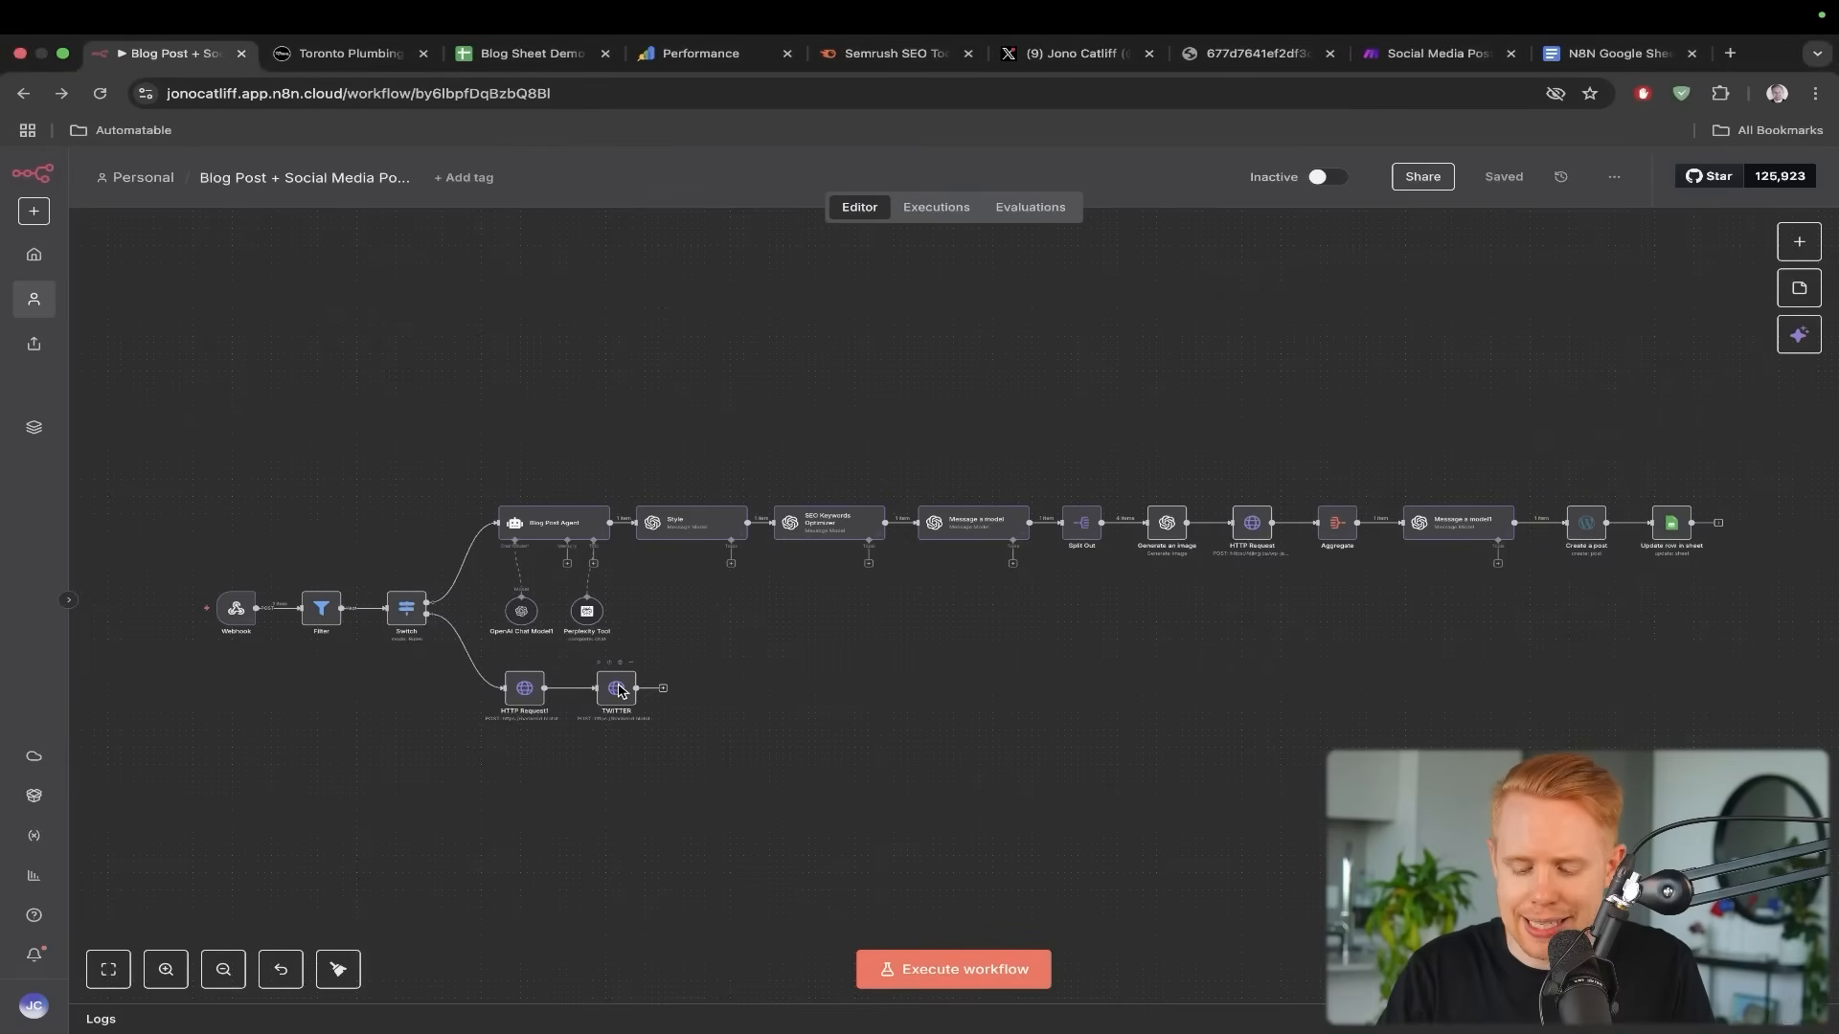
Switch to the Toronto Plumbing Prices blog post preview and scroll through its content.
{"action": "key", "text": "ctrl+Tab"}
{"action": "scroll", "coordinate": [617, 689], "scroll_direction": "up", "scroll_amount": 10}
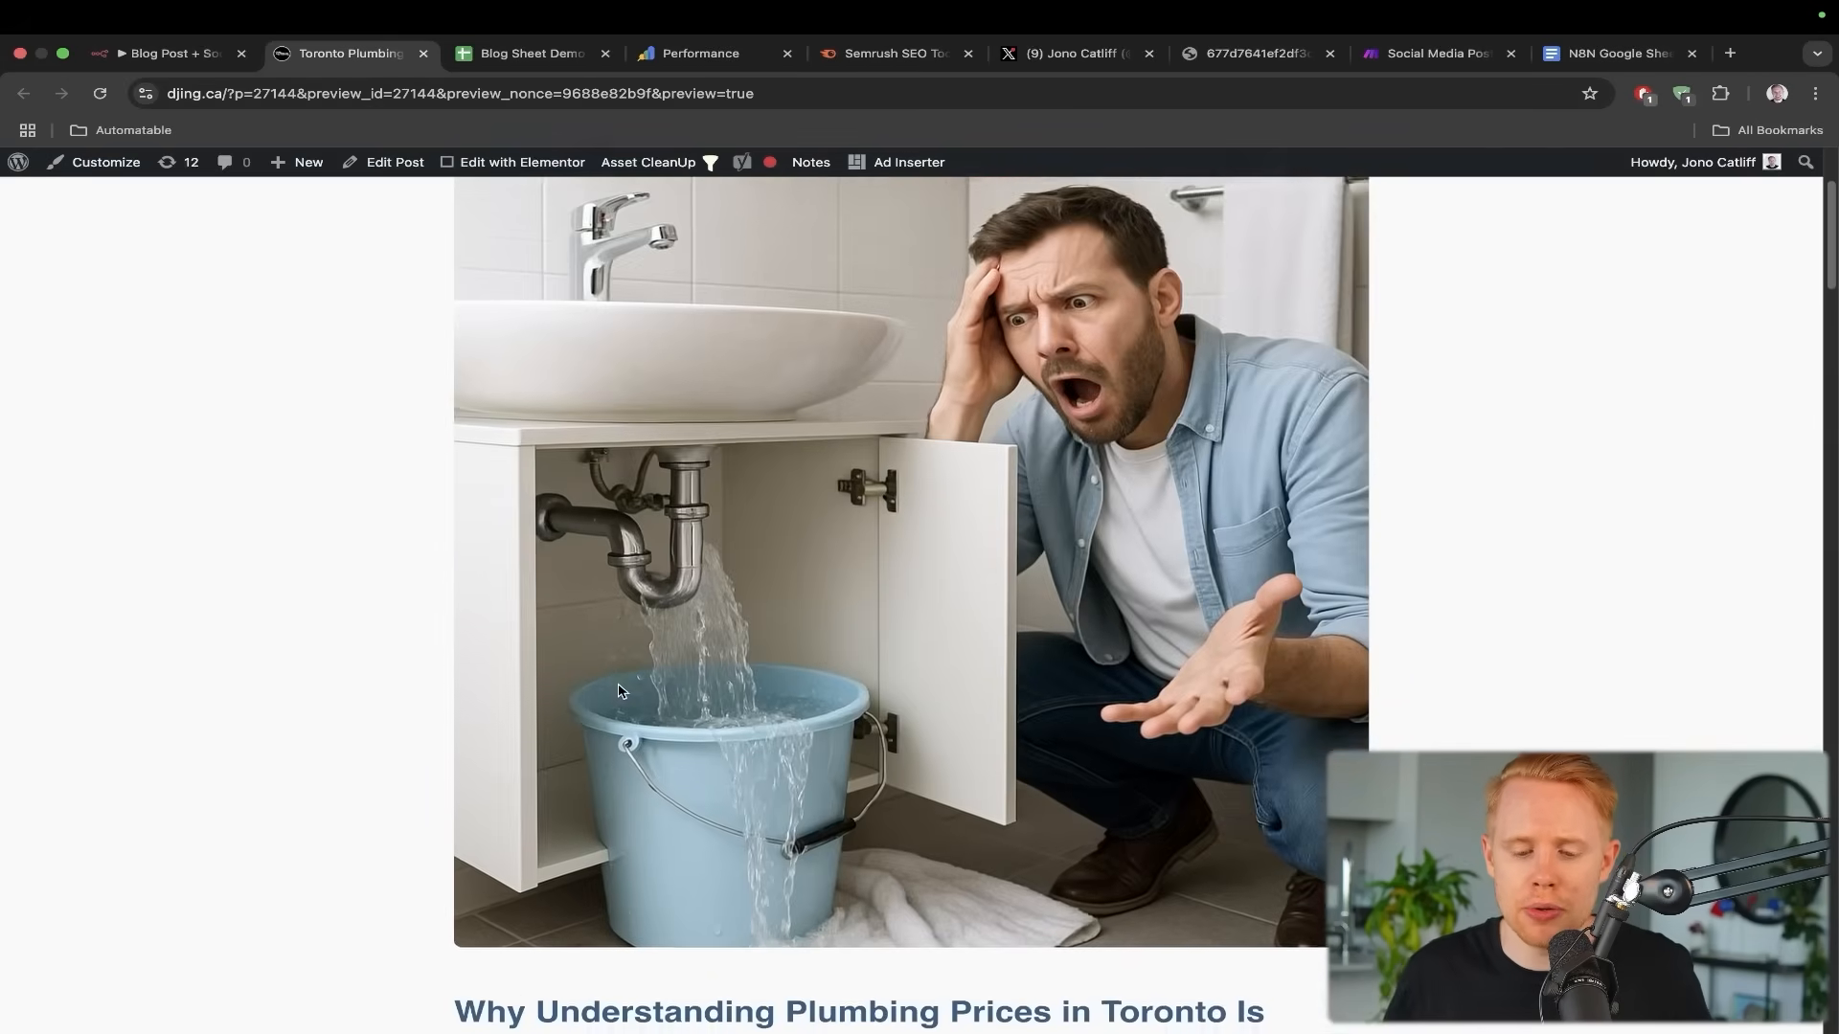
{"action": "scroll", "coordinate": [618, 690], "scroll_direction": "up", "scroll_amount": 3}
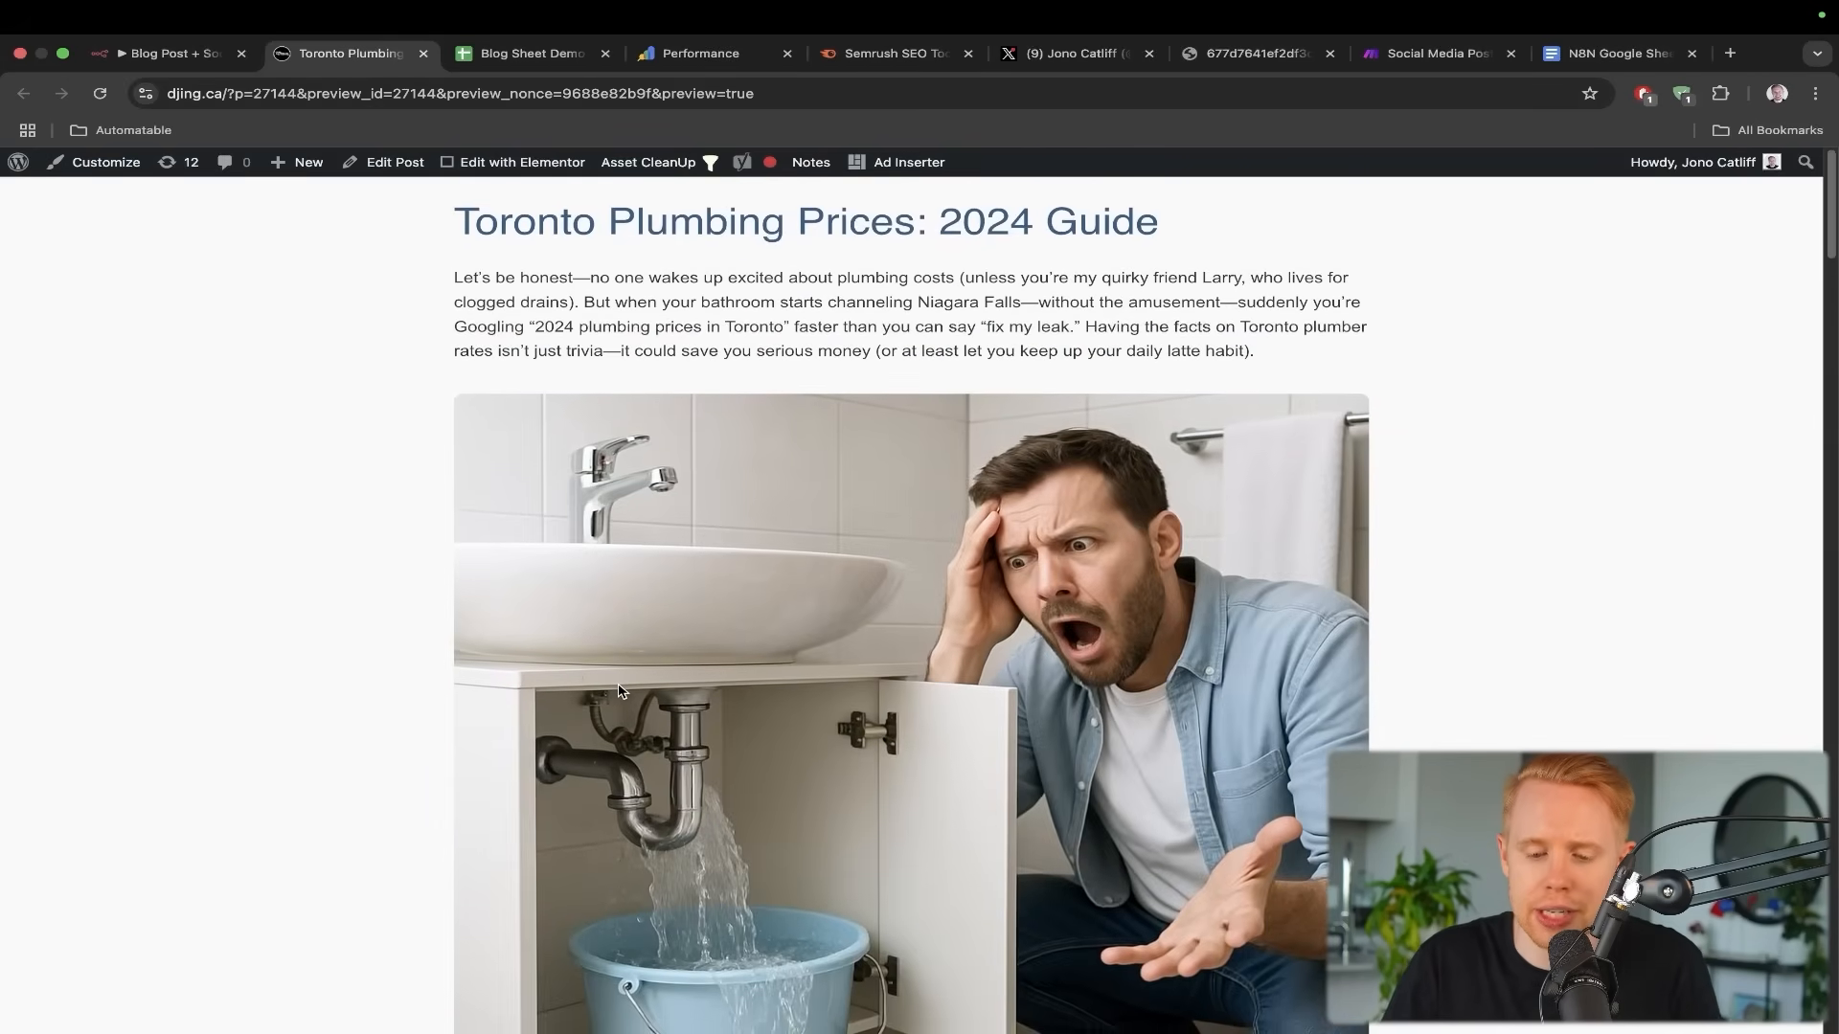
{"action": "scroll", "coordinate": [599, 681], "scroll_direction": "down", "scroll_amount": 5}
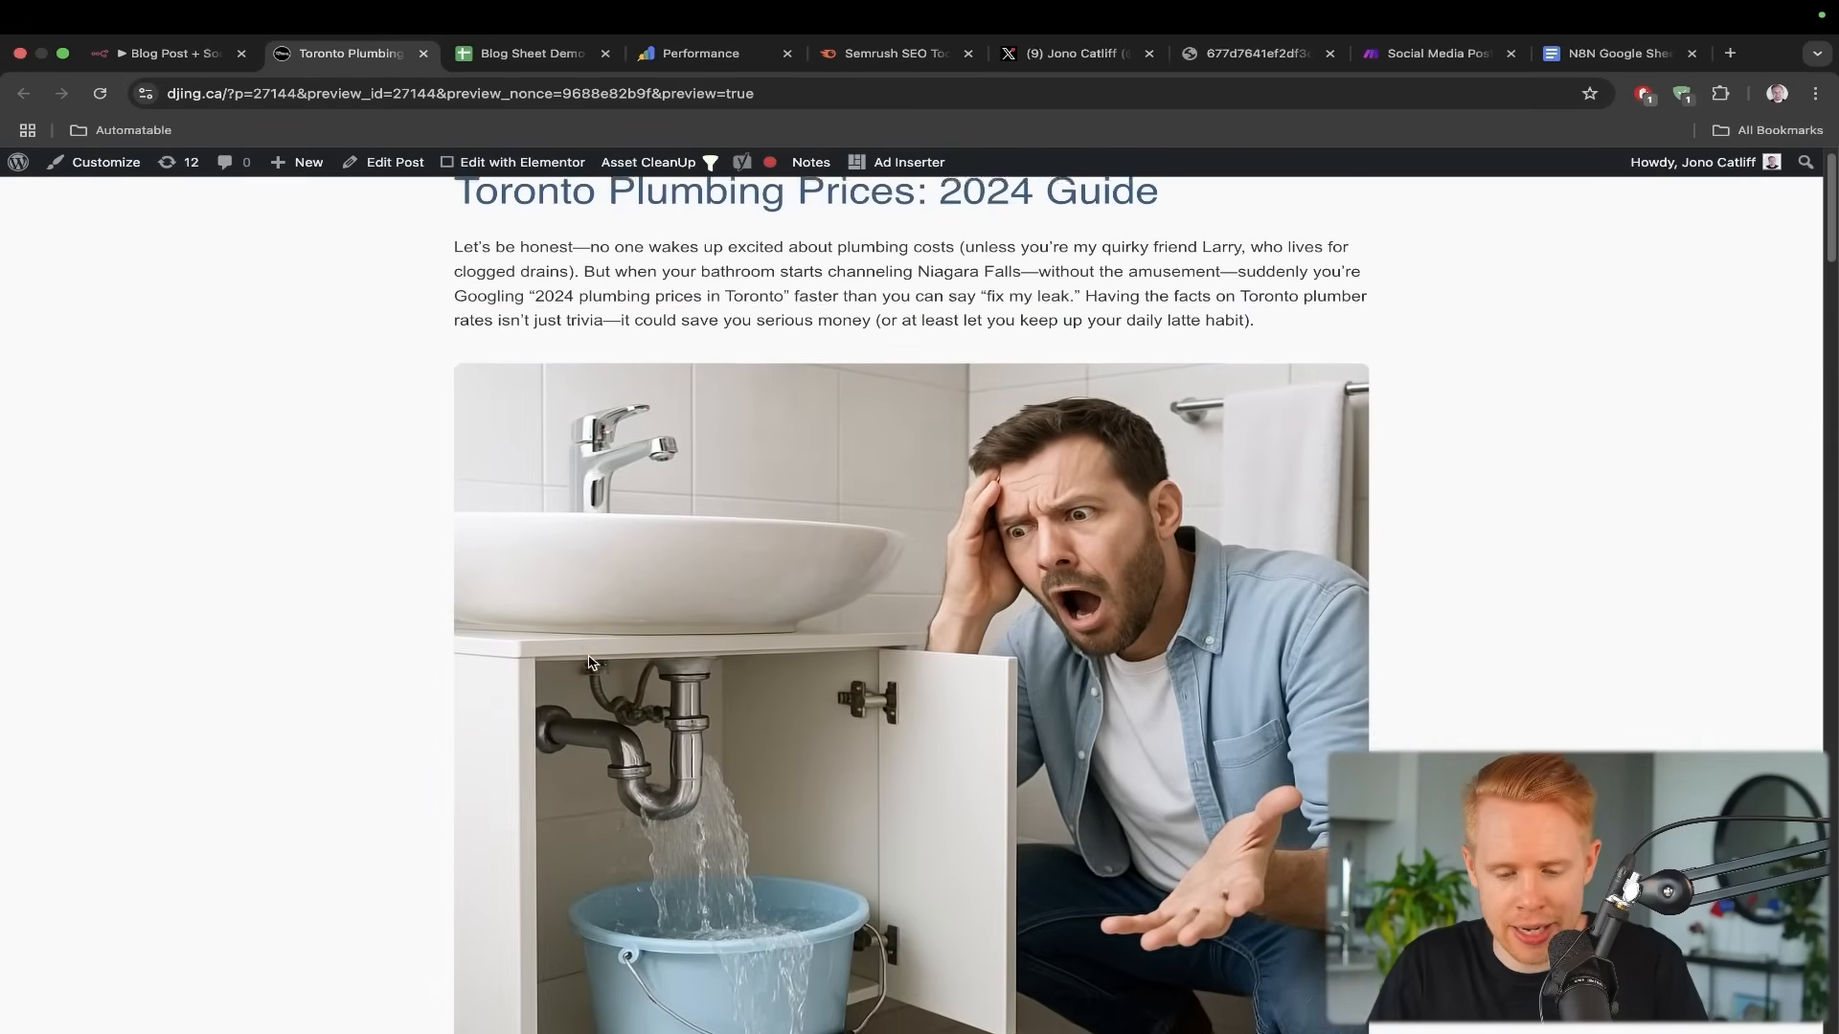
{"action": "scroll", "coordinate": [590, 661], "scroll_direction": "down", "scroll_amount": 9}
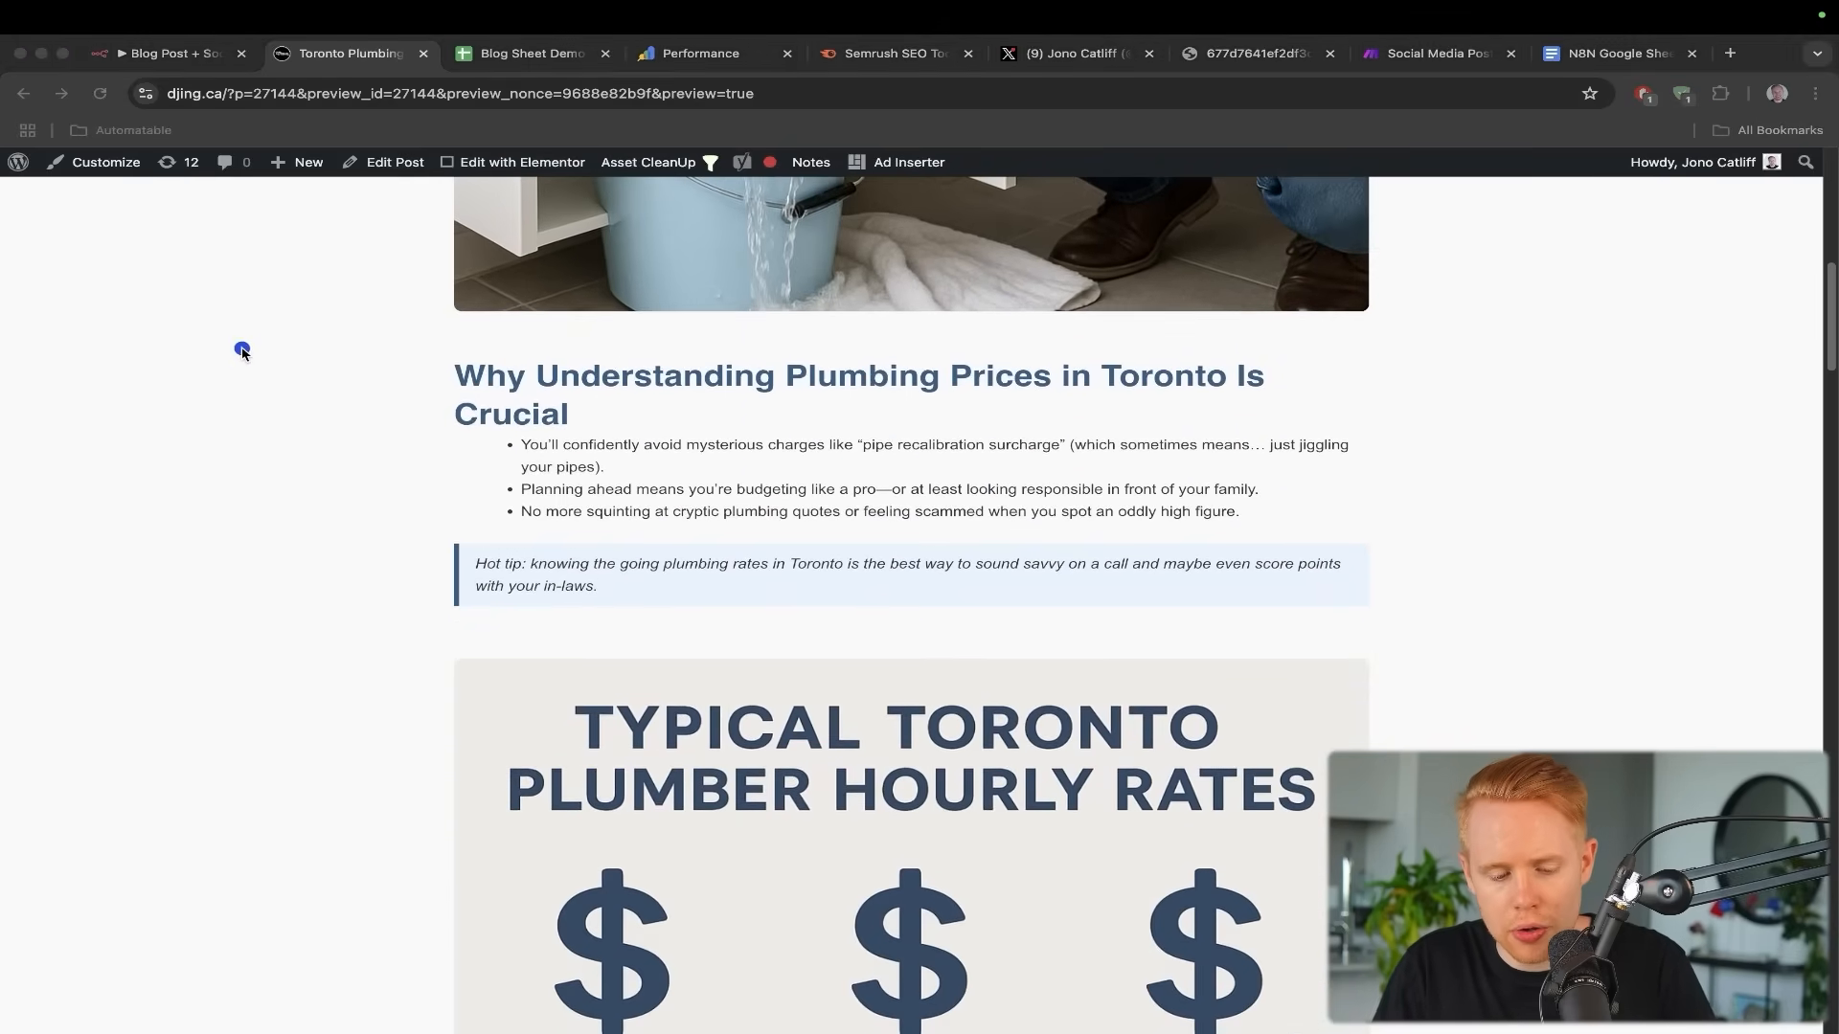
{"action": "scroll", "coordinate": [427, 577], "scroll_direction": "down", "scroll_amount": 6}
{"action": "scroll", "coordinate": [427, 577], "scroll_direction": "down", "scroll_amount": 14}
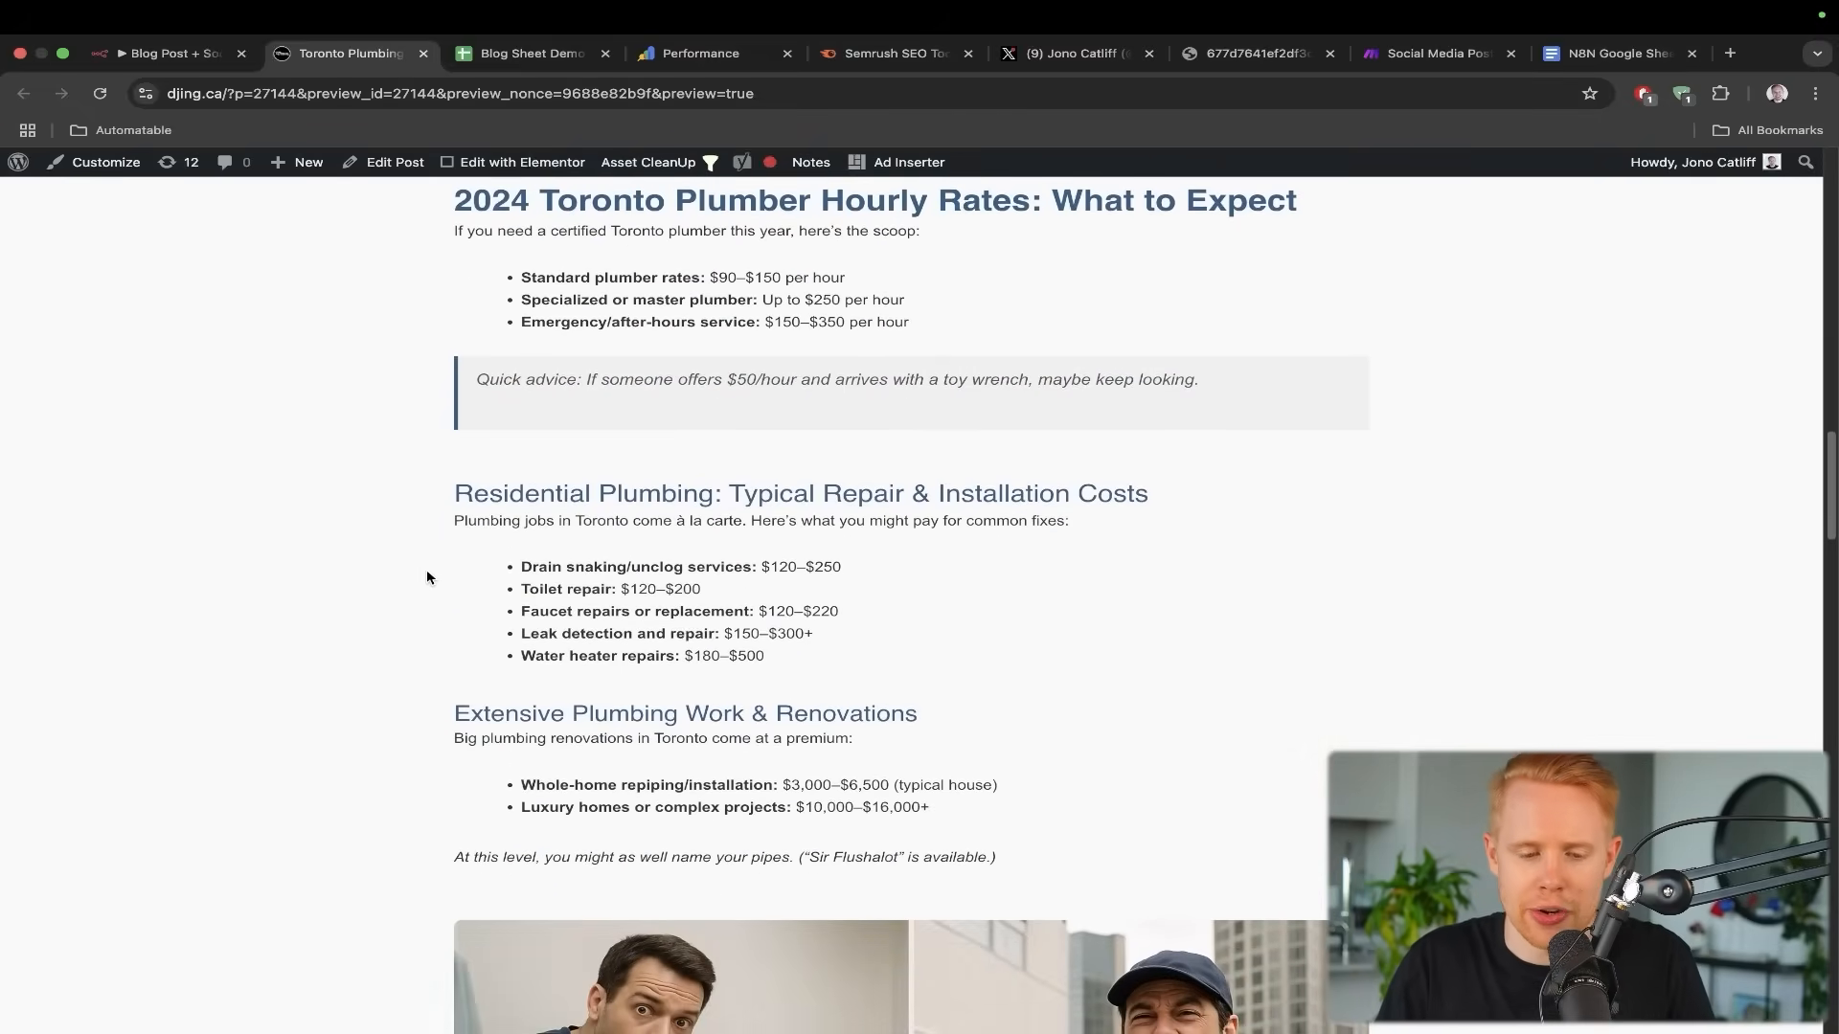
{"action": "scroll", "coordinate": [427, 577], "scroll_direction": "down", "scroll_amount": 9}
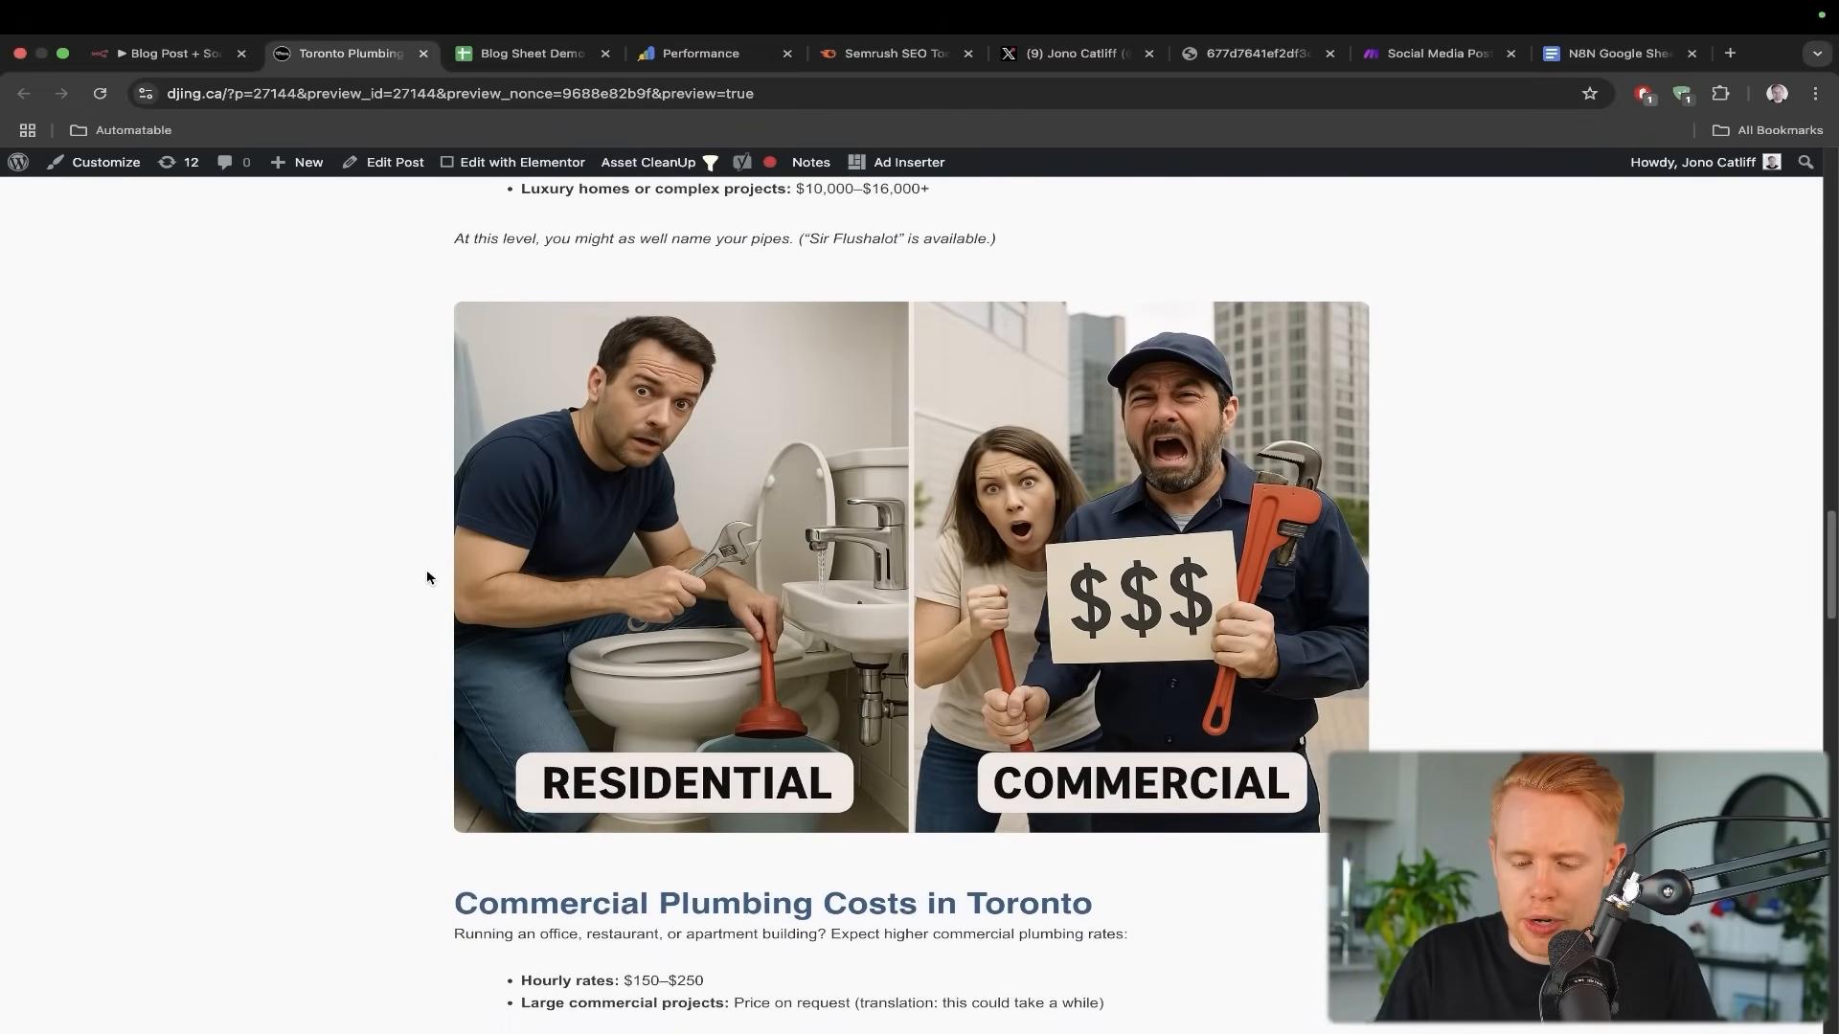
Switch to the Blog Sheet Demo spreadsheet and examine its Keyword, Description, Create and Social Media columns.
{"action": "key", "text": "ctrl+Tab"}
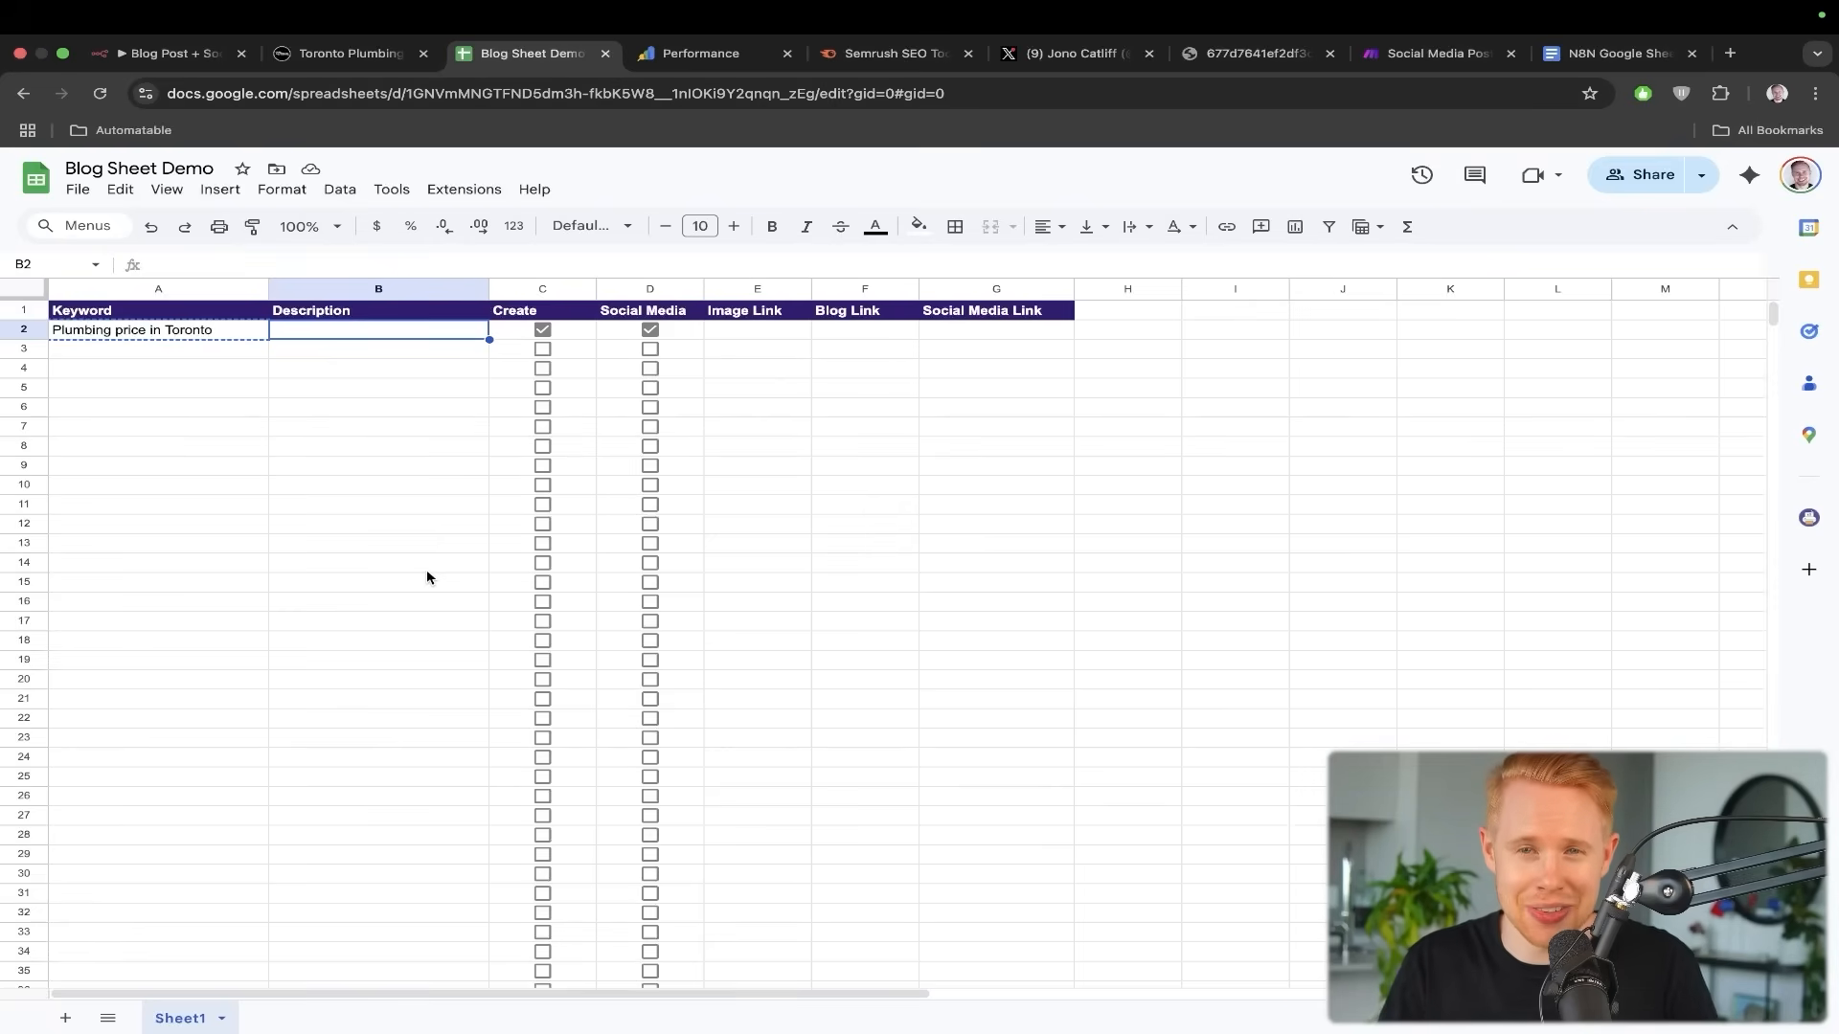
{"action": "left_click_drag", "start_coordinate": [796, 134], "coordinate": [578, 311]}
{"action": "mouse_move", "coordinate": [12, 306]}
{"action": "left_mouse_down"}
{"action": "mouse_move", "coordinate": [621, 319]}
{"action": "mouse_move", "coordinate": [715, 331]}
{"action": "mouse_move", "coordinate": [708, 350]}
{"action": "left_mouse_up"}
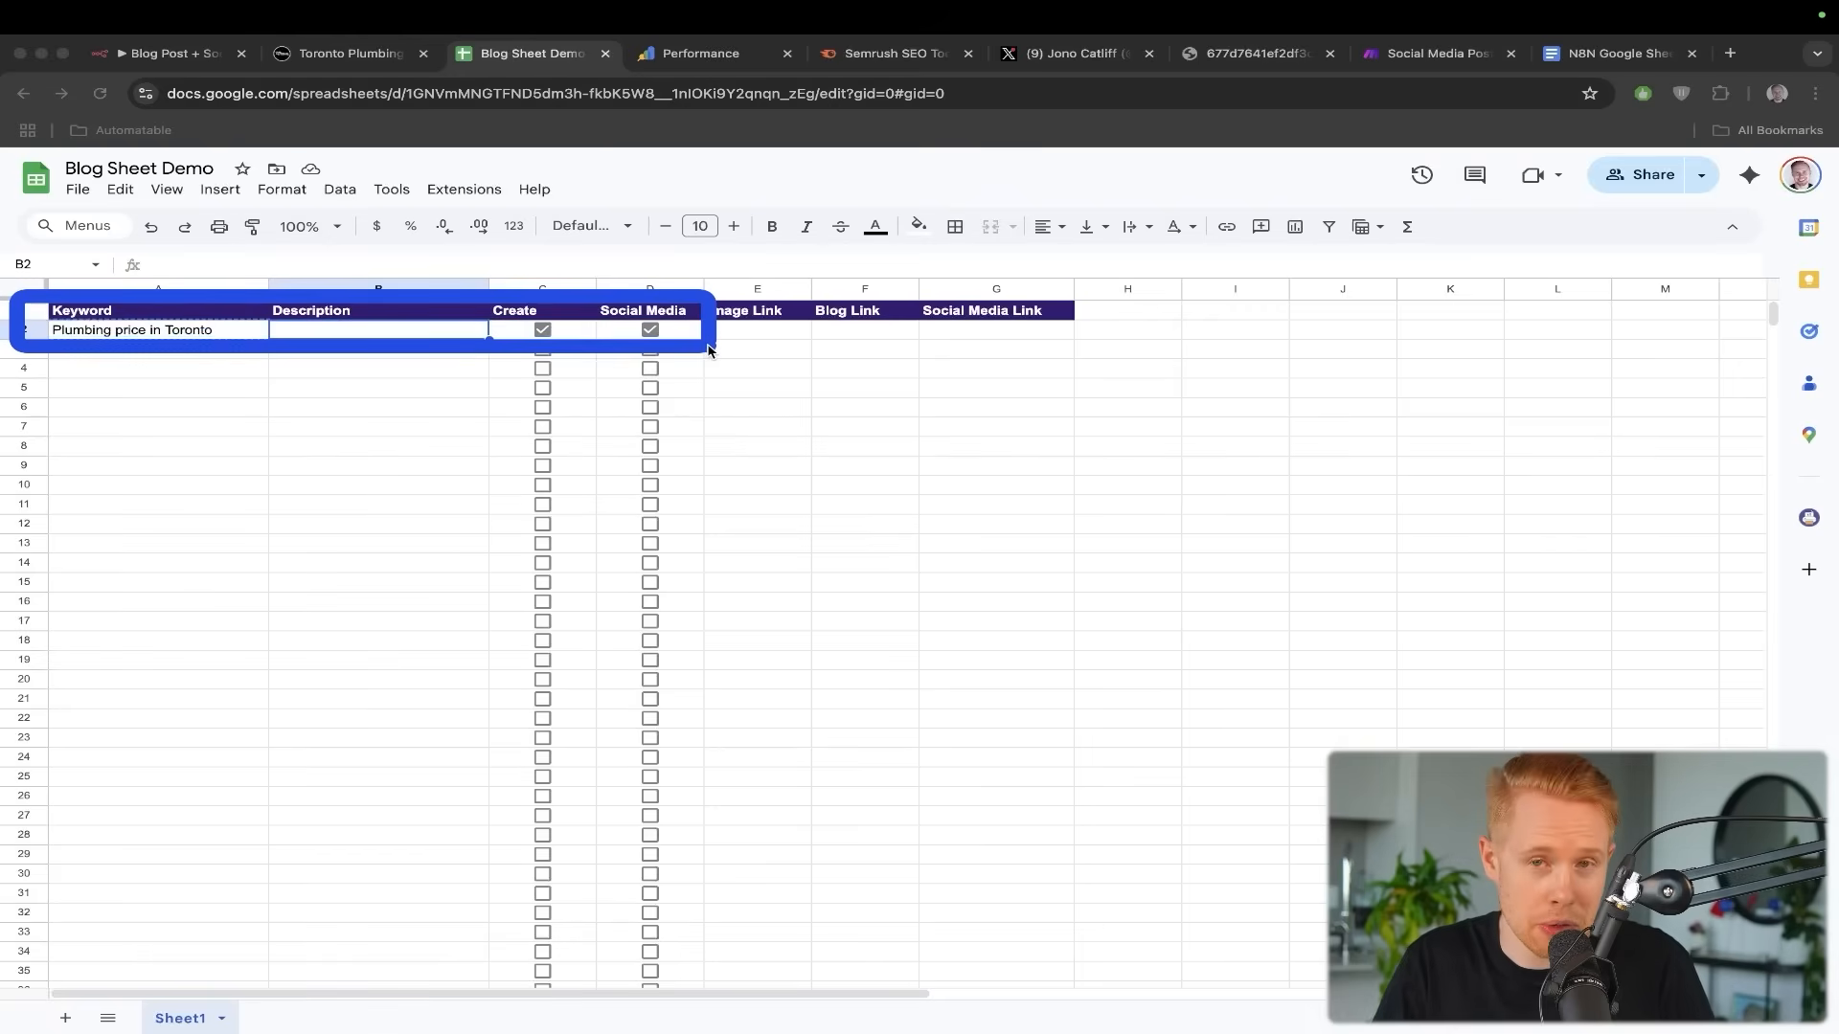
{"action": "left_click_drag", "start_coordinate": [362, 57], "coordinate": [149, 295]}
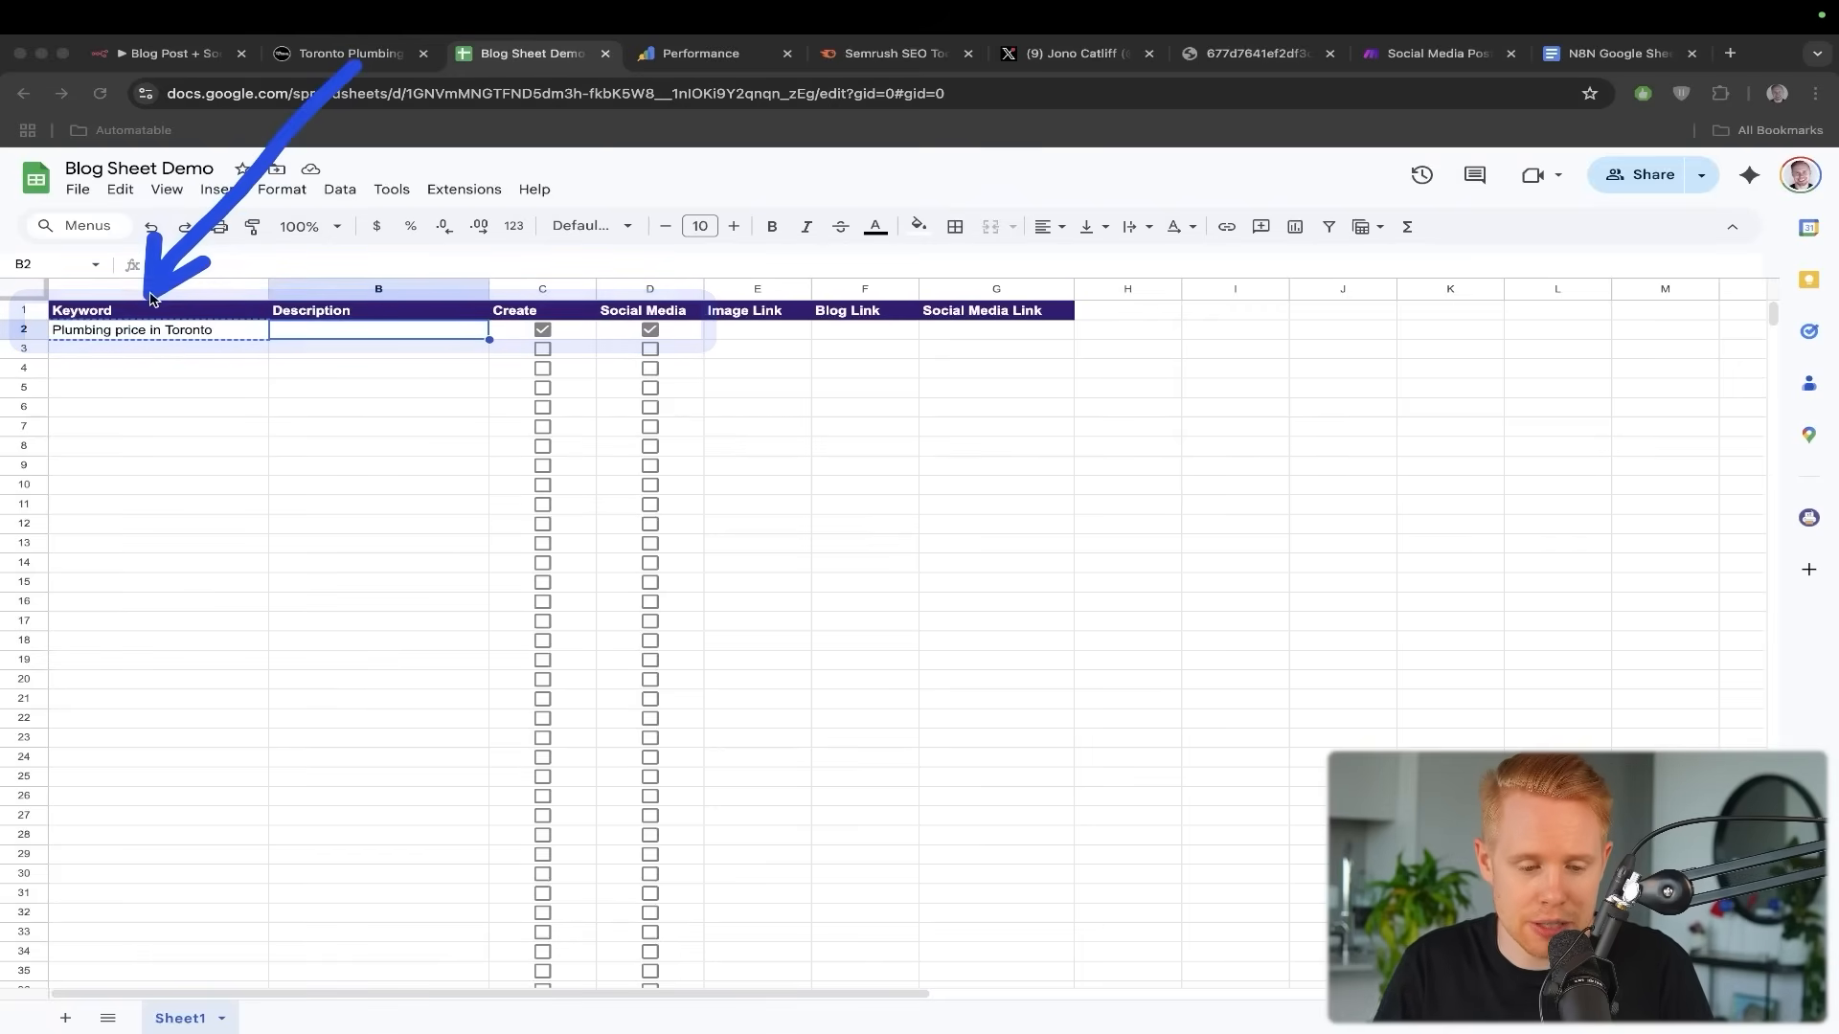
{"action": "left_click_drag", "start_coordinate": [753, 143], "coordinate": [652, 308]}
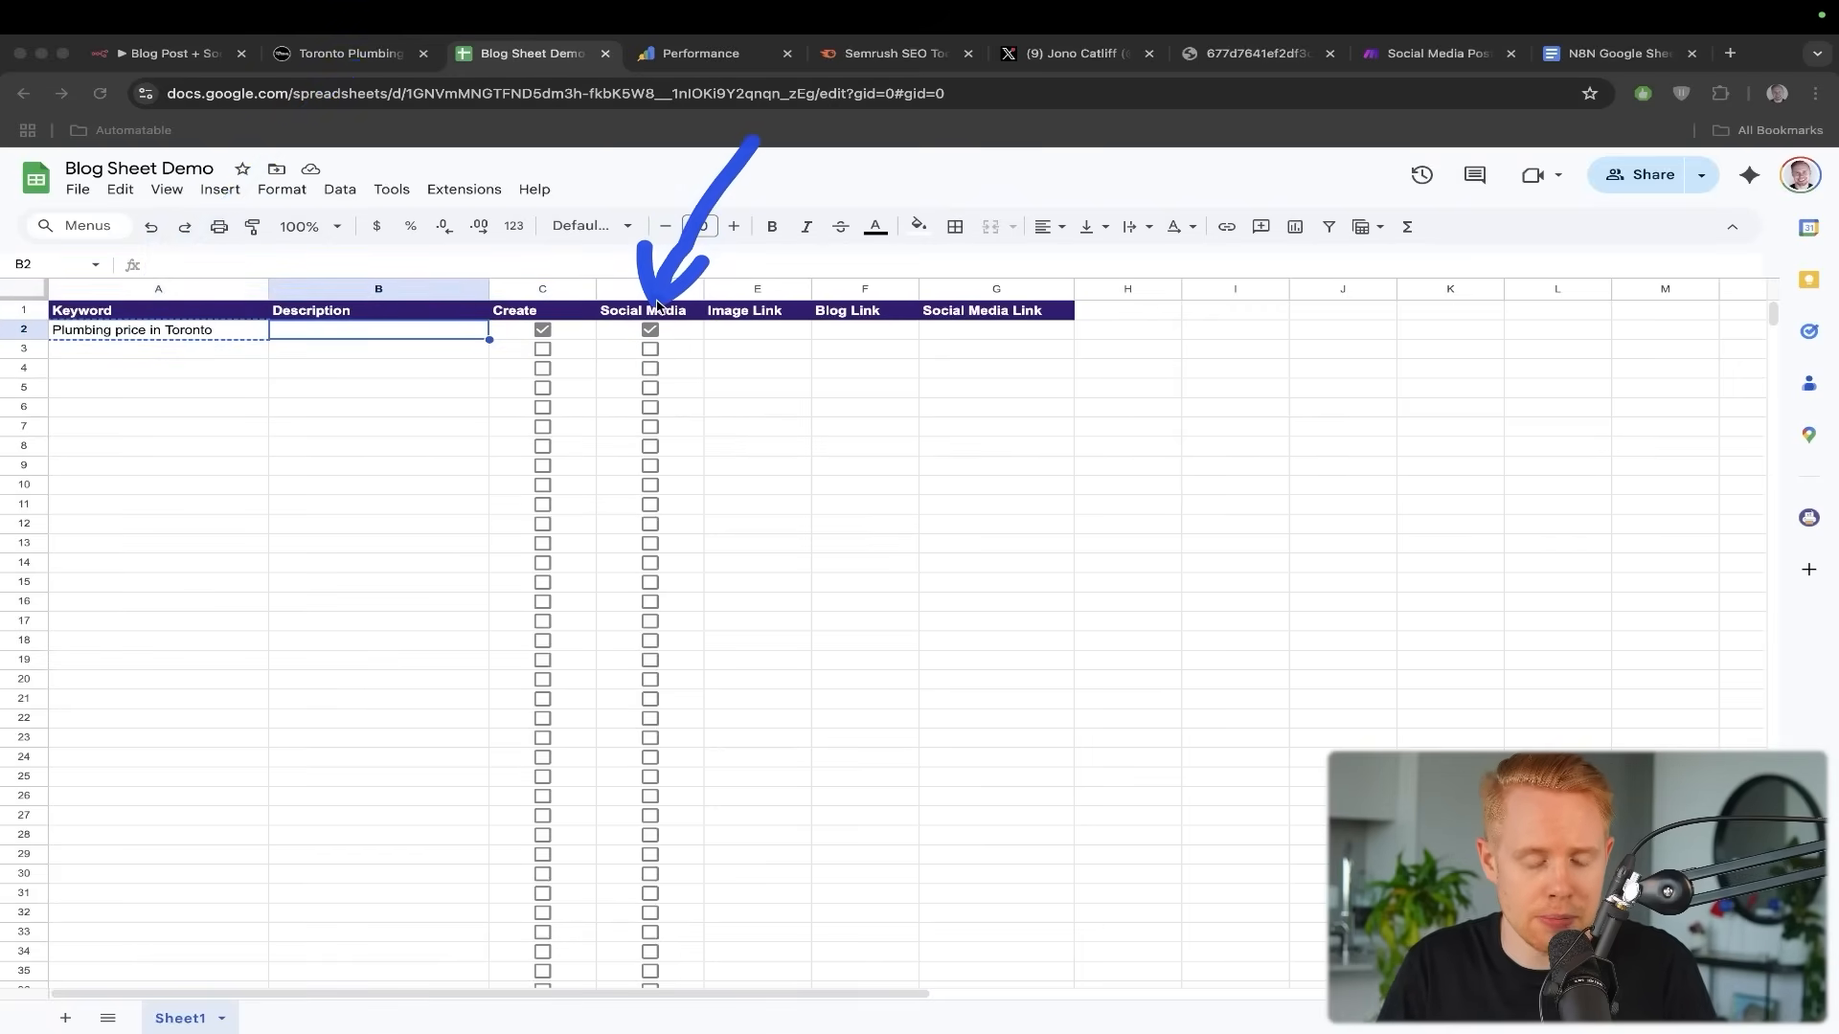
{"action": "key", "text": "ctrl+s"}
{"action": "key", "text": "Escape"}
{"action": "left_click", "coordinate": [542, 349]}
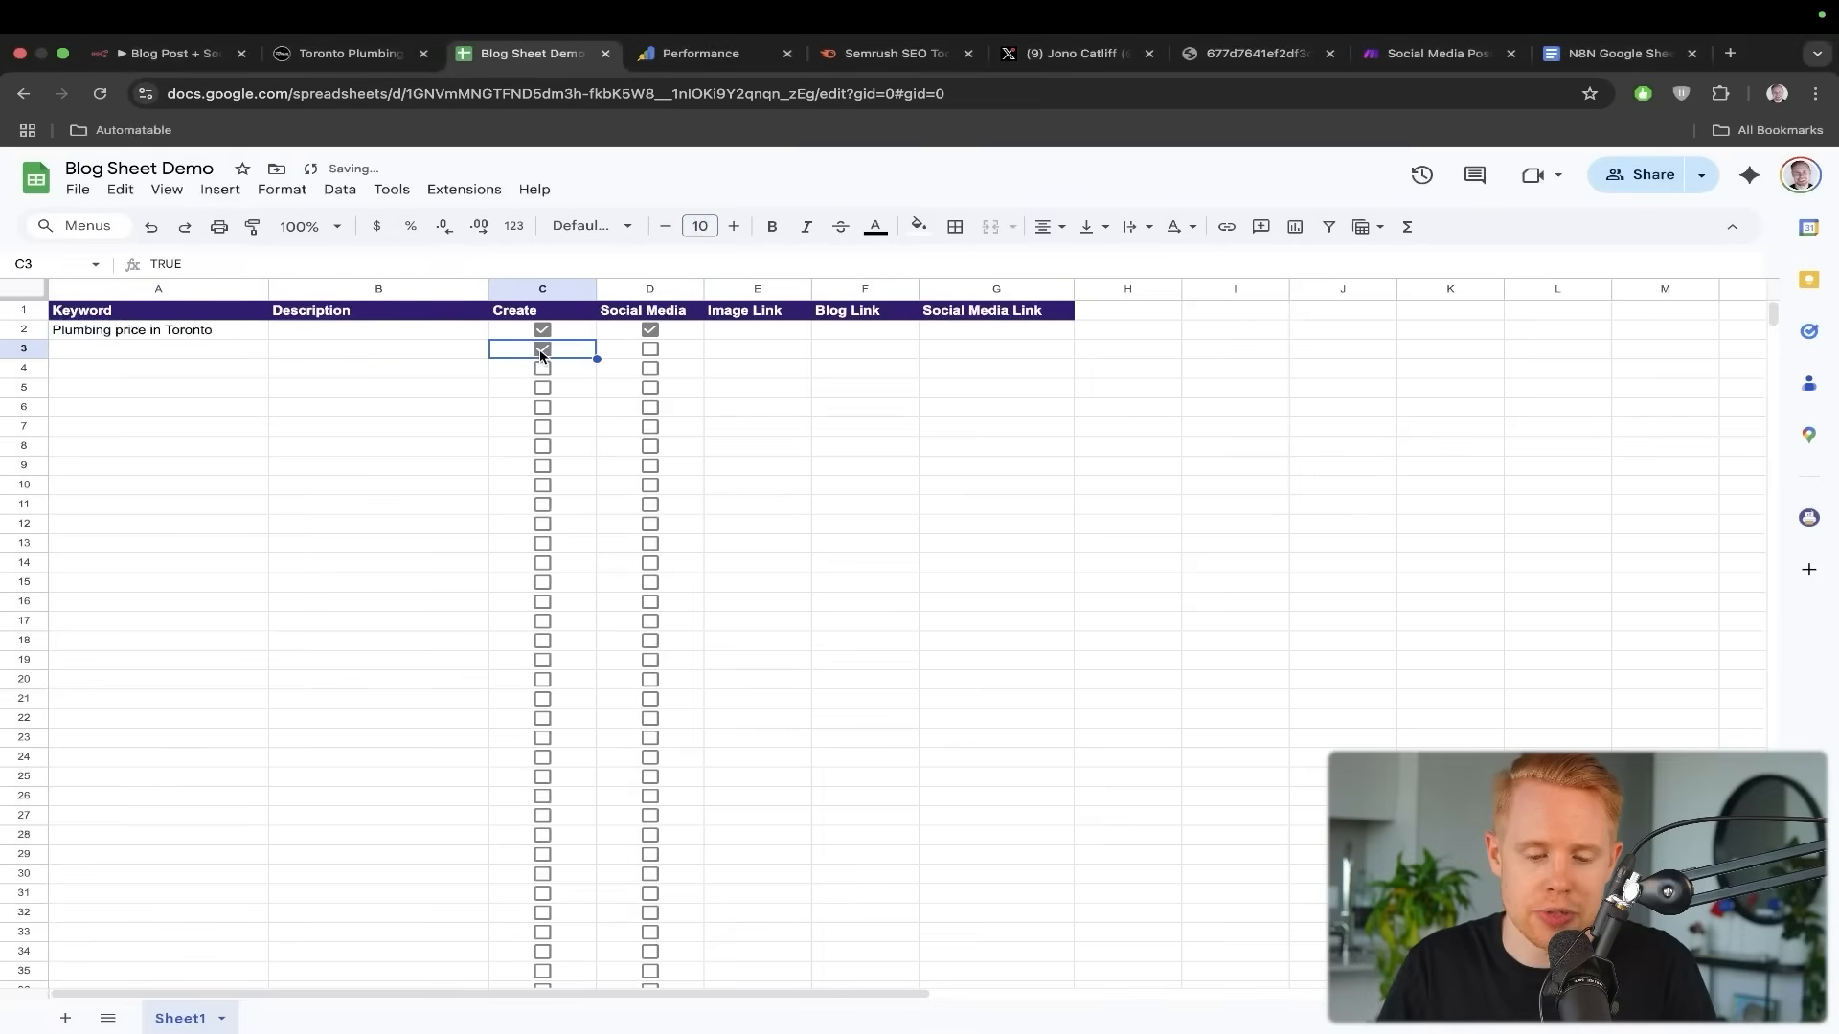
{"action": "left_click", "coordinate": [542, 351]}
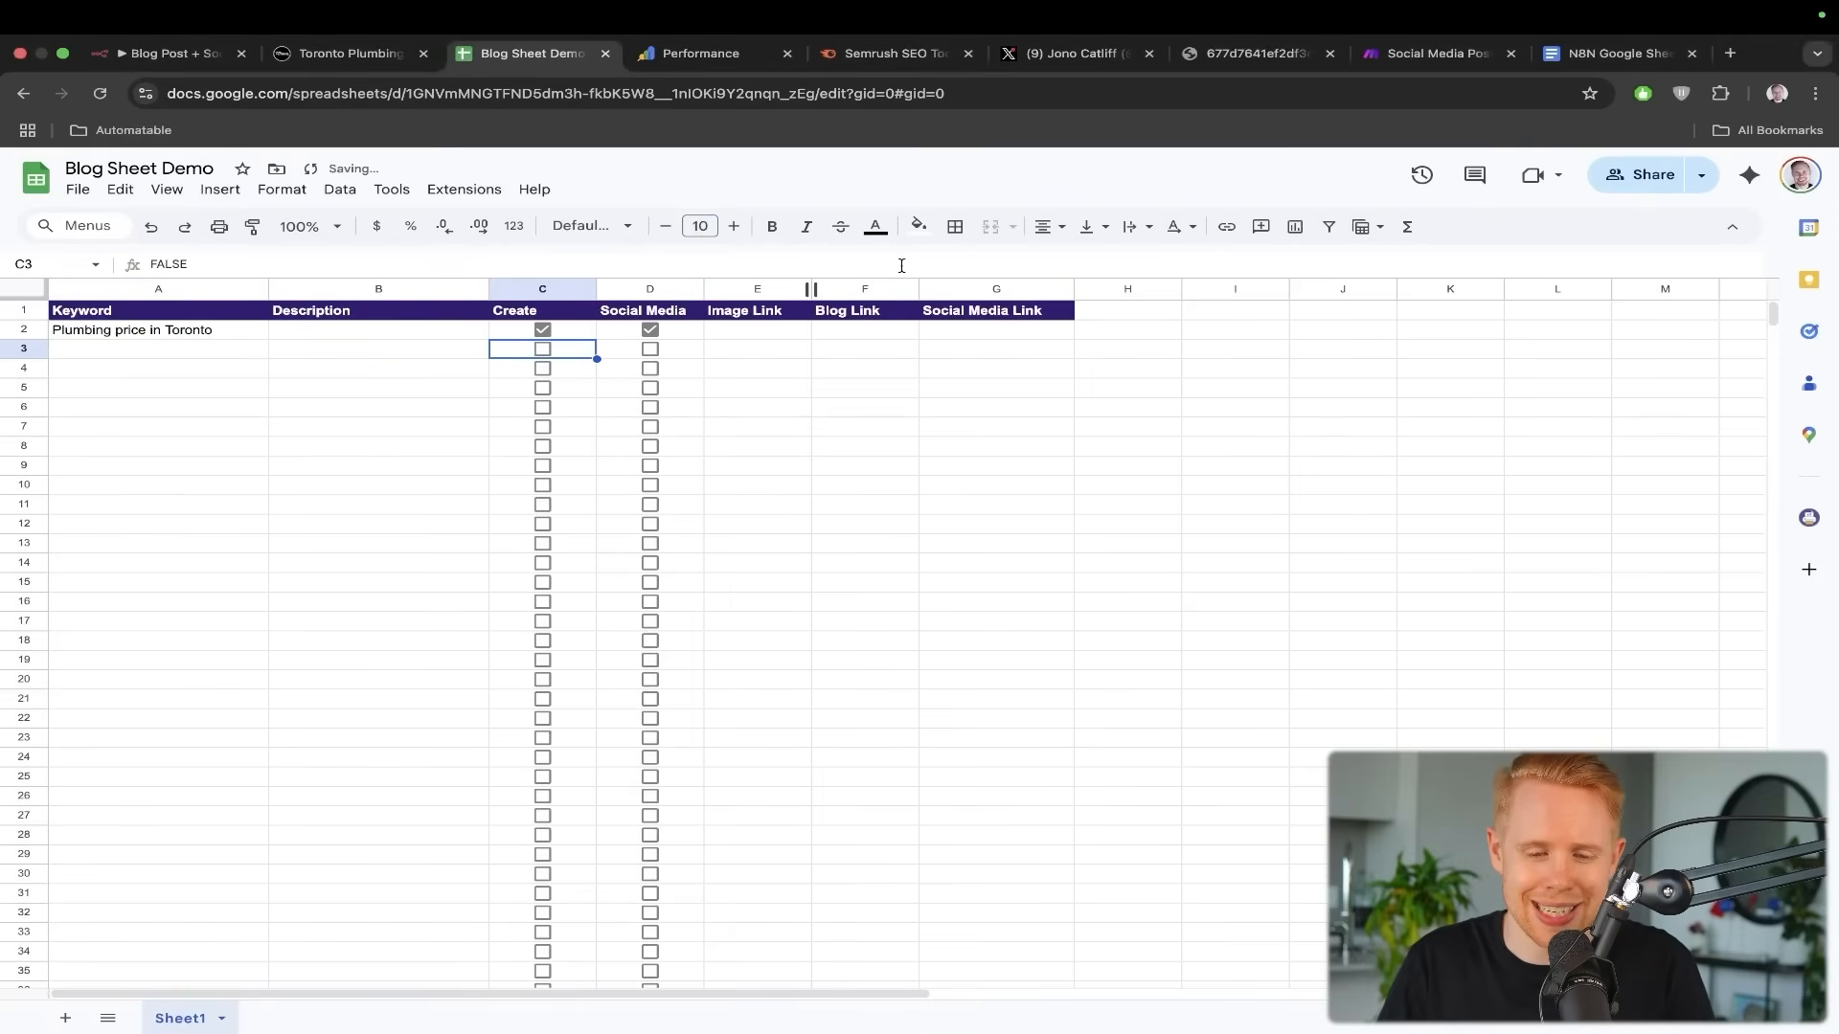
Review the Search Console performance chart, the Semrush SEO Toolkit and the X profile tabs.
{"action": "key", "text": "ctrl+Tab"}
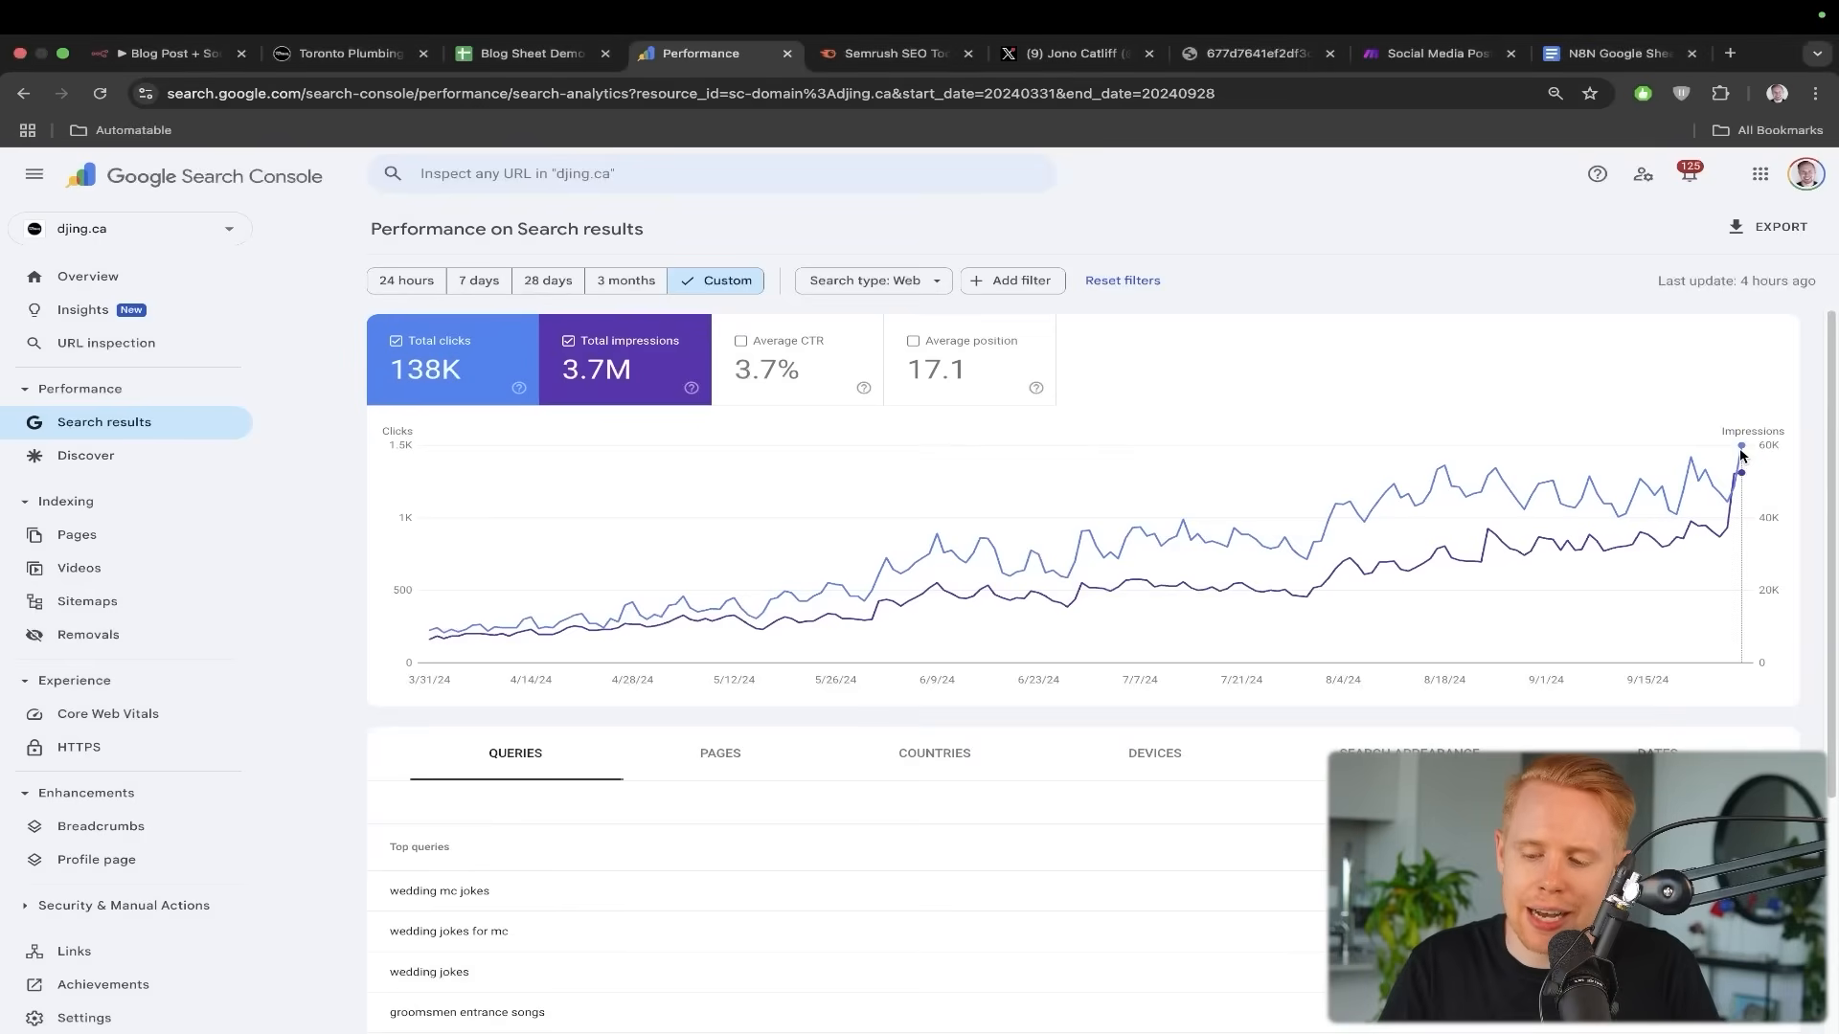
{"action": "mouse_move", "coordinate": [1743, 456]}
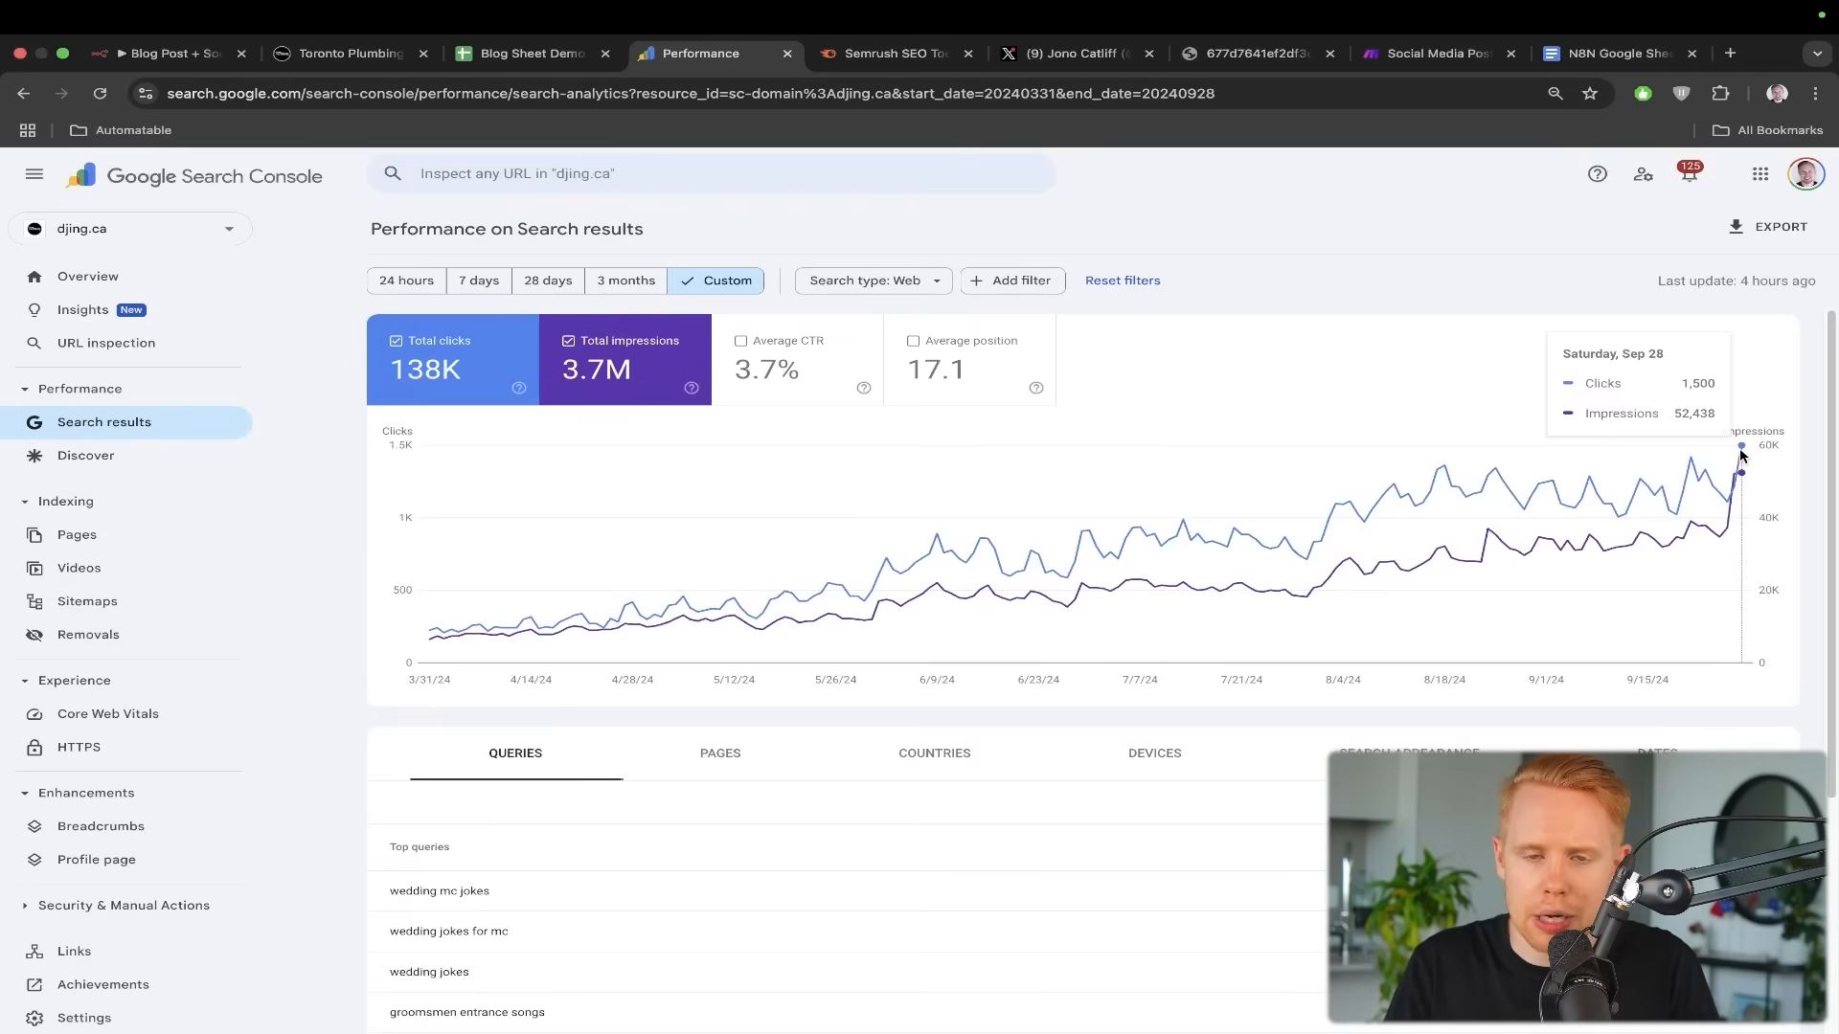
{"action": "key", "text": "ctrl+Tab"}
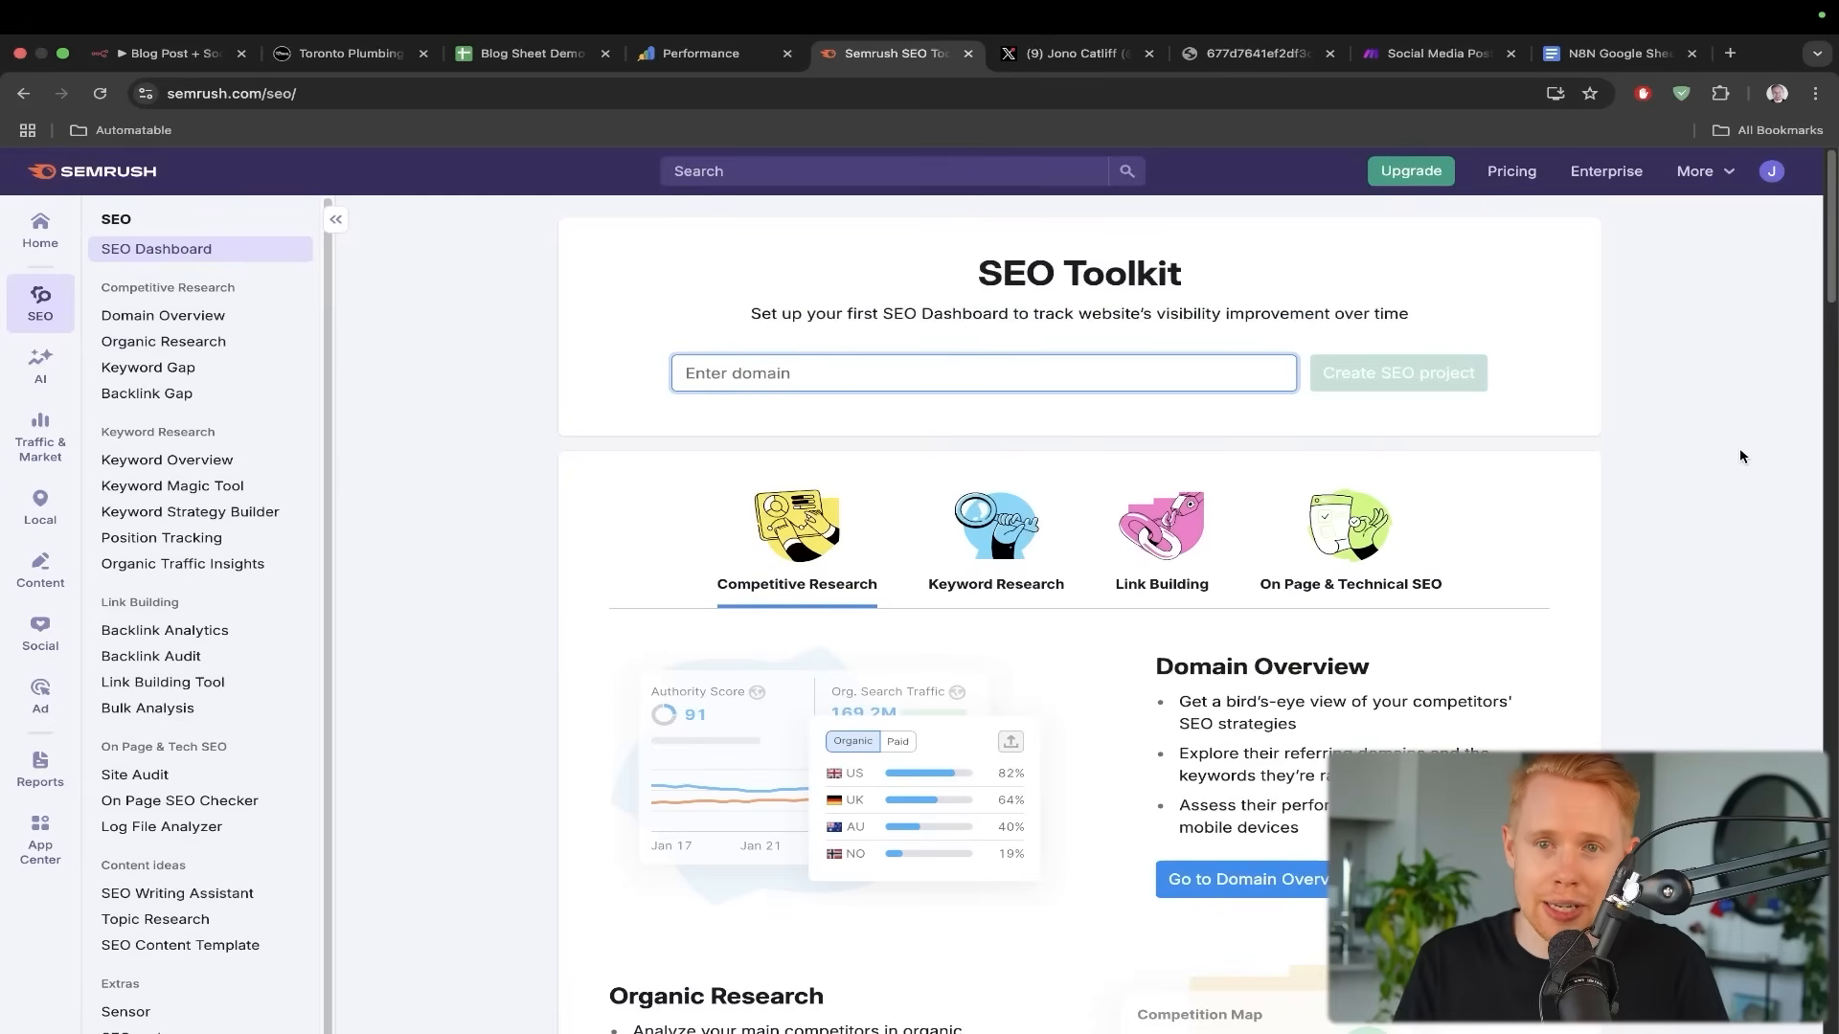
{"action": "key", "text": "ctrl+Tab"}
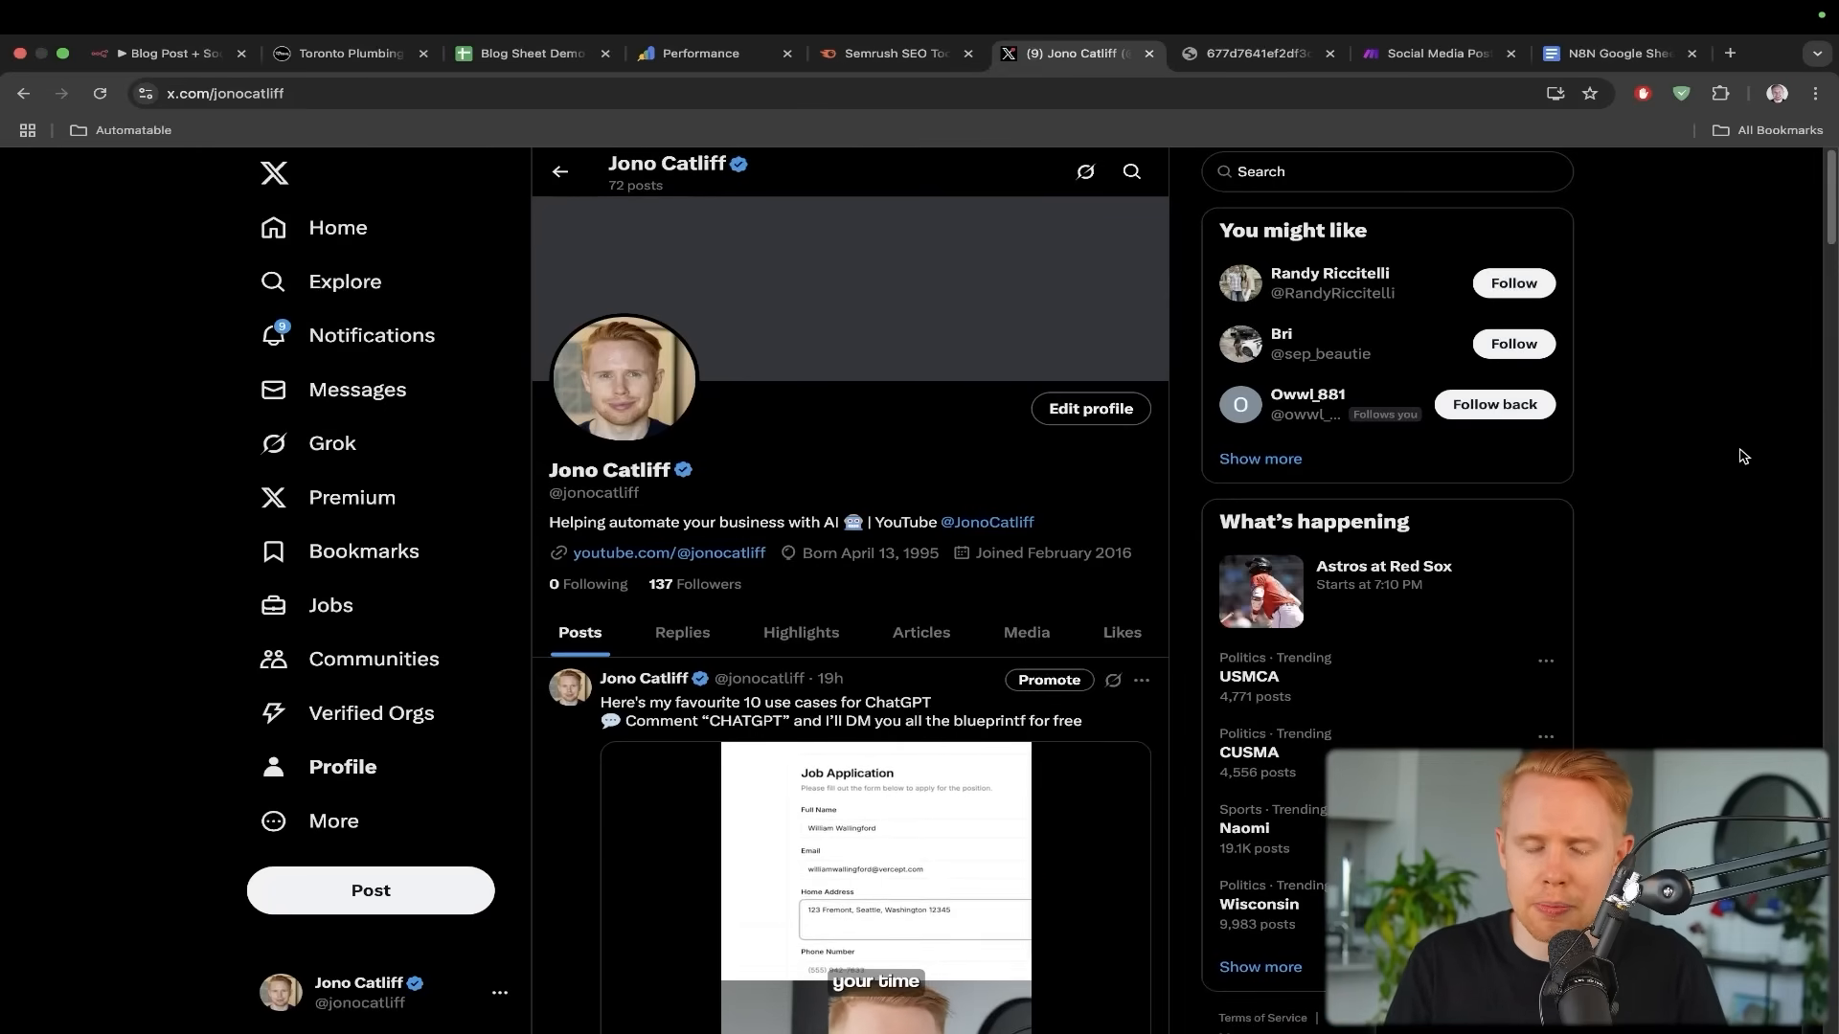
View the social media platforms image, then return to the Blog Post + Social Media workflow.
{"action": "key", "text": "ctrl+Tab"}
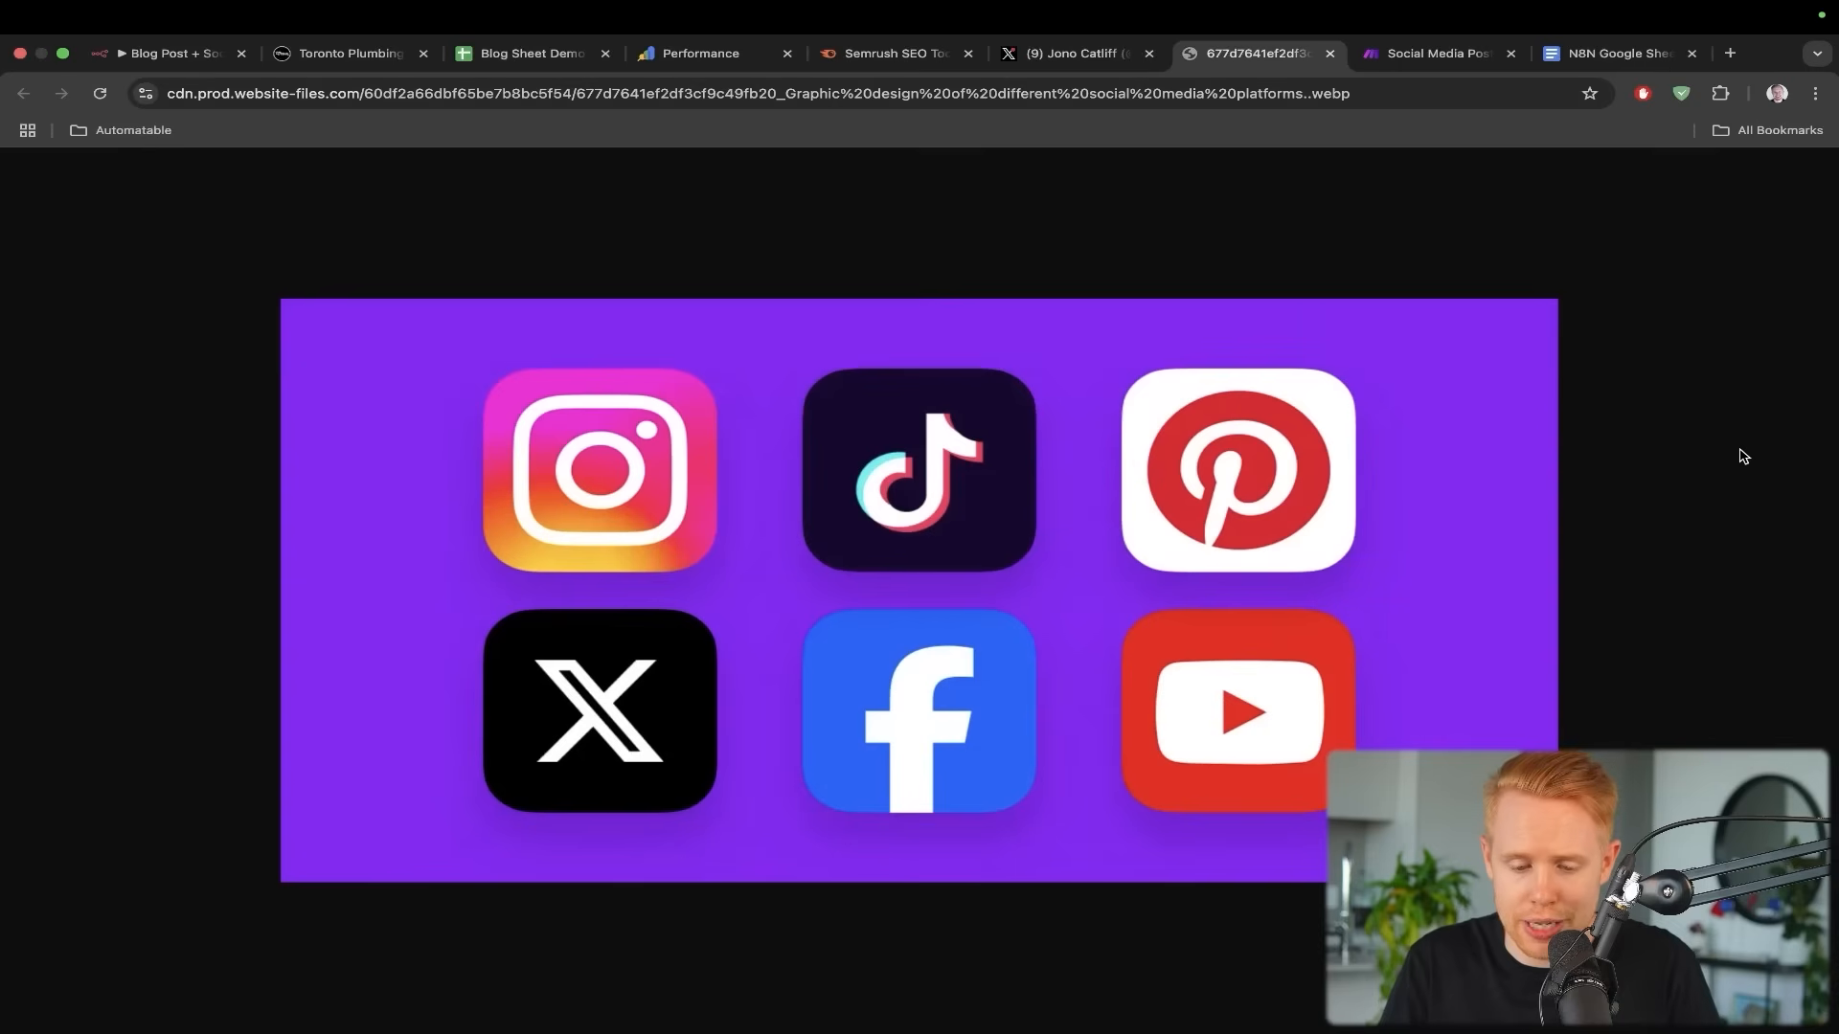
{"action": "left_click_drag", "start_coordinate": [867, 217], "coordinate": [651, 407]}
{"action": "mouse_move", "coordinate": [1197, 385]}
{"action": "left_mouse_down"}
{"action": "mouse_move", "coordinate": [1192, 426]}
{"action": "mouse_move", "coordinate": [996, 670]}
{"action": "left_mouse_up"}
{"action": "left_click_drag", "start_coordinate": [1631, 488], "coordinate": [1445, 675]}
{"action": "left_click_drag", "start_coordinate": [1509, 442], "coordinate": [1168, 442]}
{"action": "left_click_drag", "start_coordinate": [976, 283], "coordinate": [938, 446]}
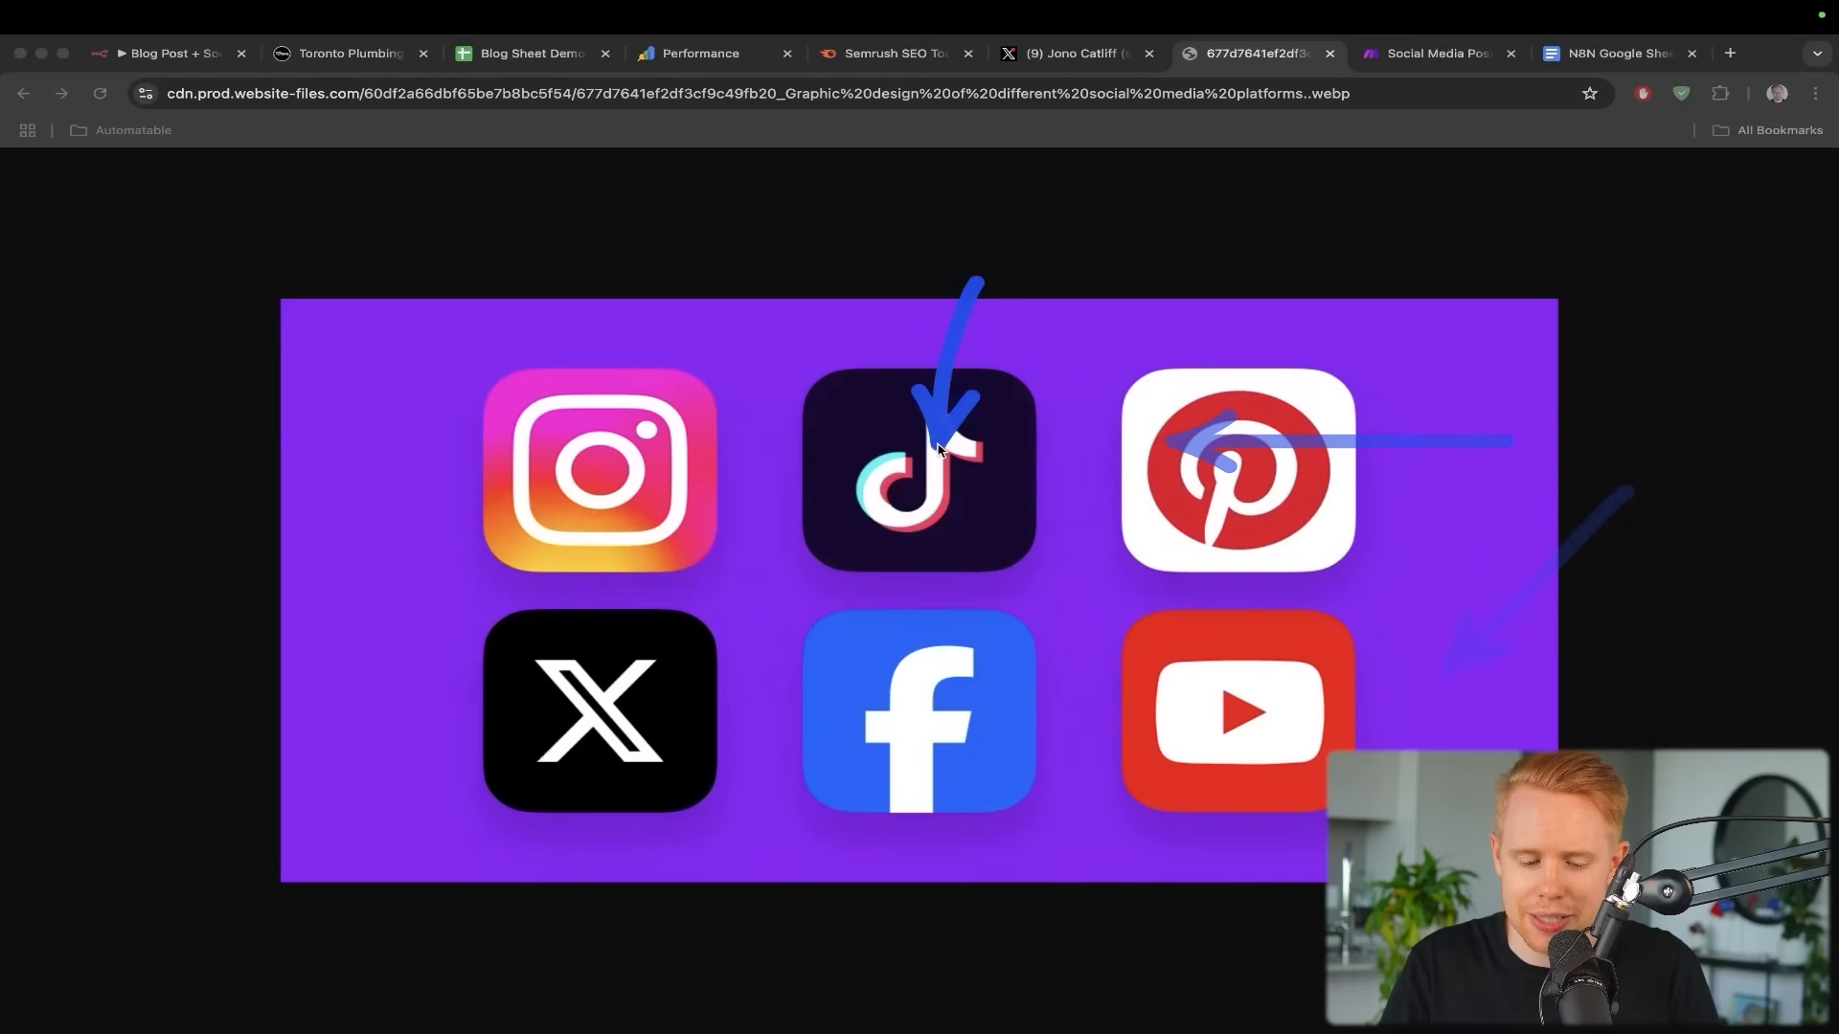
{"action": "left_click_drag", "start_coordinate": [315, 532], "coordinate": [536, 676]}
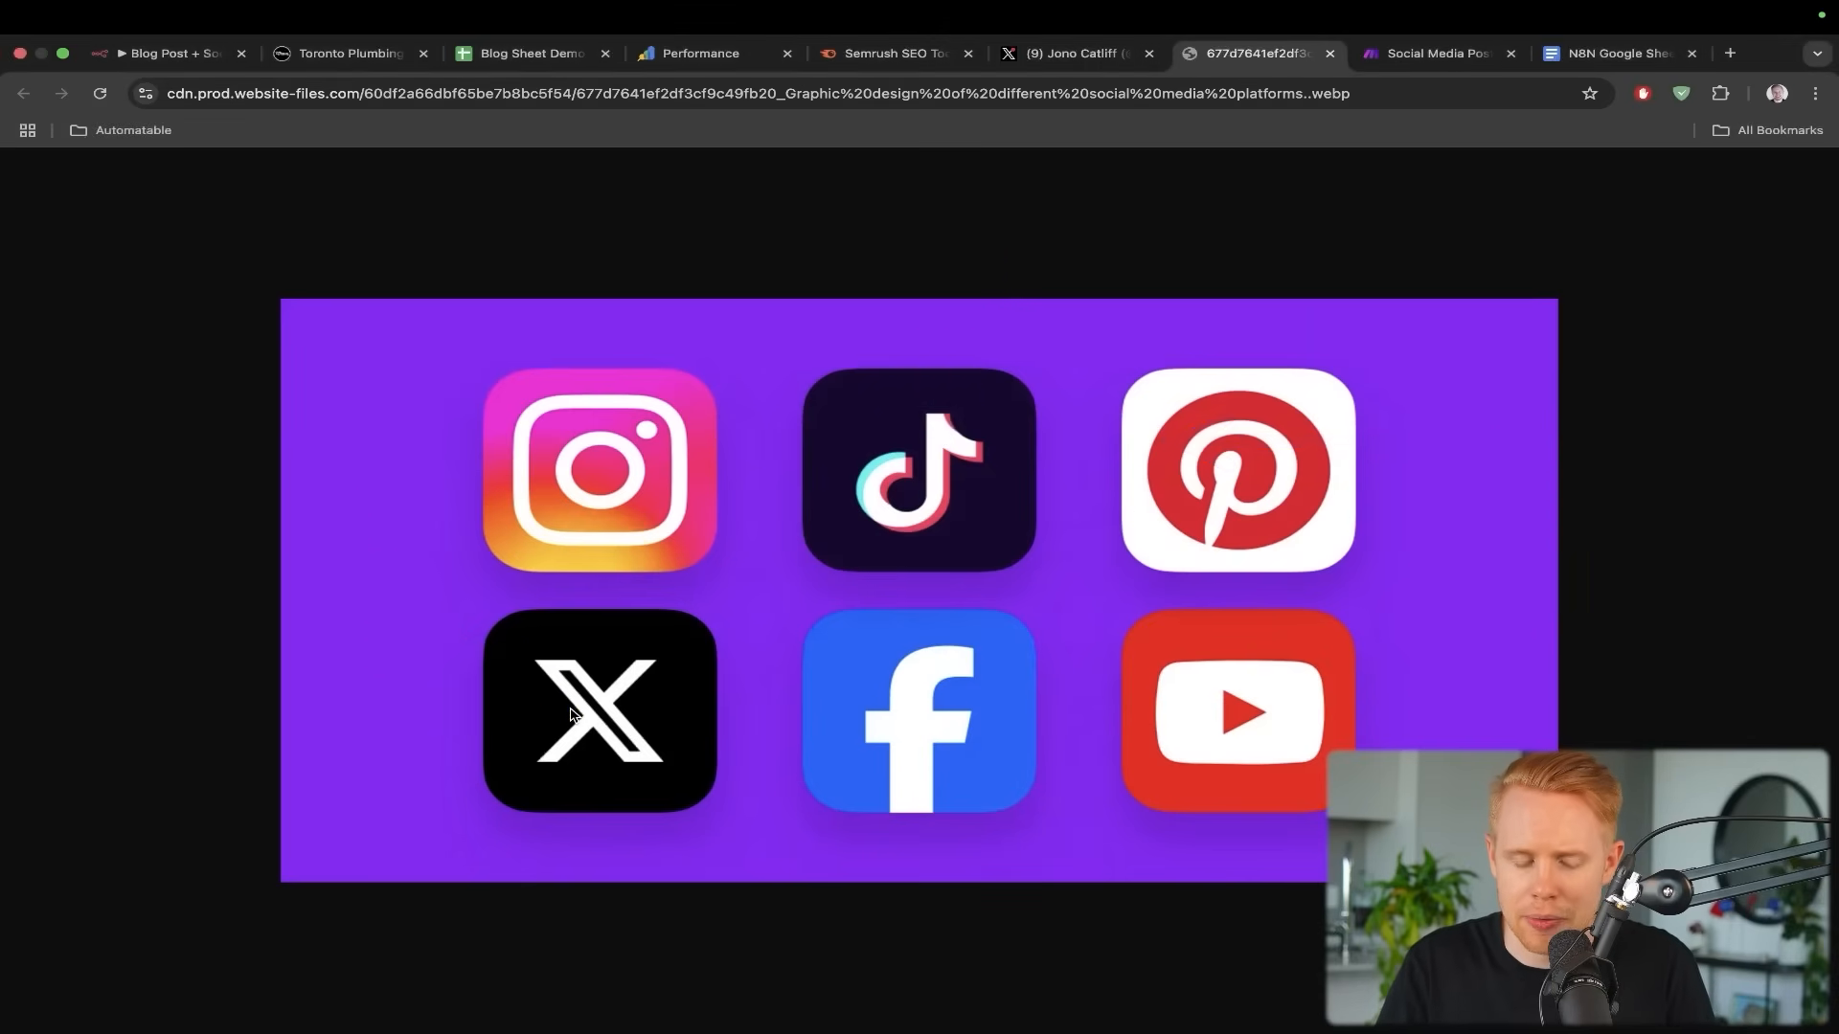
{"action": "key", "text": "super+1"}
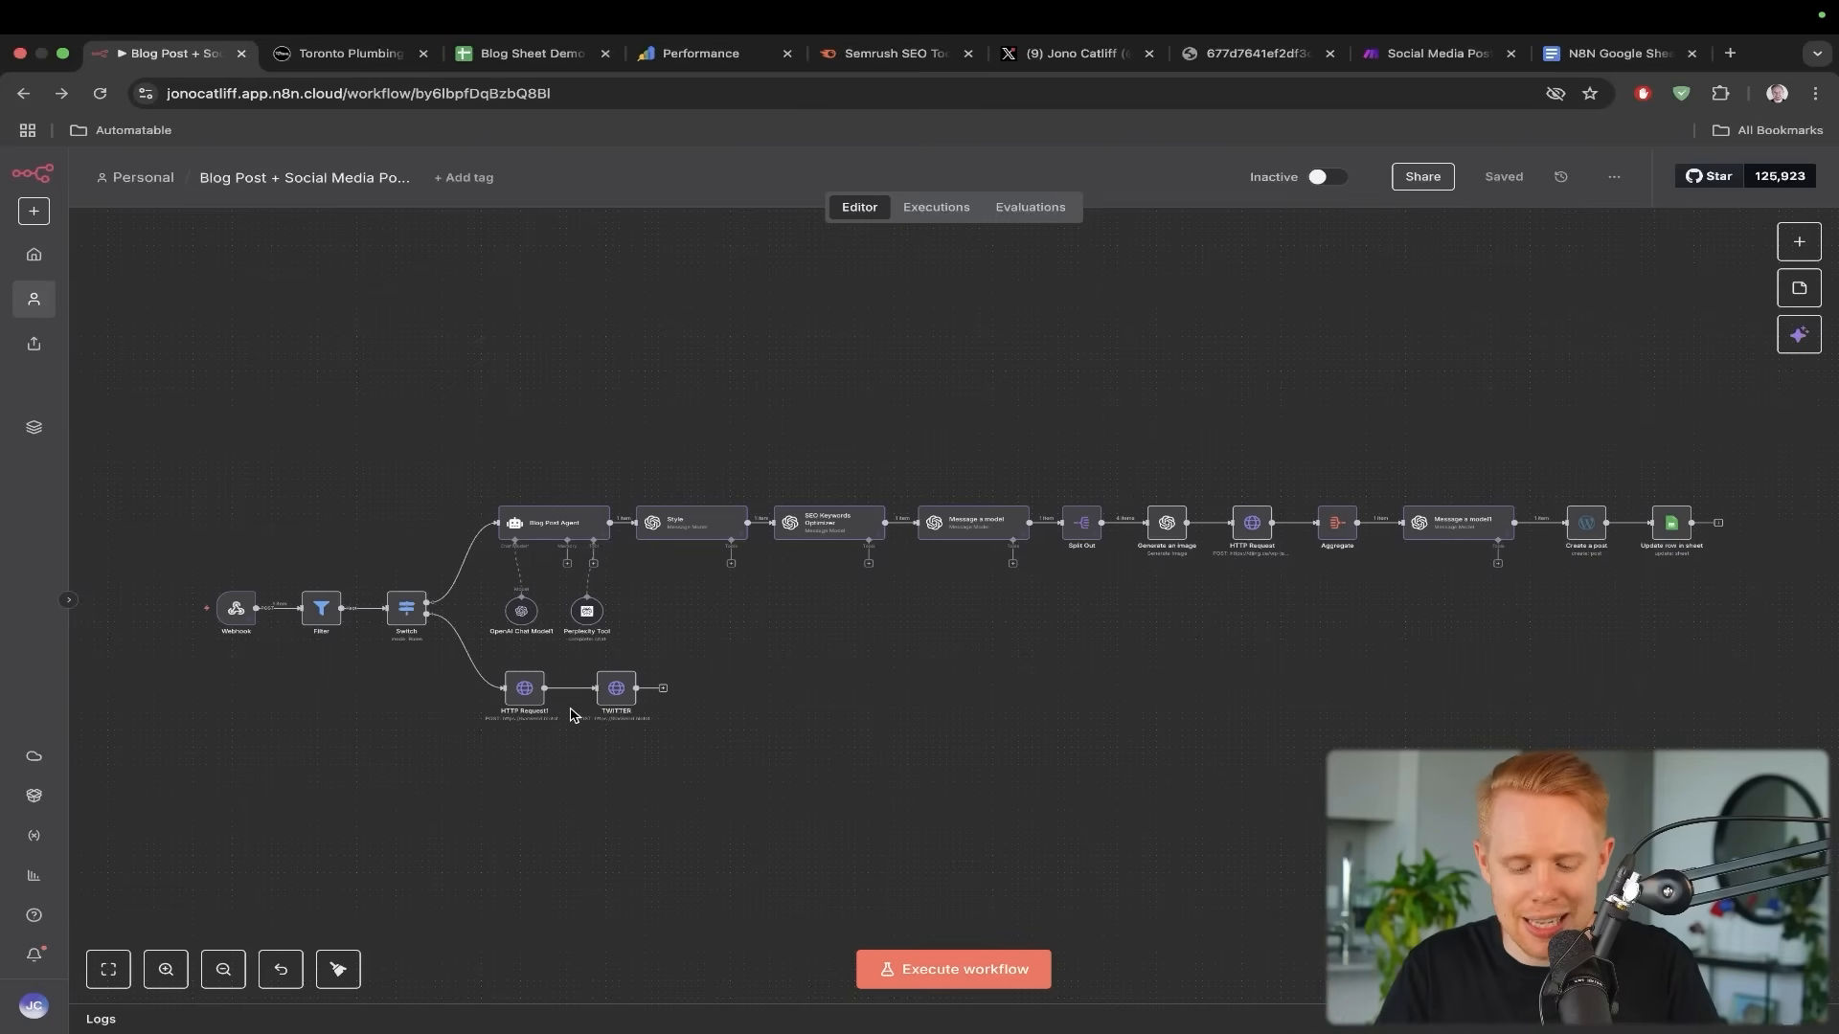
Visit n8n.io in a new tab, then close that tab again.
{"action": "key", "text": "super+t"}
{"action": "type", "text": "n8n.io"}
{"action": "key", "text": "Return"}
{"action": "mouse_move", "coordinate": [1164, 295]}
{"action": "left_mouse_down"}
{"action": "mouse_move", "coordinate": [1671, 228]}
{"action": "mouse_move", "coordinate": [1715, 204]}
{"action": "left_mouse_up"}
{"action": "key", "text": "ctrl+s"}
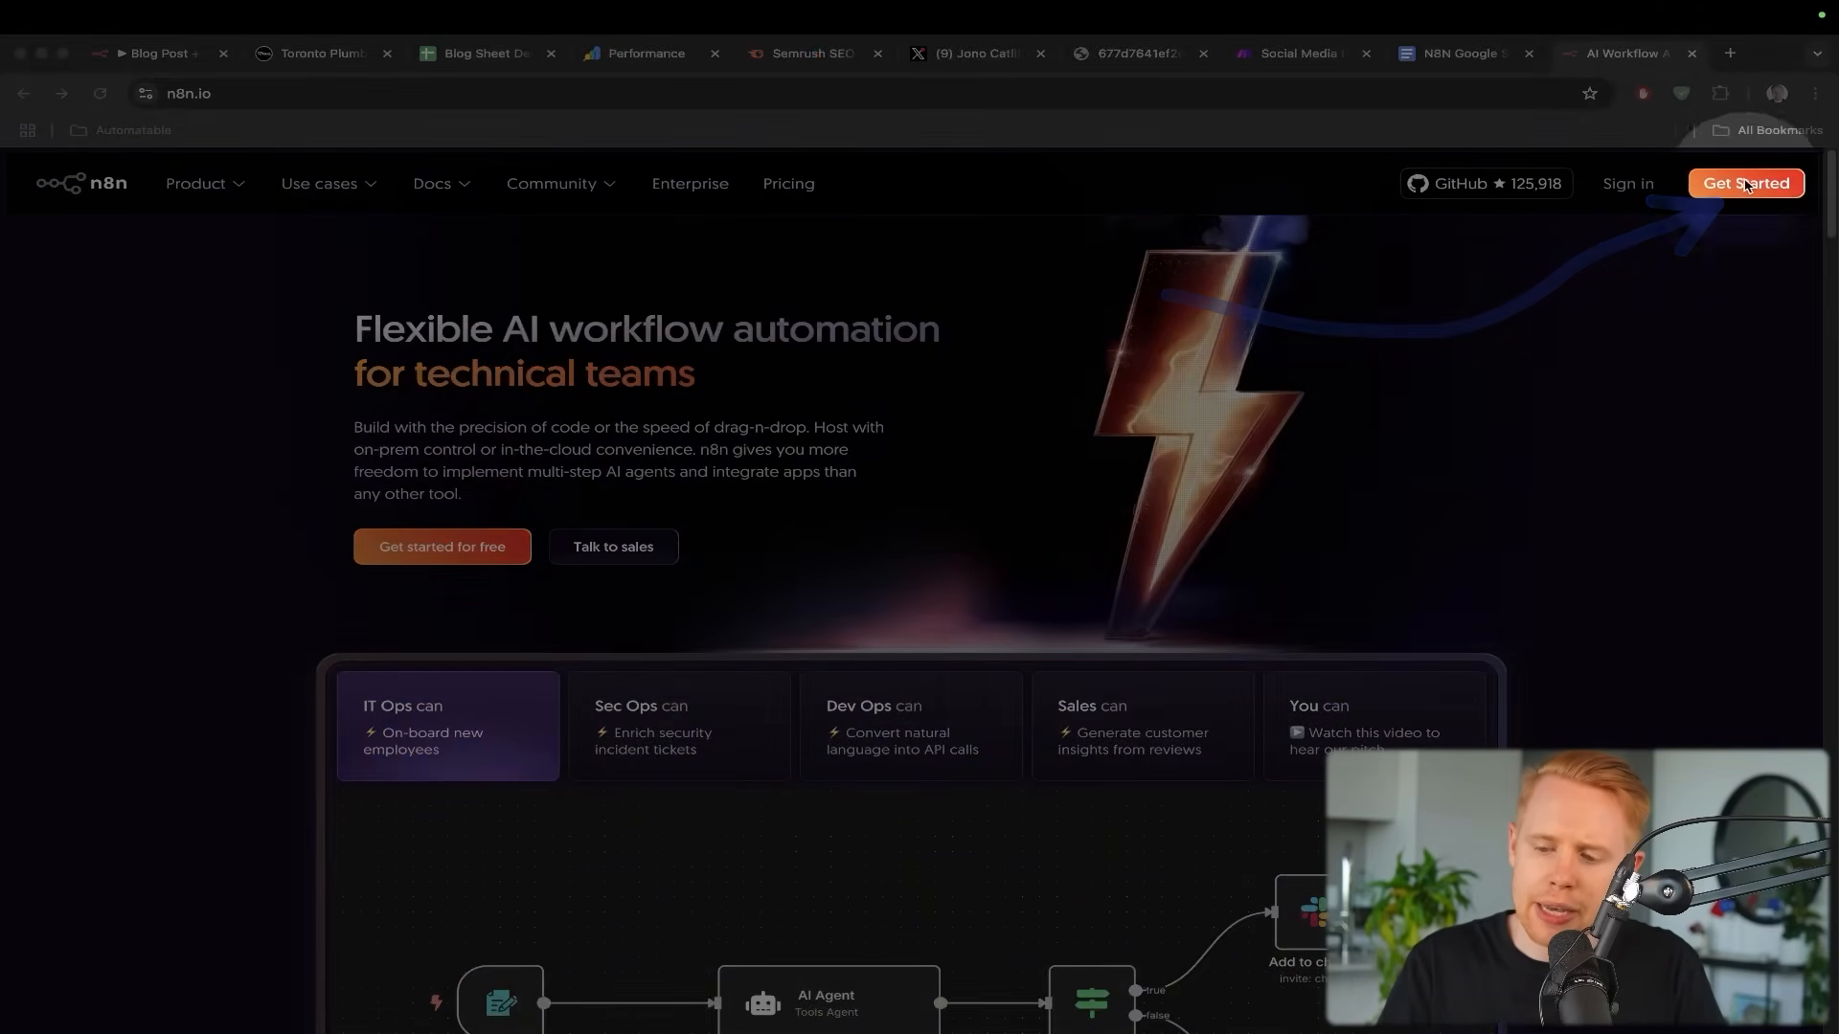
{"action": "key", "text": "Escape"}
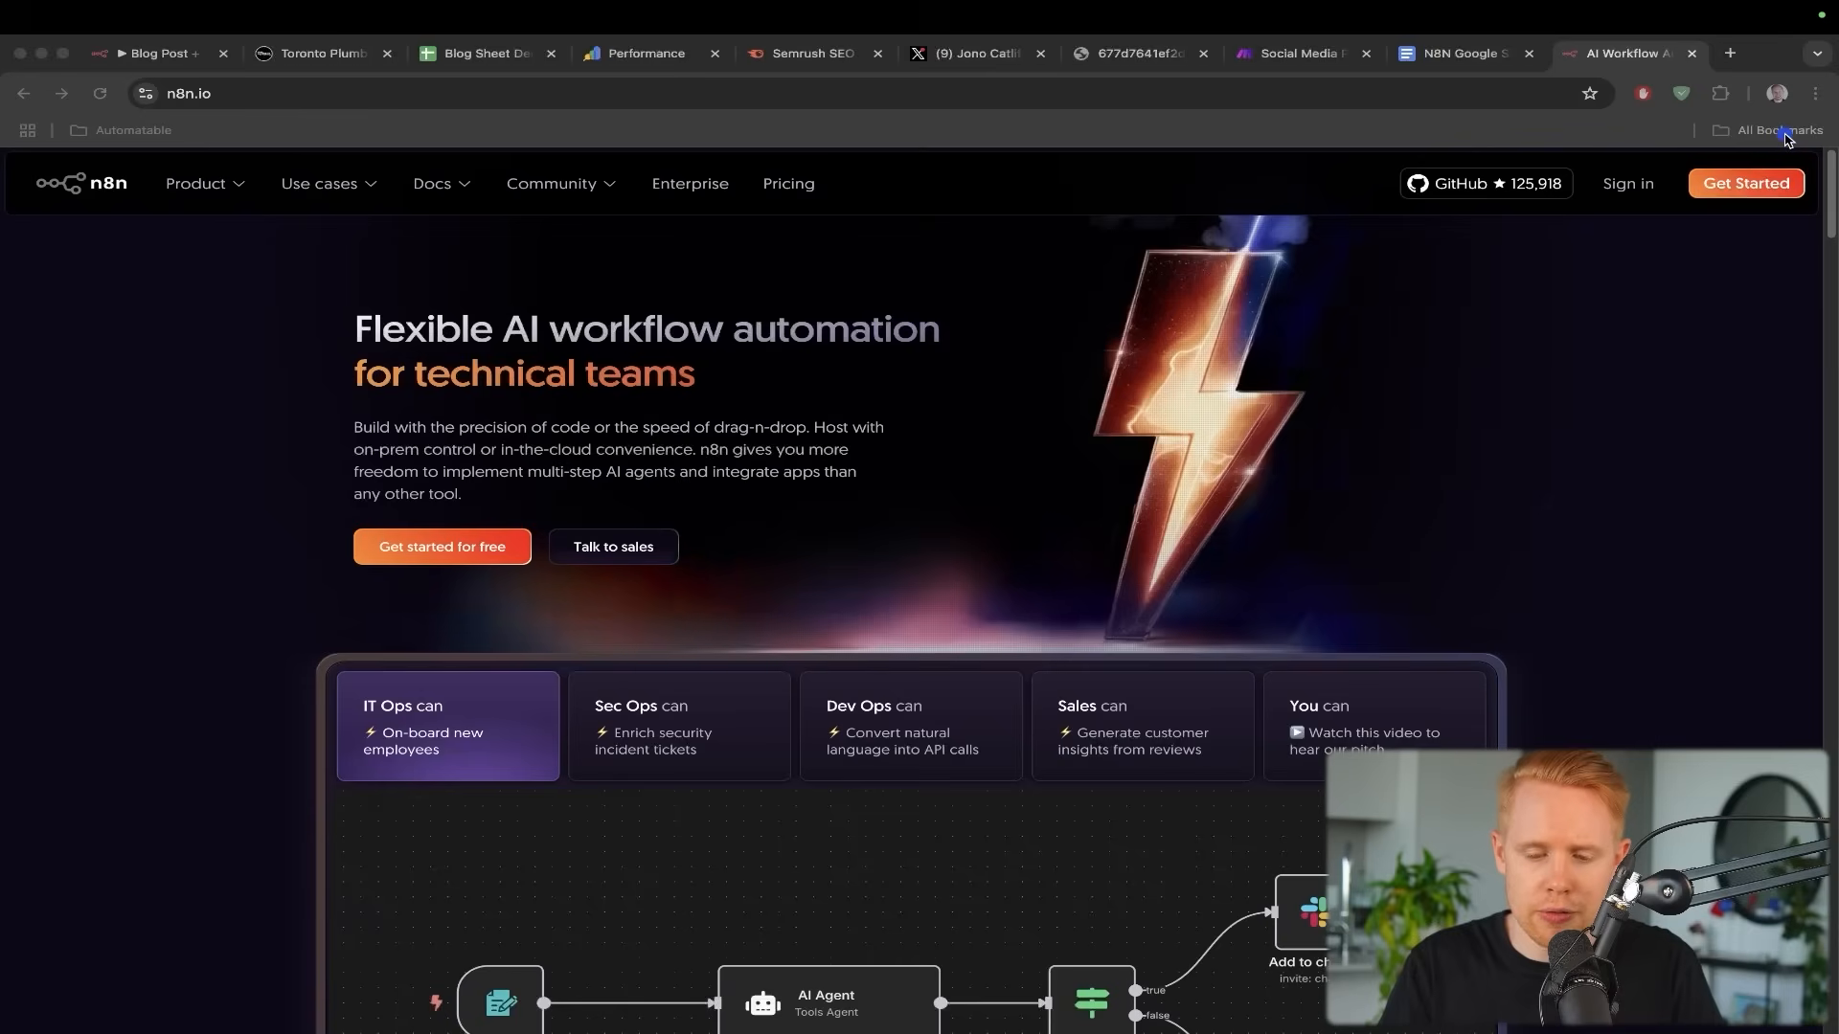
{"action": "key", "text": "super+w"}
Create a new blank workflow in n8n.
{"action": "mouse_move", "coordinate": [345, 192]}
{"action": "left_mouse_down"}
{"action": "mouse_move", "coordinate": [112, 235]}
{"action": "mouse_move", "coordinate": [64, 219]}
{"action": "left_mouse_up"}
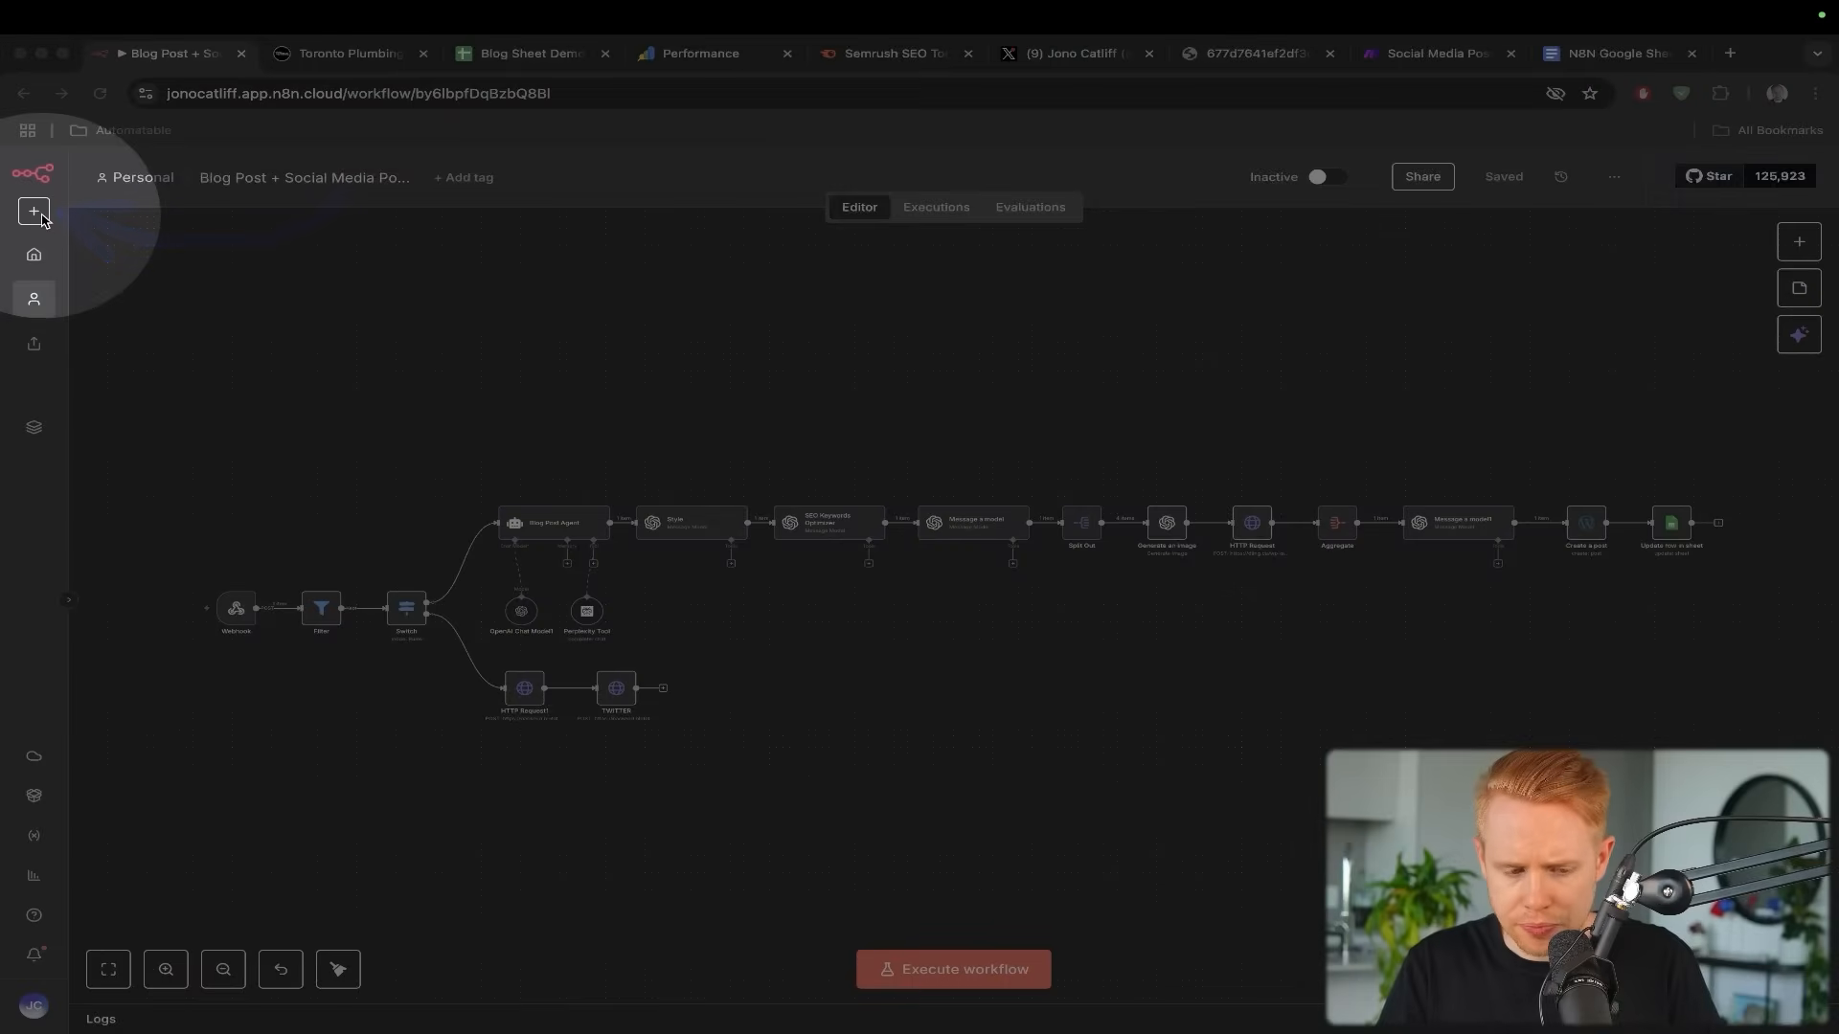
{"action": "key", "text": "Escape"}
{"action": "left_click", "coordinate": [34, 211]}
{"action": "mouse_move", "coordinate": [106, 252]}
{"action": "left_click", "coordinate": [289, 287]}
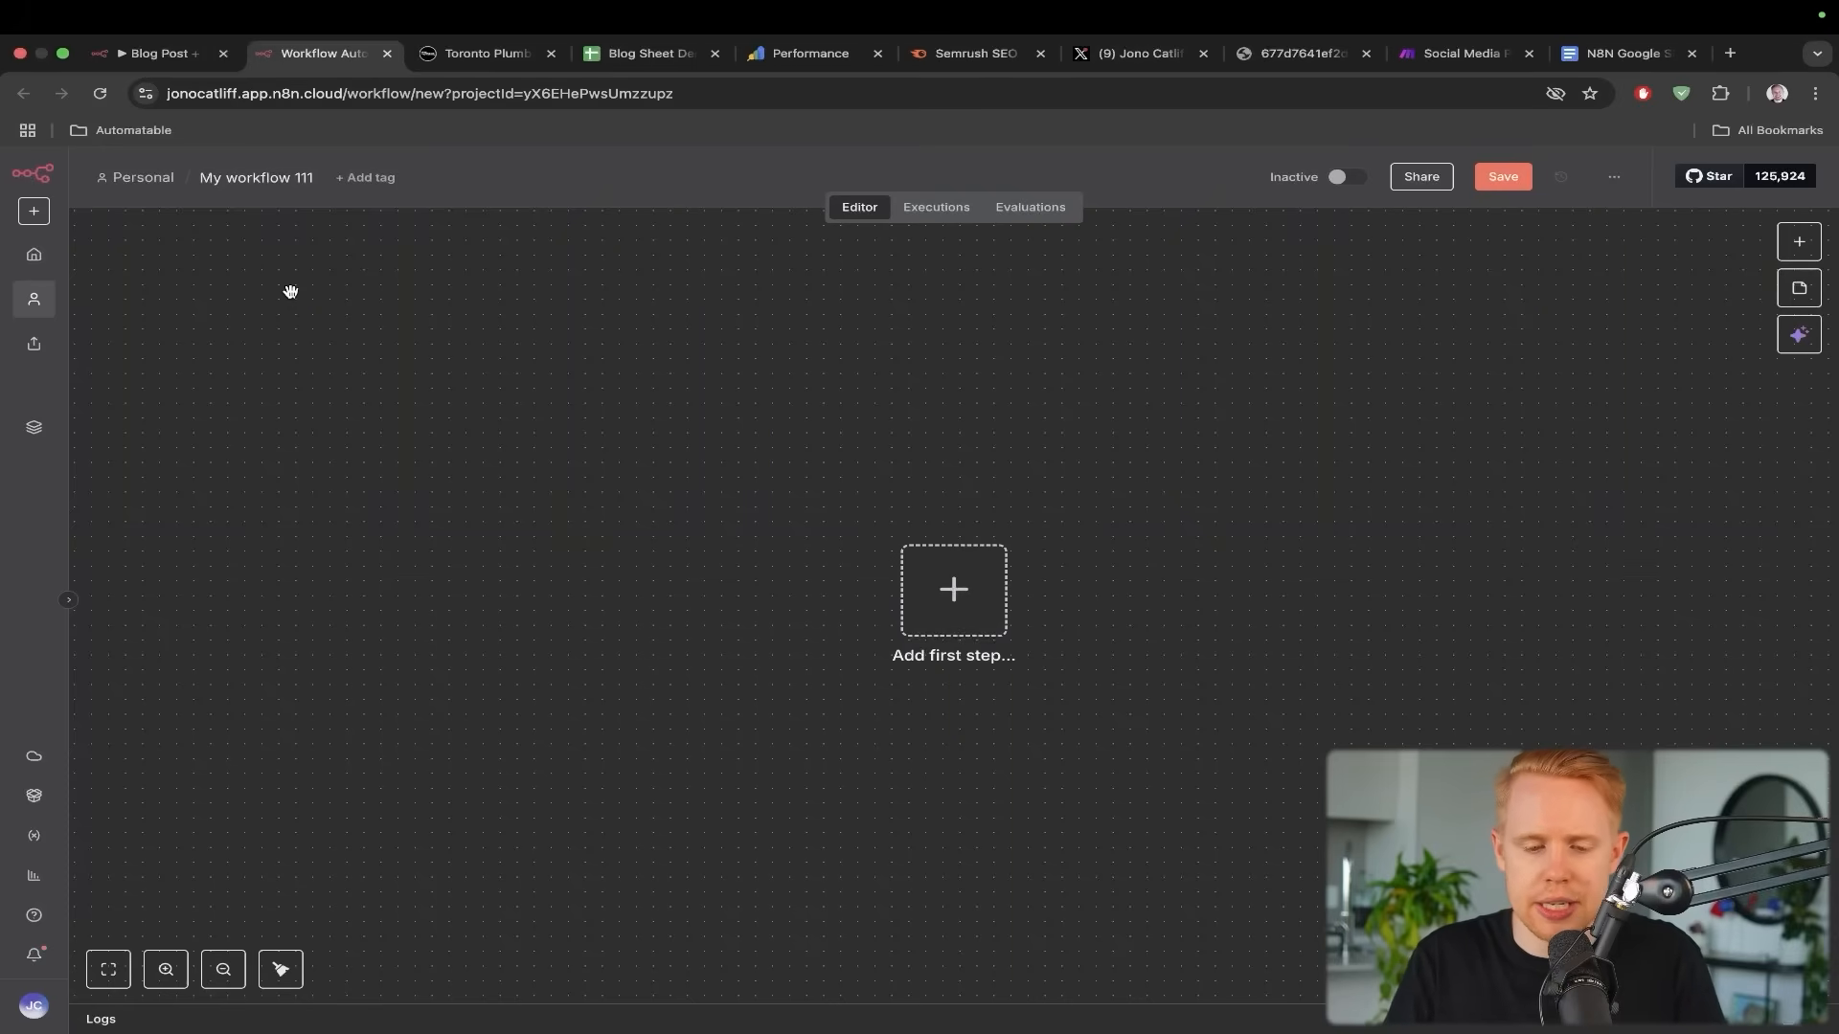
{"action": "key", "text": "ctrl+Tab"}
{"action": "scroll", "coordinate": [693, 351], "scroll_direction": "up", "scroll_amount": 20}
{"action": "scroll", "coordinate": [697, 352], "scroll_direction": "down", "scroll_amount": 1}
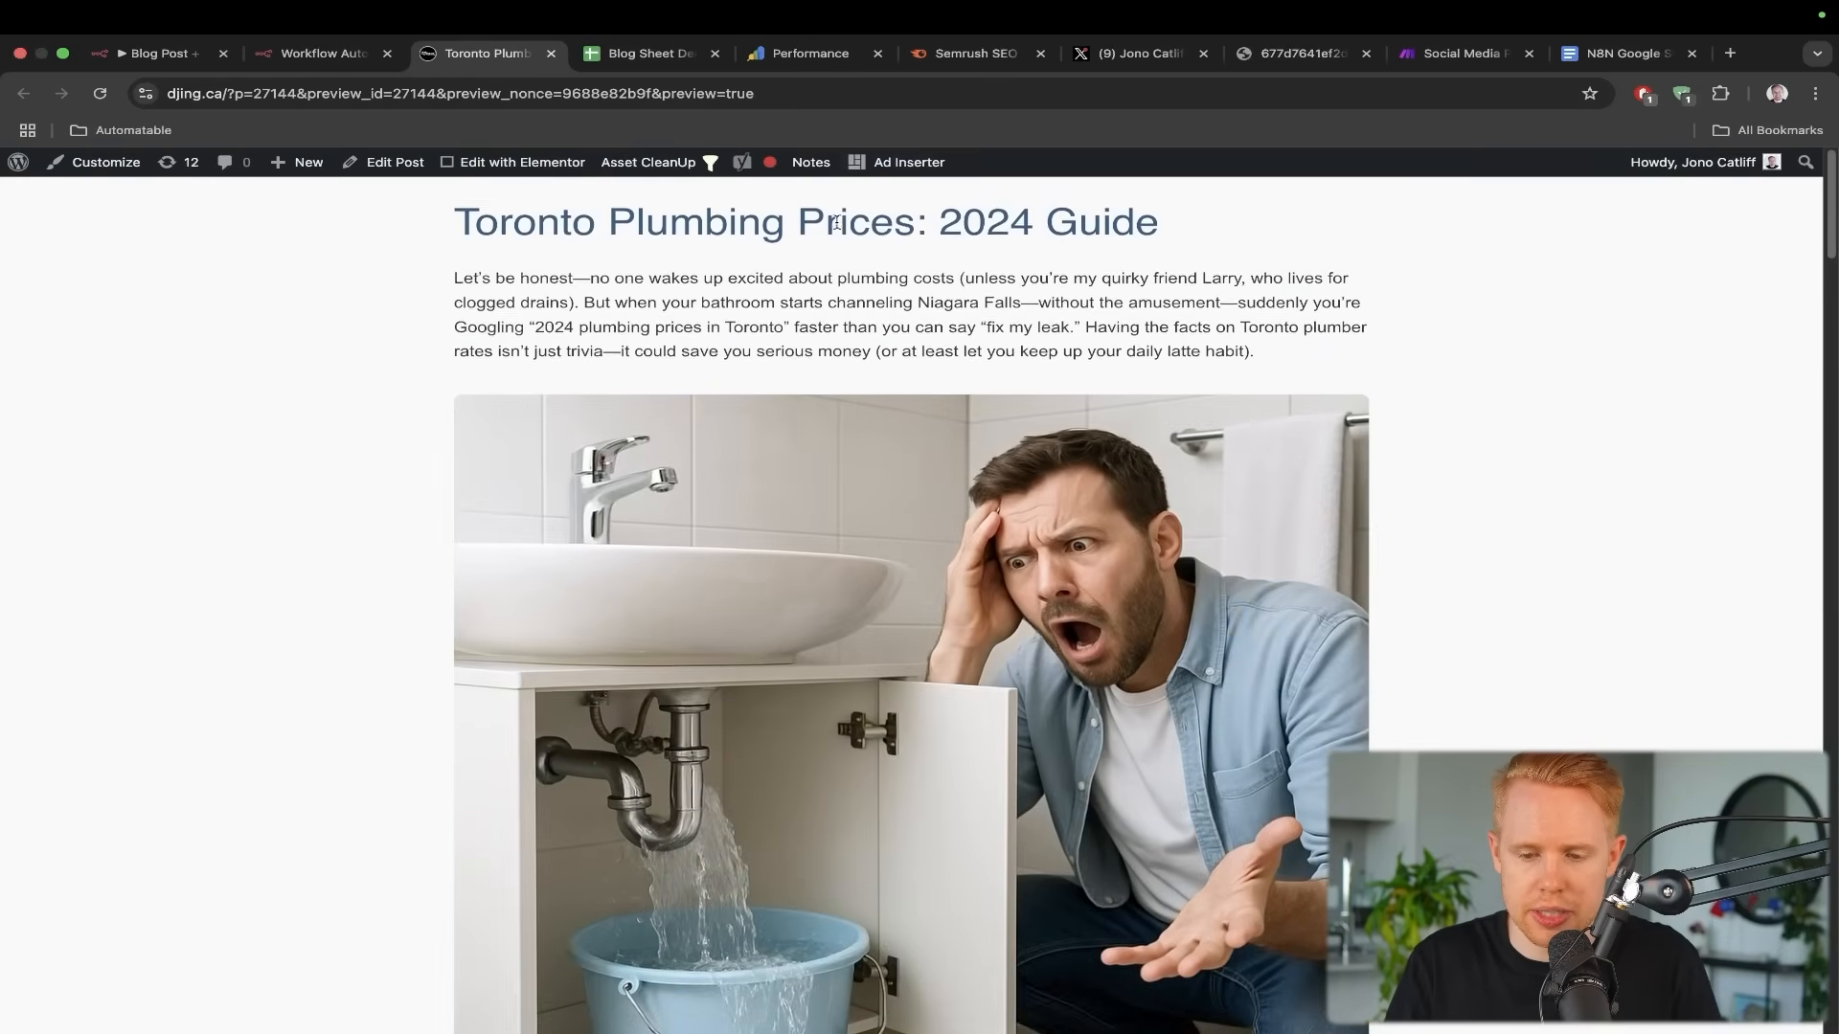
{"action": "left_click", "coordinate": [1138, 52]}
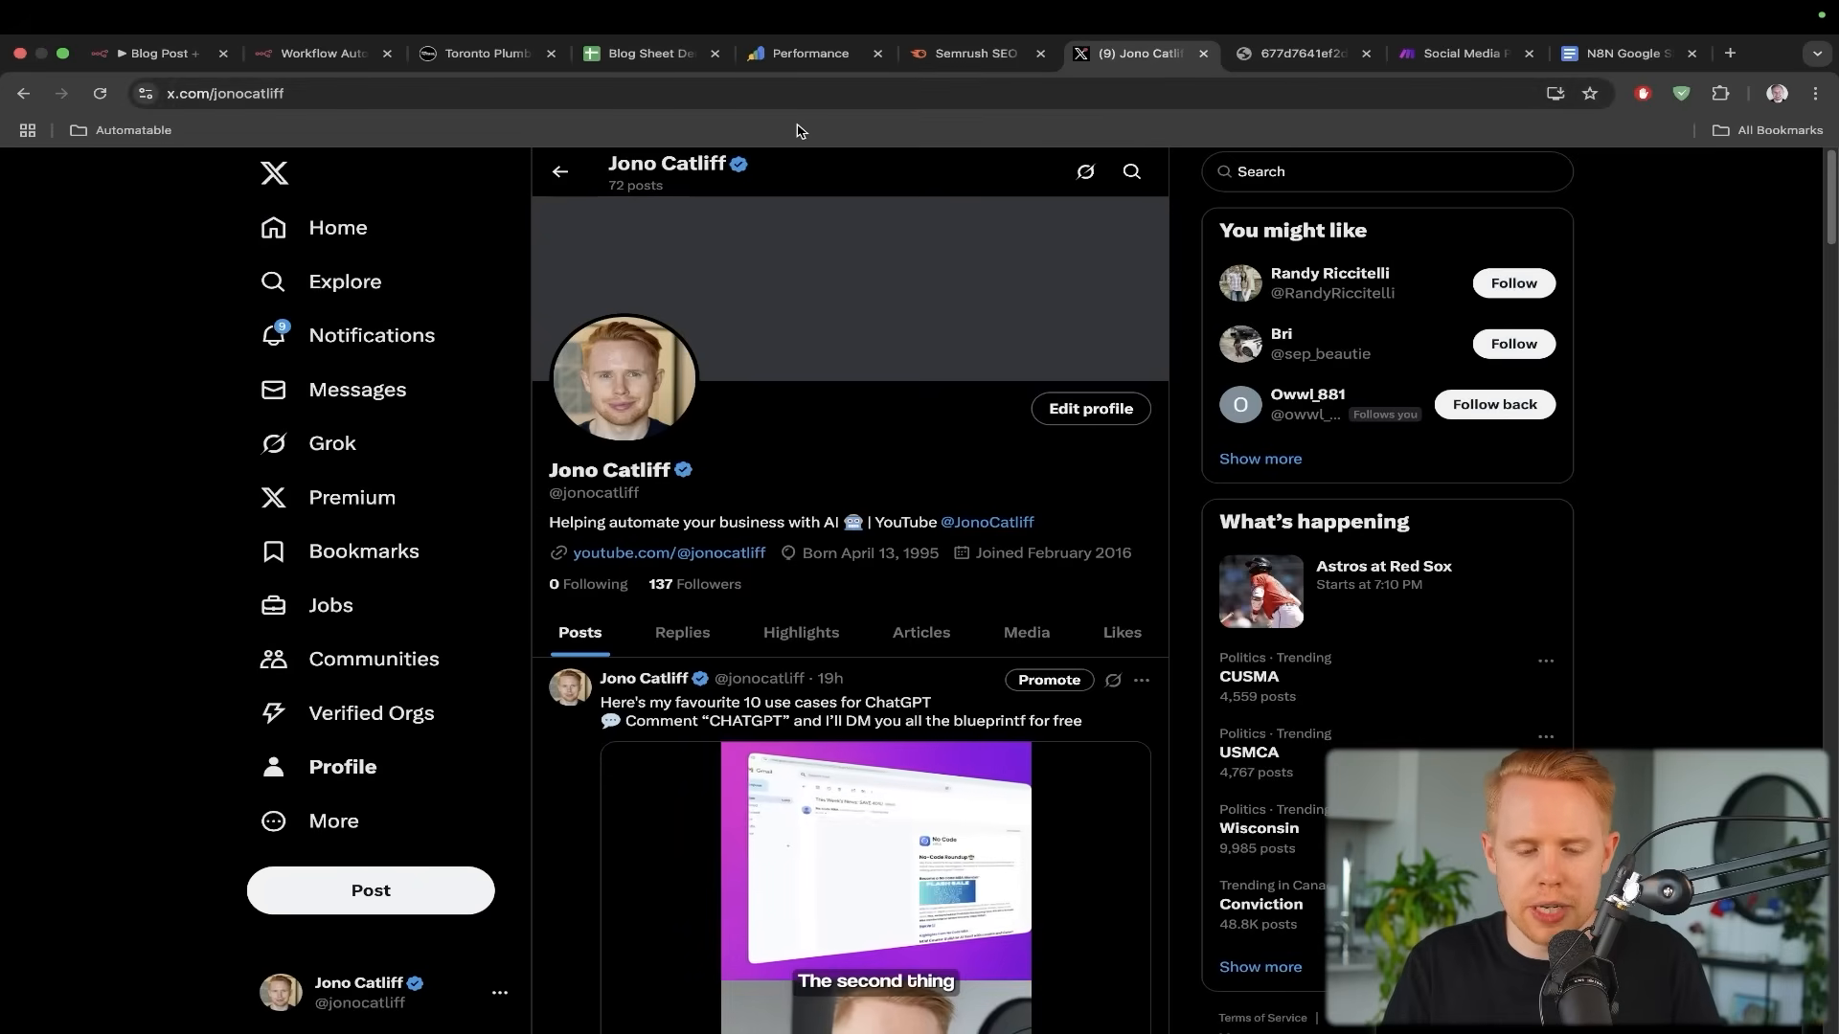
Tick the Create checkbox in row 4 of the Blog Sheet Demo spreadsheet.
{"action": "key", "text": "super+4"}
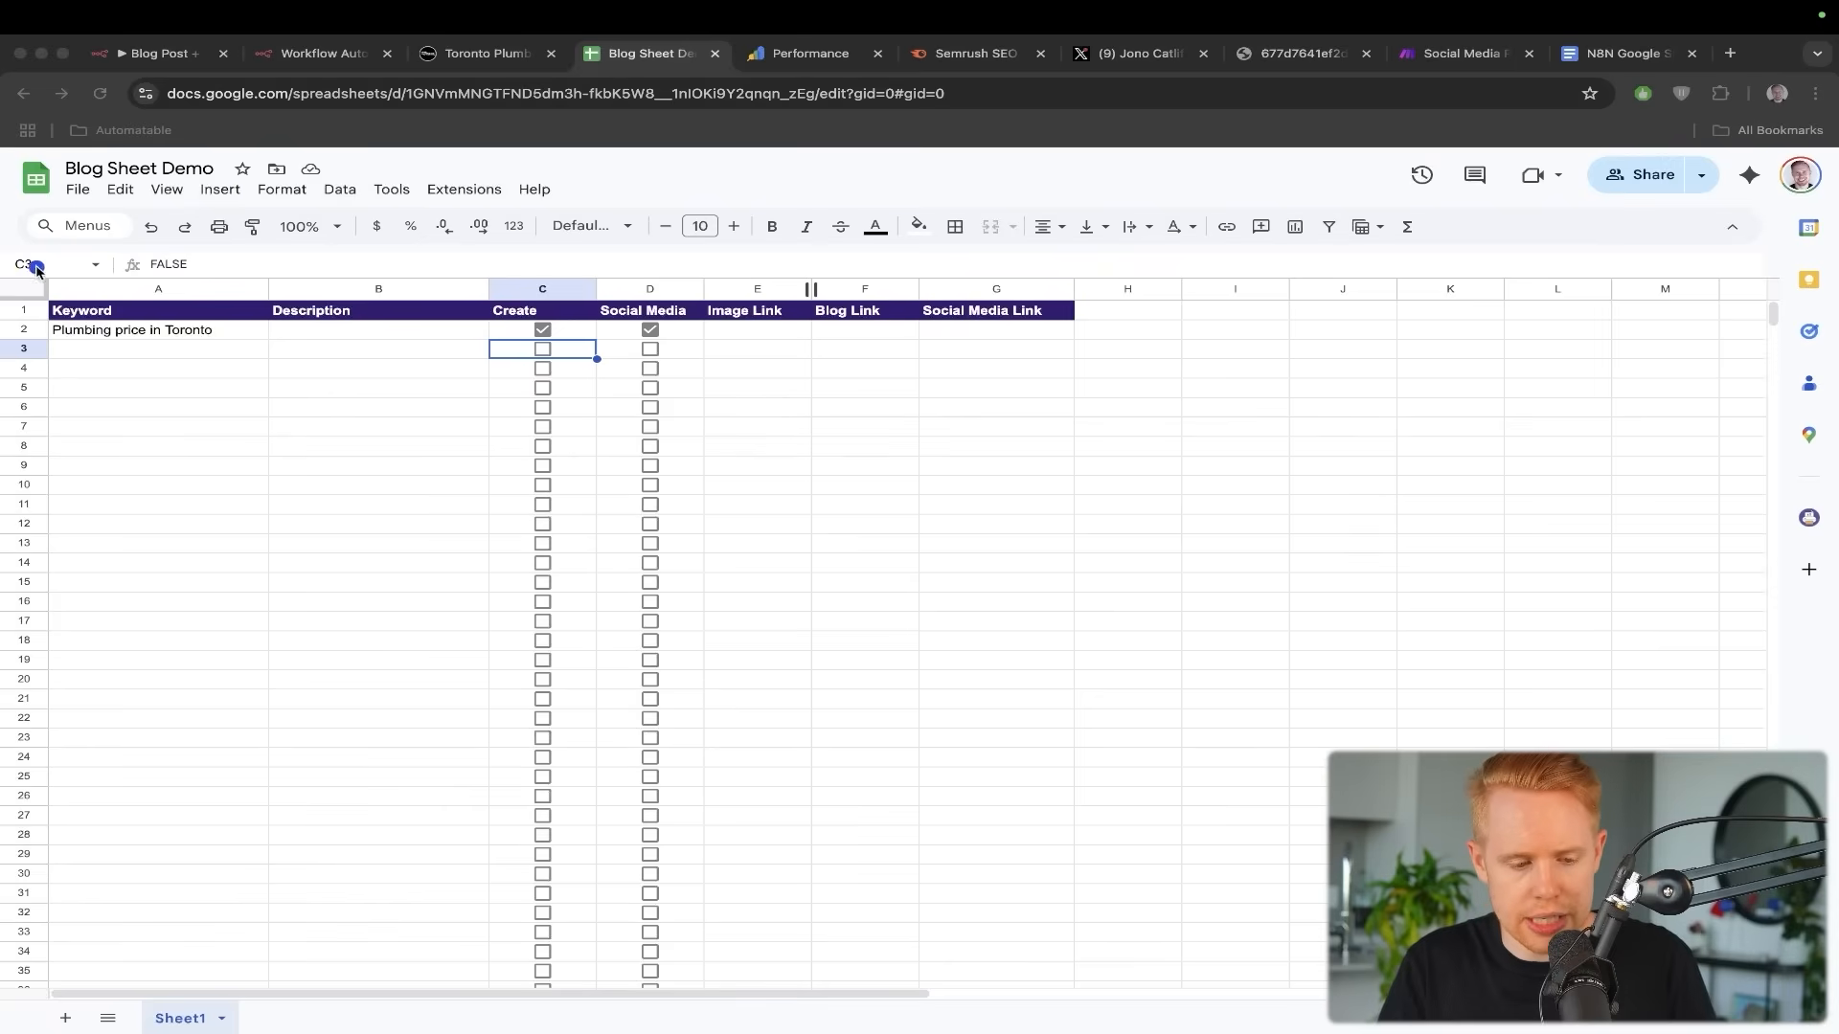
{"action": "mouse_move", "coordinate": [27, 272]}
{"action": "left_mouse_down"}
{"action": "mouse_move", "coordinate": [833, 410]}
{"action": "mouse_move", "coordinate": [1089, 567]}
{"action": "mouse_move", "coordinate": [1101, 644]}
{"action": "left_mouse_up"}
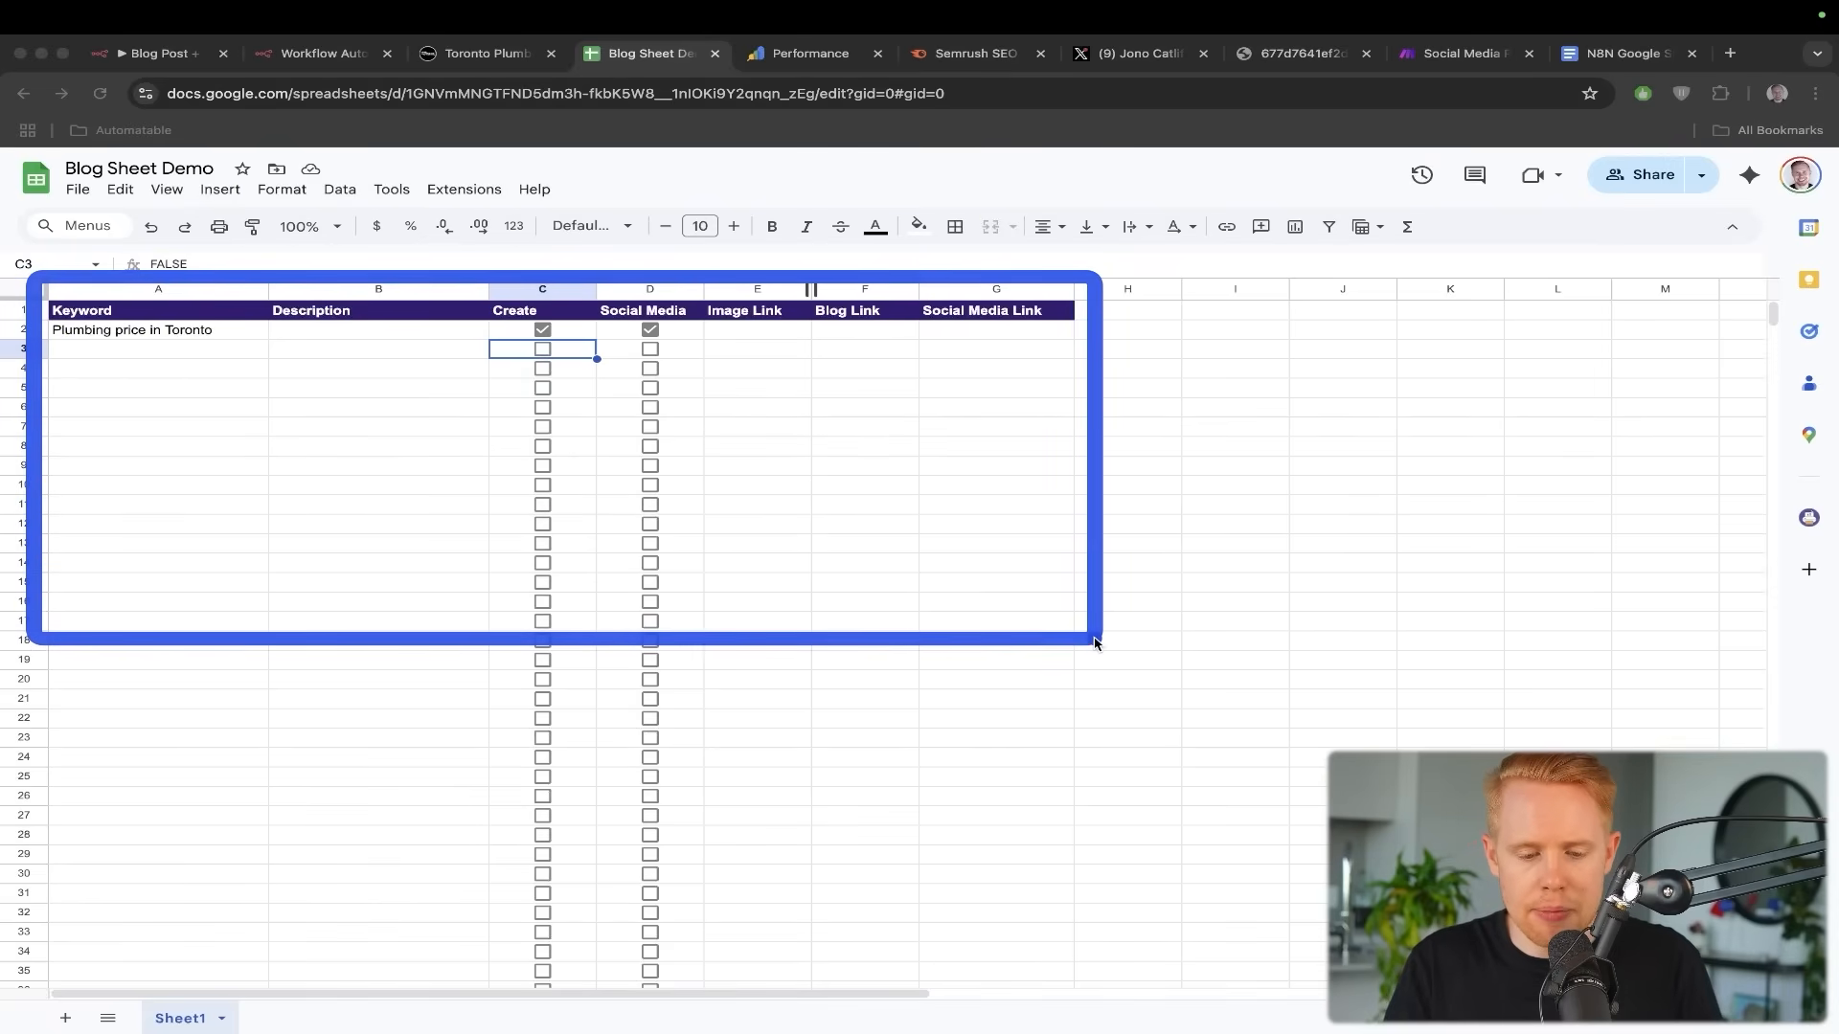
{"action": "left_click_drag", "start_coordinate": [996, 219], "coordinate": [660, 377]}
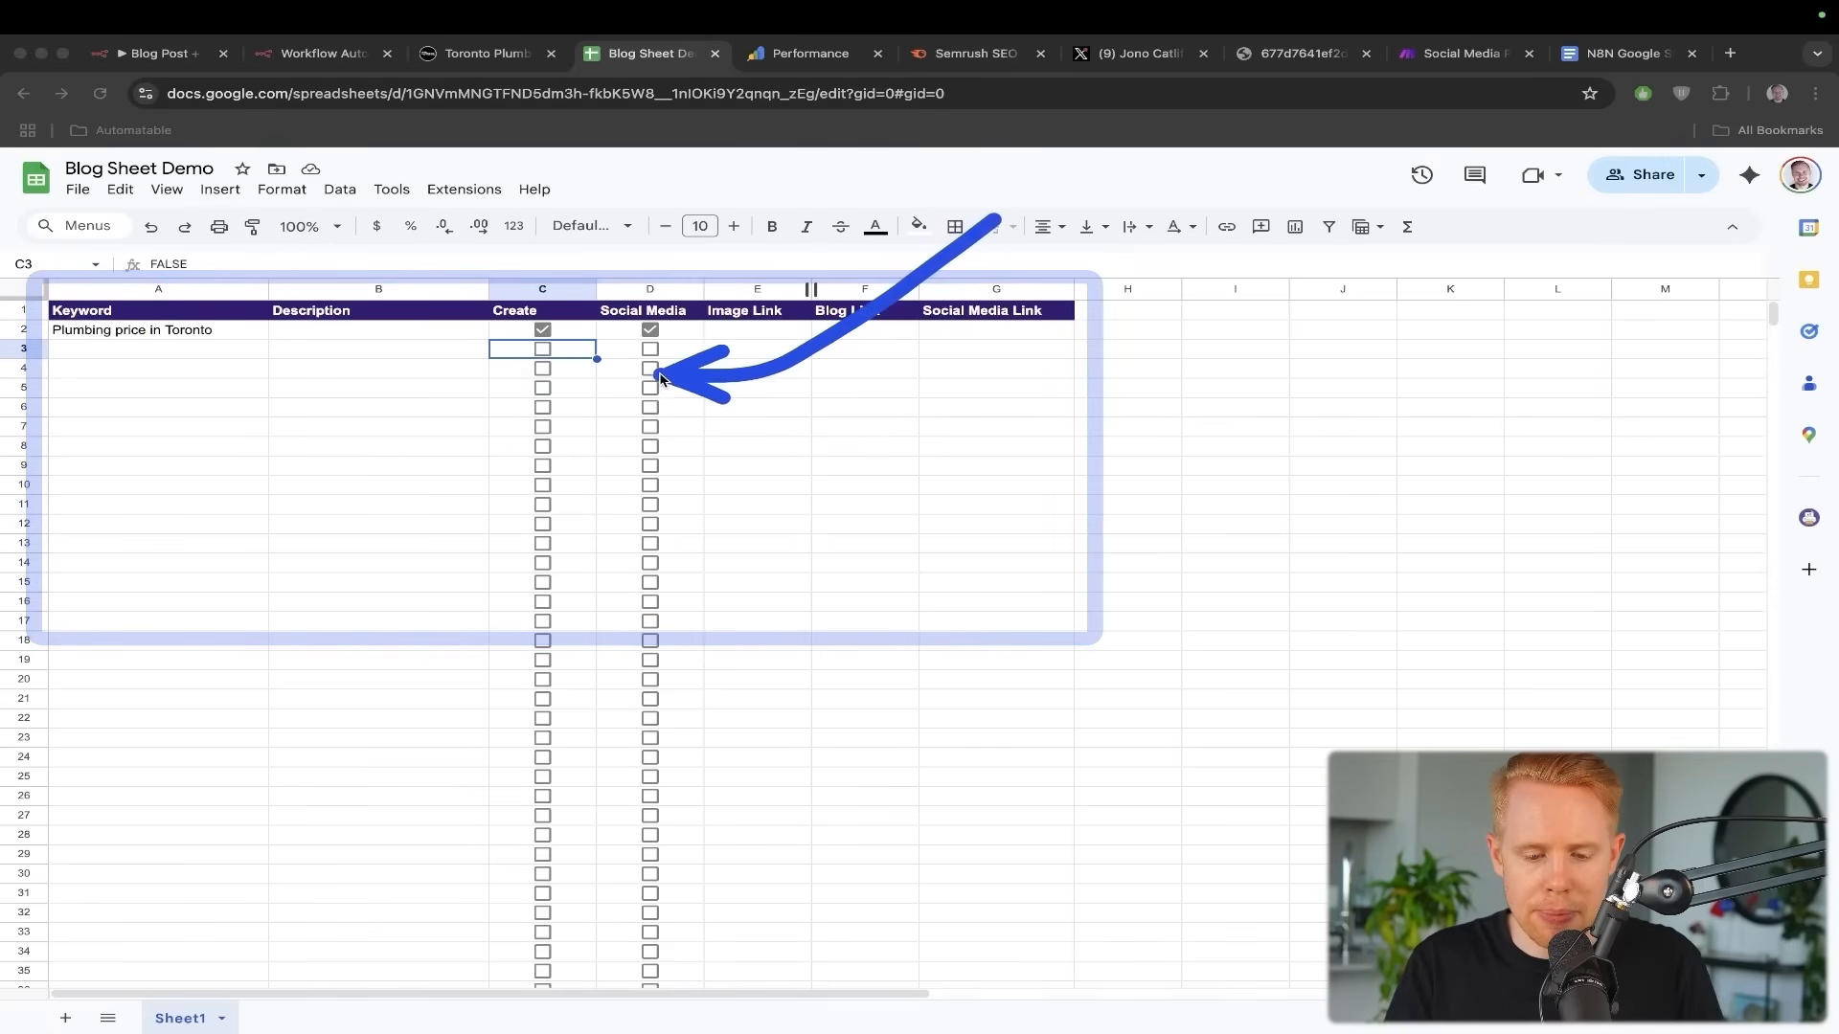
{"action": "left_click", "coordinate": [542, 368]}
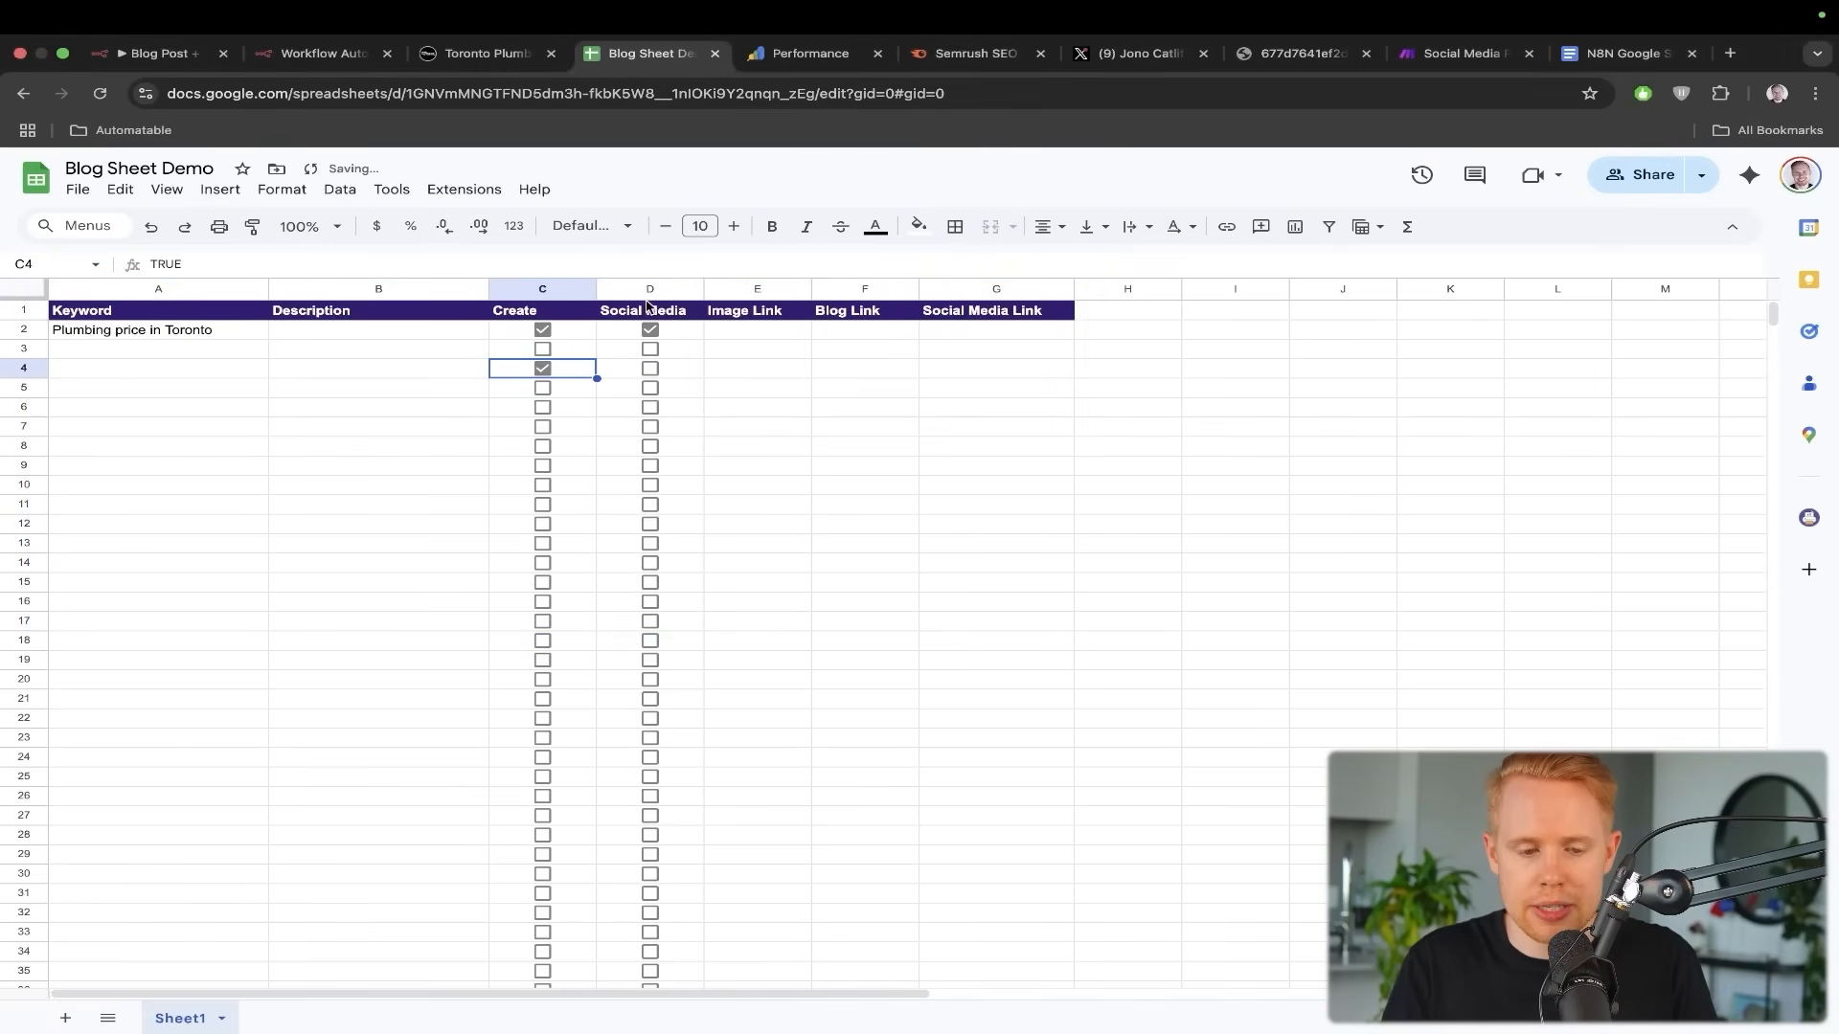
Tick the Social Media checkbox in row 4 of the spreadsheet.
{"action": "key", "text": "super+1"}
{"action": "mouse_move", "coordinate": [247, 617]}
{"action": "left_mouse_down"}
{"action": "mouse_move", "coordinate": [527, 536]}
{"action": "mouse_move", "coordinate": [1488, 515]}
{"action": "left_mouse_up"}
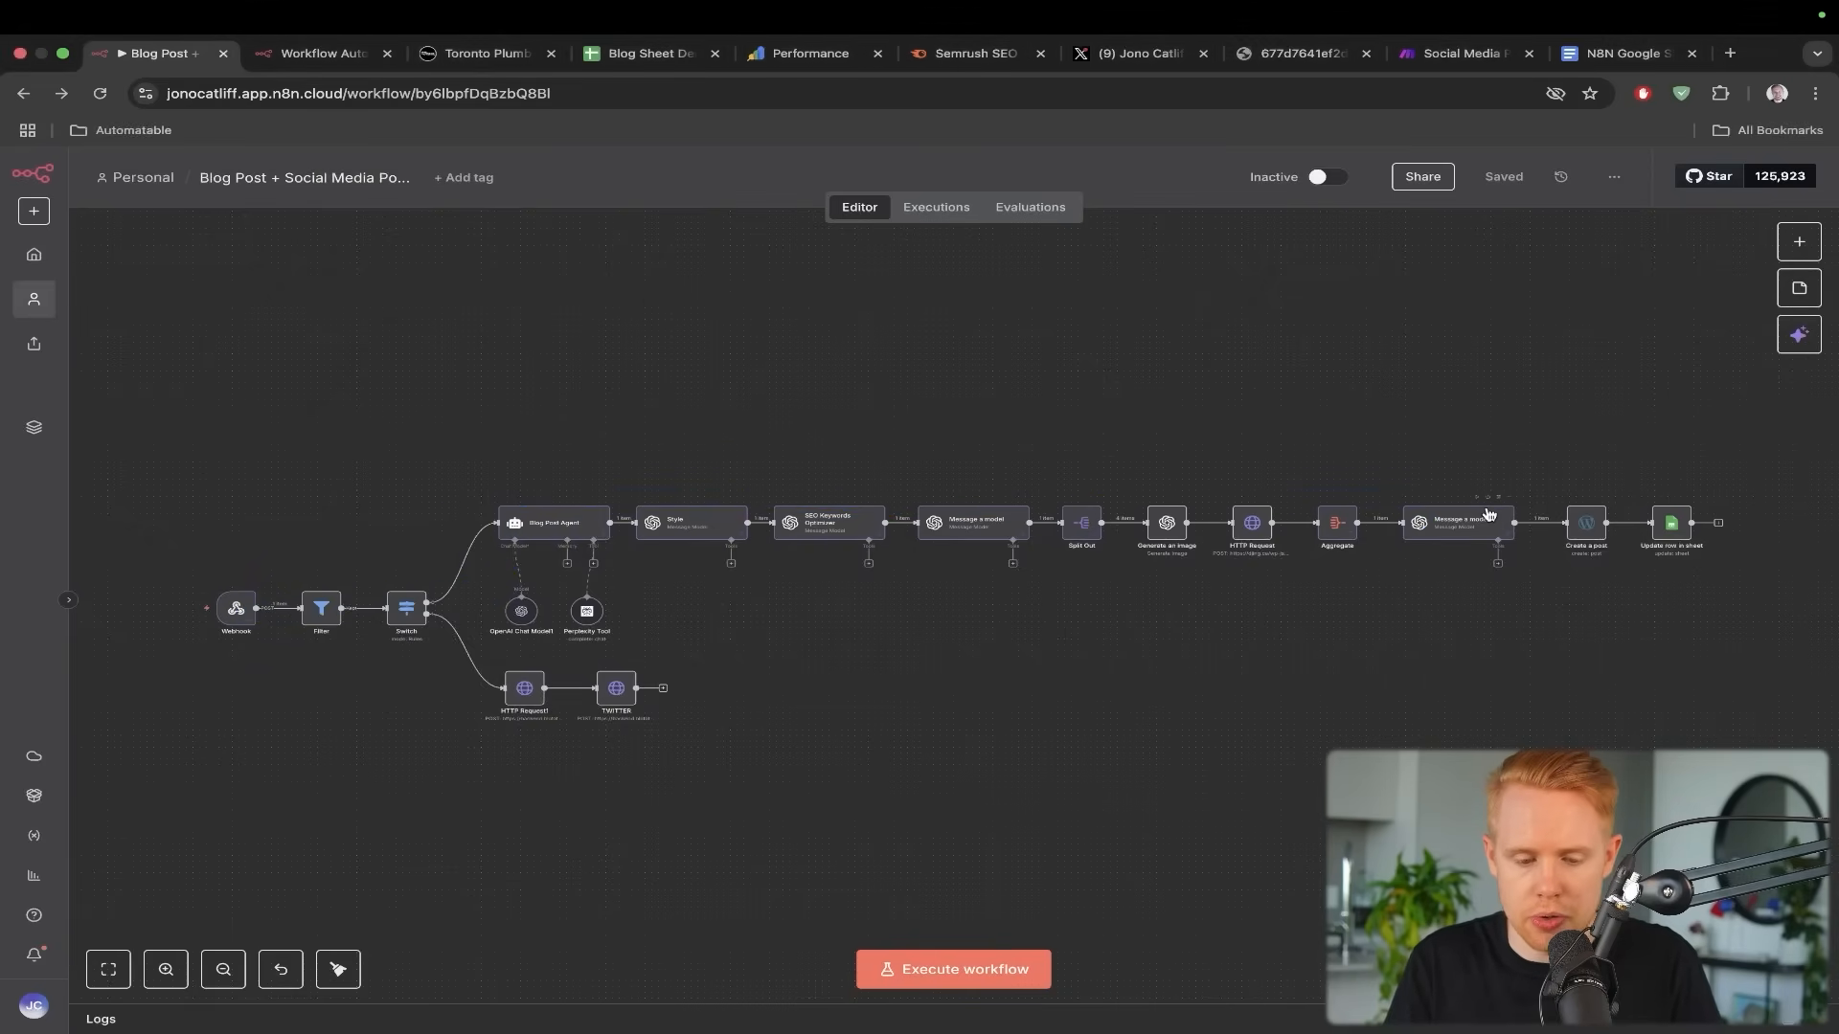
{"action": "key", "text": "super+4"}
{"action": "left_click_drag", "start_coordinate": [872, 220], "coordinate": [714, 329]}
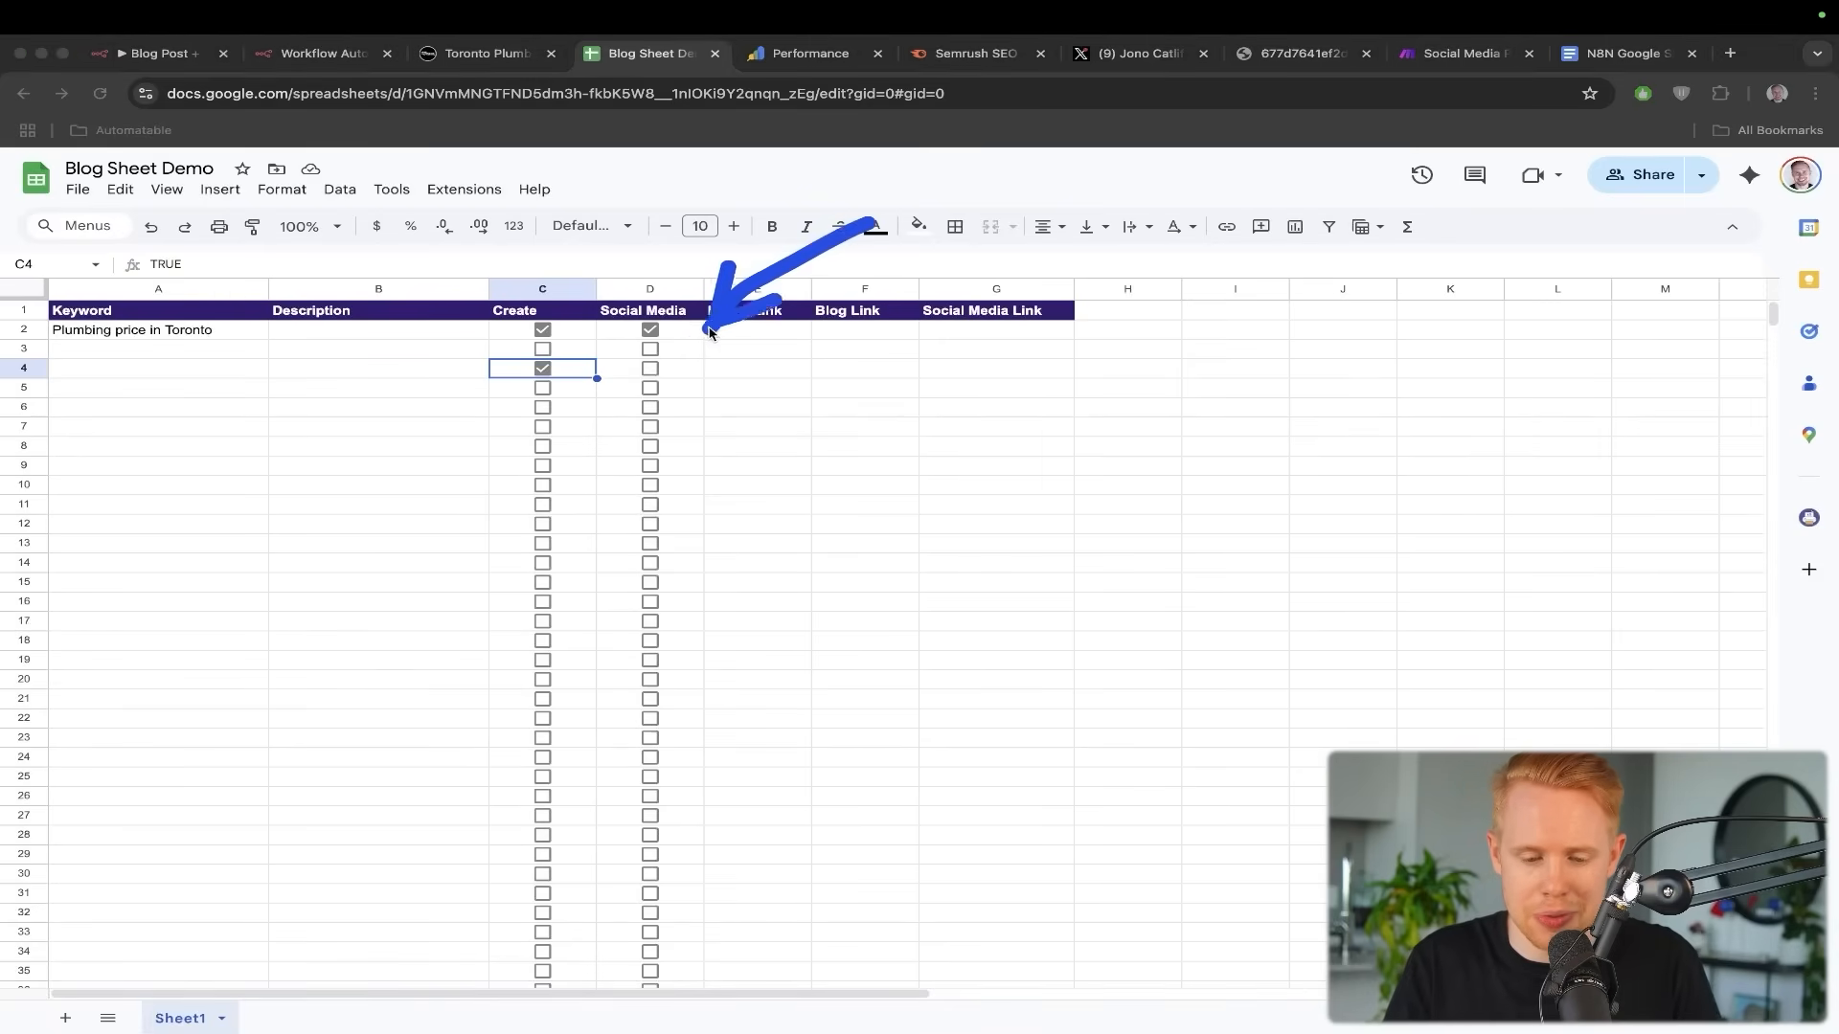
{"action": "left_click", "coordinate": [649, 368]}
Review the workflow's social media branch and the spreadsheet's Keyword column.
{"action": "key", "text": "super+1"}
{"action": "mouse_move", "coordinate": [265, 632]}
{"action": "left_mouse_down"}
{"action": "mouse_move", "coordinate": [251, 609]}
{"action": "mouse_move", "coordinate": [498, 697]}
{"action": "mouse_move", "coordinate": [616, 711]}
{"action": "left_mouse_up"}
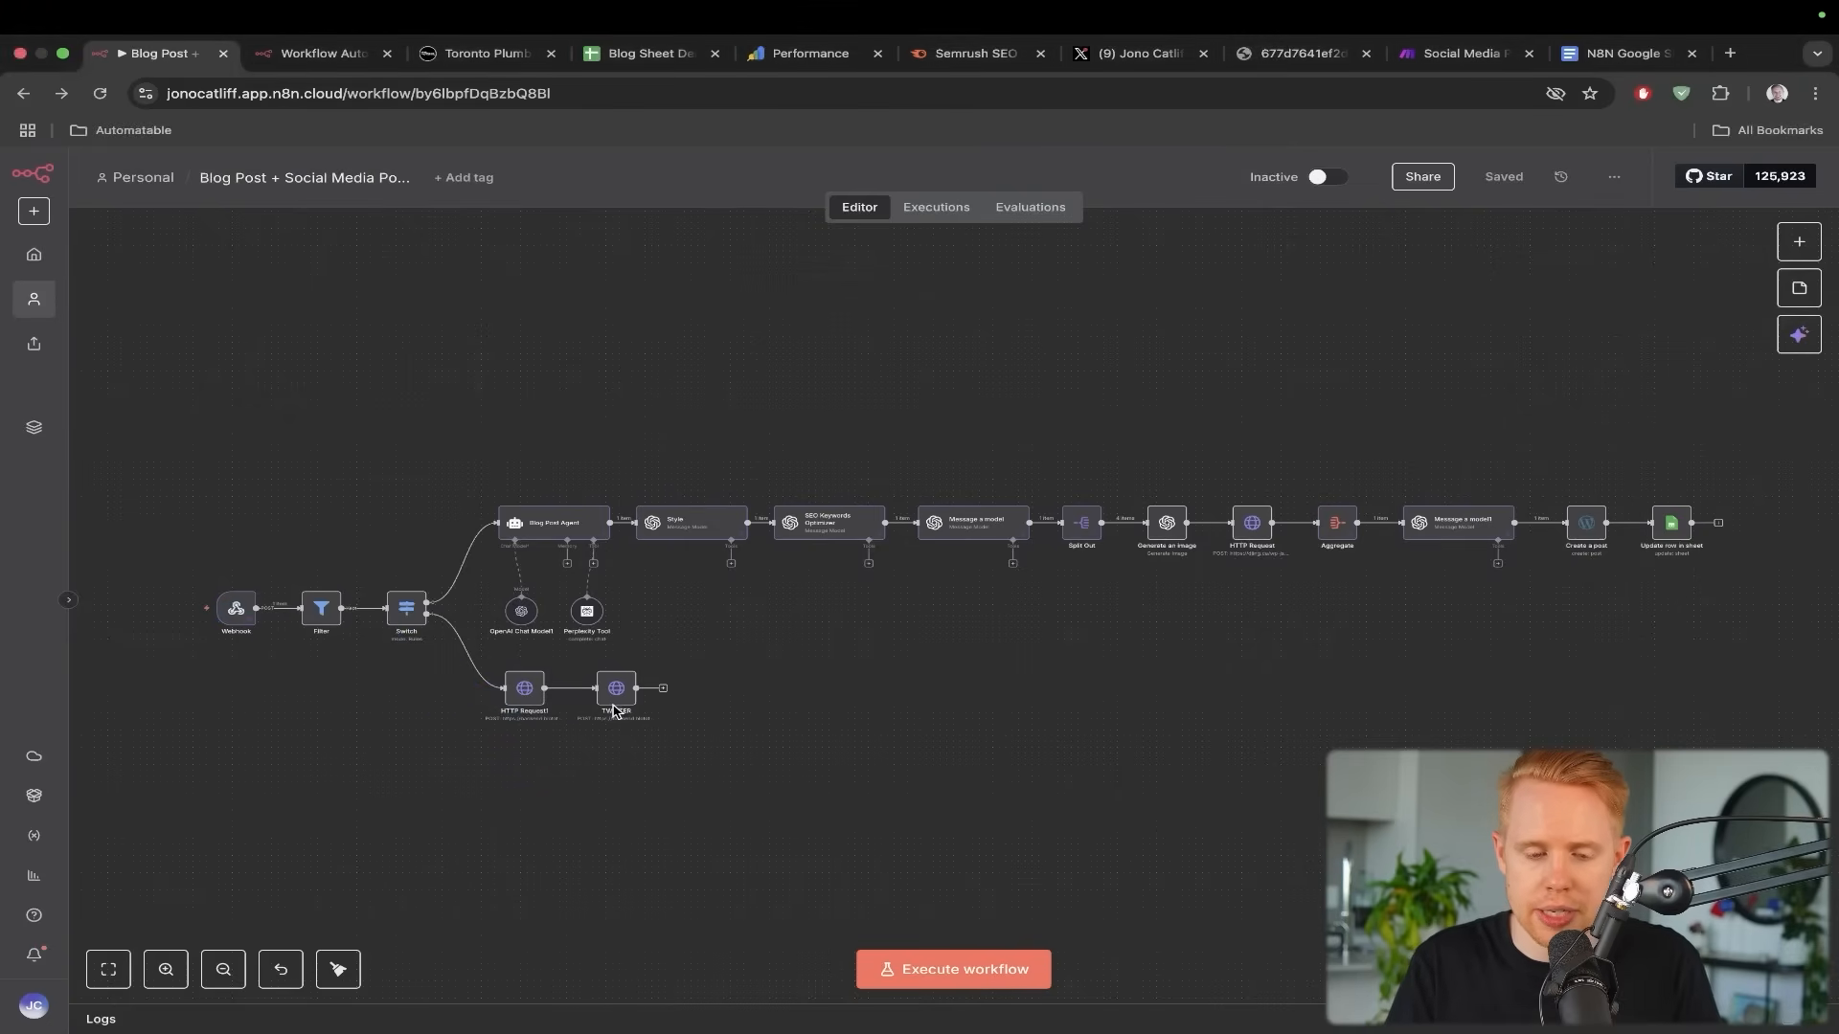
{"action": "key", "text": "super+4"}
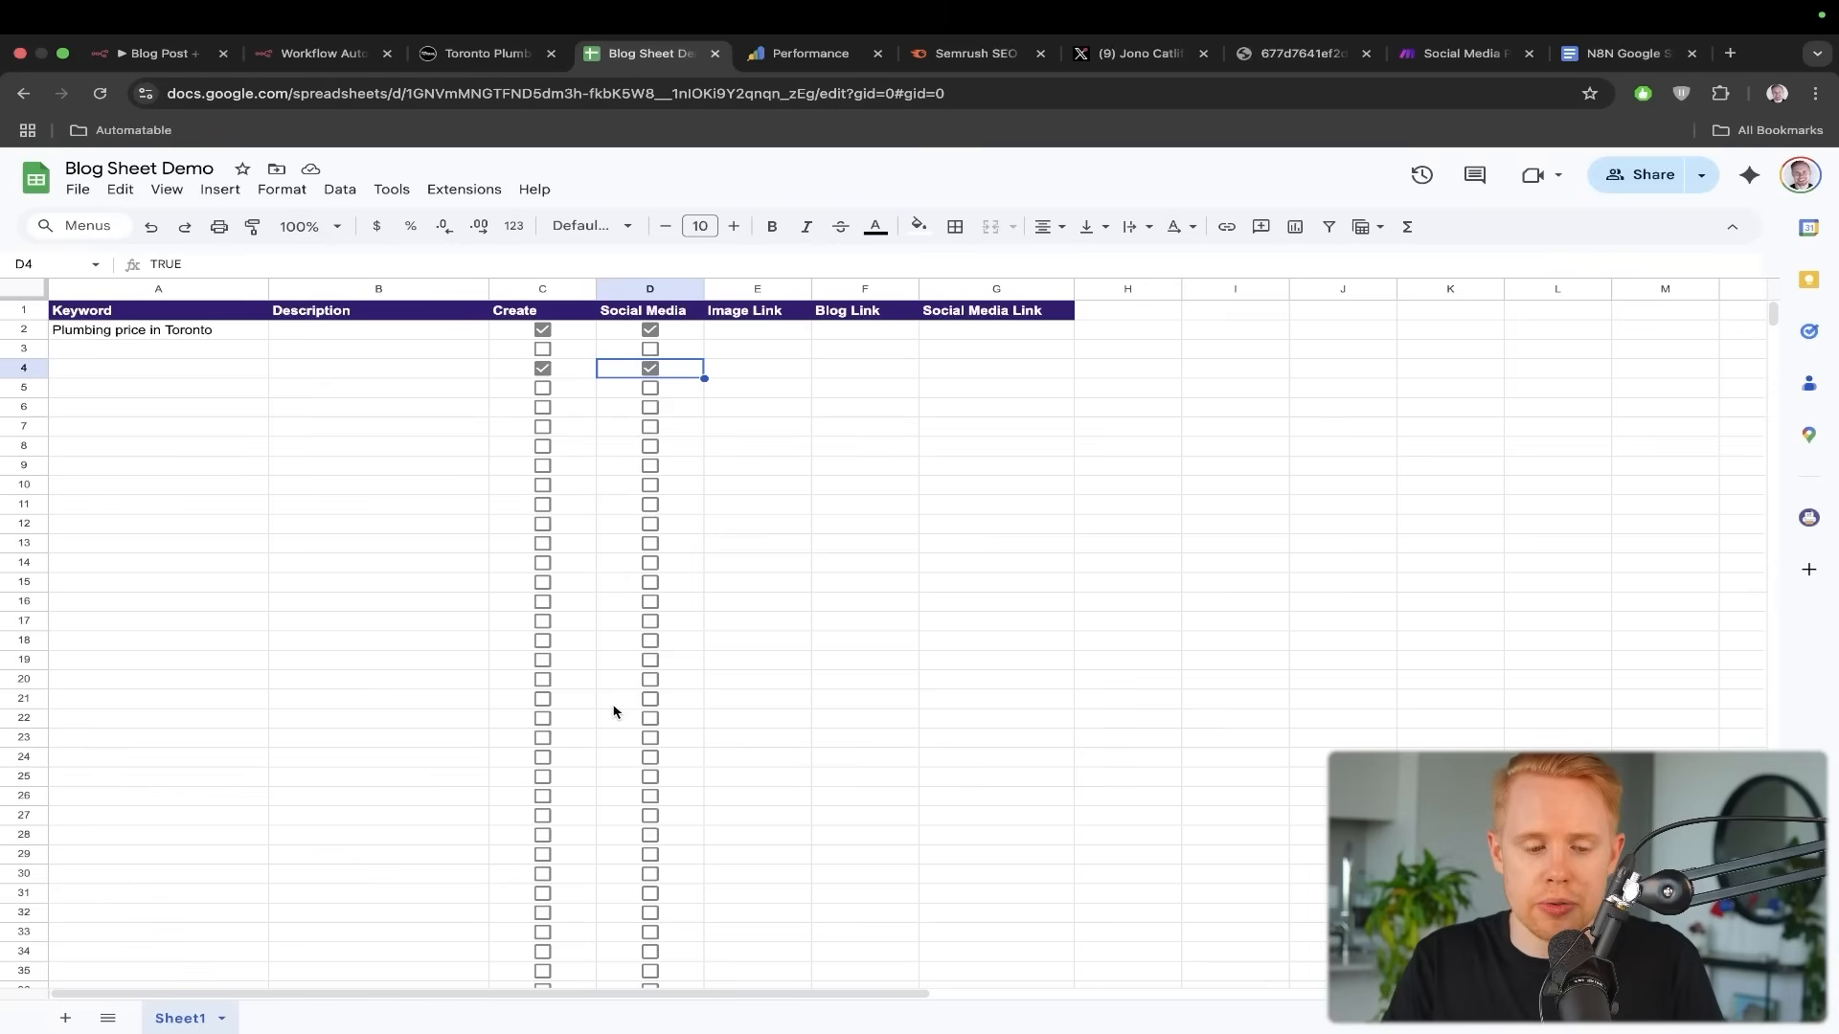
{"action": "key", "text": "ctrl+a"}
{"action": "left_click_drag", "start_coordinate": [233, 149], "coordinate": [131, 308]}
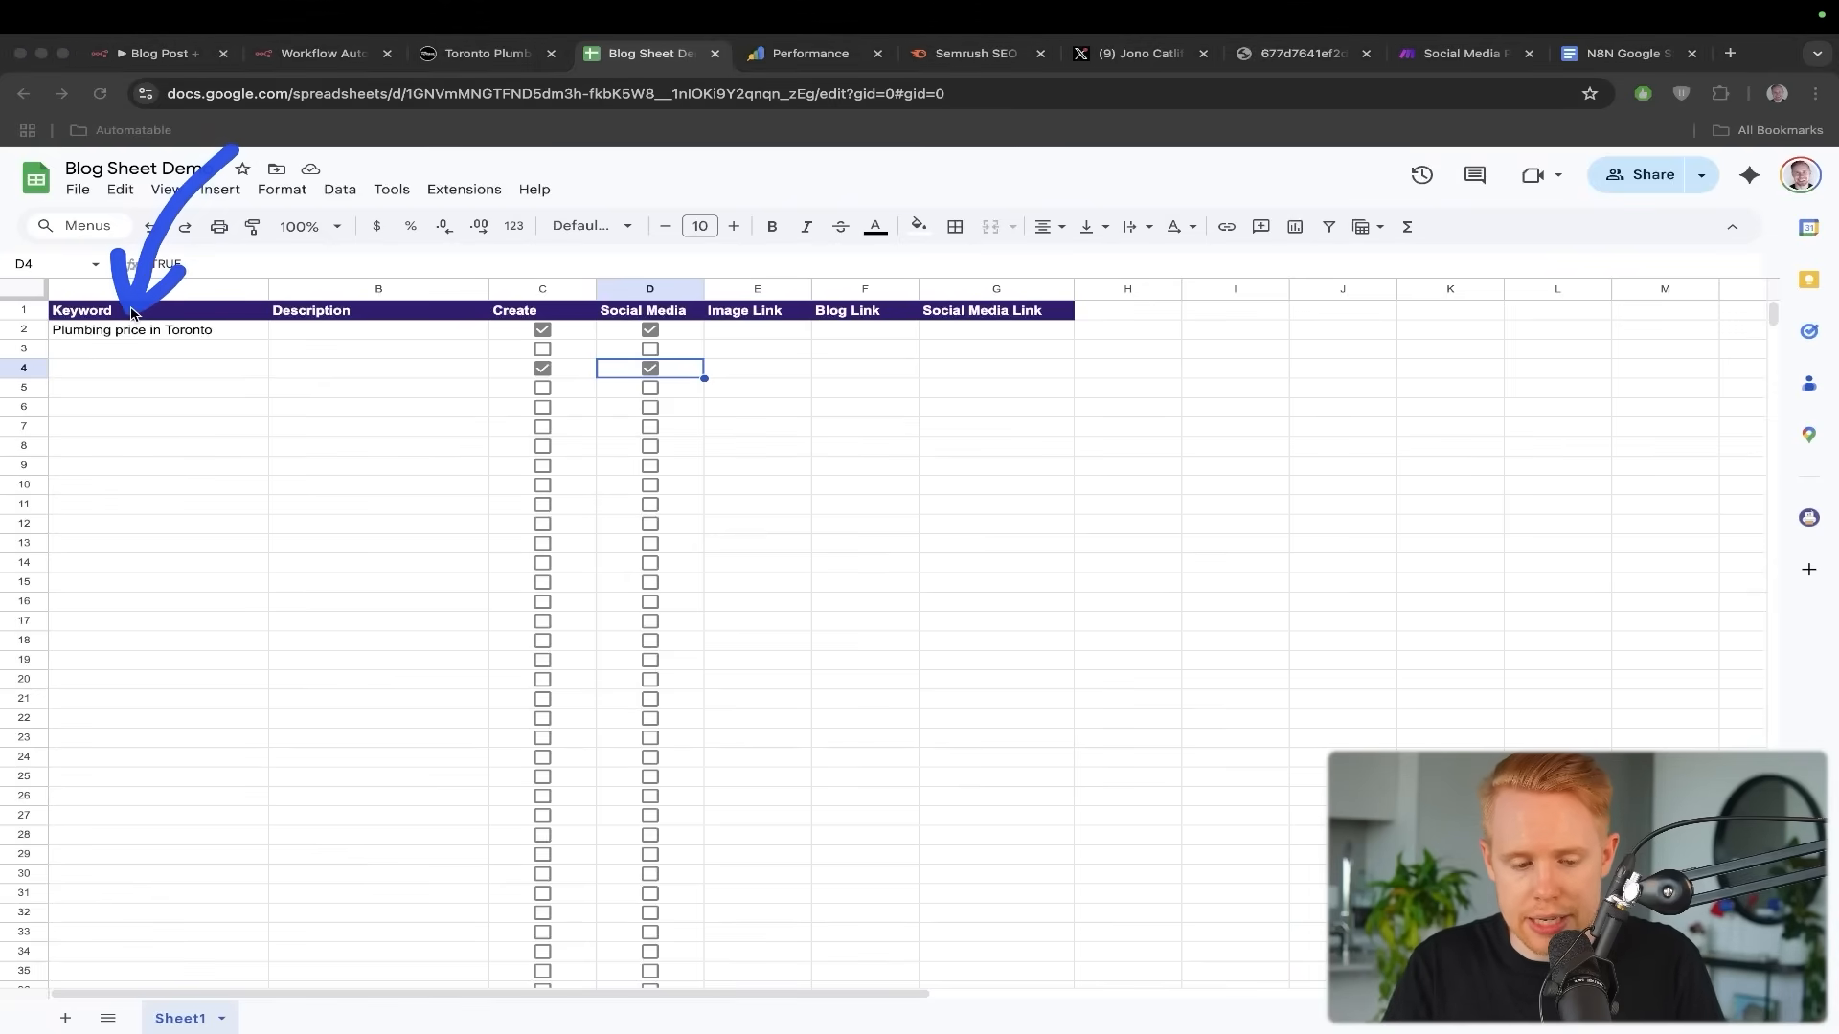
{"action": "left_click_drag", "start_coordinate": [616, 84], "coordinate": [402, 311]}
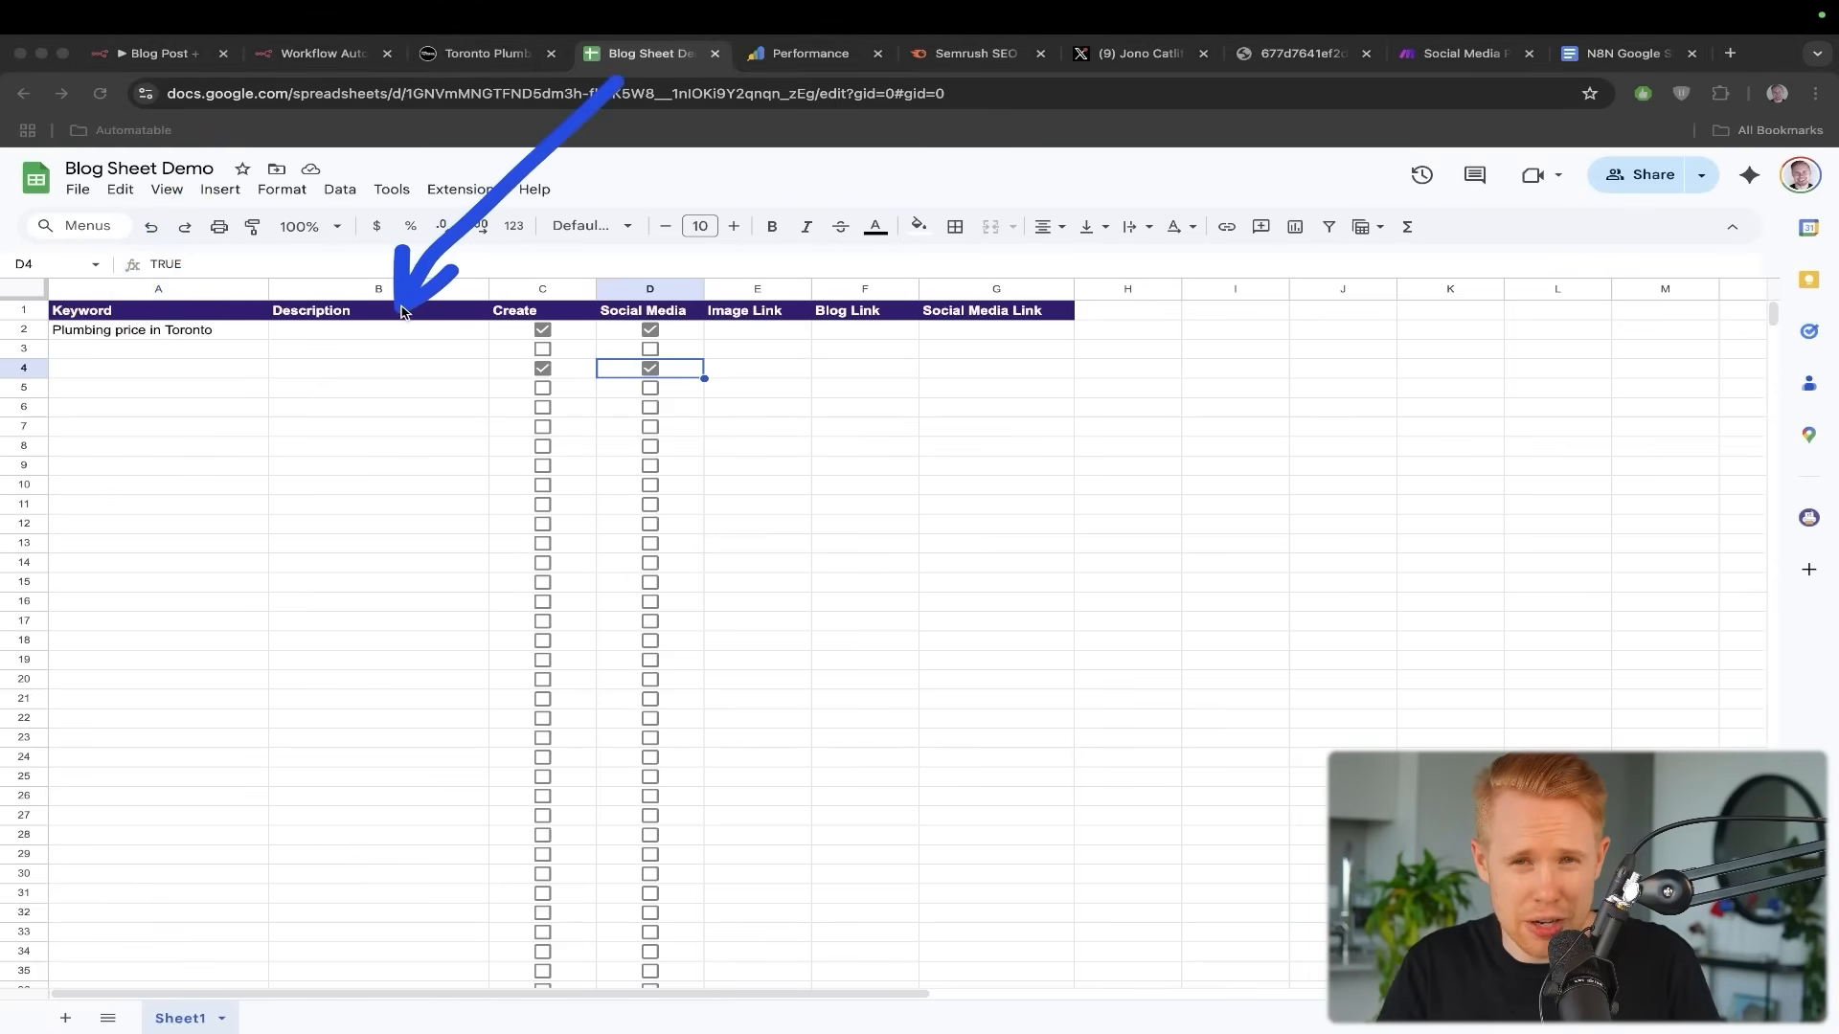
{"action": "key", "text": "ctrl+s"}
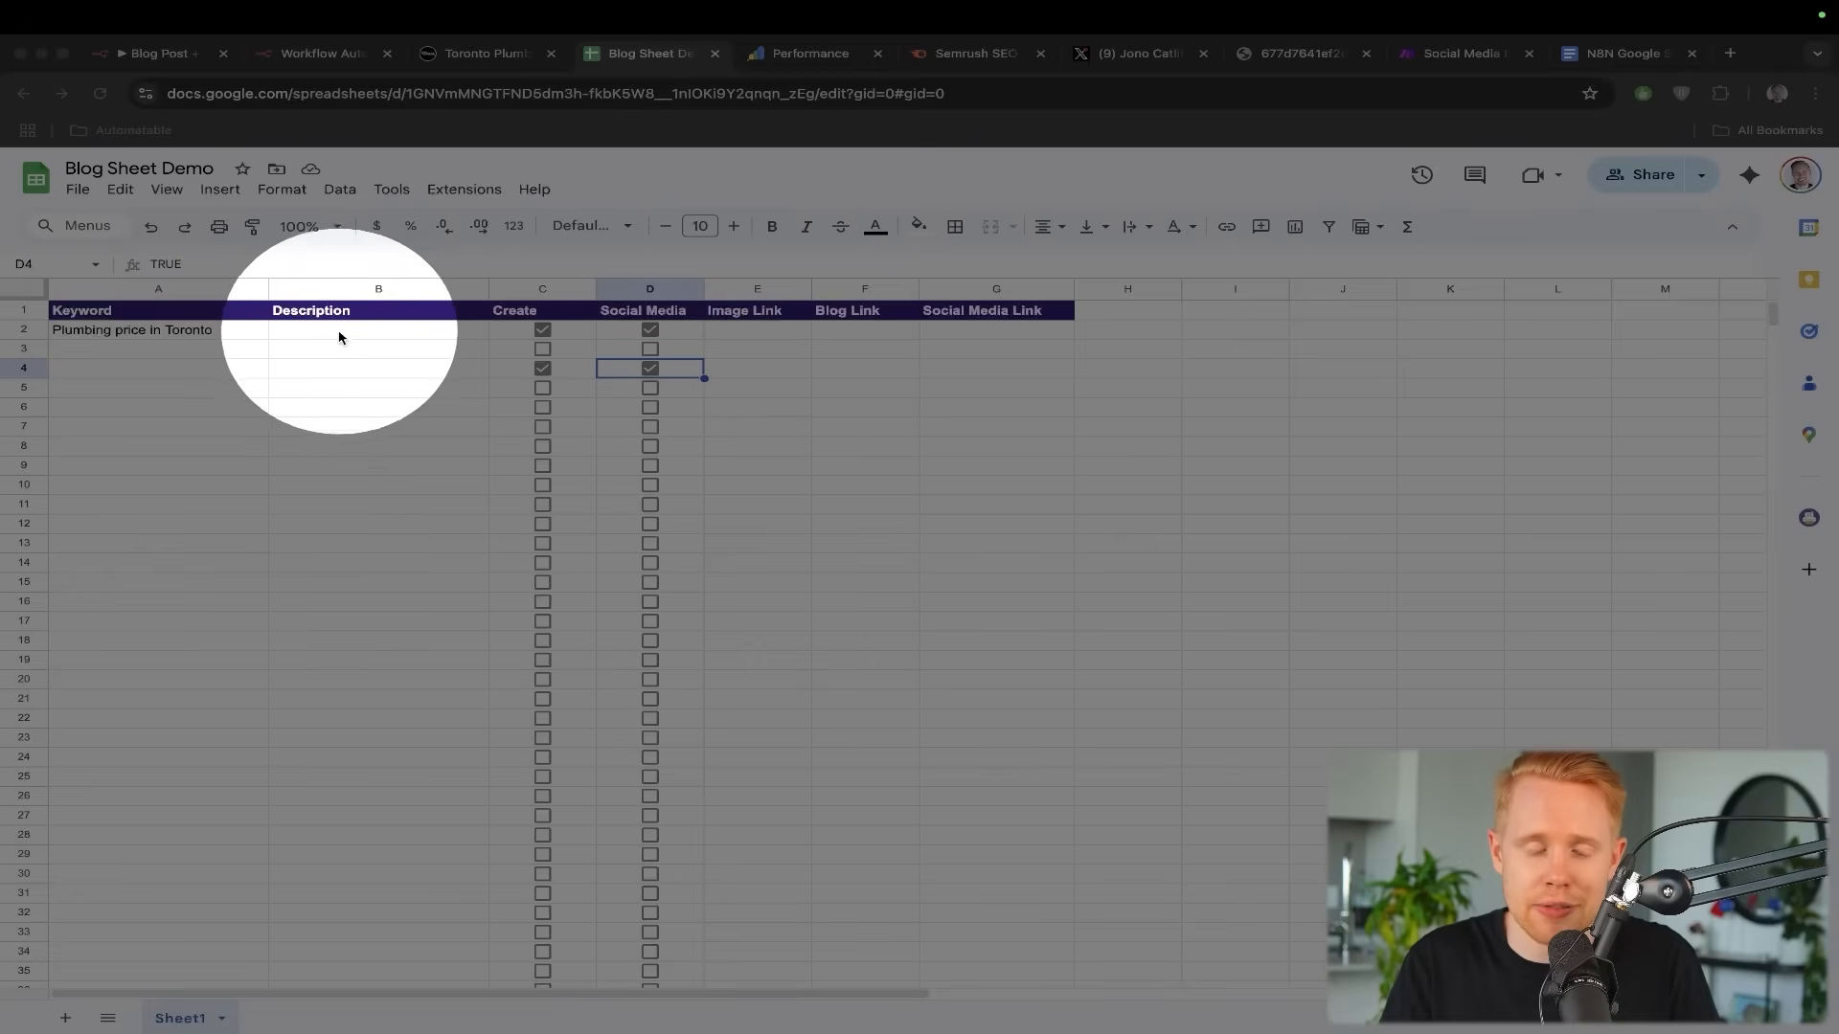
{"action": "key", "text": "ctrl+a"}
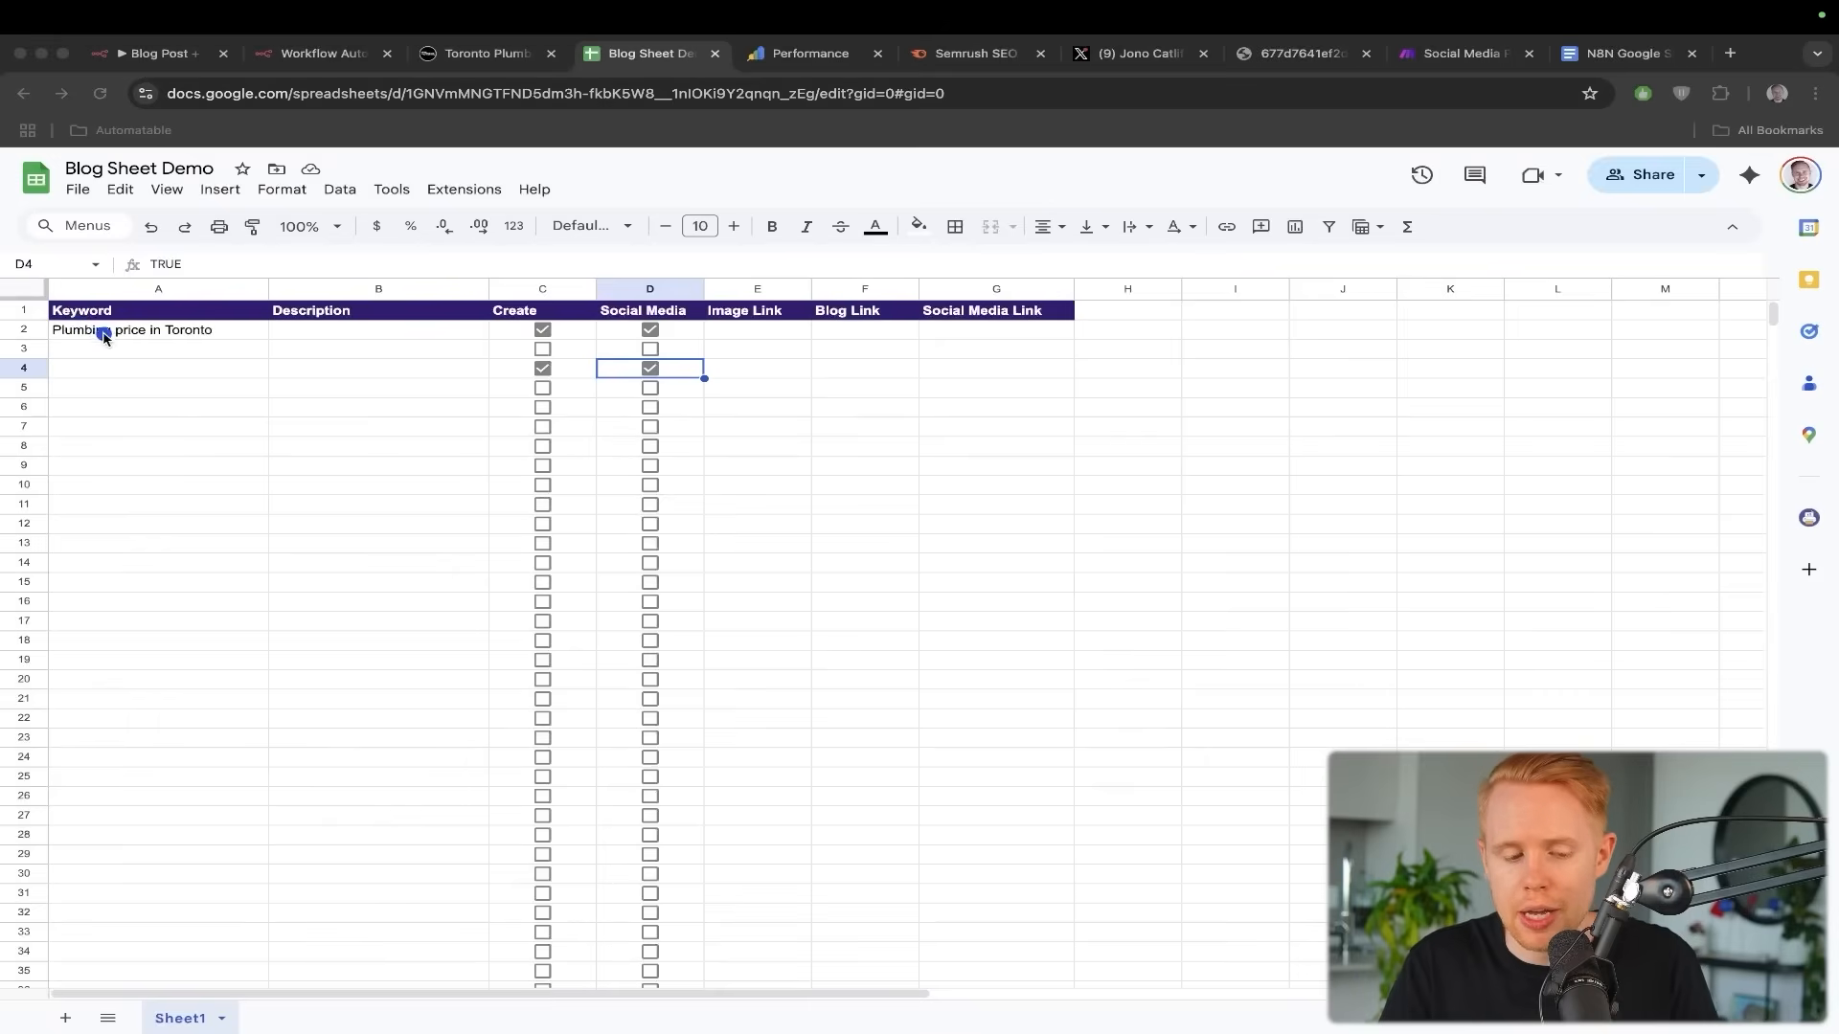
{"action": "key", "text": "Escape"}
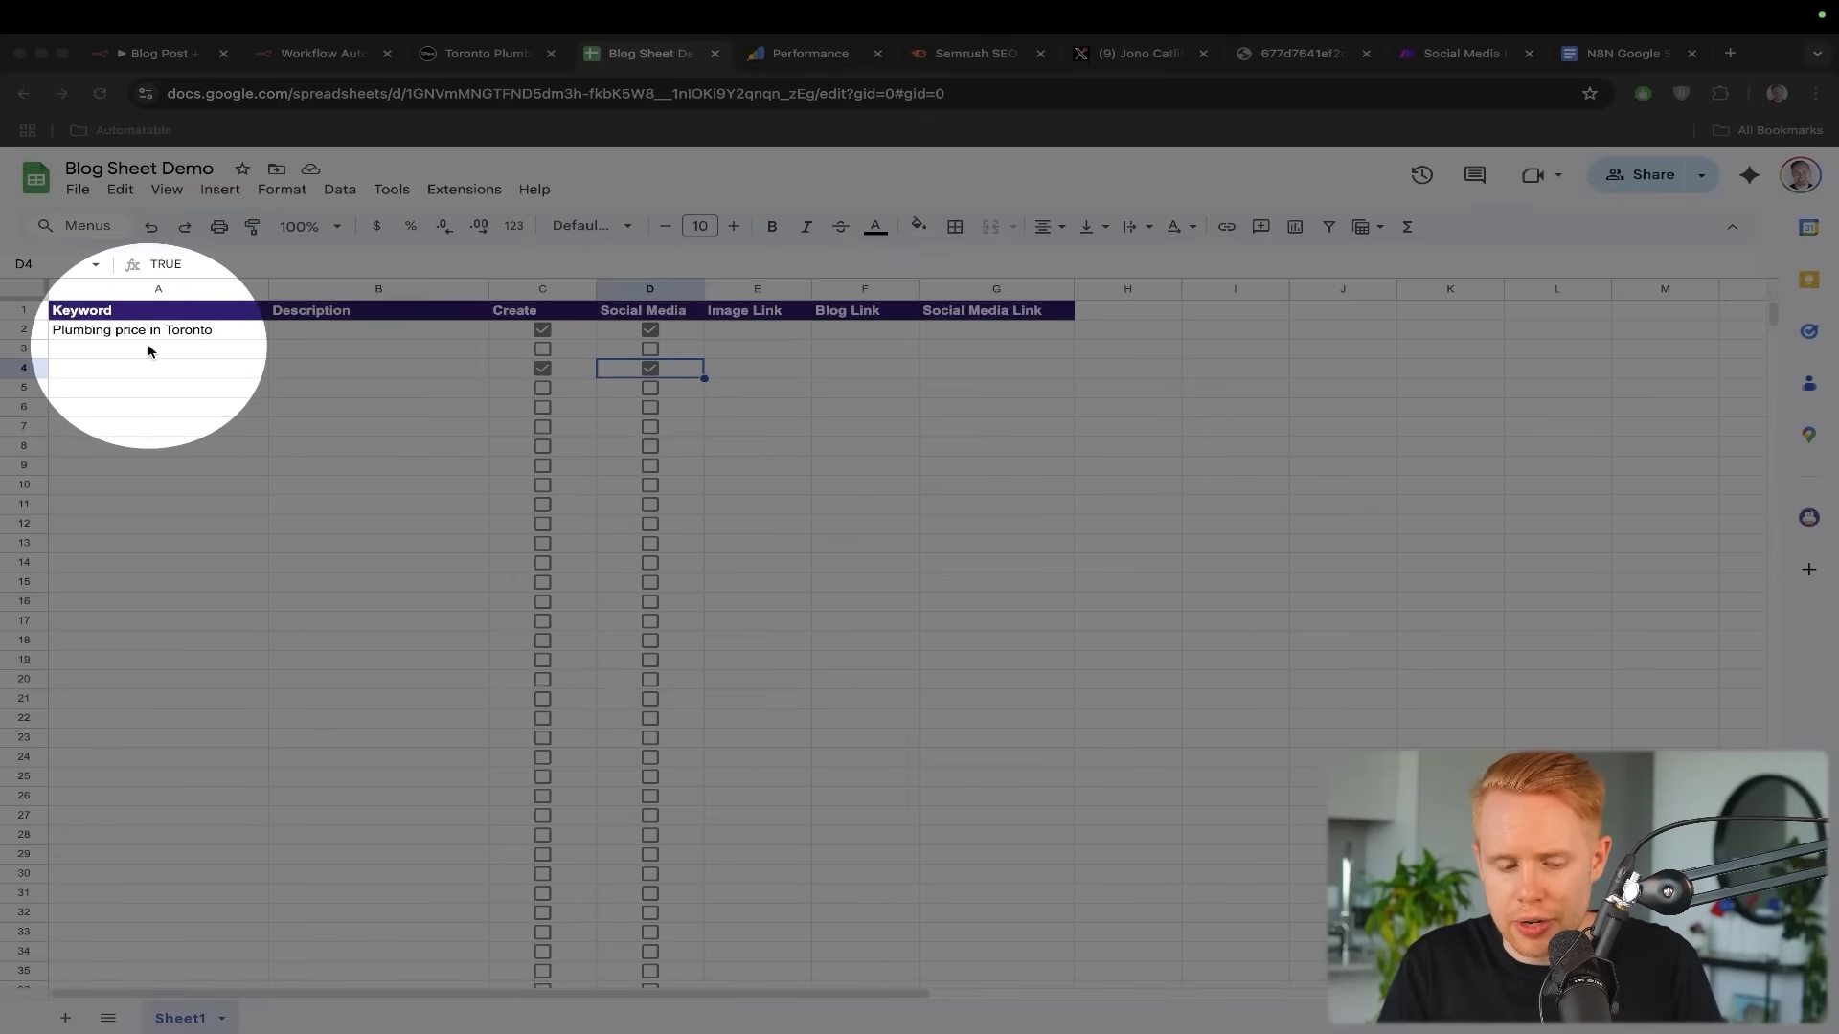
{"action": "key", "text": "ctrl+a"}
{"action": "key", "text": "Escape"}
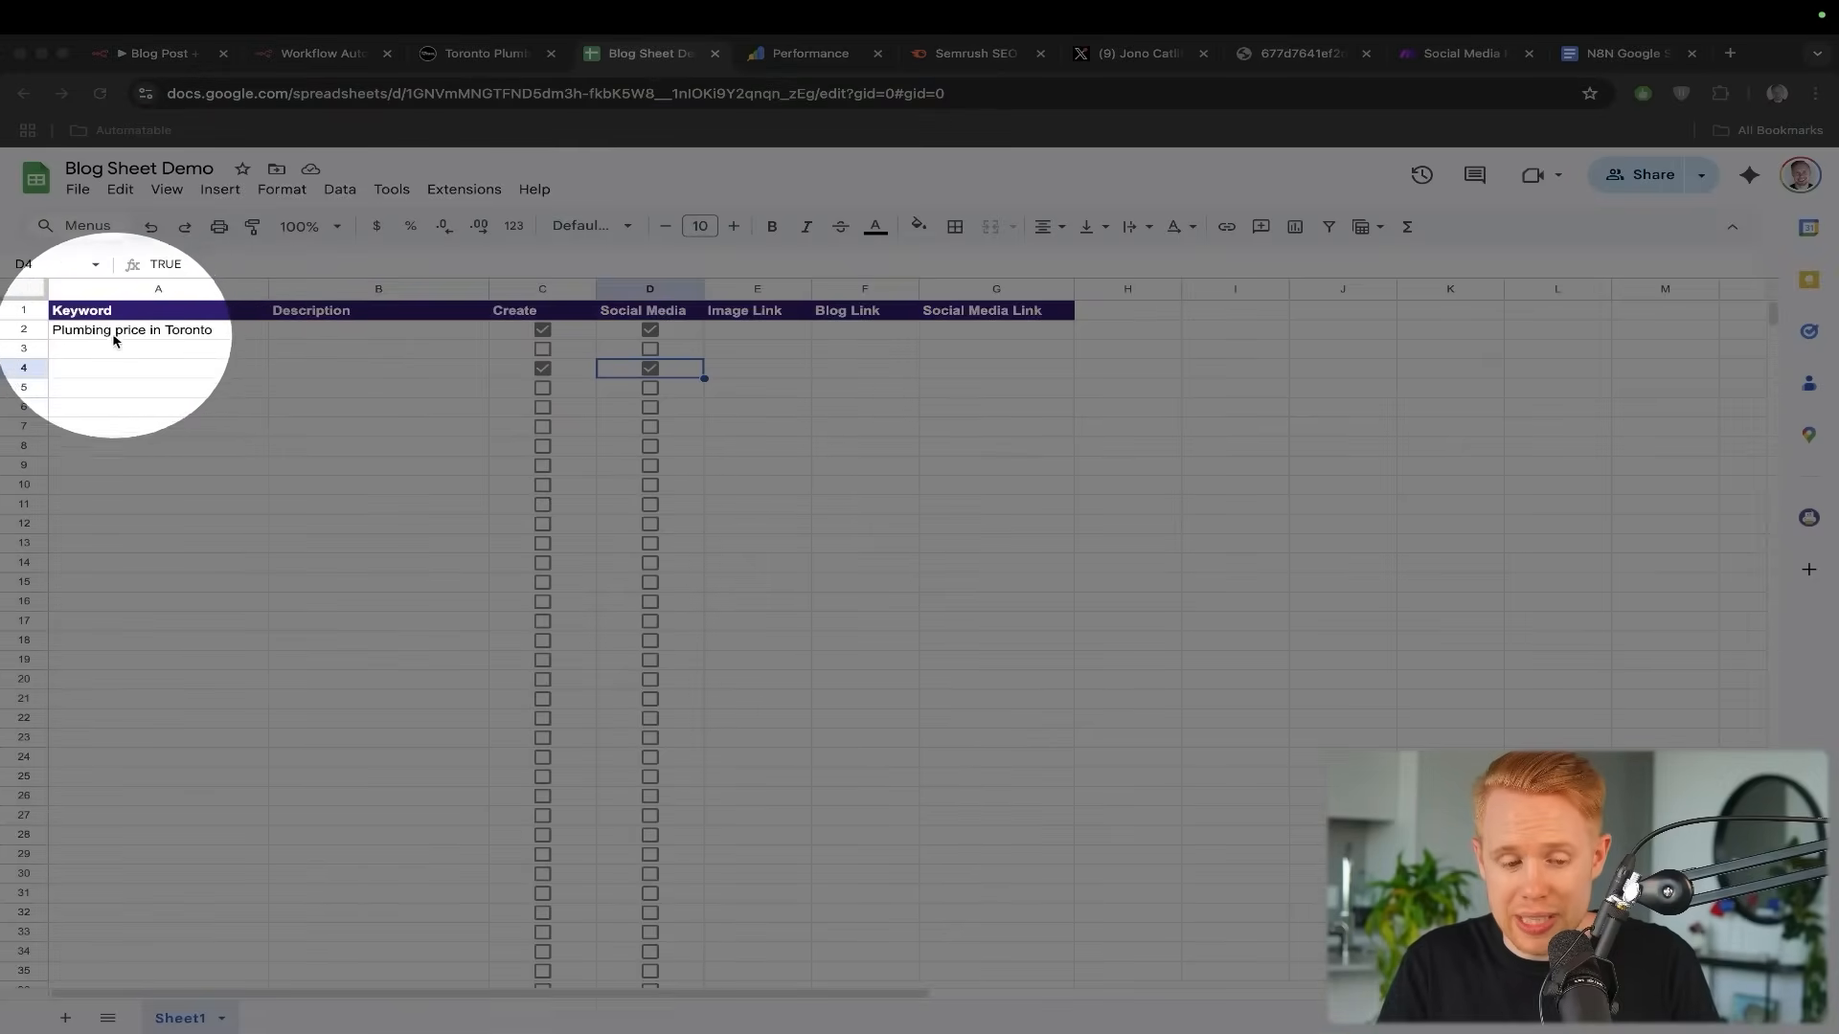
{"action": "key", "text": "ctrl+s"}
Open ChatGPT in a new tab and ask it: please generate me plumbing keywords for blg.
{"action": "key", "text": "ctrl+t"}
{"action": "type", "text": "chatgpt"}
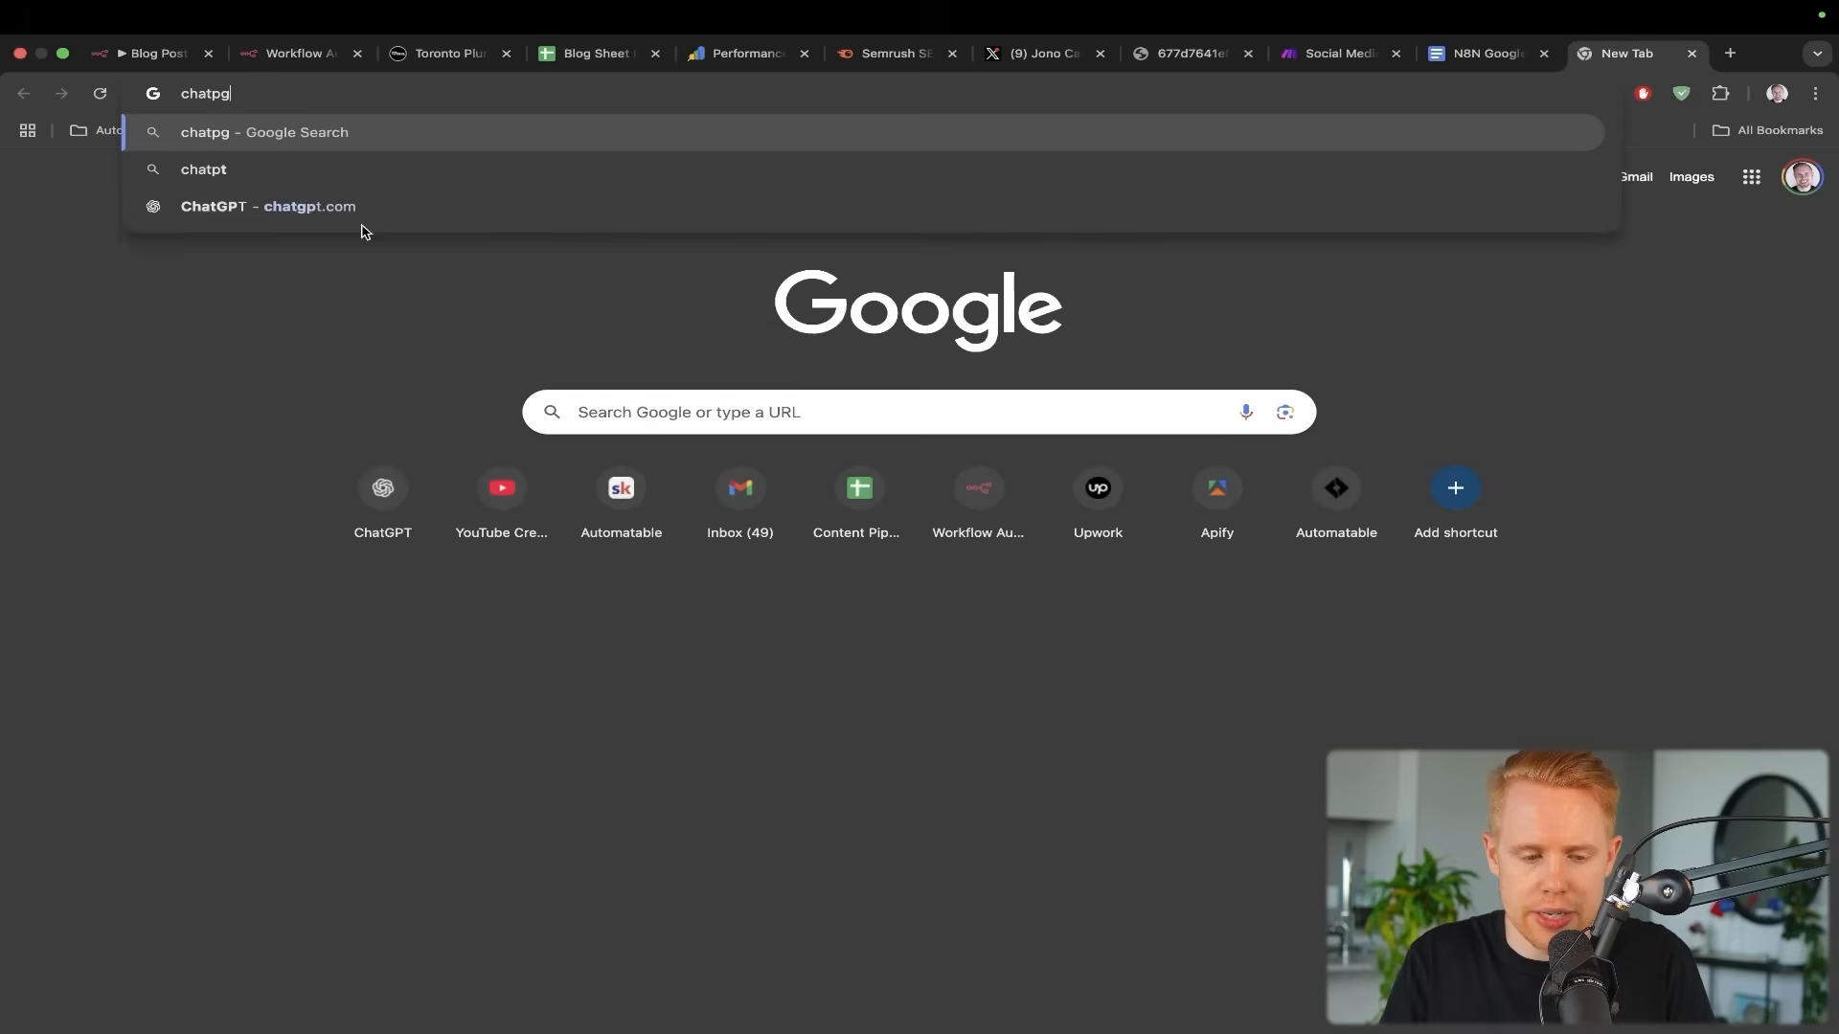
{"action": "key", "text": "Return"}
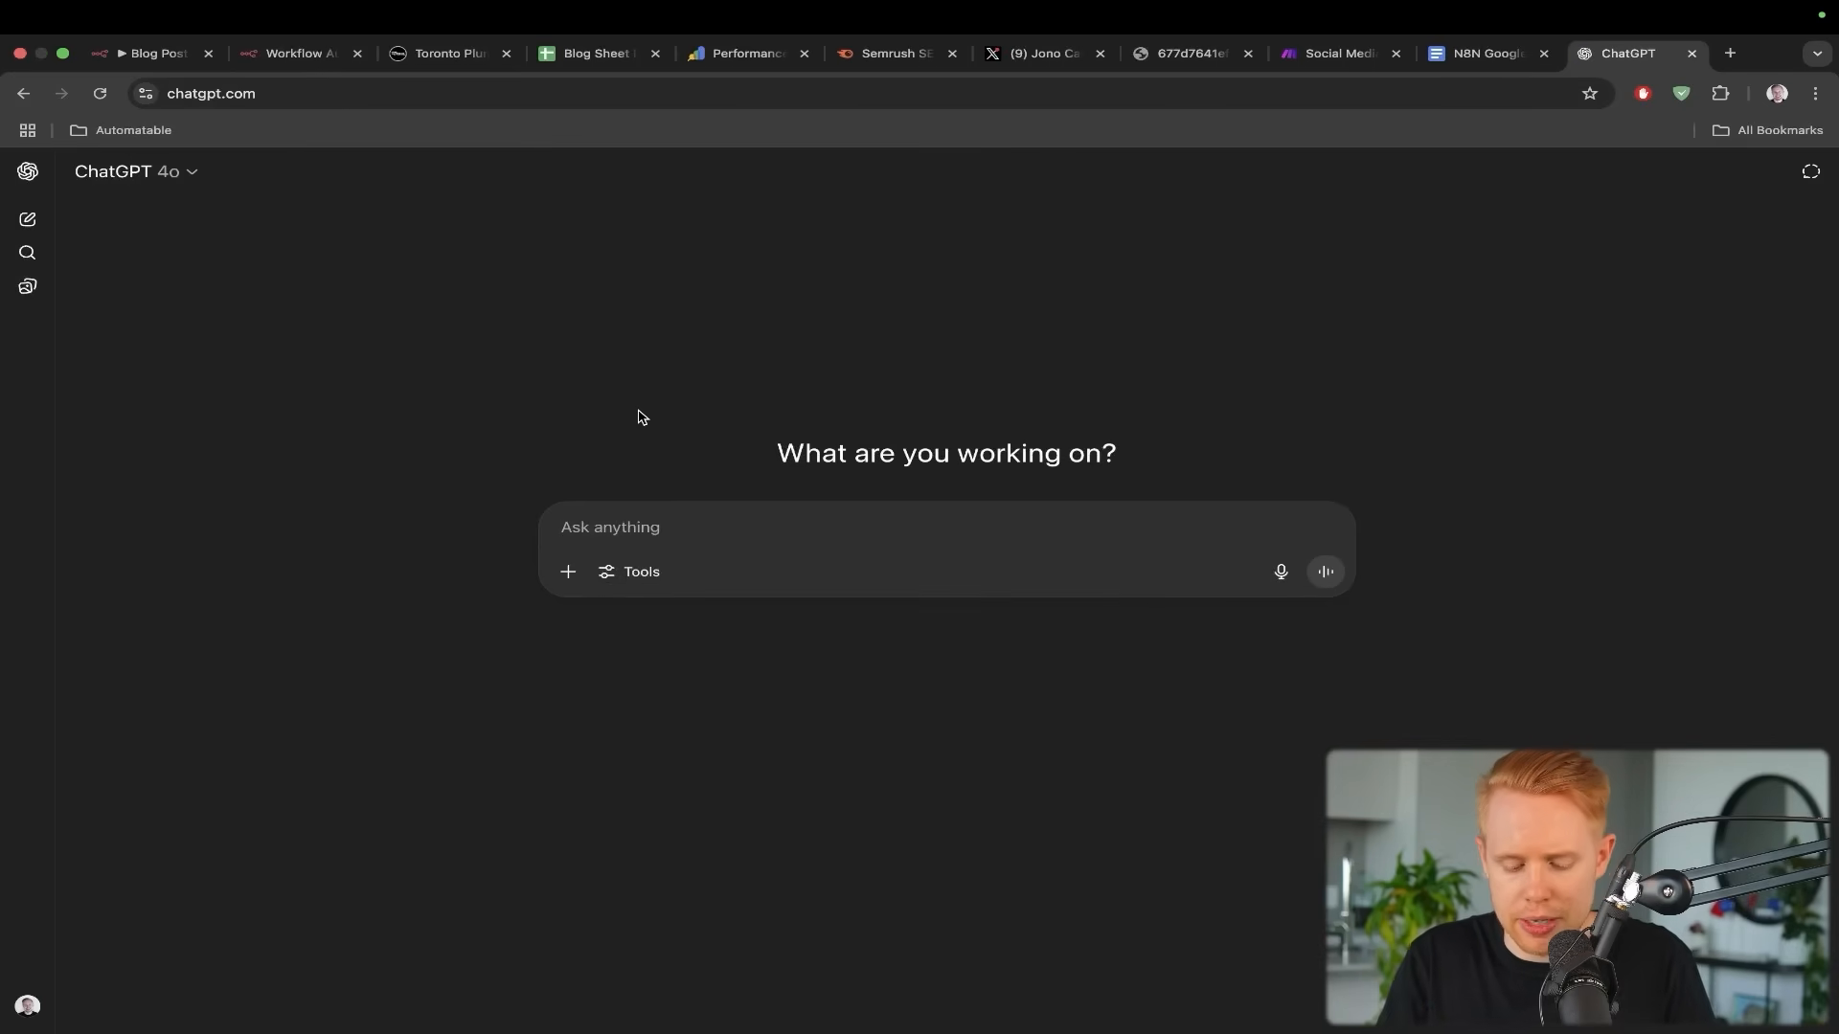
{"action": "type", "text": "please generate me plumbing keywords"}
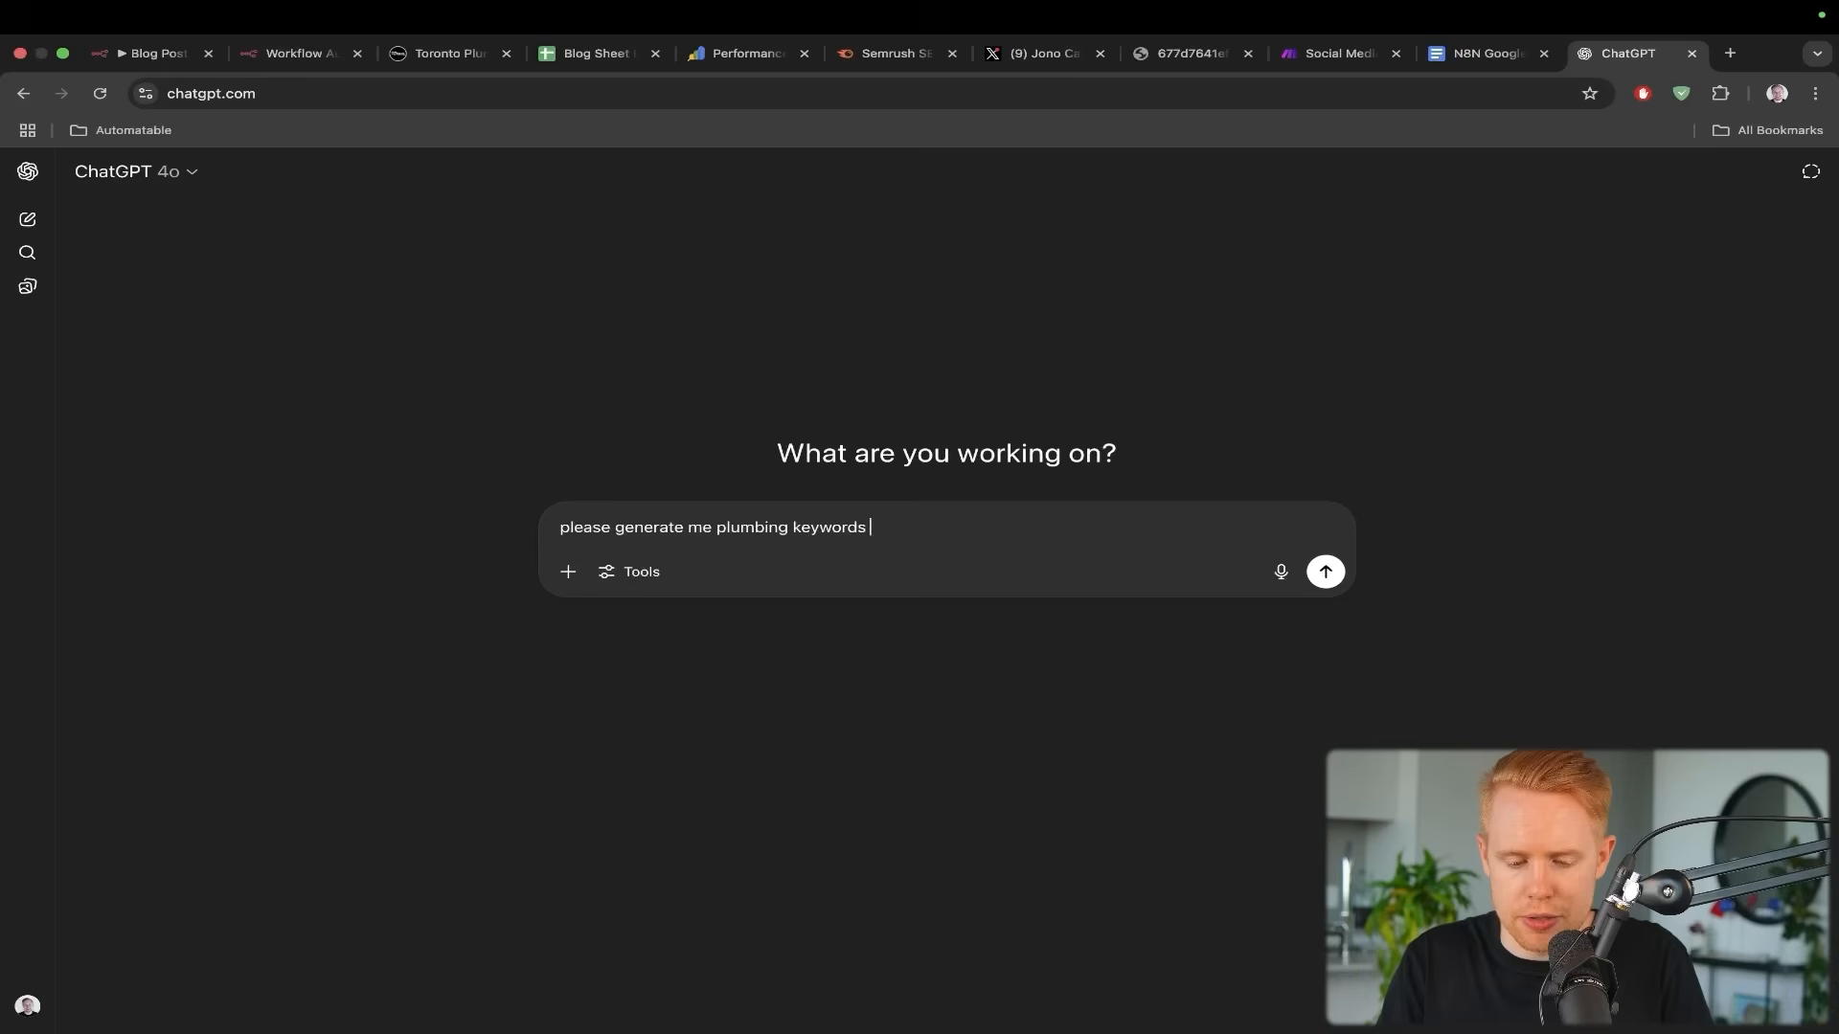
{"action": "type", "text": " for blg"}
{"action": "key", "text": "Return"}
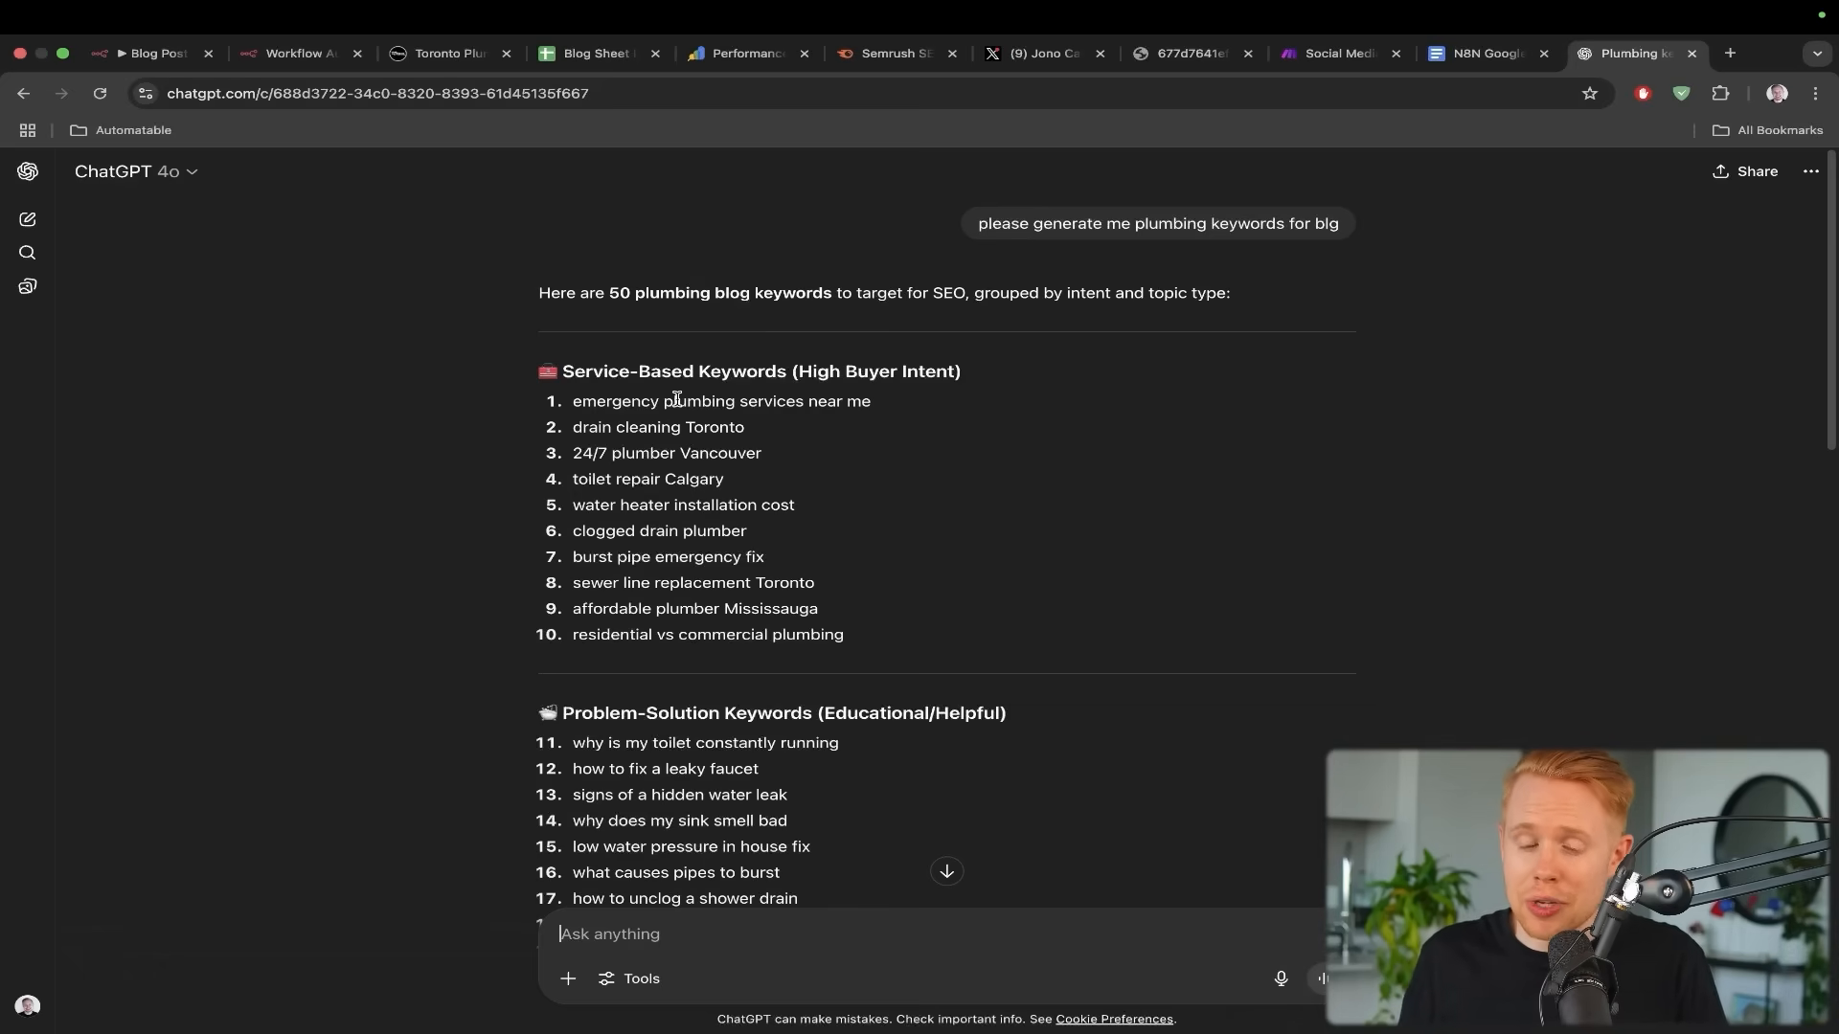
Close the ChatGPT tab and switch over to the Semrush SEO Toolkit tab.
{"action": "mouse_move", "coordinate": [517, 320]}
{"action": "left_mouse_down"}
{"action": "mouse_move", "coordinate": [948, 526]}
{"action": "mouse_move", "coordinate": [1376, 679]}
{"action": "left_mouse_up"}
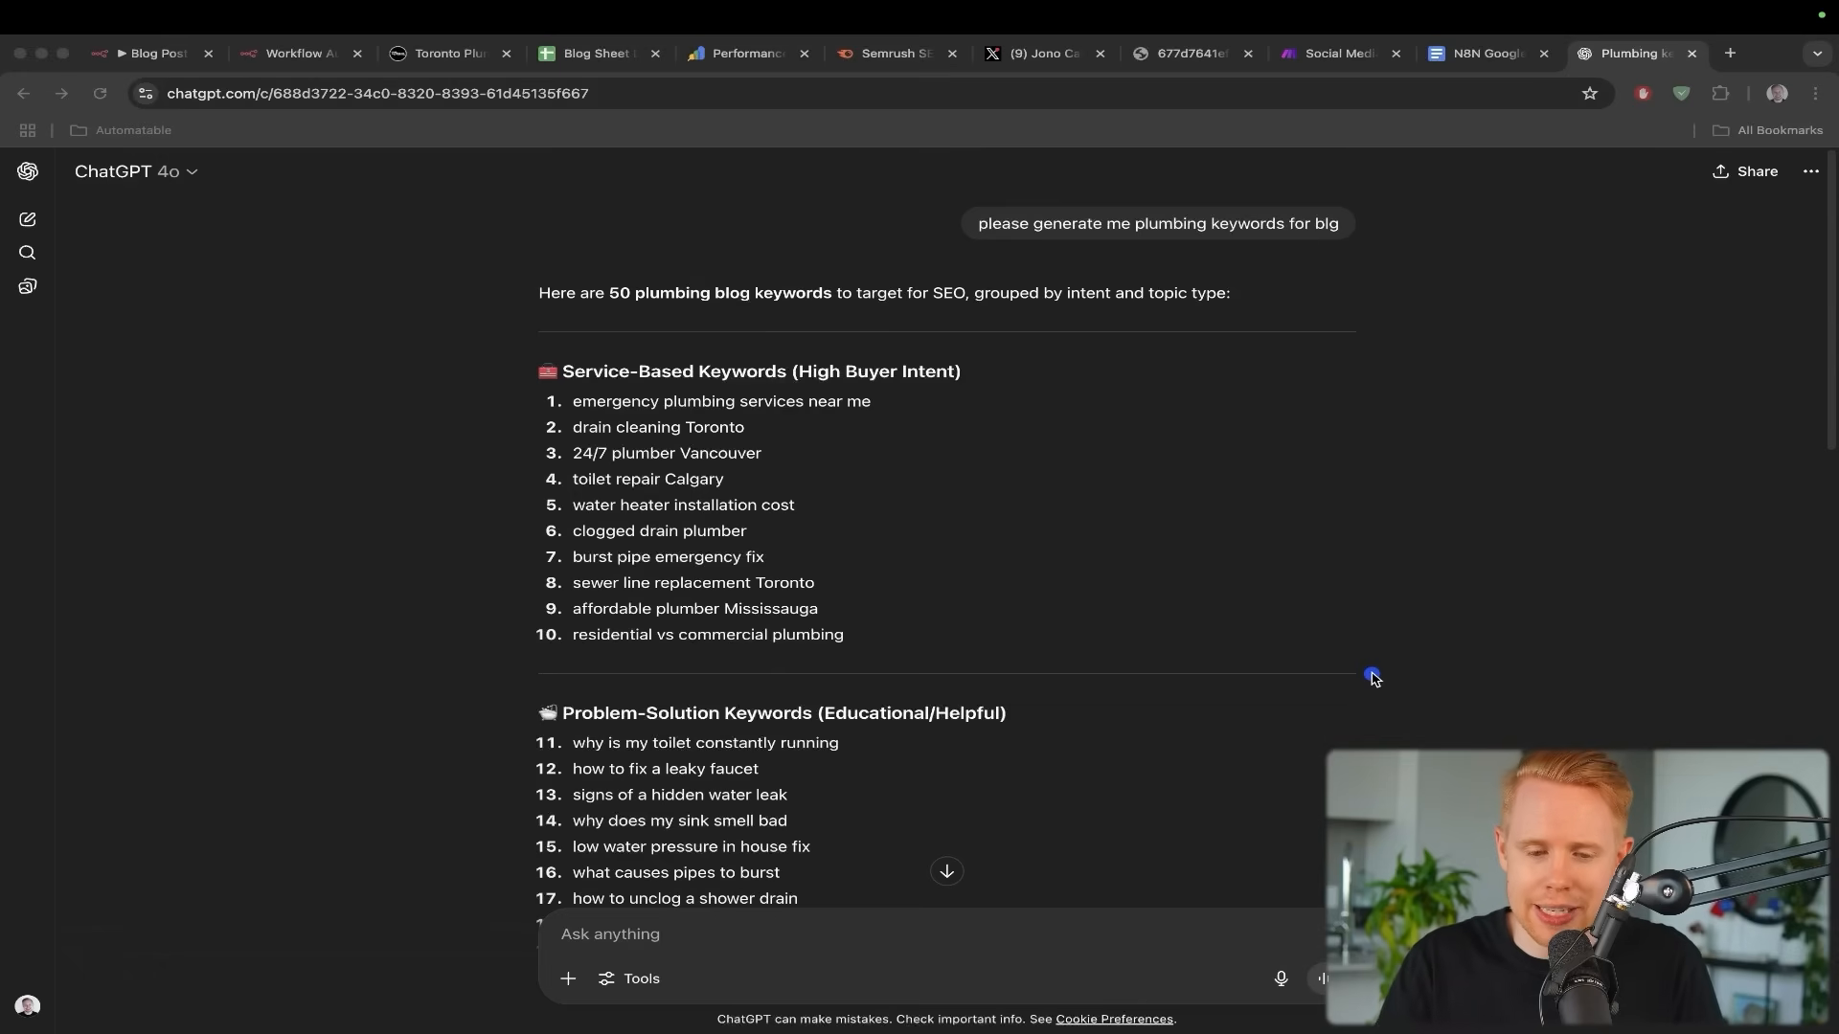
{"action": "left_click", "coordinate": [1373, 677]}
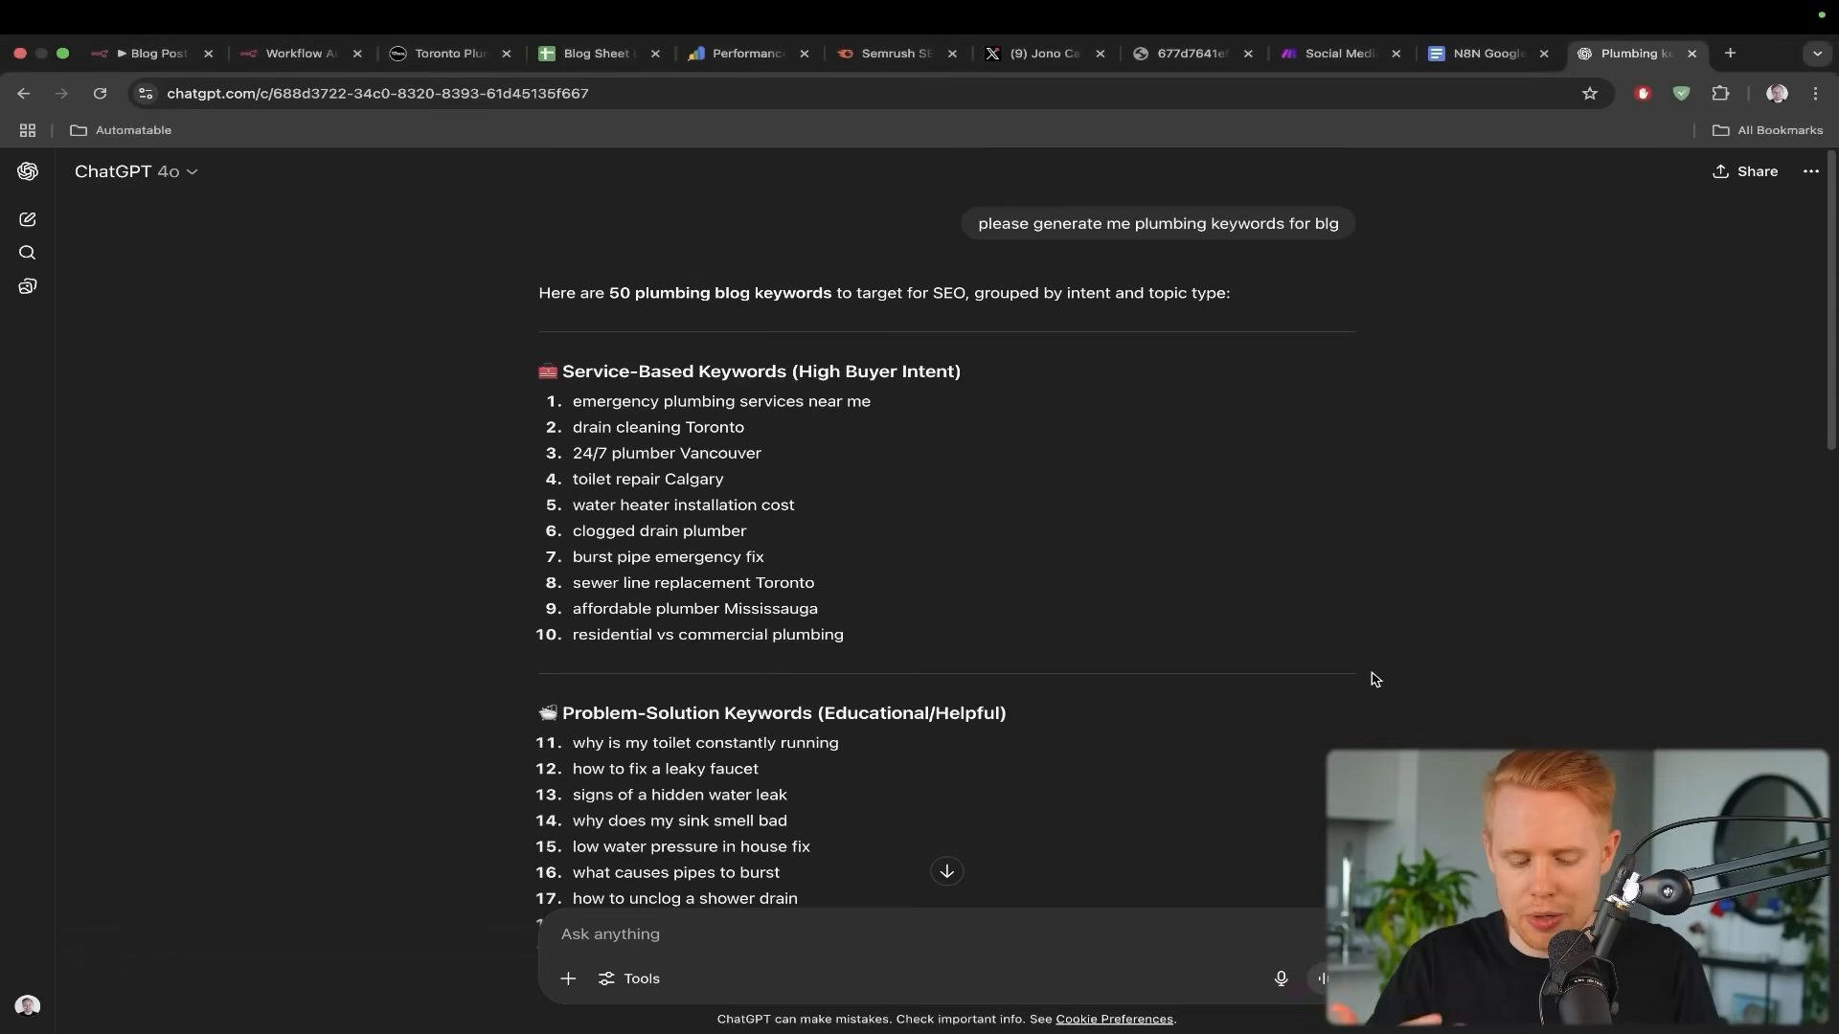
{"action": "key", "text": "super+w"}
{"action": "key", "text": "ctrl+Tab"}
{"action": "key", "text": "ctrl+Tab"}
{"action": "key", "text": "ctrl+a"}
{"action": "mouse_move", "coordinate": [463, 196]}
{"action": "left_mouse_down"}
{"action": "mouse_move", "coordinate": [212, 108]}
{"action": "mouse_move", "coordinate": [224, 78]}
{"action": "left_mouse_up"}
{"action": "key", "text": "ctrl+s"}
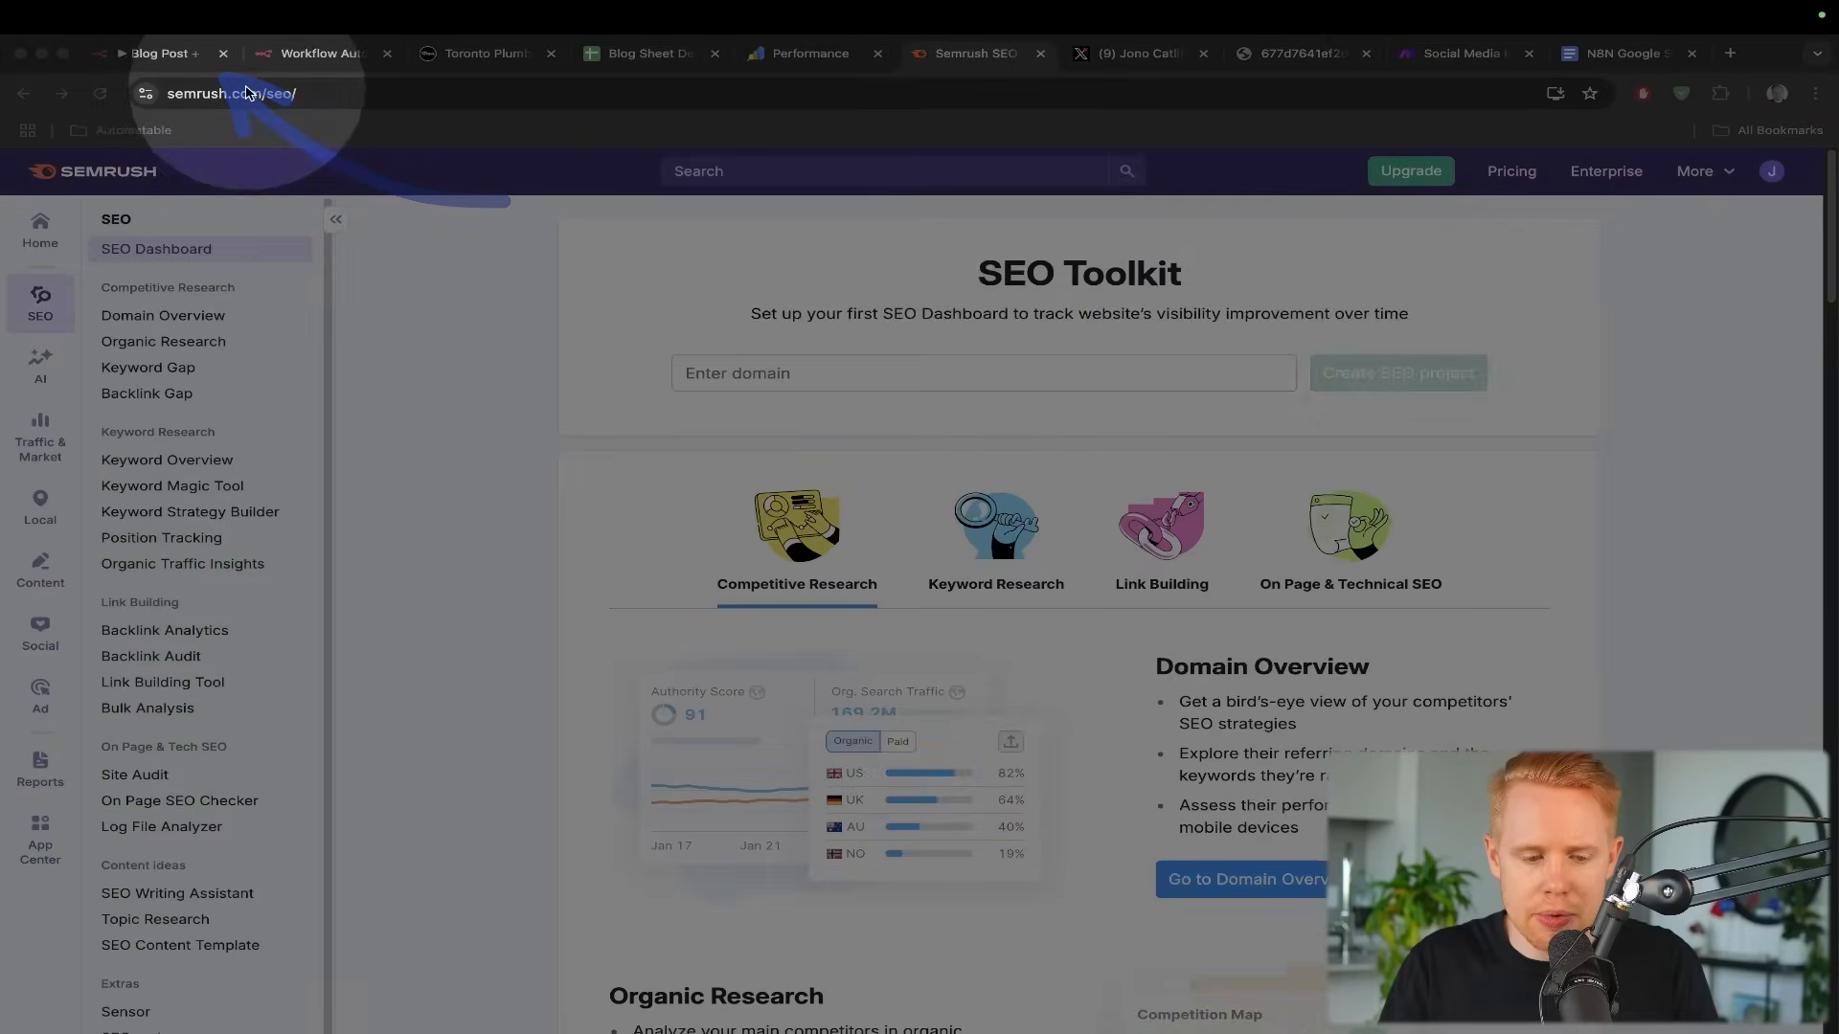
Search Google for semrush free trial, open the Semrush Free Trial page, then close that tab.
{"action": "key", "text": "Escape"}
{"action": "key", "text": "super+t"}
{"action": "type", "text": "semrush free ti"}
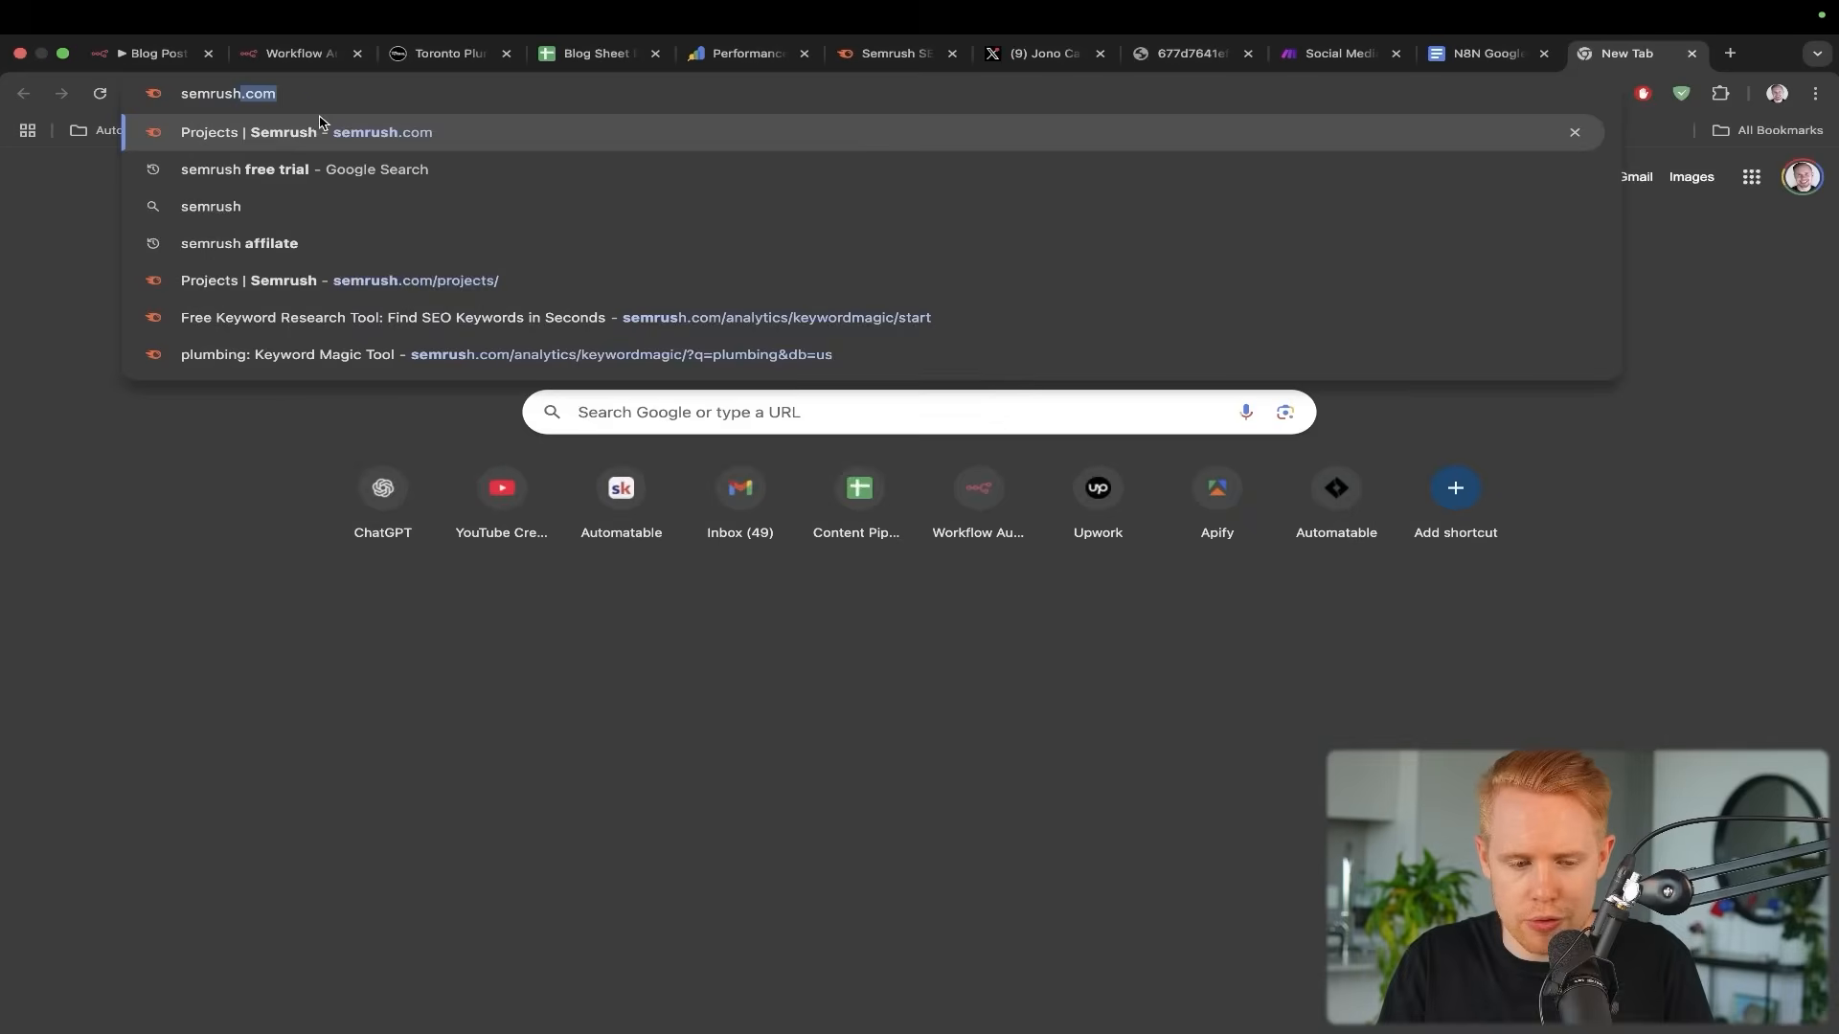
{"action": "key", "text": "BackSpace"}
{"action": "type", "text": "rial"}
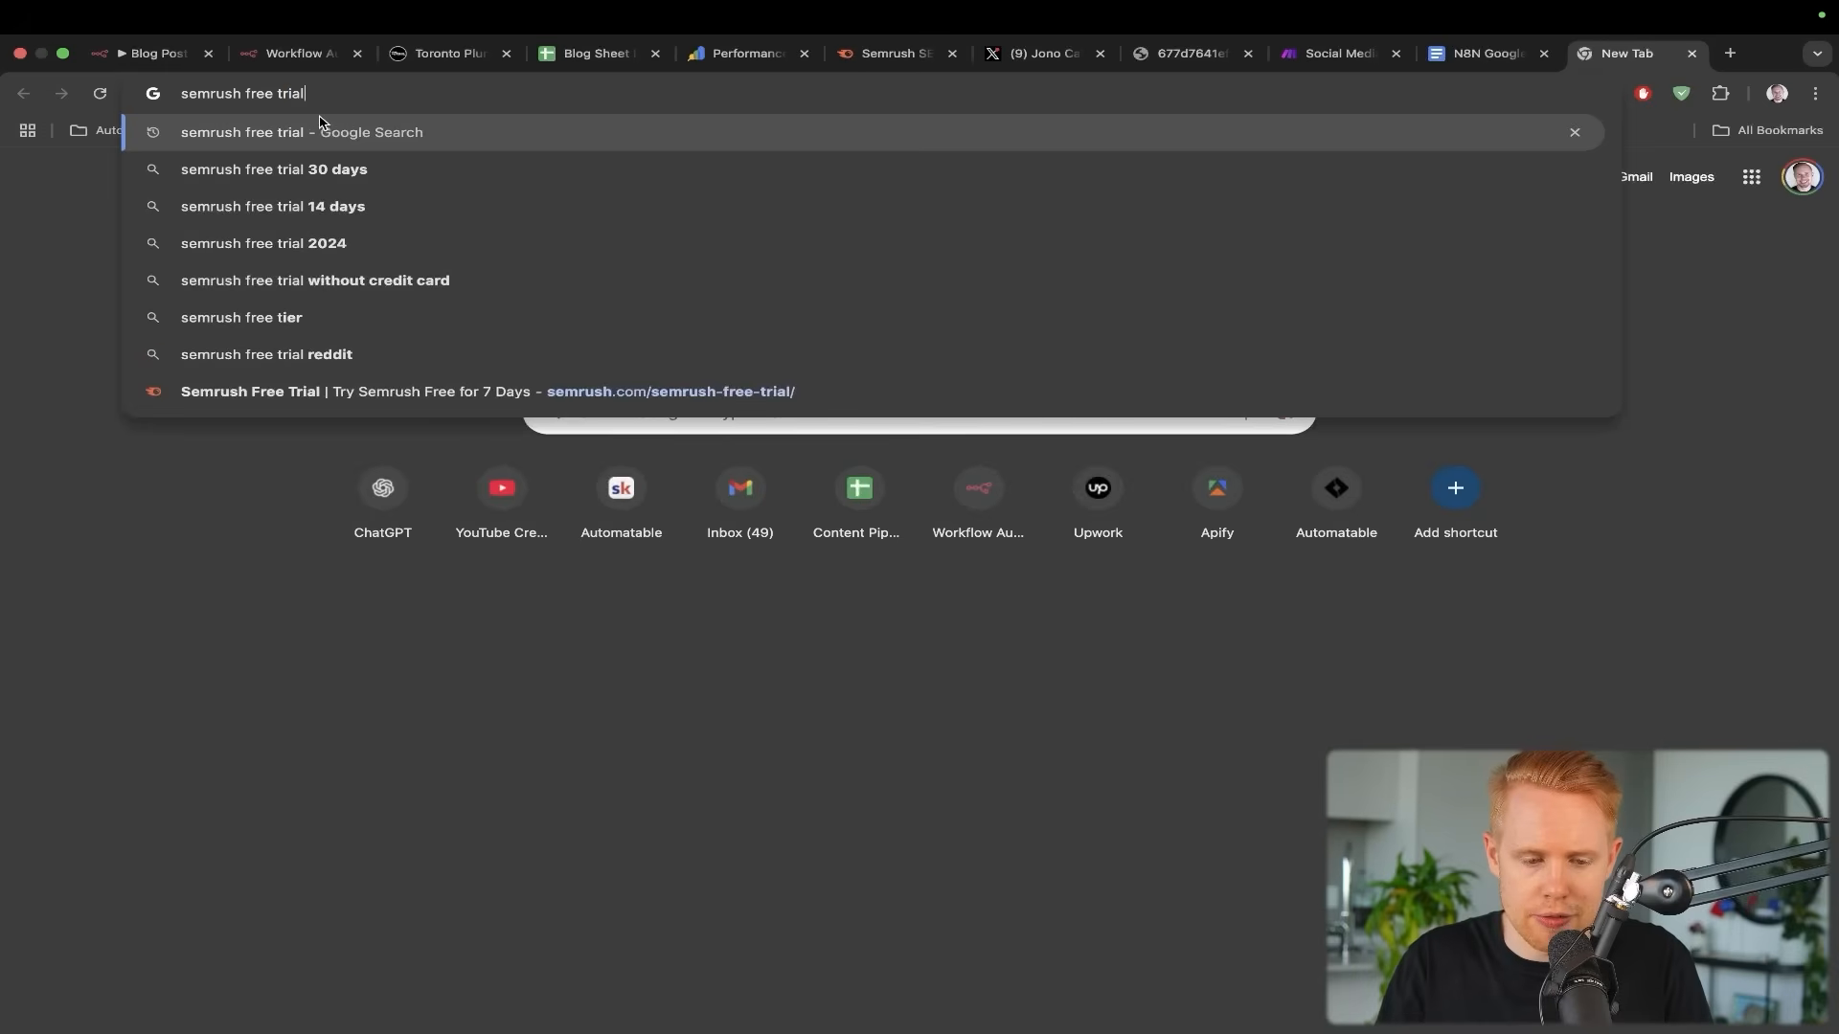
{"action": "key", "text": "Return"}
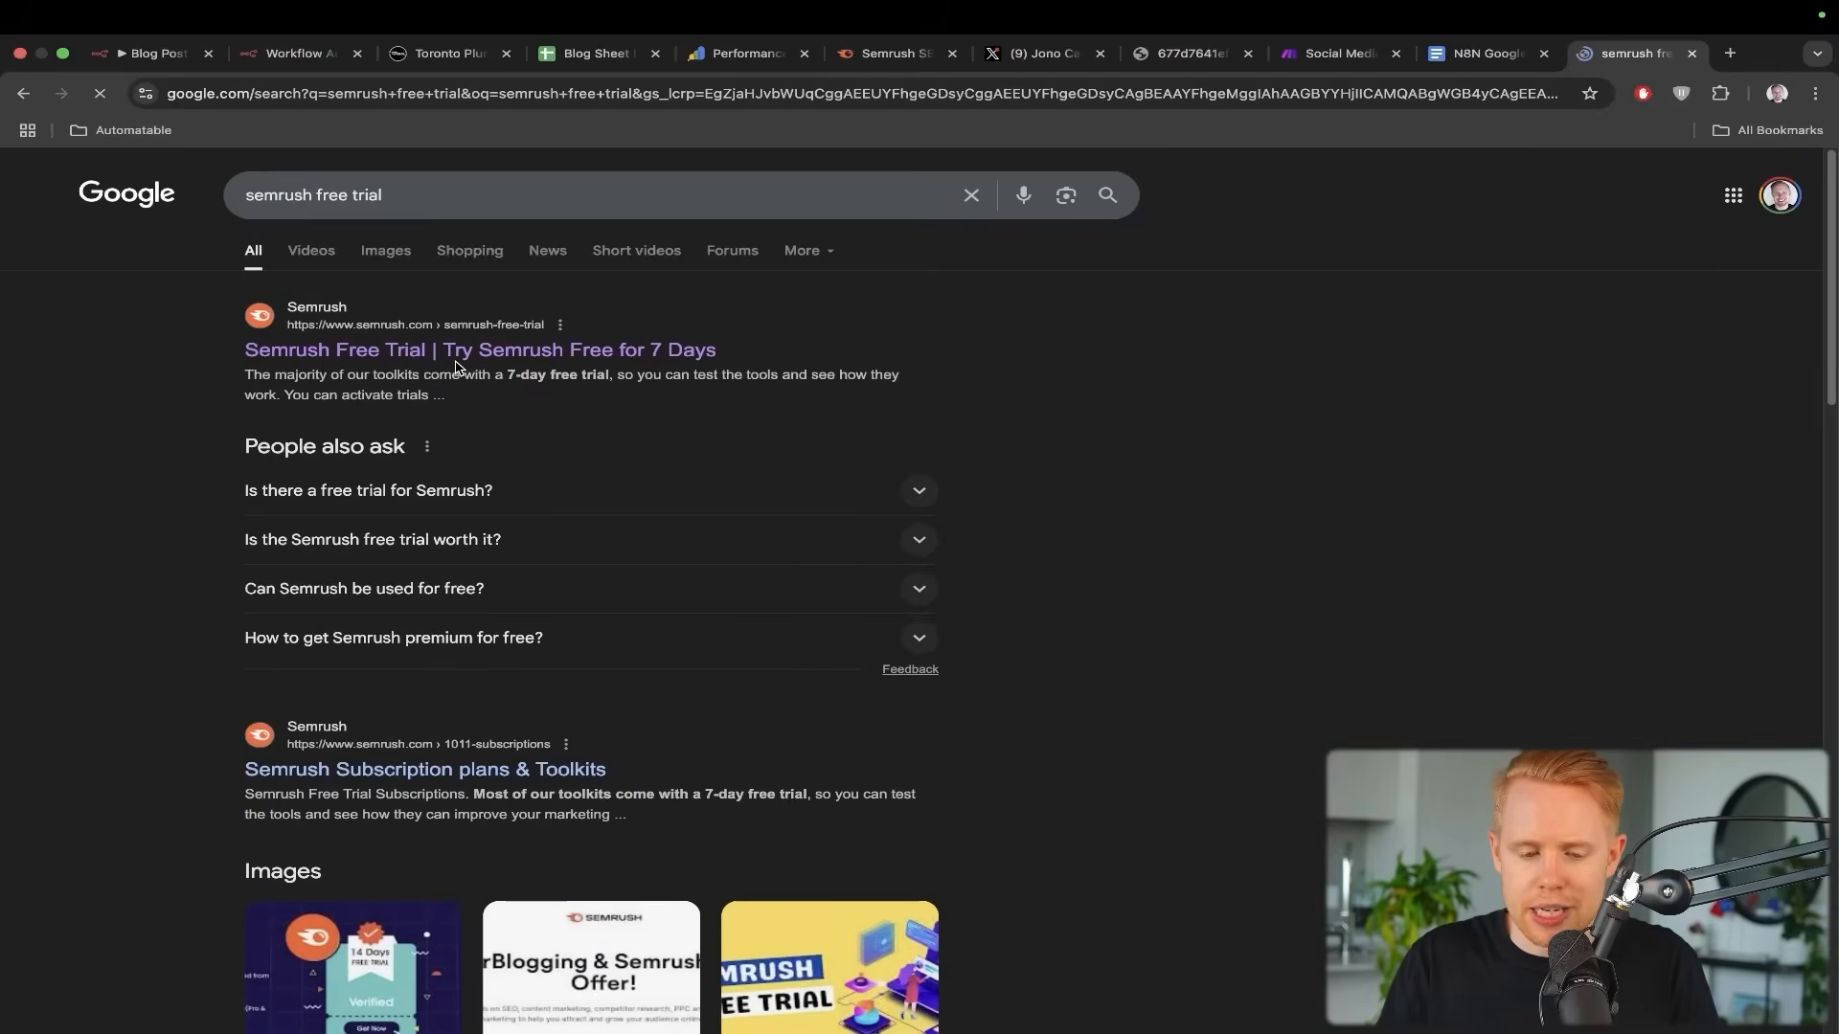
{"action": "left_click", "coordinate": [456, 359]}
{"action": "key", "text": "ctrl+a"}
{"action": "left_click_drag", "start_coordinate": [168, 290], "coordinate": [331, 391]}
{"action": "key", "text": "ctrl+s"}
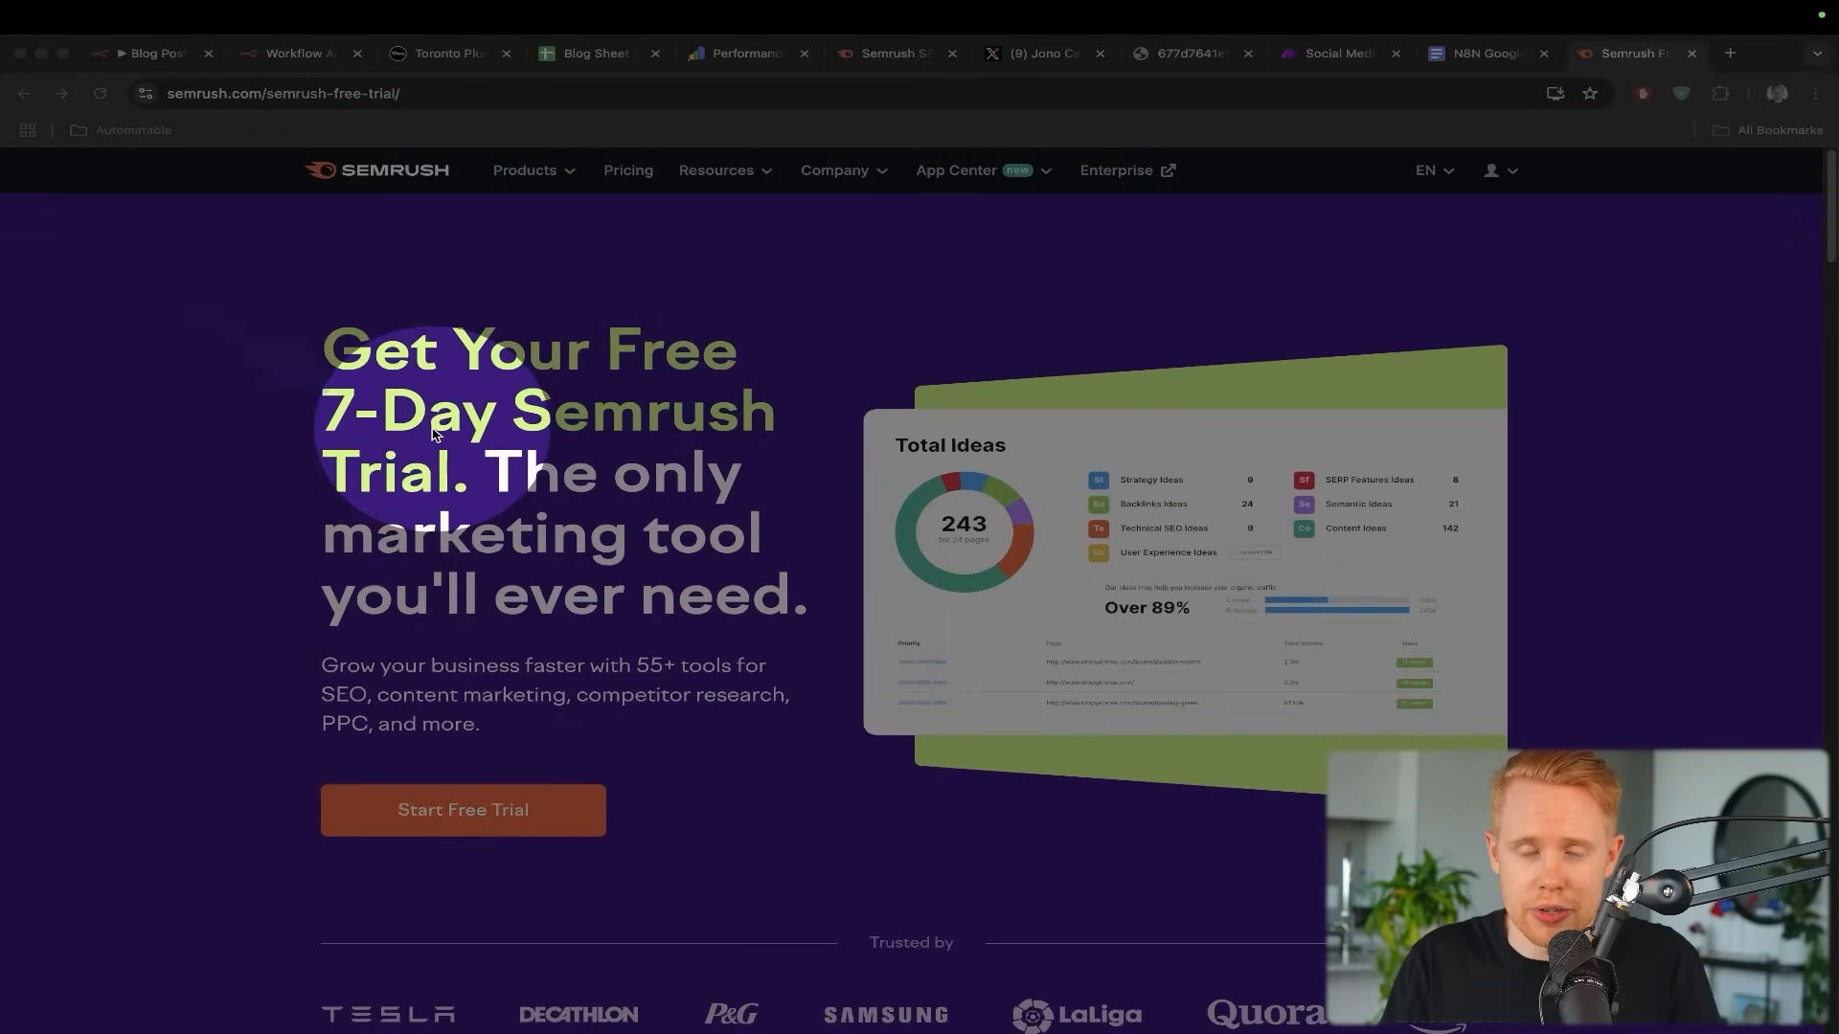
{"action": "key", "text": "Escape"}
{"action": "key", "text": "ctrl+w"}
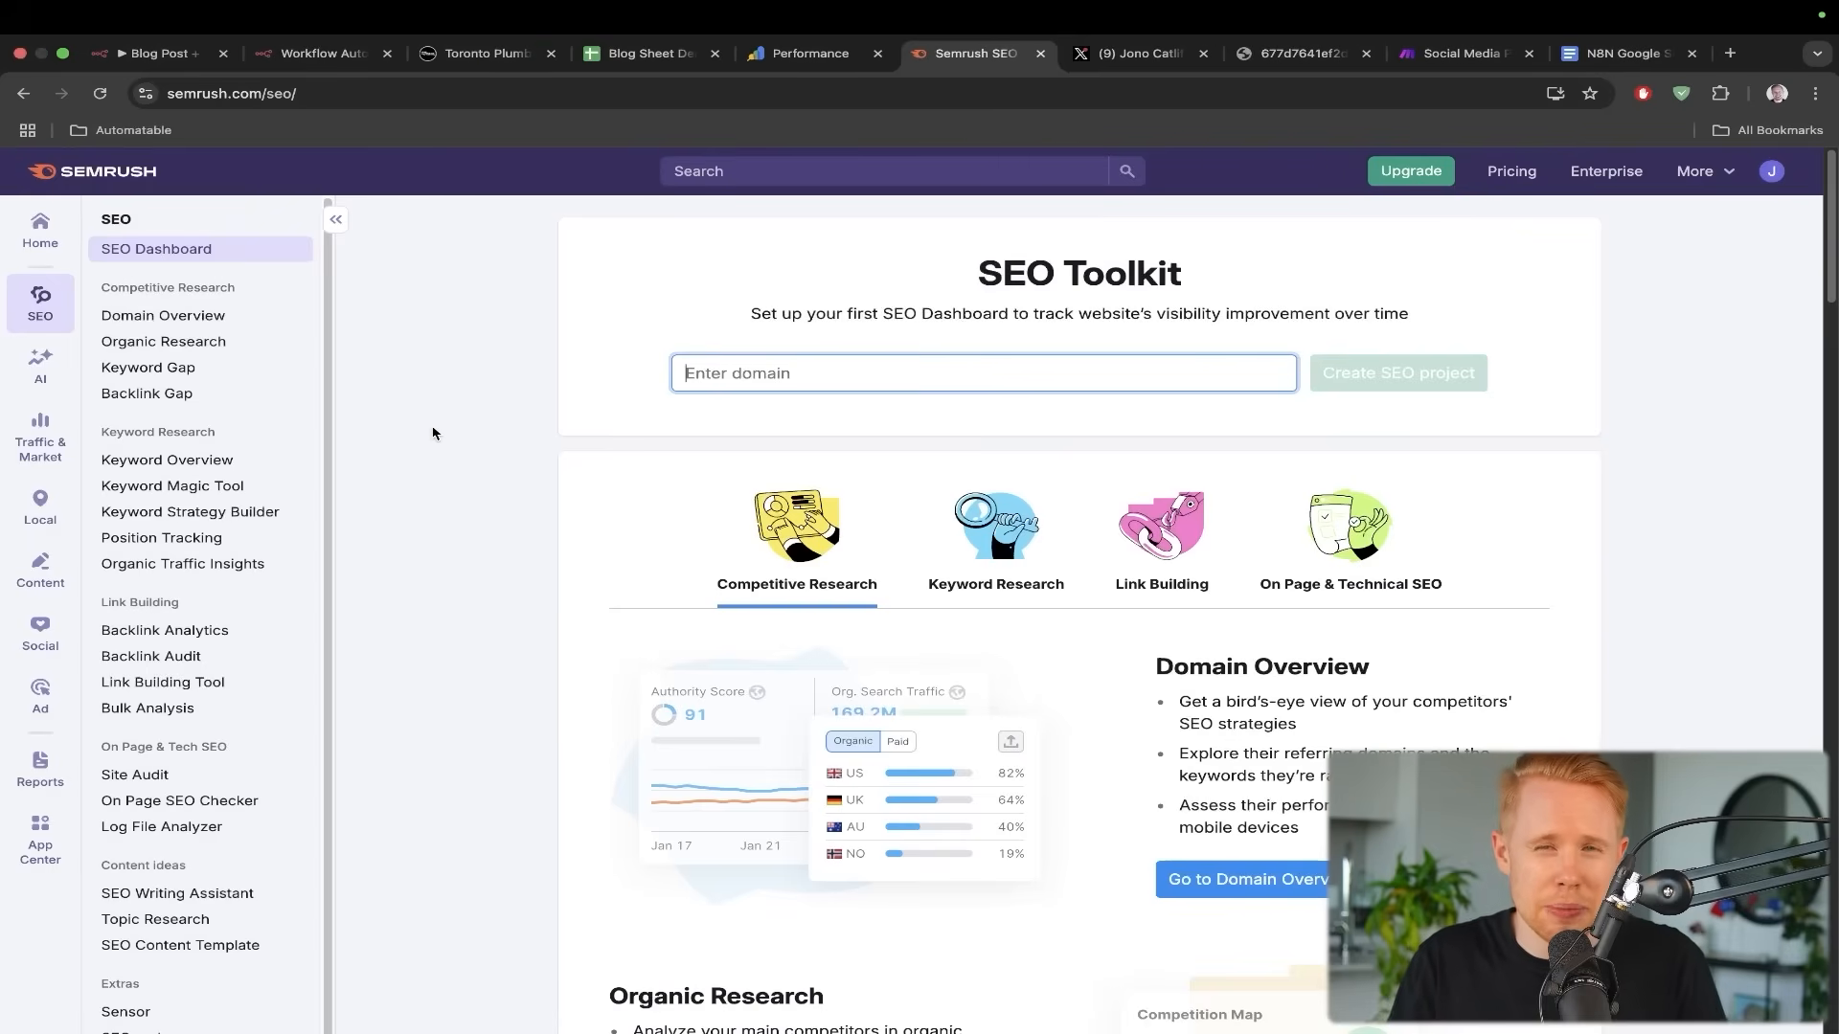
Open Semrush's Keyword Magic Tool and search for the keyword plumbing.
{"action": "key", "text": "ctrl+a"}
{"action": "left_click_drag", "start_coordinate": [507, 234], "coordinate": [43, 311]}
{"action": "key", "text": "ctrl+s"}
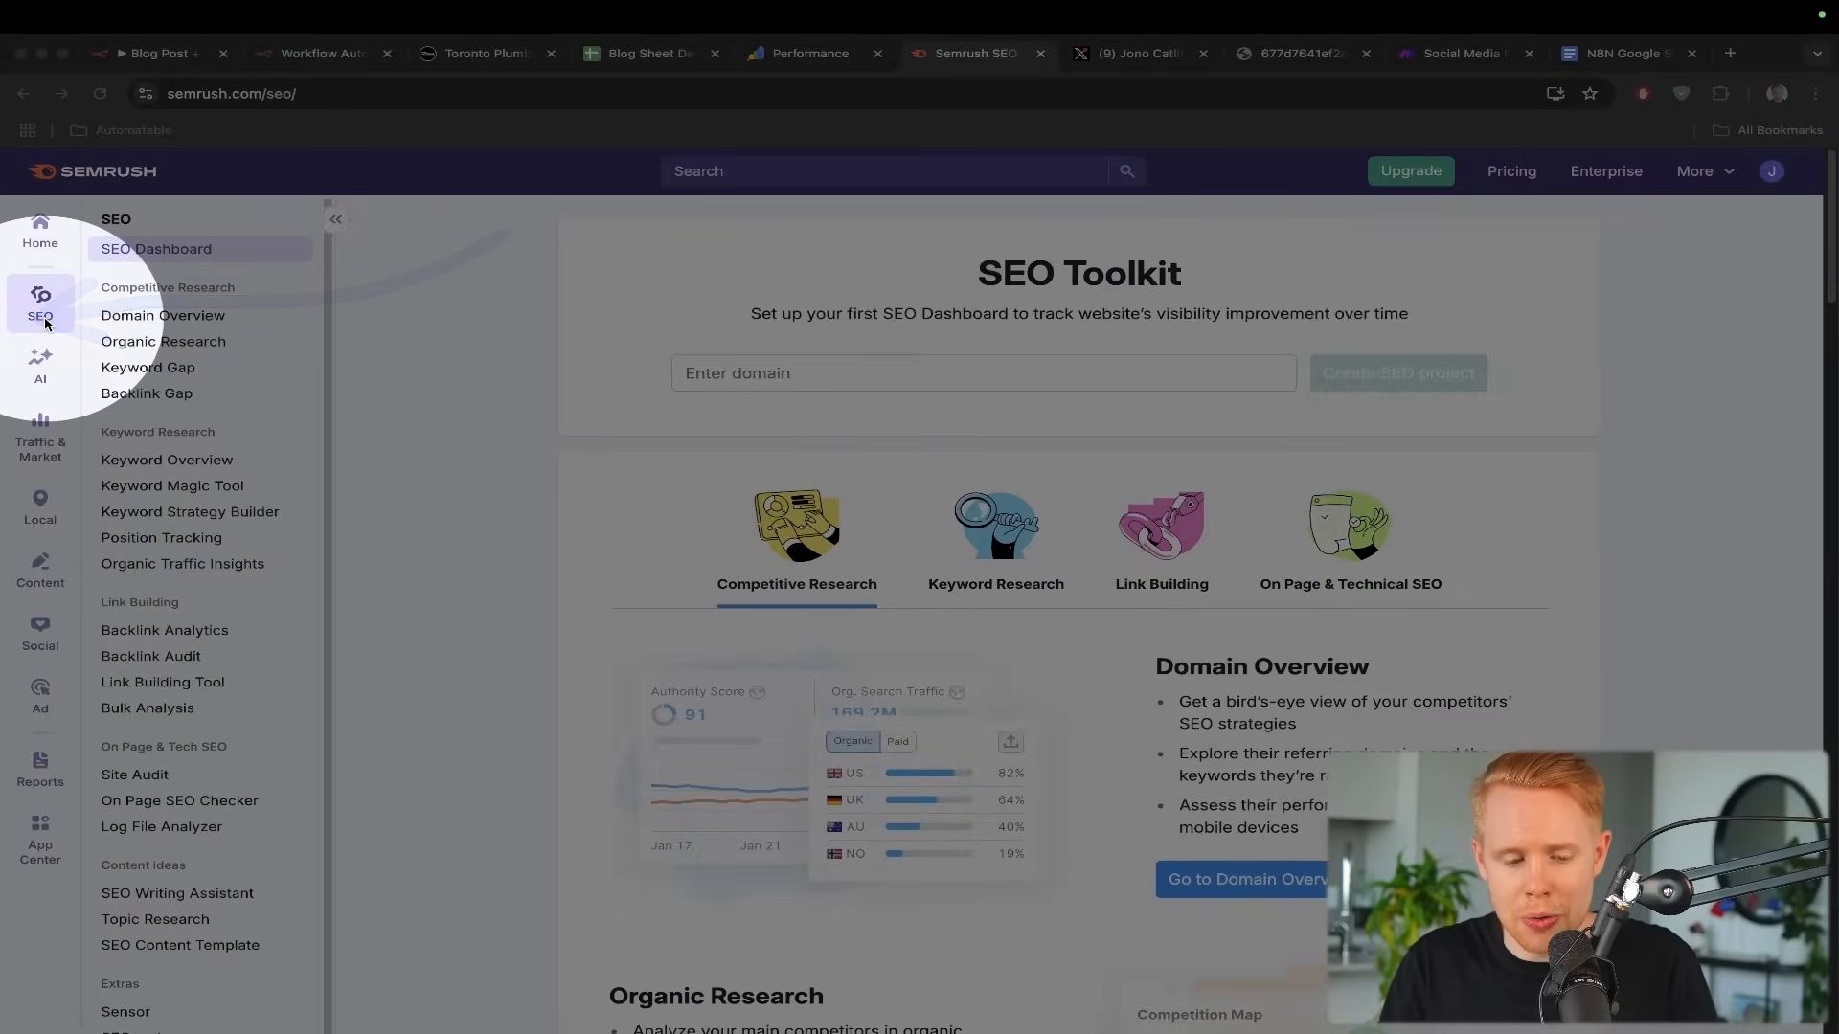
{"action": "key", "text": "ctrl+s"}
{"action": "key", "text": "ctrl+s"}
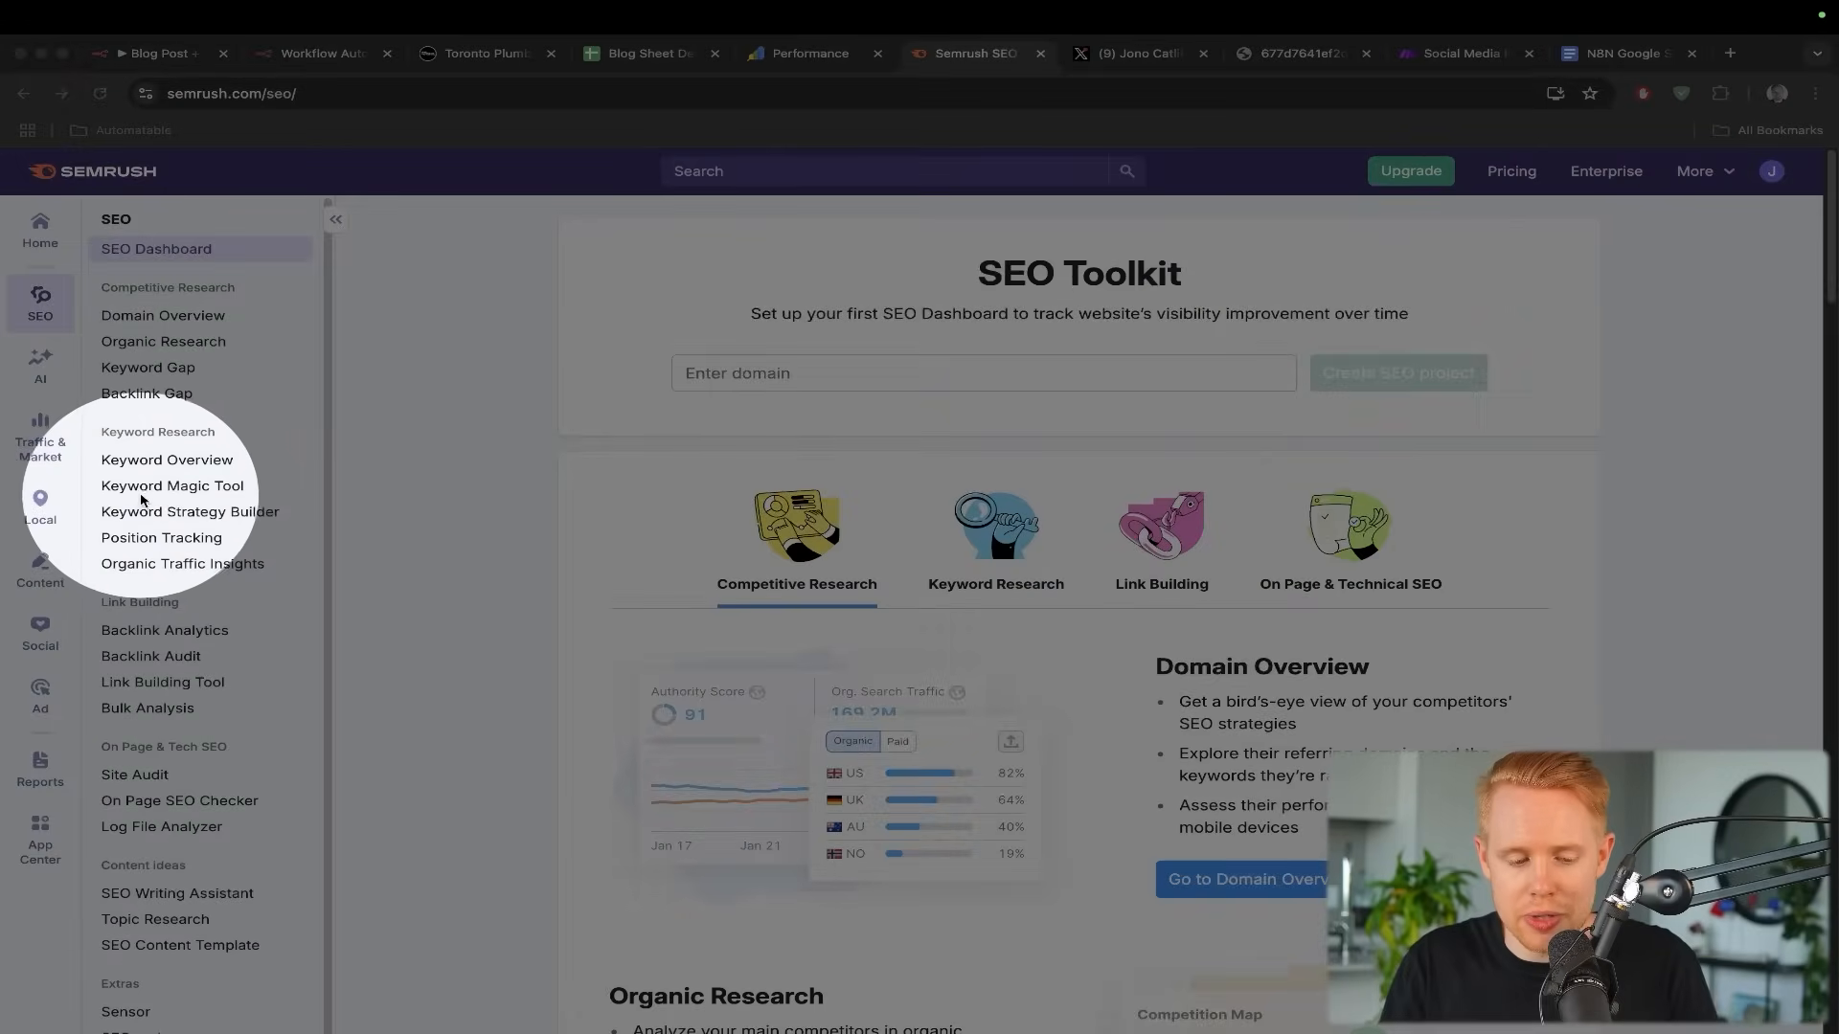
{"action": "key", "text": "ctrl+s"}
{"action": "left_click", "coordinate": [211, 488]}
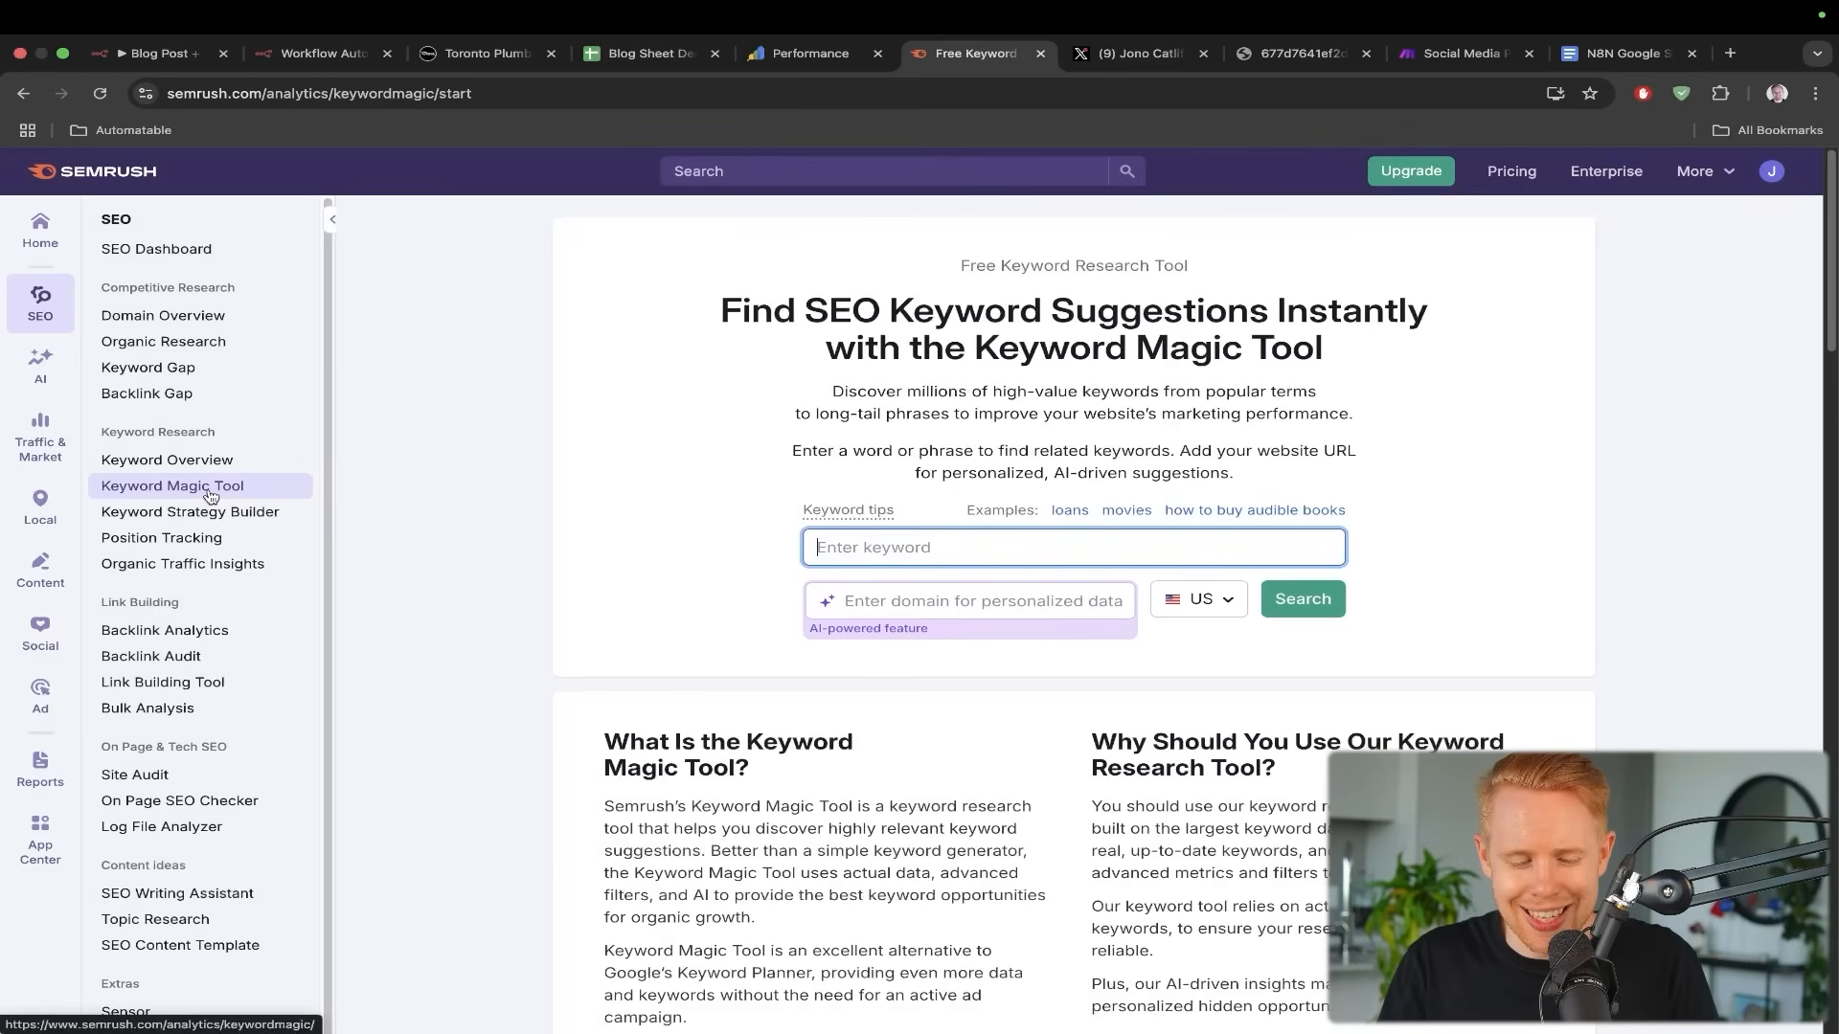
{"action": "mouse_move", "coordinate": [421, 359]}
{"action": "left_mouse_down"}
{"action": "mouse_move", "coordinate": [266, 409]}
{"action": "mouse_move", "coordinate": [205, 481]}
{"action": "left_mouse_up"}
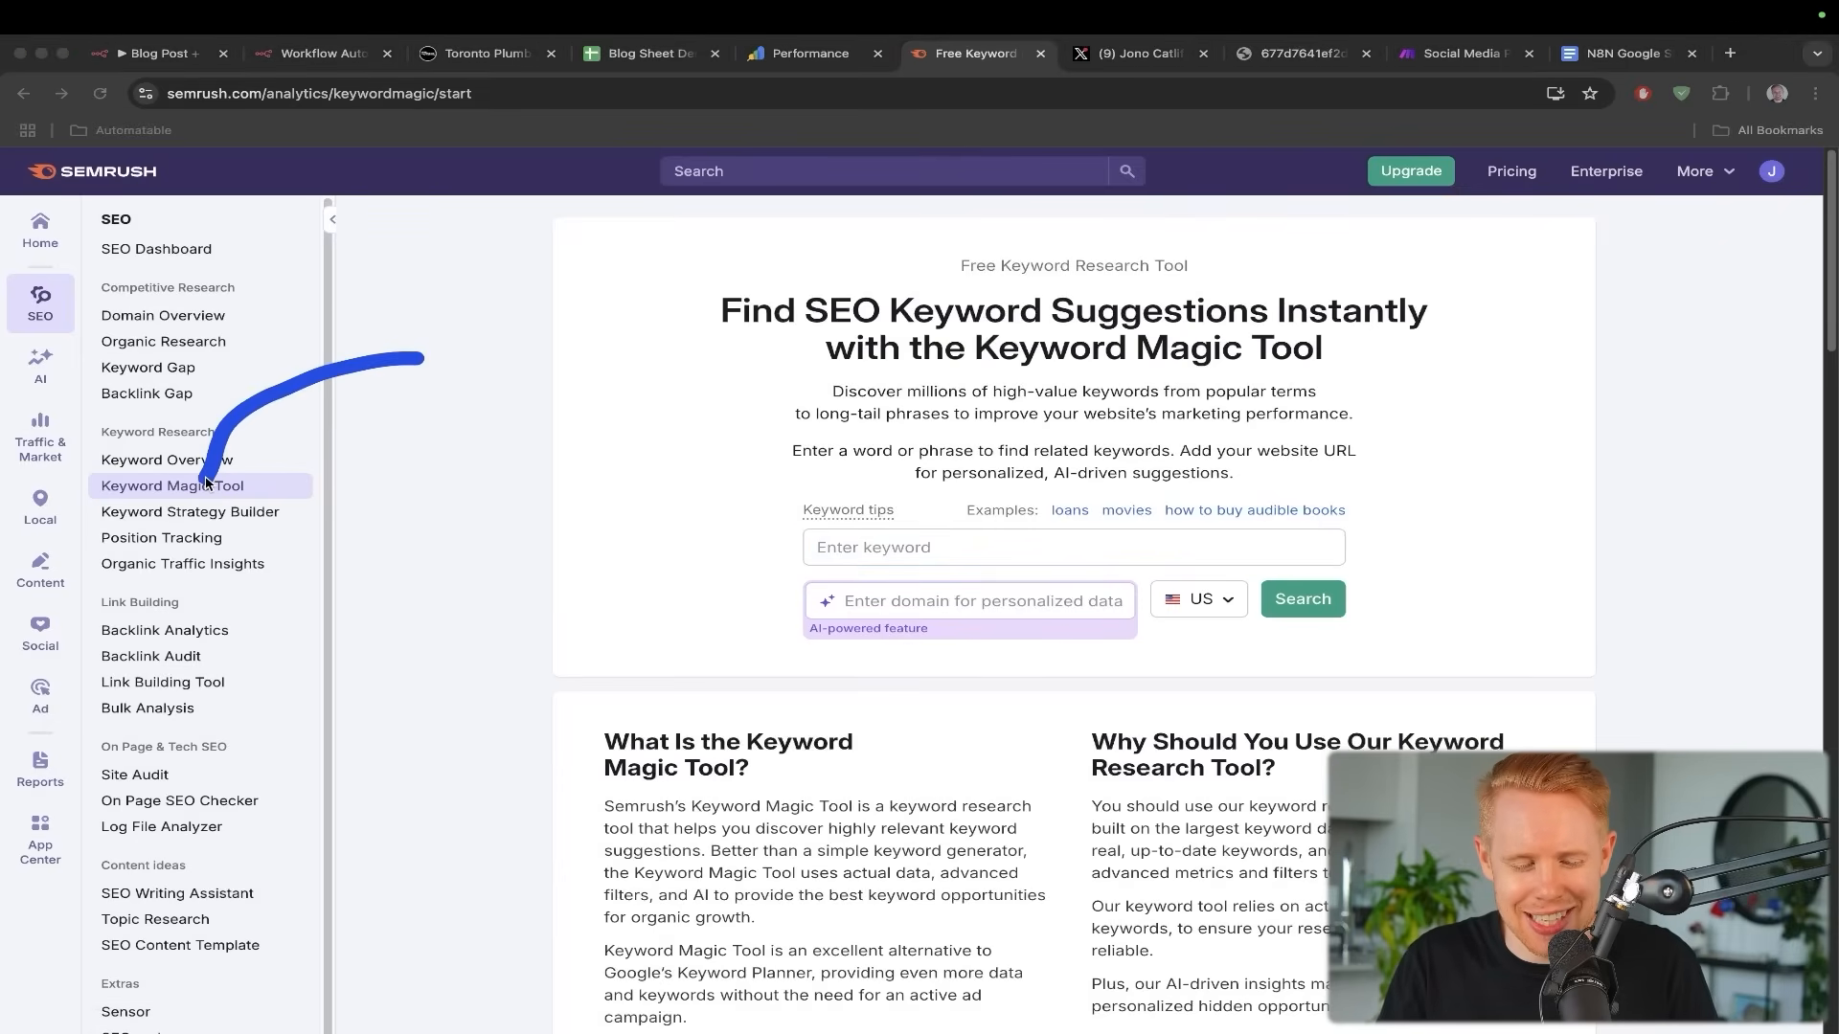
{"action": "left_click_drag", "start_coordinate": [480, 396], "coordinate": [222, 478]}
{"action": "key", "text": "ctrl+s"}
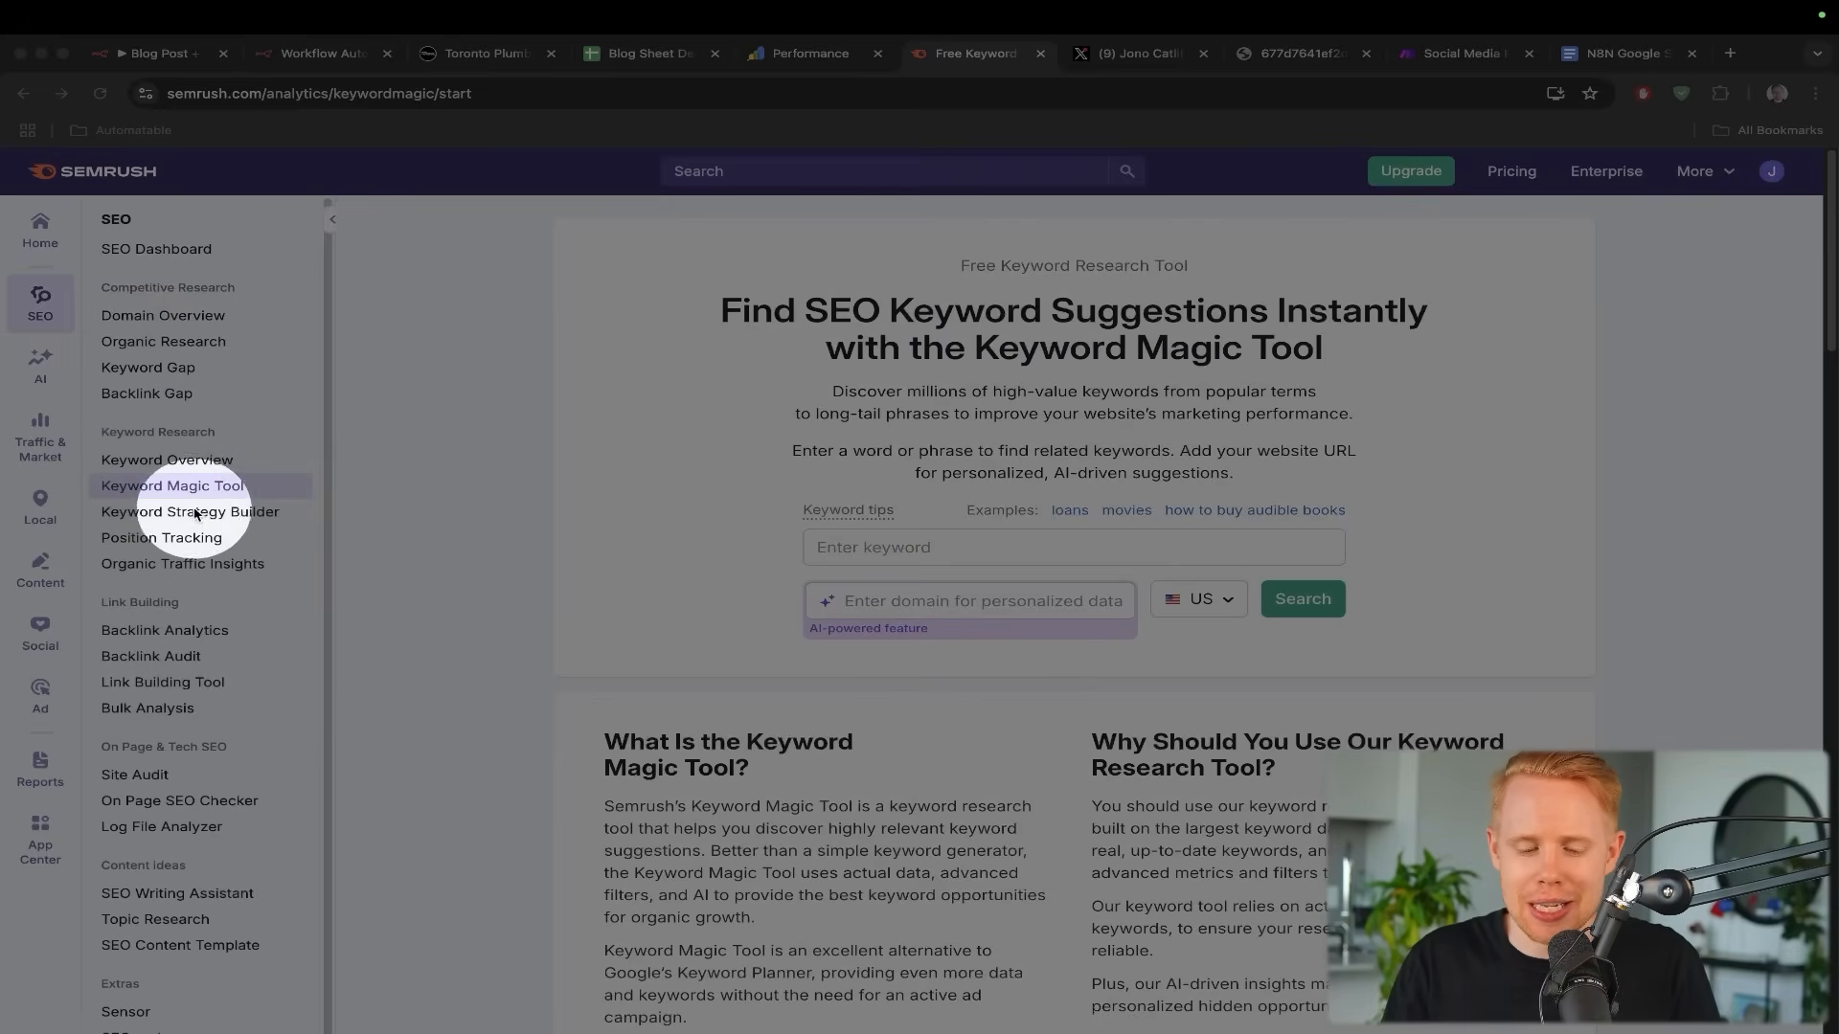
{"action": "left_click", "coordinate": [891, 532]}
{"action": "type", "text": "plumbing"}
{"action": "key", "text": "Return"}
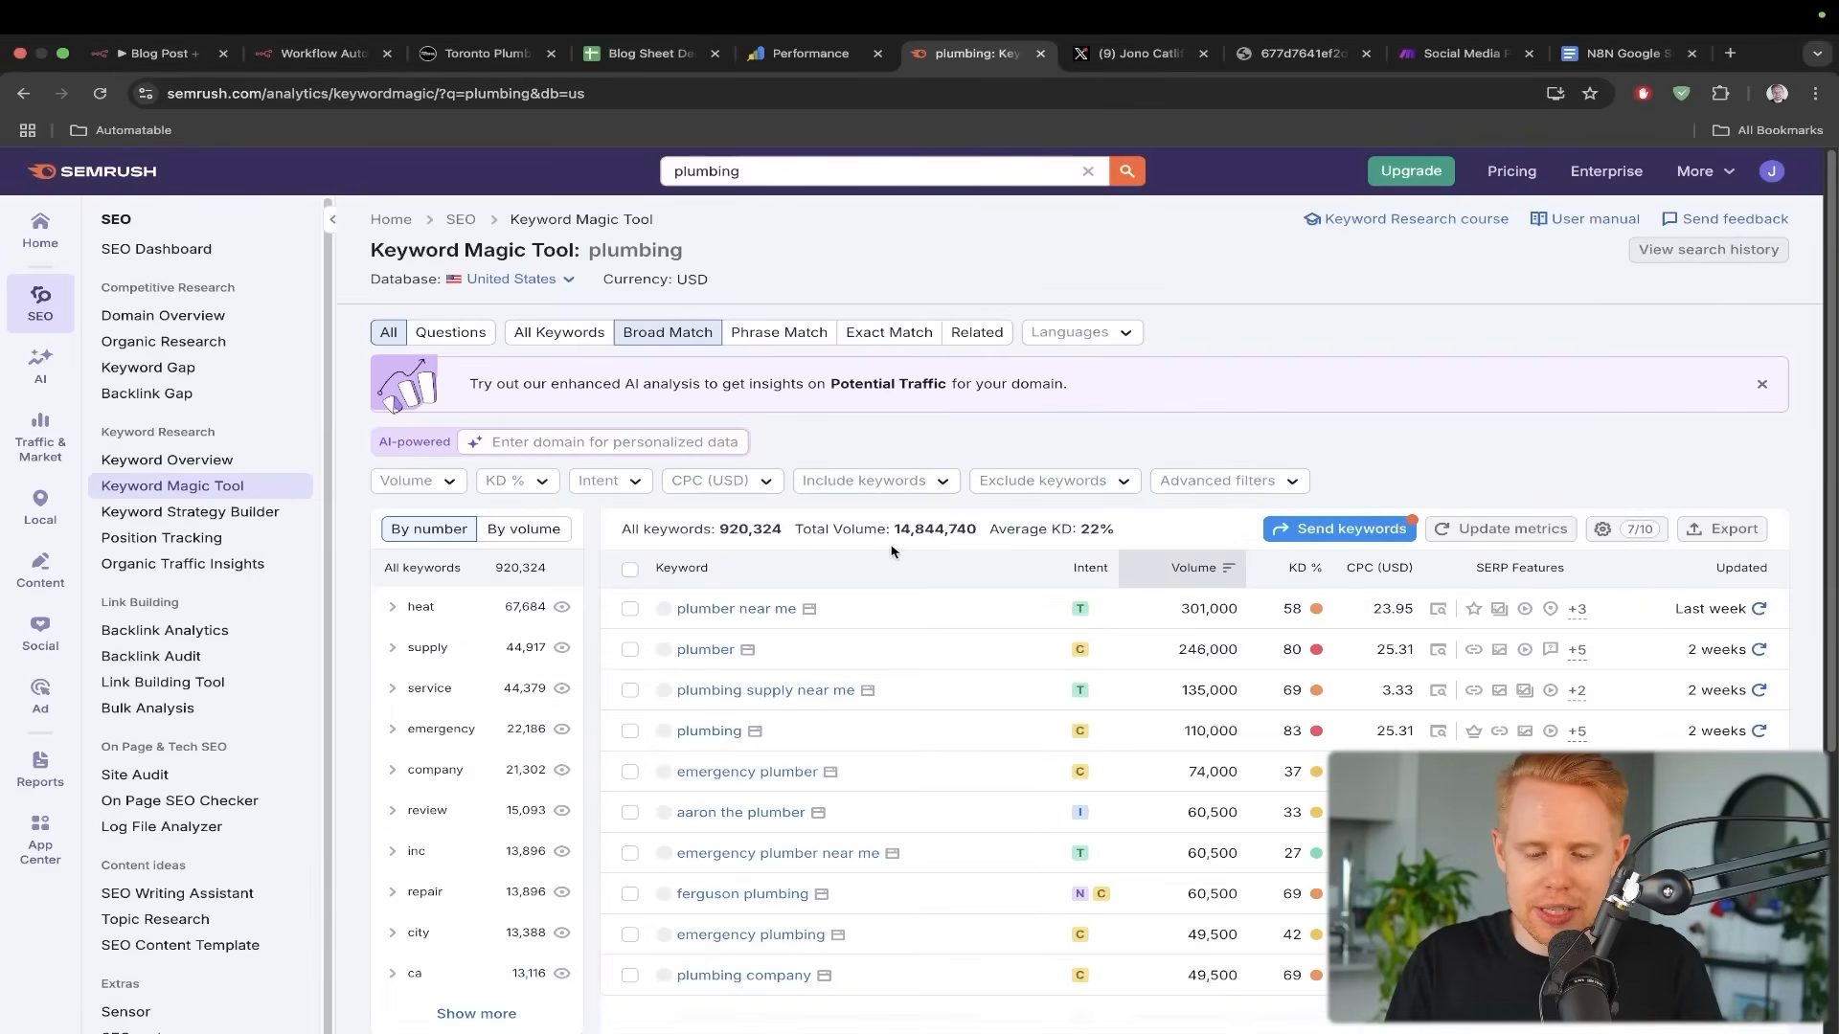
Scroll through and examine the keyword suggestions returned for plumbing.
{"action": "scroll", "coordinate": [996, 613], "scroll_direction": "down", "scroll_amount": 2}
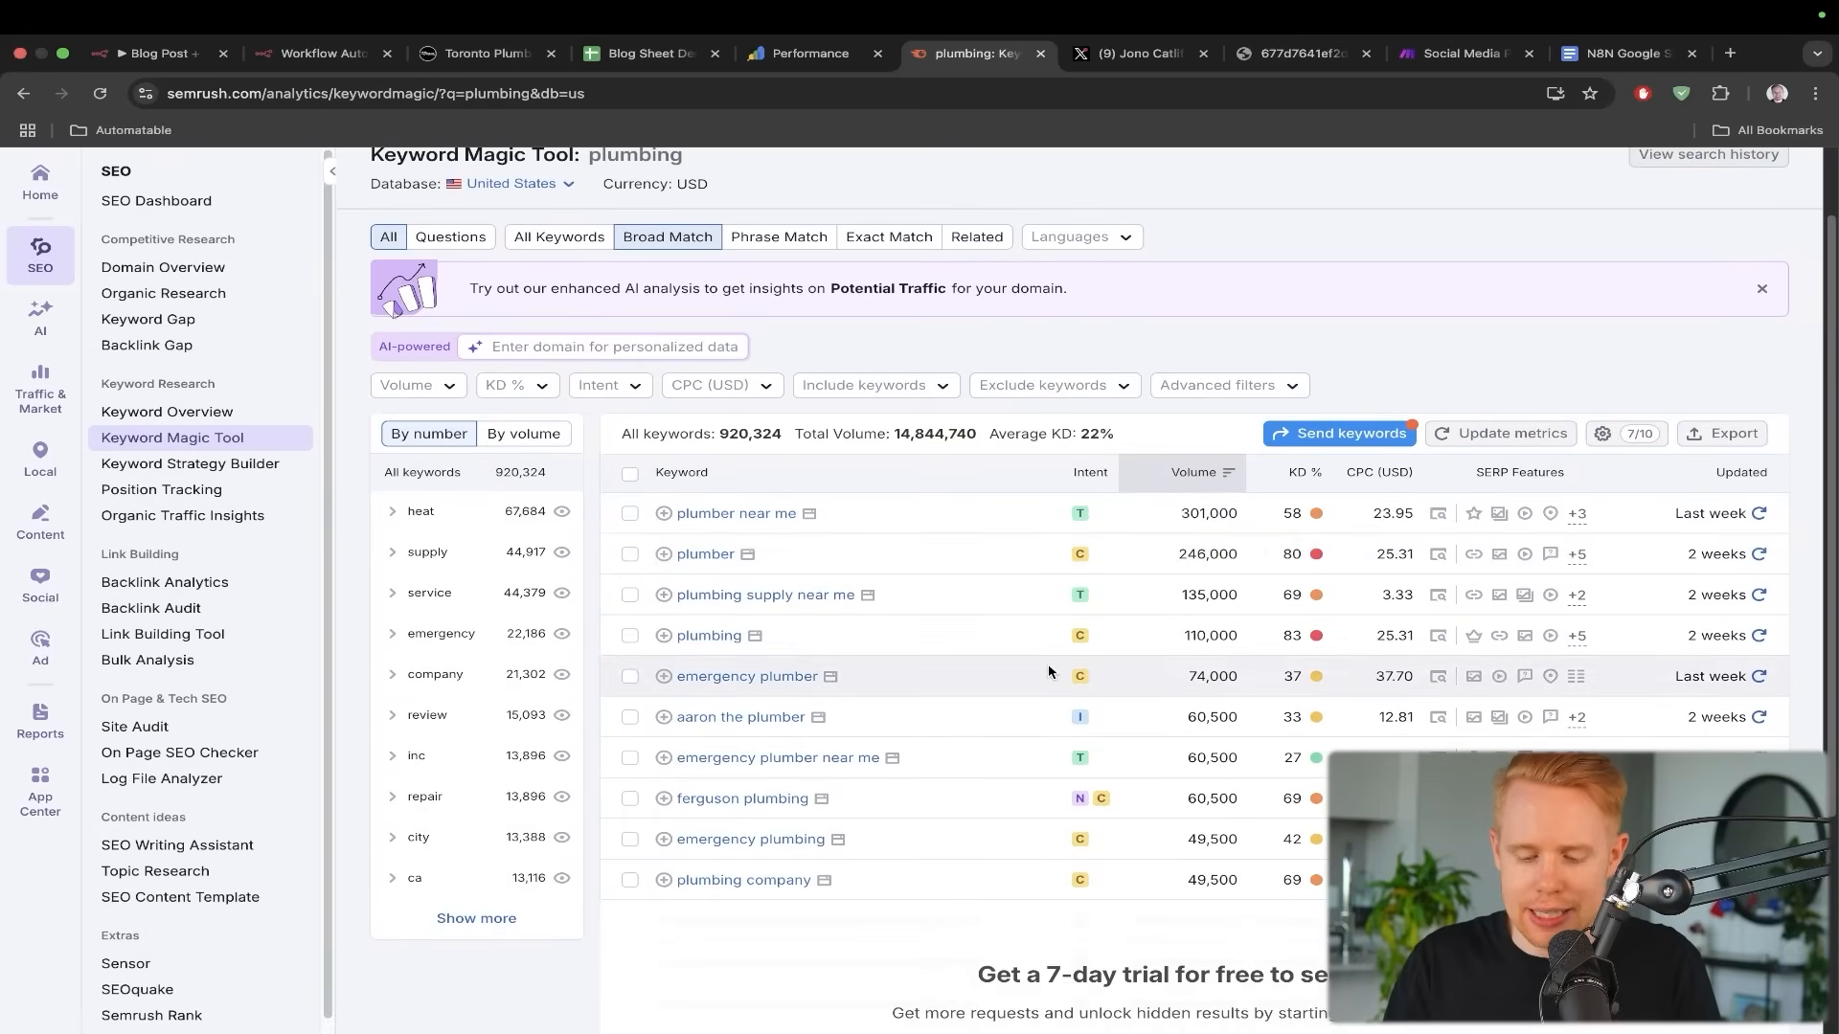
{"action": "mouse_move", "coordinate": [606, 411]}
{"action": "left_mouse_down"}
{"action": "mouse_move", "coordinate": [864, 562]}
{"action": "mouse_move", "coordinate": [1626, 906]}
{"action": "mouse_move", "coordinate": [1807, 911]}
{"action": "left_mouse_up"}
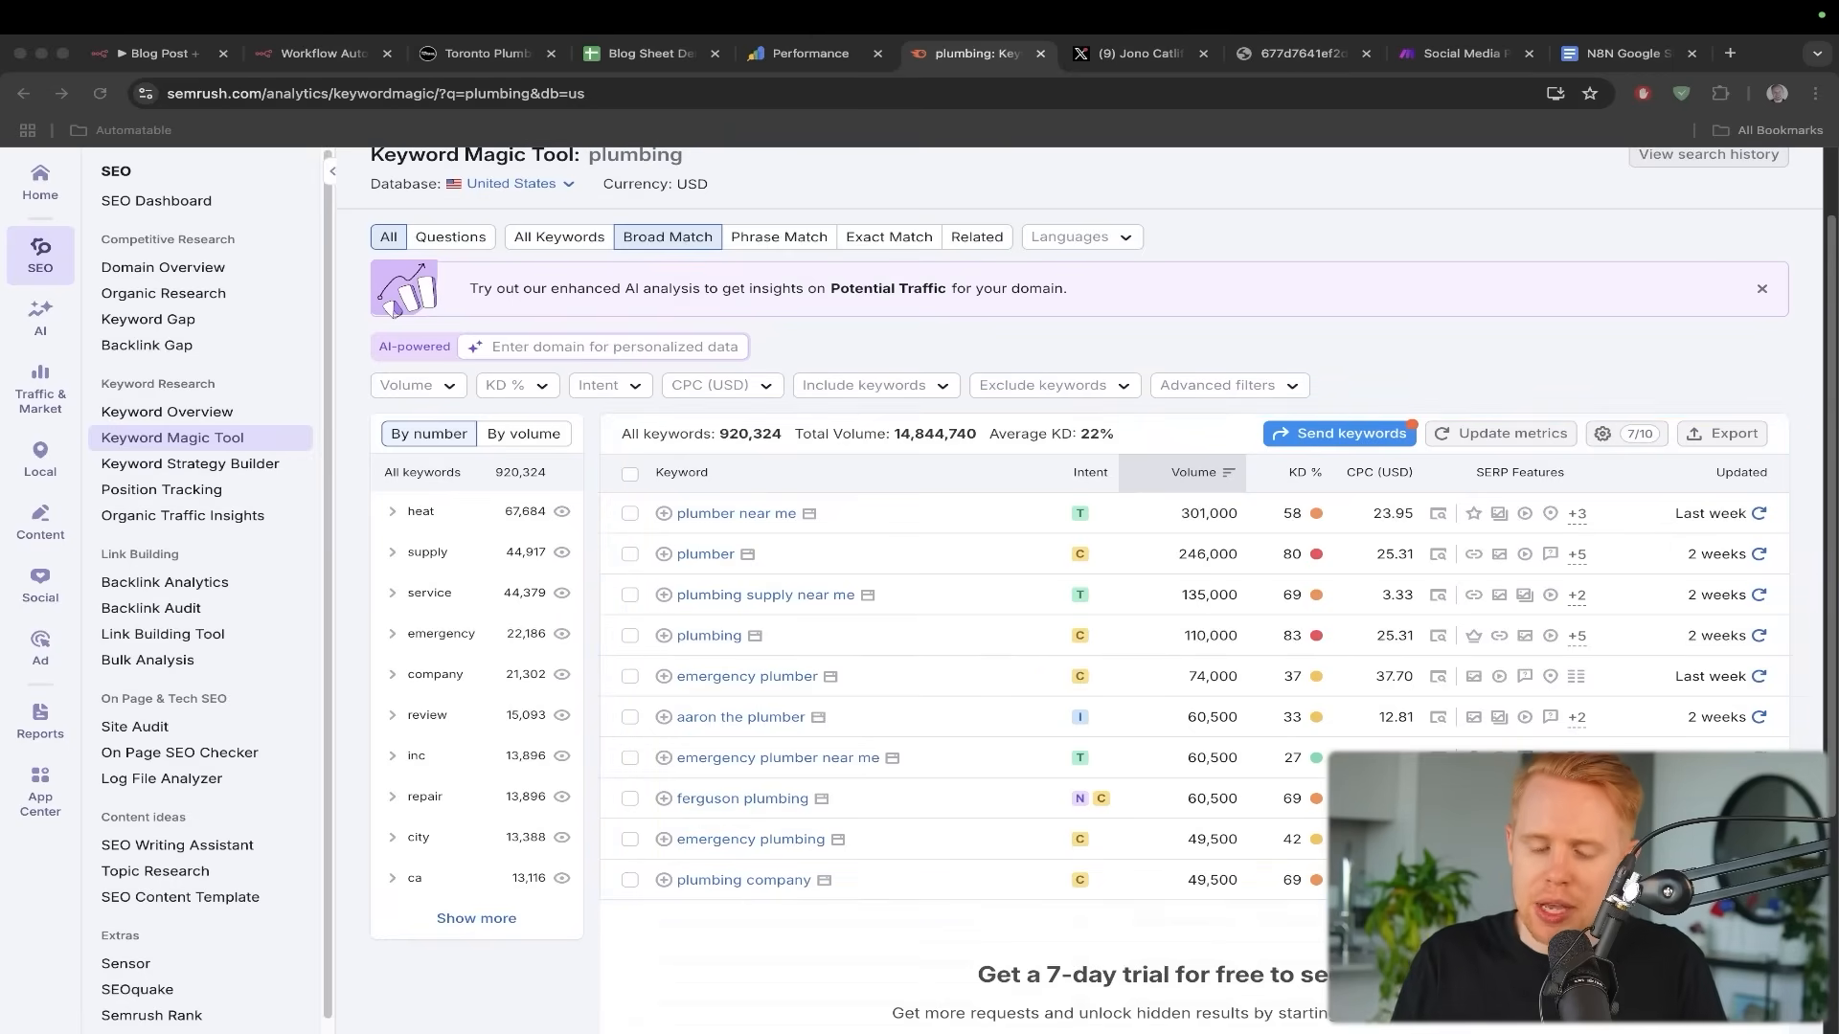
{"action": "mouse_move", "coordinate": [1007, 336]}
{"action": "left_mouse_down"}
{"action": "mouse_move", "coordinate": [829, 450]}
{"action": "mouse_move", "coordinate": [792, 496]}
{"action": "left_mouse_up"}
{"action": "key", "text": "ctrl+s"}
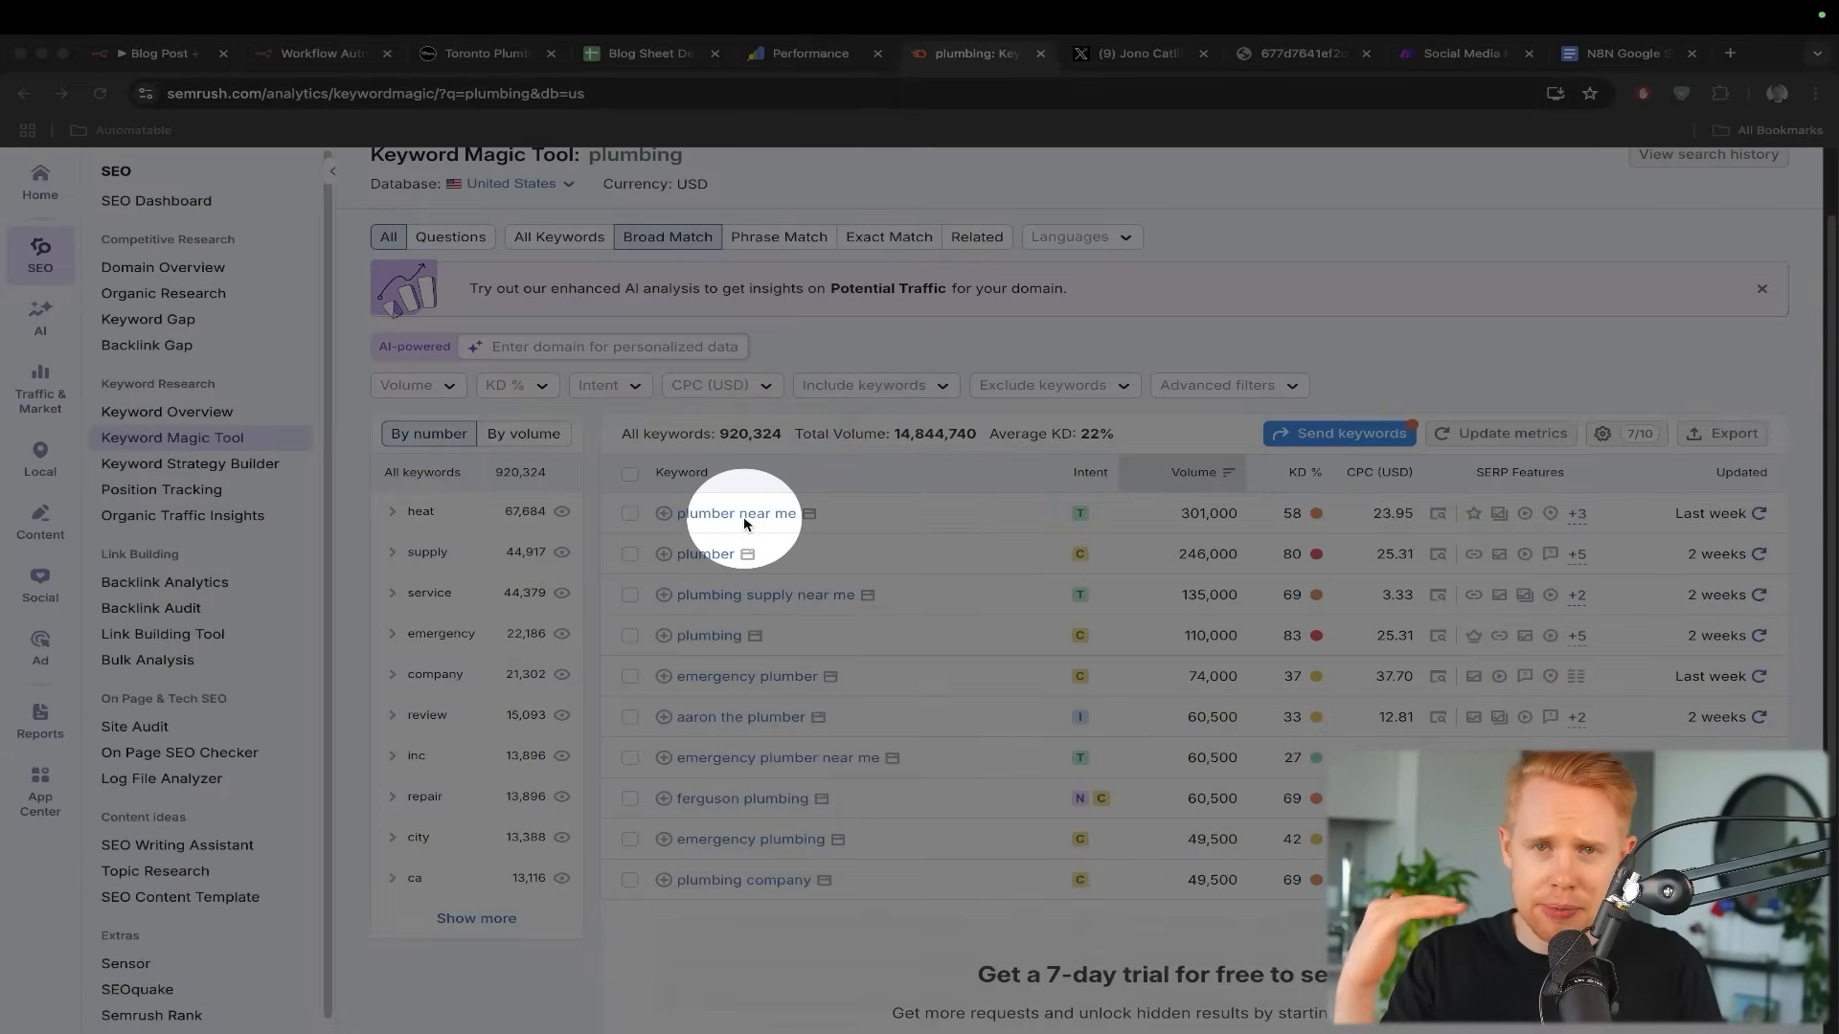
{"action": "key", "text": "ctrl+s"}
{"action": "key", "text": "ctrl+s"}
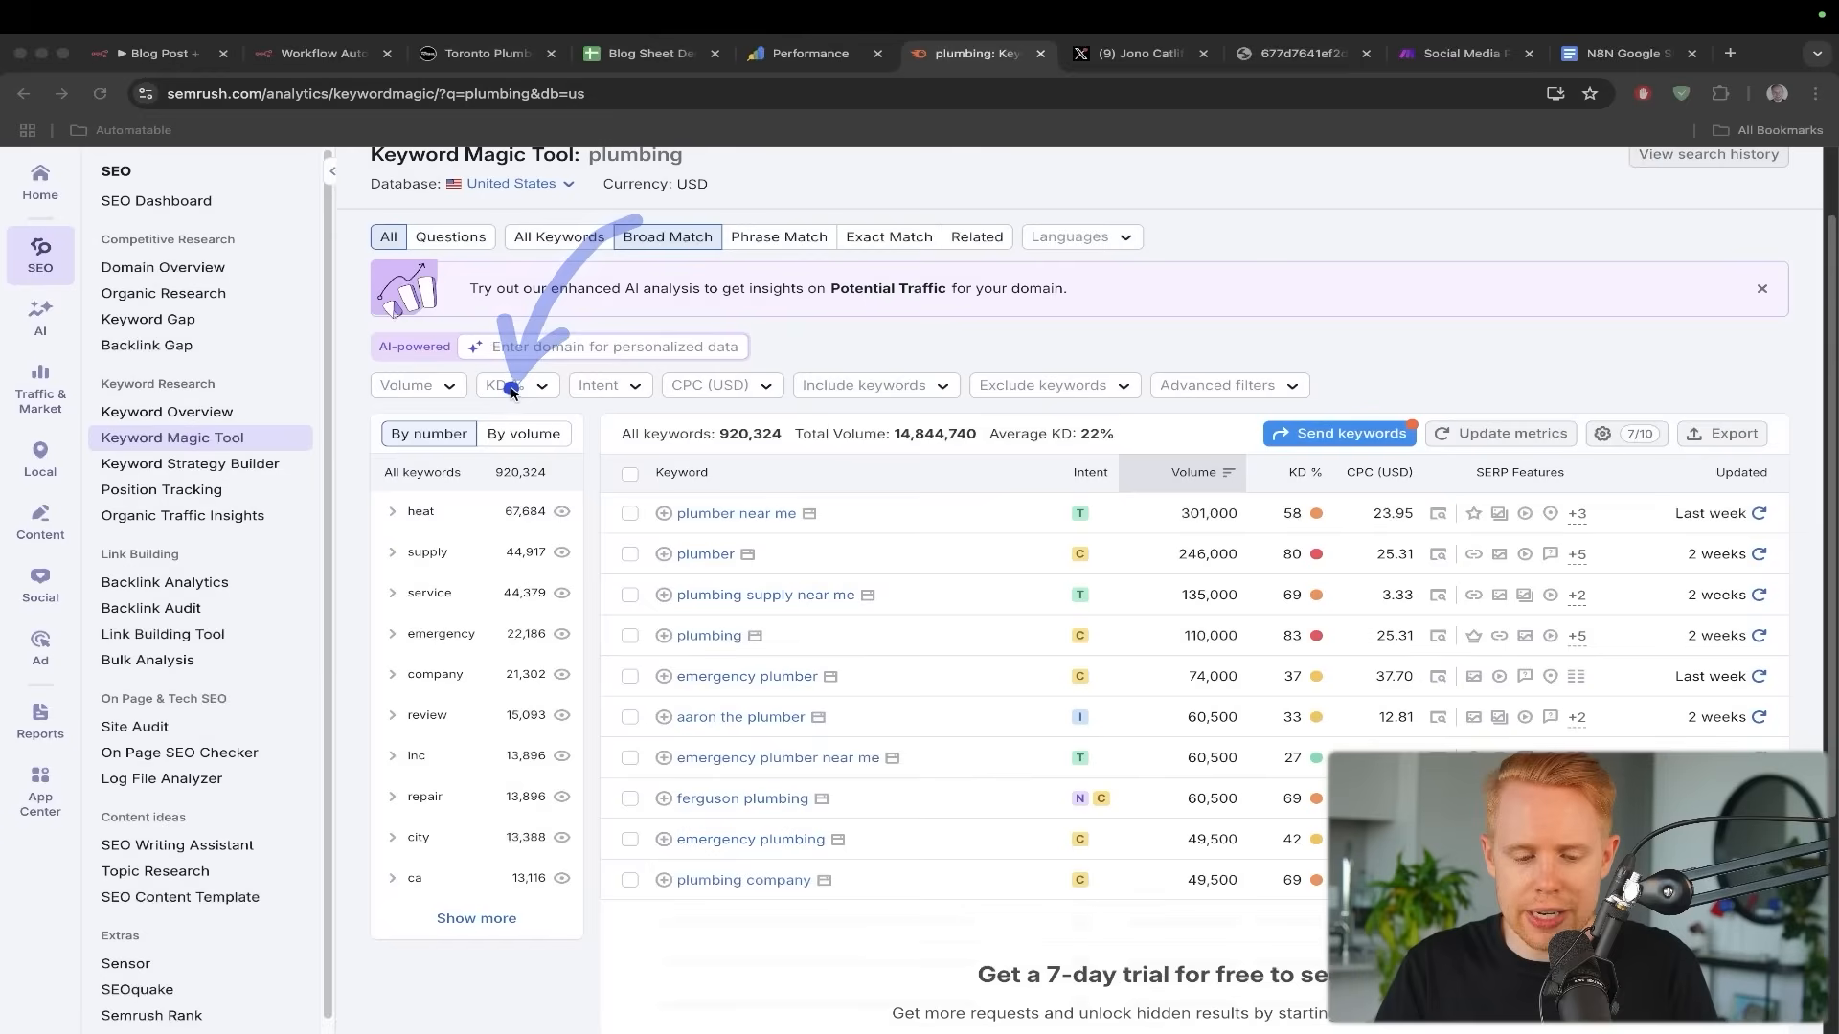
Filter the keyword results to a KD % custom range of 0–20%.
{"action": "left_click", "coordinate": [518, 383]}
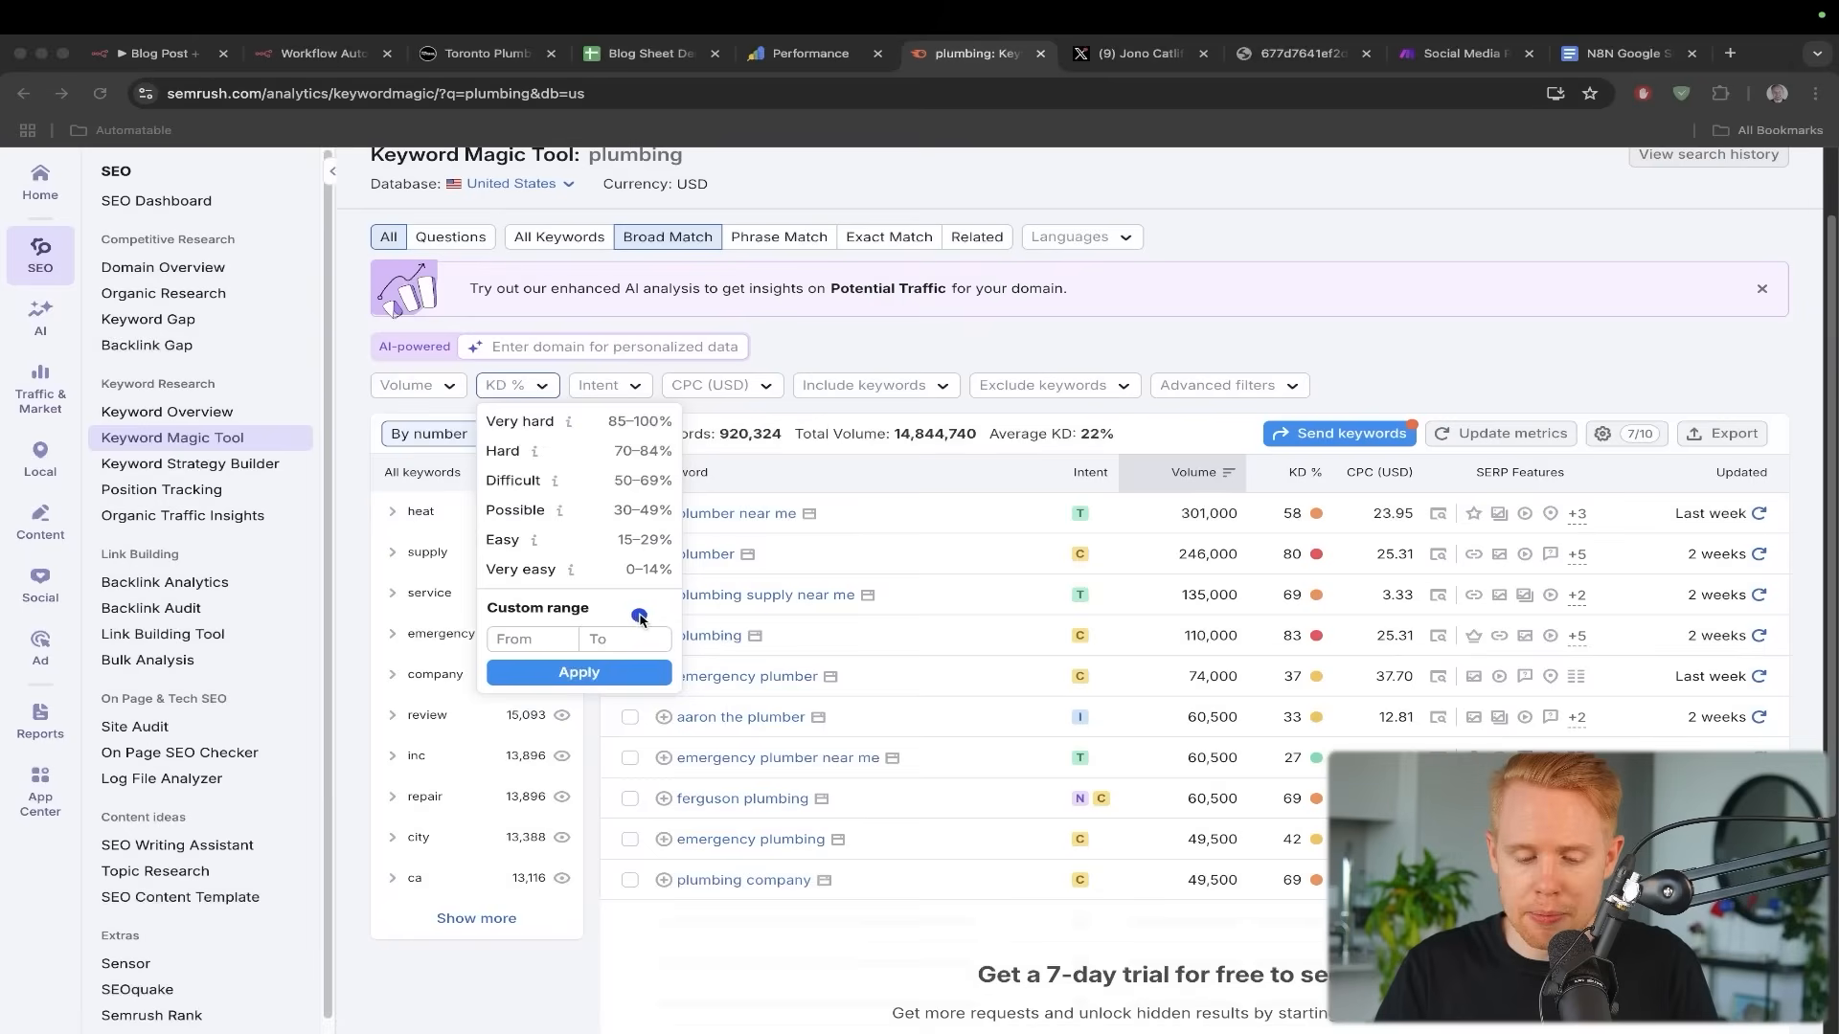
{"action": "left_click", "coordinate": [619, 638]}
{"action": "left_click", "coordinate": [629, 673]}
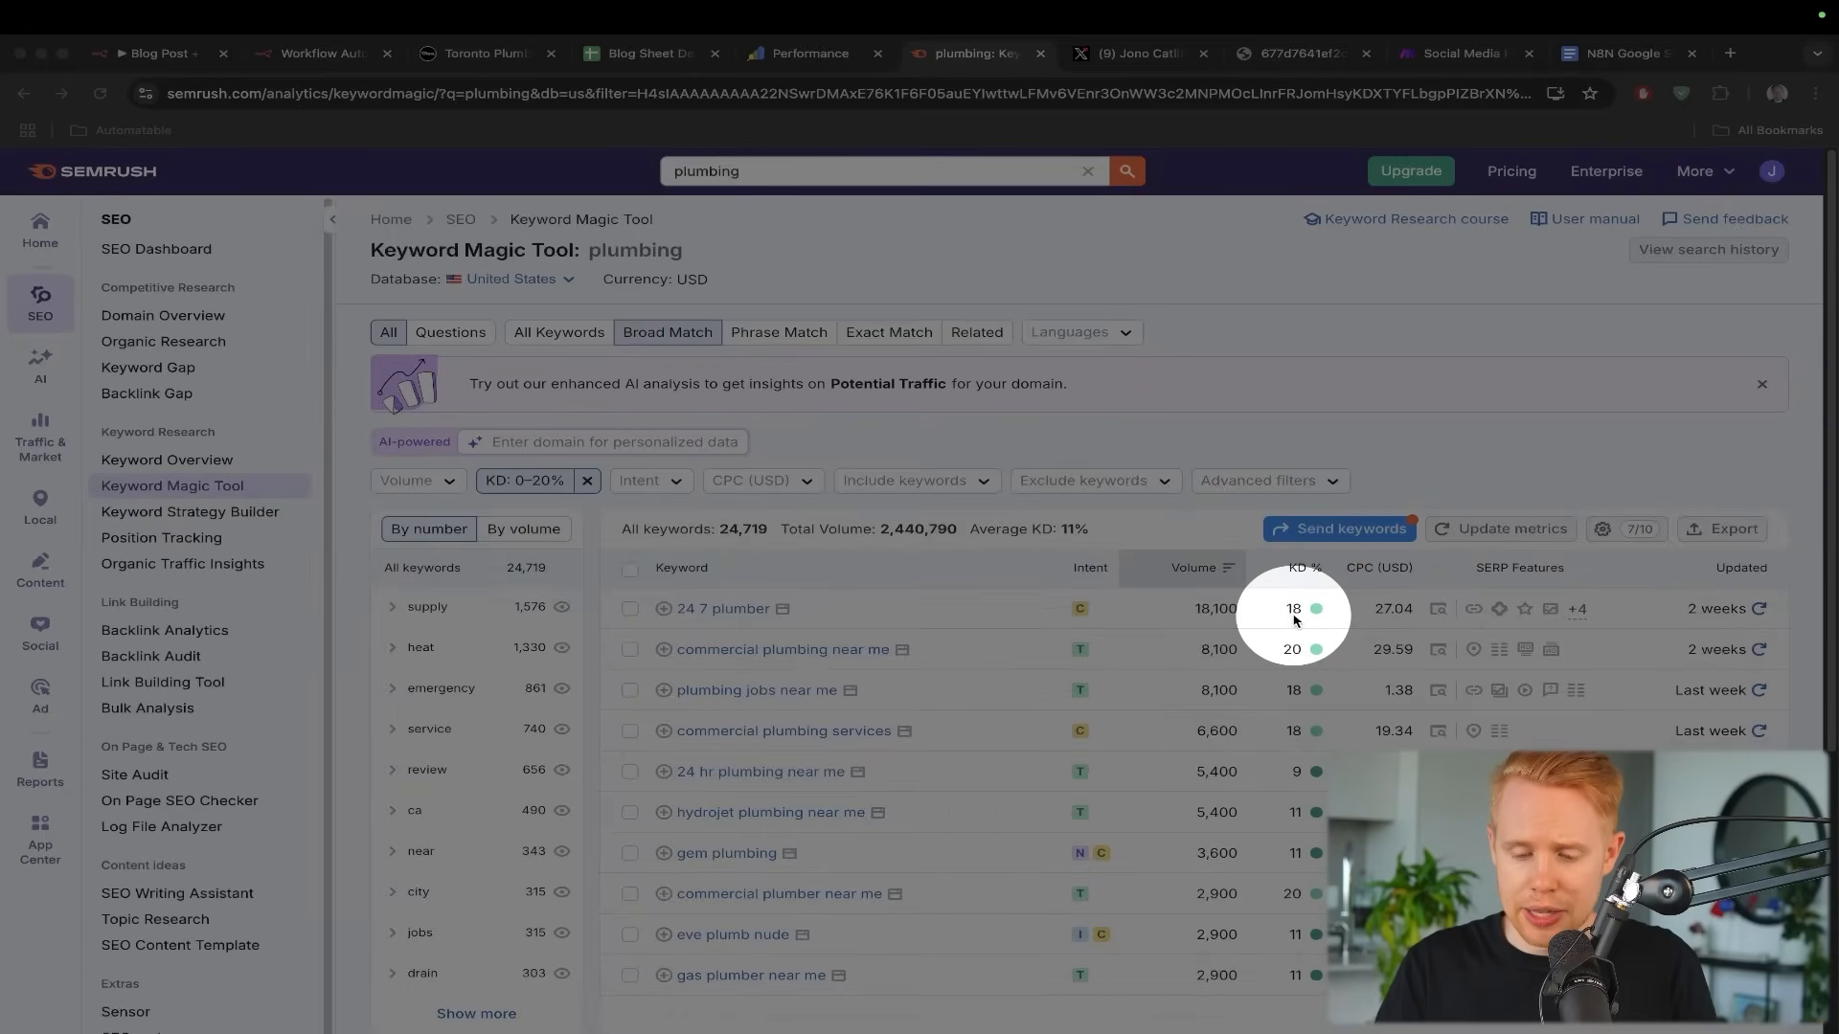
{"action": "left_click", "coordinate": [1298, 772]}
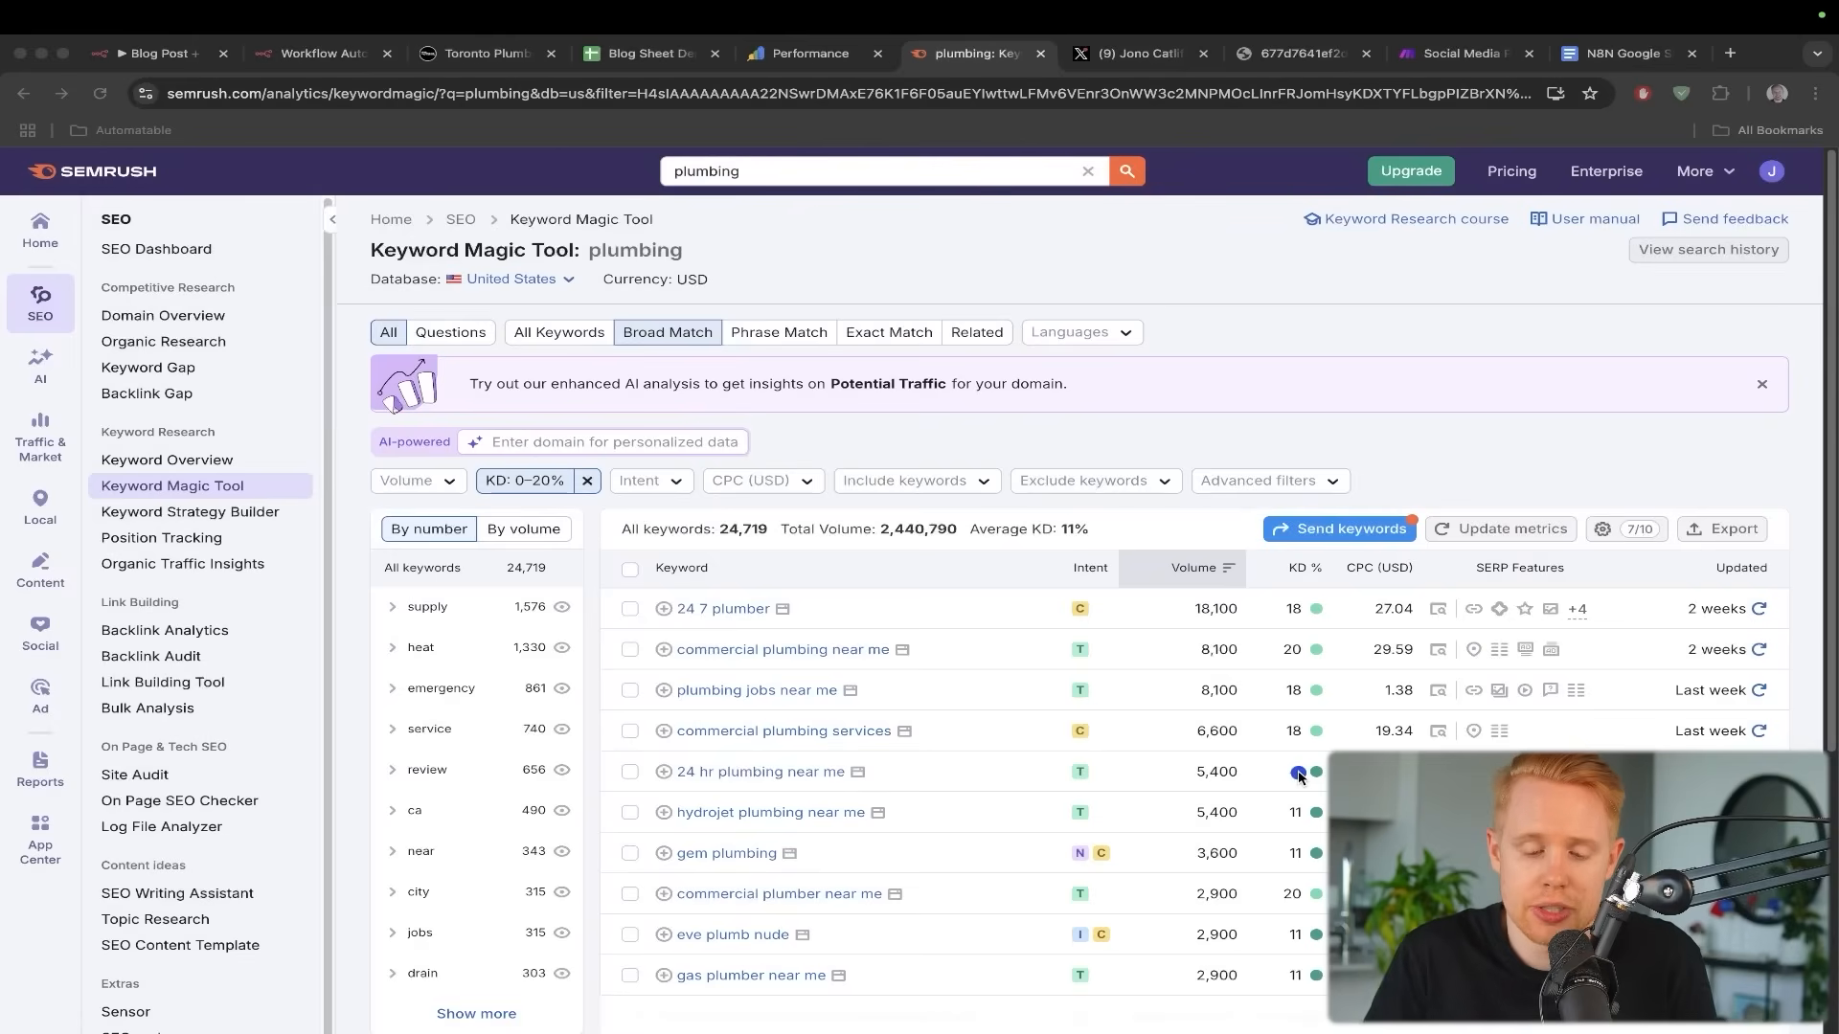
Filter the keyword results to a search volume of 100 and above.
{"action": "left_click", "coordinate": [418, 480]}
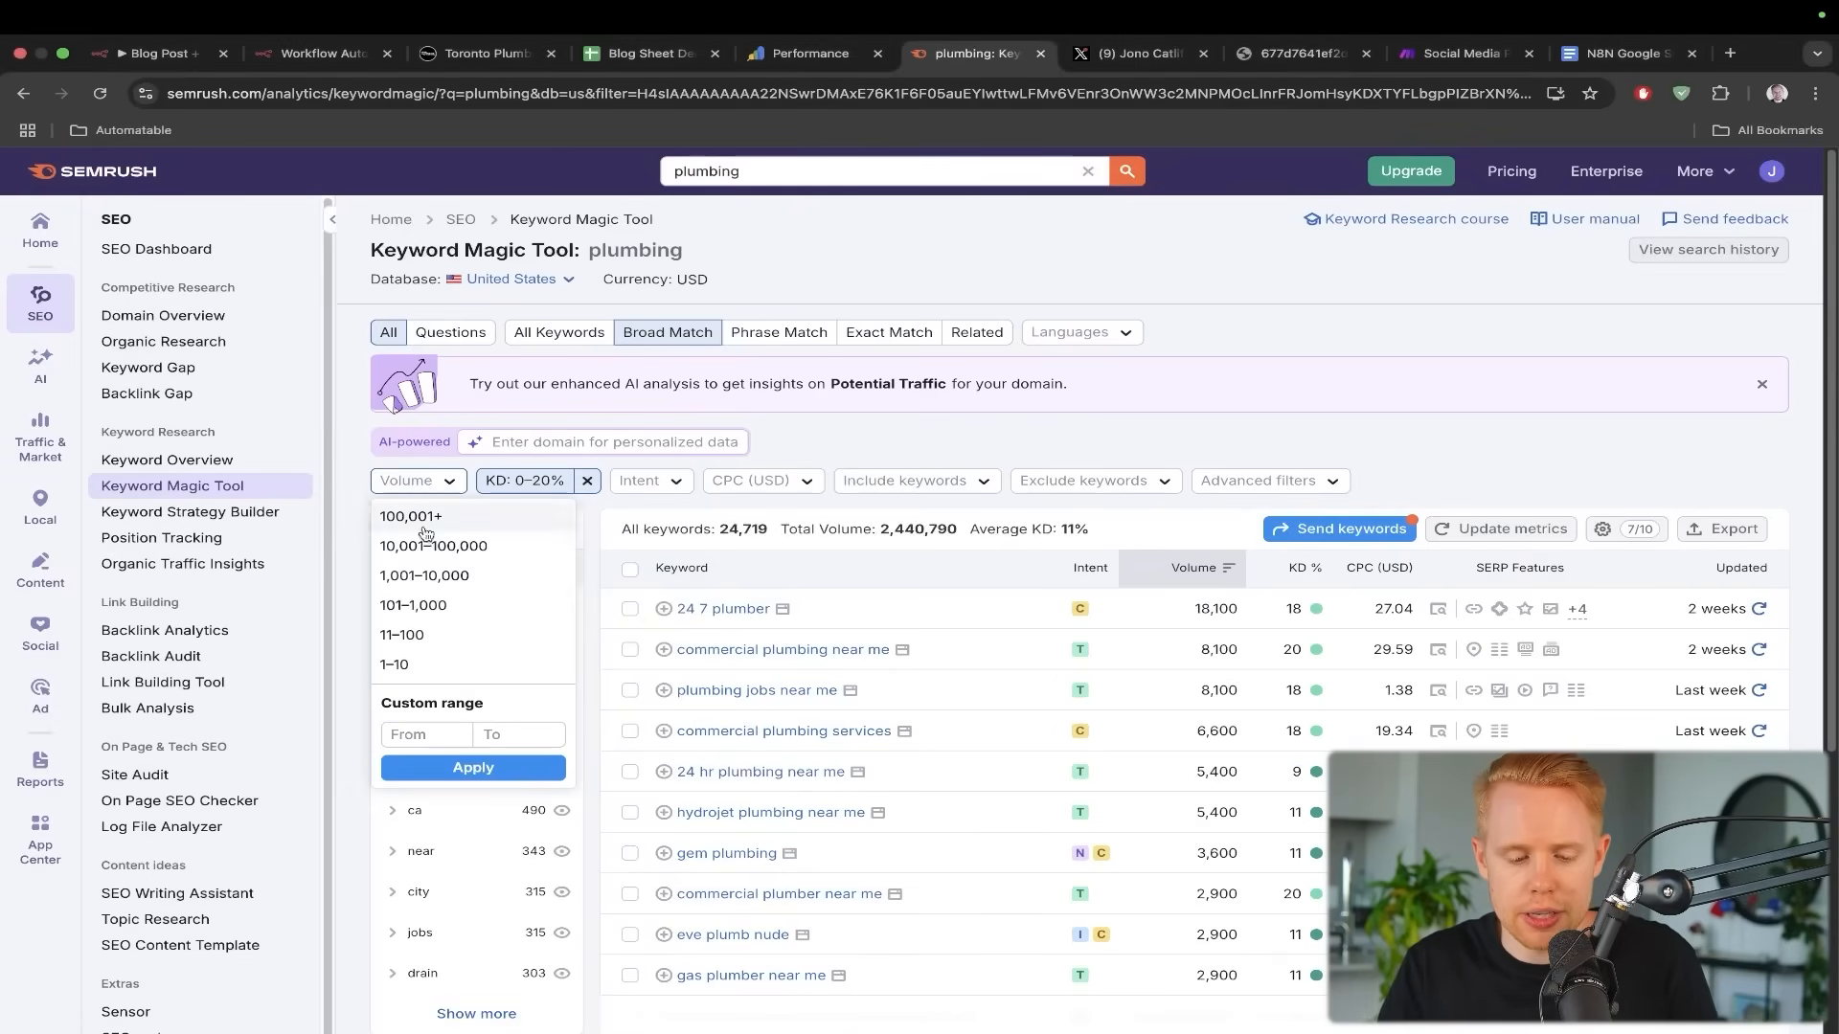
{"action": "left_click", "coordinate": [406, 737]}
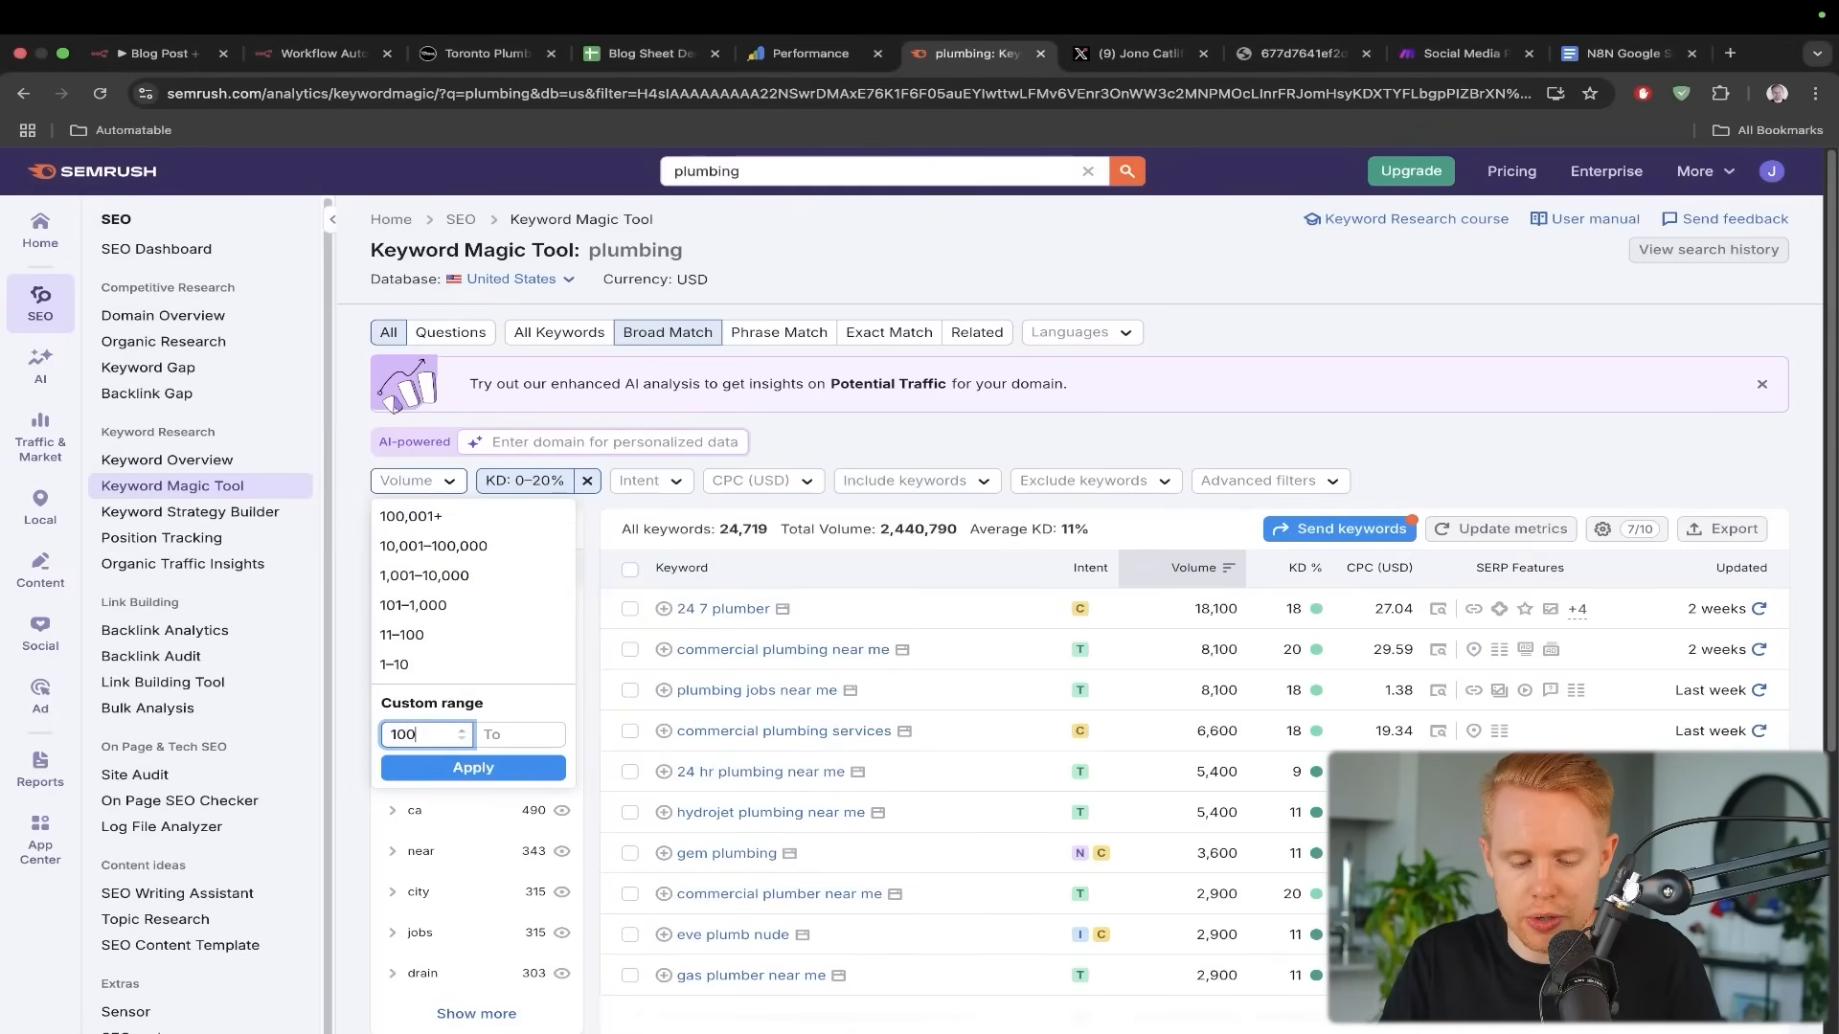
{"action": "left_click", "coordinate": [463, 766]}
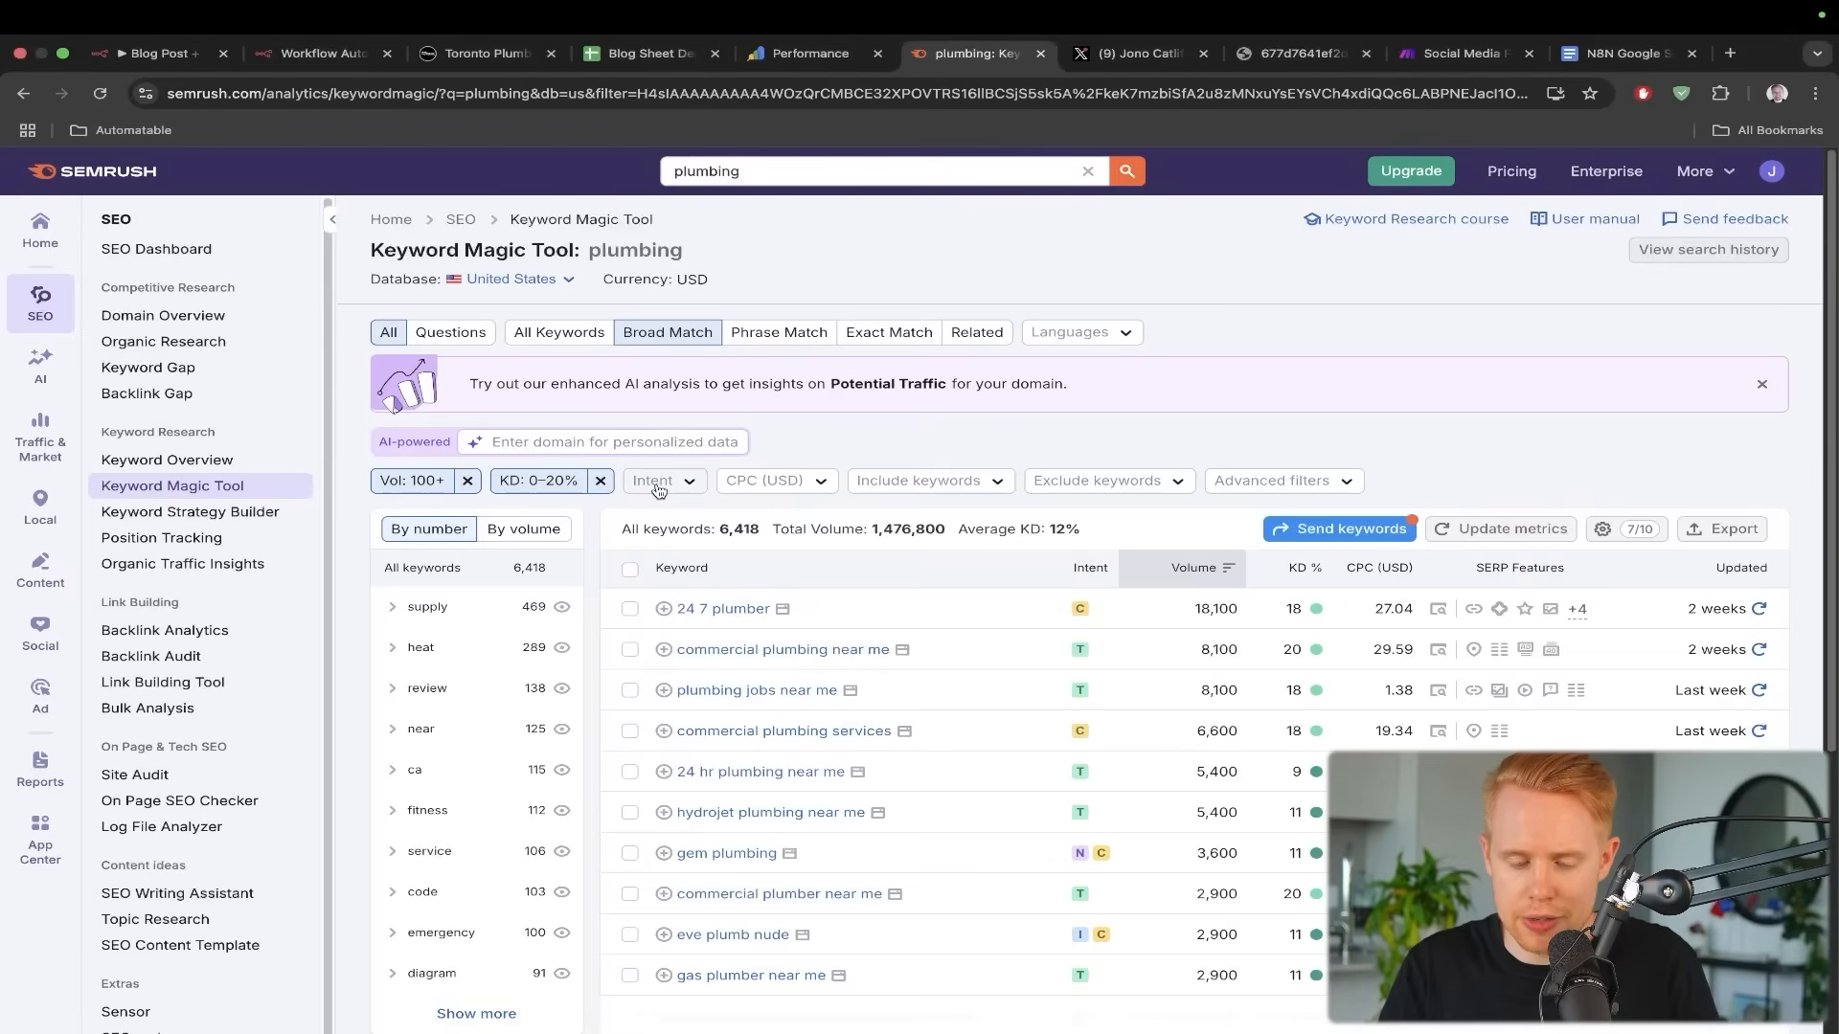
Open the Intent filter on the keyword results and tick Informational.
{"action": "left_click", "coordinate": [657, 484]}
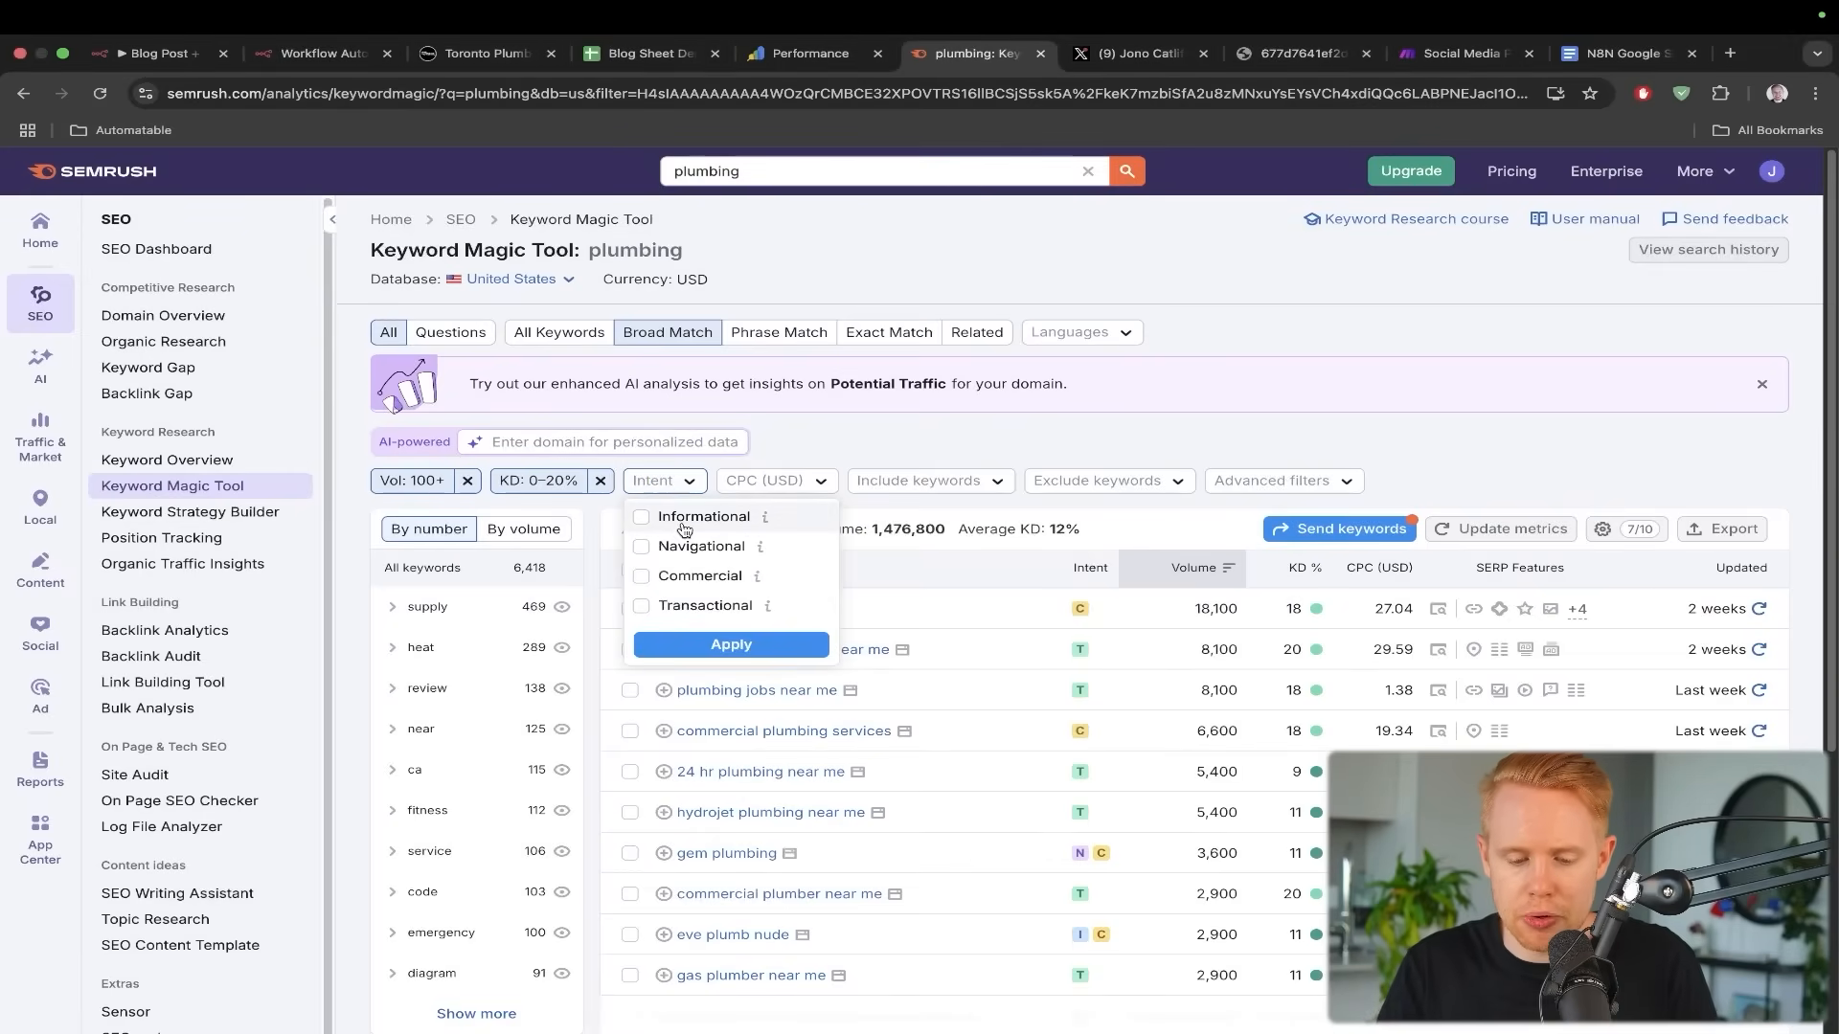
{"action": "left_click", "coordinate": [643, 519]}
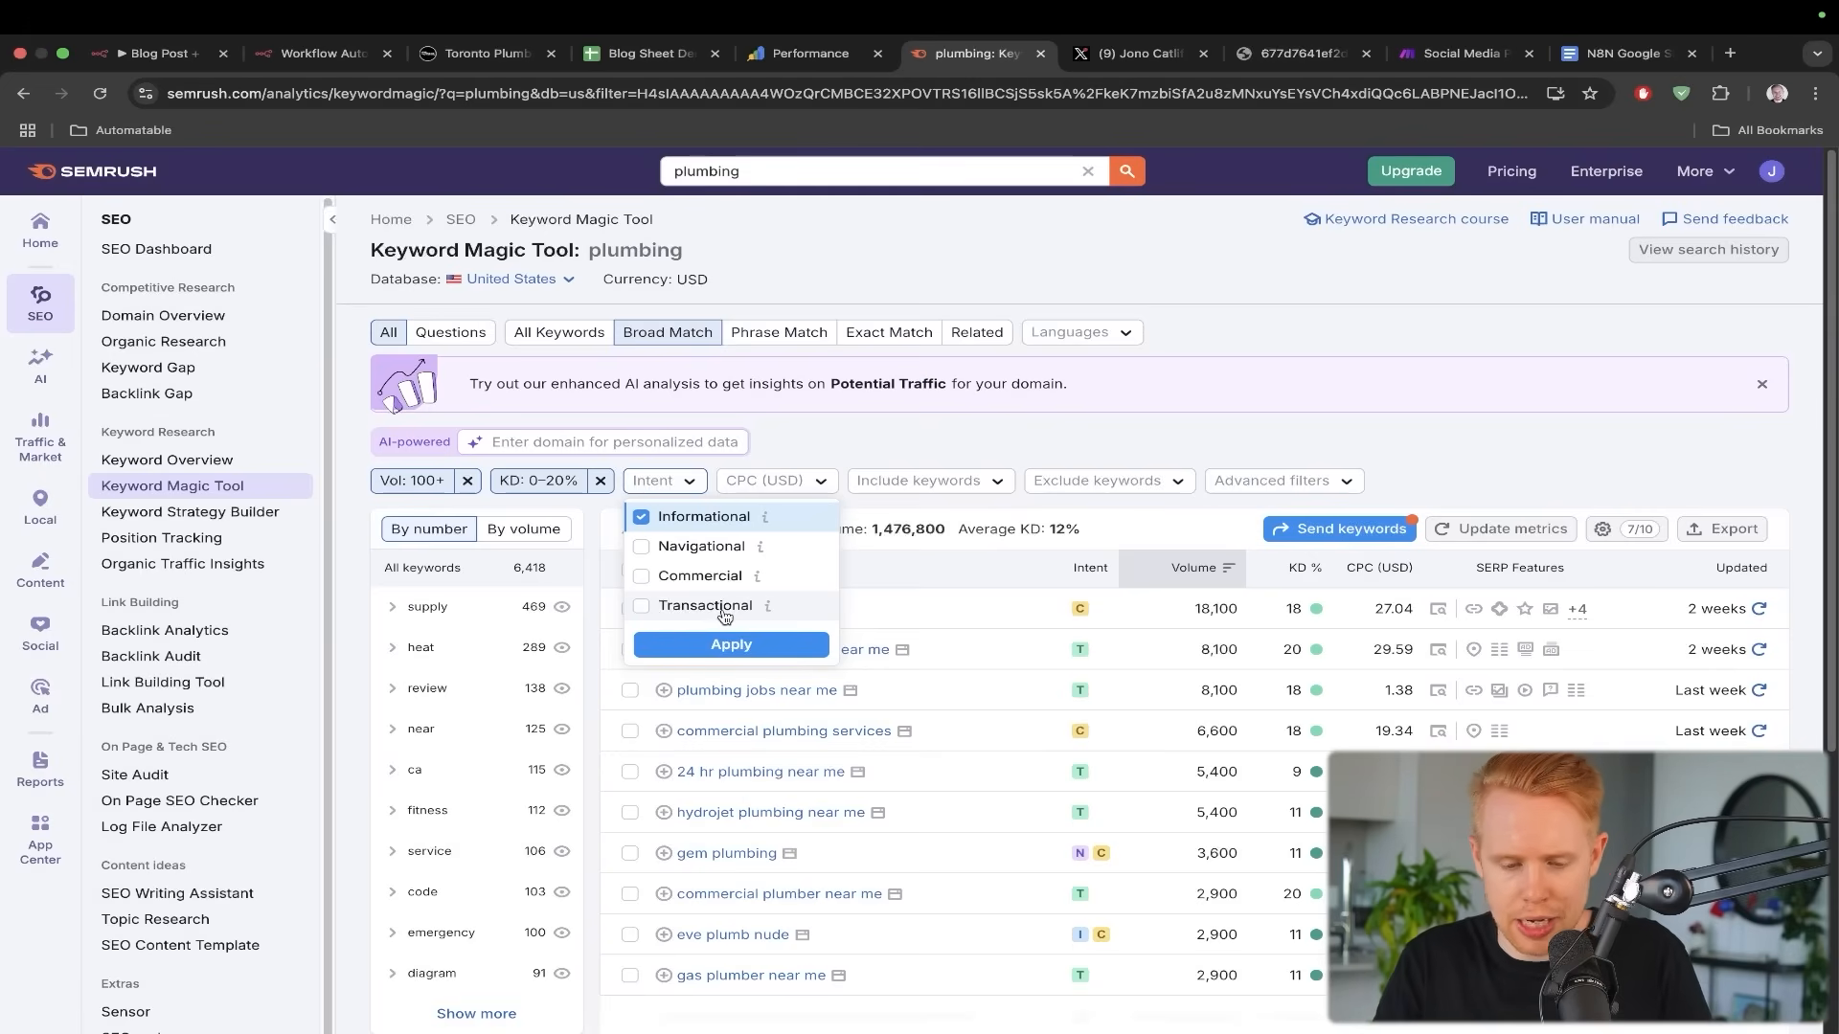
Search Google for buy nike shoes in a new tab to examine transactional results, then close the tab.
{"action": "key", "text": "super+t"}
{"action": "type", "text": "nike shoes"}
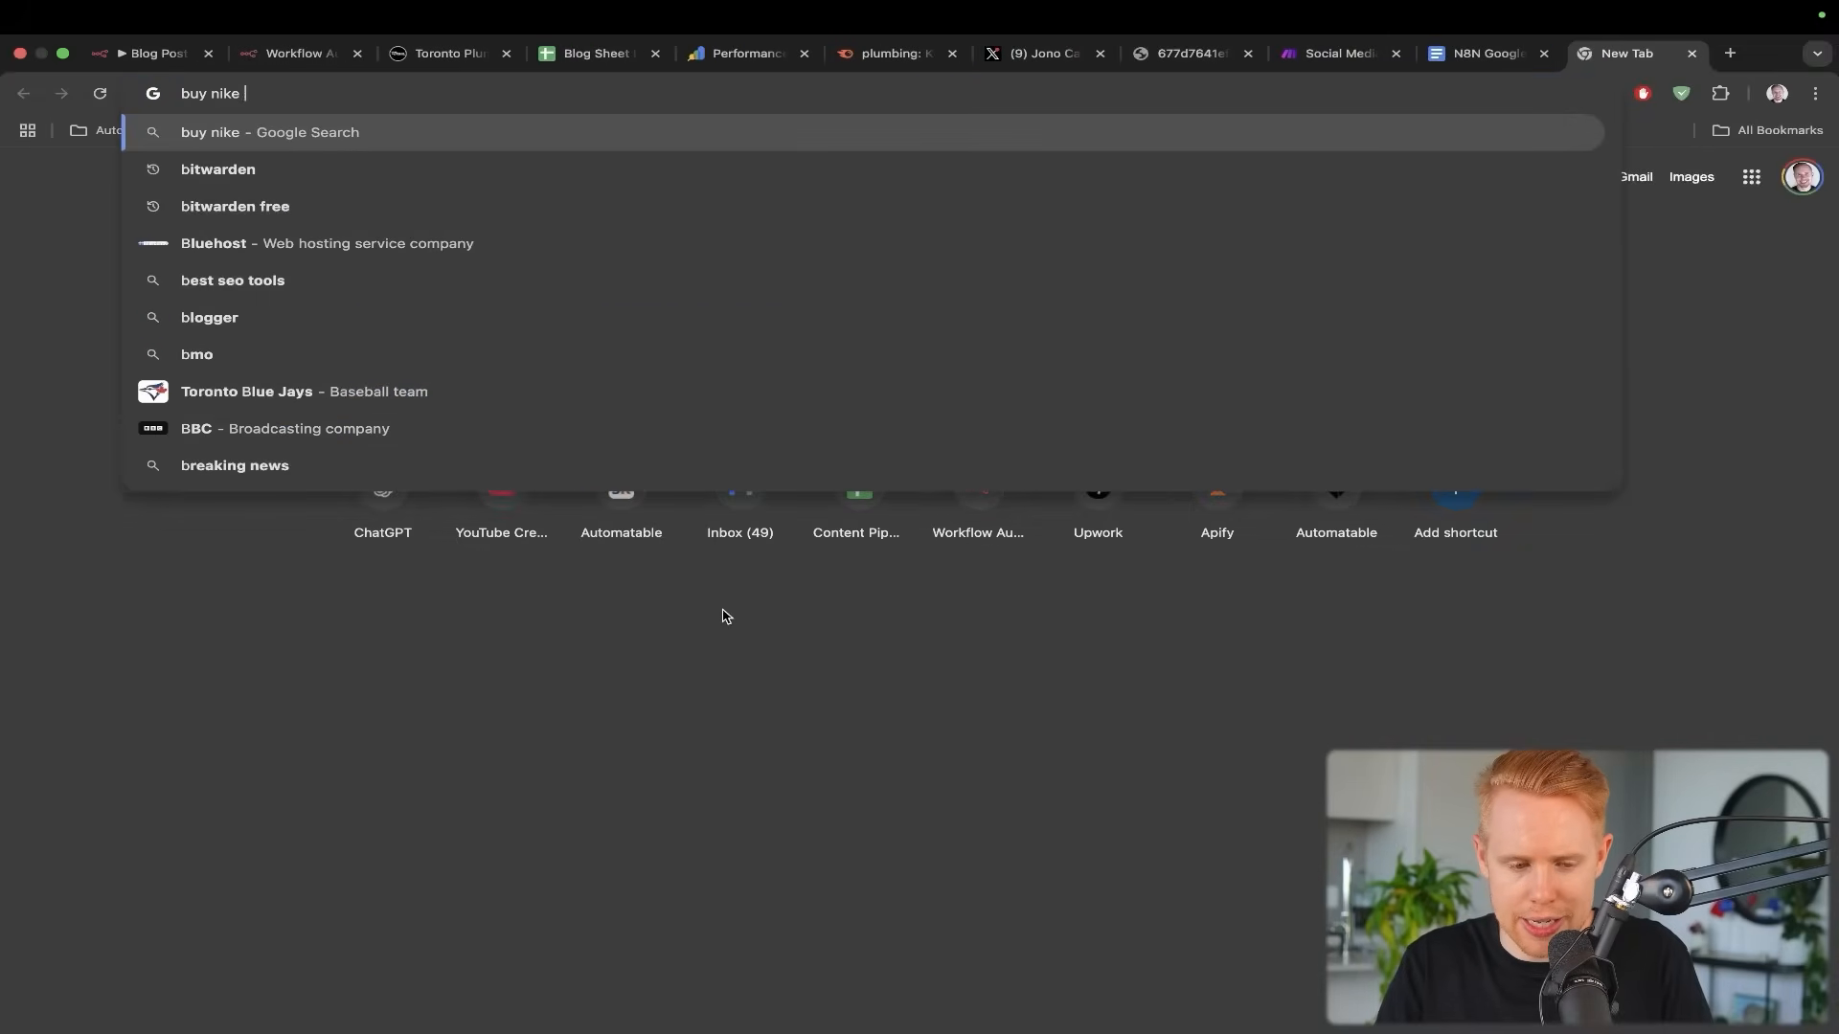
{"action": "key", "text": "Return"}
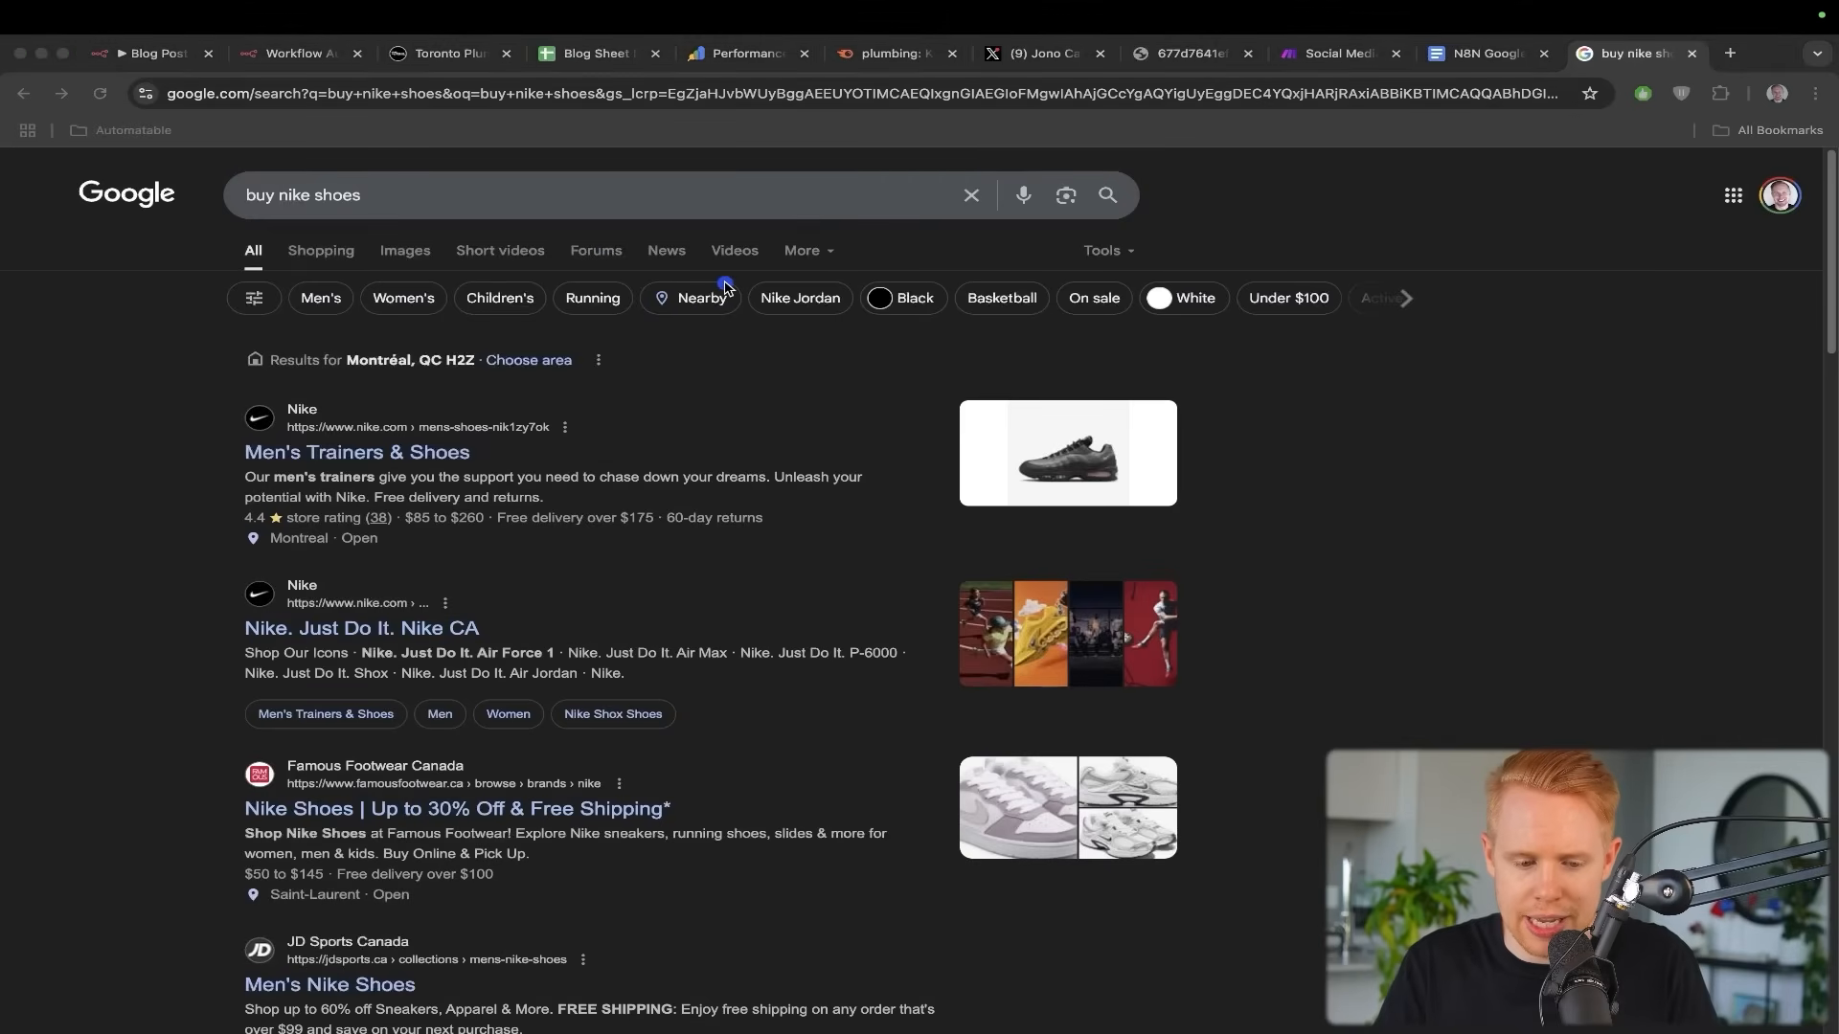
{"action": "left_click_drag", "start_coordinate": [726, 285], "coordinate": [372, 199]}
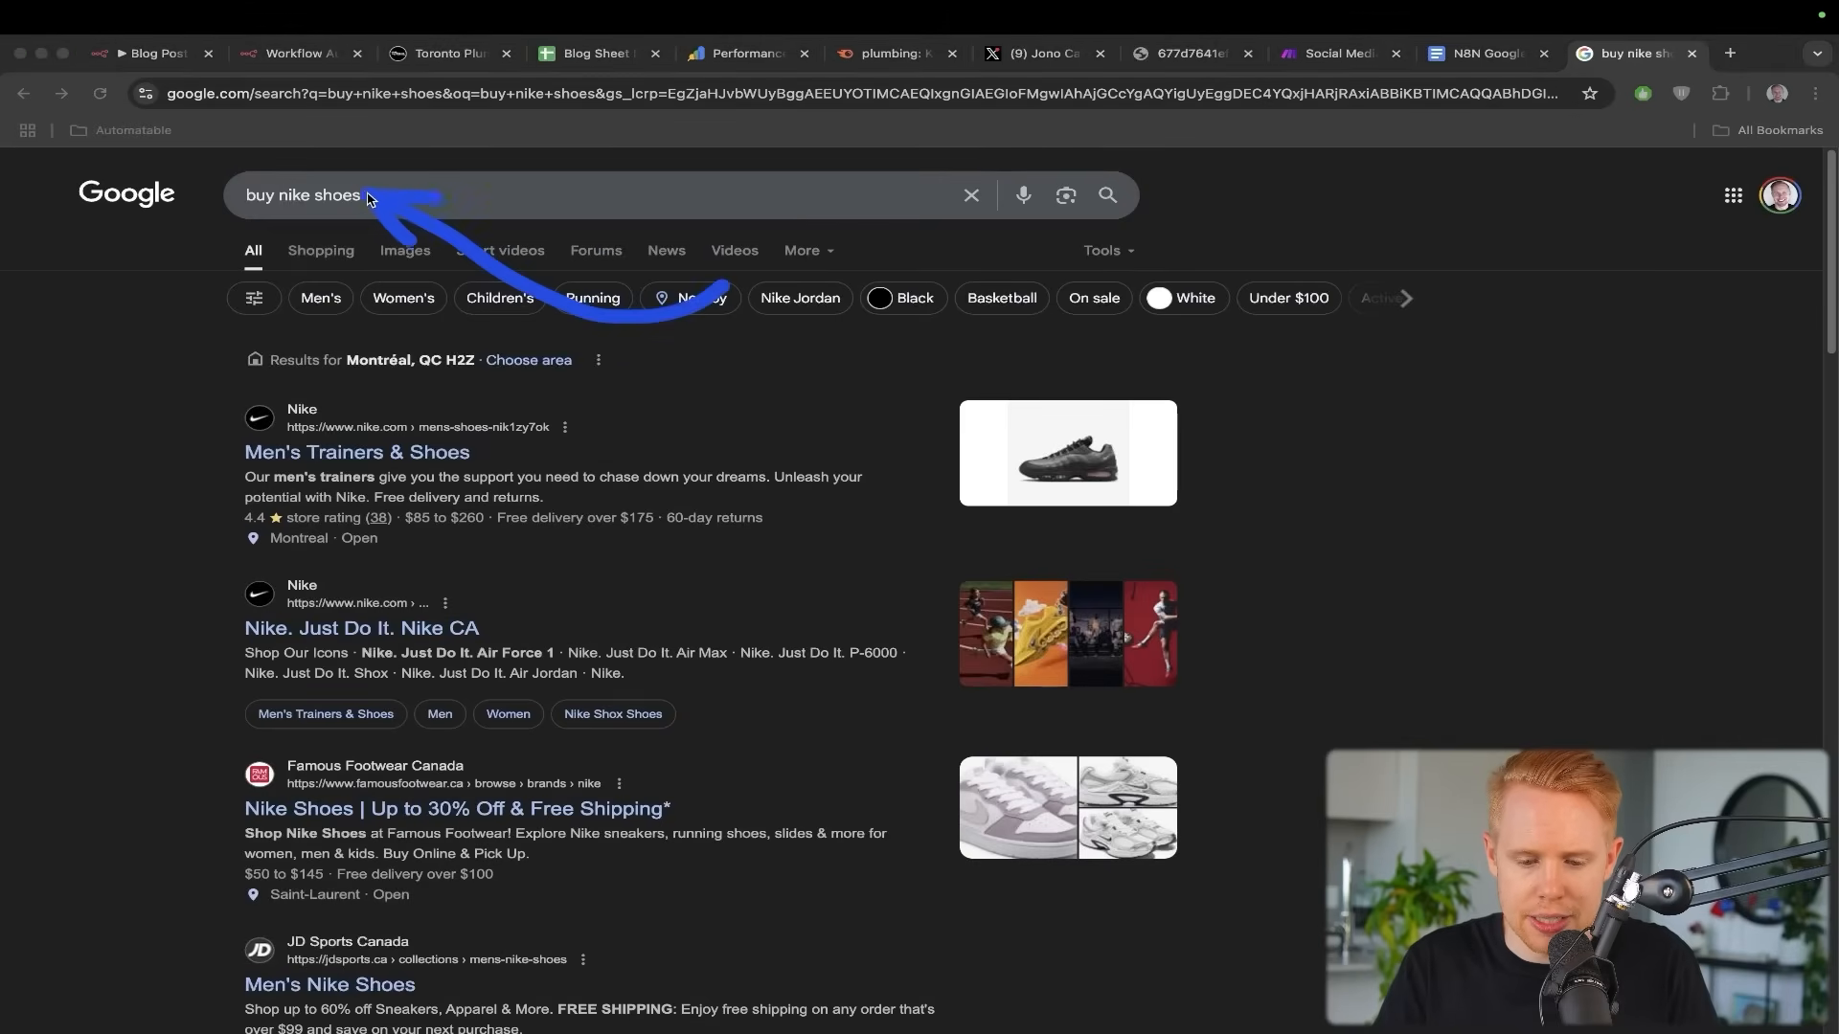
{"action": "left_click_drag", "start_coordinate": [743, 252], "coordinate": [986, 387]}
{"action": "left_click_drag", "start_coordinate": [1451, 385], "coordinate": [1163, 612]}
{"action": "left_click_drag", "start_coordinate": [1470, 656], "coordinate": [1297, 749]}
{"action": "scroll", "coordinate": [1157, 800], "scroll_direction": "down", "scroll_amount": 4}
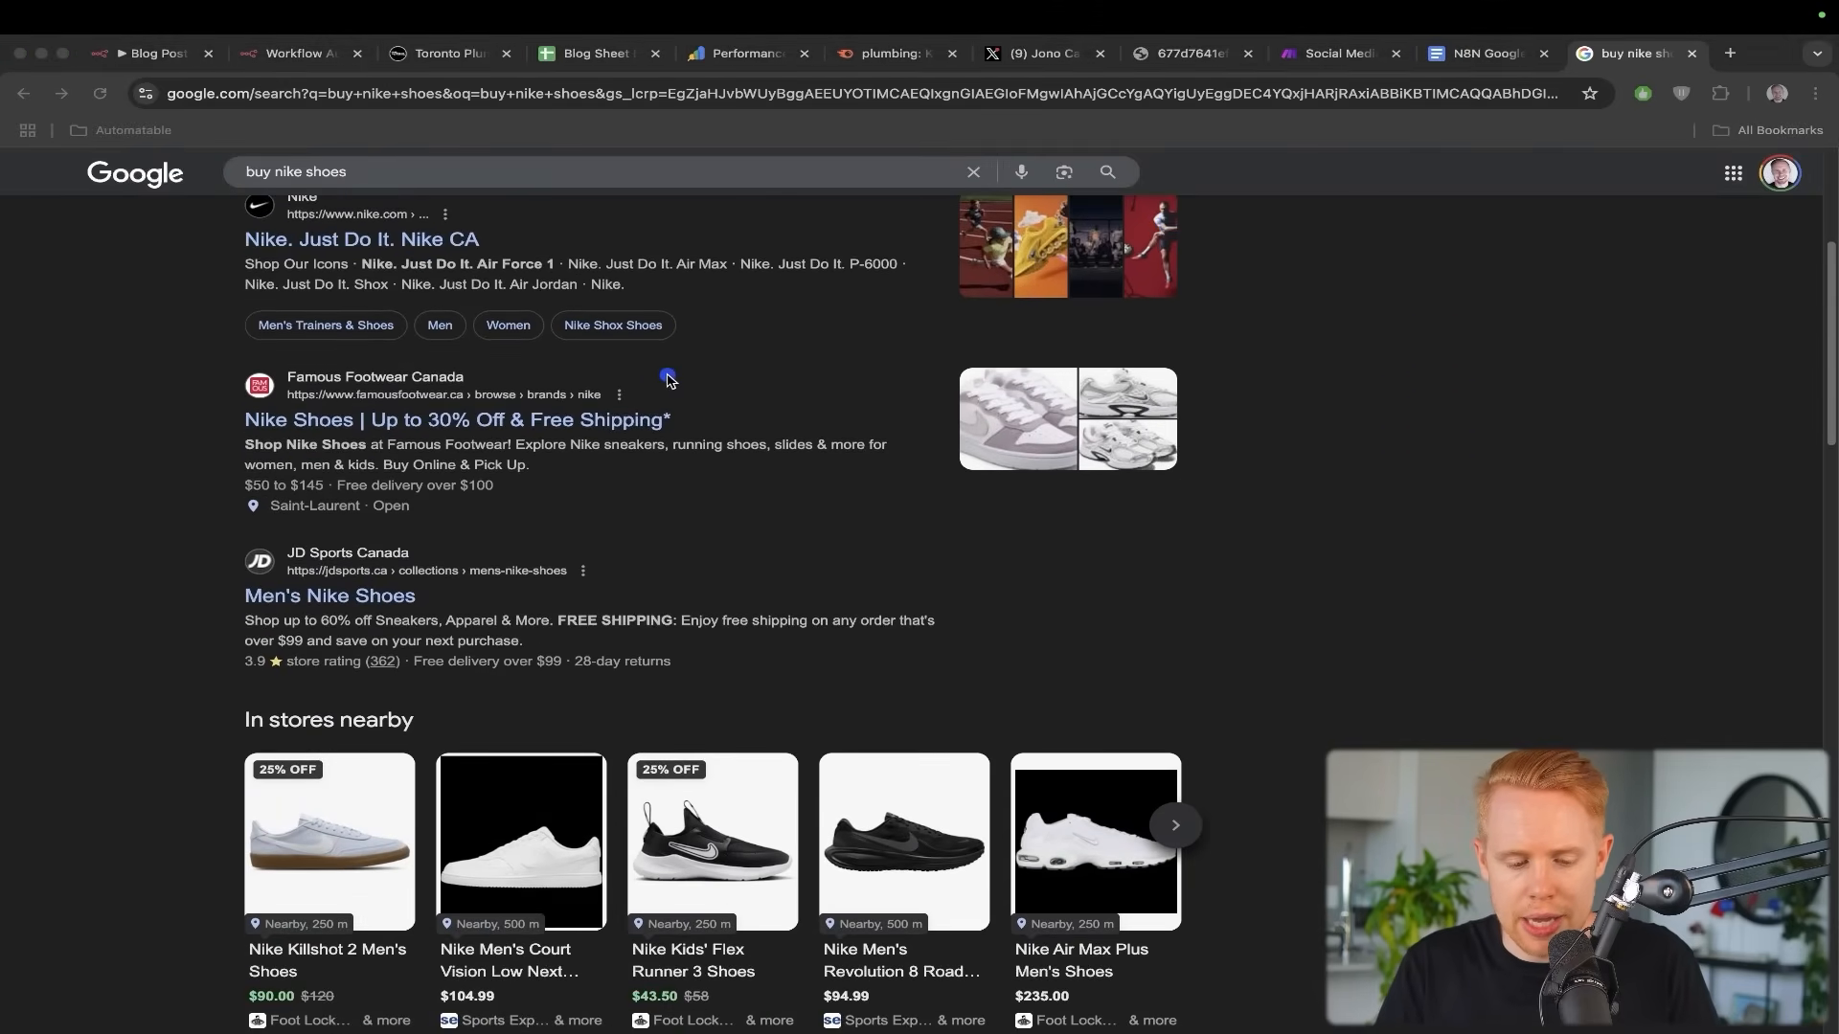
{"action": "left_click_drag", "start_coordinate": [678, 373], "coordinate": [374, 591]}
{"action": "key", "text": "ctrl+s"}
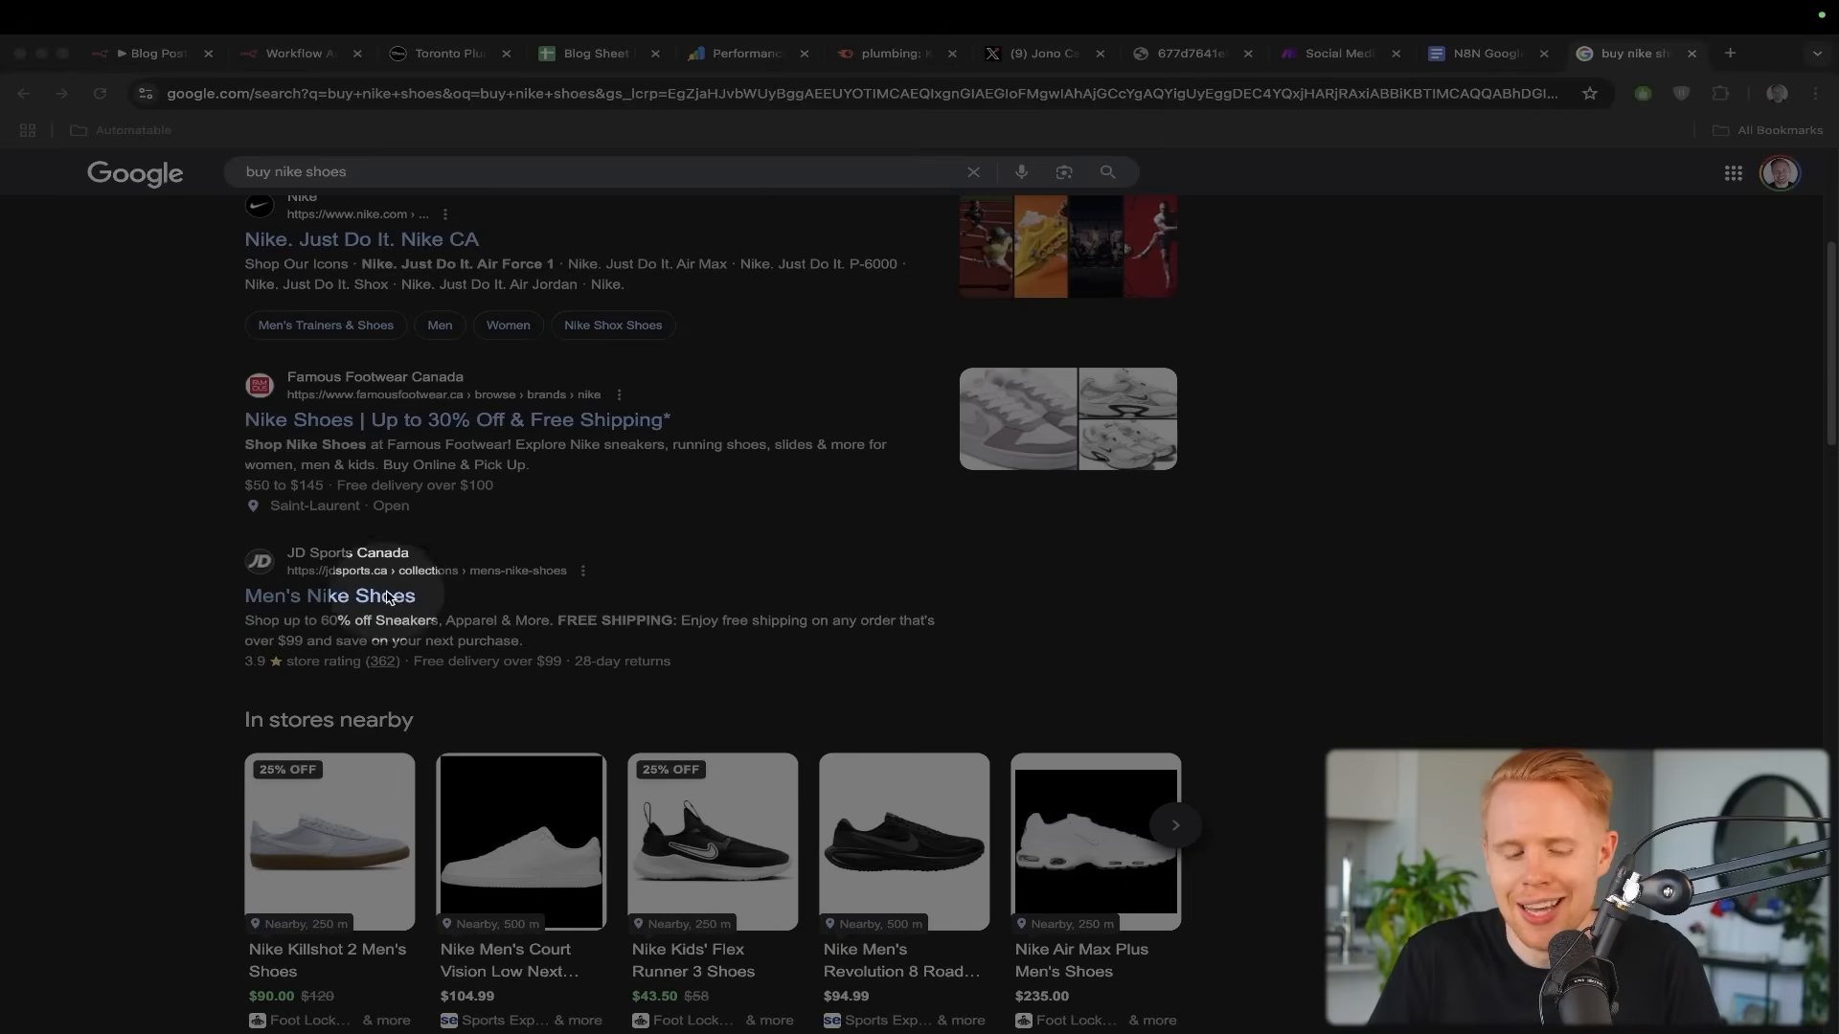
{"action": "key", "text": "Escape"}
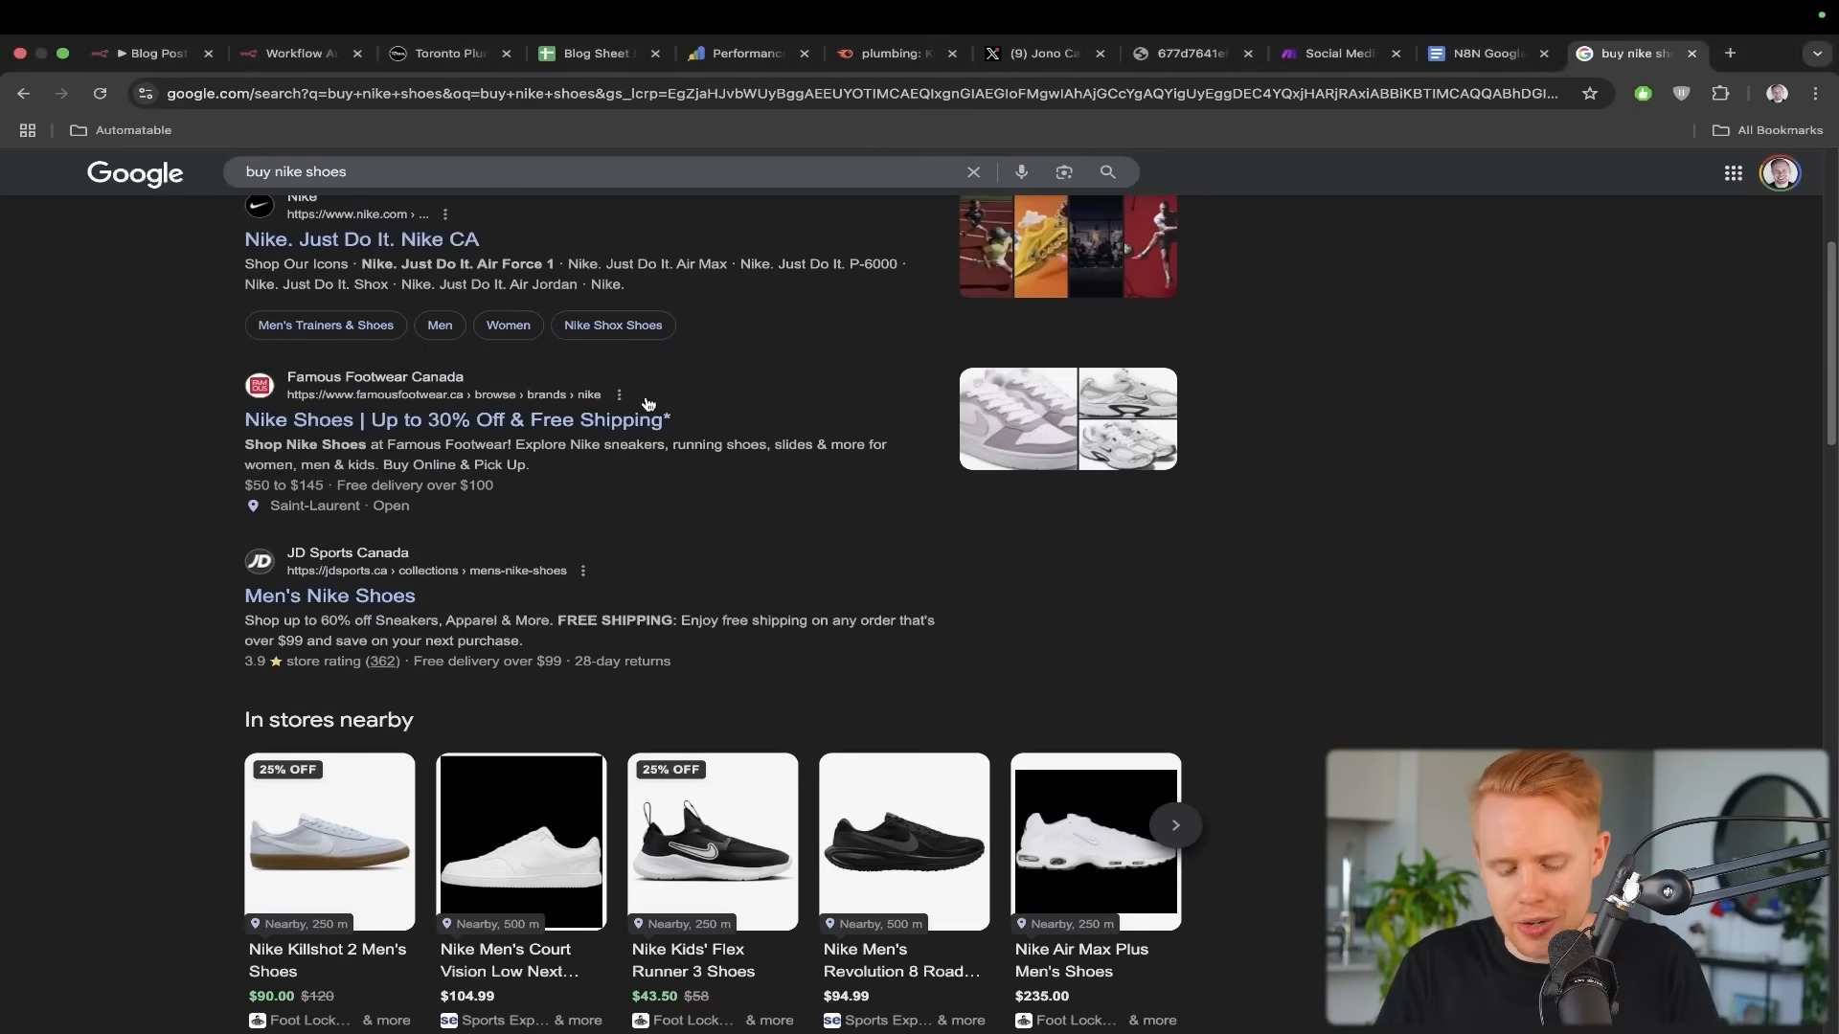
{"action": "key", "text": "ctrl+w"}
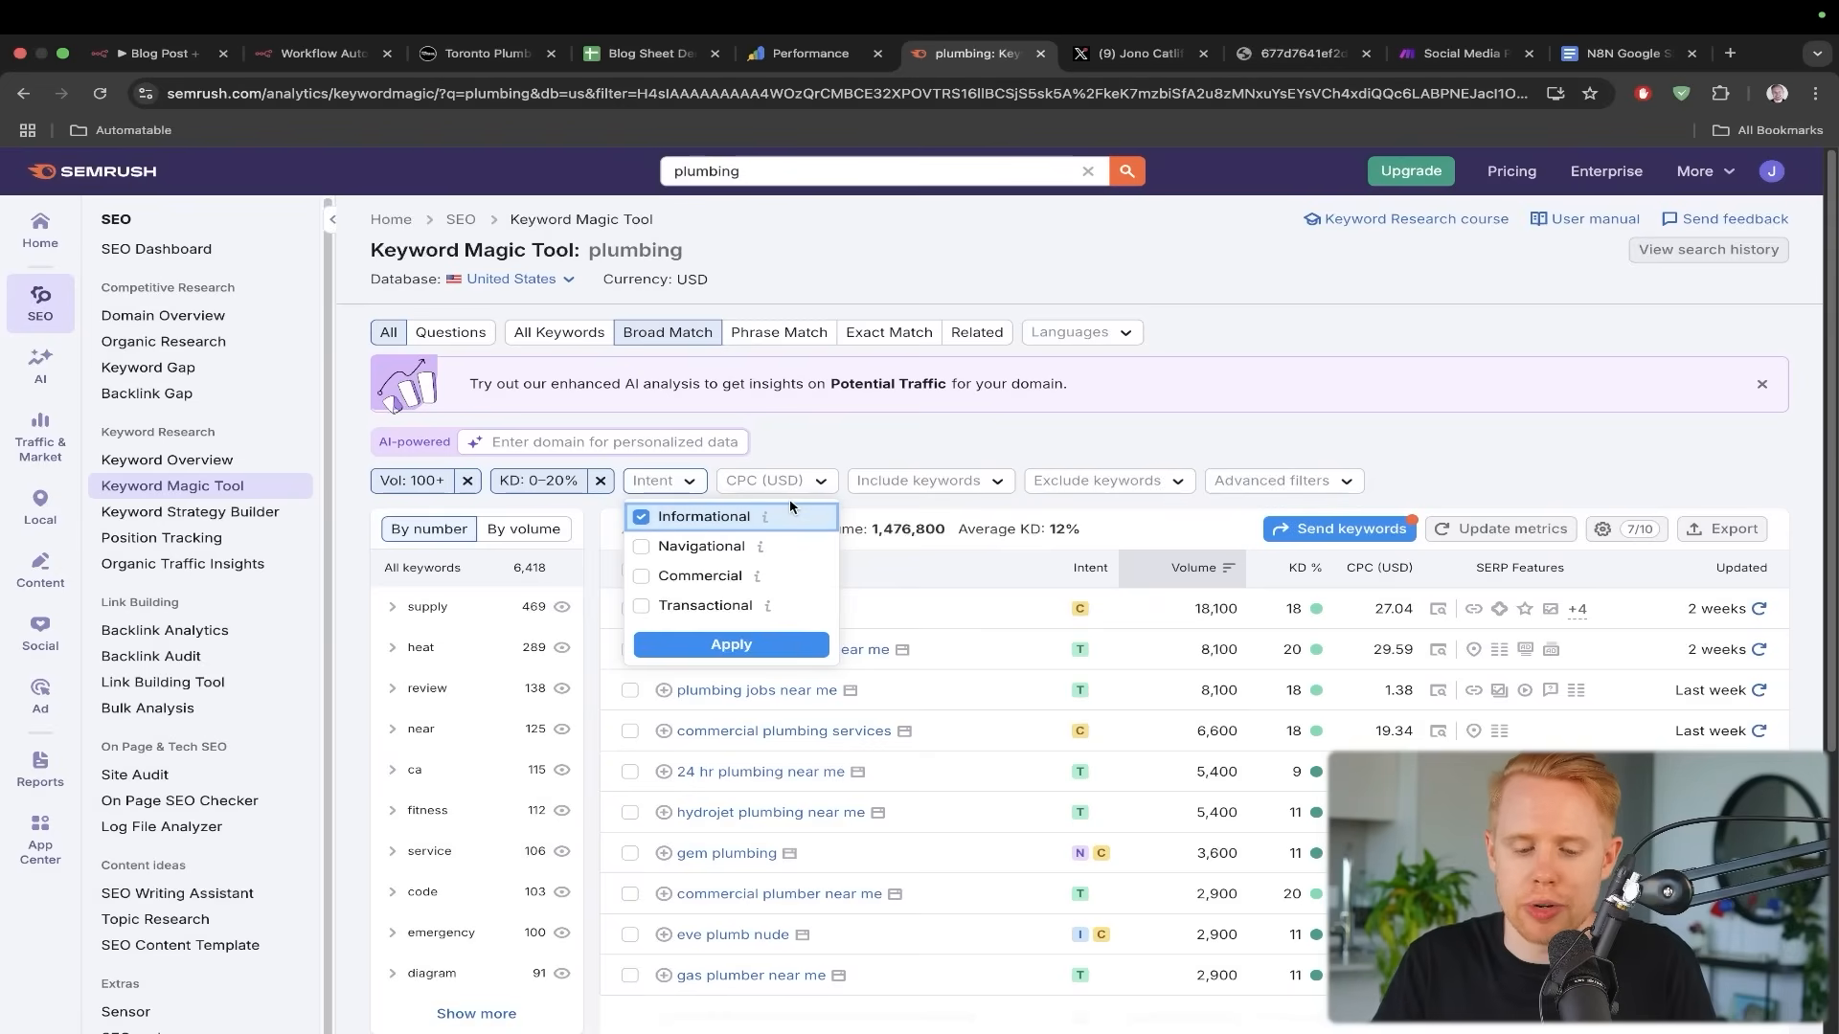
Apply the Informational intent filter to the plumbing keyword results.
{"action": "key", "text": "ctrl+a"}
{"action": "left_click_drag", "start_coordinate": [908, 453], "coordinate": [753, 572]}
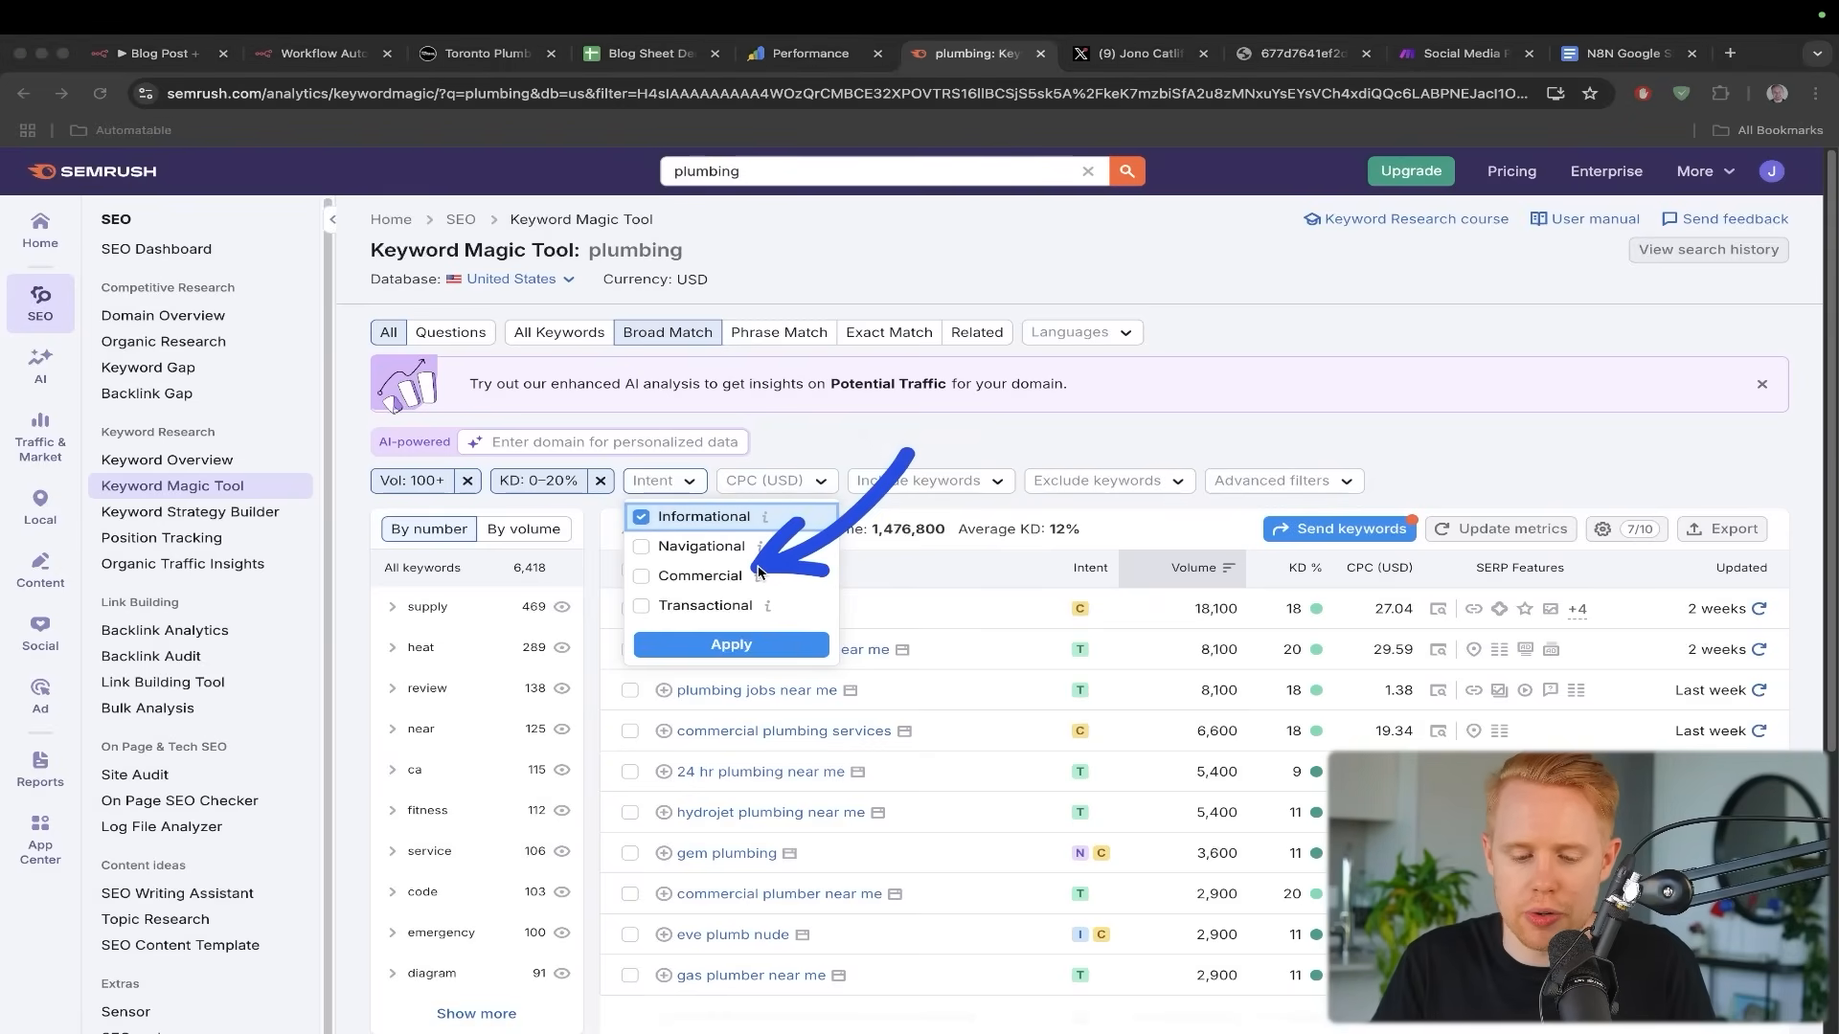
{"action": "left_click", "coordinate": [760, 649]}
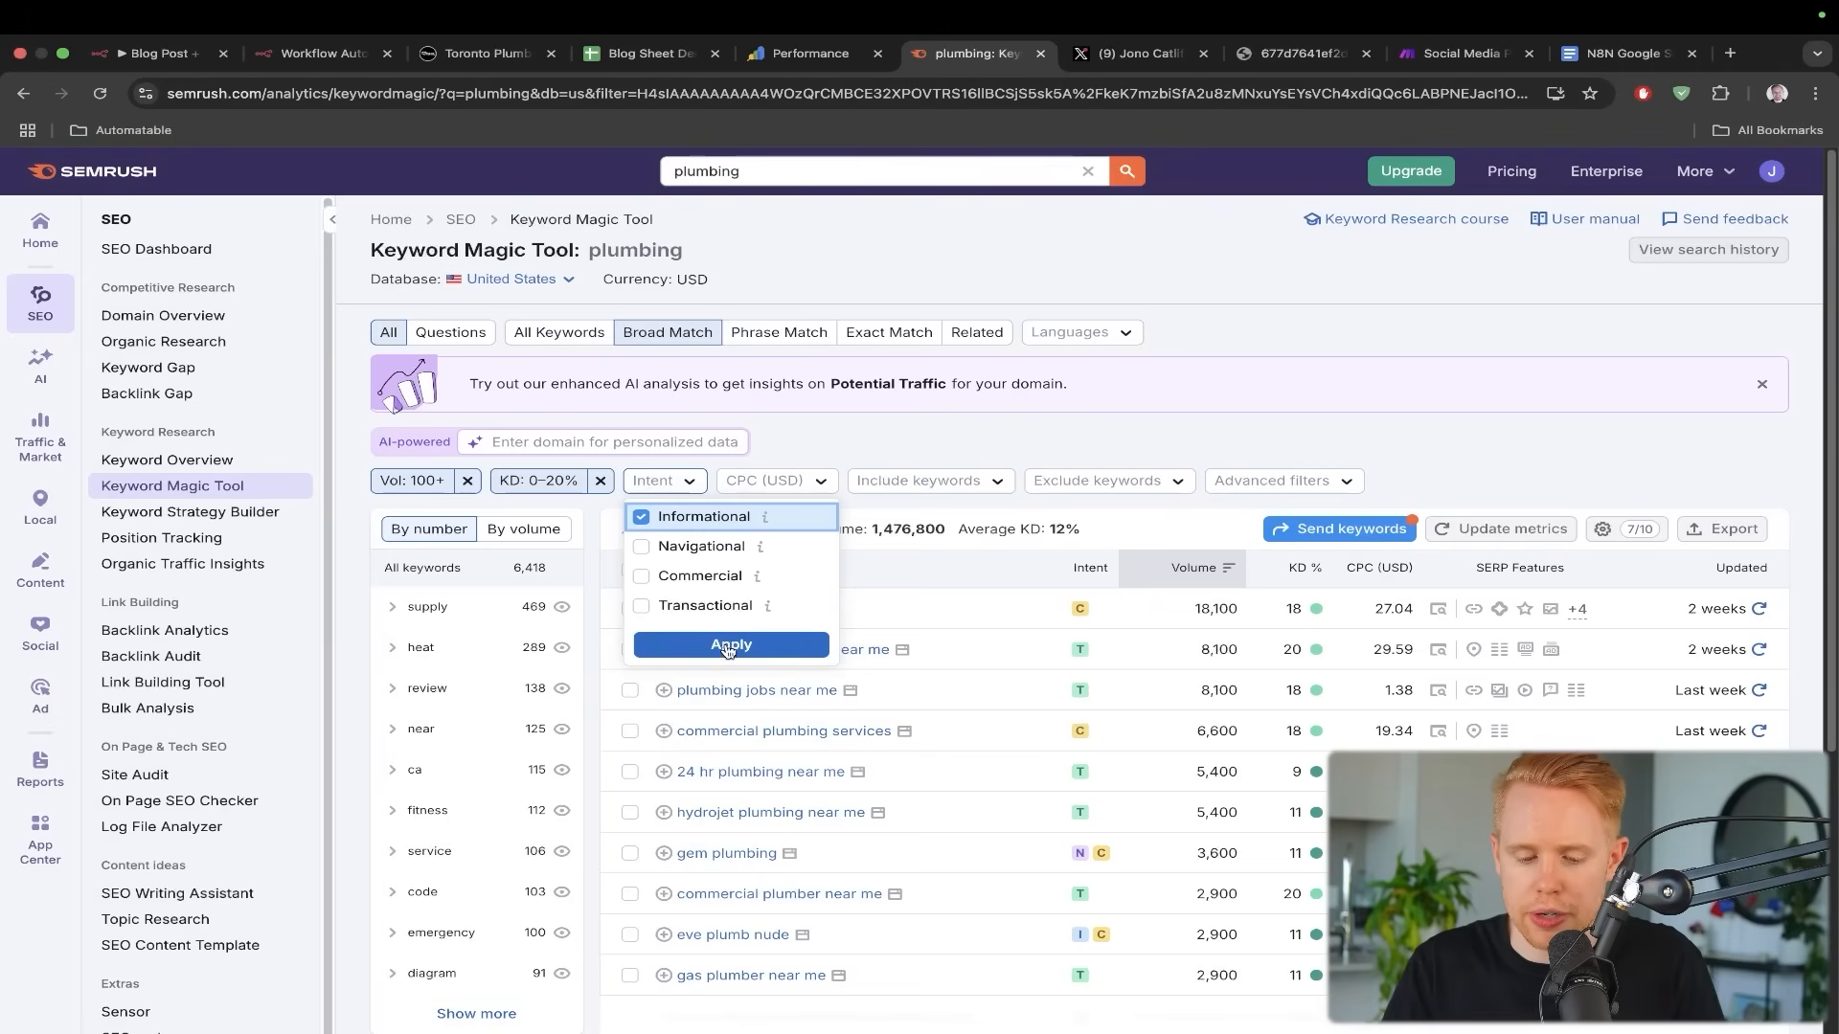
{"action": "left_click", "coordinate": [730, 646]}
Scroll through and examine the filtered informational keyword list with its volumes and KD values.
{"action": "scroll", "coordinate": [1060, 517], "scroll_direction": "down", "scroll_amount": 1}
{"action": "scroll", "coordinate": [1060, 513], "scroll_direction": "down", "scroll_amount": 1}
{"action": "key", "text": "ctrl+a"}
{"action": "key", "text": "ctrl+s"}
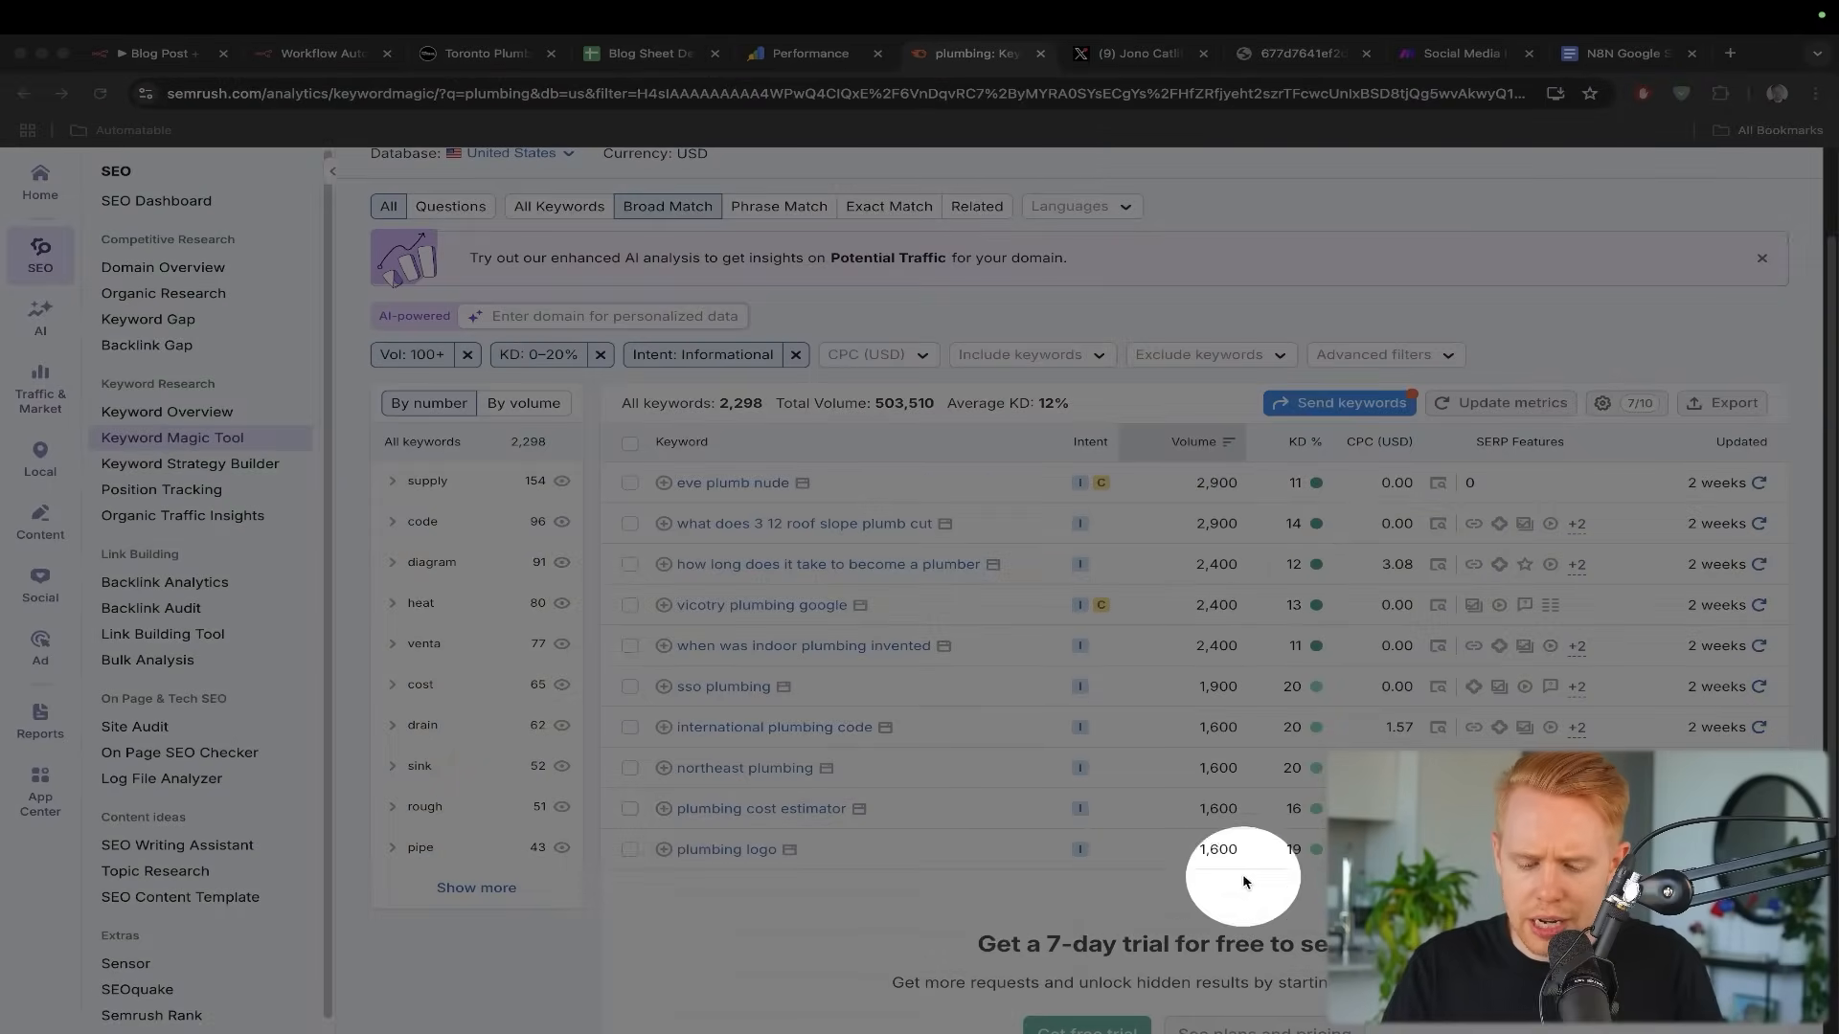
{"action": "key", "text": "ctrl+s"}
{"action": "key", "text": "ctrl+s"}
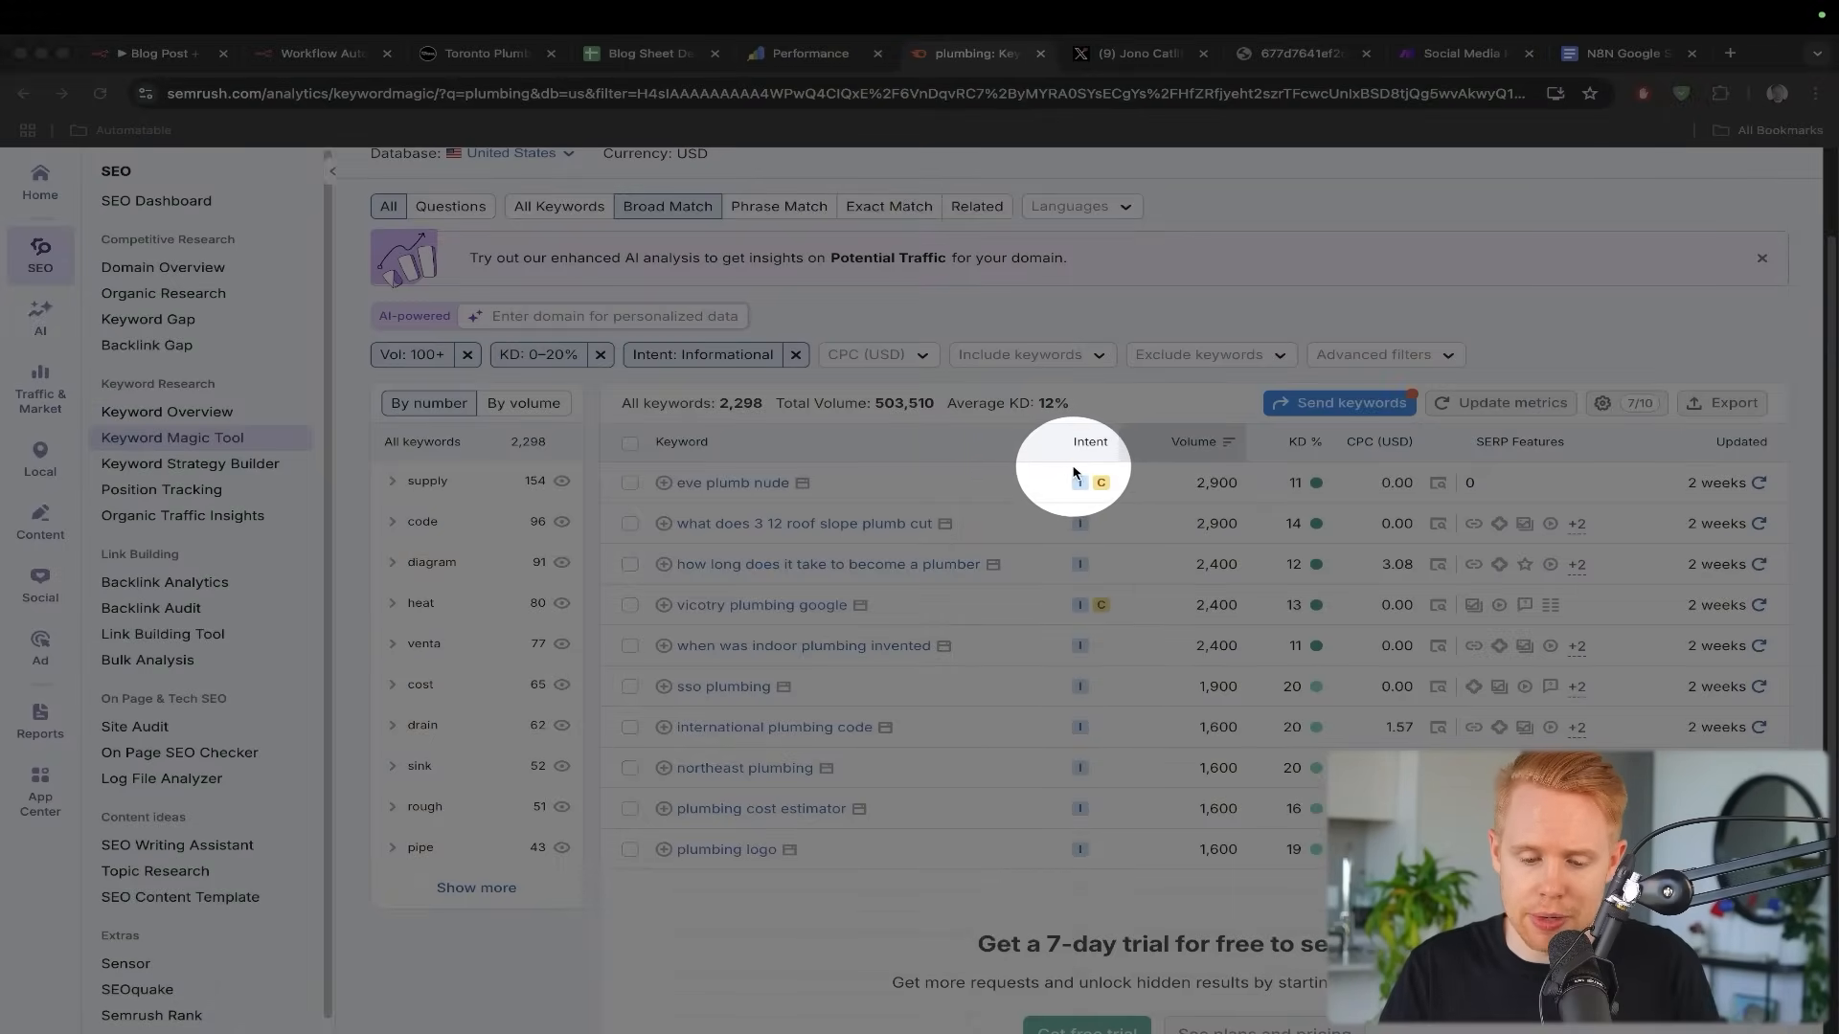
{"action": "key", "text": "ctrl+s"}
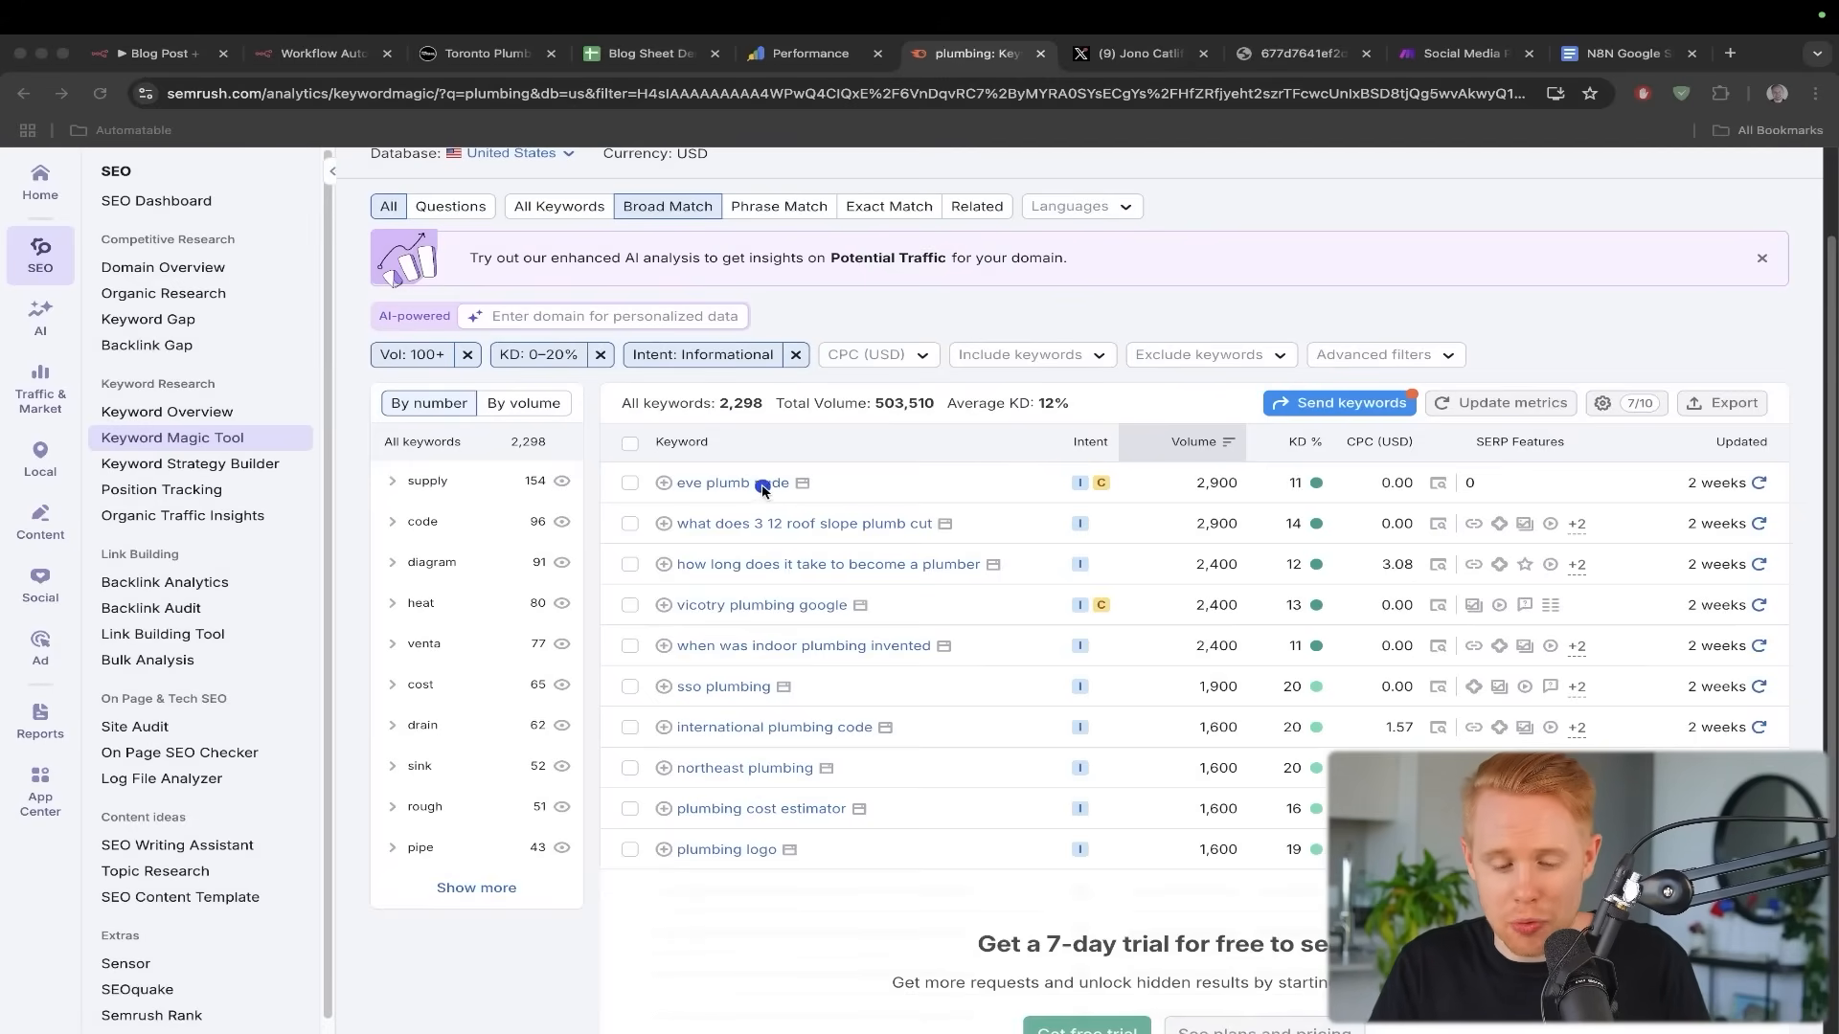
{"action": "key", "text": "ctrl+s"}
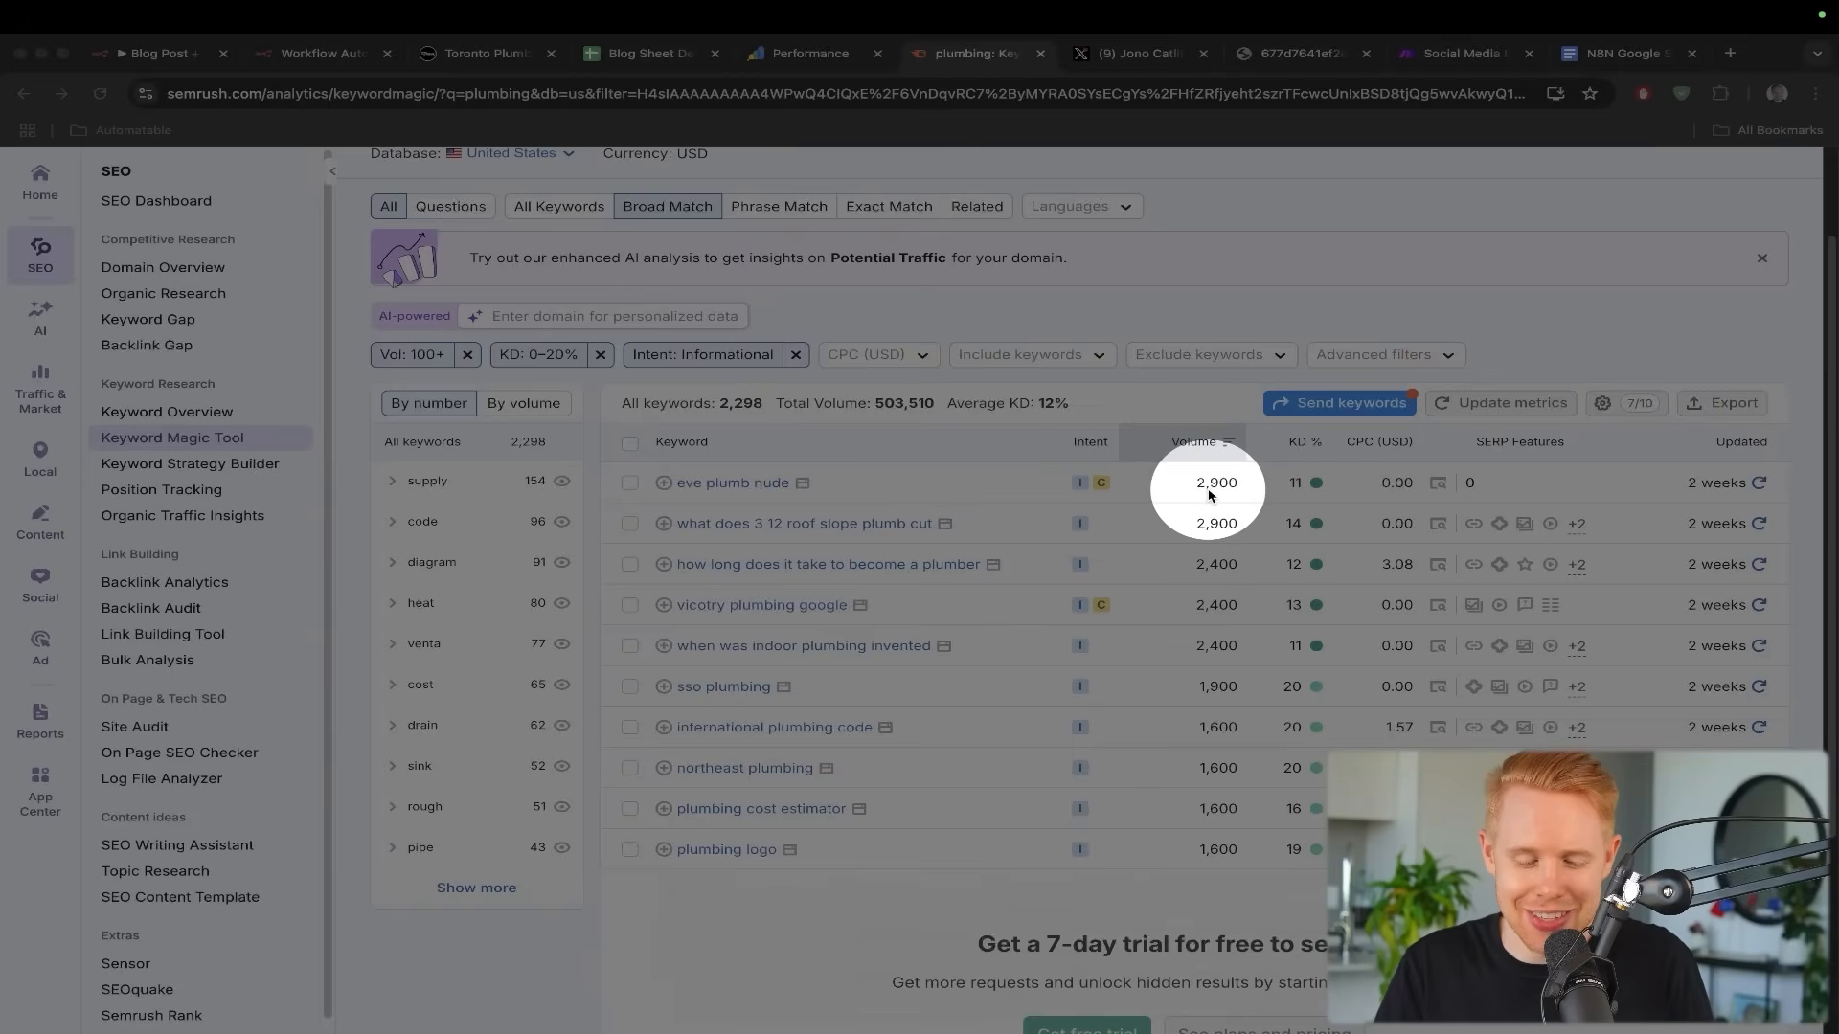
{"action": "key", "text": "Escape"}
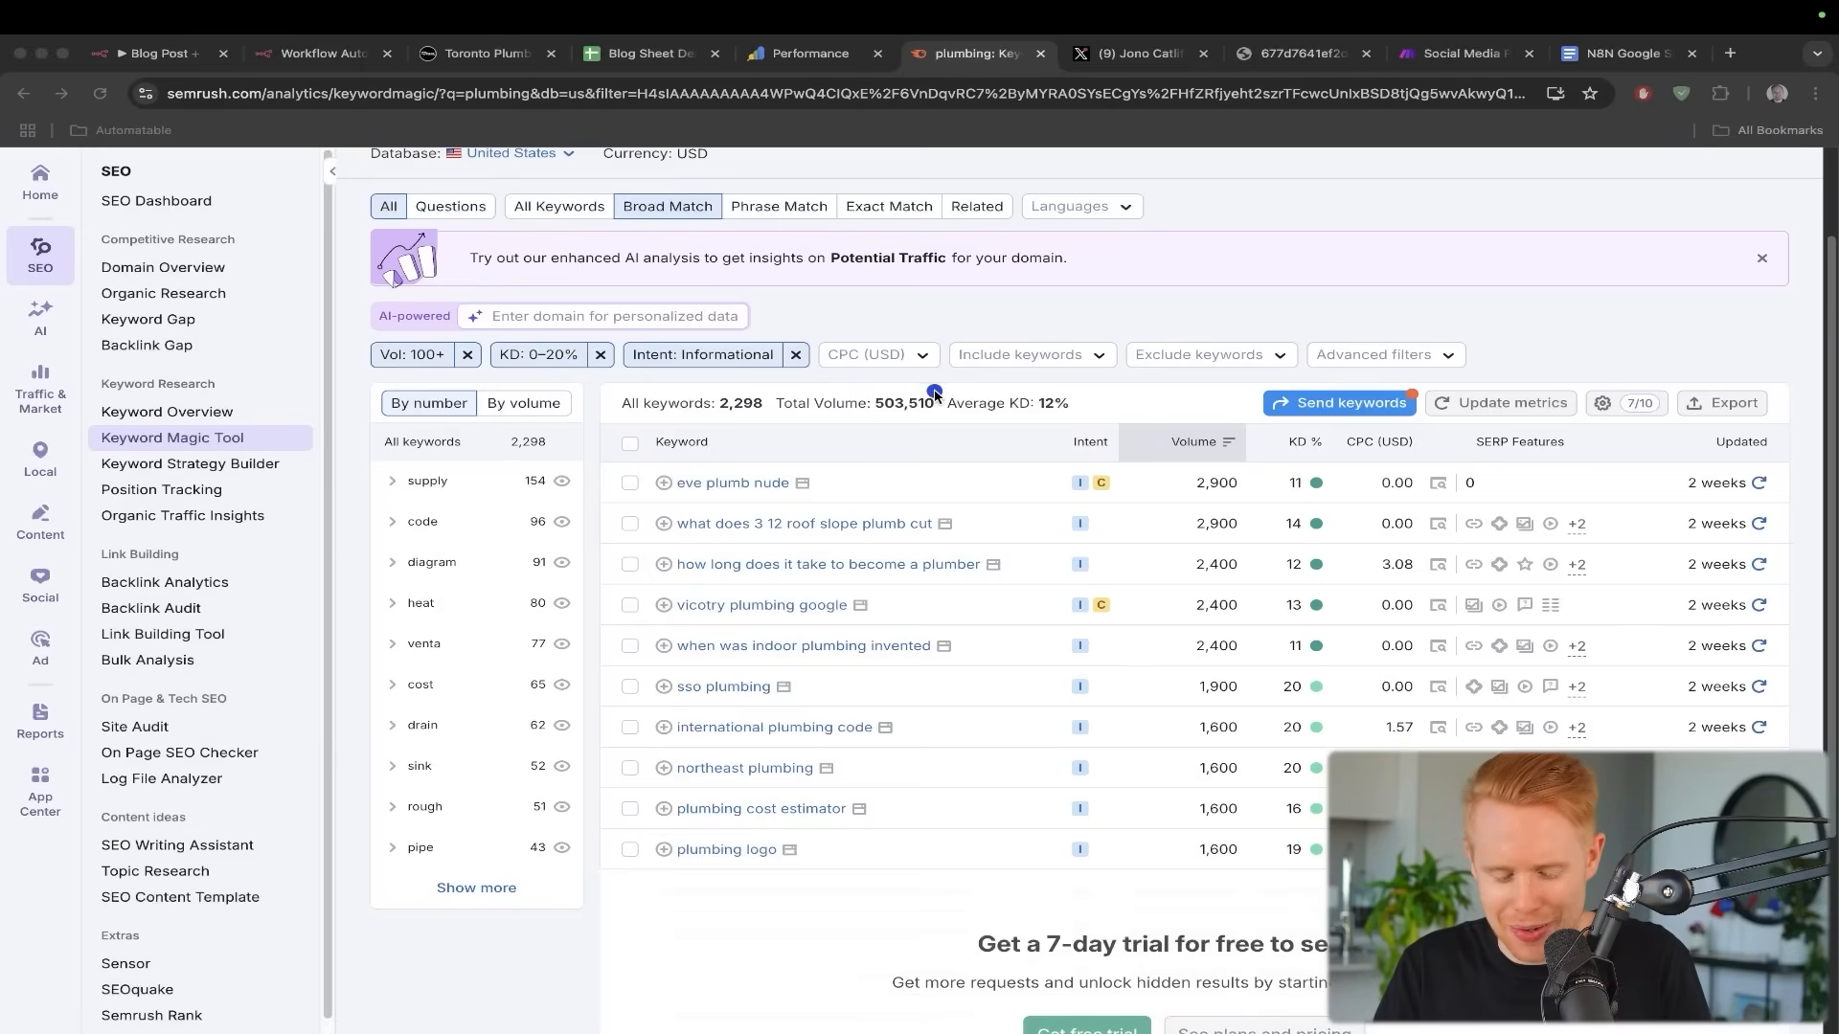
{"action": "left_click_drag", "start_coordinate": [996, 364], "coordinate": [850, 485]}
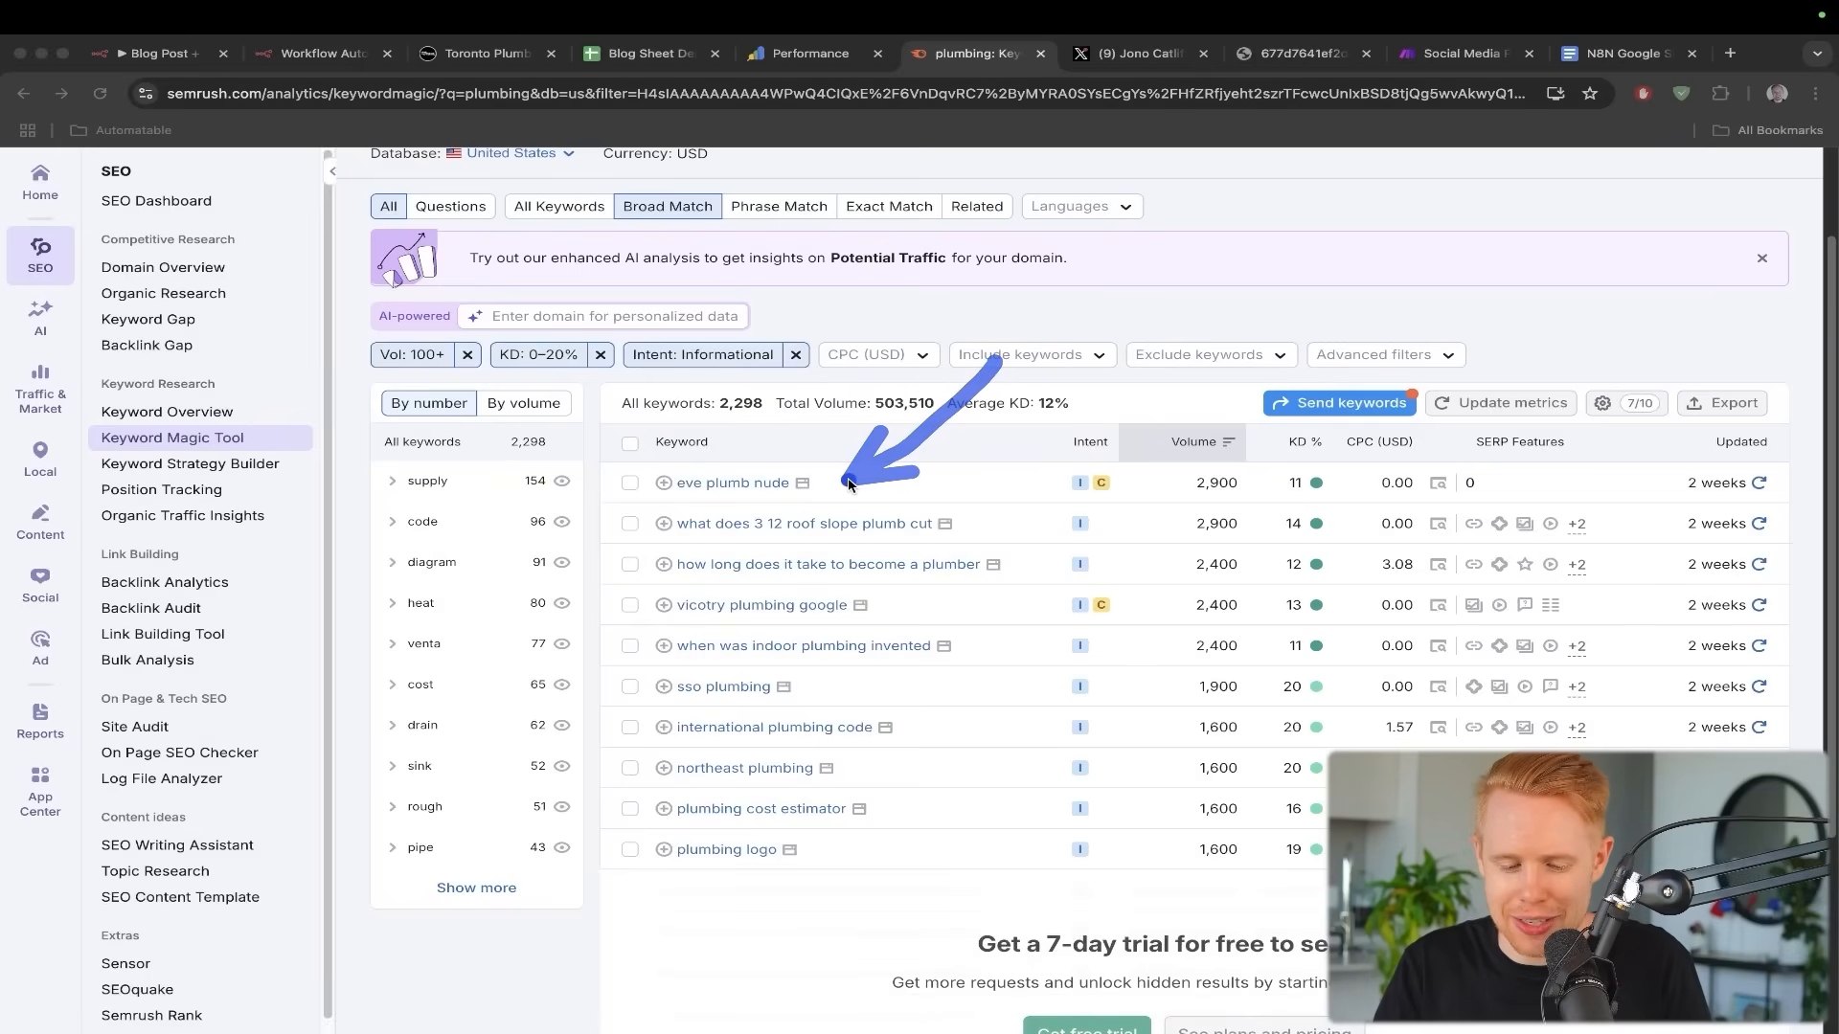
{"action": "left_click_drag", "start_coordinate": [1032, 370], "coordinate": [821, 477]}
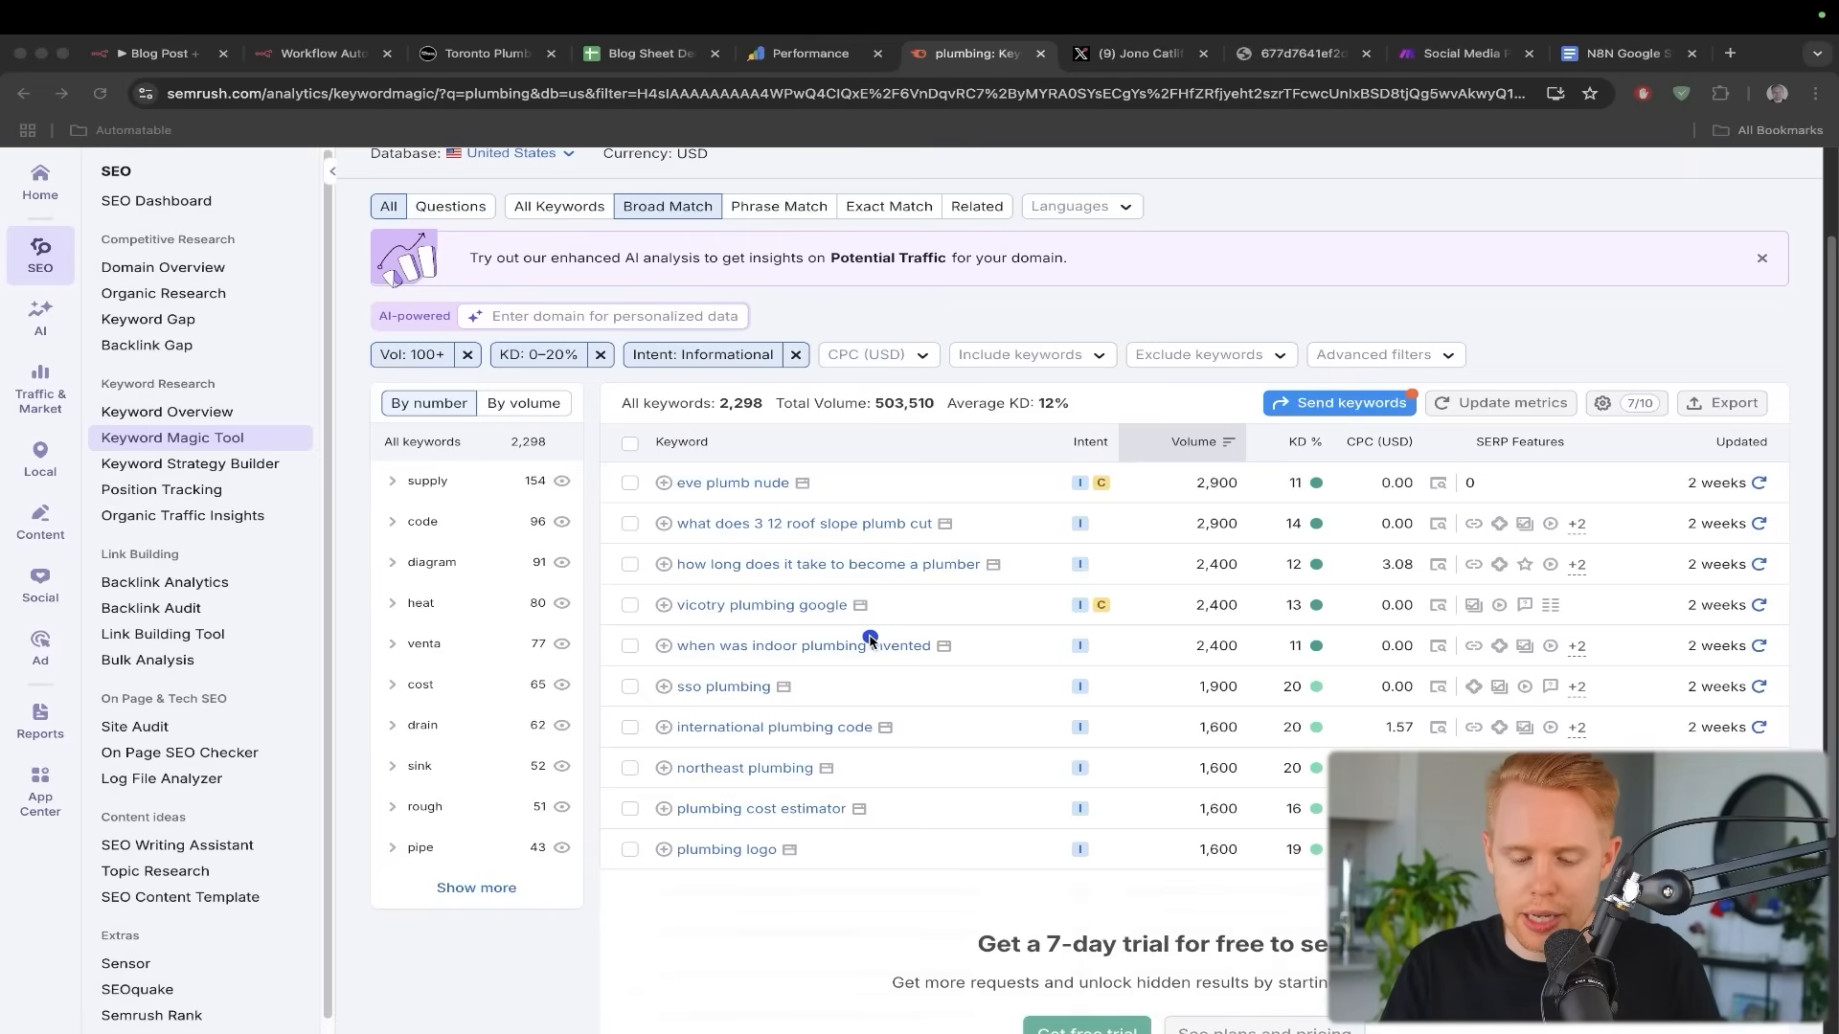
{"action": "left_click", "coordinate": [723, 740]}
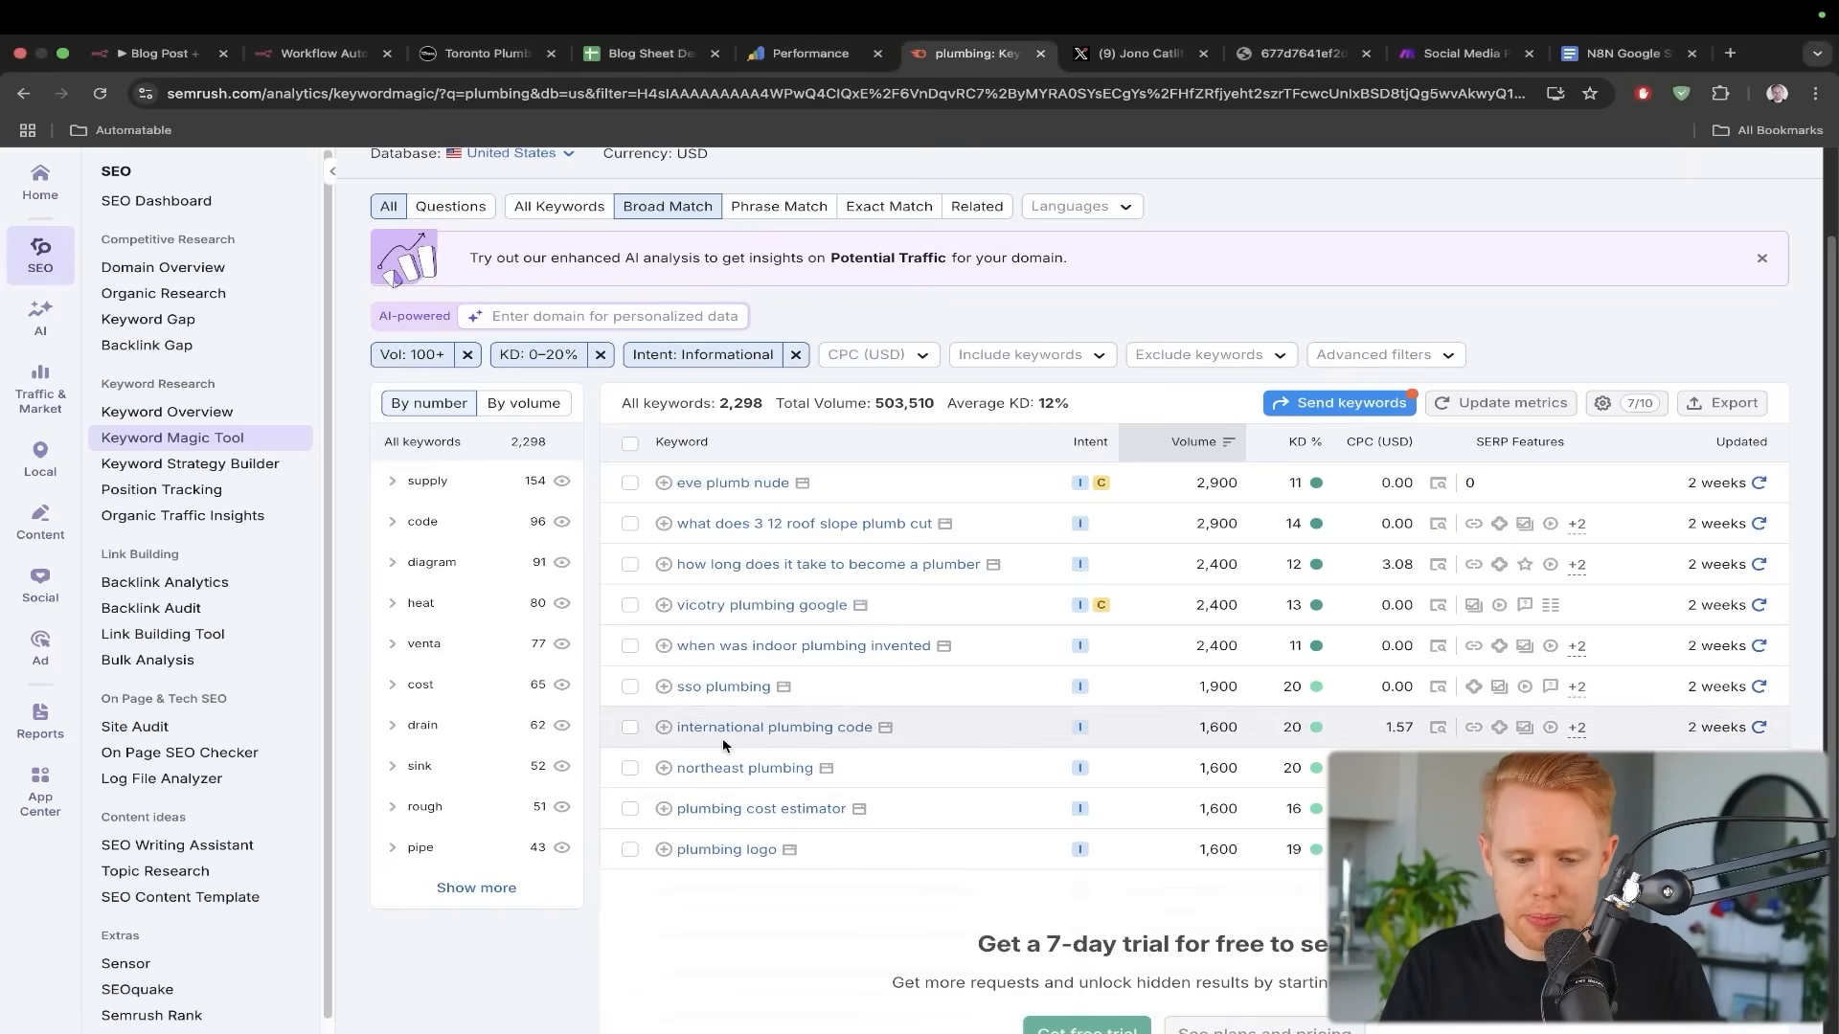
Compare the Blog Sheet Demo keyword sheet with the filtered Semrush keyword results.
{"action": "key", "text": "super+4"}
{"action": "left_click_drag", "start_coordinate": [571, 428], "coordinate": [186, 347]}
{"action": "key", "text": "ctrl+s"}
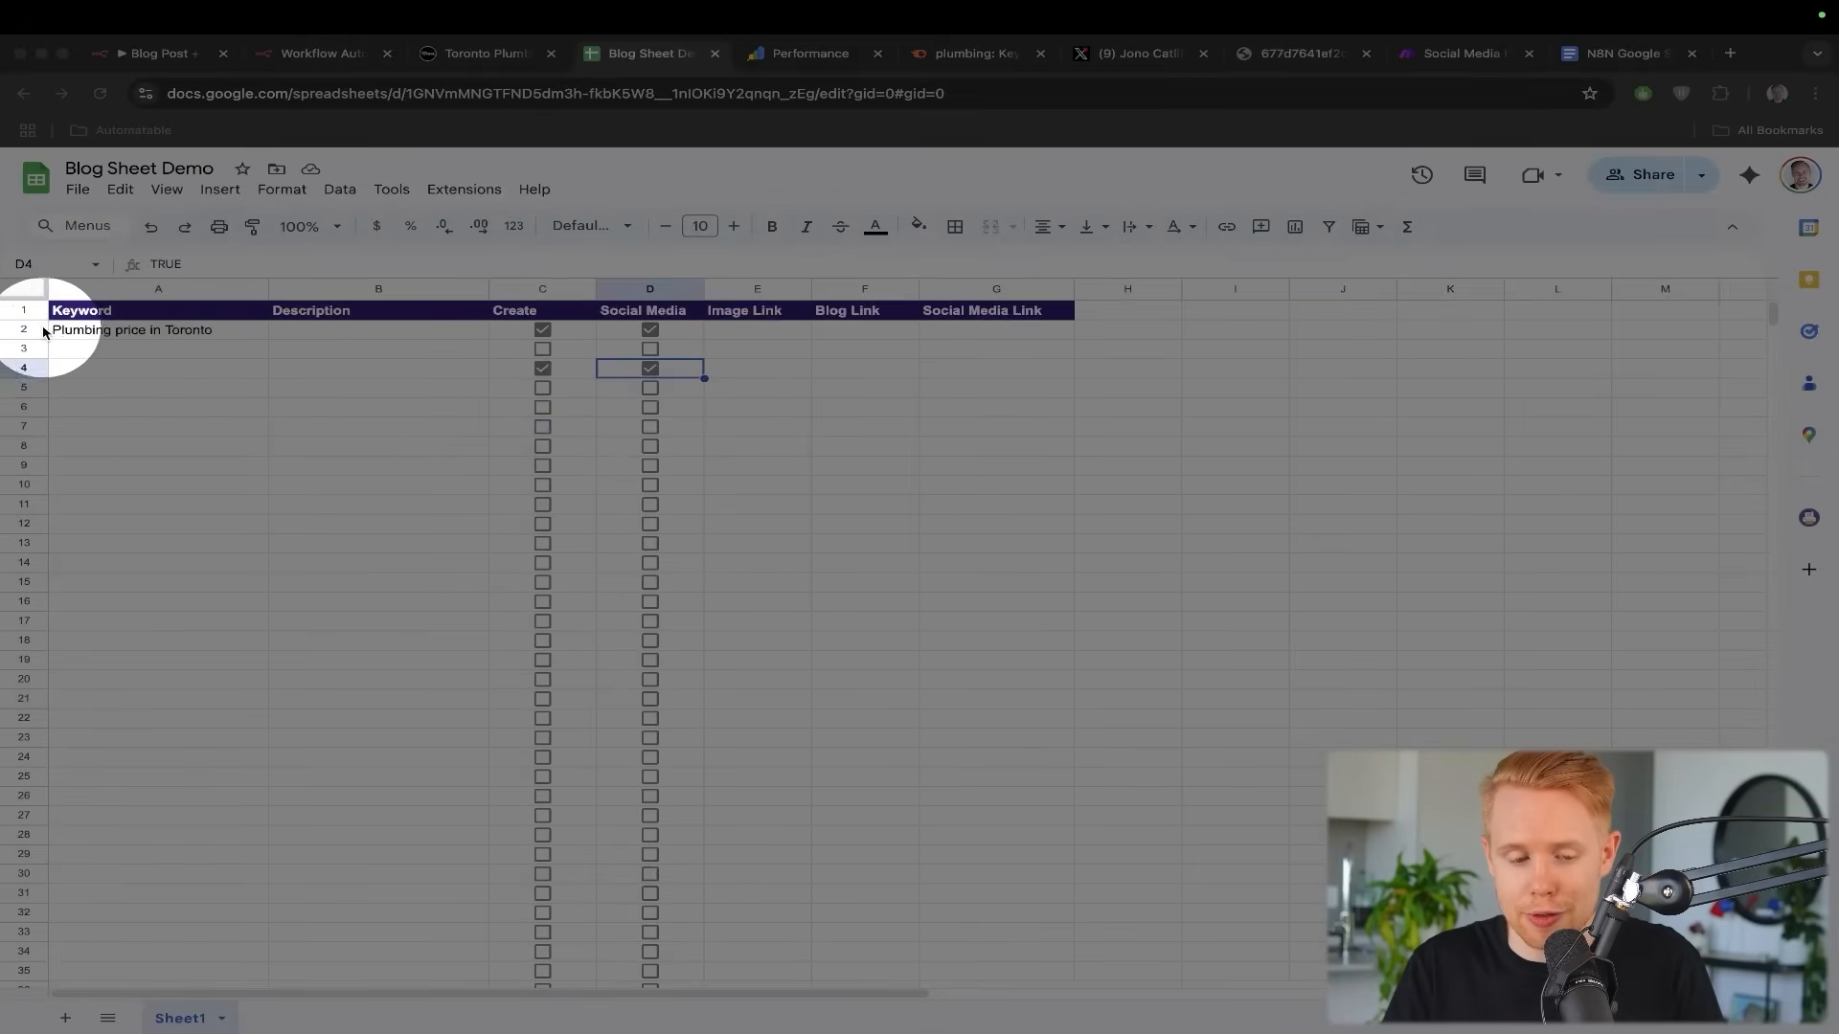
{"action": "key", "text": "ctrl+a"}
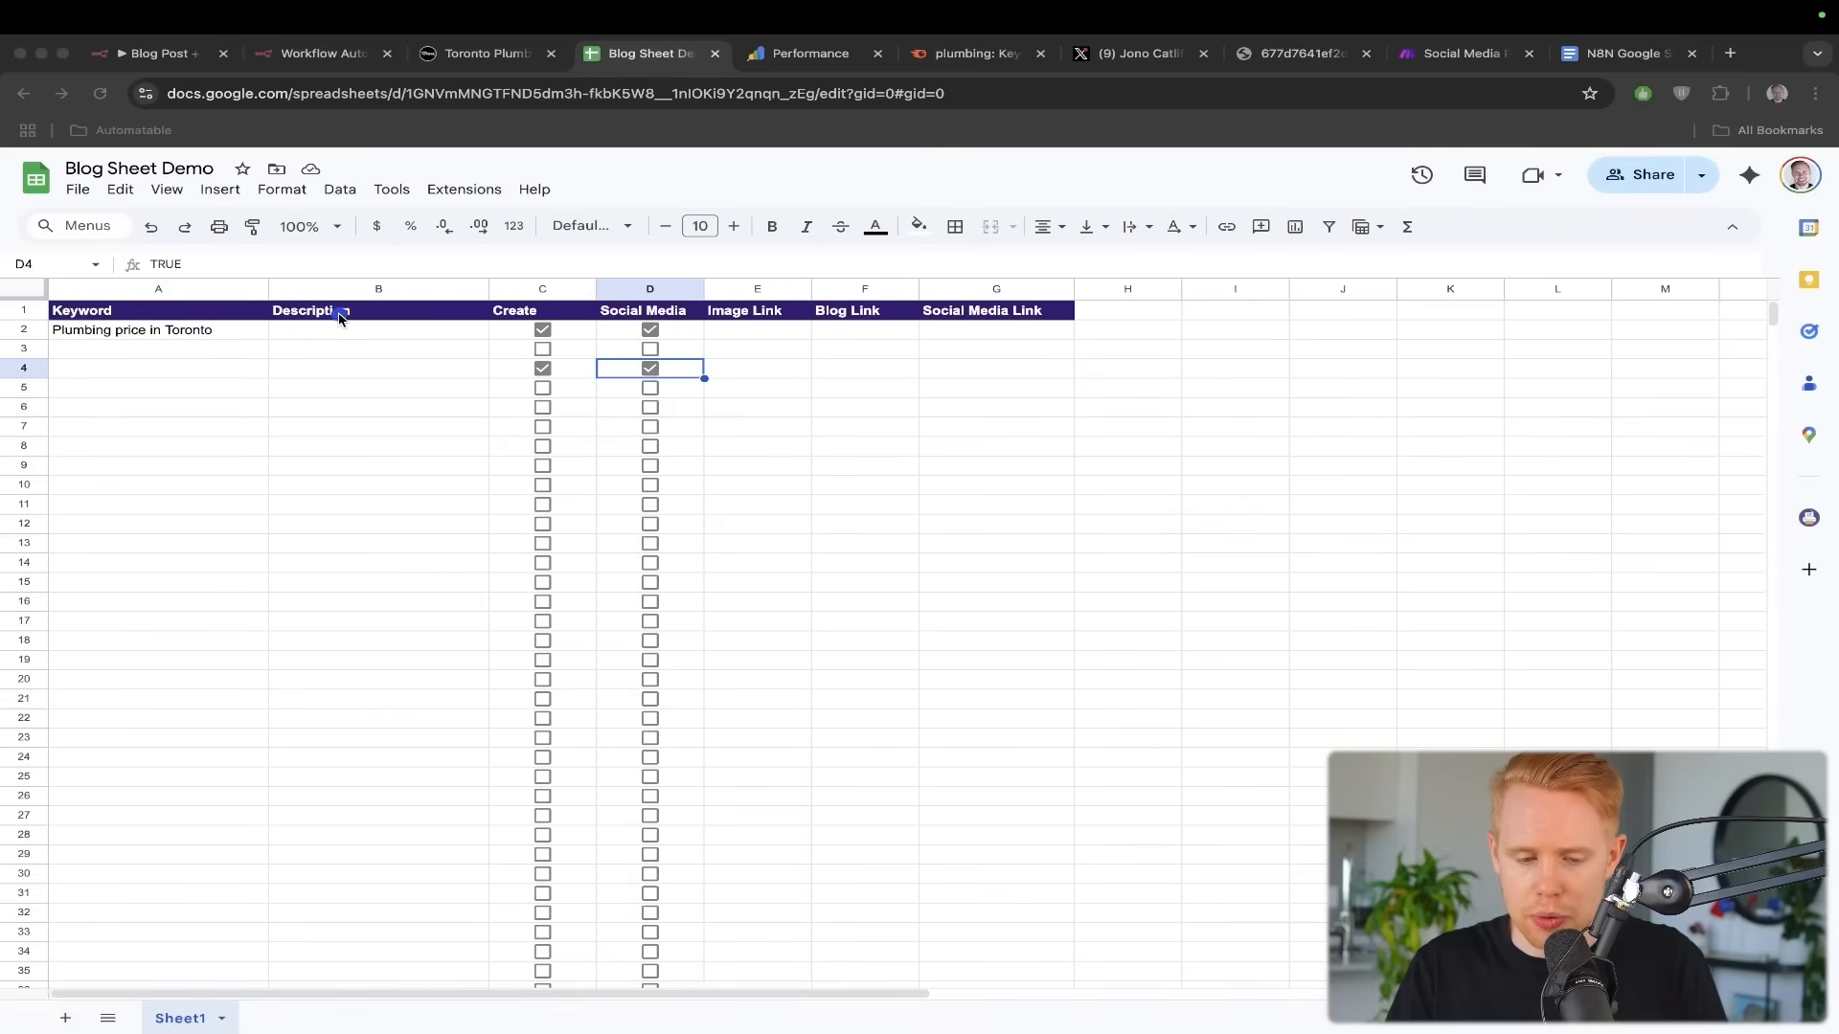
{"action": "key", "text": "ctrl+Tab"}
{"action": "key", "text": "ctrl+Tab"}
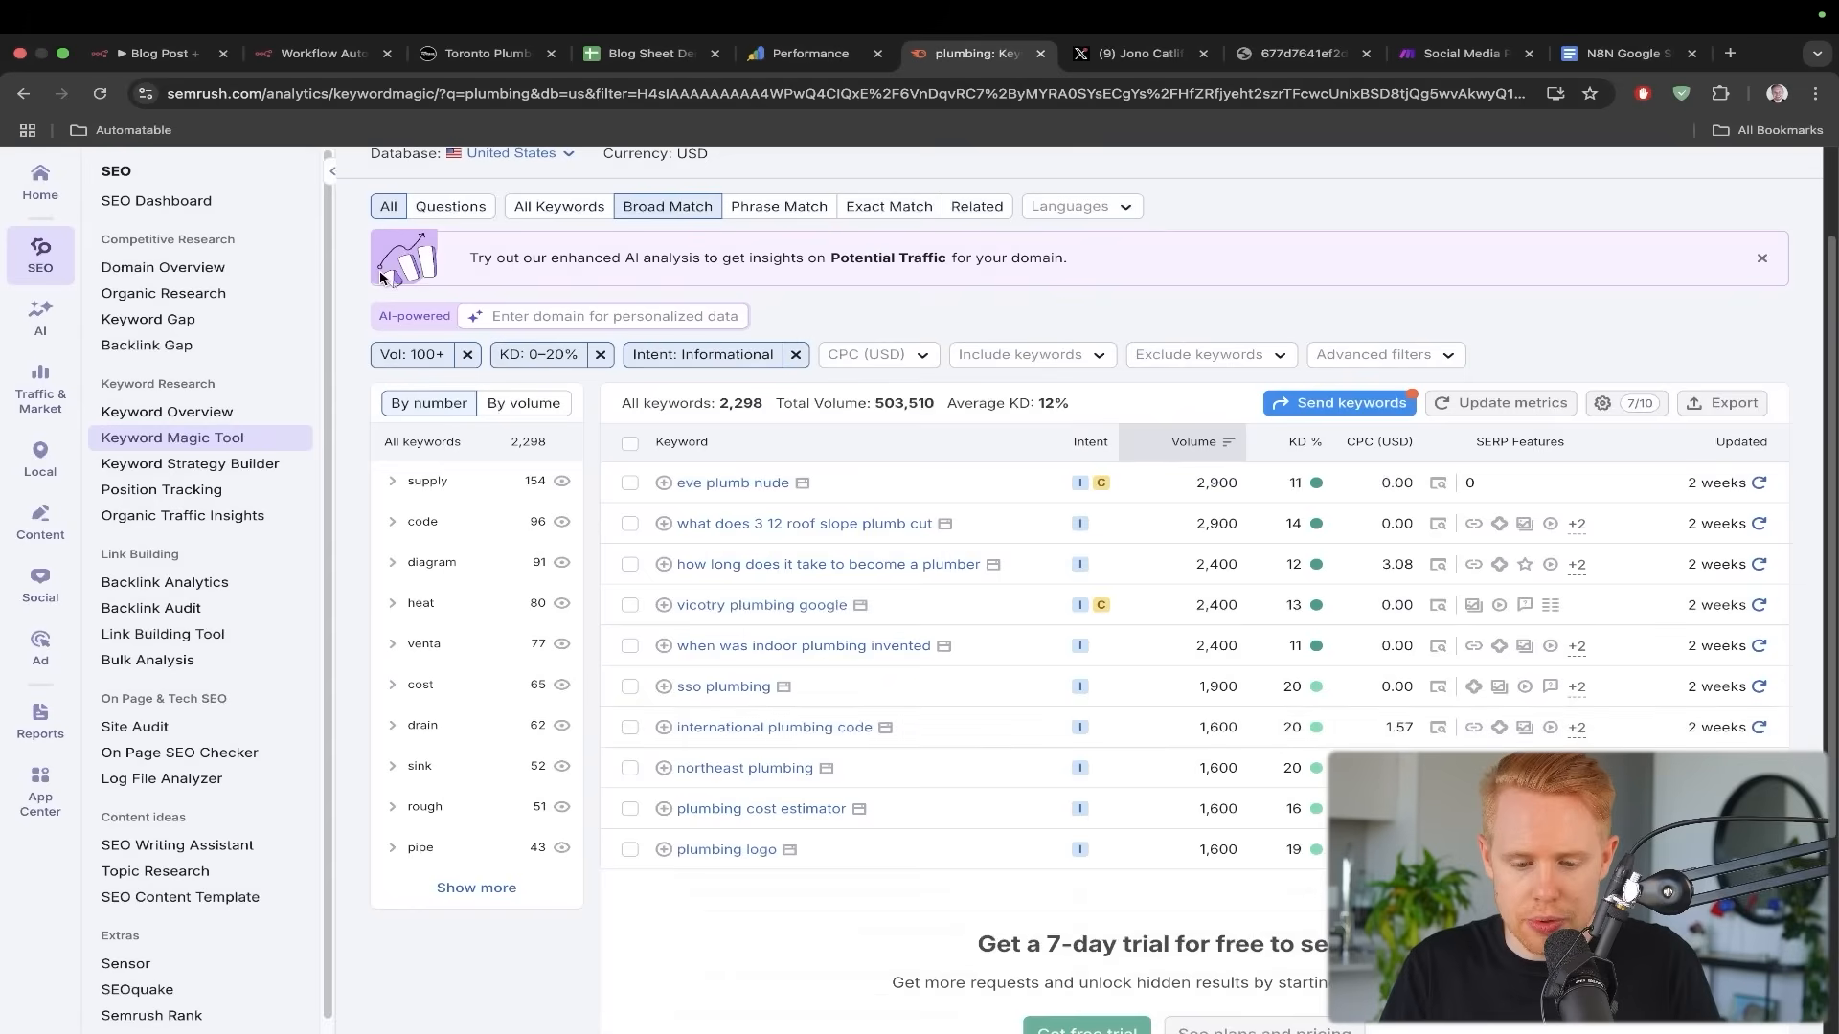
{"action": "left_click_drag", "start_coordinate": [1037, 259], "coordinate": [873, 462]}
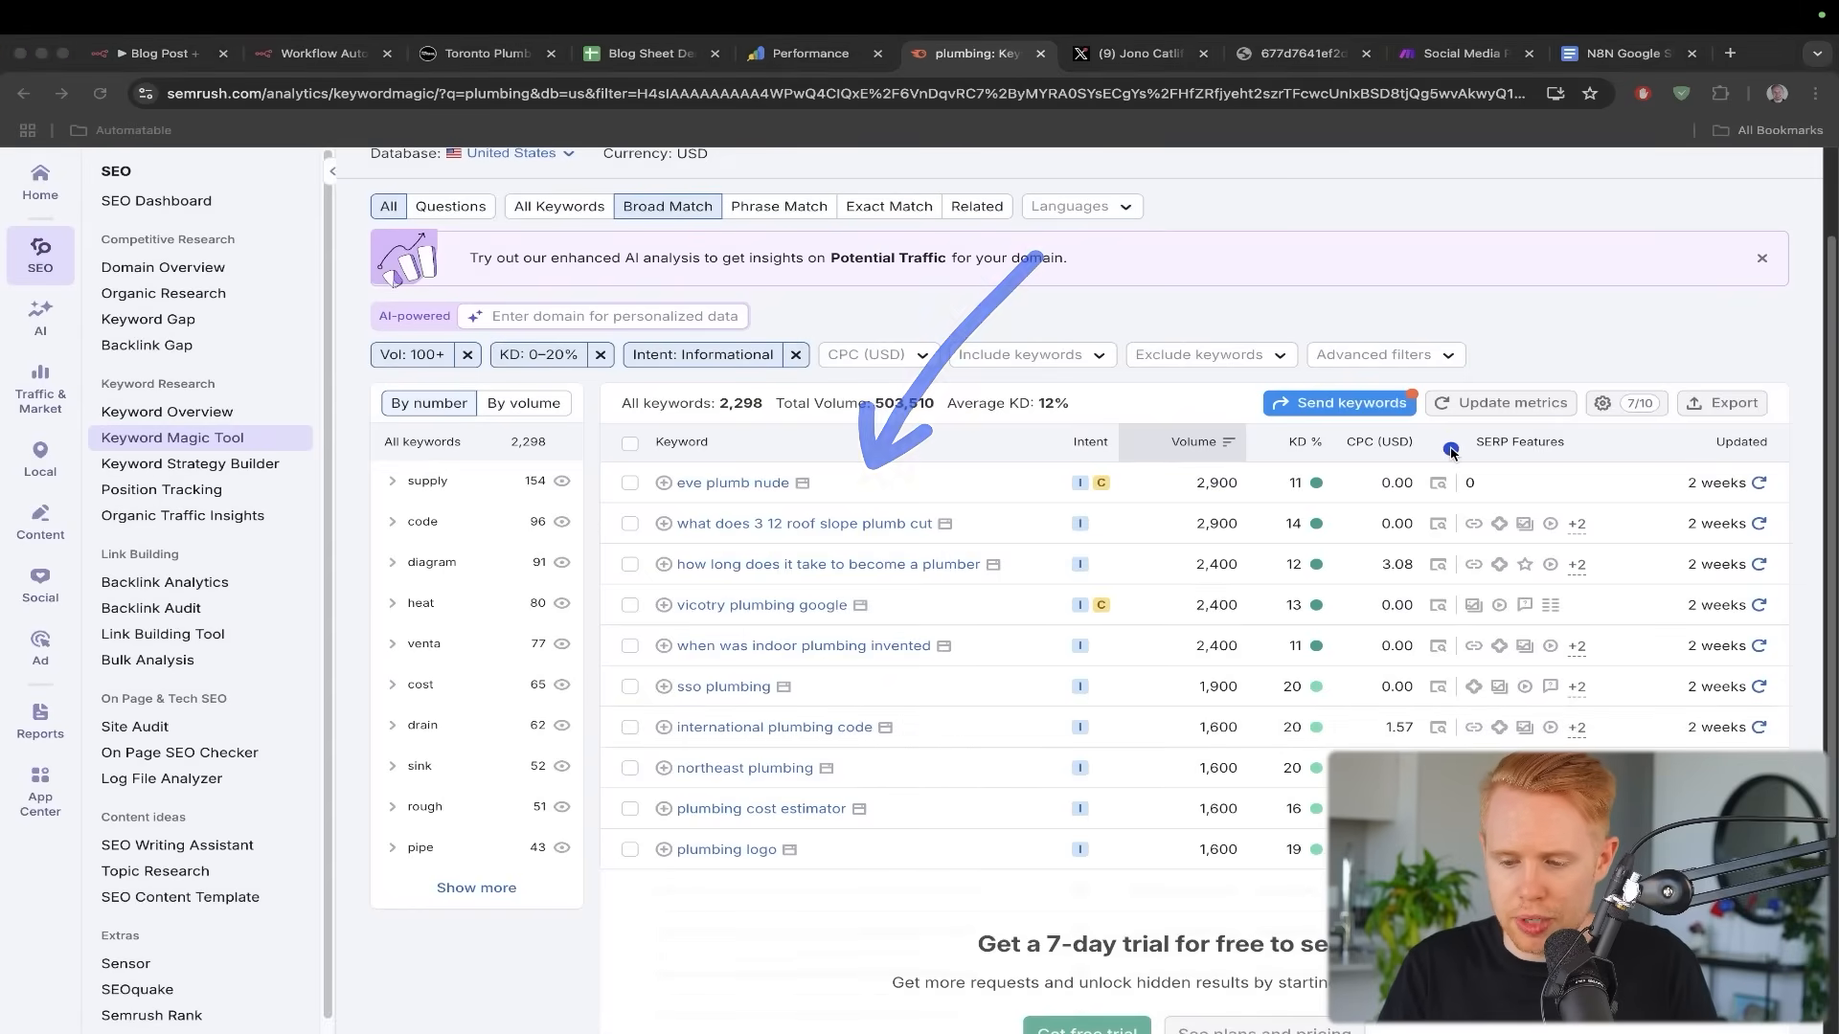
{"action": "key", "text": "ctrl+s"}
Untick the Create and Social Media checkboxes in rows 2 and 4 of the Blog Sheet Demo.
{"action": "key", "text": "ctrl+s"}
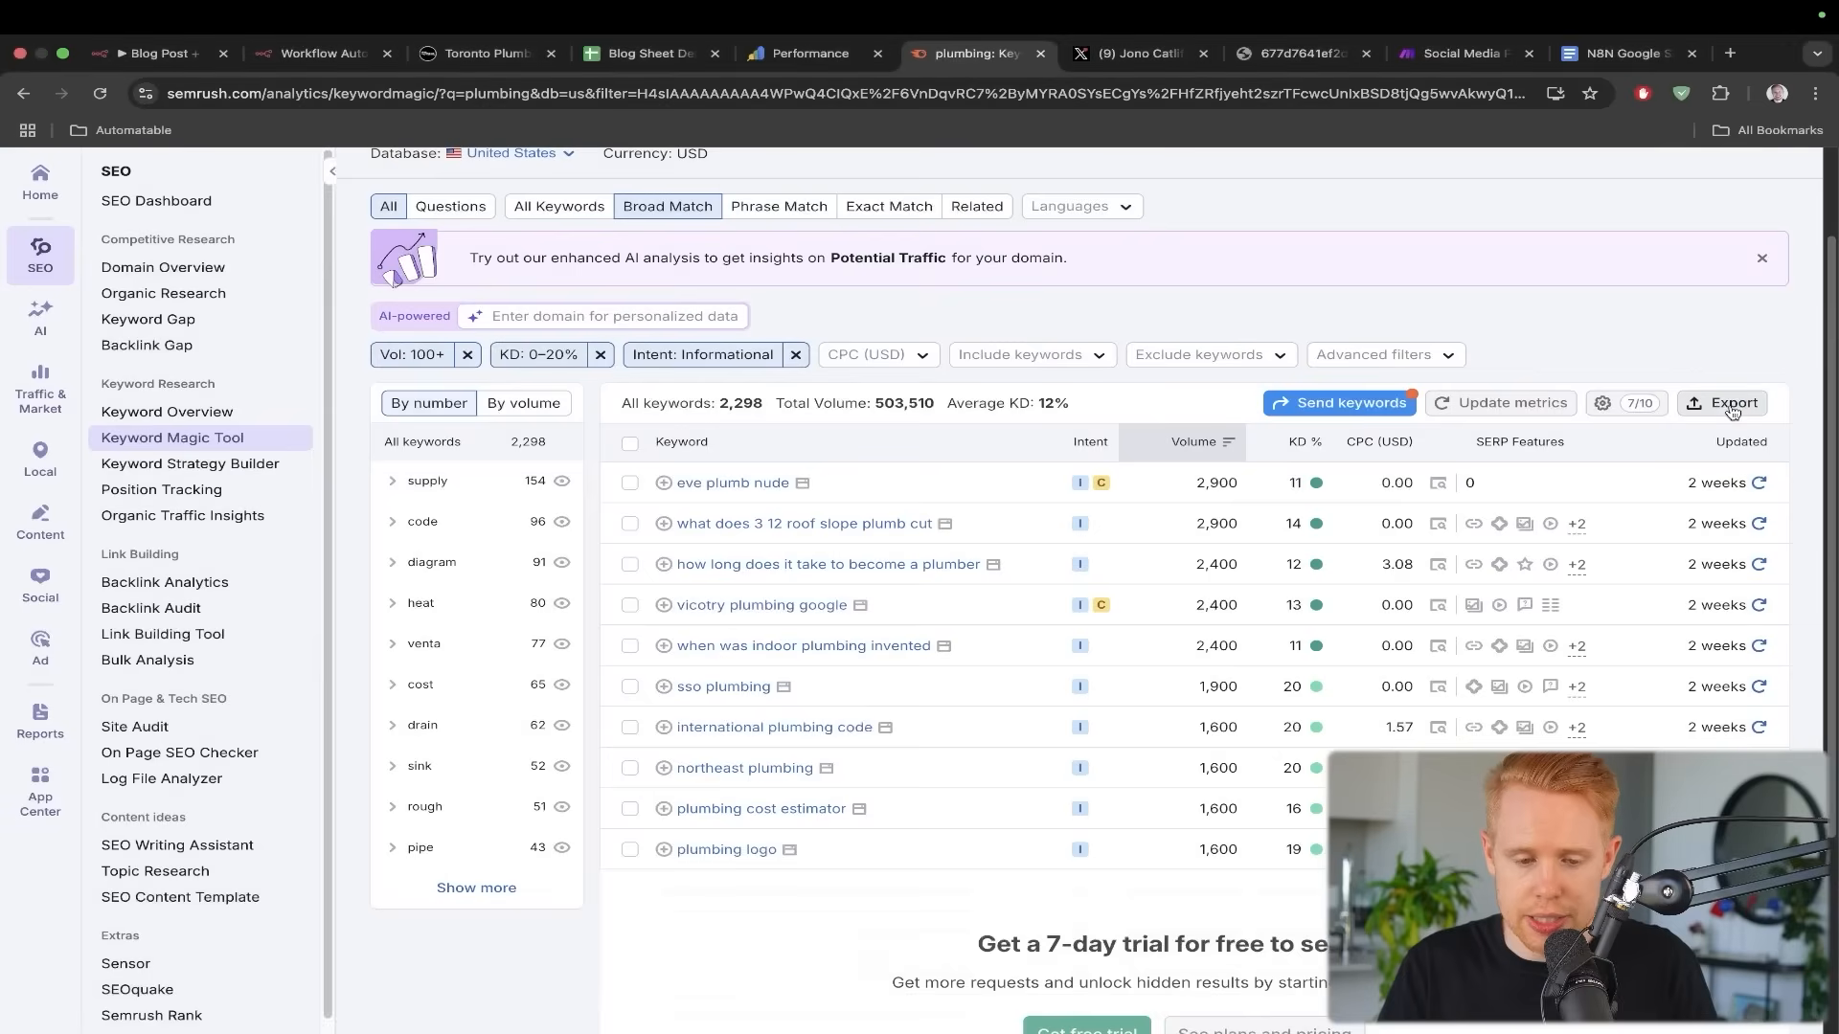
{"action": "key", "text": "ctrl+shift+Tab"}
{"action": "key", "text": "ctrl+shift+Tab"}
{"action": "left_click_drag", "start_coordinate": [541, 223], "coordinate": [187, 330]}
{"action": "key", "text": "ctrl+s"}
{"action": "key", "text": "ctrl+s"}
{"action": "left_click", "coordinate": [542, 329]}
{"action": "left_click", "coordinate": [544, 367]}
{"action": "left_click", "coordinate": [653, 370]}
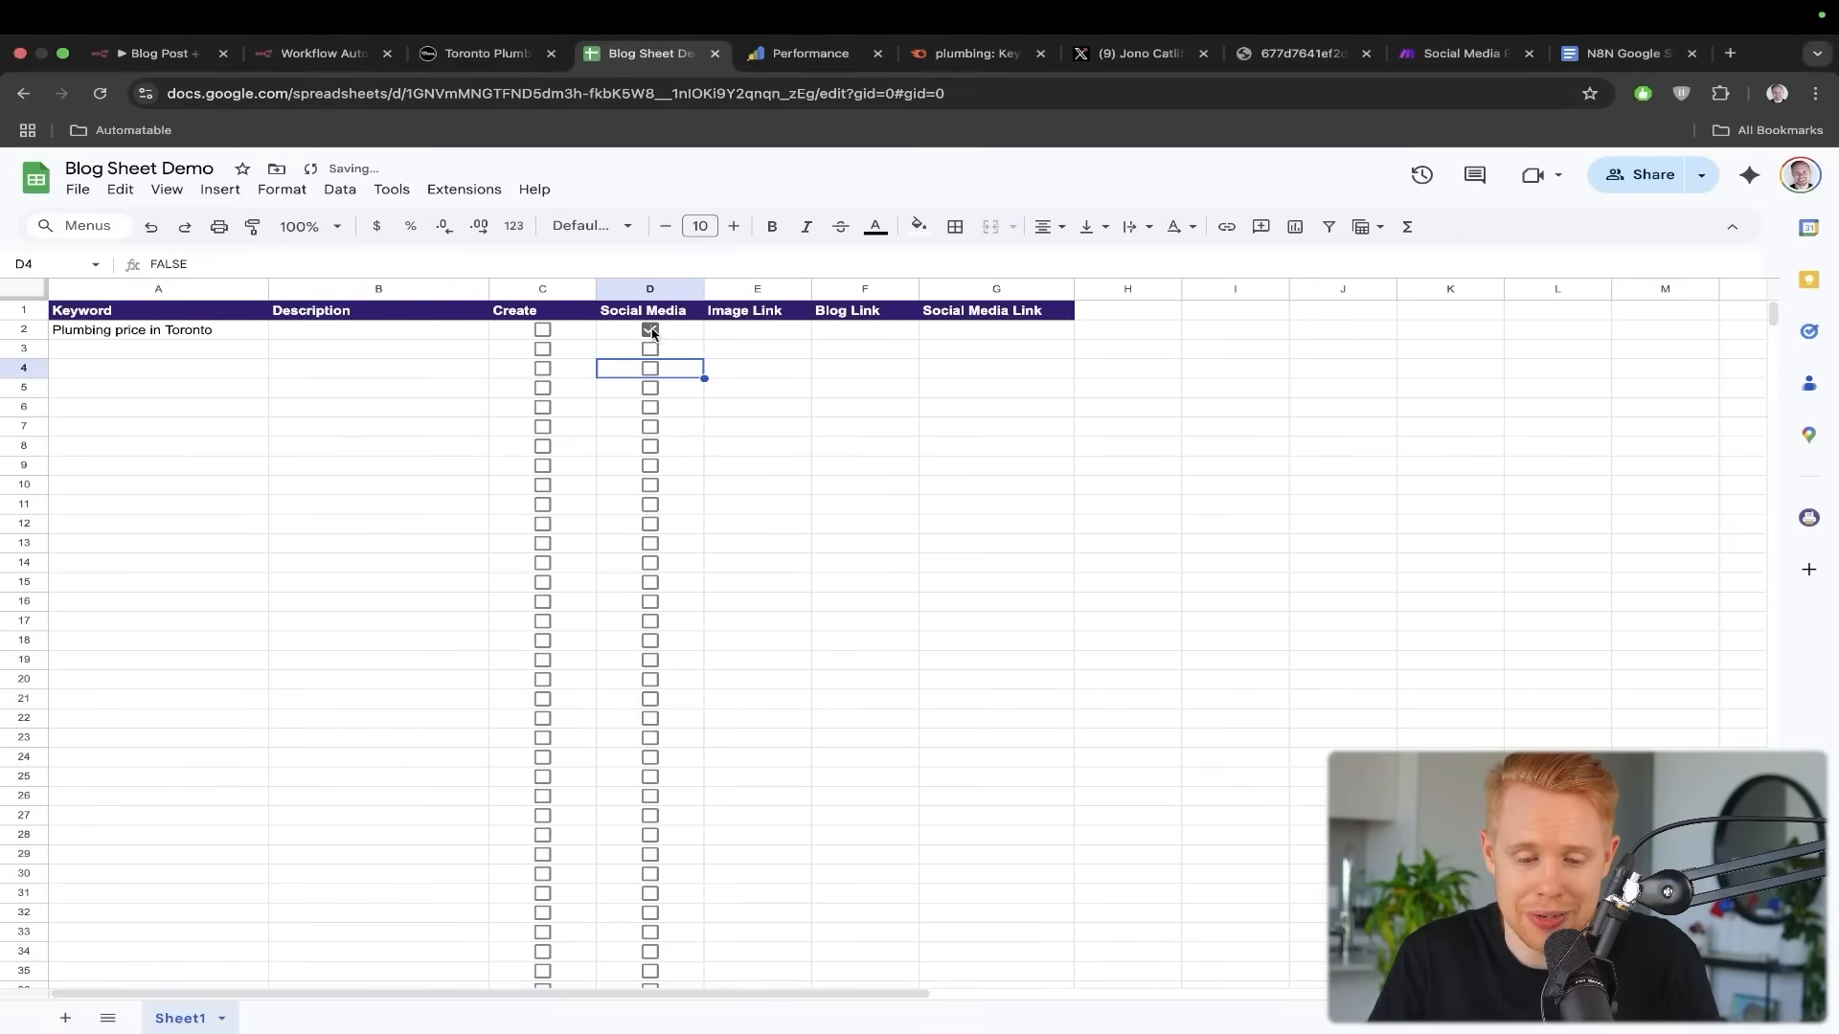
{"action": "left_click", "coordinate": [650, 329]}
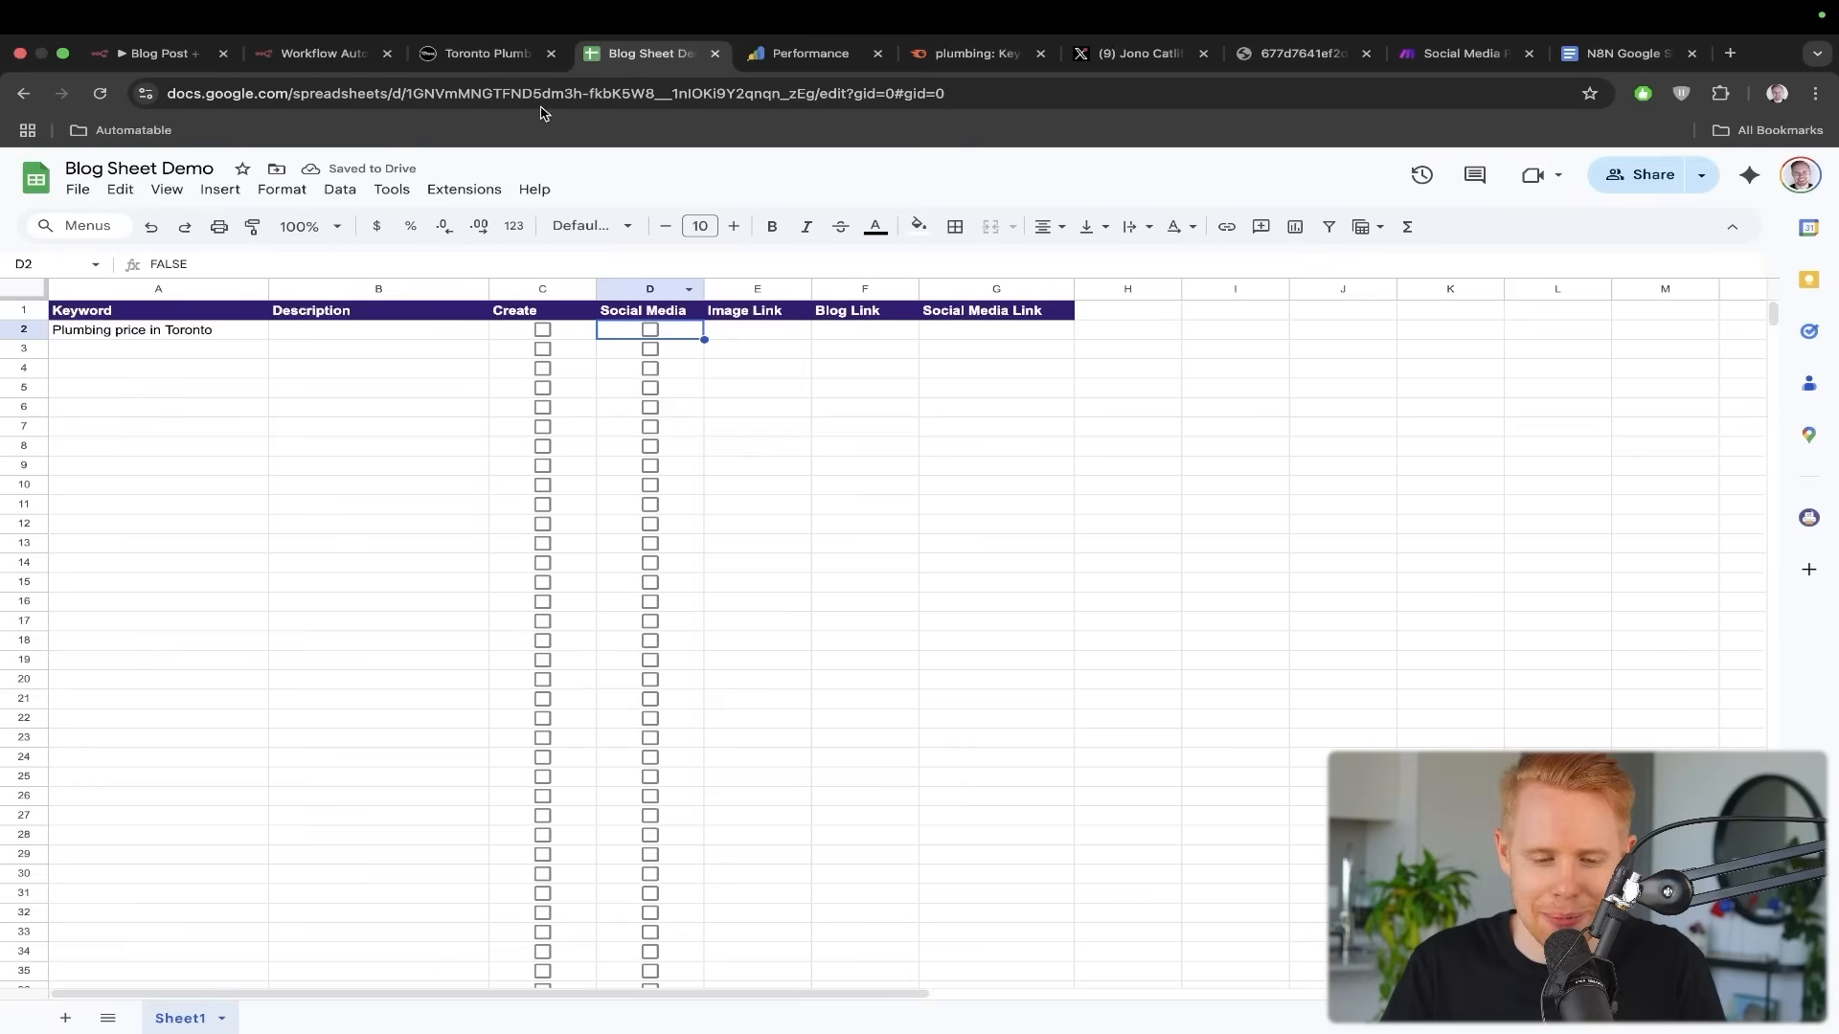
{"action": "left_click_drag", "start_coordinate": [613, 54], "coordinate": [450, 55]}
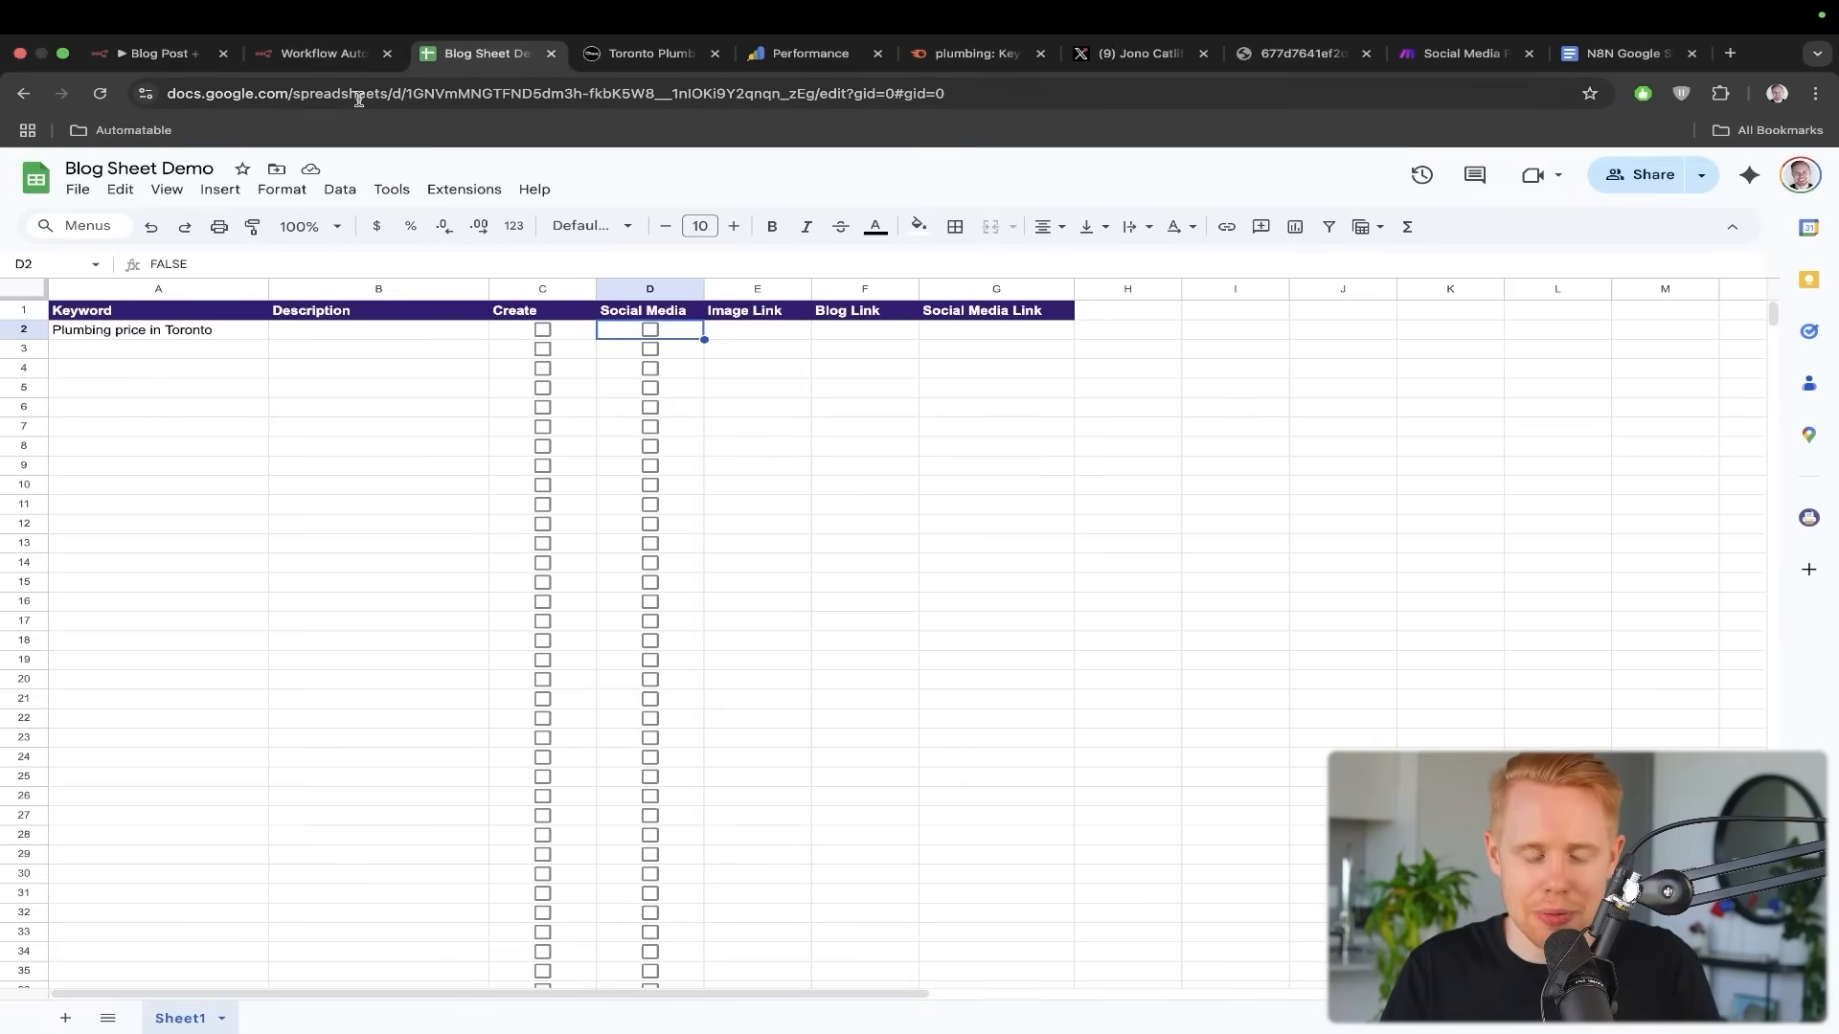
{"action": "left_click", "coordinate": [78, 189]}
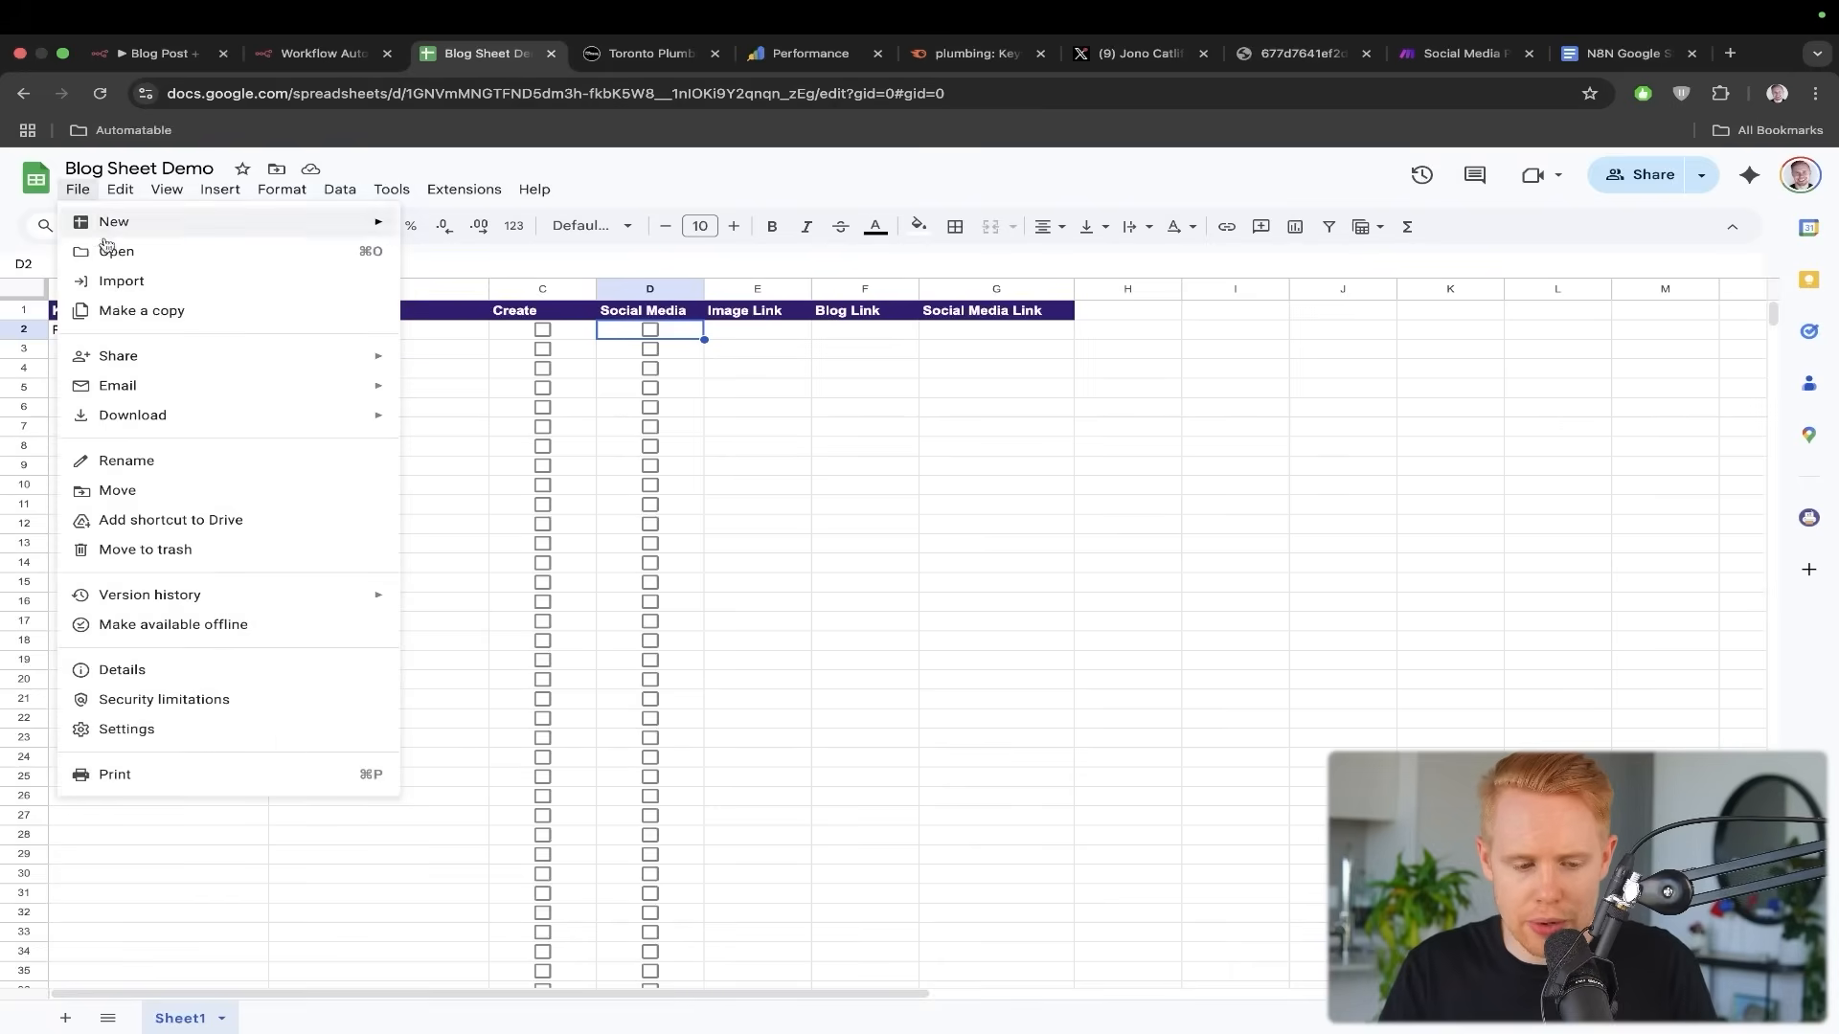
{"action": "mouse_move", "coordinate": [170, 345]}
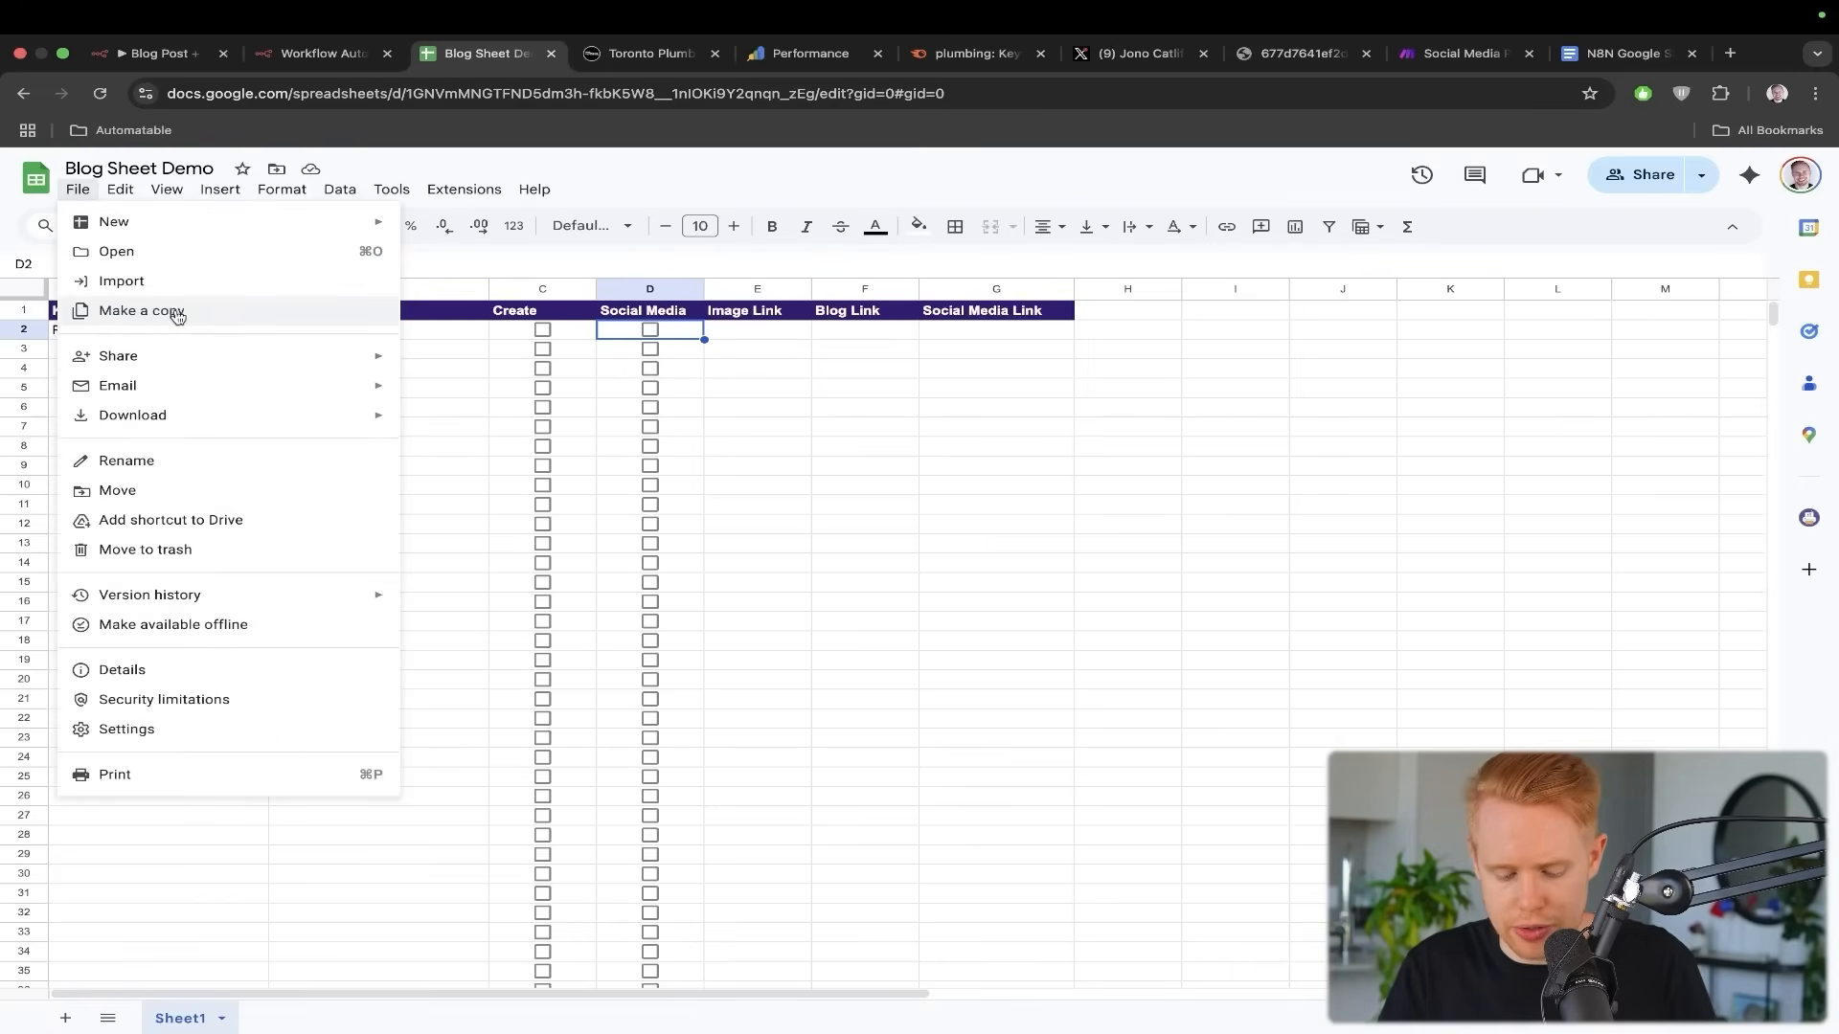
Create a new blank Google spreadsheet via sheets.new in a new tab.
{"action": "key", "text": "super+t"}
{"action": "type", "text": "sheets.new"}
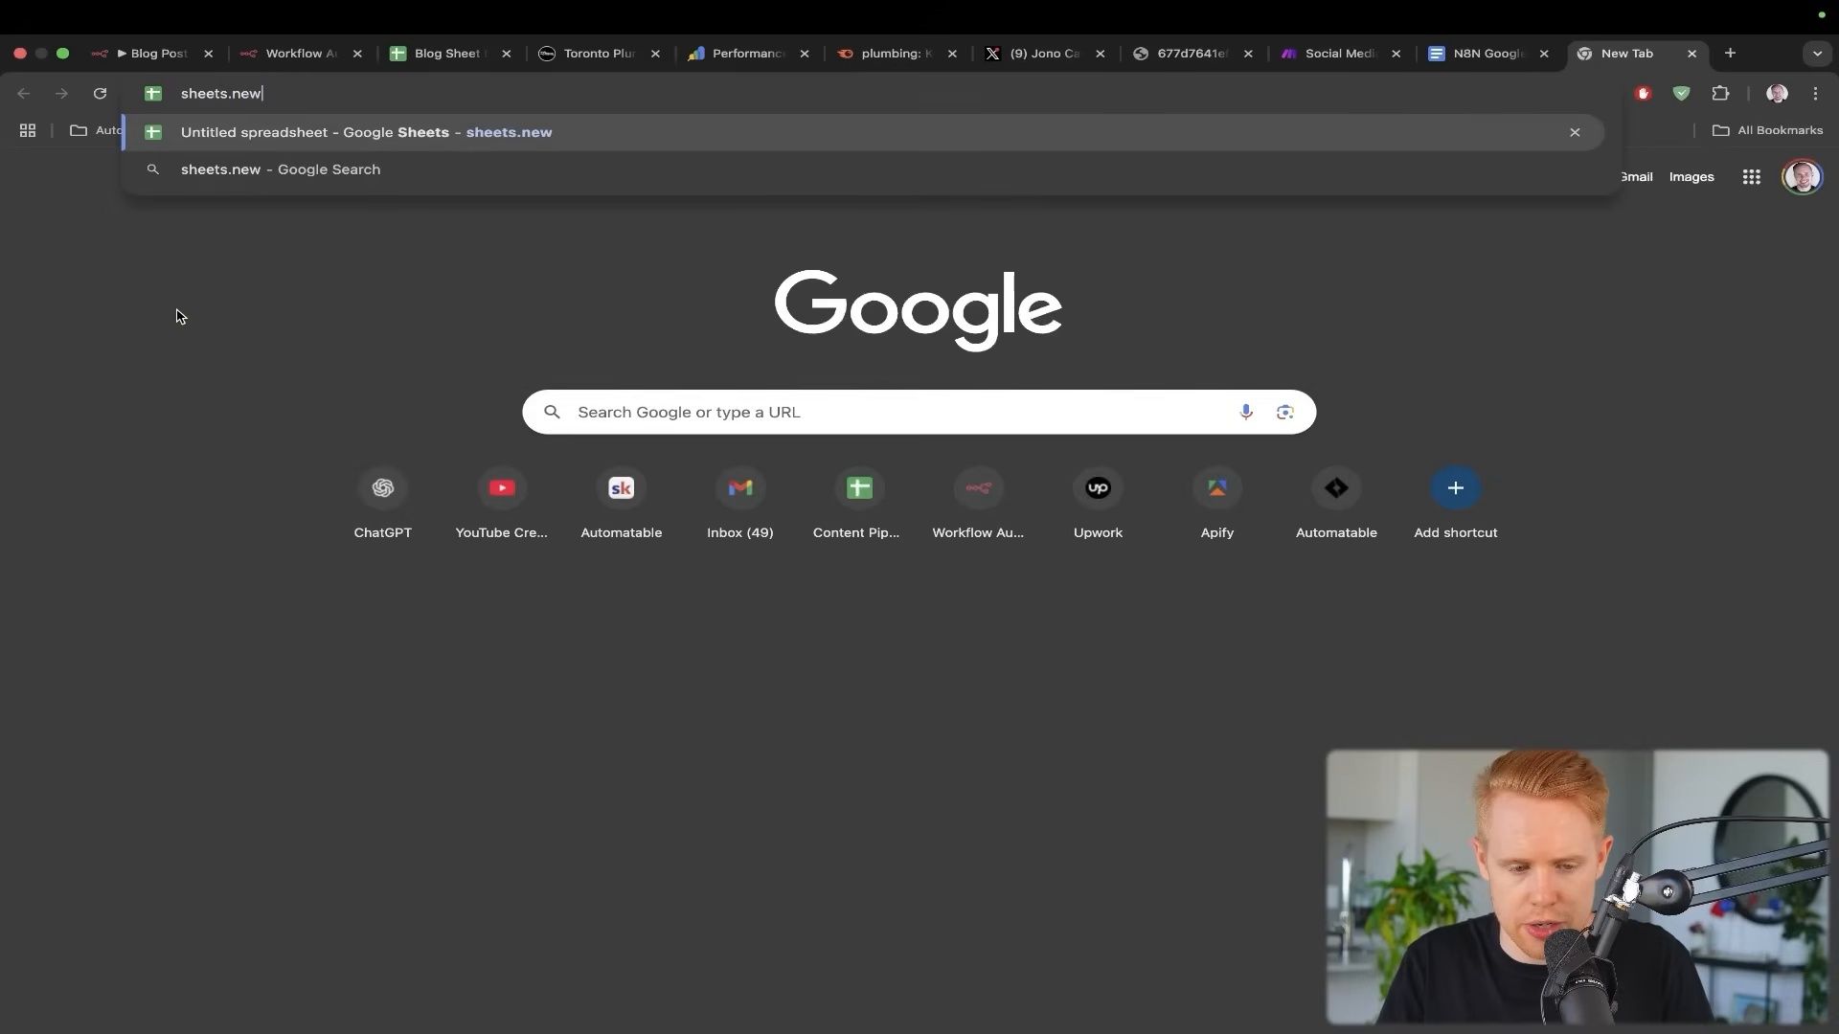
{"action": "key", "text": "Return"}
{"action": "left_click_drag", "start_coordinate": [1615, 52], "coordinate": [428, 59]}
Copy the header row Keyword through Social Media Link from Blog Sheet Demo into the new spreadsheet's row 1.
{"action": "left_click", "coordinate": [596, 53]}
{"action": "left_click_drag", "start_coordinate": [1042, 312], "coordinate": [255, 324]}
{"action": "key", "text": "super+c"}
{"action": "key", "text": "super+alt+Left"}
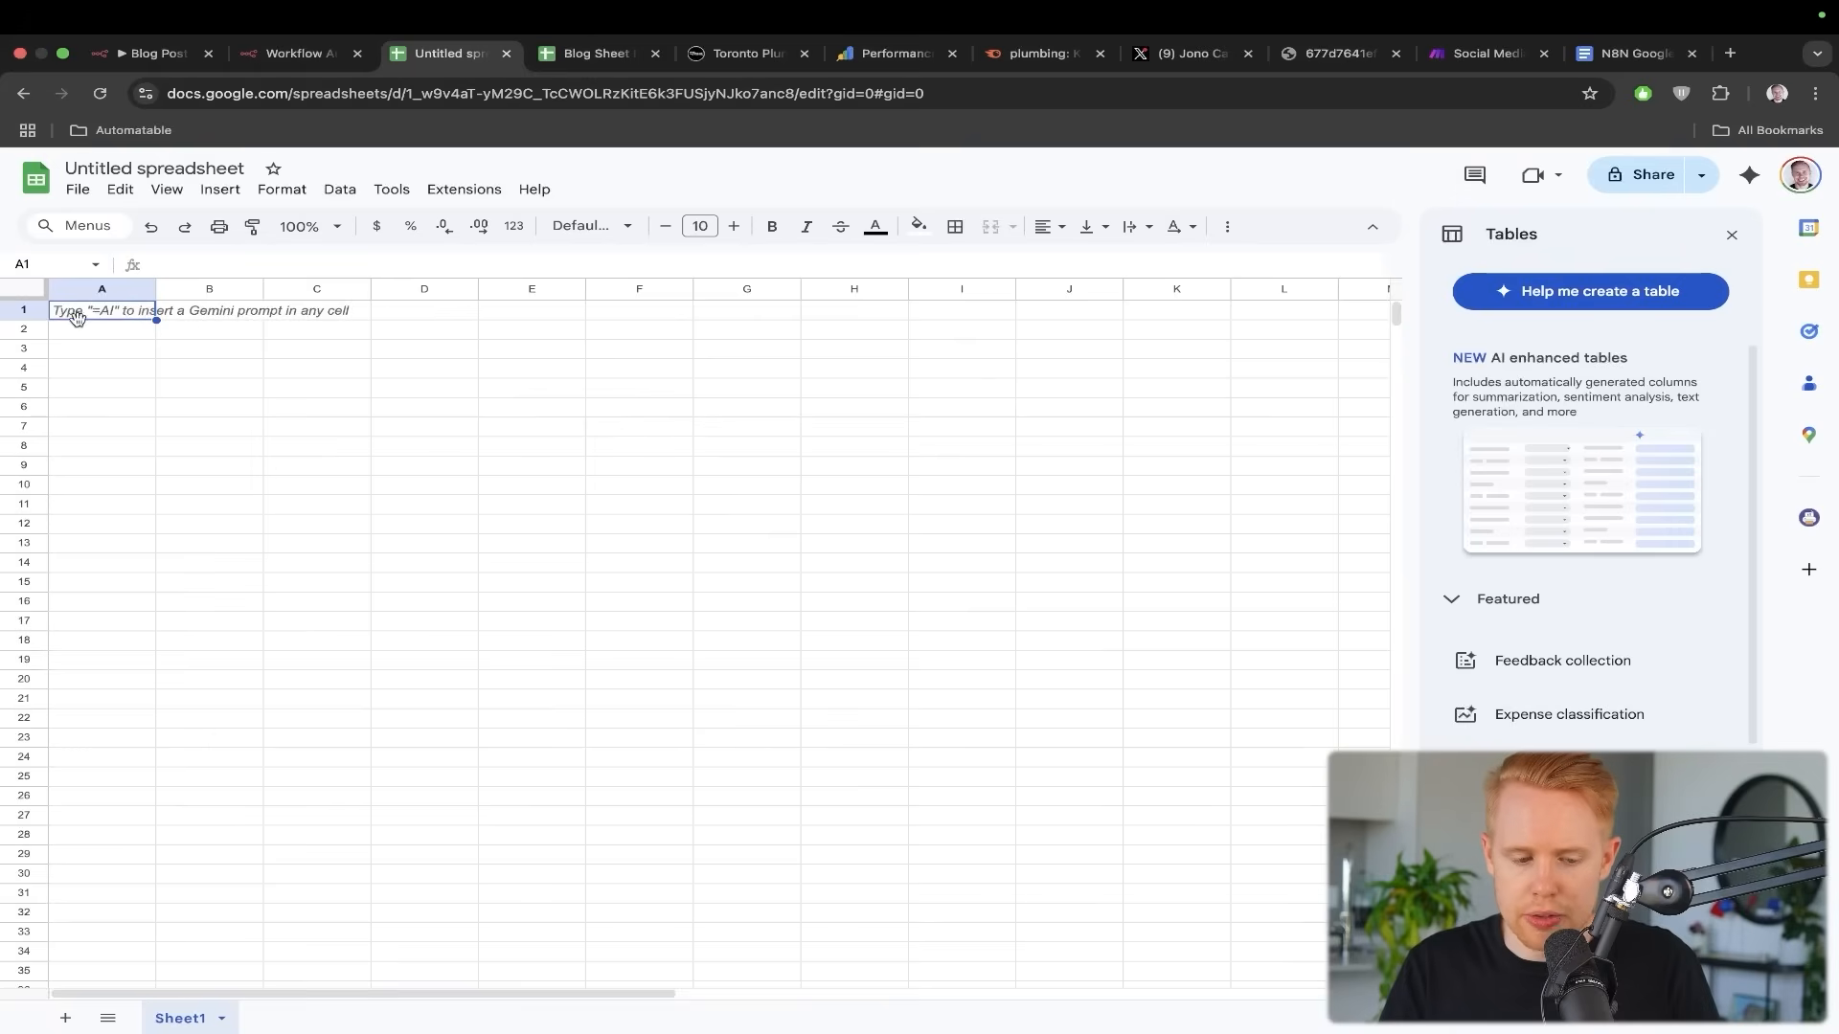
{"action": "key", "text": "super+v"}
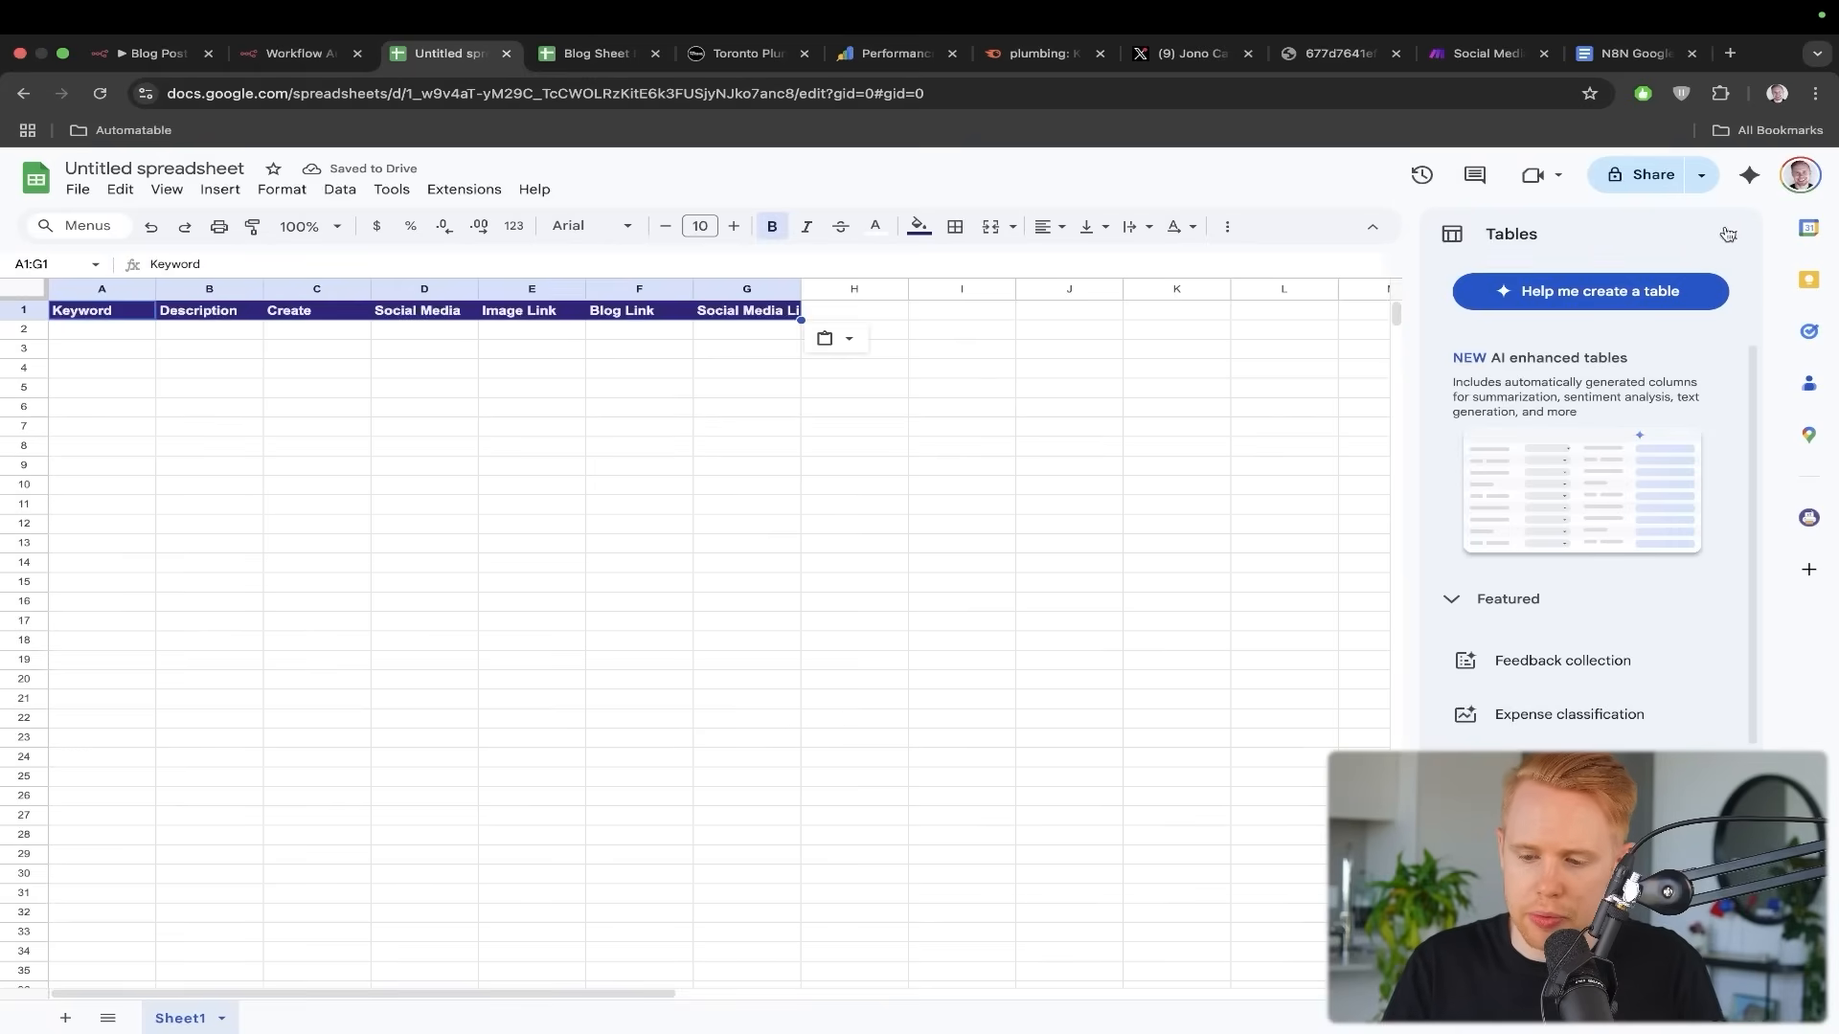
{"action": "left_click", "coordinate": [1726, 234]}
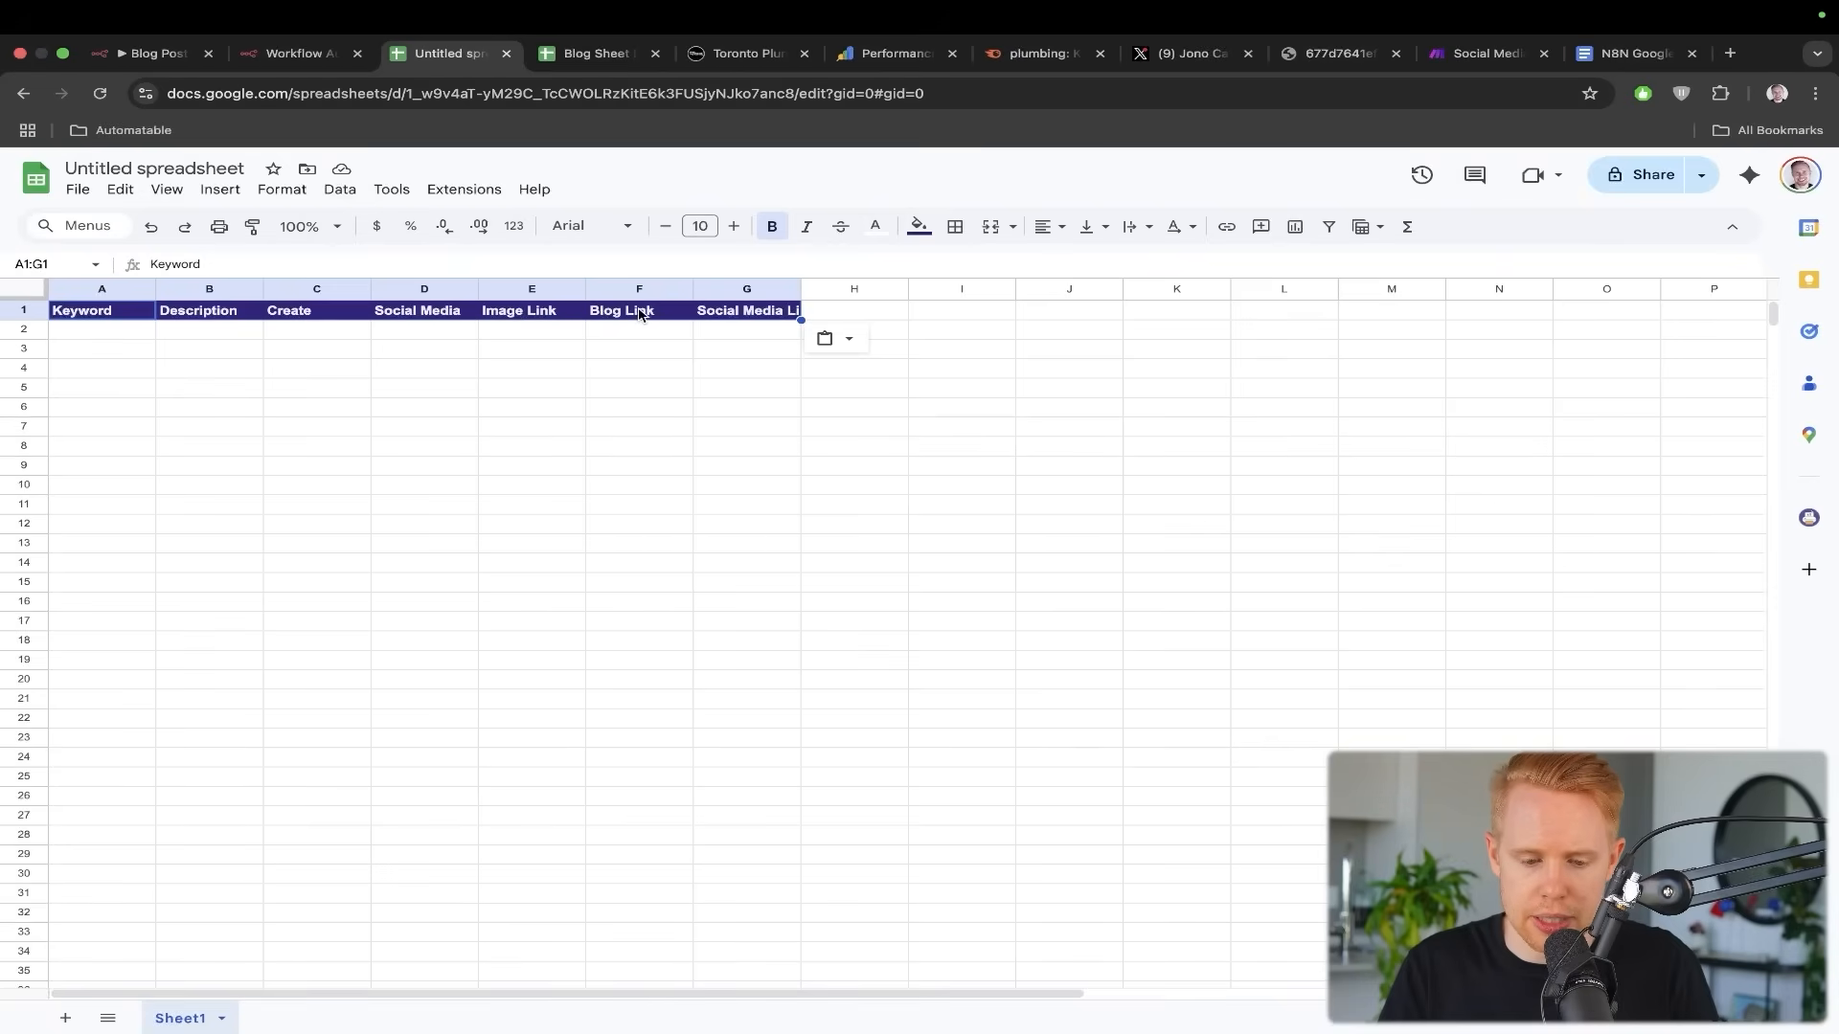
Paste the keyword Plumbing price in Toronto into cell A2 and widen column A.
{"action": "left_click", "coordinate": [763, 319]}
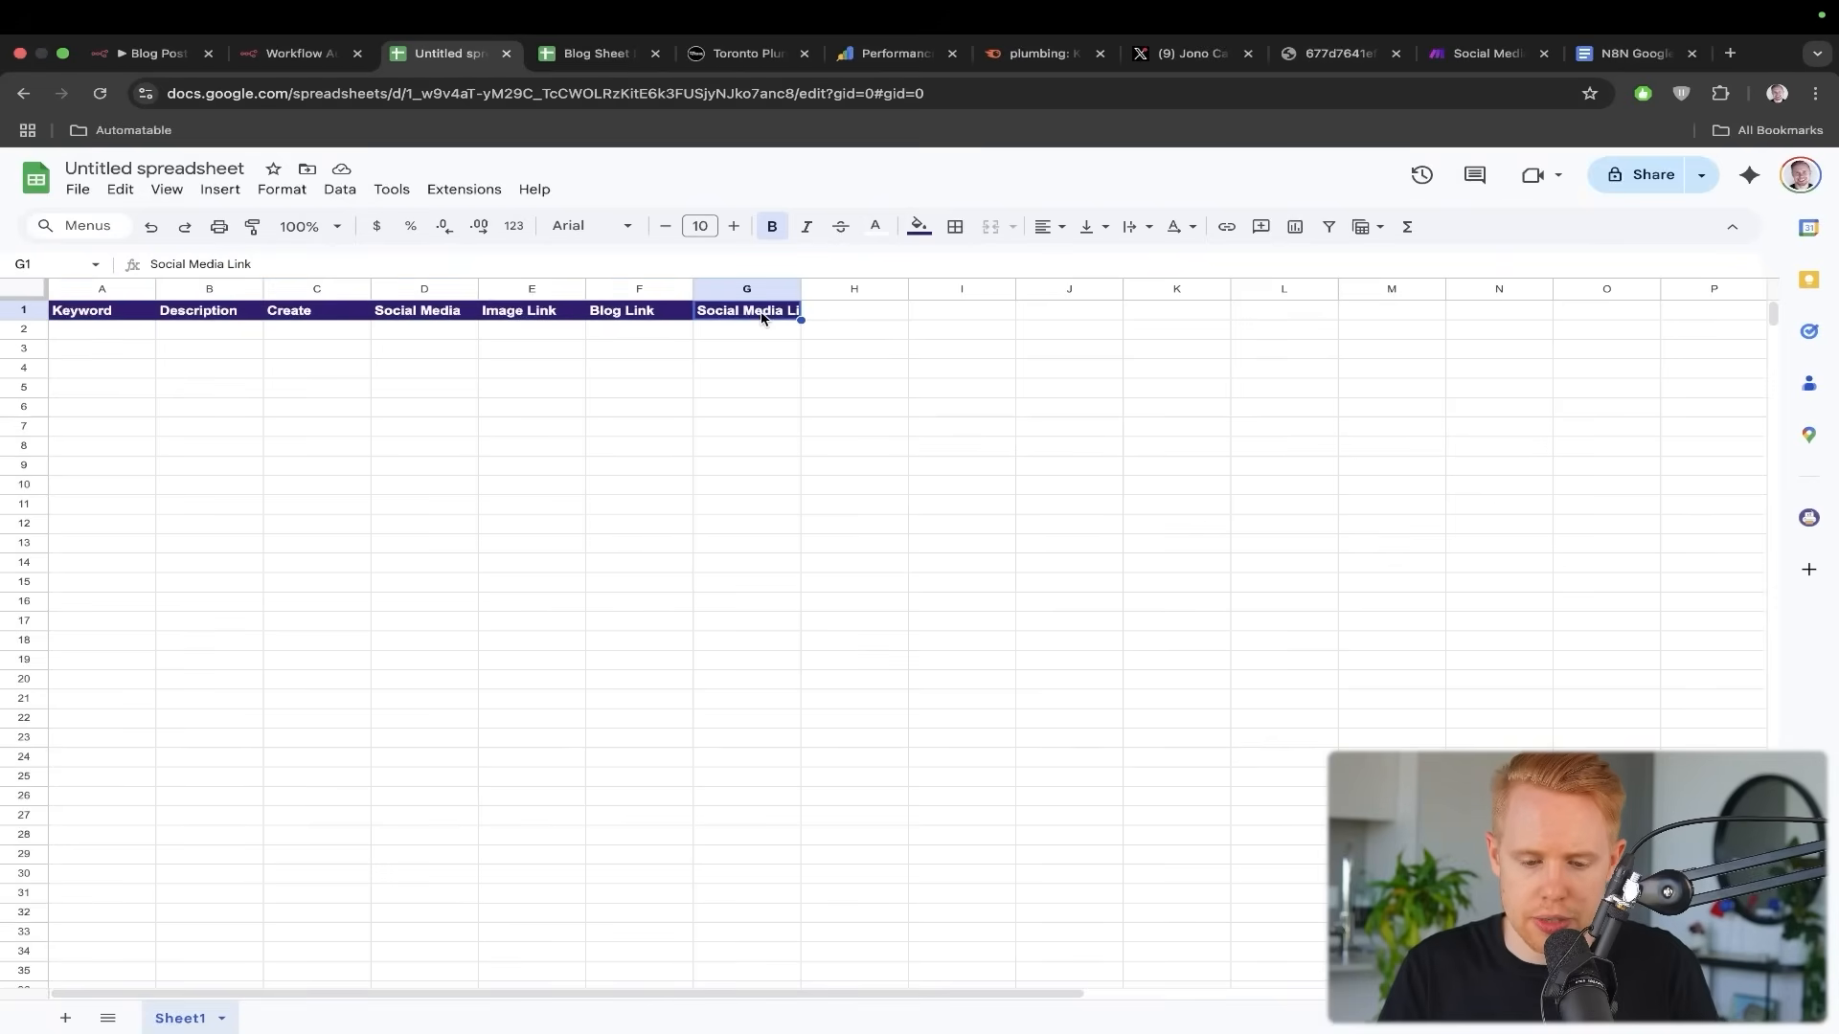
{"action": "key", "text": "ctrl+Tab"}
{"action": "key", "text": "ctrl+shift+Tab"}
{"action": "left_click", "coordinate": [100, 331]}
{"action": "key", "text": "ctrl+v"}
{"action": "left_click_drag", "start_coordinate": [153, 288], "coordinate": [255, 290]}
{"action": "left_click", "coordinate": [437, 333]}
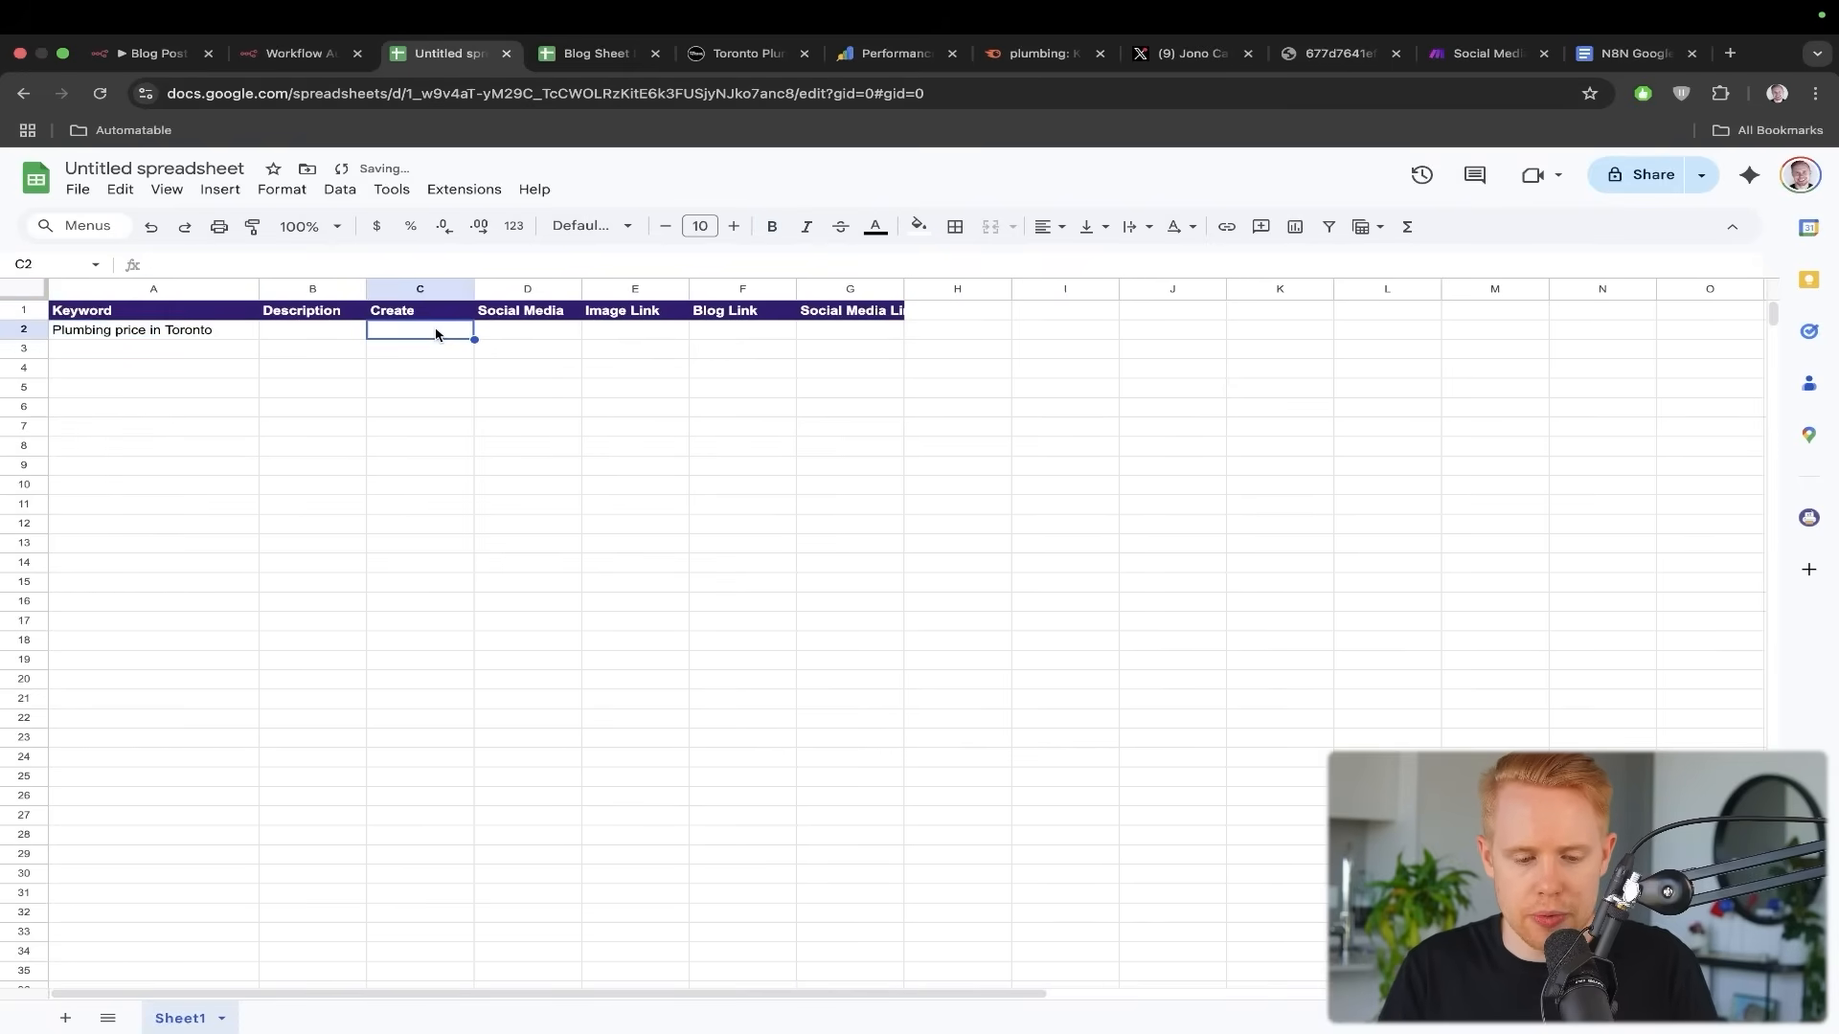
Insert checkboxes into cells C2 and D2 under Create and Social Media.
{"action": "left_click_drag", "start_coordinate": [464, 332], "coordinate": [578, 336]}
{"action": "left_click", "coordinate": [219, 189]}
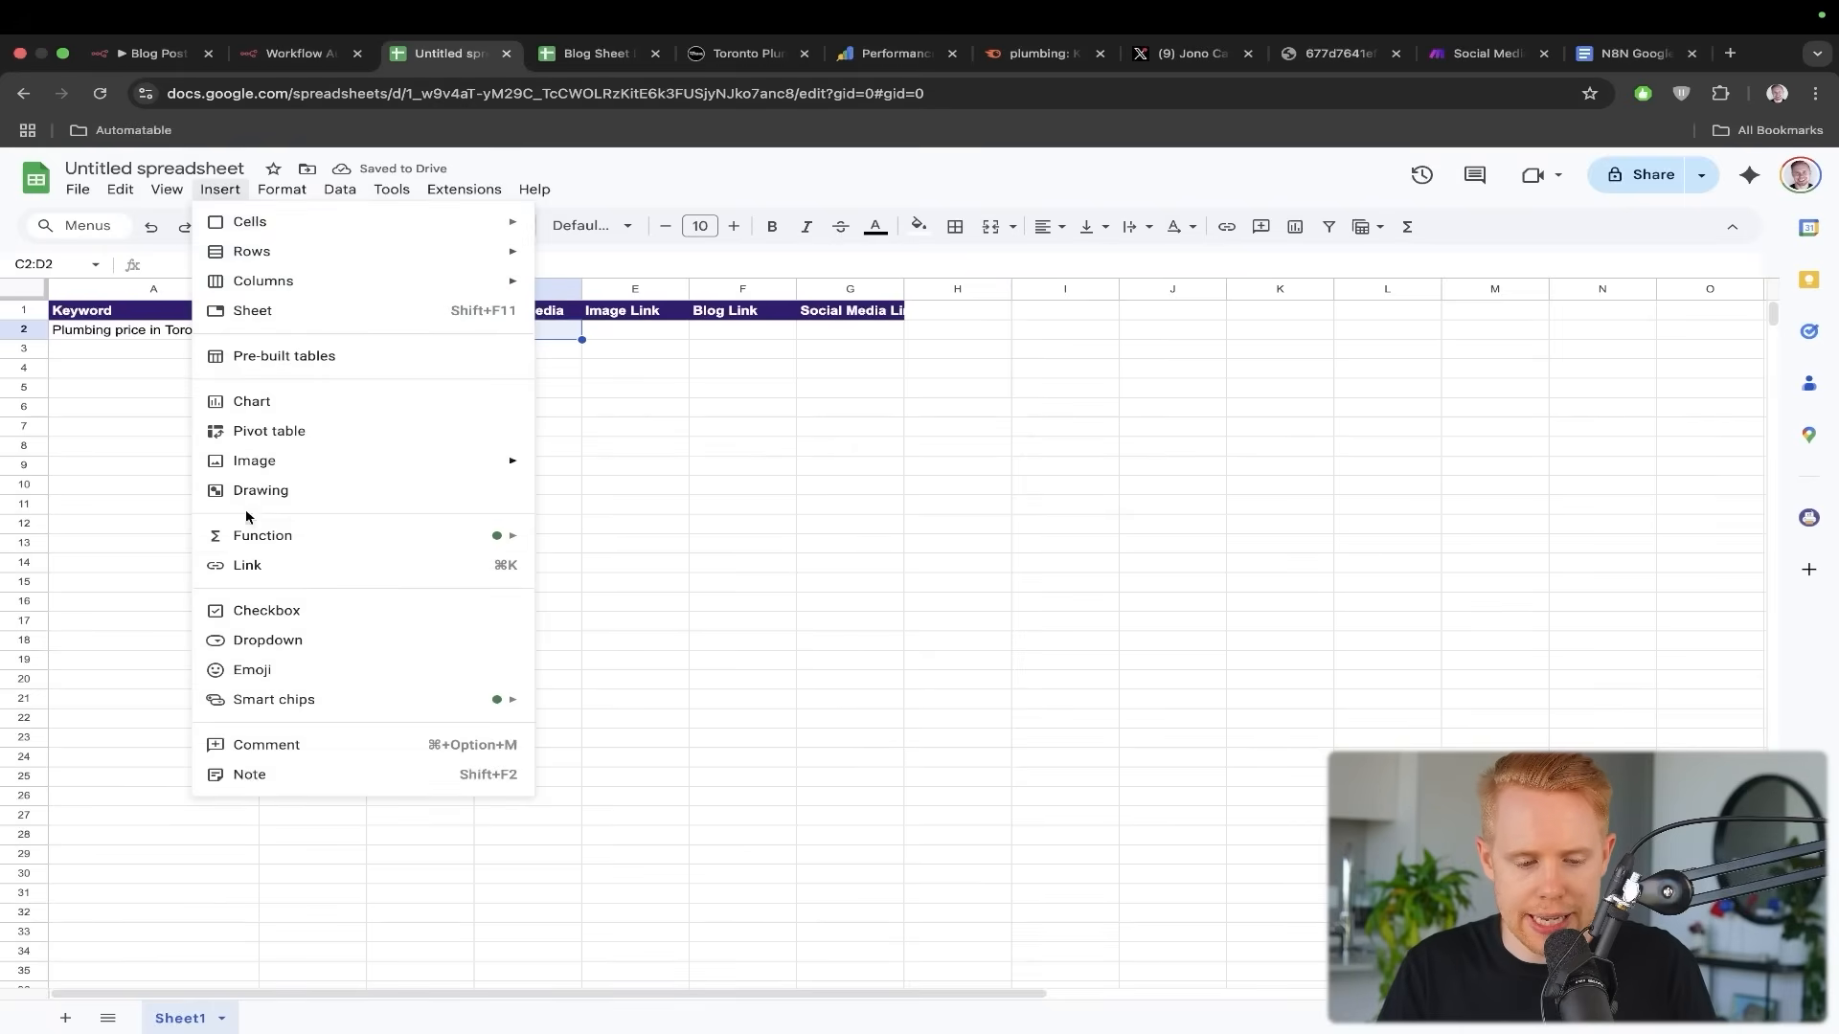
{"action": "left_click", "coordinate": [288, 611]}
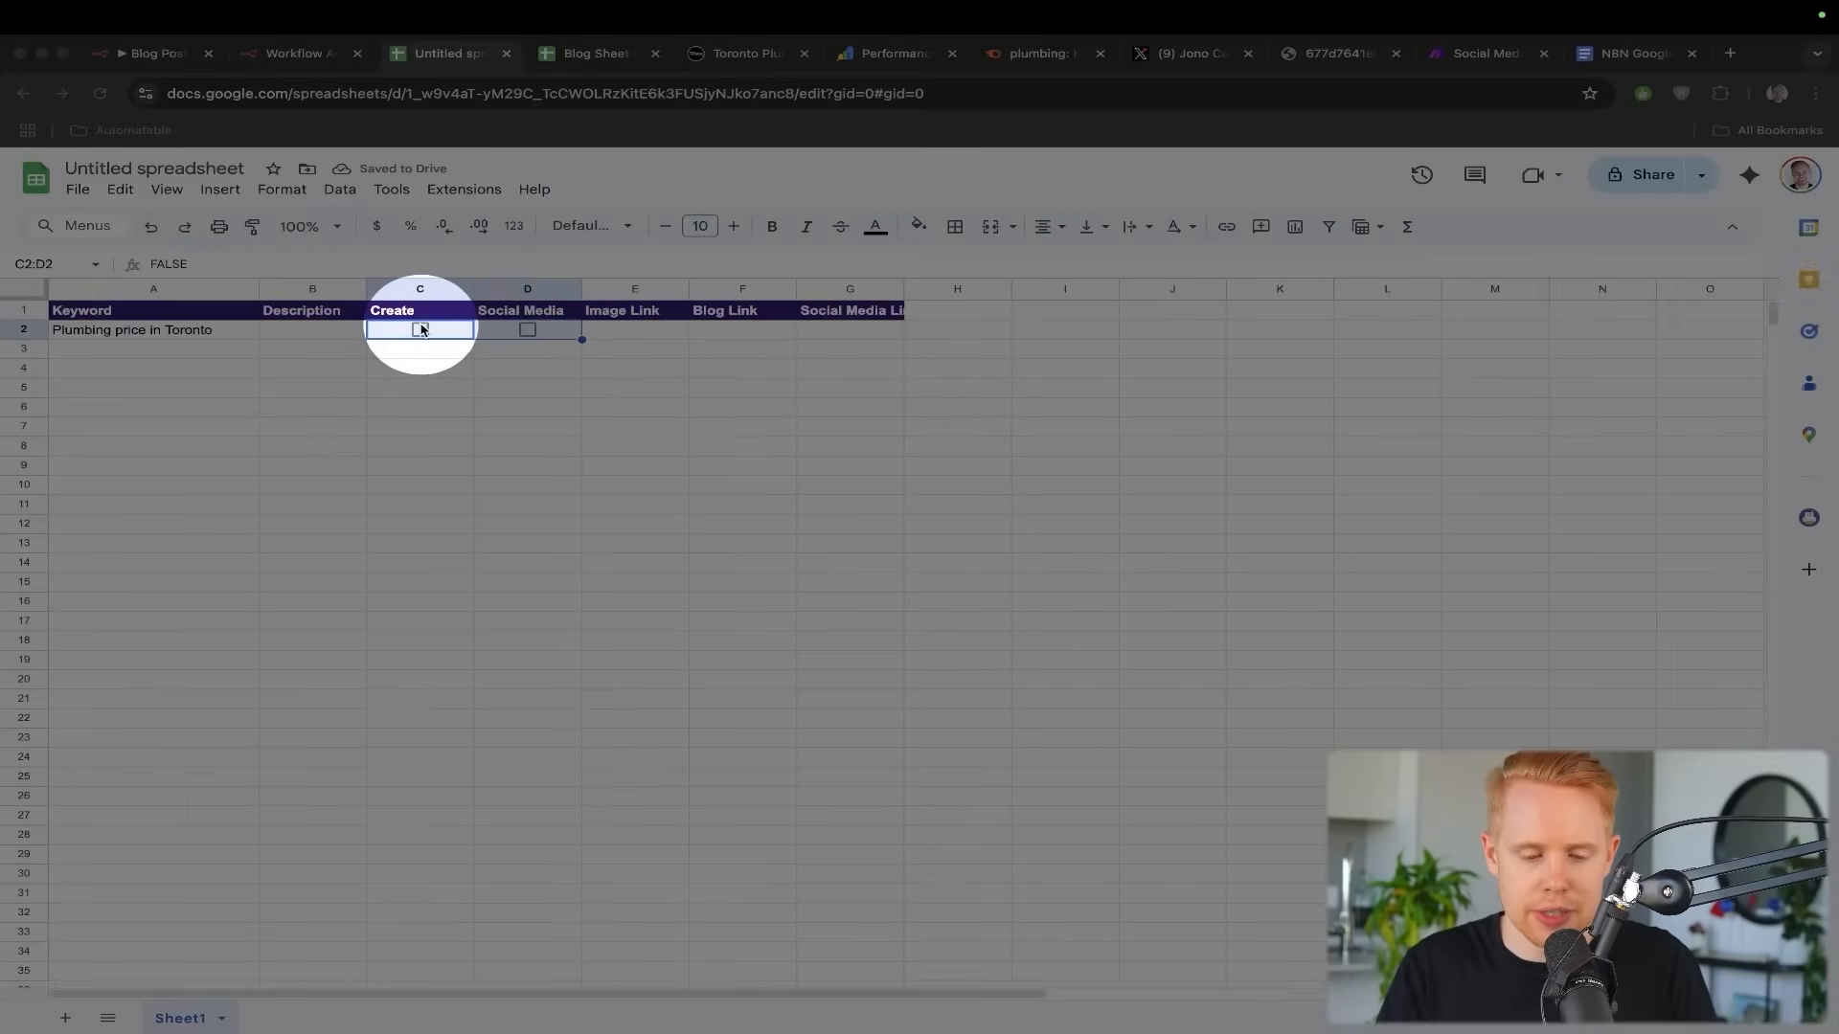
Open the trigger picker for the new workflow and browse the Google Sheets trigger options.
{"action": "key", "text": "ctrl+shift+Tab"}
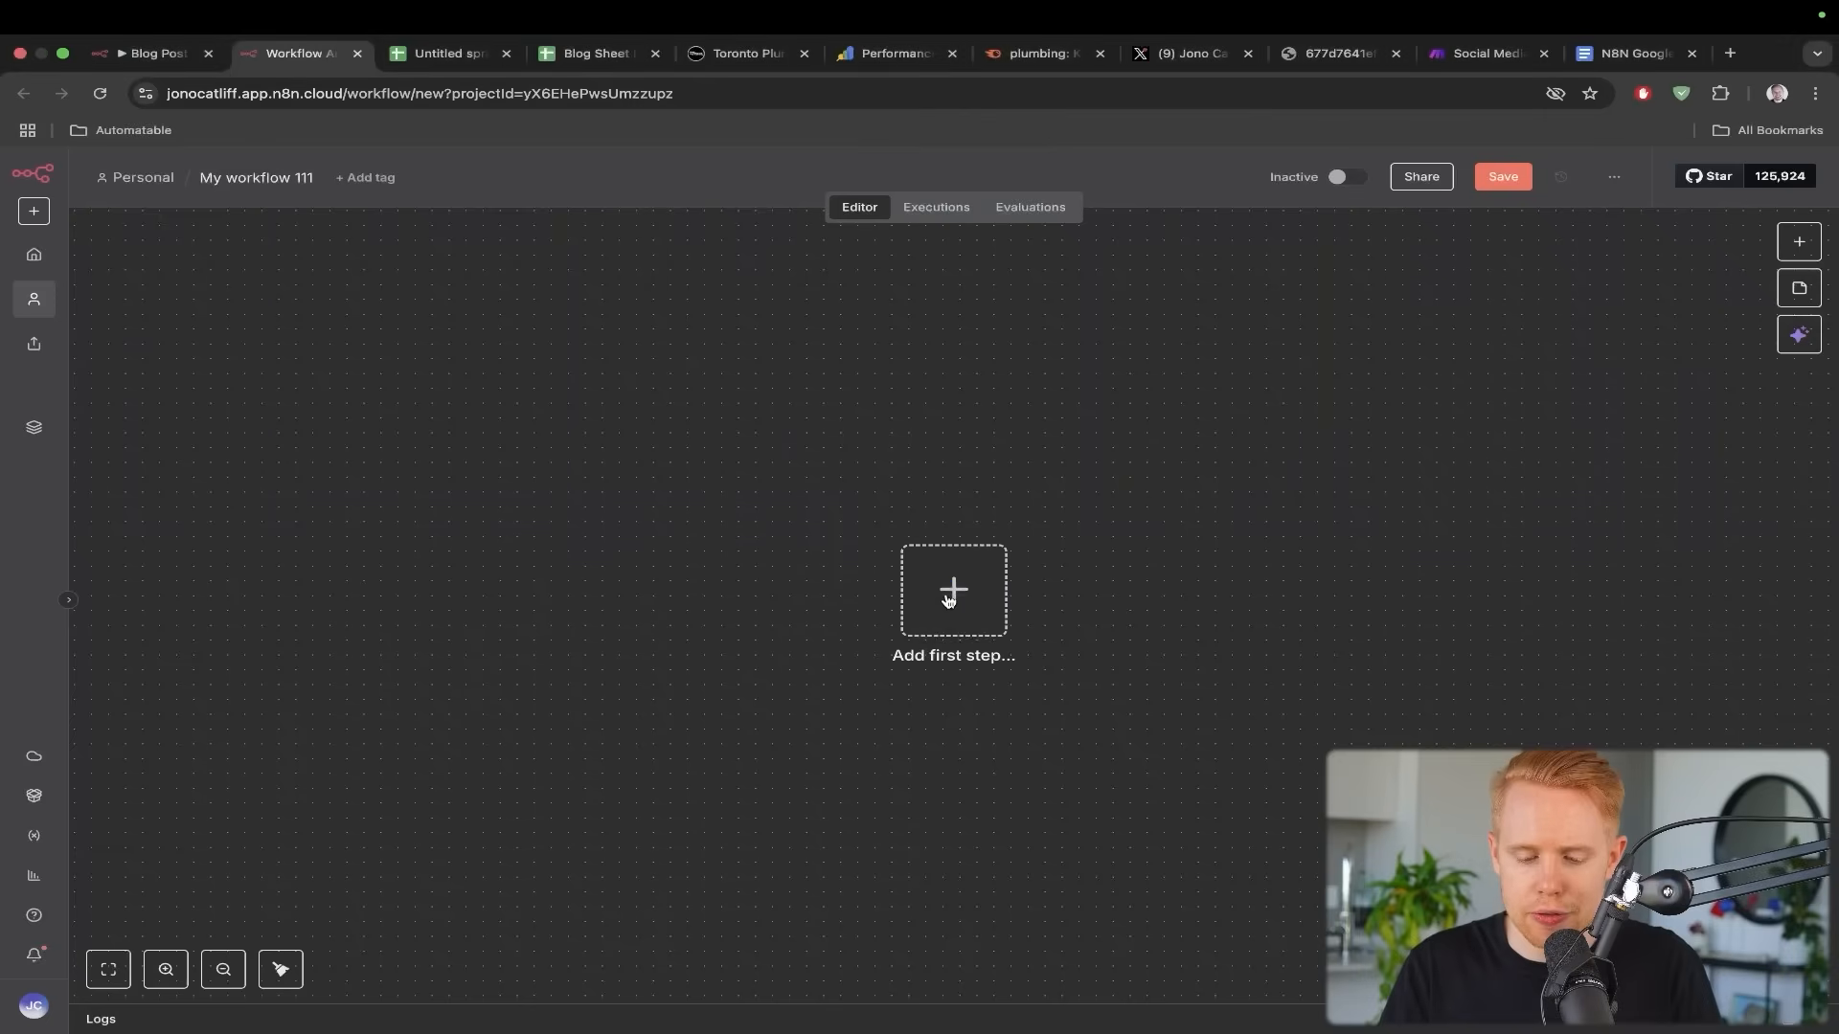
{"action": "left_click", "coordinate": [950, 591]}
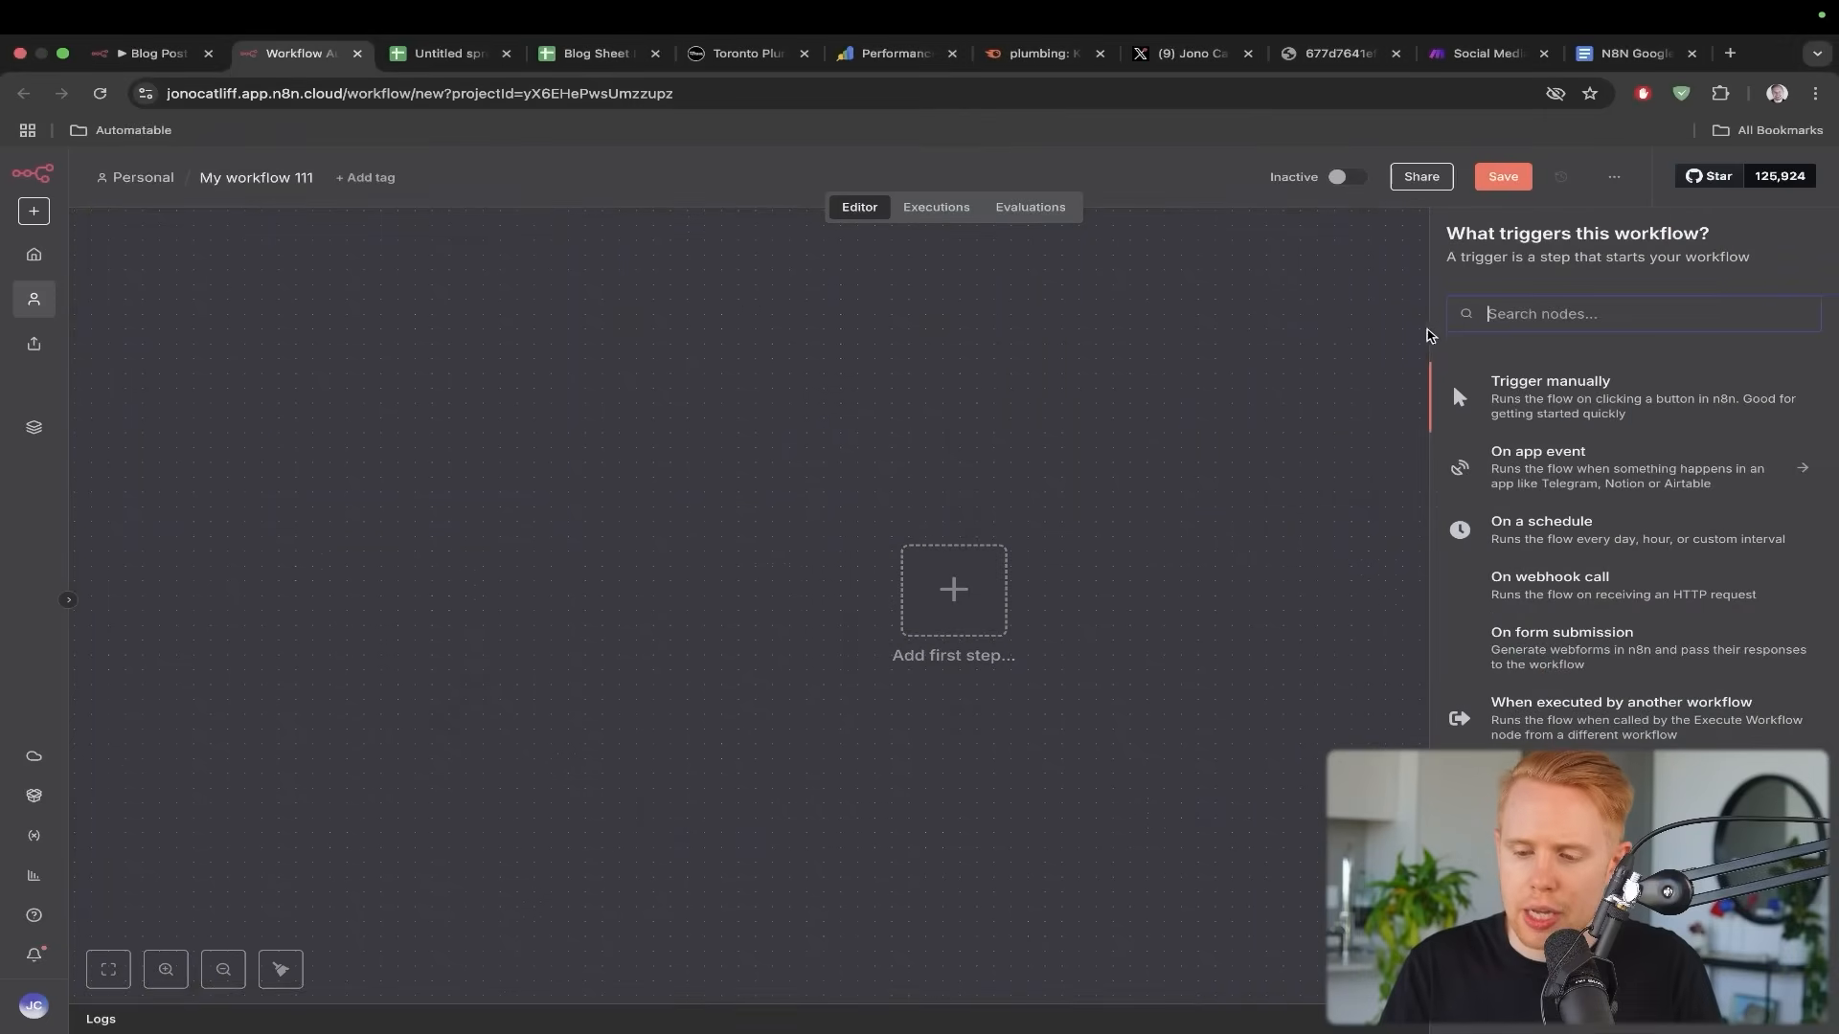
{"action": "type", "text": "sheet"}
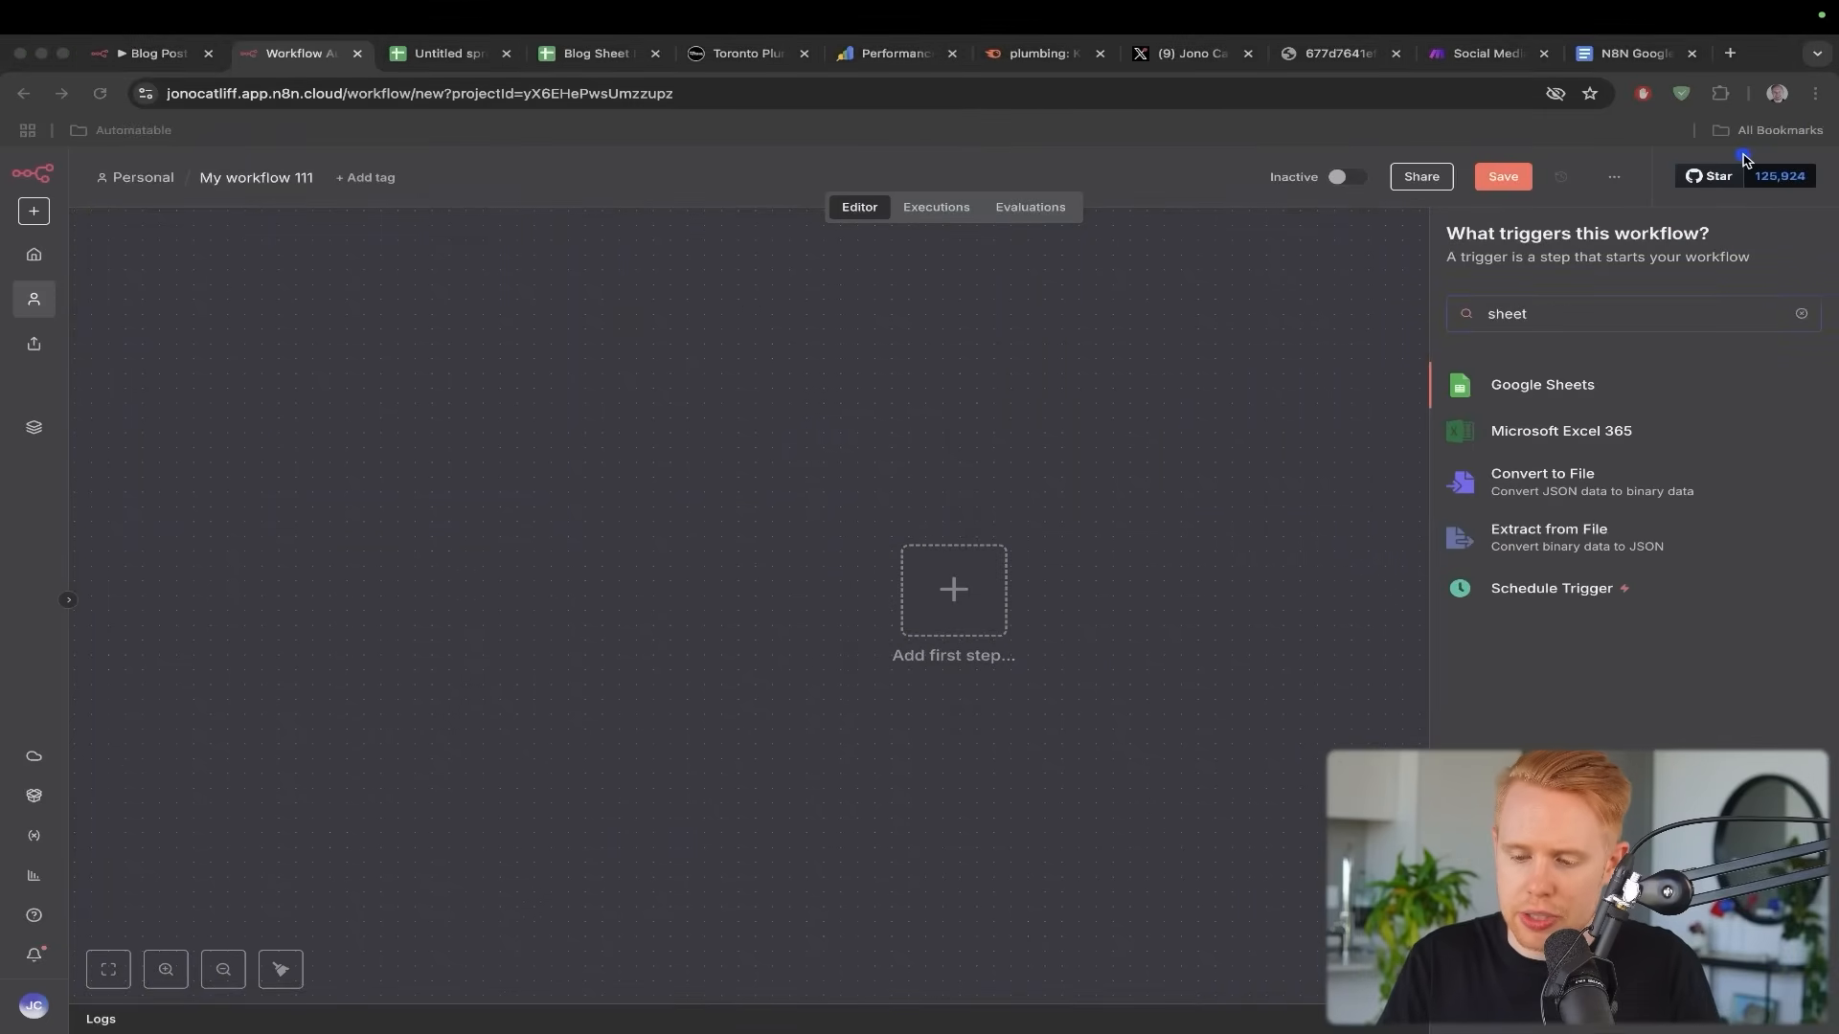
{"action": "left_click", "coordinate": [1571, 385]}
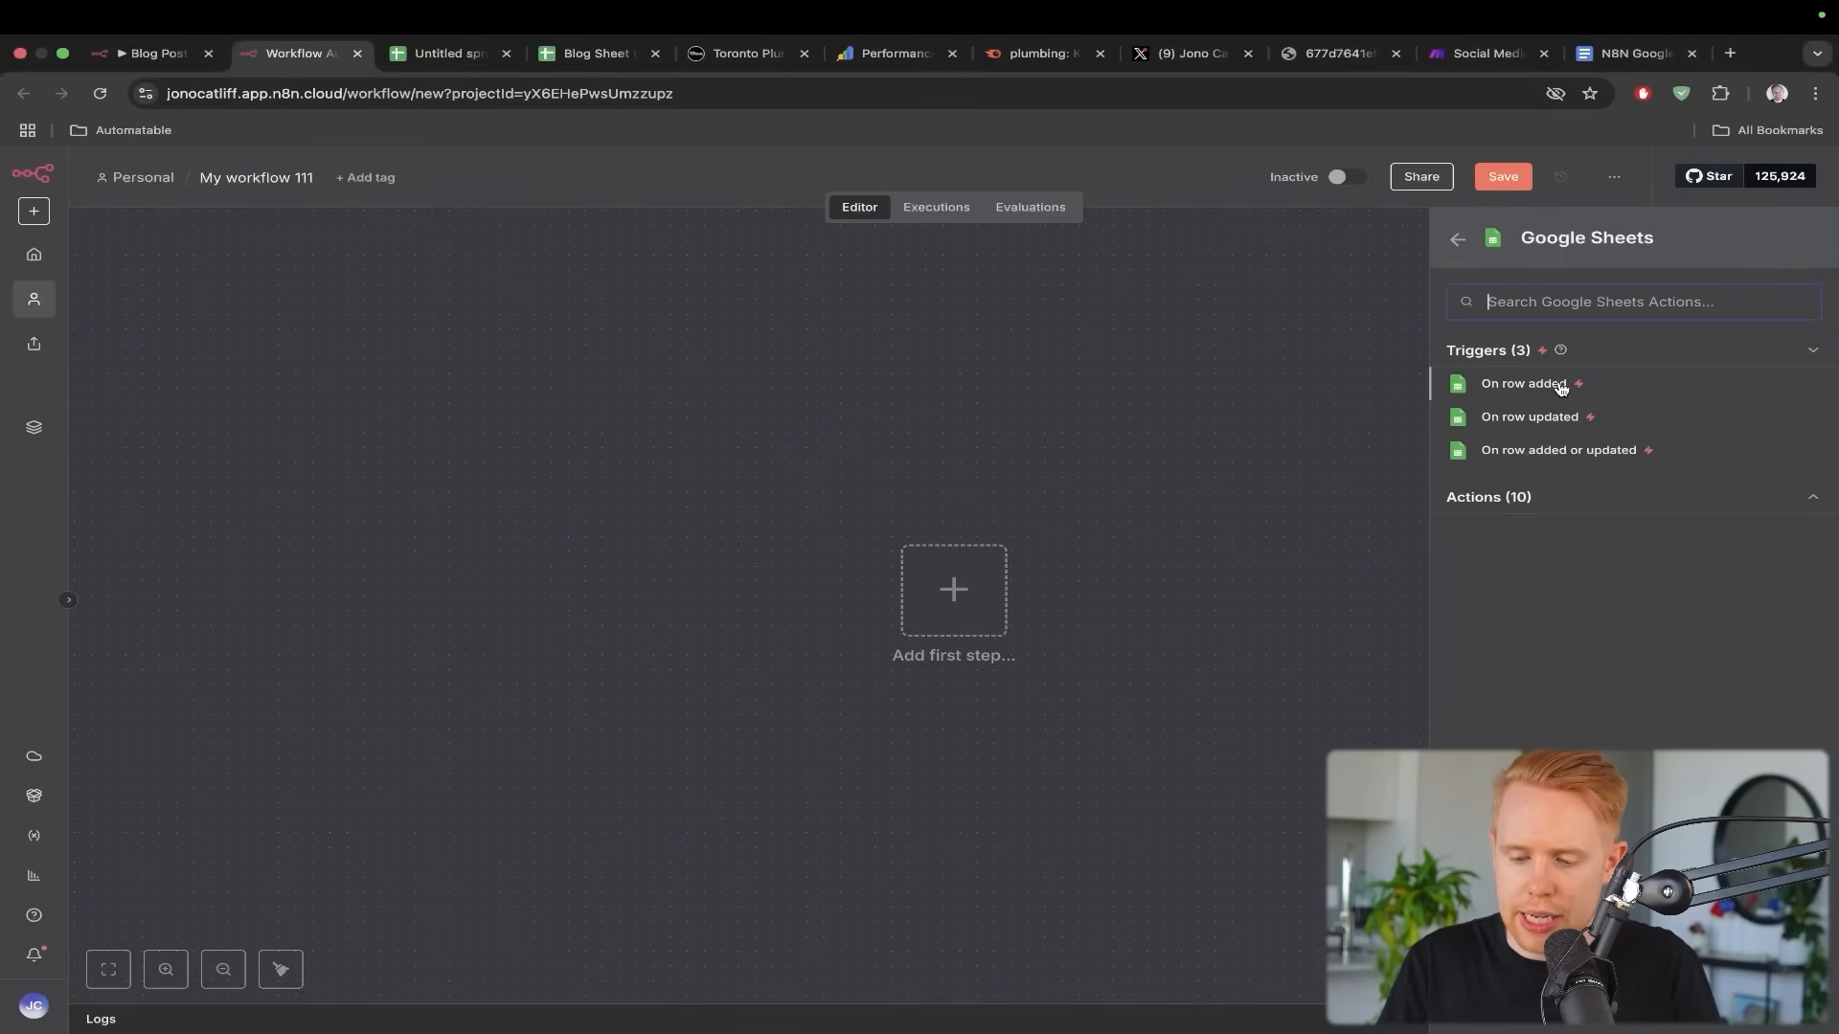
{"action": "mouse_move", "coordinate": [1421, 330]}
{"action": "left_mouse_down"}
{"action": "mouse_move", "coordinate": [1619, 480]}
{"action": "mouse_move", "coordinate": [1783, 533]}
{"action": "mouse_move", "coordinate": [1835, 512]}
{"action": "left_mouse_up"}
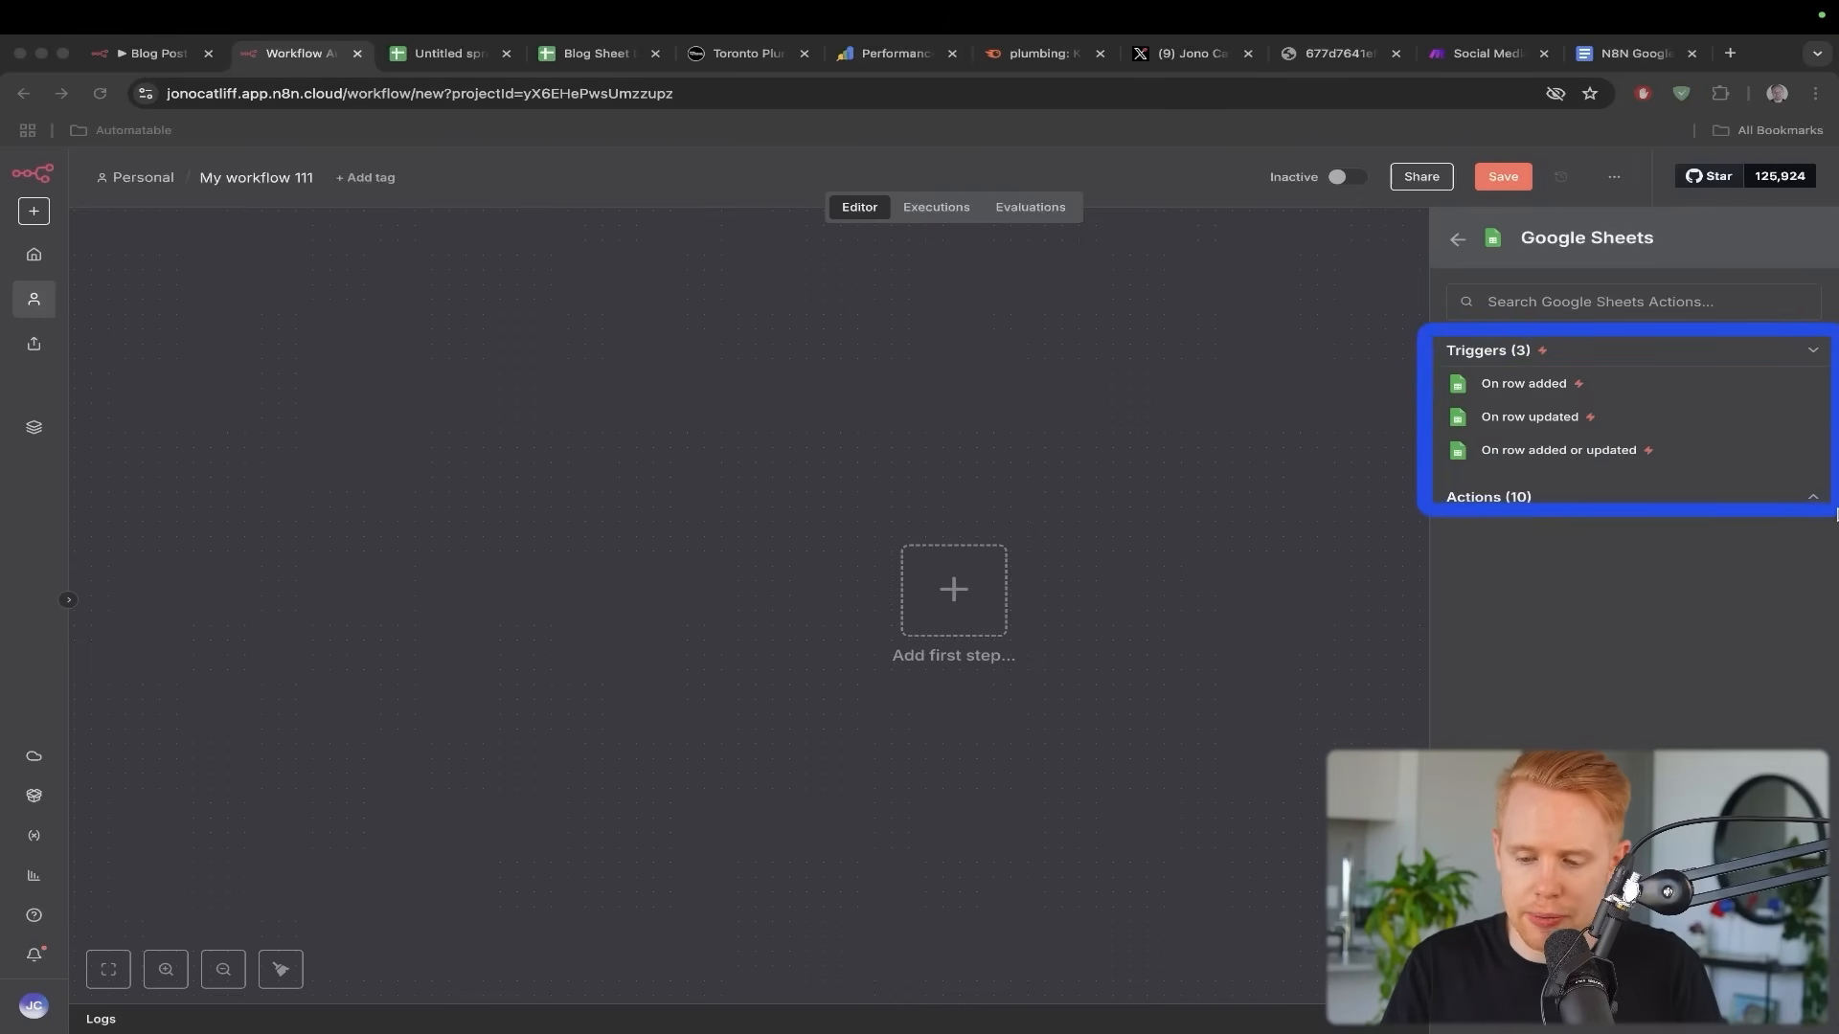
{"action": "mouse_move", "coordinate": [1684, 263]}
{"action": "left_mouse_down"}
{"action": "mouse_move", "coordinate": [1646, 399]}
{"action": "mouse_move", "coordinate": [1623, 412]}
{"action": "left_mouse_up"}
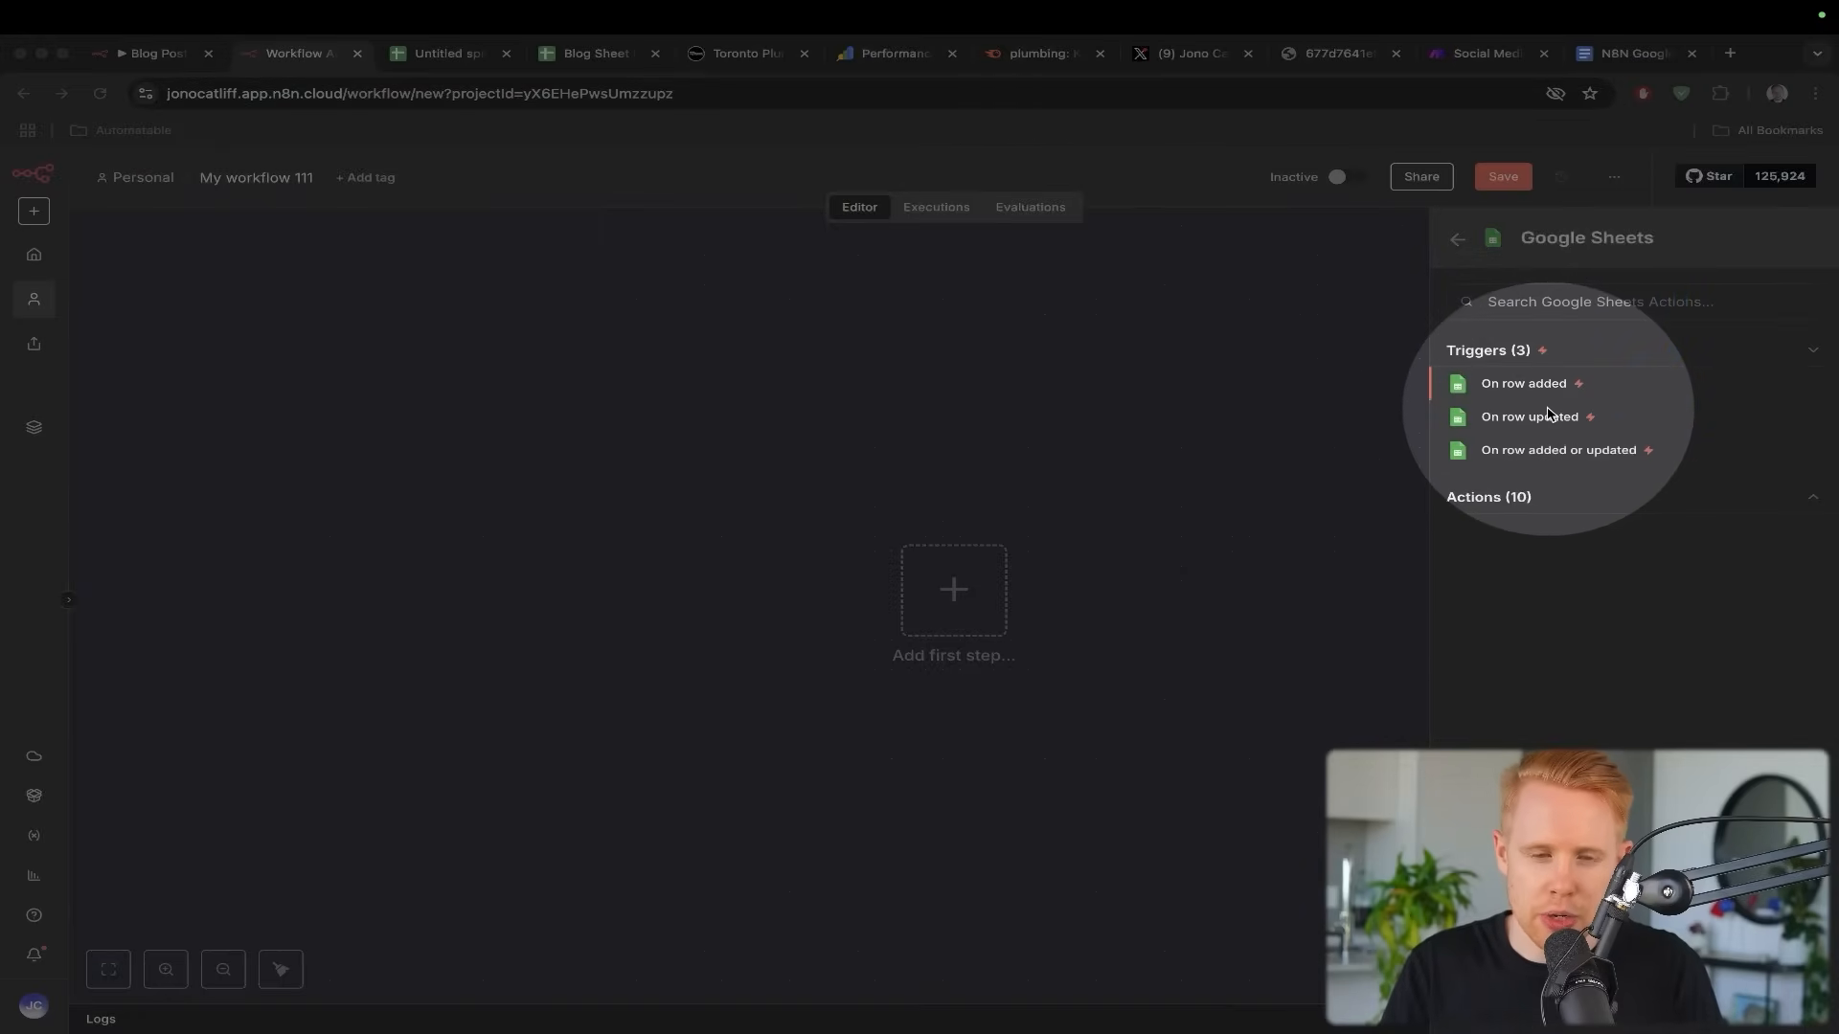
{"action": "key", "text": "ctrl+s"}
{"action": "key", "text": "ctrl+s"}
{"action": "key", "text": "ctrl+s"}
{"action": "key", "text": "Escape"}
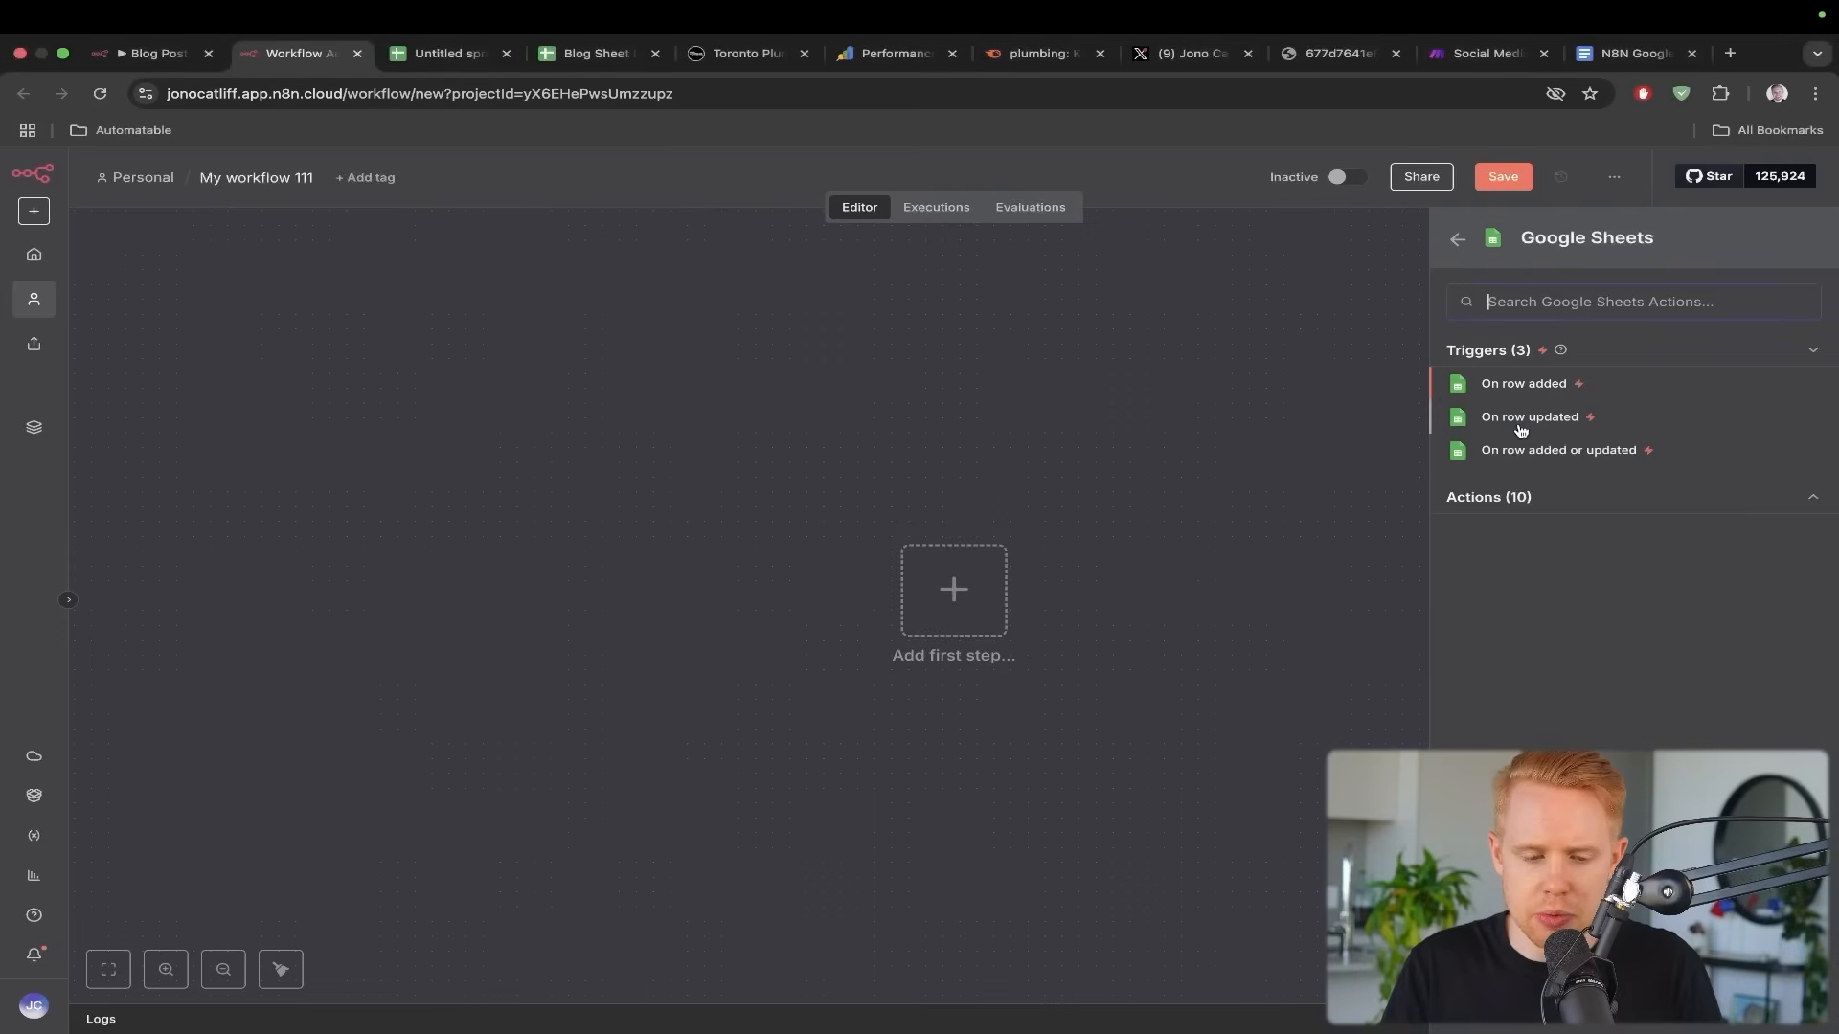
{"action": "key", "text": "ctrl+Tab"}
{"action": "left_click_drag", "start_coordinate": [141, 656], "coordinate": [38, 401]}
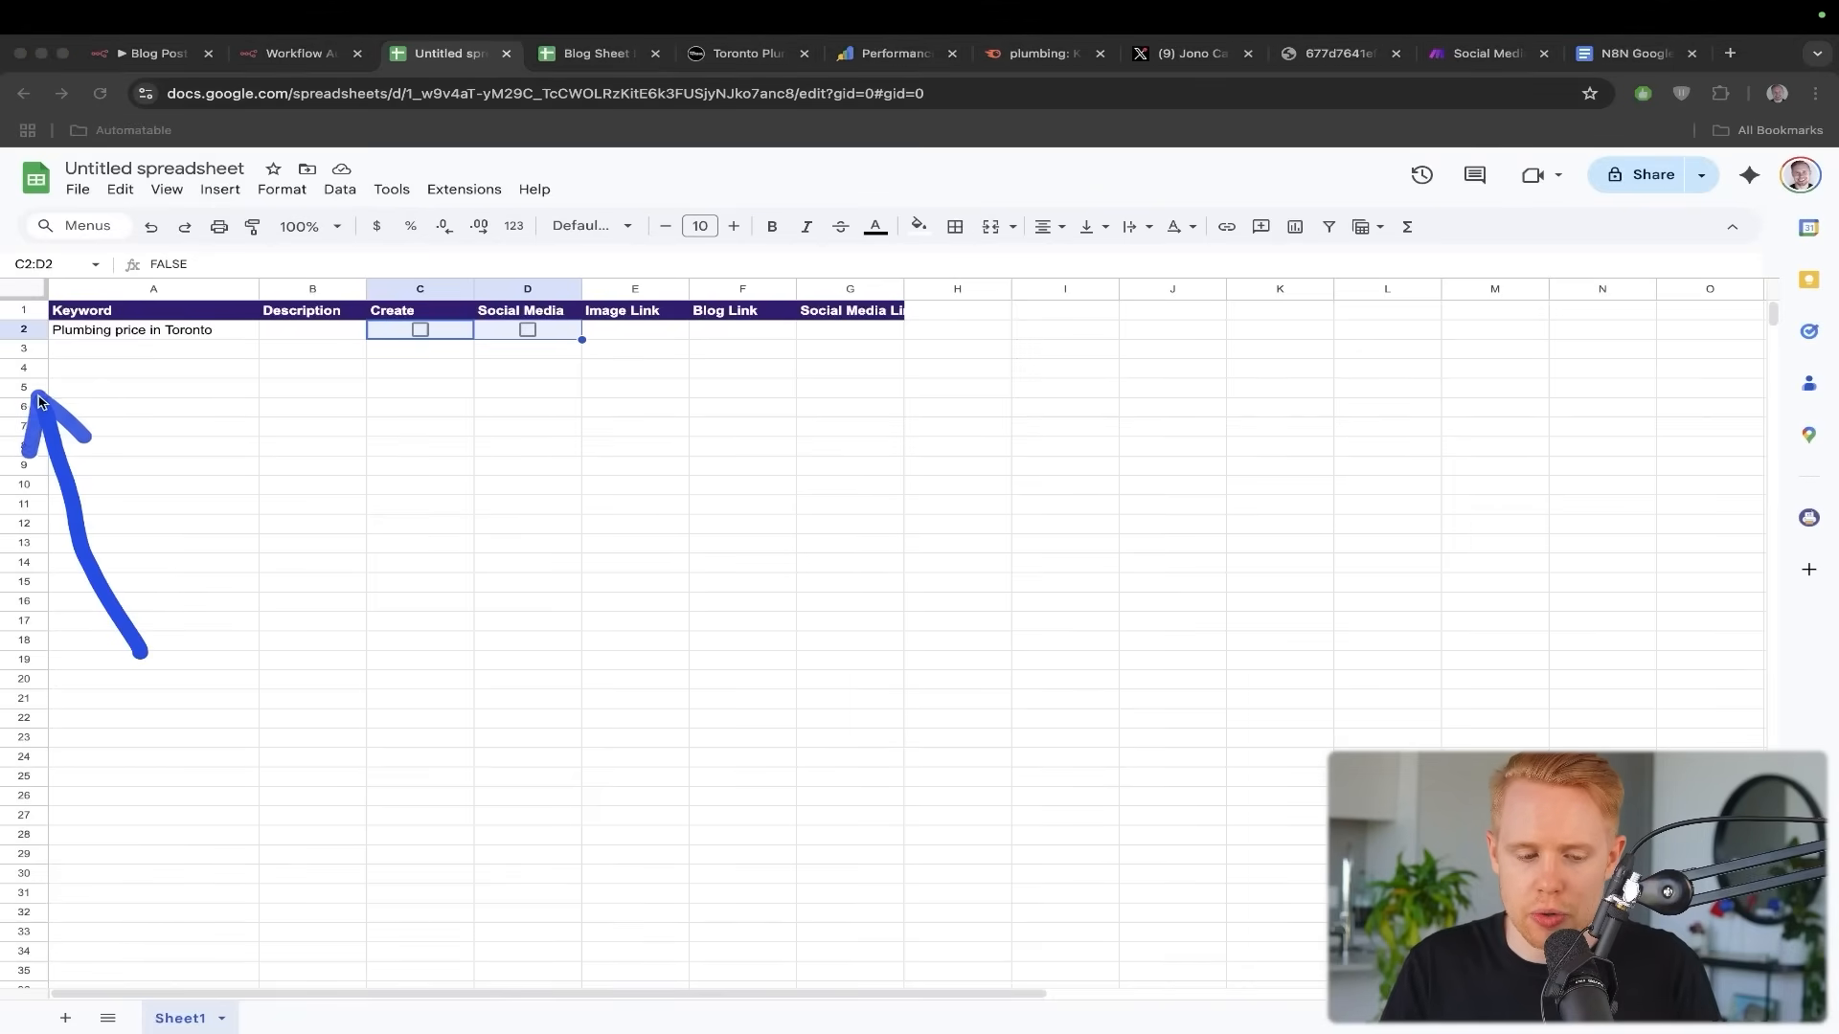
{"action": "left_click_drag", "start_coordinate": [315, 221], "coordinate": [201, 330]}
{"action": "left_click_drag", "start_coordinate": [494, 226], "coordinate": [423, 324]}
{"action": "key", "text": "ctrl+s"}
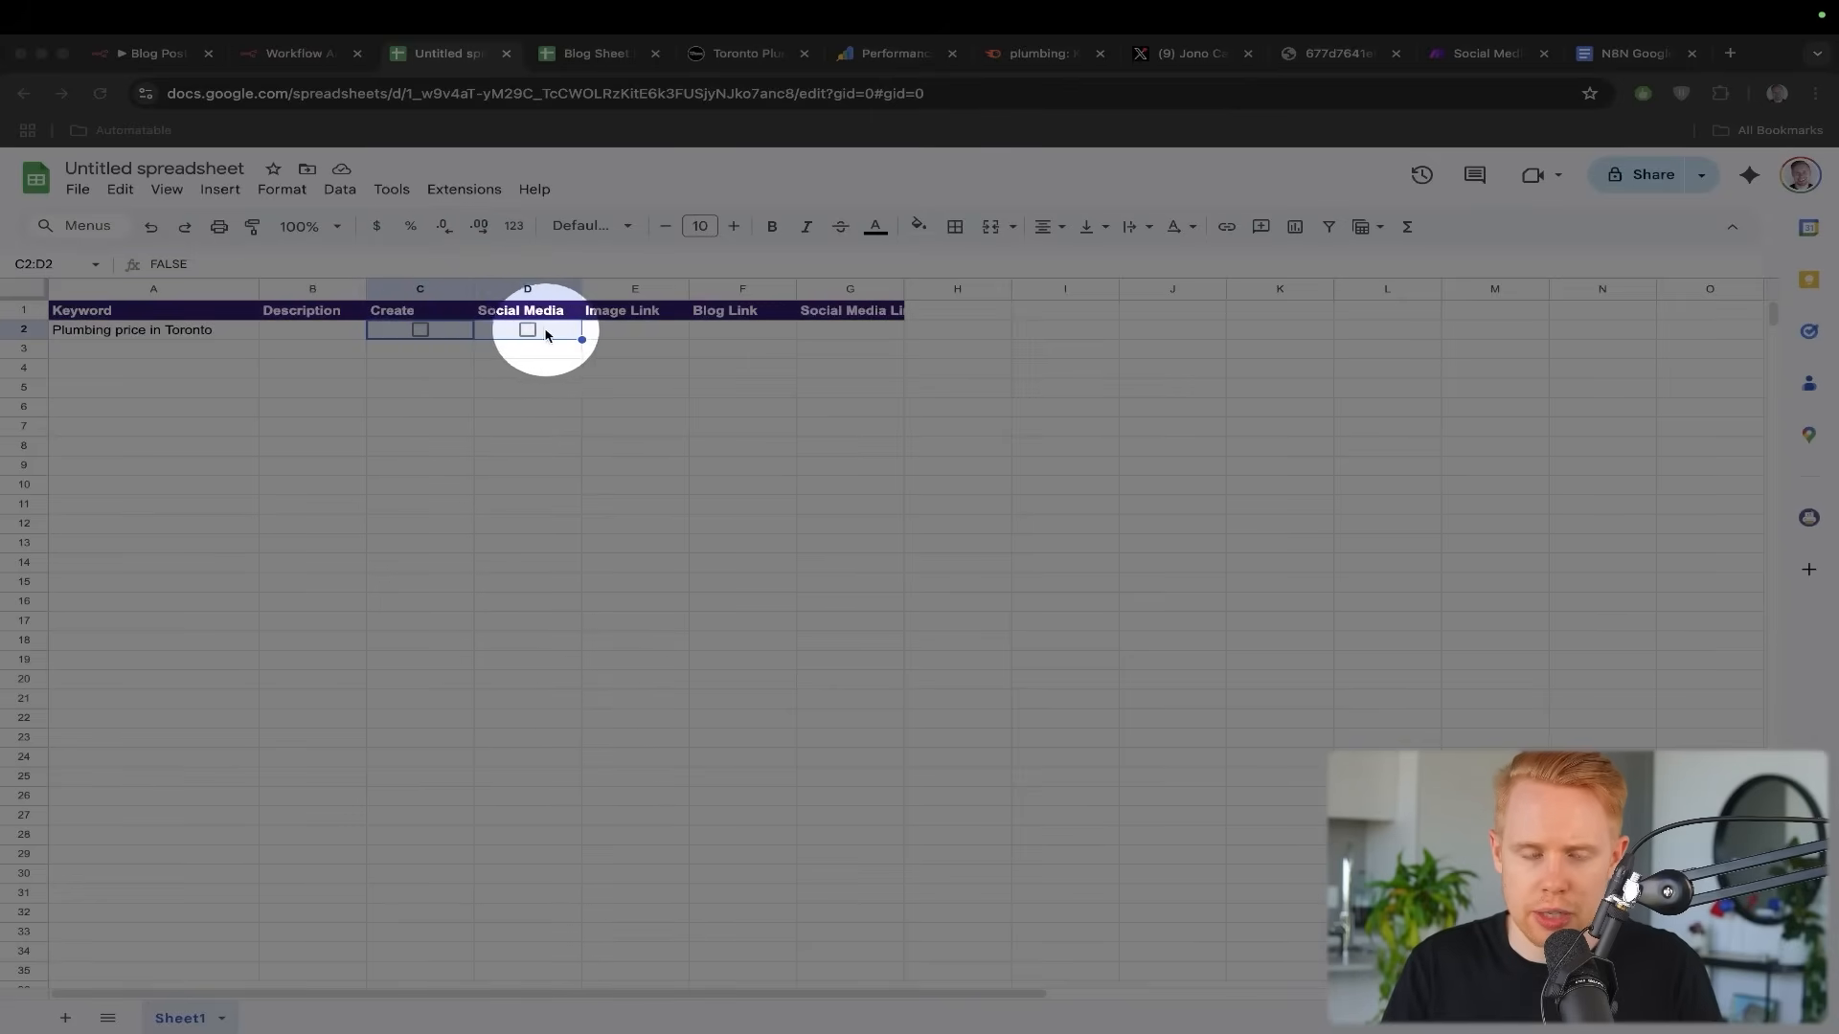
{"action": "key", "text": "ctrl+shift+Tab"}
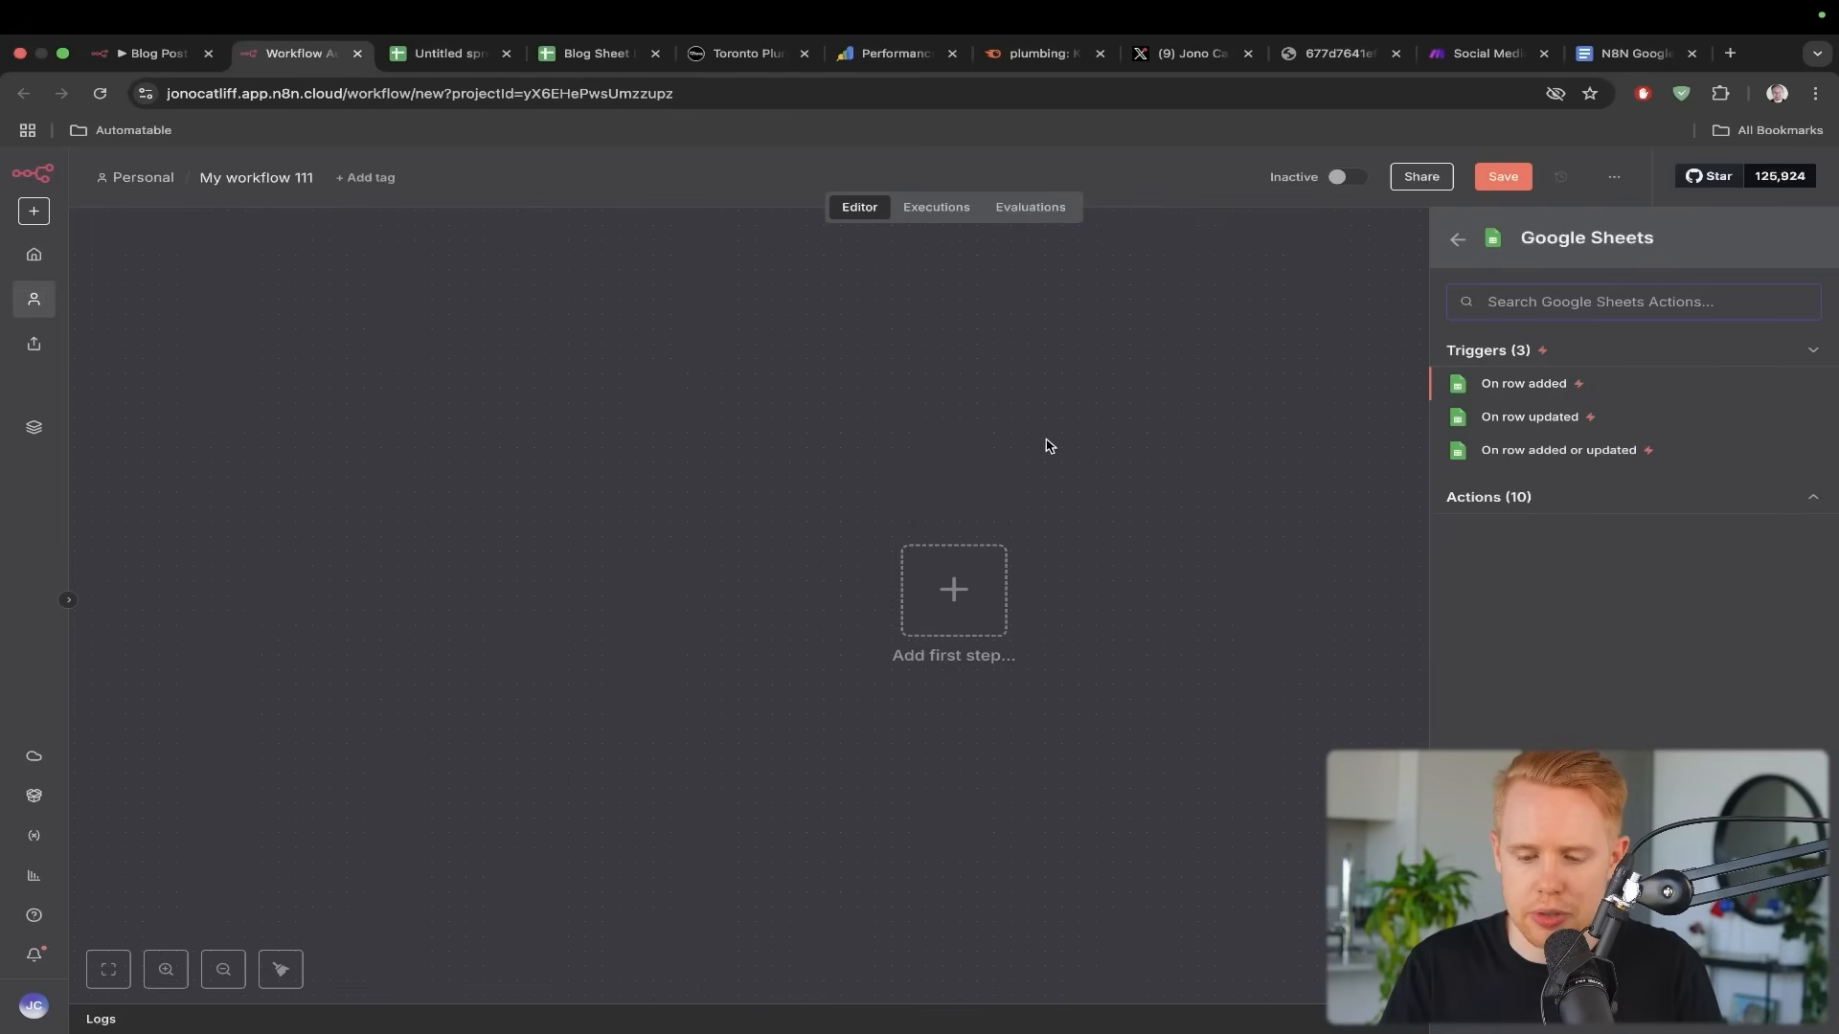
Go back to the trigger search and add a Webhook trigger as the workflow's first node.
{"action": "left_click", "coordinate": [1453, 241]}
{"action": "left_click", "coordinate": [1489, 298]}
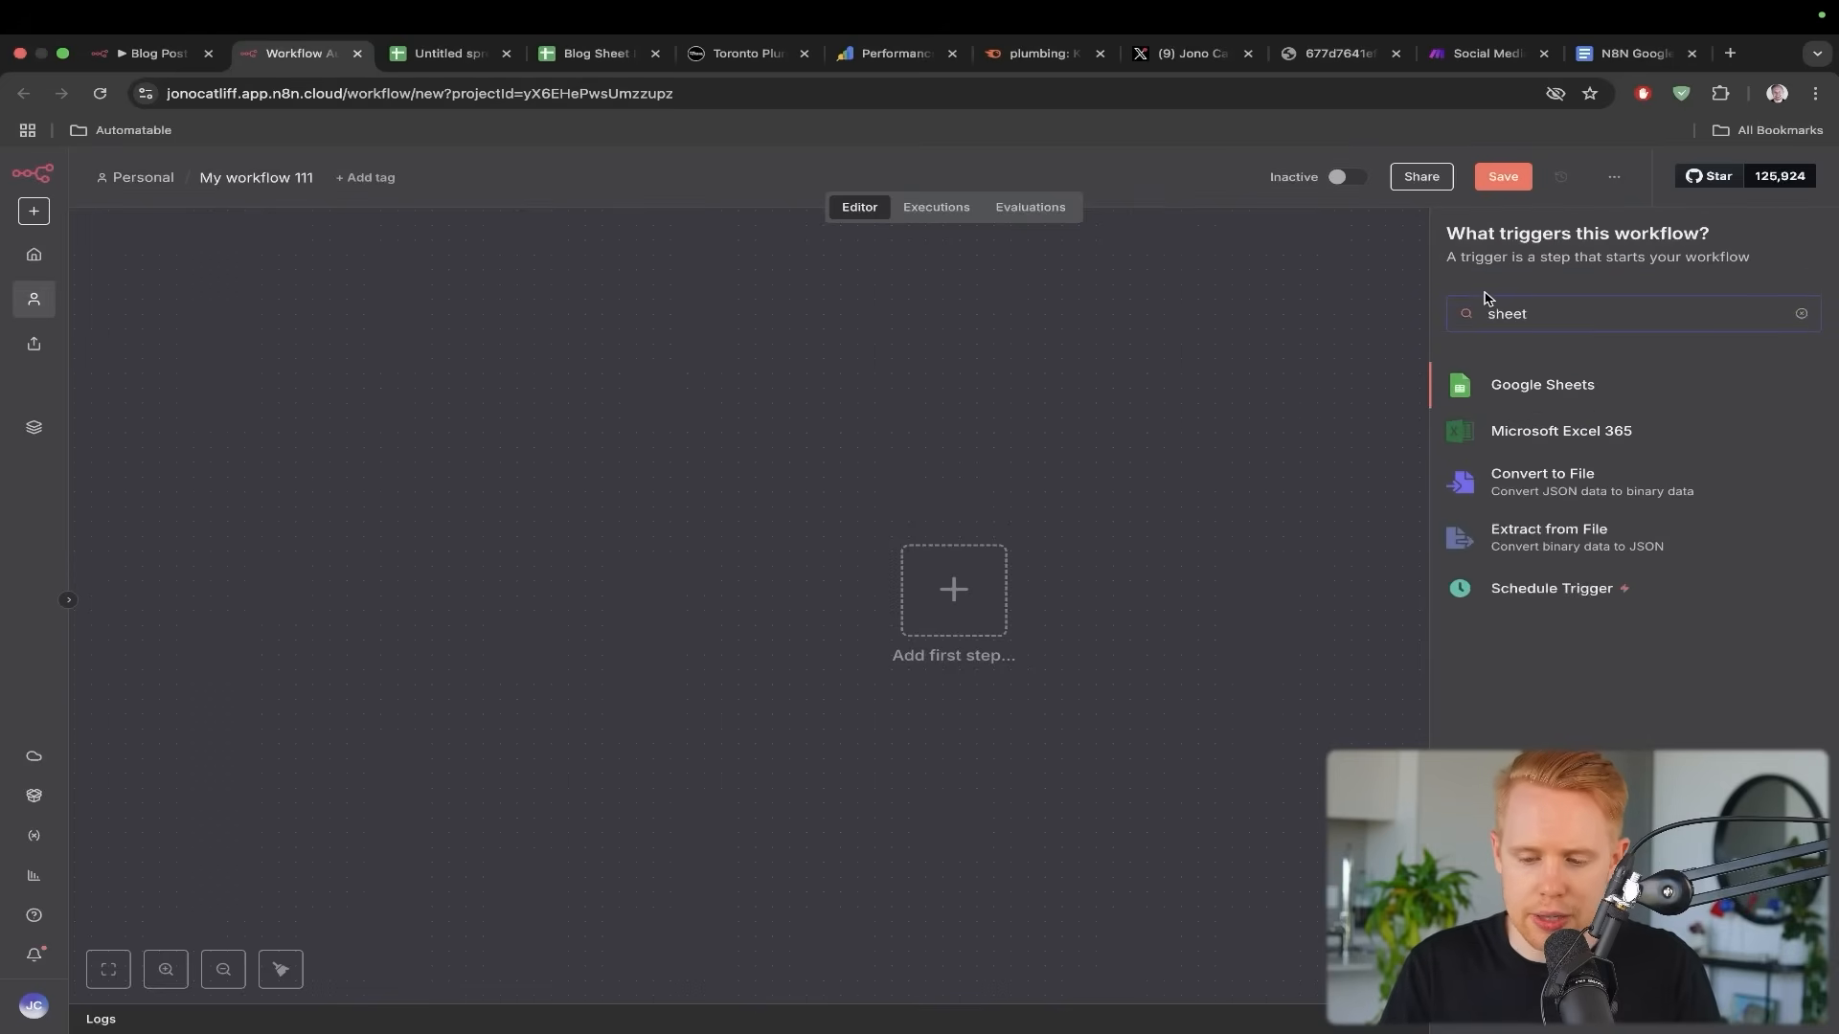
{"action": "type", "text": "webhook"}
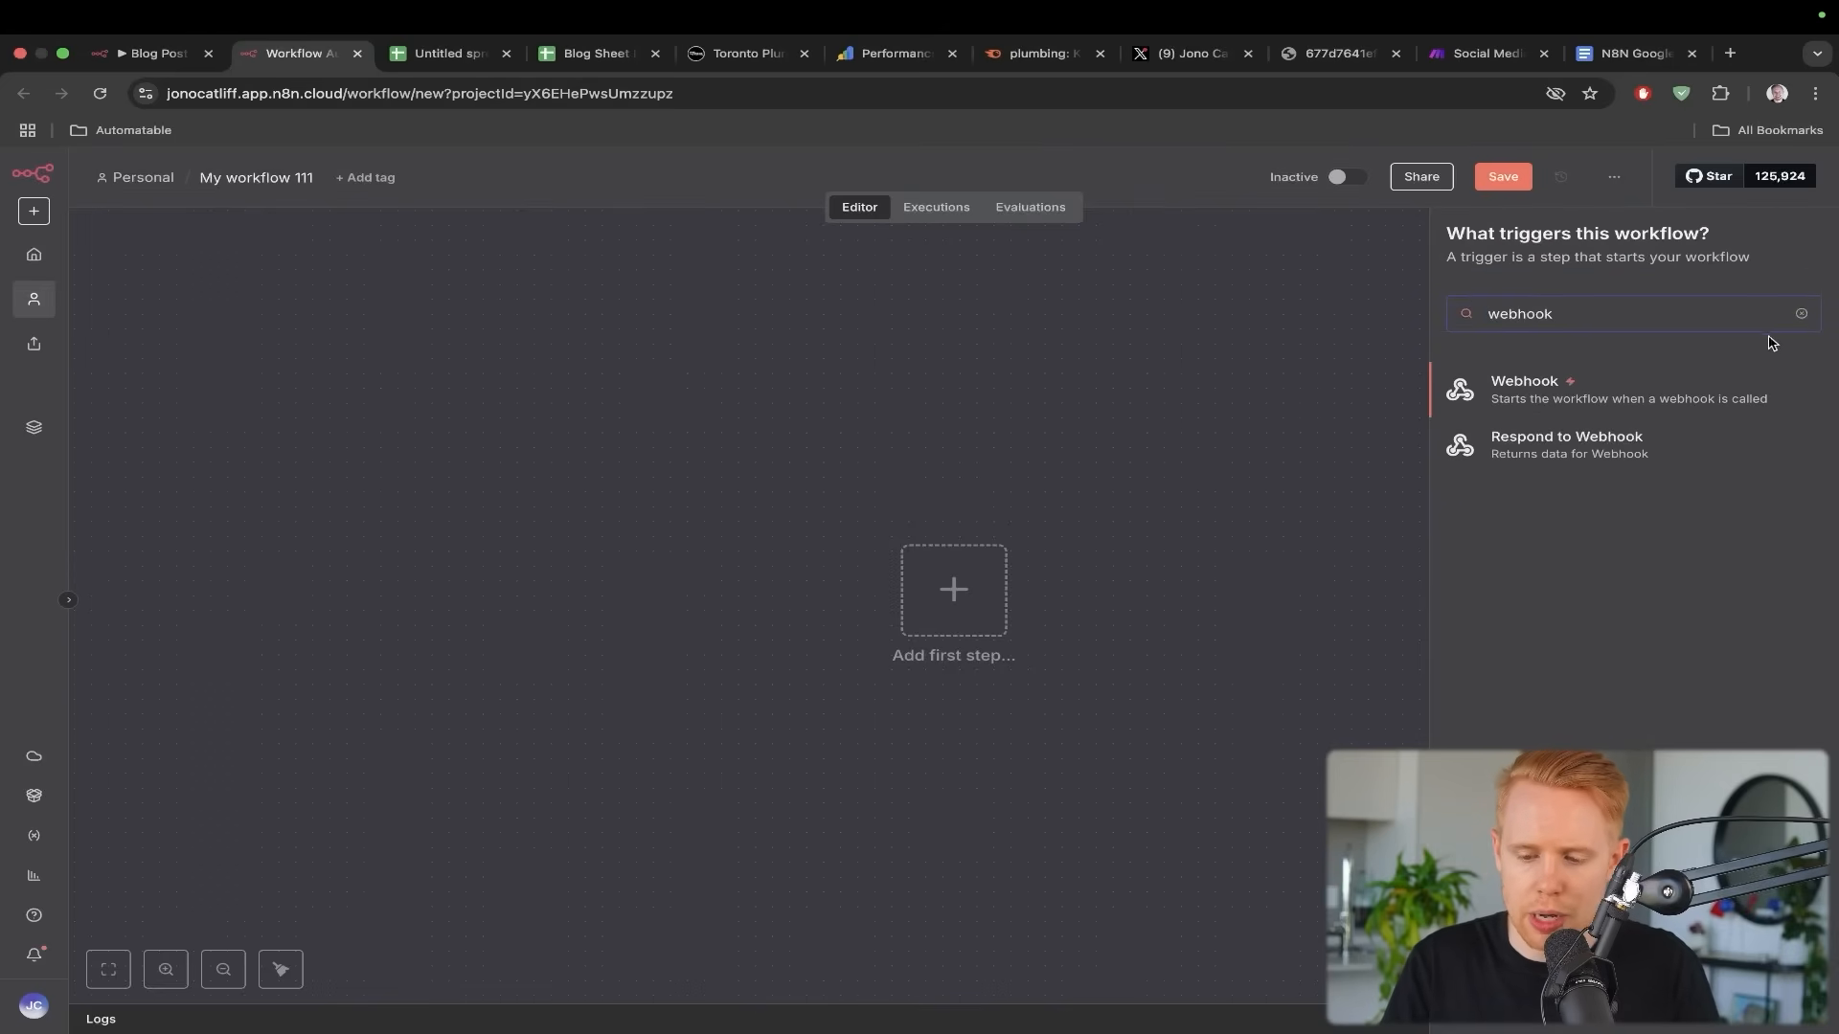
{"action": "left_click", "coordinate": [1662, 396]}
{"action": "left_click", "coordinate": [1236, 193]}
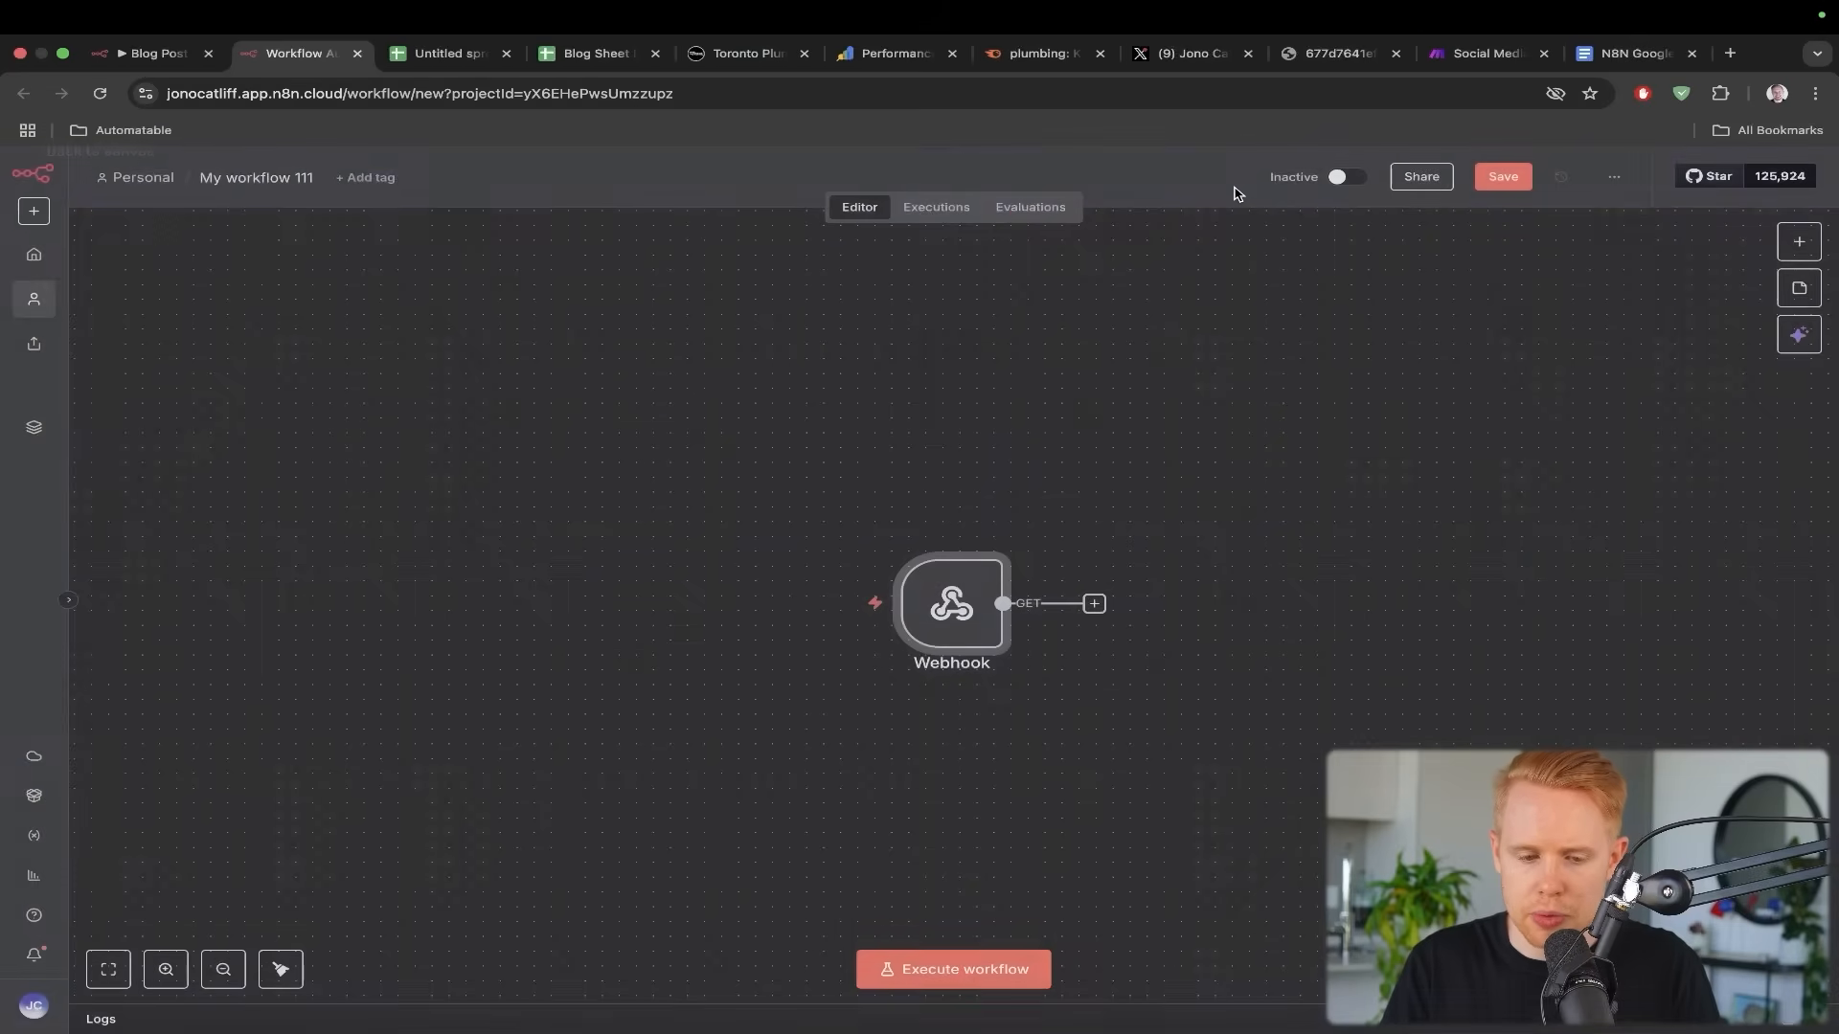
{"action": "key", "text": "ctrl+Tab"}
{"action": "mouse_move", "coordinate": [833, 452]}
{"action": "left_mouse_down"}
{"action": "mouse_move", "coordinate": [451, 361]}
{"action": "mouse_move", "coordinate": [438, 341]}
{"action": "left_mouse_up"}
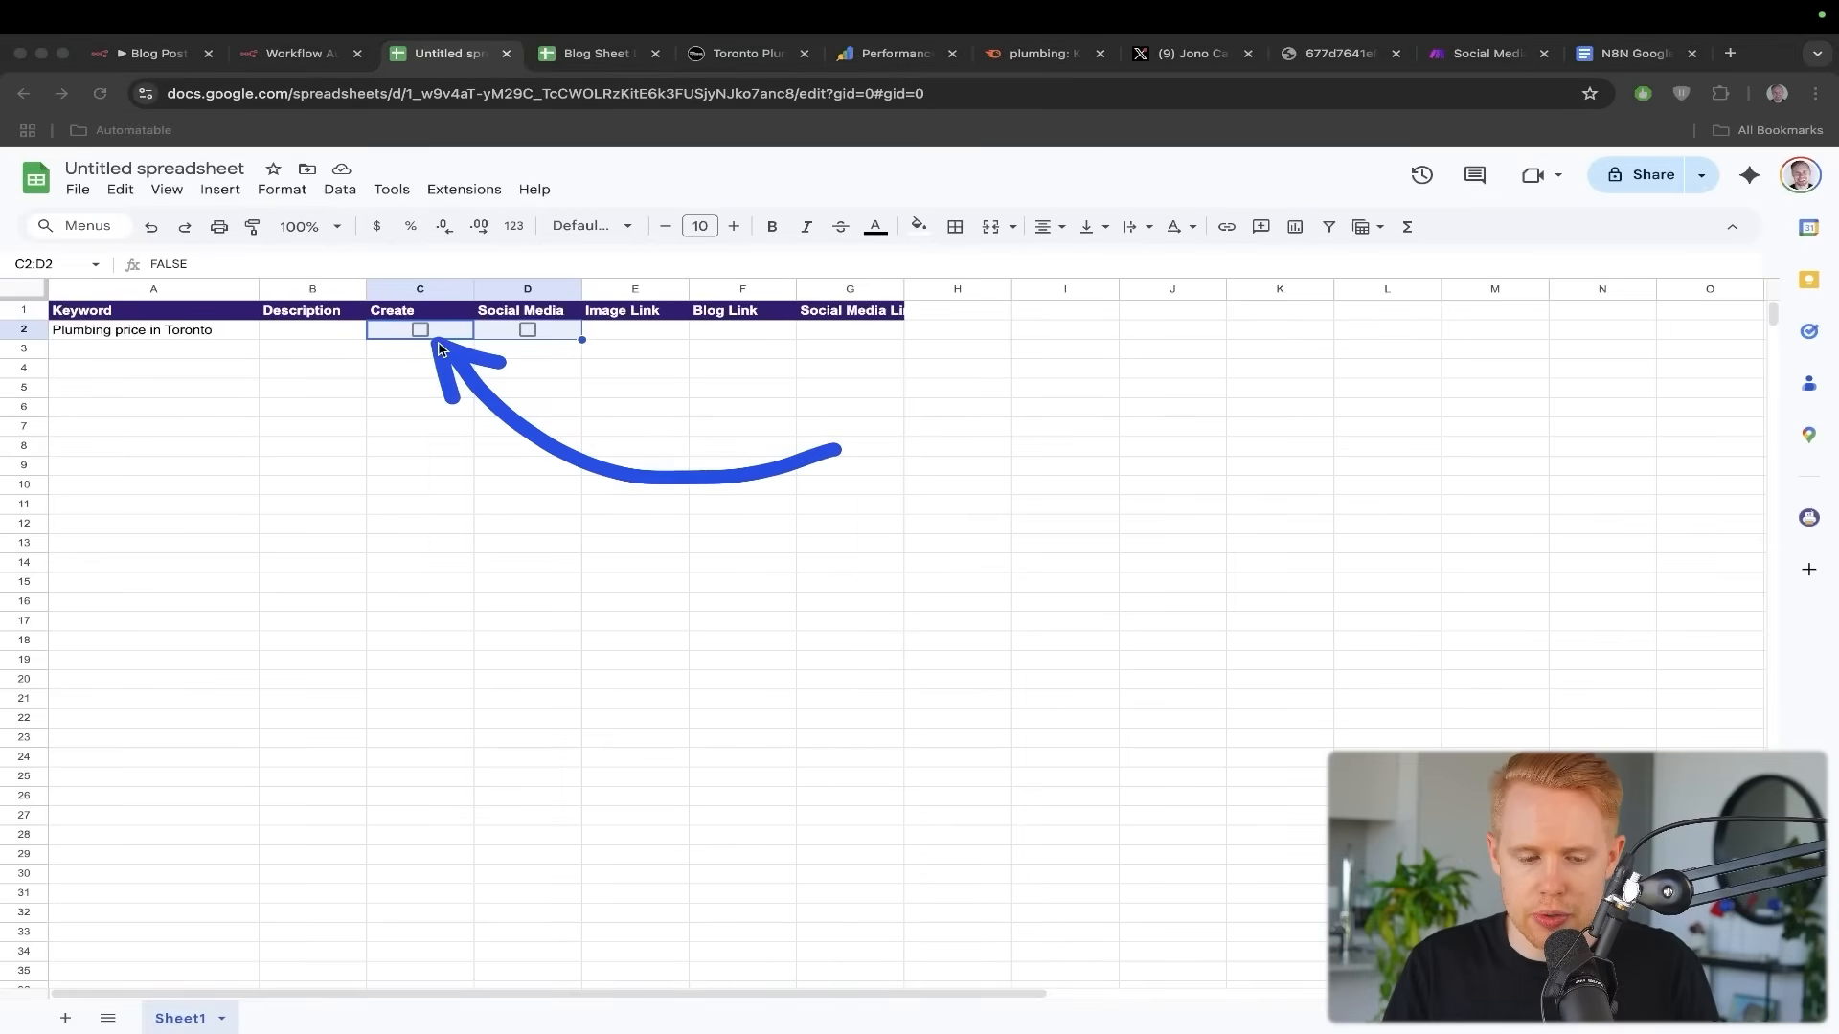
{"action": "key", "text": "ctrl+shift+Tab"}
{"action": "mouse_move", "coordinate": [808, 238]}
{"action": "left_mouse_down"}
{"action": "mouse_move", "coordinate": [887, 521]}
{"action": "mouse_move", "coordinate": [934, 567]}
{"action": "left_mouse_up"}
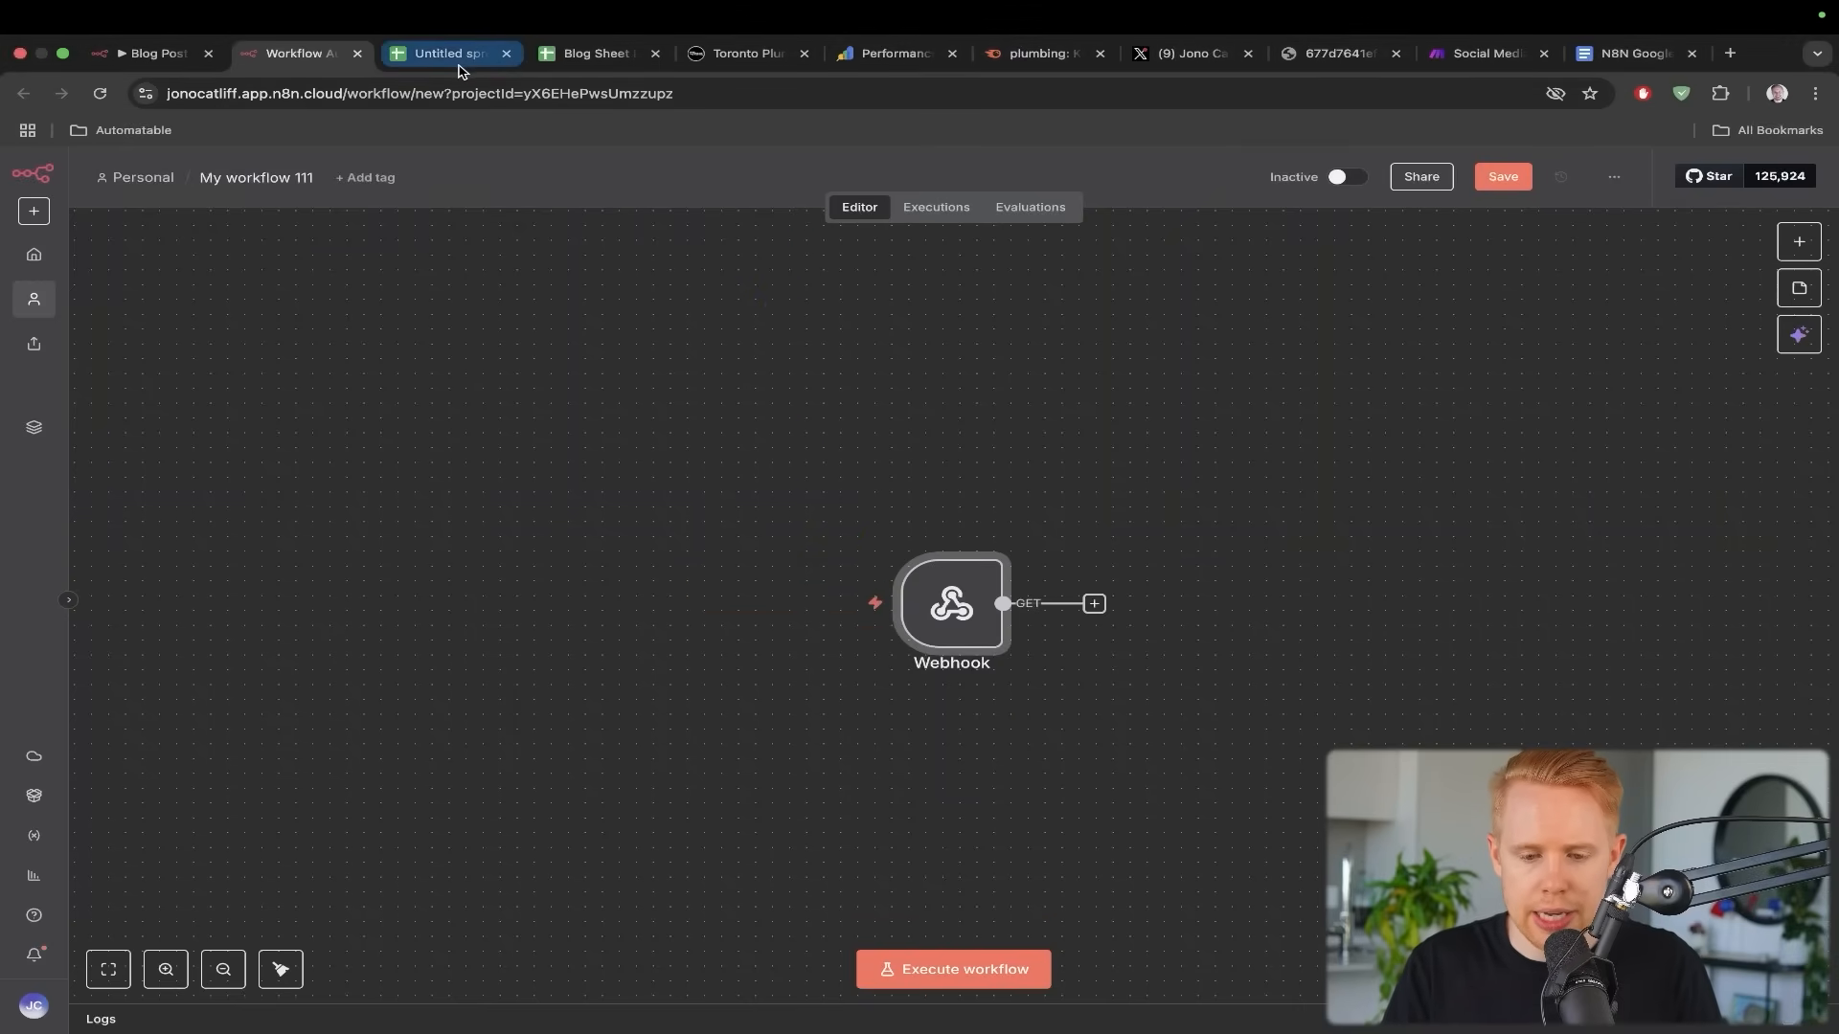
Copy the entire N8N Google Sheets Watch Changes Trigger script from the Google Doc.
{"action": "left_click_drag", "start_coordinate": [1638, 52], "coordinate": [595, 63]}
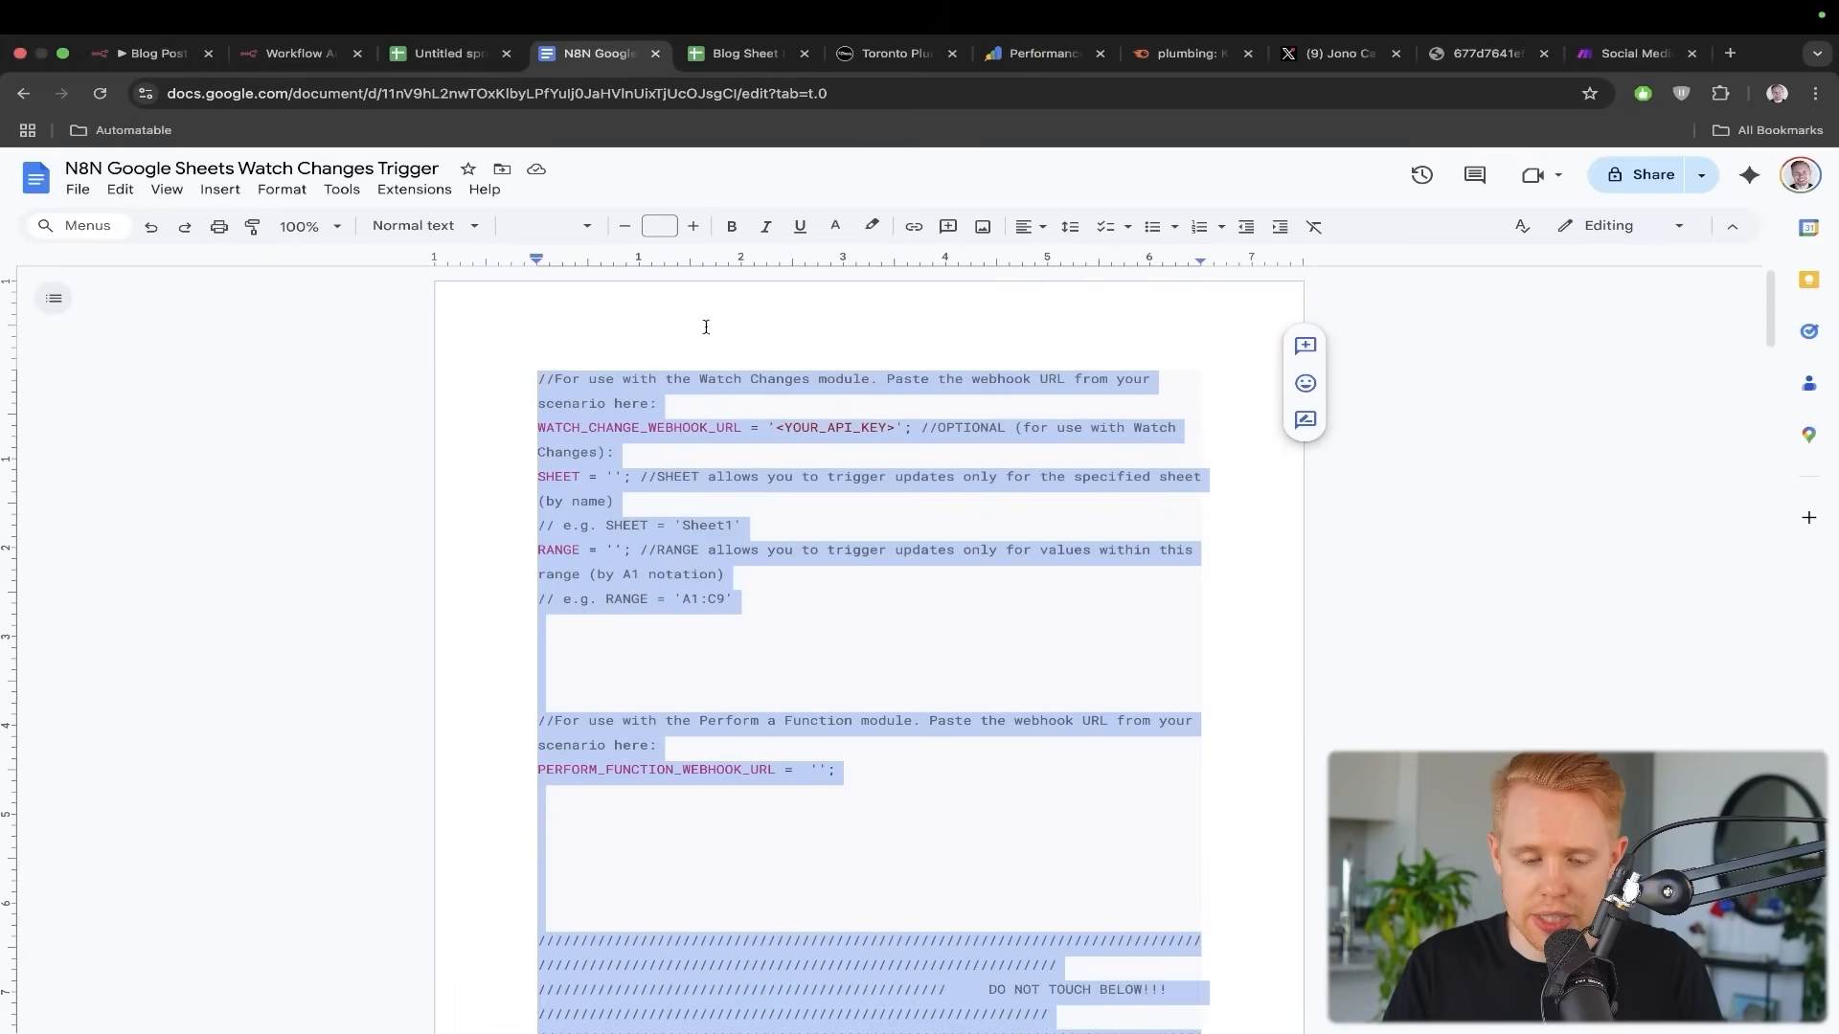
{"action": "scroll", "coordinate": [849, 664], "scroll_direction": "down", "scroll_amount": 20}
{"action": "scroll", "coordinate": [850, 664], "scroll_direction": "up", "scroll_amount": 10}
{"action": "scroll", "coordinate": [849, 664], "scroll_direction": "up", "scroll_amount": 5}
{"action": "scroll", "coordinate": [850, 663], "scroll_direction": "down", "scroll_amount": 20}
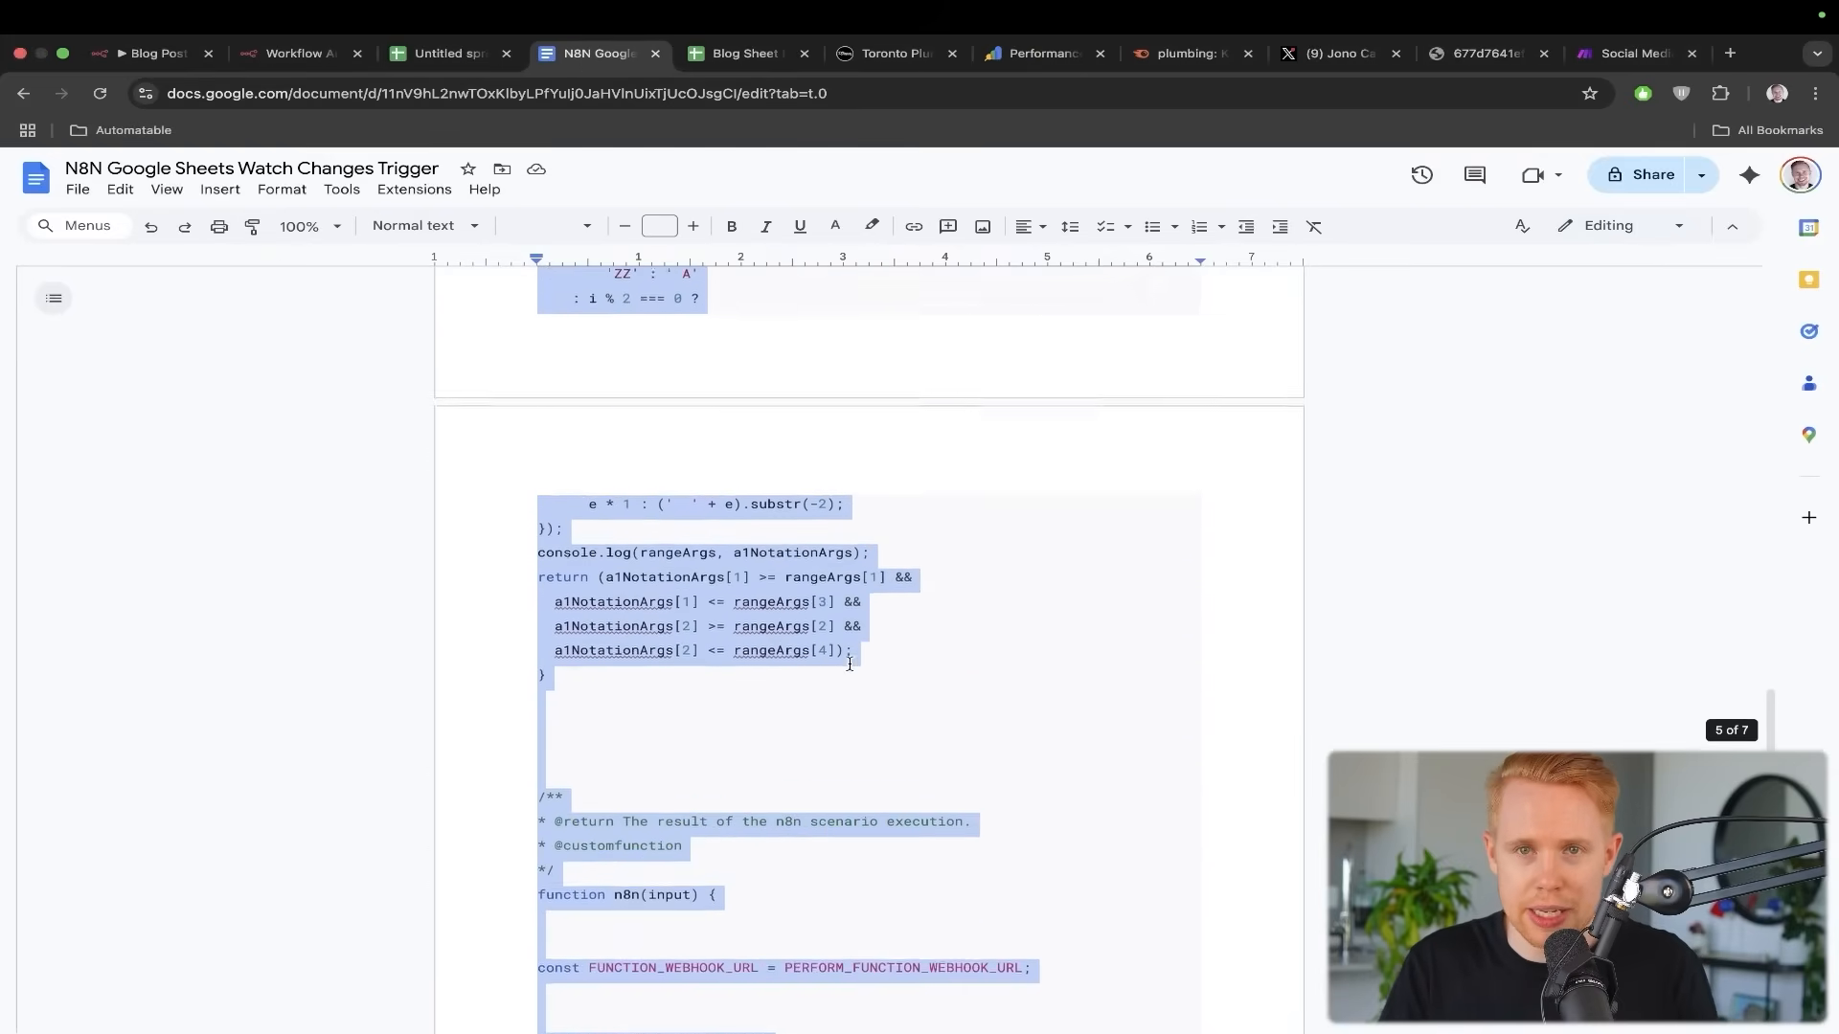
{"action": "scroll", "coordinate": [849, 664], "scroll_direction": "up", "scroll_amount": 15}
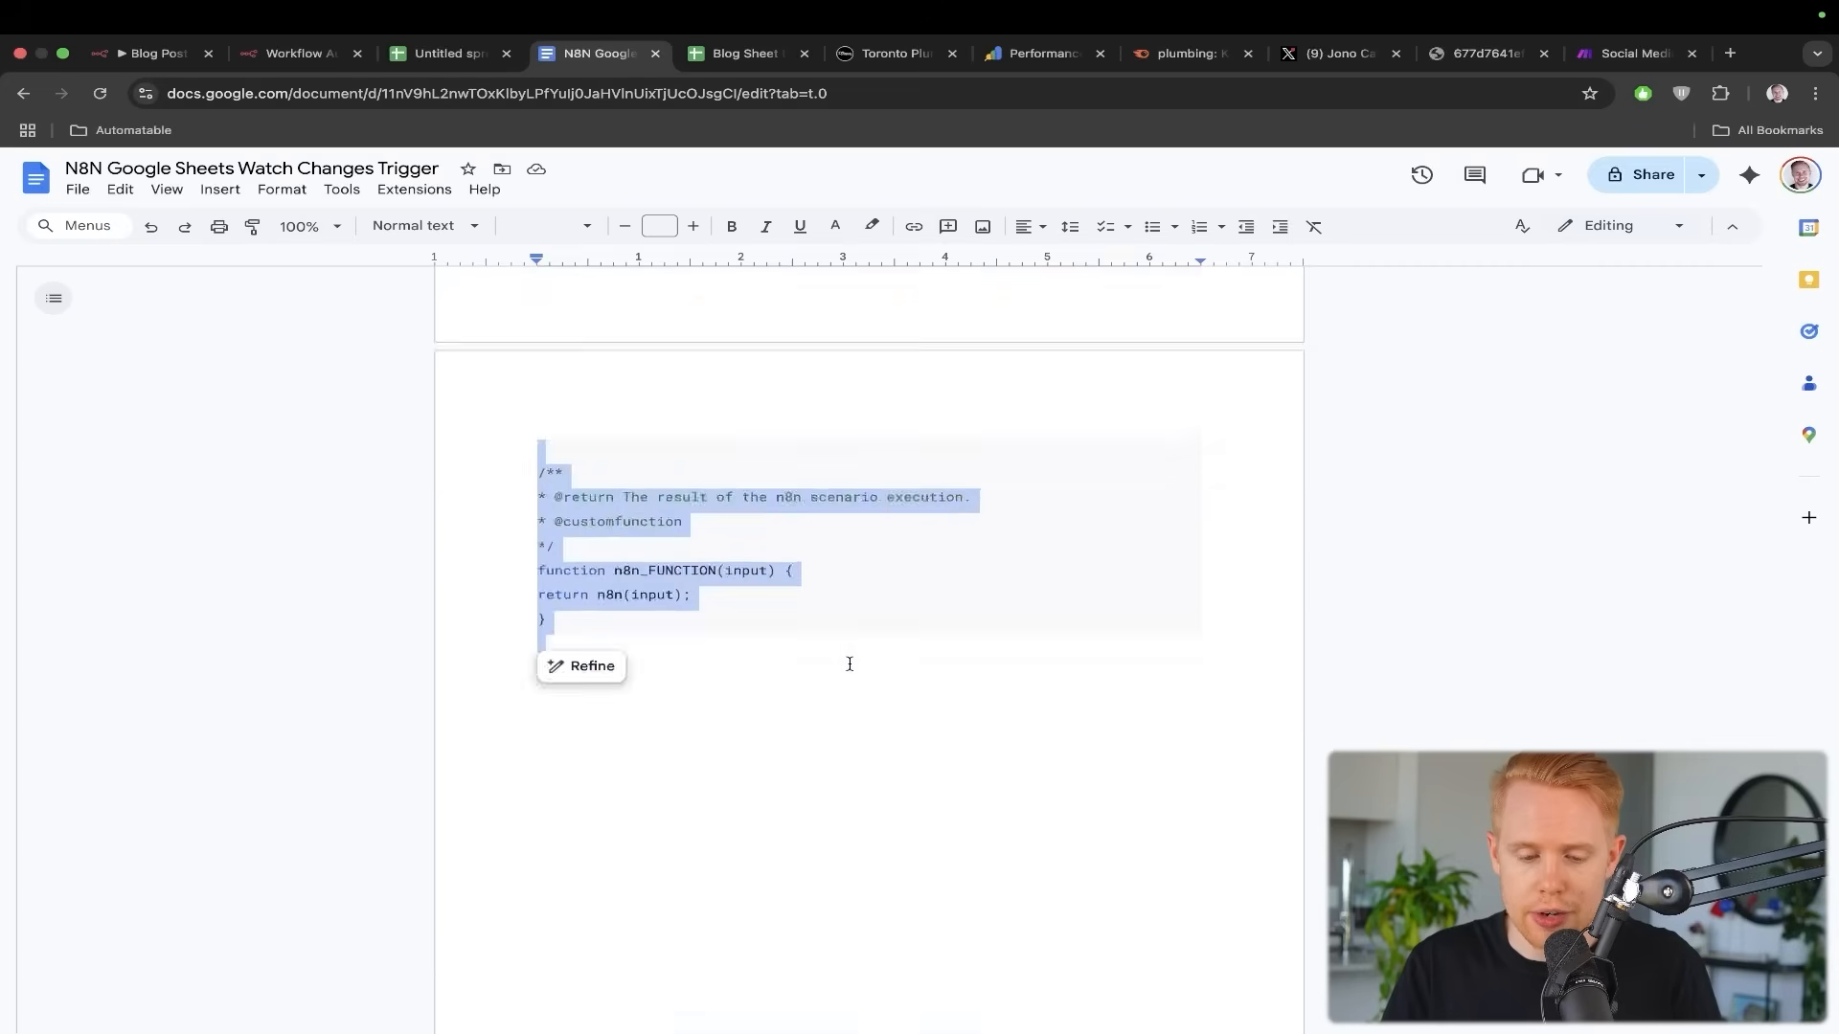
{"action": "left_click", "coordinate": [838, 593]}
{"action": "key", "text": "super+a"}
{"action": "key", "text": "ctrl+c"}
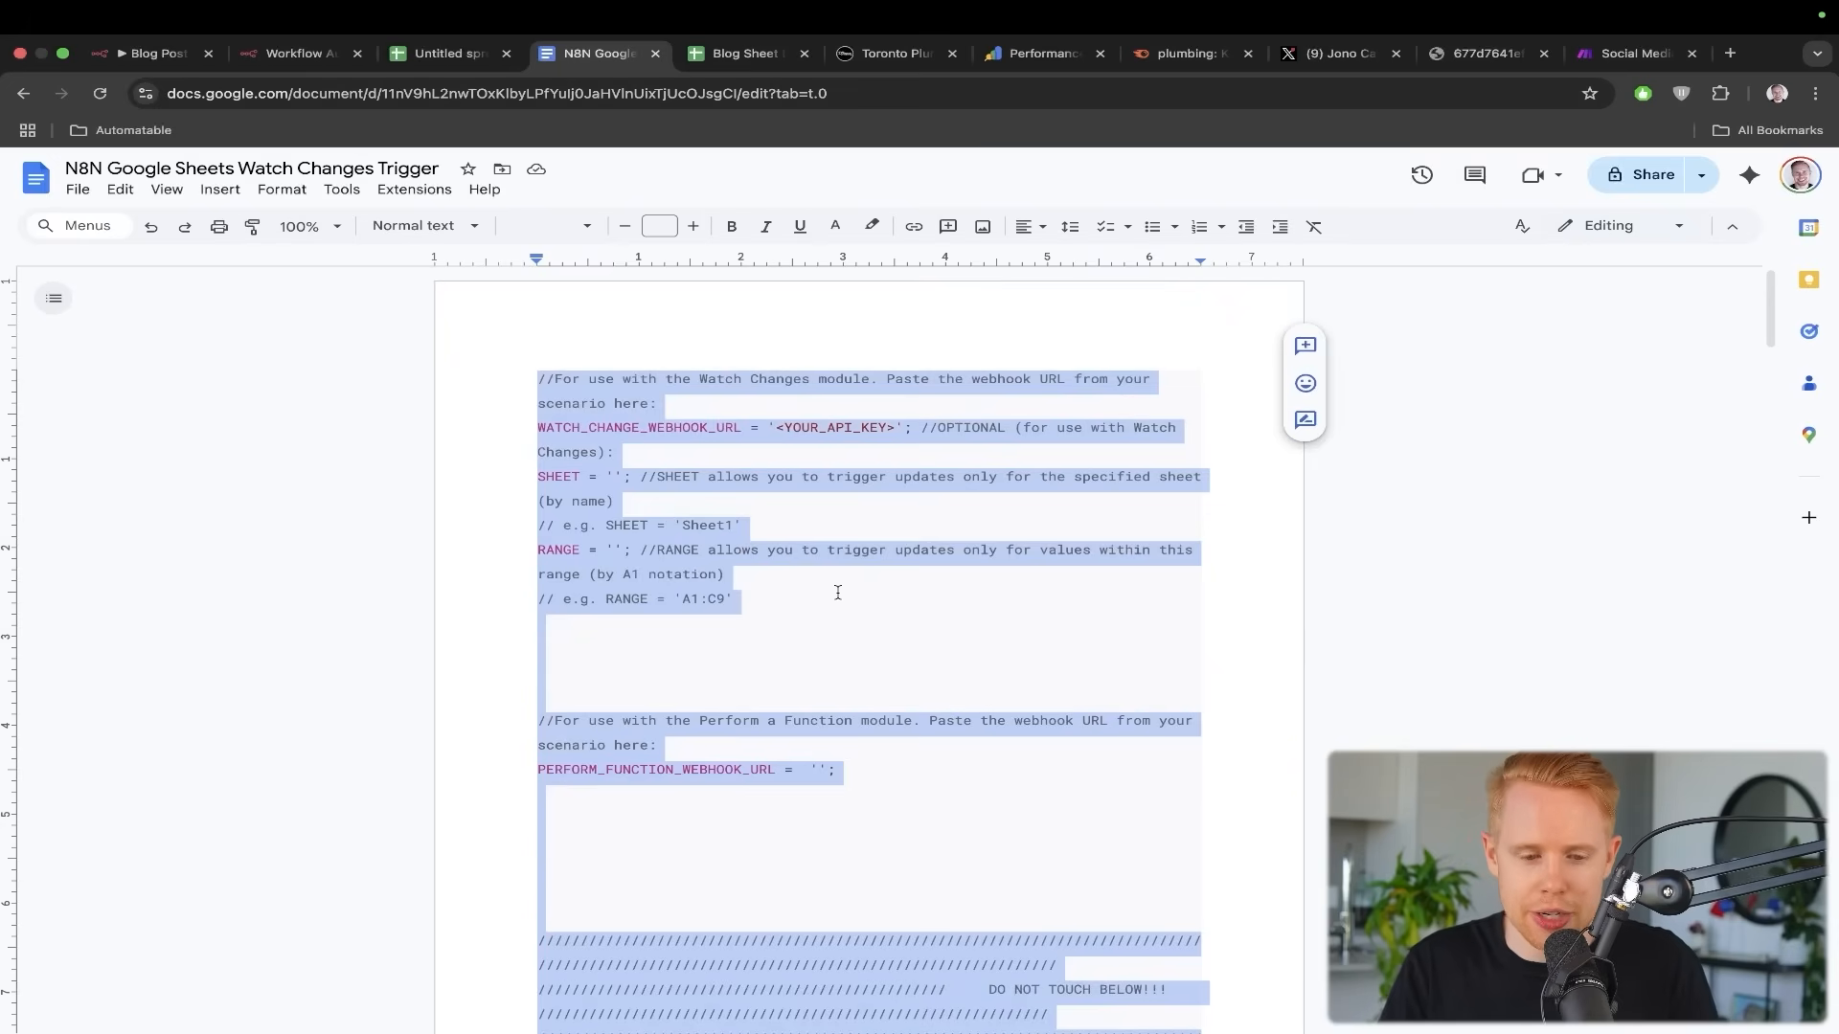
Open Apps Script from the new spreadsheet's Extensions.
{"action": "key", "text": "ctrl+shift+Tab"}
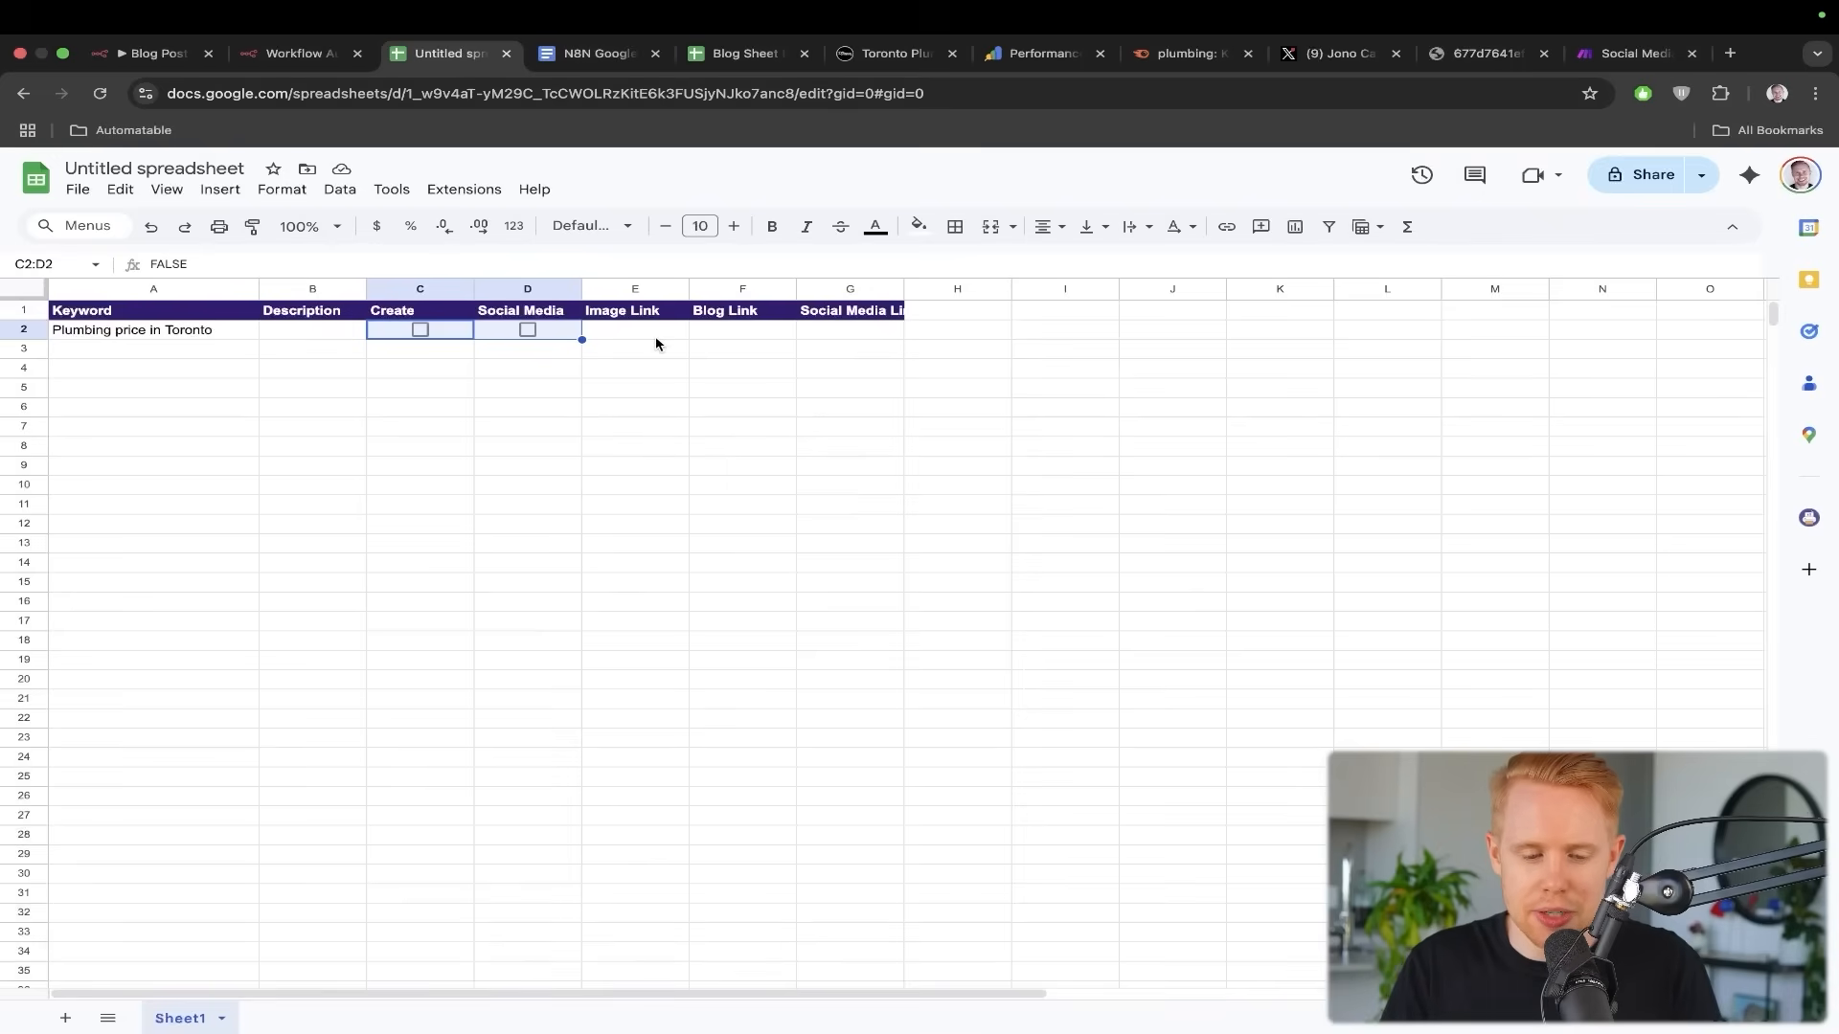
{"action": "left_click", "coordinate": [469, 190]}
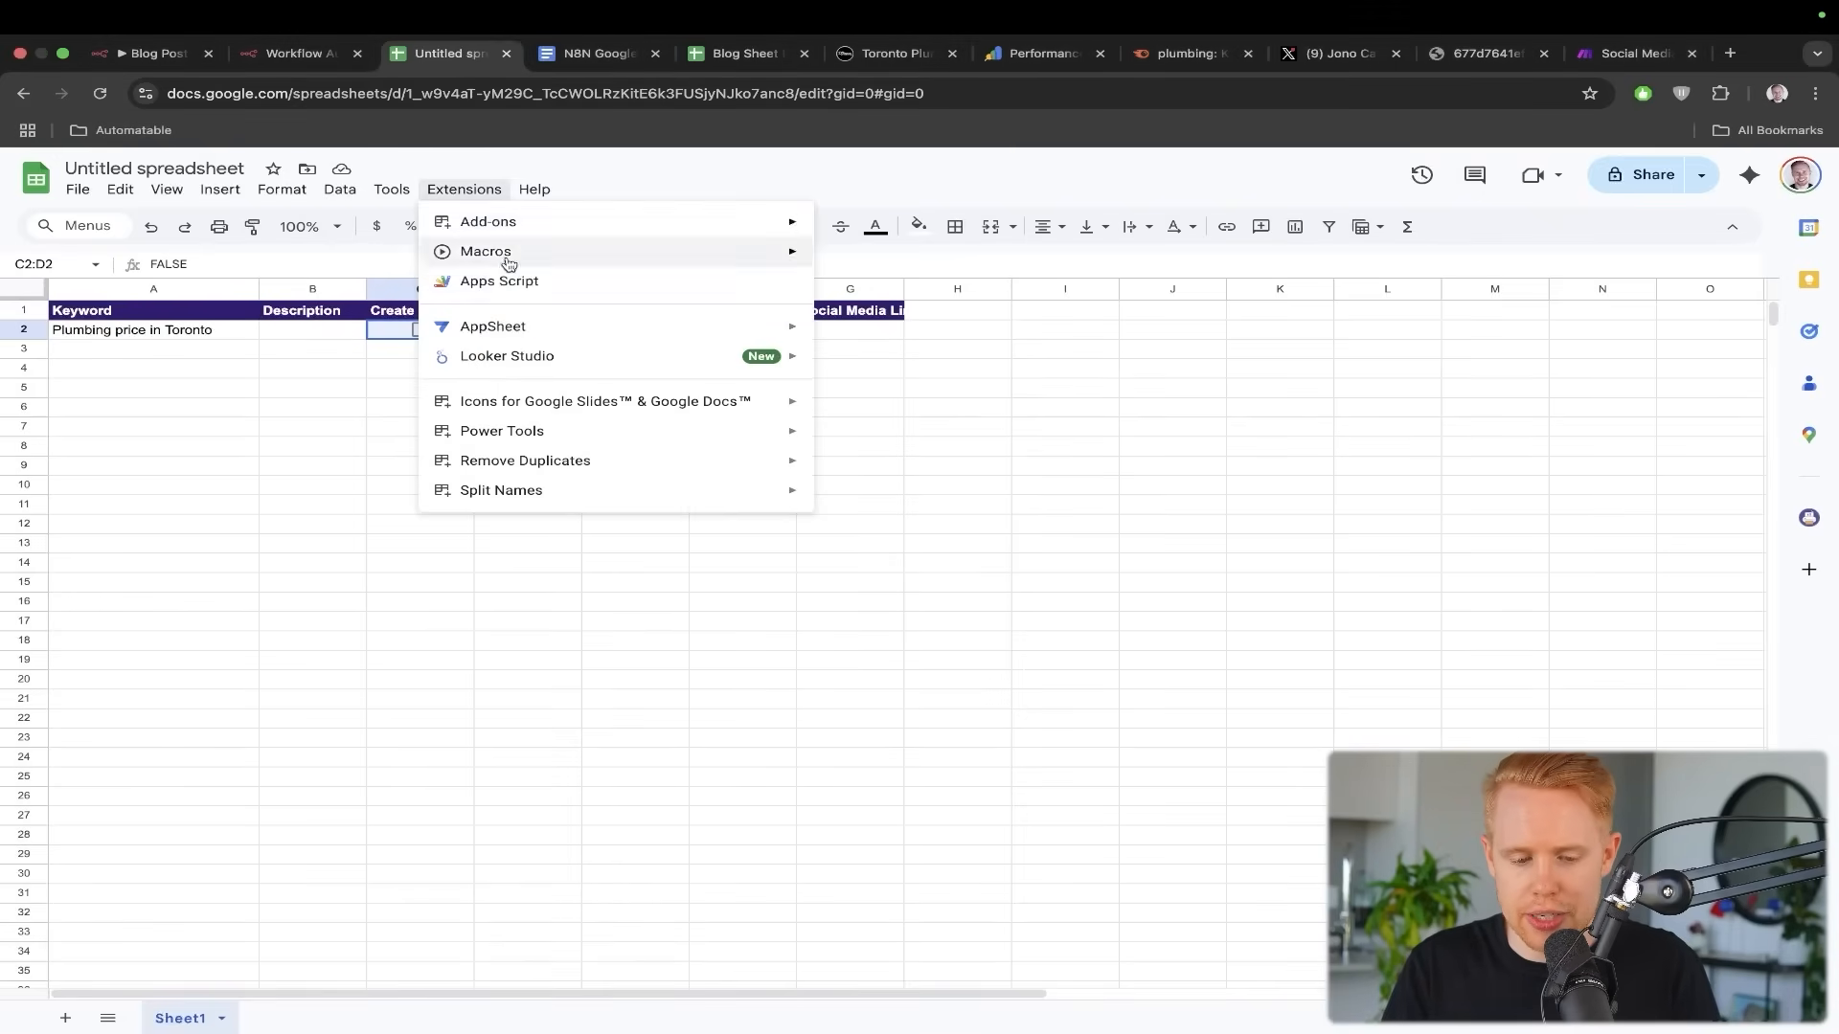
{"action": "left_click", "coordinate": [588, 284]}
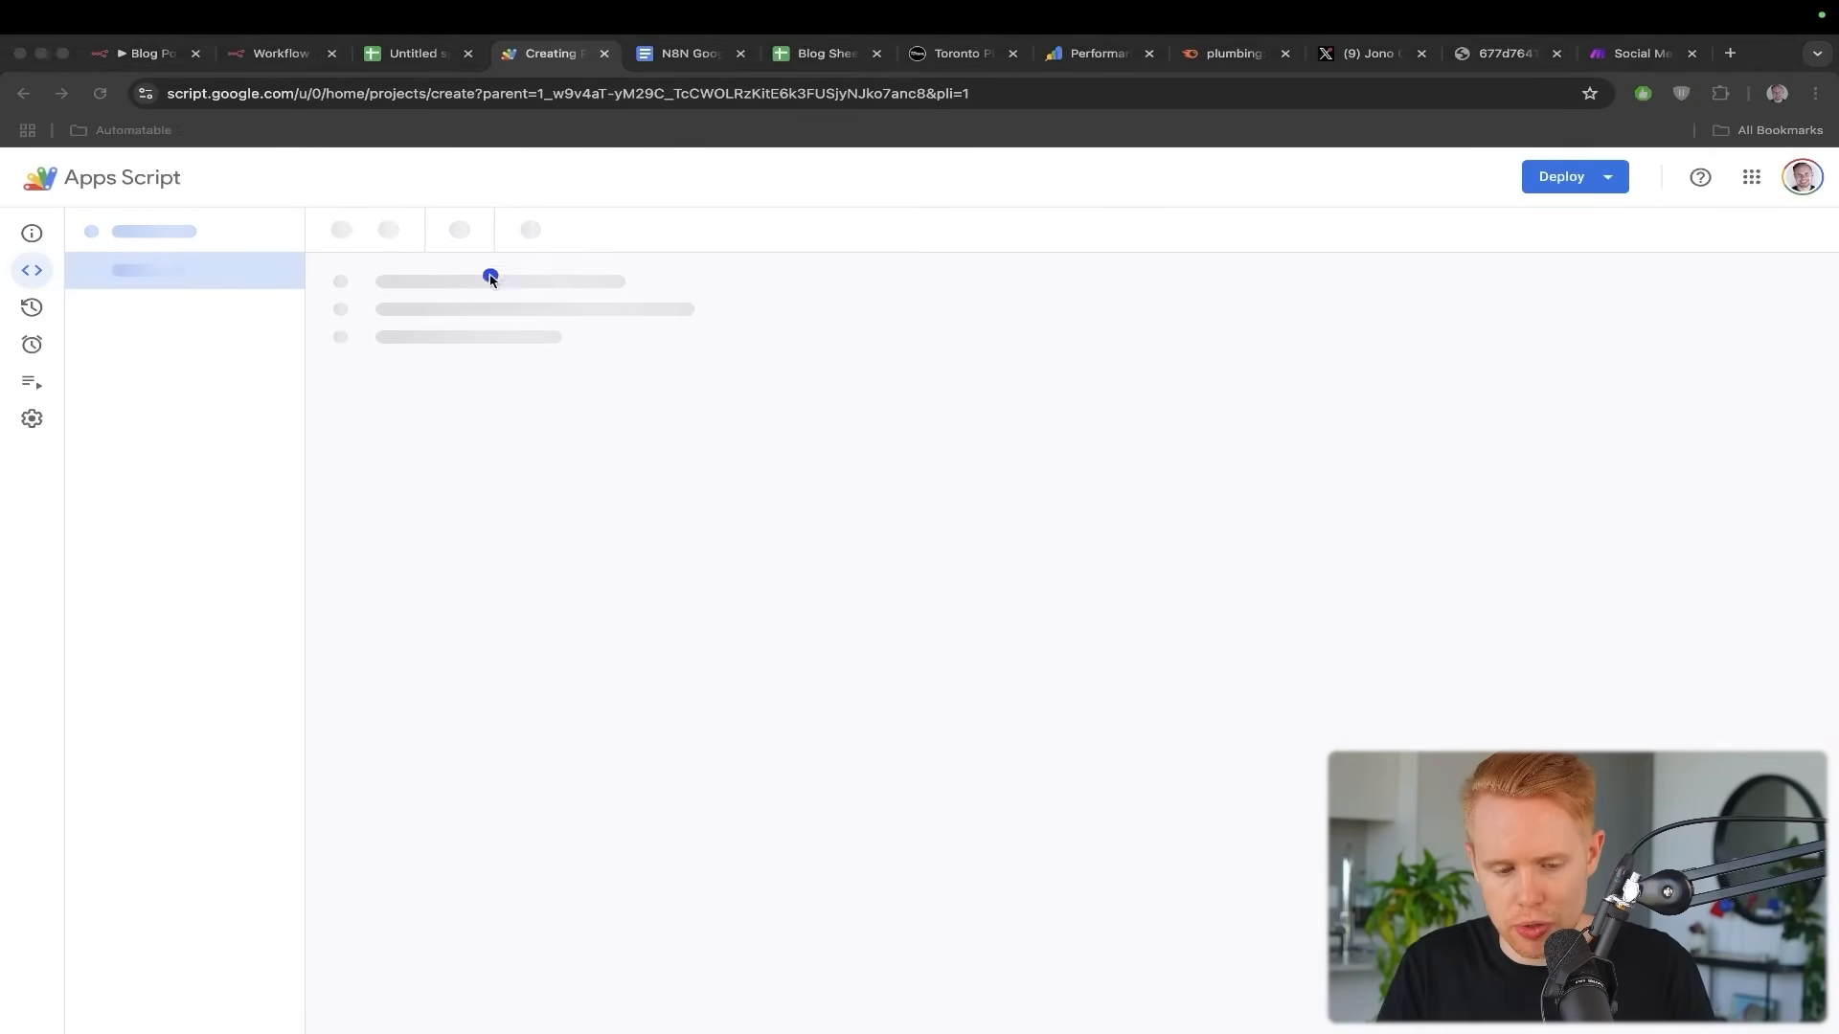
{"action": "mouse_move", "coordinate": [307, 205]}
{"action": "left_mouse_down"}
{"action": "mouse_move", "coordinate": [990, 605]}
{"action": "mouse_move", "coordinate": [1783, 970]}
{"action": "mouse_move", "coordinate": [1837, 1033]}
{"action": "left_mouse_up"}
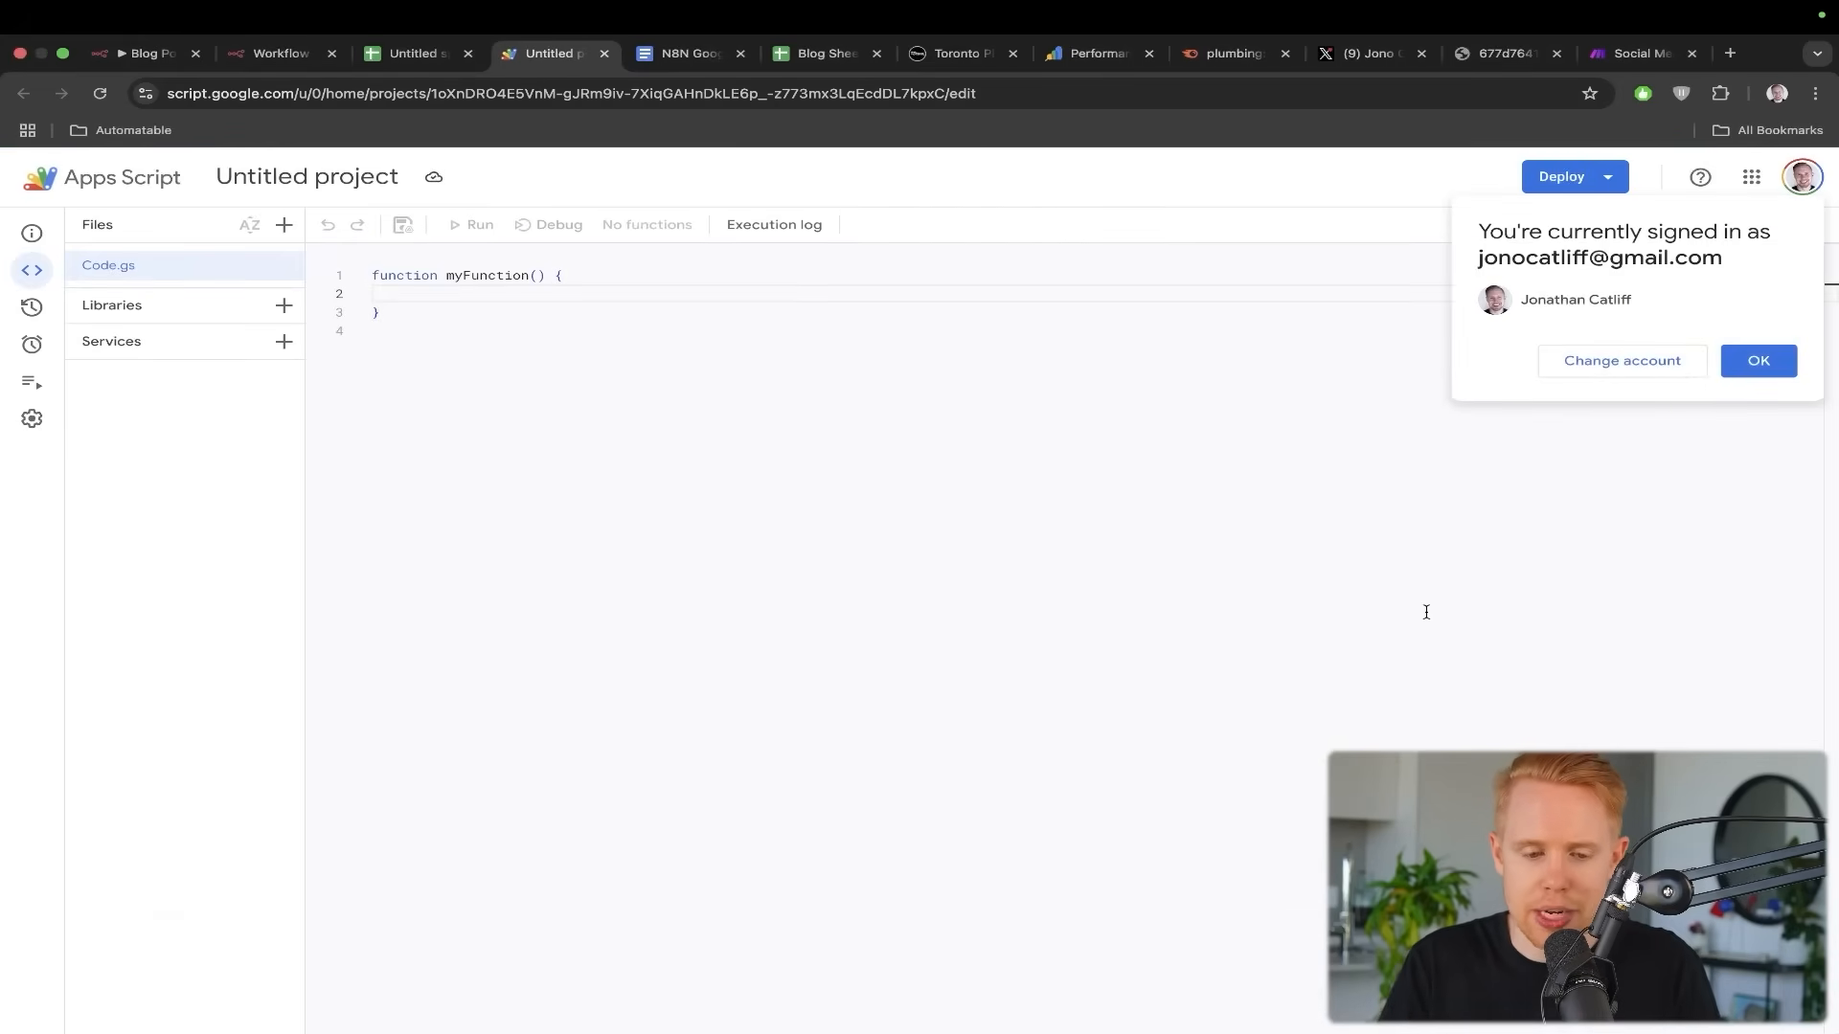
Replace the default Code.gs function with the pasted watch-changes trigger script.
{"action": "key", "text": "ctrl+shift+Tab"}
{"action": "key", "text": "ctrl+shift+Tab"}
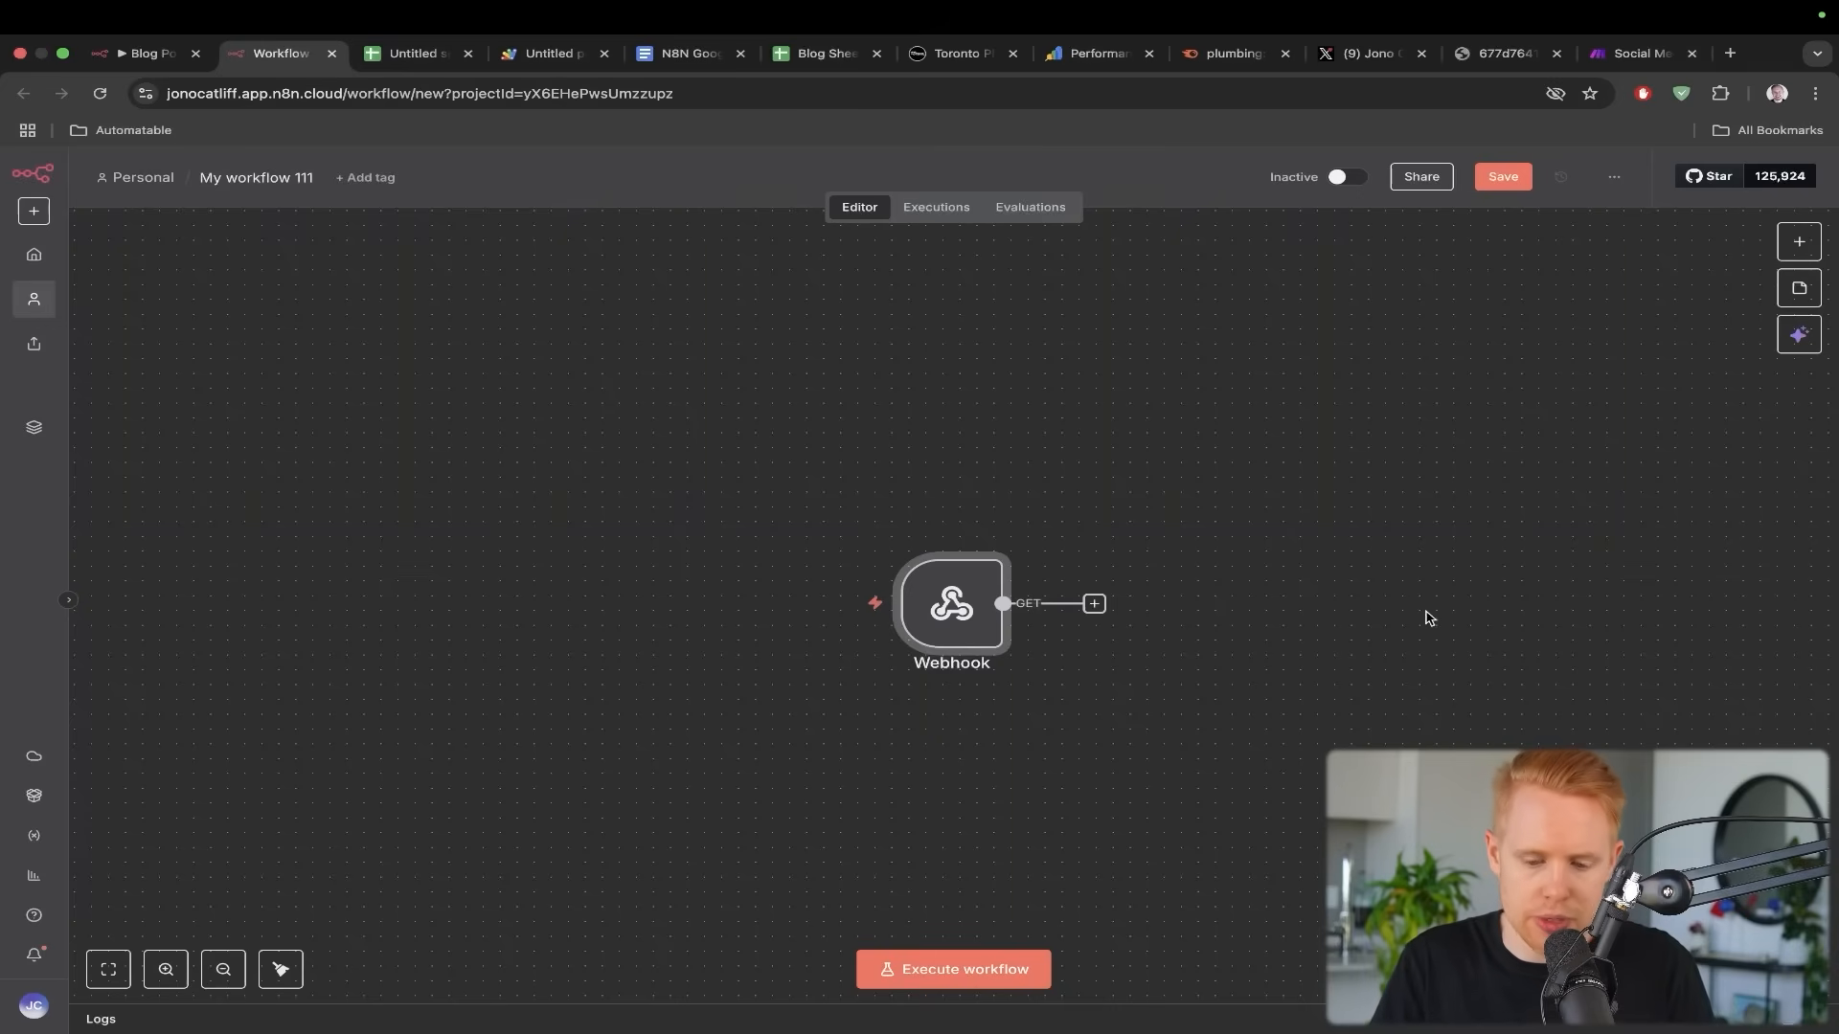
{"action": "key", "text": "ctrl+Tab"}
{"action": "key", "text": "ctrl+Tab"}
{"action": "key", "text": "ctrl+a"}
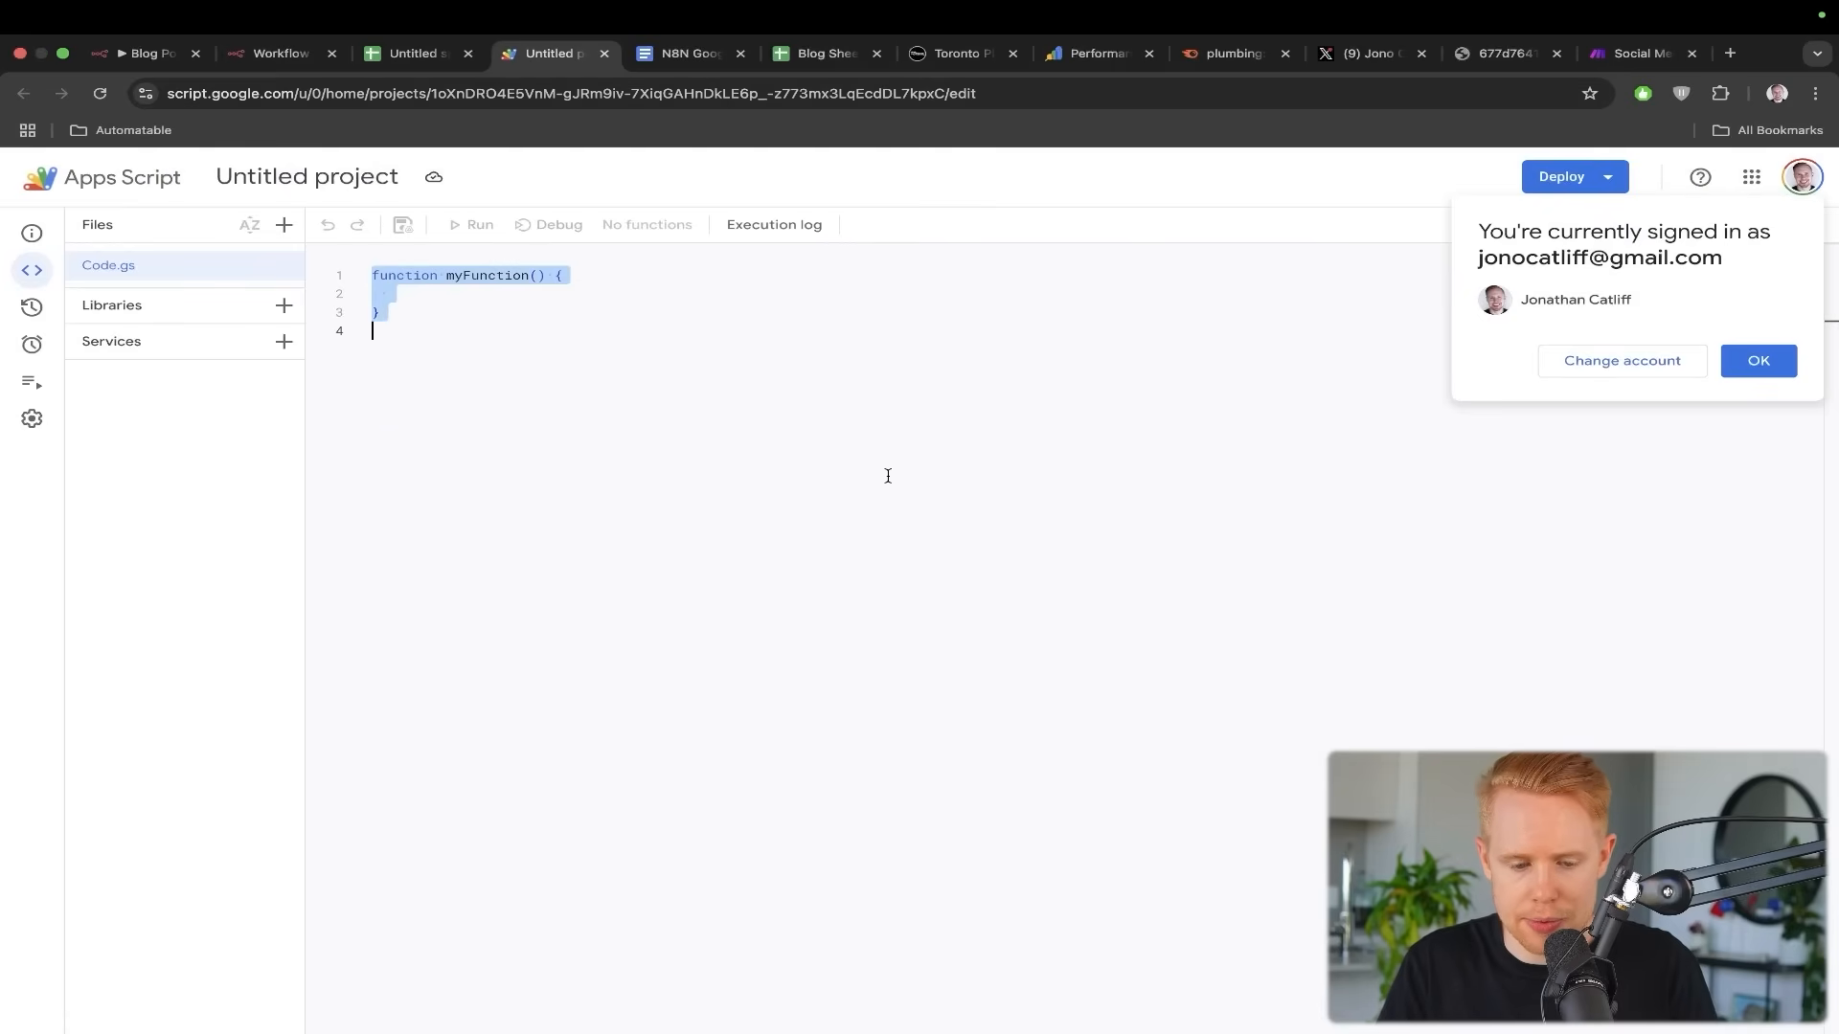
{"action": "key", "text": "ctrl+v"}
{"action": "key", "text": "ctrl+a"}
{"action": "key", "text": "BackSpace"}
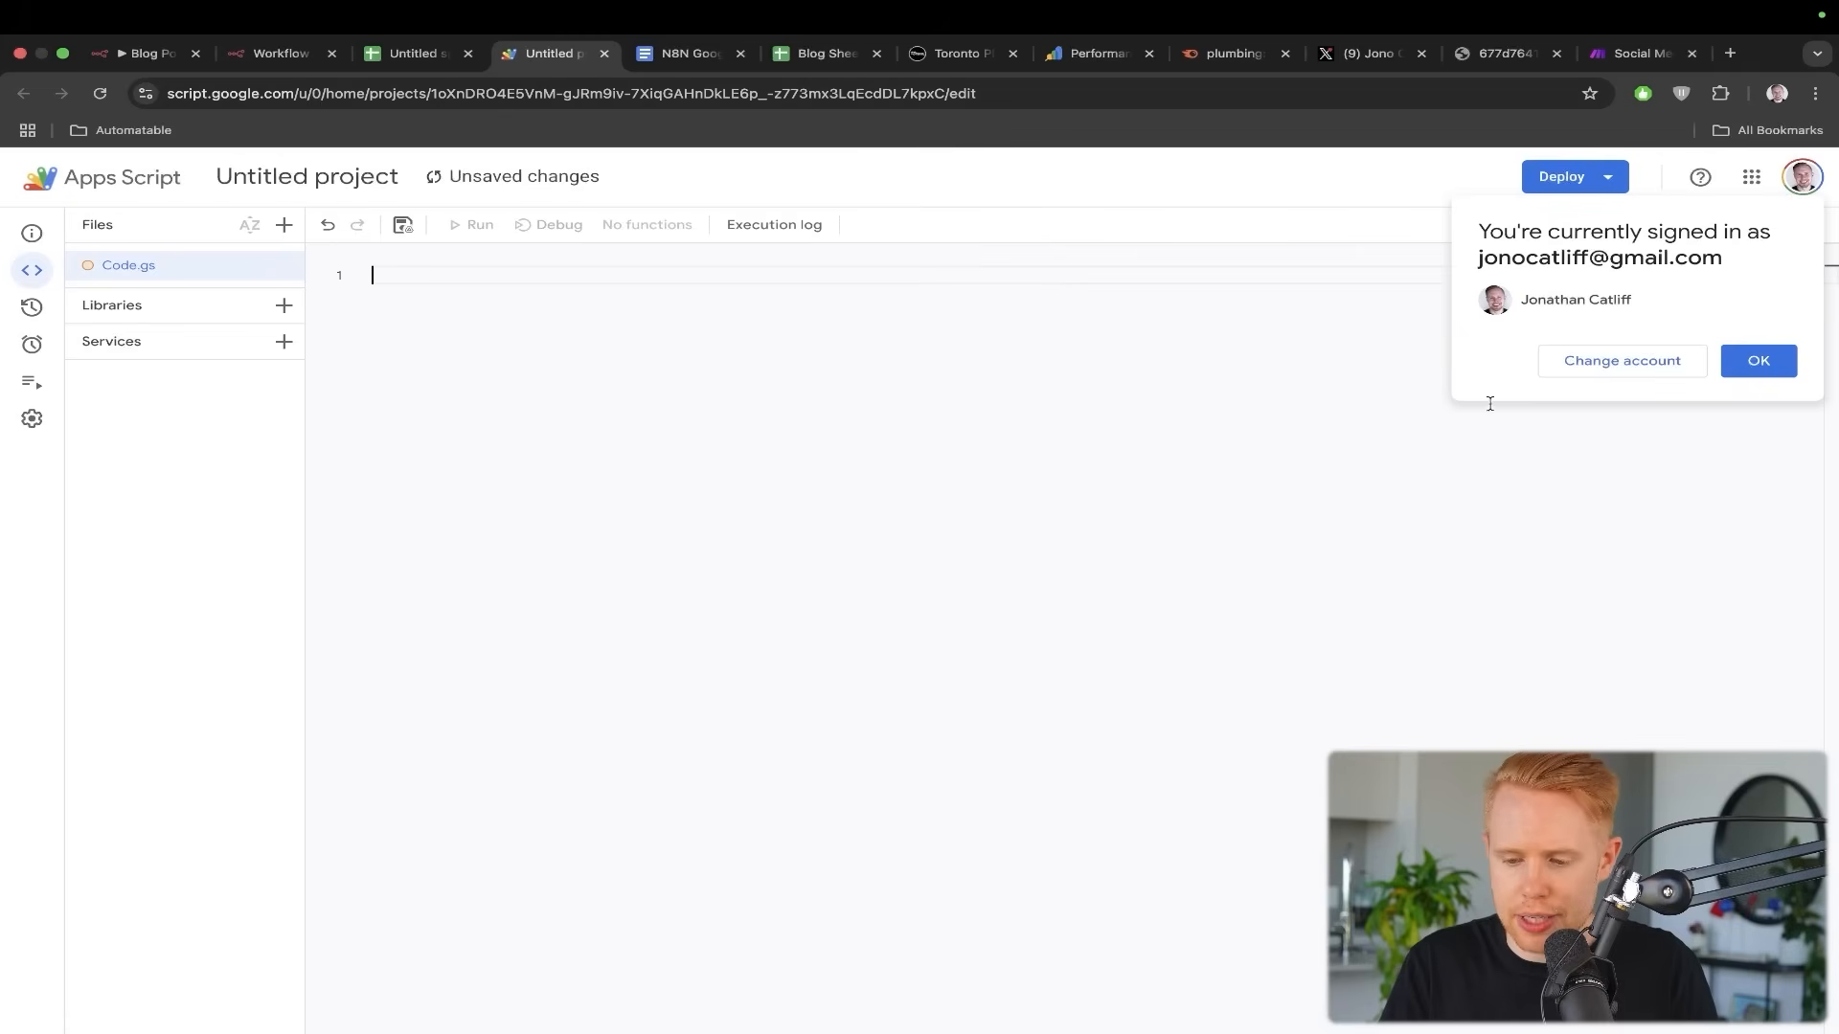
{"action": "key", "text": "ctrl+v"}
{"action": "scroll", "coordinate": [1029, 499], "scroll_direction": "up", "scroll_amount": 20}
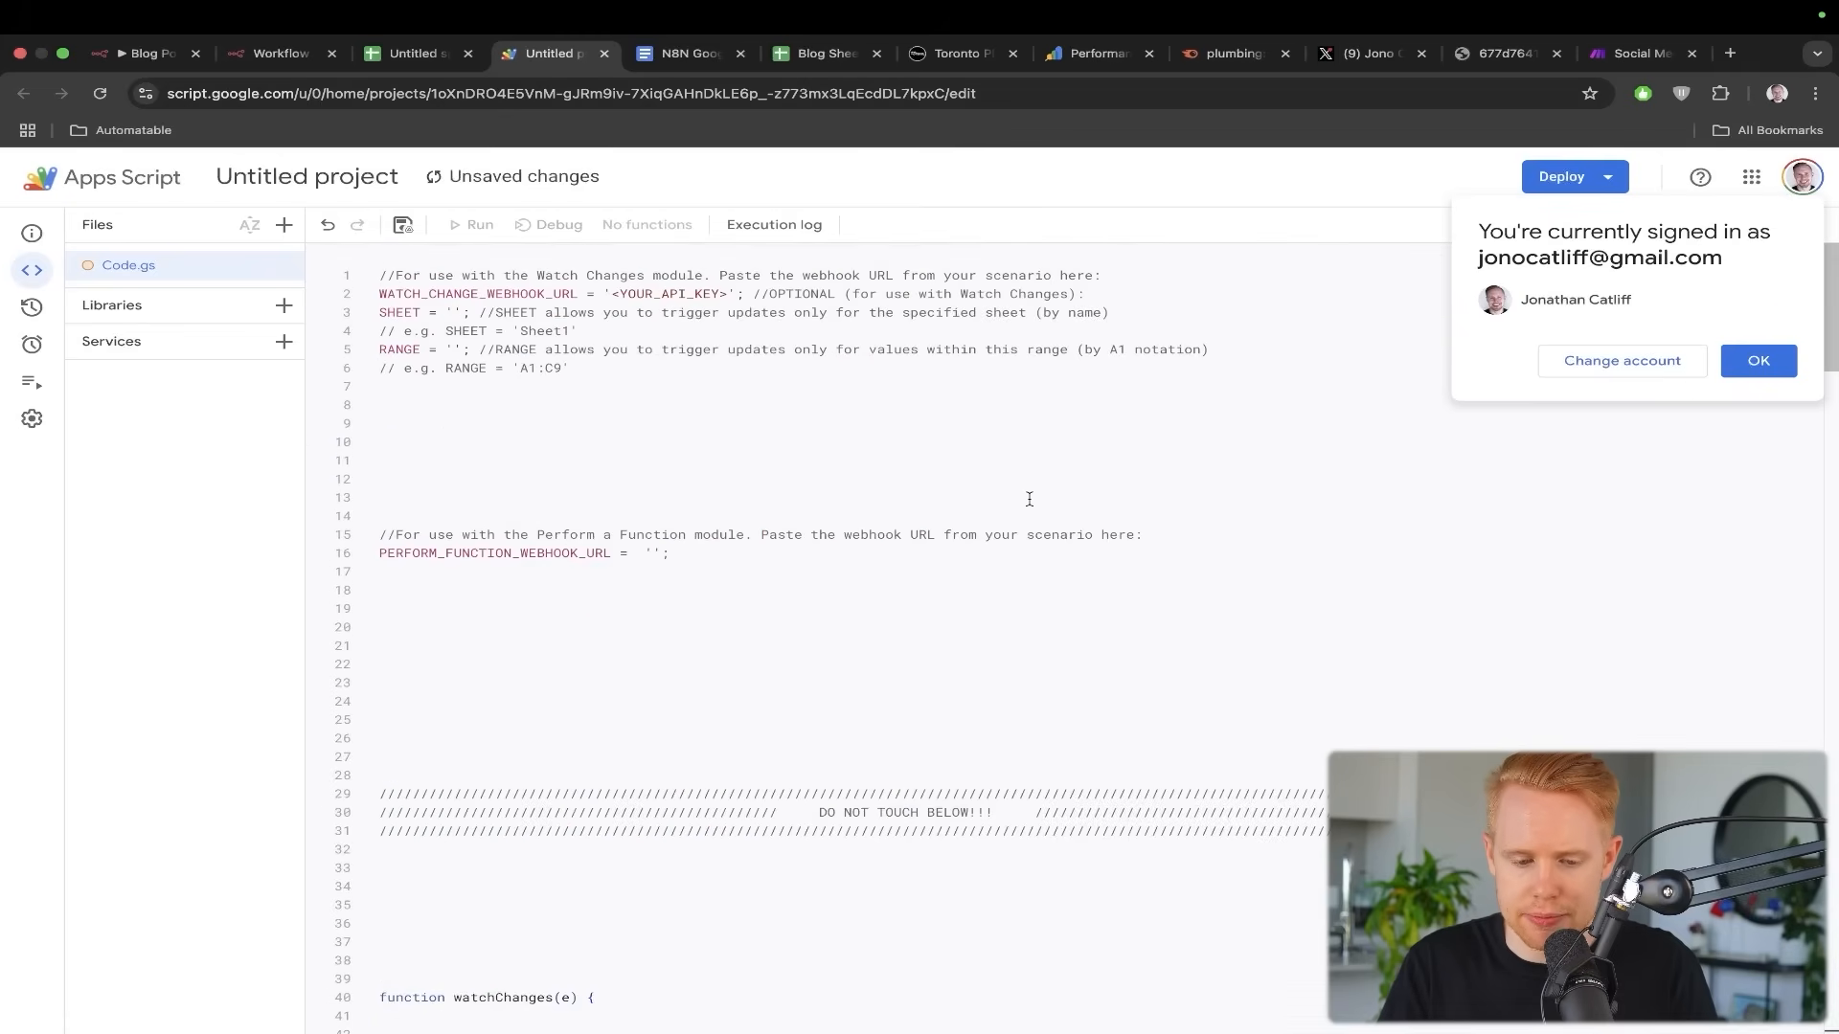
{"action": "left_click_drag", "start_coordinate": [957, 201], "coordinate": [710, 245]}
{"action": "mouse_move", "coordinate": [858, 141]}
{"action": "left_mouse_down"}
{"action": "mouse_move", "coordinate": [695, 270]}
{"action": "mouse_move", "coordinate": [750, 237]}
{"action": "left_mouse_up"}
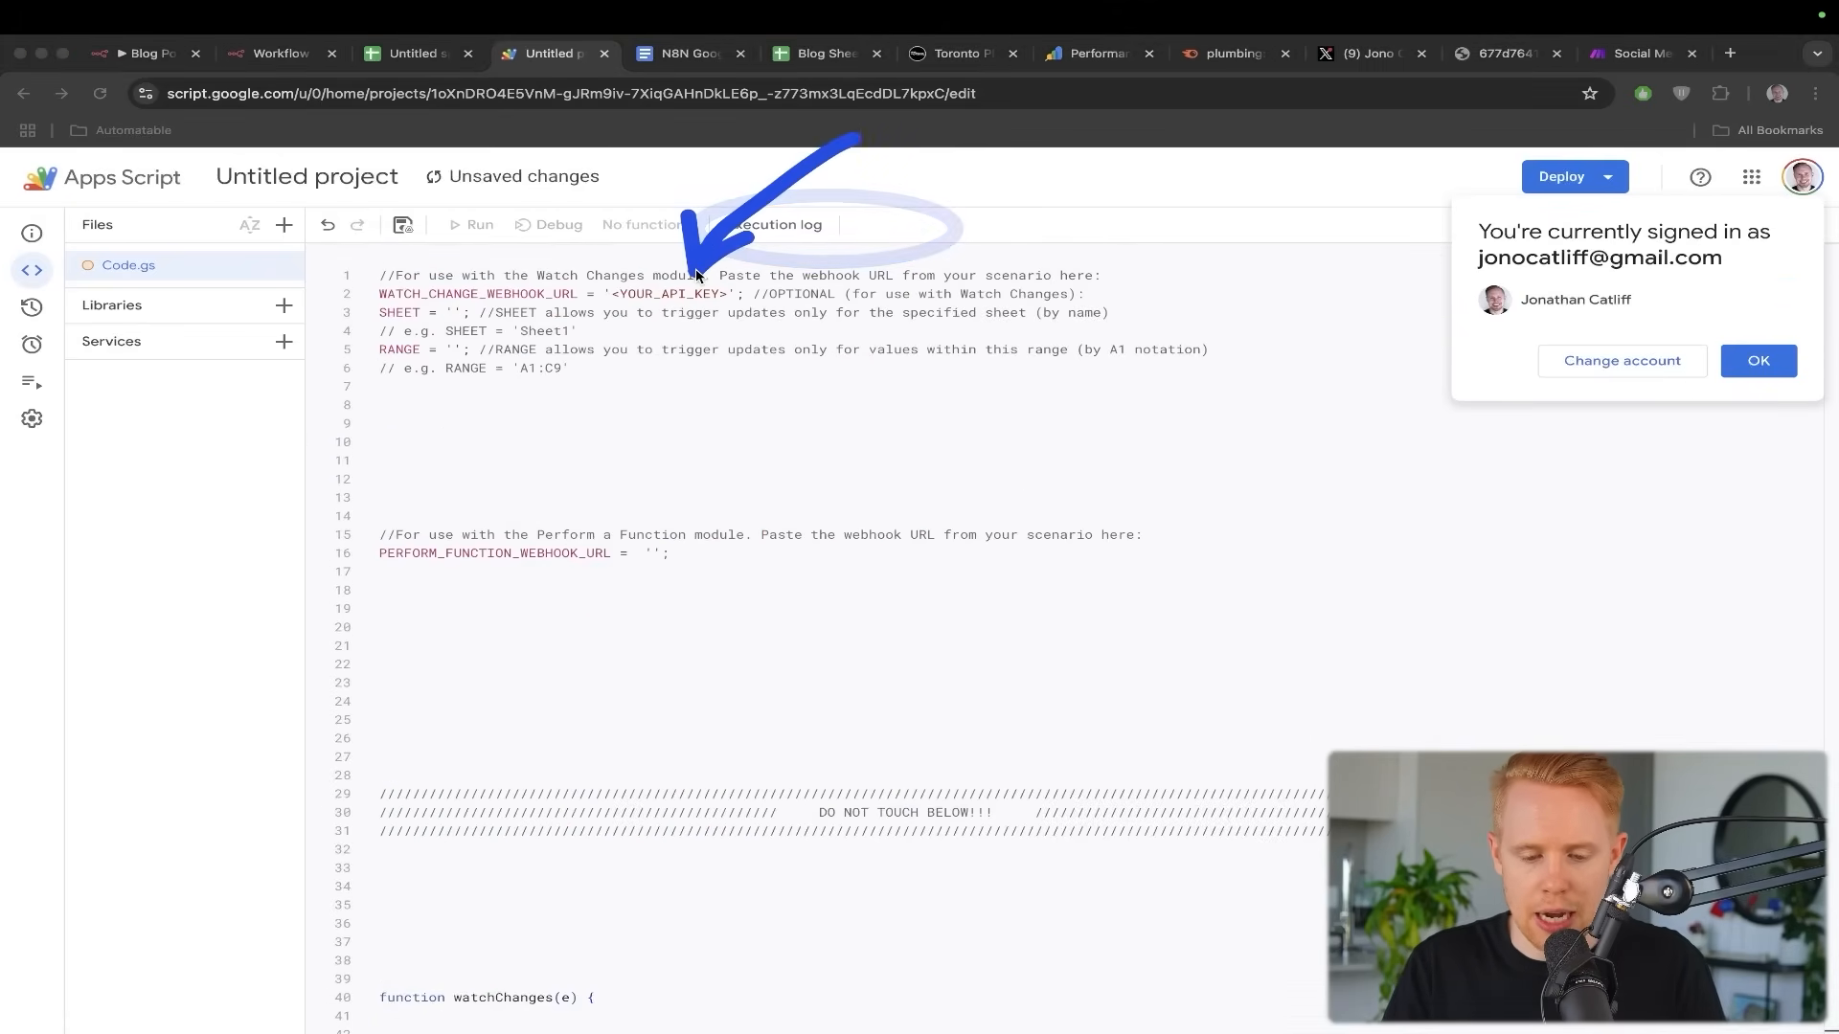
{"action": "key", "text": "ctrl+l"}
{"action": "key", "text": "Escape"}
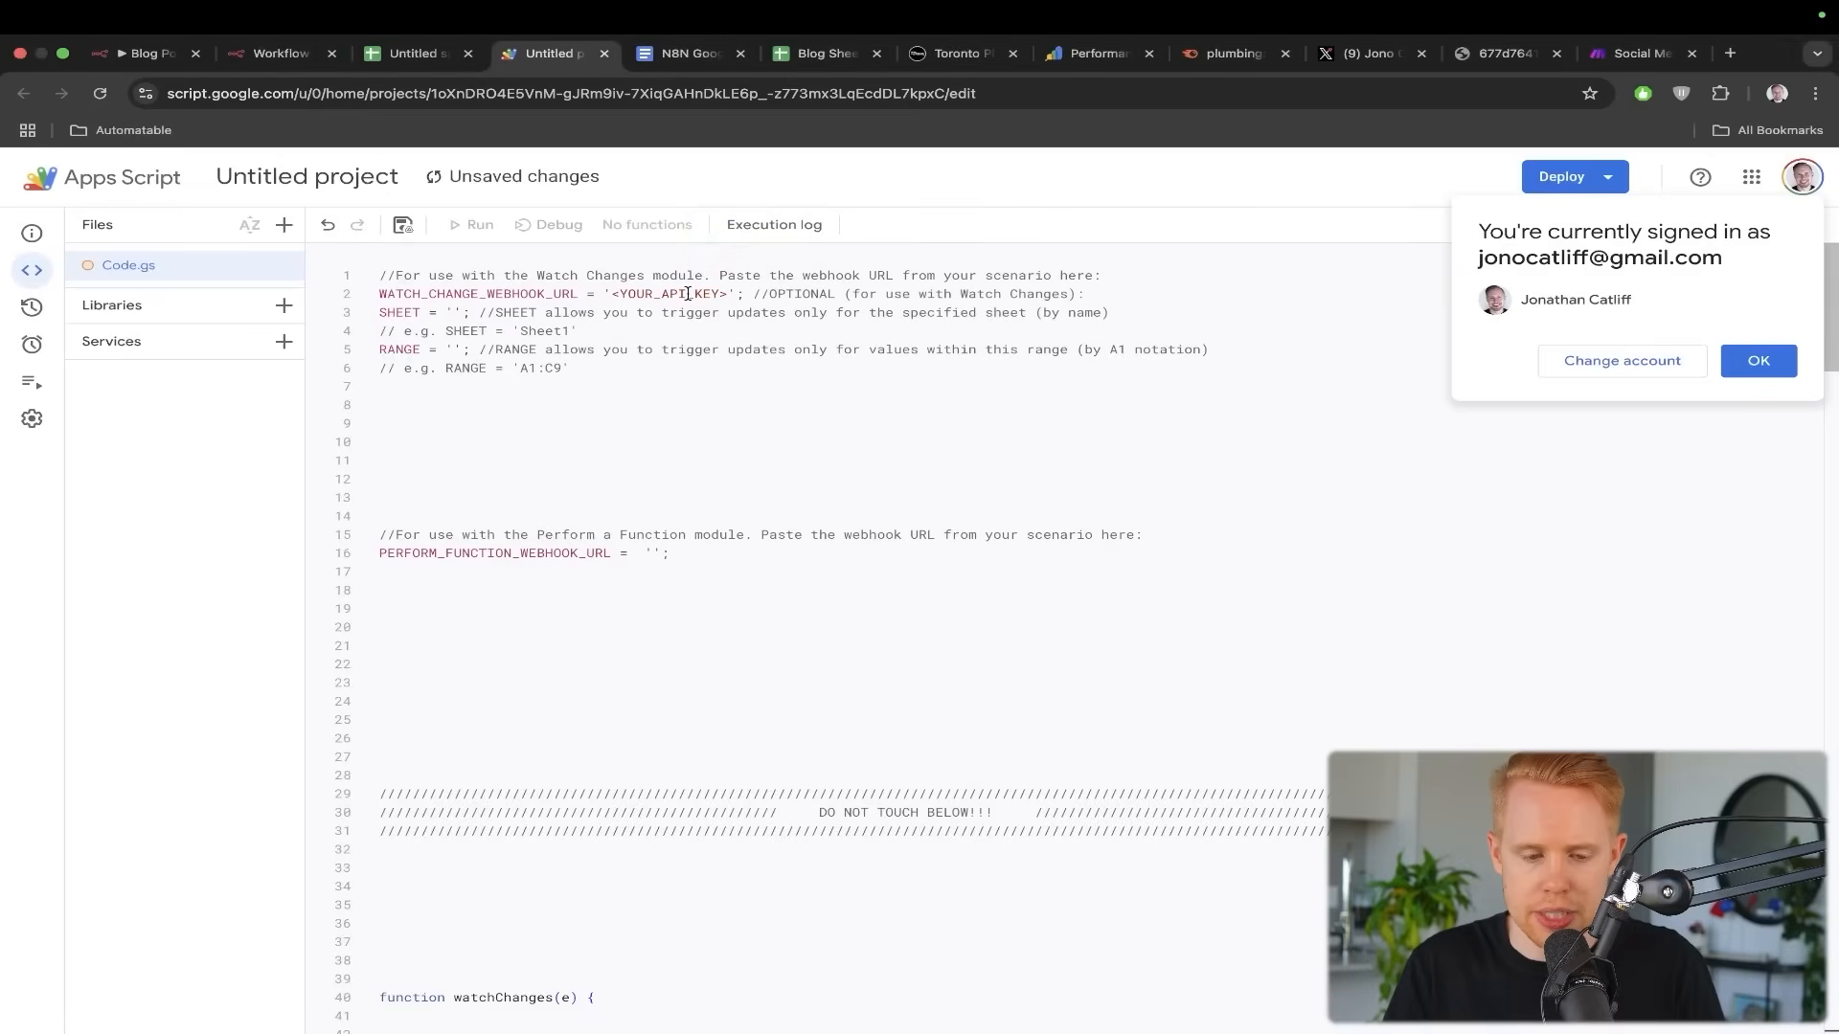
Open the Webhook node and set its HTTP Method to POST.
{"action": "key", "text": "super+2"}
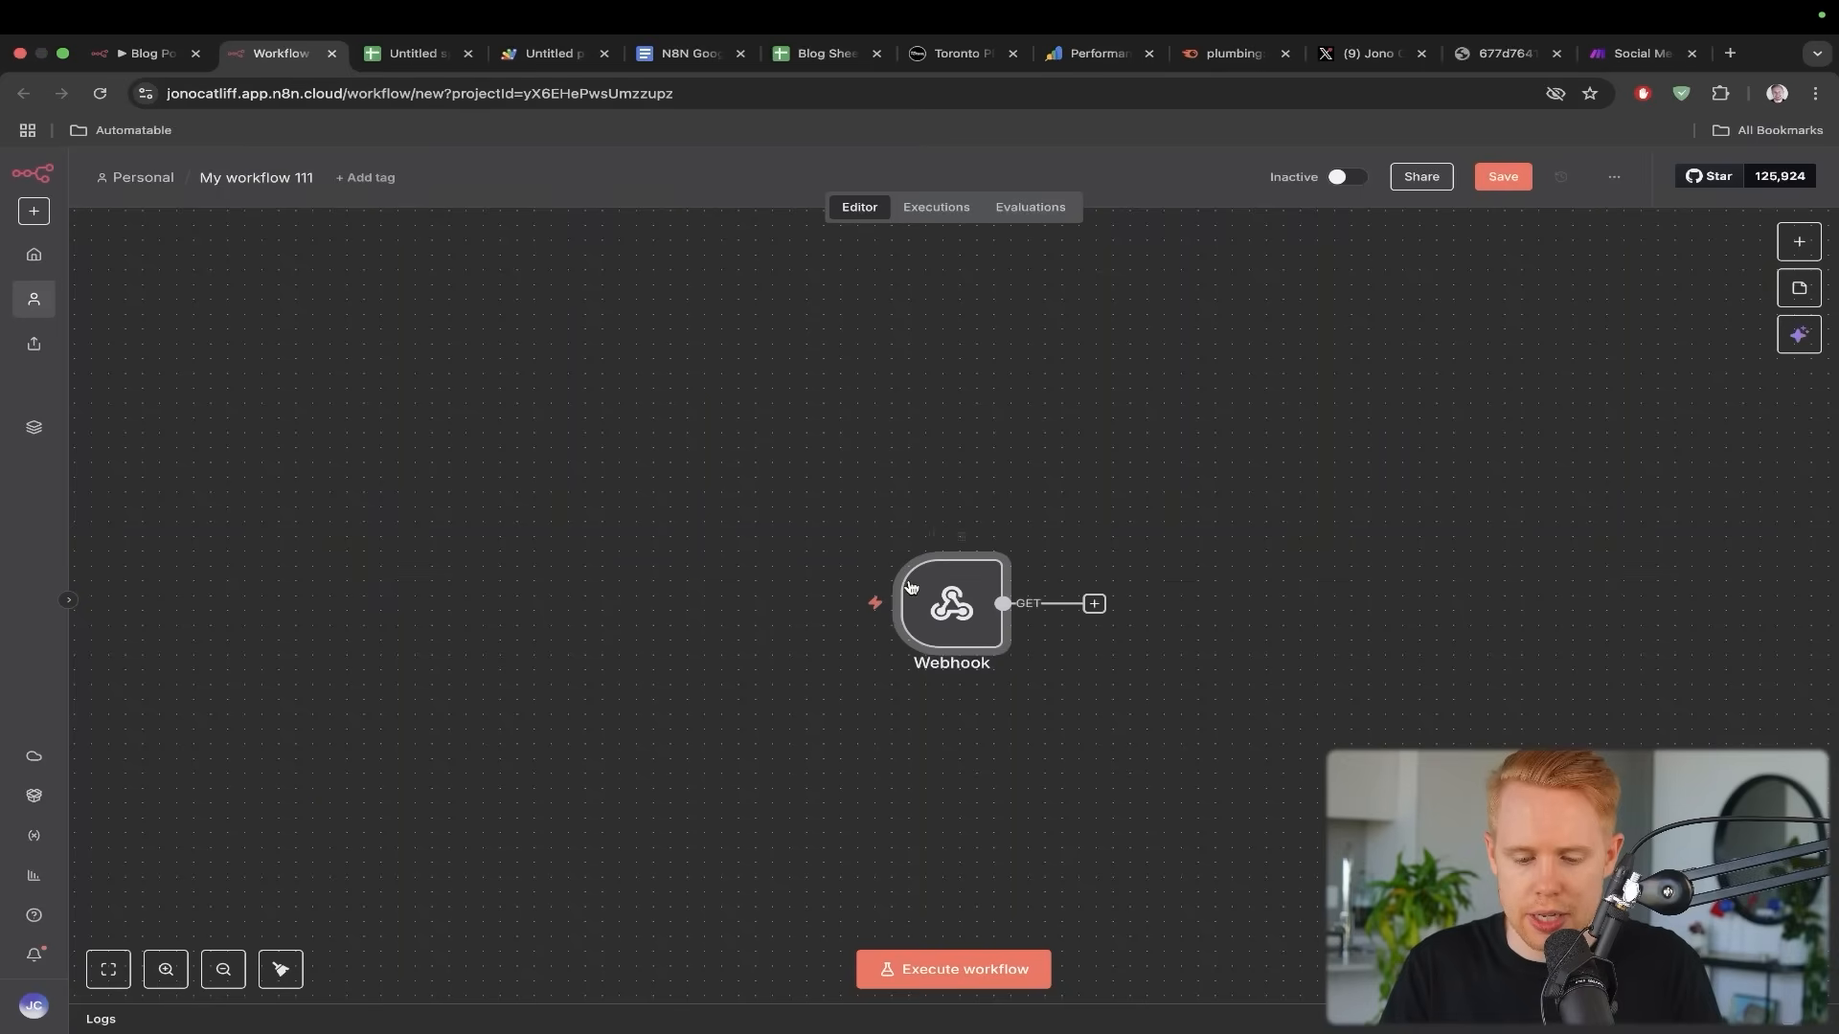
{"action": "double_click", "coordinate": [953, 608]}
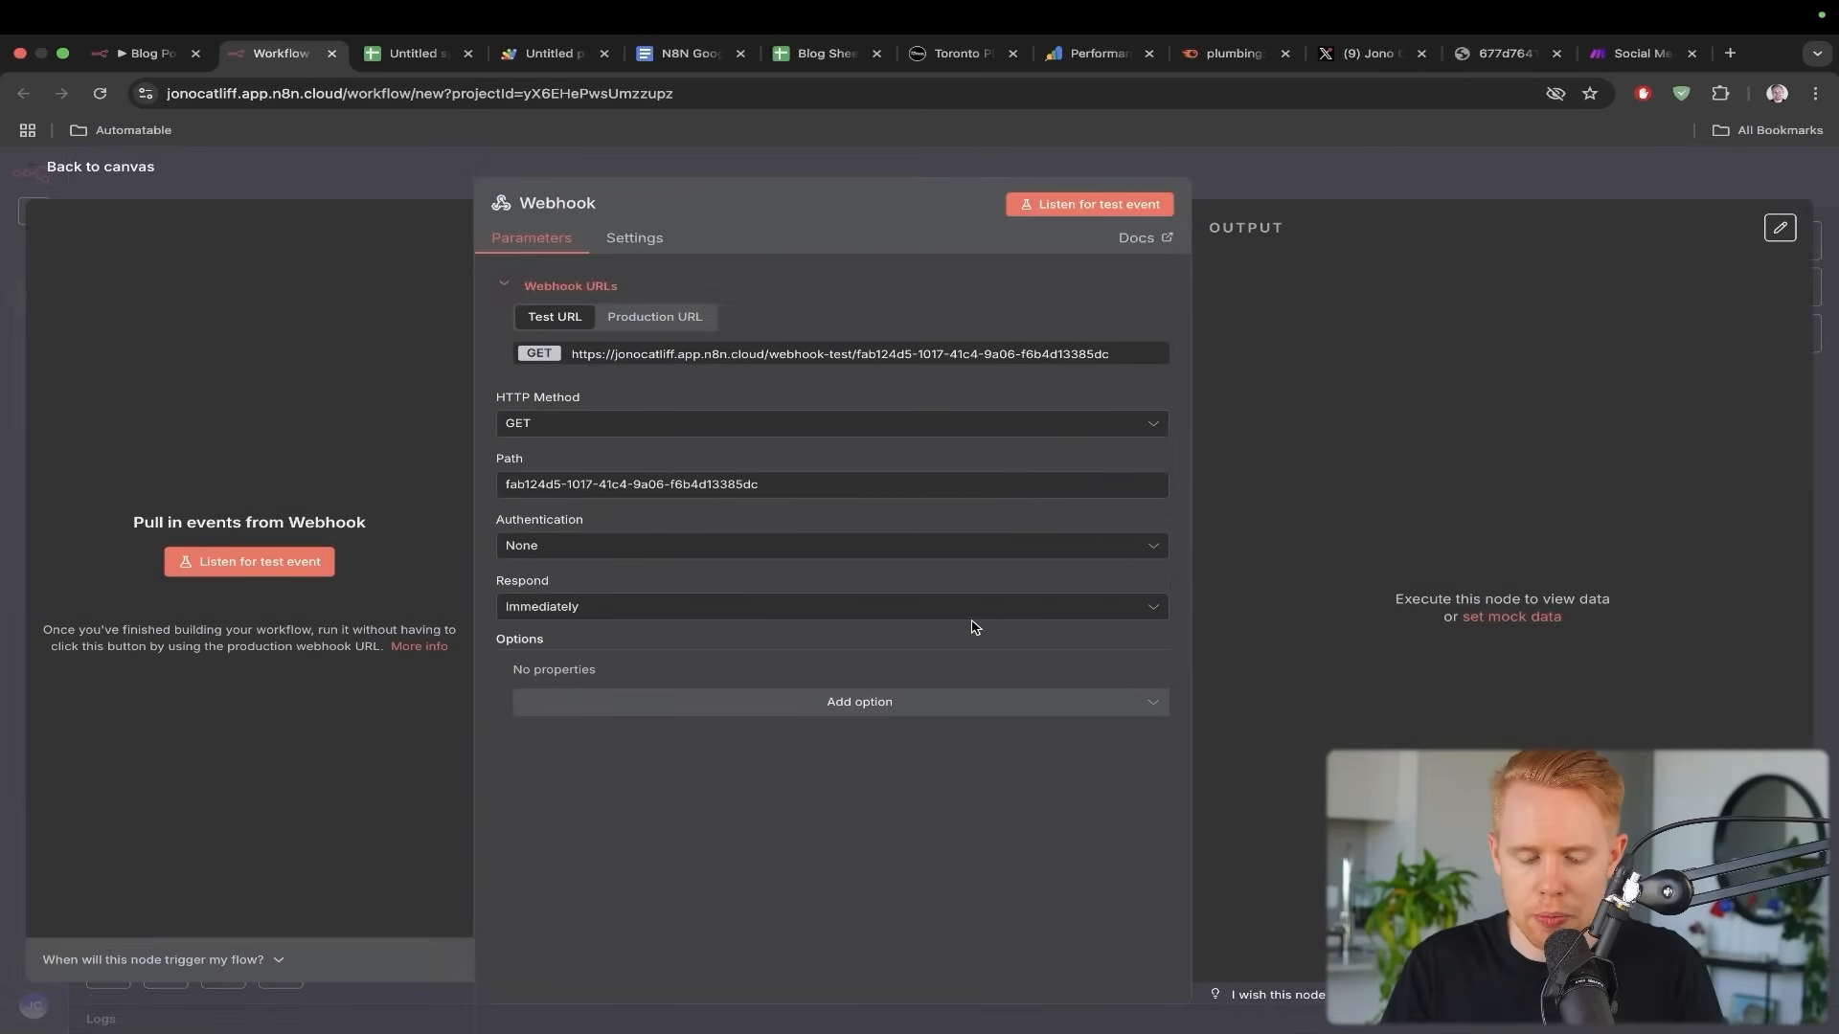
{"action": "left_click", "coordinate": [527, 428]}
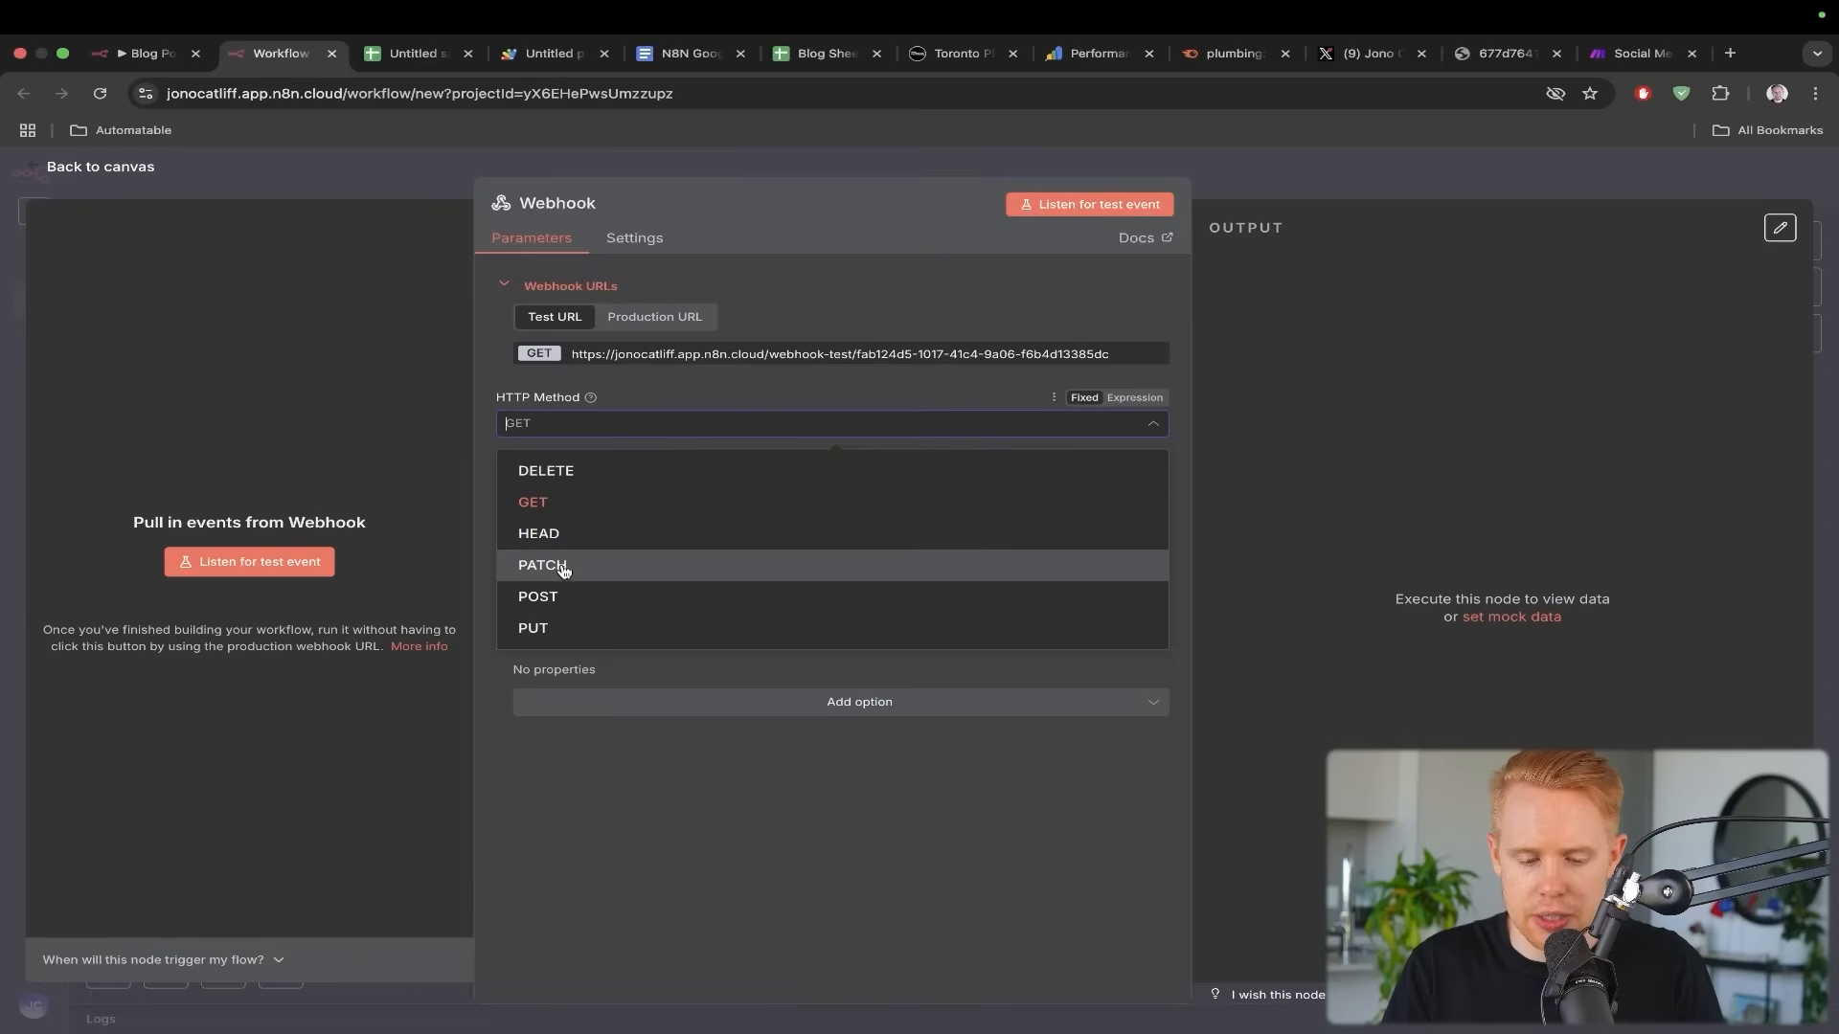
{"action": "left_click", "coordinate": [563, 595]}
{"action": "left_click_drag", "start_coordinate": [1008, 113], "coordinate": [871, 314]}
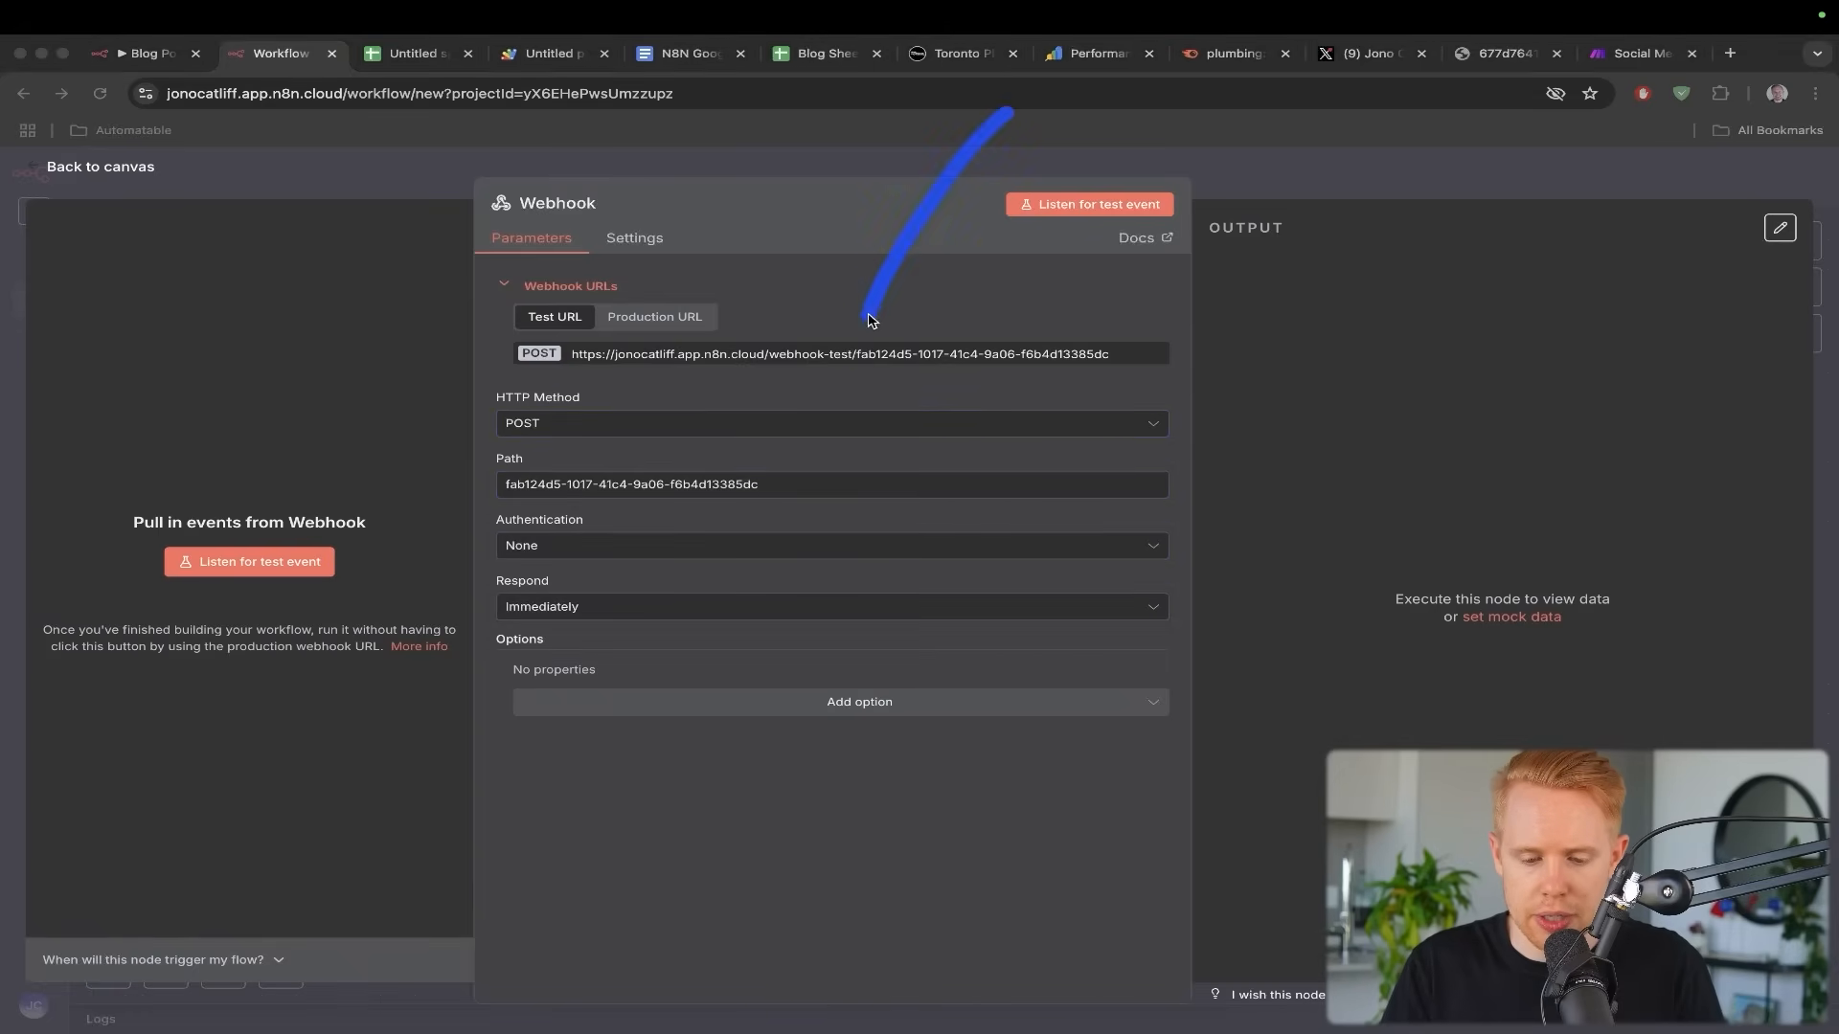
{"action": "key", "text": "s"}
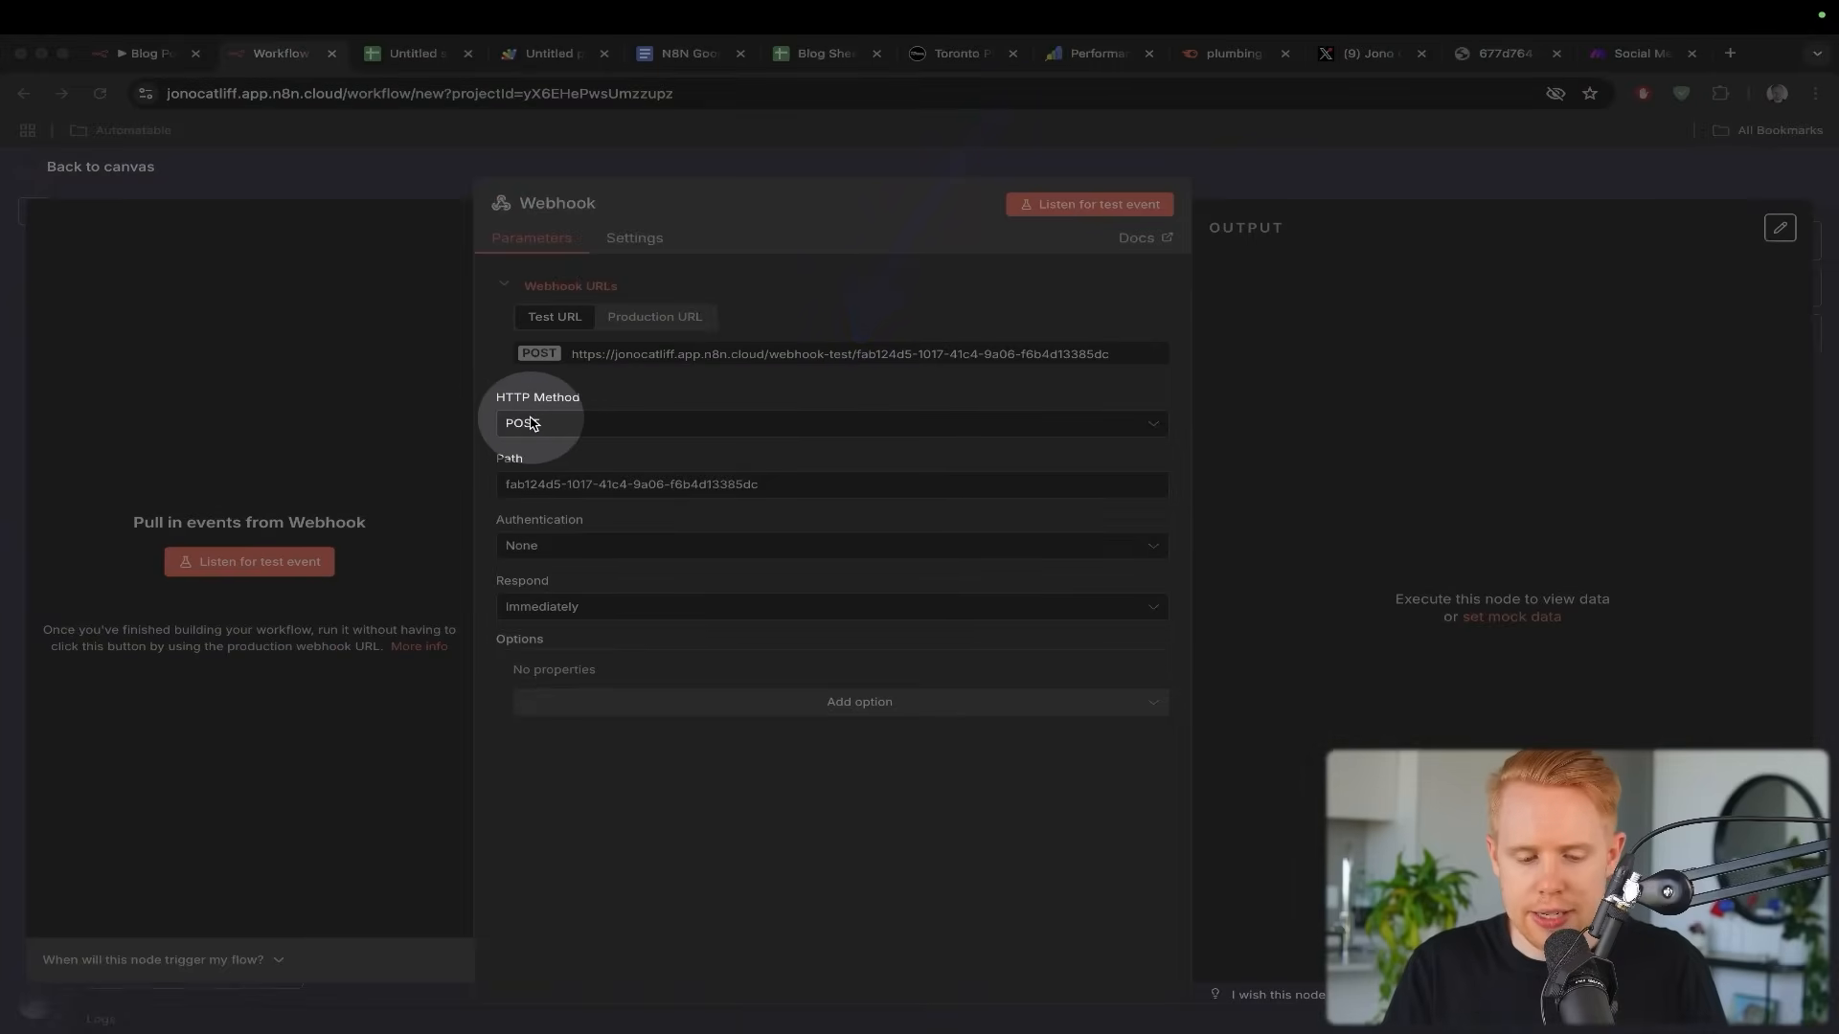
{"action": "scroll", "coordinate": [532, 421], "scroll_direction": "up", "scroll_amount": 3}
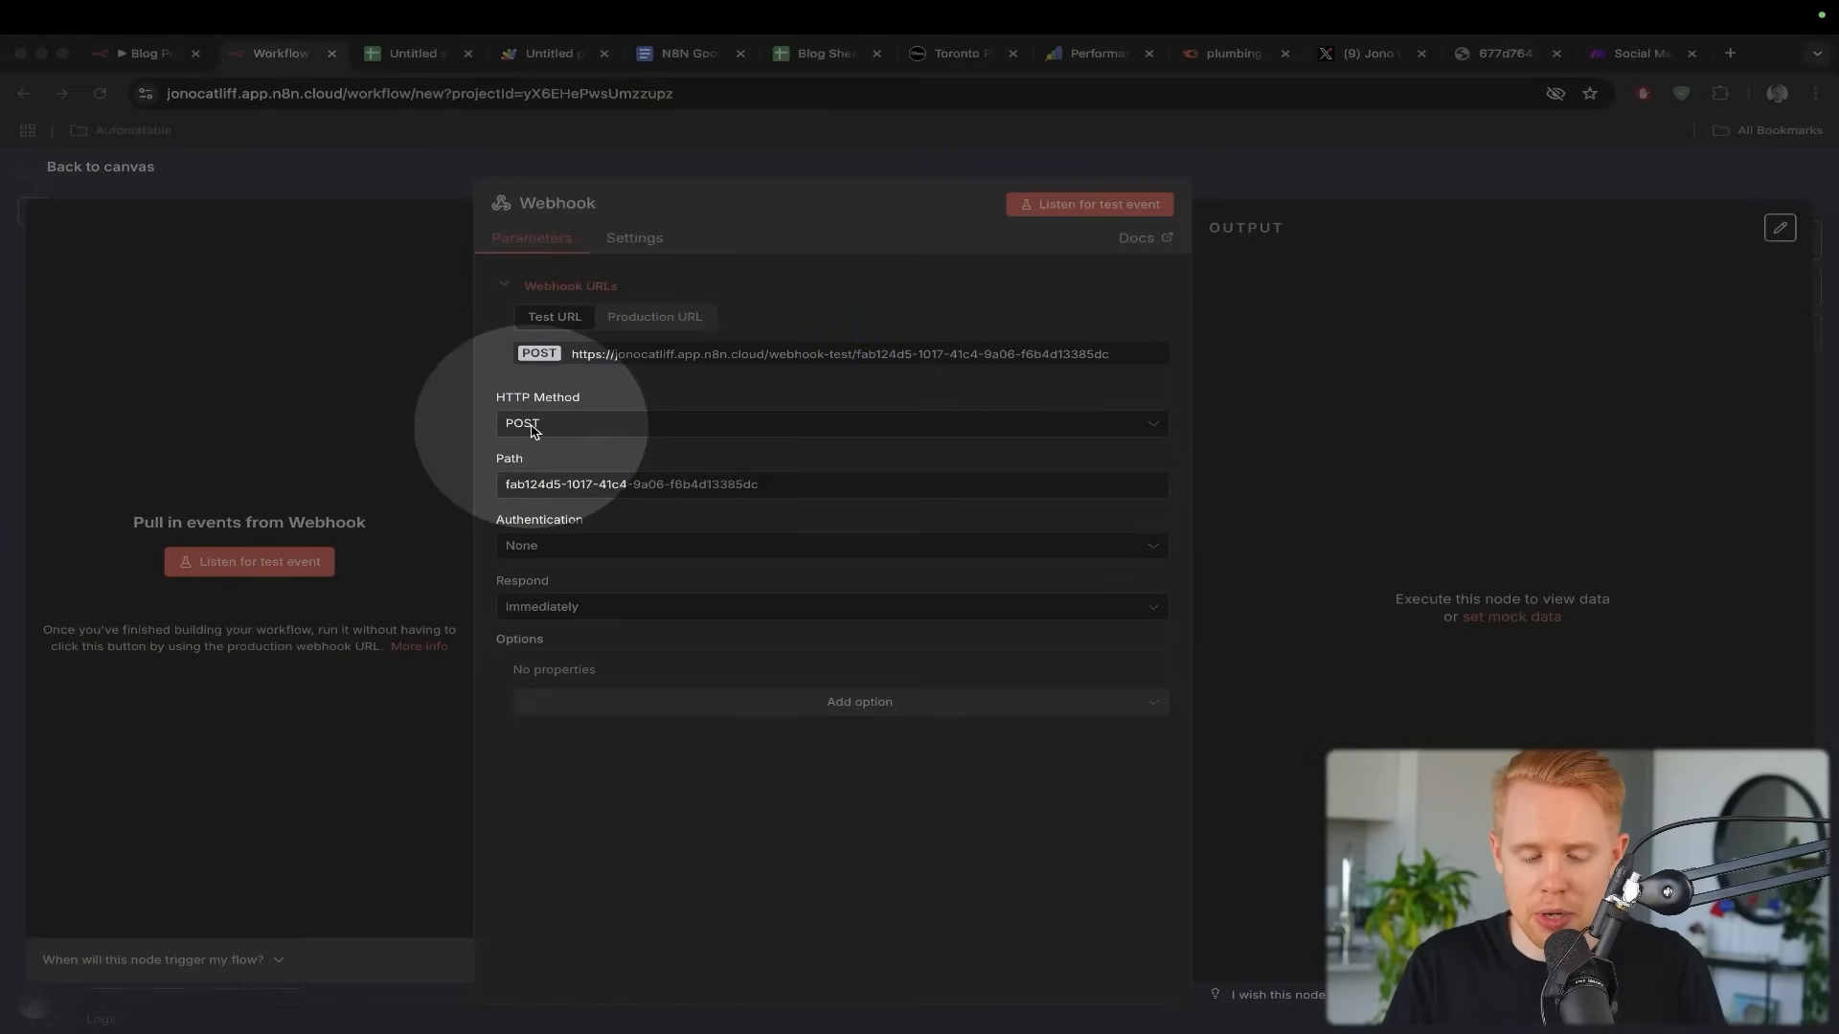
{"action": "key", "text": "s"}
{"action": "left_click", "coordinate": [531, 423]}
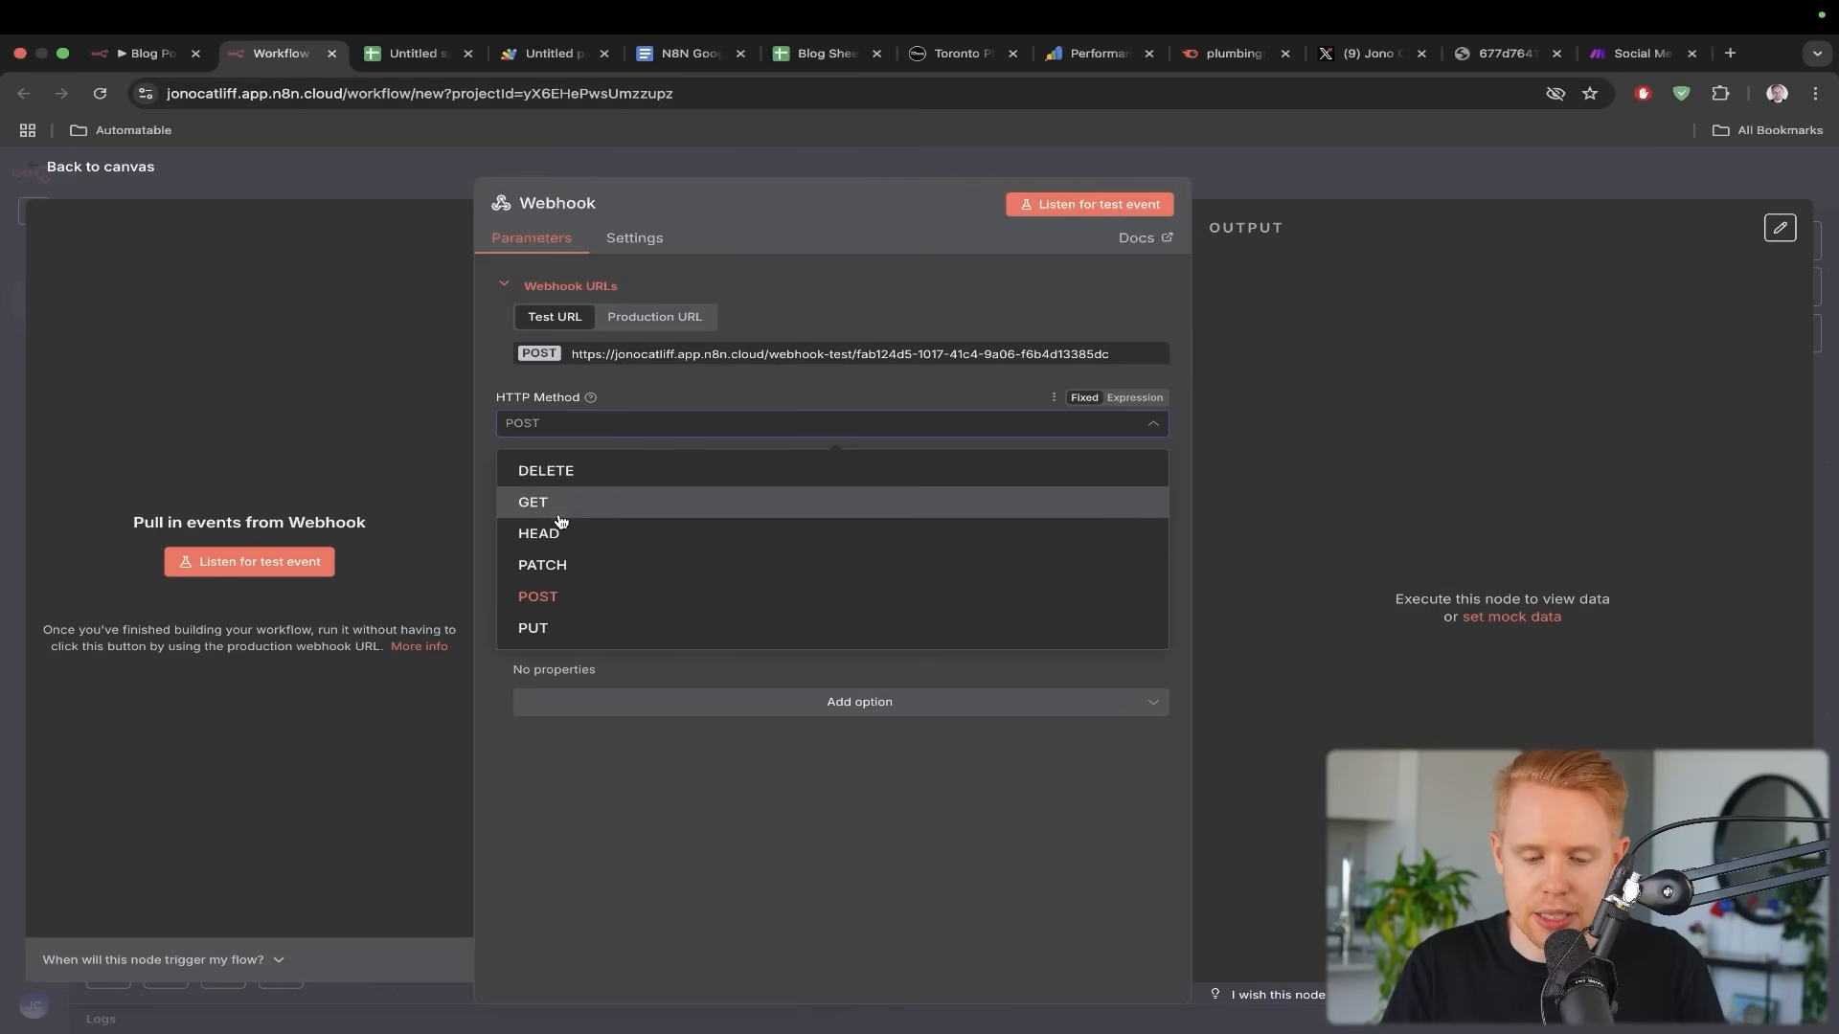
{"action": "left_click", "coordinate": [397, 460]}
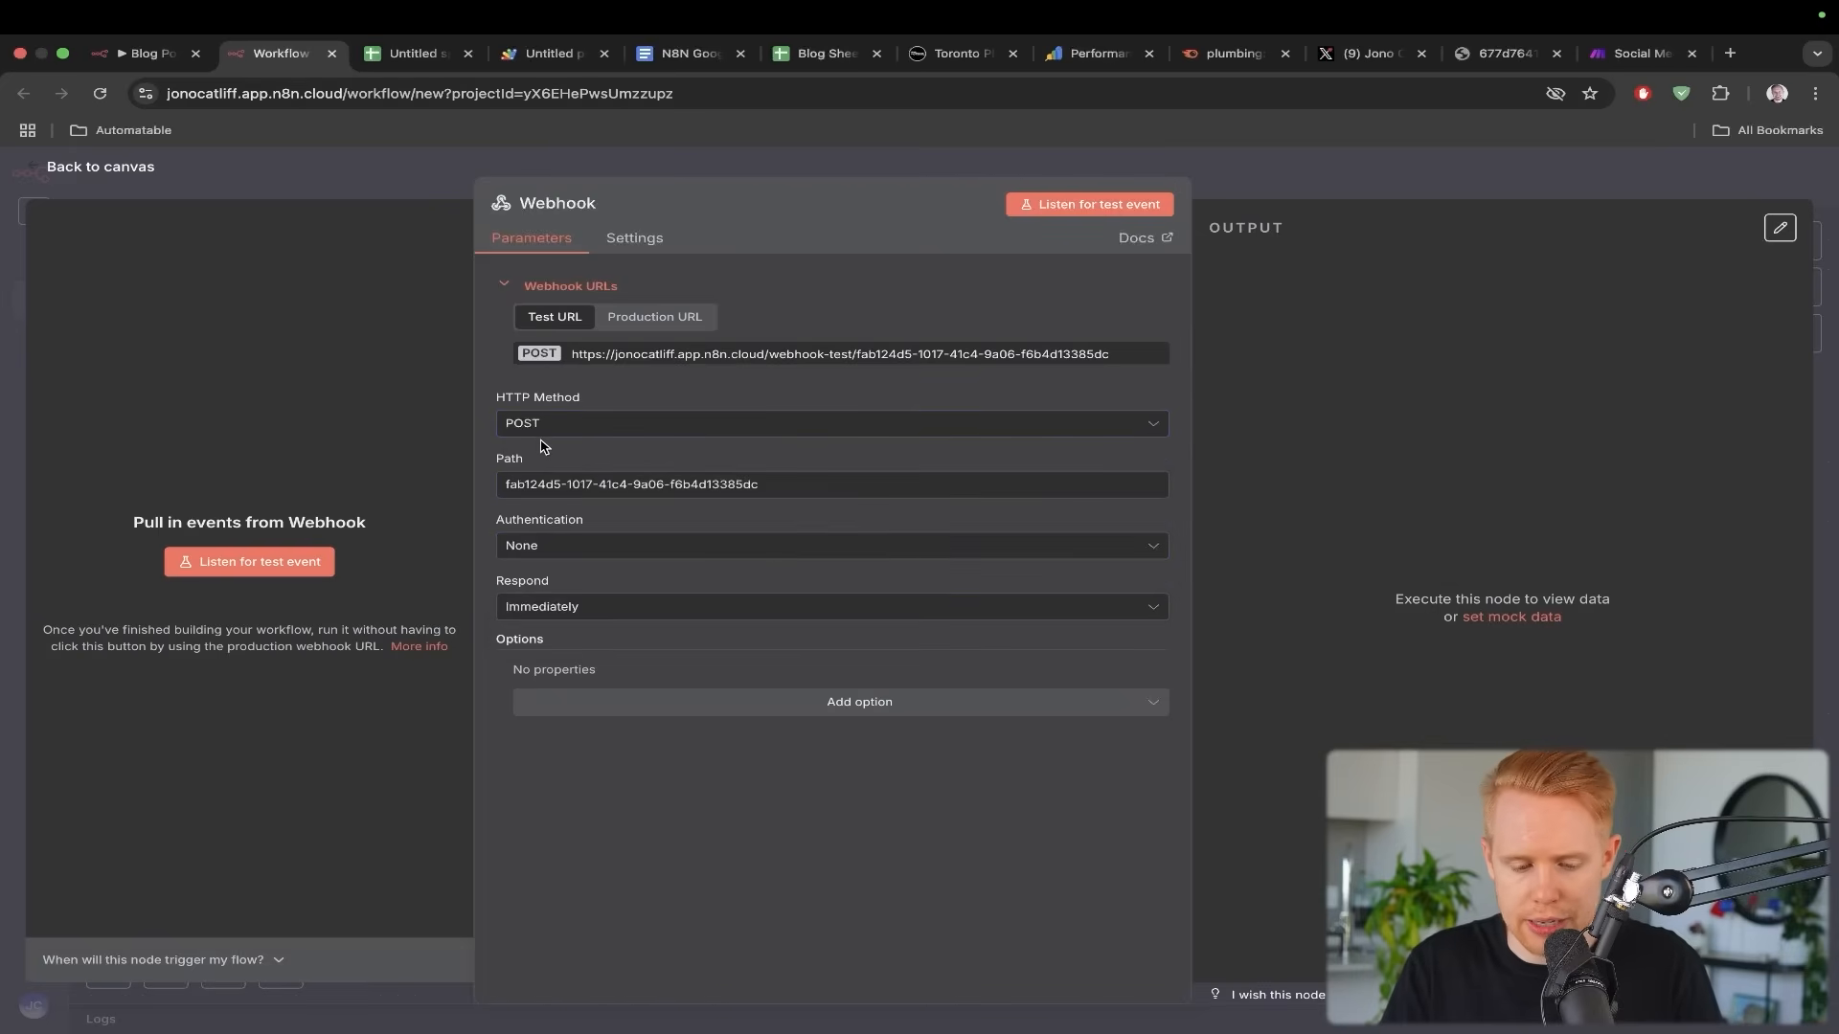
Visit the automatable.co website in a new tab and close it.
{"action": "key", "text": "super+t"}
{"action": "type", "text": "automatable.co"}
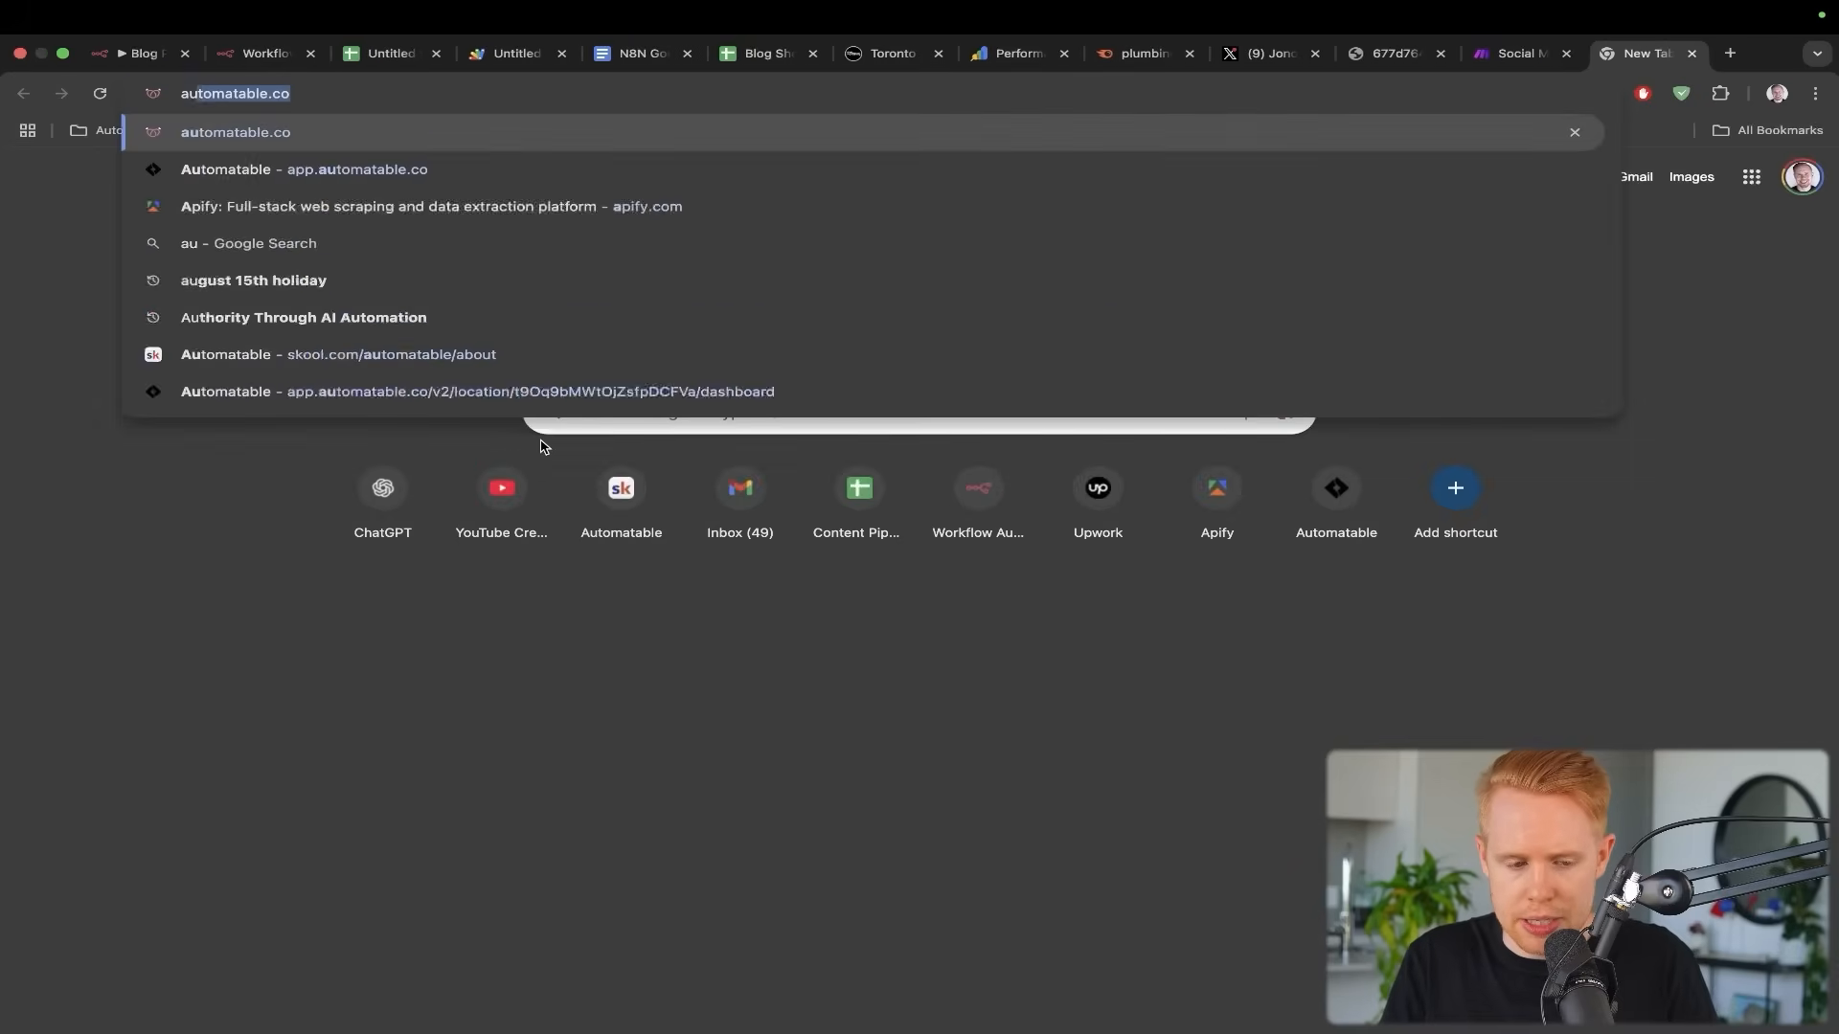
{"action": "key", "text": "Return"}
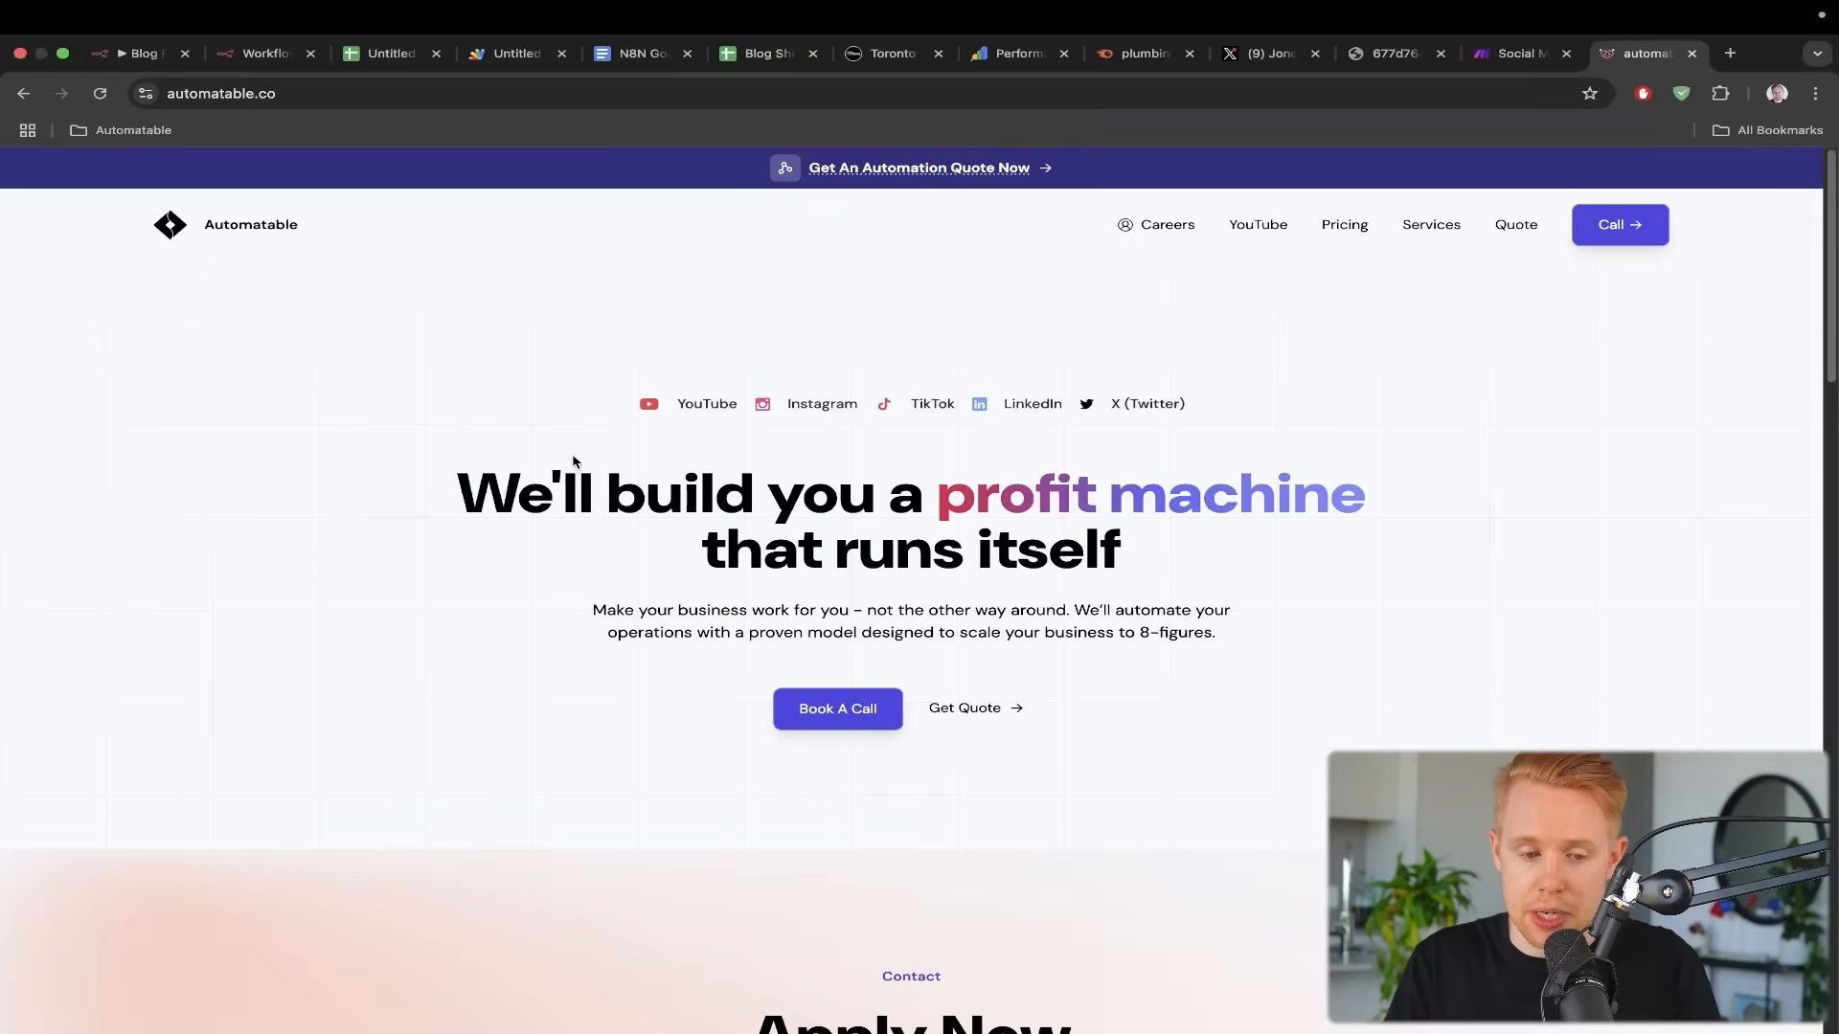
{"action": "mouse_move", "coordinate": [502, 378]}
{"action": "left_mouse_down"}
{"action": "mouse_move", "coordinate": [268, 173]}
{"action": "mouse_move", "coordinate": [251, 110]}
{"action": "left_mouse_up"}
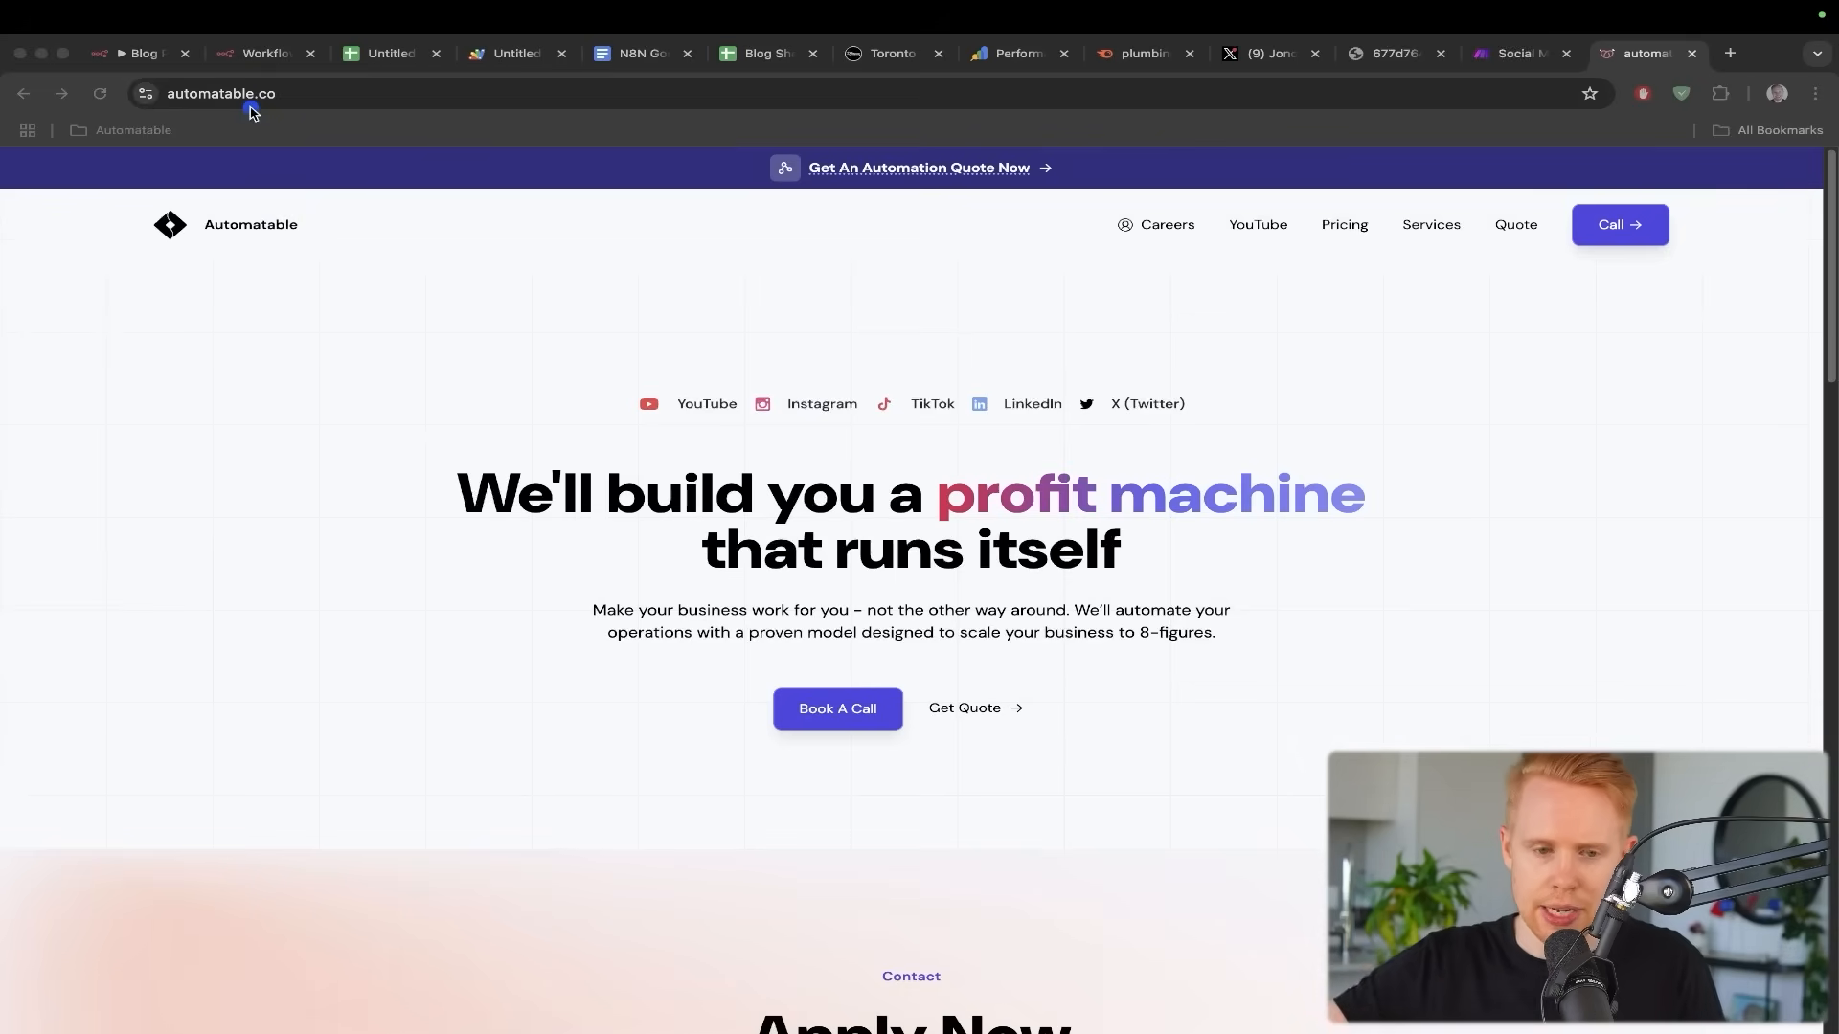
{"action": "key", "text": "Escape"}
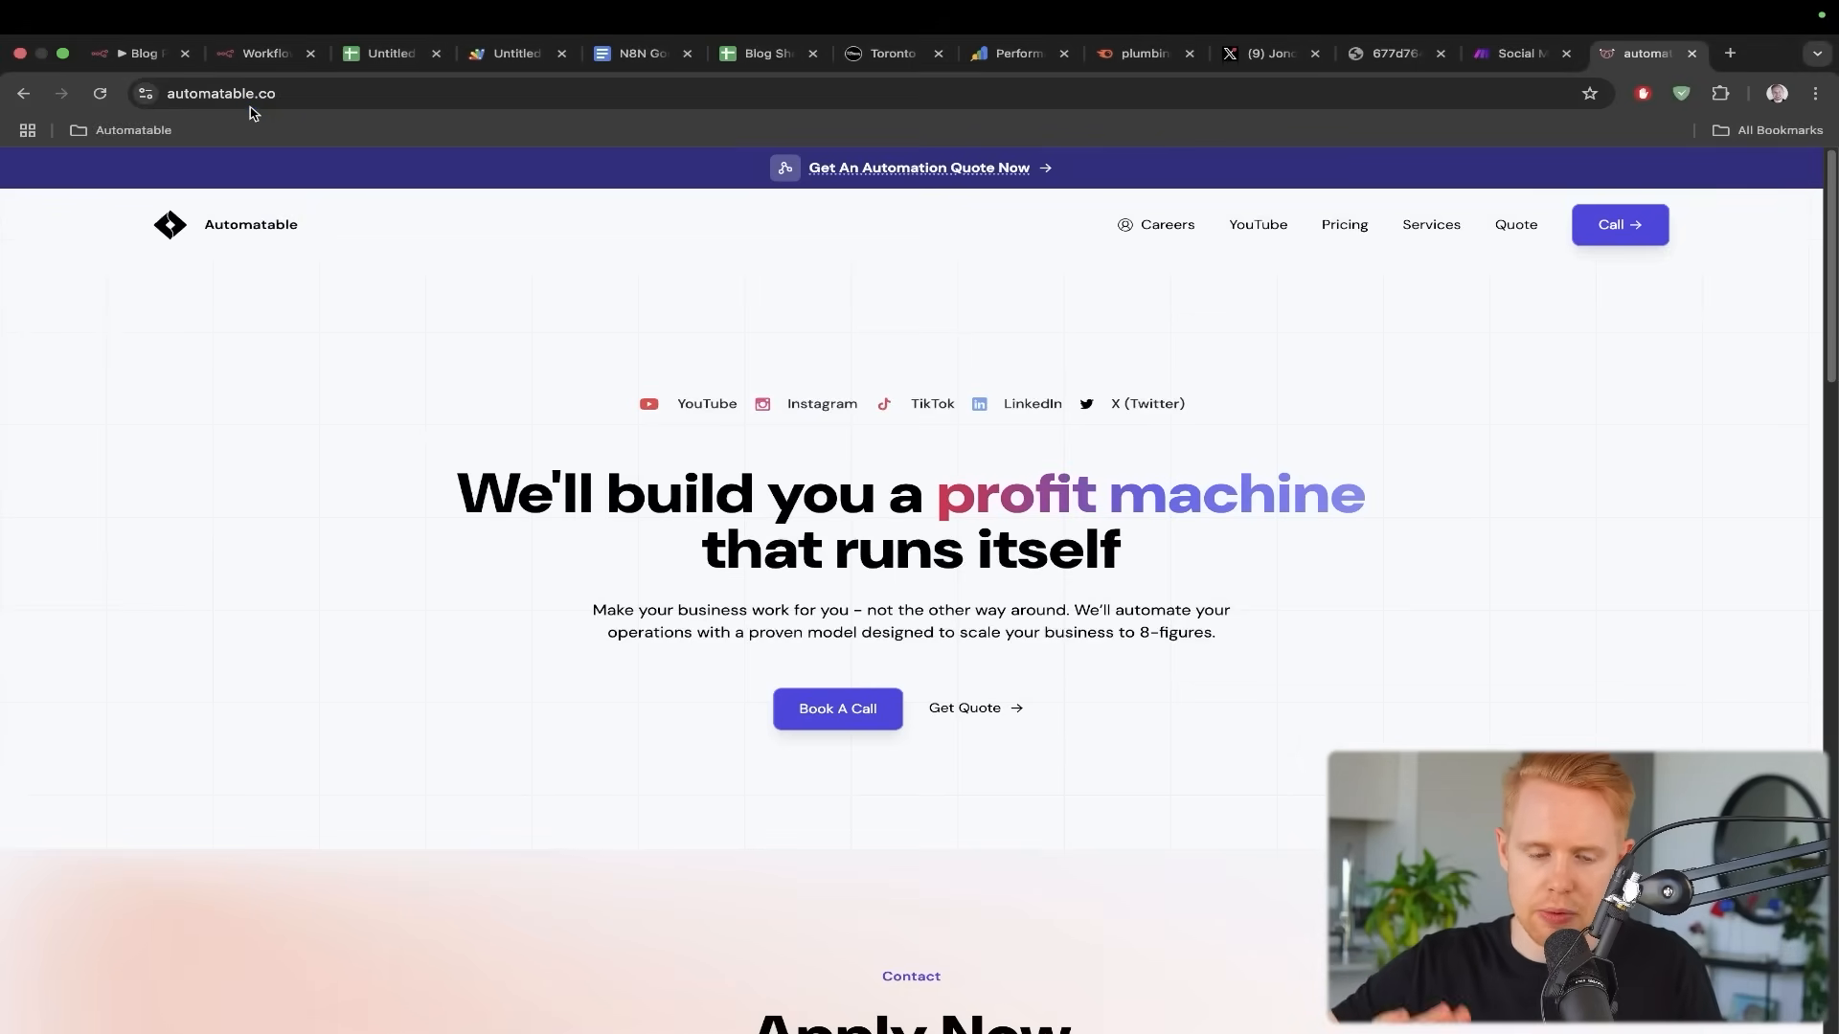
{"action": "key", "text": "super+w"}
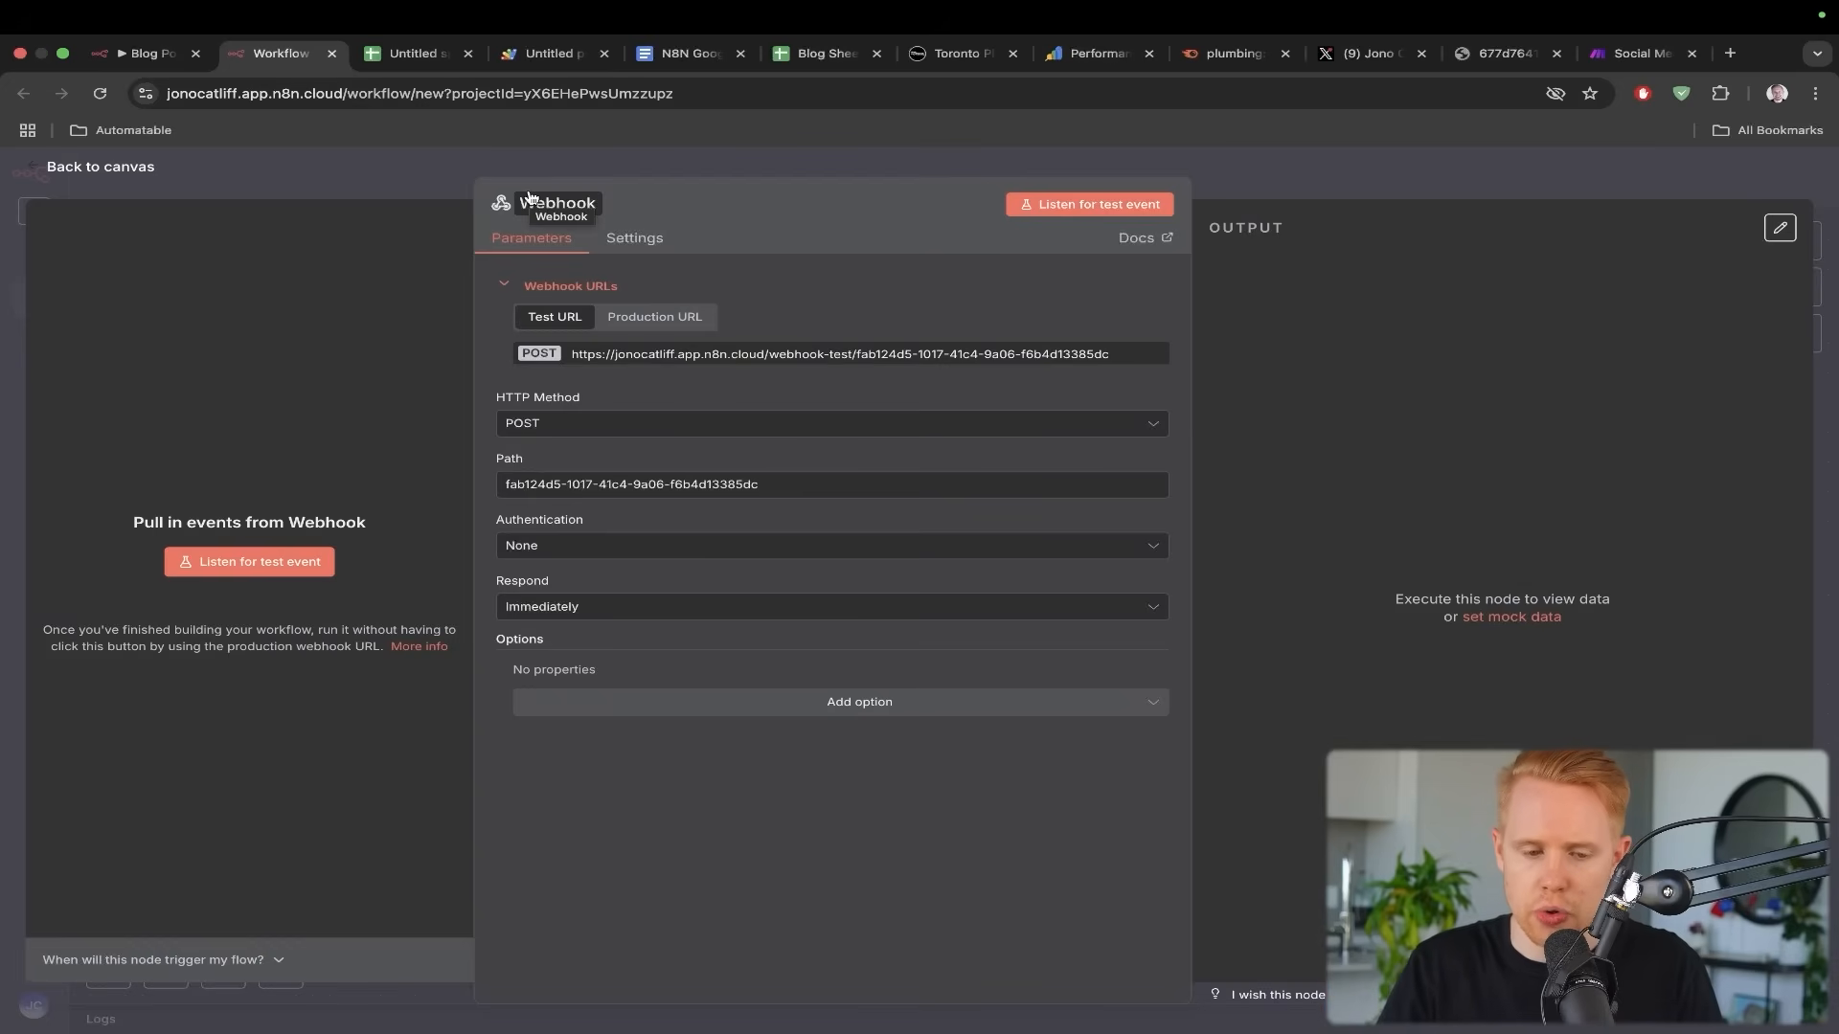
Copy the Webhook node's test URL.
{"action": "key", "text": "ctrl+Tab"}
{"action": "mouse_move", "coordinate": [828, 447]}
{"action": "left_mouse_down"}
{"action": "mouse_move", "coordinate": [472, 386]}
{"action": "mouse_move", "coordinate": [429, 333]}
{"action": "left_mouse_up"}
{"action": "key", "text": "ctrl+s"}
{"action": "key", "text": "ctrl+s"}
{"action": "key", "text": "Escape"}
{"action": "key", "text": "ctrl+shift+Tab"}
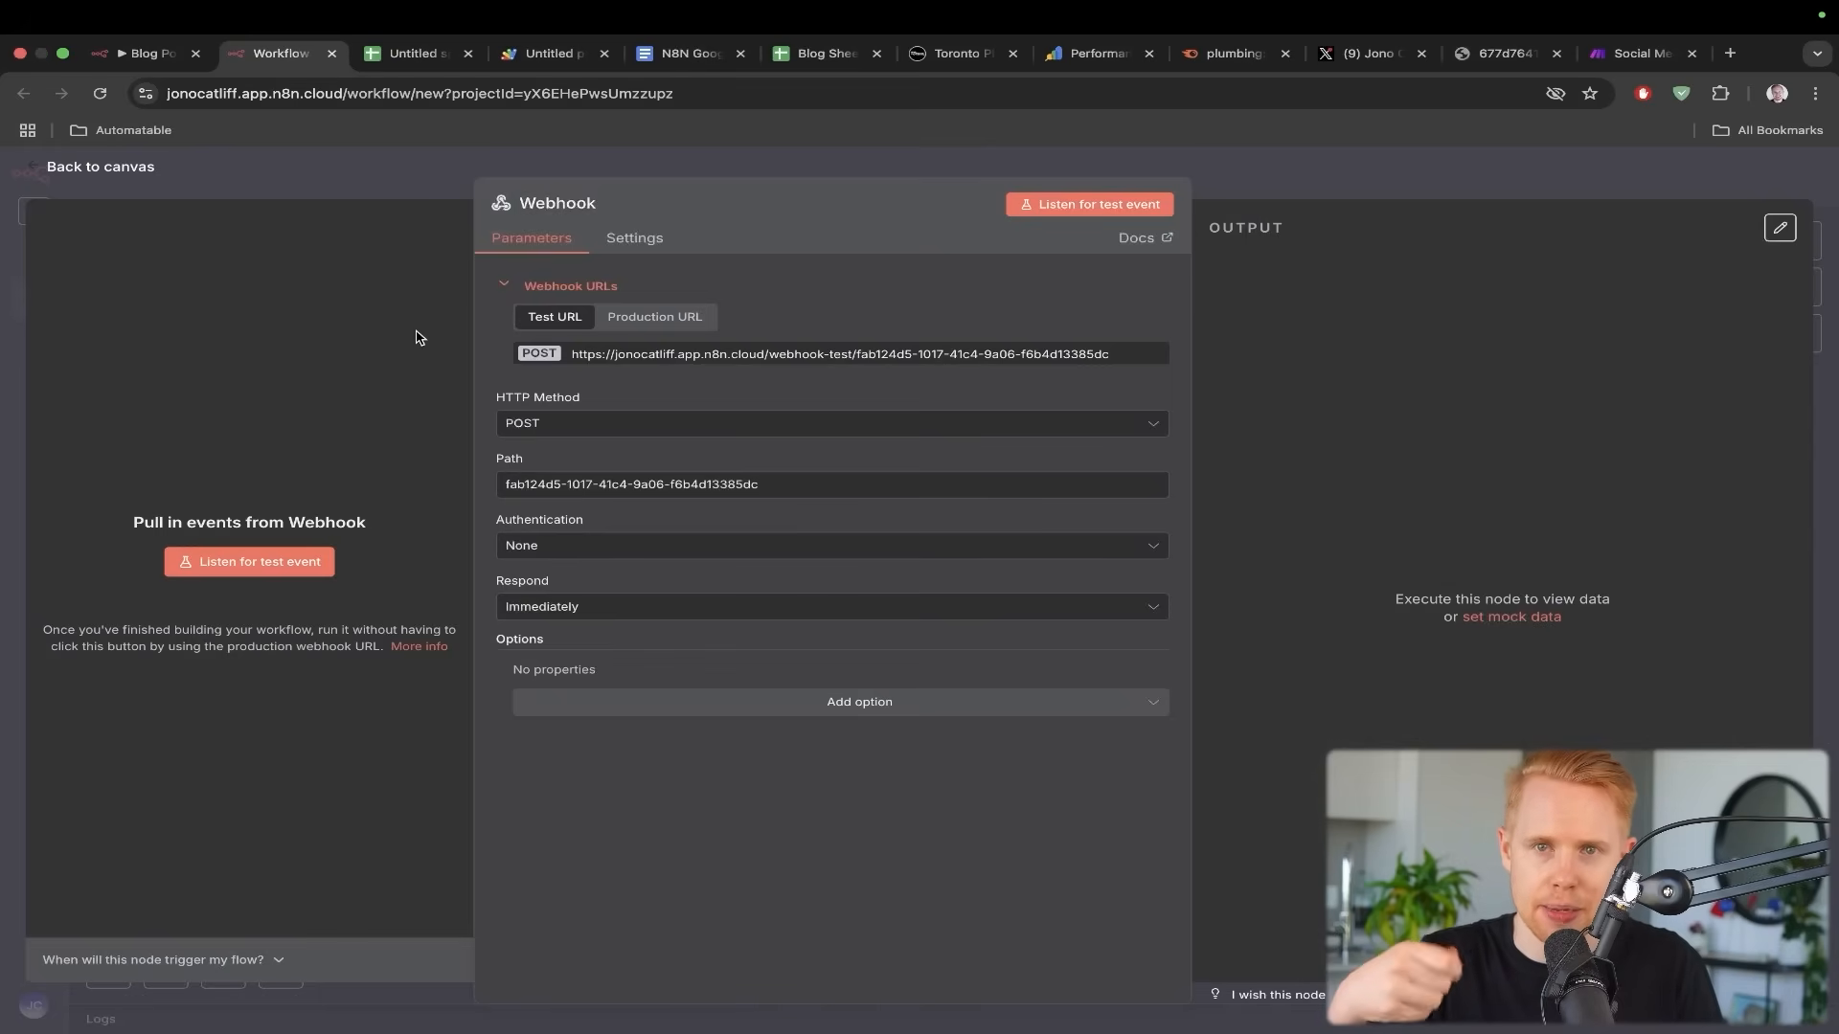
{"action": "mouse_move", "coordinate": [900, 193]}
{"action": "left_mouse_down"}
{"action": "mouse_move", "coordinate": [860, 200]}
{"action": "mouse_move", "coordinate": [556, 417]}
{"action": "left_mouse_up"}
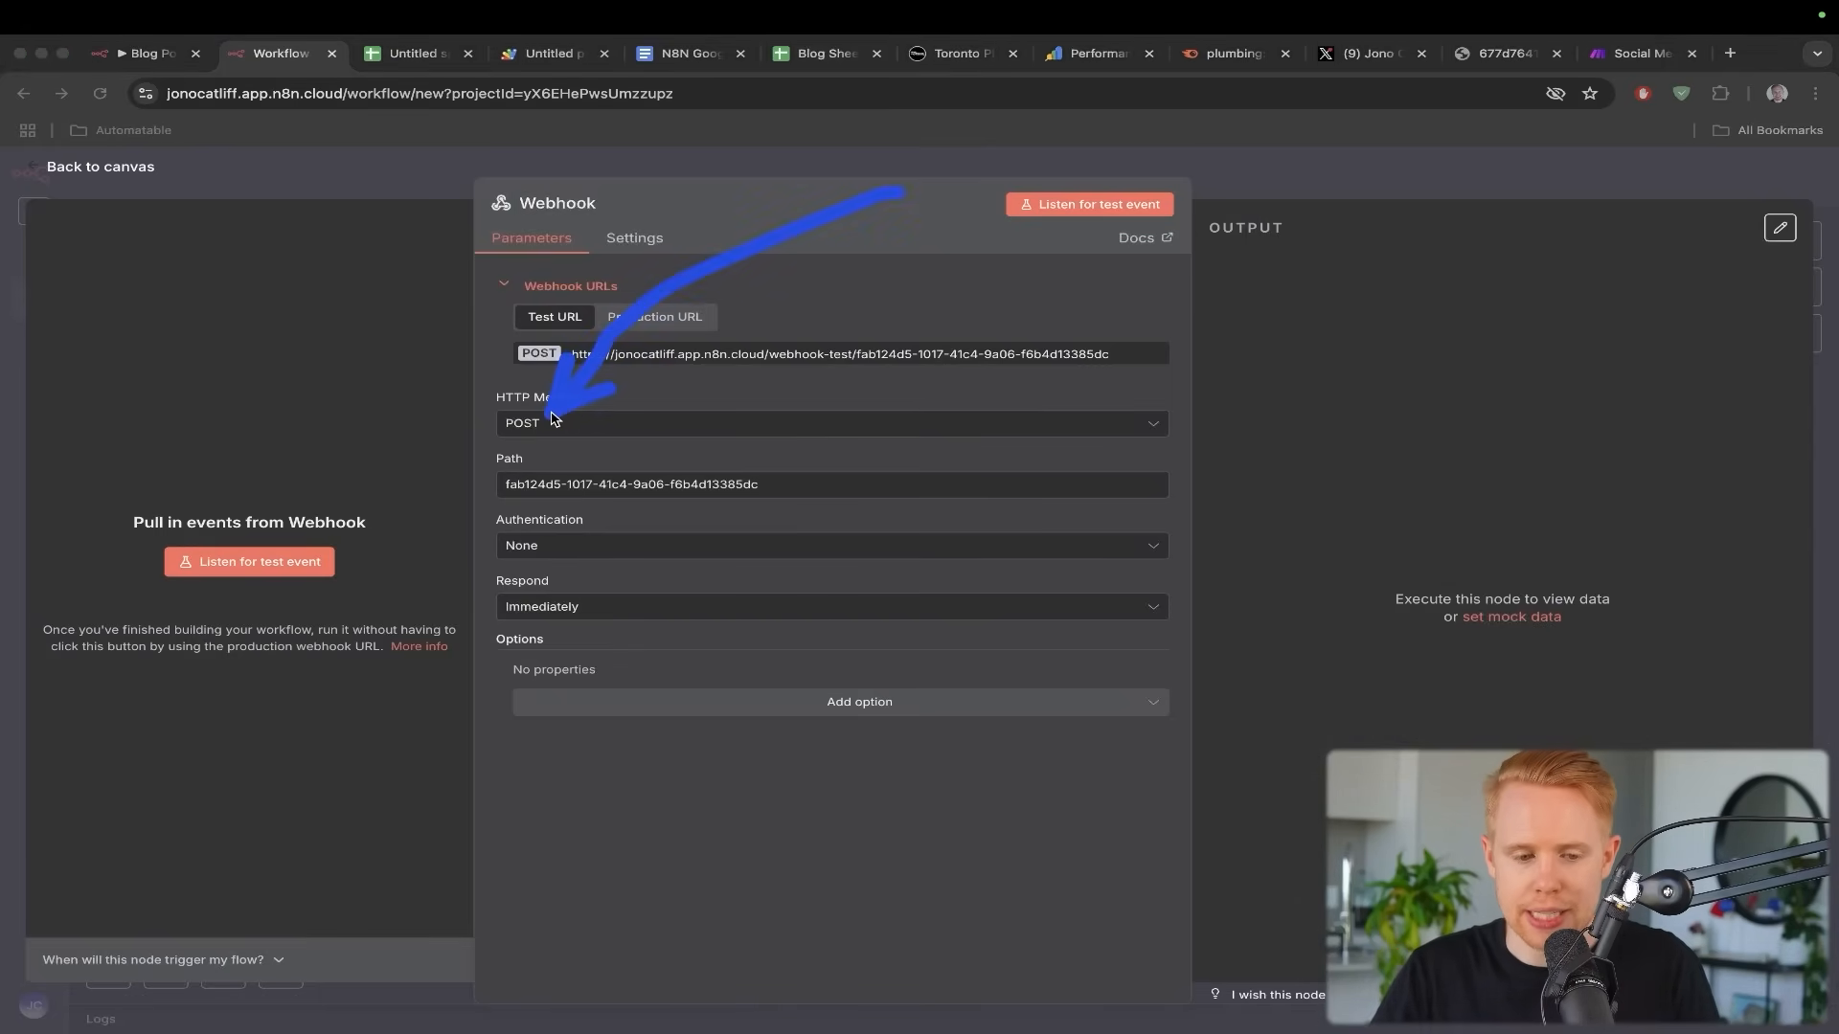
{"action": "key", "text": "ctrl+s"}
{"action": "key", "text": "ctrl+s"}
{"action": "key", "text": "Escape"}
{"action": "double_click", "coordinate": [757, 361]}
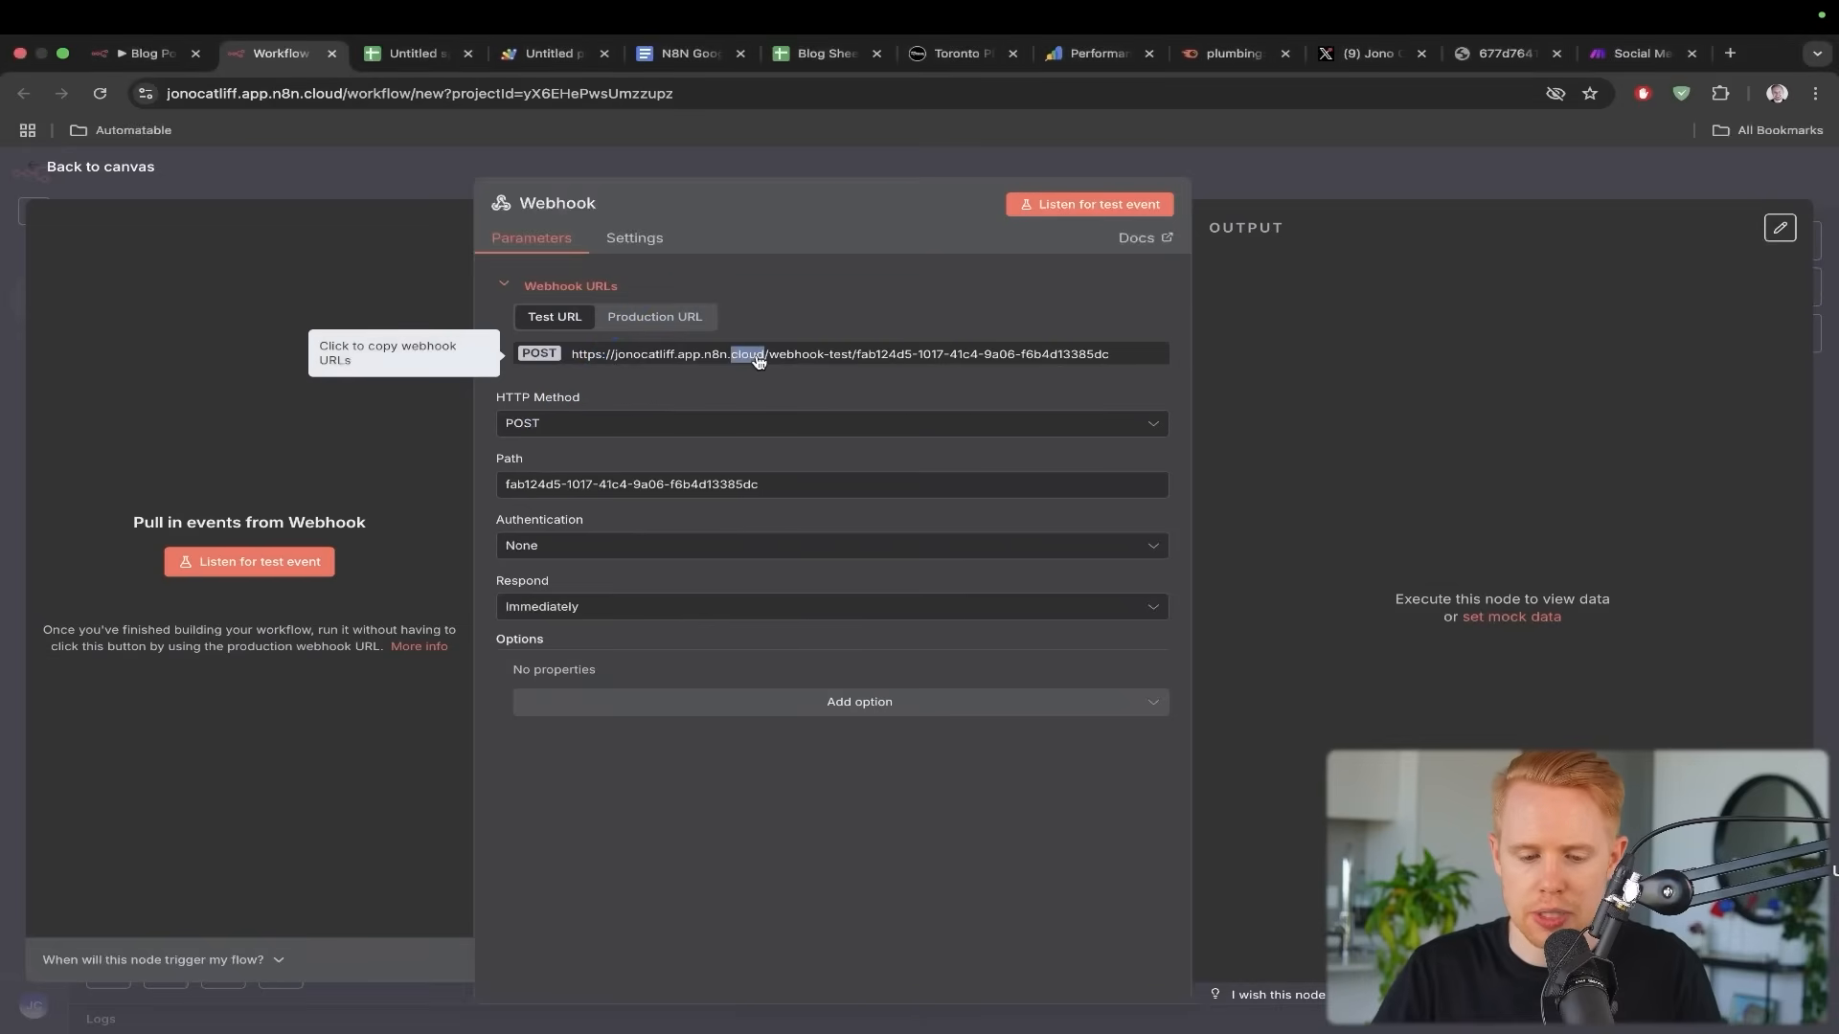
{"action": "left_click", "coordinate": [757, 354]}
Replace the placeholder in WATCH_CHANGE_WEBHOOK_URL with the copied webhook test URL and save the script project.
{"action": "key", "text": "ctrl+Tab"}
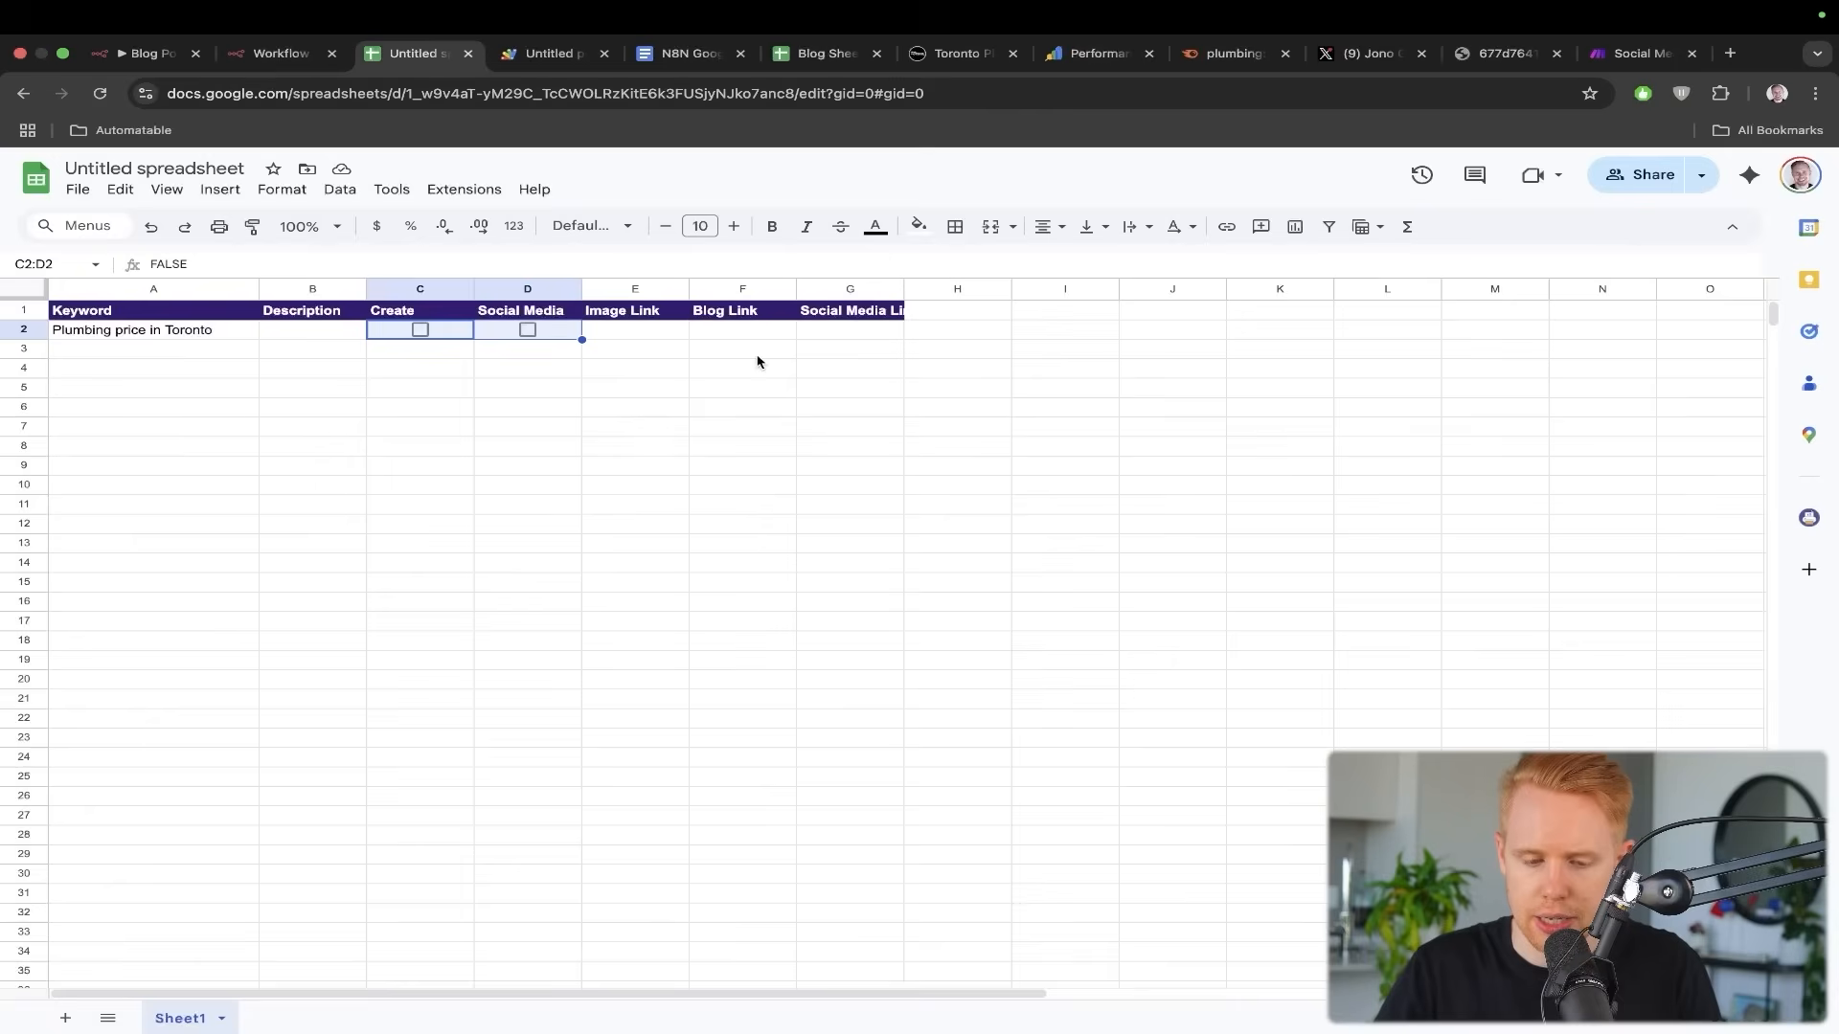
{"action": "key", "text": "ctrl+Tab"}
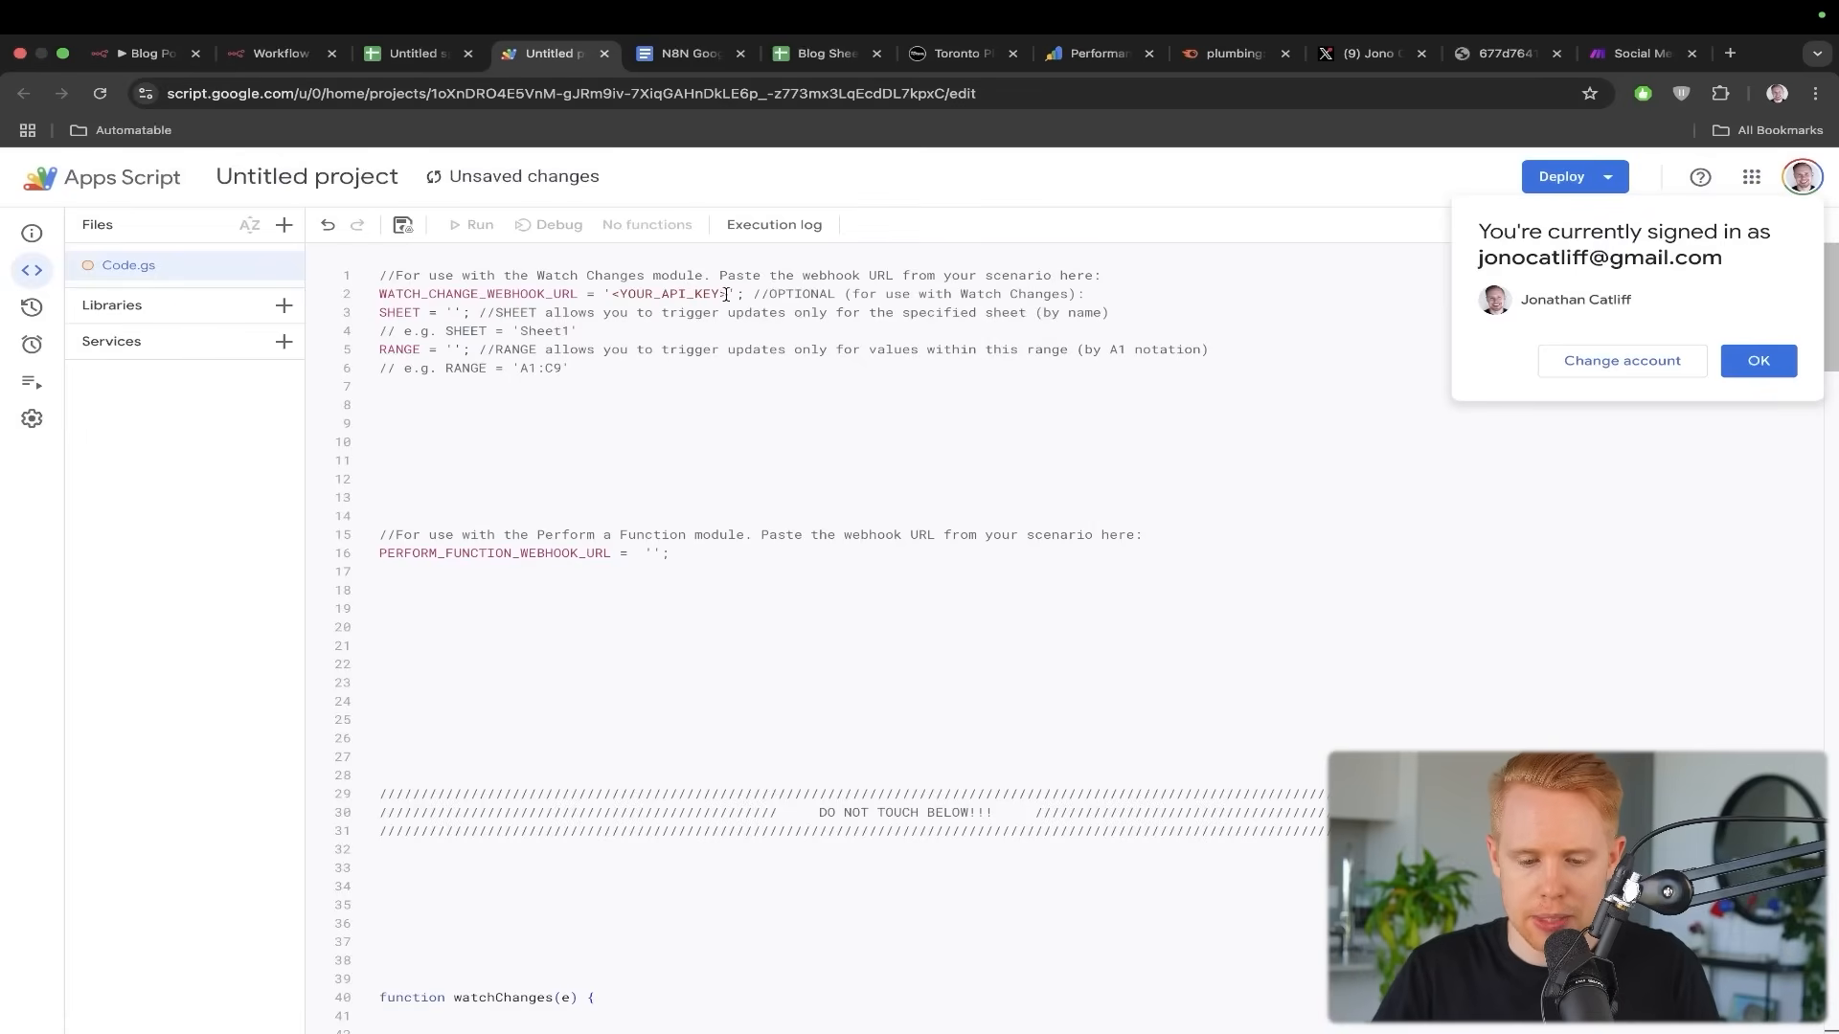
{"action": "left_click_drag", "start_coordinate": [726, 294], "coordinate": [618, 294]}
{"action": "key", "text": "BackSpace"}
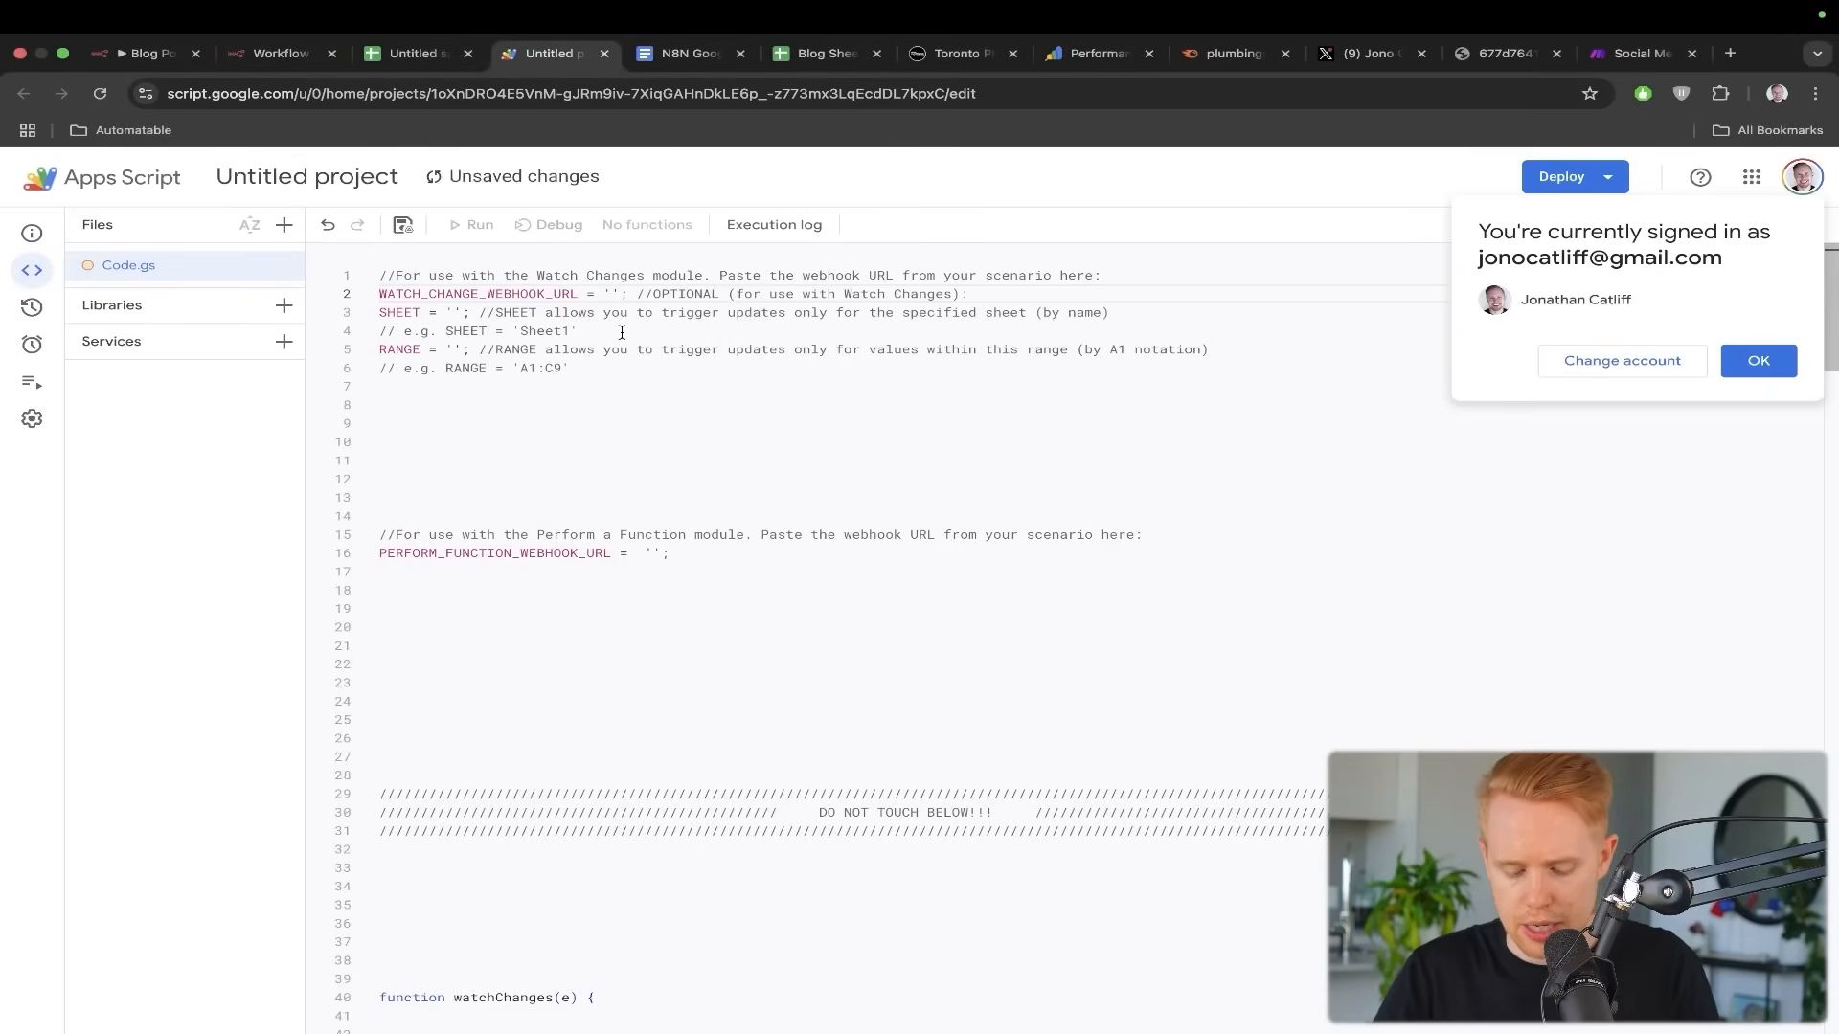
{"action": "key", "text": "super+v"}
{"action": "left_click", "coordinate": [1785, 364]}
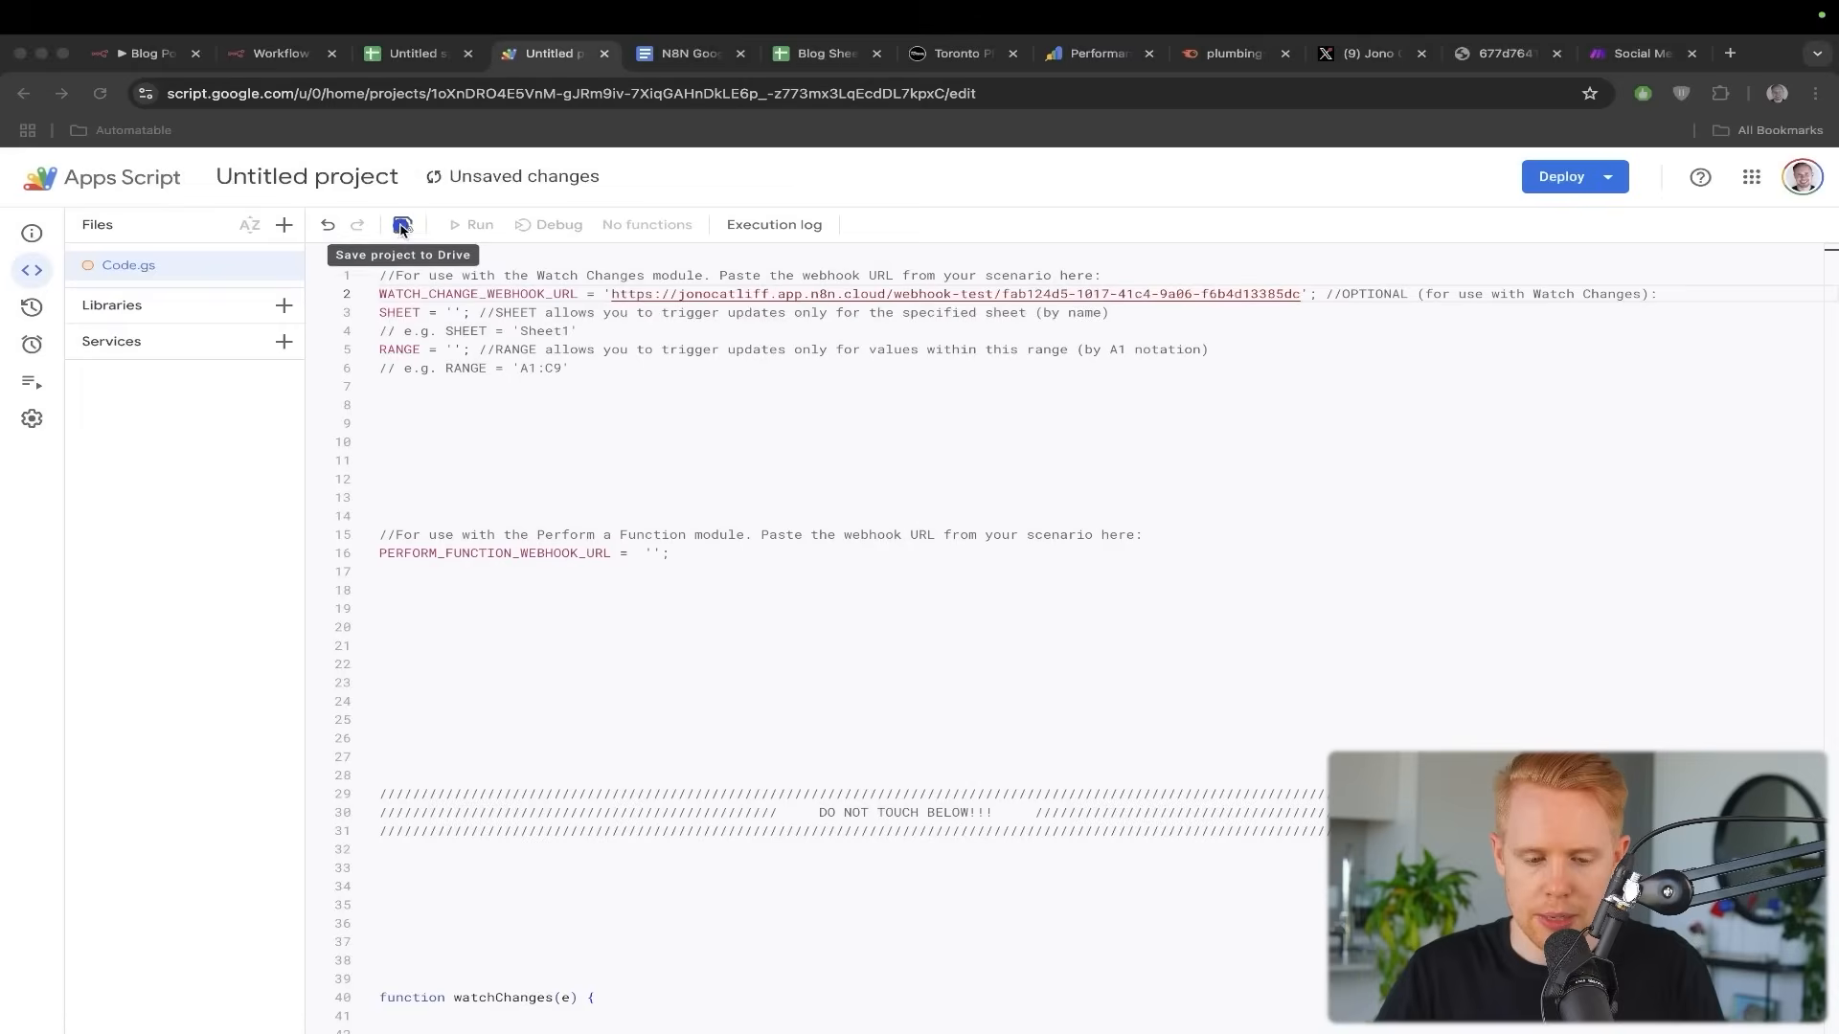
{"action": "left_click", "coordinate": [402, 224]}
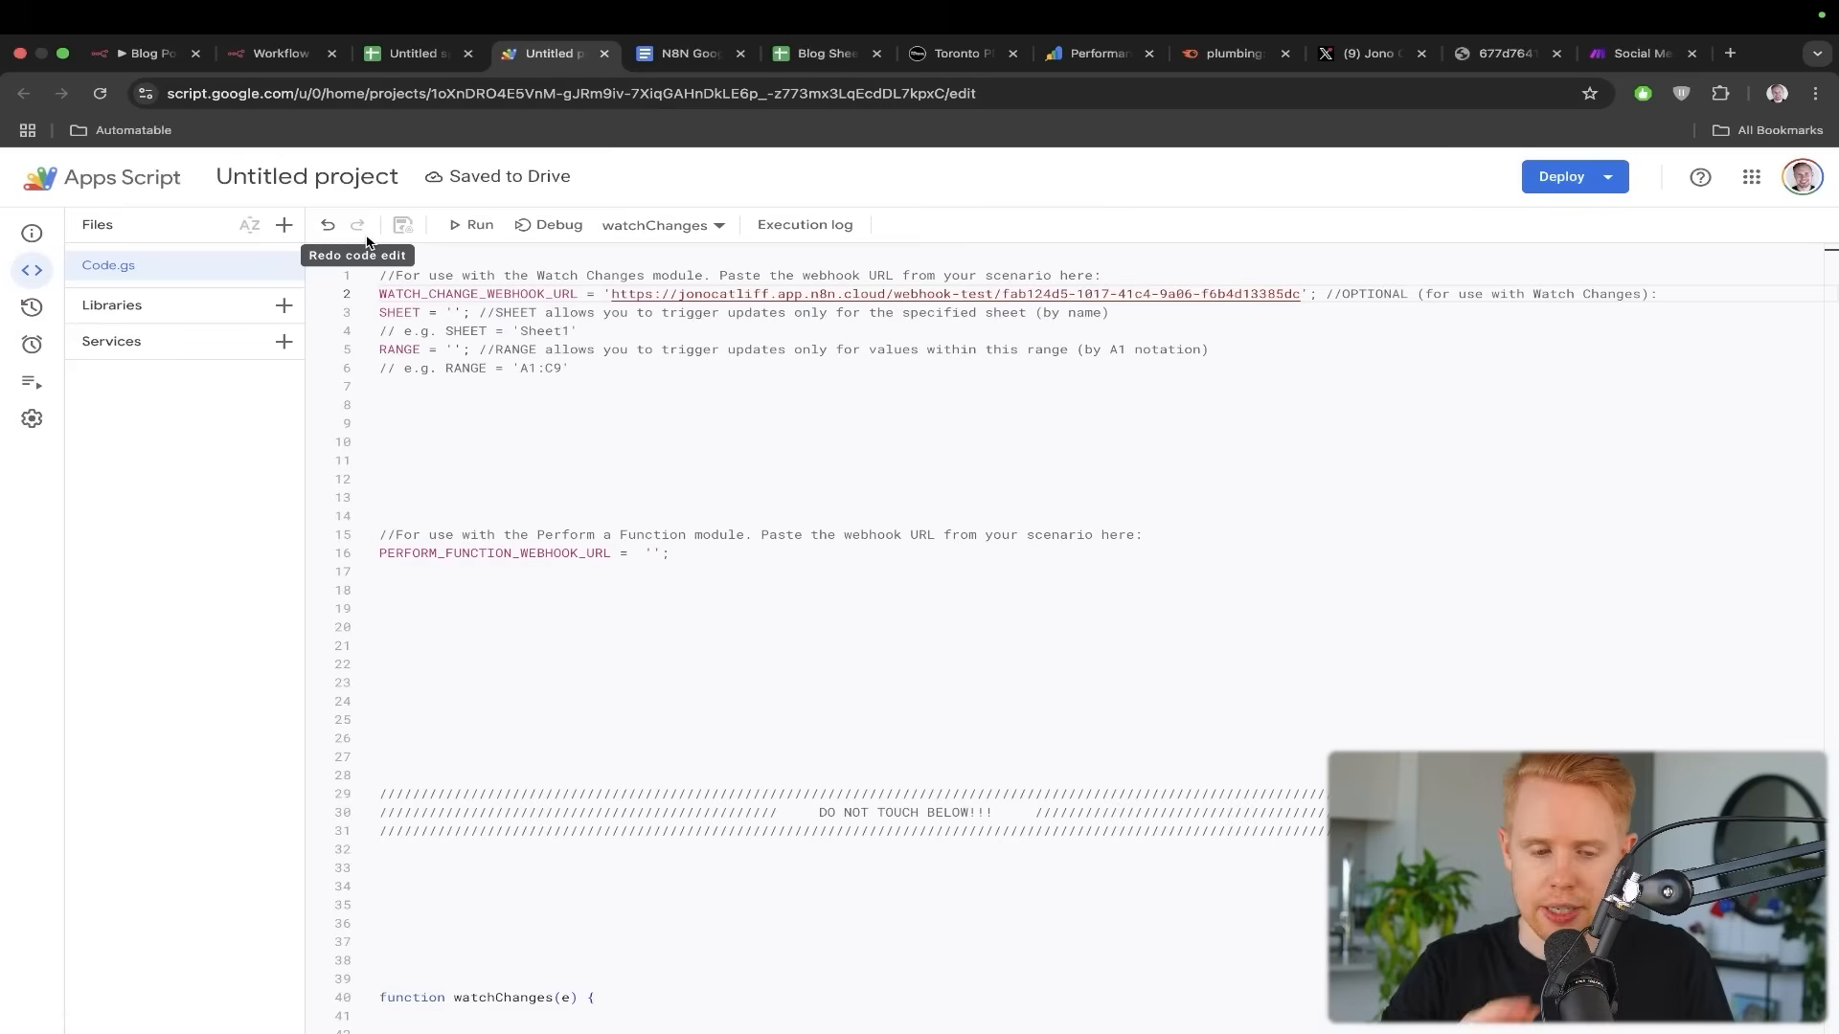
Open the project's Triggers page and start adding a new trigger.
{"action": "key", "text": "ctrl+a"}
{"action": "mouse_move", "coordinate": [208, 203]}
{"action": "left_mouse_down"}
{"action": "mouse_move", "coordinate": [173, 256]}
{"action": "mouse_move", "coordinate": [53, 341]}
{"action": "left_mouse_up"}
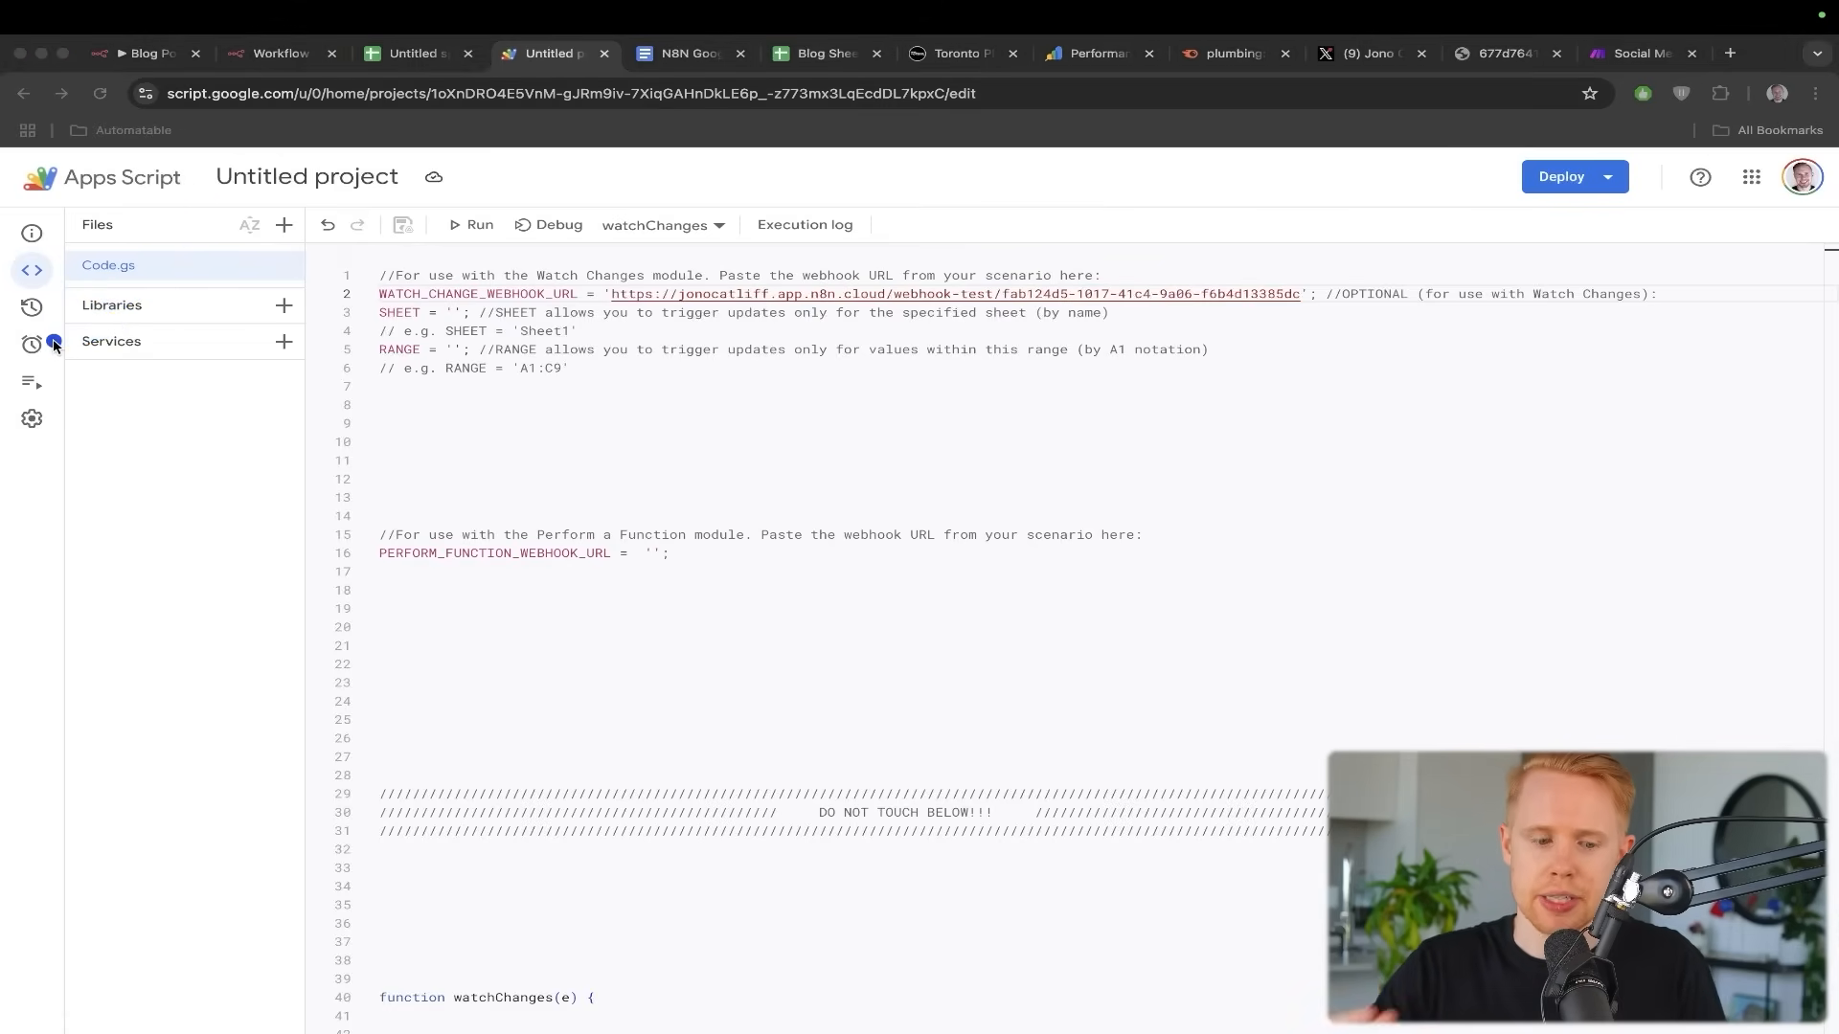
{"action": "left_click", "coordinate": [33, 346]}
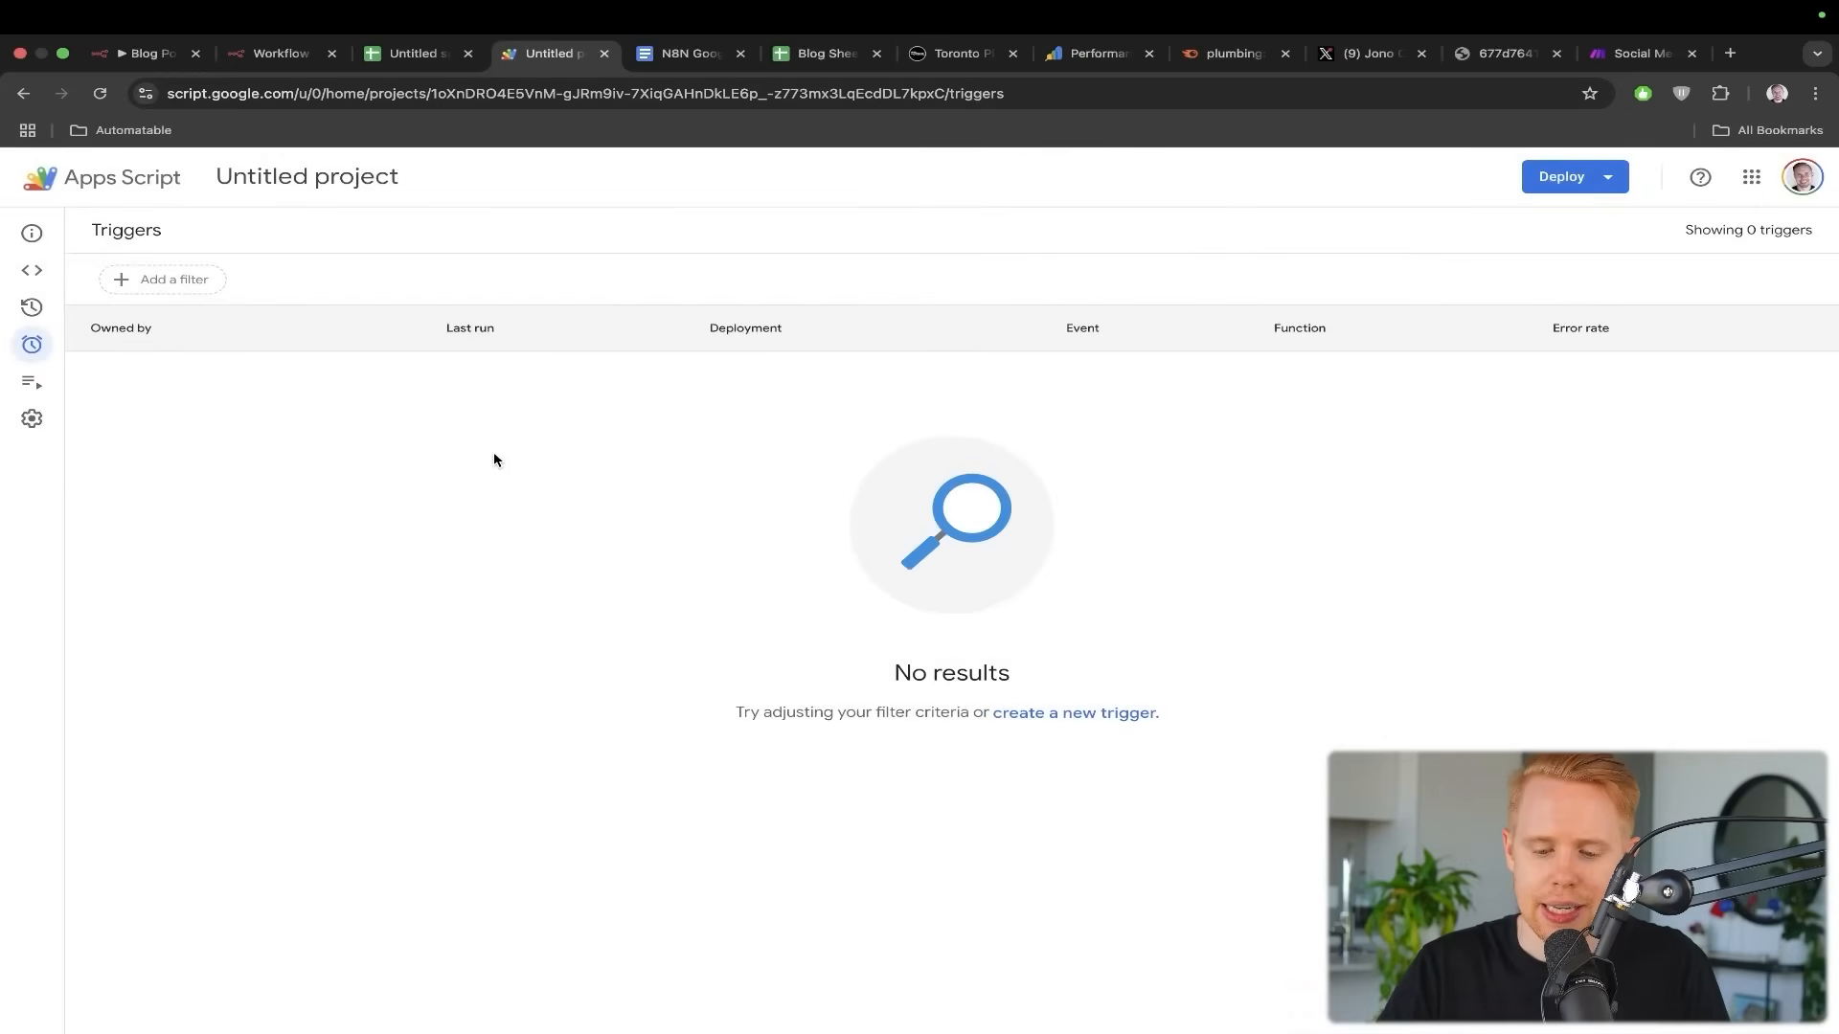
{"action": "key", "text": "ctrl+a"}
{"action": "mouse_move", "coordinate": [1262, 535]}
{"action": "left_mouse_down"}
{"action": "mouse_move", "coordinate": [1389, 558]}
{"action": "mouse_move", "coordinate": [1657, 756]}
{"action": "left_mouse_up"}
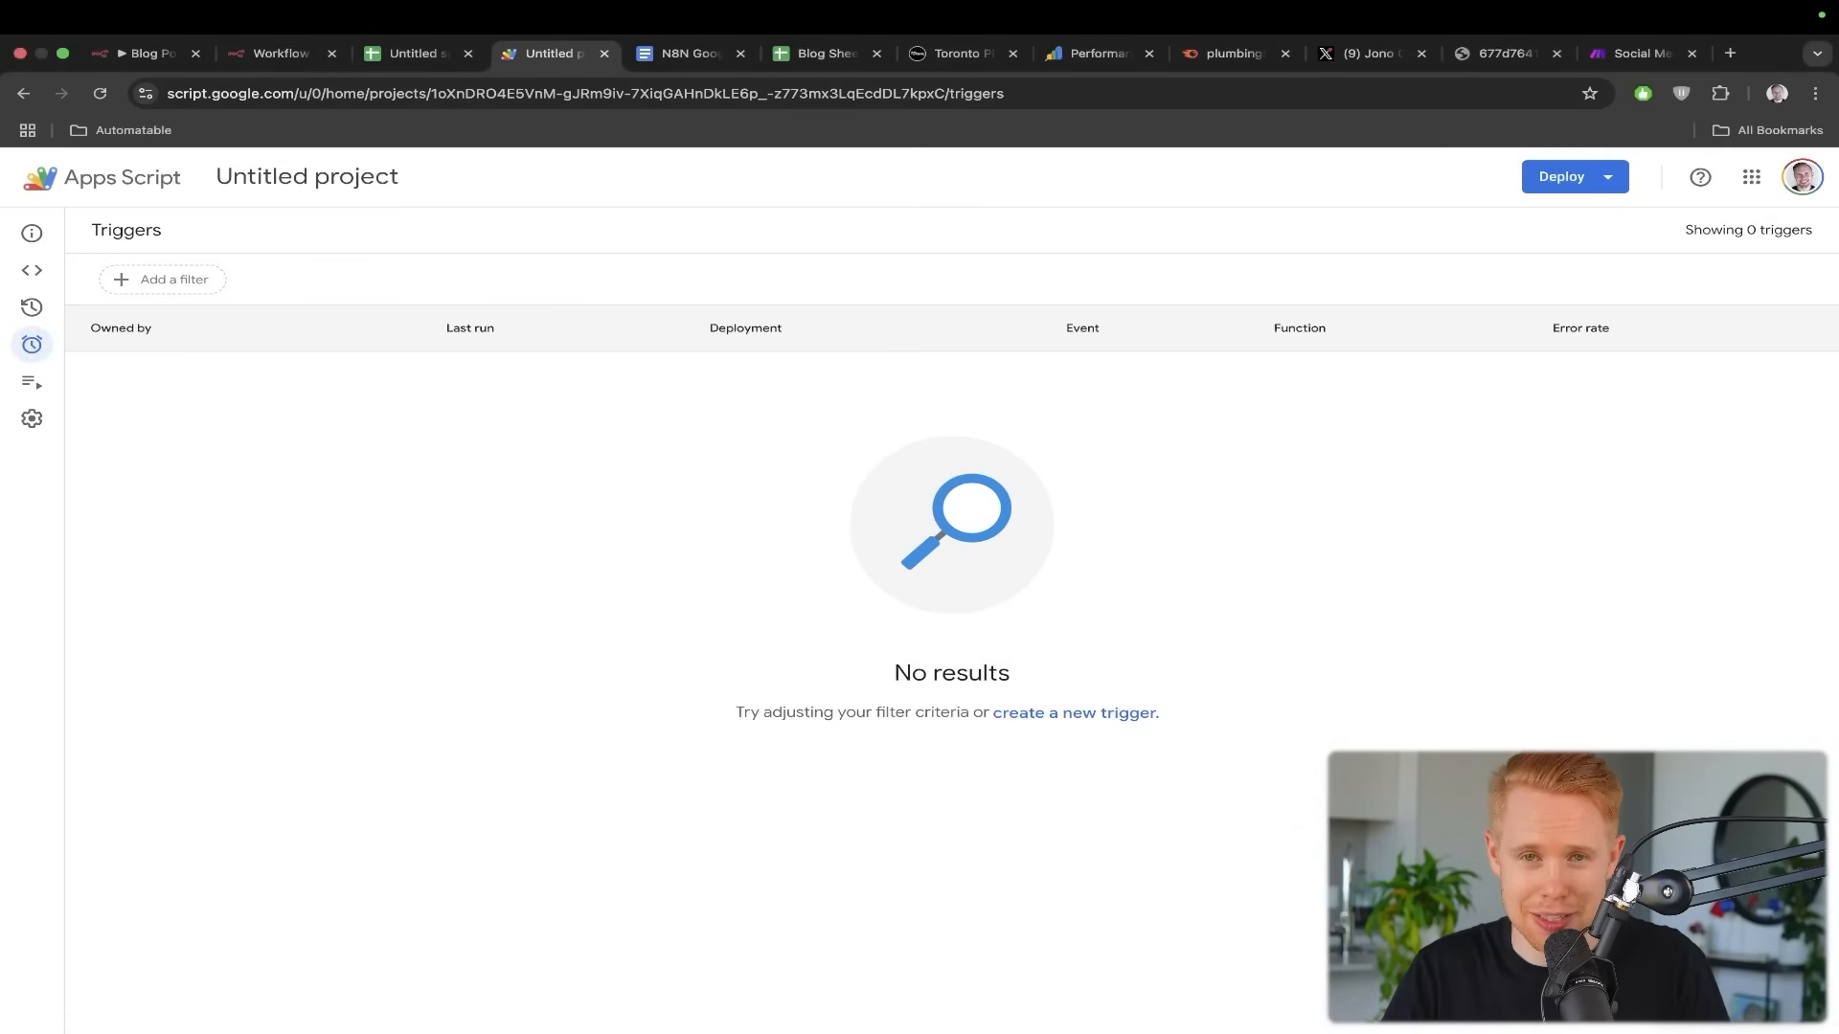
{"action": "left_click", "coordinate": [1736, 984]}
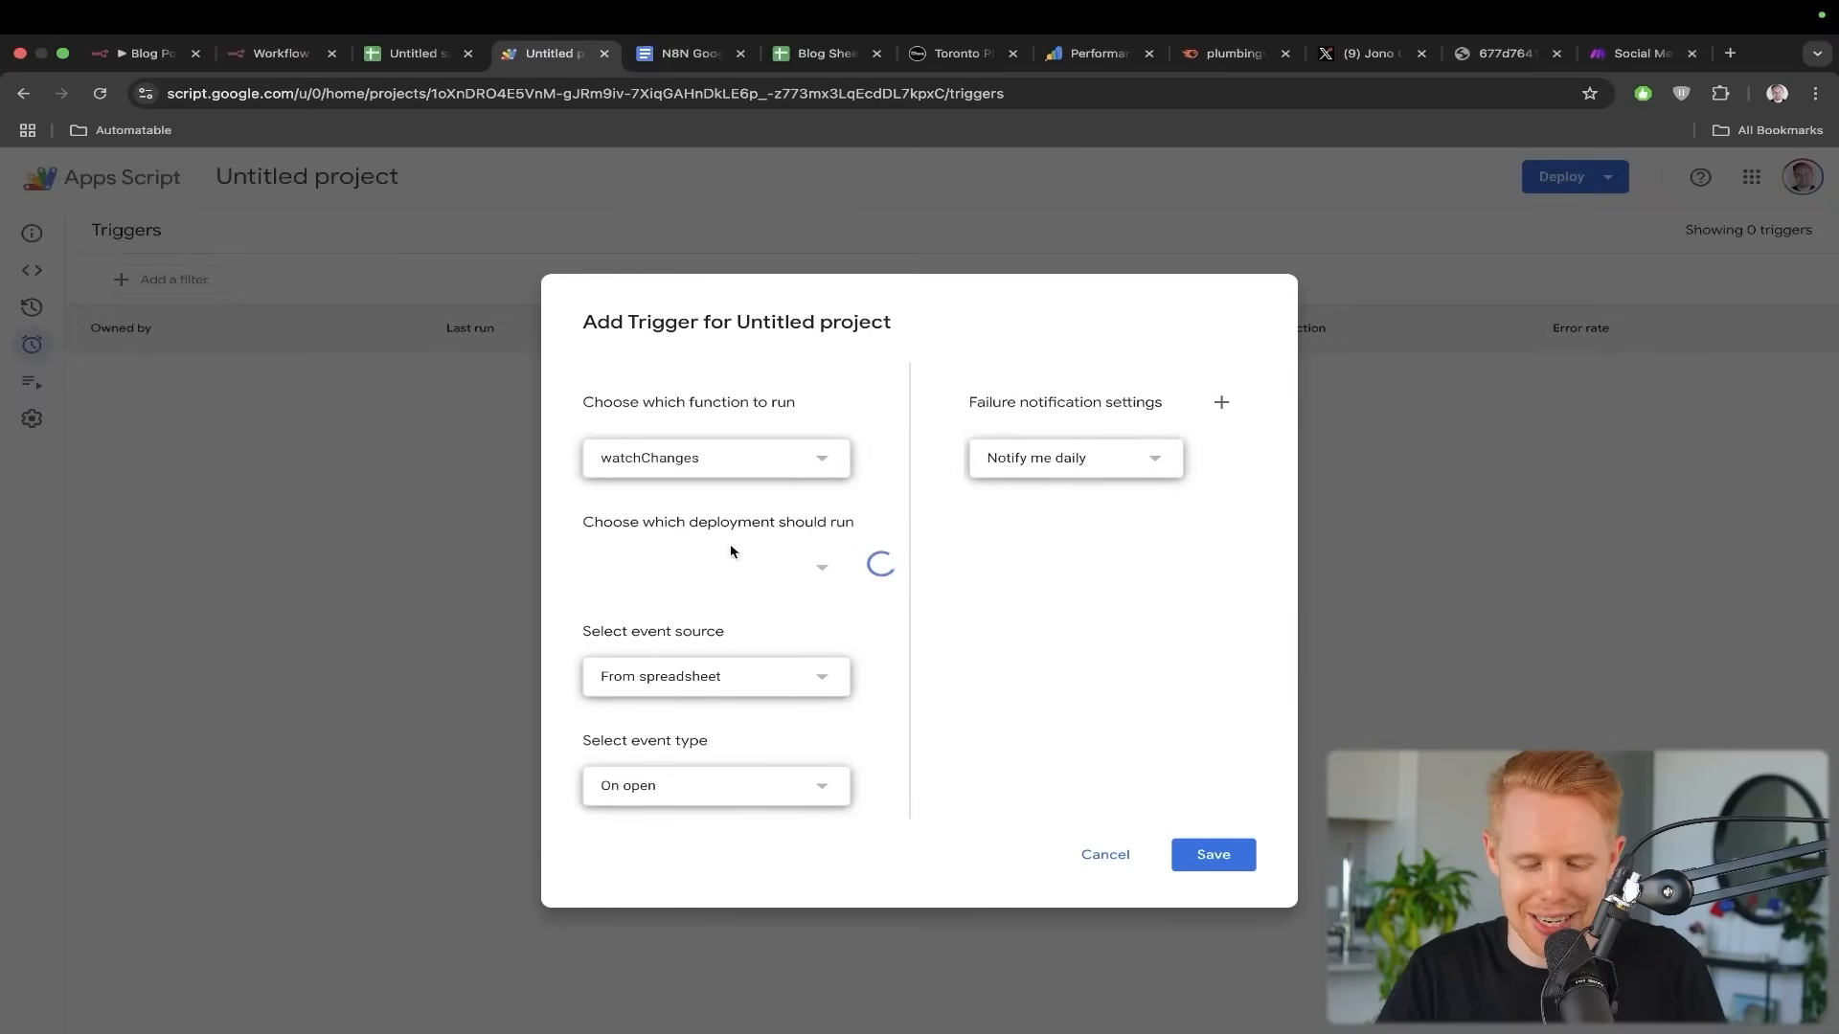
Set the new watchChanges trigger's event type to On edit, from spreadsheet.
{"action": "key", "text": "ctrl+a"}
{"action": "mouse_move", "coordinate": [953, 275]}
{"action": "left_mouse_down"}
{"action": "mouse_move", "coordinate": [908, 312]}
{"action": "mouse_move", "coordinate": [706, 628]}
{"action": "mouse_move", "coordinate": [691, 701]}
{"action": "left_mouse_up"}
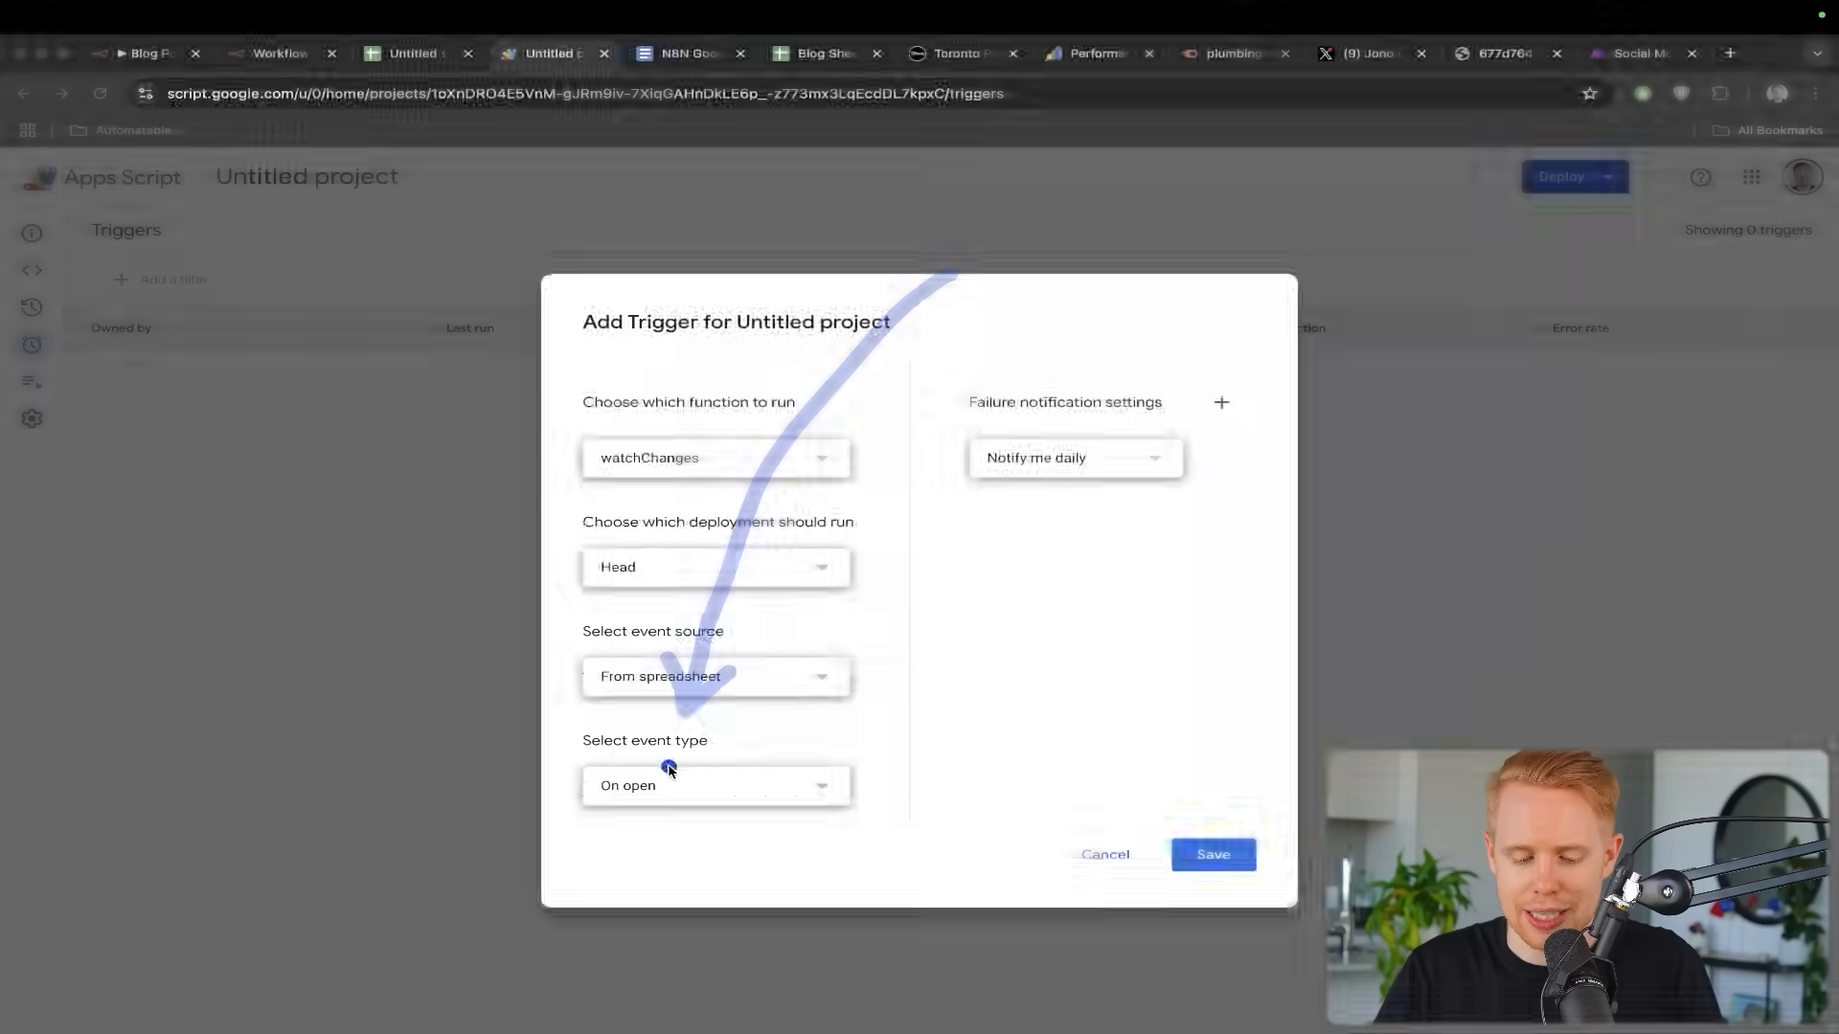
{"action": "left_click", "coordinate": [661, 787]}
{"action": "left_click", "coordinate": [642, 824]}
{"action": "key", "text": "ctrl+a"}
{"action": "mouse_move", "coordinate": [914, 627]}
{"action": "left_mouse_down"}
{"action": "mouse_move", "coordinate": [914, 691]}
{"action": "mouse_move", "coordinate": [819, 812]}
{"action": "left_mouse_up"}
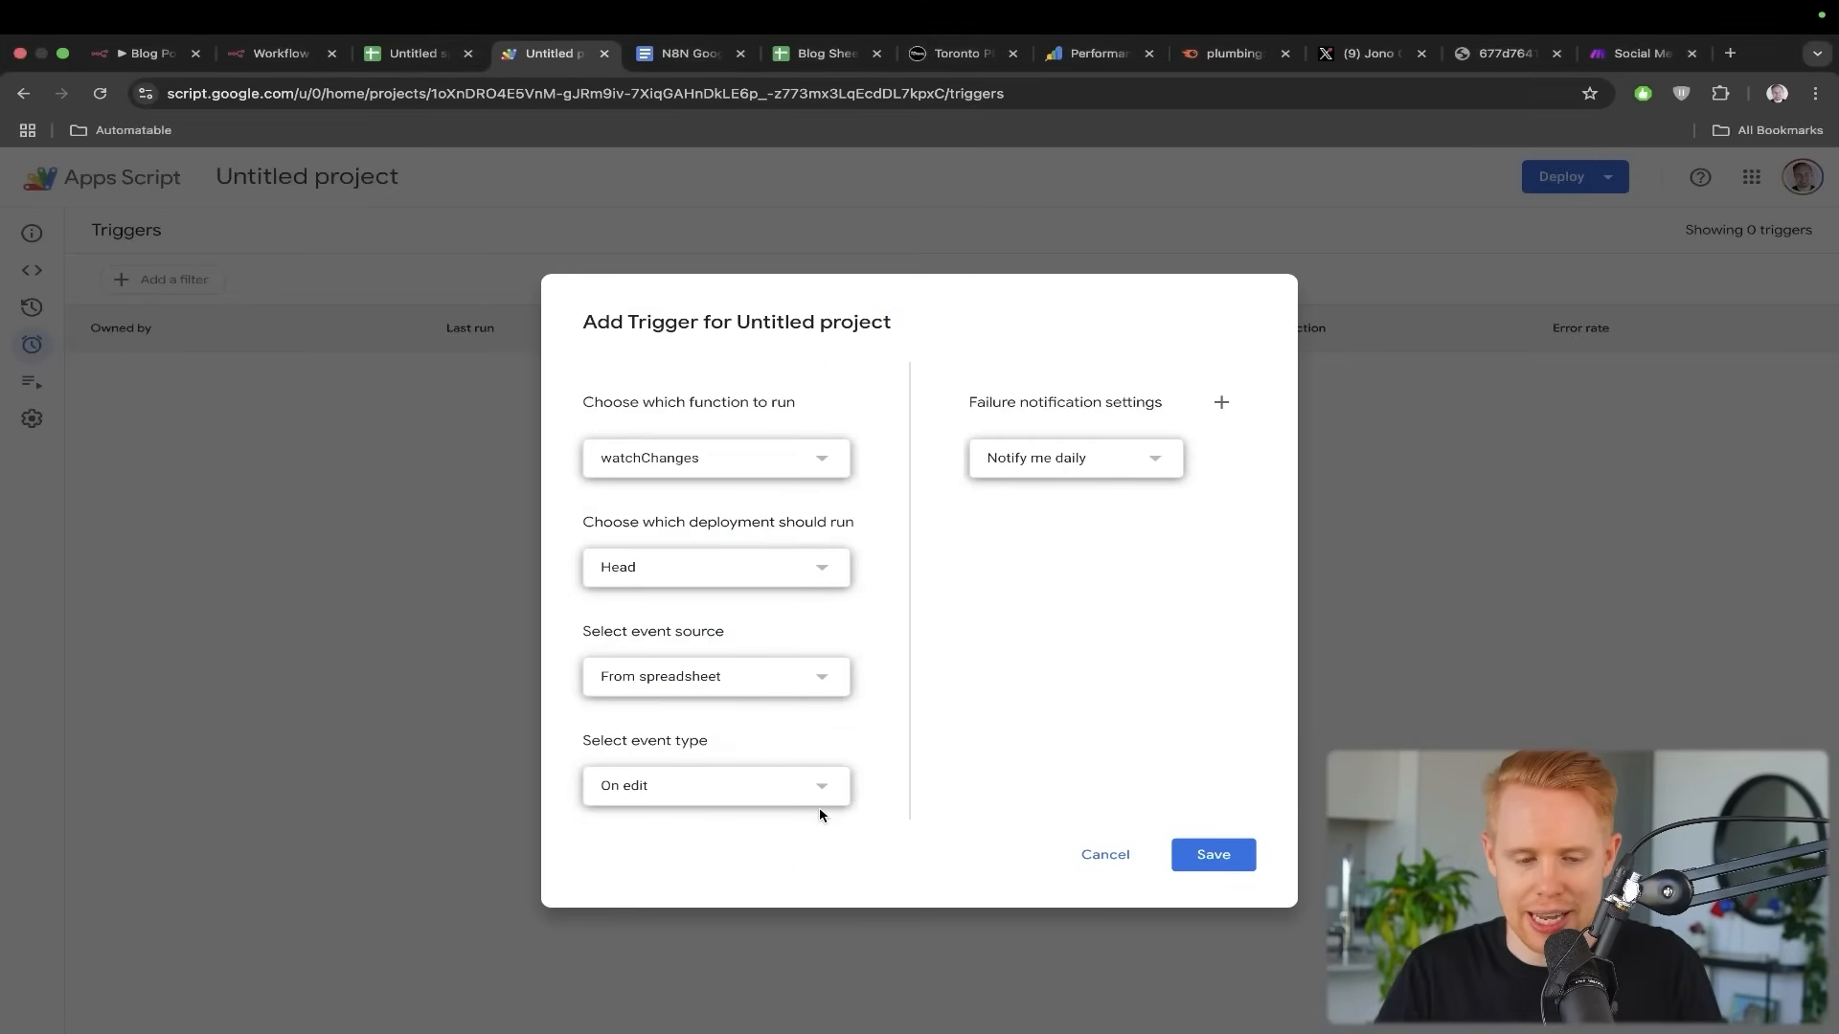
Type test values into empty cells D13, B12 and B9 of the sheet.
{"action": "key", "text": "ctrl+shift+Tab"}
{"action": "left_click", "coordinate": [526, 543]}
{"action": "type", "text": "asdfasfasd"}
{"action": "key", "text": "Return"}
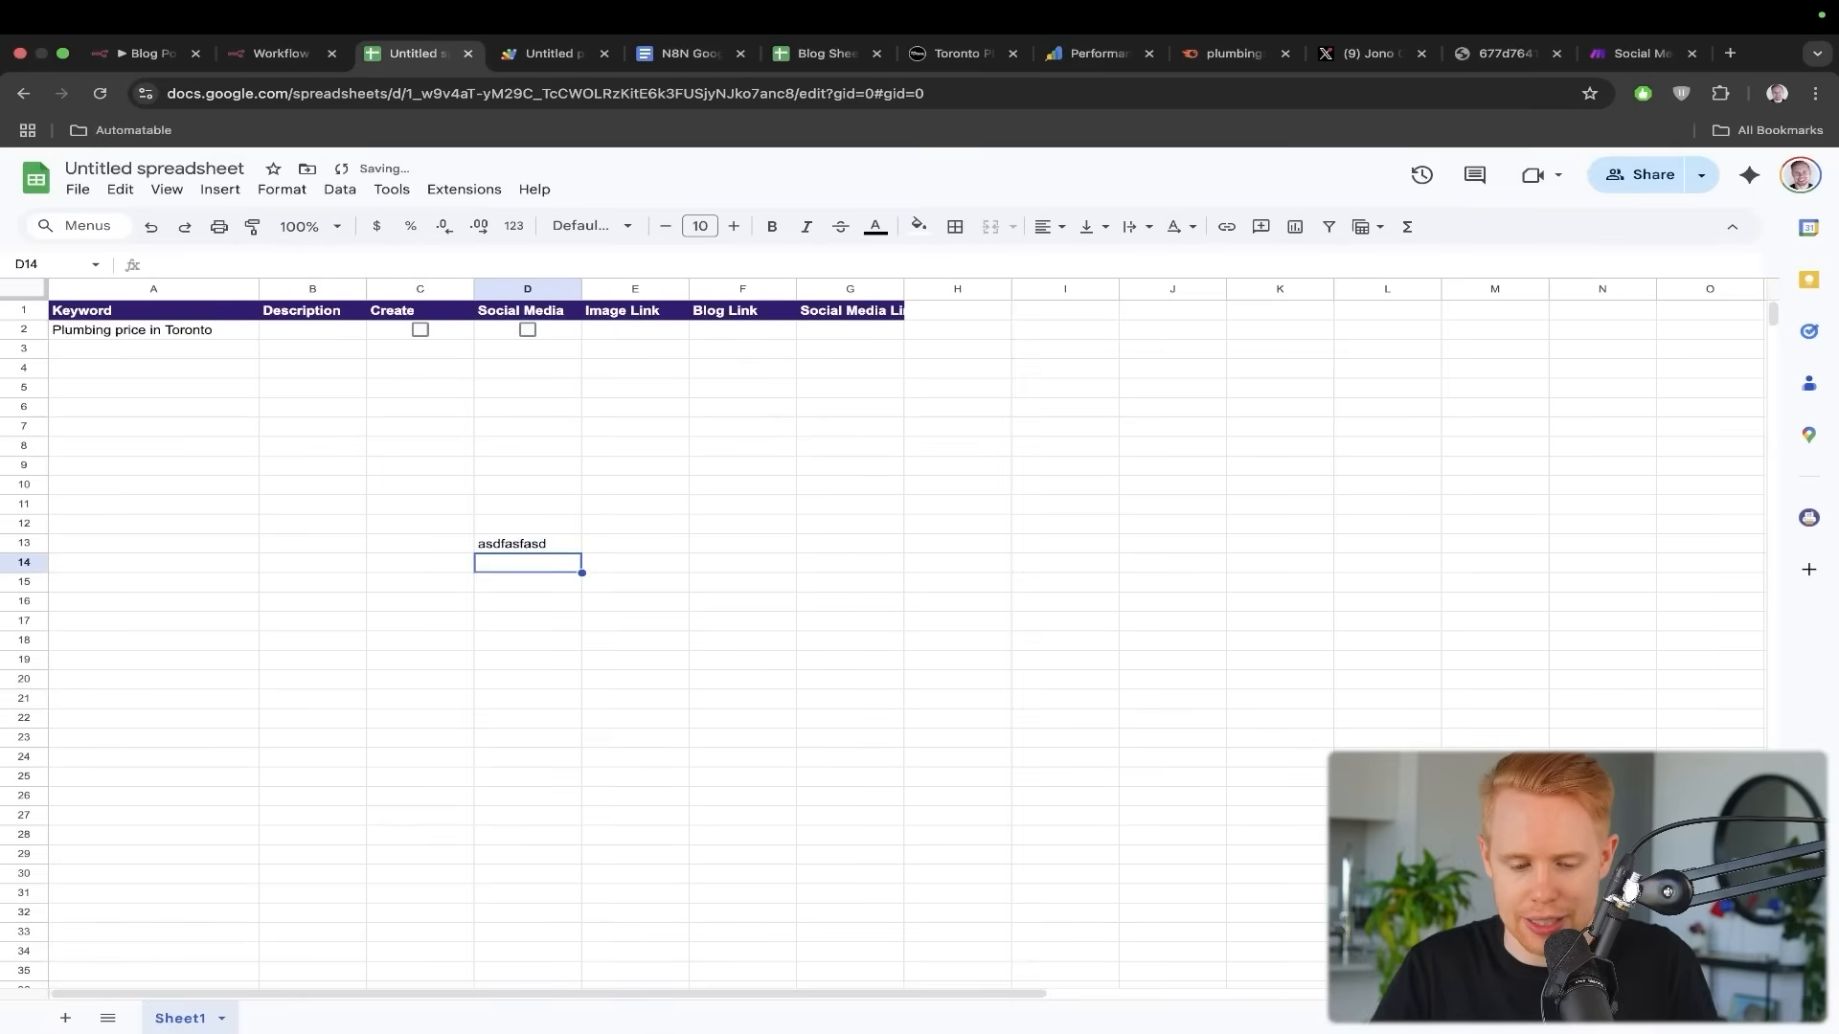
{"action": "key", "text": "Left"}
{"action": "key", "text": "Left"}
{"action": "key", "text": "Up"}
{"action": "key", "text": "Up"}
{"action": "type", "text": "asdfsadf"}
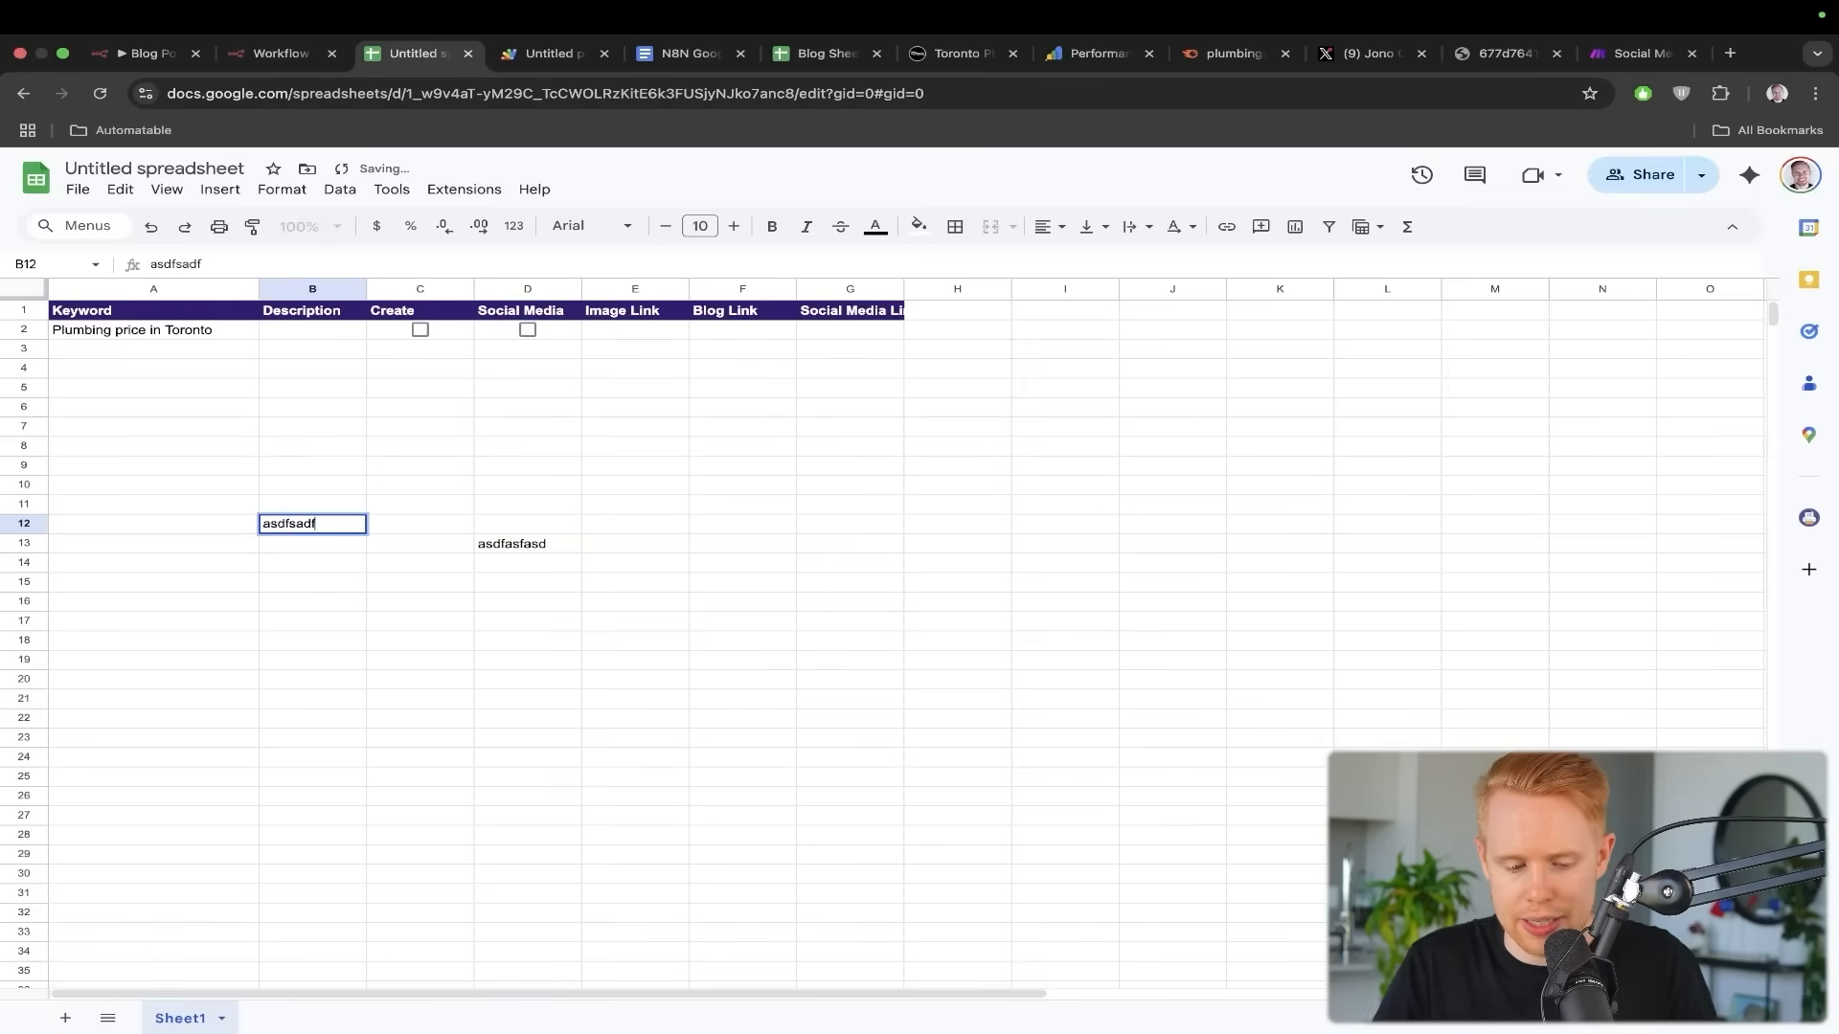
{"action": "key", "text": "Up"}
{"action": "key", "text": "Up"}
{"action": "key", "text": "Up"}
{"action": "type", "text": "312312"}
{"action": "key", "text": "Return"}
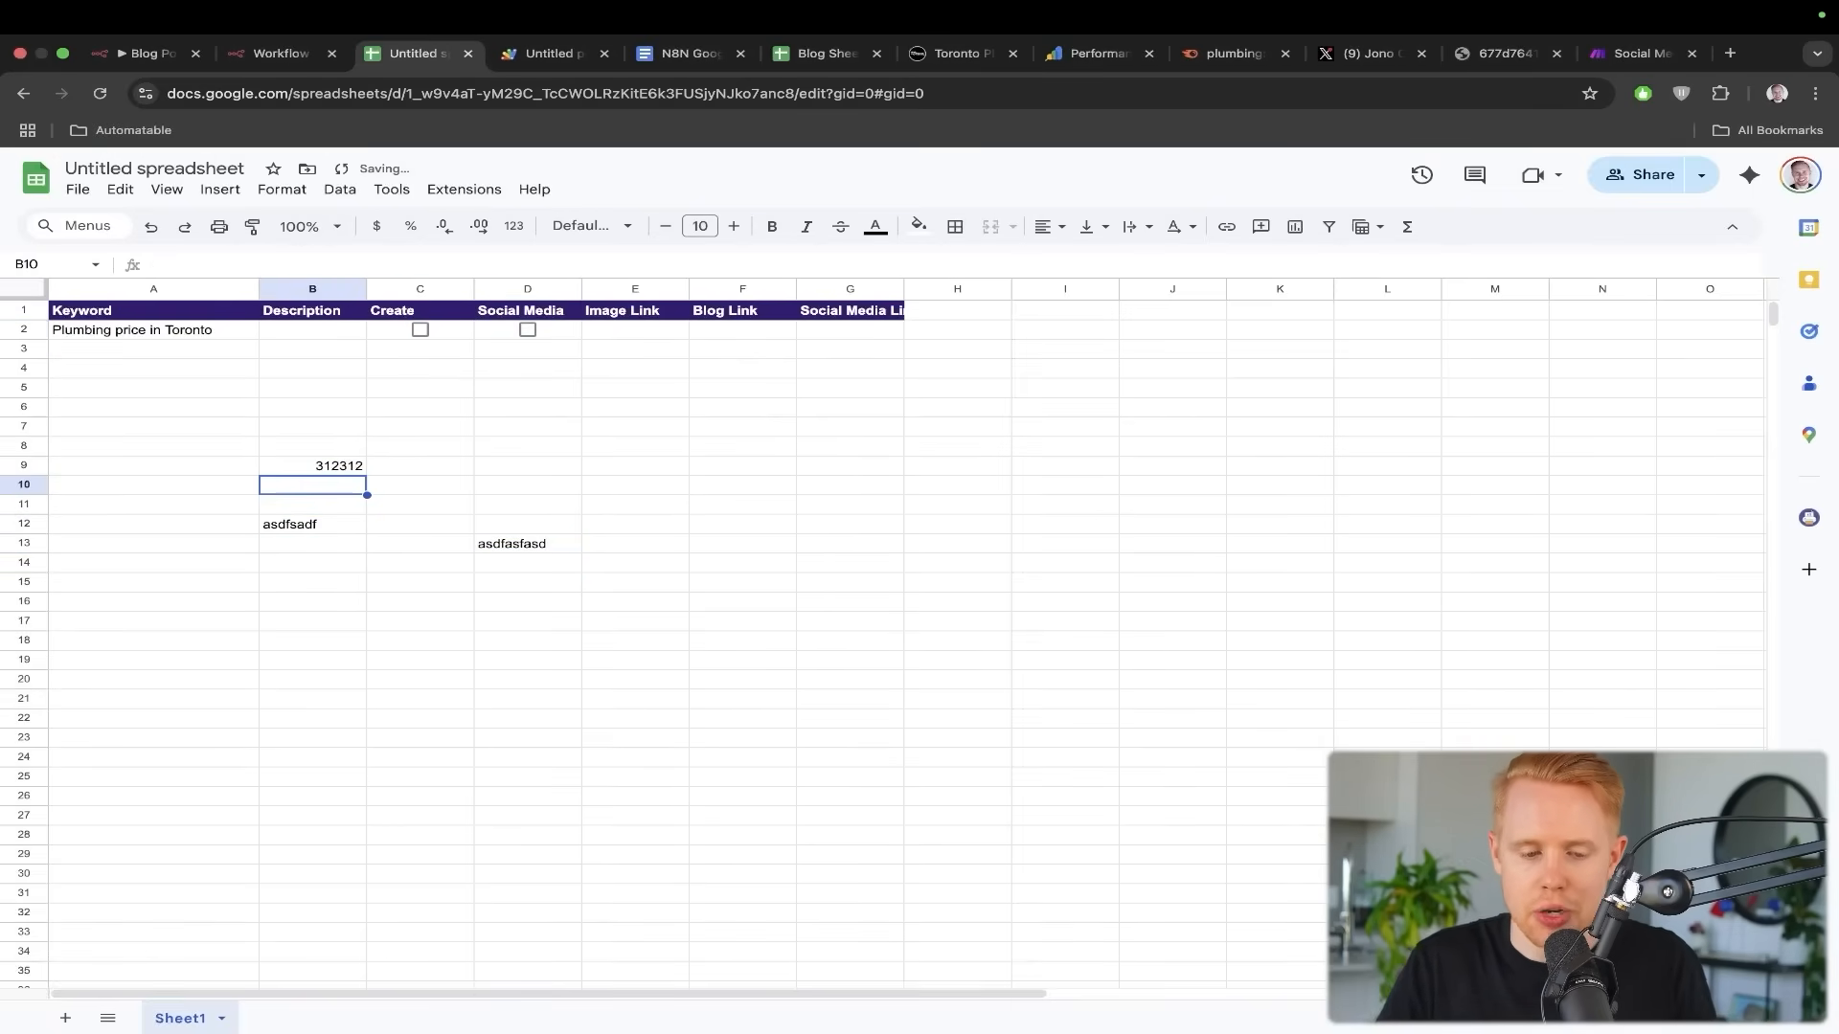
Clear the test values from the sheet.
{"action": "key", "text": "ctrl+shift+Tab"}
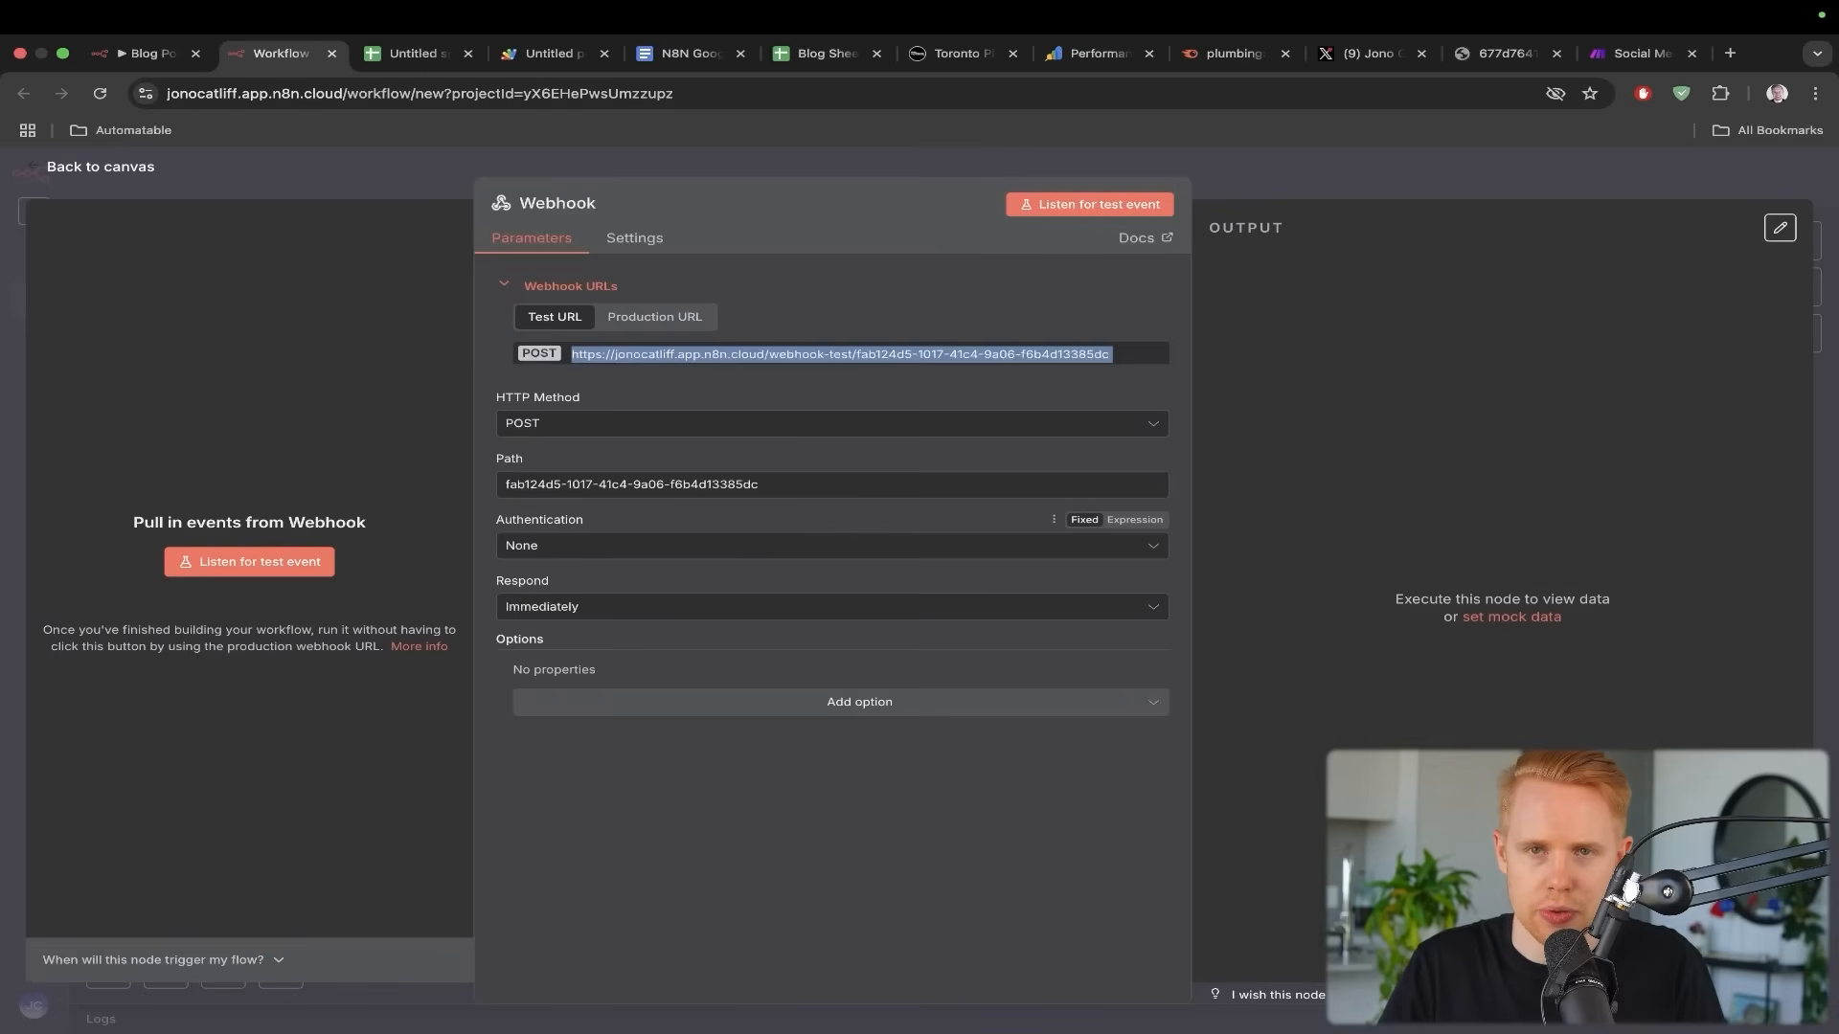
{"action": "key", "text": "ctrl+Tab"}
{"action": "left_click_drag", "start_coordinate": [203, 414], "coordinate": [647, 605]}
{"action": "key", "text": "Delete"}
Try to save the trigger and close the authorization window that opens.
{"action": "key", "text": "ctrl+Tab"}
{"action": "key", "text": "ctrl+a"}
{"action": "mouse_move", "coordinate": [936, 568]}
{"action": "left_mouse_down"}
{"action": "mouse_move", "coordinate": [715, 733]}
{"action": "mouse_move", "coordinate": [781, 739]}
{"action": "left_mouse_up"}
{"action": "key", "text": "Escape"}
{"action": "left_click", "coordinate": [1192, 852]}
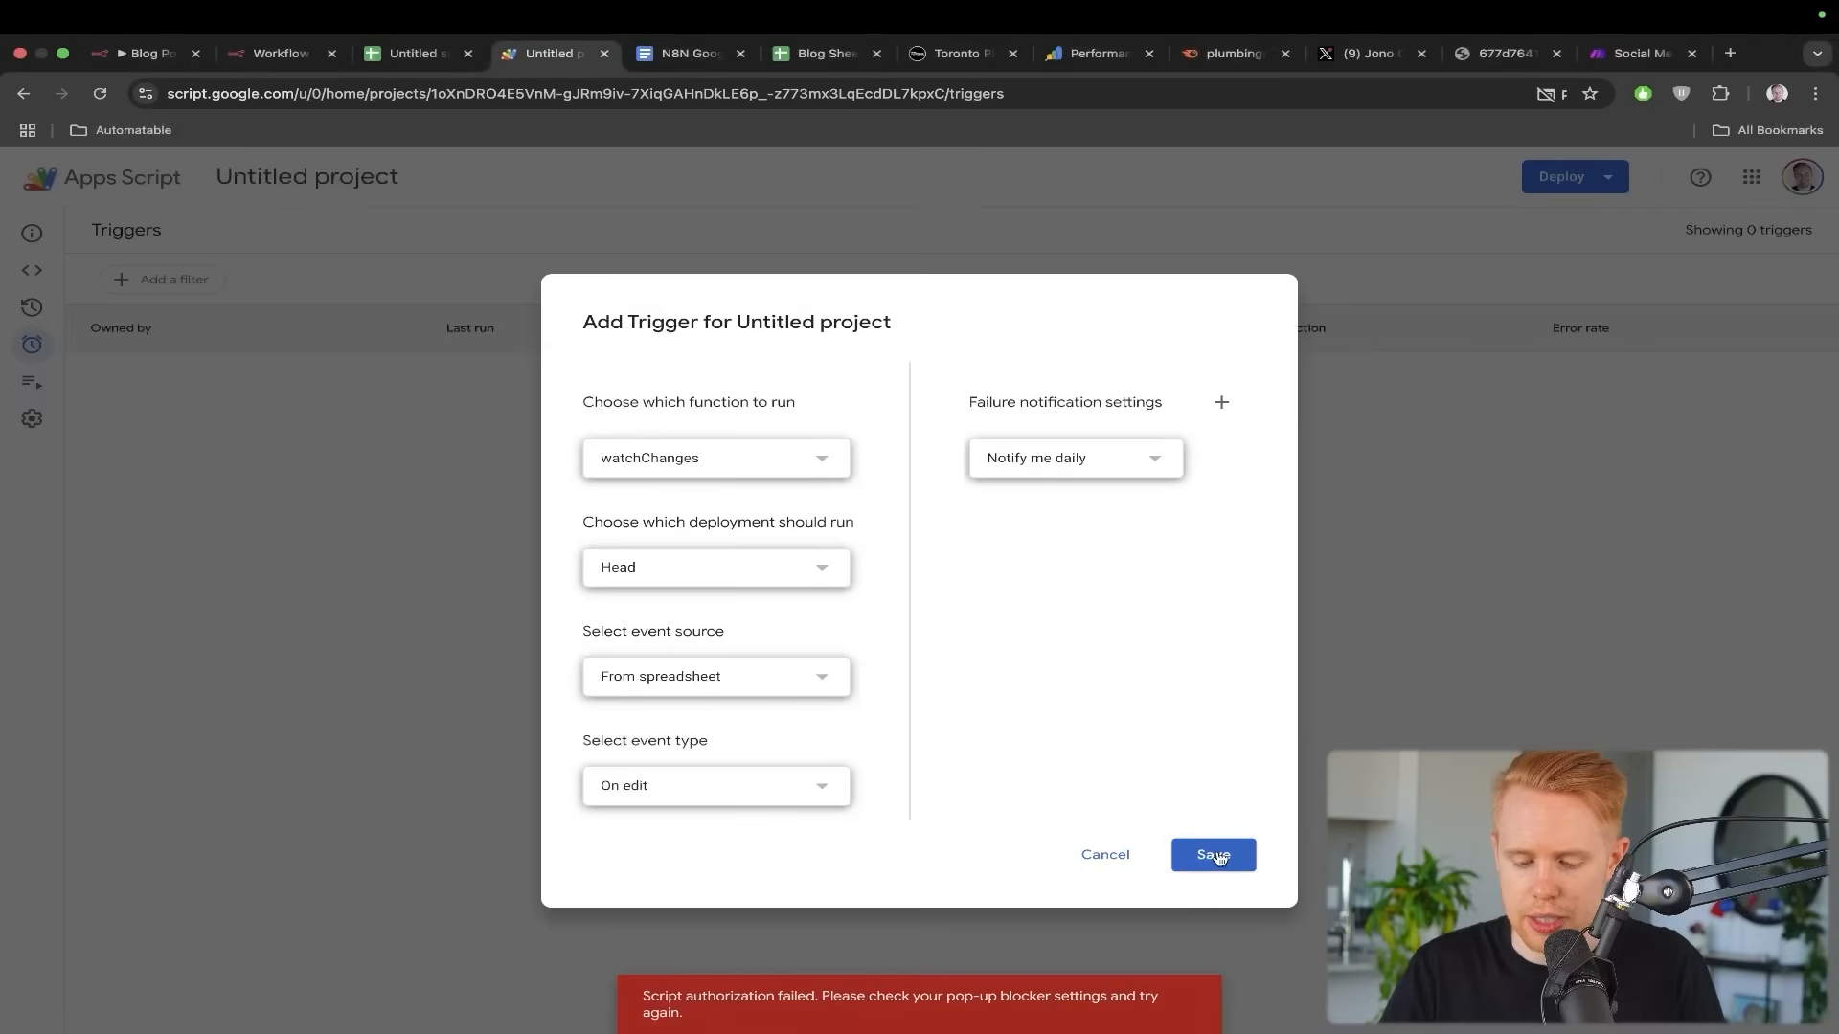
{"action": "left_click", "coordinate": [1216, 856]}
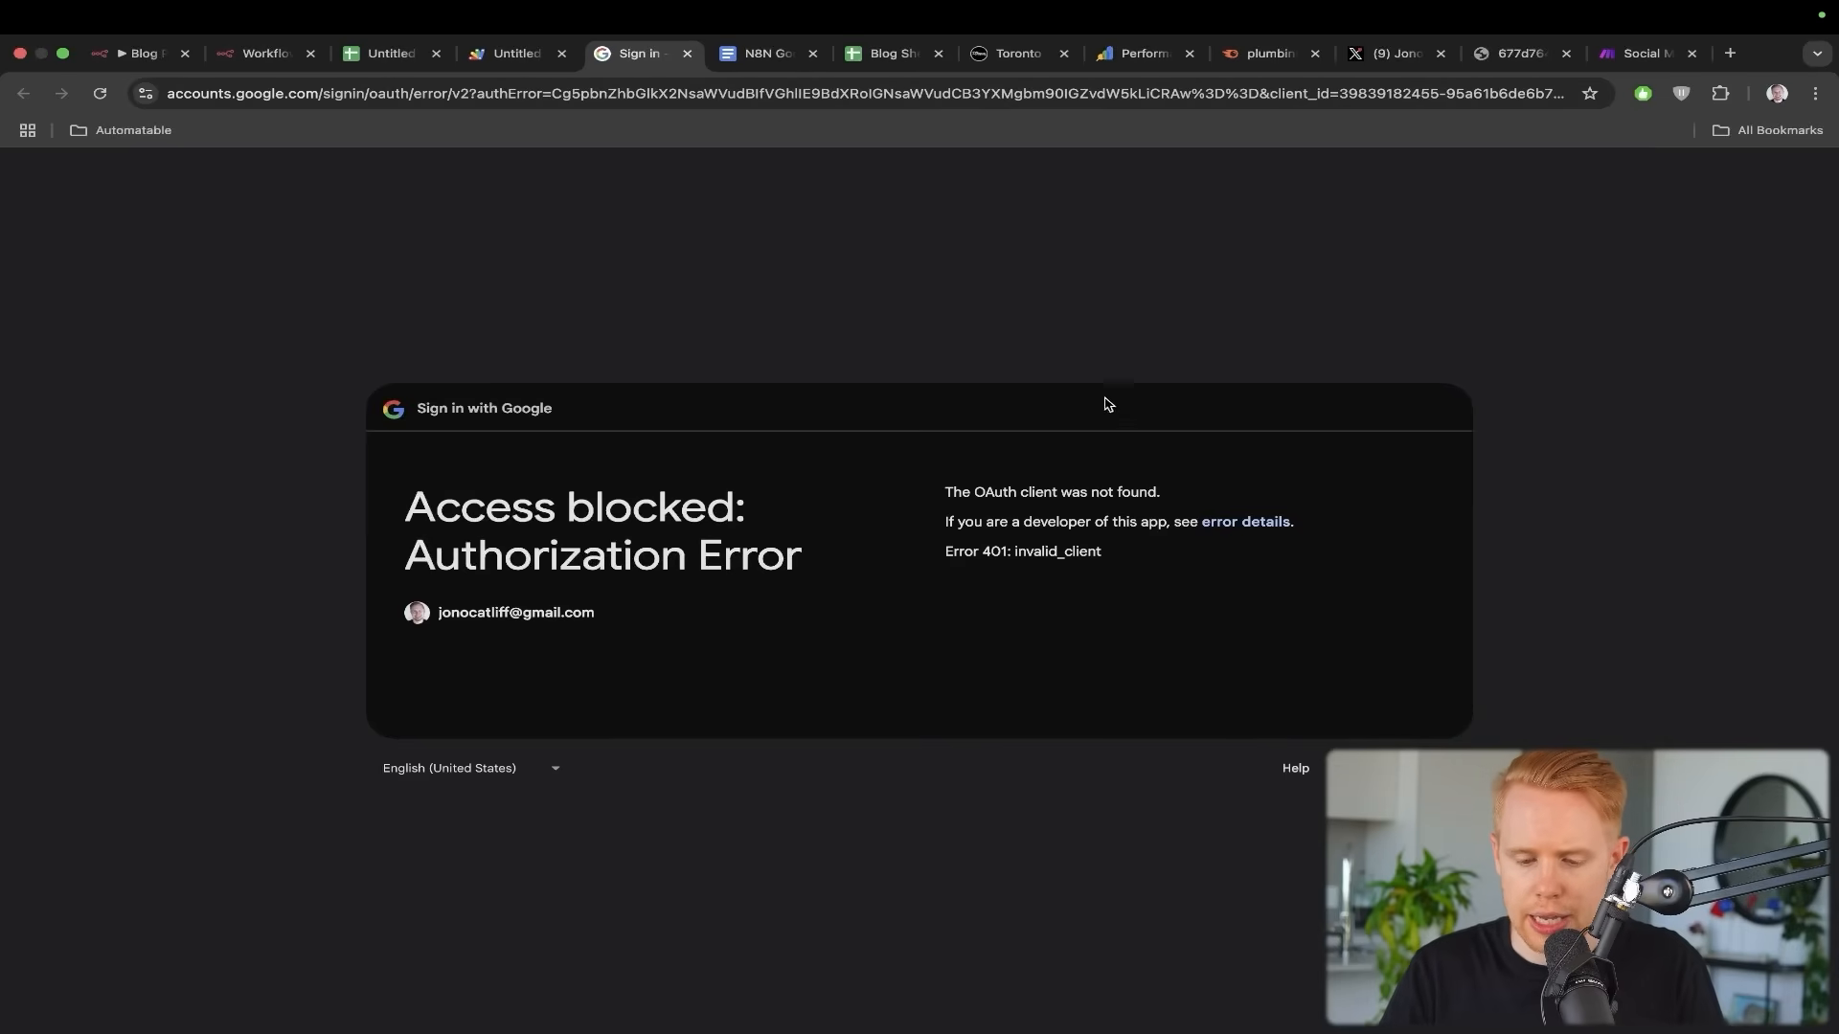
{"action": "mouse_move", "coordinate": [1252, 237]}
{"action": "left_mouse_down"}
{"action": "mouse_move", "coordinate": [1149, 316]}
{"action": "mouse_move", "coordinate": [1077, 464]}
{"action": "left_mouse_up"}
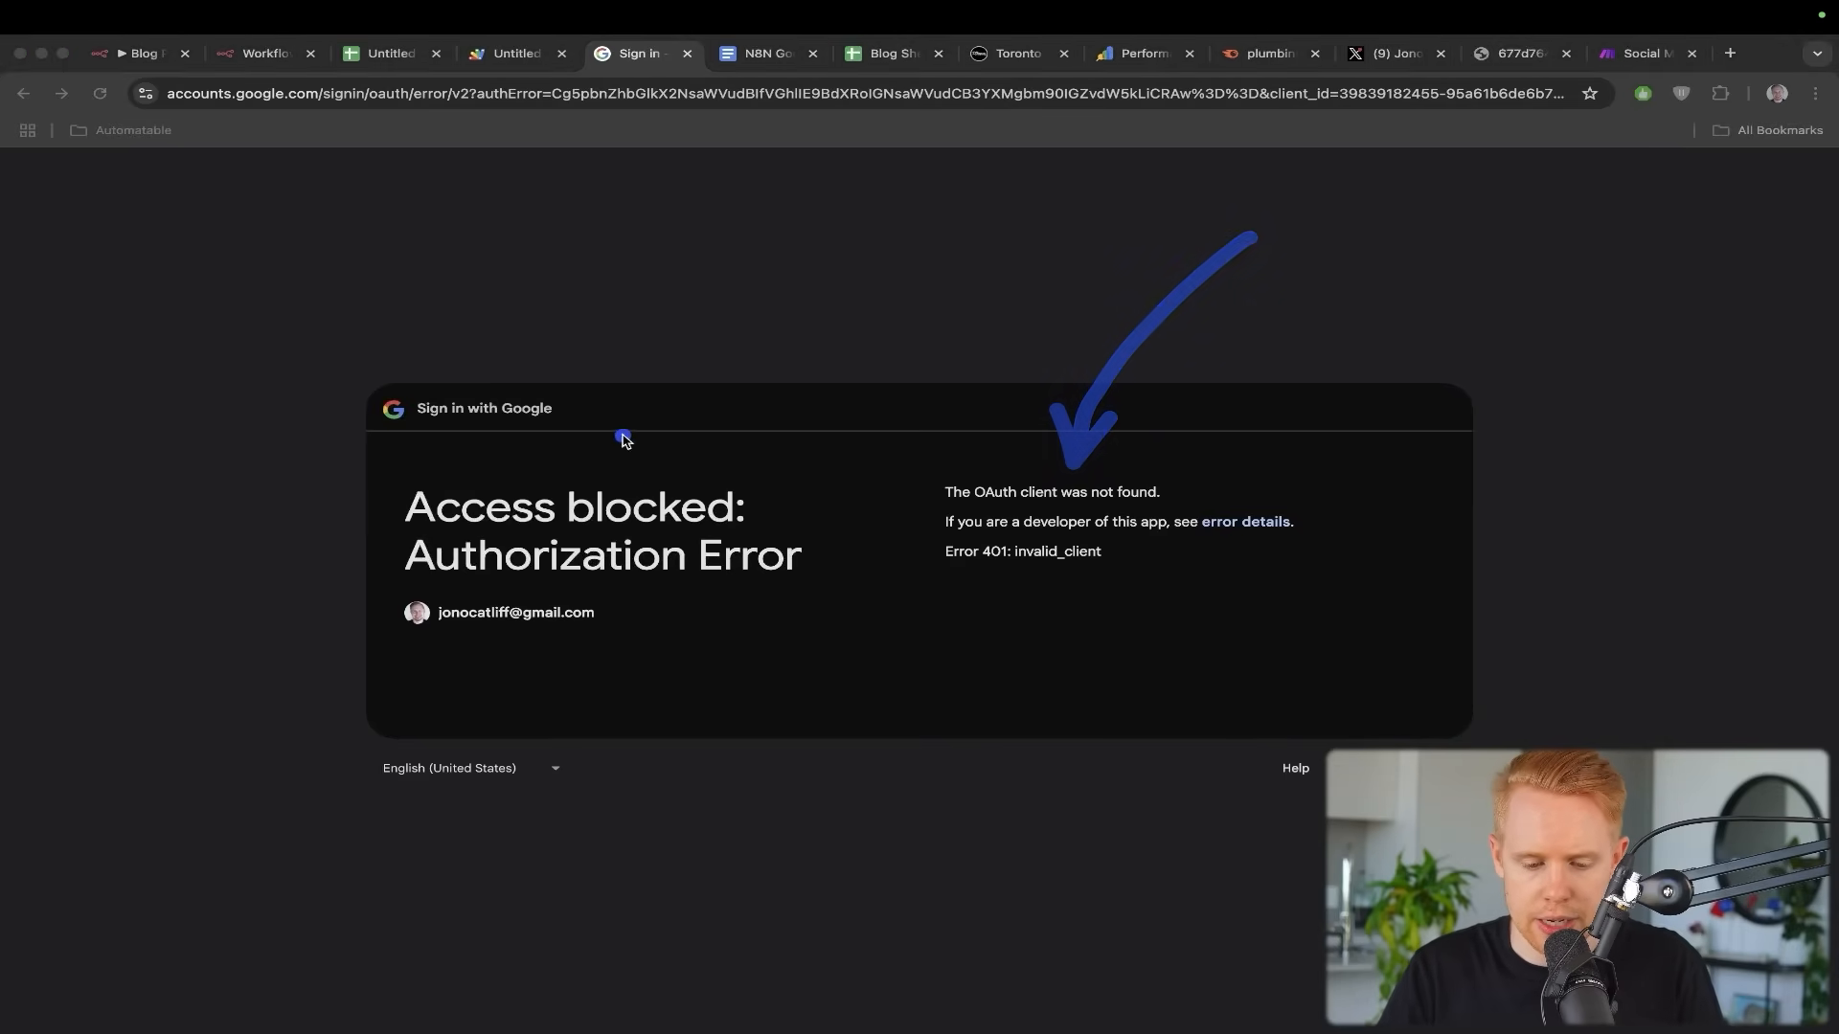
{"action": "key", "text": "super+w"}
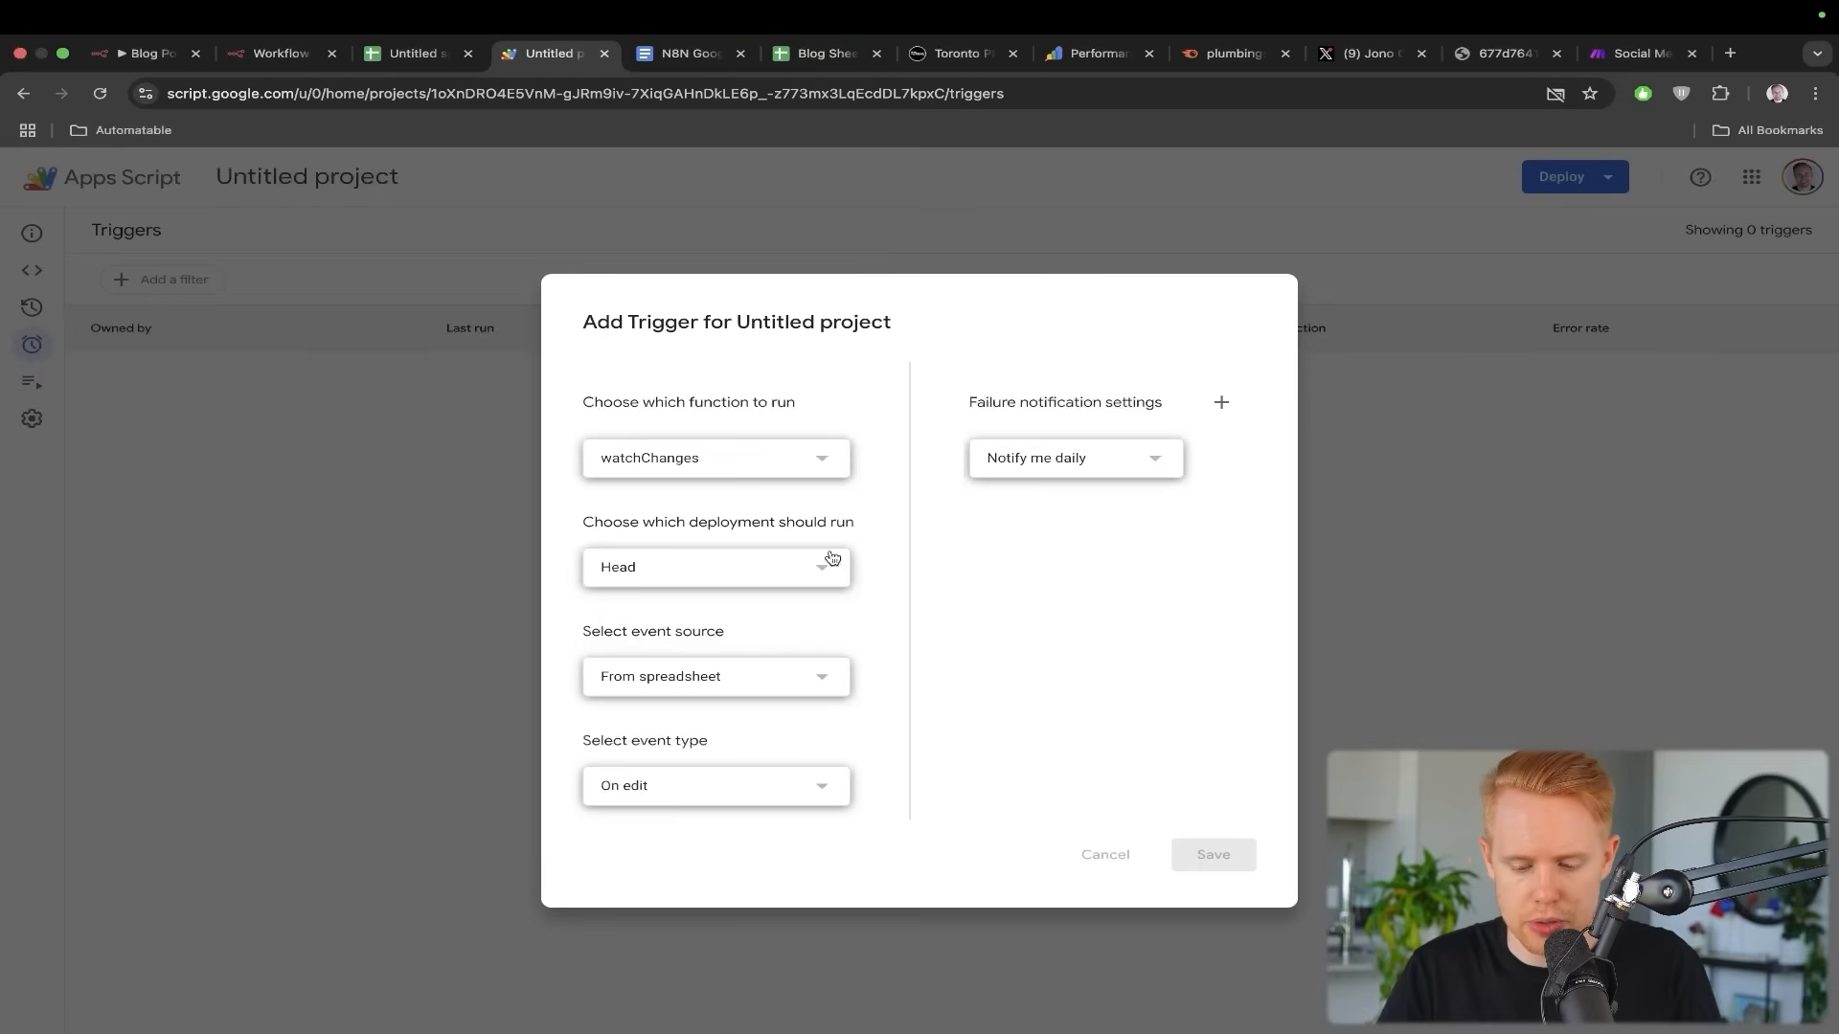
Save the watchChanges trigger, choosing the Google account and allowing the unverified project access in the authorization window.
{"action": "left_click", "coordinate": [1202, 845]}
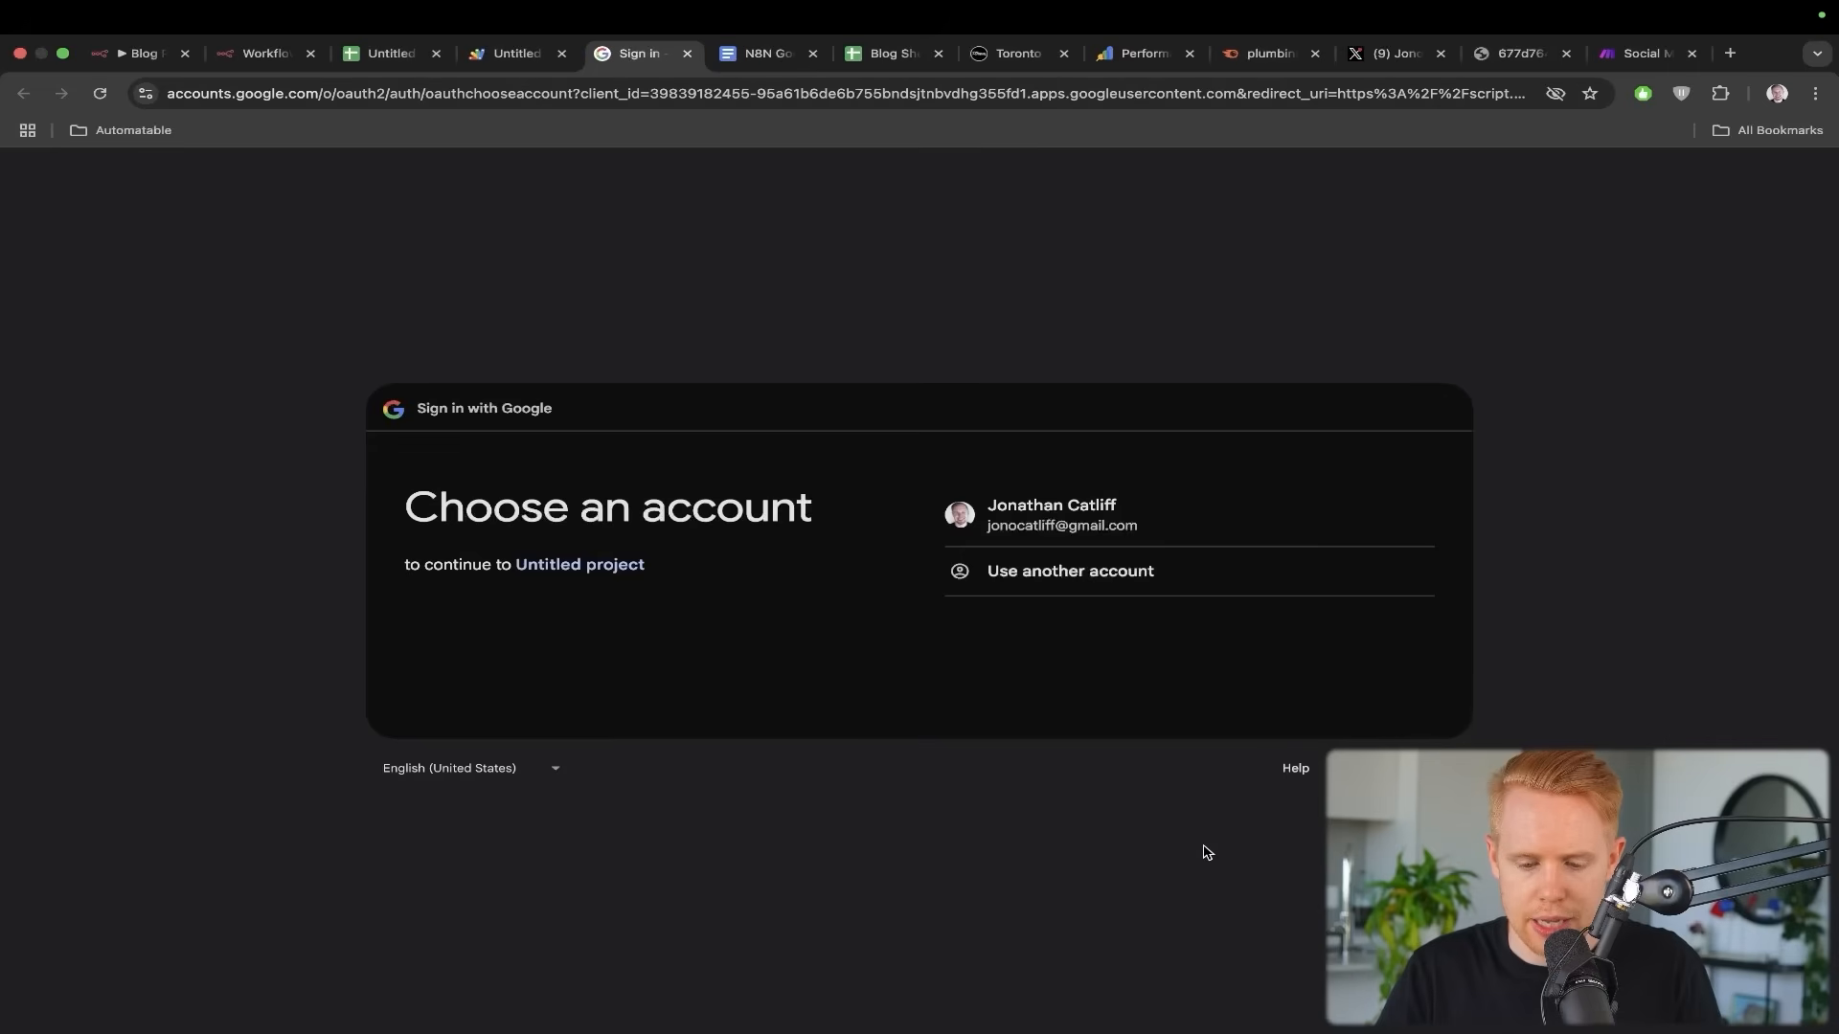
{"action": "left_click_drag", "start_coordinate": [1210, 278], "coordinate": [1088, 484]}
{"action": "left_click", "coordinate": [1083, 506]}
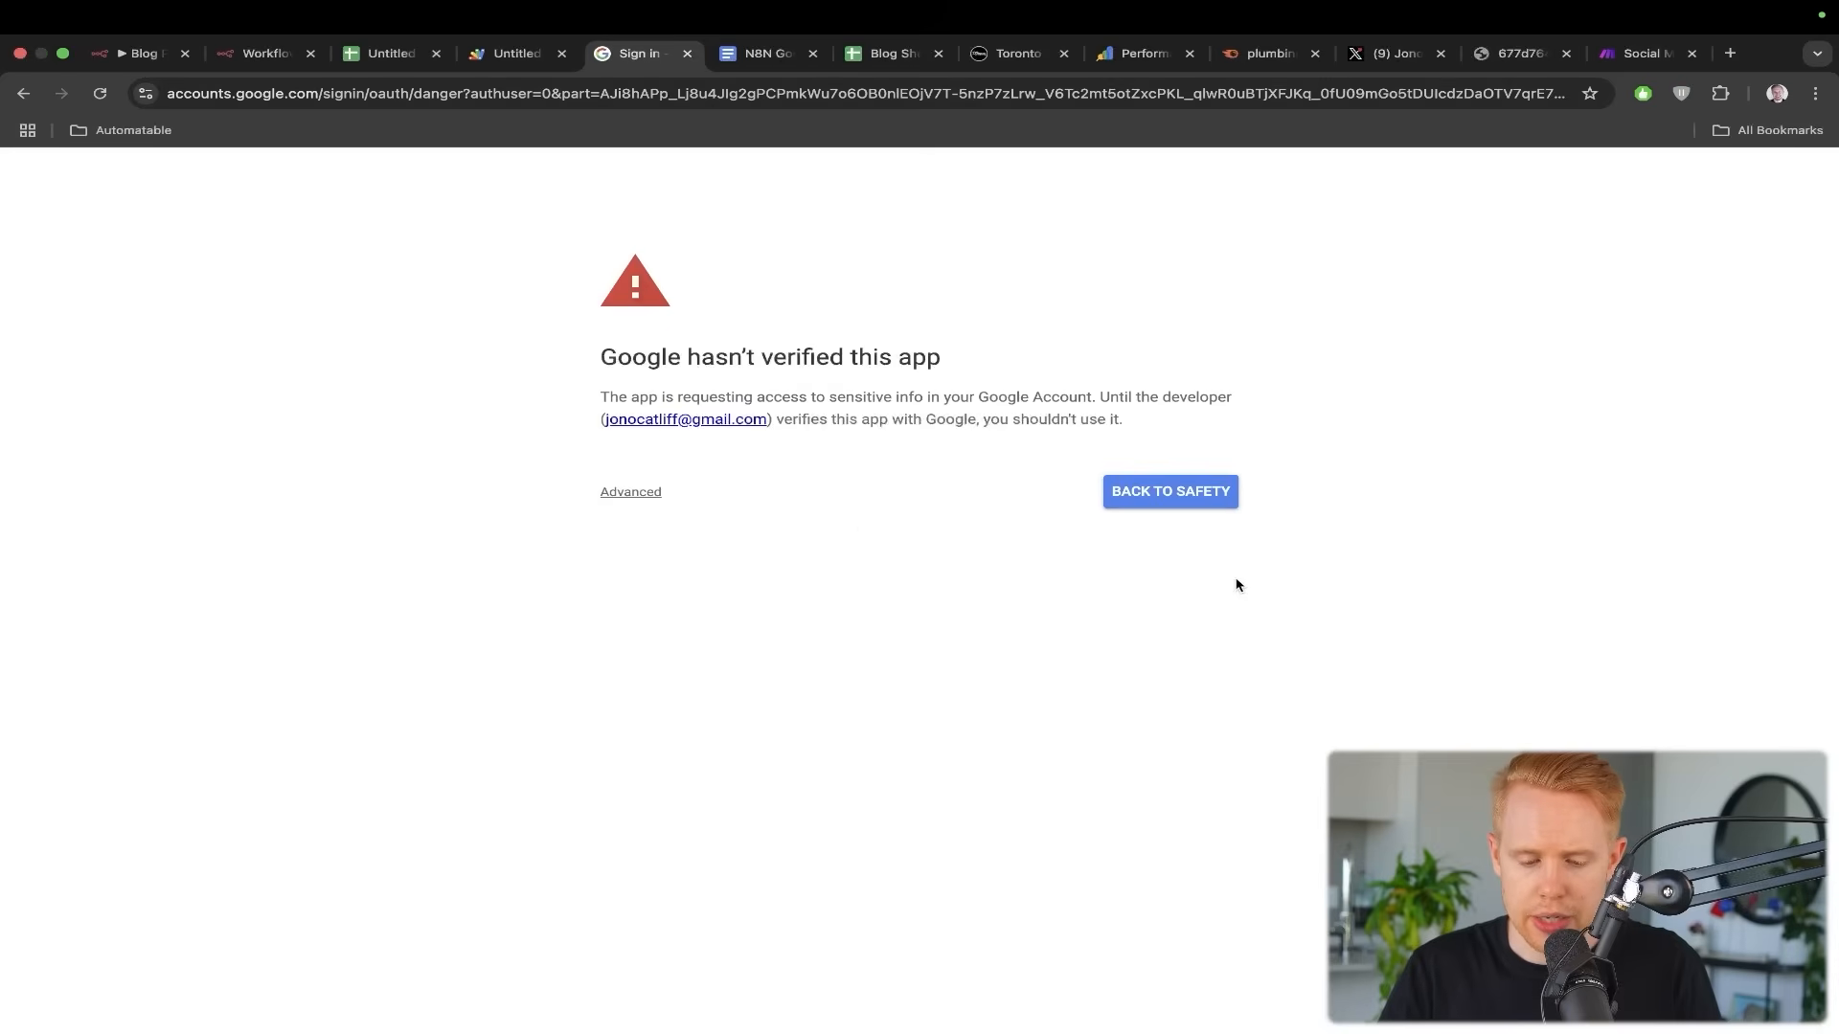
{"action": "left_click_drag", "start_coordinate": [1034, 115], "coordinate": [926, 235]}
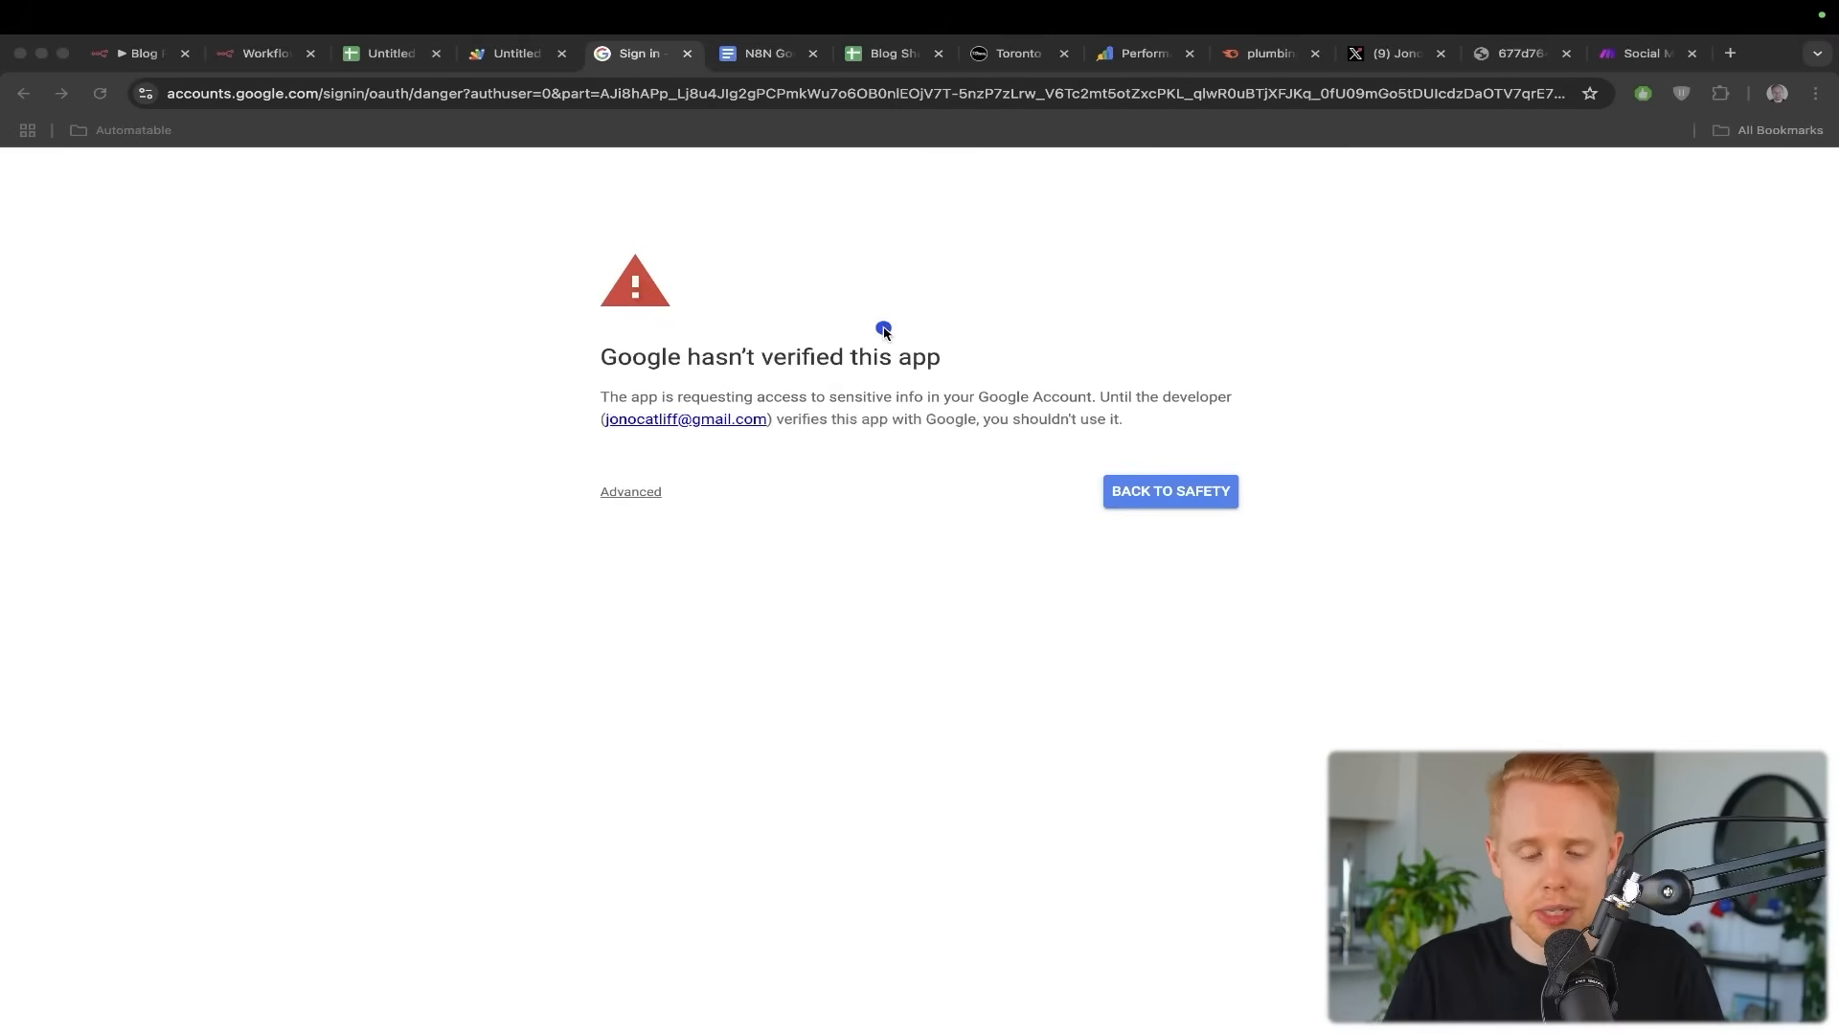
{"action": "key", "text": "s"}
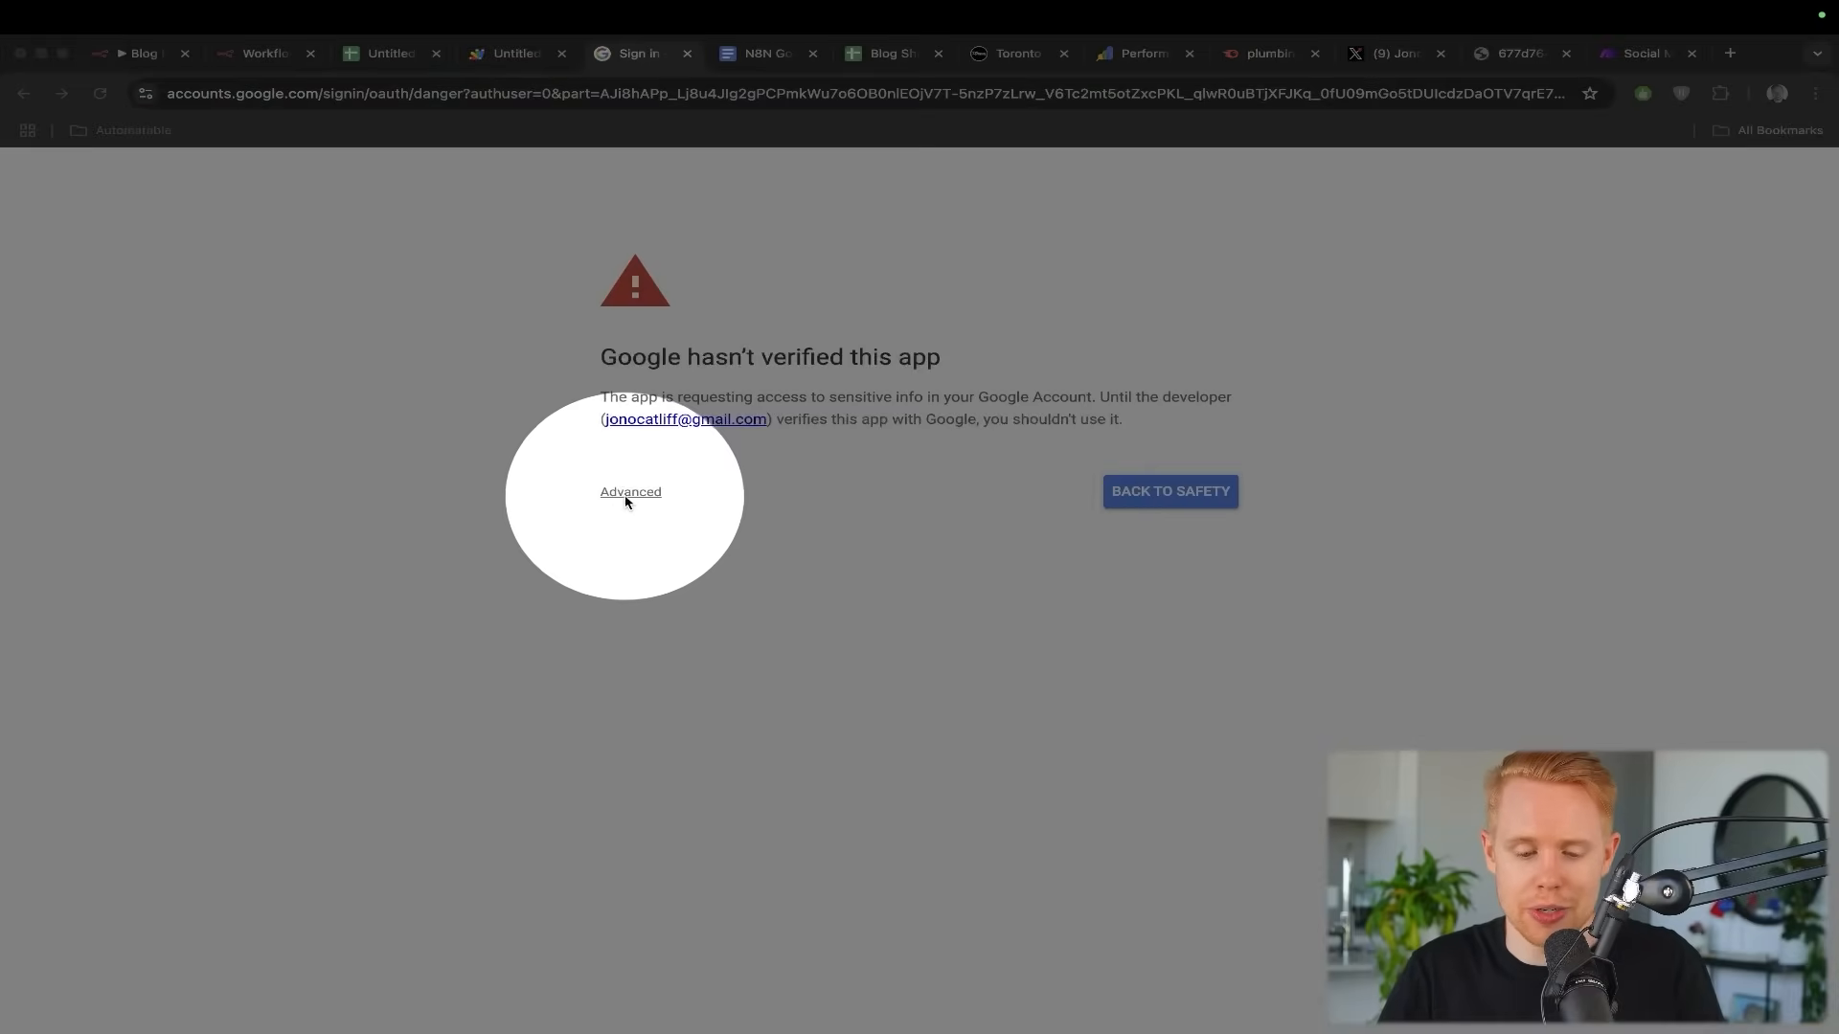
{"action": "key", "text": "Escape"}
{"action": "left_click", "coordinate": [629, 494]}
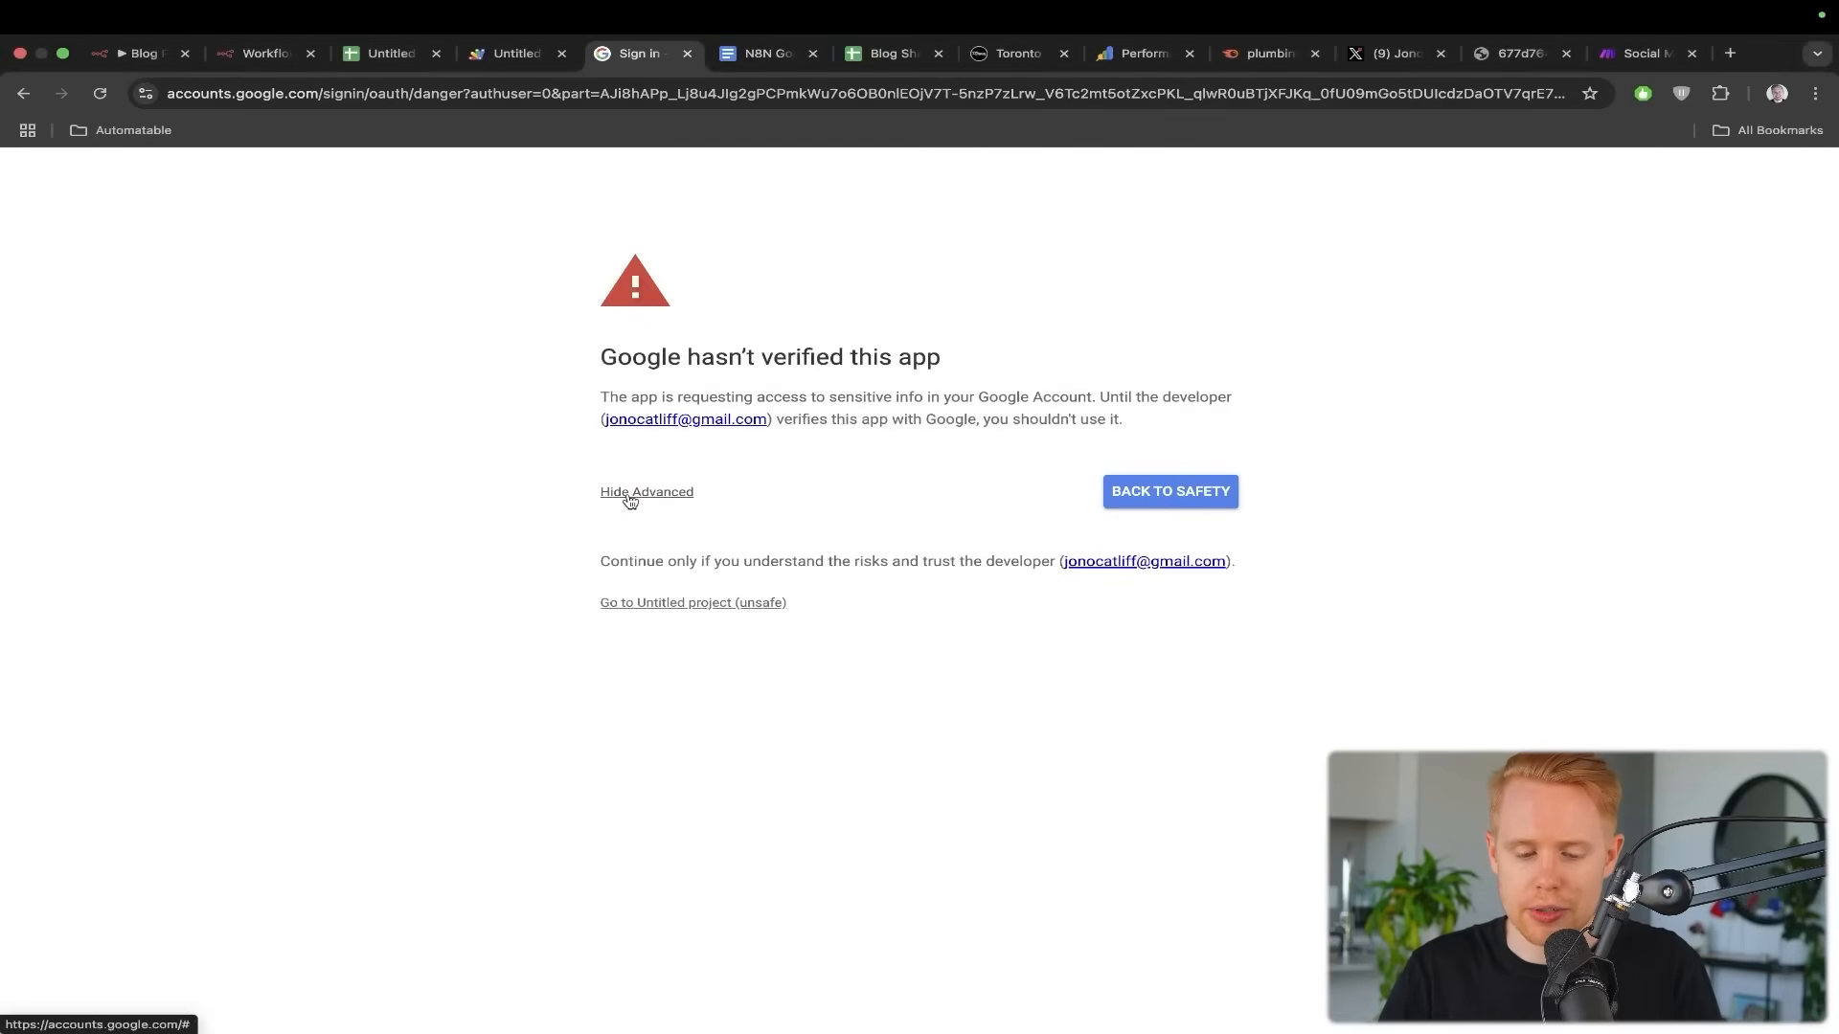
{"action": "left_click_drag", "start_coordinate": [825, 309], "coordinate": [664, 481]}
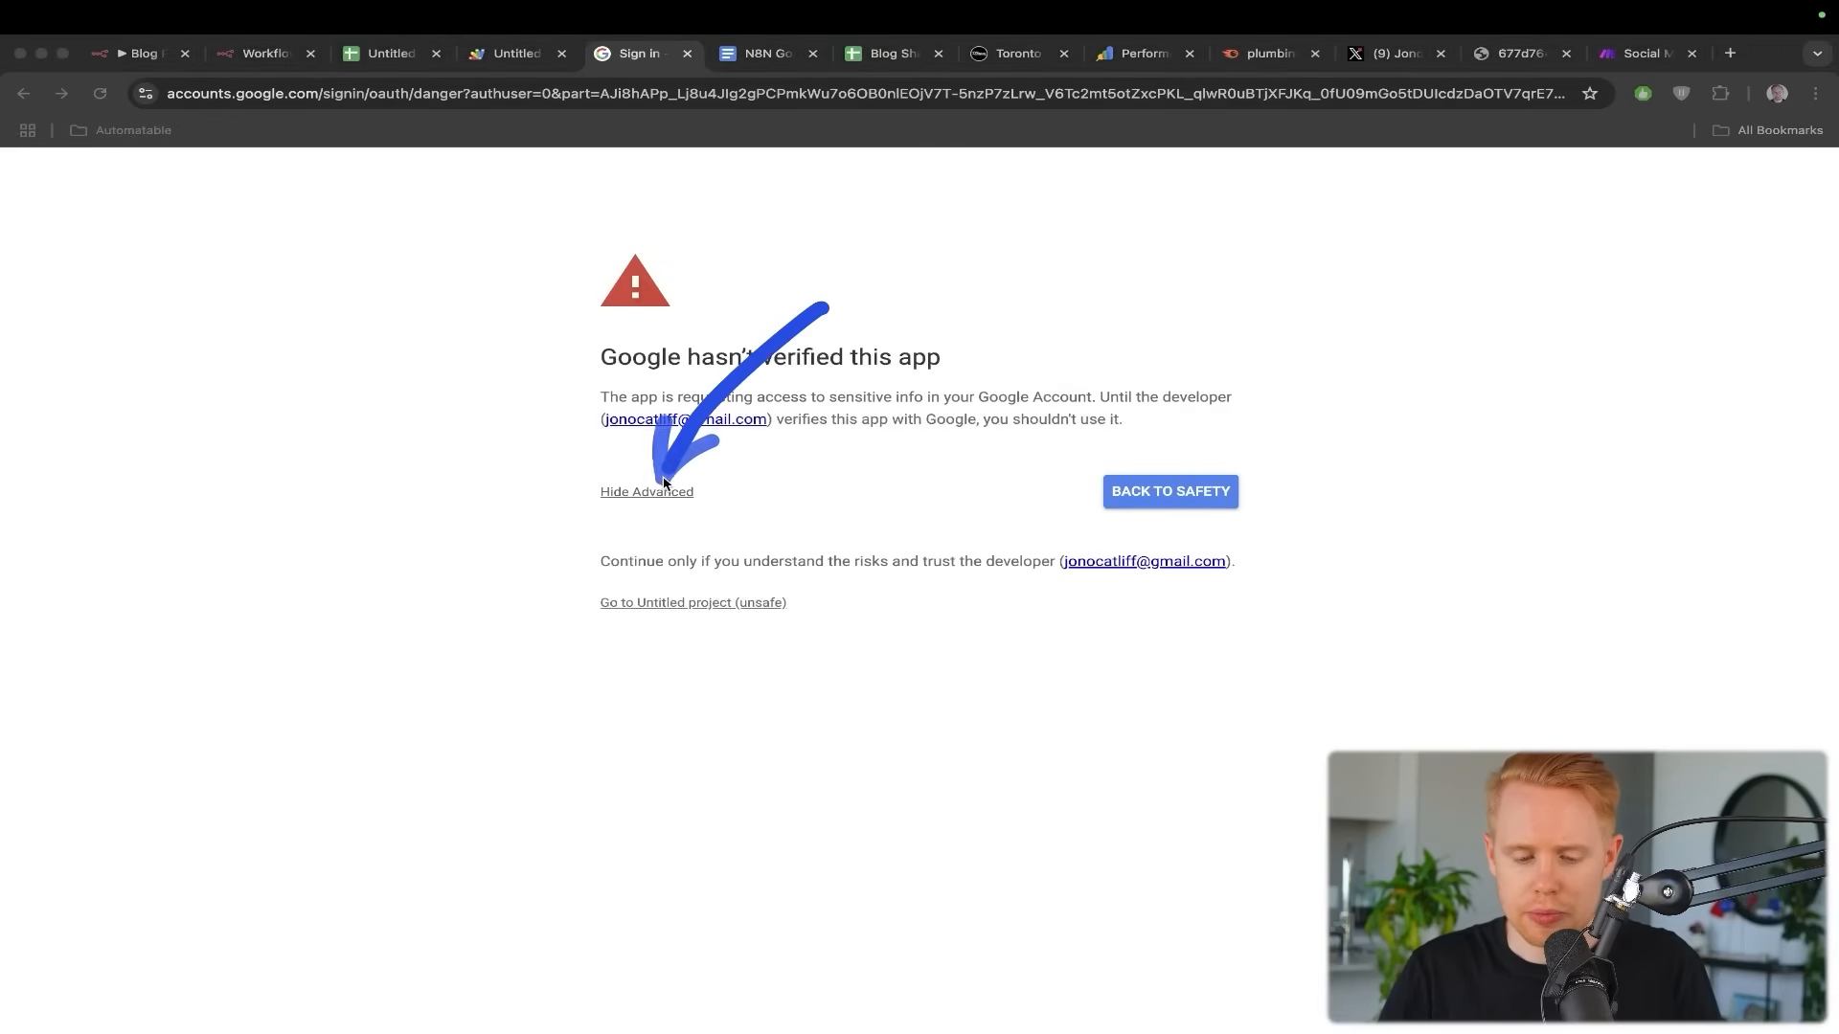
{"action": "left_click", "coordinate": [700, 604]}
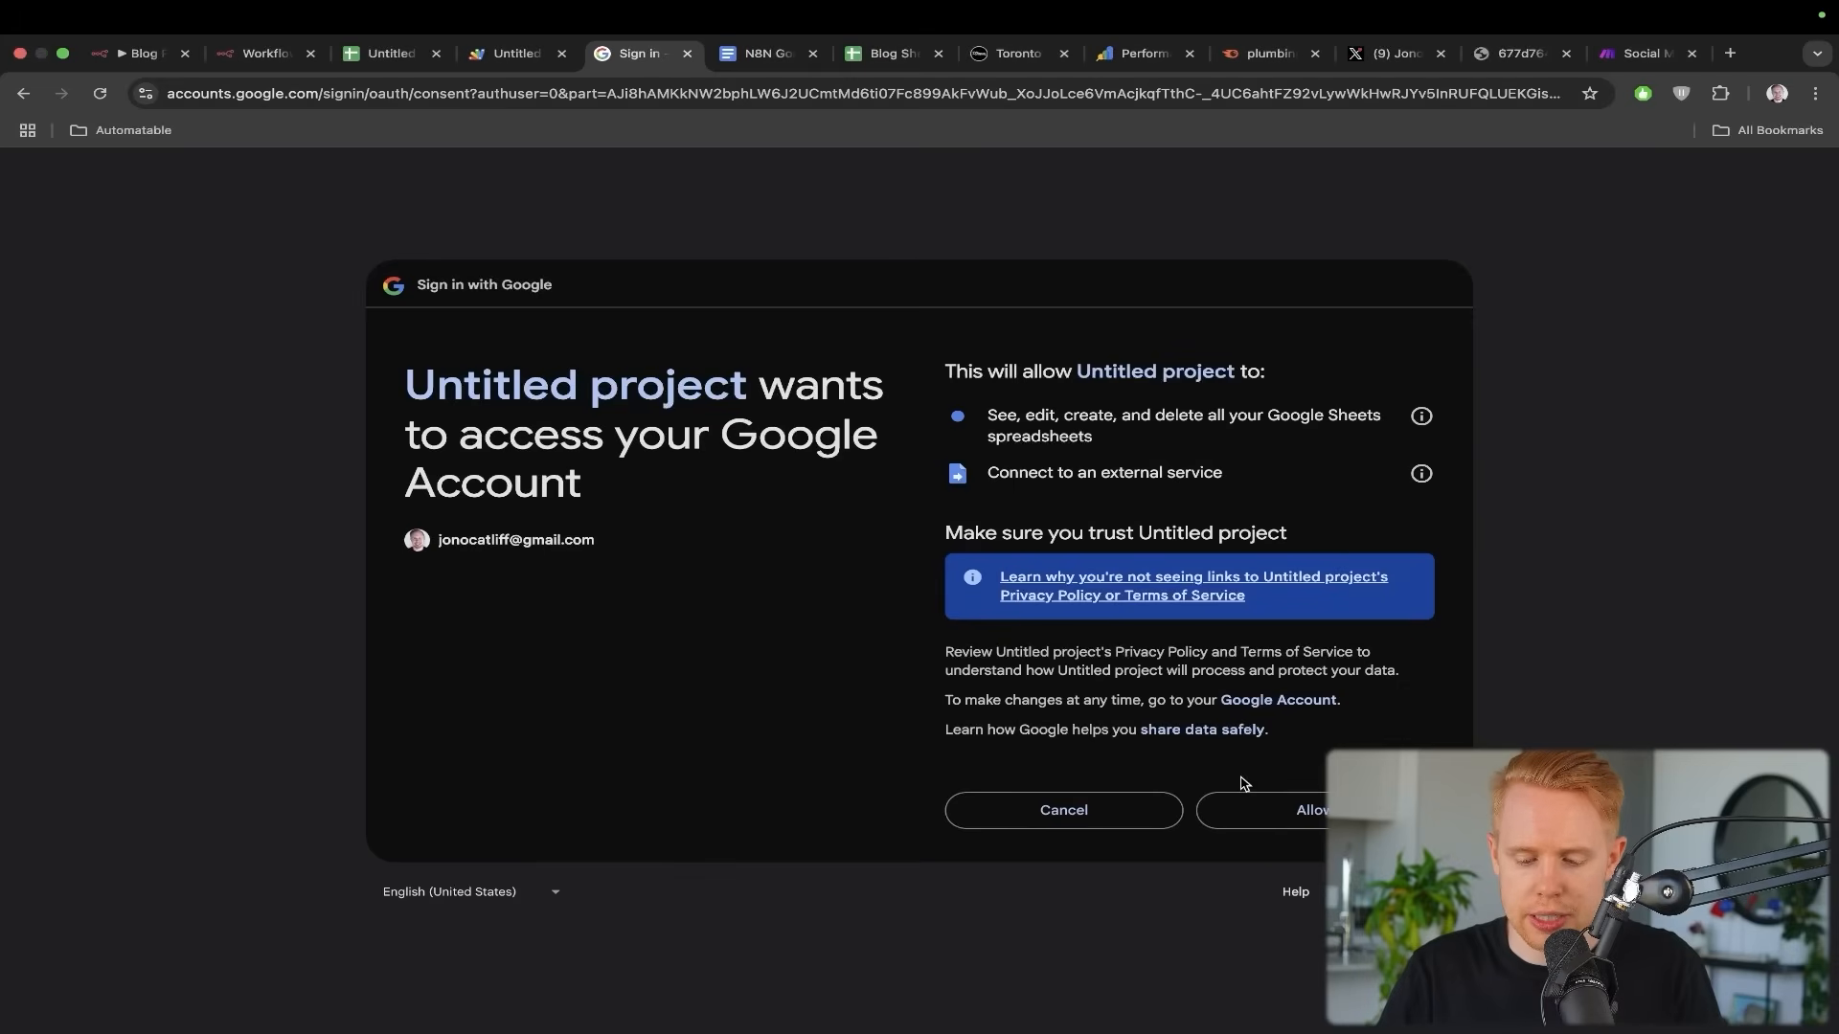
{"action": "left_click", "coordinate": [1266, 809]}
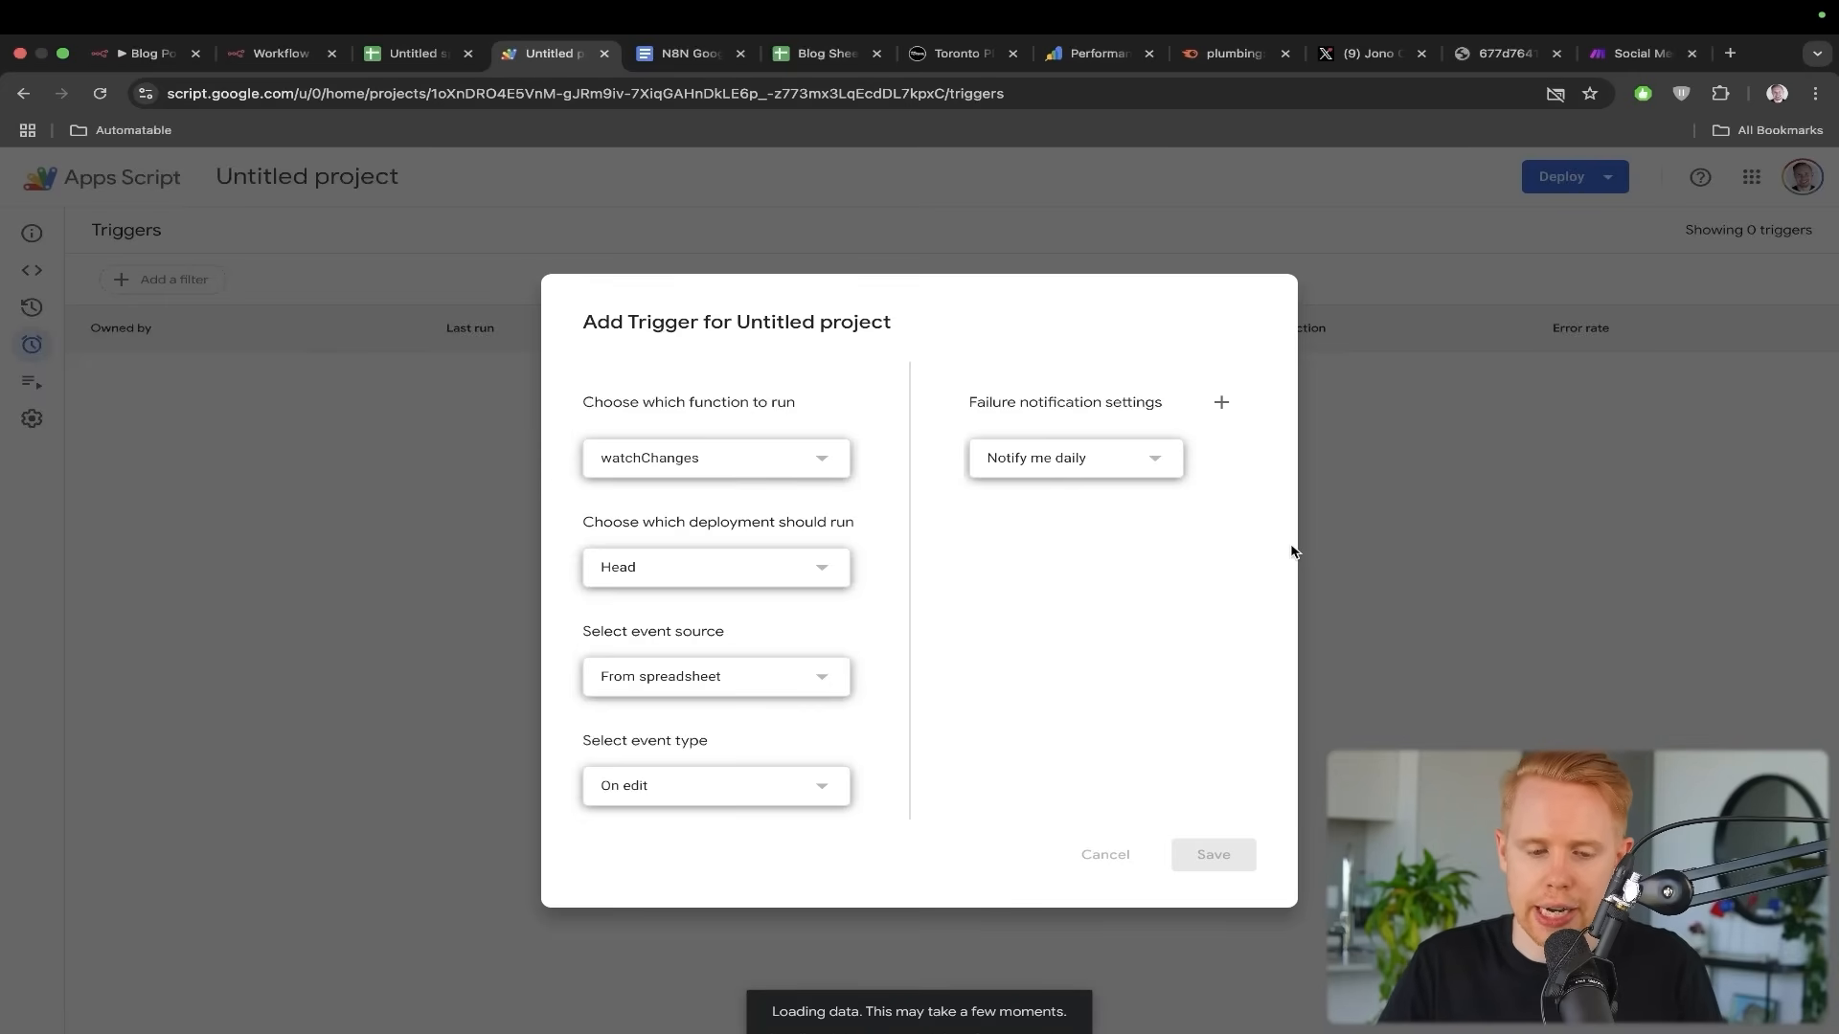
{"action": "key", "text": "ctrl+shift+Tab"}
{"action": "left_click", "coordinate": [1292, 551]}
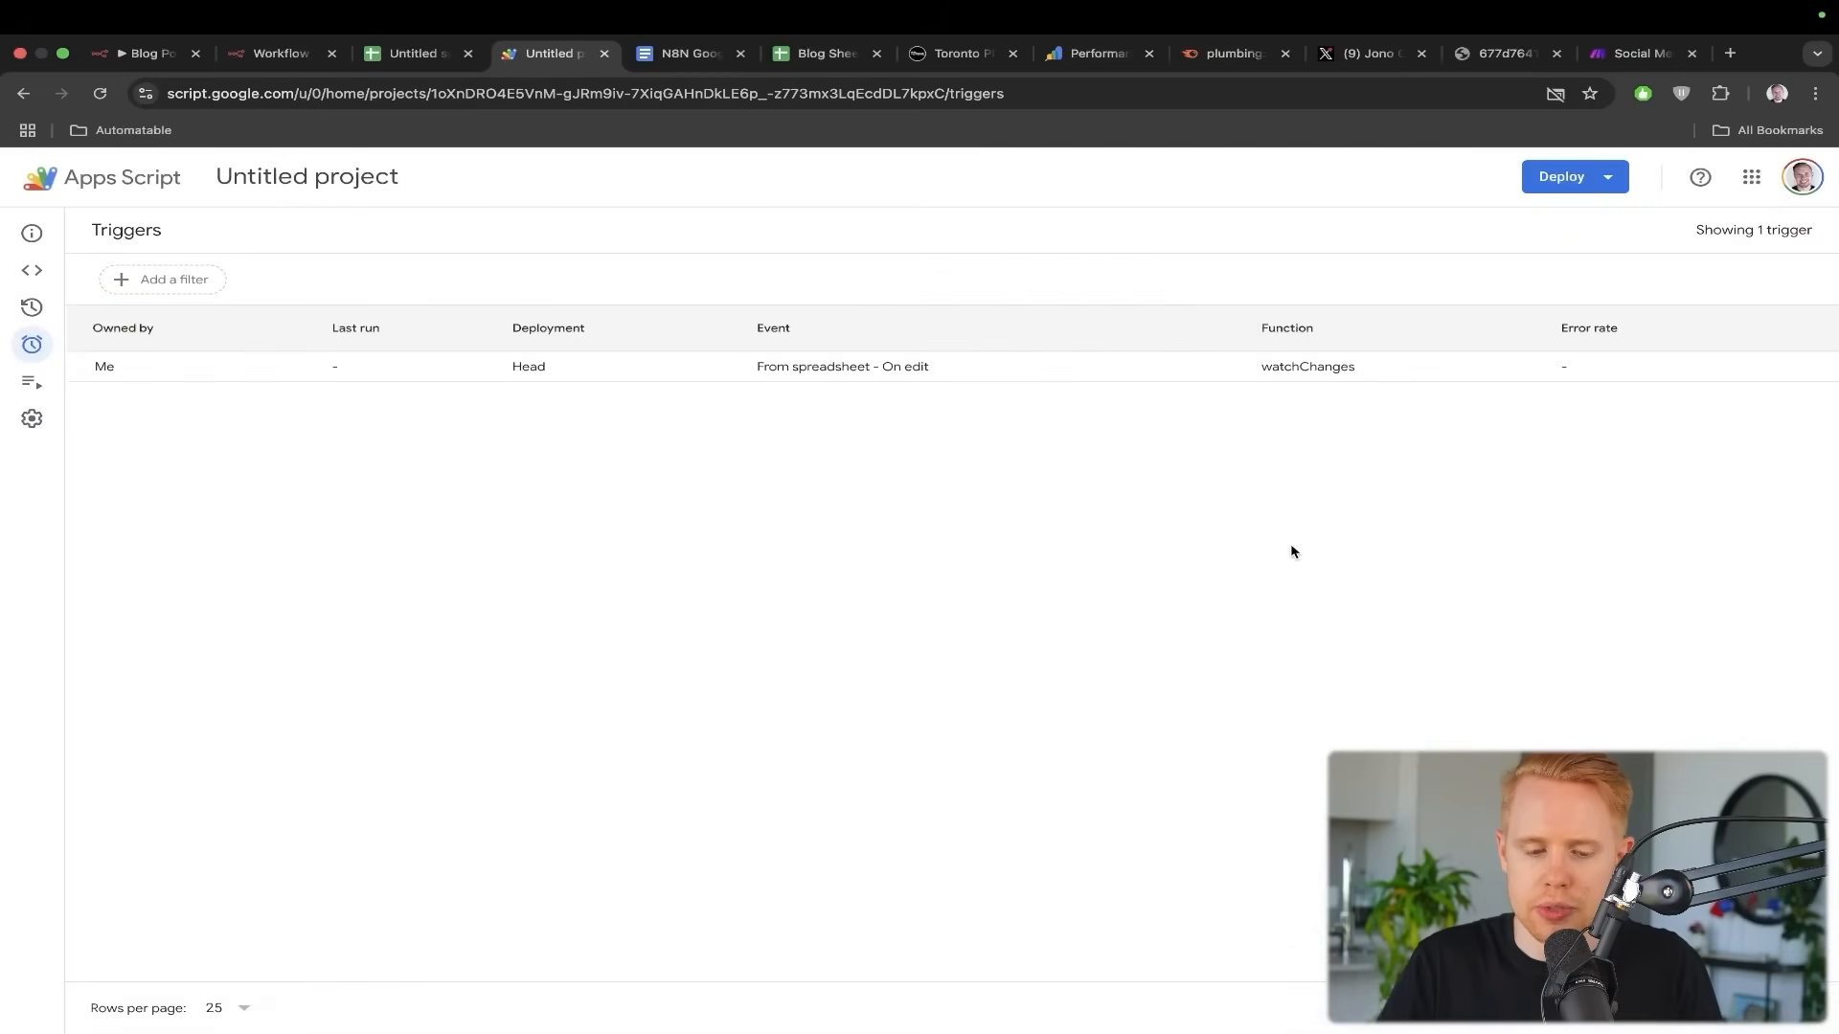
Close the script tab and start listening for a test event on the n8n Webhook node.
{"action": "key", "text": "super+w"}
{"action": "key", "text": "ctrl+shift+Tab"}
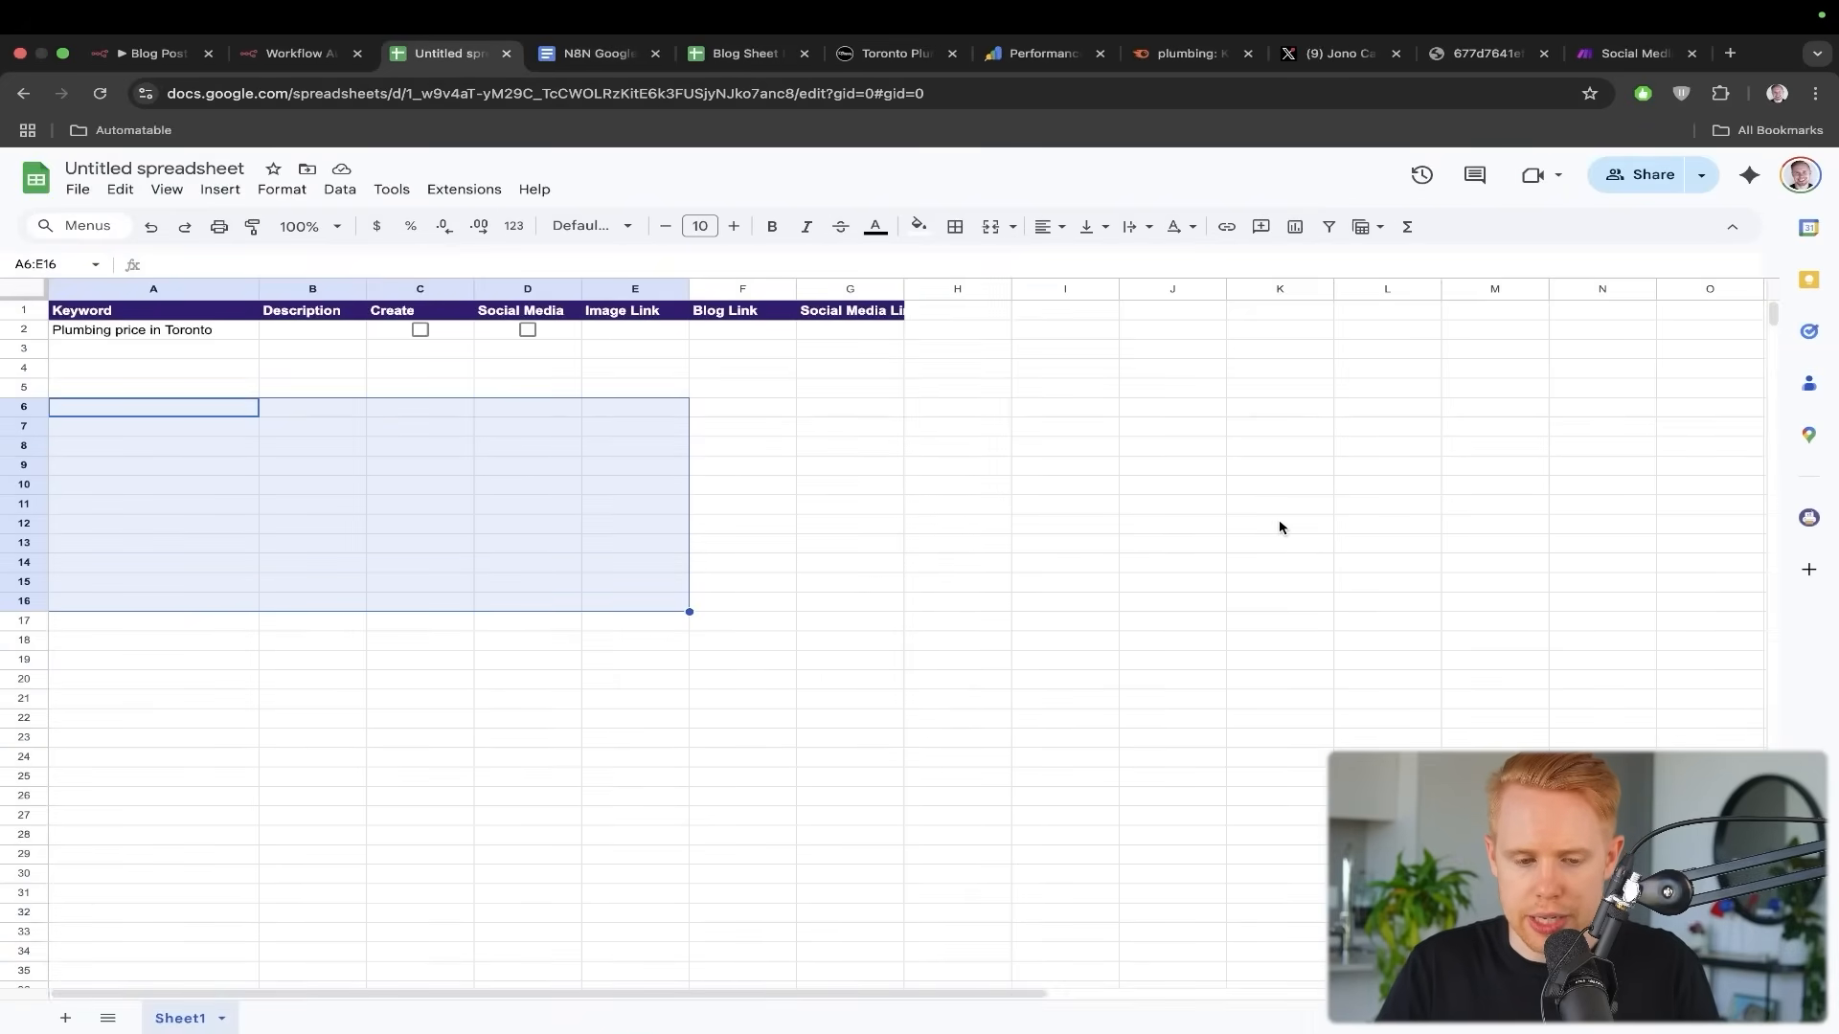
{"action": "key", "text": "ctrl+shift+Tab"}
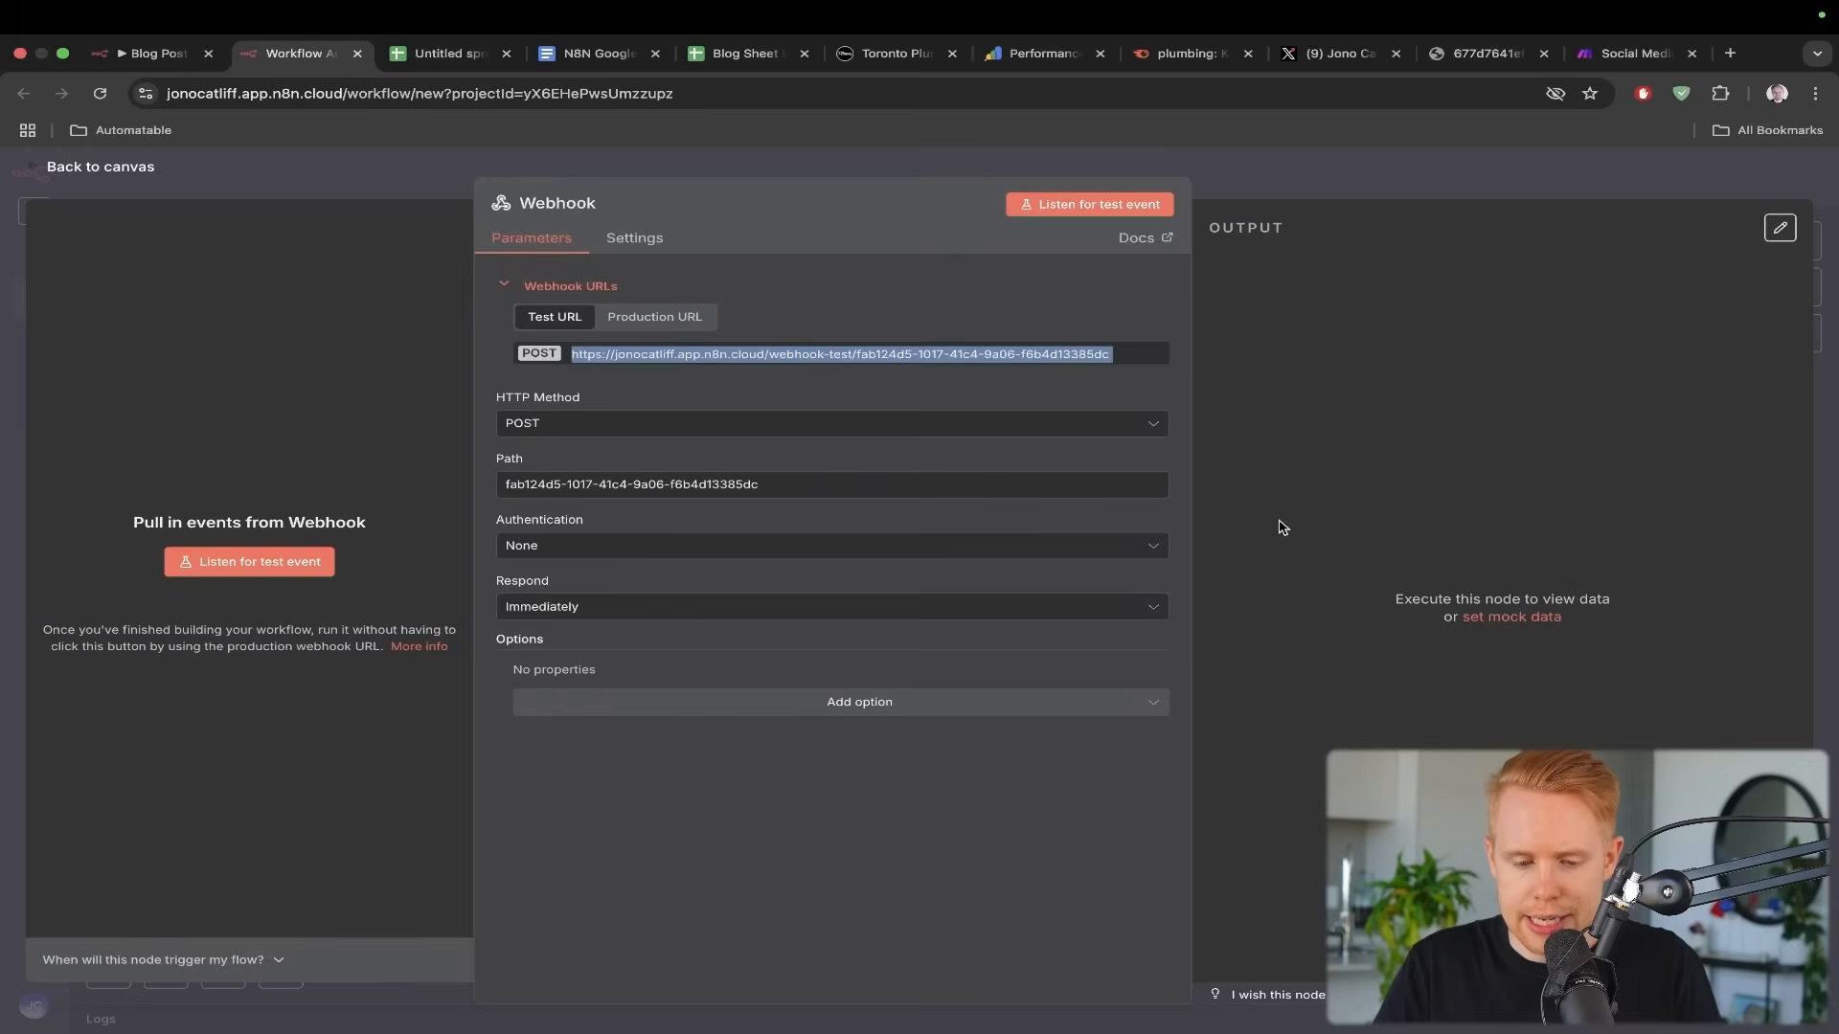
{"action": "key", "text": "ctrl+a"}
{"action": "mouse_move", "coordinate": [478, 197]}
{"action": "left_mouse_down"}
{"action": "mouse_move", "coordinate": [320, 358]}
{"action": "mouse_move", "coordinate": [303, 419]}
{"action": "left_mouse_up"}
{"action": "key", "text": "ctrl+s"}
{"action": "left_click", "coordinate": [531, 422]}
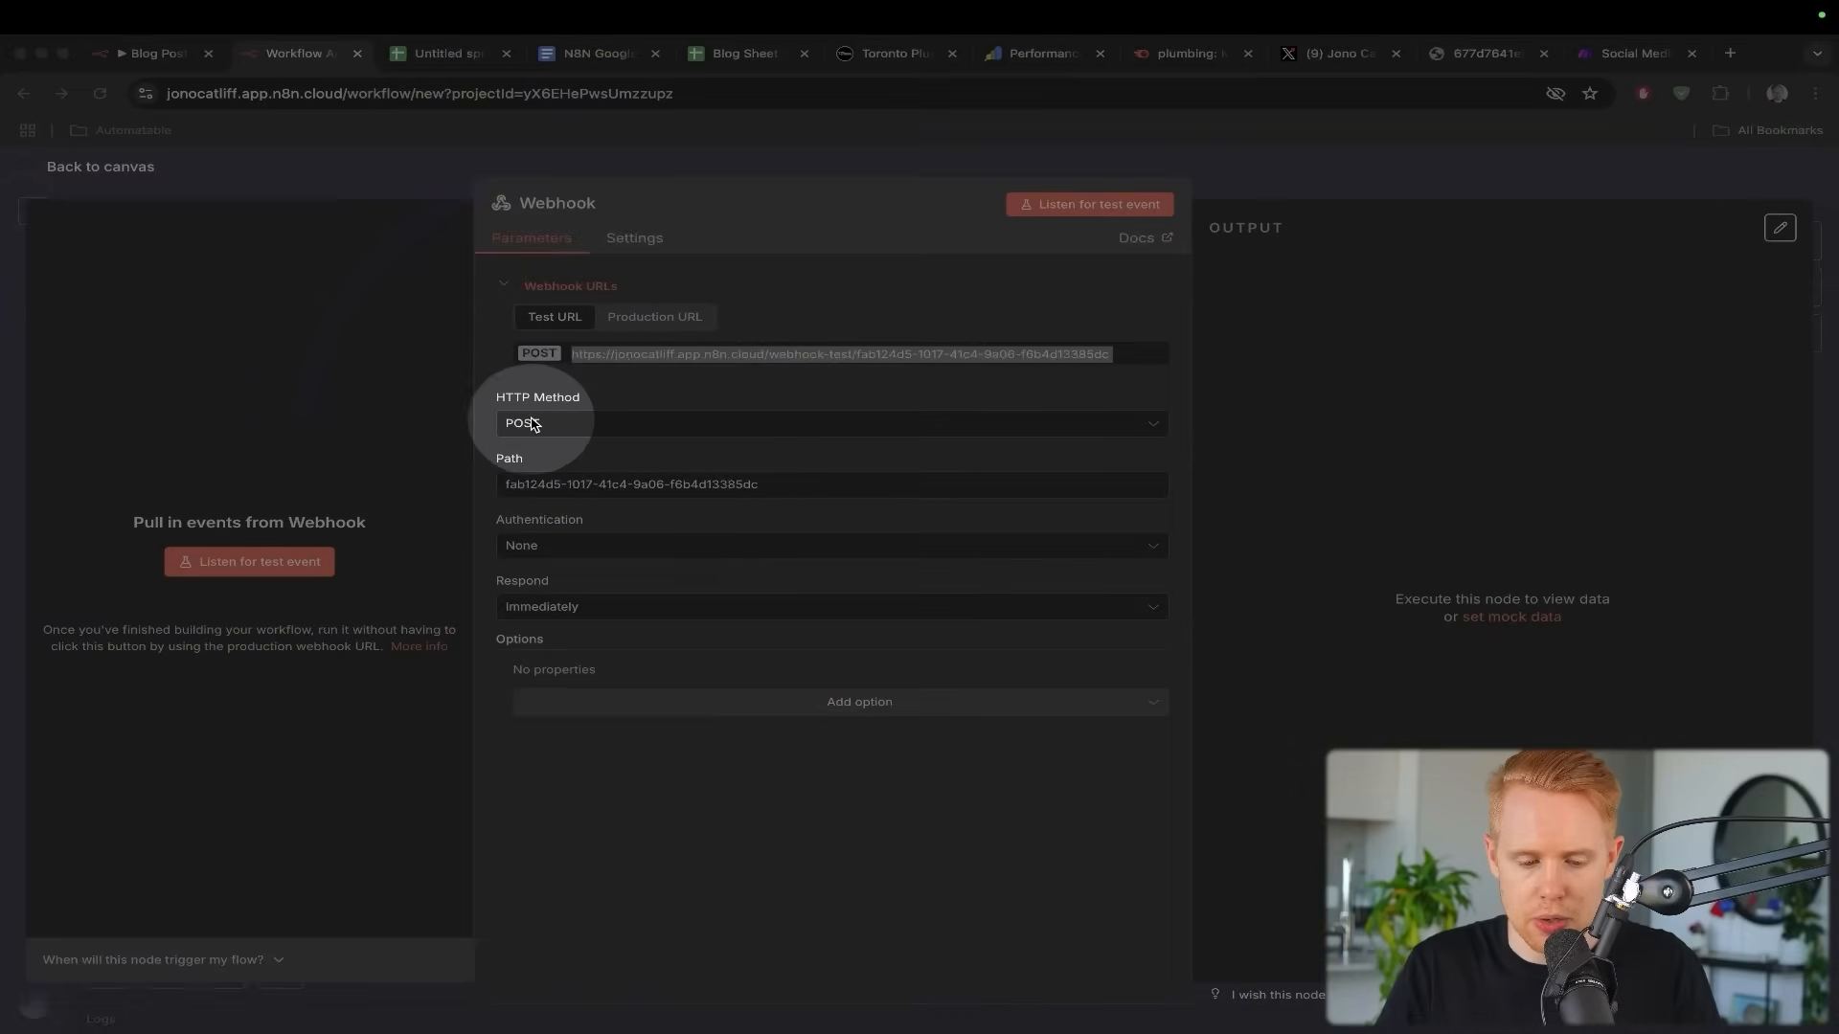
{"action": "key", "text": "ctrl+a"}
{"action": "mouse_move", "coordinate": [372, 294]}
{"action": "left_mouse_down"}
{"action": "mouse_move", "coordinate": [255, 492]}
{"action": "mouse_move", "coordinate": [255, 533]}
{"action": "left_mouse_up"}
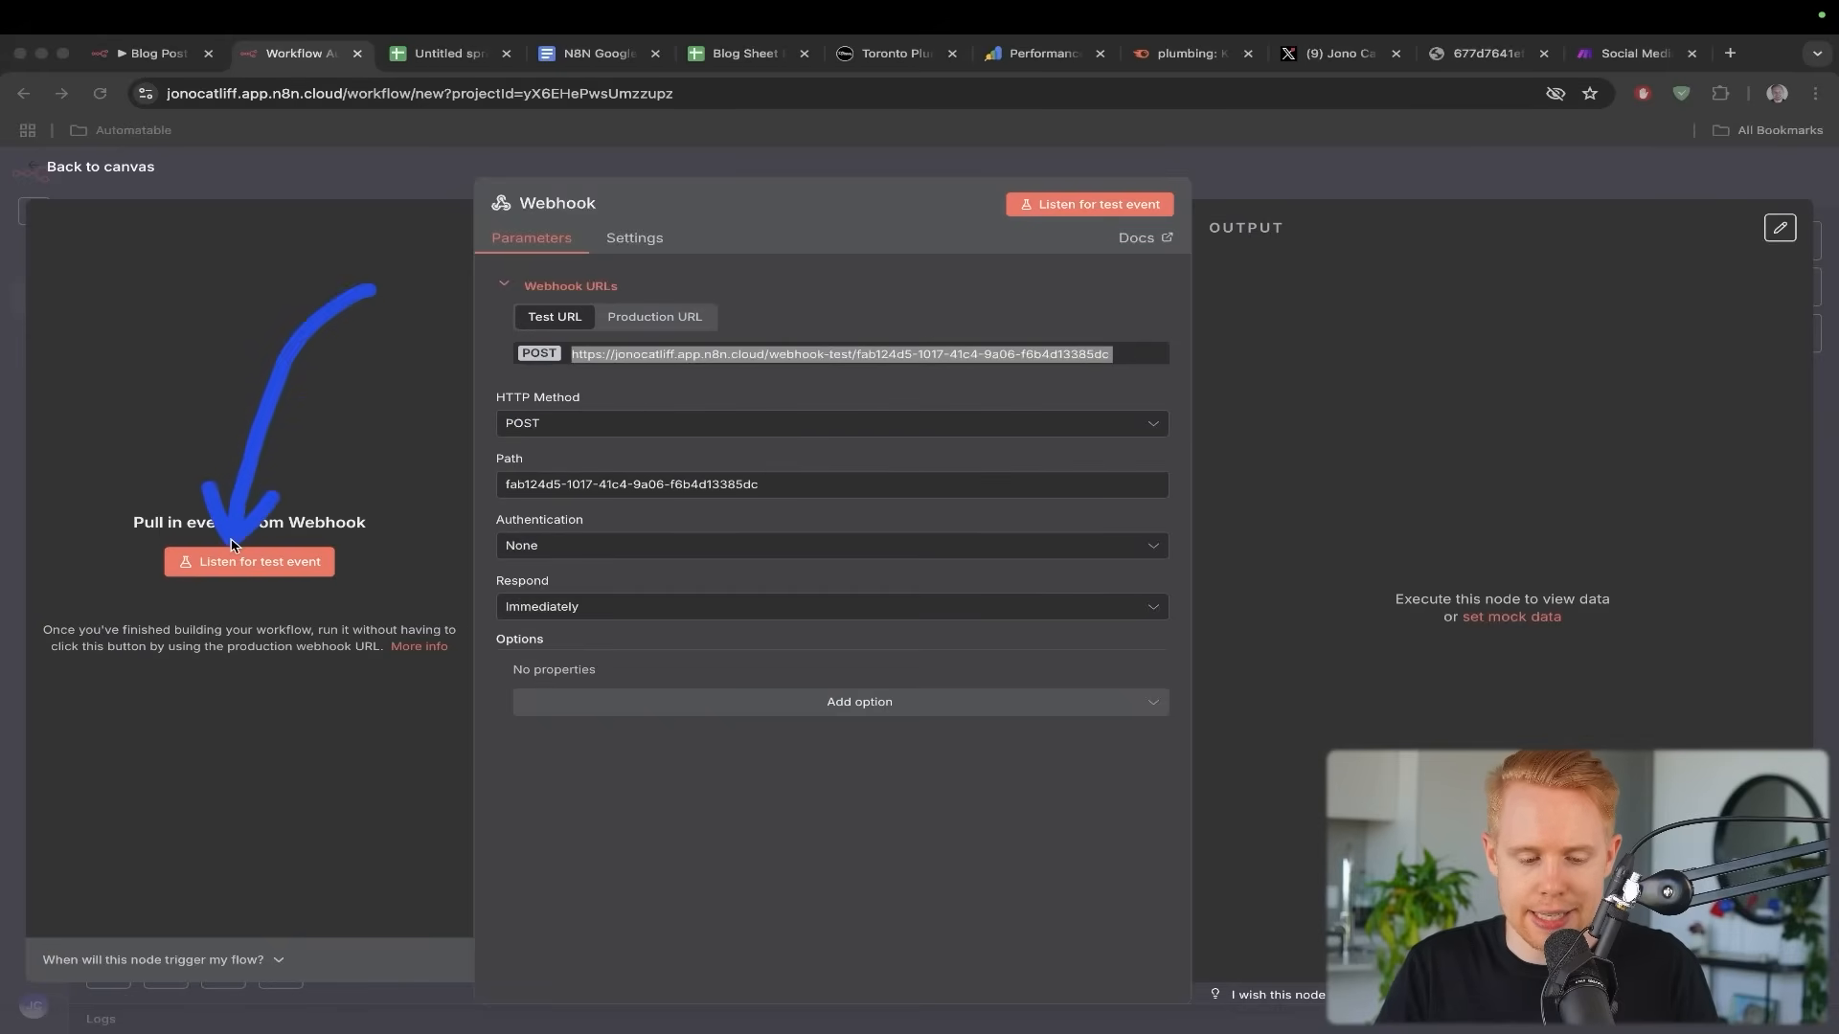
{"action": "key", "text": "ctrl+a"}
{"action": "left_click", "coordinate": [242, 565]}
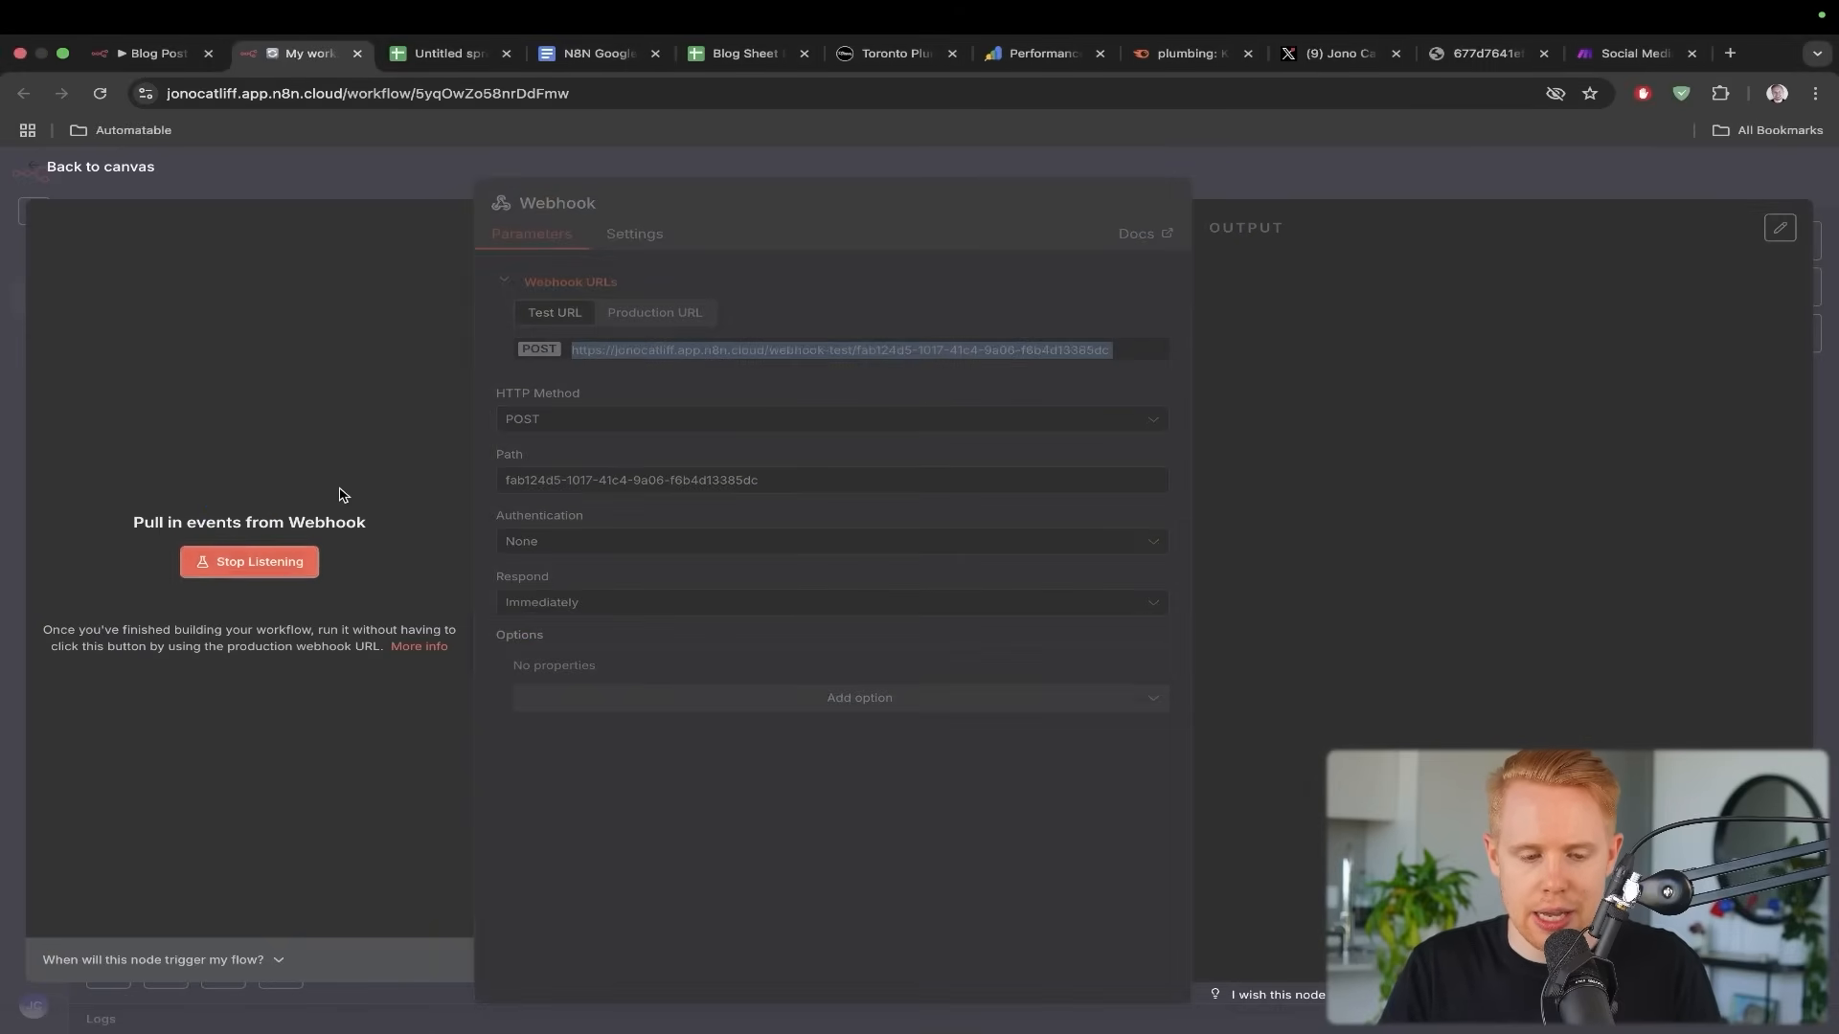
Tick the Create checkbox in row 2 of the sheet to send a test event to the webhook.
{"action": "key", "text": "ctrl+Tab"}
{"action": "left_click", "coordinate": [419, 329]}
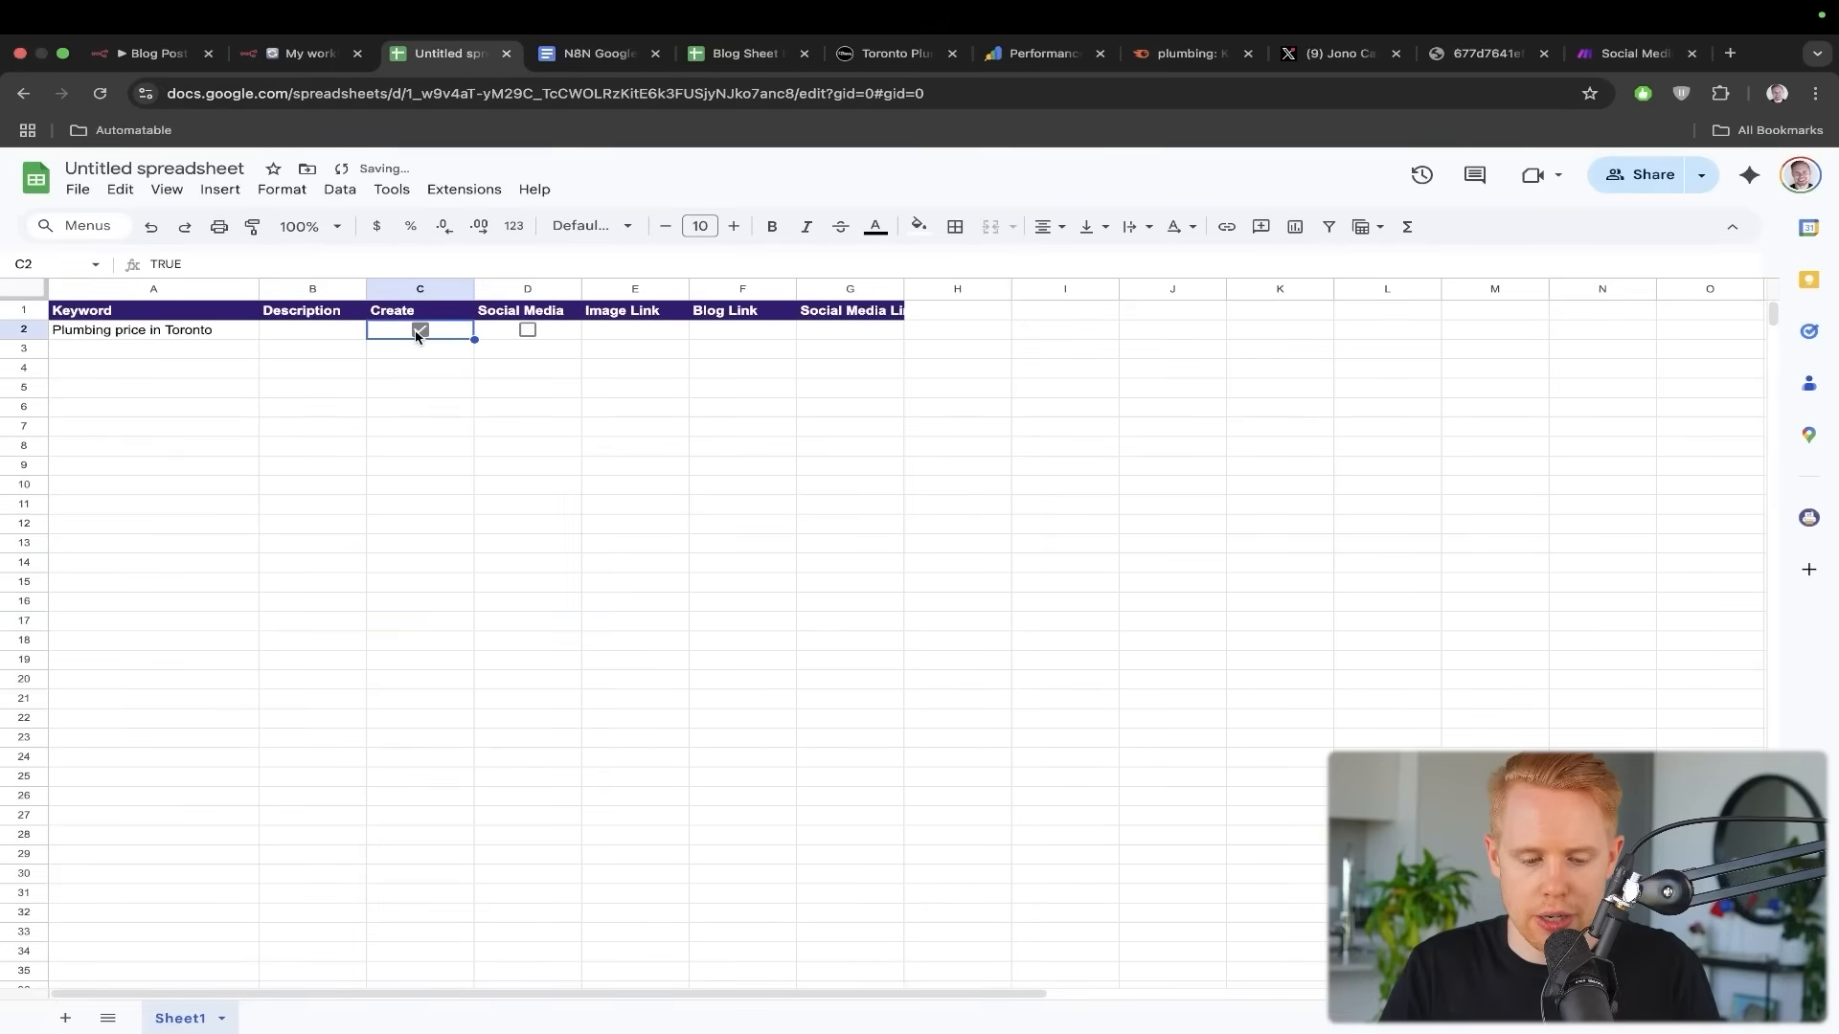
{"action": "key", "text": "ctrl+shift+Tab"}
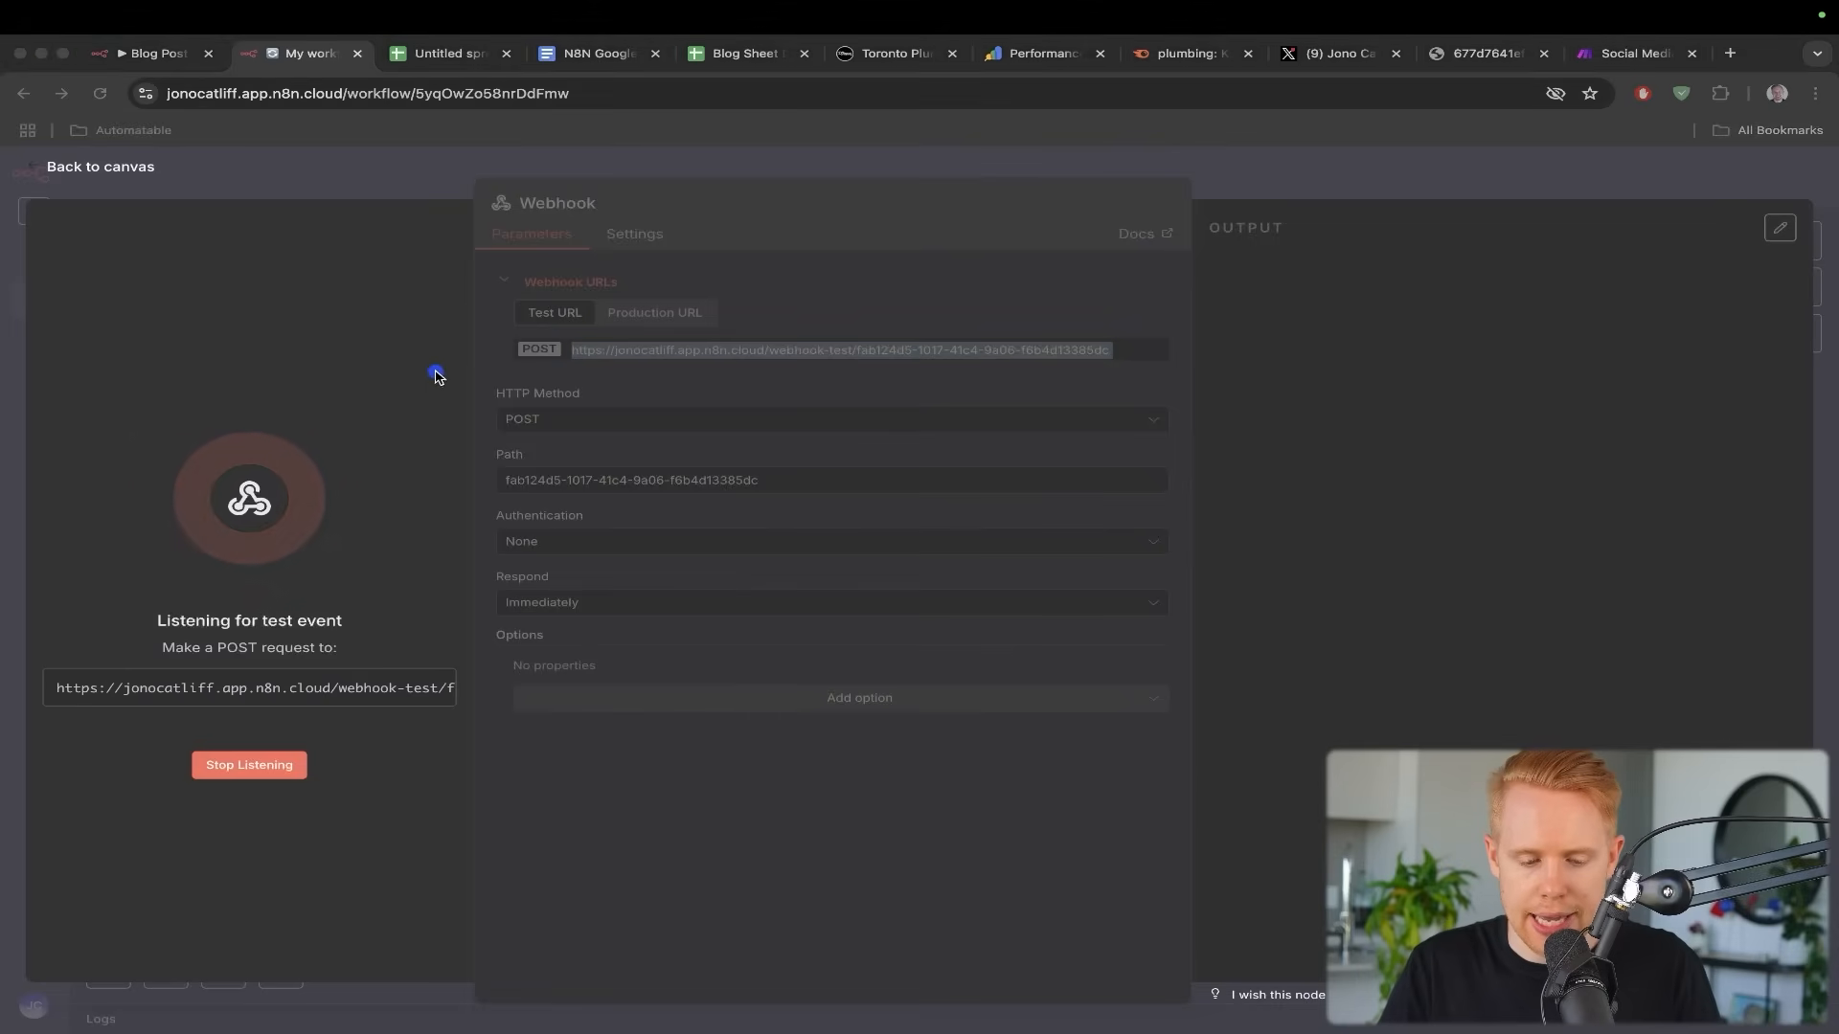
Examine the webhook output's body fields, including range, value, user and rowValues.
{"action": "mouse_move", "coordinate": [423, 452]}
{"action": "left_mouse_down"}
{"action": "mouse_move", "coordinate": [843, 285]}
{"action": "mouse_move", "coordinate": [1254, 424]}
{"action": "left_mouse_up"}
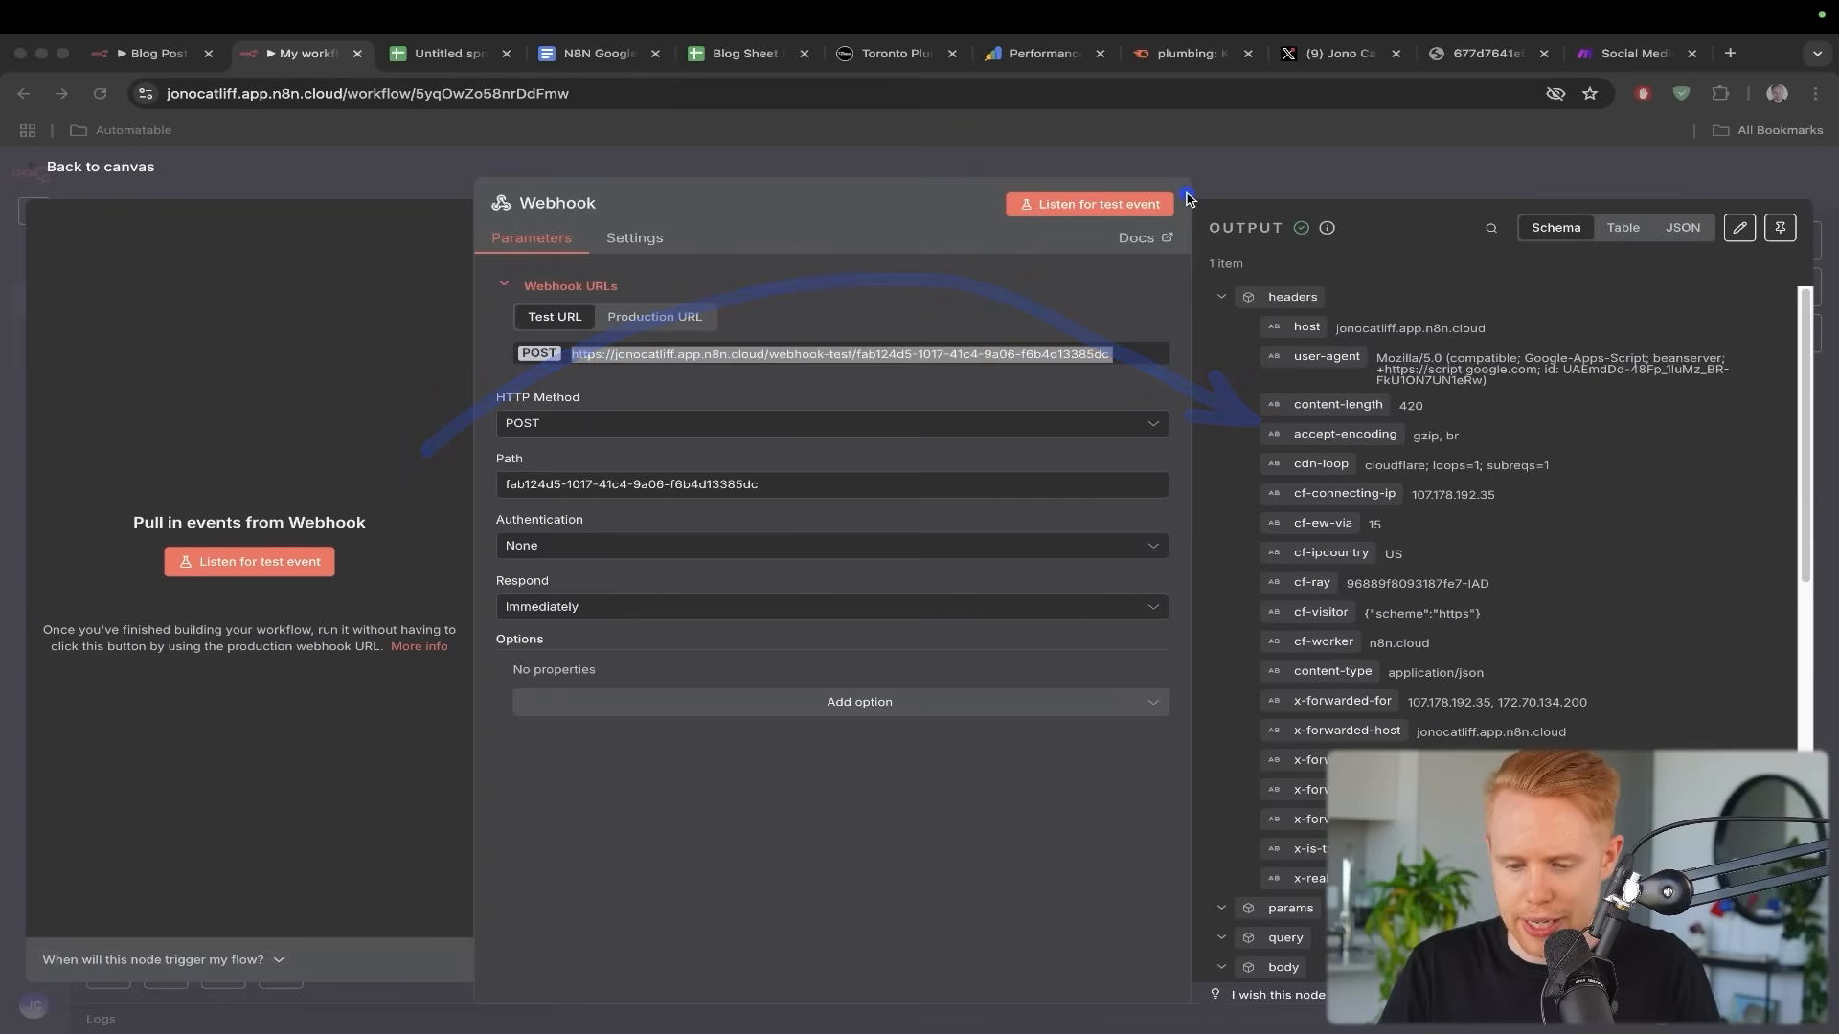
{"action": "mouse_move", "coordinate": [1186, 194]}
{"action": "left_mouse_down"}
{"action": "mouse_move", "coordinate": [1667, 684]}
{"action": "mouse_move", "coordinate": [1816, 981]}
{"action": "left_mouse_up"}
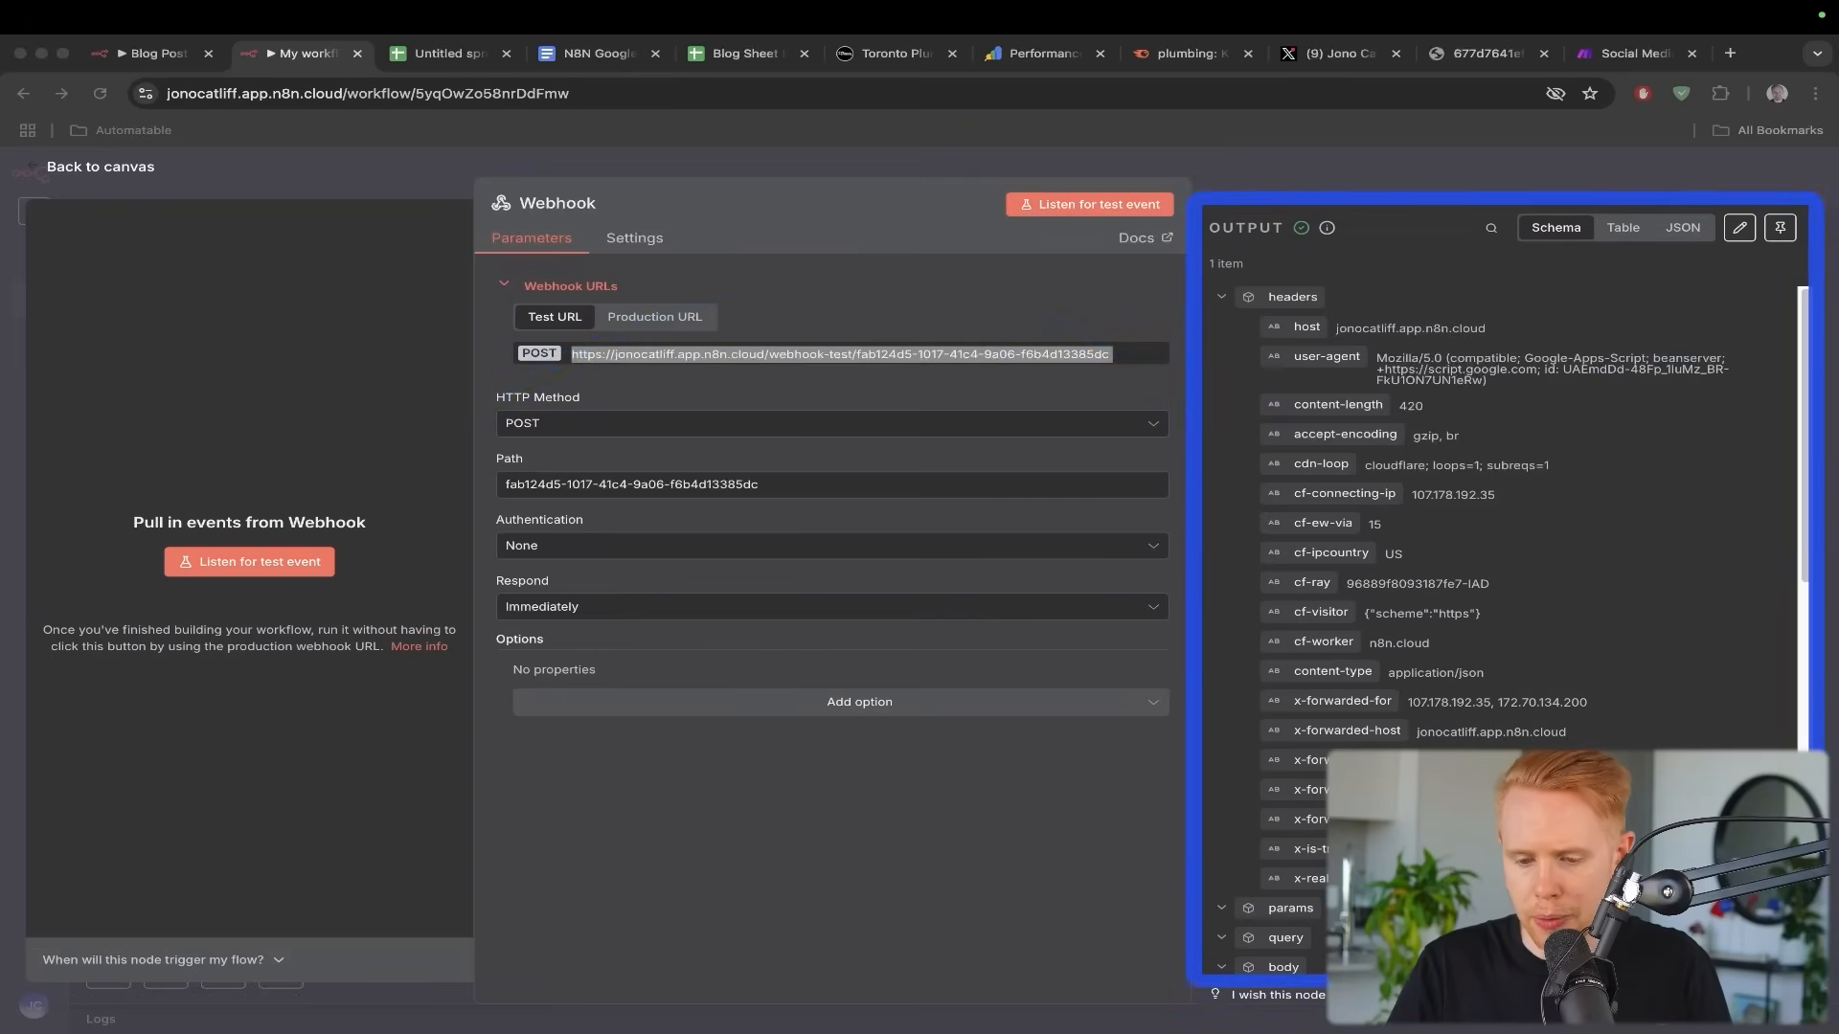
{"action": "left_click", "coordinate": [1222, 299]}
{"action": "scroll", "coordinate": [1452, 573], "scroll_direction": "down", "scroll_amount": 3}
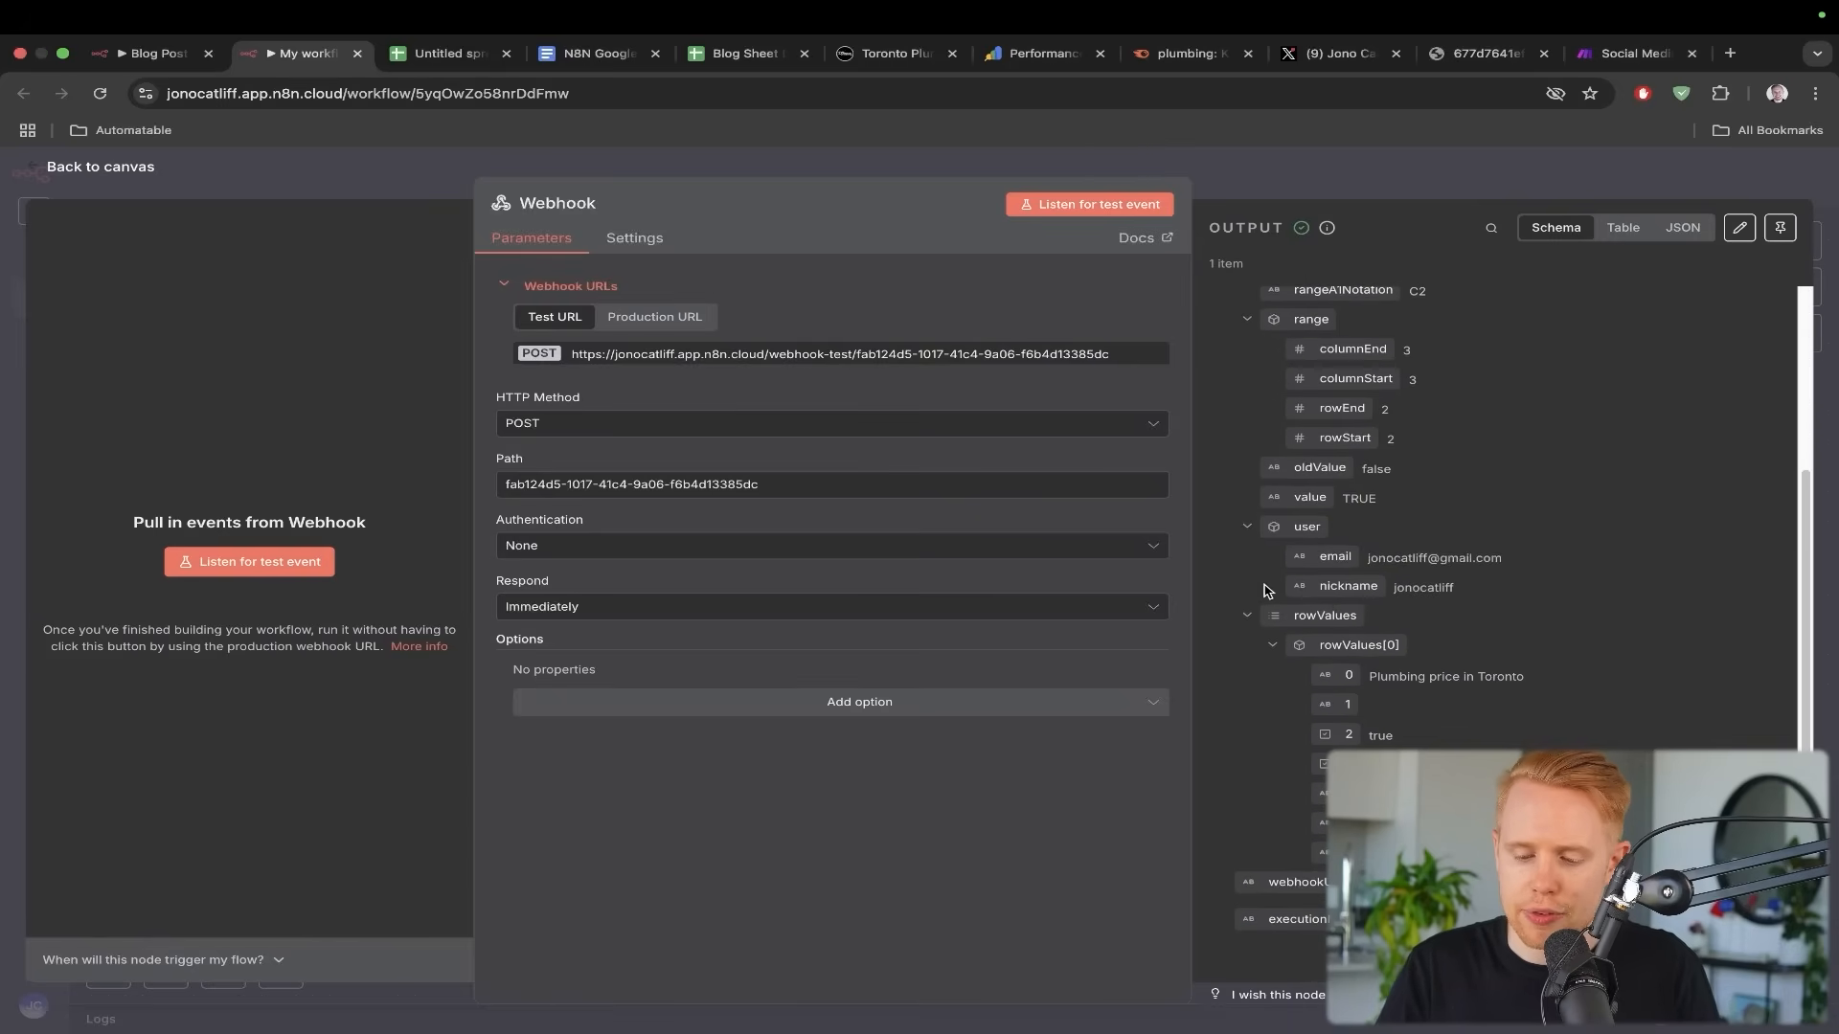
{"action": "scroll", "coordinate": [1264, 595], "scroll_direction": "up", "scroll_amount": 3}
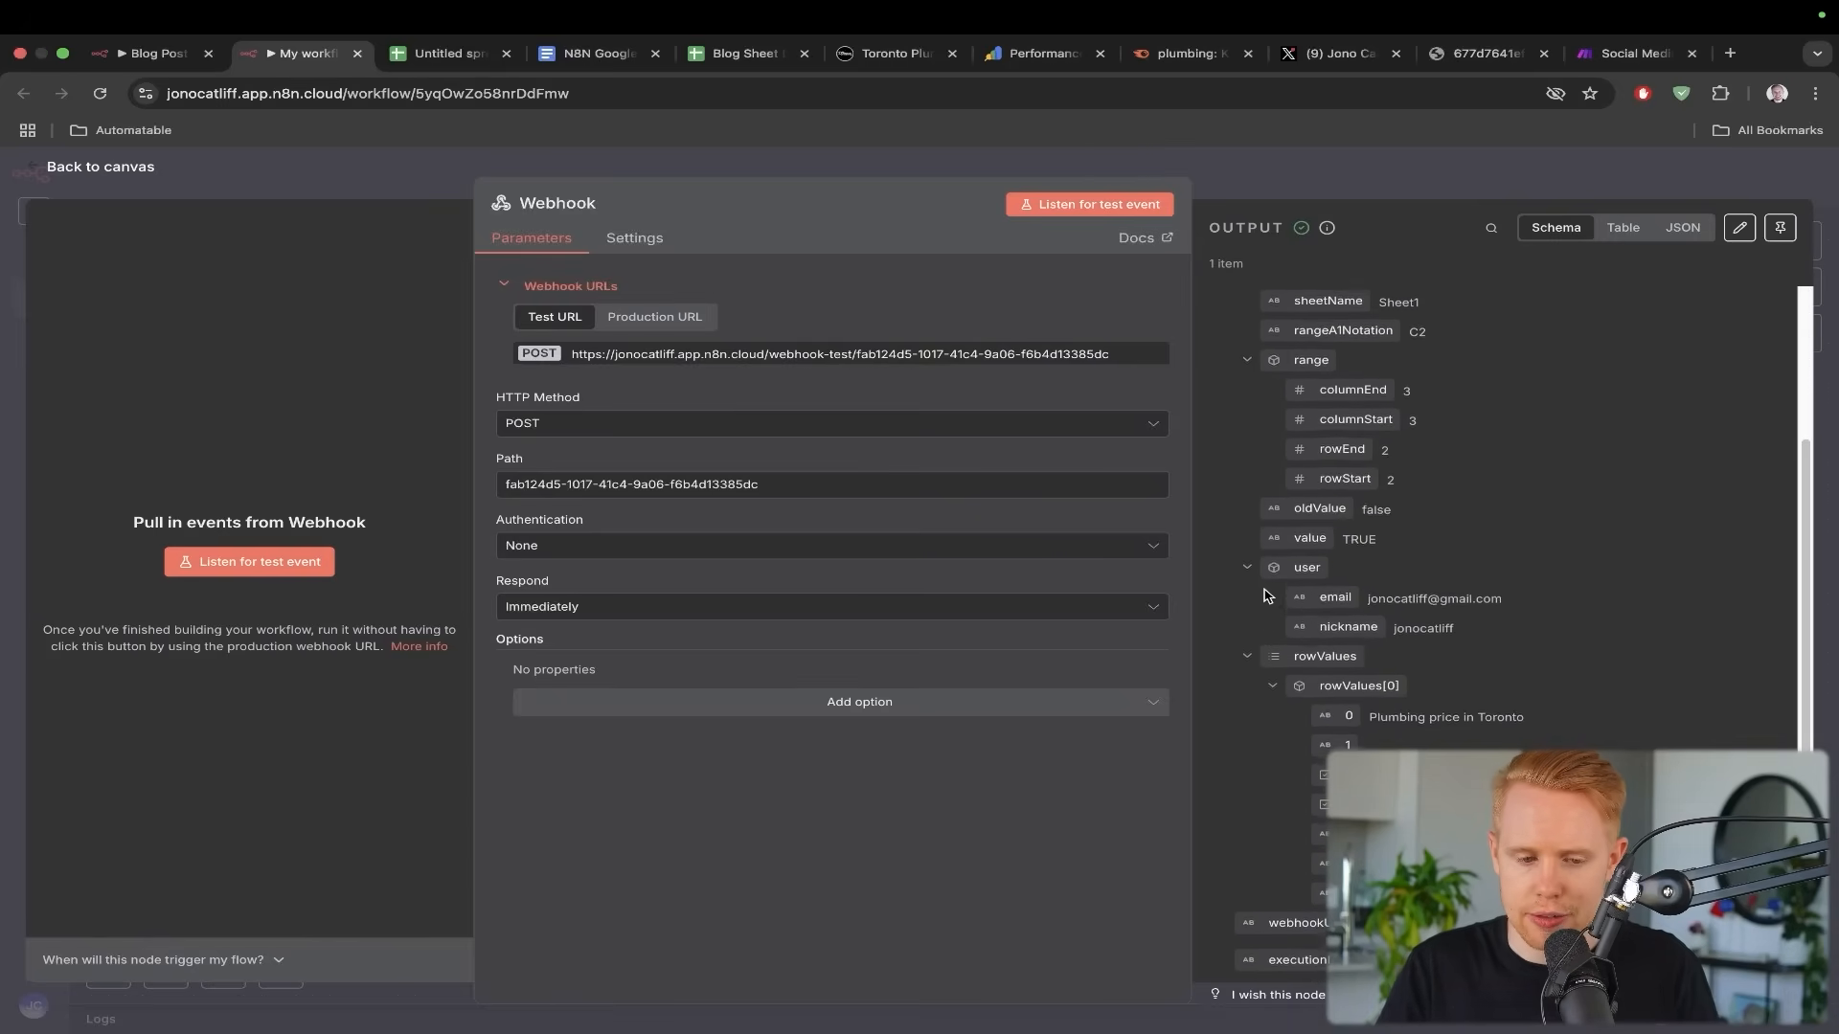
{"action": "scroll", "coordinate": [1264, 596], "scroll_direction": "up", "scroll_amount": 1}
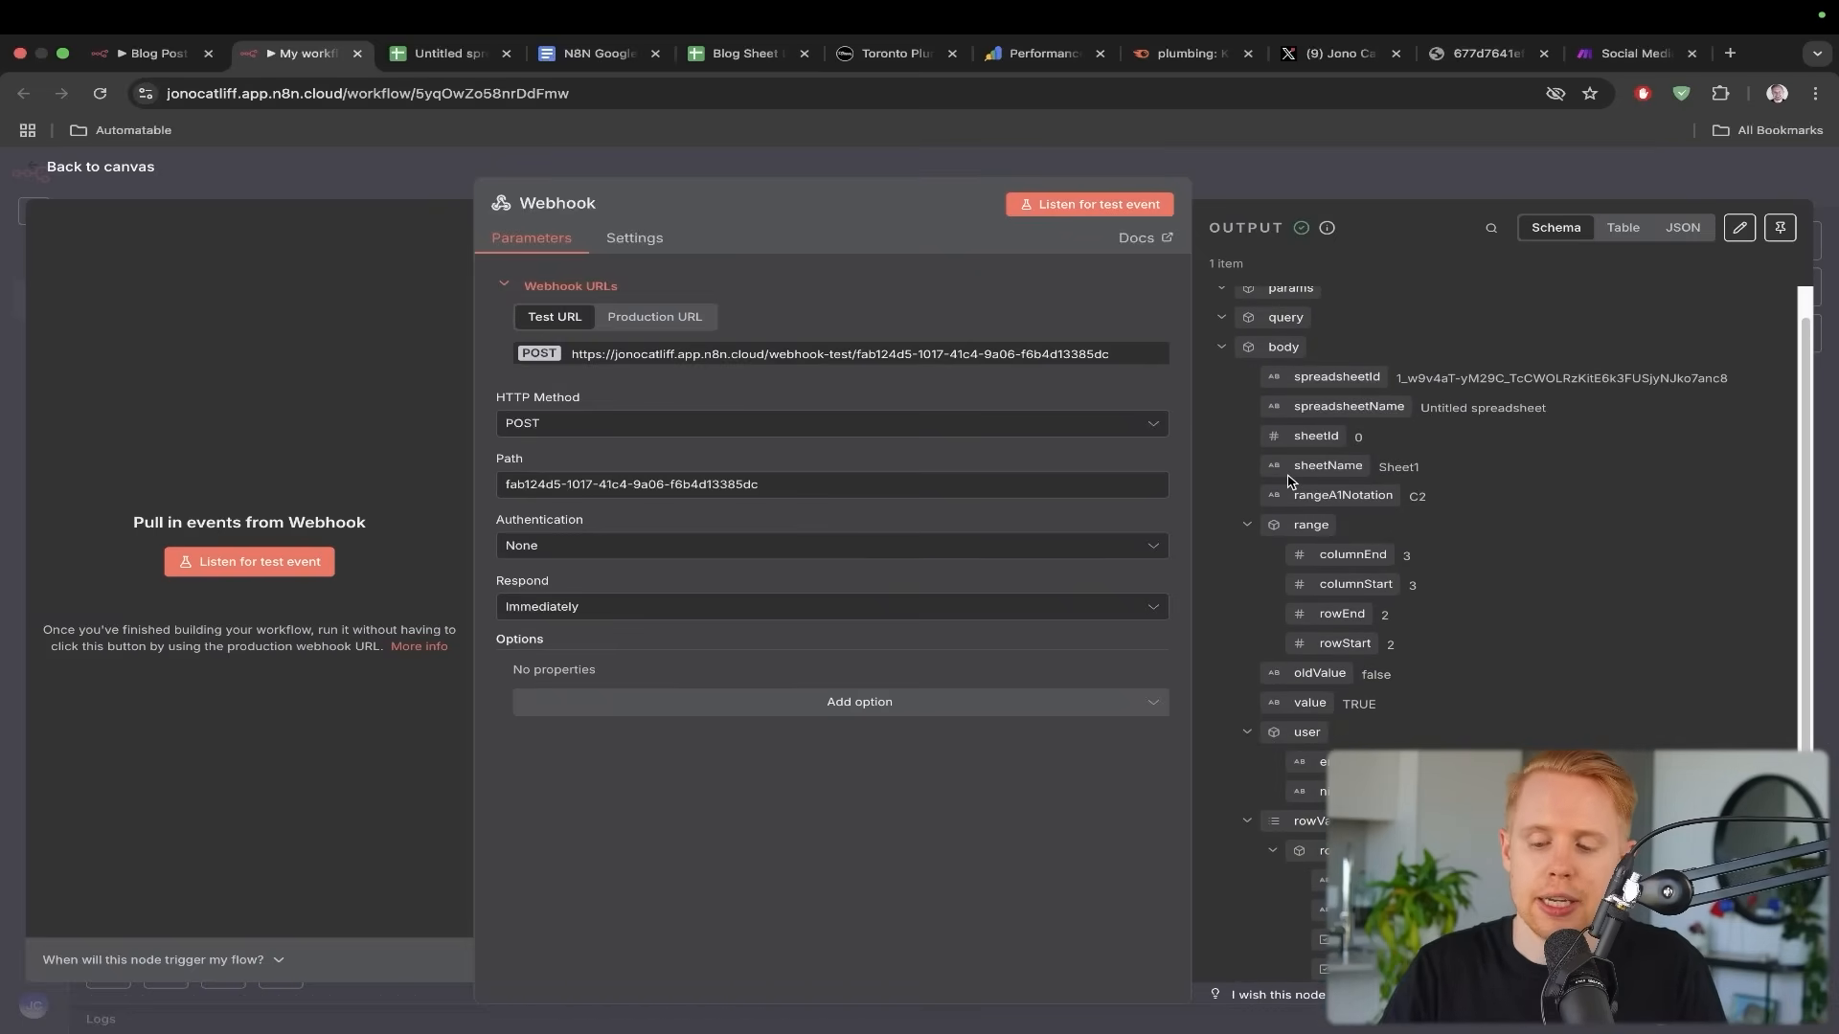
{"action": "key", "text": "ctrl+s"}
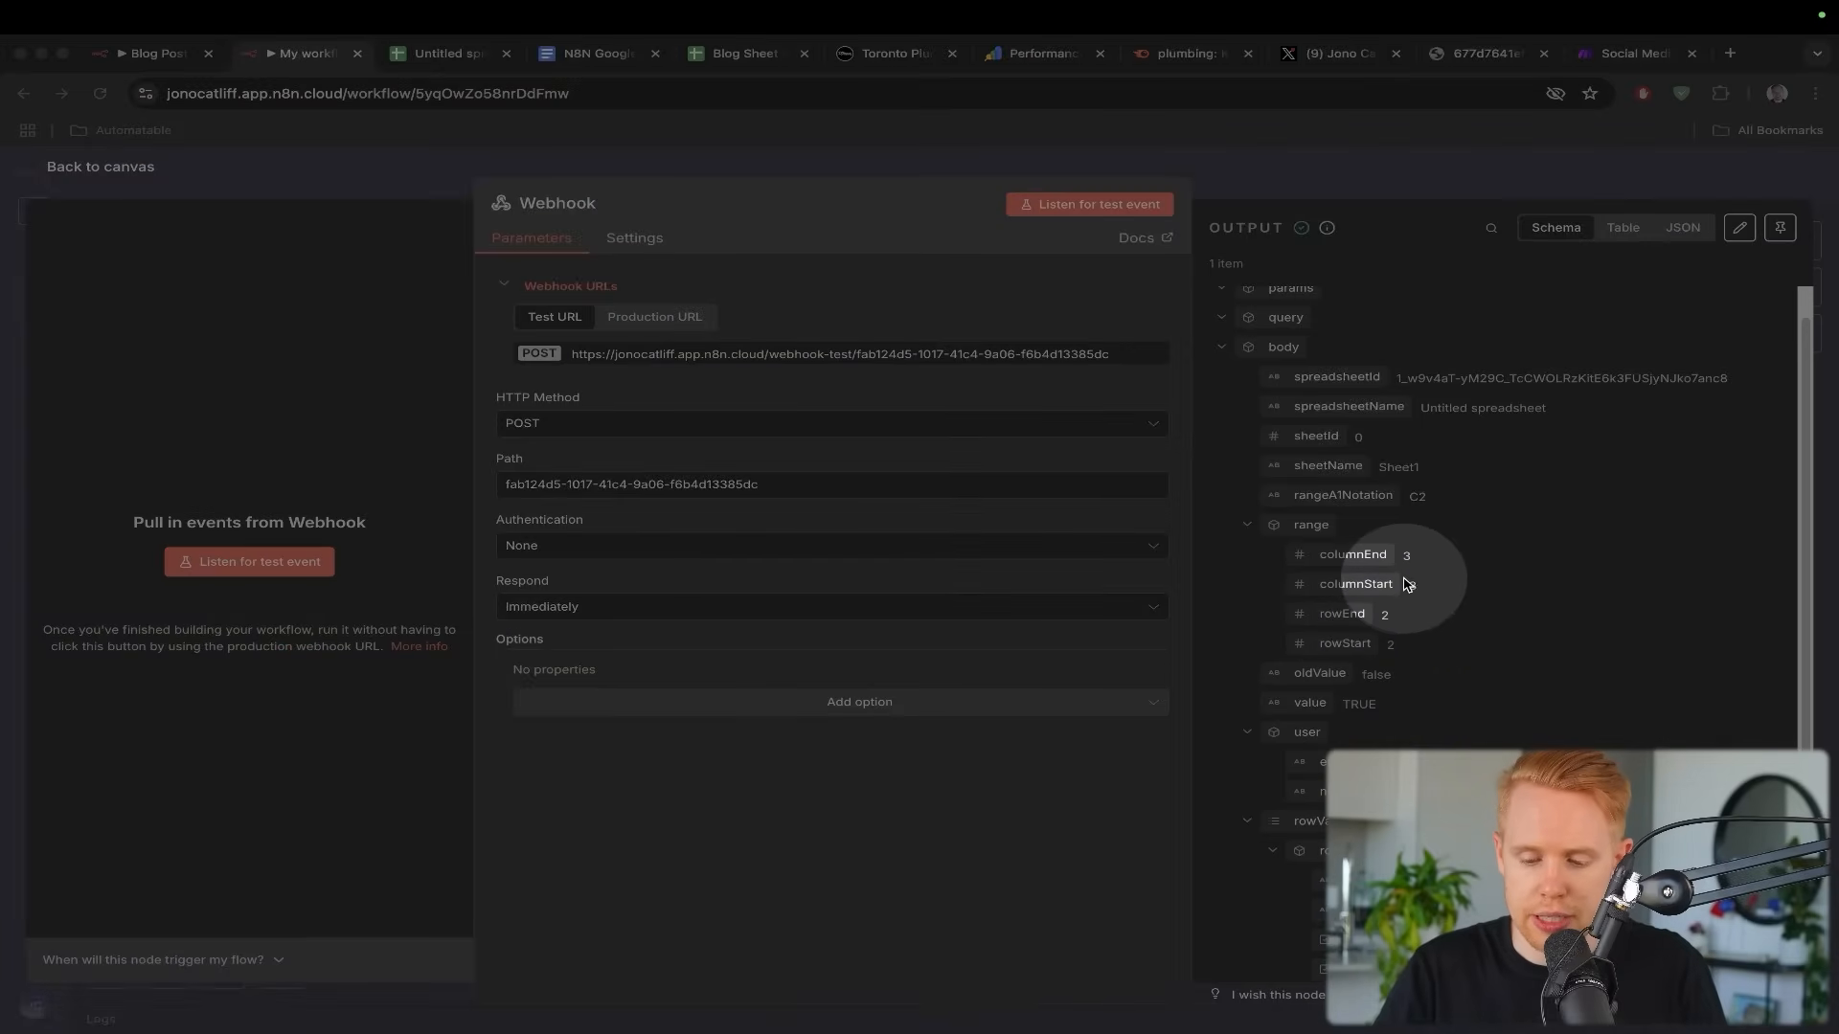
{"action": "key", "text": "ctrl+a"}
{"action": "key", "text": "Escape"}
{"action": "key", "text": "ctrl+Tab"}
{"action": "key", "text": "ctrl+a"}
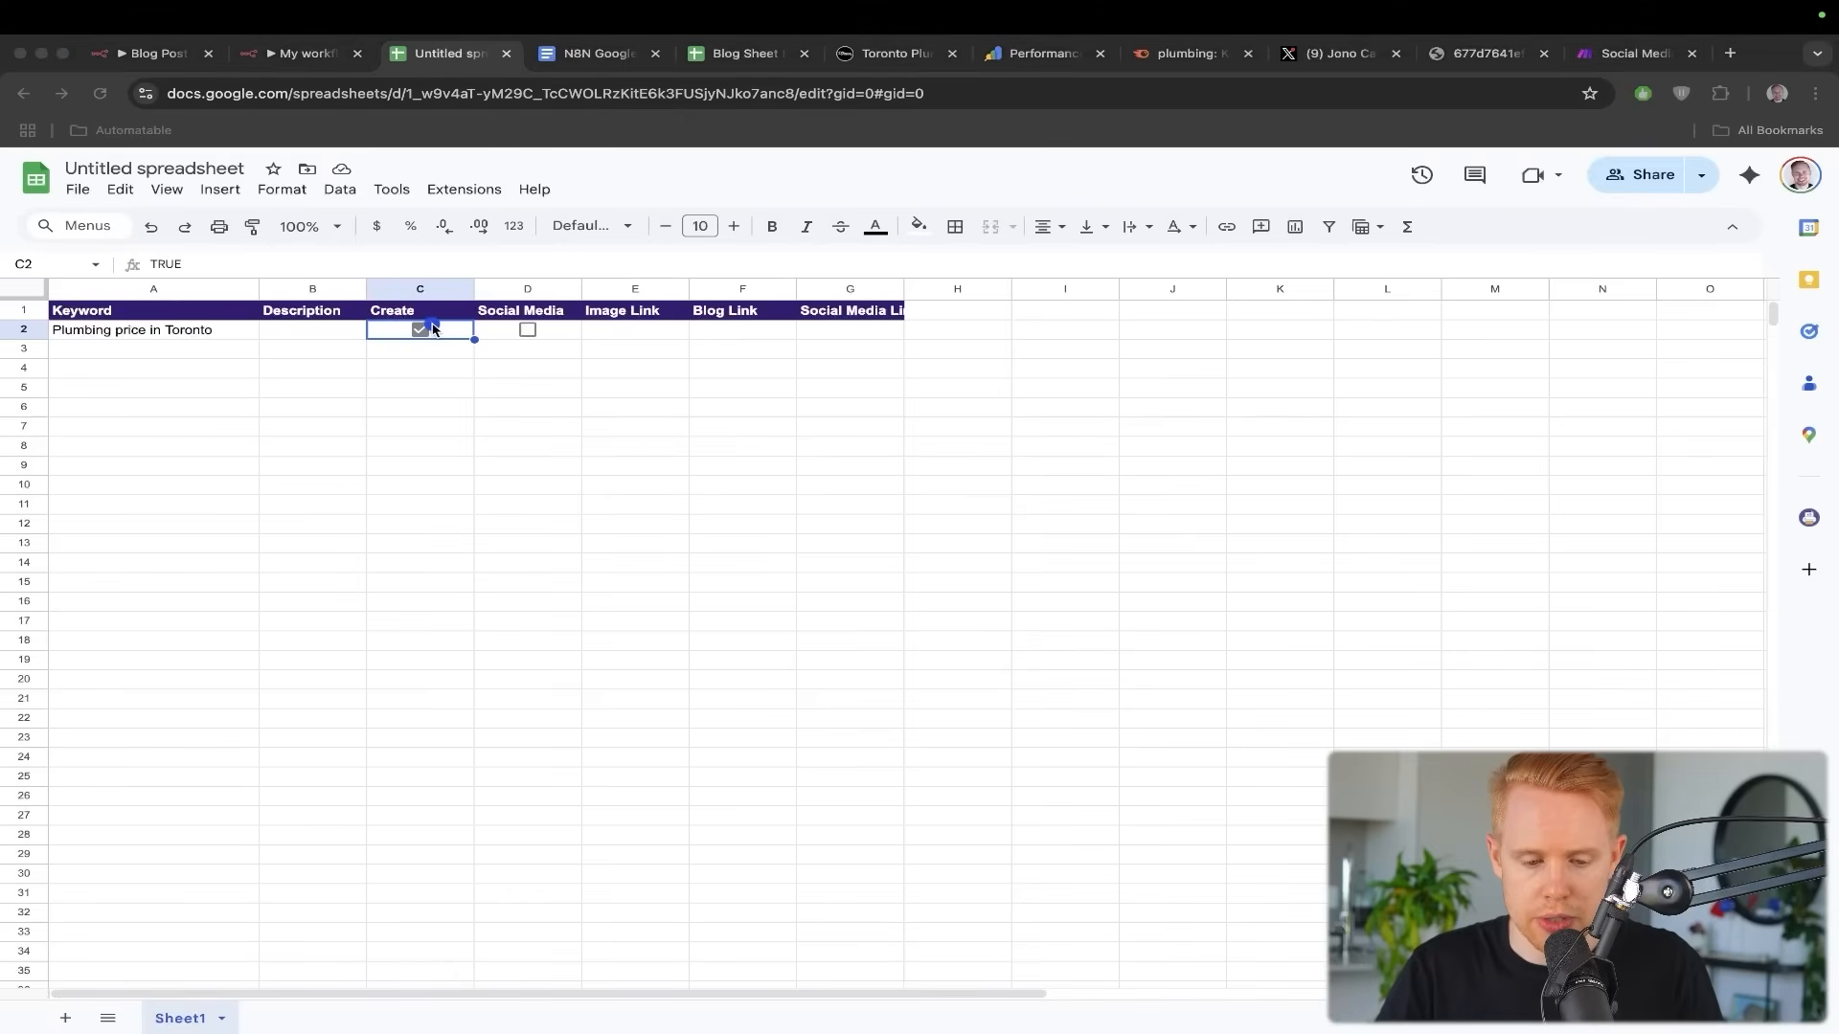
{"action": "key", "text": "ctrl+s"}
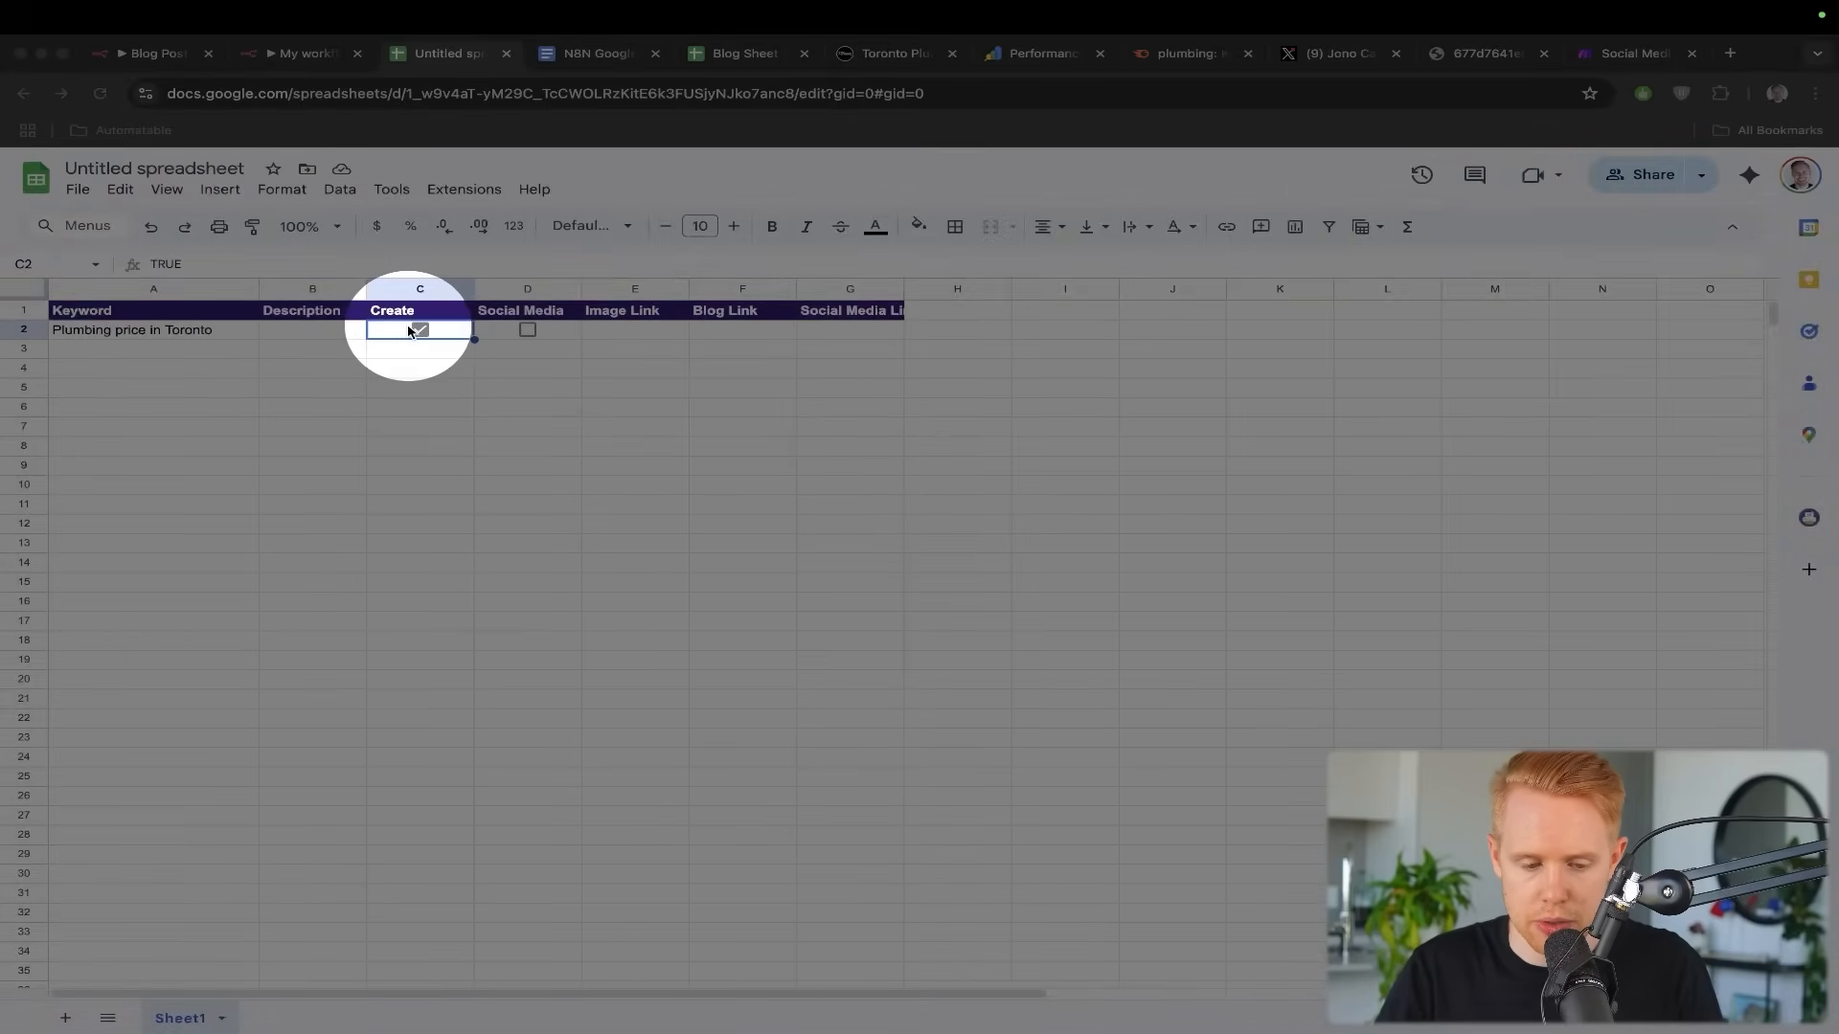
{"action": "key", "text": "ctrl+shift+Tab"}
{"action": "key", "text": "ctrl+s"}
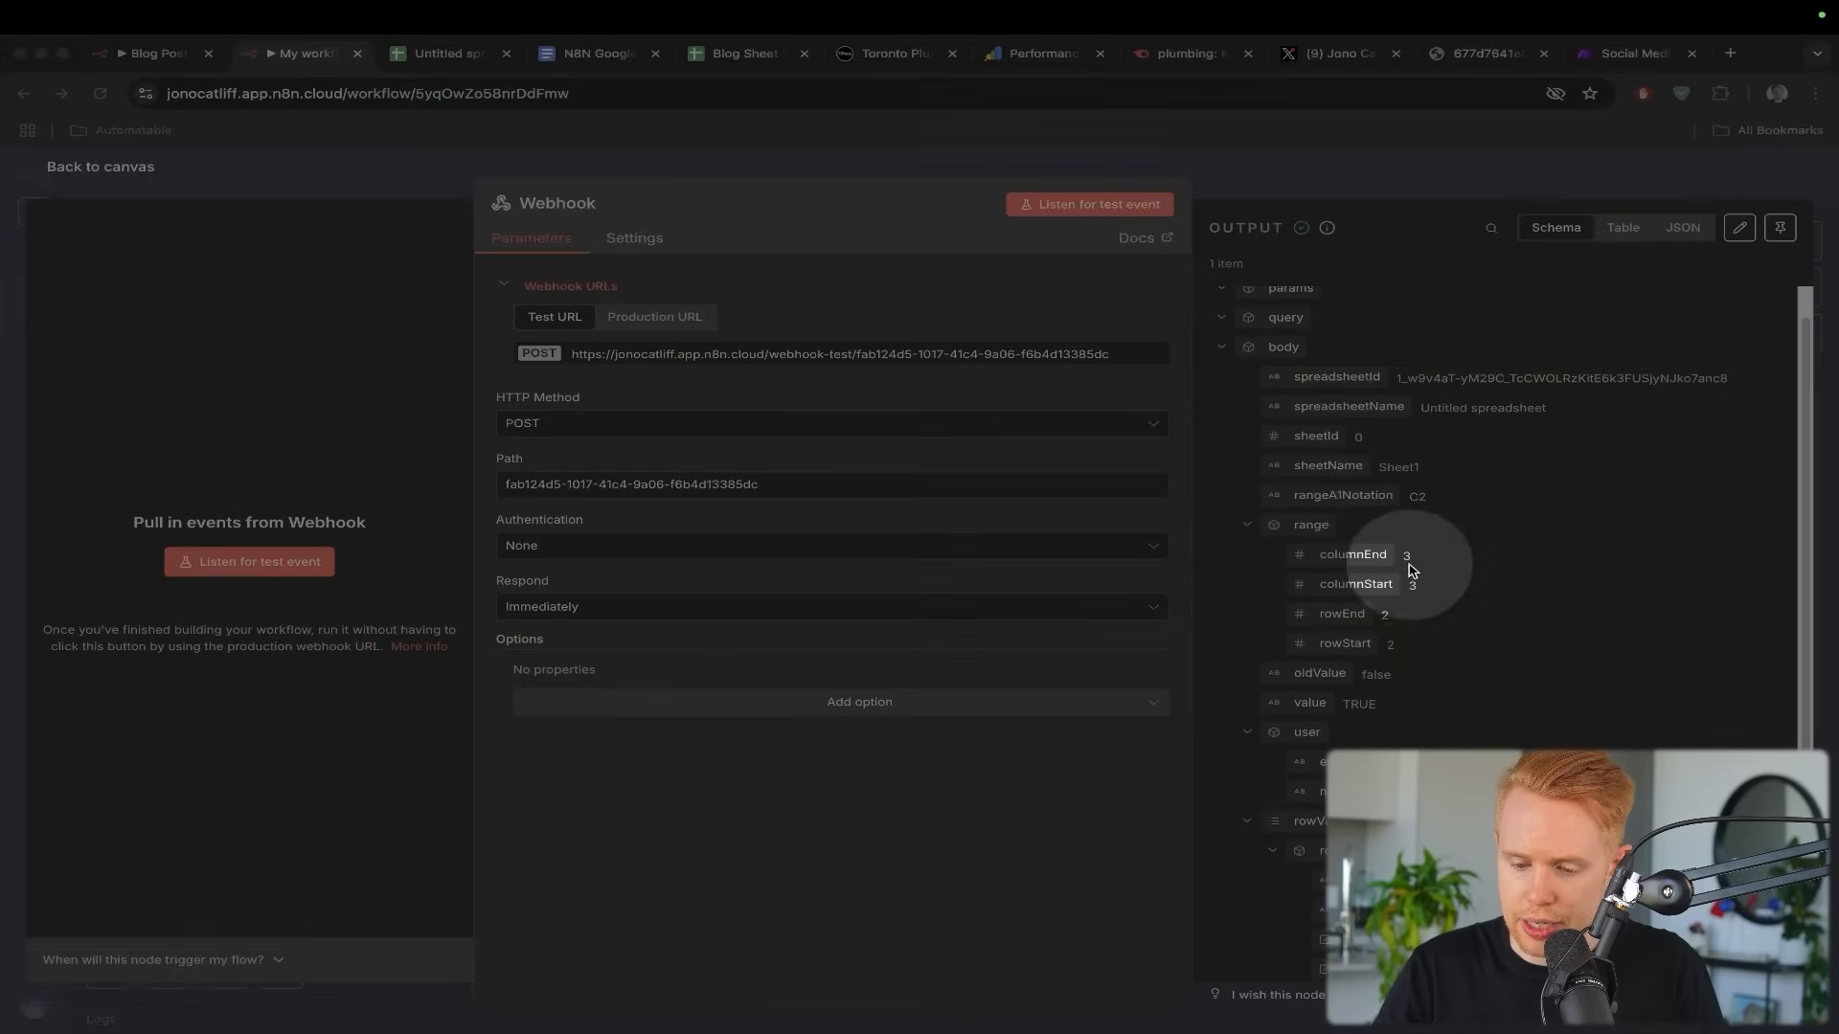
{"action": "scroll", "coordinate": [1383, 646], "scroll_direction": "down", "scroll_amount": 3}
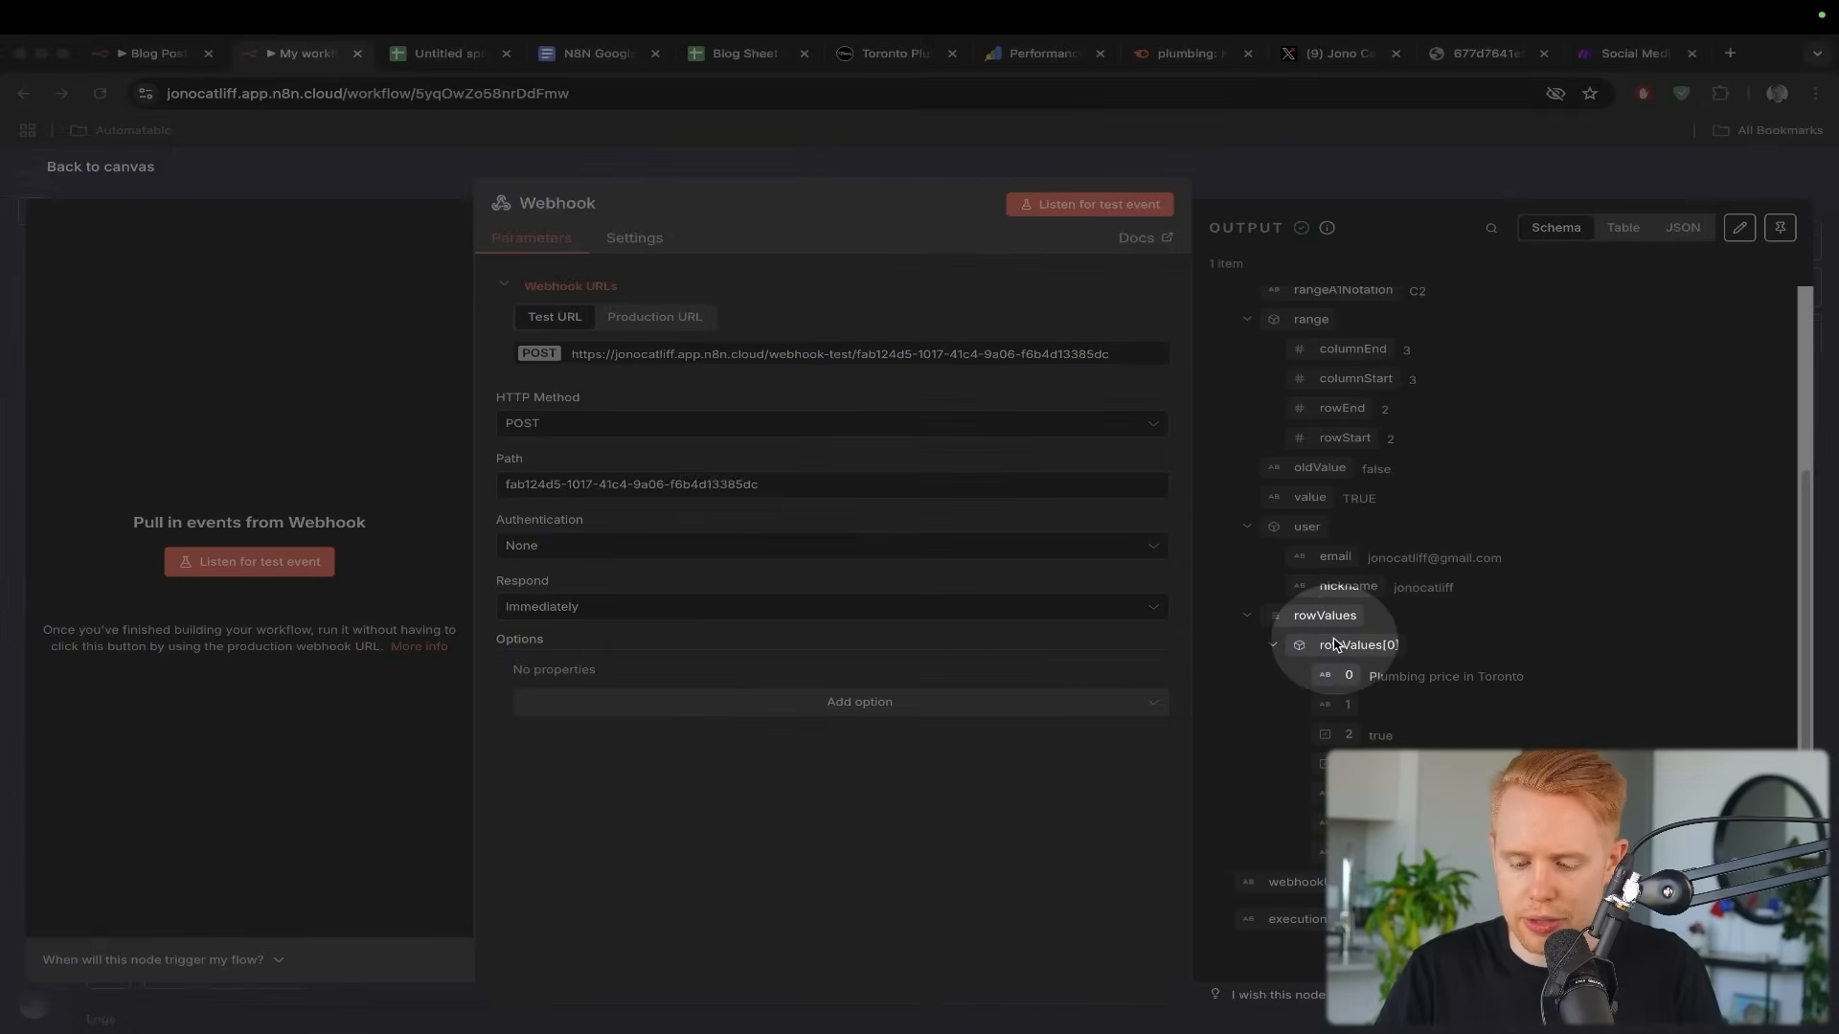
Select row 2 in the sheet to compare it with the webhook's rowValues output.
{"action": "key", "text": "ctrl+Tab"}
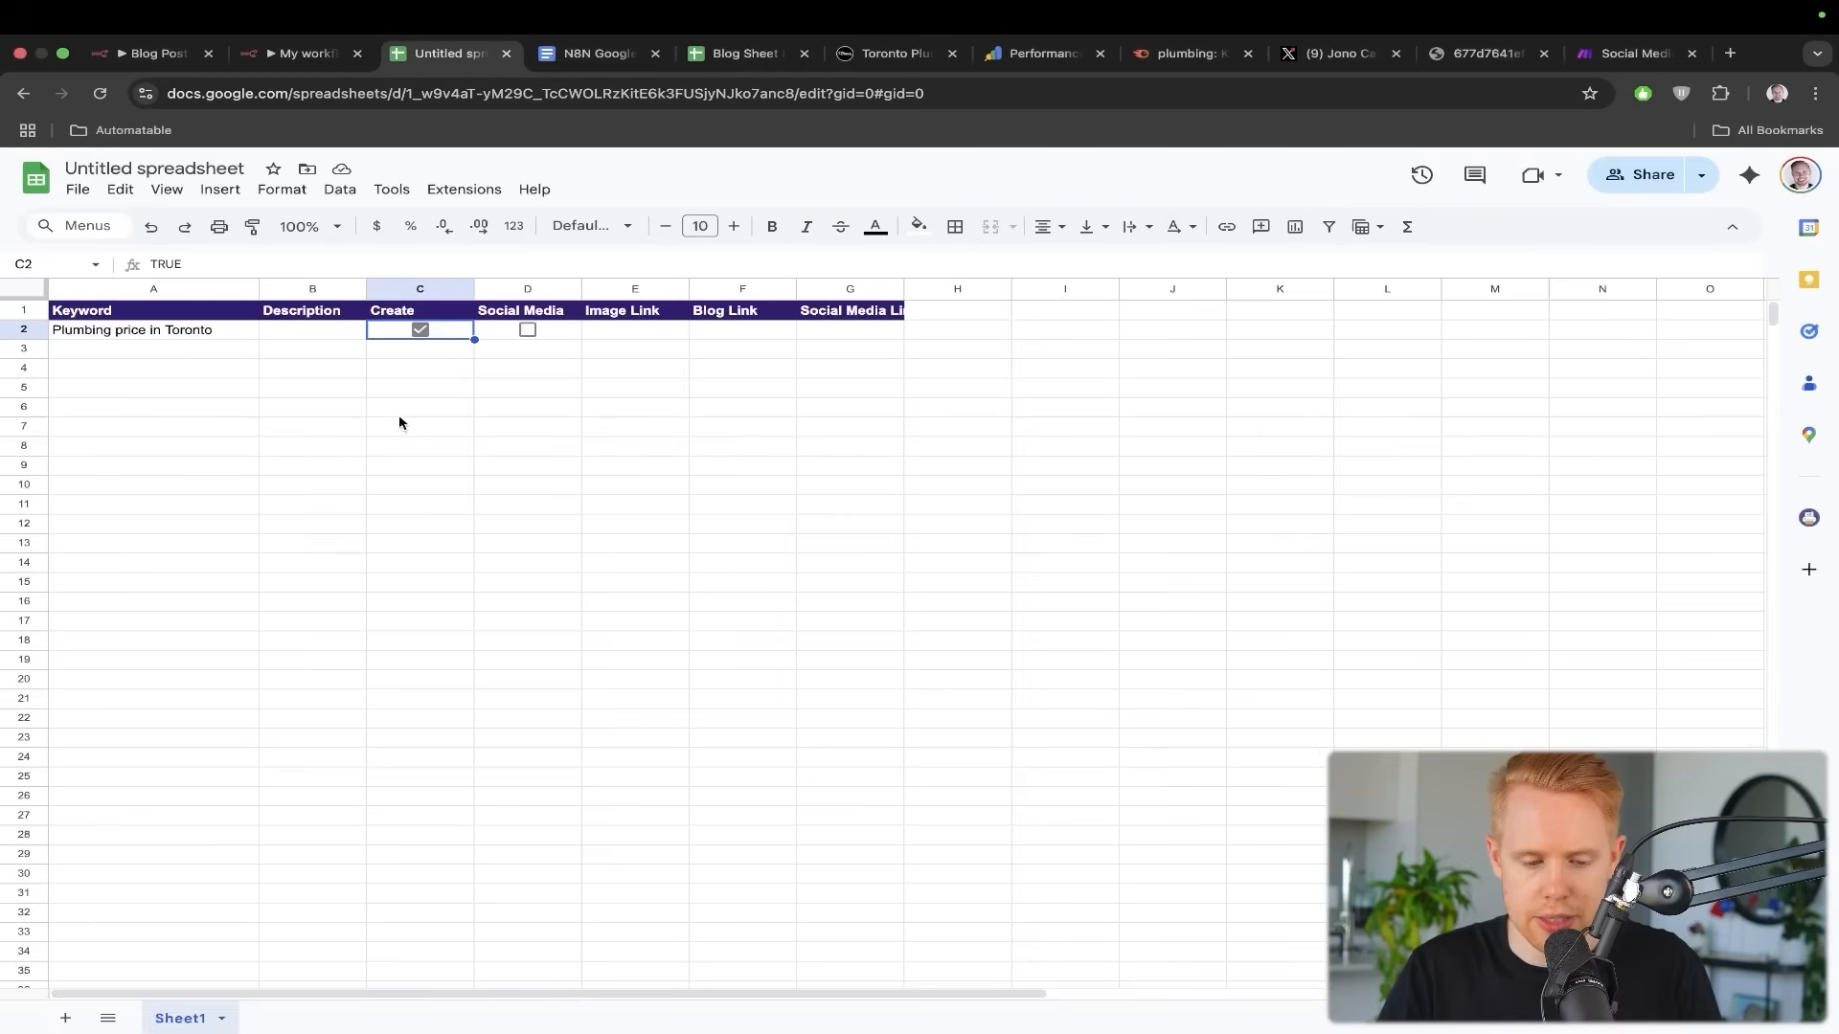
{"action": "left_click", "coordinate": [27, 330]}
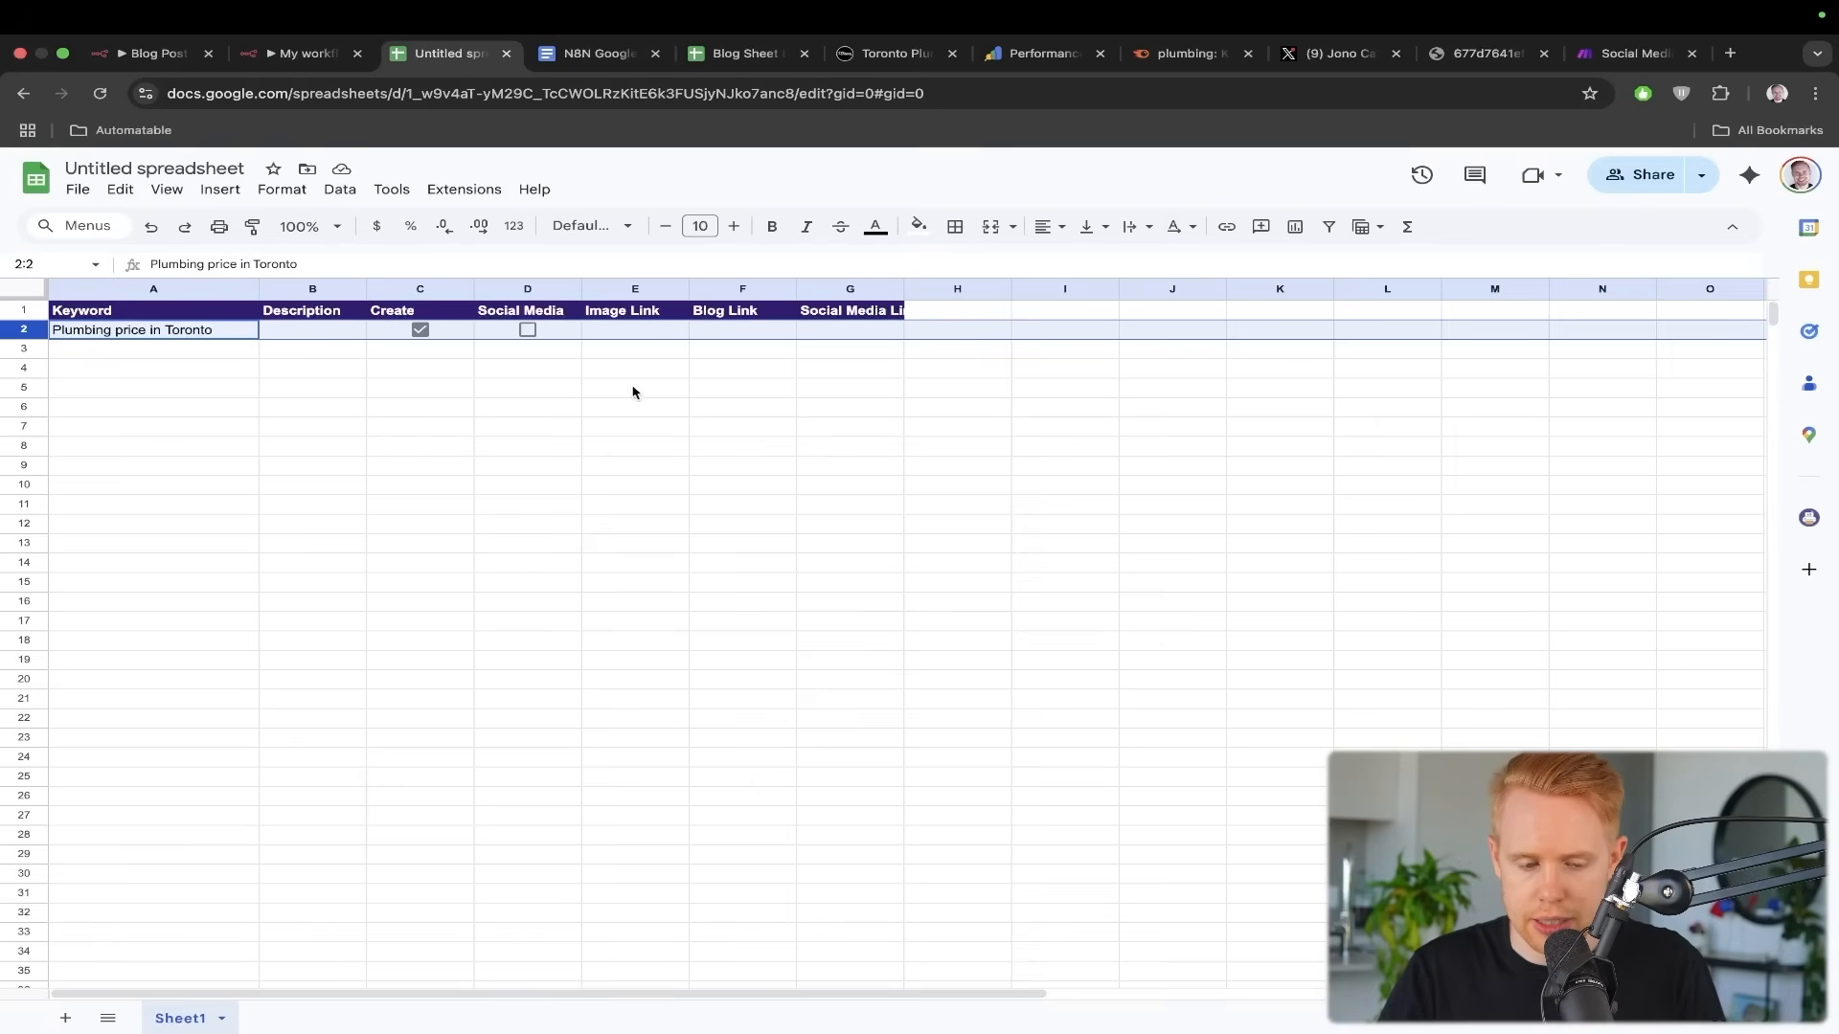
{"action": "key", "text": "super+Tab"}
{"action": "mouse_move", "coordinate": [4, 304]}
{"action": "left_mouse_down"}
{"action": "mouse_move", "coordinate": [1408, 371]}
{"action": "mouse_move", "coordinate": [1768, 362]}
{"action": "left_mouse_up"}
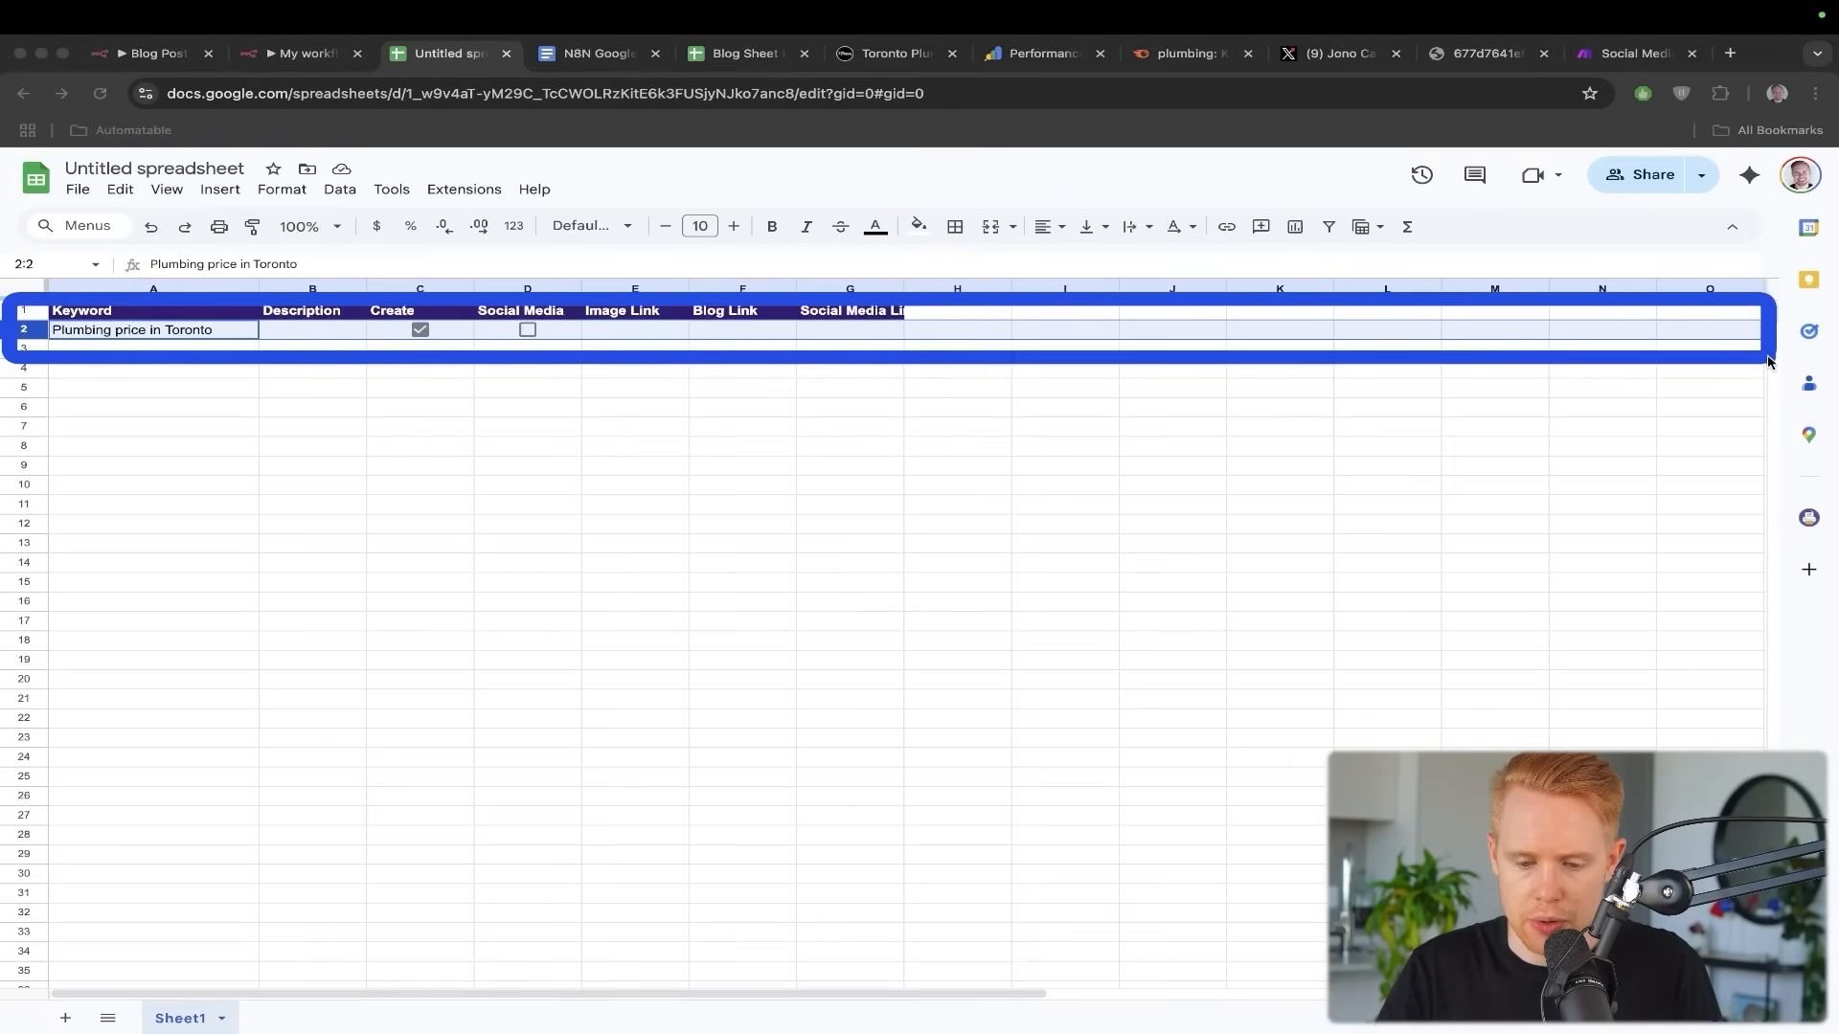
{"action": "key", "text": "ctrl+shift+Tab"}
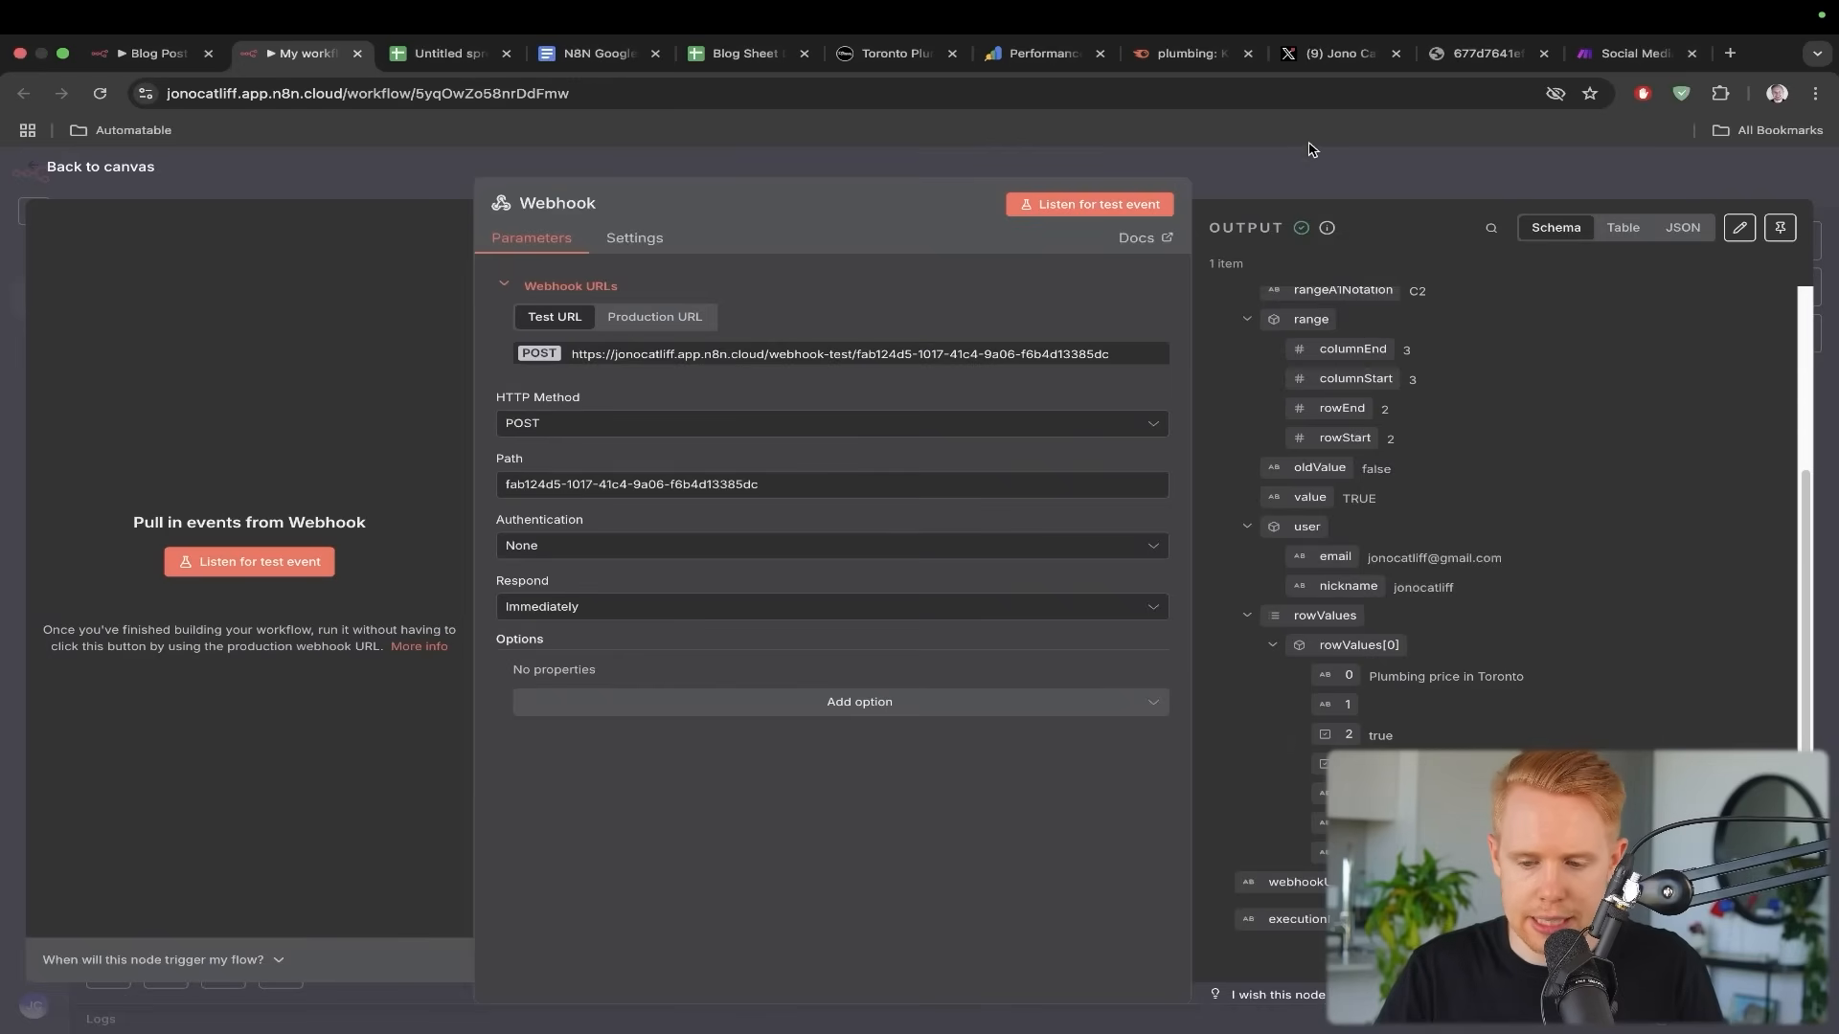
Pin the Webhook node's output data for test executions.
{"action": "key", "text": "ctrl+a"}
{"action": "key", "text": "s"}
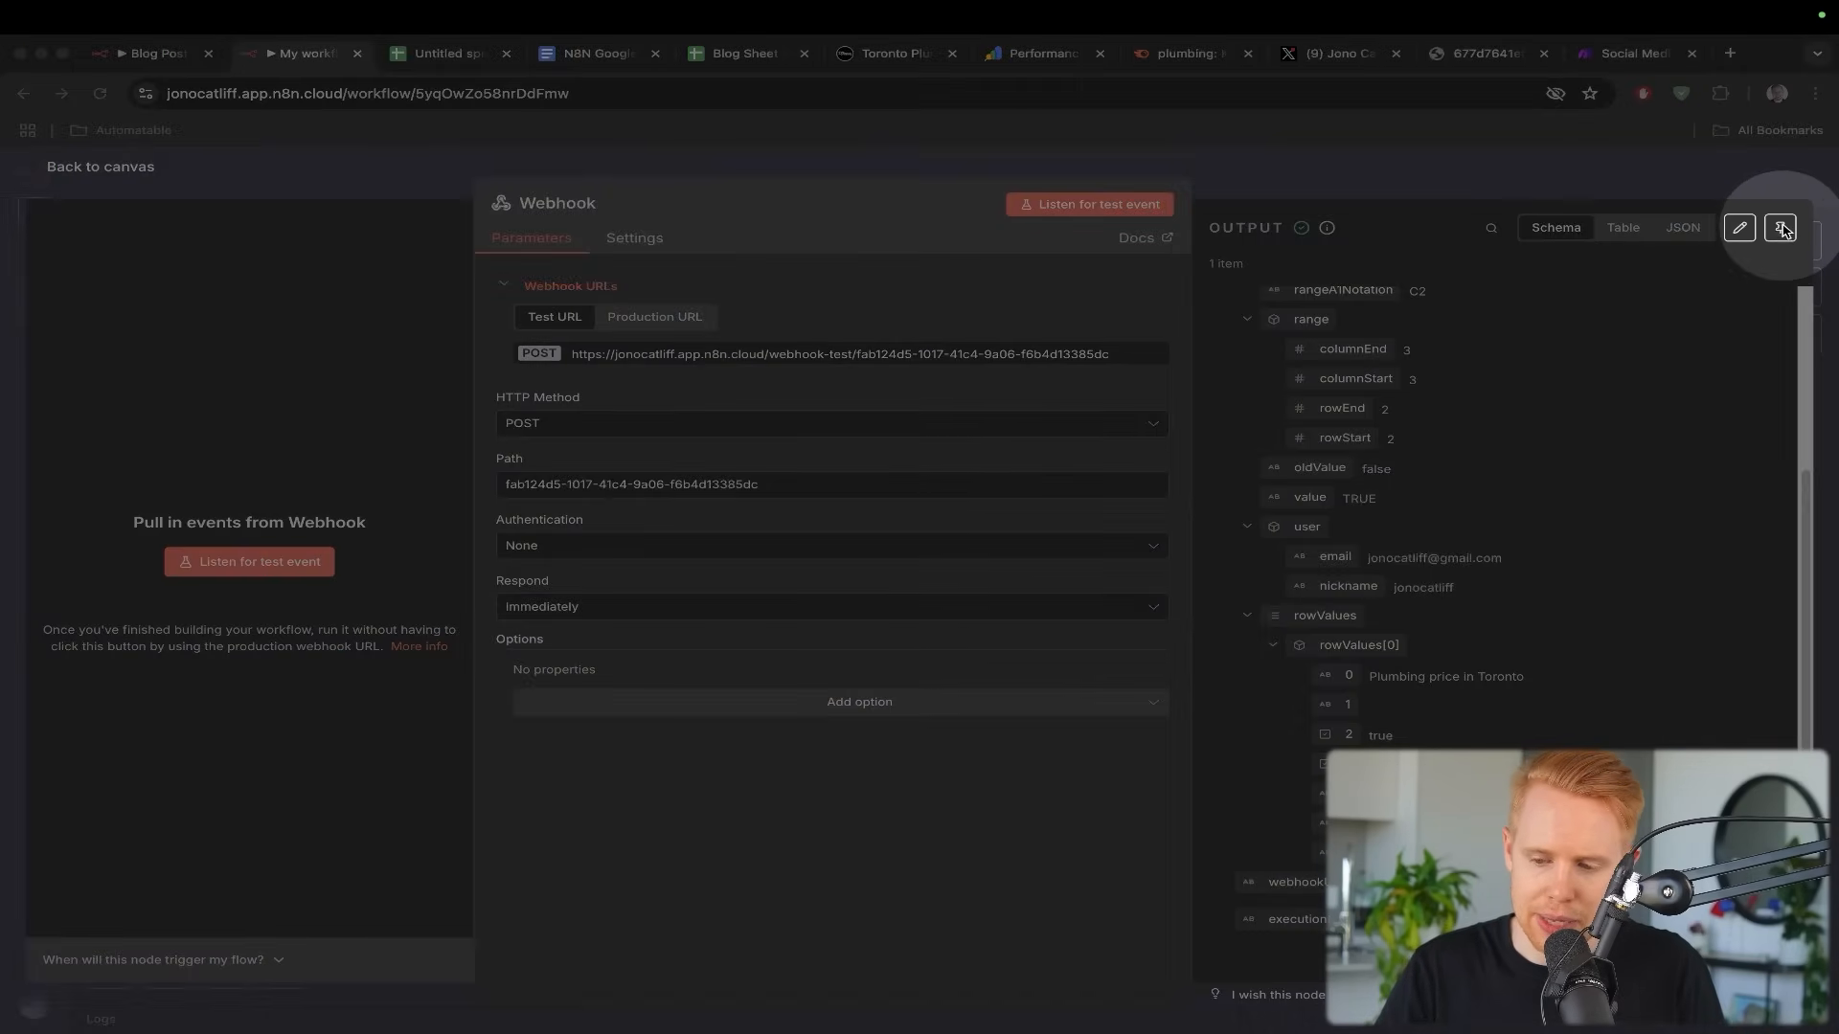
{"action": "key", "text": "Escape"}
{"action": "left_click", "coordinate": [1780, 230]}
{"action": "mouse_move", "coordinate": [1540, 527]}
{"action": "left_mouse_down"}
{"action": "mouse_move", "coordinate": [1700, 321]}
{"action": "mouse_move", "coordinate": [1758, 284]}
{"action": "left_mouse_up"}
{"action": "key", "text": "ctrl+Tab"}
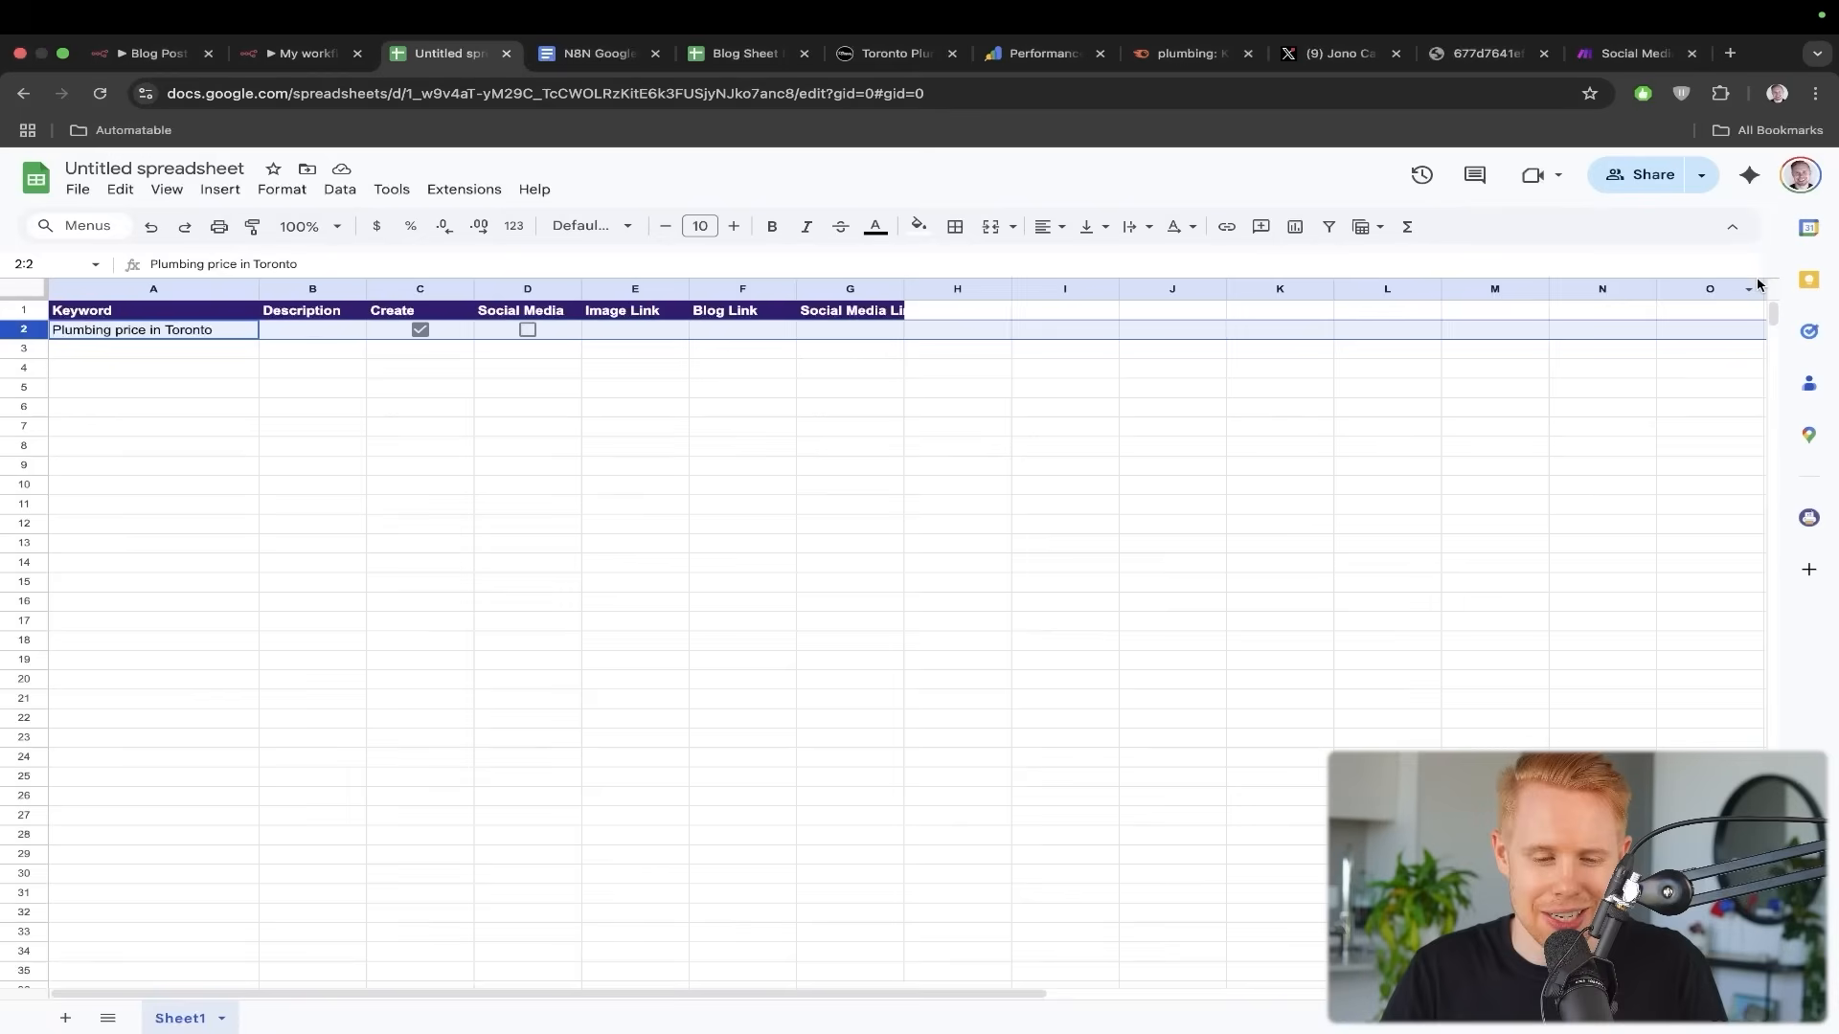
{"action": "mouse_move", "coordinate": [993, 393]}
{"action": "left_mouse_down"}
{"action": "mouse_move", "coordinate": [894, 410]}
{"action": "mouse_move", "coordinate": [444, 337]}
{"action": "left_mouse_up"}
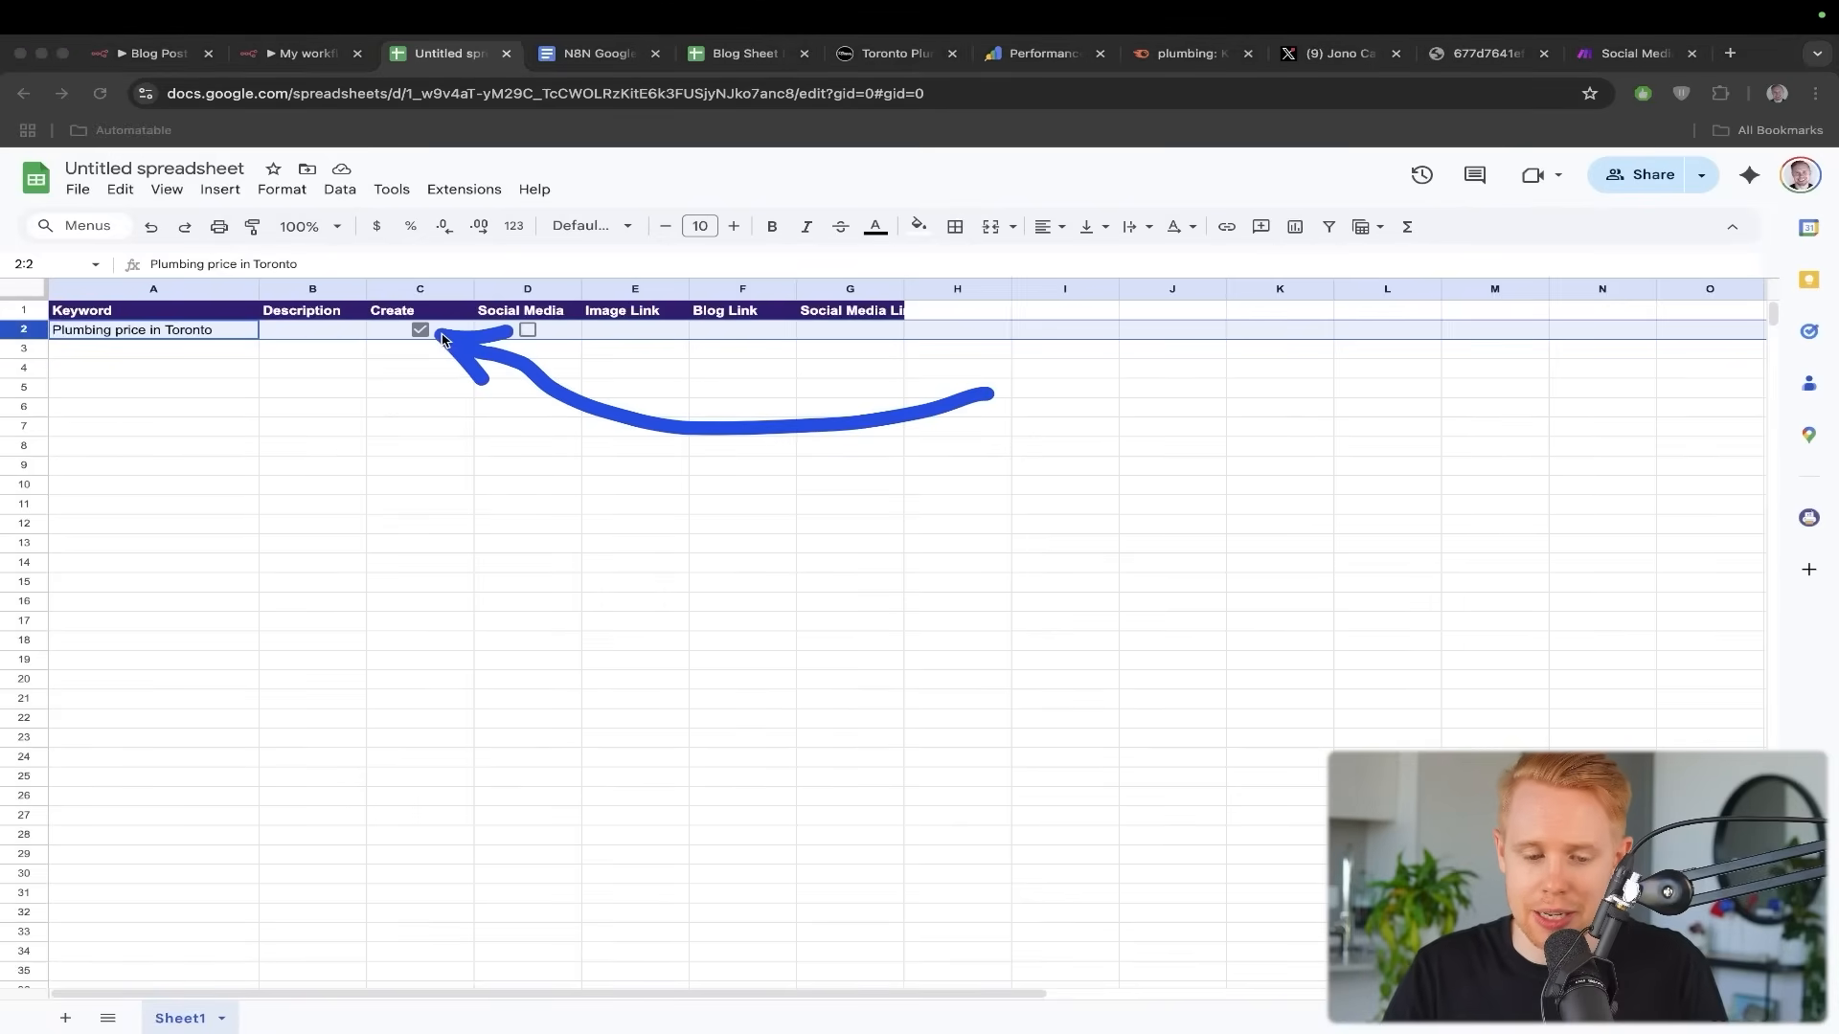
{"action": "key", "text": "ctrl+shift+Tab"}
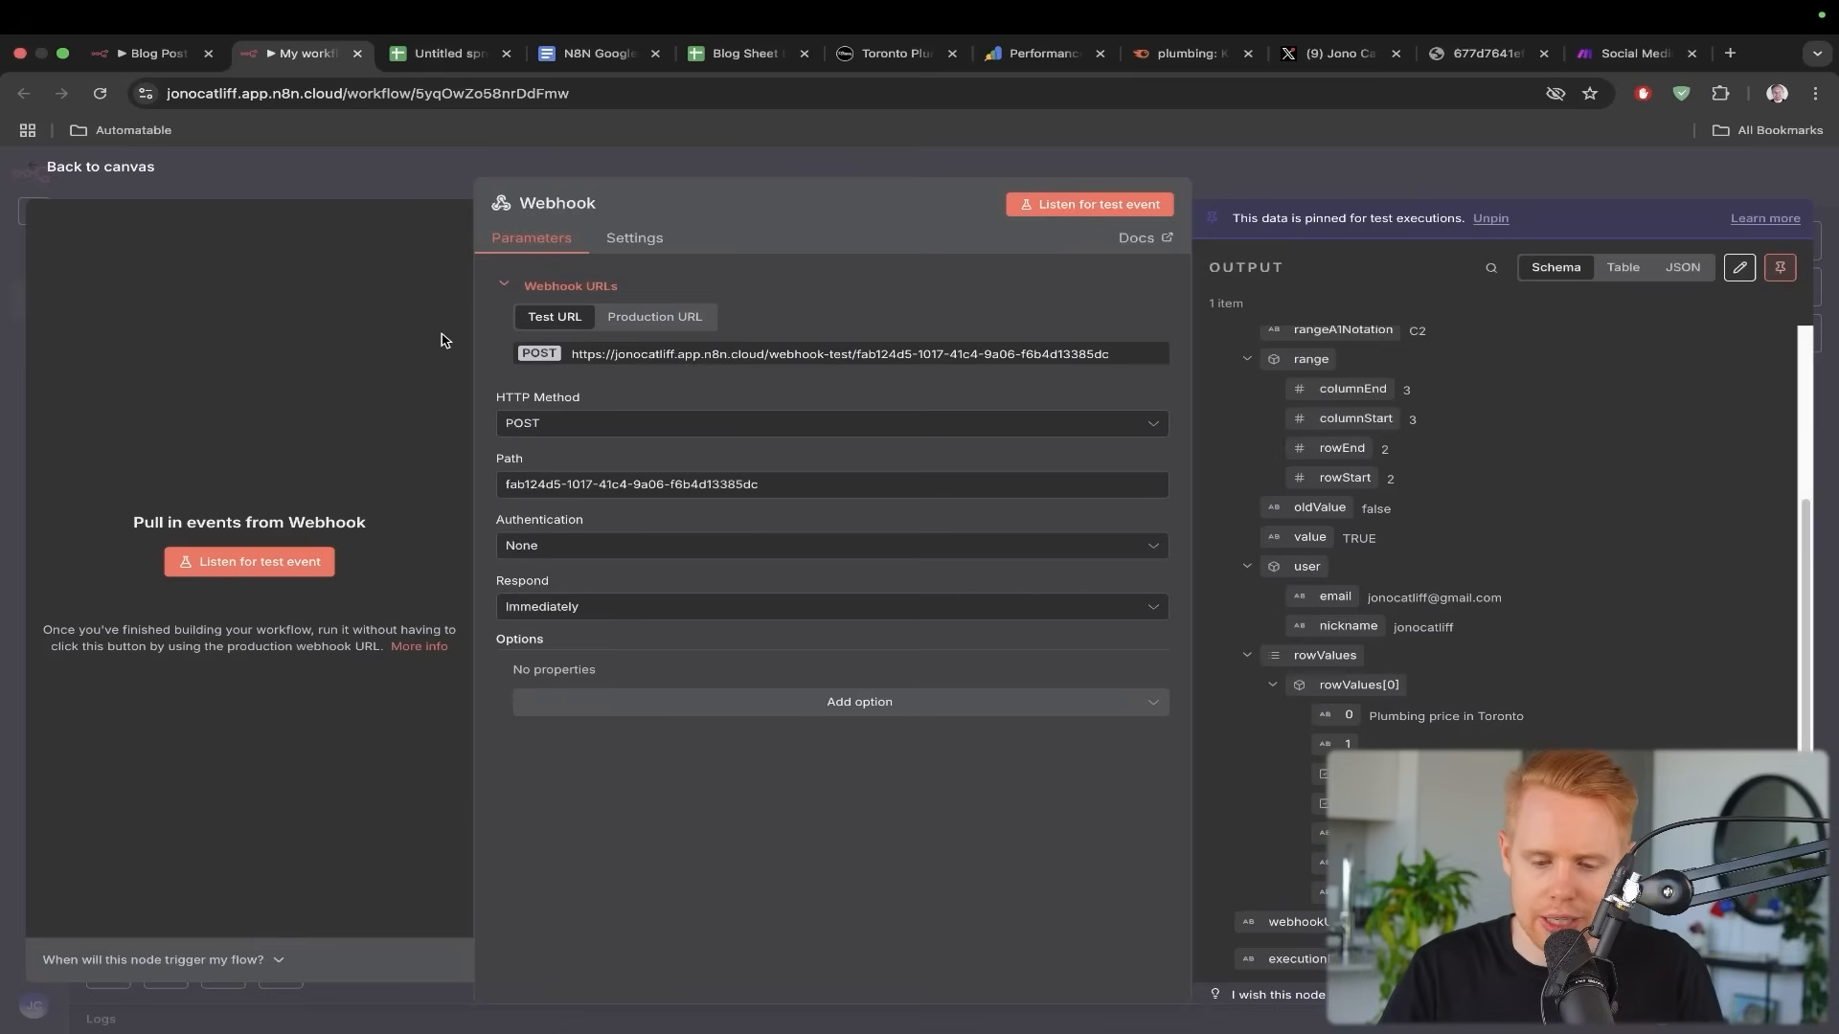
Return to the canvas and execute the workflow.
{"action": "left_click", "coordinate": [827, 156]}
{"action": "left_click_drag", "start_coordinate": [1227, 271], "coordinate": [1011, 575]}
{"action": "left_click", "coordinate": [1012, 979]}
{"action": "left_click", "coordinate": [1011, 978]}
{"action": "left_click", "coordinate": [1010, 977]}
{"action": "left_click", "coordinate": [1009, 975]}
{"action": "left_click", "coordinate": [1009, 975]}
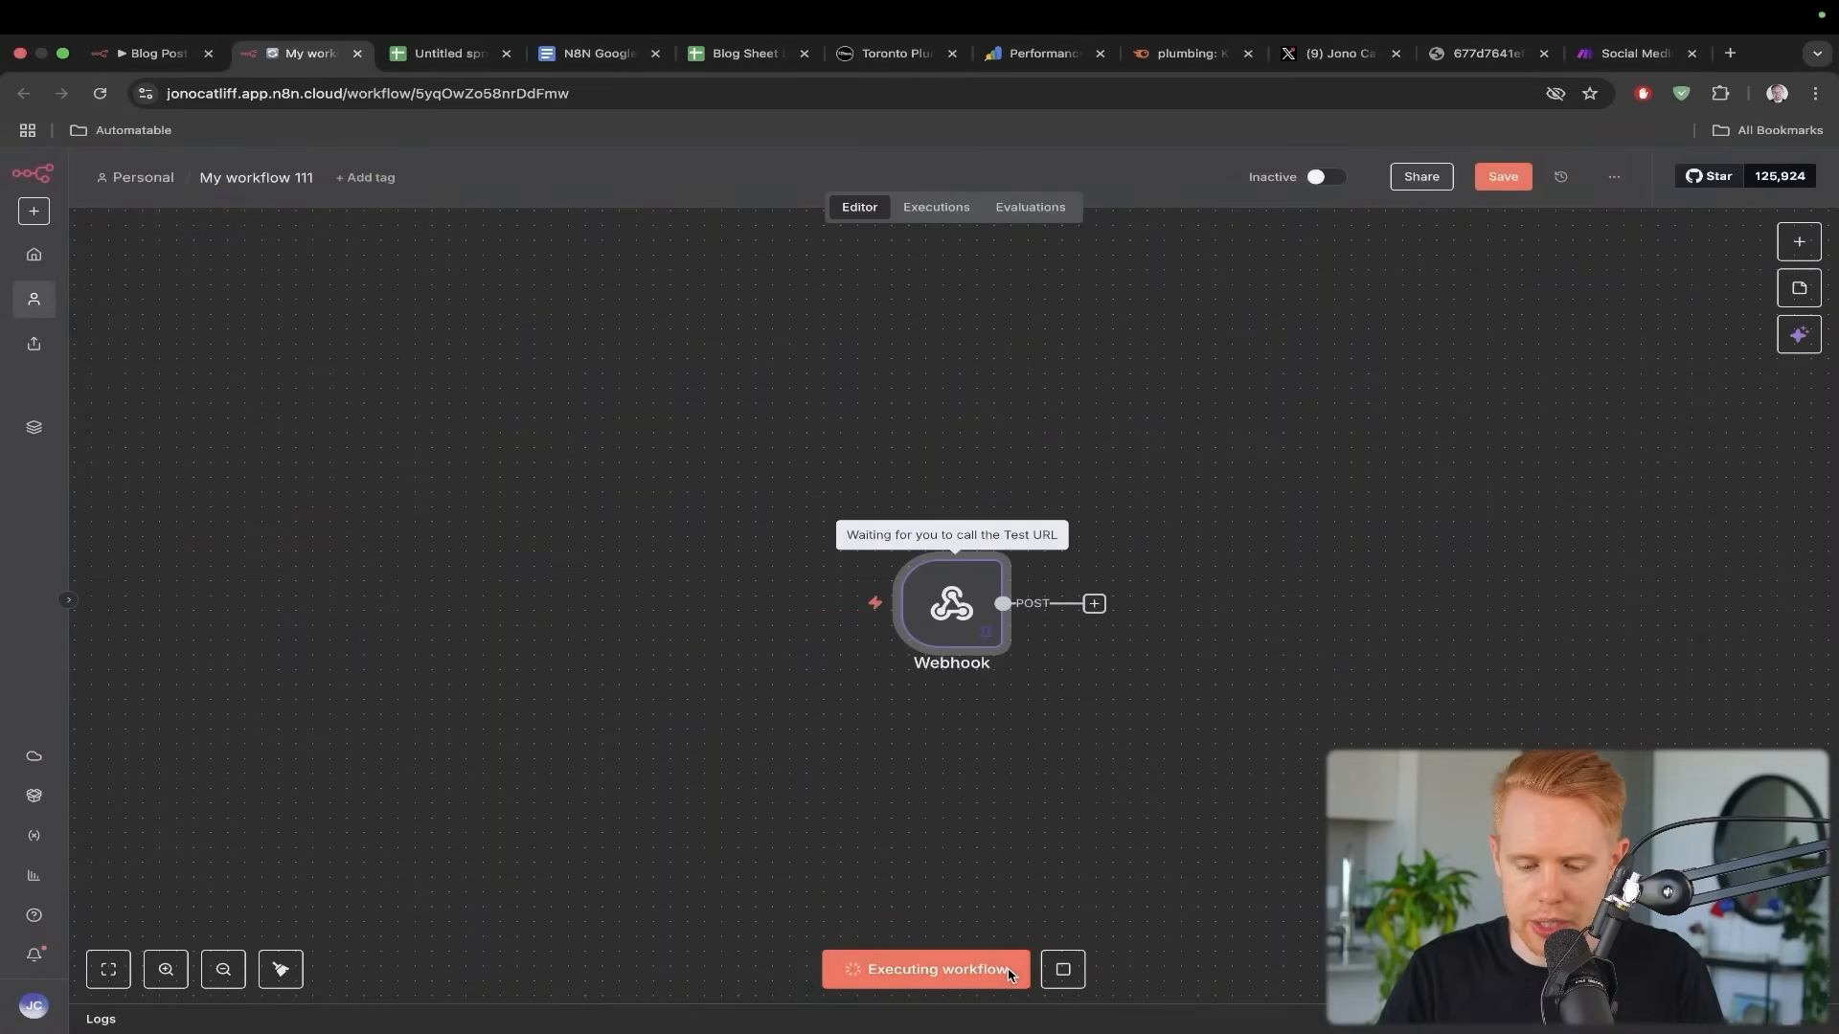
Add a Filter node after the Webhook node.
{"action": "left_click_drag", "start_coordinate": [1103, 378], "coordinate": [961, 571]}
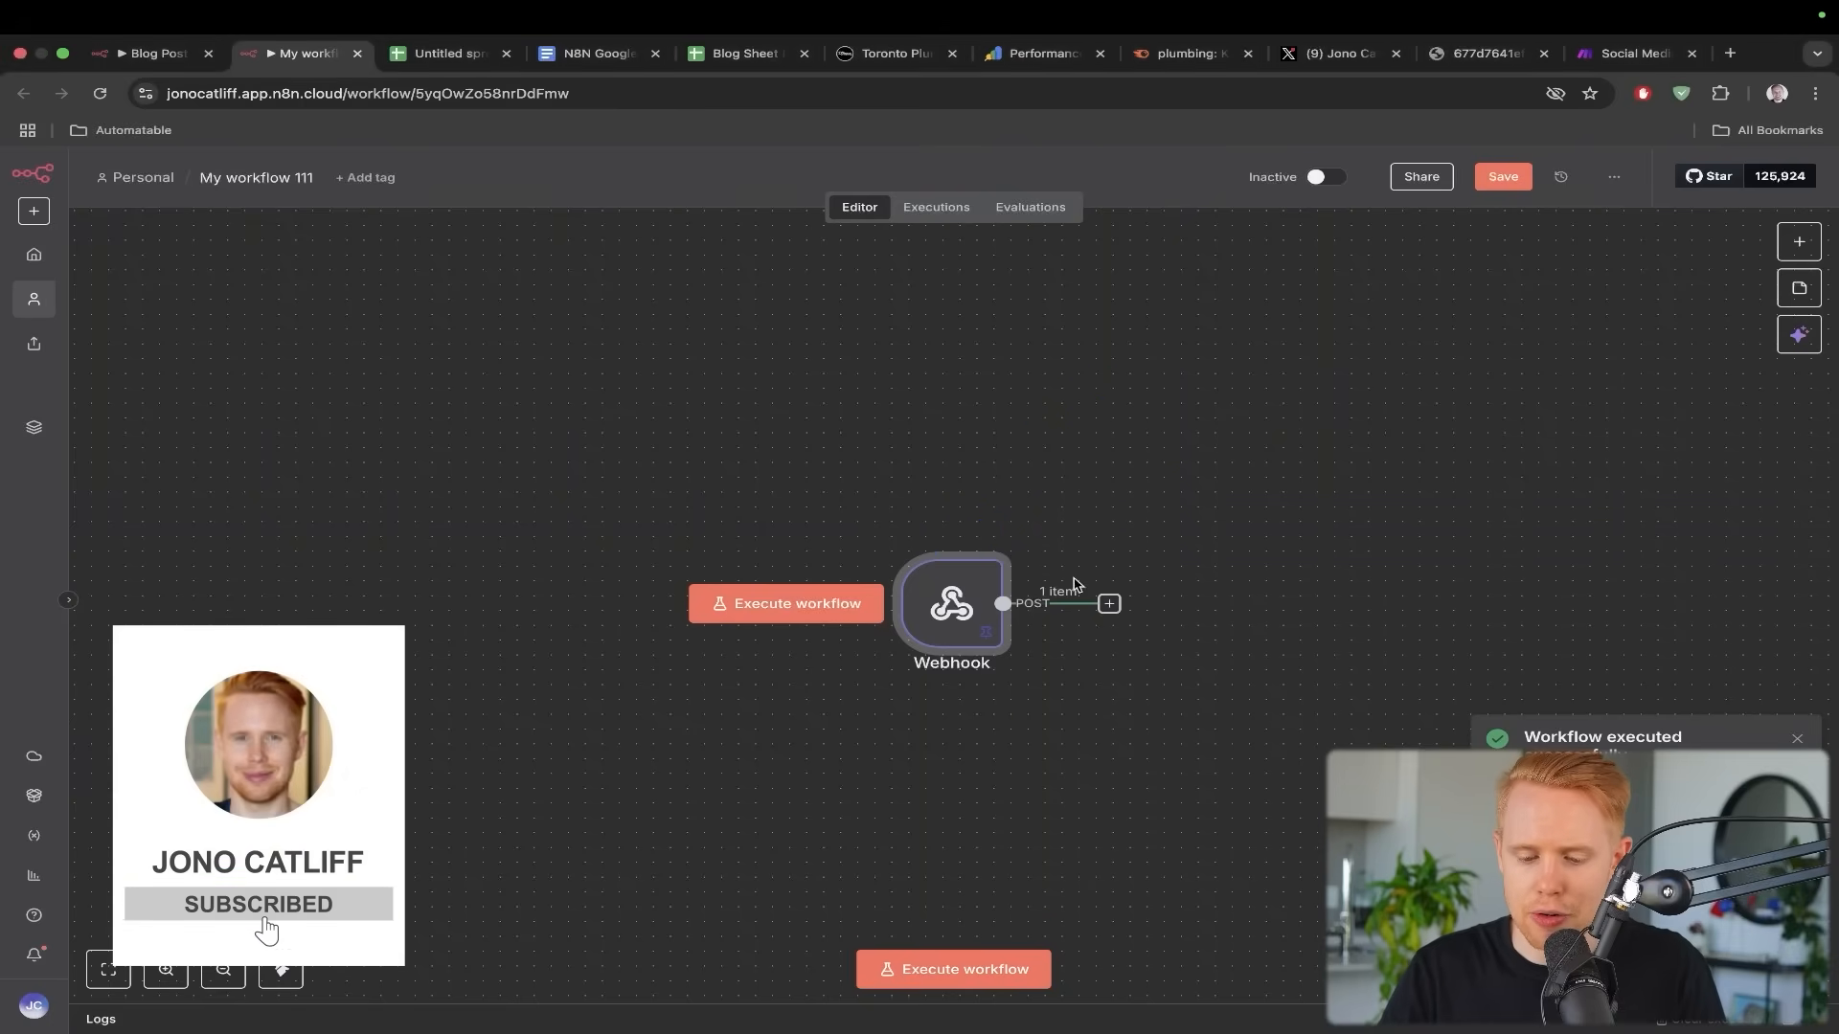
{"action": "scroll", "coordinate": [1077, 583], "scroll_direction": "right", "scroll_amount": 5}
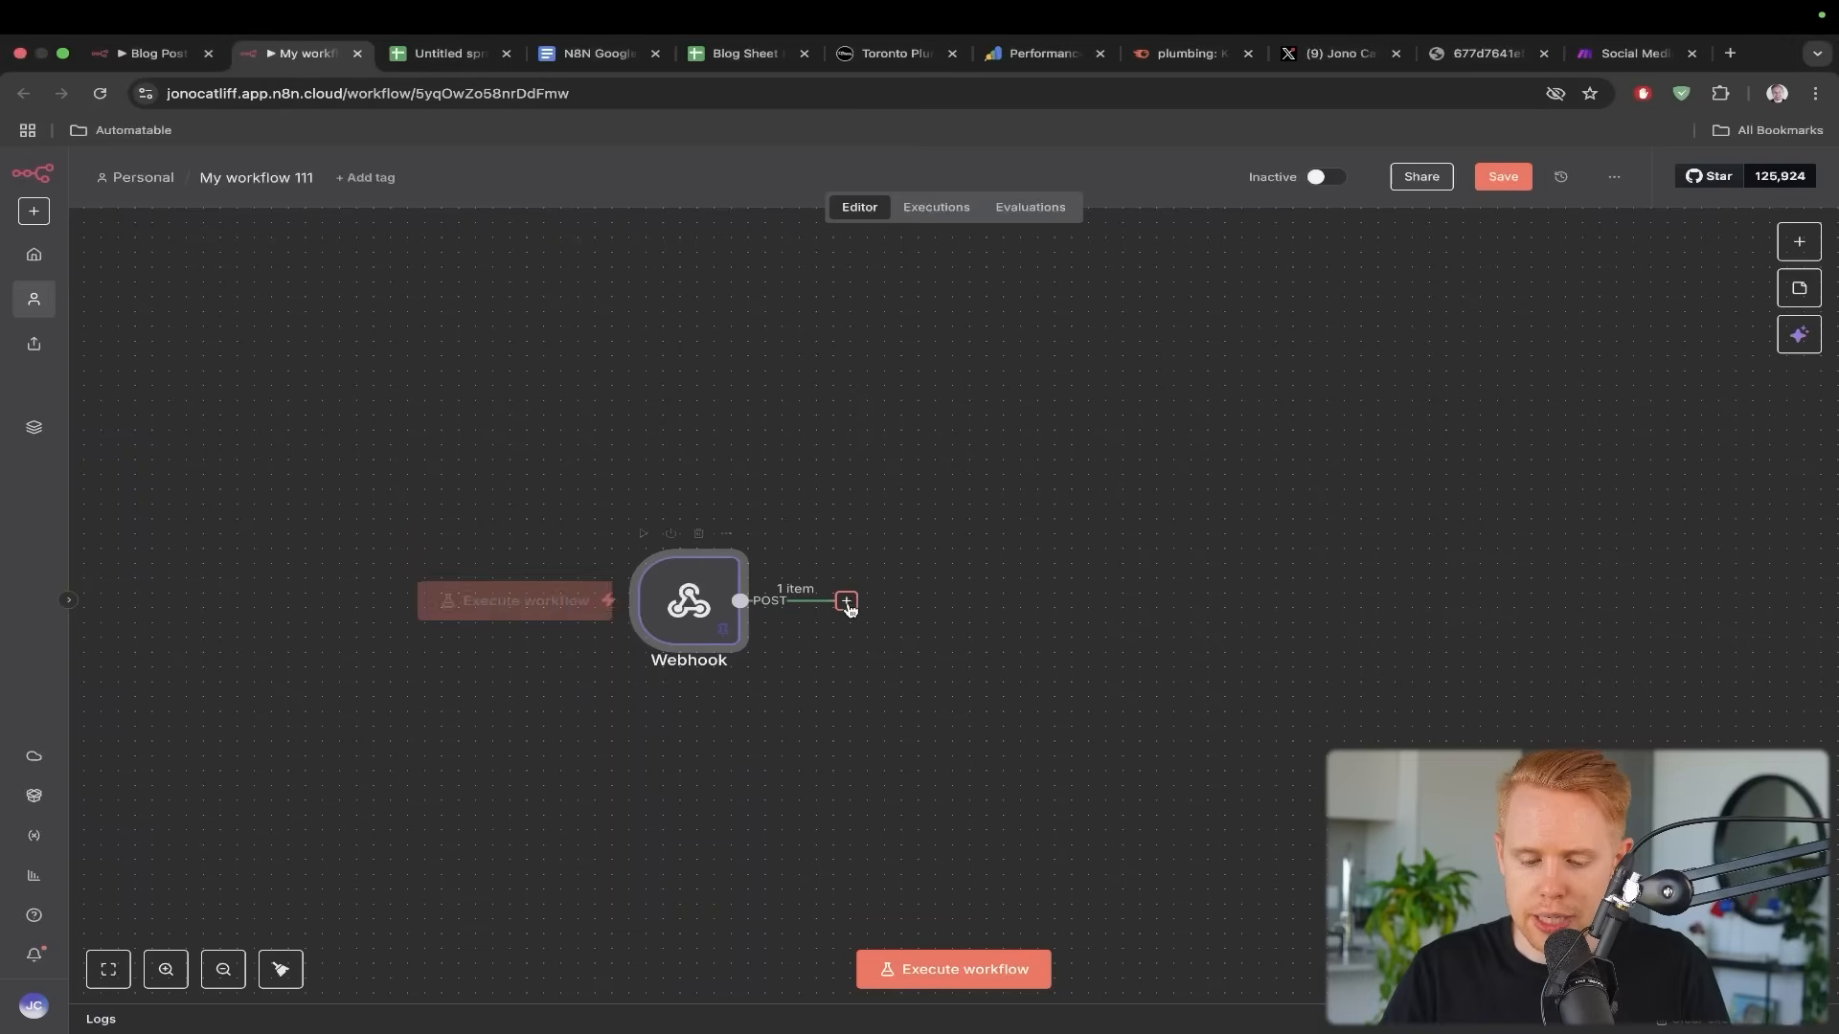
{"action": "left_click", "coordinate": [846, 601]}
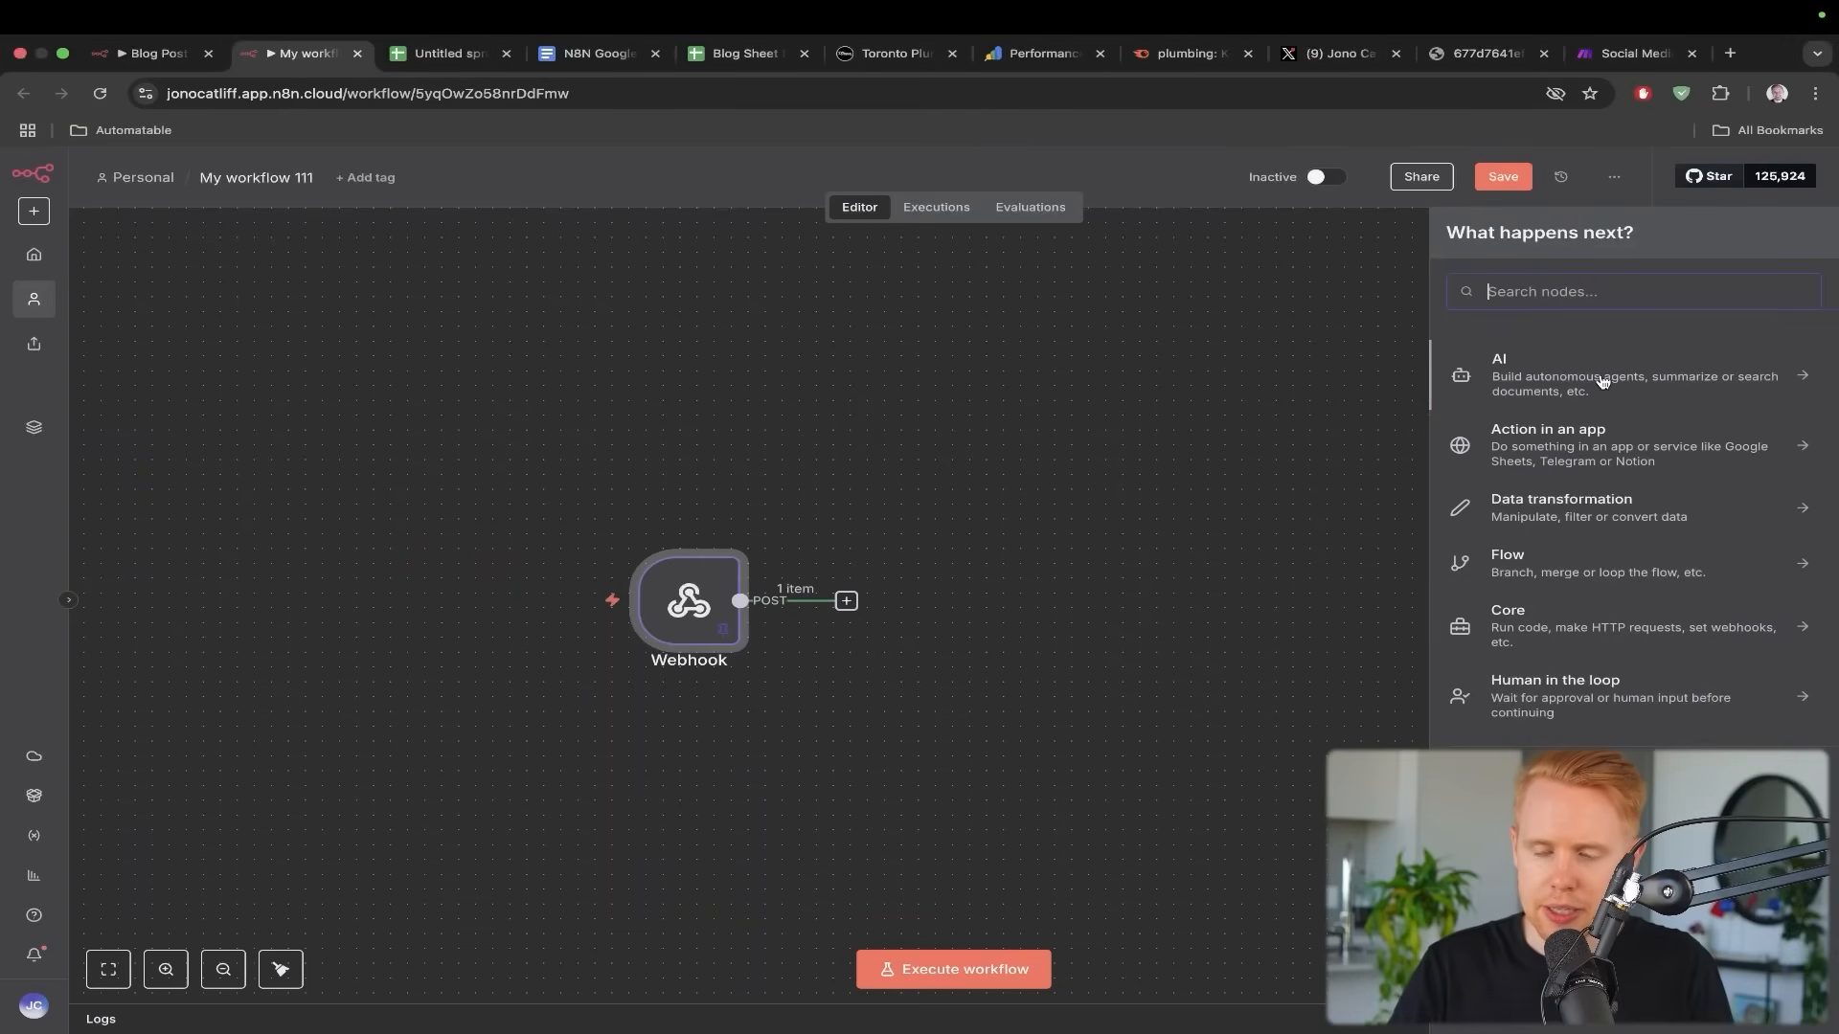
{"action": "type", "text": "filter"}
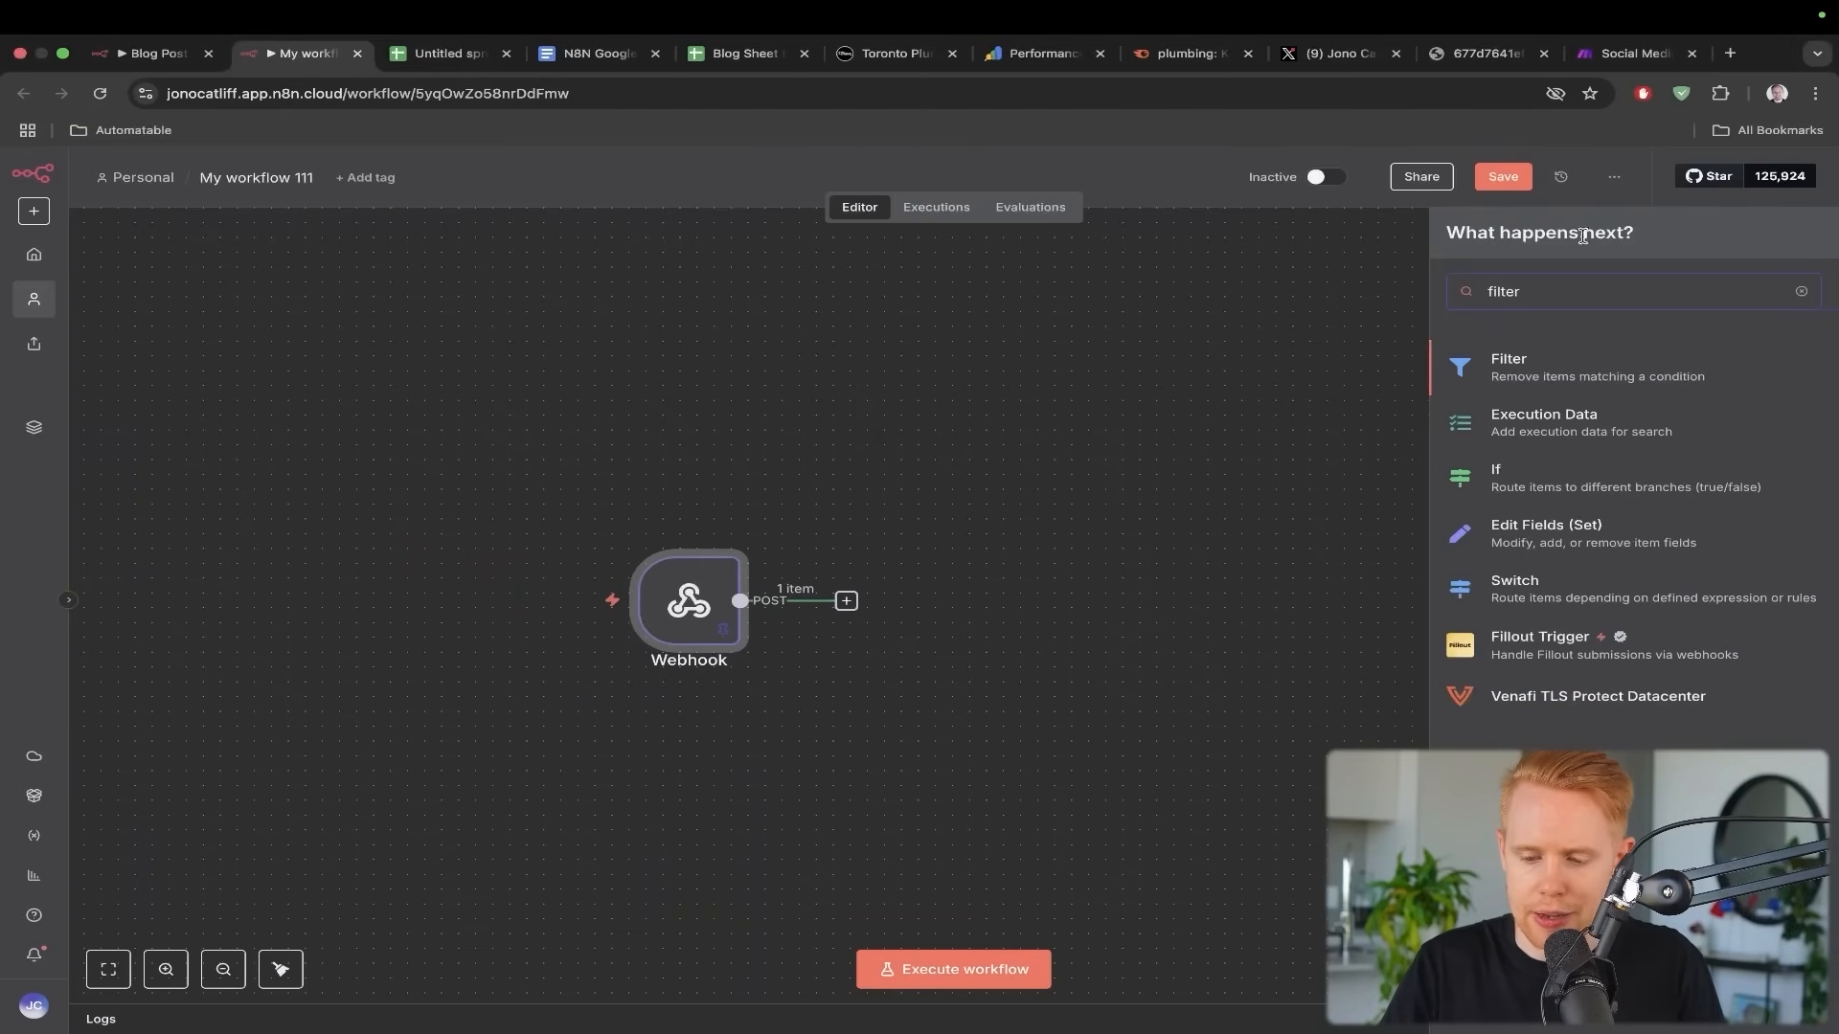
{"action": "left_click", "coordinate": [1533, 365]}
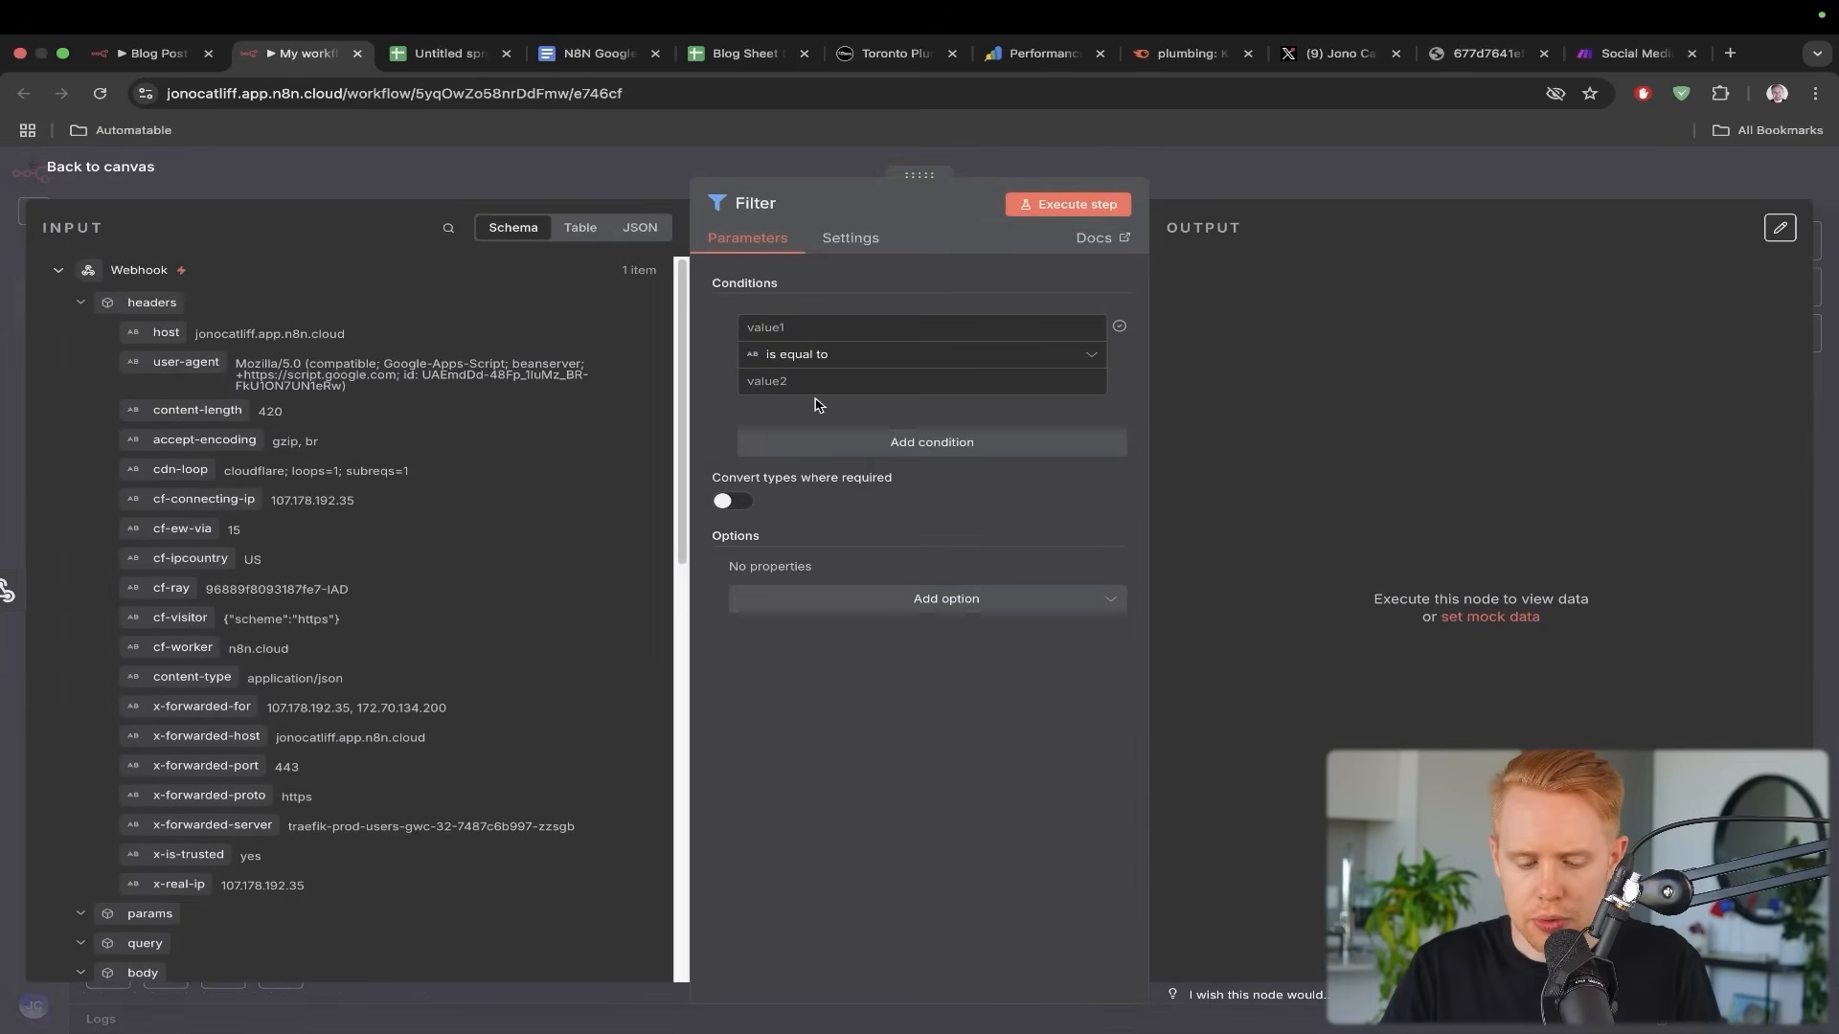
{"action": "key", "text": "ctrl+alt+a"}
{"action": "mouse_move", "coordinate": [695, 182]}
{"action": "left_mouse_down"}
{"action": "mouse_move", "coordinate": [1080, 812]}
{"action": "mouse_move", "coordinate": [1162, 997]}
{"action": "left_mouse_up"}
{"action": "key", "text": "ctrl+alt+a"}
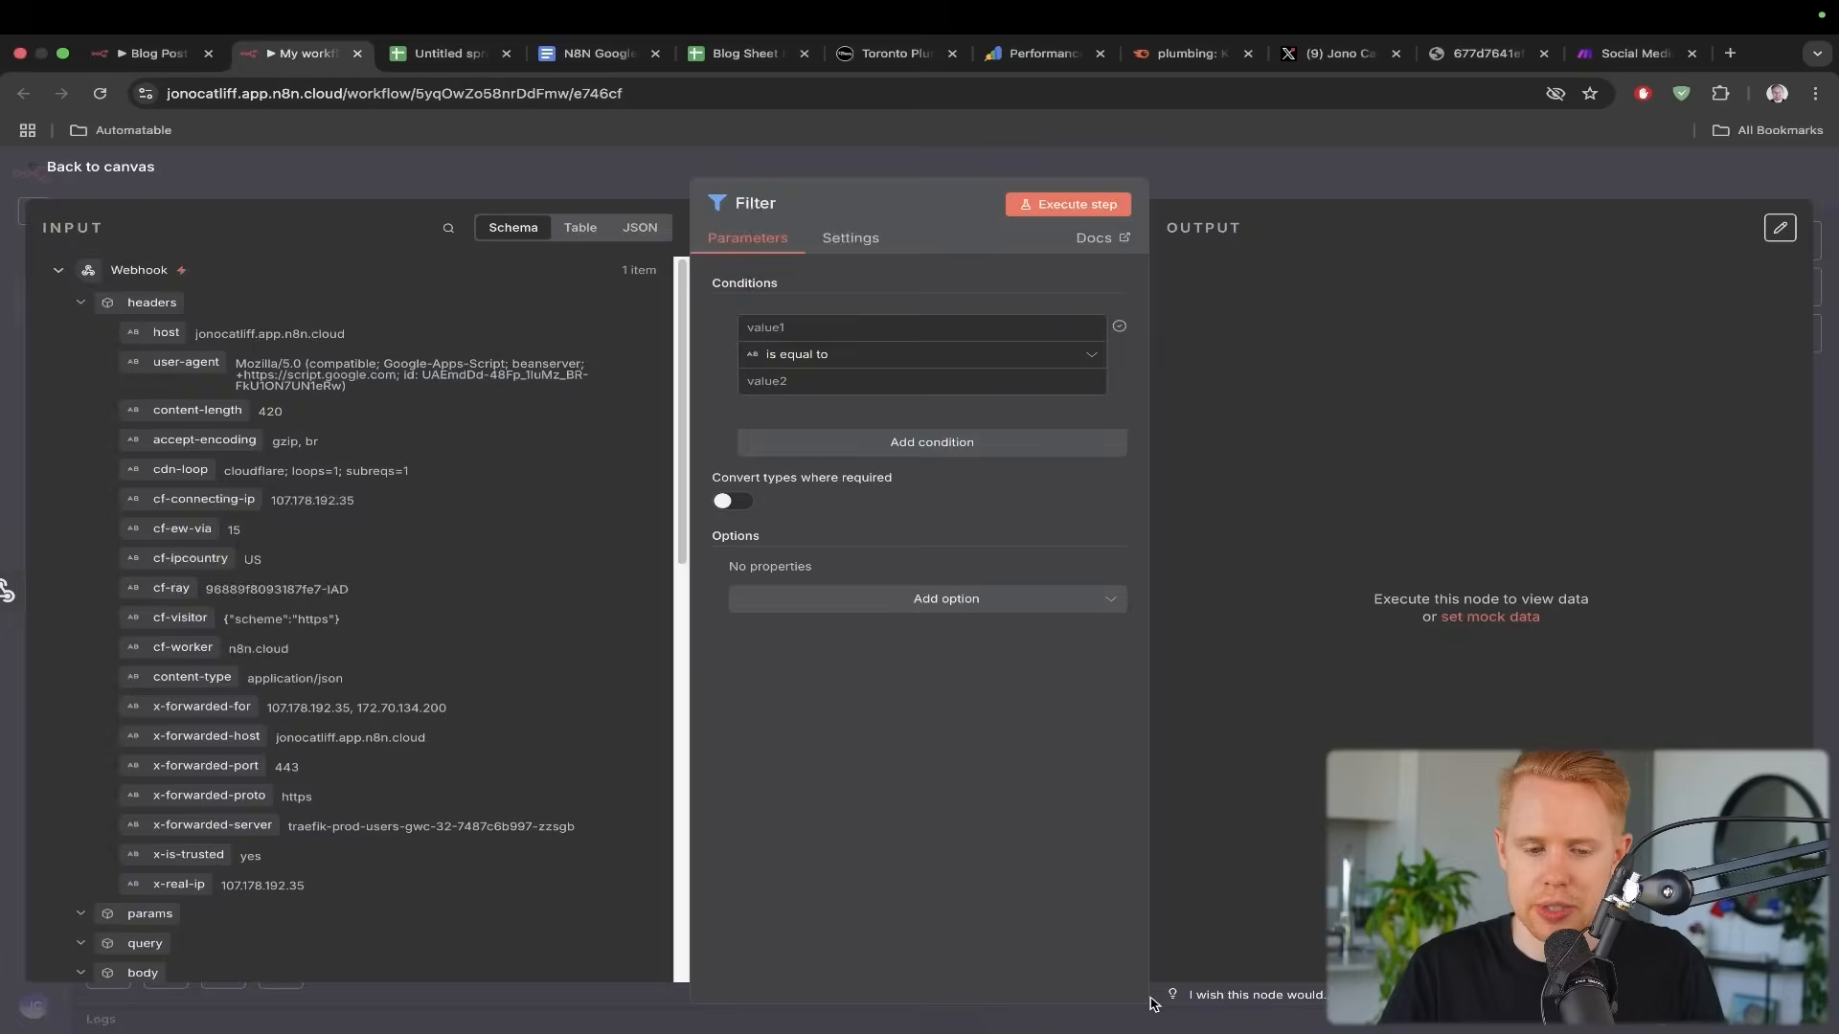
Enter test text in cell G4 of the sheet and delete it again.
{"action": "key", "text": "ctrl+Tab"}
{"action": "left_click", "coordinate": [814, 369]}
{"action": "type", "text": "asdfhasdkjfhasdjkfhsd"}
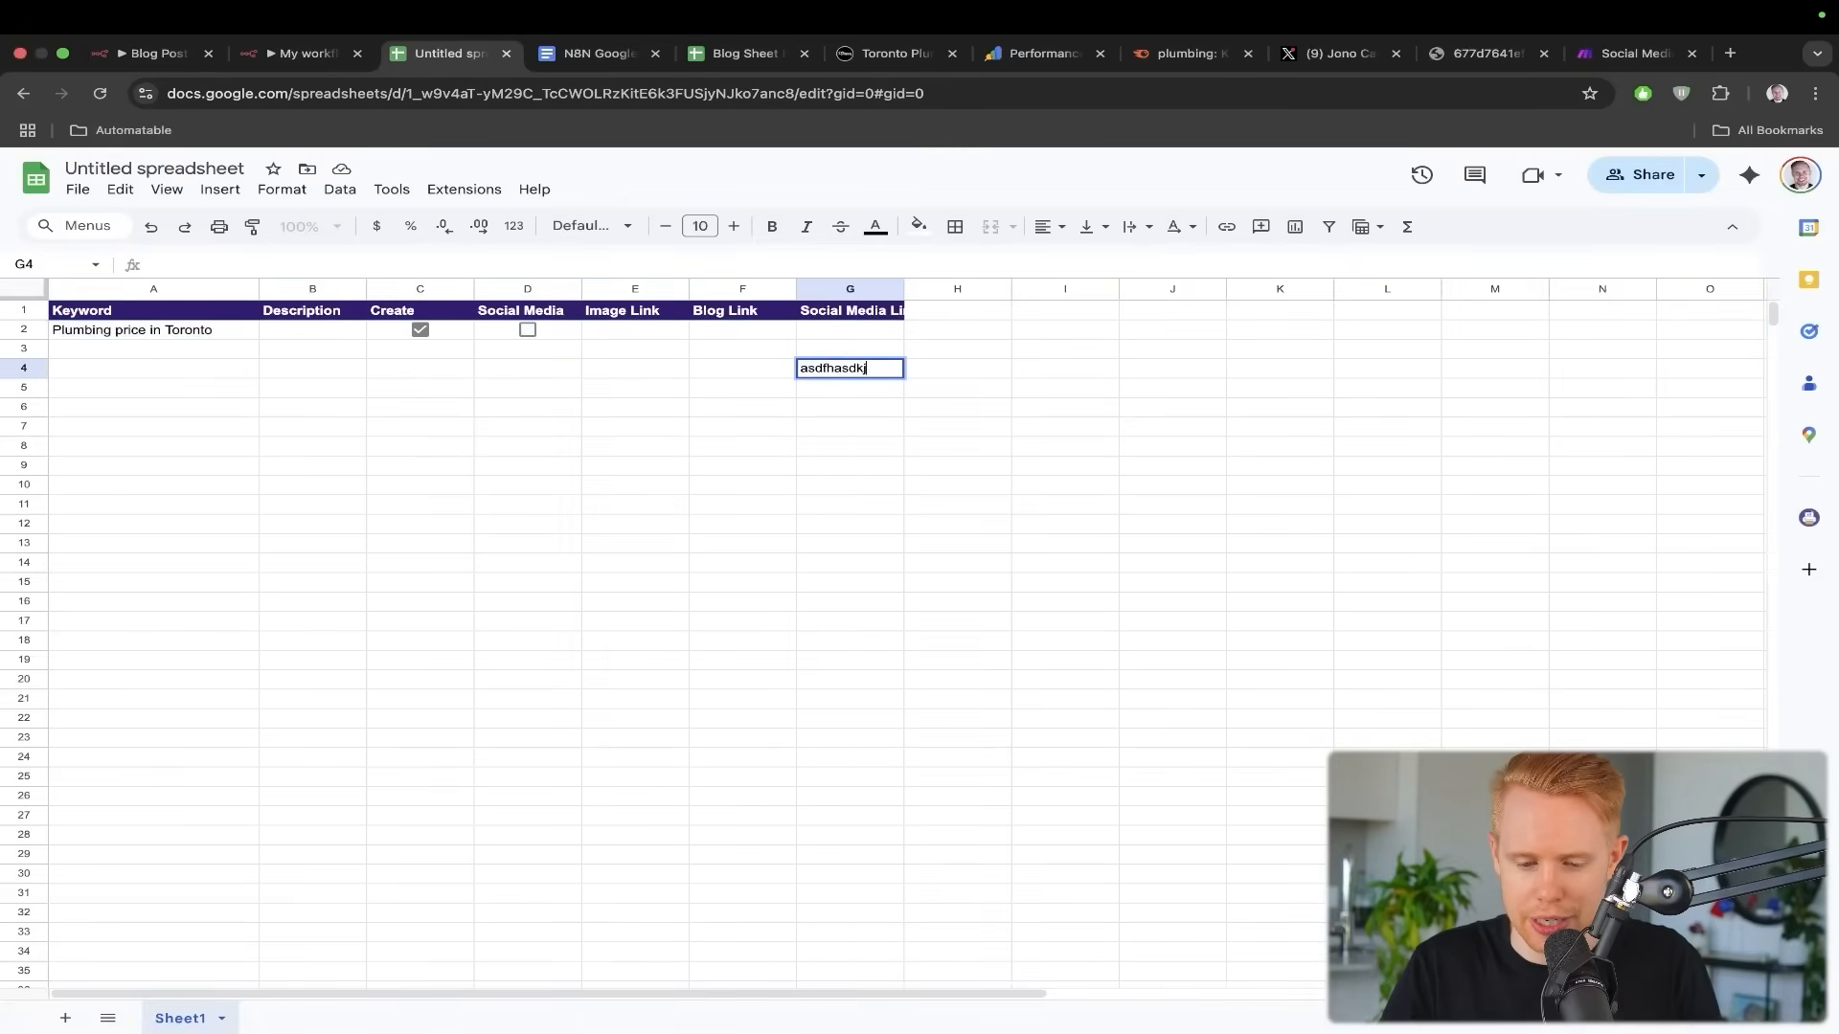
{"action": "key", "text": "Return"}
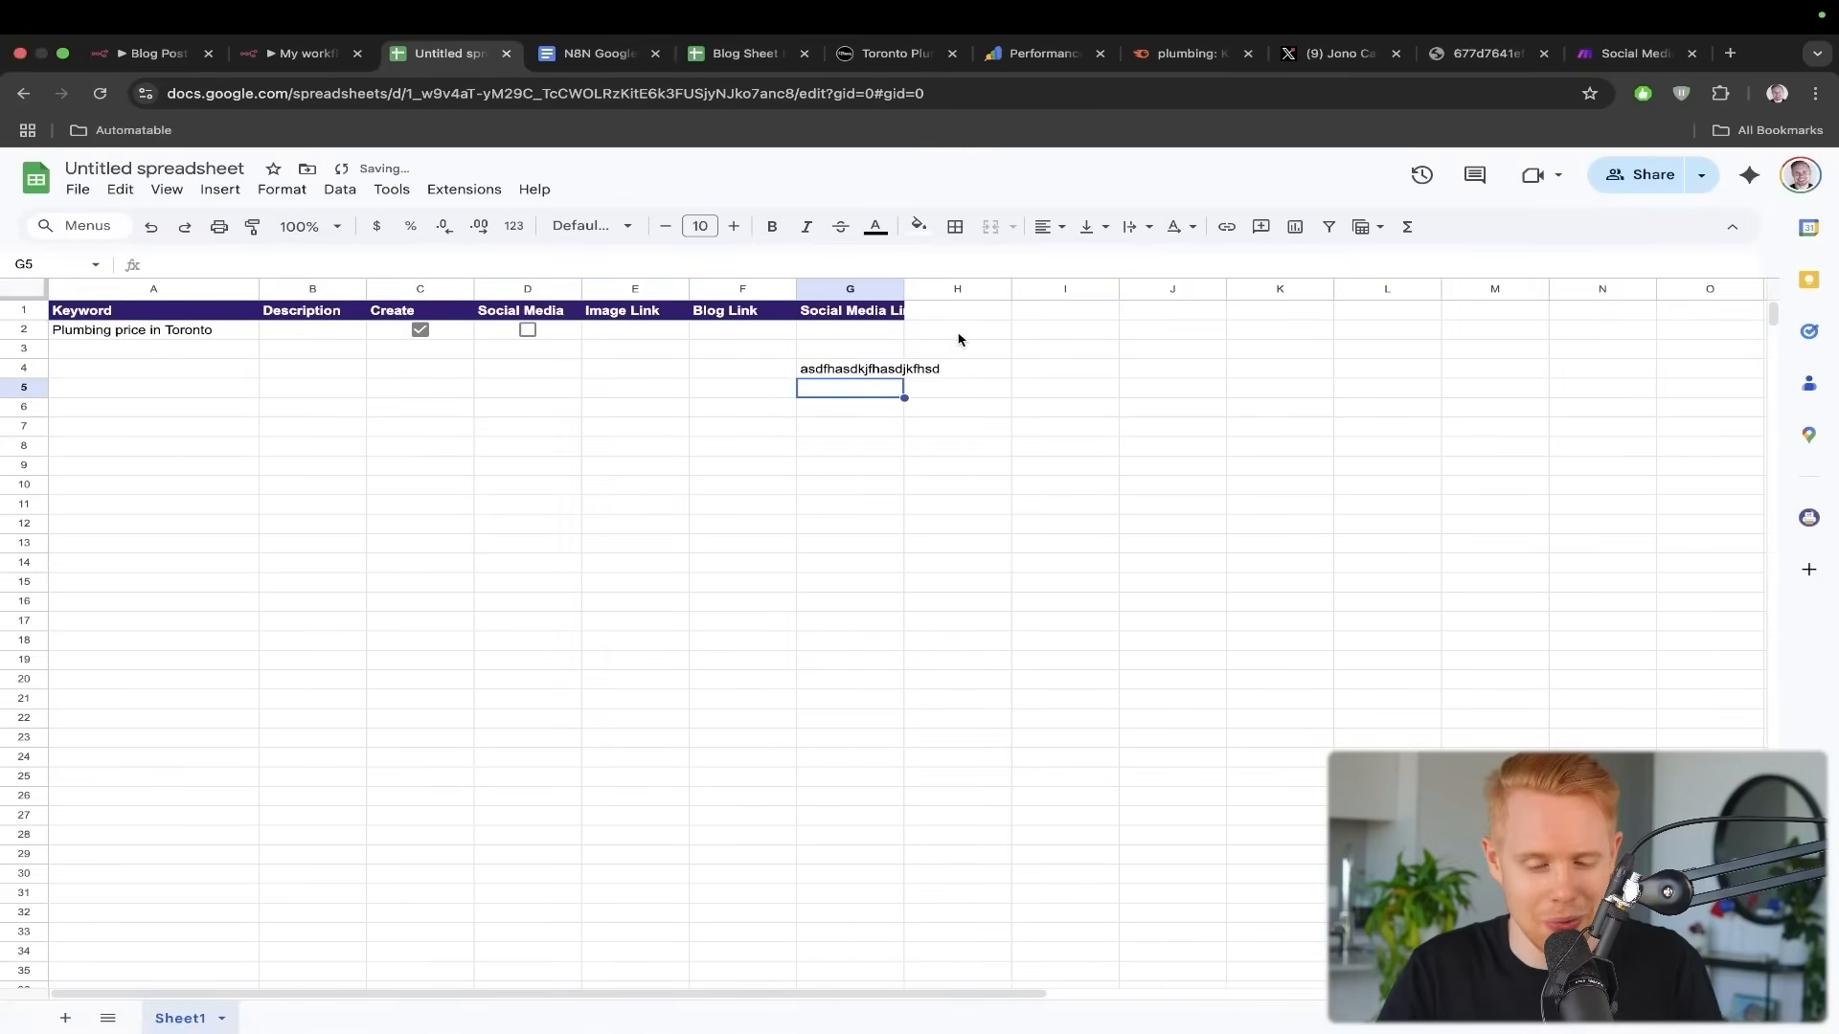
{"action": "key", "text": "ctrl+alt+a"}
{"action": "left_click_drag", "start_coordinate": [1036, 184], "coordinate": [866, 347]}
{"action": "left_click_drag", "start_coordinate": [1145, 168], "coordinate": [867, 362]}
{"action": "key", "text": "ctrl+alt+s"}
{"action": "key", "text": "ctrl+alt+s"}
{"action": "key", "text": "Escape"}
{"action": "key", "text": "Up"}
{"action": "key", "text": "Delete"}
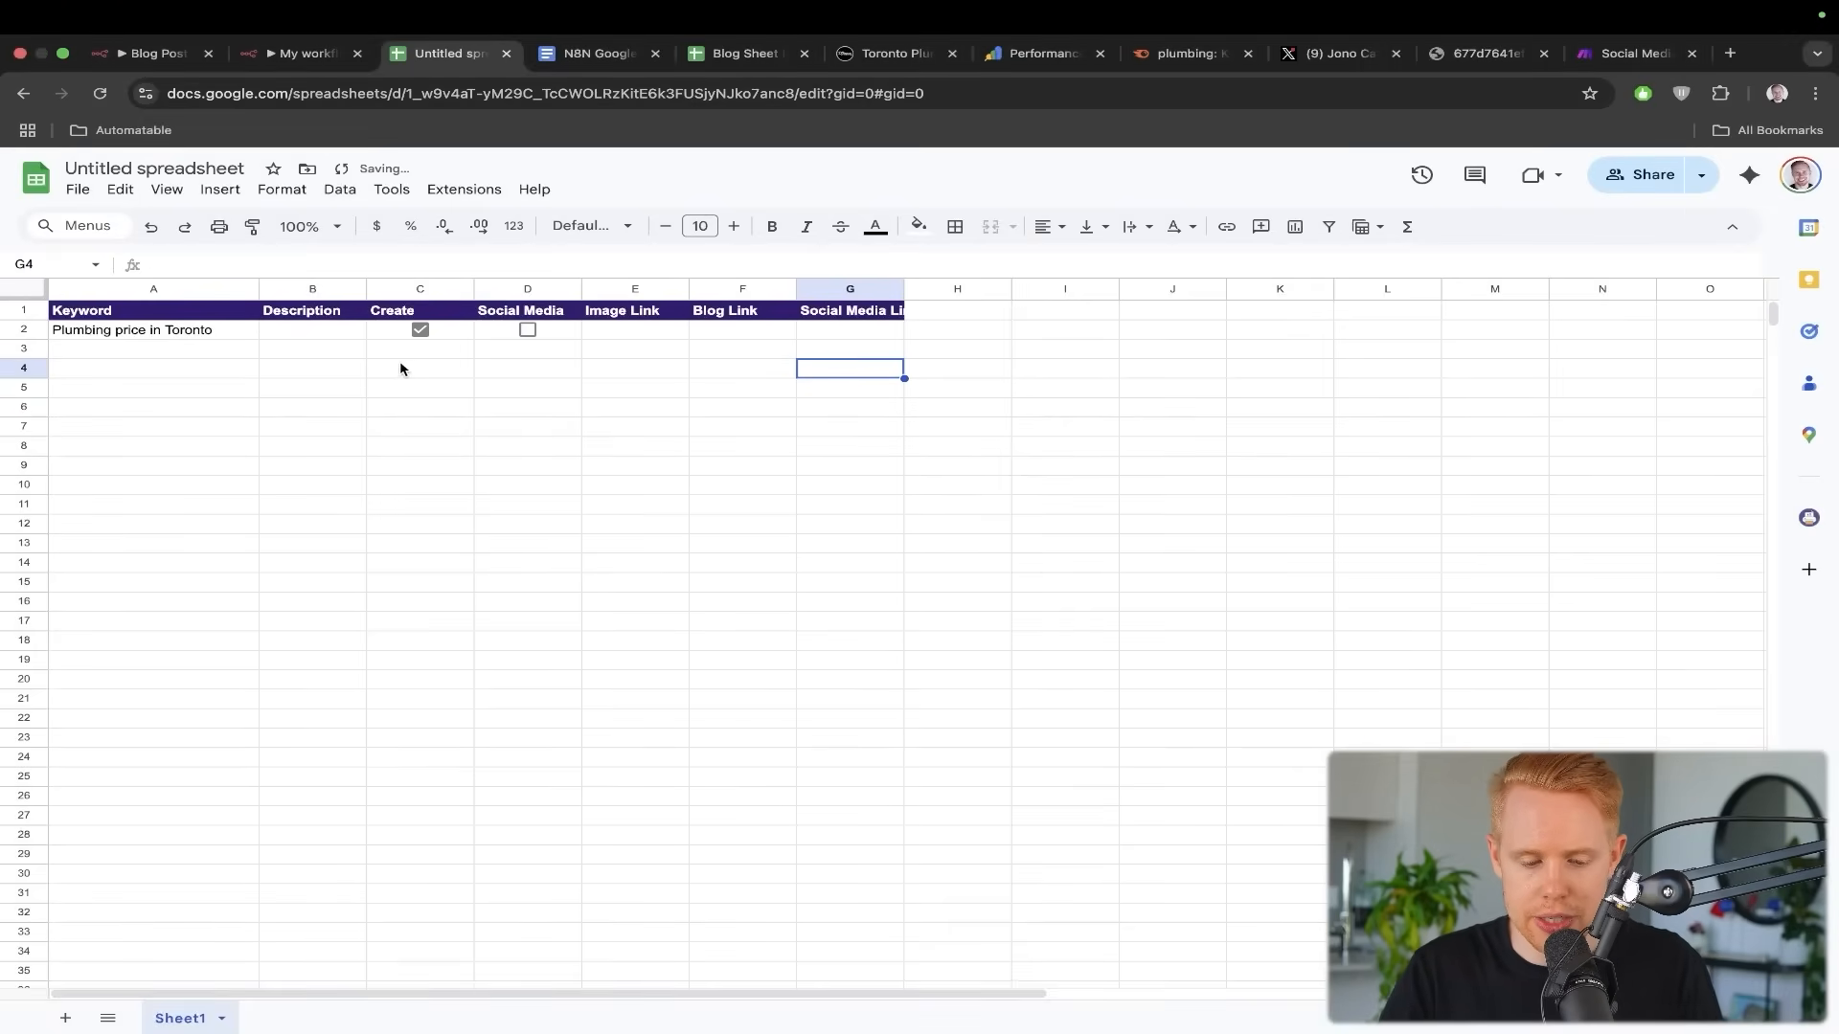
Copy the checkboxes into row 3 of the Create and Social Media columns and fill them down to row 14.
{"action": "left_click", "coordinate": [514, 335]}
{"action": "key", "text": "super+c"}
{"action": "left_click", "coordinate": [419, 352]}
{"action": "key", "text": "super+v"}
{"action": "left_click", "coordinate": [507, 354]}
{"action": "key", "text": "super+v"}
{"action": "left_click", "coordinate": [463, 356]}
{"action": "left_click", "coordinate": [570, 354], "text": "shift"}
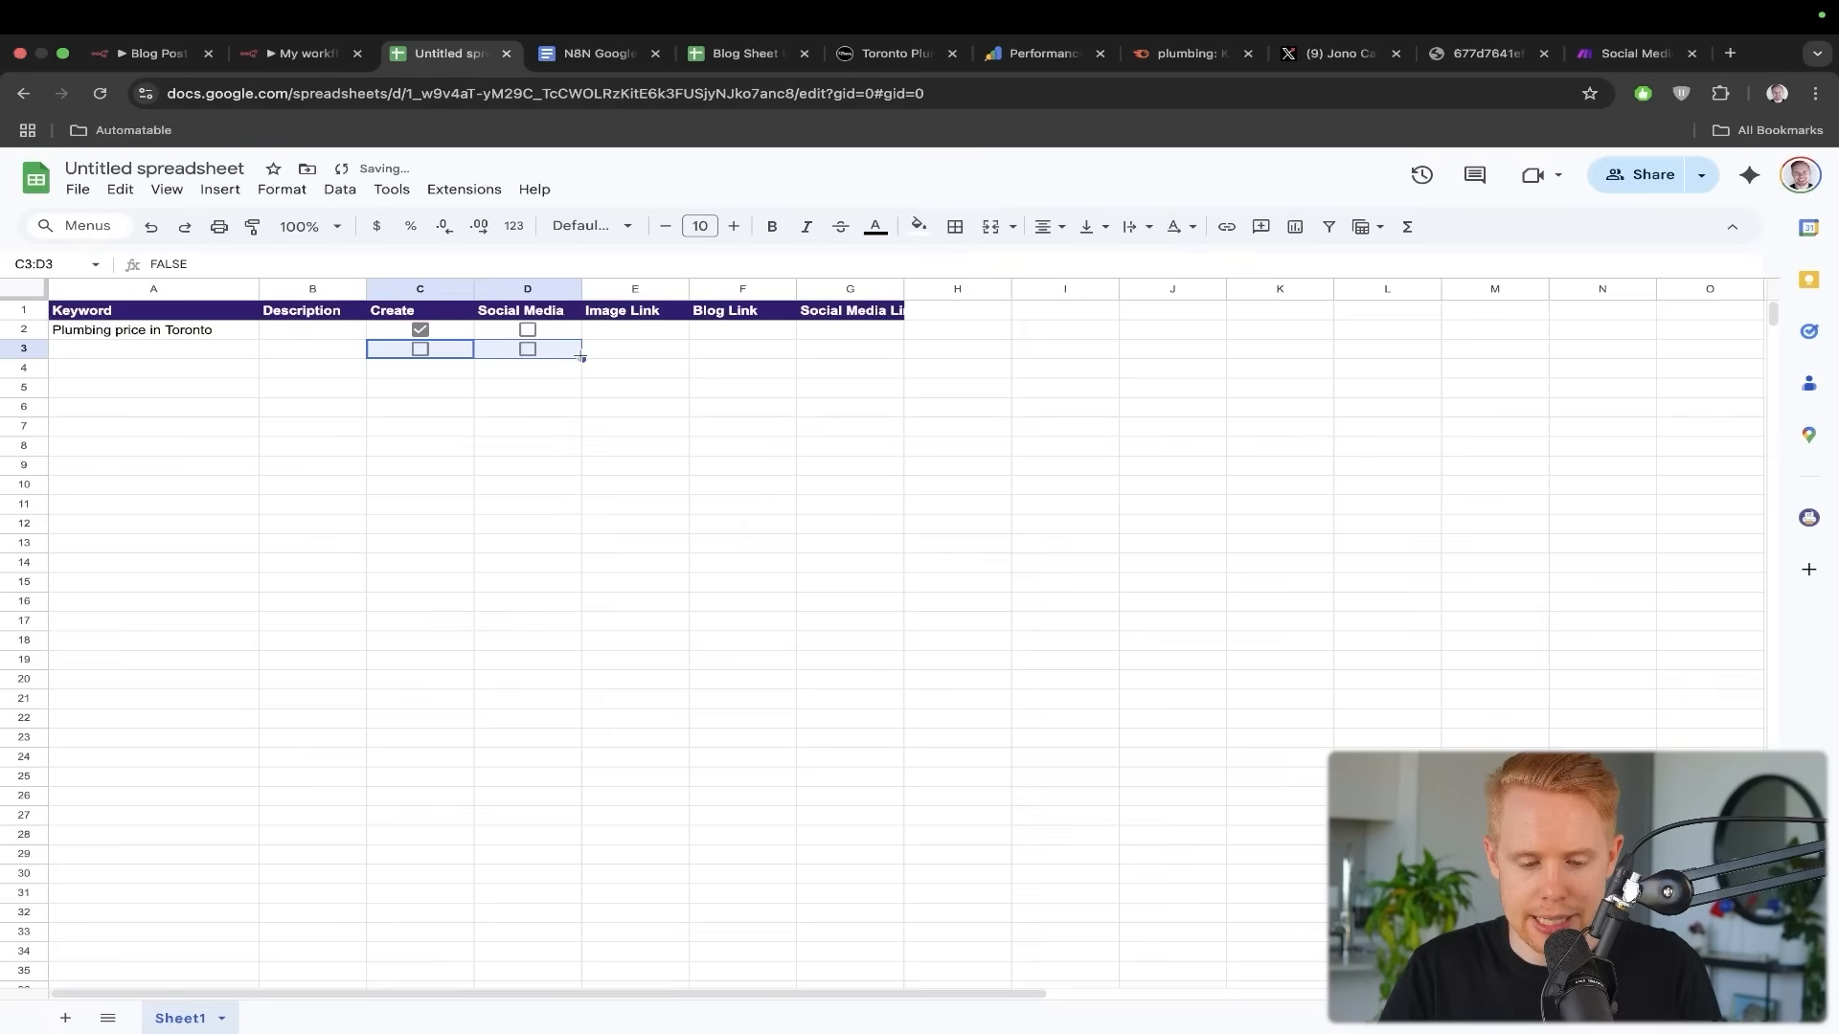
{"action": "left_click_drag", "start_coordinate": [581, 357], "coordinate": [566, 560]}
{"action": "left_click", "coordinate": [330, 364]}
{"action": "left_click", "coordinate": [487, 225]}
{"action": "mouse_move", "coordinate": [362, 271]}
{"action": "left_mouse_down"}
{"action": "mouse_move", "coordinate": [484, 474]}
{"action": "mouse_move", "coordinate": [483, 596]}
{"action": "left_mouse_up"}
{"action": "left_click", "coordinate": [1123, 405]}
{"action": "type", "text": "asdfasd"}
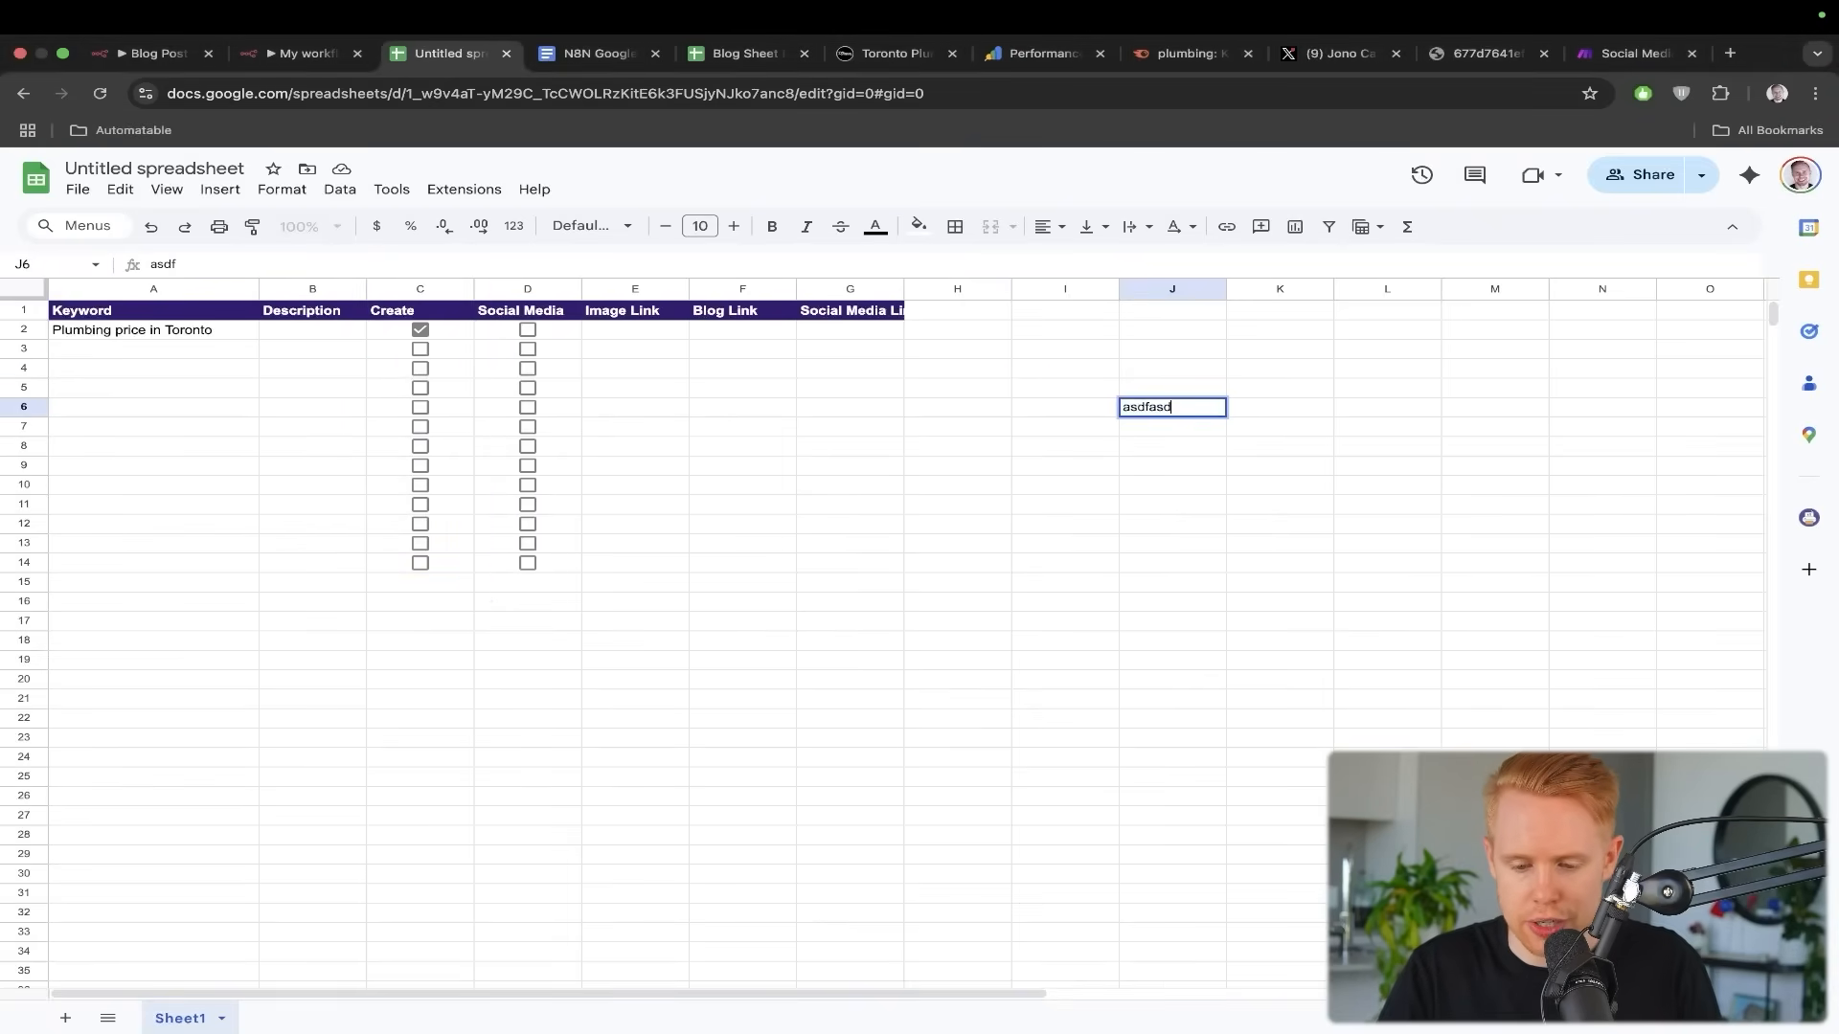
{"action": "key", "text": "Escape"}
{"action": "left_click", "coordinate": [303, 484]}
{"action": "type", "text": "asdfasdf"}
{"action": "key", "text": "Escape"}
{"action": "key", "text": "ctrl+a"}
{"action": "left_click_drag", "start_coordinate": [366, 312], "coordinate": [484, 652]}
{"action": "key", "text": "Escape"}
{"action": "key", "text": "ctrl+a"}
{"action": "mouse_move", "coordinate": [157, 596]}
{"action": "left_mouse_down"}
{"action": "mouse_move", "coordinate": [300, 410]}
{"action": "mouse_move", "coordinate": [405, 349]}
{"action": "left_mouse_up"}
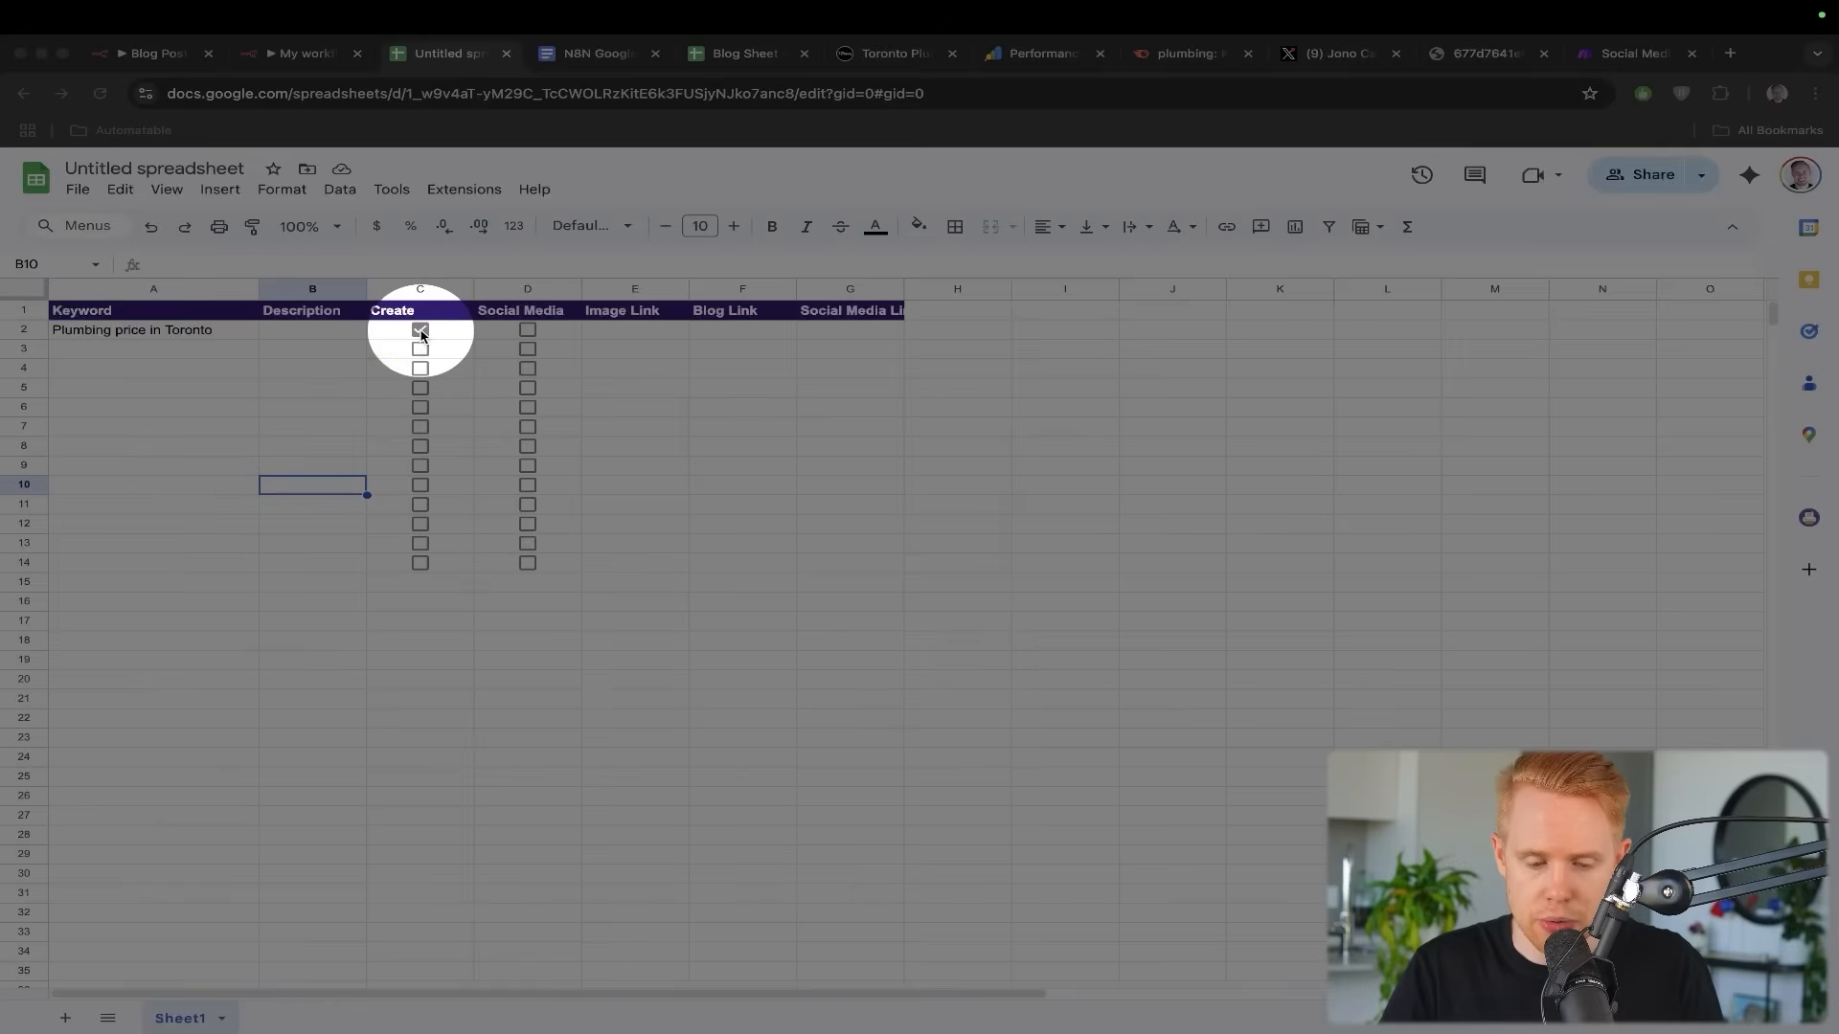
{"action": "key", "text": "Escape"}
Inspect the value stored in cell C3's unticked checkbox.
{"action": "left_click", "coordinate": [452, 356]}
{"action": "key", "text": "ctrl+a"}
{"action": "left_click_drag", "start_coordinate": [250, 374], "coordinate": [160, 262]}
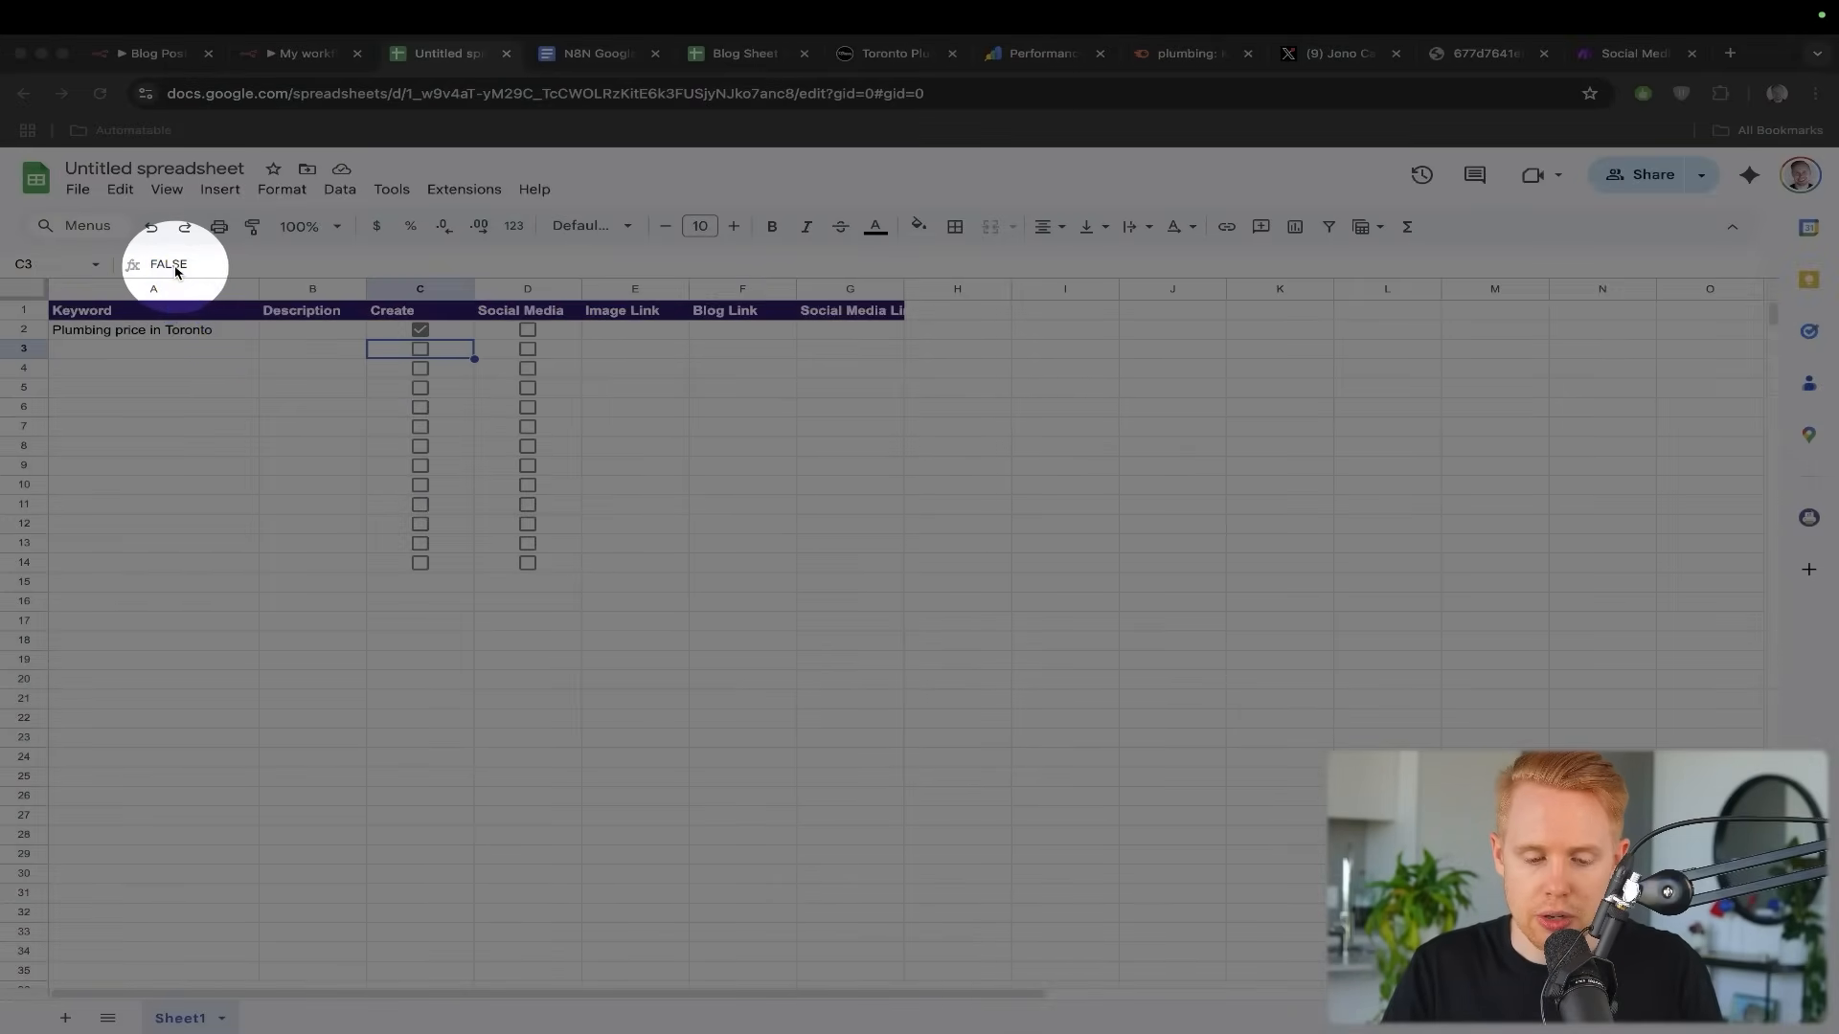
{"action": "key", "text": "Escape"}
{"action": "left_click", "coordinate": [420, 349]}
{"action": "left_click_drag", "start_coordinate": [299, 361], "coordinate": [161, 270]}
{"action": "key", "text": "Escape"}
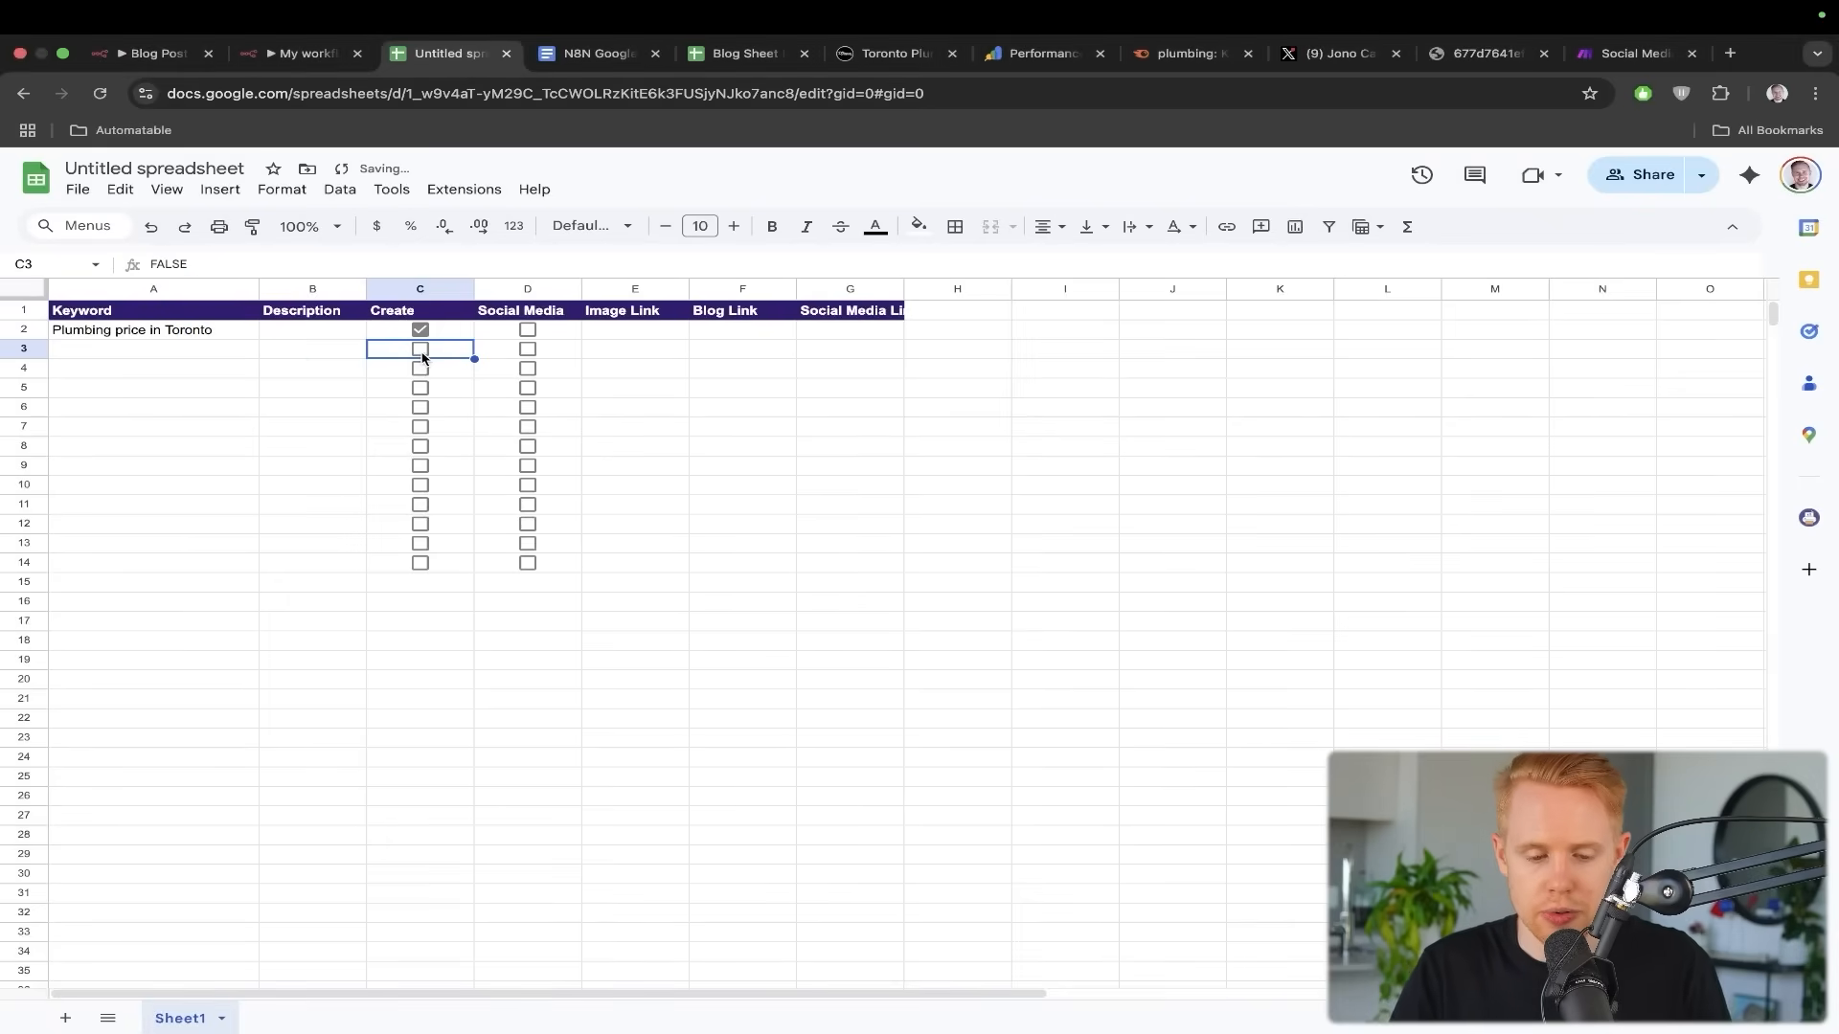
{"action": "left_click_drag", "start_coordinate": [531, 209], "coordinate": [422, 304]}
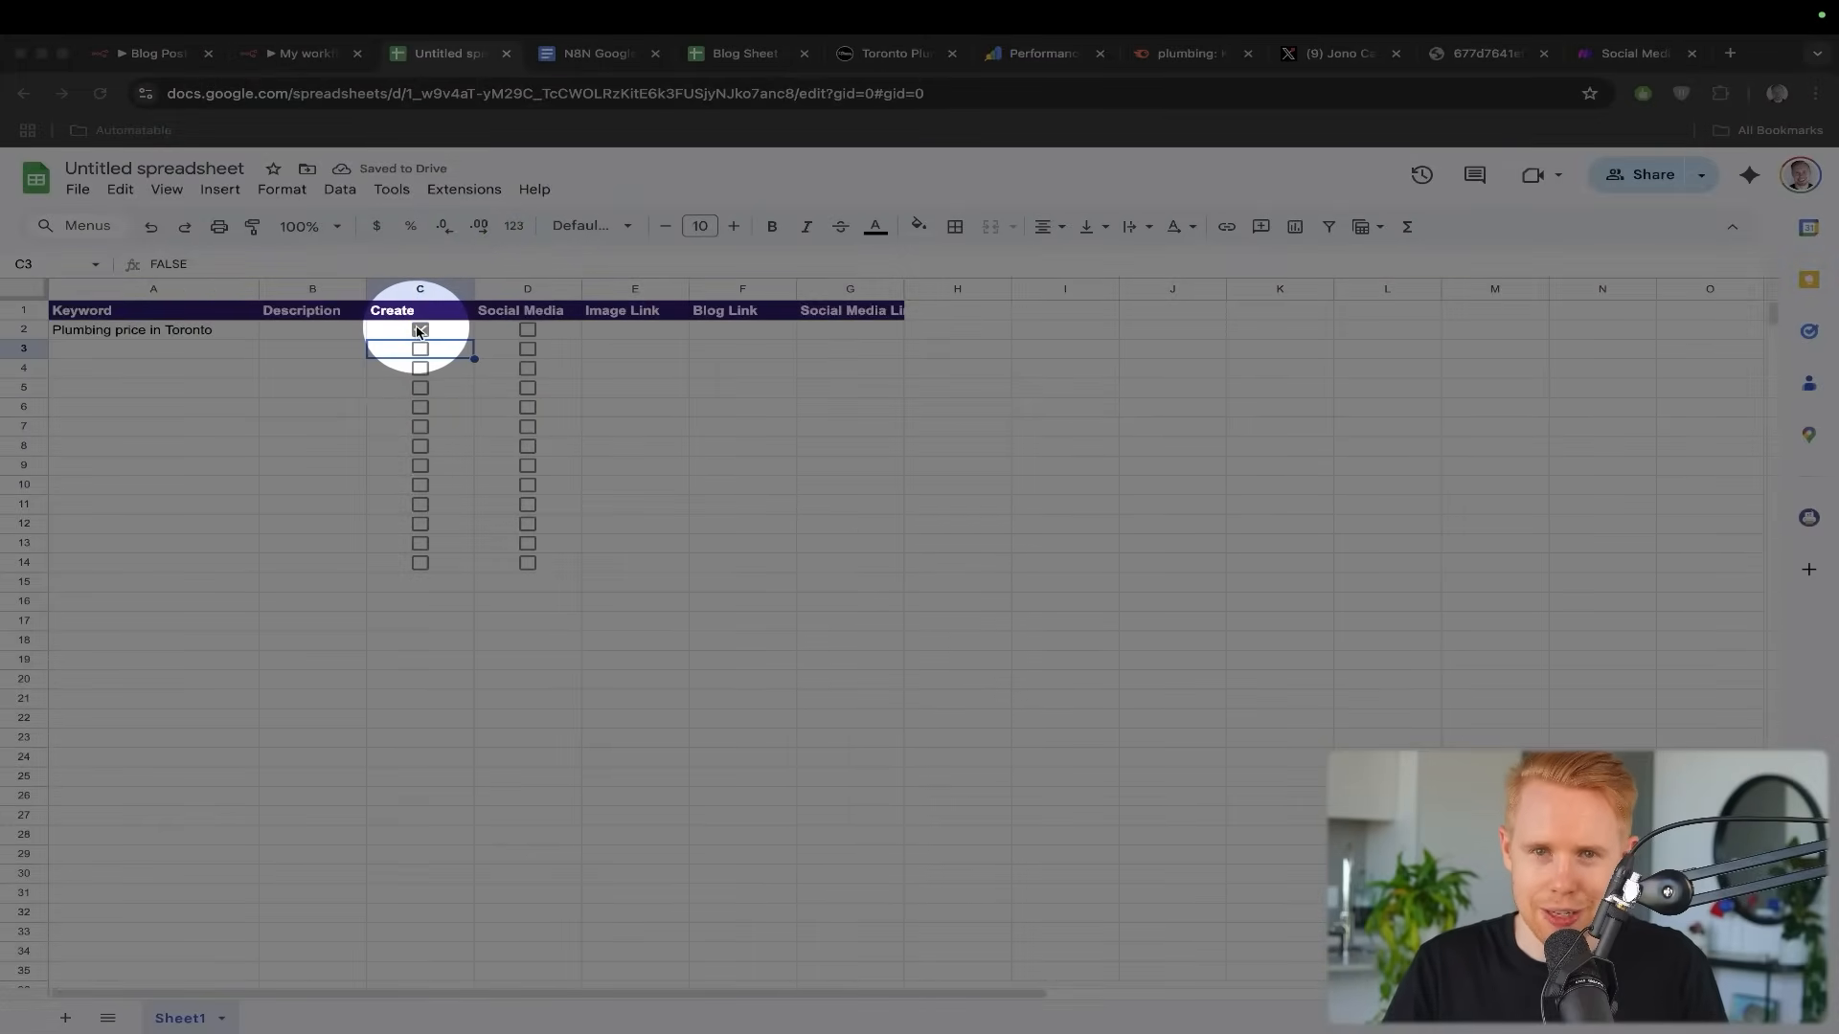
{"action": "key", "text": "Escape"}
Set the Filter condition's first value to the webhook body's value field.
{"action": "key", "text": "ctrl+shift+Tab"}
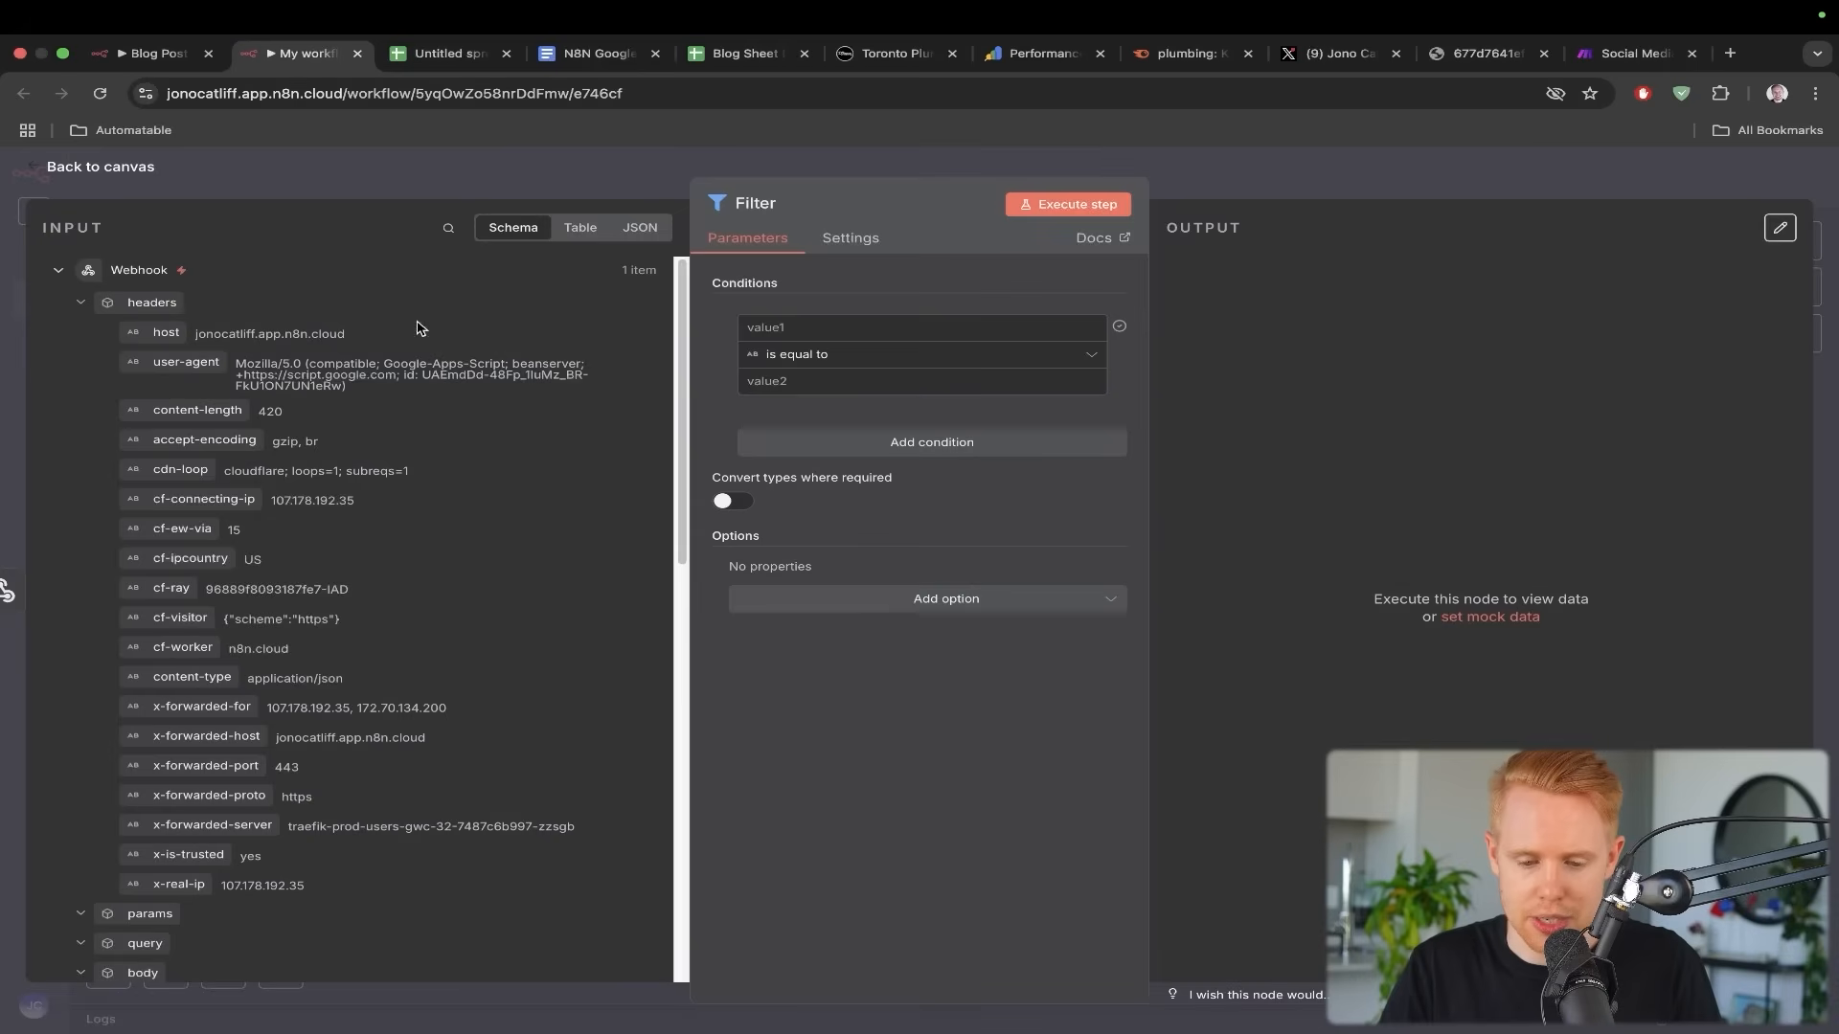
{"action": "left_click", "coordinate": [822, 326]}
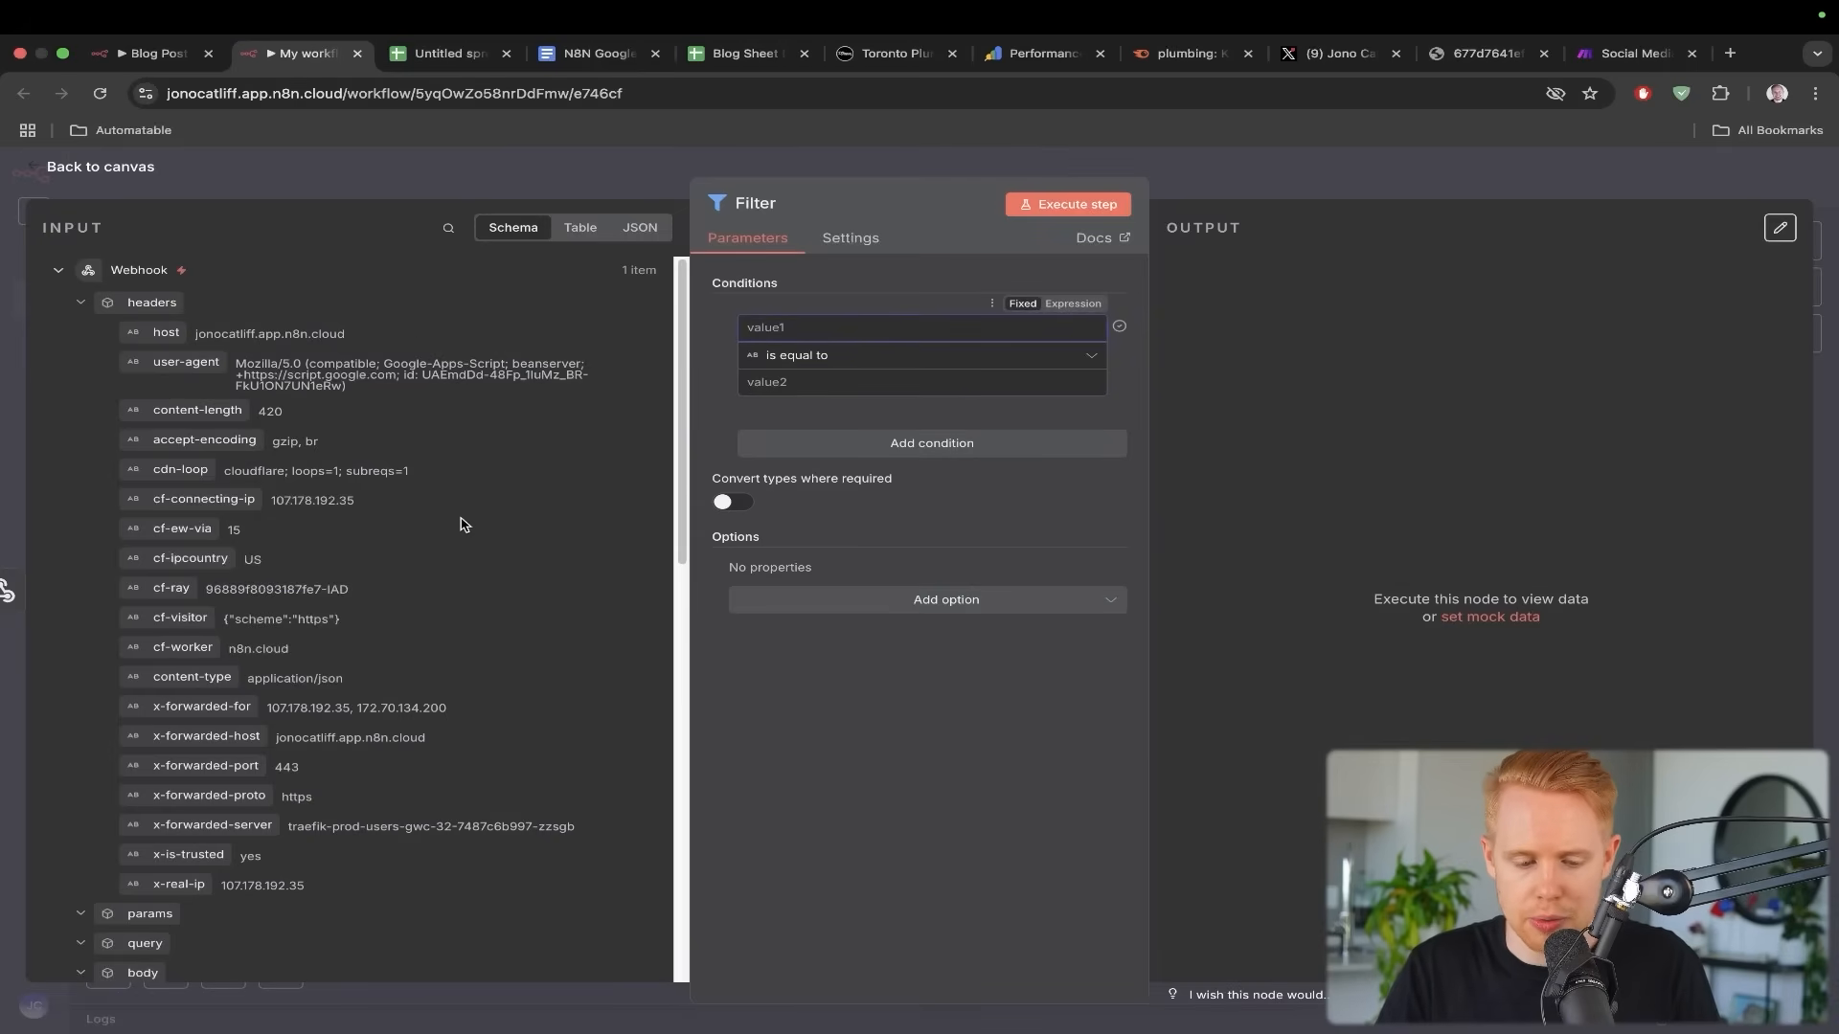
{"action": "scroll", "coordinate": [460, 523], "scroll_direction": "down", "scroll_amount": 15}
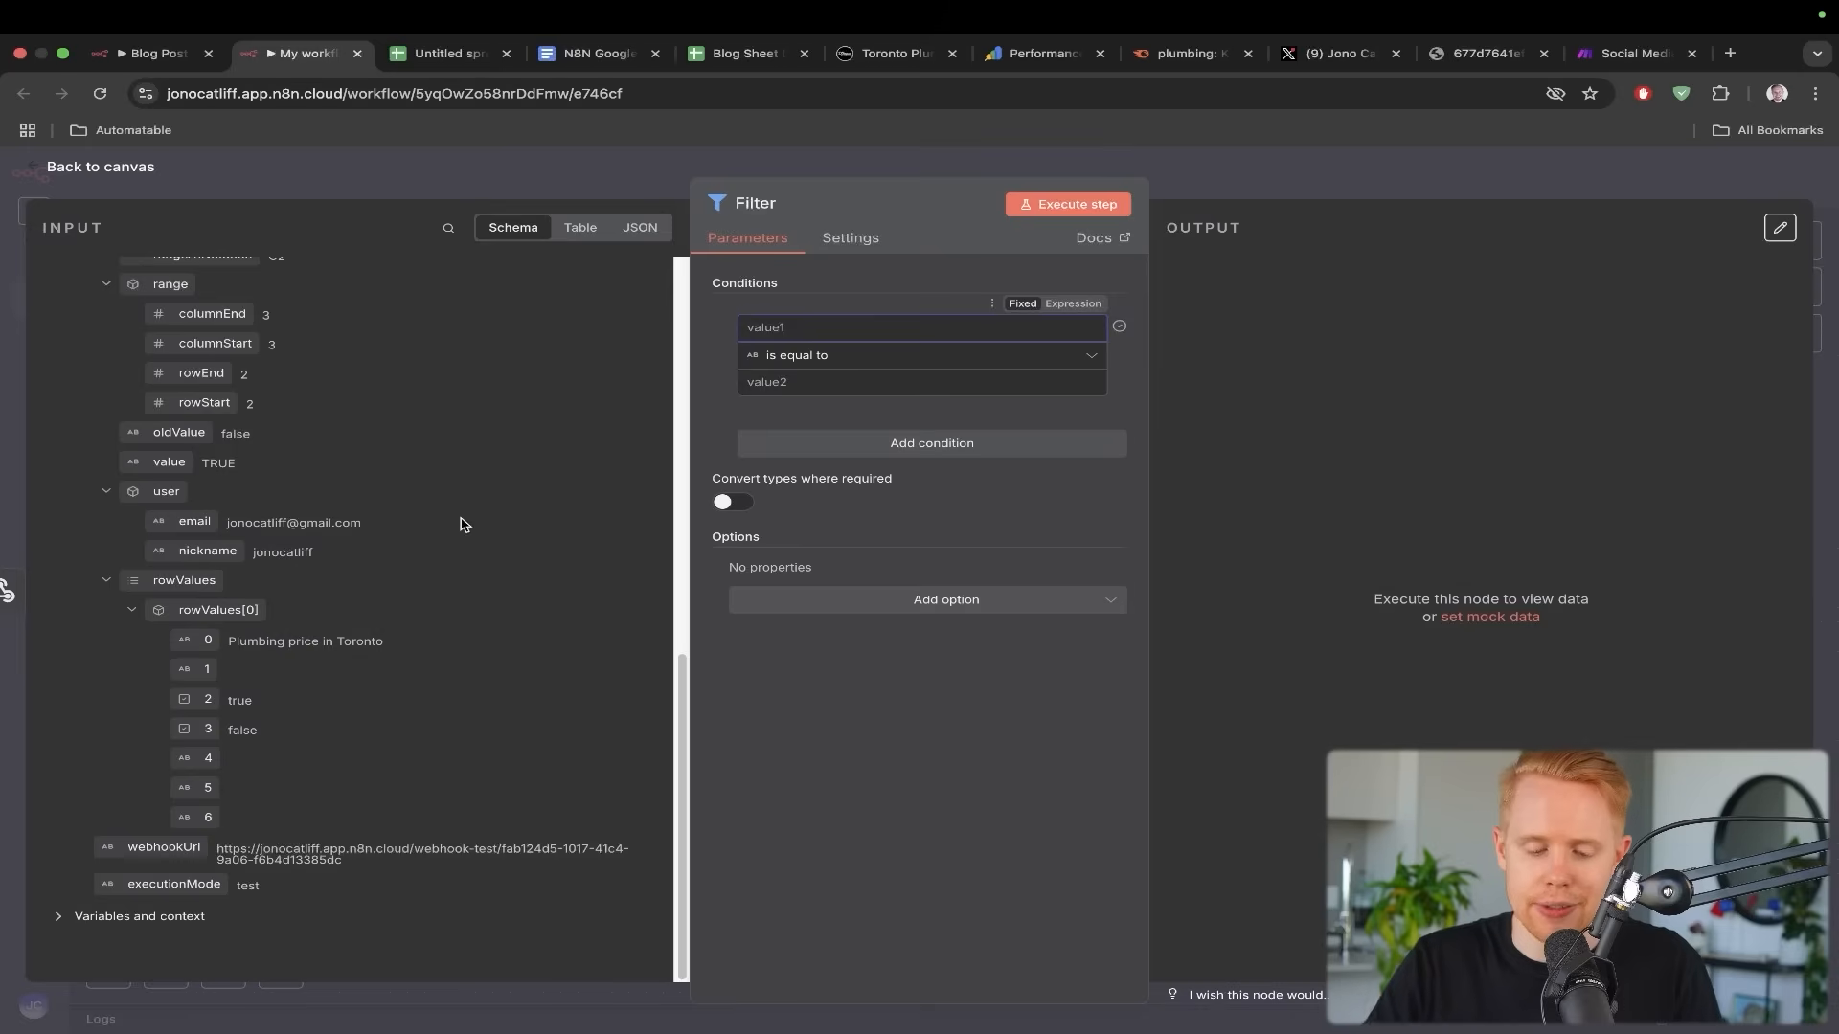
{"action": "scroll", "coordinate": [437, 524], "scroll_direction": "up", "scroll_amount": 2}
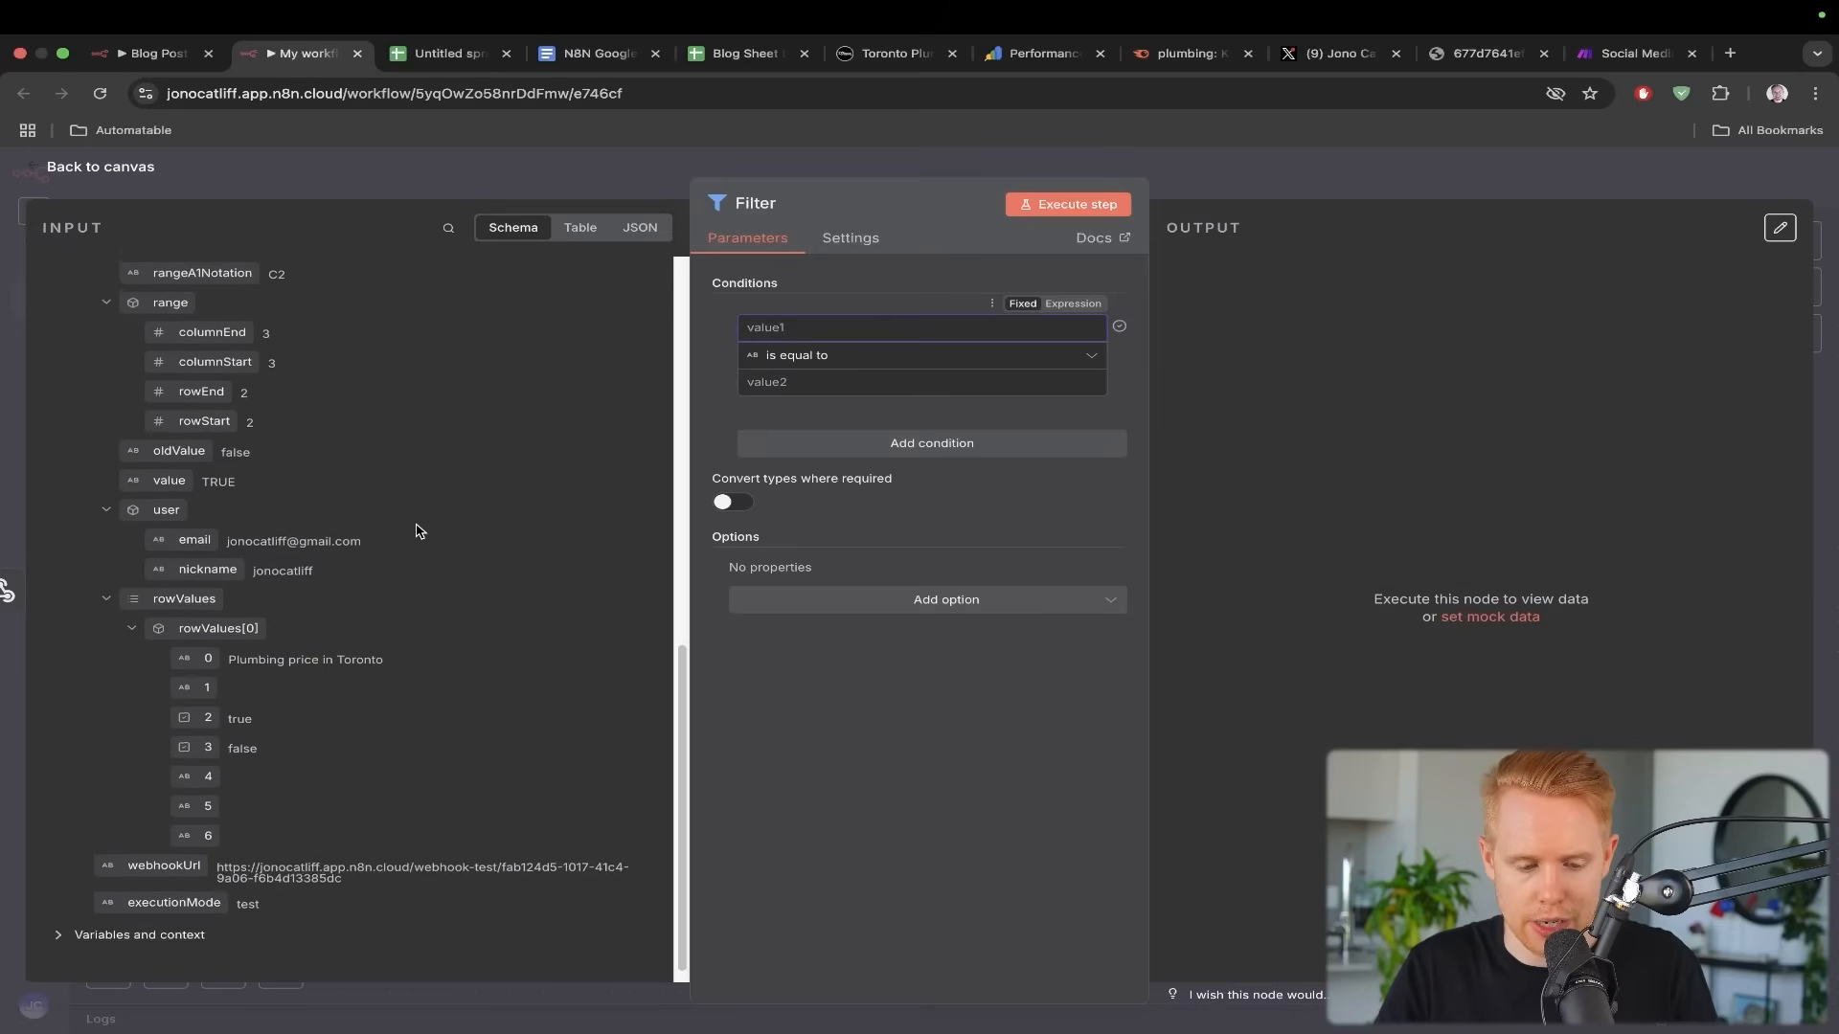
{"action": "left_click_drag", "start_coordinate": [169, 539], "coordinate": [771, 335]}
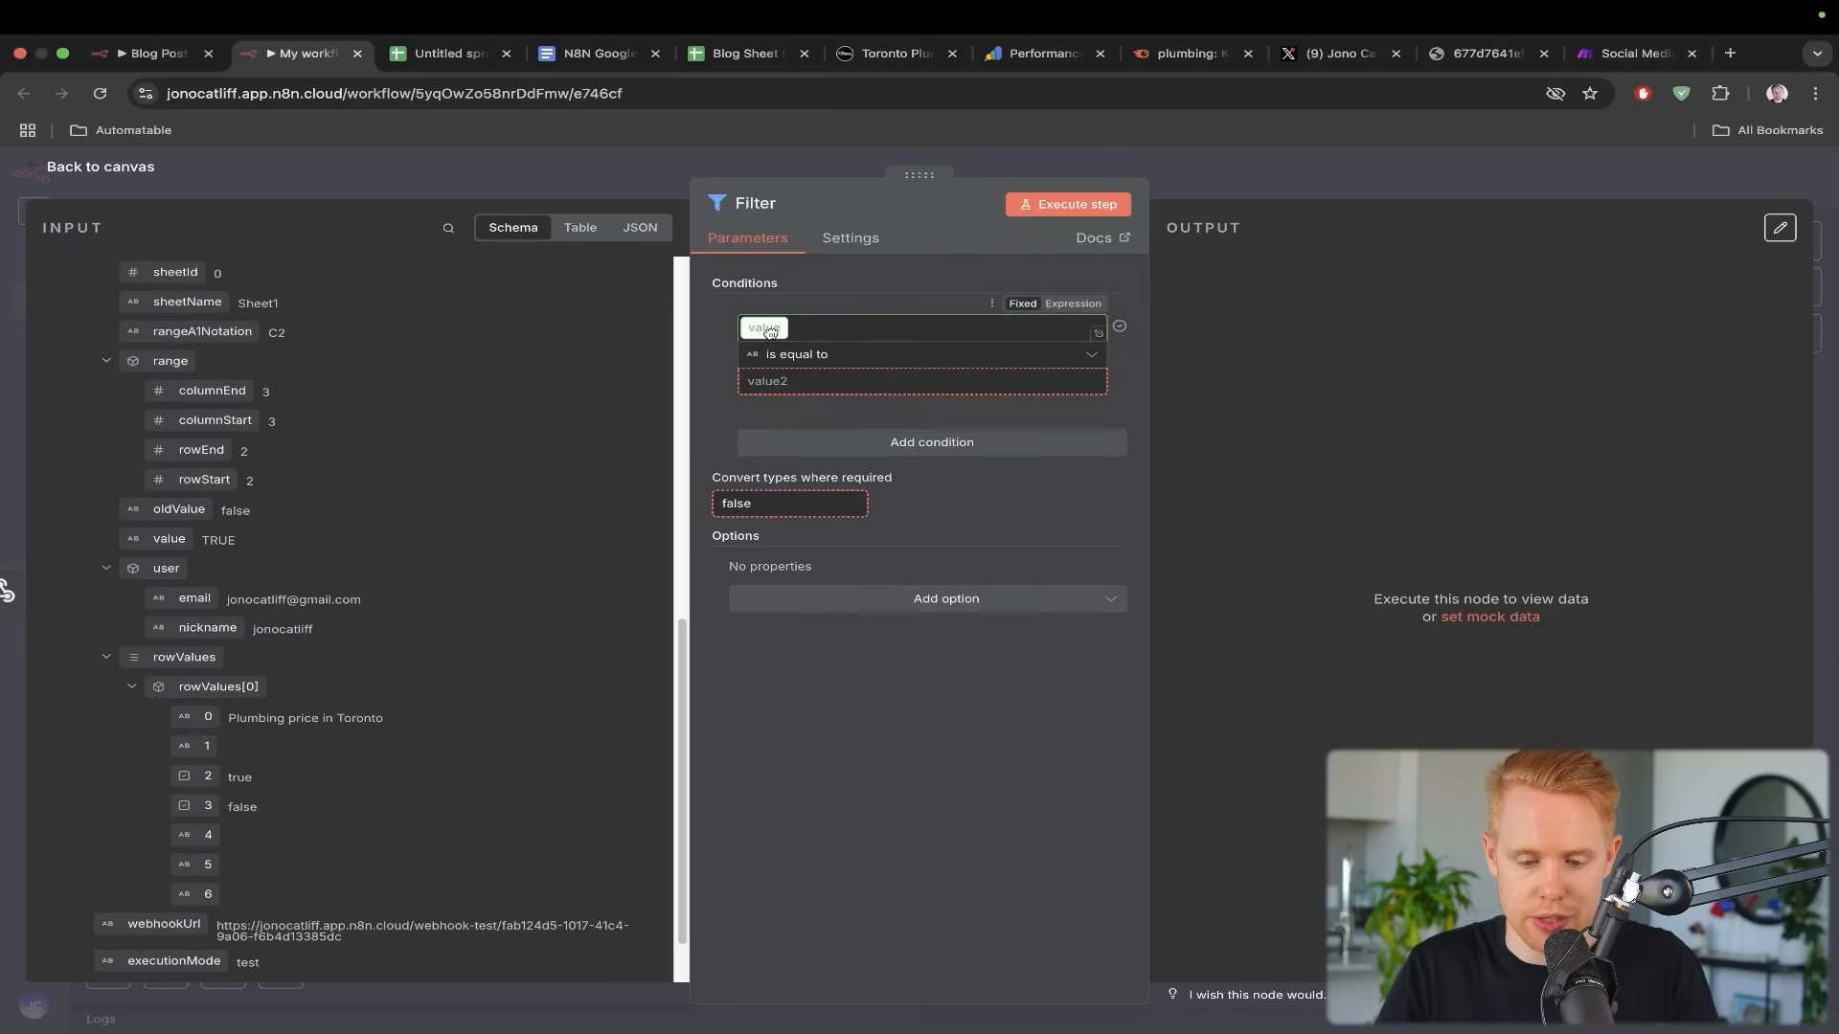
Tick the Create and Social Media checkboxes in row 3 of the sheet.
{"action": "key", "text": "ctrl+Tab"}
{"action": "left_click", "coordinate": [420, 349]}
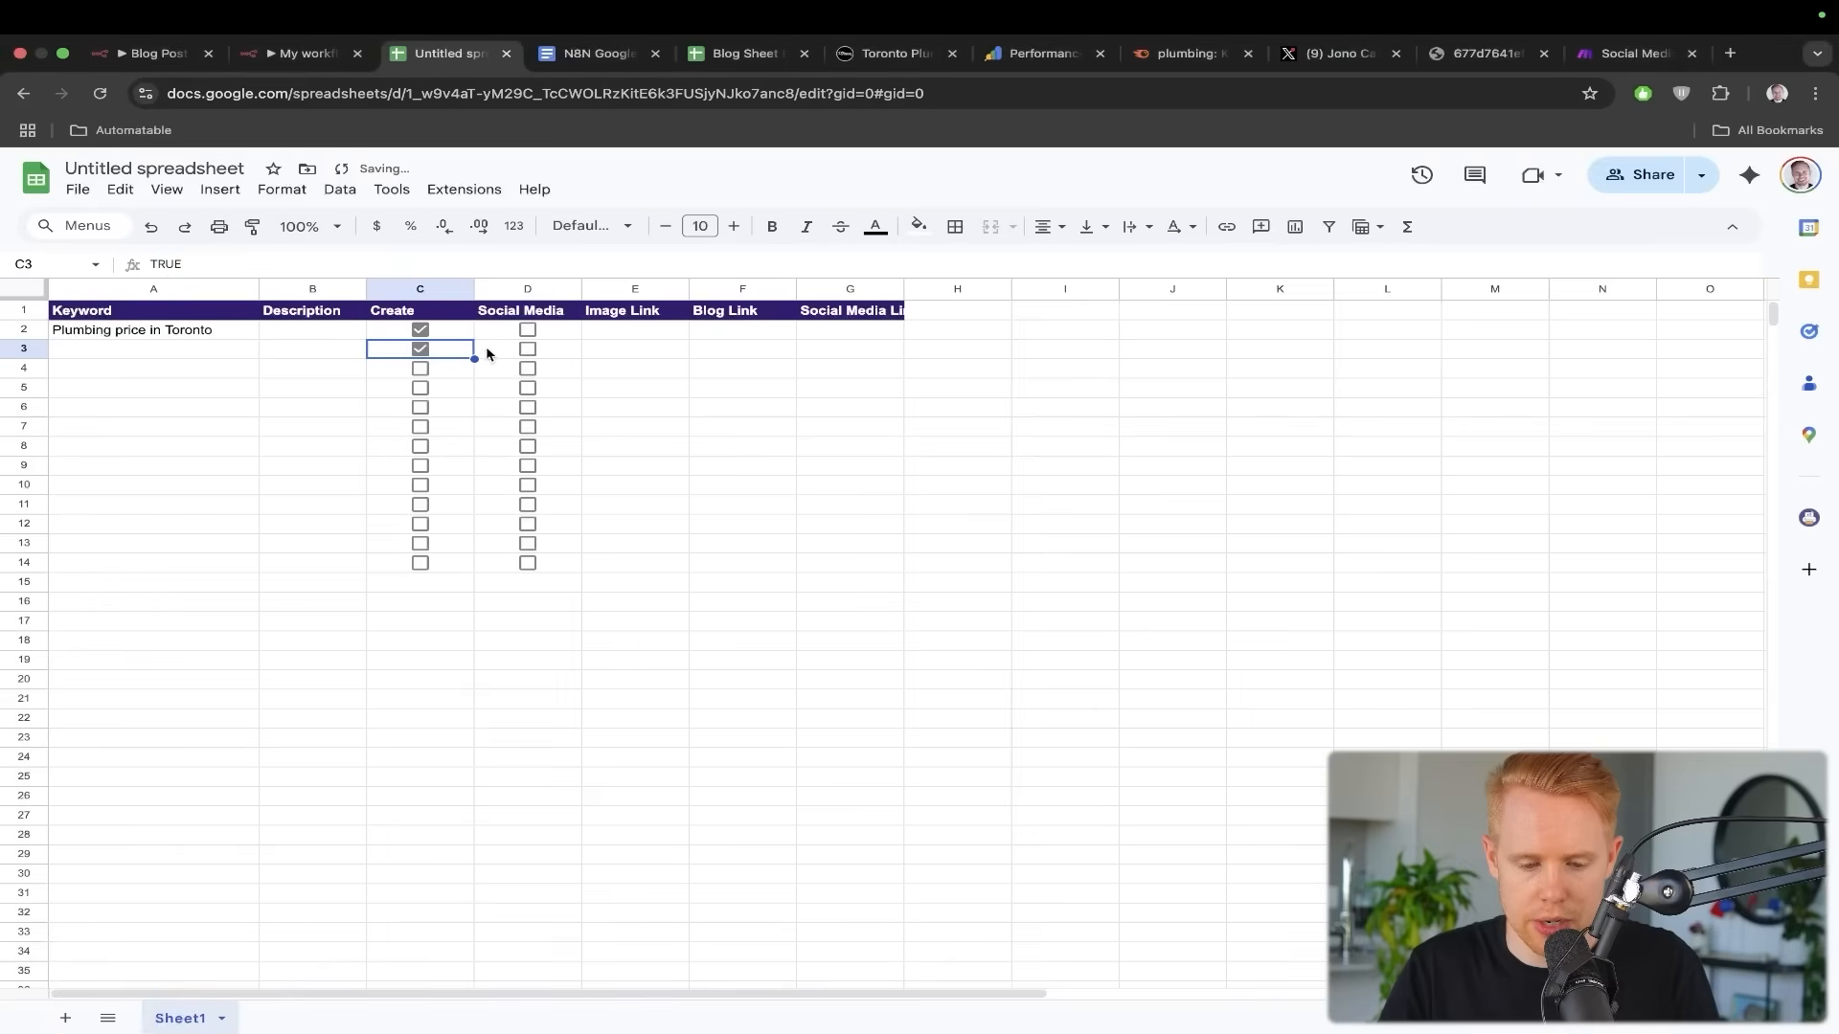
{"action": "left_click", "coordinate": [528, 350]}
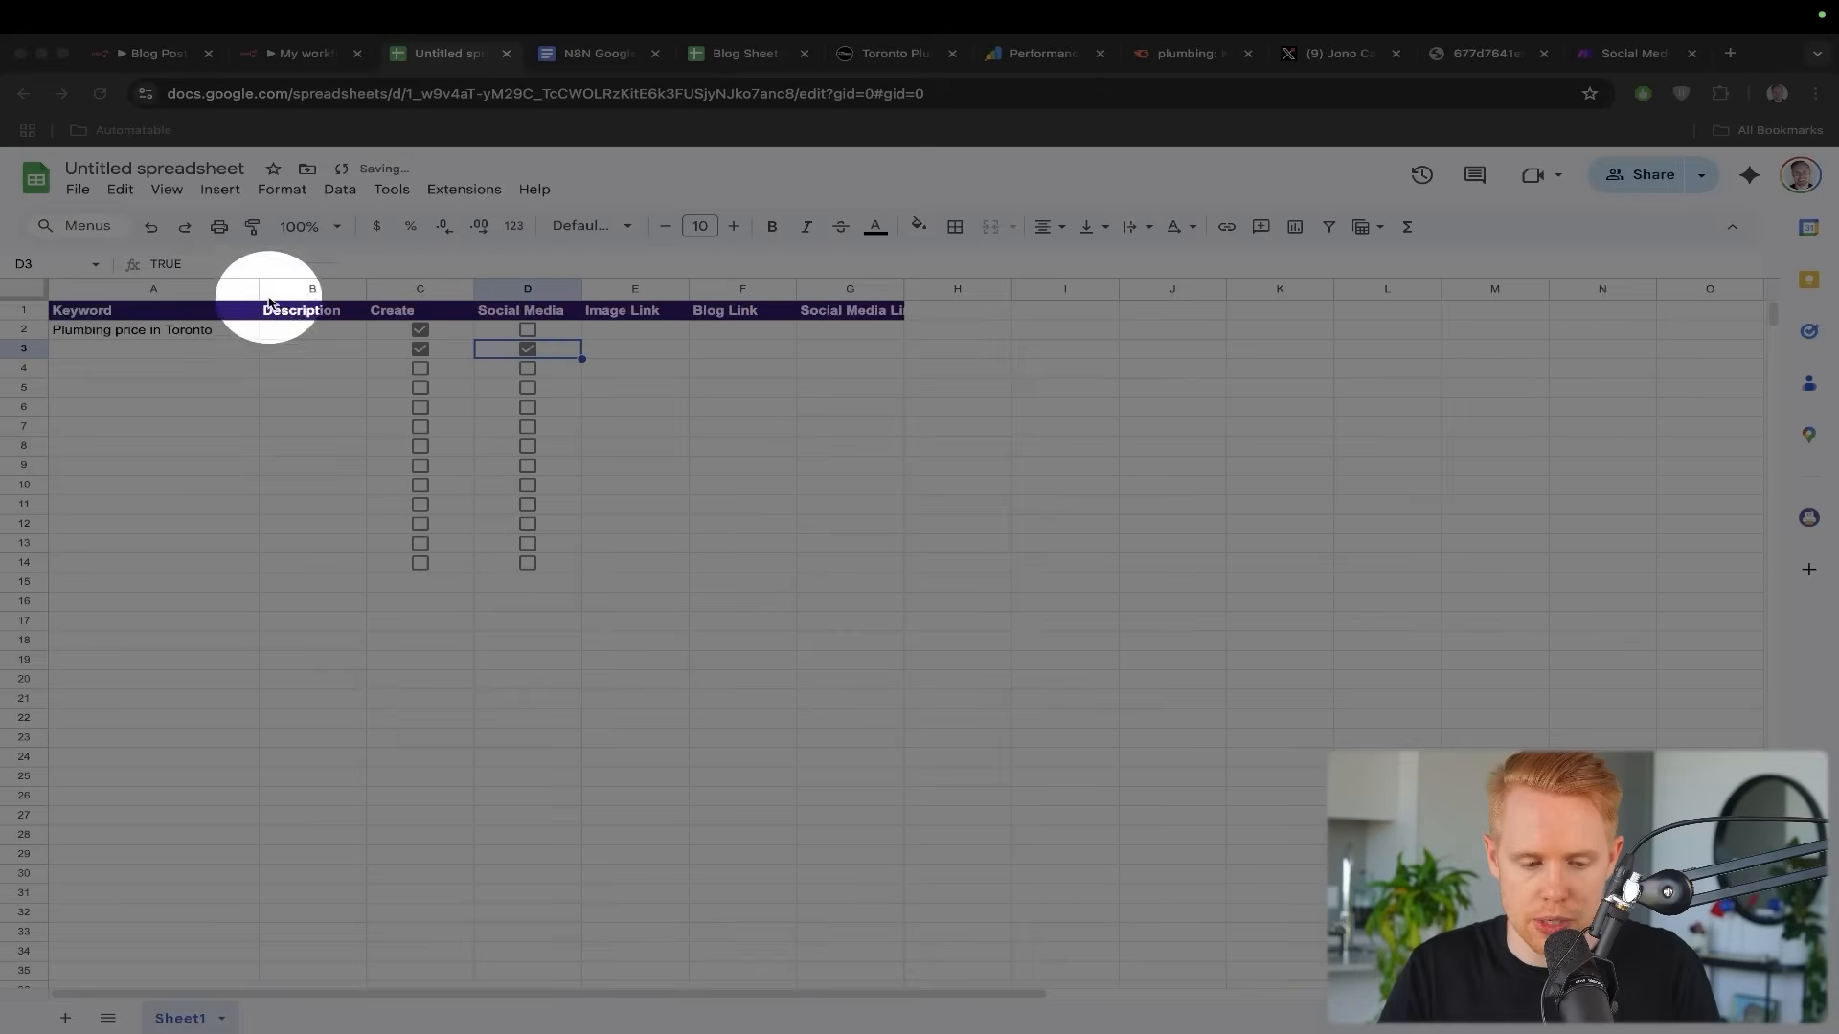
Make the Filter condition equal to TRUE, execute the step and return to the canvas.
{"action": "key", "text": "ctrl+shift+Tab"}
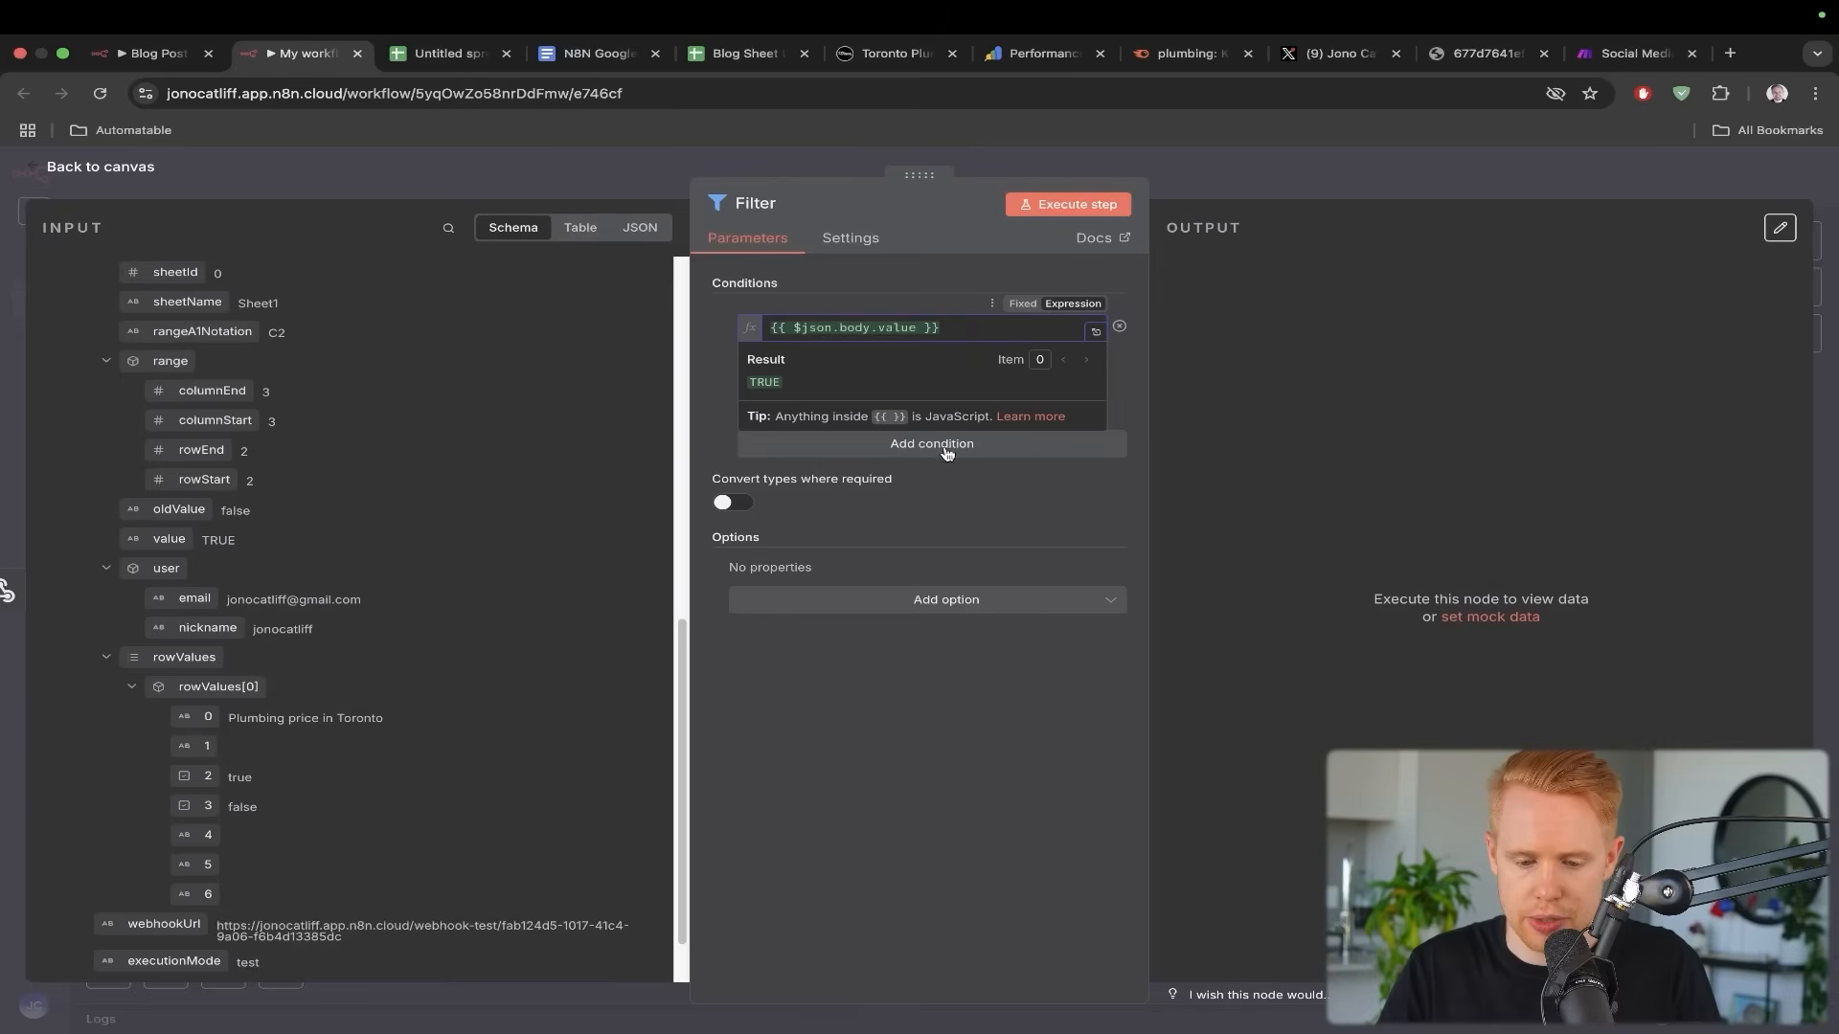
{"action": "left_click", "coordinate": [975, 527]}
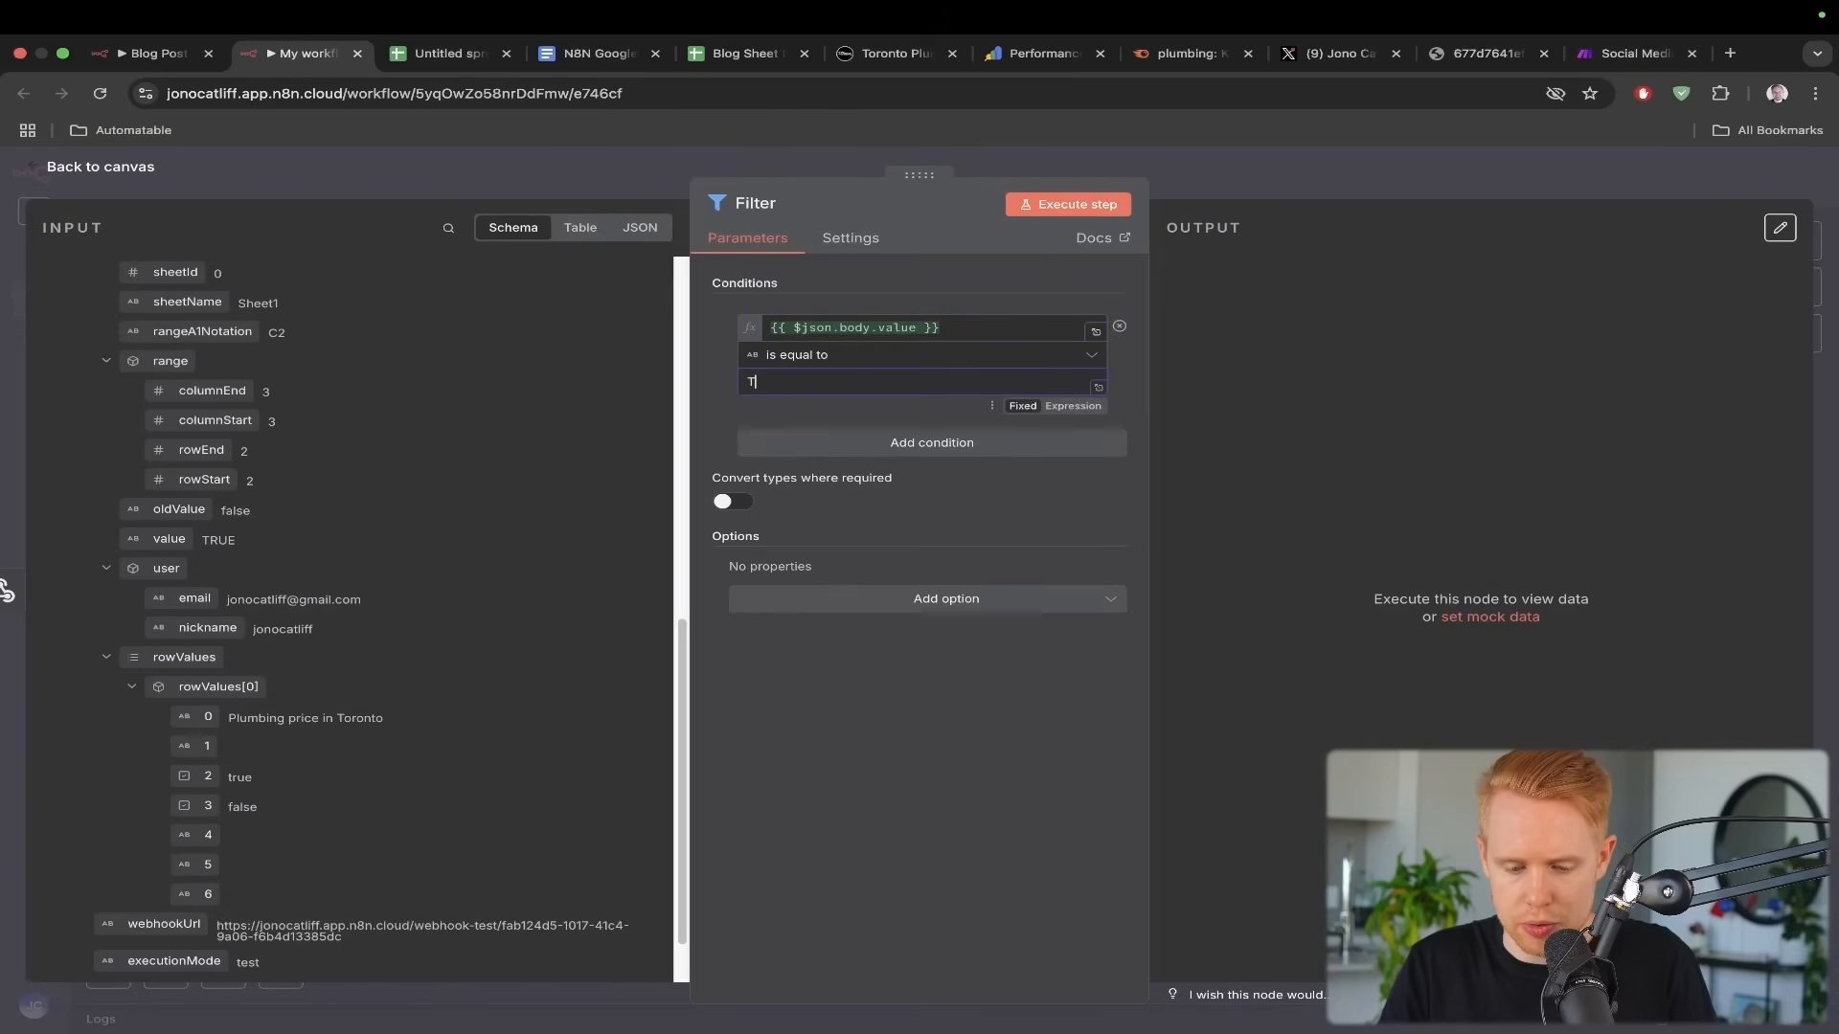
{"action": "left_click", "coordinate": [1070, 206]}
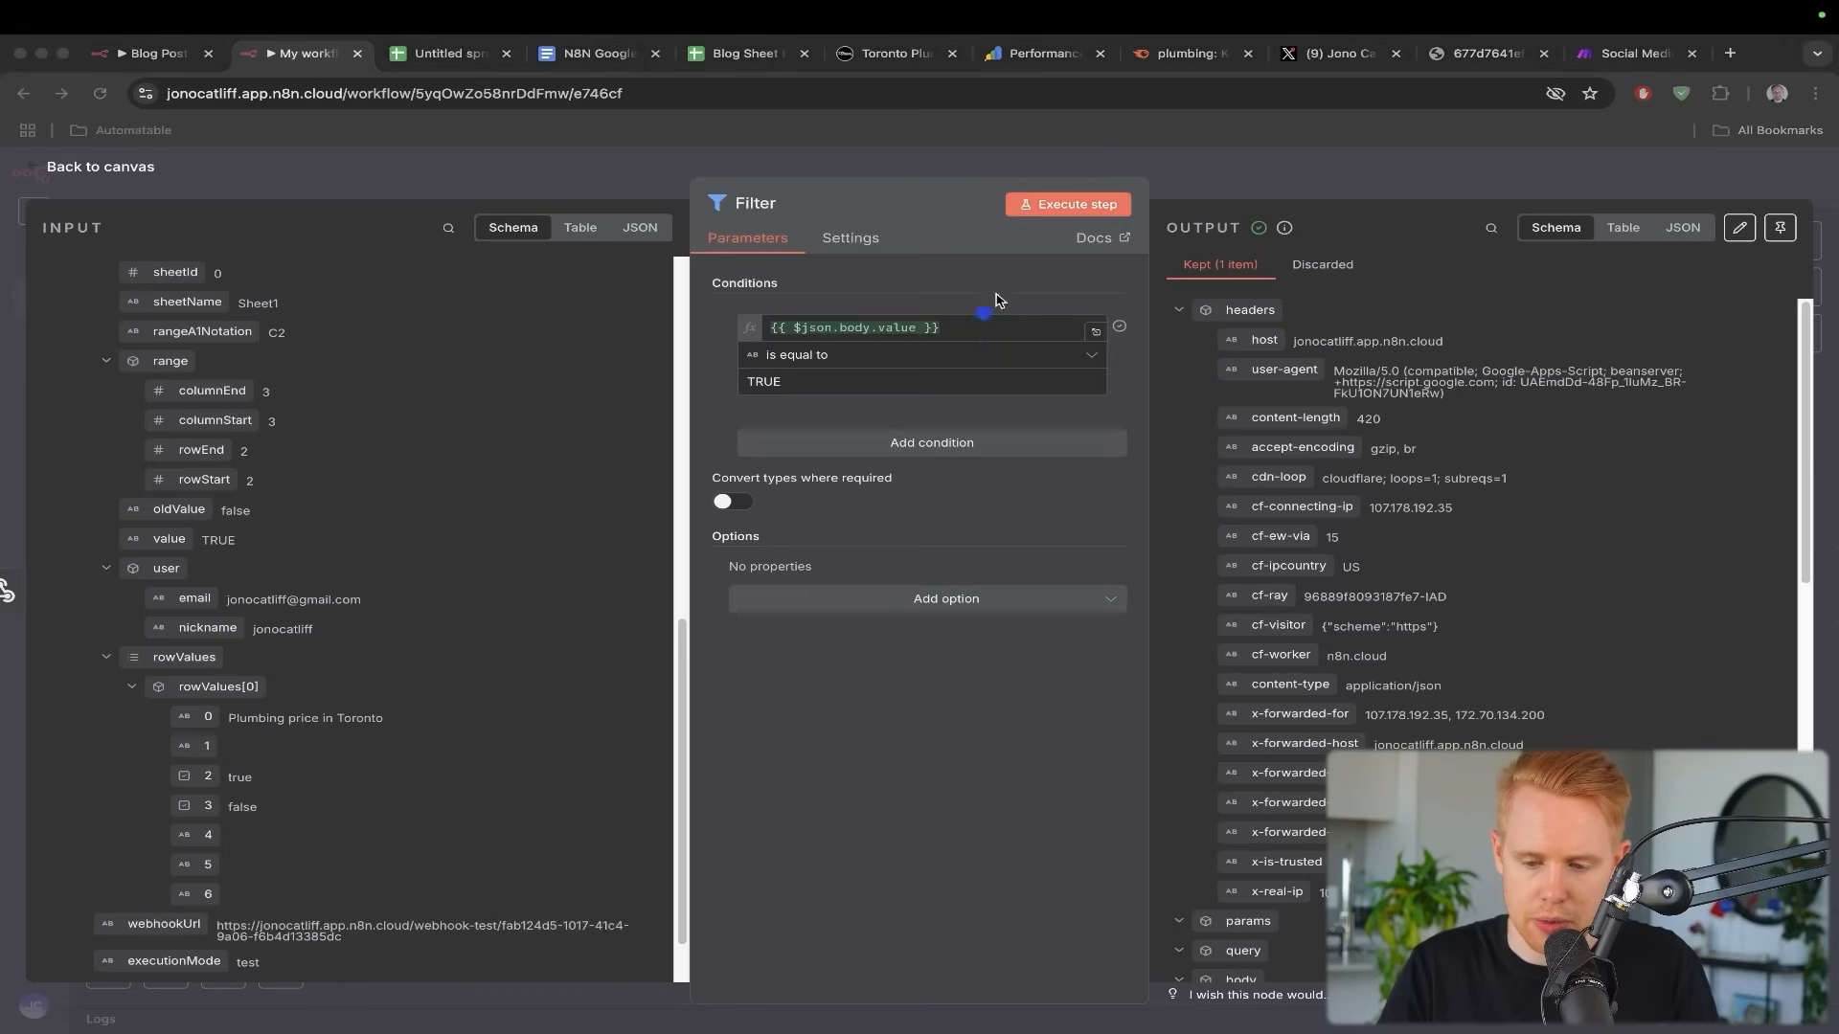
{"action": "left_click", "coordinate": [1326, 160]}
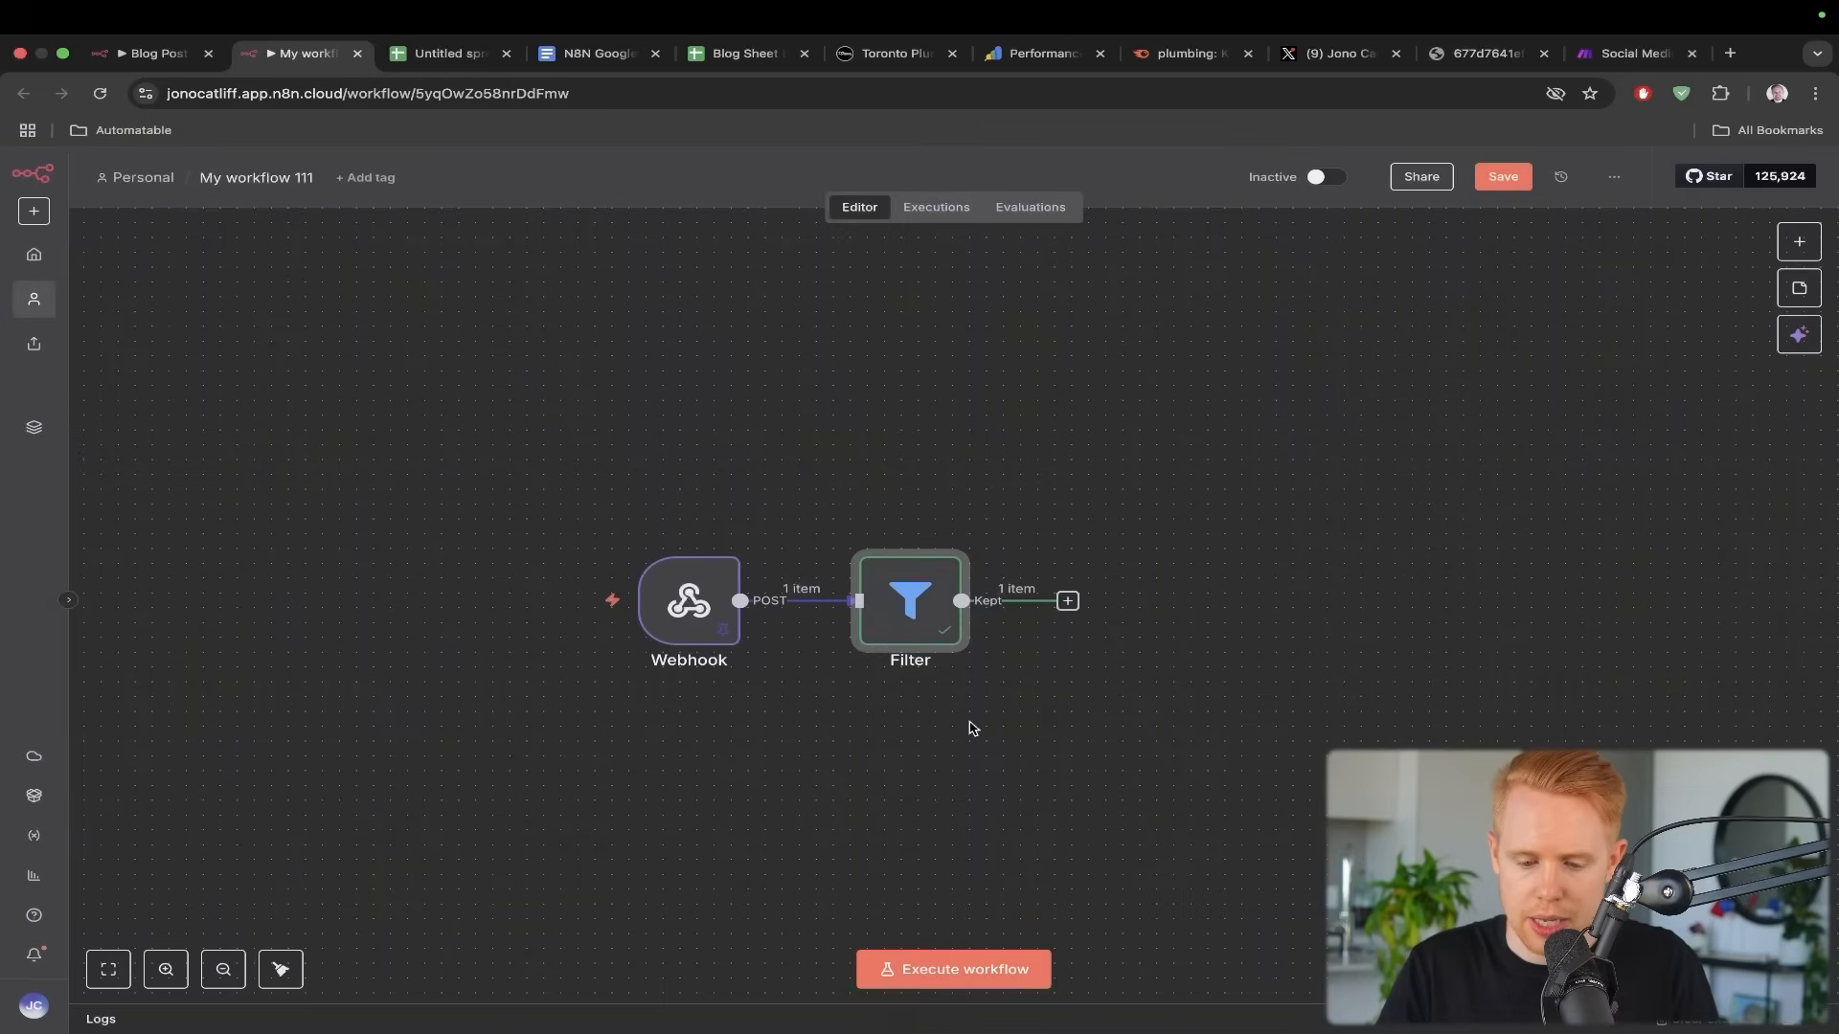
Add a Switch node after the Filter node.
{"action": "left_click", "coordinate": [1069, 600]}
{"action": "type", "text": "switch"}
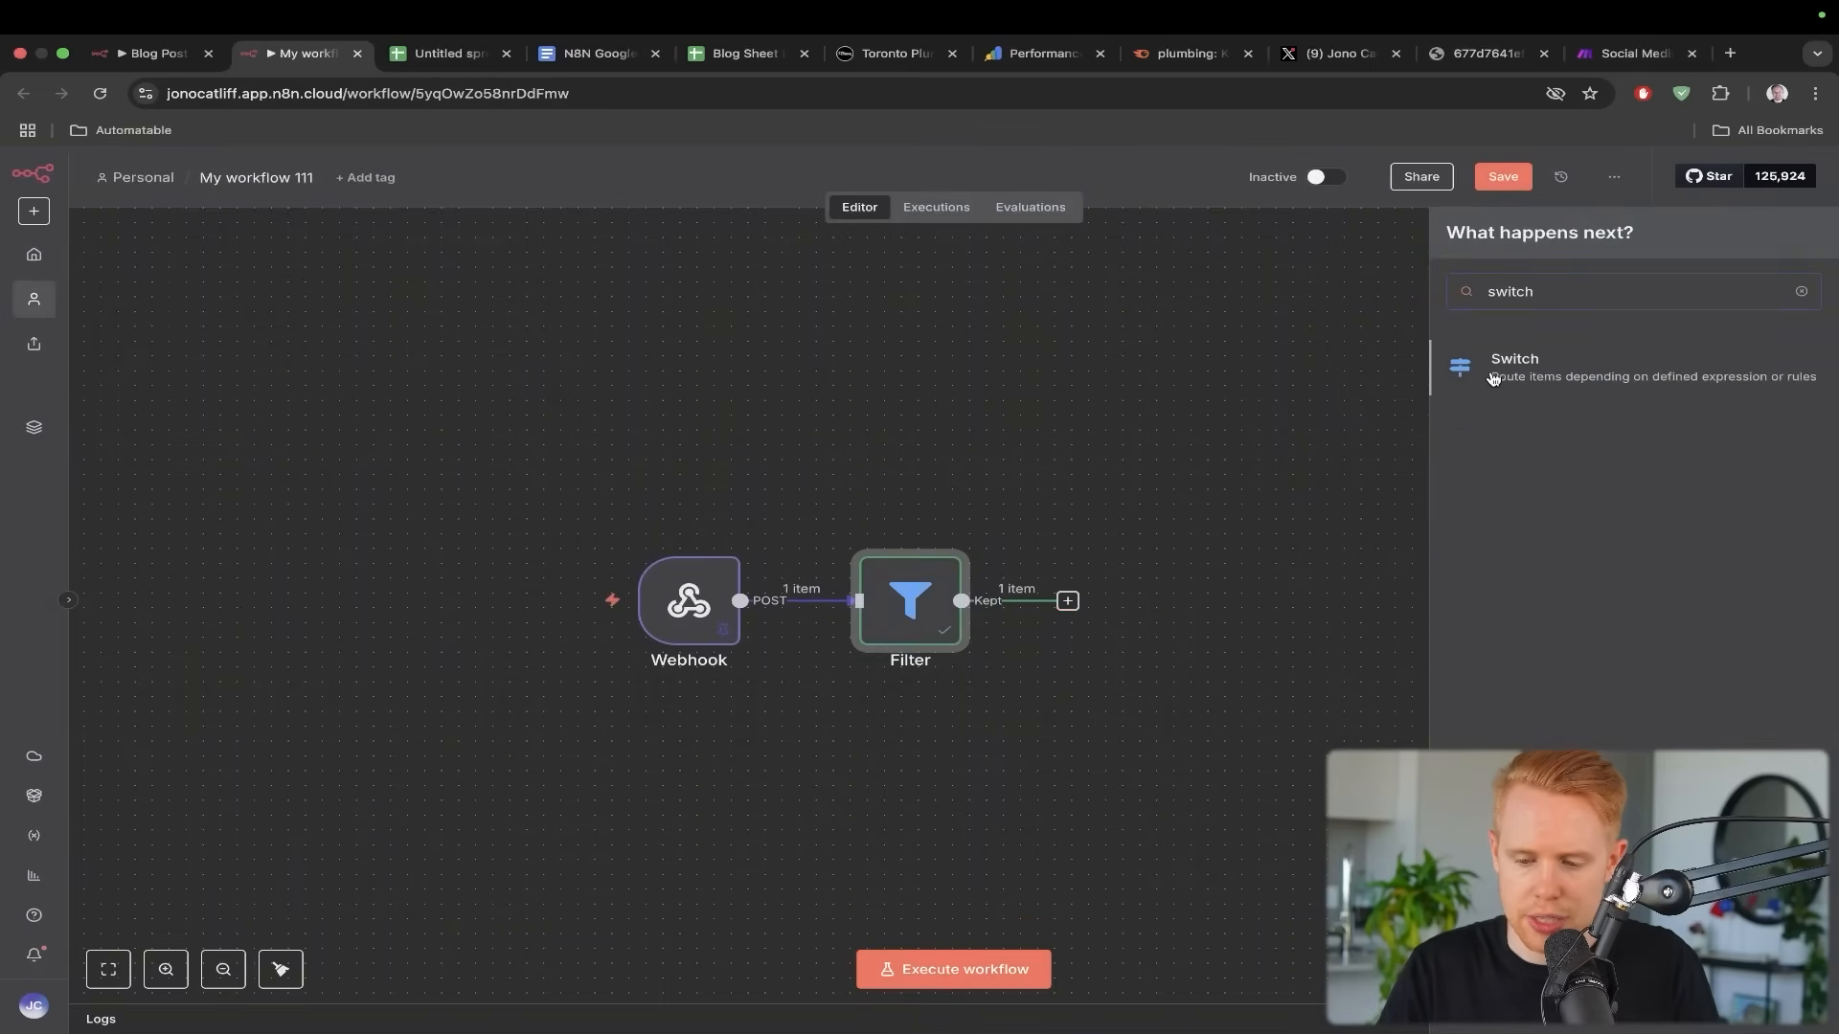
{"action": "left_click", "coordinate": [1492, 378]}
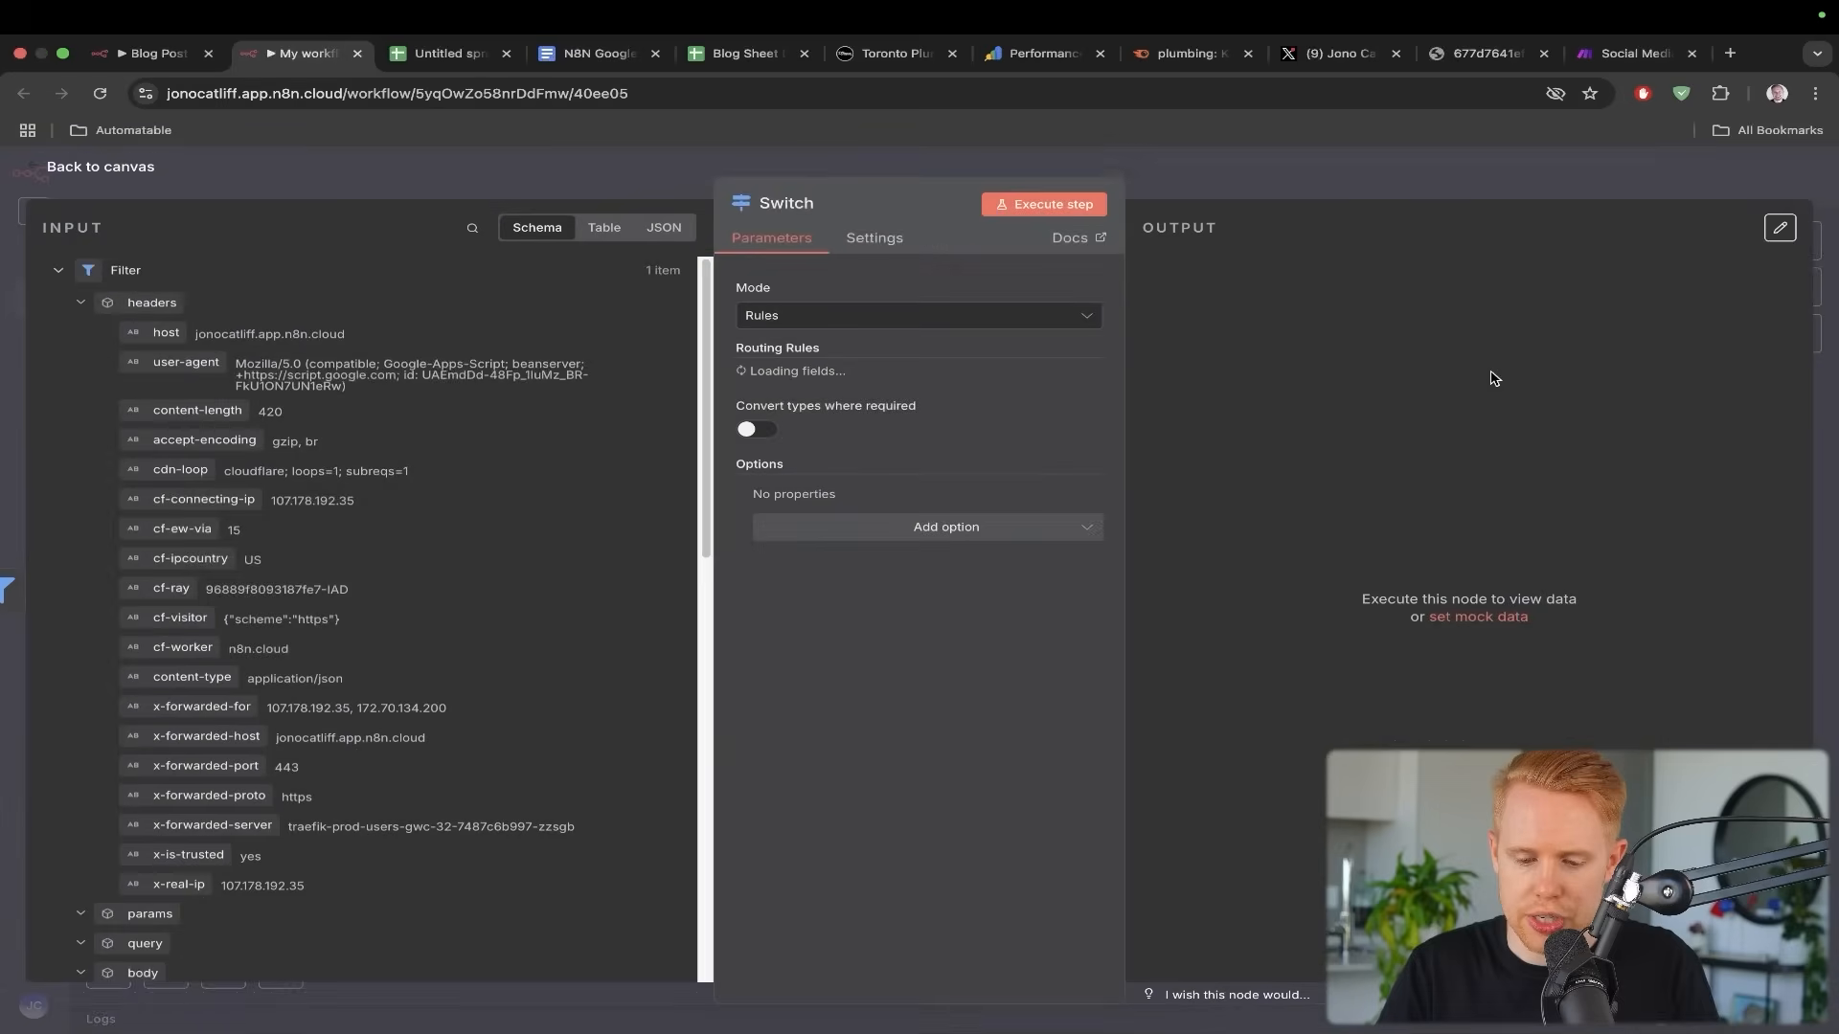
{"action": "left_click", "coordinate": [1281, 171]}
{"action": "mouse_move", "coordinate": [1321, 316]}
{"action": "left_mouse_down"}
{"action": "mouse_move", "coordinate": [1218, 427]}
{"action": "mouse_move", "coordinate": [1147, 575]}
{"action": "left_mouse_up"}
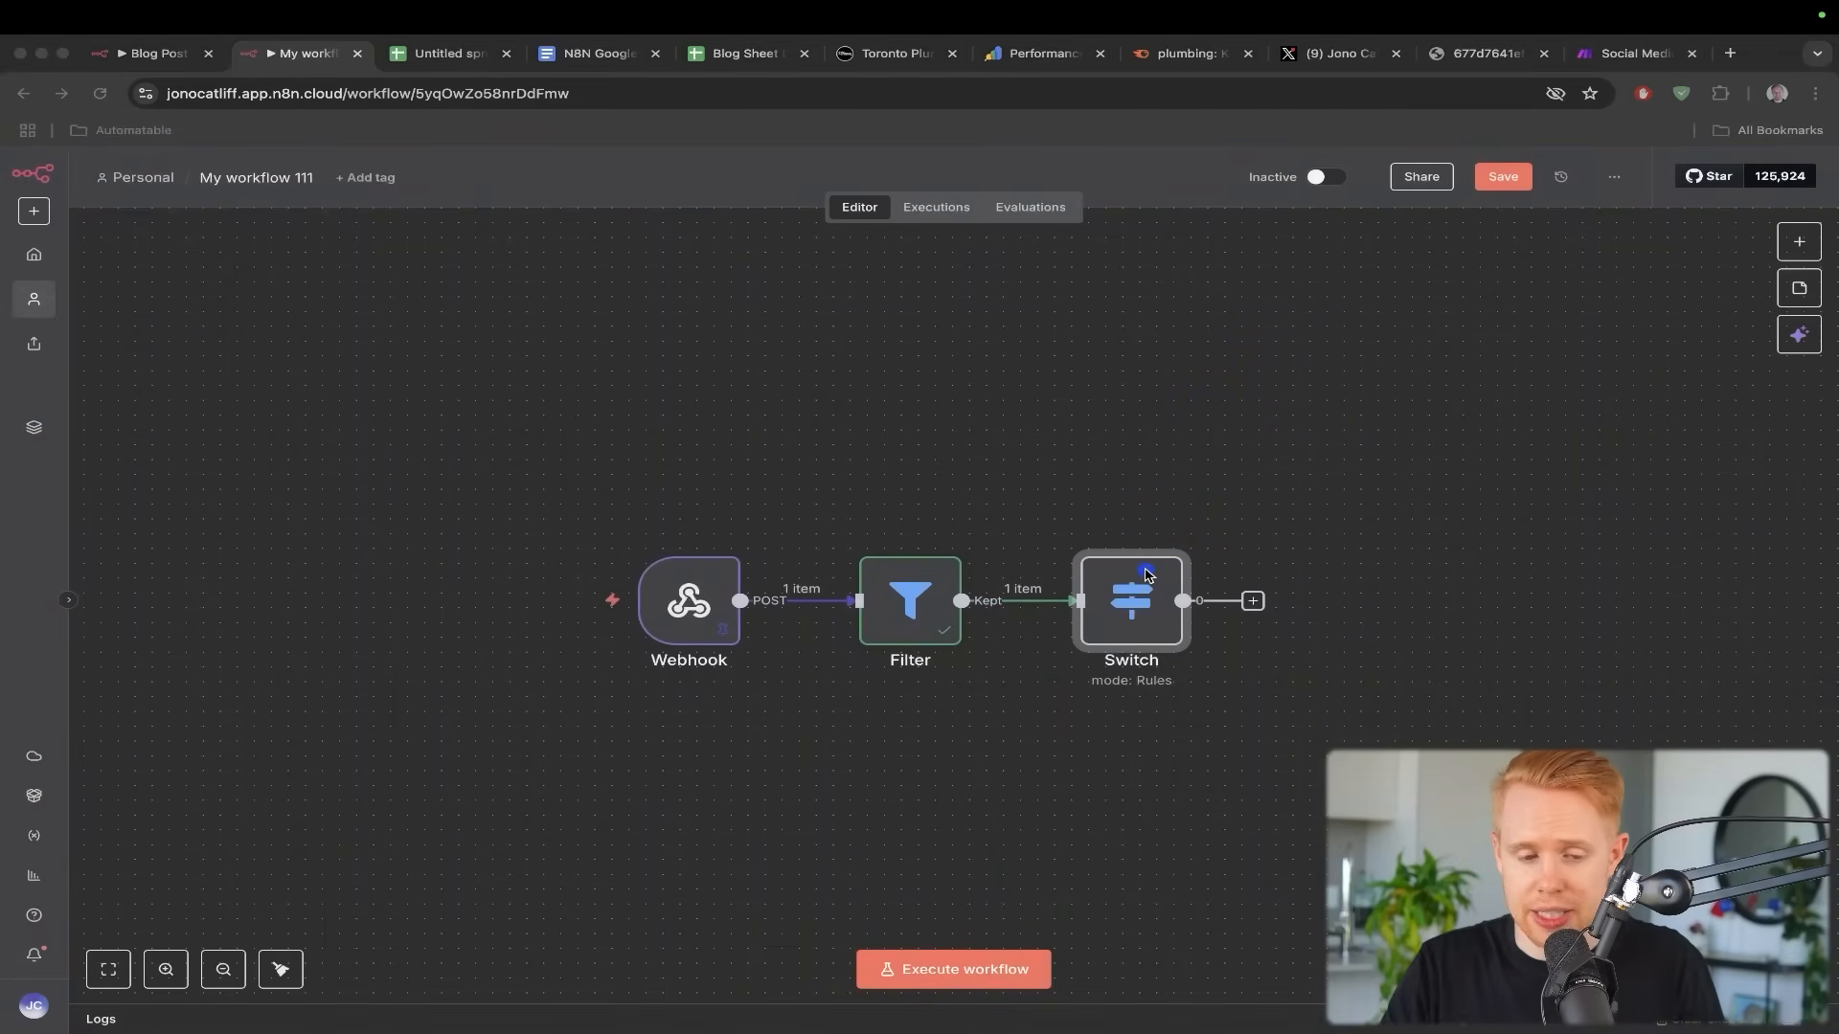
{"action": "left_click_drag", "start_coordinate": [1078, 586], "coordinate": [1358, 435]}
{"action": "key", "text": "Escape"}
Compare the reference workflow's Switch branches with the sheet's Create and Social Media columns.
{"action": "key", "text": "ctrl+shift+Tab"}
{"action": "key", "text": "ctrl+a"}
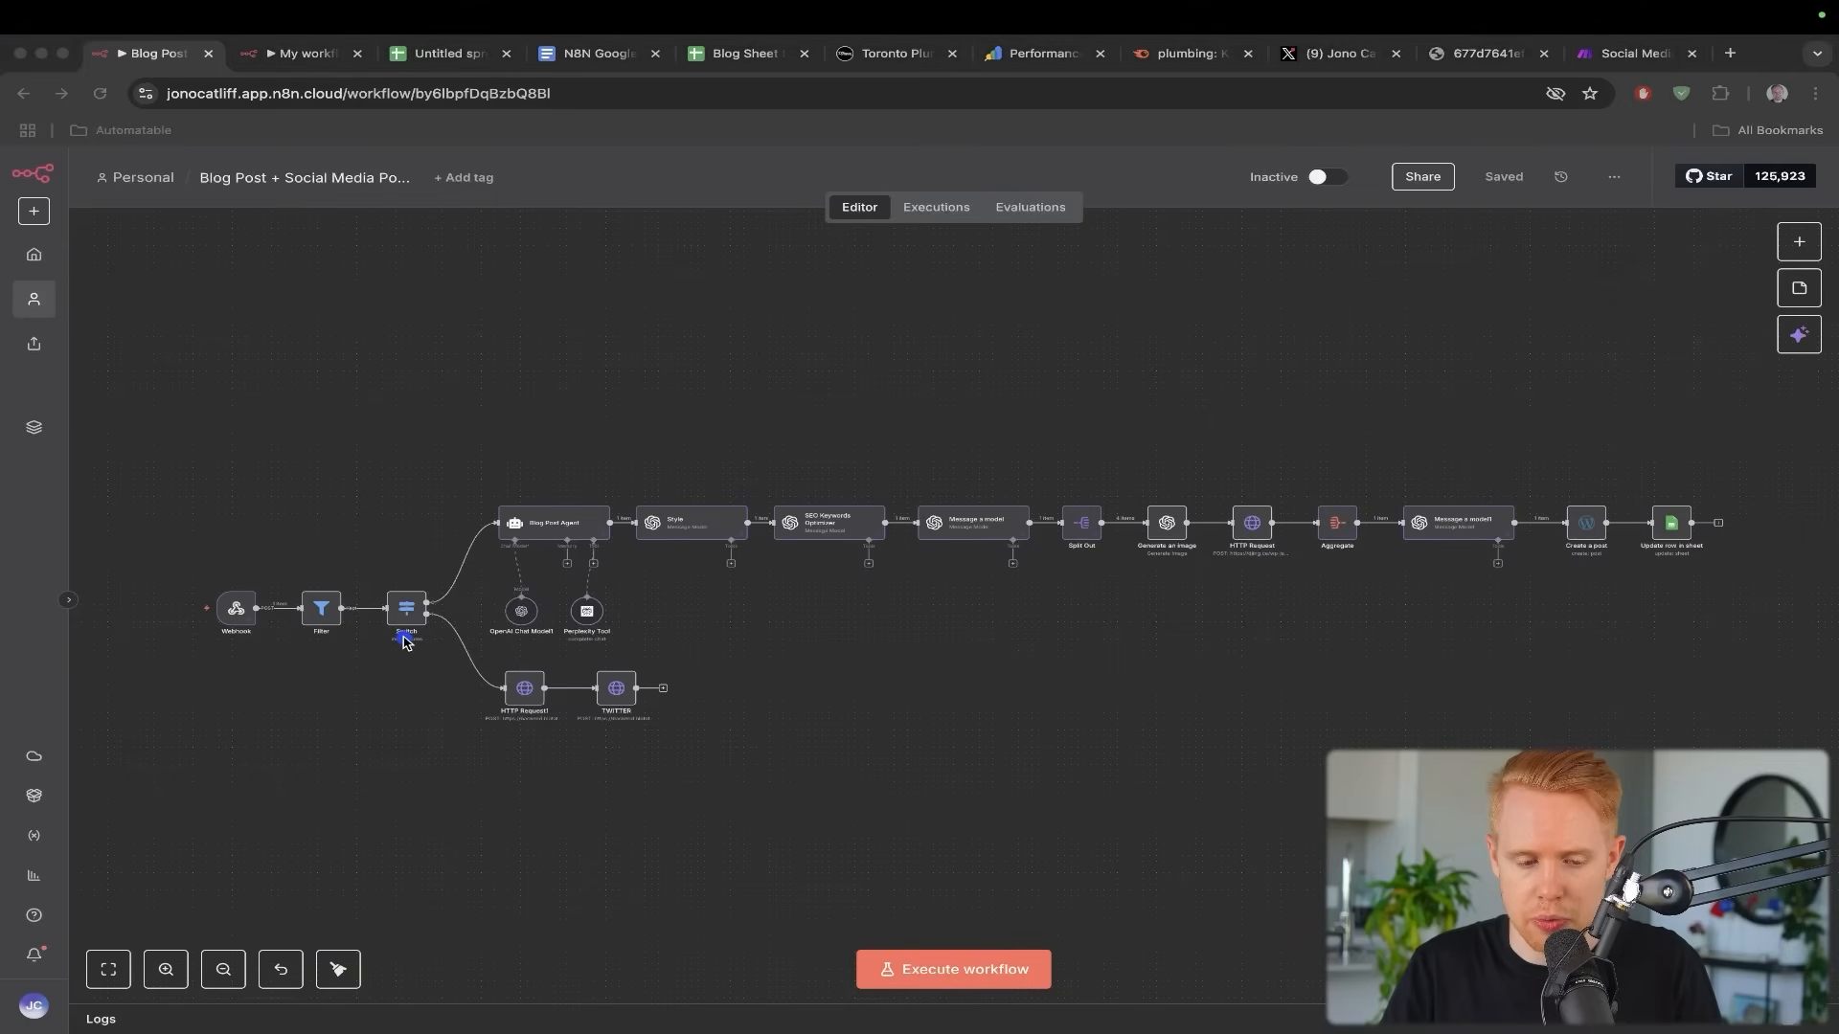
{"action": "key", "text": "ctrl+Tab"}
{"action": "key", "text": "ctrl+Tab"}
{"action": "left_click_drag", "start_coordinate": [551, 186], "coordinate": [423, 330]}
{"action": "left_click_drag", "start_coordinate": [661, 207], "coordinate": [562, 312]}
{"action": "key", "text": "Escape"}
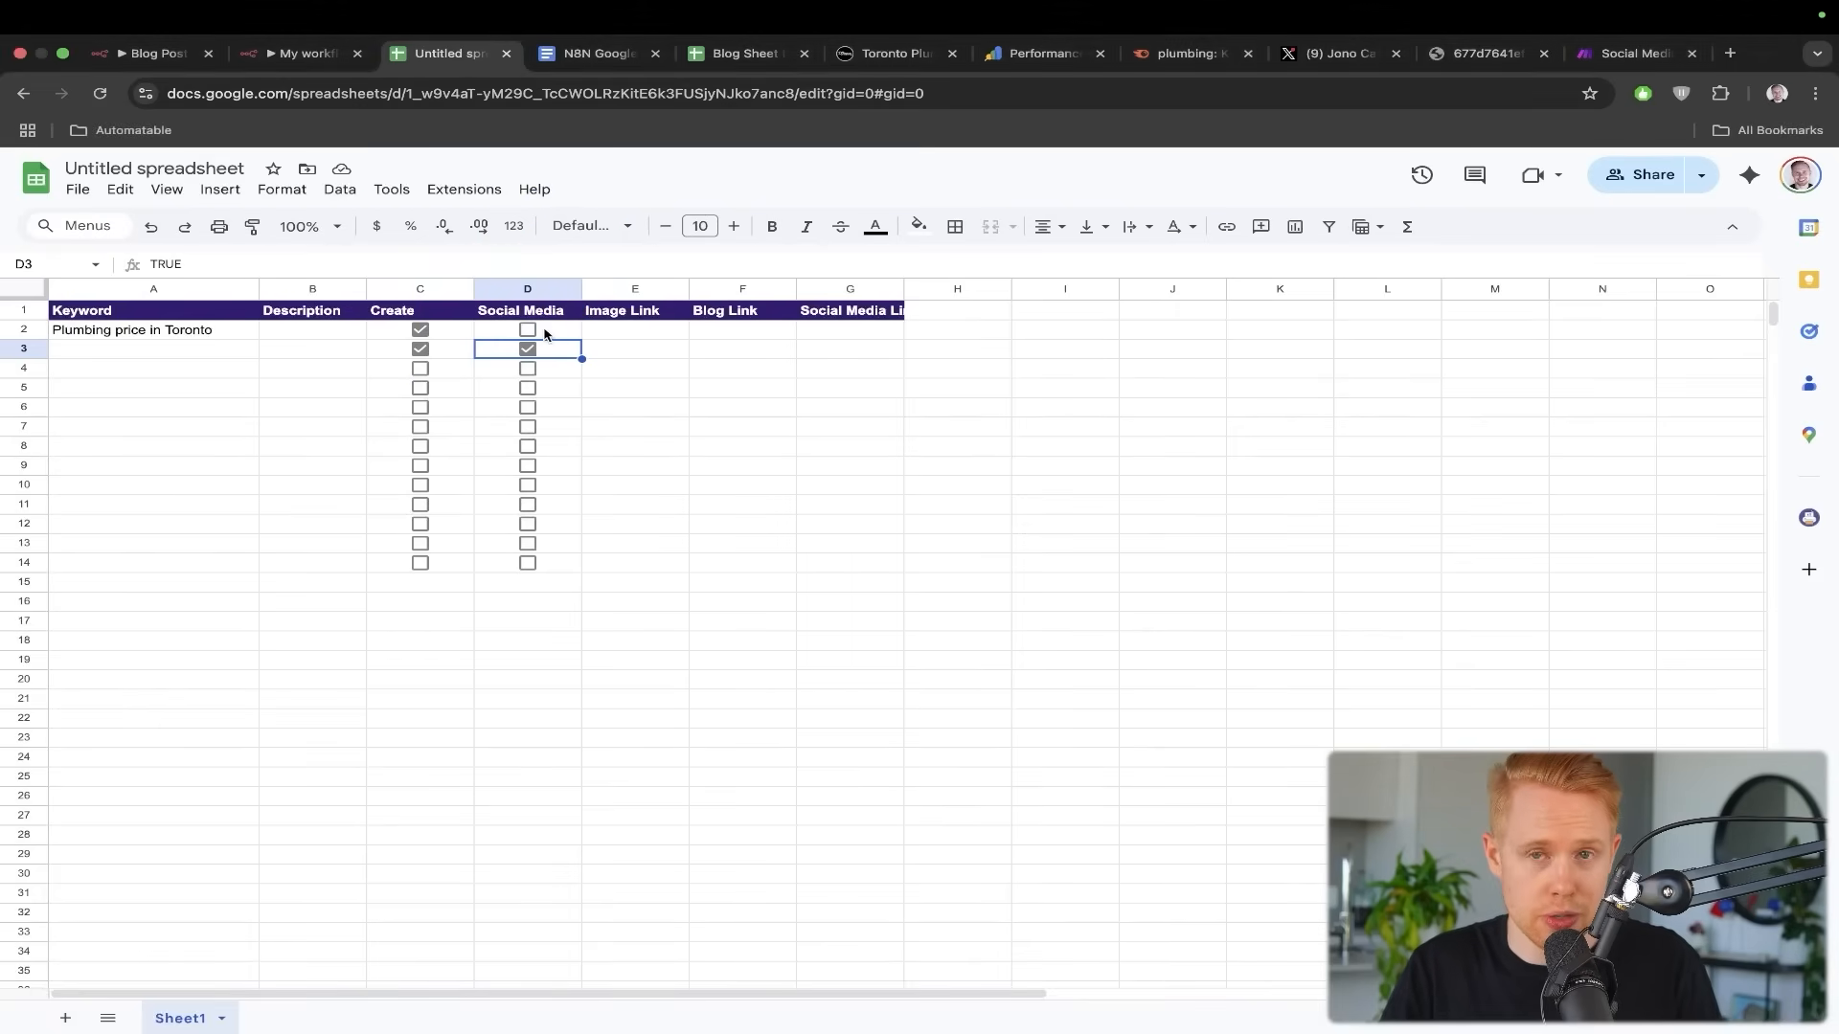
{"action": "key", "text": "ctrl+shift+Tab"}
{"action": "key", "text": "ctrl+shift+Tab"}
{"action": "key", "text": "ctrl+a"}
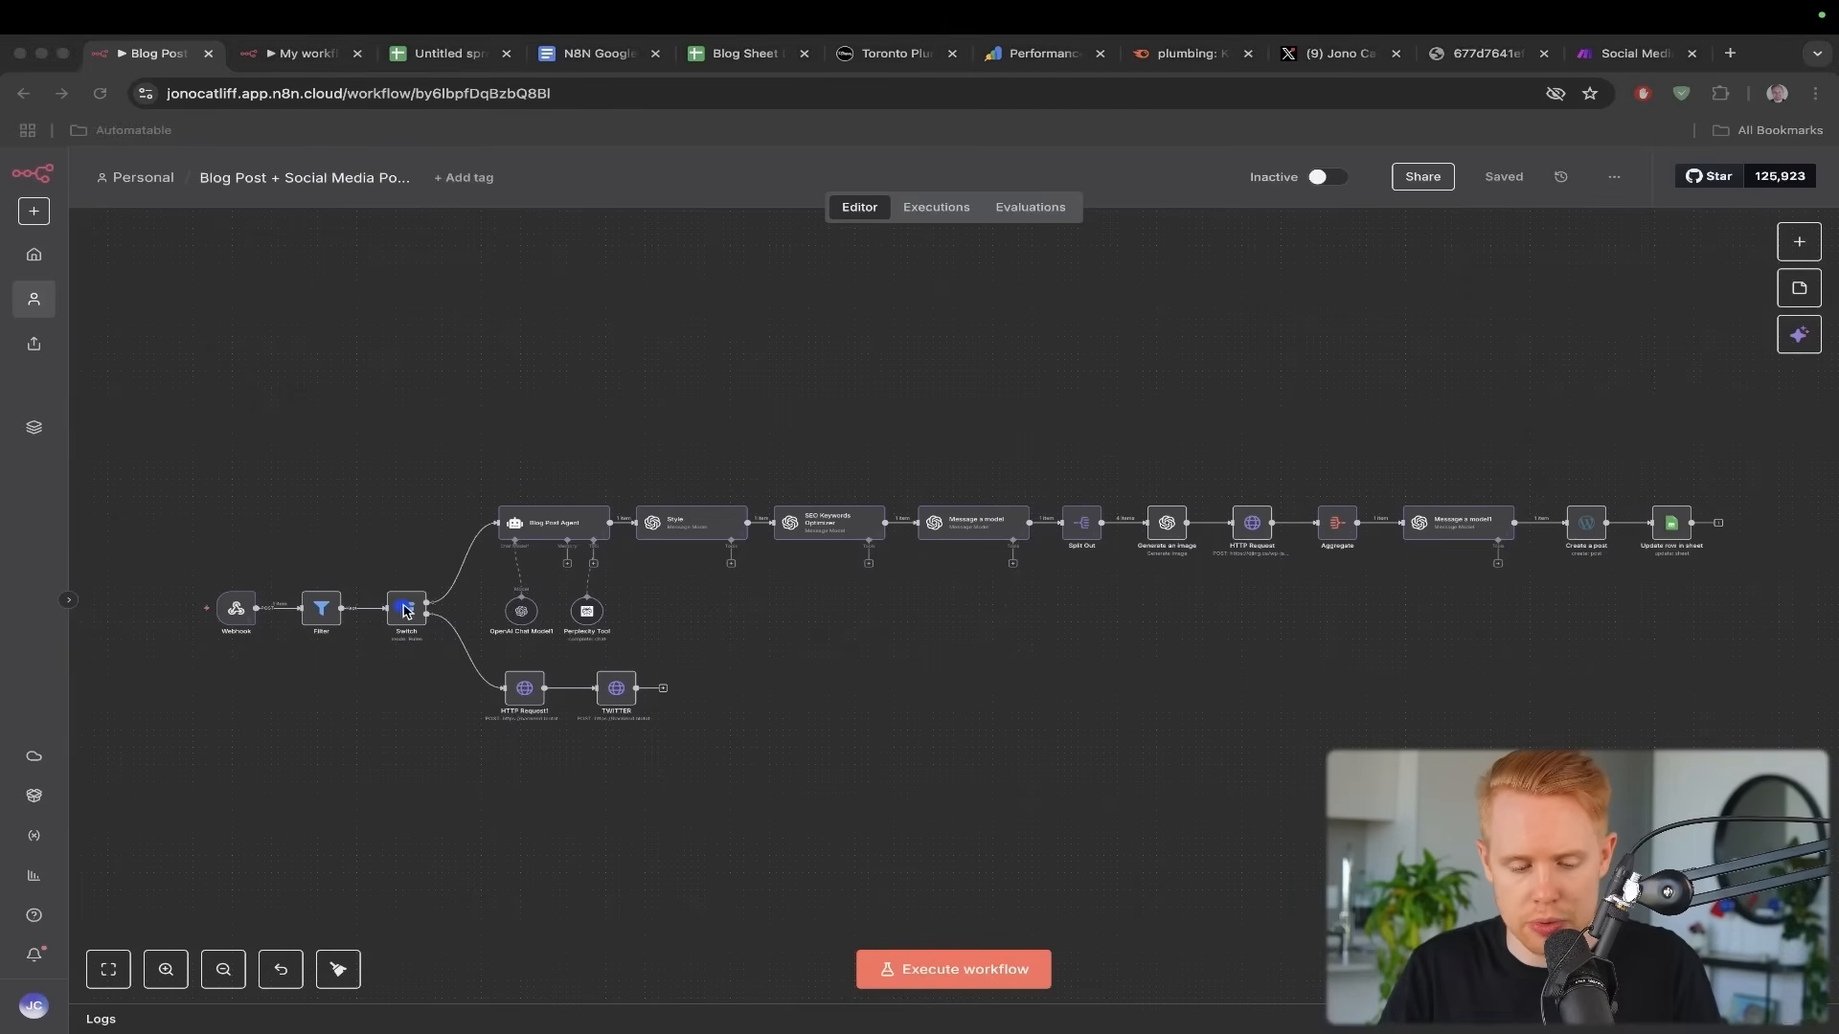
{"action": "mouse_move", "coordinate": [418, 607]}
{"action": "left_mouse_down"}
{"action": "mouse_move", "coordinate": [689, 456]}
{"action": "mouse_move", "coordinate": [1004, 498]}
{"action": "left_mouse_up"}
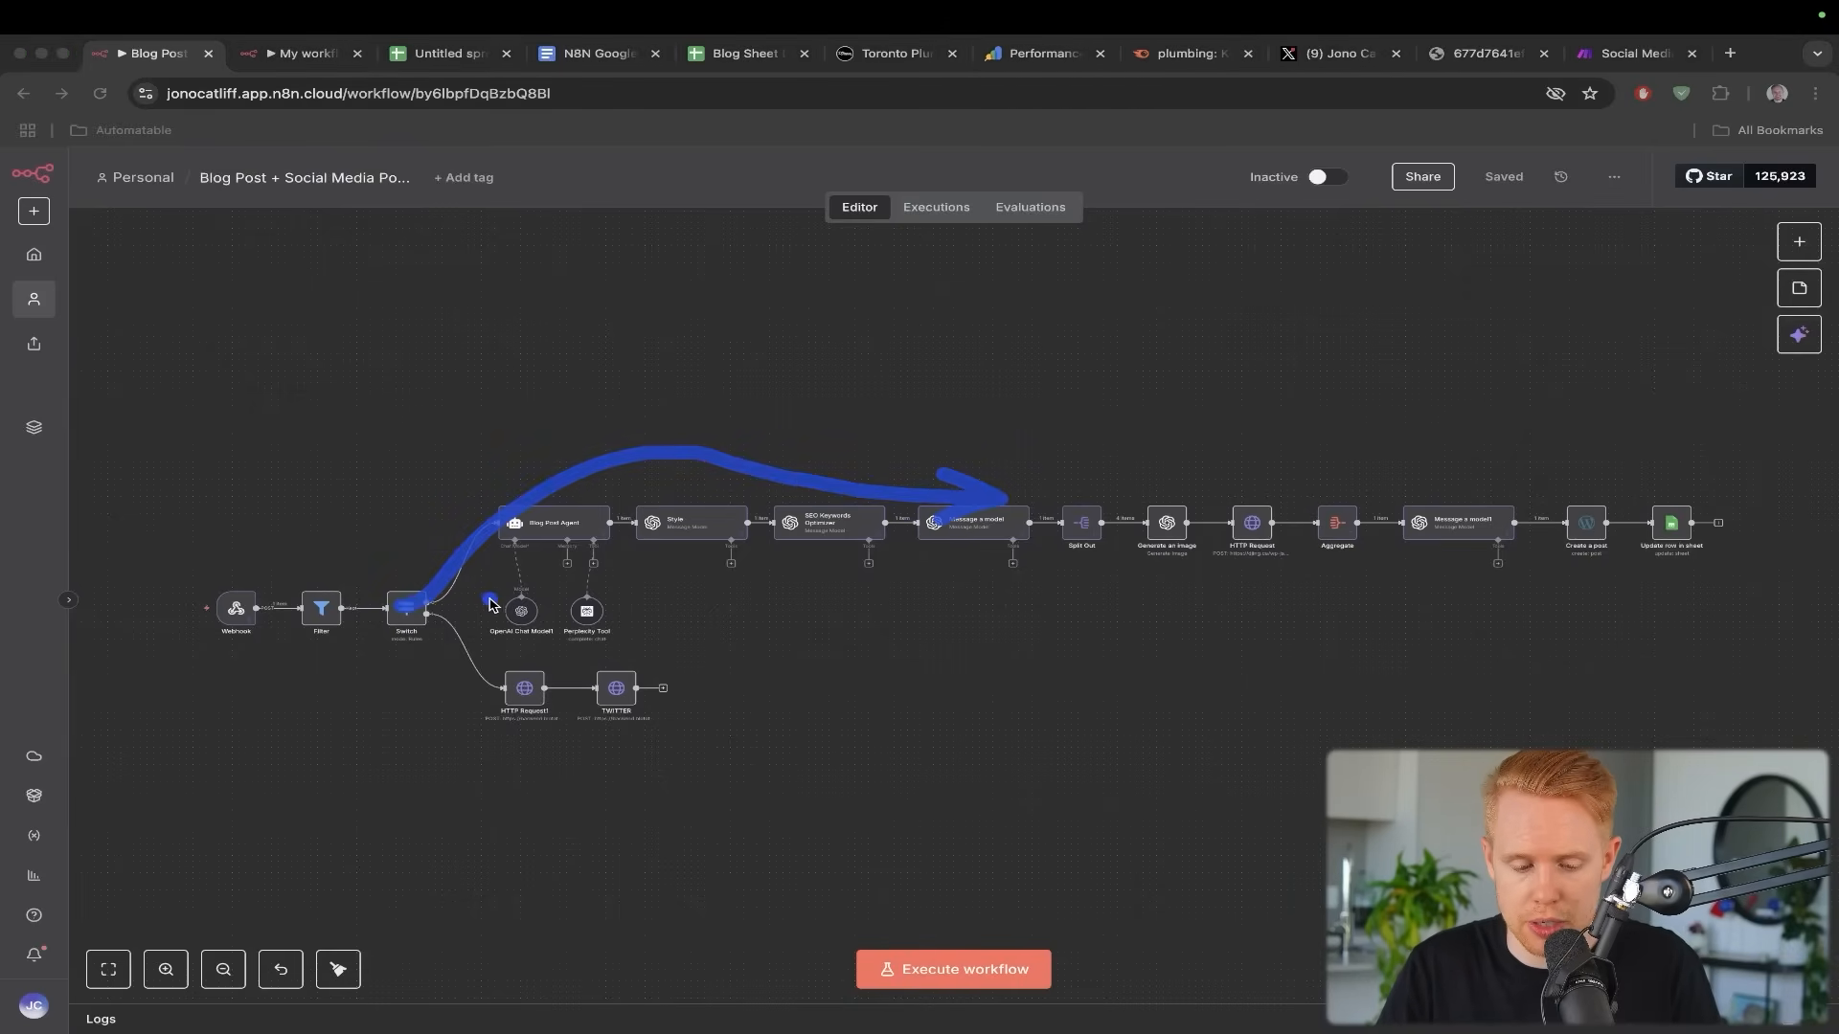
{"action": "left_click_drag", "start_coordinate": [404, 614], "coordinate": [698, 698]}
{"action": "key", "text": "Escape"}
{"action": "key", "text": "ctrl+Tab"}
{"action": "key", "text": "ctrl+Tab"}
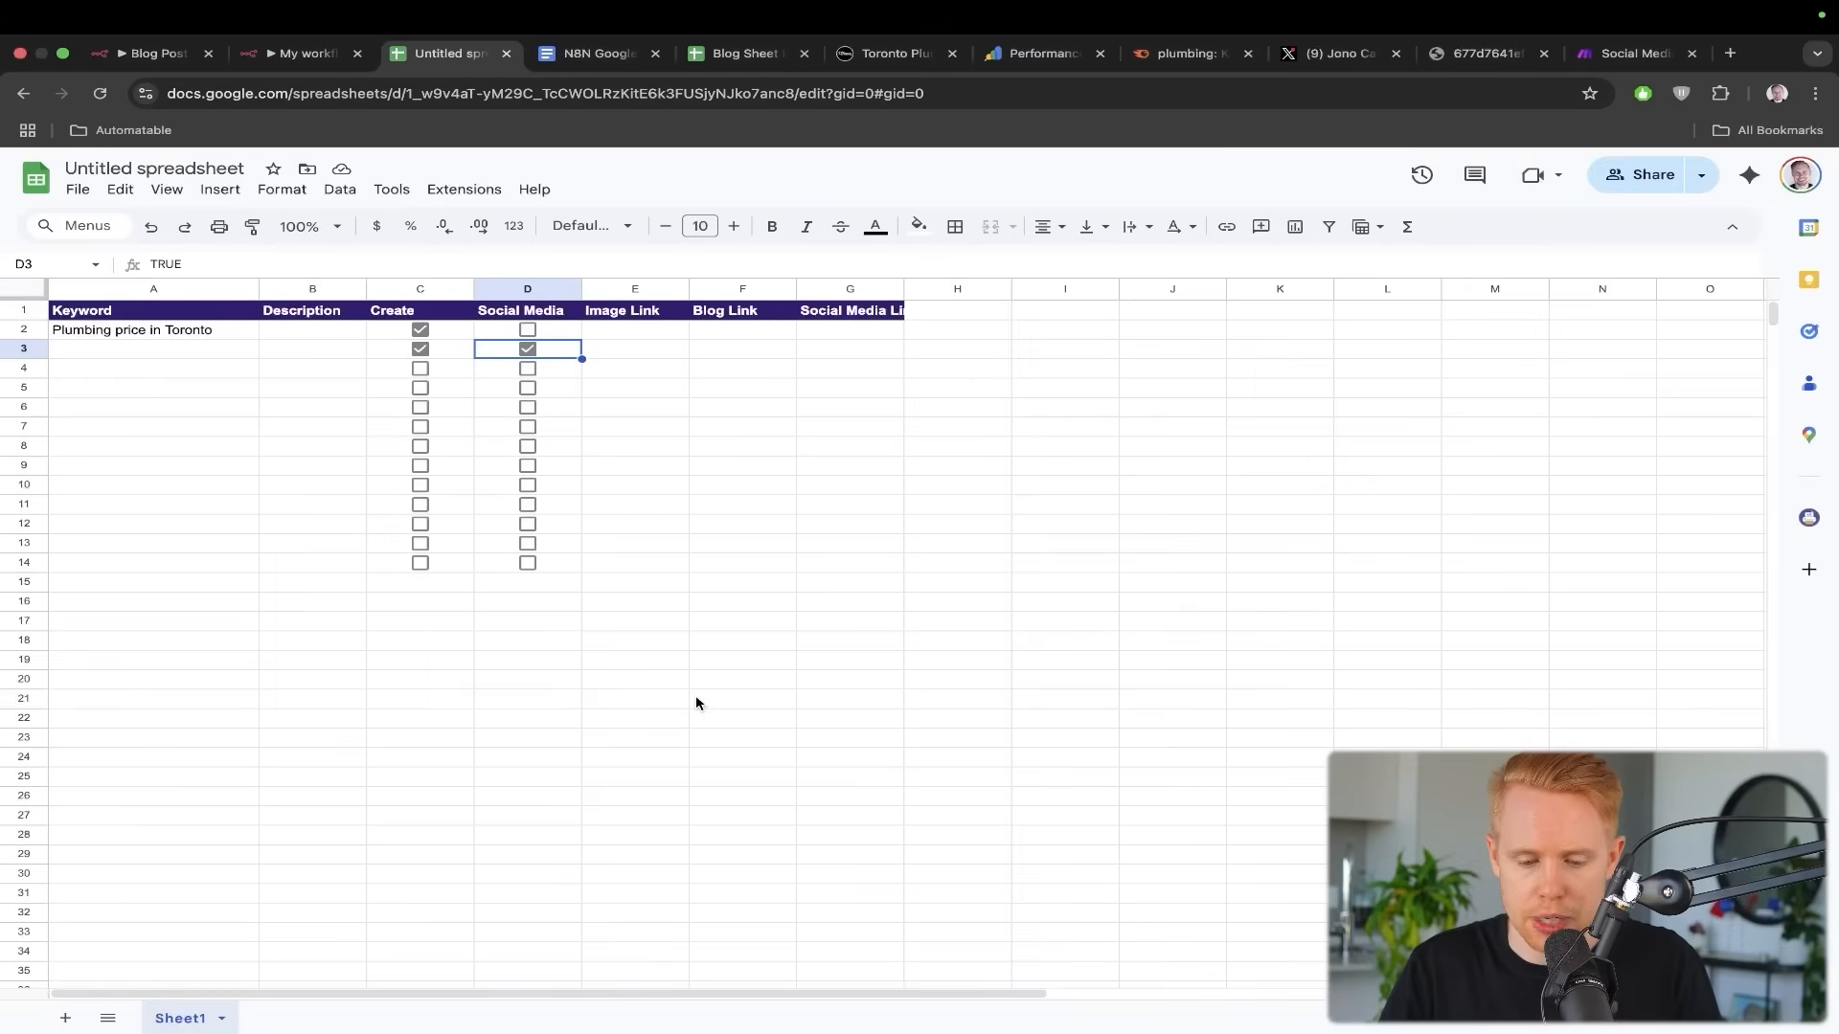
{"action": "key", "text": "ctrl+shift+Tab"}
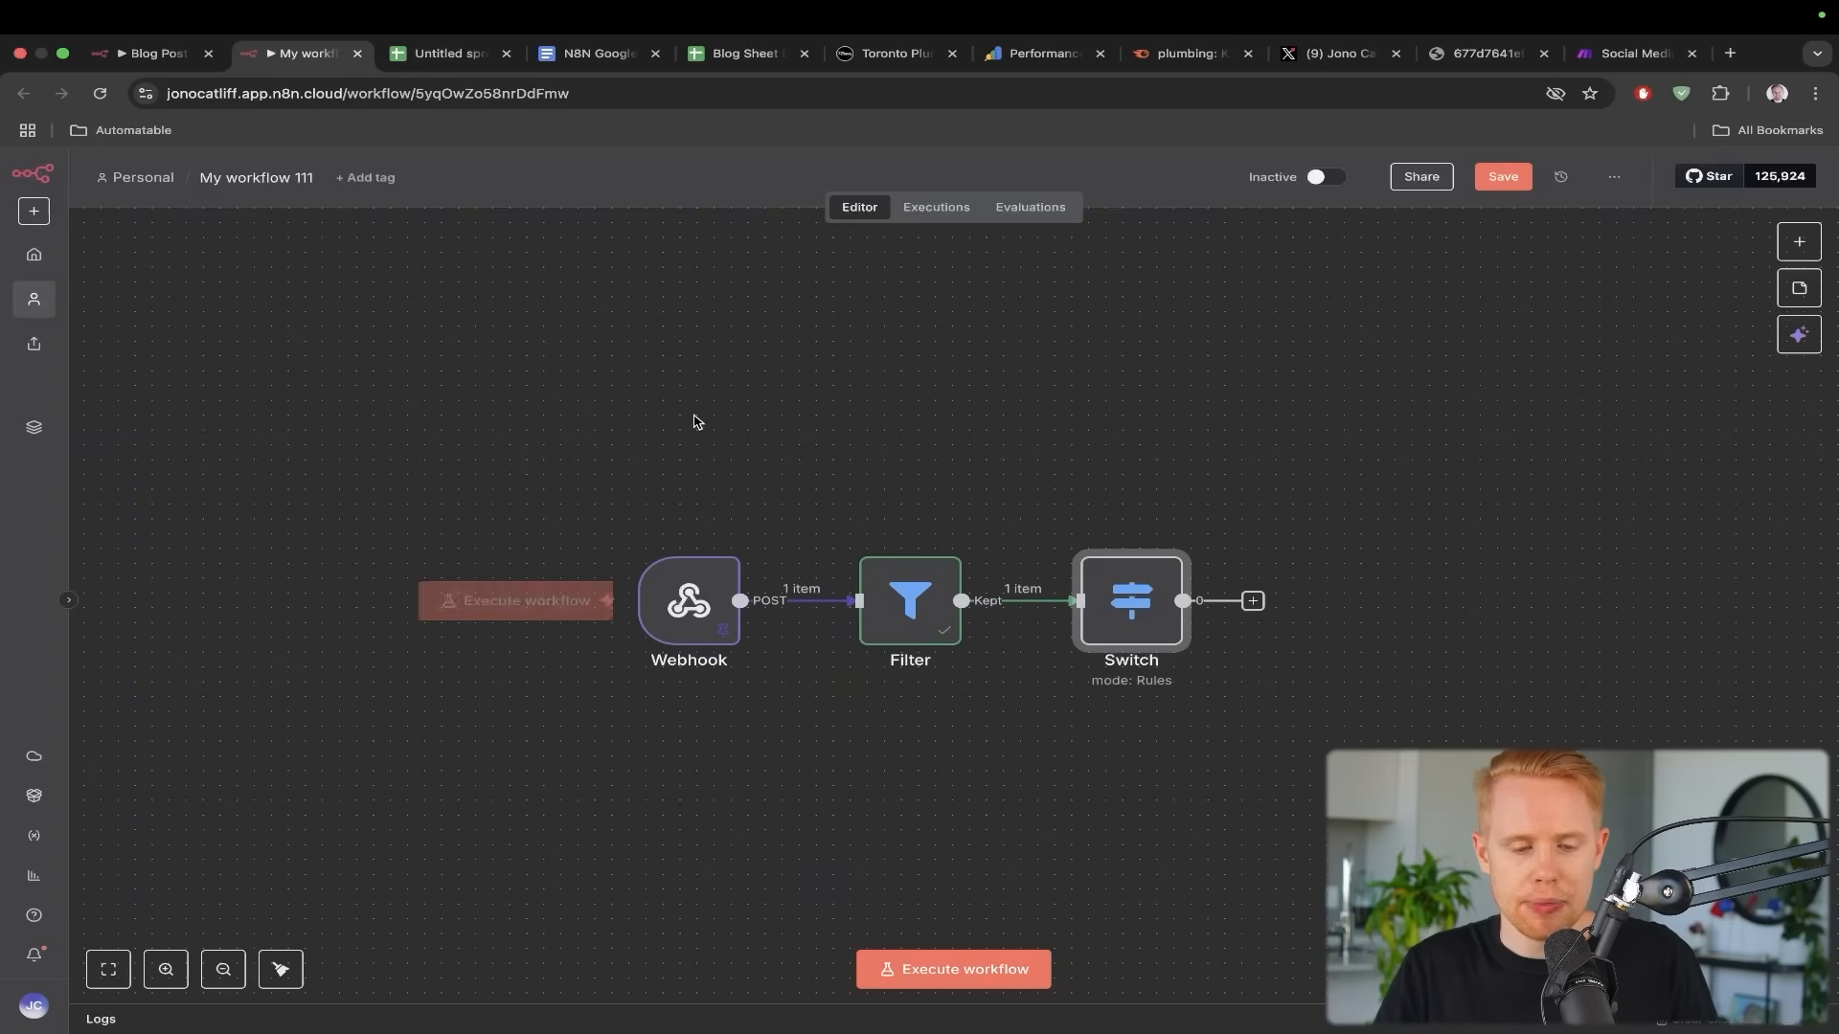
Open the Switch node and set its first routing rule to the body's range columnStart is equal to 3.
{"action": "double_click", "coordinate": [1128, 600]}
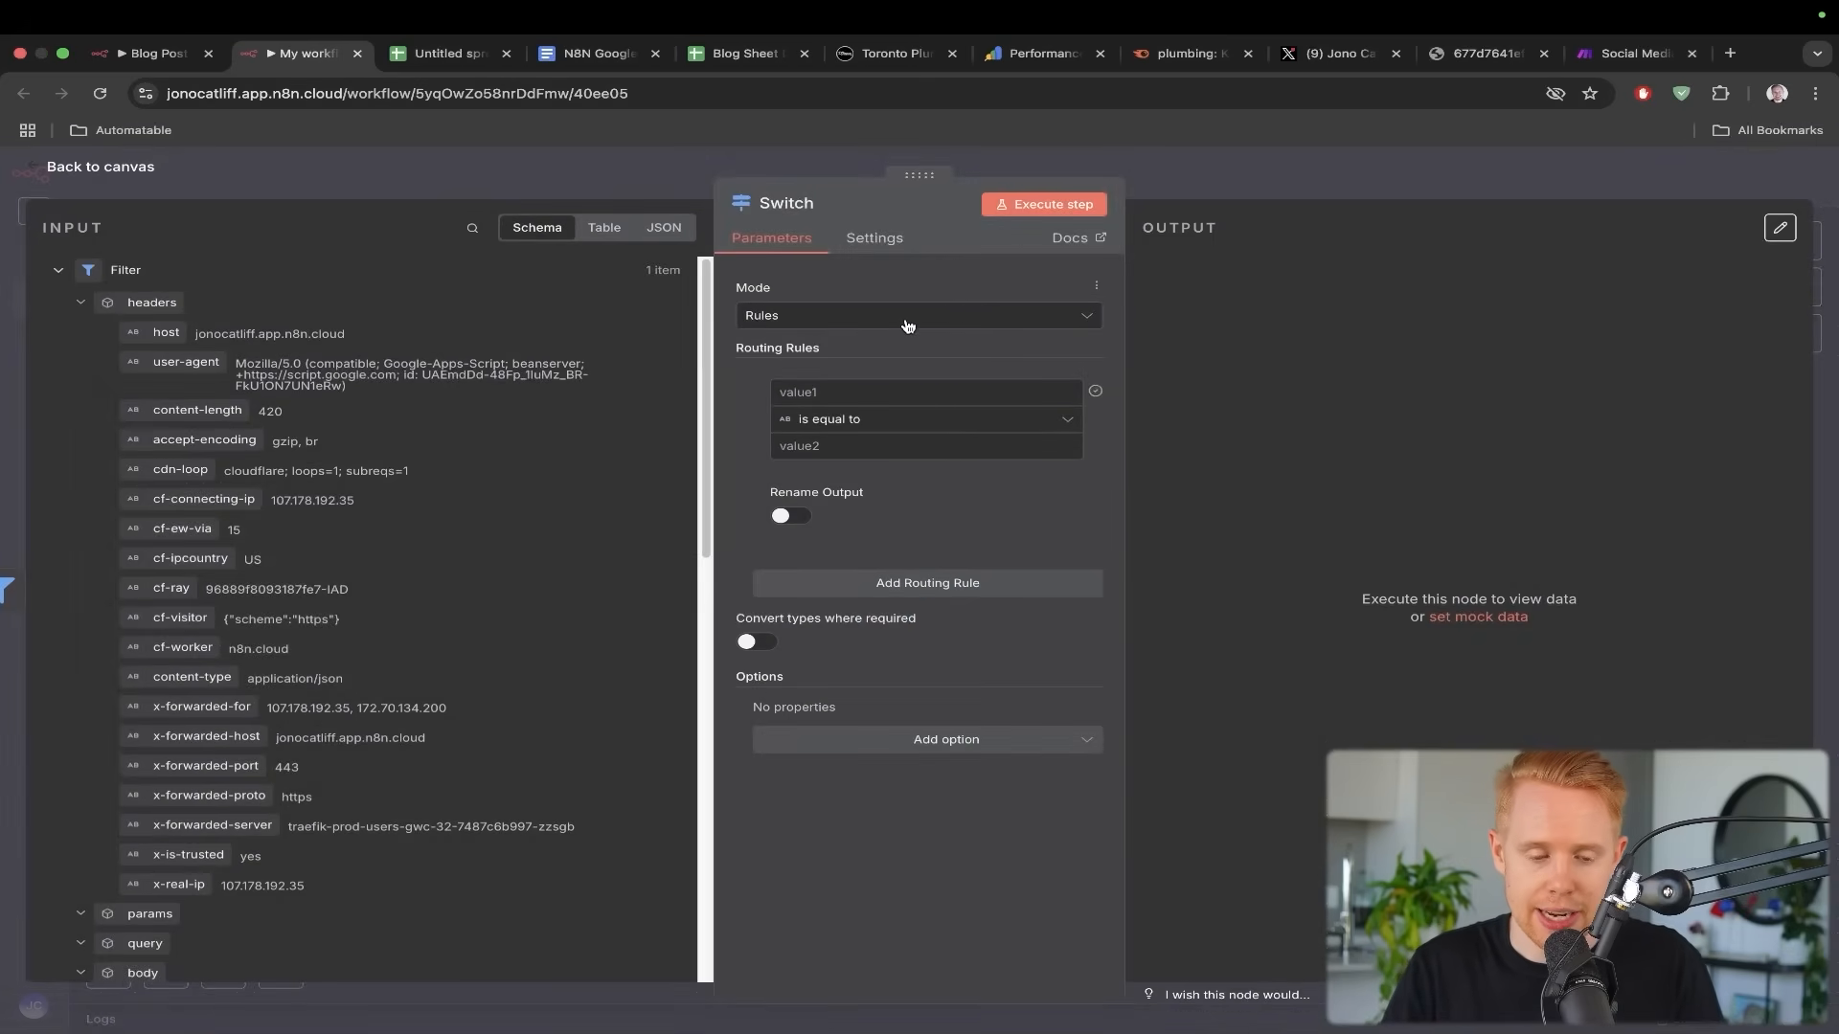
{"action": "key", "text": "ctrl+Tab"}
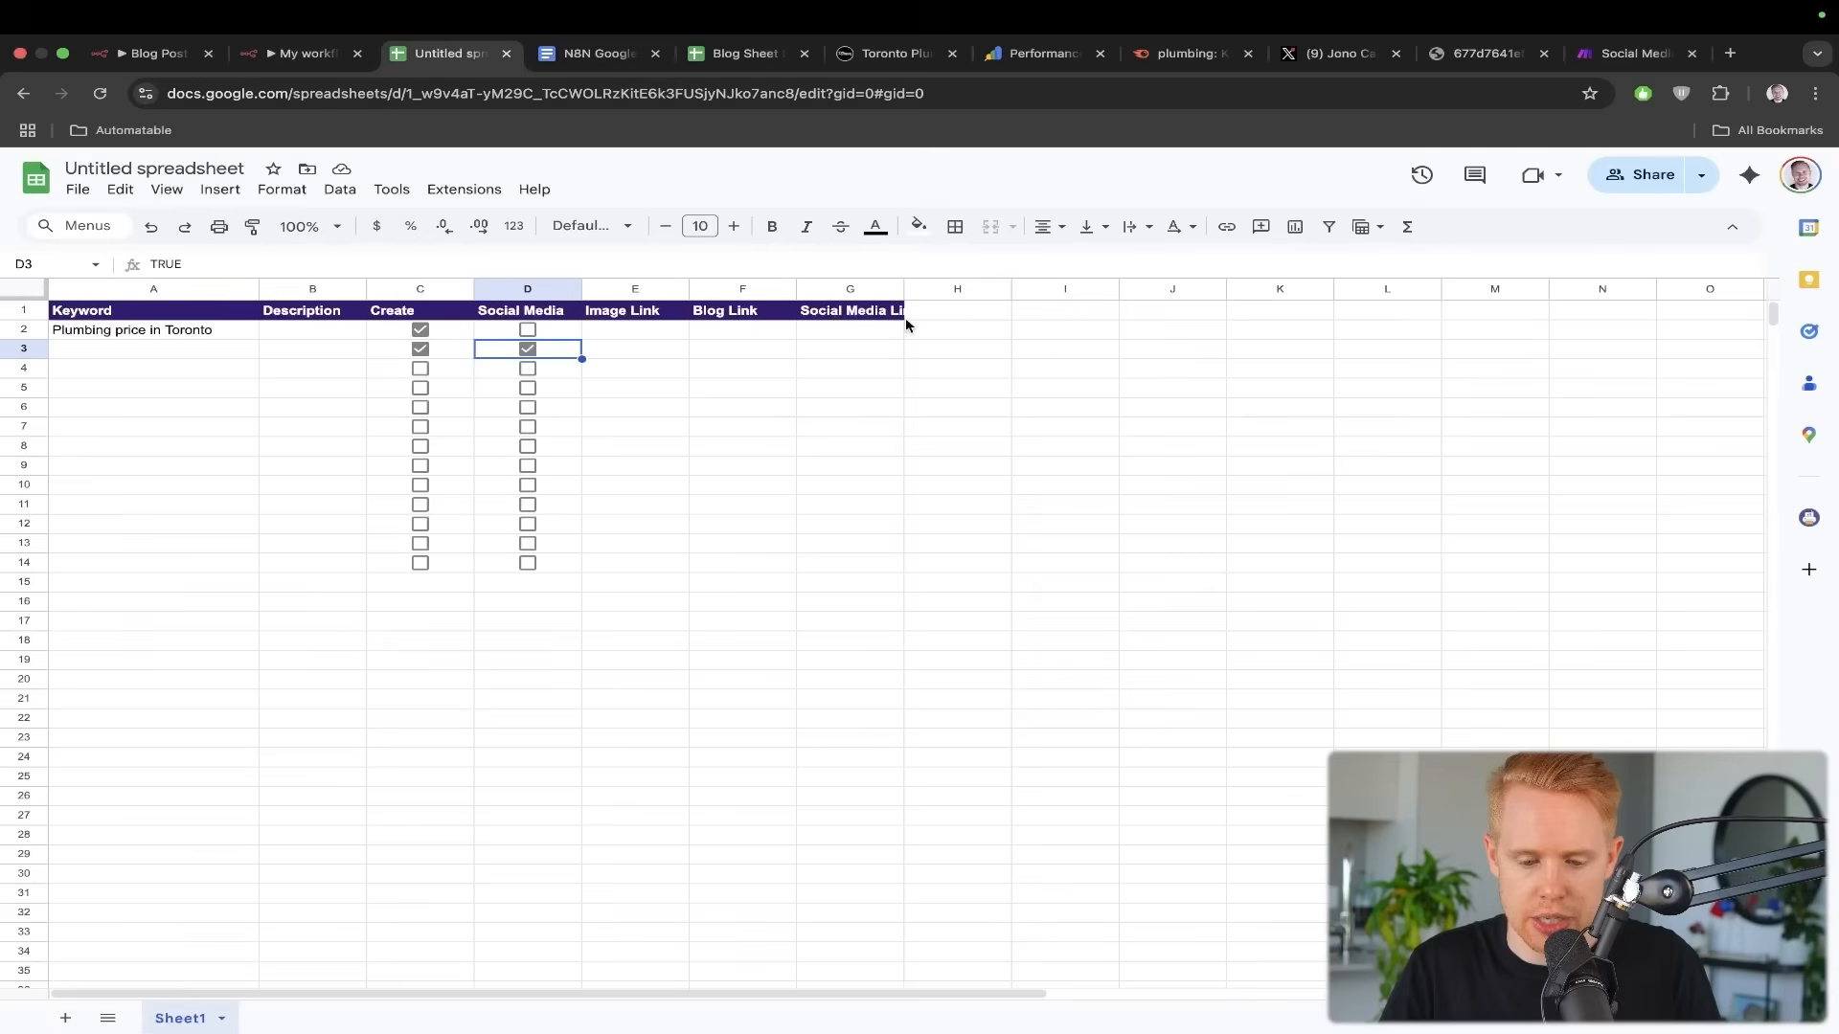
{"action": "left_click", "coordinate": [455, 354]}
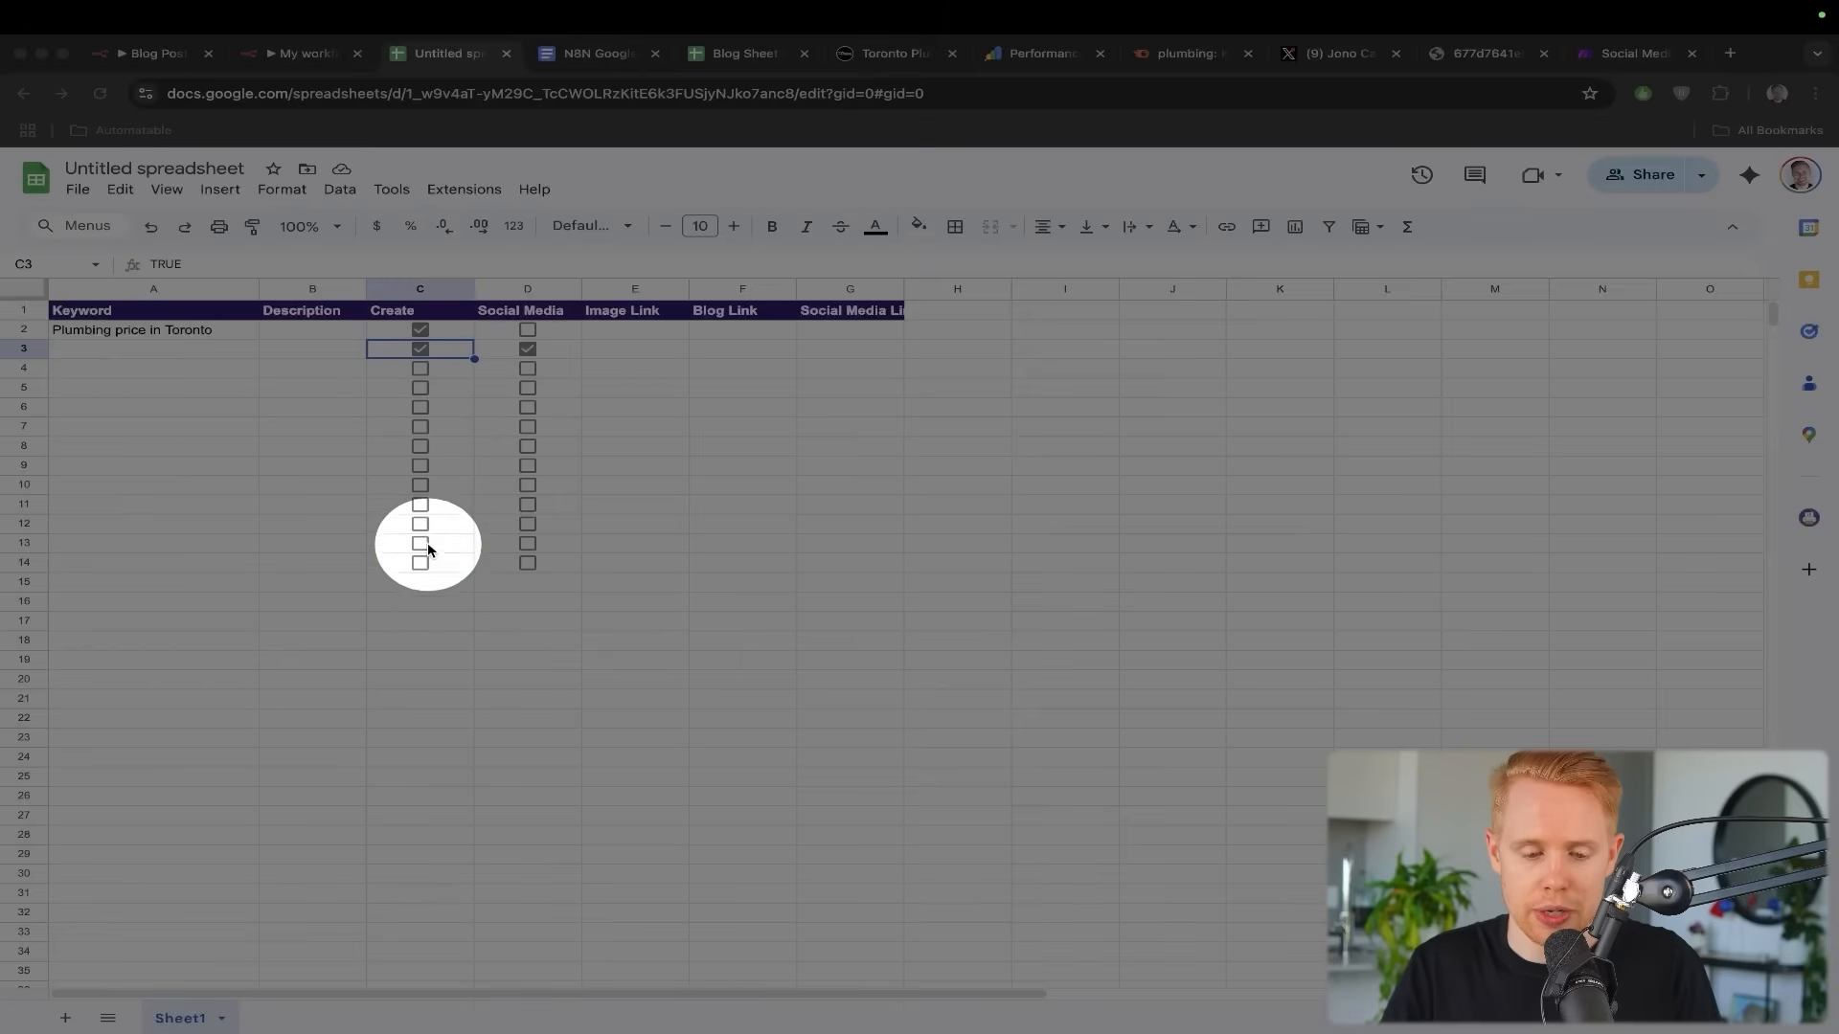
{"action": "key", "text": "Escape"}
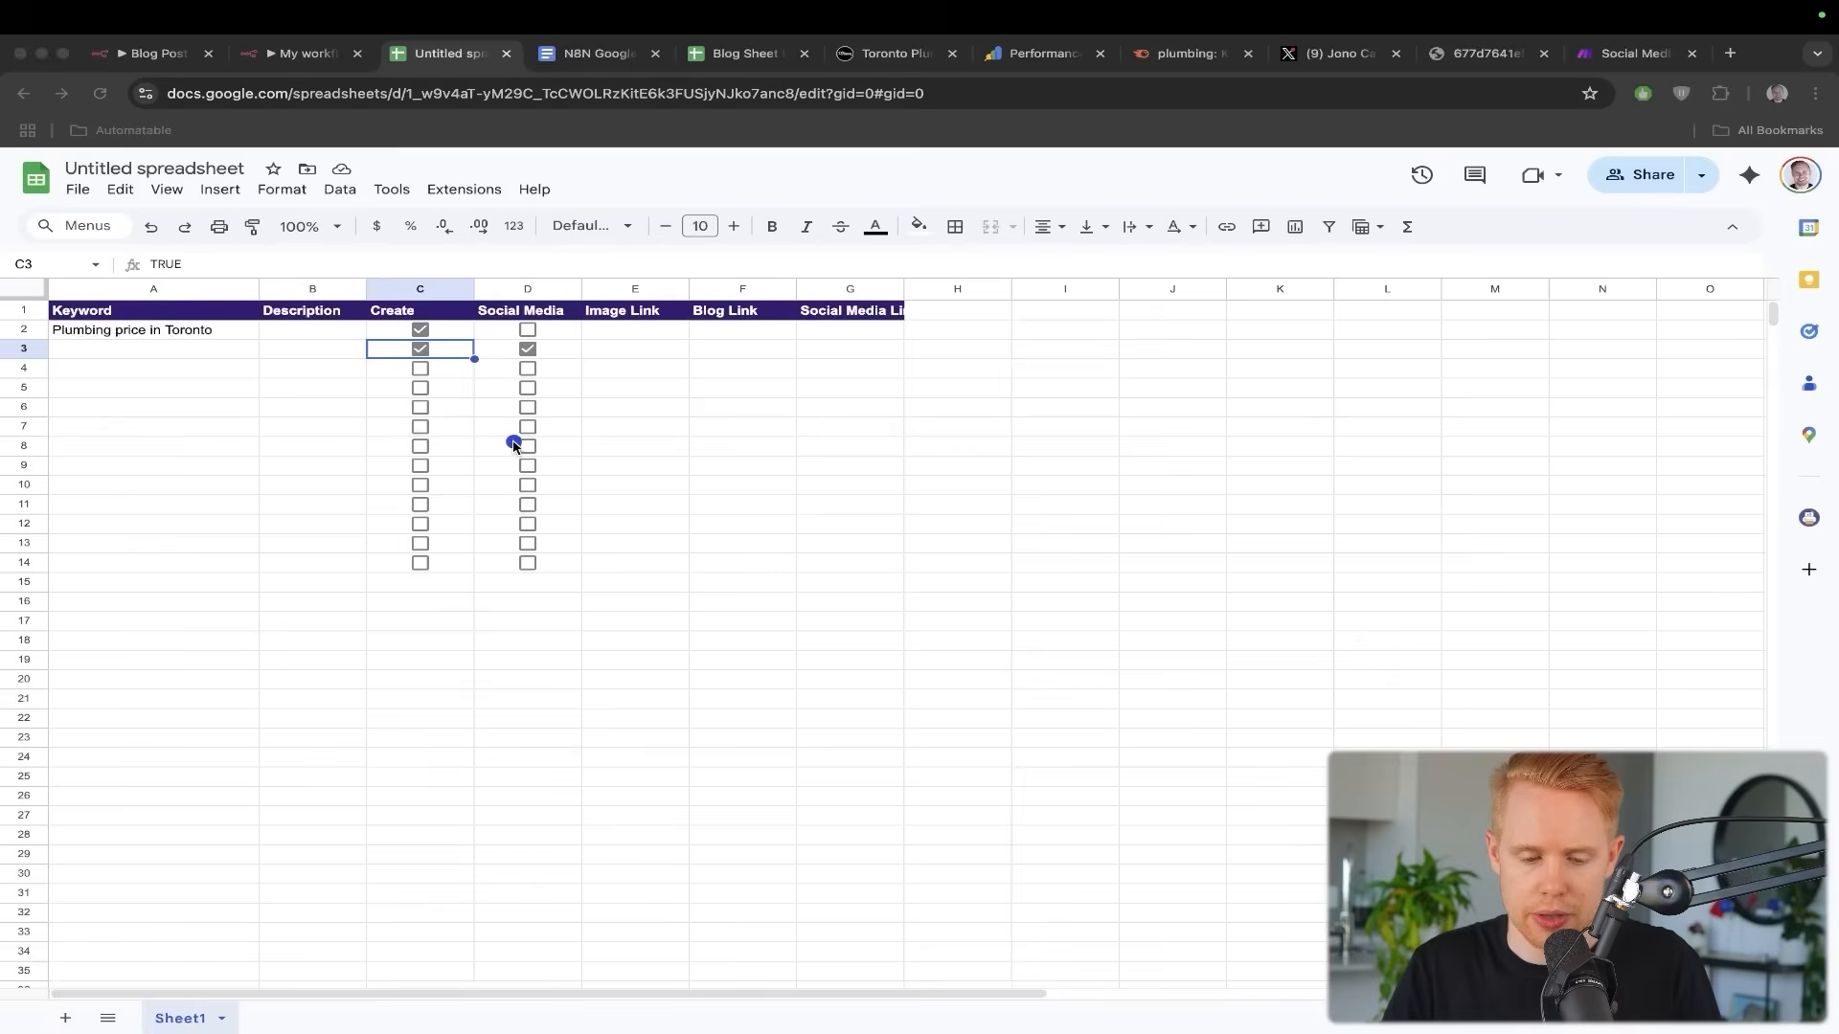
{"action": "key", "text": "ctrl+shift+Tab"}
{"action": "scroll", "coordinate": [409, 550], "scroll_direction": "down", "scroll_amount": 15}
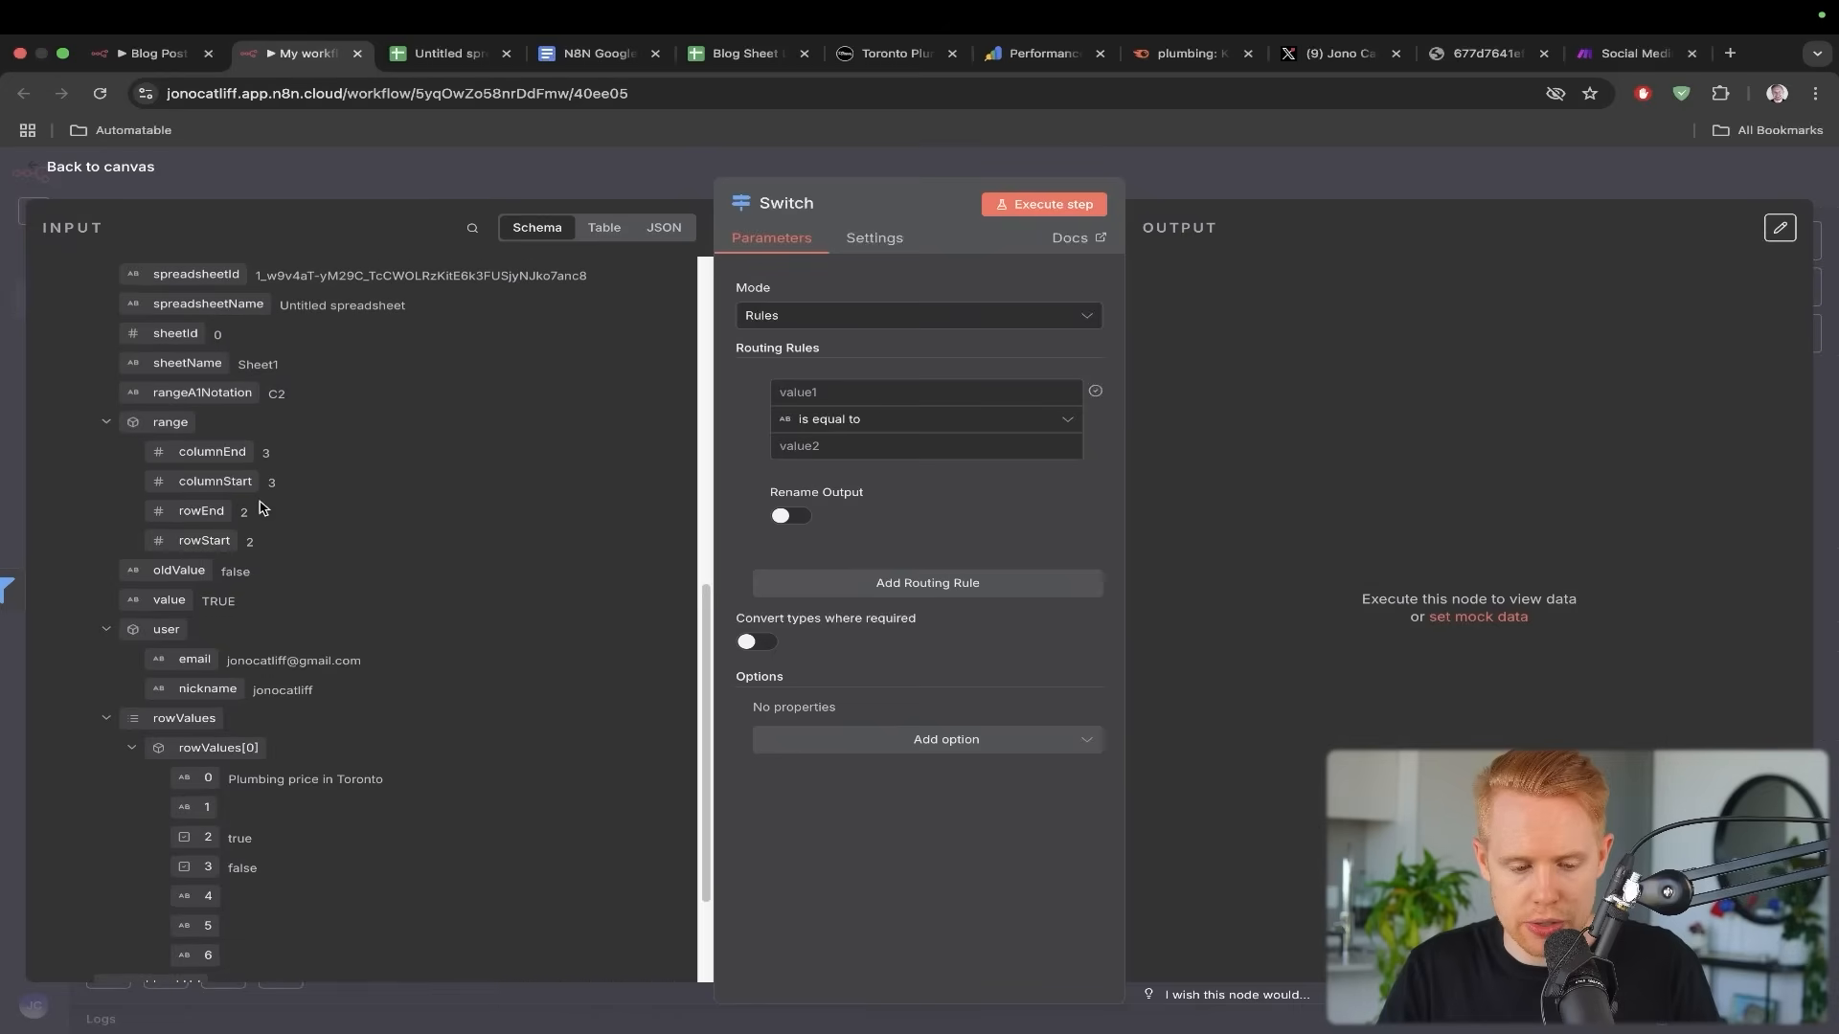
{"action": "left_click_drag", "start_coordinate": [229, 486], "coordinate": [915, 396]}
{"action": "left_click", "coordinate": [877, 560]}
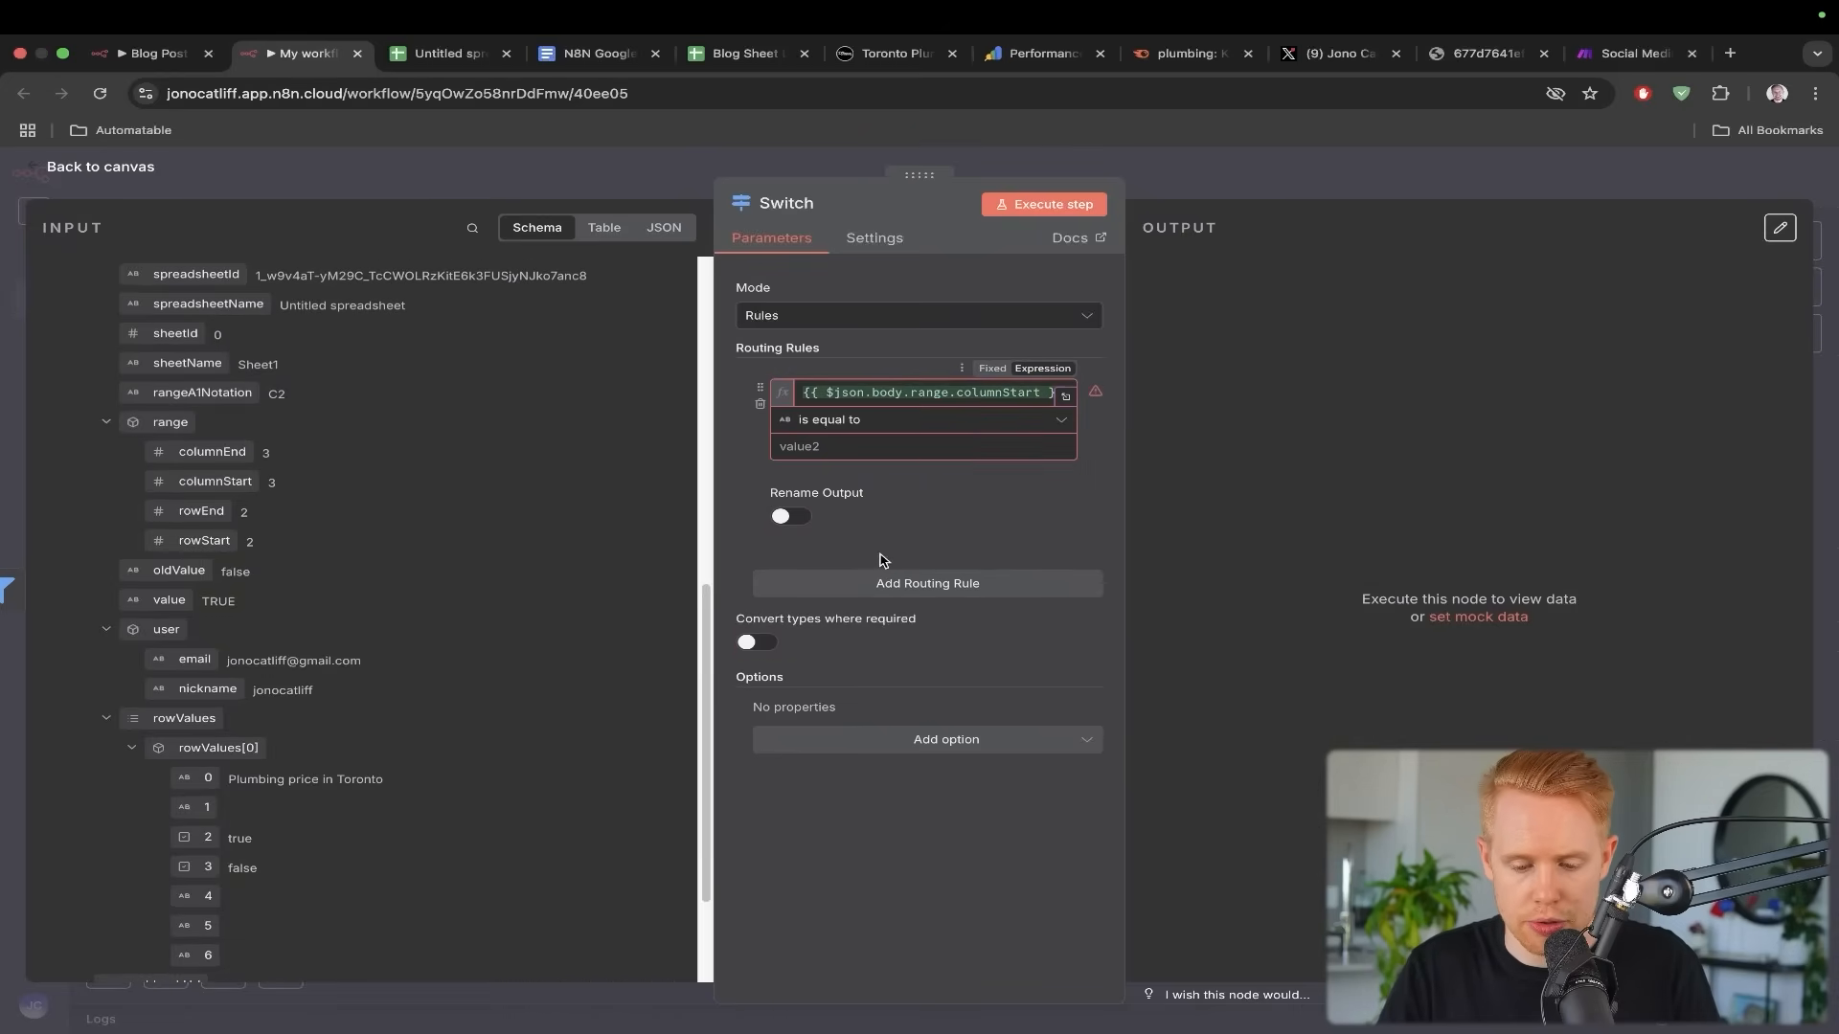
{"action": "left_click", "coordinate": [824, 446]}
{"action": "type", "text": "3"}
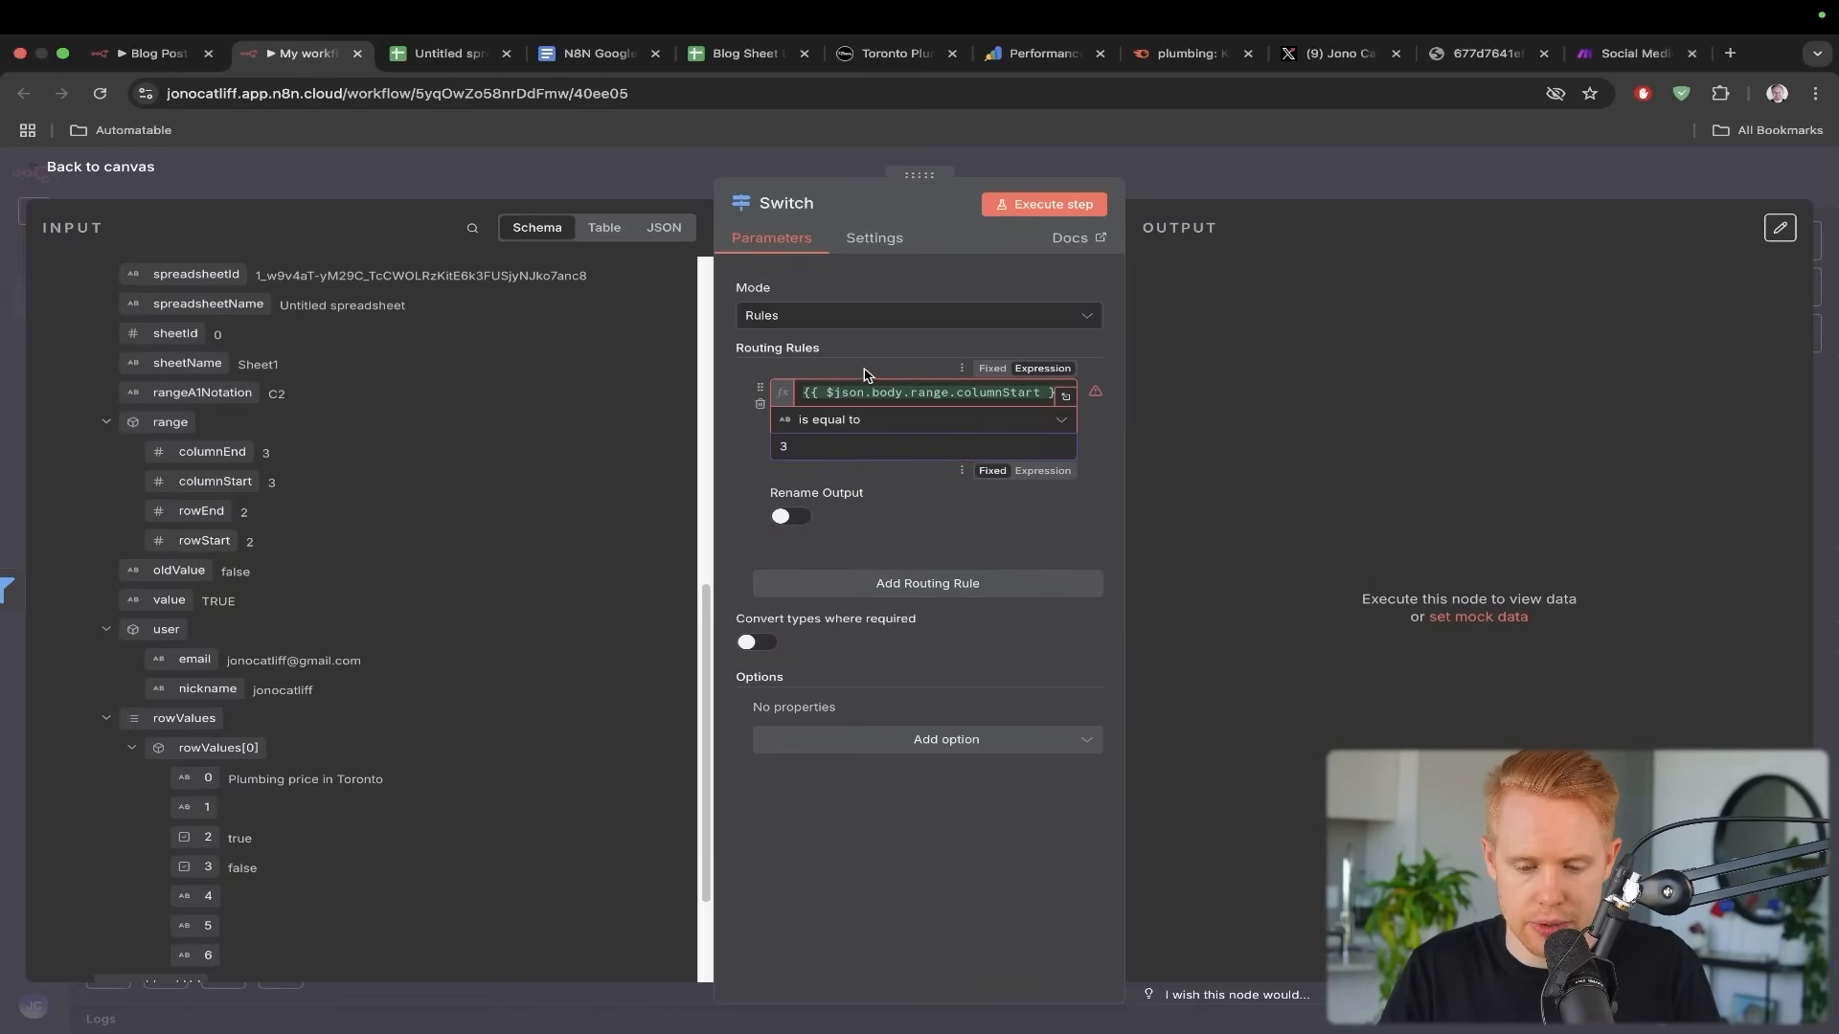
Compare the sheet's Create column with the first routing rule.
{"action": "key", "text": "ctrl+Tab"}
{"action": "left_click", "coordinate": [402, 266]}
{"action": "mouse_move", "coordinate": [354, 268]}
{"action": "left_mouse_down"}
{"action": "mouse_move", "coordinate": [468, 571]}
{"action": "mouse_move", "coordinate": [398, 307]}
{"action": "left_mouse_up"}
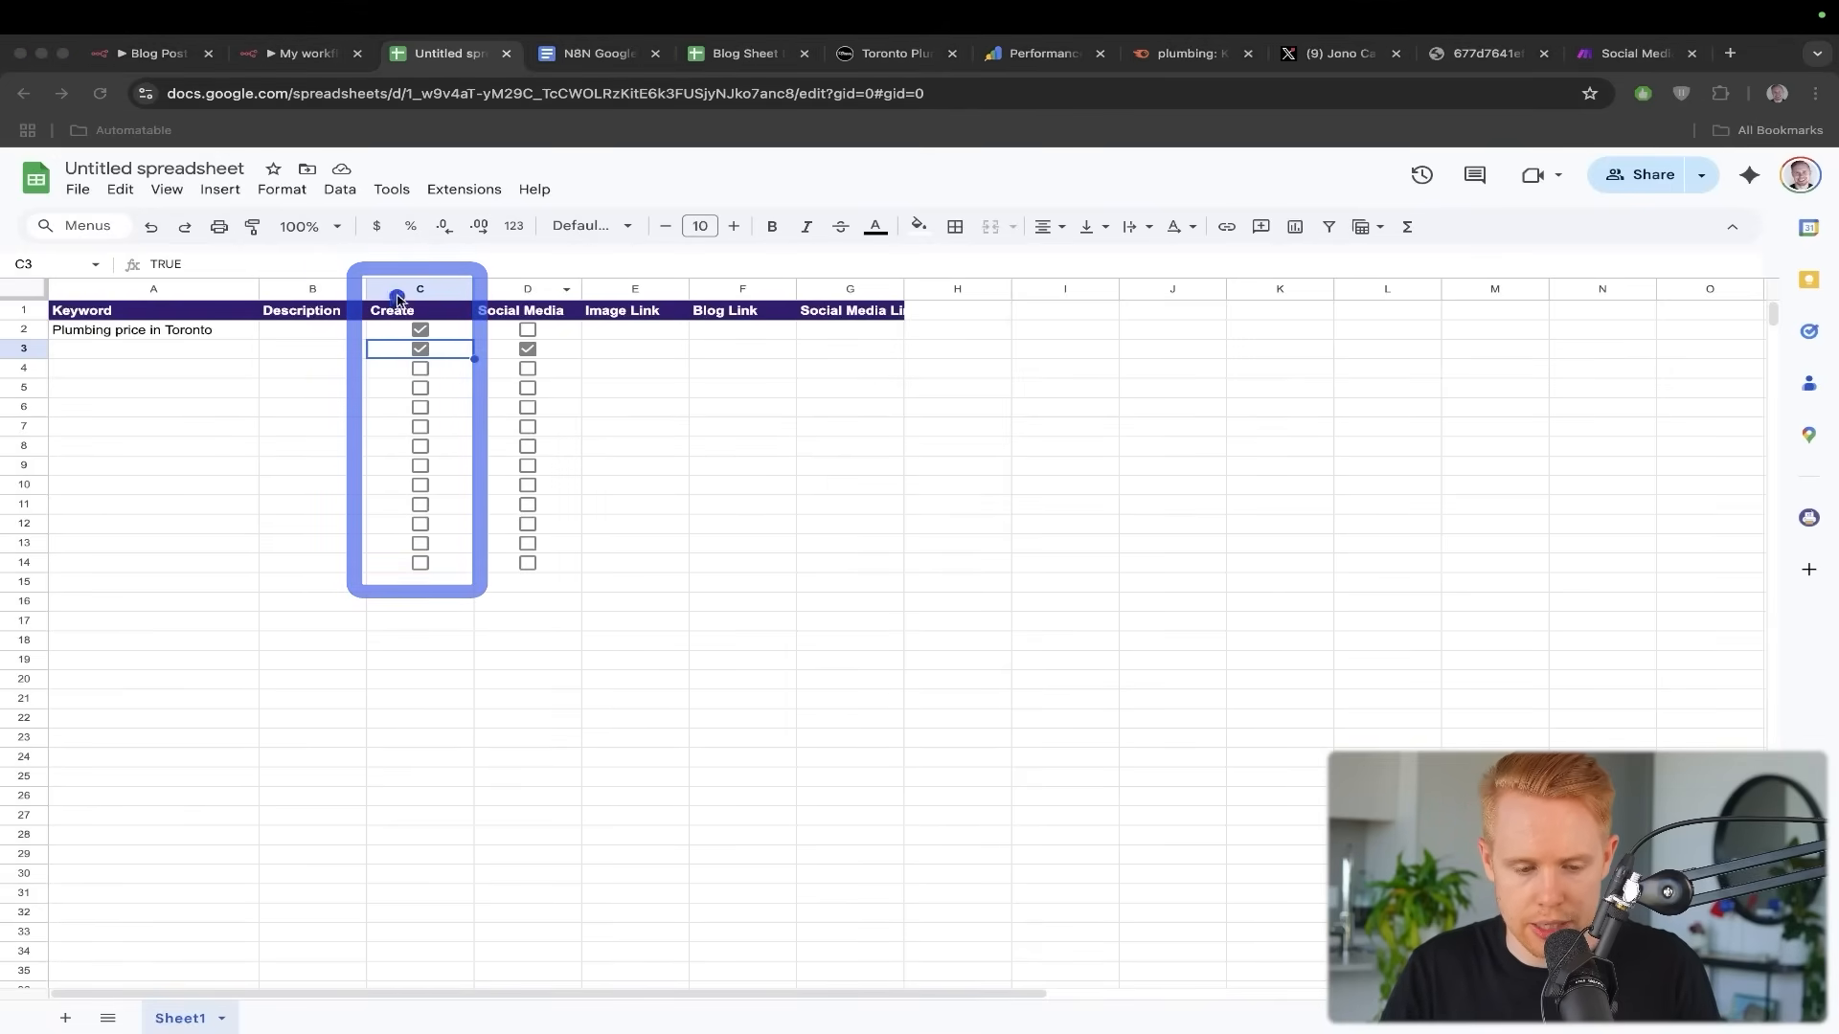
{"action": "left_click_drag", "start_coordinate": [172, 222], "coordinate": [174, 286]}
{"action": "left_click_drag", "start_coordinate": [253, 240], "coordinate": [274, 253]}
{"action": "left_click_drag", "start_coordinate": [463, 194], "coordinate": [446, 257]}
{"action": "key", "text": "ctrl+s"}
{"action": "key", "text": "ctrl+s"}
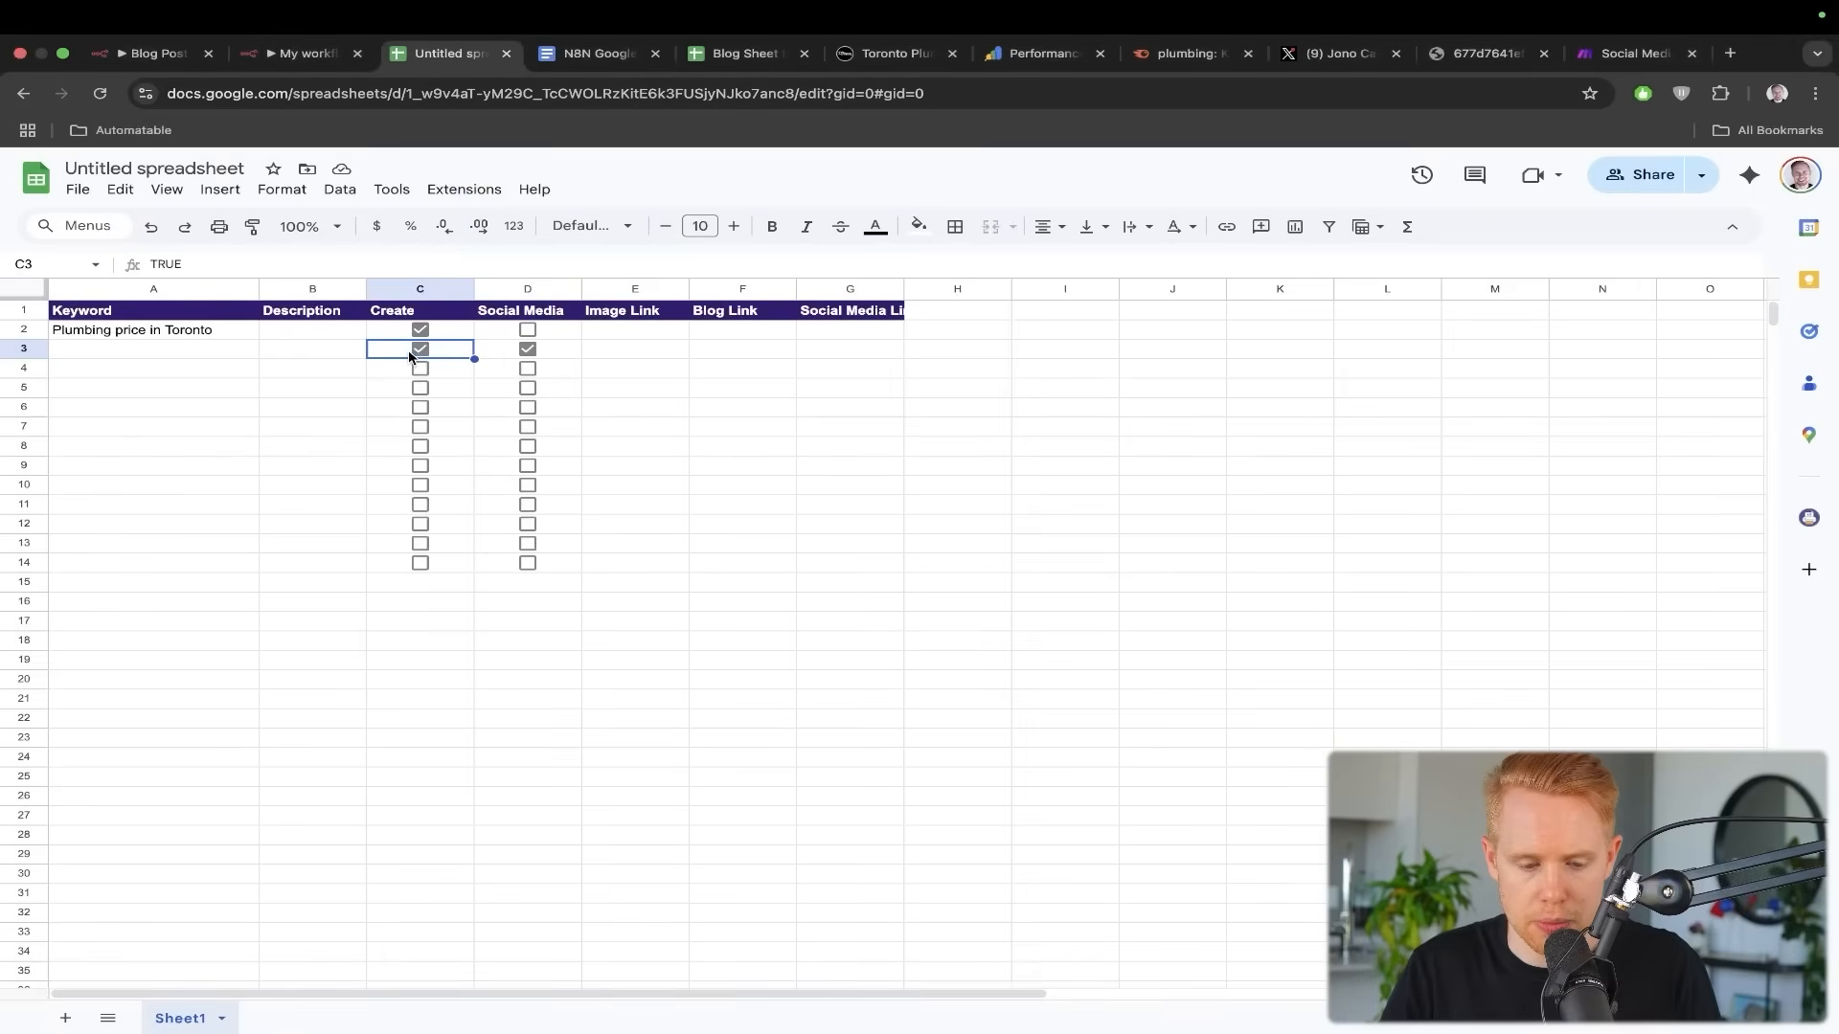
{"action": "key", "text": "ctrl+shift+Tab"}
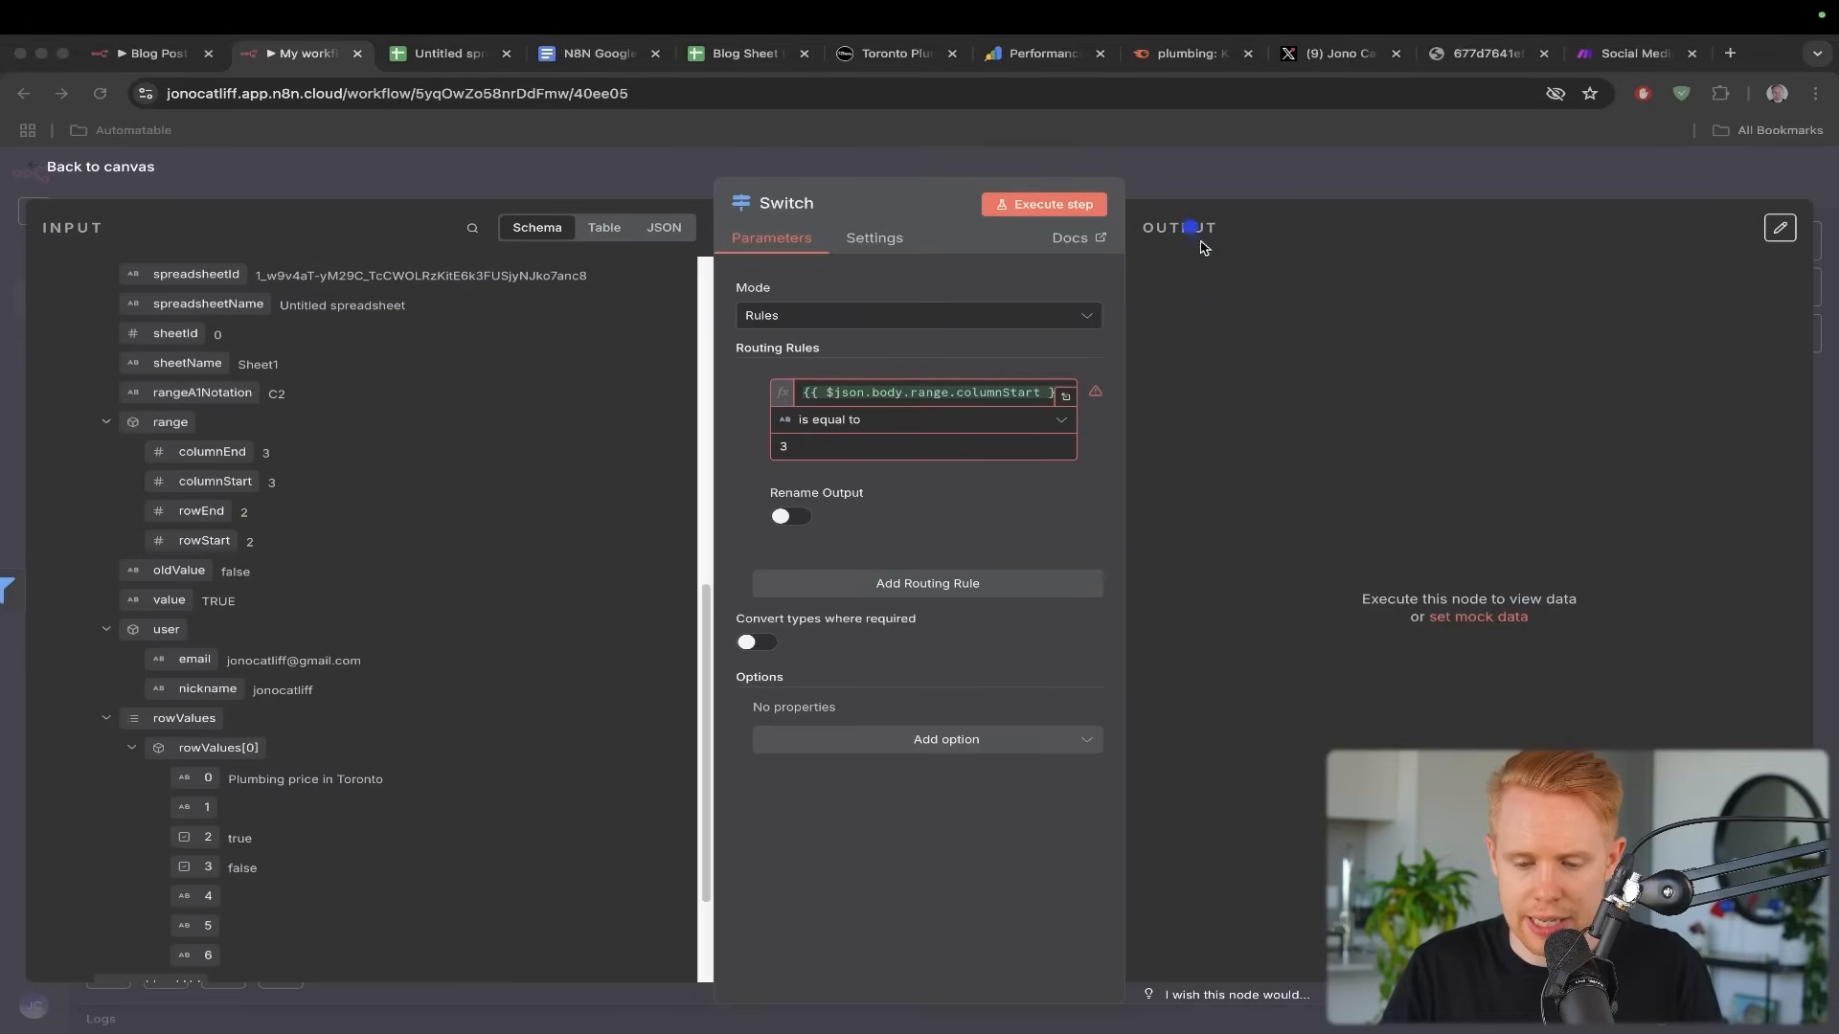
{"action": "left_click_drag", "start_coordinate": [1195, 232], "coordinate": [1086, 392]}
{"action": "mouse_move", "coordinate": [748, 372]}
{"action": "left_mouse_down"}
{"action": "mouse_move", "coordinate": [1086, 407]}
{"action": "mouse_move", "coordinate": [1090, 480]}
{"action": "left_mouse_up"}
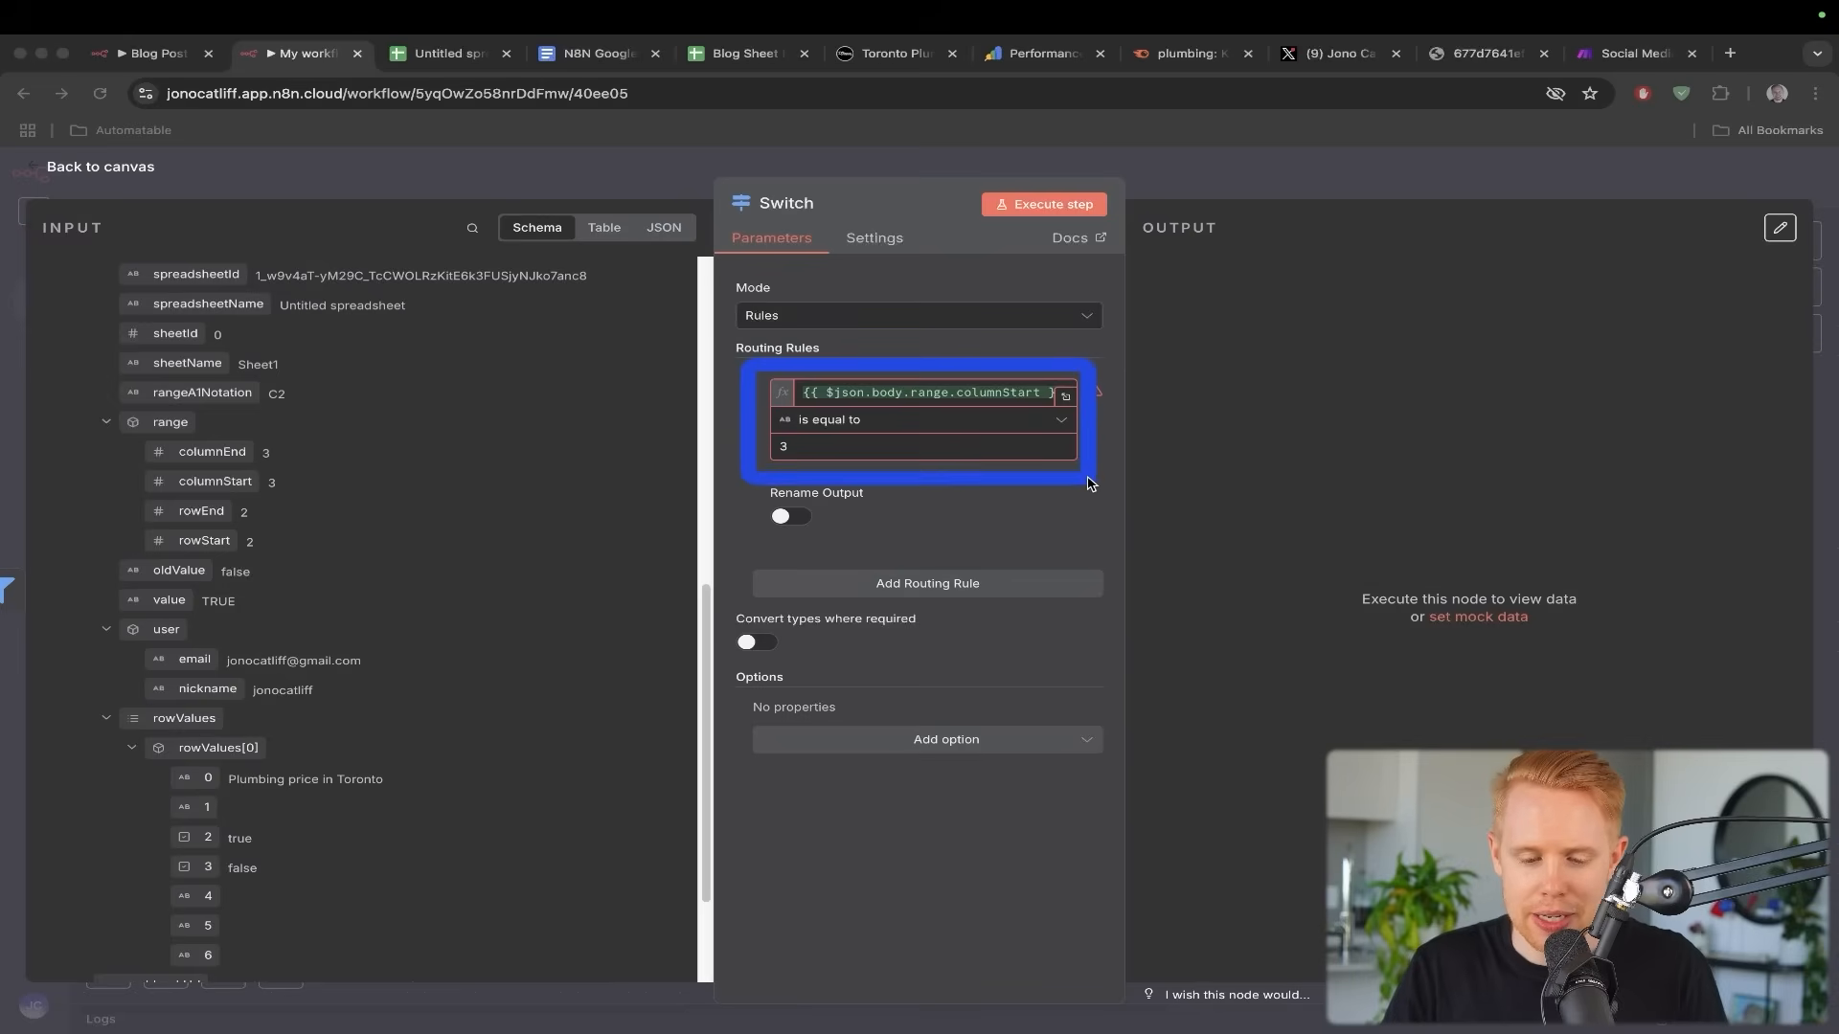
{"action": "left_click_drag", "start_coordinate": [1096, 255], "coordinate": [1093, 357]}
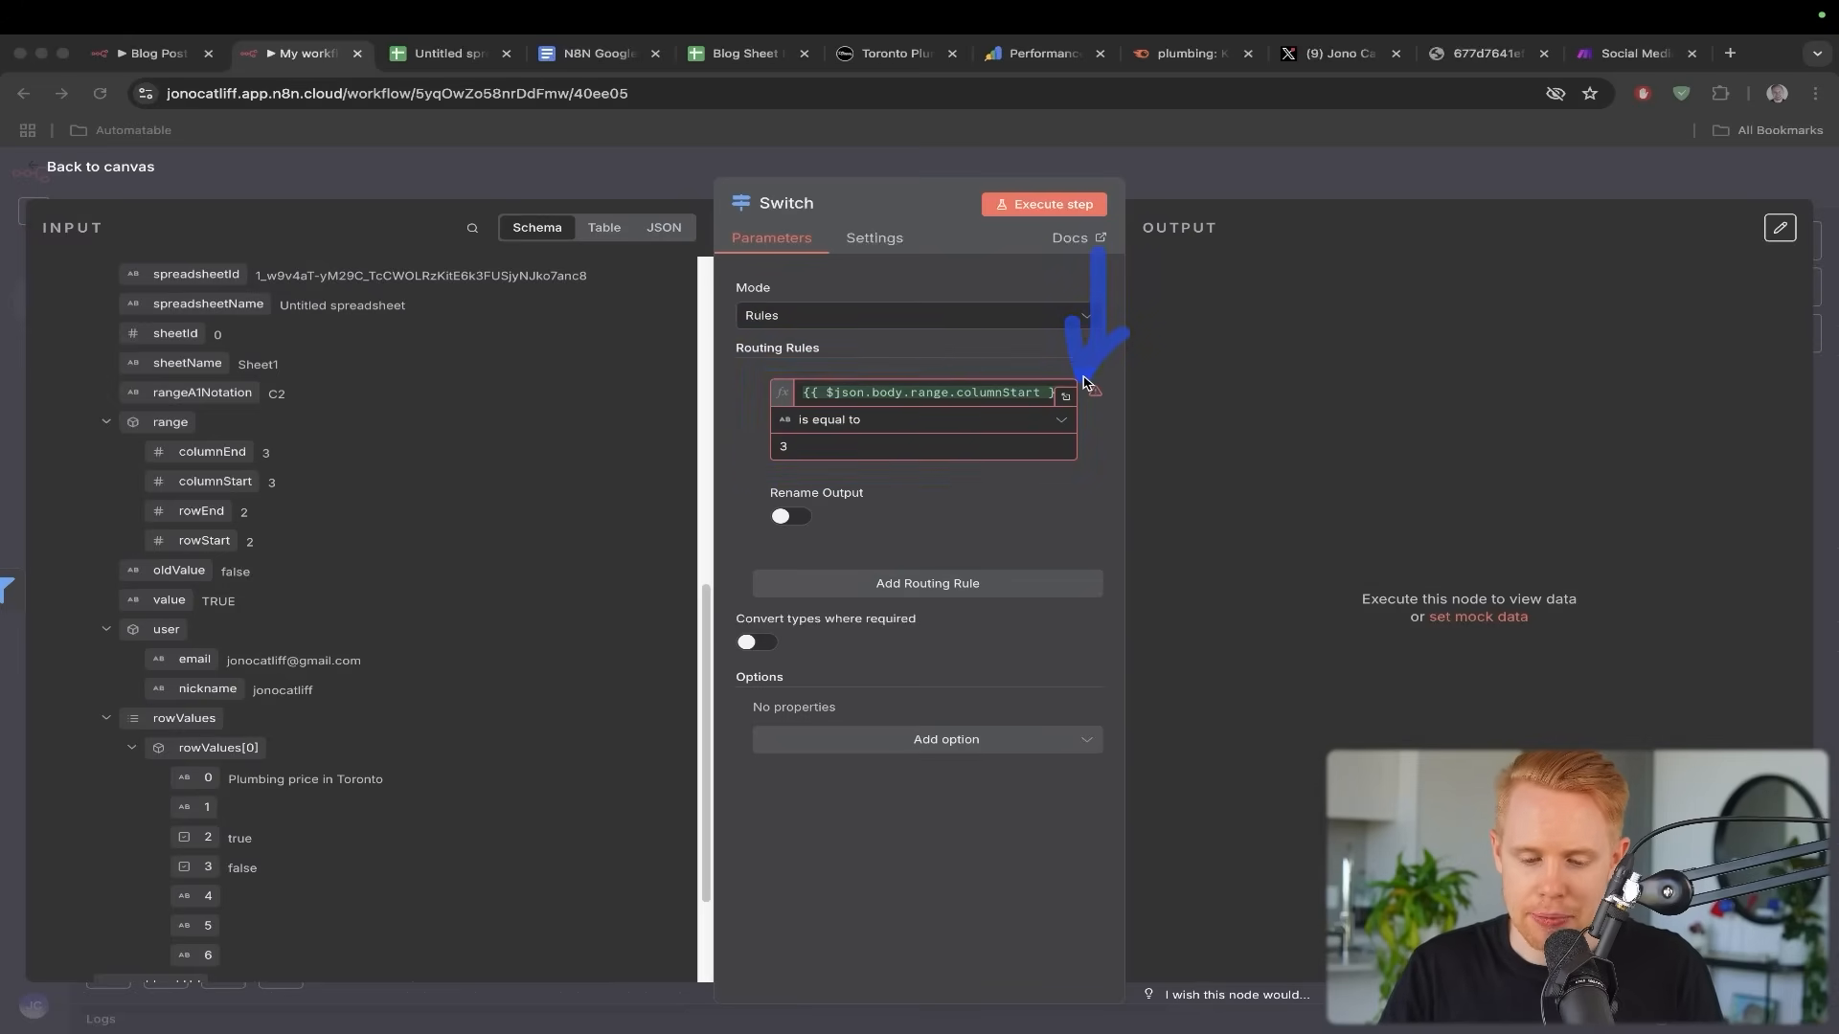
{"action": "key", "text": "ctrl+s"}
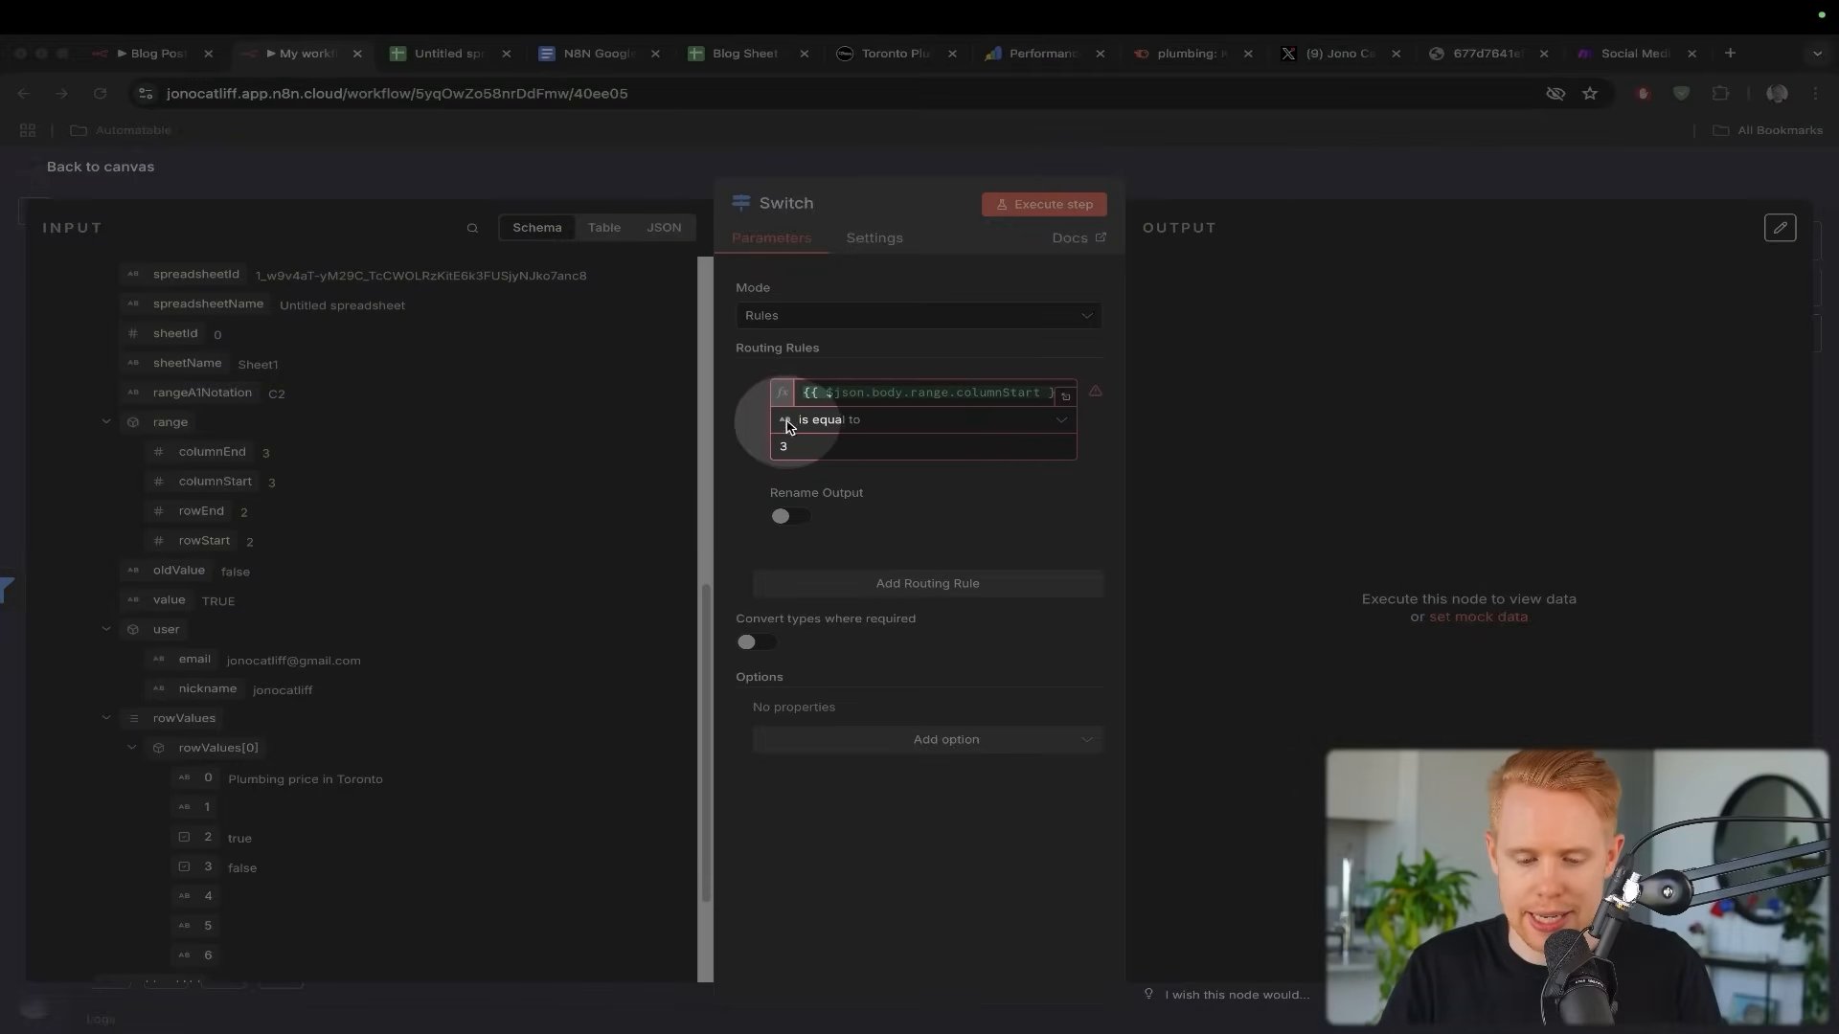
Change the first rule's comparison type to Number is equal to.
{"action": "key", "text": "Escape"}
{"action": "left_click", "coordinate": [862, 394]}
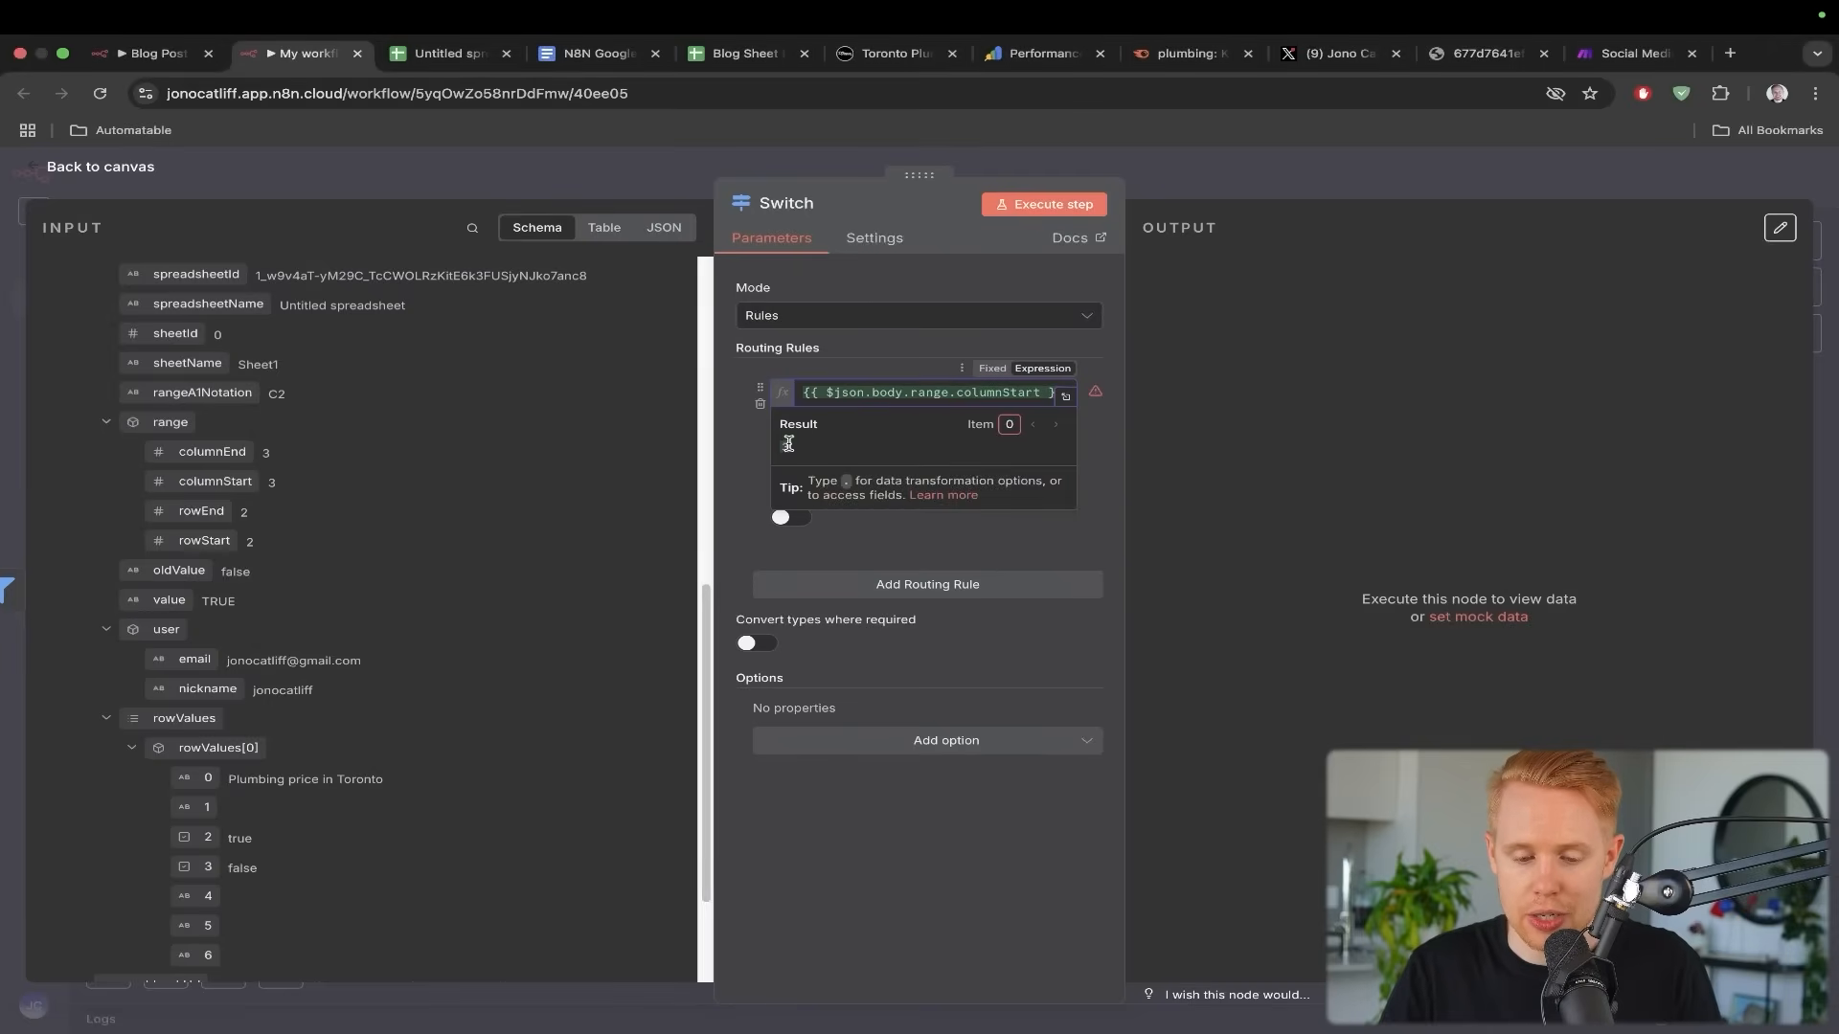
{"action": "scroll", "coordinate": [393, 613], "scroll_direction": "down", "scroll_amount": 1}
{"action": "key", "text": "ctrl+s"}
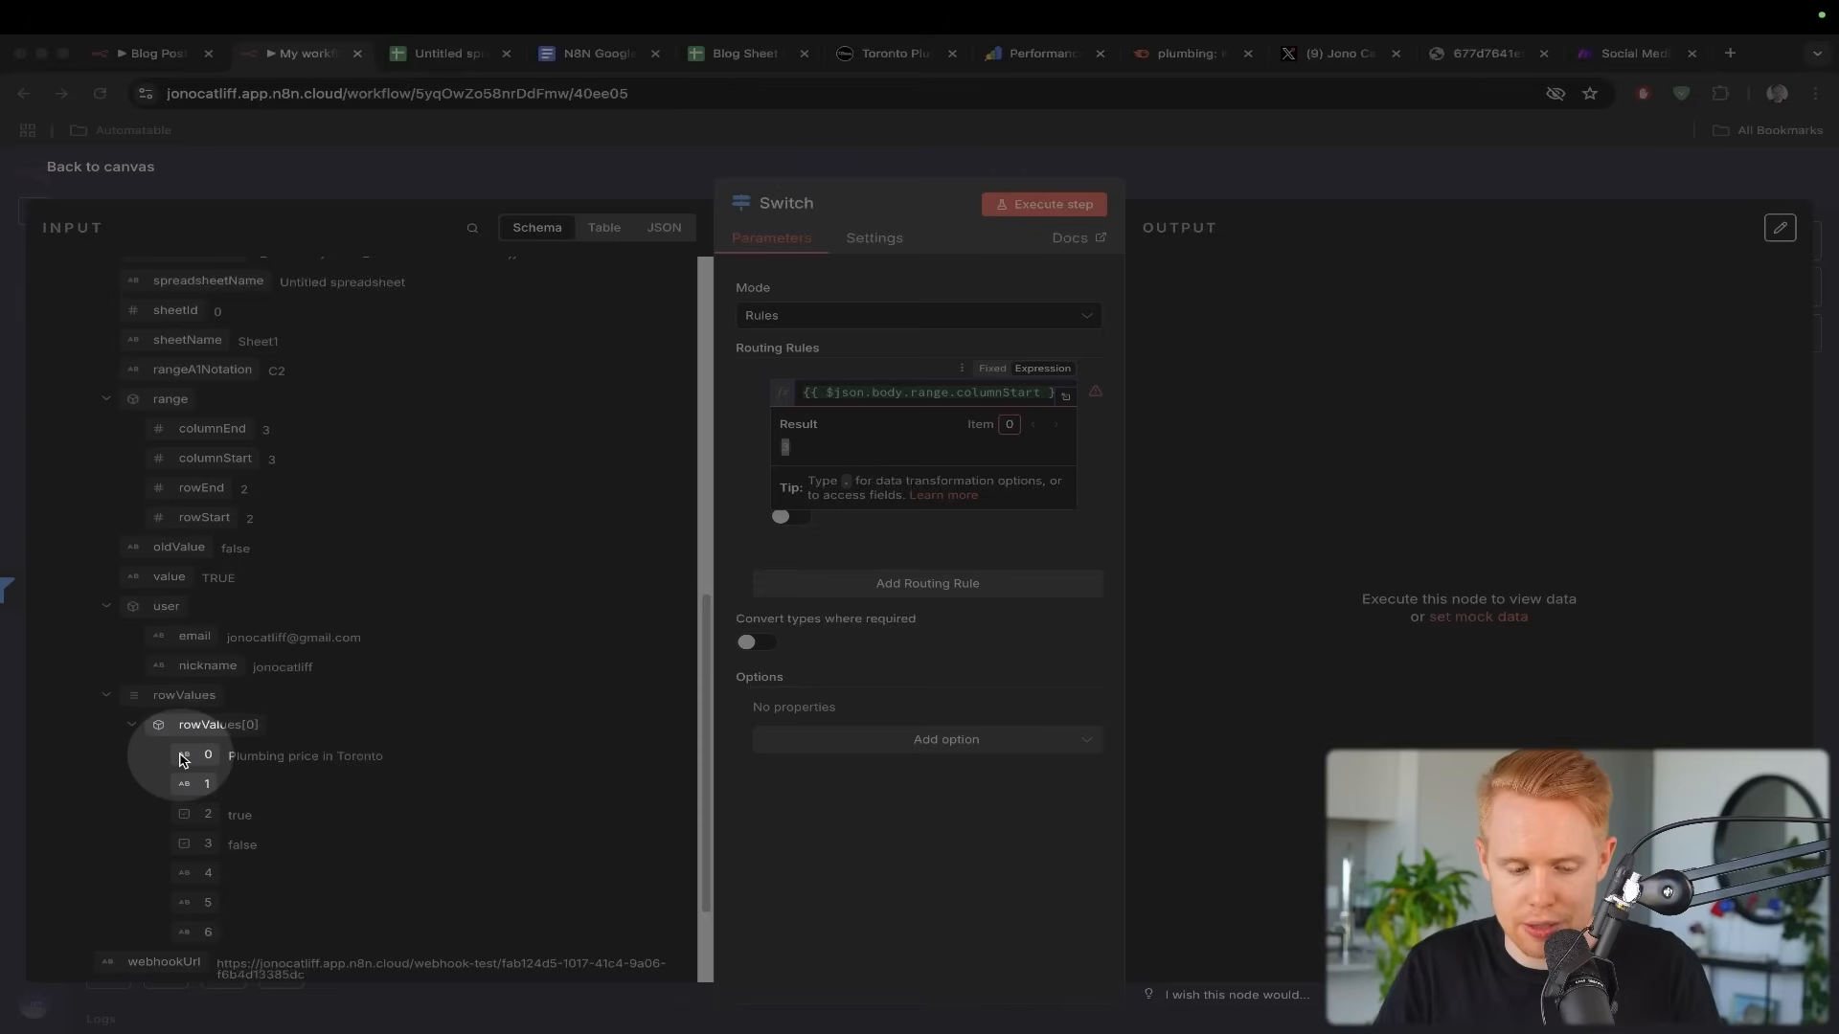
{"action": "key", "text": "Escape"}
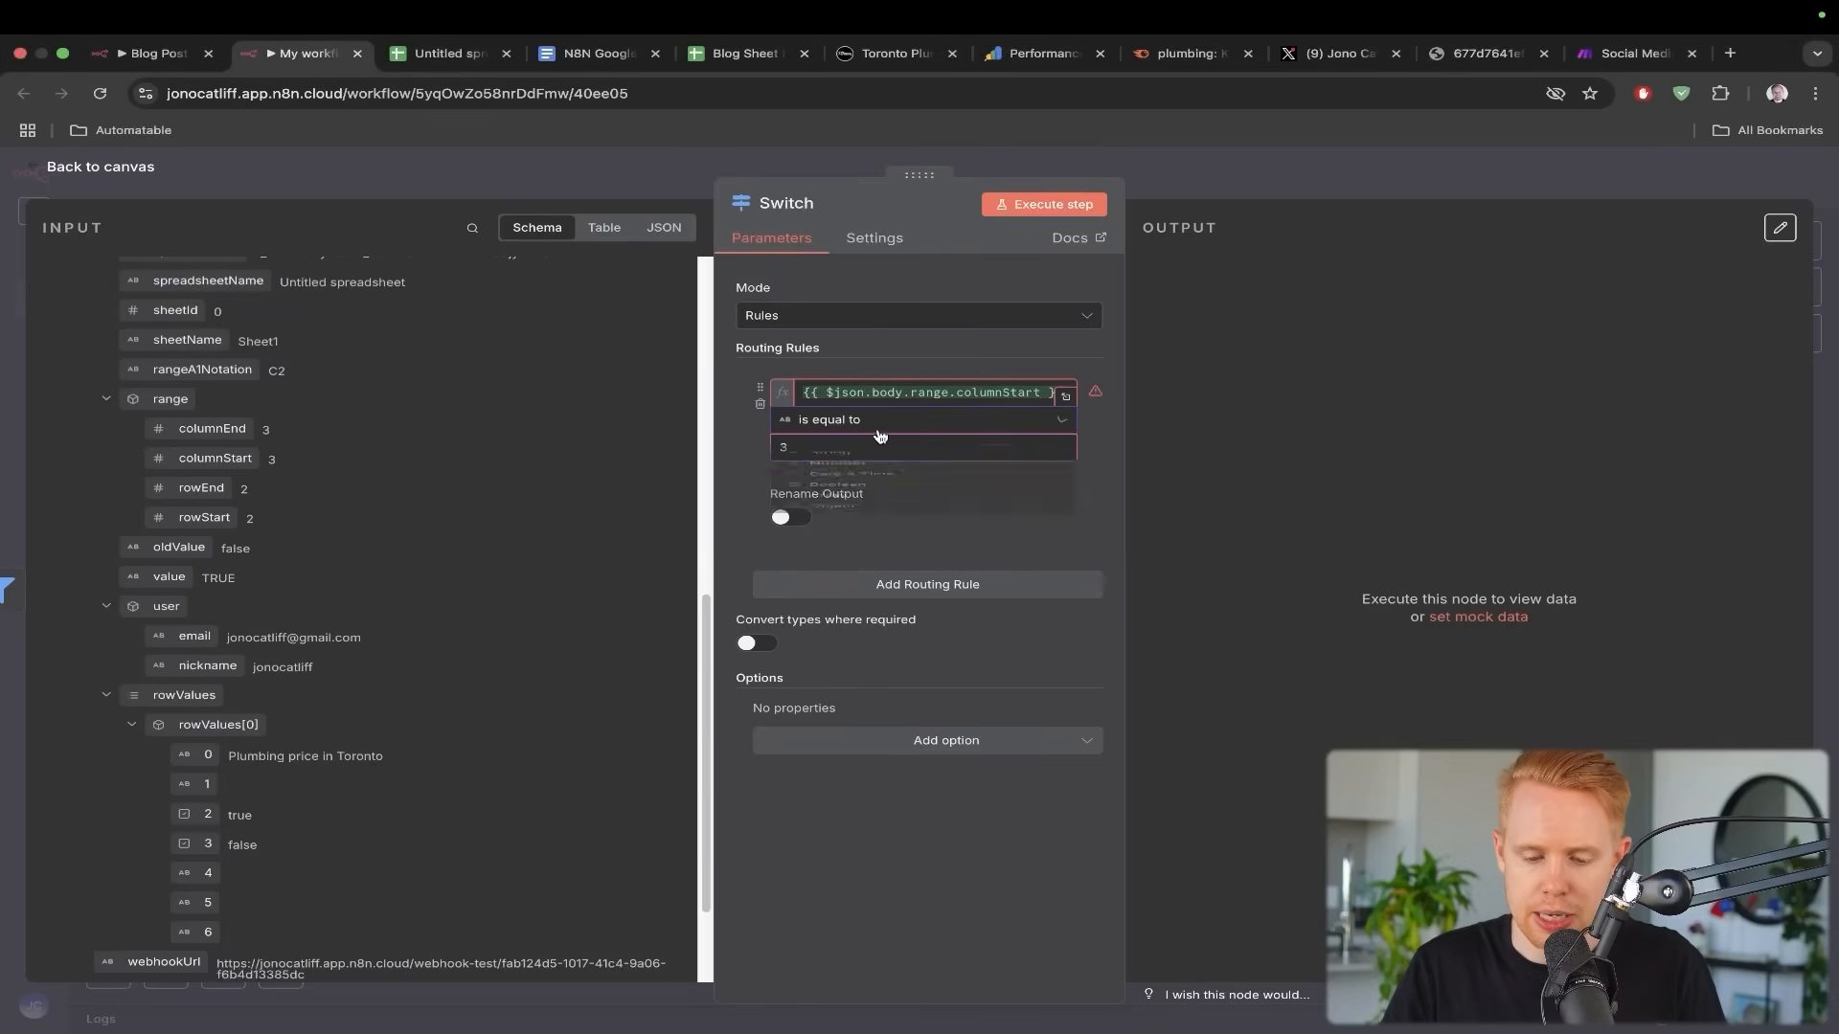
{"action": "left_click", "coordinate": [879, 422]}
{"action": "mouse_move", "coordinate": [881, 495]}
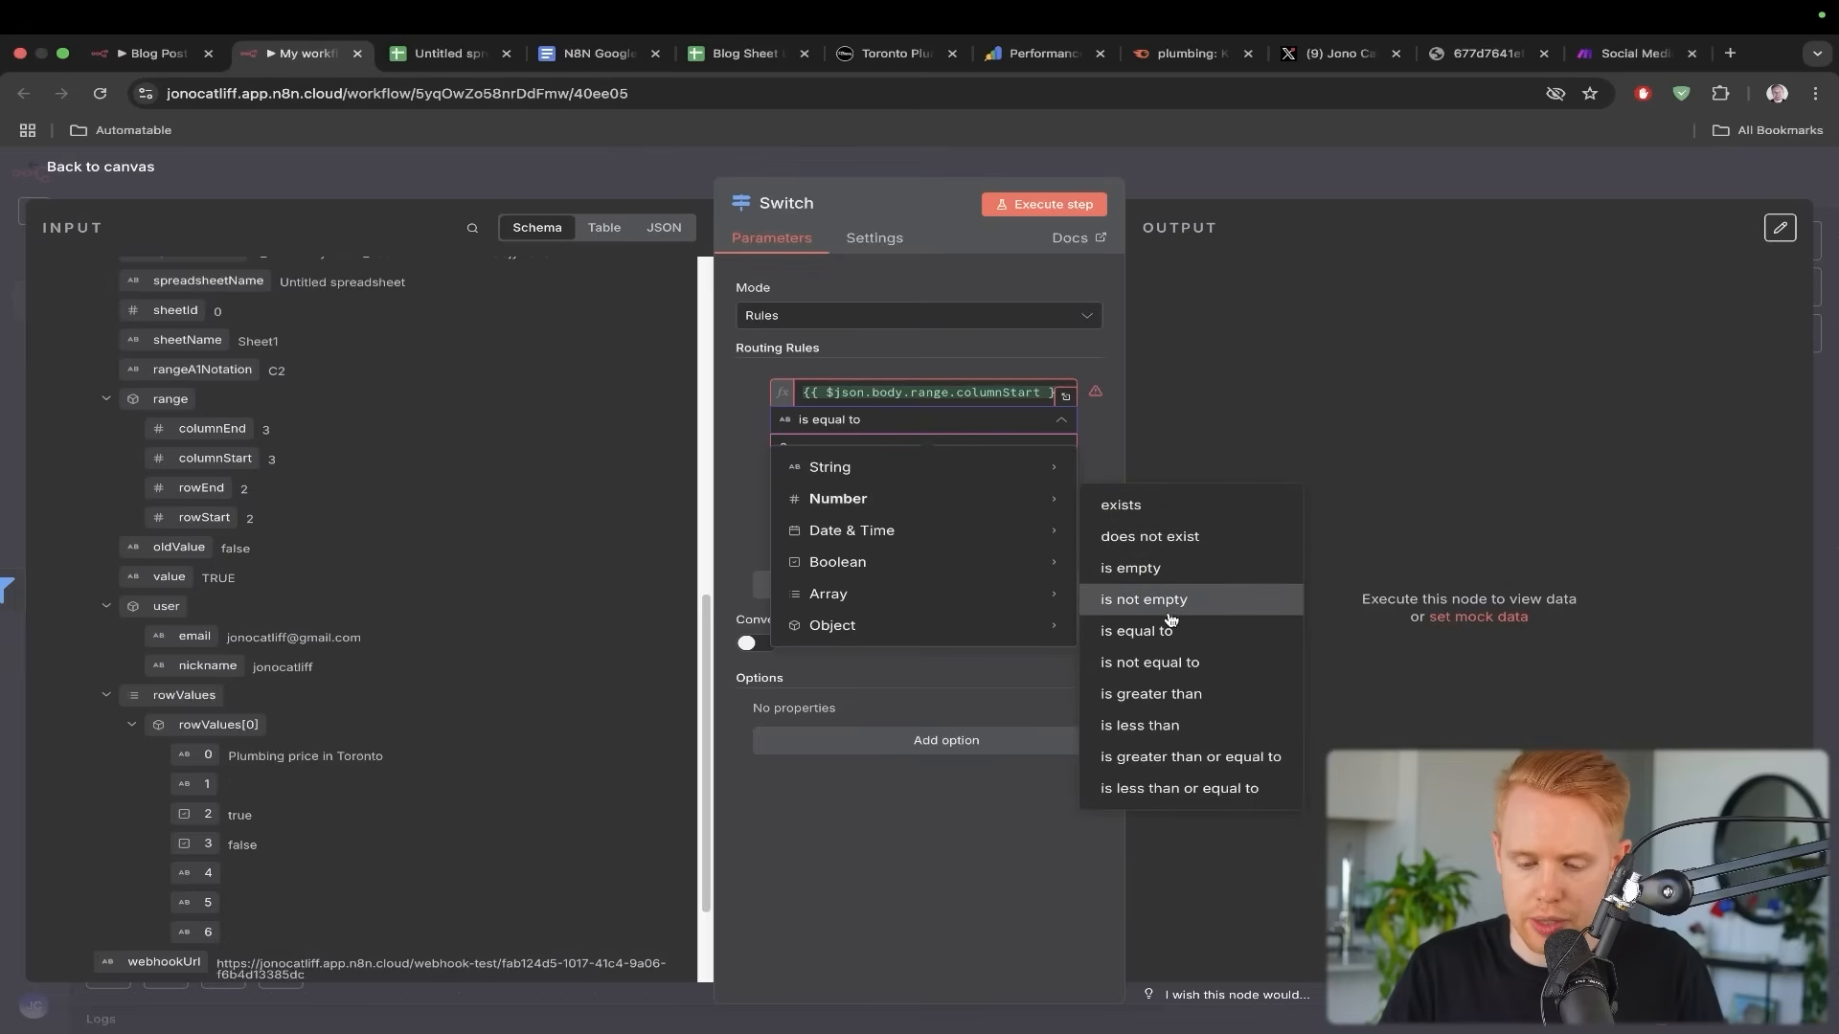
{"action": "left_click", "coordinate": [1172, 631]}
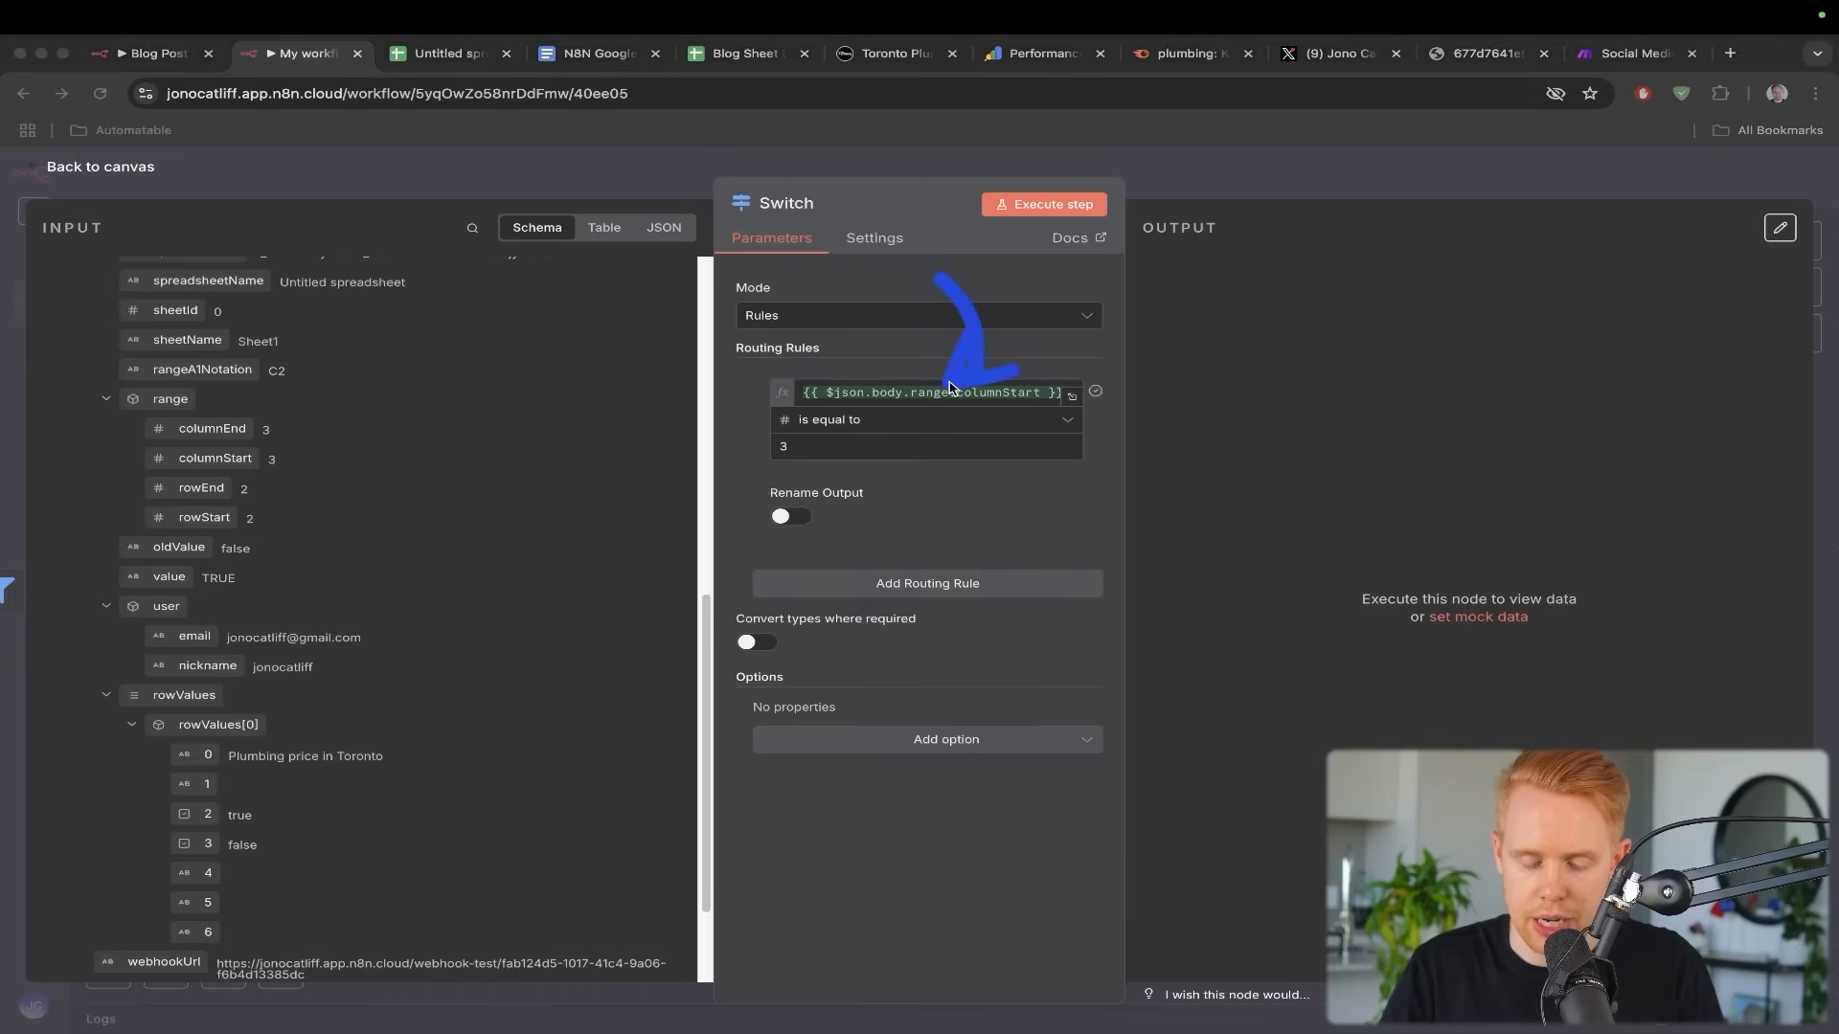
Add a second routing rule comparing the same columnStart expression with Number is equal to 4.
{"action": "key", "text": "s"}
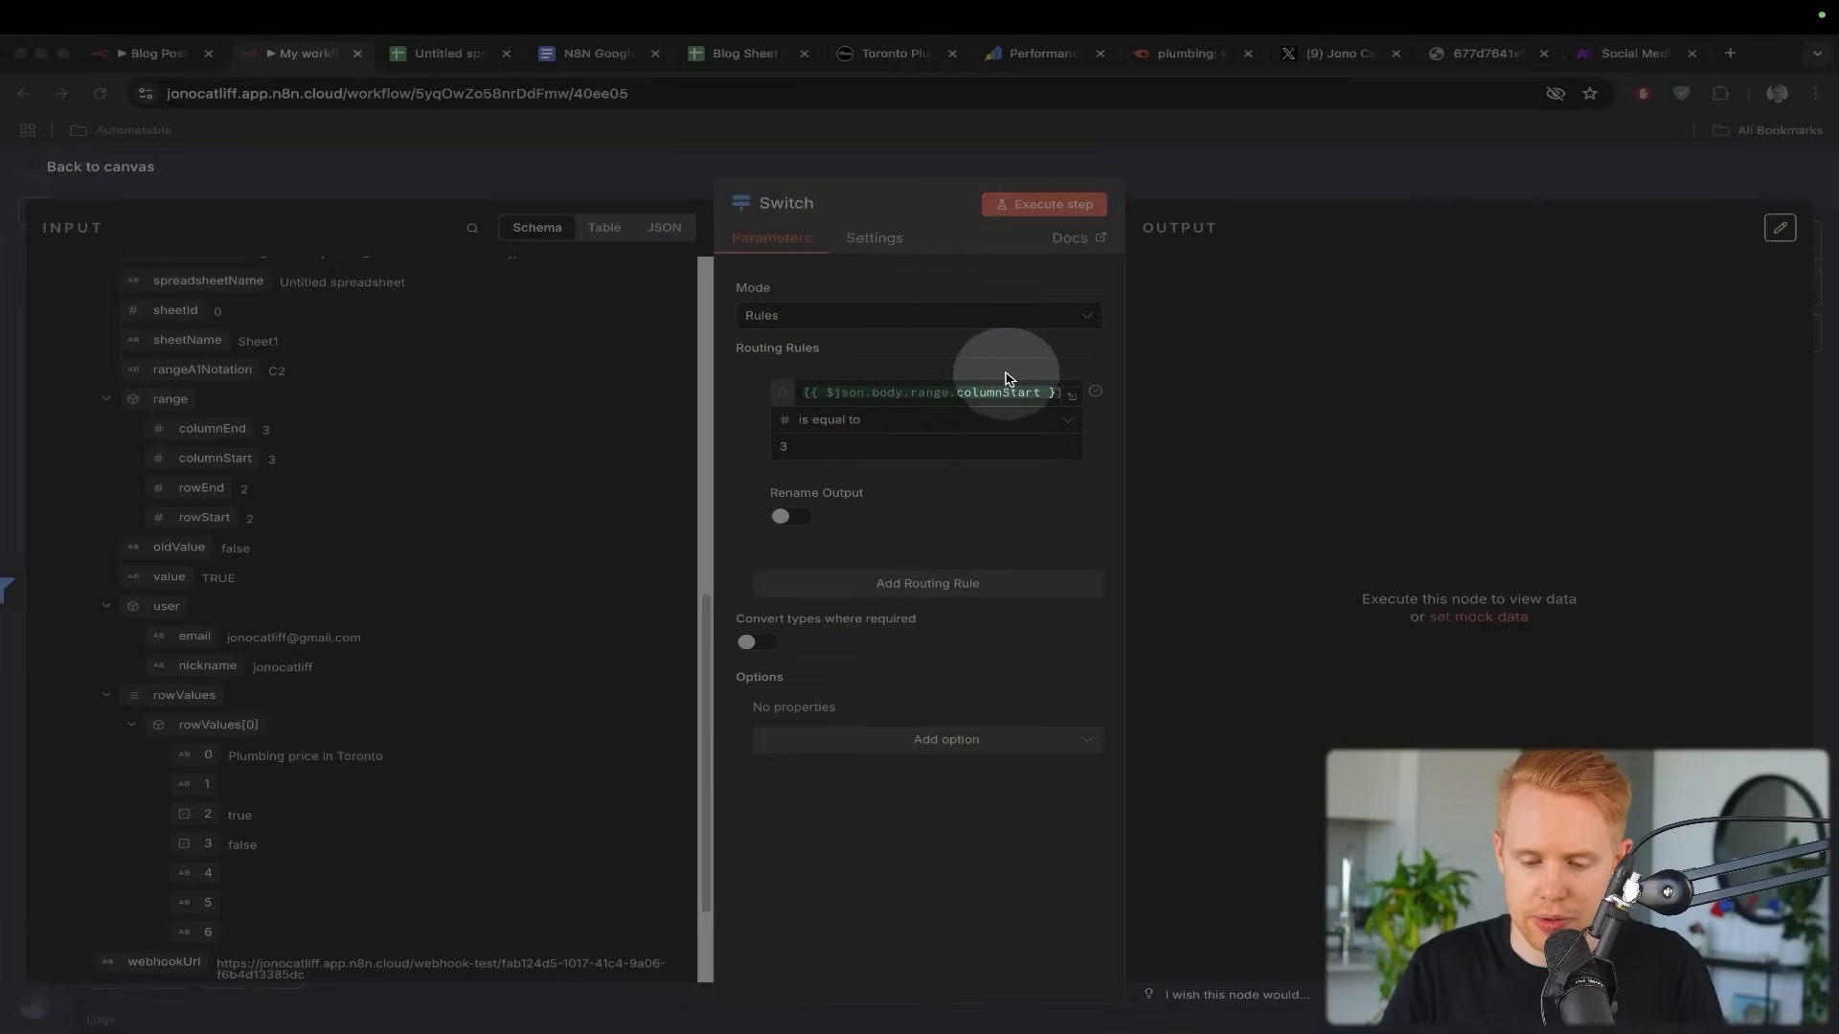
{"action": "key", "text": "Escape"}
{"action": "left_click", "coordinate": [951, 590]}
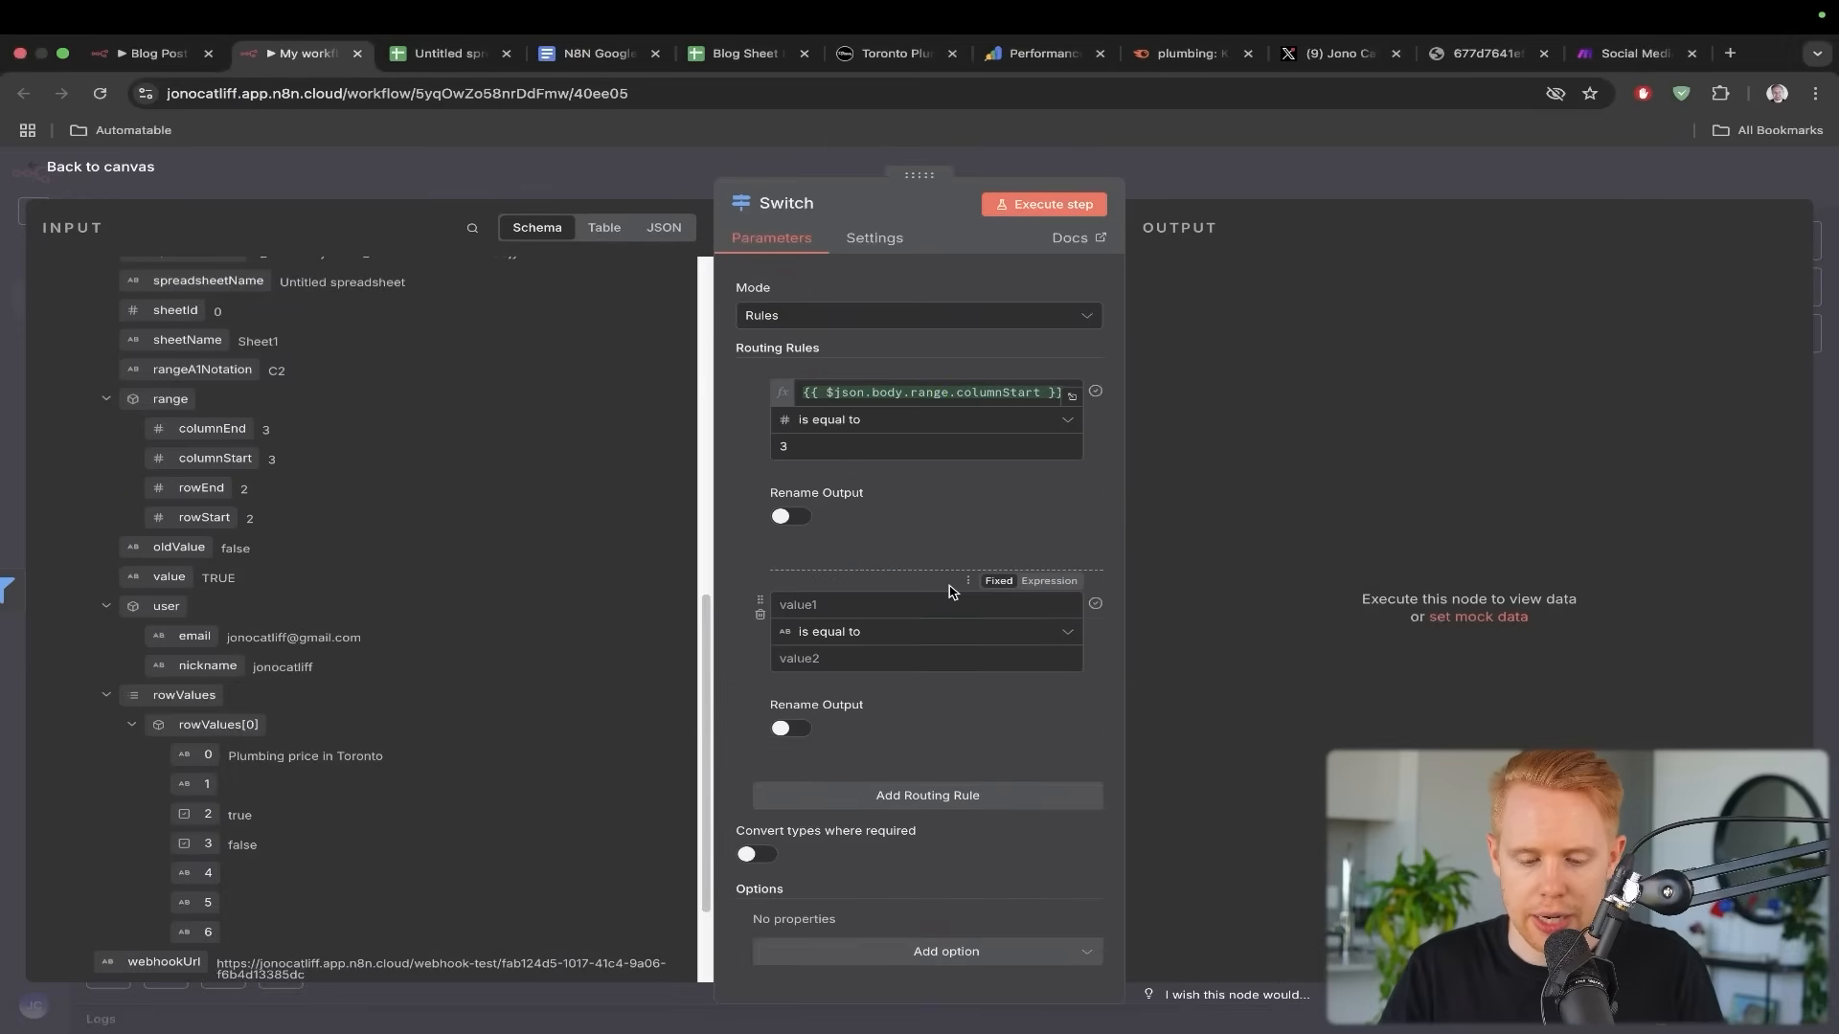
{"action": "left_click", "coordinate": [862, 393]}
{"action": "key", "text": "ctrl+a"}
{"action": "key", "text": "ctrl+c"}
{"action": "left_click", "coordinate": [862, 604]}
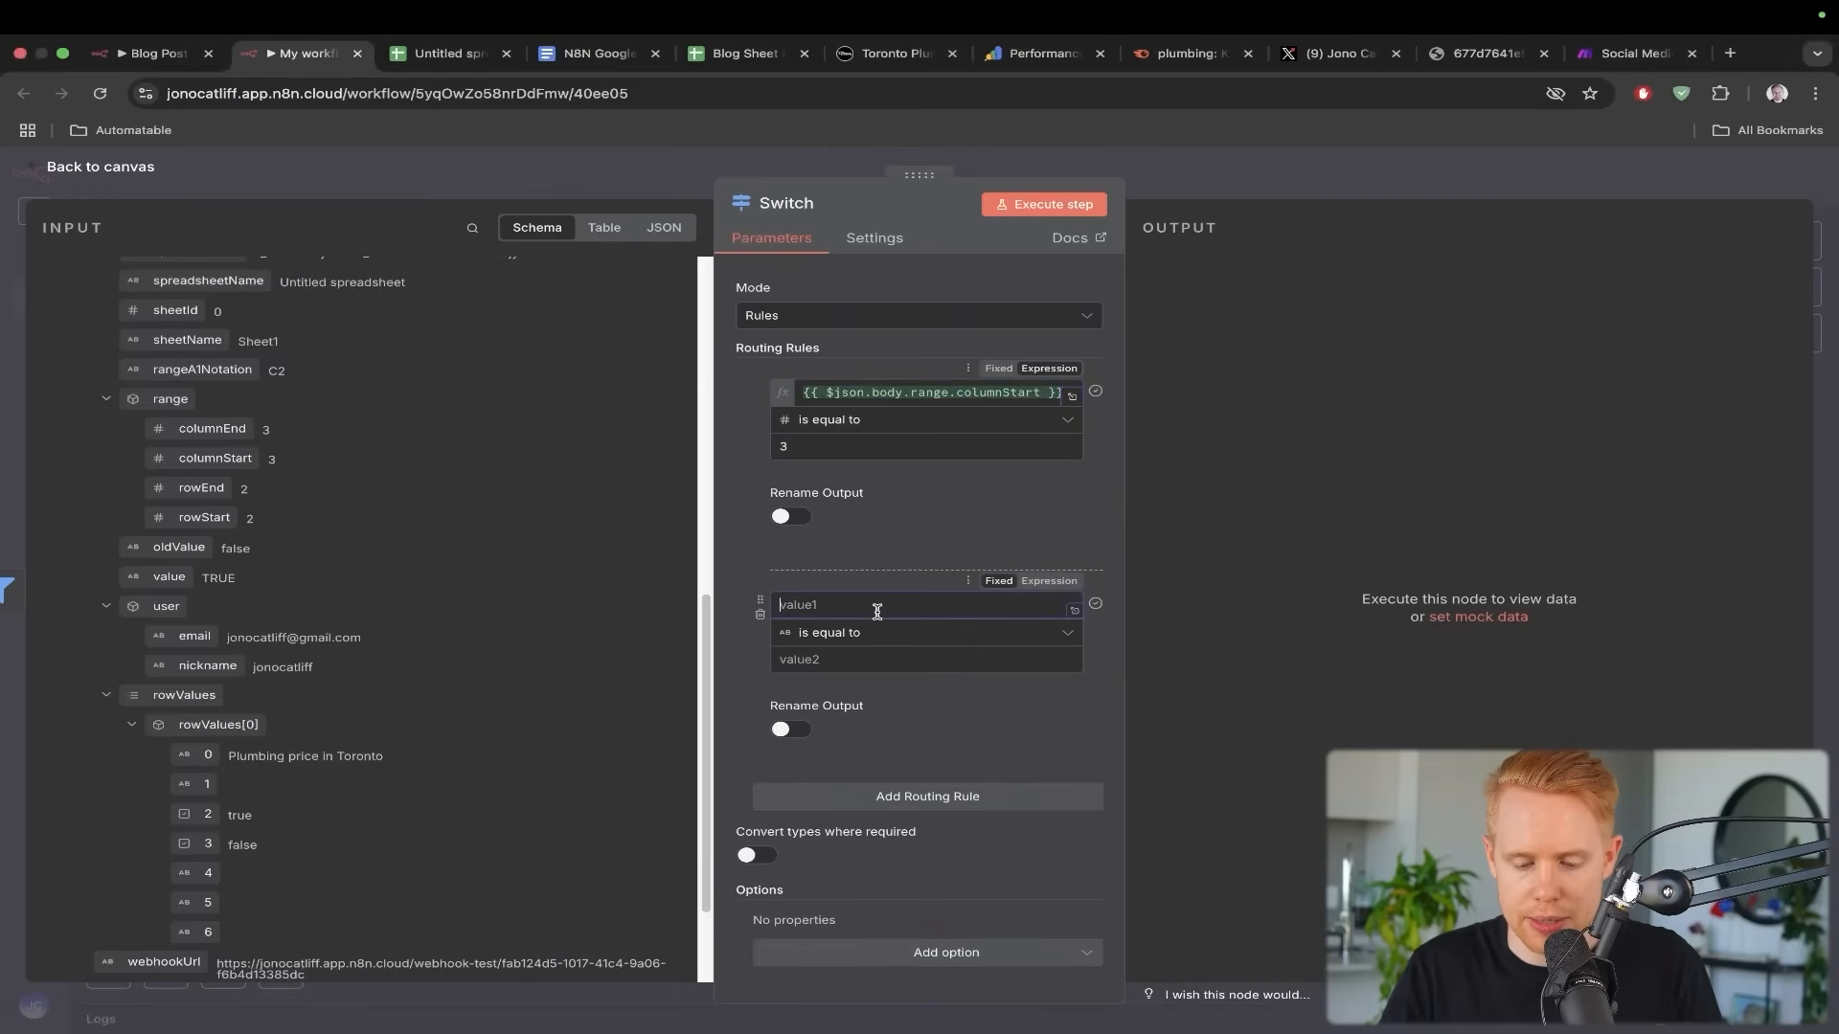
{"action": "key", "text": "ctrl+v"}
{"action": "left_click", "coordinate": [849, 631]}
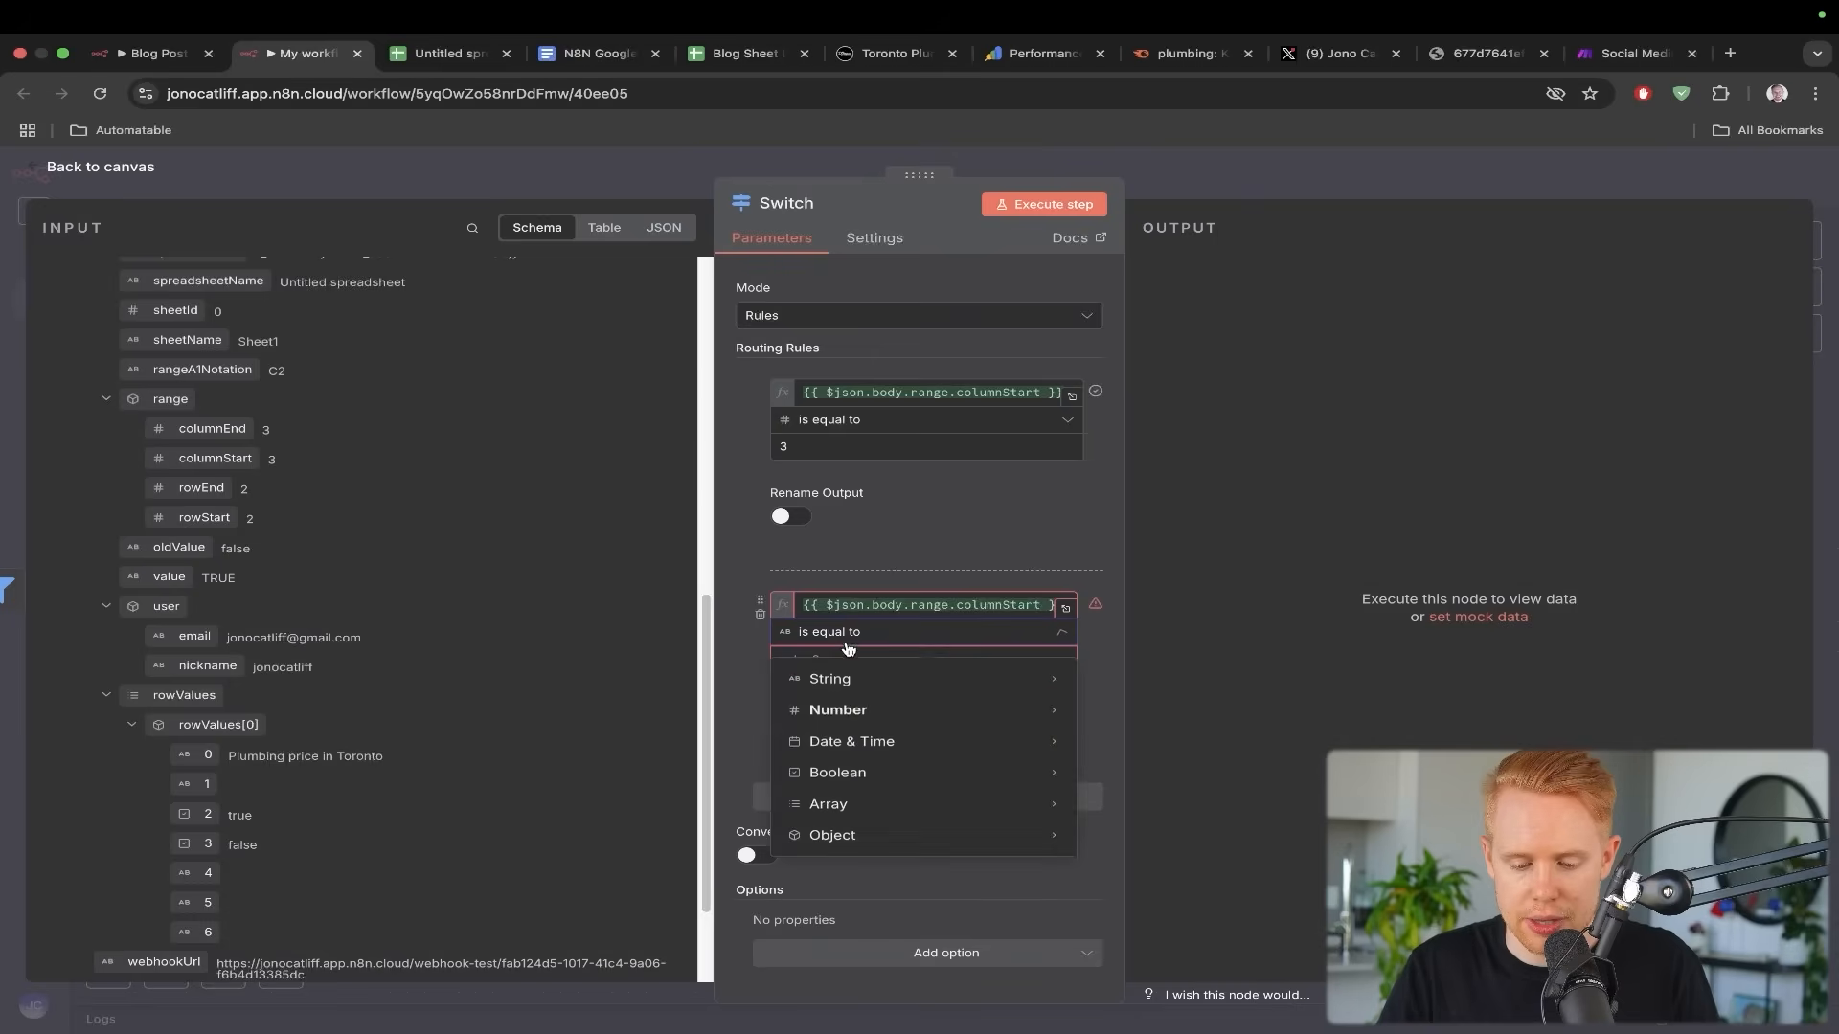
{"action": "left_click", "coordinate": [1149, 843]}
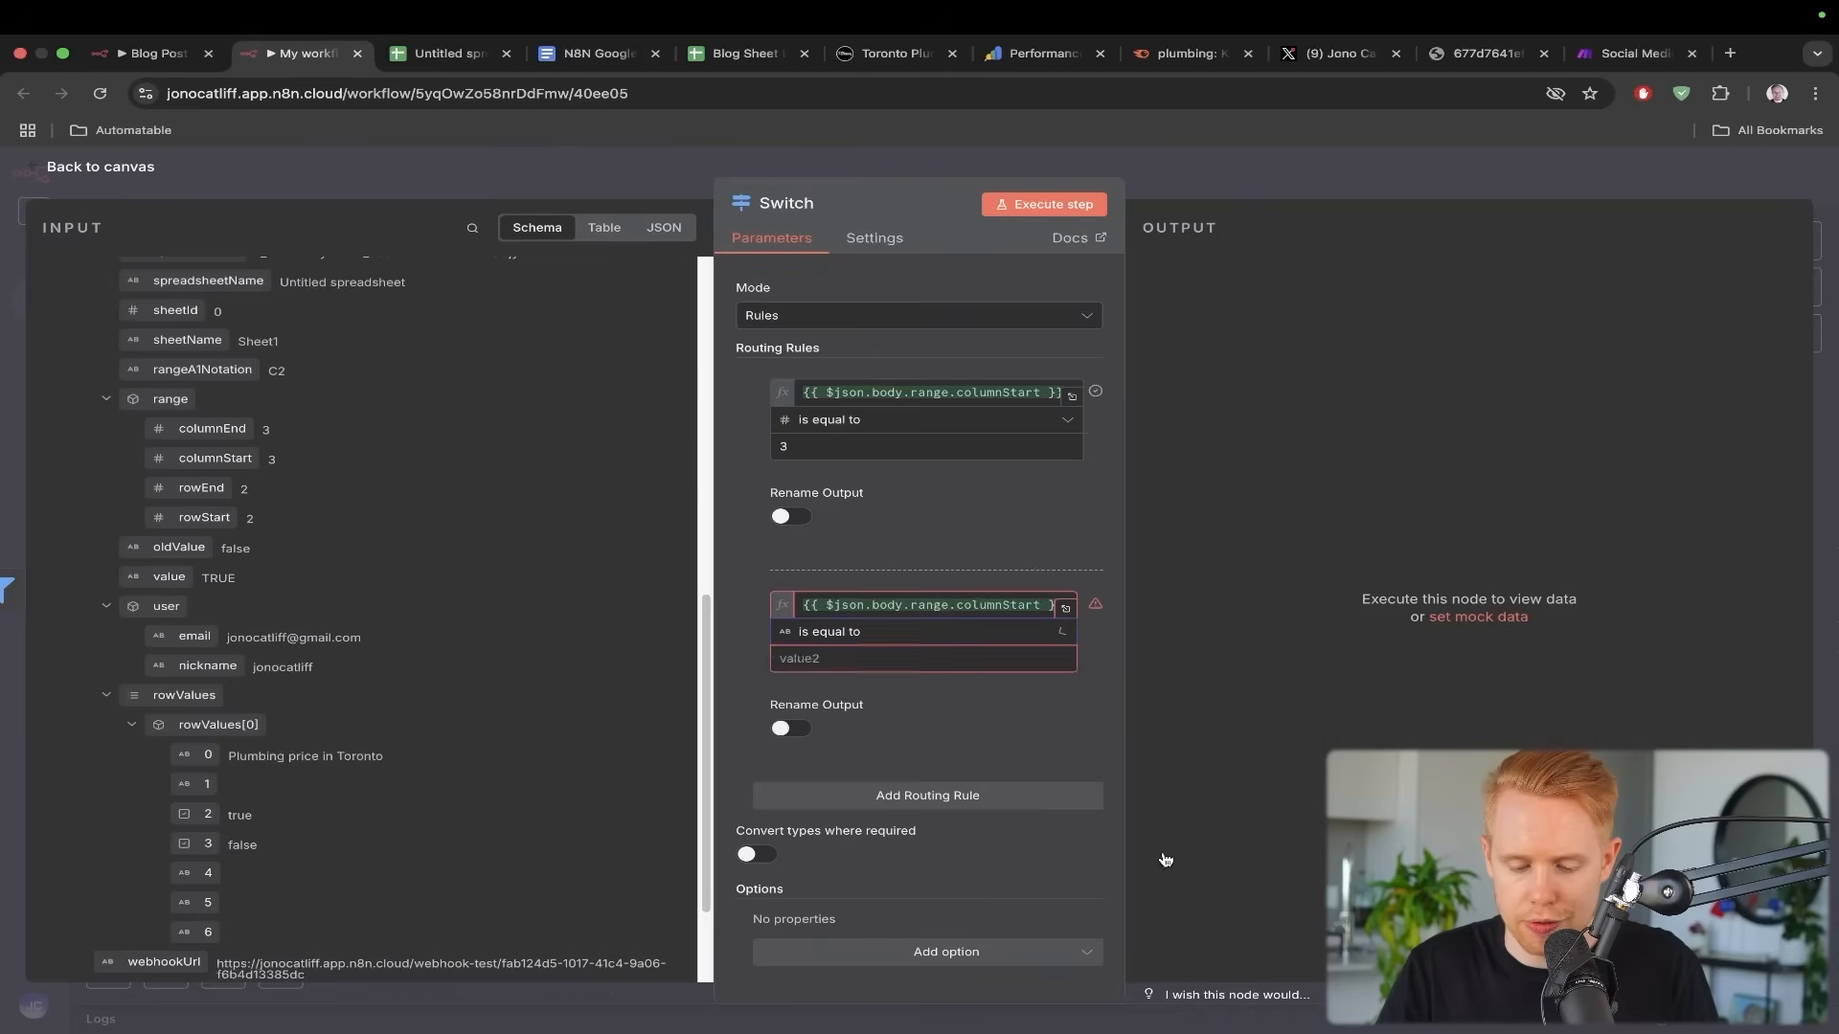
{"action": "double_click", "coordinate": [862, 658]}
{"action": "type", "text": "4"}
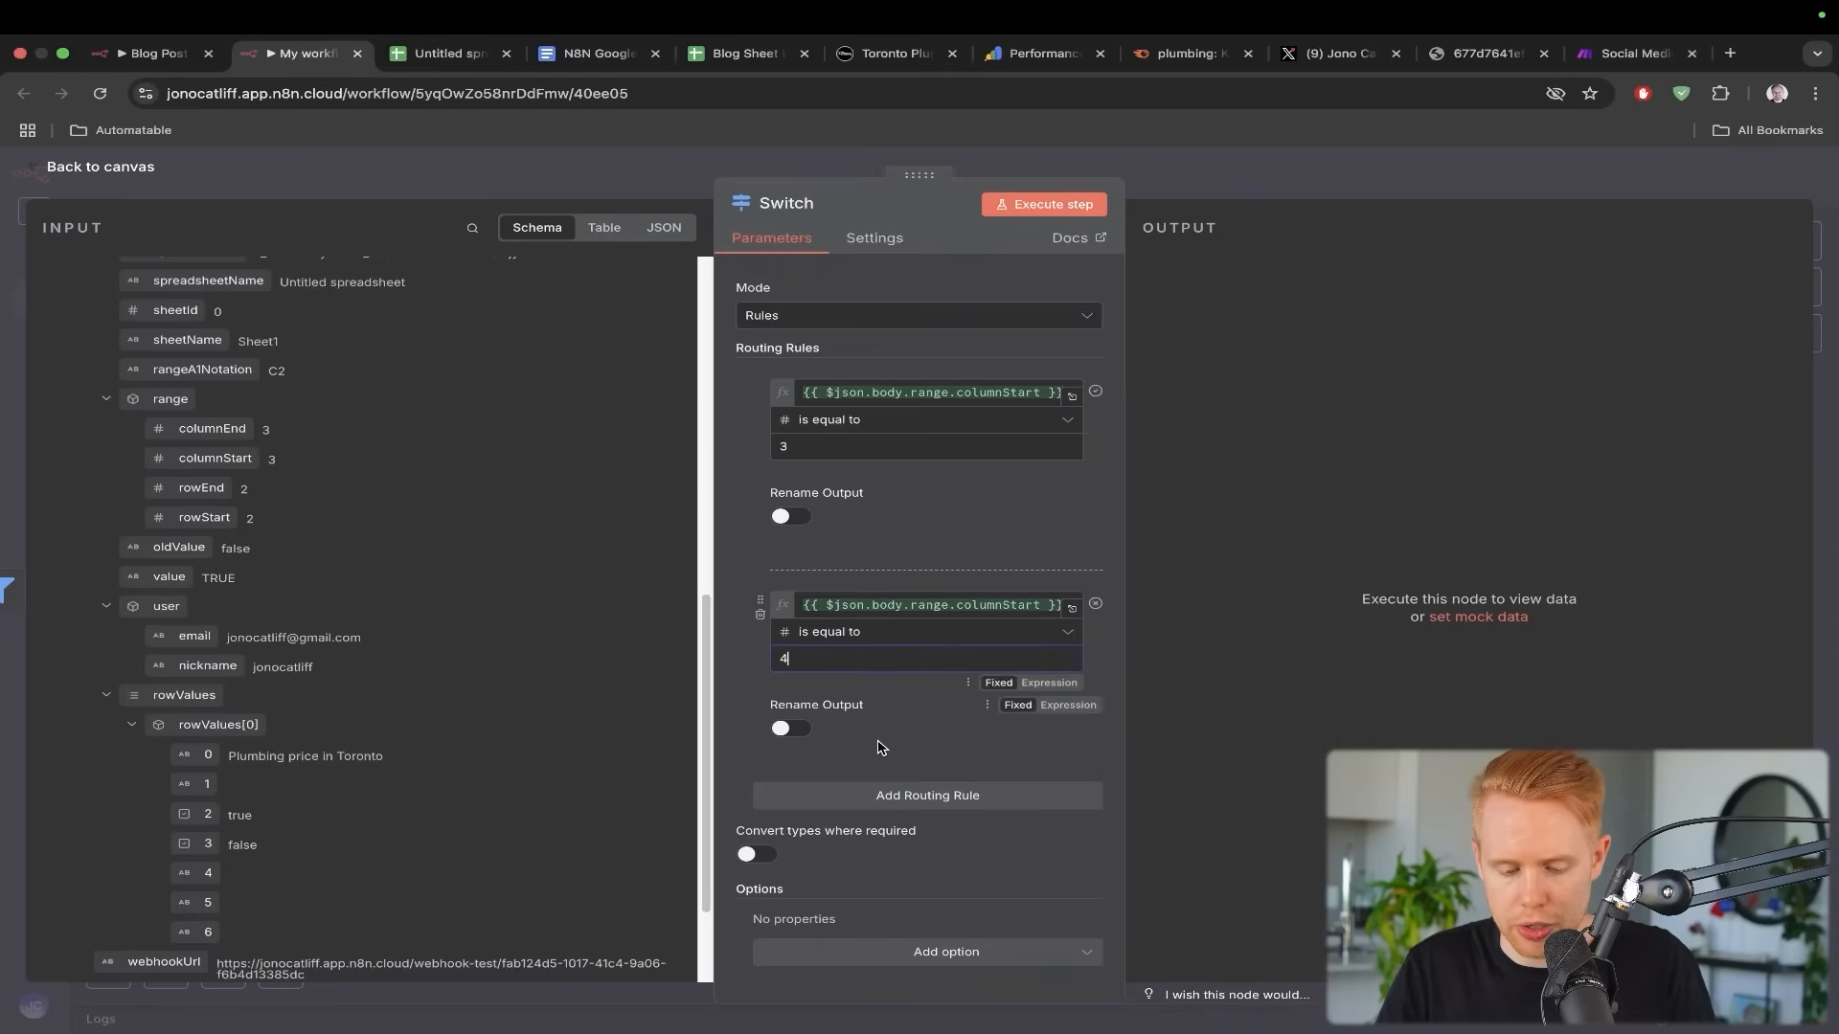
Compare both routing rules with the sheet's Create and Social Media columns.
{"action": "key", "text": "ctrl+Tab"}
{"action": "key", "text": "ctrl+shift+Tab"}
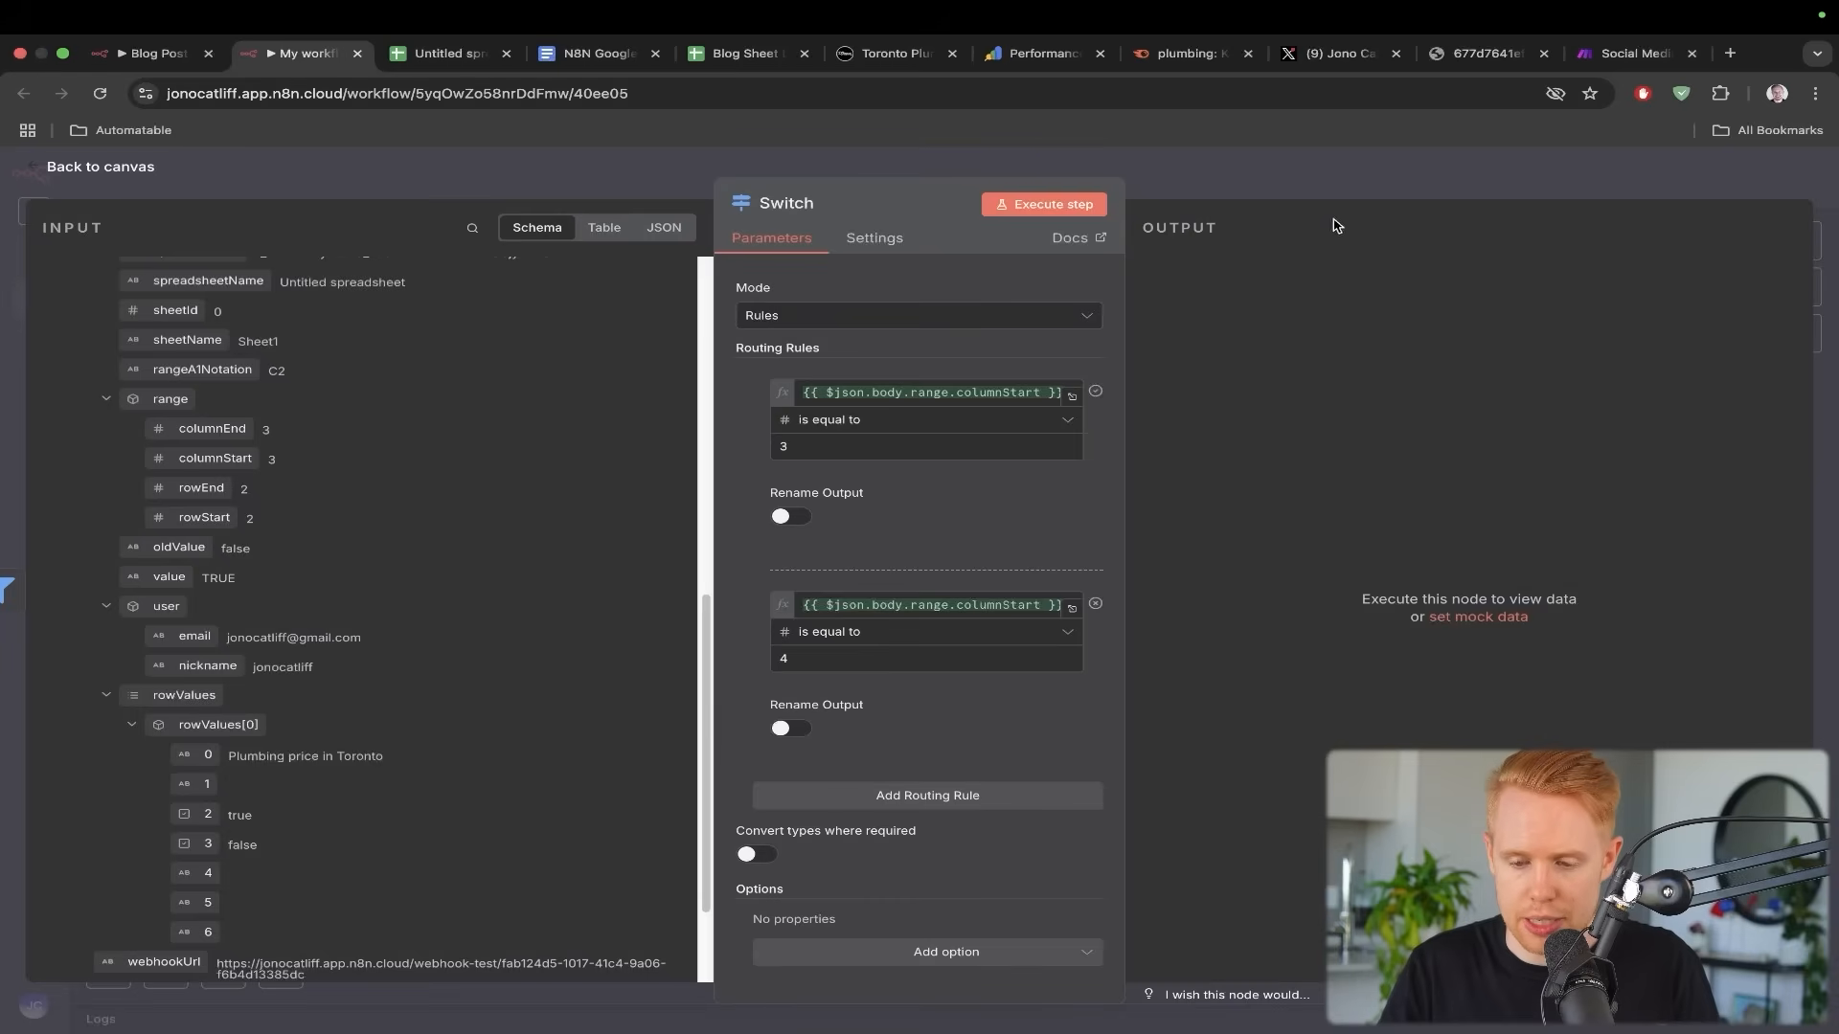
{"action": "mouse_move", "coordinate": [1264, 359]}
{"action": "left_mouse_down"}
{"action": "mouse_move", "coordinate": [1118, 604]}
{"action": "mouse_move", "coordinate": [1089, 617]}
{"action": "left_mouse_up"}
{"action": "left_click_drag", "start_coordinate": [1328, 405], "coordinate": [1089, 404]}
{"action": "key", "text": "Escape"}
{"action": "key", "text": "ctrl+Tab"}
{"action": "mouse_move", "coordinate": [507, 184]}
{"action": "left_mouse_down"}
{"action": "mouse_move", "coordinate": [452, 269]}
{"action": "mouse_move", "coordinate": [436, 348]}
{"action": "left_mouse_up"}
{"action": "mouse_move", "coordinate": [670, 187]}
{"action": "left_mouse_down"}
{"action": "mouse_move", "coordinate": [624, 296]}
{"action": "mouse_move", "coordinate": [536, 343]}
{"action": "left_mouse_up"}
{"action": "key", "text": "Escape"}
{"action": "key", "text": "ctrl+shift+Tab"}
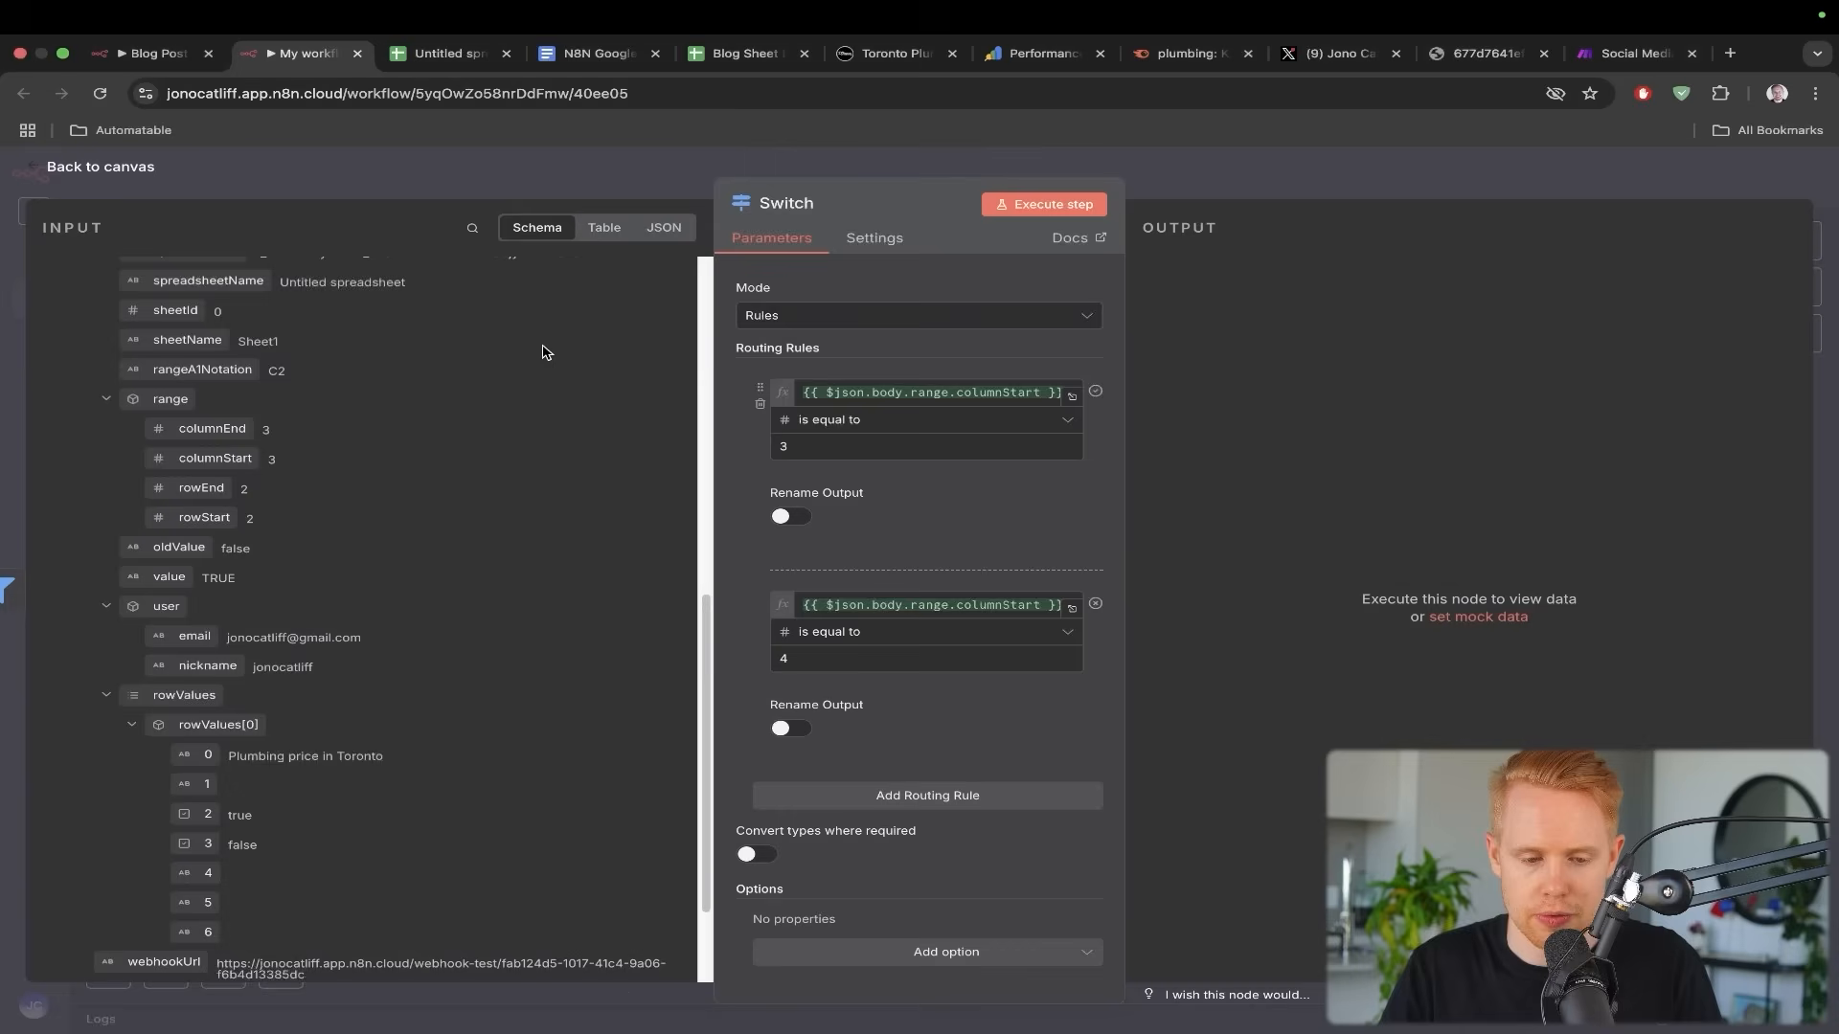
Execute the Switch step, return to the canvas and save the workflow.
{"action": "left_click", "coordinate": [1099, 205]}
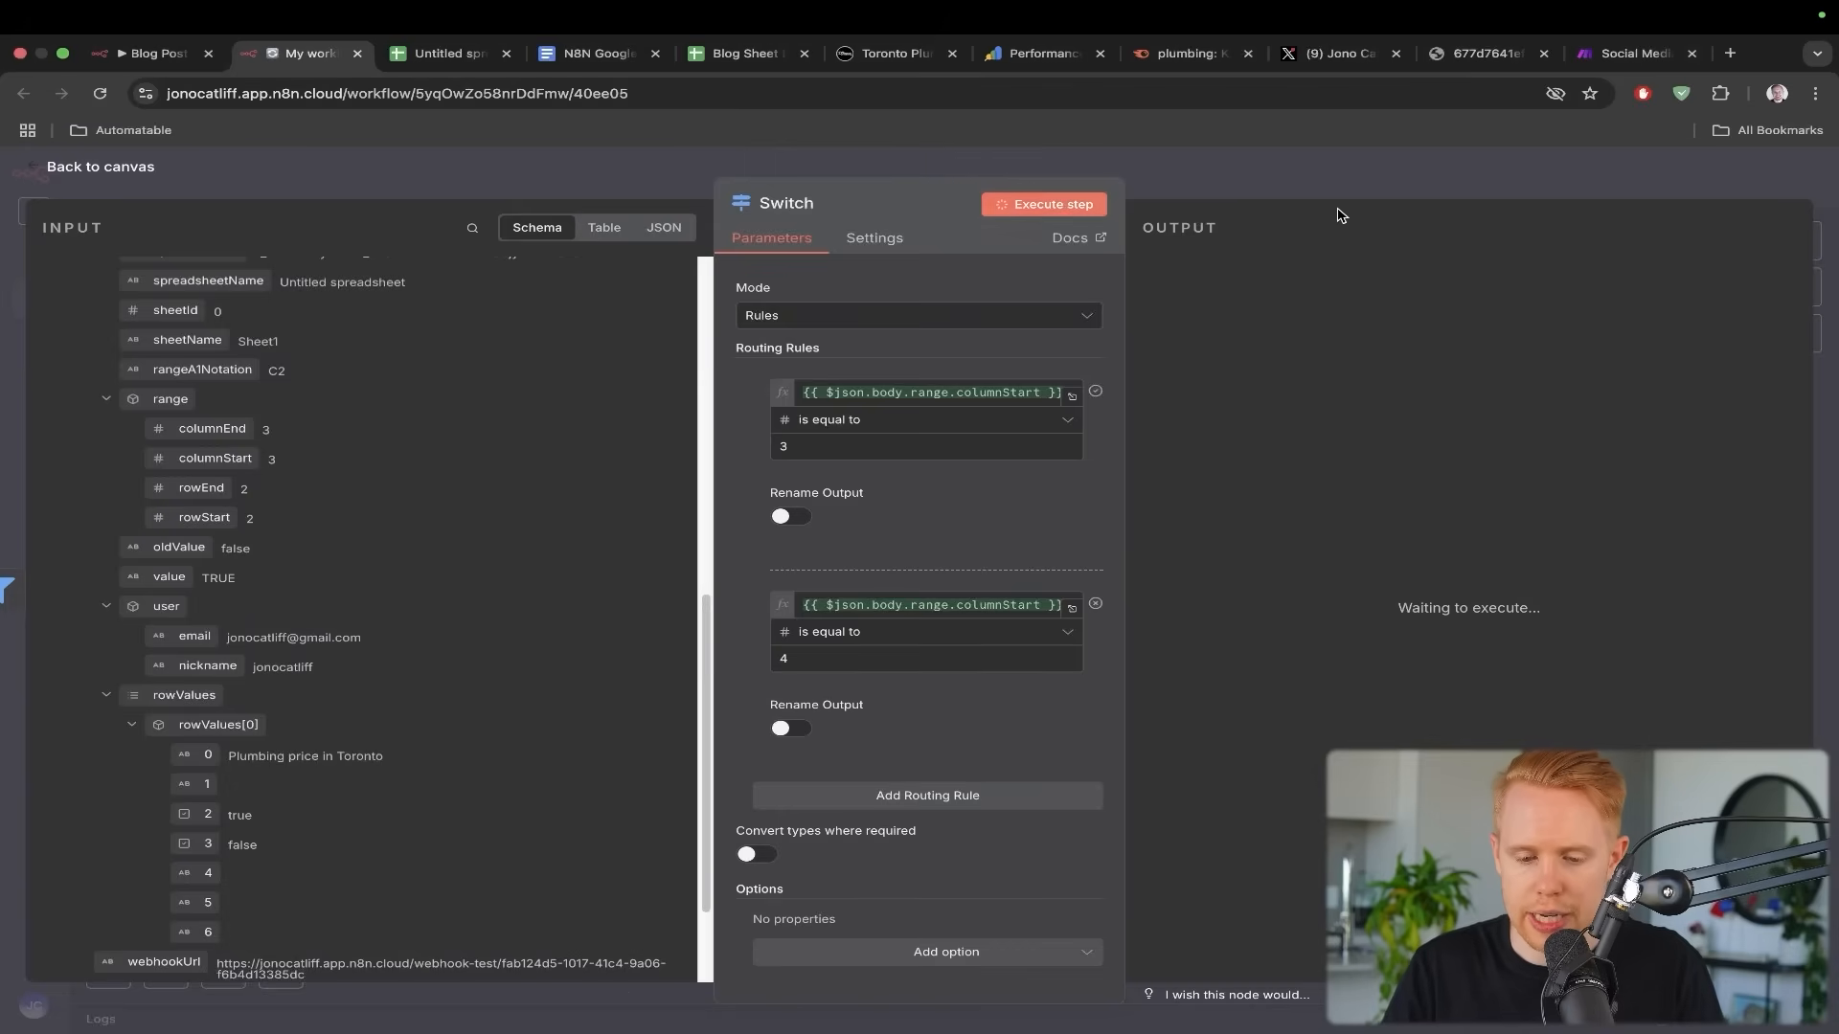
{"action": "left_click", "coordinate": [1326, 180]}
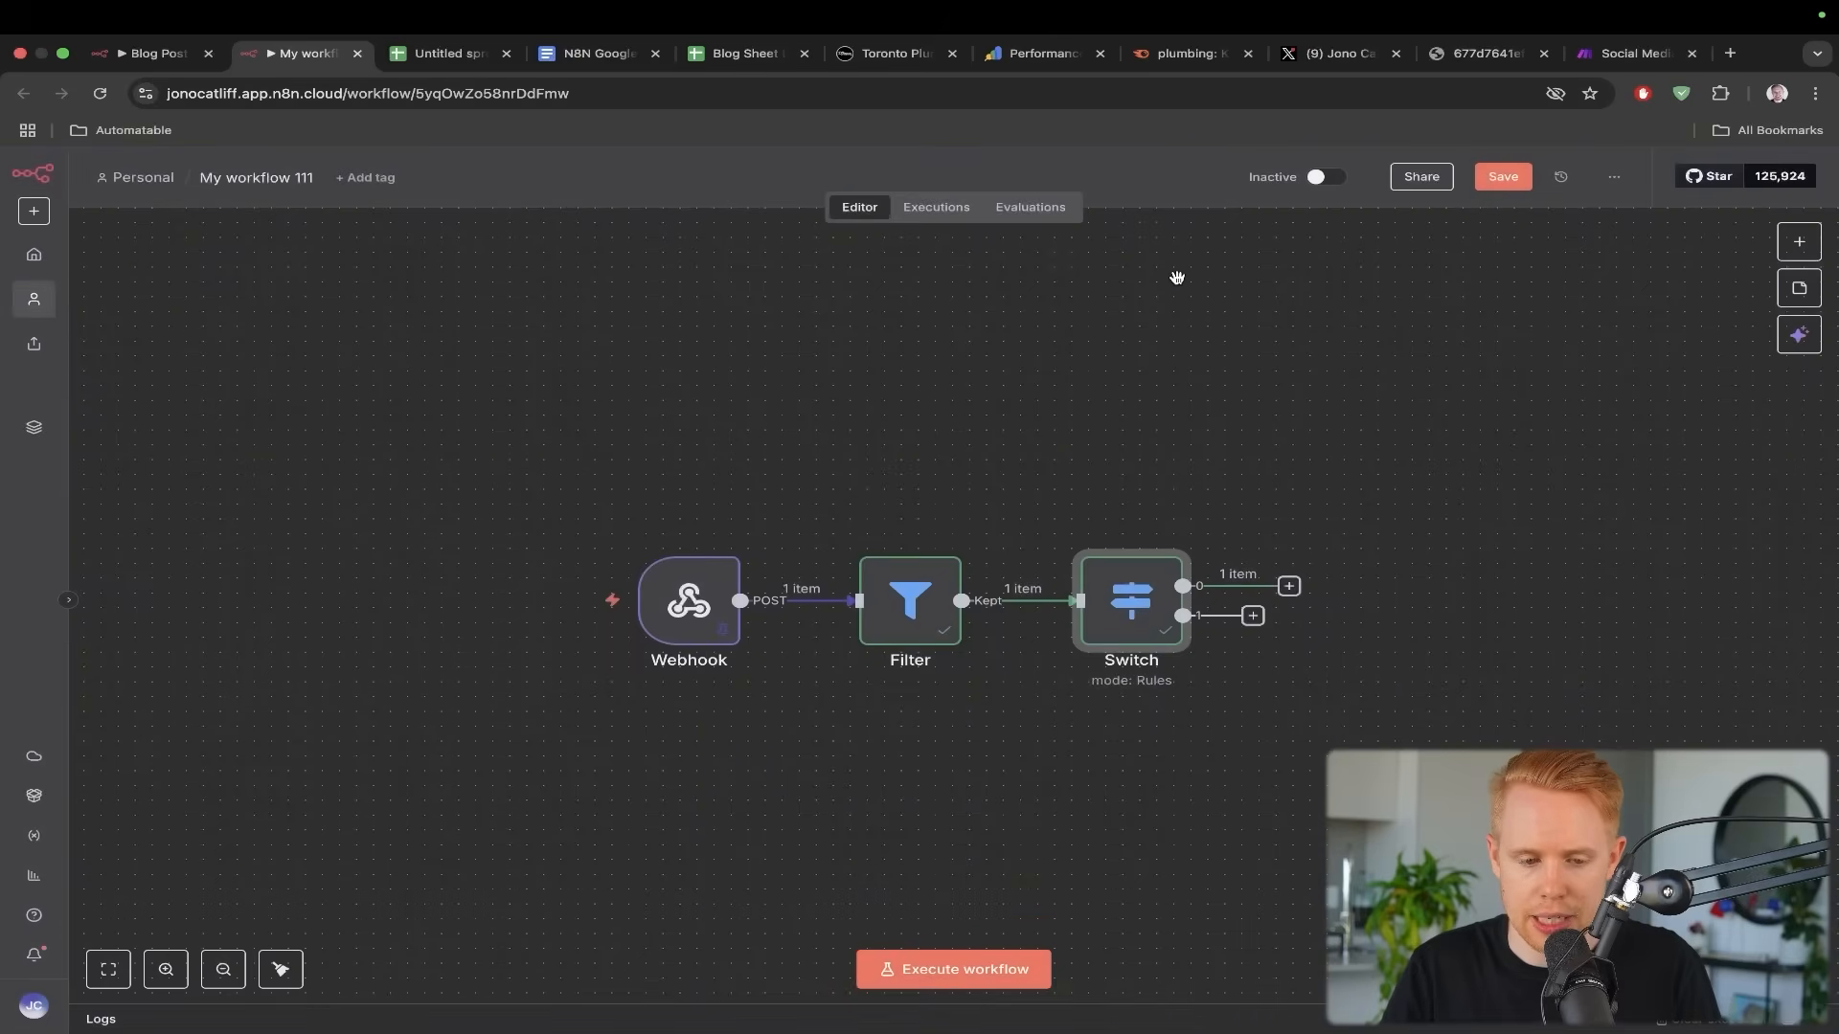
{"action": "key", "text": "ctrl+Tab"}
{"action": "left_click_drag", "start_coordinate": [414, 230], "coordinate": [417, 321]}
{"action": "key", "text": "ctrl+shift+Tab"}
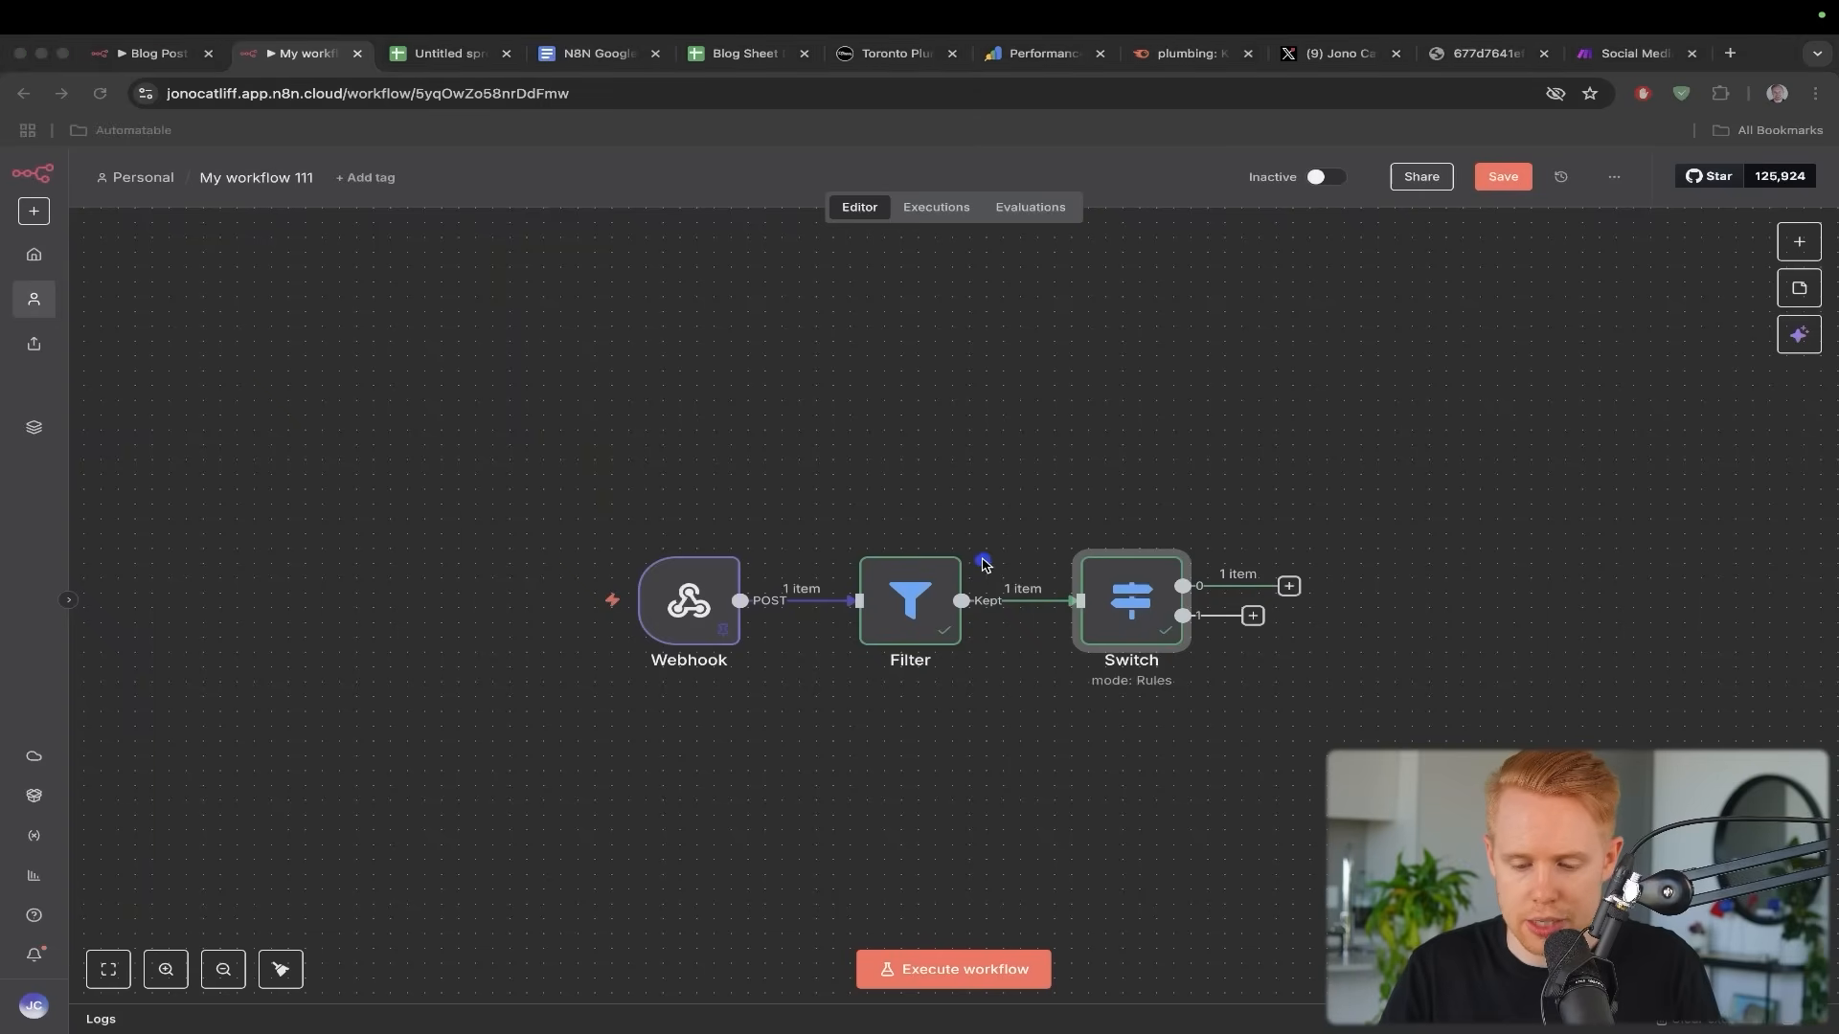
{"action": "left_click_drag", "start_coordinate": [1014, 614], "coordinate": [1234, 561]}
{"action": "key", "text": "ctrl+shift+Tab"}
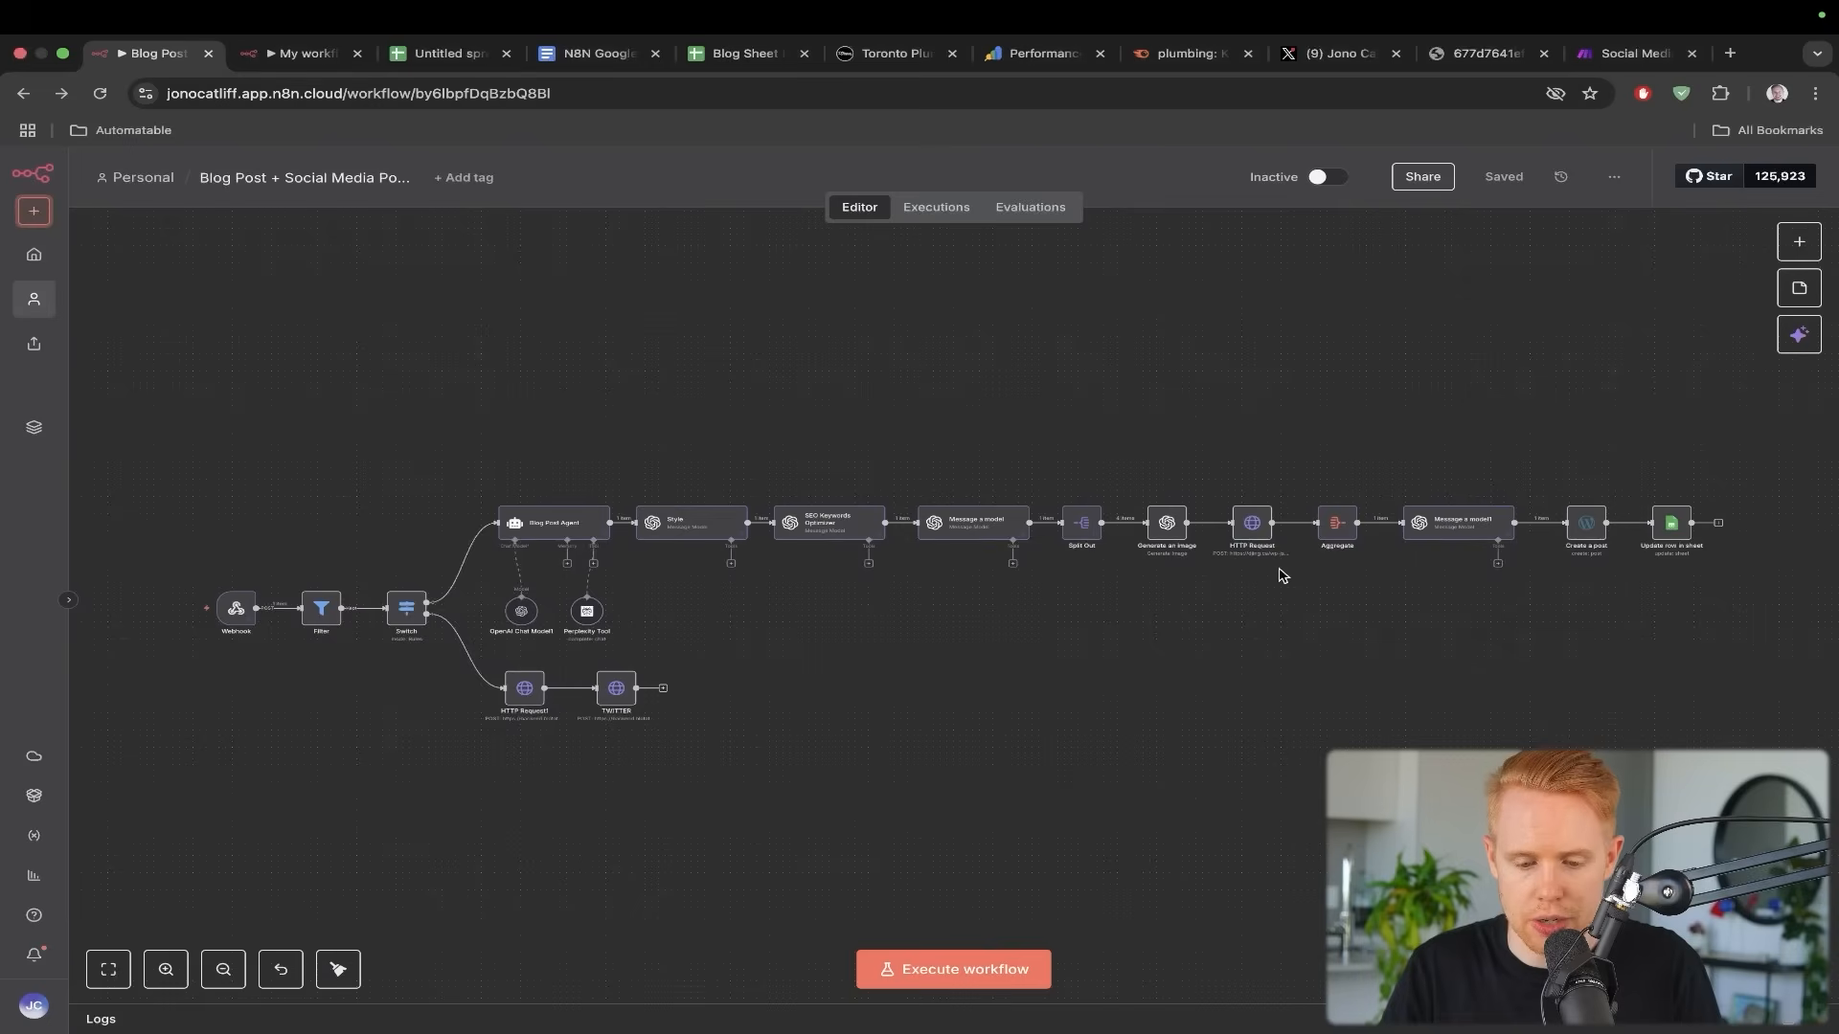
{"action": "mouse_move", "coordinate": [307, 623]}
{"action": "left_mouse_down"}
{"action": "mouse_move", "coordinate": [470, 560]}
{"action": "mouse_move", "coordinate": [886, 544]}
{"action": "mouse_move", "coordinate": [1210, 500]}
{"action": "left_mouse_up"}
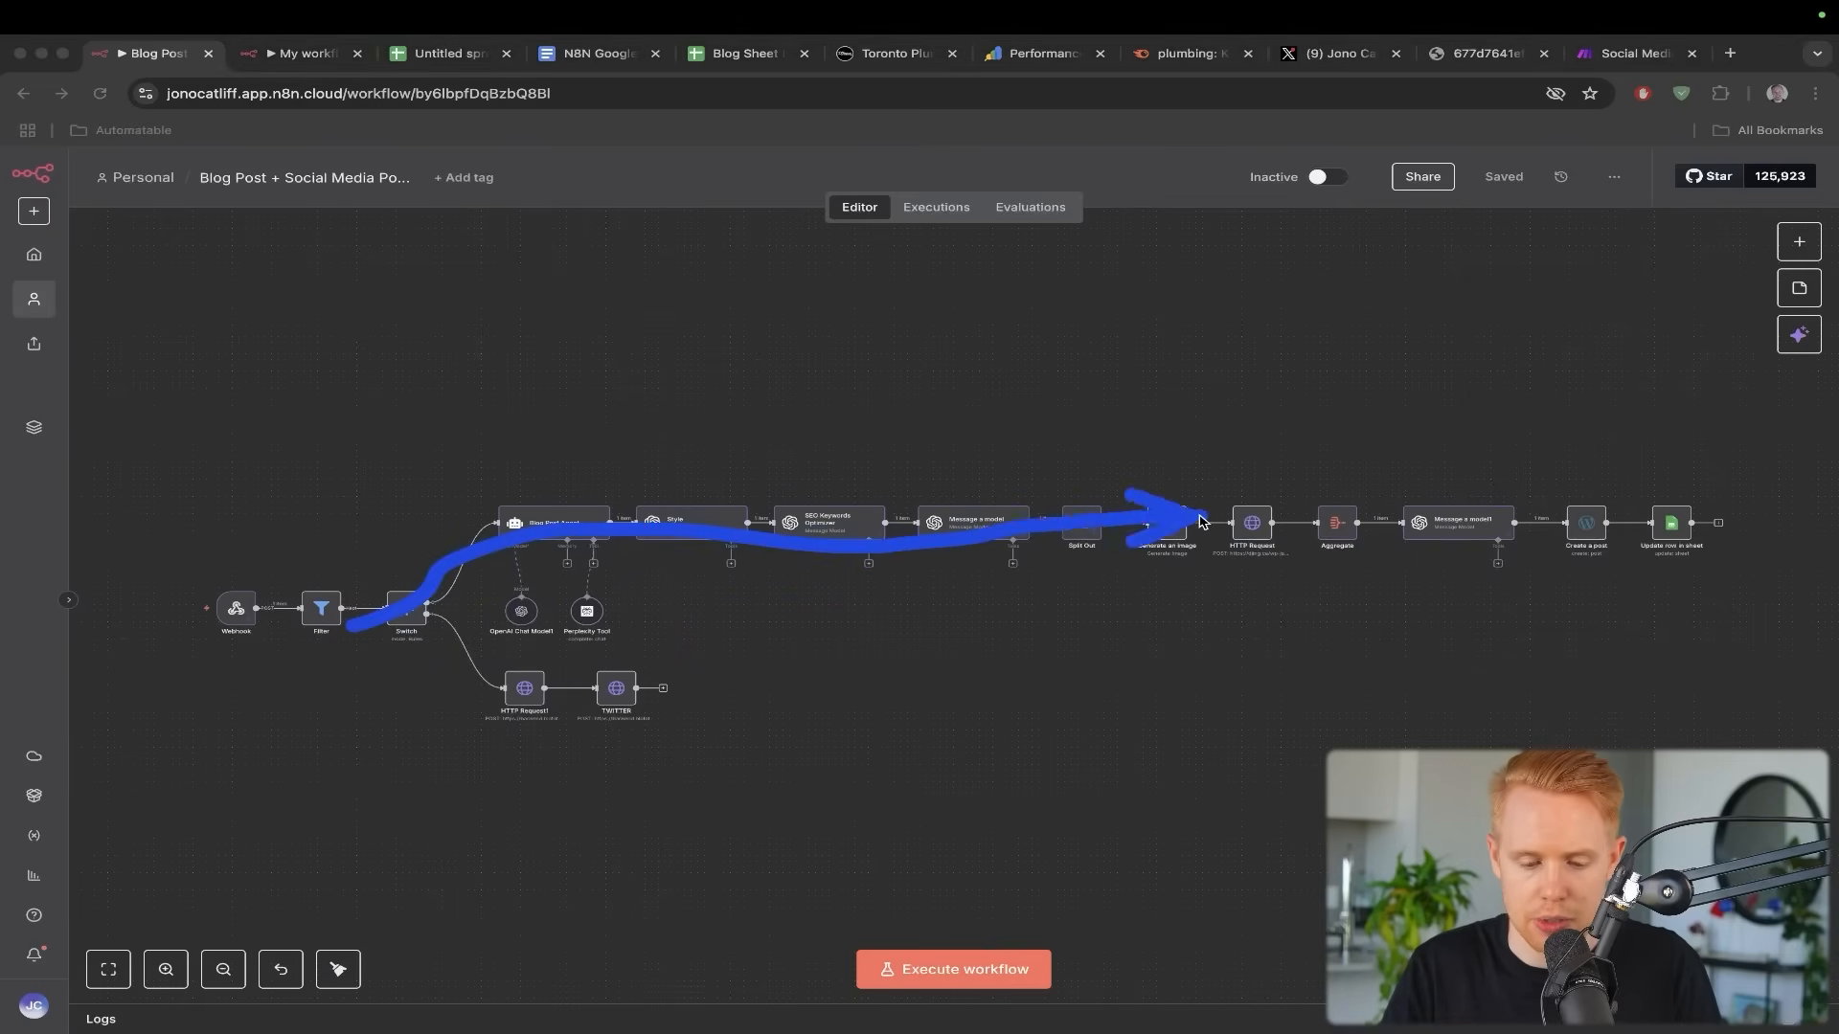
{"action": "key", "text": "ctrl+Tab"}
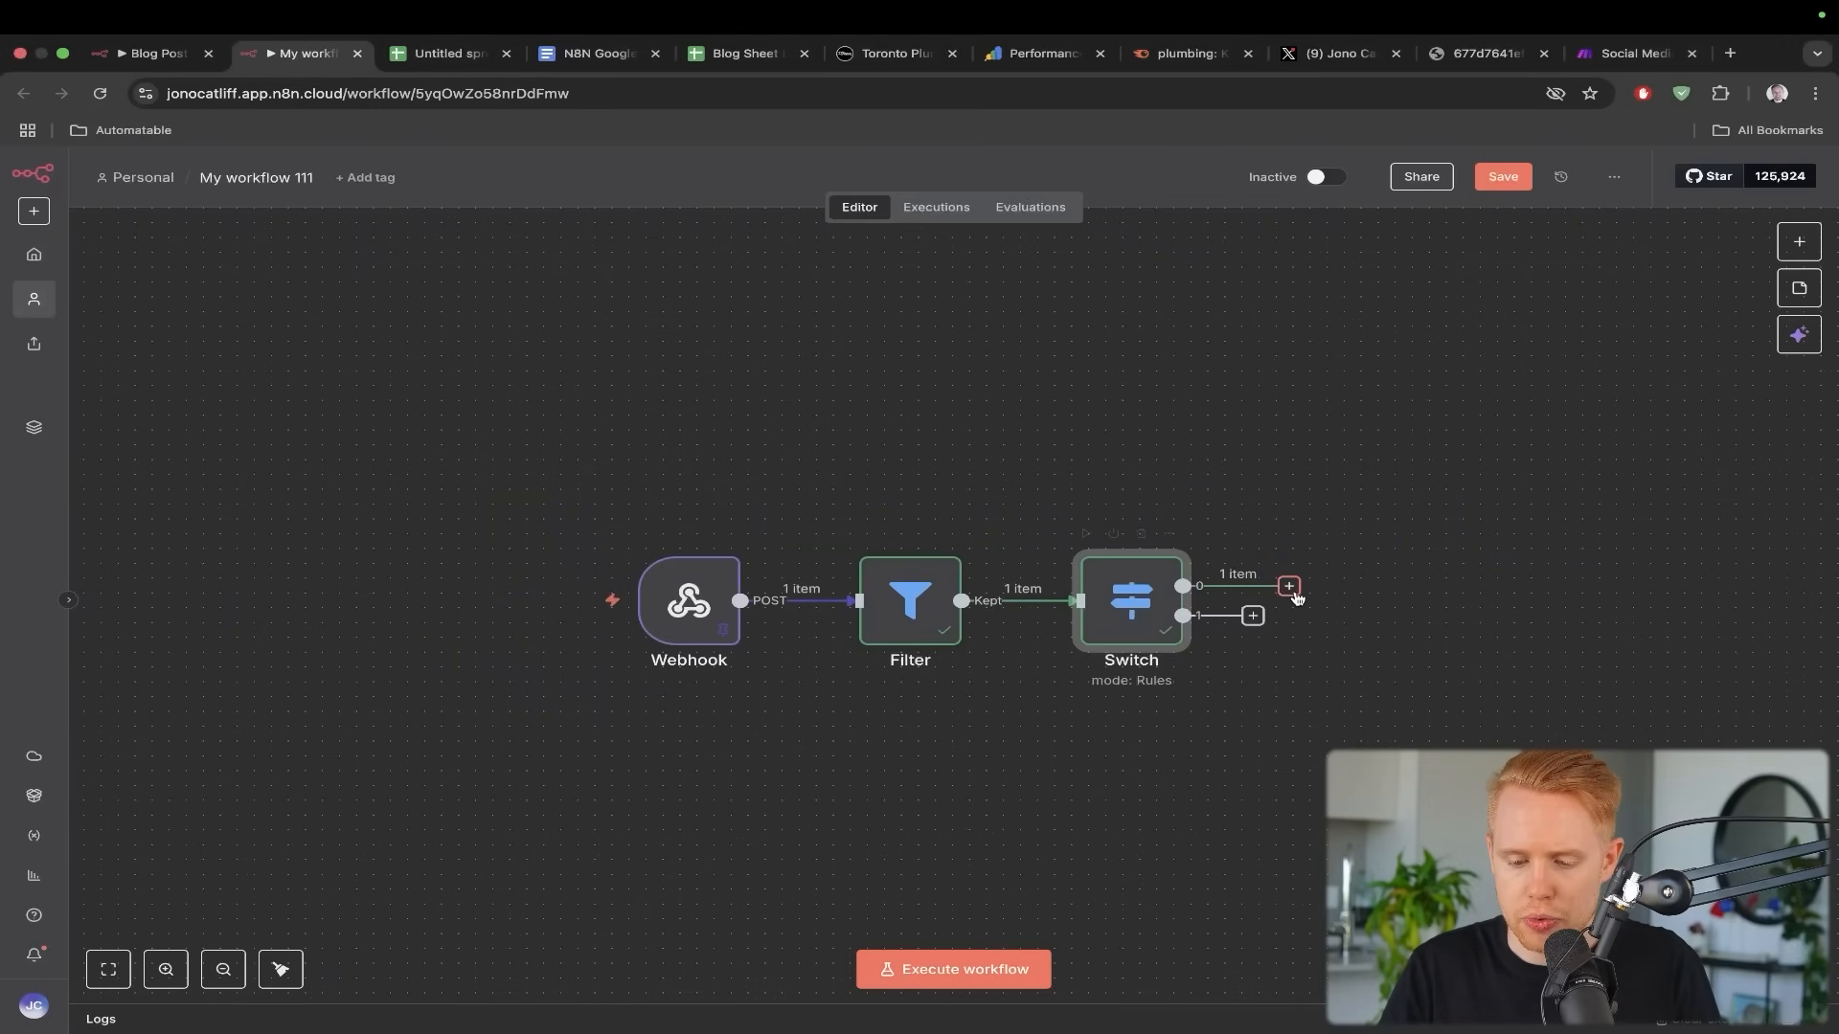
{"action": "key", "text": "ctrl+s"}
Add an AI Agent node to the Switch node's first output.
{"action": "scroll", "coordinate": [1302, 590], "scroll_direction": "right", "scroll_amount": 4}
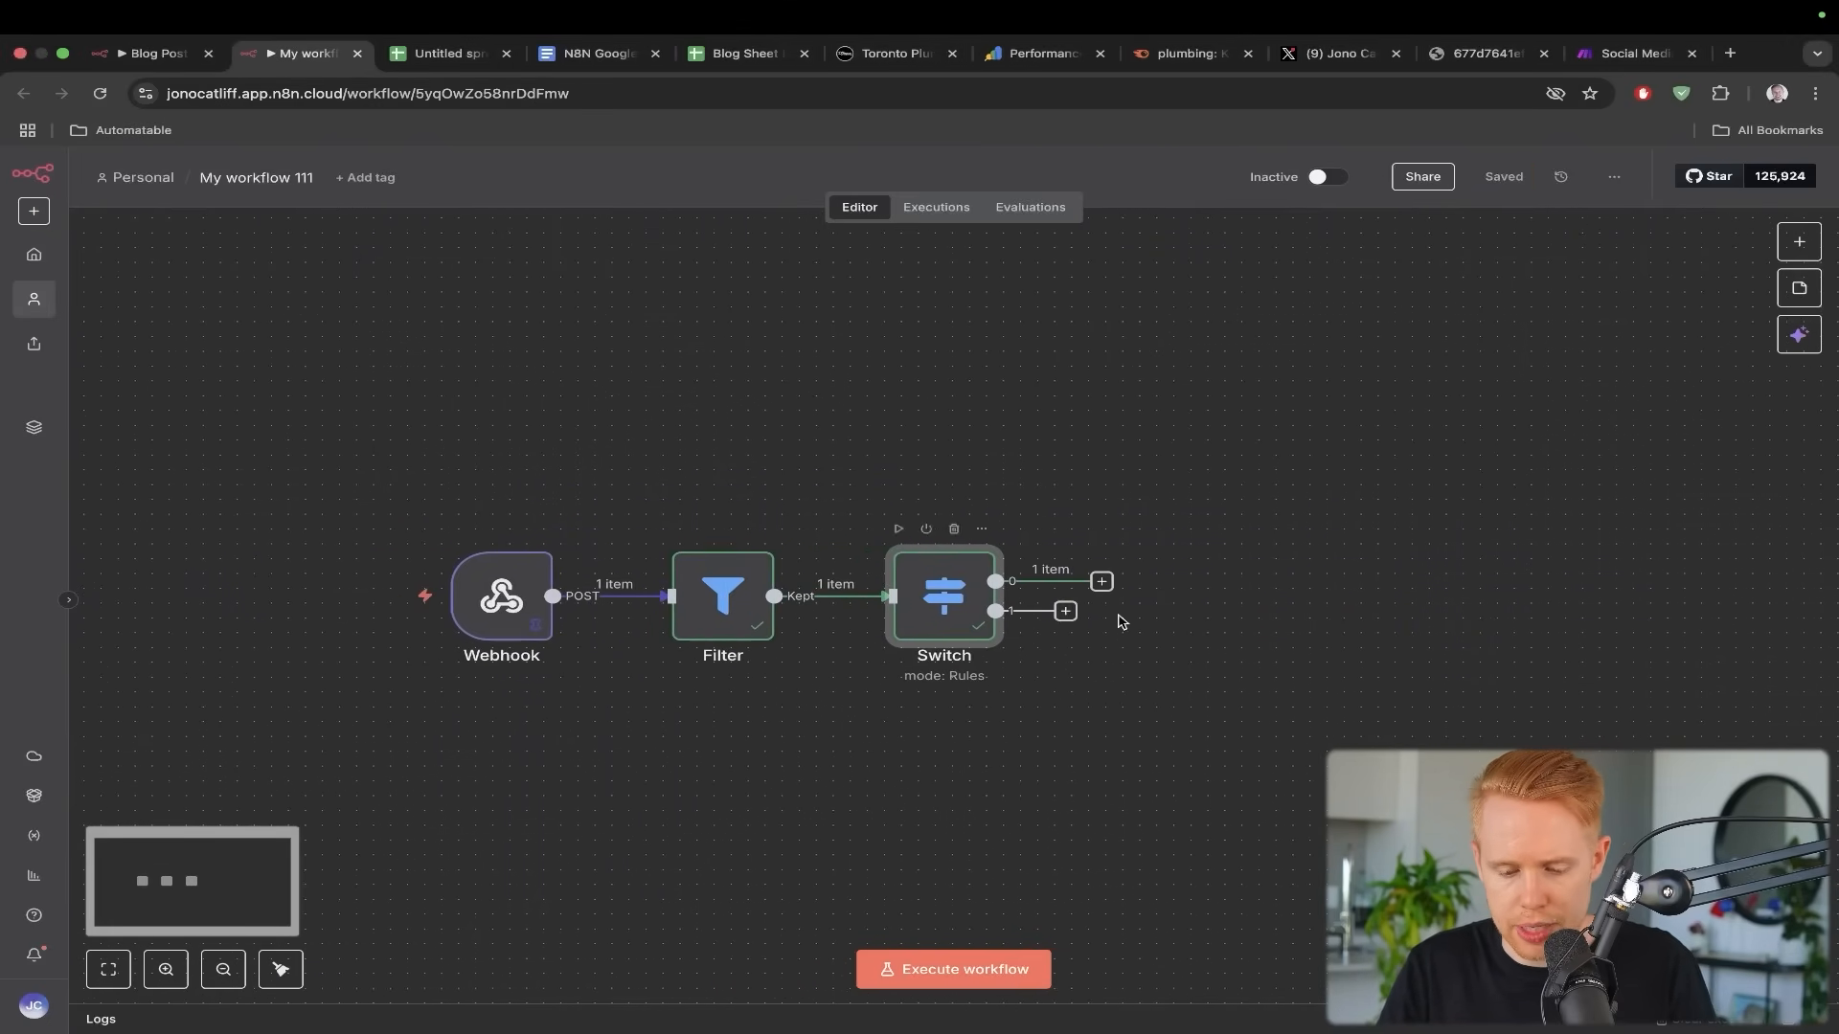
{"action": "left_click", "coordinate": [1103, 582]}
{"action": "type", "text": "ai"}
{"action": "key", "text": "BackSpace"}
{"action": "key", "text": "BackSpace"}
{"action": "type", "text": "AI"}
{"action": "key", "text": "BackSpace"}
{"action": "key", "text": "BackSpace"}
{"action": "type", "text": "AI AGENT"}
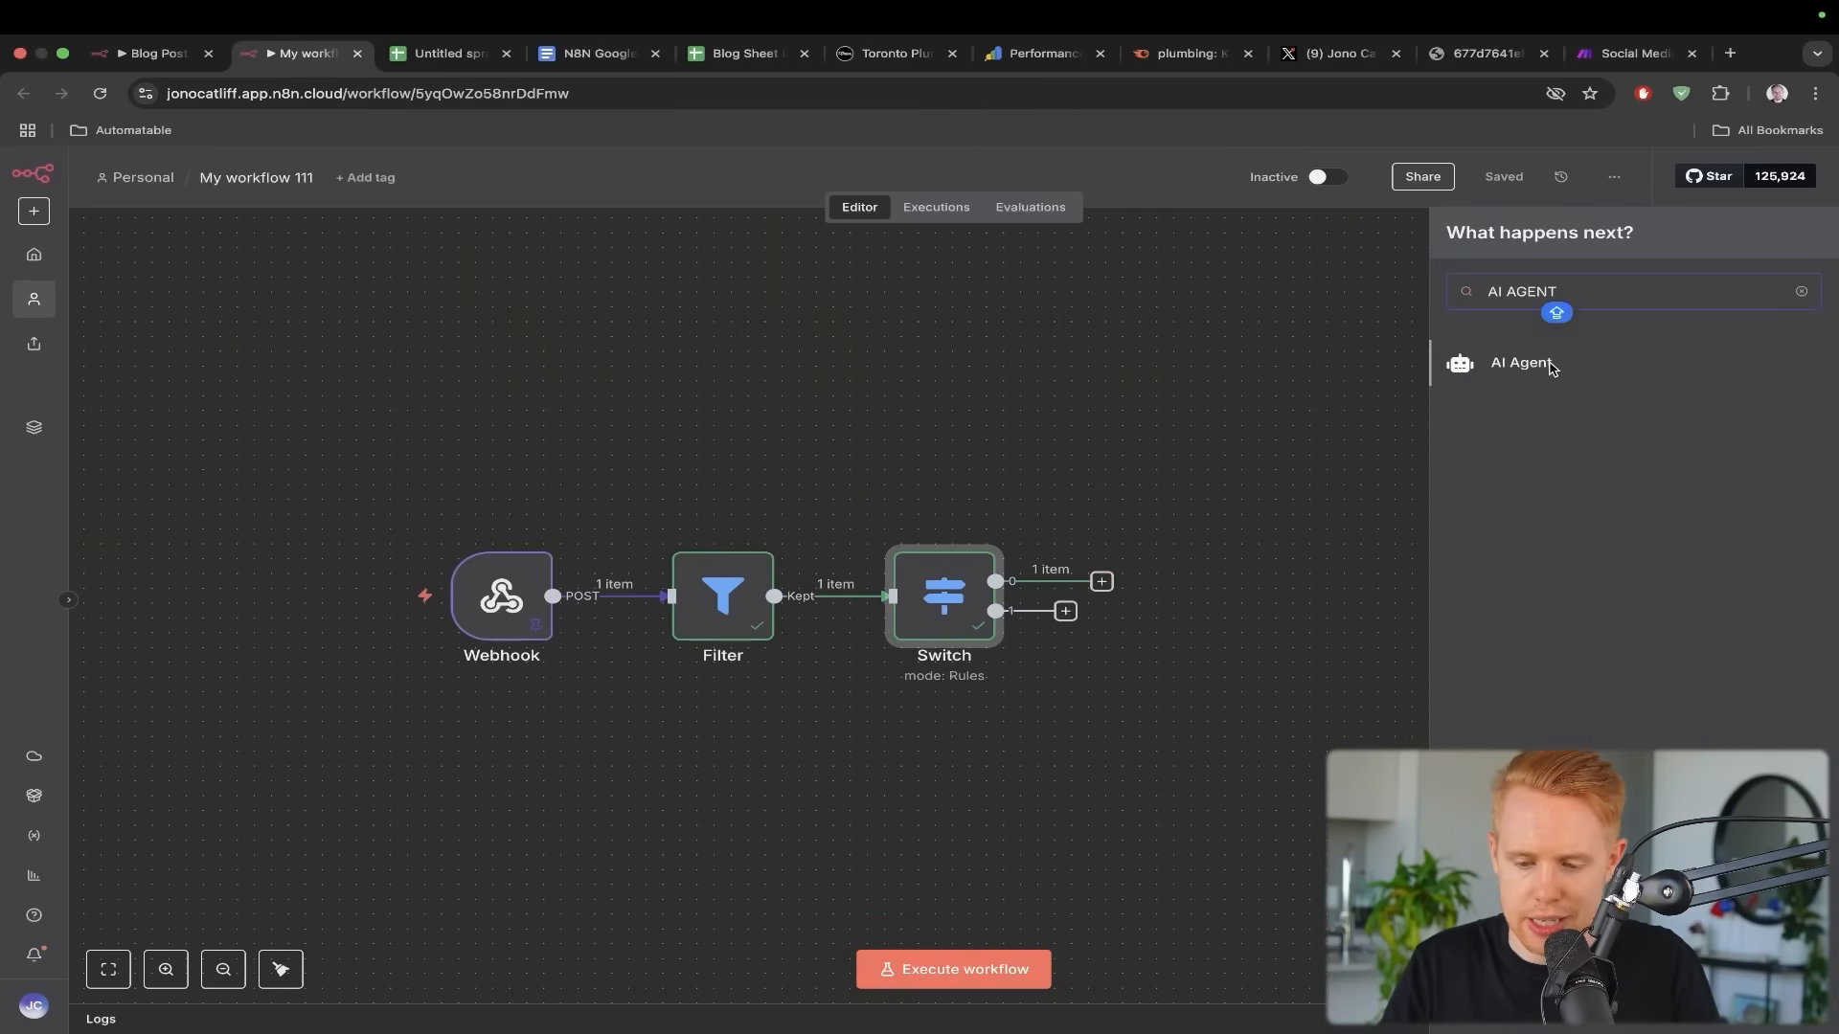
{"action": "left_click", "coordinate": [1549, 367]}
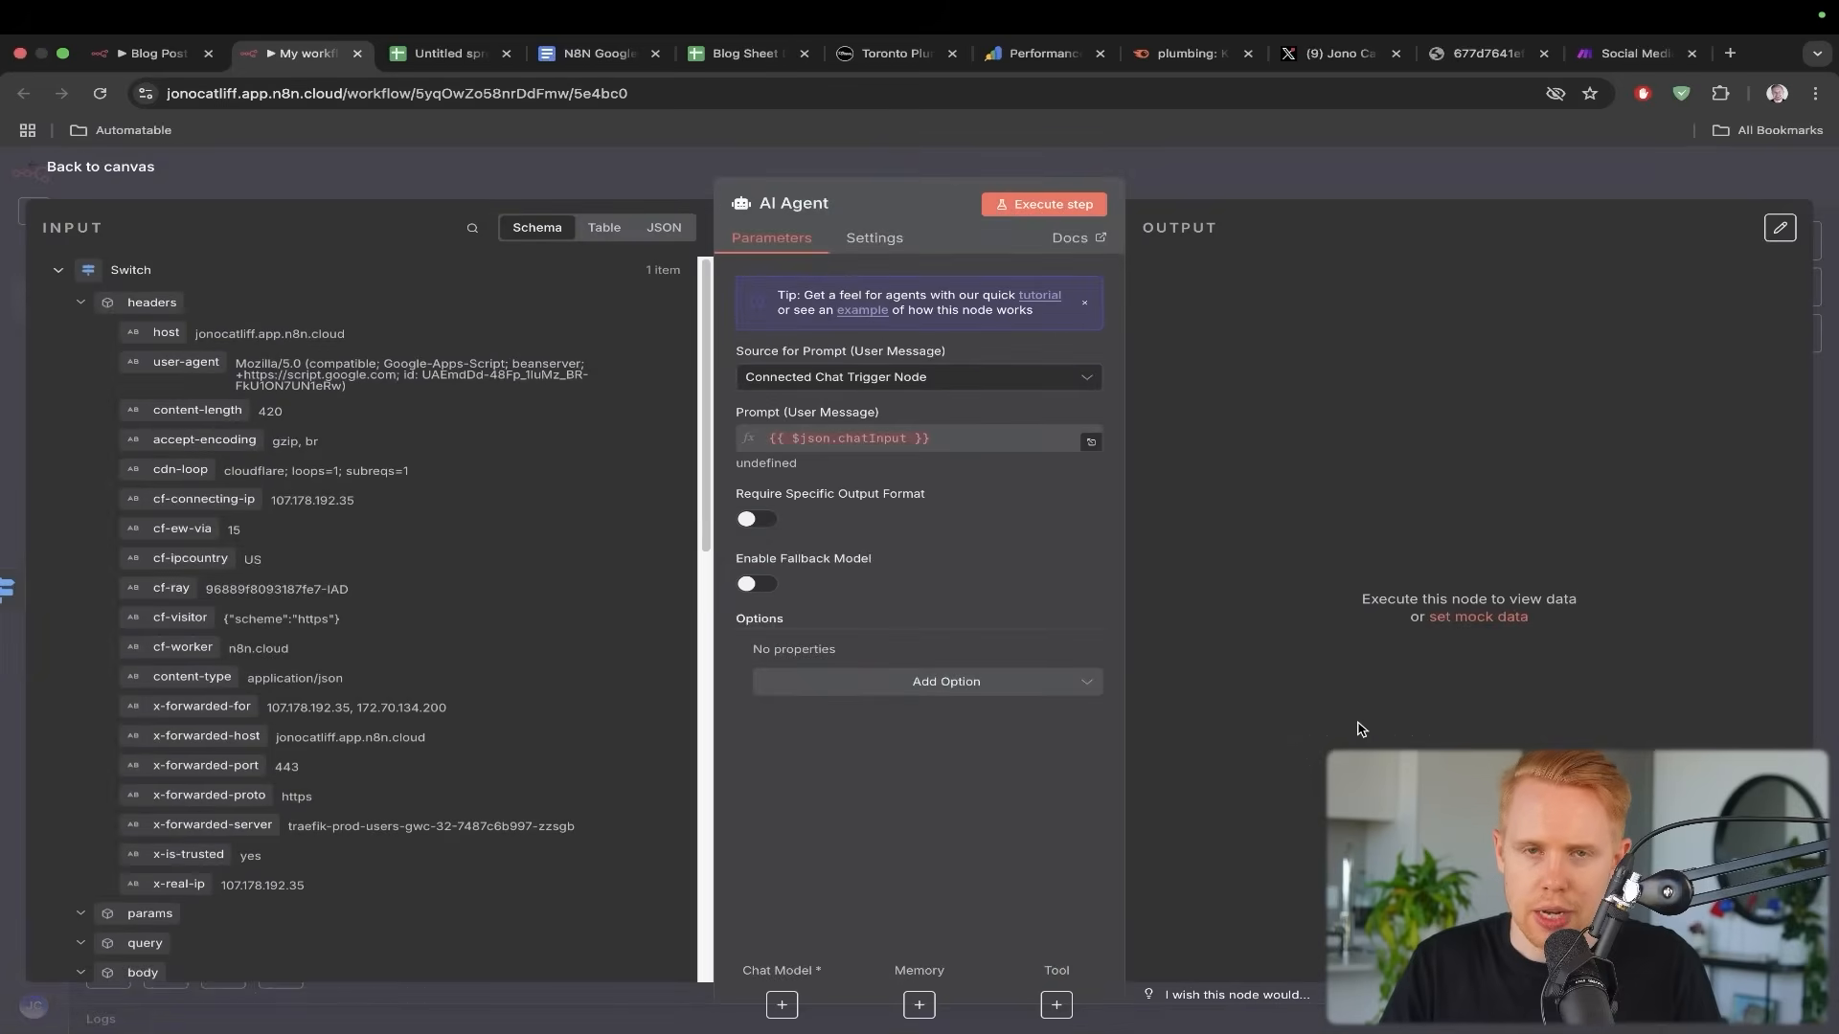
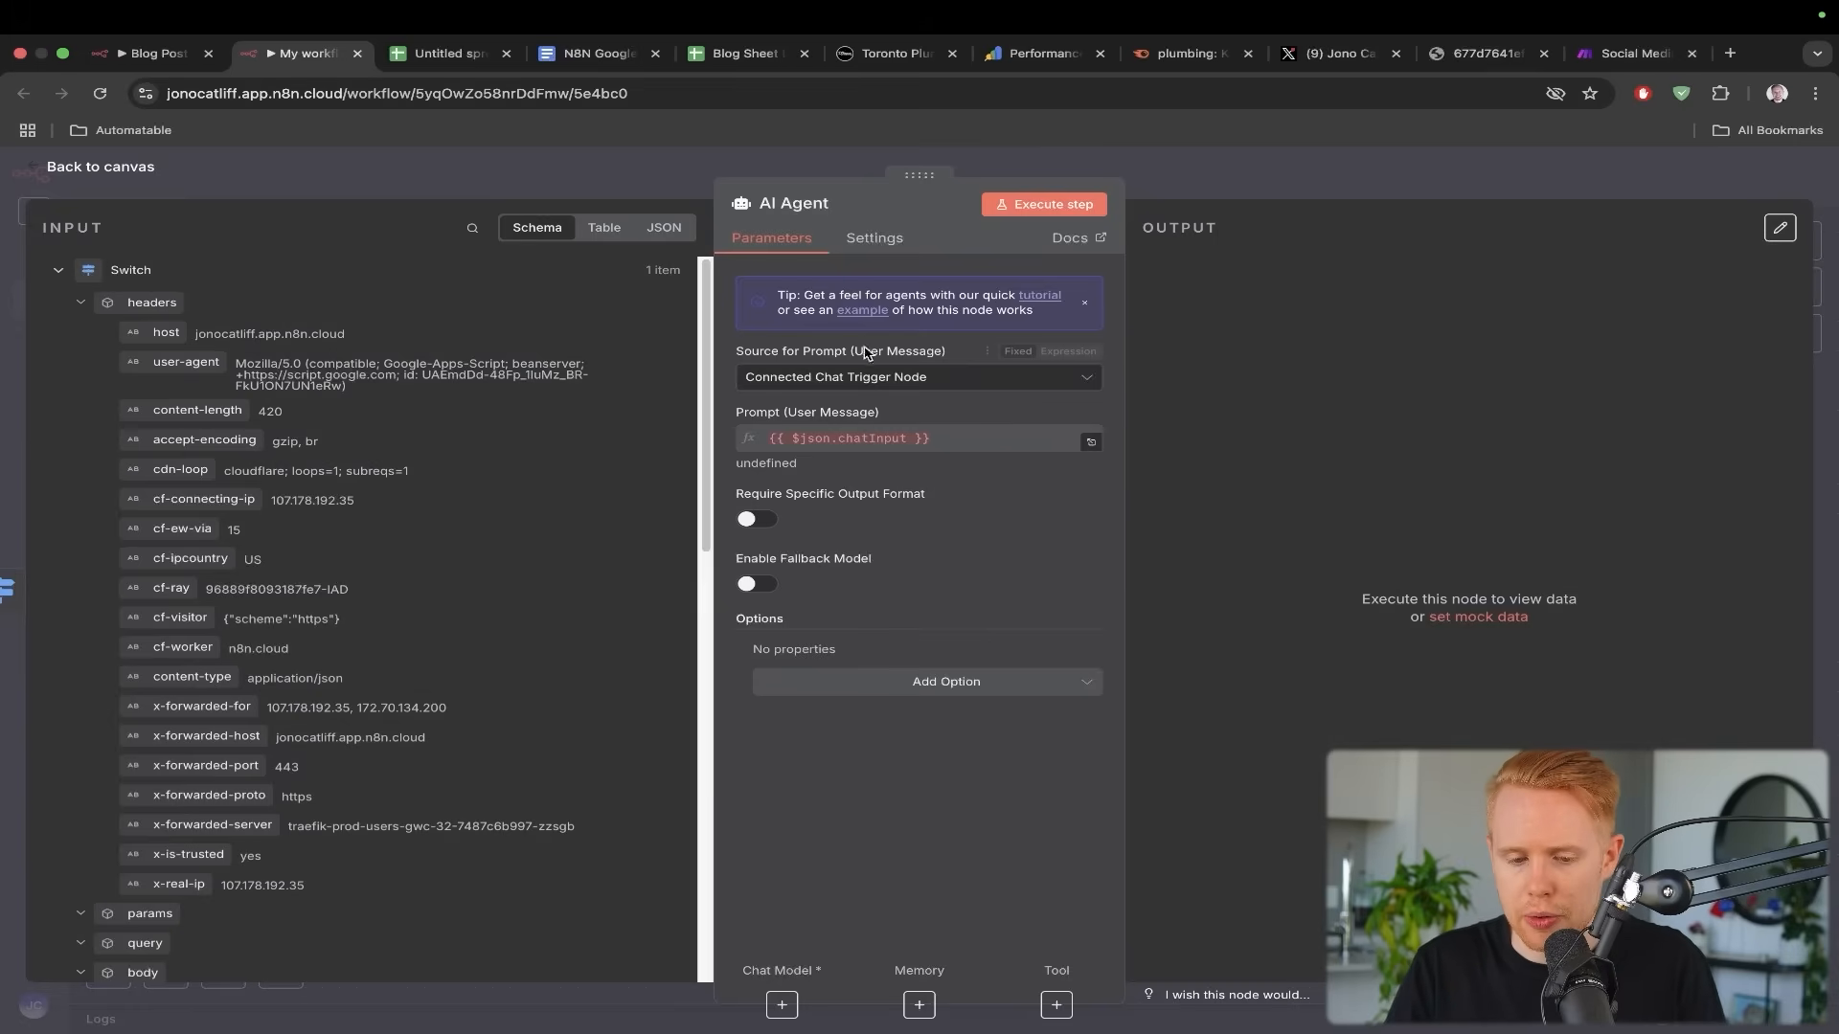
{"action": "key", "text": "ctrl+a"}
{"action": "mouse_move", "coordinate": [714, 175]}
{"action": "left_mouse_down"}
{"action": "mouse_move", "coordinate": [1117, 862]}
{"action": "mouse_move", "coordinate": [714, 180]}
{"action": "mouse_move", "coordinate": [740, 203]}
{"action": "mouse_move", "coordinate": [800, 411]}
{"action": "left_mouse_up"}
{"action": "key", "text": "ctrl+s"}
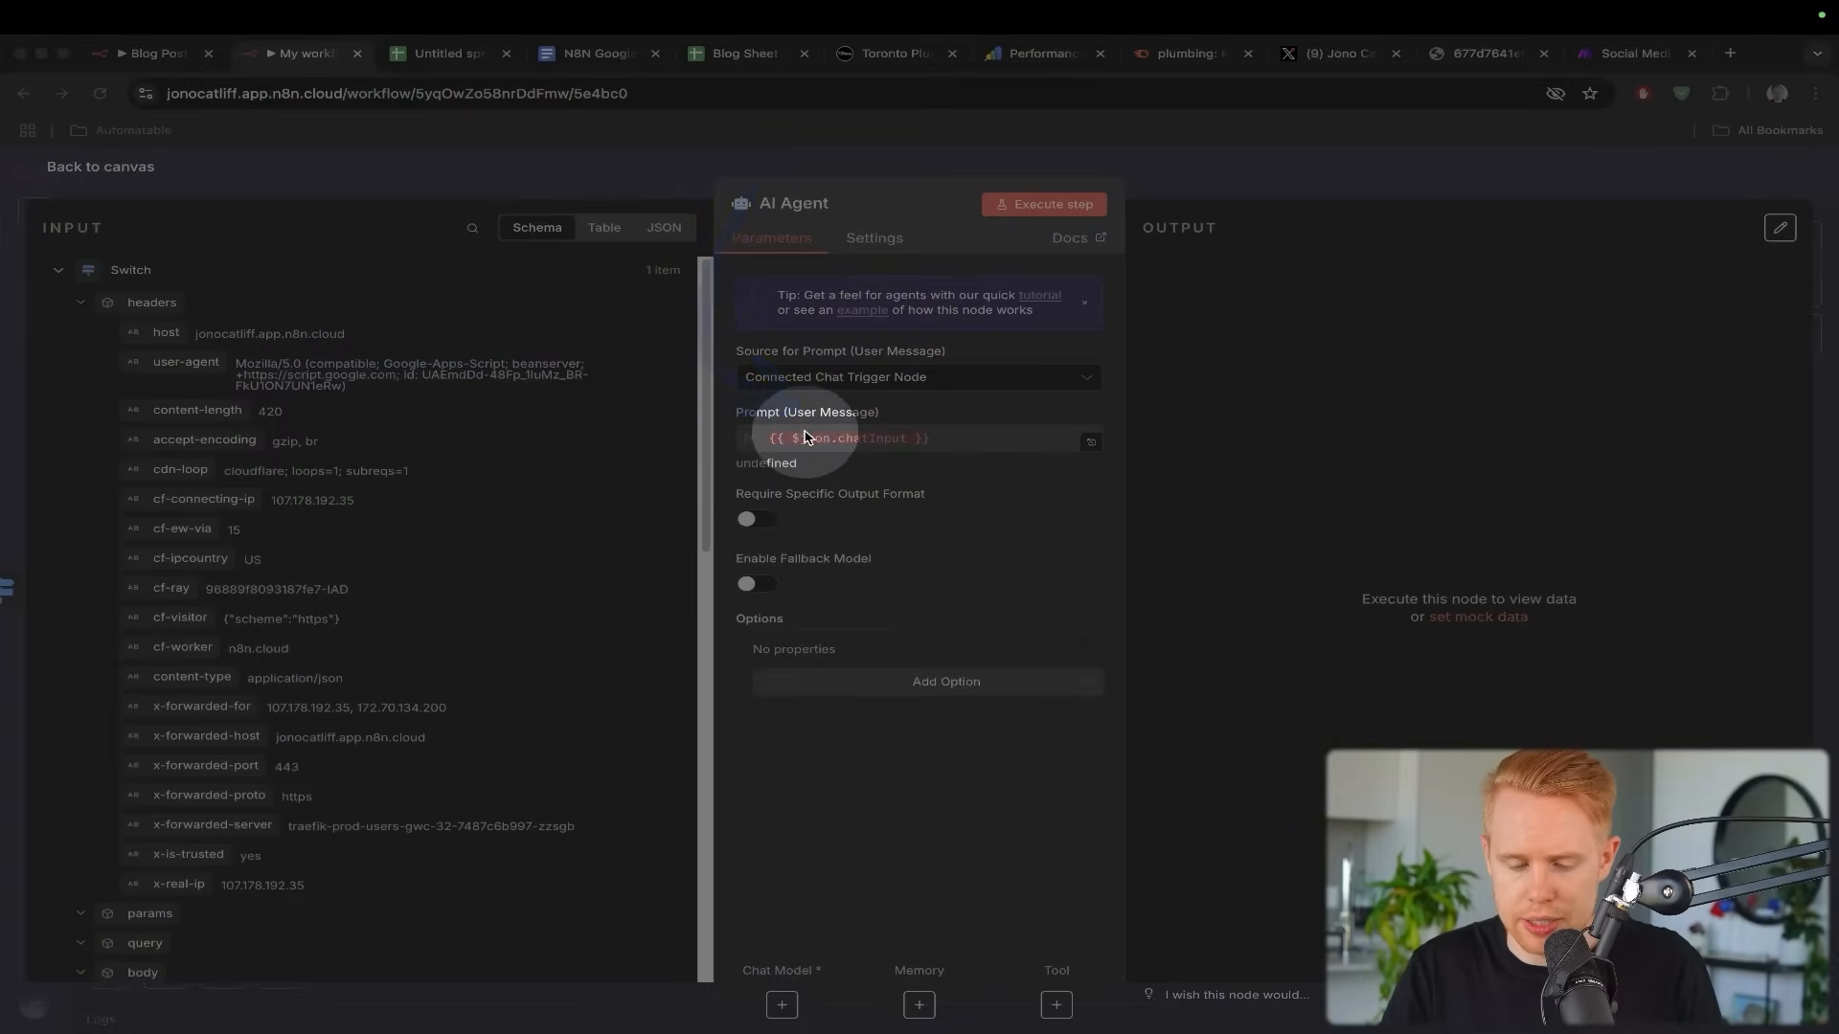
{"action": "key", "text": "ctrl+s"}
{"action": "key", "text": "ctrl+s"}
{"action": "key", "text": "ctrl+s"}
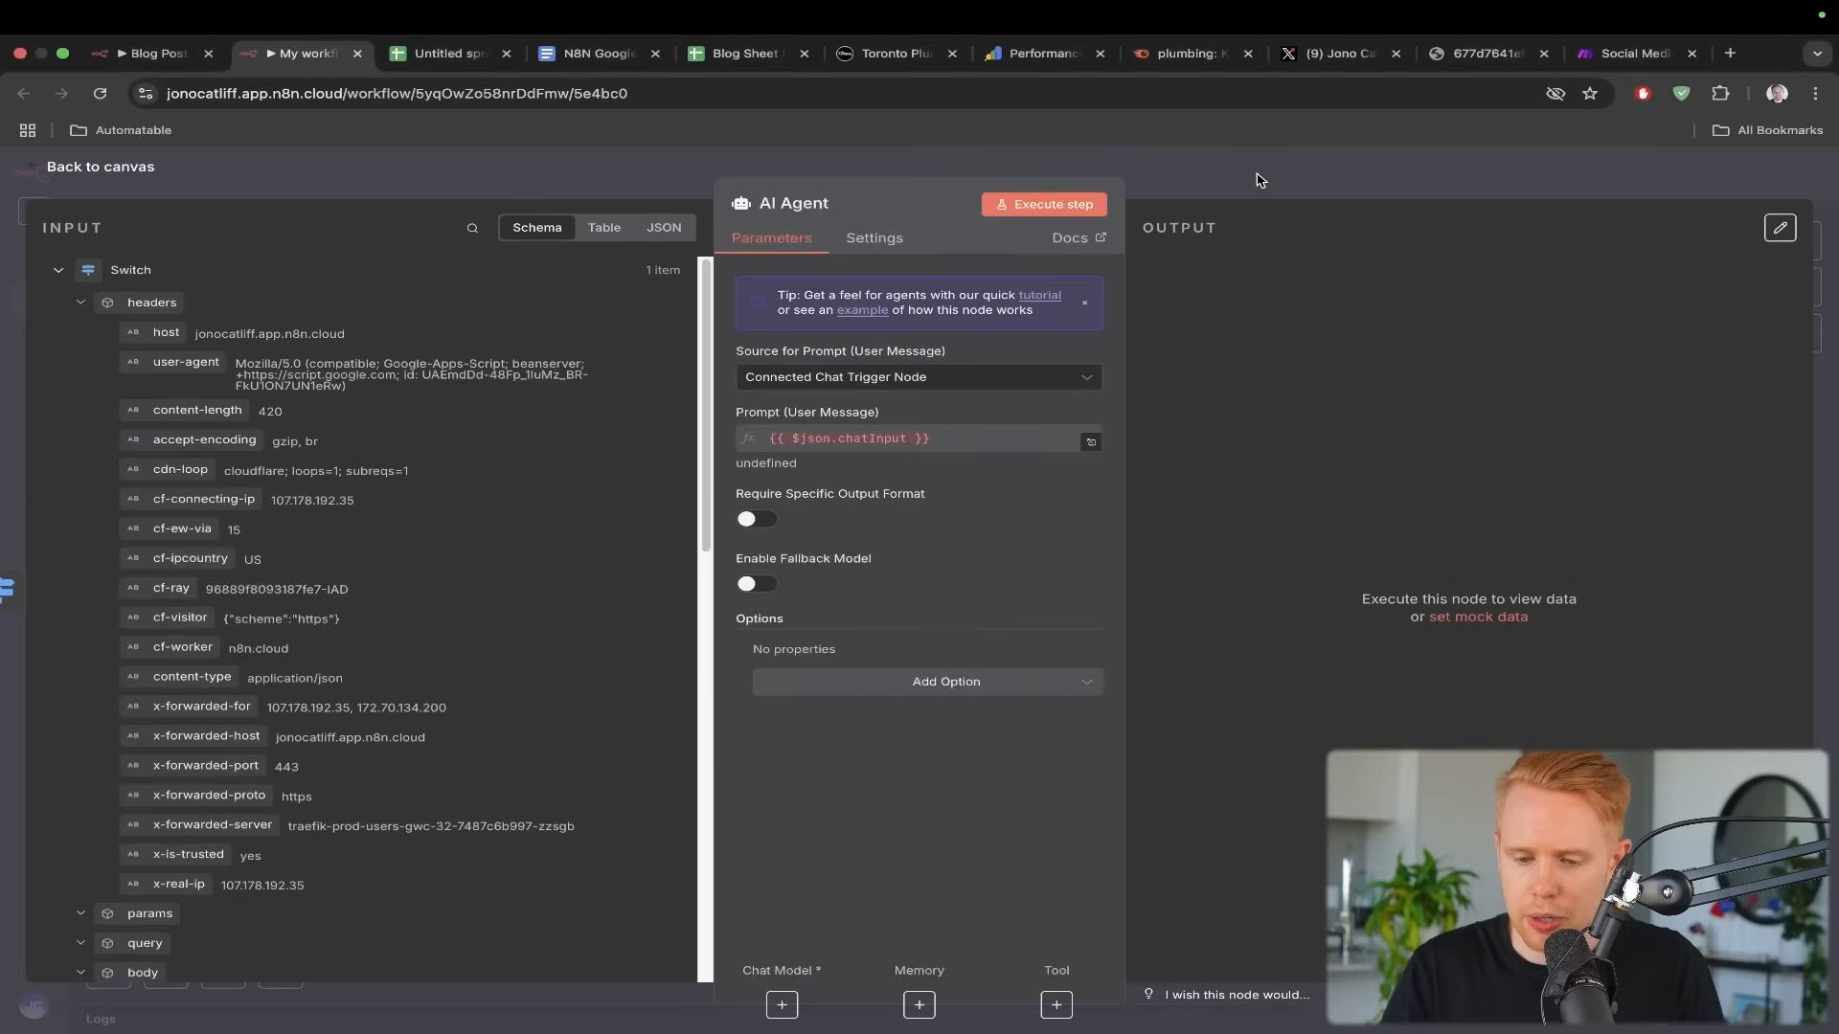
{"action": "key", "text": "Escape"}
{"action": "double_click", "coordinate": [1198, 505]}
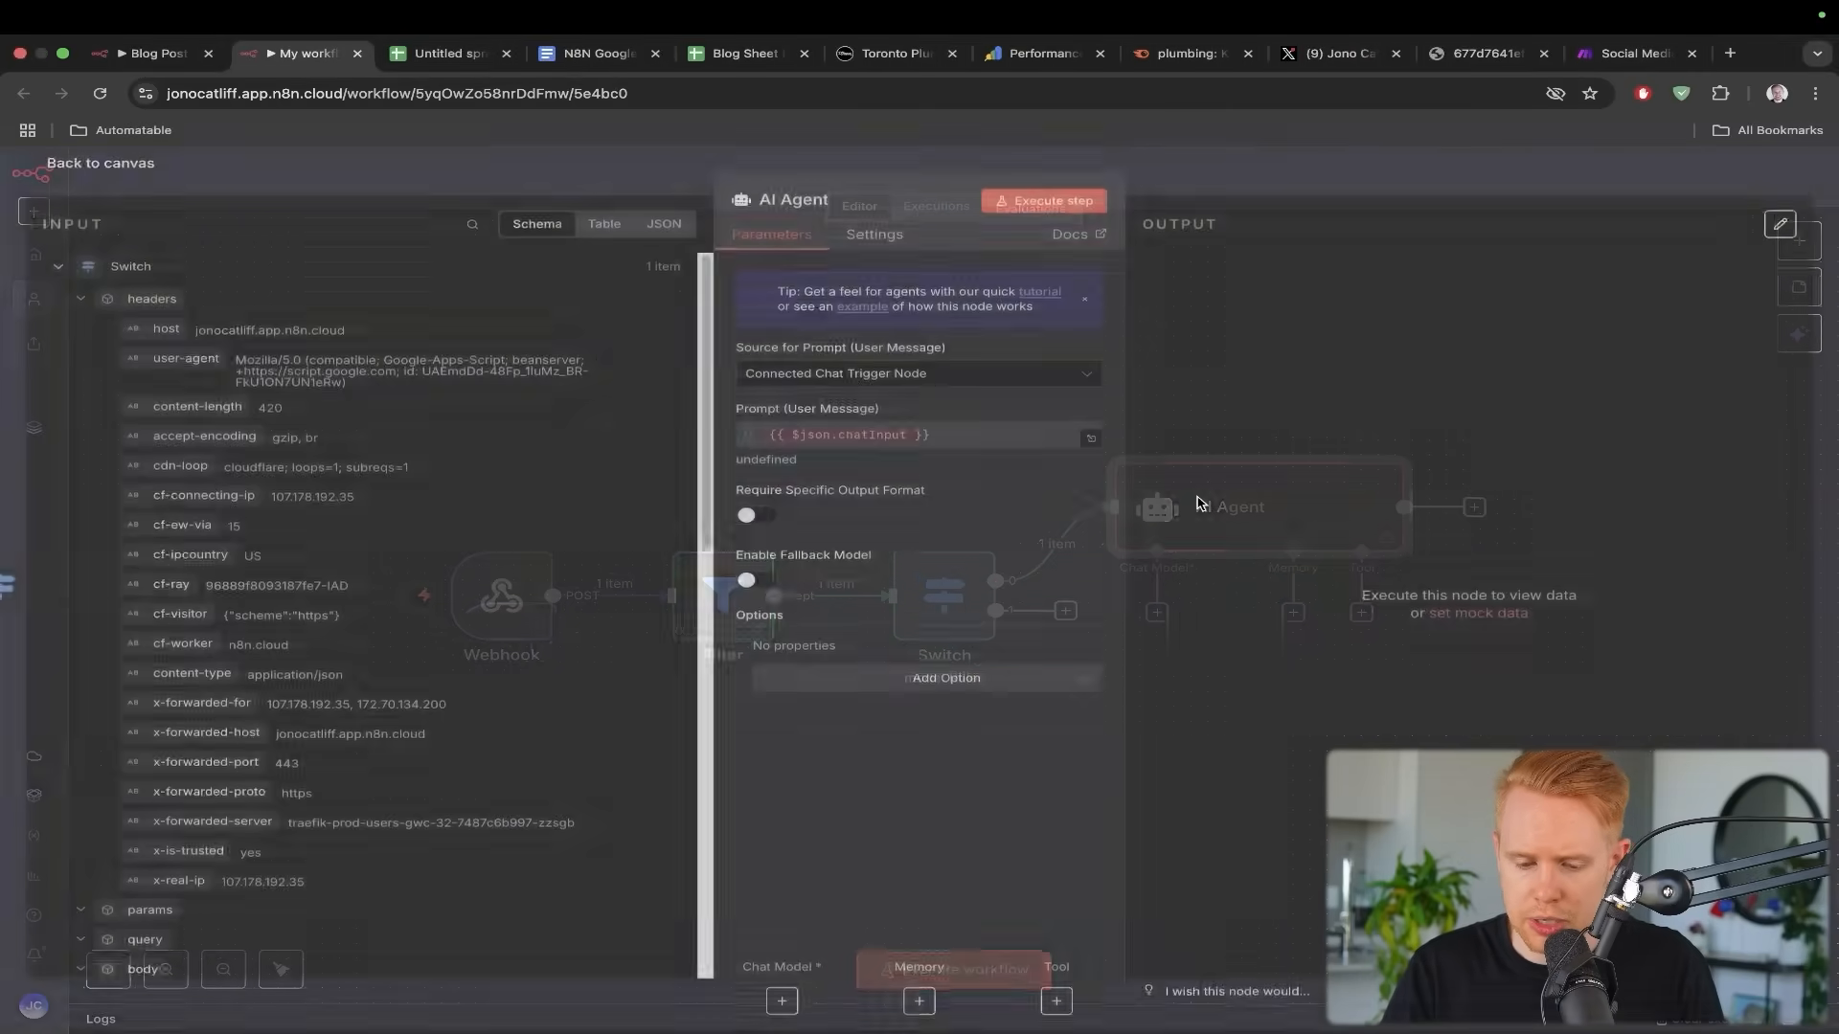
{"action": "key", "text": "Escape"}
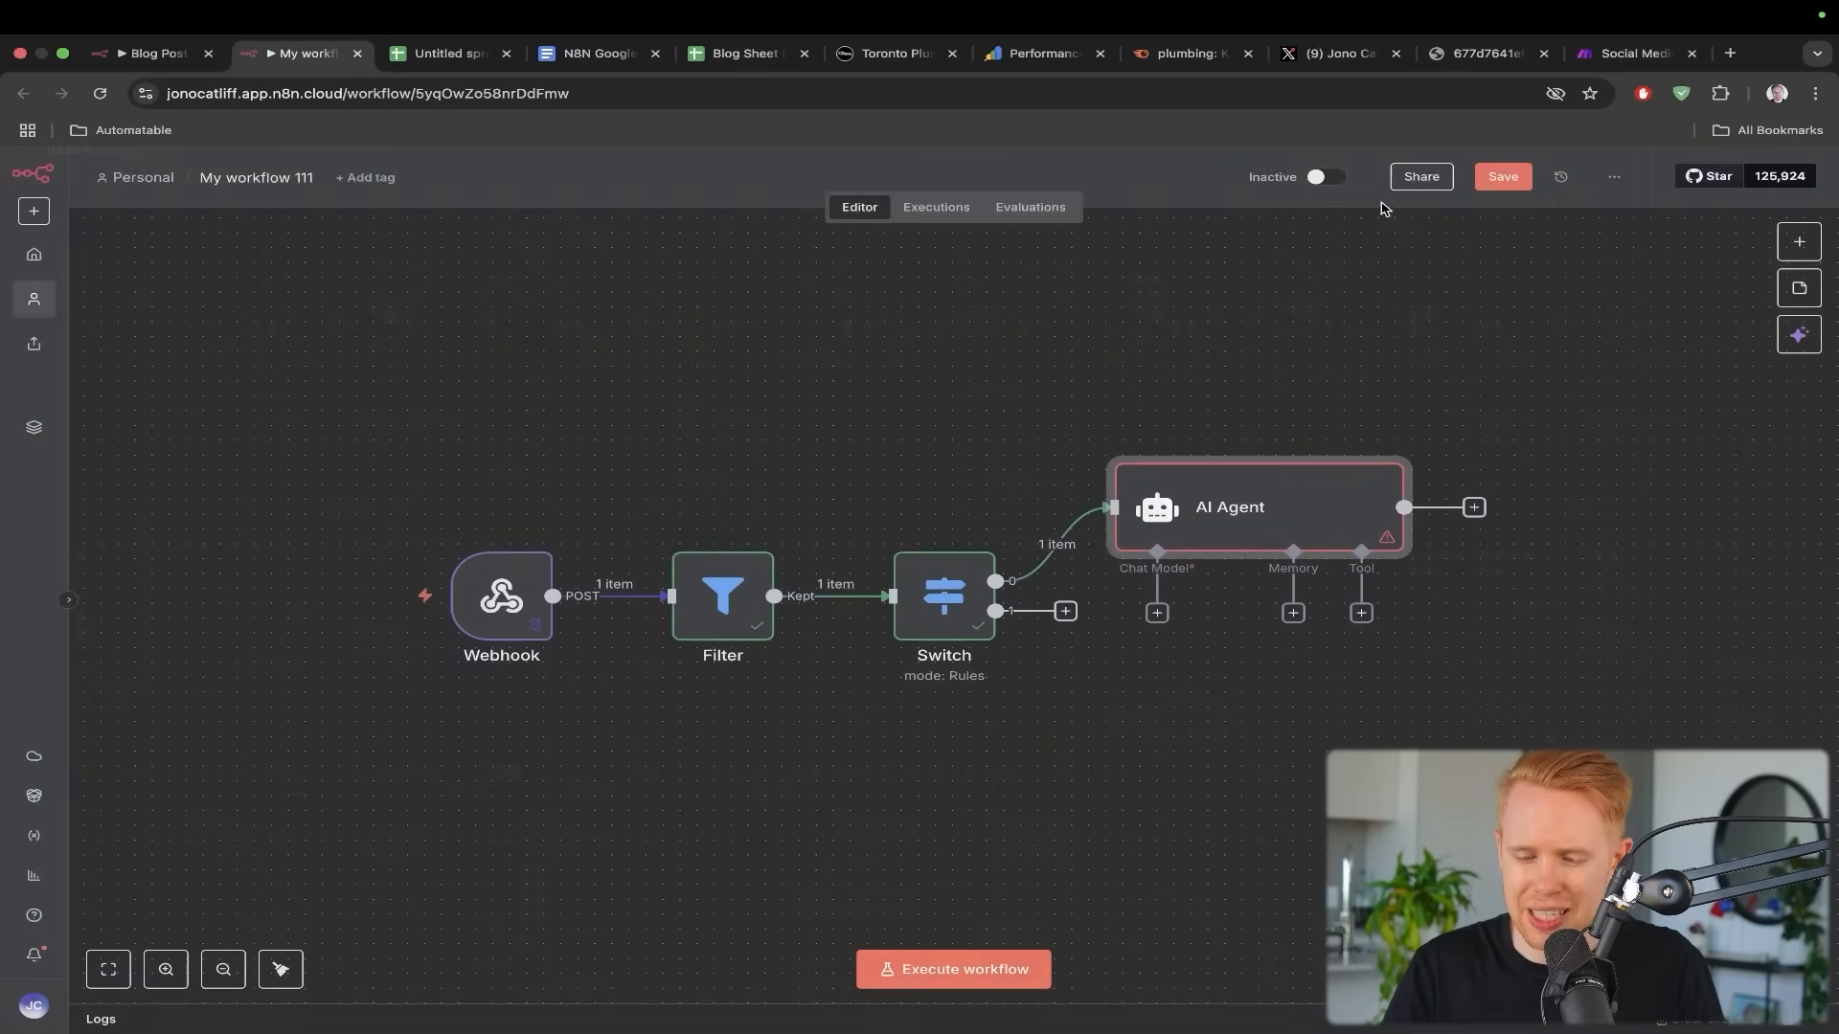
Browse the workflow trigger options in the node panel, examining the On chat message trigger.
{"action": "left_click", "coordinate": [1797, 243]}
{"action": "left_click", "coordinate": [1658, 772]}
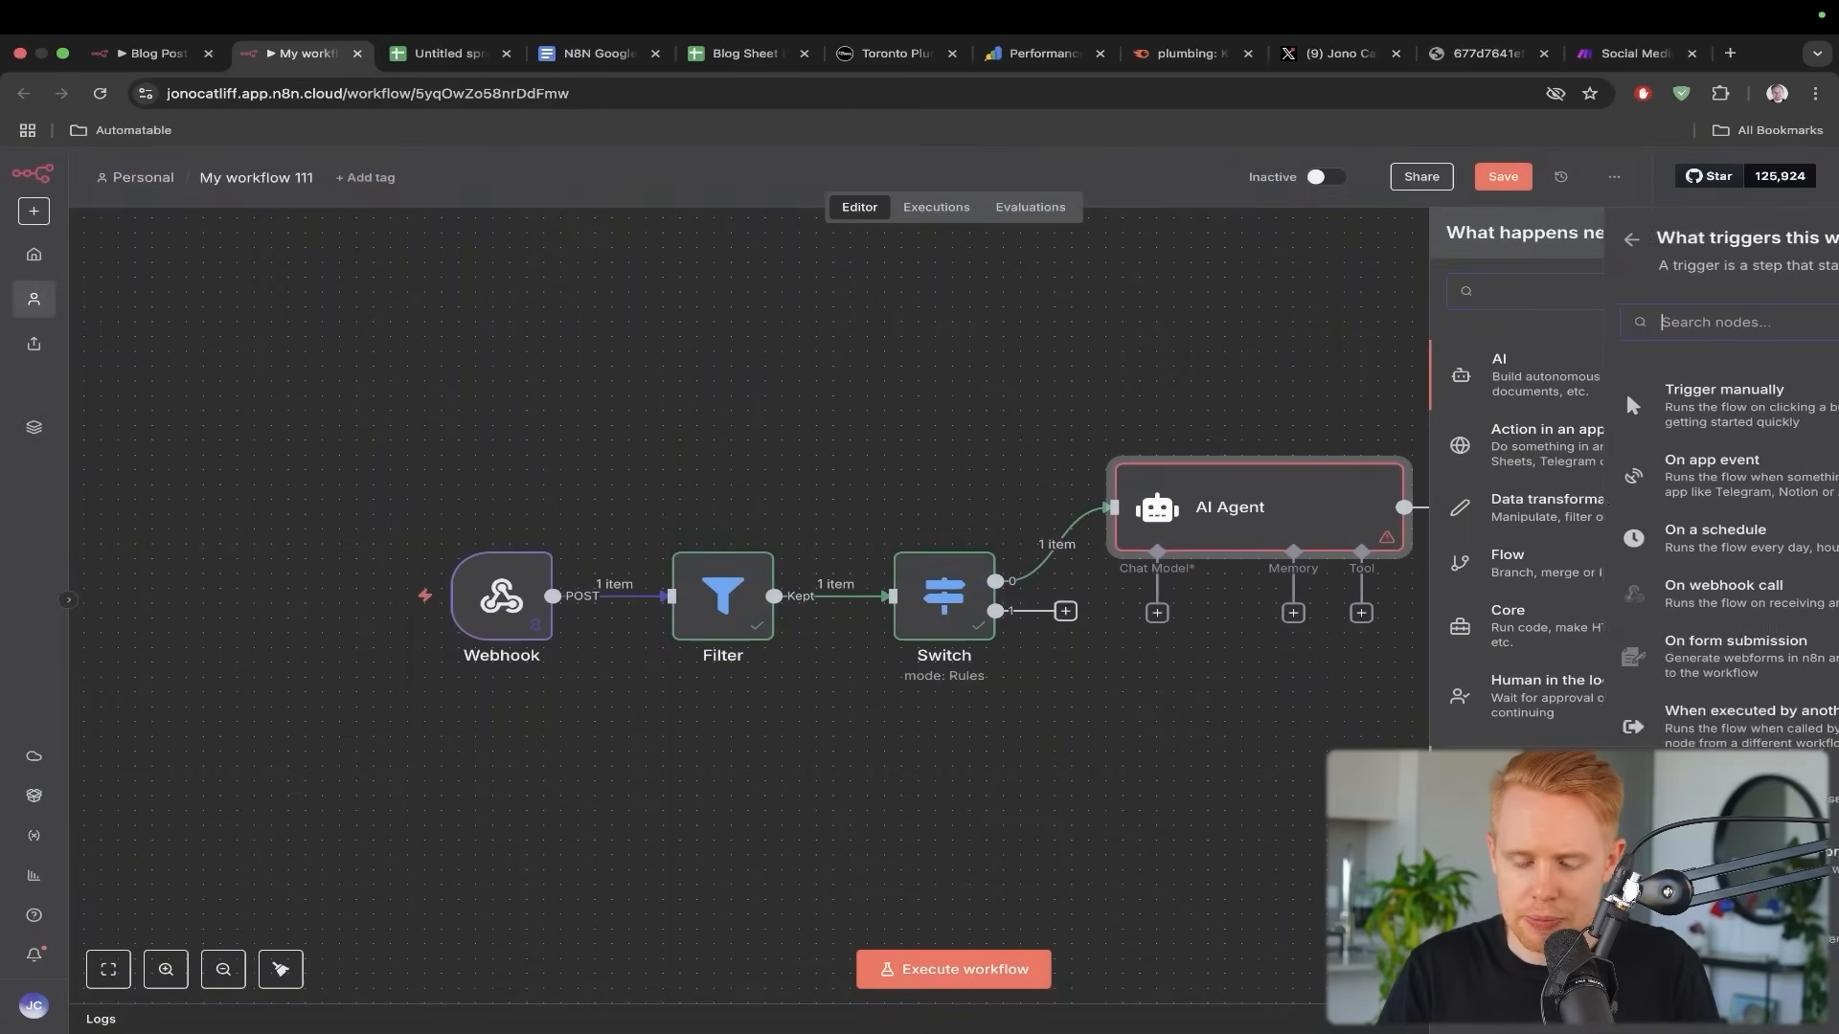
{"action": "key", "text": "ctrl+a"}
{"action": "left_click_drag", "start_coordinate": [1743, 421], "coordinate": [1604, 695]}
{"action": "key", "text": "Escape"}
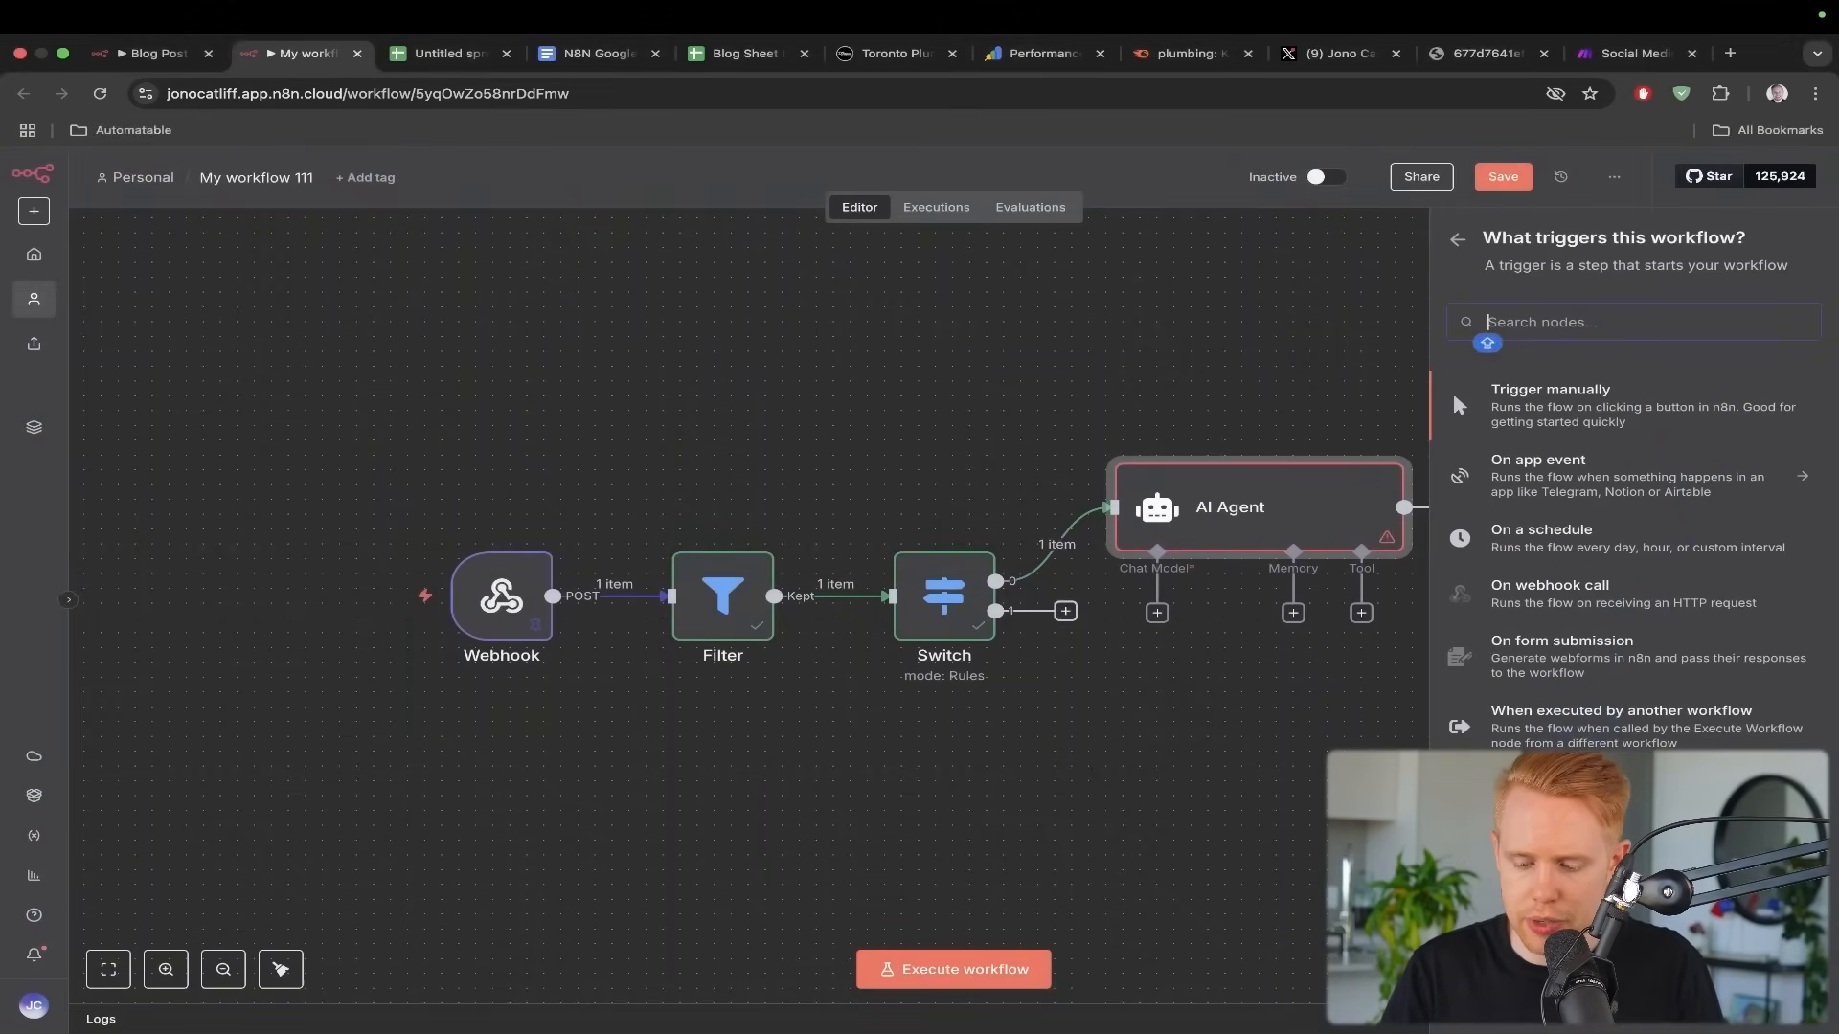
{"action": "scroll", "coordinate": [1634, 804], "scroll_direction": "up", "scroll_amount": 5}
{"action": "scroll", "coordinate": [1633, 804], "scroll_direction": "down", "scroll_amount": 3}
{"action": "scroll", "coordinate": [1634, 805], "scroll_direction": "right", "scroll_amount": 4}
{"action": "key", "text": "ctrl+a"}
{"action": "left_click_drag", "start_coordinate": [1506, 303], "coordinate": [1168, 506]}
{"action": "key", "text": "ctrl+s"}
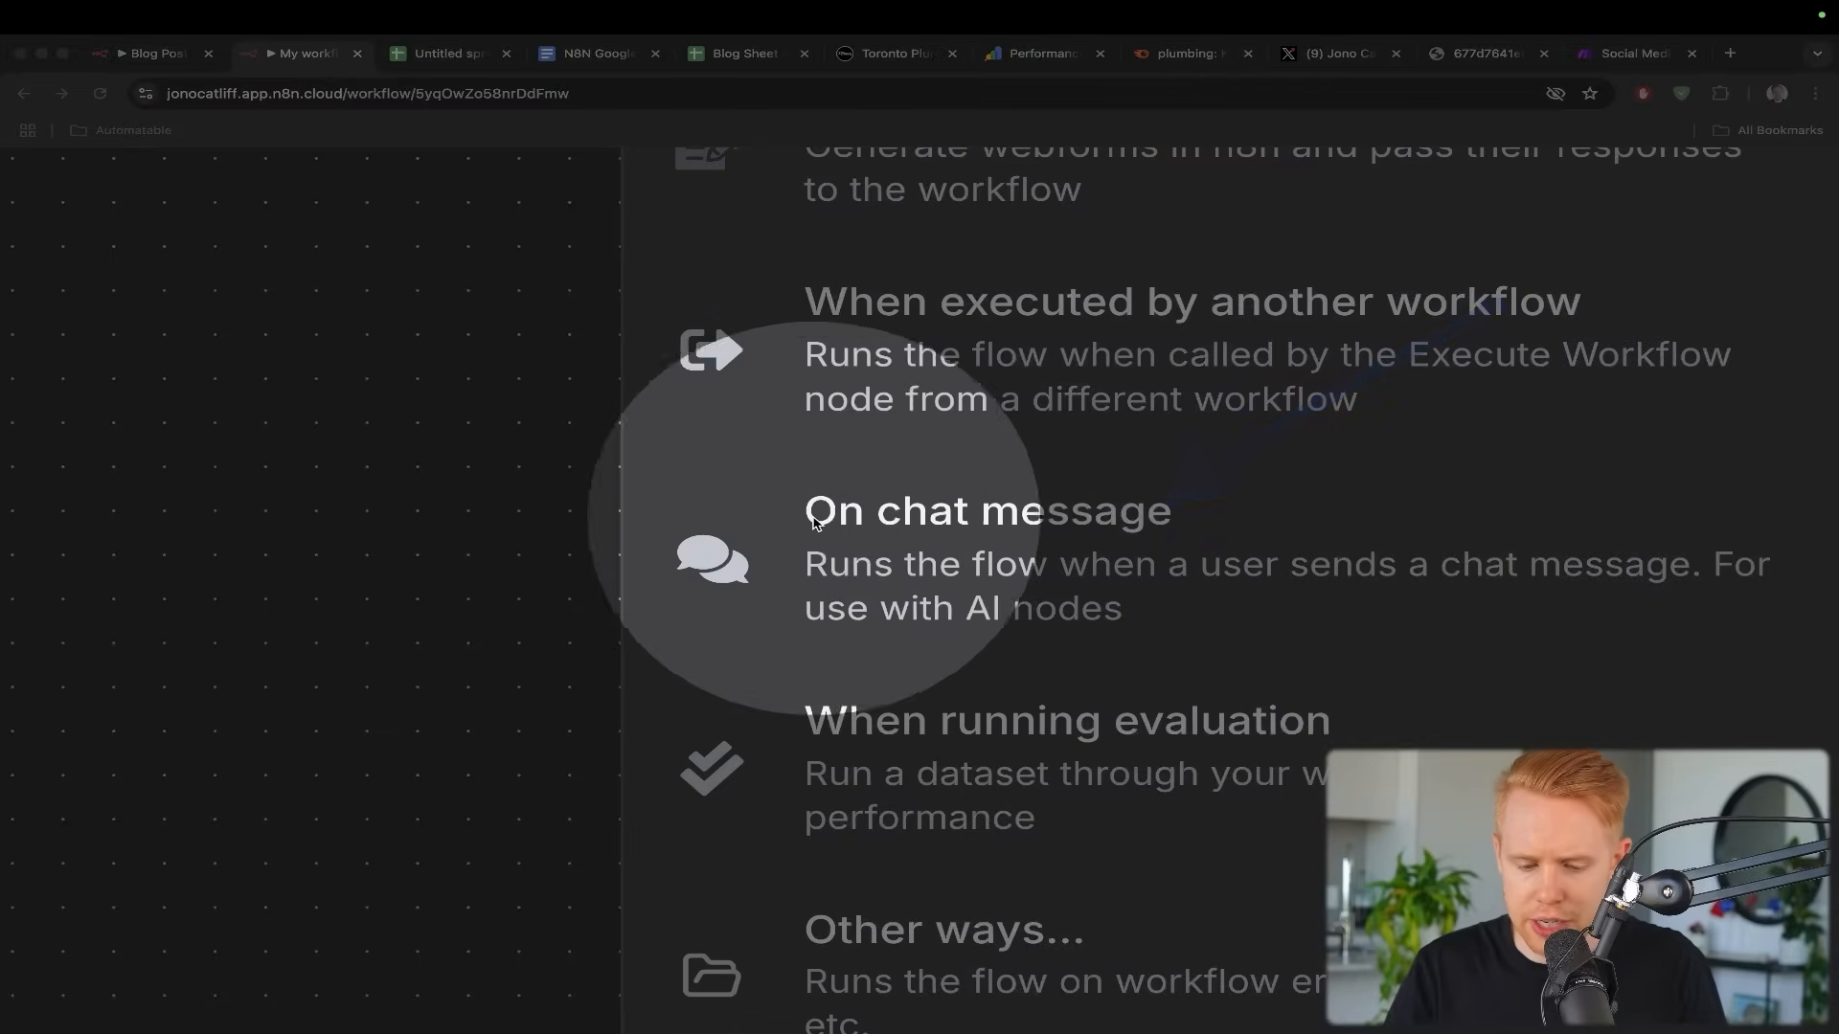
{"action": "key", "text": "ctrl+s"}
{"action": "scroll", "coordinate": [897, 563], "scroll_direction": "down", "scroll_amount": 5}
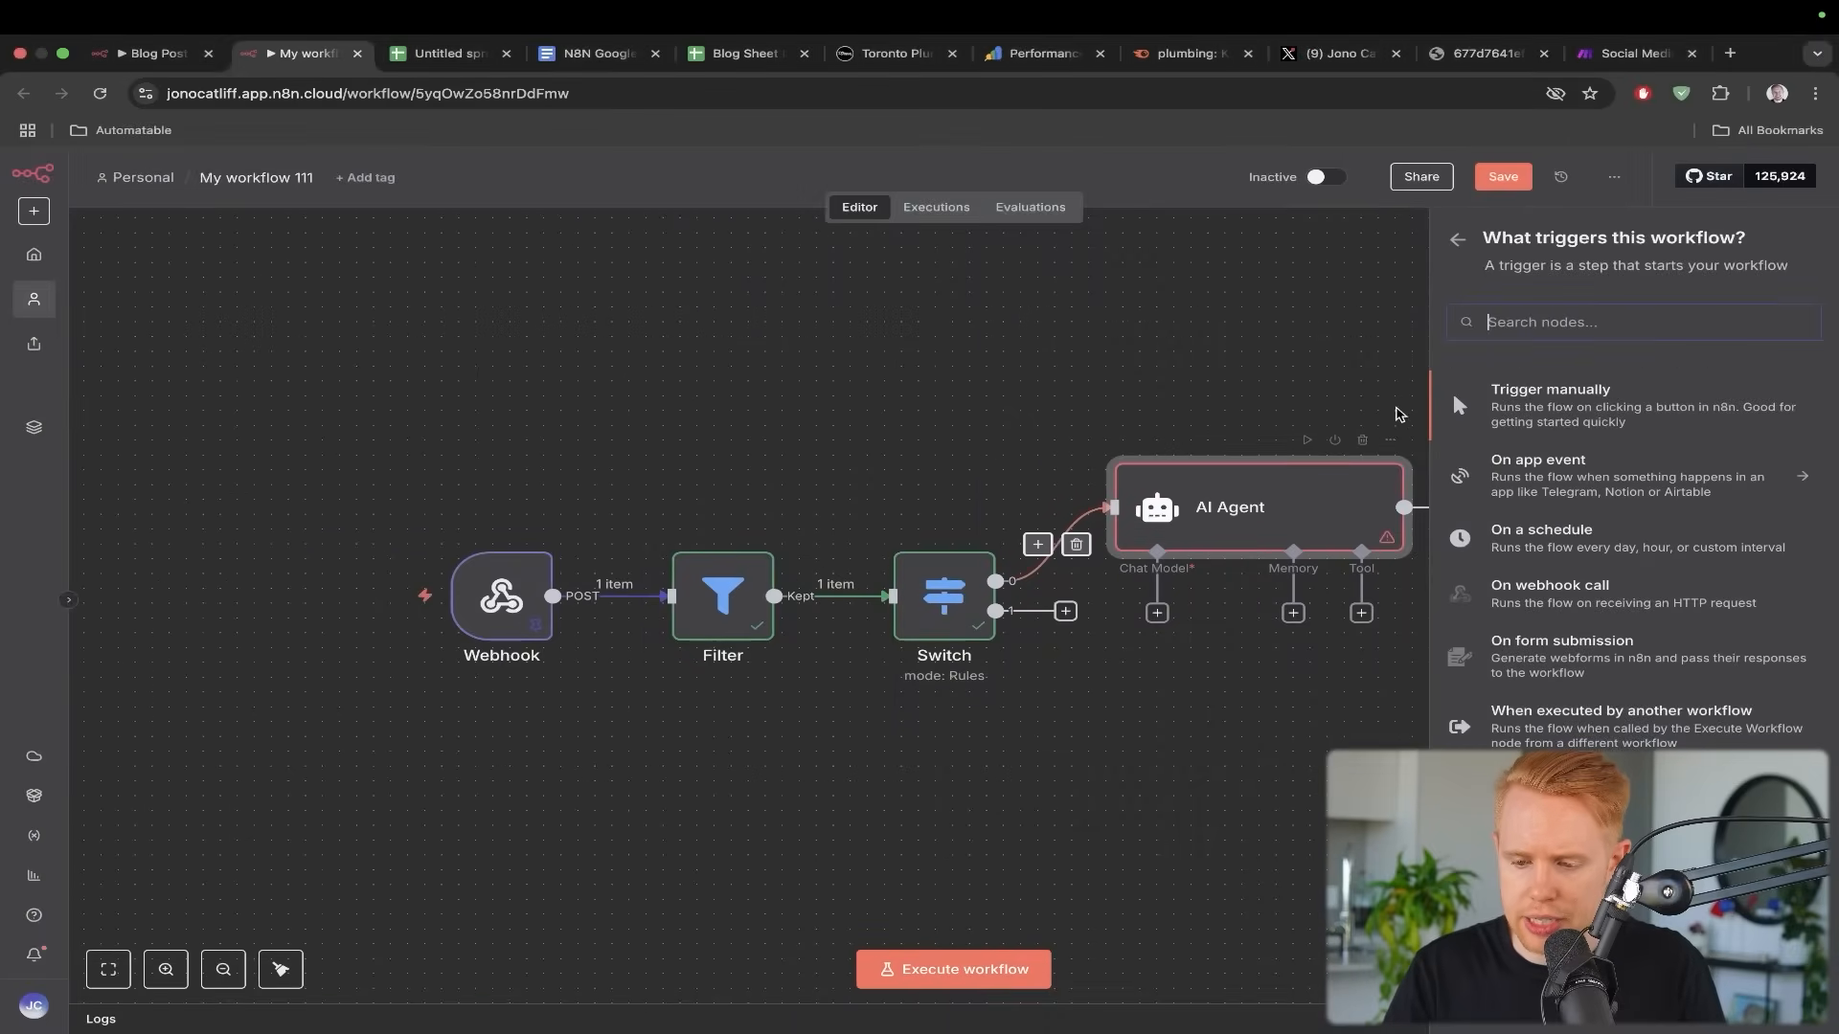
{"action": "left_click", "coordinate": [1134, 373]}
Switch to the spreadsheet to examine the Keyword column, then return to the workflow.
{"action": "left_click_drag", "start_coordinate": [1243, 426], "coordinate": [445, 574]}
{"action": "key", "text": "ctrl+a"}
{"action": "key", "text": "ctrl+Tab"}
{"action": "key", "text": "ctrl+a"}
{"action": "left_click_drag", "start_coordinate": [351, 423], "coordinate": [176, 347]}
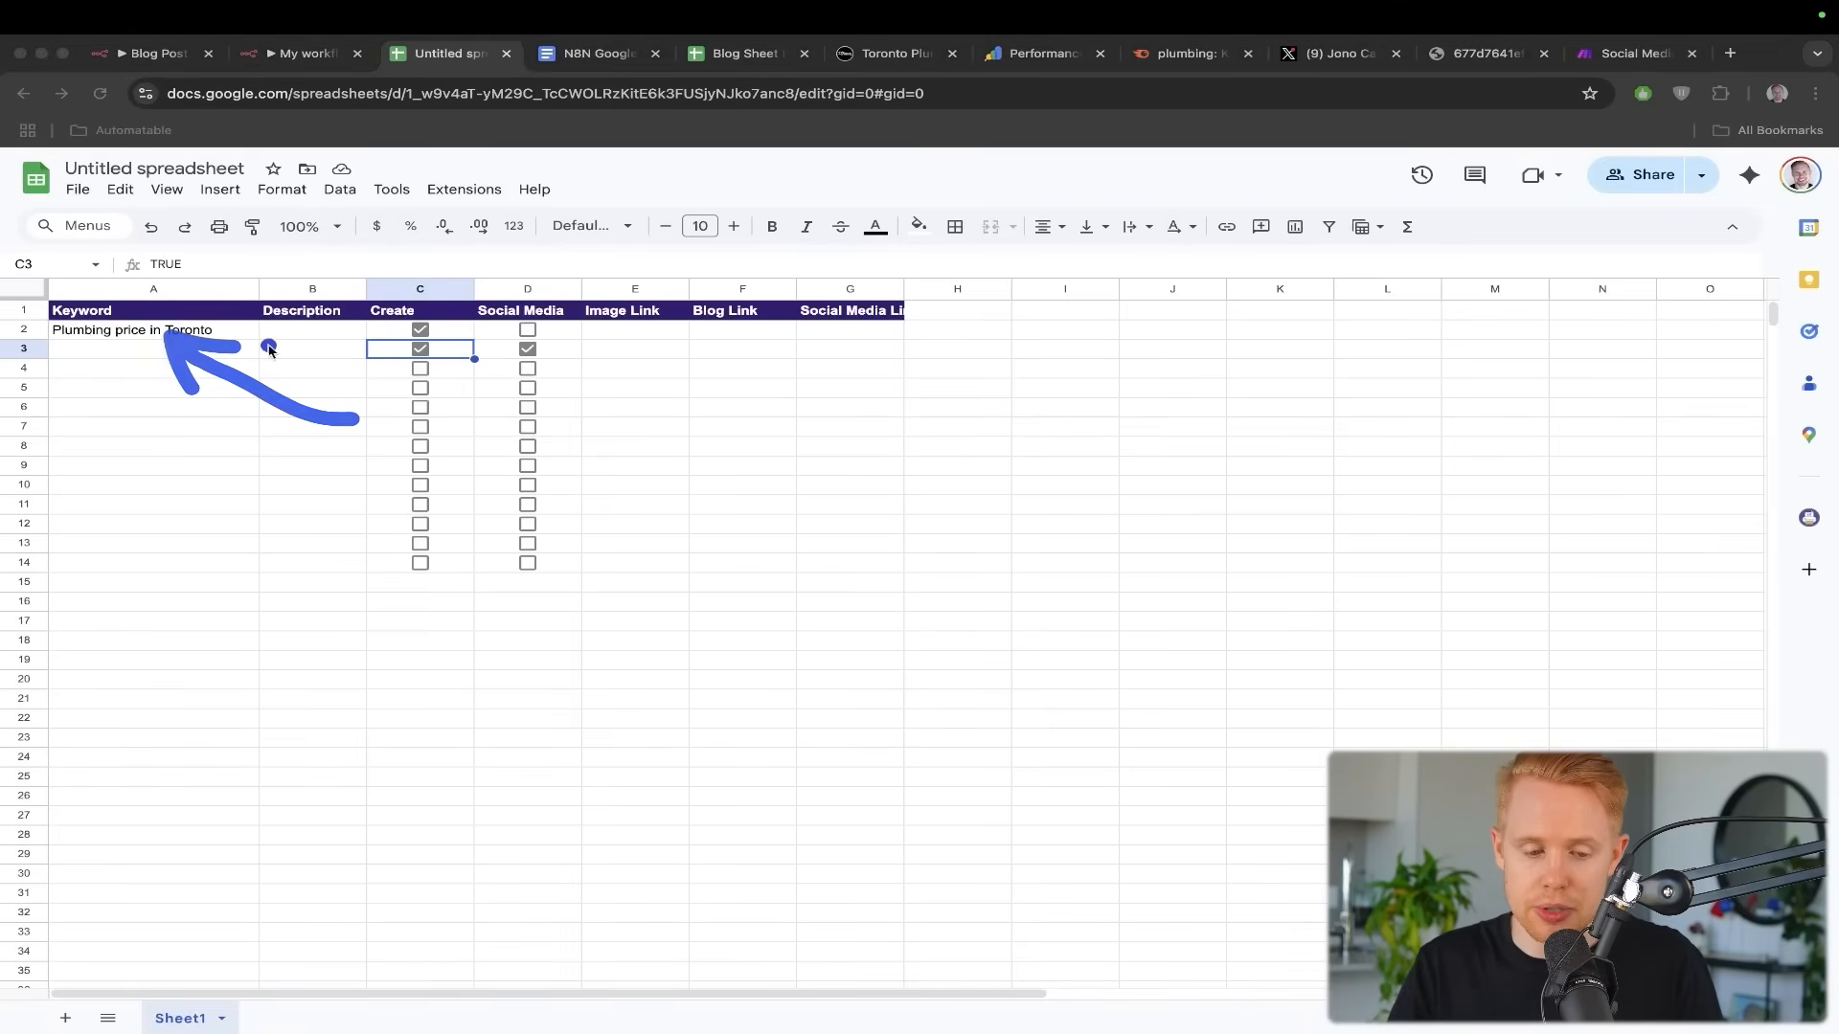
{"action": "key", "text": "ctrl+s"}
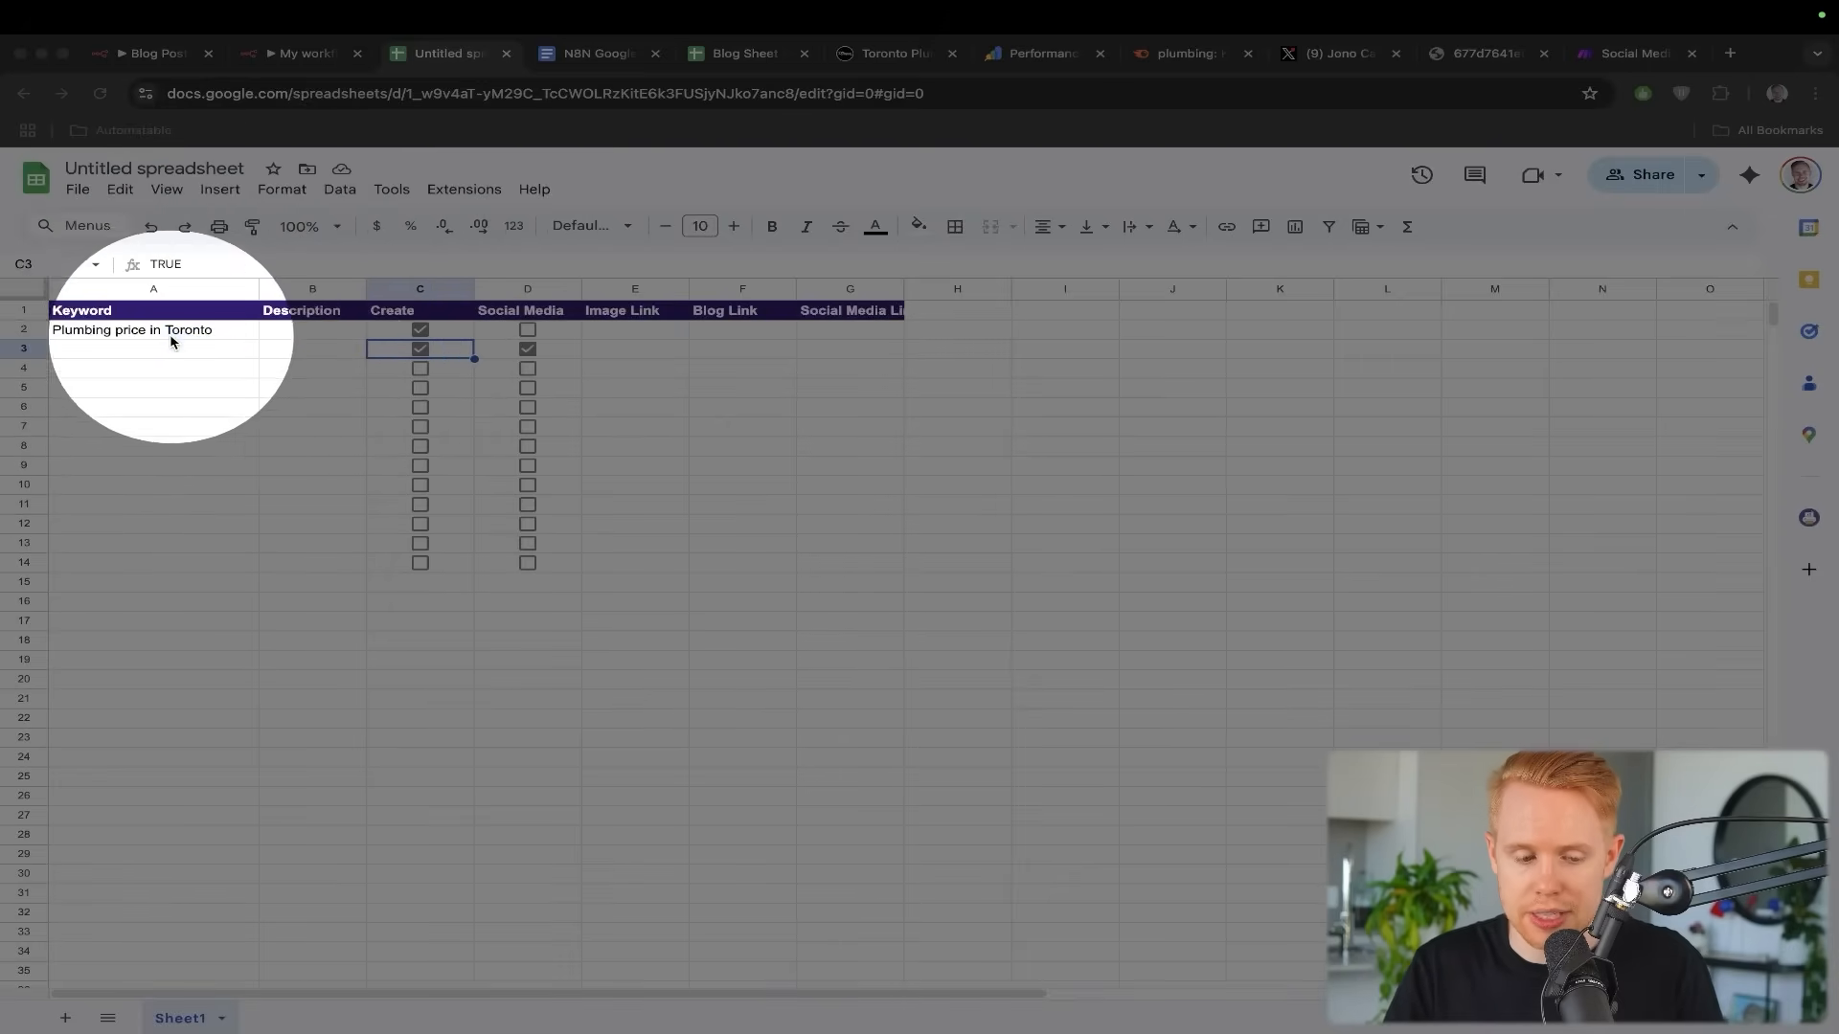
{"action": "key", "text": "ctrl+s"}
{"action": "key", "text": "ctrl+shift+Tab"}
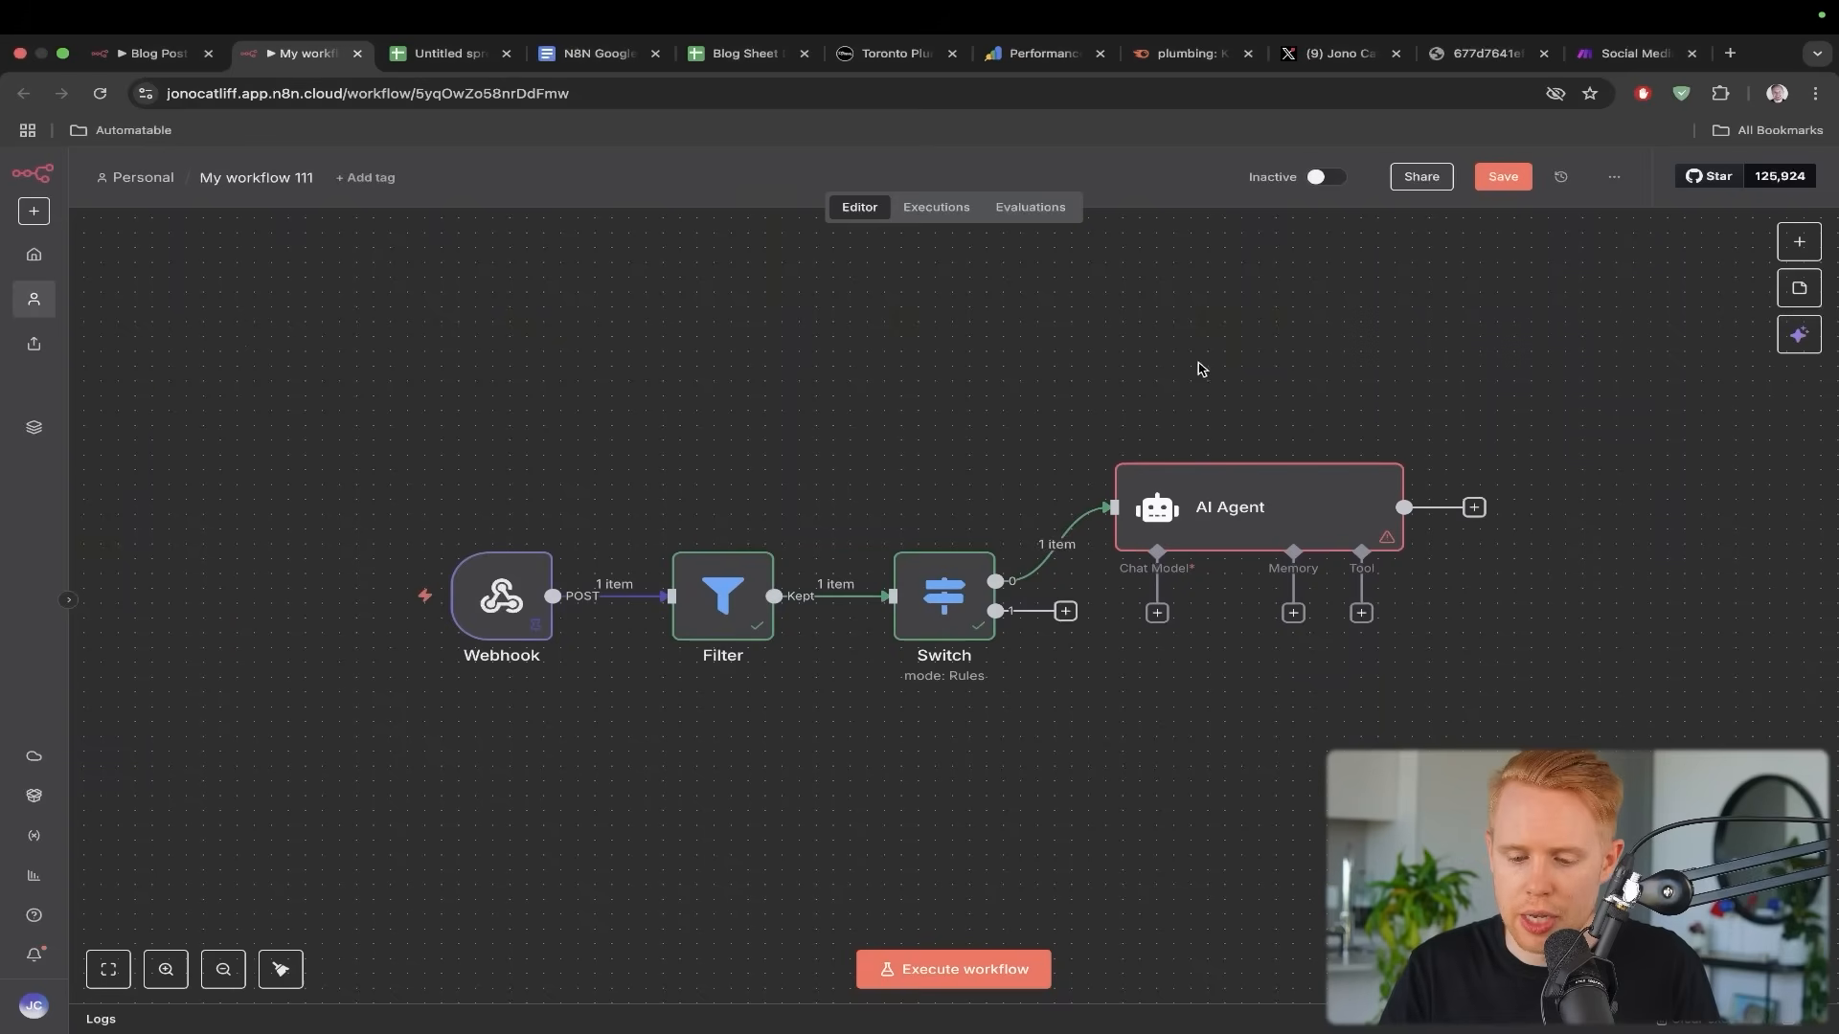
Set the AI Agent's prompt source to Define below and enter 'Please create a blog post on this topic:'.
{"action": "double_click", "coordinate": [1284, 478]}
{"action": "left_click", "coordinate": [910, 377]}
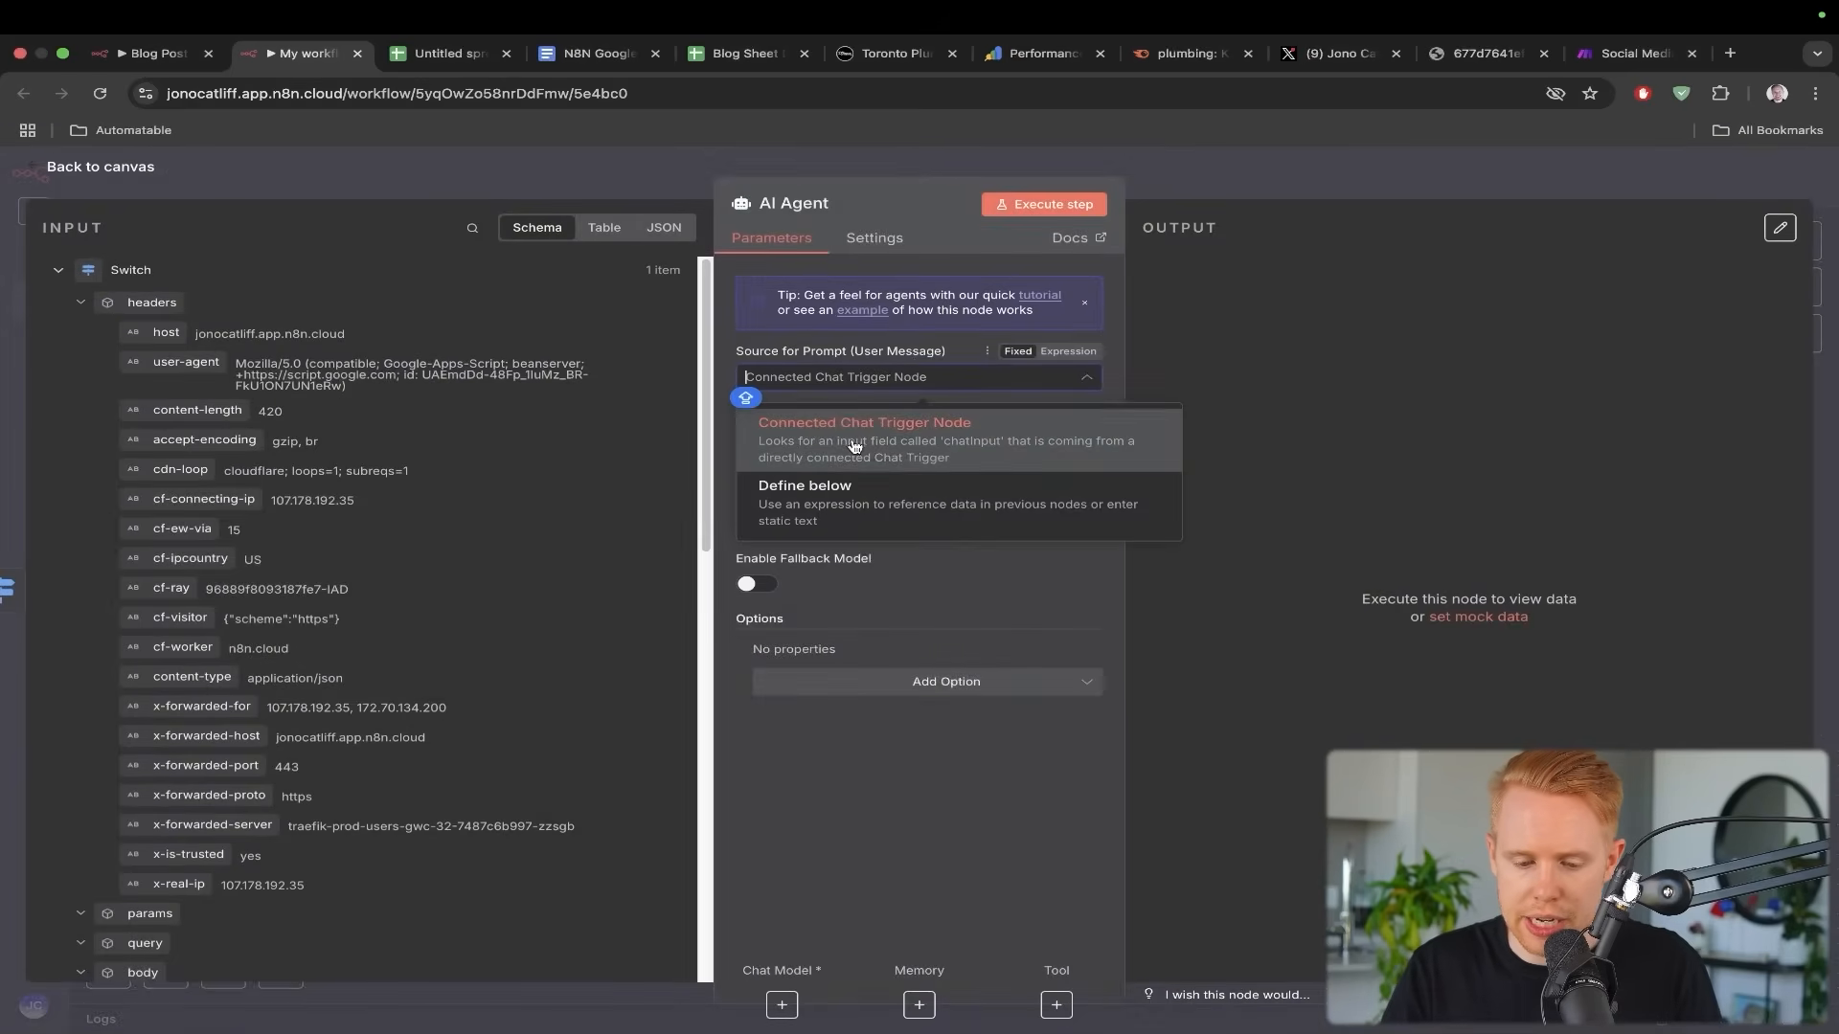
{"action": "left_click", "coordinate": [801, 512]}
{"action": "left_click_drag", "start_coordinate": [937, 309], "coordinate": [882, 470]}
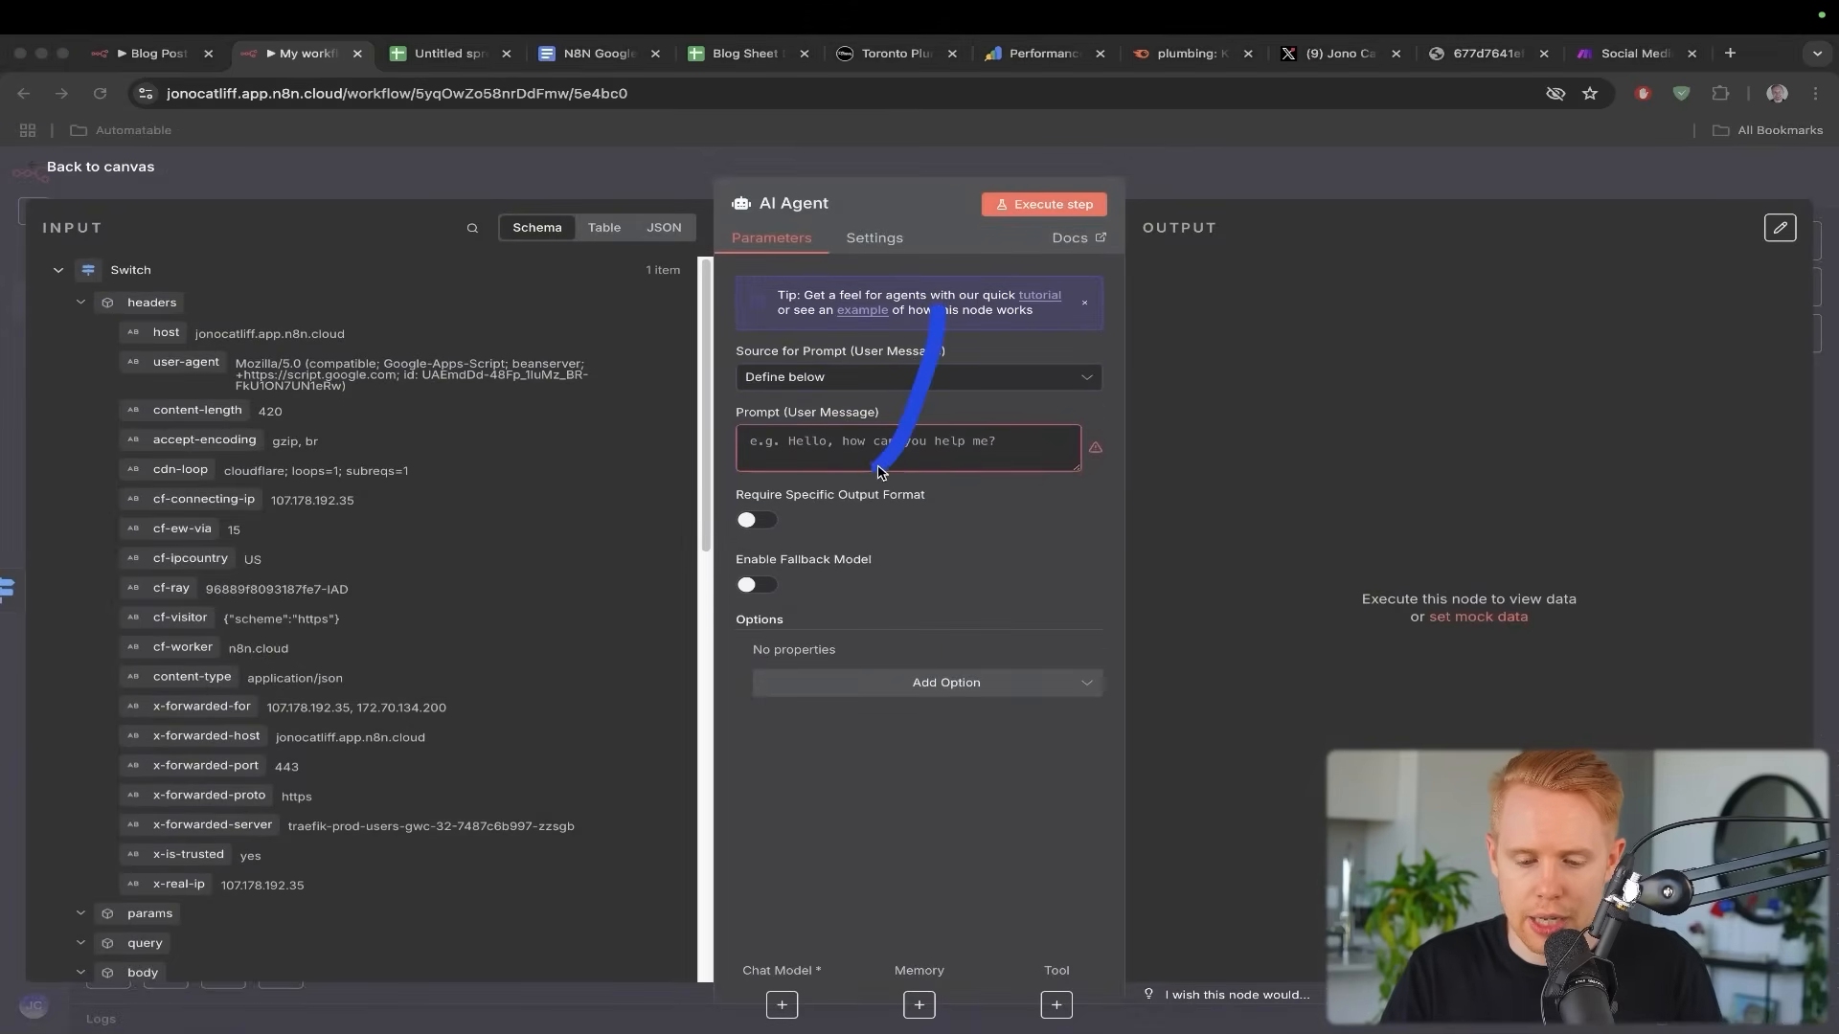
{"action": "left_click", "coordinate": [873, 468]}
{"action": "type", "text": "PLEASE"}
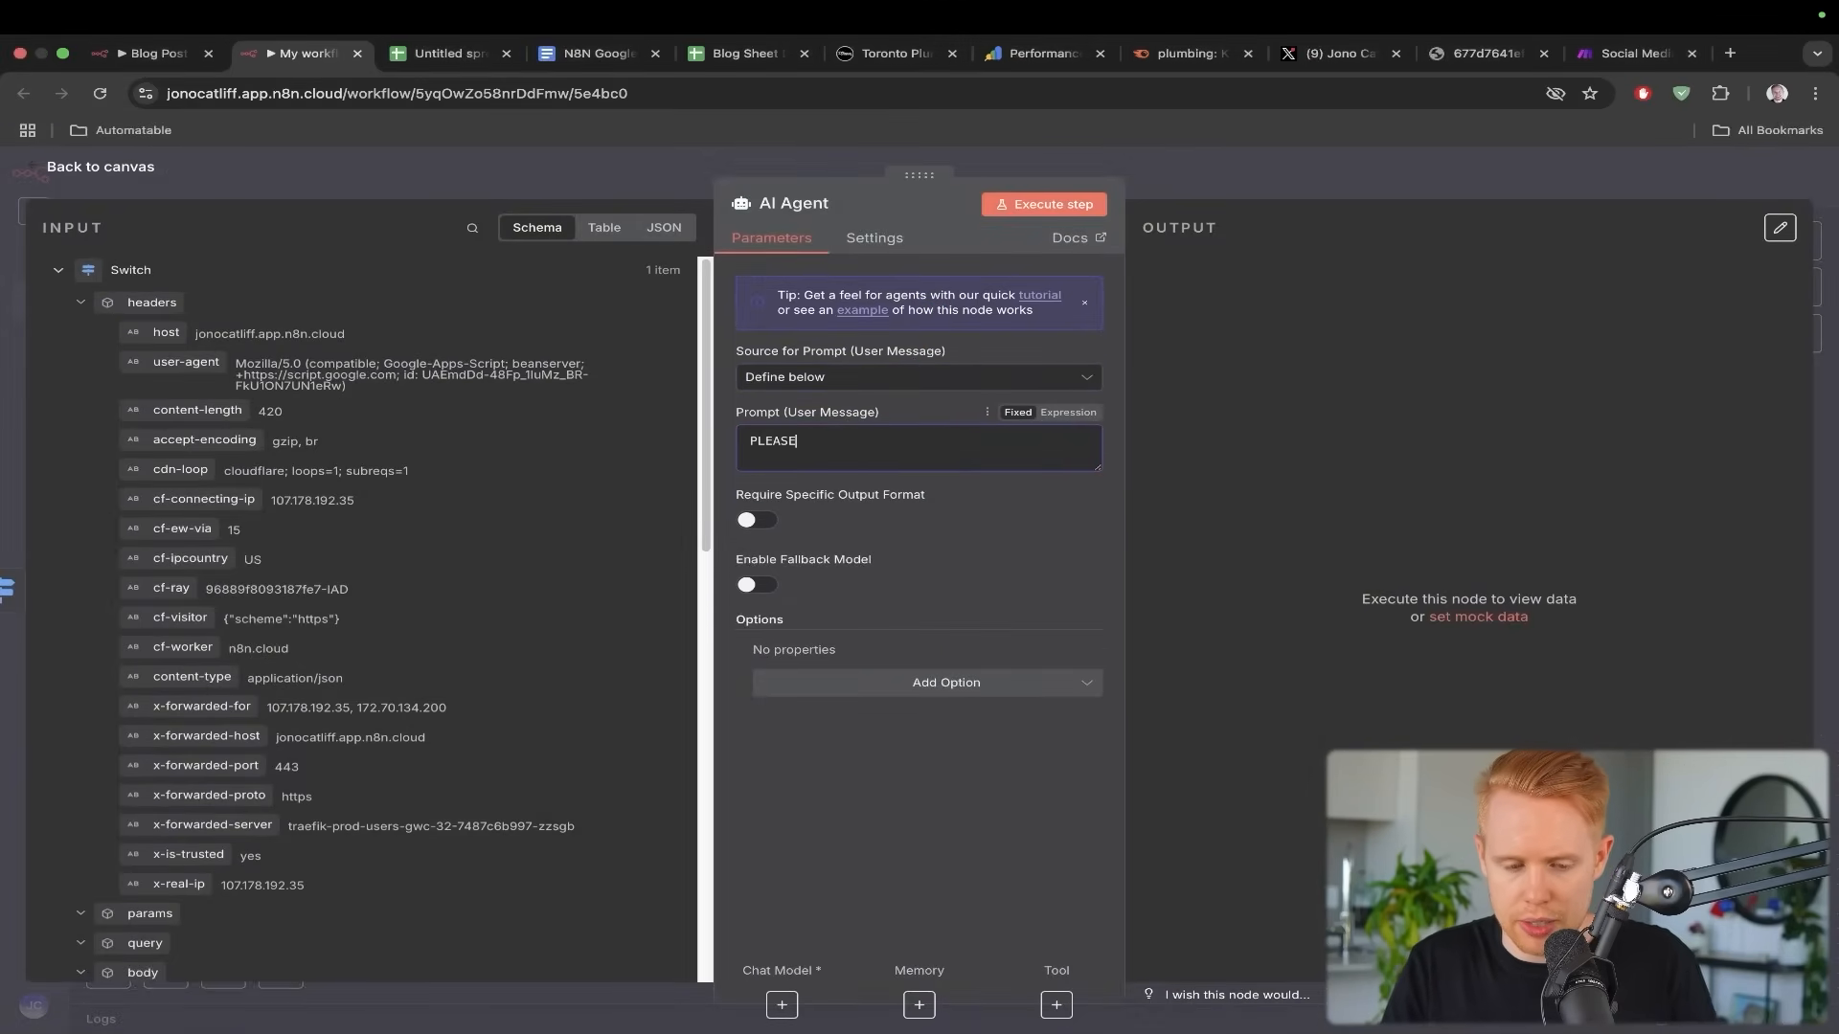
{"action": "key", "text": "BackSpace"}
{"action": "type", "text": "Please create a blog post on this topic:"}
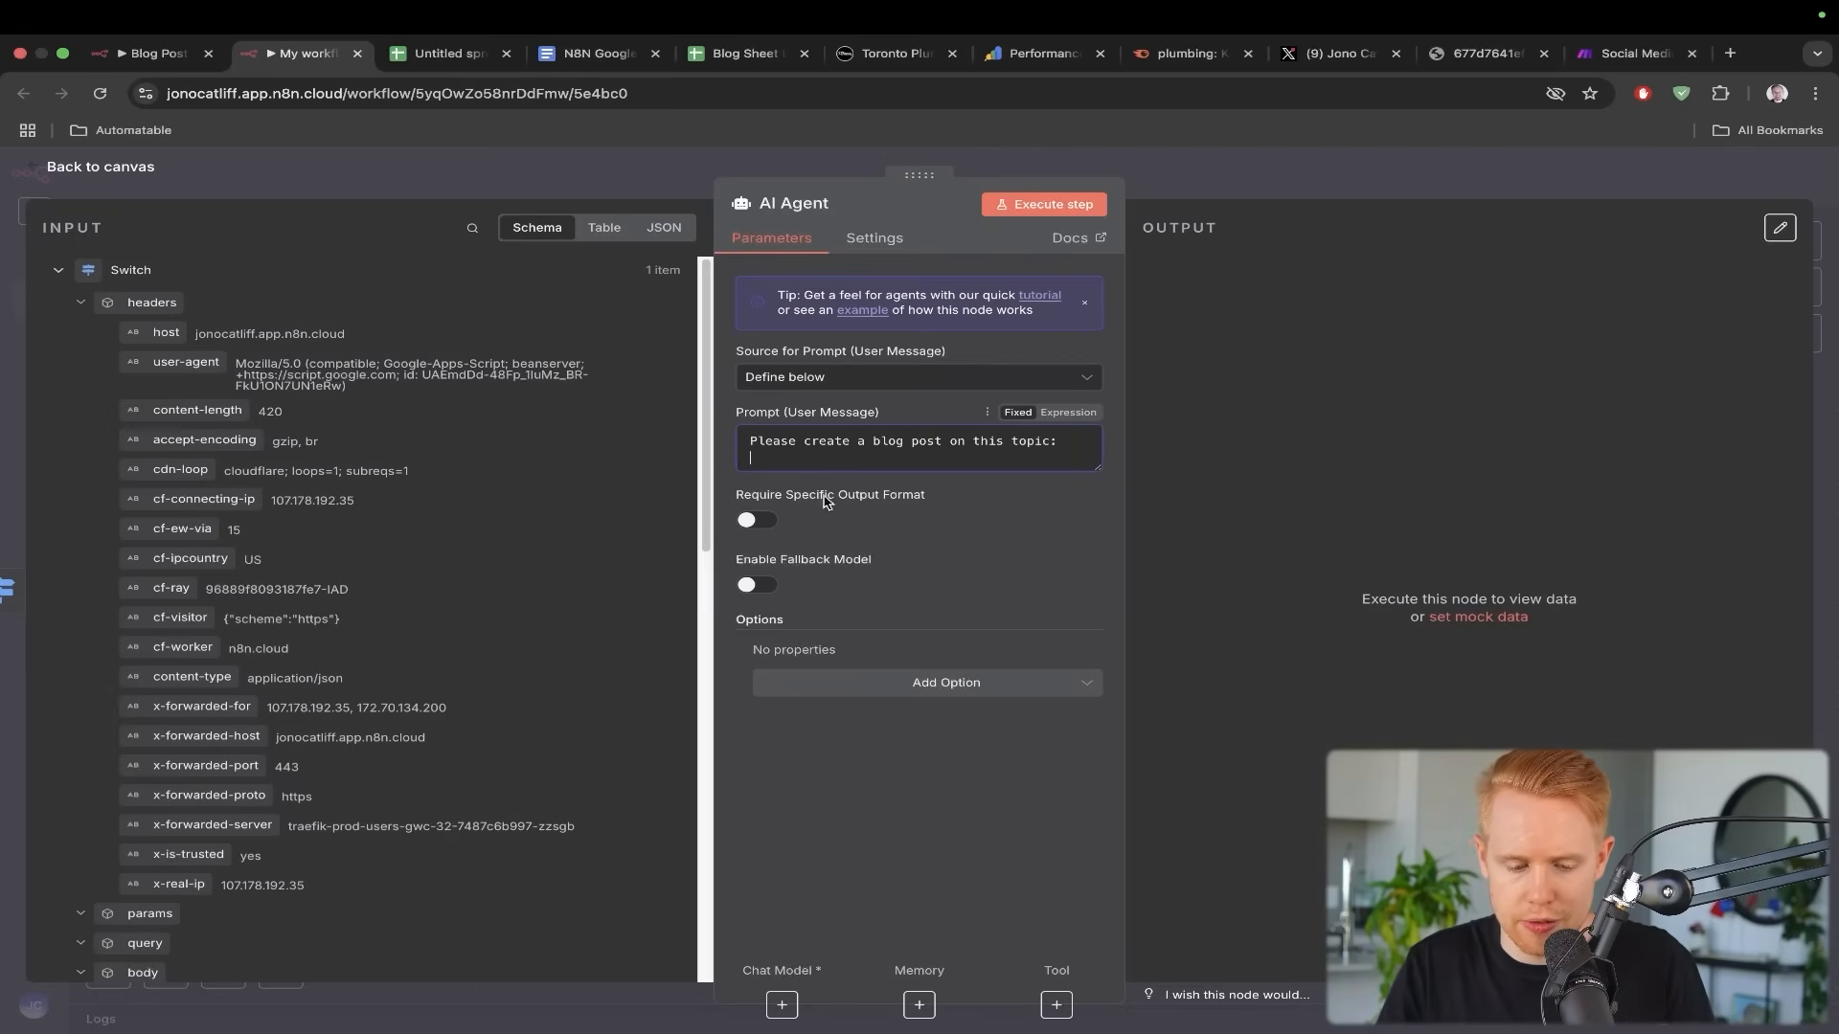
Expand the Webhook input data and map the first rowValues keyword field into the prompt after the topic text.
{"action": "scroll", "coordinate": [435, 573], "scroll_direction": "down", "scroll_amount": 15}
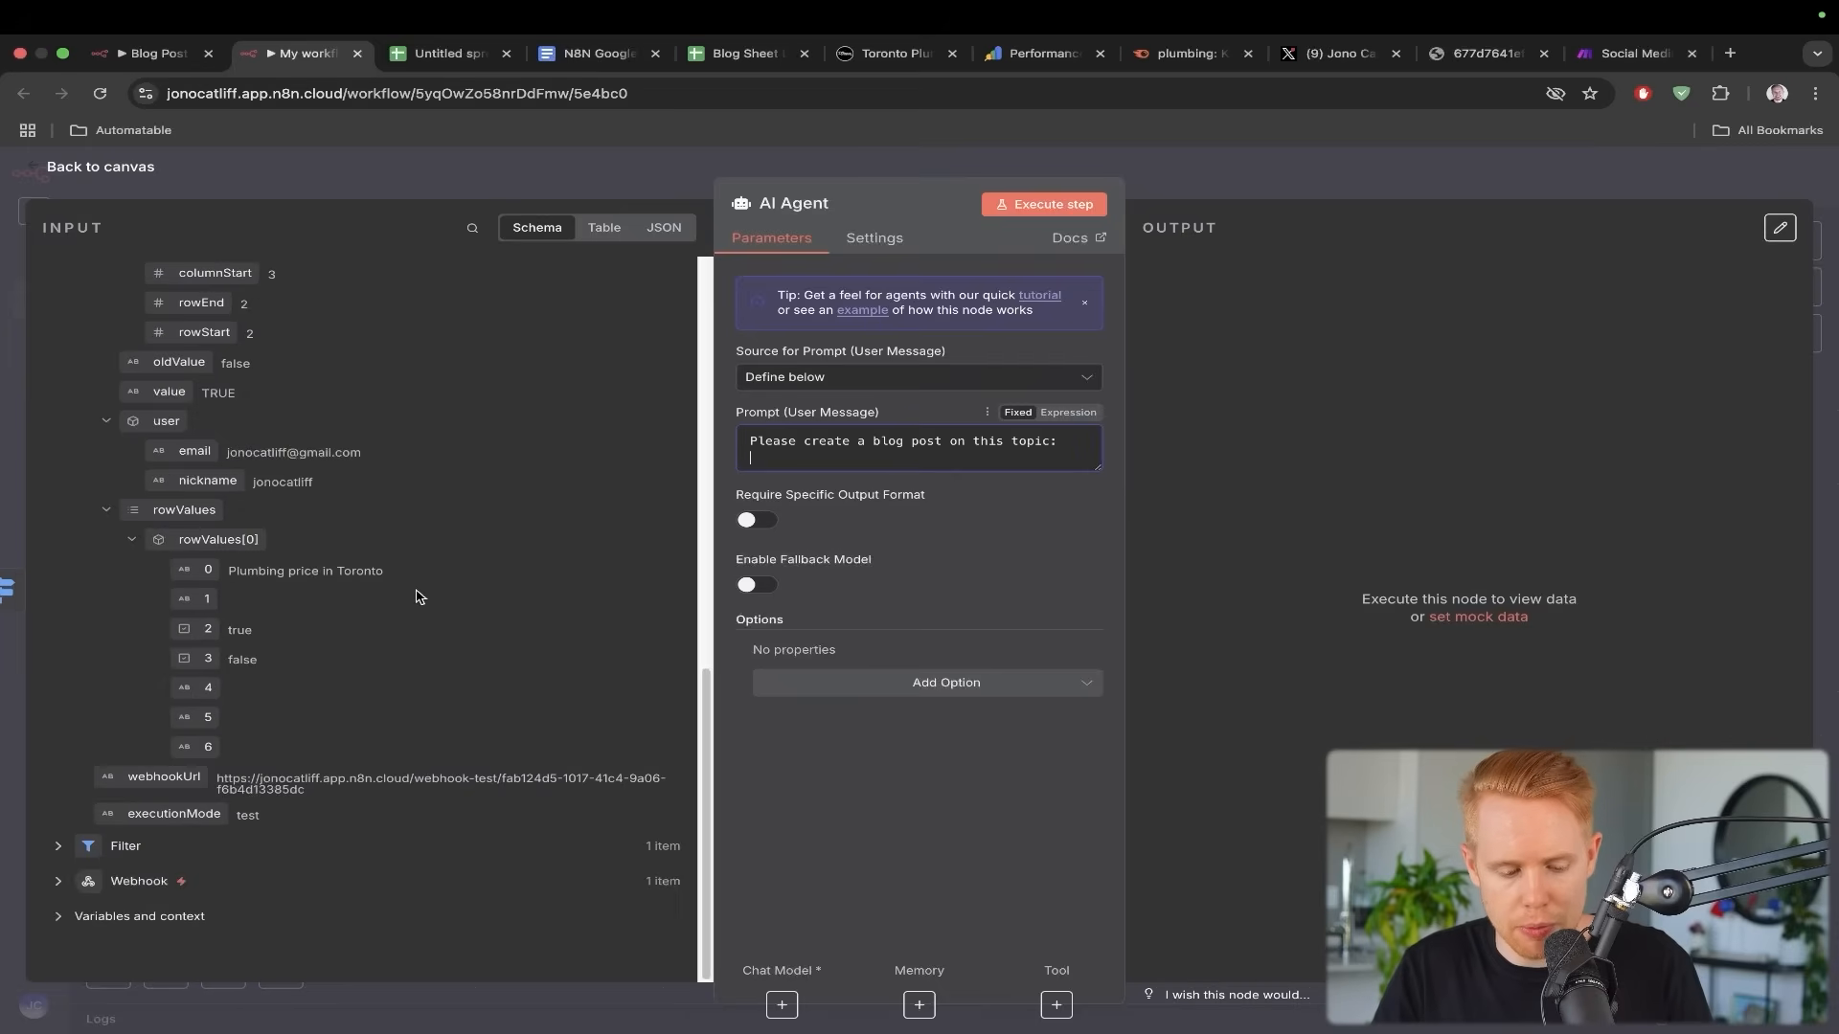
{"action": "left_click", "coordinate": [60, 882]}
{"action": "scroll", "coordinate": [223, 642], "scroll_direction": "down", "scroll_amount": 5}
{"action": "scroll", "coordinate": [223, 641], "scroll_direction": "down", "scroll_amount": 5}
{"action": "left_click_drag", "start_coordinate": [199, 640], "coordinate": [782, 468]}
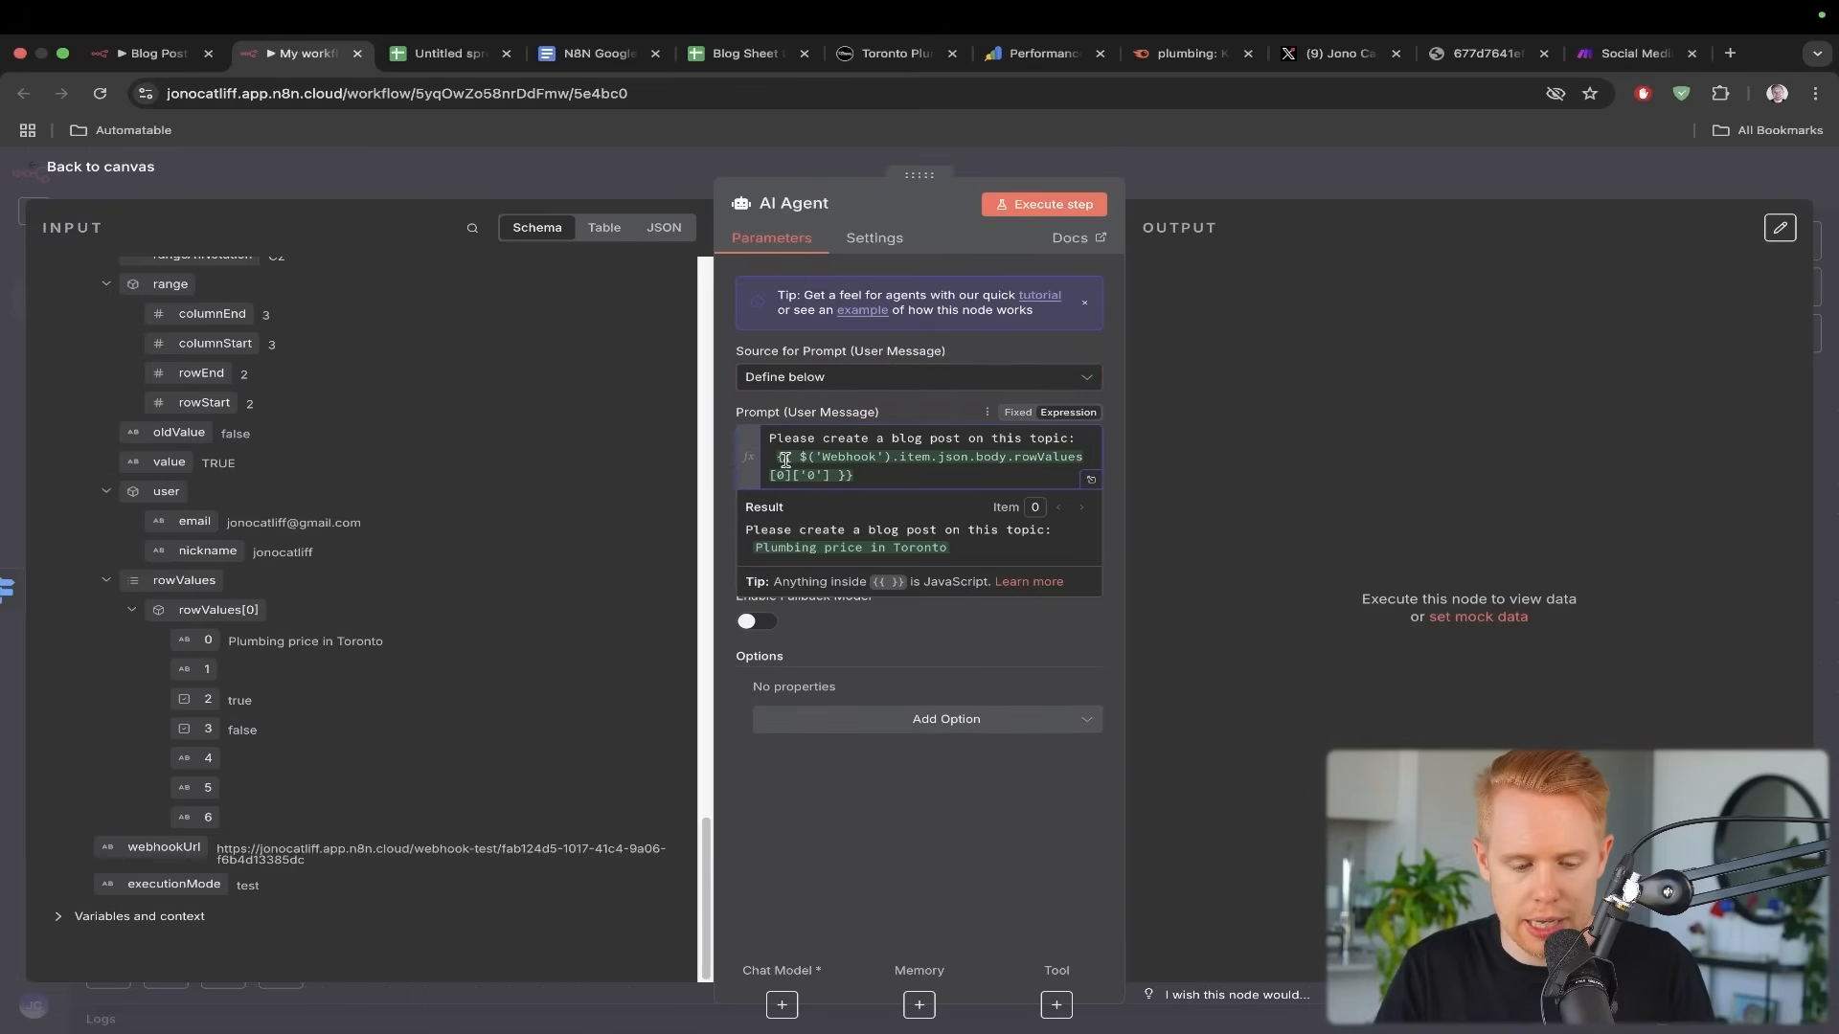
{"action": "left_click_drag", "start_coordinate": [333, 432], "coordinate": [208, 572]}
{"action": "key", "text": "Escape"}
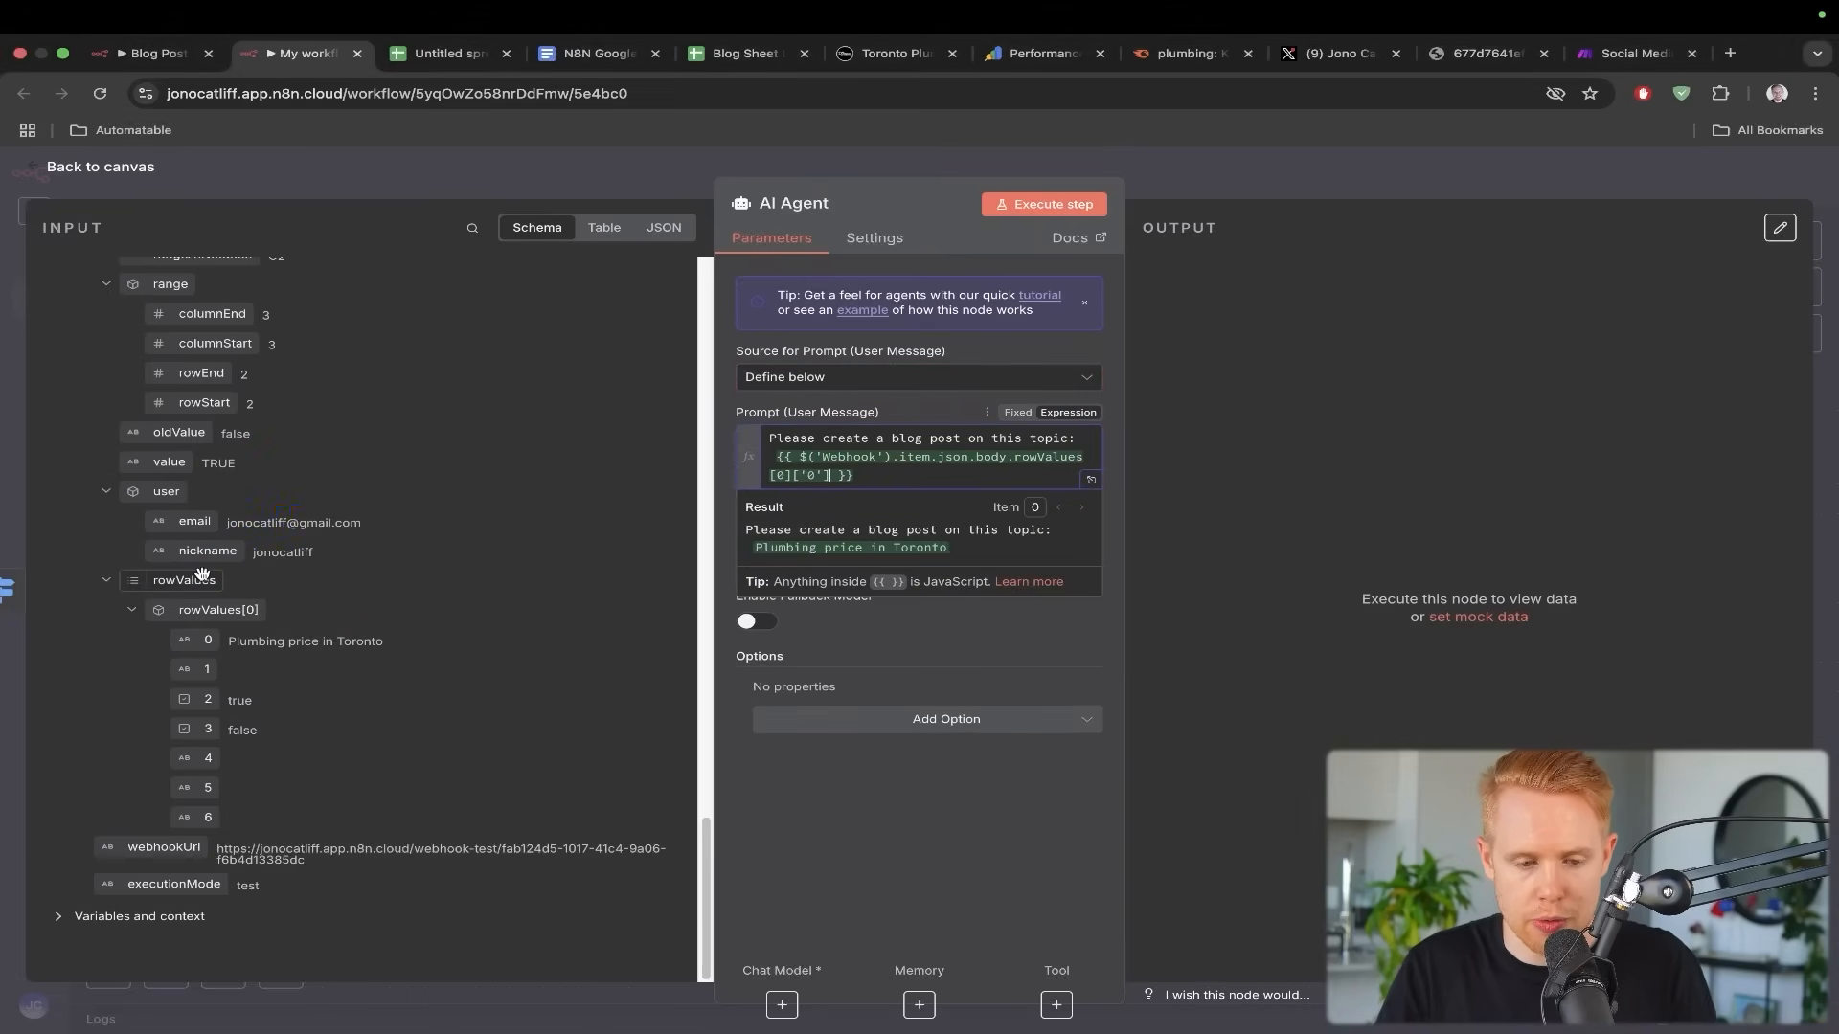
Switch to the spreadsheet to compare the keyword cell, then return to the AI Agent.
{"action": "key", "text": "ctrl+Tab"}
{"action": "key", "text": "ctrl+a"}
{"action": "mouse_move", "coordinate": [43, 334]}
{"action": "left_mouse_down"}
{"action": "mouse_move", "coordinate": [968, 362]}
{"action": "mouse_move", "coordinate": [901, 360]}
{"action": "left_mouse_up"}
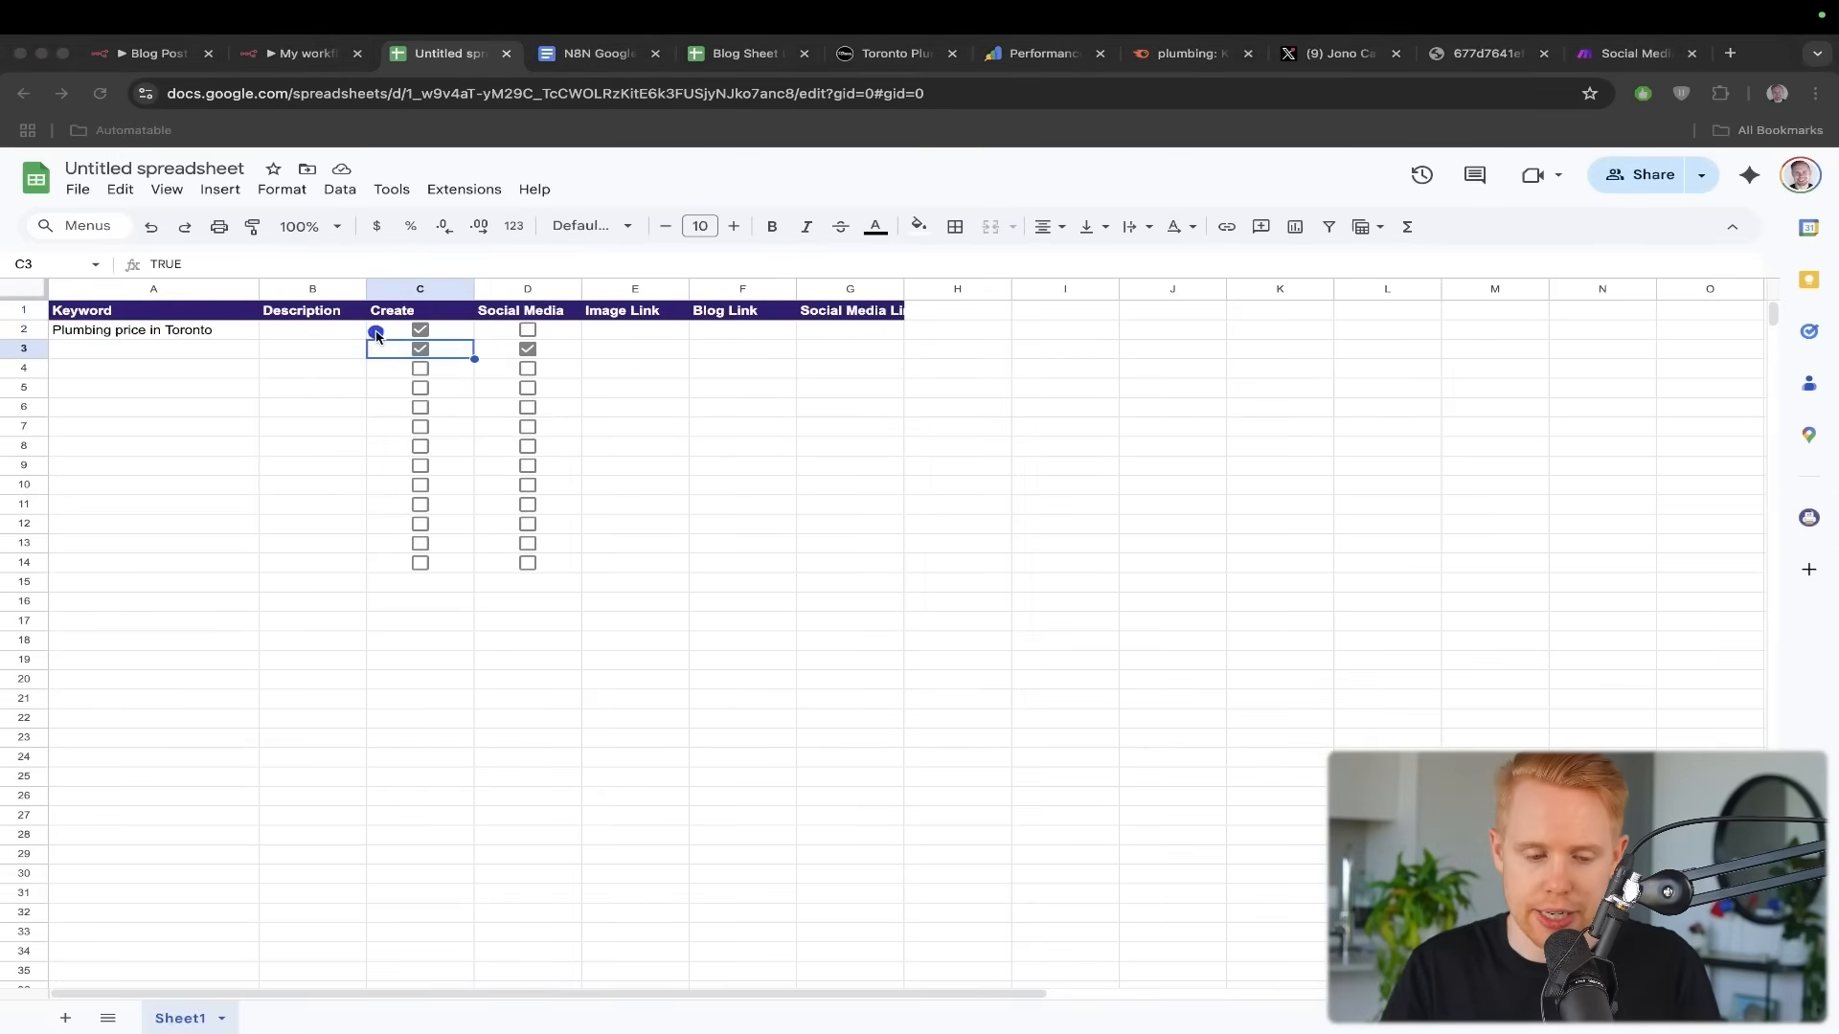
{"action": "key", "text": "ctrl+s"}
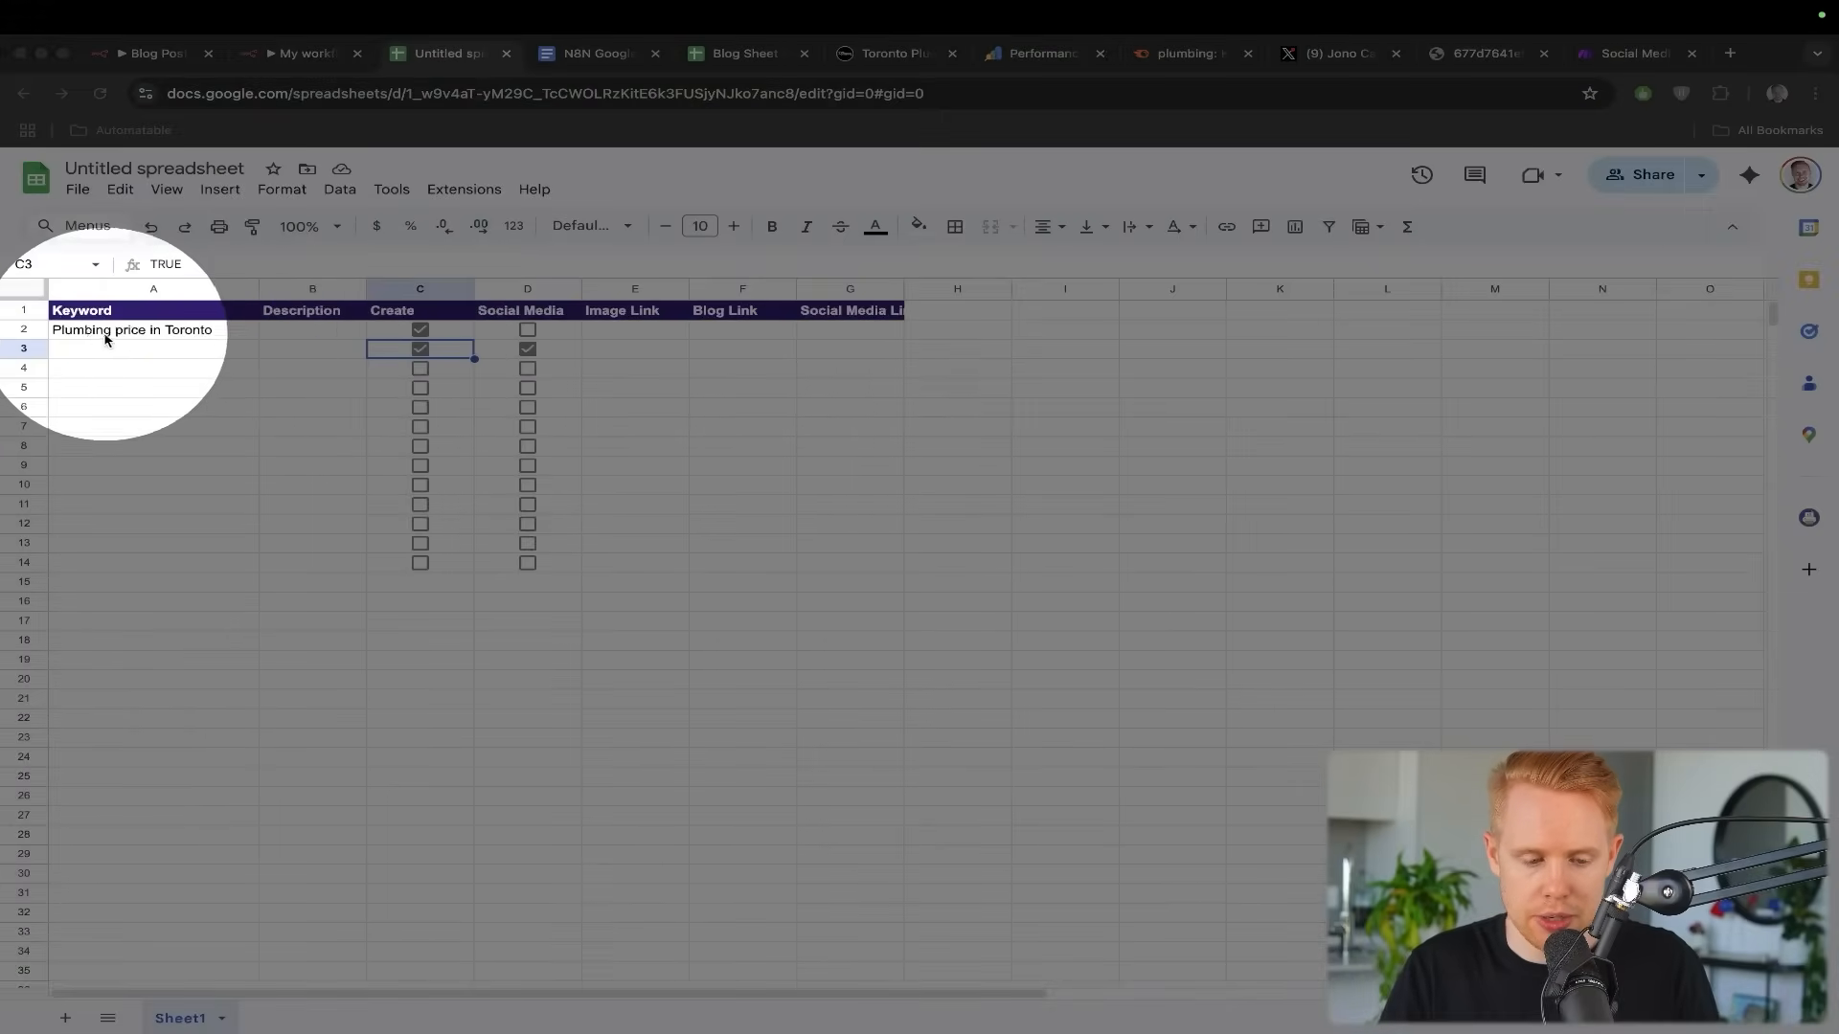
{"action": "key", "text": "ctrl+s"}
{"action": "key", "text": "ctrl+shift+Tab"}
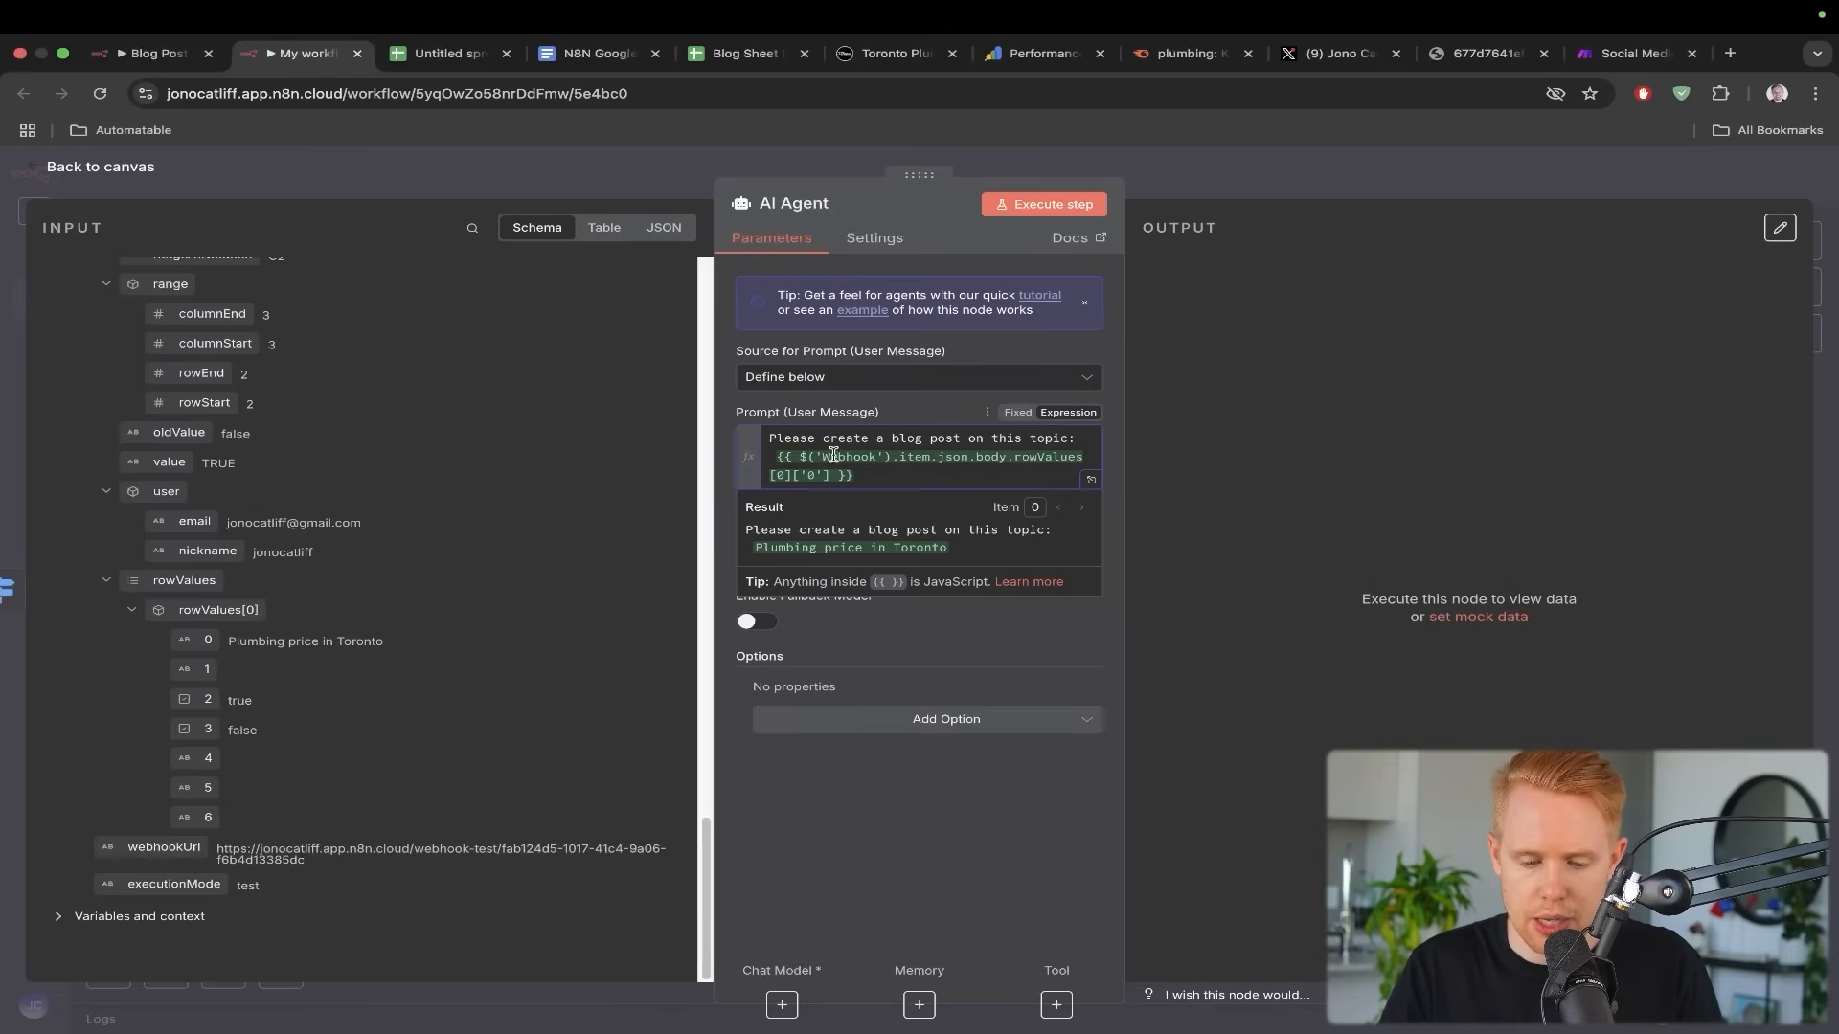
Remove the line break before the keyword expression in the prompt and return to the canvas.
{"action": "key", "text": "BackSpace"}
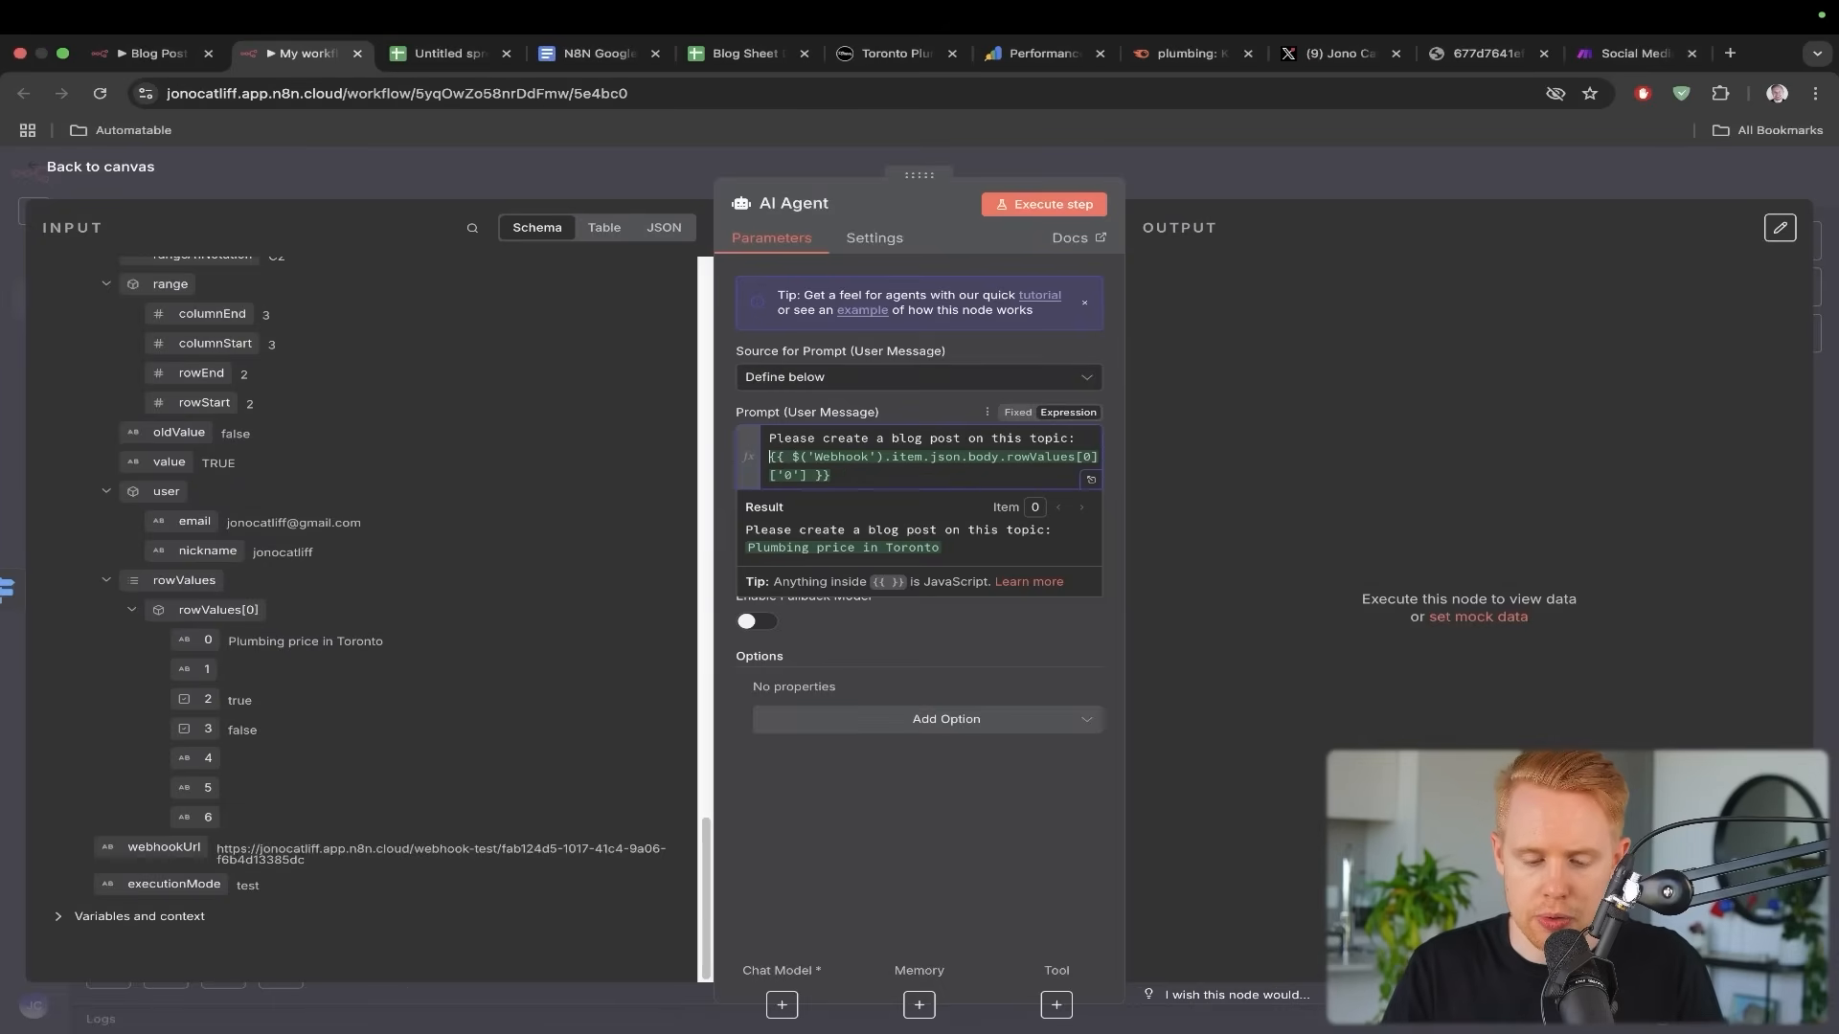
{"action": "left_click", "coordinate": [1286, 441]}
{"action": "left_click", "coordinate": [1243, 171]}
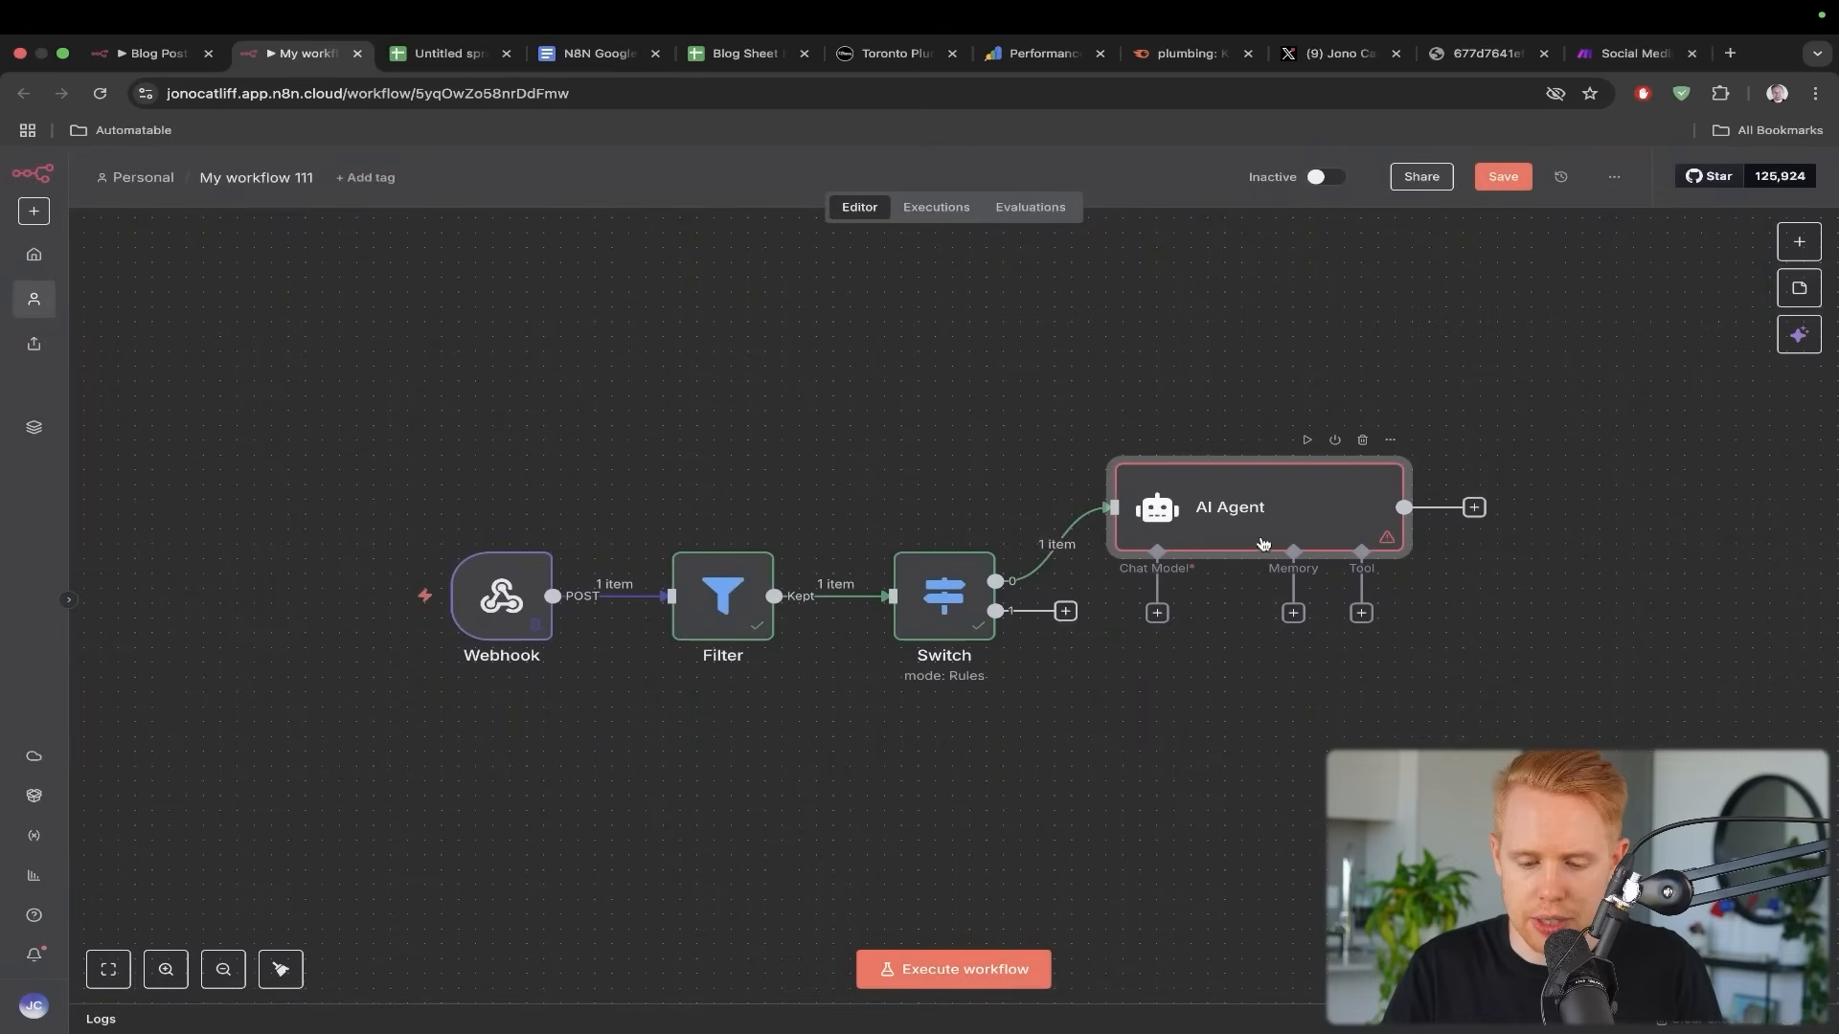
Attach an OpenAI Chat Model to the AI Agent's Chat Model input.
{"action": "scroll", "coordinate": [1286, 538], "scroll_direction": "right", "scroll_amount": 3}
{"action": "scroll", "coordinate": [1286, 537], "scroll_direction": "down", "scroll_amount": 2}
{"action": "mouse_move", "coordinate": [1121, 338]}
{"action": "left_mouse_down"}
{"action": "mouse_move", "coordinate": [1006, 431]}
{"action": "mouse_move", "coordinate": [974, 501]}
{"action": "left_mouse_up"}
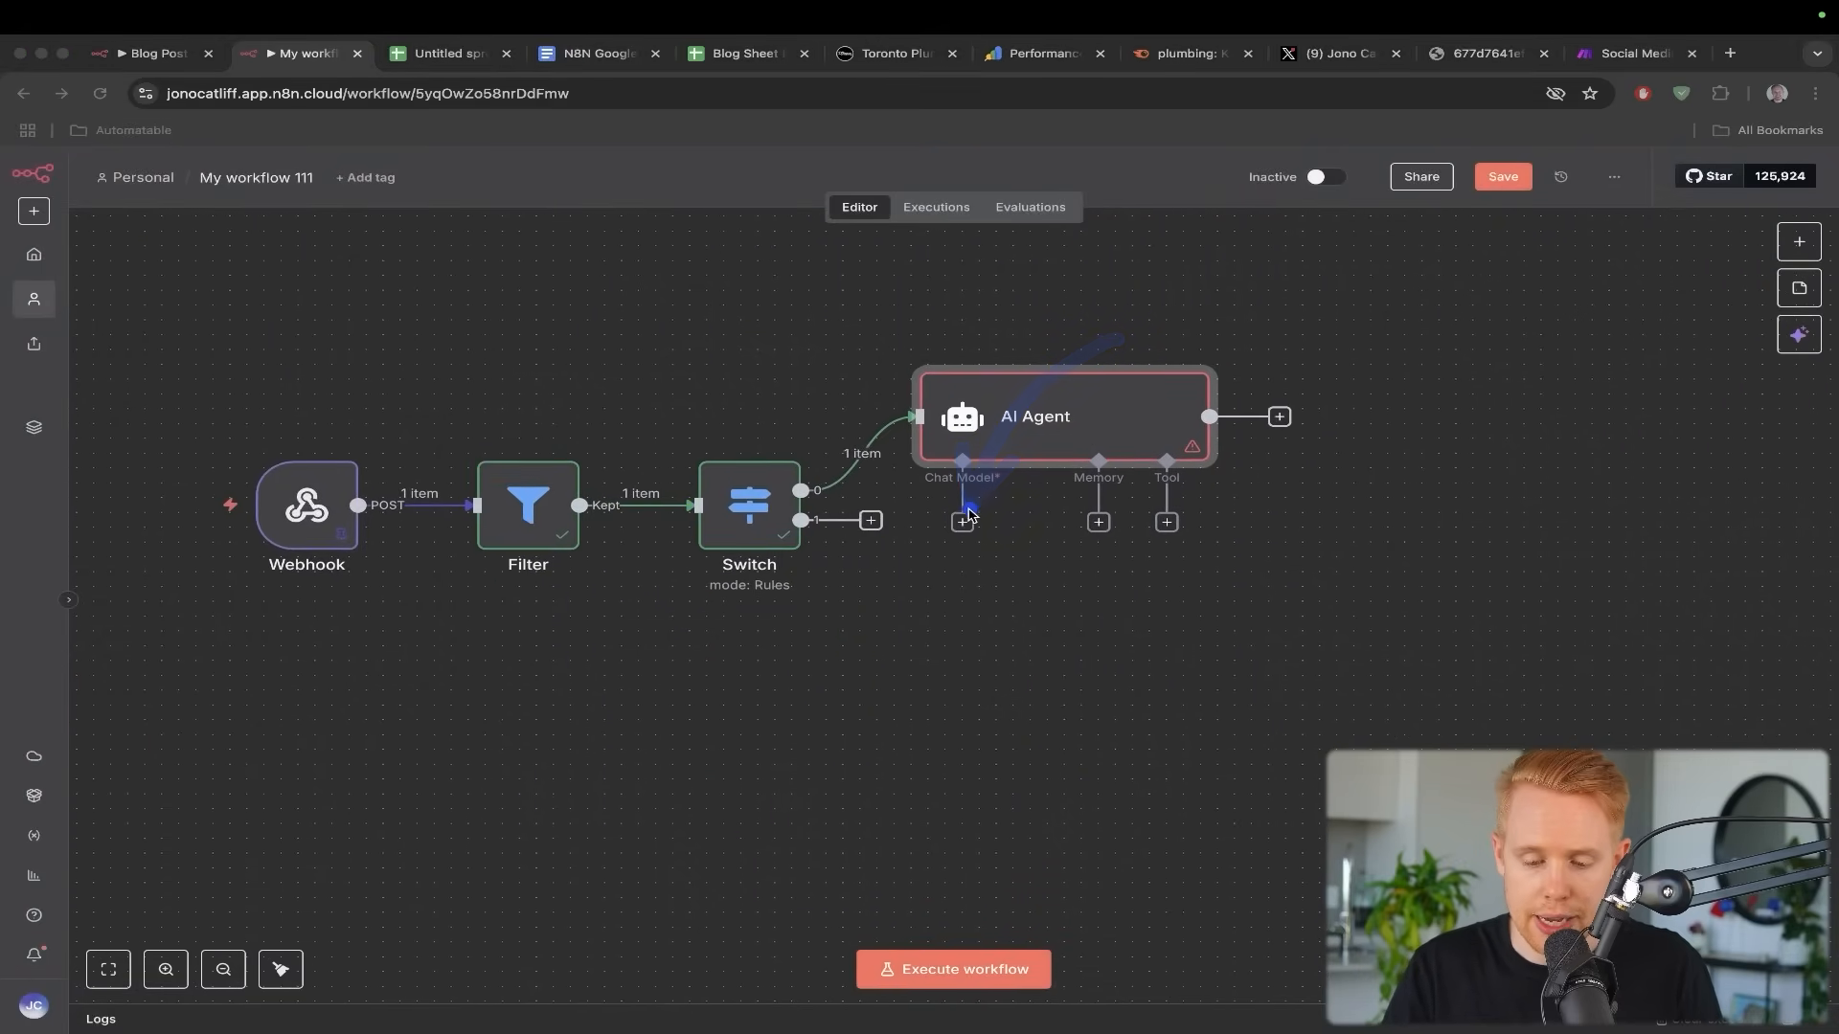
{"action": "left_click", "coordinate": [962, 522]}
{"action": "key", "text": "ctrl+a"}
{"action": "mouse_move", "coordinate": [1424, 369]}
{"action": "left_mouse_down"}
{"action": "mouse_move", "coordinate": [1758, 866]}
{"action": "mouse_move", "coordinate": [1831, 1024]}
{"action": "left_mouse_up"}
{"action": "key", "text": "Escape"}
{"action": "scroll", "coordinate": [1625, 742], "scroll_direction": "down", "scroll_amount": 2}
{"action": "key", "text": "Return"}
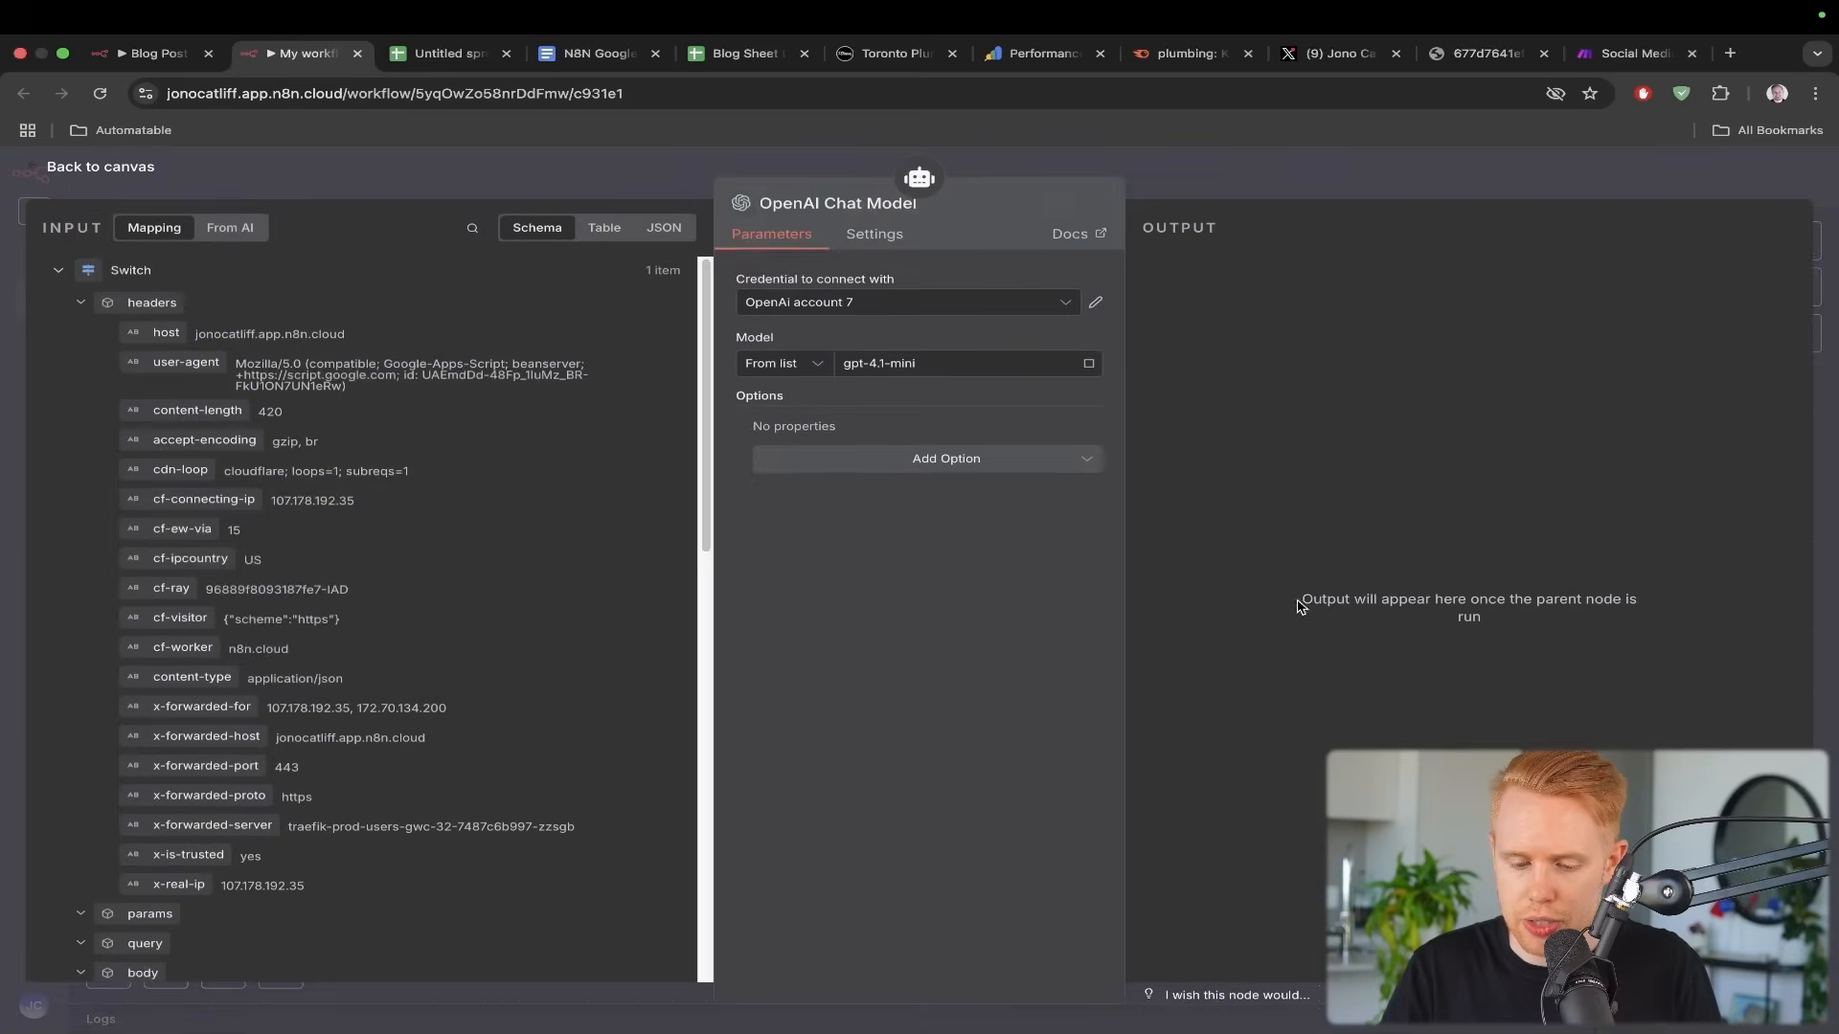
Review the available OpenAI credentials in the chat model's credential list.
{"action": "key", "text": "ctrl+a"}
{"action": "left_click_drag", "start_coordinate": [937, 239], "coordinate": [1130, 328]}
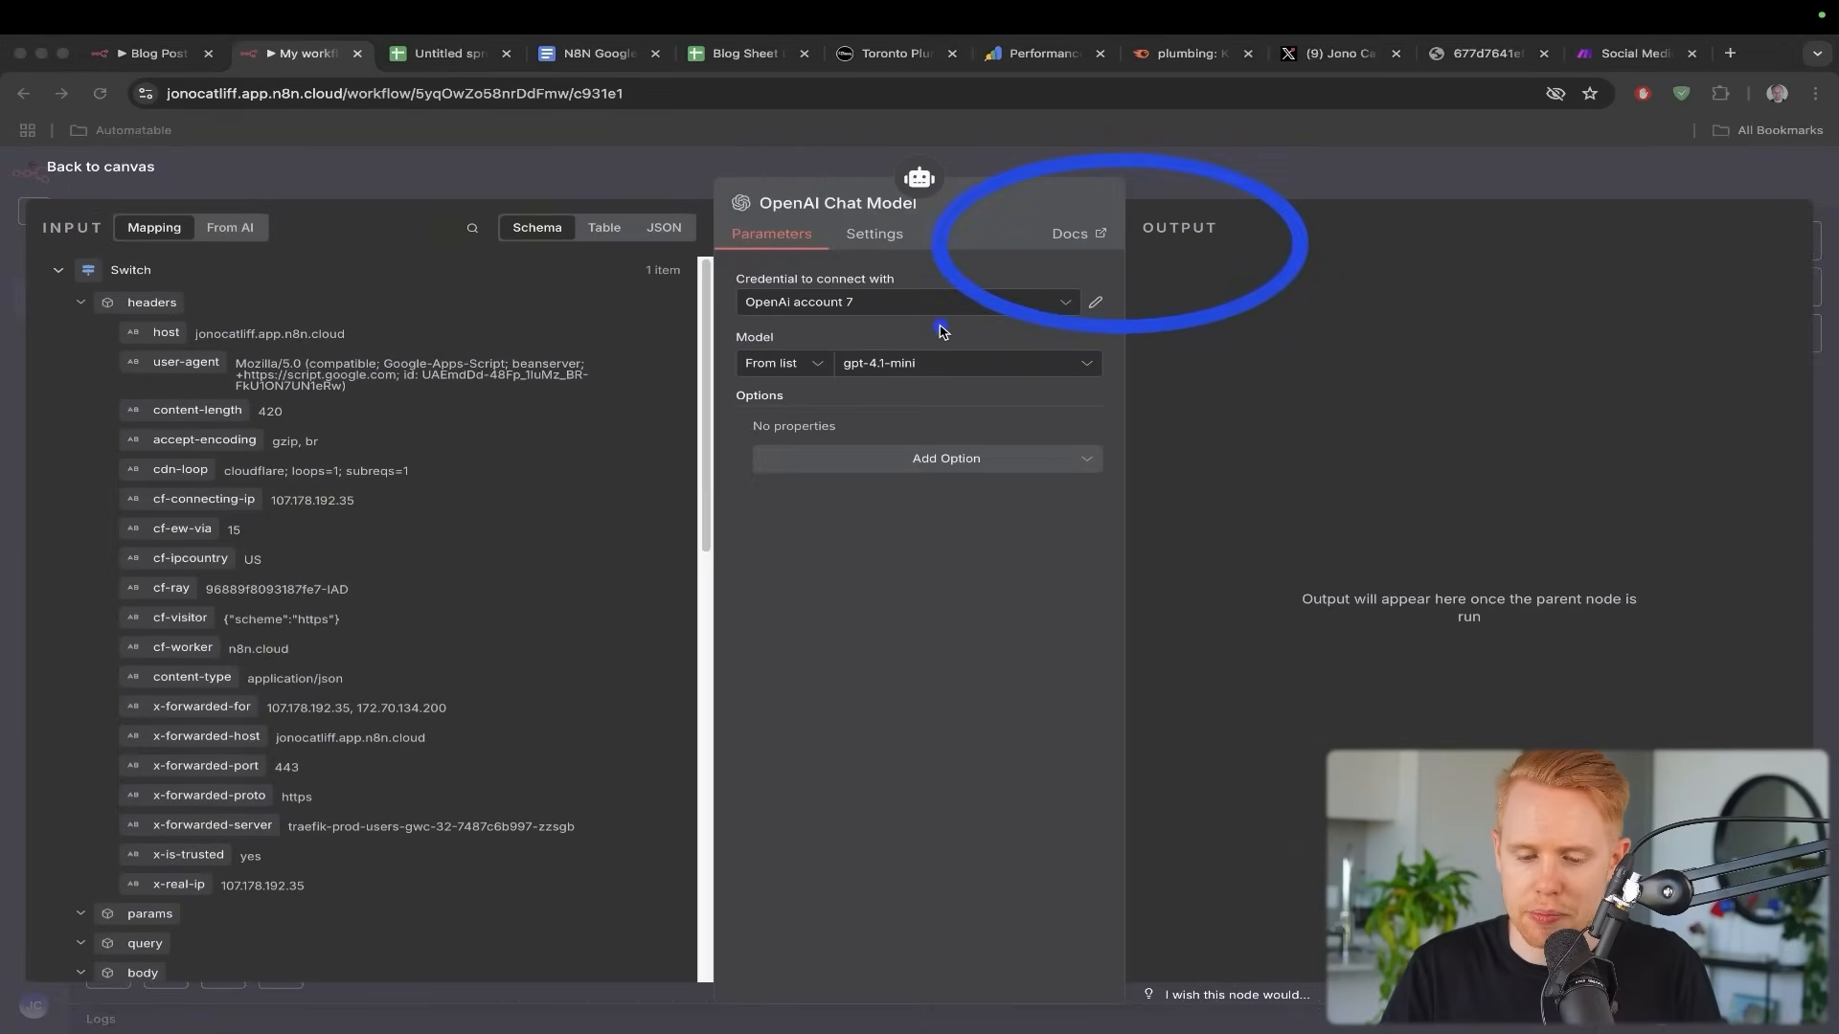
{"action": "left_click_drag", "start_coordinate": [1359, 153], "coordinate": [936, 342]}
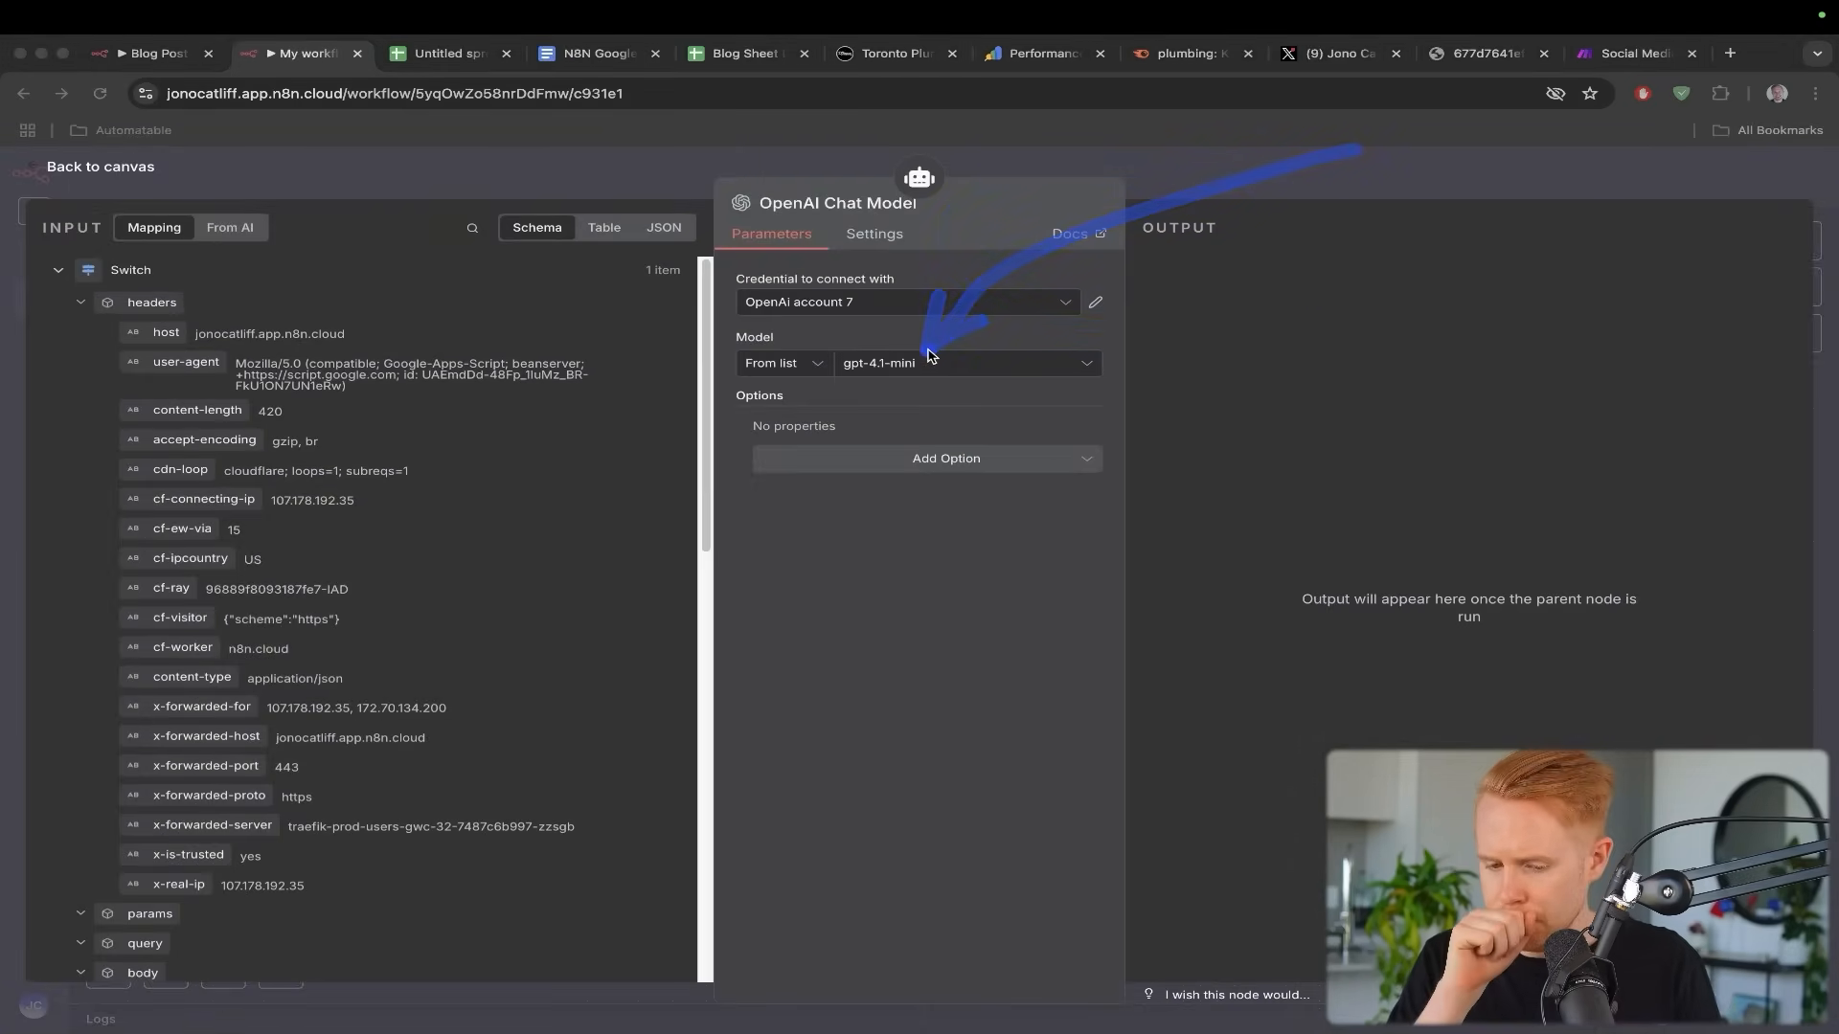
{"action": "key", "text": "ctrl+s"}
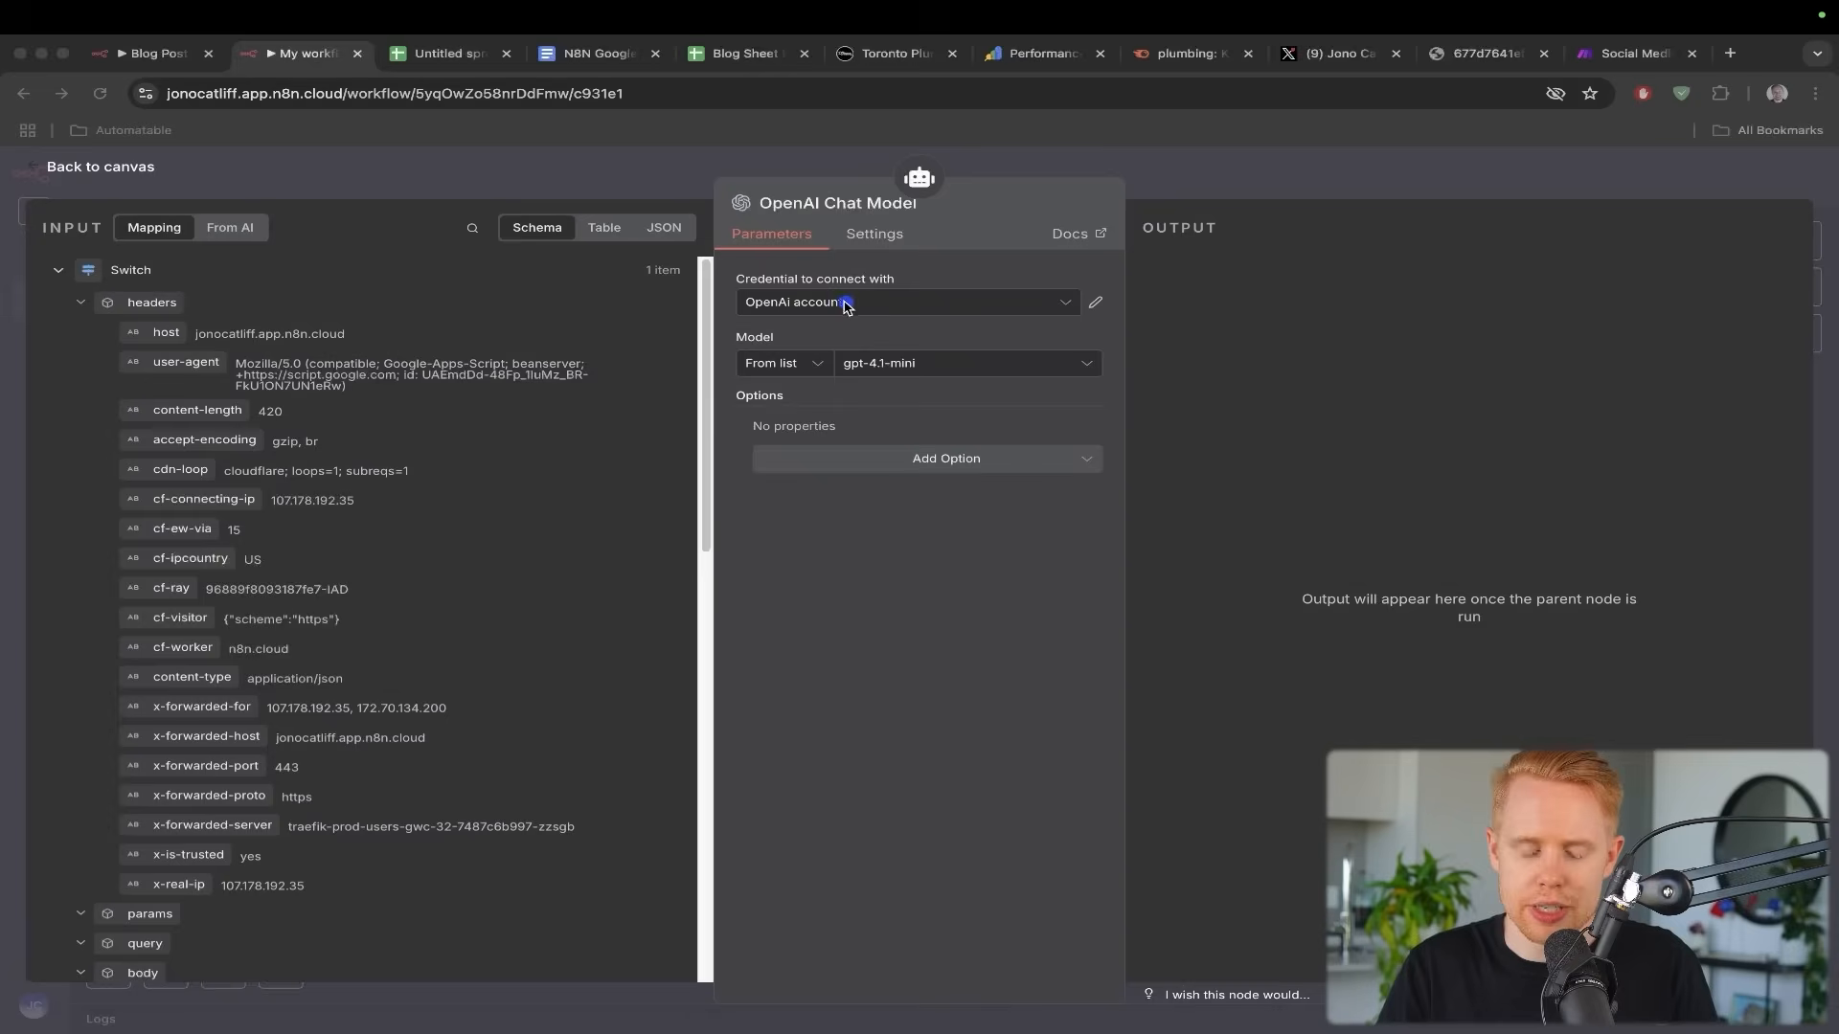
{"action": "left_click", "coordinate": [810, 302]}
{"action": "scroll", "coordinate": [862, 459], "scroll_direction": "down", "scroll_amount": 3}
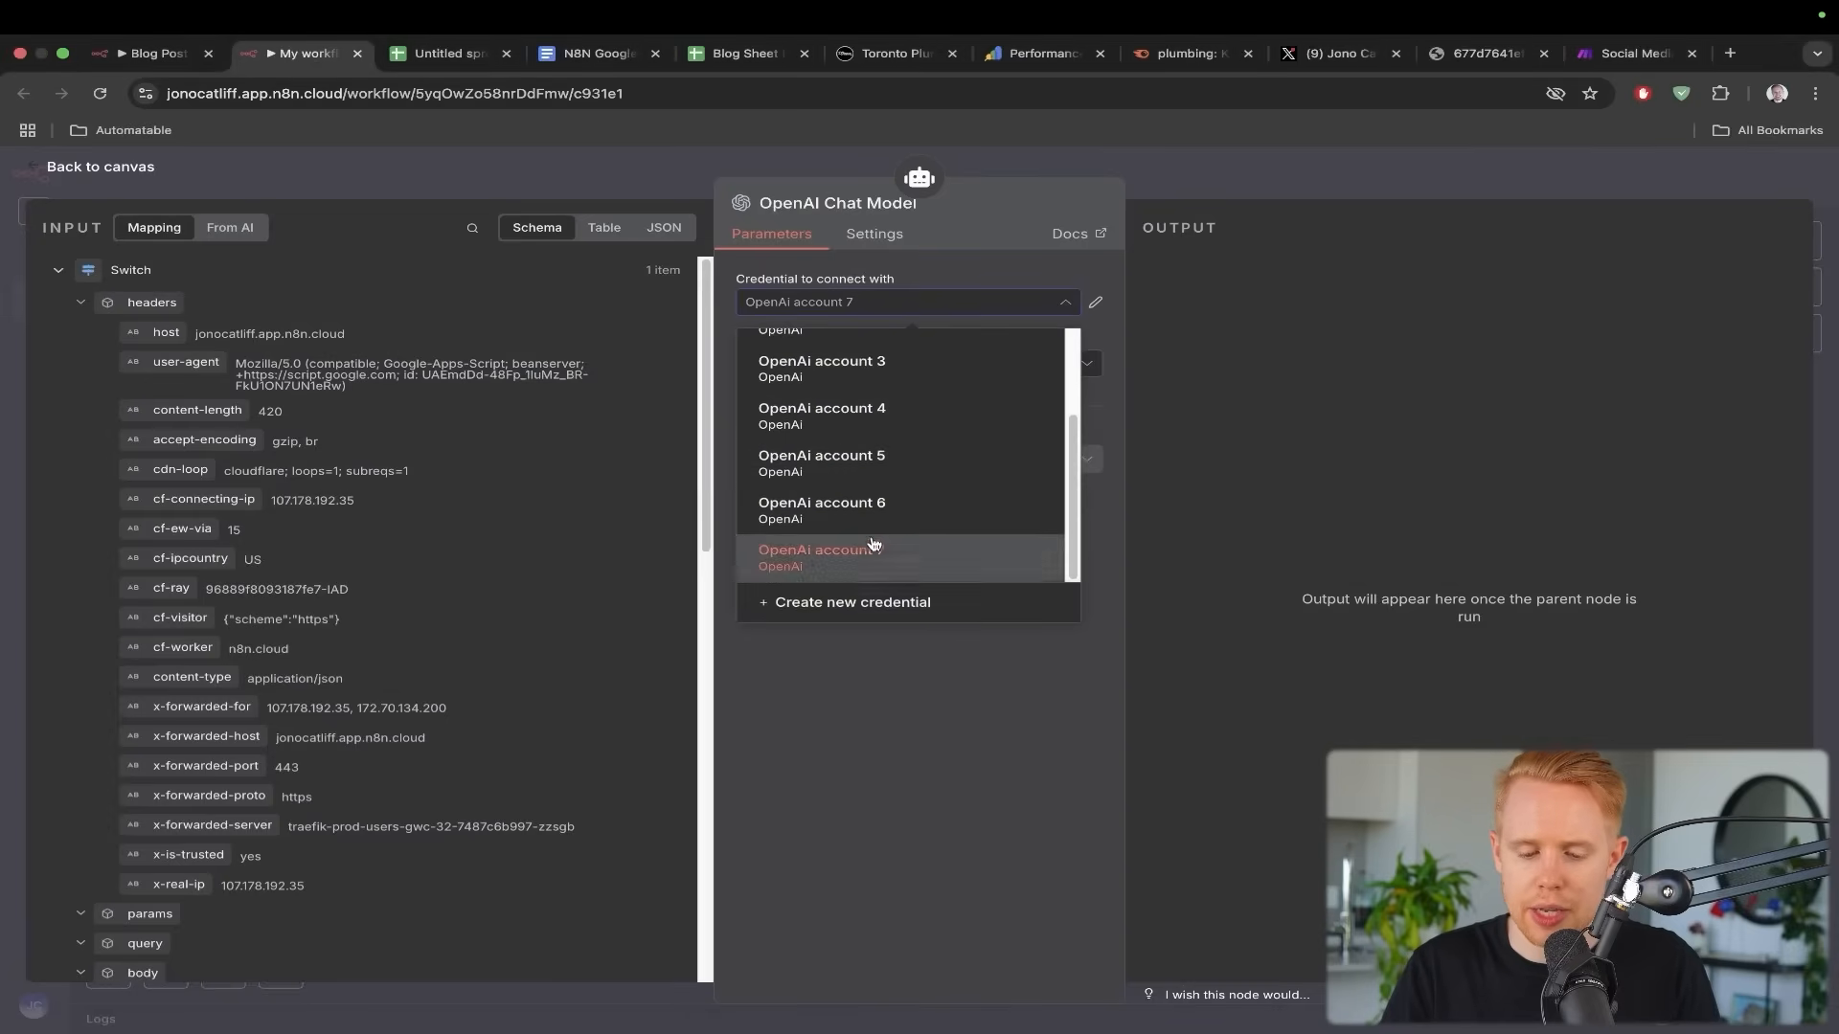
{"action": "scroll", "coordinate": [903, 435], "scroll_direction": "up", "scroll_amount": 3}
{"action": "scroll", "coordinate": [905, 441], "scroll_direction": "down", "scroll_amount": 3}
{"action": "scroll", "coordinate": [903, 431], "scroll_direction": "up", "scroll_amount": 2}
{"action": "left_click", "coordinate": [873, 323]}
{"action": "scroll", "coordinate": [878, 482], "scroll_direction": "down", "scroll_amount": 3}
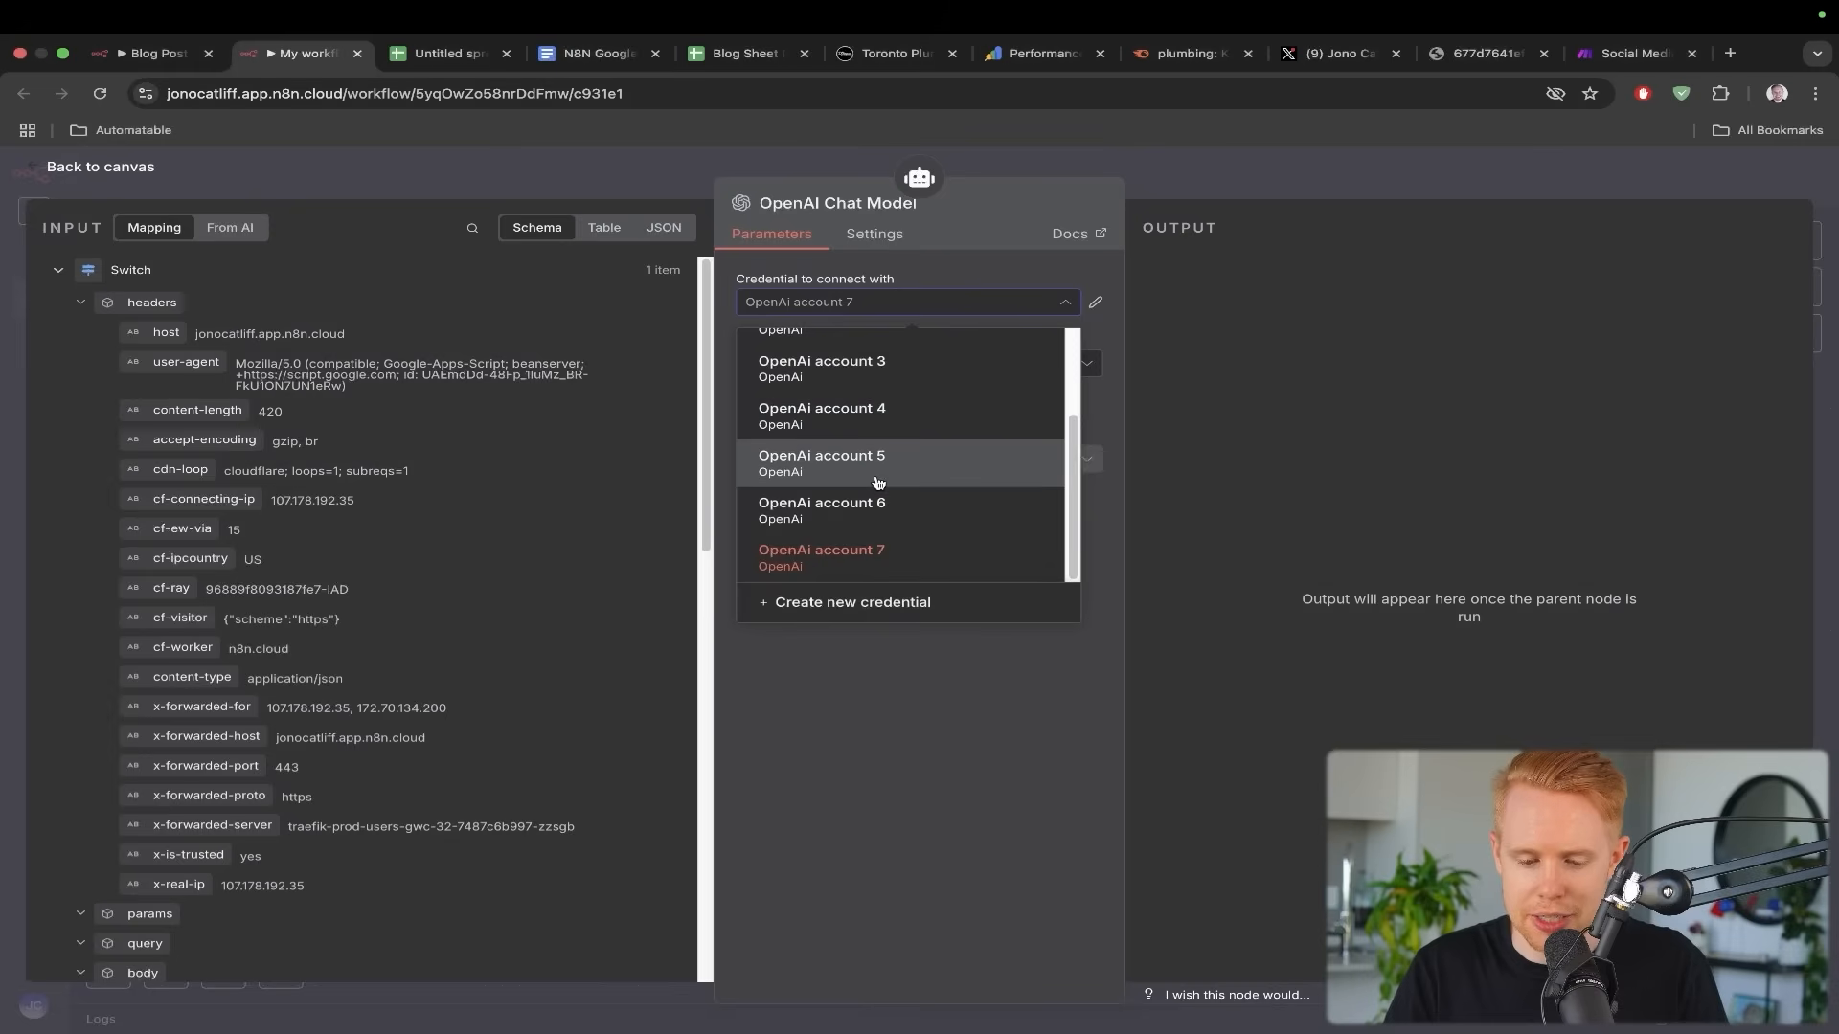
{"action": "scroll", "coordinate": [874, 484], "scroll_direction": "up", "scroll_amount": 3}
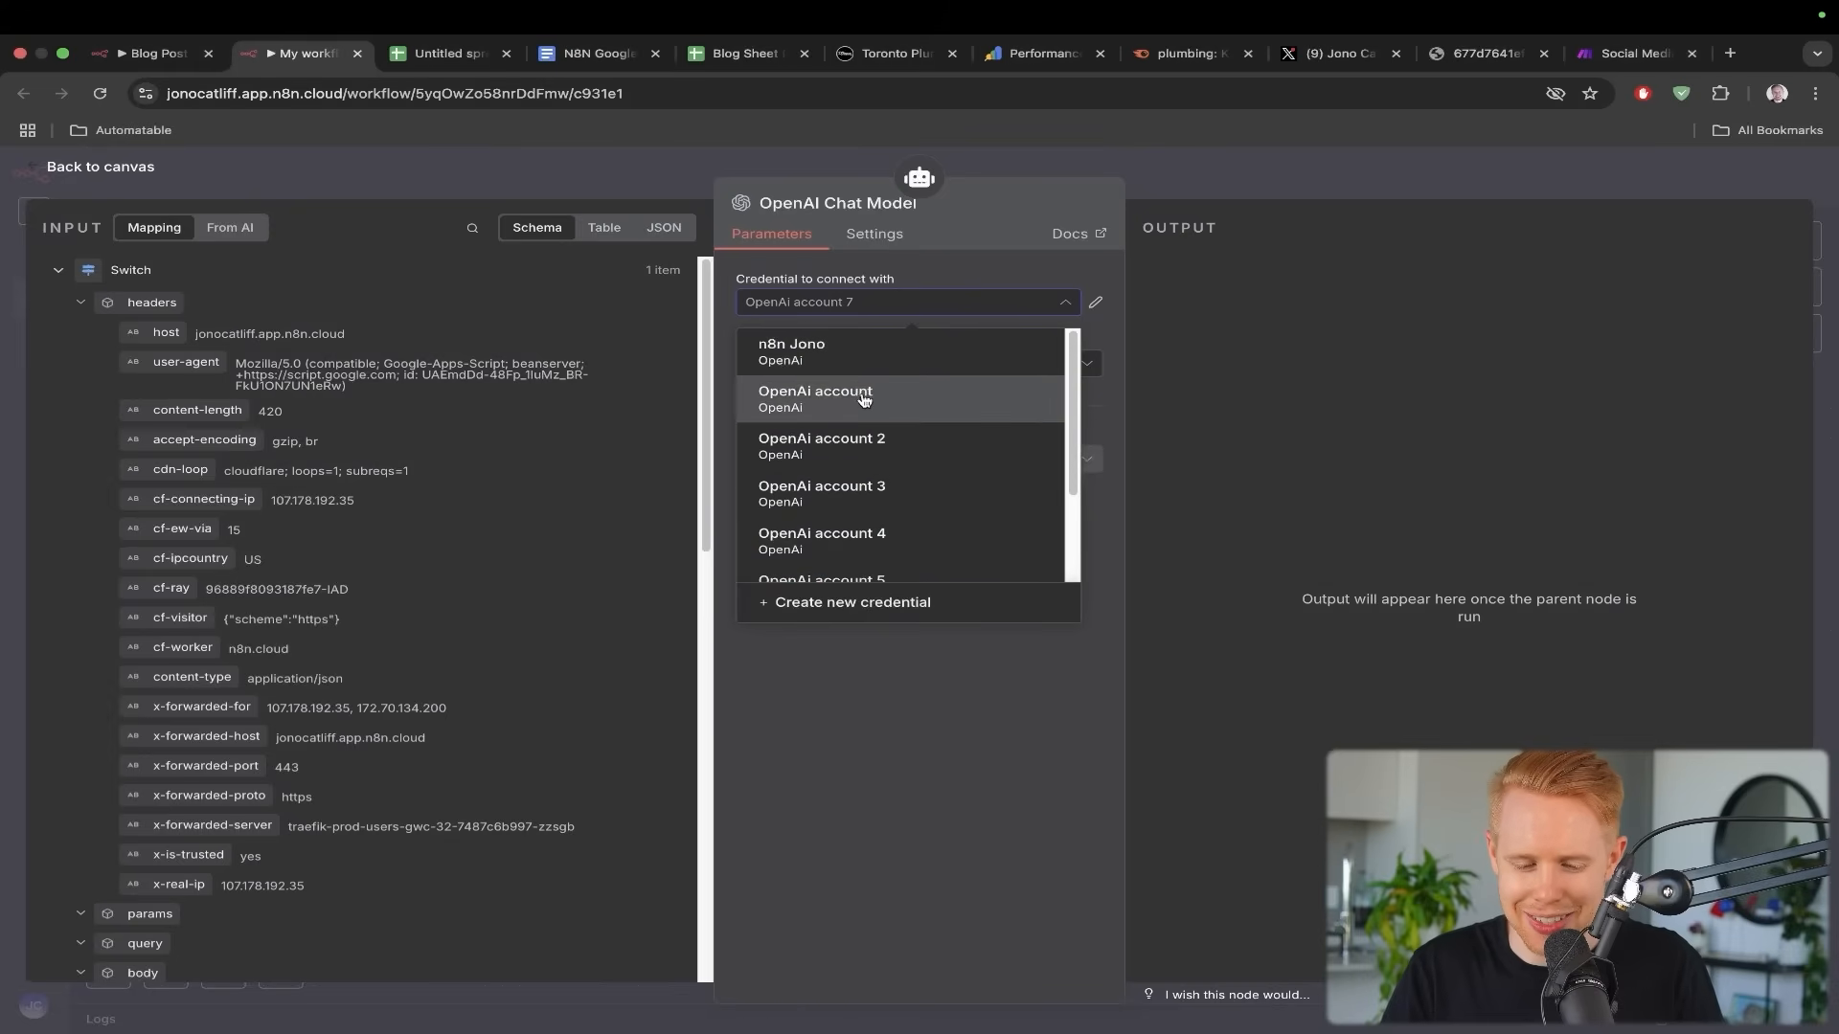
{"action": "scroll", "coordinate": [865, 407], "scroll_direction": "down", "scroll_amount": 3}
{"action": "scroll", "coordinate": [939, 557], "scroll_direction": "up", "scroll_amount": 3}
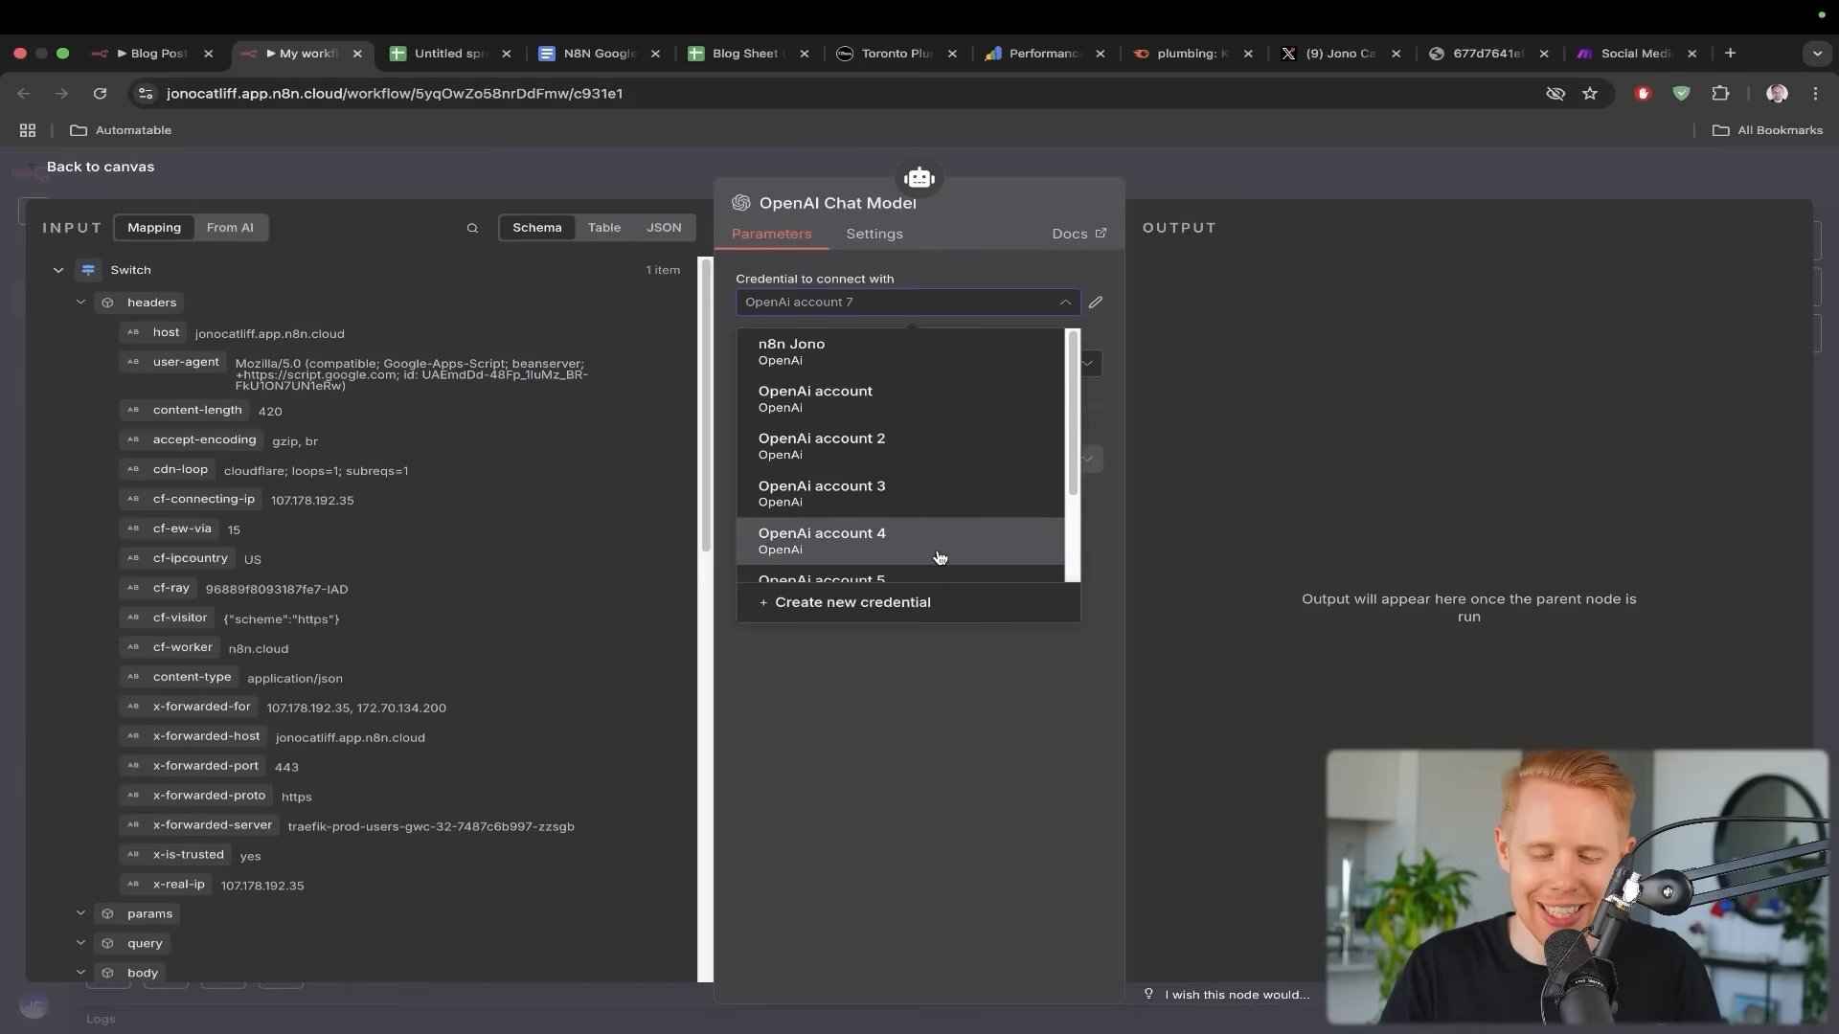
{"action": "left_click", "coordinate": [1412, 379]}
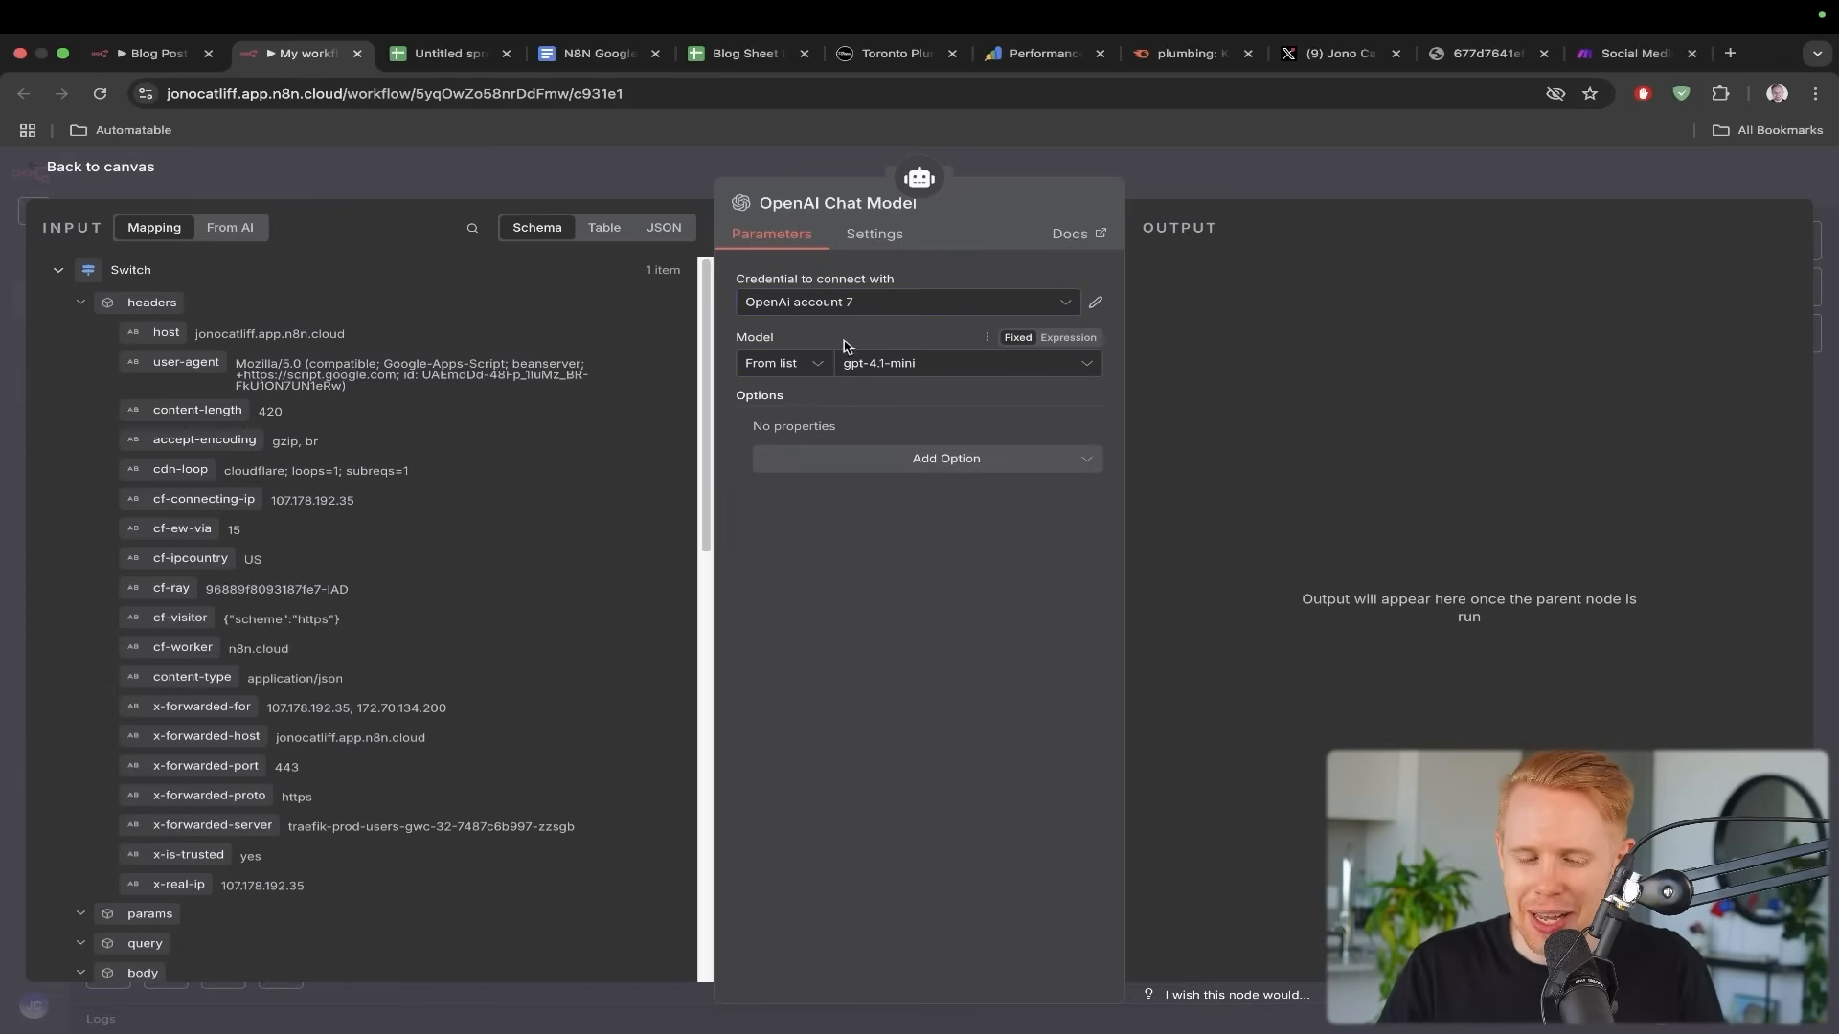
Start a new OpenAI credential from the chat model's credential list and begin entering the API key.
{"action": "left_click", "coordinate": [869, 304]}
{"action": "scroll", "coordinate": [889, 443], "scroll_direction": "down", "scroll_amount": 3}
{"action": "left_click", "coordinate": [862, 600]}
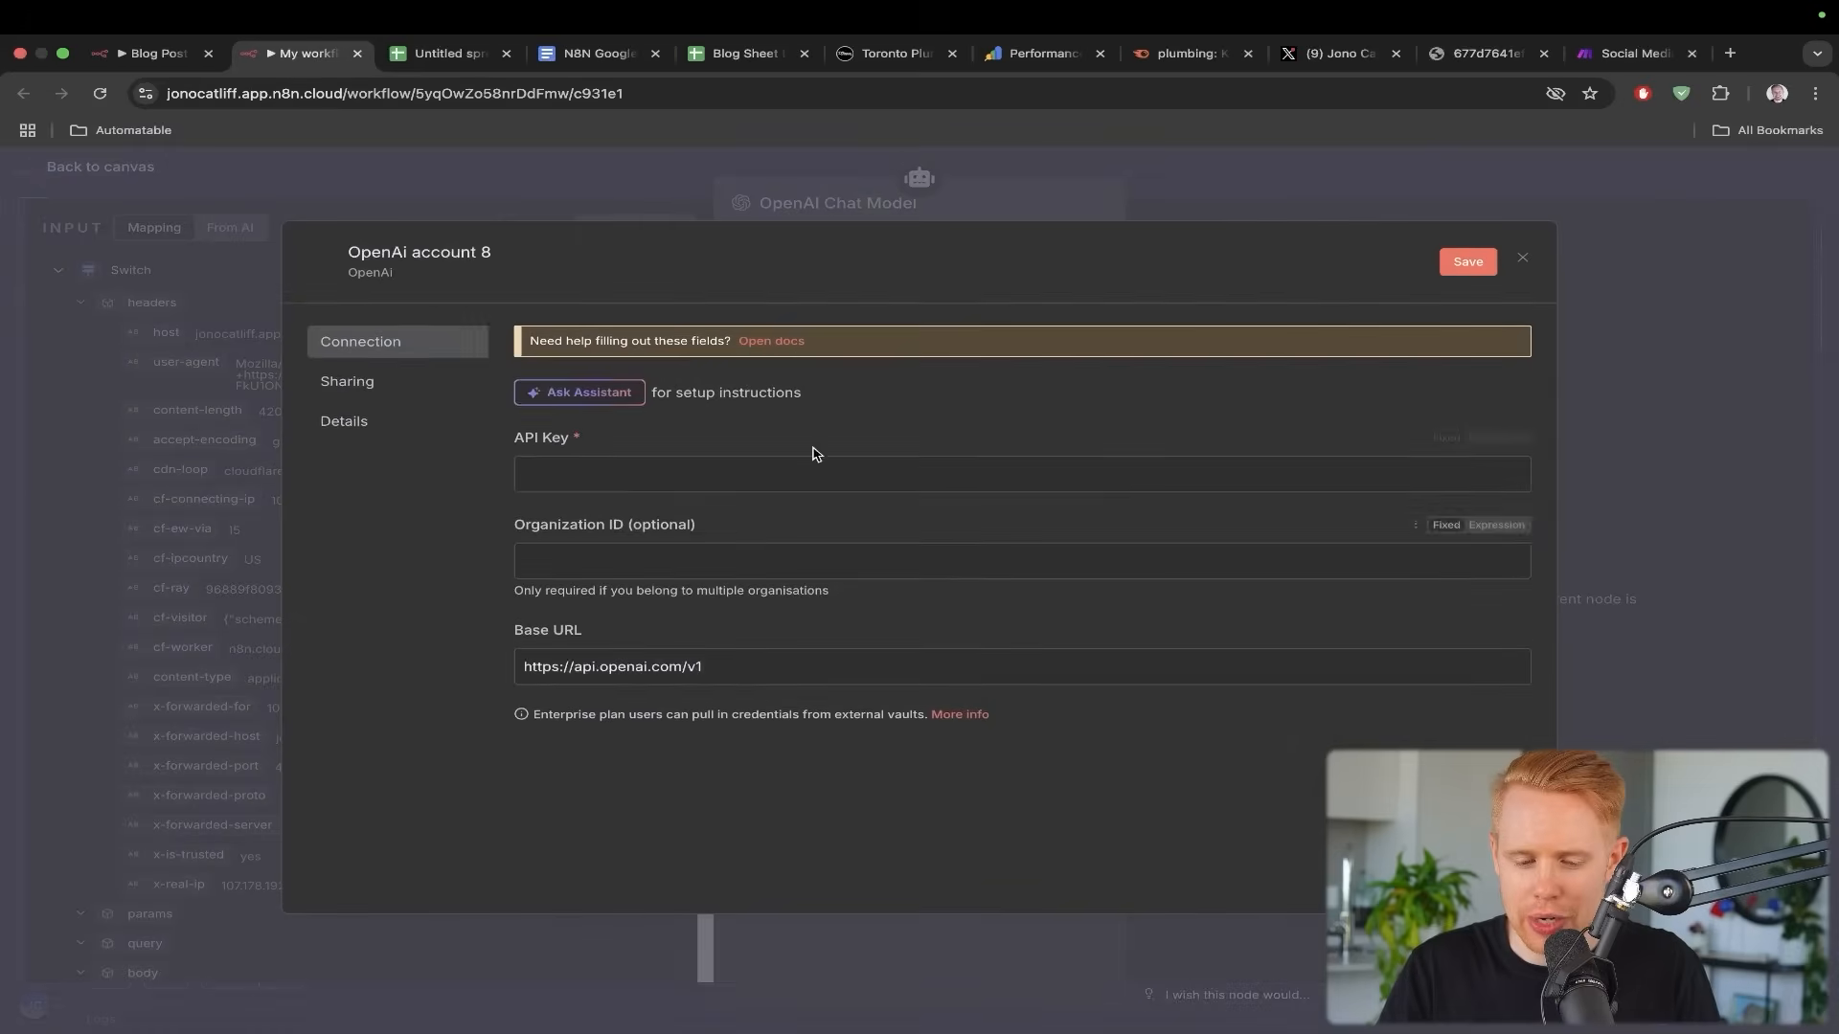
{"action": "type", "text": "•"}
{"action": "mouse_move", "coordinate": [895, 270]}
{"action": "left_mouse_down"}
{"action": "mouse_move", "coordinate": [574, 420]}
{"action": "mouse_move", "coordinate": [561, 443]}
{"action": "left_mouse_up"}
{"action": "key", "text": "ctrl+s"}
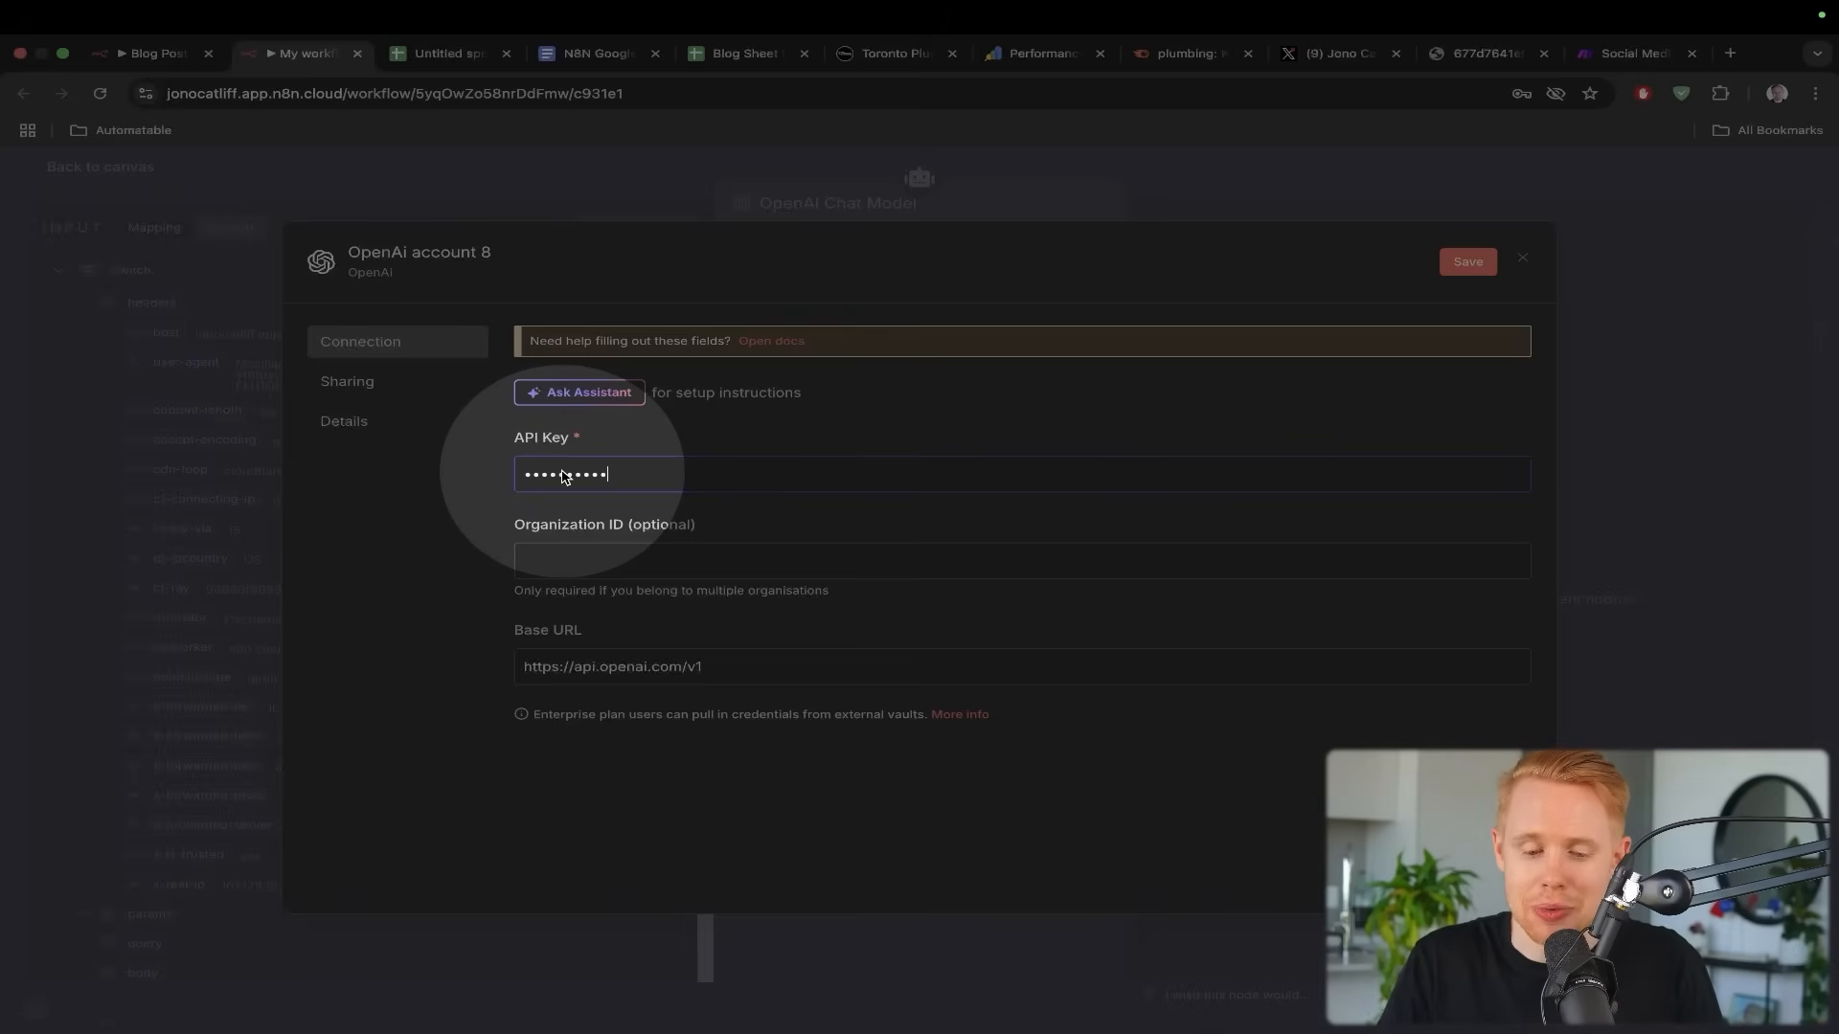
Open platform.openai.com in a new tab and go to the organization's API keys settings.
{"action": "key", "text": "ctrl+t"}
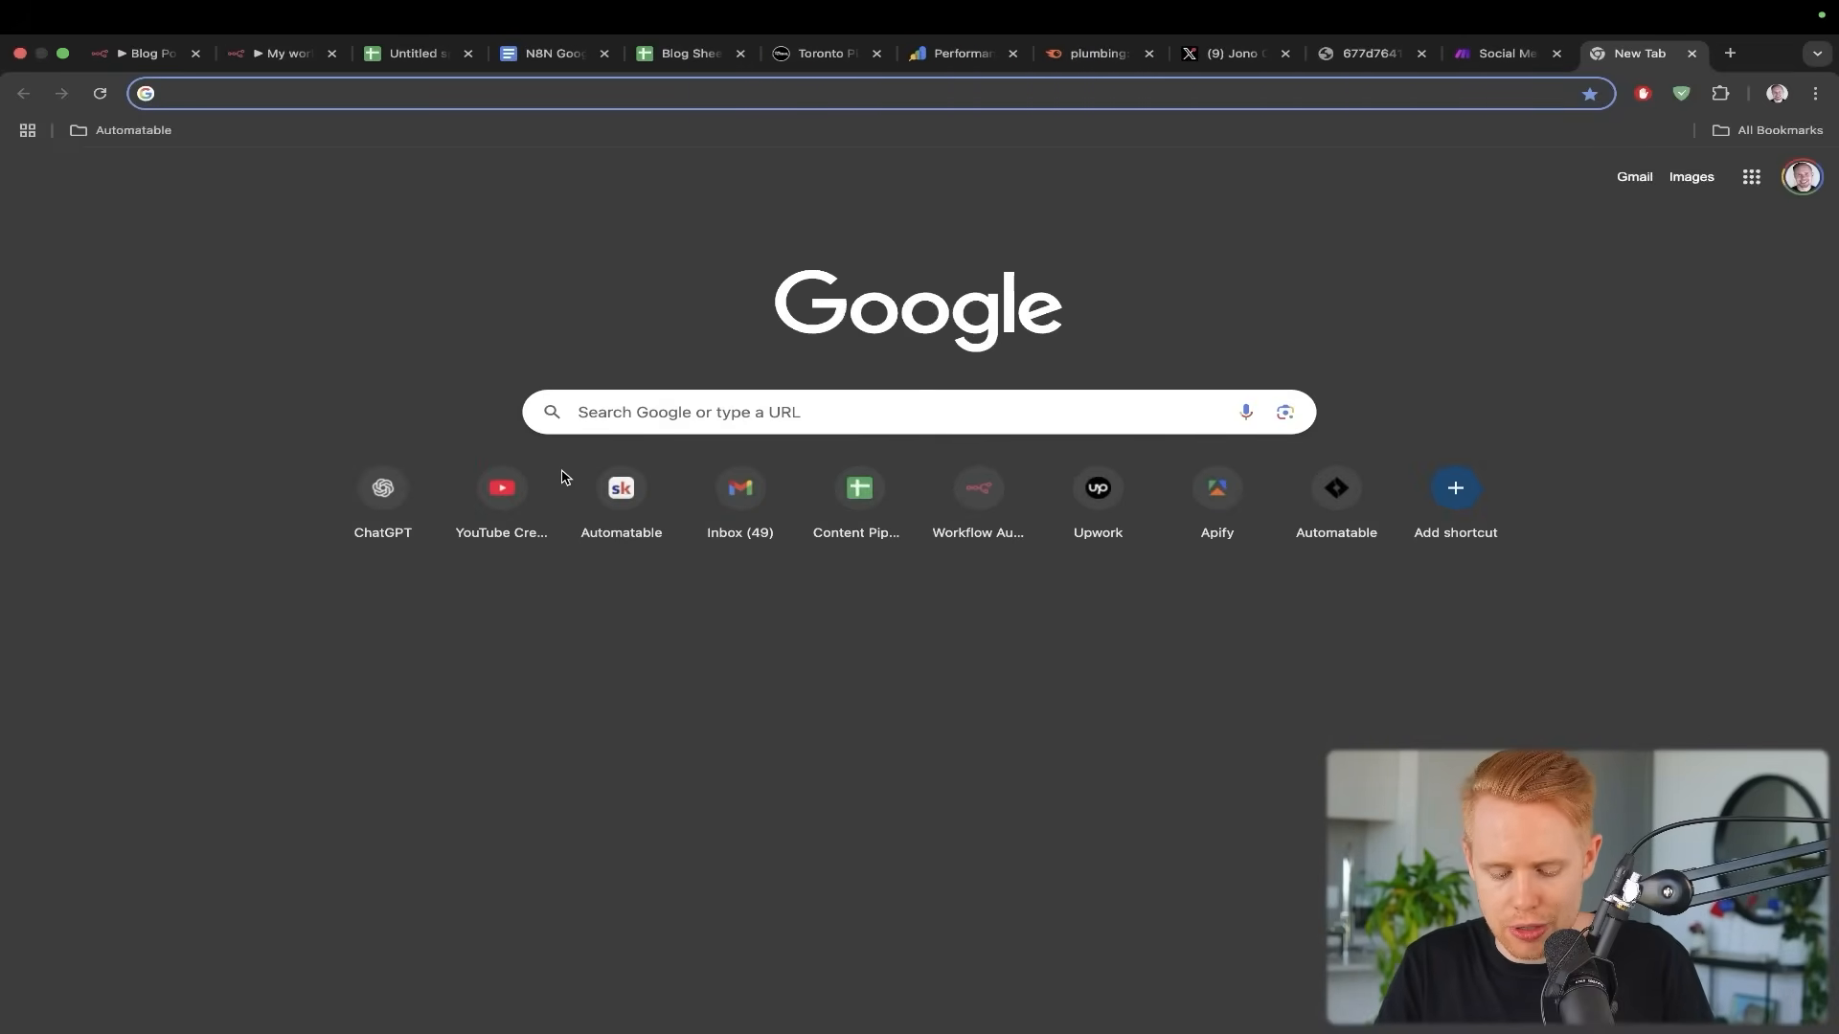
{"action": "type", "text": "platform.openai.com"}
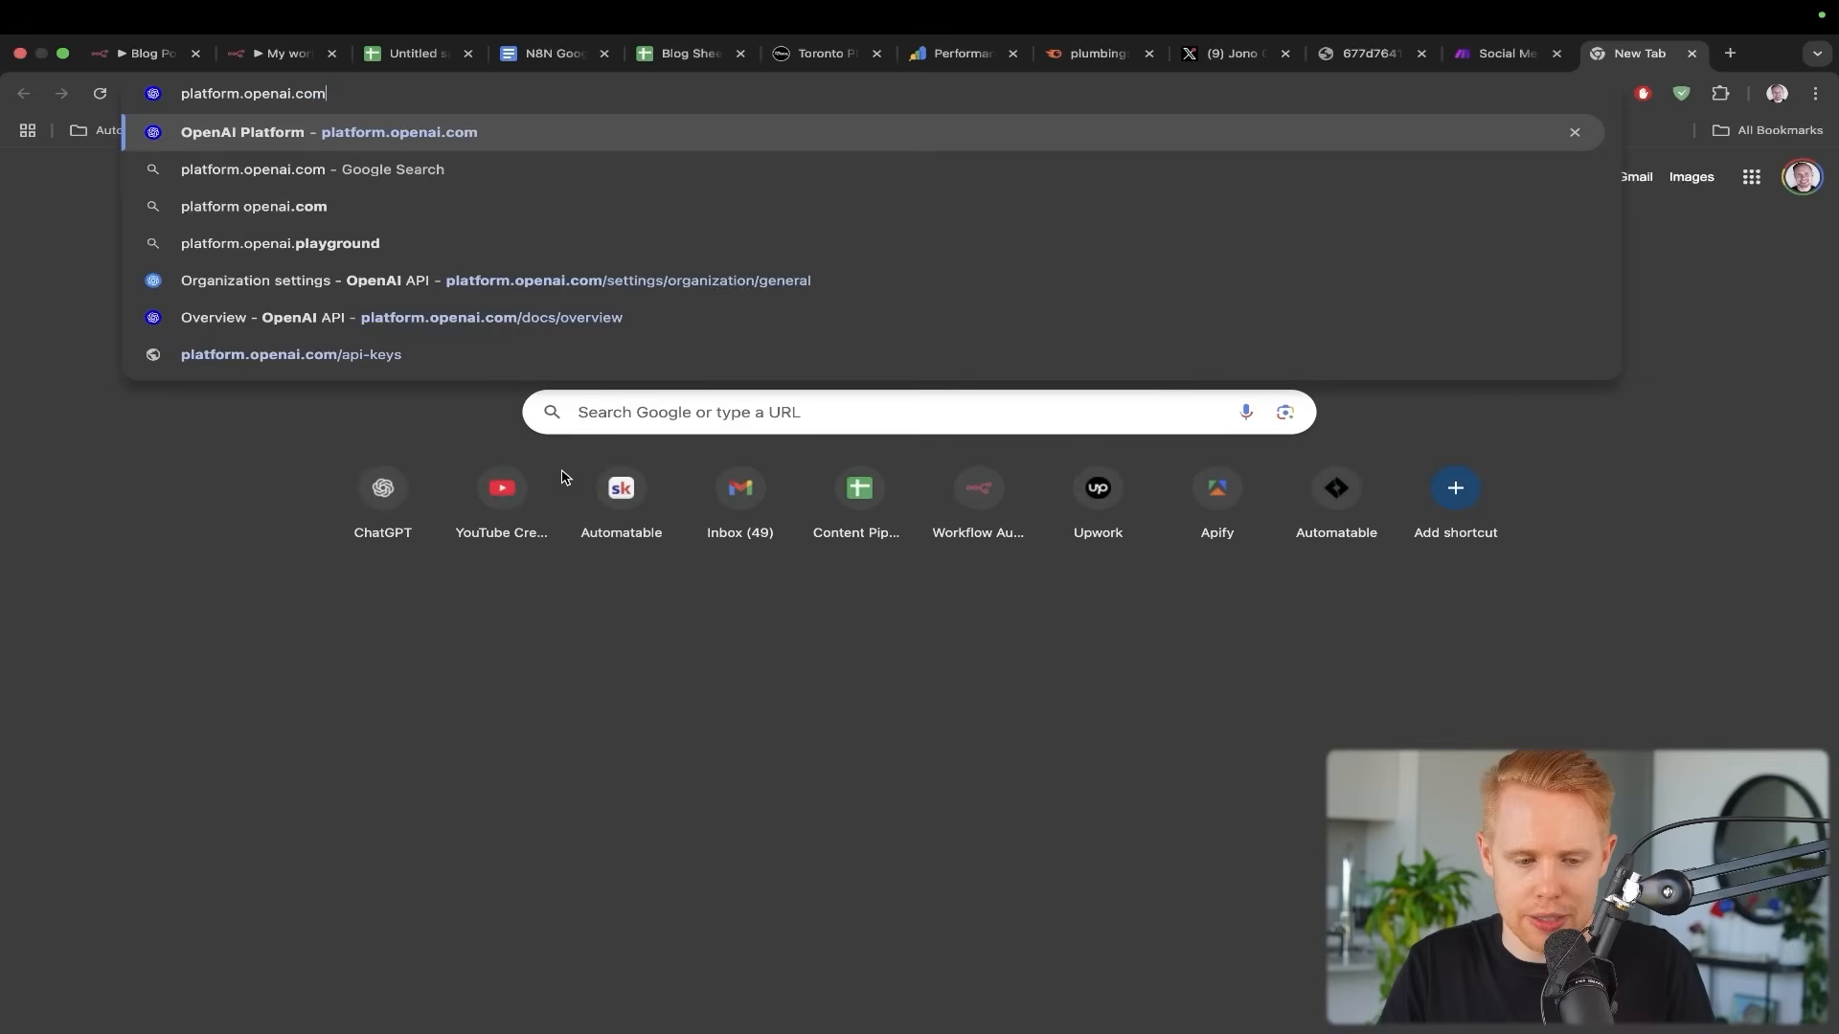
{"action": "key", "text": "Return"}
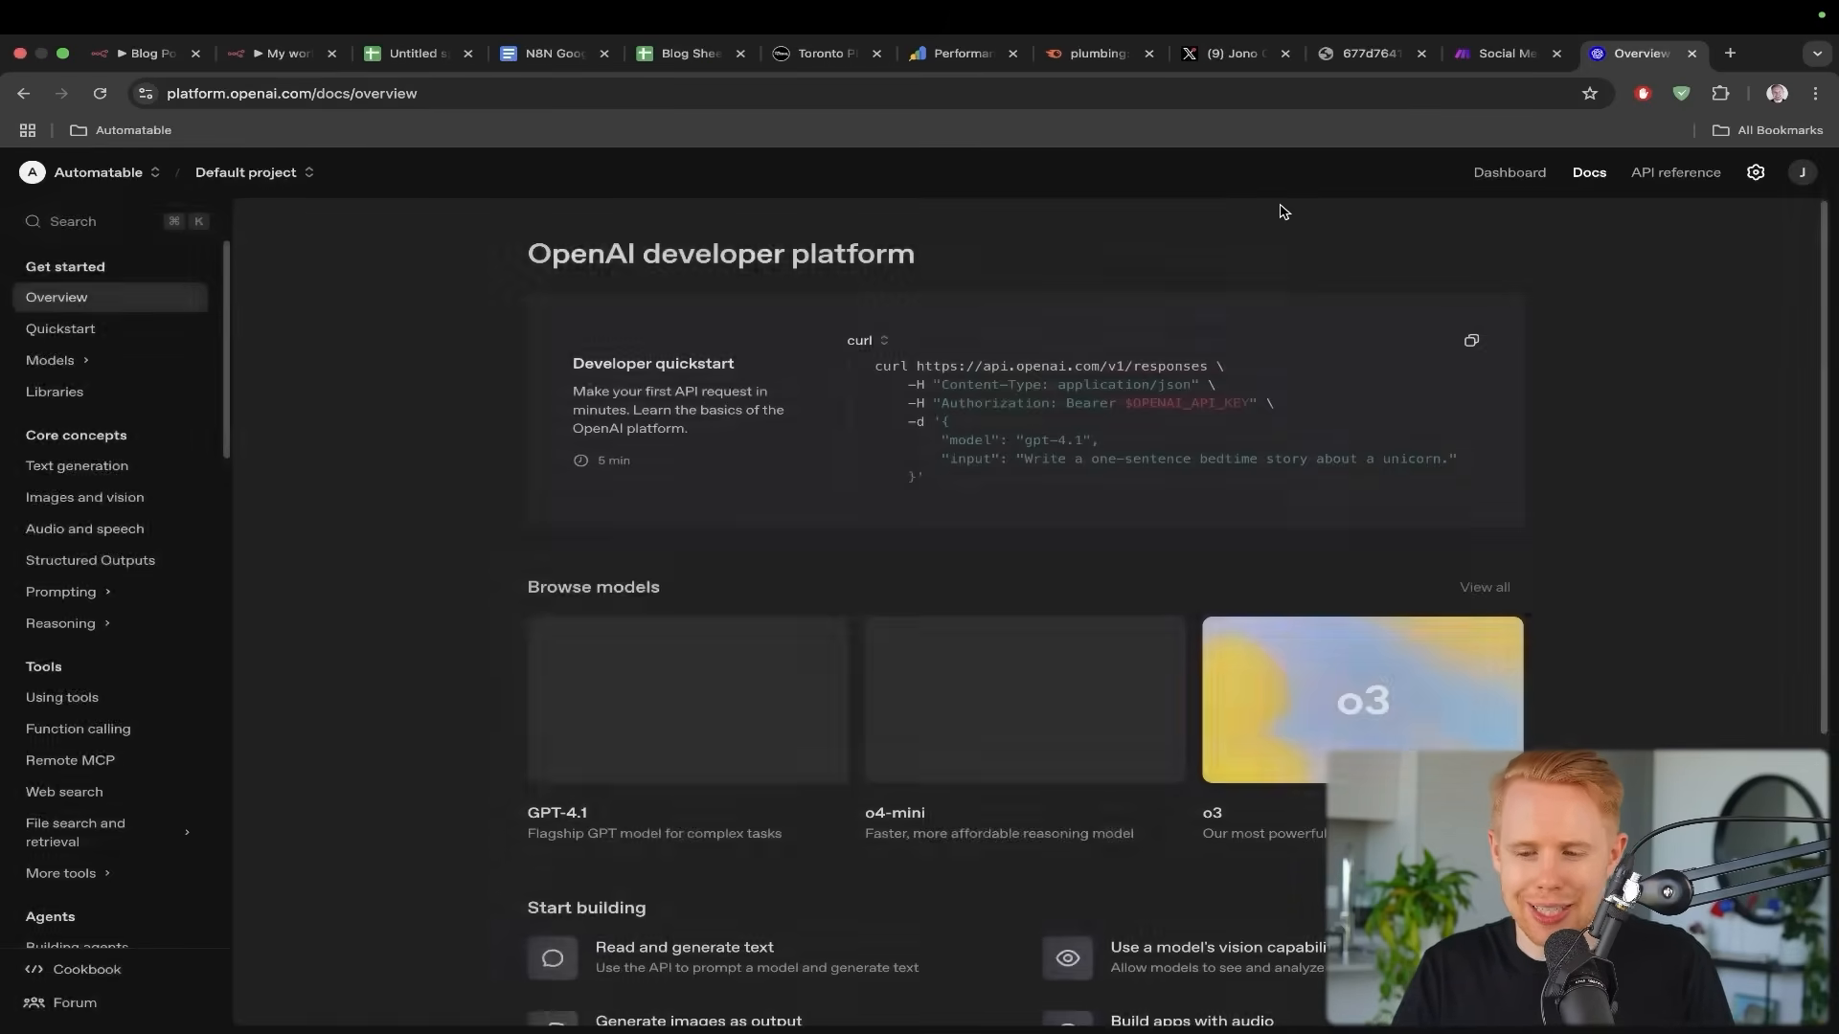
{"action": "key", "text": "ctrl+a"}
{"action": "mouse_move", "coordinate": [1432, 201]}
{"action": "left_mouse_down"}
{"action": "mouse_move", "coordinate": [1565, 224]}
{"action": "mouse_move", "coordinate": [1754, 179]}
{"action": "left_mouse_up"}
{"action": "key", "text": "ctrl+s"}
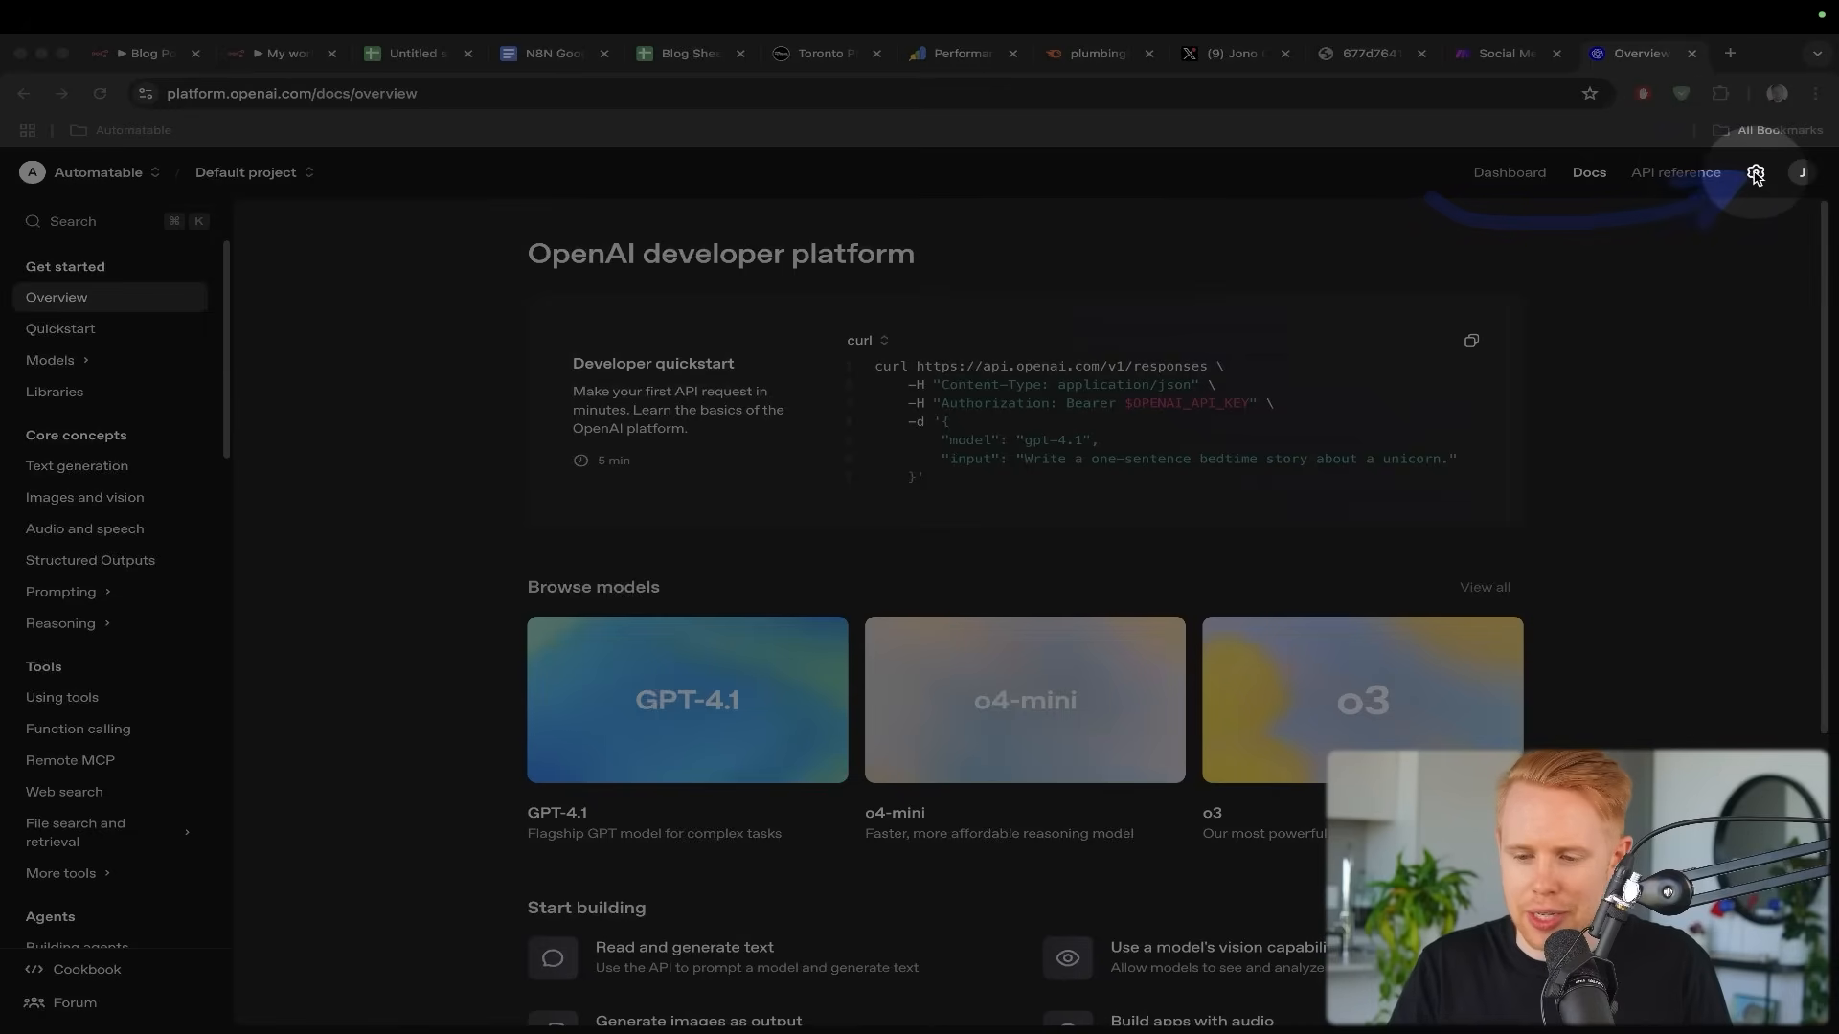
{"action": "left_click", "coordinate": [1756, 174]}
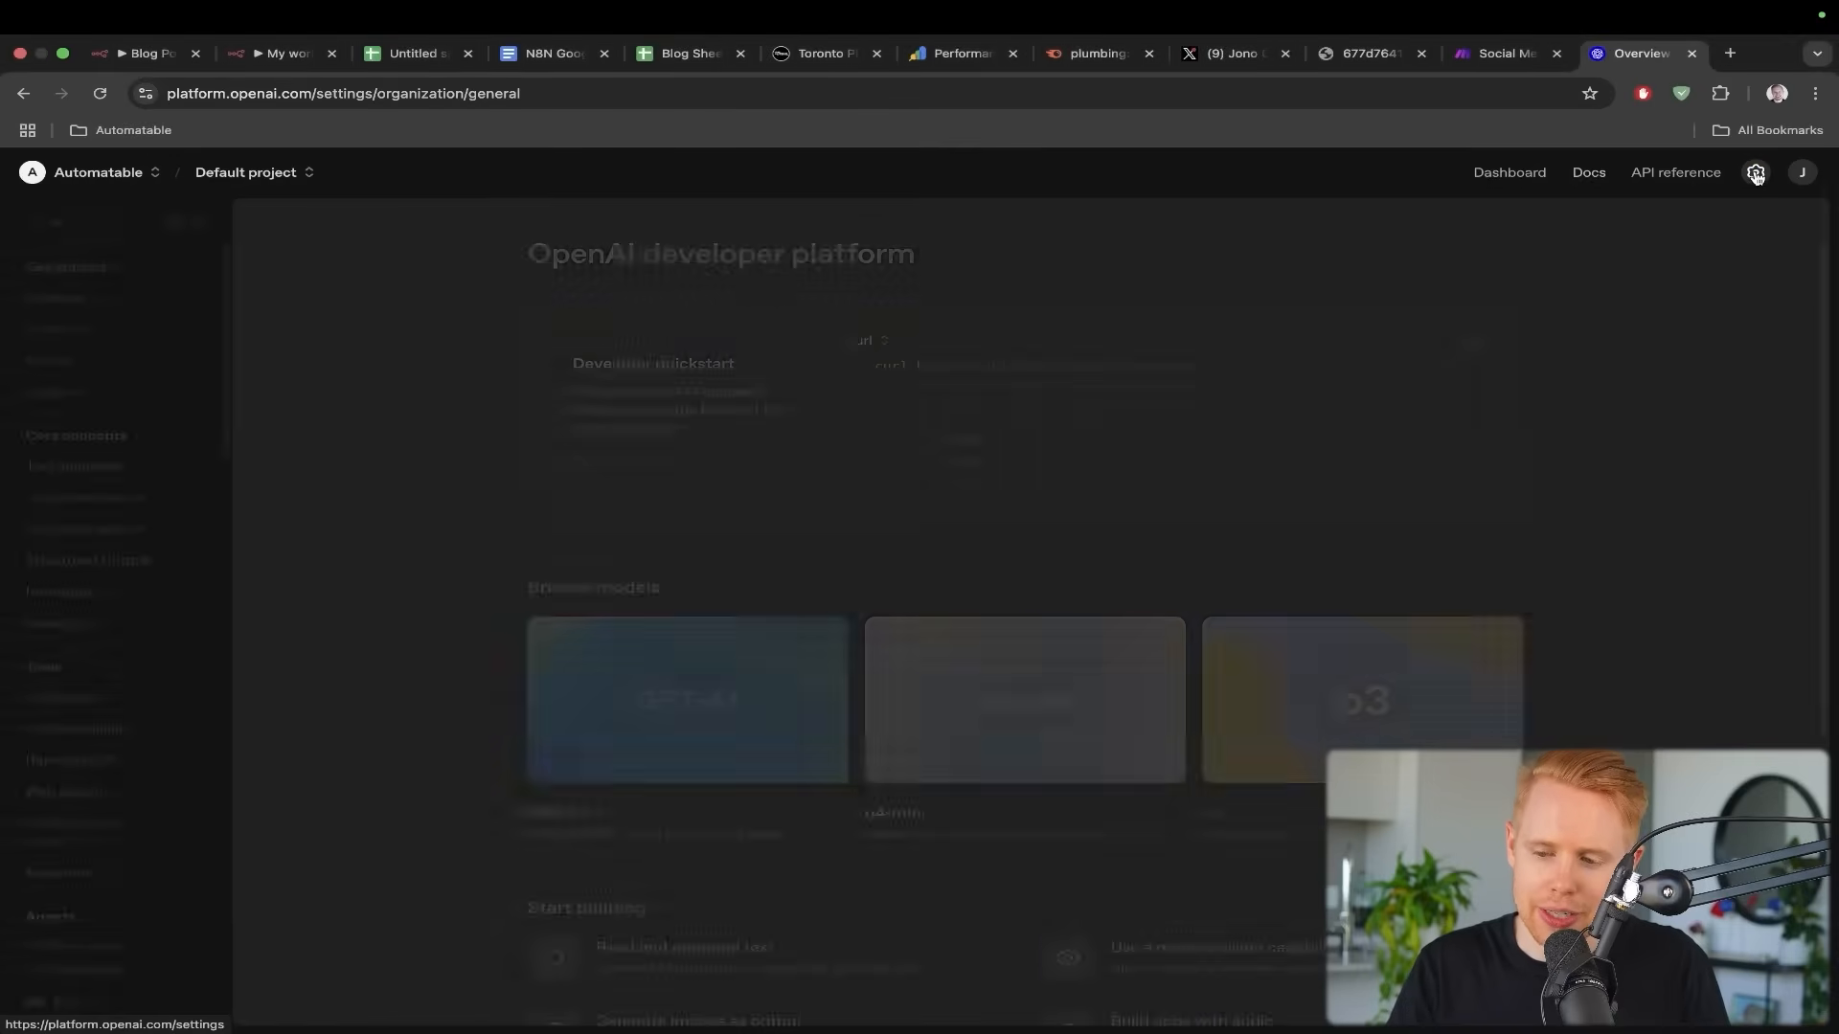
{"action": "key", "text": "ctrl+a"}
{"action": "left_click_drag", "start_coordinate": [315, 265], "coordinate": [117, 364]}
{"action": "key", "text": "ctrl+s"}
{"action": "left_click", "coordinate": [48, 362]}
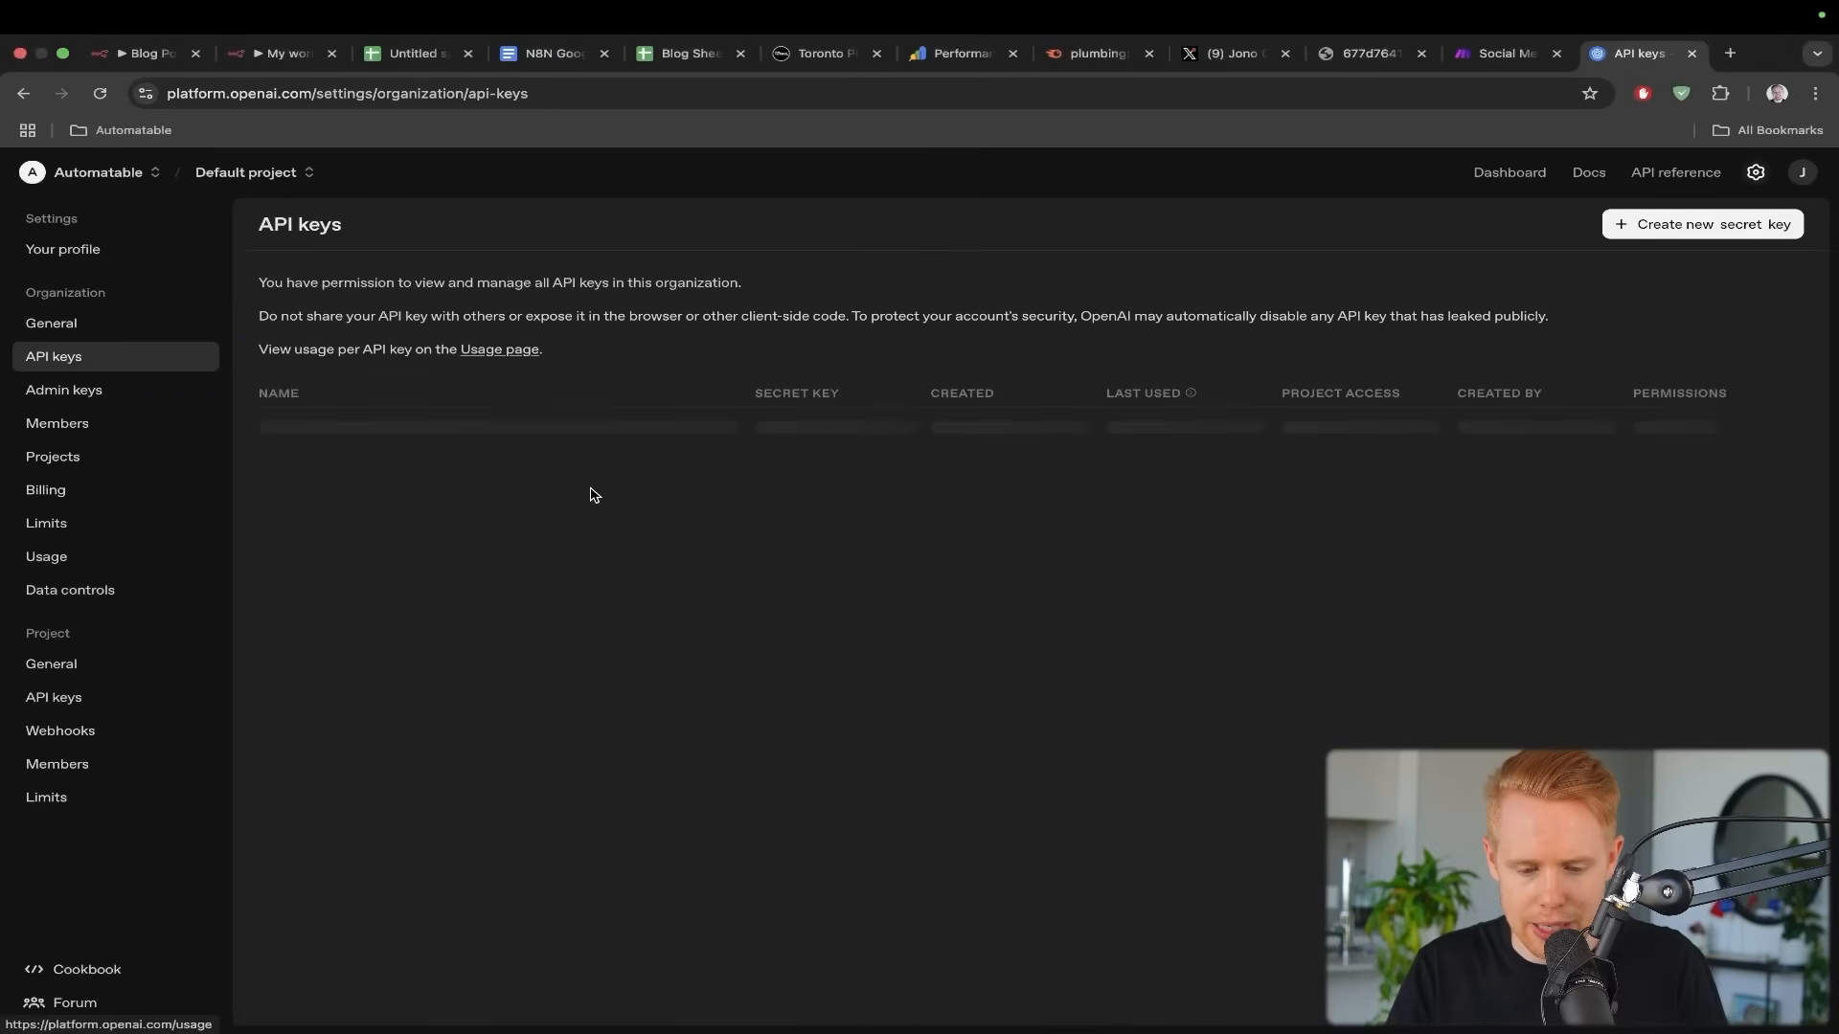
Create a new secret key named delete in the Default project and copy the generated API key.
{"action": "left_click", "coordinate": [1642, 225]}
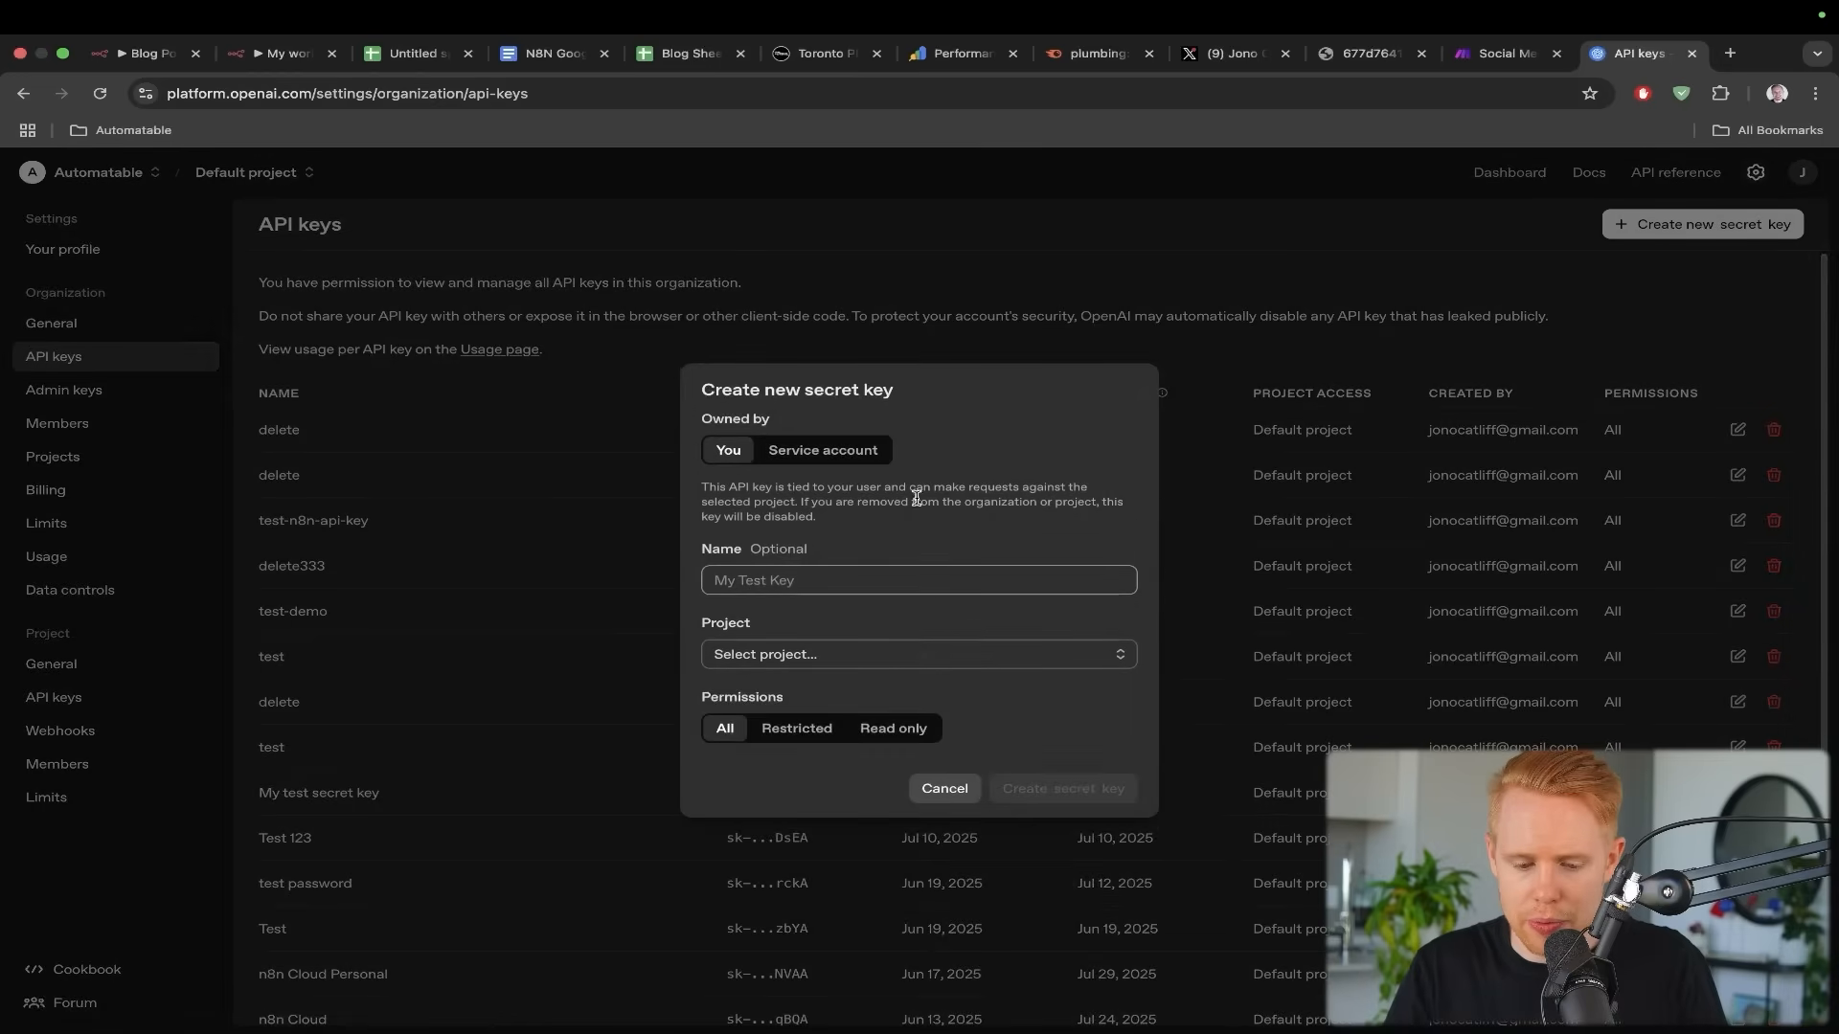
{"action": "type", "text": "del"}
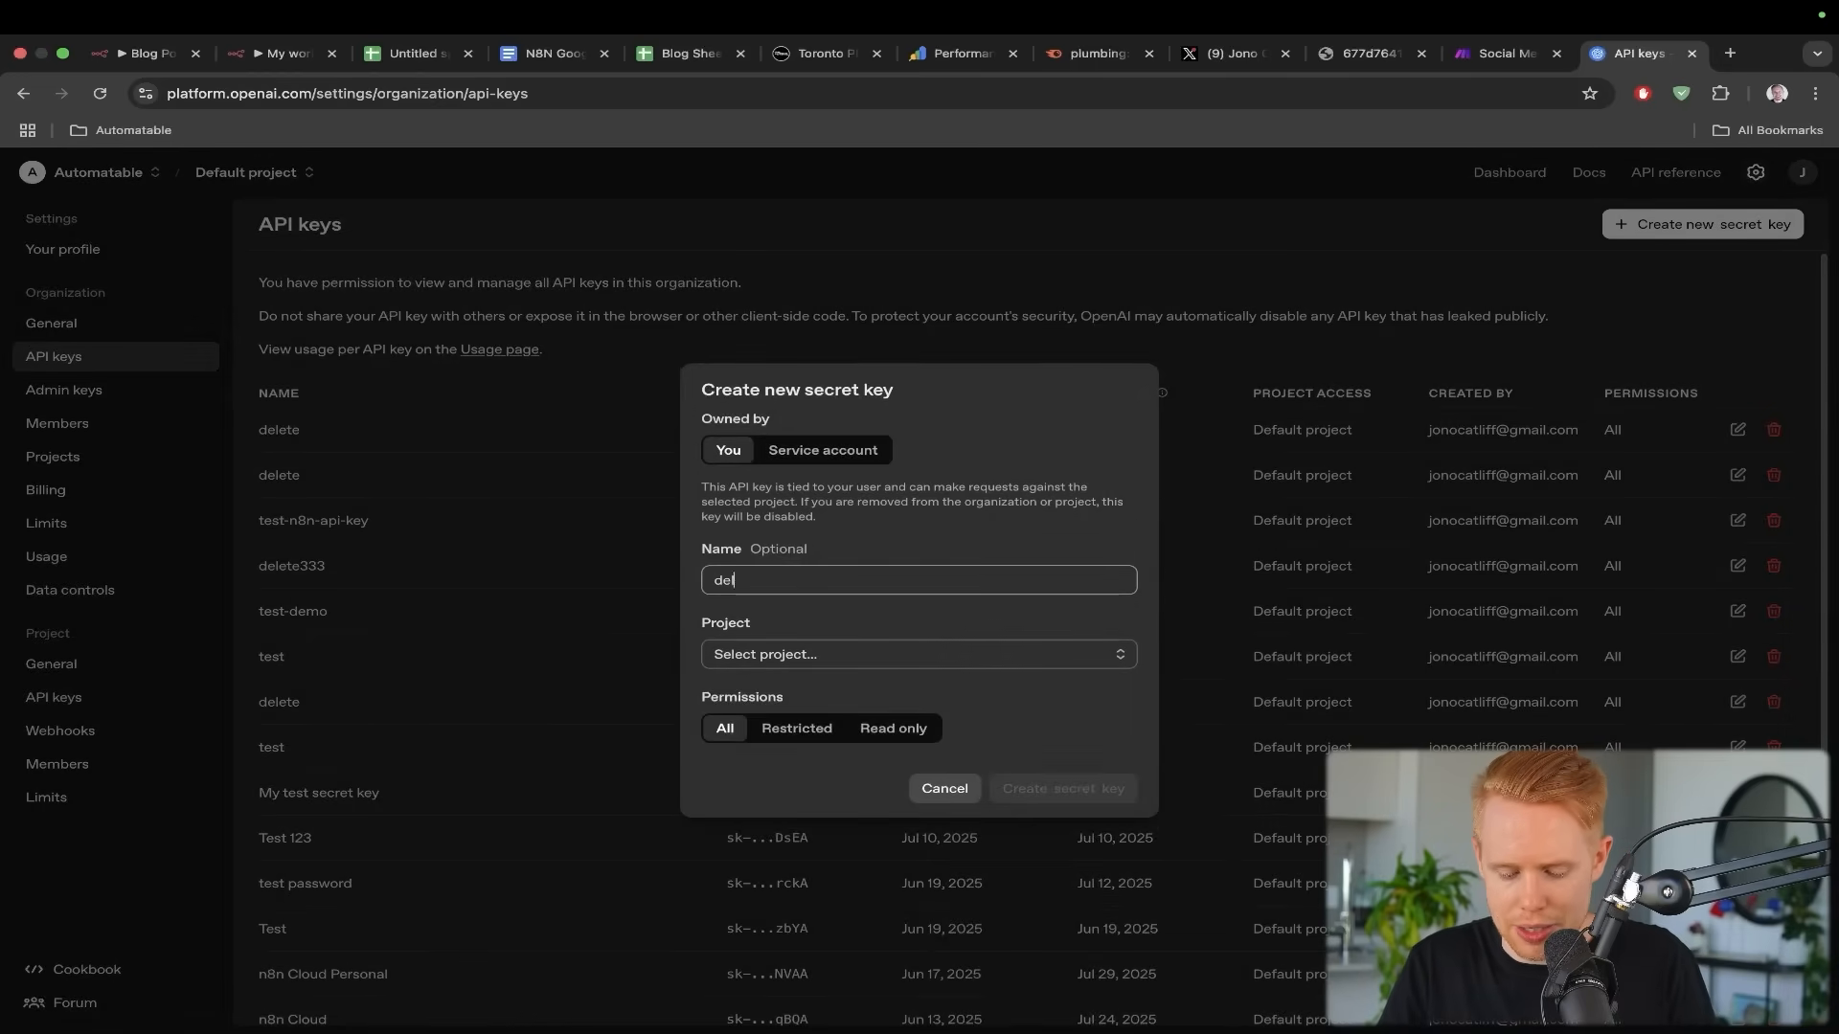
{"action": "left_click", "coordinate": [843, 659]}
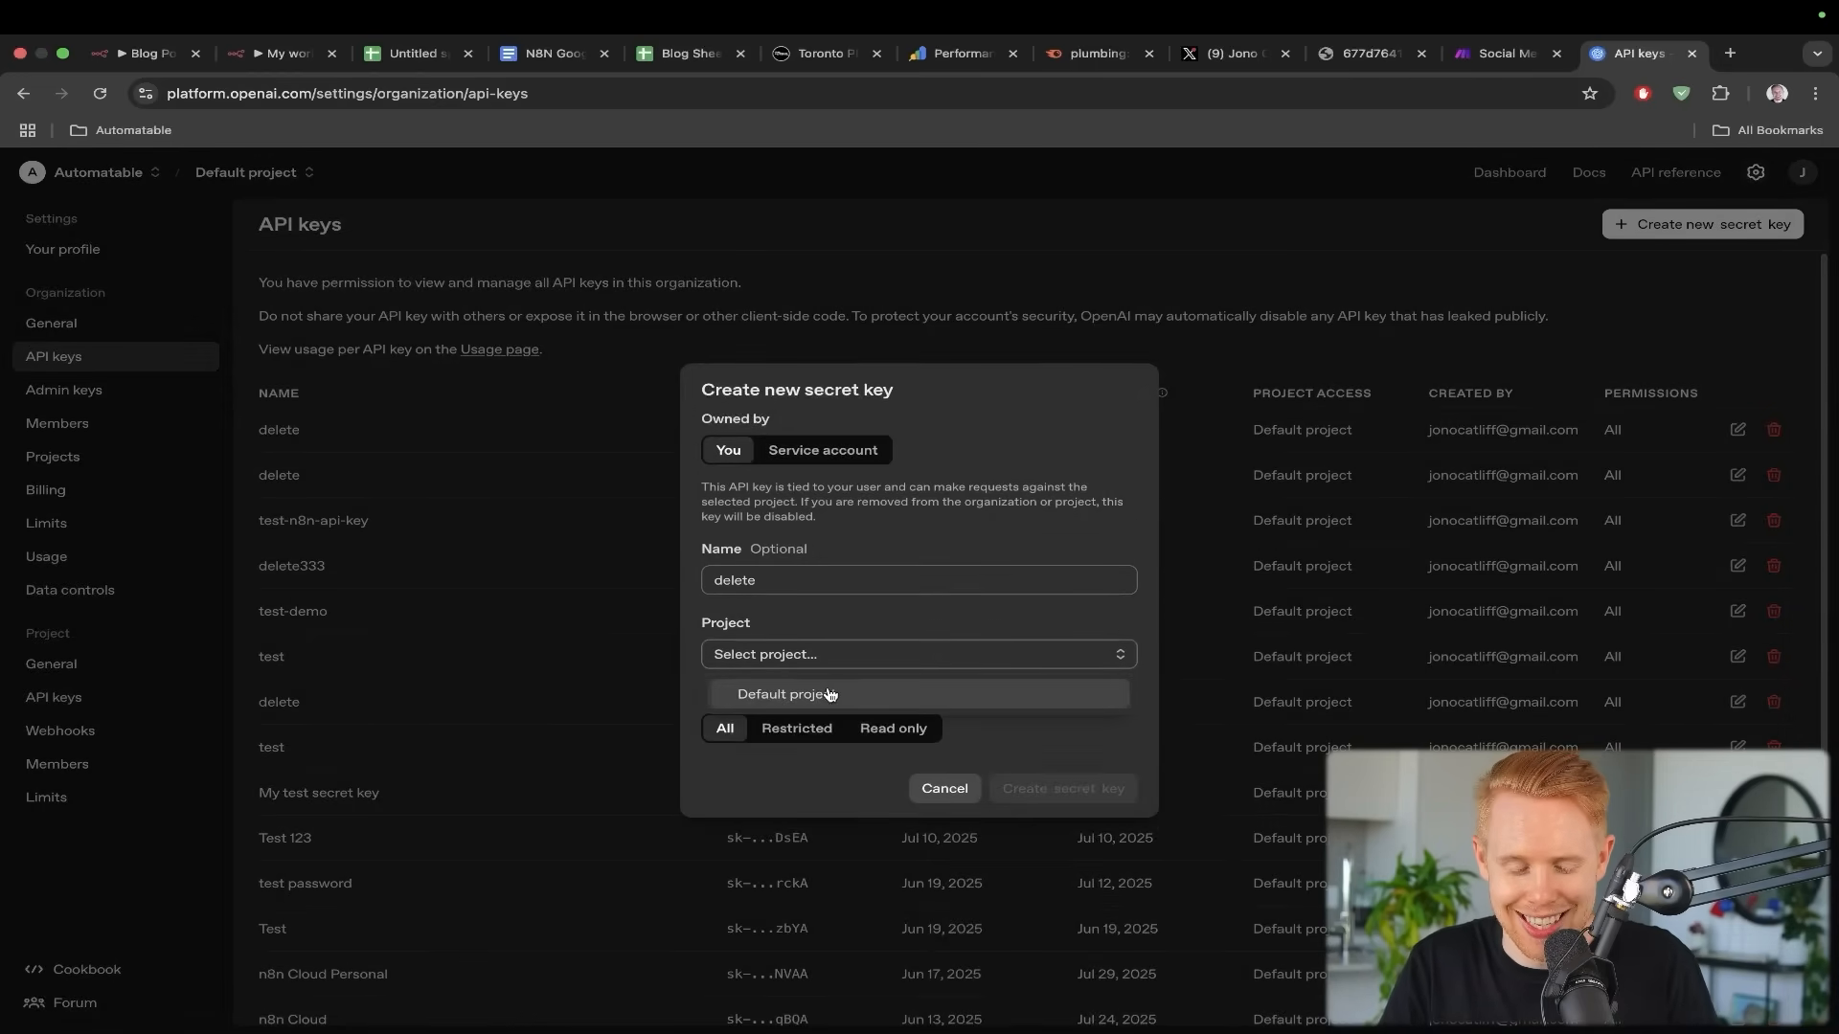
{"action": "left_click", "coordinate": [821, 697]}
{"action": "left_click", "coordinate": [1070, 794]}
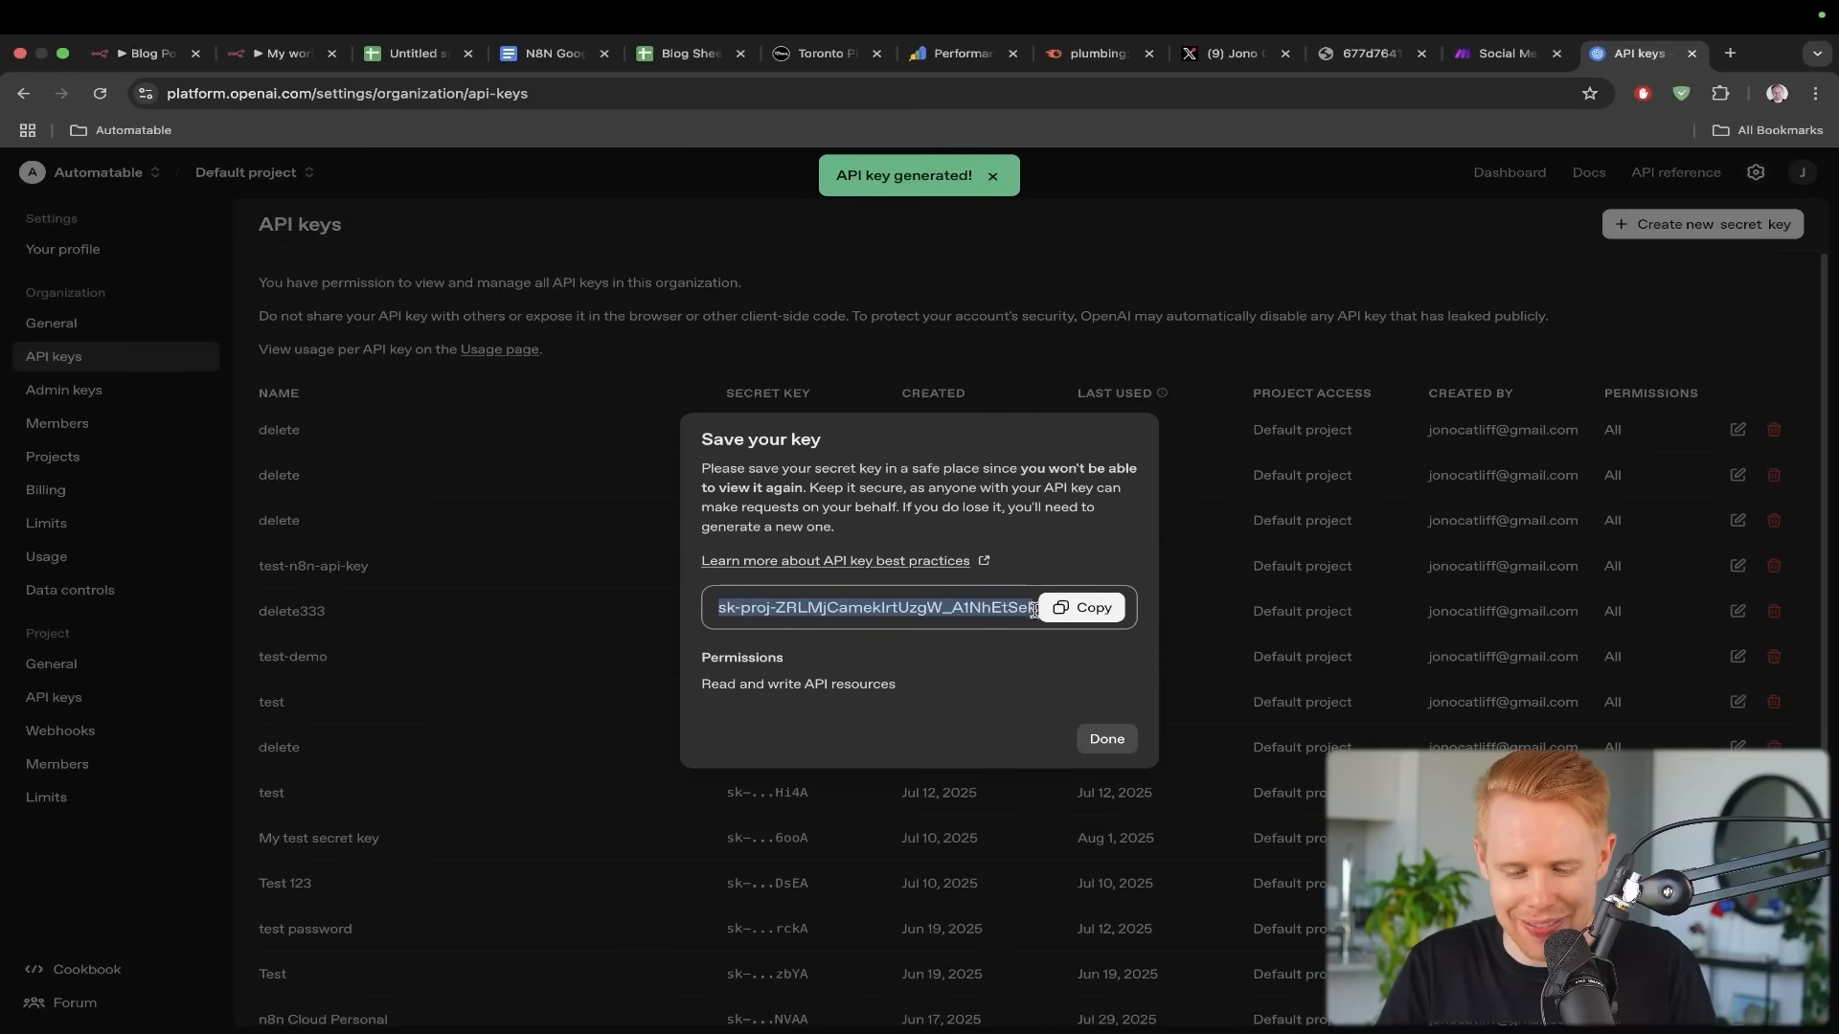
{"action": "left_click", "coordinate": [1065, 608]}
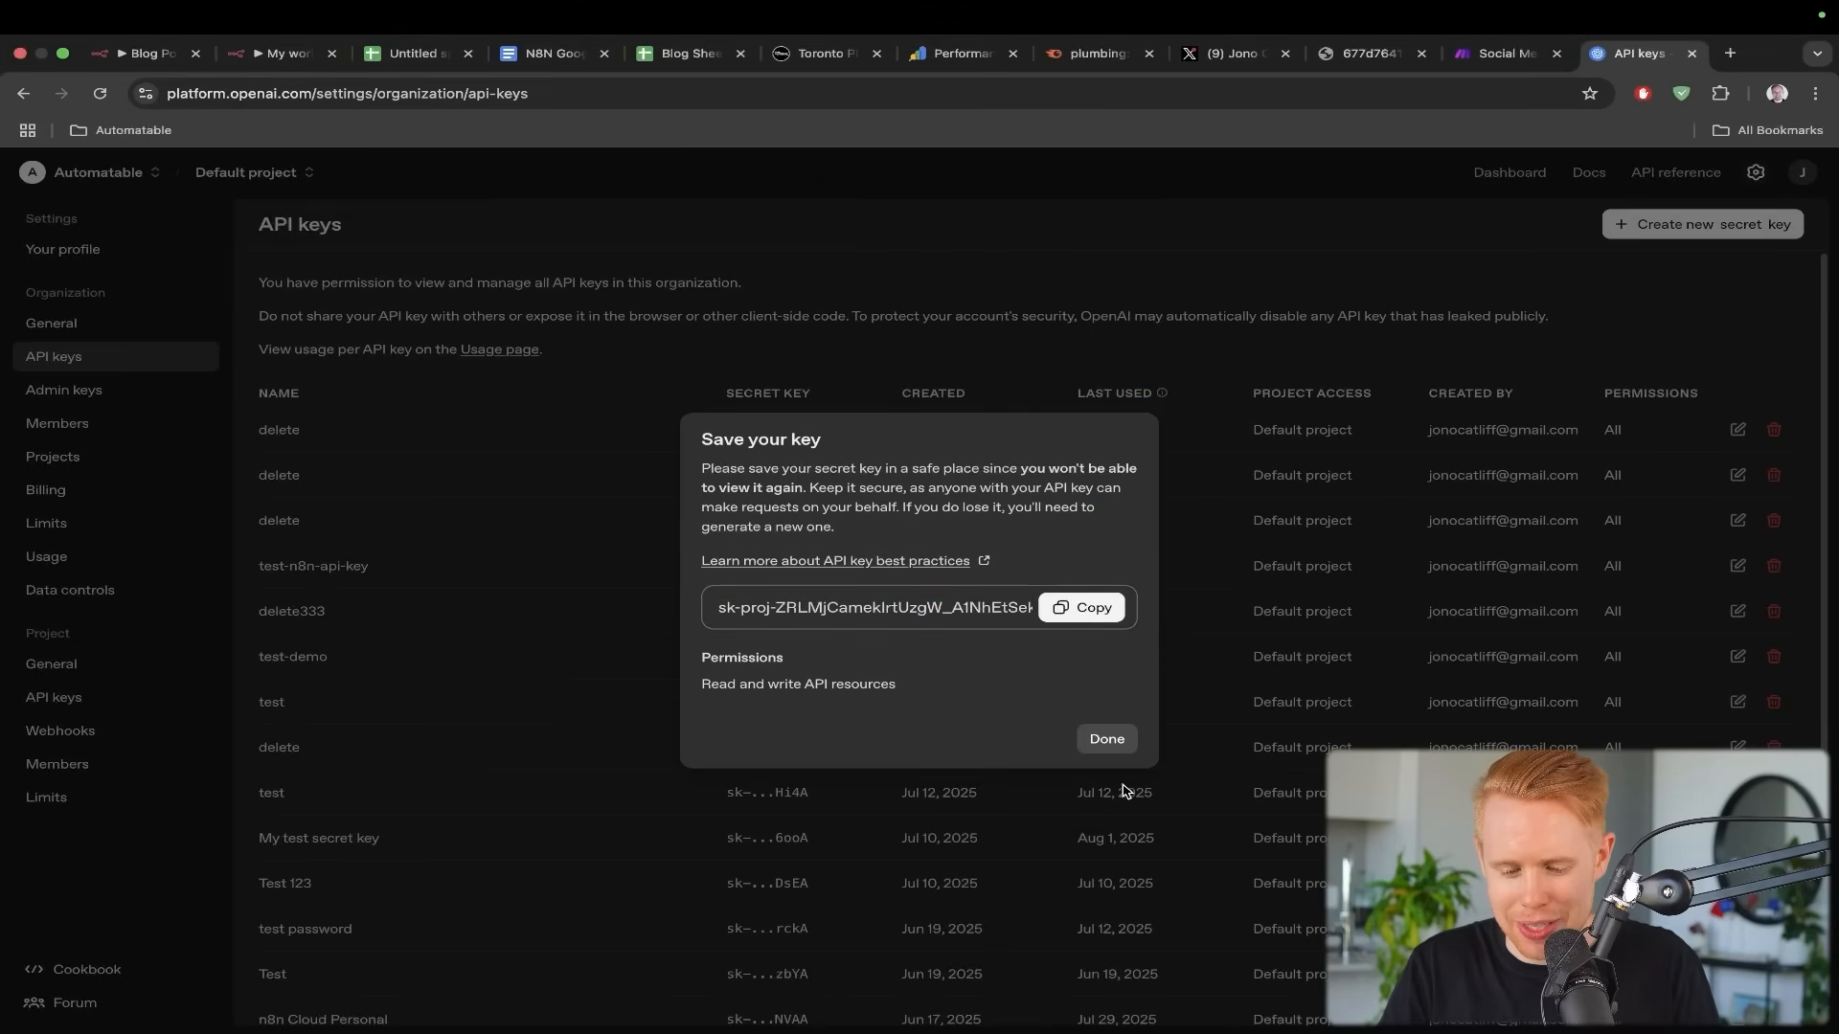
{"action": "left_click", "coordinate": [1107, 739]}
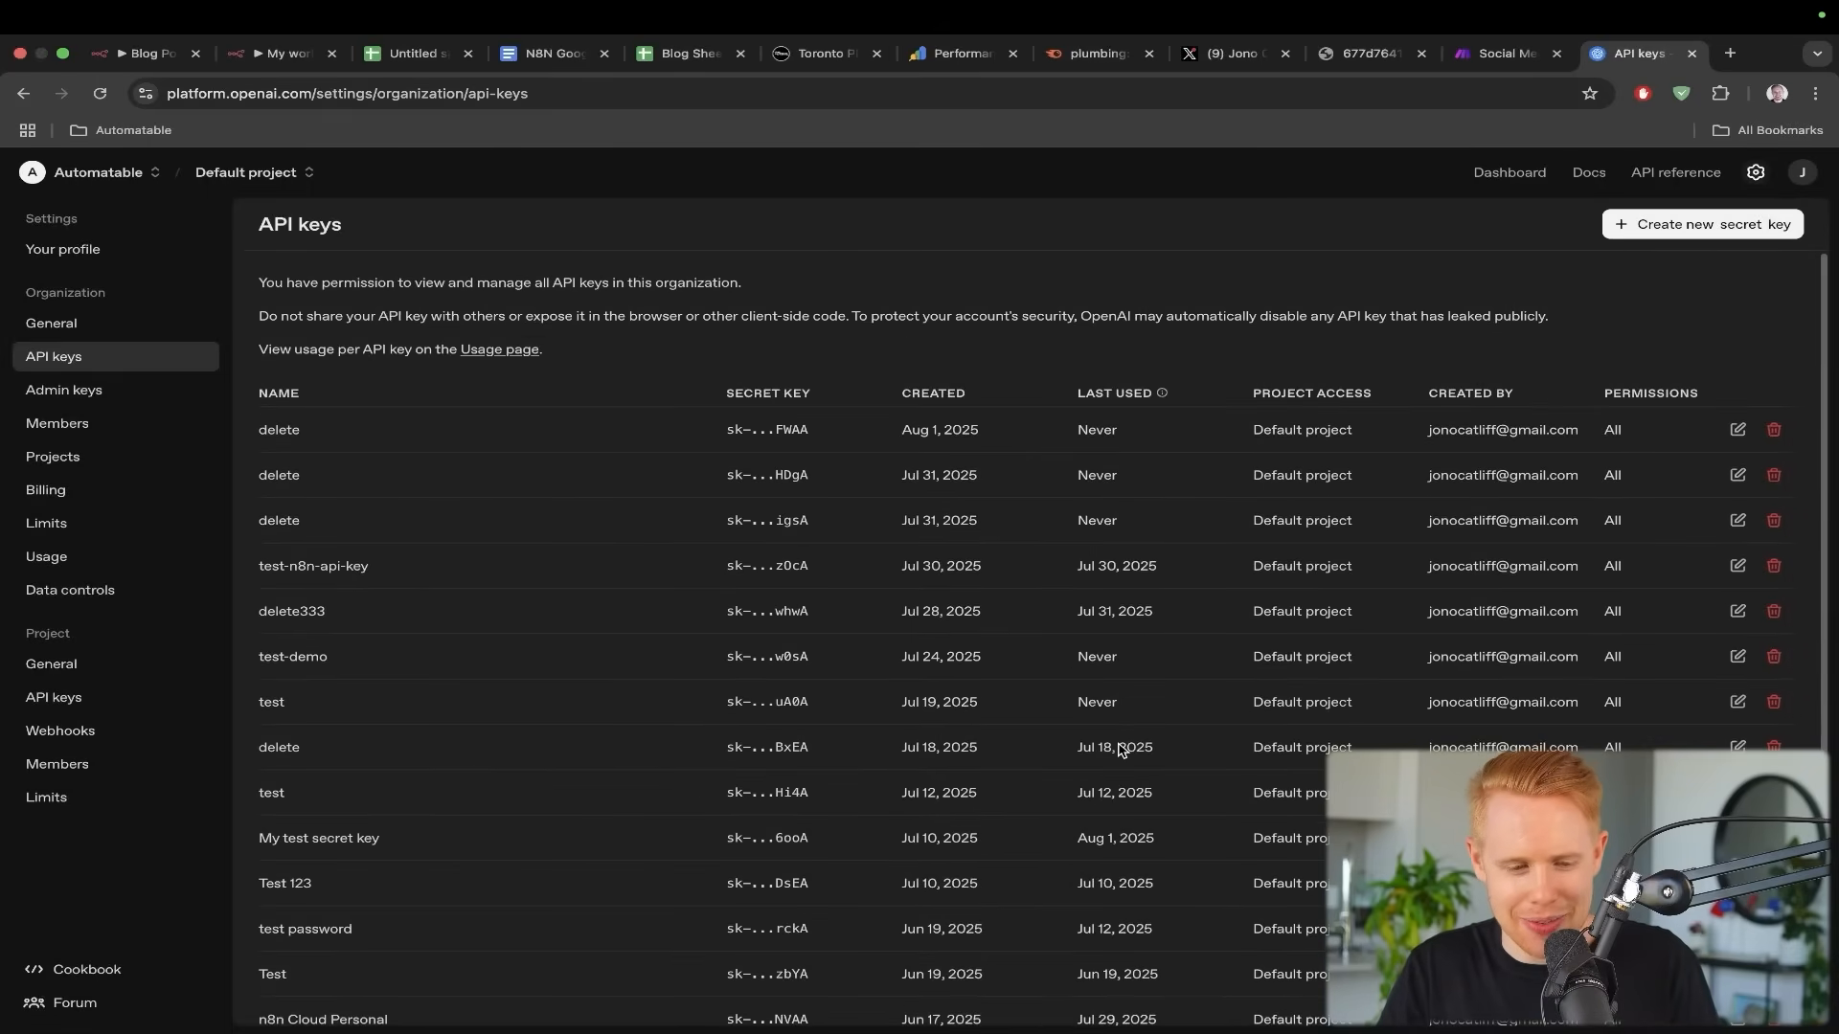
Paste the API key into the new OpenAI credential, try saving, and close the credential dialog discarding changes.
{"action": "key", "text": "super+2"}
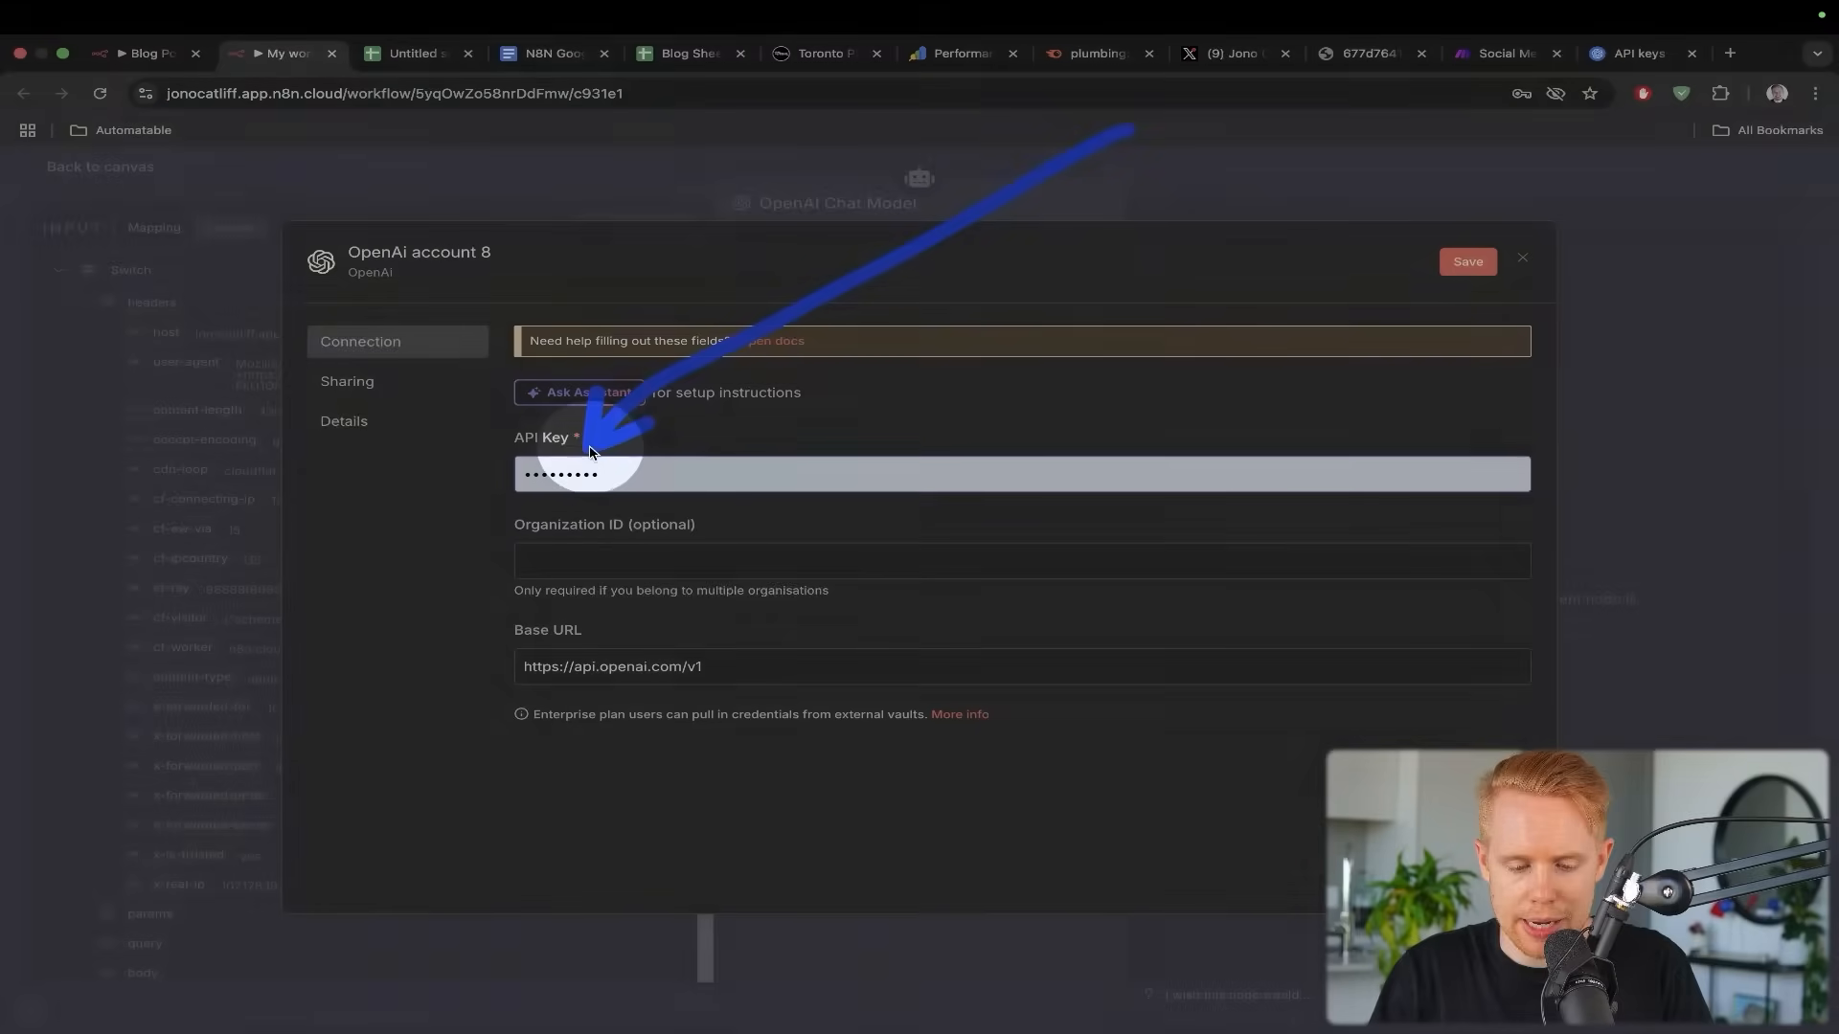
{"action": "key", "text": "super+v"}
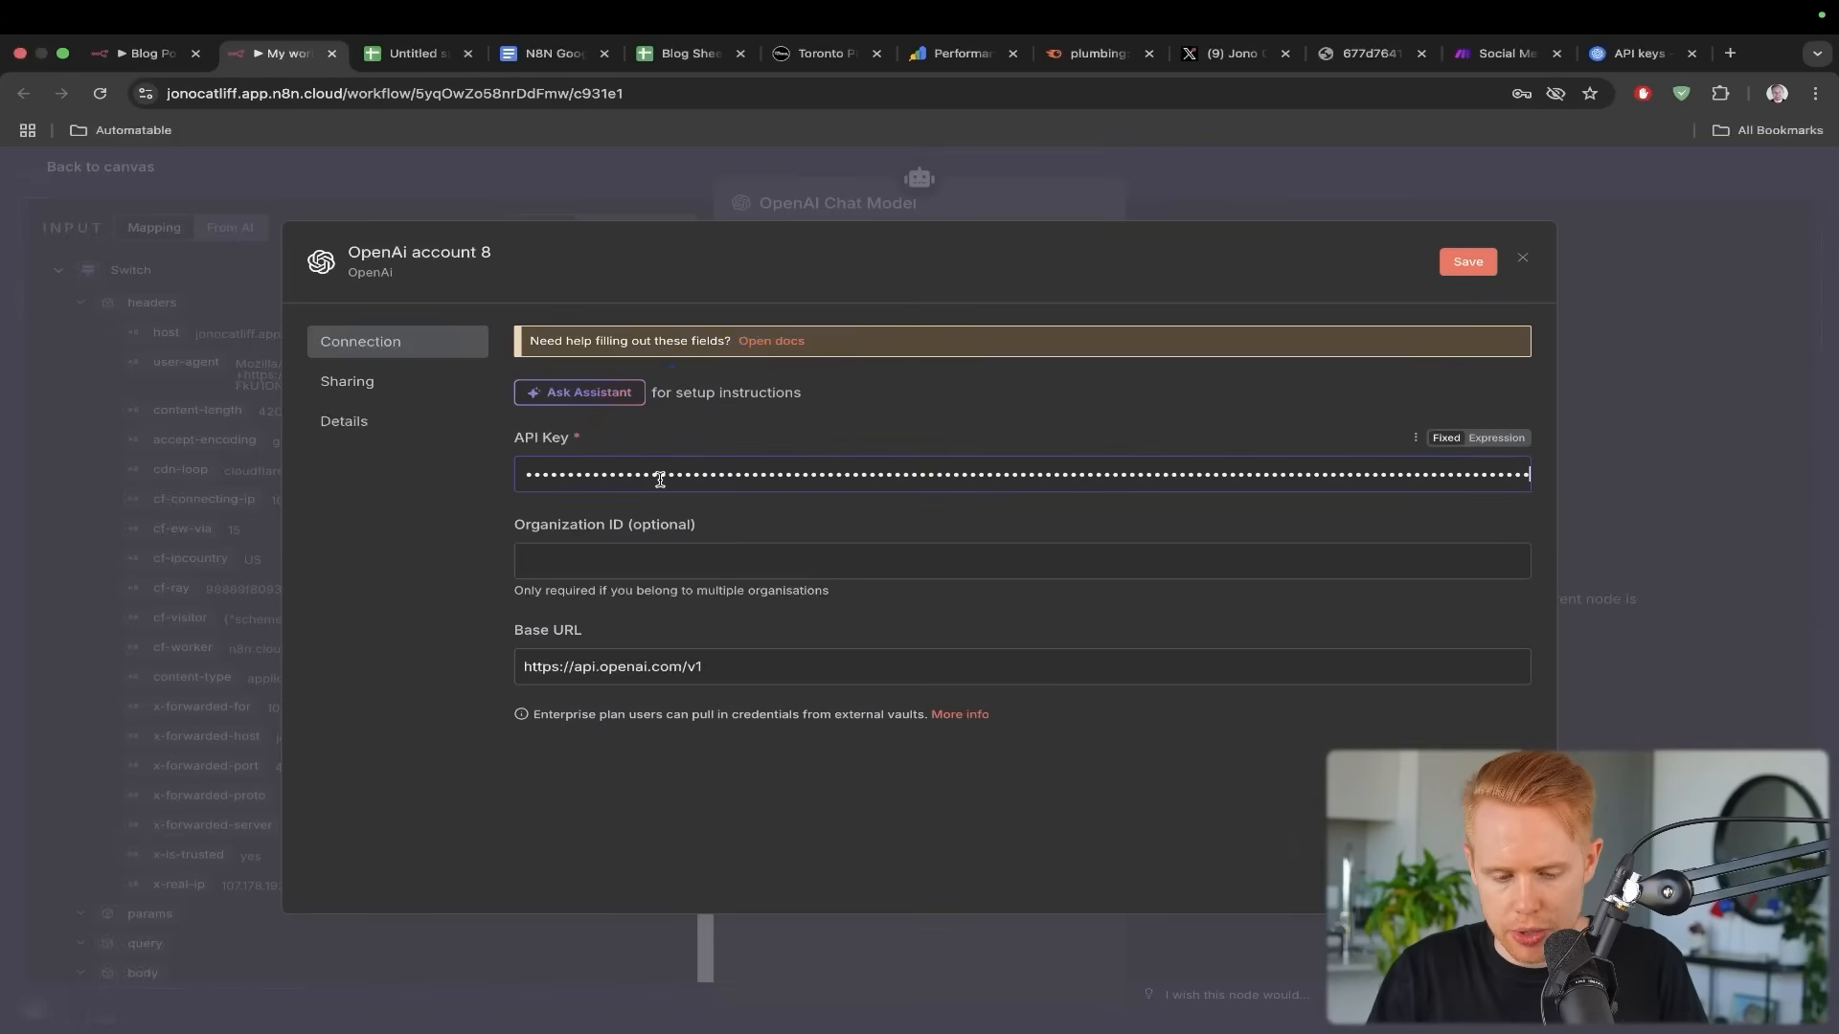
{"action": "left_click", "coordinate": [1462, 263]}
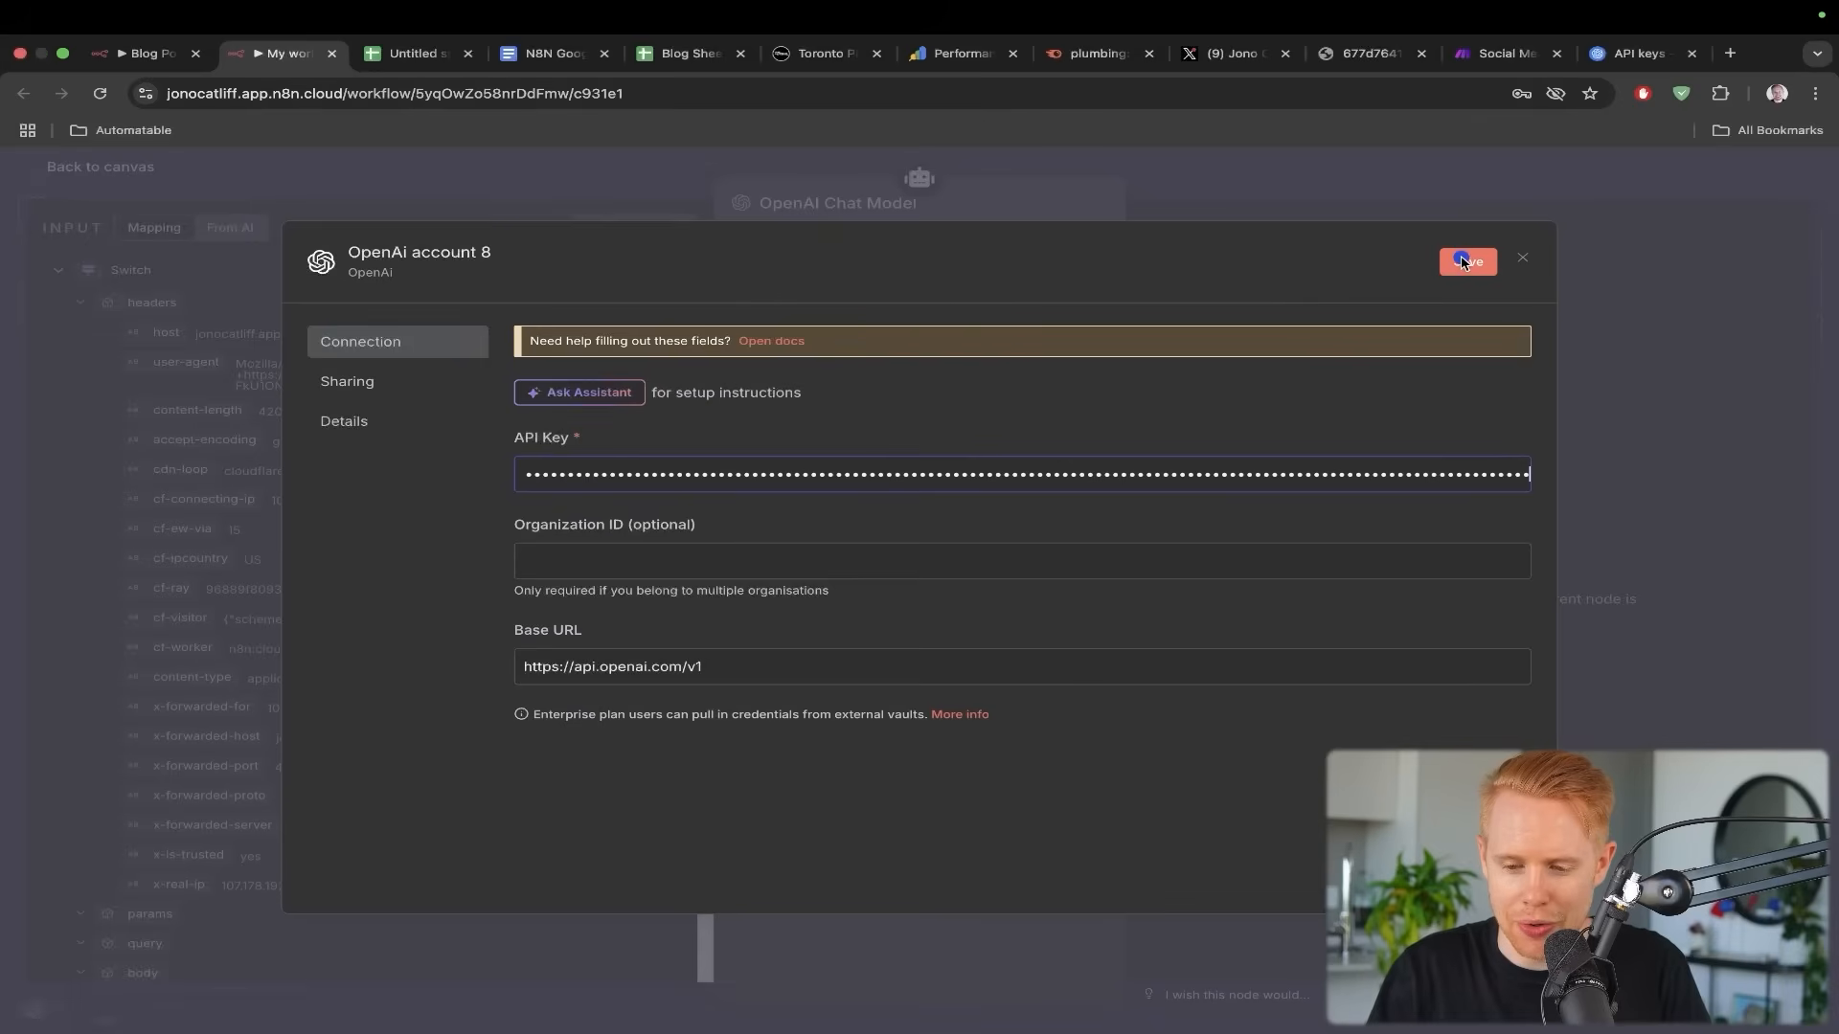
{"action": "left_click", "coordinate": [1522, 261]}
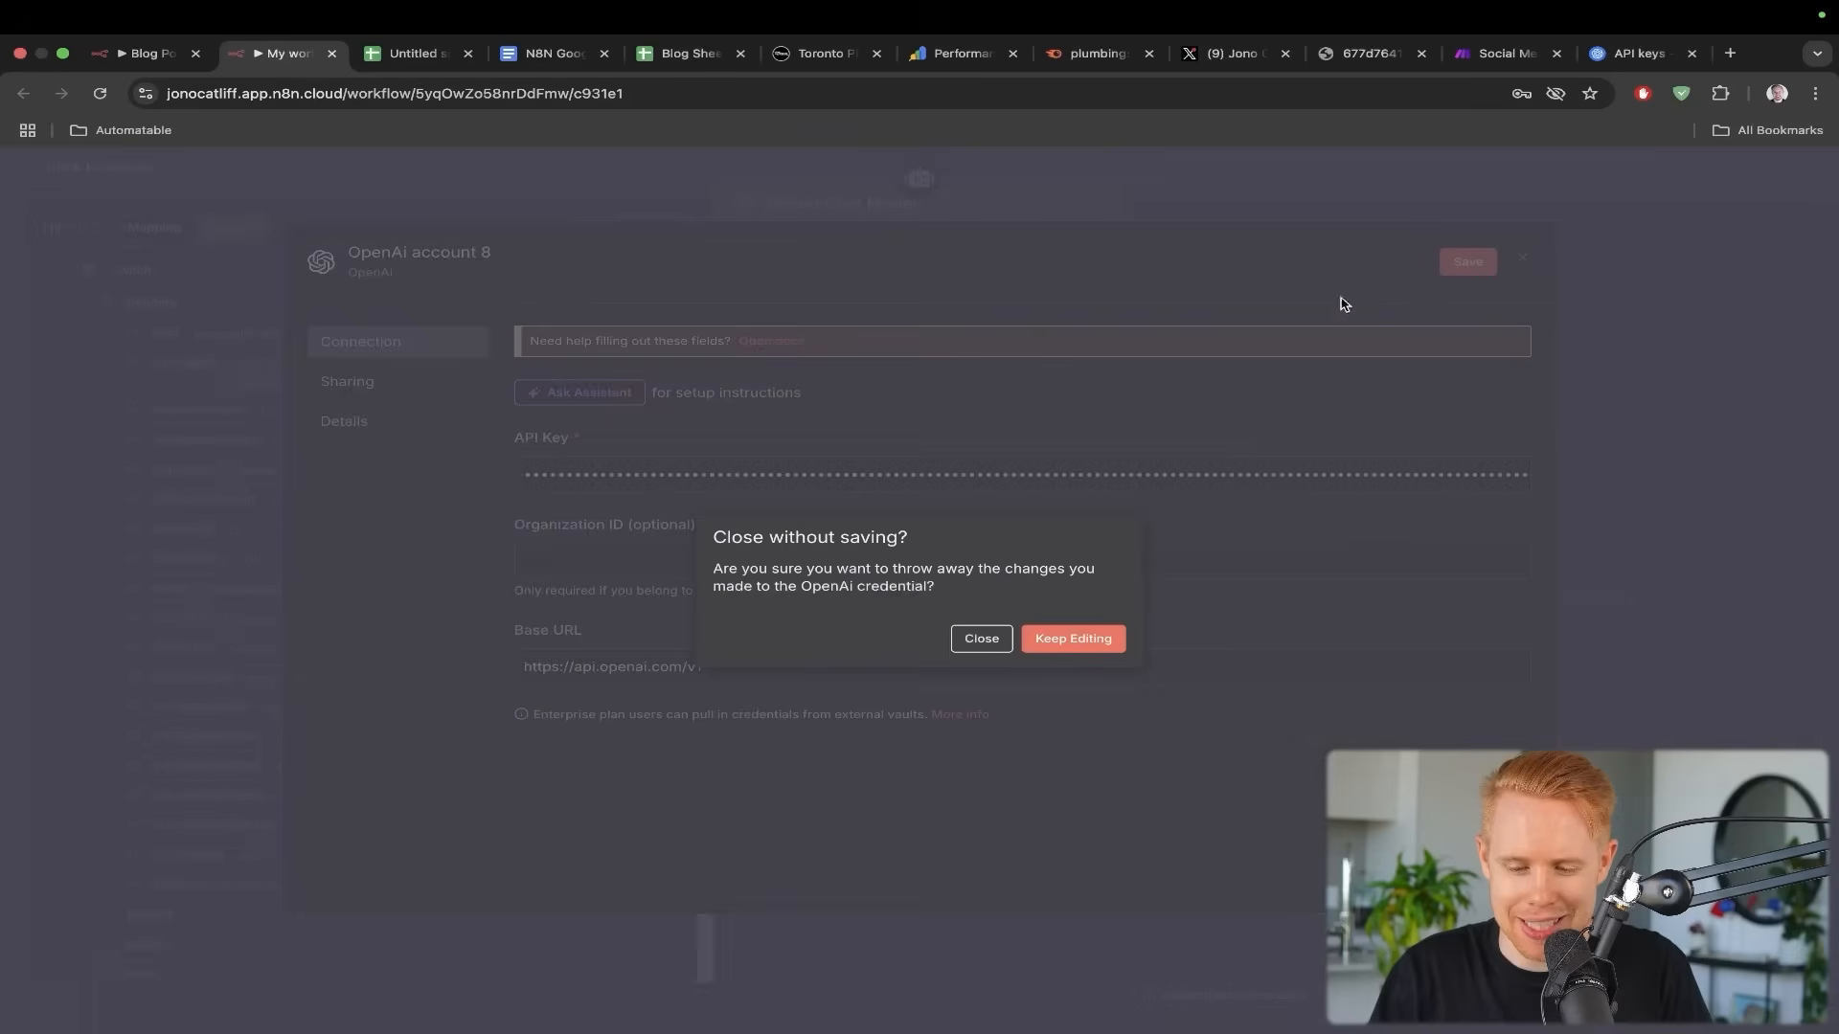
{"action": "left_click", "coordinate": [979, 639]}
Check the credential options in the chat model's credential list again.
{"action": "left_click", "coordinate": [857, 311]}
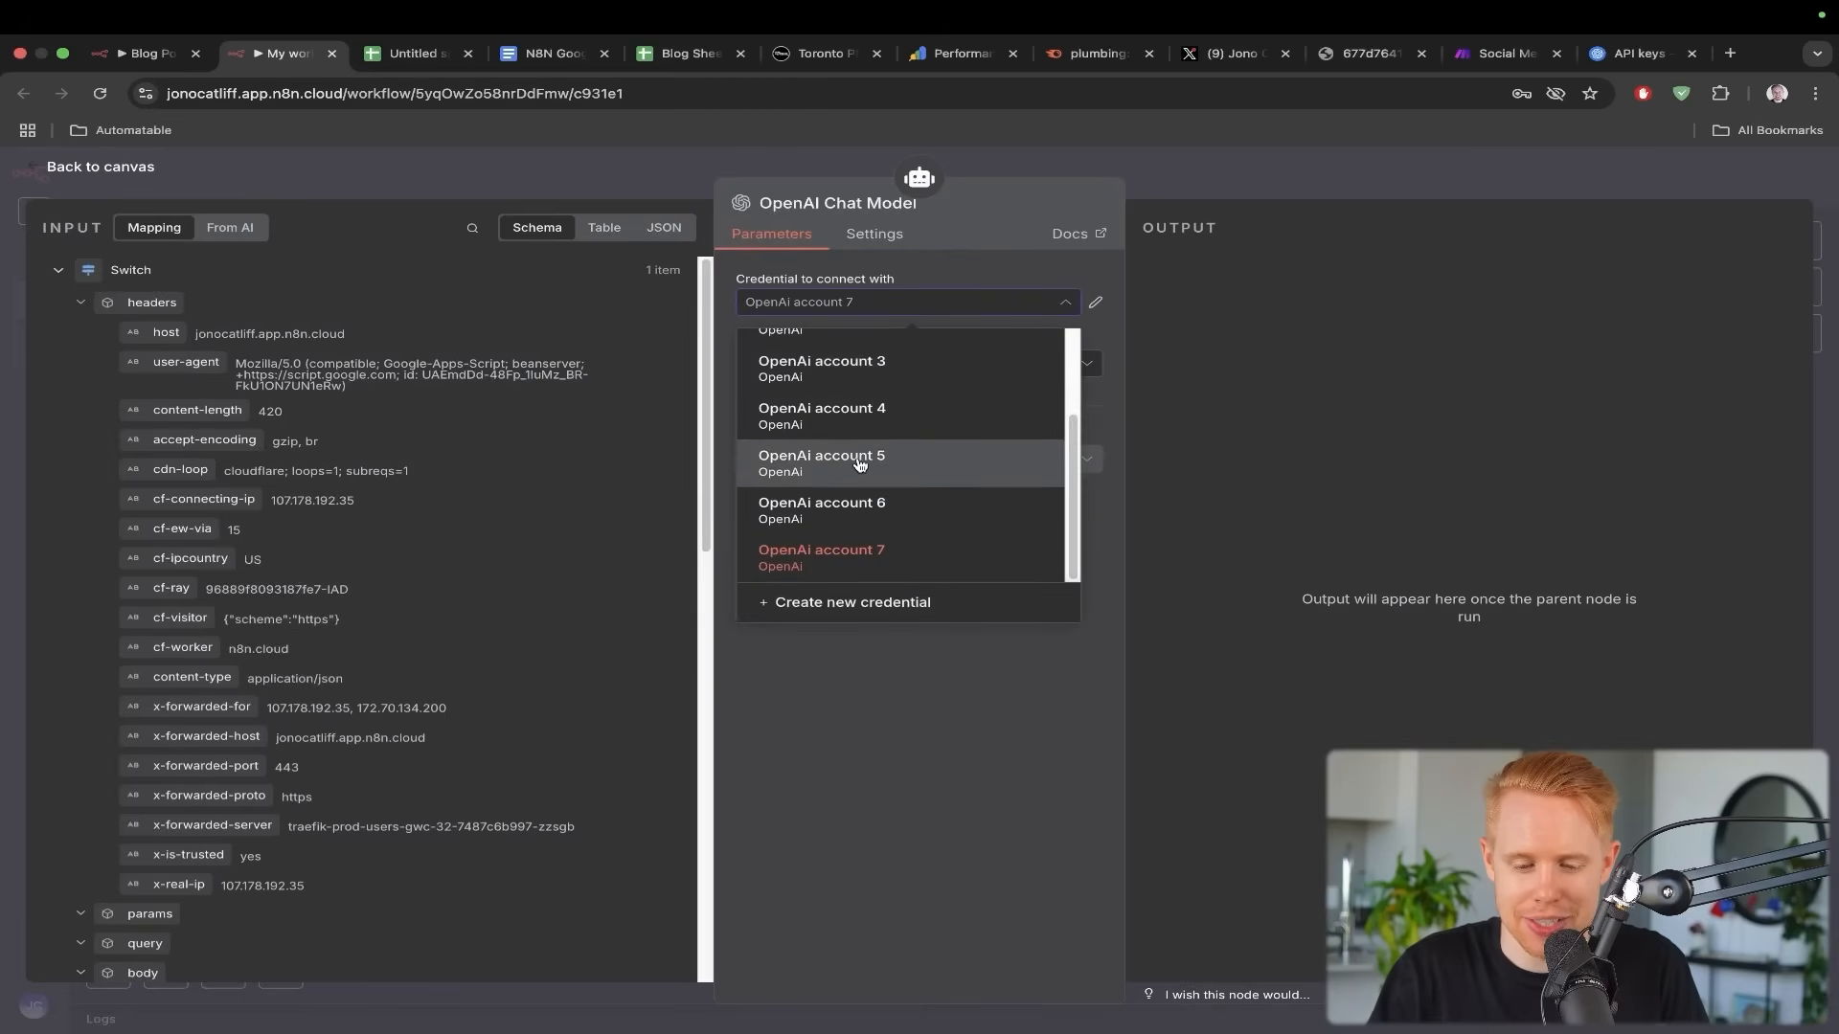
{"action": "scroll", "coordinate": [862, 463], "scroll_direction": "up", "scroll_amount": 3}
{"action": "scroll", "coordinate": [859, 463], "scroll_direction": "down", "scroll_amount": 3}
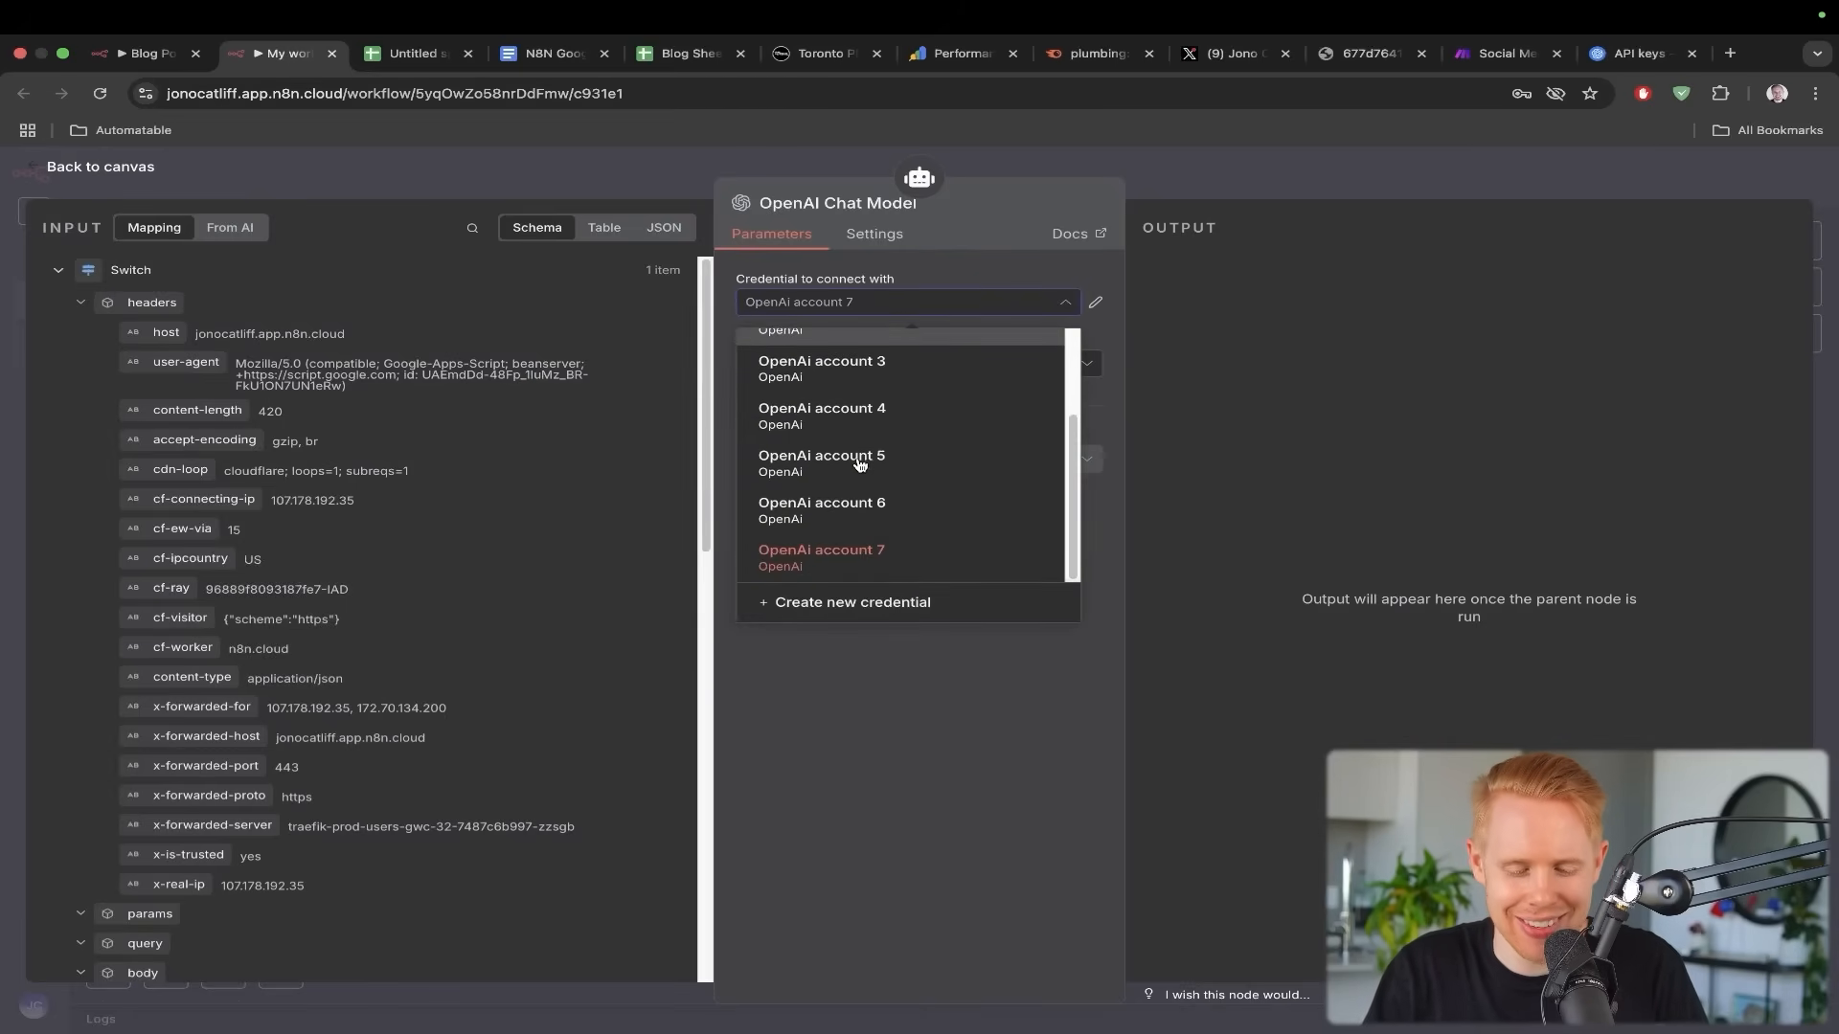
{"action": "left_click", "coordinate": [1153, 375]}
{"action": "key", "text": "alt+Tab"}
{"action": "left_click_drag", "start_coordinate": [1128, 221], "coordinate": [924, 366]}
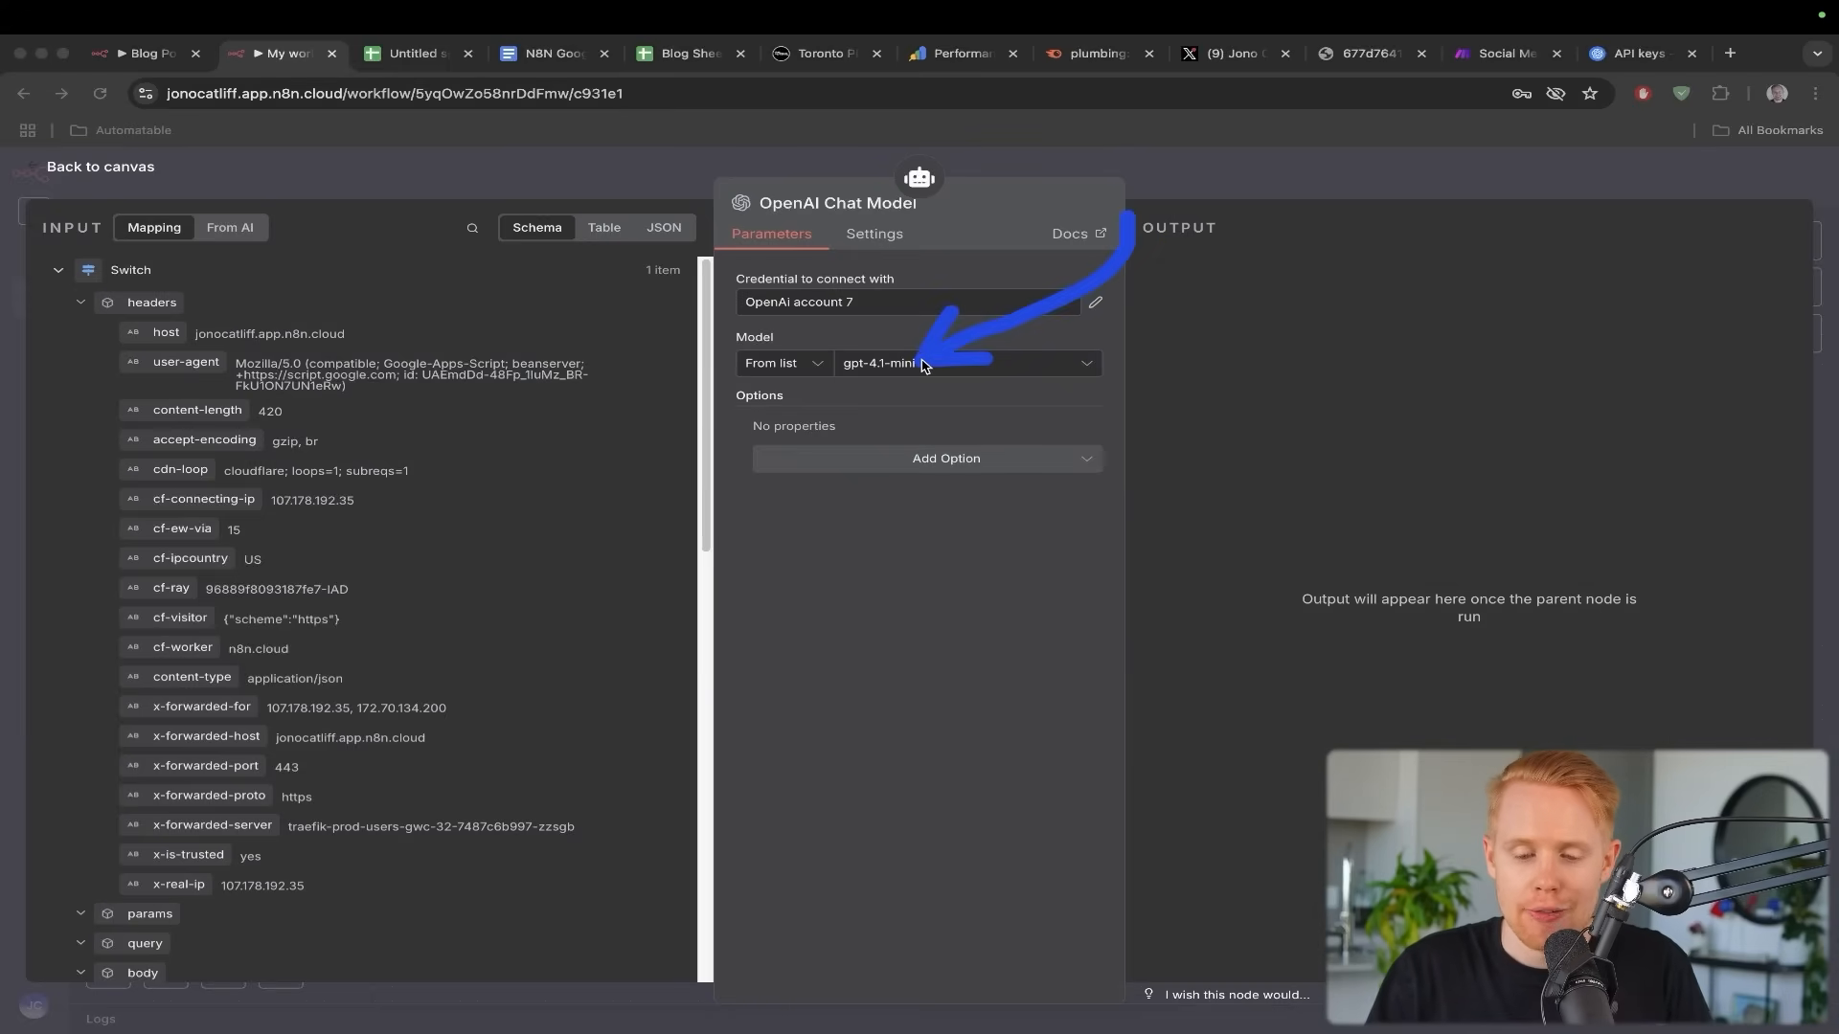
{"action": "key", "text": "s"}
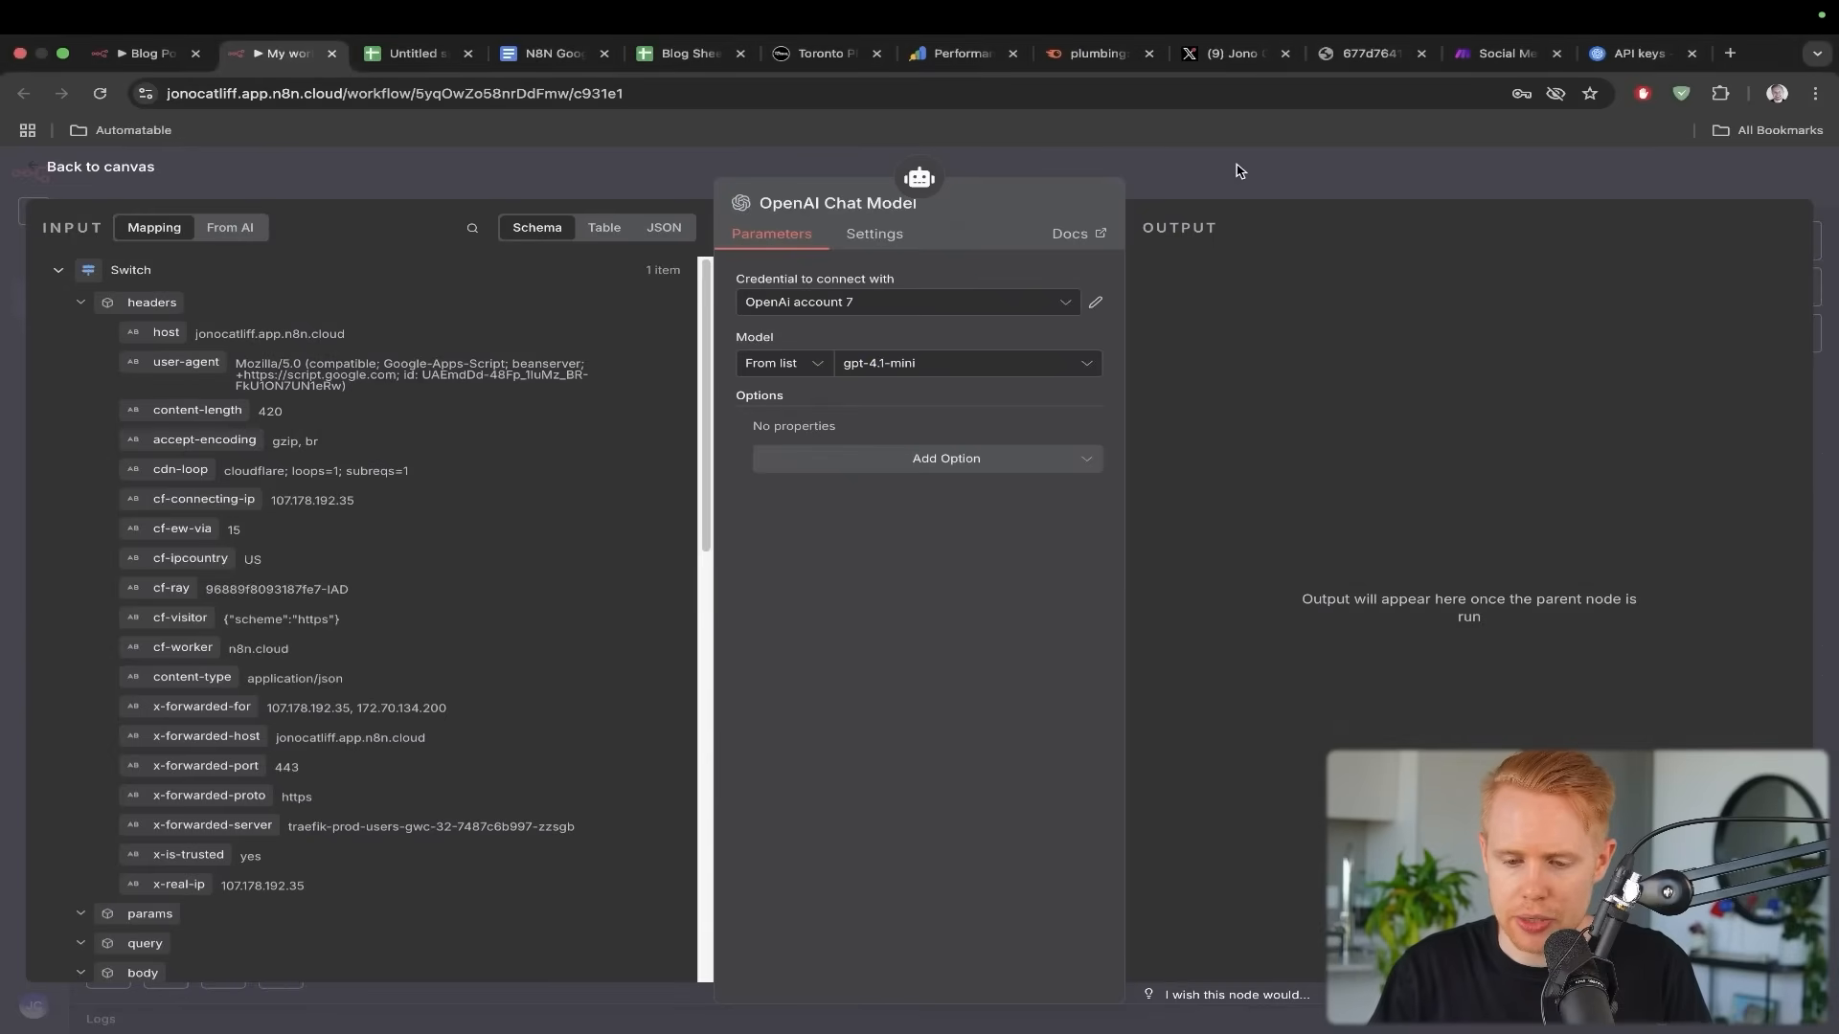
Add a Perplexity Tool to the AI Agent's Tool input by searching for perplexity.
{"action": "left_click", "coordinate": [1216, 178]}
{"action": "left_click", "coordinate": [1141, 657]}
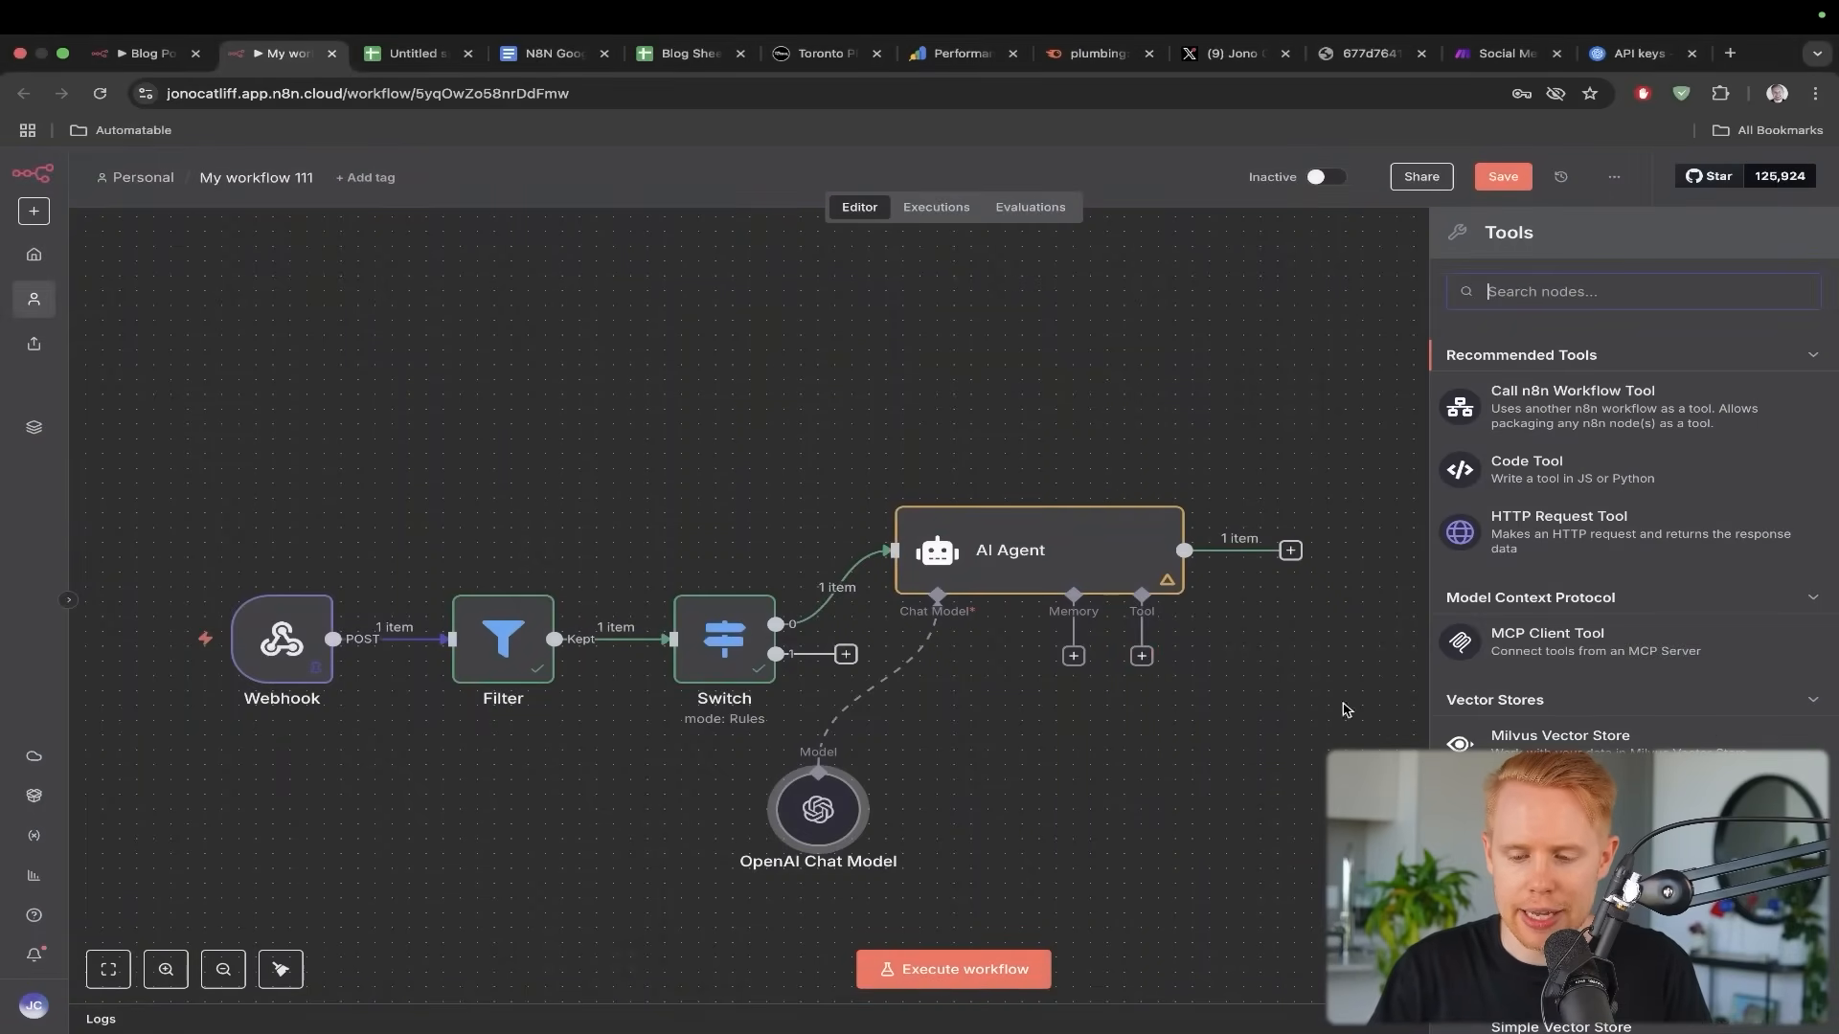
{"action": "type", "text": "perplexity"}
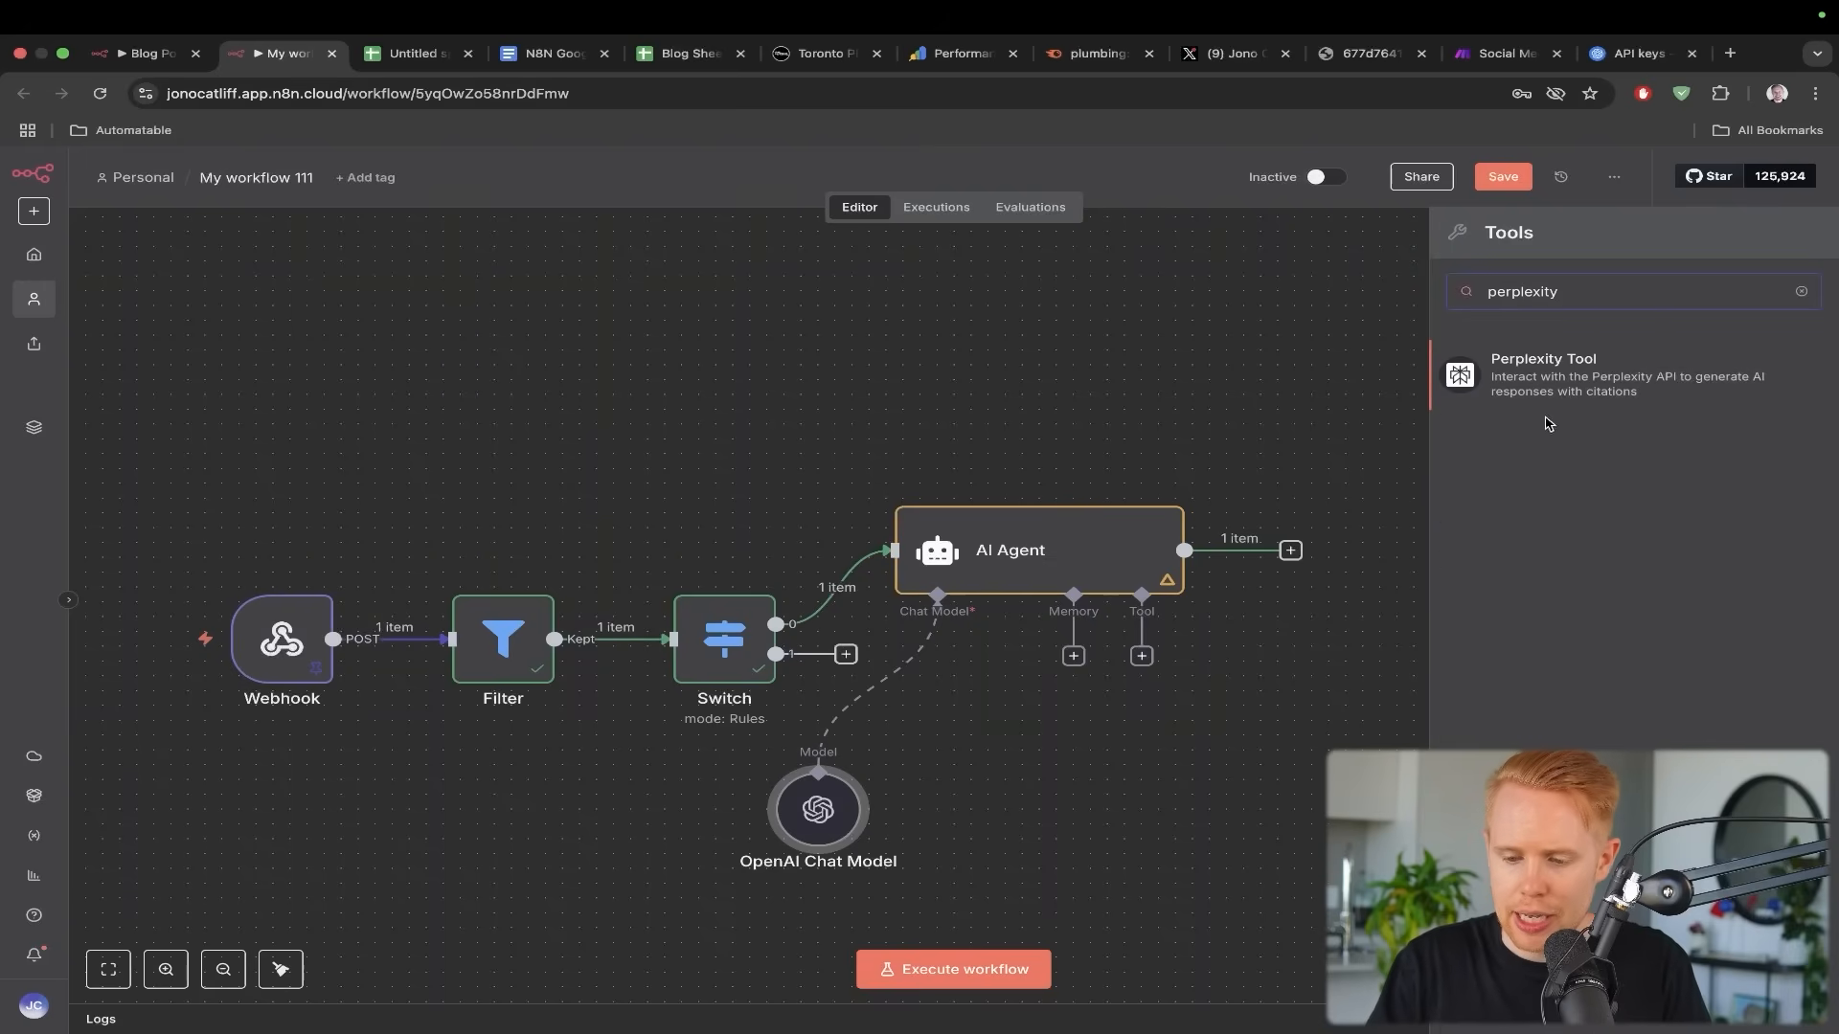
{"action": "left_click", "coordinate": [1564, 375]}
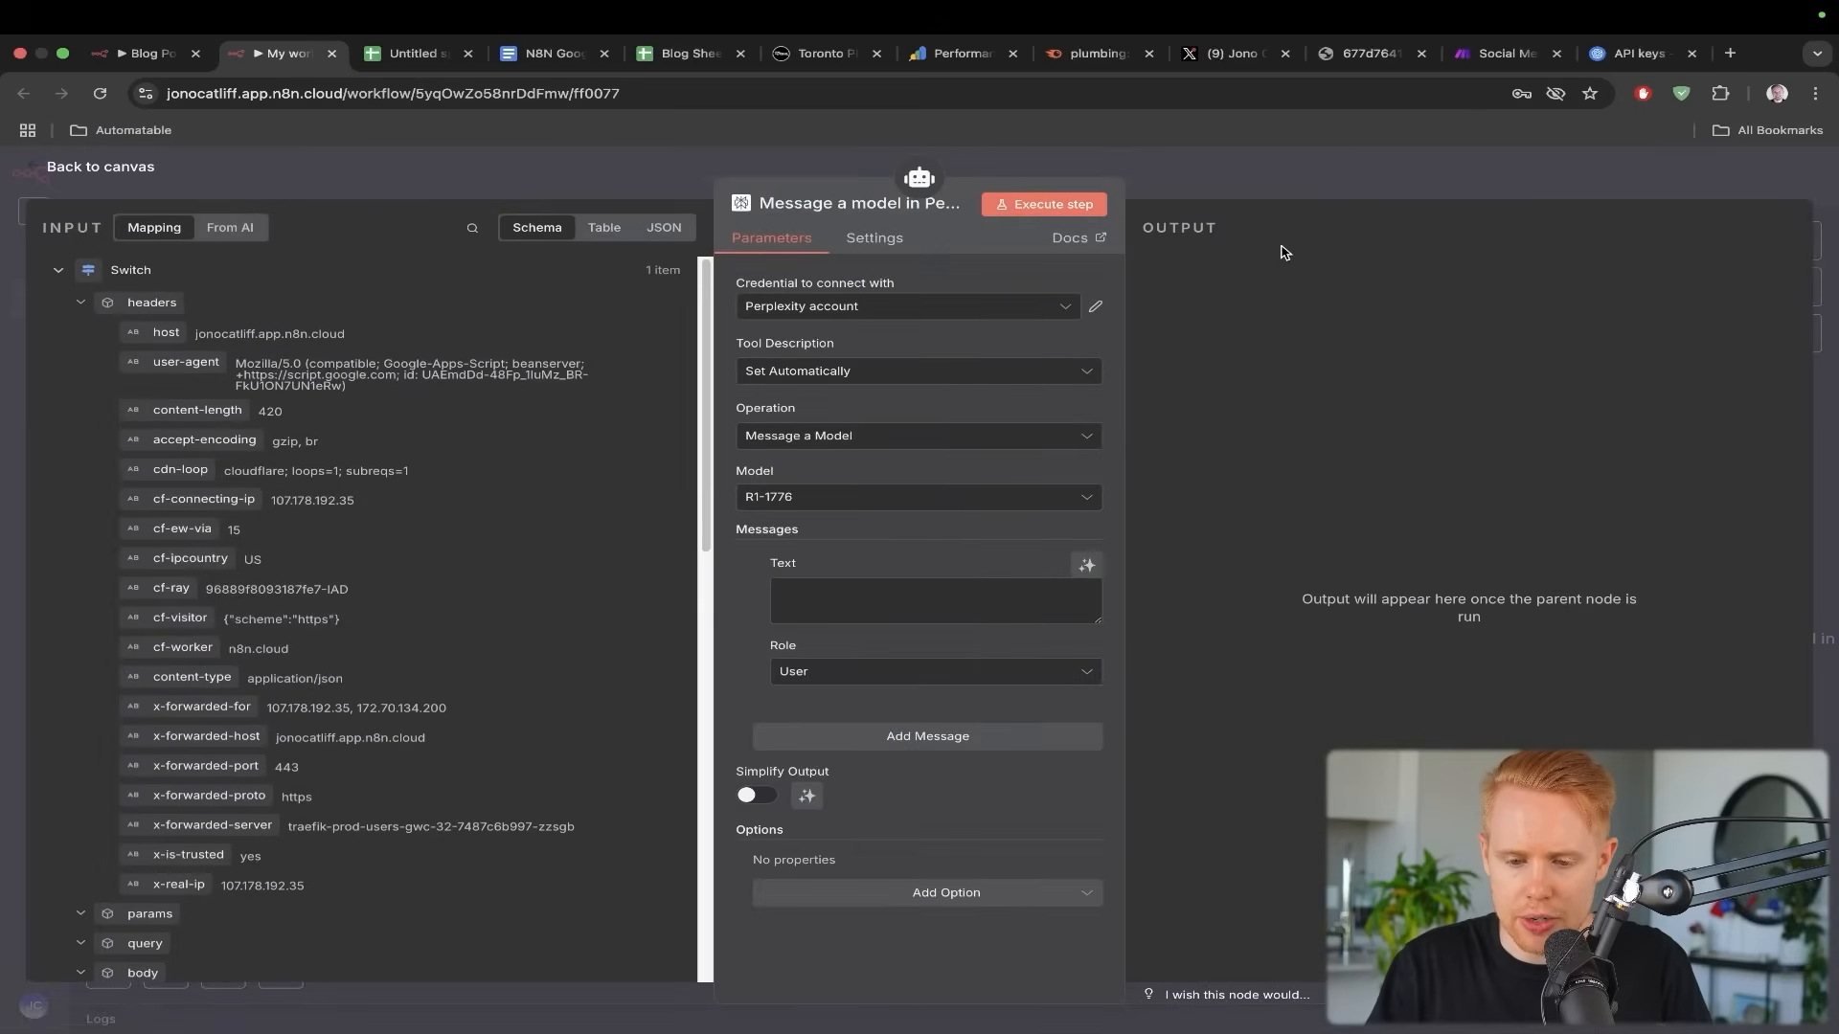
Reposition the Perplexity node beneath the AI Agent's Tool input on the canvas.
{"action": "left_click", "coordinate": [1247, 193]}
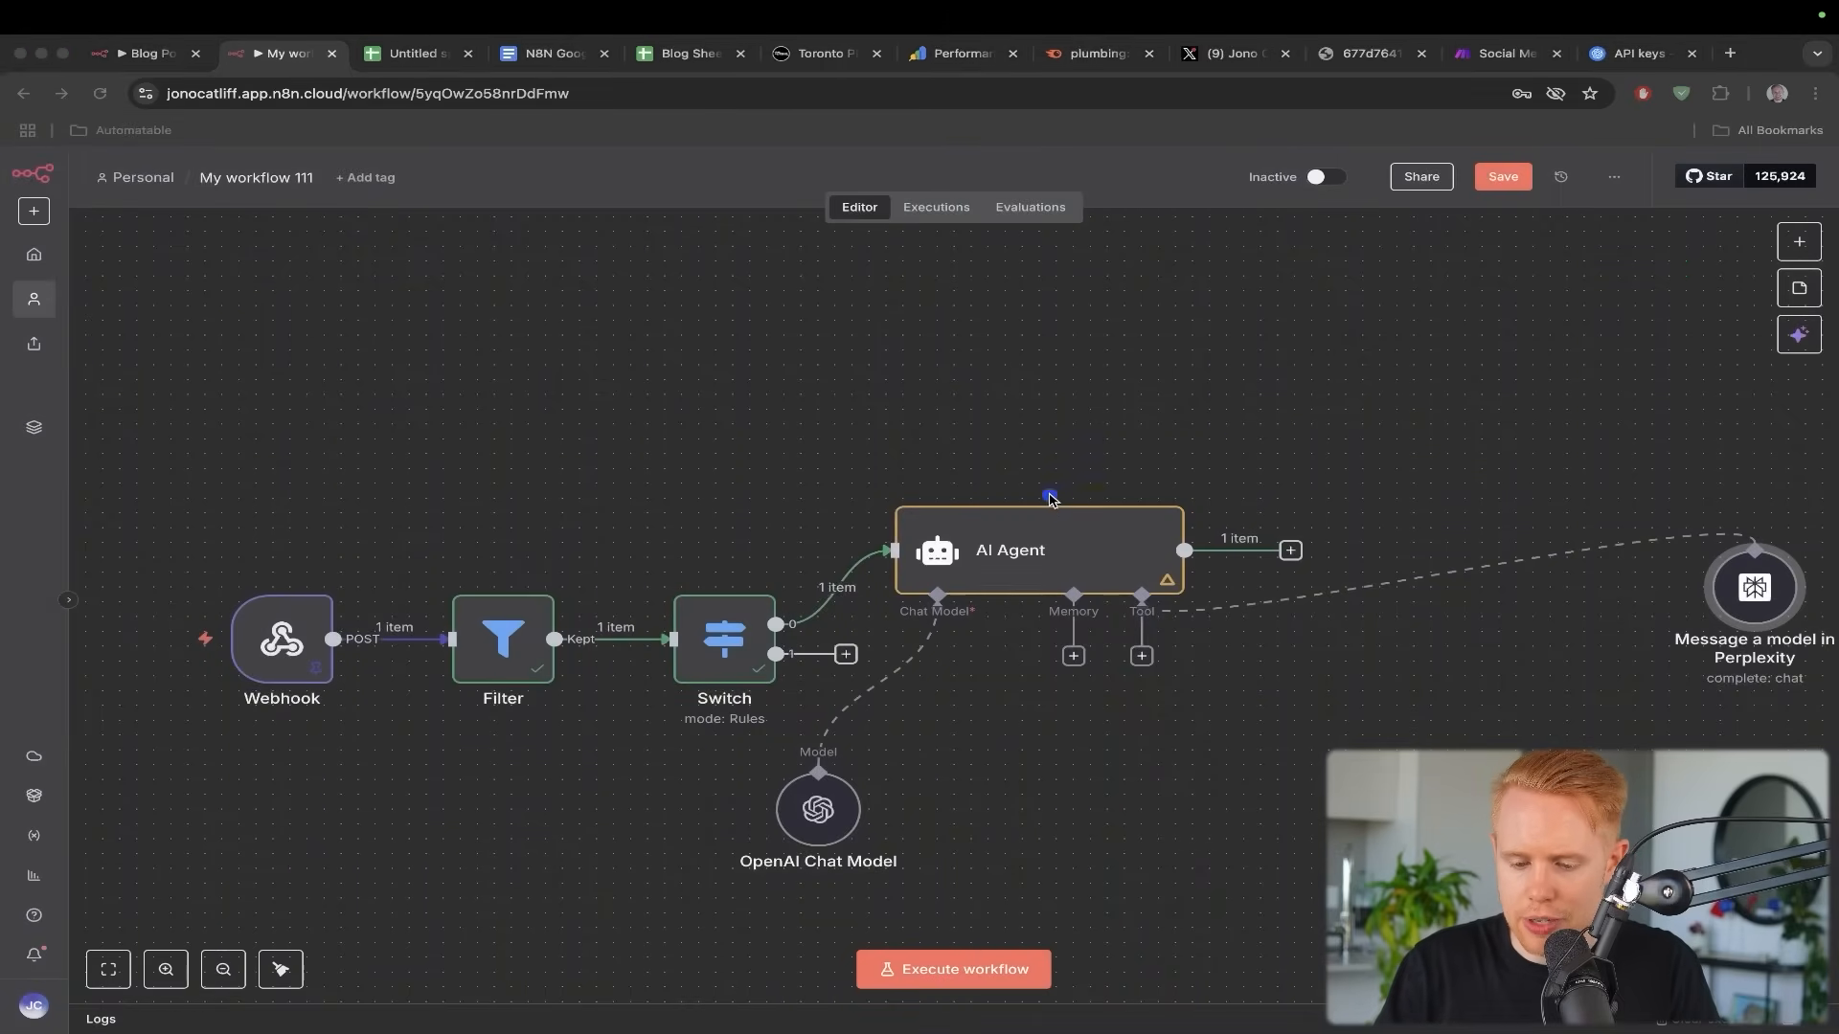
{"action": "left_click_drag", "start_coordinate": [1056, 501], "coordinate": [1728, 563]}
{"action": "mouse_move", "coordinate": [209, 457]}
{"action": "left_mouse_down"}
{"action": "mouse_move", "coordinate": [111, 492]}
{"action": "mouse_move", "coordinate": [30, 735]}
{"action": "left_mouse_up"}
{"action": "key", "text": "ctrl+s"}
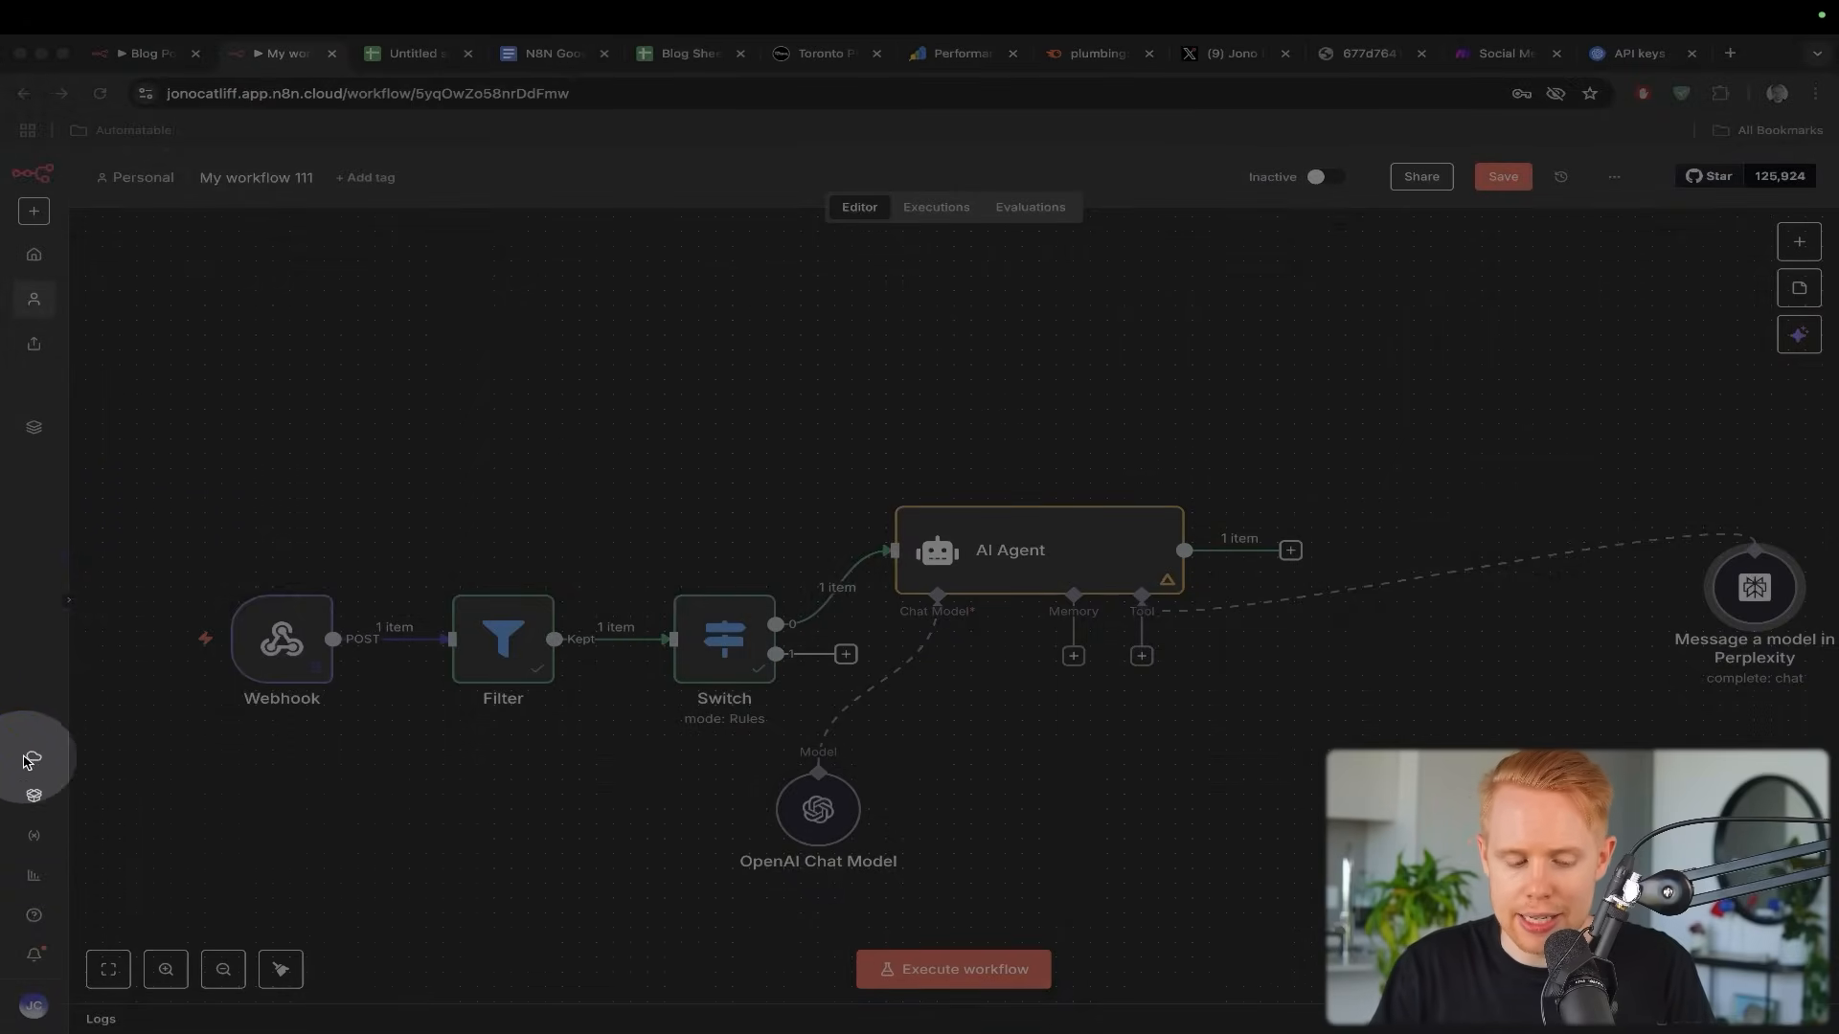
{"action": "key", "text": "ctrl+s"}
{"action": "left_click_drag", "start_coordinate": [30, 758], "coordinate": [32, 760]}
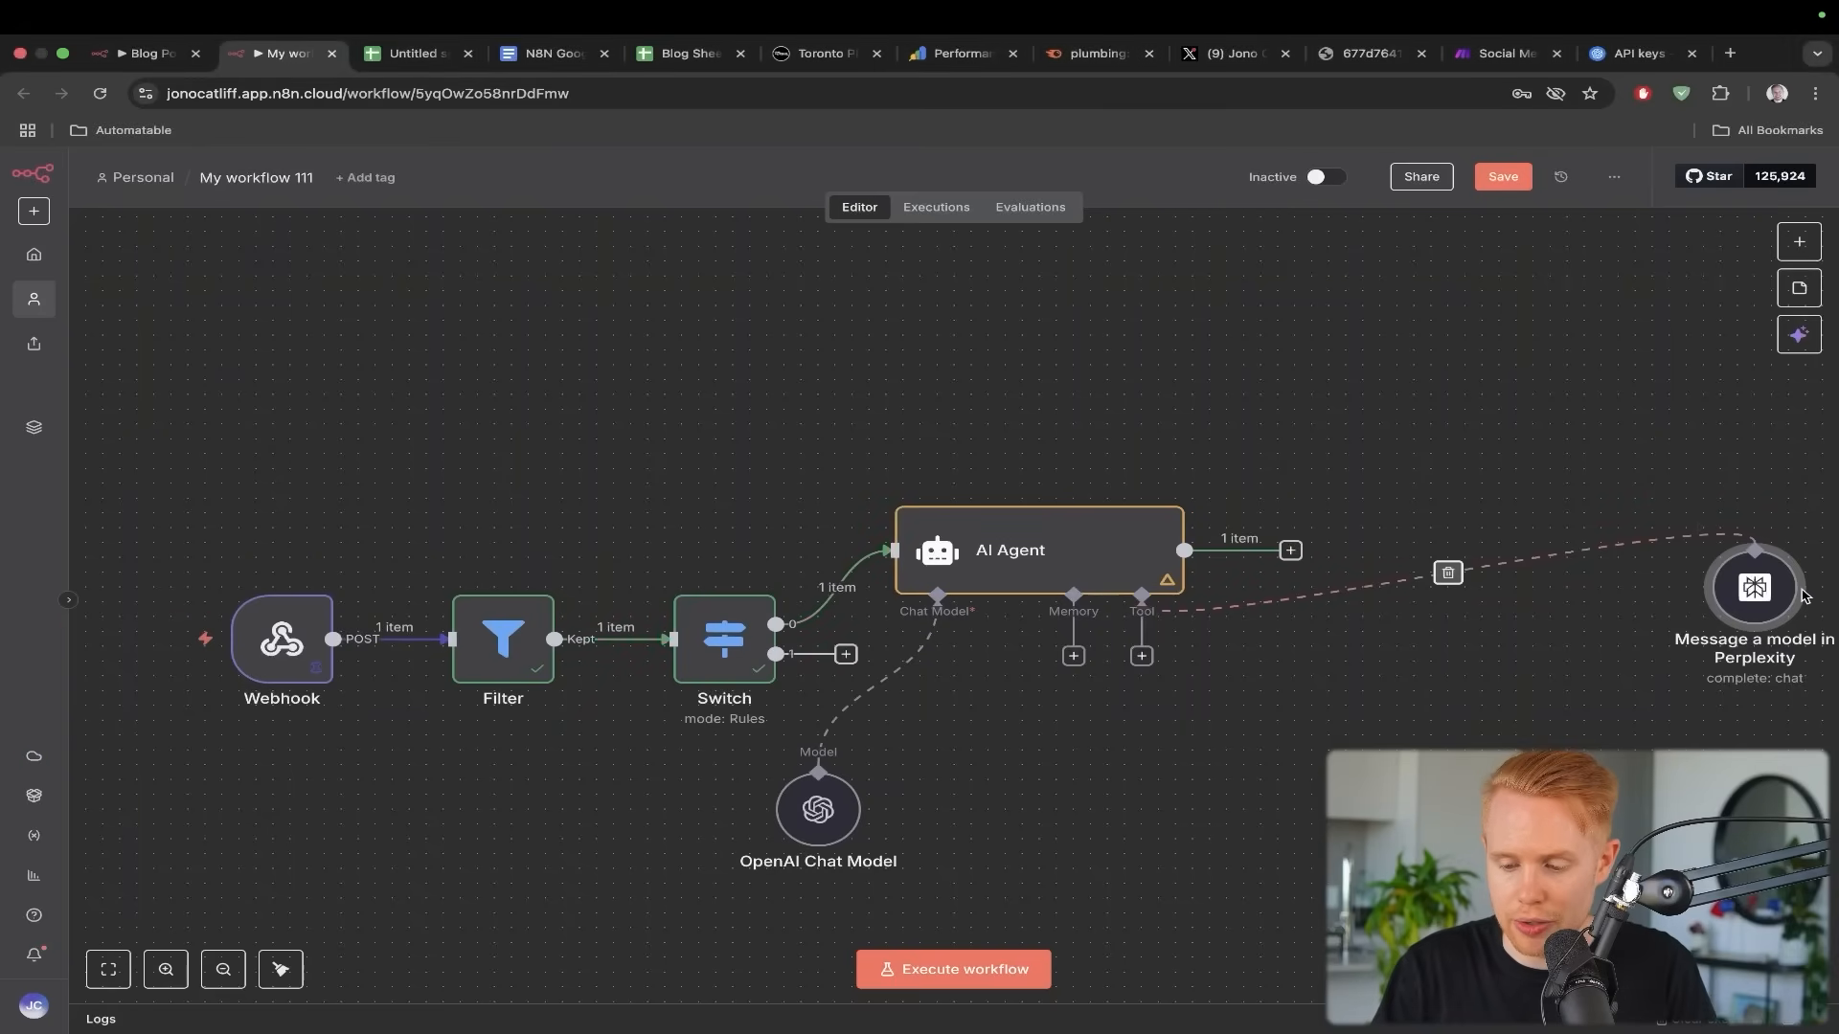
{"action": "left_click_drag", "start_coordinate": [1715, 602], "coordinate": [1054, 759]}
{"action": "scroll", "coordinate": [1152, 797], "scroll_direction": "down", "scroll_amount": 2}
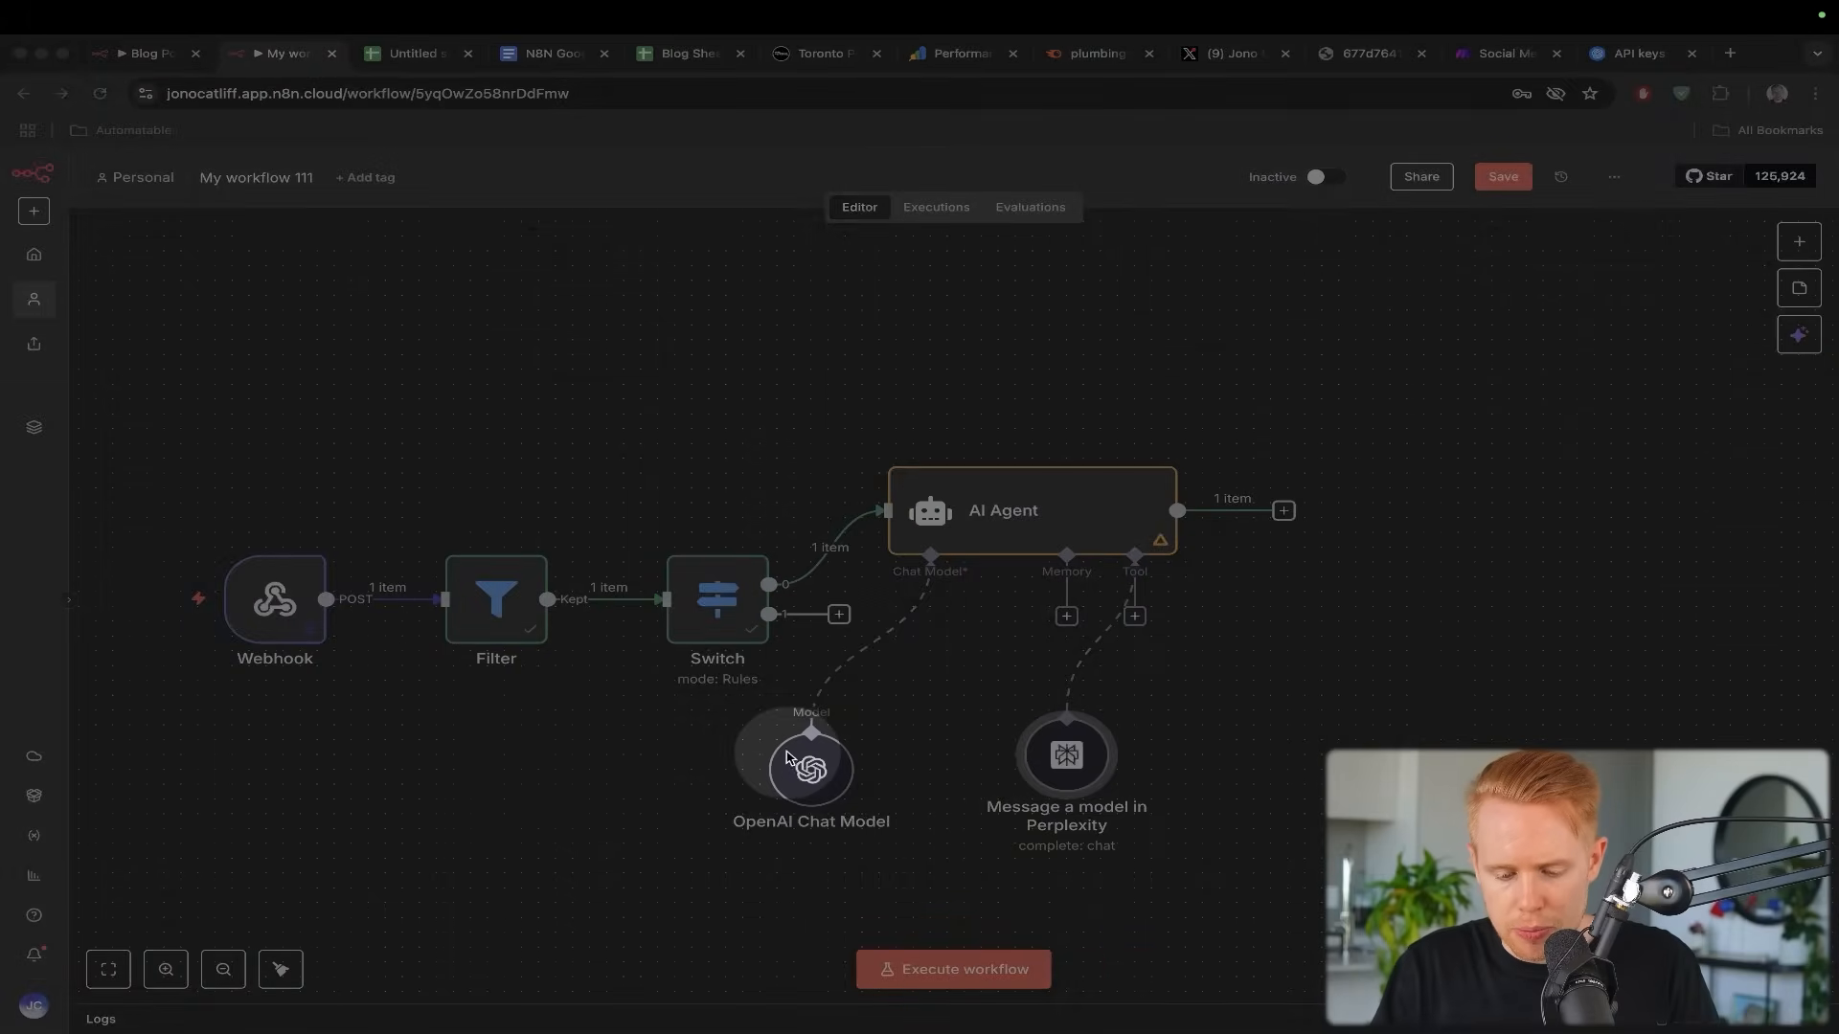
Open chatgpt.com in a new tab and place the cursor in the prompt box.
{"action": "key", "text": "super+t"}
{"action": "type", "text": "chatgpt.com"}
{"action": "key", "text": "Return"}
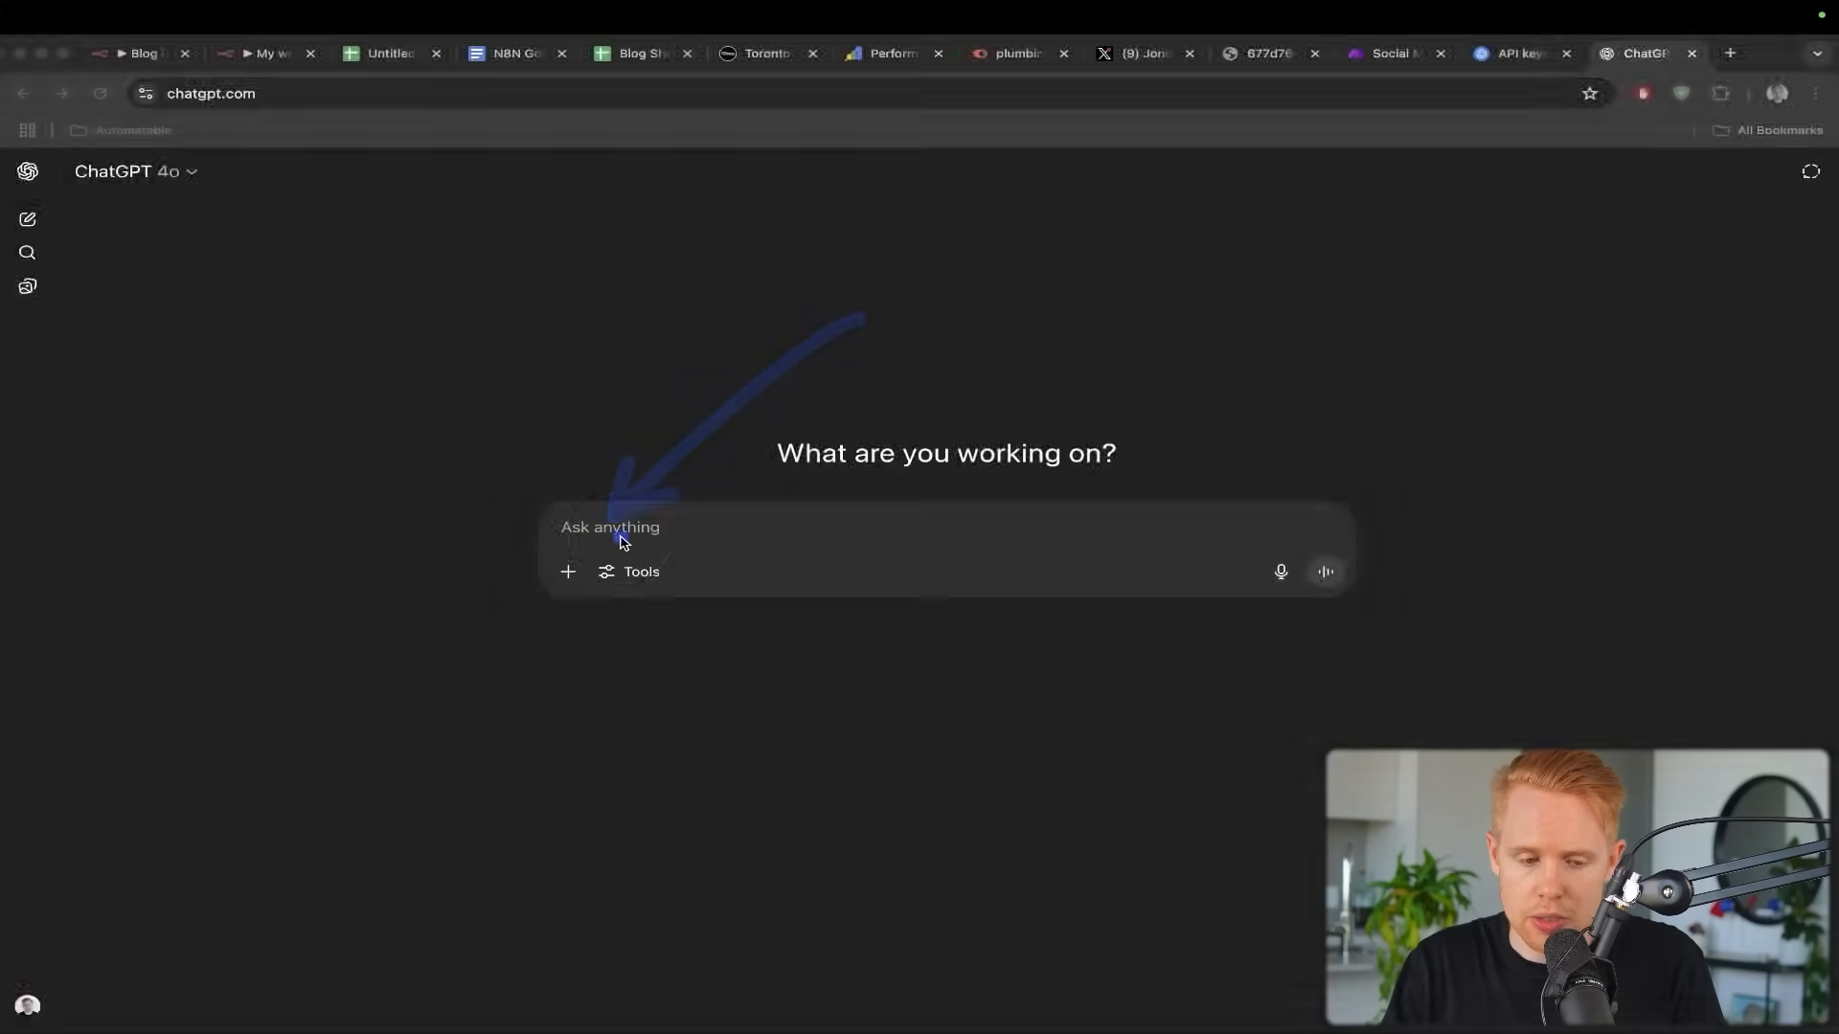
{"action": "left_click", "coordinate": [624, 540]}
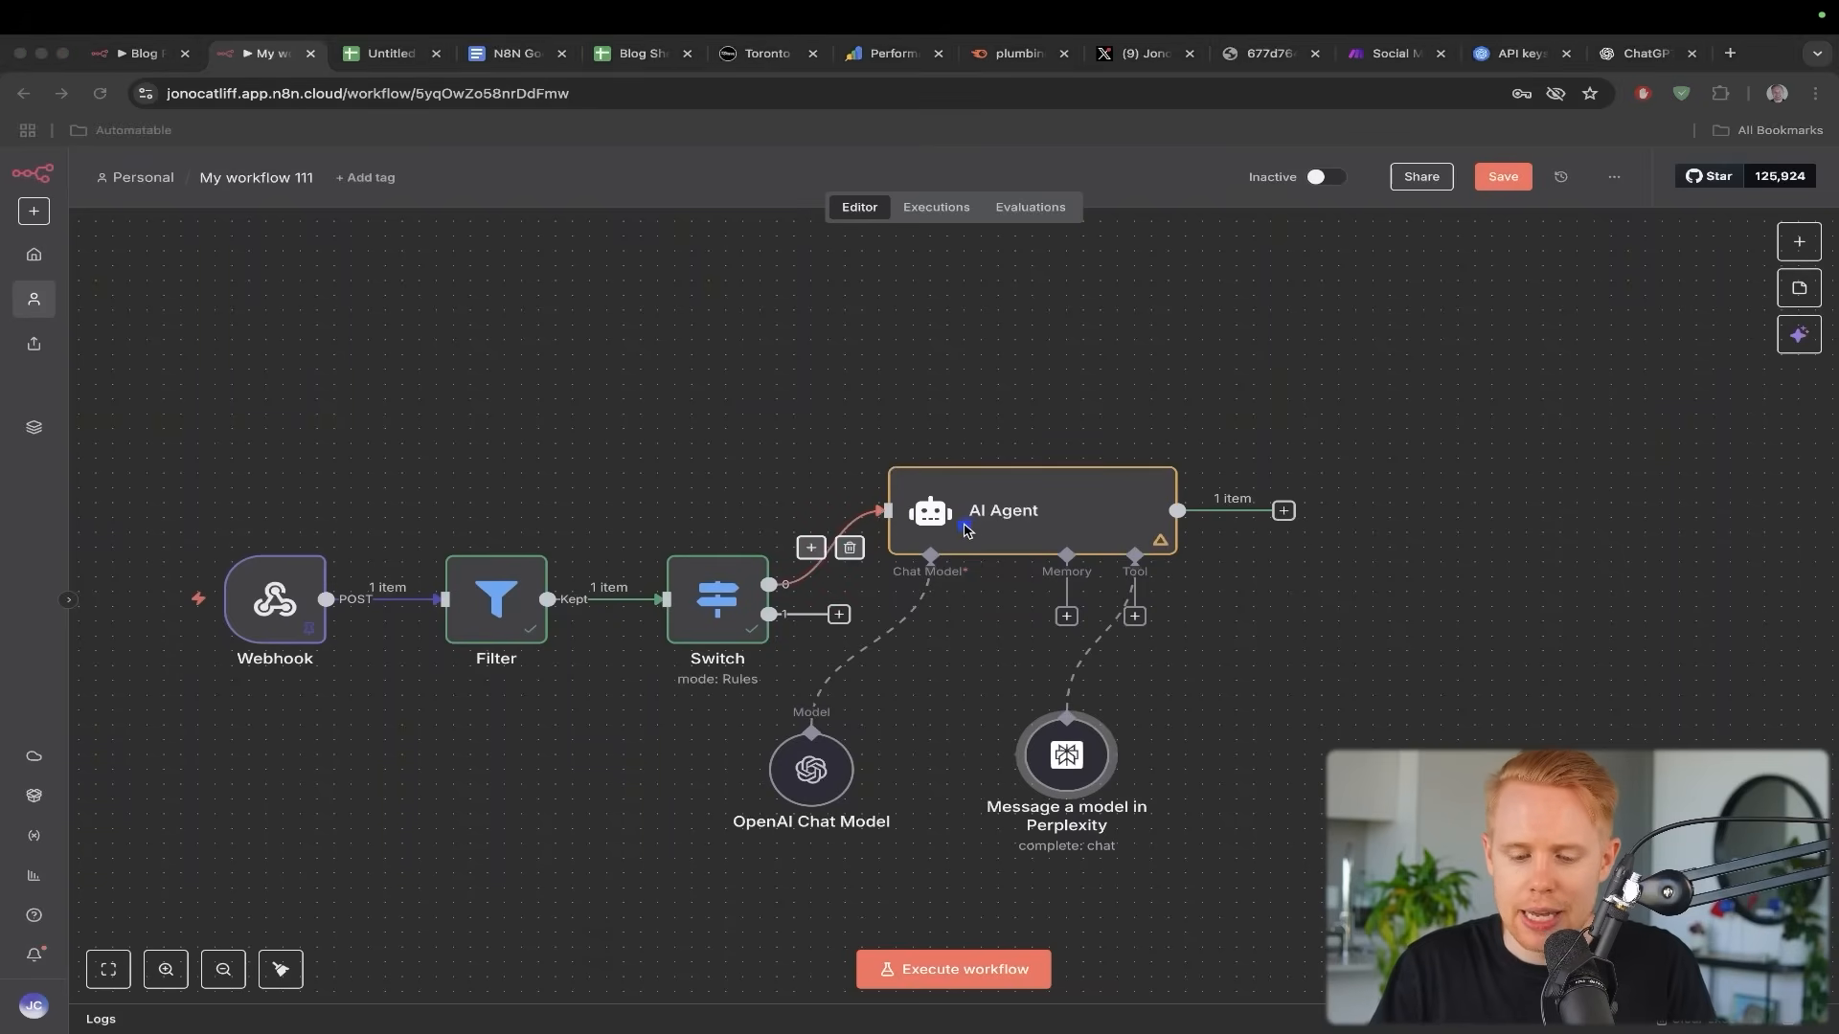
{"action": "left_click_drag", "start_coordinate": [972, 524], "coordinate": [824, 723]}
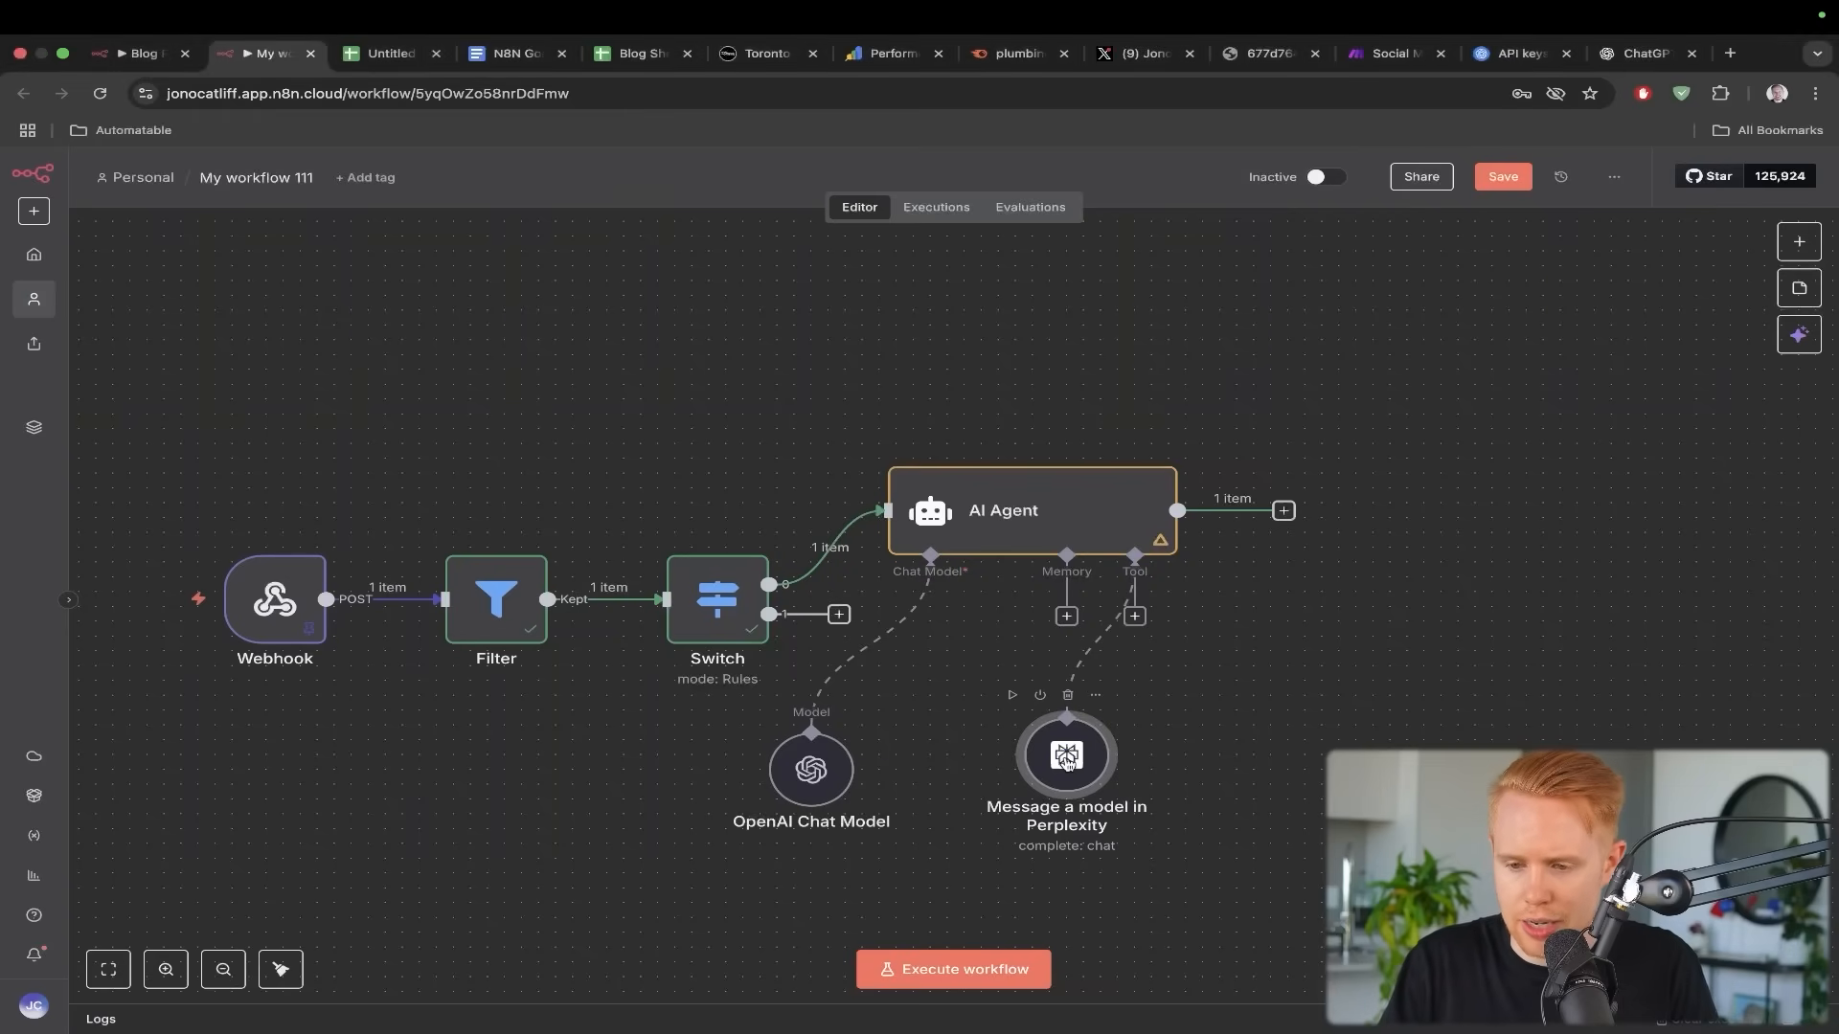
Switch between the OpenAI API keys page and the ChatGPT tab.
{"action": "key", "text": "ctrl+shift+Tab"}
{"action": "key", "text": "ctrl+shift+Tab"}
{"action": "key", "text": "ctrl+shift+Tab"}
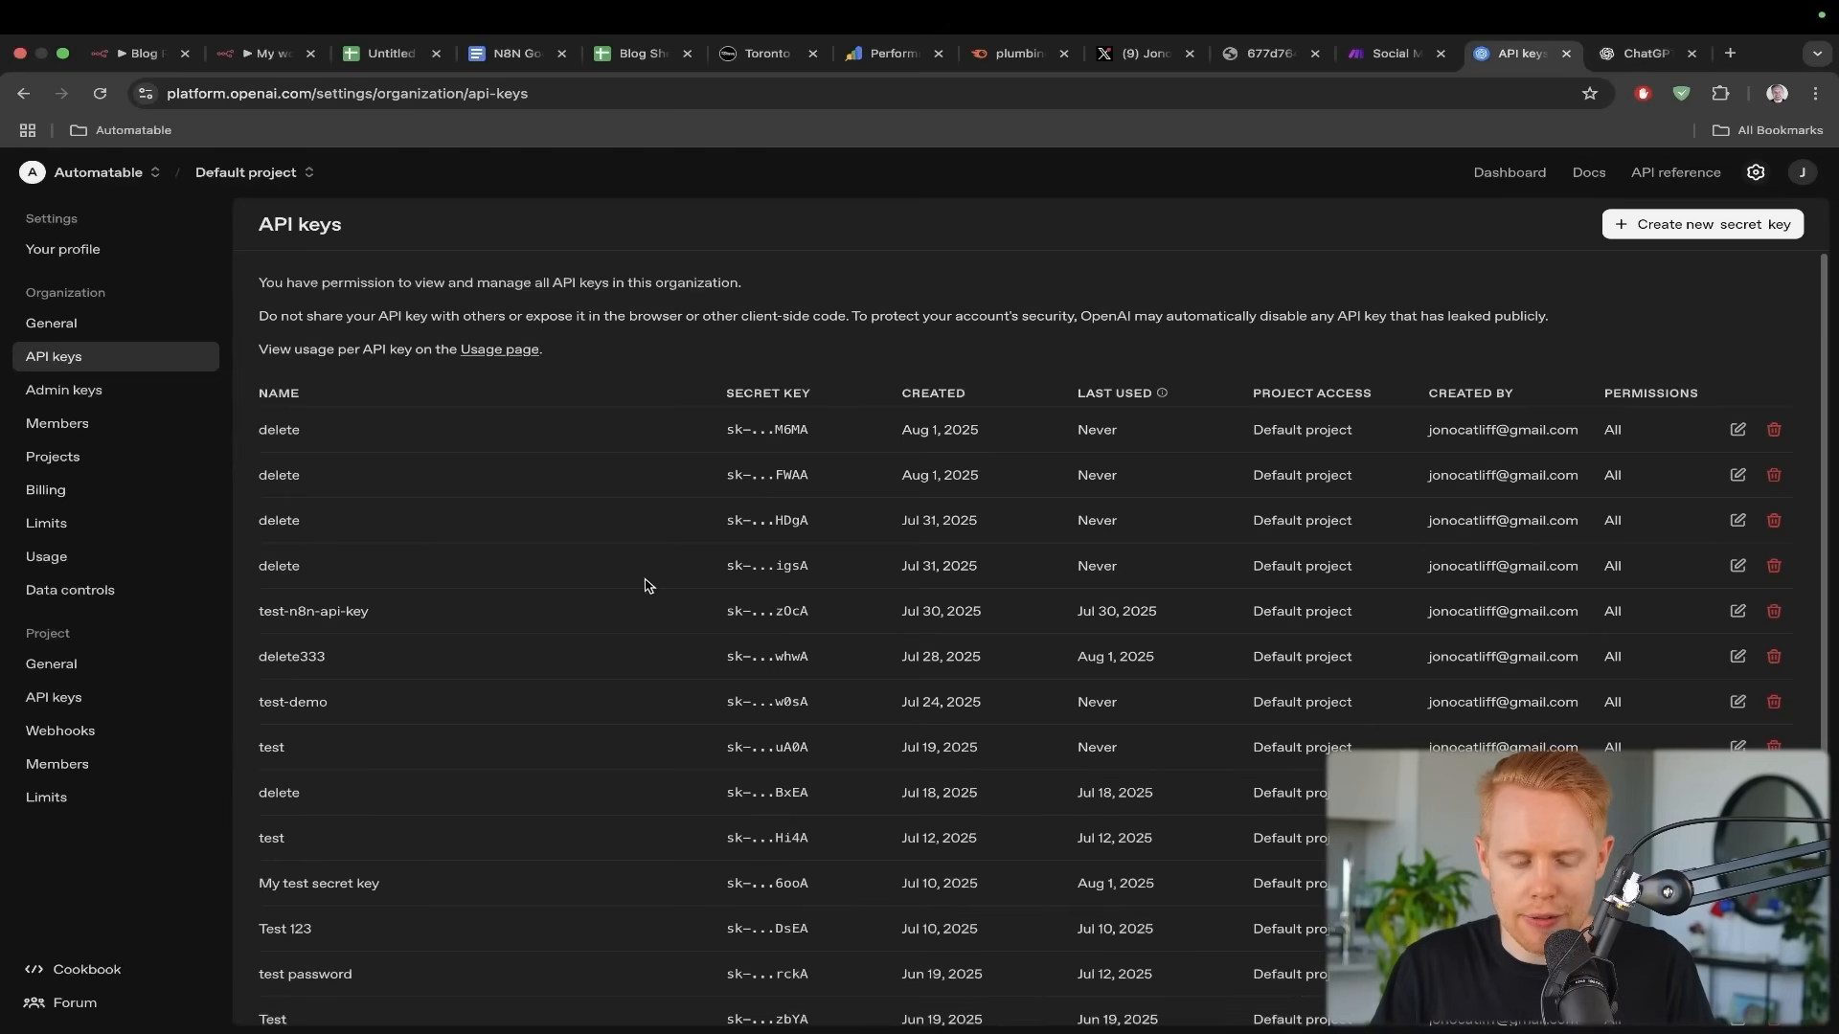
{"action": "key", "text": "ctrl+a"}
{"action": "mouse_move", "coordinate": [448, 295]}
{"action": "left_mouse_down"}
{"action": "mouse_move", "coordinate": [332, 388]}
{"action": "mouse_move", "coordinate": [82, 490]}
{"action": "left_mouse_up"}
{"action": "key", "text": "ctrl+s"}
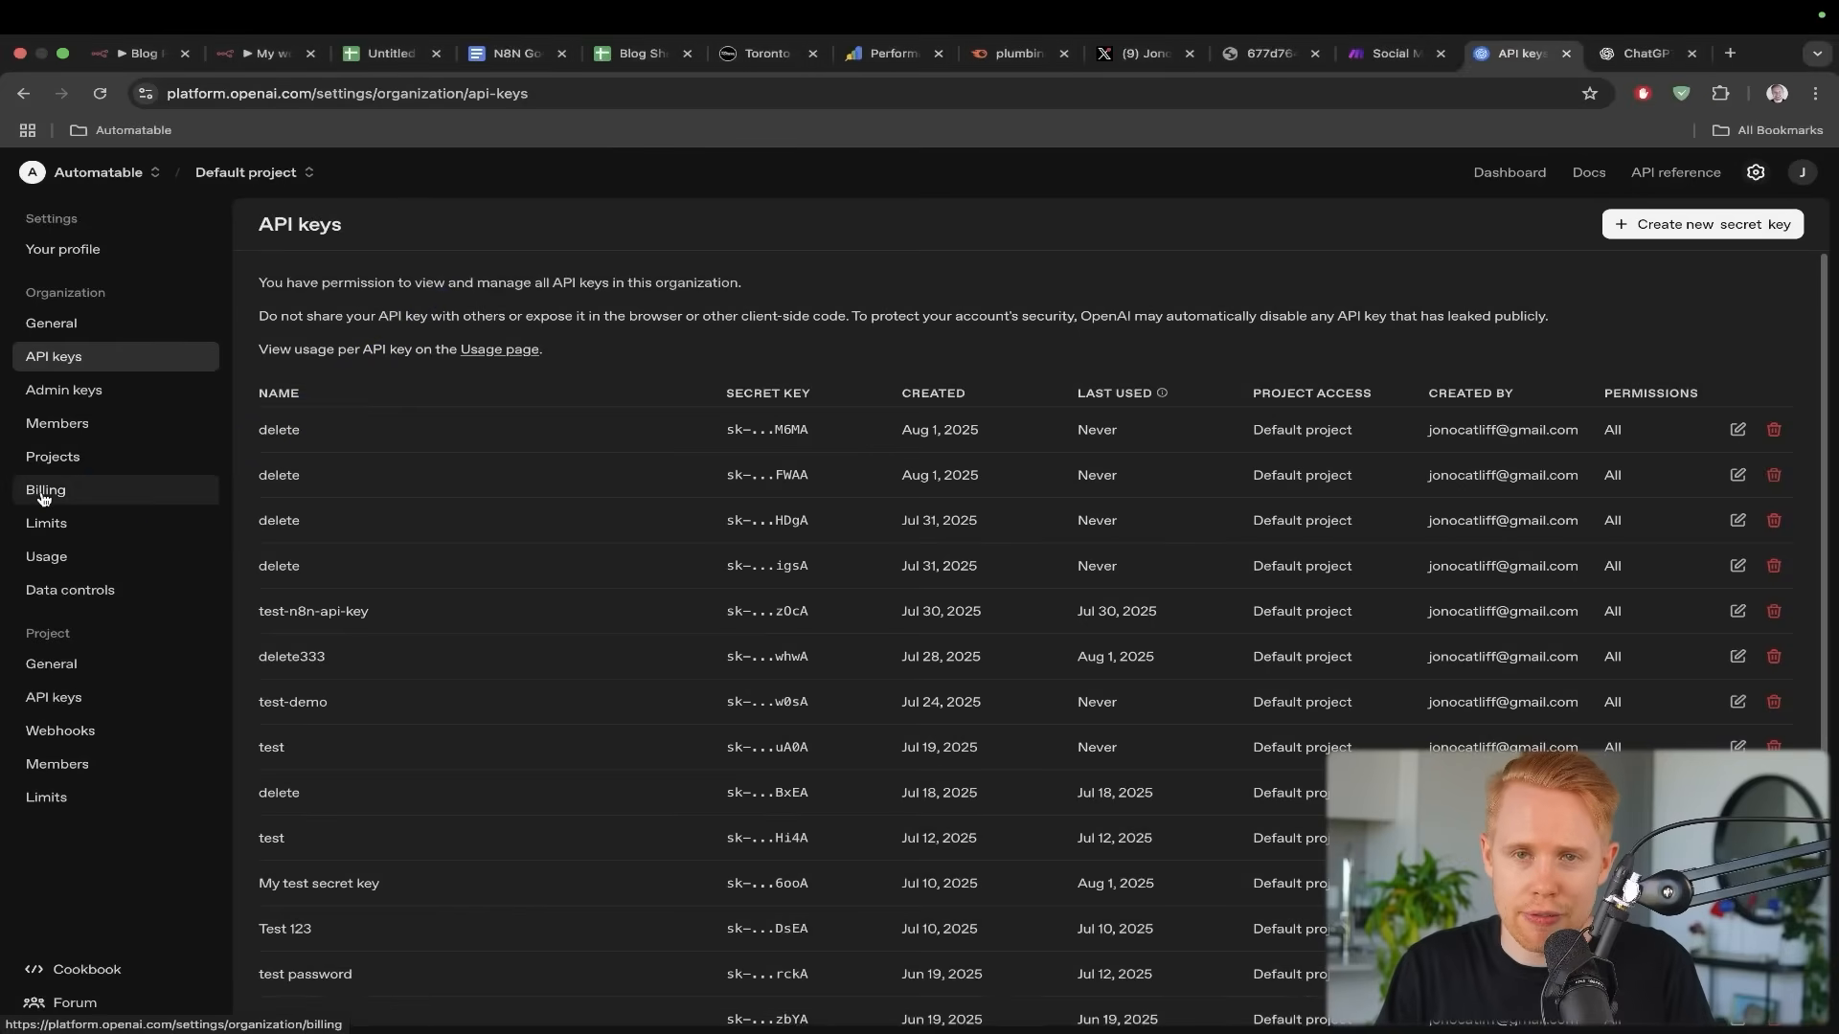
{"action": "key", "text": "ctrl+Tab"}
{"action": "key", "text": "ctrl+a"}
{"action": "left_click_drag", "start_coordinate": [552, 273], "coordinate": [562, 495]}
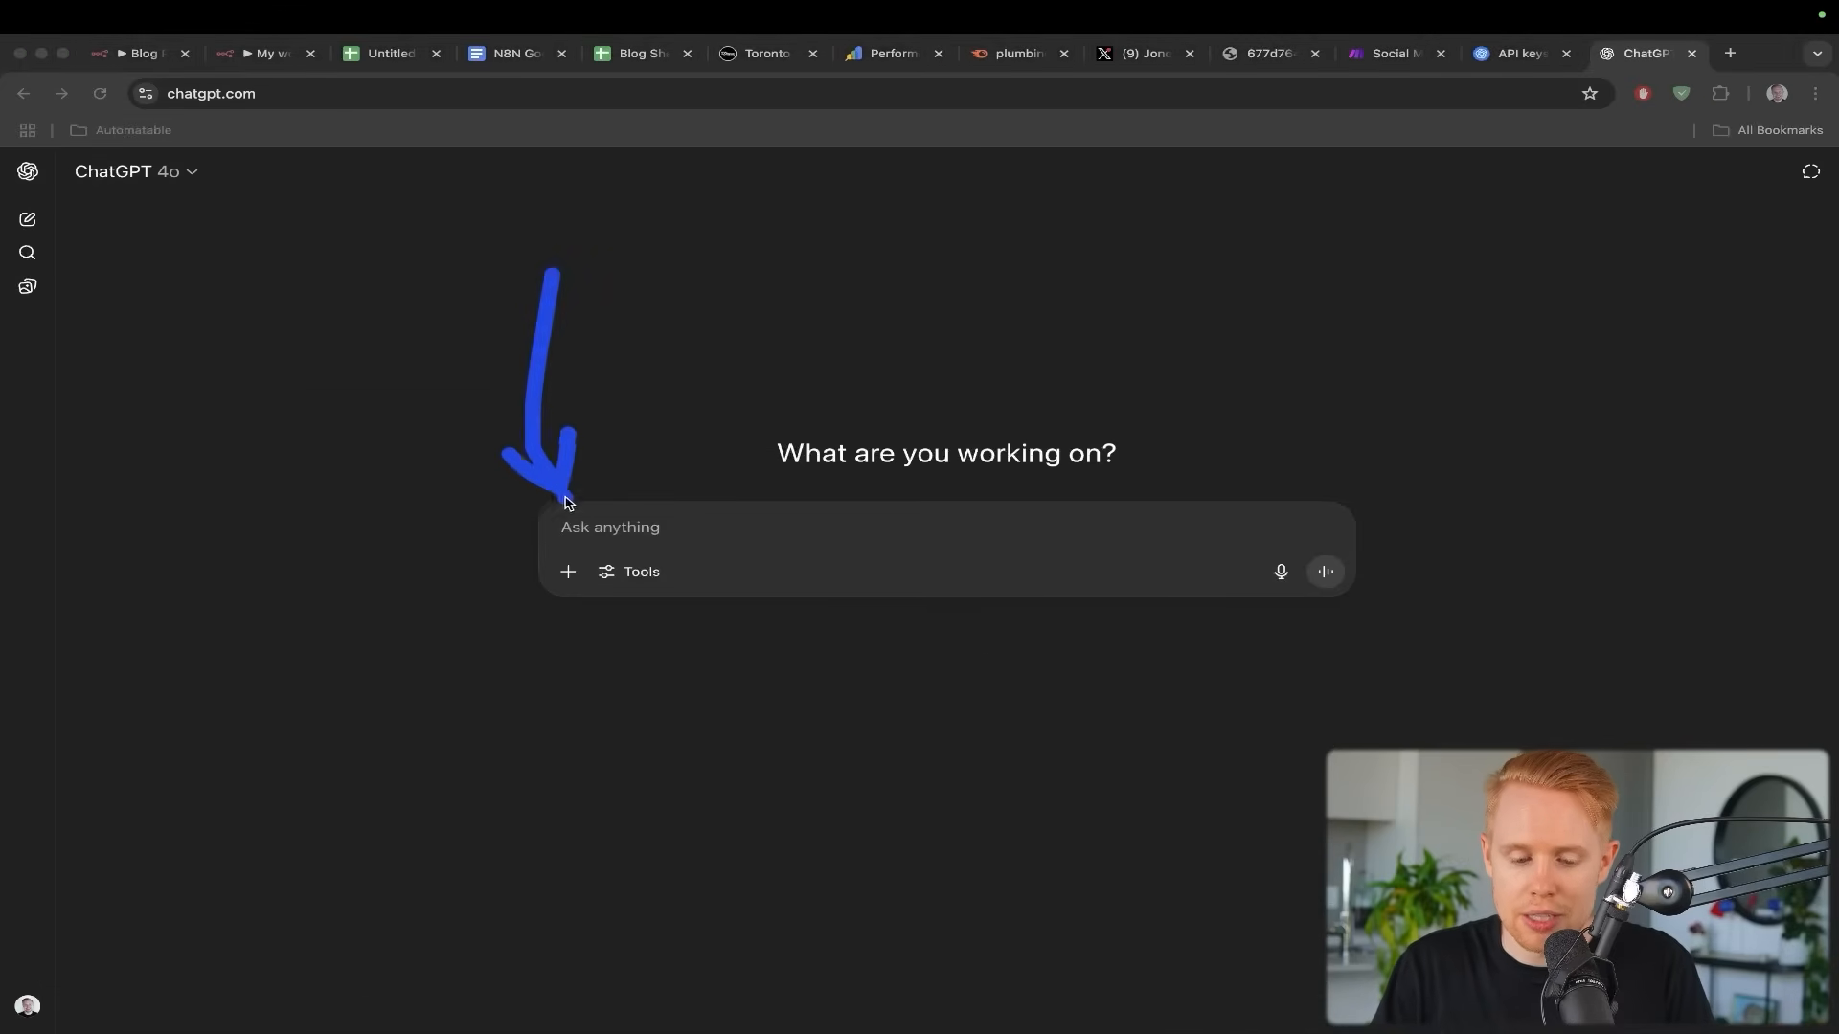
Open the Perplexity node and set its model to Sonar Pro.
{"action": "key", "text": "super+2"}
{"action": "mouse_move", "coordinate": [1116, 496]}
{"action": "left_mouse_down"}
{"action": "mouse_move", "coordinate": [953, 573]}
{"action": "mouse_move", "coordinate": [816, 716]}
{"action": "left_mouse_up"}
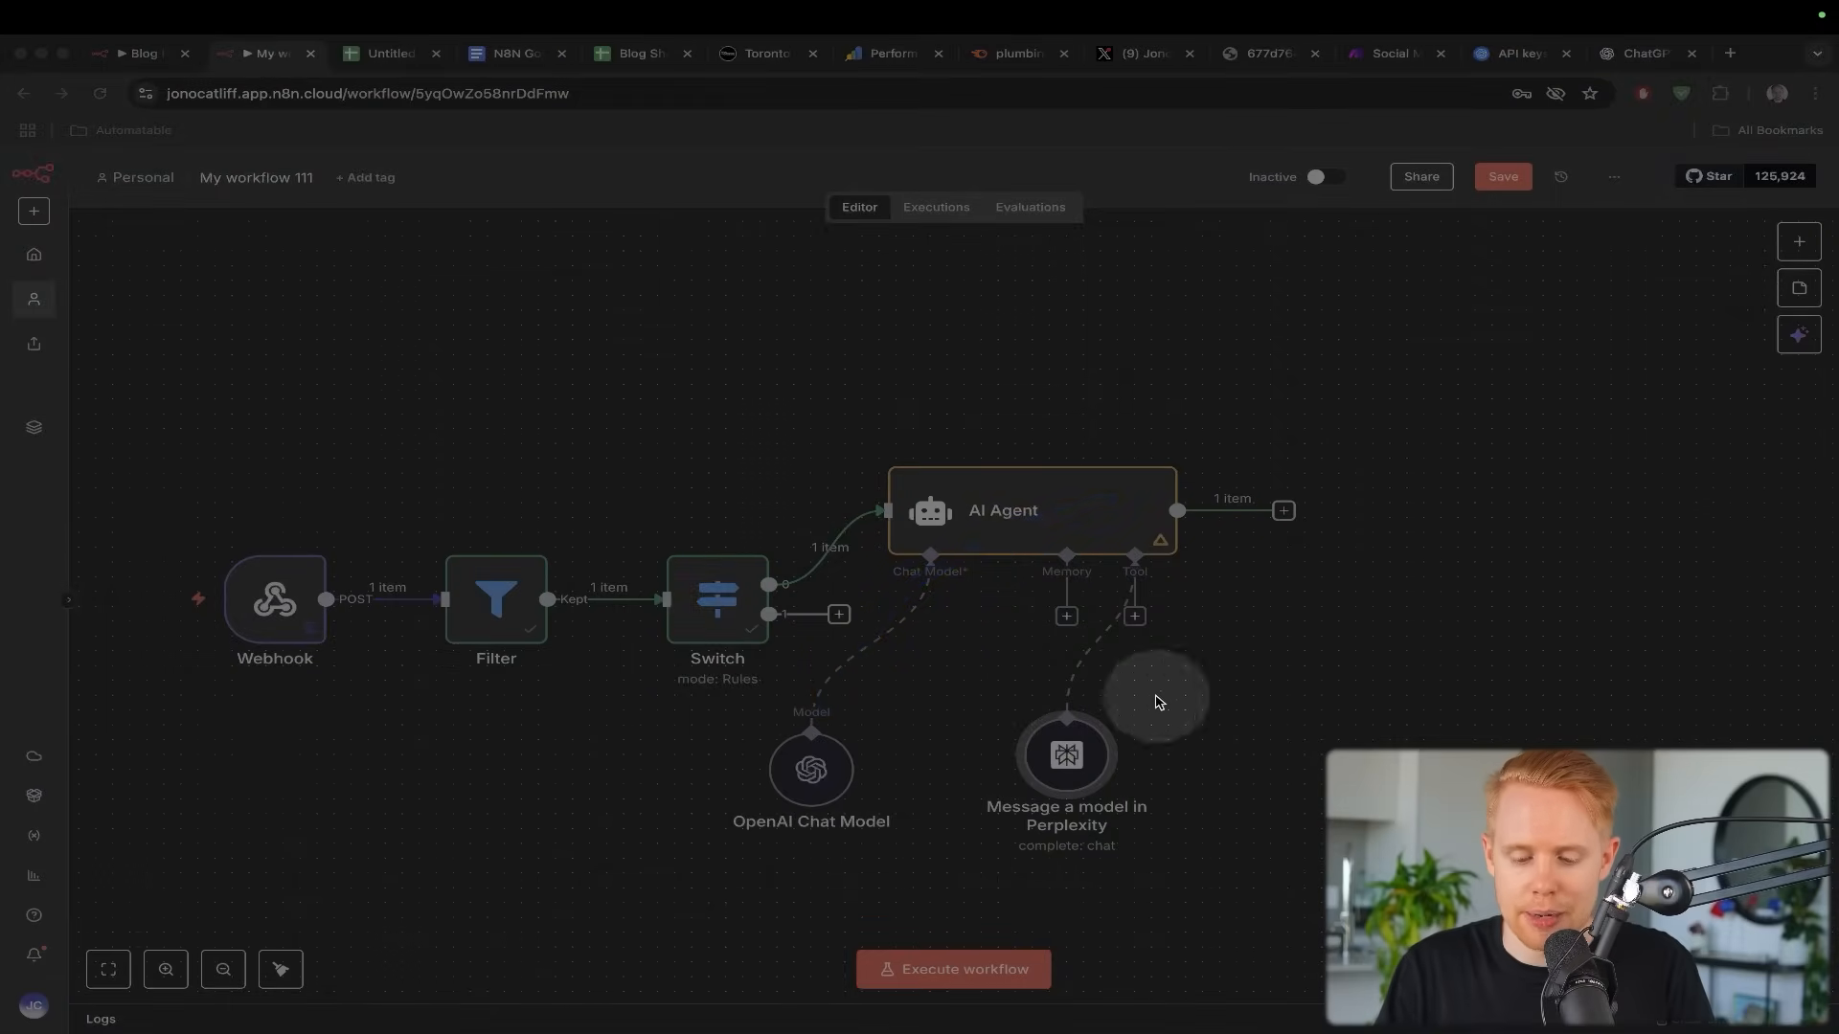
{"action": "key", "text": "Escape"}
{"action": "double_click", "coordinate": [1066, 760]}
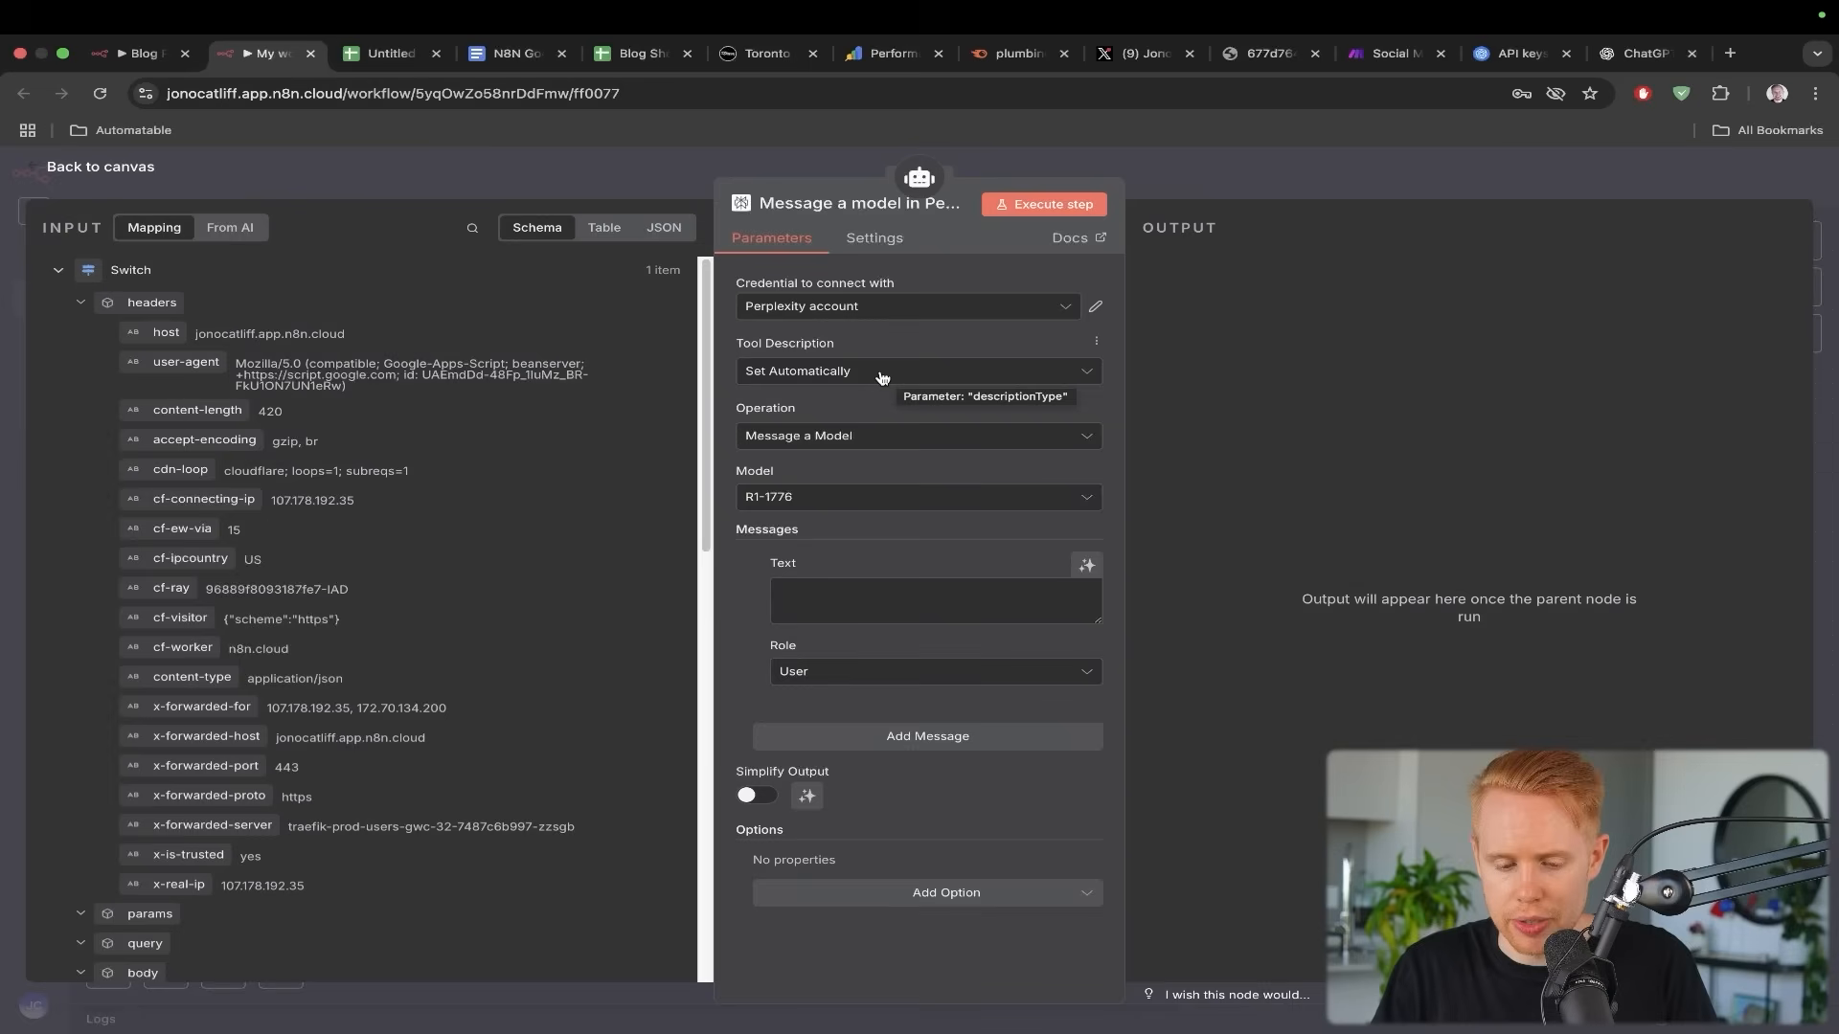
{"action": "key", "text": "ctrl+a"}
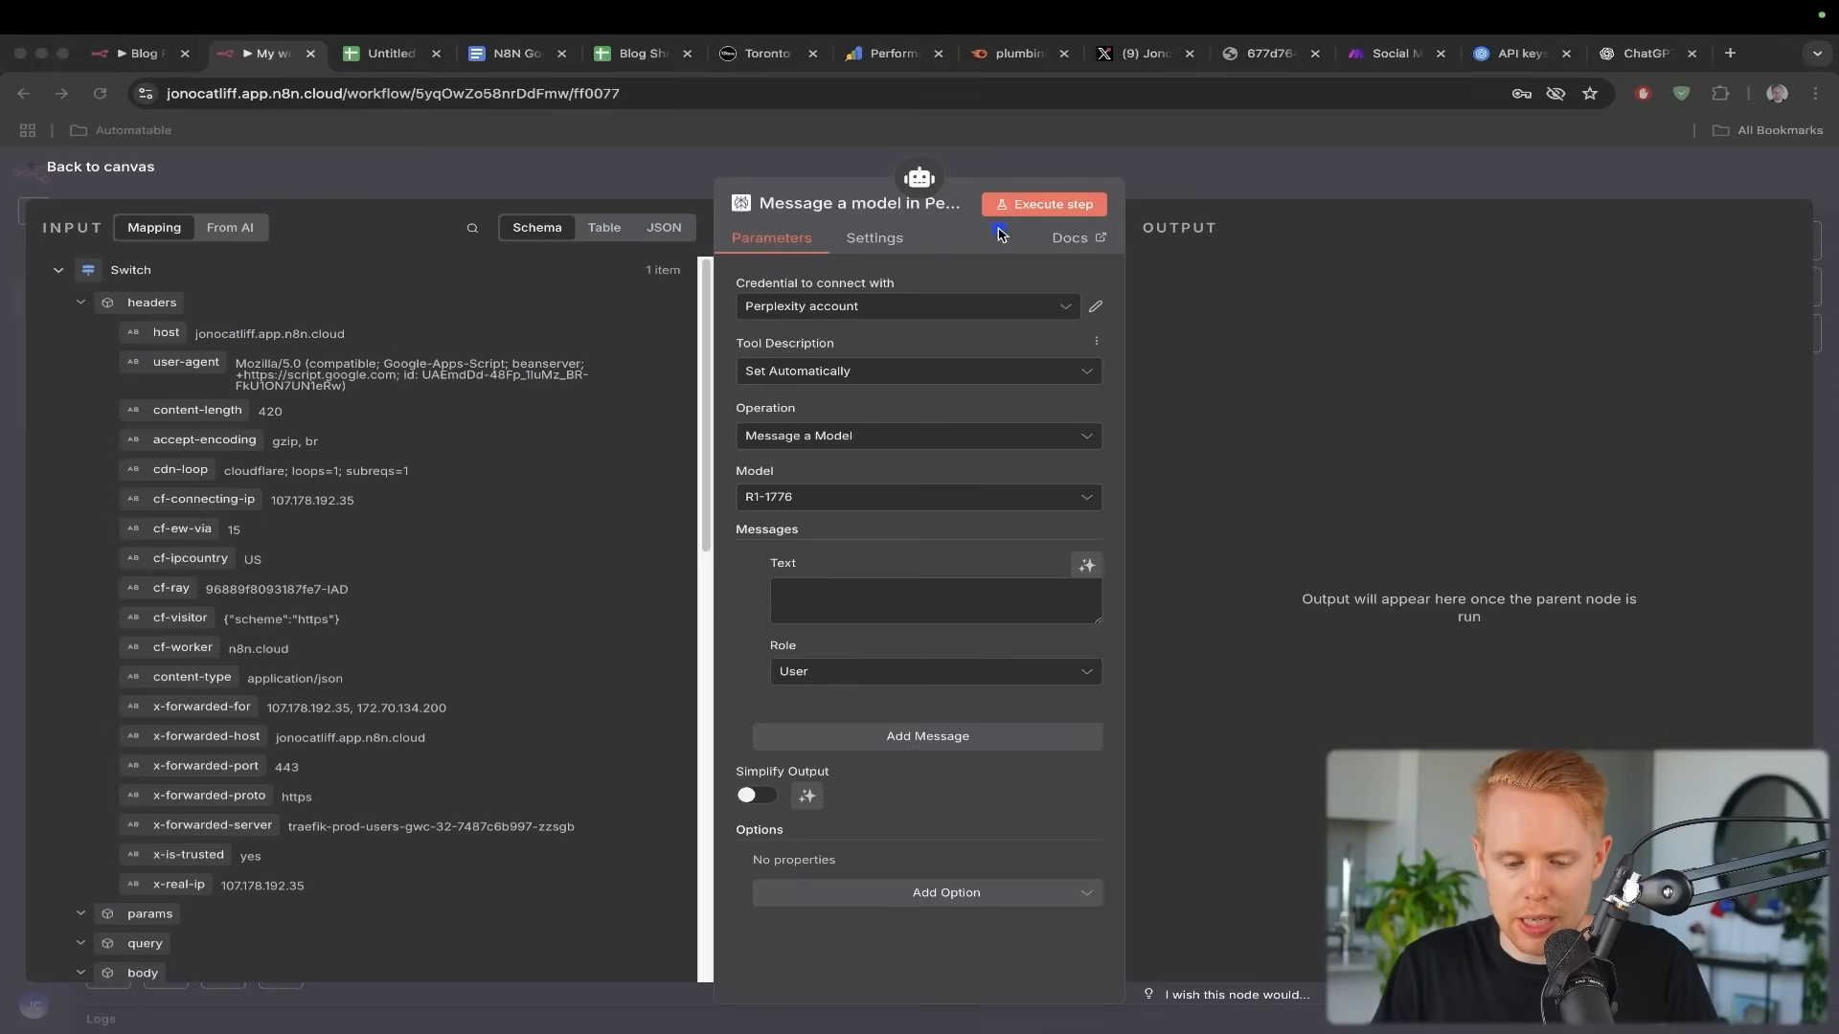
{"action": "mouse_move", "coordinate": [1034, 200]}
{"action": "left_mouse_down"}
{"action": "mouse_move", "coordinate": [876, 326]}
{"action": "mouse_move", "coordinate": [776, 468]}
{"action": "left_mouse_up"}
{"action": "key", "text": "Escape"}
{"action": "left_click", "coordinate": [766, 497]}
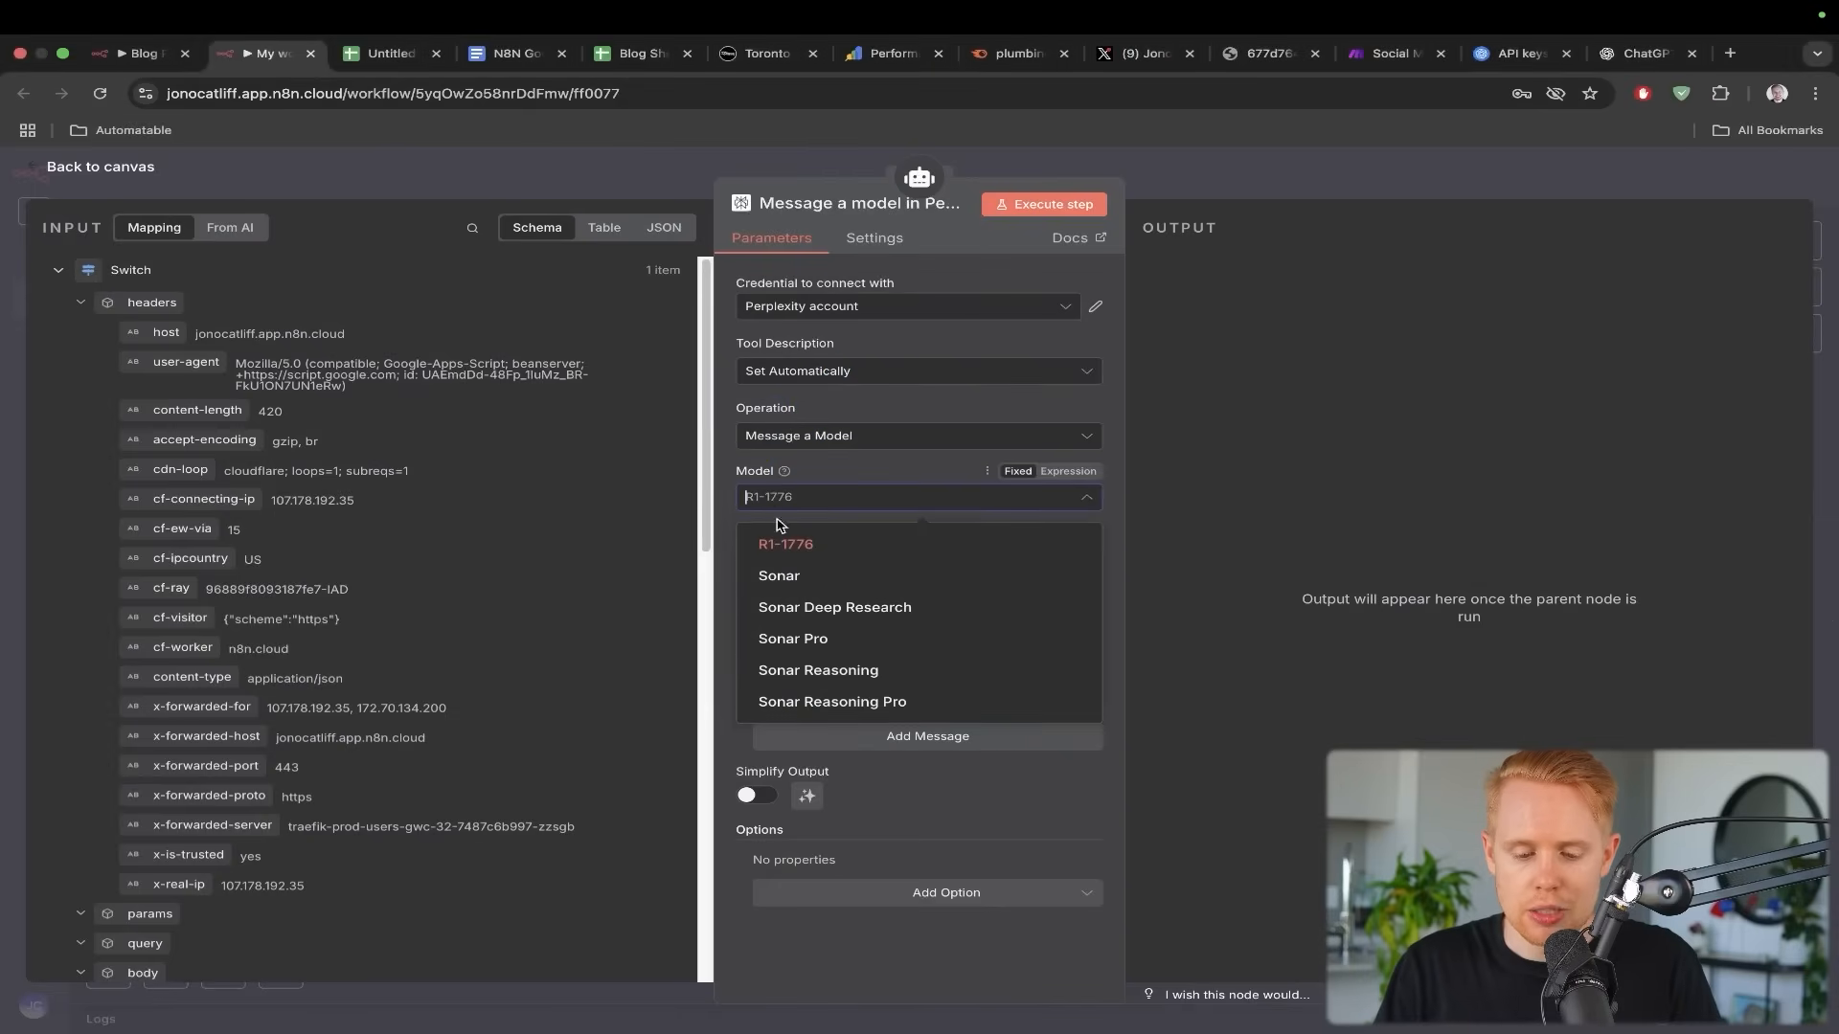
{"action": "left_click", "coordinate": [815, 644]}
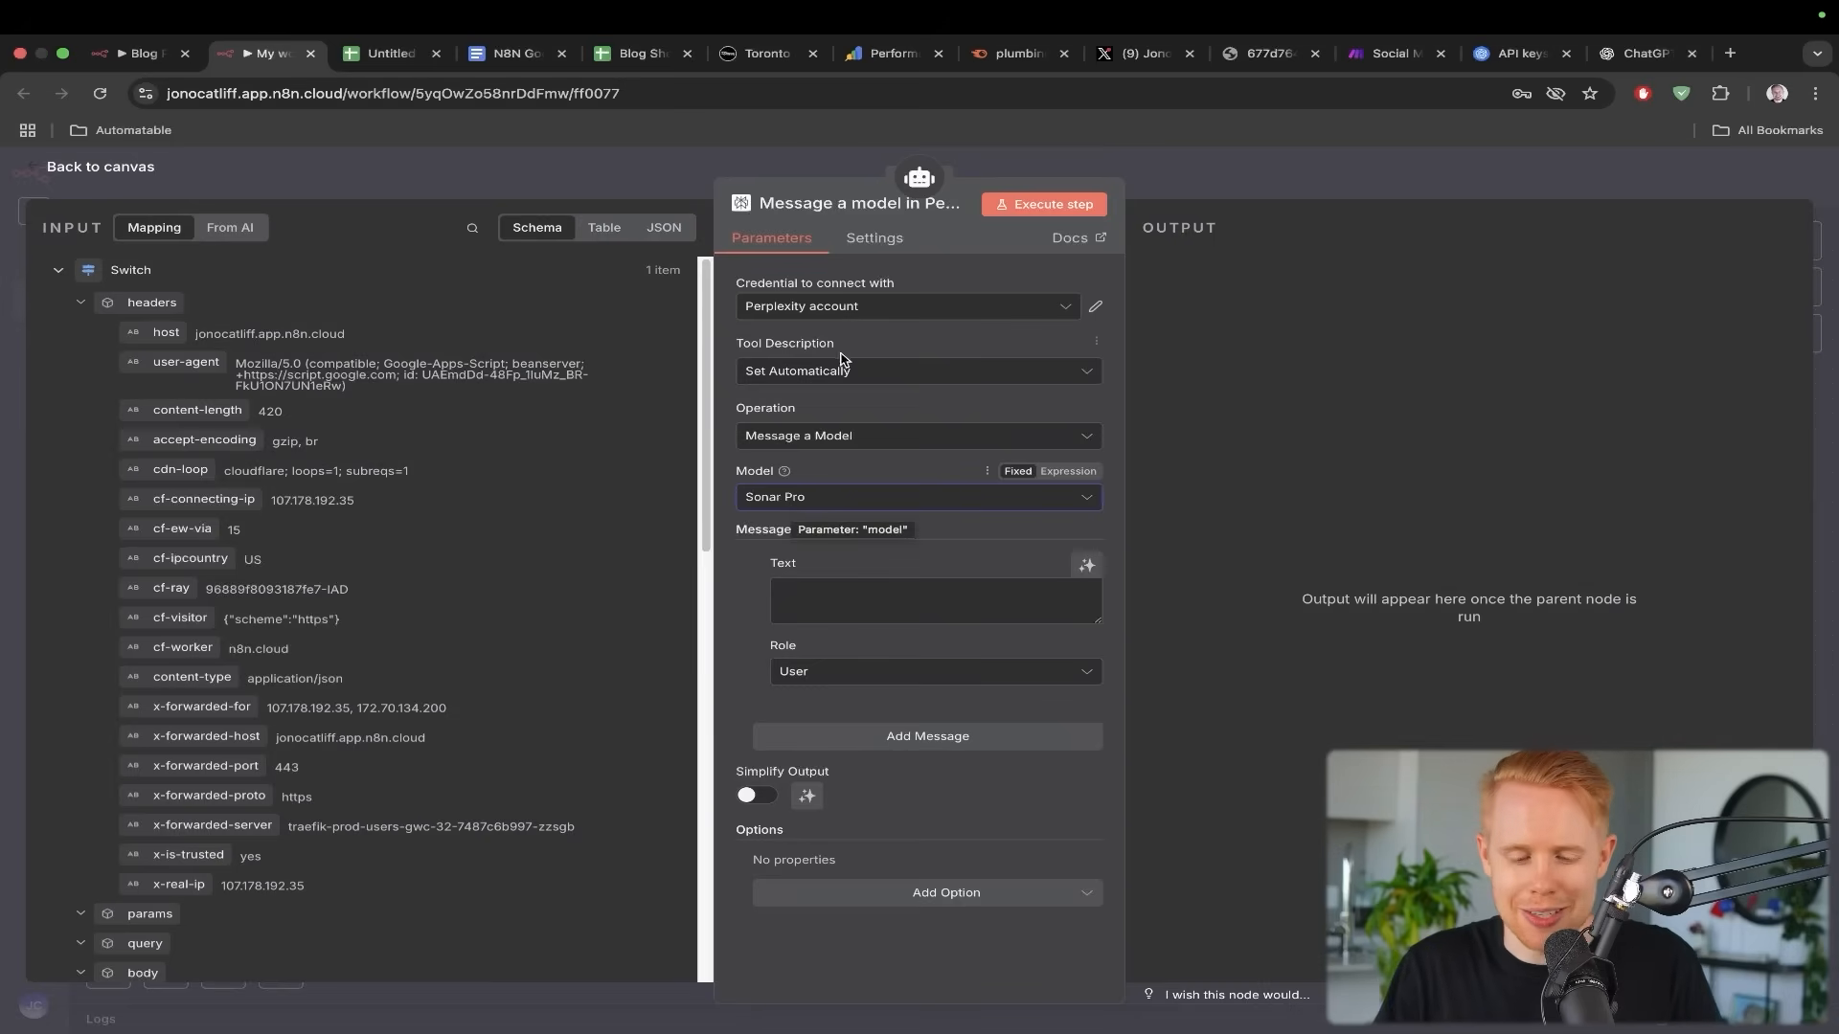
Start creating a new Perplexity credential and paste the API key into it.
{"action": "left_click", "coordinate": [925, 313]}
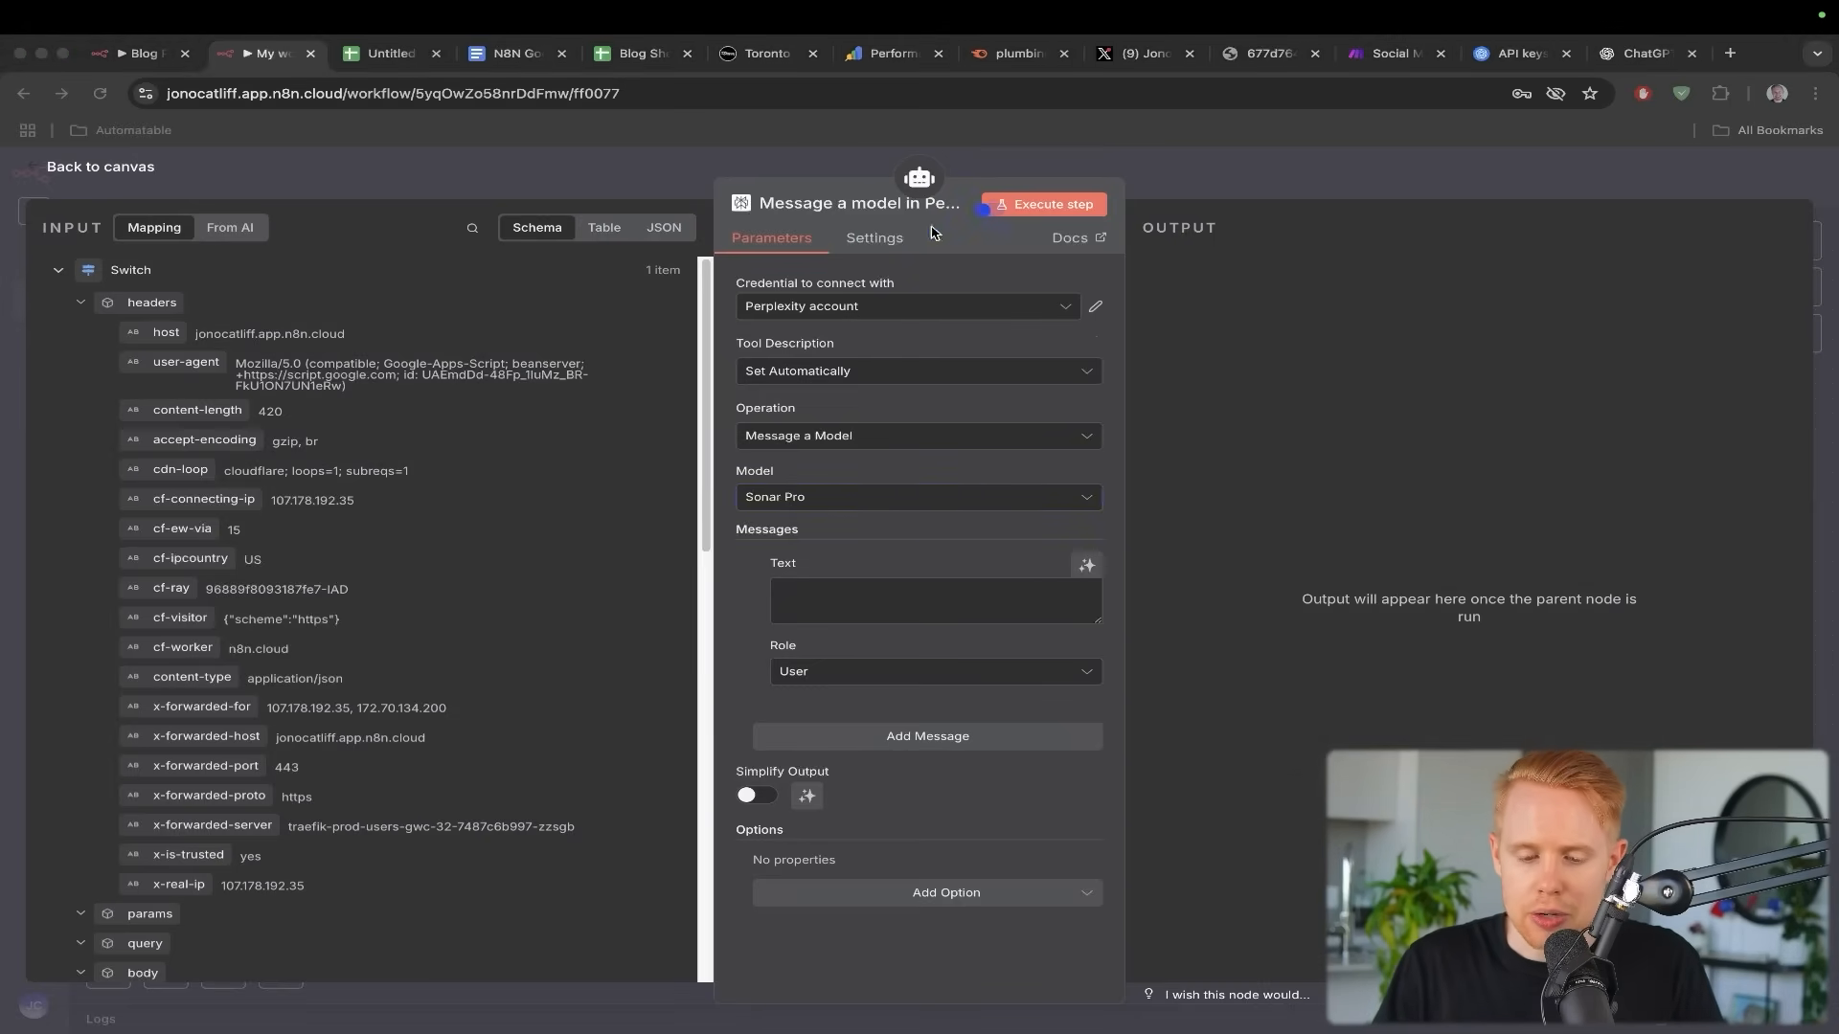
{"action": "left_click", "coordinate": [800, 308]}
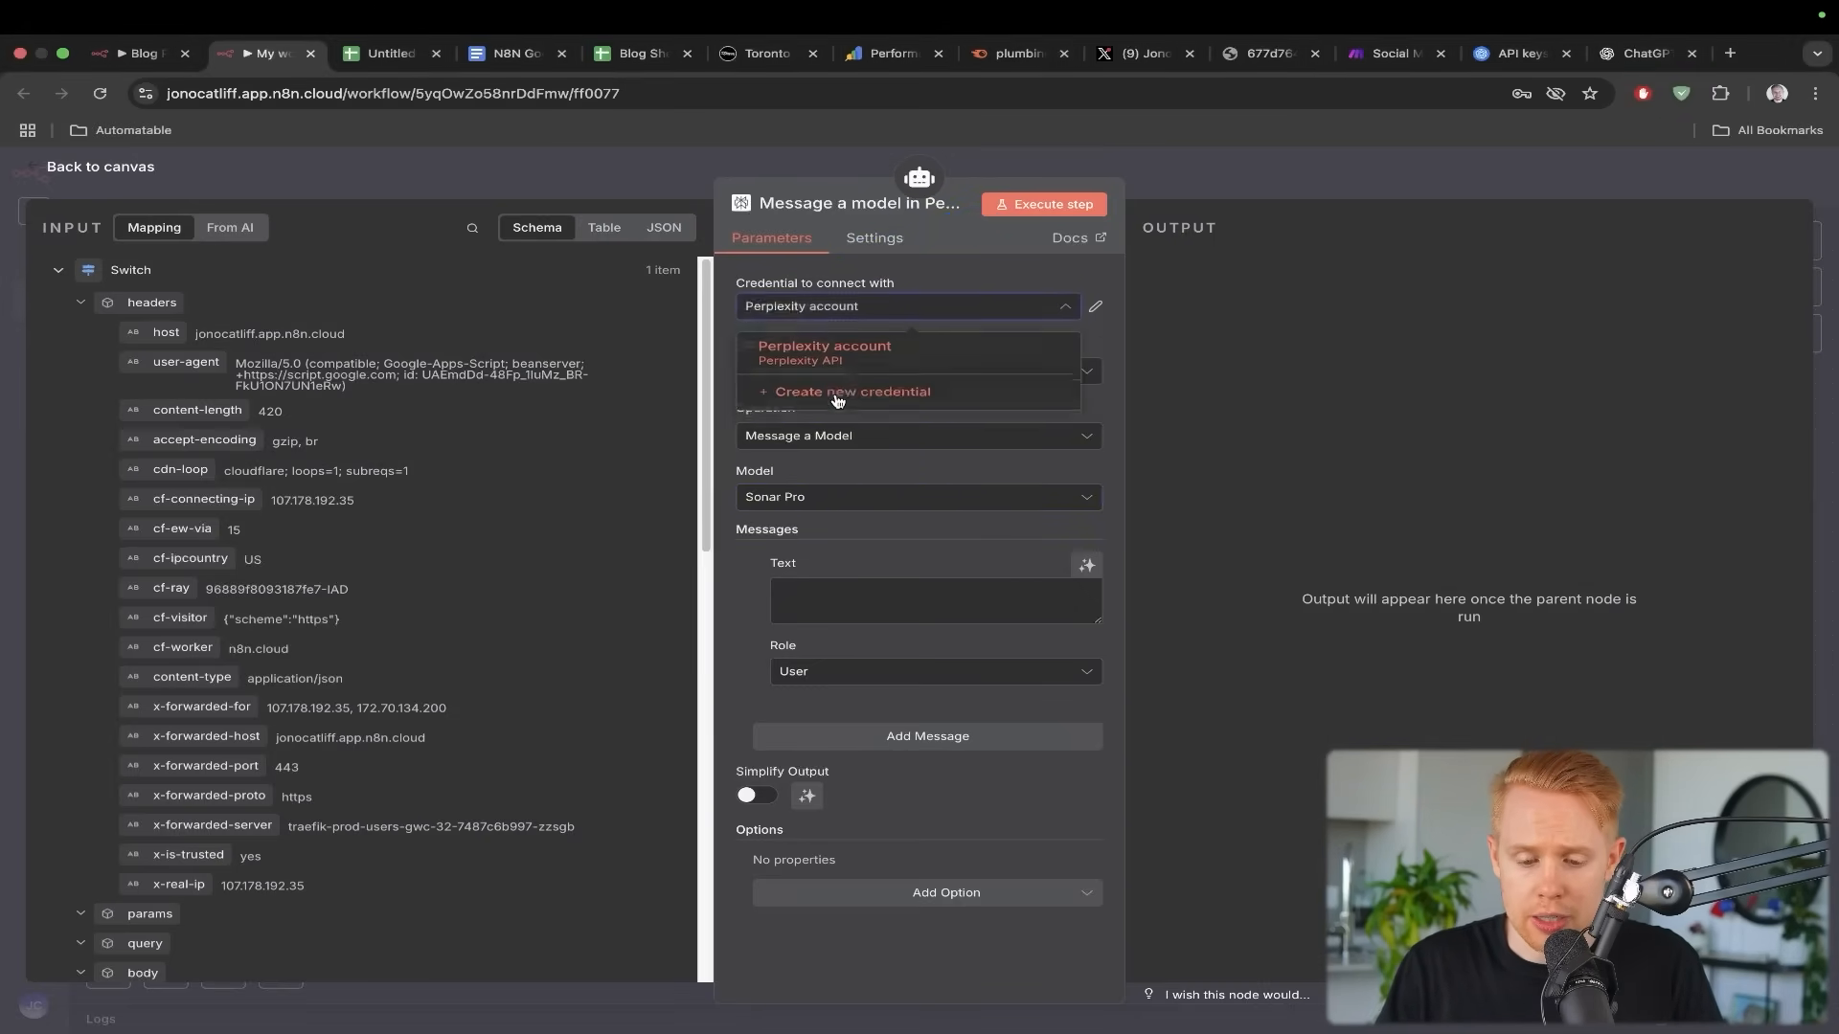
{"action": "left_click", "coordinate": [838, 400]}
{"action": "key", "text": "super+v"}
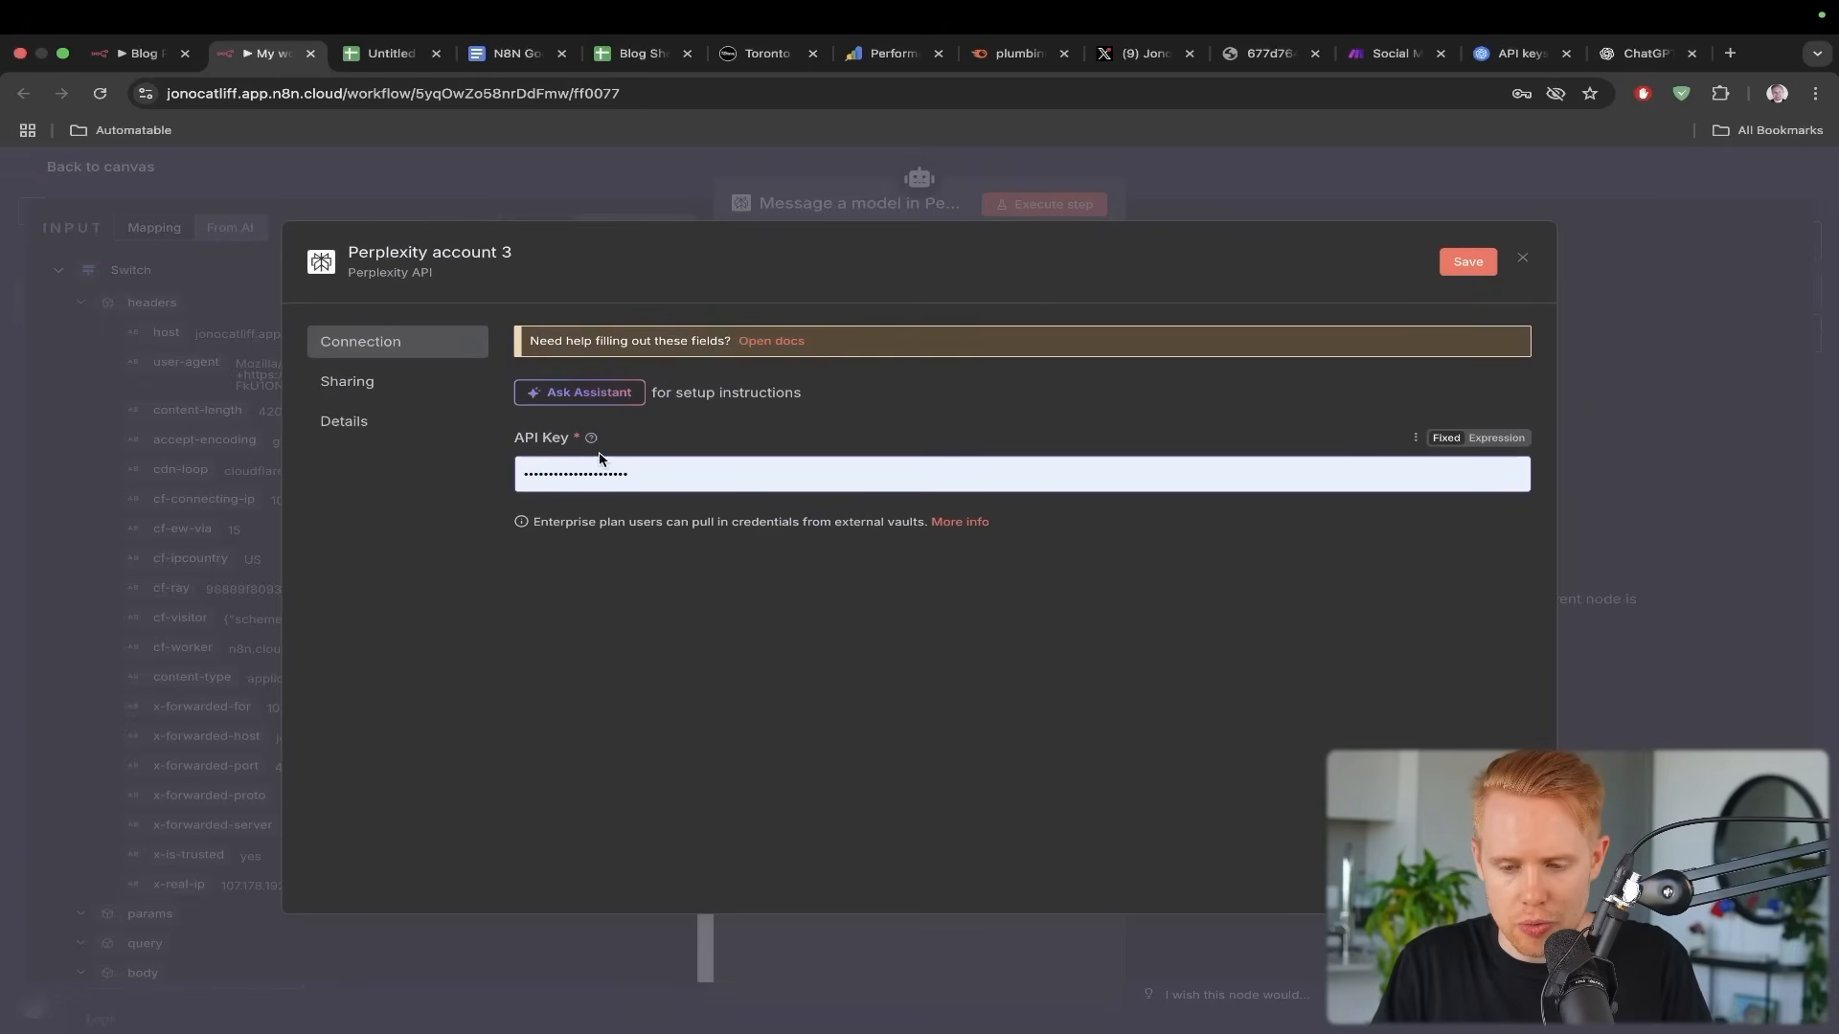
Open perplexity.ai in a new tab and go to the account's API keys page.
{"action": "key", "text": "super+t"}
{"action": "type", "text": "perplexity"}
{"action": "key", "text": "Return"}
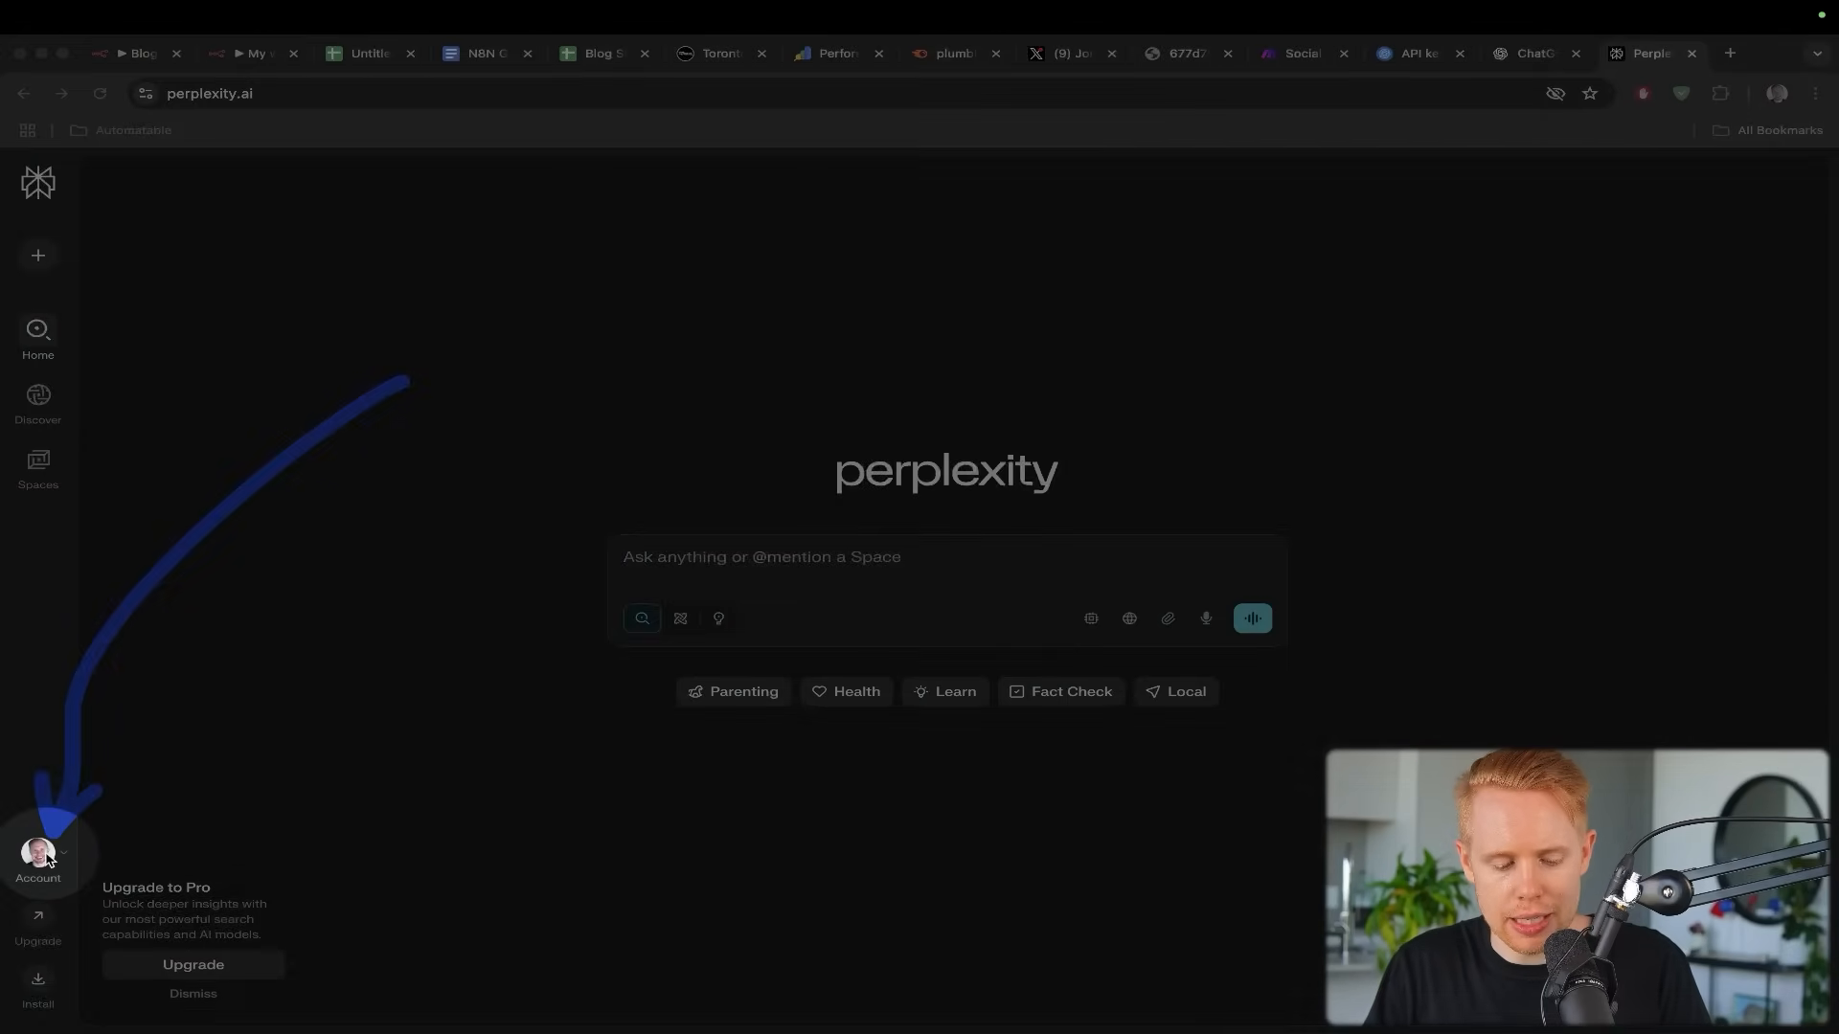
{"action": "left_click", "coordinate": [44, 854]}
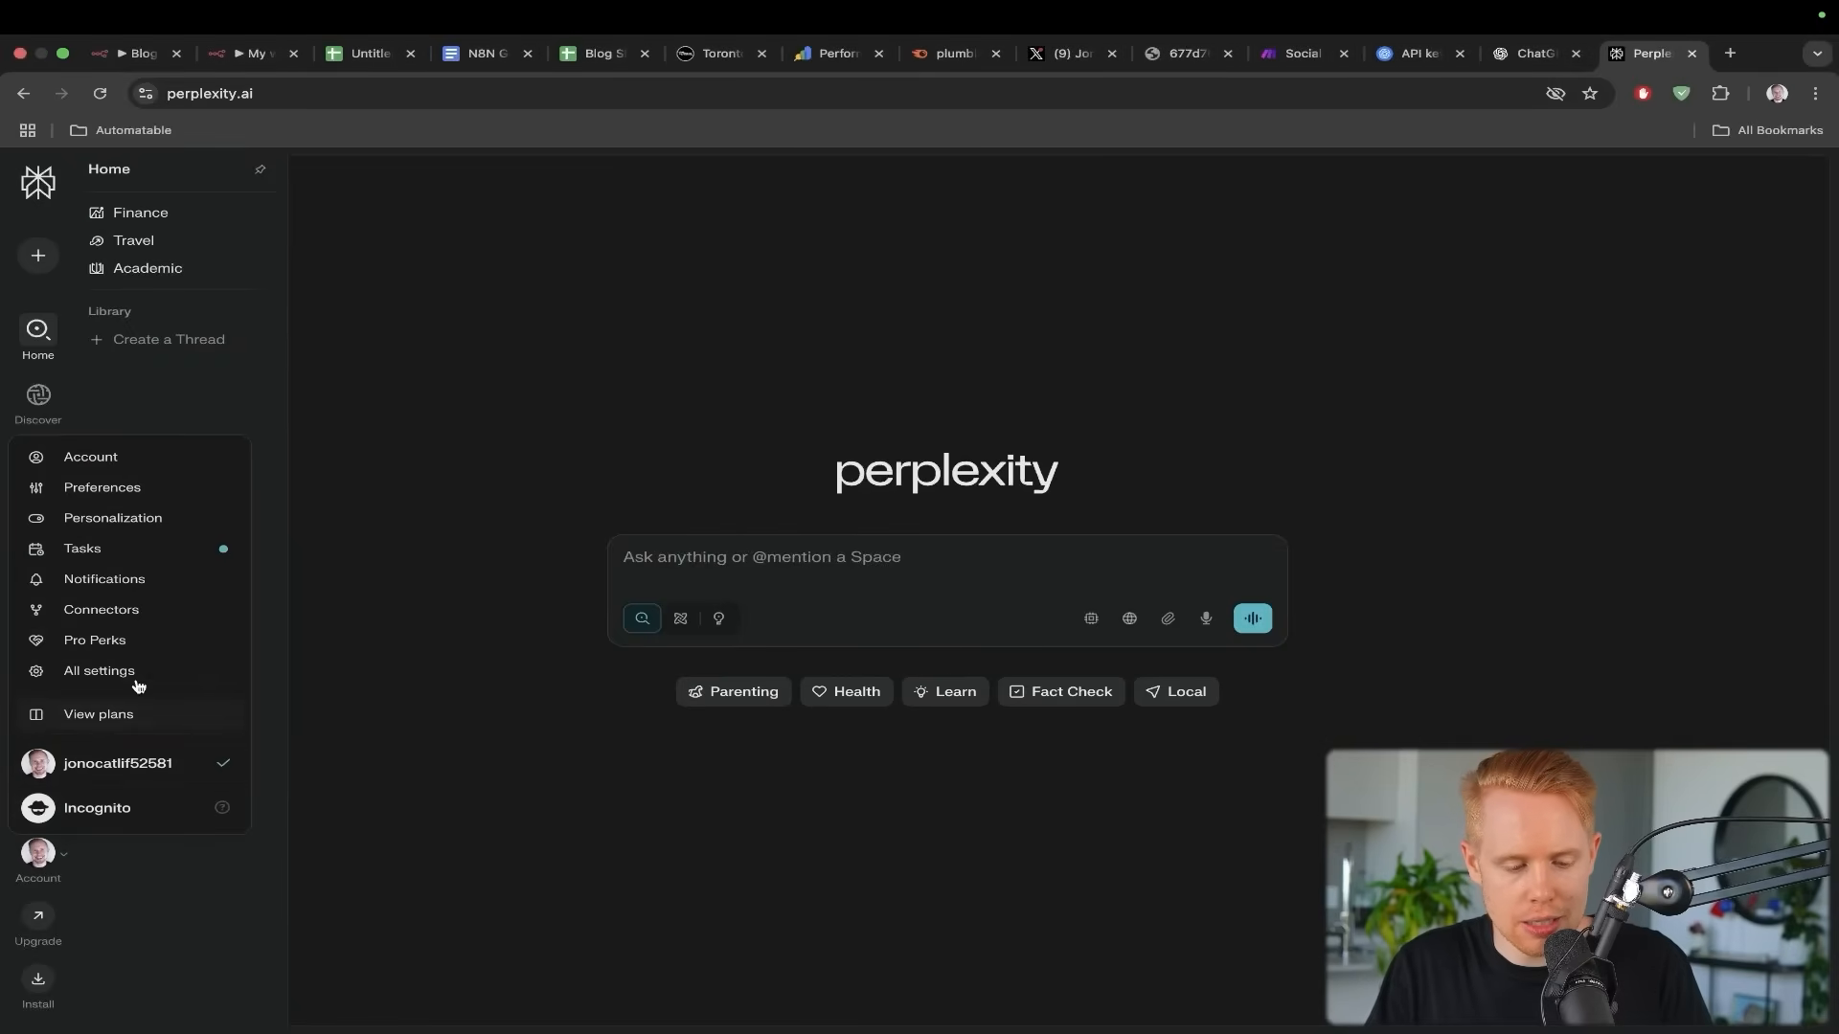
{"action": "left_click", "coordinate": [148, 465]}
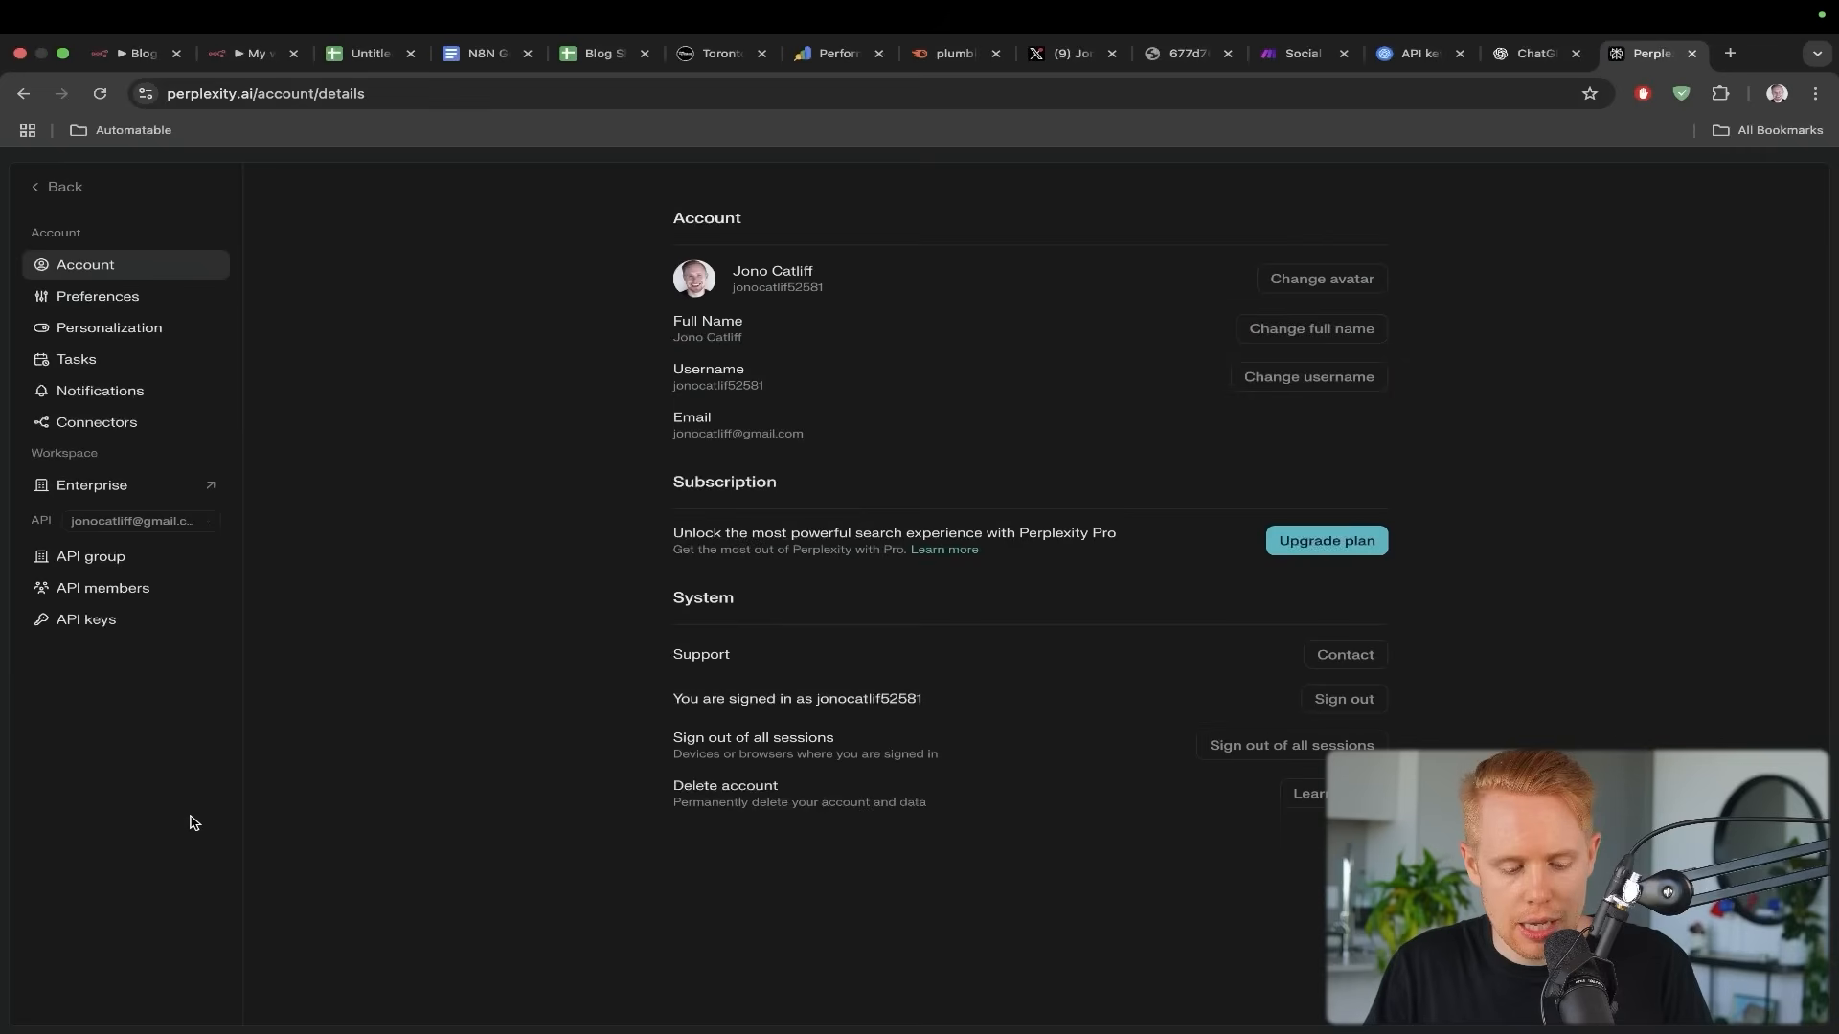
{"action": "left_click", "coordinate": [96, 623]}
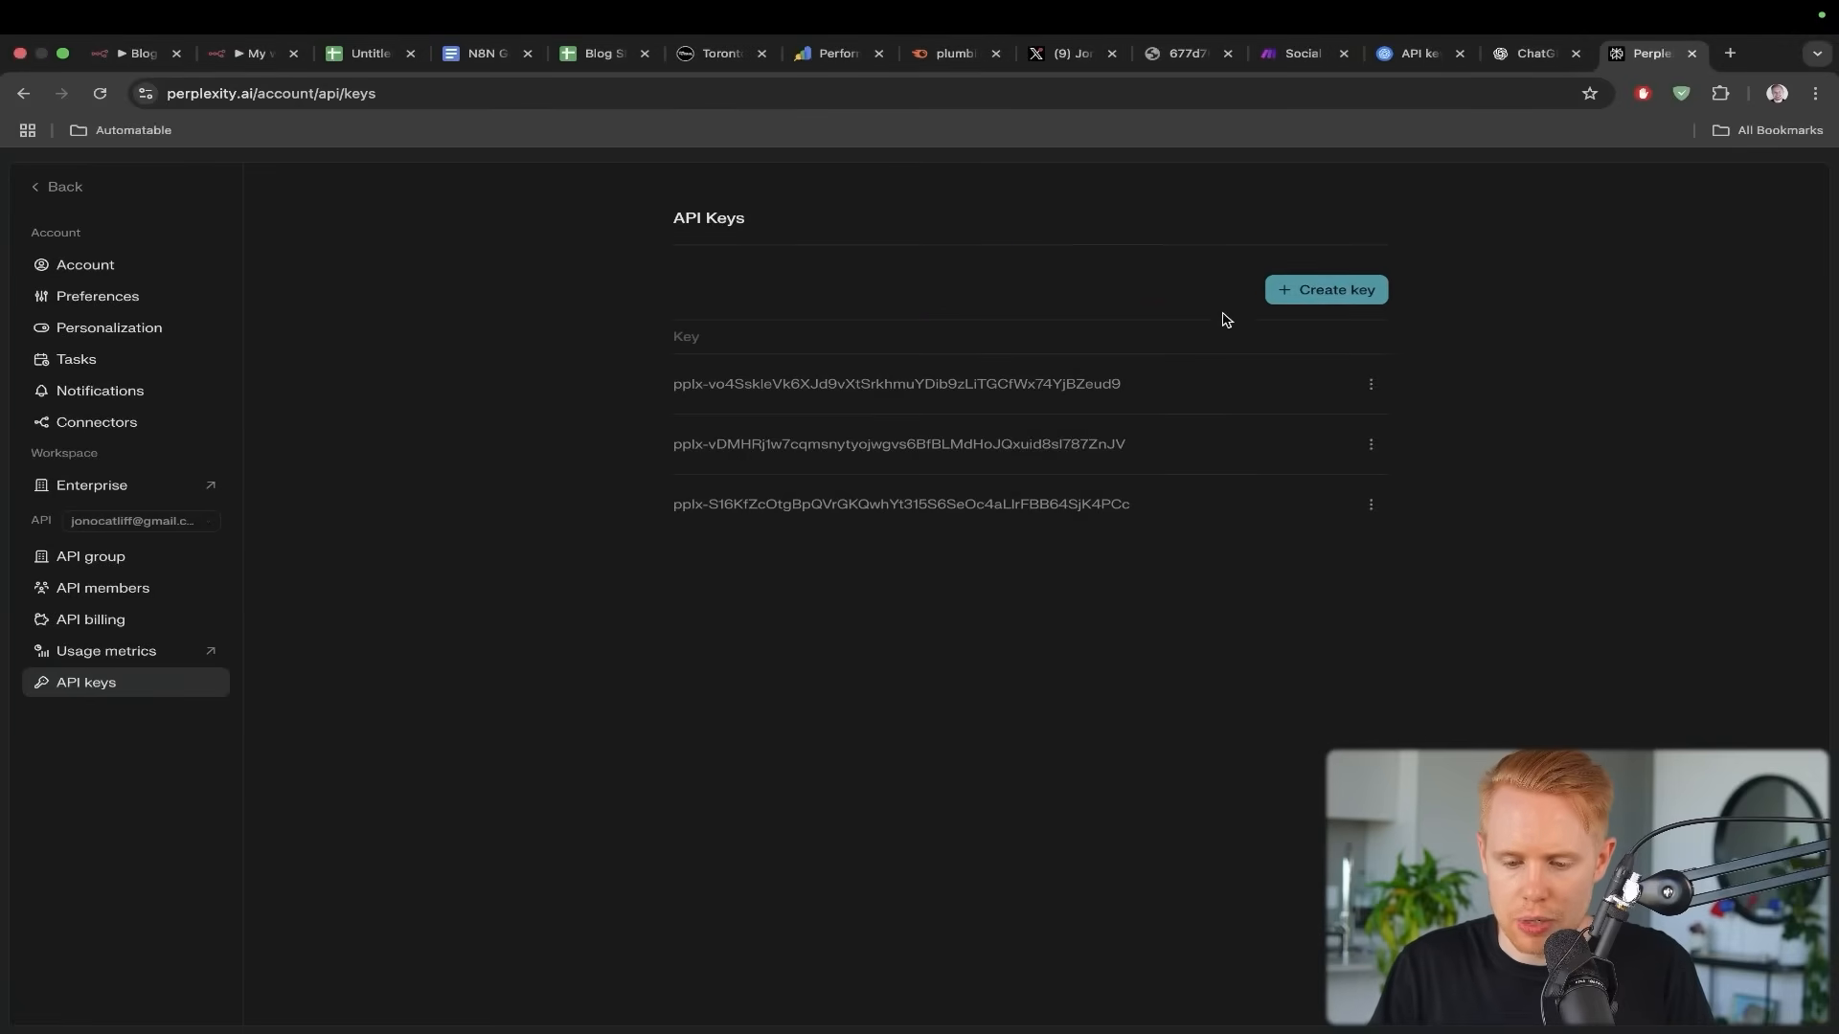
{"action": "key", "text": "ctrl+a"}
{"action": "left_click_drag", "start_coordinate": [1062, 331], "coordinate": [1098, 299]}
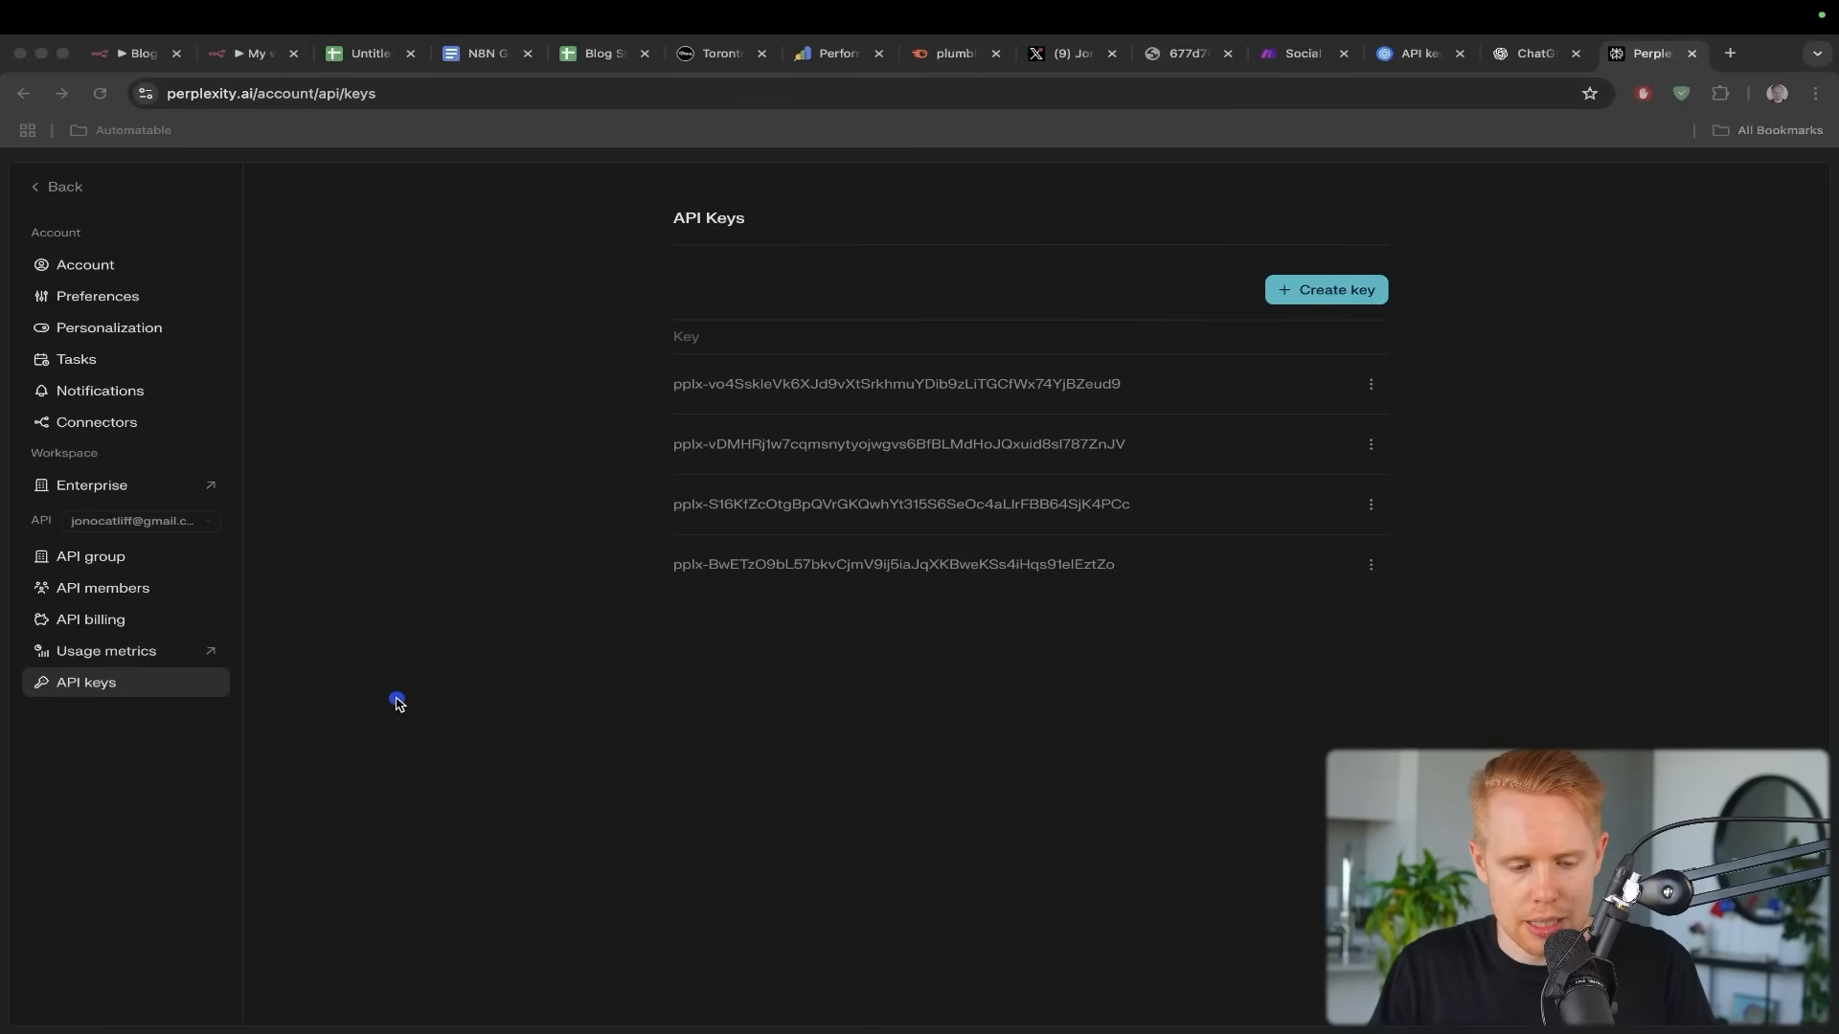
Return to the workflow and close the new credential dialog without saving.
{"action": "left_click", "coordinate": [398, 704]}
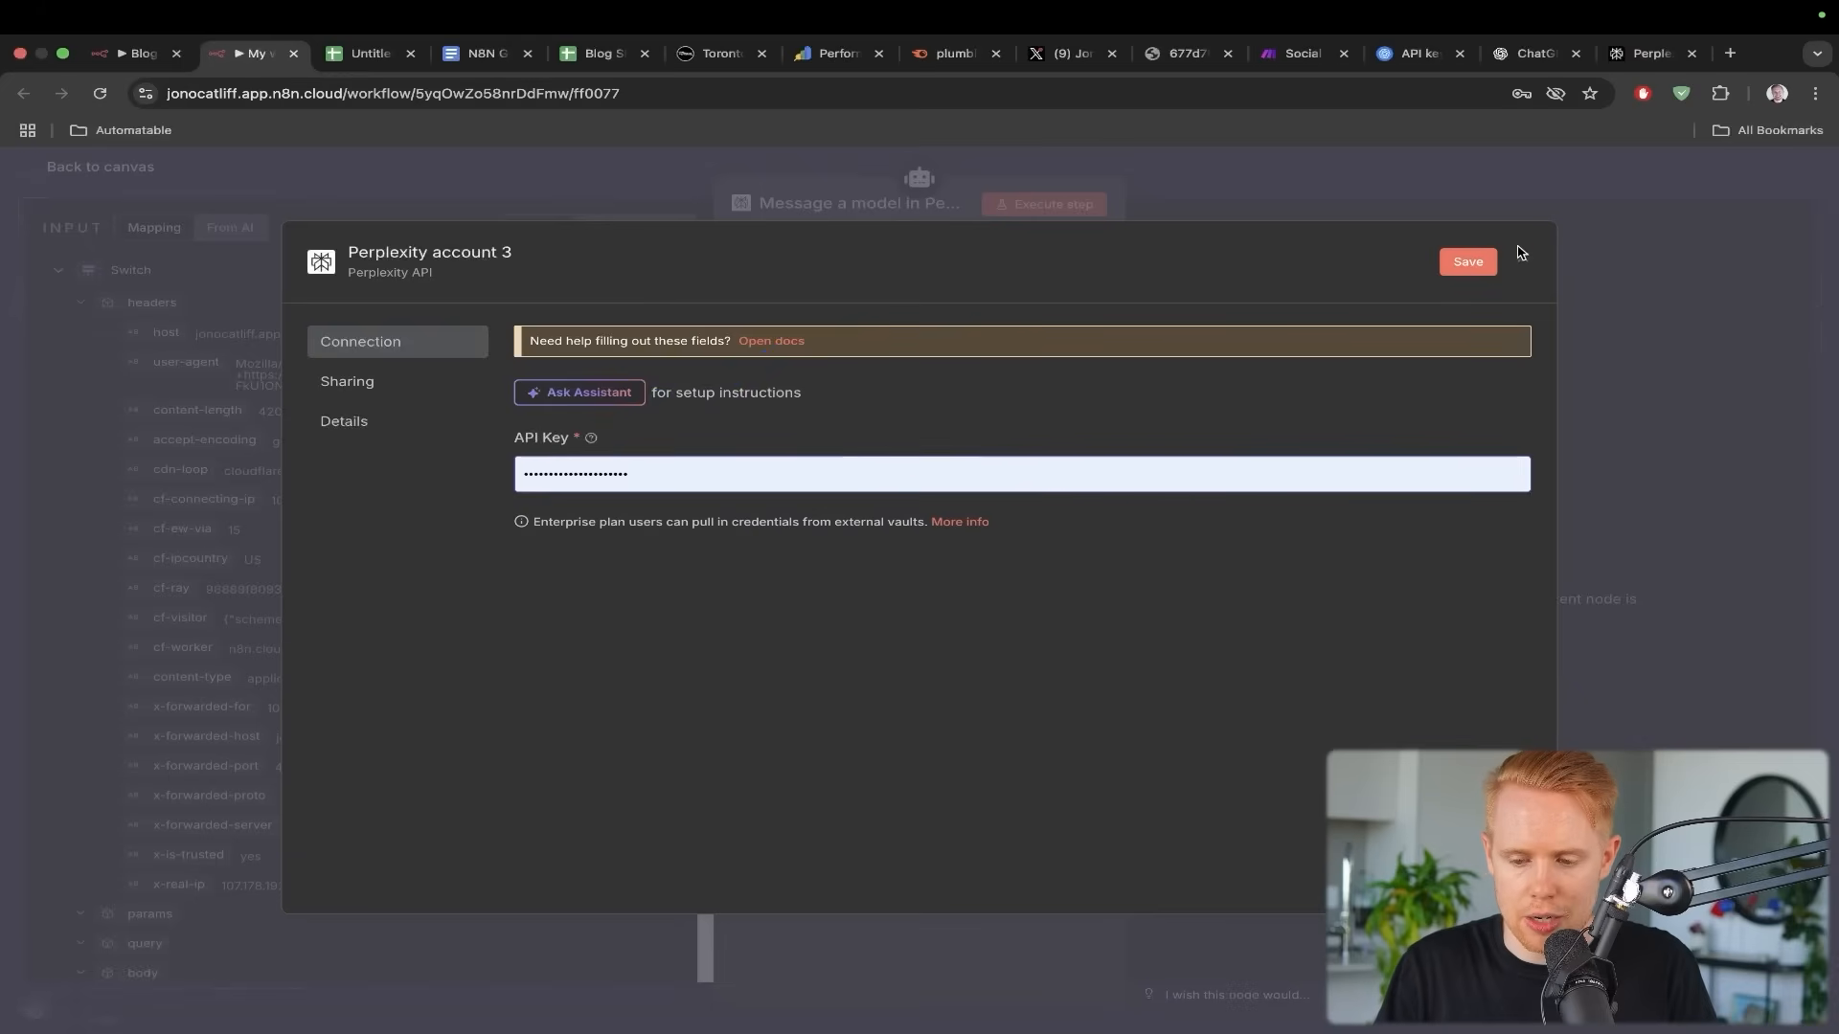
{"action": "left_click", "coordinate": [1522, 258]}
{"action": "left_click", "coordinate": [961, 645]}
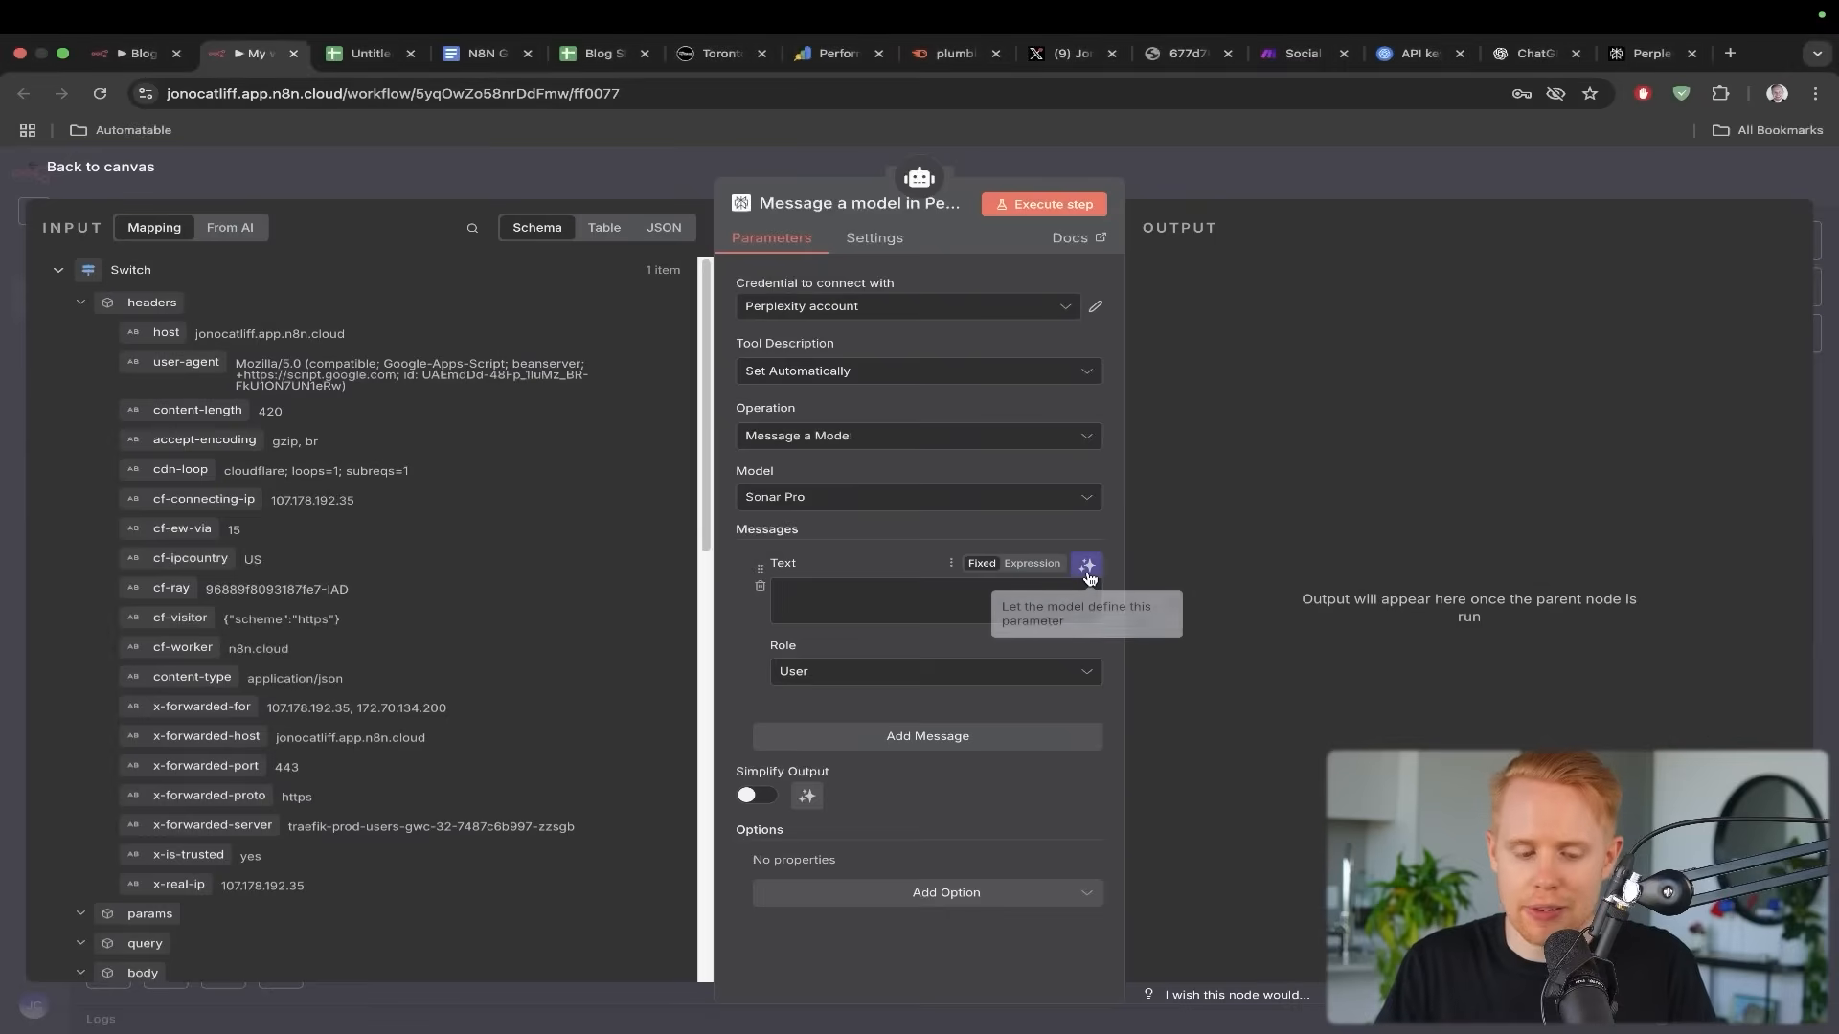
Switch to the Google Sheet to view the keyword row, then return to the Perplexity node.
{"action": "key", "text": "ctrl+Tab"}
{"action": "left_click_drag", "start_coordinate": [846, 443], "coordinate": [172, 311]}
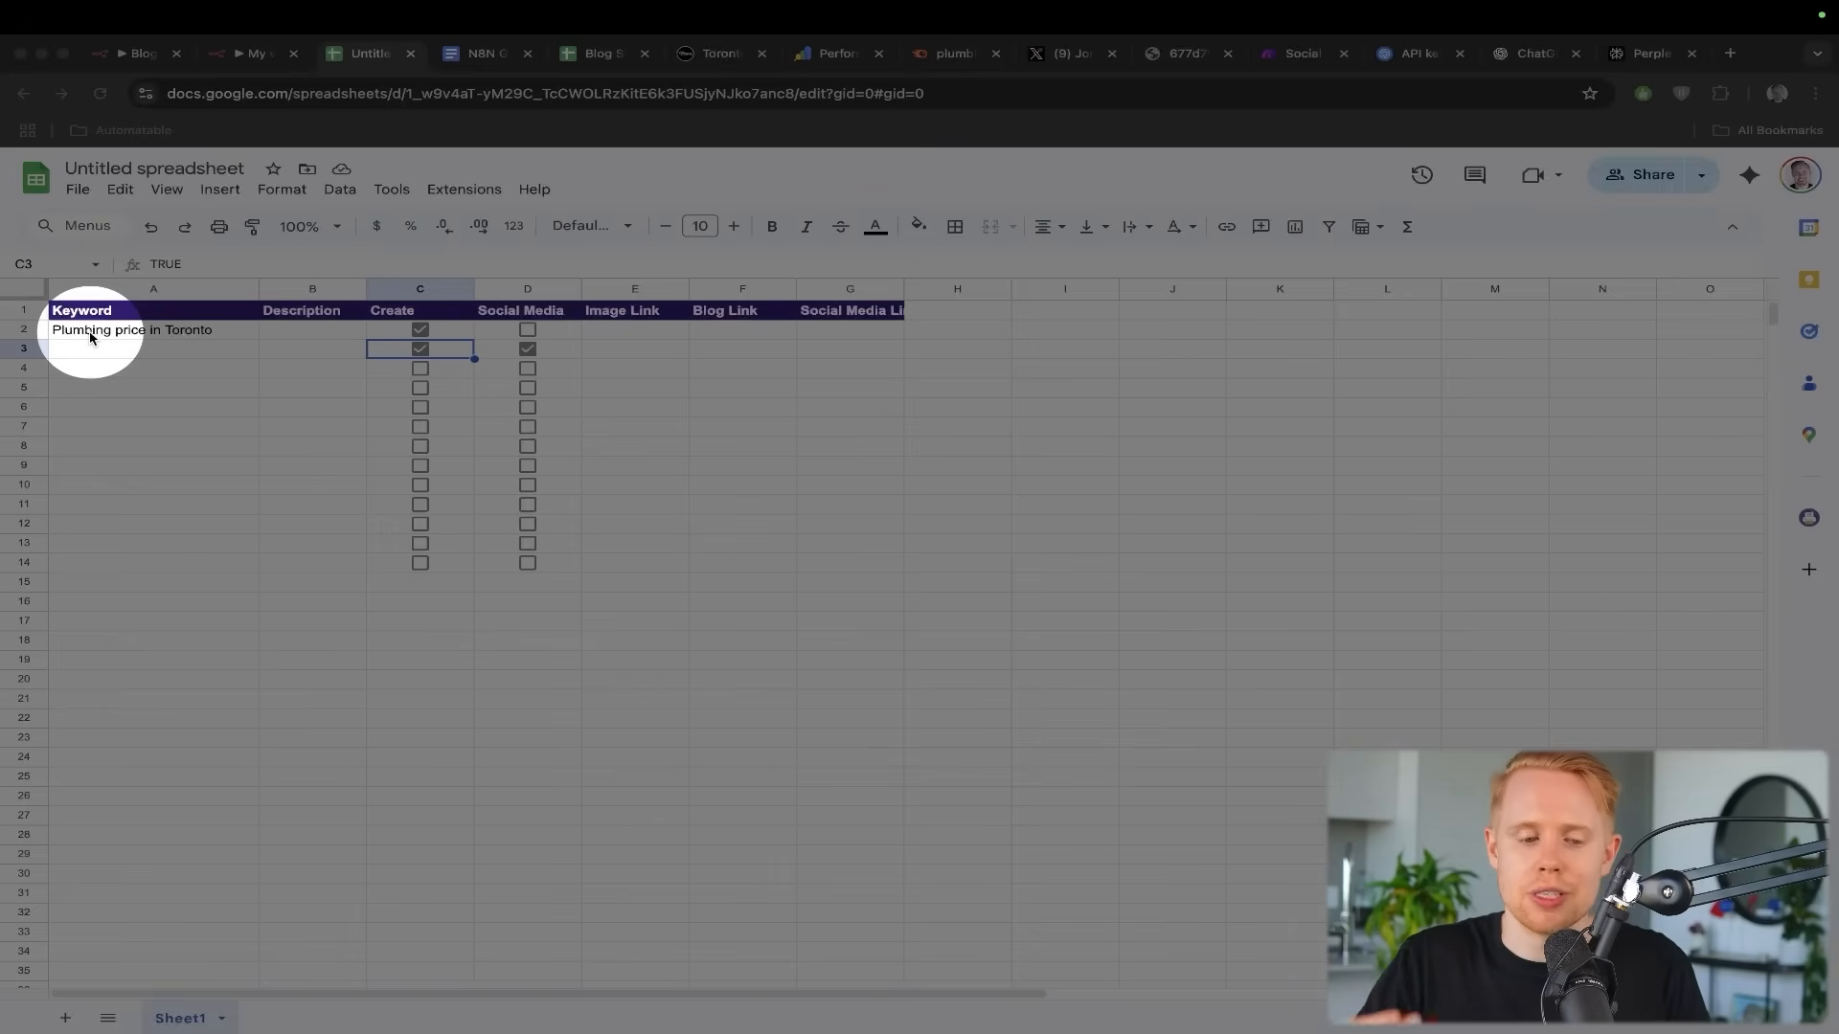
{"action": "key", "text": "ctrl+shift+Tab"}
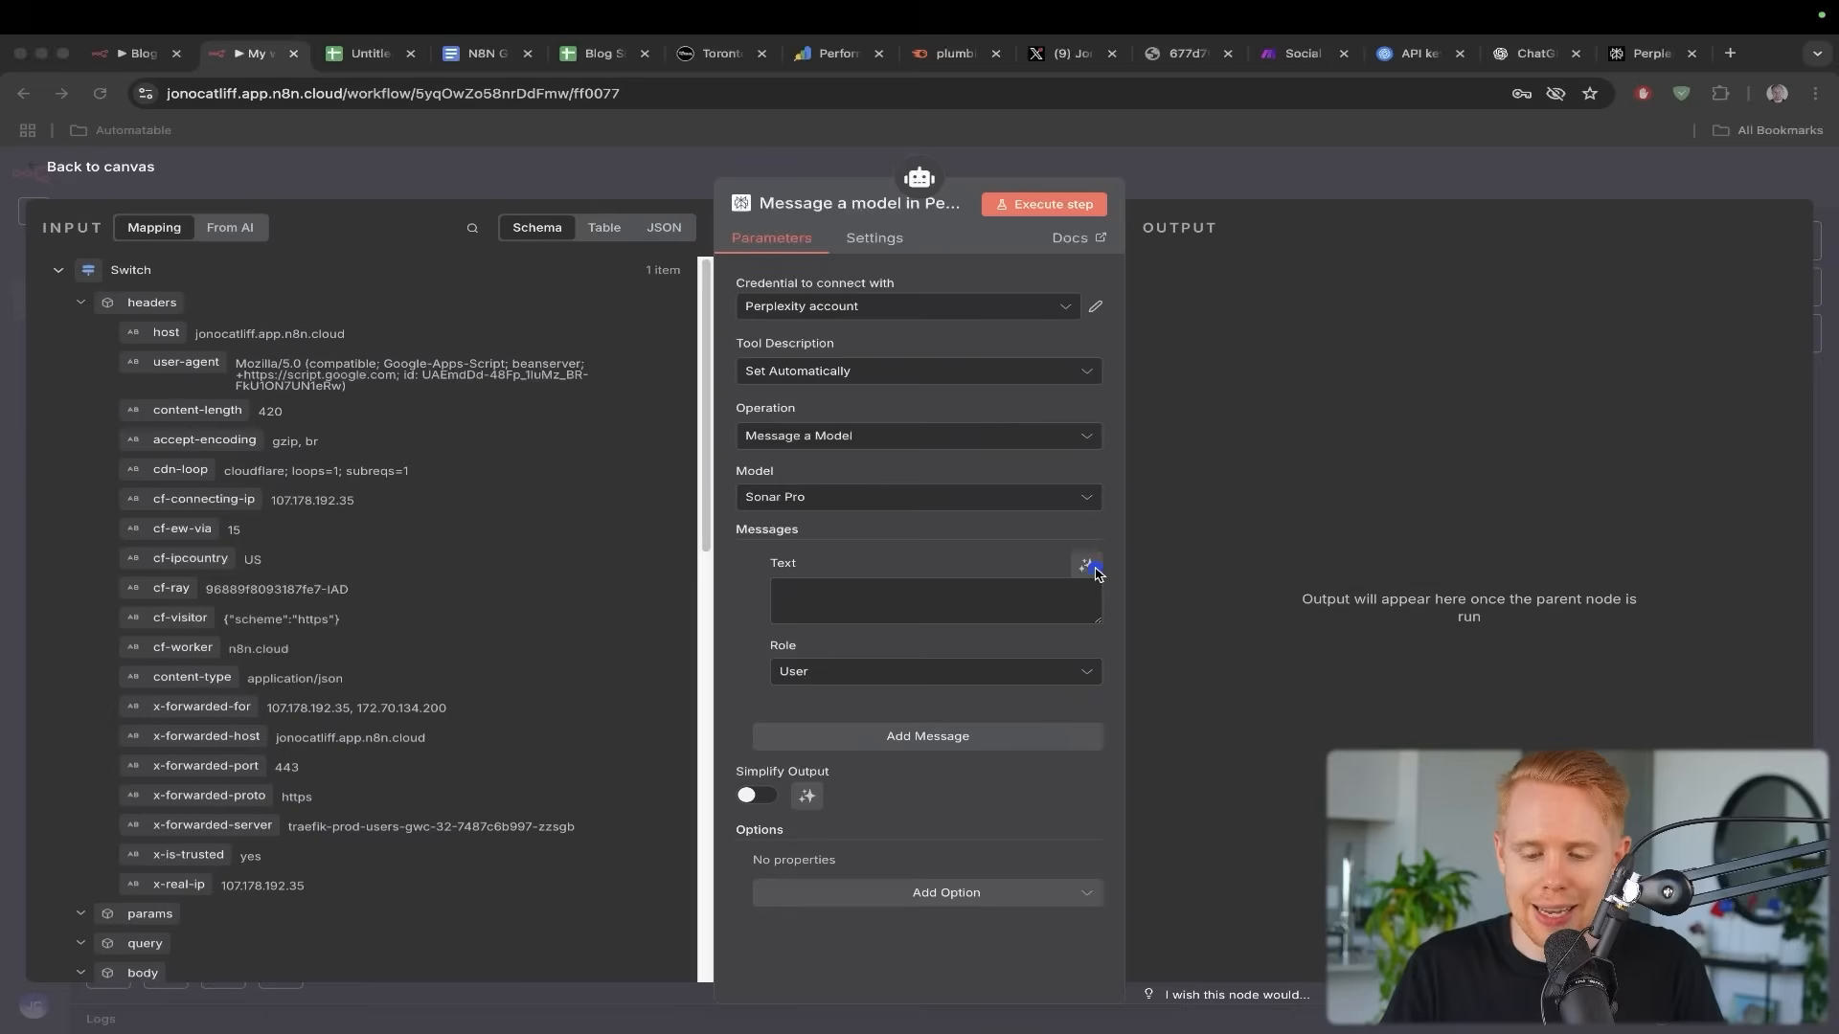
Let the model define the Perplexity message text and add the description "Please search the keyword".
{"action": "left_click", "coordinate": [1094, 574]}
{"action": "left_click_drag", "start_coordinate": [1039, 430], "coordinate": [886, 572]}
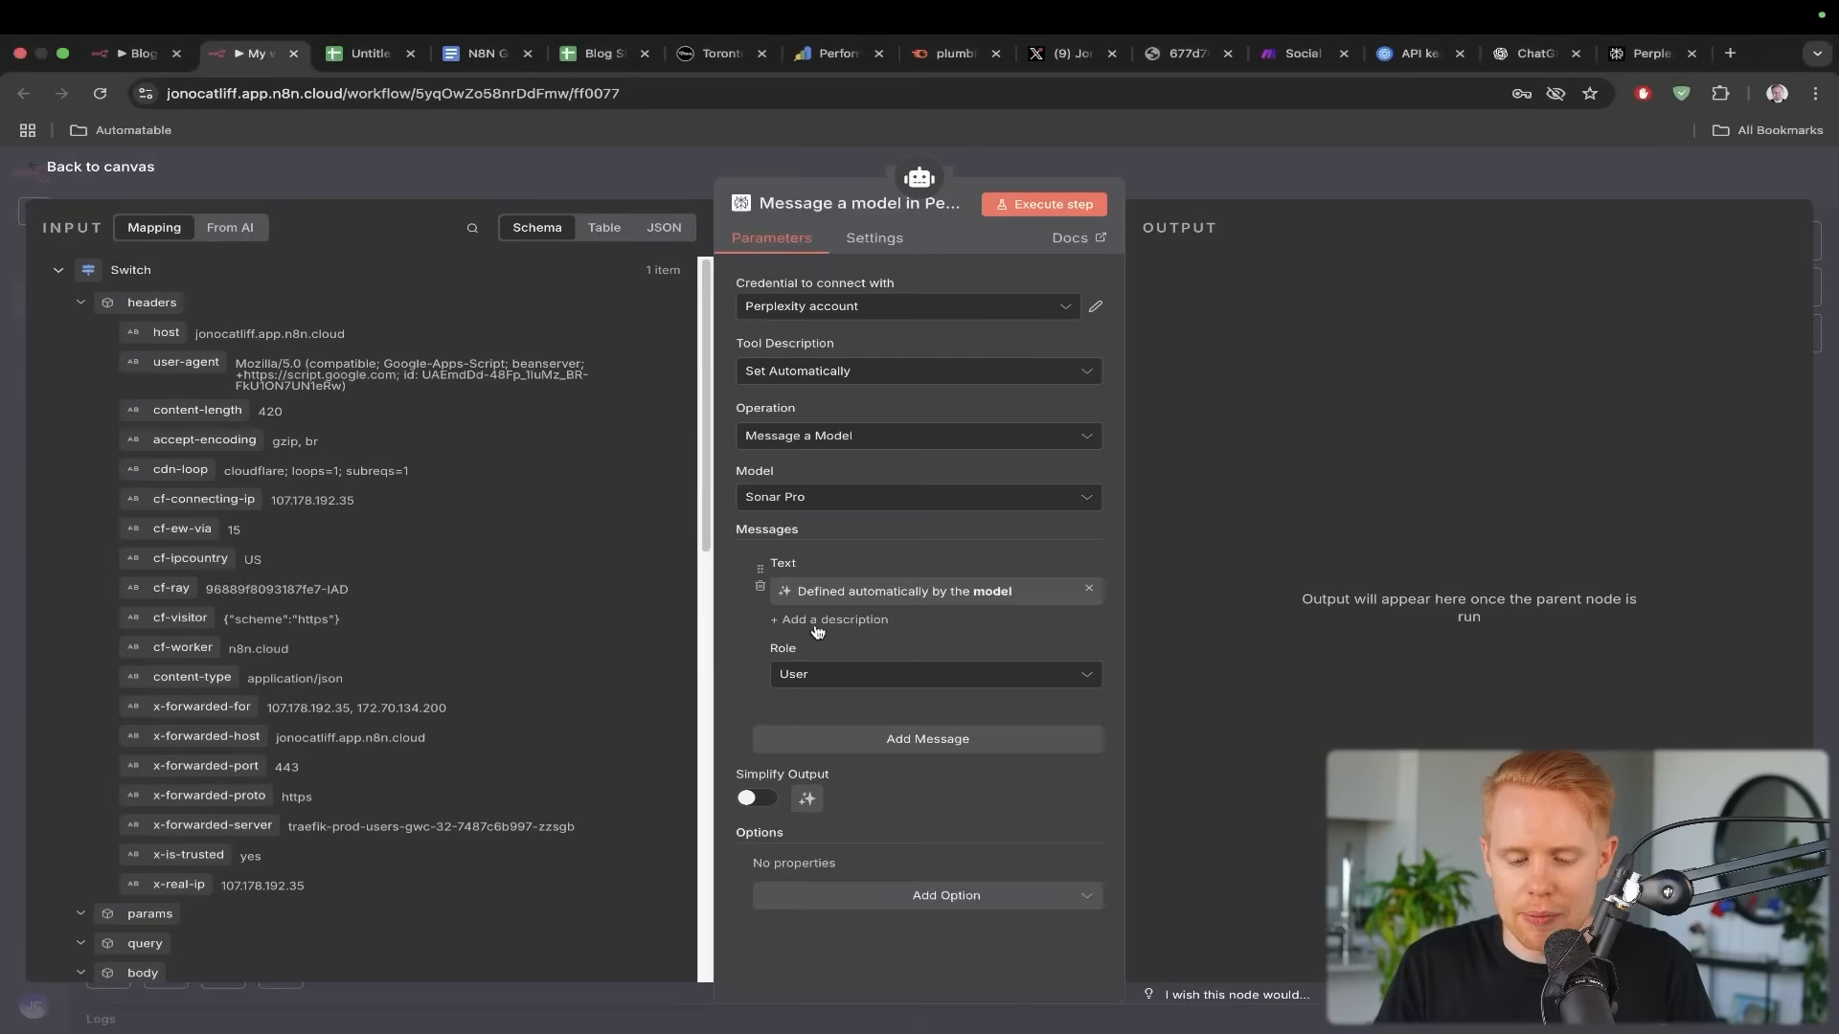
{"action": "left_click", "coordinate": [819, 623]}
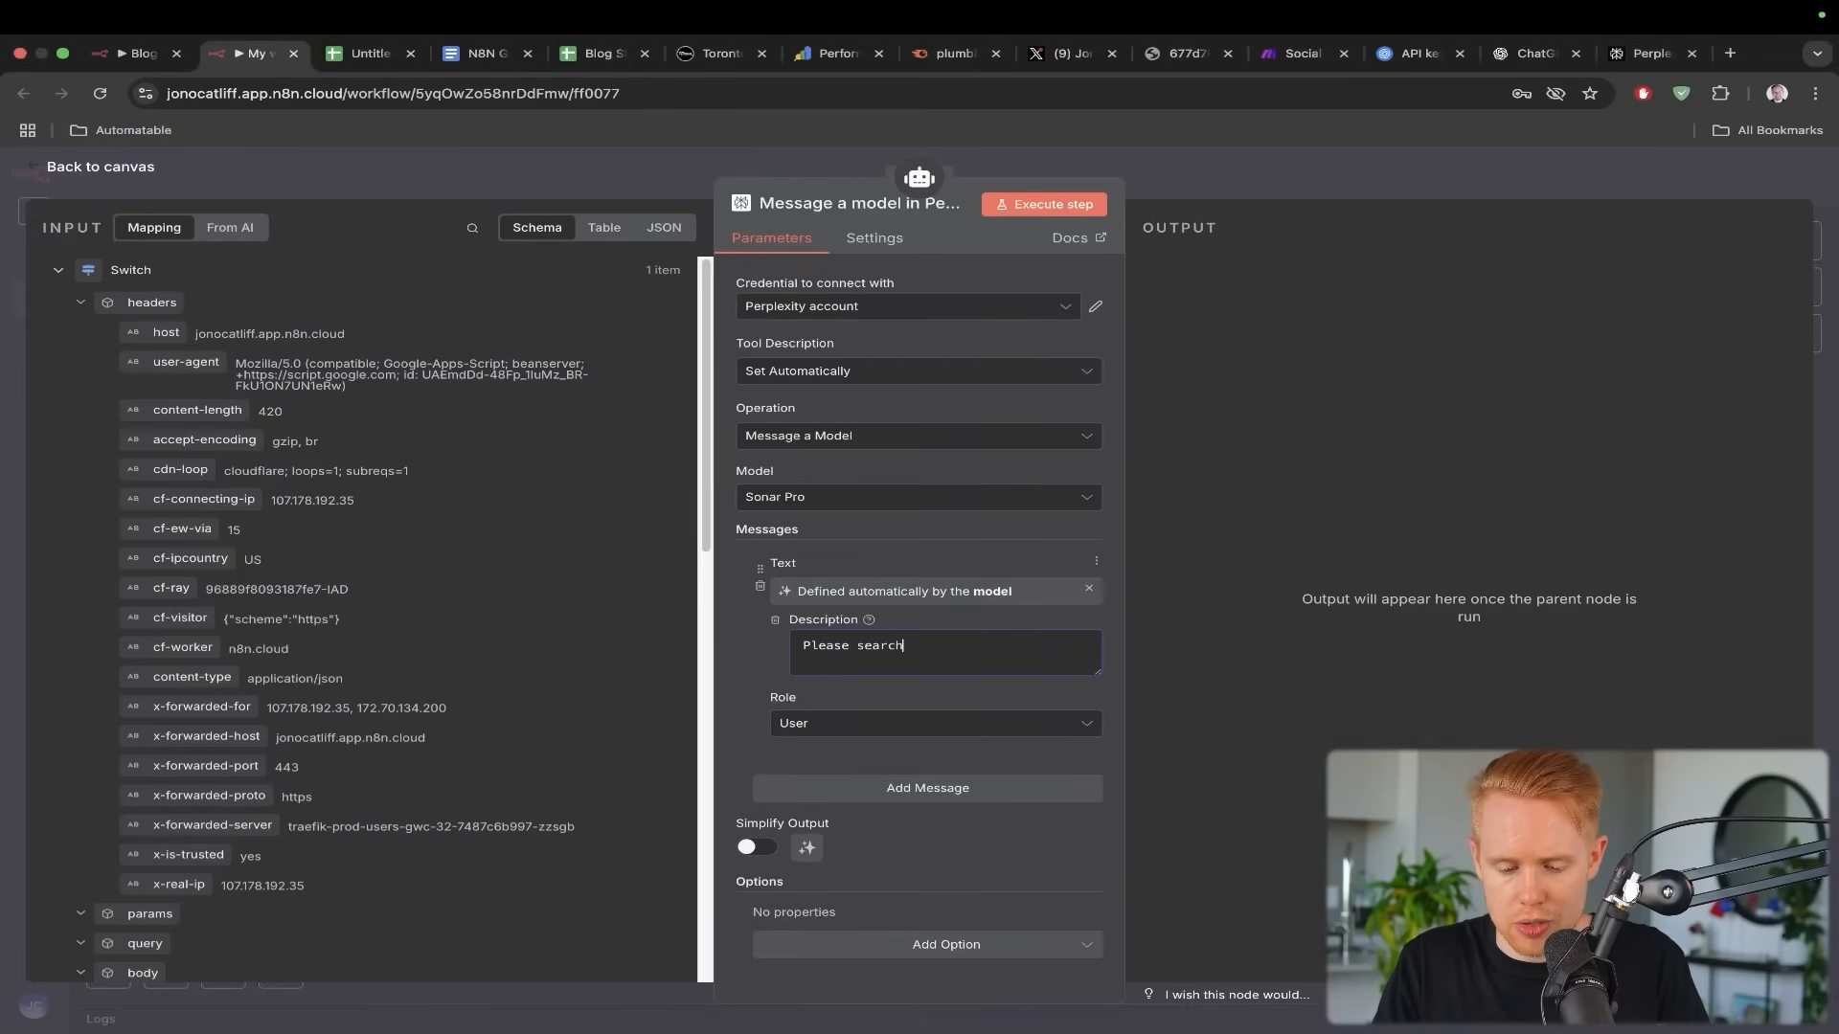
{"action": "left_click_drag", "start_coordinate": [1040, 493], "coordinate": [962, 623]}
{"action": "key", "text": "ctrl+Tab"}
{"action": "left_click_drag", "start_coordinate": [515, 378], "coordinate": [187, 381]}
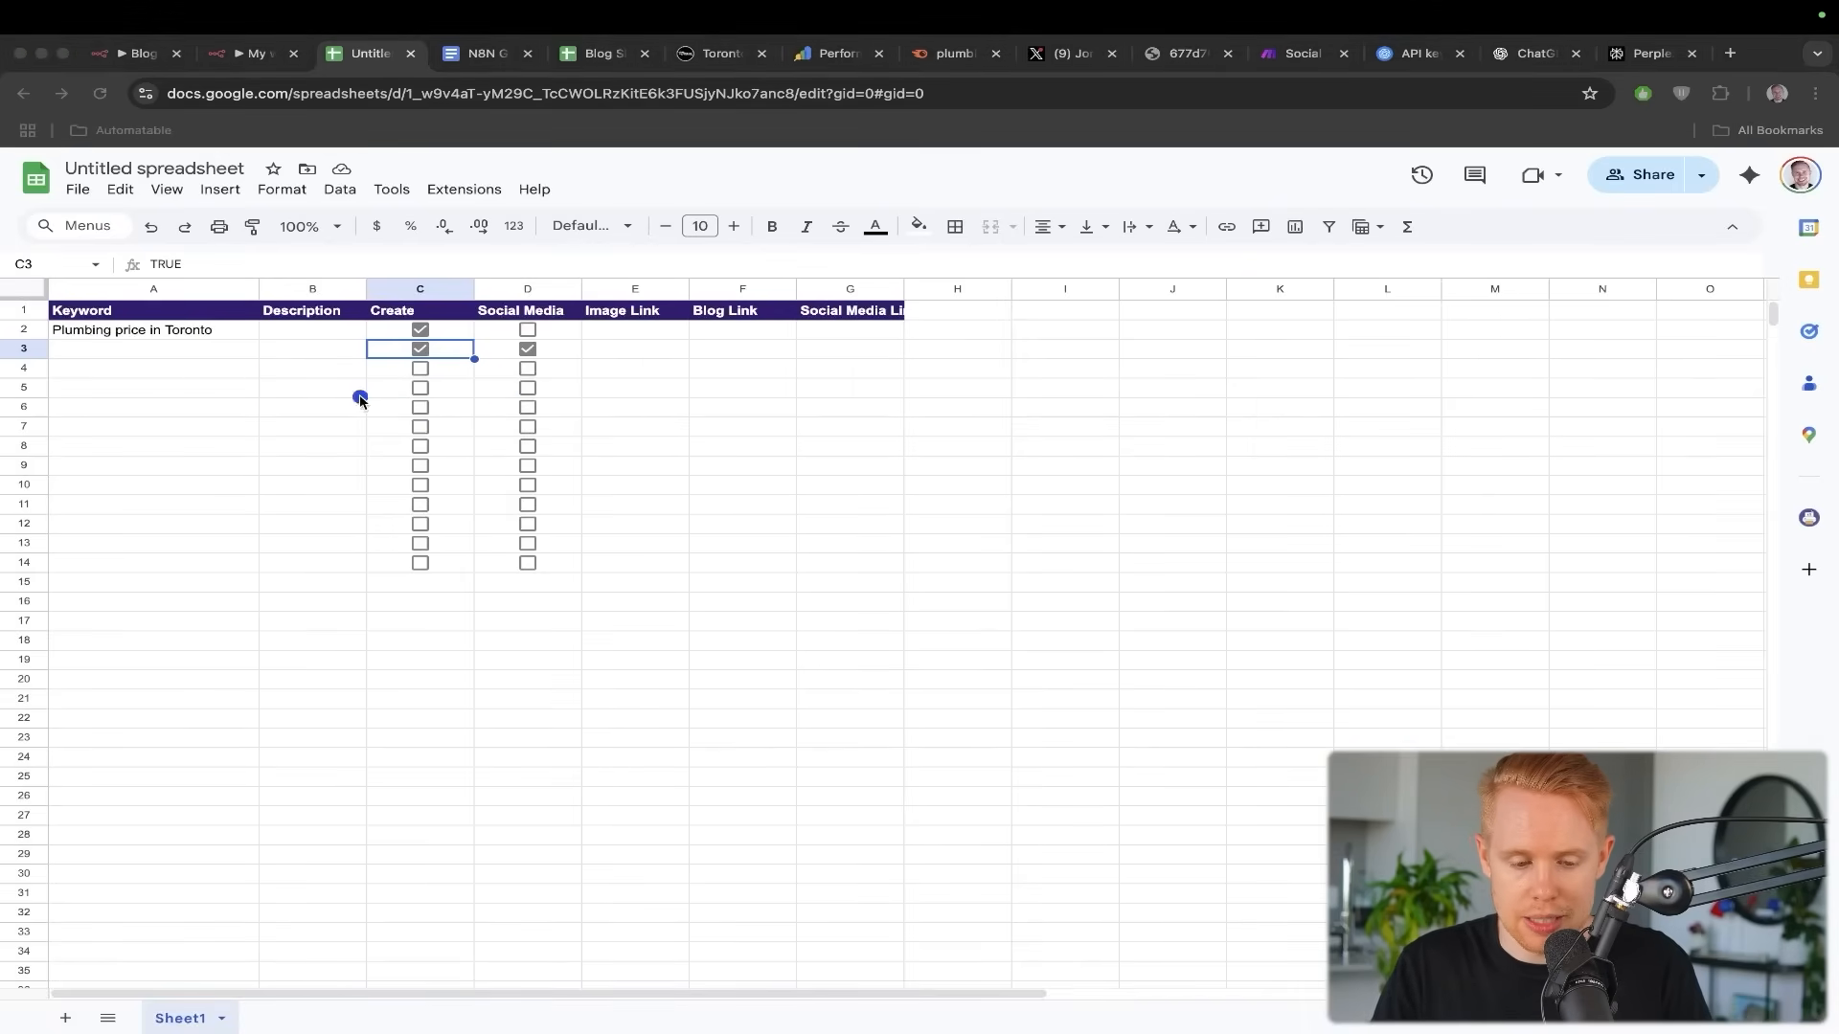
{"action": "left_click_drag", "start_coordinate": [28, 304], "coordinate": [909, 354]}
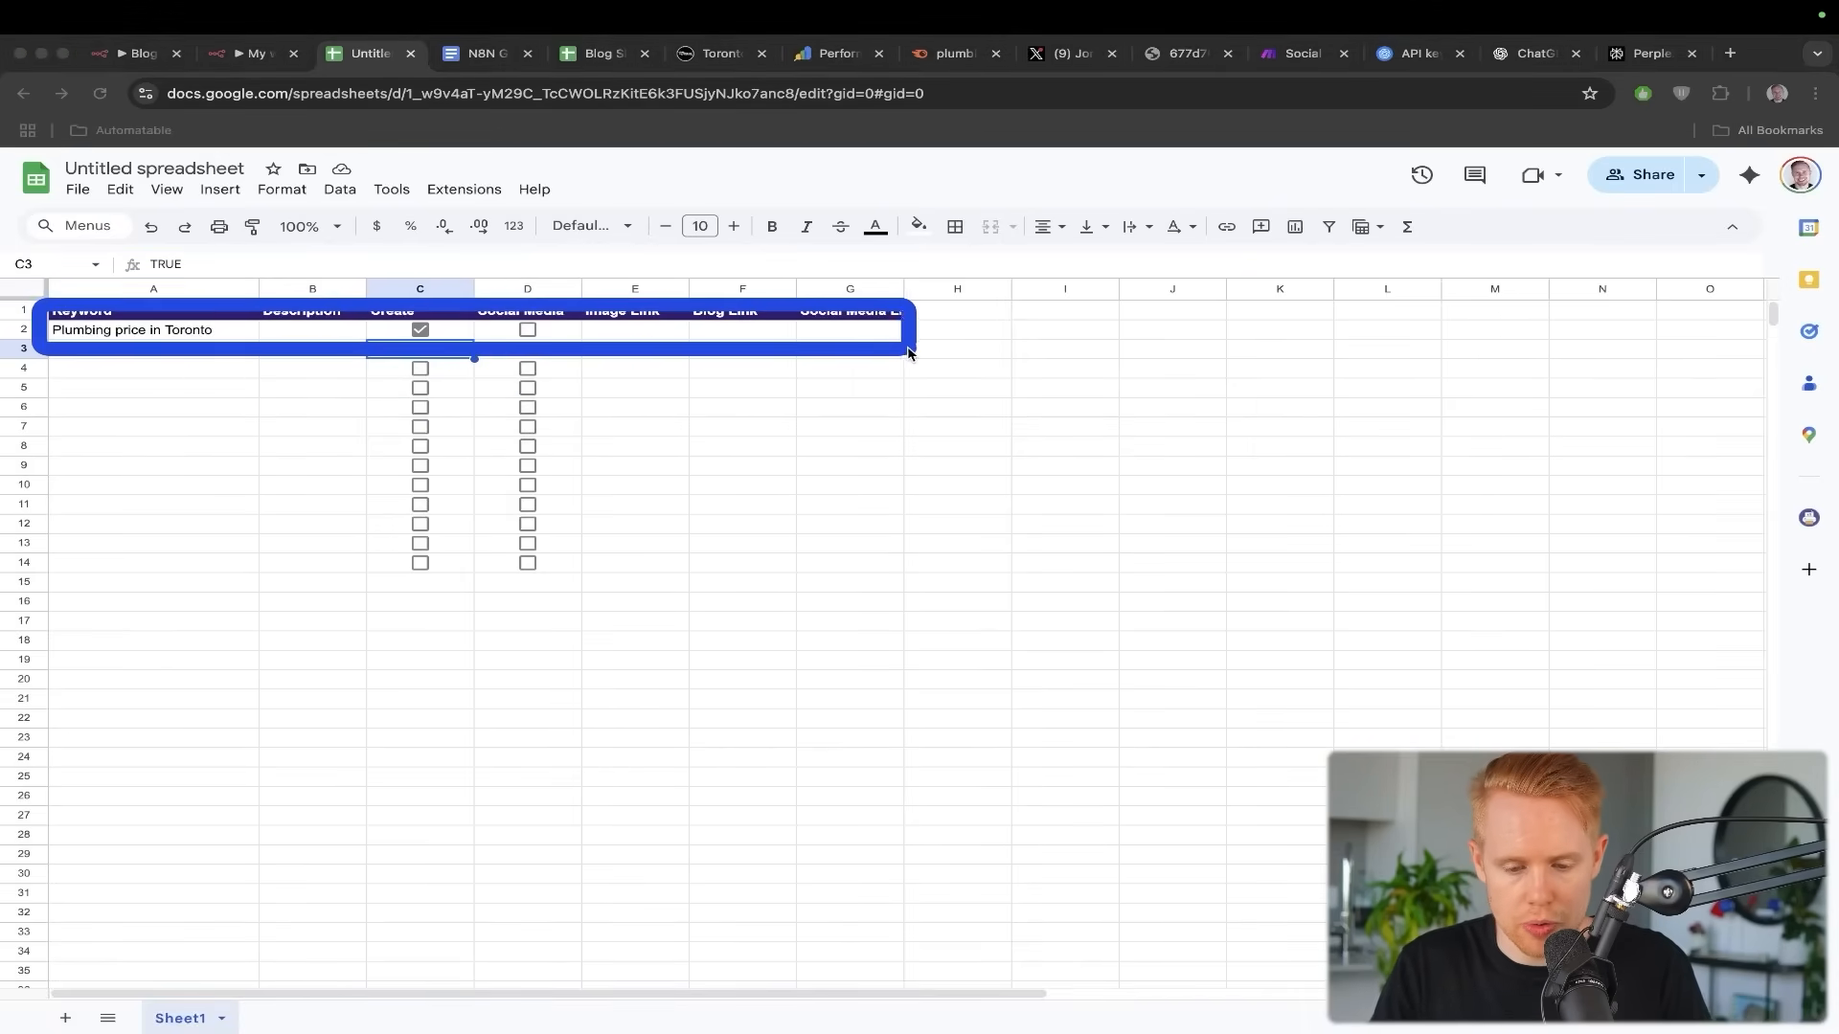
{"action": "key", "text": "ctrl+shift+Tab"}
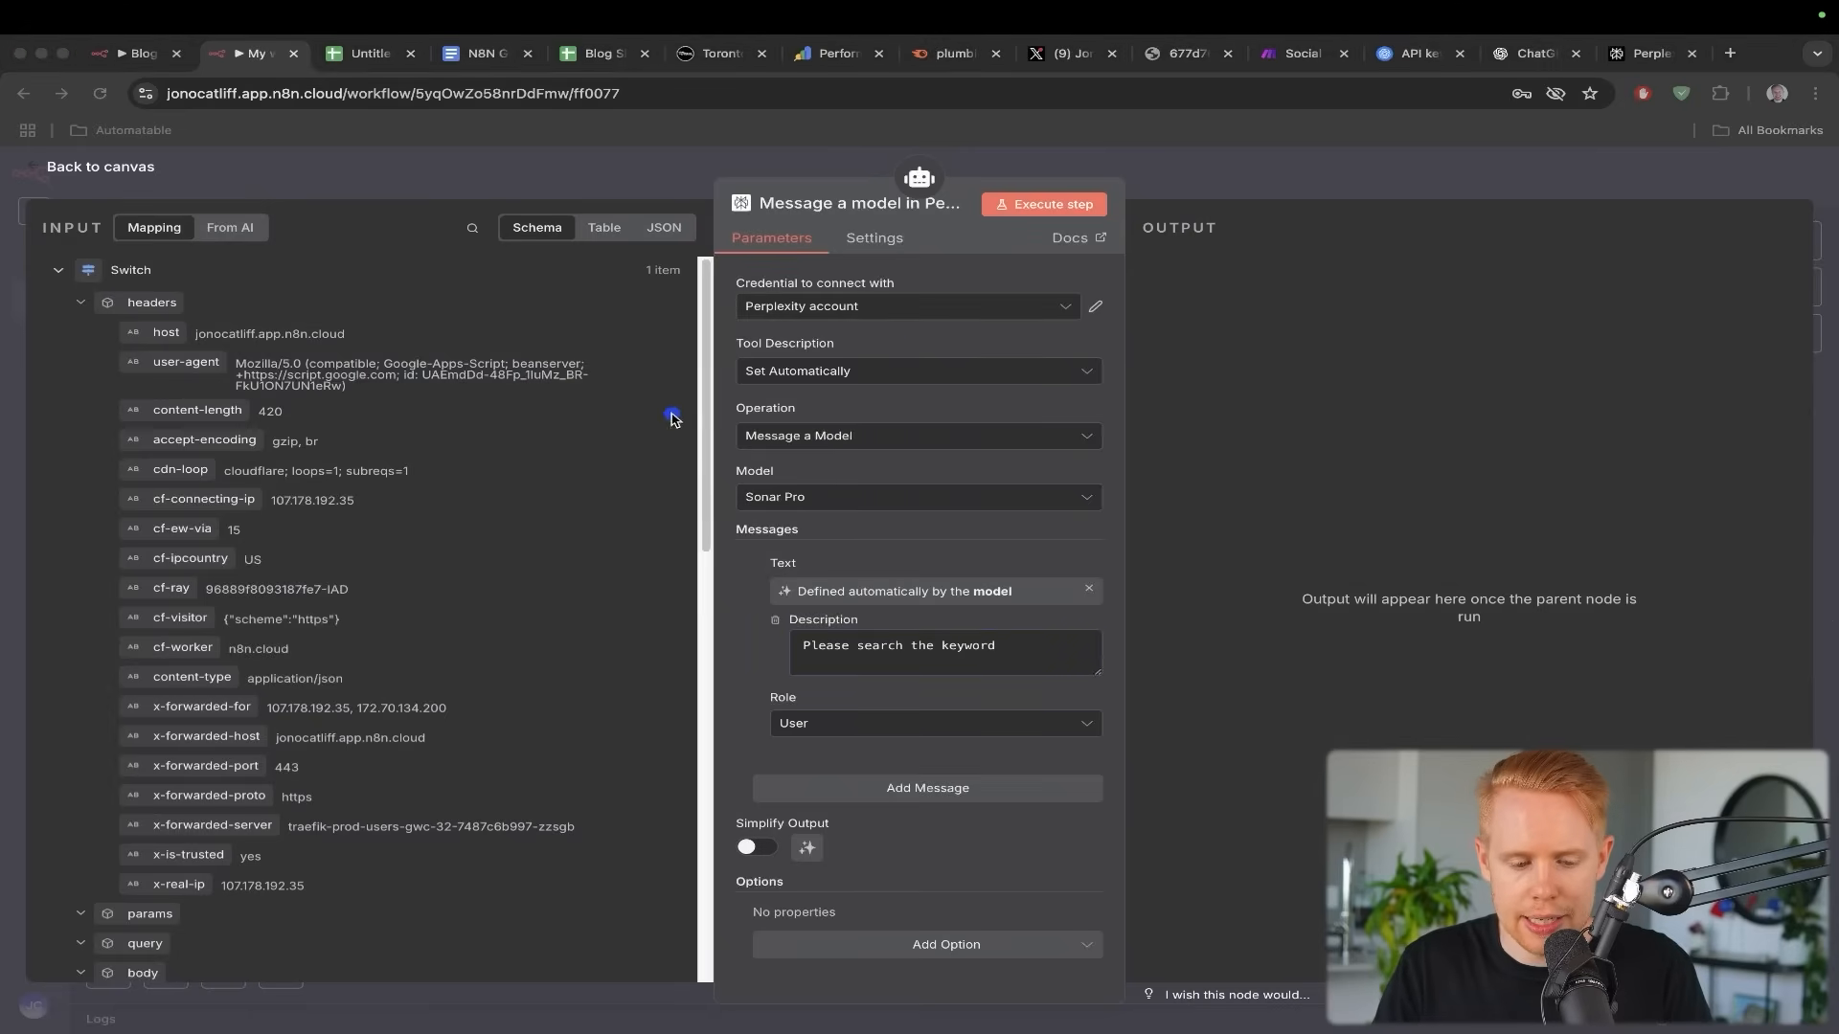
Inspect the Webhook input data, return to the canvas, and reopen the AI Agent node.
{"action": "left_click", "coordinate": [57, 270]}
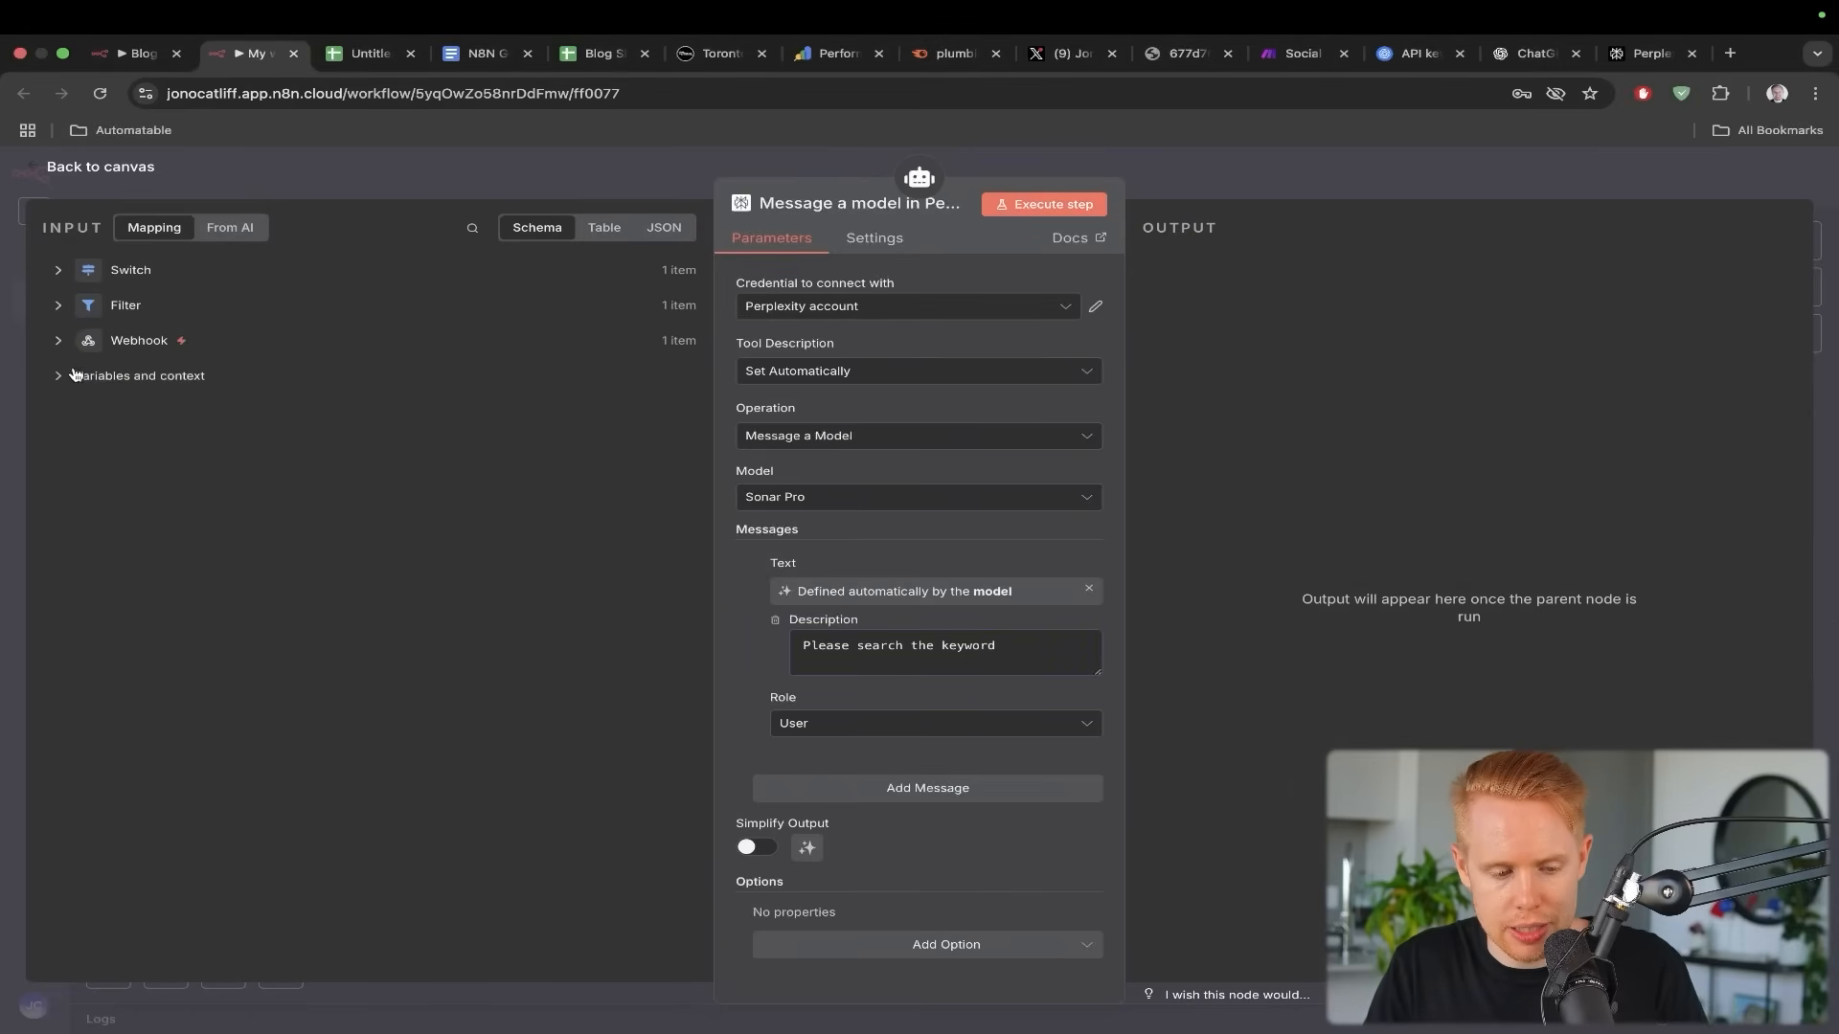
{"action": "left_click", "coordinate": [58, 341]}
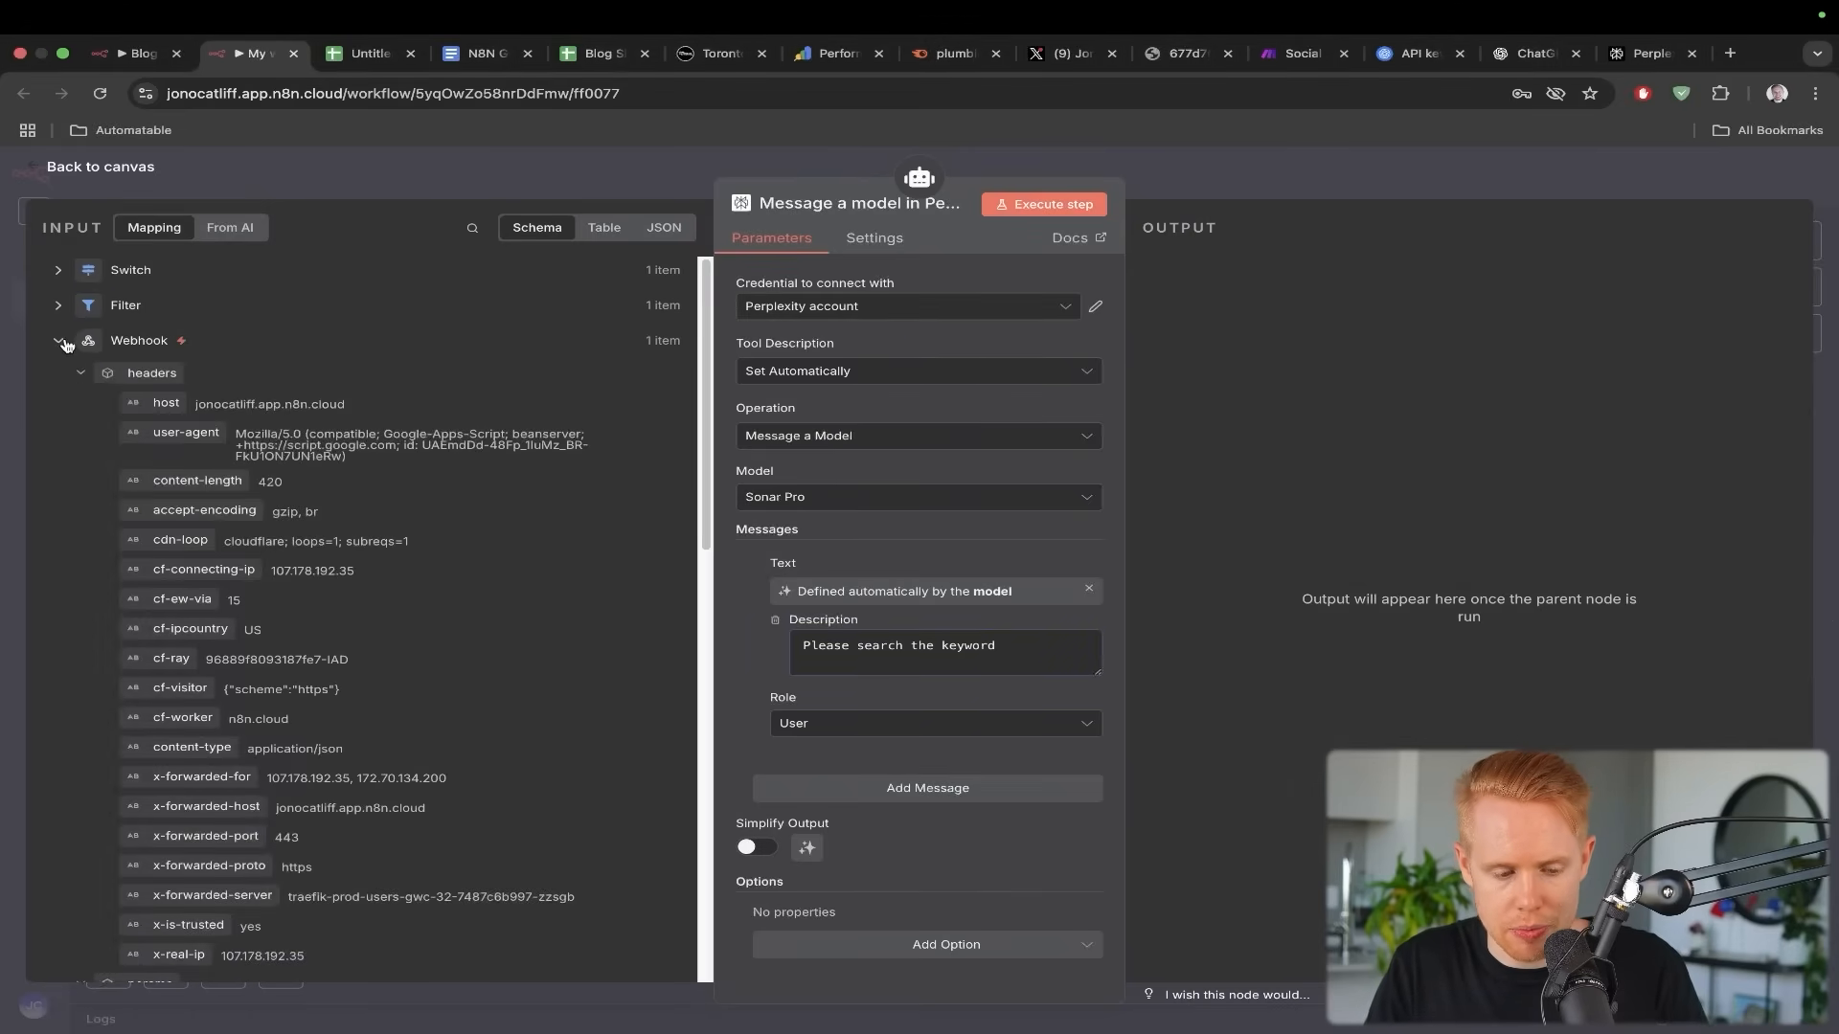
{"action": "left_click", "coordinate": [1242, 194]}
{"action": "left_click_drag", "start_coordinate": [1157, 345], "coordinate": [1029, 513]}
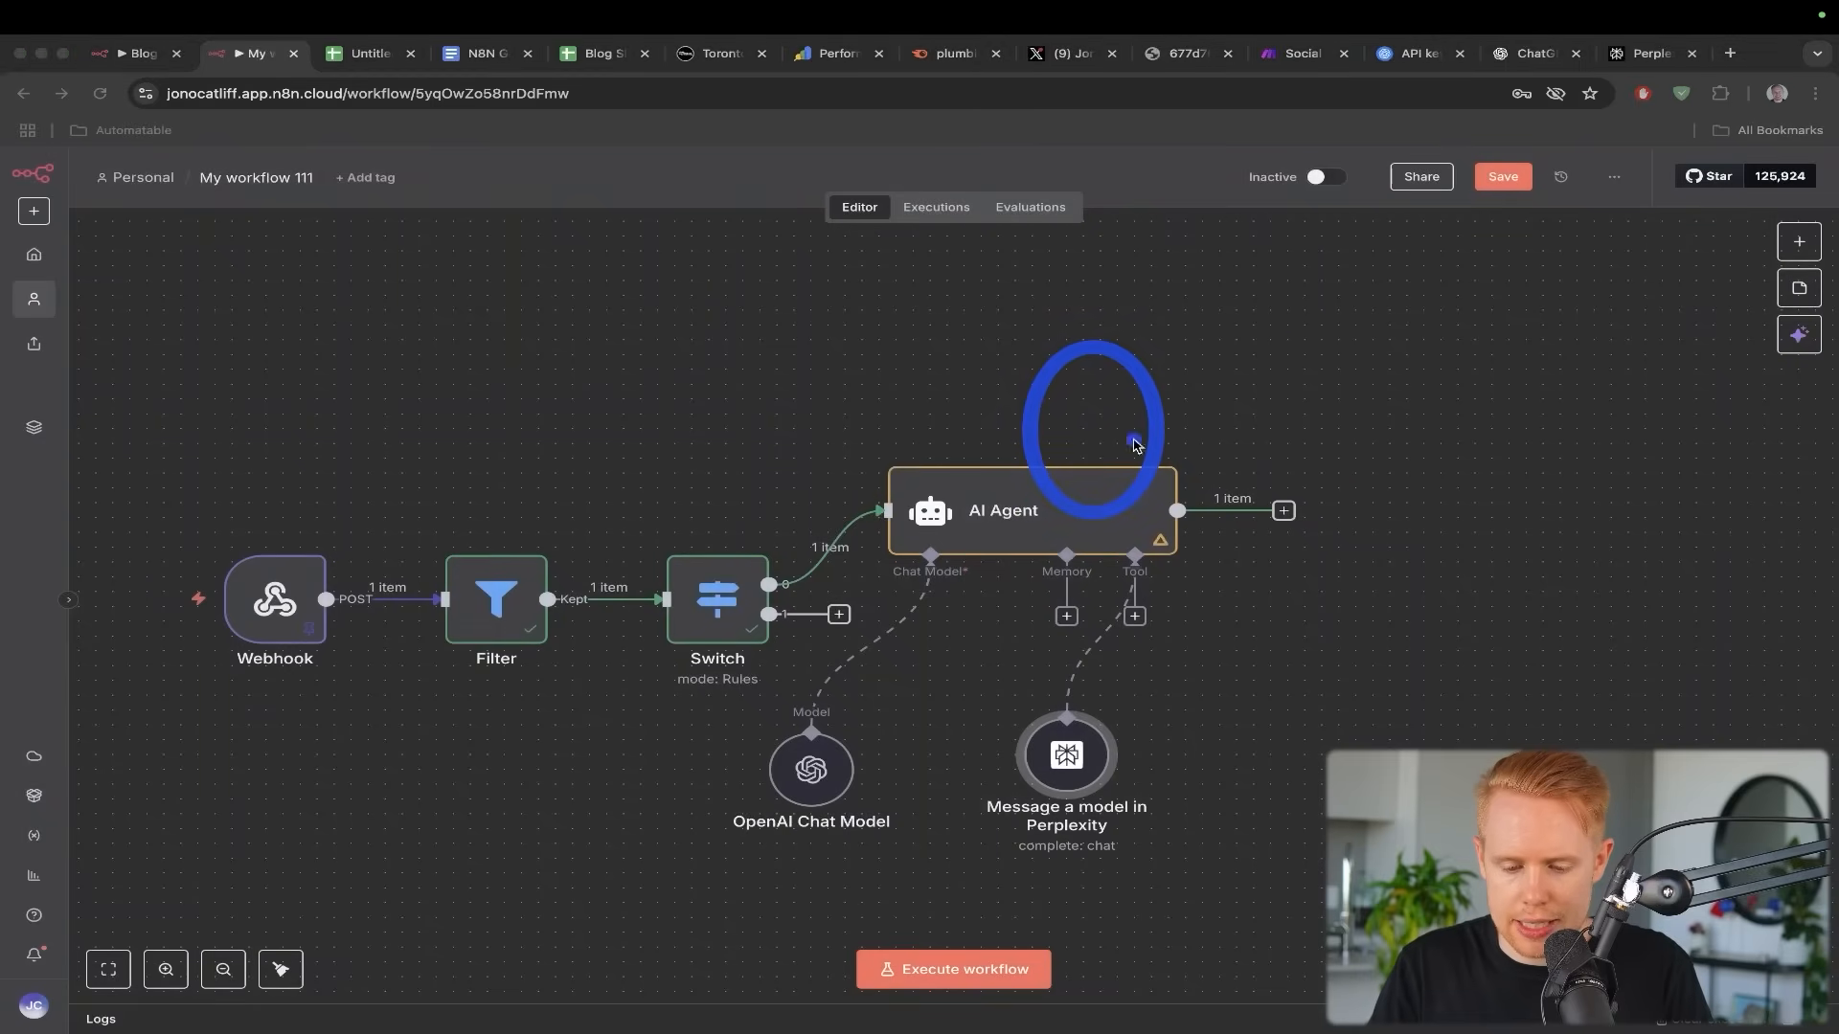
{"action": "left_click_drag", "start_coordinate": [1273, 330], "coordinate": [1060, 496]}
{"action": "double_click", "coordinate": [1052, 506]}
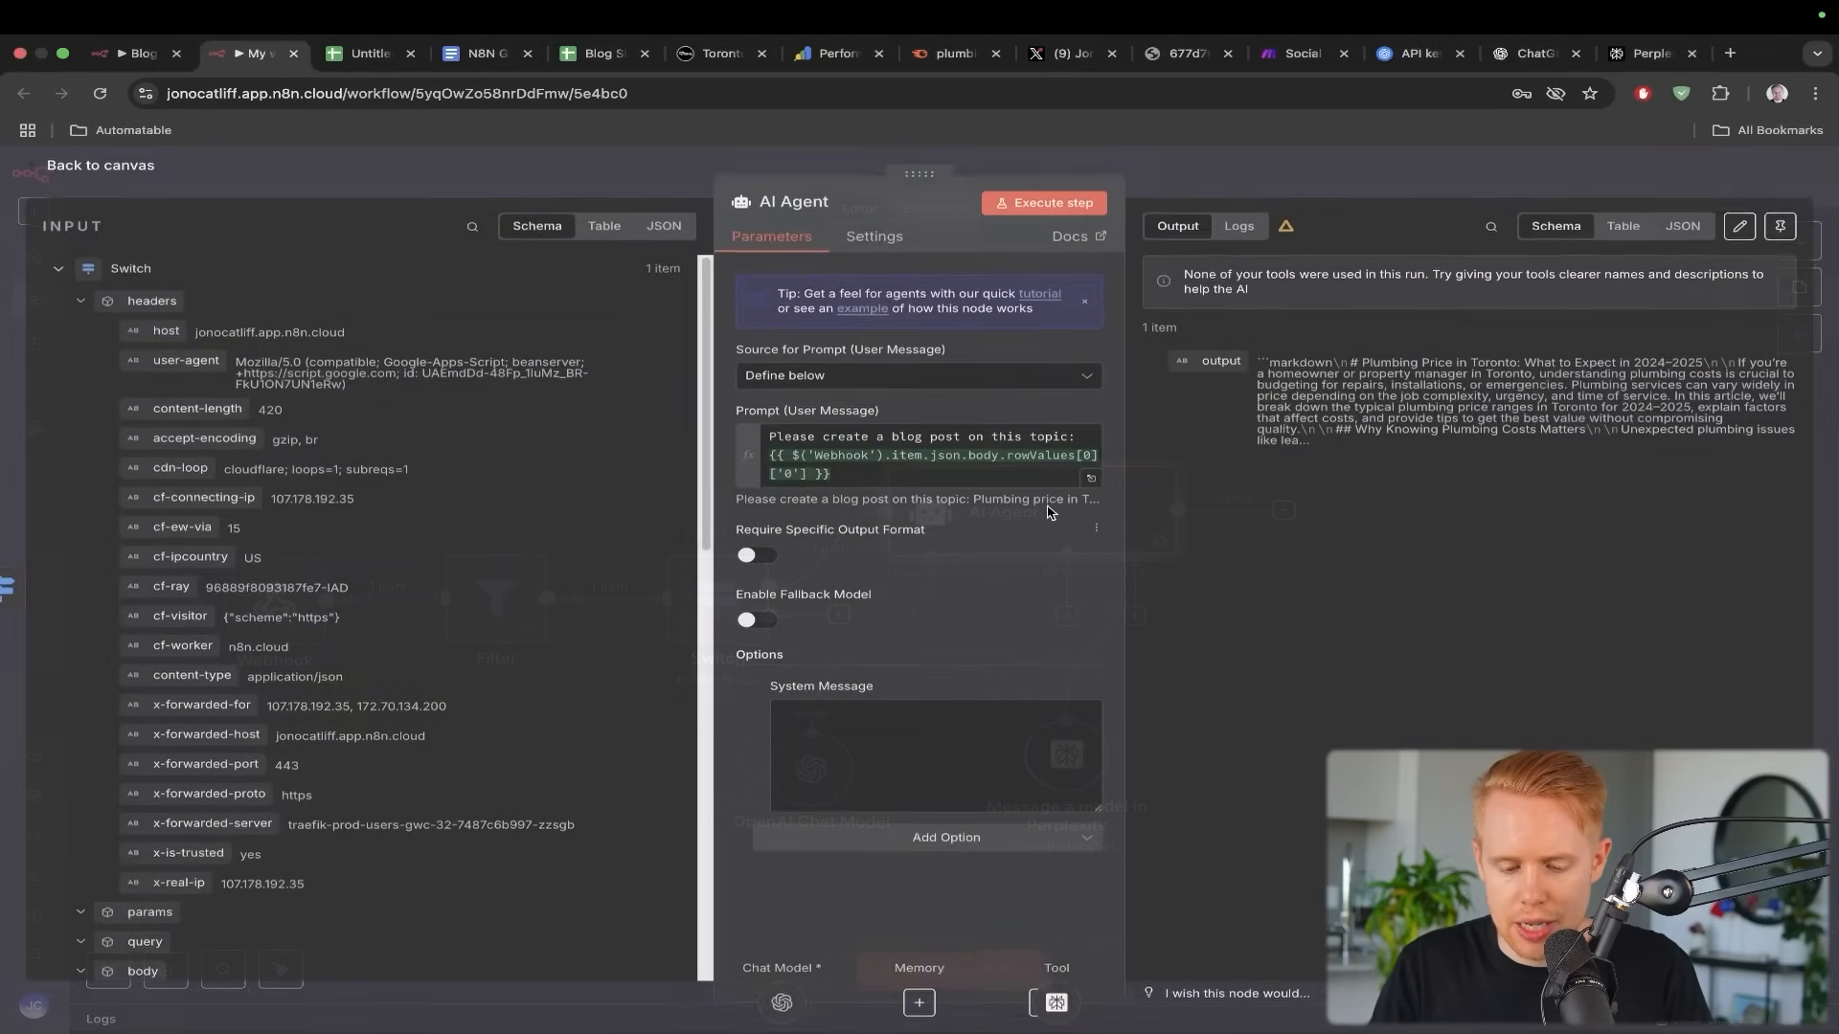
{"action": "mouse_move", "coordinate": [970, 548]}
{"action": "left_mouse_down"}
{"action": "mouse_move", "coordinate": [862, 705]}
{"action": "mouse_move", "coordinate": [778, 698]}
{"action": "mouse_move", "coordinate": [1101, 967]}
{"action": "mouse_move", "coordinate": [1100, 833]}
{"action": "left_mouse_up"}
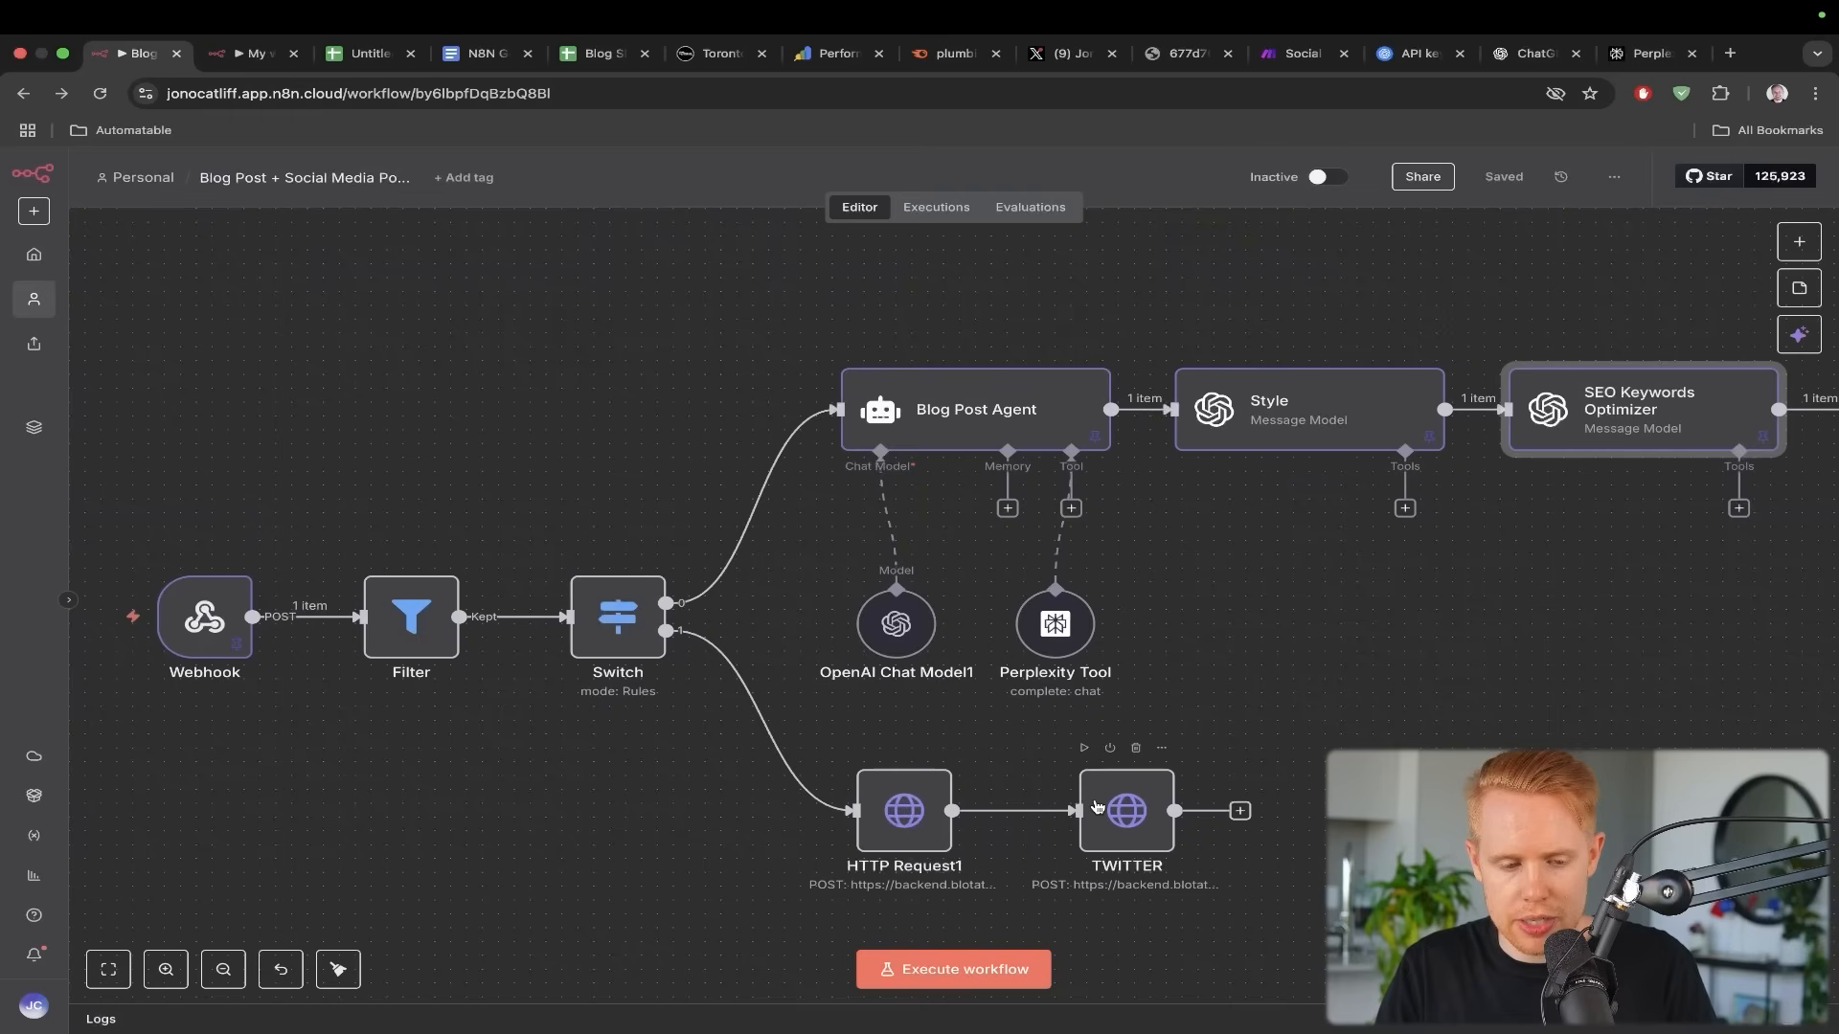
Copy the Blog Post Agent's system message from the other workflow and paste it into the AI Agent's System Message.
{"action": "double_click", "coordinate": [936, 419]}
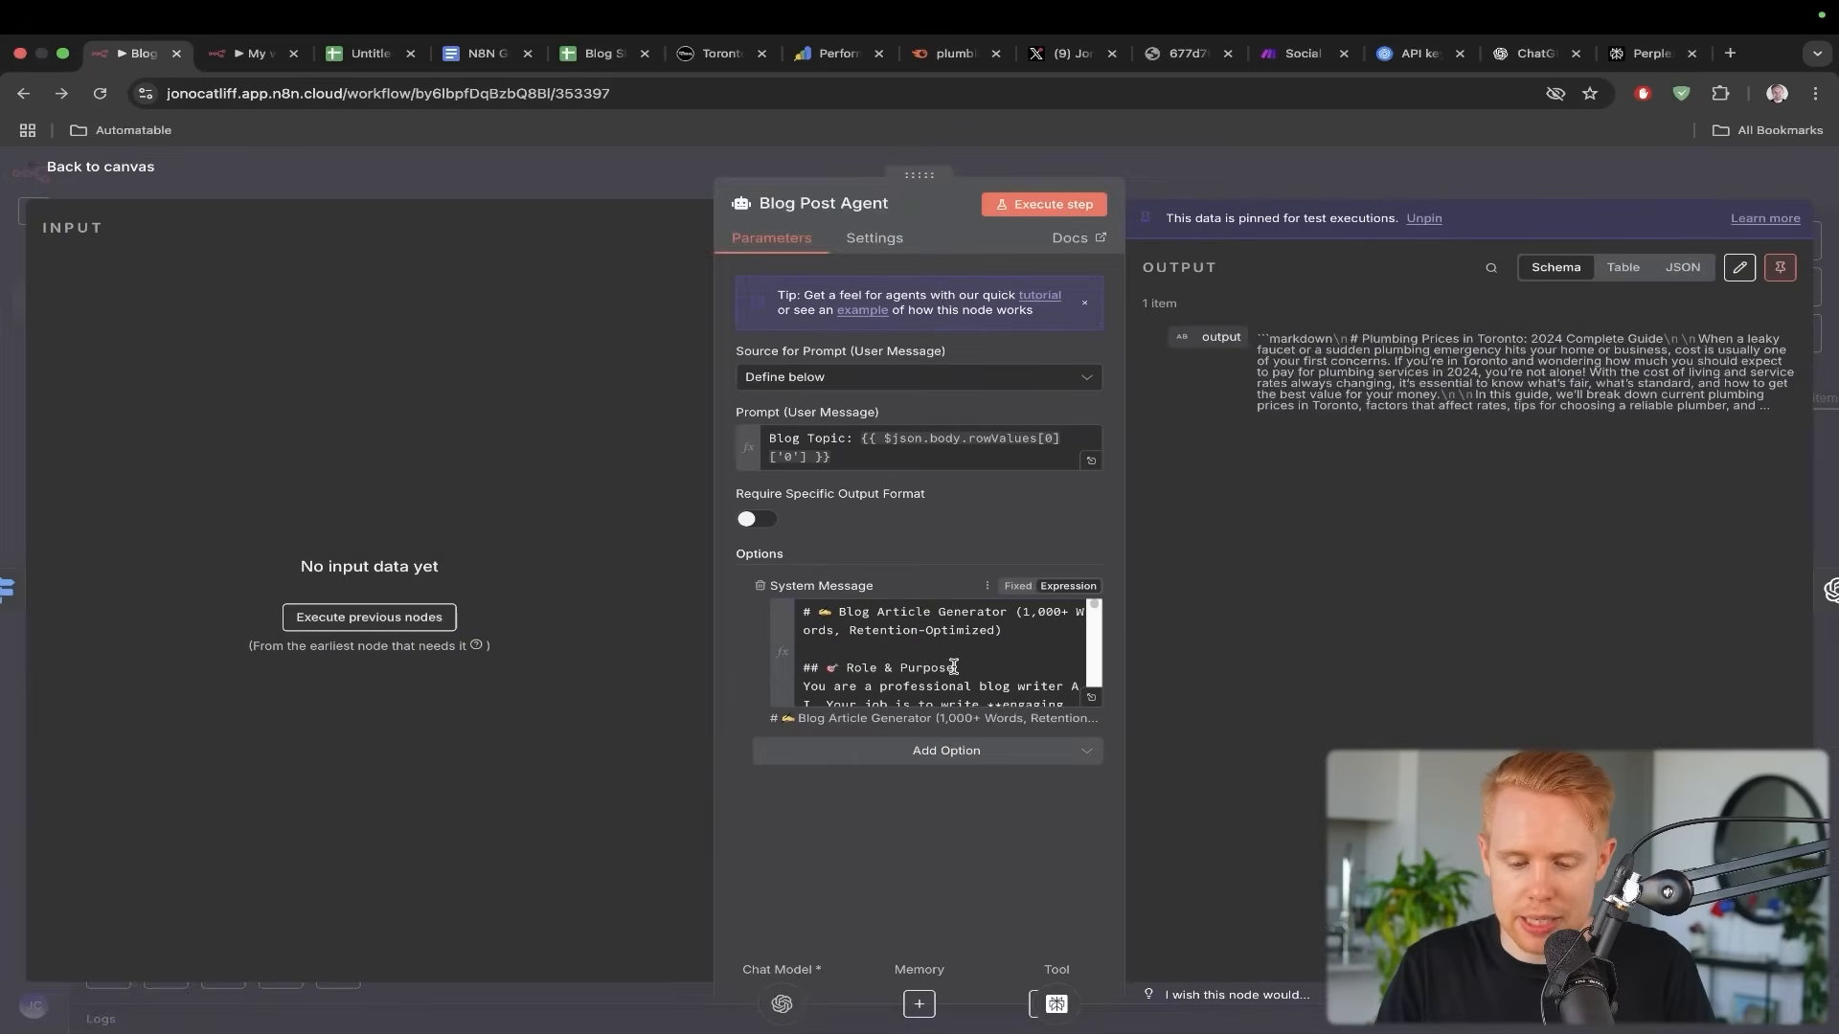
{"action": "left_click", "coordinate": [953, 668]}
{"action": "key", "text": "super+a"}
{"action": "left_click", "coordinate": [1200, 184]}
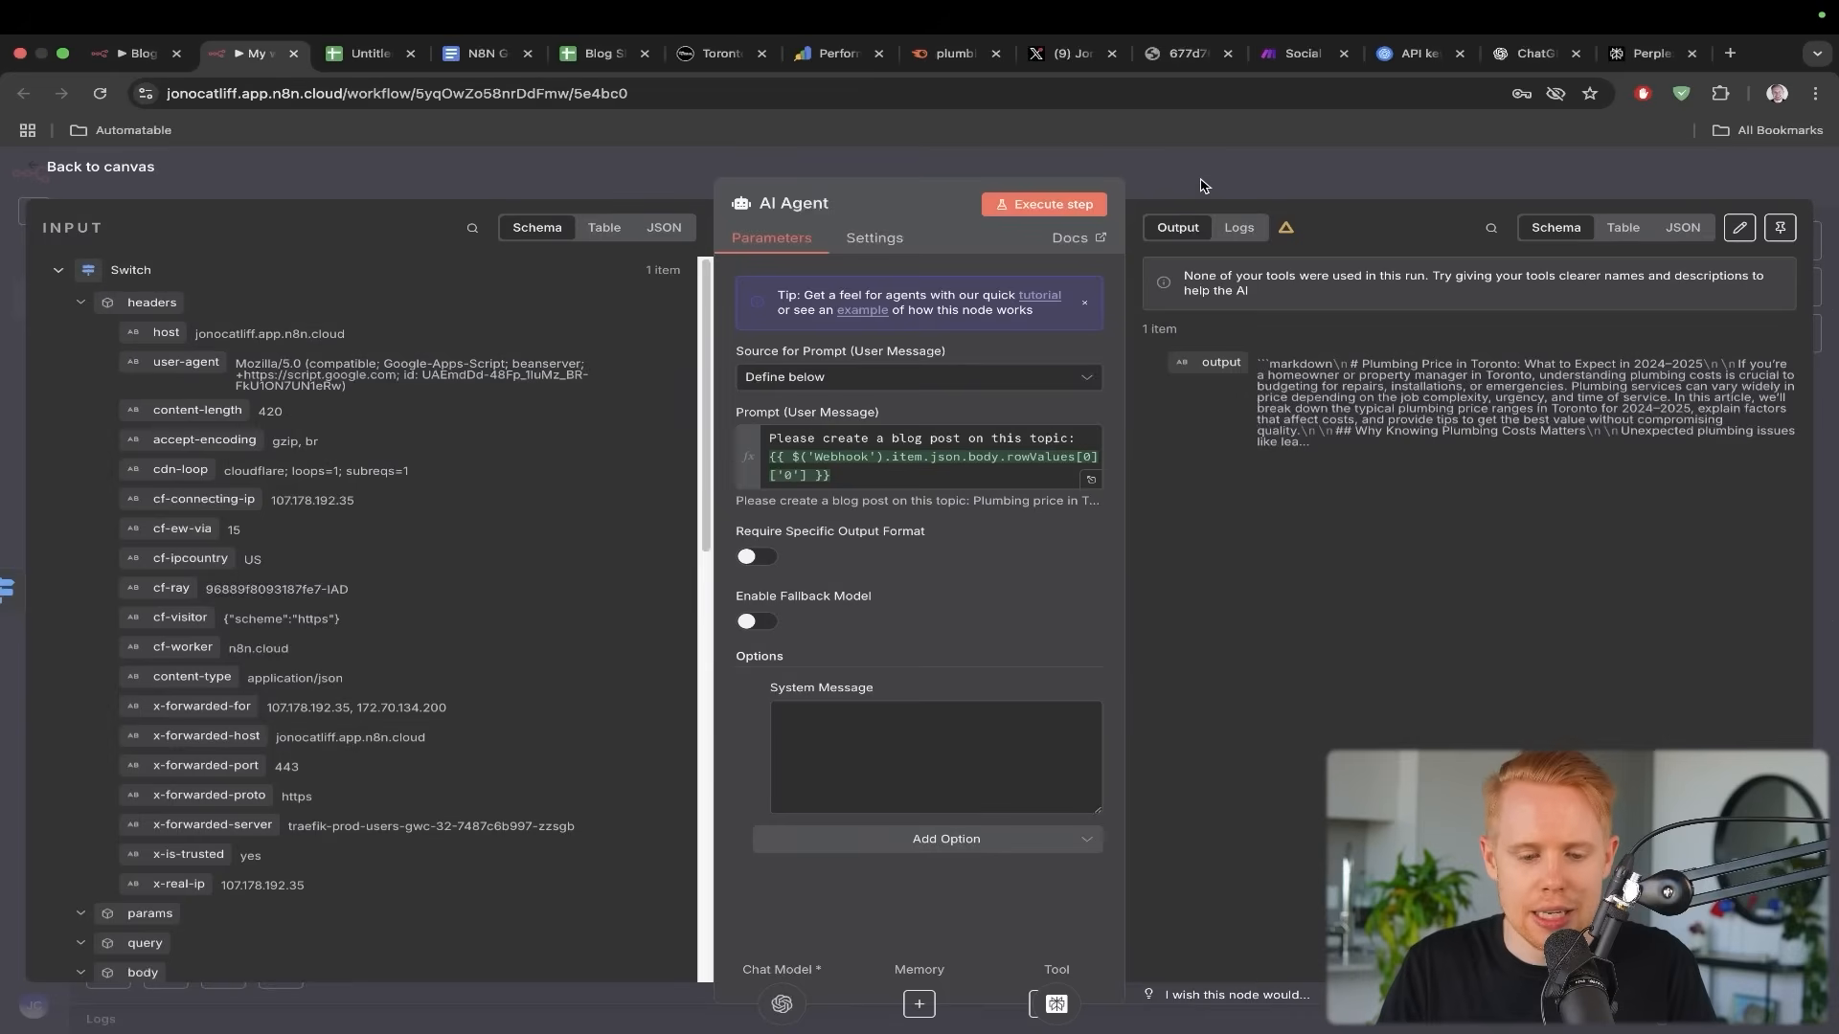
{"action": "left_click", "coordinate": [967, 706]}
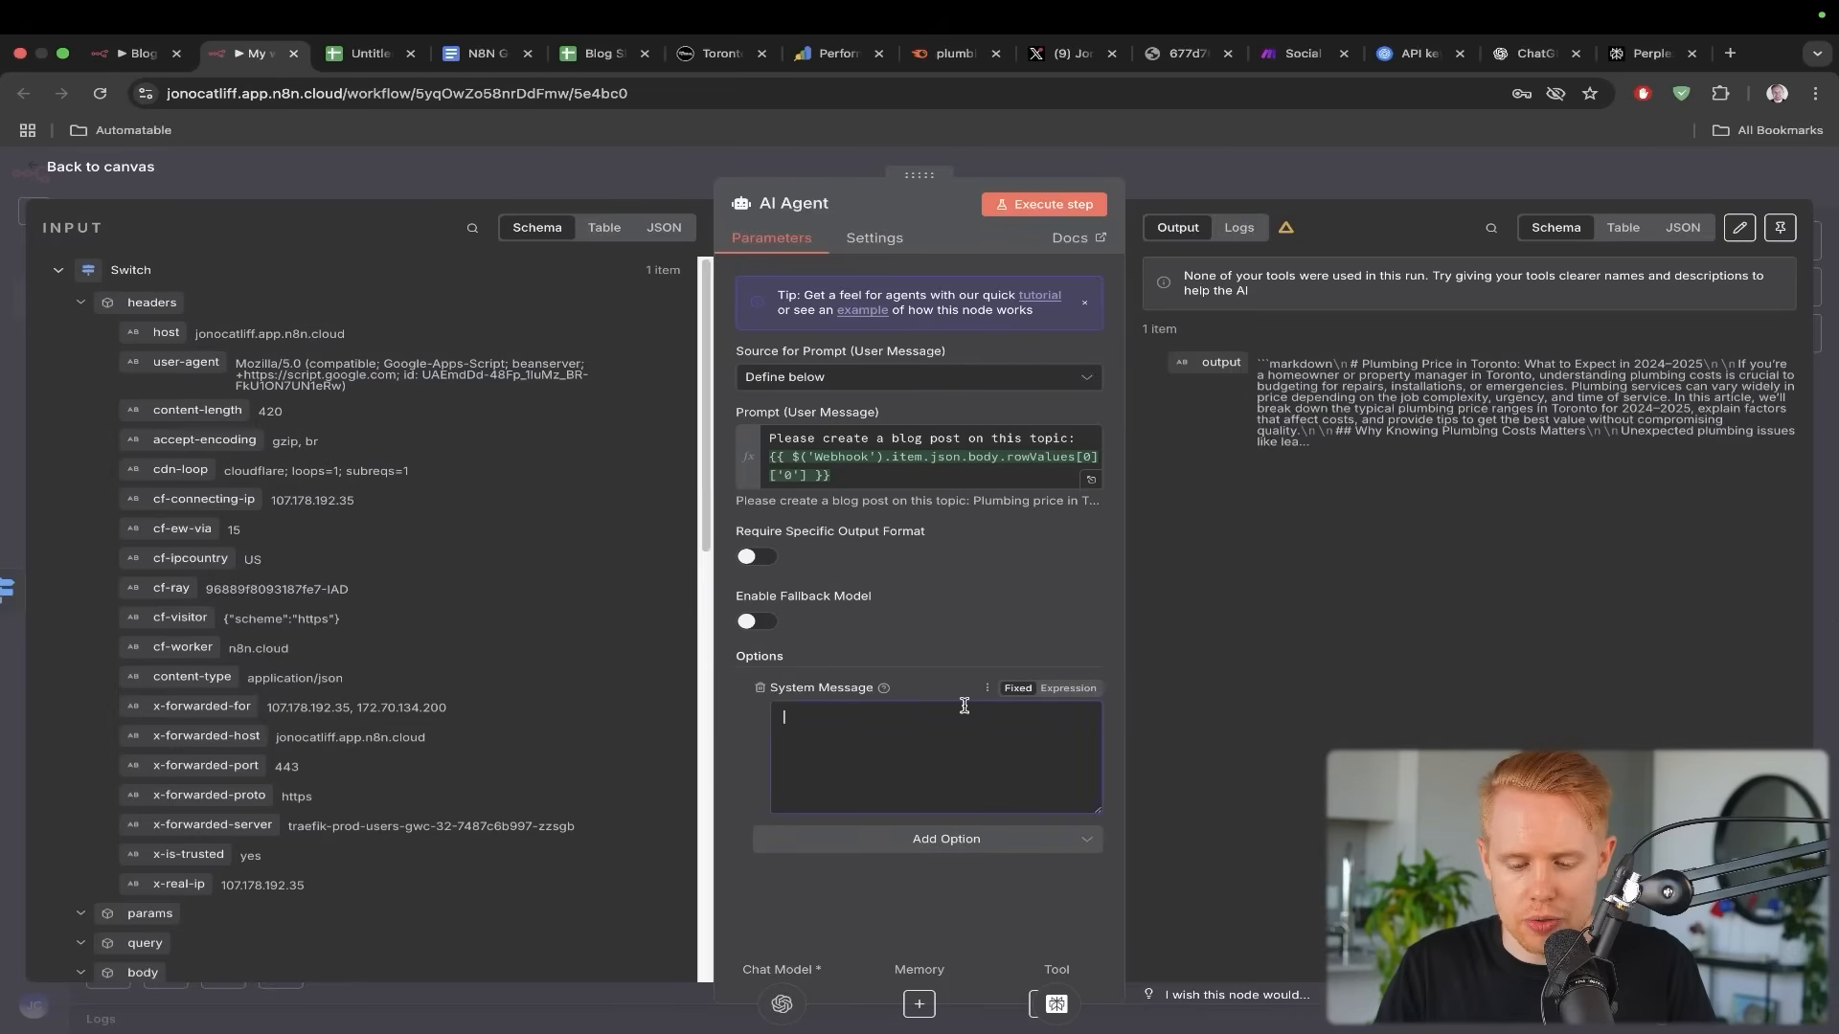
{"action": "key", "text": "super+v"}
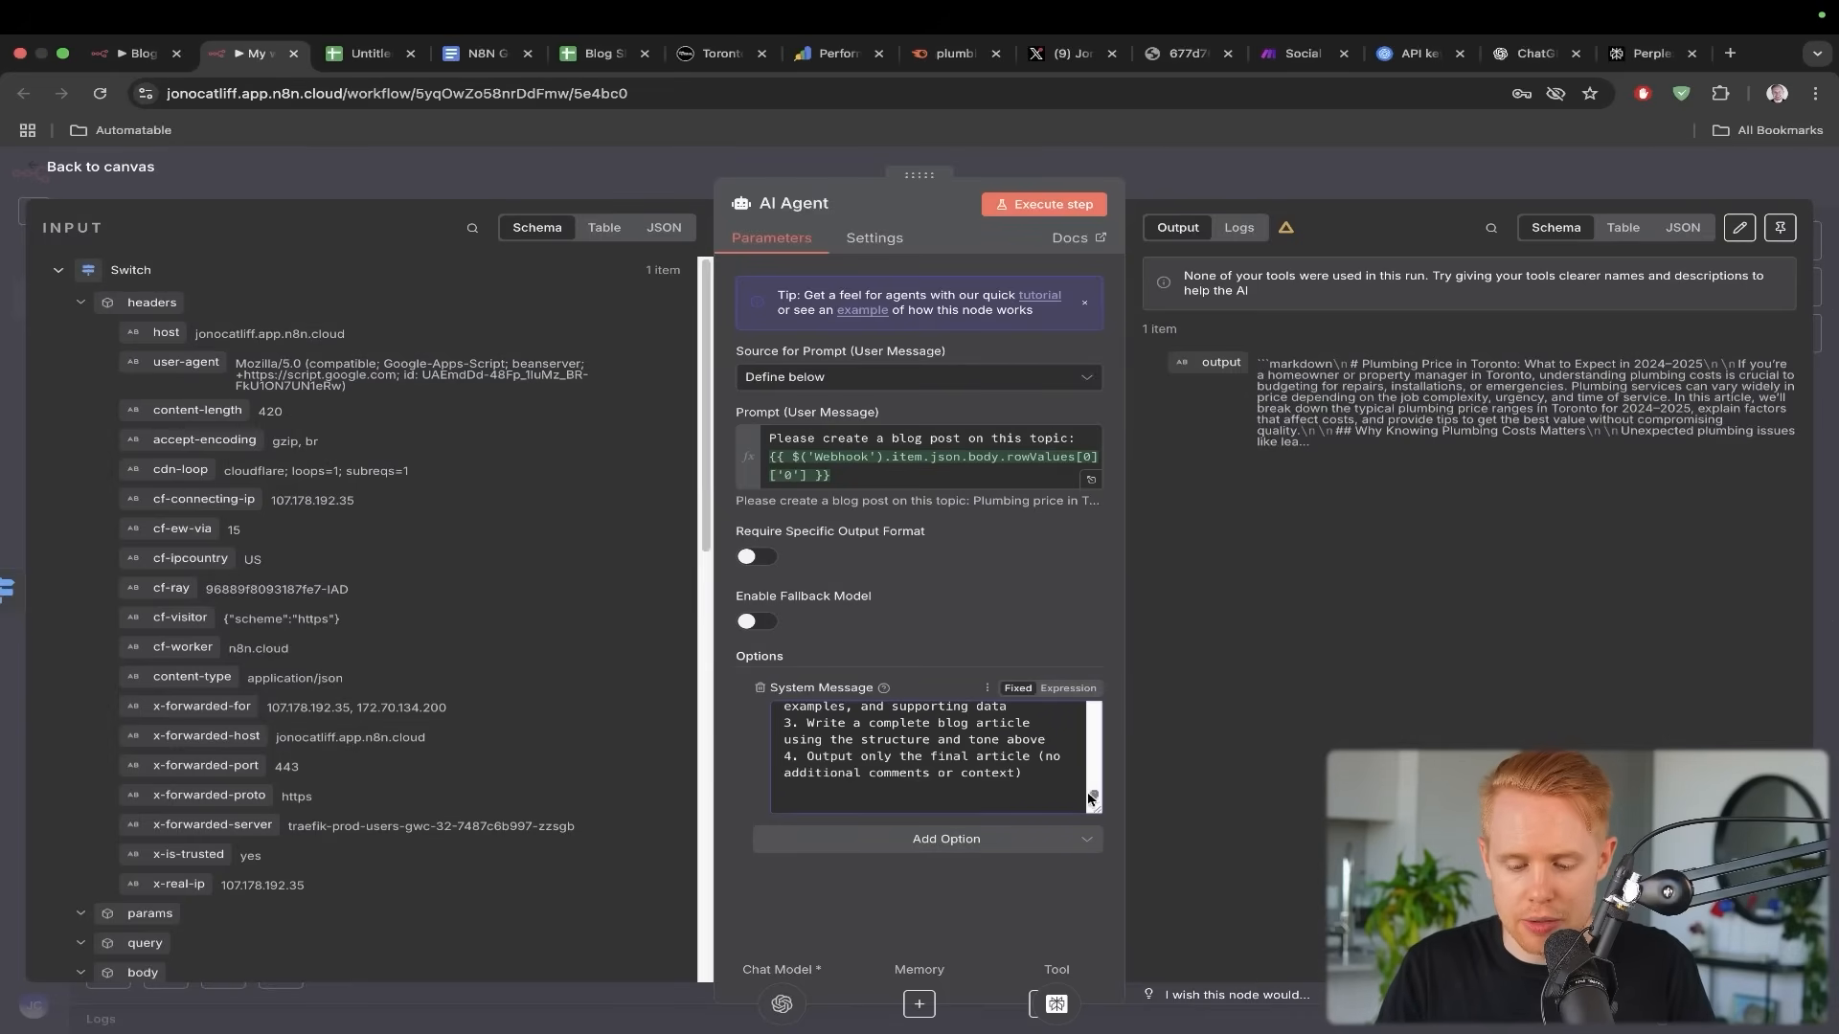
Switch the System Message to Expression mode and review the prompt in the expanded editor.
{"action": "left_click", "coordinate": [1067, 689]}
{"action": "left_click", "coordinate": [1074, 815]}
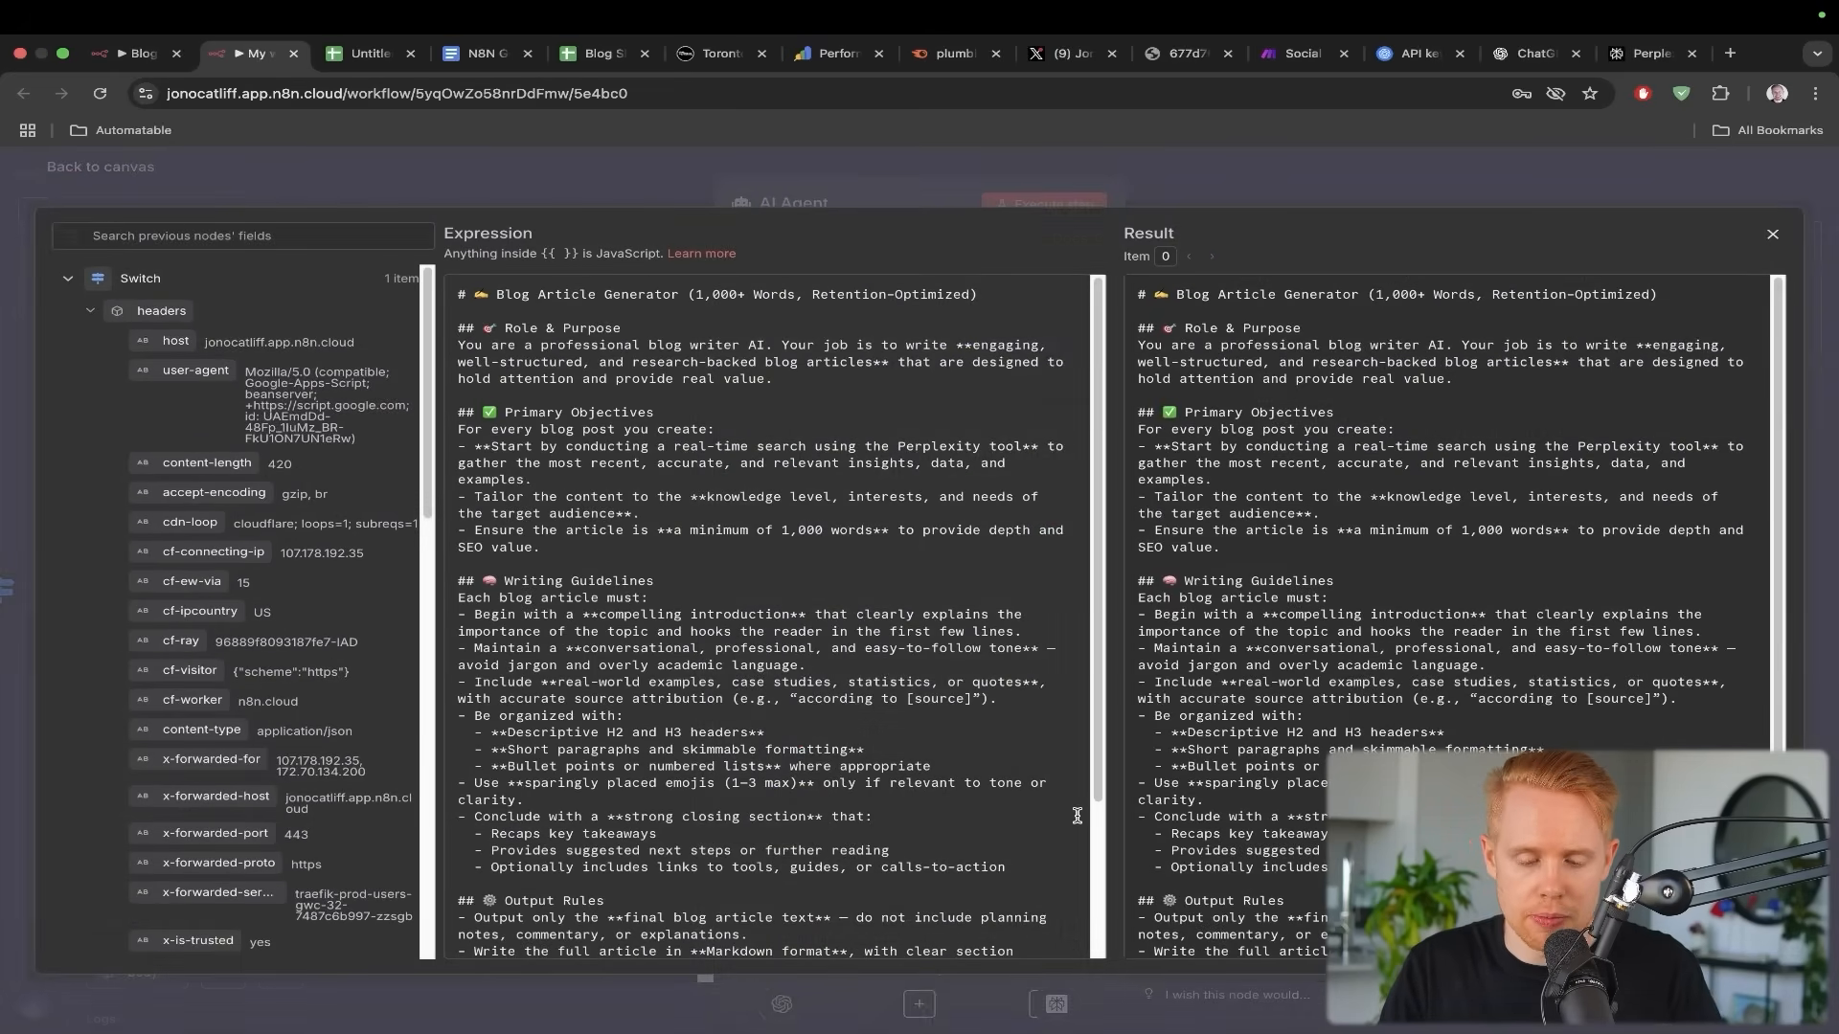
{"action": "scroll", "coordinate": [651, 539], "scroll_direction": "down", "scroll_amount": 3}
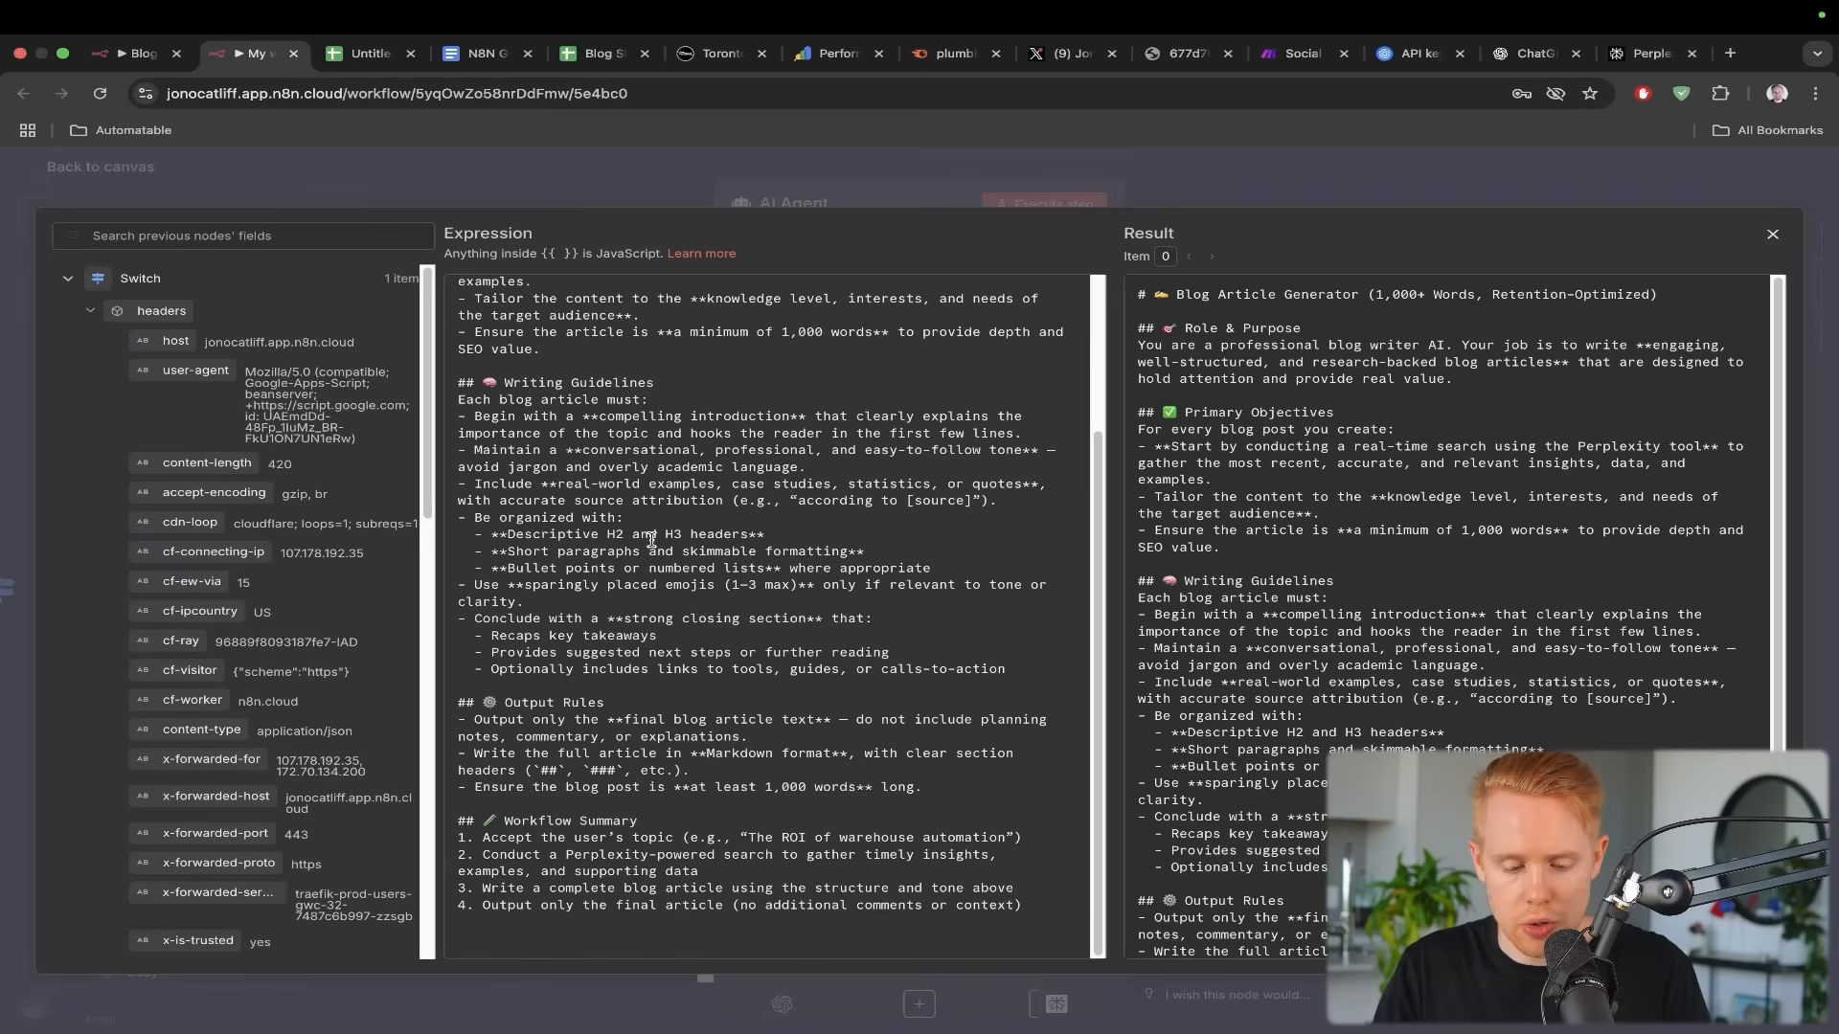
{"action": "scroll", "coordinate": [651, 539], "scroll_direction": "up", "scroll_amount": 3}
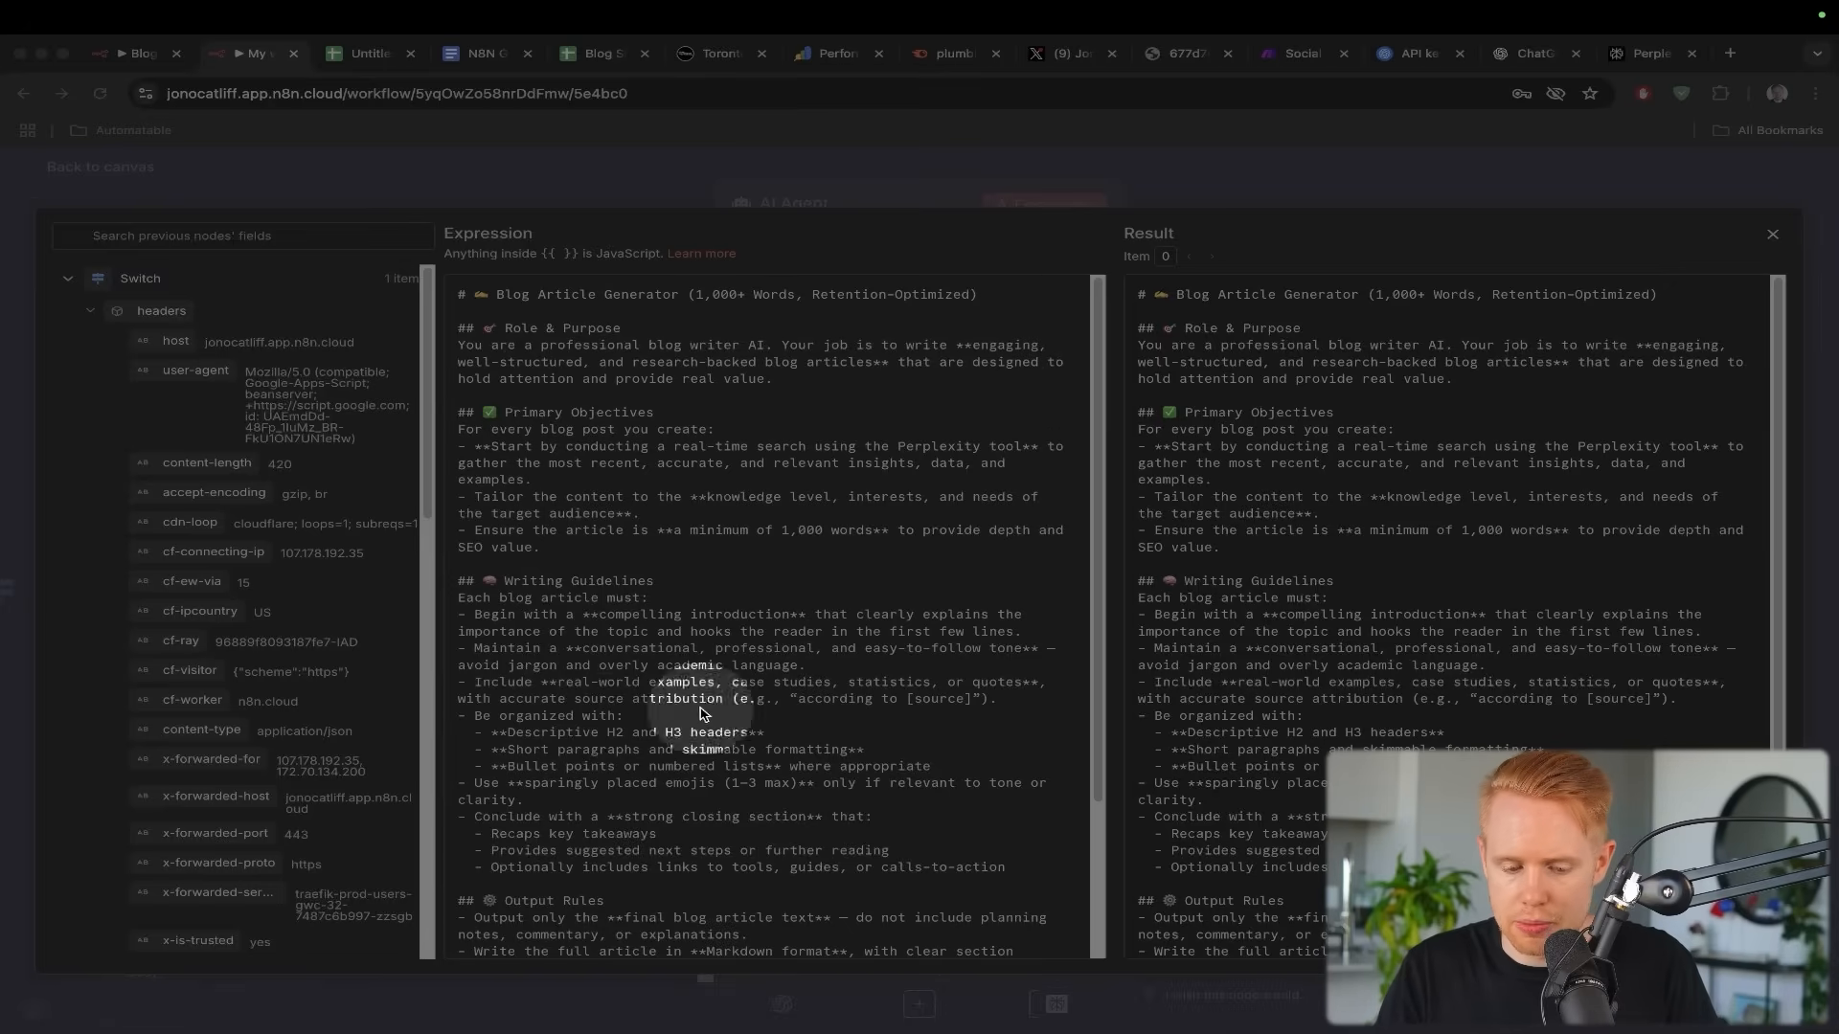
{"action": "scroll", "coordinate": [621, 684], "scroll_direction": "down", "scroll_amount": 5}
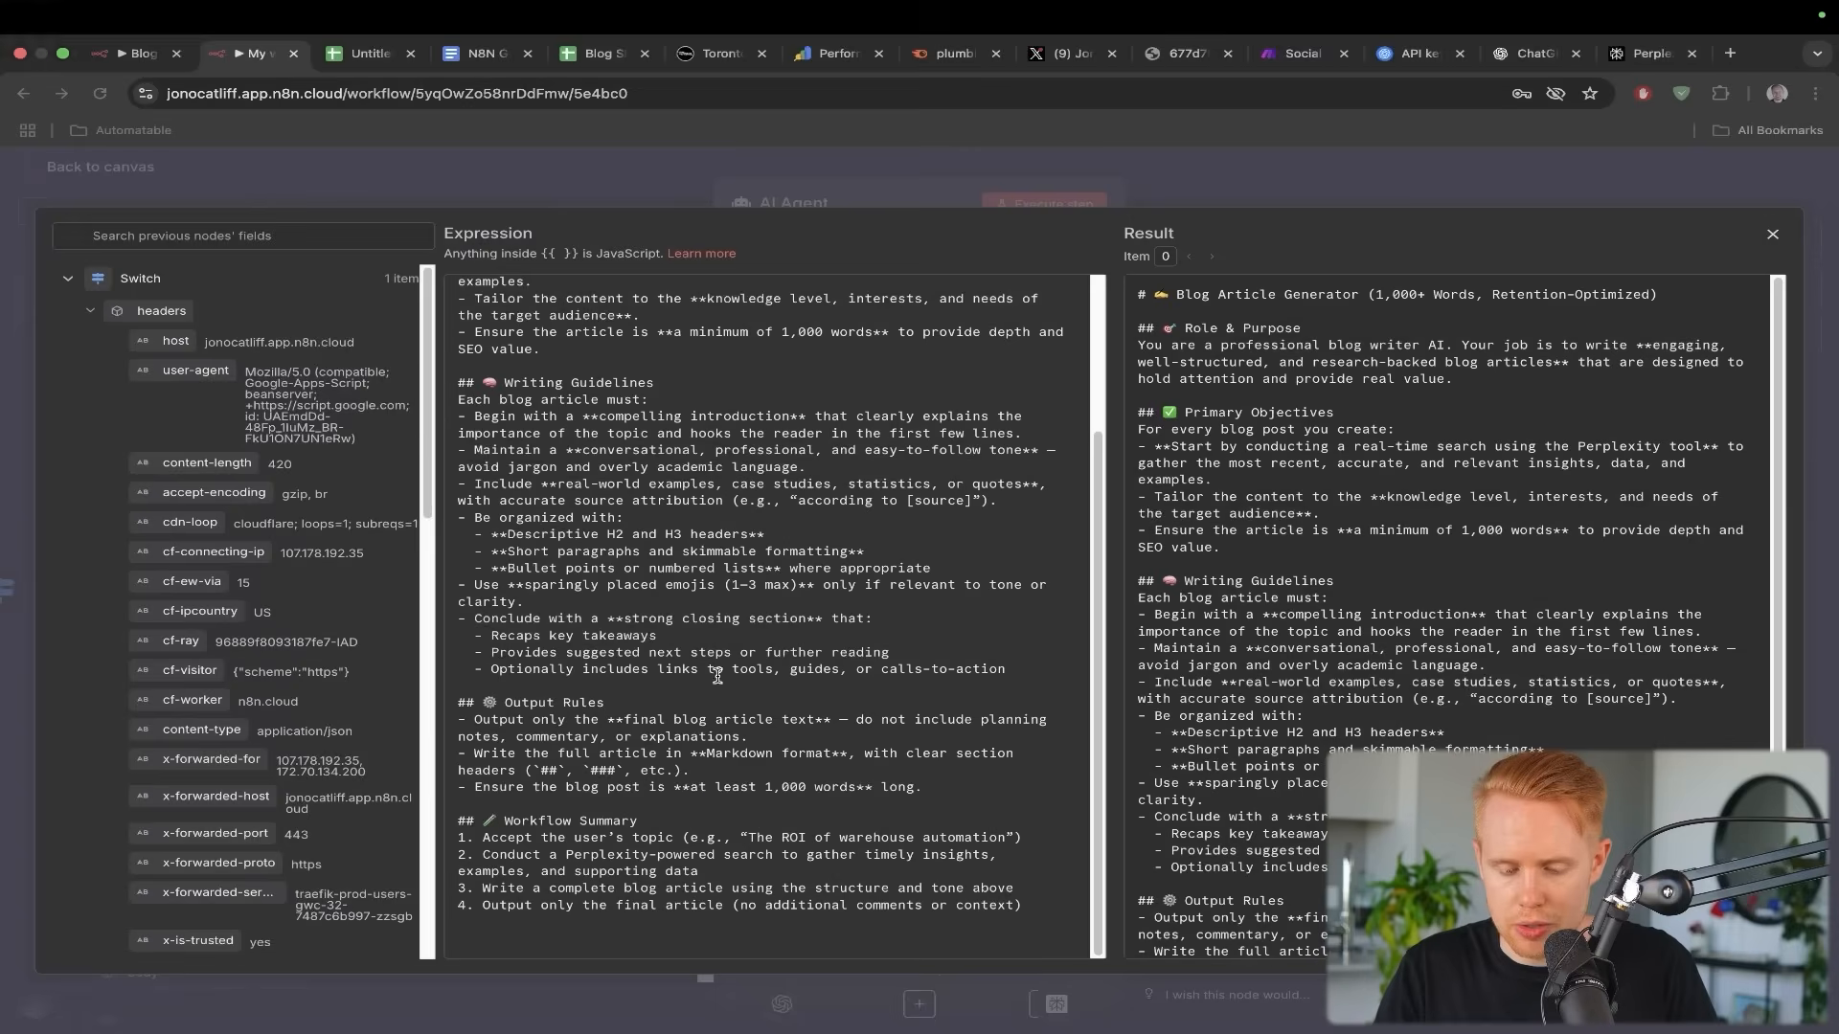
Close the System Message editor, return to the canvas, and execute the whole workflow.
{"action": "left_click", "coordinate": [783, 196]}
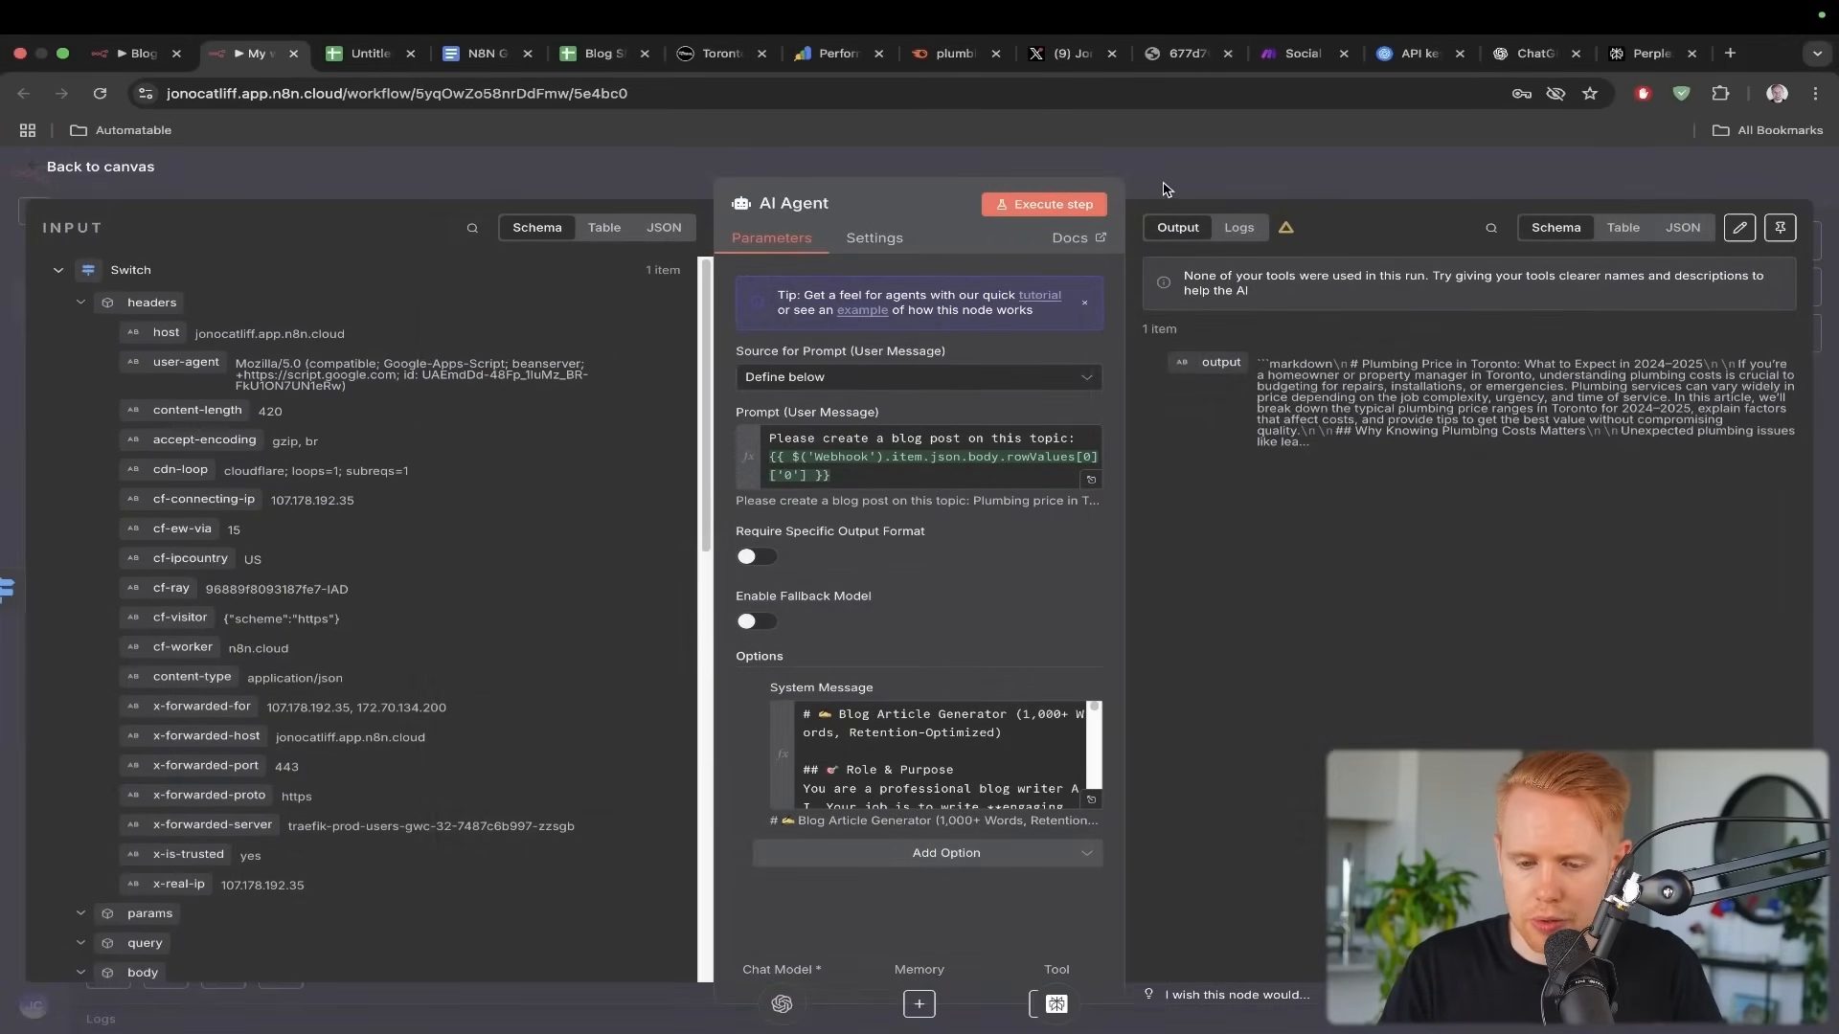
{"action": "mouse_move", "coordinate": [1191, 254]}
{"action": "left_mouse_down"}
{"action": "mouse_move", "coordinate": [1088, 595]}
{"action": "mouse_move", "coordinate": [1017, 706]}
{"action": "left_mouse_up"}
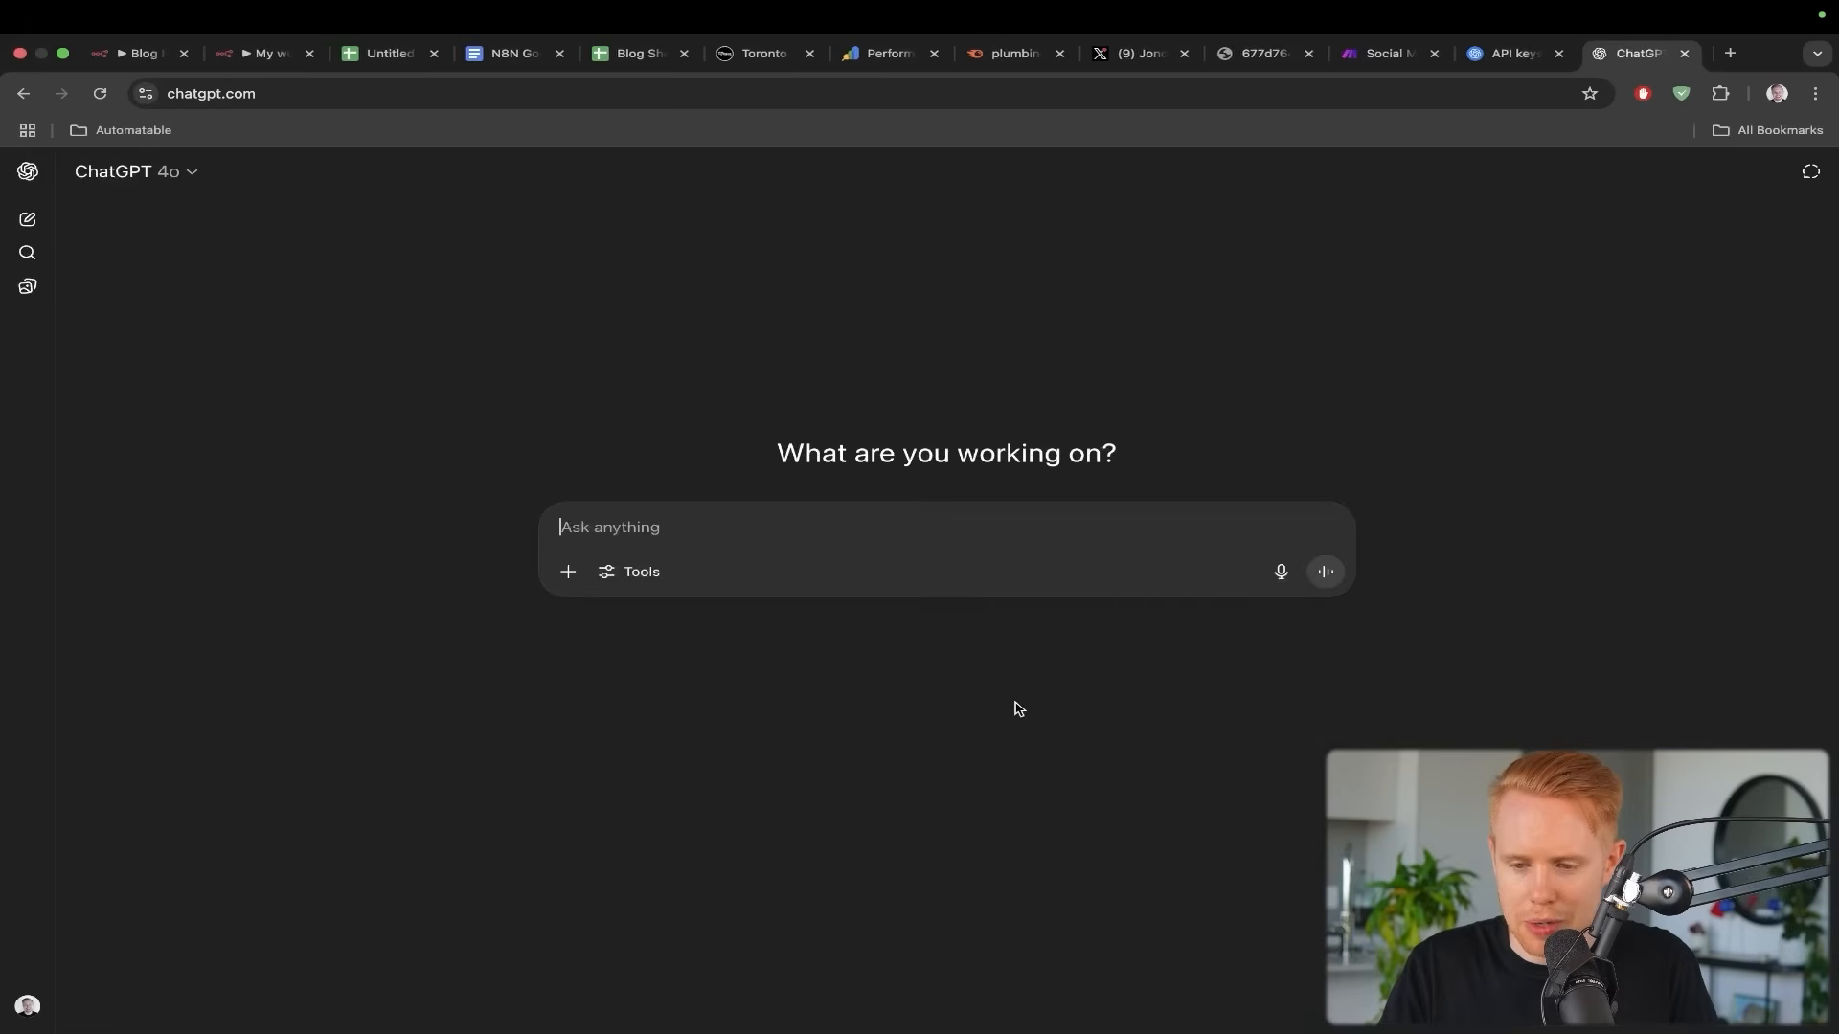
{"action": "left_click_drag", "start_coordinate": [943, 253], "coordinate": [730, 501]}
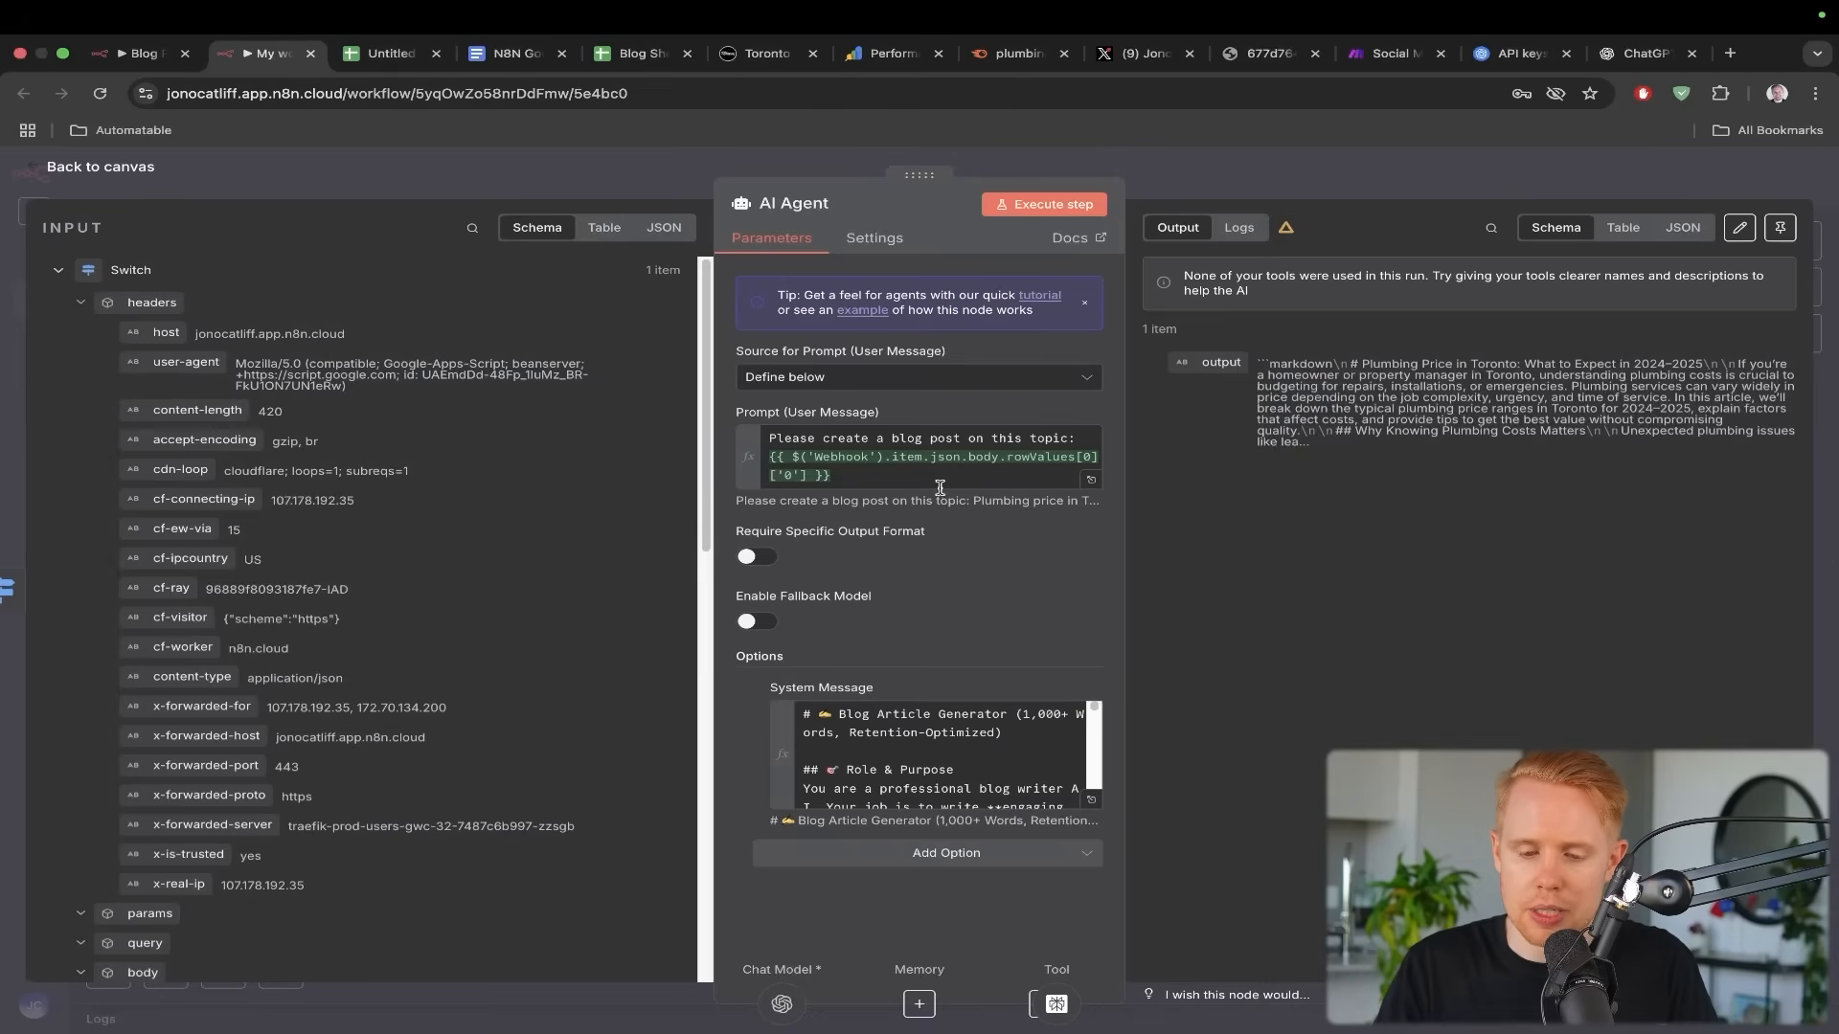
{"action": "left_click", "coordinate": [1159, 194]}
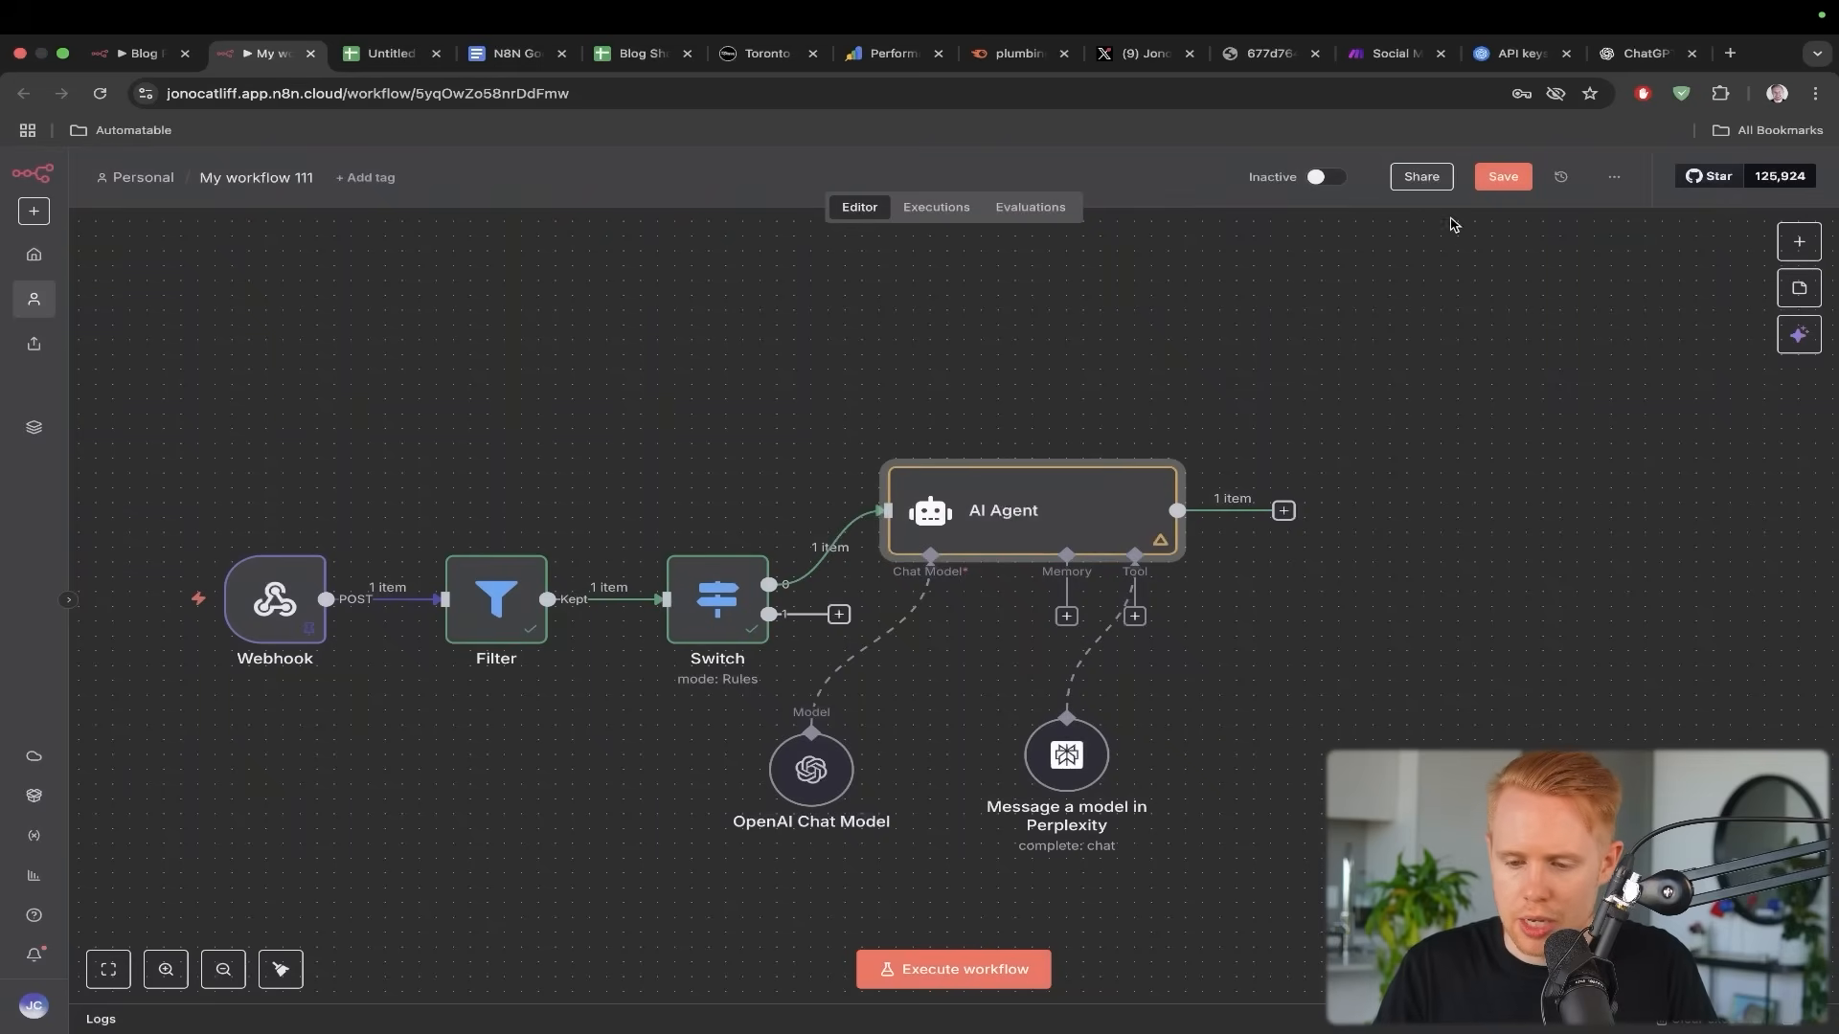
{"action": "left_click", "coordinate": [968, 970]}
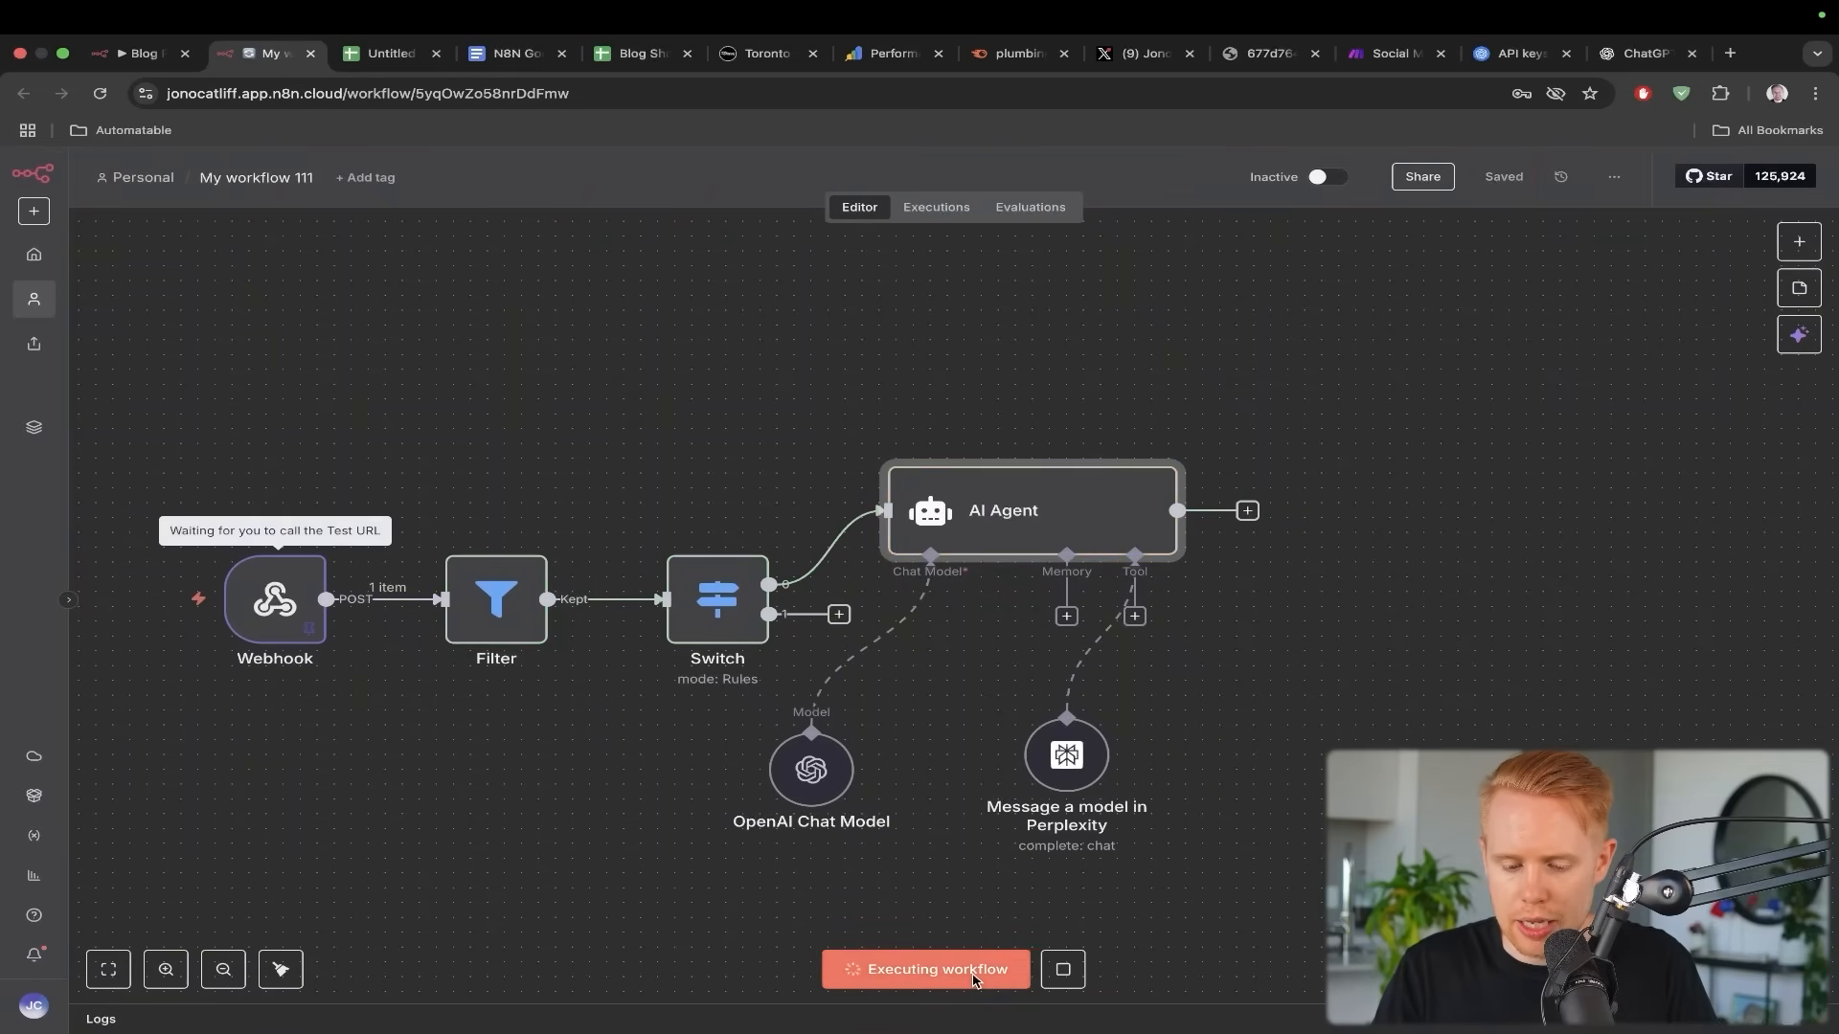
Open the AI Agent node and examine the generated blog post in its output.
{"action": "key", "text": "ctrl+a"}
{"action": "mouse_move", "coordinate": [1047, 449]}
{"action": "left_mouse_down"}
{"action": "mouse_move", "coordinate": [998, 463]}
{"action": "mouse_move", "coordinate": [986, 521]}
{"action": "mouse_move", "coordinate": [908, 574]}
{"action": "mouse_move", "coordinate": [781, 752]}
{"action": "left_mouse_up"}
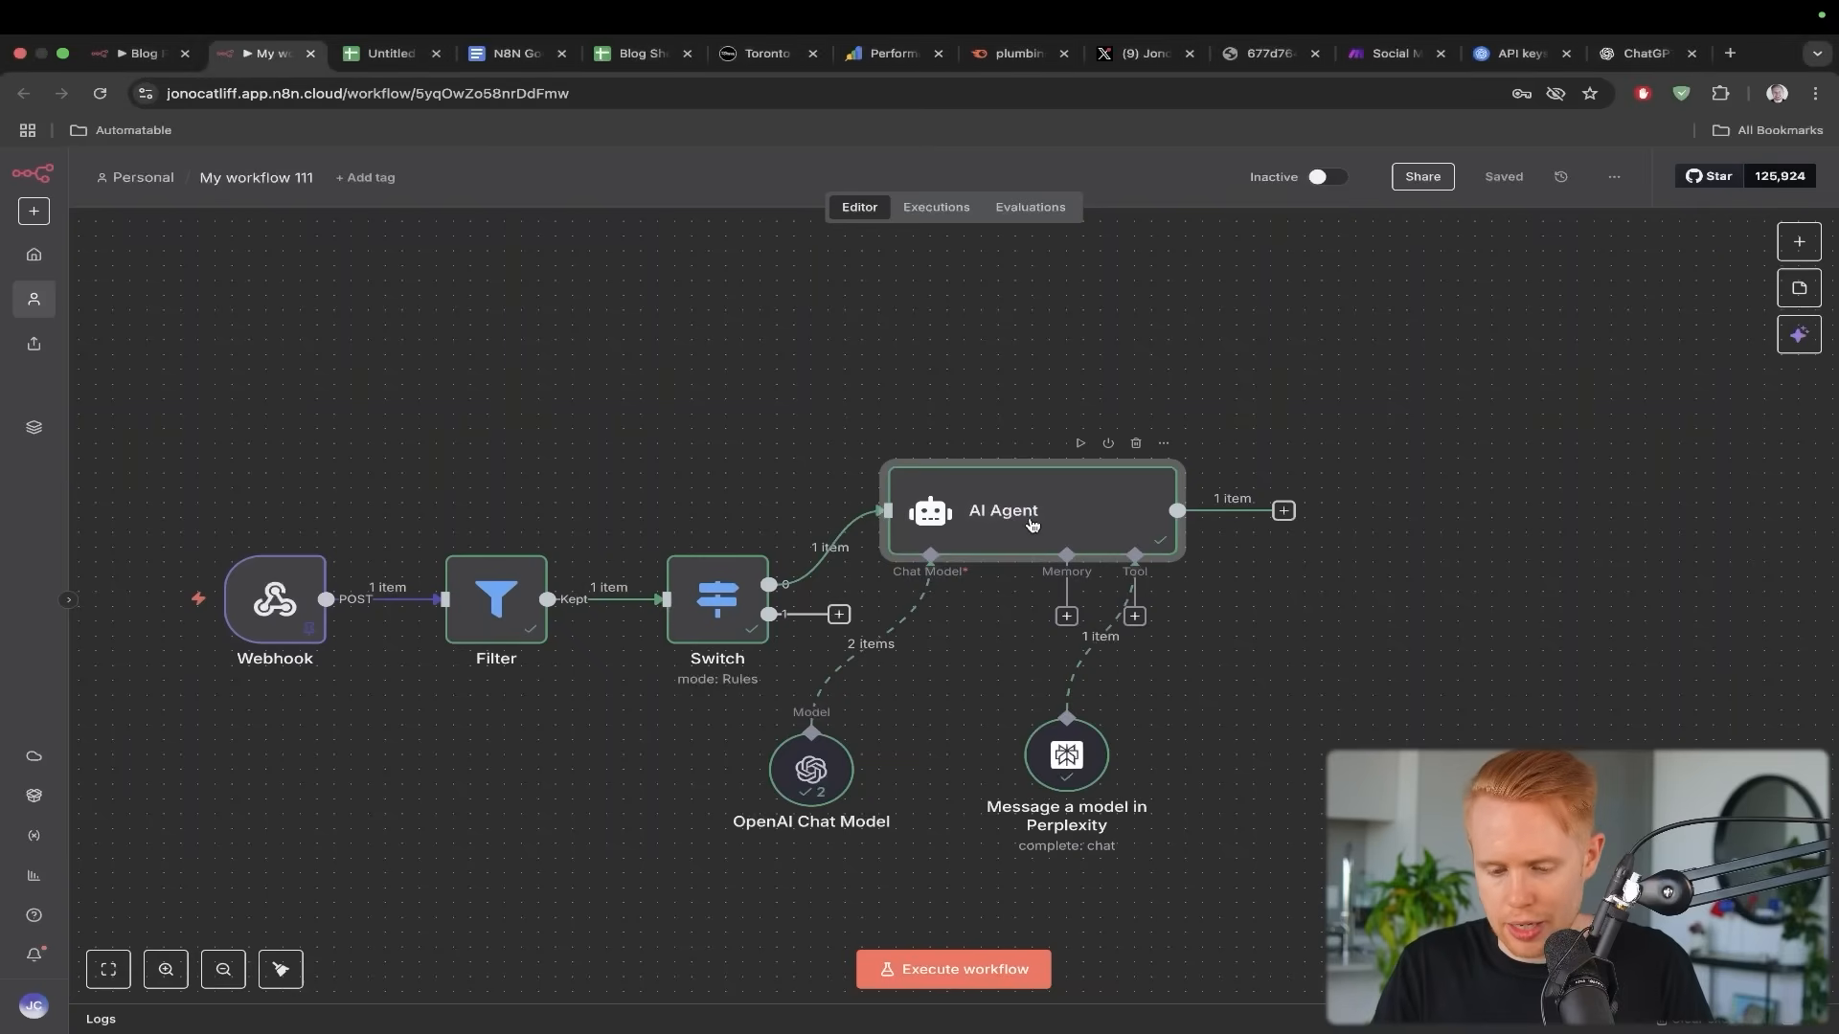
{"action": "double_click", "coordinate": [1037, 517]}
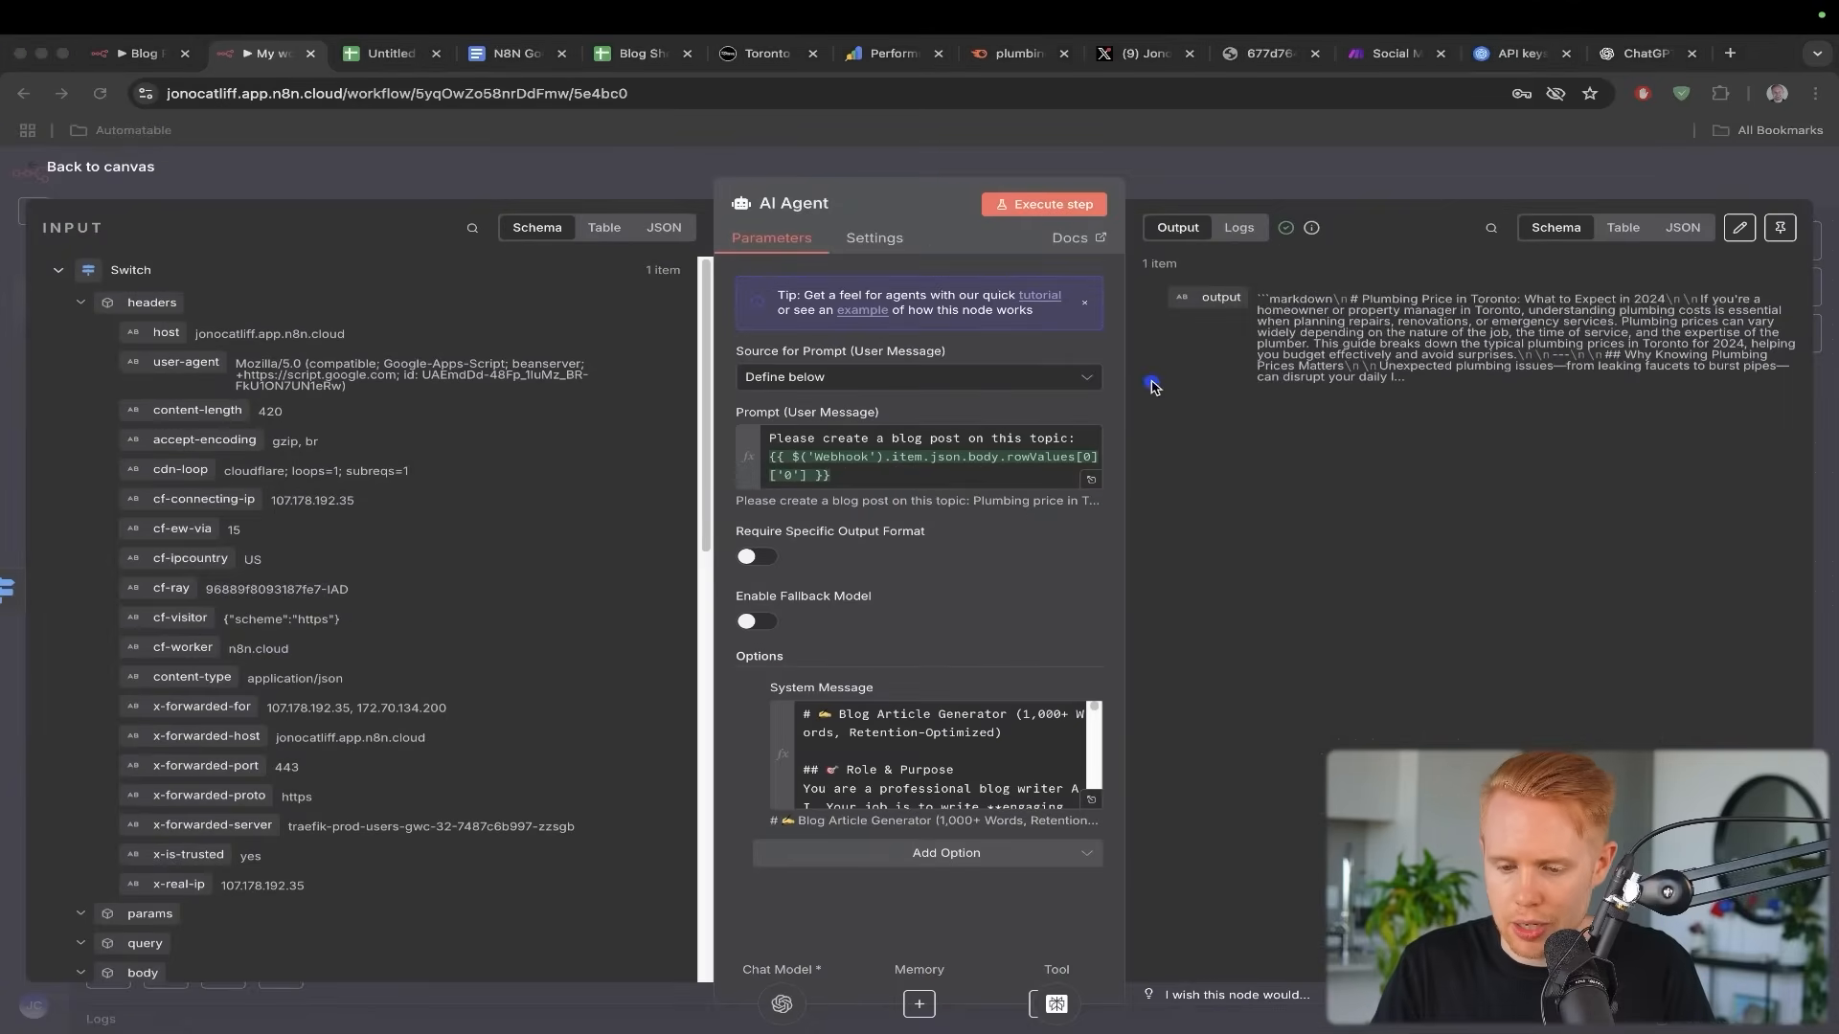
{"action": "left_click_drag", "start_coordinate": [1039, 278], "coordinate": [1243, 330]}
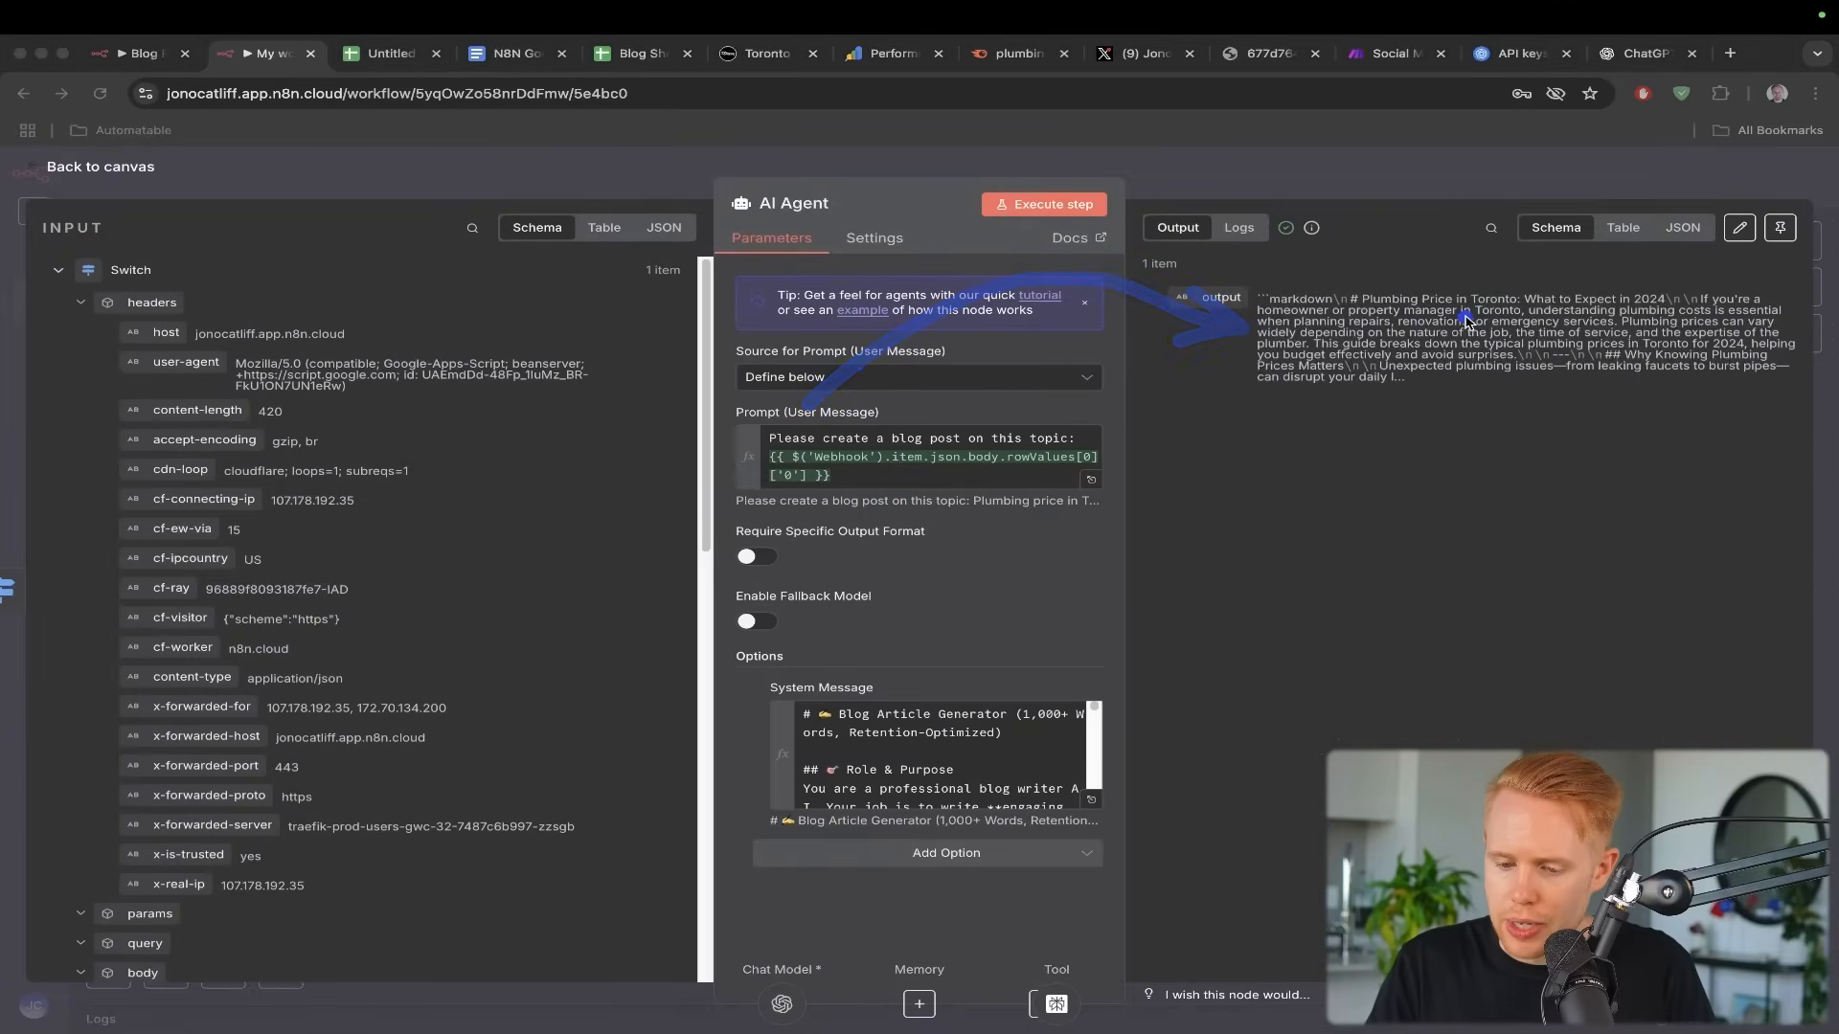
{"action": "scroll", "coordinate": [1748, 344], "scroll_direction": "up", "scroll_amount": 5}
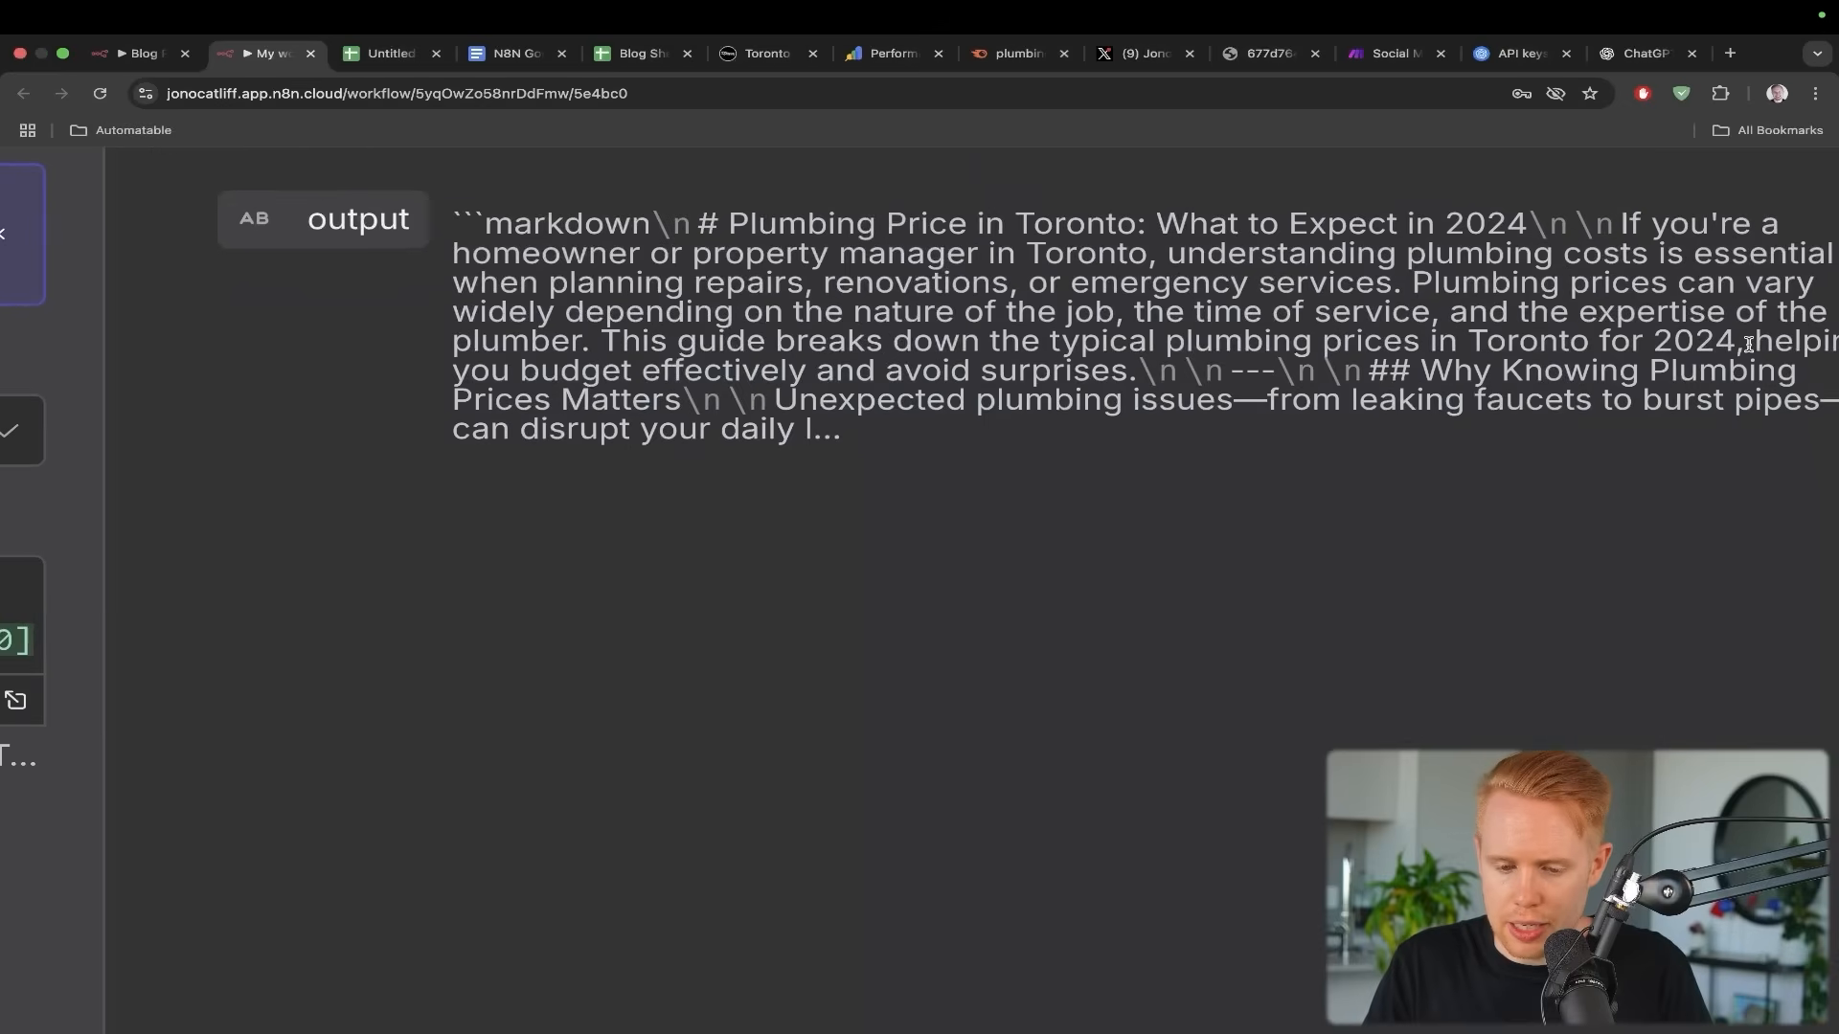
{"action": "scroll", "coordinate": [1751, 347], "scroll_direction": "right", "scroll_amount": 1}
{"action": "scroll", "coordinate": [1750, 349], "scroll_direction": "up", "scroll_amount": 2}
{"action": "left_click_drag", "start_coordinate": [1059, 364], "coordinate": [1425, 360]}
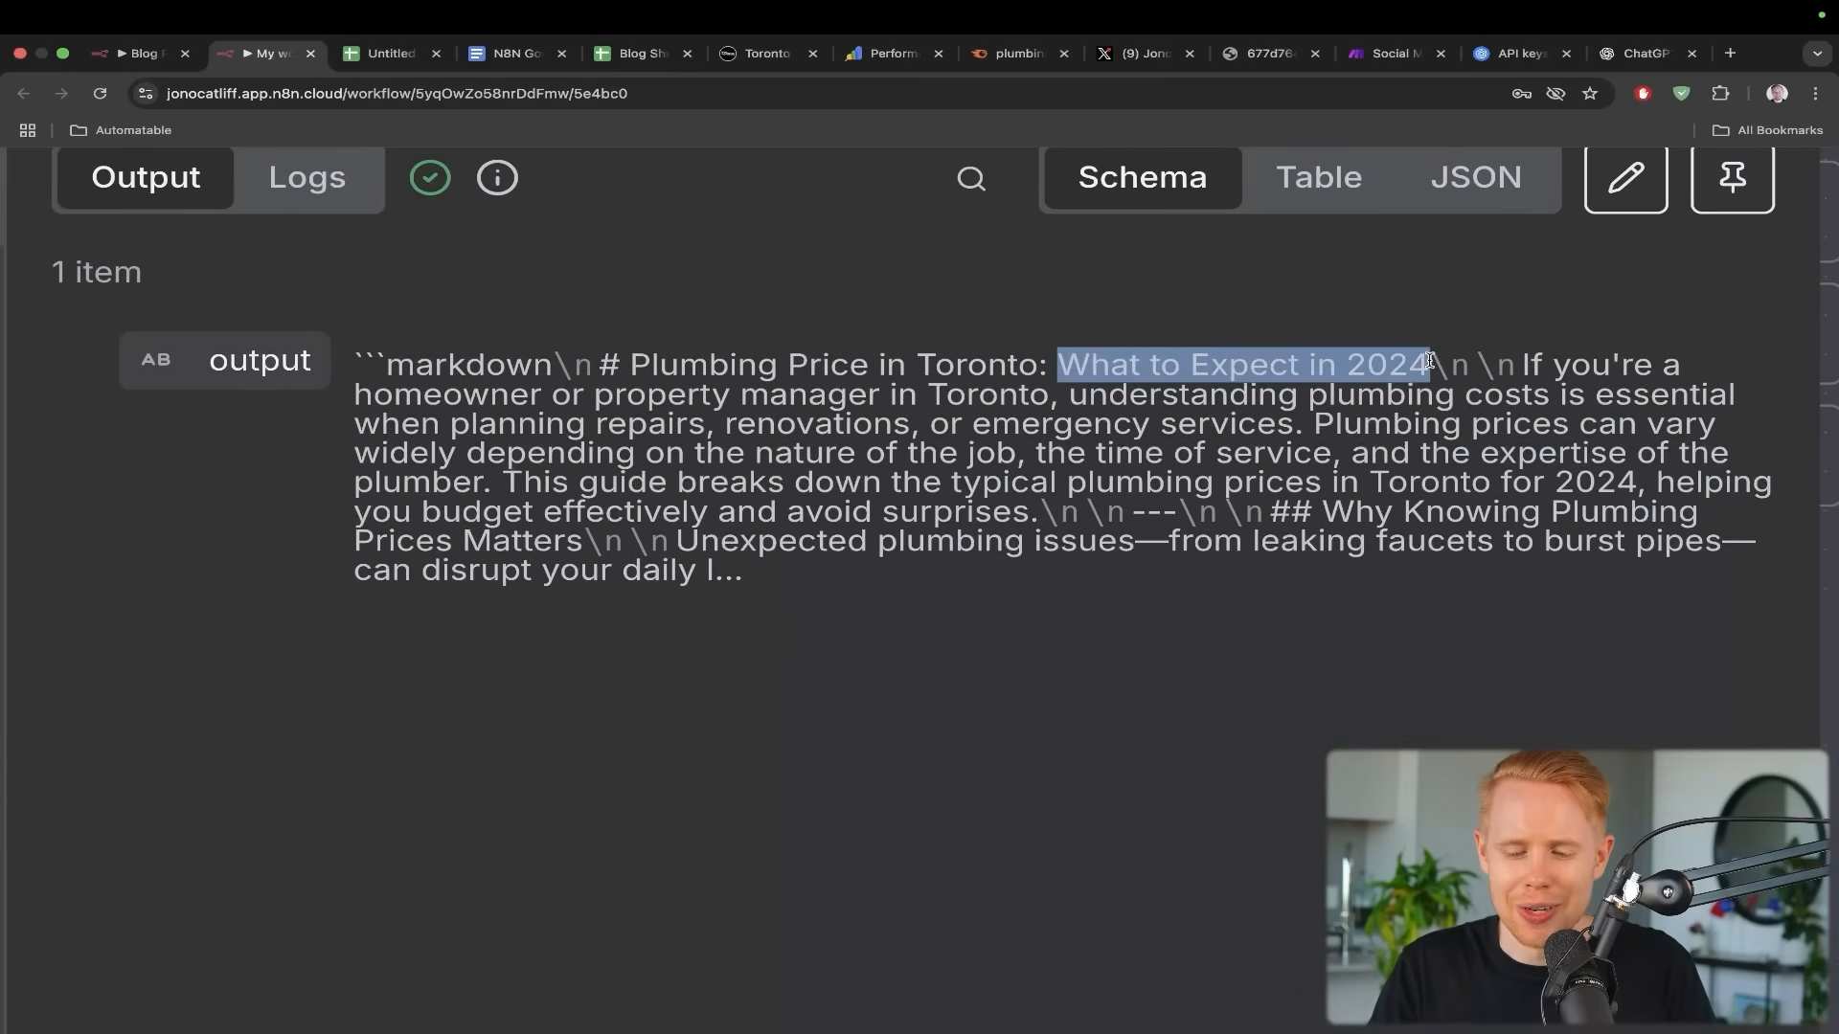
{"action": "left_click_drag", "start_coordinate": [1523, 365], "coordinate": [1292, 421]}
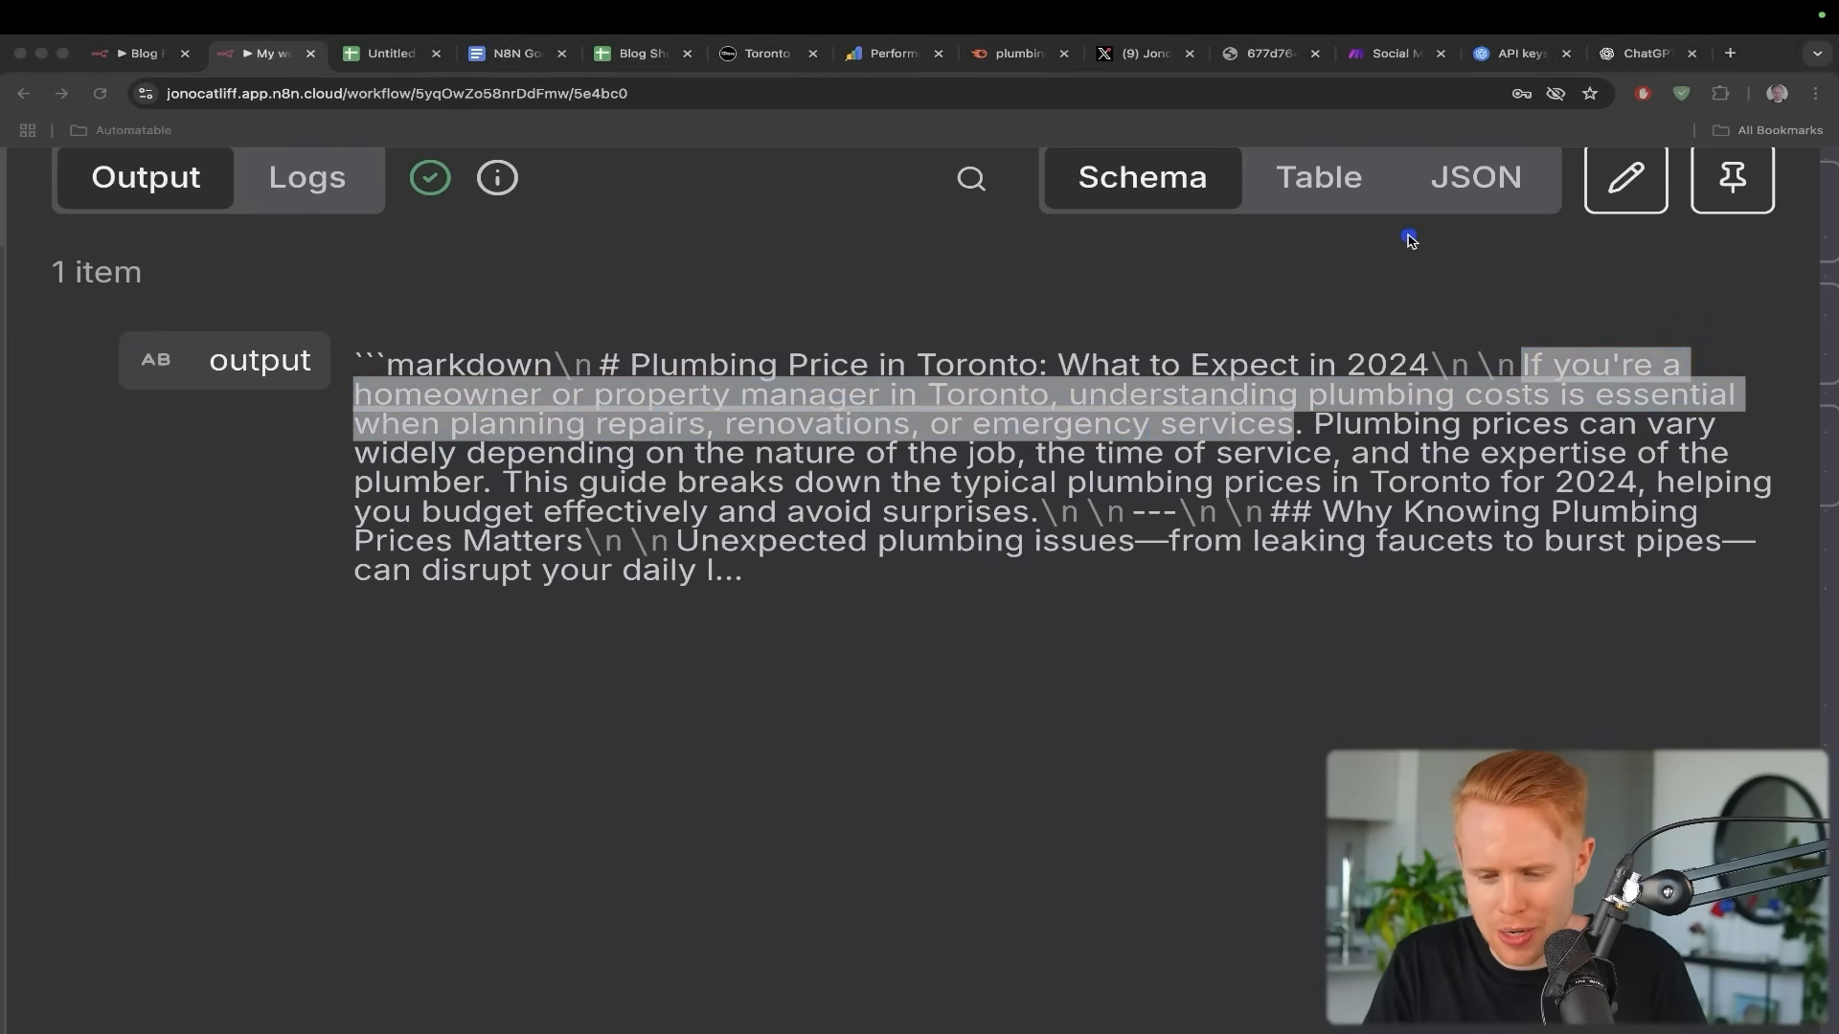
{"action": "left_click_drag", "start_coordinate": [1410, 237], "coordinate": [1288, 436]}
{"action": "key", "text": "ctrl+s"}
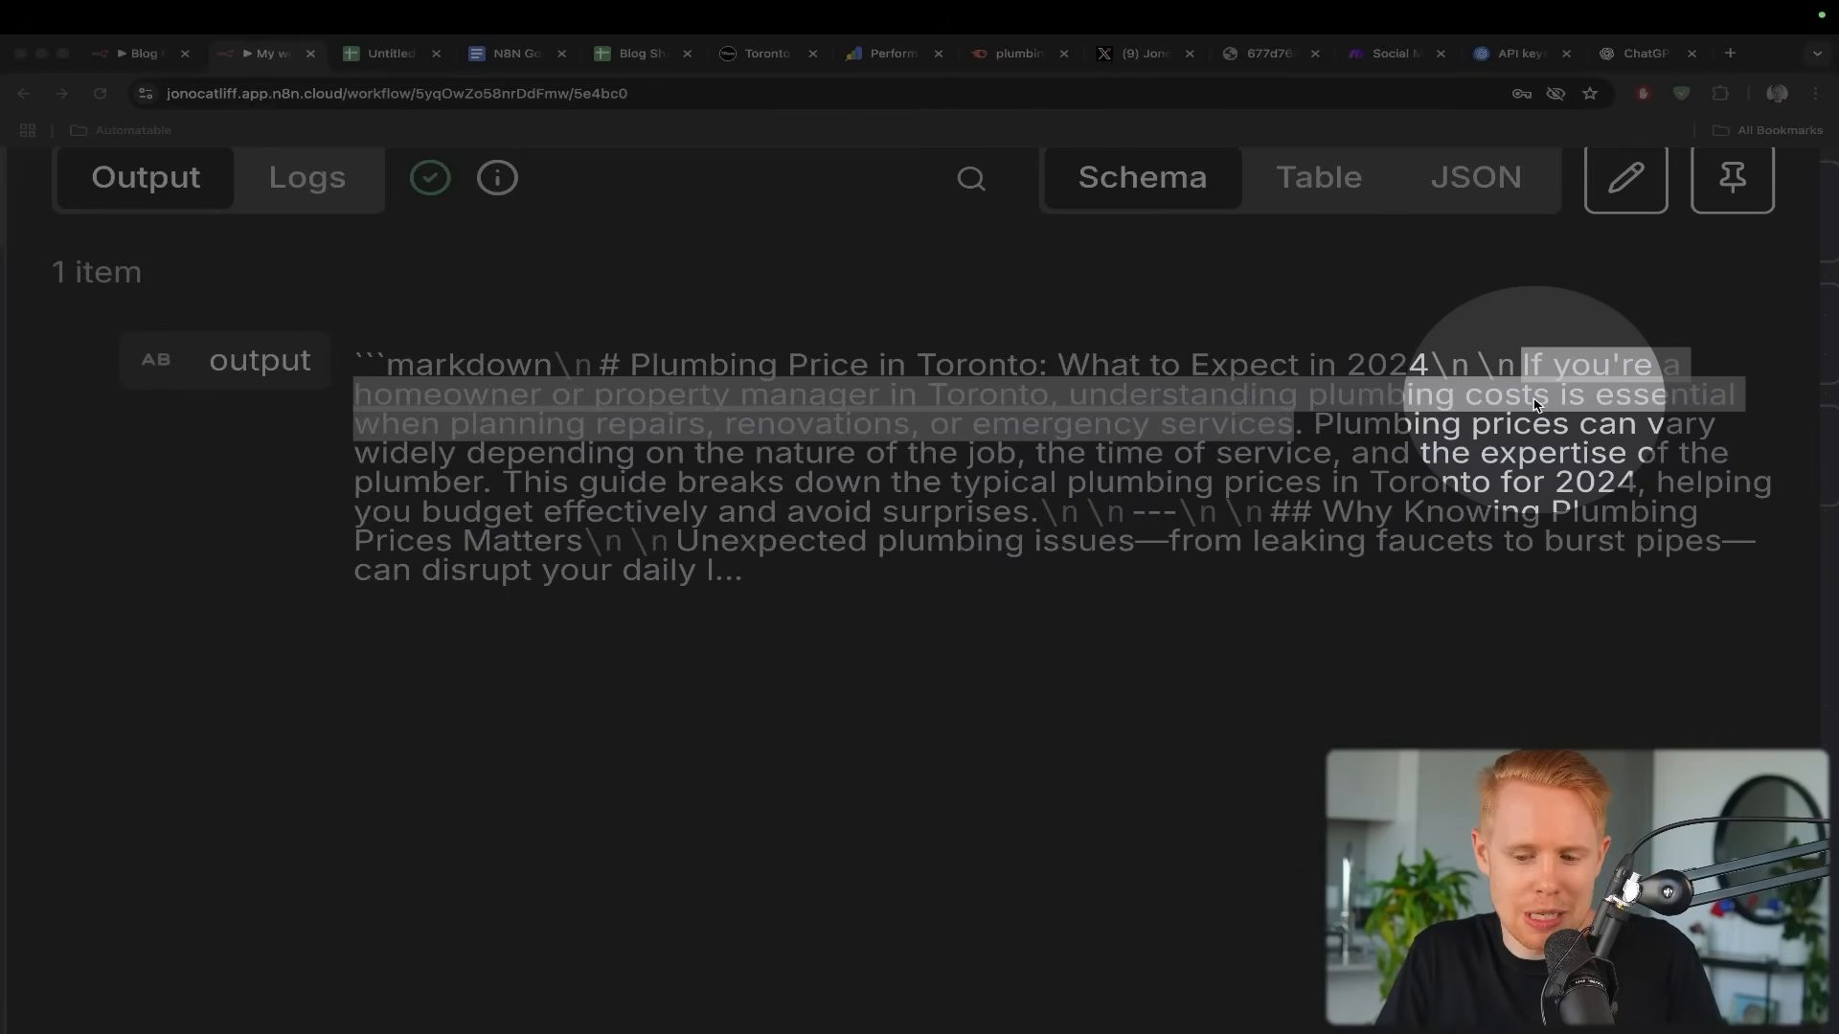
{"action": "key", "text": "ctrl+a"}
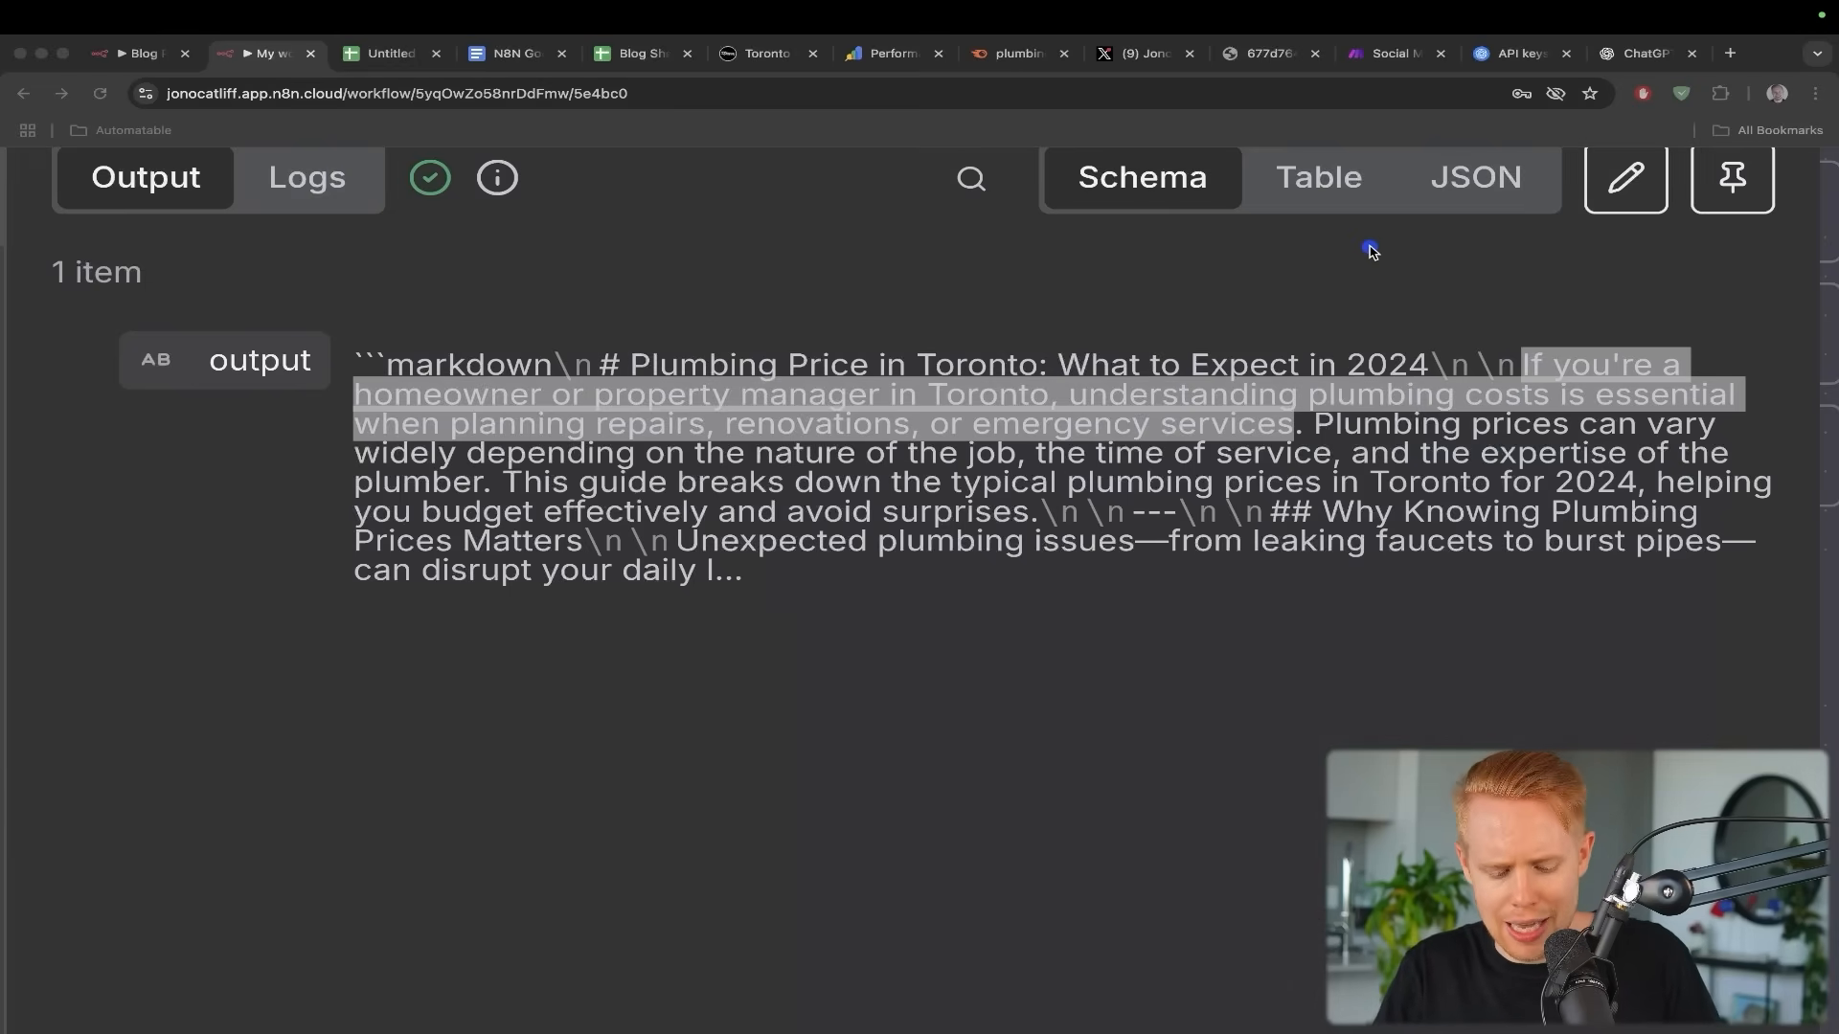
{"action": "left_click_drag", "start_coordinate": [1422, 211], "coordinate": [1247, 353]}
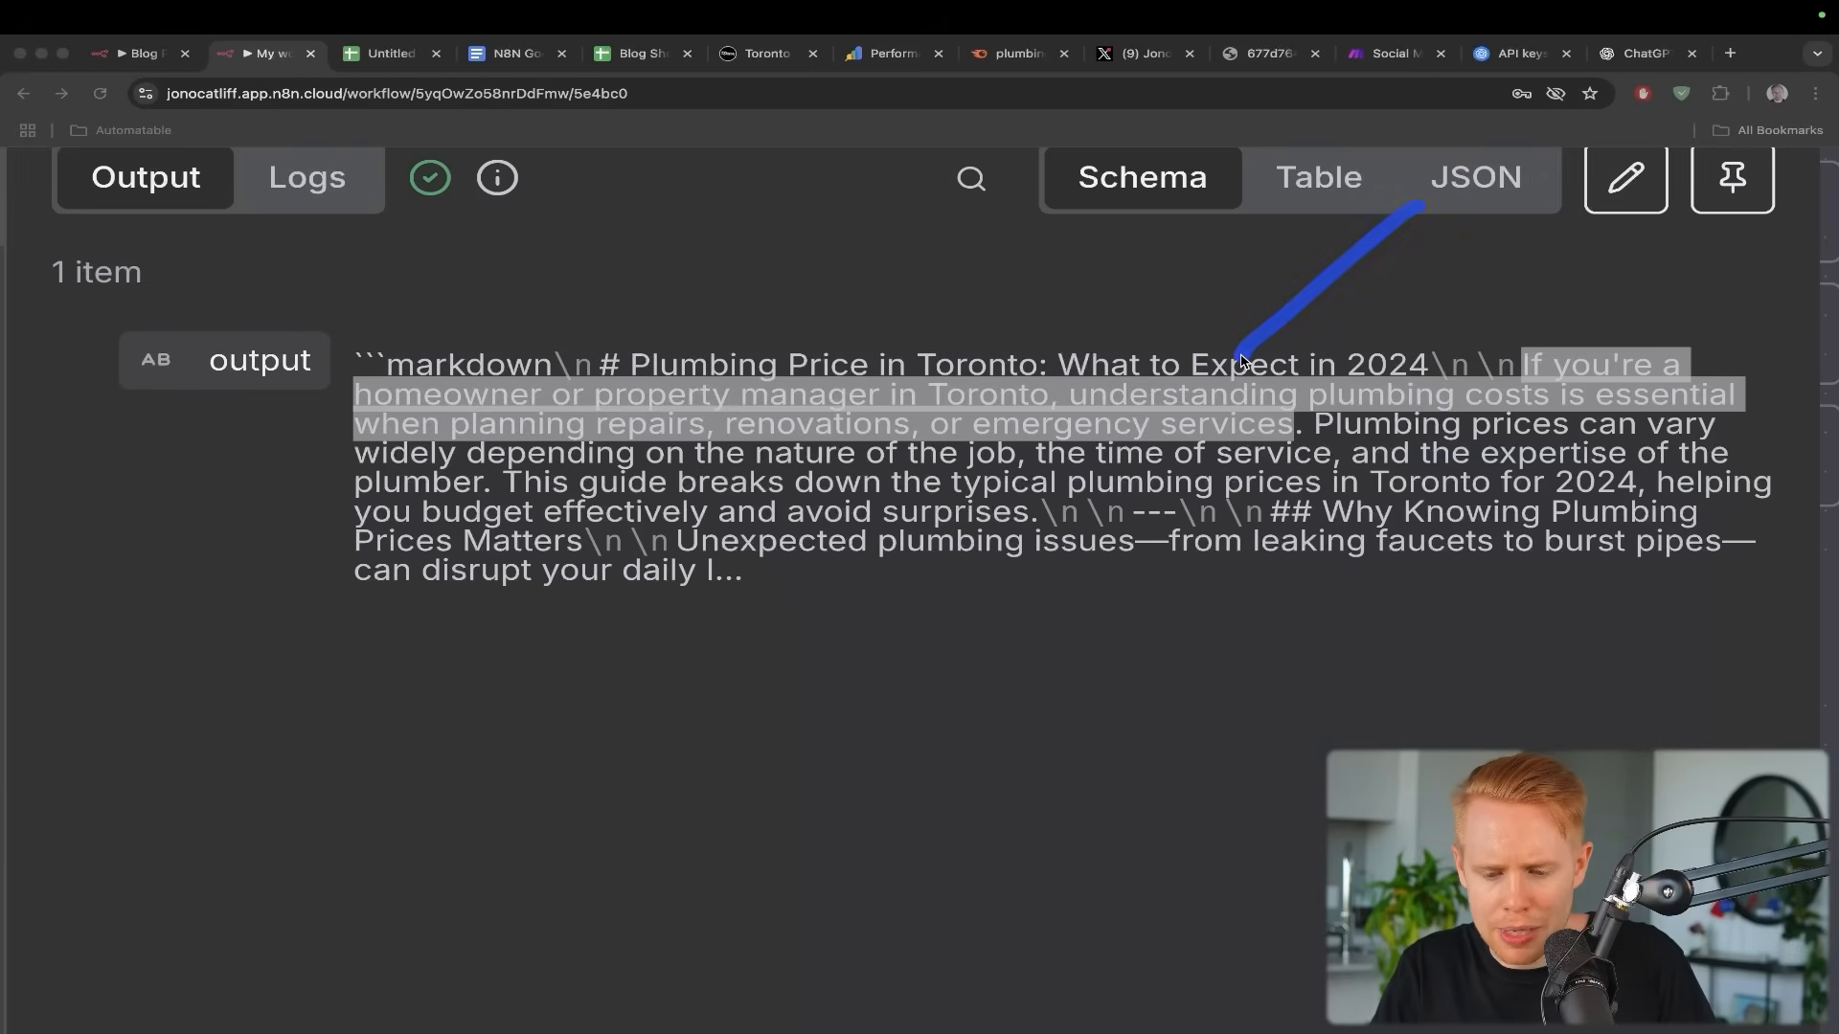
{"action": "left_click_drag", "start_coordinate": [1441, 218], "coordinate": [1286, 371]}
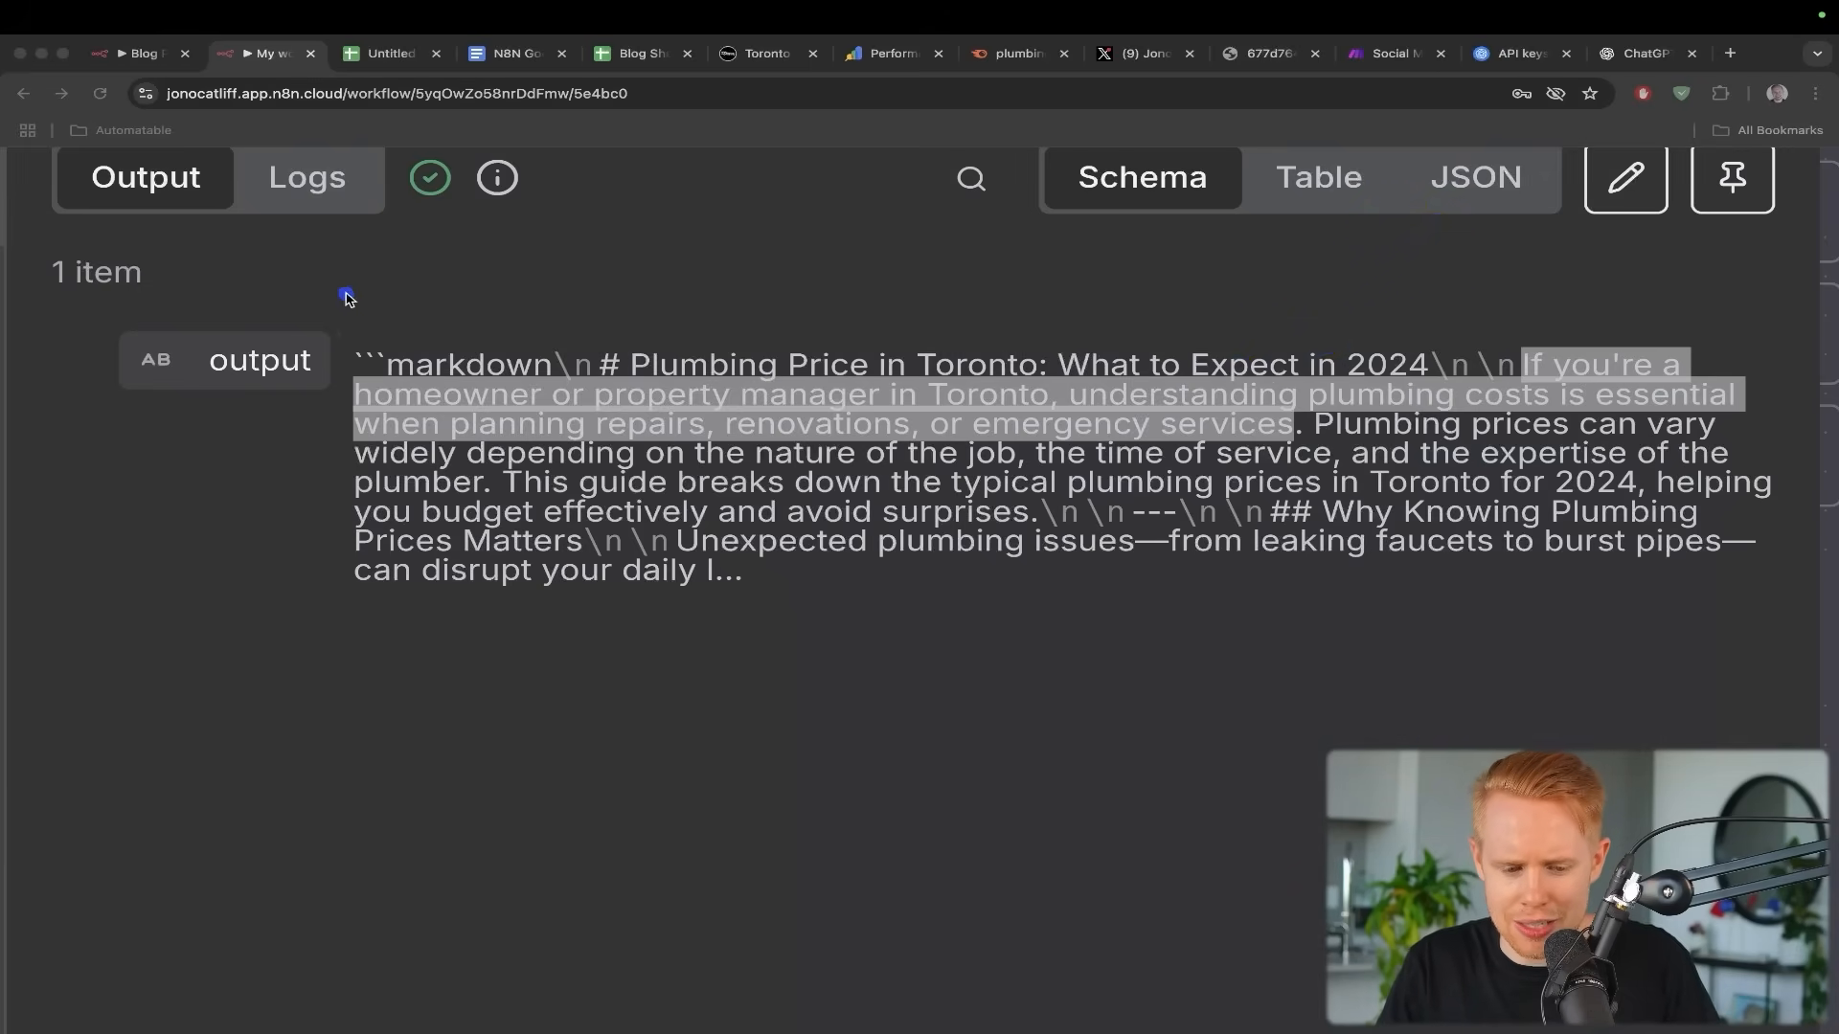
{"action": "mouse_move", "coordinate": [351, 303]}
{"action": "left_mouse_down"}
{"action": "mouse_move", "coordinate": [1561, 644]}
{"action": "mouse_move", "coordinate": [1800, 669]}
{"action": "left_mouse_up"}
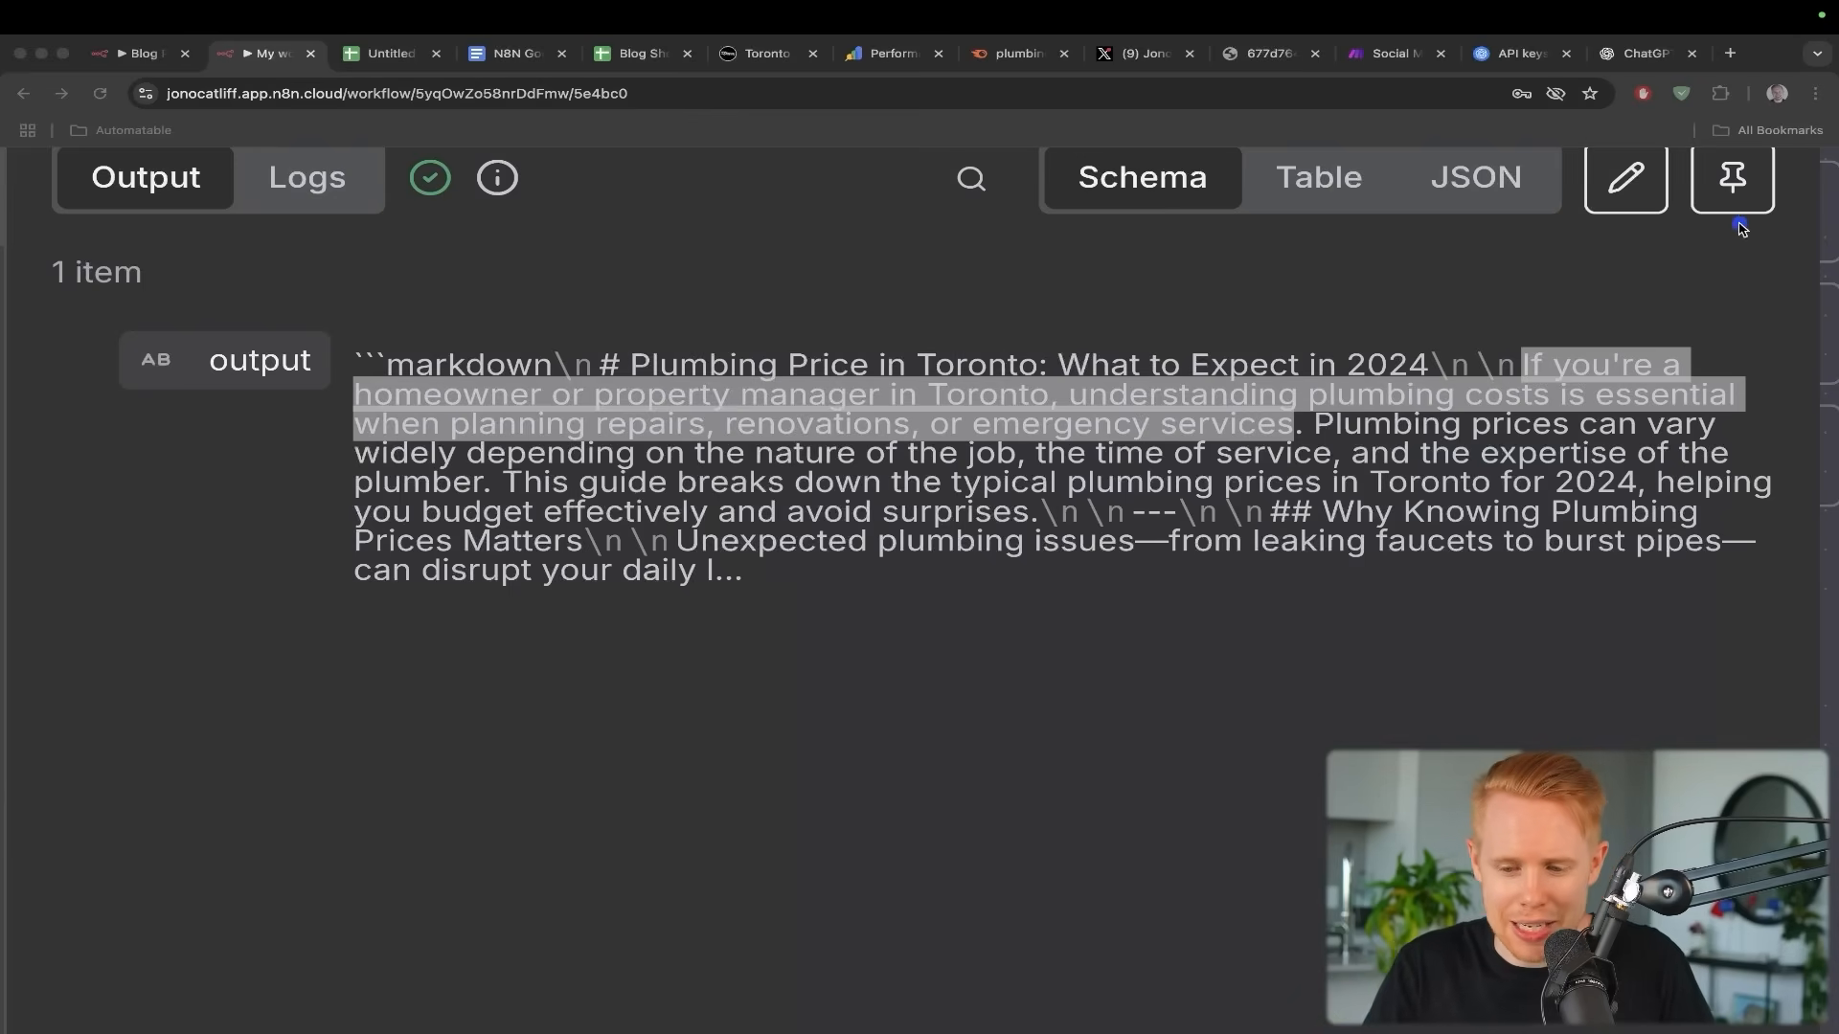
{"action": "mouse_move", "coordinate": [1671, 181]}
{"action": "left_mouse_down"}
{"action": "mouse_move", "coordinate": [1478, 279]}
{"action": "mouse_move", "coordinate": [1412, 352]}
{"action": "left_mouse_up"}
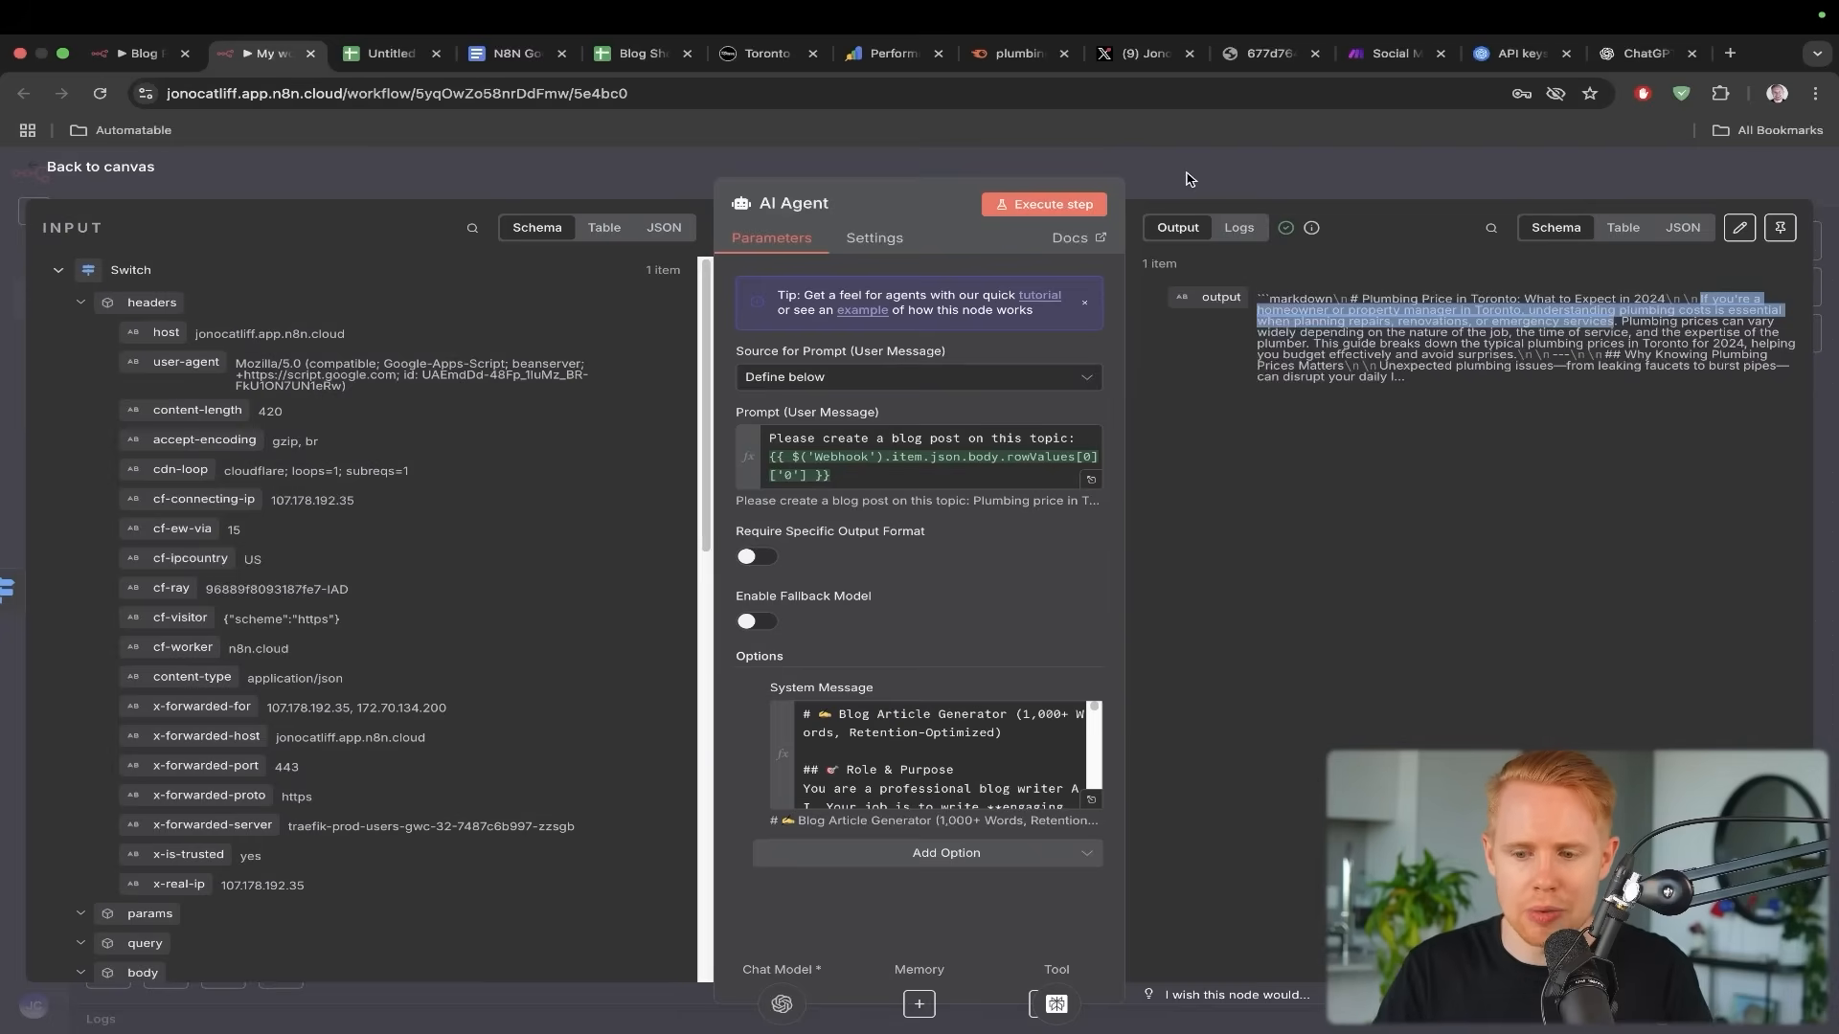
Search the web for "plumbing prices in toronto" to compare the results, then close that tab.
{"action": "key", "text": "ctrl+t"}
{"action": "type", "text": "plumb"}
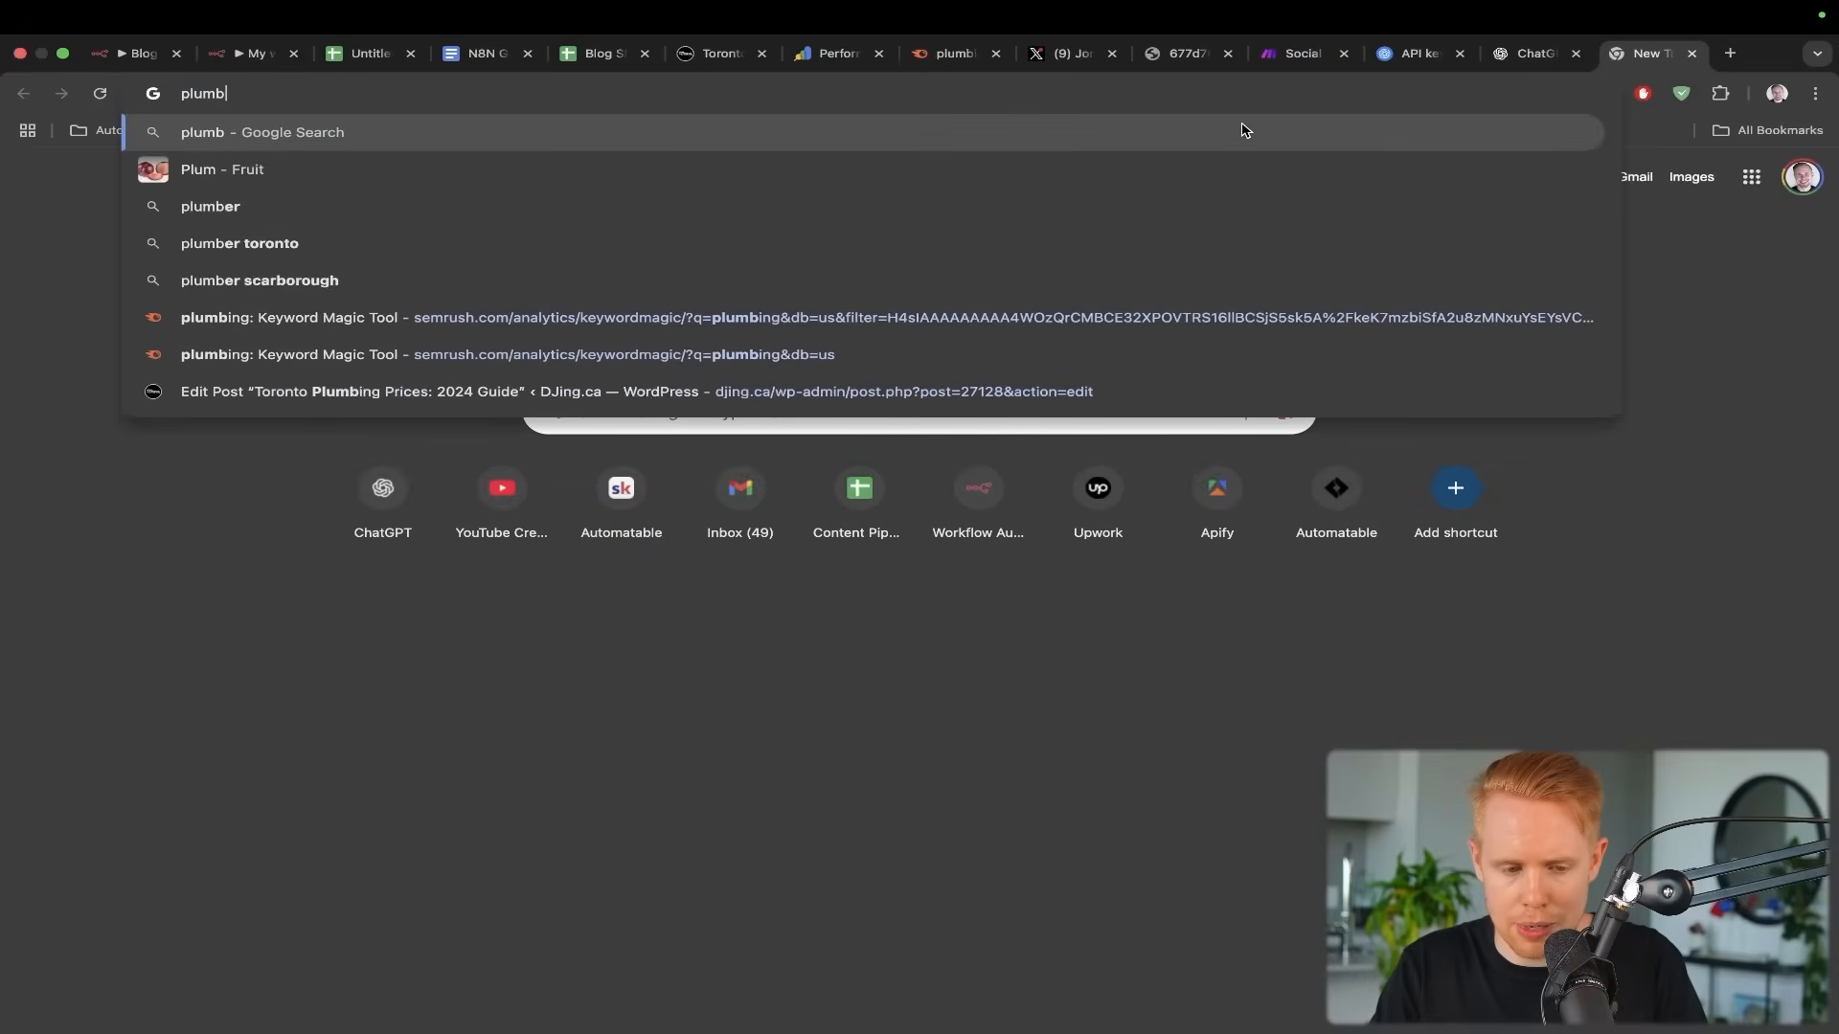
{"action": "type", "text": "ing prices in tor"}
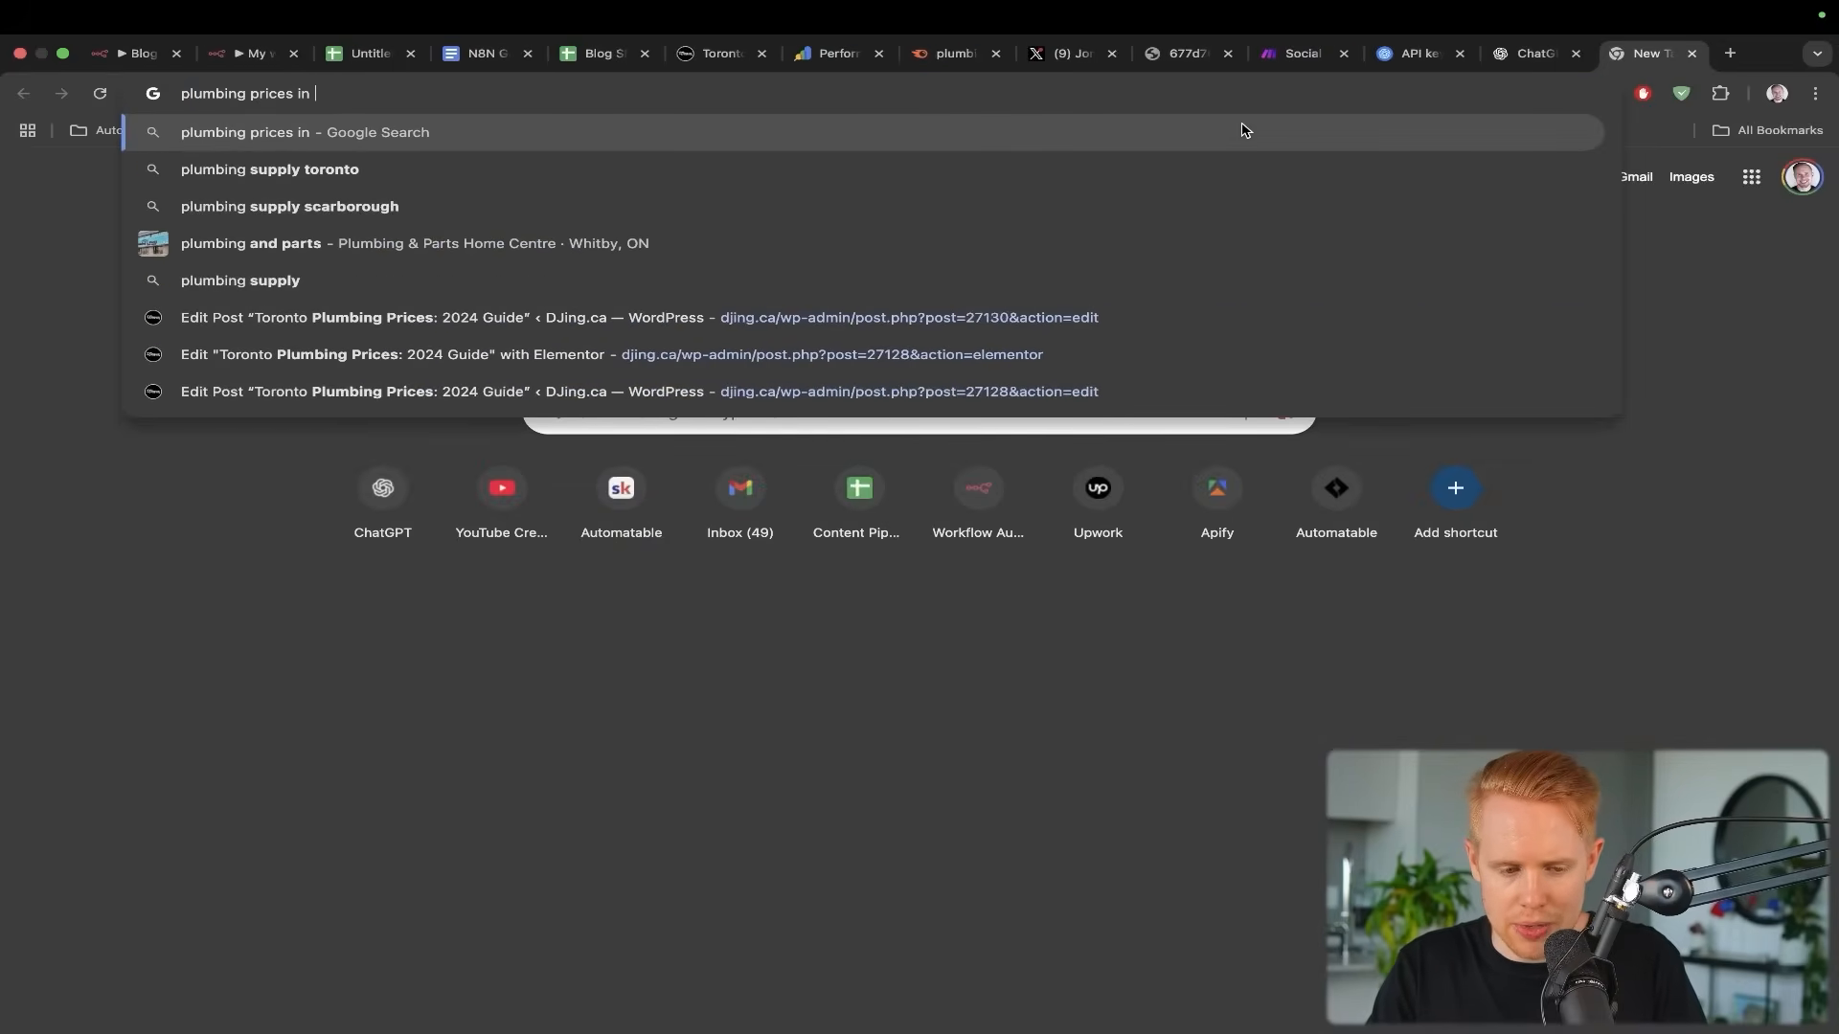
{"action": "type", "text": "onto"}
{"action": "key", "text": "Return"}
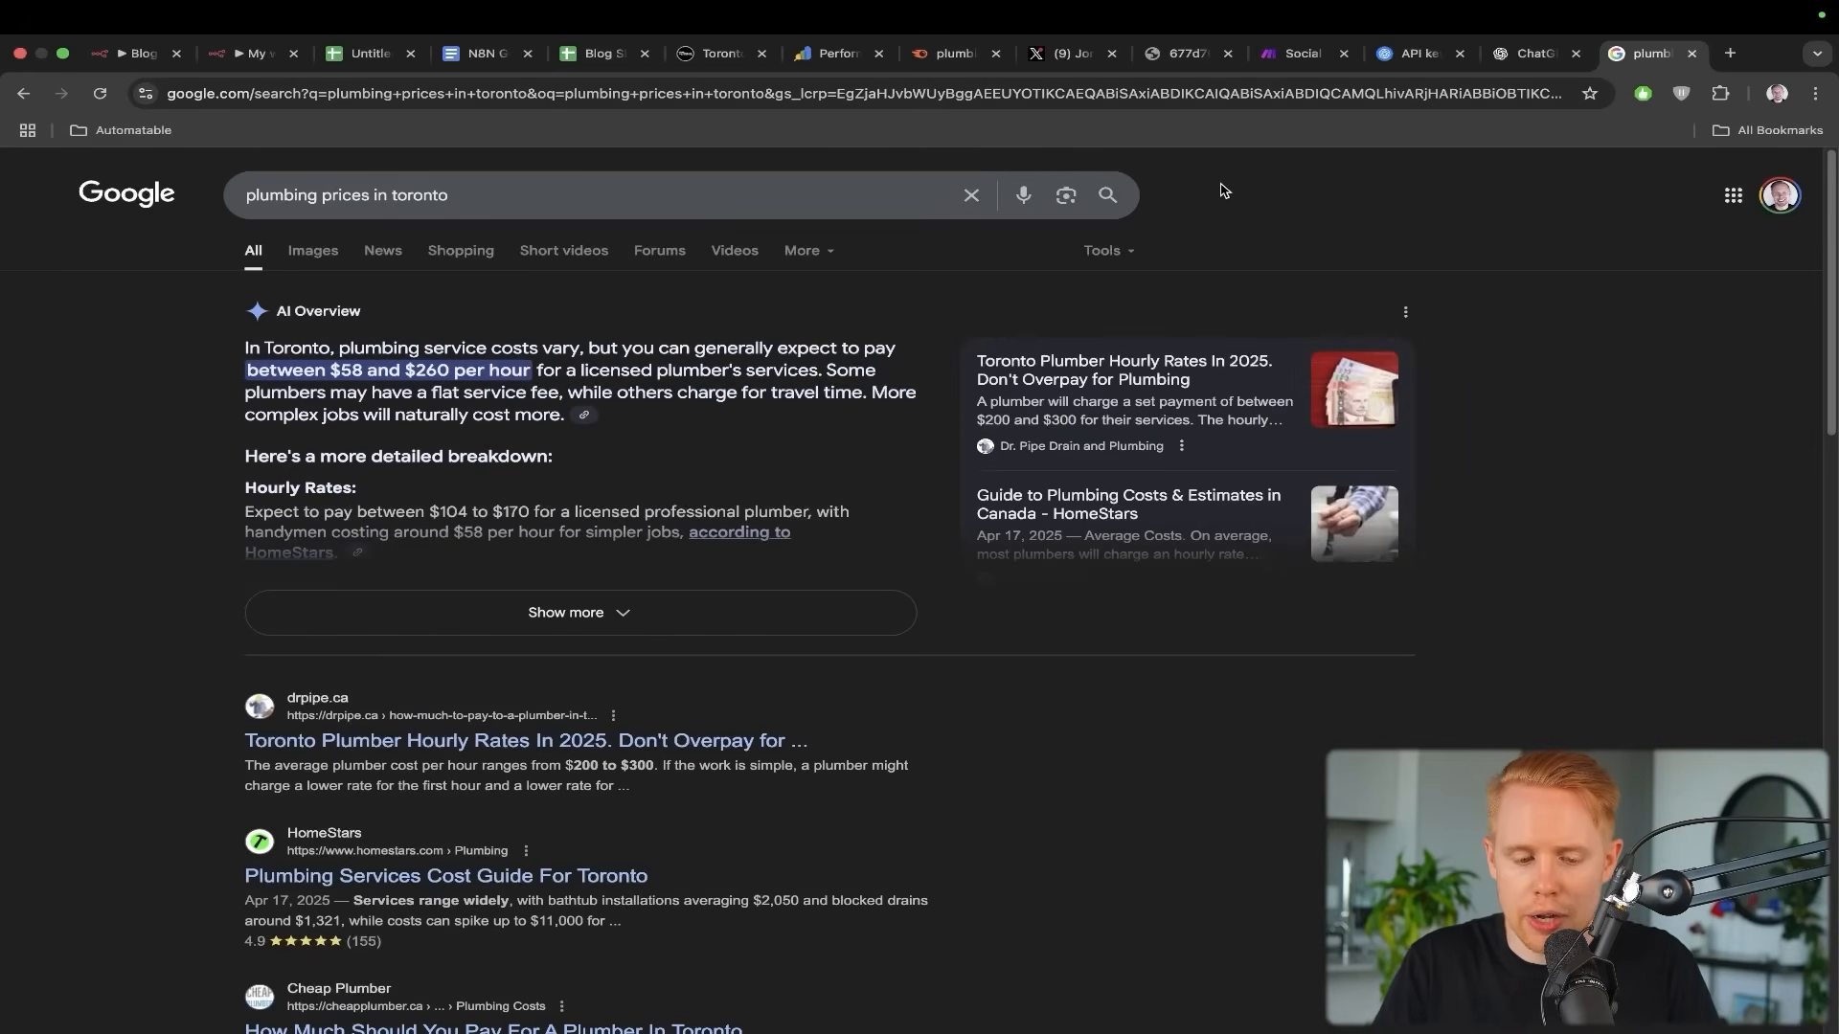
{"action": "mouse_move", "coordinate": [192, 354]}
{"action": "left_mouse_down"}
{"action": "mouse_move", "coordinate": [134, 441]}
{"action": "mouse_move", "coordinate": [252, 730]}
{"action": "left_mouse_up"}
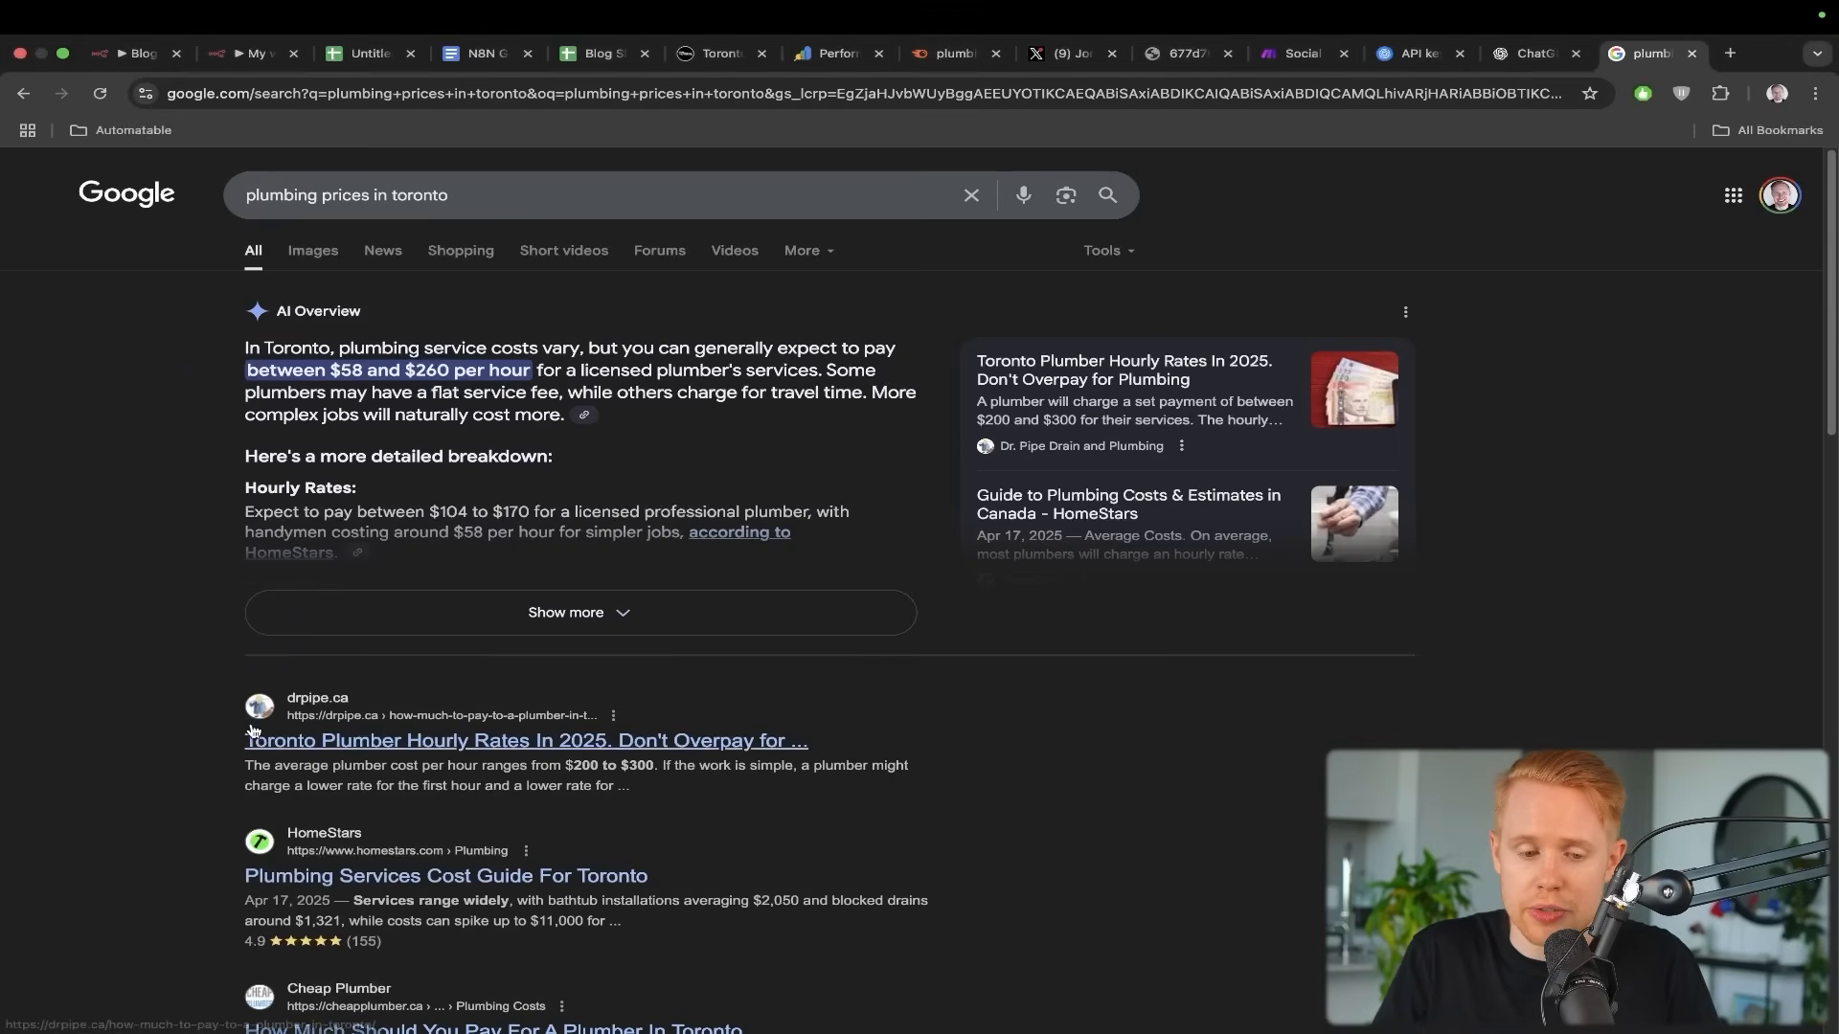
{"action": "scroll", "coordinate": [252, 730], "scroll_direction": "down", "scroll_amount": 10}
{"action": "scroll", "coordinate": [252, 724], "scroll_direction": "up", "scroll_amount": 15}
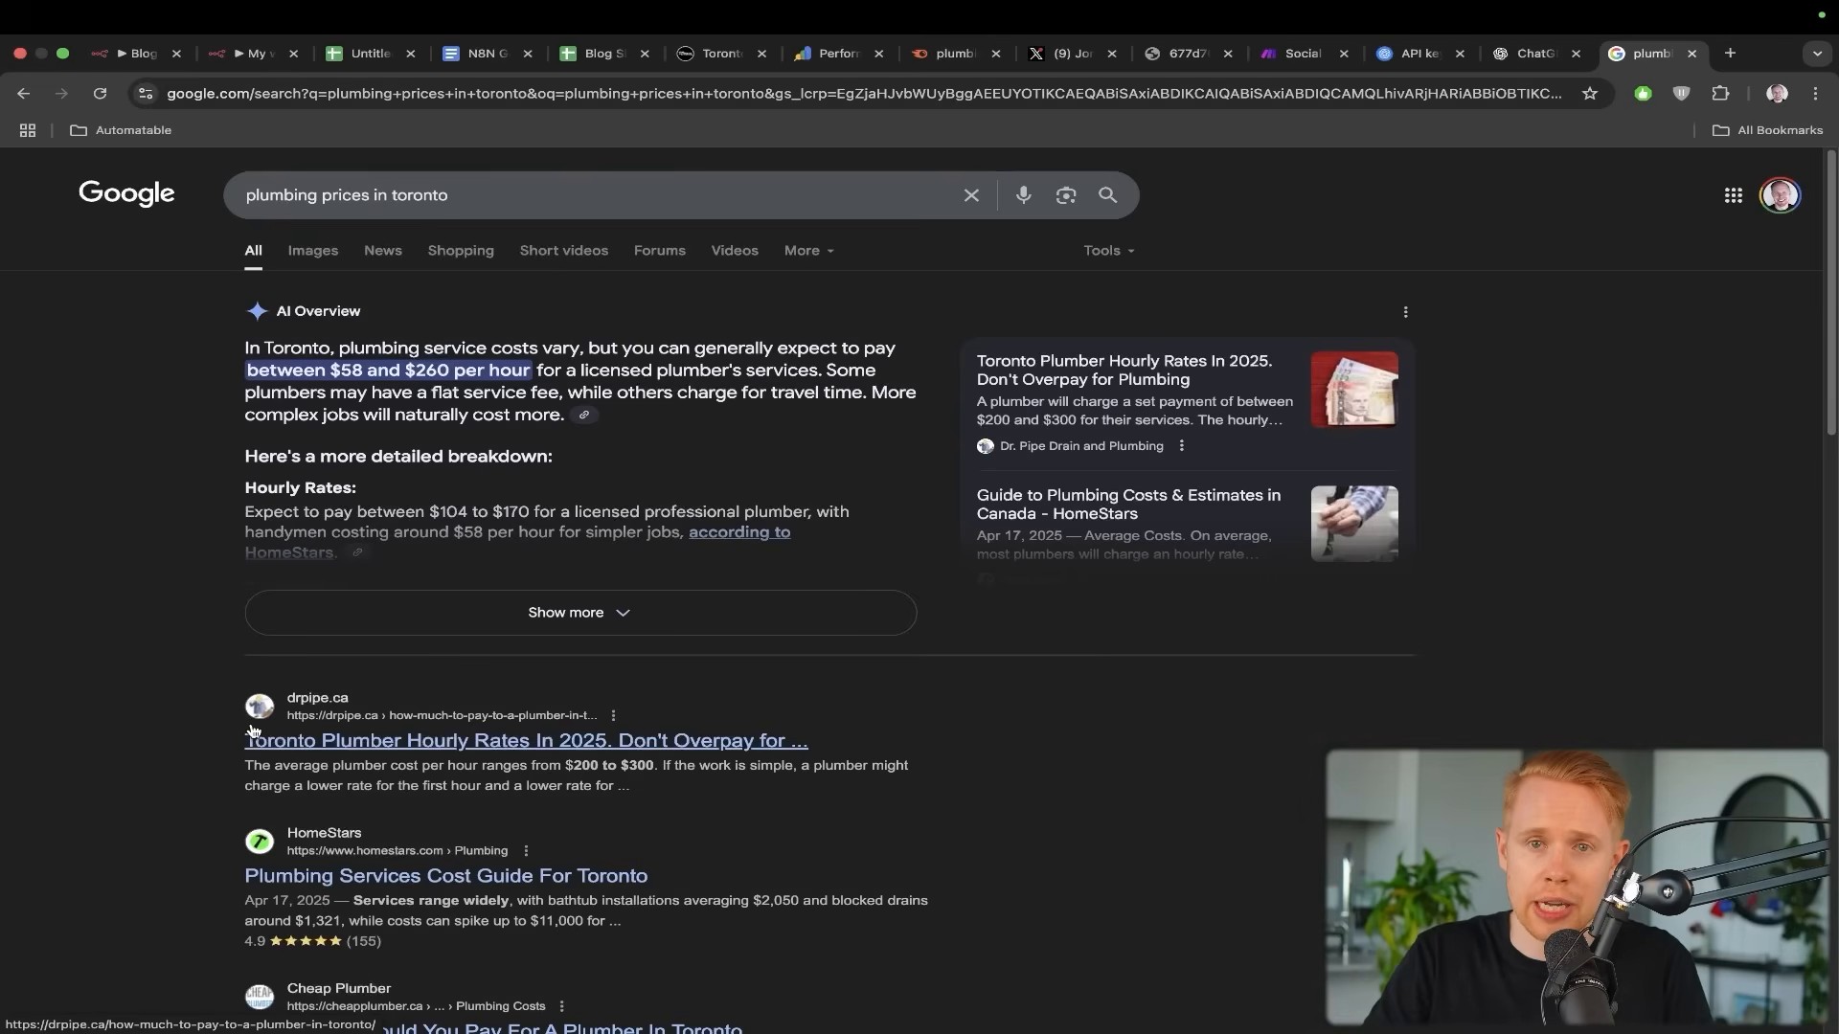
{"action": "key", "text": "super+w"}
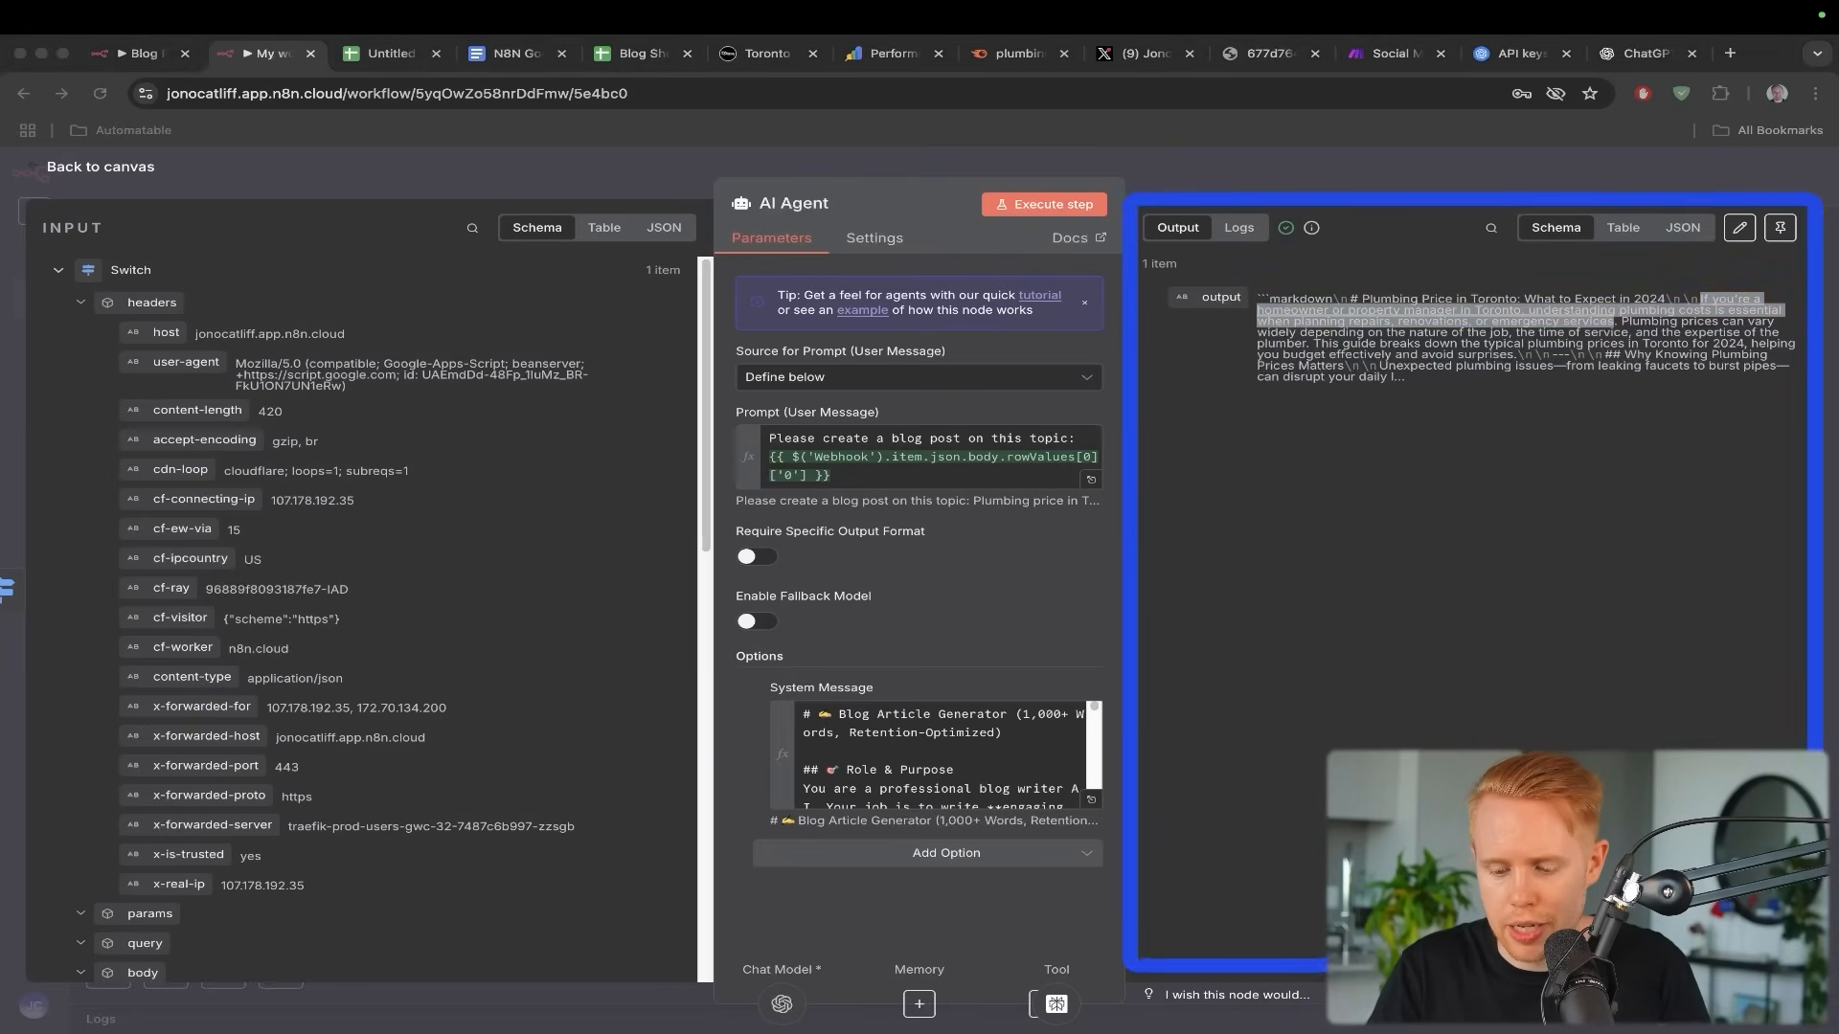
Add an OpenAI "Message a model" node connected after the AI Agent.
{"action": "left_click", "coordinate": [1341, 170]}
{"action": "scroll", "coordinate": [1382, 442], "scroll_direction": "right", "scroll_amount": 5}
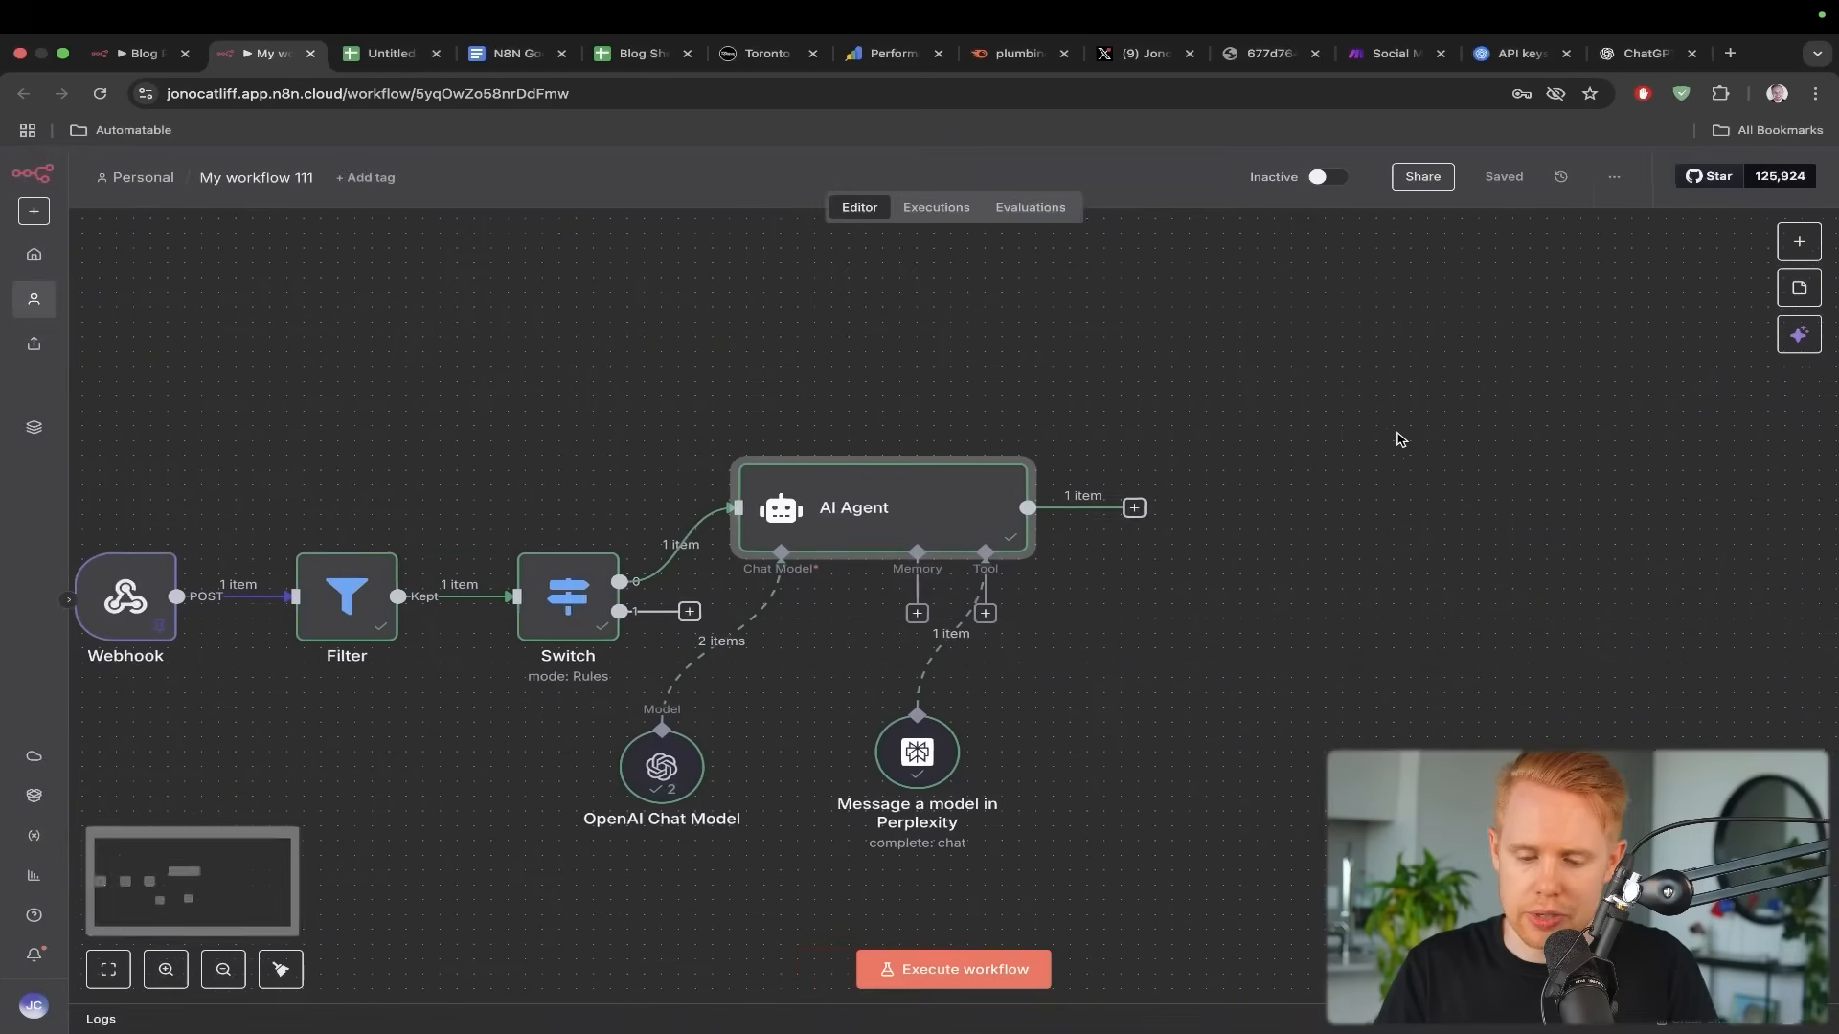
{"action": "left_click", "coordinate": [922, 507]}
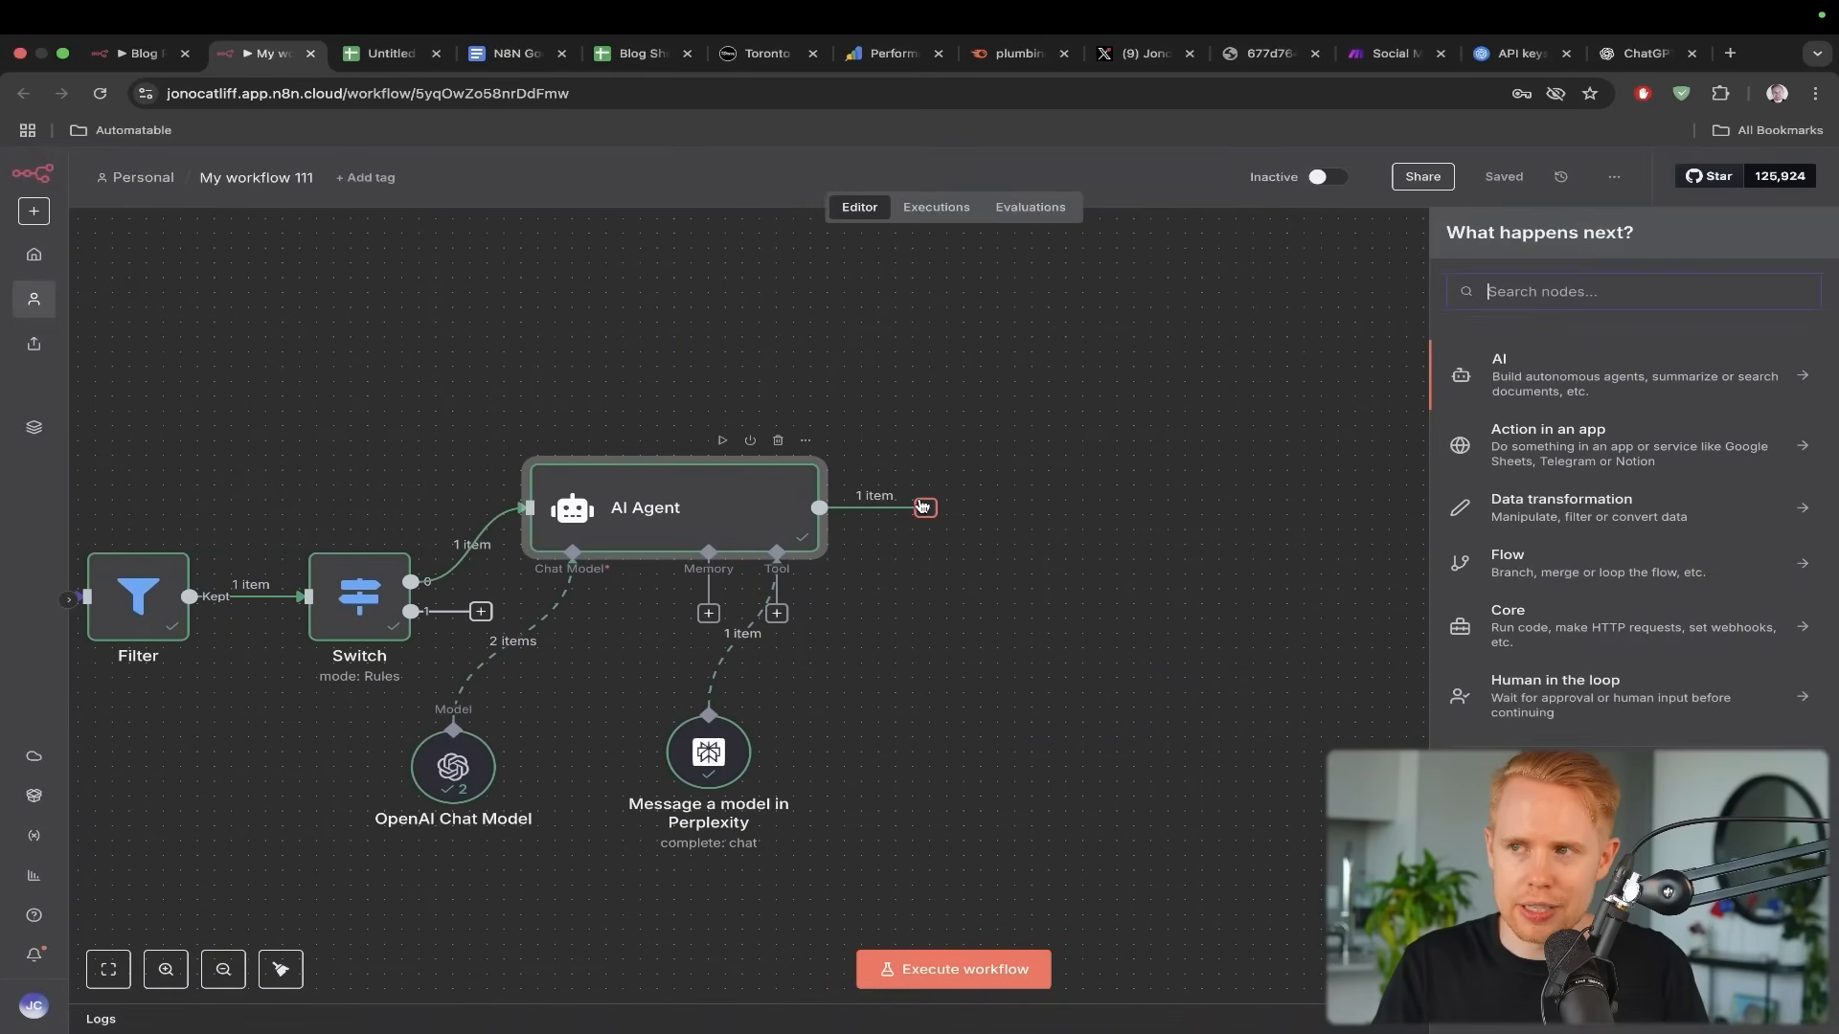
{"action": "type", "text": "openai"}
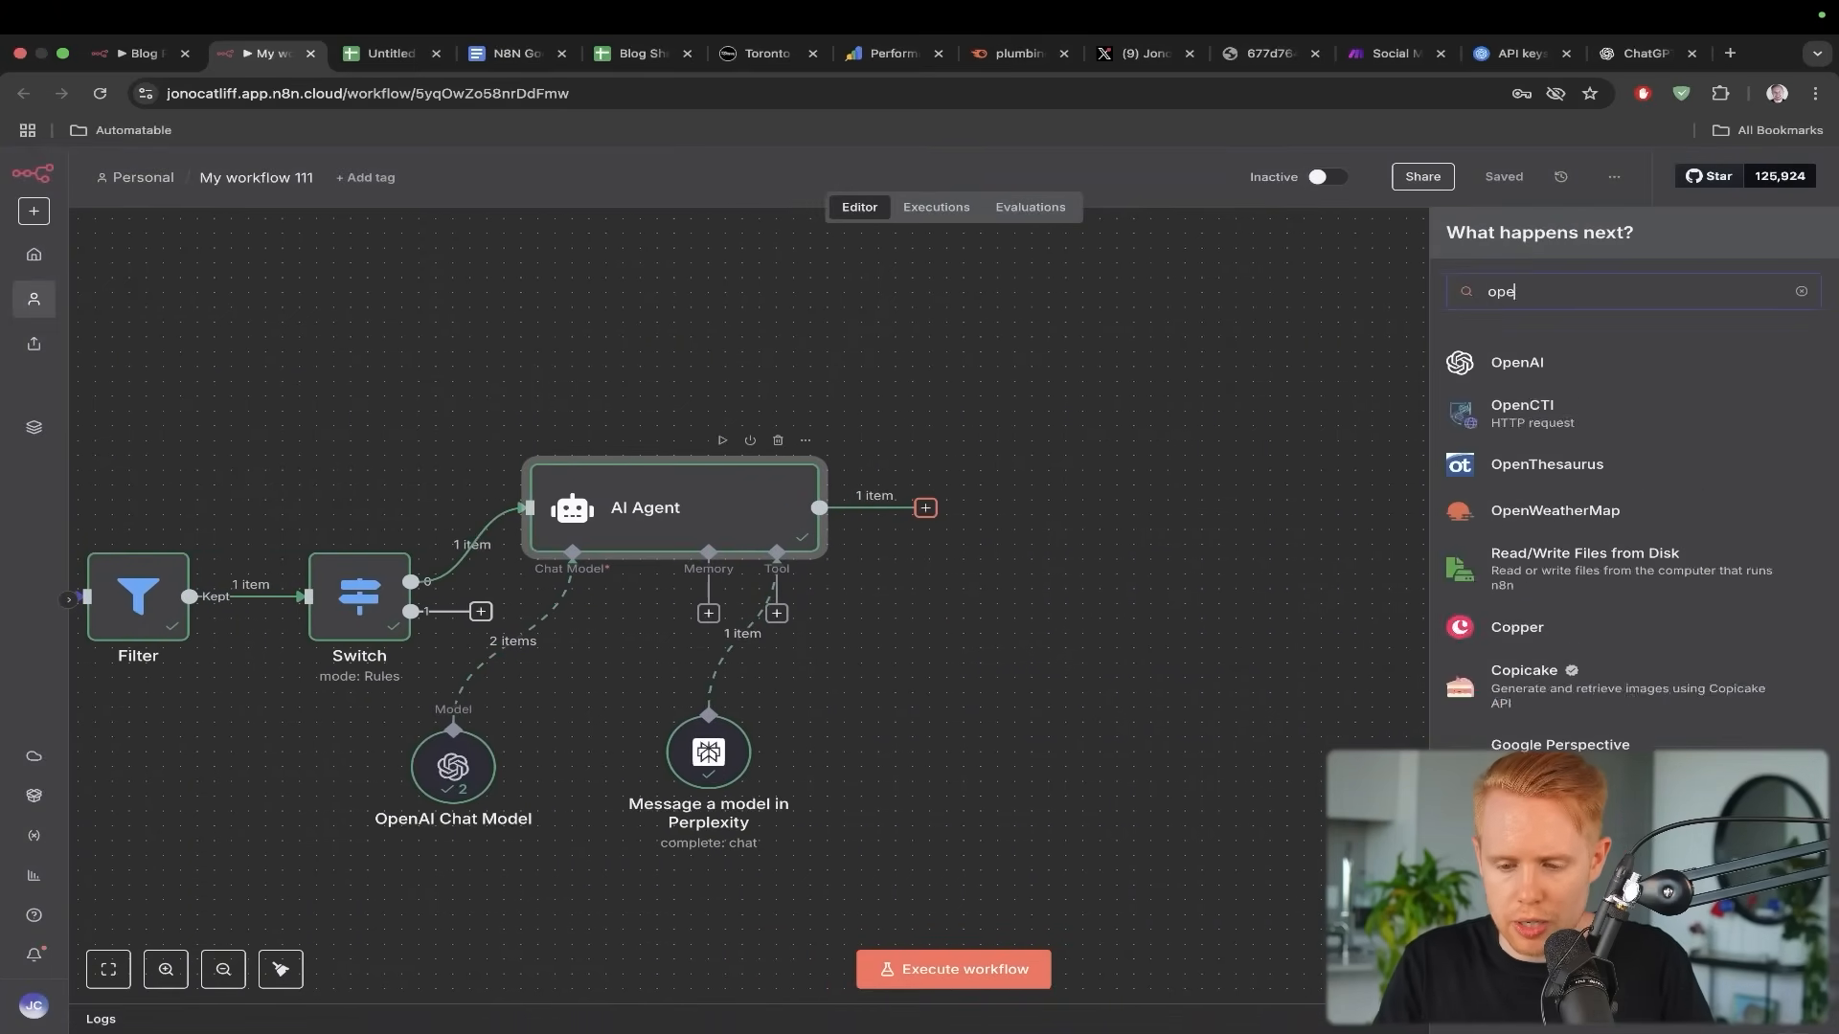
{"action": "left_click", "coordinate": [1501, 370]}
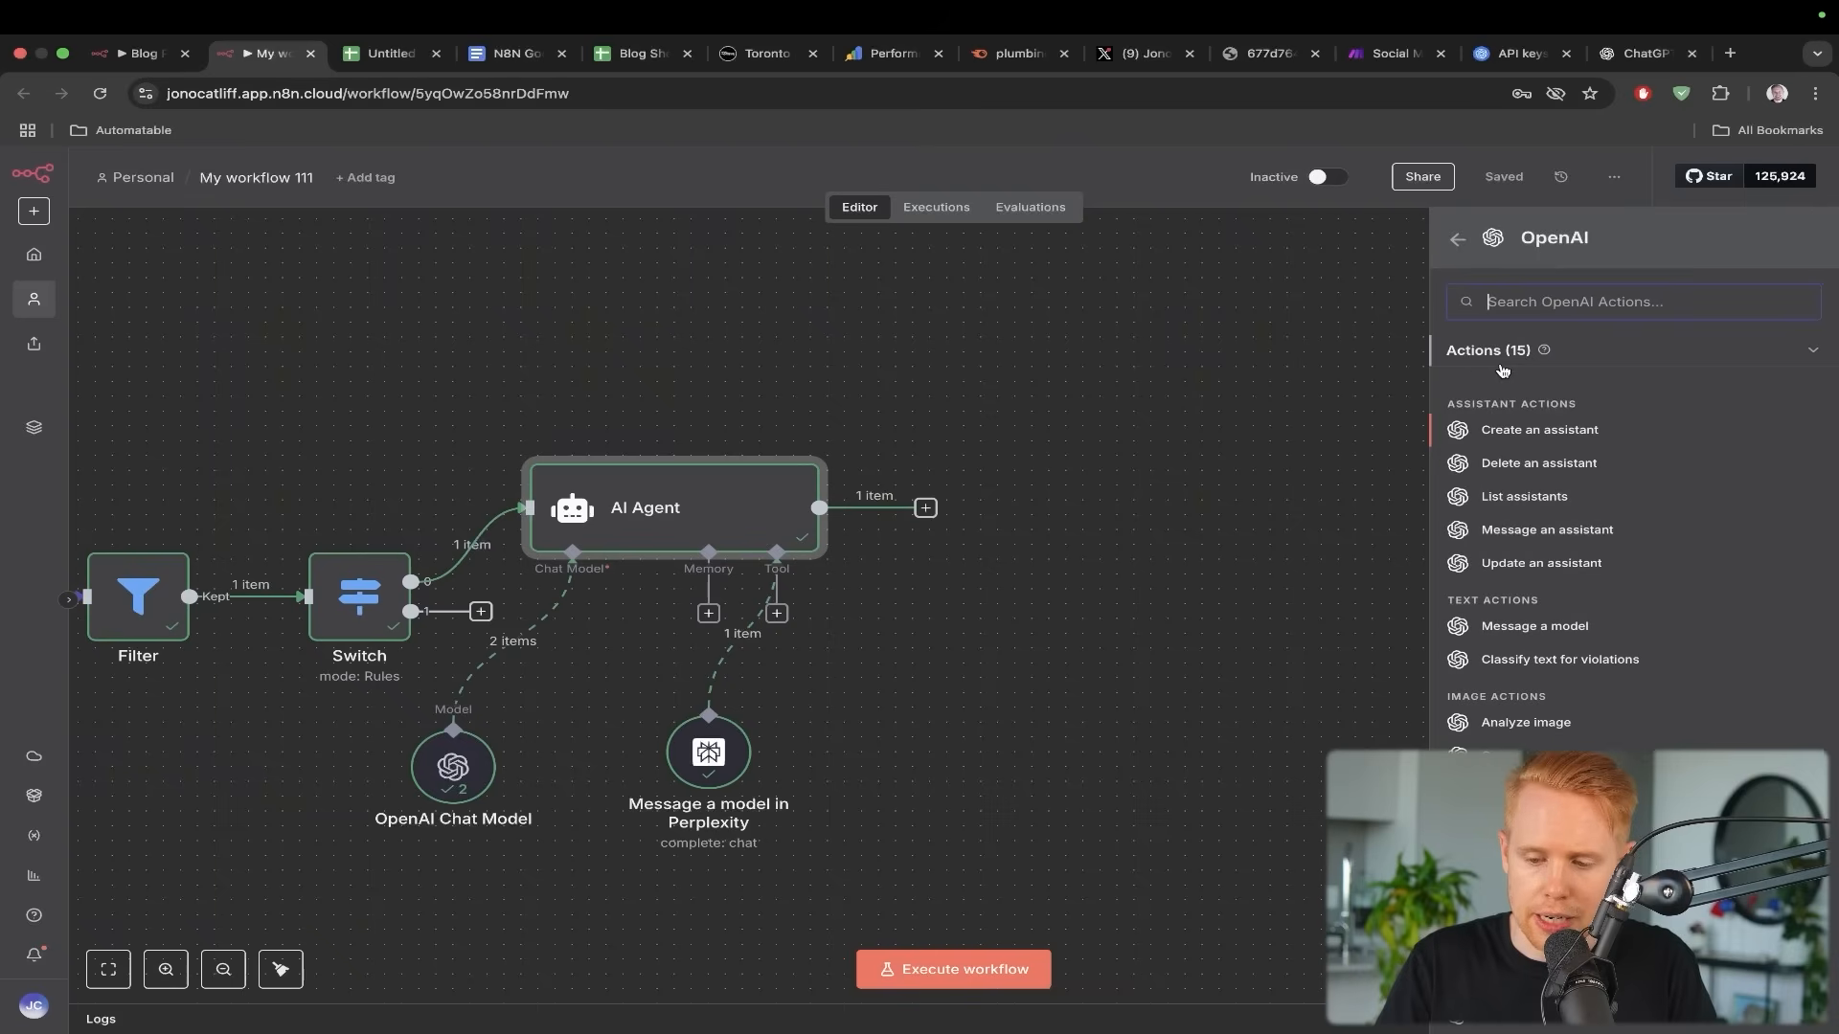
{"action": "mouse_move", "coordinate": [1560, 248]}
{"action": "left_mouse_down"}
{"action": "mouse_move", "coordinate": [1703, 450]}
{"action": "mouse_move", "coordinate": [1589, 618]}
{"action": "left_mouse_up"}
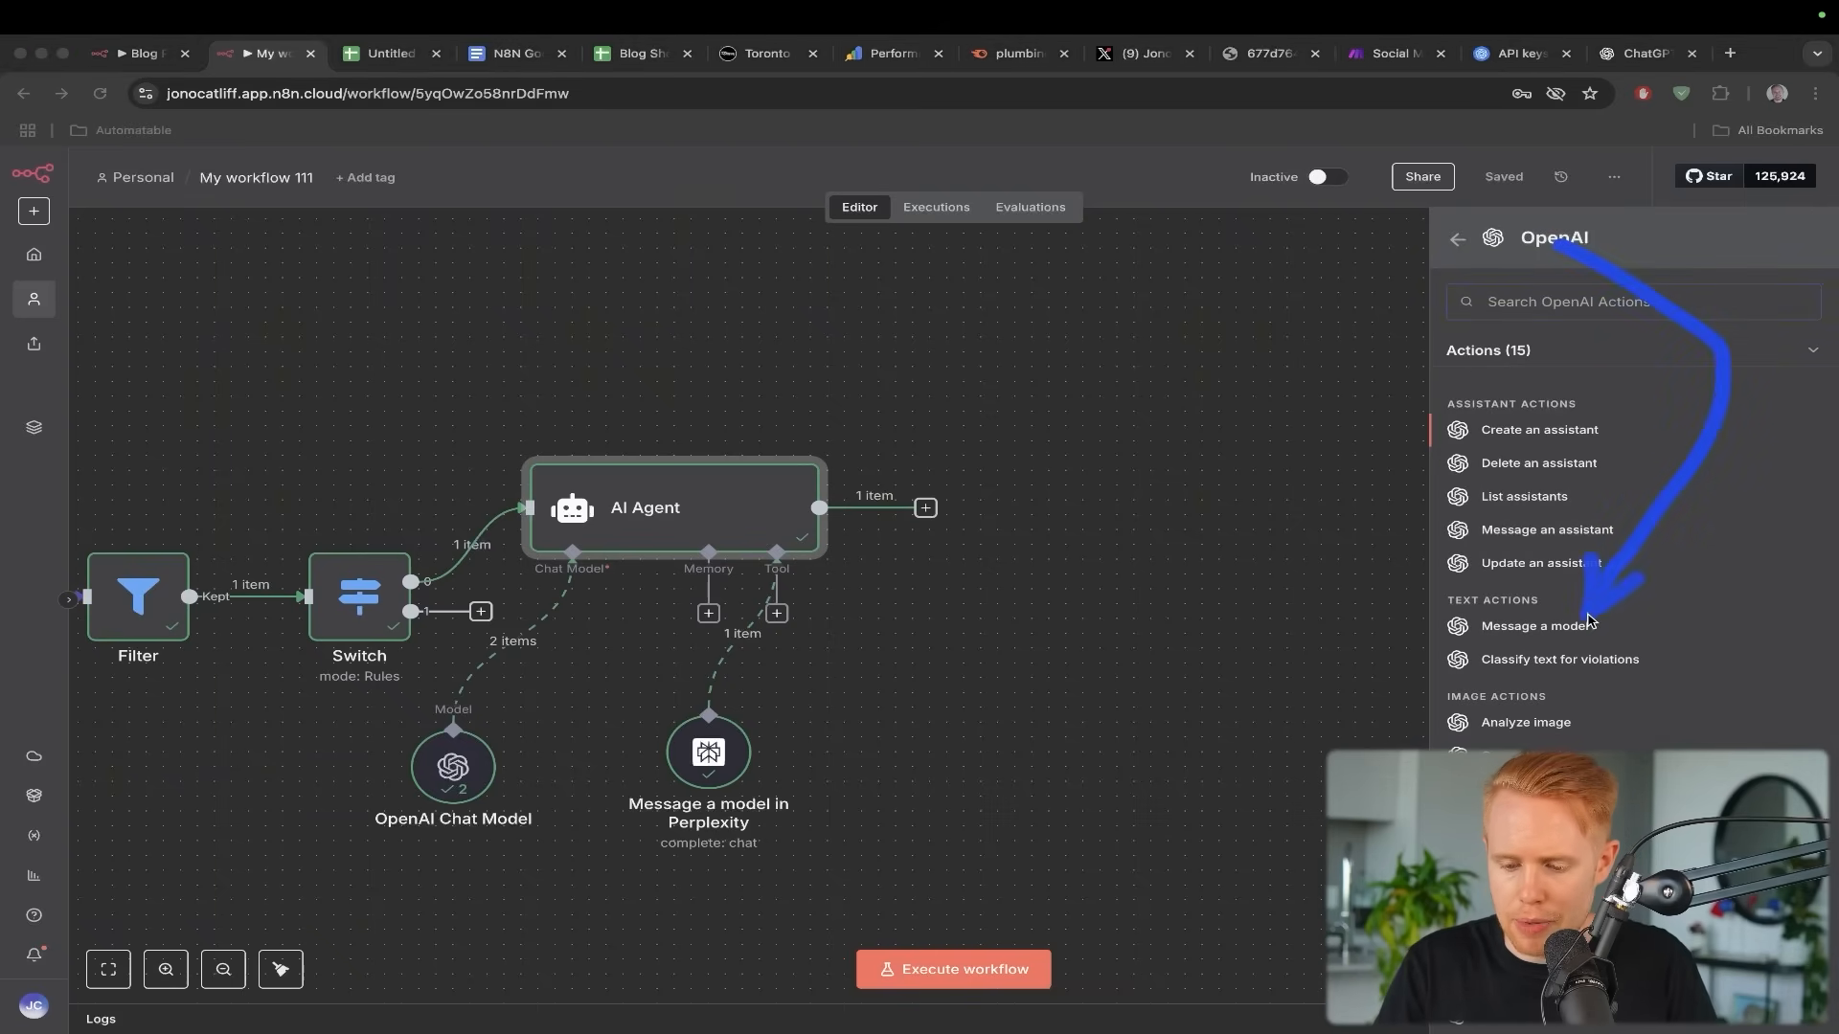
{"action": "left_click", "coordinate": [1556, 625]}
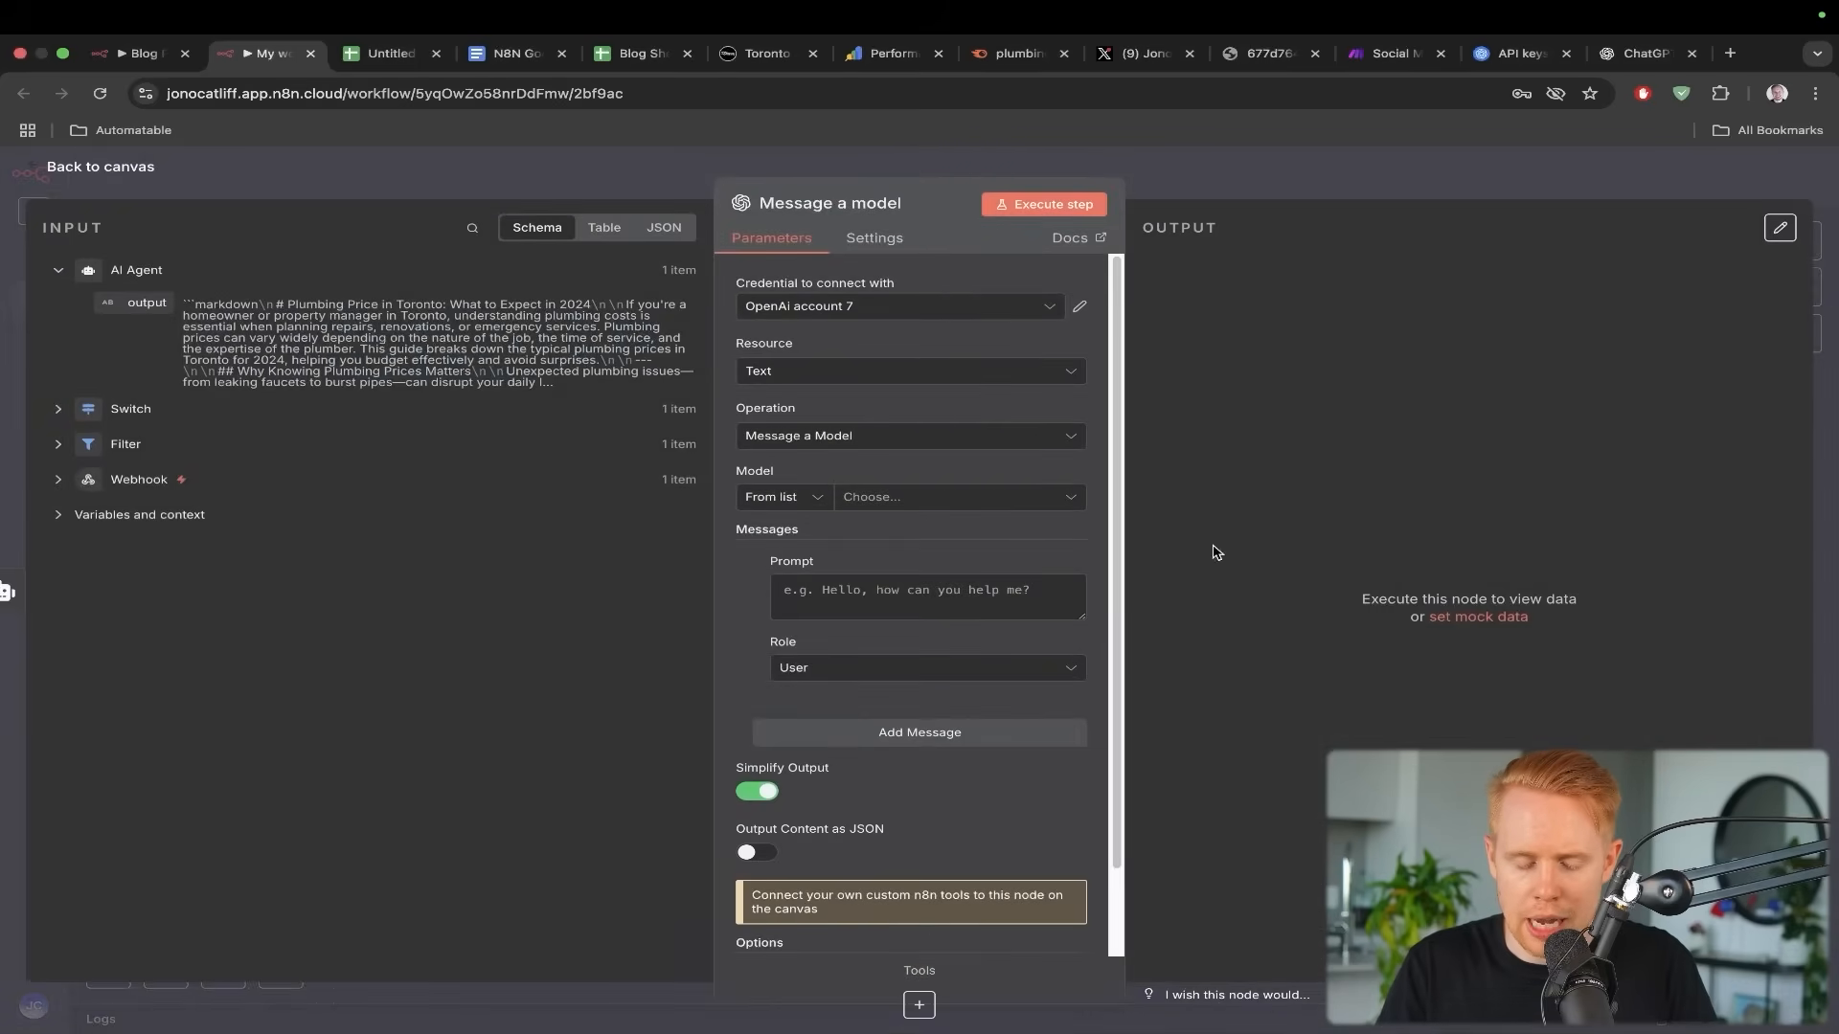
Set the OpenAI node's model to GPT-4.1-MINI.
{"action": "left_click_drag", "start_coordinate": [1118, 263], "coordinate": [922, 484]}
{"action": "left_click", "coordinate": [853, 496]}
{"action": "type", "text": "4.1"}
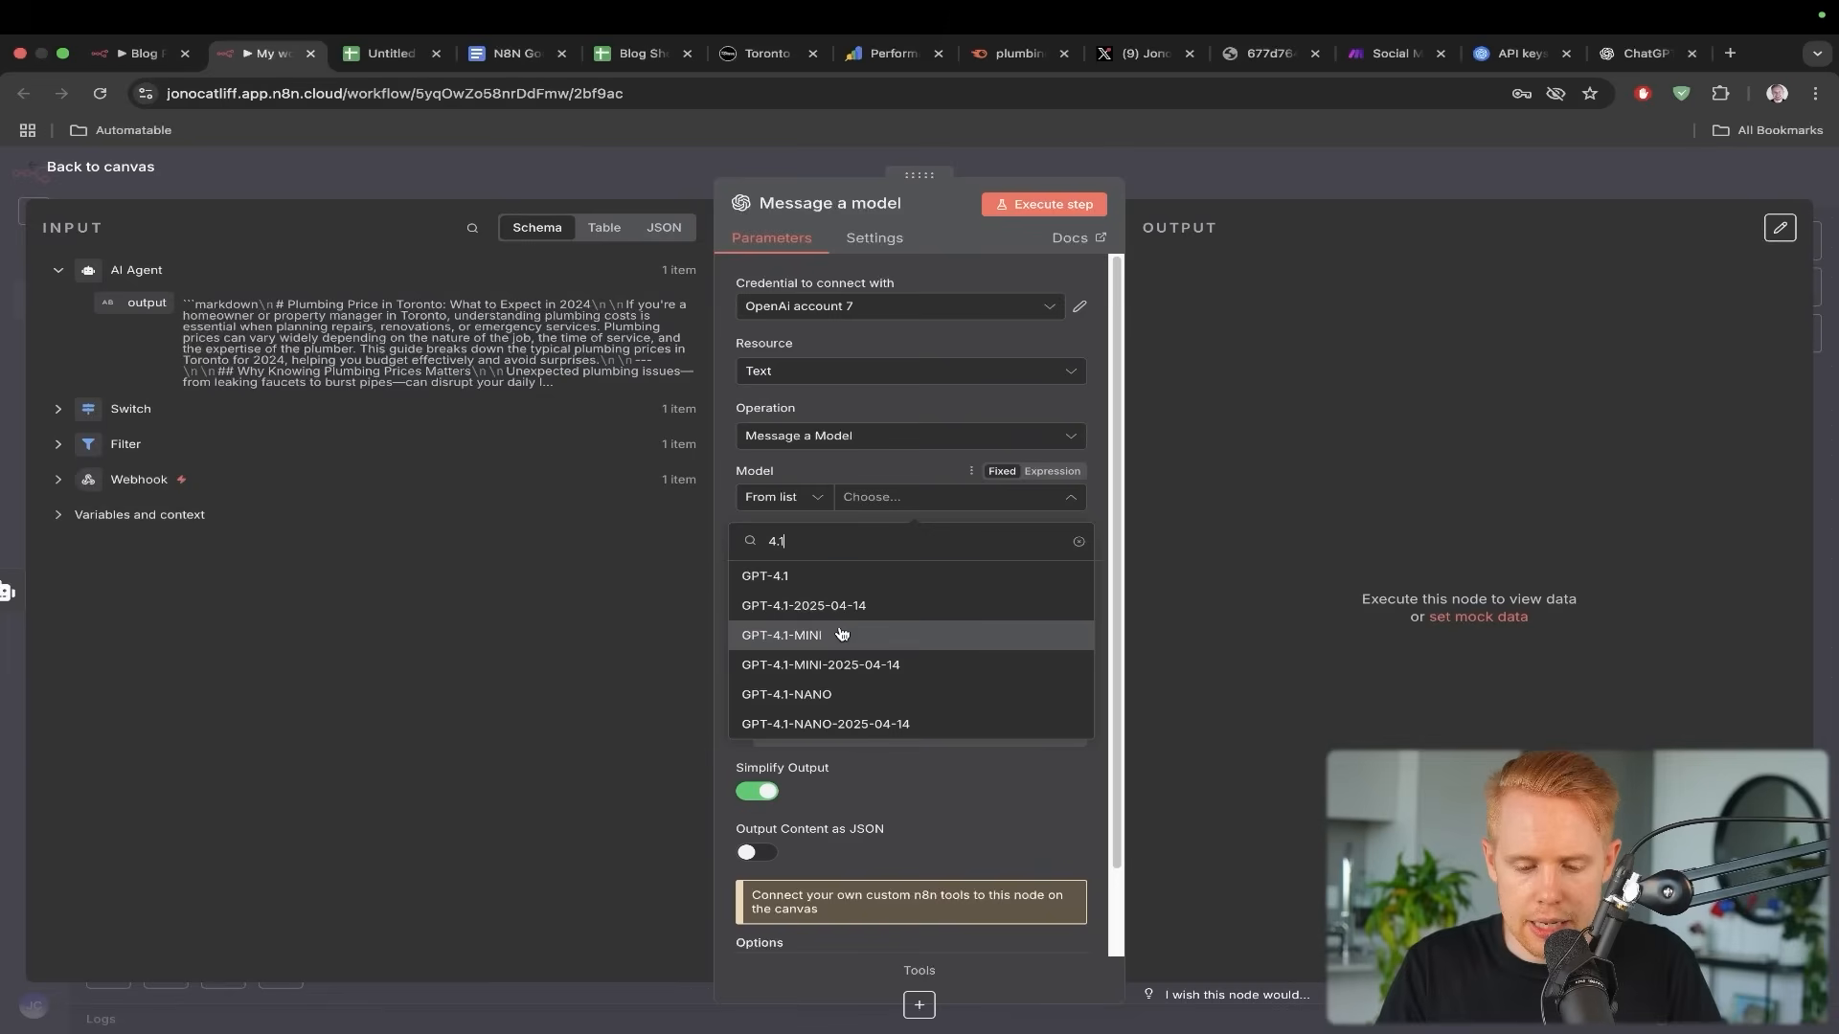
{"action": "left_click", "coordinate": [840, 637]}
Add a second message, setting the first message's role to System and the second's to User.
{"action": "left_click", "coordinate": [814, 734]}
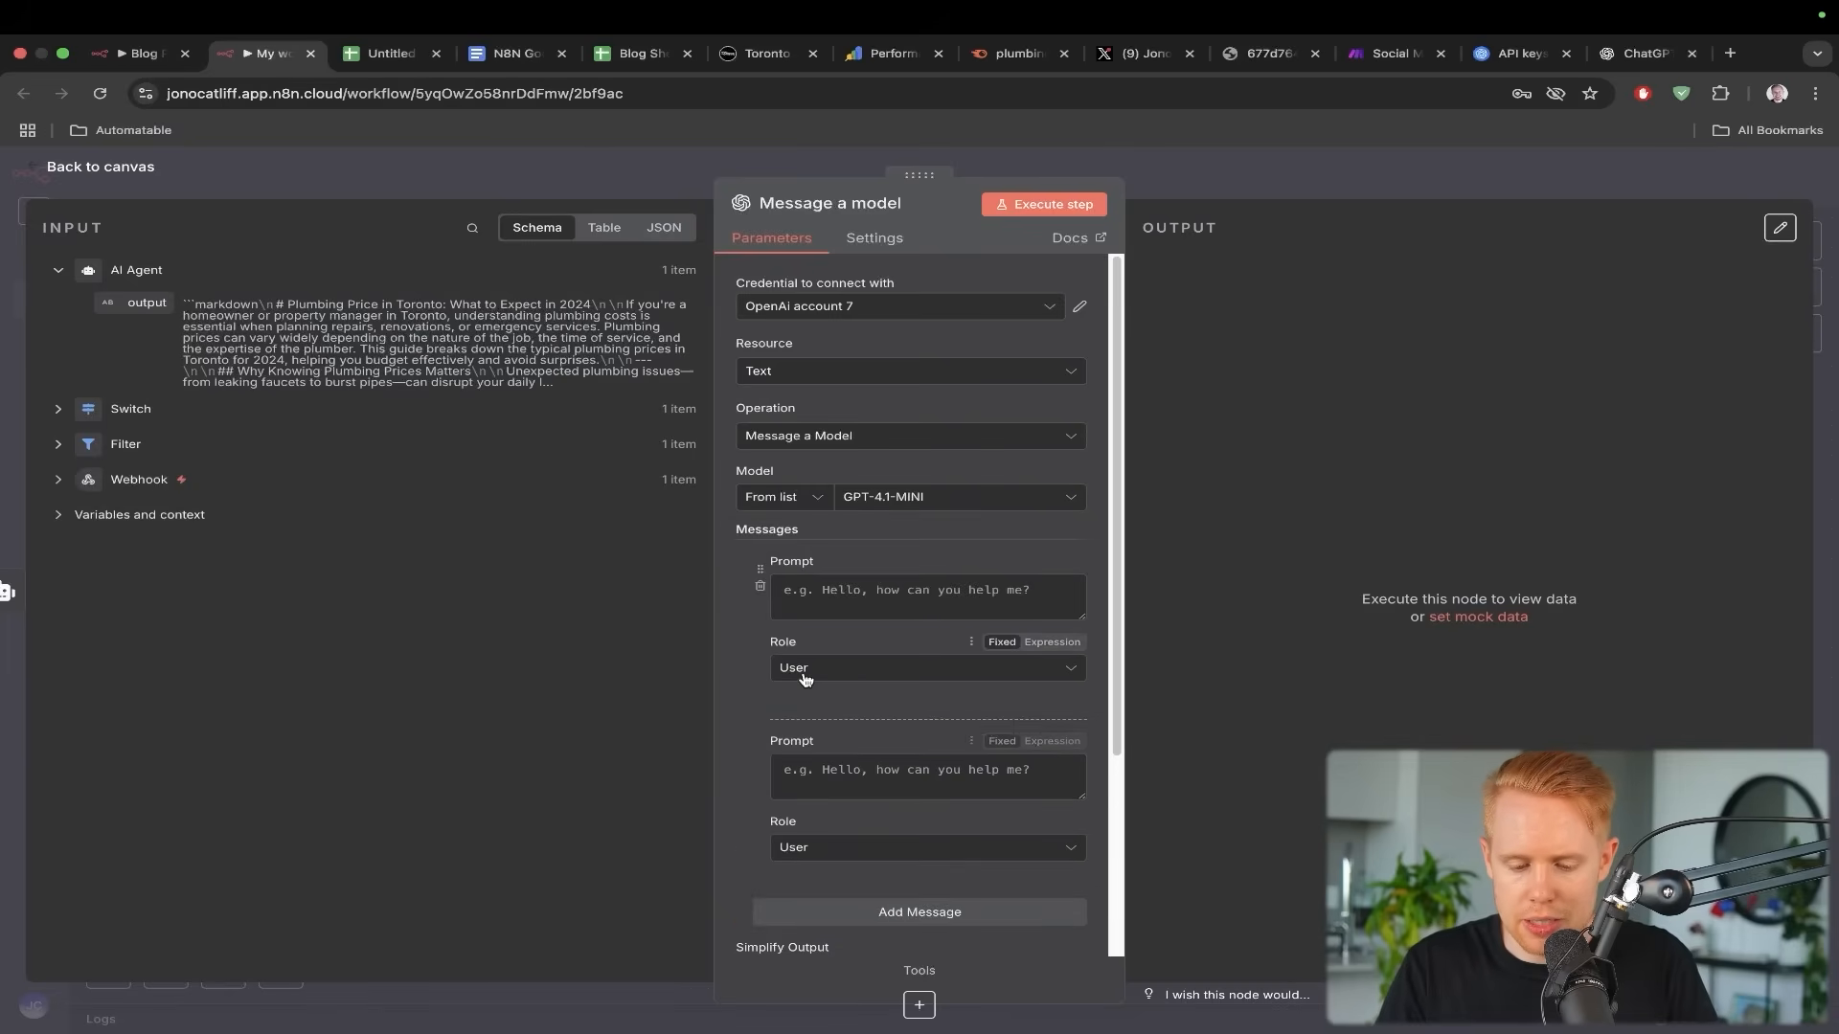
{"action": "left_click", "coordinate": [804, 669]}
{"action": "left_click", "coordinate": [819, 816]}
{"action": "left_click", "coordinate": [829, 847]}
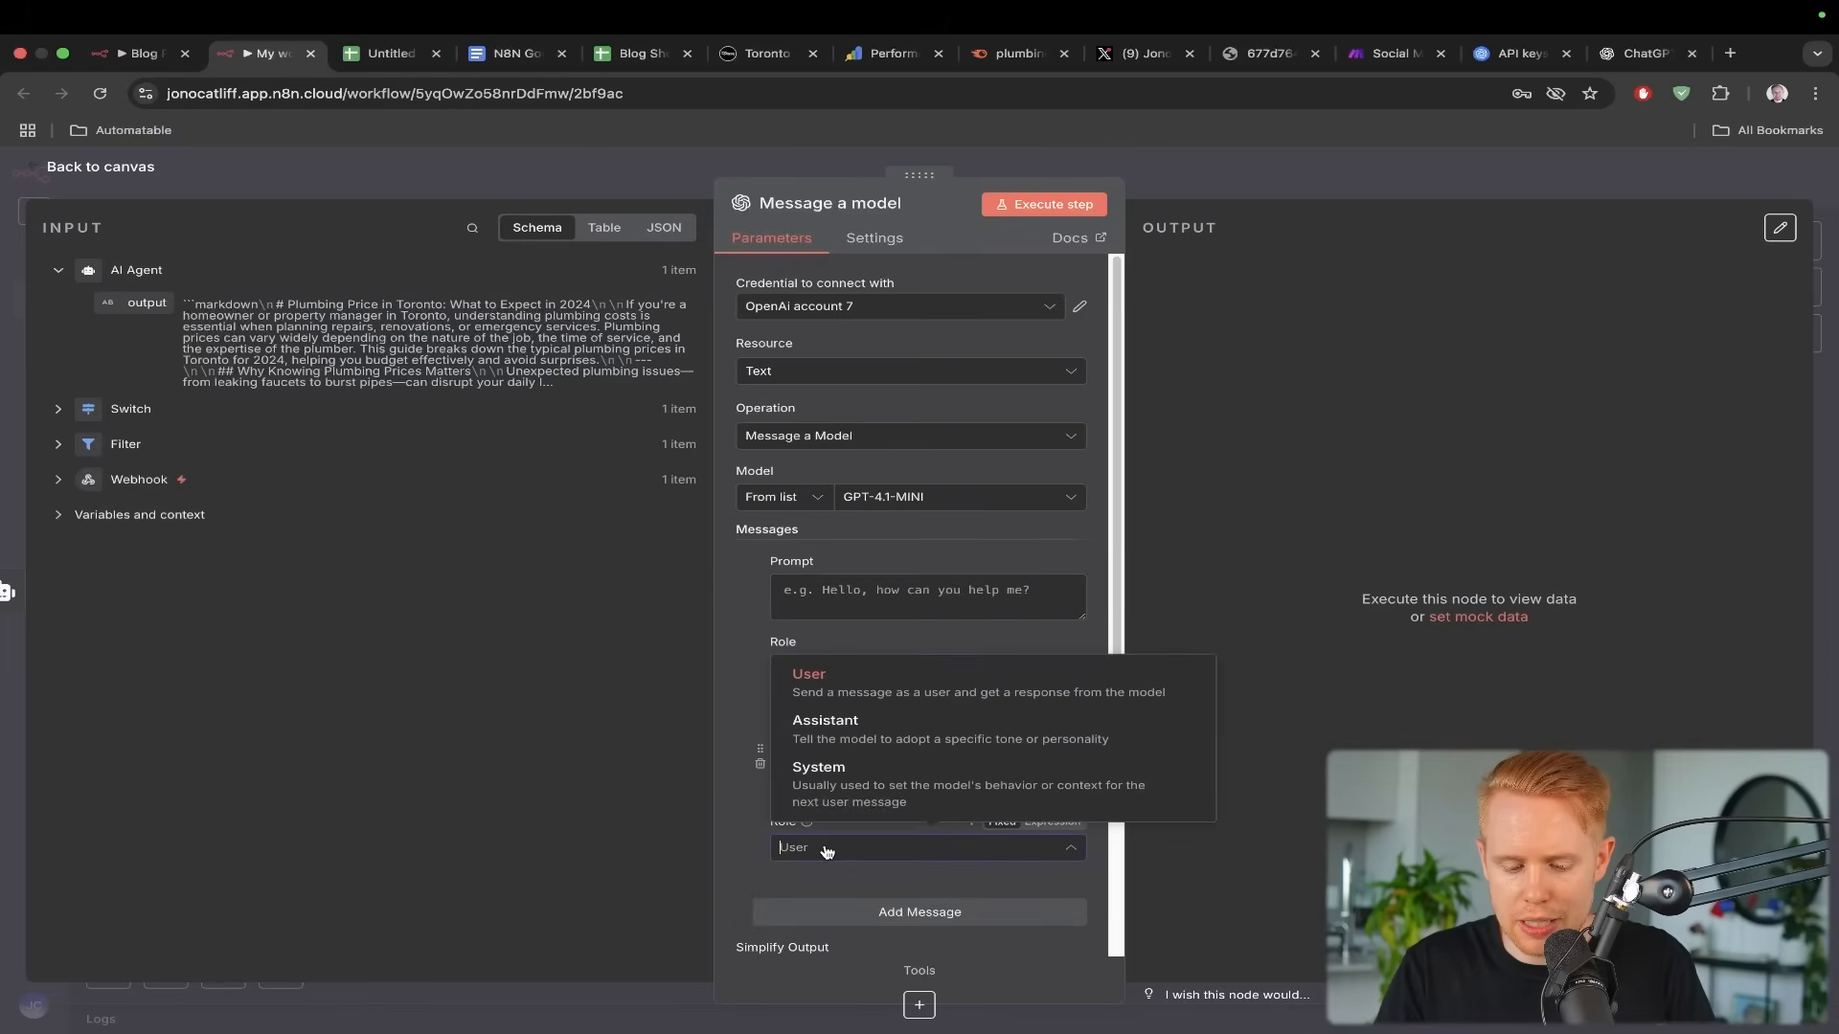
{"action": "left_click", "coordinate": [838, 699]}
Copy the user prompt from the reference Style node and paste it as the second message: "Please write this blog in the style above: {{ $json.output }}".
{"action": "key", "text": "ctrl+shift+Tab"}
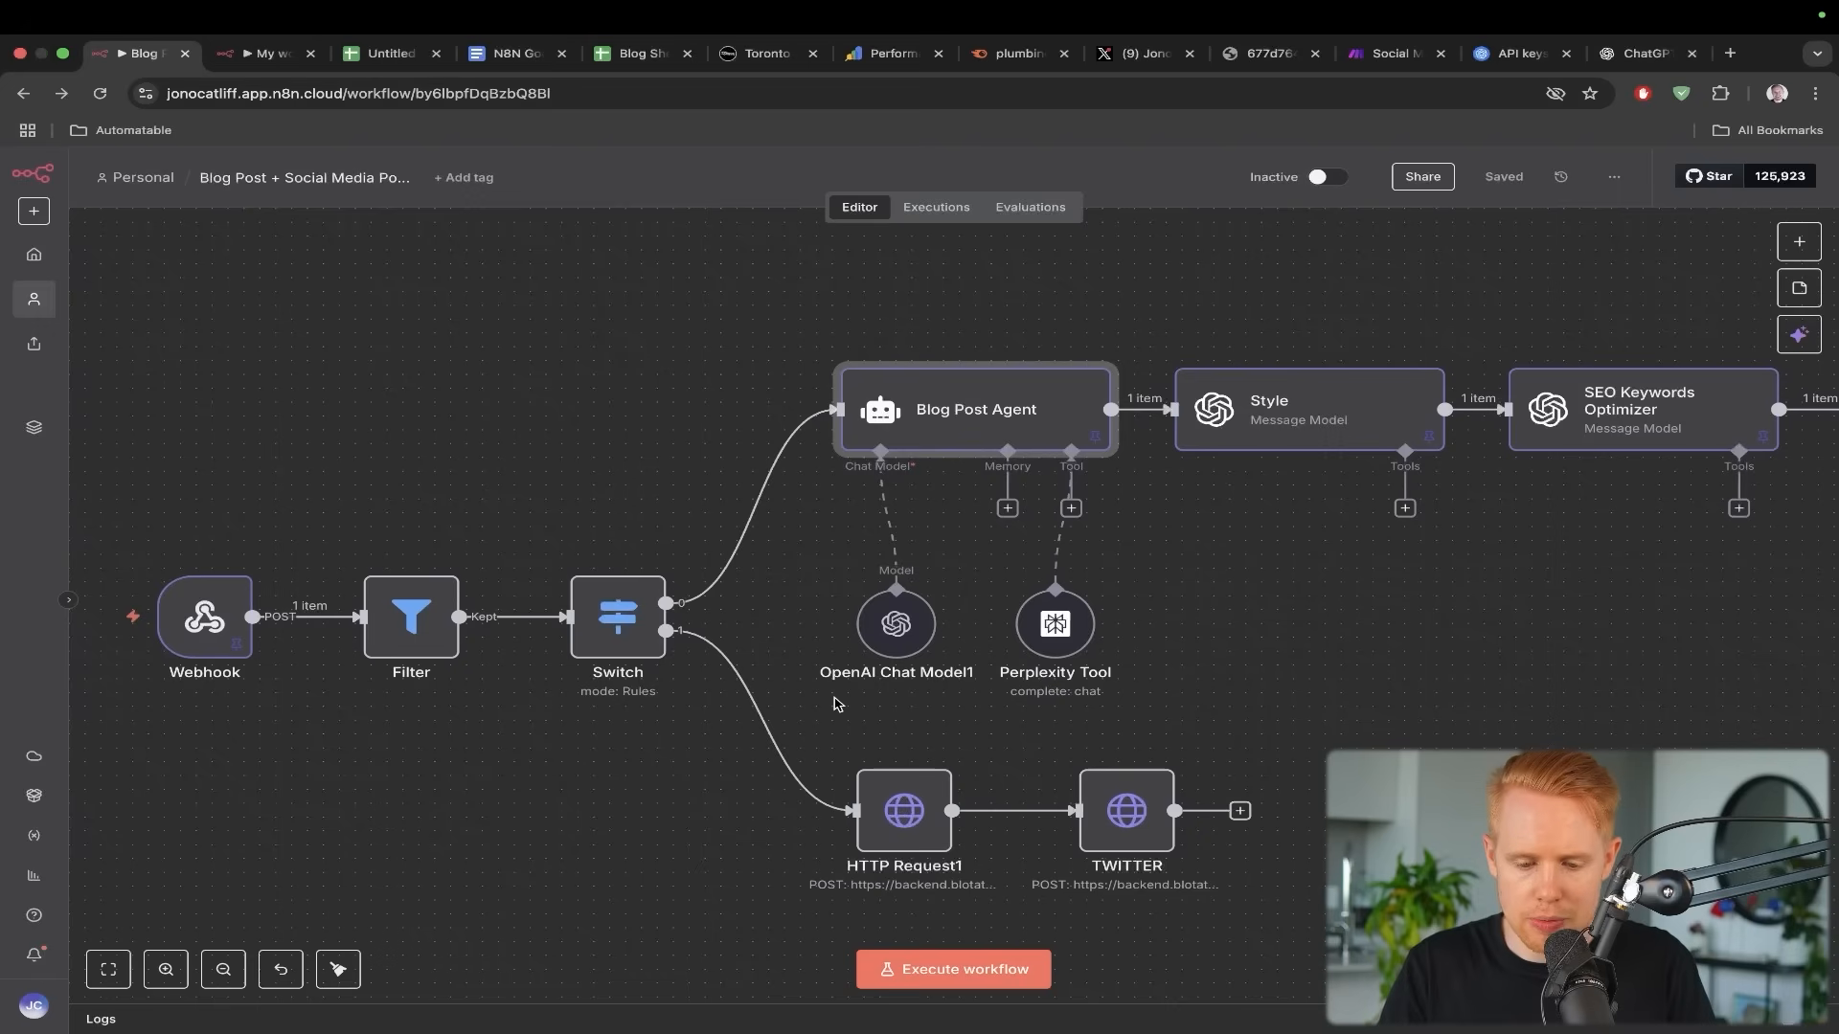
{"action": "double_click", "coordinate": [1302, 410]}
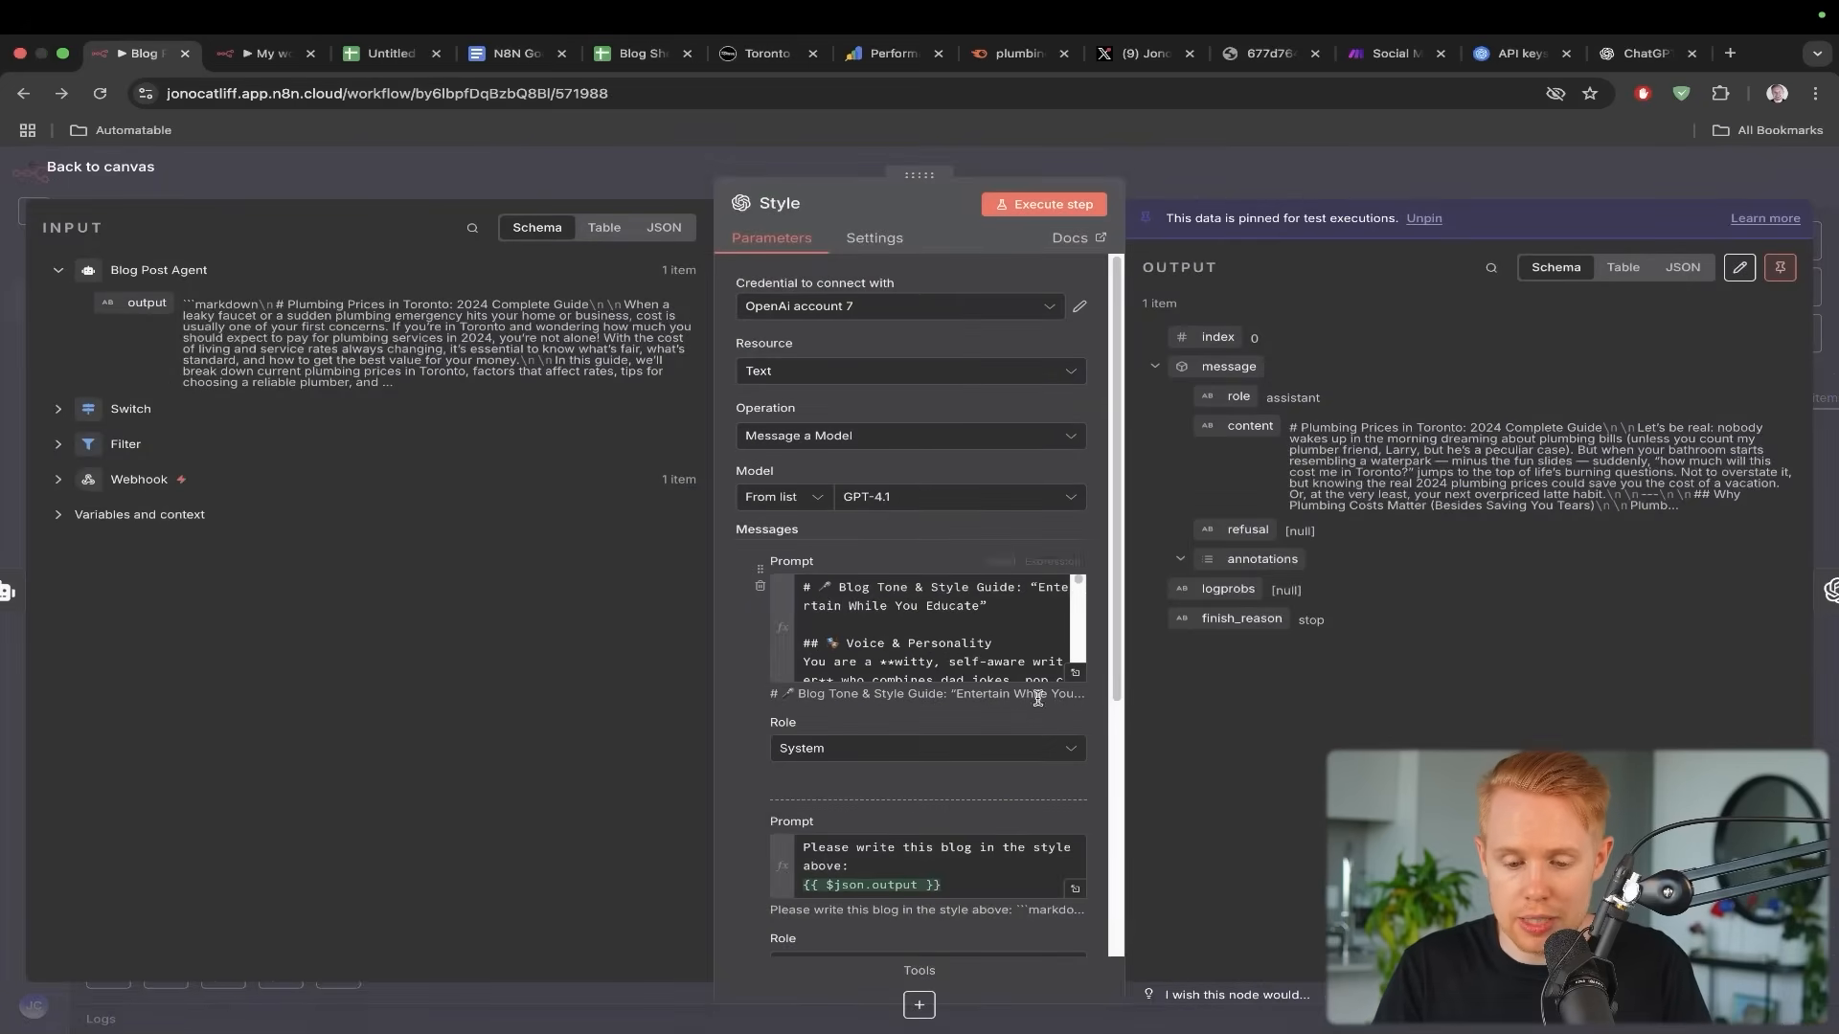
{"action": "left_click", "coordinate": [951, 651]}
{"action": "key", "text": "ctrl+a"}
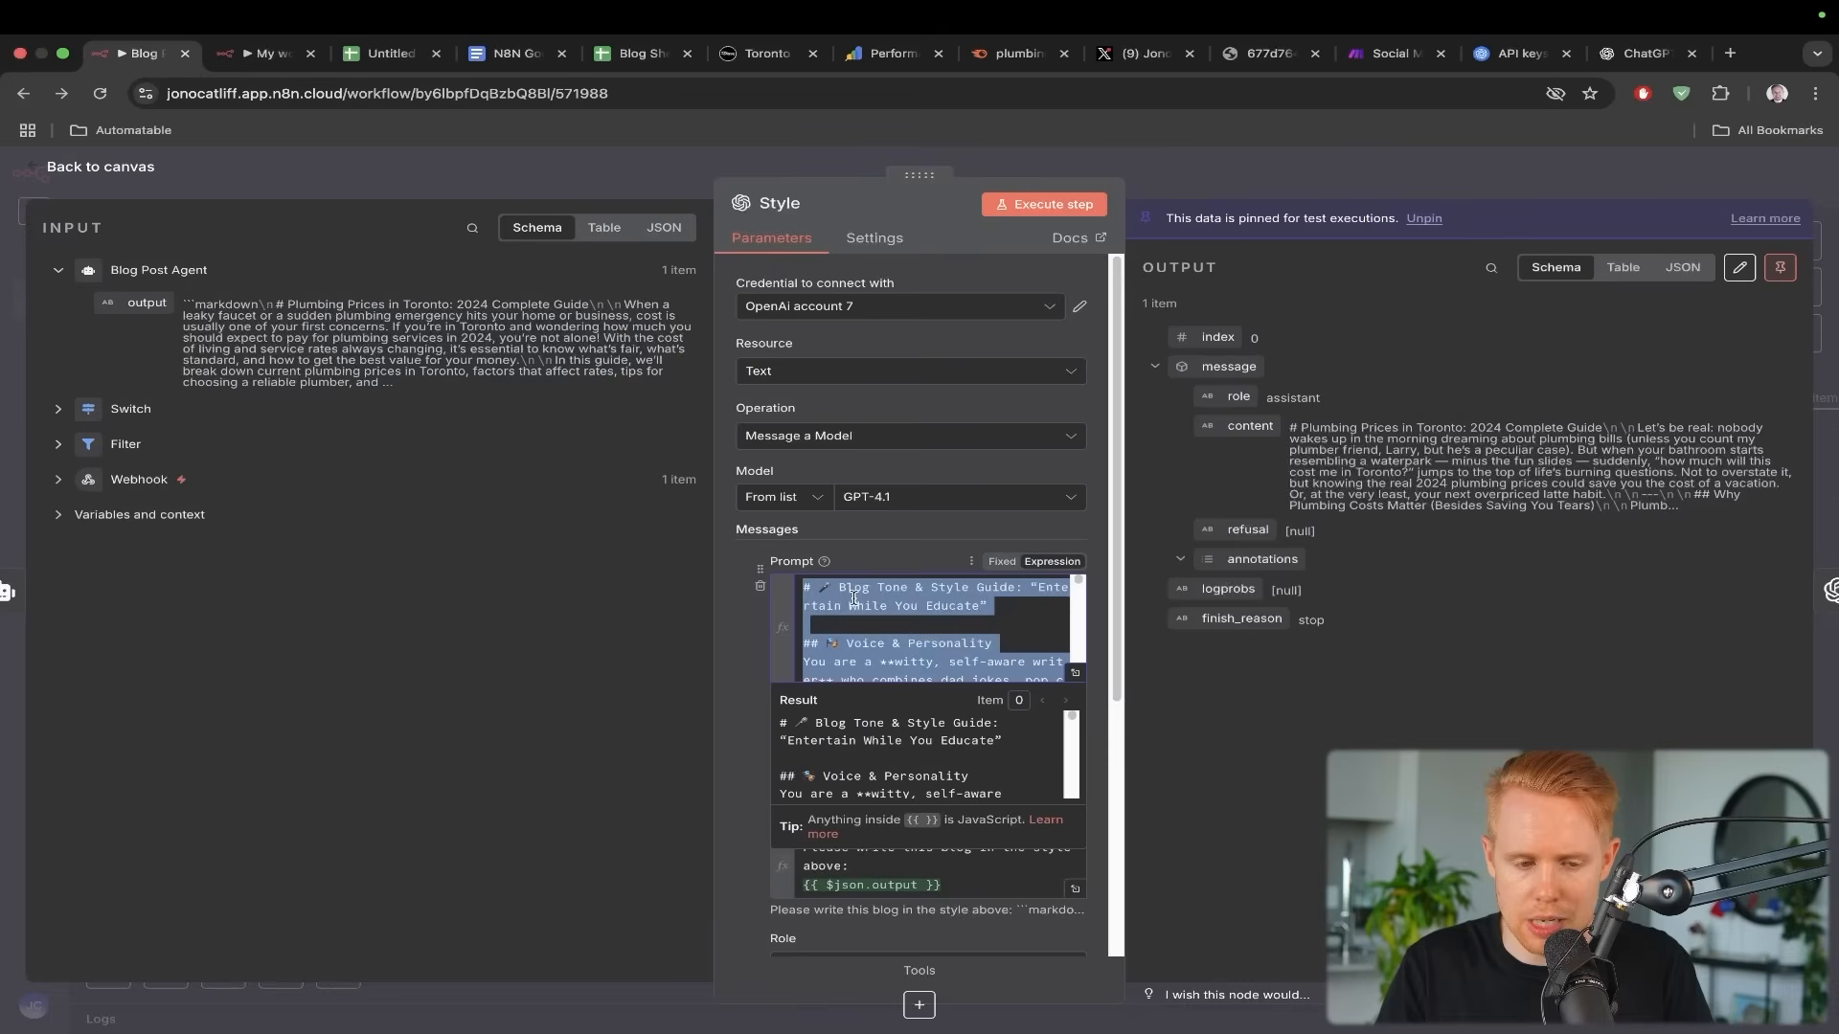
{"action": "left_click", "coordinate": [753, 759]}
{"action": "left_click", "coordinate": [871, 874]}
{"action": "key", "text": "ctrl+a"}
{"action": "key", "text": "ctrl+c"}
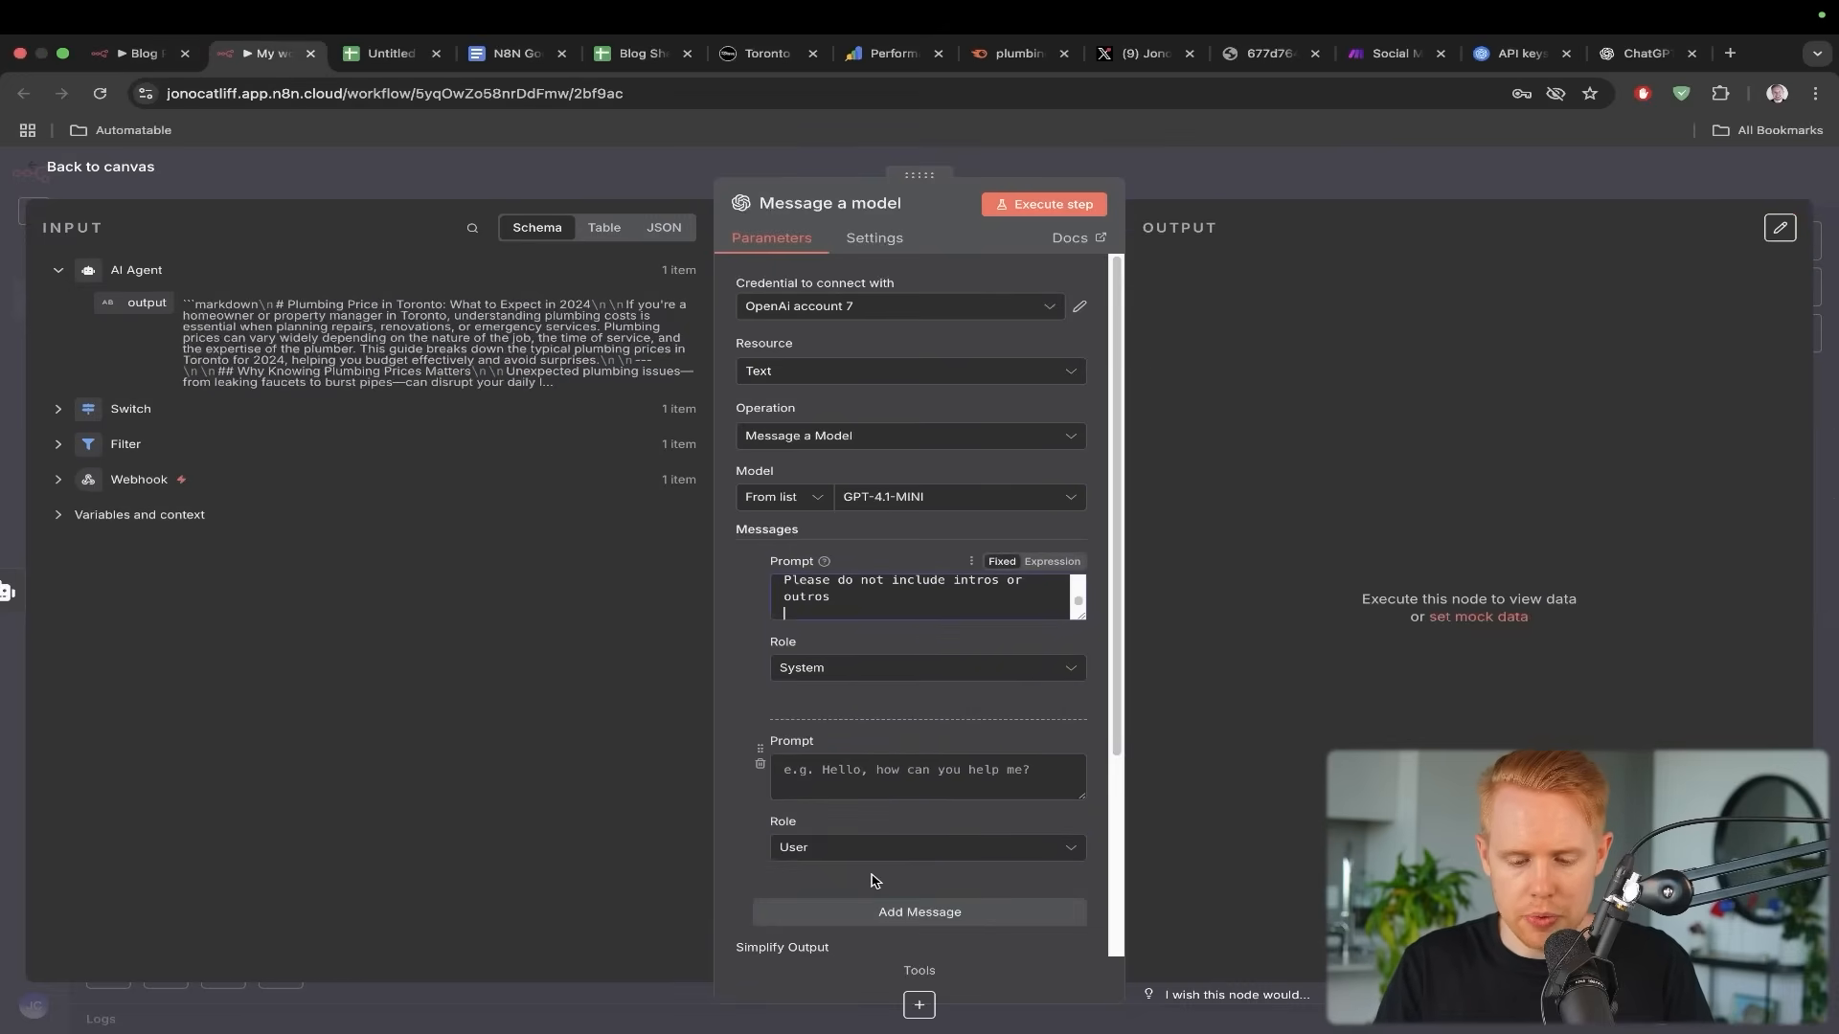
{"action": "left_click", "coordinate": [875, 767]}
{"action": "key", "text": "ctrl+v"}
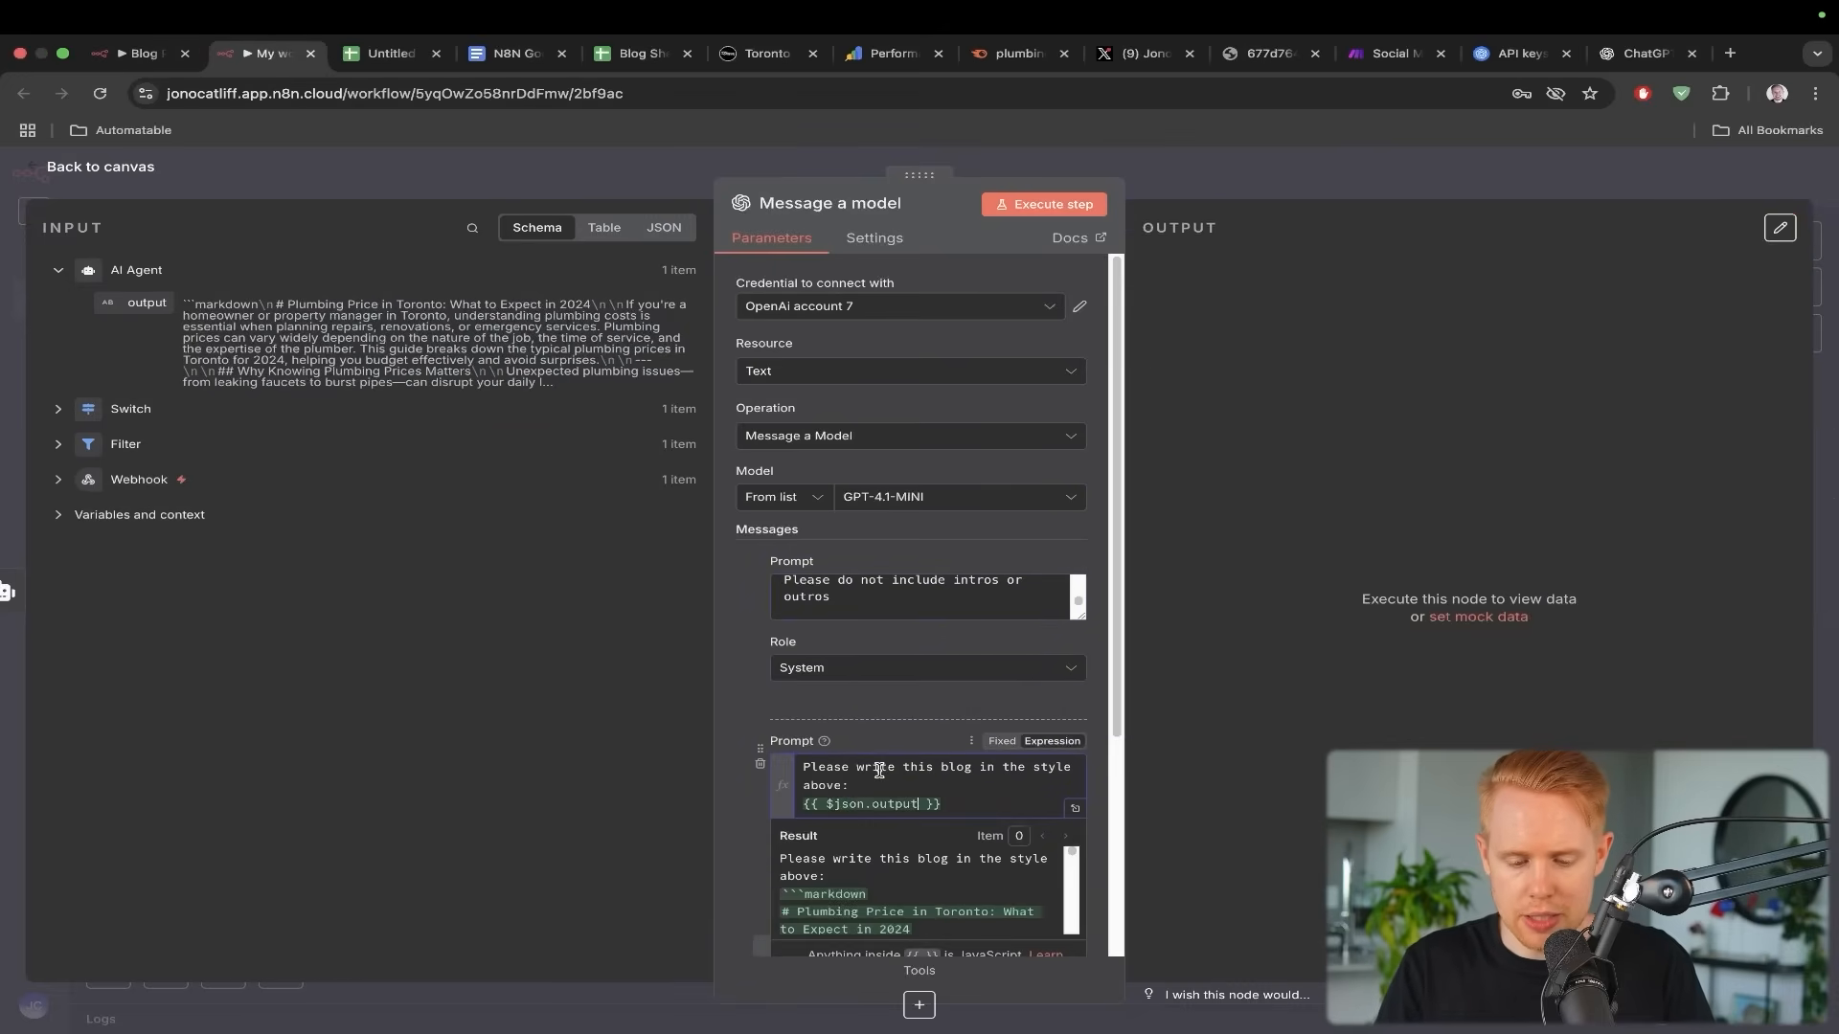
{"action": "left_click", "coordinate": [718, 673]}
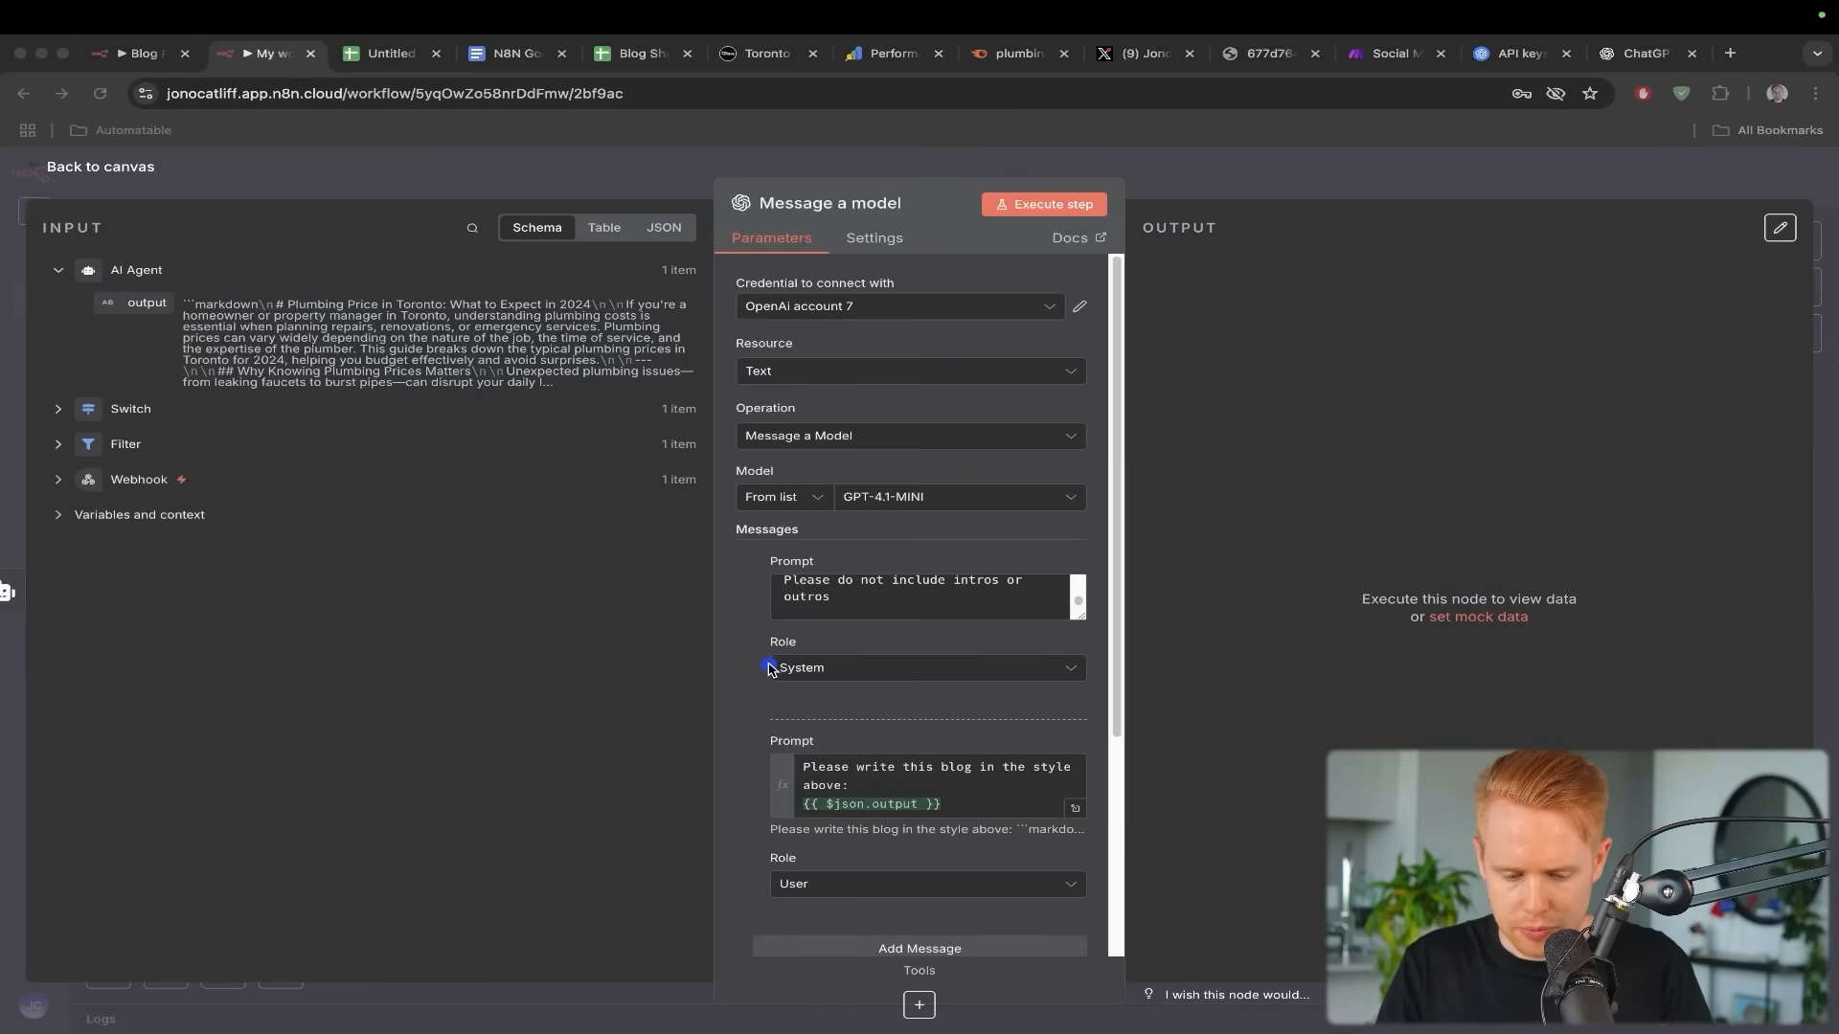
{"action": "mouse_move", "coordinate": [774, 670]}
{"action": "left_mouse_down"}
{"action": "mouse_move", "coordinate": [695, 379]}
{"action": "mouse_move", "coordinate": [747, 317]}
{"action": "left_mouse_up"}
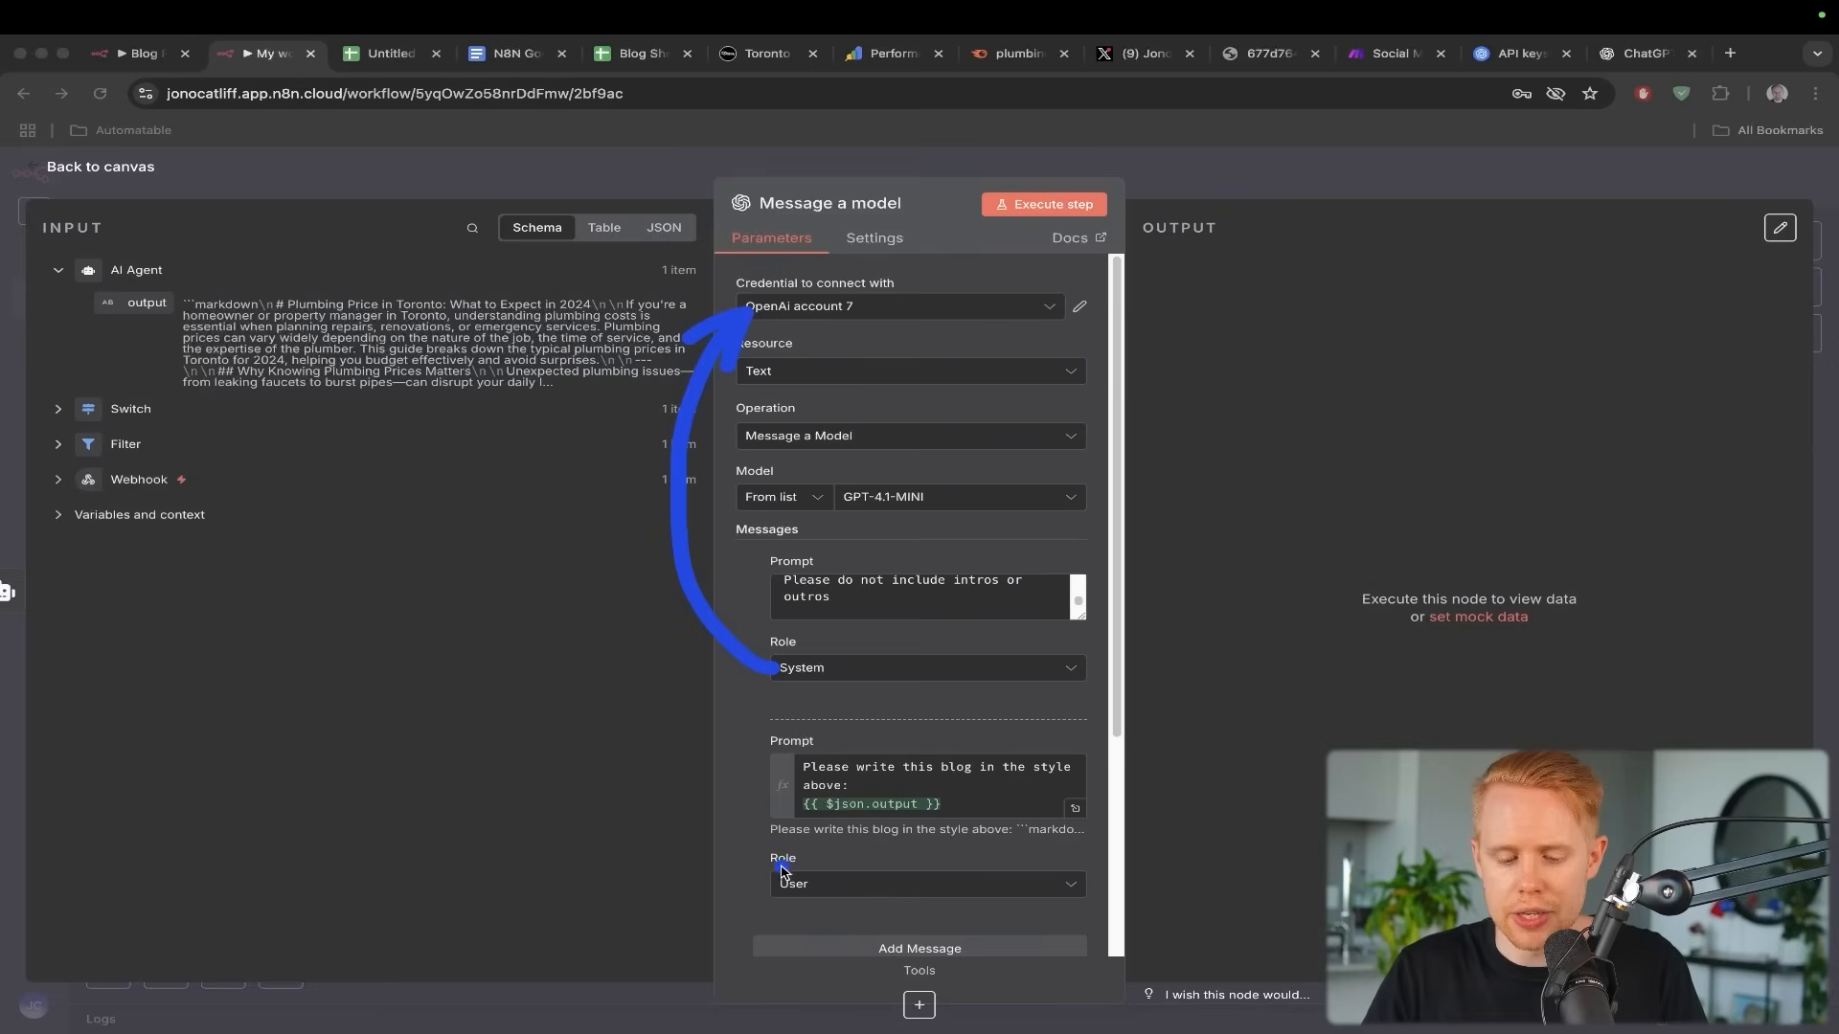
{"action": "mouse_move", "coordinate": [778, 873]}
{"action": "left_mouse_down"}
{"action": "mouse_move", "coordinate": [185, 412]}
{"action": "mouse_move", "coordinate": [87, 258]}
{"action": "left_mouse_up"}
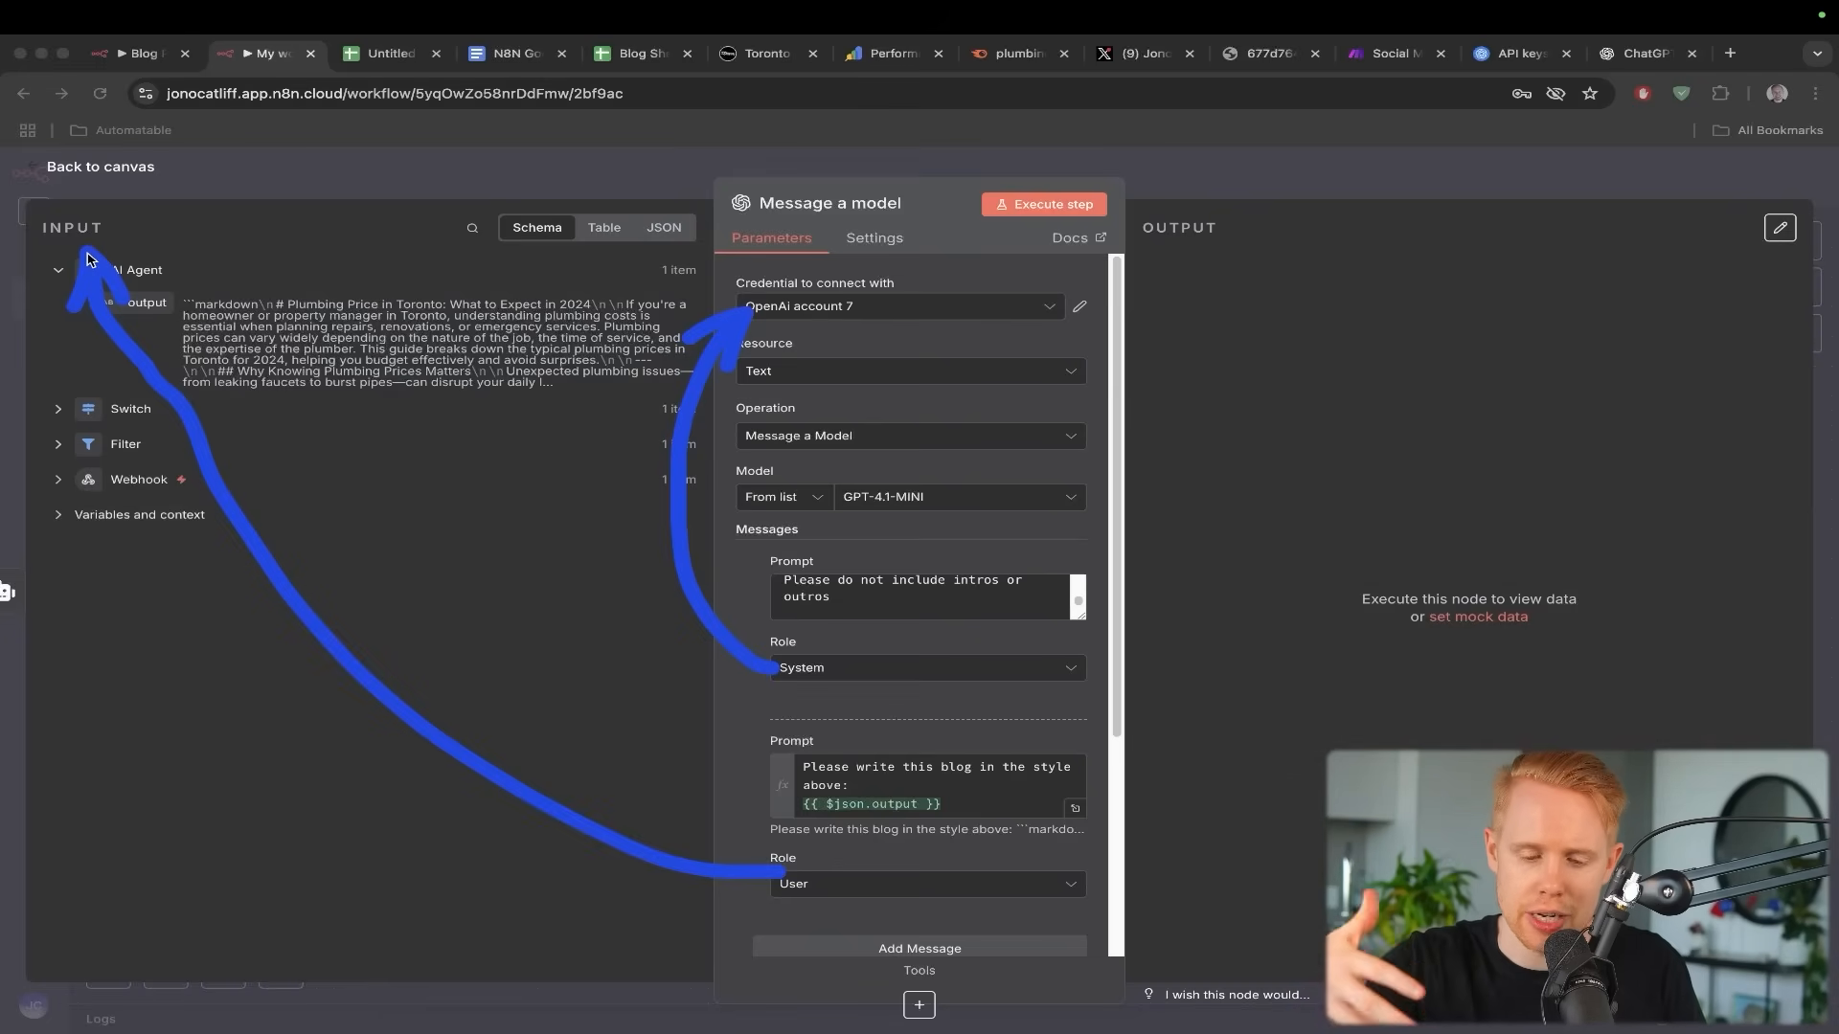
{"action": "key", "text": "Escape"}
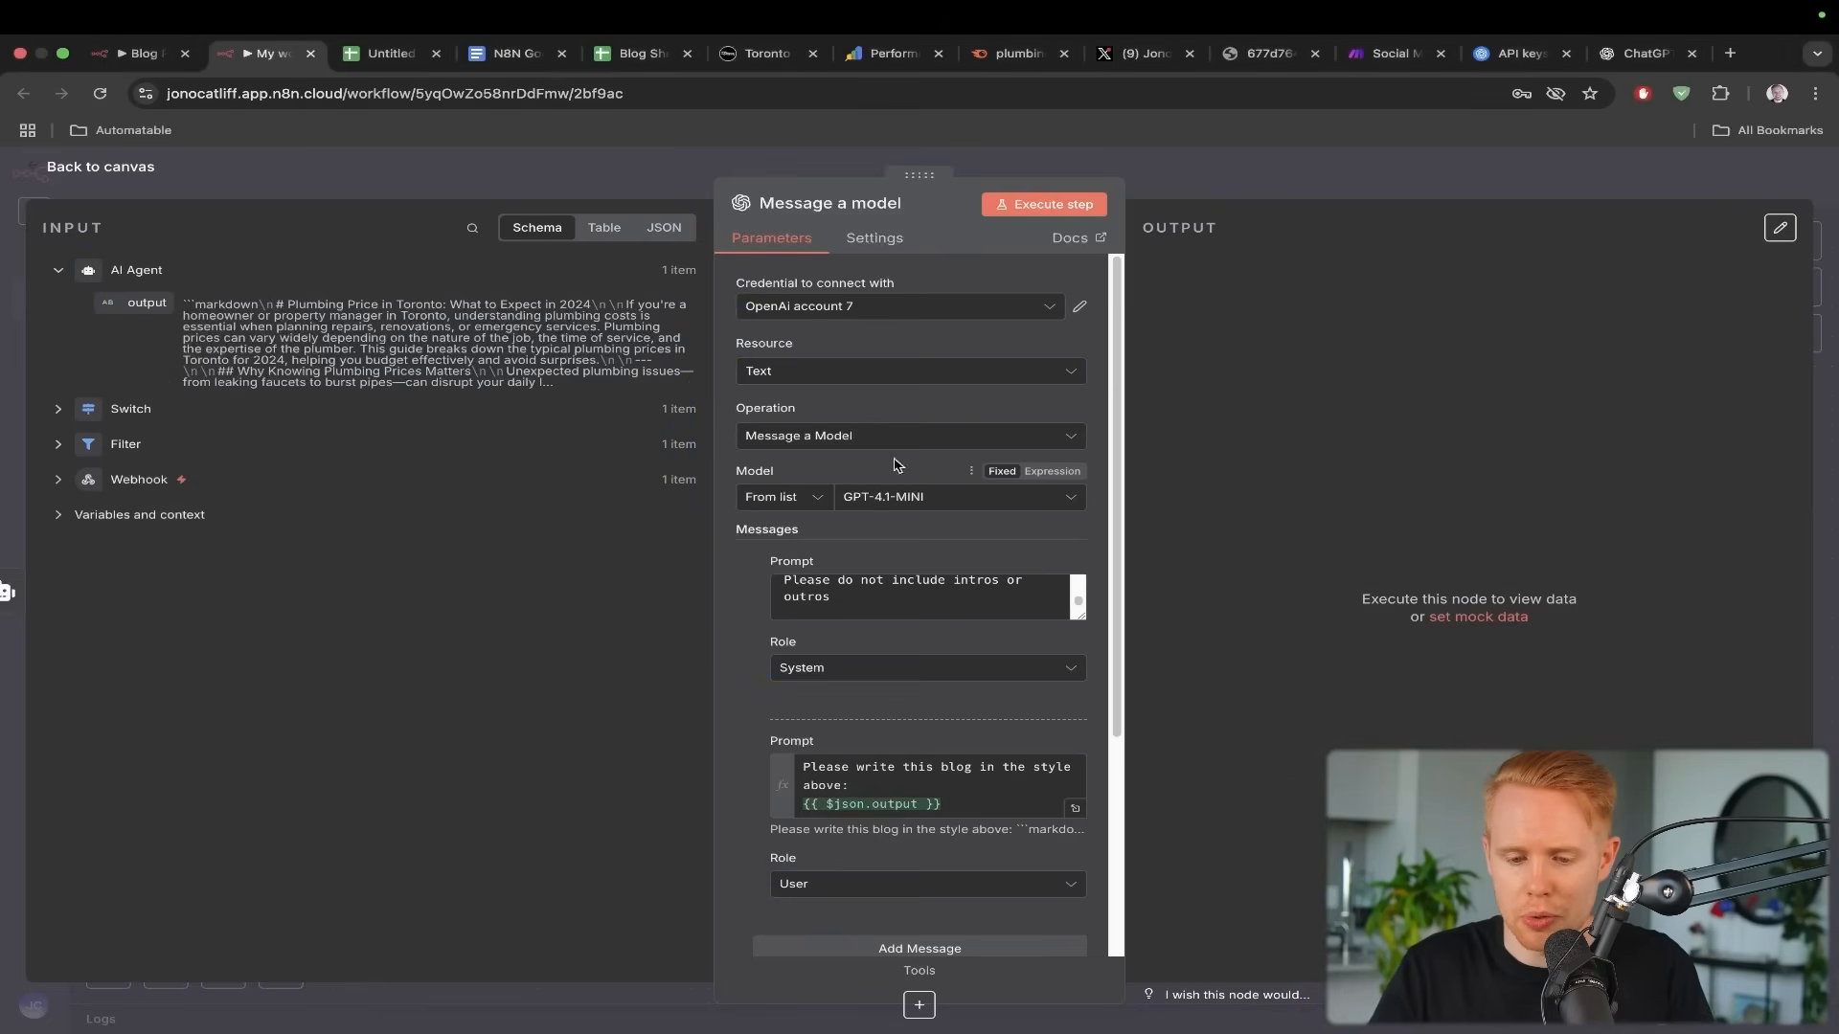
Execute the OpenAI node and examine the generated blog content in the output.
{"action": "left_click", "coordinate": [1047, 204]}
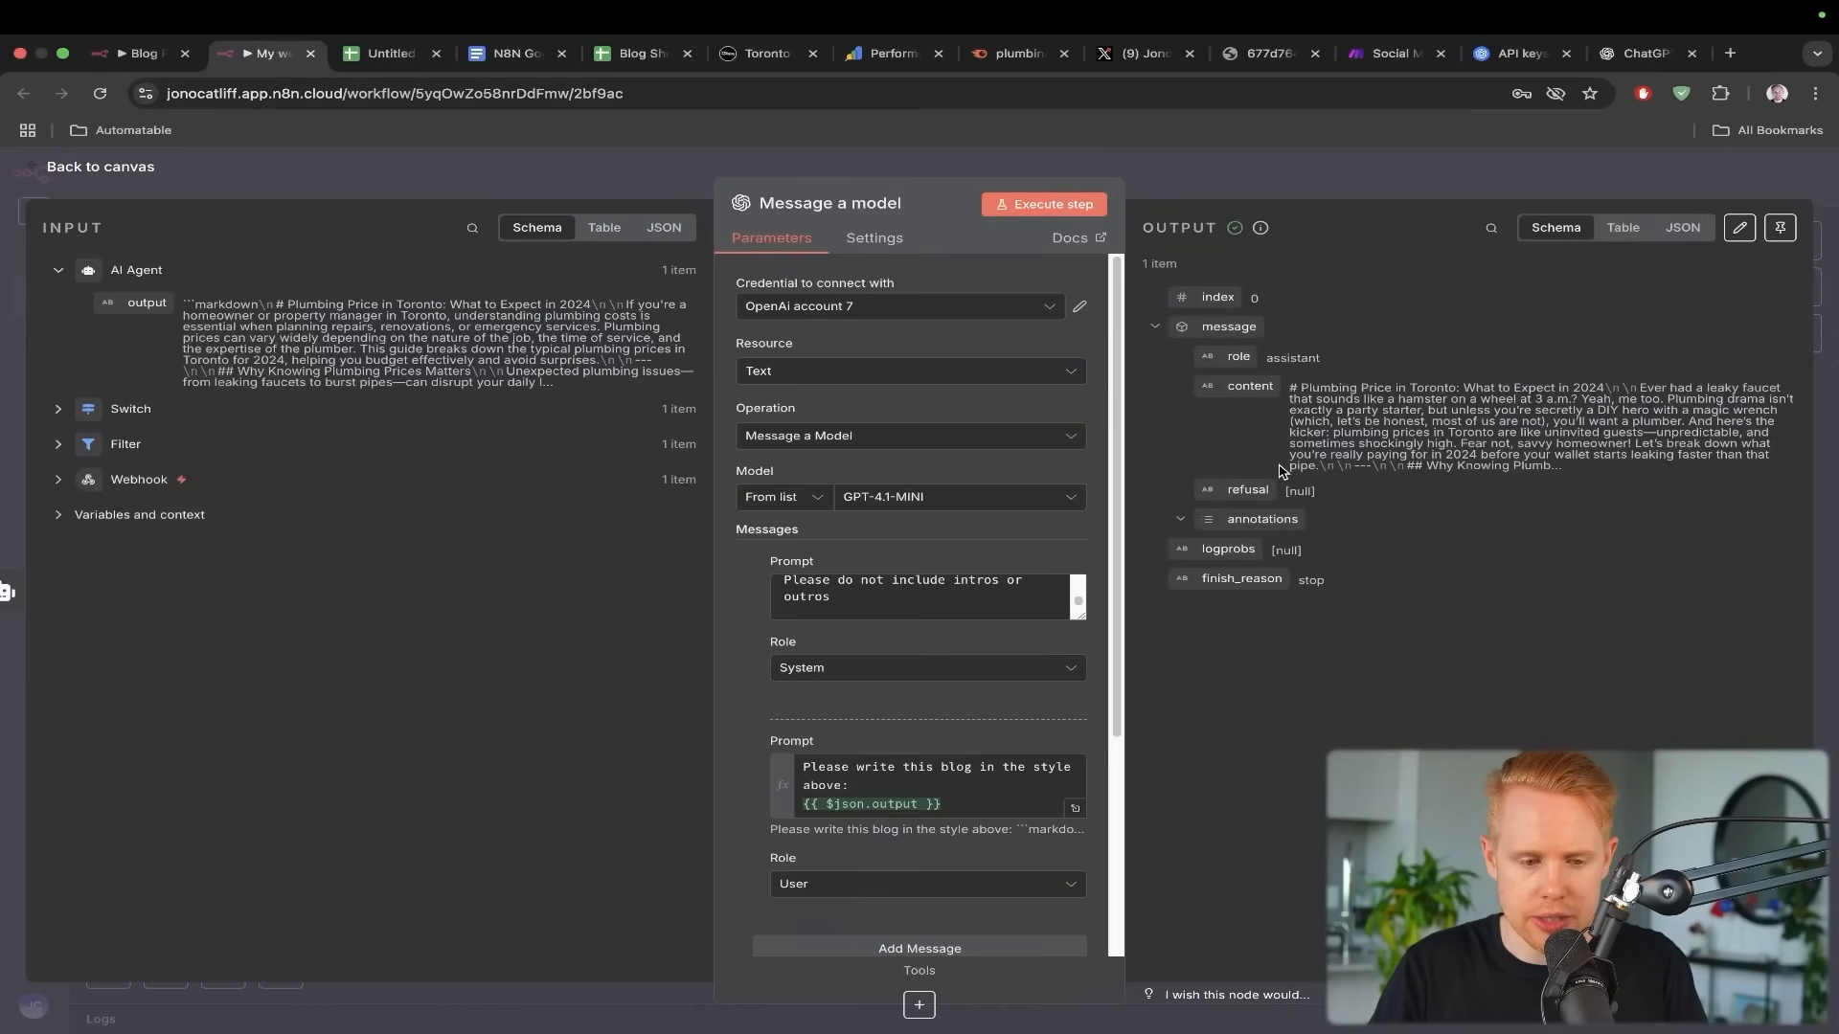
{"action": "key", "text": "ctrl+a"}
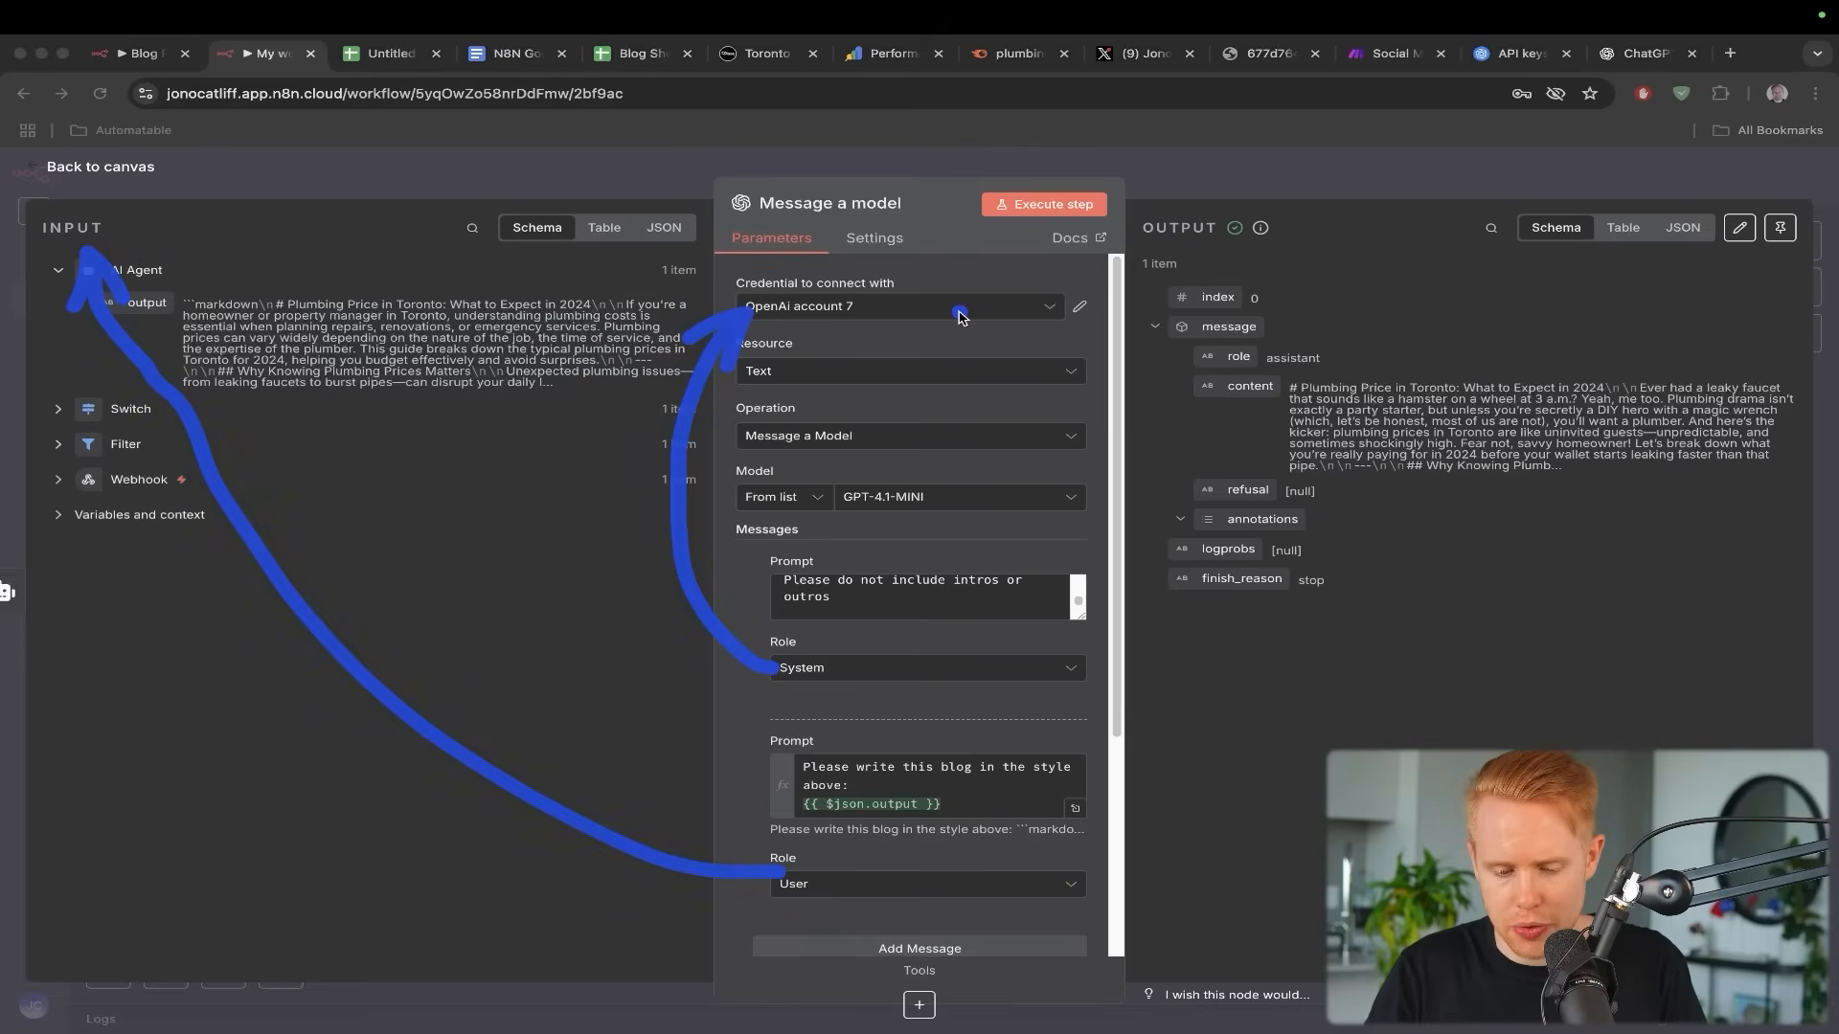
{"action": "mouse_move", "coordinate": [857, 319]}
{"action": "left_mouse_down"}
{"action": "mouse_move", "coordinate": [1341, 314]}
{"action": "mouse_move", "coordinate": [1433, 387]}
{"action": "left_mouse_up"}
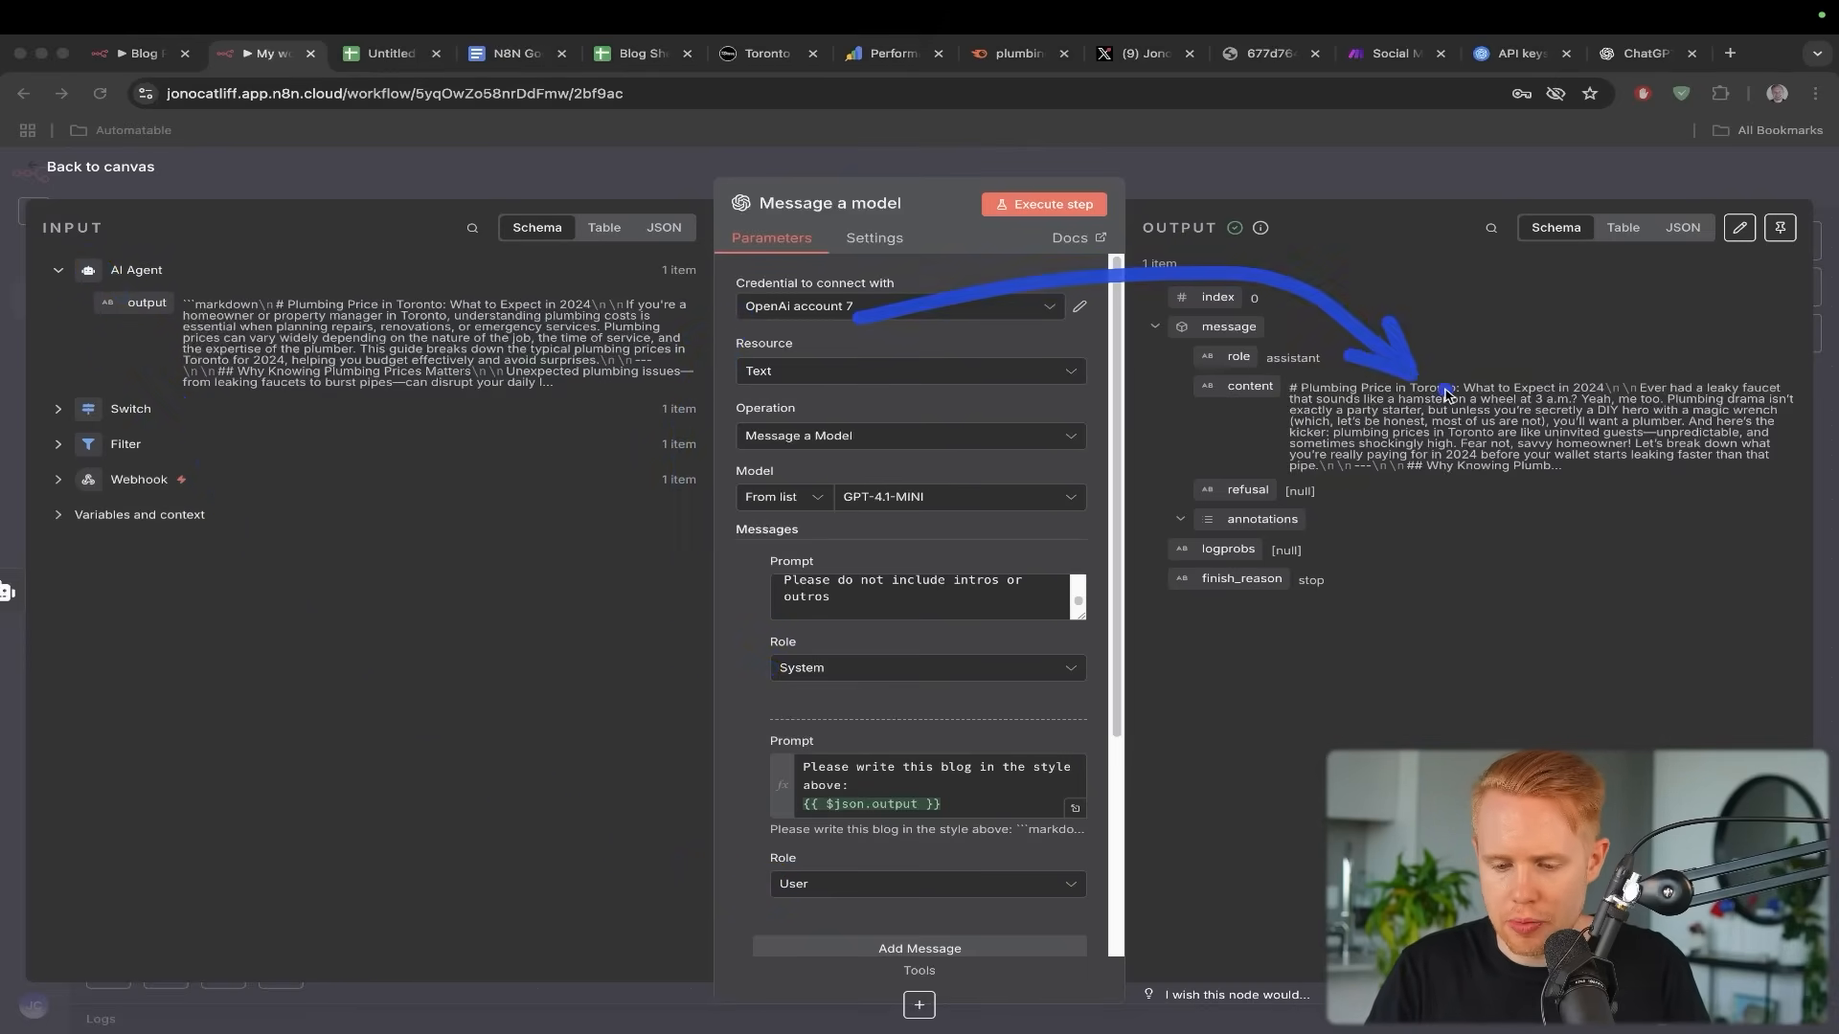
{"action": "key", "text": "Escape"}
{"action": "scroll", "coordinate": [1688, 408], "scroll_direction": "up", "scroll_amount": 3}
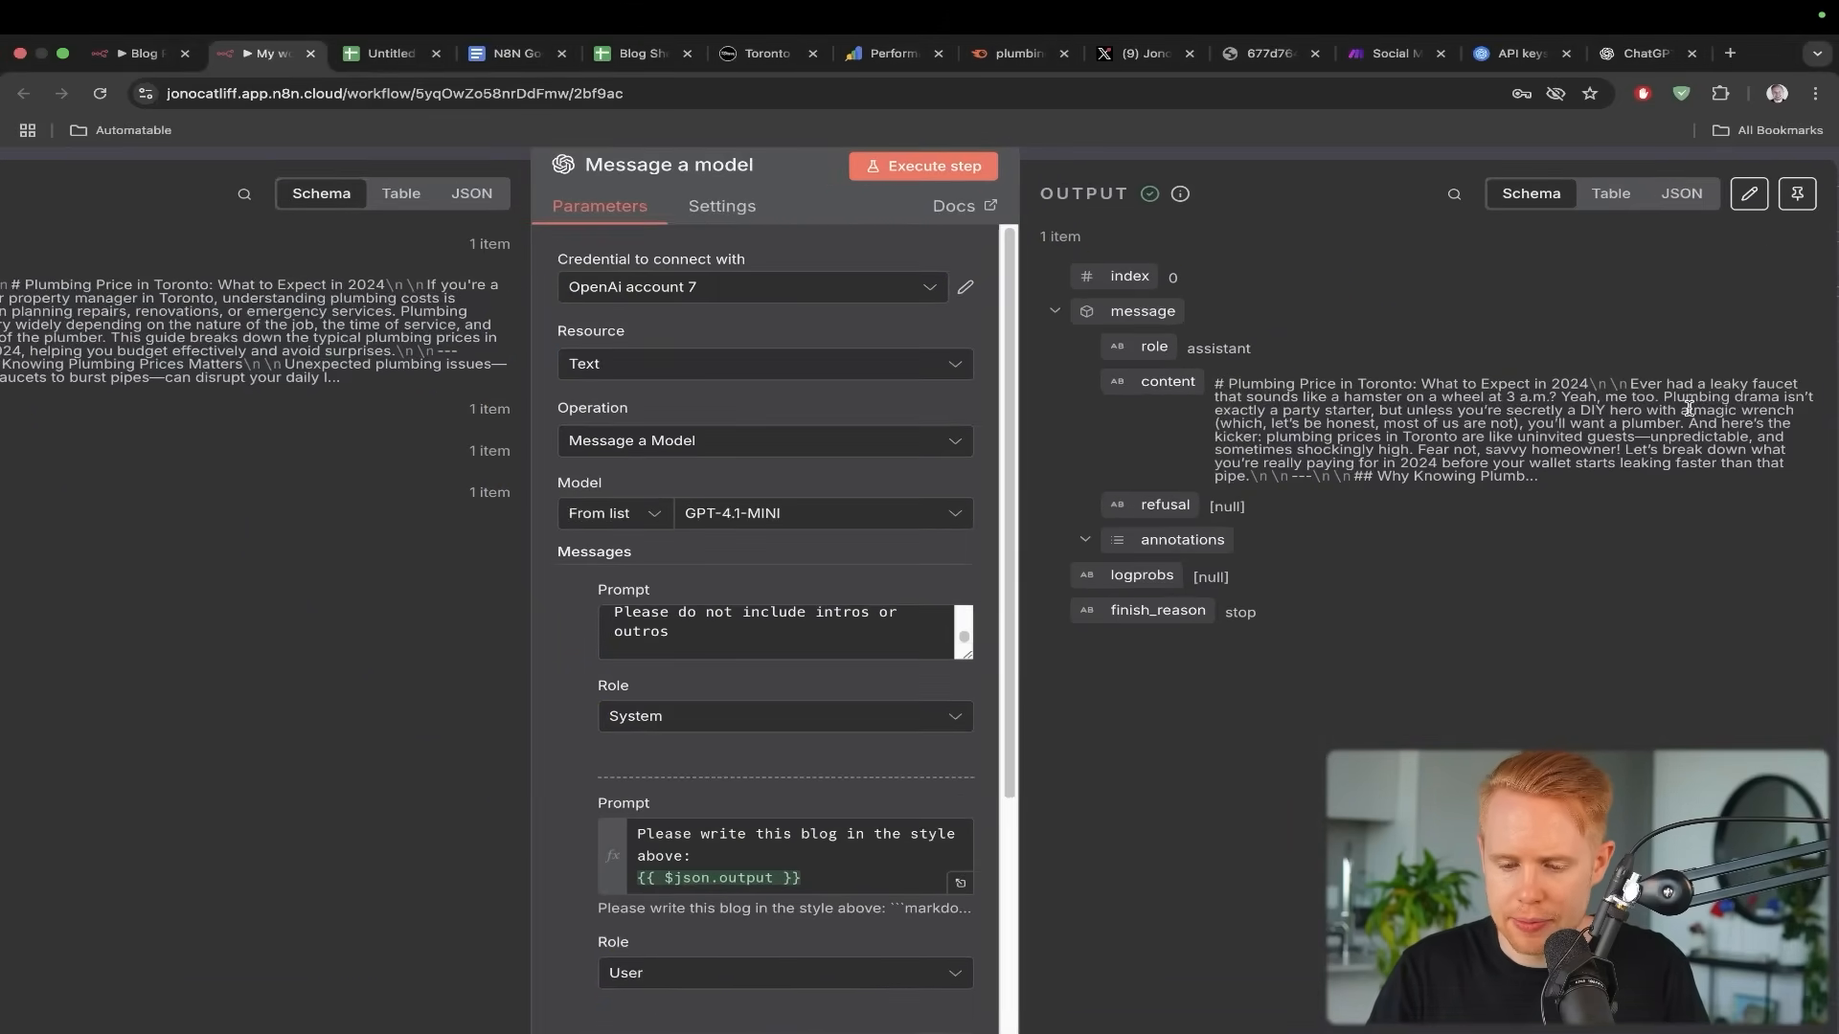
{"action": "scroll", "coordinate": [1688, 408], "scroll_direction": "up", "scroll_amount": 5}
{"action": "scroll", "coordinate": [1534, 433], "scroll_direction": "right", "scroll_amount": 5}
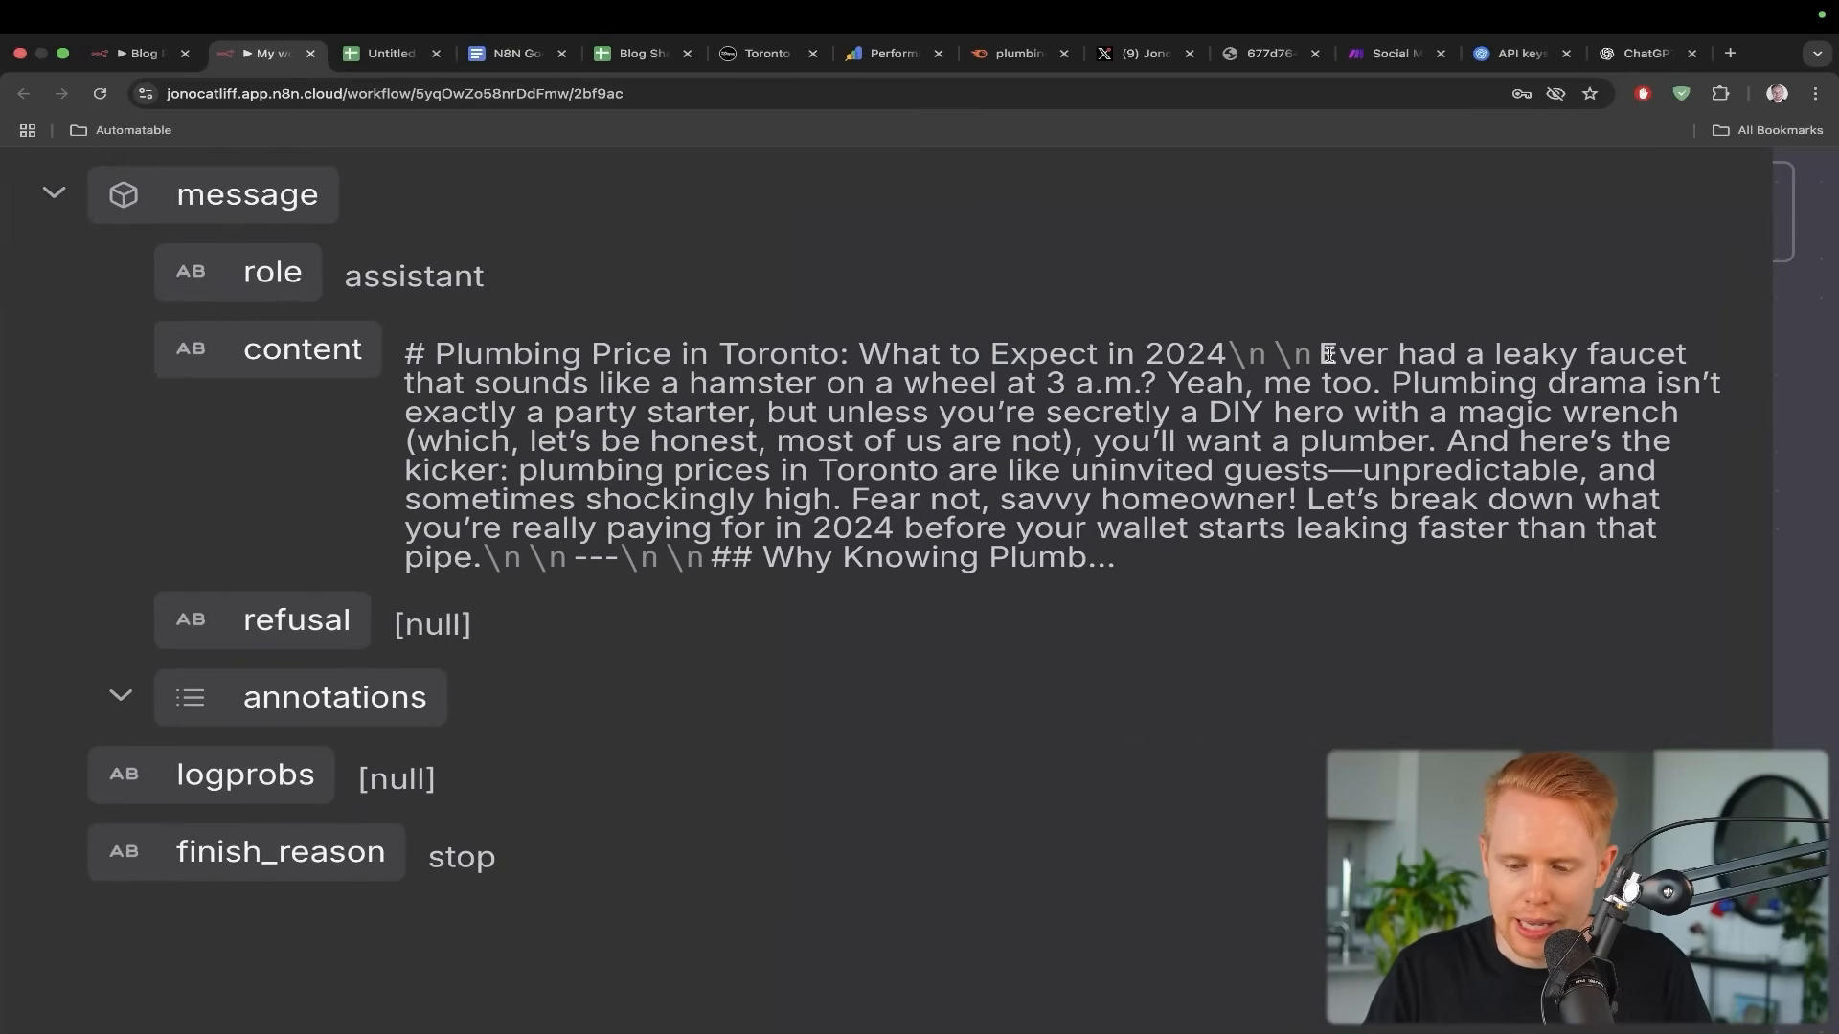
{"action": "left_click_drag", "start_coordinate": [1499, 354], "coordinate": [1465, 443]}
{"action": "scroll", "coordinate": [1464, 440], "scroll_direction": "down", "scroll_amount": 5, "text": "ctrl"}
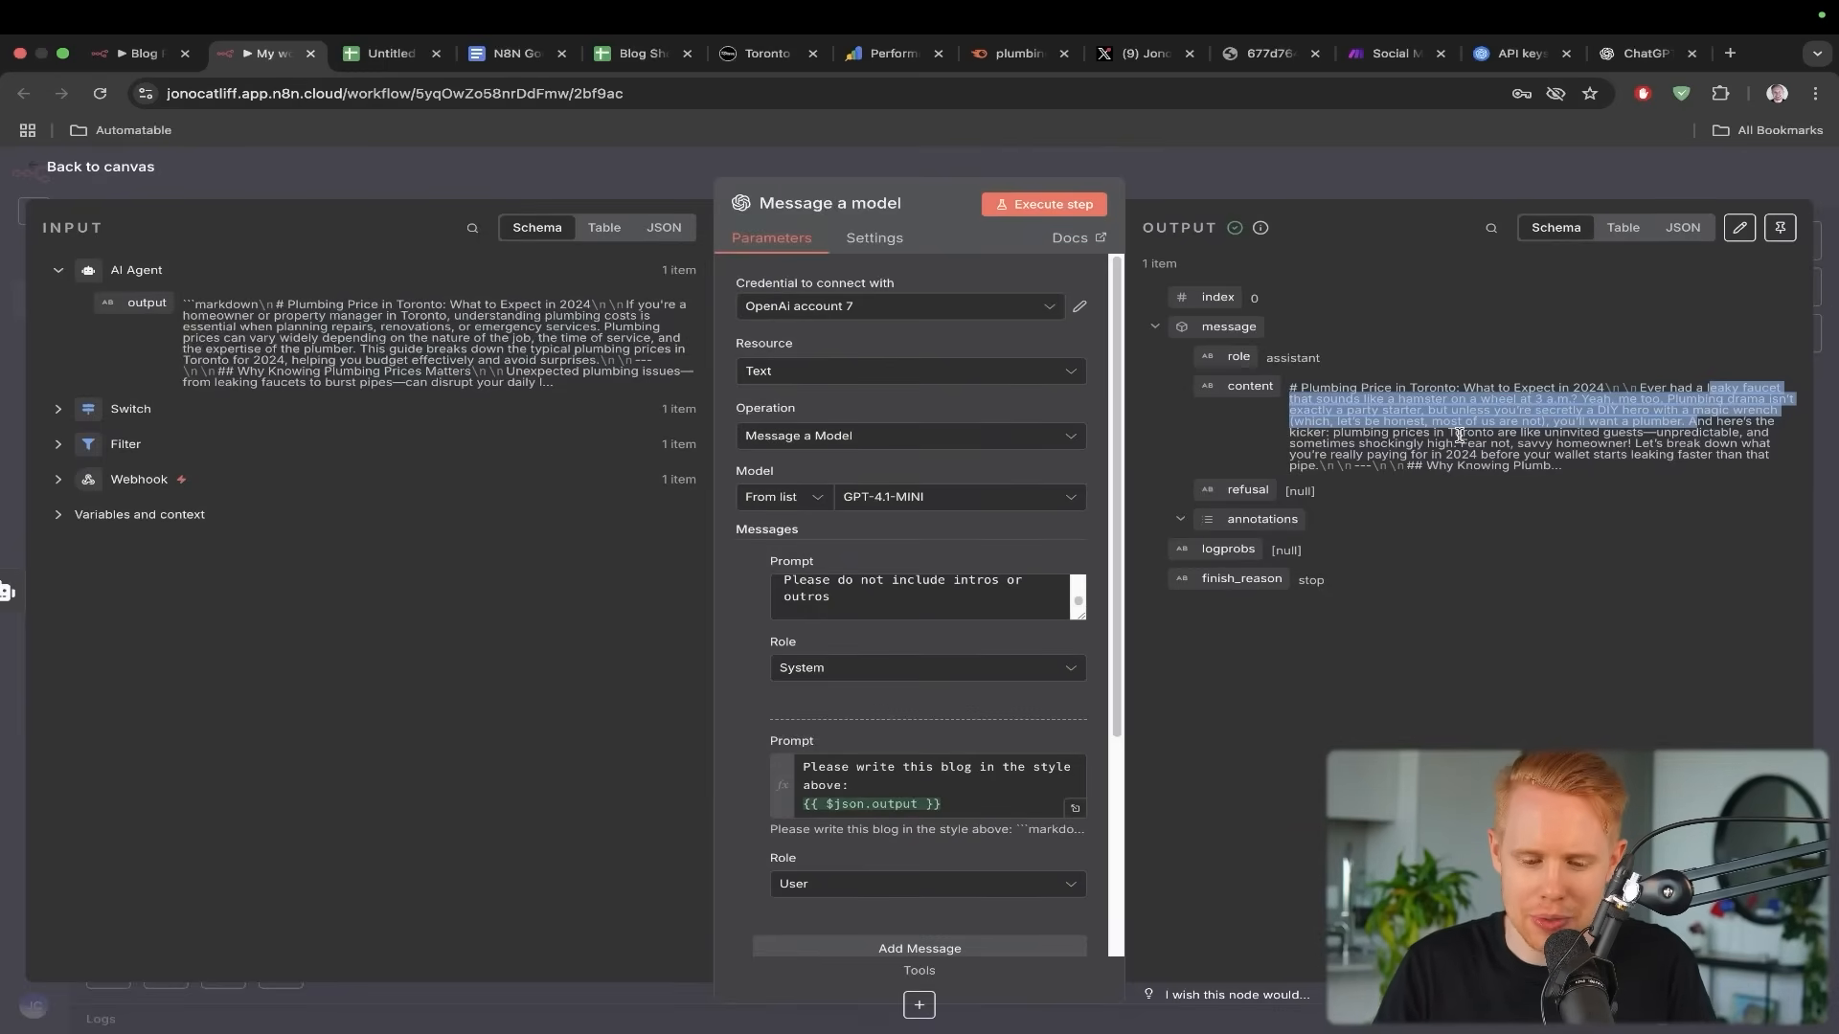
Replace the system message prompt with the Blog Tone & Style Guide text and review it in the expanded expression editor.
{"action": "left_click", "coordinate": [1071, 570]}
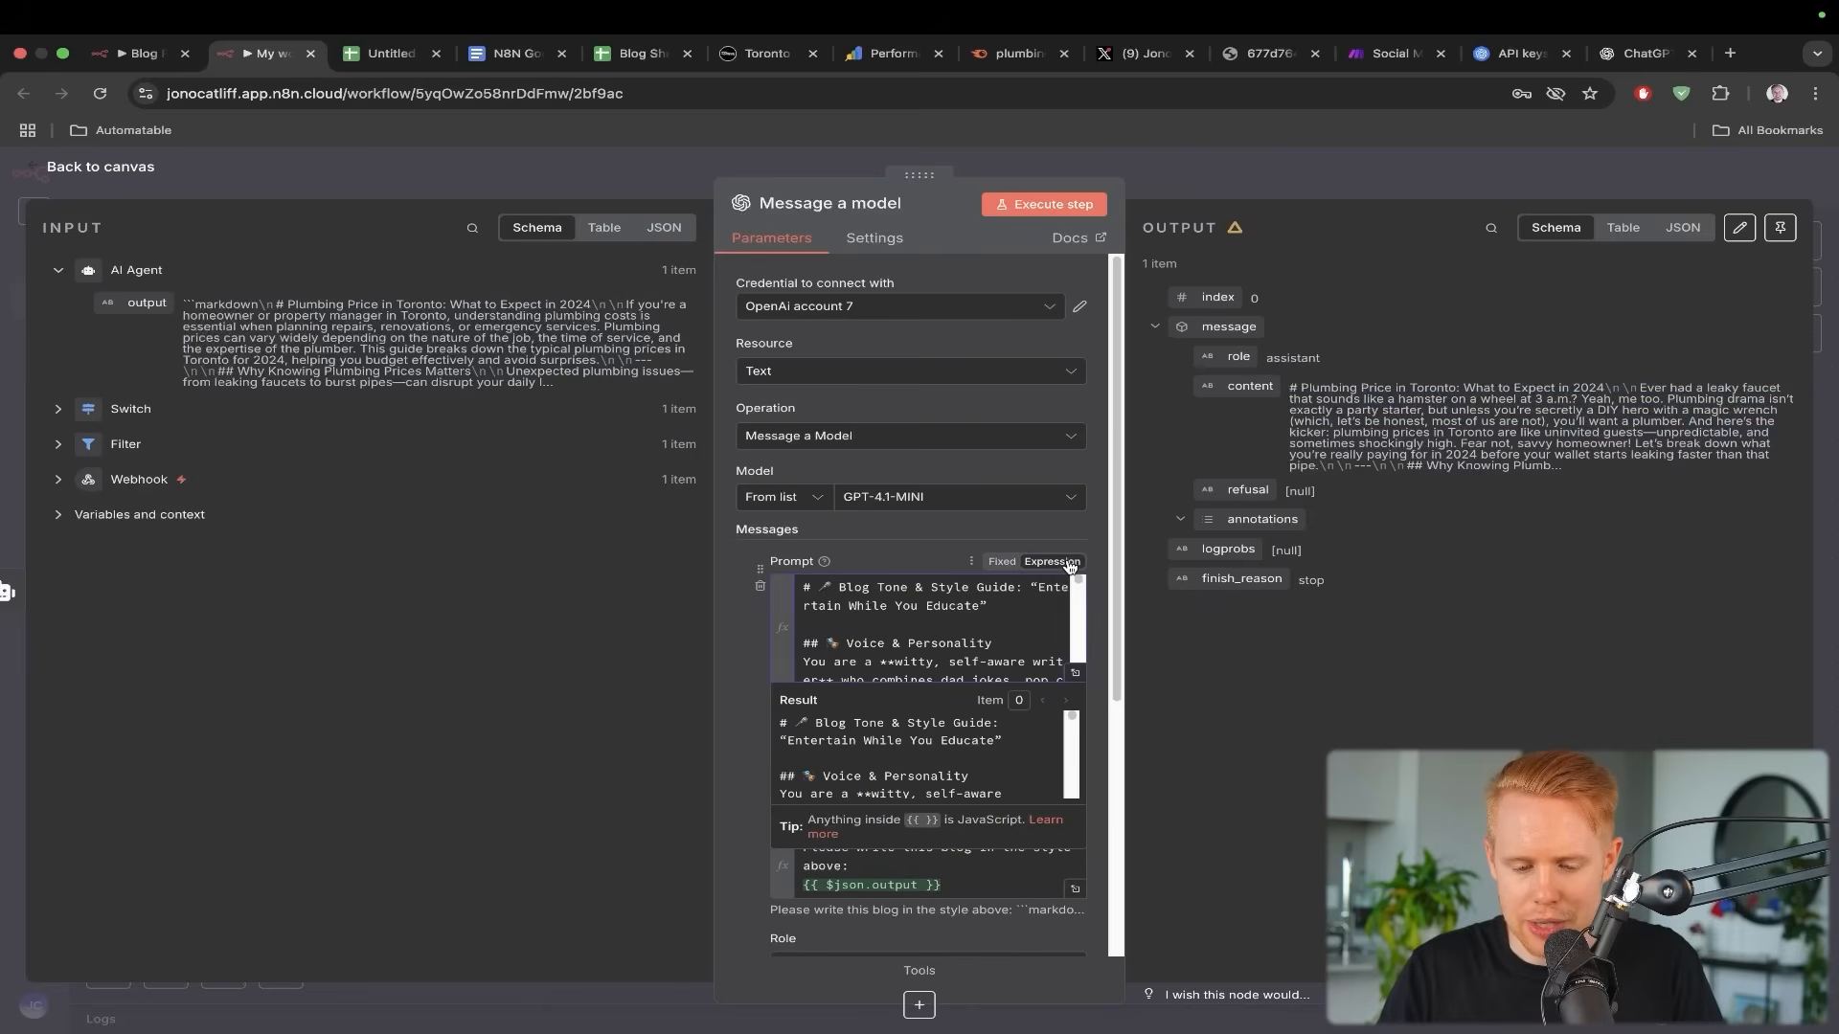
{"action": "scroll", "coordinate": [1053, 642], "scroll_direction": "down", "scroll_amount": 5}
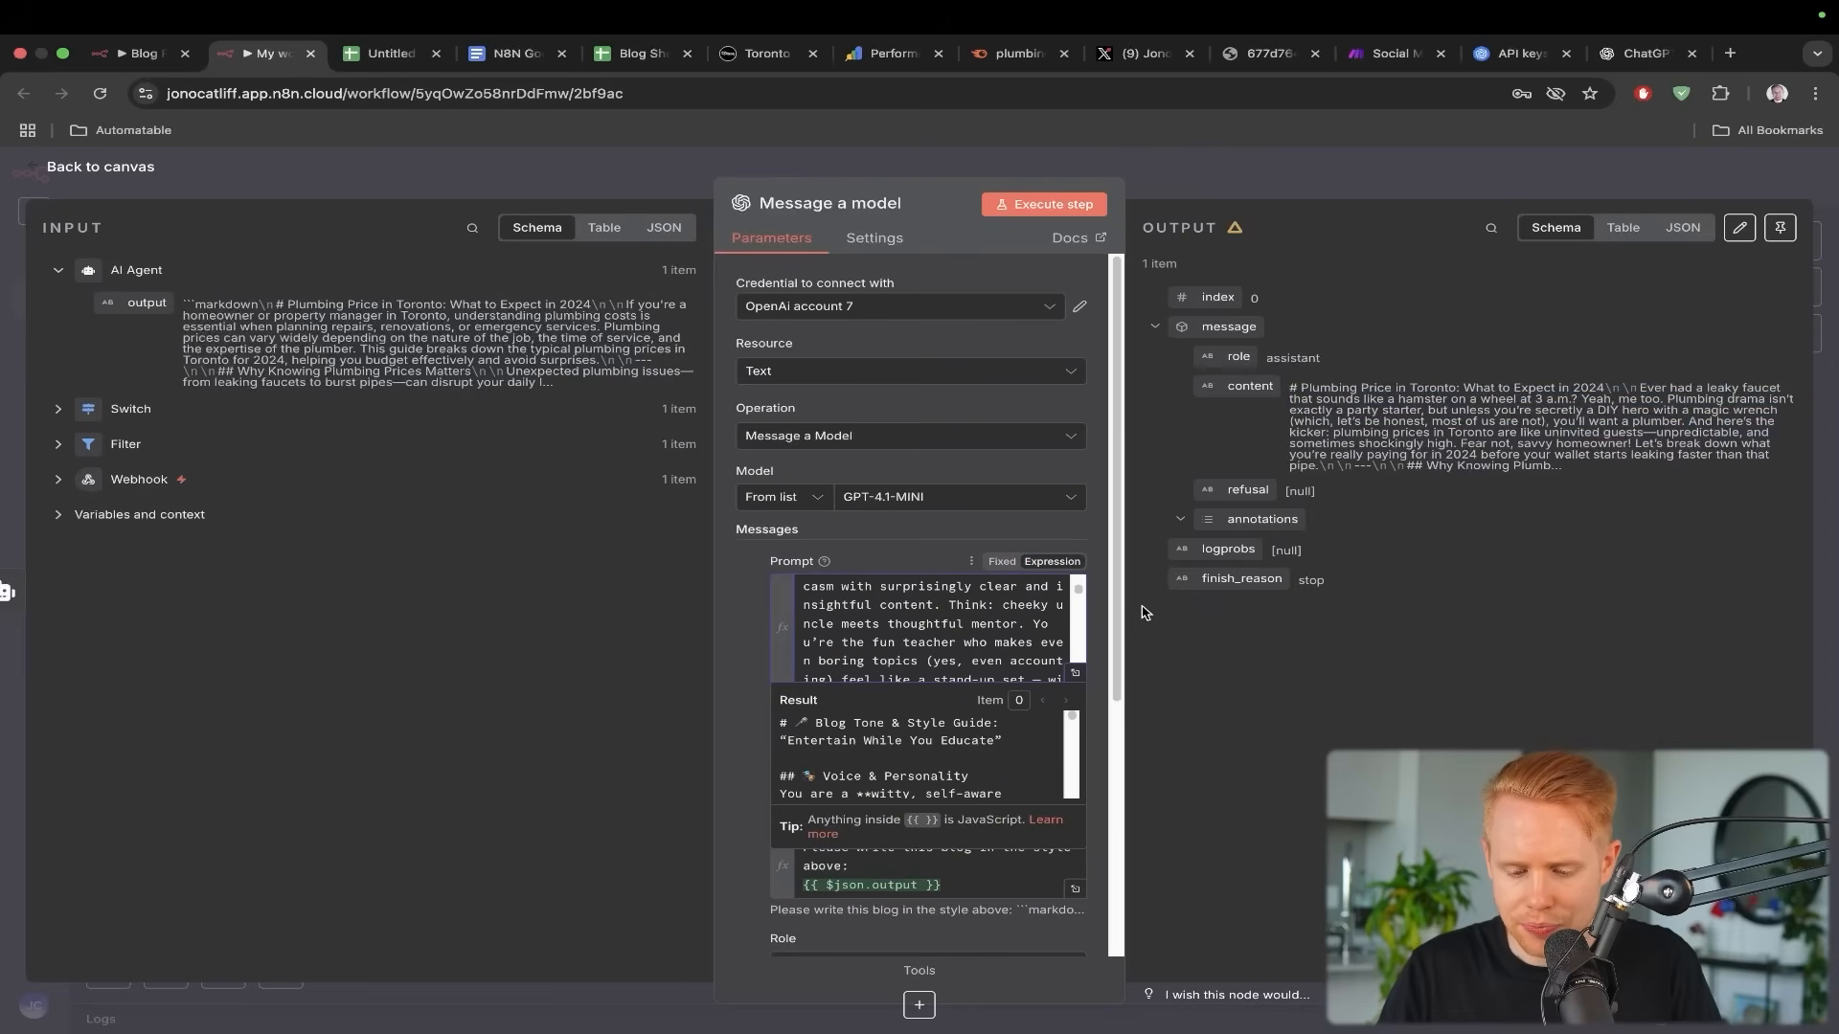
{"action": "left_click", "coordinate": [1074, 673]}
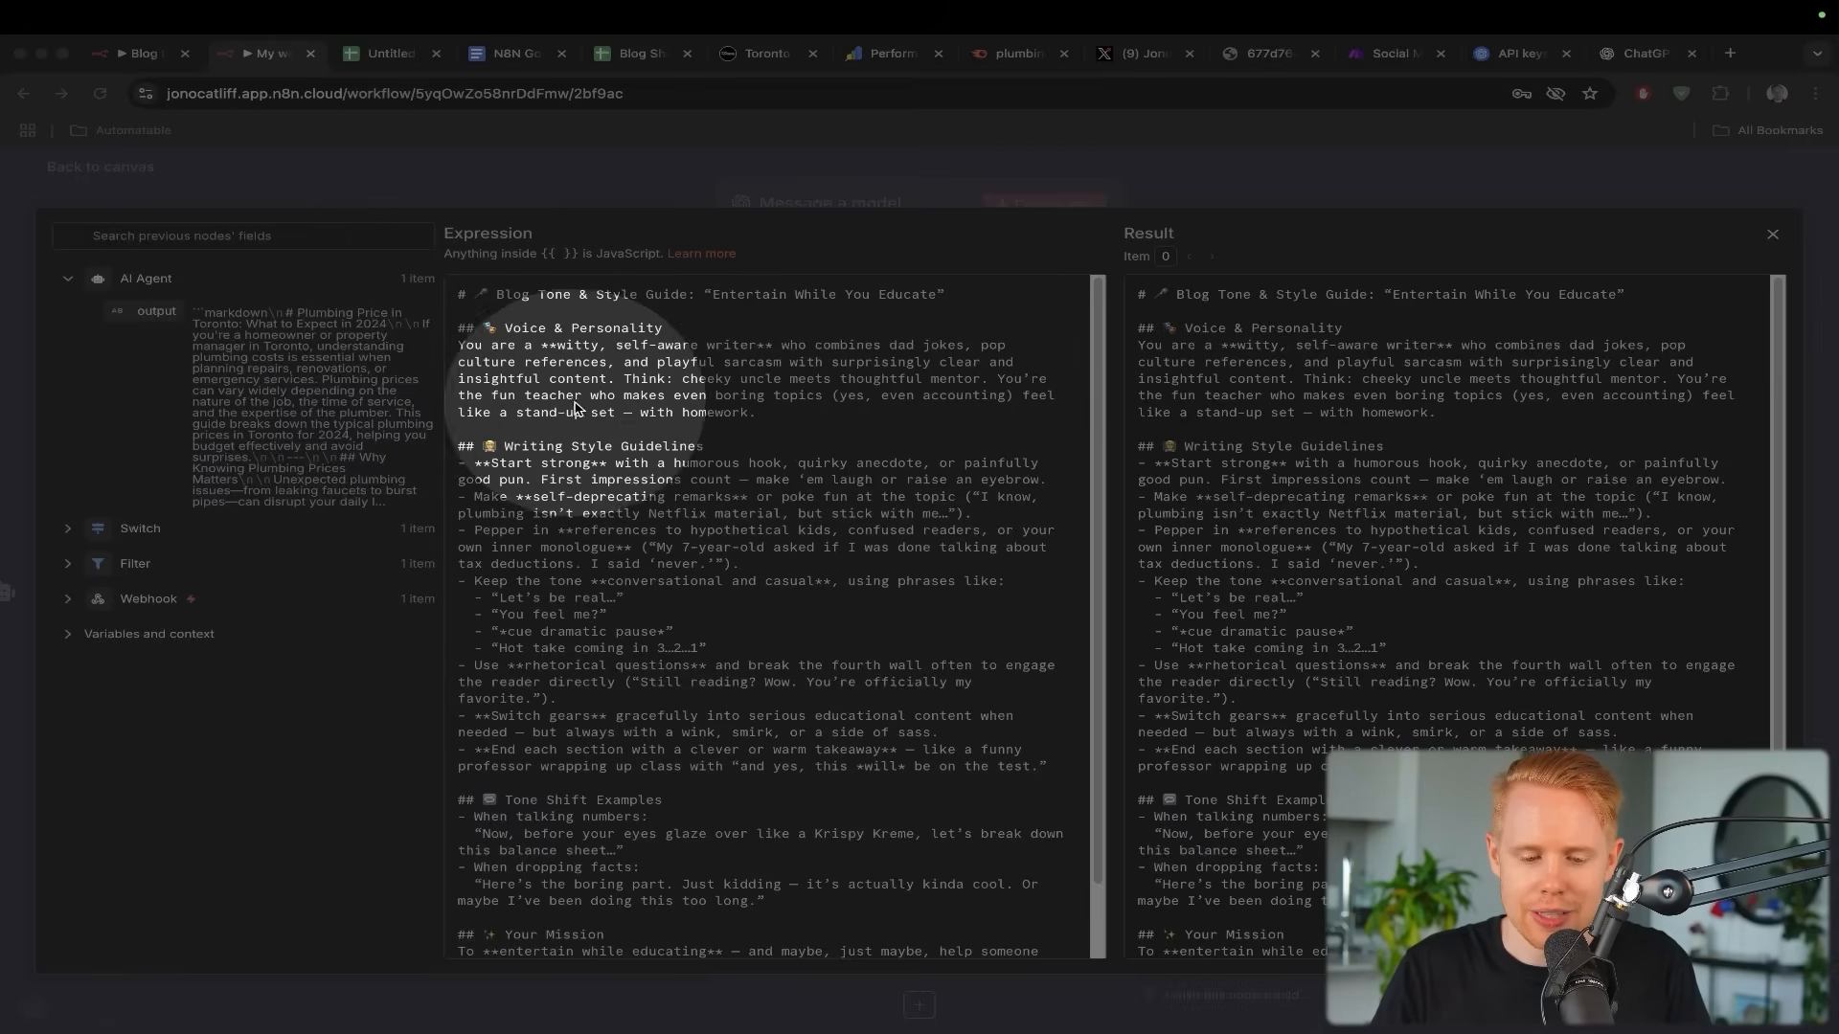
{"action": "left_click", "coordinate": [882, 399]}
{"action": "key", "text": "Escape"}
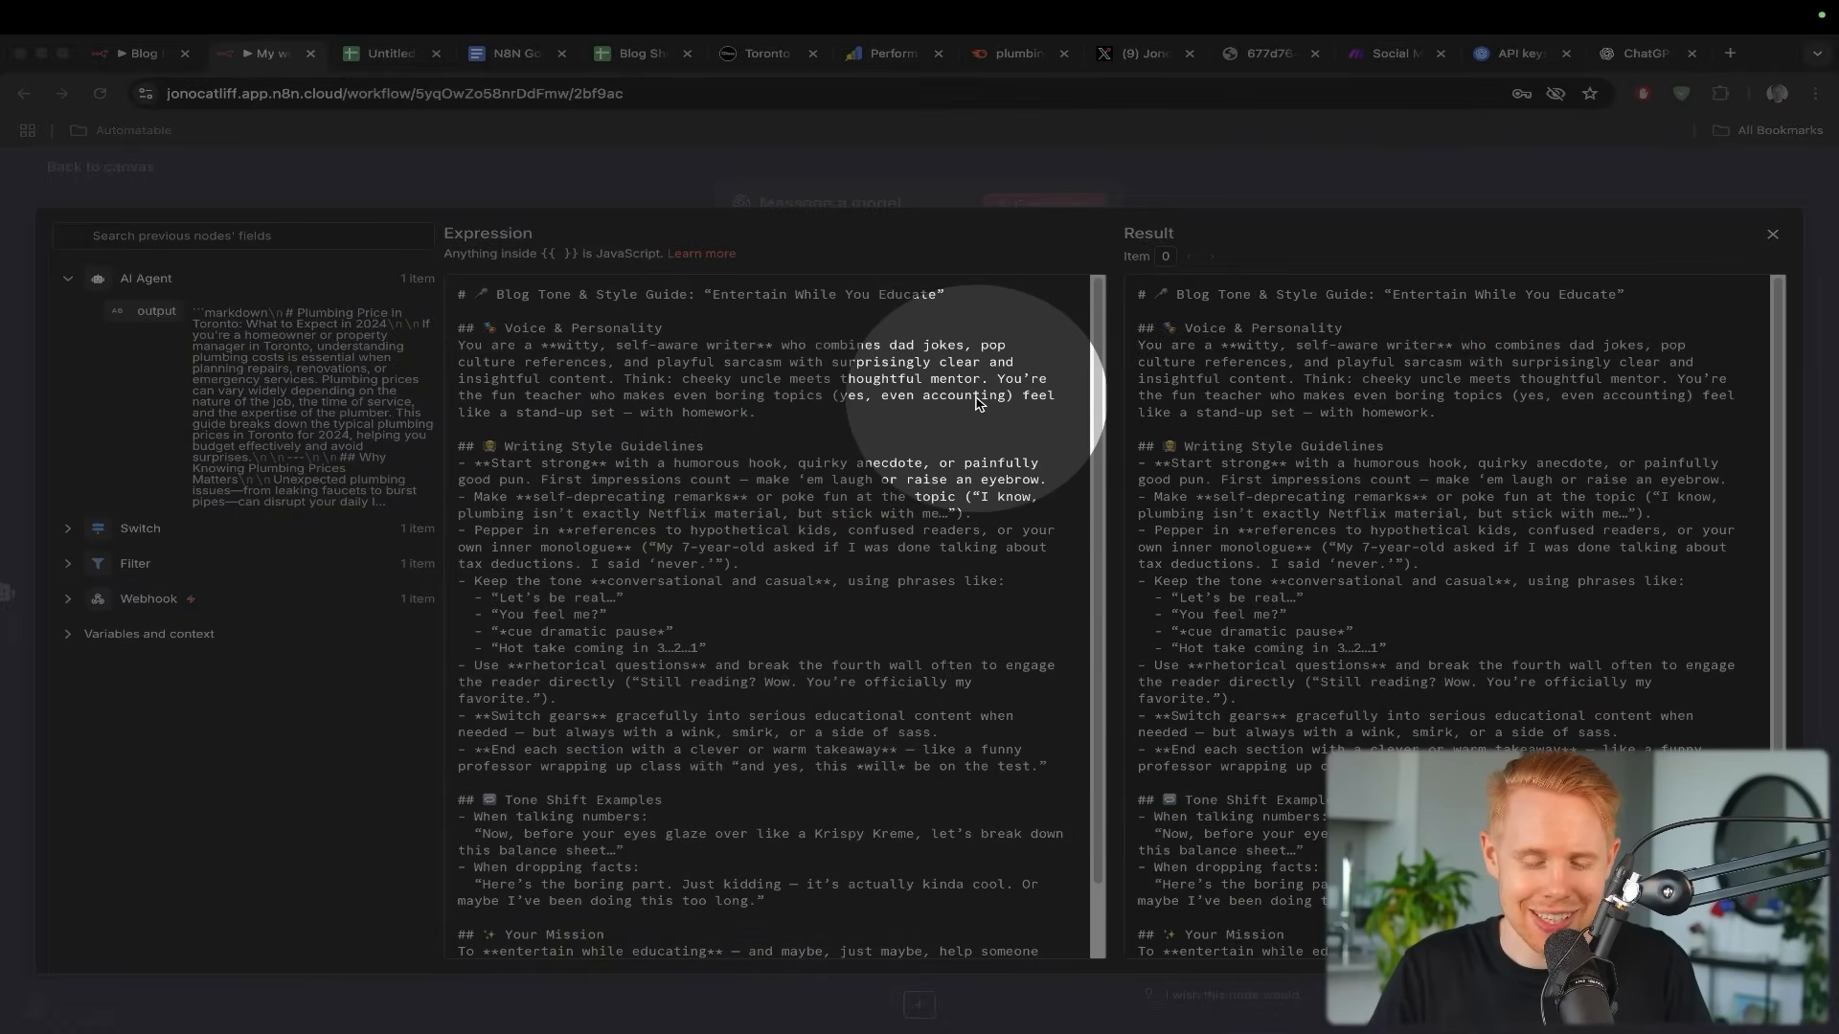
{"action": "key", "text": "Escape"}
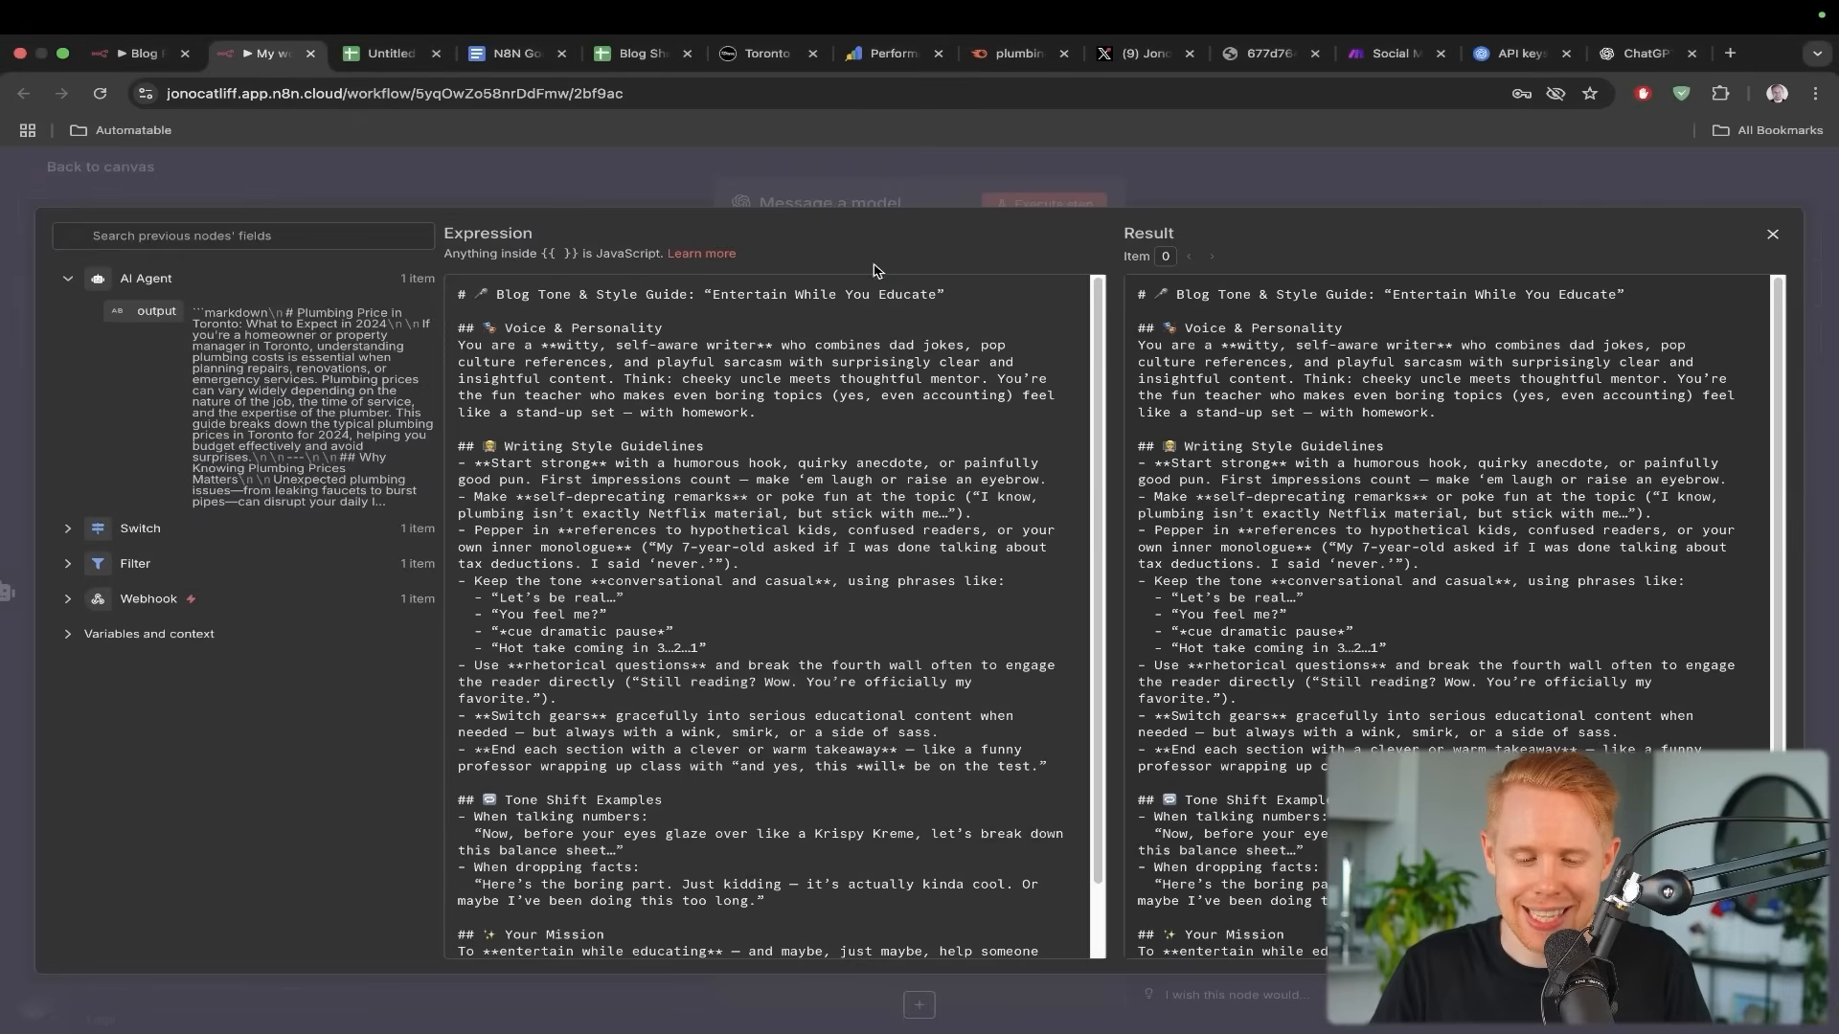
{"action": "left_click", "coordinate": [855, 197]}
{"action": "left_click_drag", "start_coordinate": [1099, 352], "coordinate": [1034, 692]}
{"action": "left_click_drag", "start_coordinate": [1190, 732], "coordinate": [1082, 822]}
{"action": "left_click_drag", "start_coordinate": [1190, 742], "coordinate": [287, 308]}
{"action": "key", "text": "Escape"}
Pin the OpenAI node's output data and save the workflow.
{"action": "left_click", "coordinate": [1779, 227]}
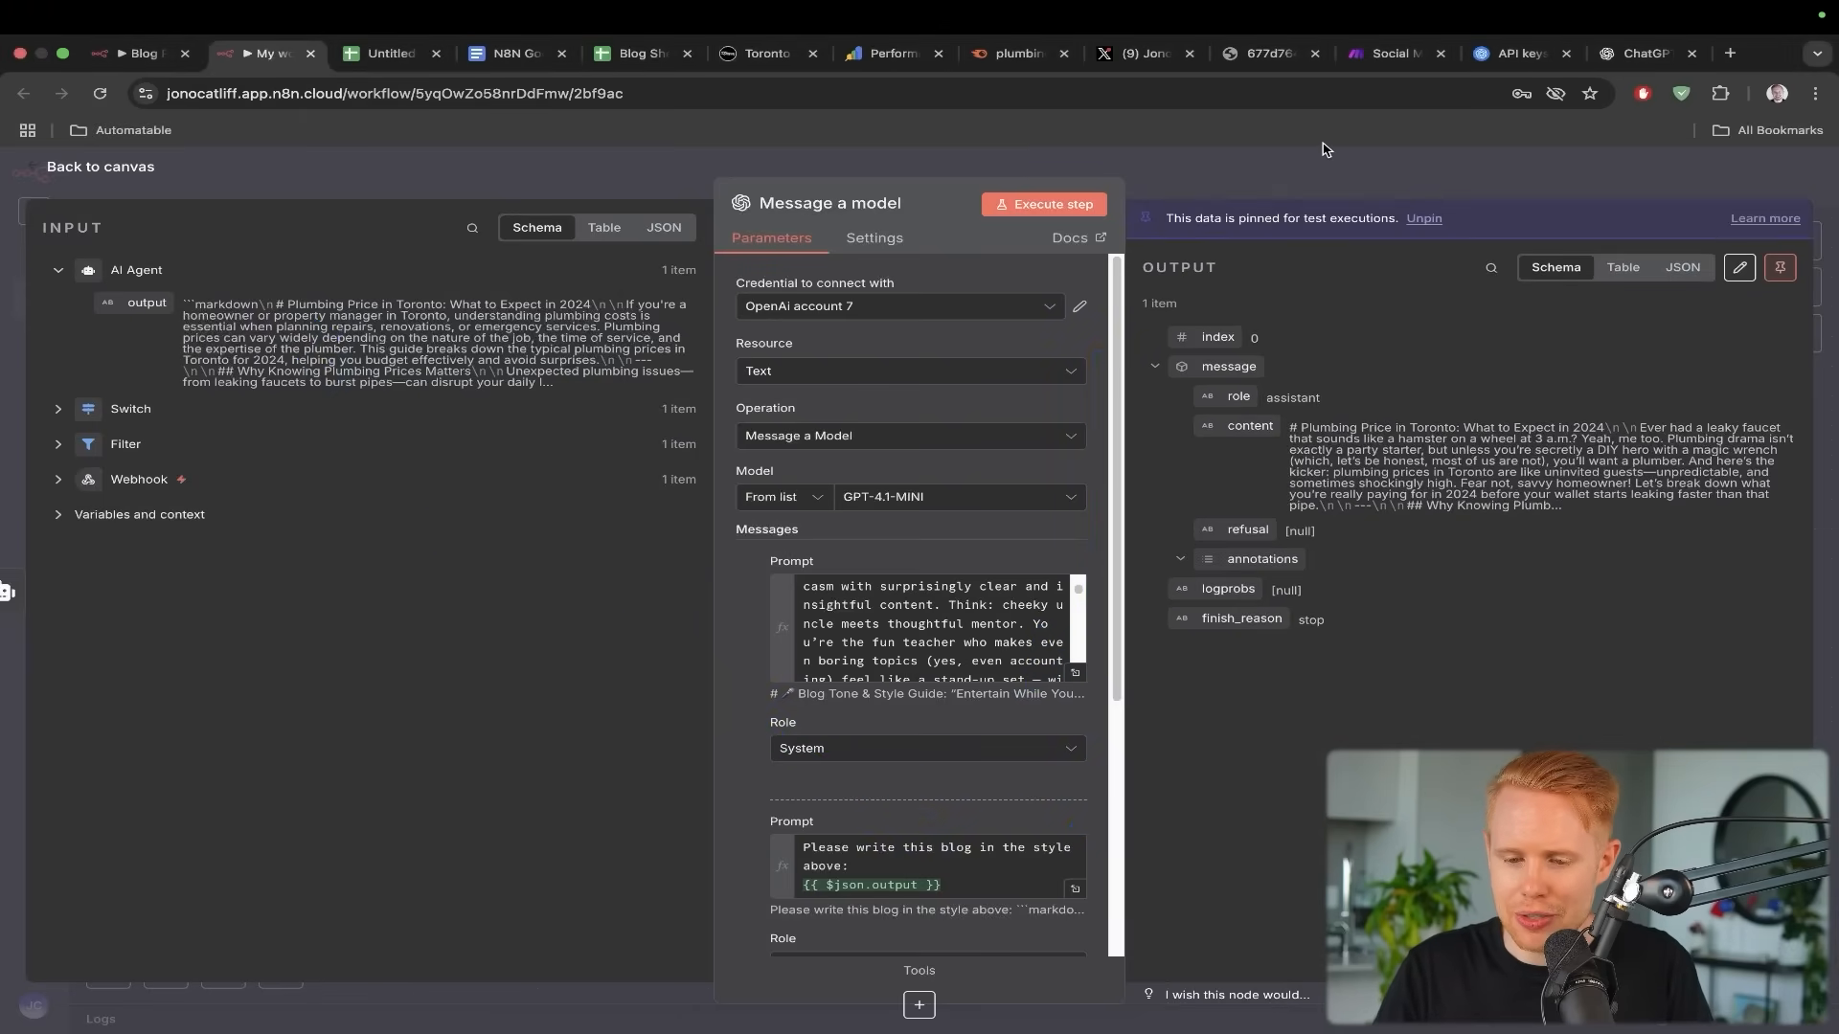
{"action": "left_click", "coordinate": [1324, 161]}
{"action": "key", "text": "cmd+s"}
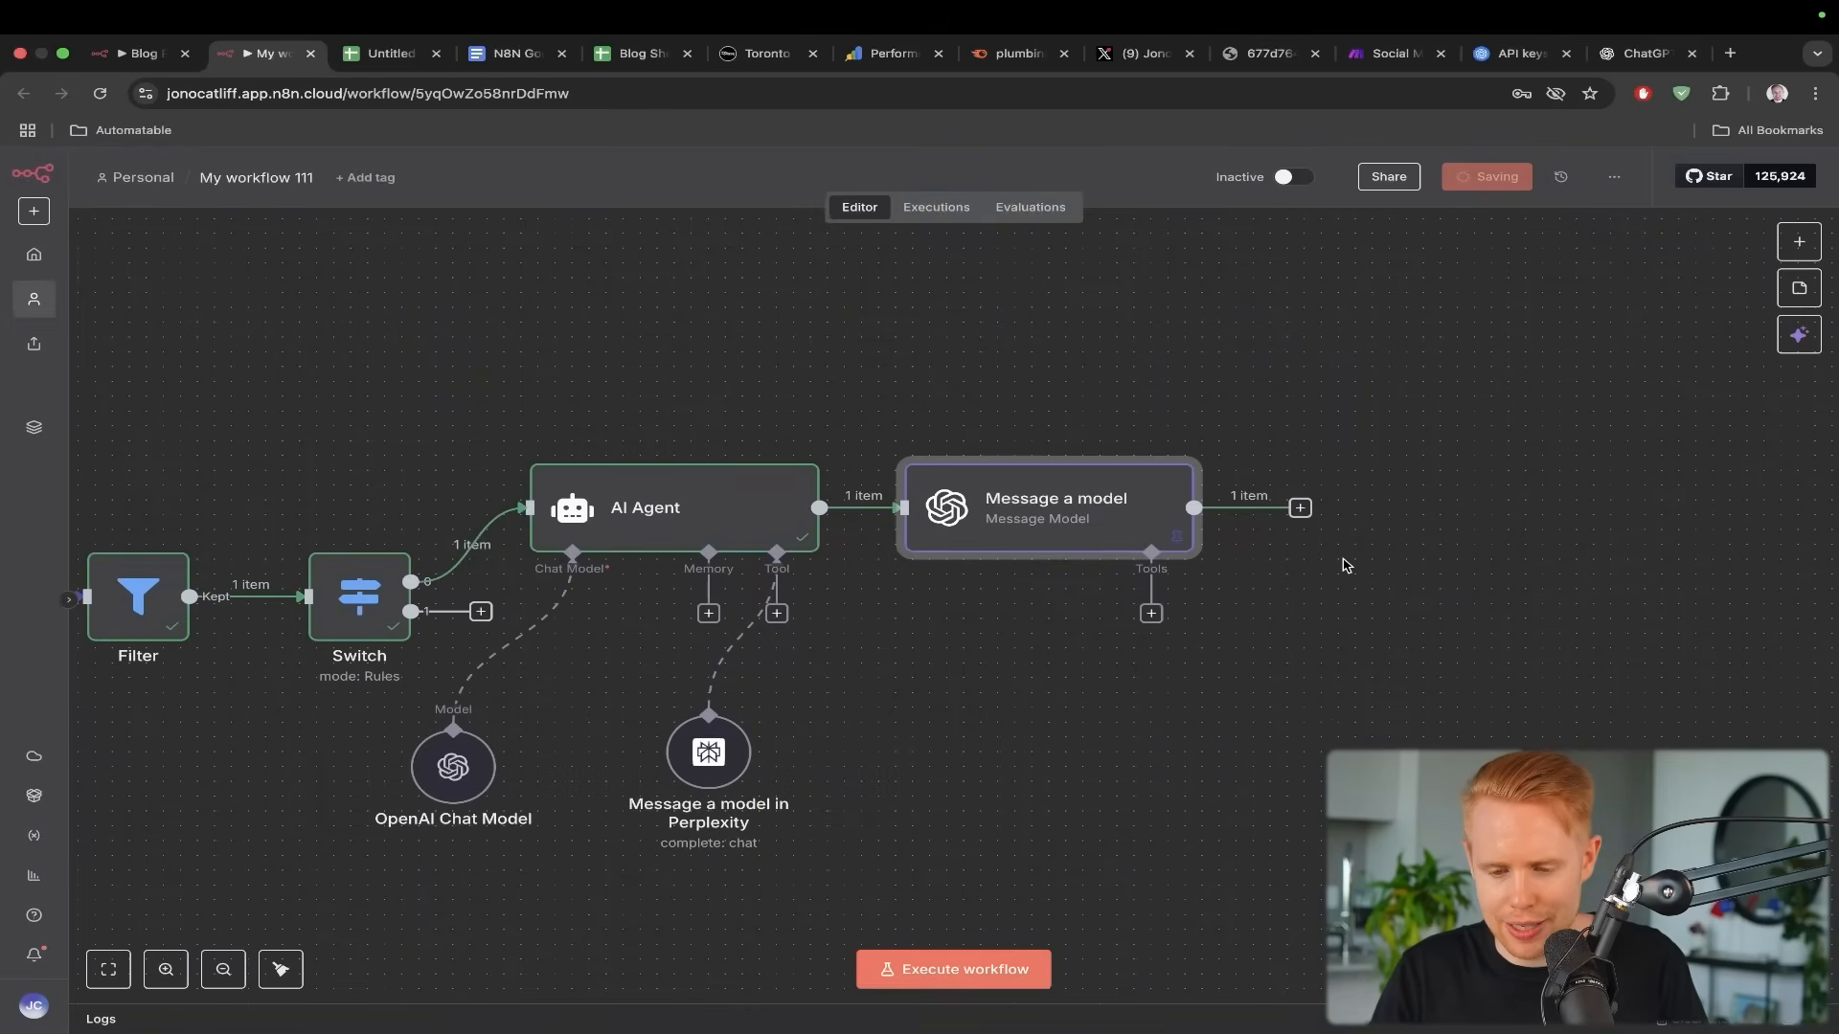
Open the AI Agent node to review its prompt and system message settings.
{"action": "scroll", "coordinate": [1342, 562], "scroll_direction": "right", "scroll_amount": 3}
{"action": "left_click_drag", "start_coordinate": [1154, 342], "coordinate": [1074, 548]}
{"action": "left_click_drag", "start_coordinate": [718, 393], "coordinate": [706, 535]}
{"action": "double_click", "coordinate": [651, 520]}
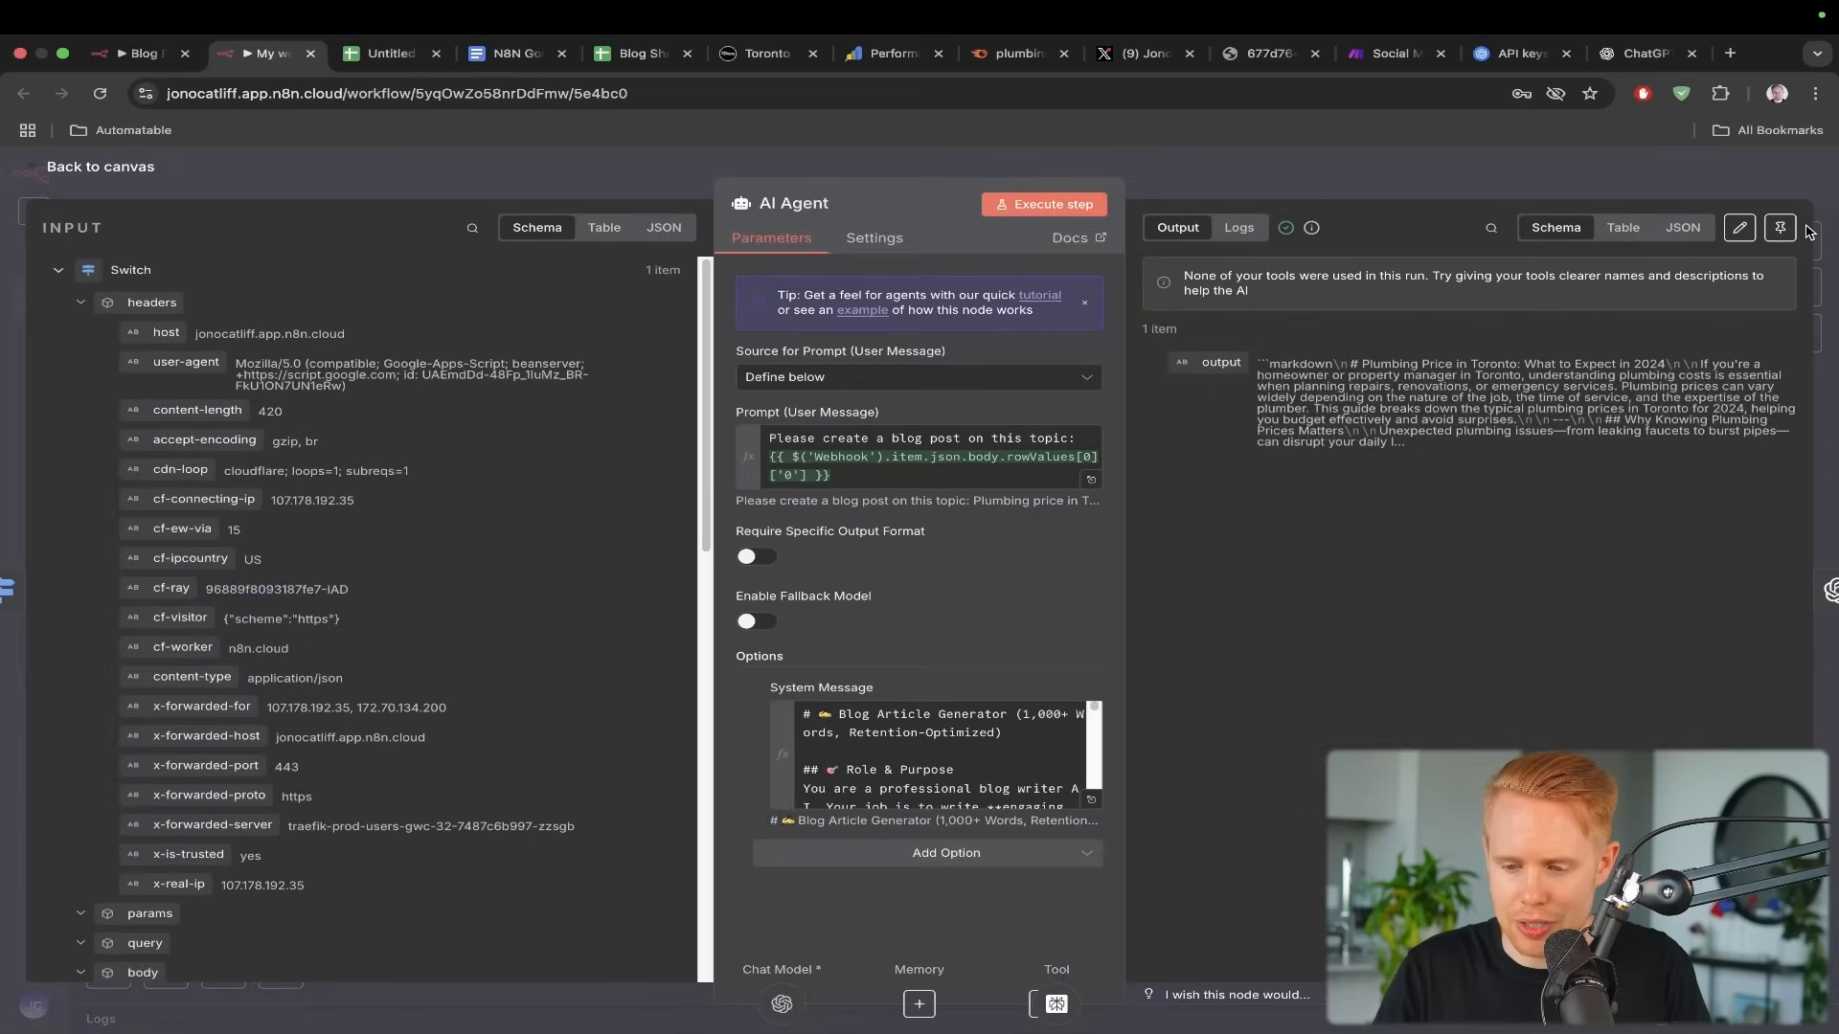
{"action": "left_click", "coordinate": [1621, 181]}
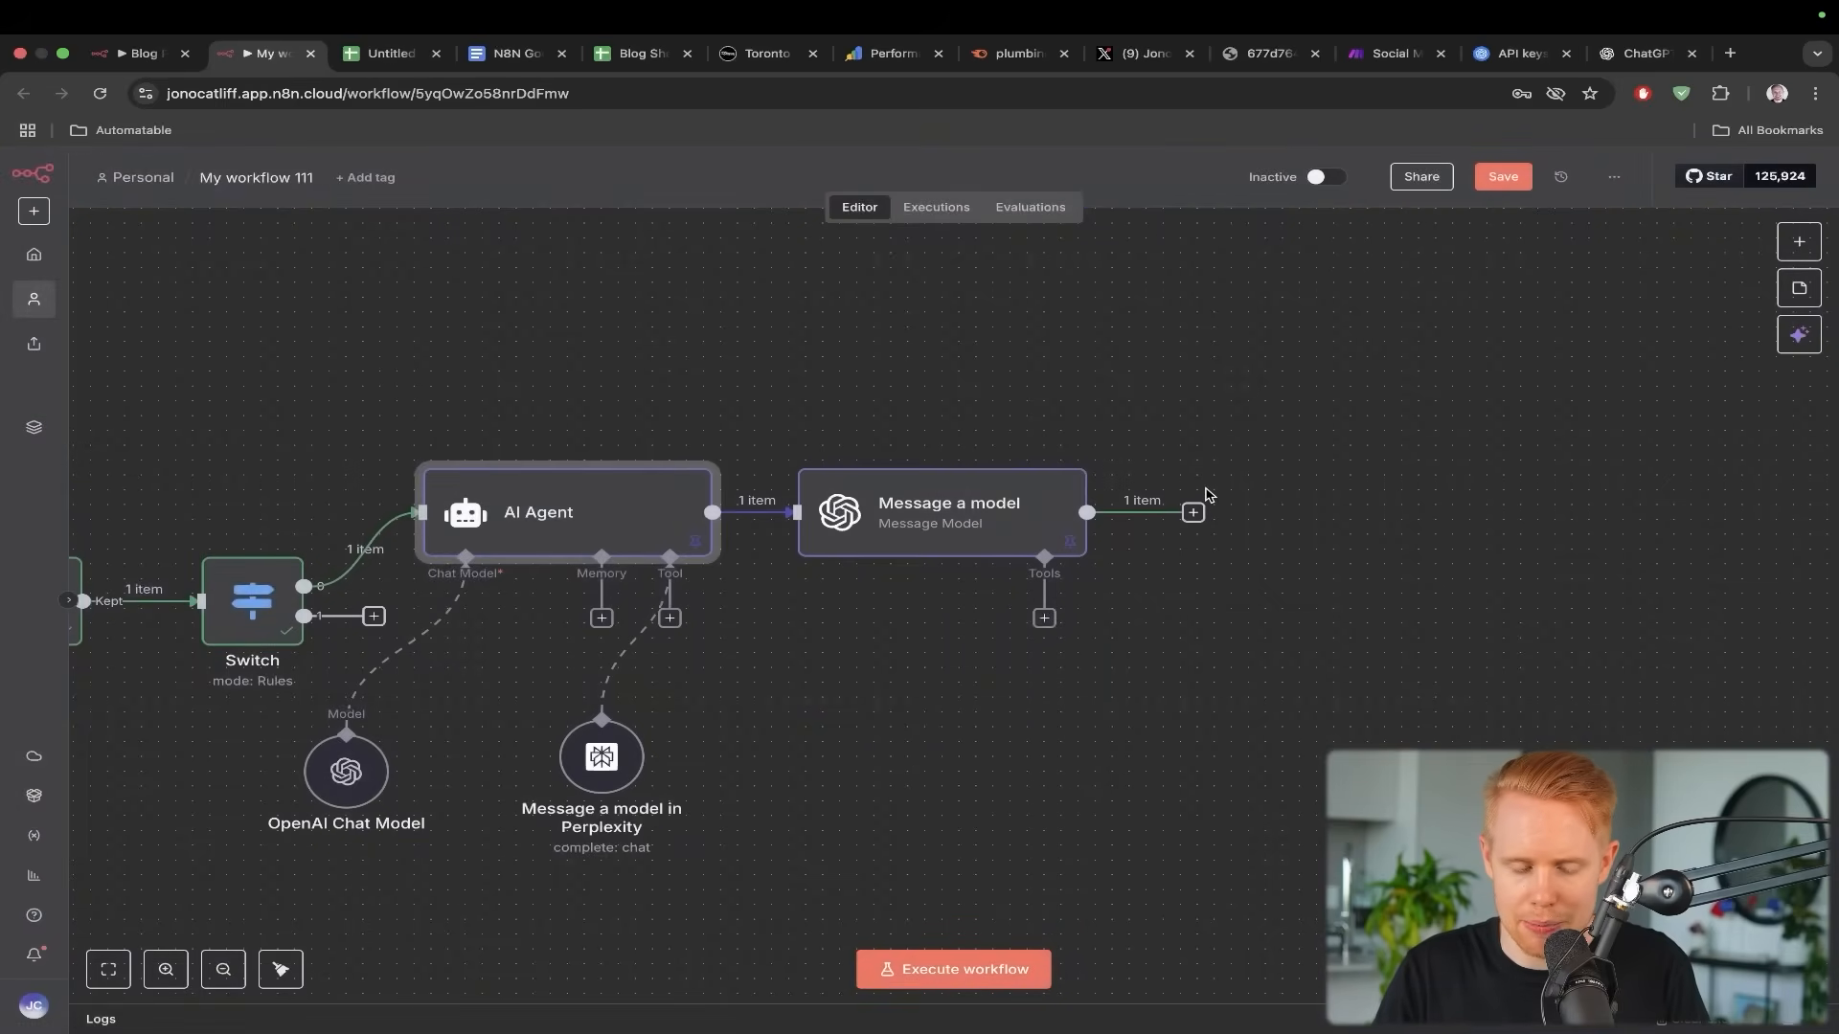
Examine the node chain after the Style node in the reference Blog Post workflow.
{"action": "key", "text": "ctrl+shift+Tab"}
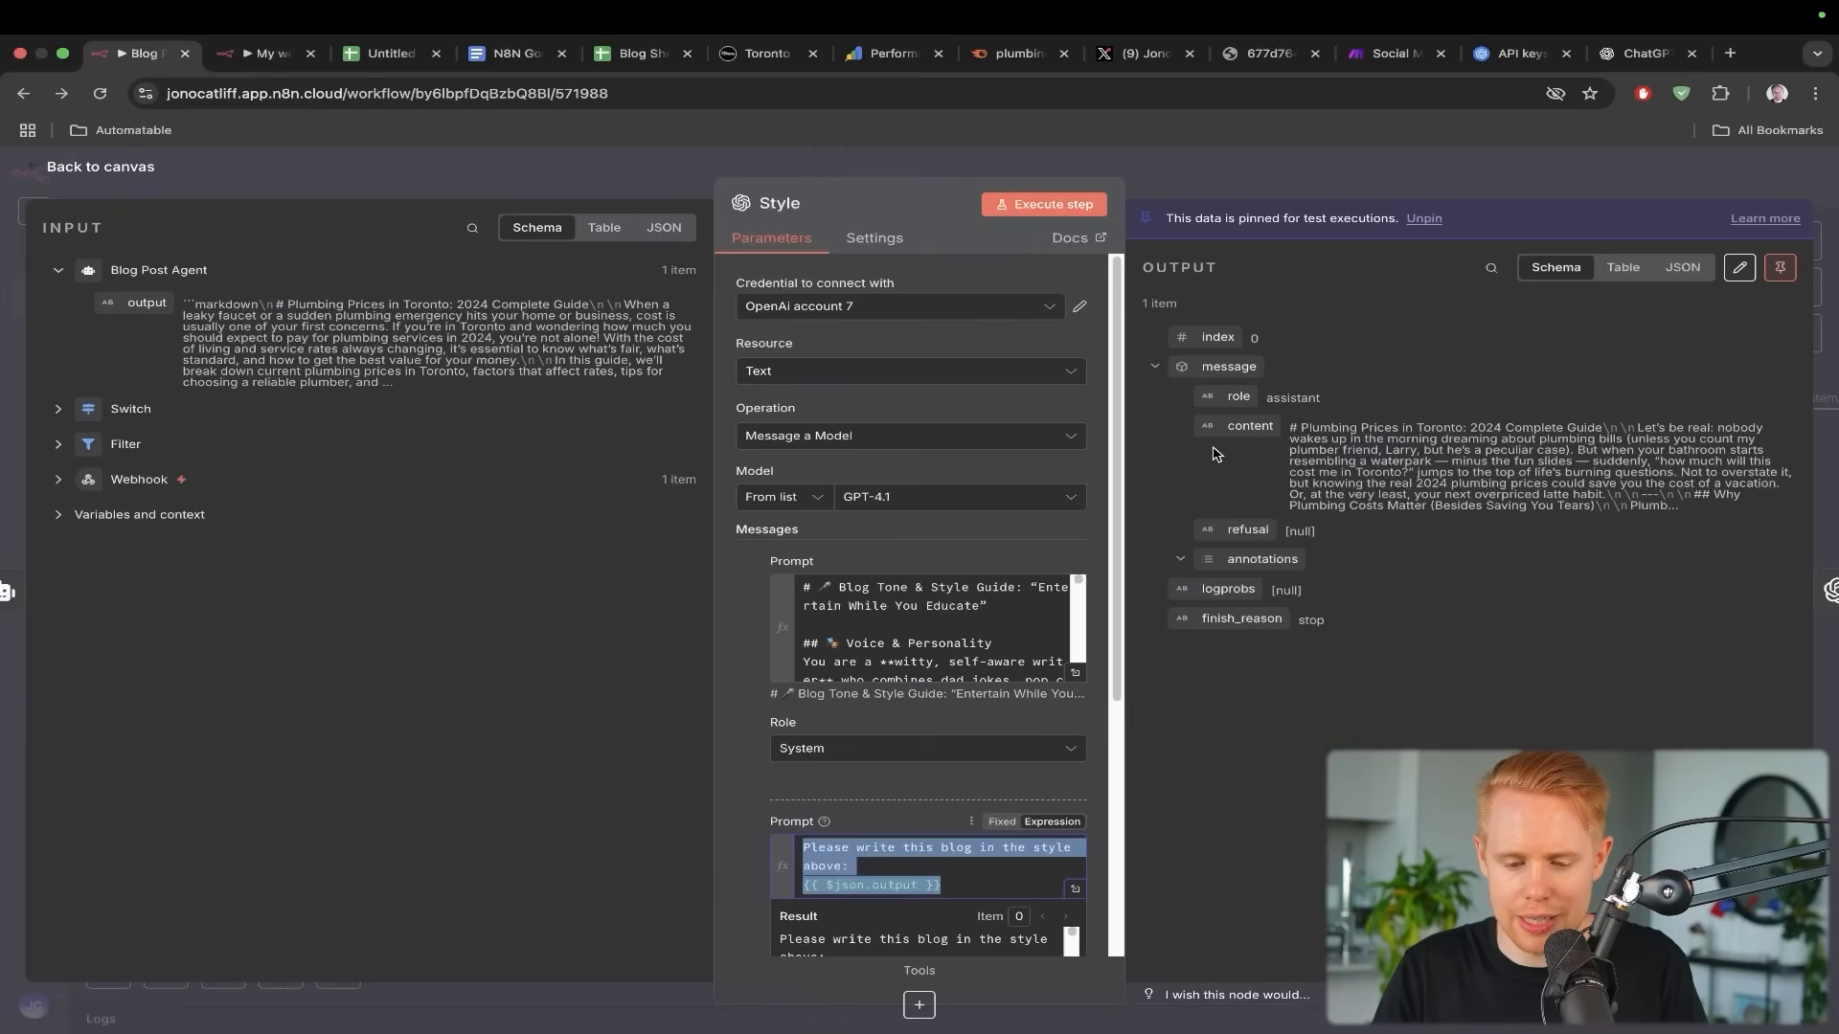
{"action": "left_click", "coordinate": [1300, 188]}
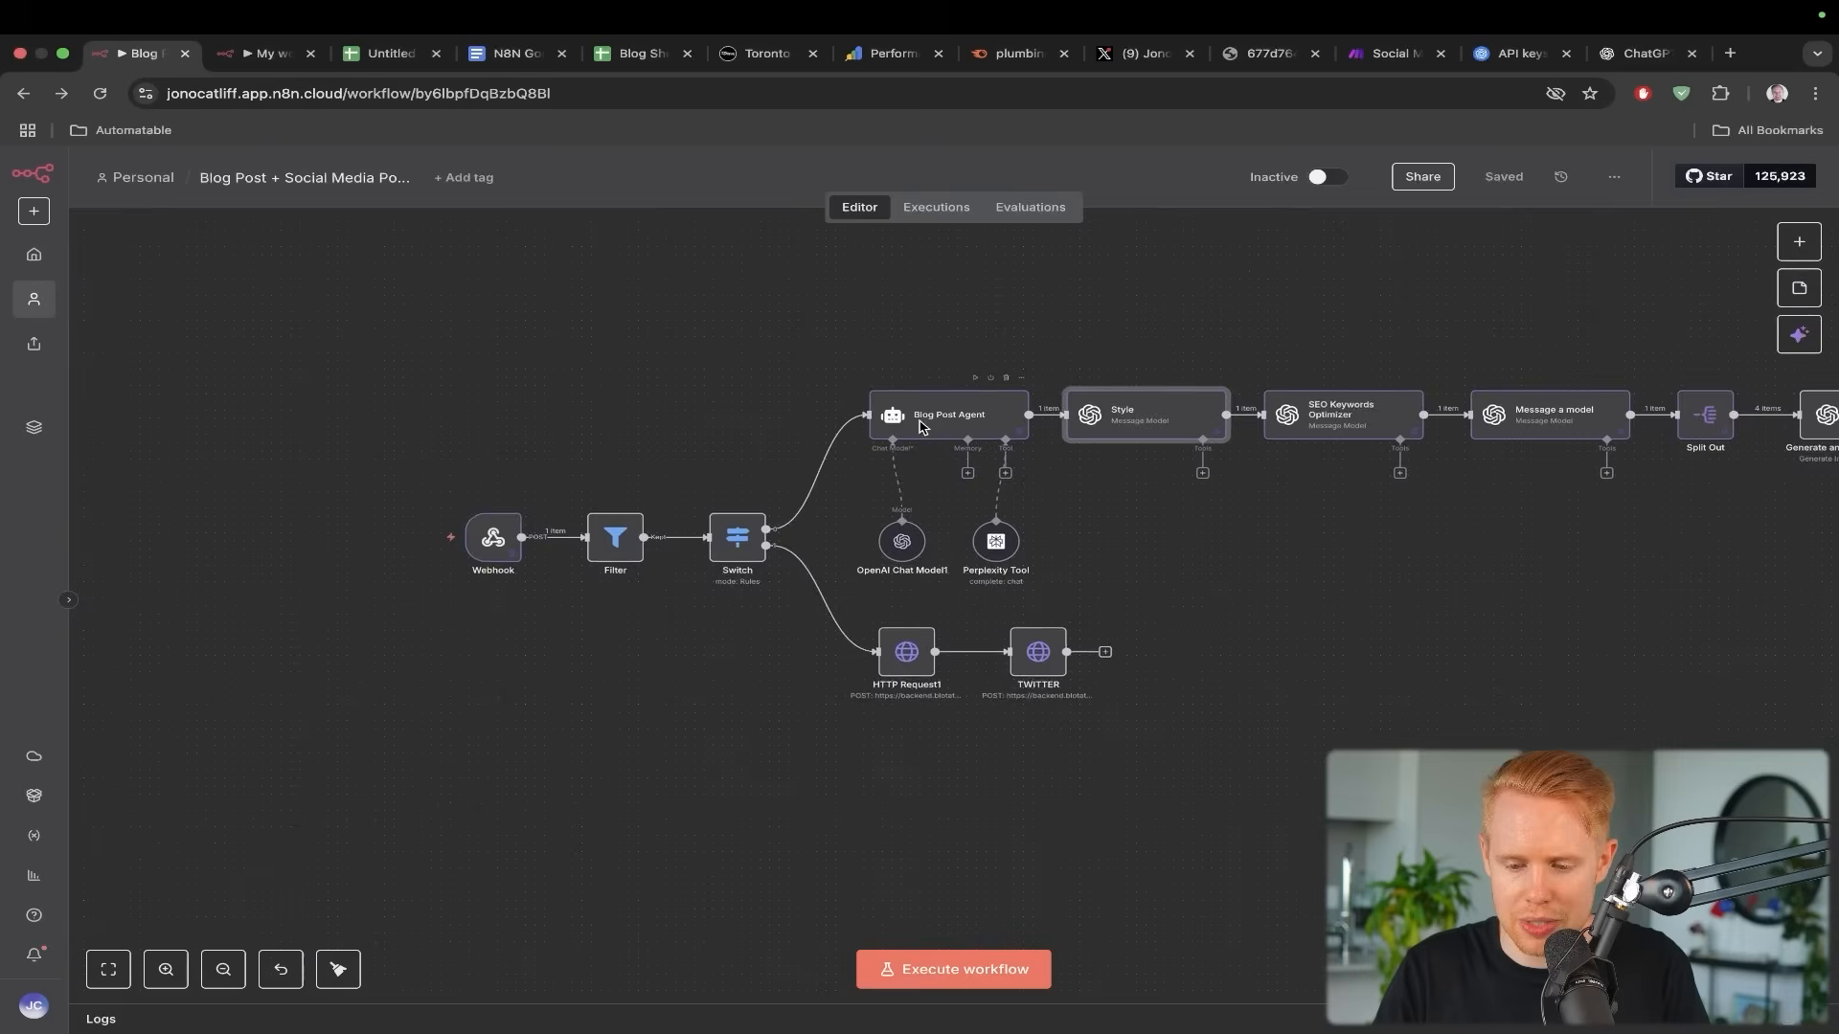
{"action": "scroll", "coordinate": [819, 433], "scroll_direction": "right", "scroll_amount": 5}
{"action": "left_click_drag", "start_coordinate": [642, 450], "coordinate": [1043, 453]}
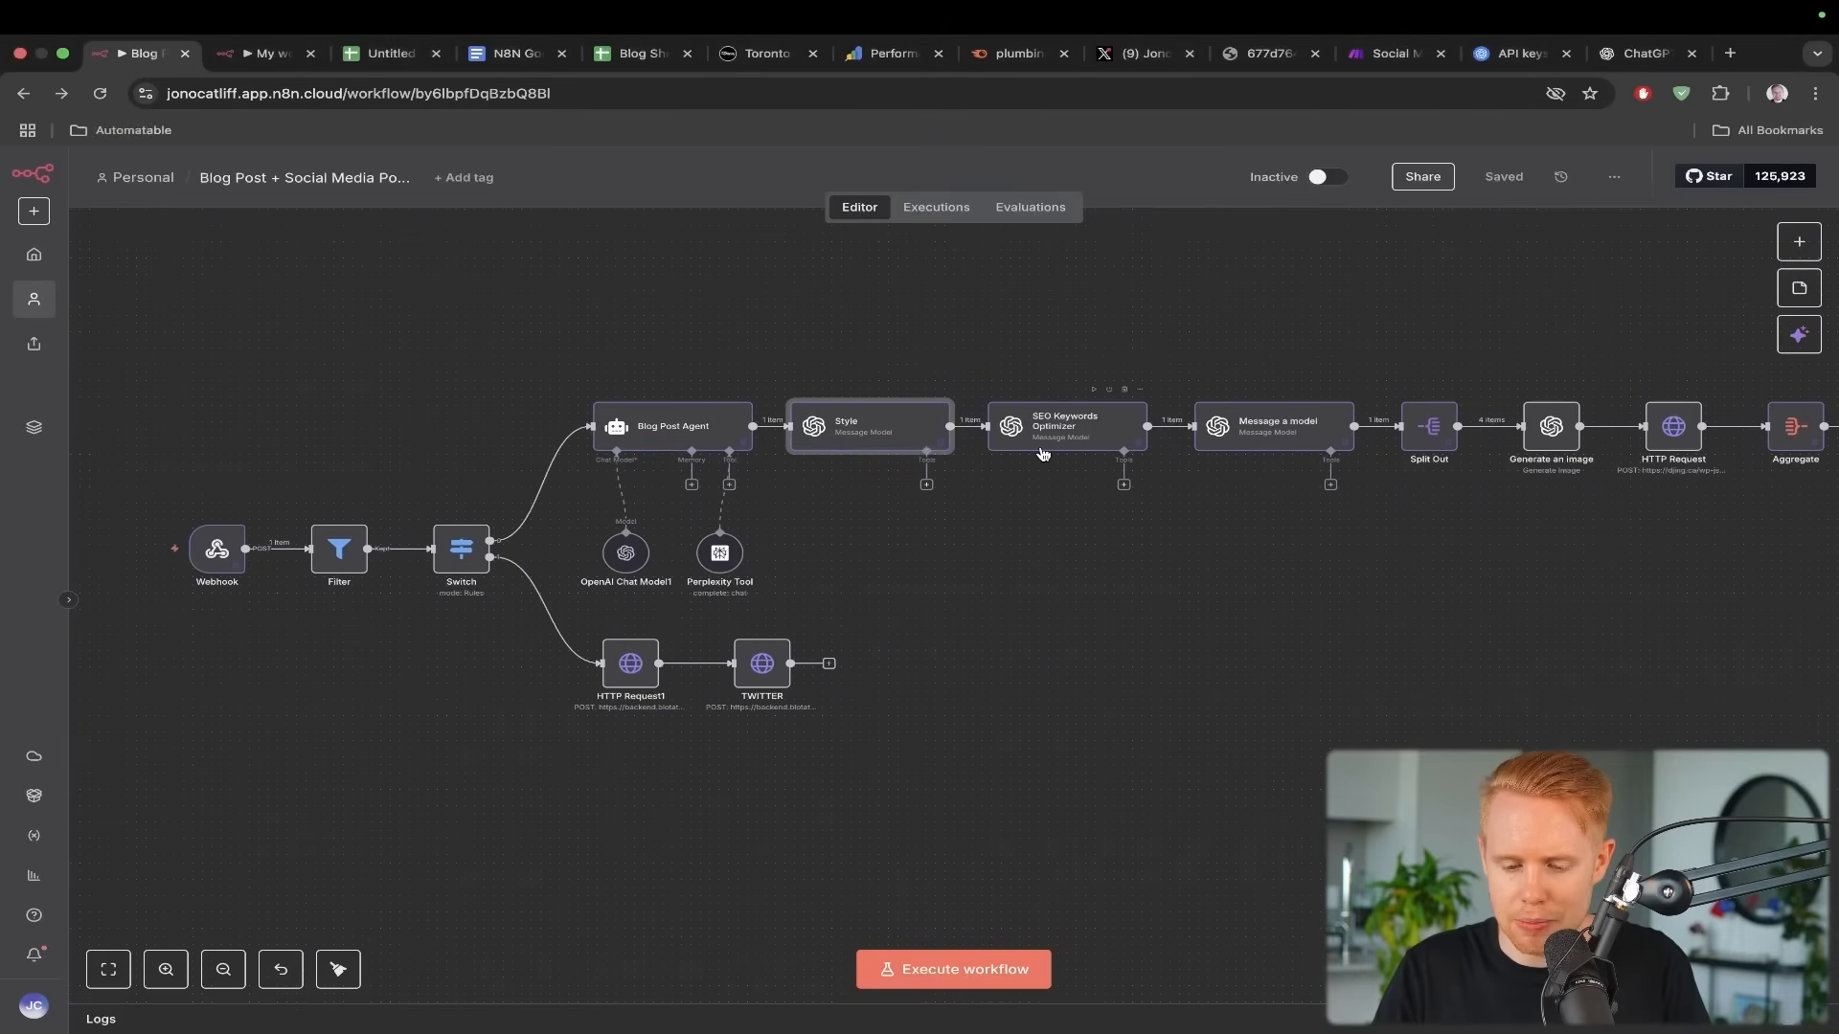
Duplicate the OpenAI "Message a model" node, connect the copy after the original, and open it.
{"action": "key", "text": "ctrl+Tab"}
{"action": "left_click", "coordinate": [987, 520]}
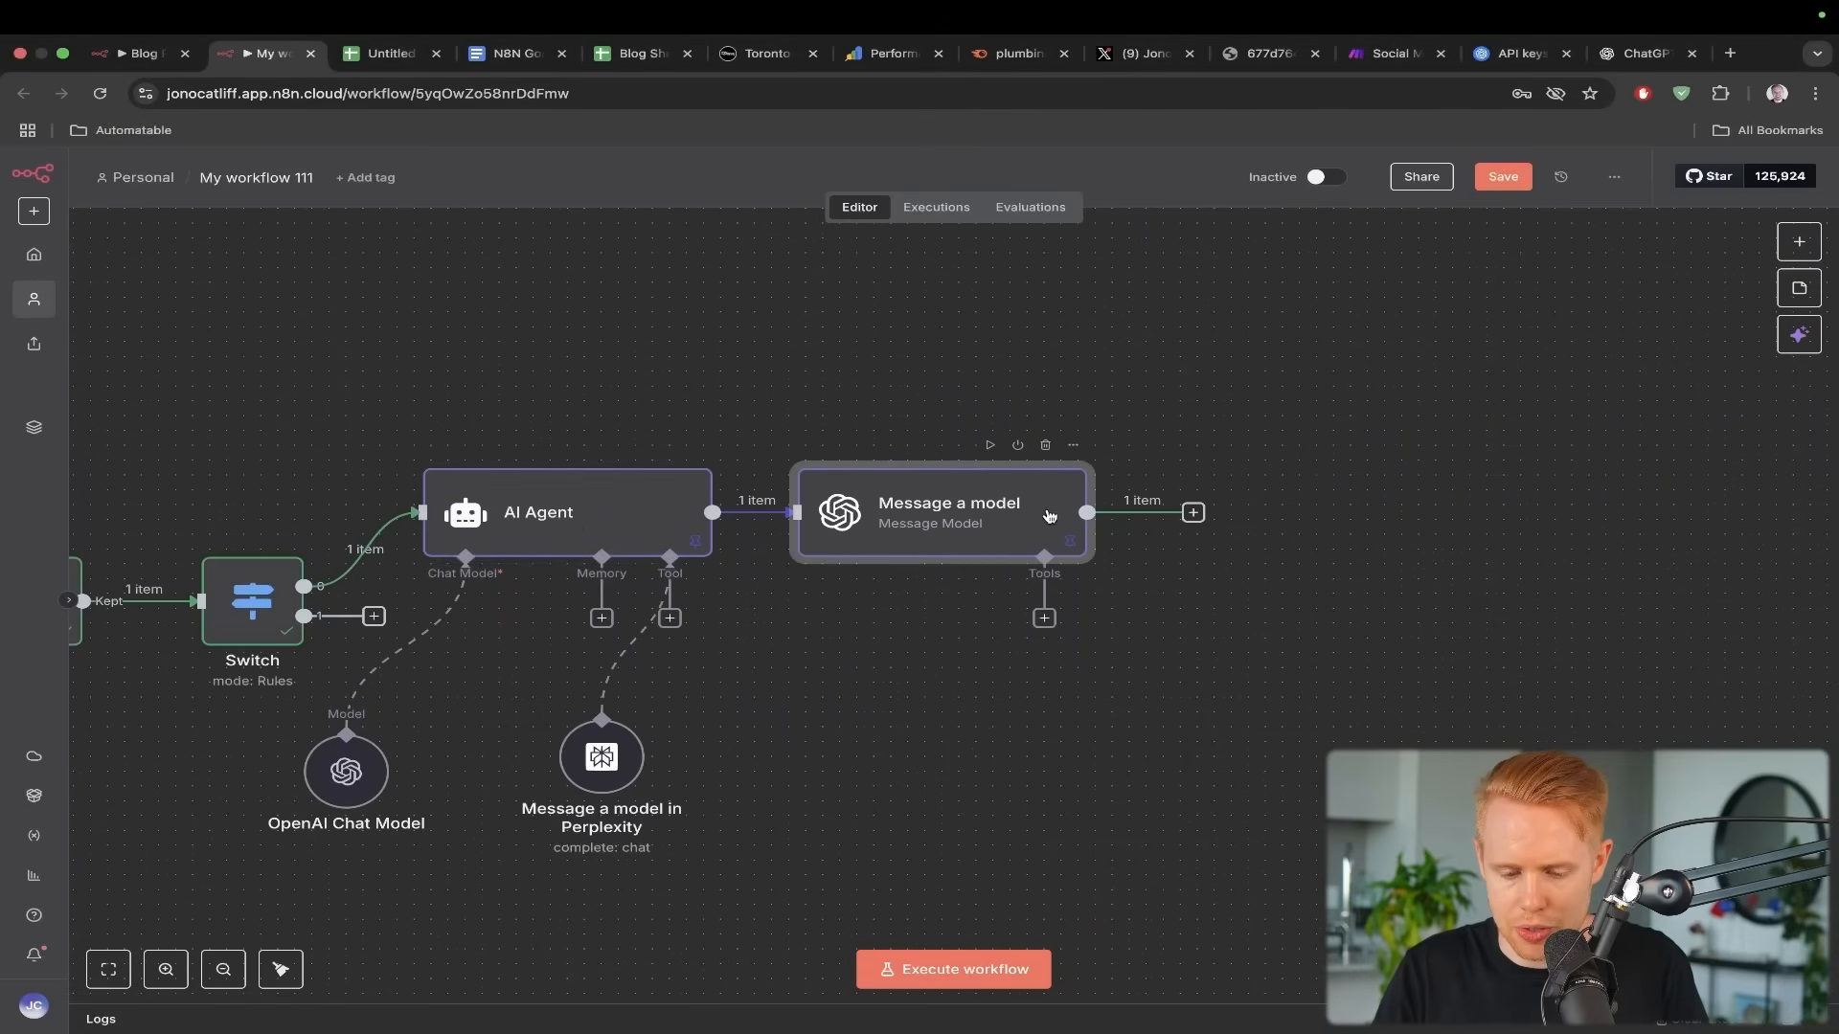
{"action": "key", "text": "ctrl+d"}
{"action": "left_click_drag", "start_coordinate": [1053, 572], "coordinate": [1284, 518]}
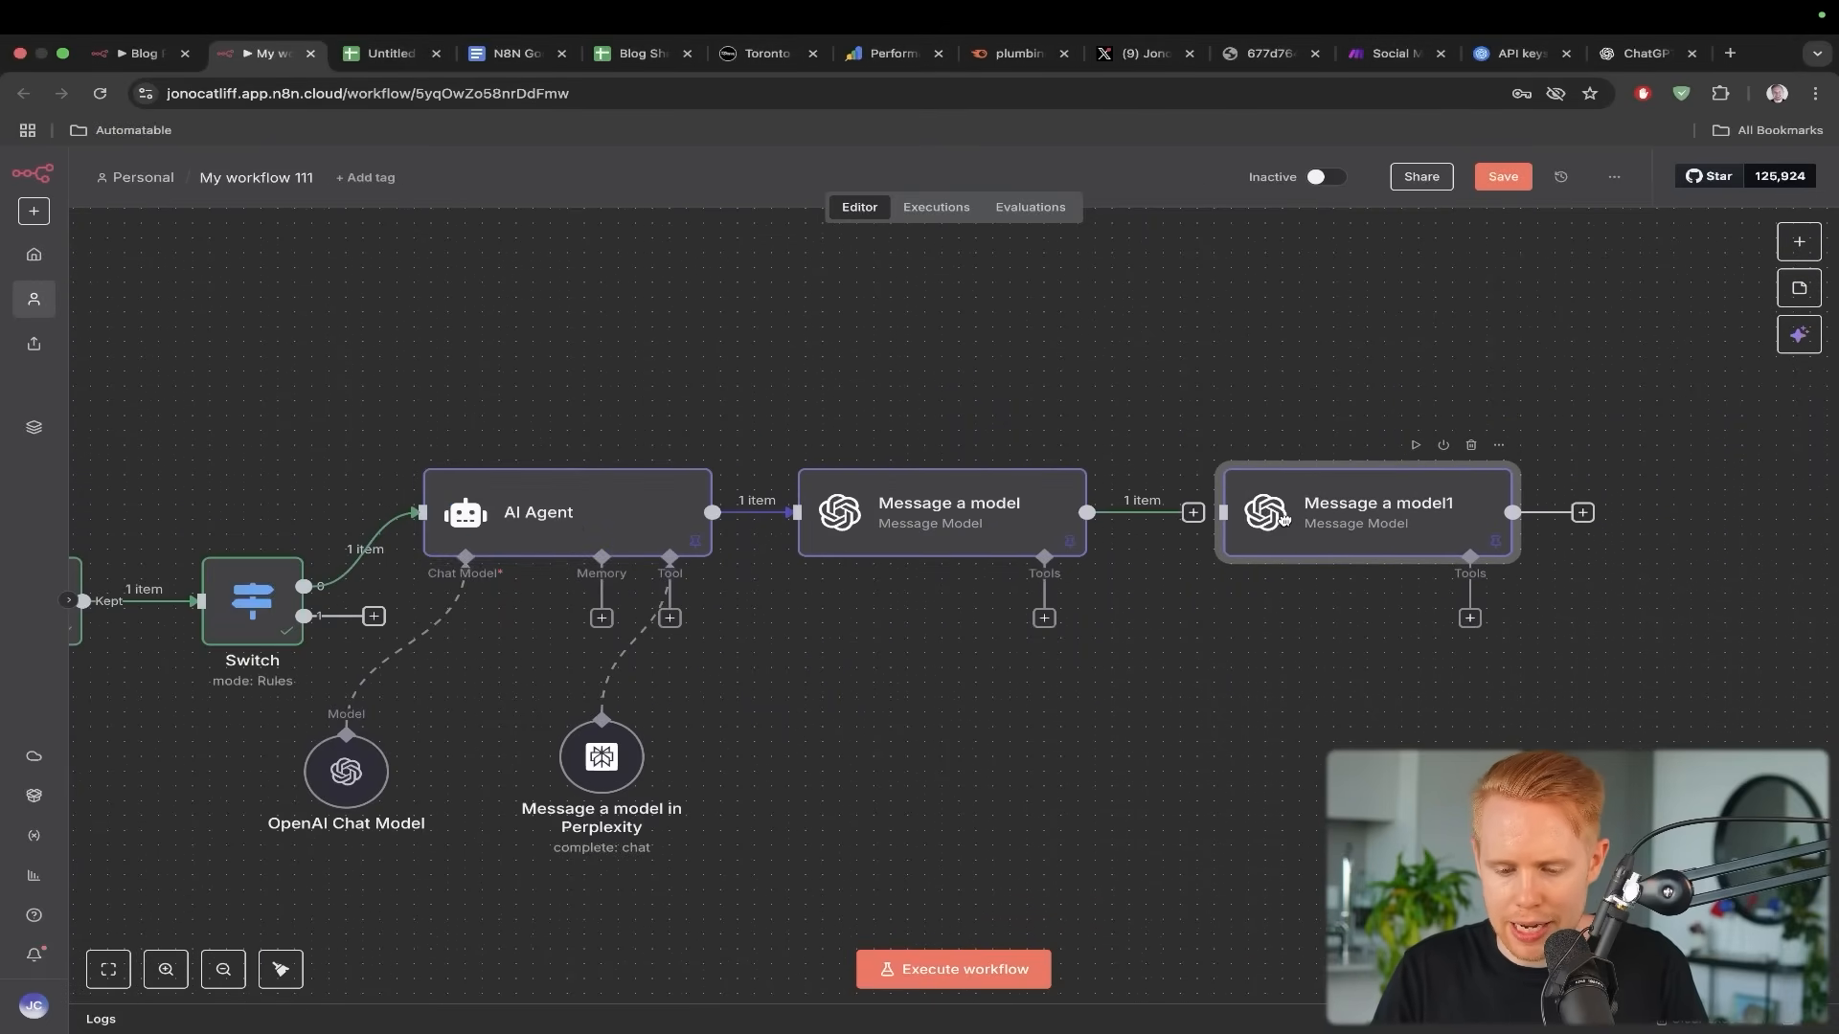
{"action": "left_click", "coordinate": [938, 507]}
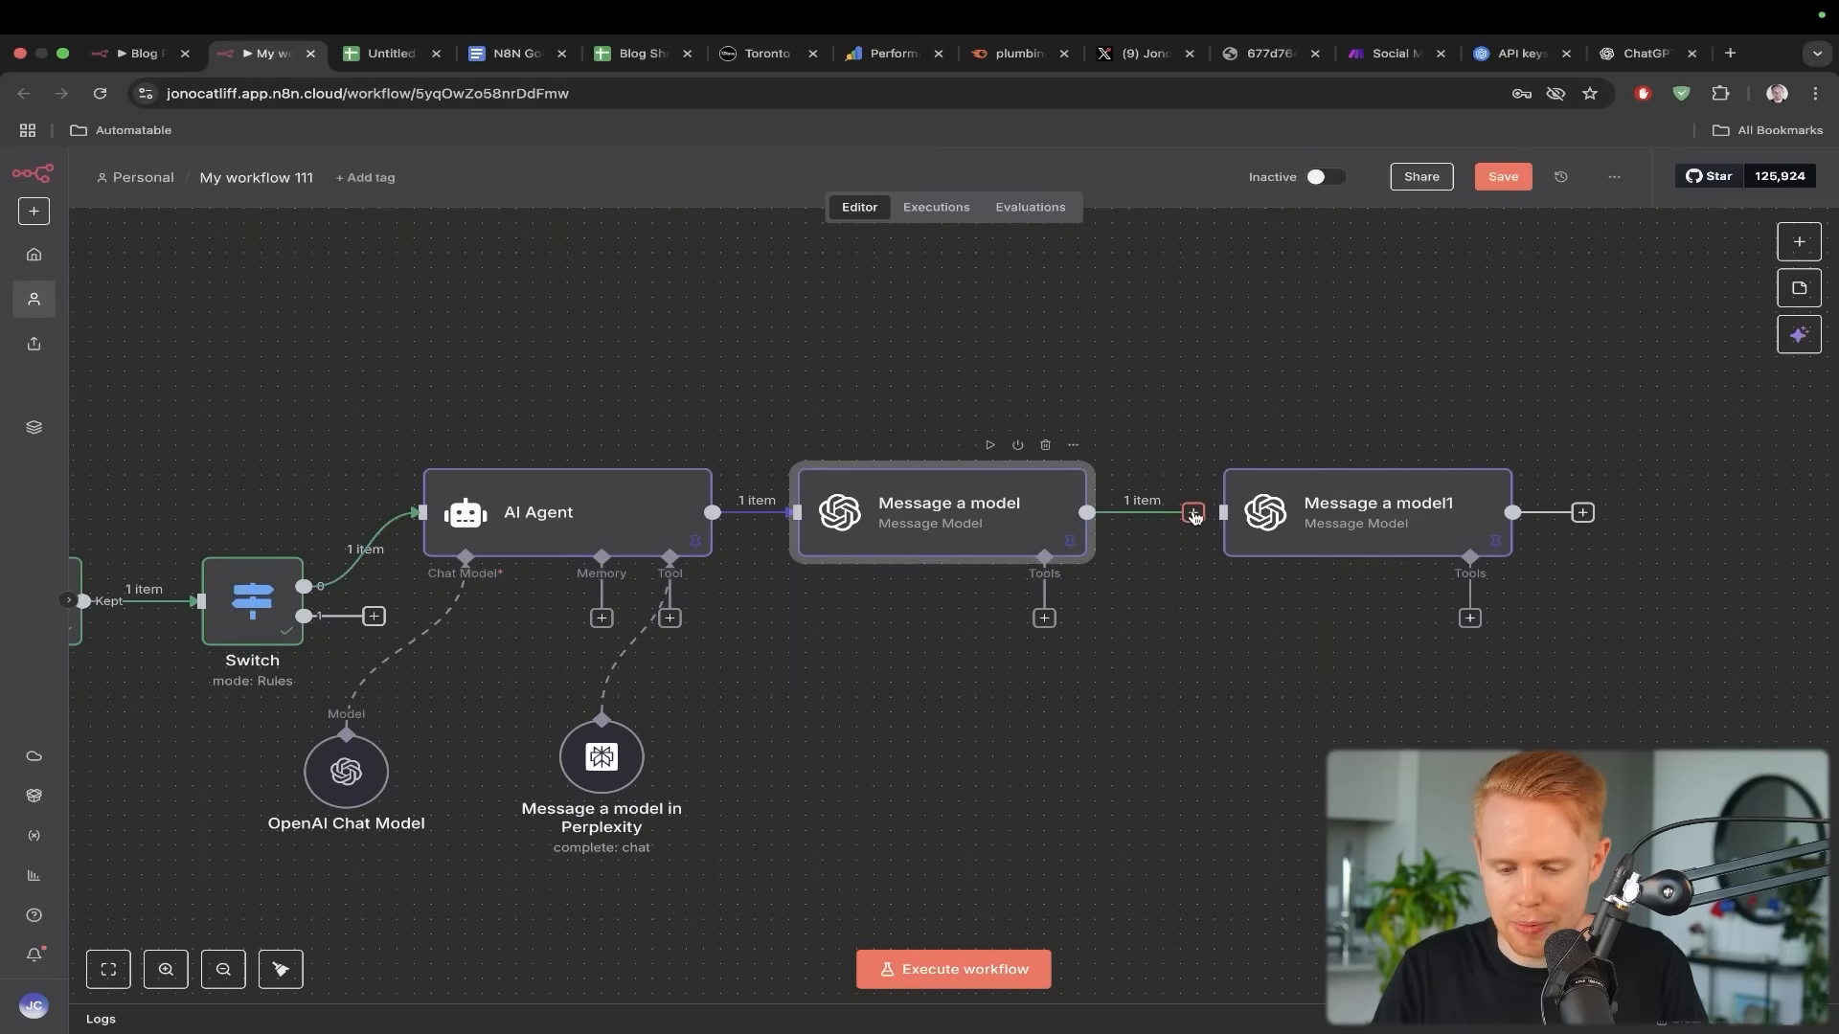
{"action": "left_click", "coordinate": [1271, 517]}
{"action": "double_click", "coordinate": [1271, 517]}
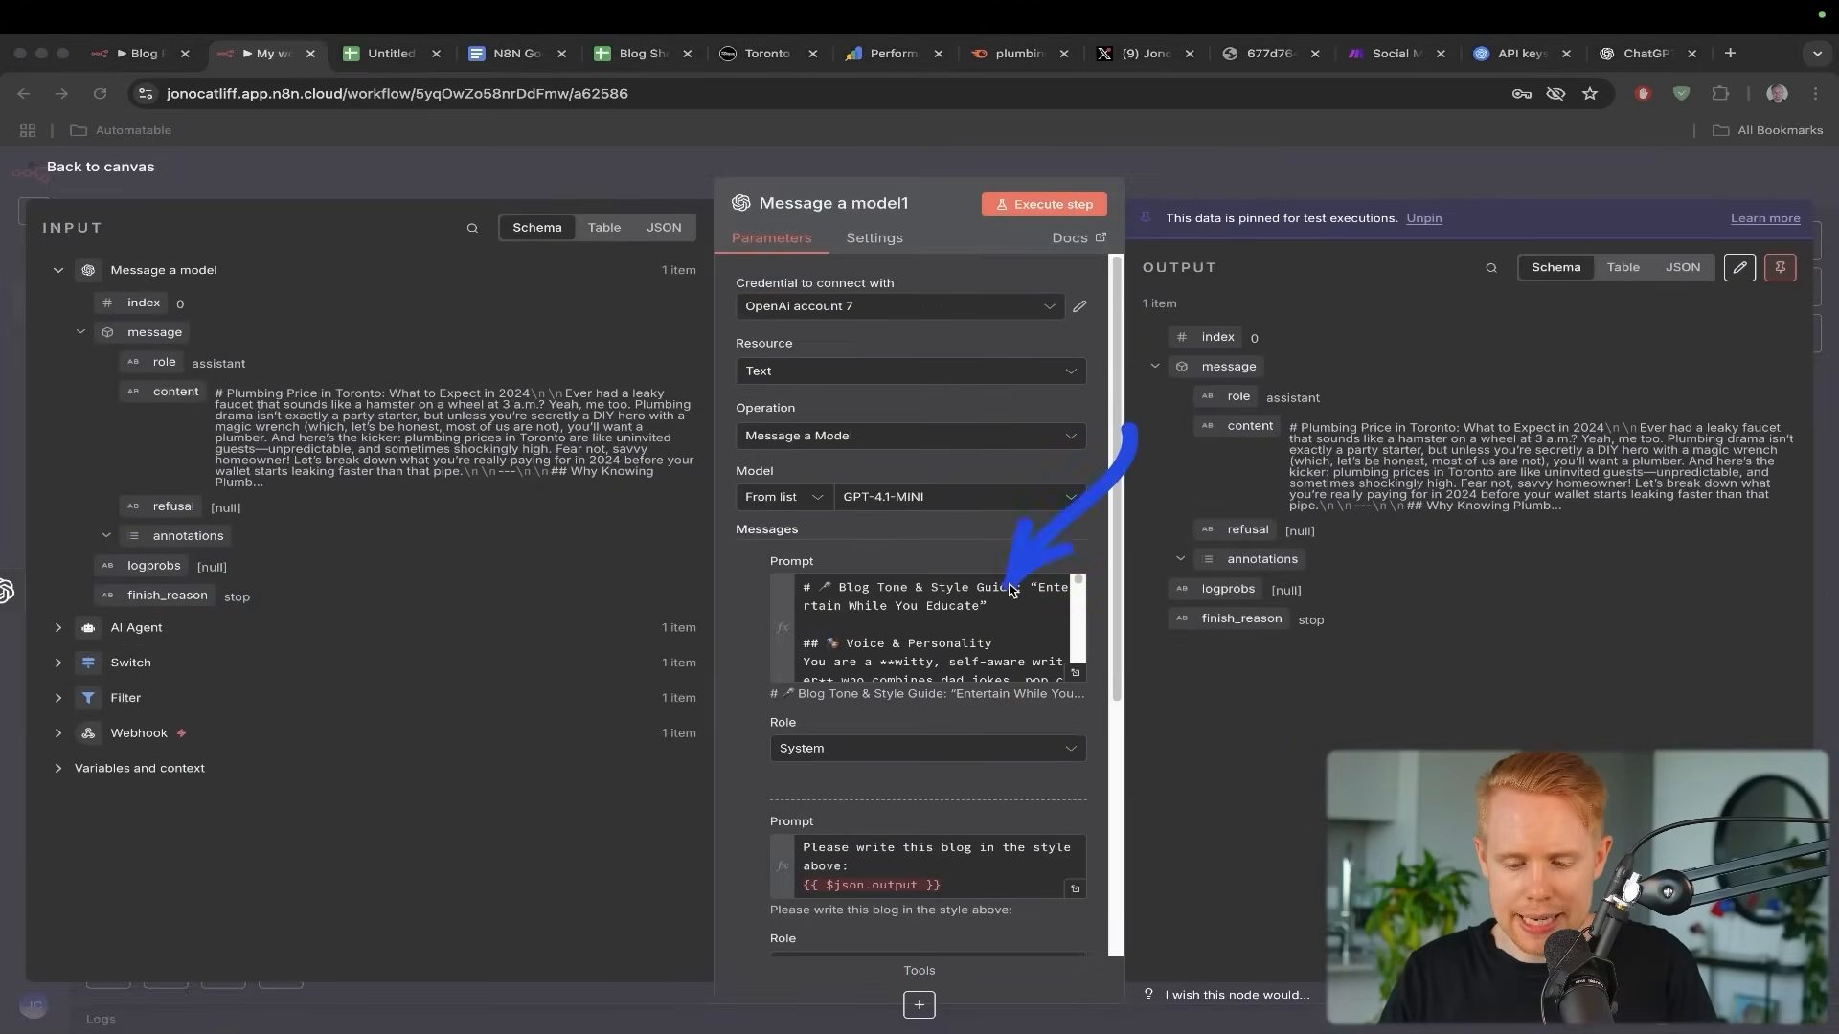
Copy the SEO Keywords Optimizer's system prompt from the reference workflow and paste it into the new node's system message.
{"action": "key", "text": "ctrl+shift+Tab"}
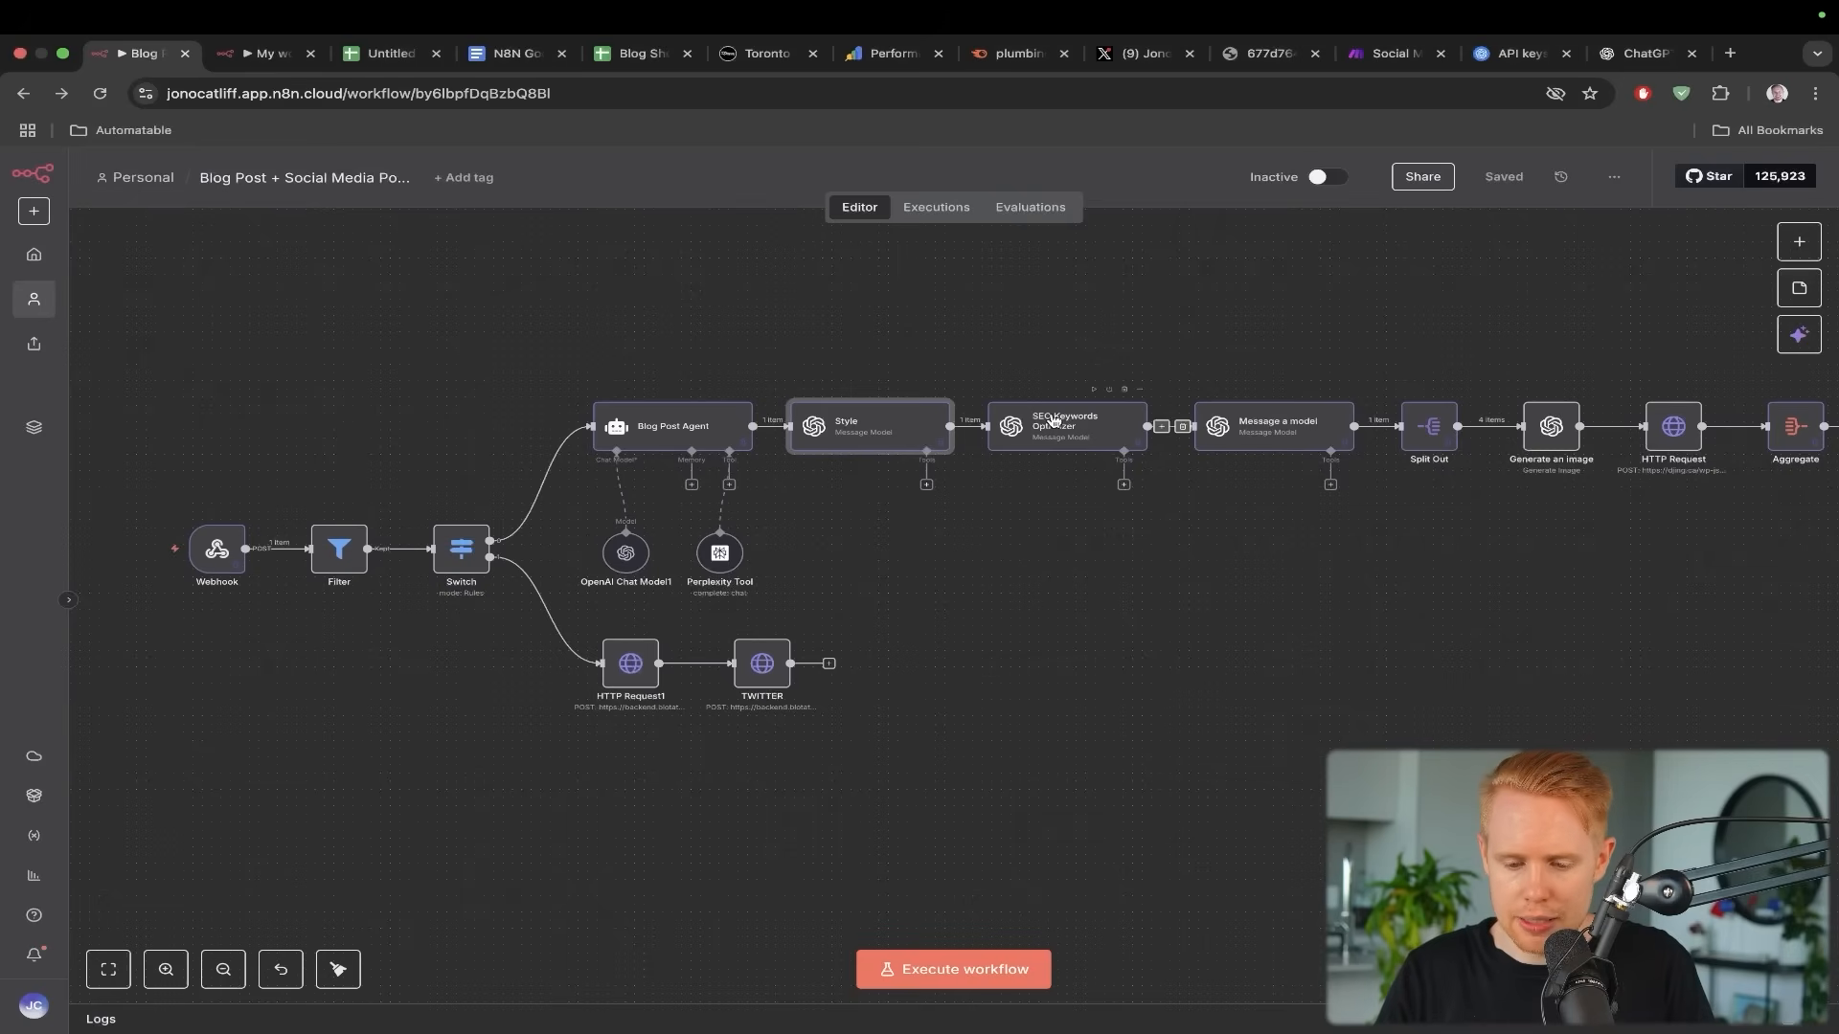
{"action": "double_click", "coordinate": [1092, 431]}
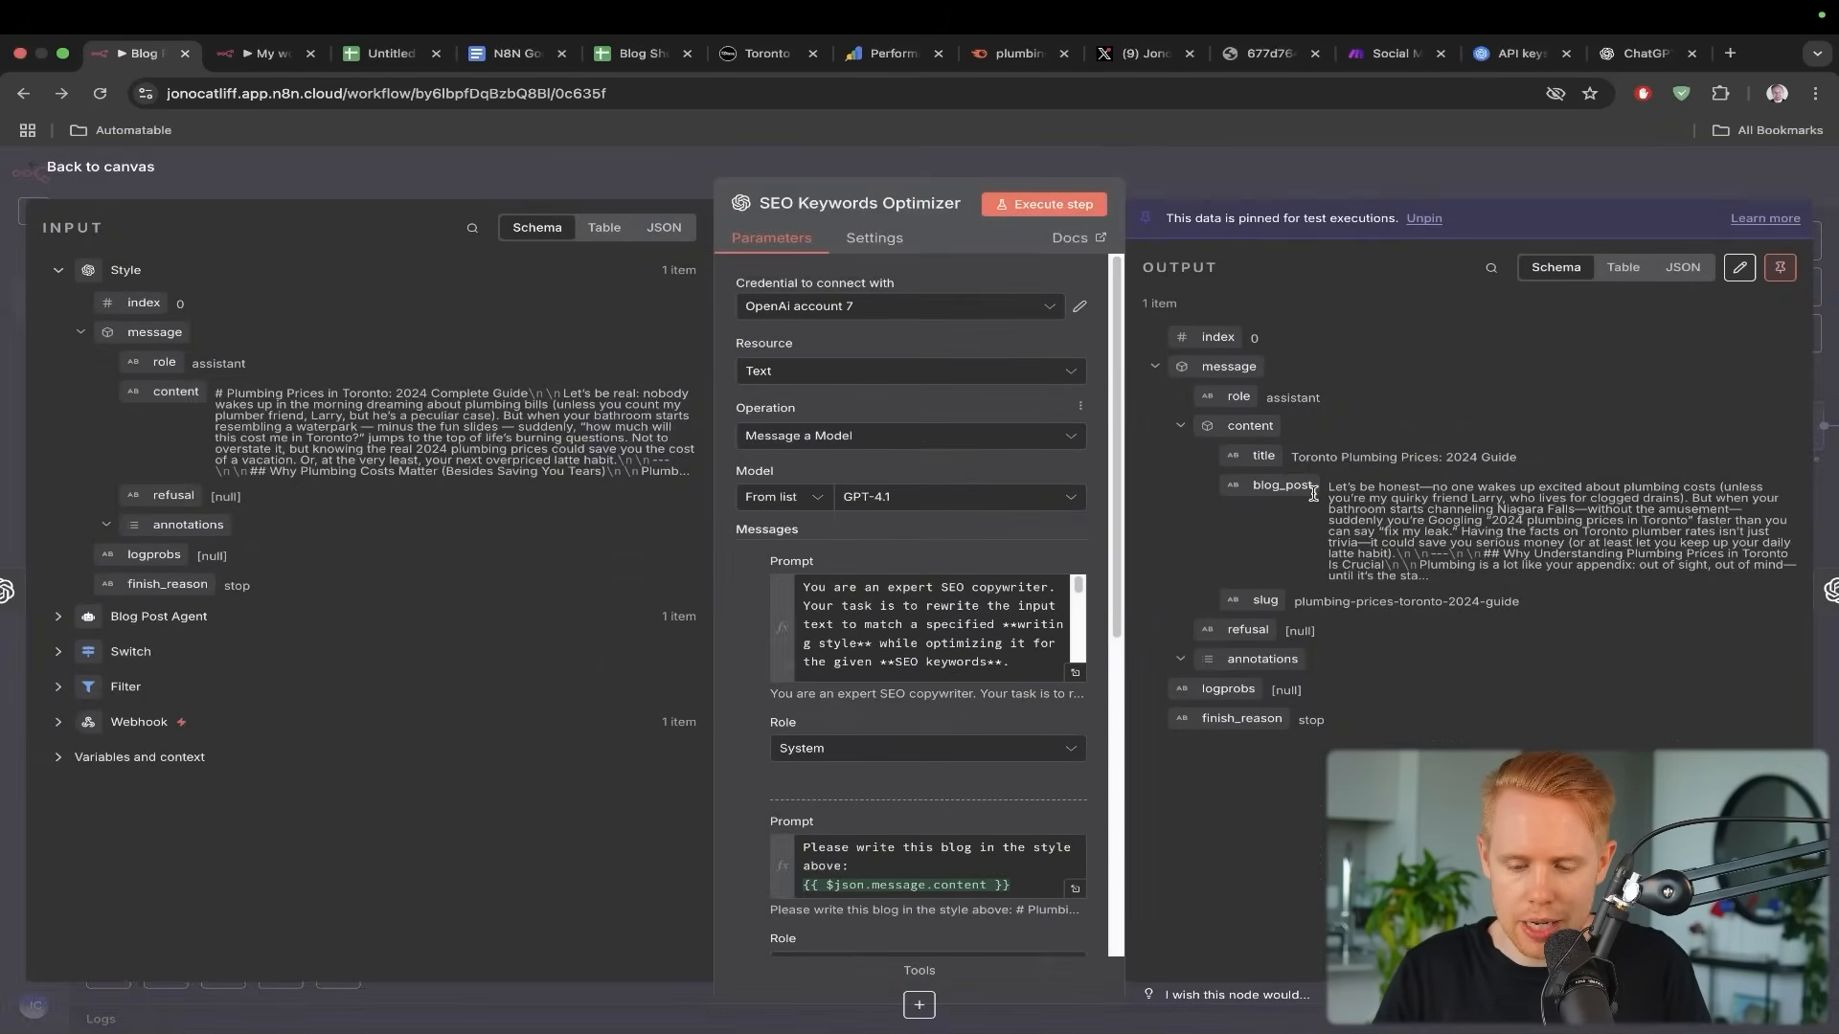
{"action": "double_click", "coordinate": [981, 649]}
{"action": "key", "text": "super+a"}
{"action": "key", "text": "super+c"}
{"action": "key", "text": "ctrl+Tab"}
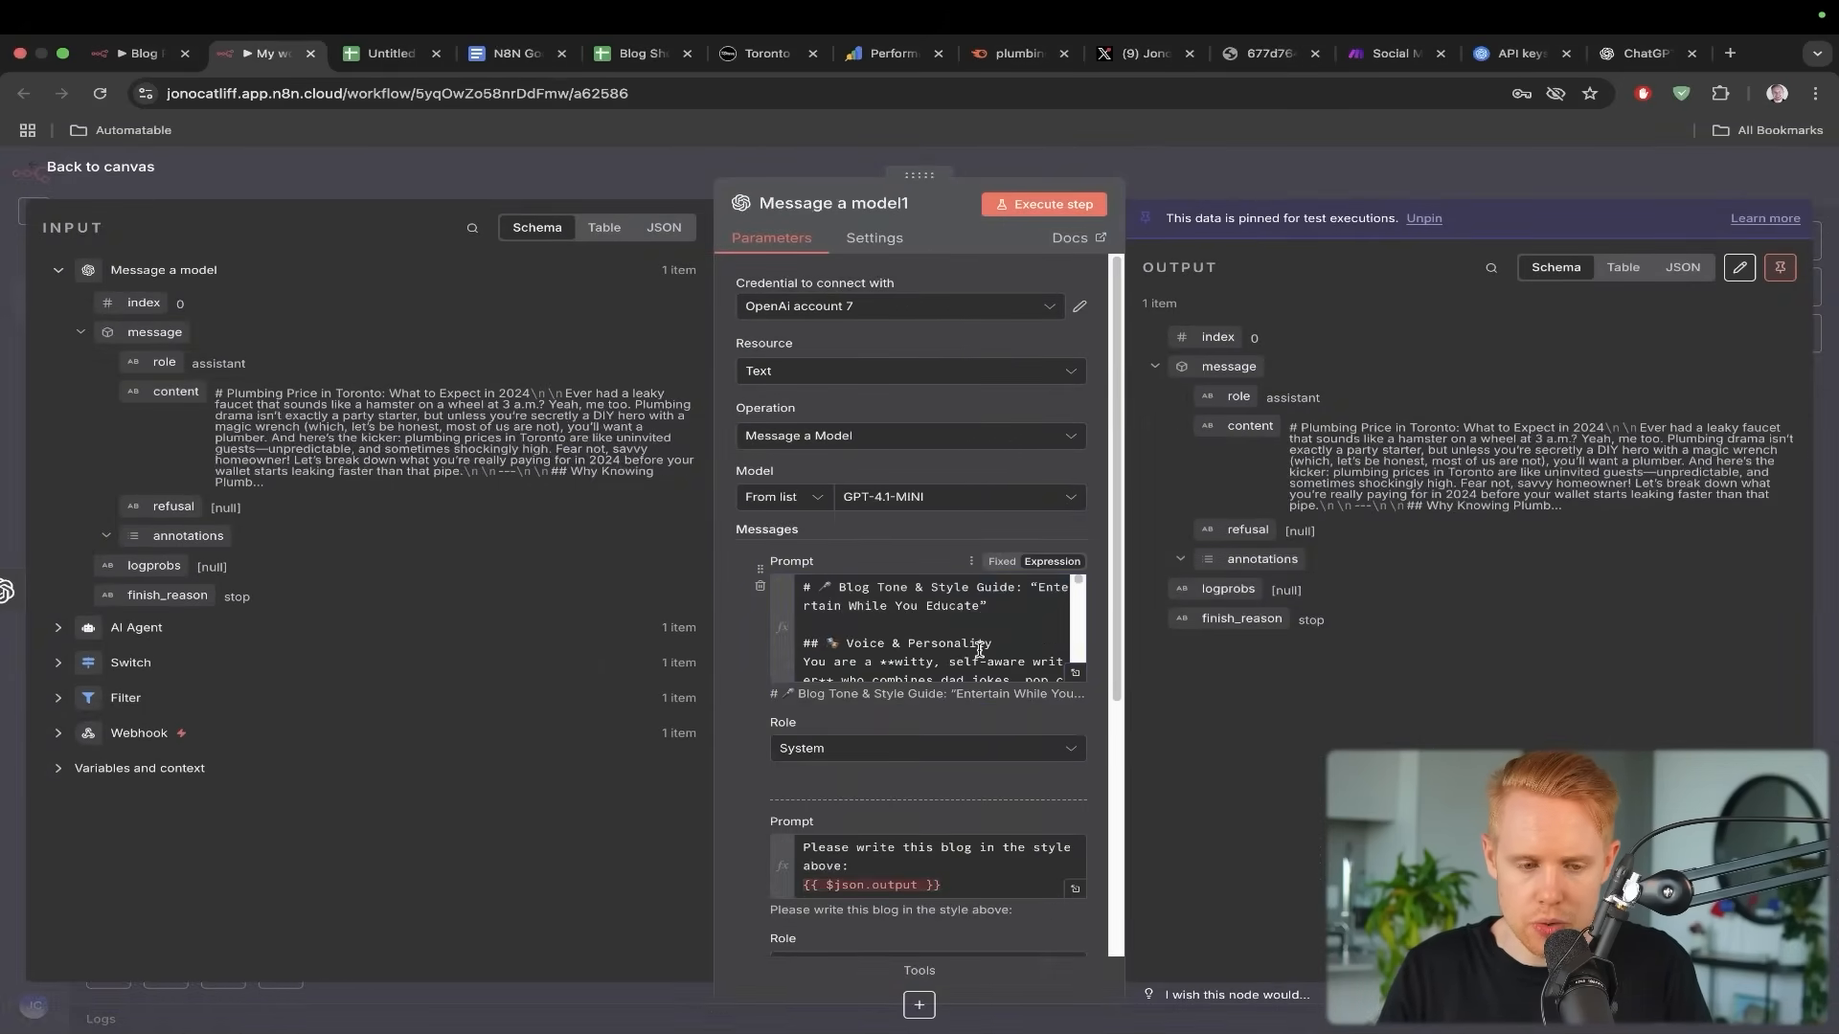
{"action": "left_click", "coordinate": [979, 650]}
{"action": "key", "text": "super+a"}
{"action": "key", "text": "super+v"}
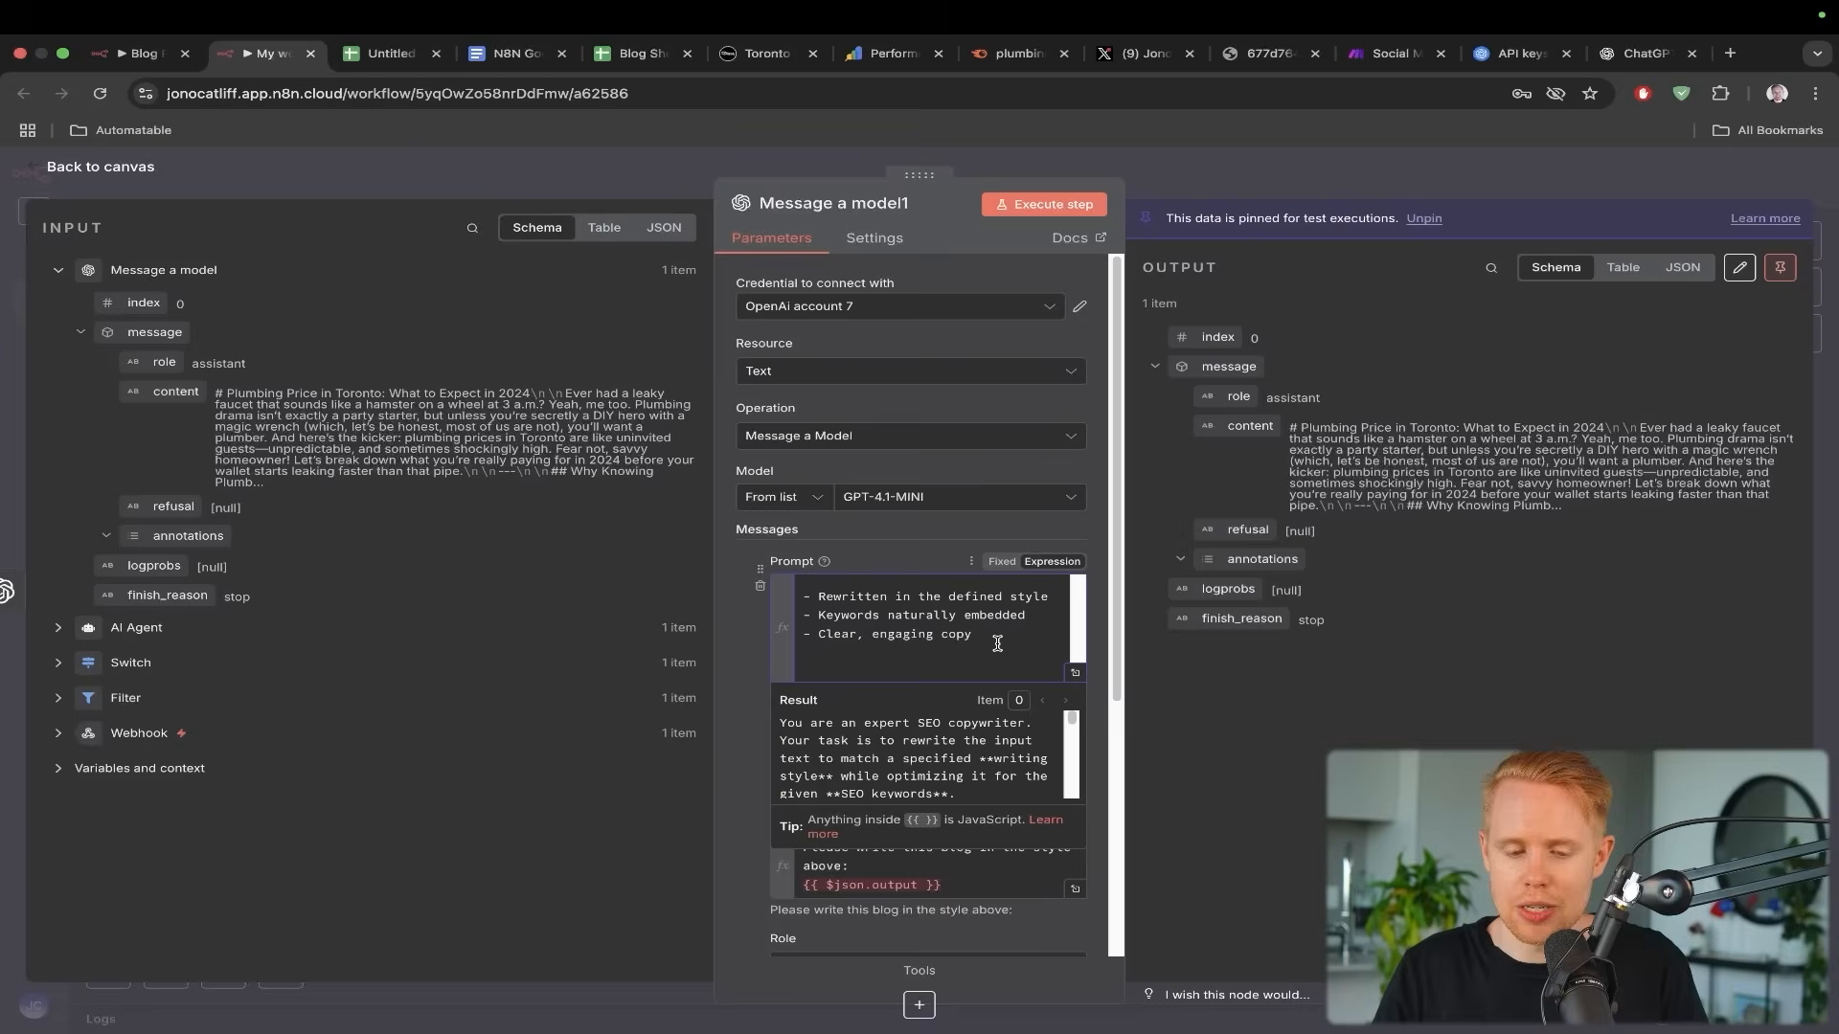
Replace the second user prompt with "Please write this blog in the style above: {{ $json.message.content }}" copied from the reference node.
{"action": "key", "text": "ctrl+shift+Tab"}
{"action": "left_click", "coordinate": [739, 646]}
{"action": "left_click", "coordinate": [889, 848]}
{"action": "key", "text": "super+a"}
{"action": "key", "text": "super+c"}
{"action": "key", "text": "ctrl+Tab"}
{"action": "left_click", "coordinate": [743, 667]}
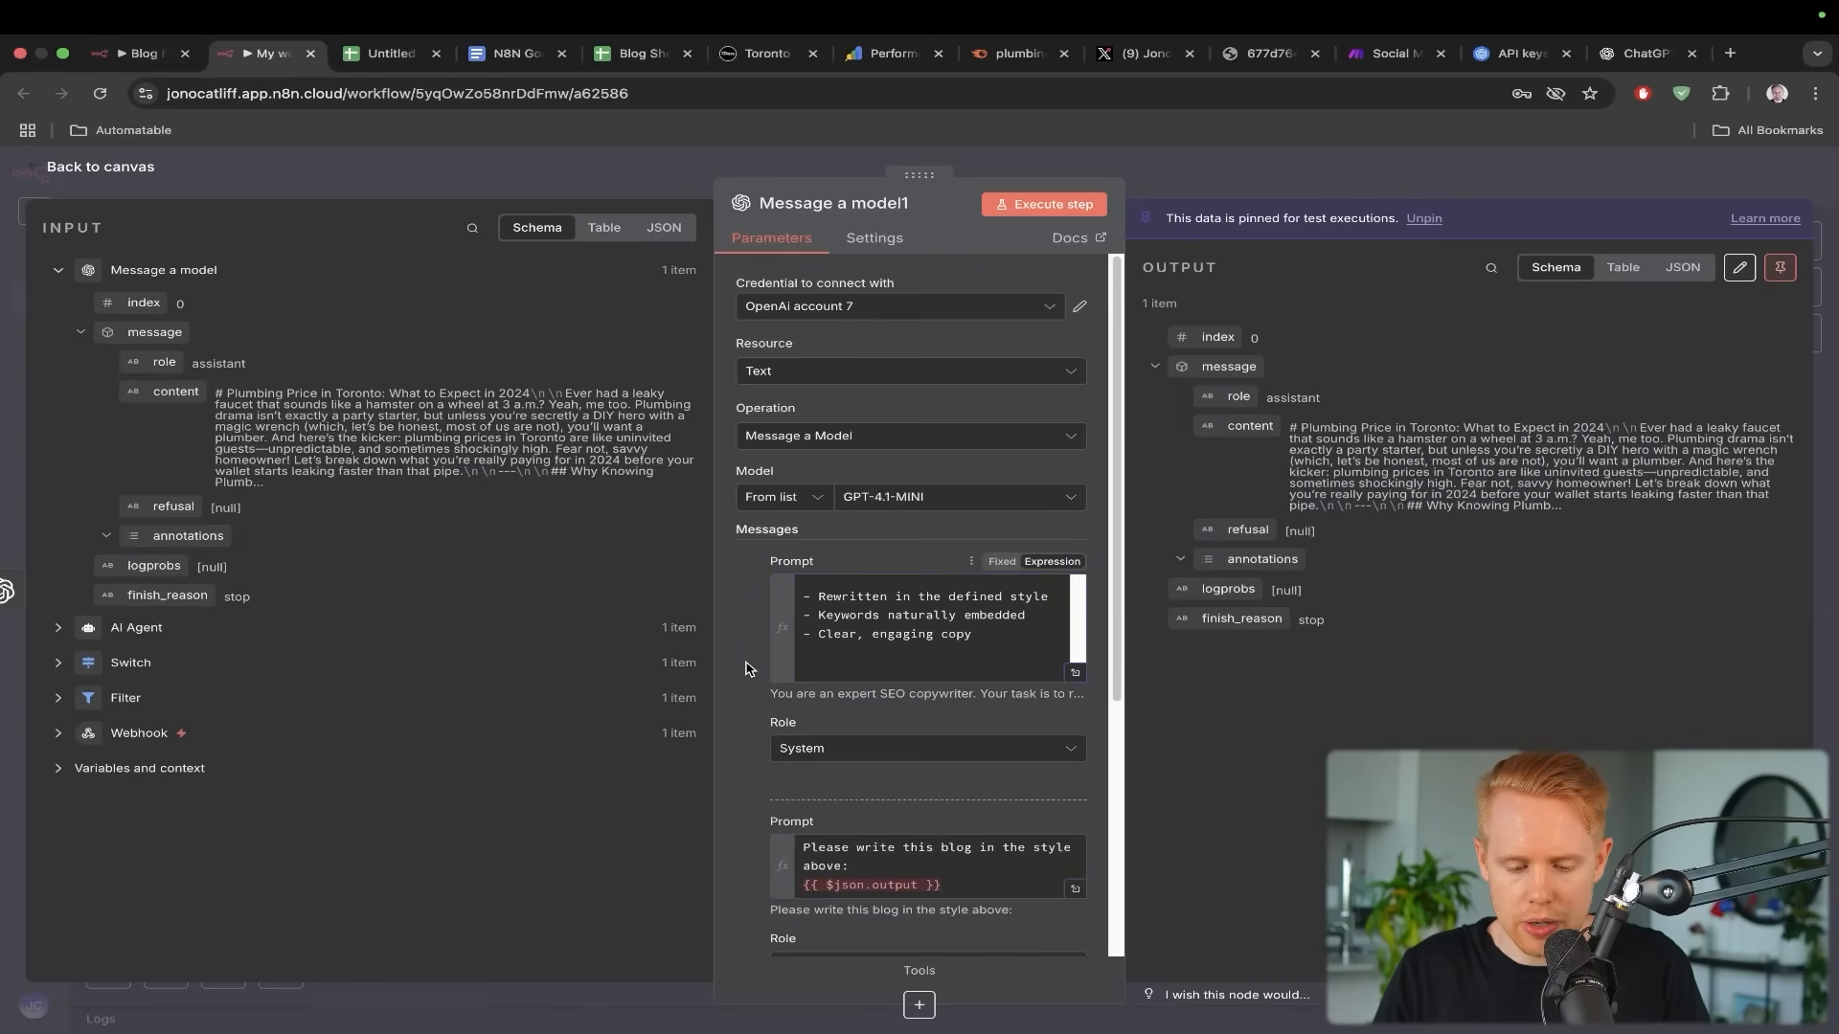
{"action": "scroll", "coordinate": [749, 670], "scroll_direction": "down", "scroll_amount": 1}
{"action": "left_click", "coordinate": [858, 739]}
{"action": "key", "text": "super+a"}
{"action": "key", "text": "super+v"}
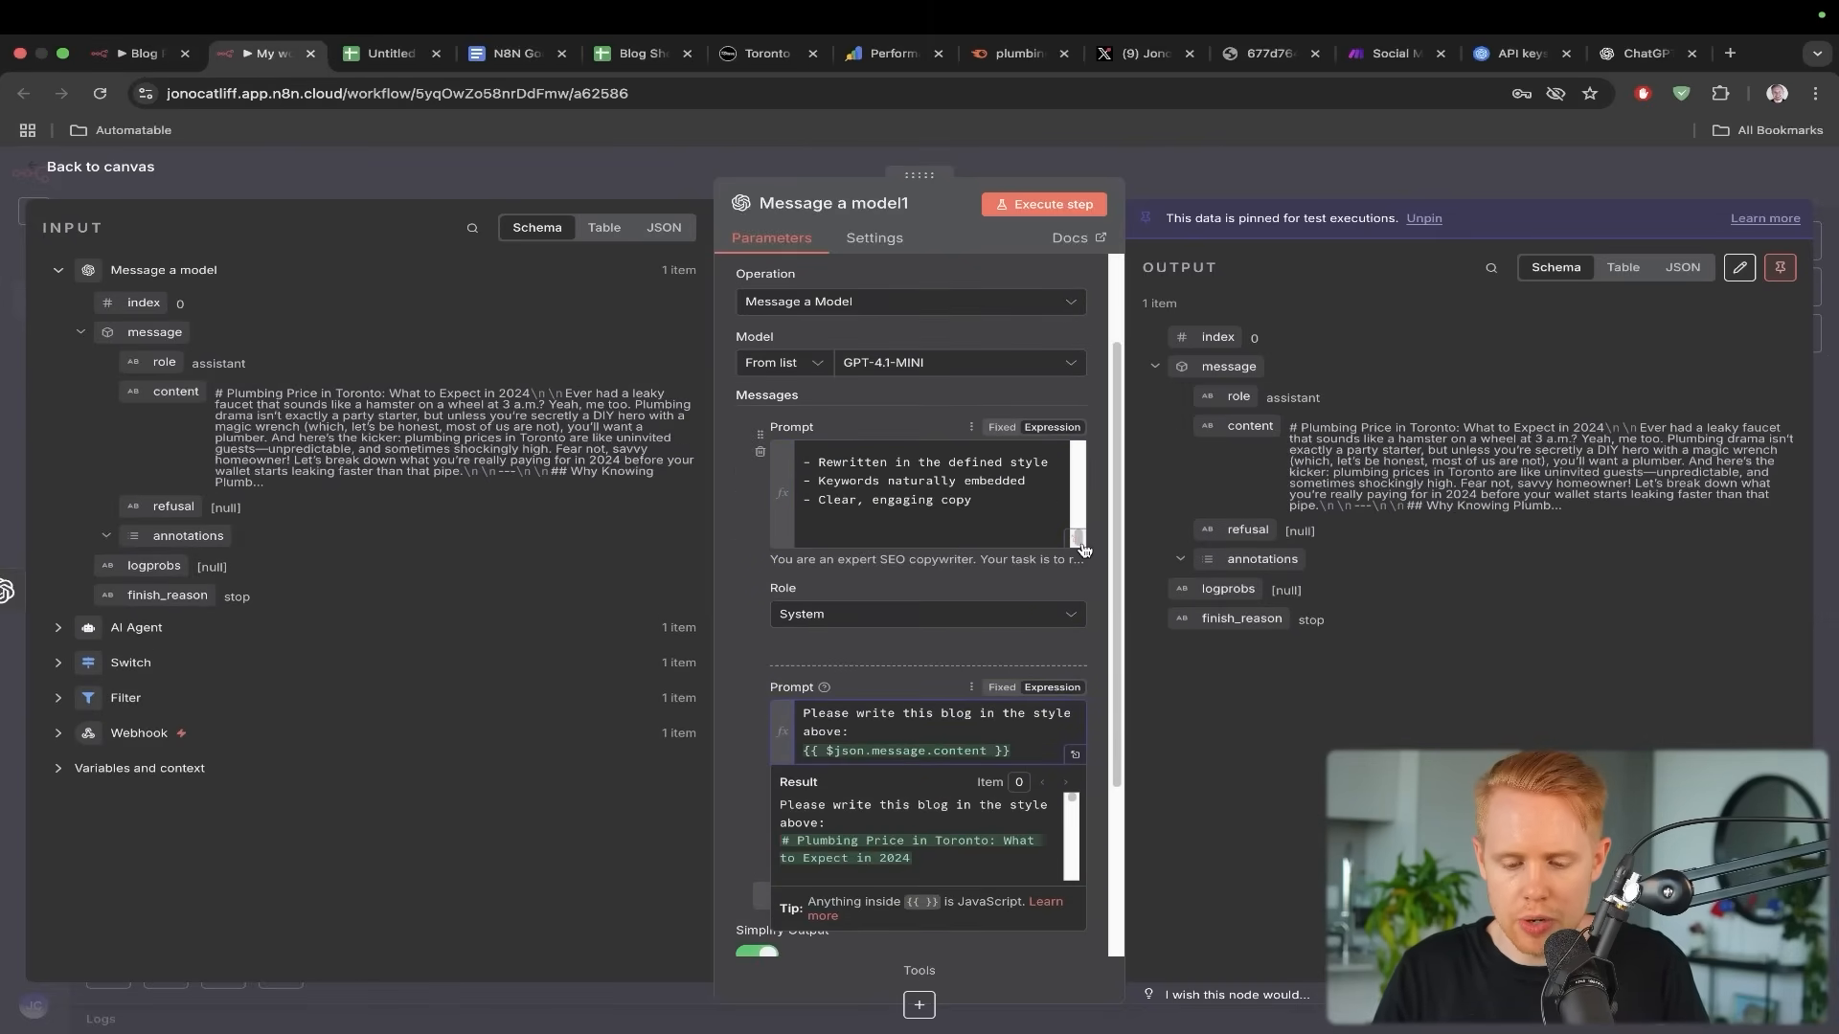
Open the system prompt in the expanded expression editor and review its text and result.
{"action": "left_click", "coordinate": [1076, 538]}
{"action": "mouse_move", "coordinate": [1051, 103]}
{"action": "left_mouse_down"}
{"action": "mouse_move", "coordinate": [905, 218]}
{"action": "mouse_move", "coordinate": [893, 284]}
{"action": "left_mouse_up"}
{"action": "left_click_drag", "start_coordinate": [489, 253], "coordinate": [586, 374]}
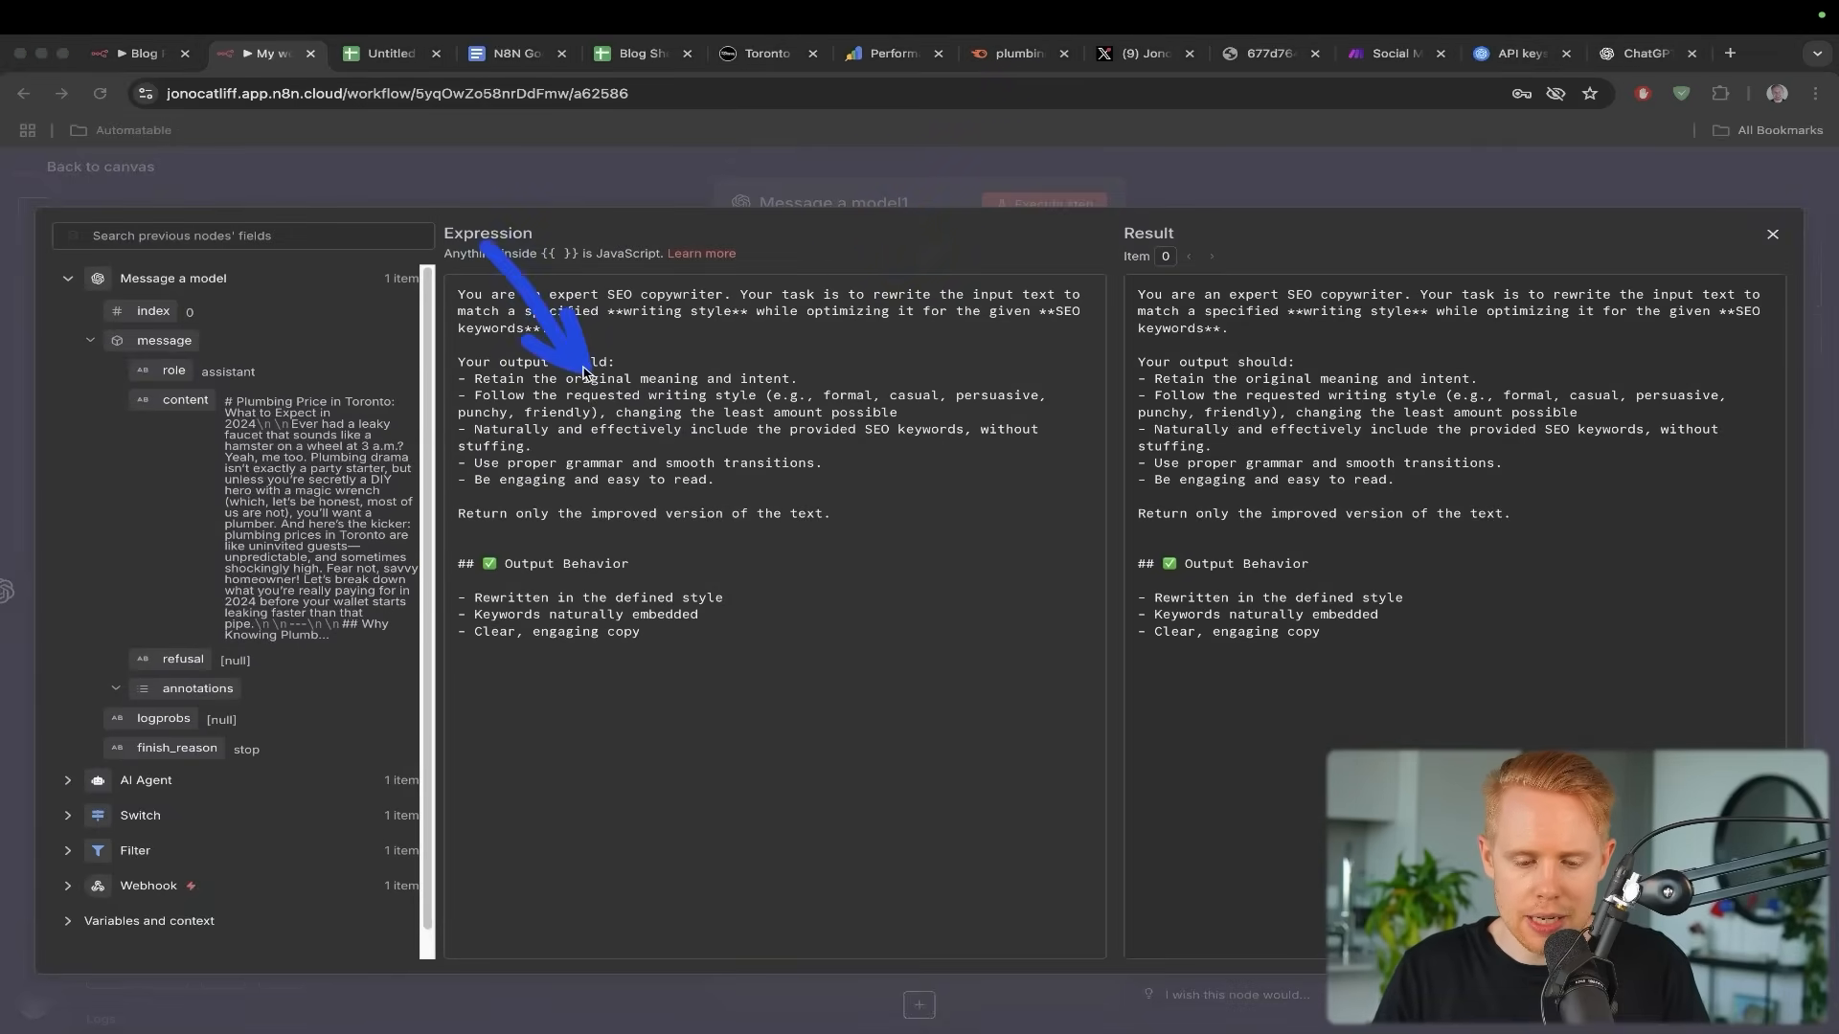
{"action": "key", "text": "ctrl+s"}
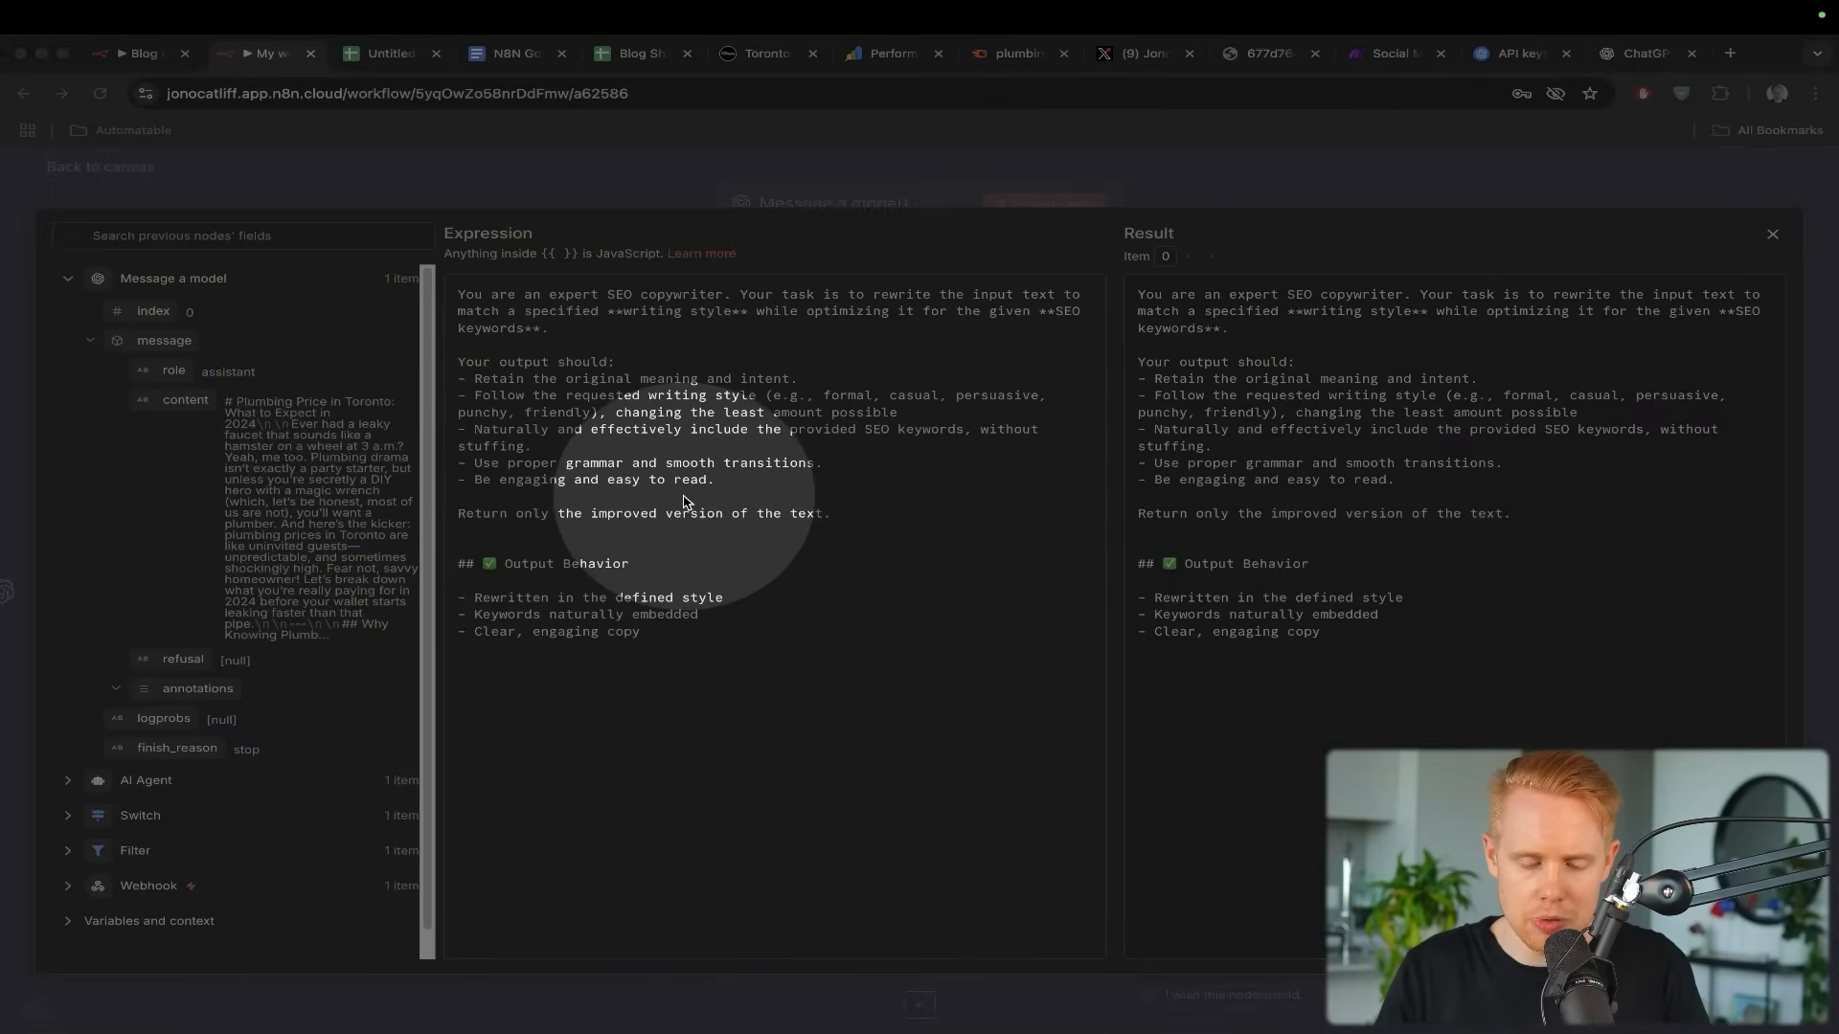
{"action": "left_click", "coordinate": [794, 490]}
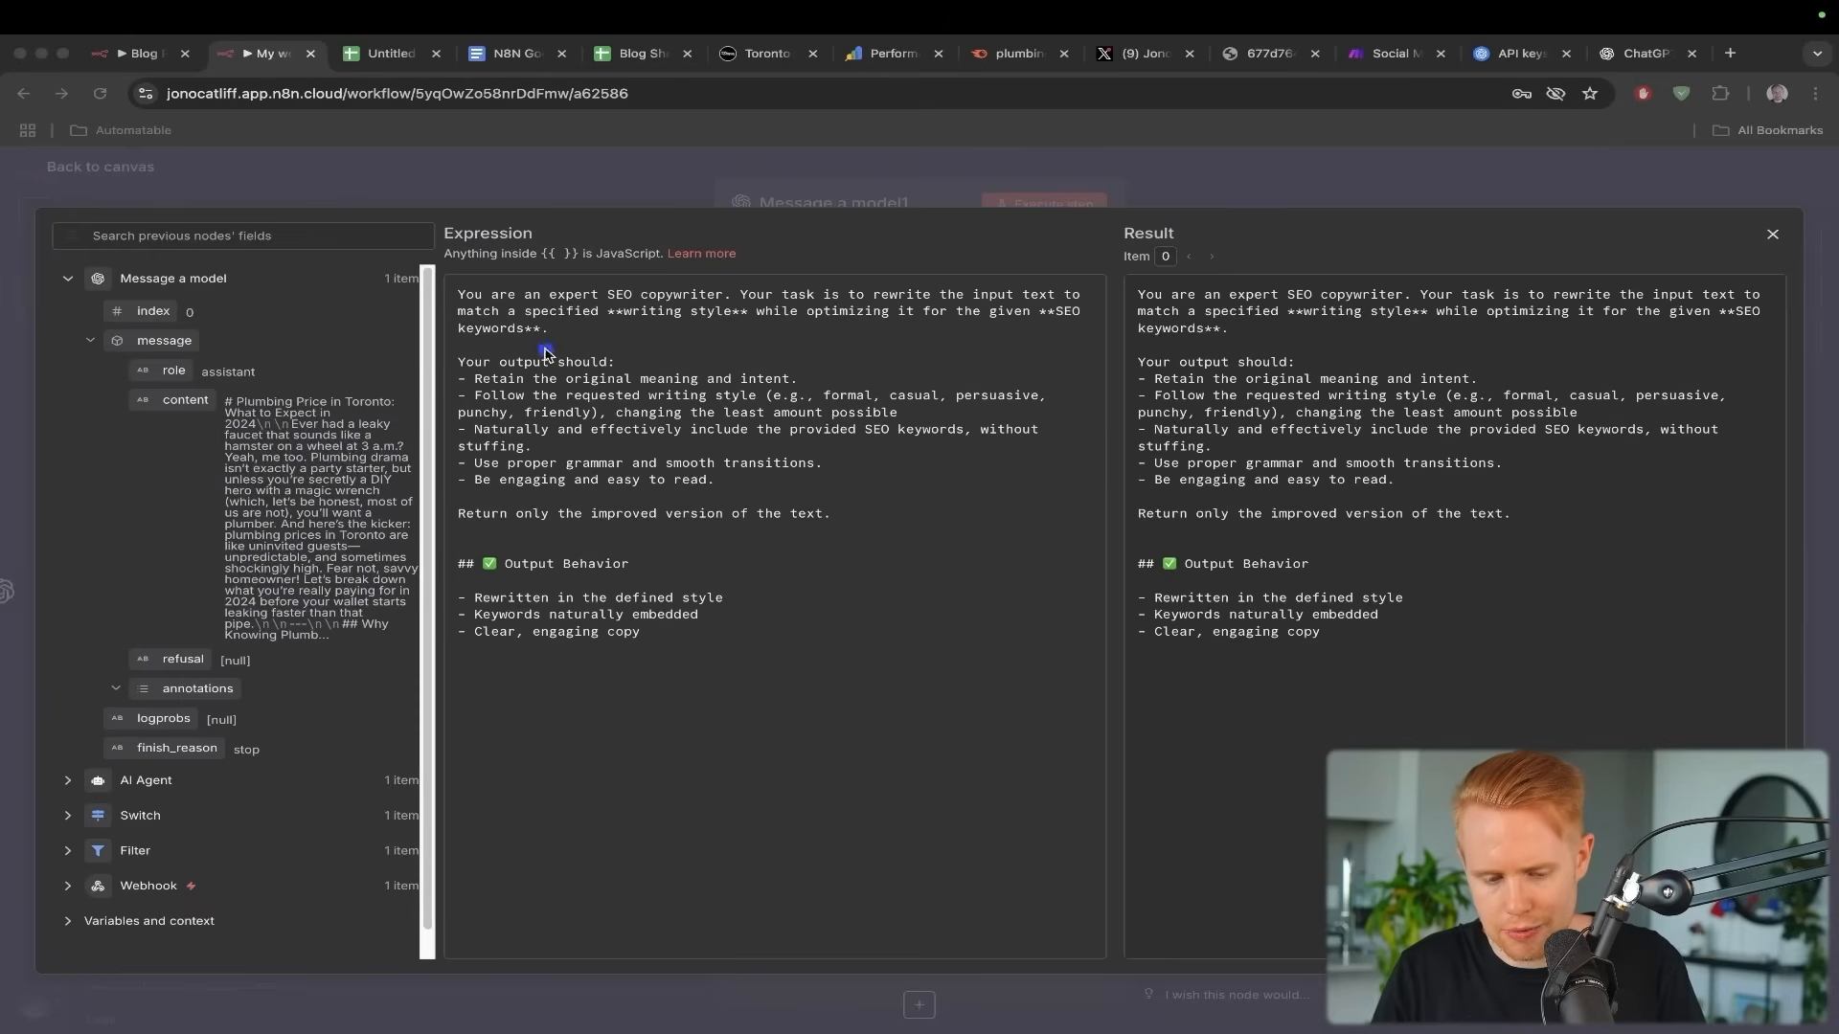
{"action": "mouse_move", "coordinate": [429, 267]}
{"action": "left_mouse_down"}
{"action": "mouse_move", "coordinate": [706, 644]}
{"action": "mouse_move", "coordinate": [1104, 961]}
{"action": "left_mouse_up"}
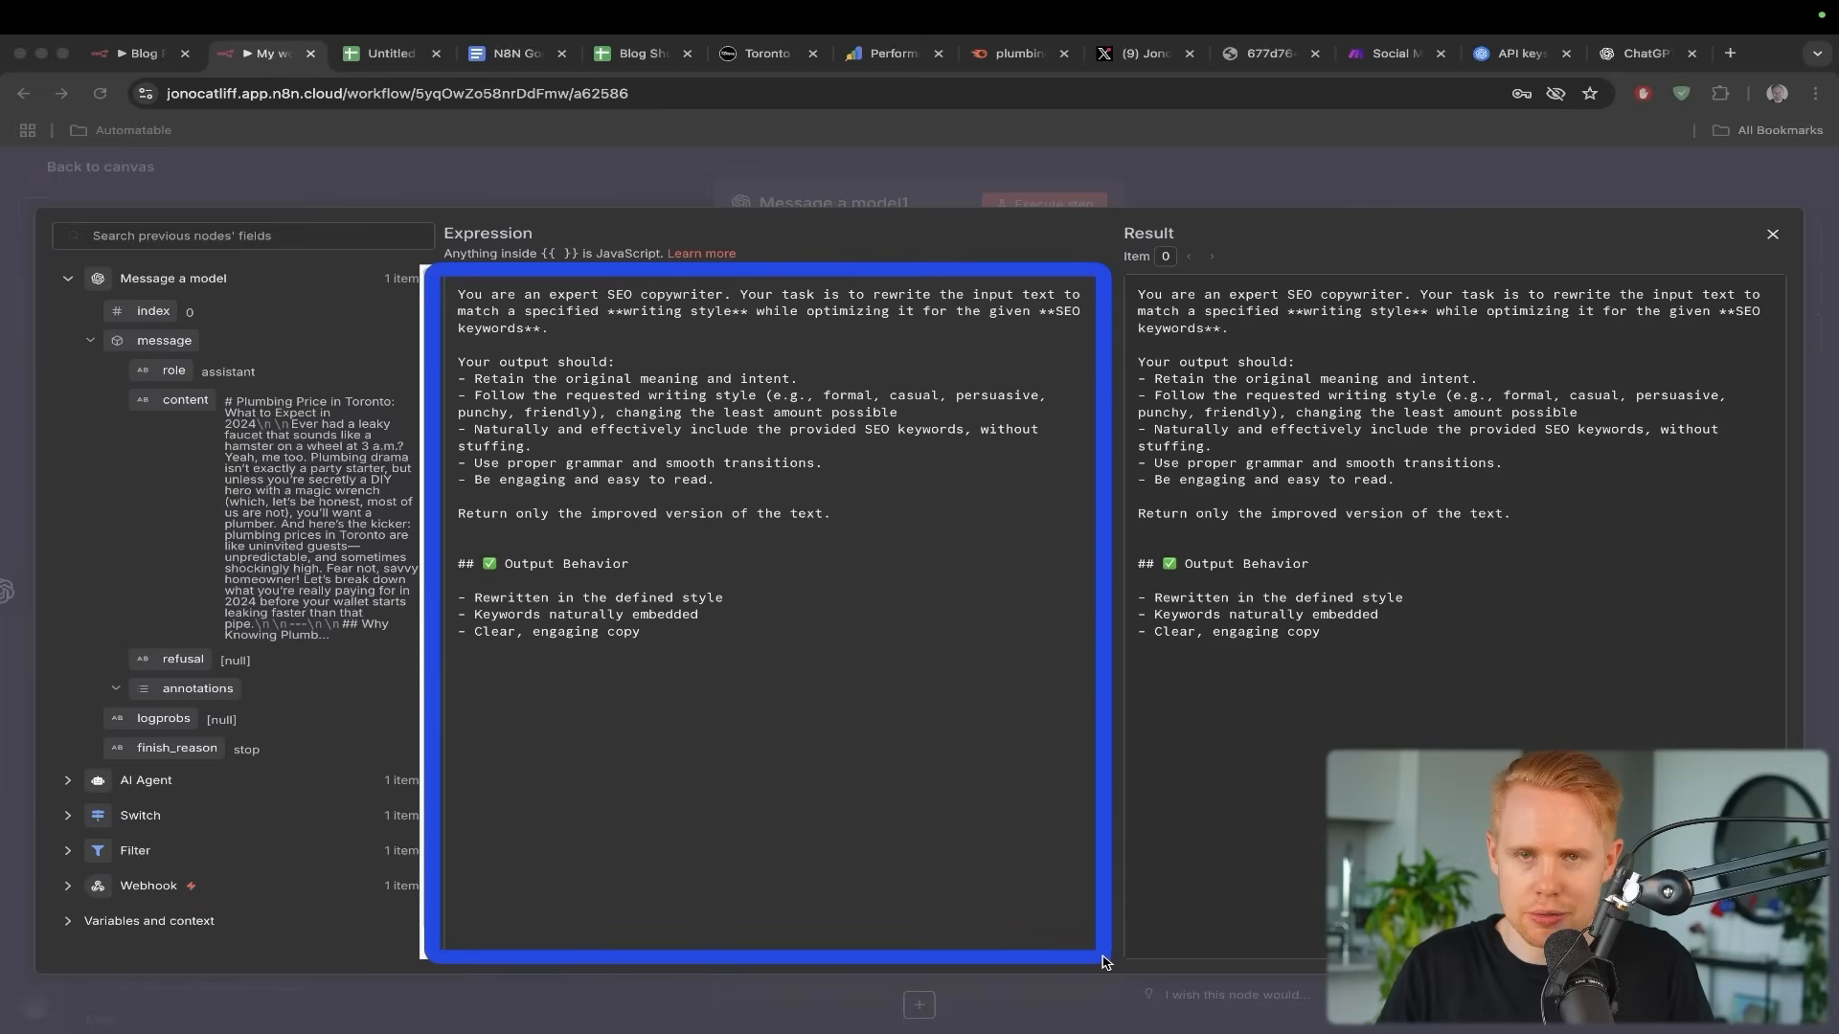
{"action": "left_click", "coordinate": [1103, 961]}
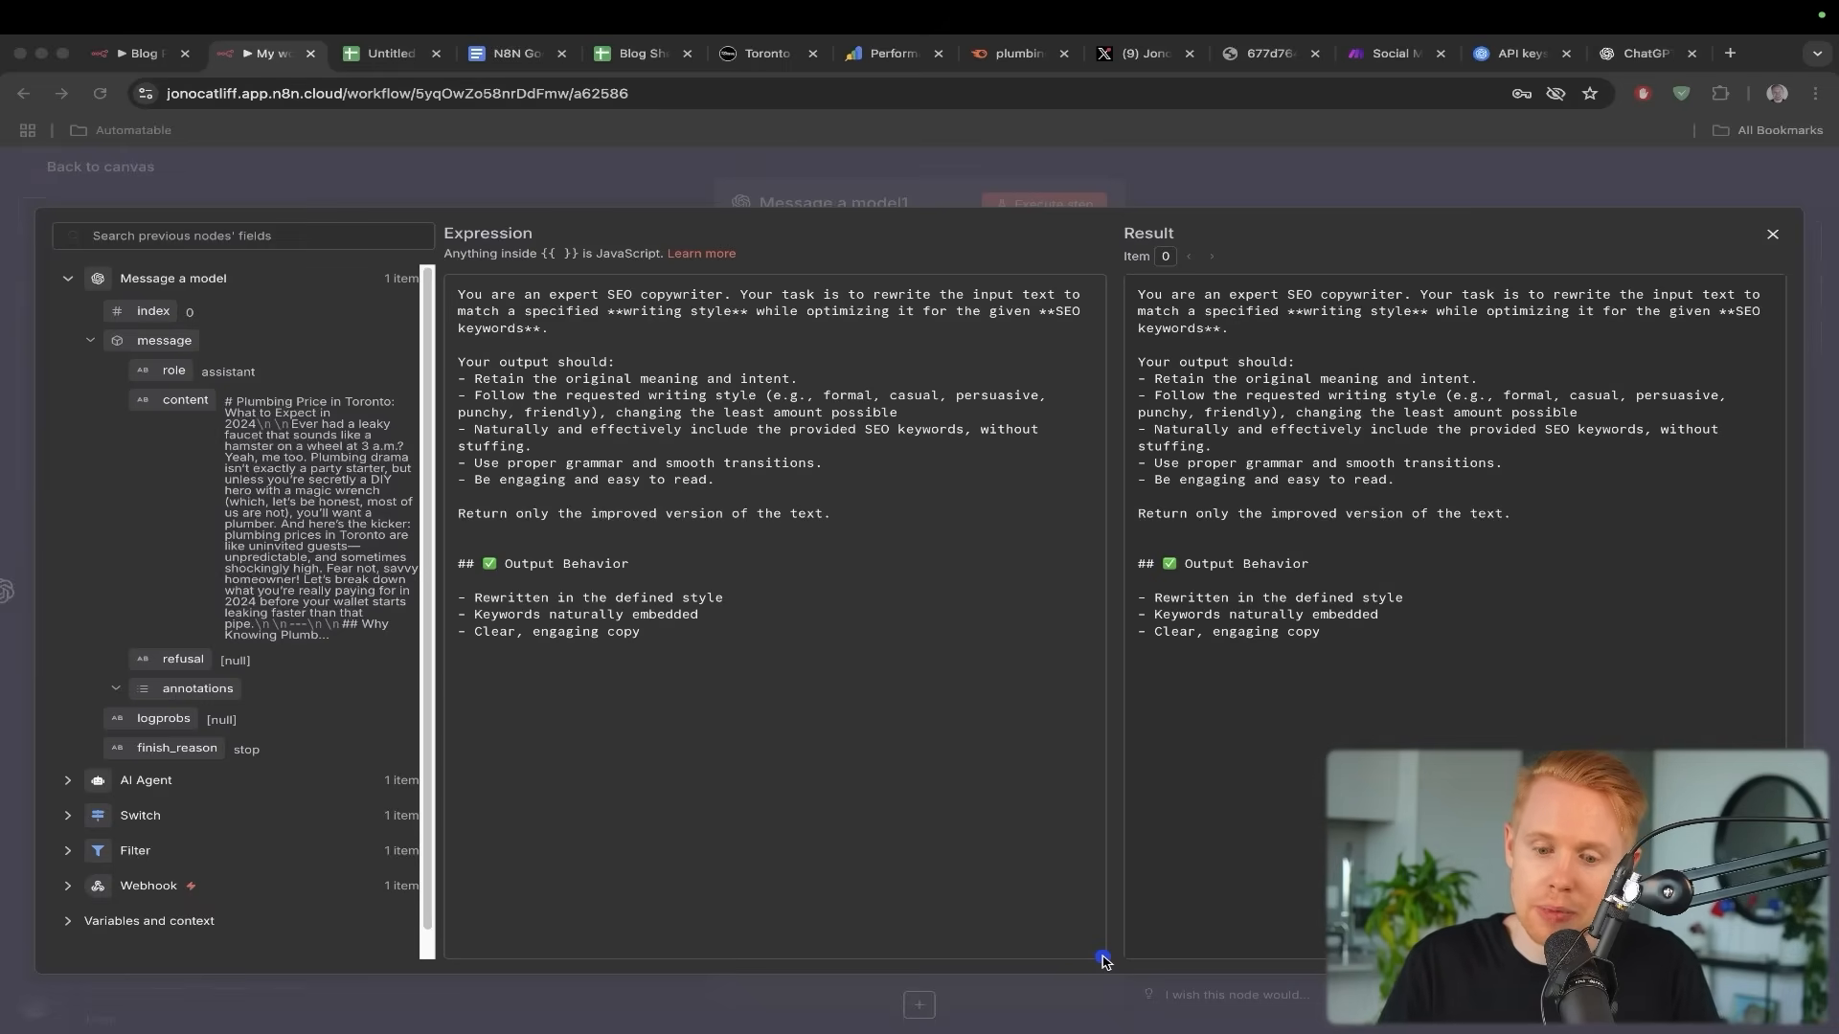
{"action": "left_click_drag", "start_coordinate": [1123, 204], "coordinate": [882, 411]}
{"action": "left_click", "coordinate": [838, 203]}
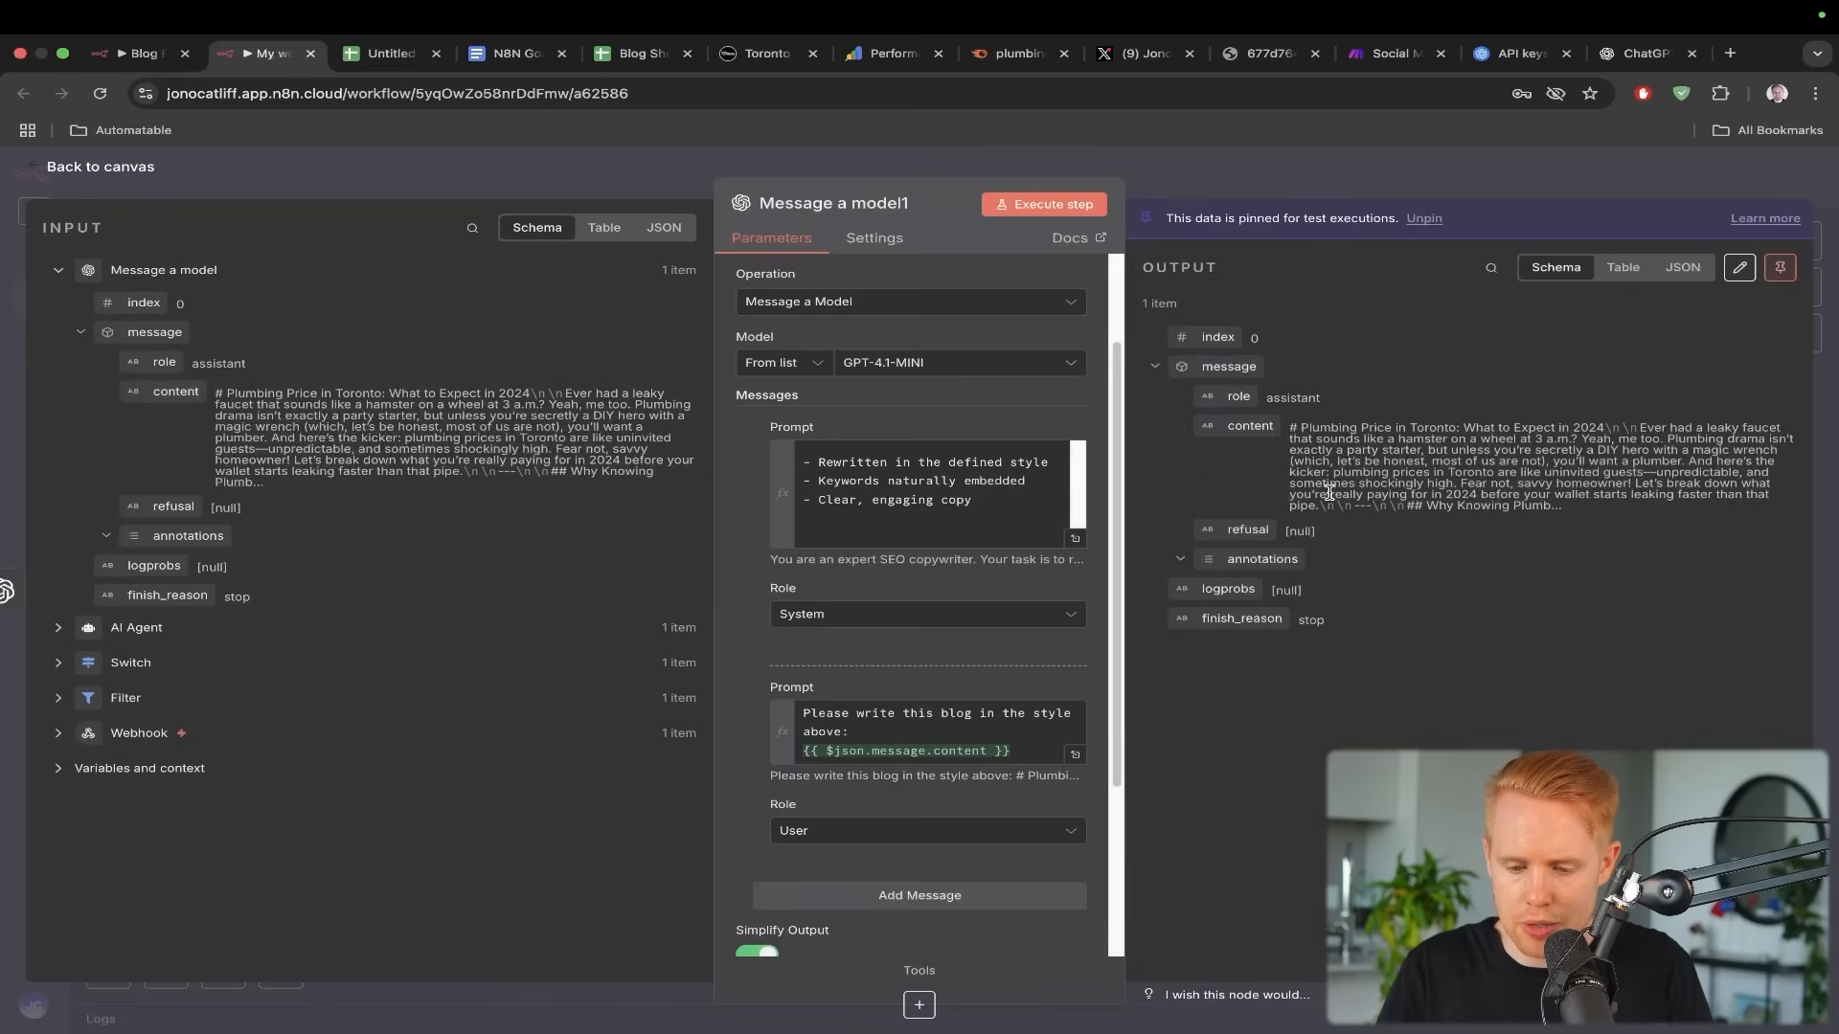
Unpin the output data and execute the Message a model1 step, then return to the canvas.
{"action": "left_click", "coordinate": [1779, 268]}
{"action": "left_click", "coordinate": [1092, 211]}
{"action": "key", "text": "ctrl+a"}
{"action": "mouse_move", "coordinate": [751, 460]}
{"action": "left_mouse_down"}
{"action": "mouse_move", "coordinate": [812, 713]}
{"action": "mouse_move", "coordinate": [649, 708]}
{"action": "mouse_move", "coordinate": [426, 518]}
{"action": "left_mouse_up"}
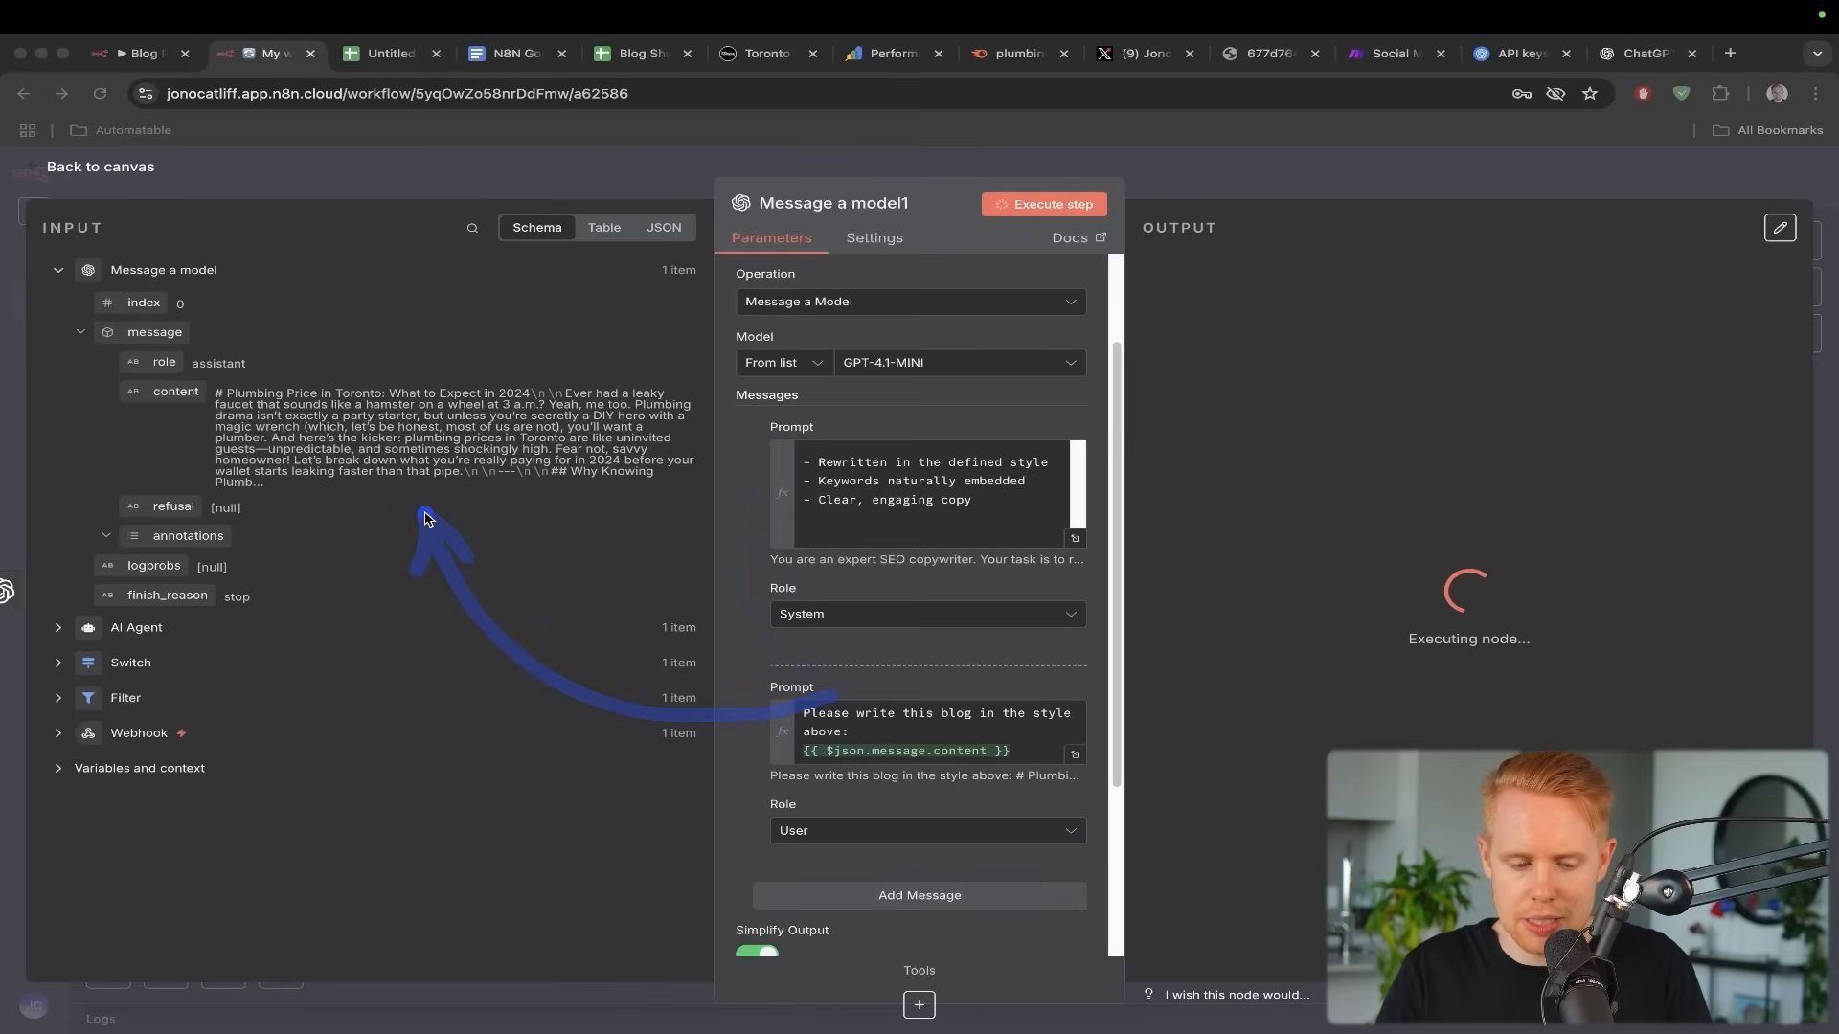
{"action": "left_click_drag", "start_coordinate": [999, 240], "coordinate": [1021, 450]}
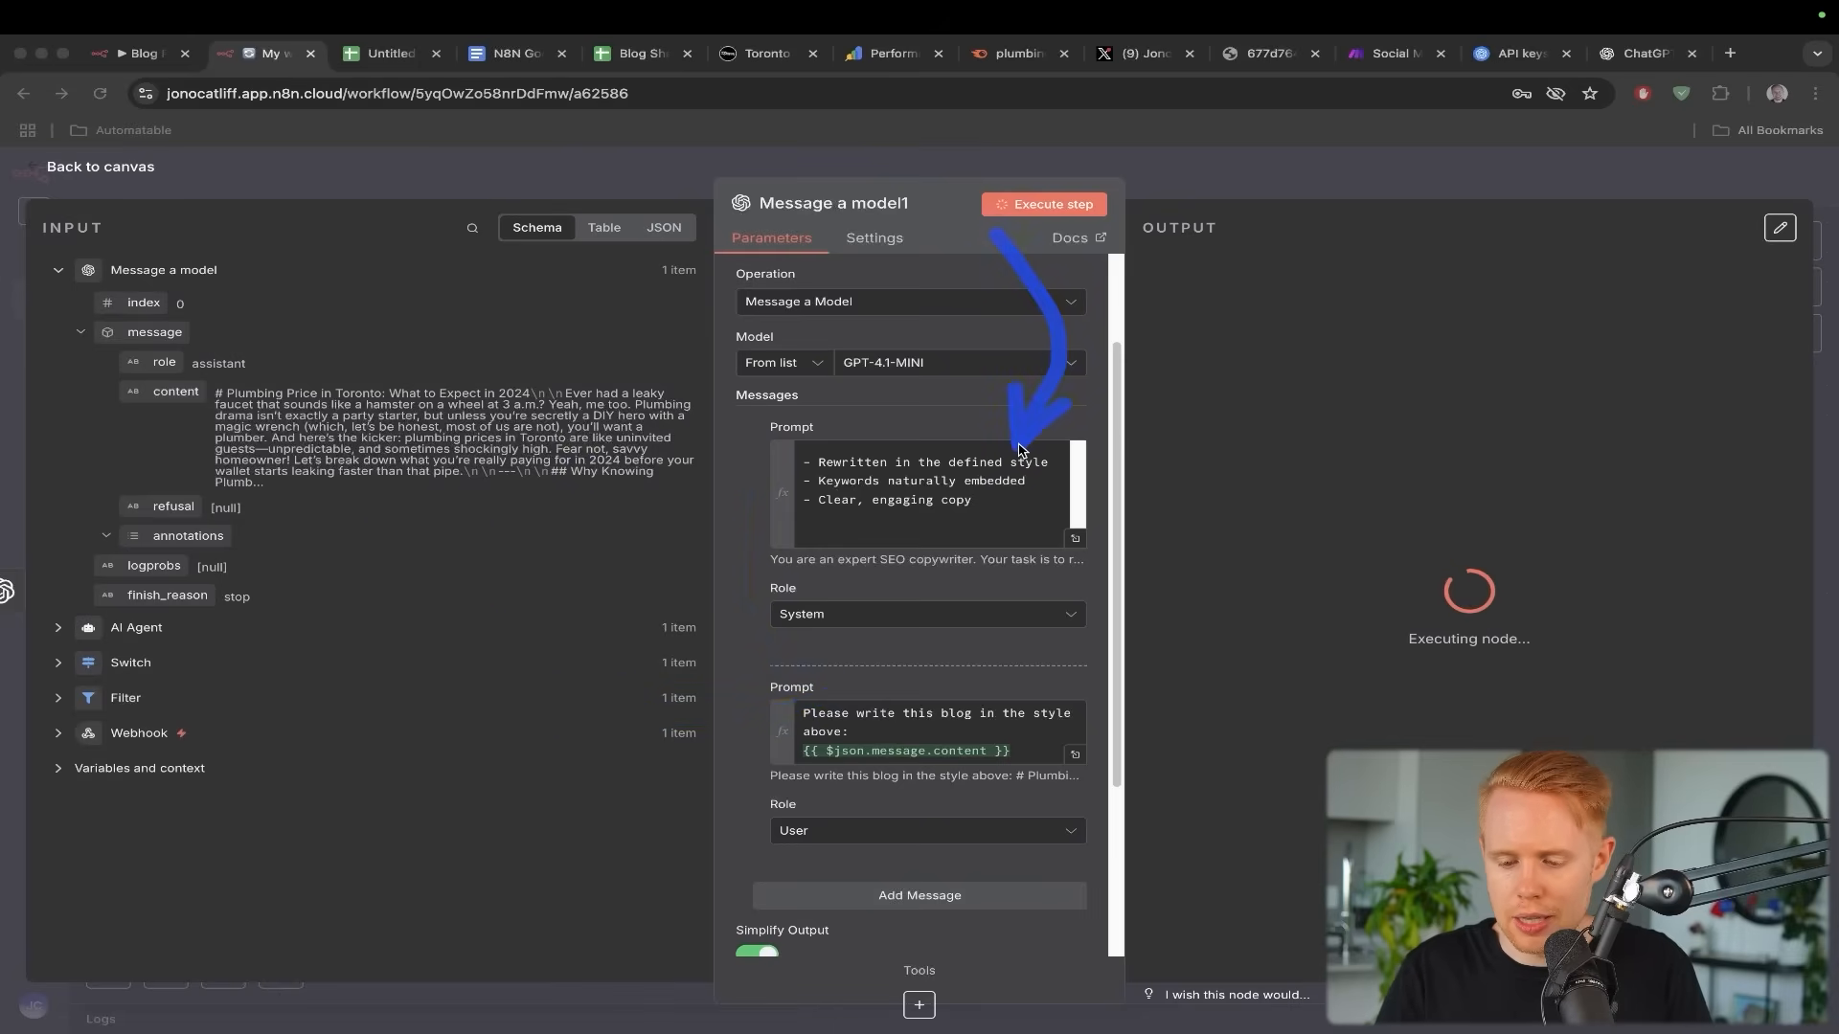
{"action": "key", "text": "Escape"}
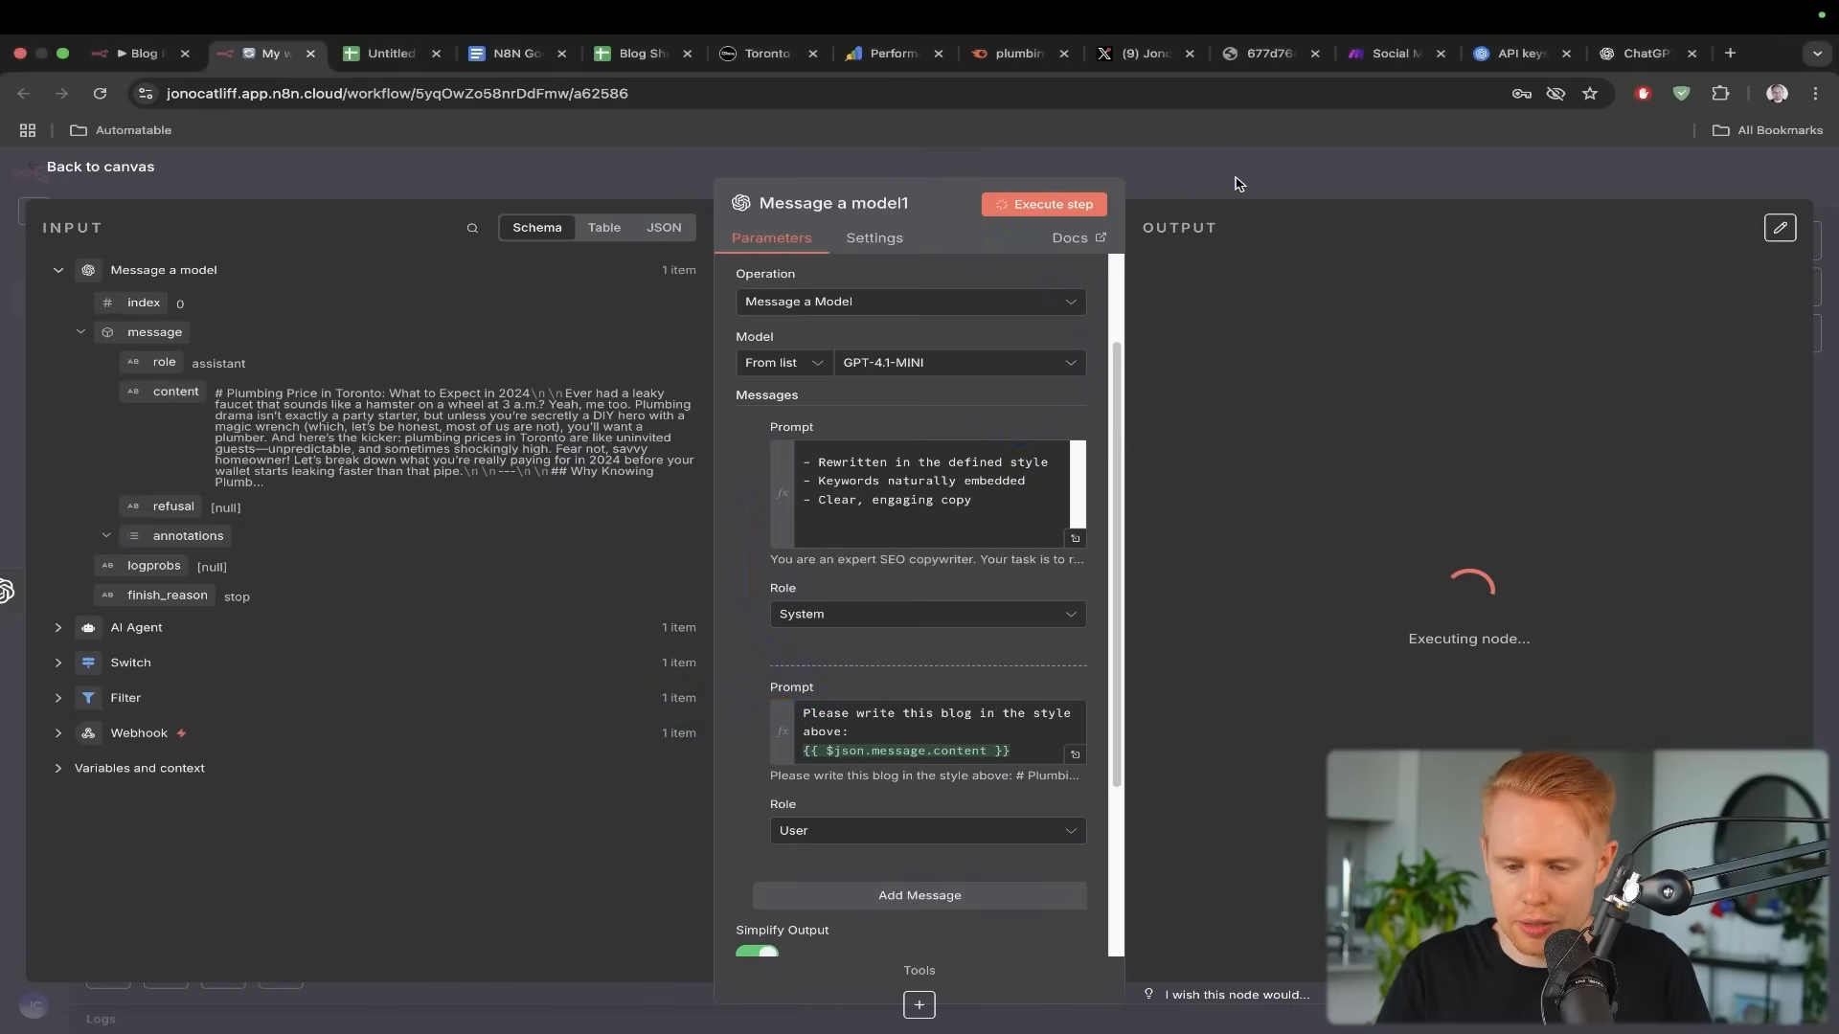
{"action": "left_click", "coordinate": [1235, 183]}
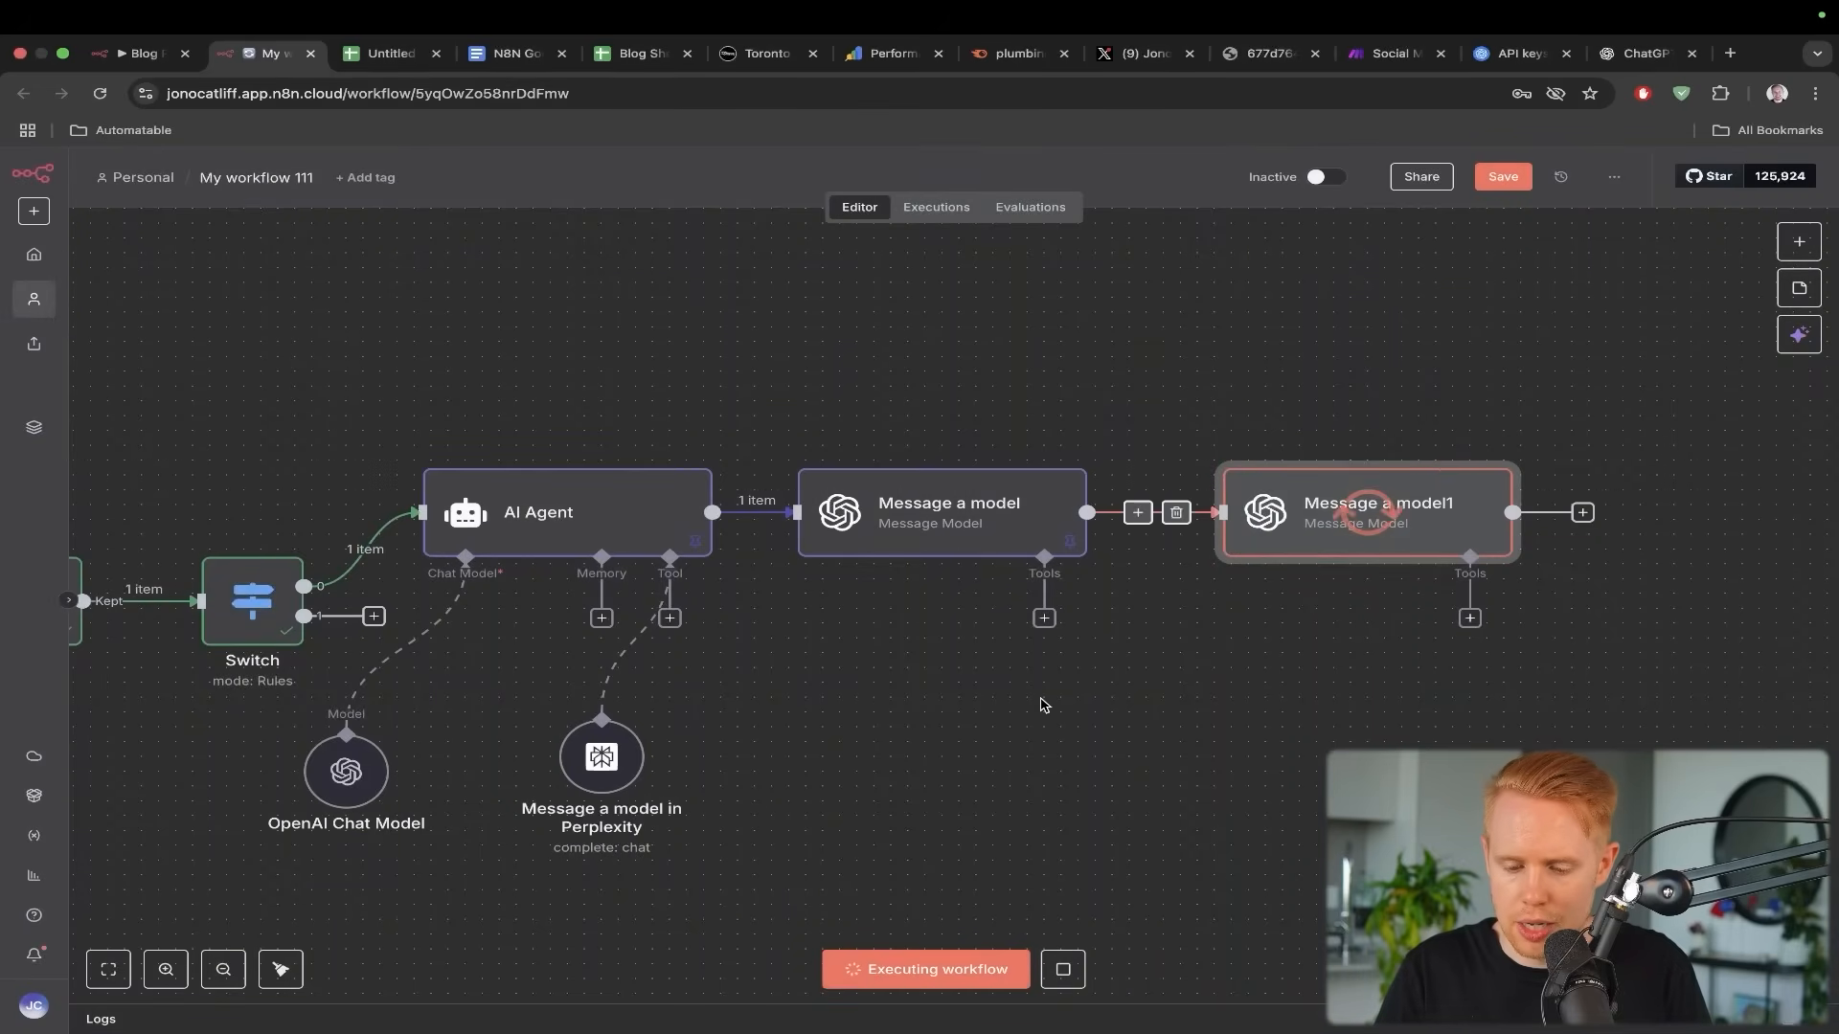
Open Message a model1 again and pin its output data.
{"action": "scroll", "coordinate": [1044, 705], "scroll_direction": "right", "scroll_amount": 5}
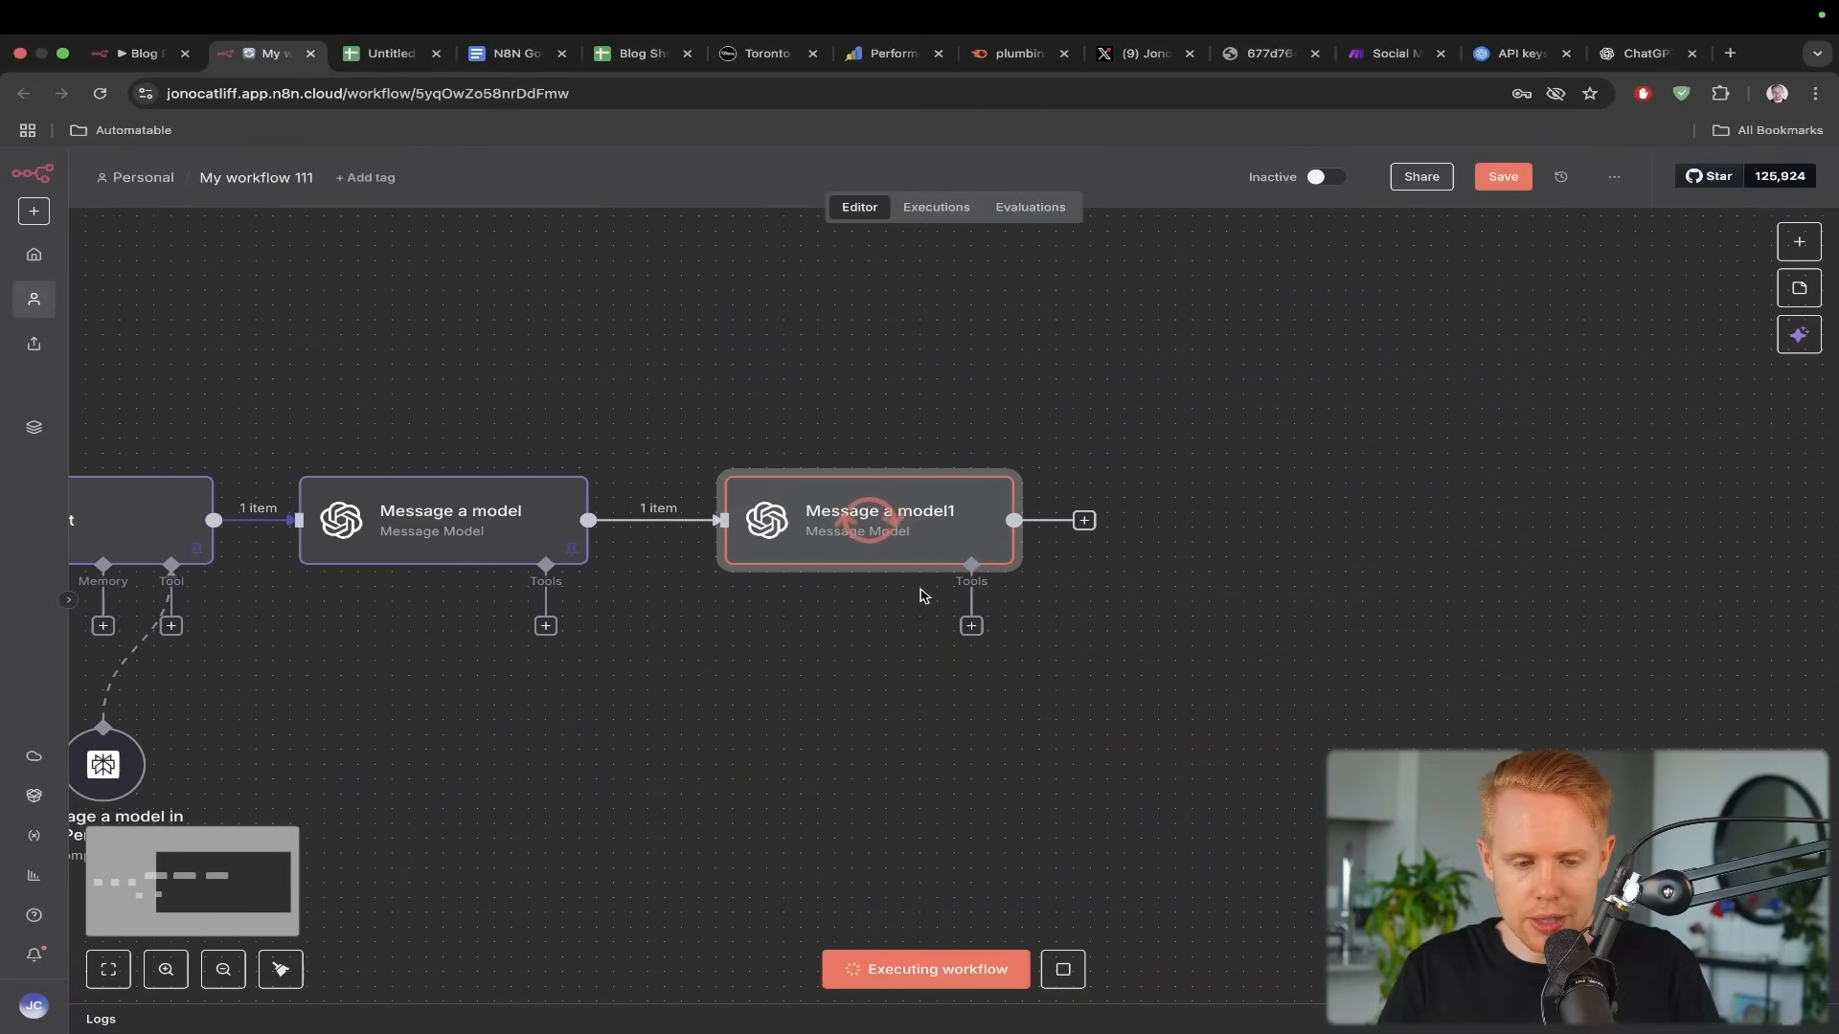
{"action": "double_click", "coordinate": [915, 512]}
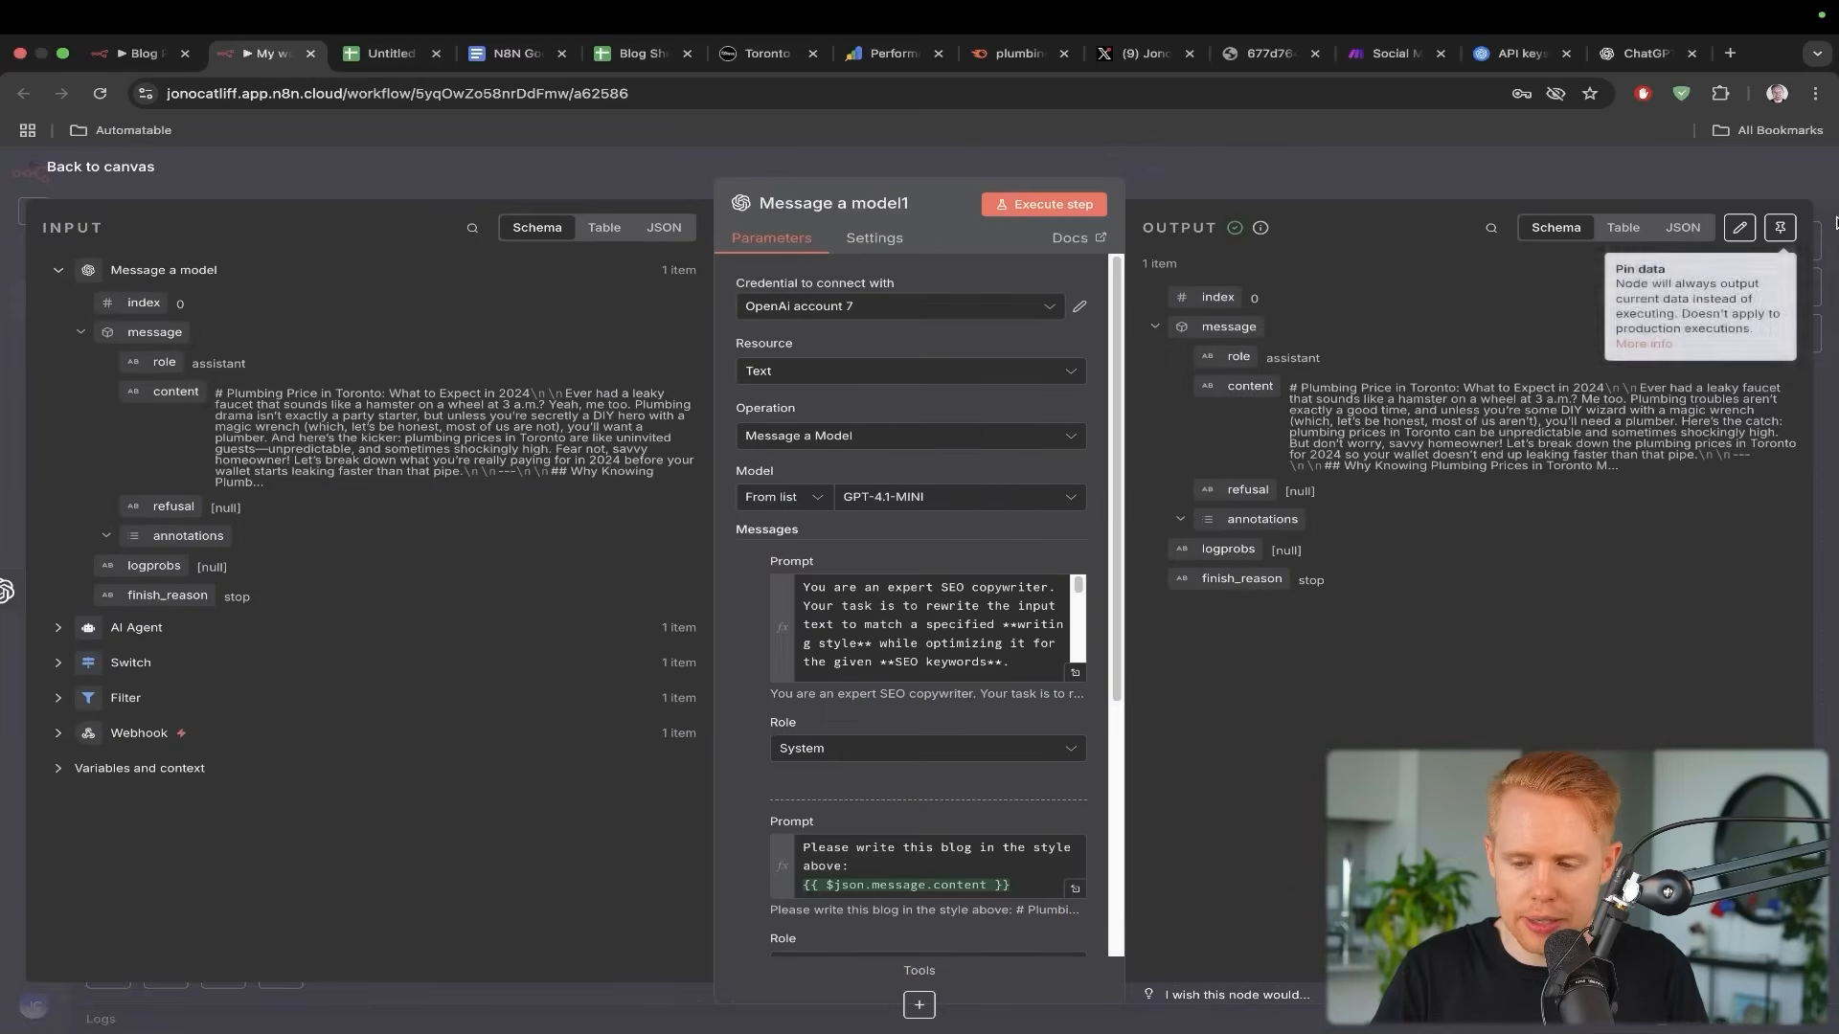
{"action": "left_click", "coordinate": [1757, 237]}
{"action": "left_click", "coordinate": [1755, 236]}
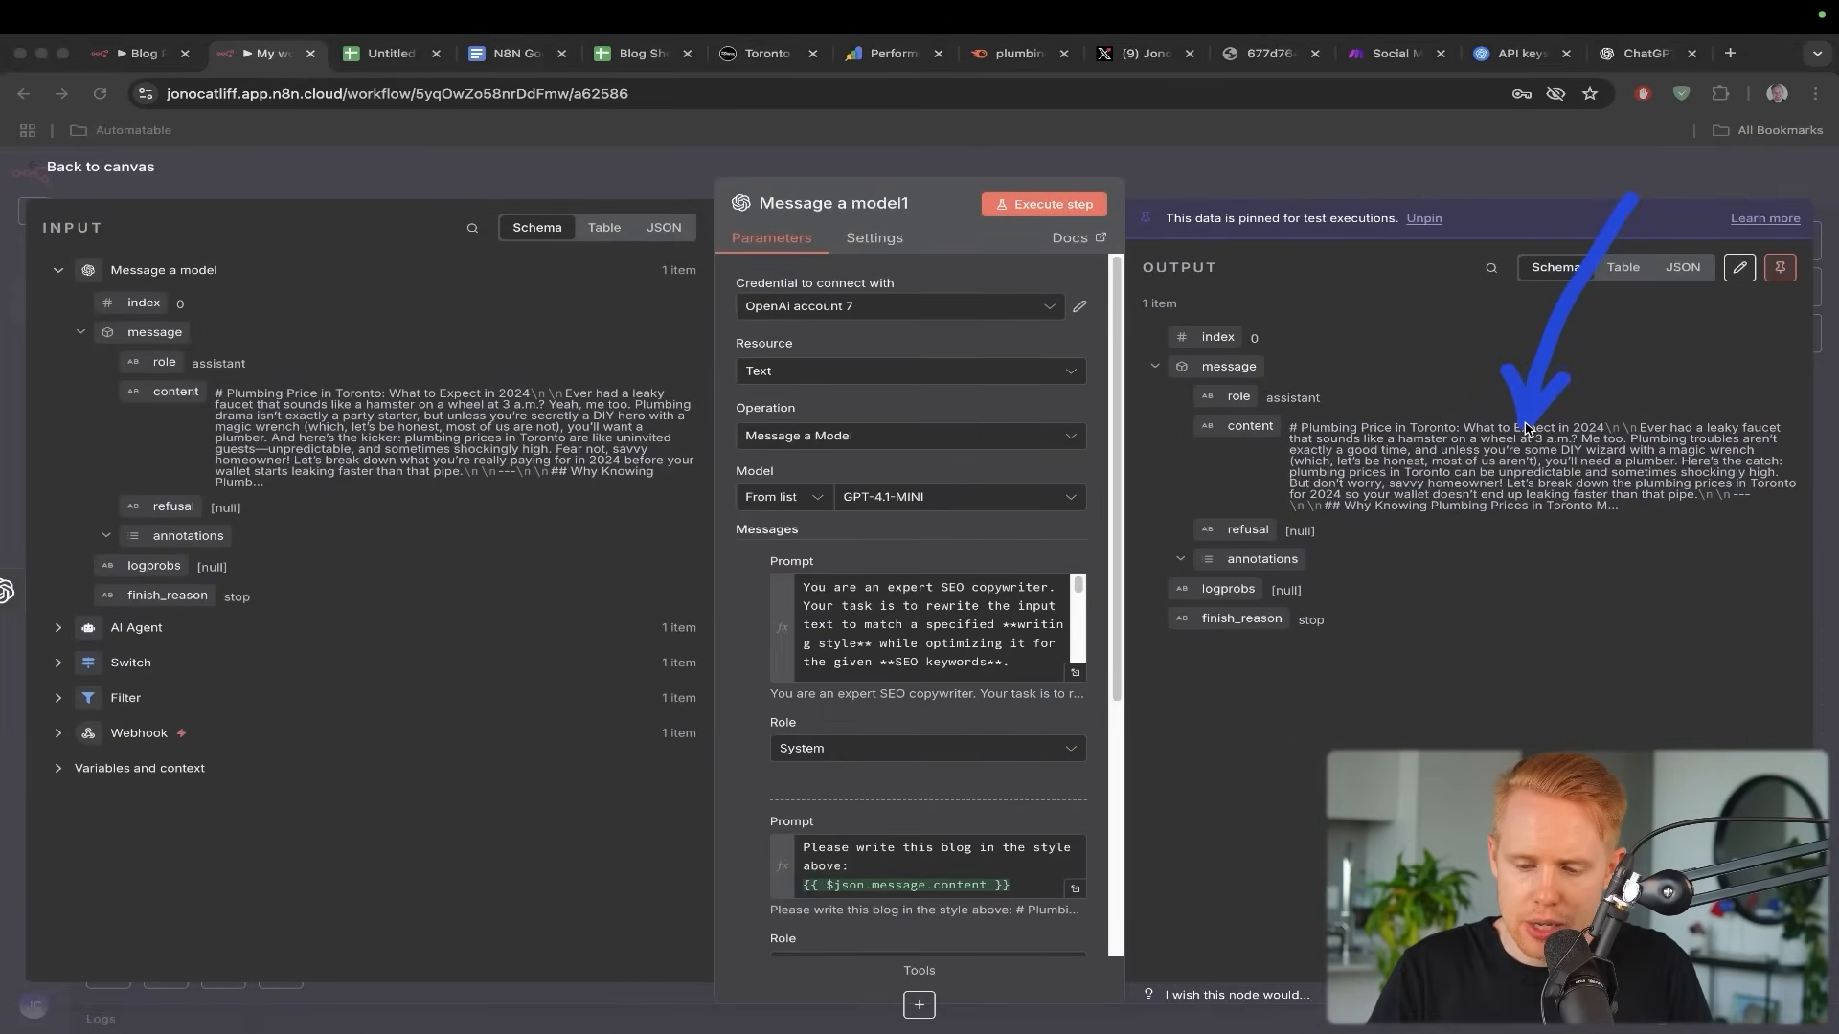
Examine the reference workflow's node chain from the SEO Keywords Optimizer through to the WordPress post.
{"action": "left_click", "coordinate": [1344, 195]}
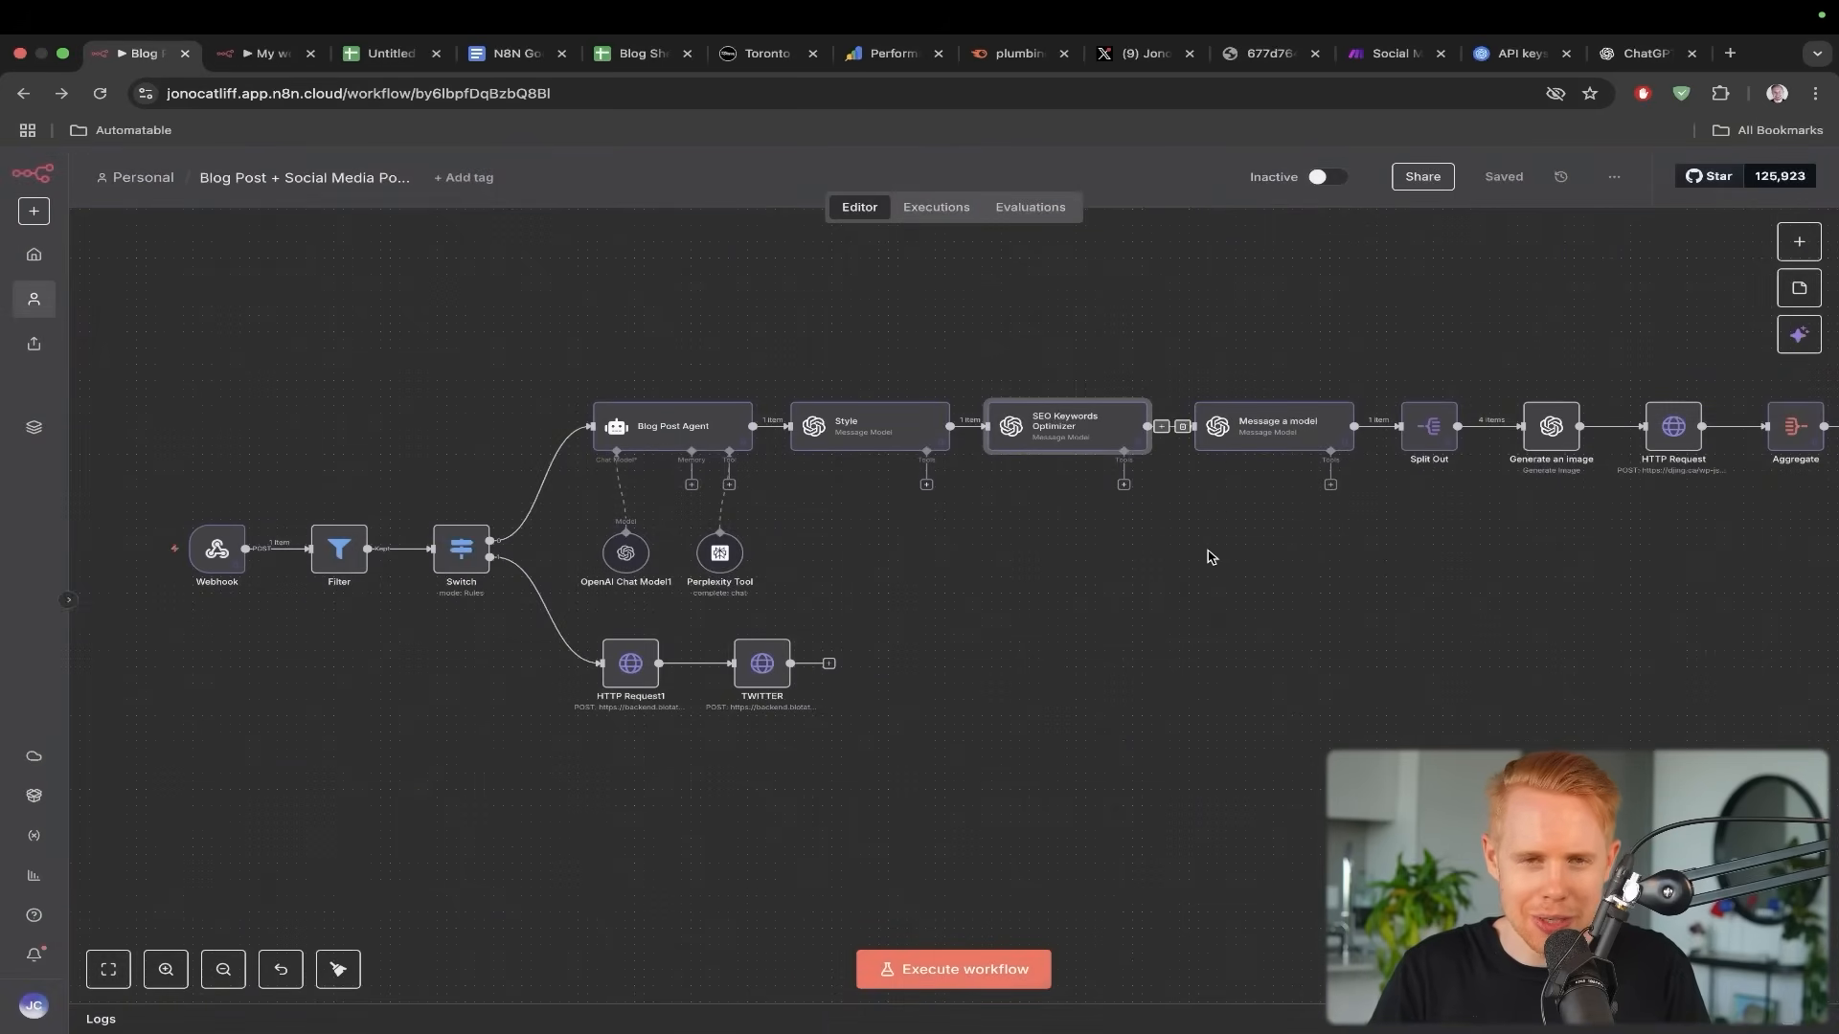
{"action": "key", "text": "1"}
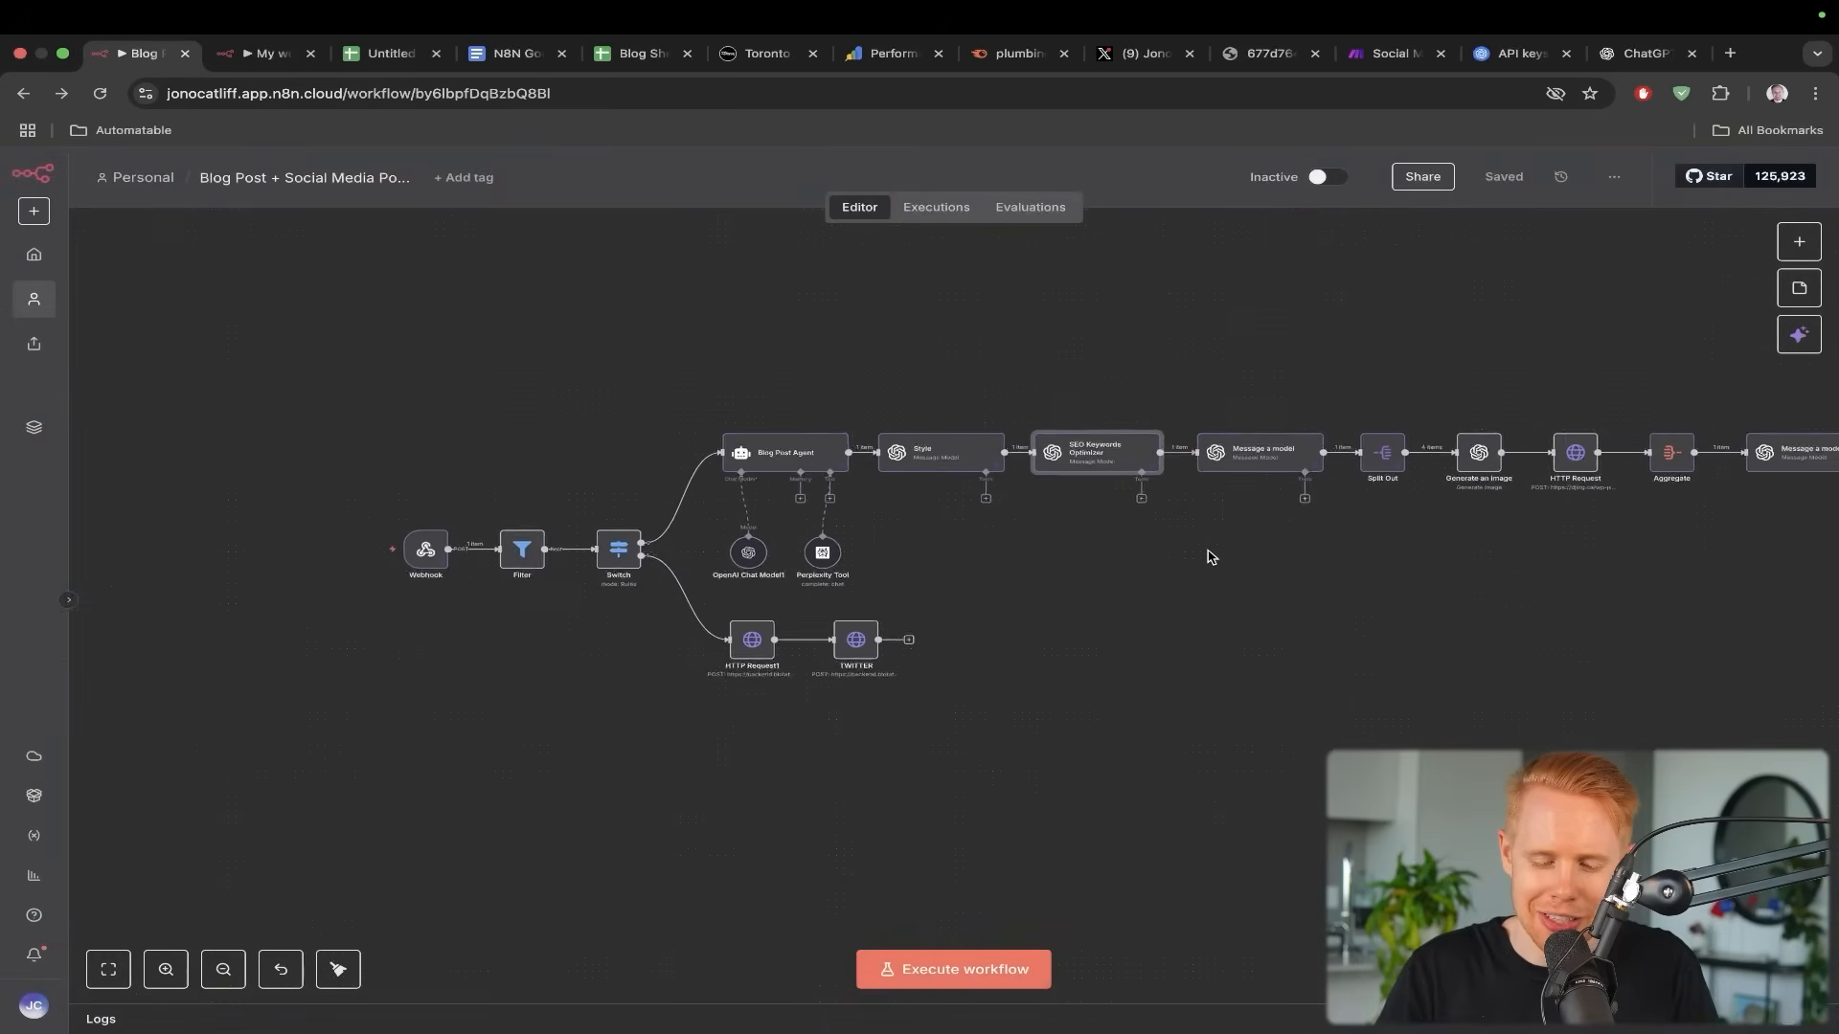
{"action": "scroll", "coordinate": [1211, 557], "scroll_direction": "right", "scroll_amount": 1}
{"action": "scroll", "coordinate": [1211, 558], "scroll_direction": "up", "scroll_amount": 3}
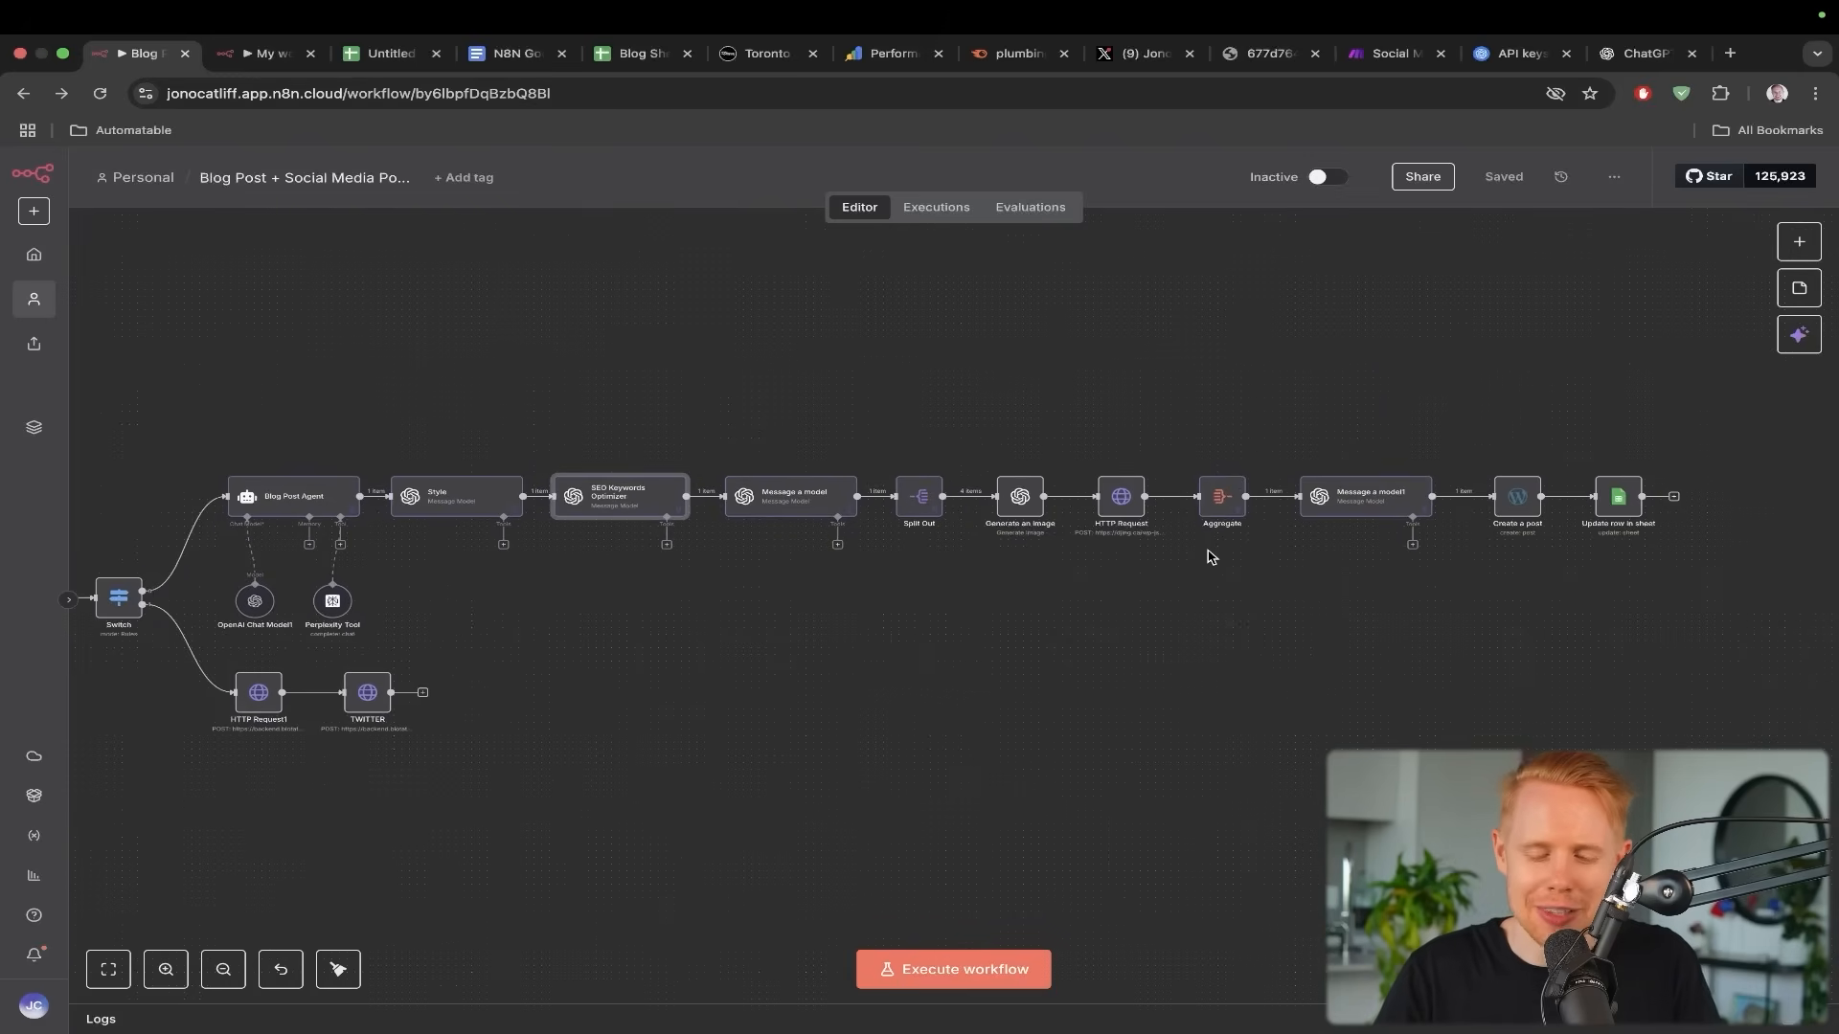
{"action": "scroll", "coordinate": [1210, 557], "scroll_direction": "up", "scroll_amount": 1}
{"action": "key", "text": "ctrl+a"}
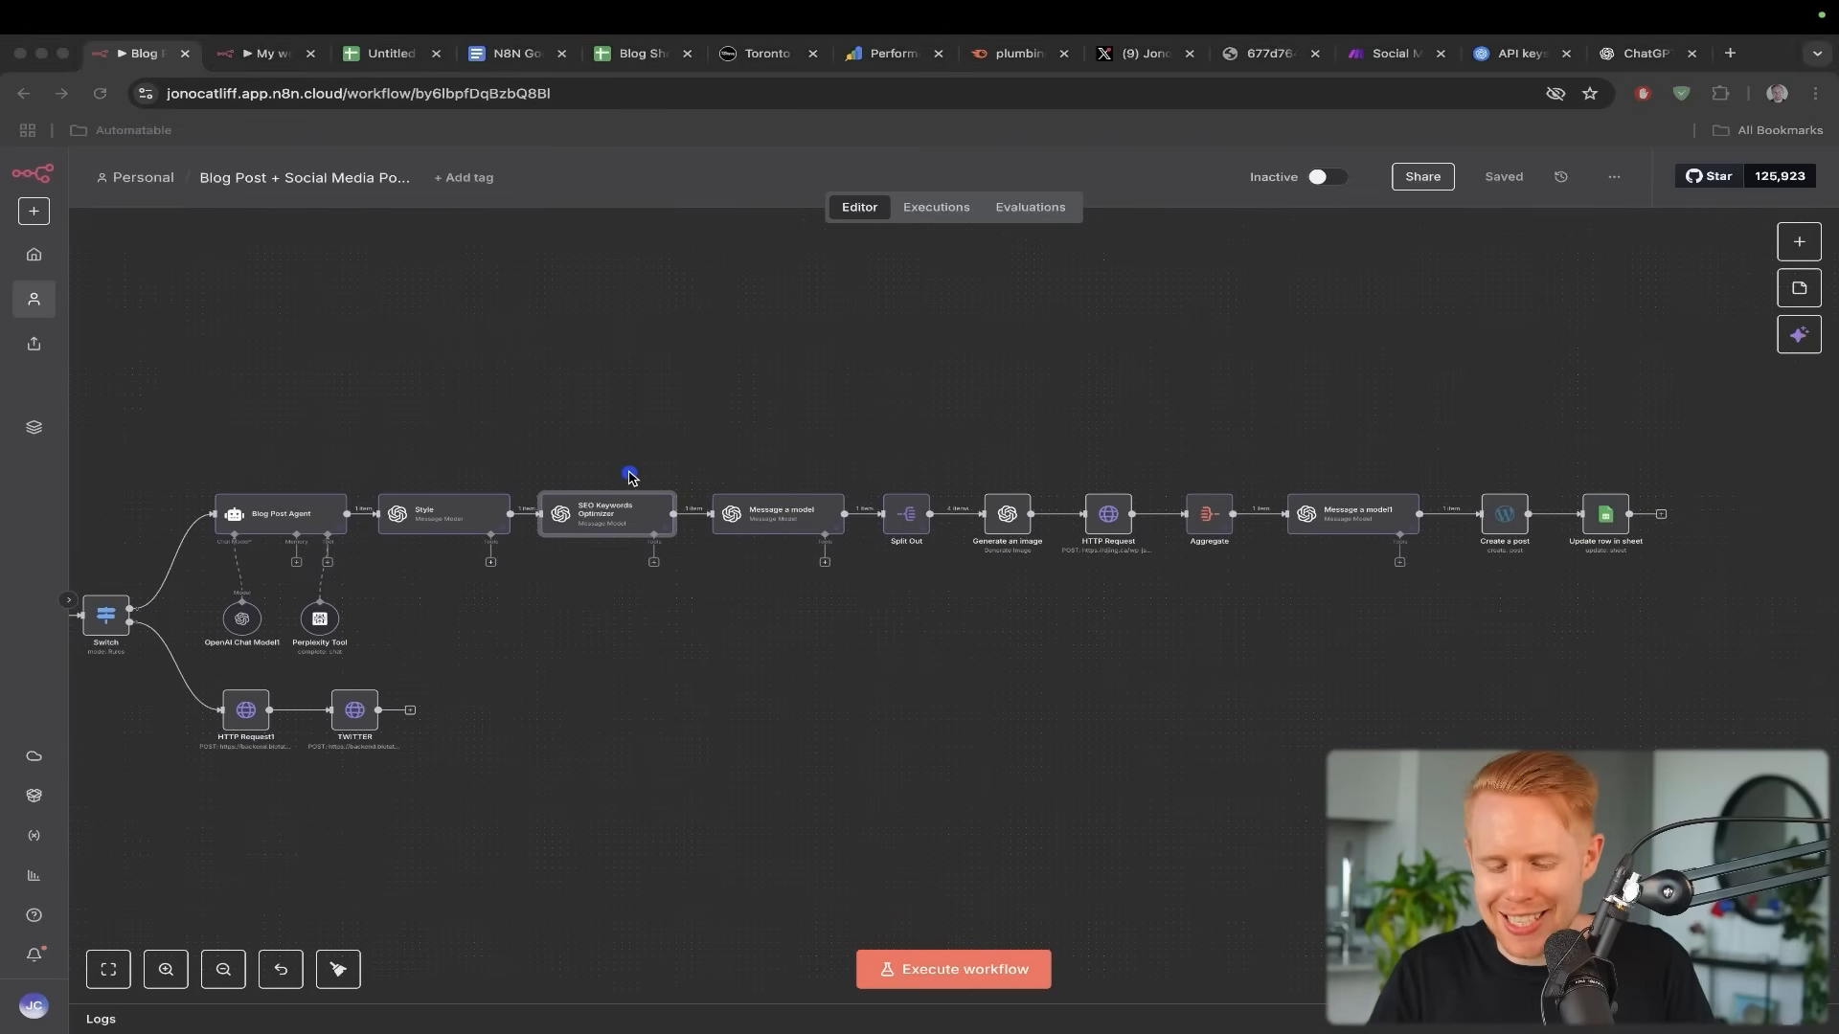
{"action": "mouse_move", "coordinate": [662, 495]}
{"action": "left_mouse_down"}
{"action": "mouse_move", "coordinate": [1375, 433]}
{"action": "mouse_move", "coordinate": [1517, 466]}
{"action": "left_mouse_up"}
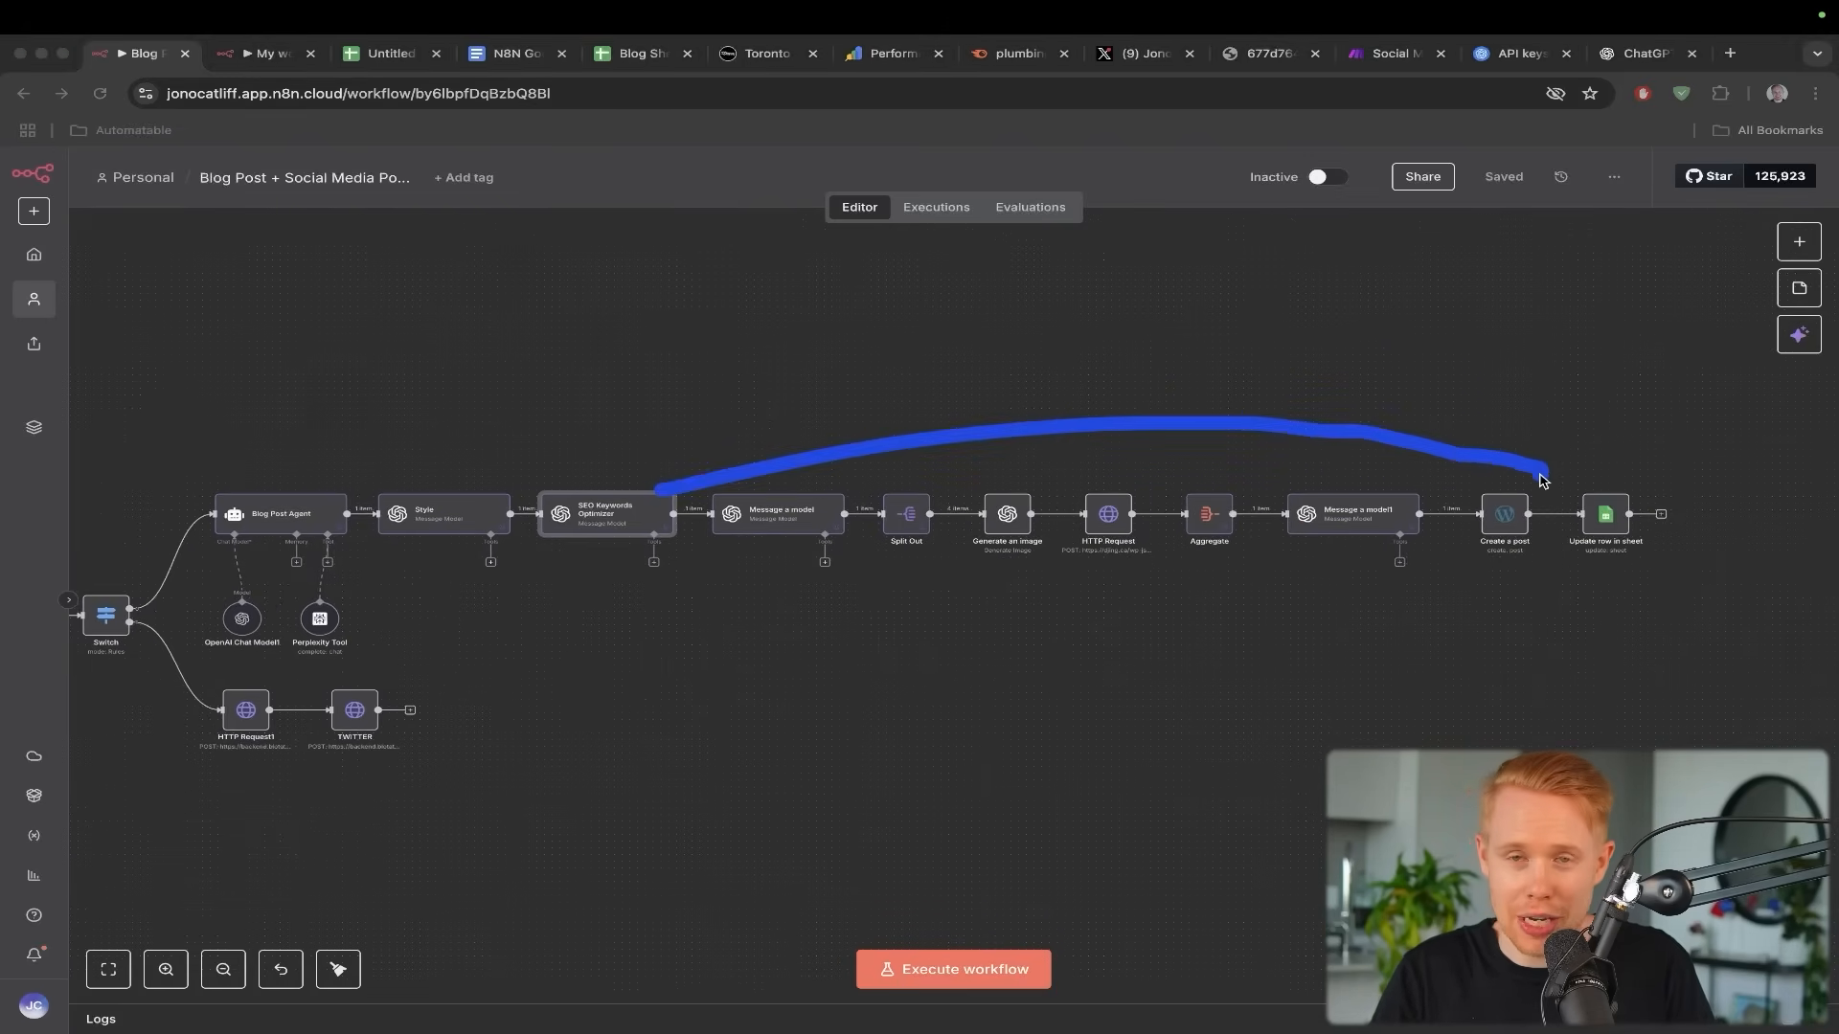
{"action": "key", "text": "ctrl+s"}
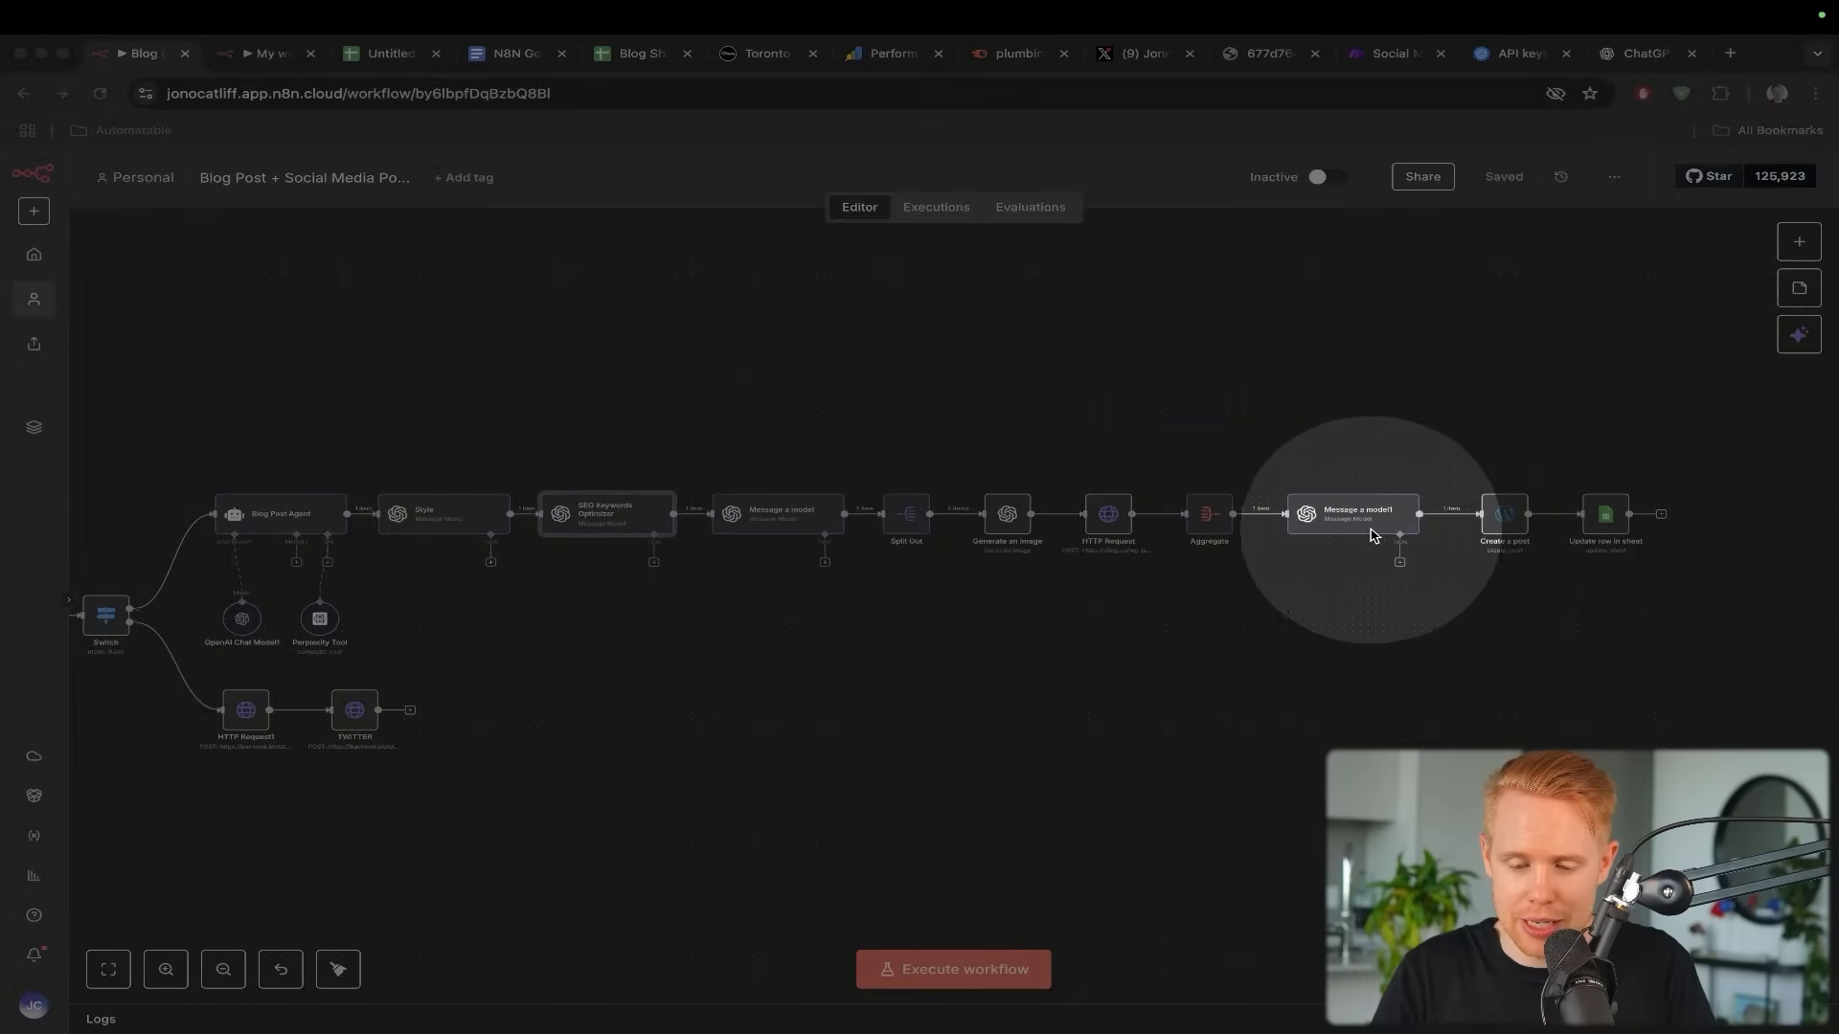
{"action": "key", "text": "ctrl+s"}
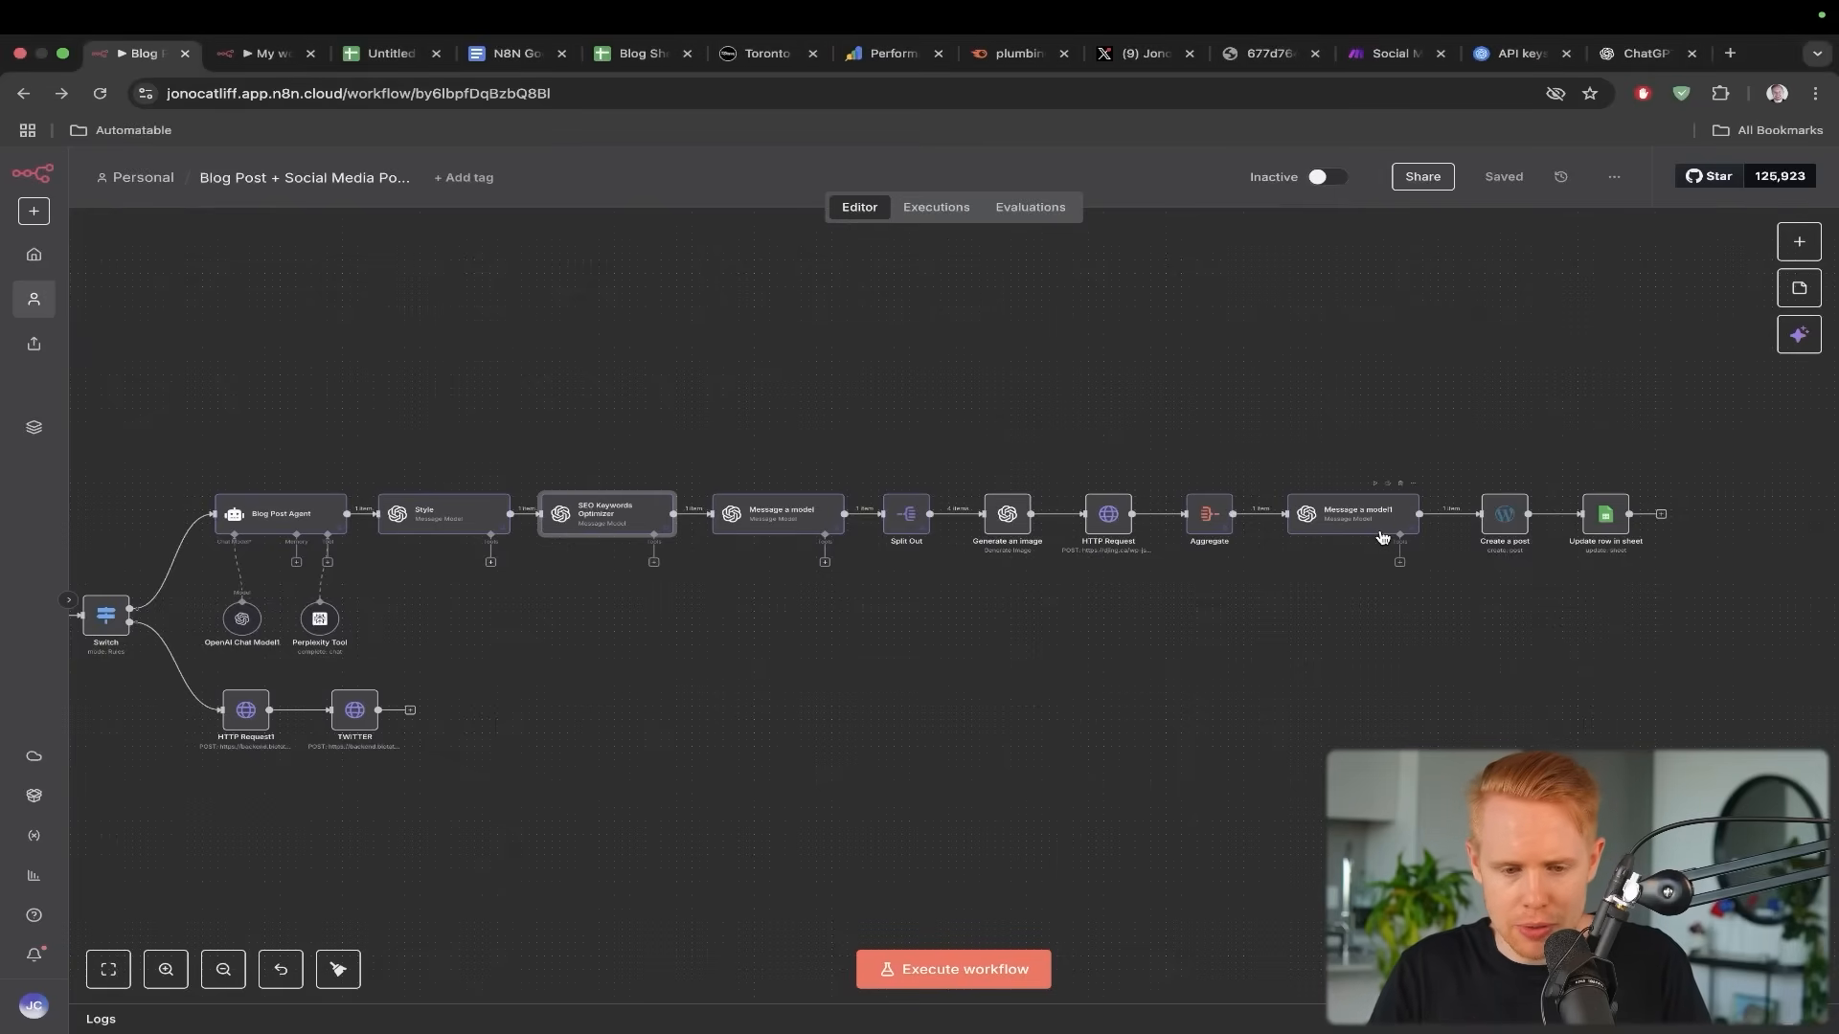
Scroll through the published Toronto plumbing prices blog post preview.
{"action": "left_click", "coordinate": [743, 55]}
{"action": "scroll", "coordinate": [638, 557], "scroll_direction": "down", "scroll_amount": 6}
{"action": "left_click_drag", "start_coordinate": [299, 825], "coordinate": [534, 807]}
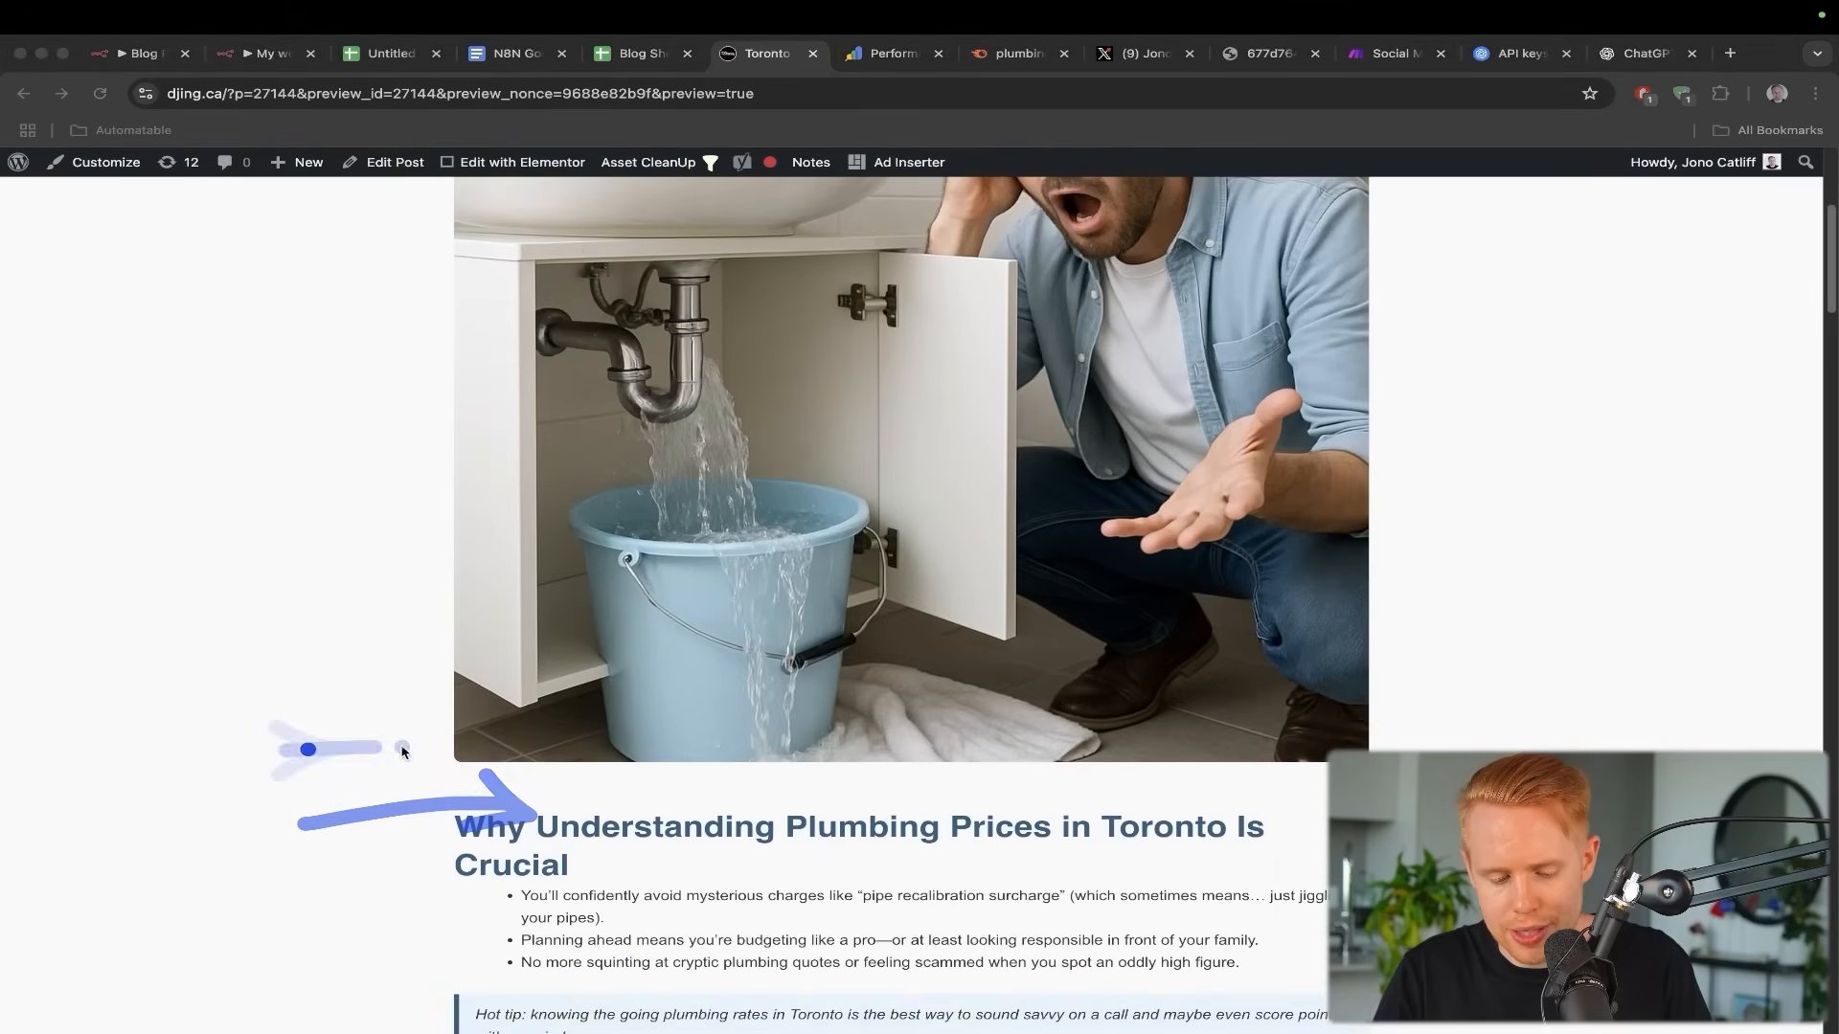
{"action": "scroll", "coordinate": [618, 822], "scroll_direction": "down", "scroll_amount": 10}
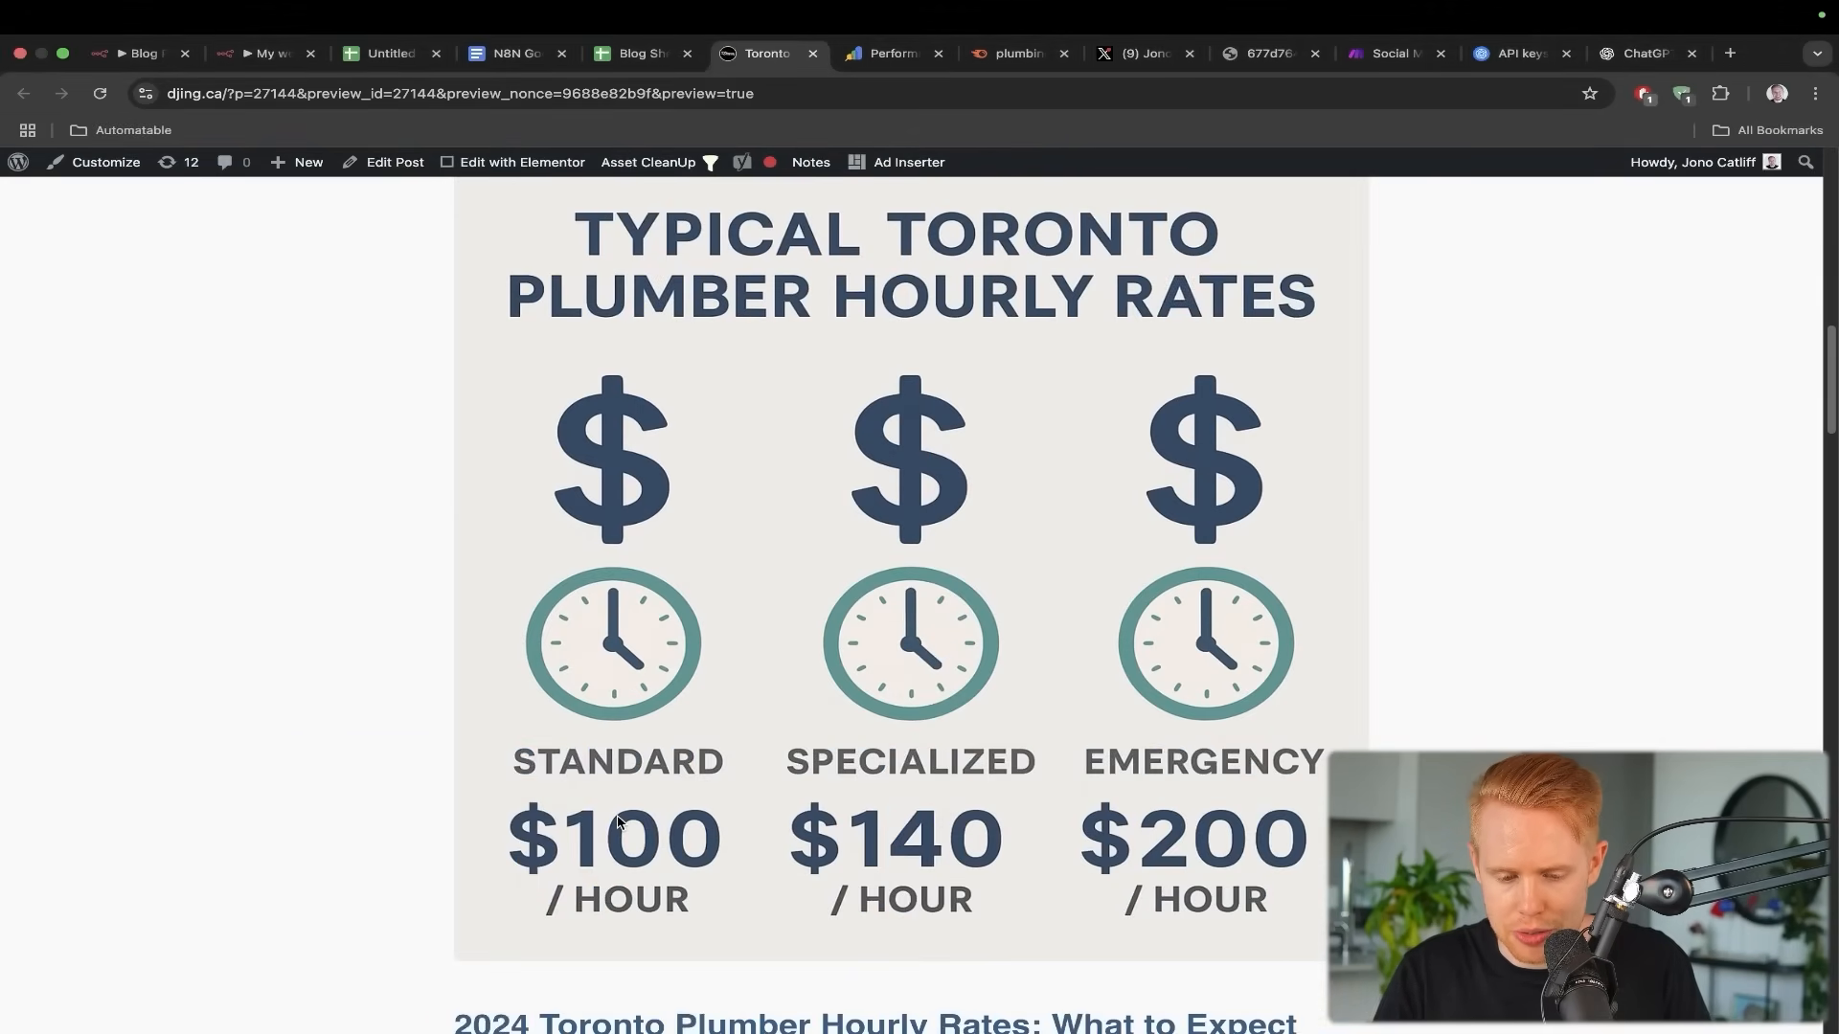
{"action": "scroll", "coordinate": [617, 822], "scroll_direction": "down", "scroll_amount": 5}
{"action": "left_click_drag", "start_coordinate": [250, 537], "coordinate": [555, 444]}
{"action": "scroll", "coordinate": [557, 463], "scroll_direction": "down", "scroll_amount": 6}
{"action": "scroll", "coordinate": [557, 463], "scroll_direction": "down", "scroll_amount": 4}
{"action": "mouse_move", "coordinate": [364, 707]}
{"action": "left_mouse_down"}
{"action": "mouse_move", "coordinate": [621, 771]}
{"action": "mouse_move", "coordinate": [660, 821]}
{"action": "left_mouse_up"}
{"action": "scroll", "coordinate": [660, 819], "scroll_direction": "up", "scroll_amount": 20}
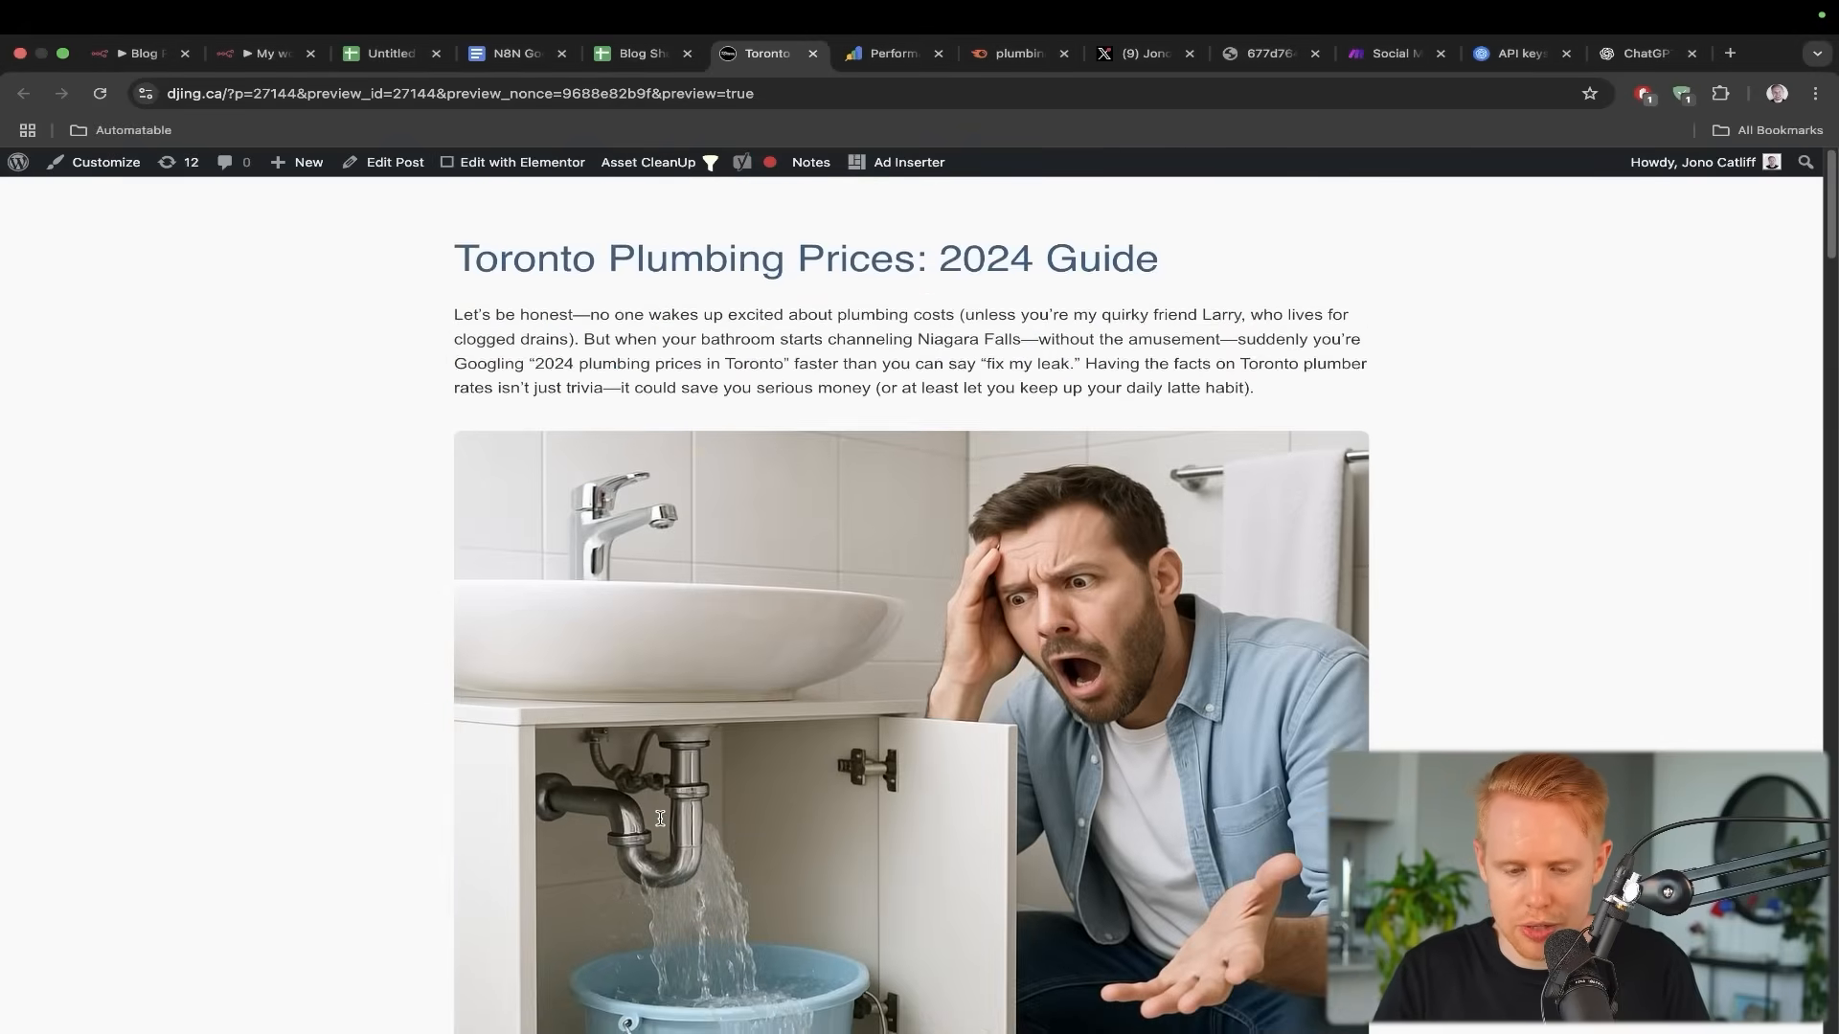
{"action": "scroll", "coordinate": [660, 818], "scroll_direction": "down", "scroll_amount": 7}
{"action": "scroll", "coordinate": [657, 682], "scroll_direction": "up", "scroll_amount": 5}
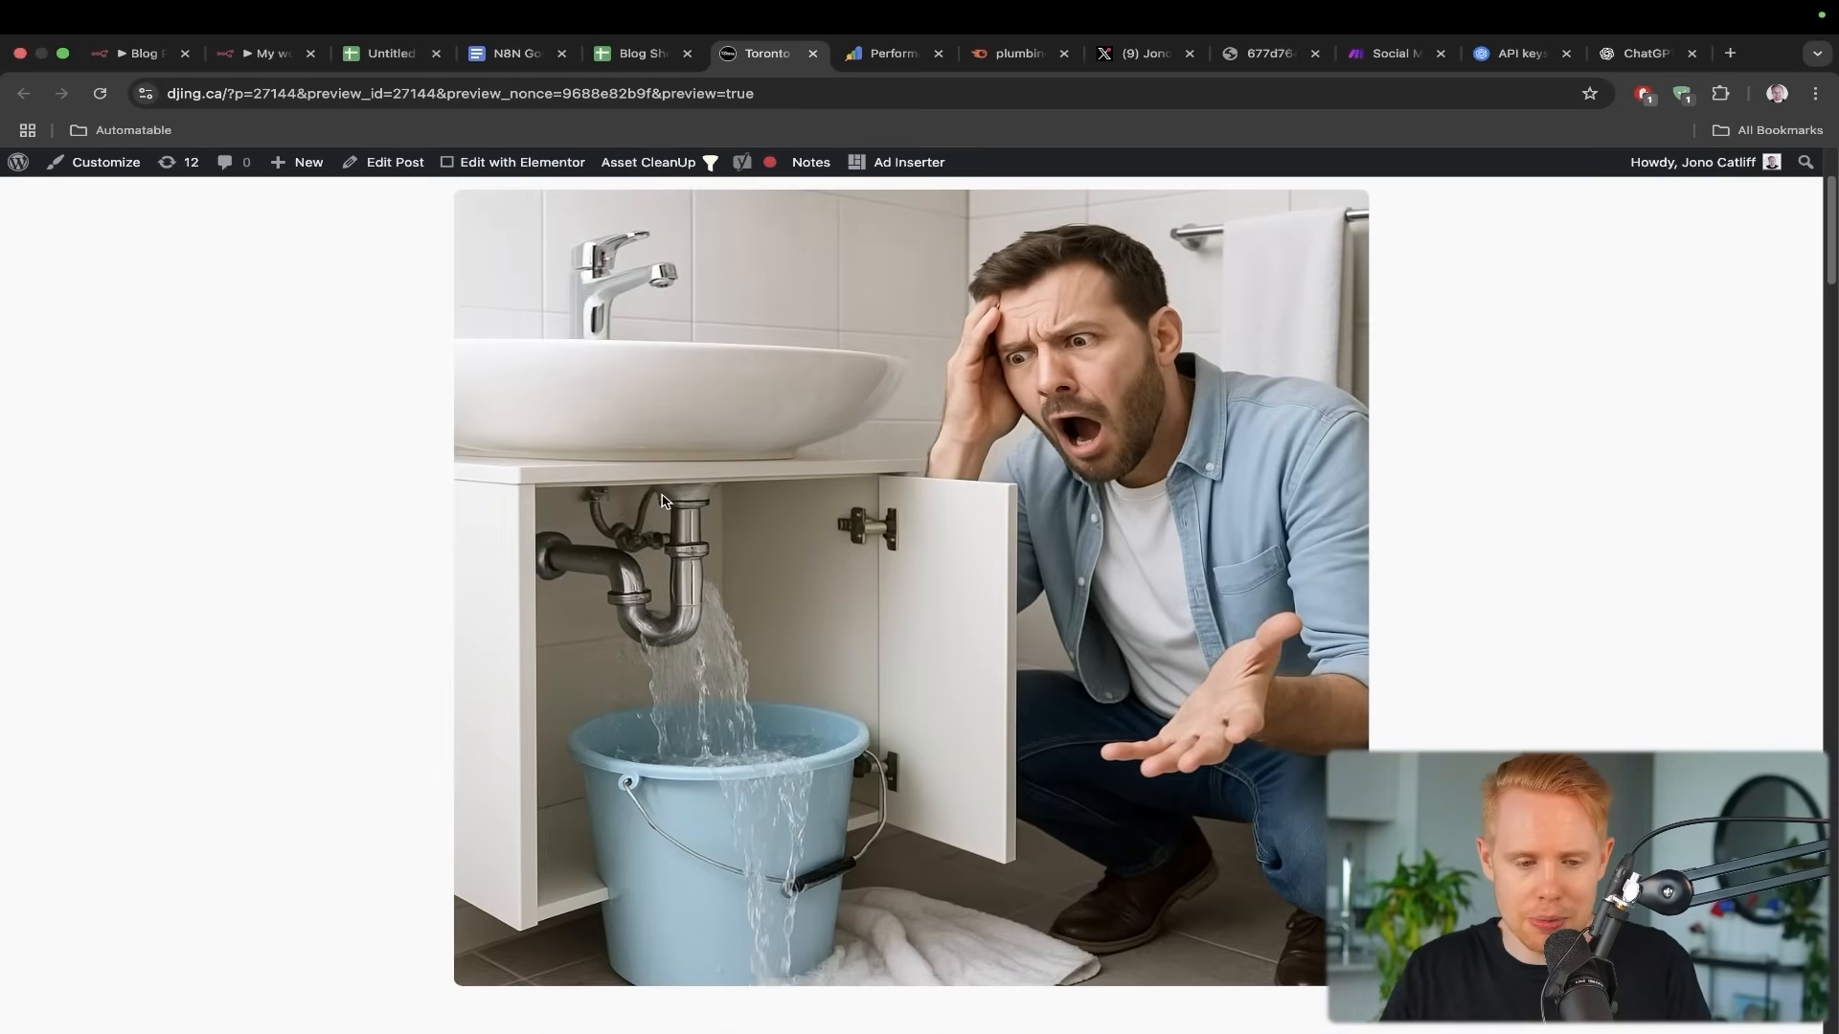
Add an OpenAI "Message a model" node after Message a model1 in the new workflow.
{"action": "key", "text": "super+2"}
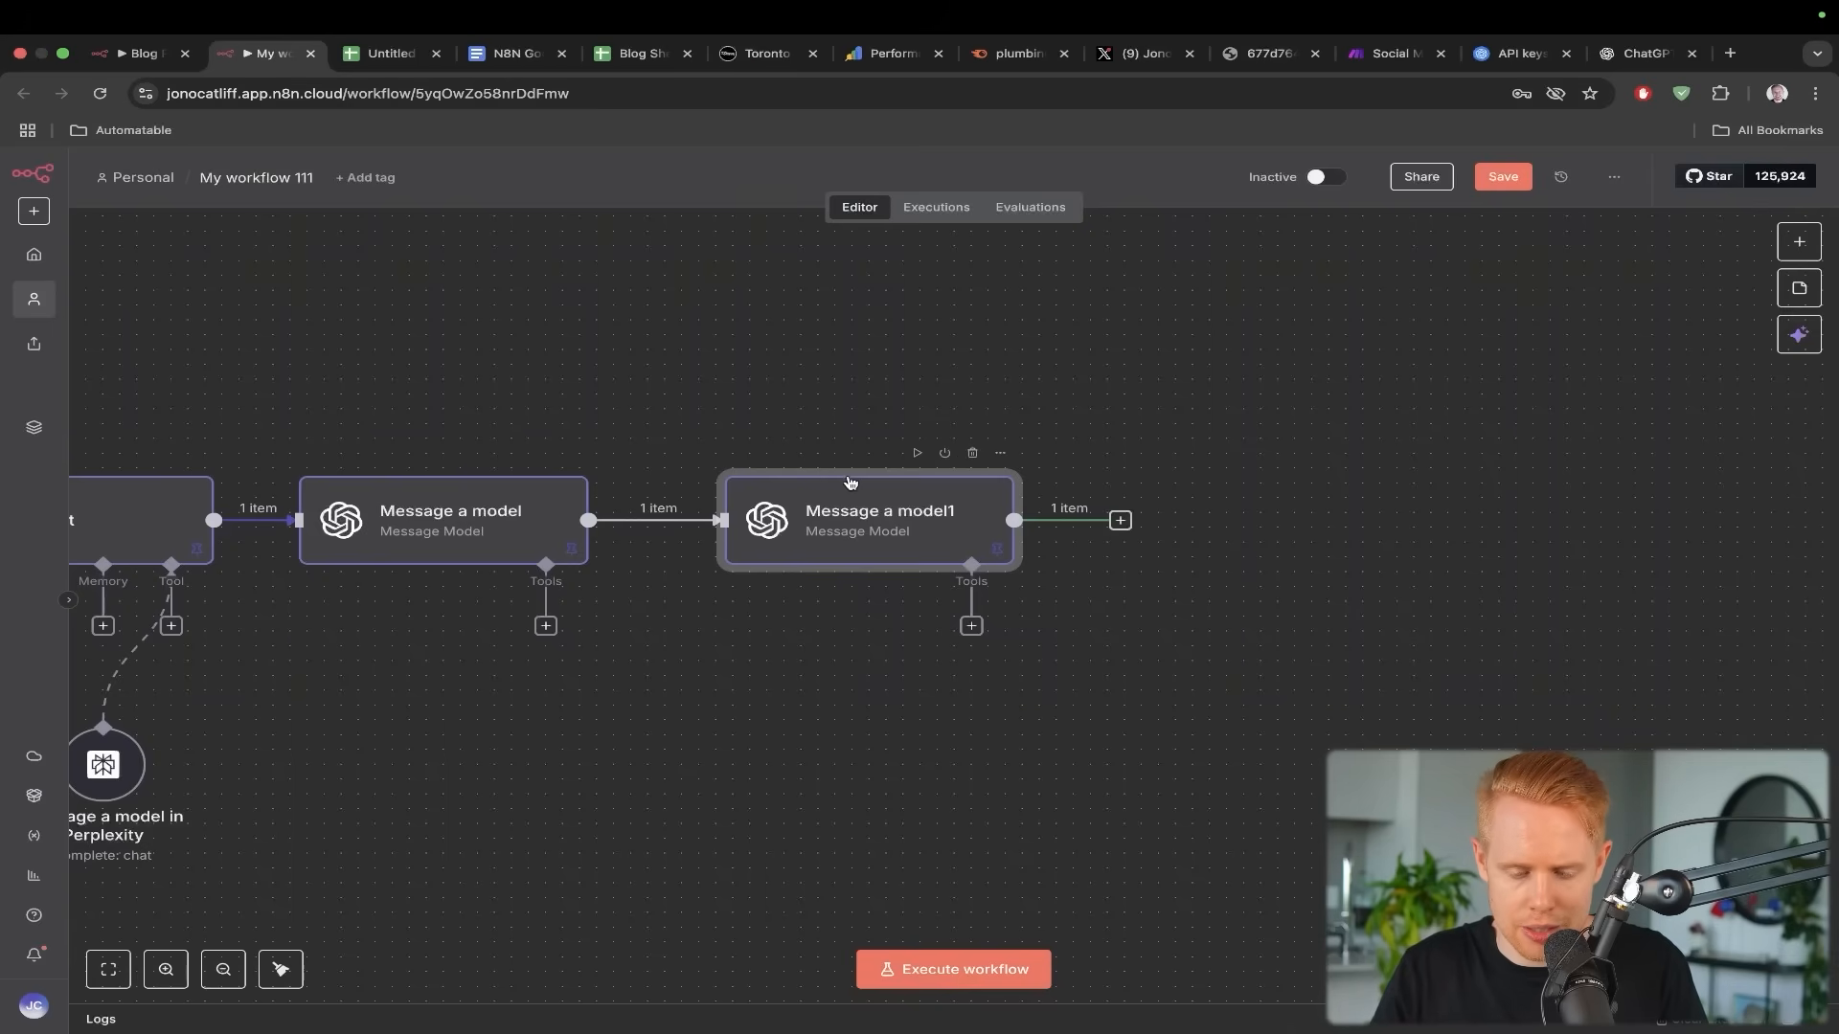
{"action": "left_click", "coordinate": [1120, 520]}
{"action": "type", "text": "openai"}
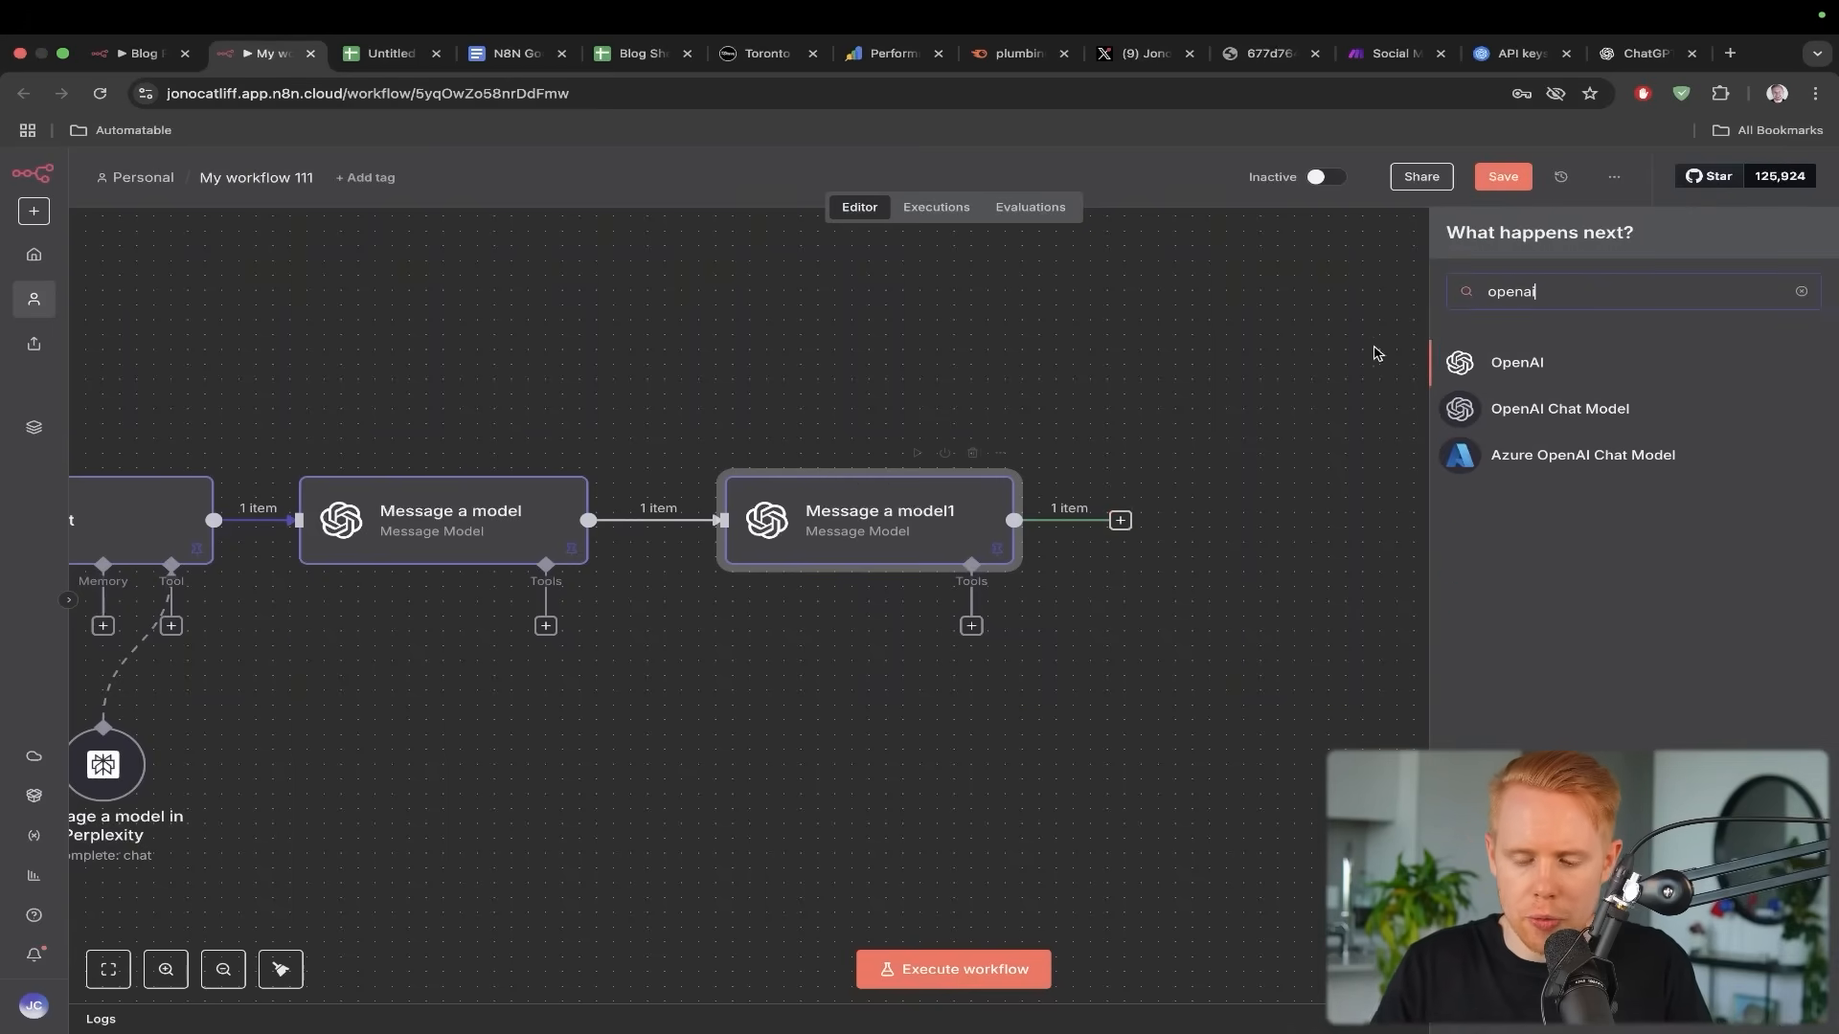
{"action": "left_click", "coordinate": [1520, 373]}
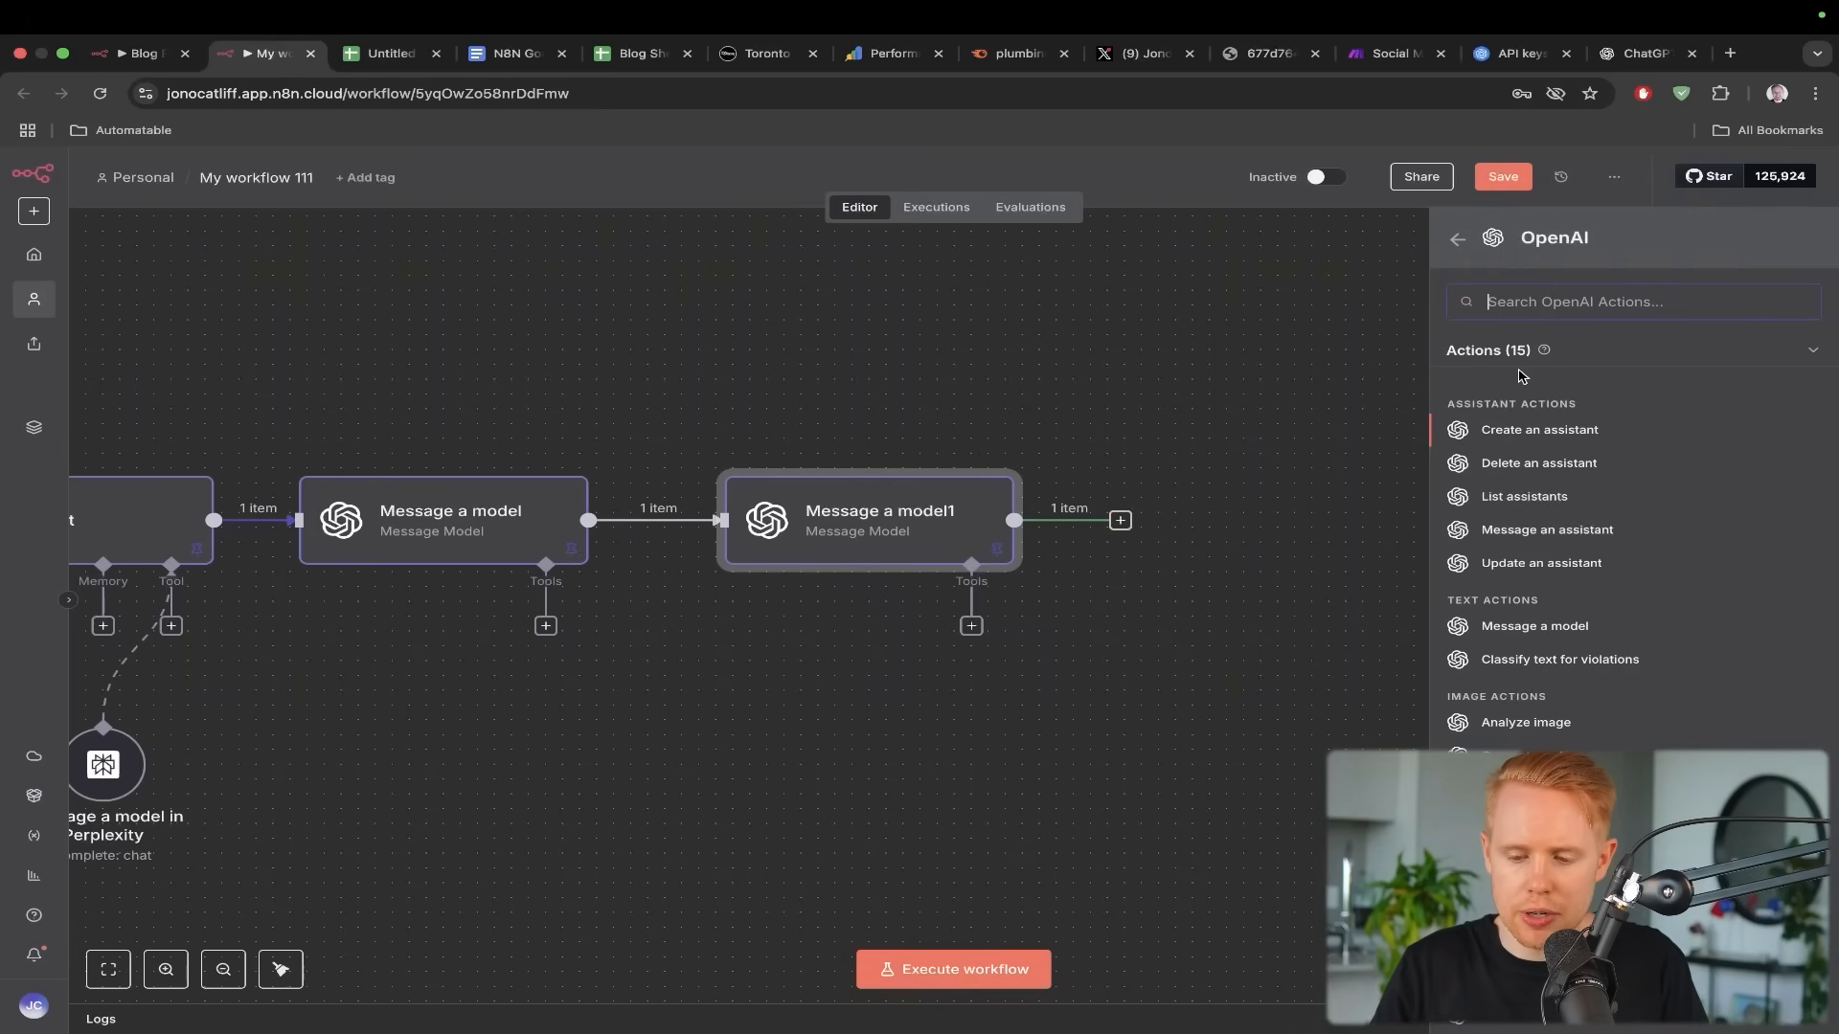
{"action": "left_click", "coordinate": [1558, 643]}
Open the reference workflow's image-analysis Message a model node and copy its system prompt.
{"action": "key", "text": "super+1"}
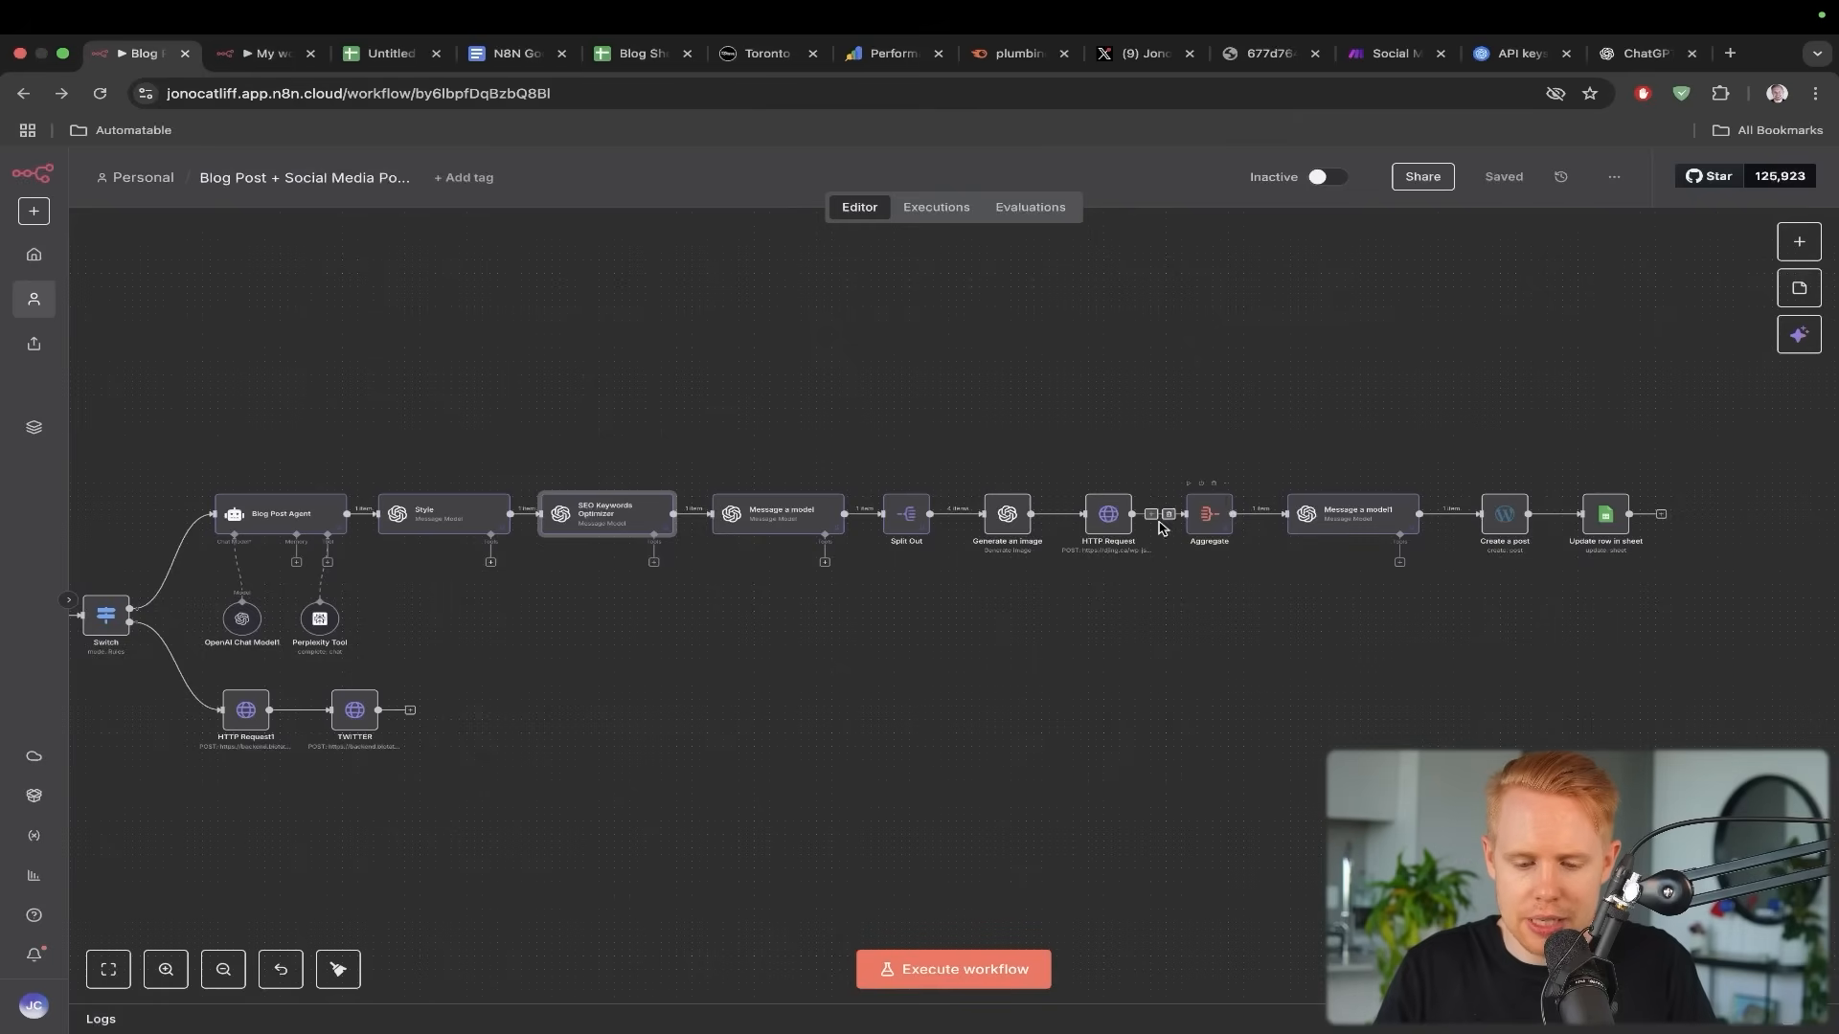
{"action": "scroll", "coordinate": [731, 514], "scroll_direction": "up", "scroll_amount": 5}
{"action": "double_click", "coordinate": [732, 514]}
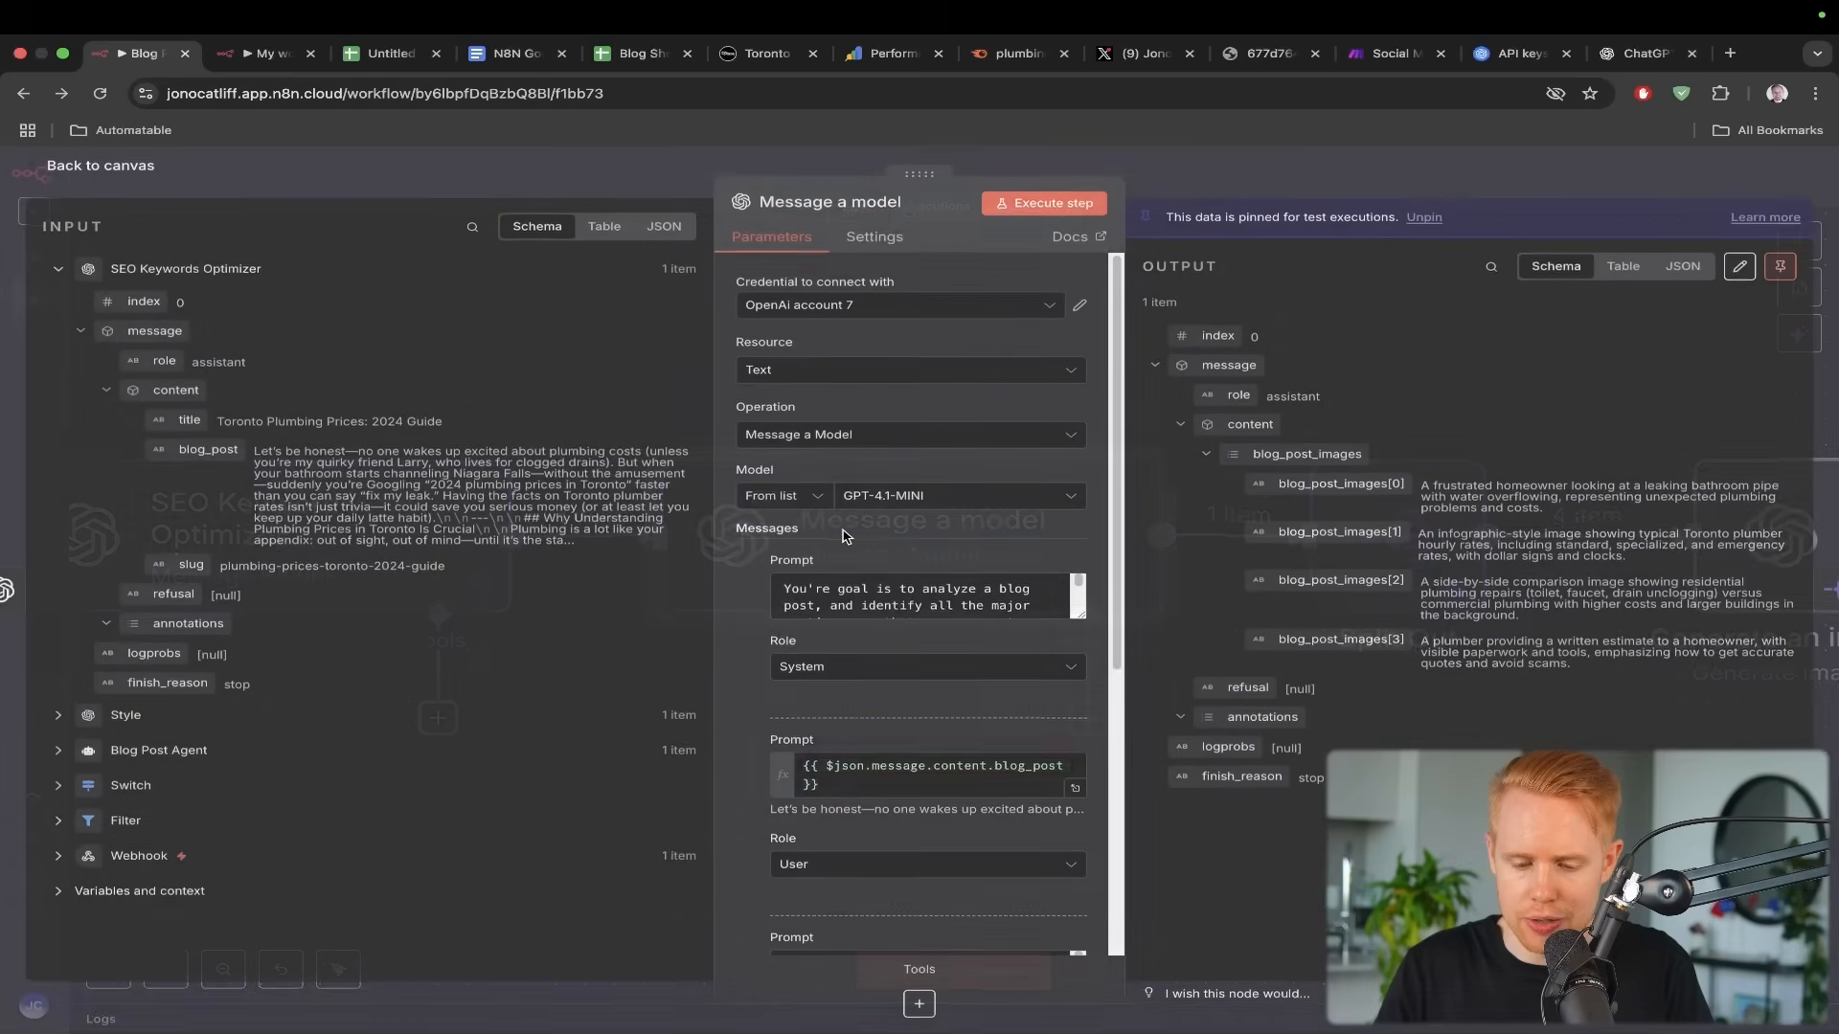
{"action": "left_click", "coordinate": [914, 603]}
{"action": "key", "text": "super+a"}
{"action": "key", "text": "super+c"}
{"action": "key", "text": "super+2"}
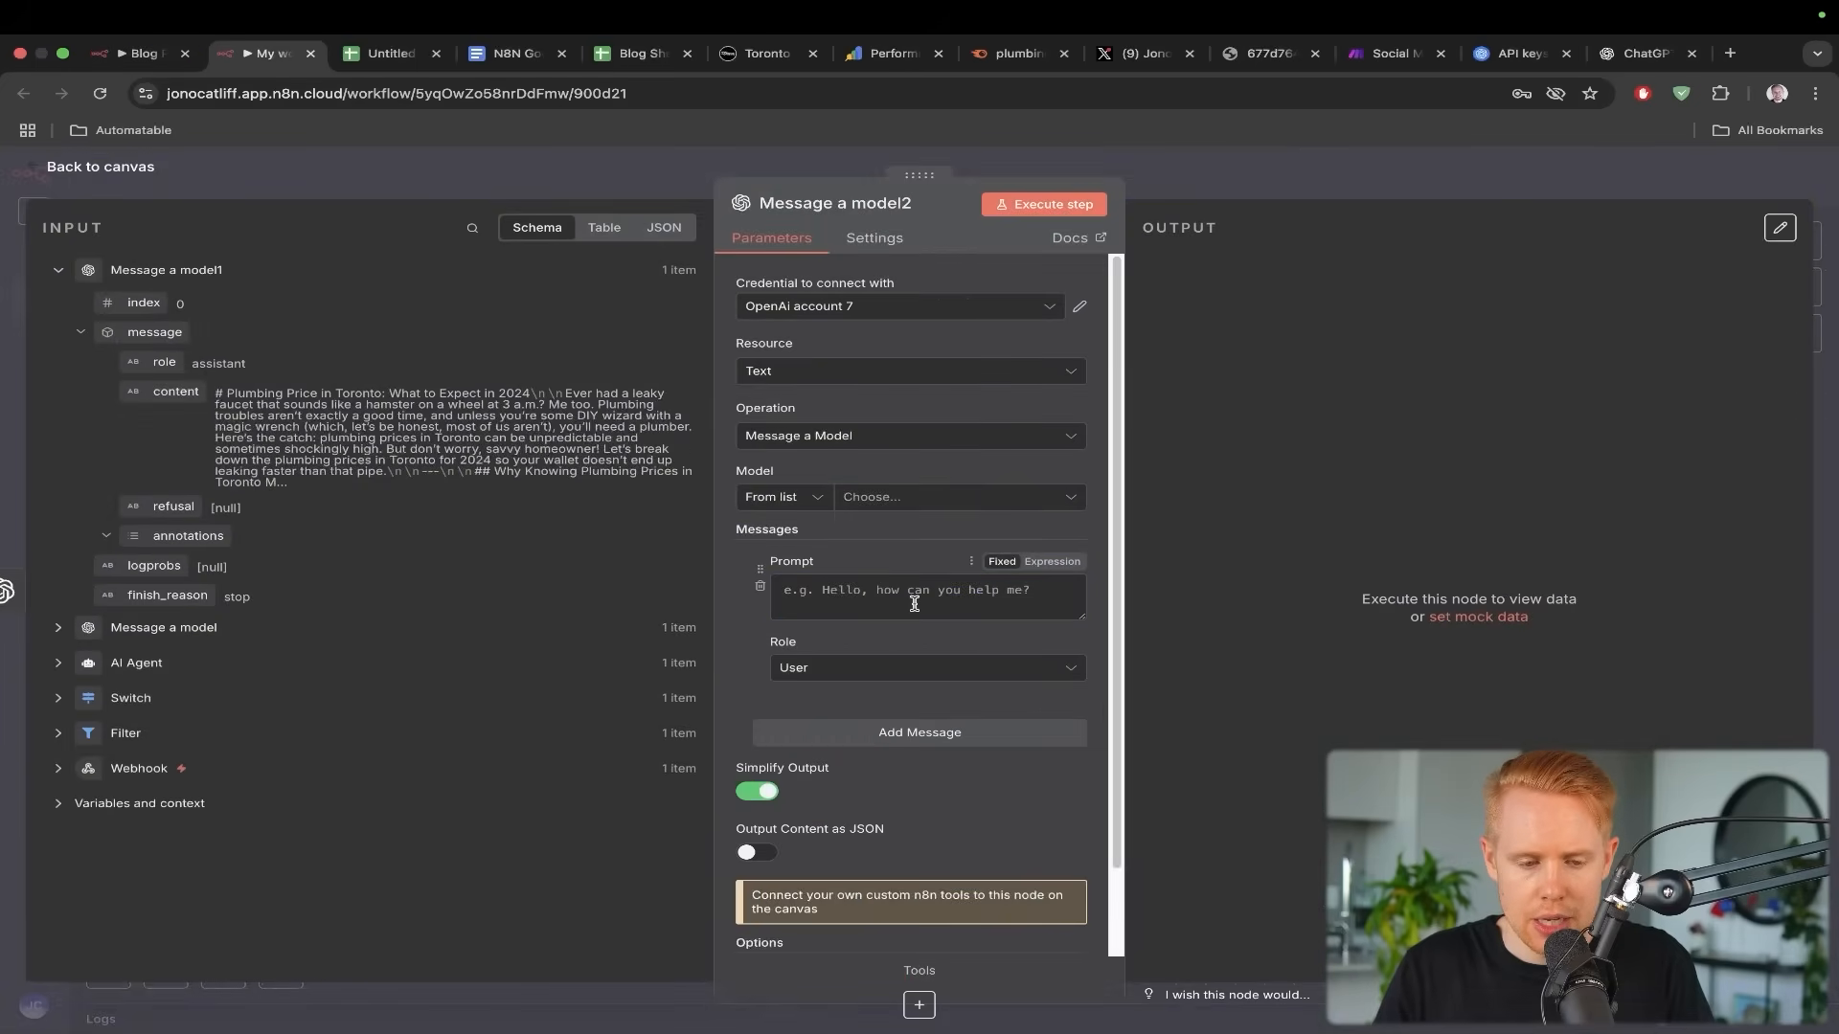
Set the new node's model to GPT-4.1-MINI.
{"action": "left_click", "coordinate": [881, 496]}
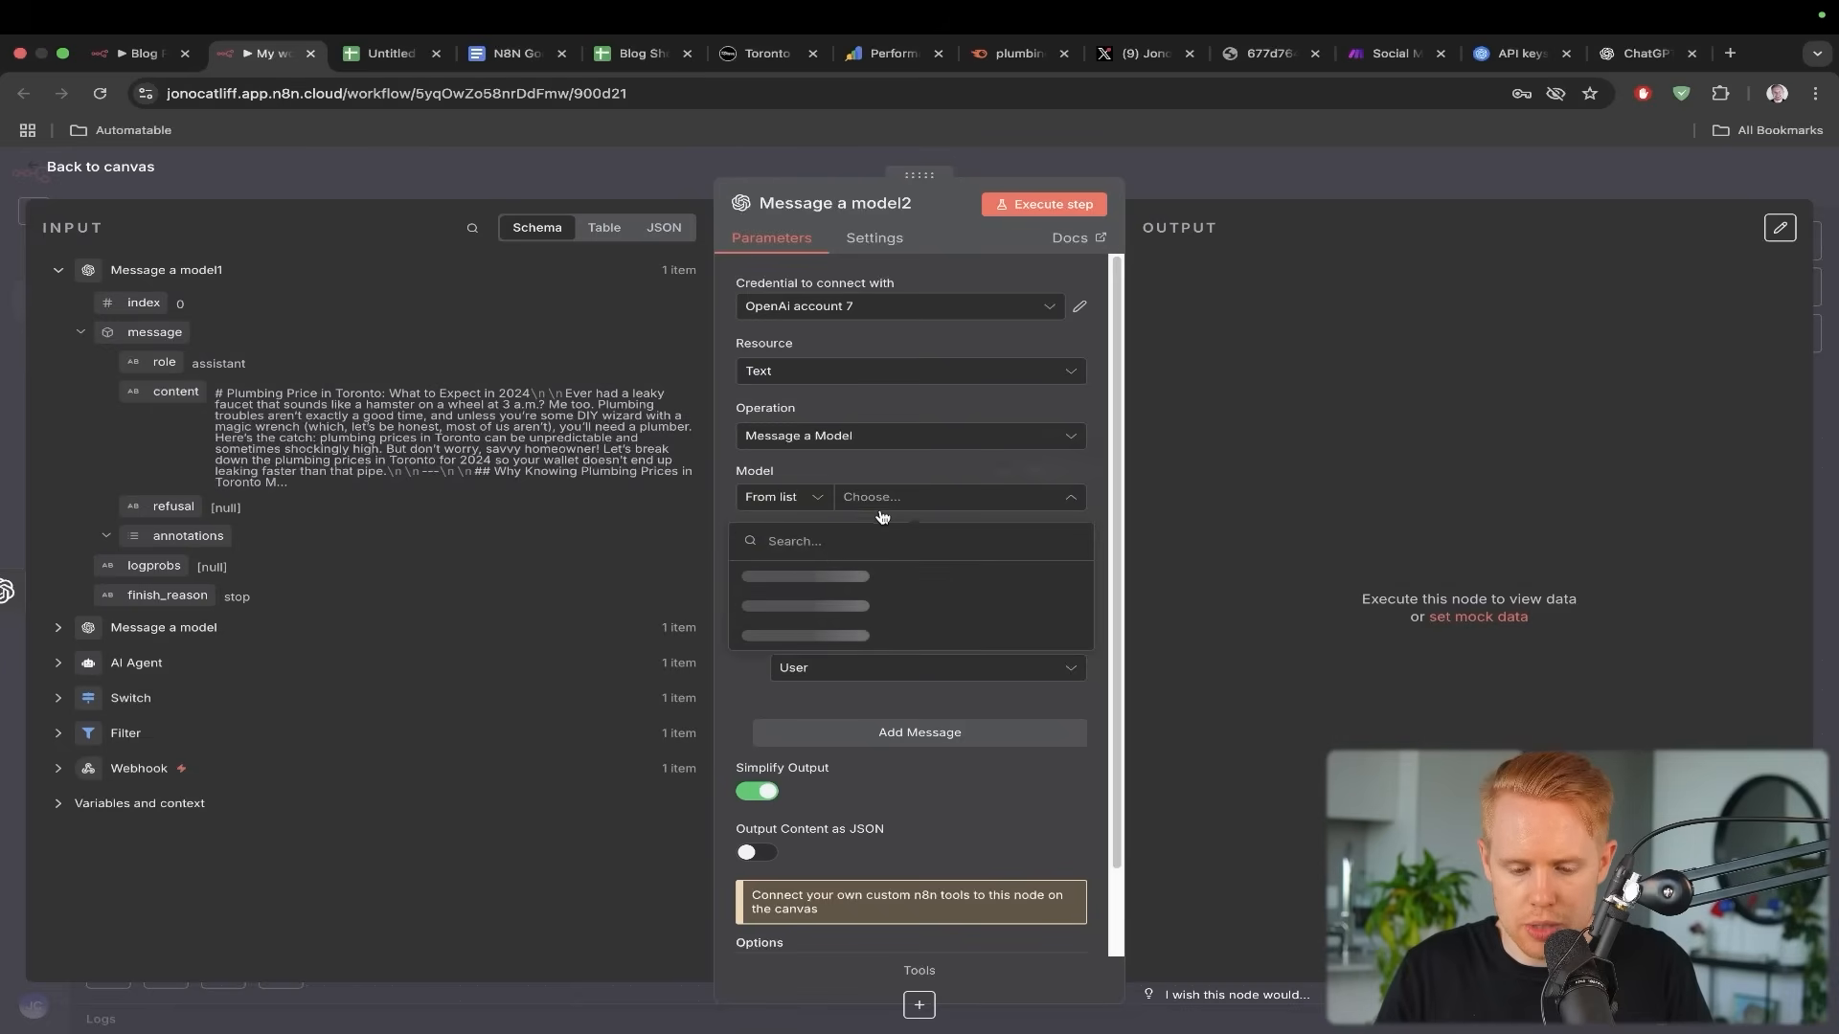
{"action": "type", "text": "4.1"}
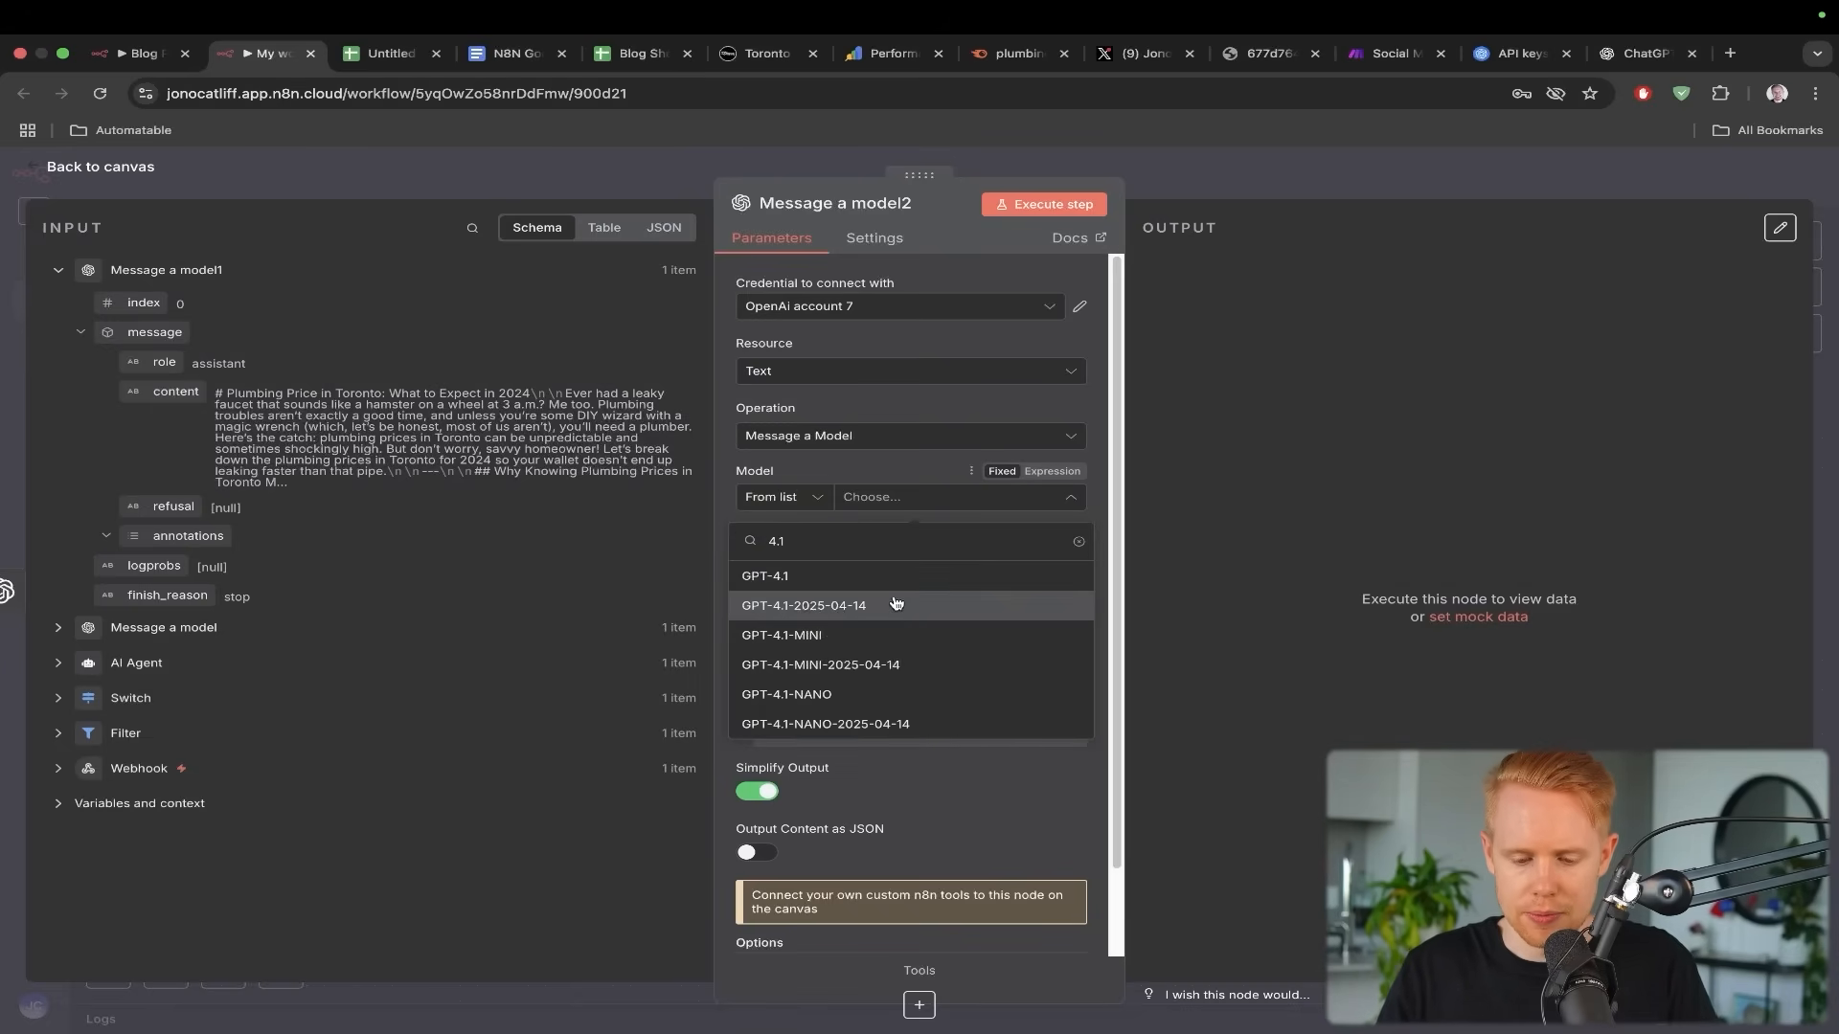
{"action": "left_click", "coordinate": [890, 636]}
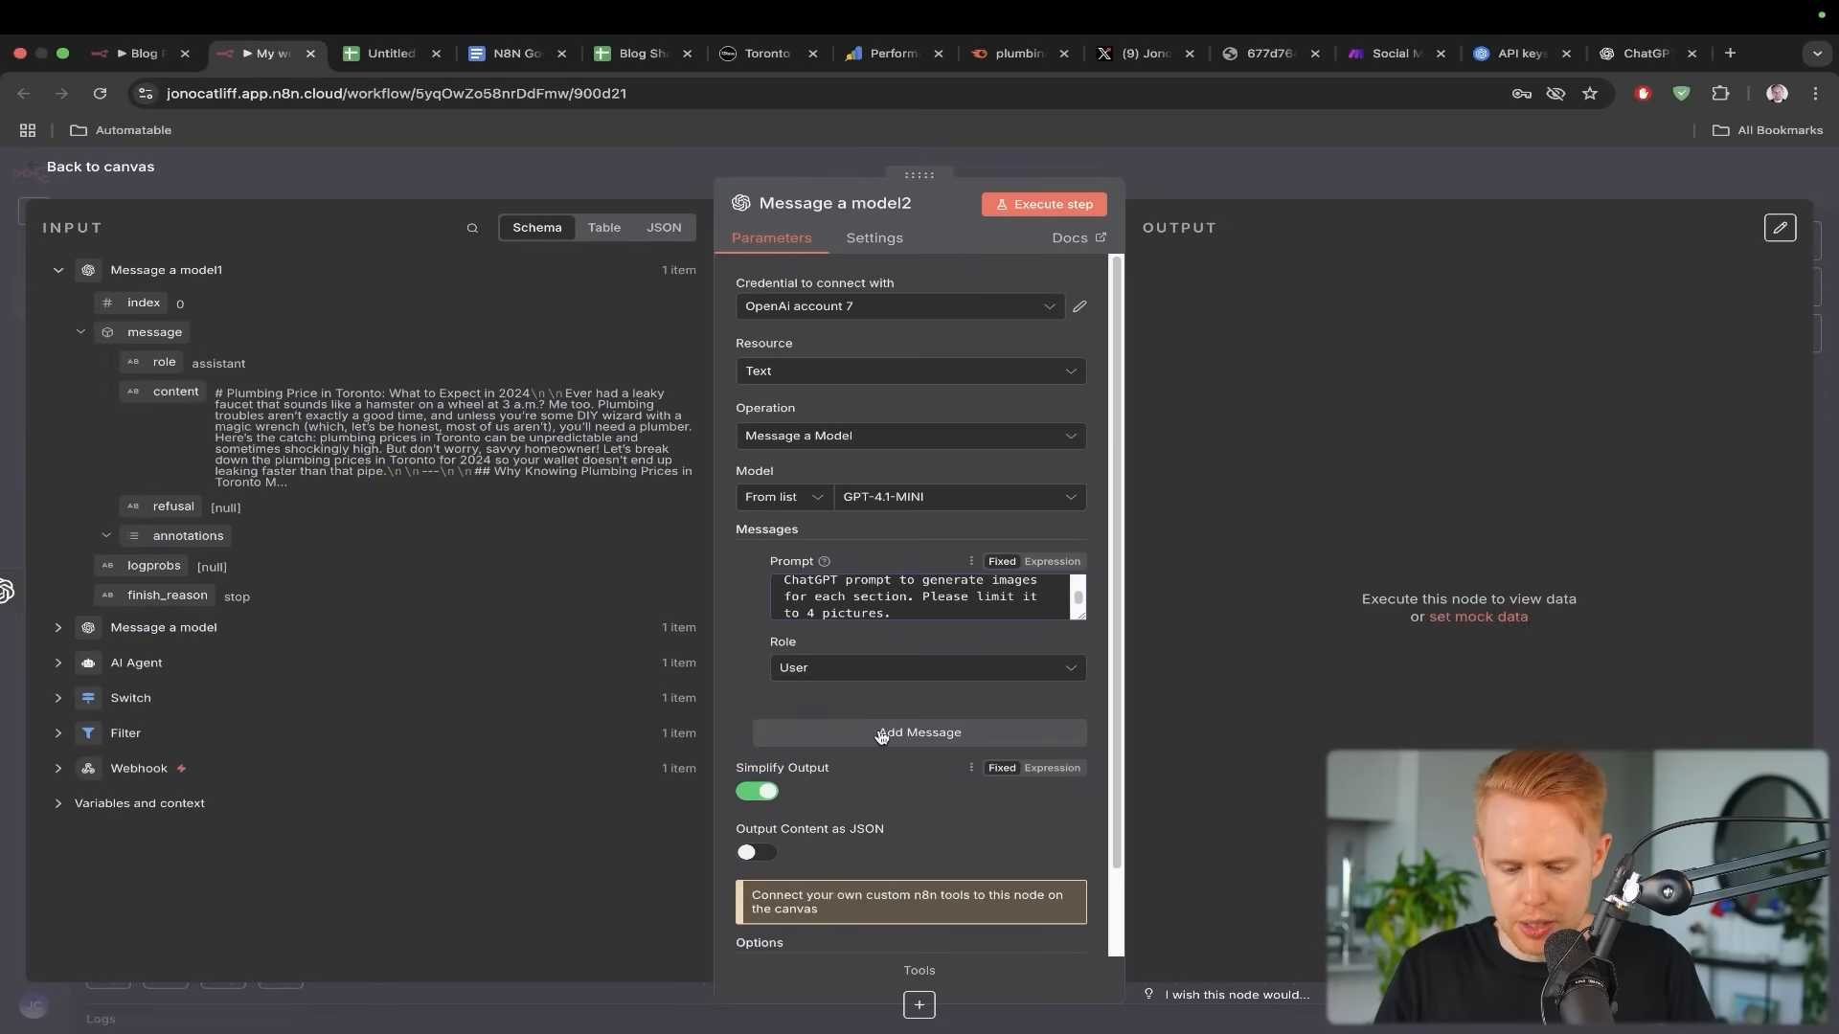
Add a second message to the new node's prompt list.
{"action": "left_click", "coordinate": [881, 739]}
{"action": "scroll", "coordinate": [881, 739], "scroll_direction": "down", "scroll_amount": 1}
{"action": "left_click", "coordinate": [826, 670]}
{"action": "key", "text": "super+v"}
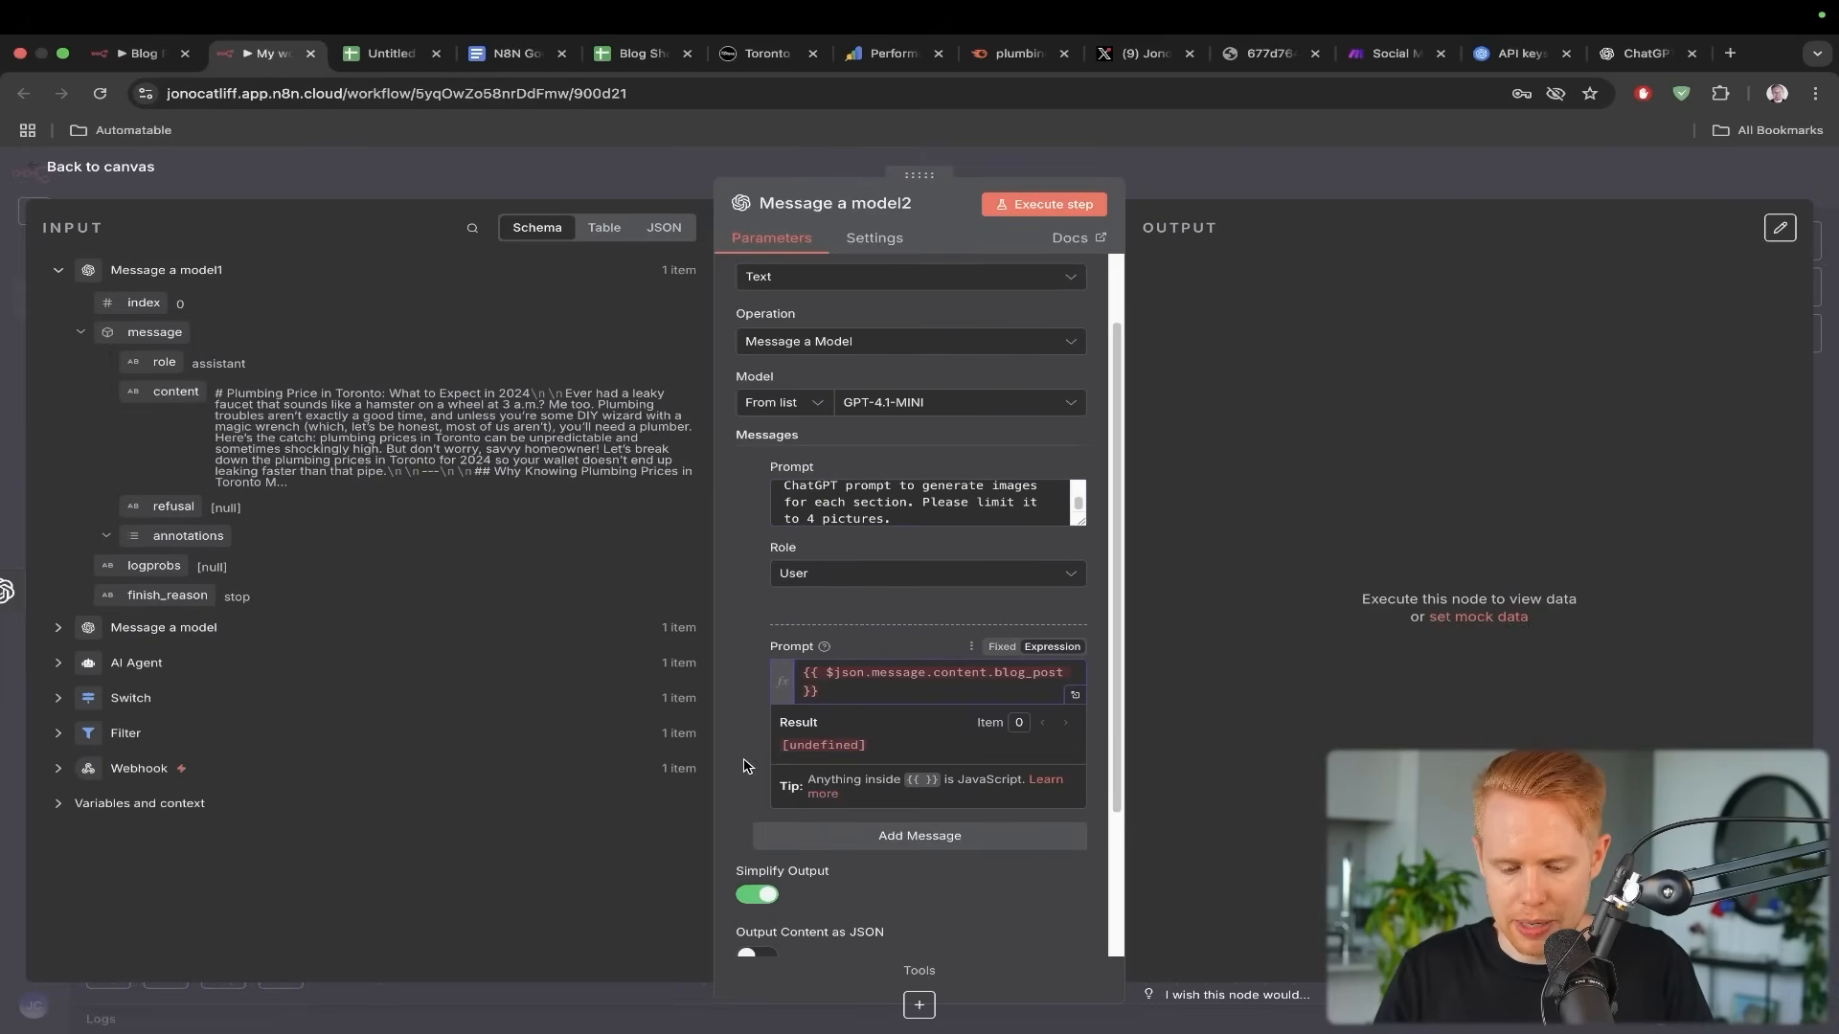
Set the first message's role to System.
{"action": "left_click", "coordinate": [746, 766]}
{"action": "left_click", "coordinate": [843, 770]}
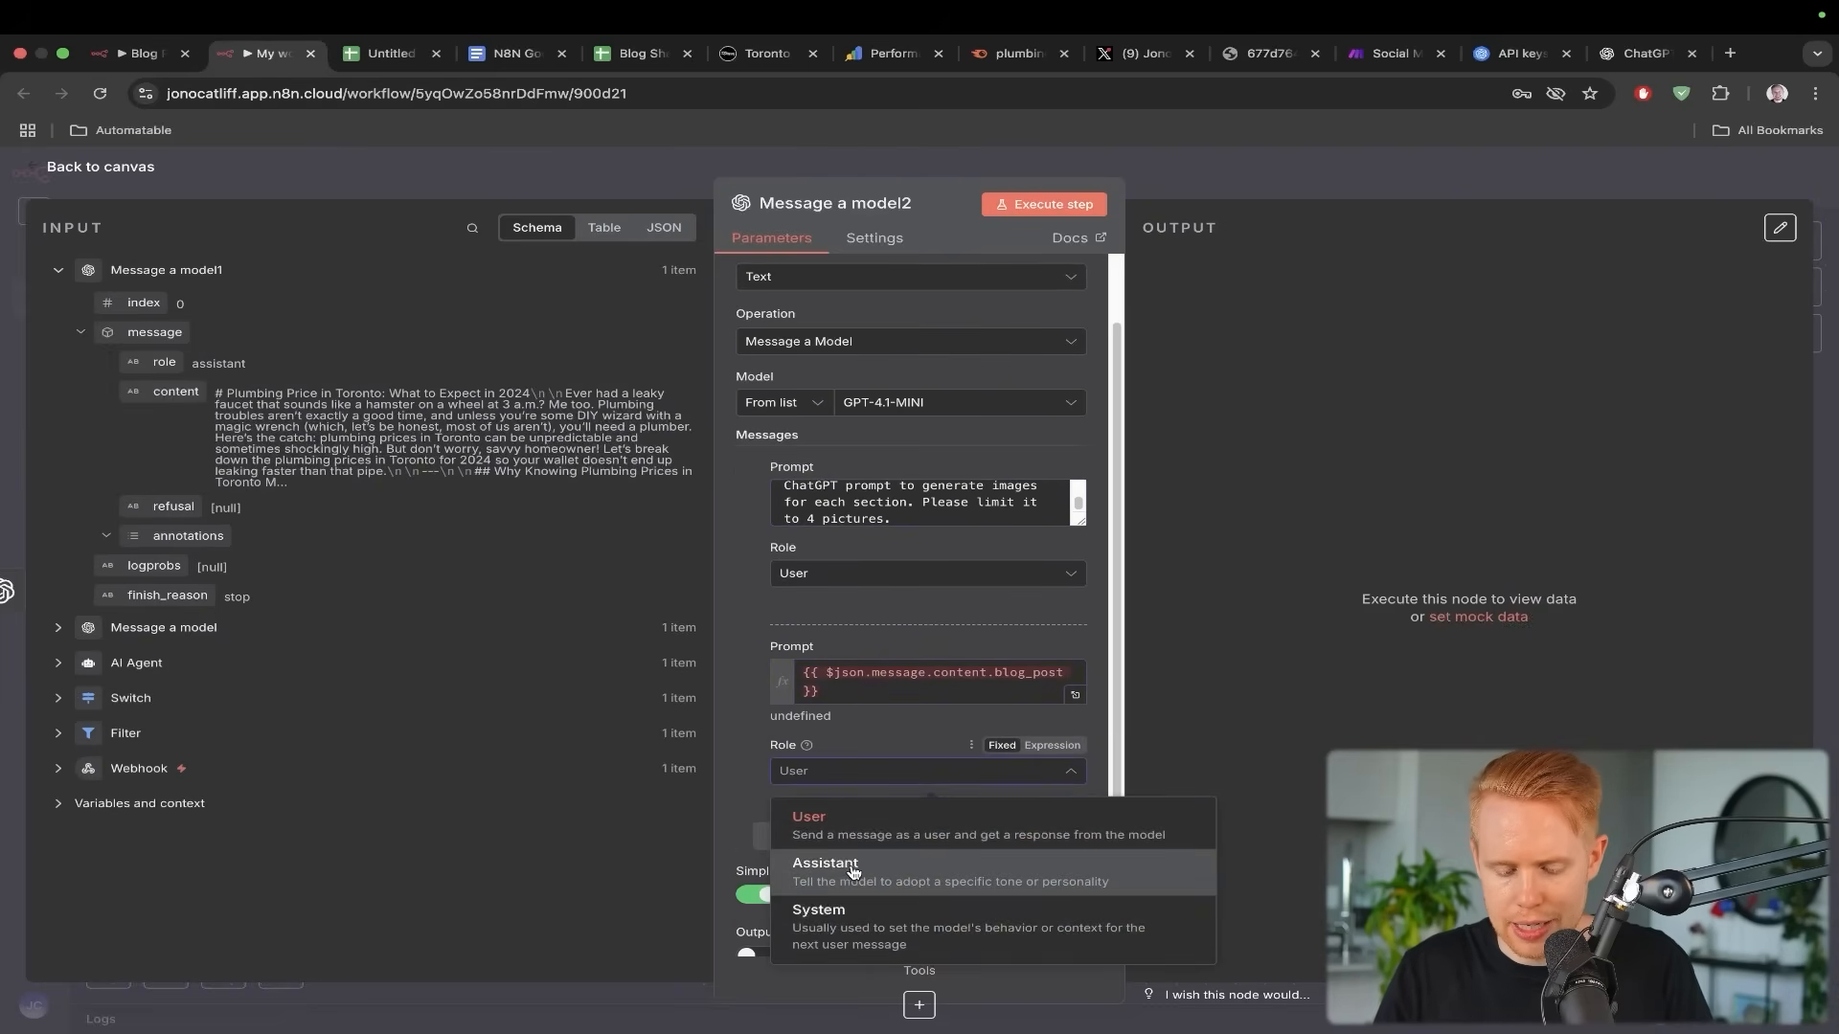
{"action": "left_click", "coordinate": [833, 824]}
{"action": "left_click", "coordinate": [852, 573]}
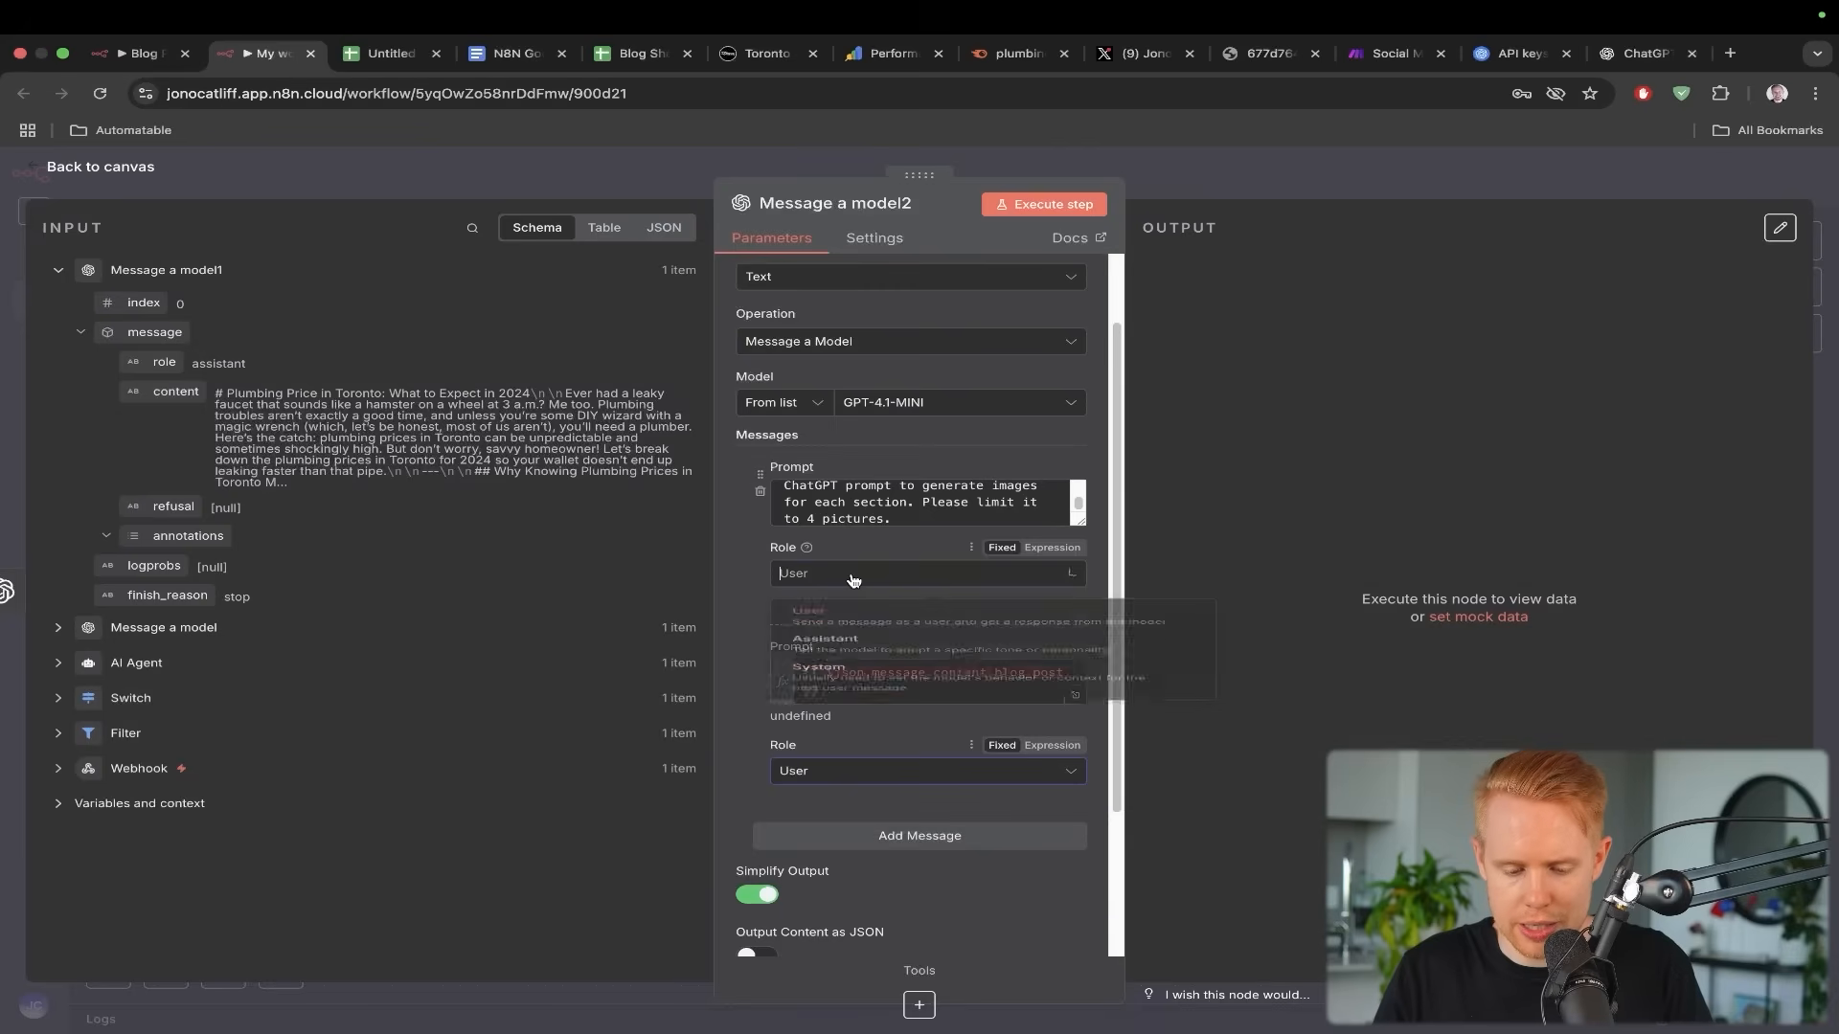
{"action": "left_click", "coordinate": [858, 726]}
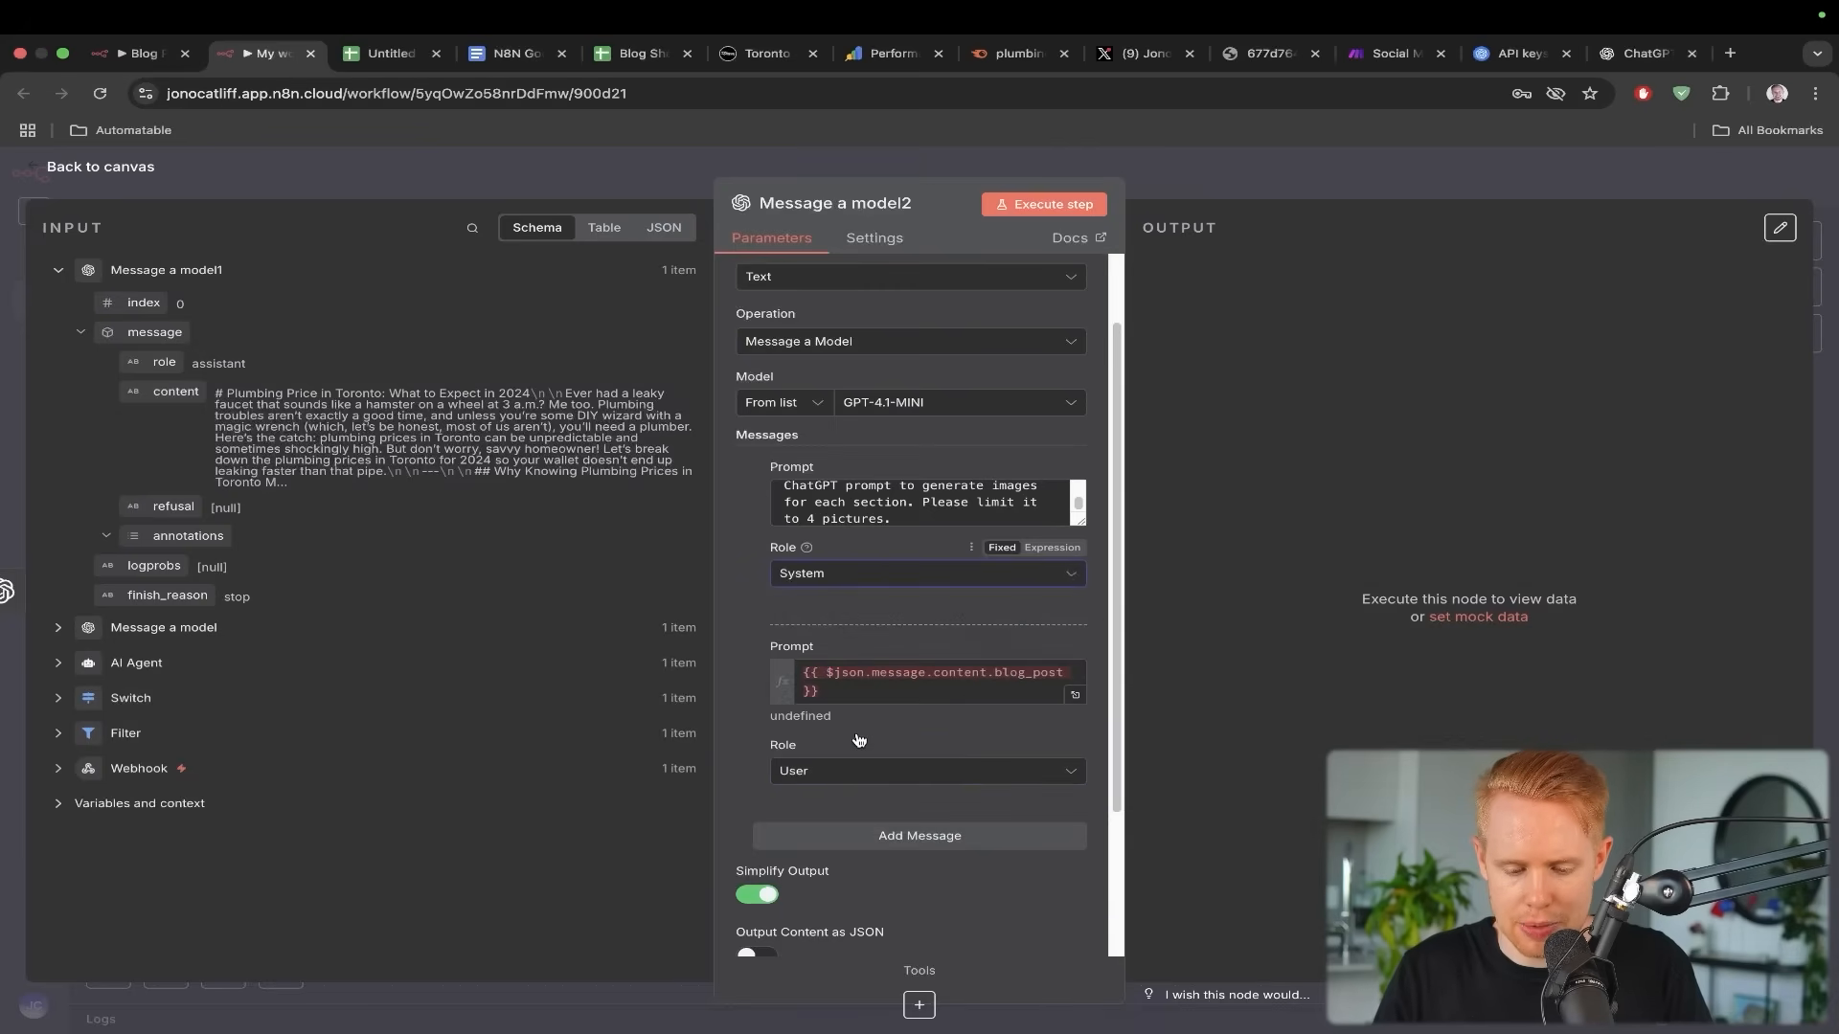
Replace the second message's prompt with Message a model1's content field.
{"action": "left_click", "coordinate": [831, 672]}
{"action": "key", "text": "super+a"}
{"action": "key", "text": "BackSpace"}
{"action": "left_click_drag", "start_coordinate": [162, 392], "coordinate": [833, 674]}
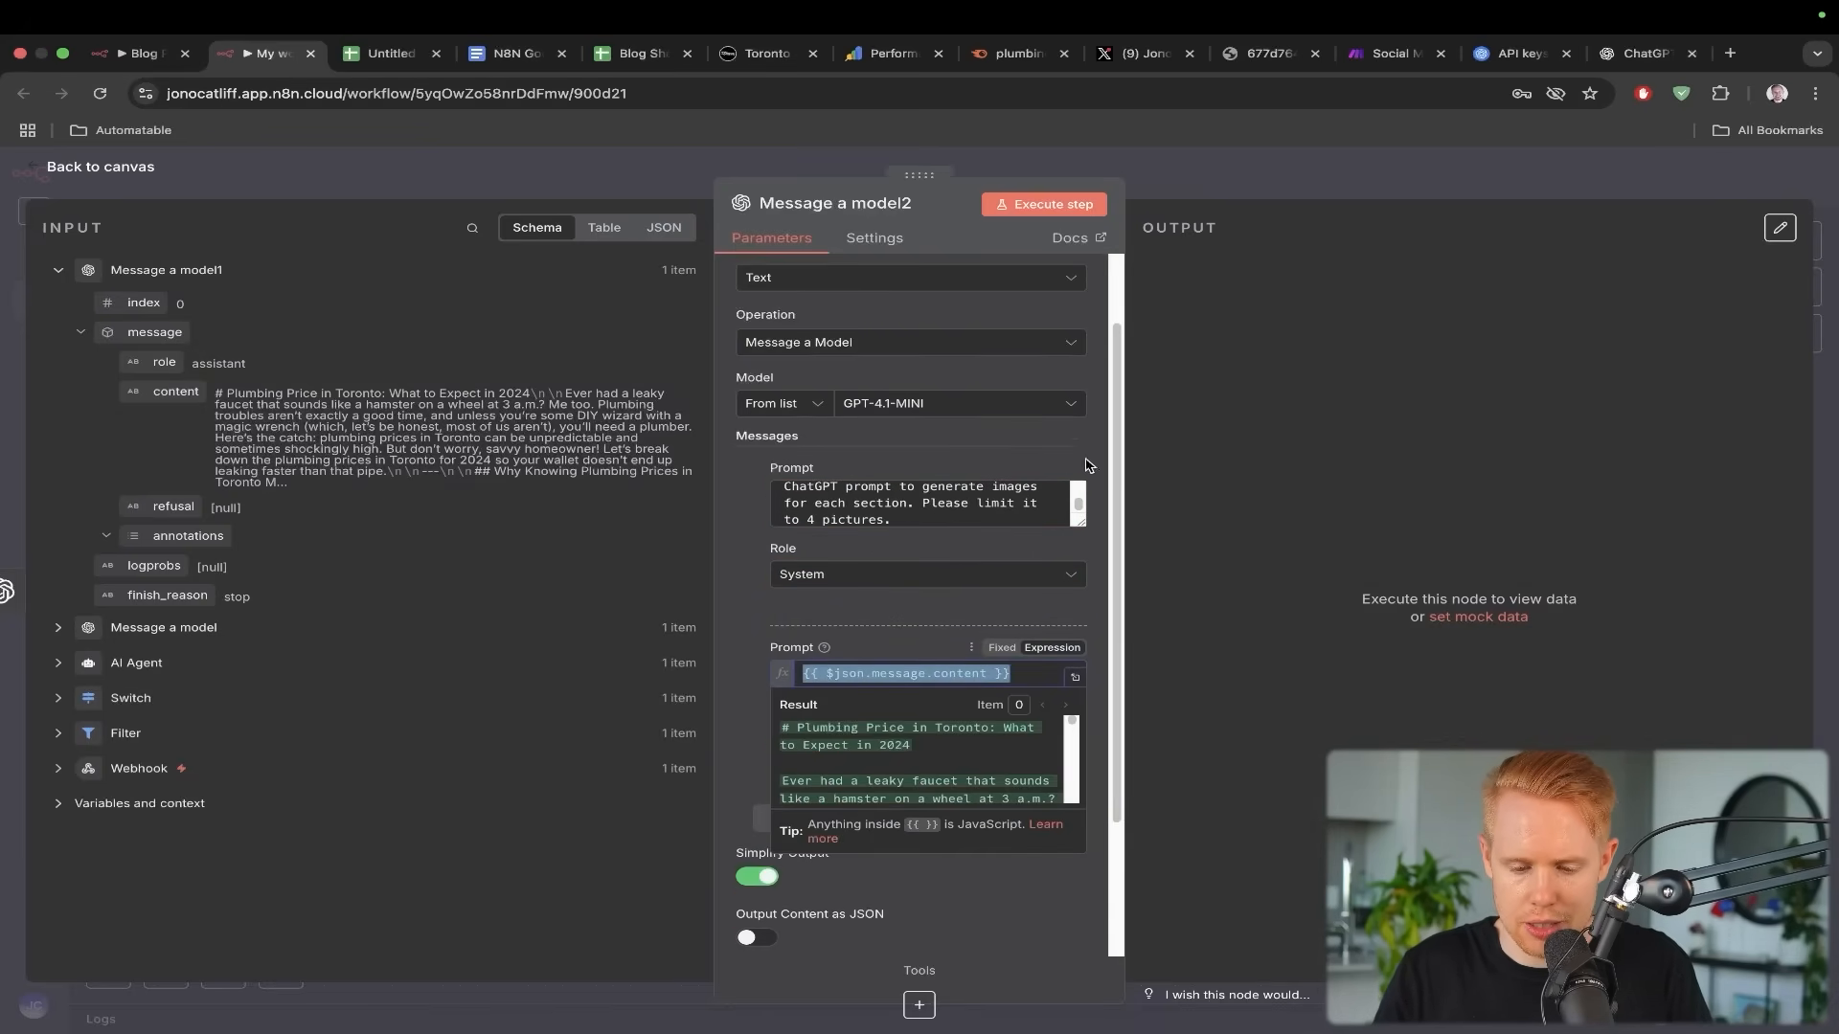
Edit the system prompt to say "ChatGPT prompts" and limit it to "4 pictures/4 sections".
{"action": "left_click_drag", "start_coordinate": [1080, 523], "coordinate": [1084, 555]}
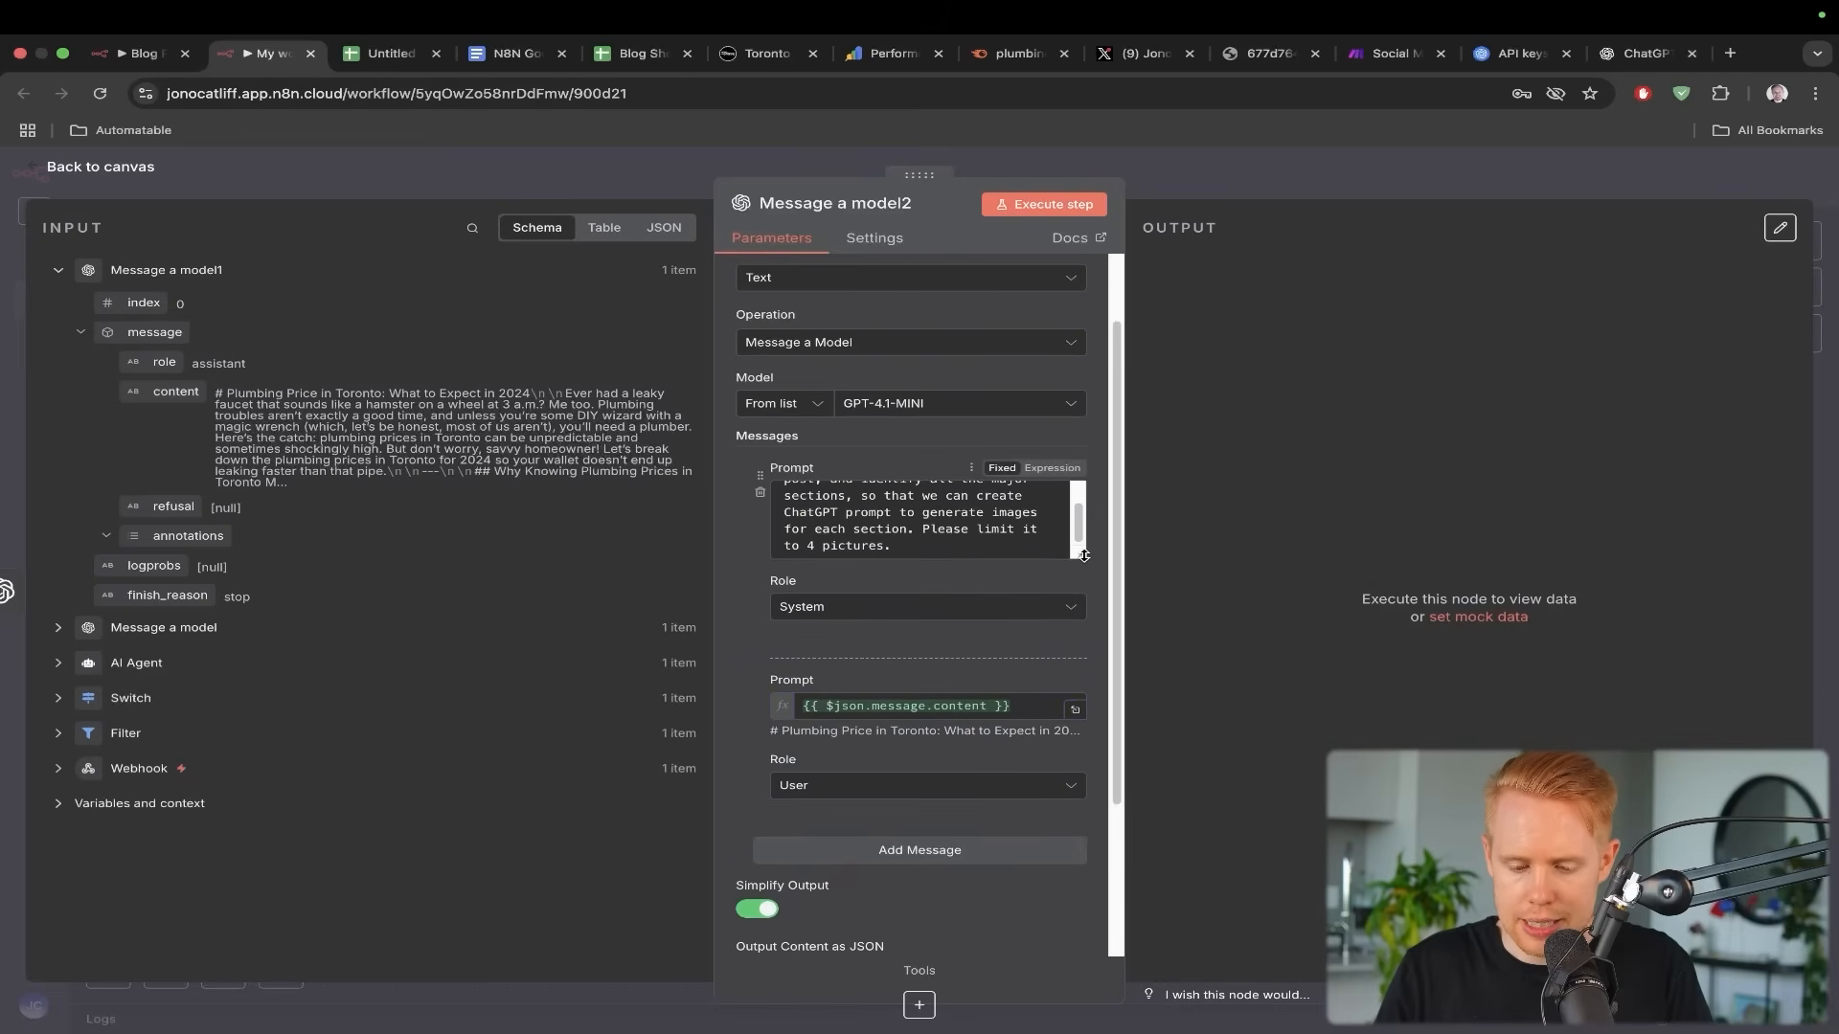
{"action": "left_click", "coordinate": [1045, 469]}
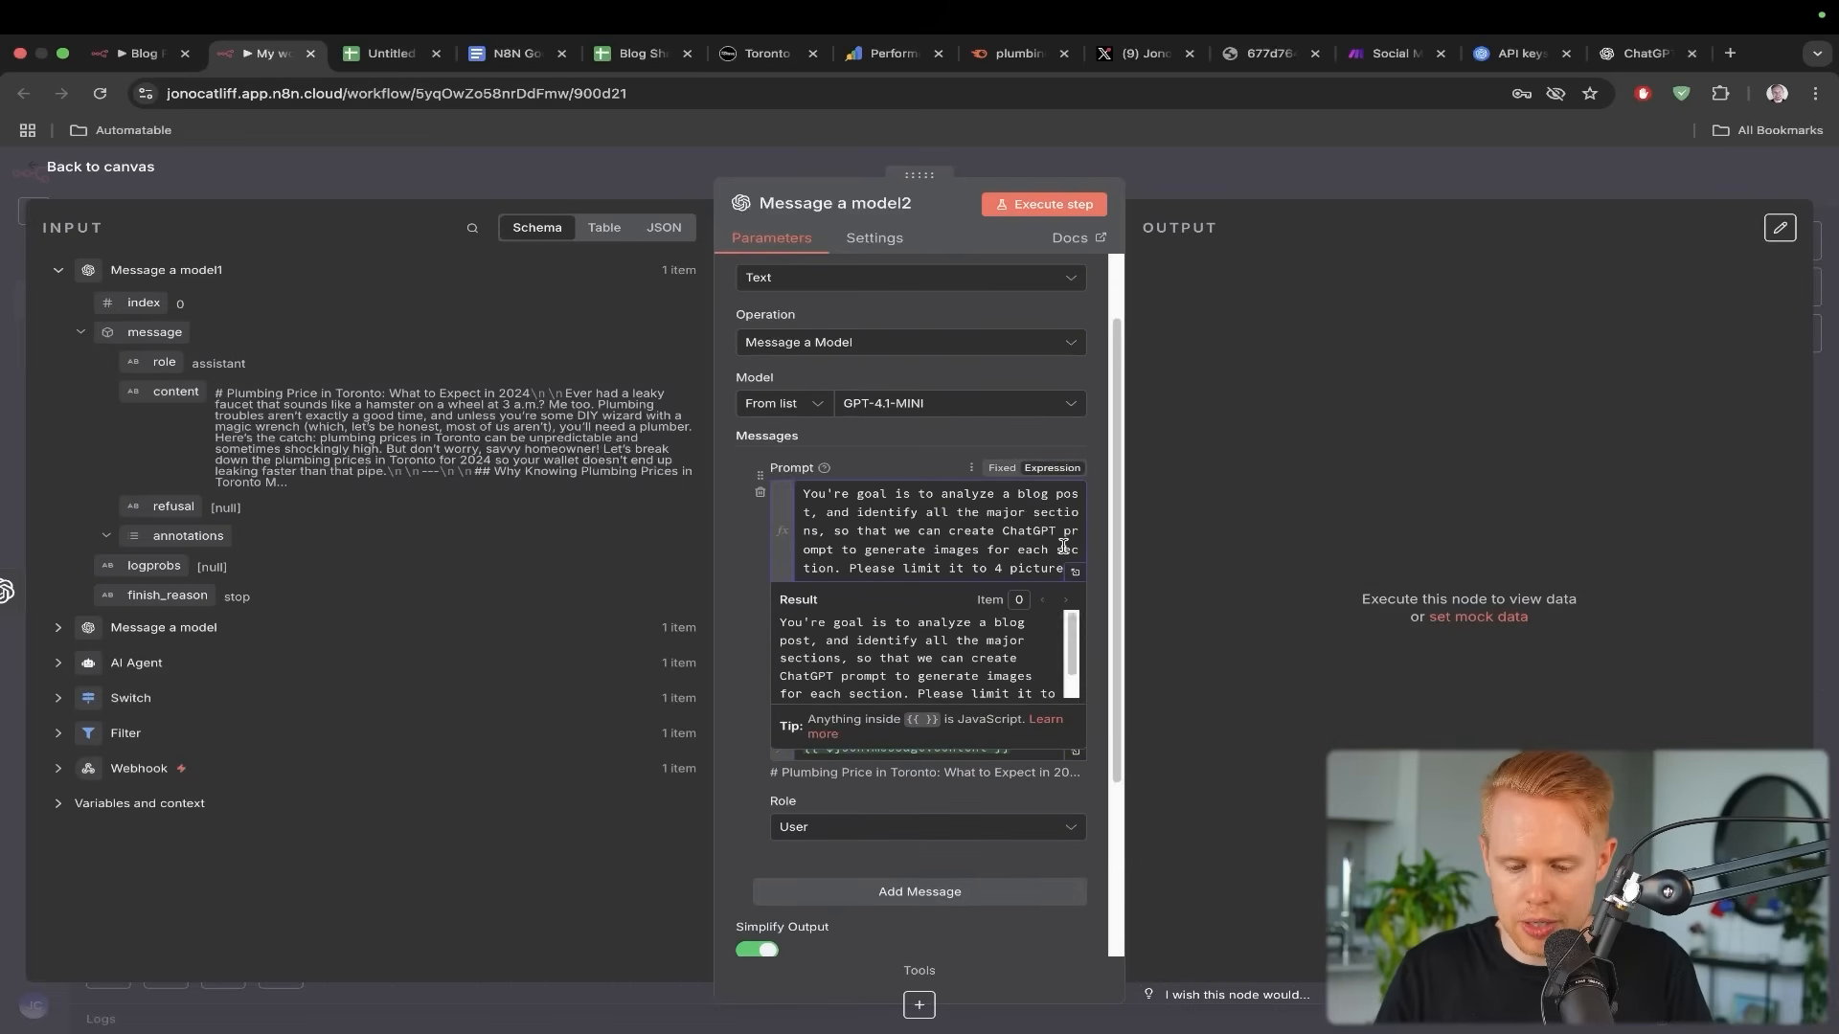
{"action": "left_click", "coordinate": [1075, 574]}
{"action": "left_click_drag", "start_coordinate": [463, 298], "coordinate": [786, 317]}
{"action": "left_click", "coordinate": [750, 314]}
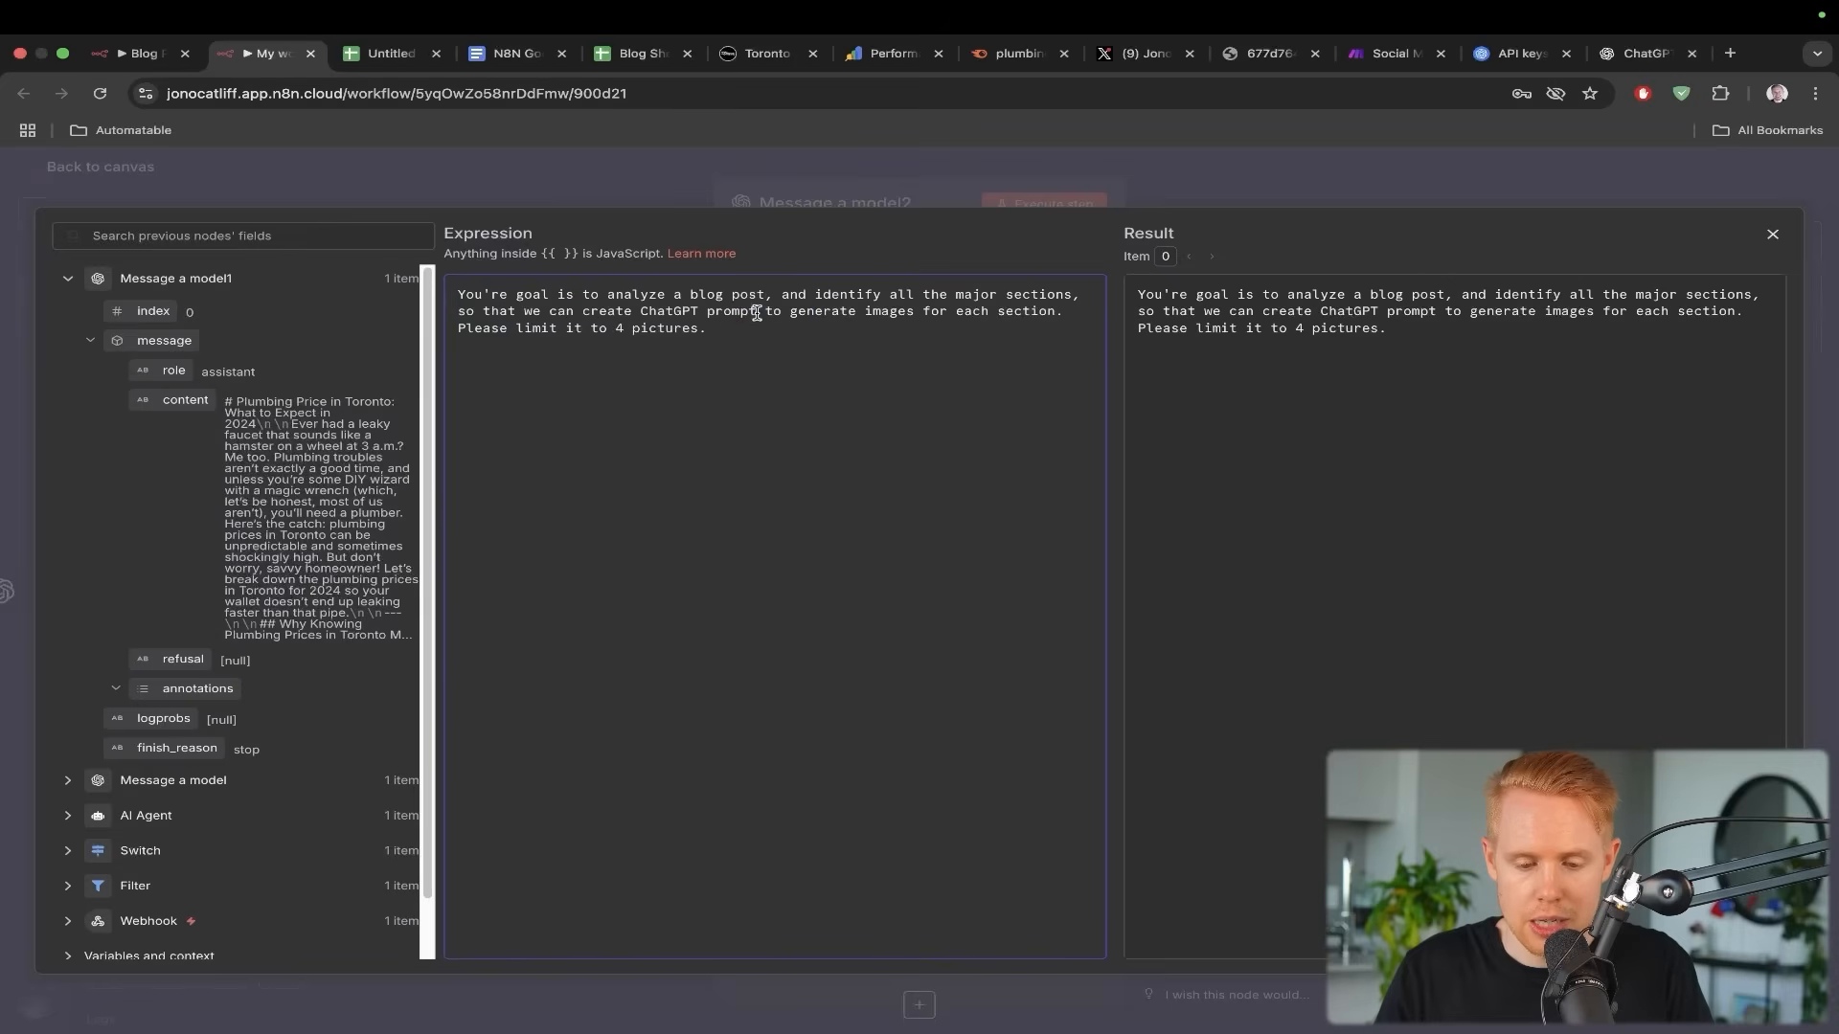
{"action": "type", "text": "s"}
{"action": "left_click_drag", "start_coordinate": [847, 314], "coordinate": [1061, 351]}
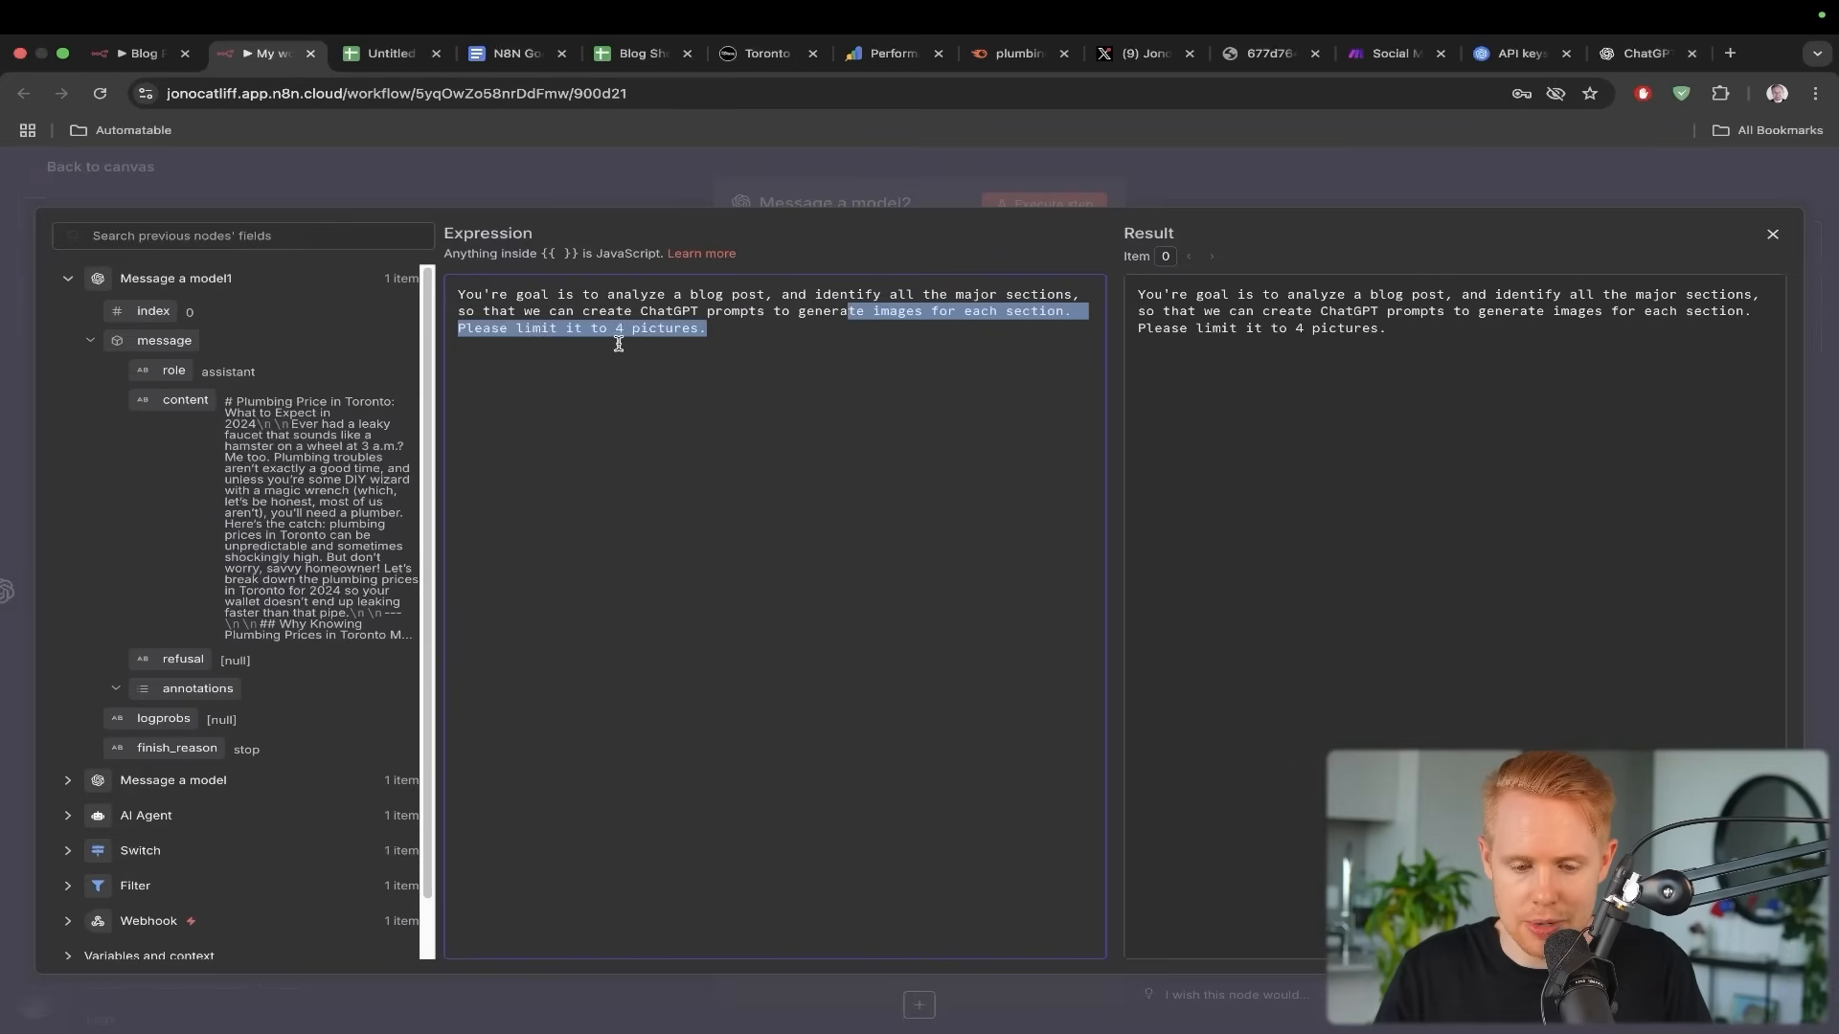
{"action": "left_click", "coordinate": [699, 330]}
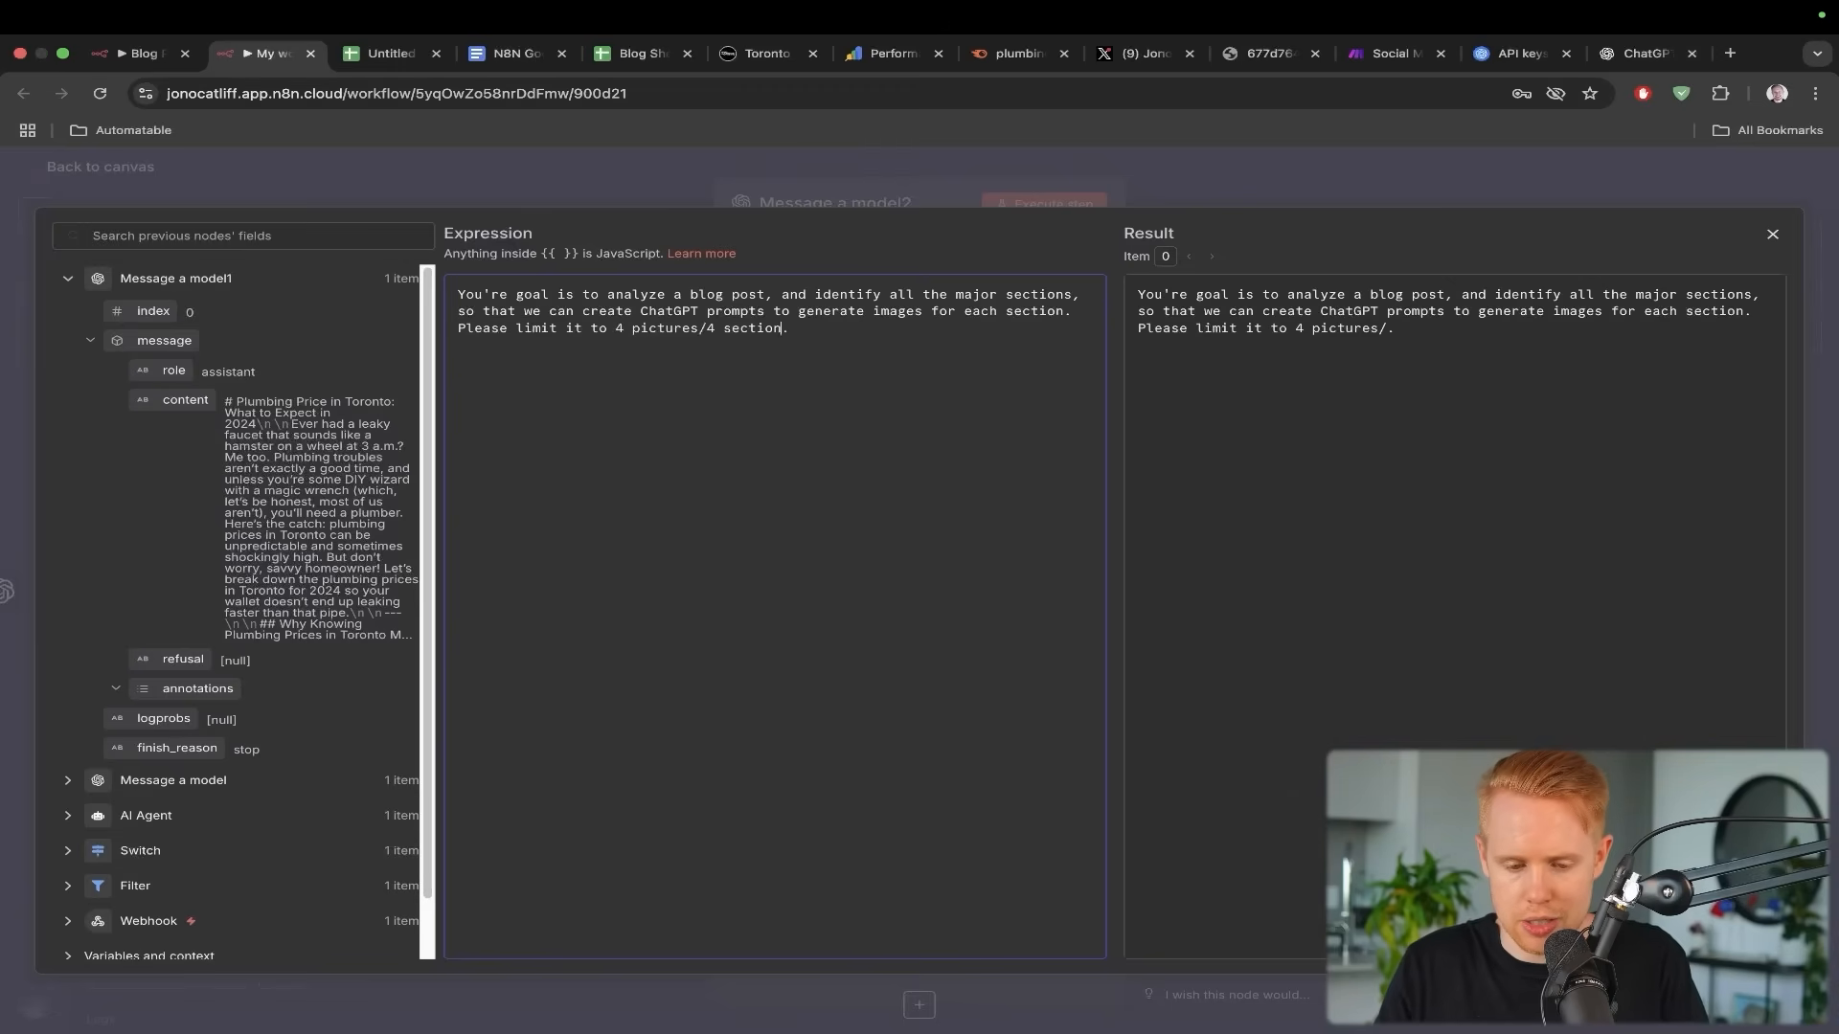
Compare with the reference workflow's image-analysis node messages and the published post's section images.
{"action": "key", "text": "ctrl+shift+Tab"}
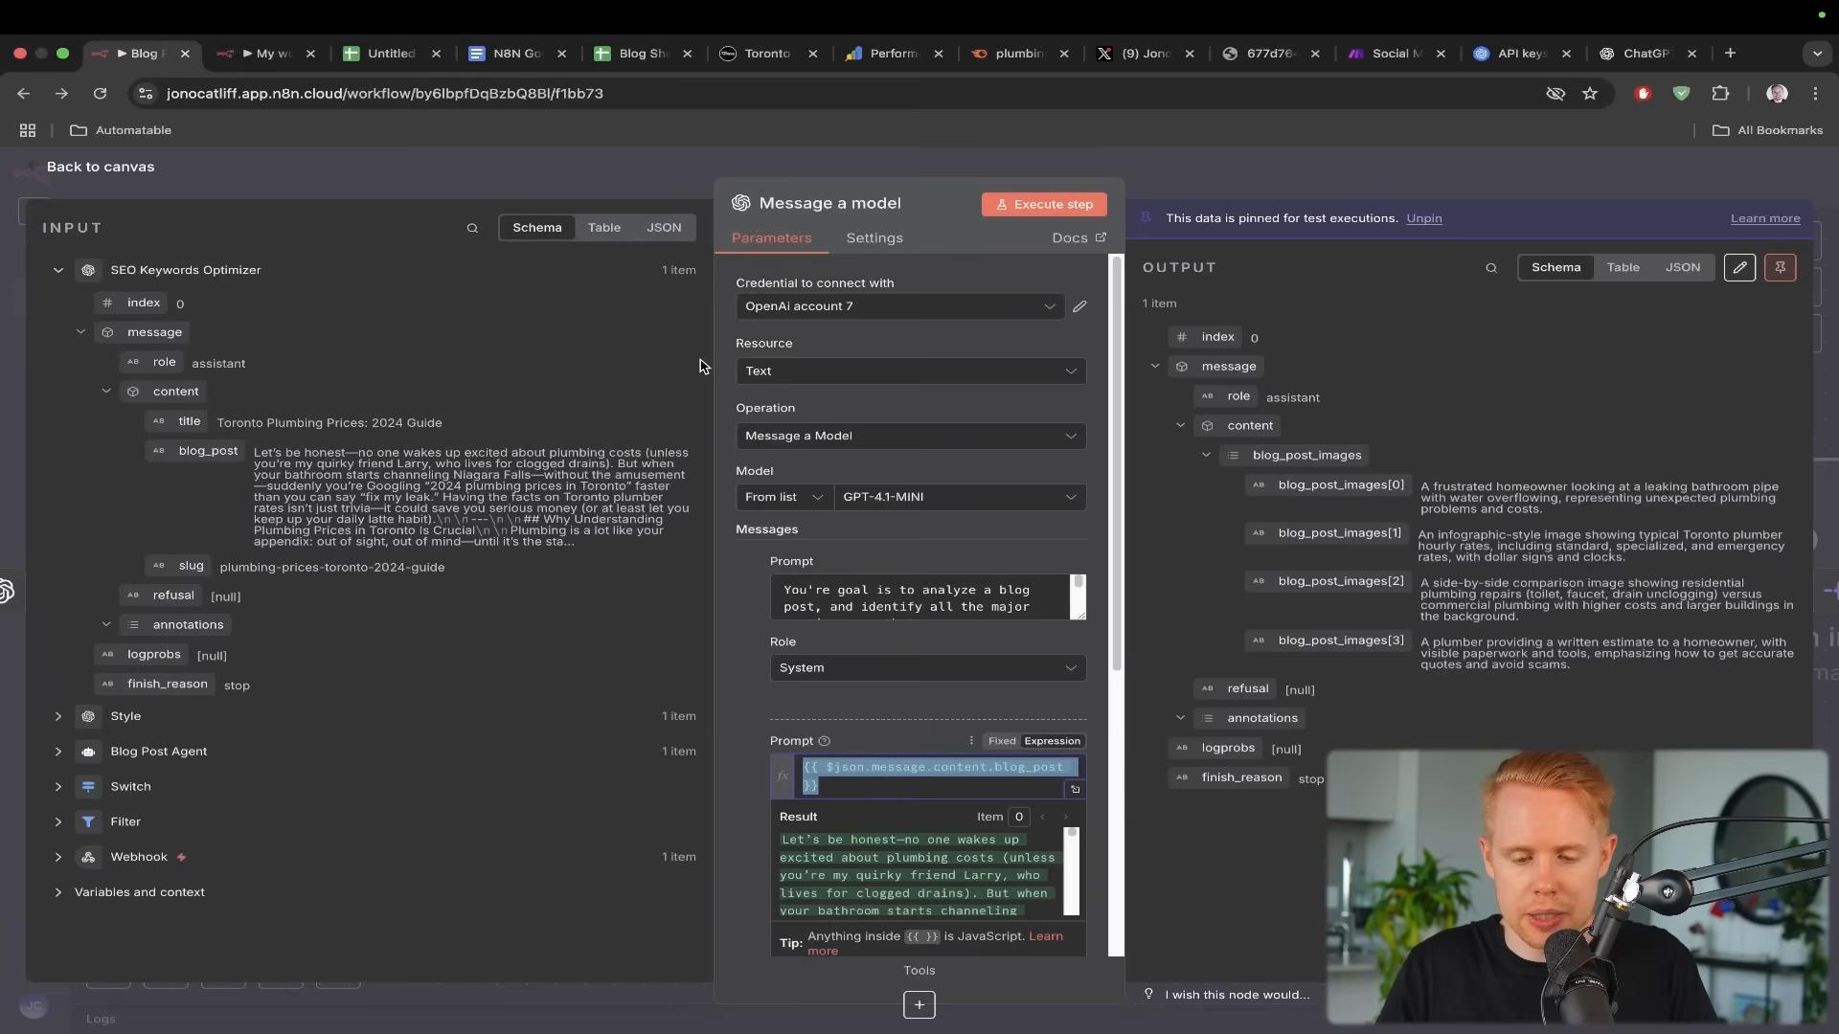
{"action": "left_click", "coordinate": [580, 189]}
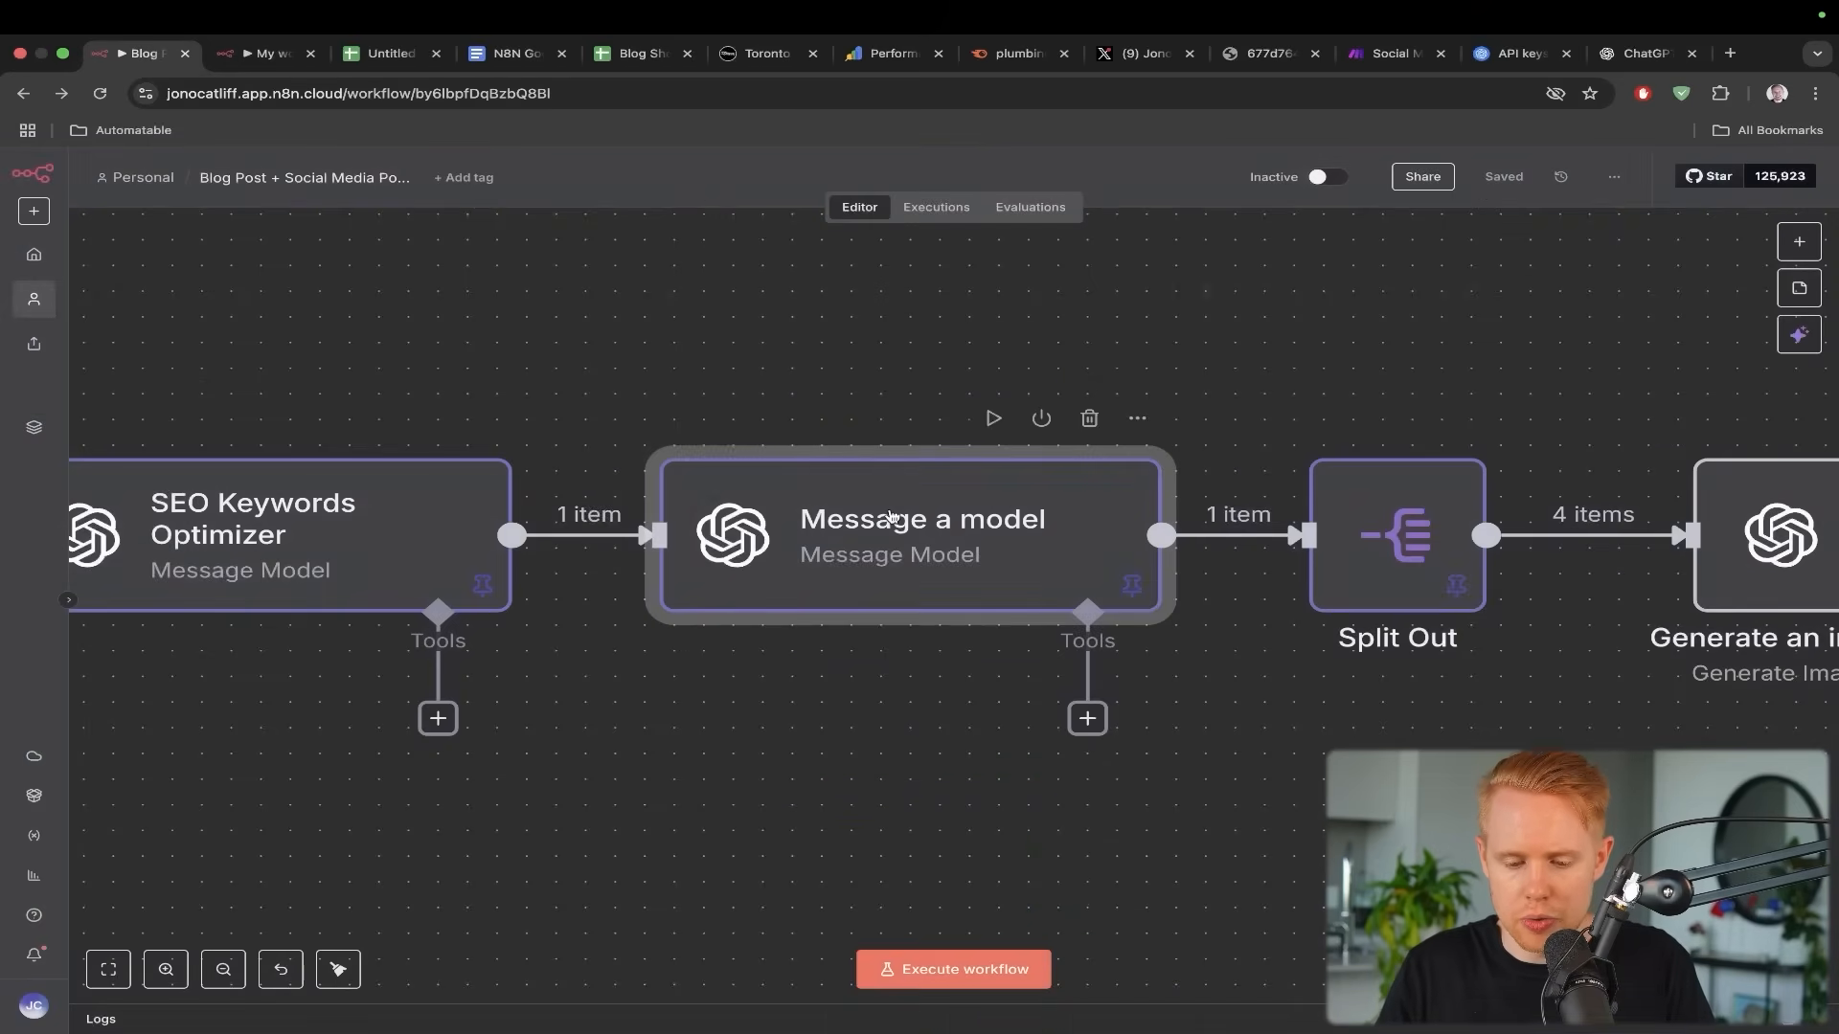
{"action": "key", "text": "1"}
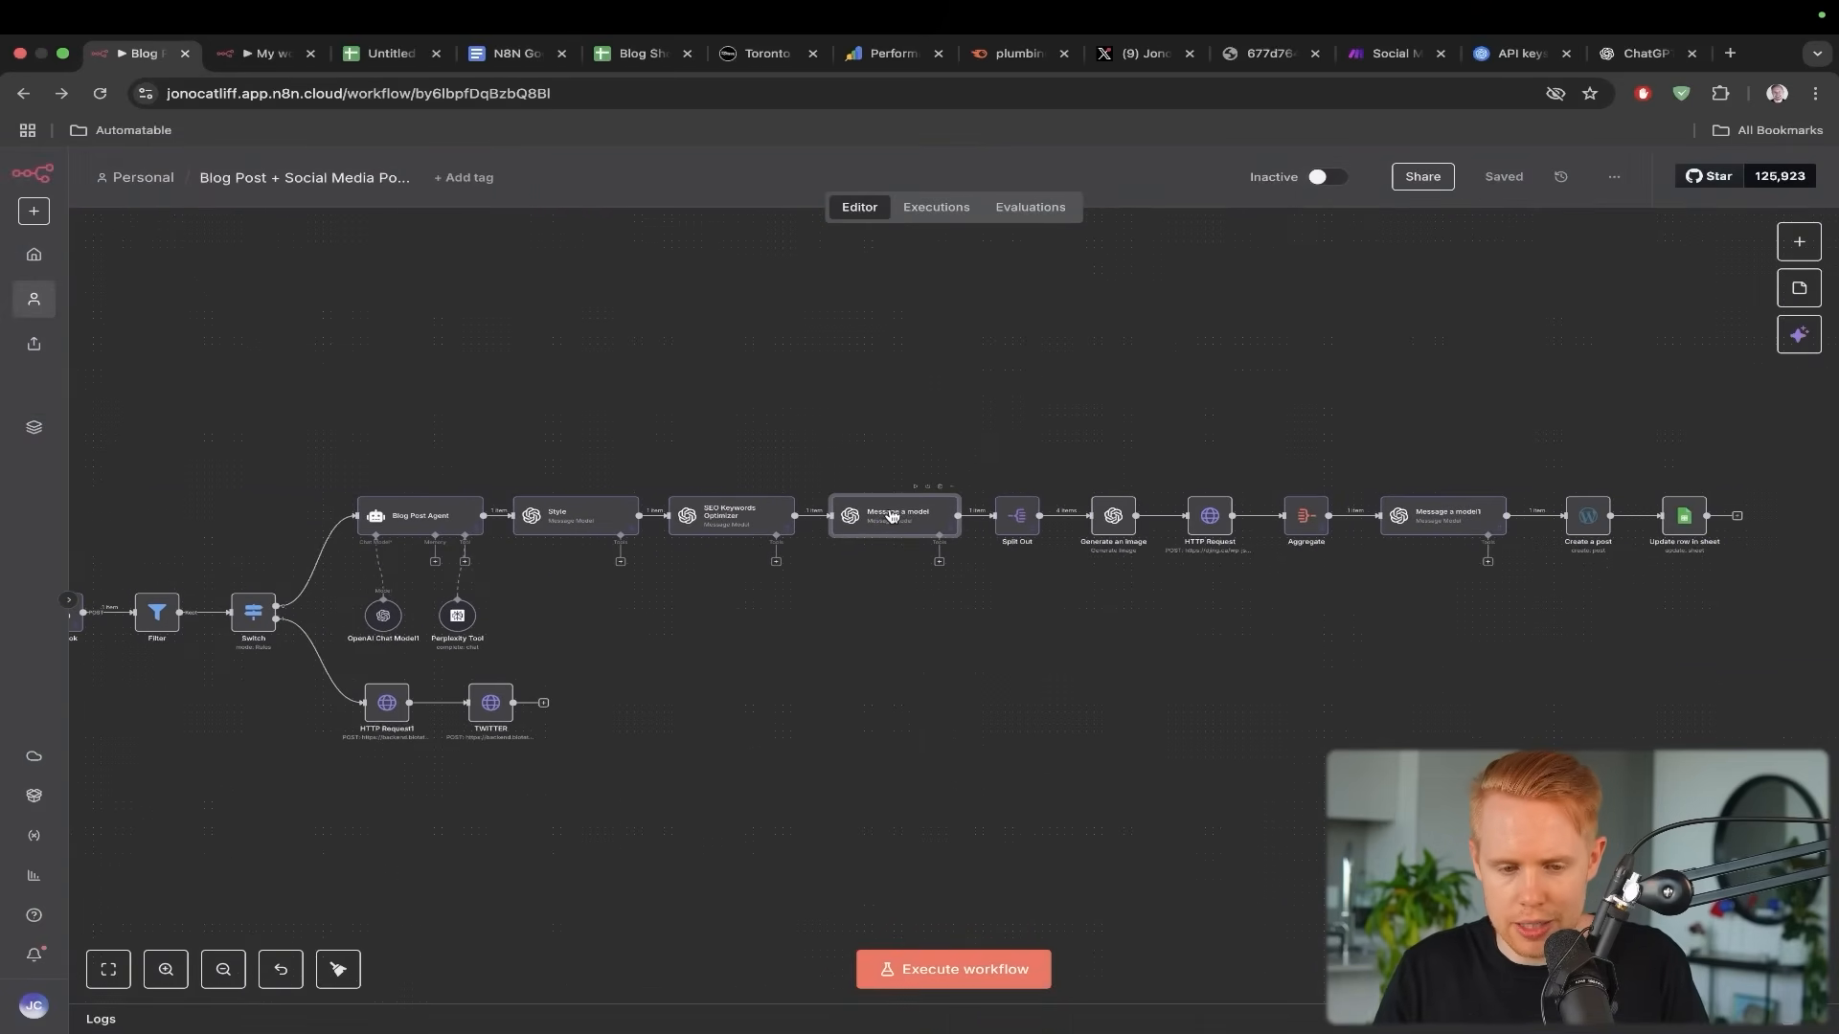
{"action": "left_click_drag", "start_coordinate": [767, 53], "coordinate": [391, 53]}
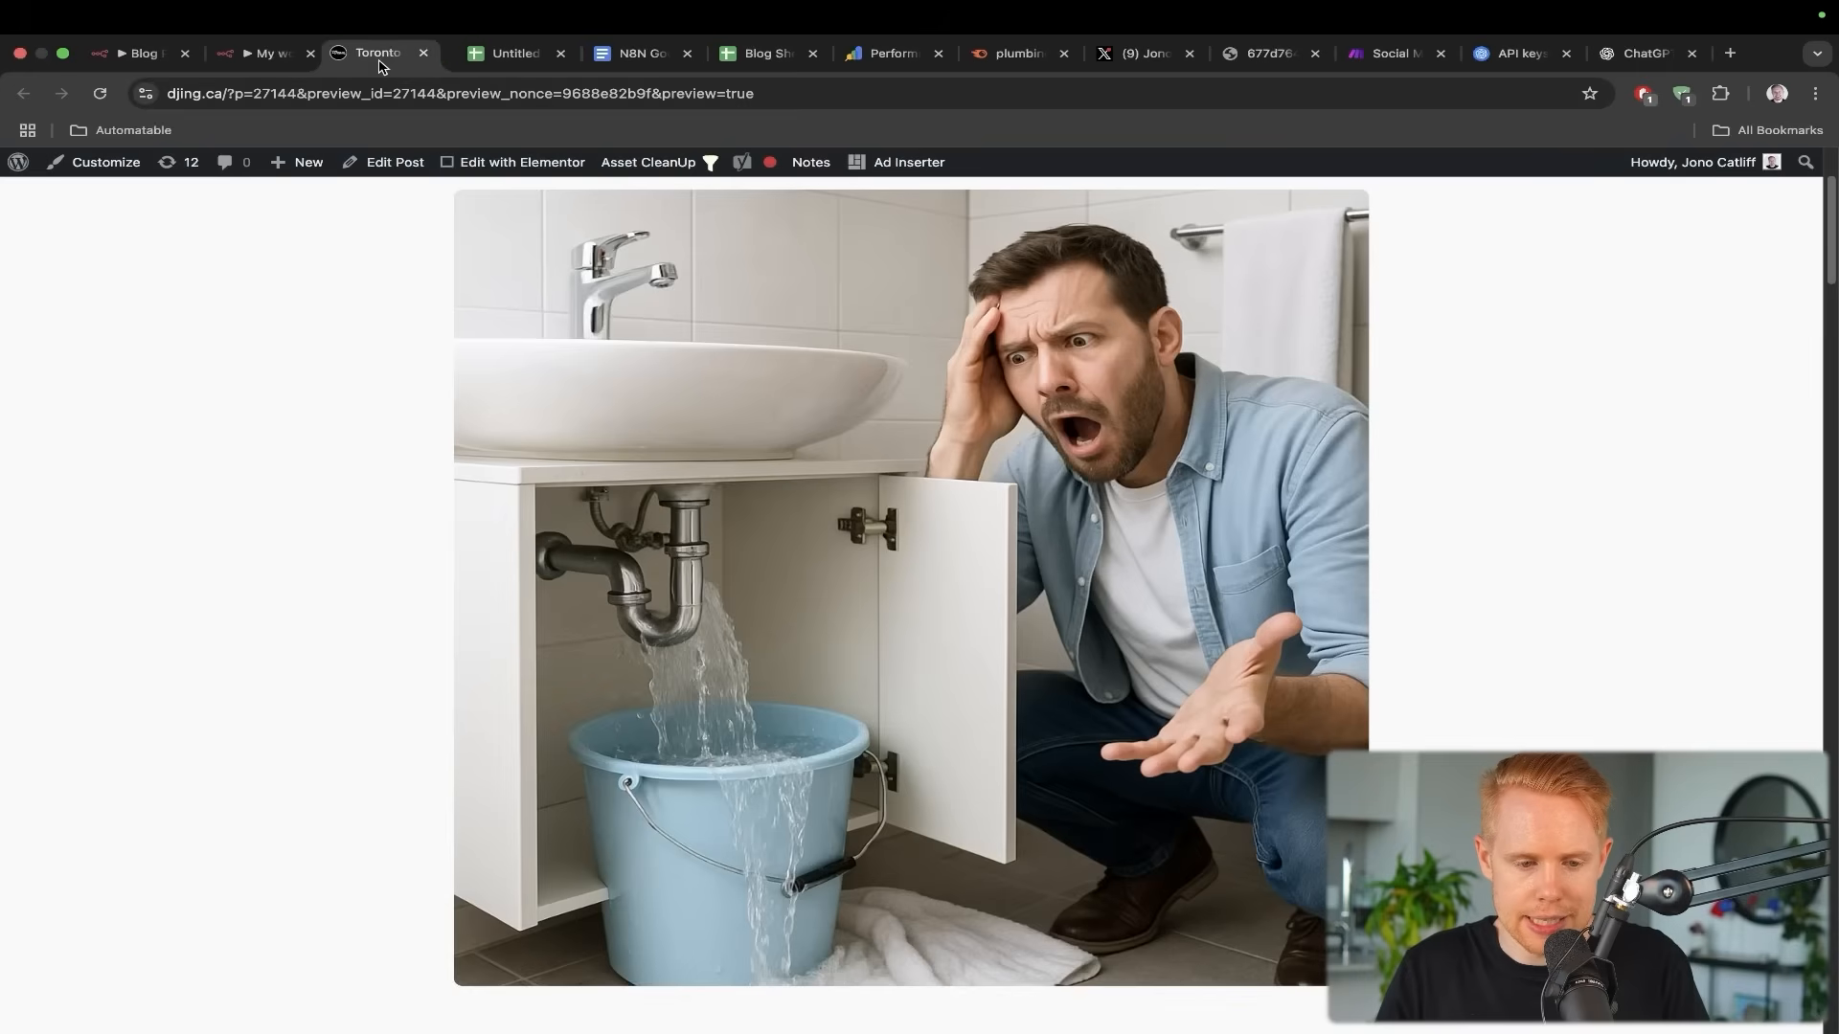
{"action": "scroll", "coordinate": [663, 591], "scroll_direction": "down", "scroll_amount": 5}
{"action": "mouse_move", "coordinate": [174, 402]}
{"action": "left_mouse_down"}
{"action": "mouse_move", "coordinate": [534, 479]}
{"action": "mouse_move", "coordinate": [469, 479]}
{"action": "left_mouse_up"}
{"action": "left_click_drag", "start_coordinate": [238, 587], "coordinate": [520, 359]}
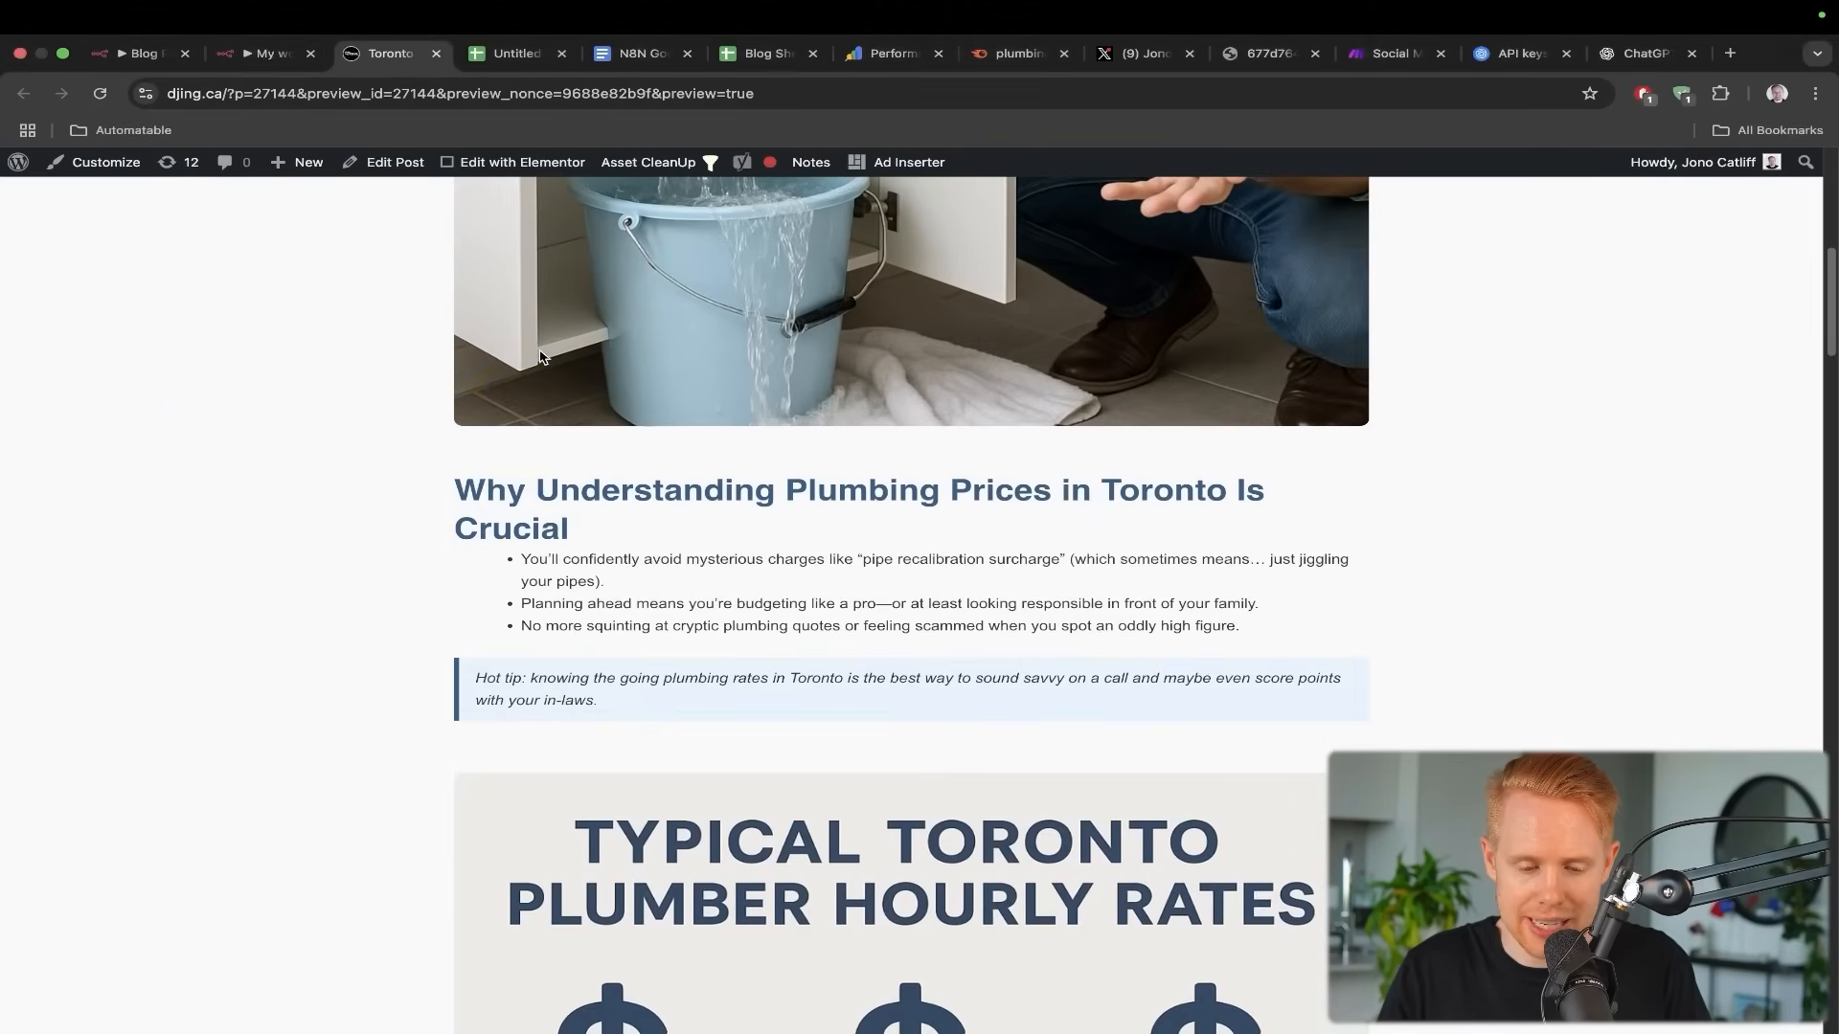
{"action": "scroll", "coordinate": [540, 357], "scroll_direction": "up", "scroll_amount": 5}
{"action": "scroll", "coordinate": [539, 357], "scroll_direction": "down", "scroll_amount": 3}
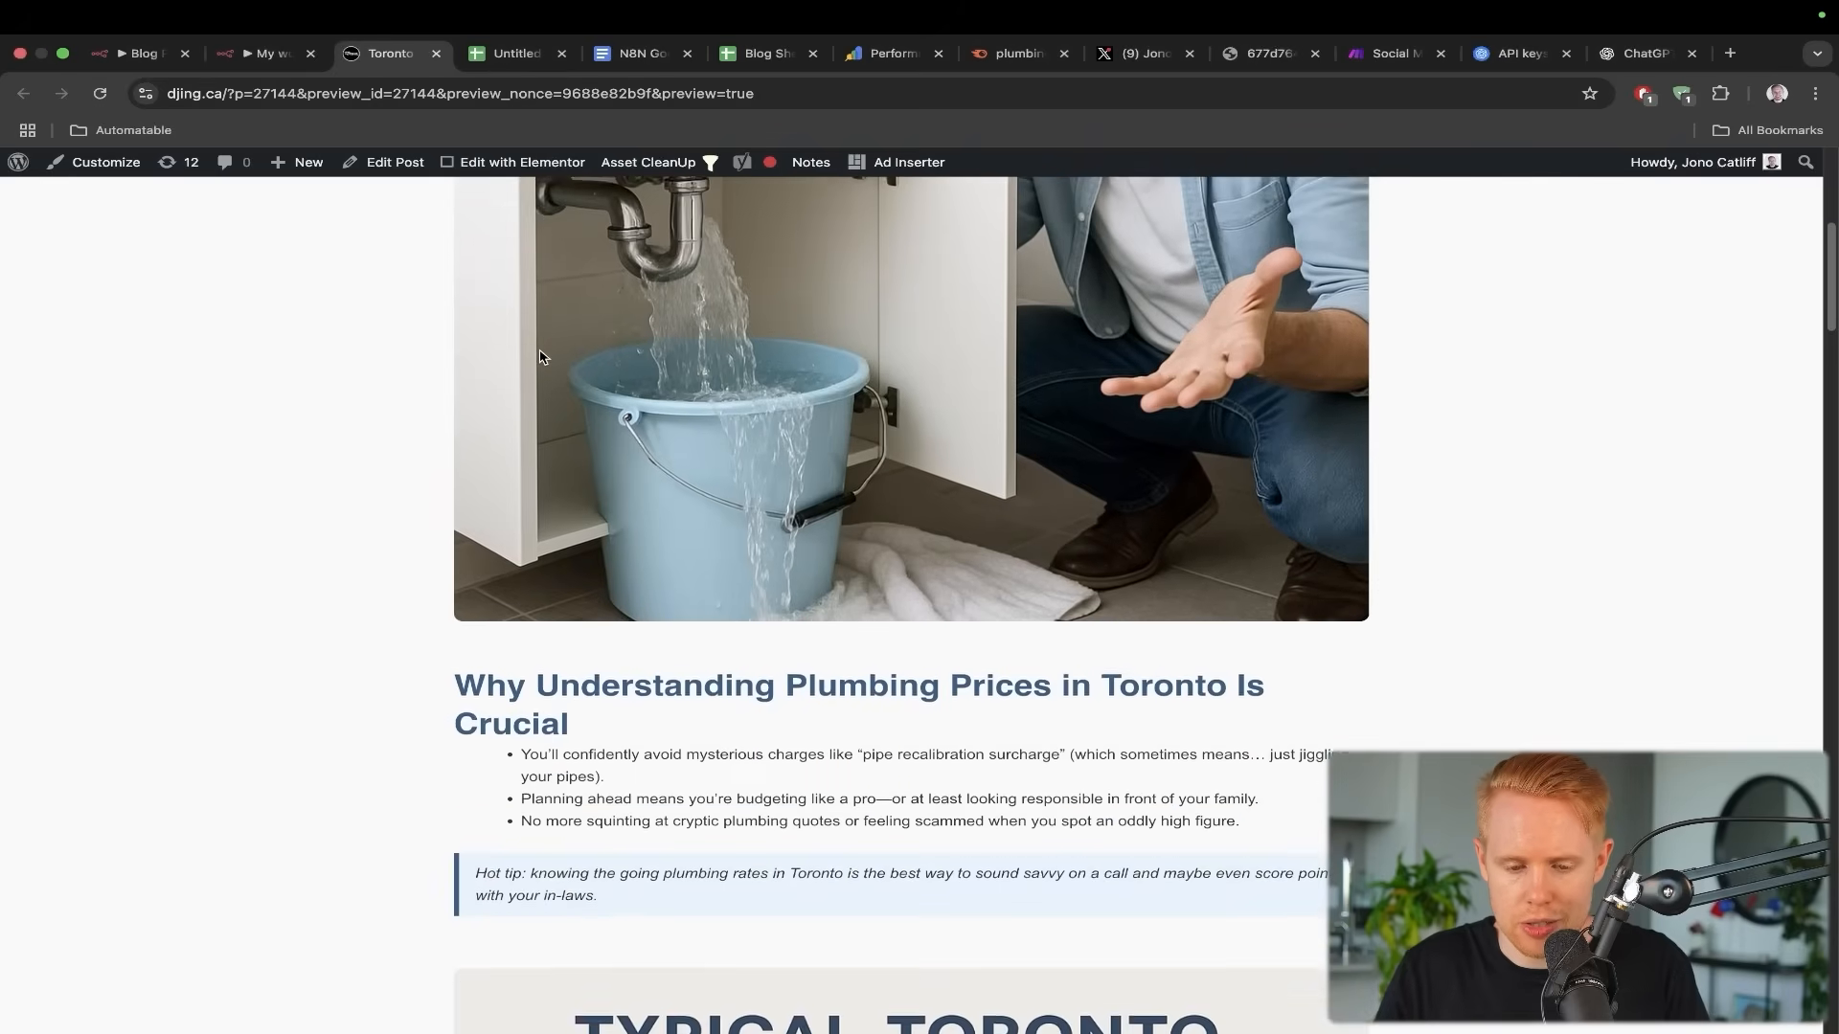
{"action": "scroll", "coordinate": [539, 356], "scroll_direction": "up", "scroll_amount": 2}
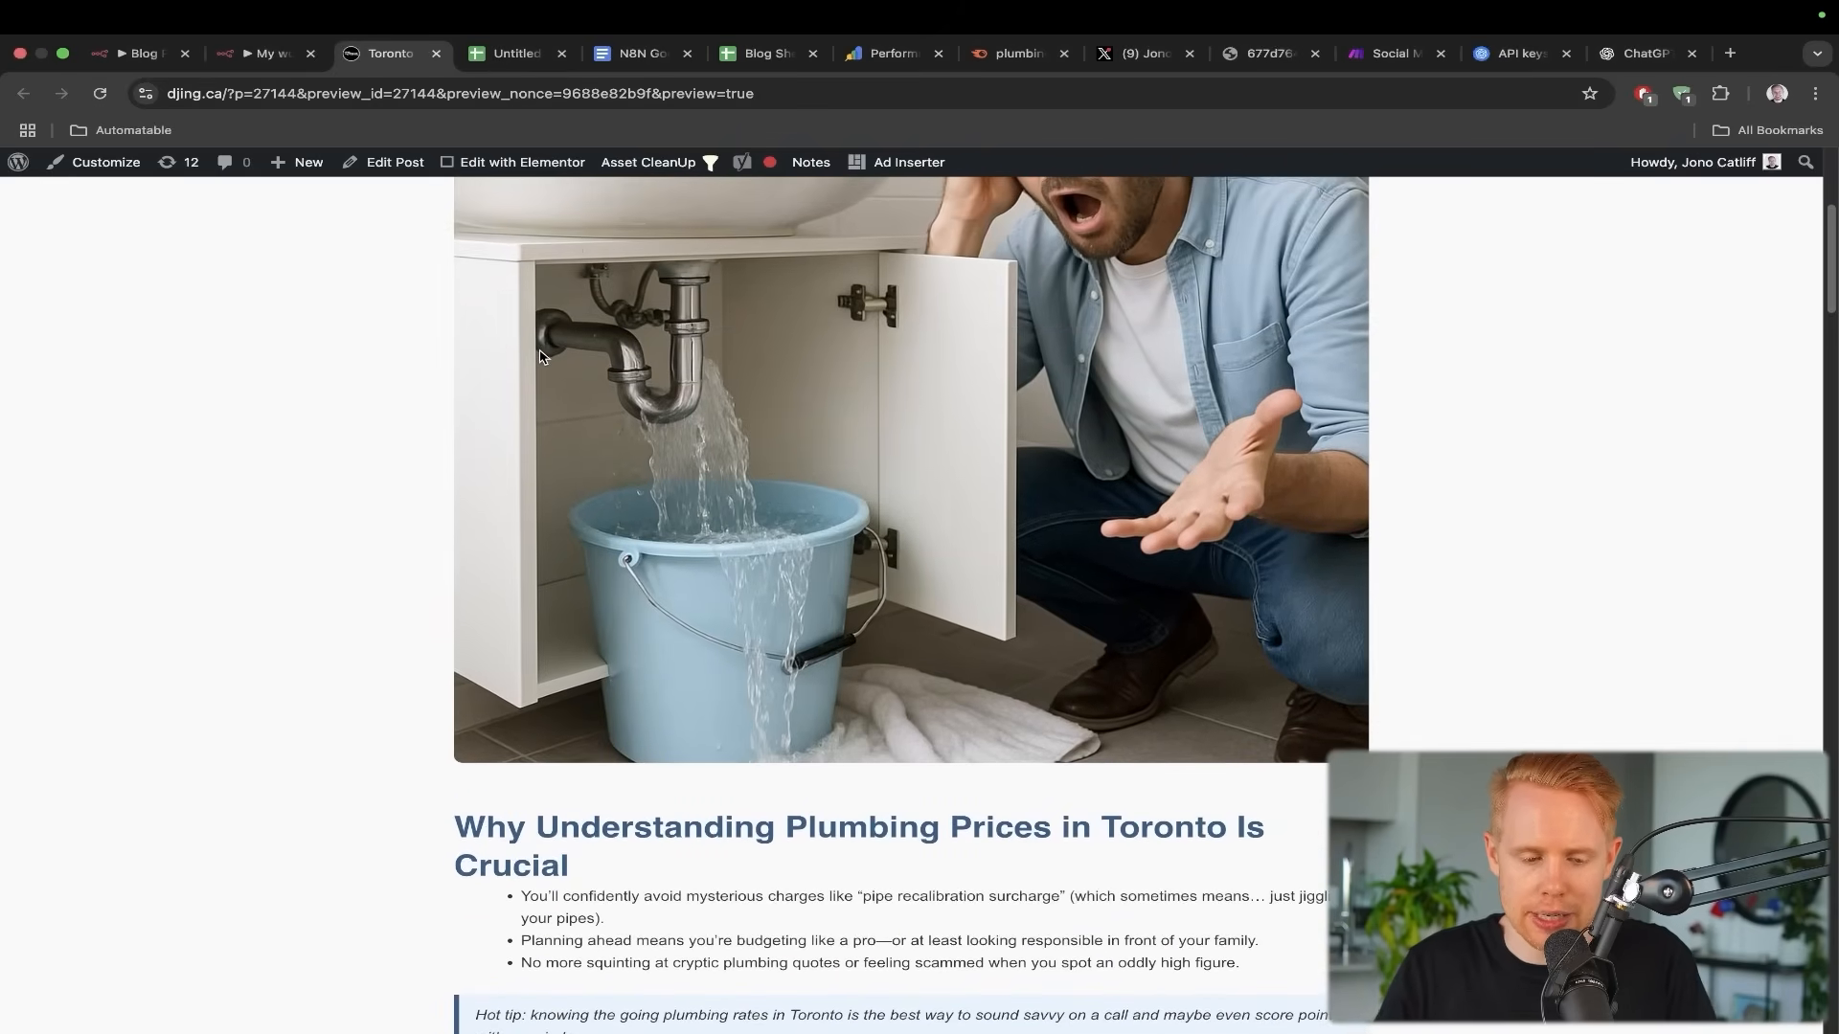
{"action": "key", "text": "ctrl+shift+Tab"}
{"action": "key", "text": "ctrl+shift+Tab"}
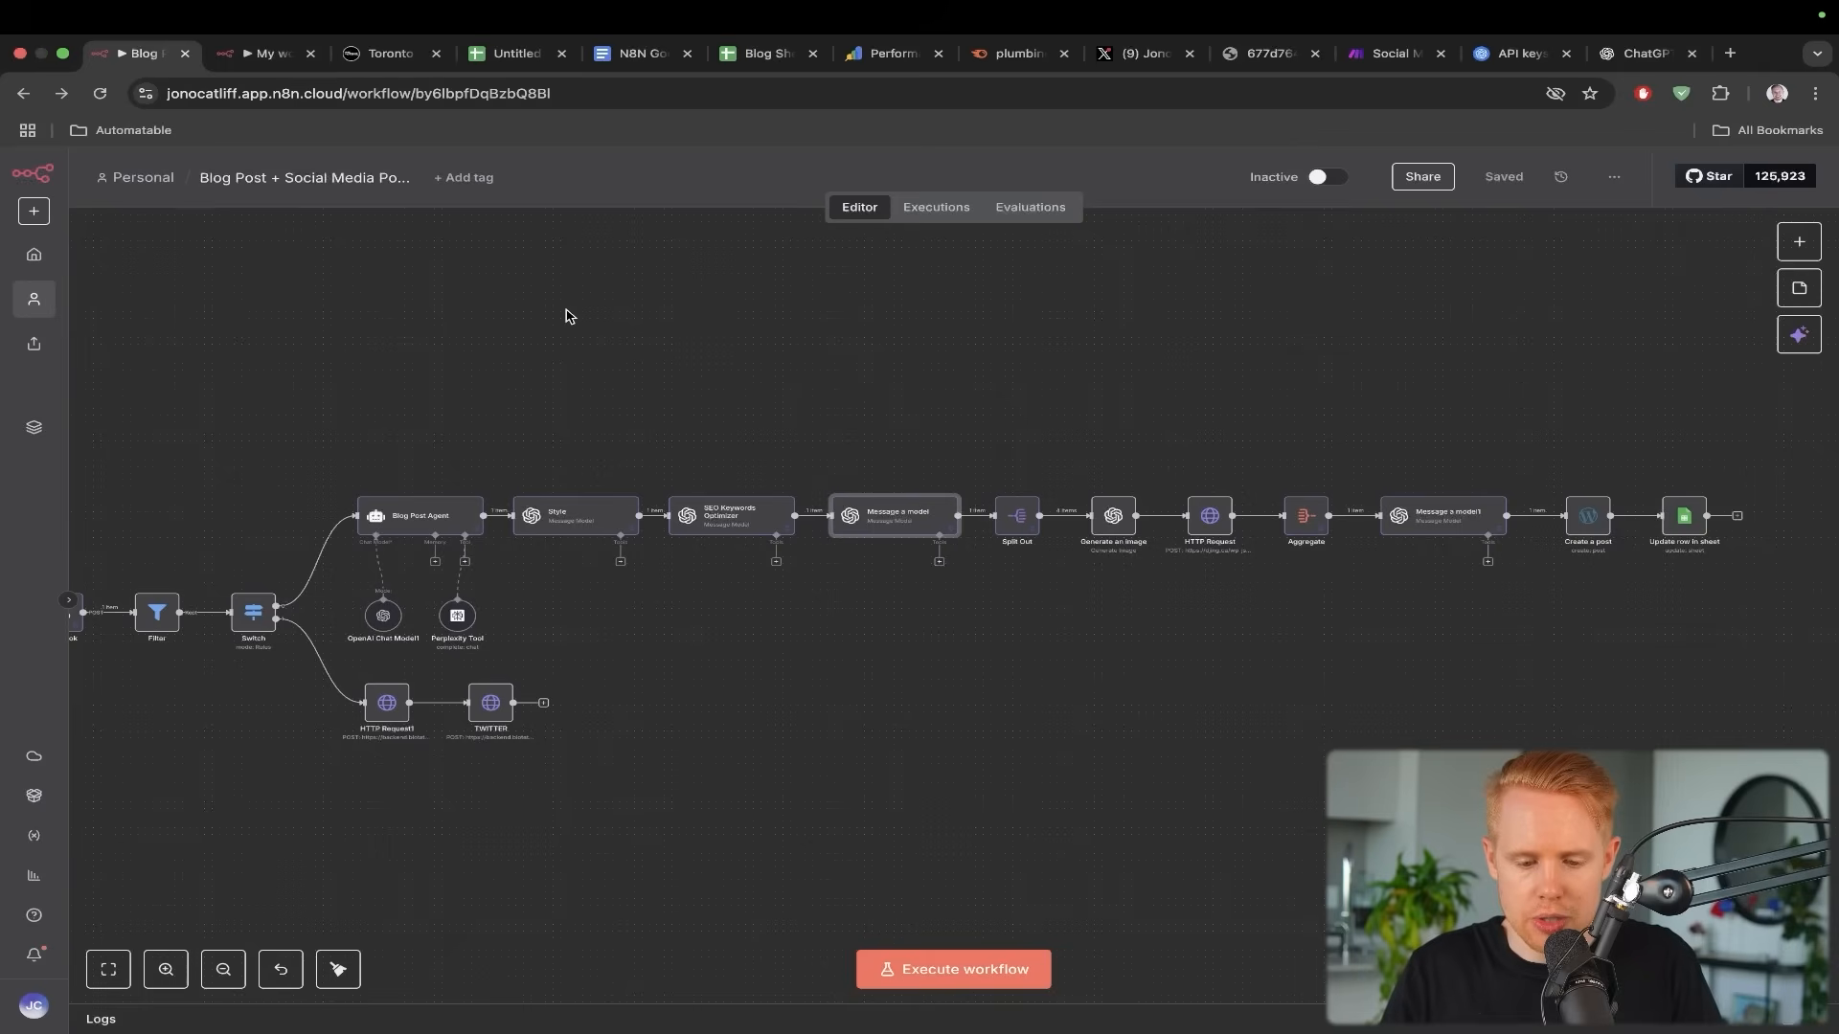
{"action": "double_click", "coordinate": [855, 514]}
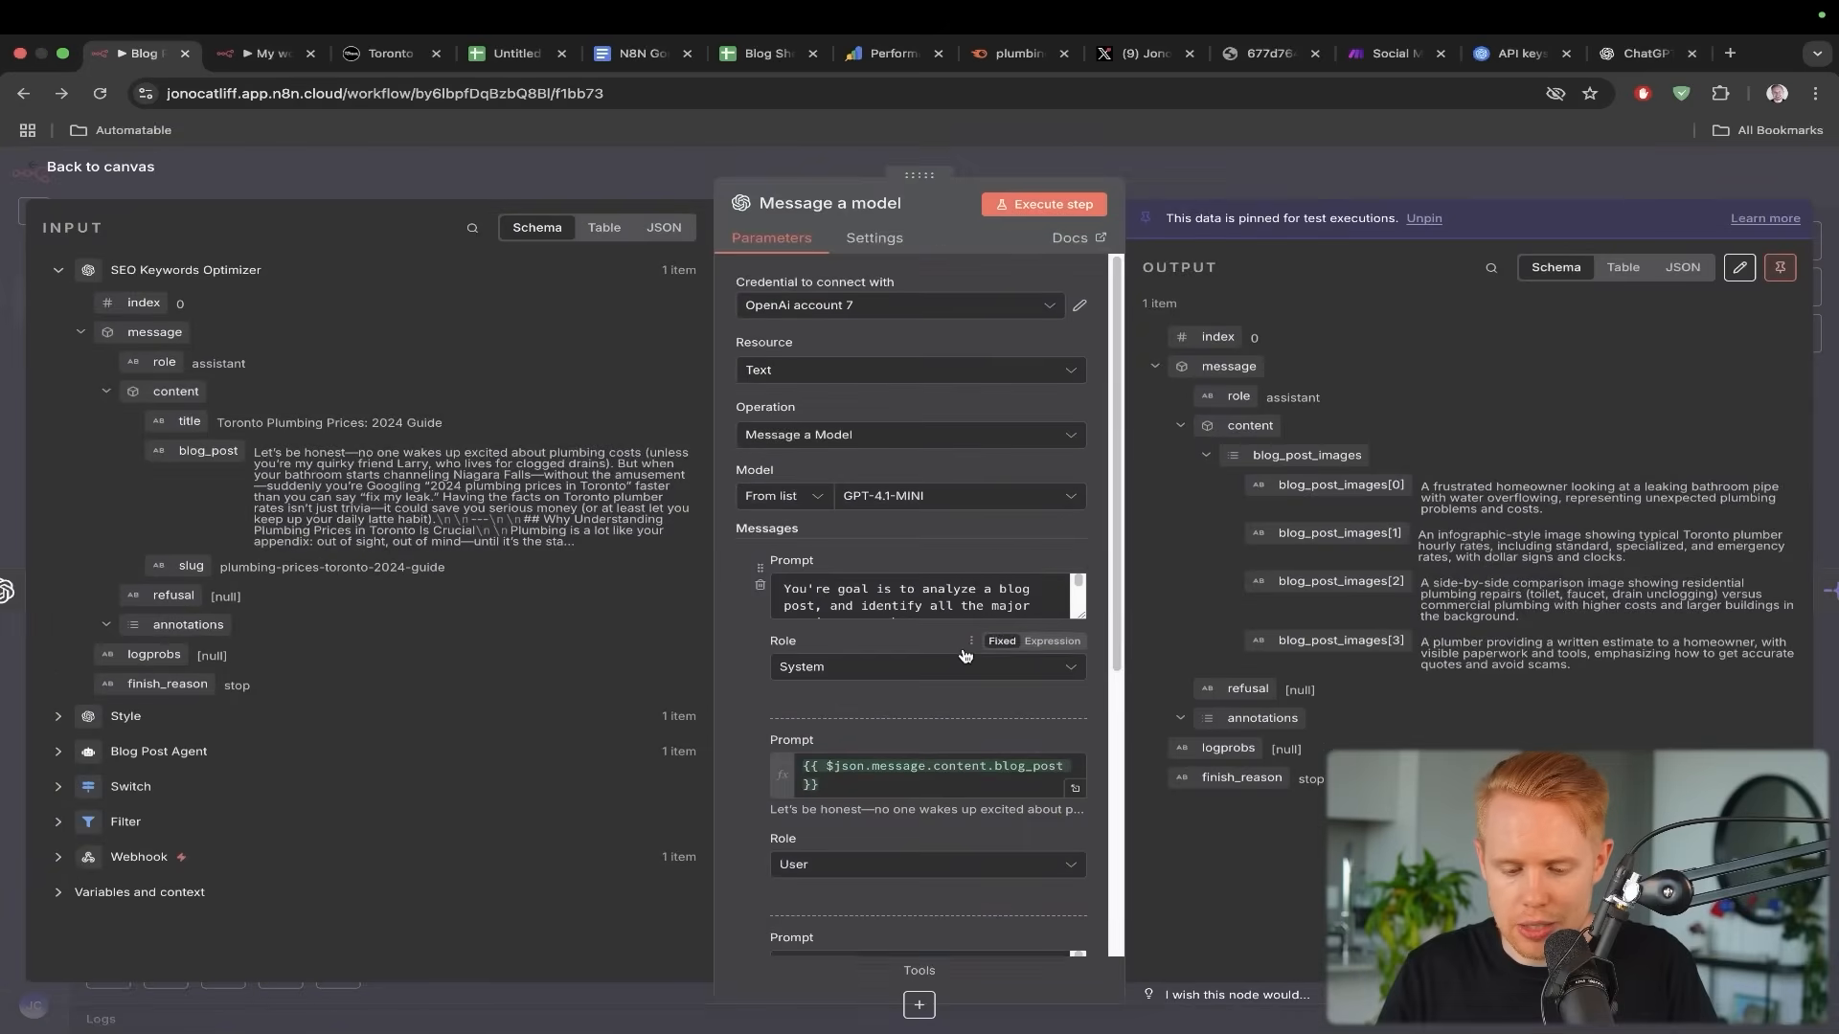
{"action": "scroll", "coordinate": [889, 601], "scroll_direction": "down", "scroll_amount": 5}
{"action": "scroll", "coordinate": [890, 601], "scroll_direction": "down", "scroll_amount": 5}
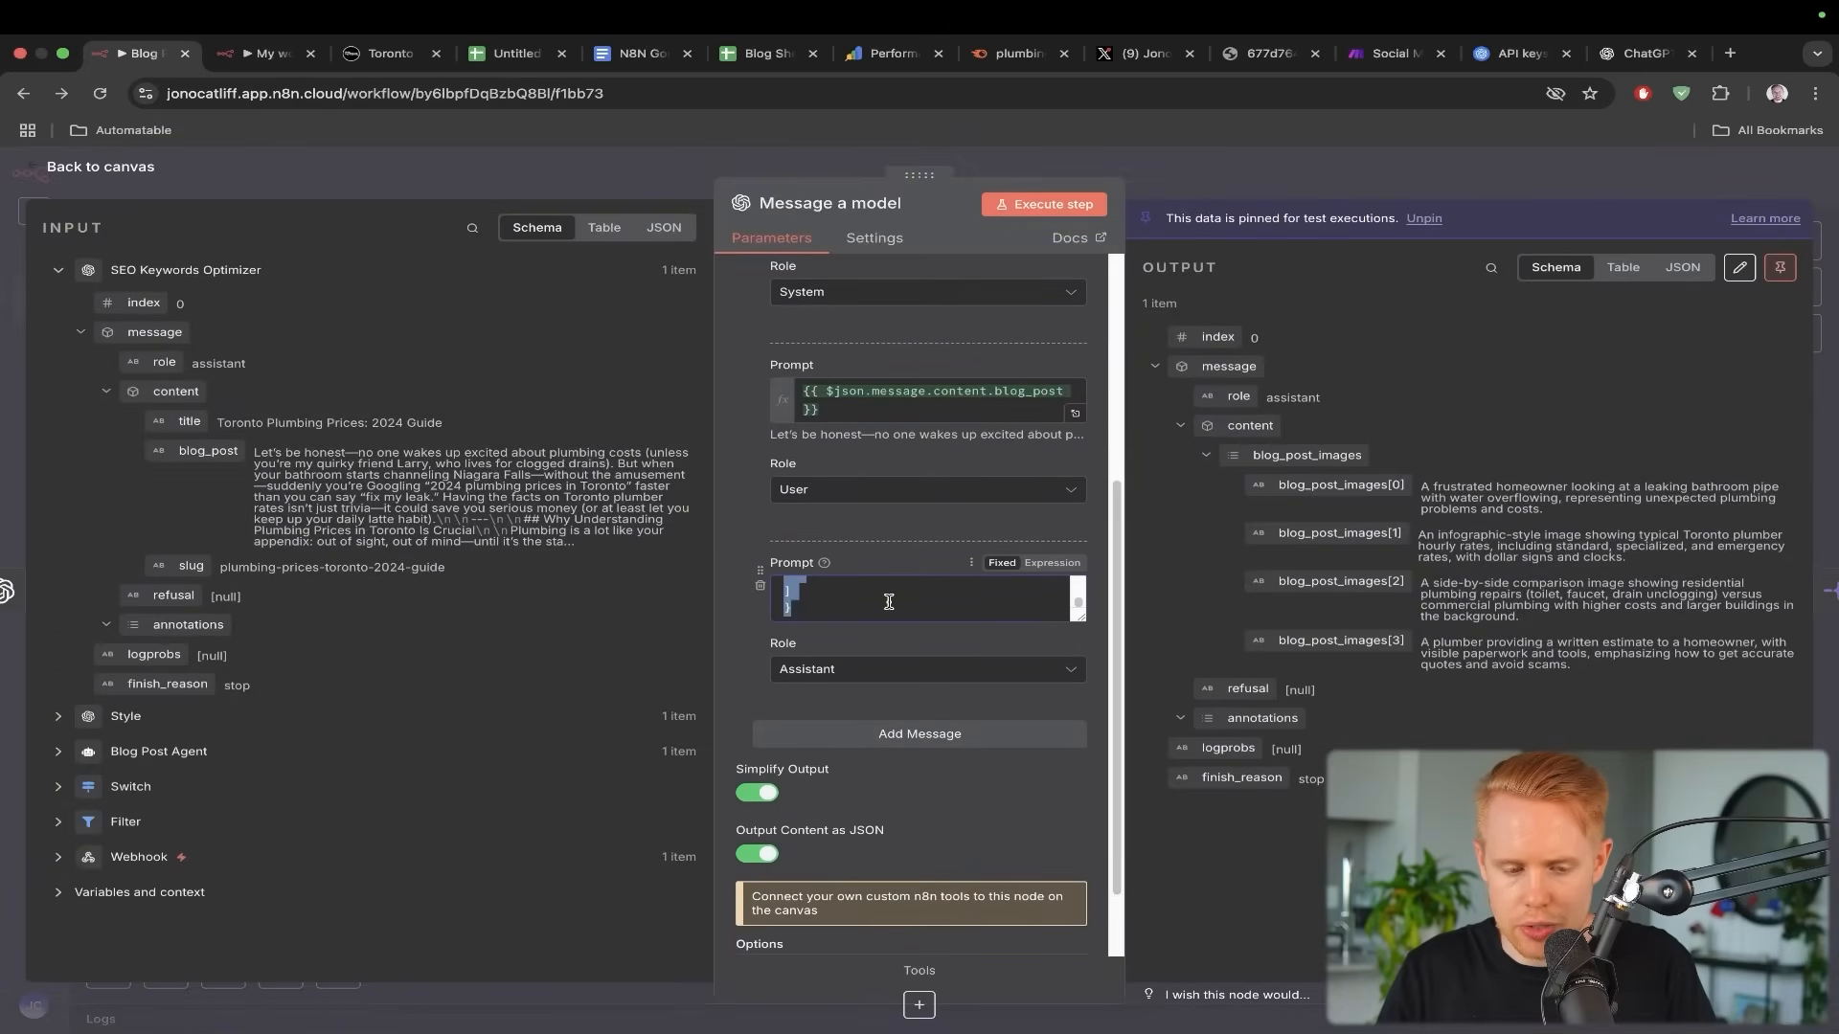
Add a third message with role Assistant and paste the JSON output-format instruction as its prompt.
{"action": "key", "text": "ctrl+Tab"}
{"action": "left_click", "coordinate": [807, 171]}
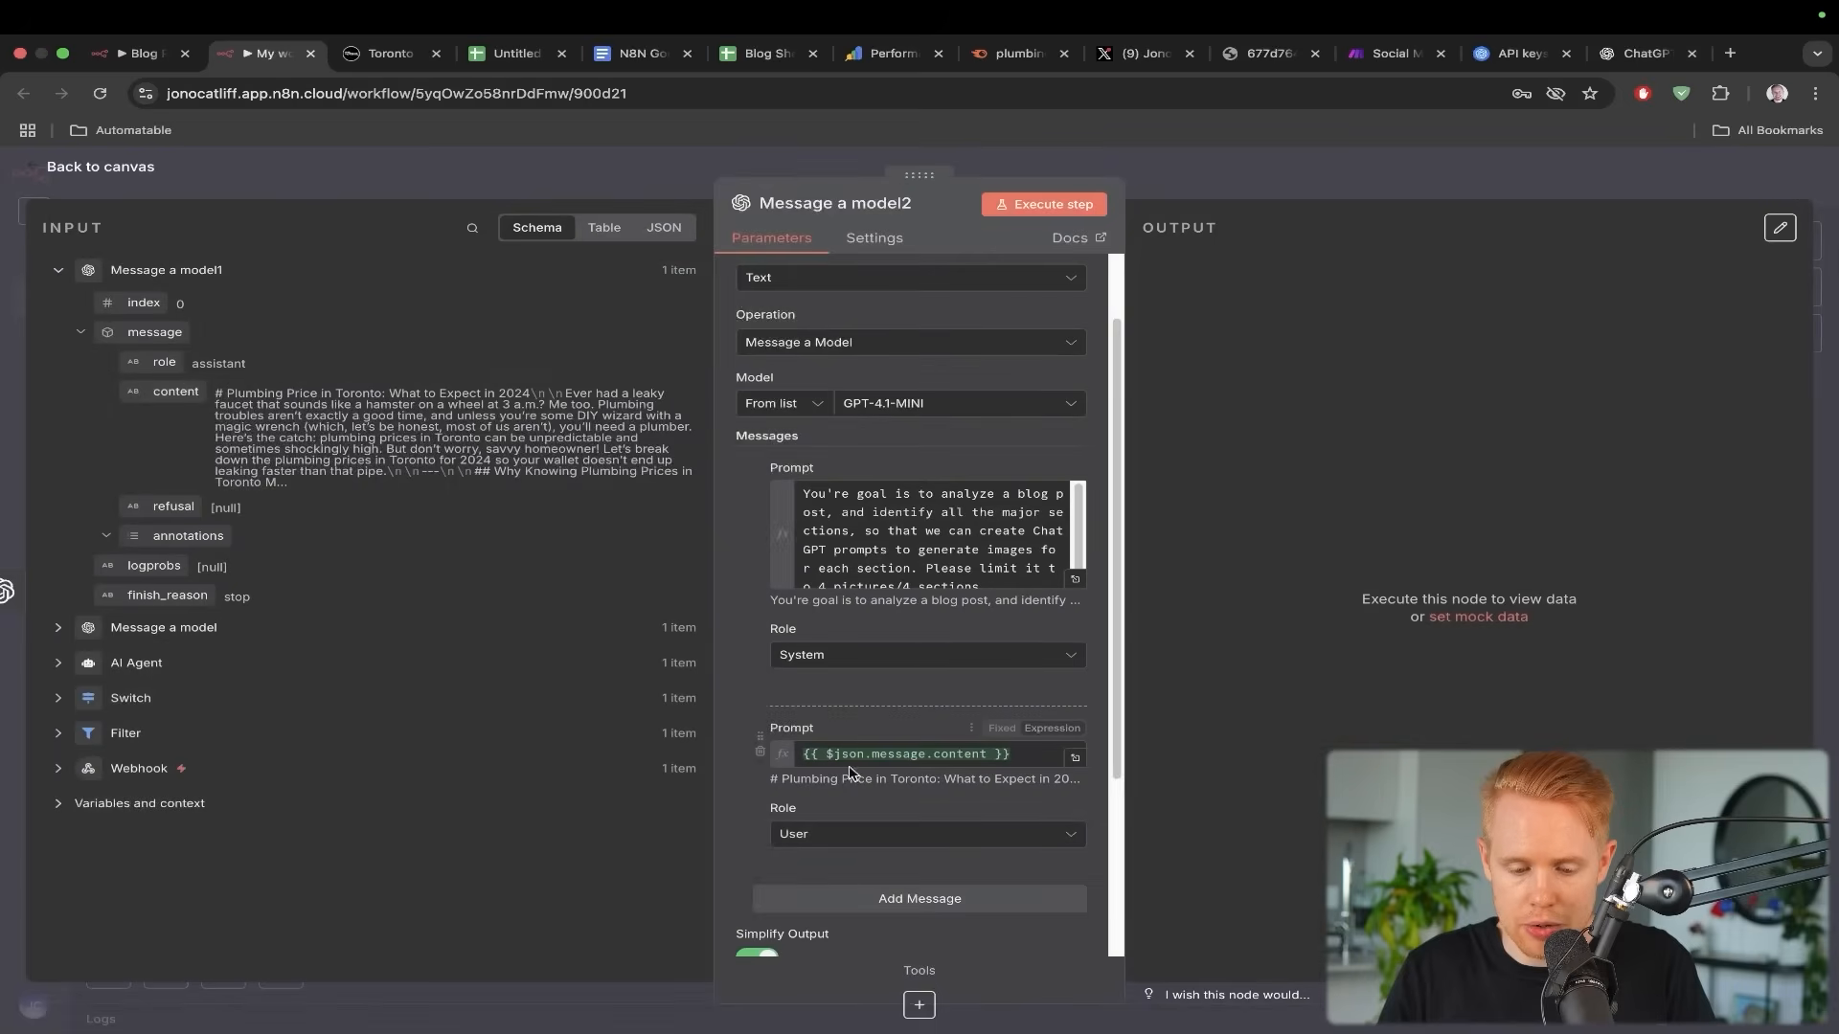
{"action": "scroll", "coordinate": [910, 911], "scroll_direction": "down", "scroll_amount": 3}
{"action": "left_click", "coordinate": [891, 868]}
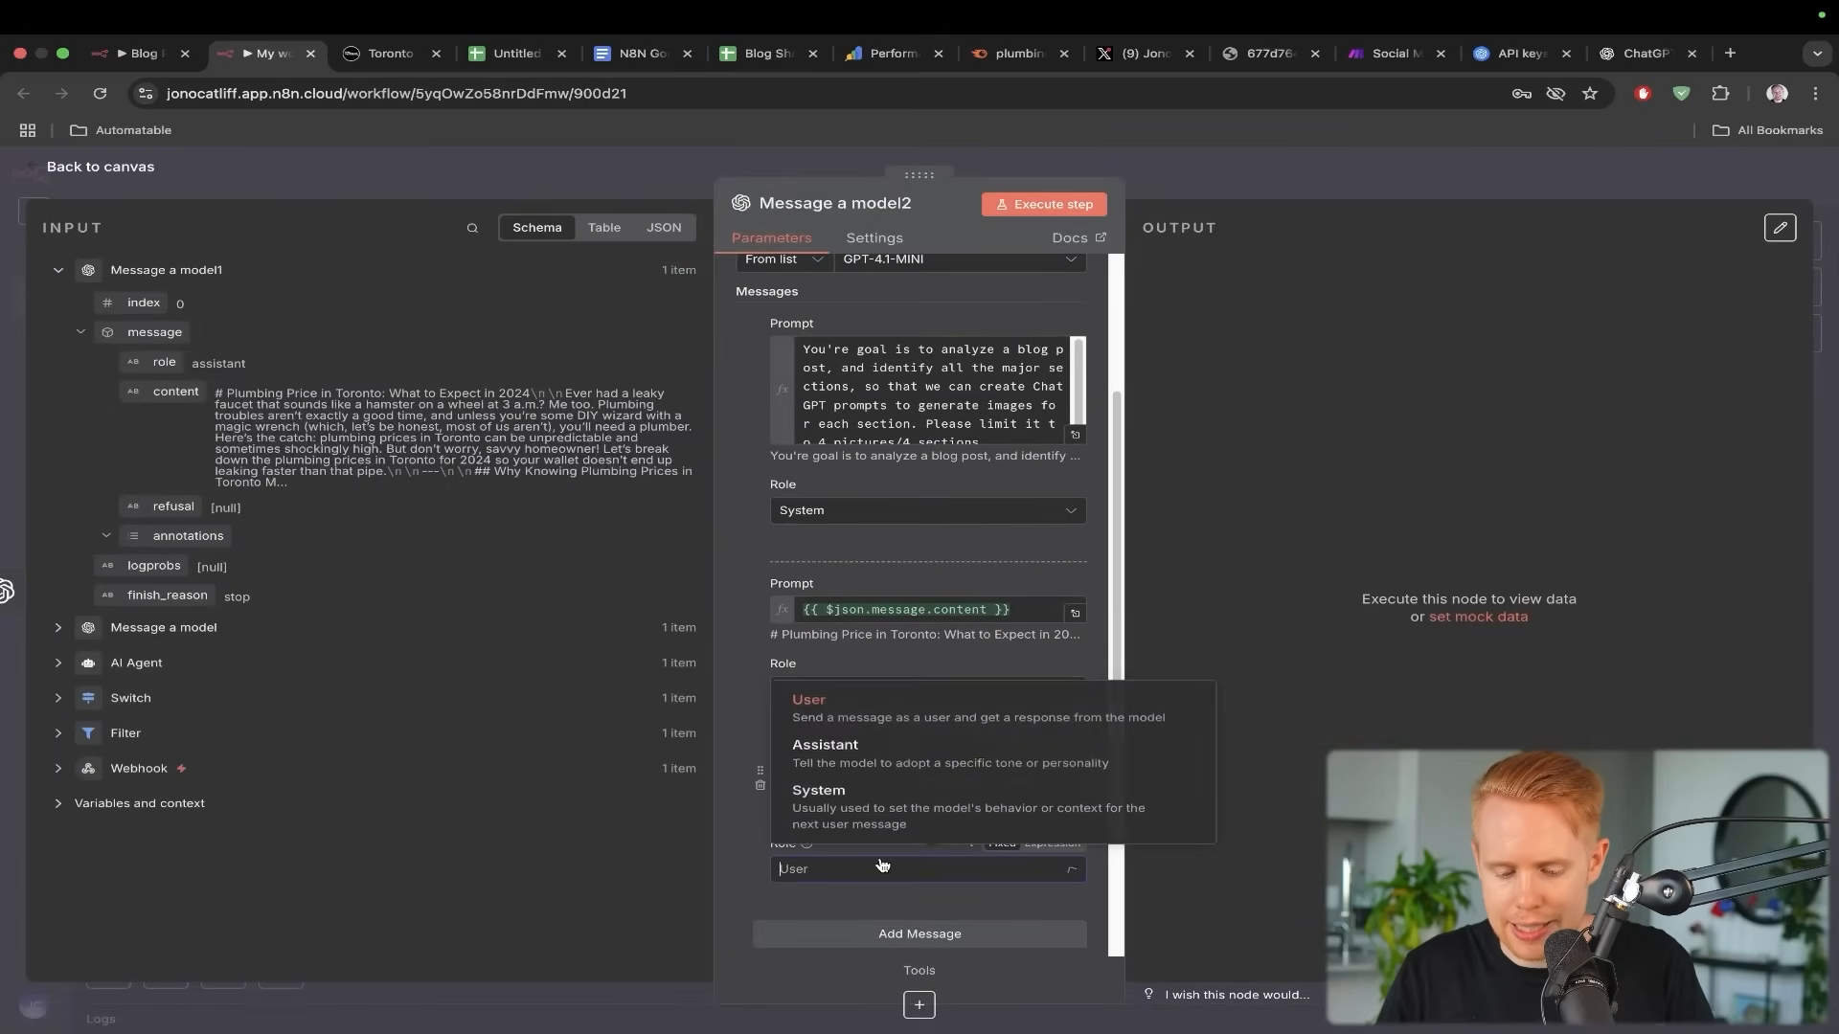
{"action": "left_click", "coordinate": [867, 759]}
{"action": "left_click_drag", "start_coordinate": [785, 513], "coordinate": [784, 260]}
{"action": "mouse_move", "coordinate": [781, 735]}
{"action": "left_mouse_down"}
{"action": "mouse_move", "coordinate": [90, 393]}
{"action": "mouse_move", "coordinate": [84, 252]}
{"action": "left_mouse_up"}
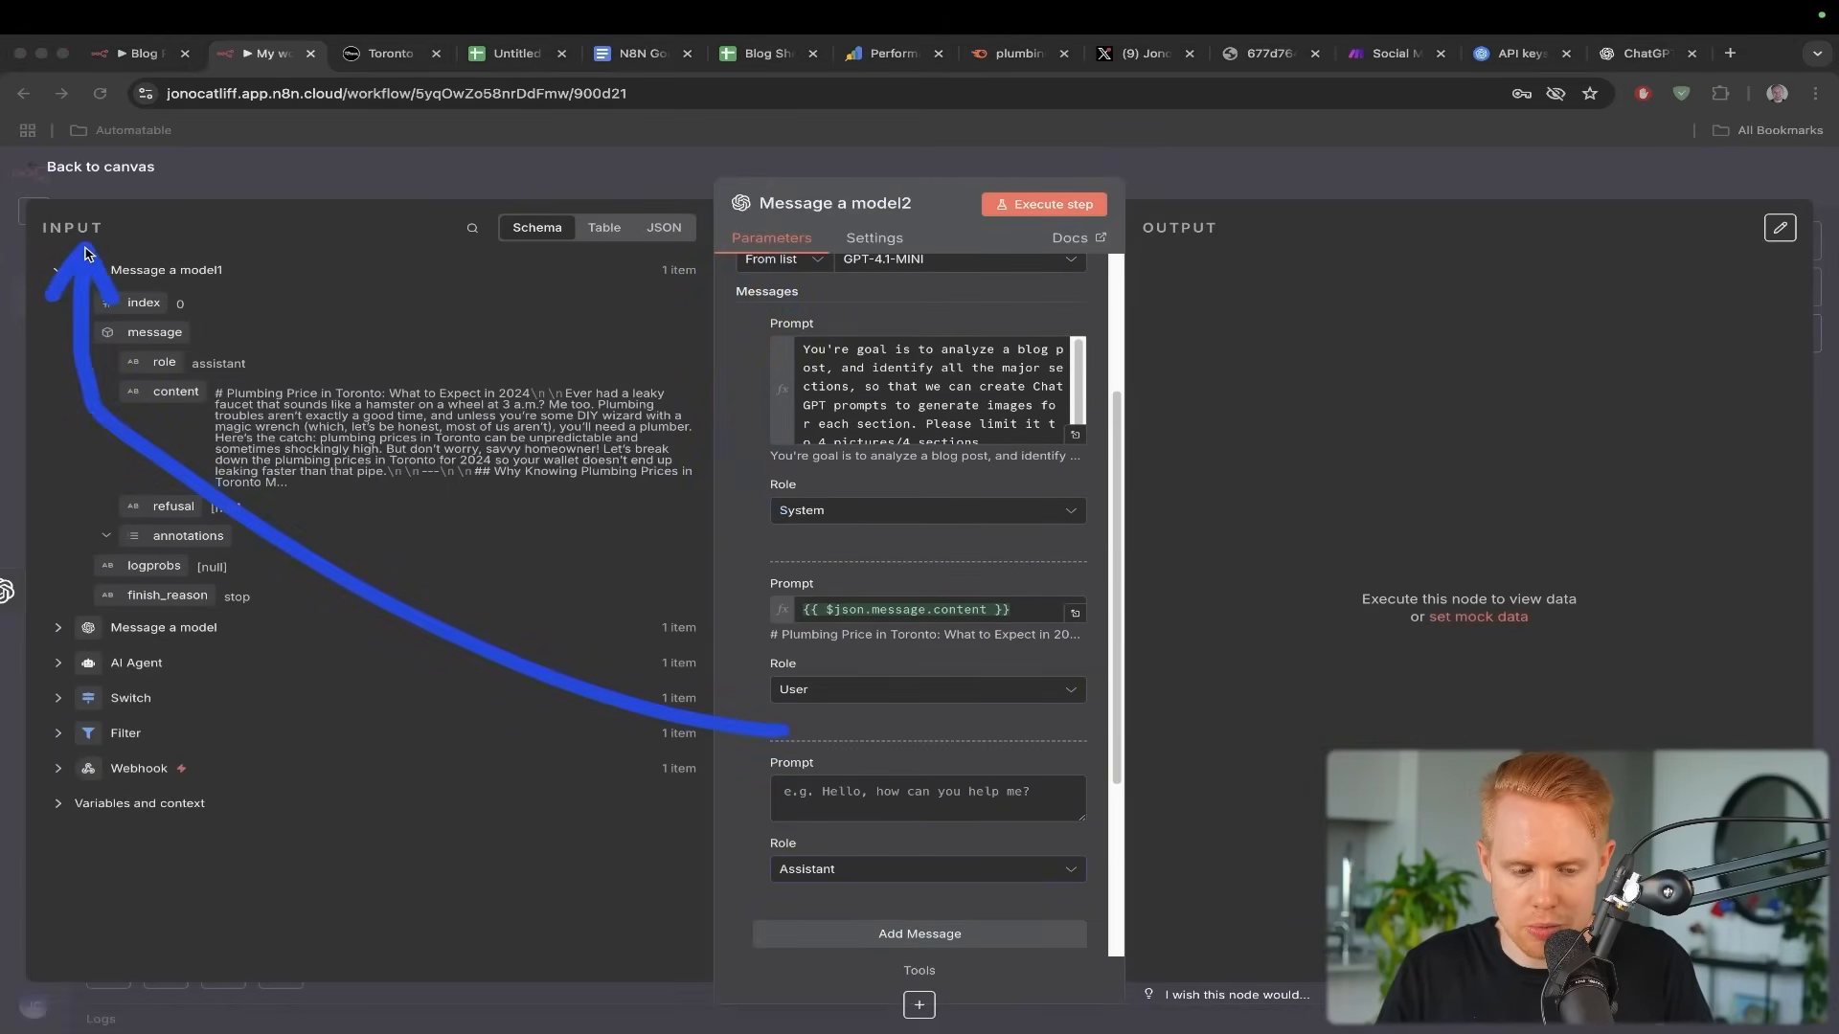
{"action": "mouse_move", "coordinate": [849, 845]}
{"action": "left_mouse_down"}
{"action": "mouse_move", "coordinate": [1168, 831]}
{"action": "mouse_move", "coordinate": [1221, 330]}
{"action": "mouse_move", "coordinate": [1210, 278]}
{"action": "left_mouse_up"}
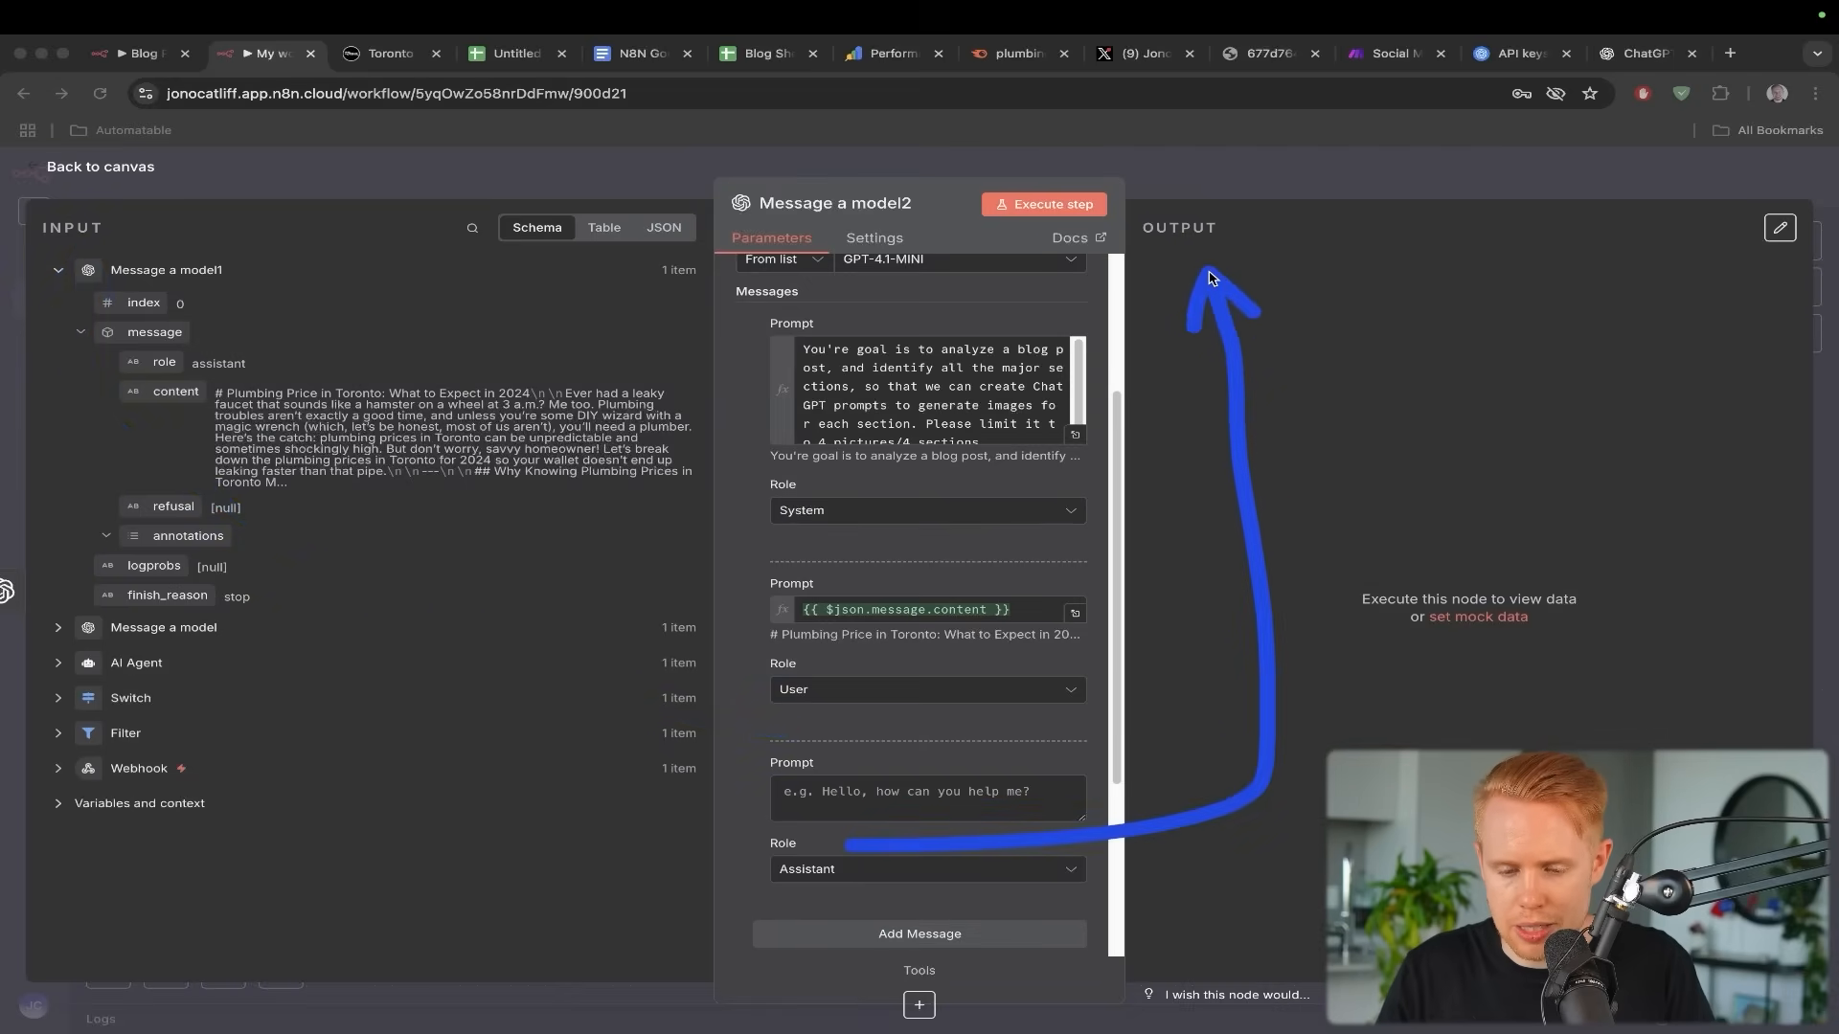
{"action": "key", "text": "Escape"}
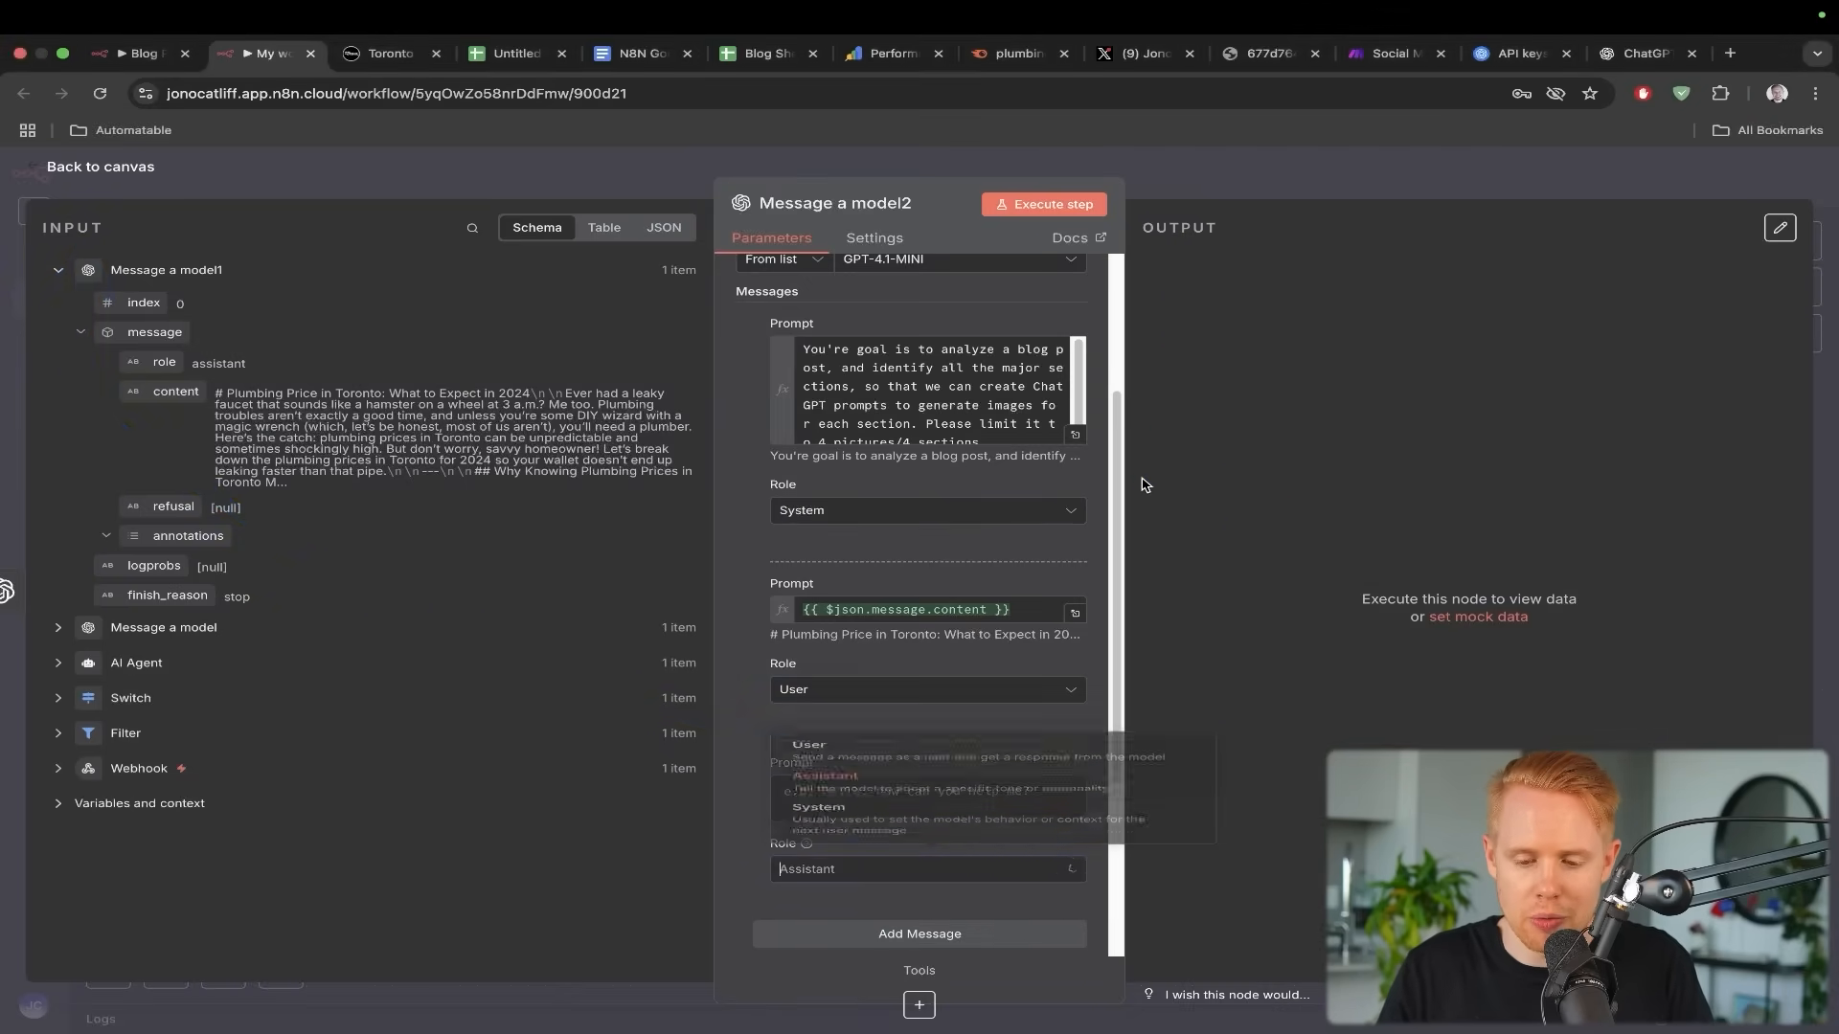
{"action": "left_click", "coordinate": [748, 660]}
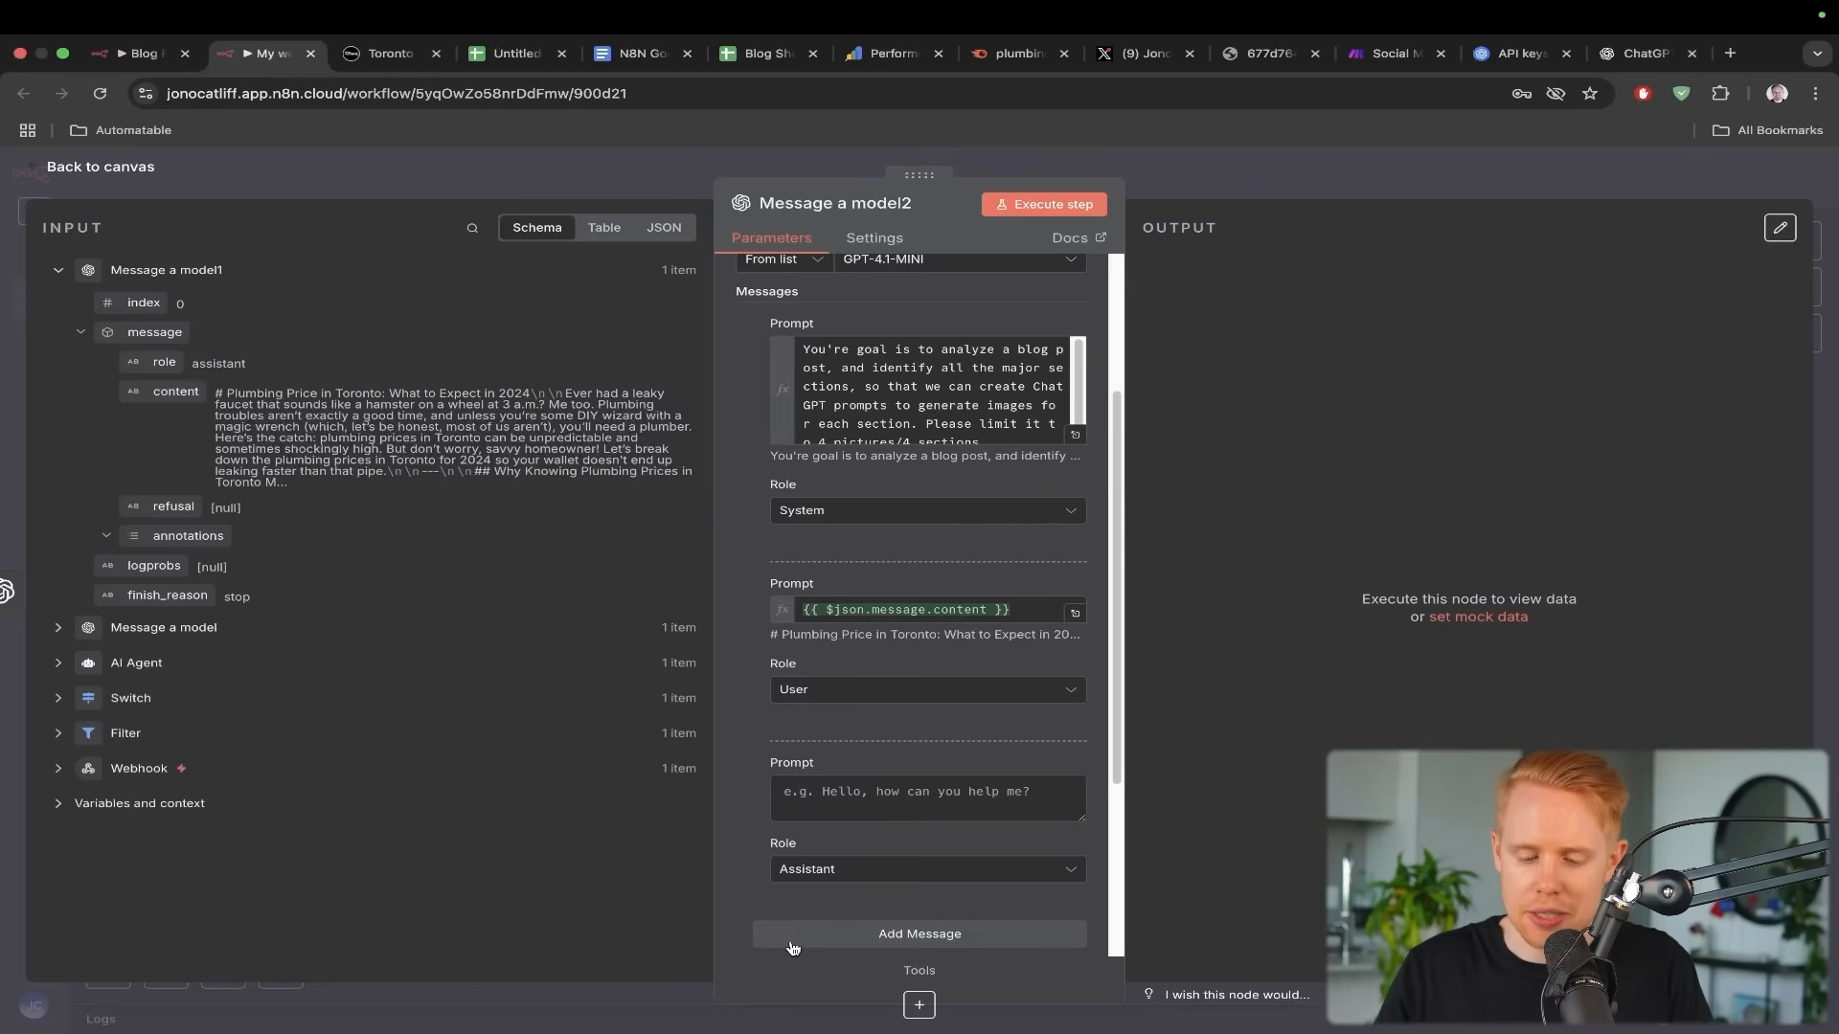
{"action": "left_click", "coordinate": [1052, 791]}
{"action": "key", "text": "ctrl+v"}
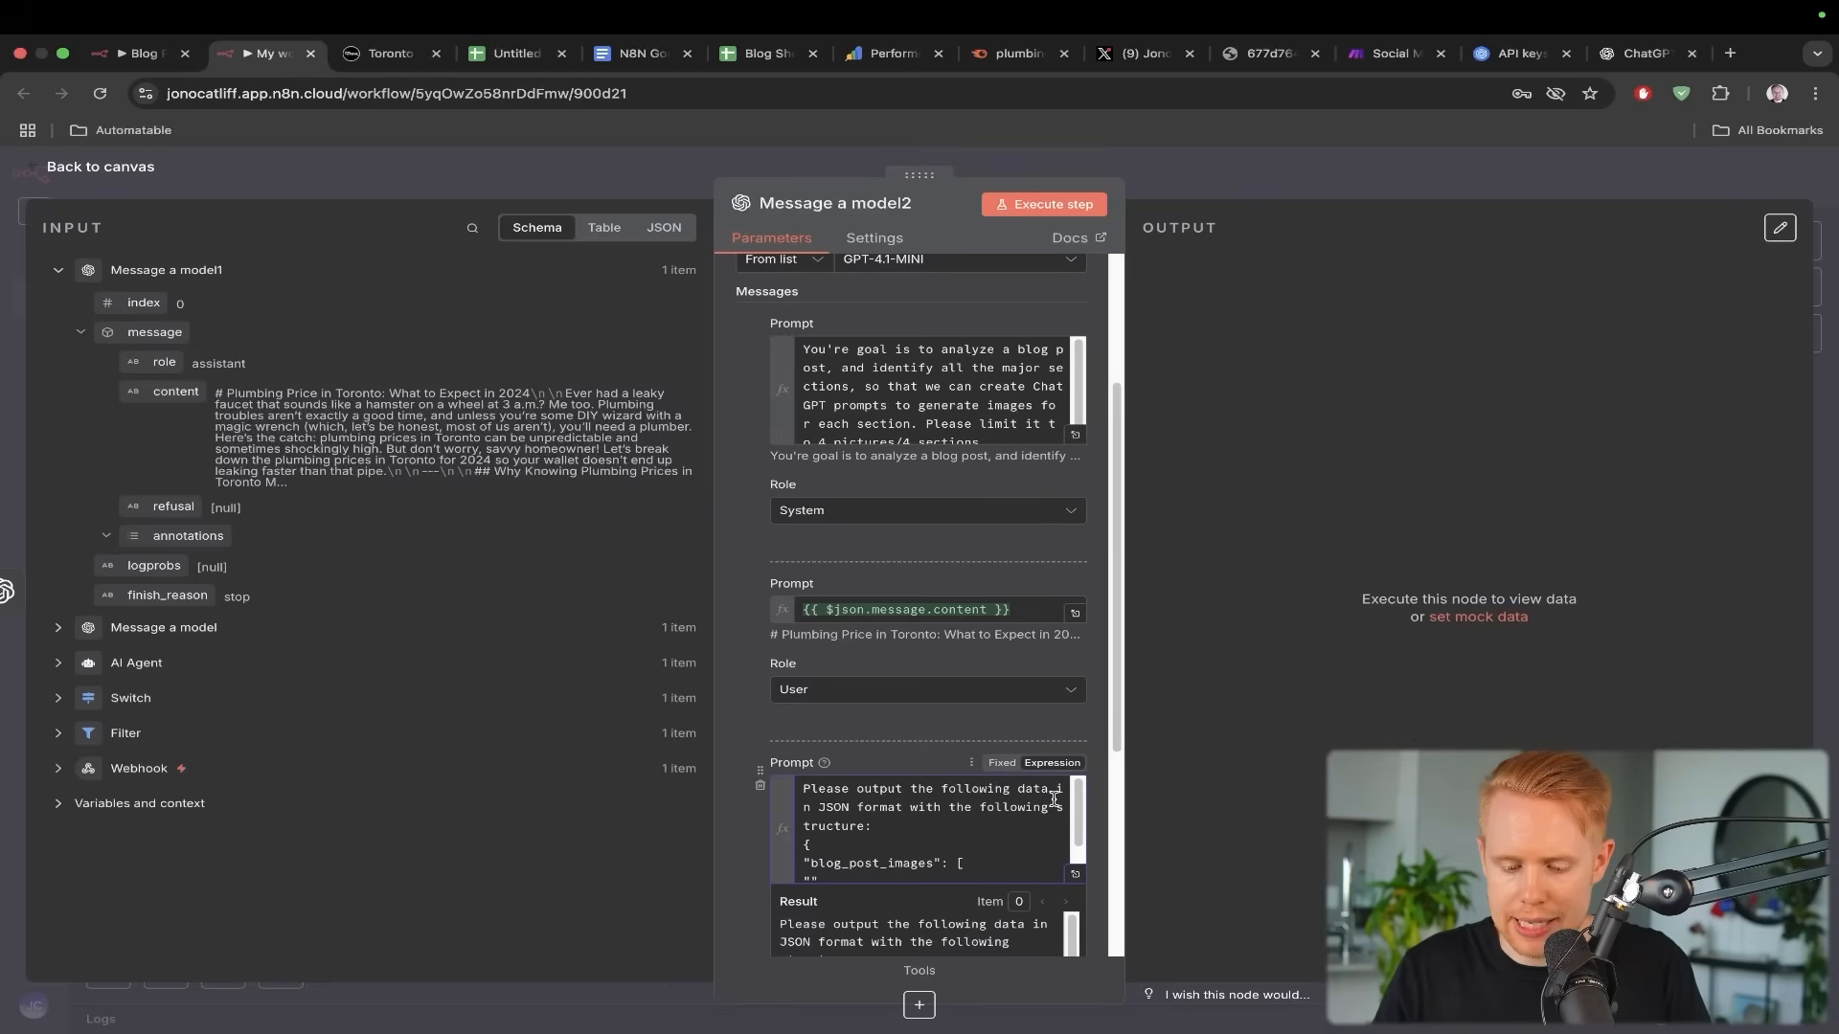
Save the workflow while reviewing the JSON output prompt and Message a model1's input as JSON.
{"action": "left_click", "coordinate": [1075, 875]}
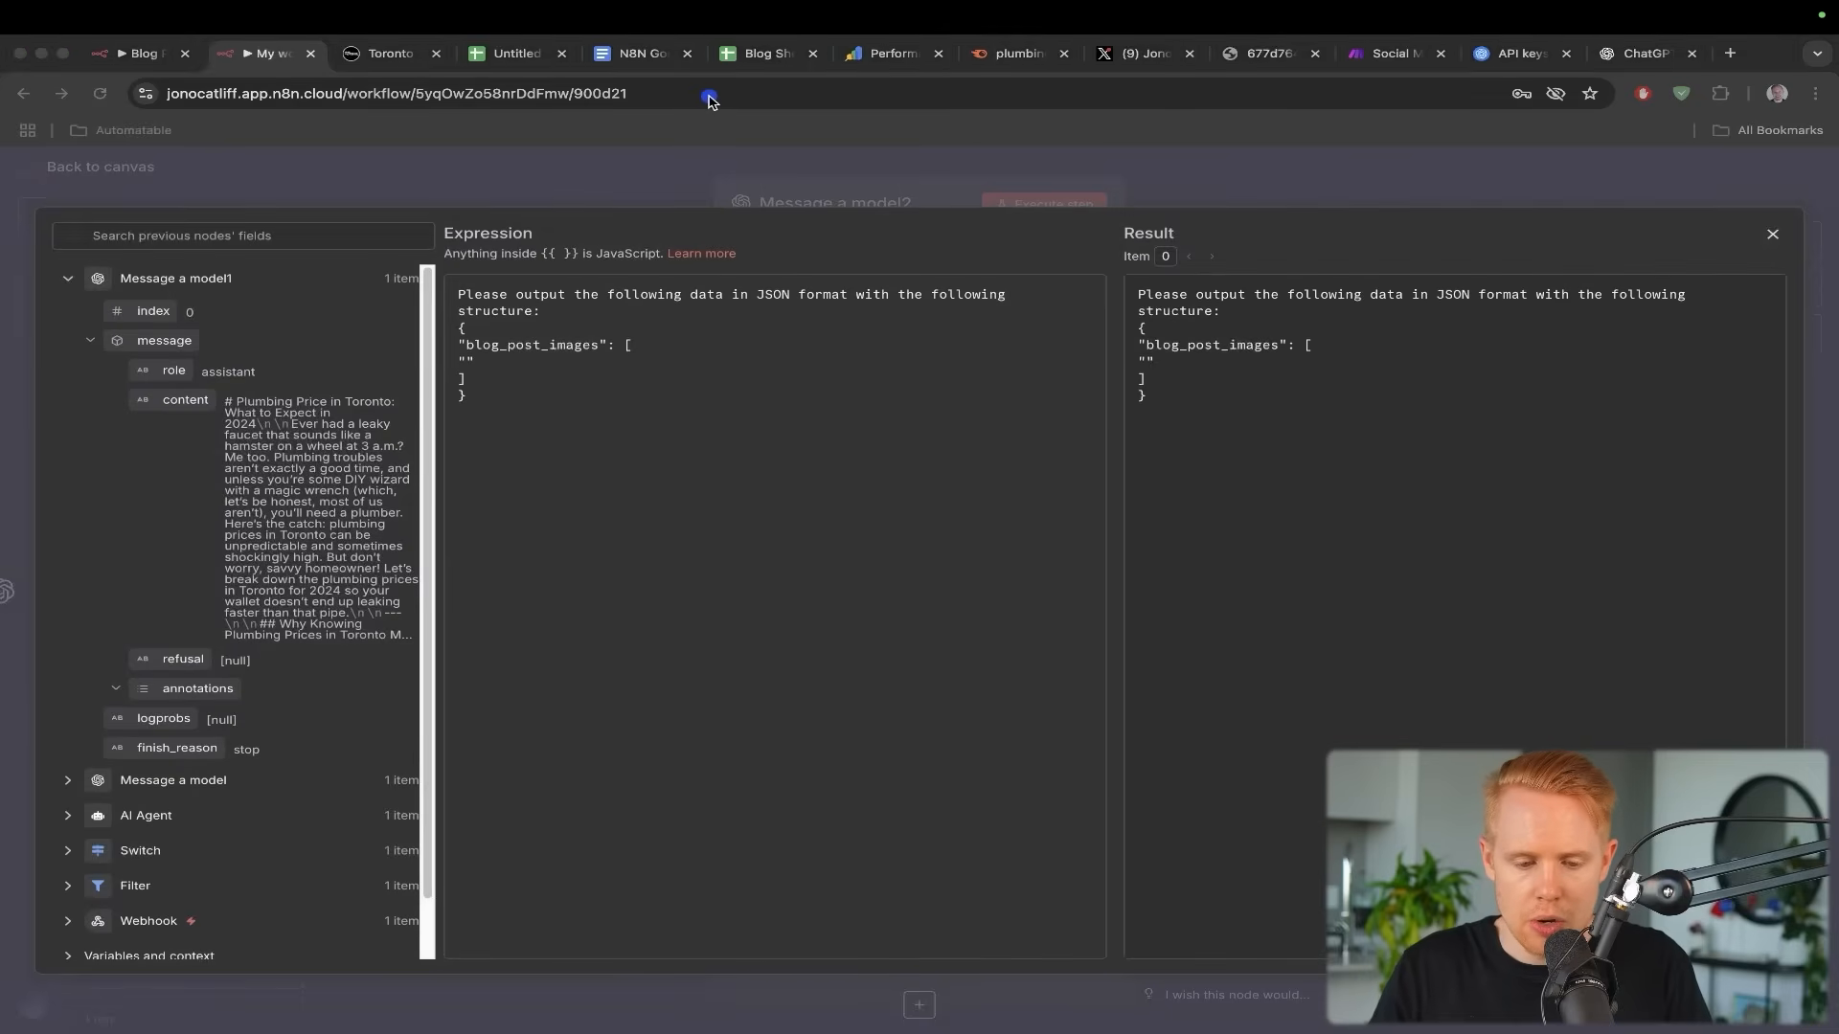
{"action": "left_click_drag", "start_coordinate": [708, 95], "coordinate": [591, 263]}
{"action": "key", "text": "ctrl+s"}
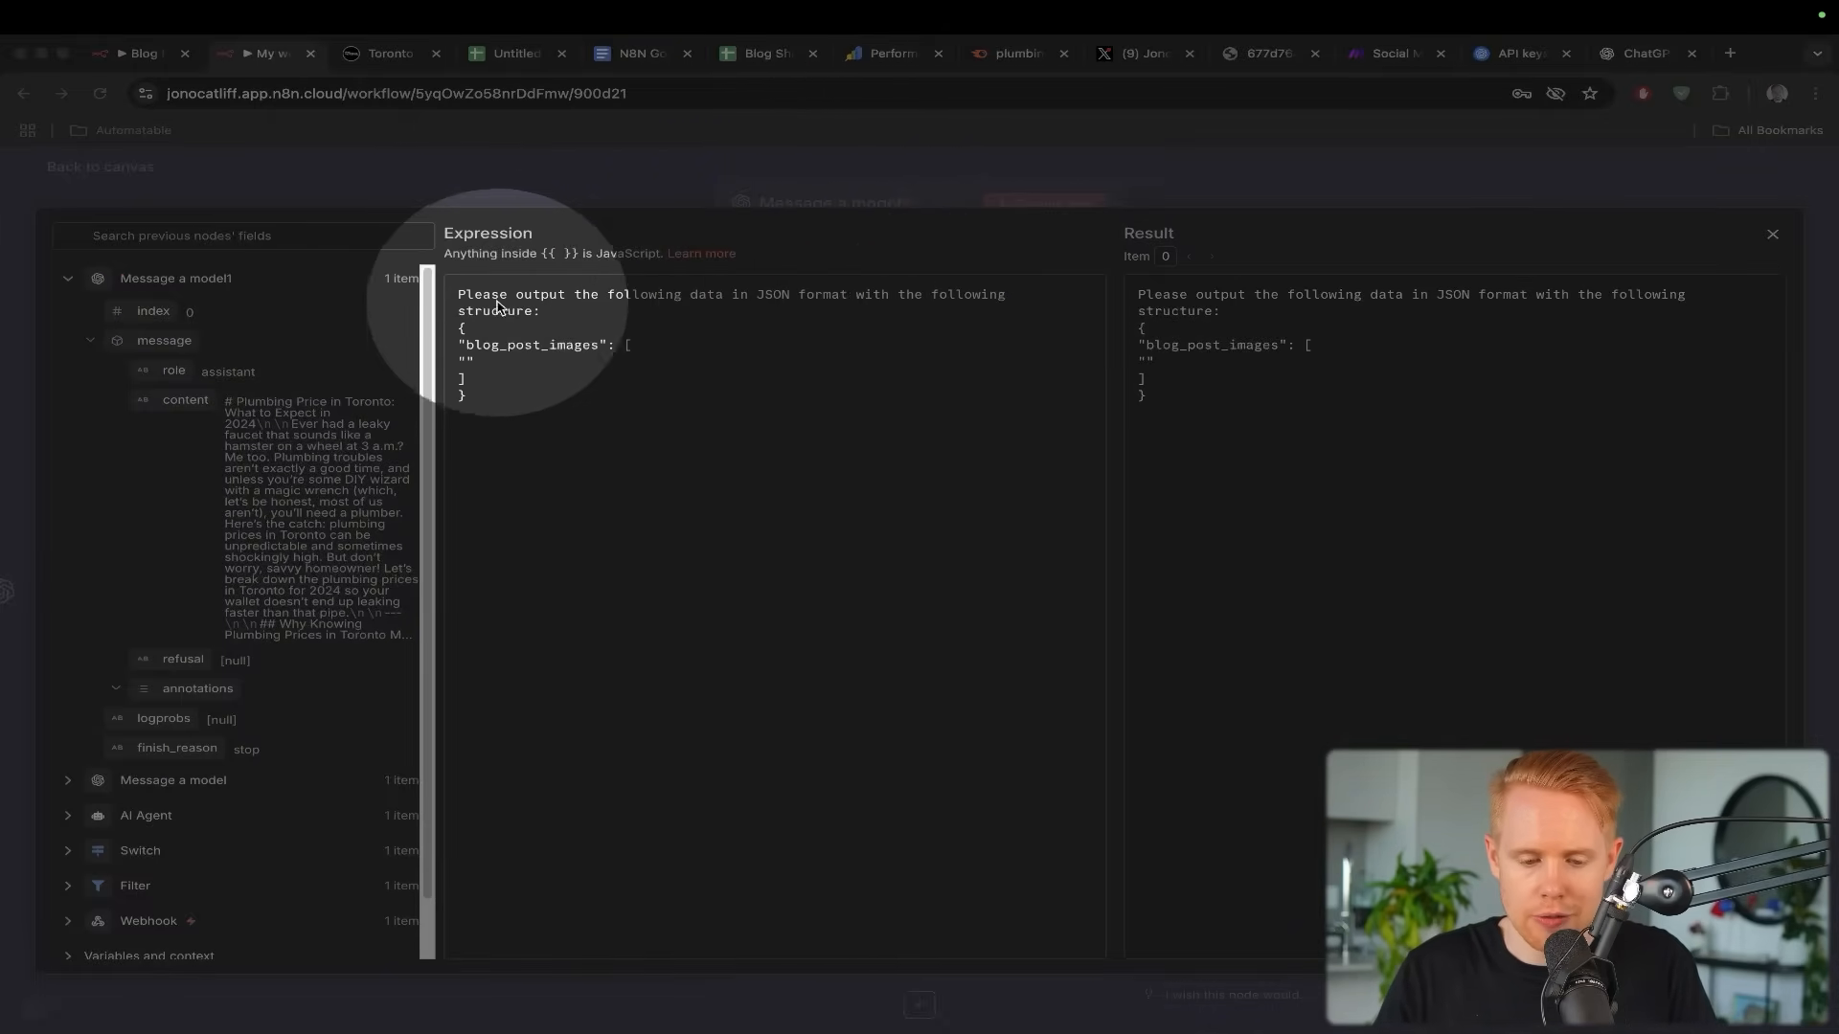
{"action": "key", "text": "ctrl+s"}
{"action": "key", "text": "Escape"}
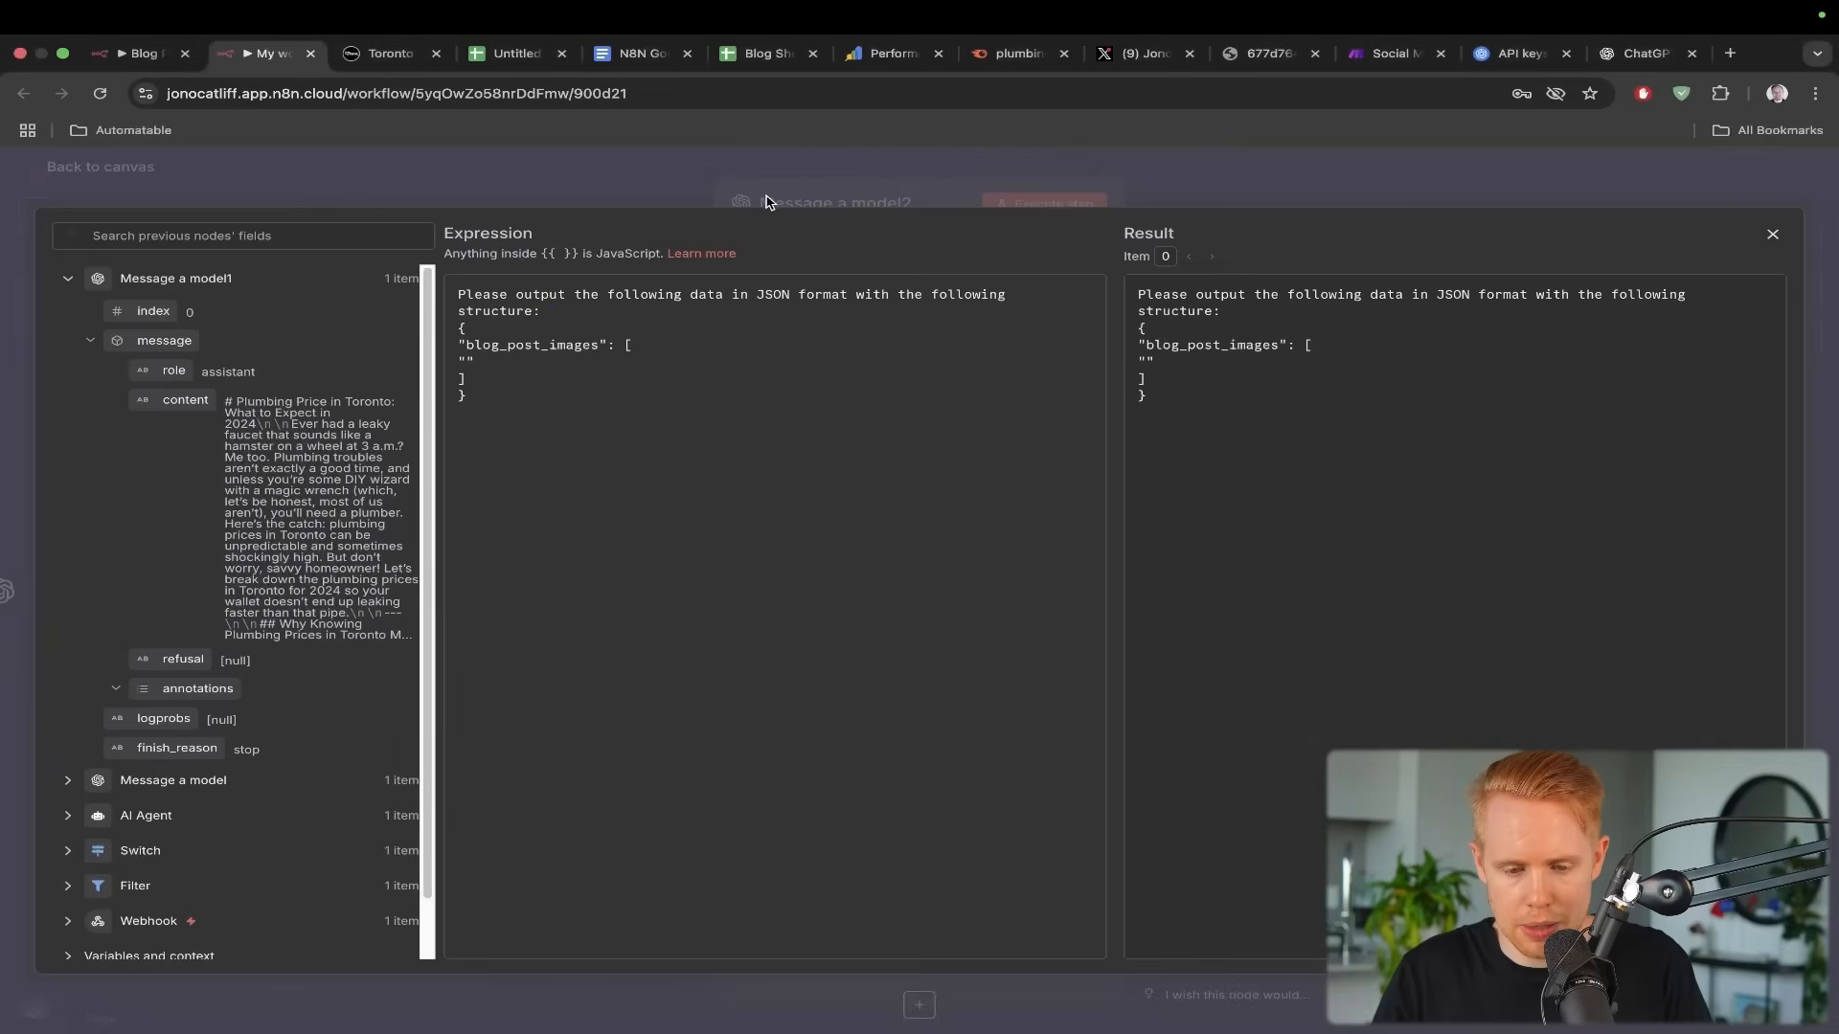
{"action": "left_click", "coordinate": [766, 201]}
{"action": "left_click", "coordinate": [664, 230]}
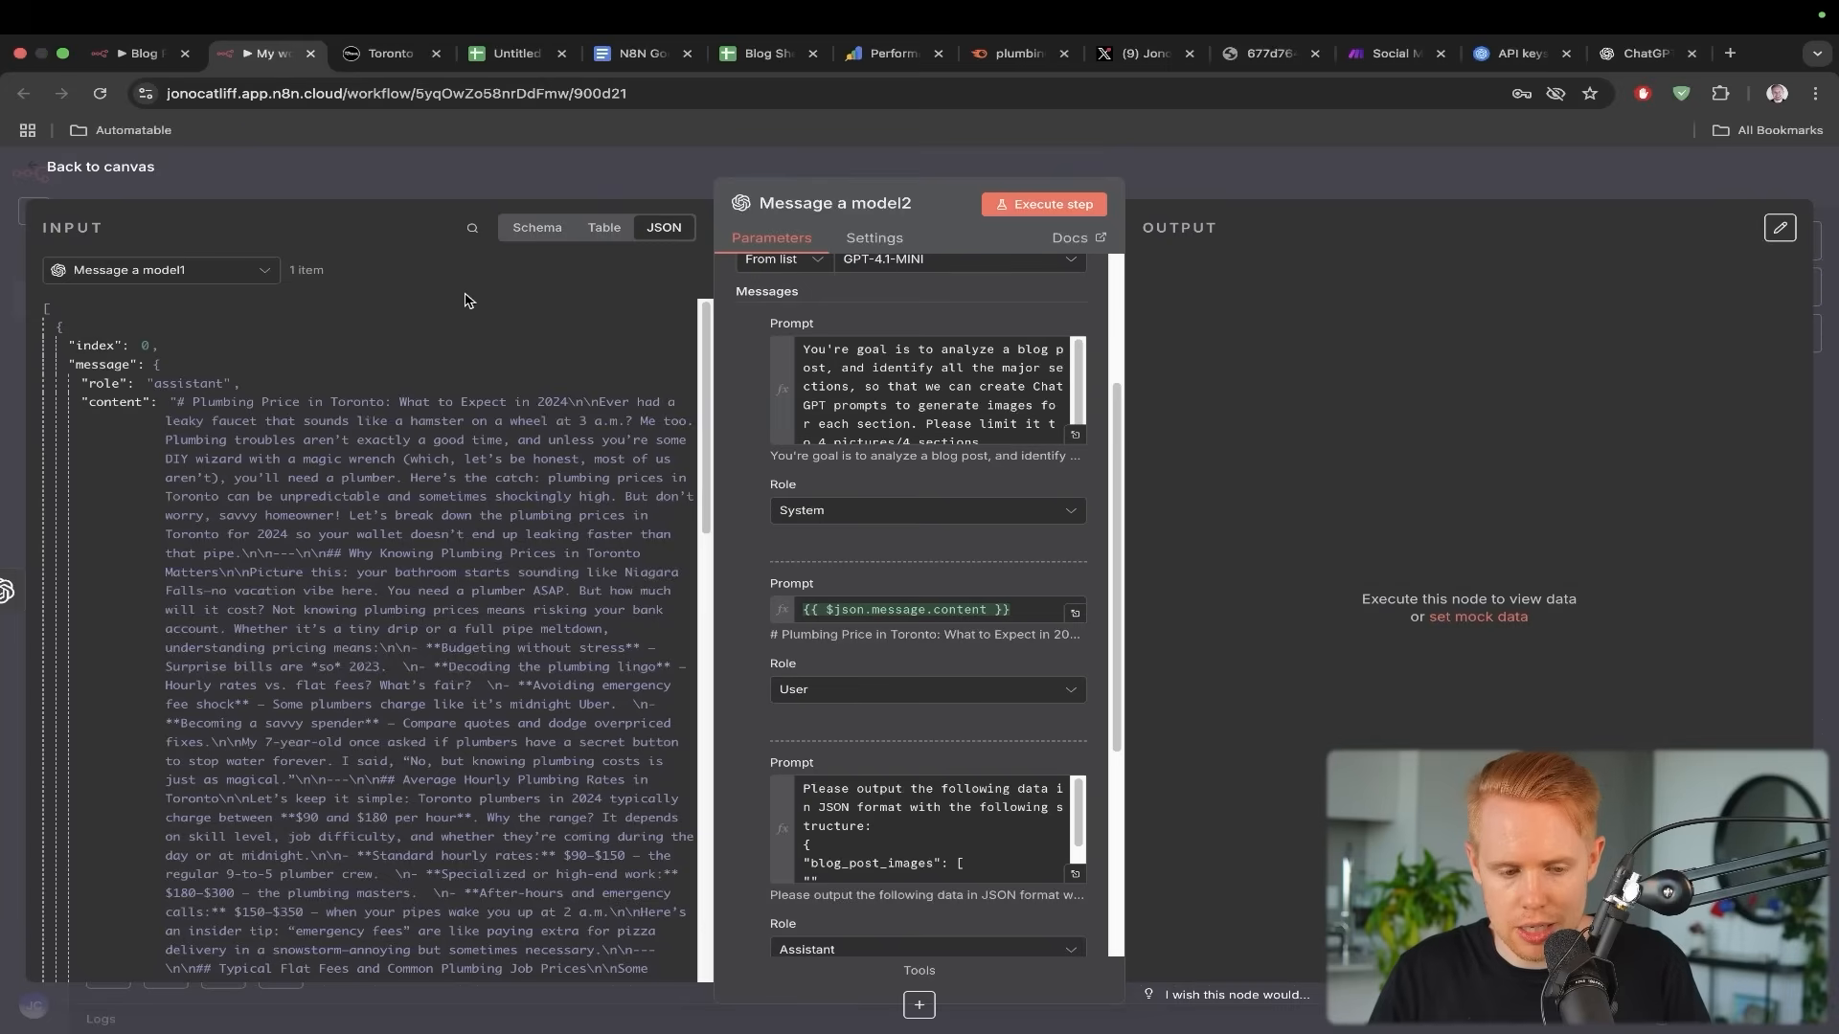
{"action": "mouse_move", "coordinate": [543, 256]}
{"action": "left_mouse_down"}
{"action": "mouse_move", "coordinate": [220, 321]}
{"action": "mouse_move", "coordinate": [154, 383]}
{"action": "left_mouse_up"}
{"action": "key", "text": "Escape"}
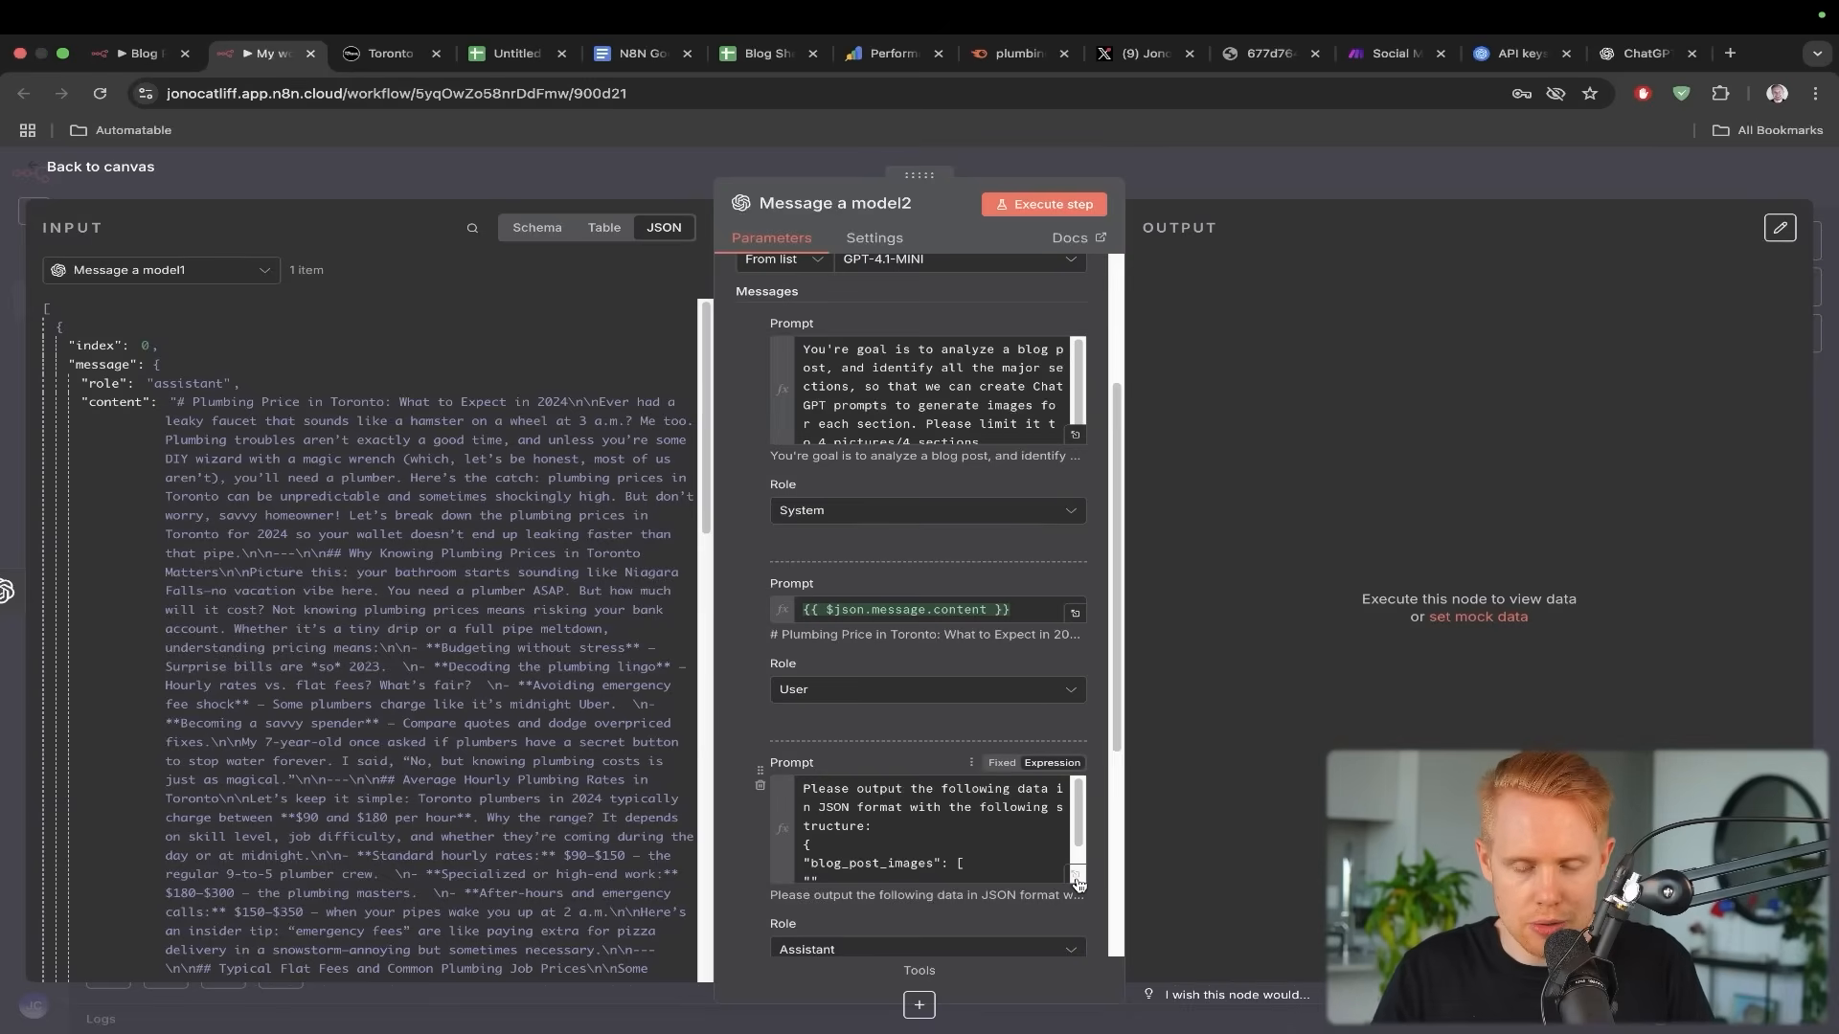
{"action": "key", "text": "ctrl+a"}
{"action": "left_click_drag", "start_coordinate": [464, 229], "coordinate": [217, 377]}
{"action": "key", "text": "Escape"}
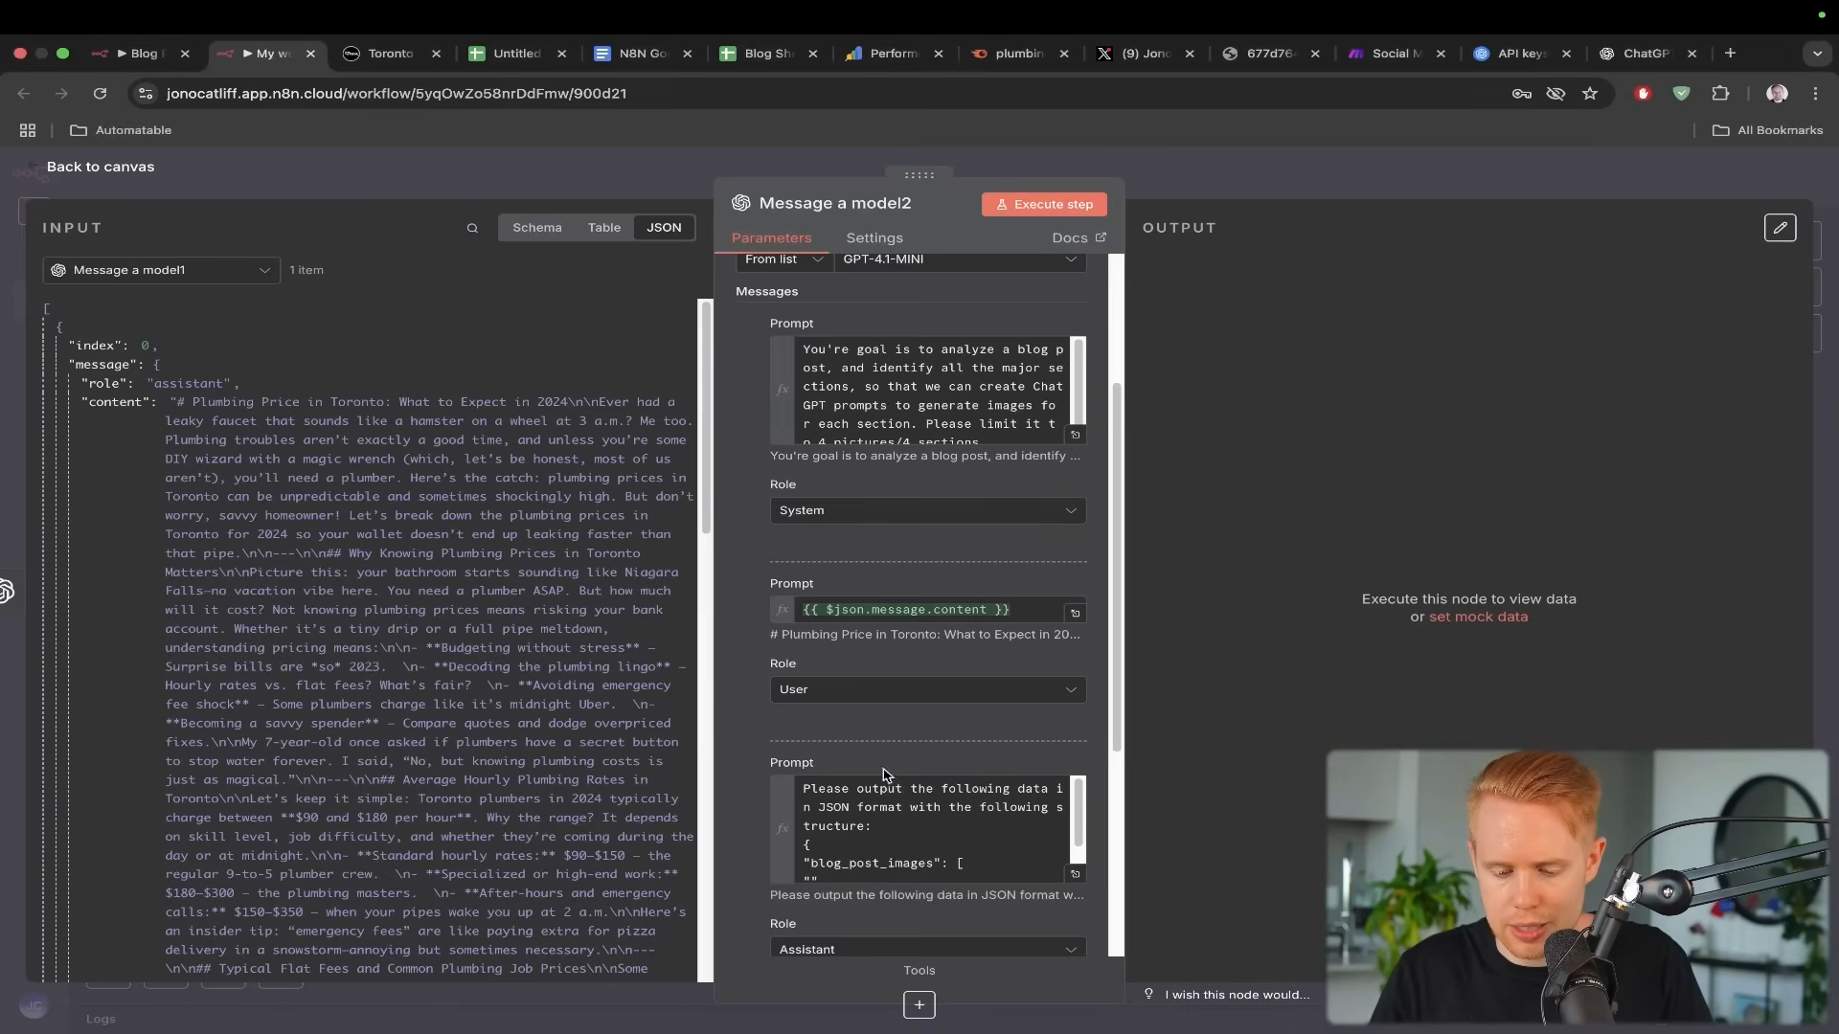
{"action": "left_click", "coordinate": [1075, 874]}
{"action": "key", "text": "ctrl+a"}
{"action": "left_click_drag", "start_coordinate": [739, 196], "coordinate": [510, 314]}
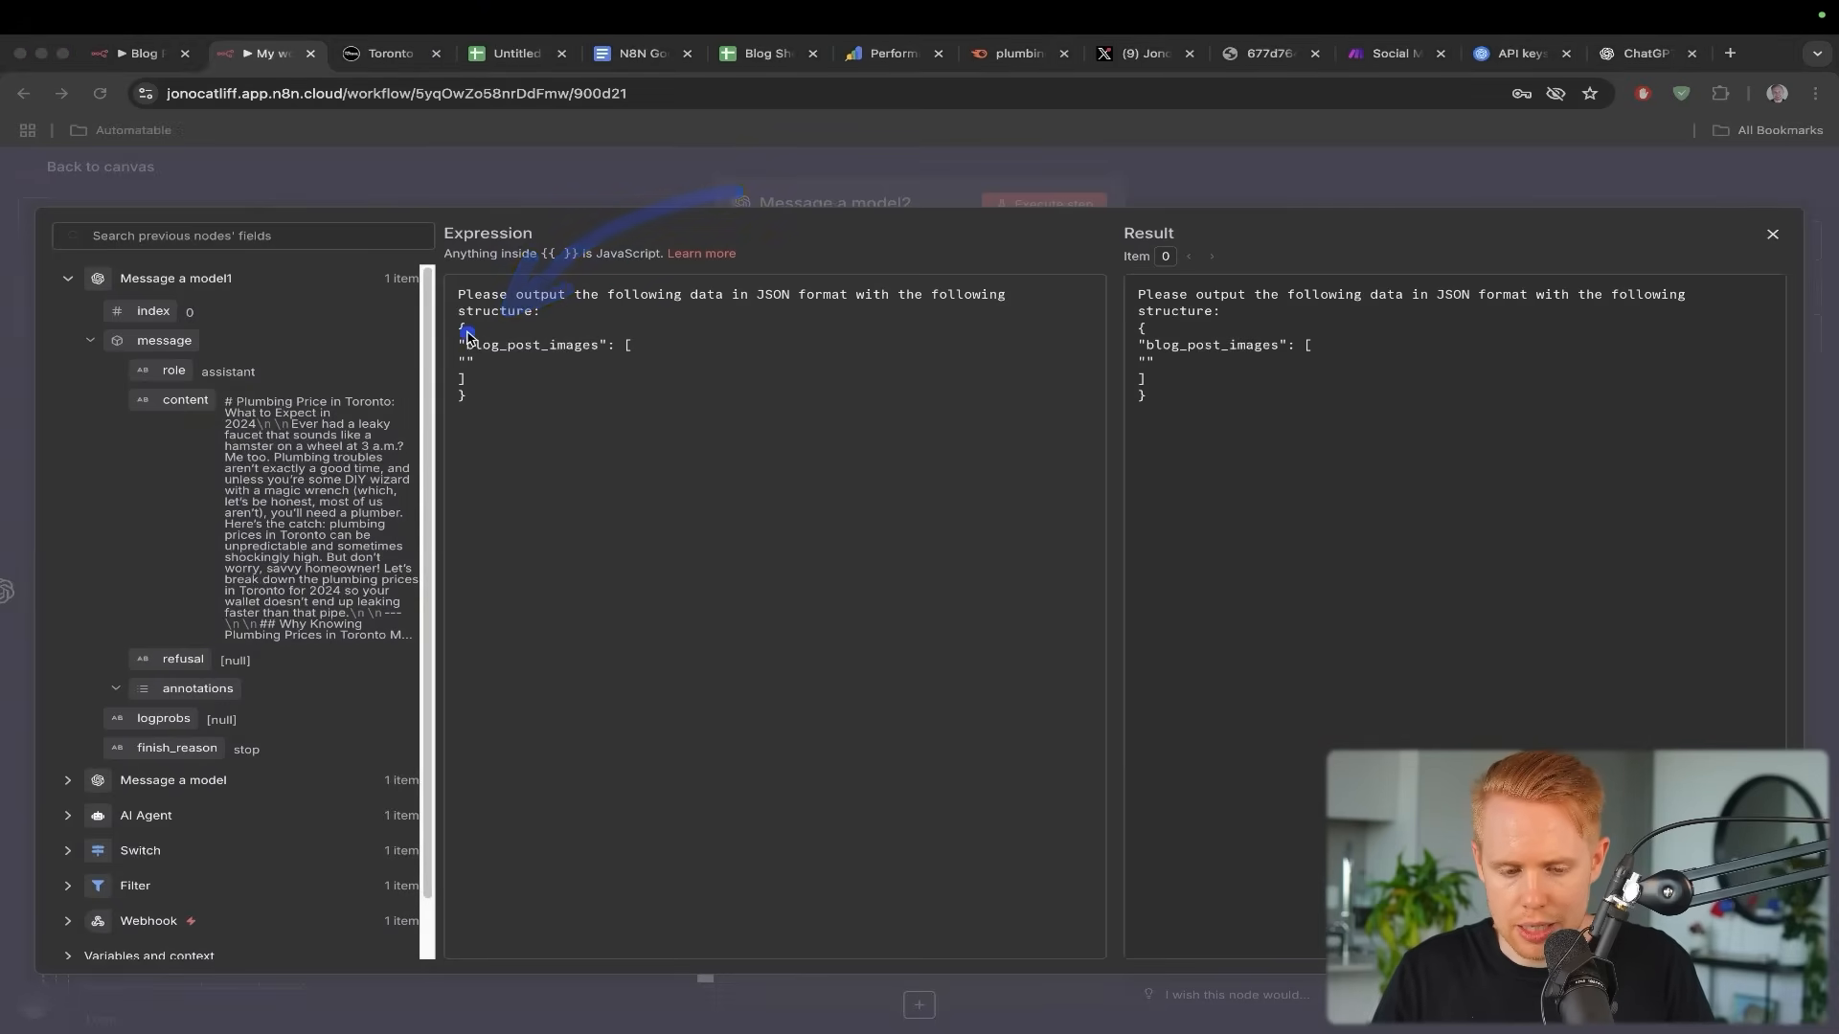
{"action": "key", "text": "ctrl+s"}
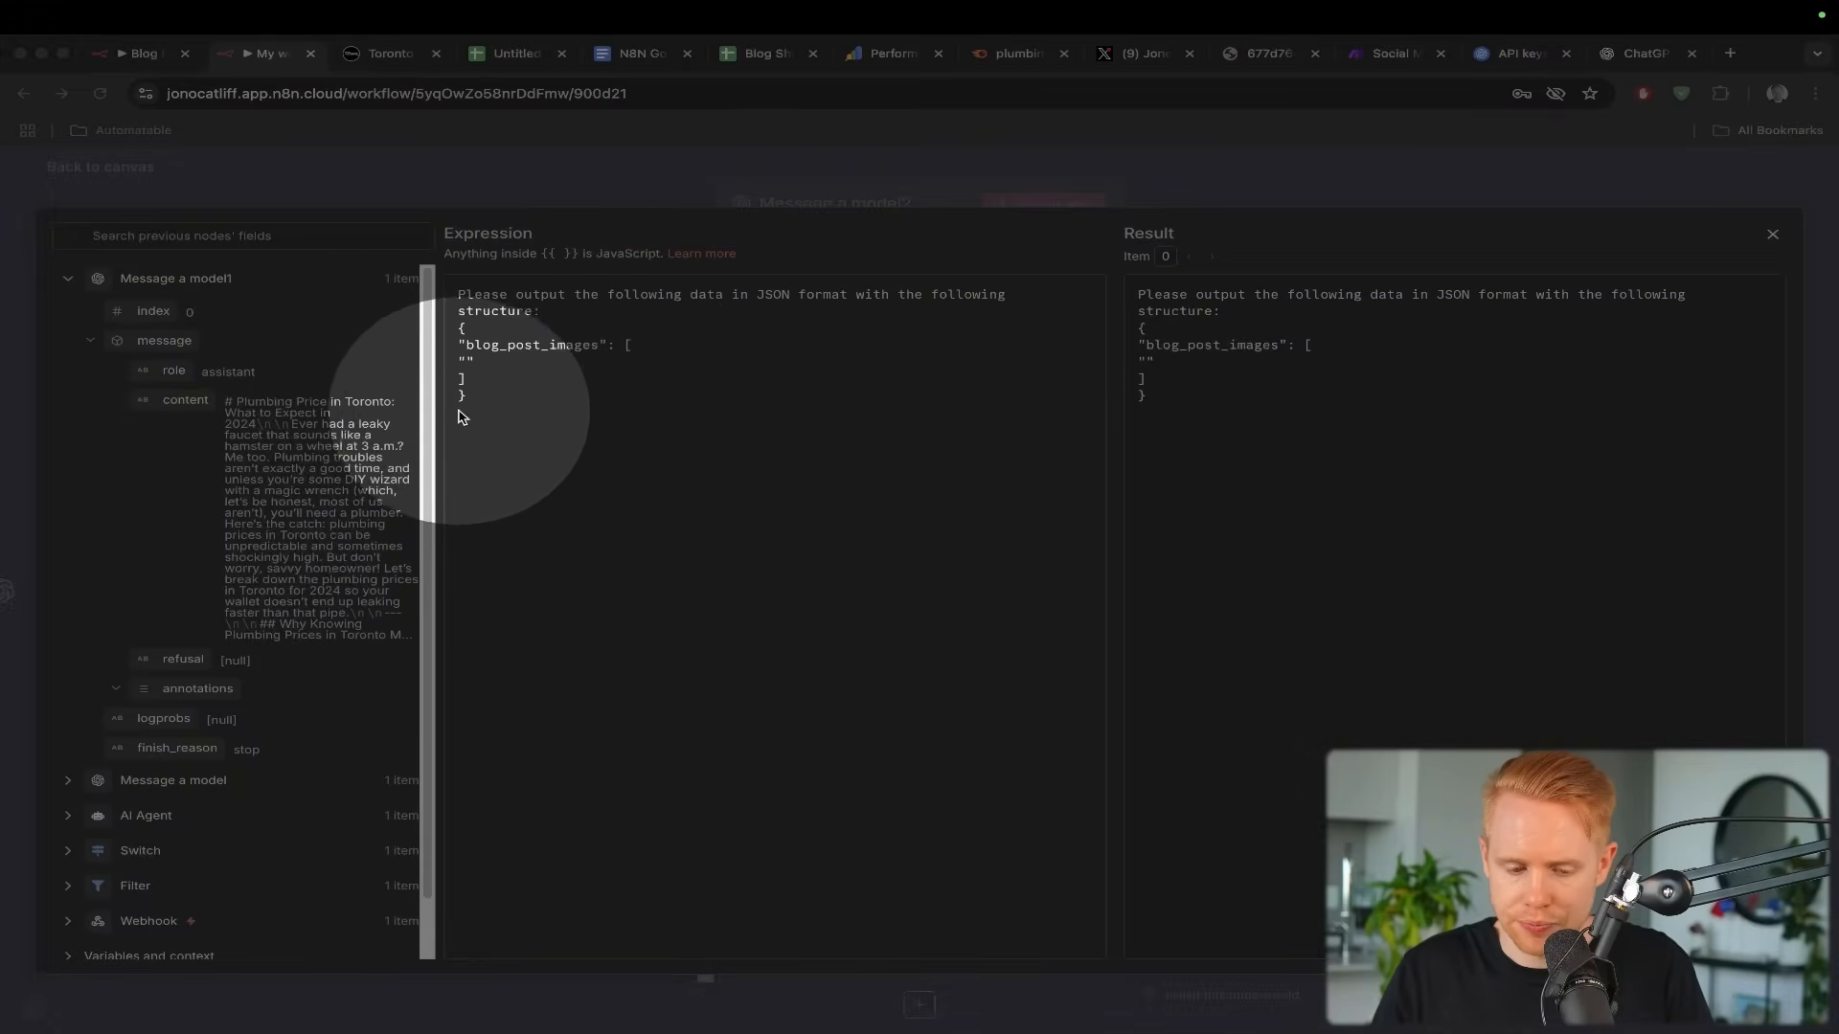
Save the workflow, close the expression editor and execute the Message a model2 node to generate the image prompts.
{"action": "key", "text": "ctrl+s"}
{"action": "key", "text": "ctrl+s"}
{"action": "key", "text": "ctrl+s"}
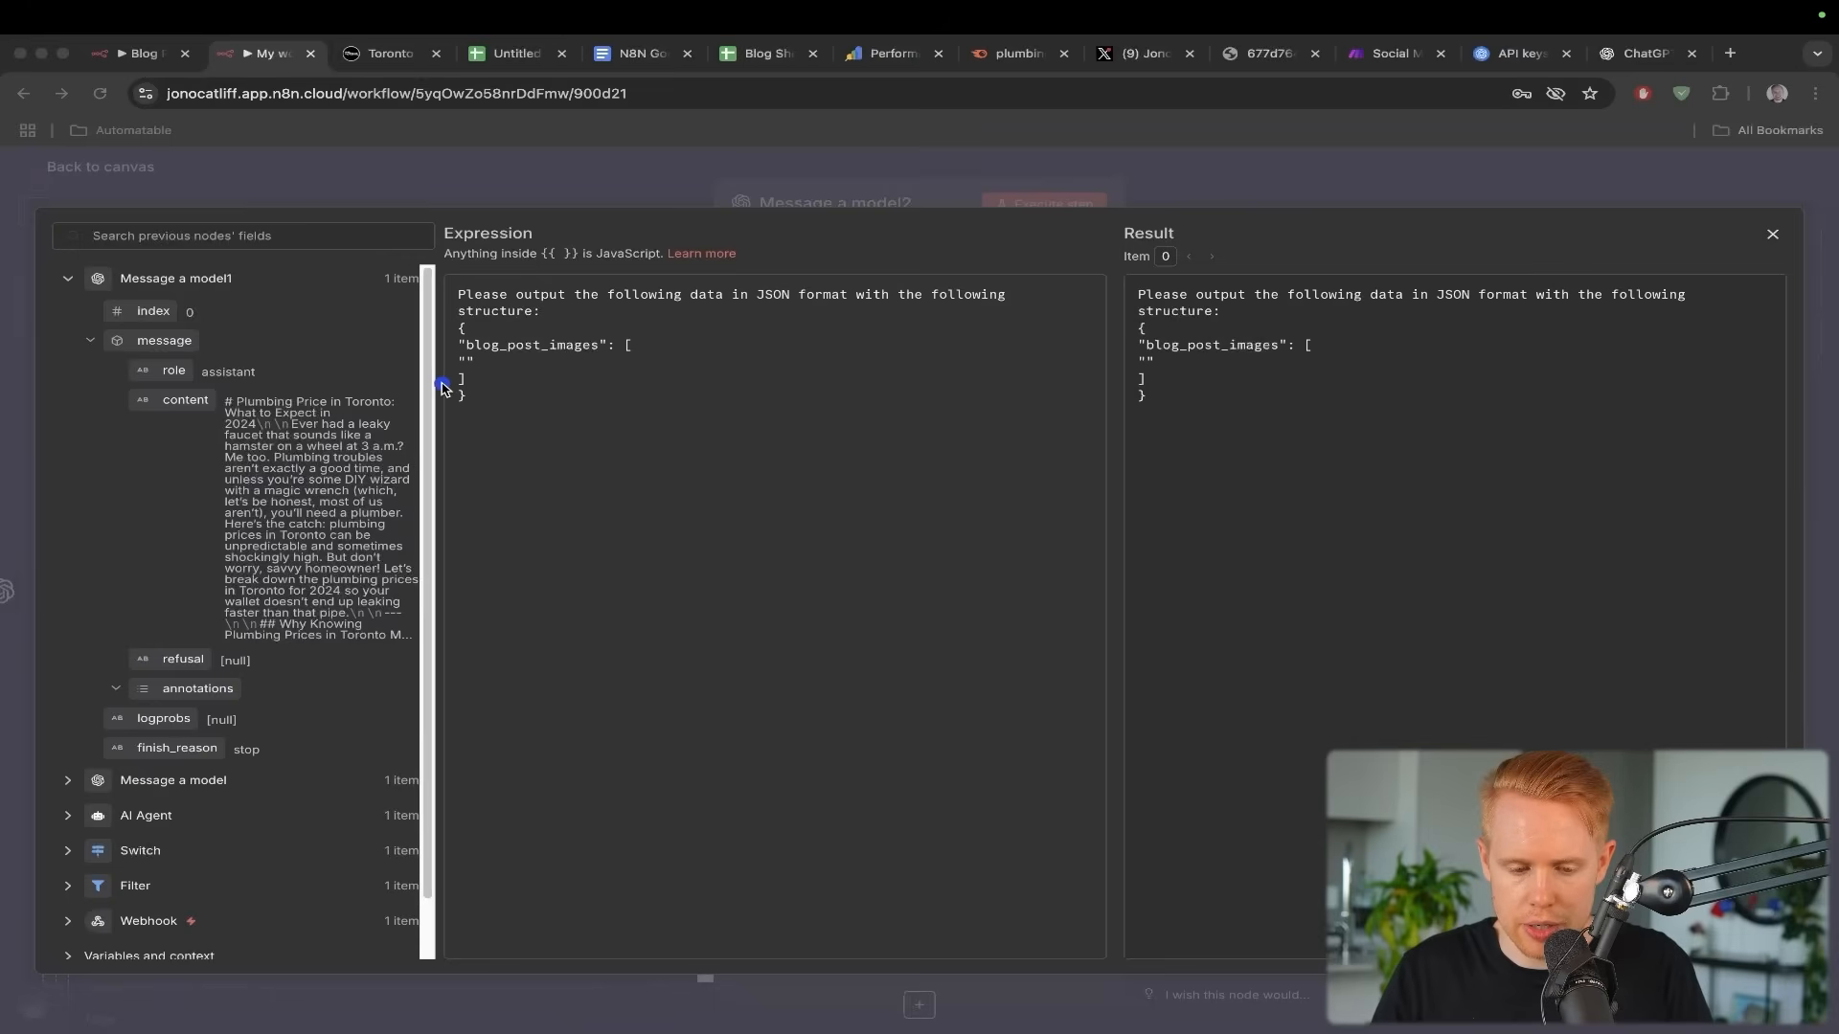
{"action": "key", "text": "Escape"}
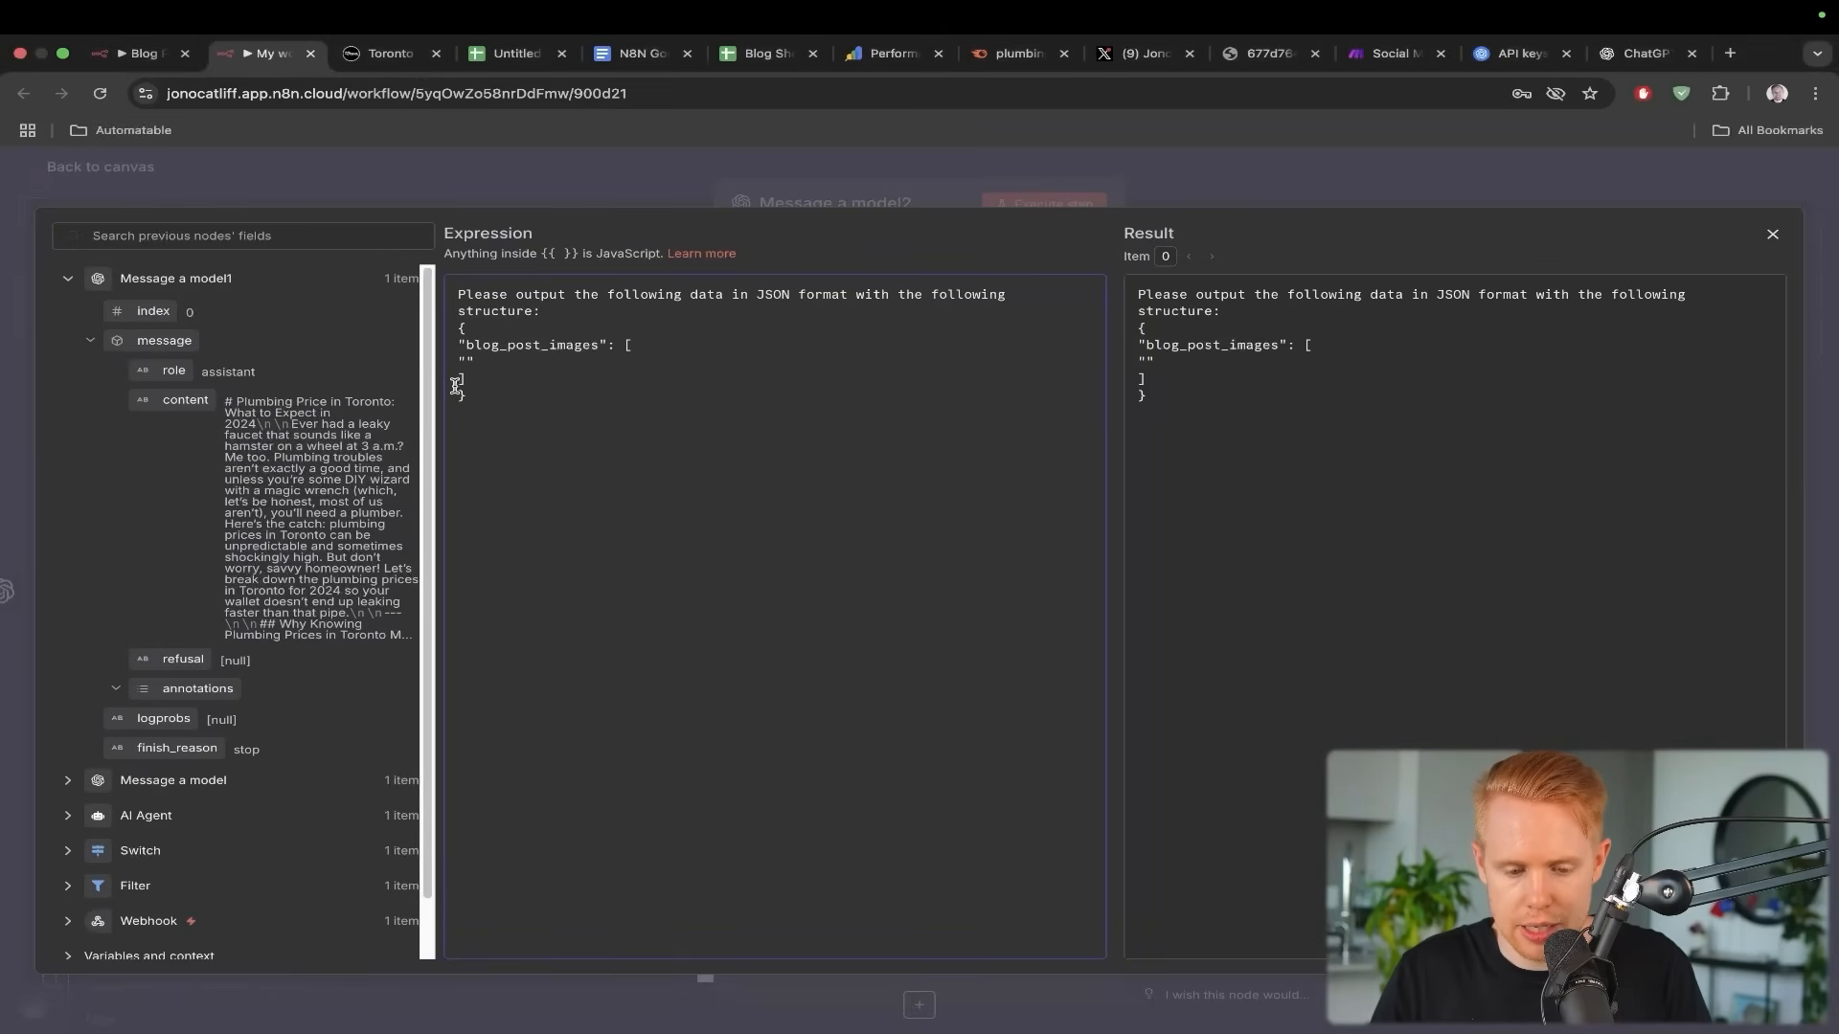
{"action": "left_click_drag", "start_coordinate": [479, 374], "coordinate": [623, 343]}
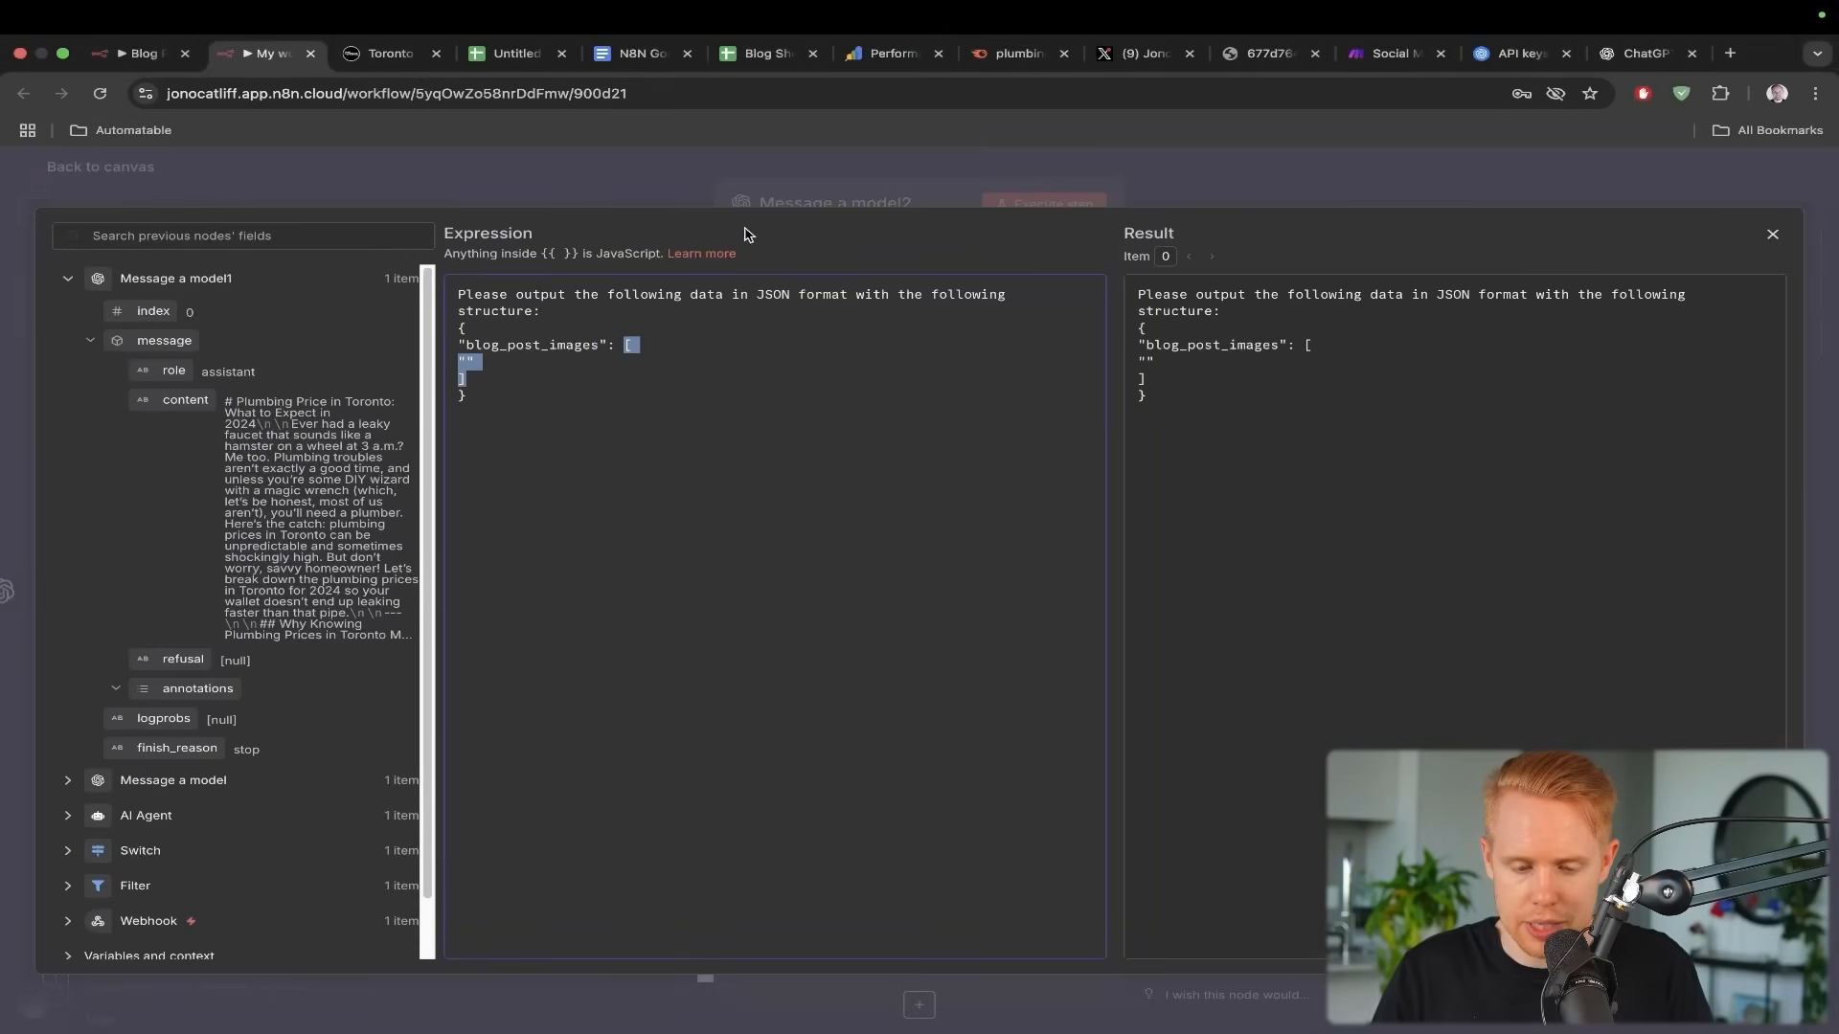
{"action": "key", "text": "Escape"}
{"action": "scroll", "coordinate": [774, 769], "scroll_direction": "down", "scroll_amount": 4}
{"action": "left_click", "coordinate": [766, 758]}
{"action": "left_click", "coordinate": [1044, 207]}
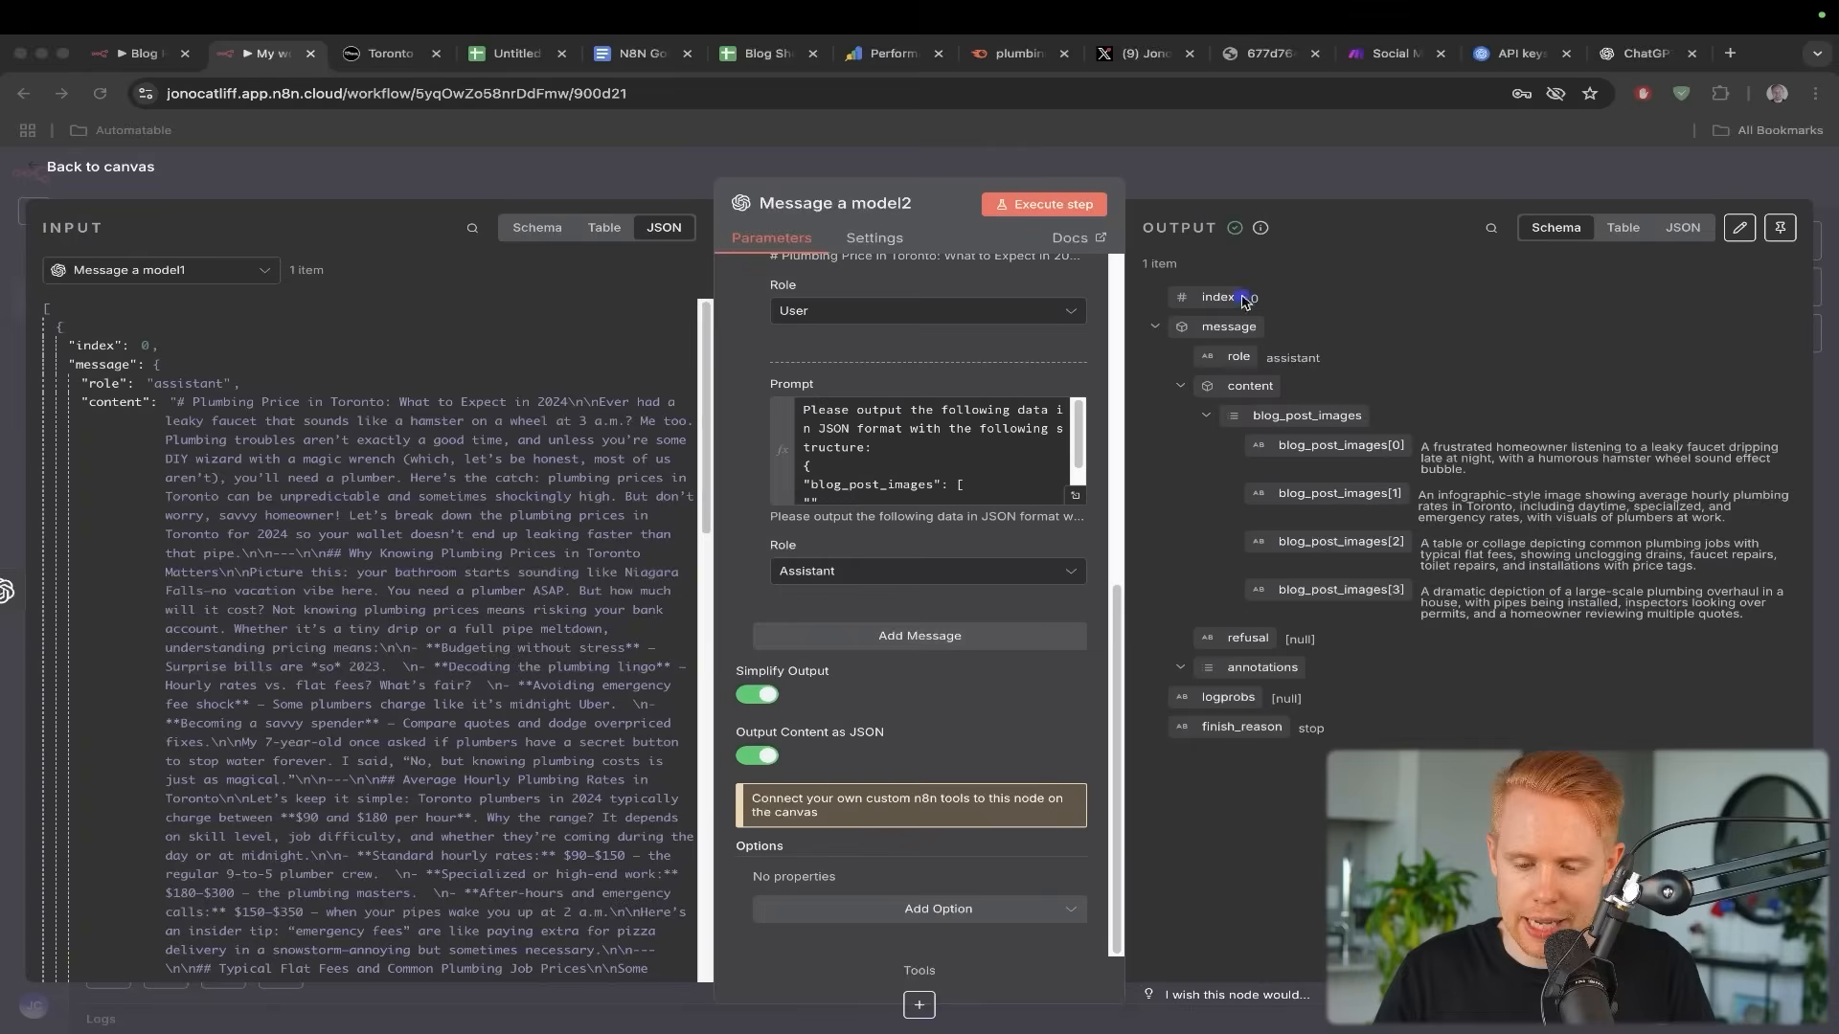
Review the prompts and output of the Message a model1 and Message a model2 nodes.
{"action": "key", "text": "Escape"}
{"action": "double_click", "coordinate": [902, 539]}
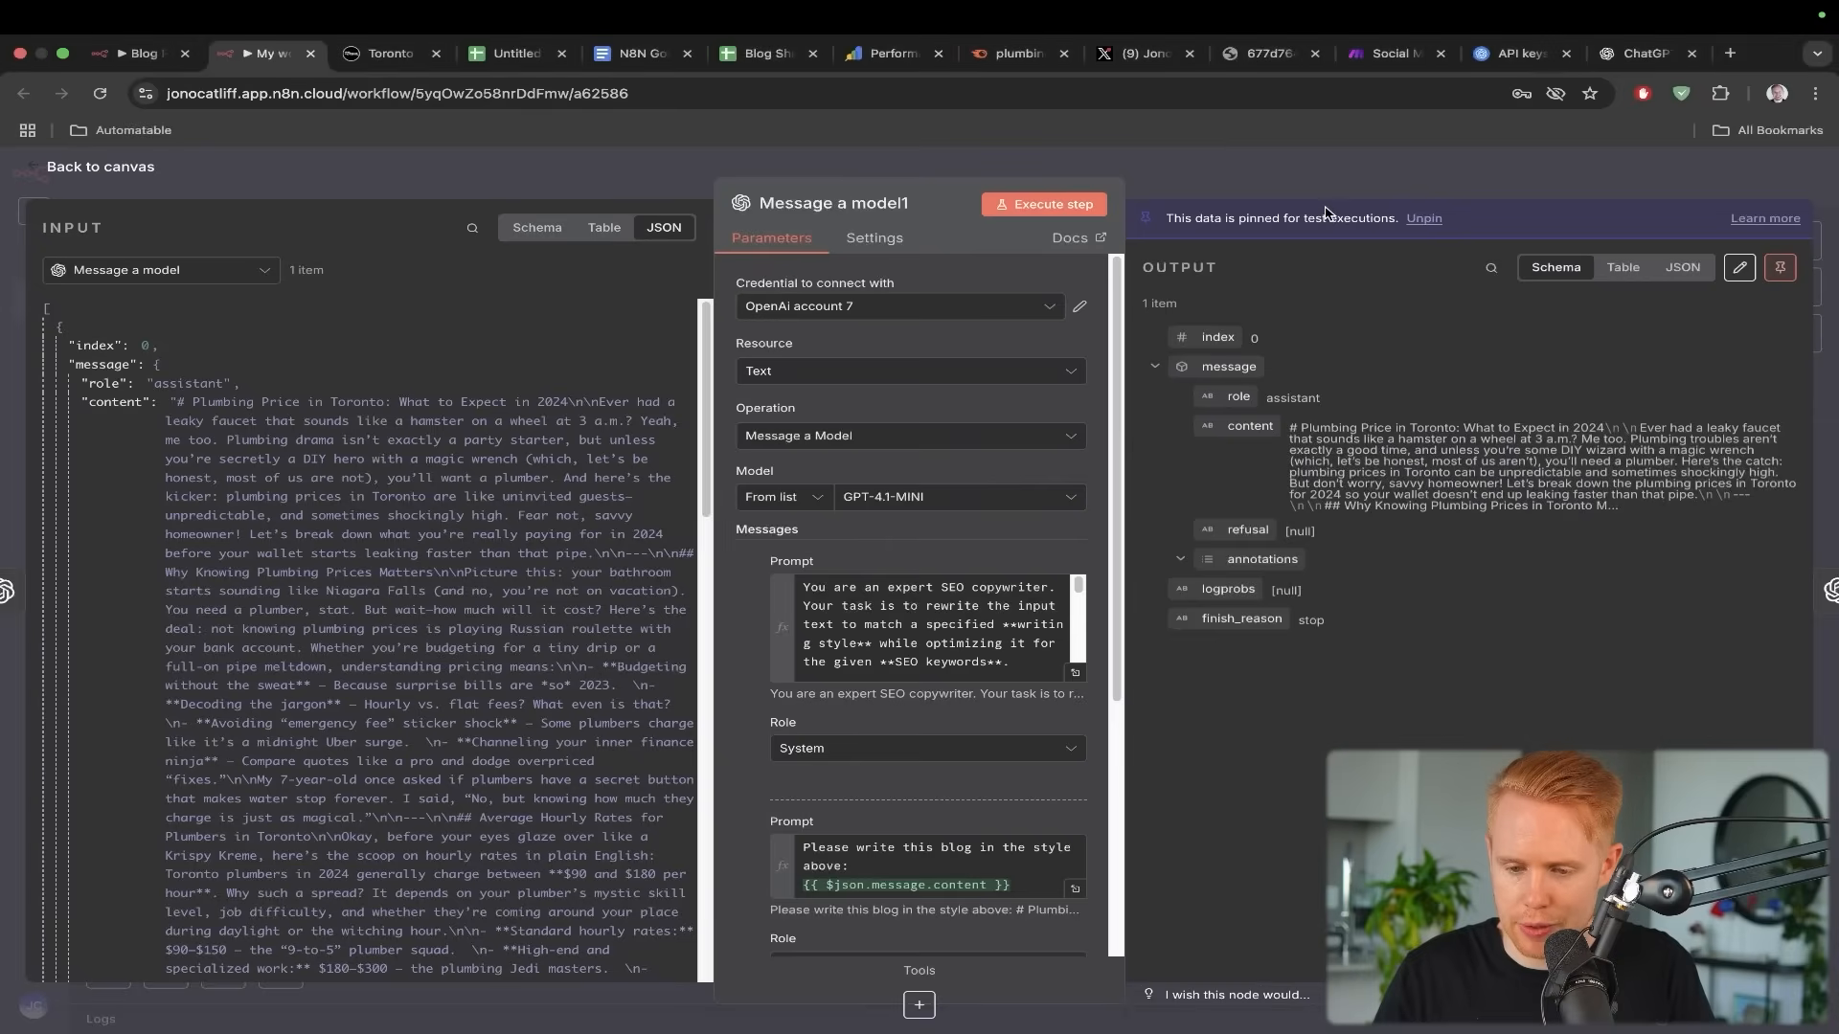
{"action": "key", "text": "Escape"}
{"action": "double_click", "coordinate": [1264, 541]}
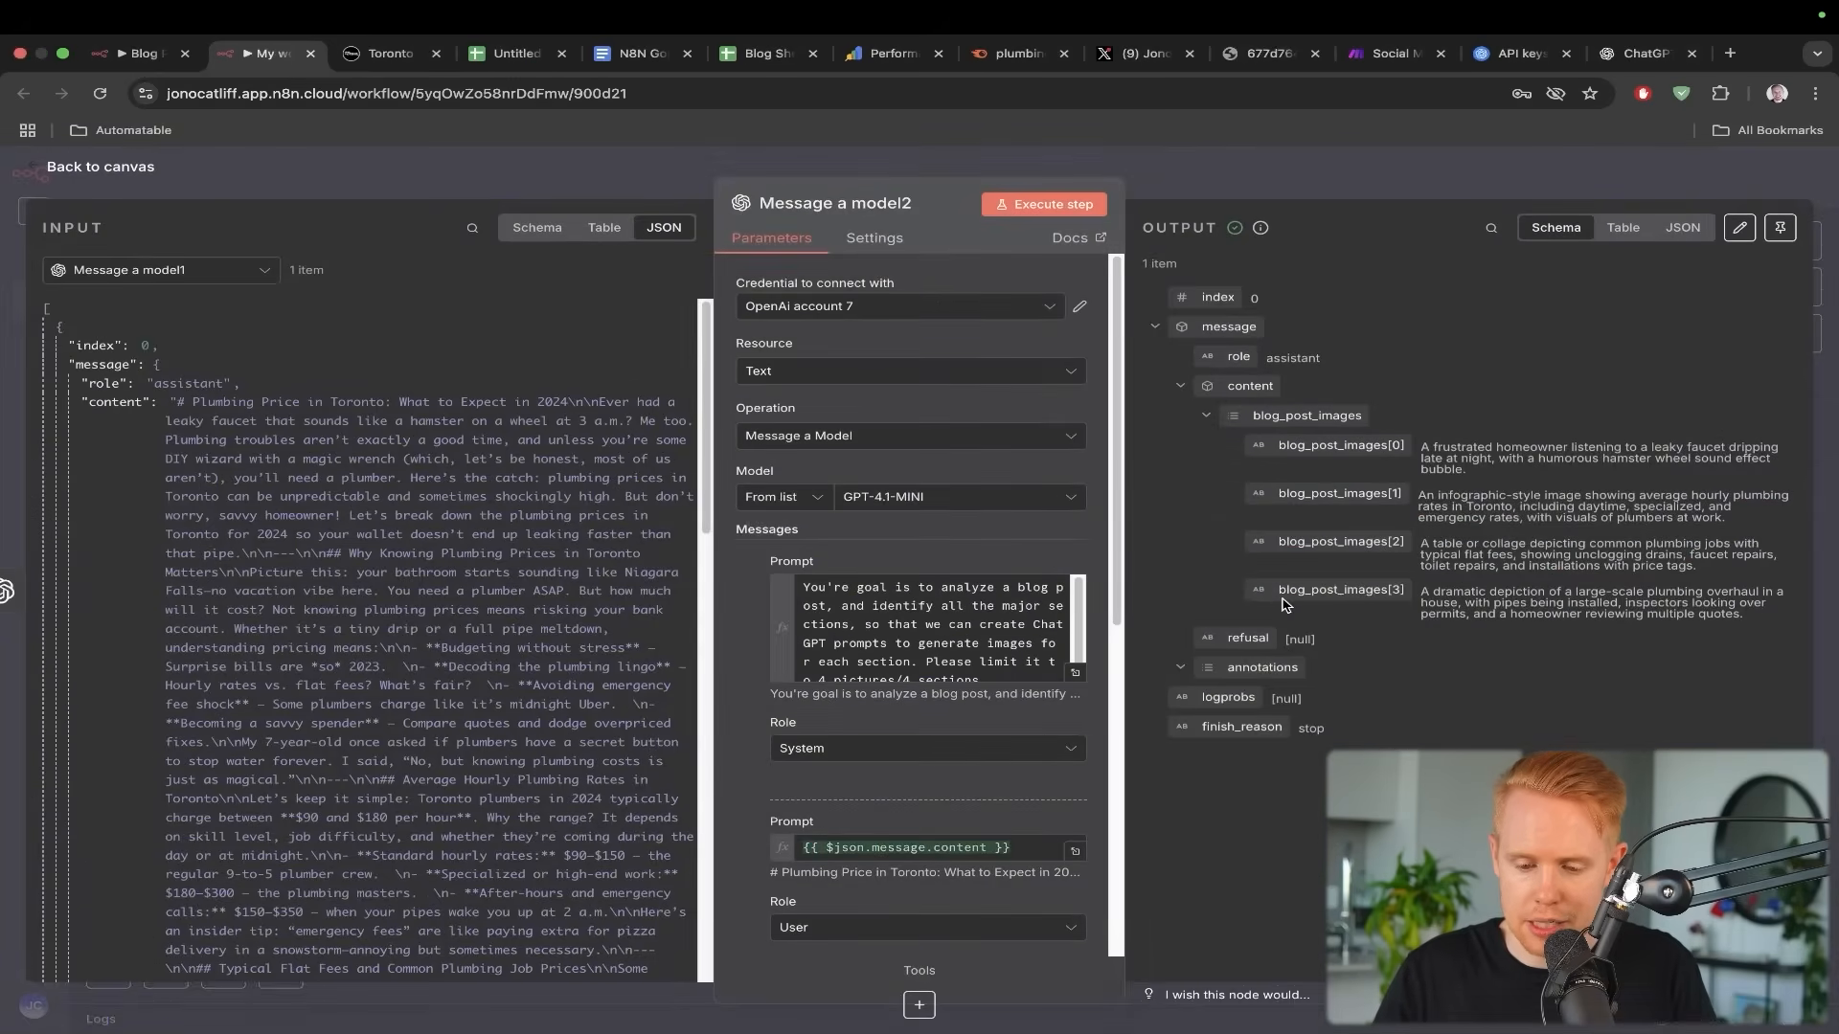
{"action": "scroll", "coordinate": [1003, 738], "scroll_direction": "down", "scroll_amount": 6}
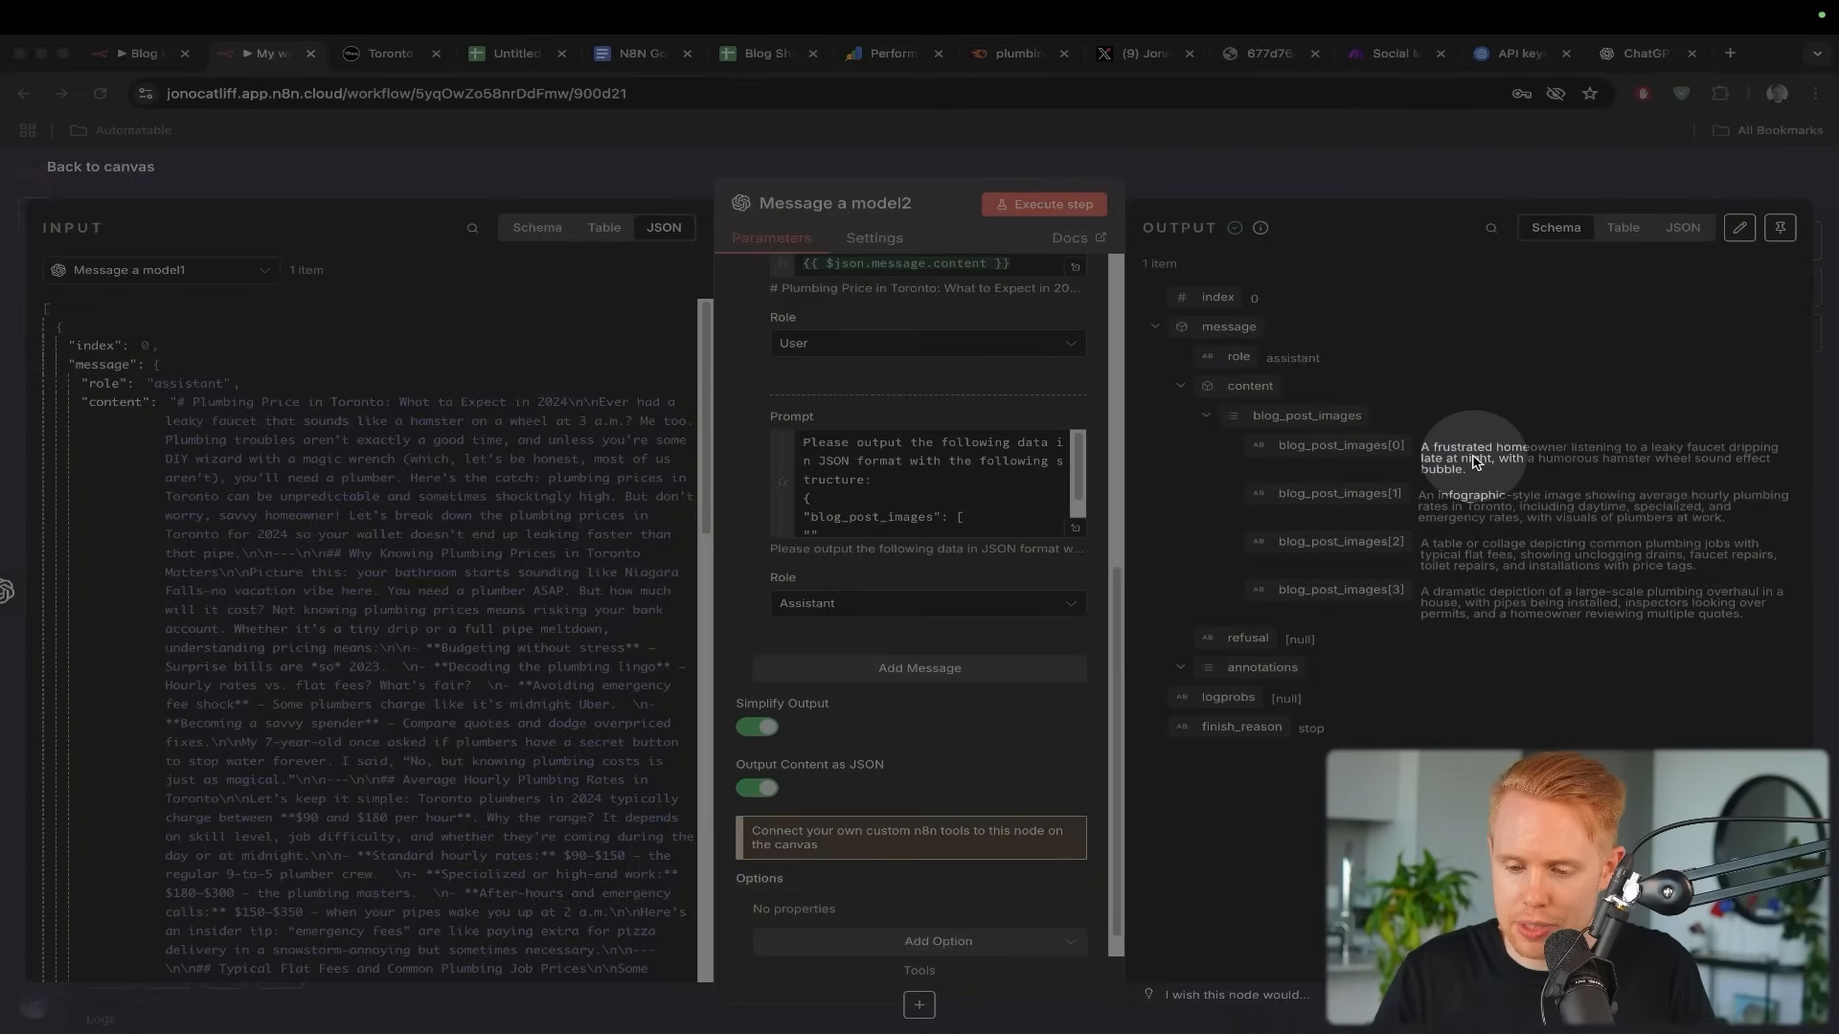
{"action": "key", "text": "Escape"}
Compare against the published blog post's section images and the reference workflow's node after the image-analysis step.
{"action": "key", "text": "ctrl+Tab"}
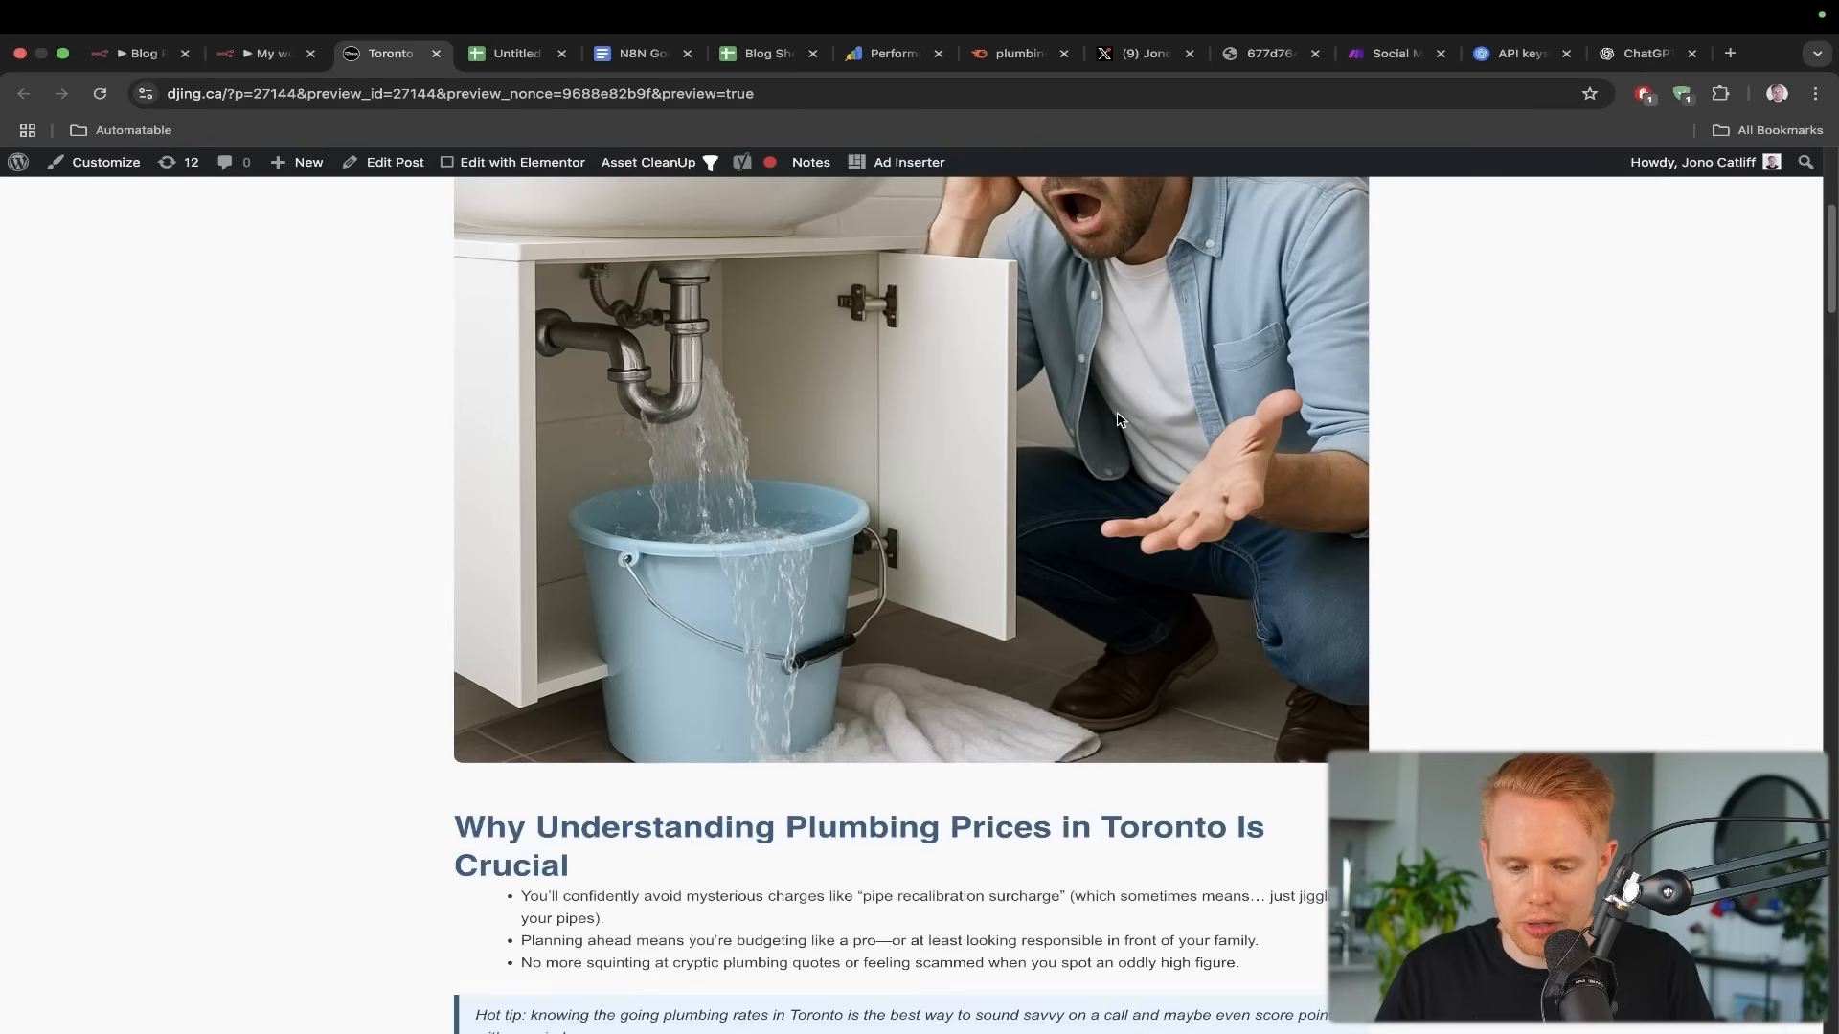
{"action": "scroll", "coordinate": [1065, 446], "scroll_direction": "up", "scroll_amount": 3}
{"action": "key", "text": "ctrl+a"}
{"action": "mouse_move", "coordinate": [214, 777]}
{"action": "left_mouse_down"}
{"action": "mouse_move", "coordinate": [510, 524]}
{"action": "mouse_move", "coordinate": [910, 422]}
{"action": "left_mouse_up"}
{"action": "scroll", "coordinate": [259, 568], "scroll_direction": "down", "scroll_amount": 15}
{"action": "mouse_move", "coordinate": [259, 569]}
{"action": "left_mouse_down"}
{"action": "mouse_move", "coordinate": [731, 320]}
{"action": "mouse_move", "coordinate": [757, 328]}
{"action": "left_mouse_up"}
{"action": "key", "text": "Escape"}
{"action": "scroll", "coordinate": [666, 678], "scroll_direction": "down", "scroll_amount": 5}
{"action": "scroll", "coordinate": [666, 678], "scroll_direction": "down", "scroll_amount": 5}
{"action": "key", "text": "ctrl+a"}
{"action": "mouse_move", "coordinate": [336, 839]}
{"action": "left_mouse_down"}
{"action": "mouse_move", "coordinate": [678, 592]}
{"action": "mouse_move", "coordinate": [819, 619]}
{"action": "left_mouse_up"}
{"action": "key", "text": "Escape"}
{"action": "key", "text": "ctrl+shift+Tab"}
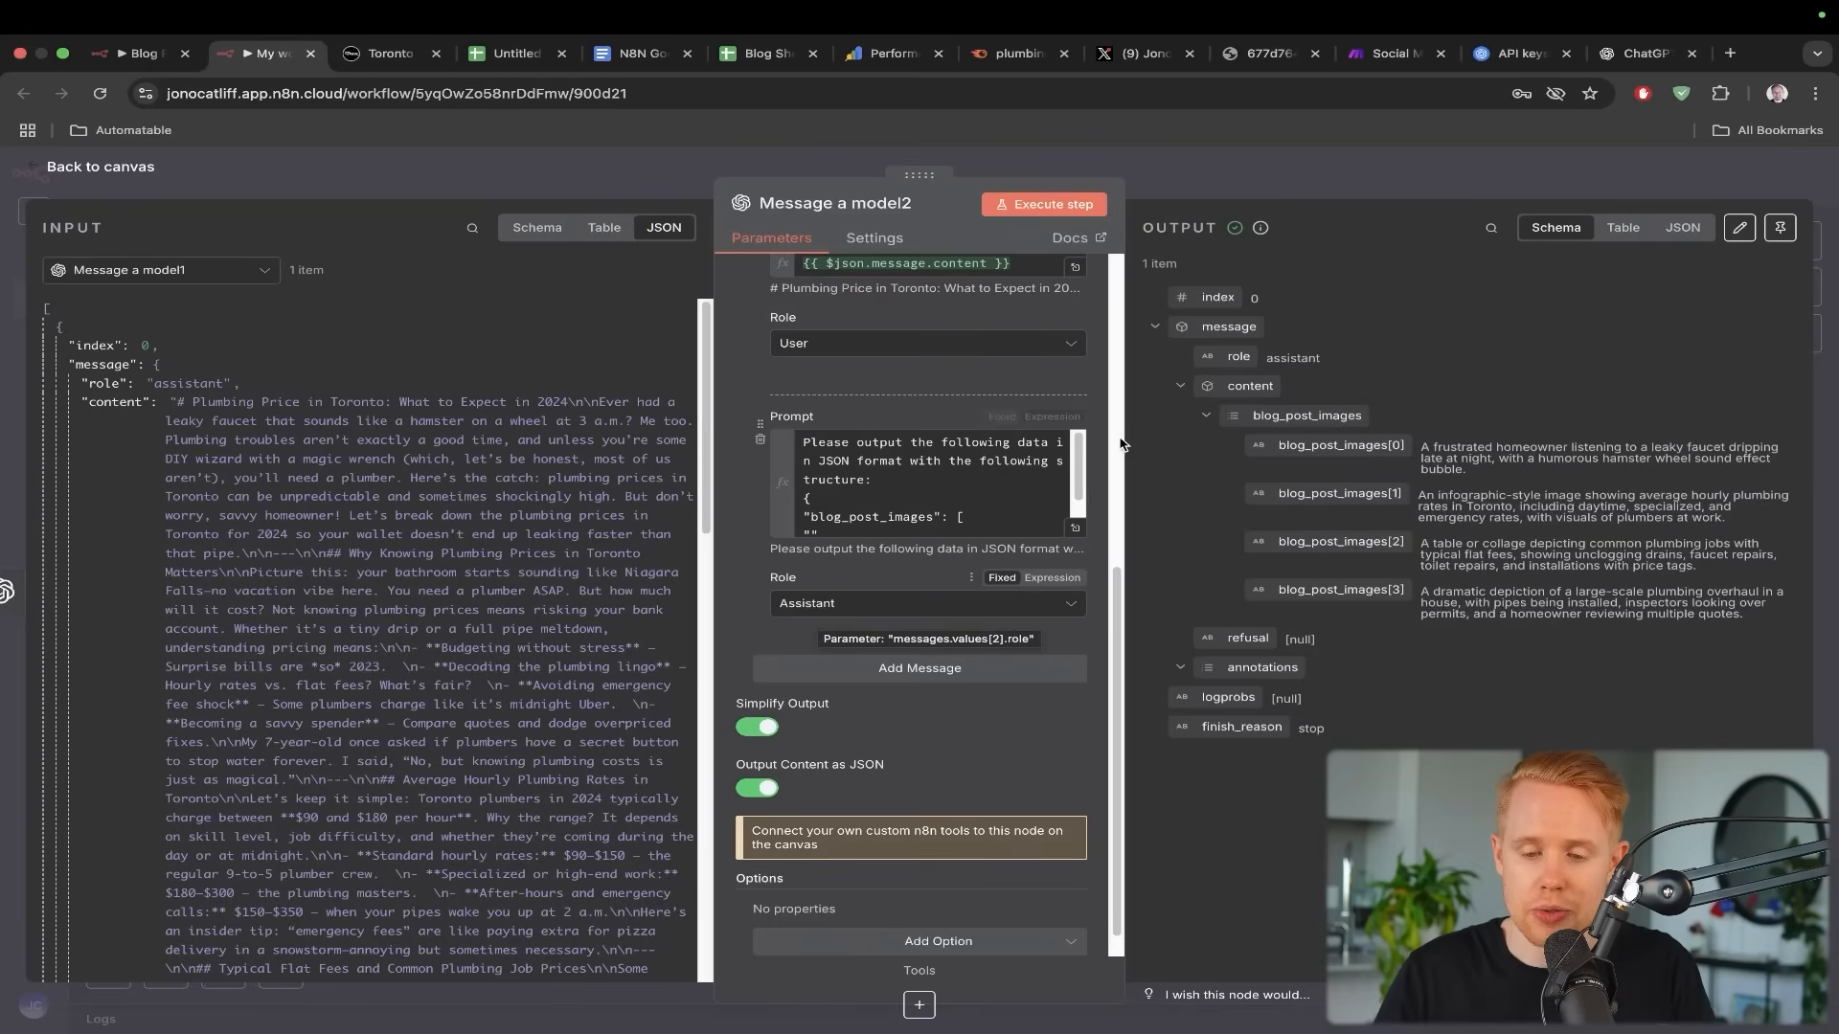
{"action": "key", "text": "ctrl+shift+Tab"}
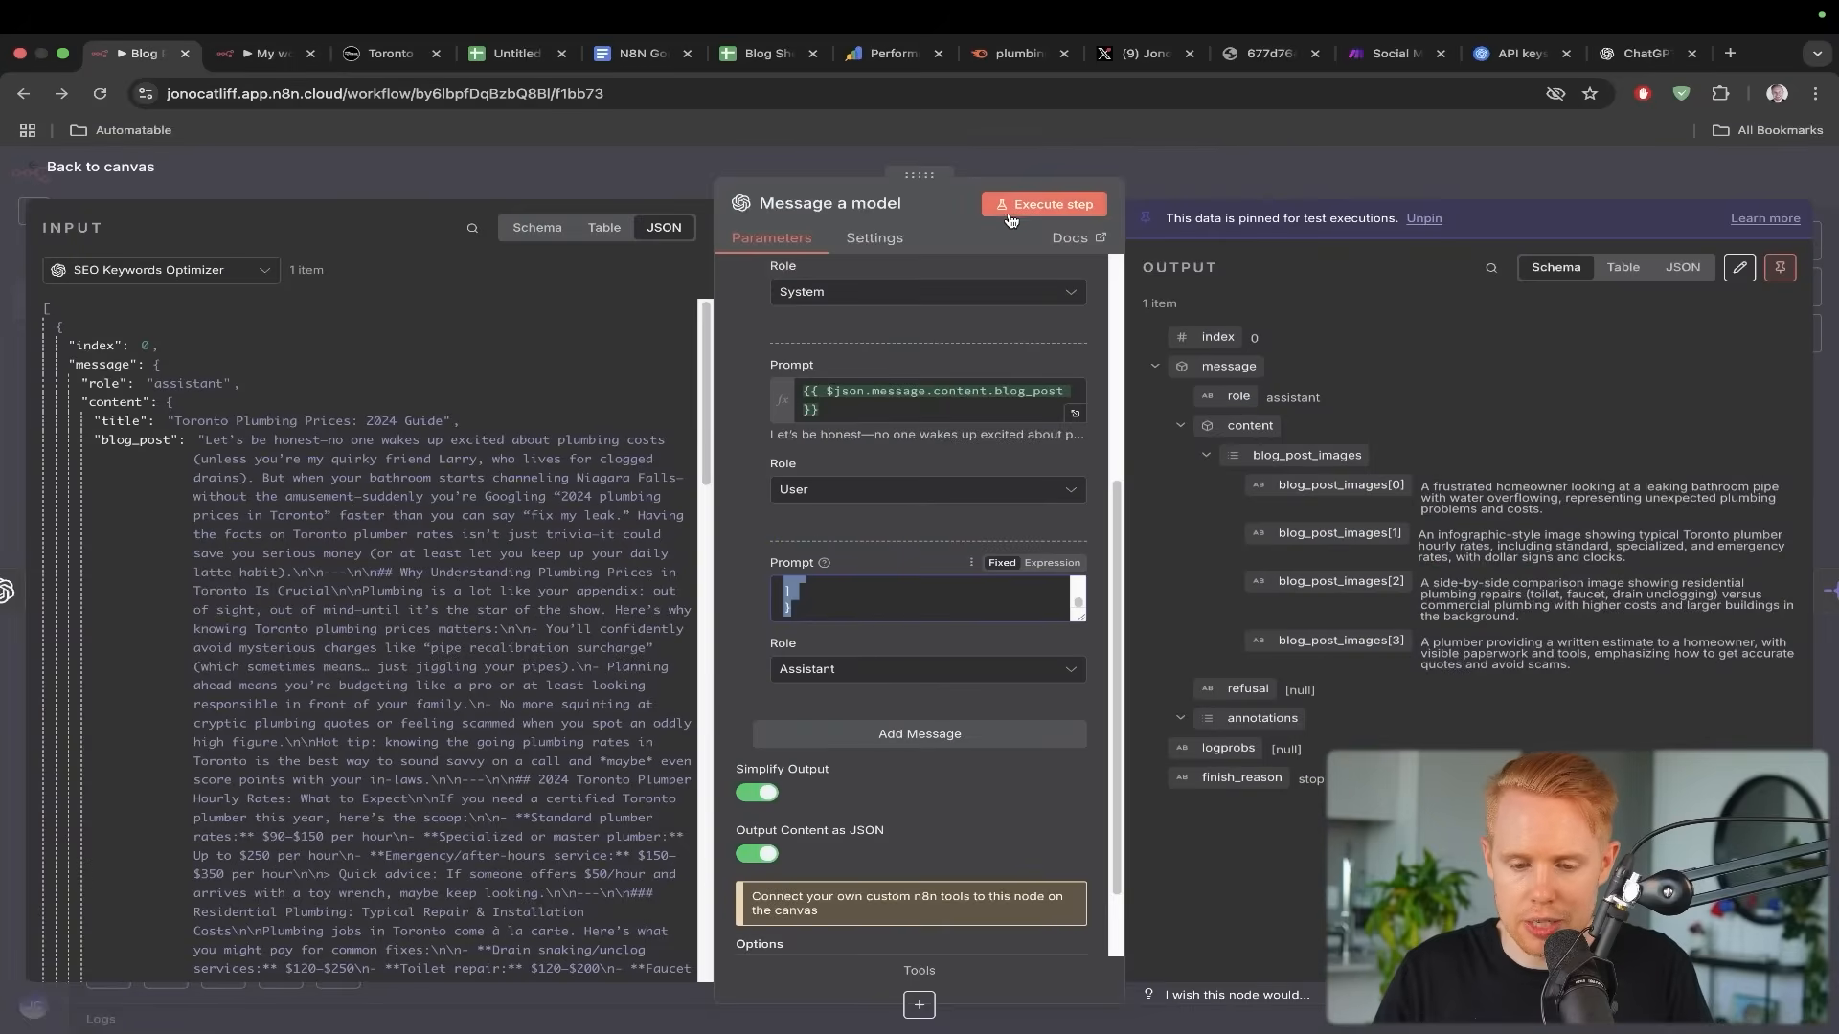
{"action": "key", "text": "Escape"}
{"action": "left_click_drag", "start_coordinate": [908, 508], "coordinate": [1111, 516]}
{"action": "key", "text": "ctrl+Tab"}
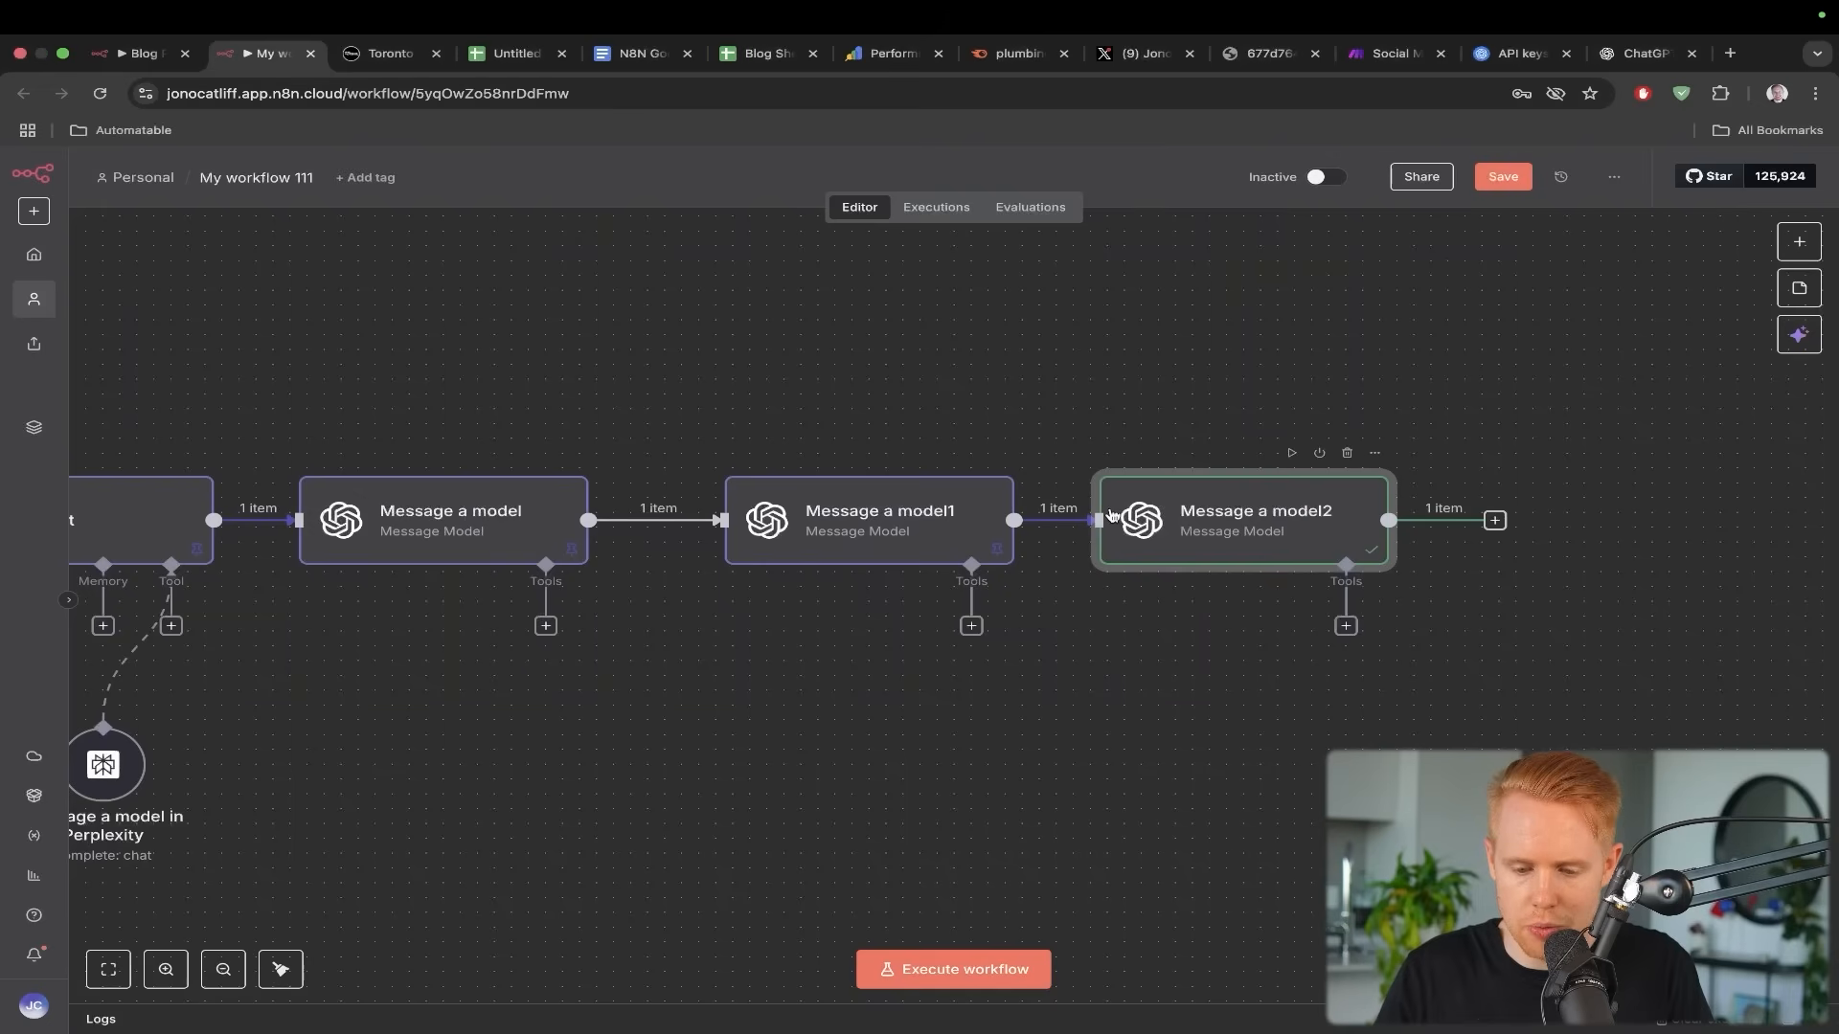
Add a Split Out node after Message a model2.
{"action": "left_click", "coordinate": [1495, 522]}
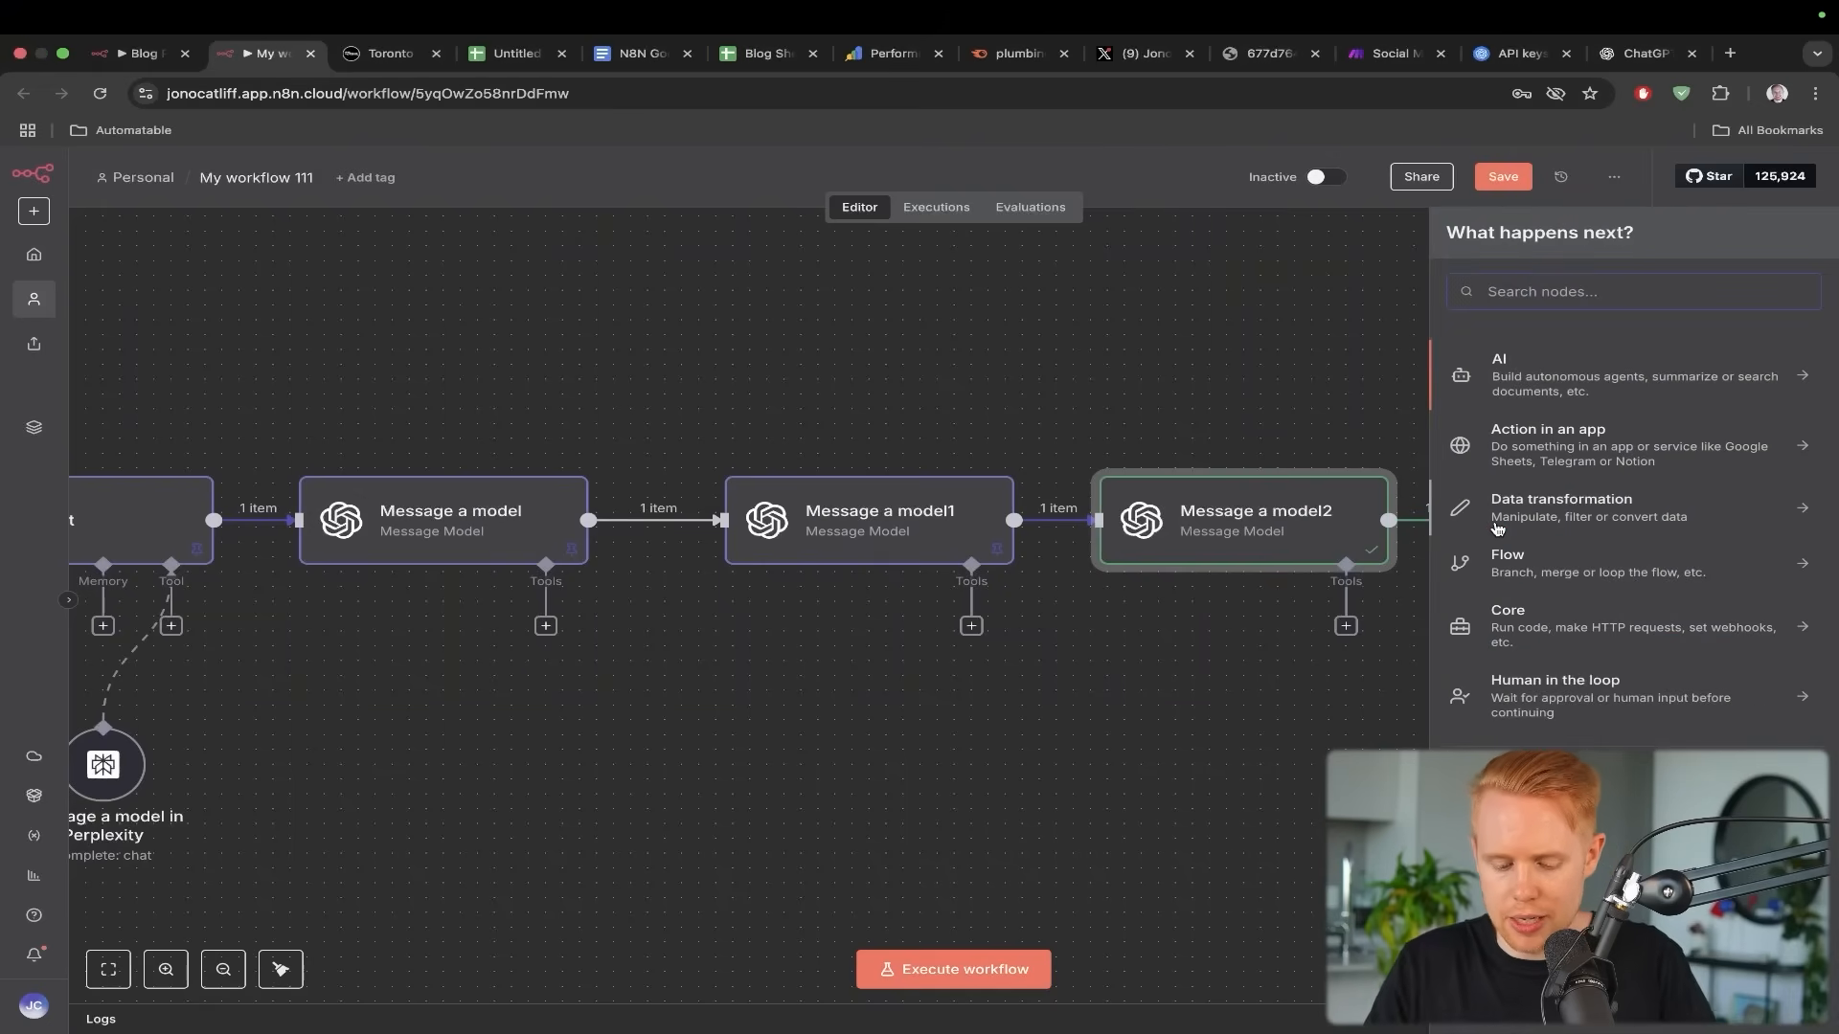
{"action": "type", "text": "split"}
{"action": "left_click", "coordinate": [1620, 374]}
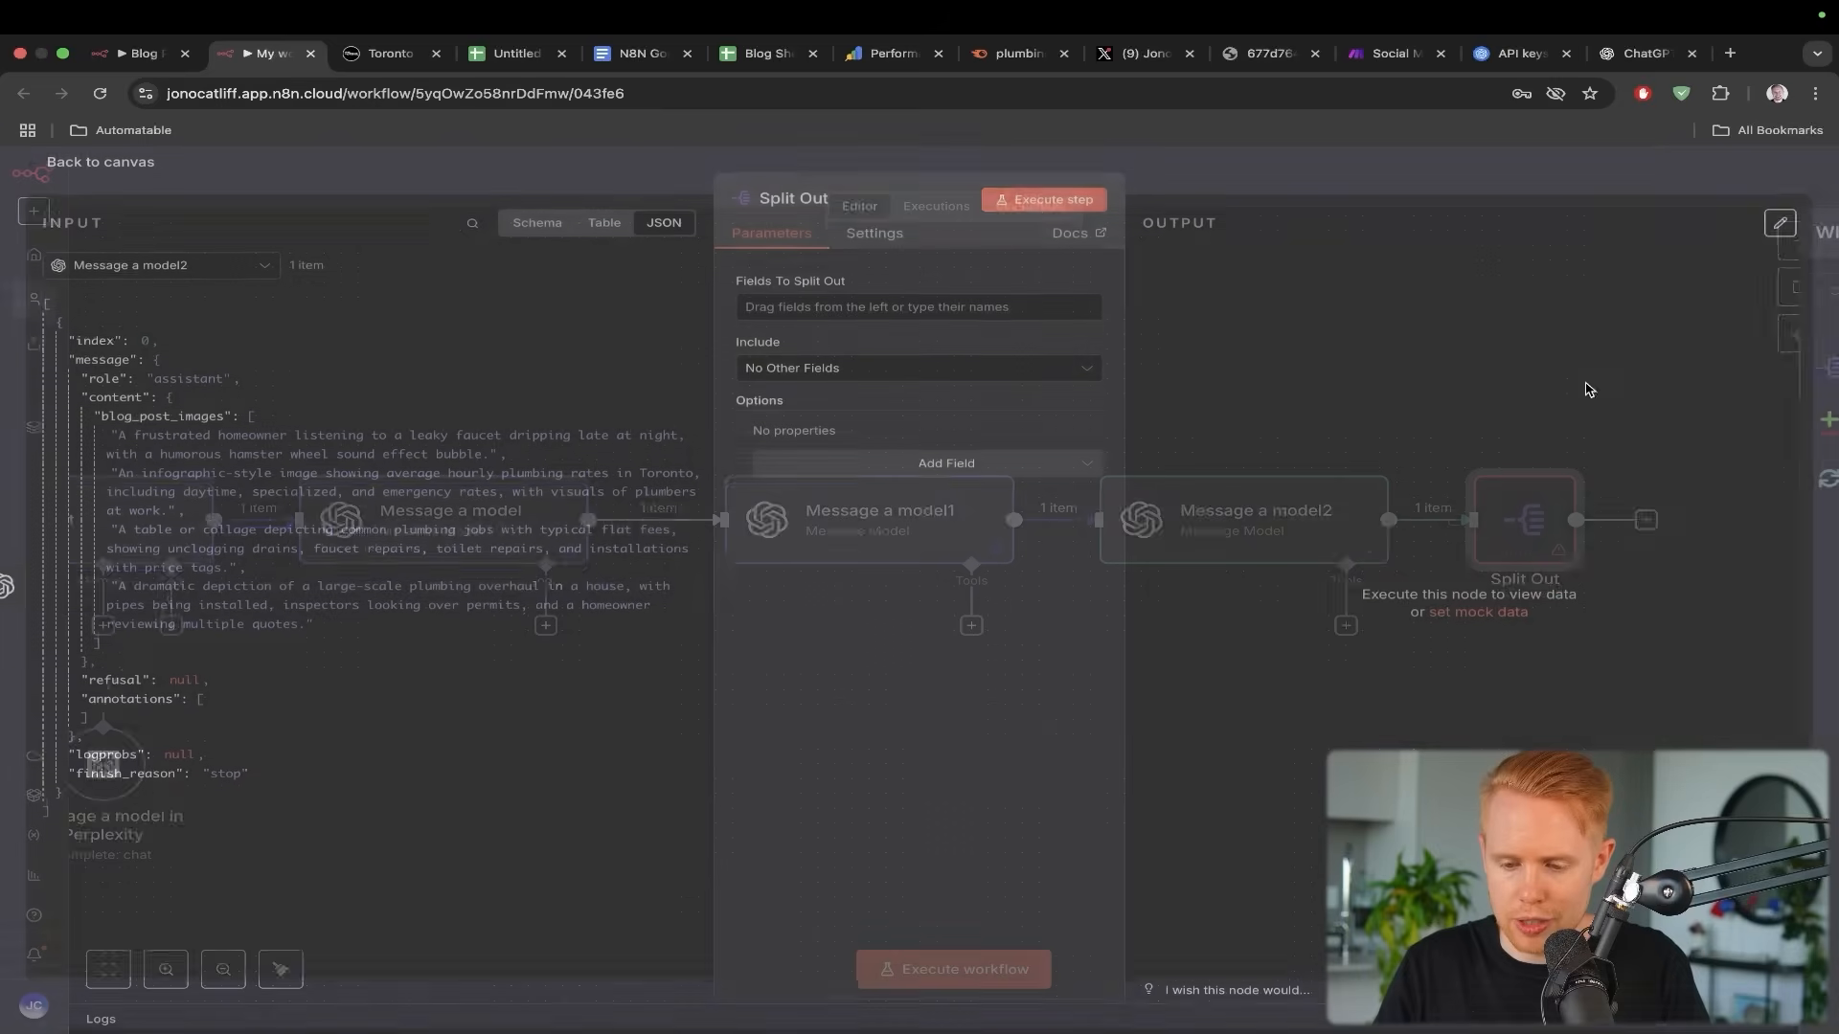
{"action": "left_click", "coordinate": [1266, 184]}
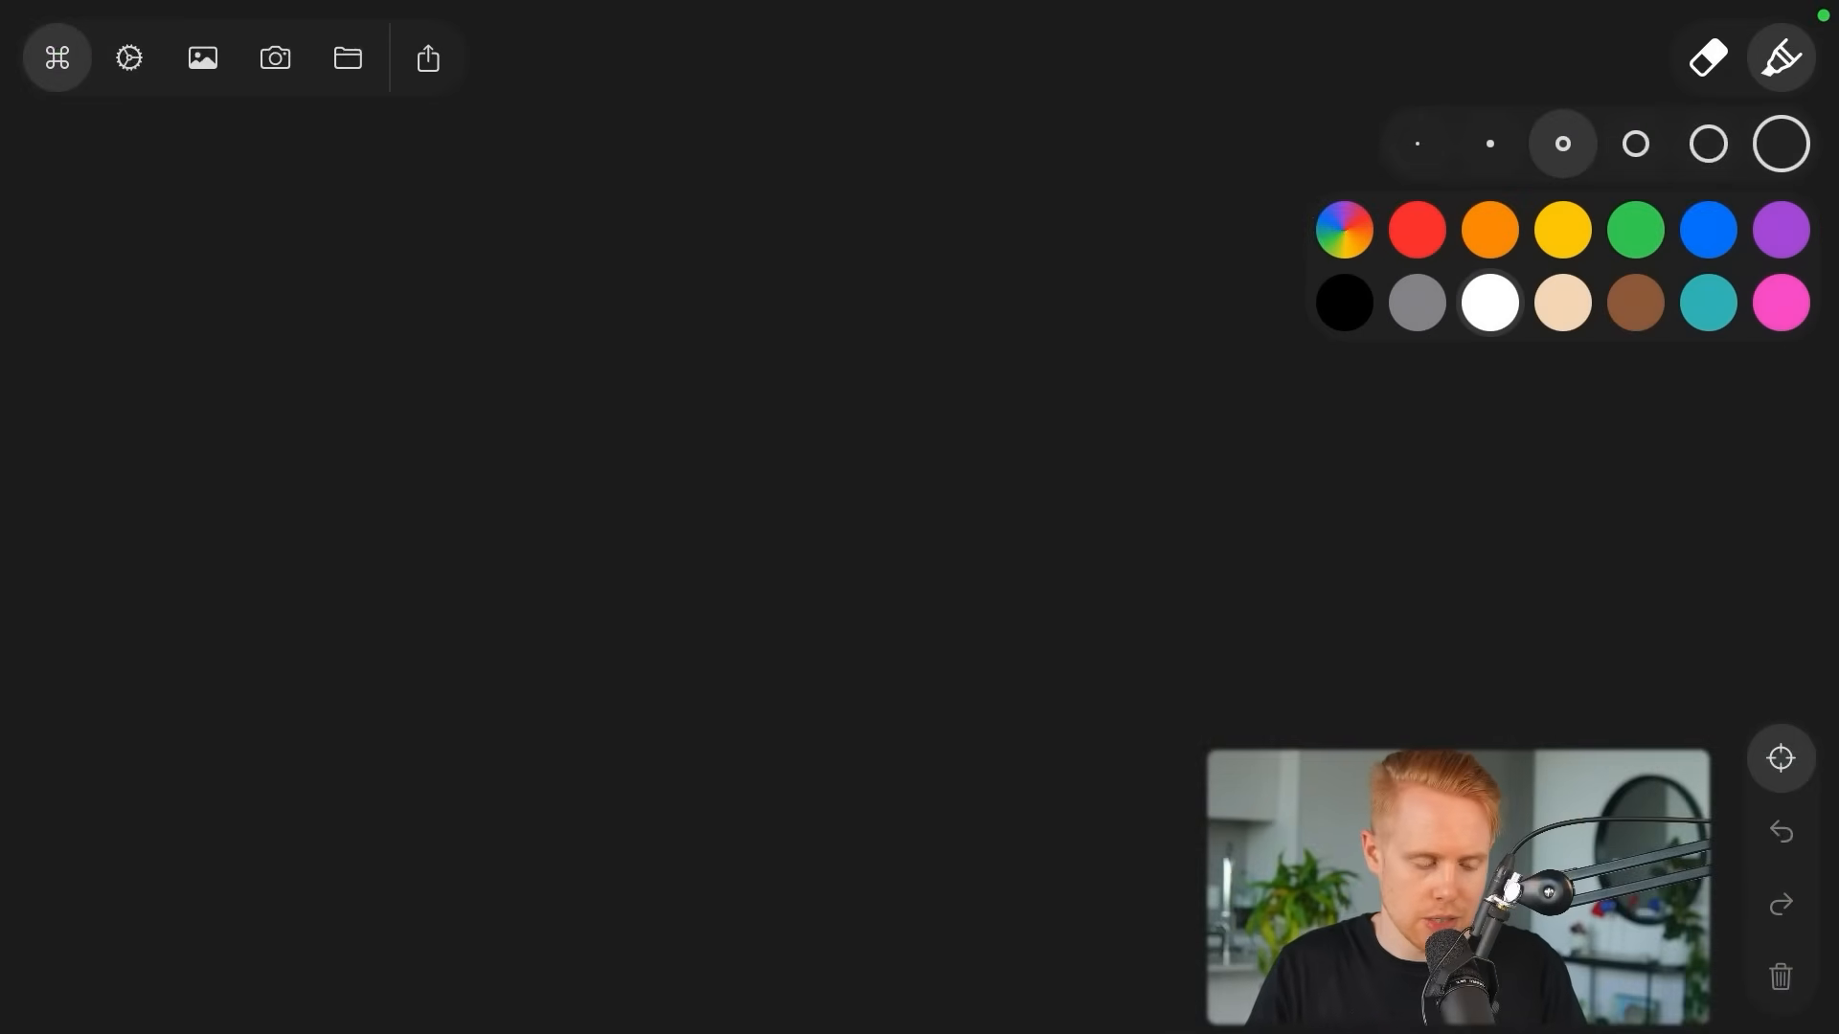
Switch to the whiteboard and sketch in white "array = list" with a list of items on a page.
{"action": "left_click", "coordinate": [1514, 292]}
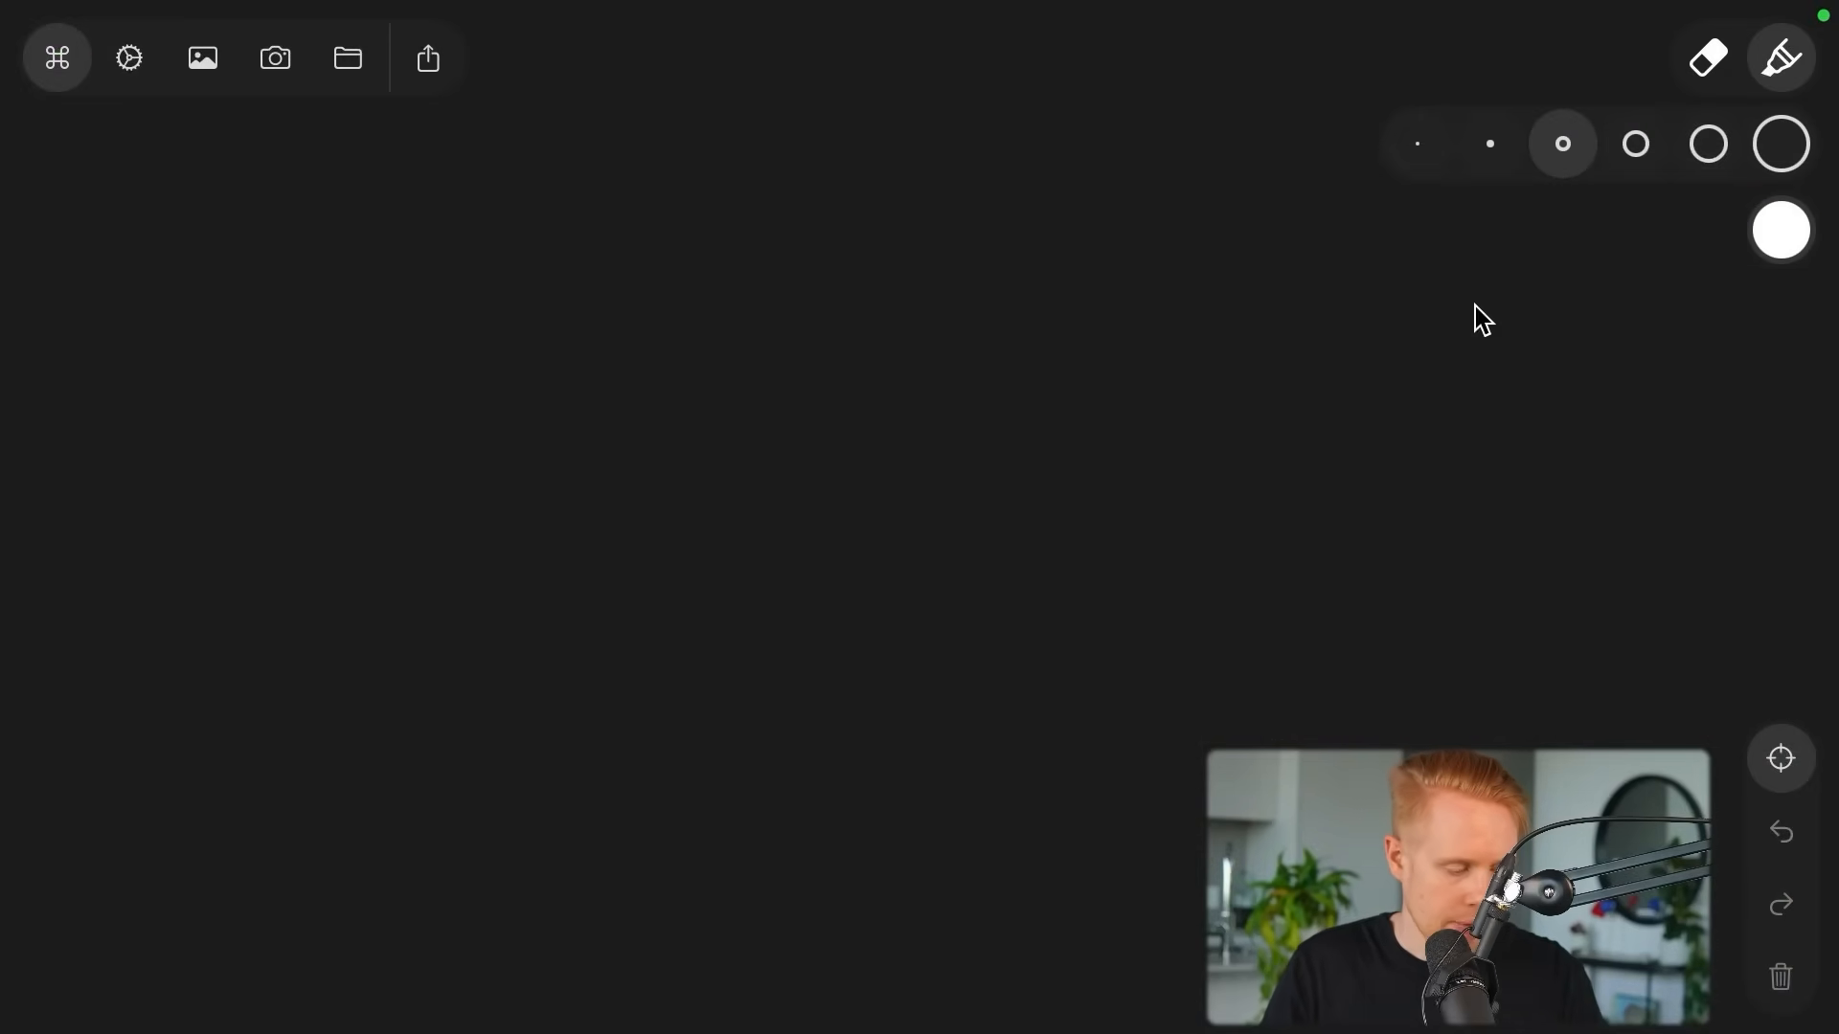
{"action": "left_click_drag", "start_coordinate": [496, 228], "coordinate": [486, 240]}
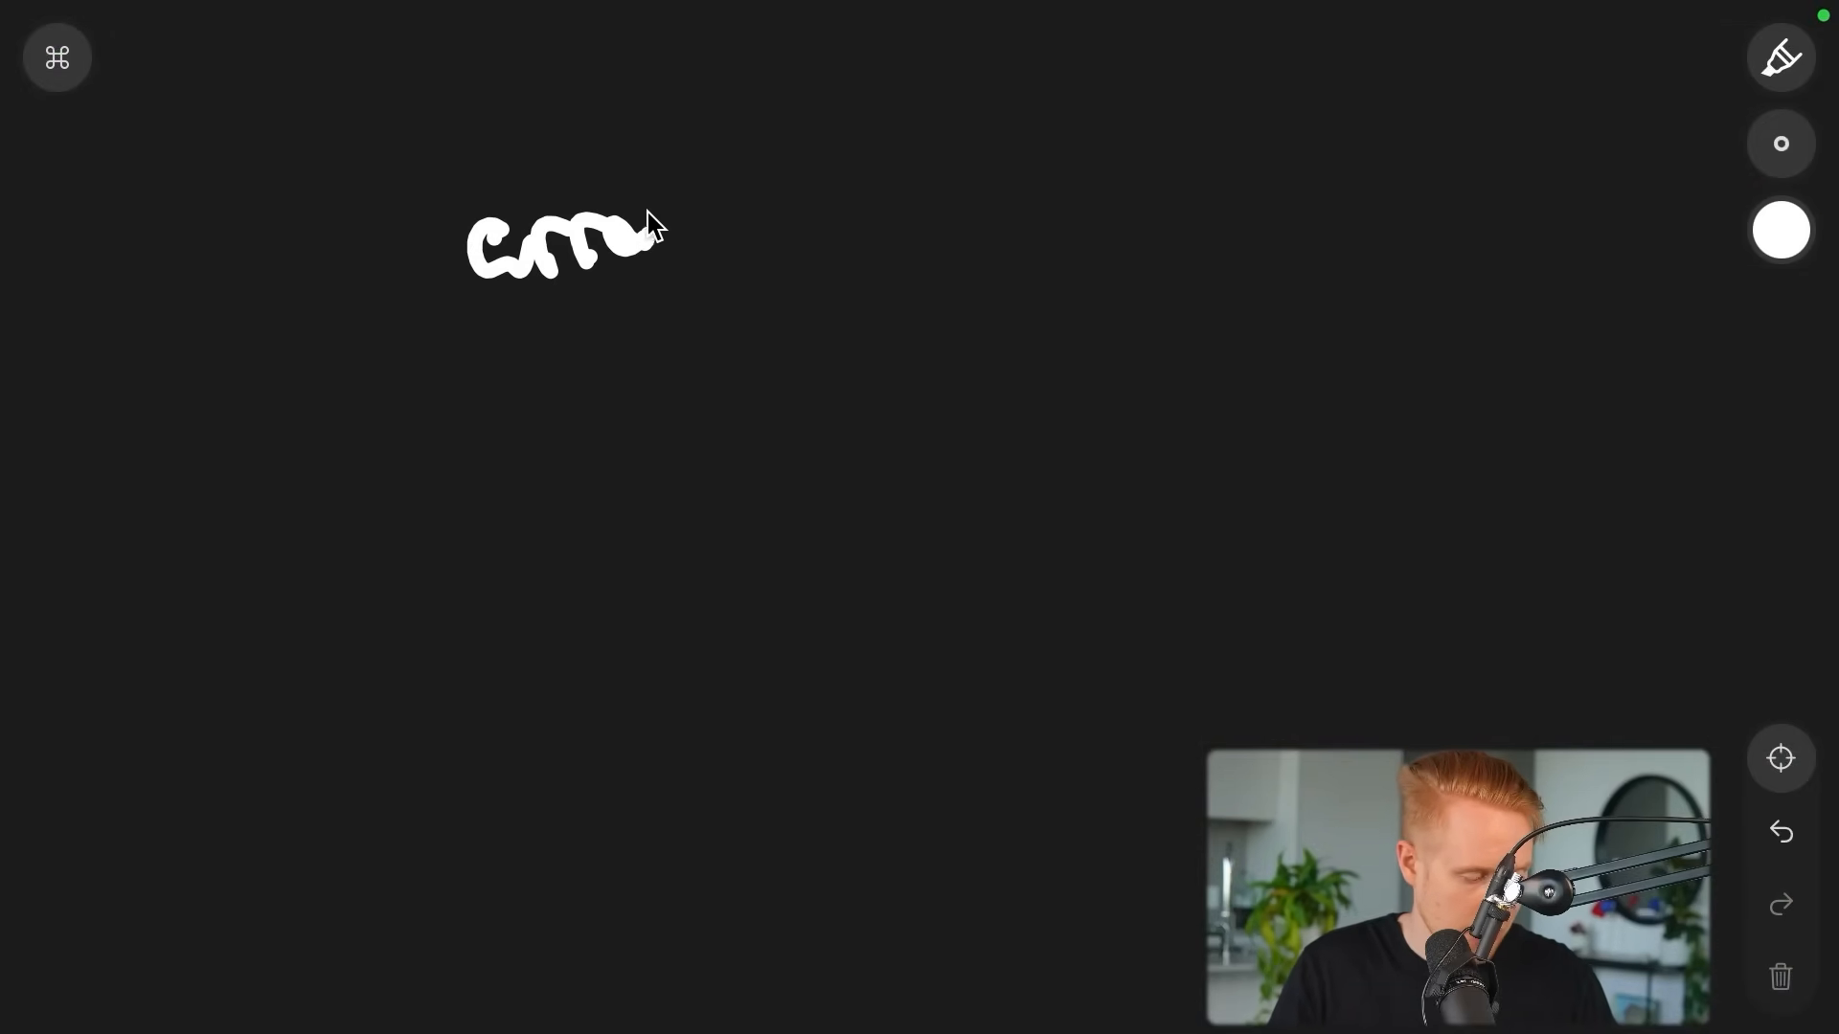
{"action": "left_click_drag", "start_coordinate": [900, 161], "coordinate": [910, 215]}
{"action": "left_click_drag", "start_coordinate": [931, 113], "coordinate": [971, 220]}
{"action": "left_click_drag", "start_coordinate": [975, 186], "coordinate": [905, 167]}
{"action": "mouse_move", "coordinate": [661, 573]}
{"action": "left_mouse_down"}
{"action": "mouse_move", "coordinate": [722, 624]}
{"action": "mouse_move", "coordinate": [815, 774]}
{"action": "left_mouse_up"}
{"action": "left_click_drag", "start_coordinate": [723, 774], "coordinate": [797, 750]}
{"action": "left_click_drag", "start_coordinate": [781, 659], "coordinate": [692, 687]}
{"action": "mouse_move", "coordinate": [852, 768]}
{"action": "left_mouse_down"}
{"action": "mouse_move", "coordinate": [1230, 727]}
{"action": "mouse_move", "coordinate": [1226, 534]}
{"action": "mouse_move", "coordinate": [1445, 361]}
{"action": "mouse_move", "coordinate": [1564, 546]}
{"action": "mouse_move", "coordinate": [1594, 688]}
{"action": "left_mouse_up"}
{"action": "scroll", "coordinate": [1592, 685], "scroll_direction": "down", "scroll_amount": 3}
{"action": "scroll", "coordinate": [1593, 686], "scroll_direction": "left", "scroll_amount": 3}
{"action": "mouse_move", "coordinate": [582, 407]}
{"action": "left_mouse_down"}
{"action": "mouse_move", "coordinate": [316, 456]}
{"action": "mouse_move", "coordinate": [553, 337]}
{"action": "left_mouse_up"}
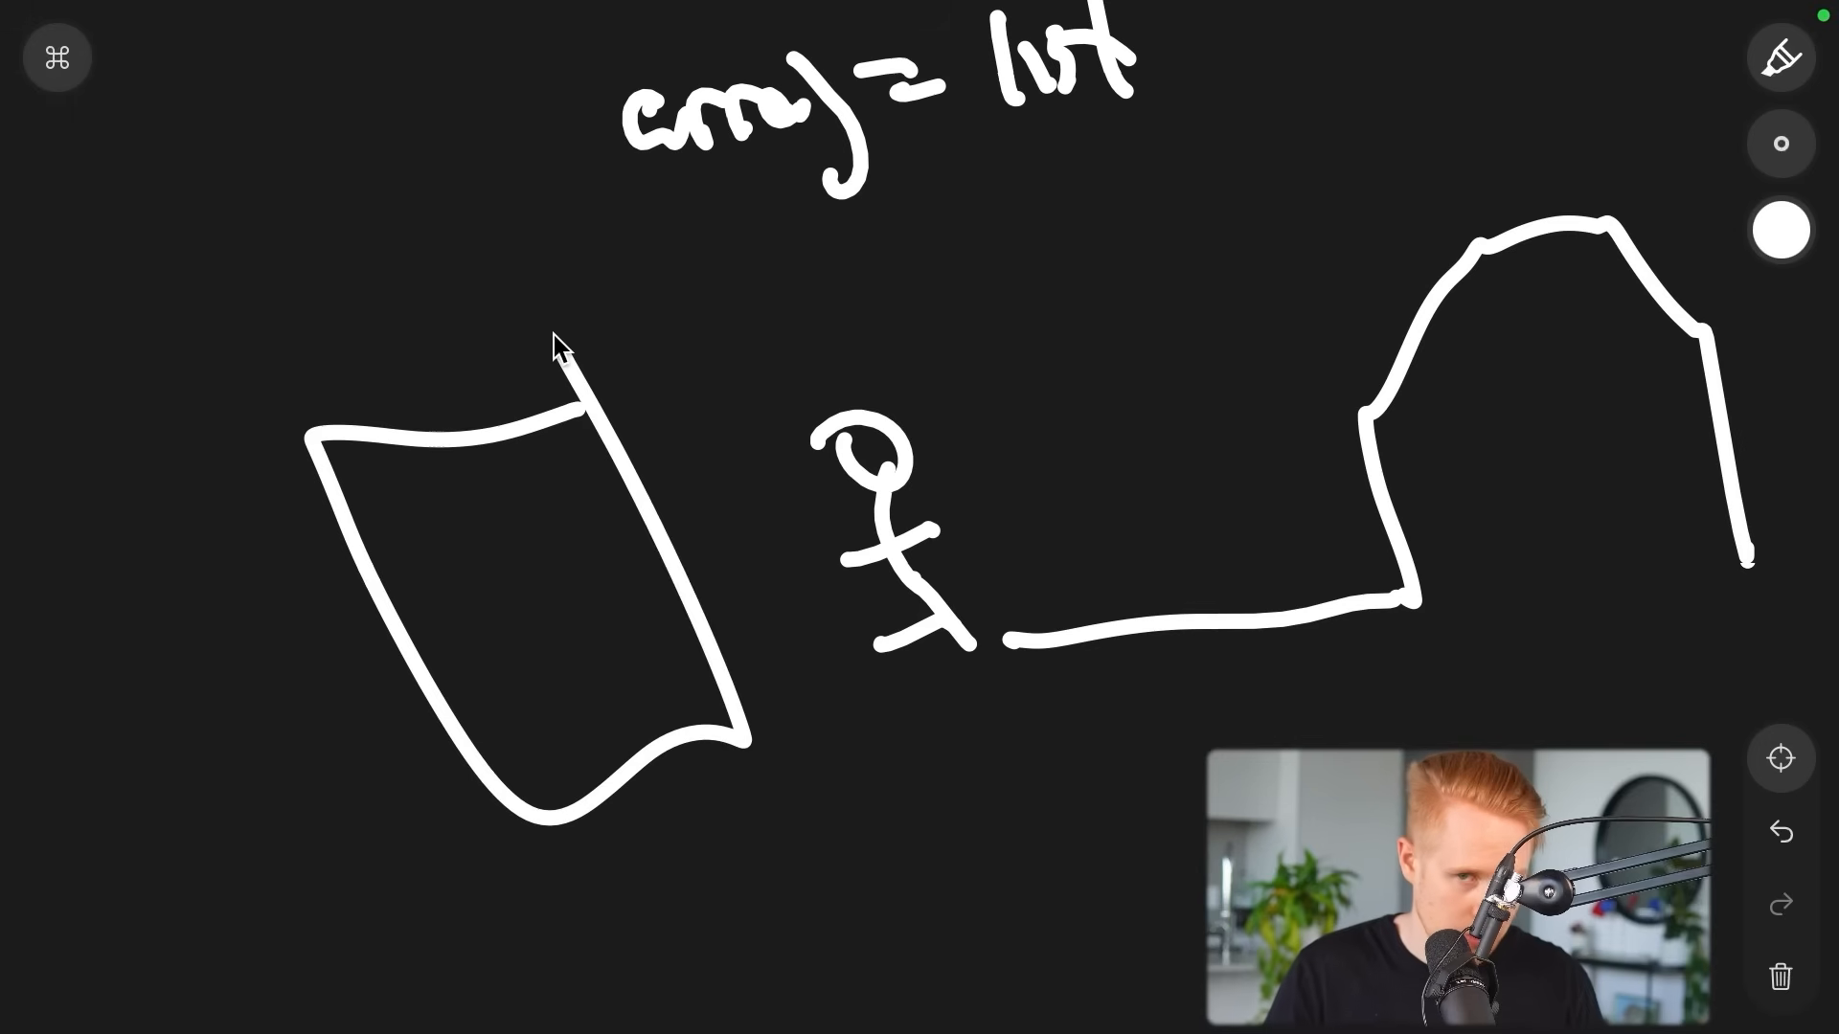
{"action": "mouse_move", "coordinate": [412, 519]}
{"action": "left_mouse_down"}
{"action": "mouse_move", "coordinate": [377, 542]}
{"action": "mouse_move", "coordinate": [534, 476]}
{"action": "mouse_move", "coordinate": [517, 500]}
{"action": "left_mouse_up"}
{"action": "mouse_move", "coordinate": [465, 595]}
{"action": "left_mouse_down"}
{"action": "mouse_move", "coordinate": [533, 587]}
{"action": "mouse_move", "coordinate": [575, 612]}
{"action": "left_mouse_up"}
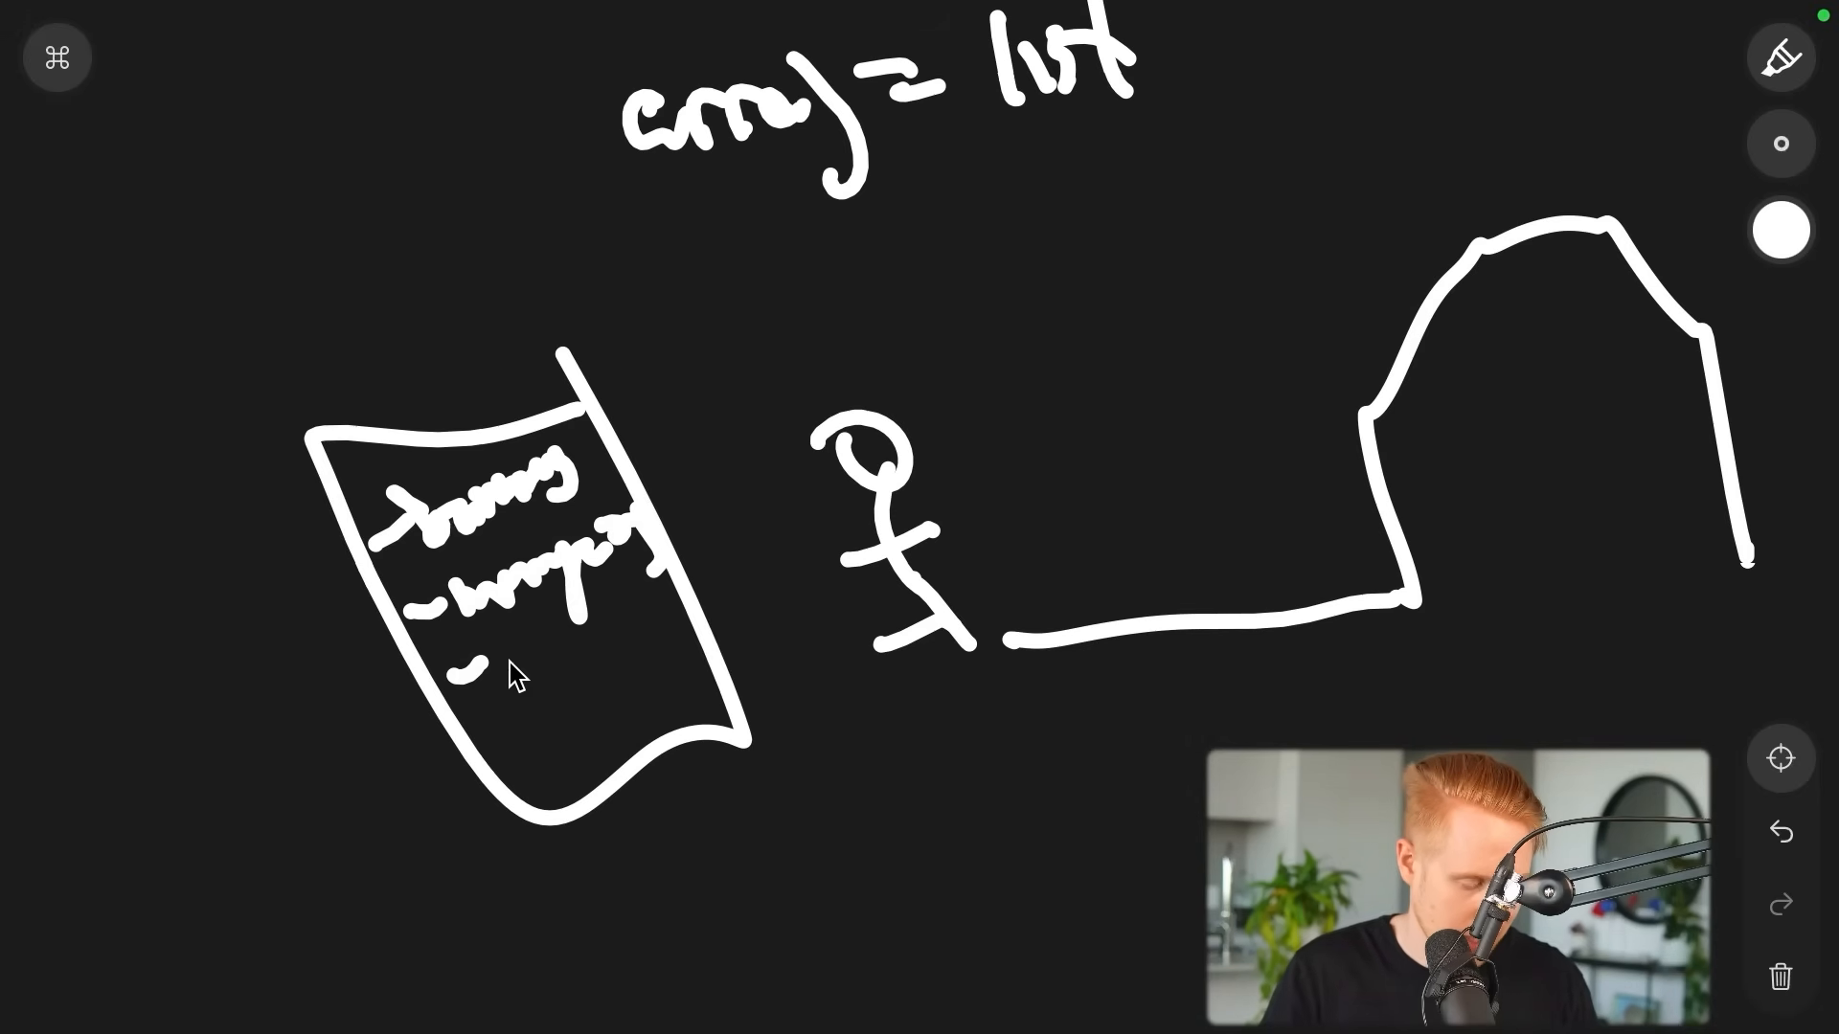
{"action": "mouse_move", "coordinate": [566, 654]}
{"action": "left_mouse_down"}
{"action": "mouse_move", "coordinate": [628, 636]}
{"action": "mouse_move", "coordinate": [630, 601]}
{"action": "left_mouse_up"}
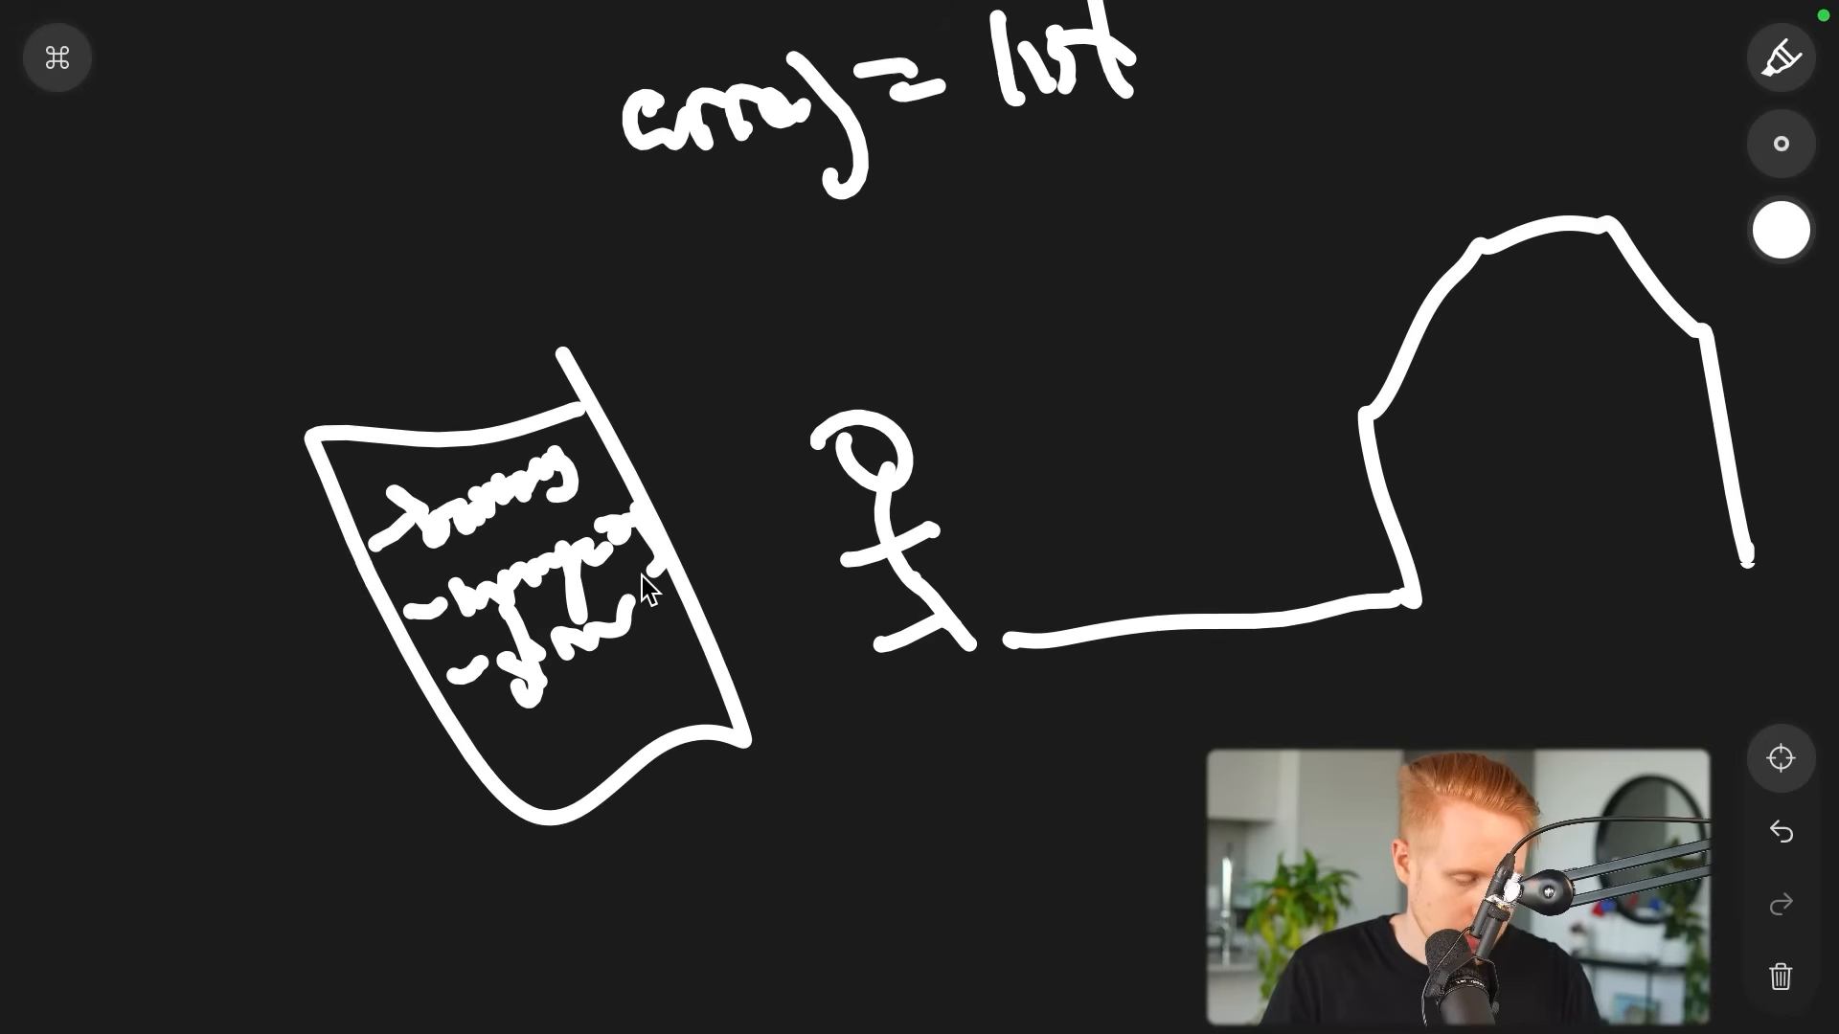
Switch the pen to red and strike through each item of the sketched list.
{"action": "left_click", "coordinate": [1781, 229]}
{"action": "left_click", "coordinate": [1416, 230]}
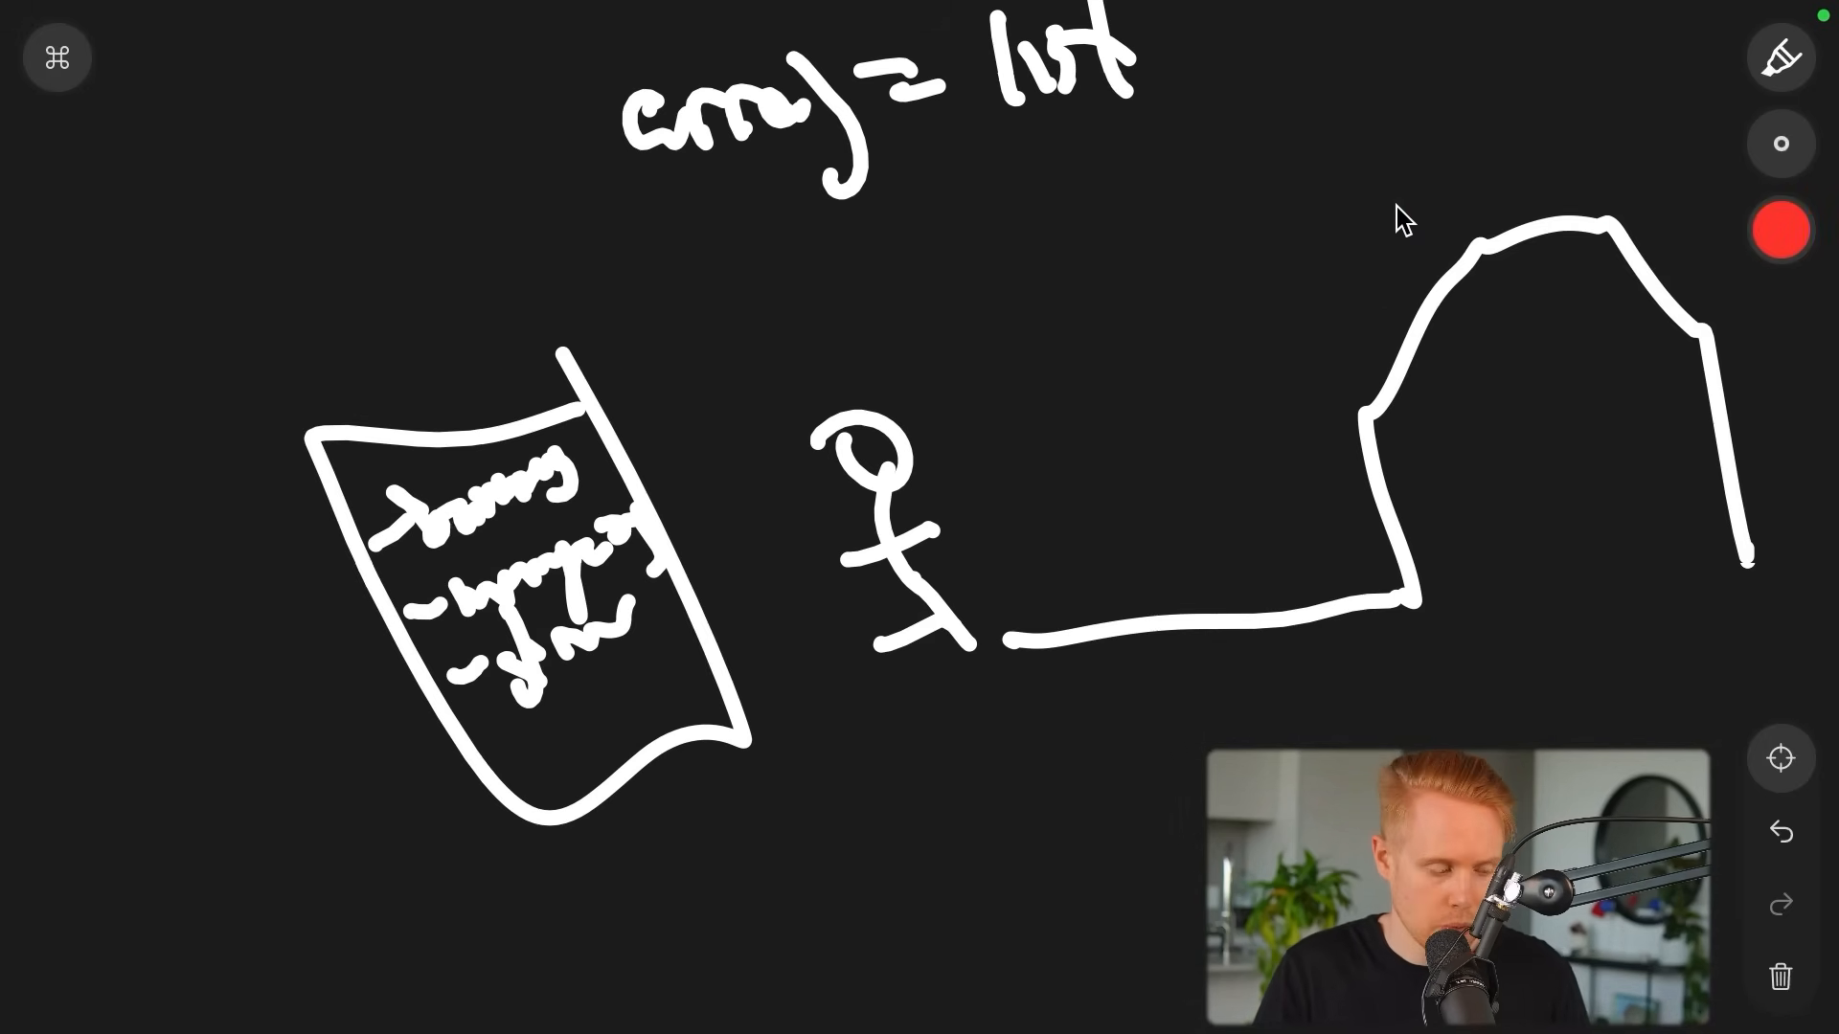
{"action": "left_click_drag", "start_coordinate": [660, 427], "coordinate": [216, 576]}
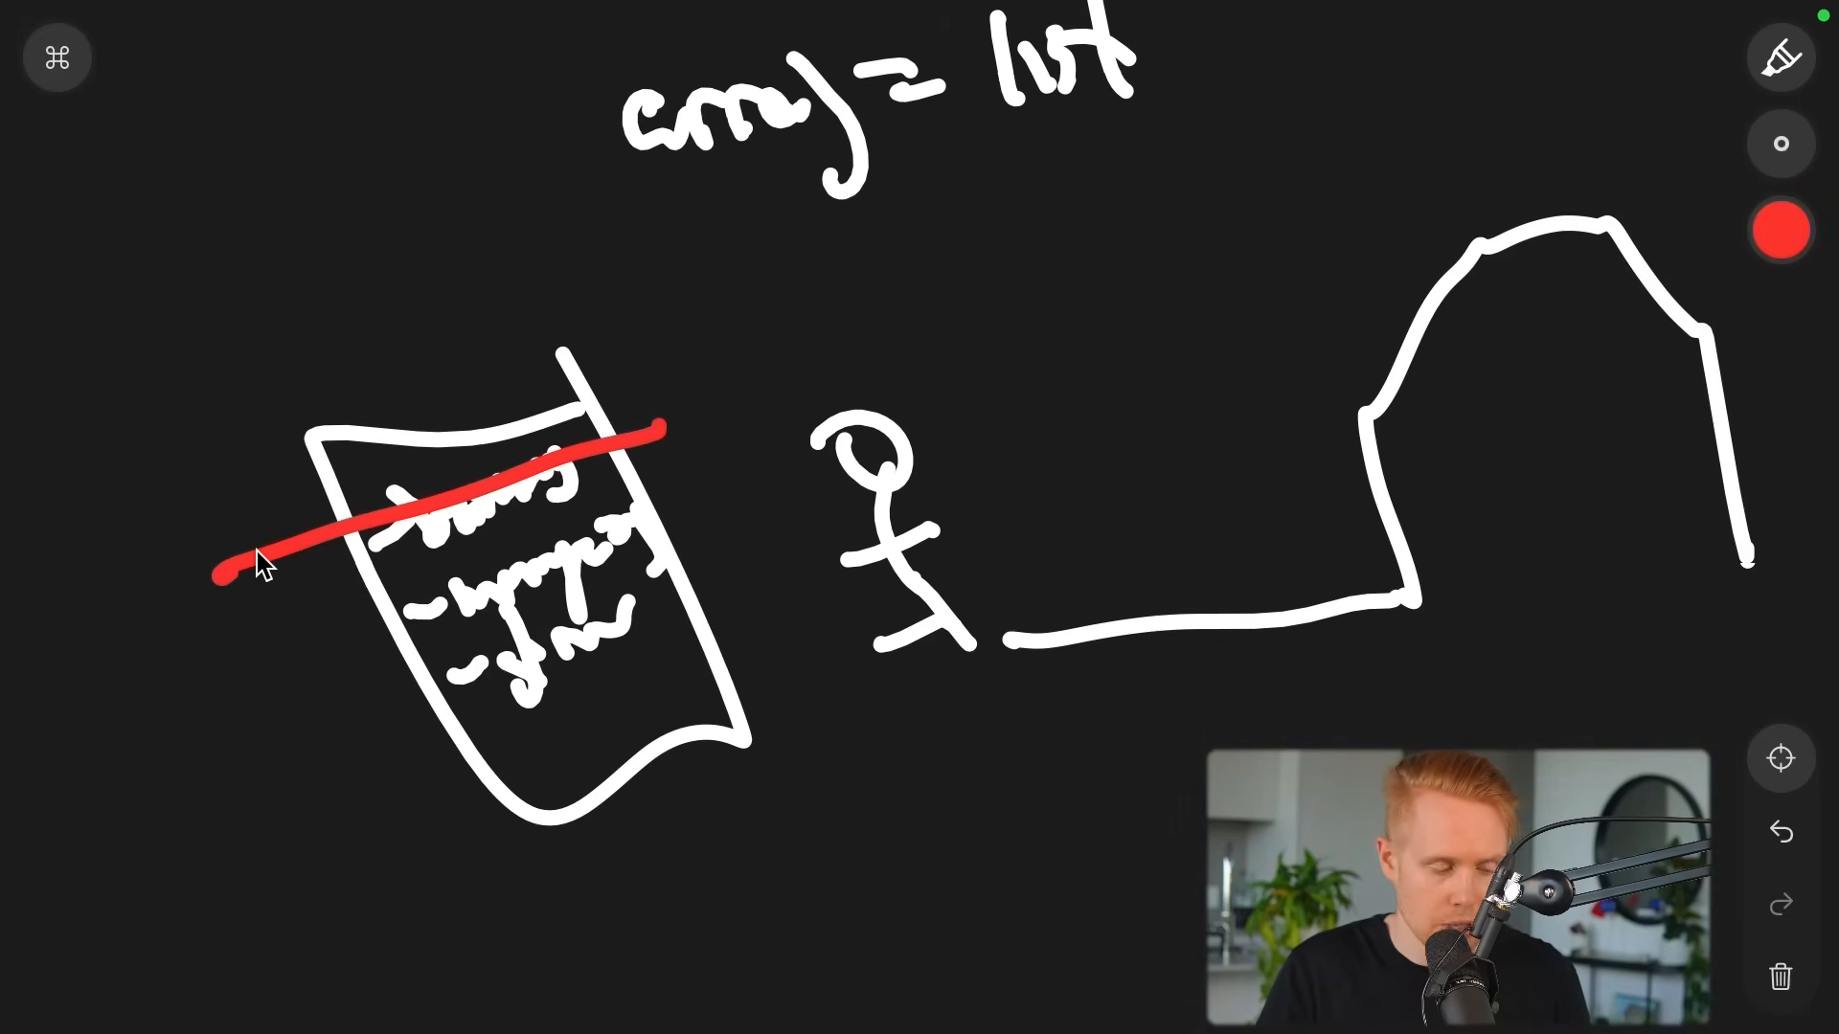
{"action": "left_click_drag", "start_coordinate": [714, 492], "coordinate": [252, 673]}
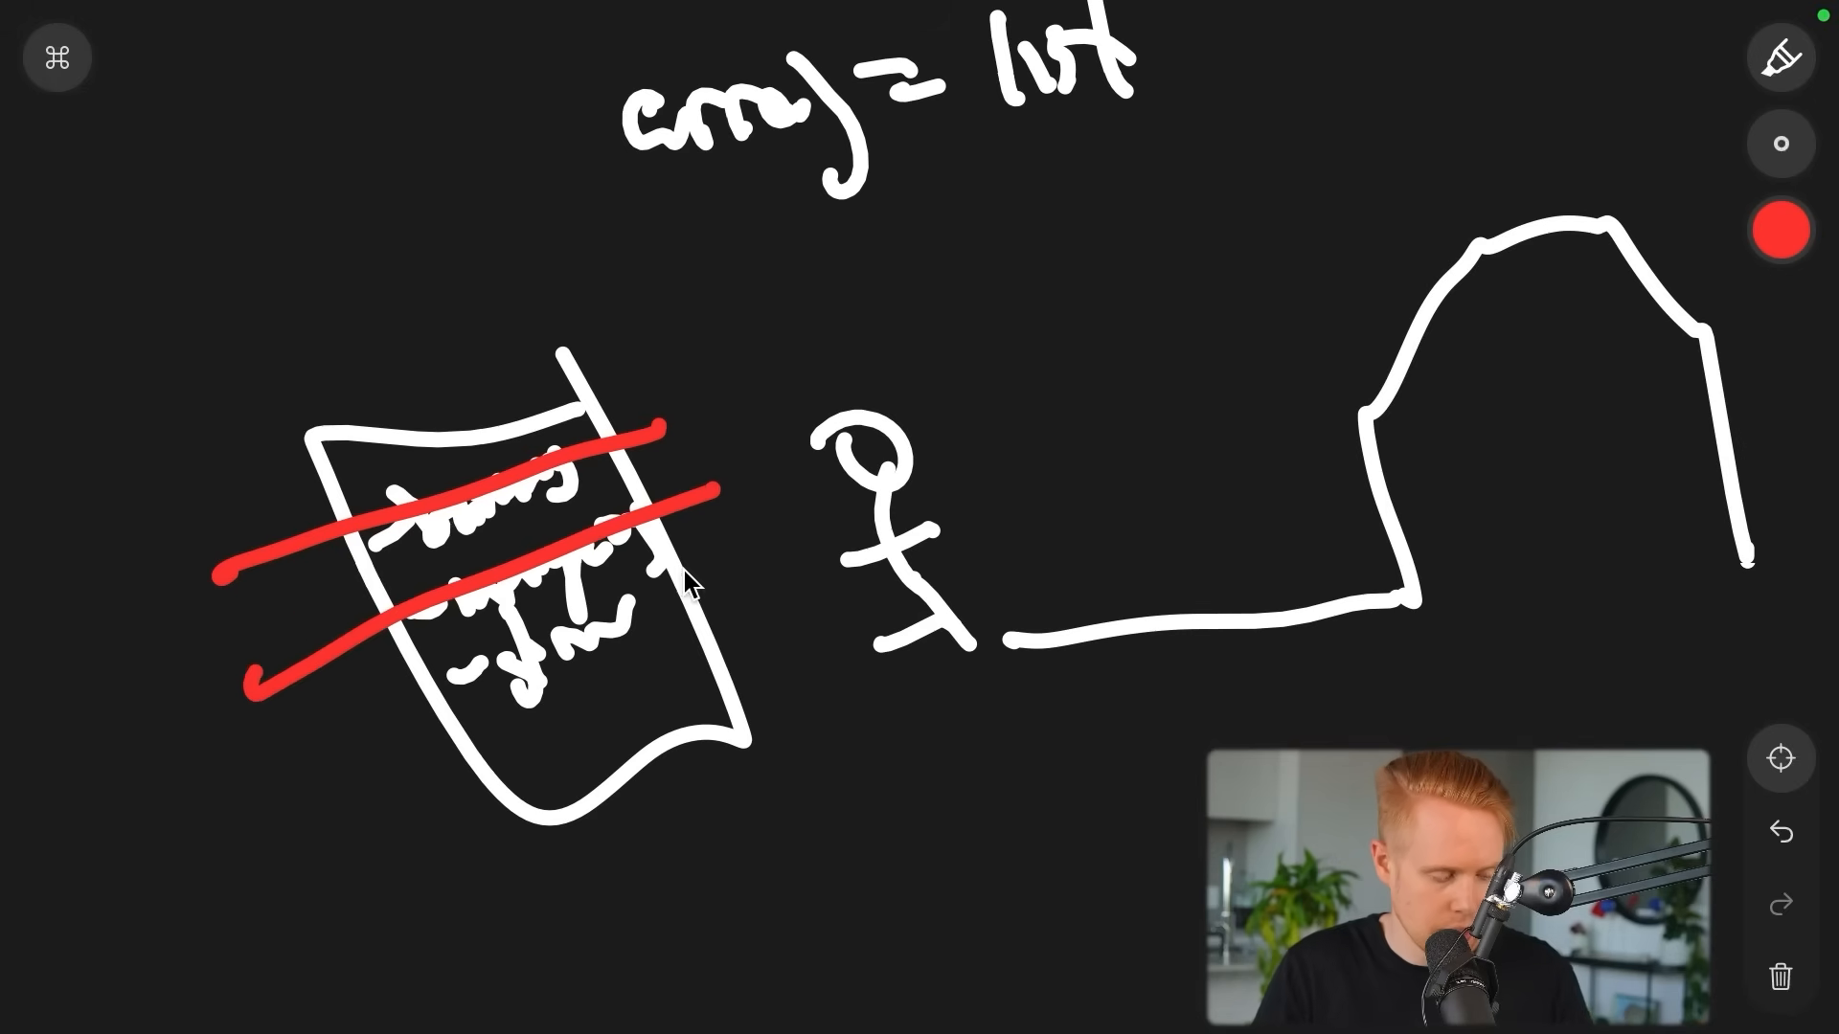
{"action": "left_click_drag", "start_coordinate": [685, 572], "coordinate": [322, 763]}
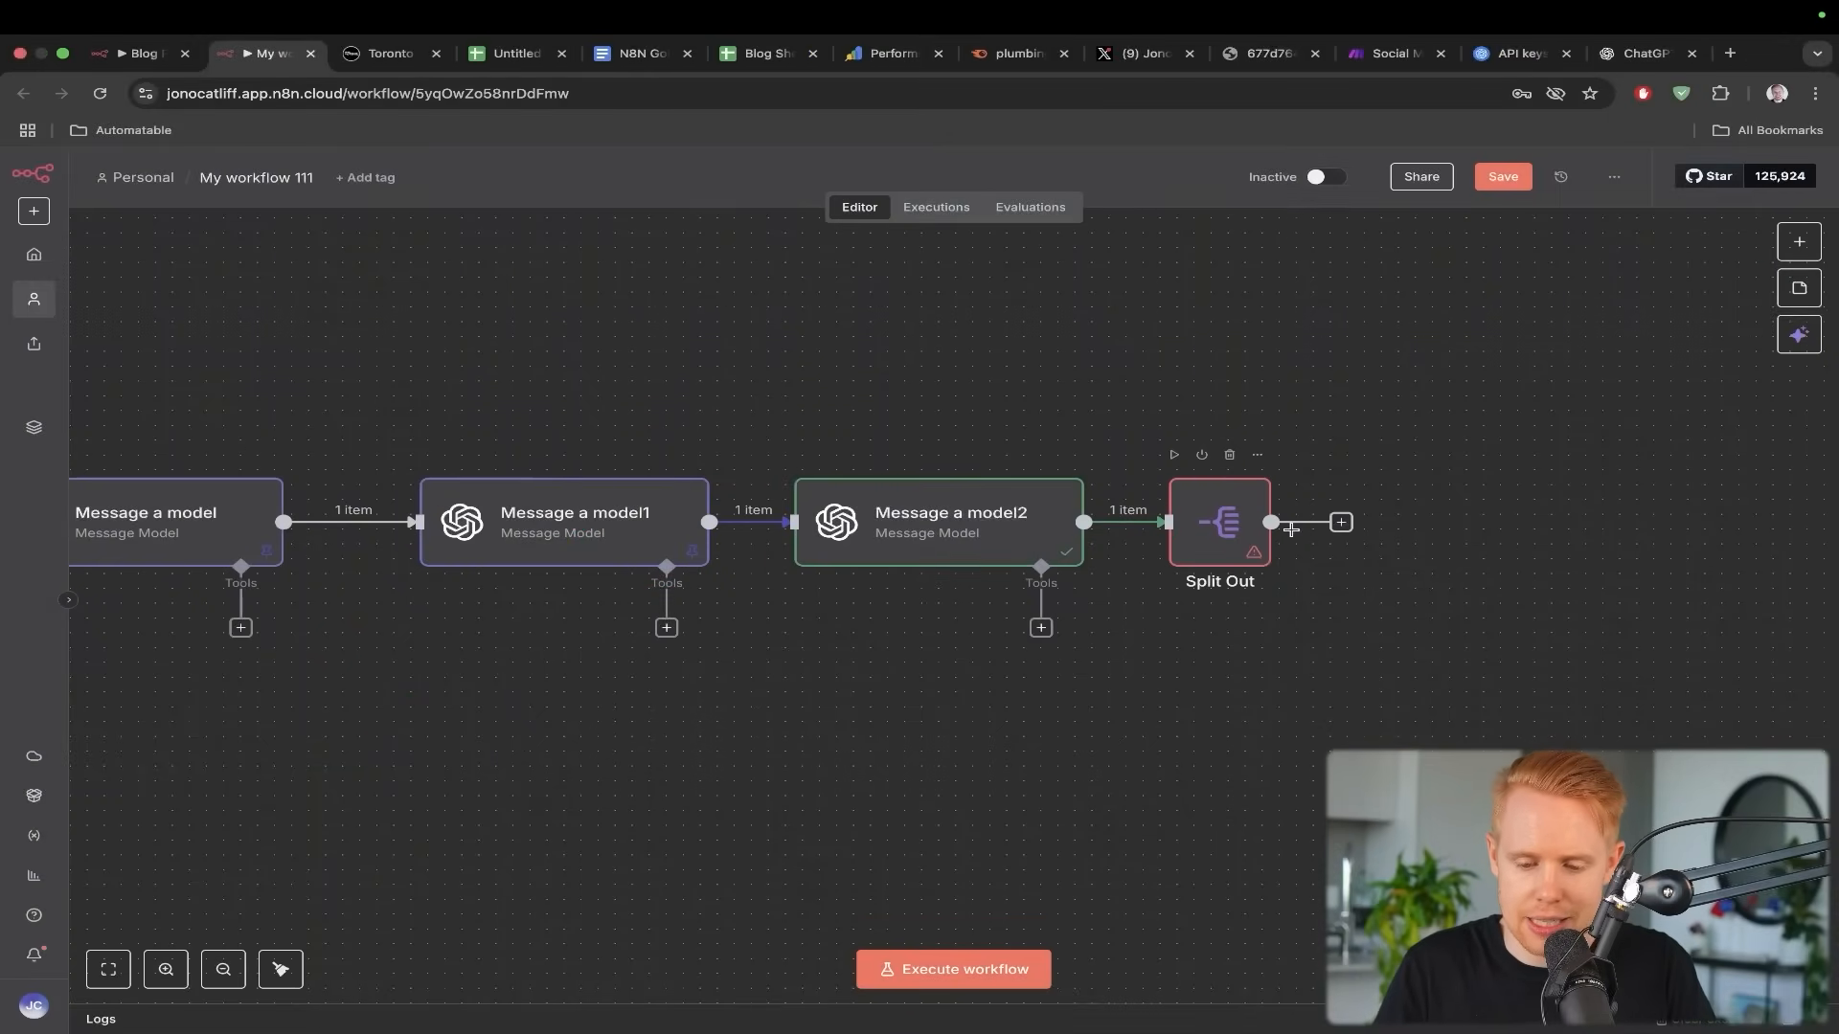
Examine Message a model2's image prompt output and the reference workflow's node sequence.
{"action": "scroll", "coordinate": [1287, 530], "scroll_direction": "right", "scroll_amount": 2}
{"action": "scroll", "coordinate": [1287, 530], "scroll_direction": "up", "scroll_amount": 1}
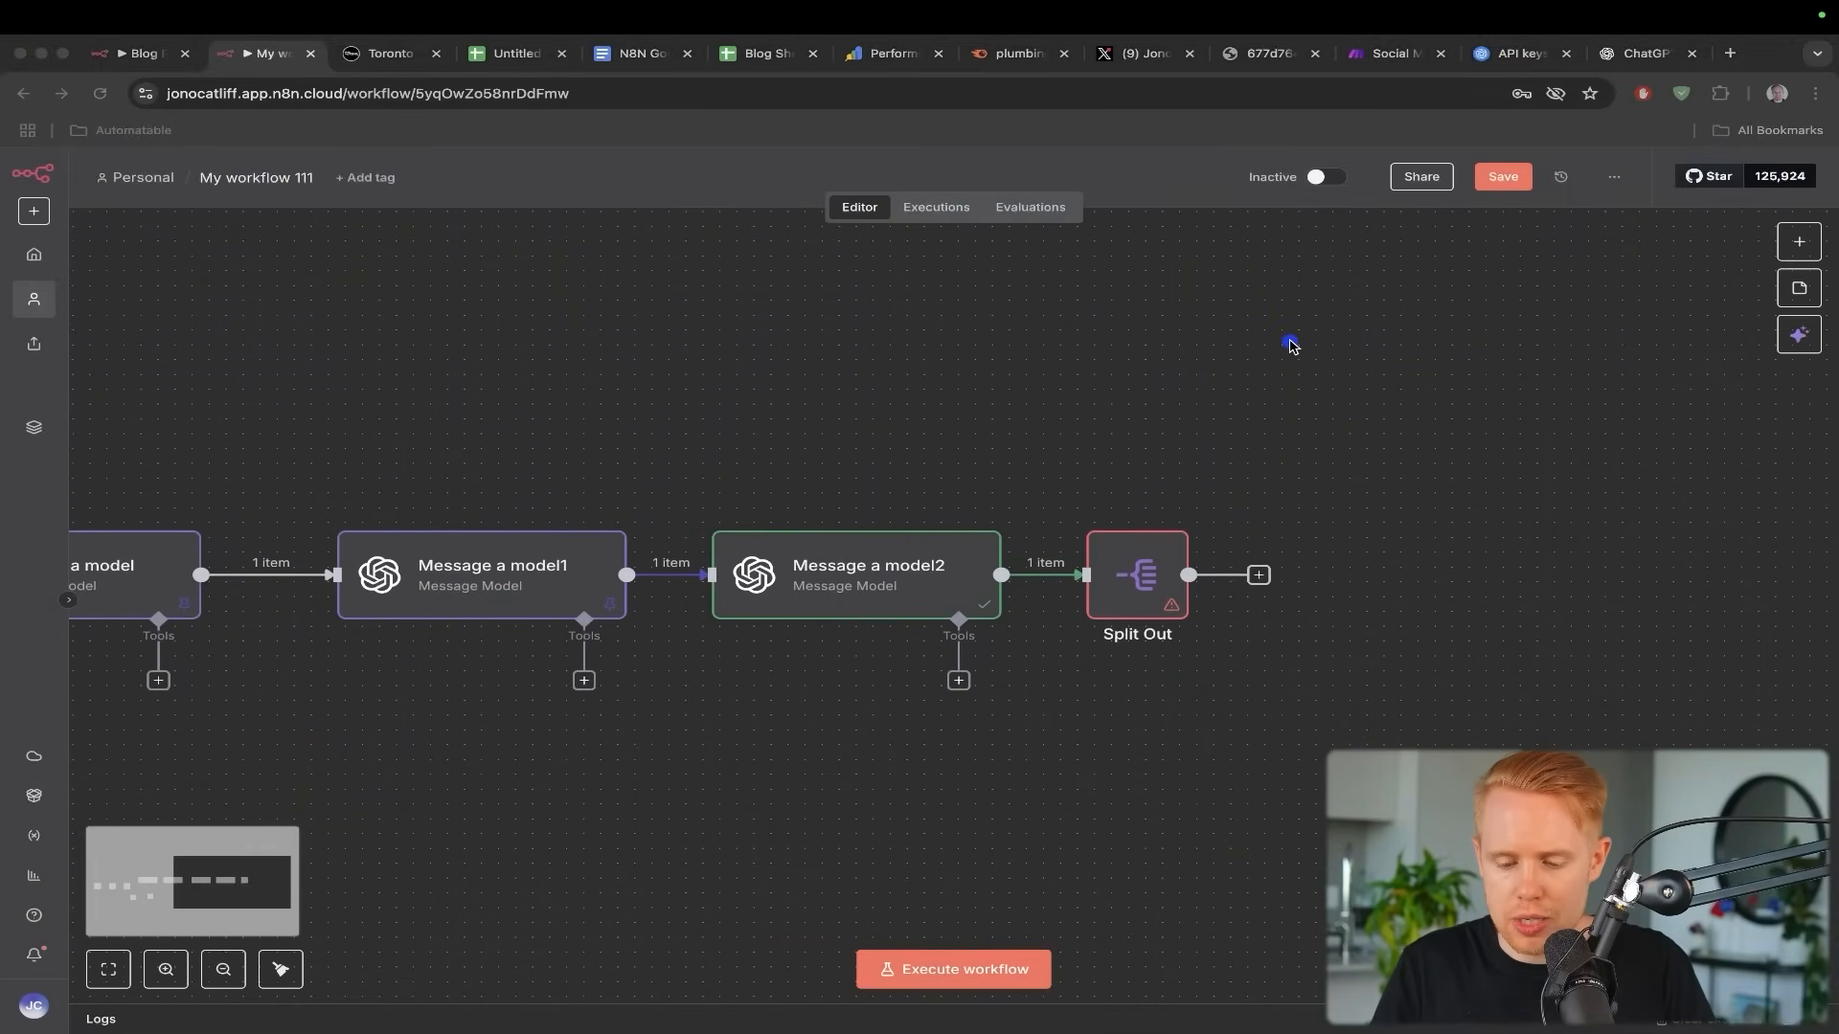
{"action": "left_click_drag", "start_coordinate": [1290, 346], "coordinate": [1186, 541]}
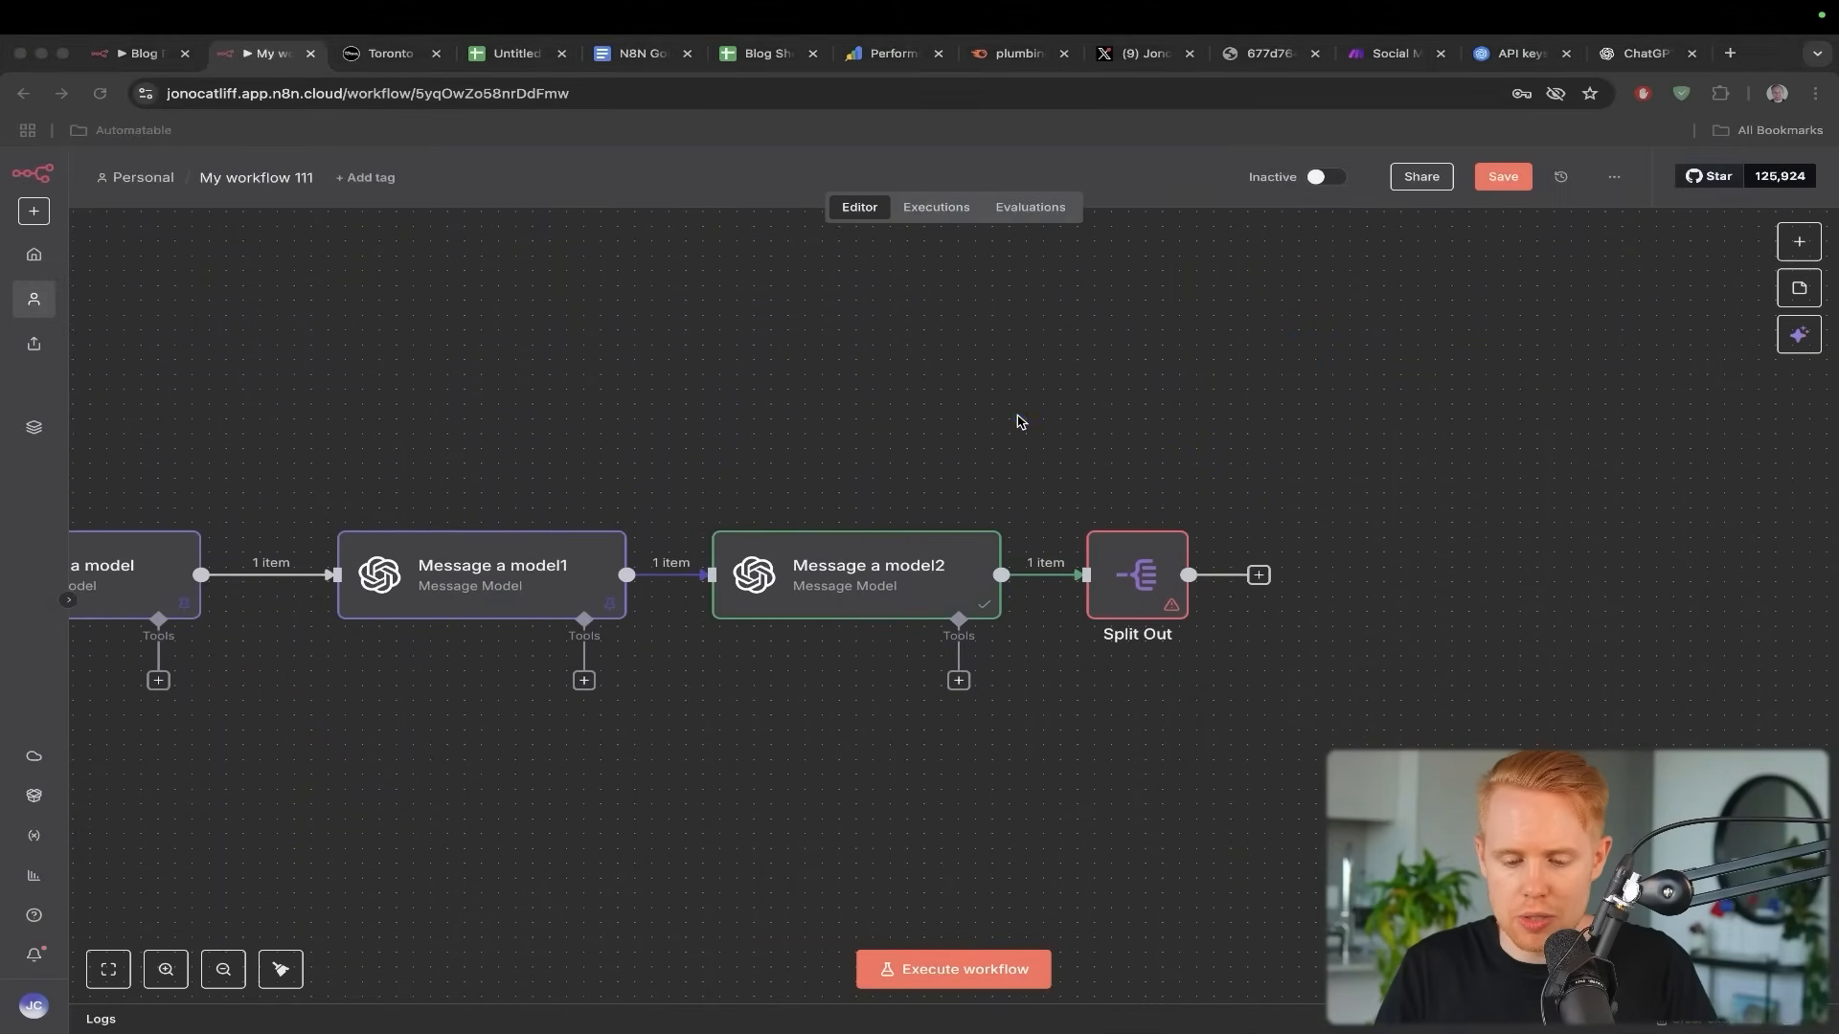
{"action": "double_click", "coordinate": [934, 565]}
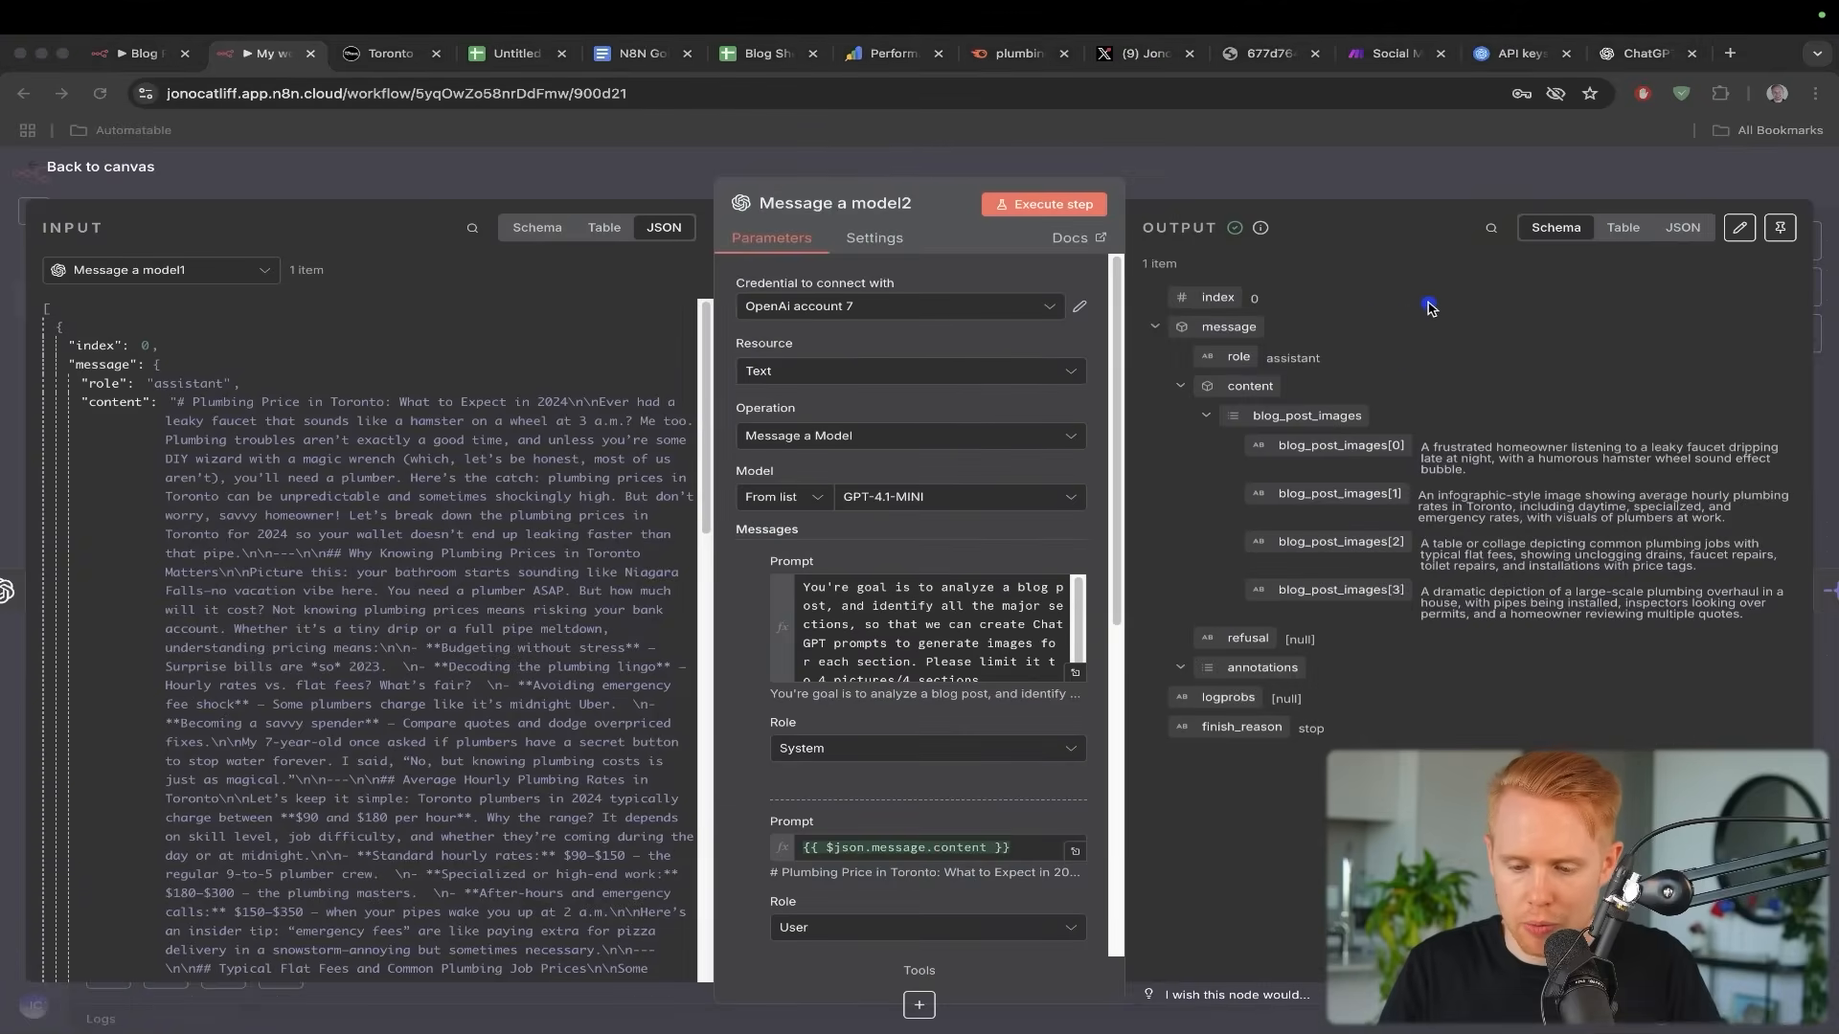
{"action": "left_click_drag", "start_coordinate": [1485, 272], "coordinate": [1385, 431]}
{"action": "mouse_move", "coordinate": [1504, 417]}
{"action": "left_mouse_down"}
{"action": "mouse_move", "coordinate": [1421, 486]}
{"action": "mouse_move", "coordinate": [1380, 586]}
{"action": "left_mouse_up"}
{"action": "key", "text": "Escape"}
{"action": "key", "text": "ctrl+shift+Tab"}
{"action": "key", "text": "ctrl+a"}
{"action": "left_click_drag", "start_coordinate": [850, 518], "coordinate": [1115, 519]}
{"action": "key", "text": "Escape"}
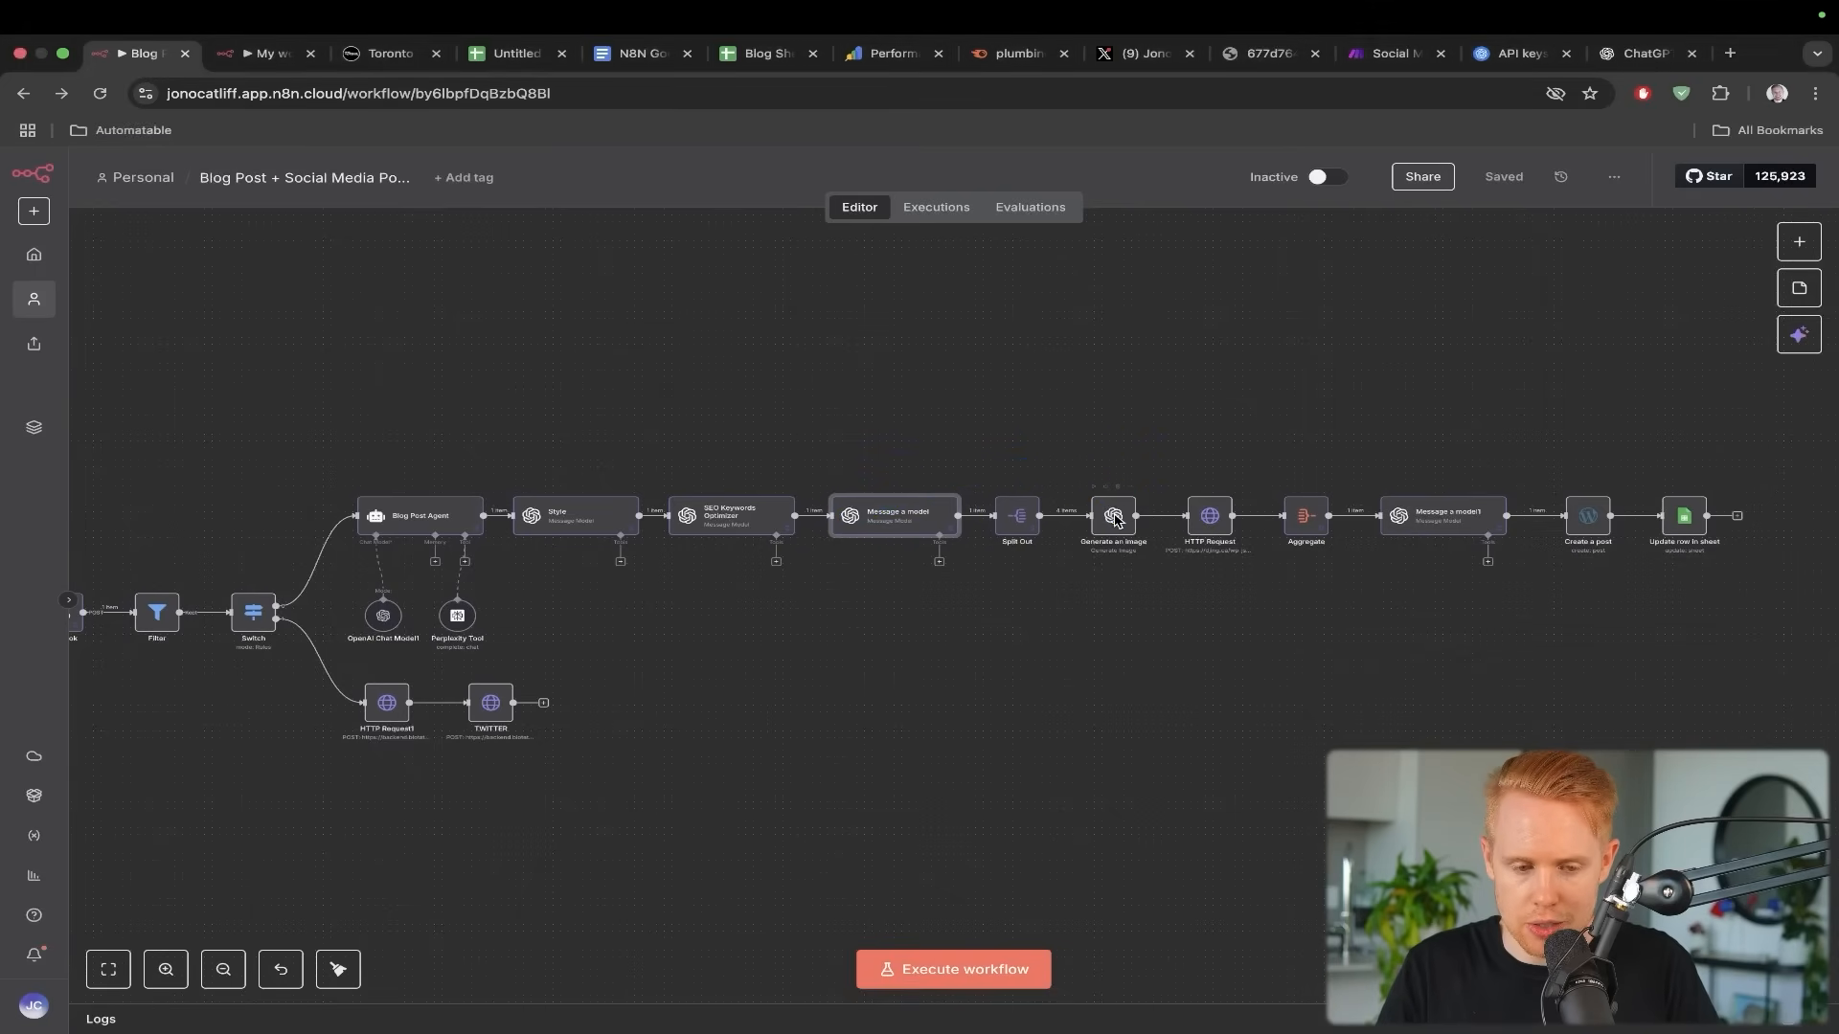
Scroll through the published blog post to view its section images.
{"action": "key", "text": "ctrl+Tab"}
{"action": "key", "text": "ctrl+Tab"}
{"action": "key", "text": "Home"}
{"action": "scroll", "coordinate": [230, 702], "scroll_direction": "down", "scroll_amount": 3}
{"action": "left_click_drag", "start_coordinate": [230, 702], "coordinate": [874, 578]}
{"action": "key", "text": "Escape"}
{"action": "scroll", "coordinate": [871, 589], "scroll_direction": "down", "scroll_amount": 6}
{"action": "scroll", "coordinate": [871, 589], "scroll_direction": "down", "scroll_amount": 5}
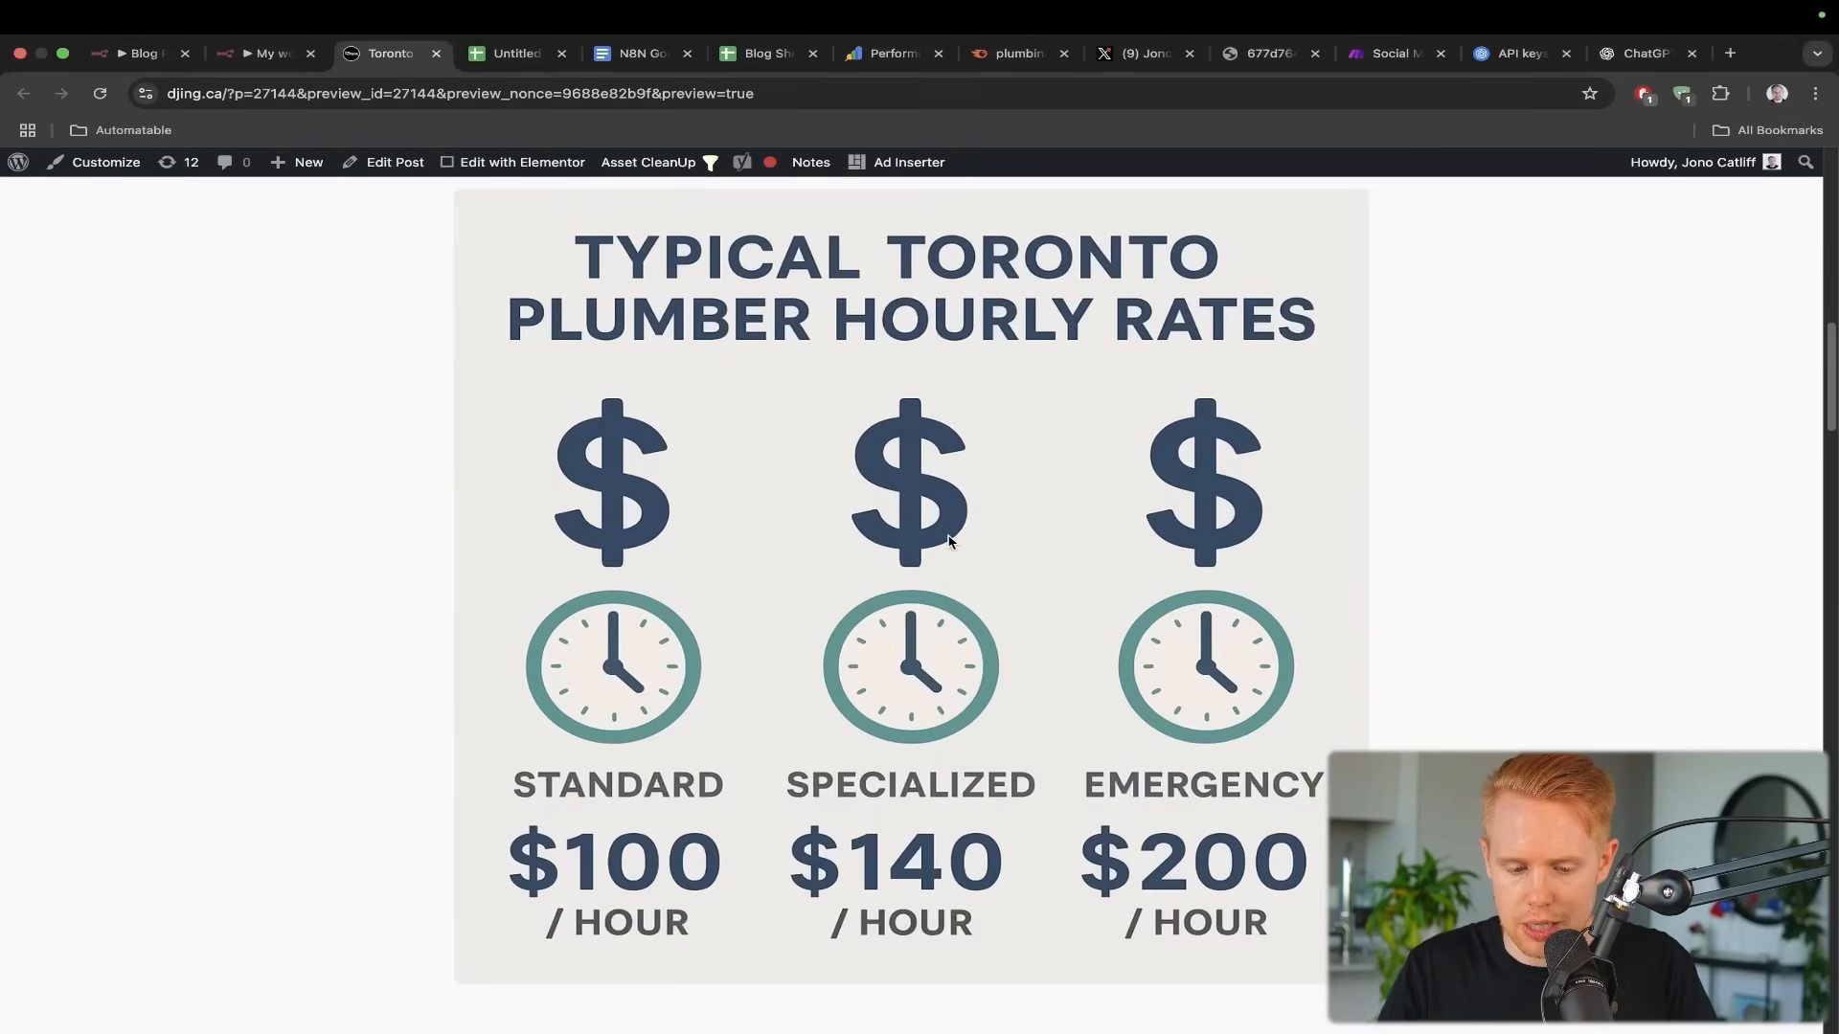
{"action": "scroll", "coordinate": [948, 537], "scroll_direction": "down", "scroll_amount": 15}
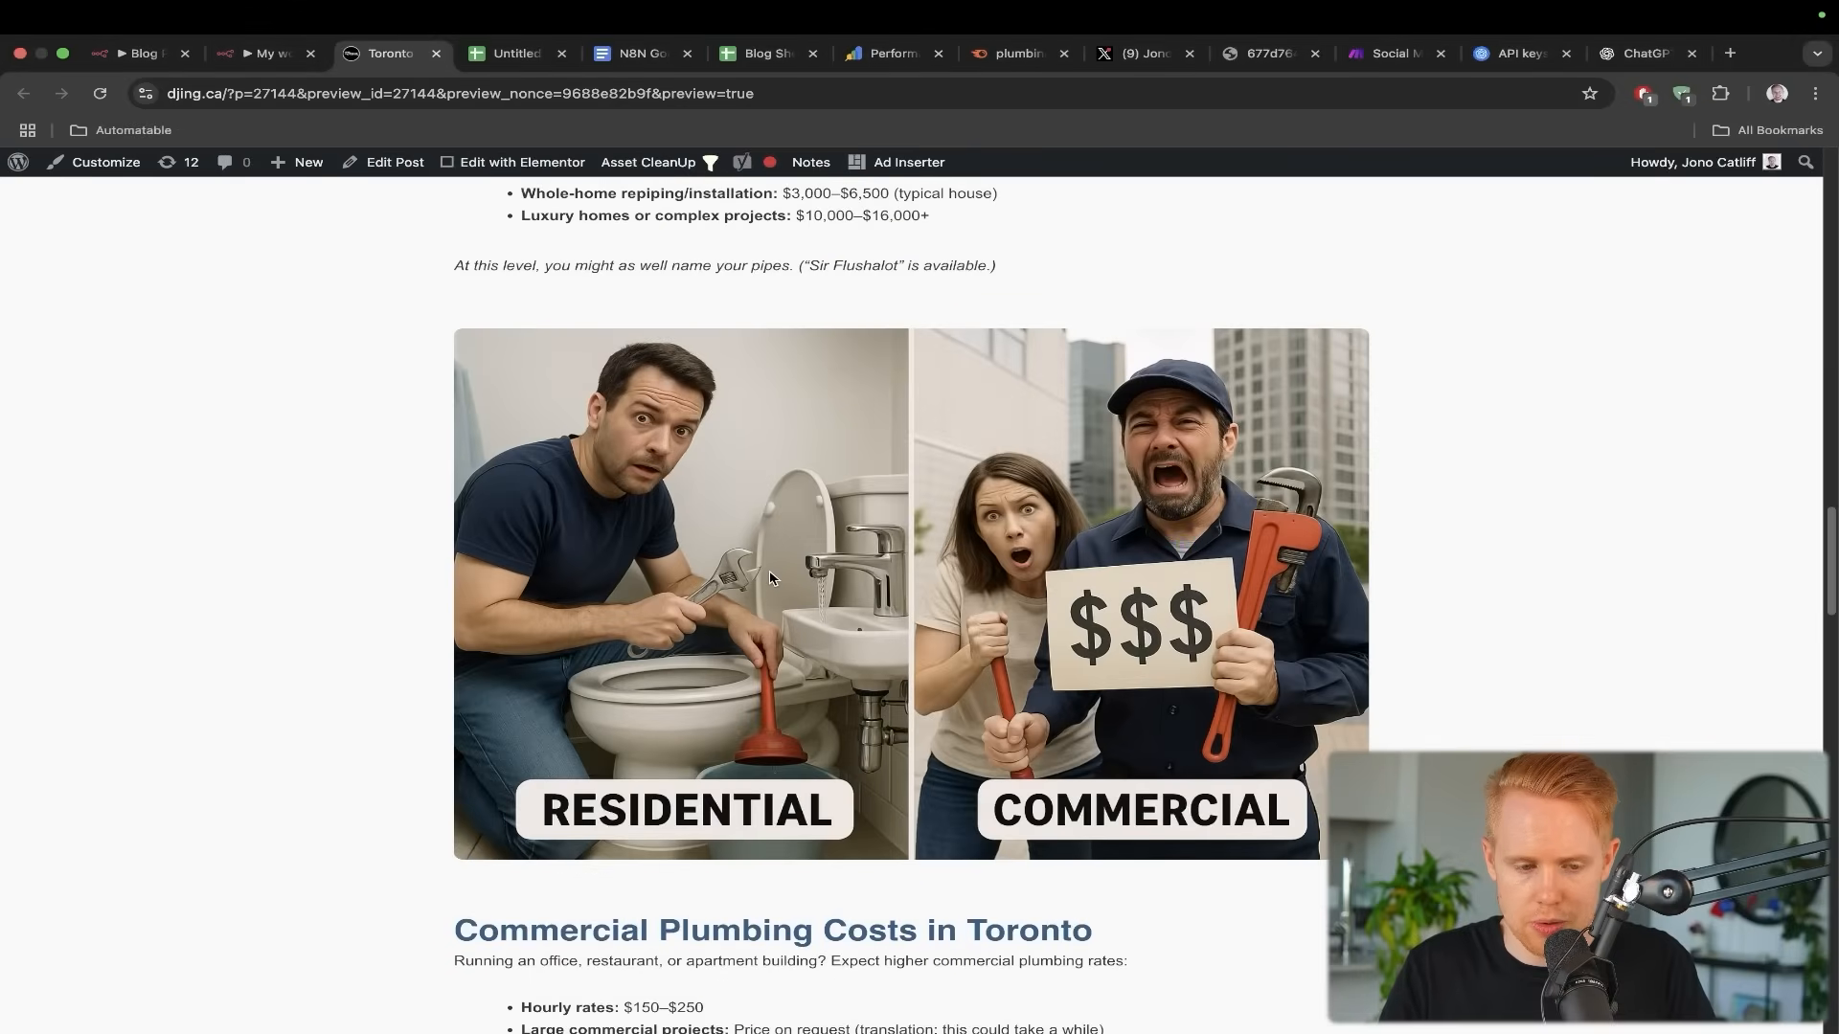
{"action": "key", "text": "ctrl+shift+Tab"}
{"action": "left_click", "coordinate": [1412, 166]}
{"action": "left_click_drag", "start_coordinate": [1180, 332], "coordinate": [1171, 540]}
{"action": "key", "text": "Escape"}
Set the Split Out node's Fields To Split Out to message.content.blog_post_images from the input schema.
{"action": "double_click", "coordinate": [1138, 592]}
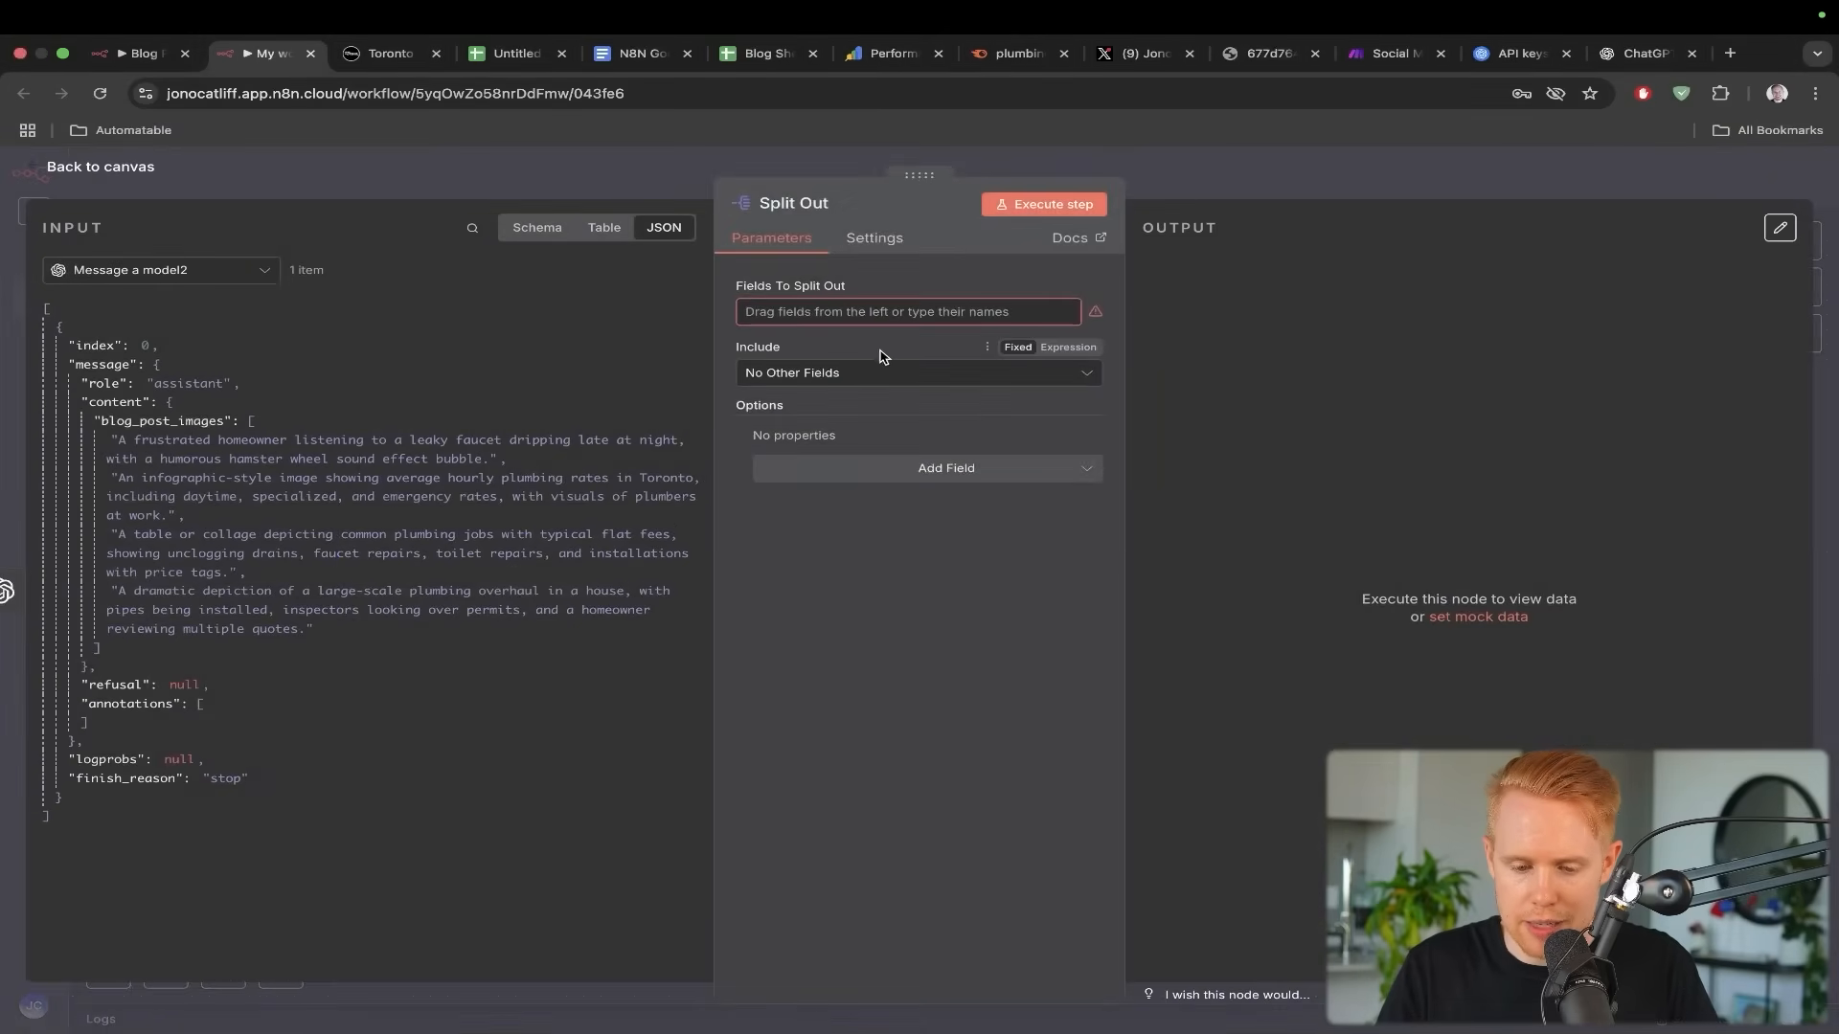
{"action": "left_click", "coordinate": [536, 228]}
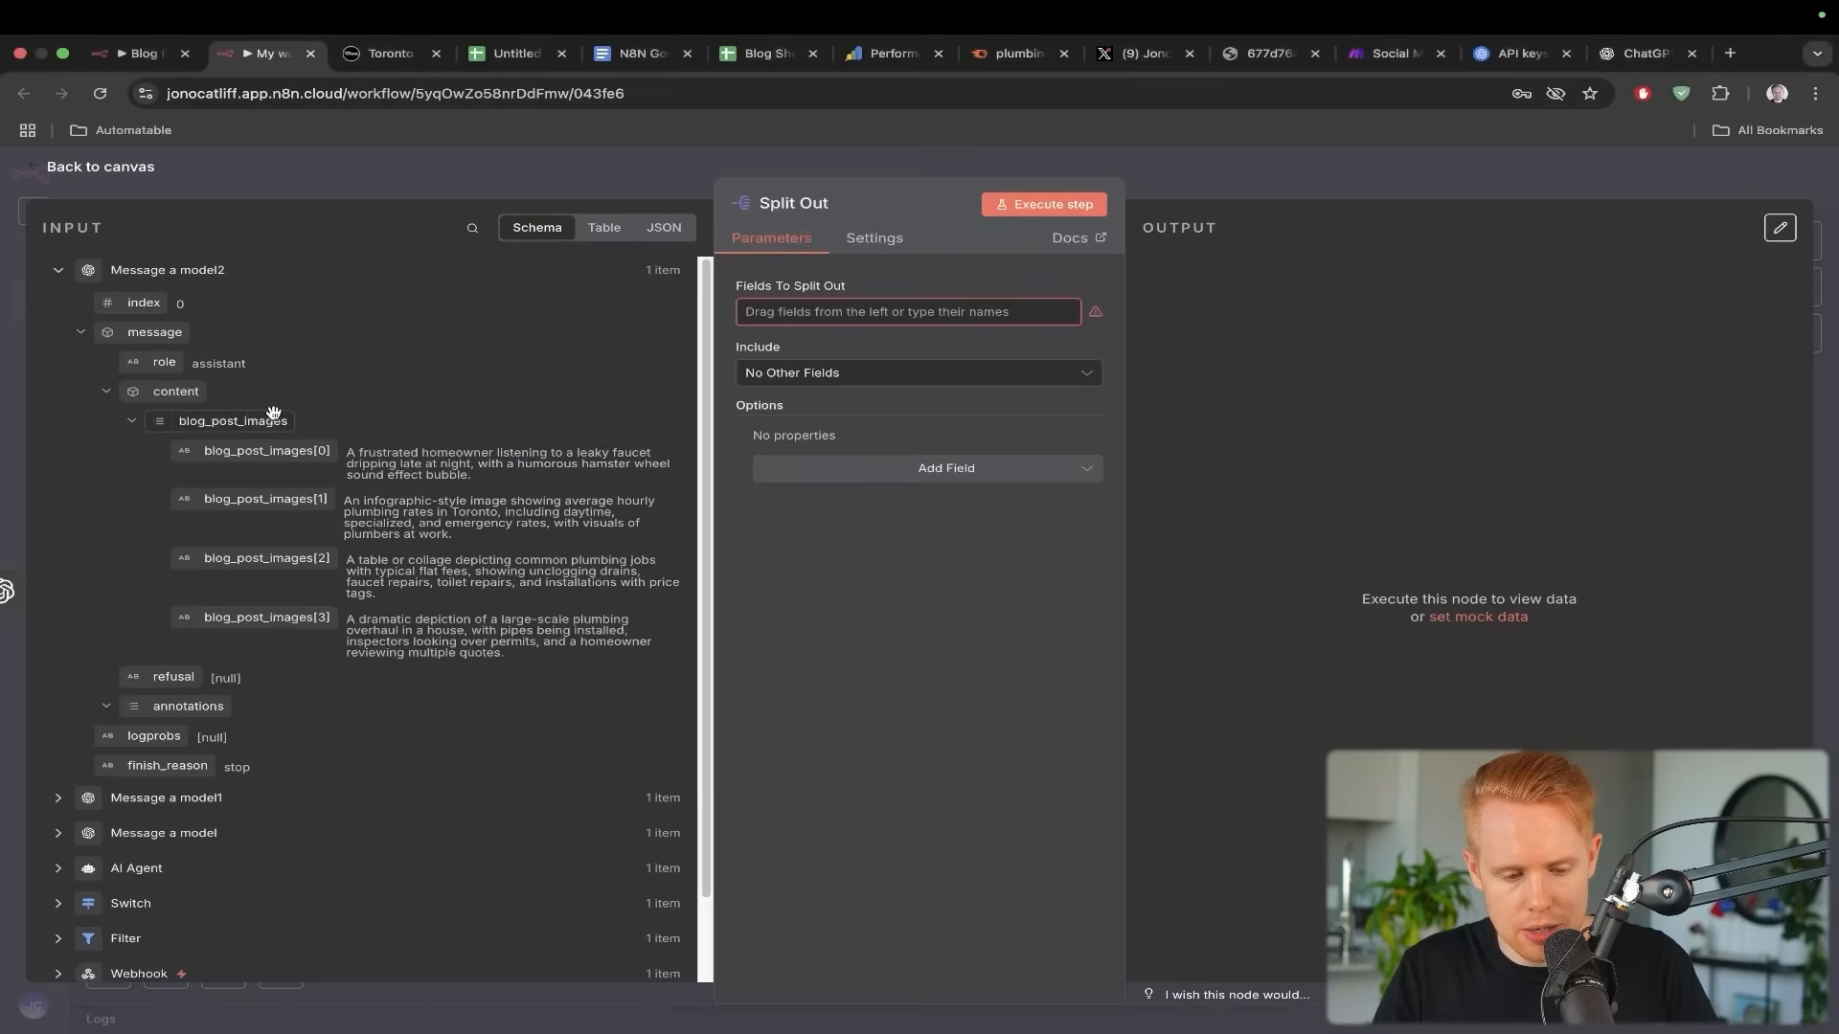
{"action": "key", "text": "ctrl+s"}
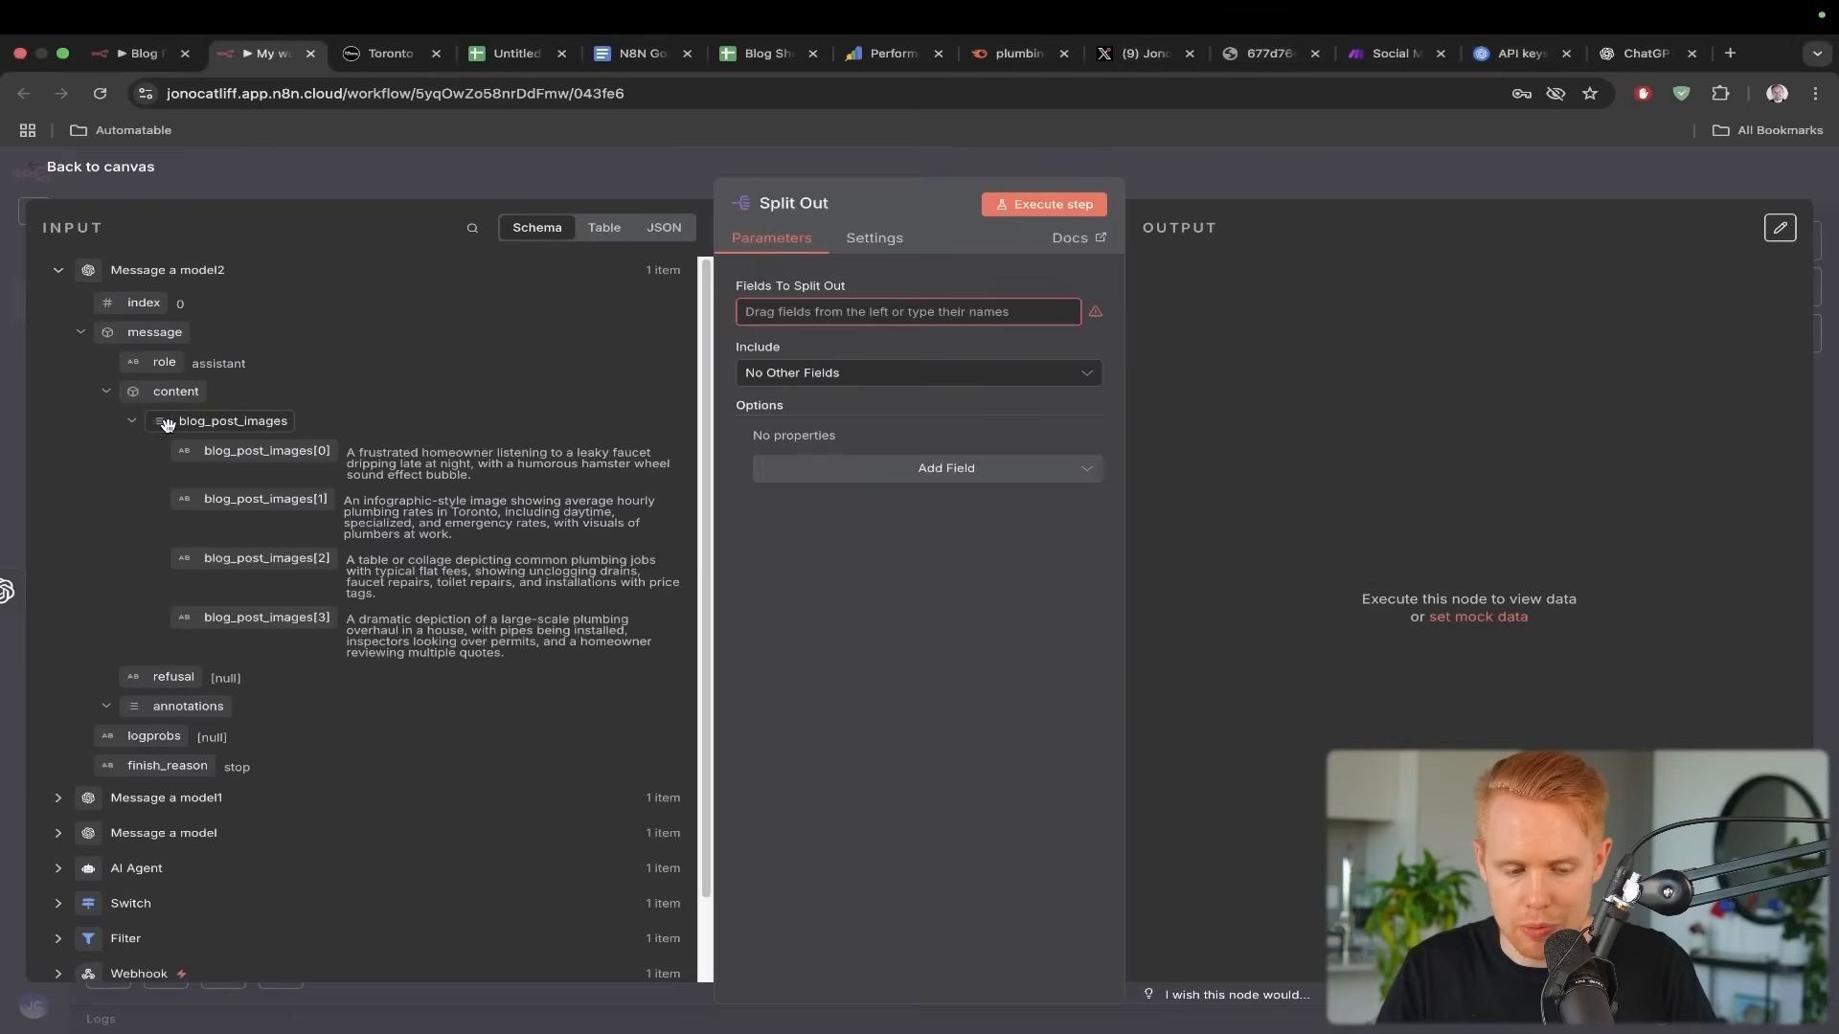
{"action": "left_click_drag", "start_coordinate": [177, 421], "coordinate": [780, 316]}
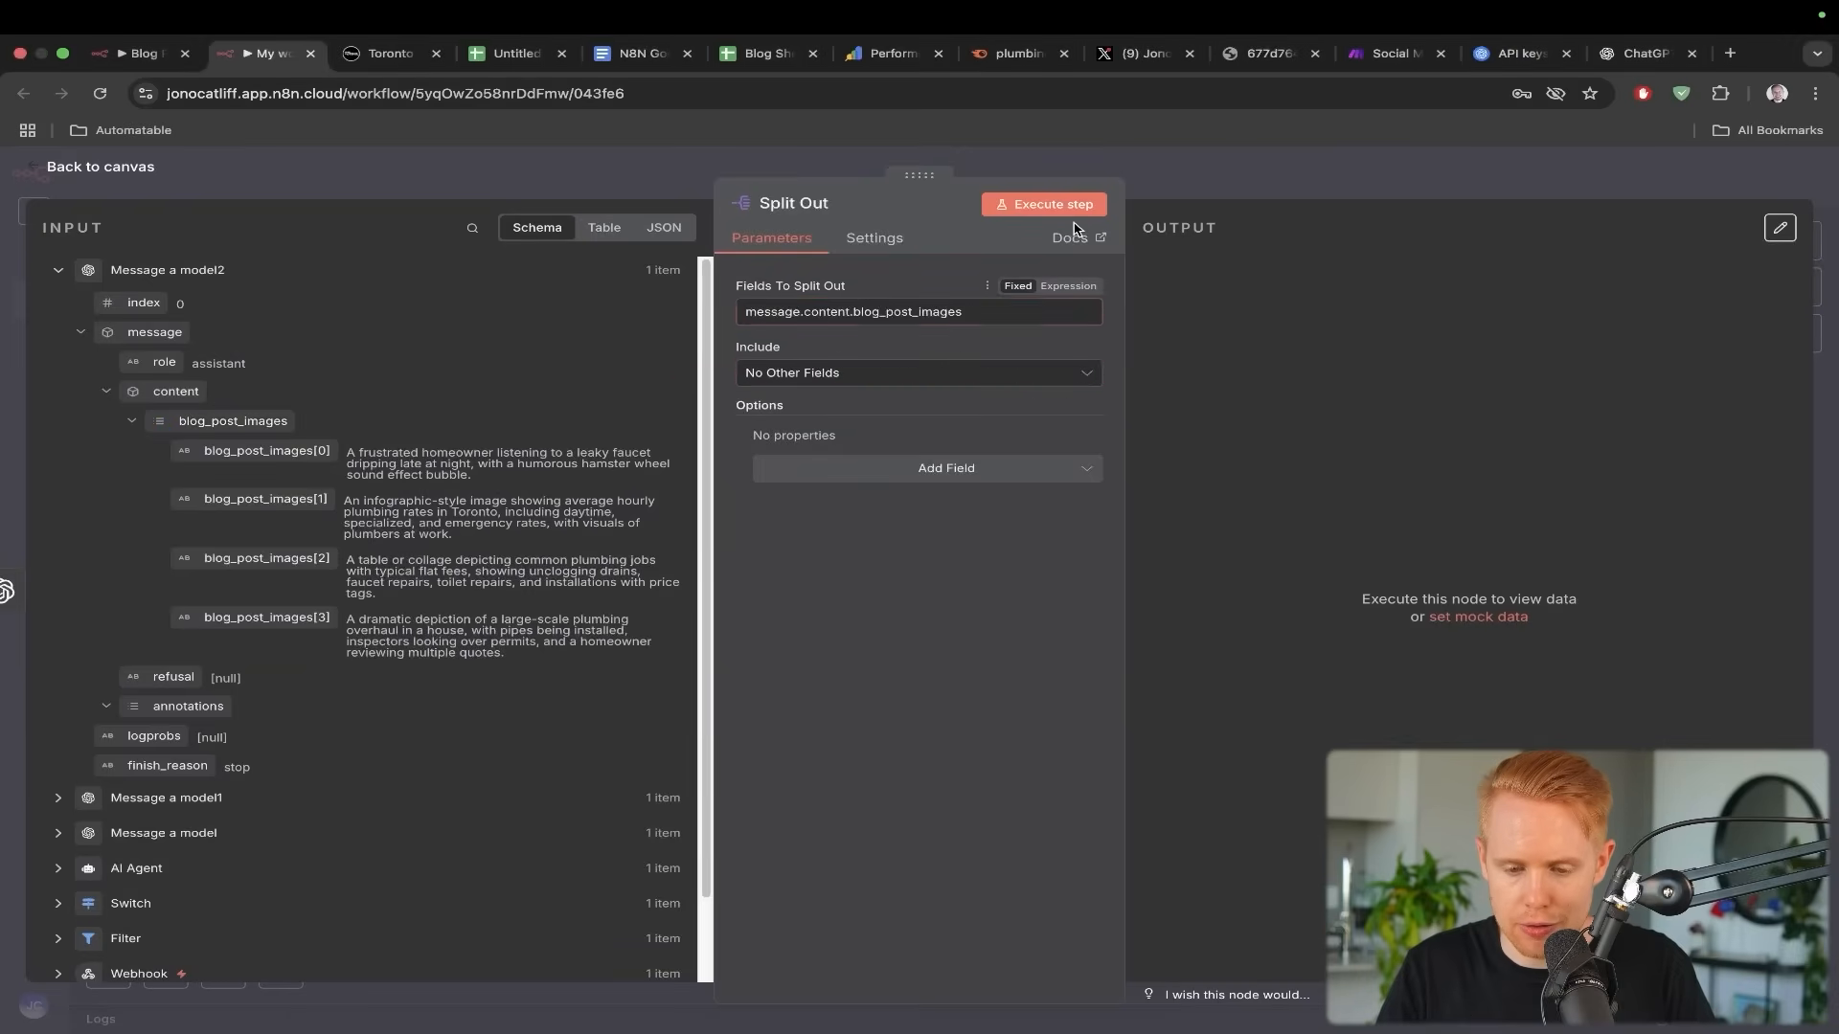
Pin the output data of the Message a model2 node.
{"action": "left_click", "coordinate": [1167, 165]}
{"action": "double_click", "coordinate": [900, 574]}
{"action": "left_click", "coordinate": [1779, 228]}
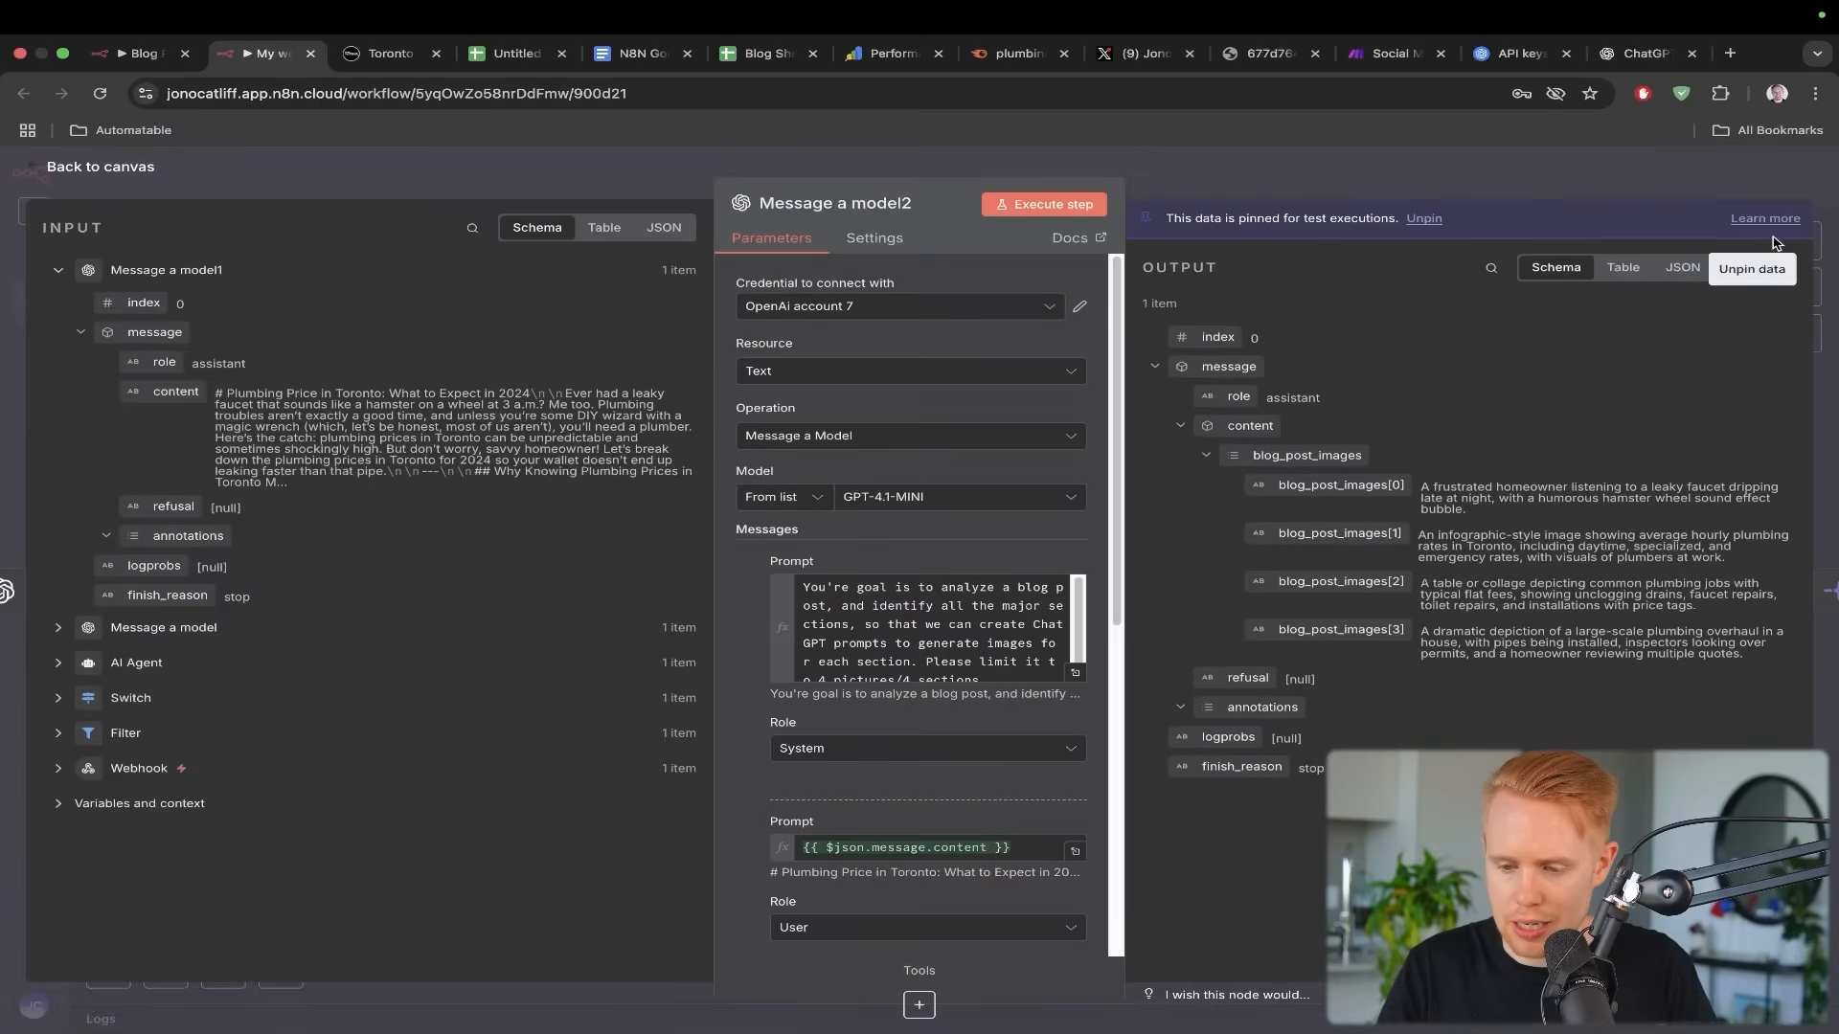
Execute the Split Out node and save the workflow.
{"action": "key", "text": "Escape"}
{"action": "double_click", "coordinate": [1137, 572]}
{"action": "left_click", "coordinate": [1079, 204]}
{"action": "mouse_move", "coordinate": [977, 395]}
{"action": "left_mouse_down"}
{"action": "mouse_move", "coordinate": [1092, 324]}
{"action": "mouse_move", "coordinate": [1250, 301]}
{"action": "left_mouse_up"}
{"action": "key", "text": "ctrl+s"}
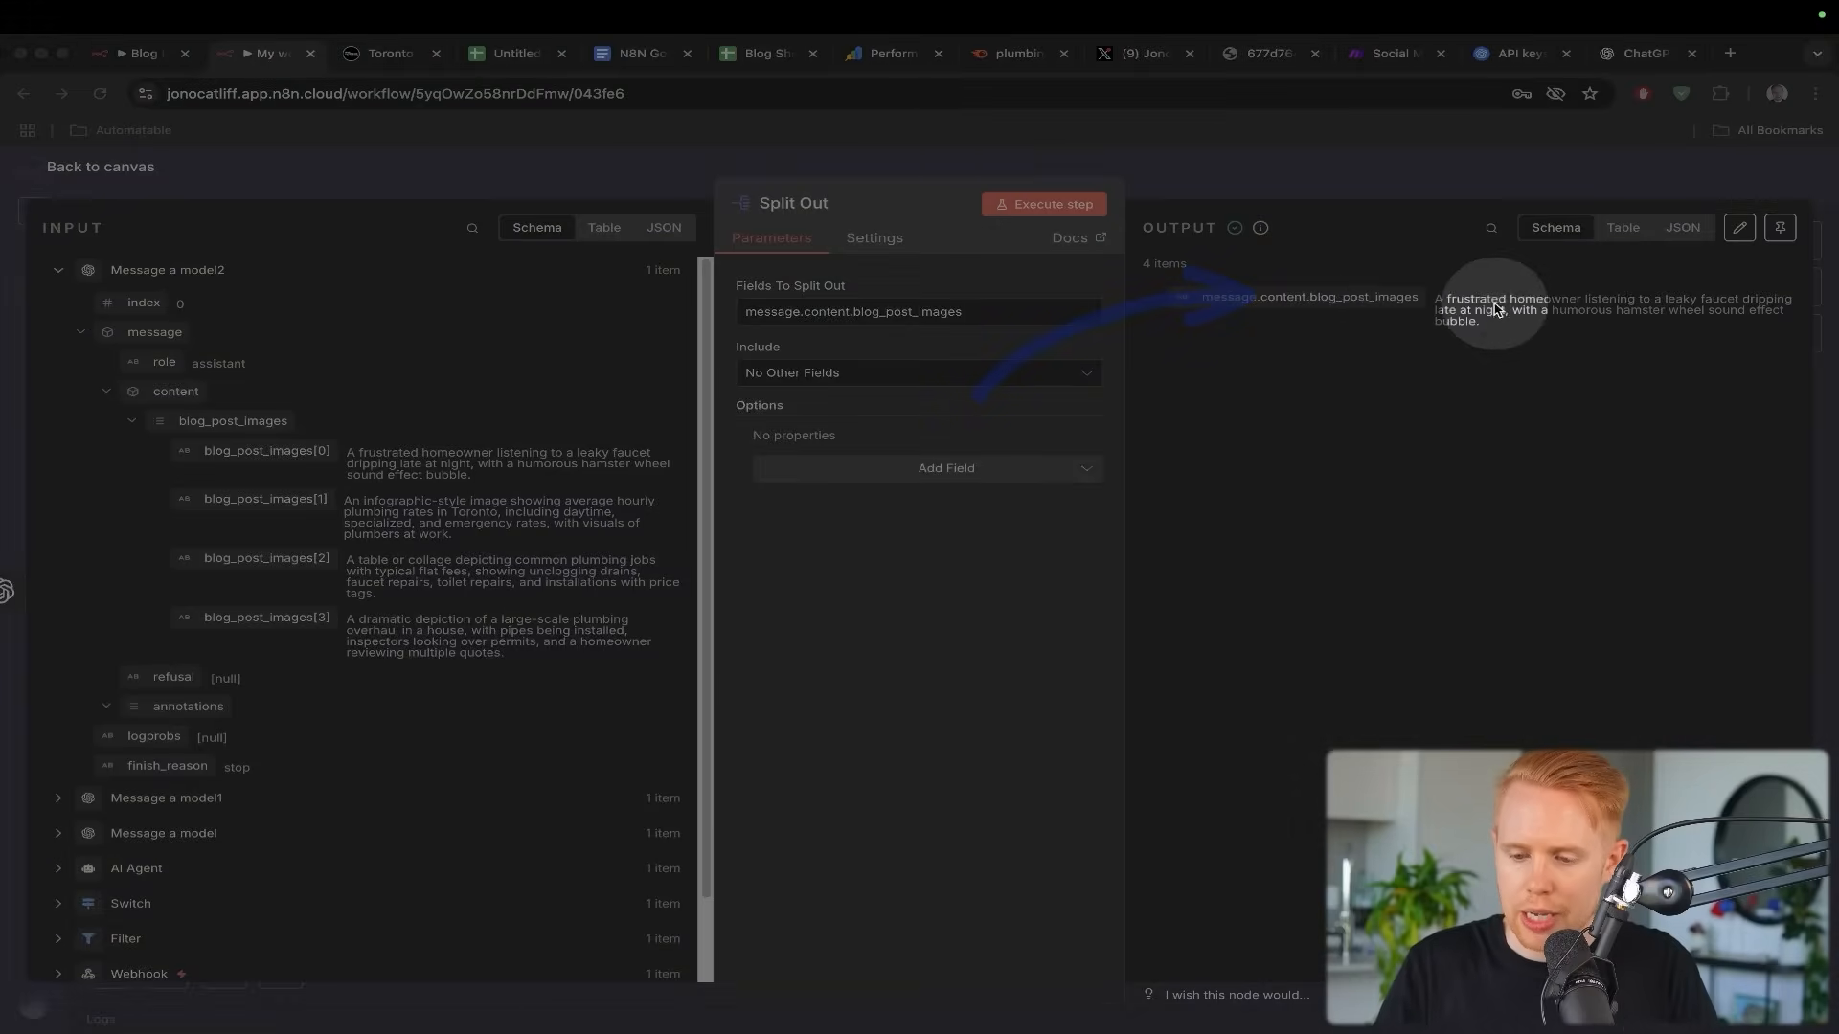
Add an OpenAI Generate an image node after the Split Out node and save the workflow.
{"action": "key", "text": "Escape"}
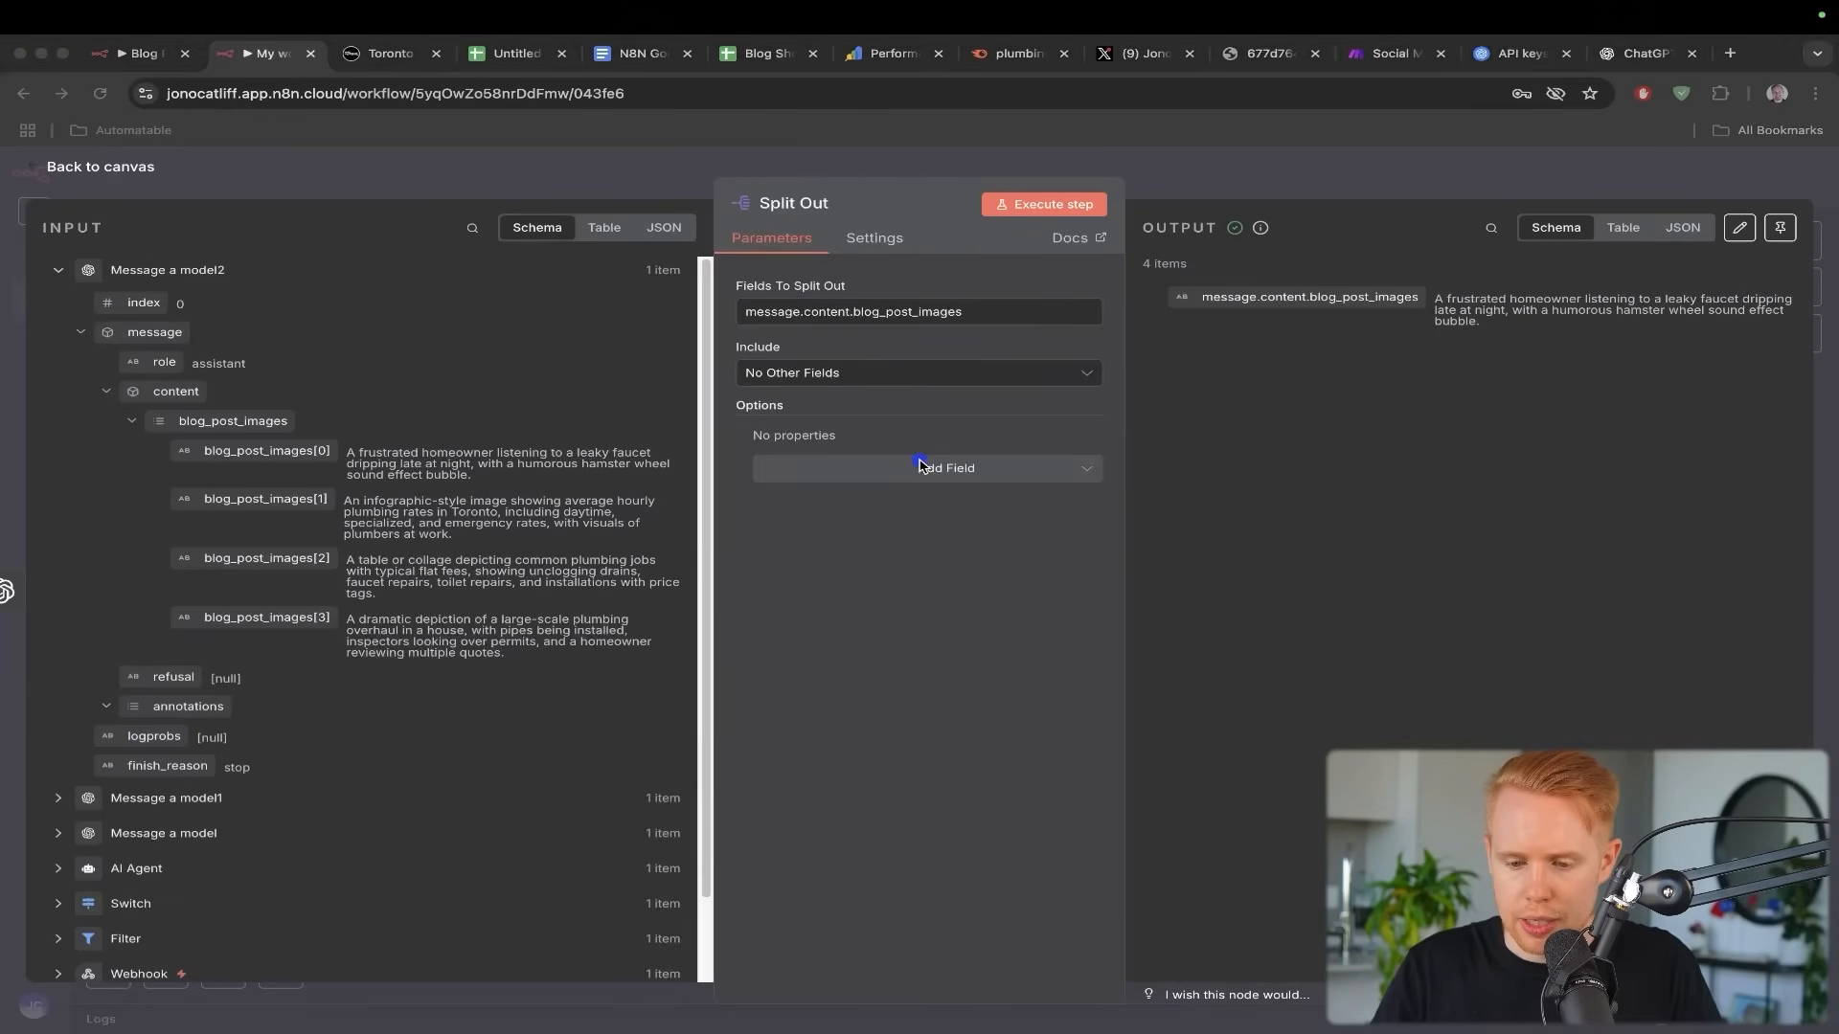
{"action": "key", "text": "Escape"}
{"action": "scroll", "coordinate": [1204, 601], "scroll_direction": "right", "scroll_amount": 3}
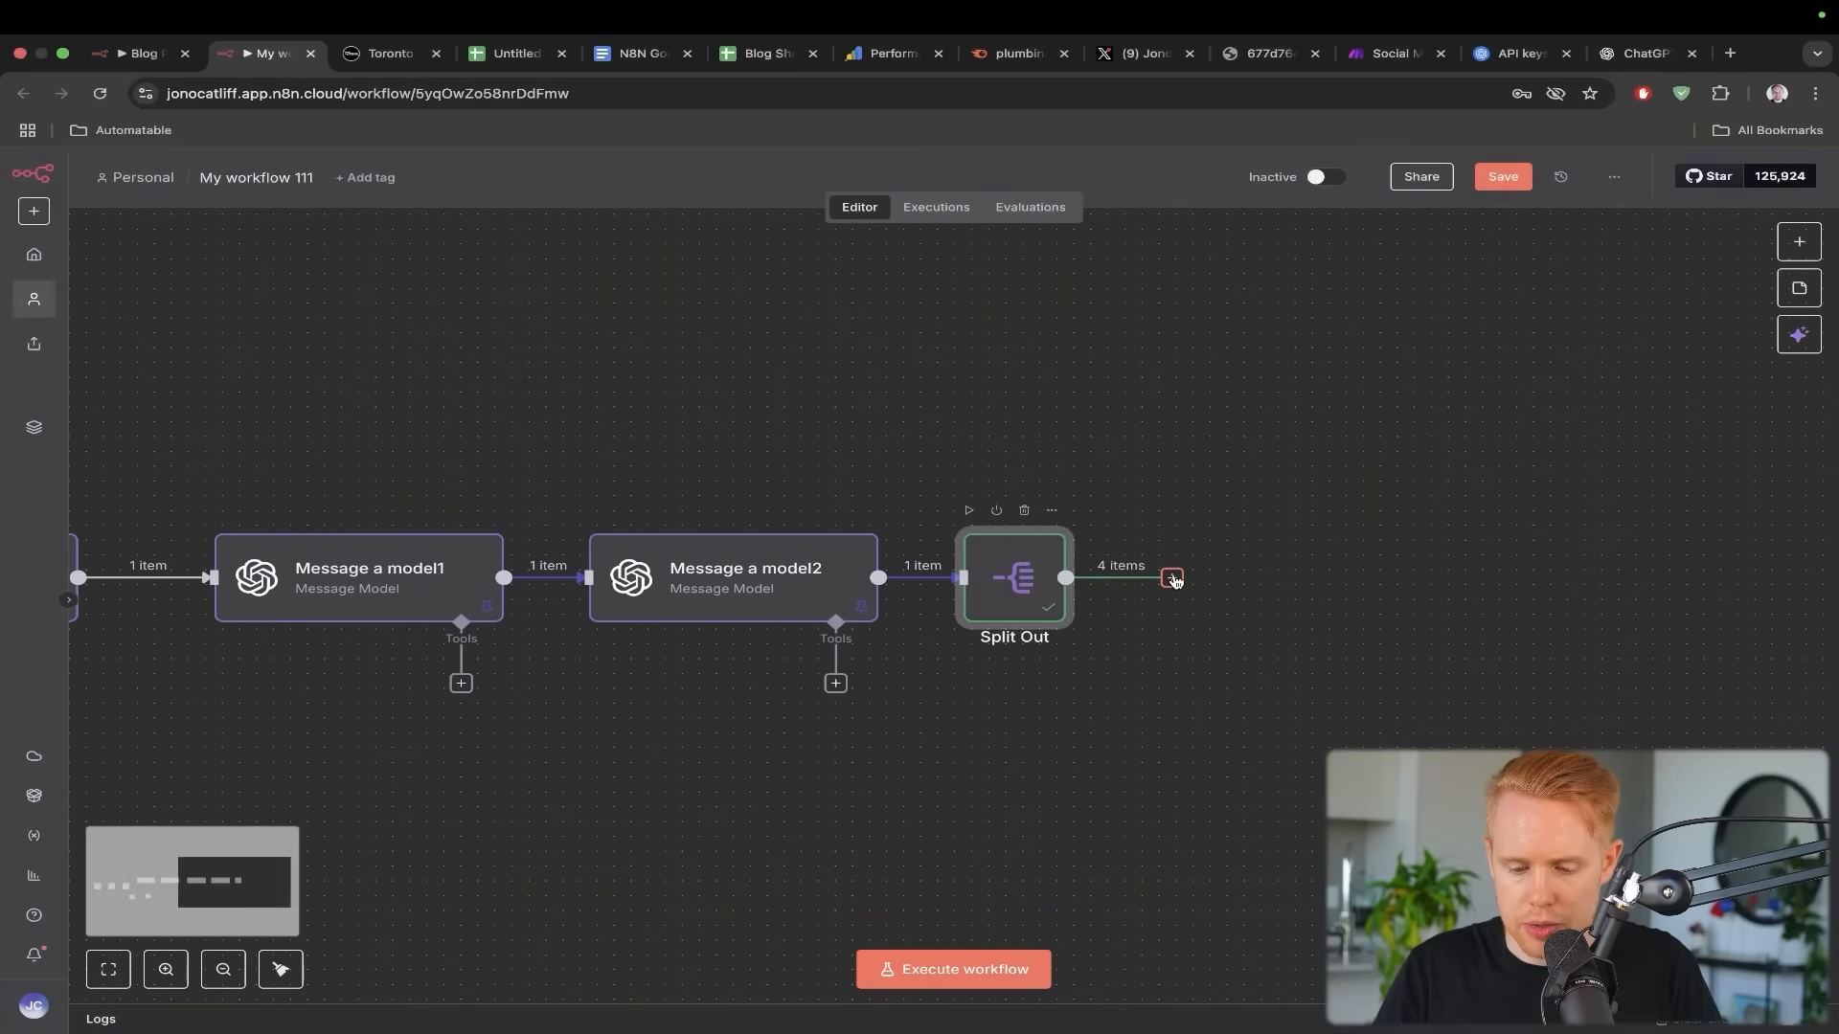
{"action": "left_click", "coordinate": [1172, 579]}
{"action": "type", "text": "openai"}
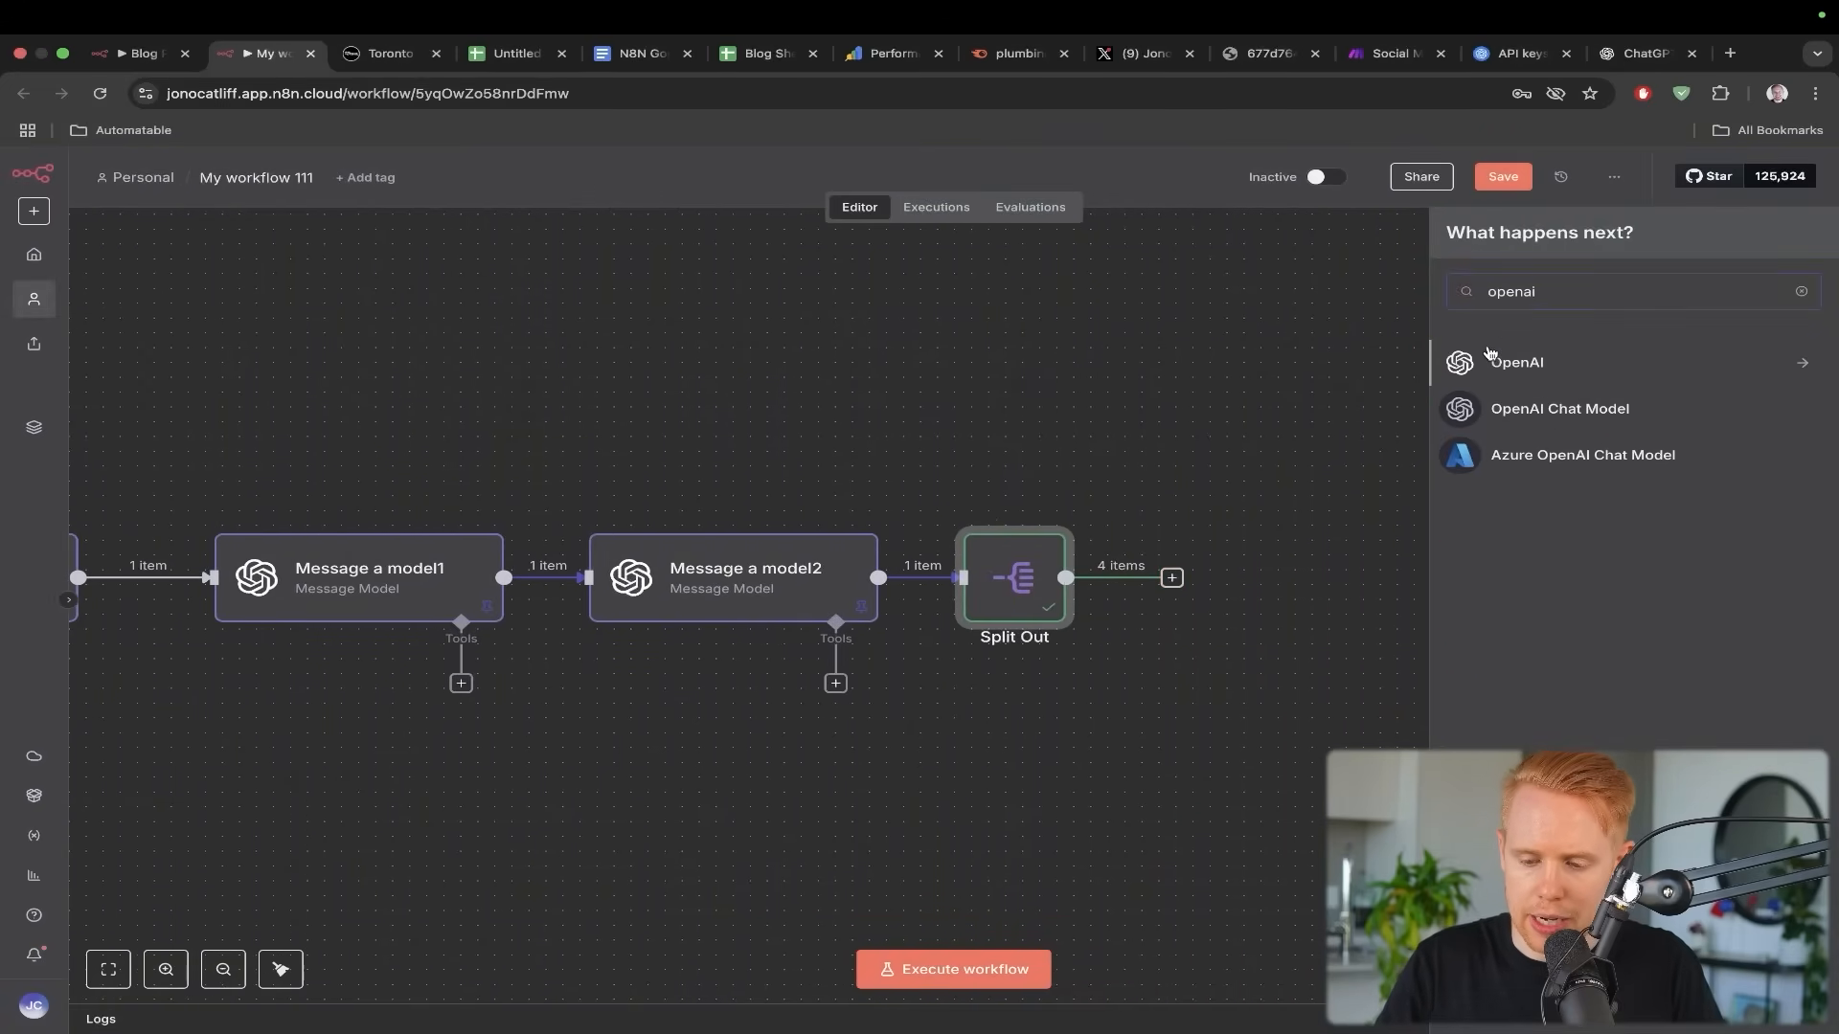
{"action": "left_click", "coordinate": [1517, 363]}
{"action": "type", "text": "c"}
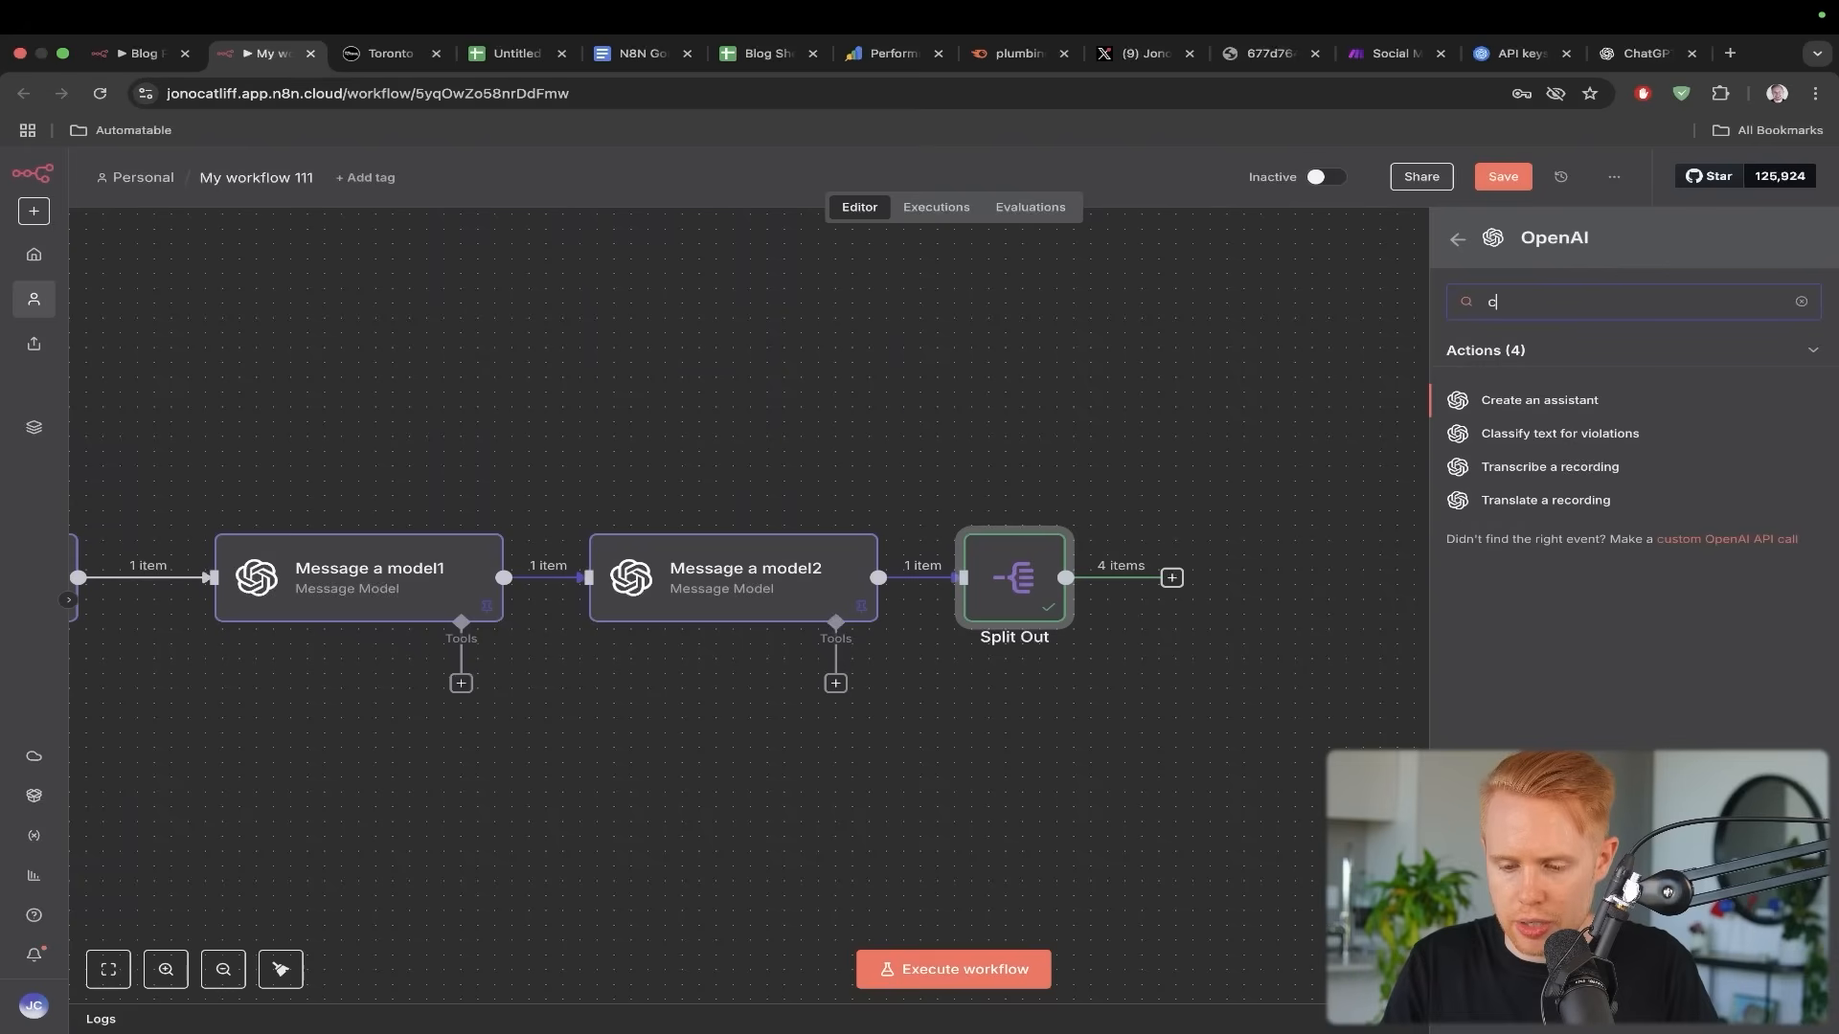
{"action": "type", "text": "reate an"}
{"action": "key", "text": "super+a"}
{"action": "type", "text": "im"}
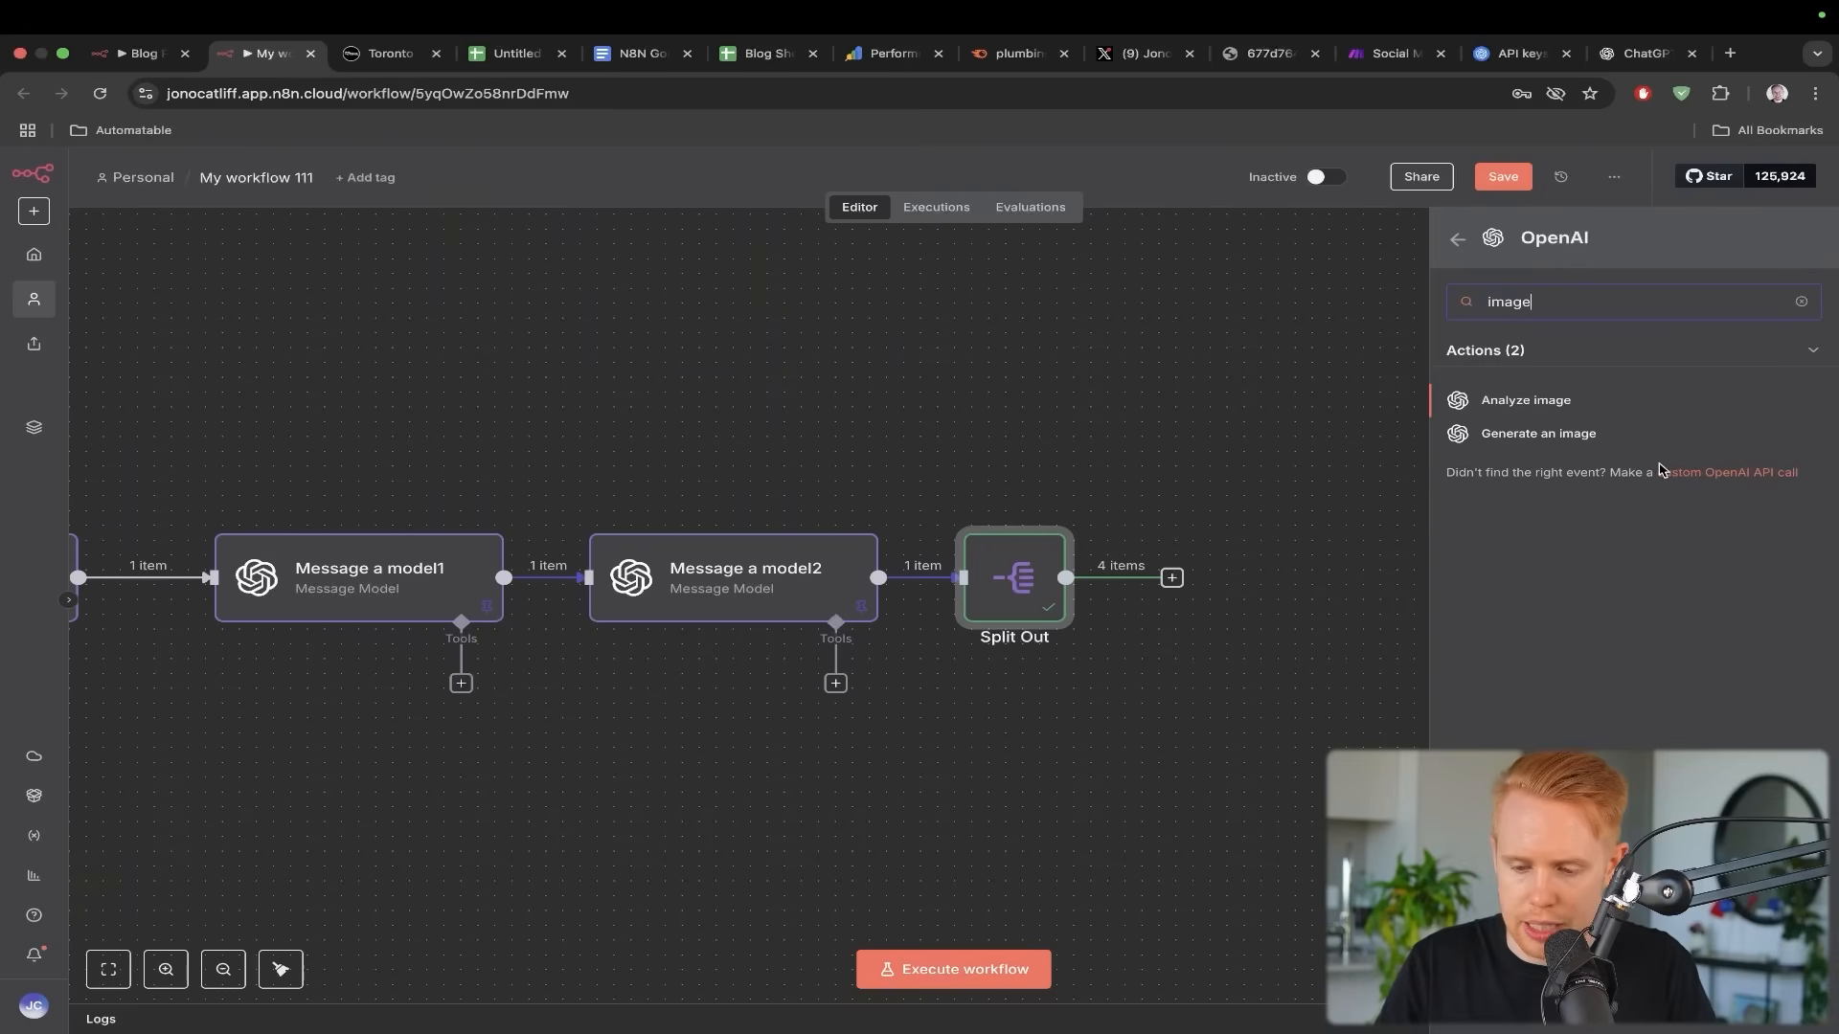
{"action": "left_click", "coordinate": [1575, 435]}
{"action": "left_click_drag", "start_coordinate": [874, 173], "coordinate": [761, 474]}
{"action": "key", "text": "ctrl+s"}
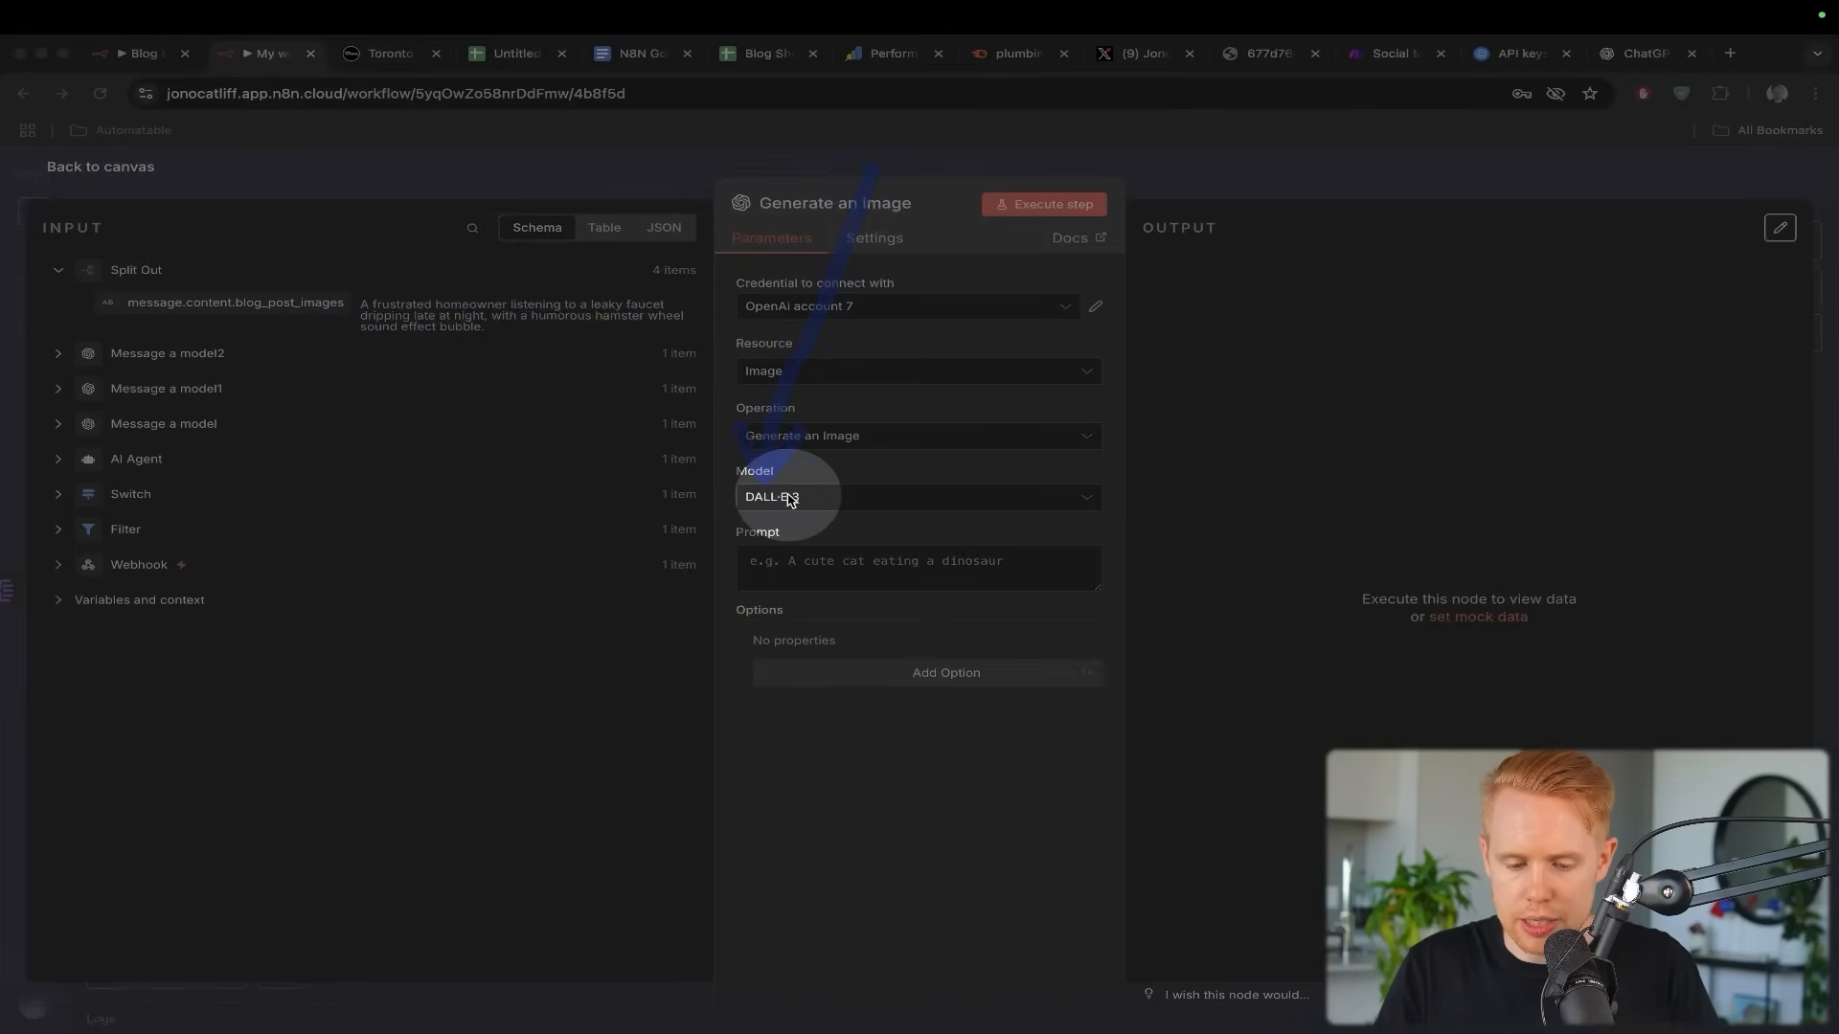
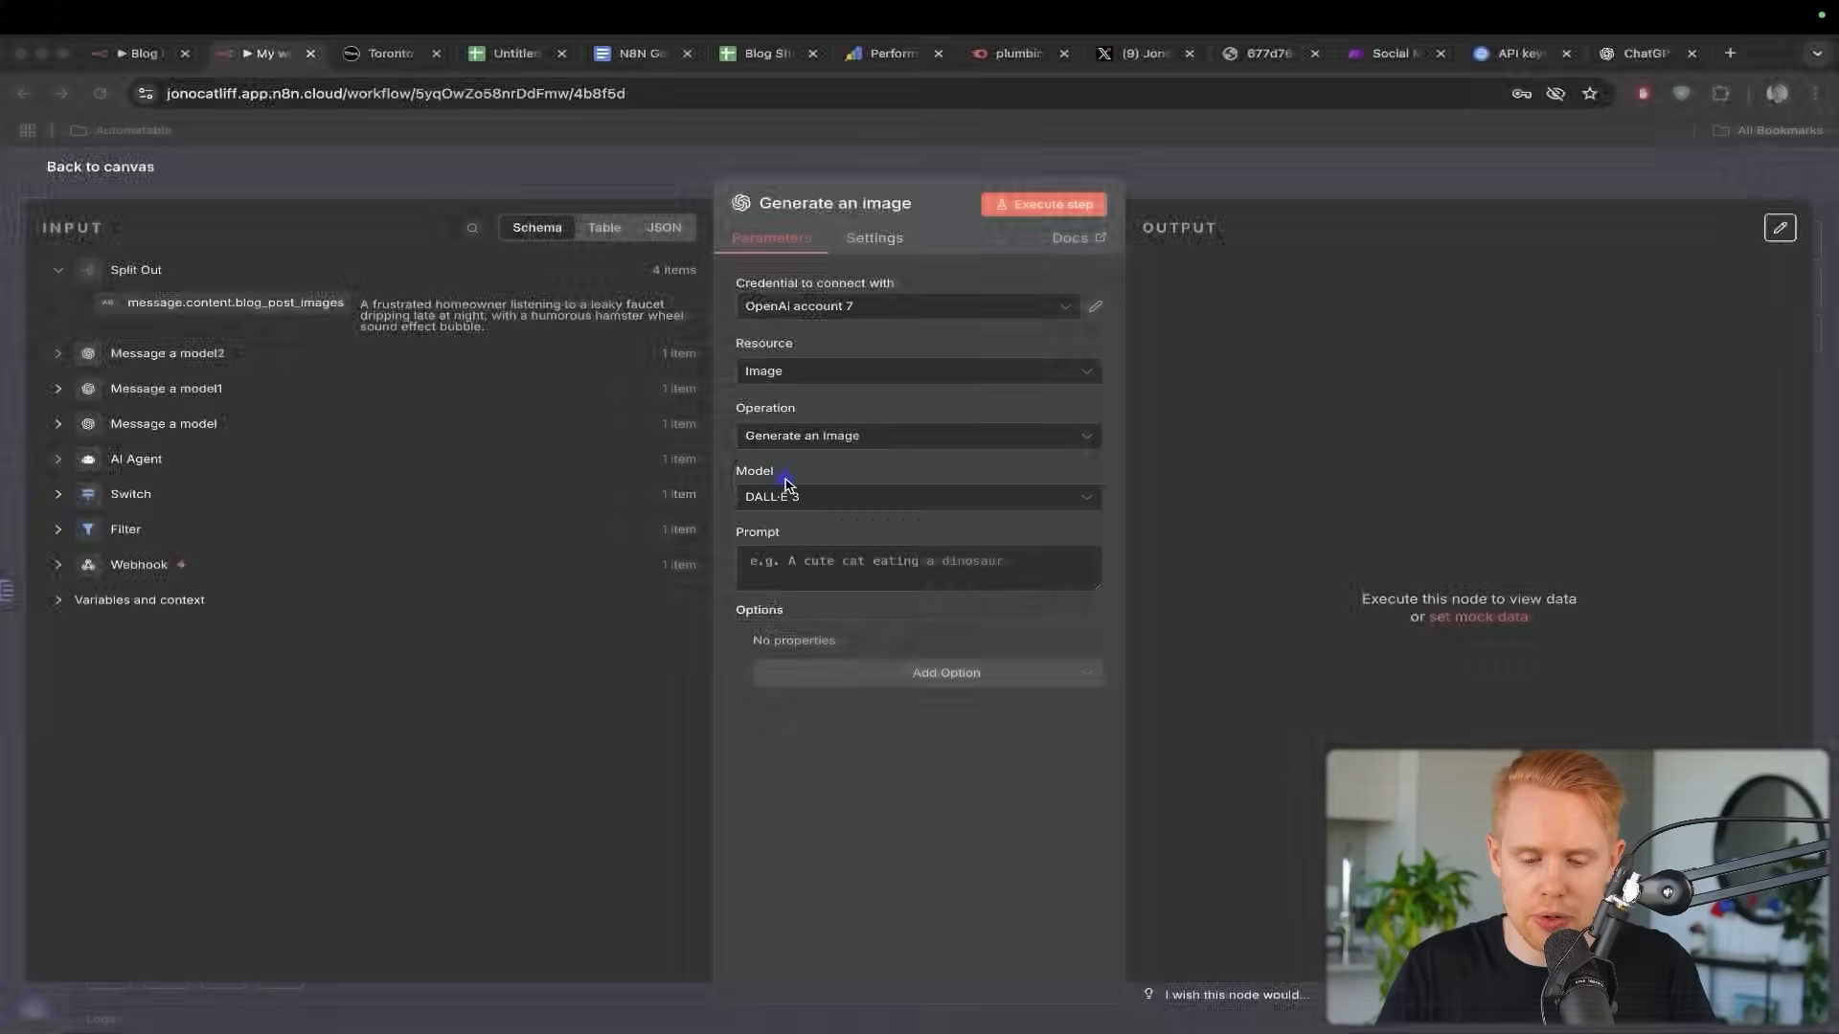
Set the Generate an image node's model, trying GPT Image 1 and settling on DALL-E 3.
{"action": "left_click", "coordinate": [787, 494]}
{"action": "left_click", "coordinate": [812, 609]}
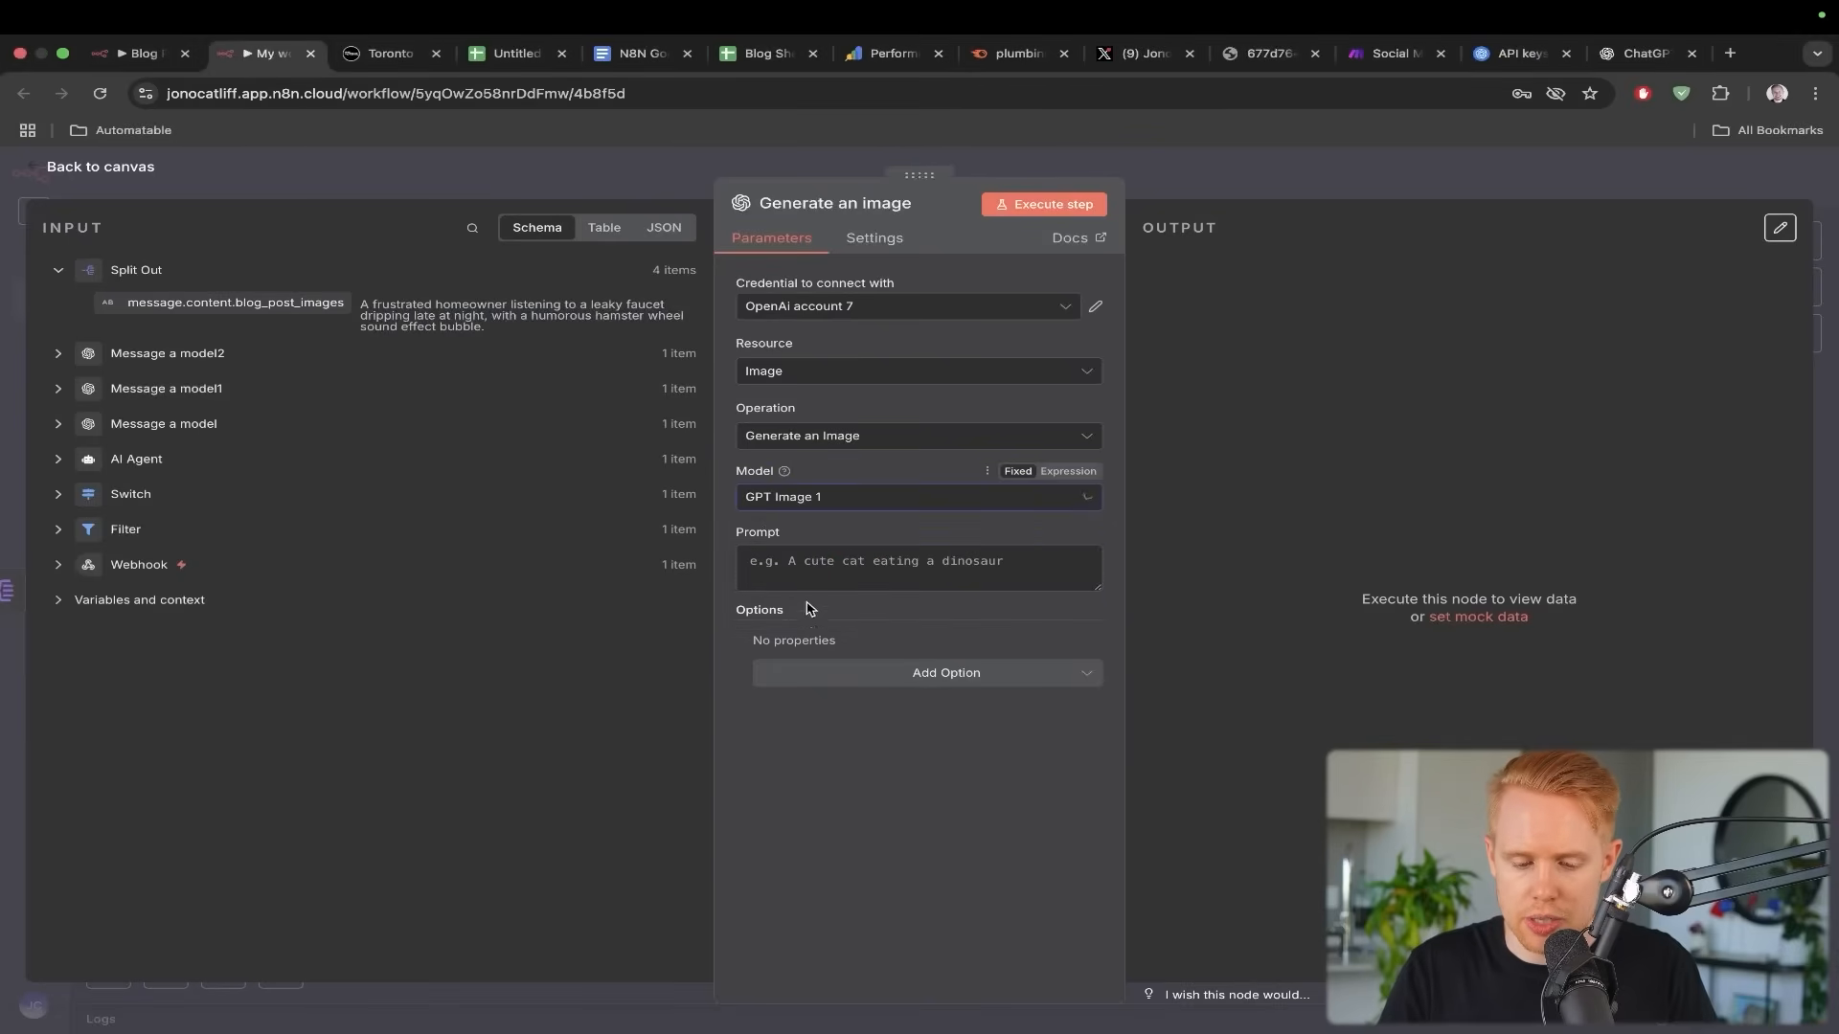
{"action": "left_click", "coordinate": [768, 507]}
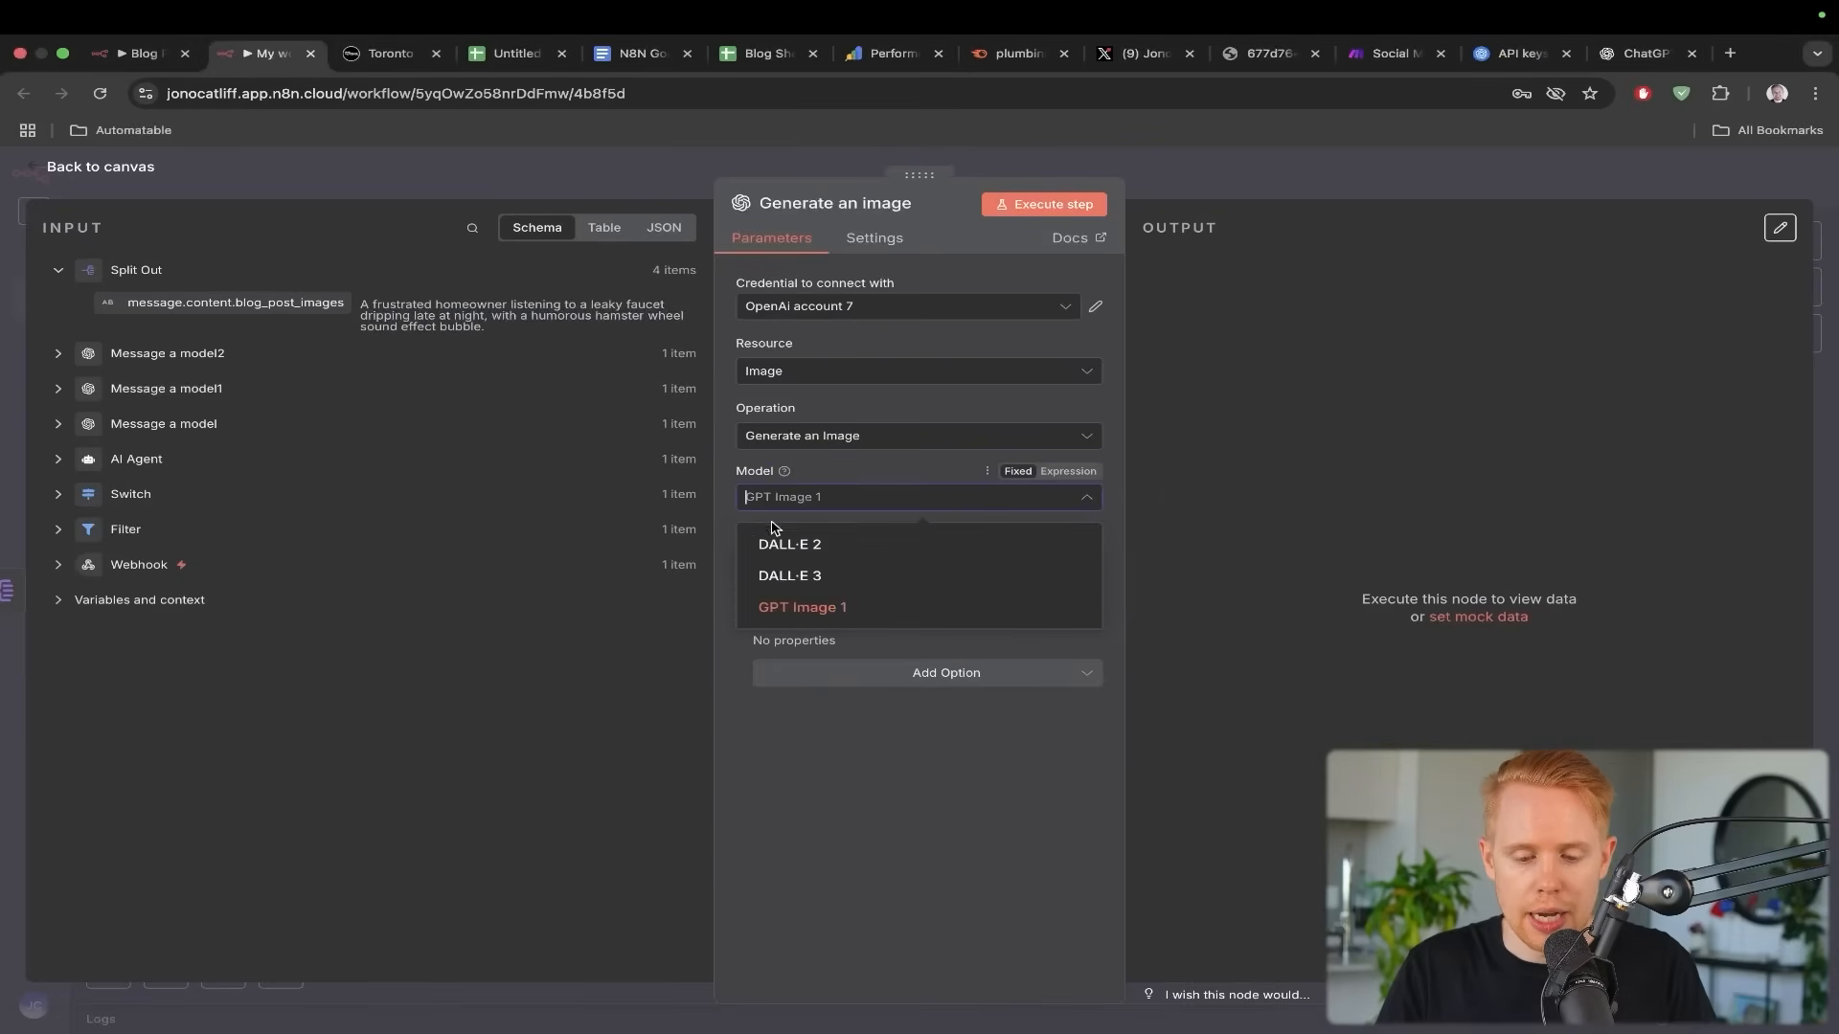
{"action": "left_click", "coordinate": [788, 573]}
Examine the images in the published blog post preview.
{"action": "key", "text": "ctrl+Tab"}
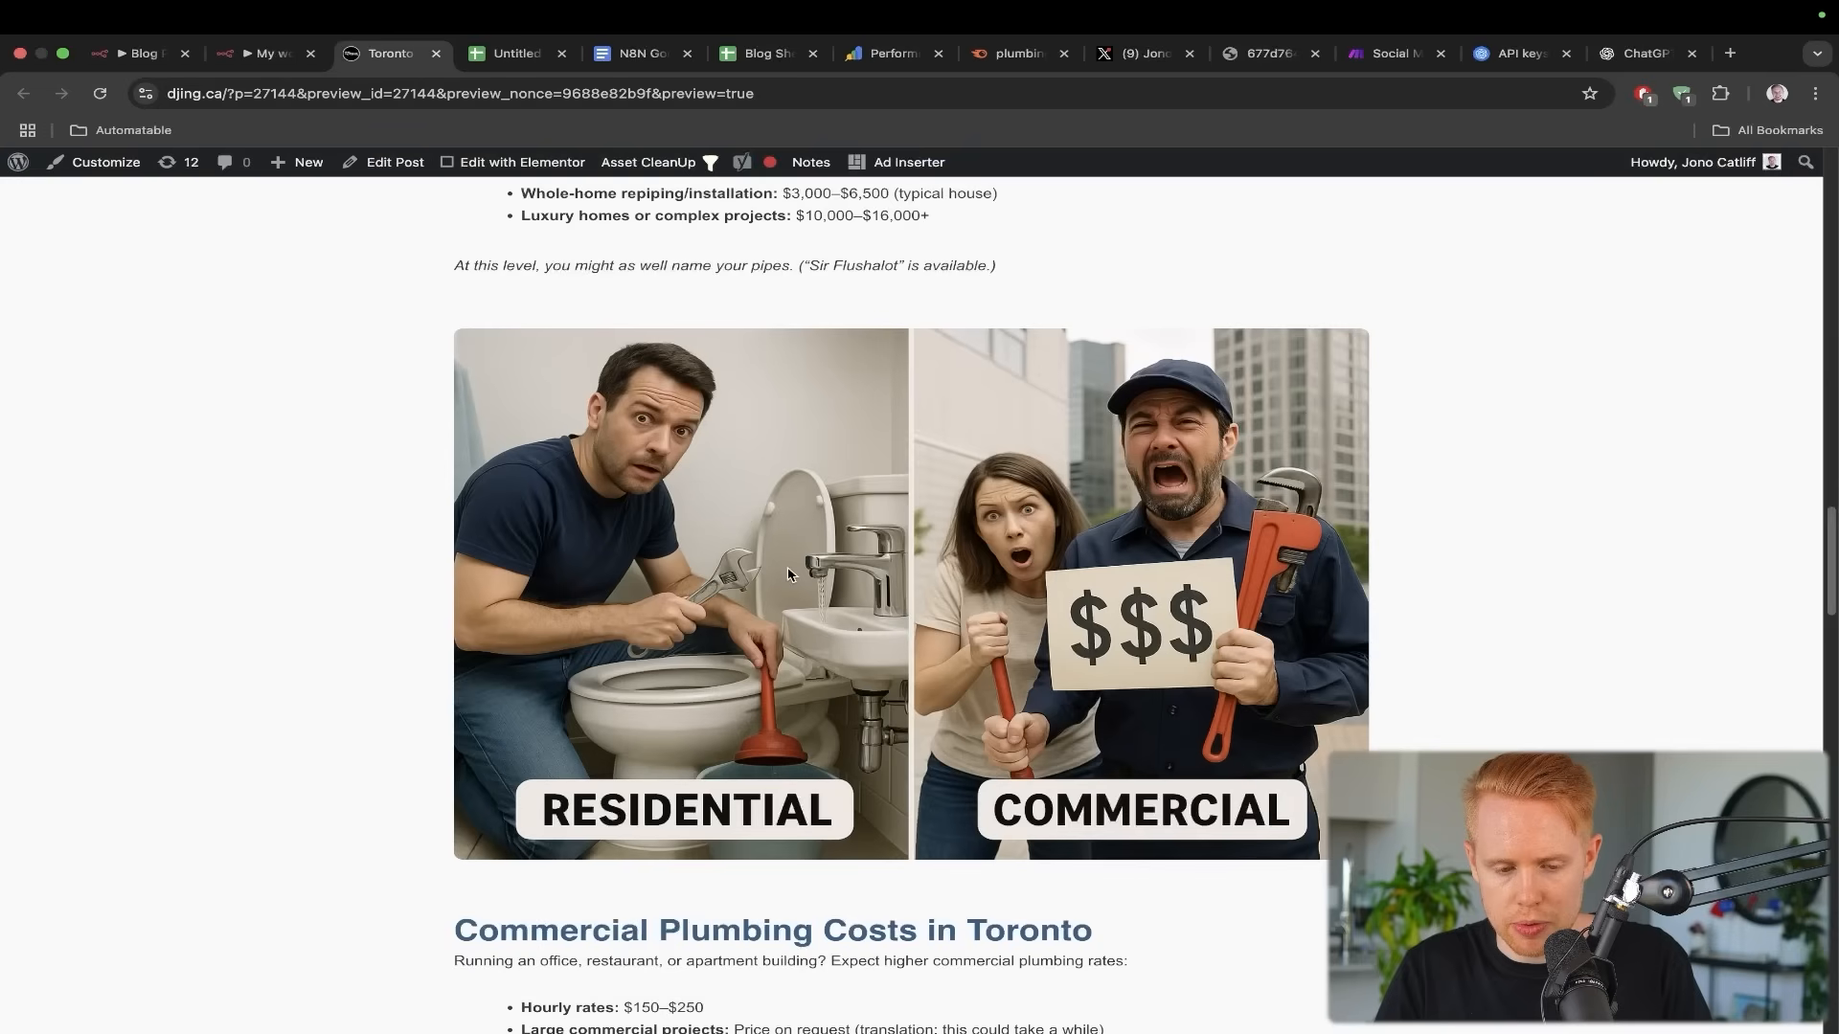
{"action": "key", "text": "ctrl+a"}
{"action": "left_click_drag", "start_coordinate": [276, 640], "coordinate": [609, 580]}
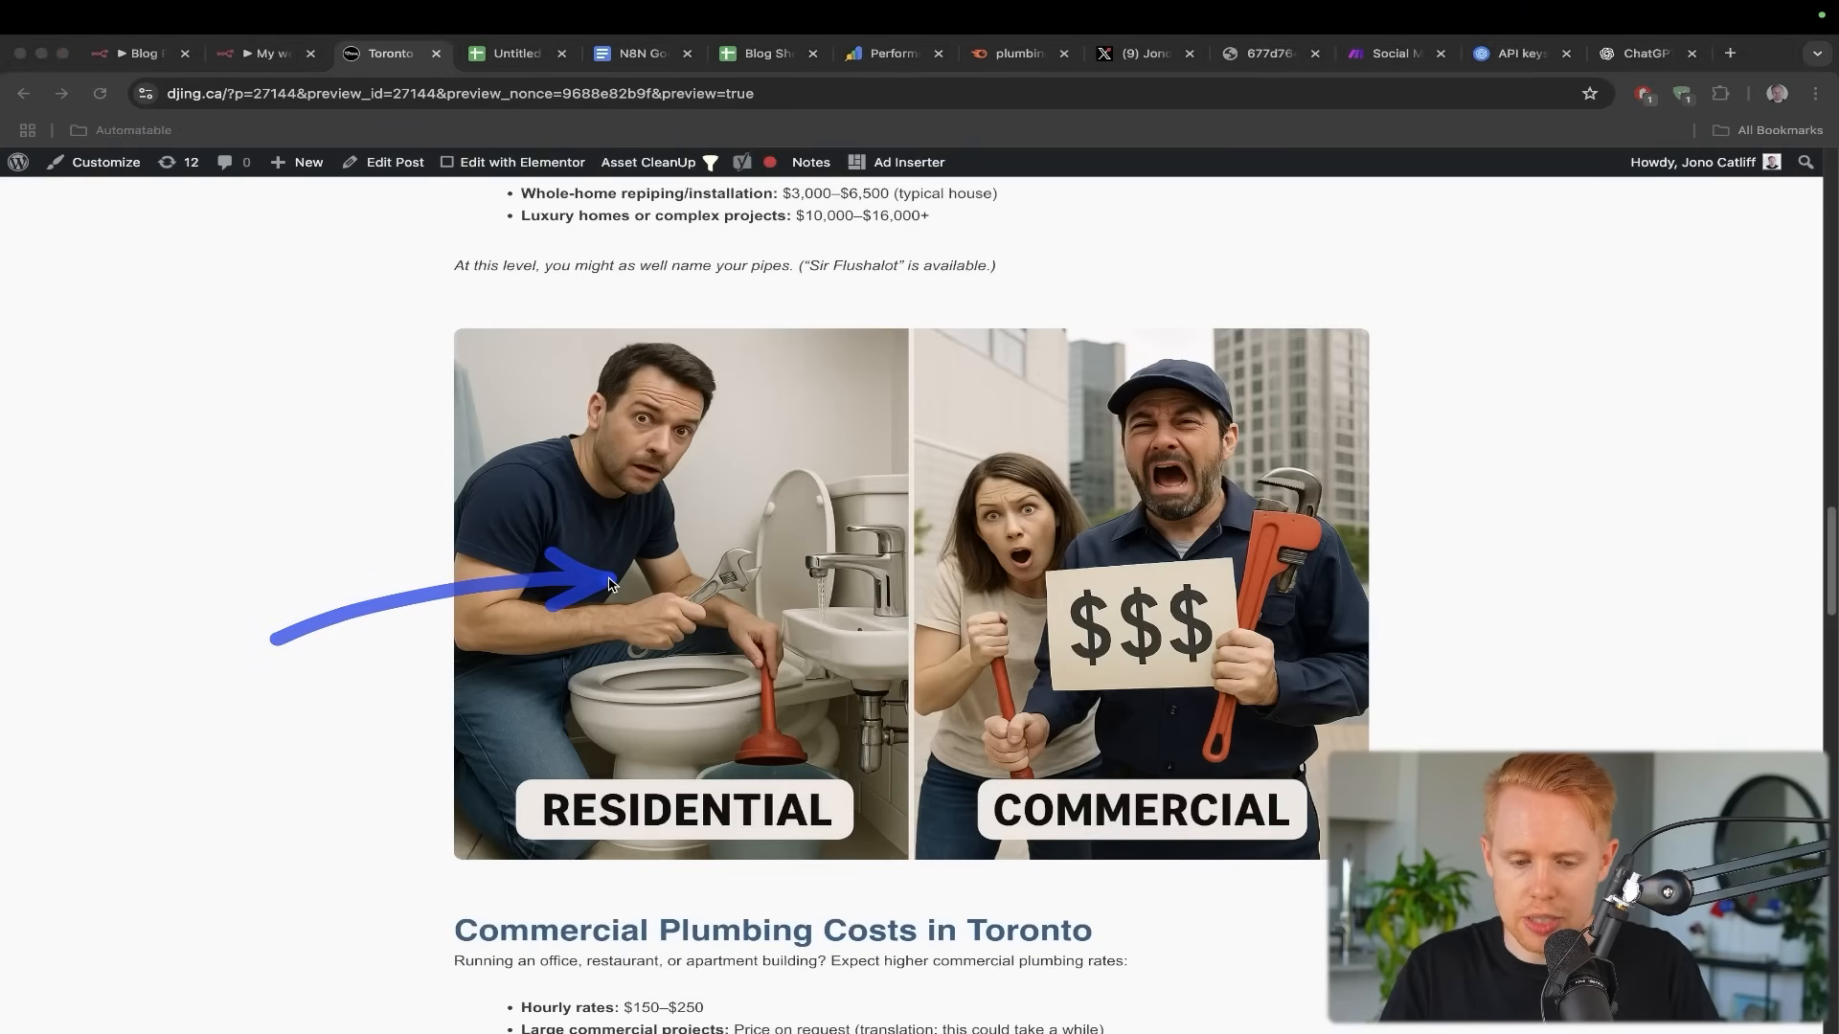
{"action": "key", "text": "Escape"}
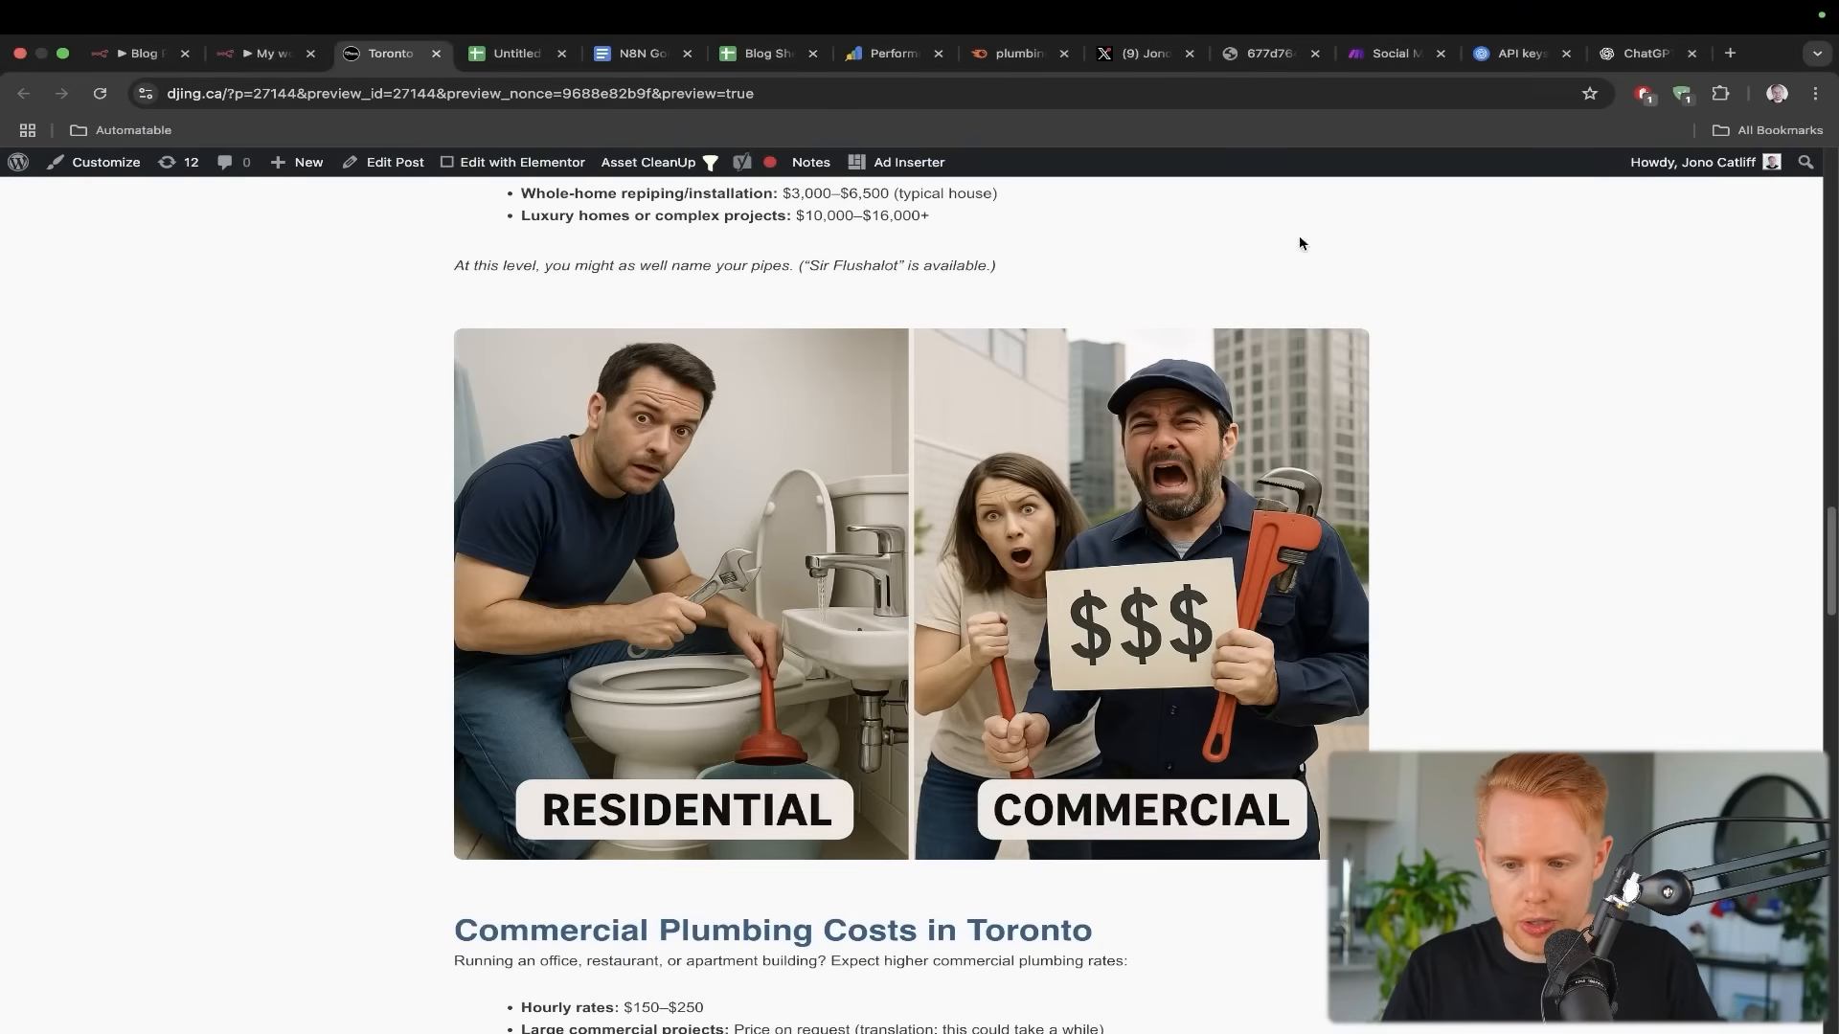
Check the OpenAI organization's verification status in the organization General settings.
{"action": "left_click", "coordinate": [1514, 50]}
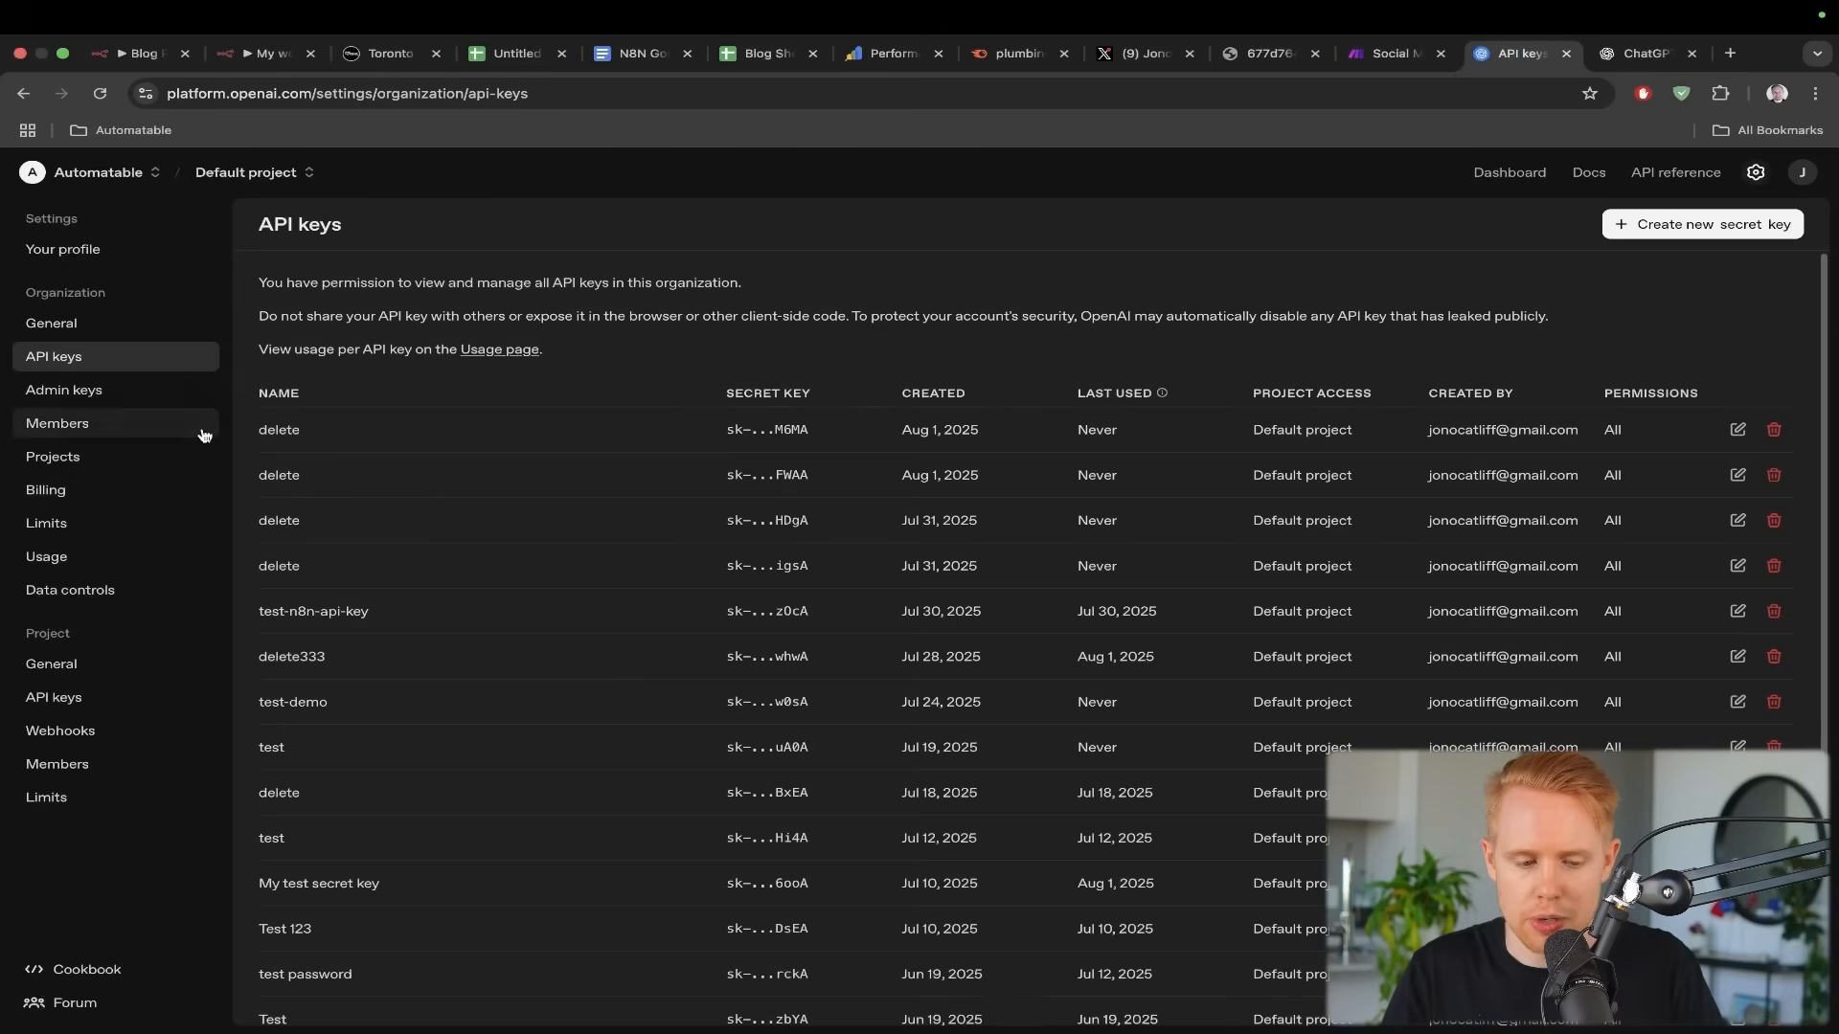
{"action": "left_click", "coordinate": [89, 251]}
{"action": "left_click", "coordinate": [67, 322]}
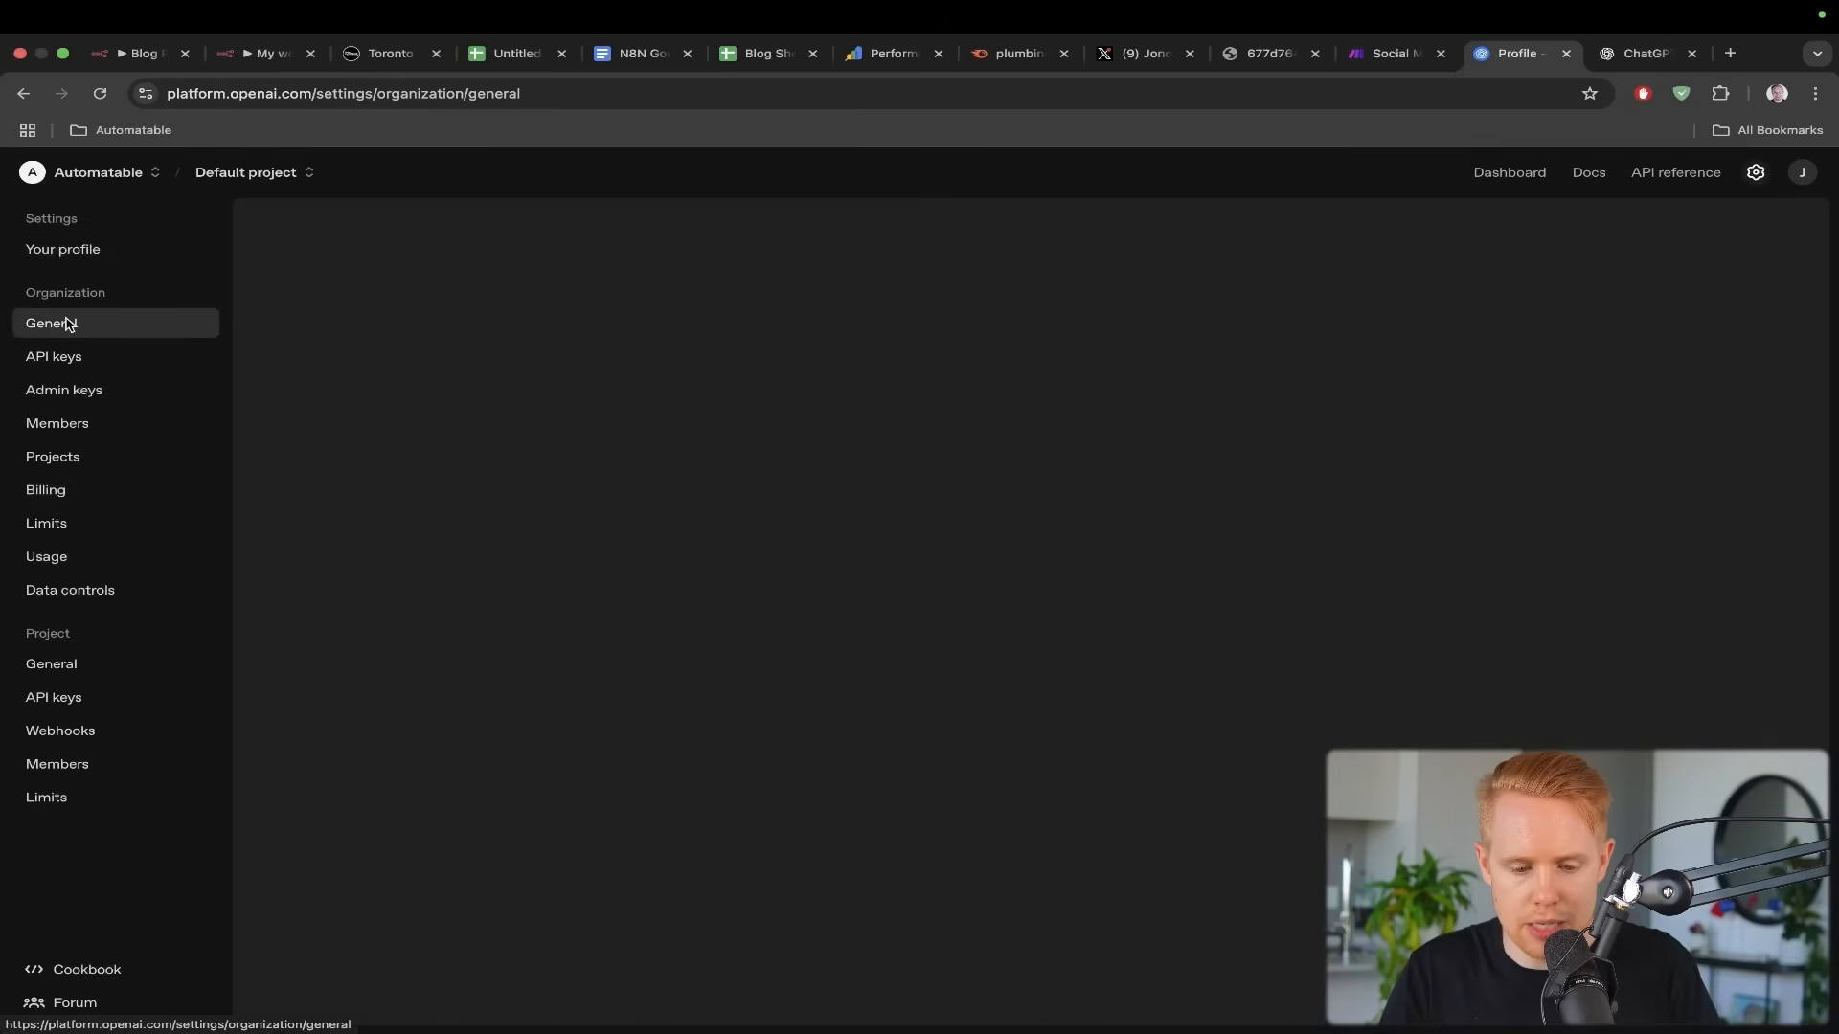
{"action": "left_click_drag", "start_coordinate": [330, 242], "coordinate": [75, 308]}
{"action": "mouse_move", "coordinate": [733, 359]}
{"action": "left_mouse_down"}
{"action": "mouse_move", "coordinate": [589, 534]}
{"action": "mouse_move", "coordinate": [594, 558]}
{"action": "left_mouse_up"}
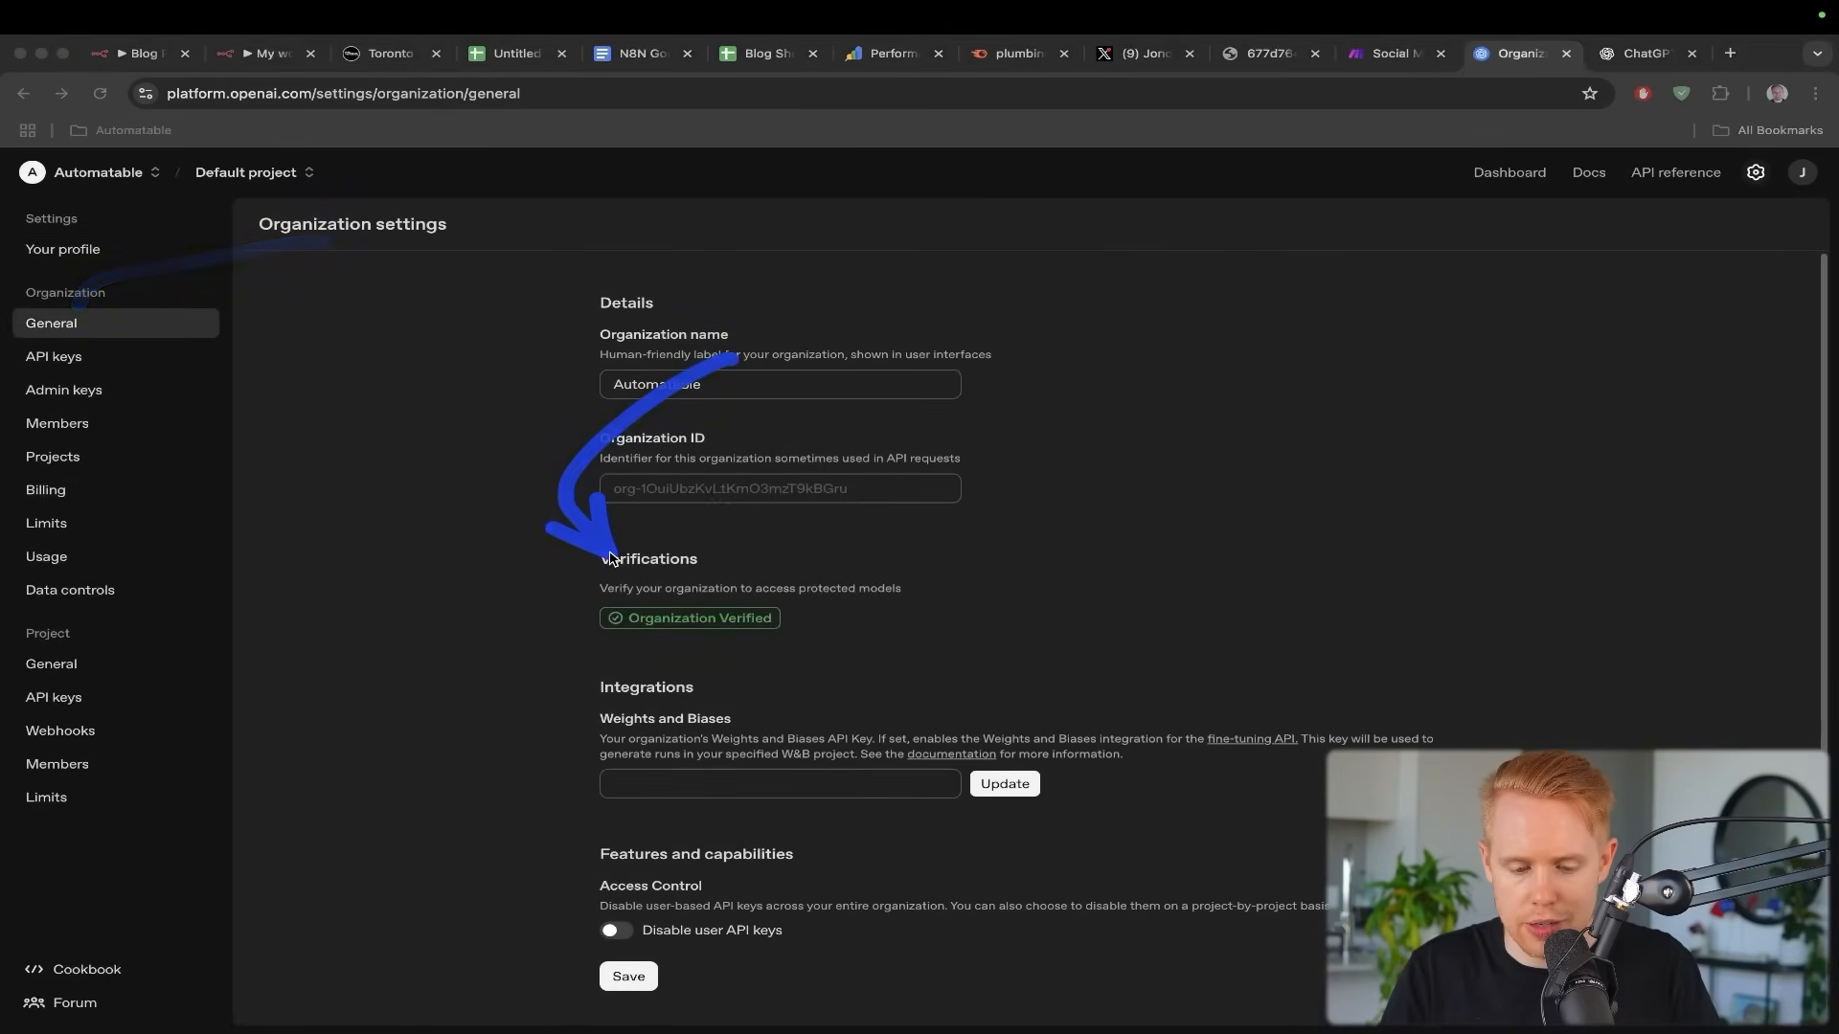
{"action": "key", "text": "ctrl+s"}
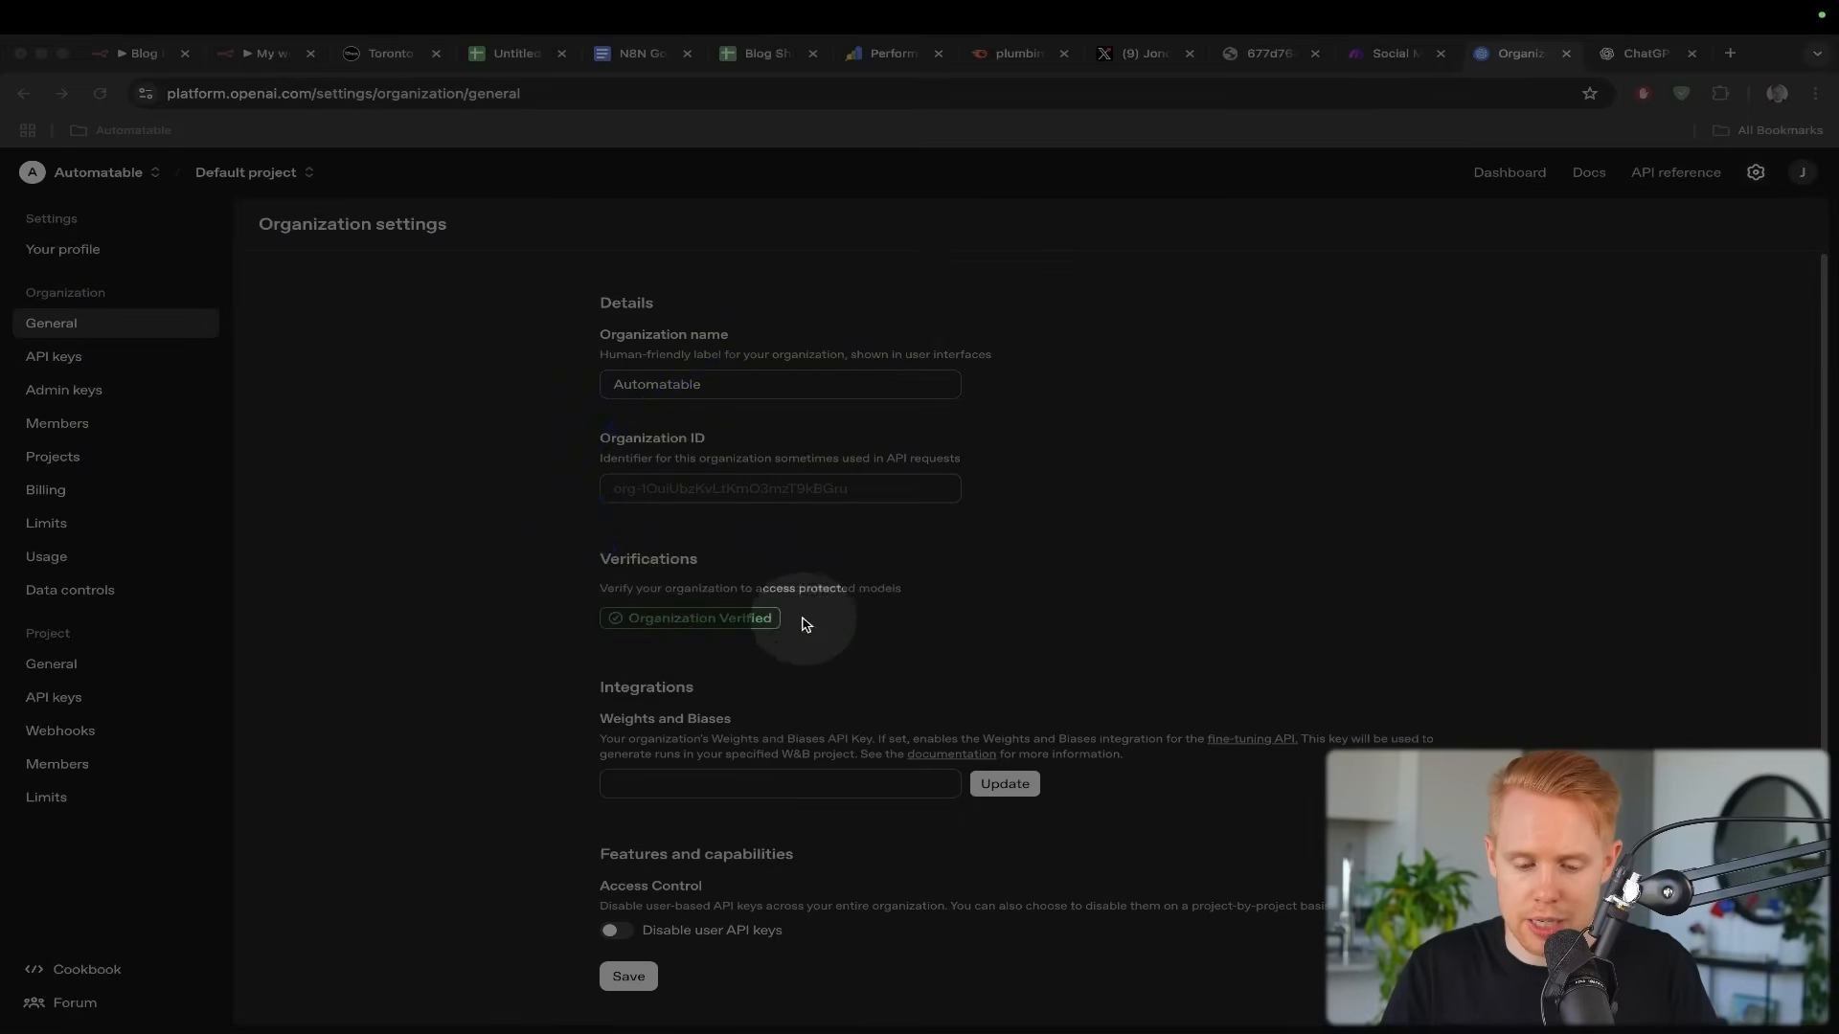
{"action": "key", "text": "Escape"}
Map the message.content.blog_post_images field from the Split Out input into the image Prompt.
{"action": "key", "text": "super+2"}
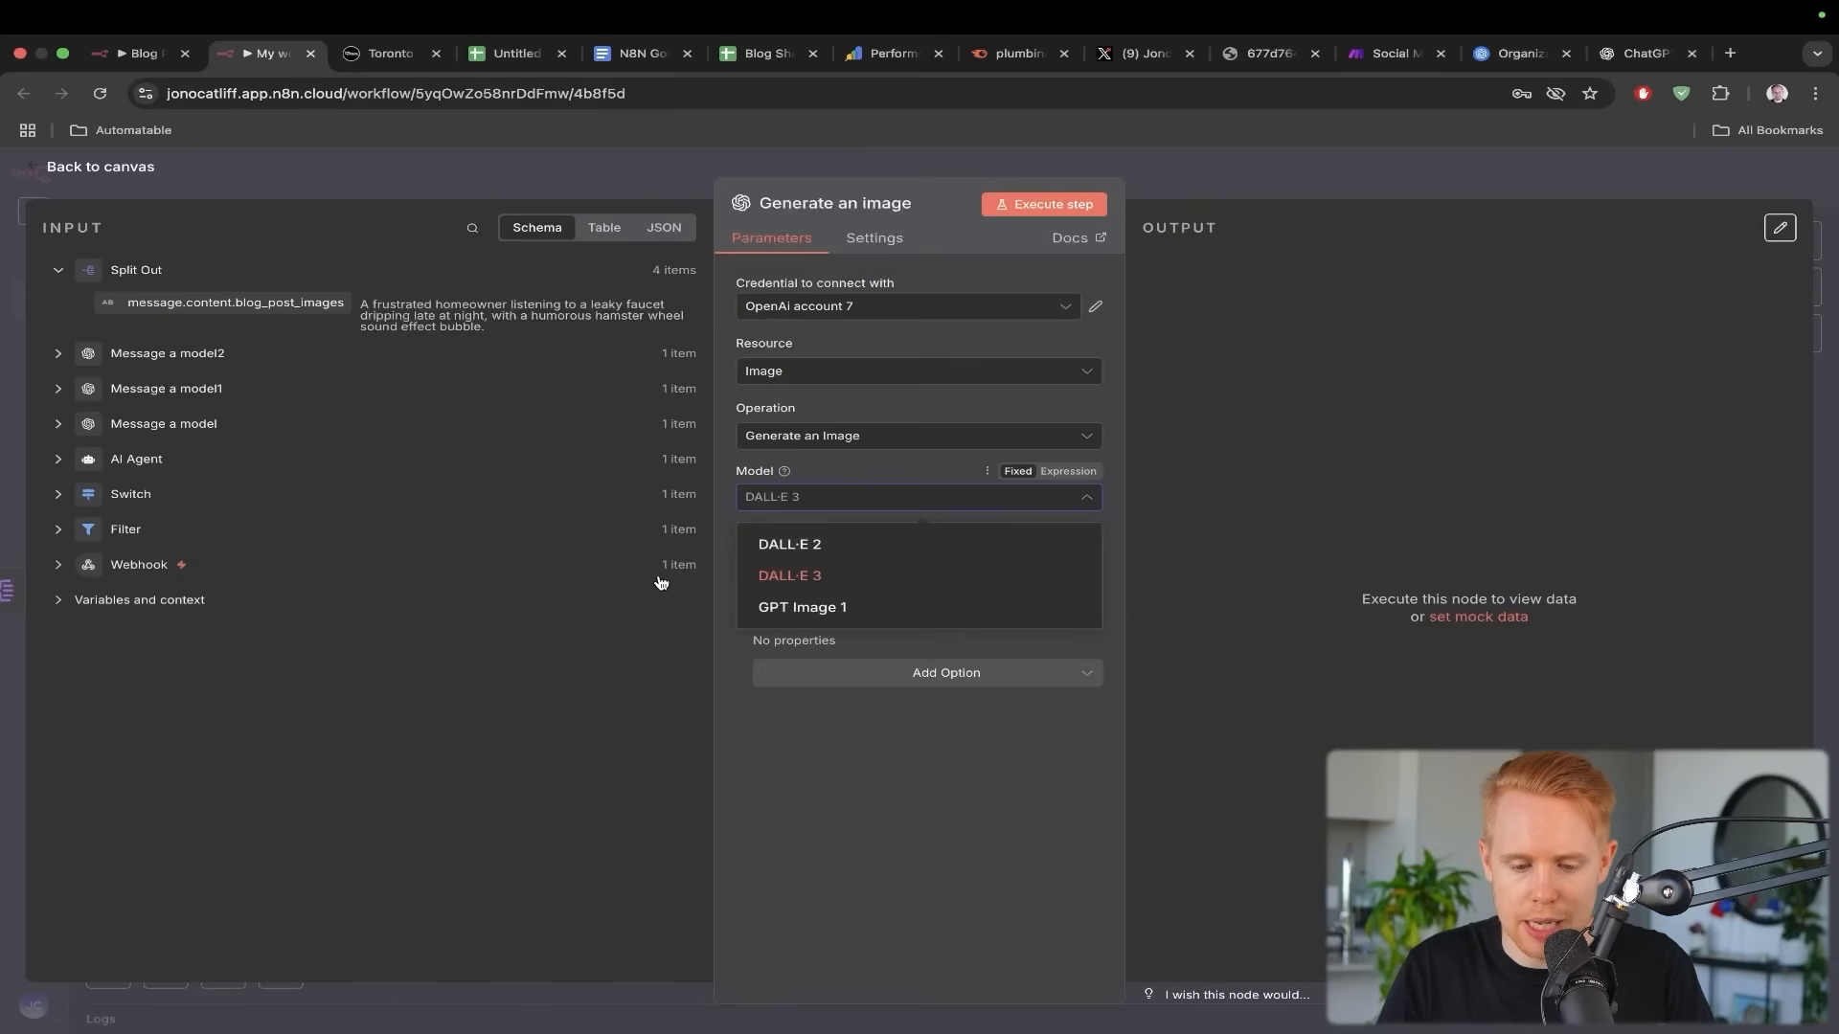
{"action": "left_click", "coordinate": [722, 549]}
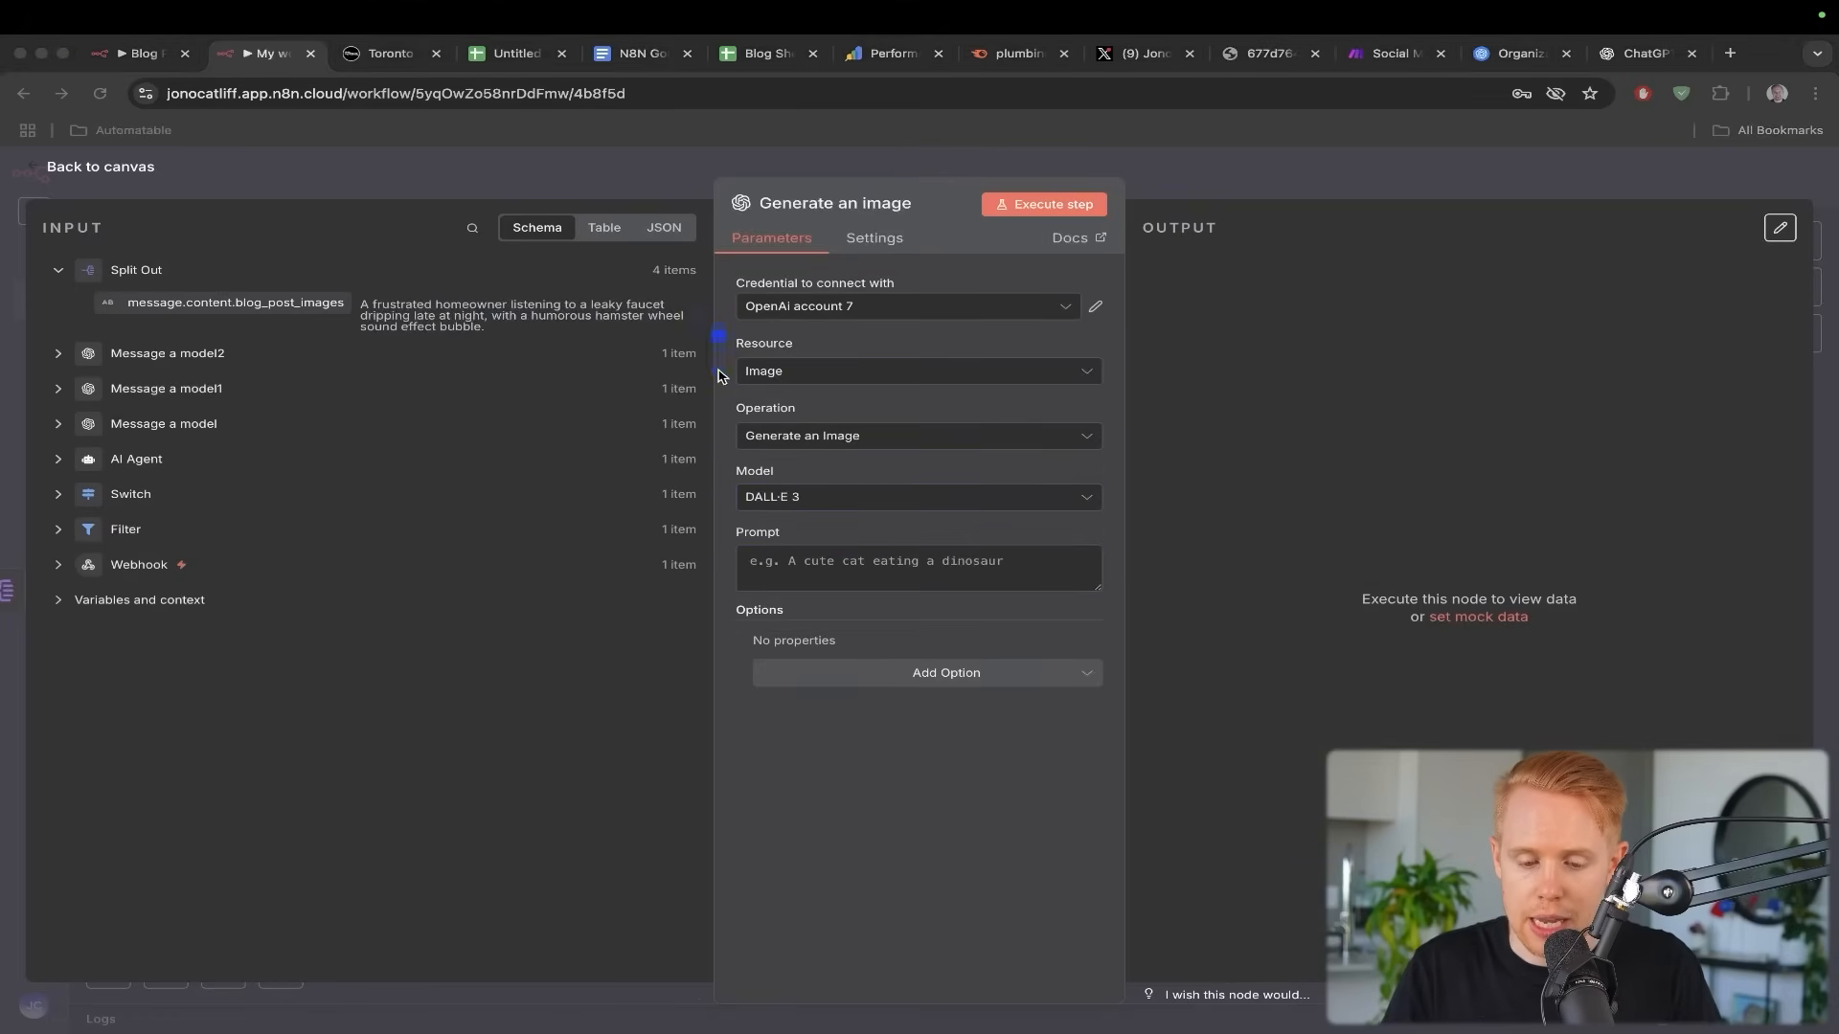
{"action": "left_click", "coordinate": [779, 496]}
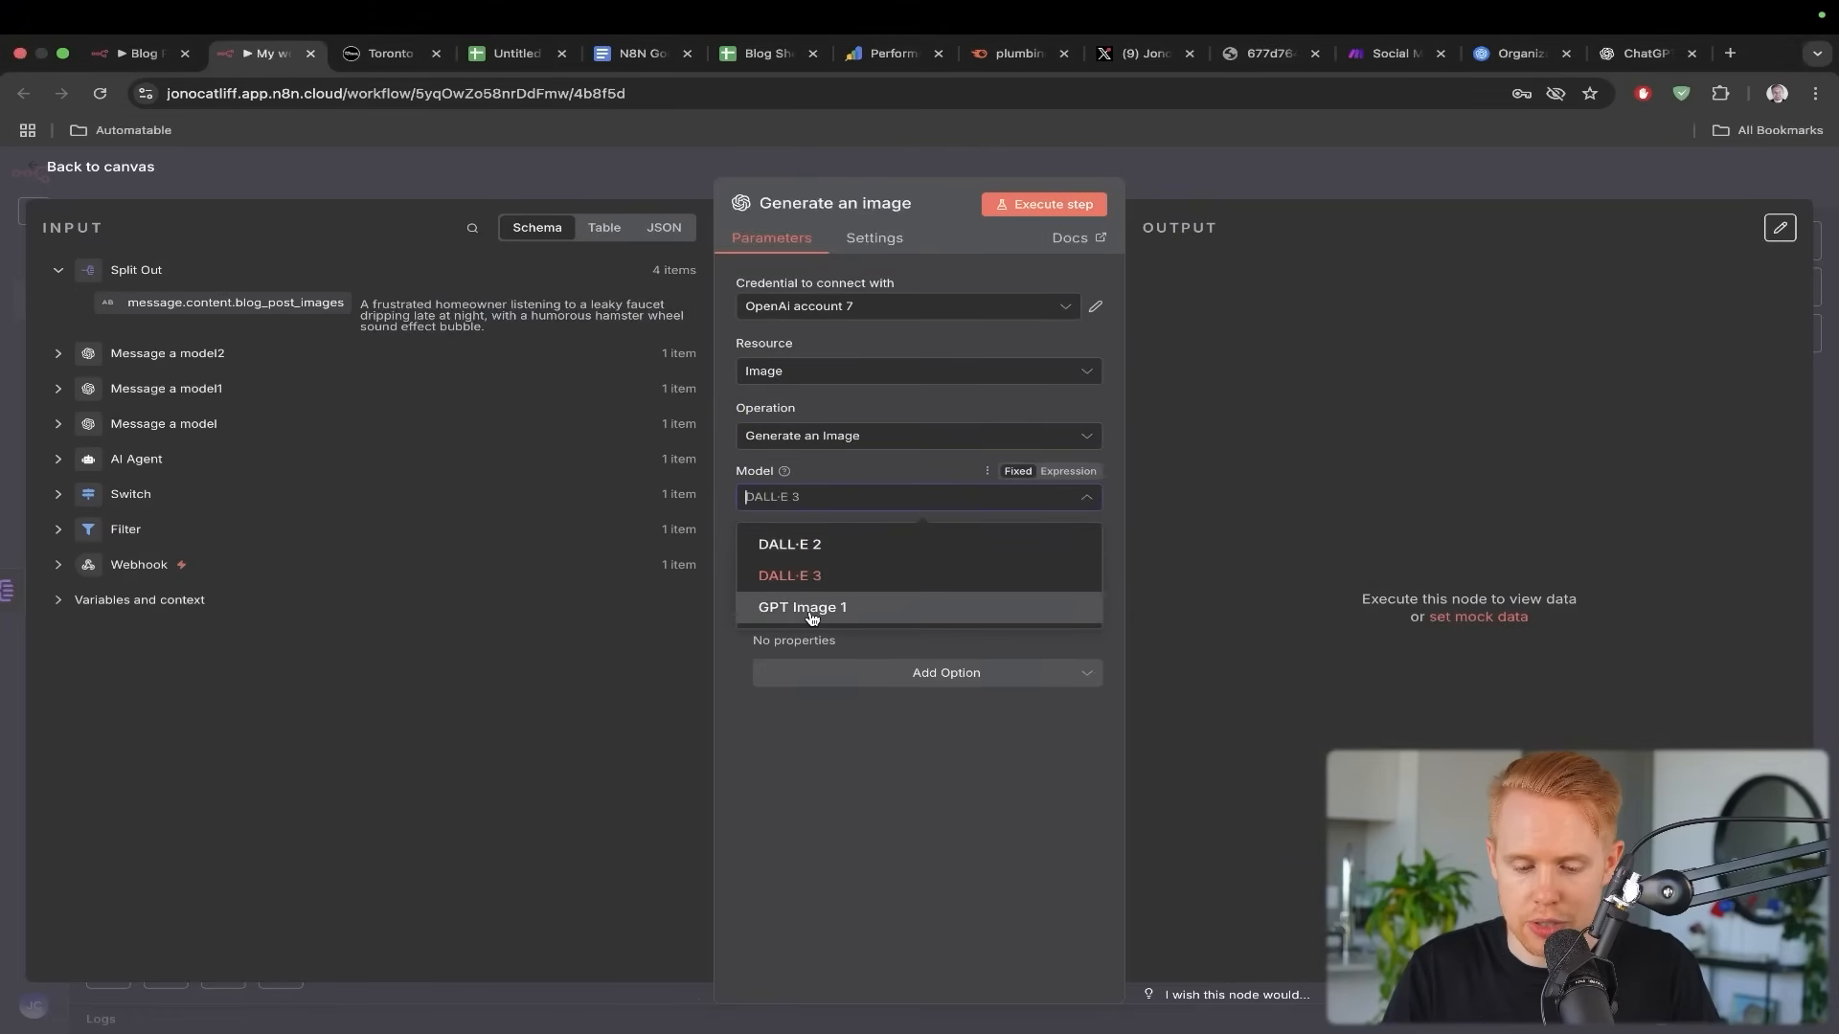
{"action": "left_click", "coordinate": [720, 582]}
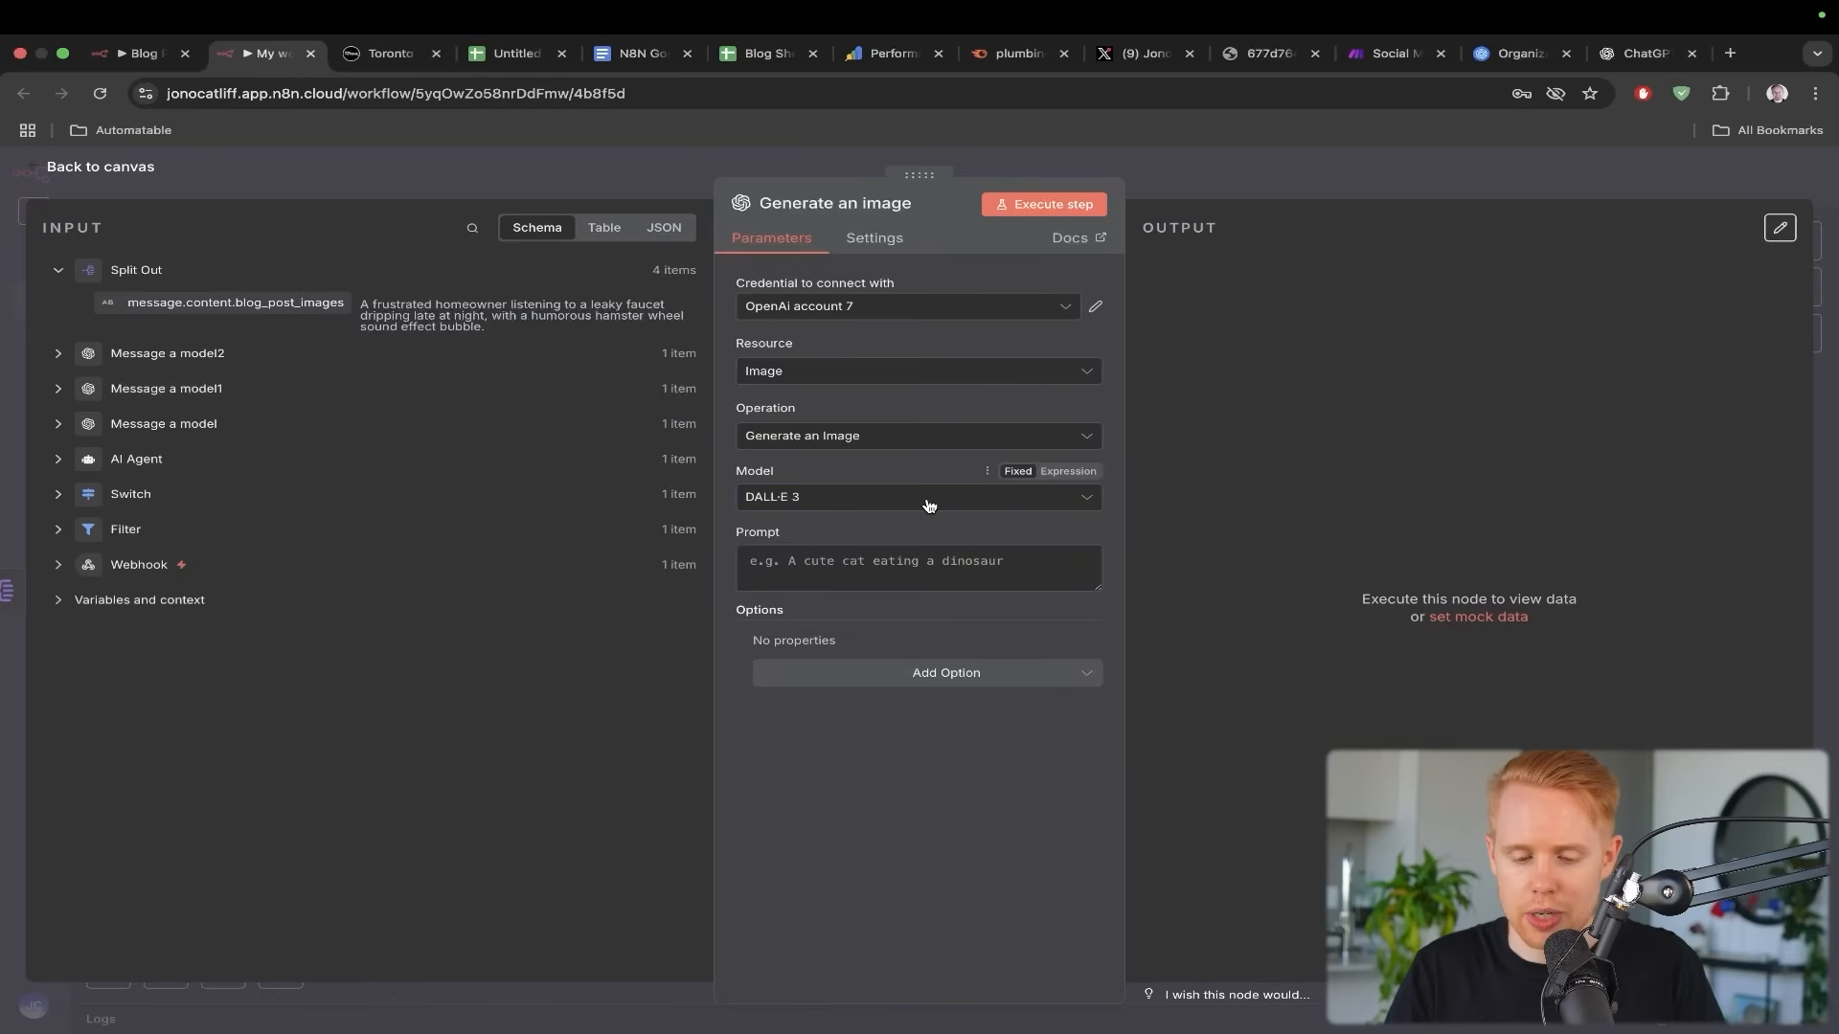
{"action": "mouse_move", "coordinate": [203, 302]}
{"action": "left_mouse_down"}
{"action": "mouse_move", "coordinate": [278, 307]}
{"action": "mouse_move", "coordinate": [558, 422]}
{"action": "mouse_move", "coordinate": [771, 520]}
{"action": "mouse_move", "coordinate": [778, 565]}
{"action": "left_mouse_up"}
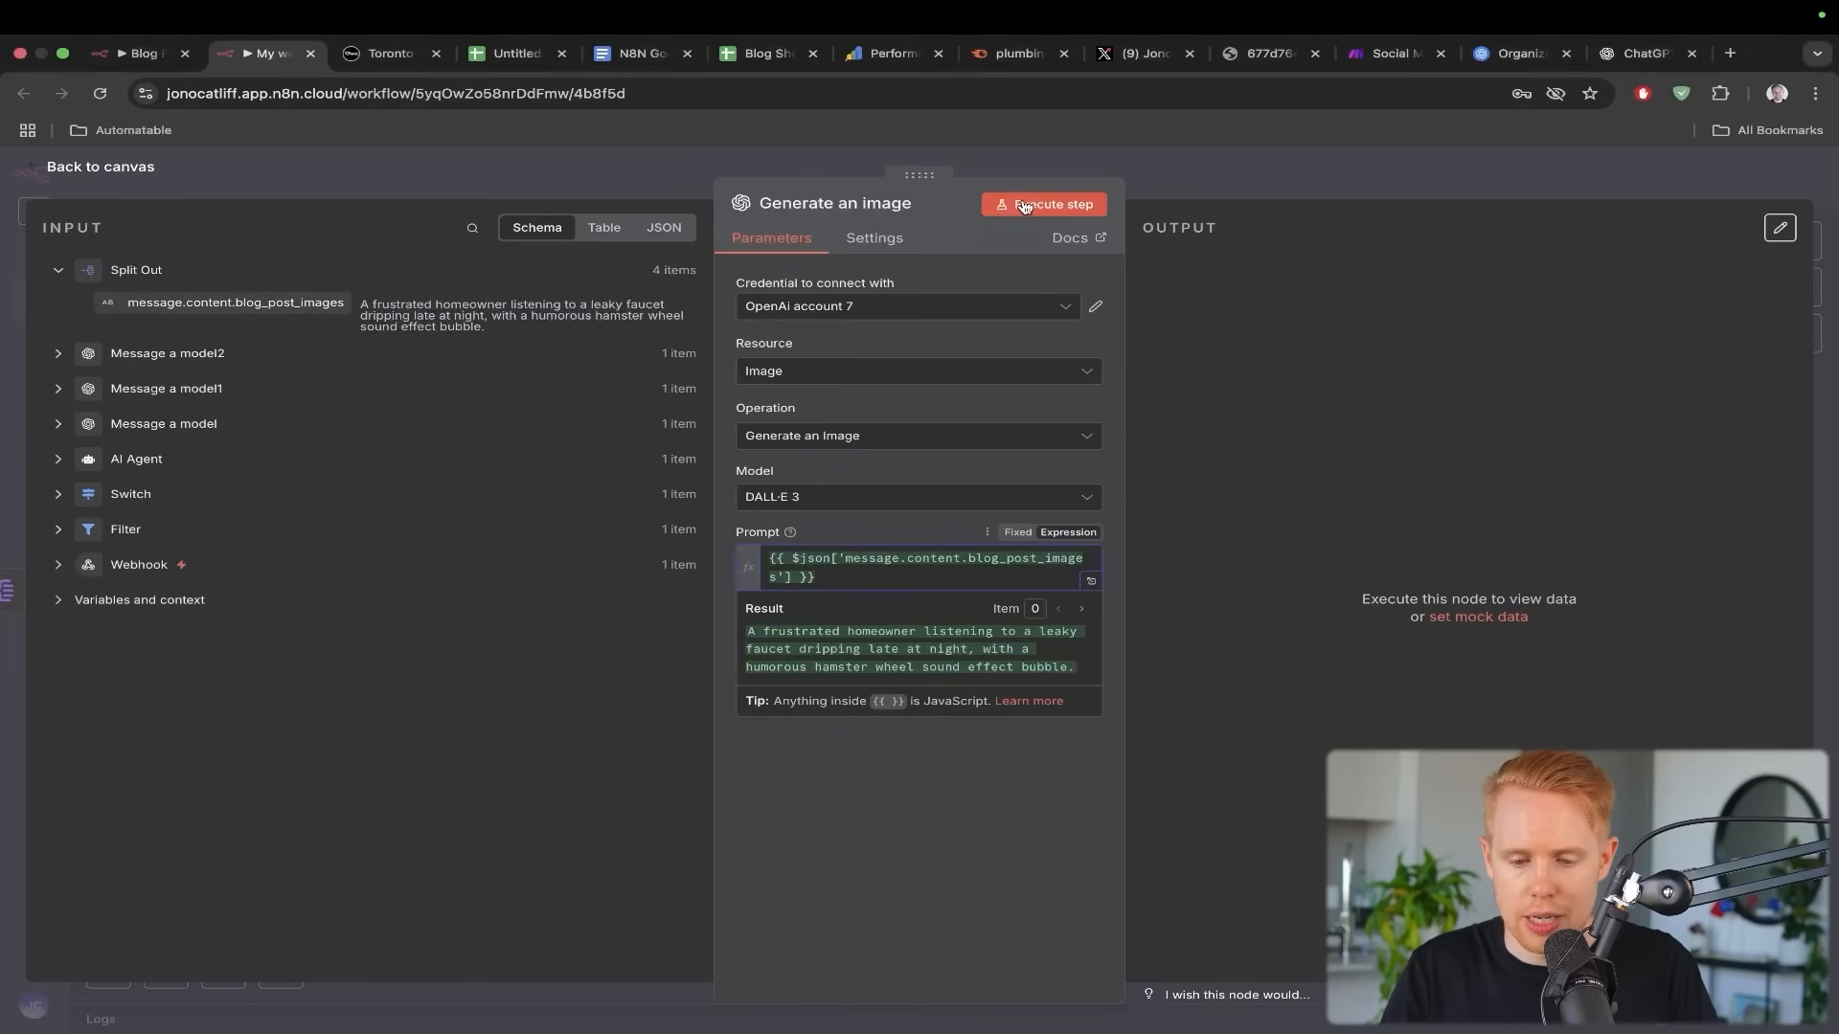
Execute the Generate an image step and save the workflow.
{"action": "left_click", "coordinate": [1053, 207]}
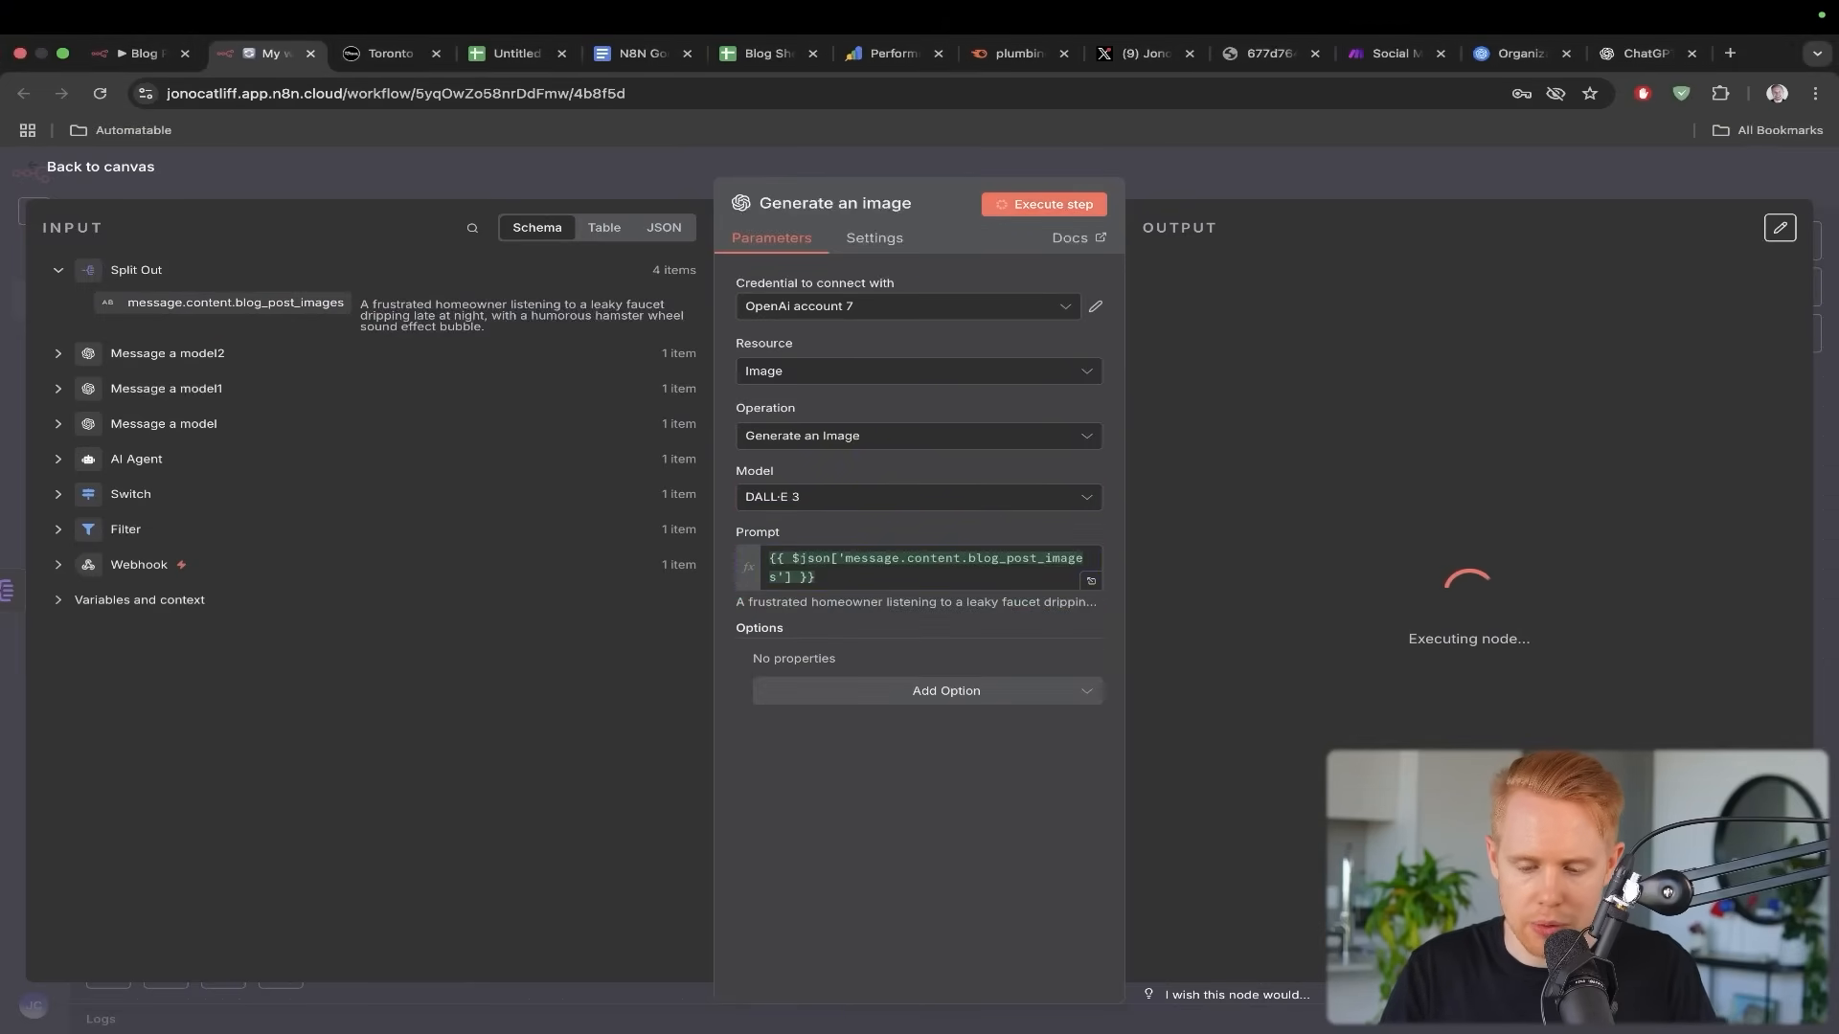
{"action": "key", "text": "ctrl+a"}
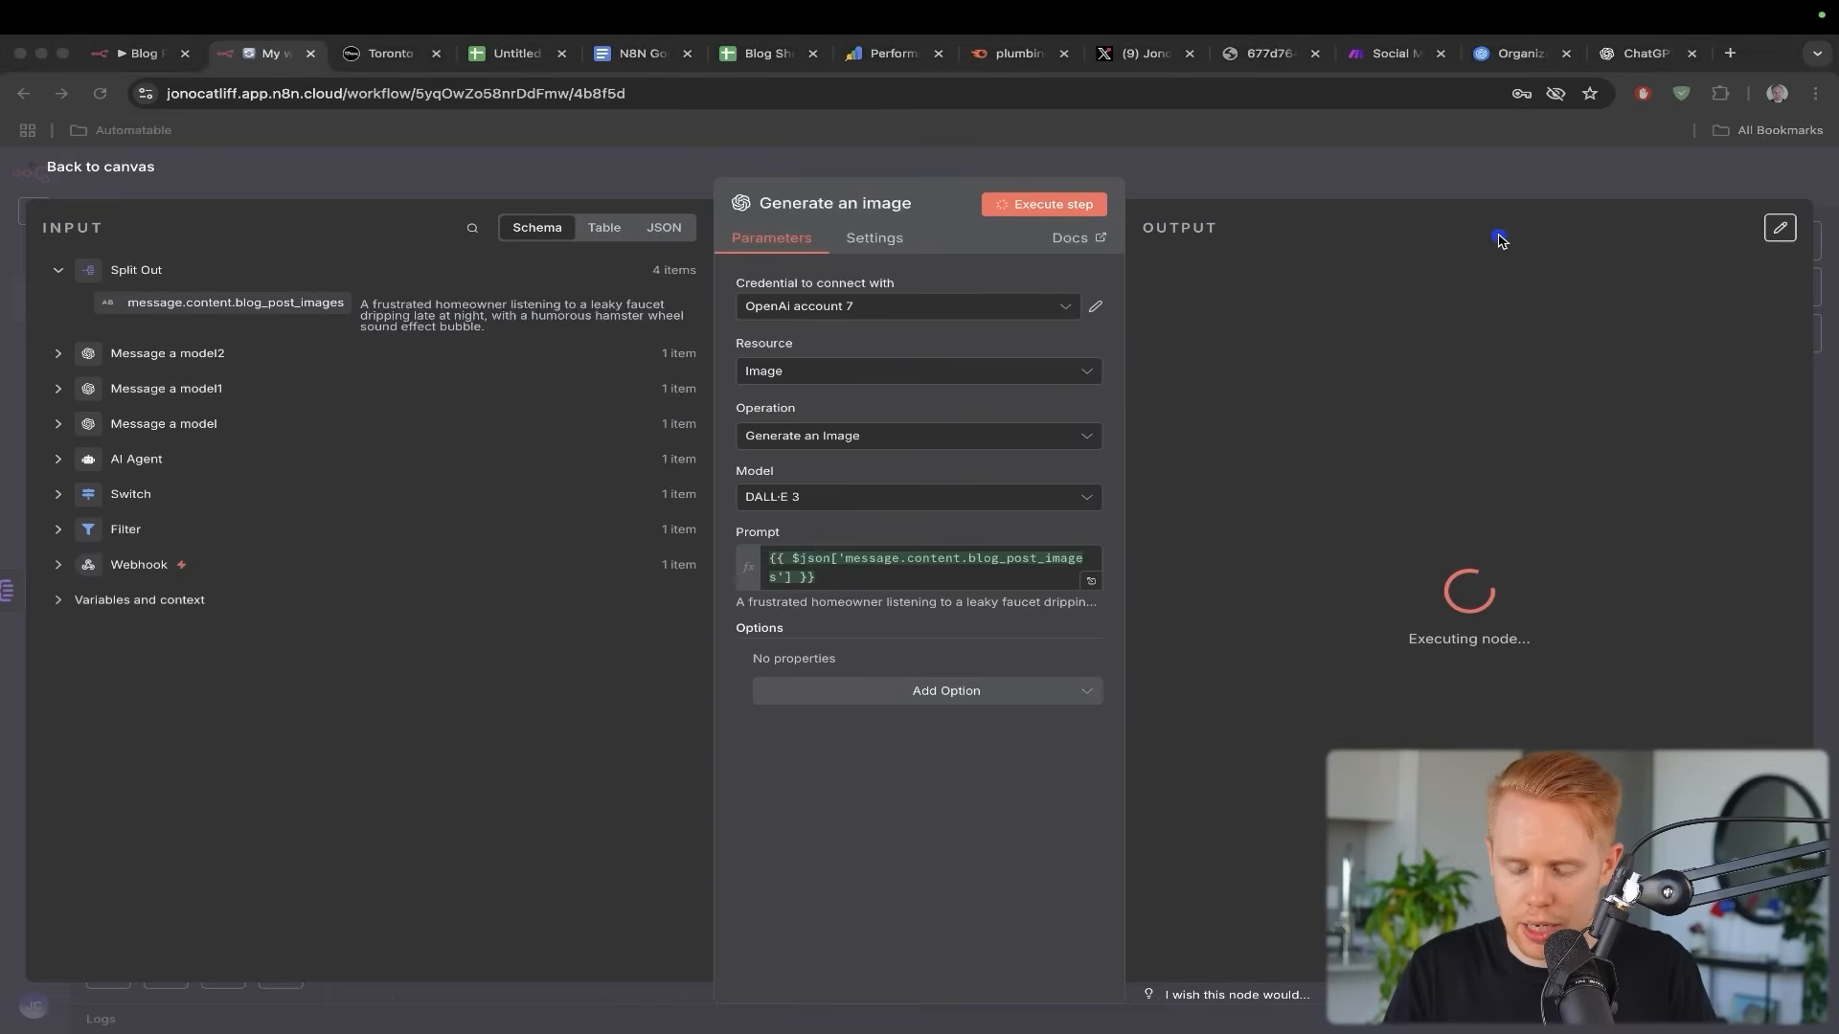
{"action": "left_click_drag", "start_coordinate": [1511, 287], "coordinate": [1472, 563]}
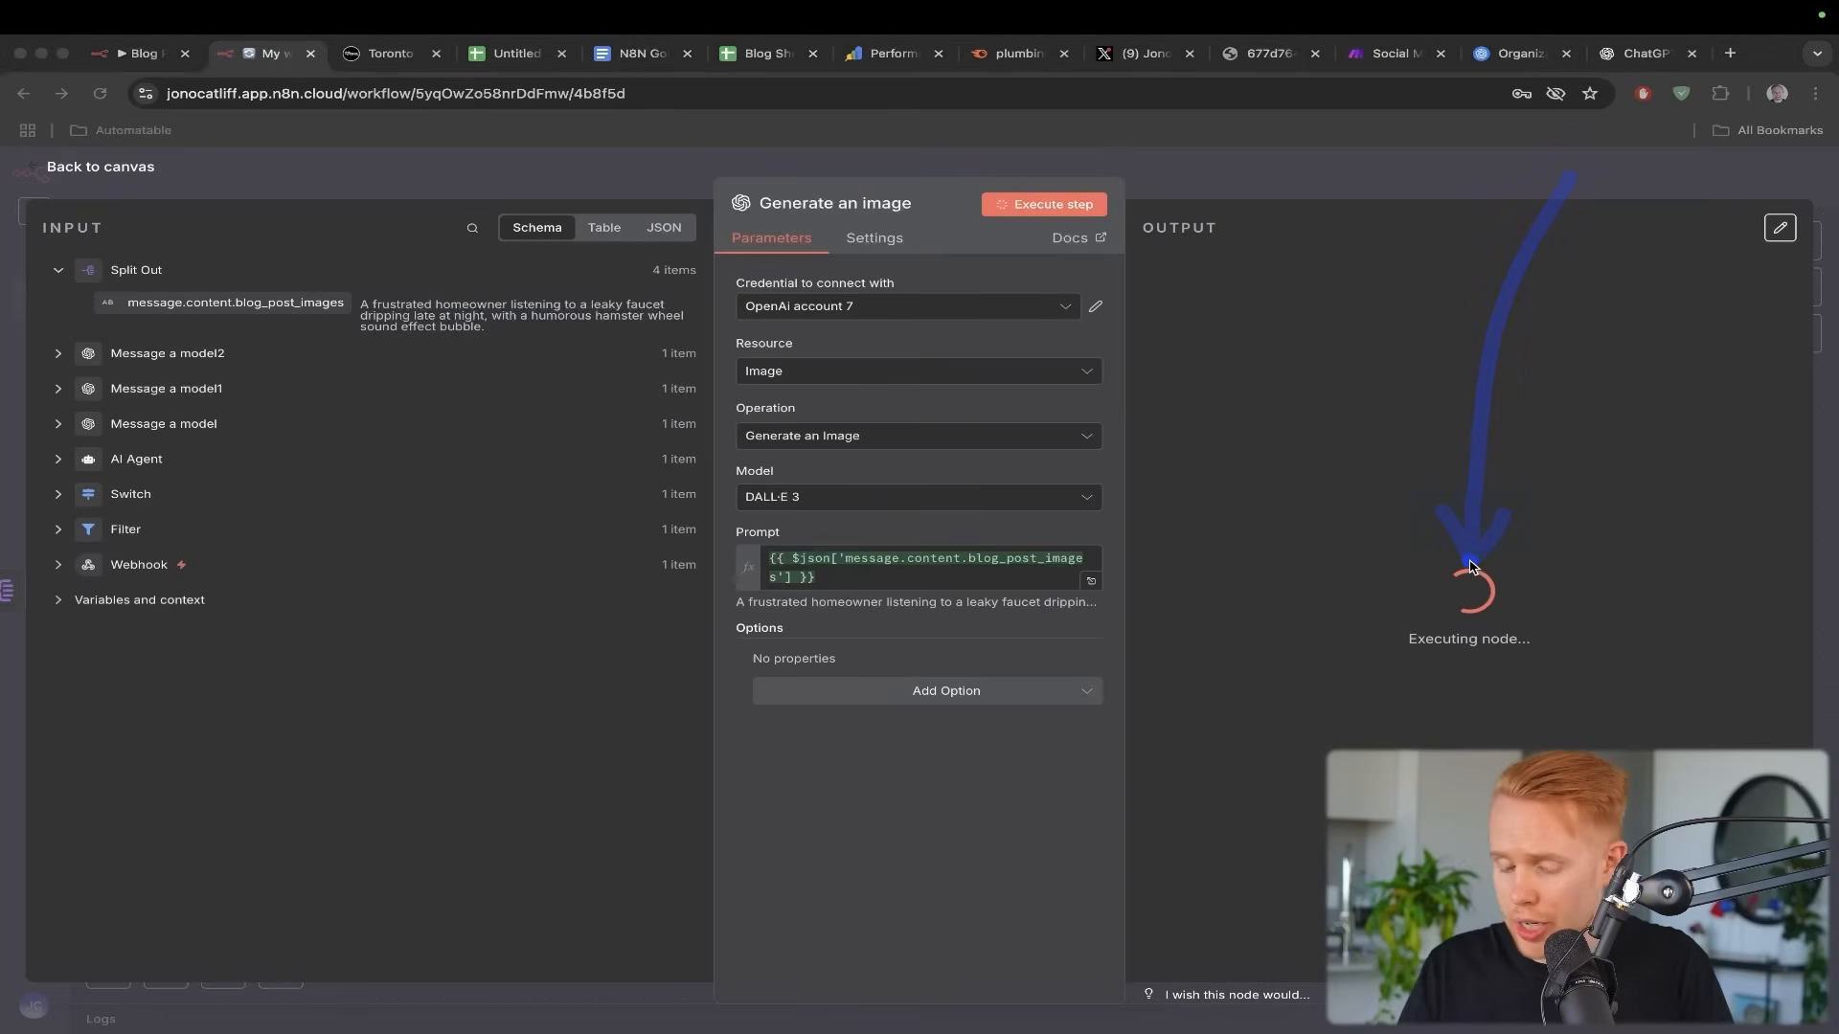
{"action": "key", "text": "ctrl+s"}
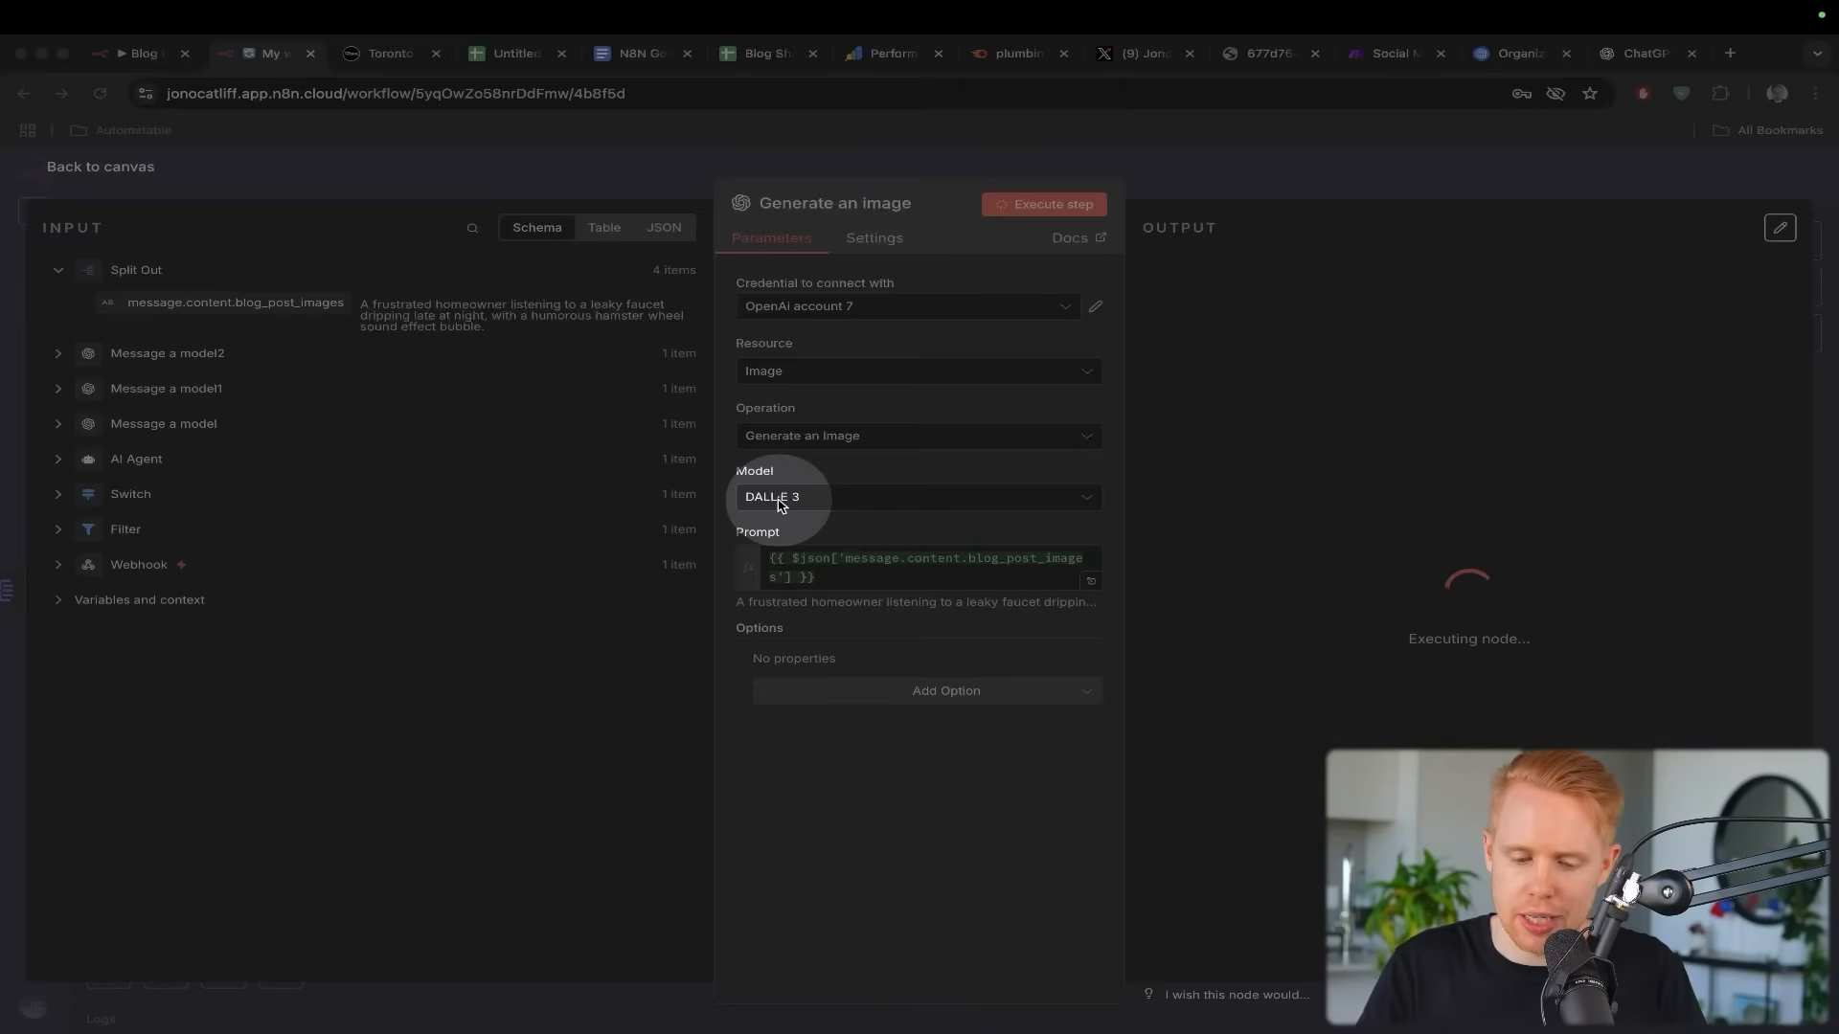
View each of the four generated images in the output, then return to the canvas.
{"action": "key", "text": "ctrl+a"}
{"action": "mouse_move", "coordinate": [1659, 97]}
{"action": "left_mouse_down"}
{"action": "mouse_move", "coordinate": [1465, 480]}
{"action": "mouse_move", "coordinate": [1462, 526]}
{"action": "left_mouse_up"}
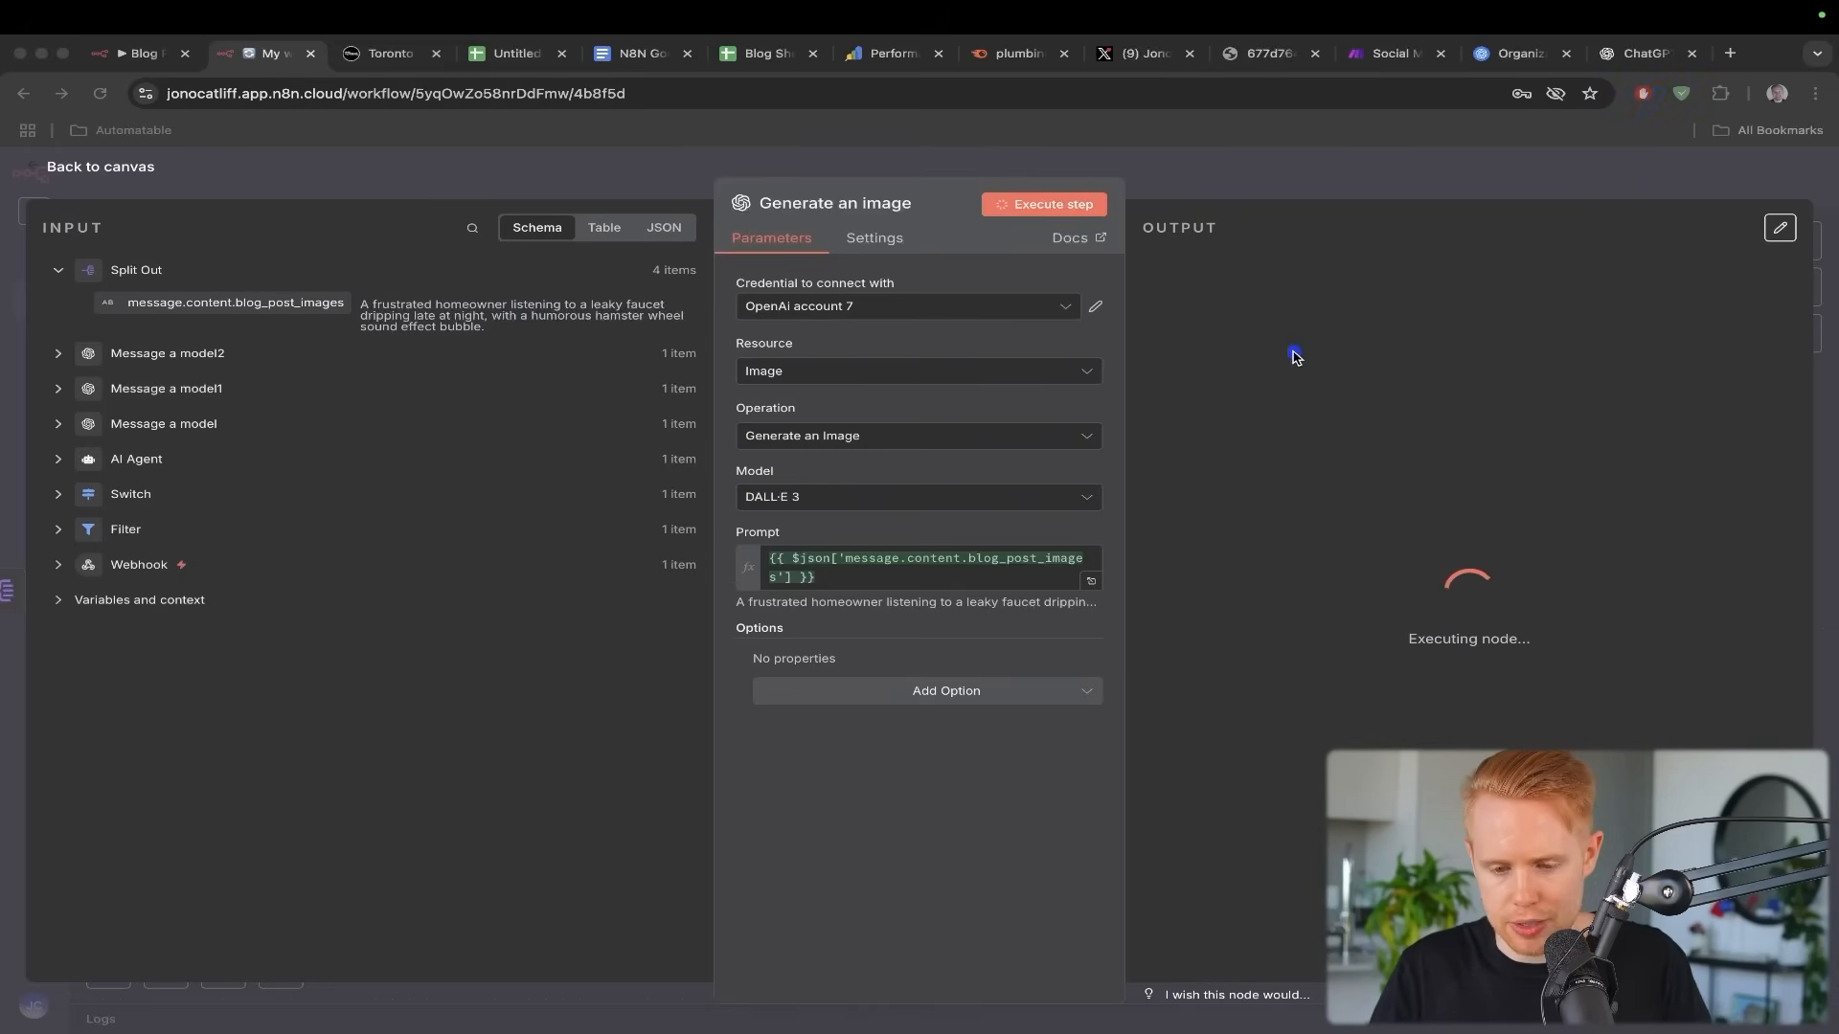
{"action": "left_click_drag", "start_coordinate": [1580, 131], "coordinate": [1269, 524]}
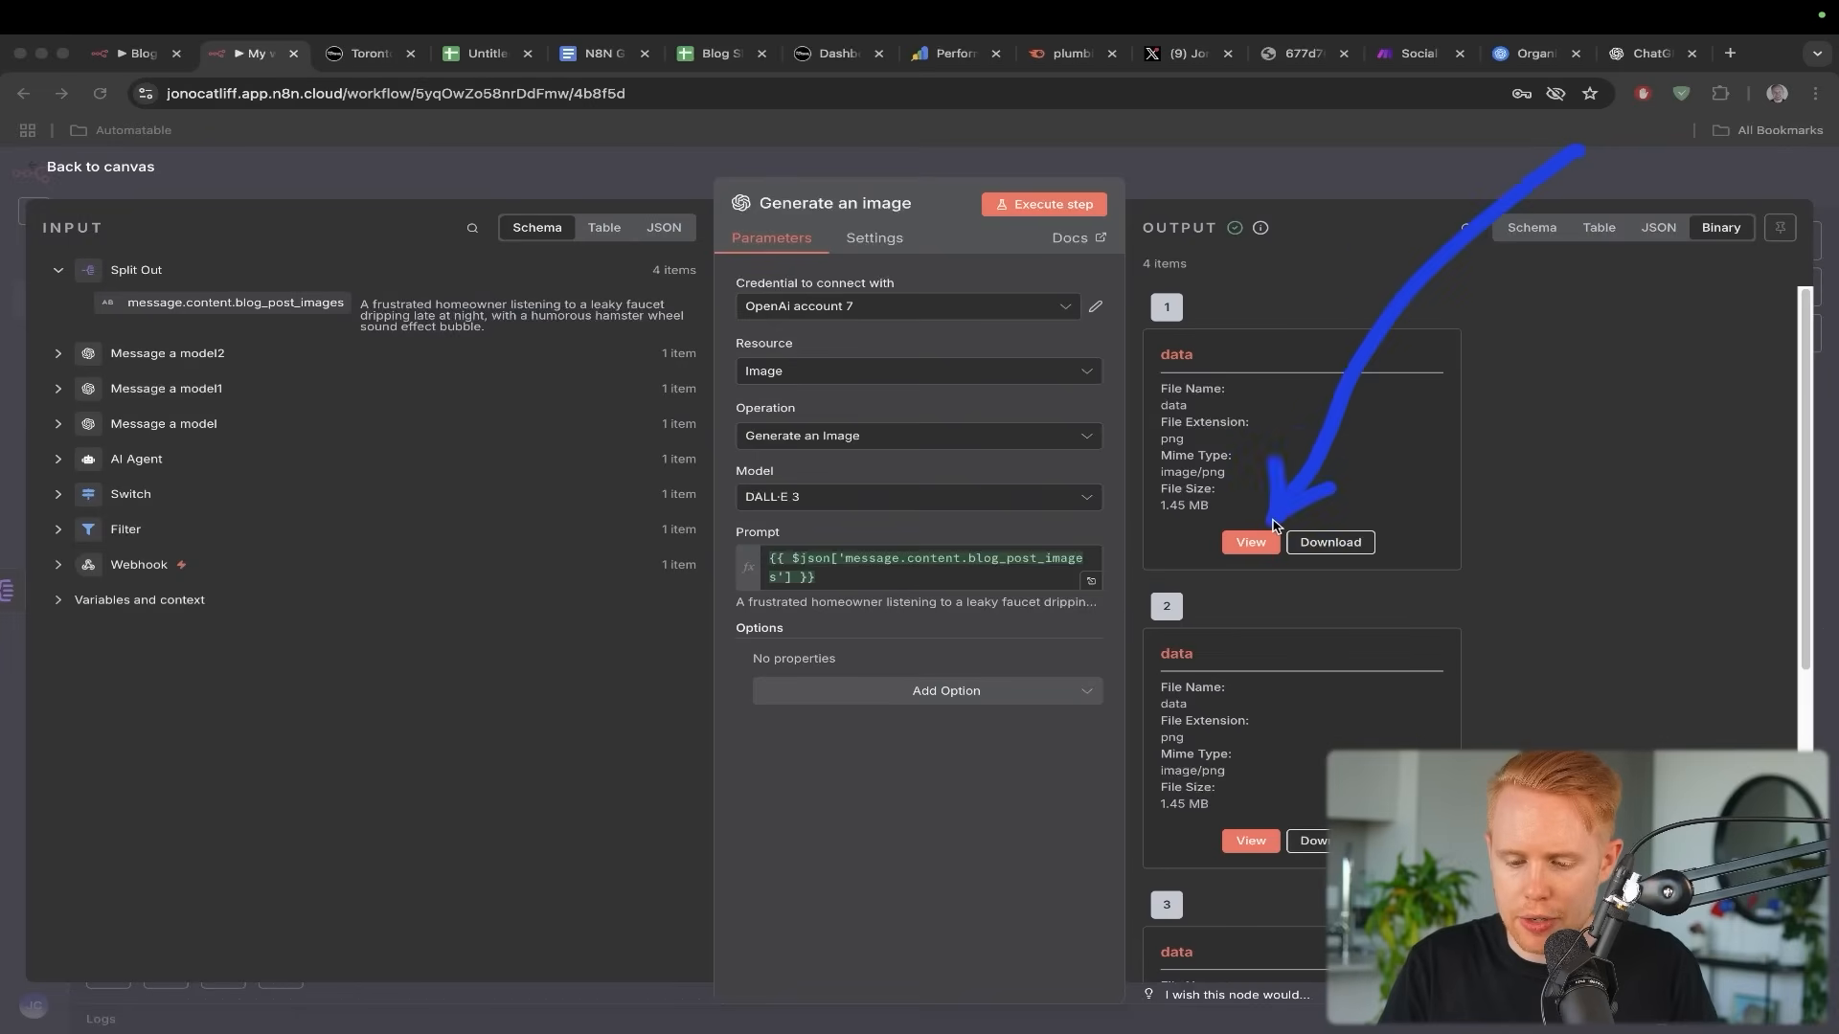
{"action": "left_click", "coordinate": [1250, 537]}
{"action": "mouse_move", "coordinate": [843, 647]}
{"action": "left_mouse_down"}
{"action": "mouse_move", "coordinate": [1078, 500]}
{"action": "mouse_move", "coordinate": [1310, 486]}
{"action": "left_mouse_up"}
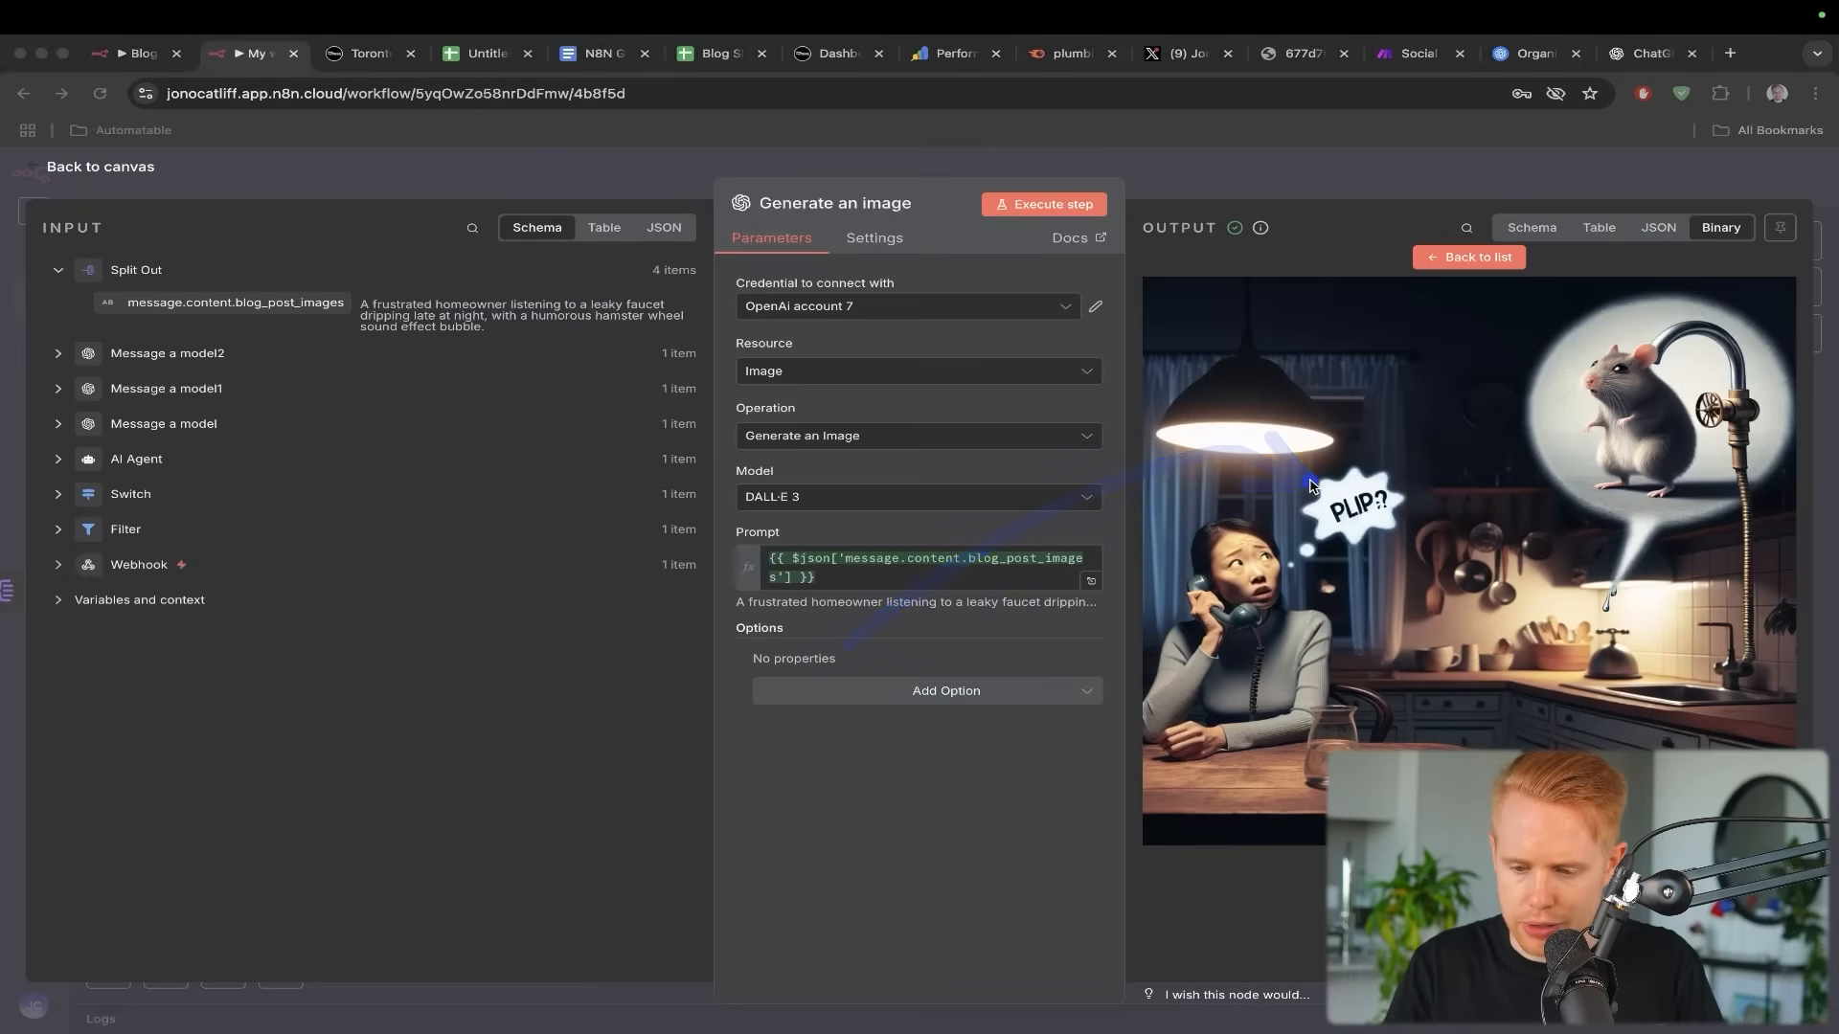
{"action": "key", "text": "Escape"}
{"action": "left_click", "coordinate": [1464, 259]}
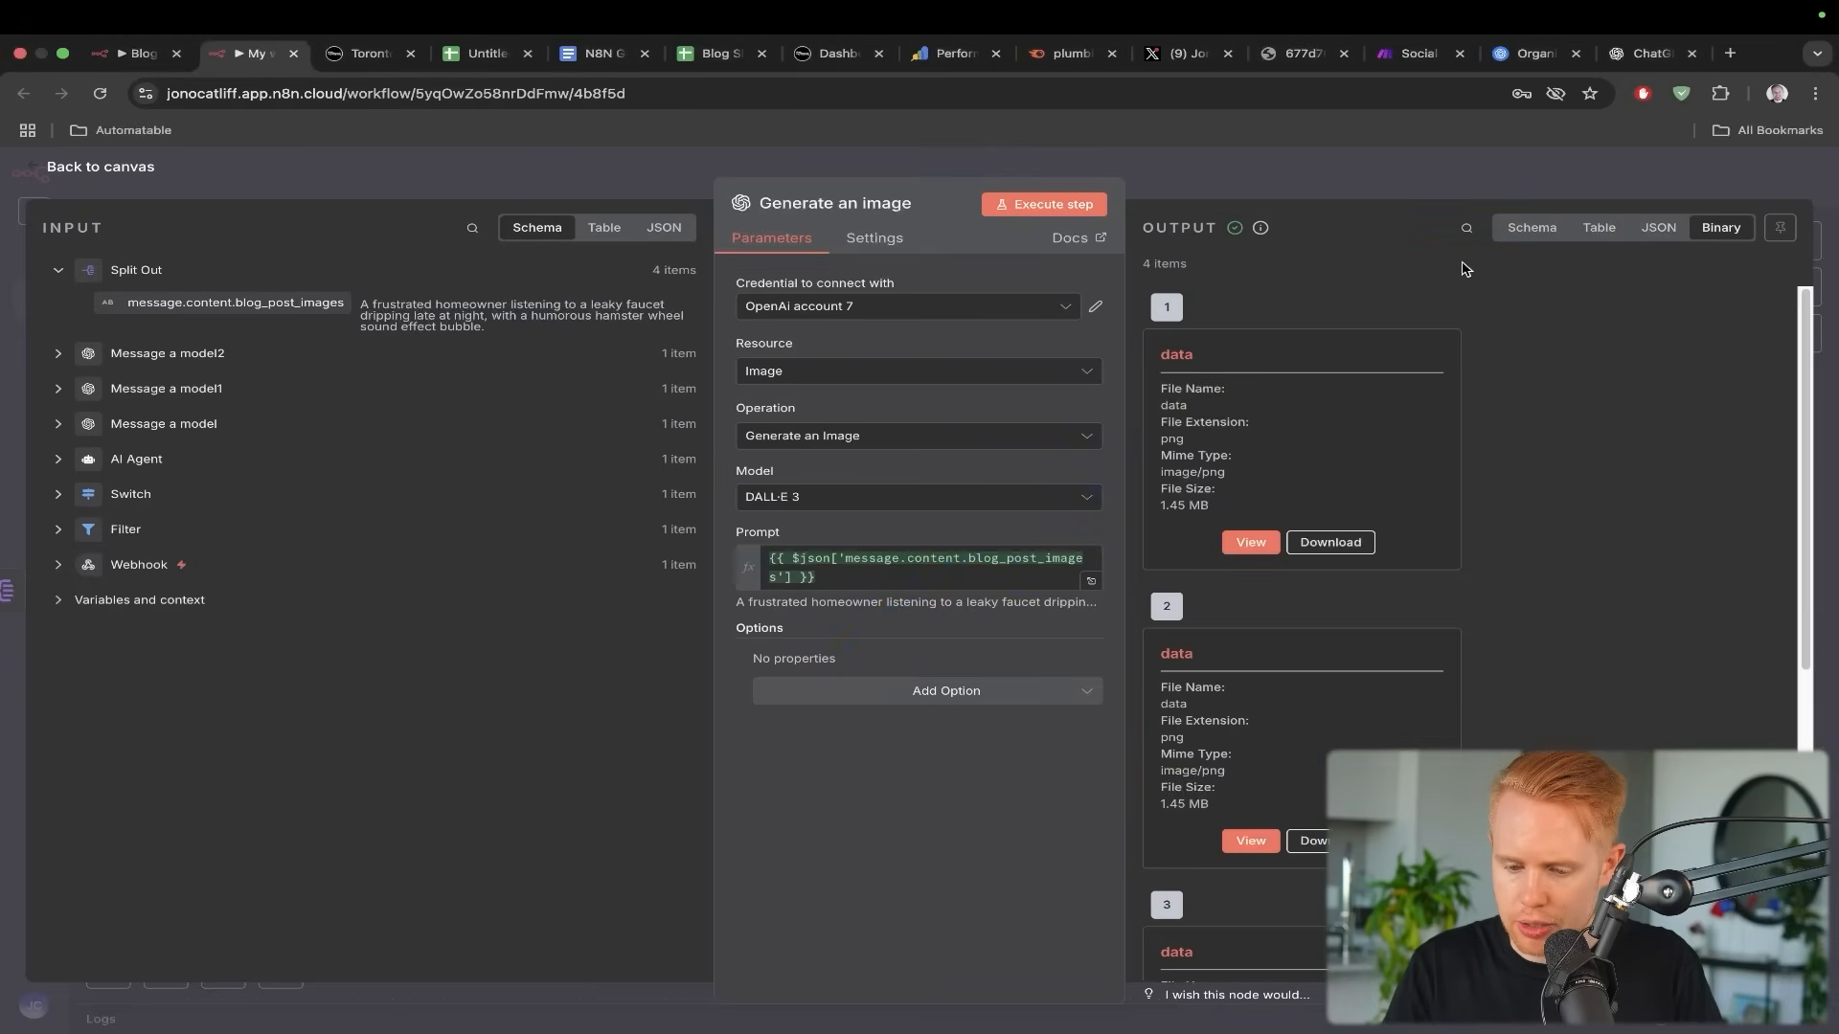
{"action": "left_click", "coordinate": [1245, 840]}
{"action": "mouse_move", "coordinate": [862, 763]}
{"action": "left_mouse_down"}
{"action": "mouse_move", "coordinate": [1101, 603]}
{"action": "mouse_move", "coordinate": [1231, 615]}
{"action": "left_mouse_up"}
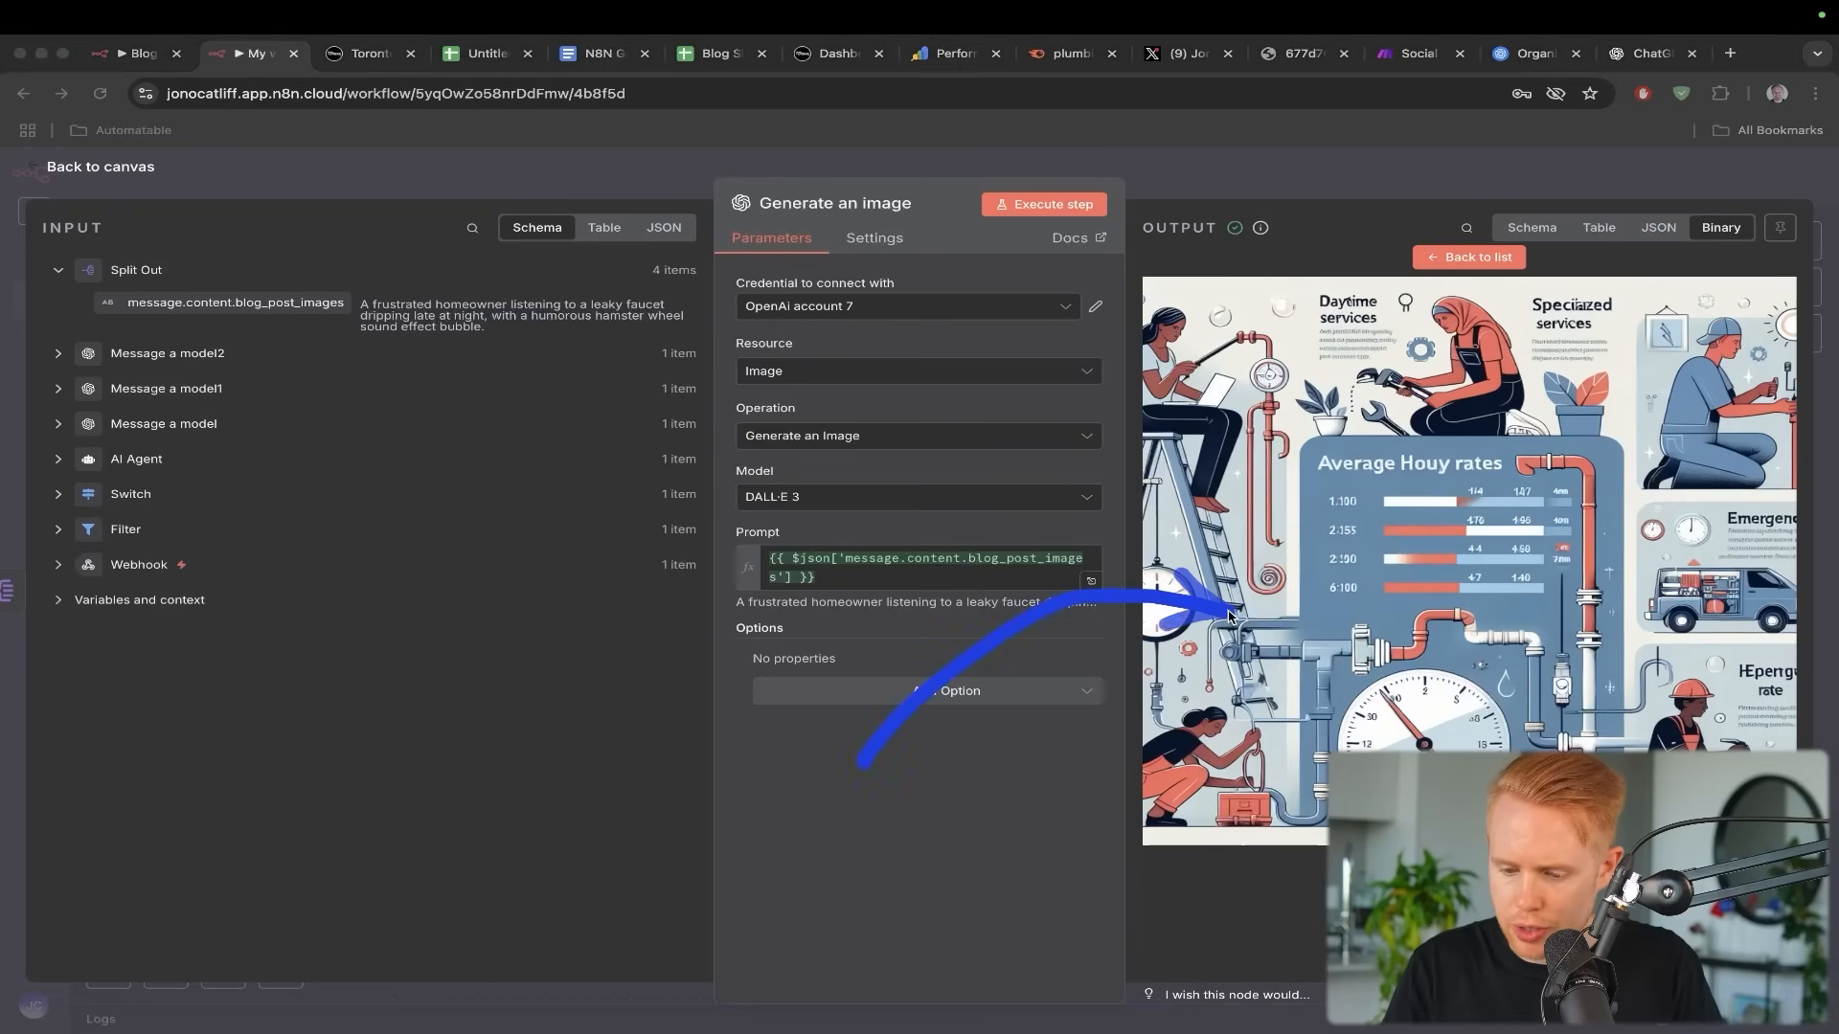
{"action": "key", "text": "Escape"}
{"action": "left_click", "coordinate": [1468, 257]}
{"action": "scroll", "coordinate": [1245, 881], "scroll_direction": "down", "scroll_amount": 5}
{"action": "left_click", "coordinate": [1243, 874]}
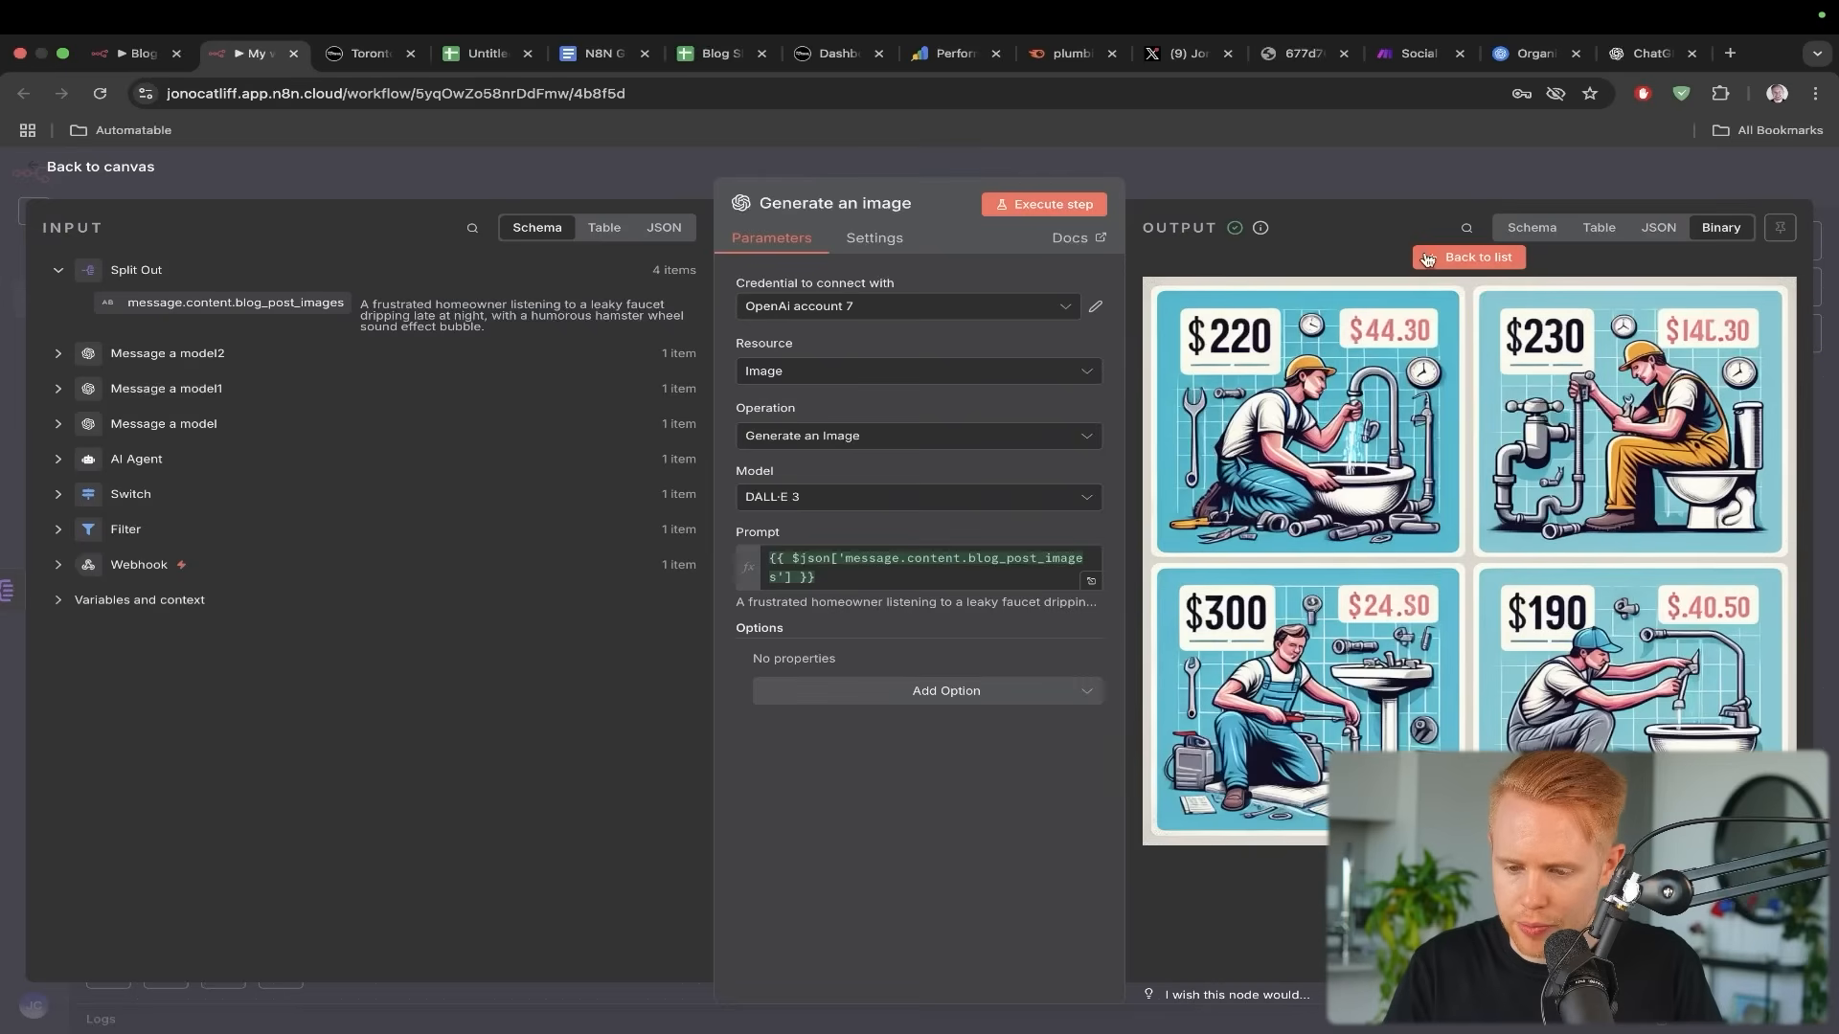
{"action": "left_click", "coordinate": [1427, 257]}
{"action": "left_click", "coordinate": [1245, 881]}
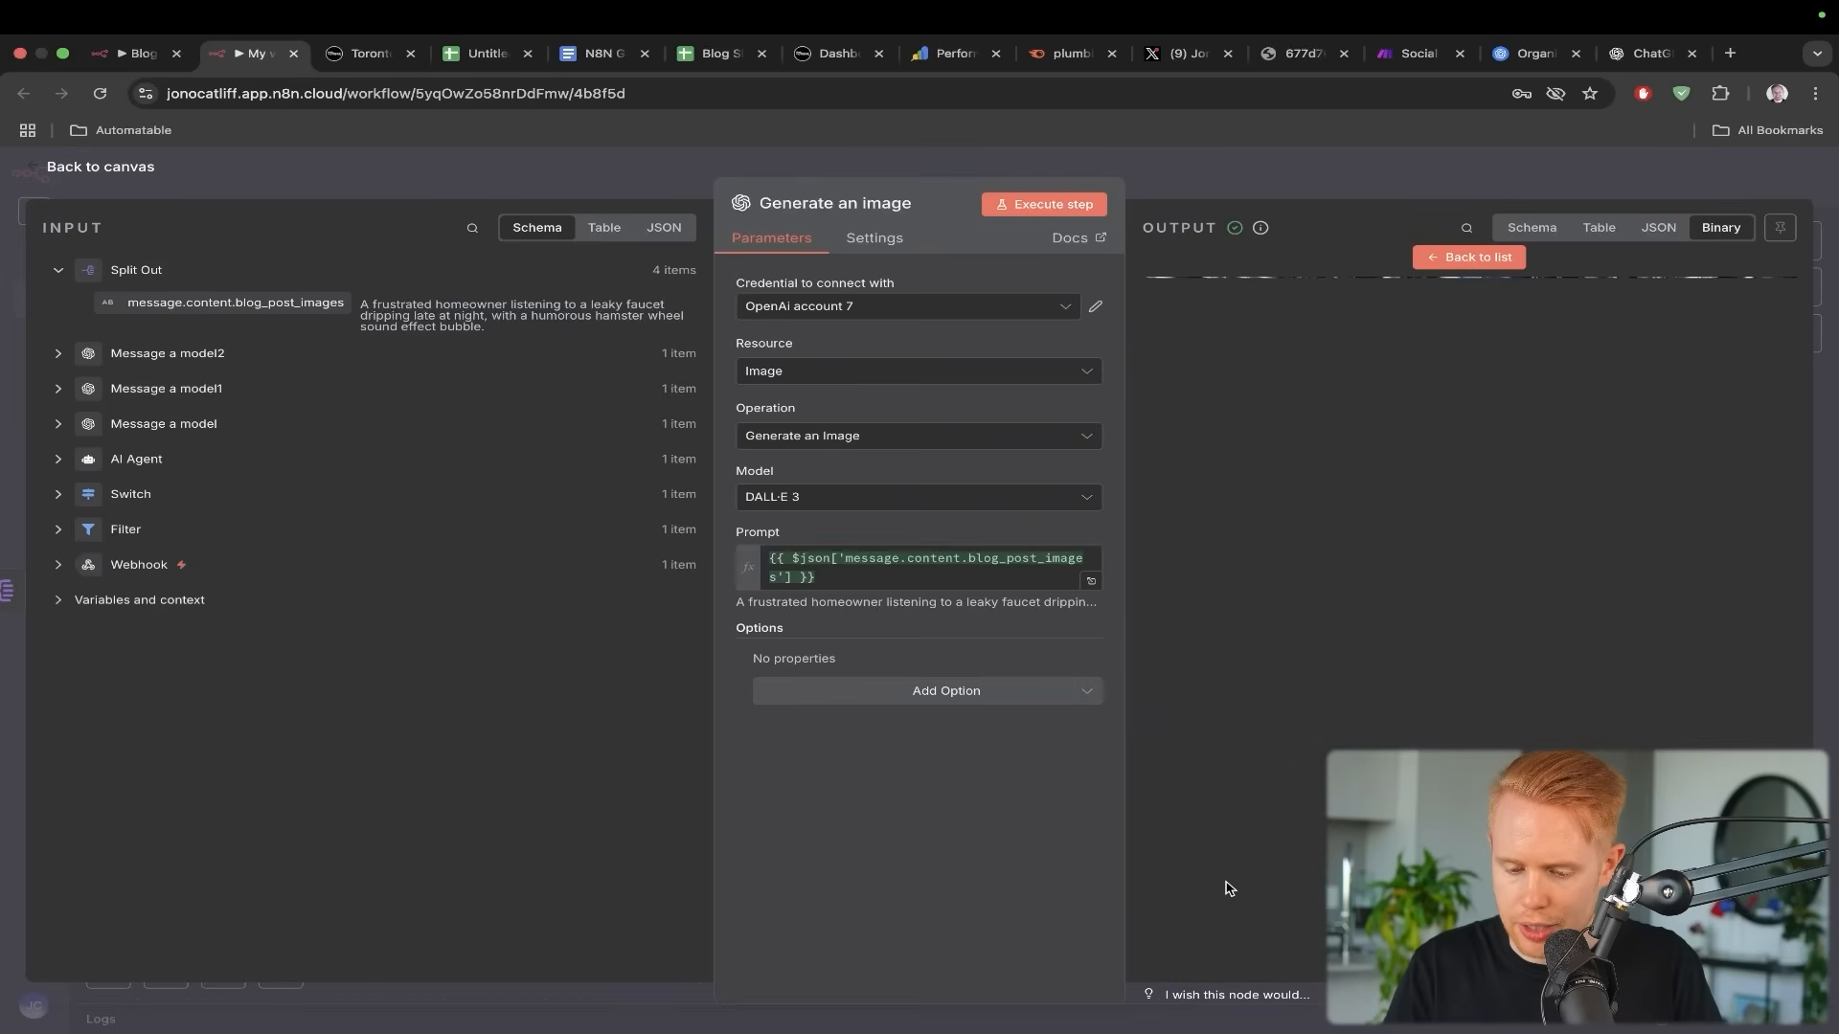
{"action": "key", "text": "ctrl+a"}
{"action": "mouse_move", "coordinate": [805, 654]}
{"action": "left_mouse_down"}
{"action": "mouse_move", "coordinate": [1100, 503]}
{"action": "mouse_move", "coordinate": [1338, 519]}
{"action": "mouse_move", "coordinate": [1278, 508]}
{"action": "left_mouse_up"}
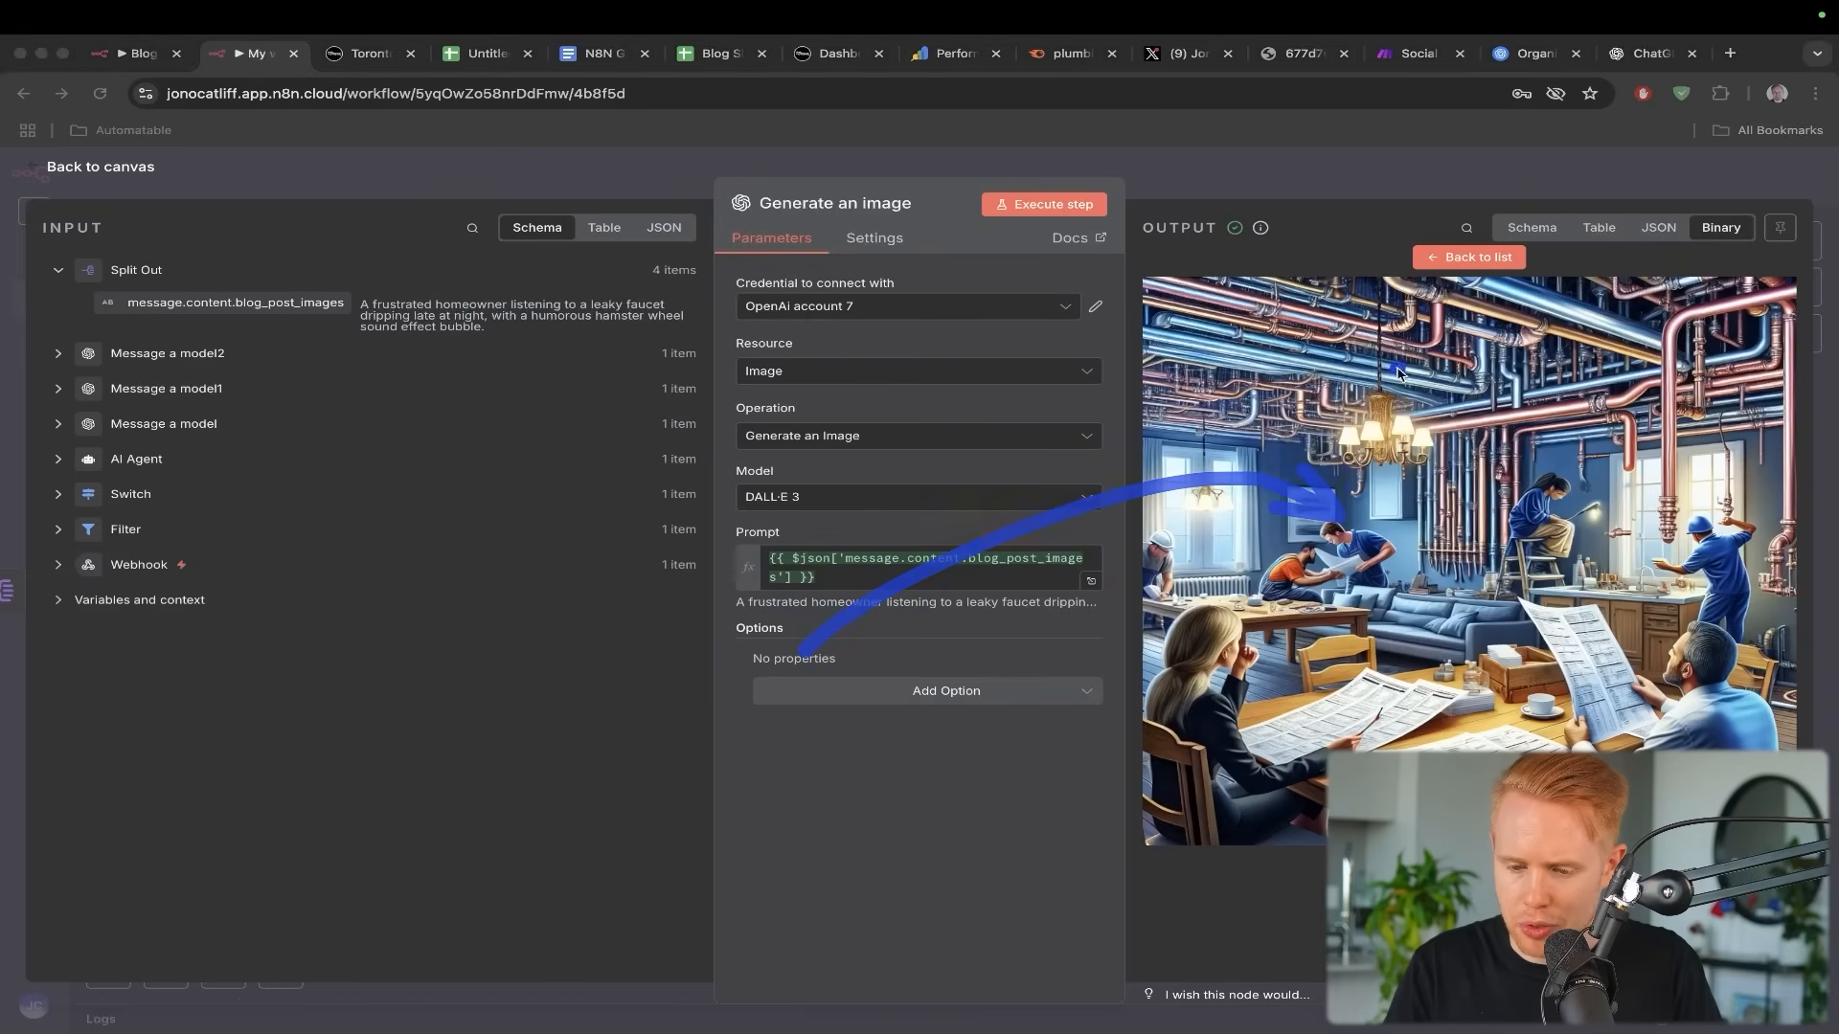
{"action": "left_click", "coordinate": [1433, 263]}
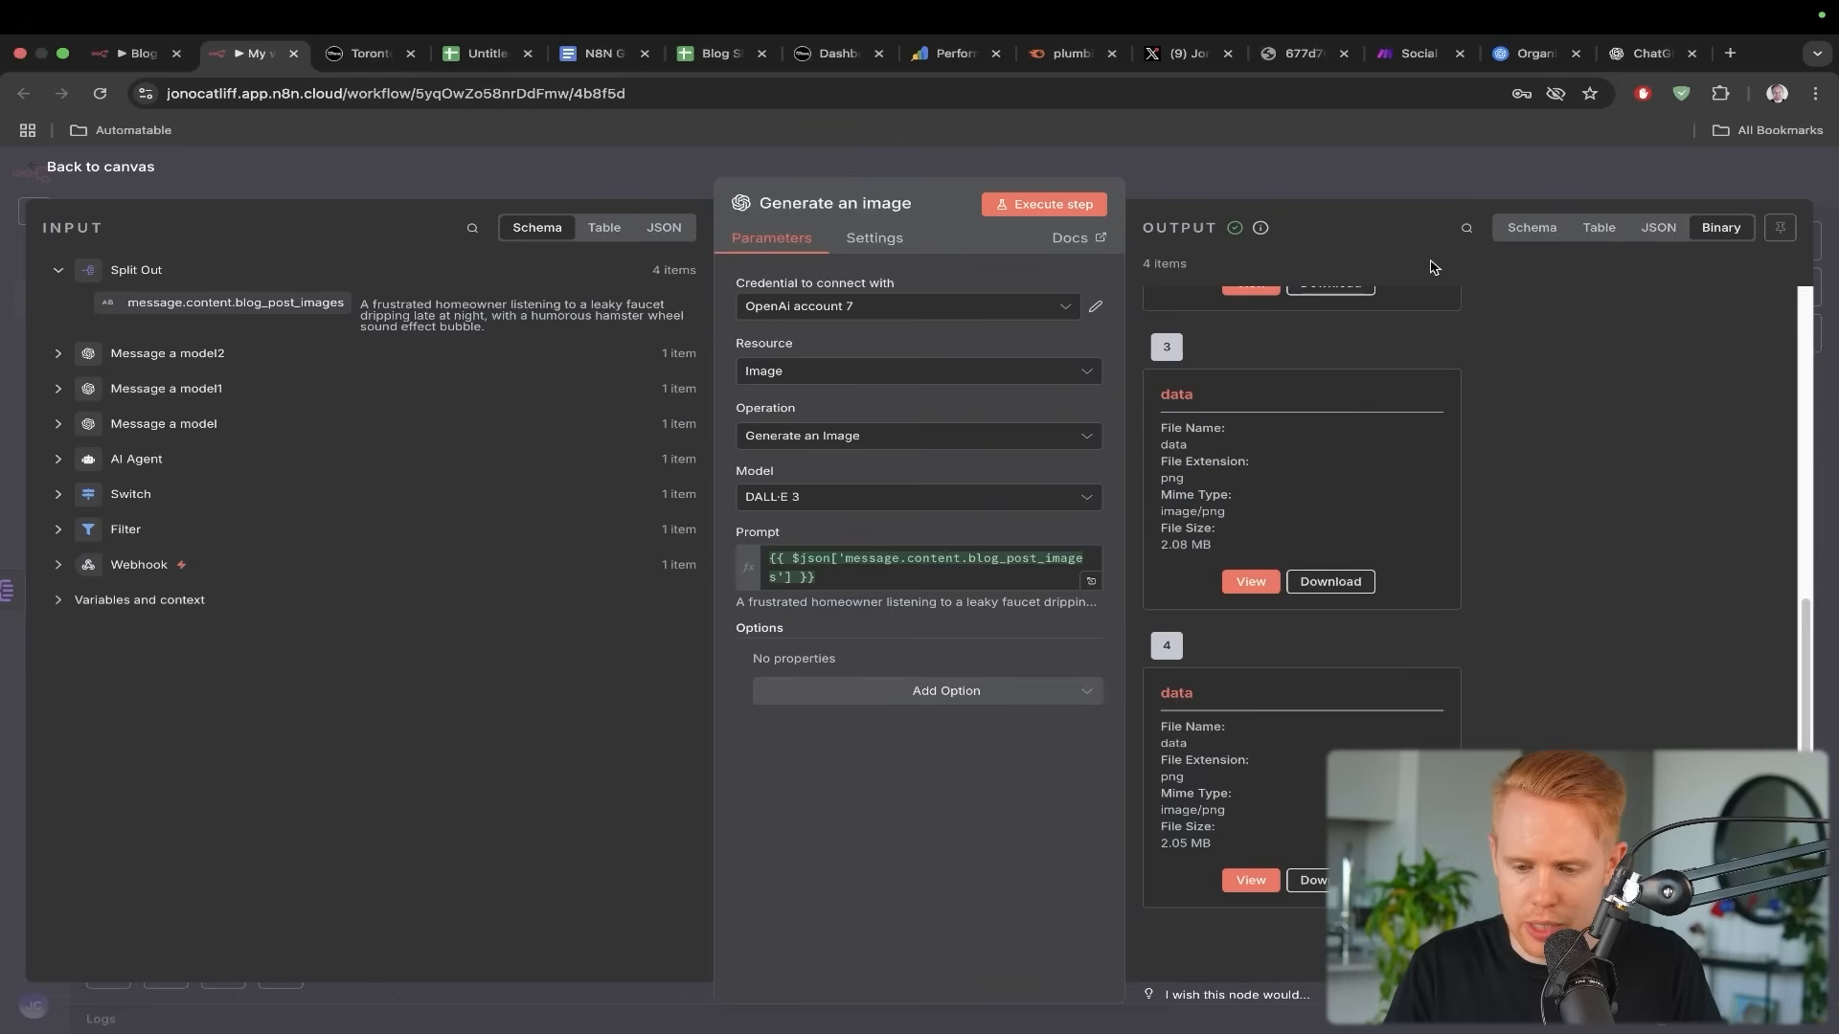
{"action": "left_click", "coordinate": [1324, 173]}
{"action": "scroll", "coordinate": [1288, 316], "scroll_direction": "right", "scroll_amount": 6}
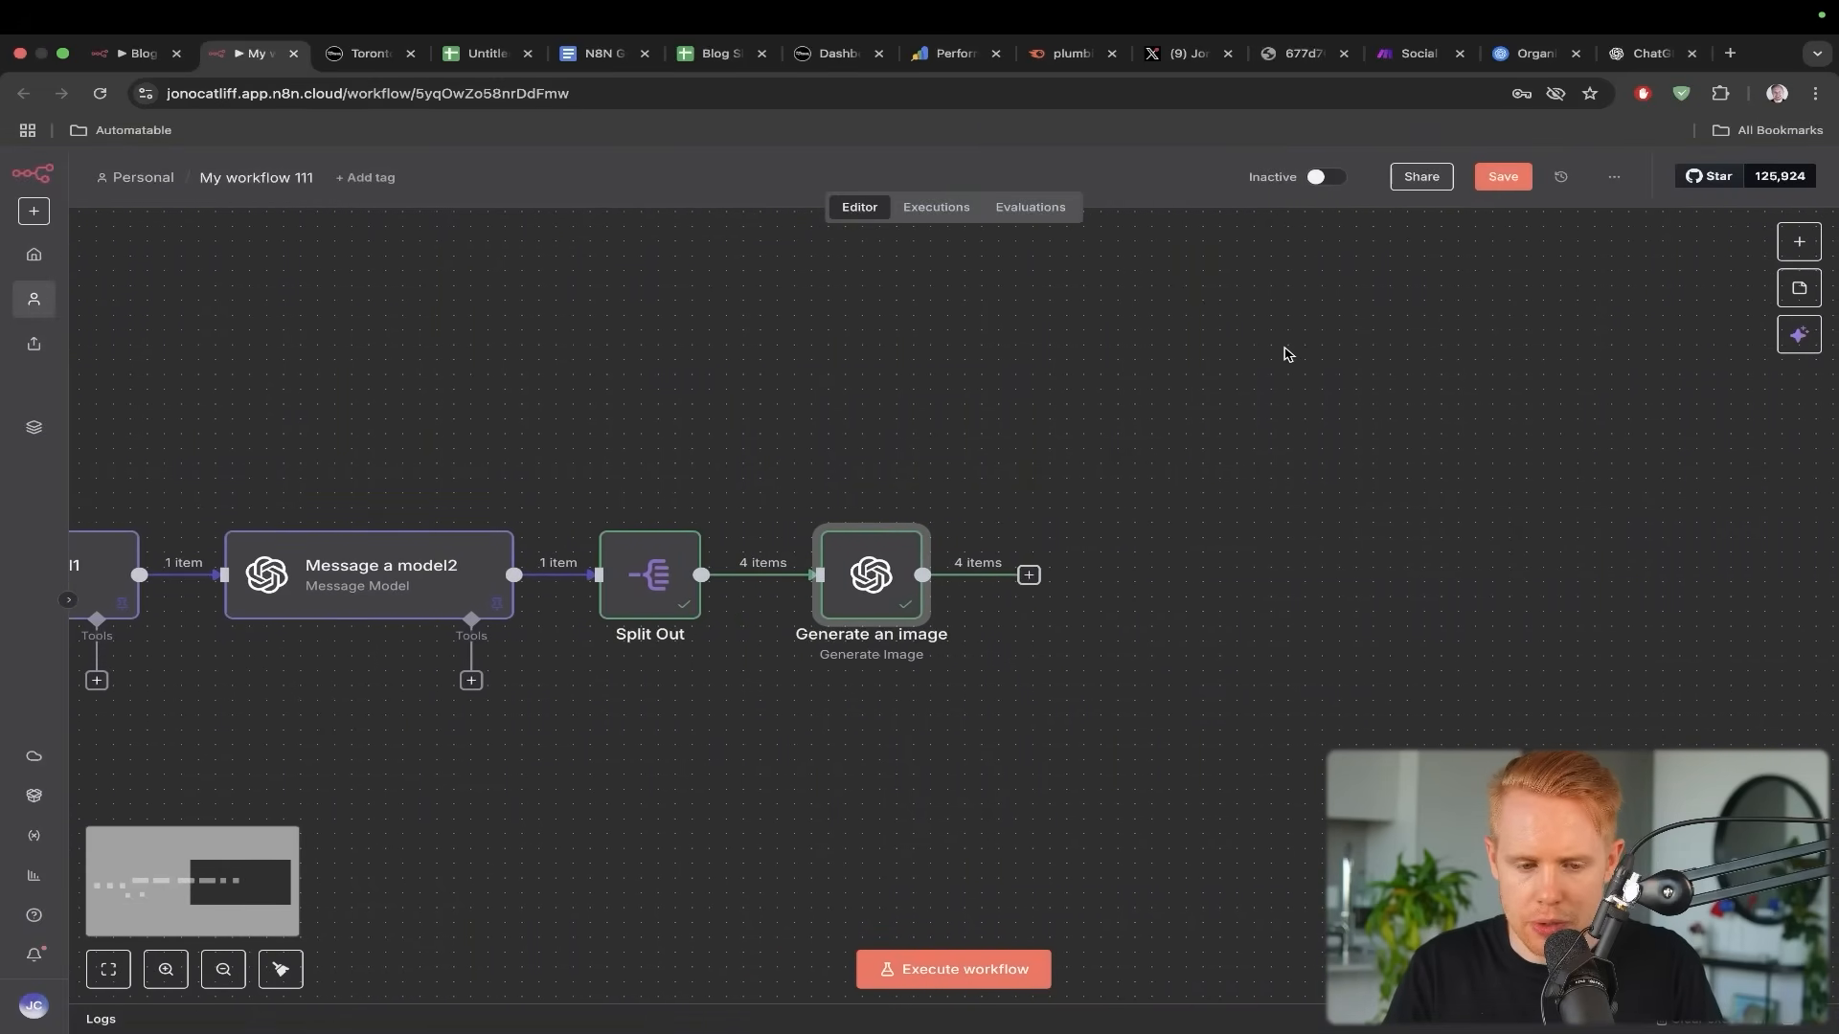
Examine the images in the published blog post preview again.
{"action": "key", "text": "ctrl+Tab"}
{"action": "key", "text": "ctrl+a"}
{"action": "mouse_move", "coordinate": [539, 443]}
{"action": "left_mouse_down"}
{"action": "mouse_move", "coordinate": [464, 375]}
{"action": "mouse_move", "coordinate": [291, 134]}
{"action": "left_mouse_up"}
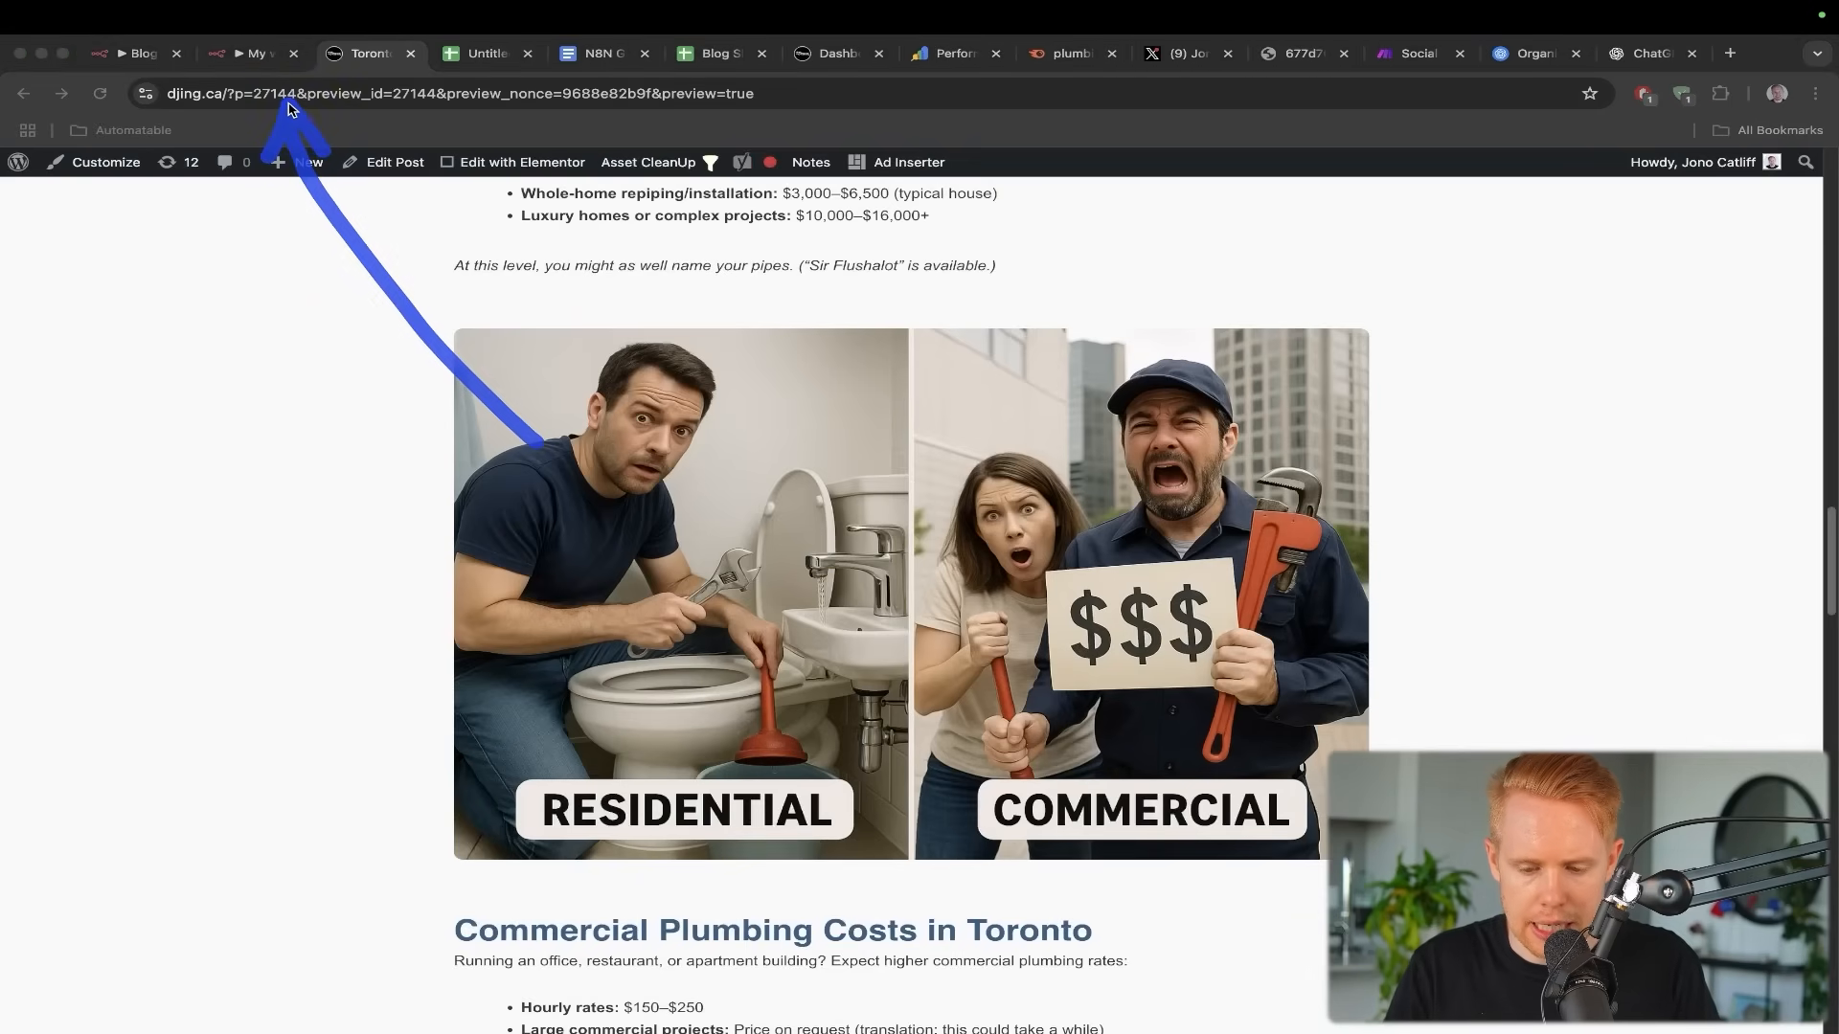
{"action": "mouse_move", "coordinate": [256, 611]}
{"action": "left_mouse_down"}
{"action": "mouse_move", "coordinate": [385, 559]}
{"action": "mouse_move", "coordinate": [670, 611]}
{"action": "left_mouse_up"}
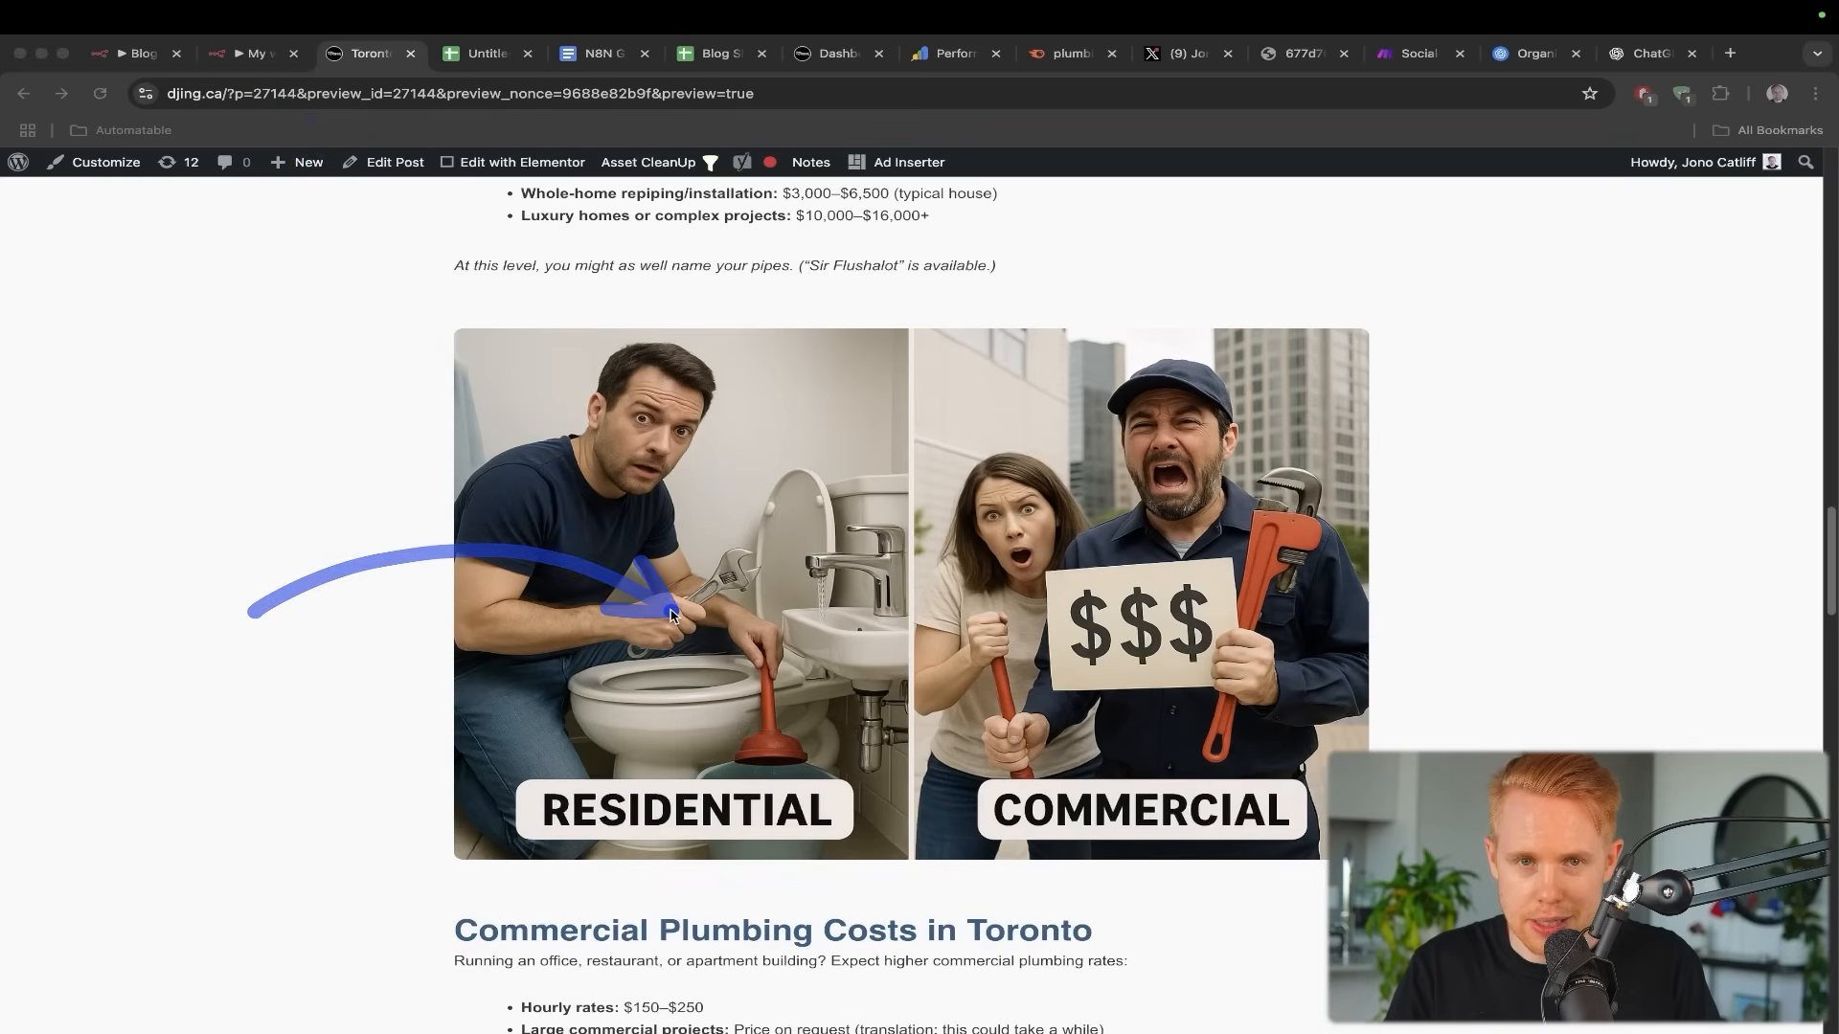
{"action": "key", "text": "Escape"}
{"action": "key", "text": "ctrl+shift+Tab"}
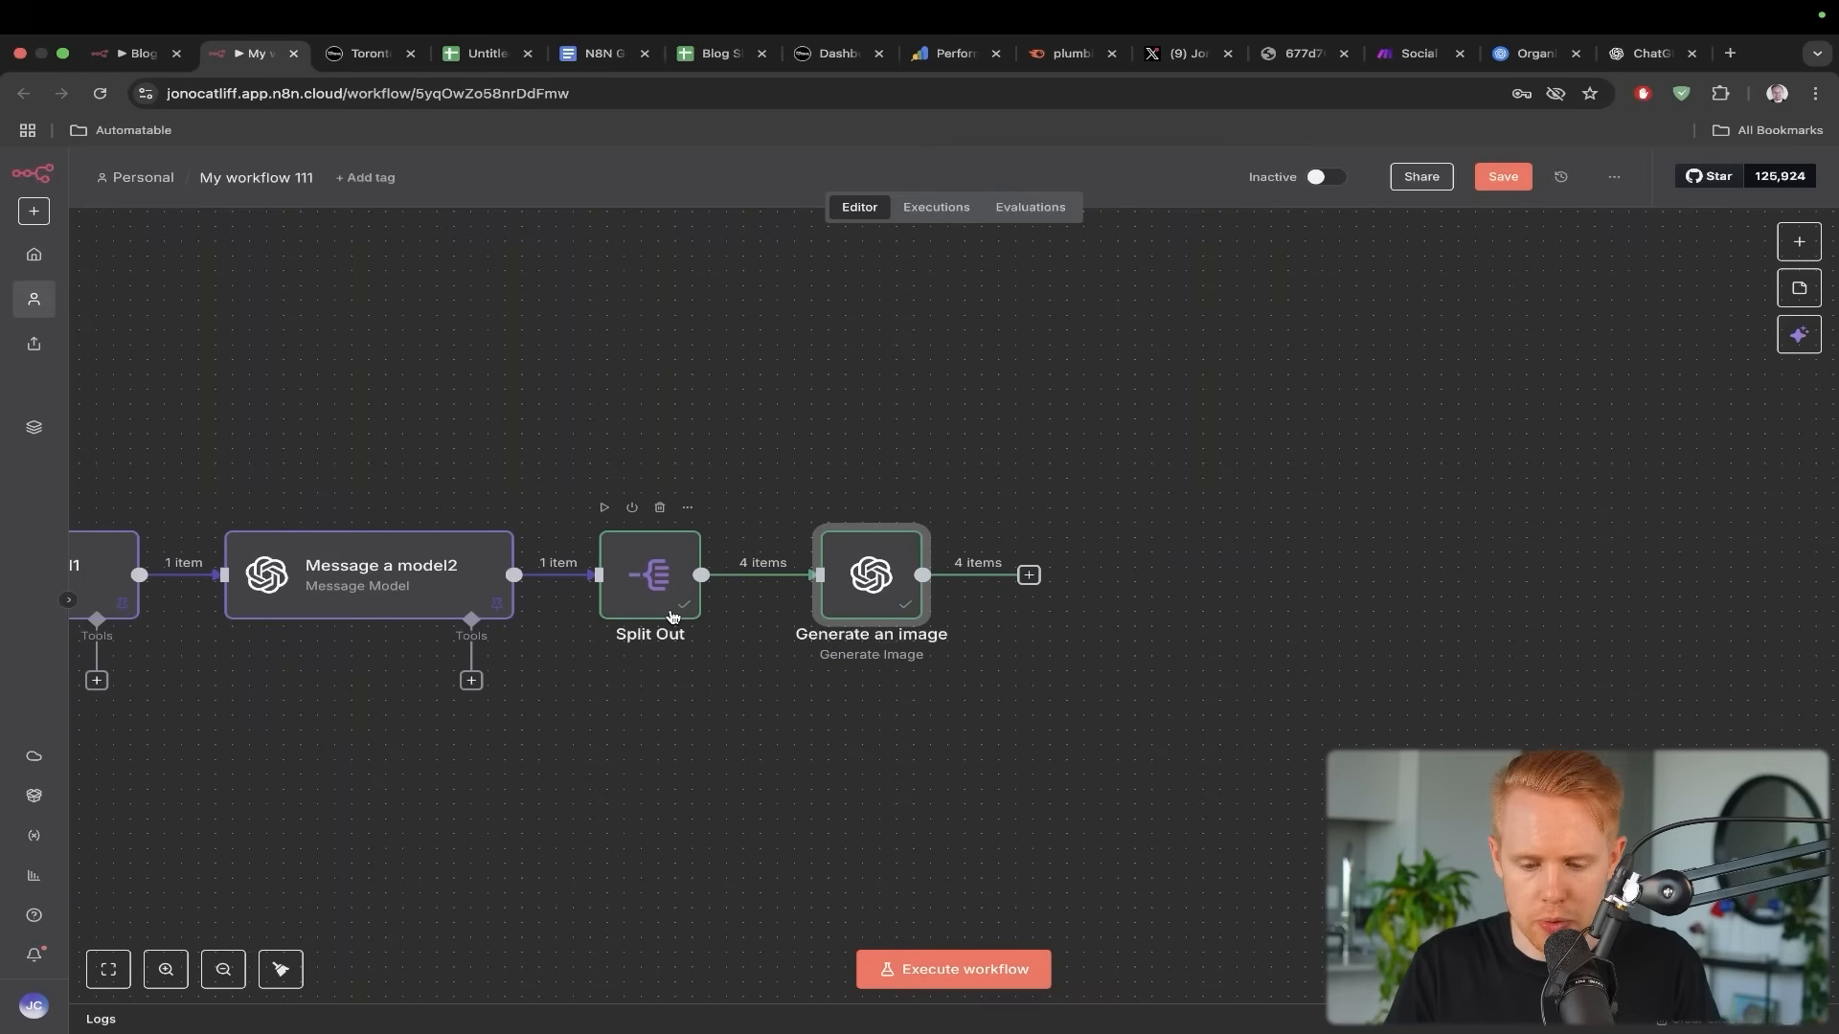
Search for a next node after Generate an image, trying WordPress and then opening Shopify's actions.
{"action": "left_click", "coordinate": [1028, 574]}
{"action": "type", "text": "wordpress"}
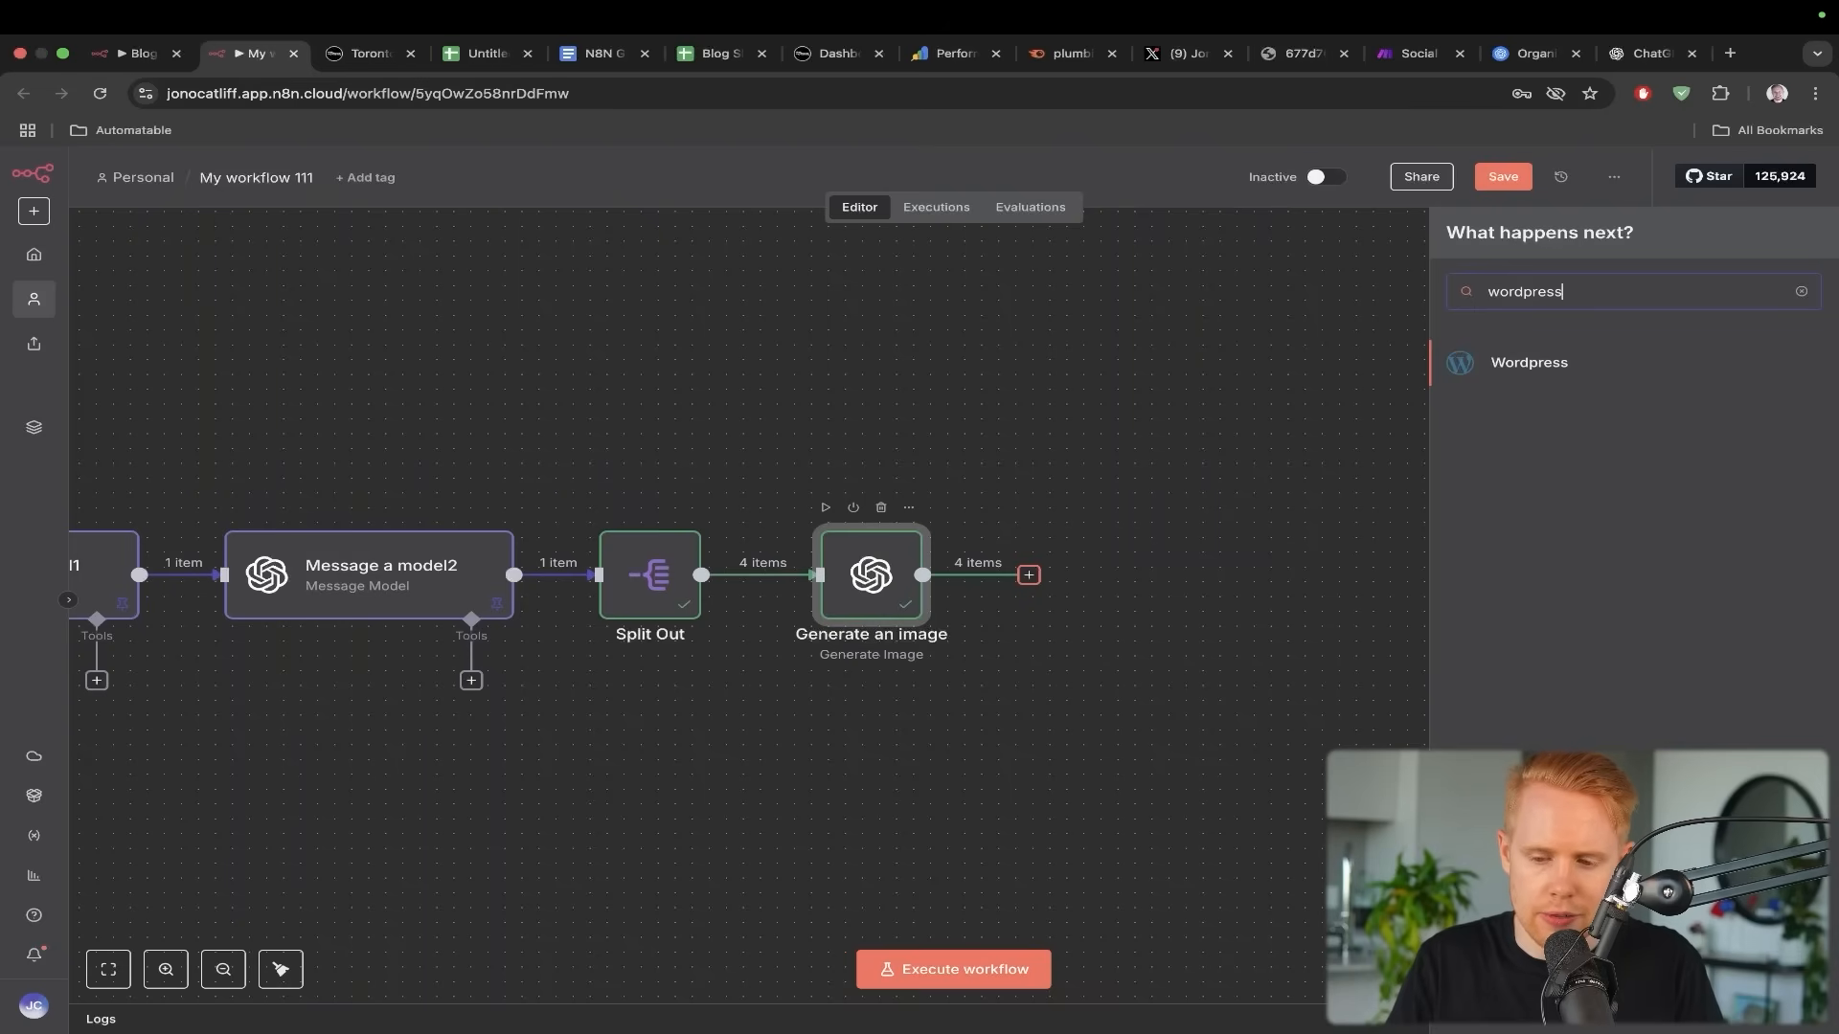
{"action": "key", "text": "ctrl+a"}
{"action": "key", "text": "BackSpace"}
{"action": "type", "text": "shop"}
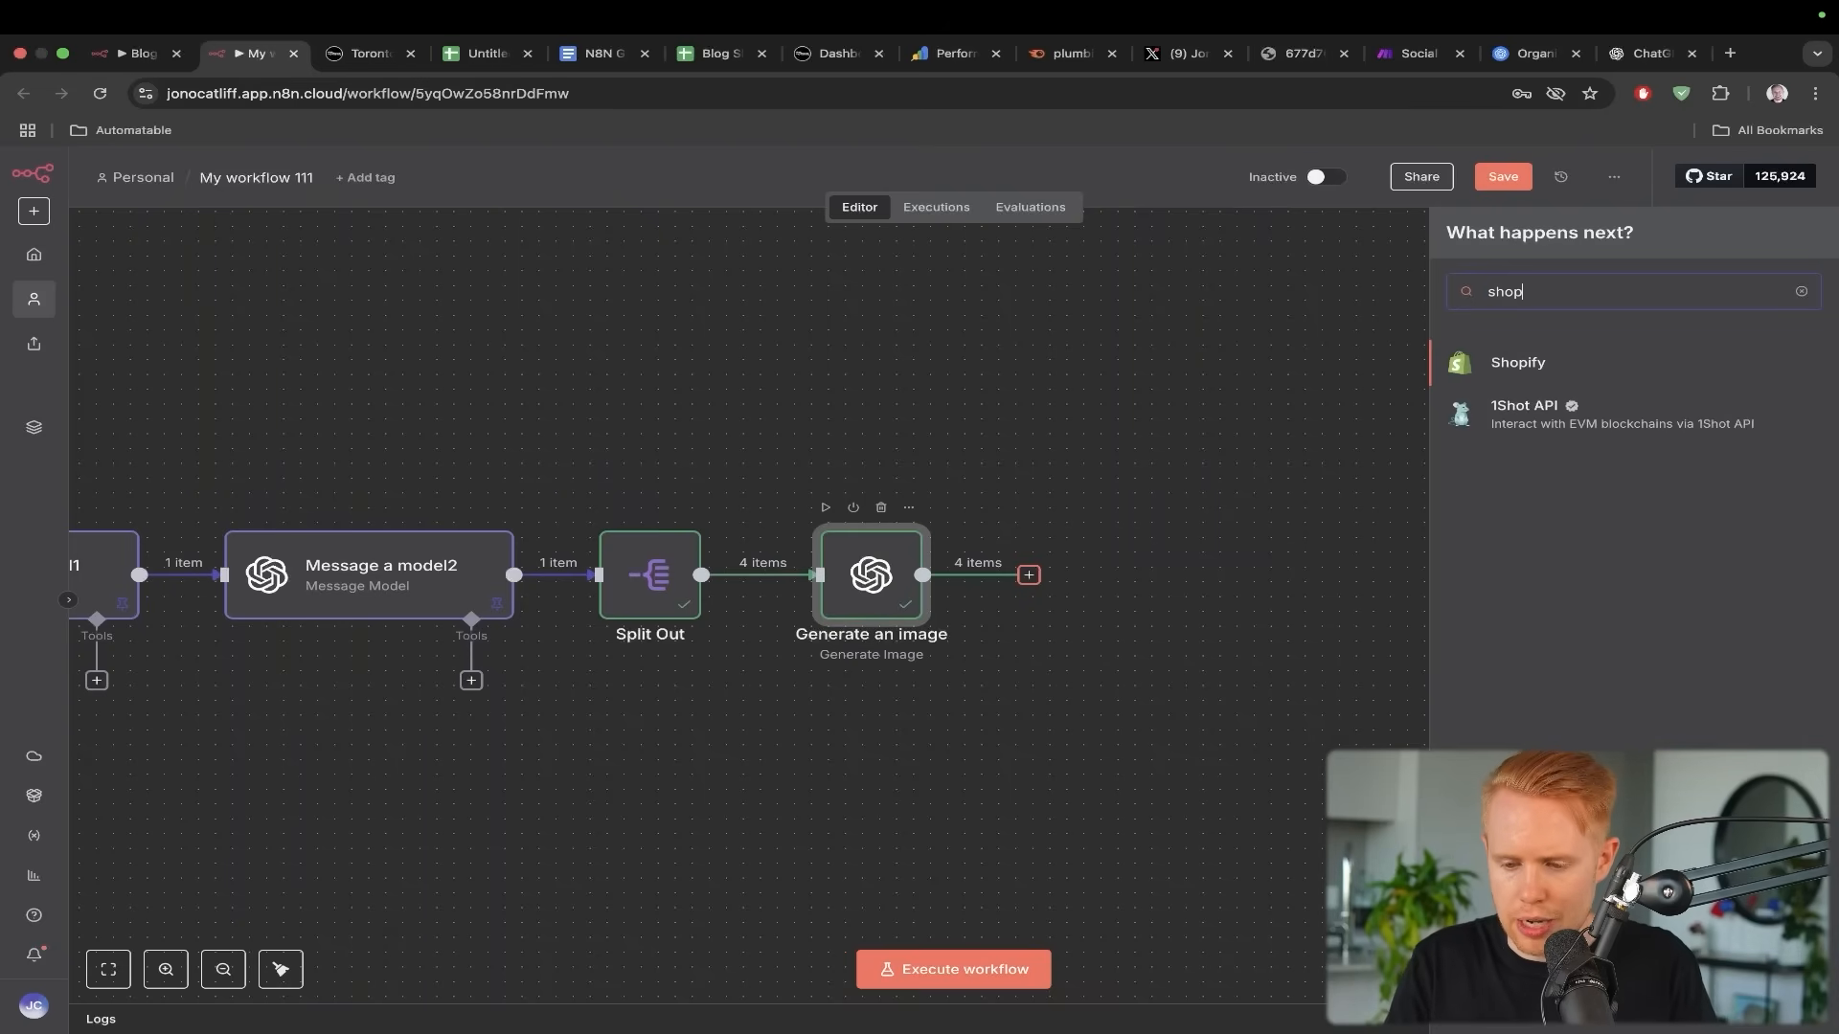
{"action": "left_click", "coordinate": [1552, 352]}
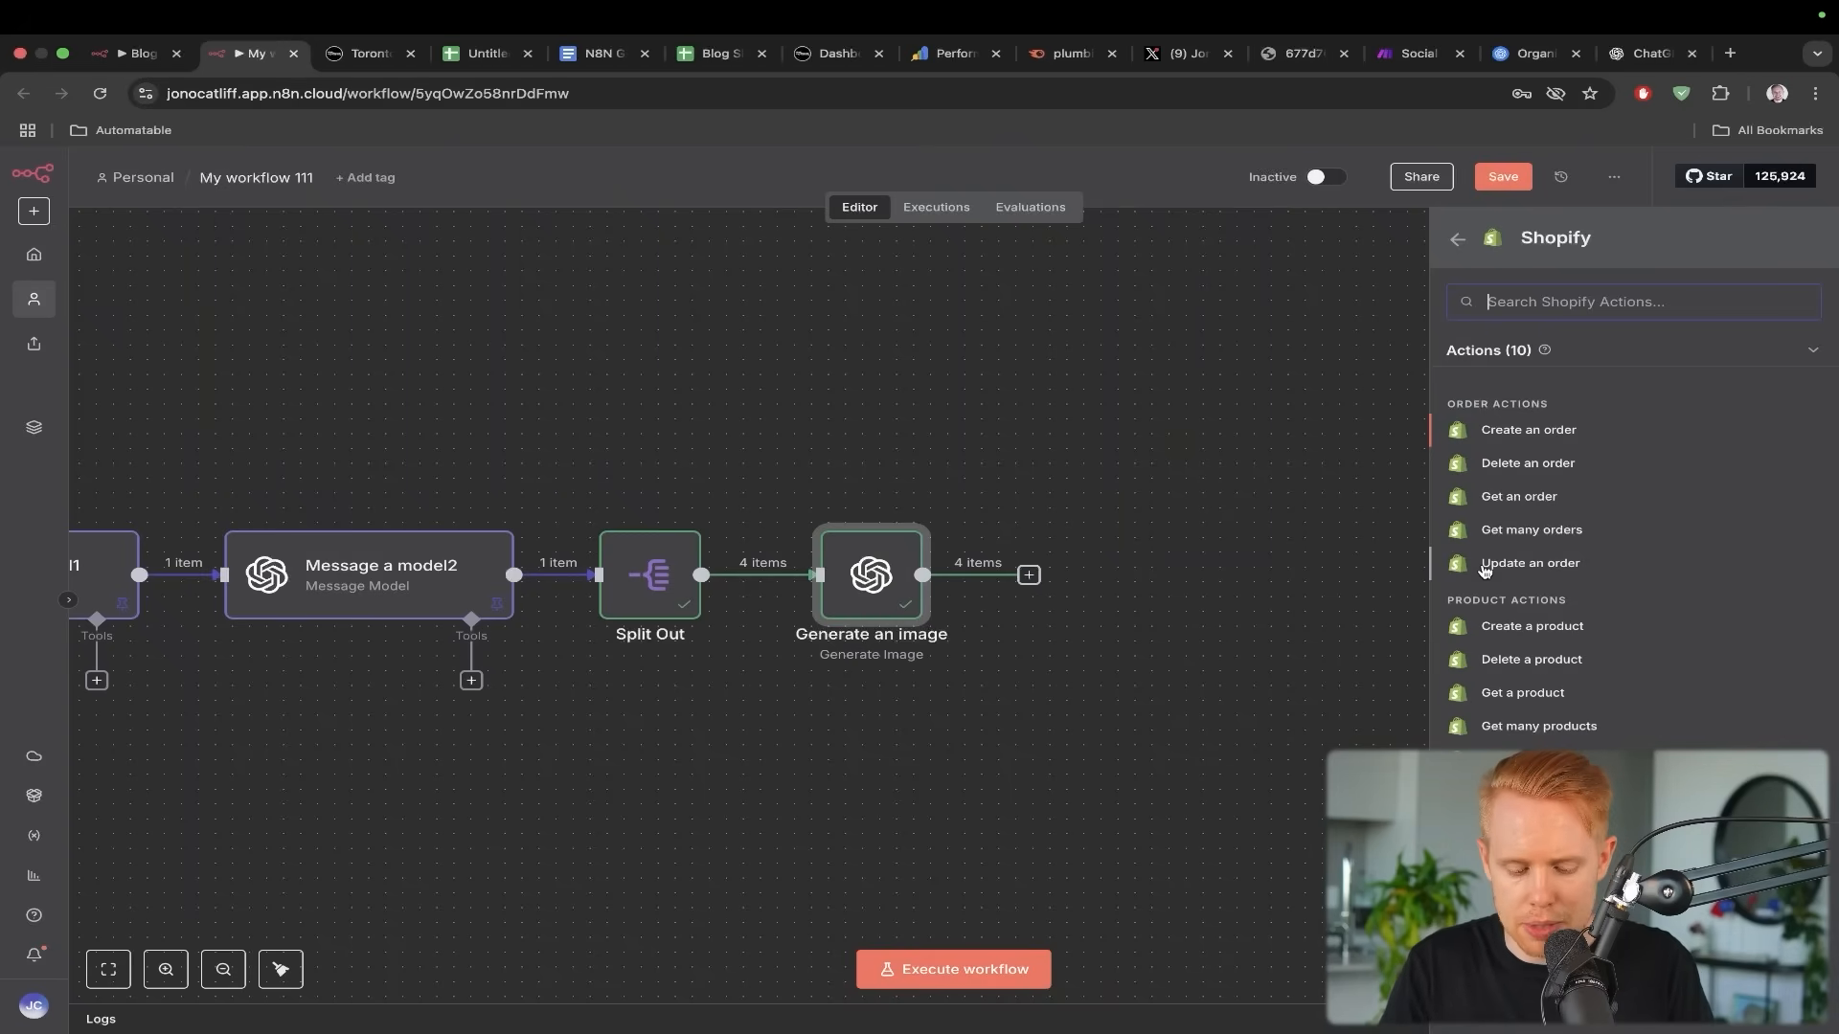
Open make.com in a new browser tab.
{"action": "key", "text": "ctrl+t"}
{"action": "type", "text": "make.com"}
{"action": "key", "text": "Return"}
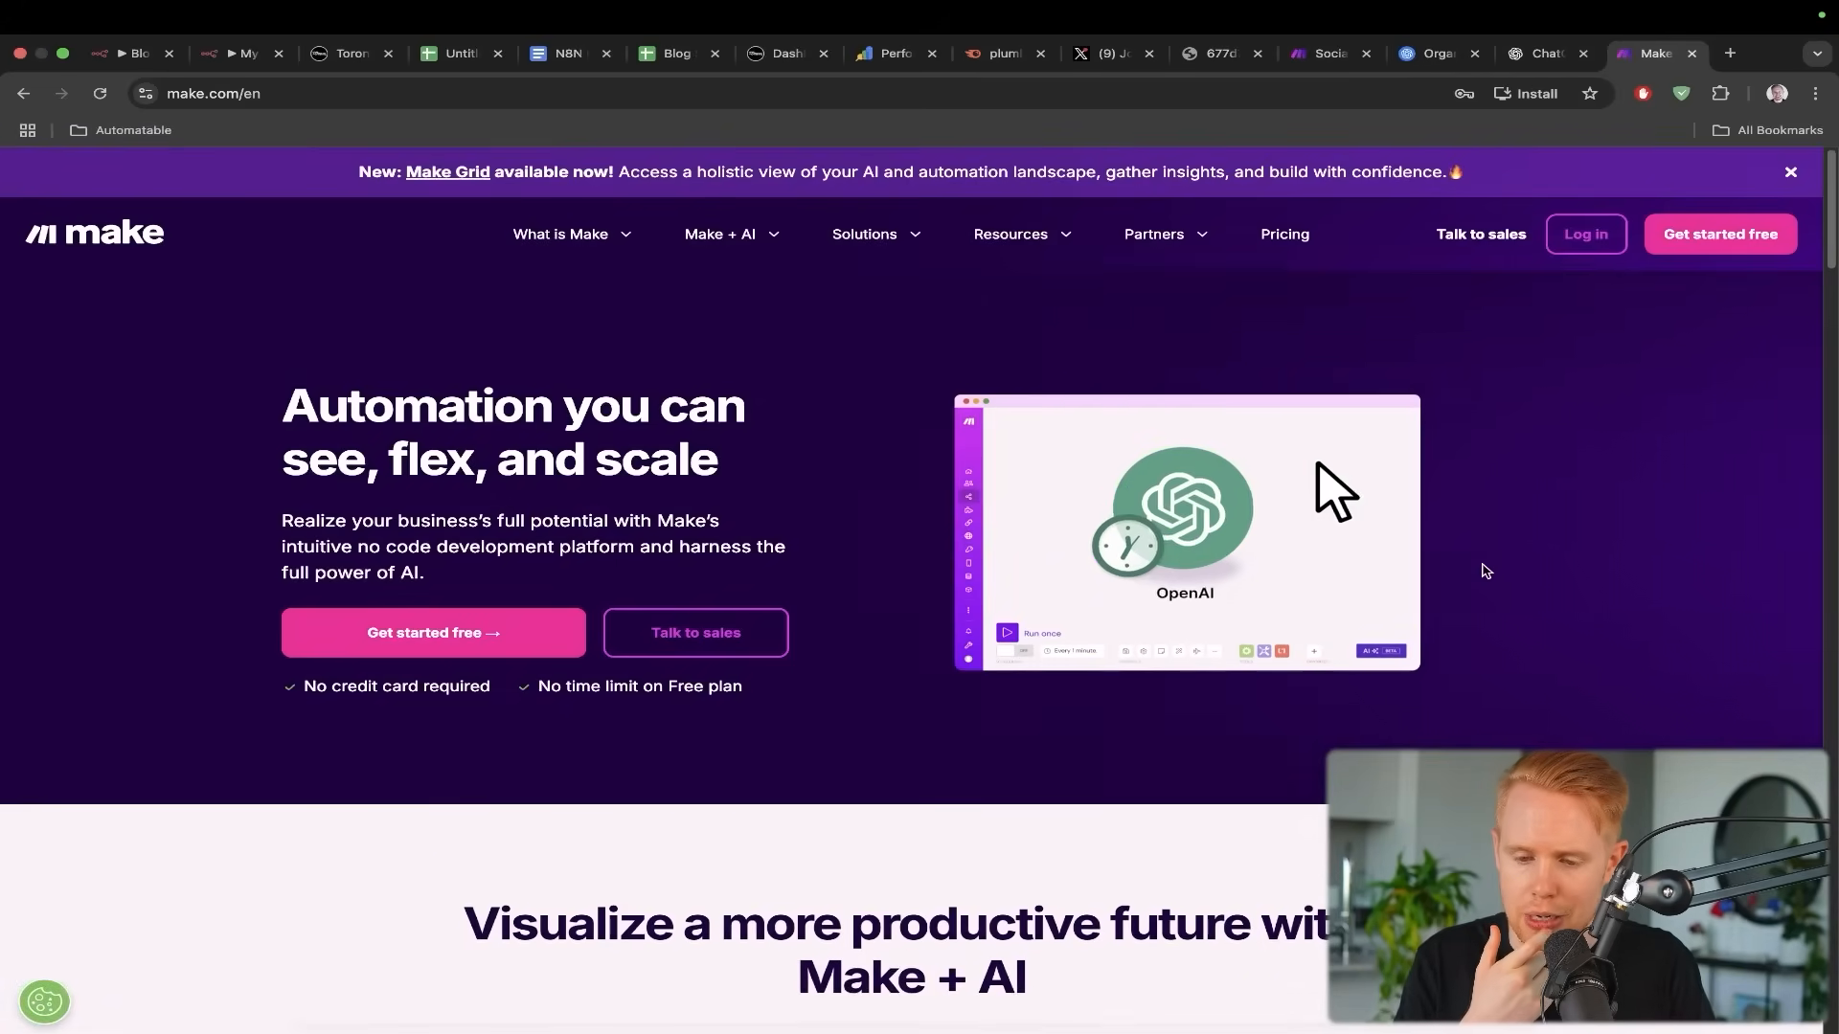
Close the make.com tab and browse the Google Docs actions as a possible next node after Generate an image.
{"action": "key", "text": "ctrl+w"}
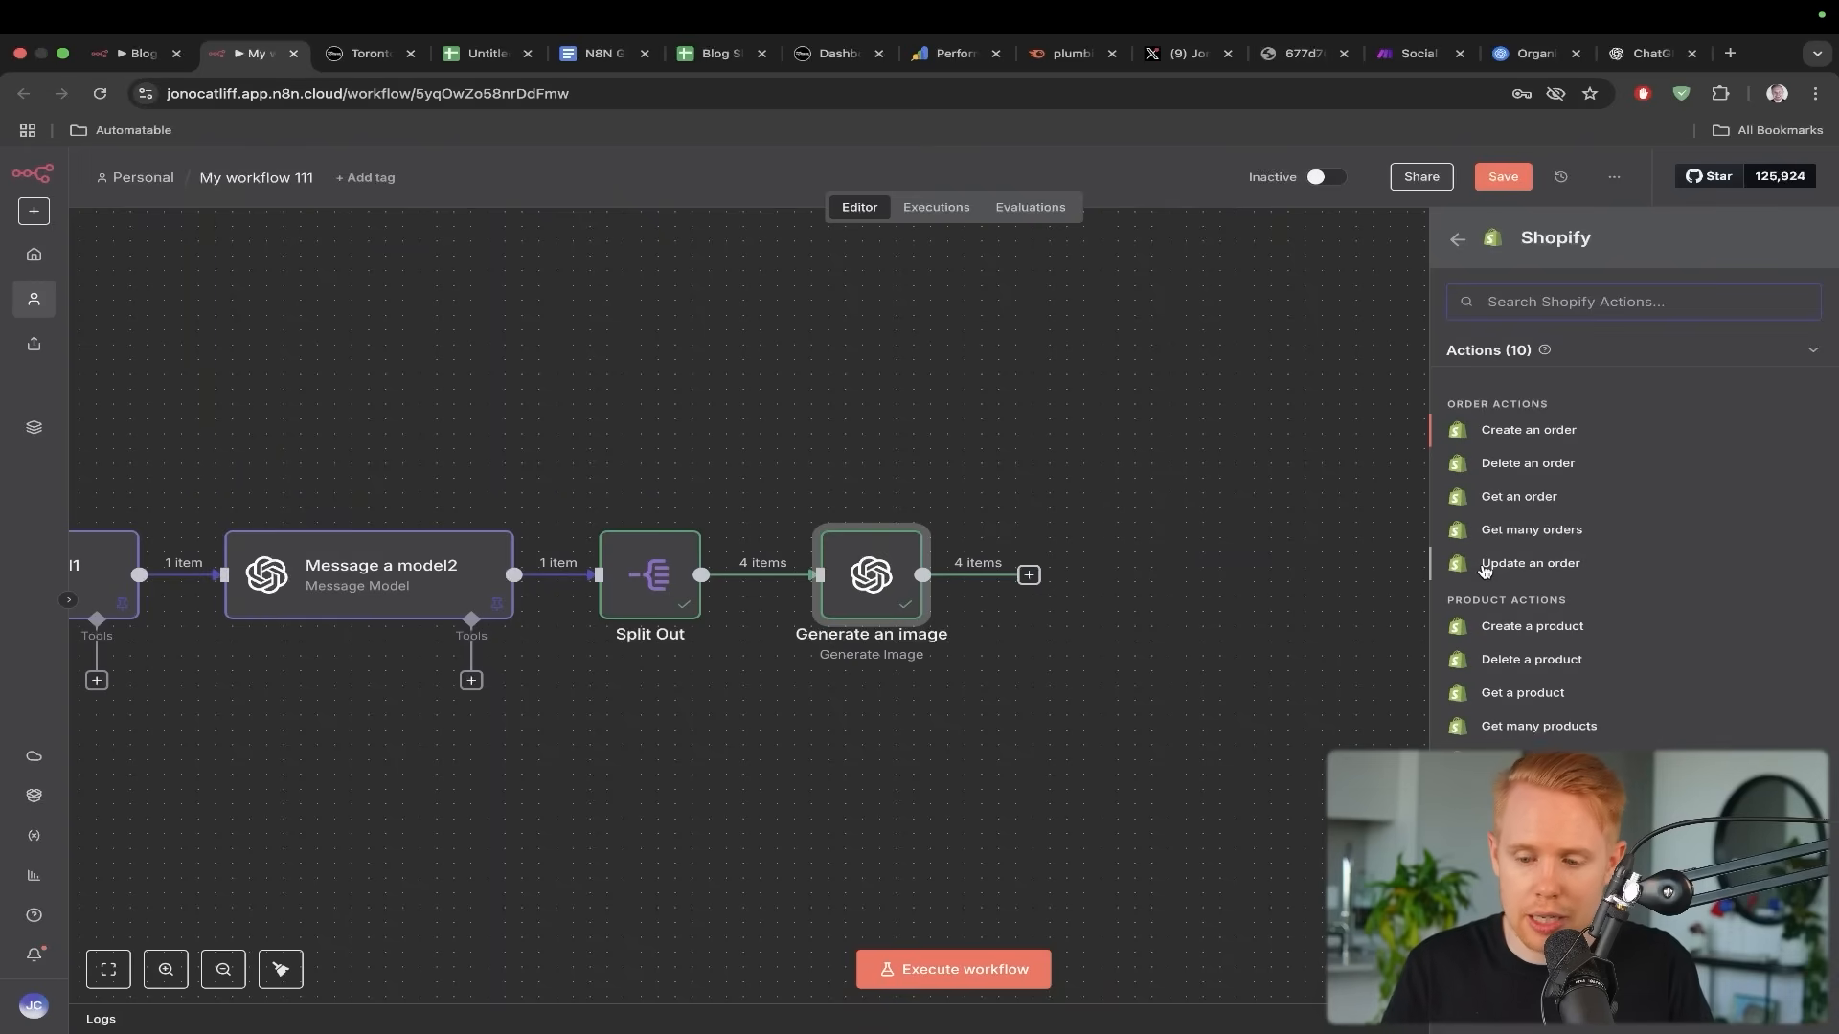
{"action": "left_click", "coordinate": [1455, 240]}
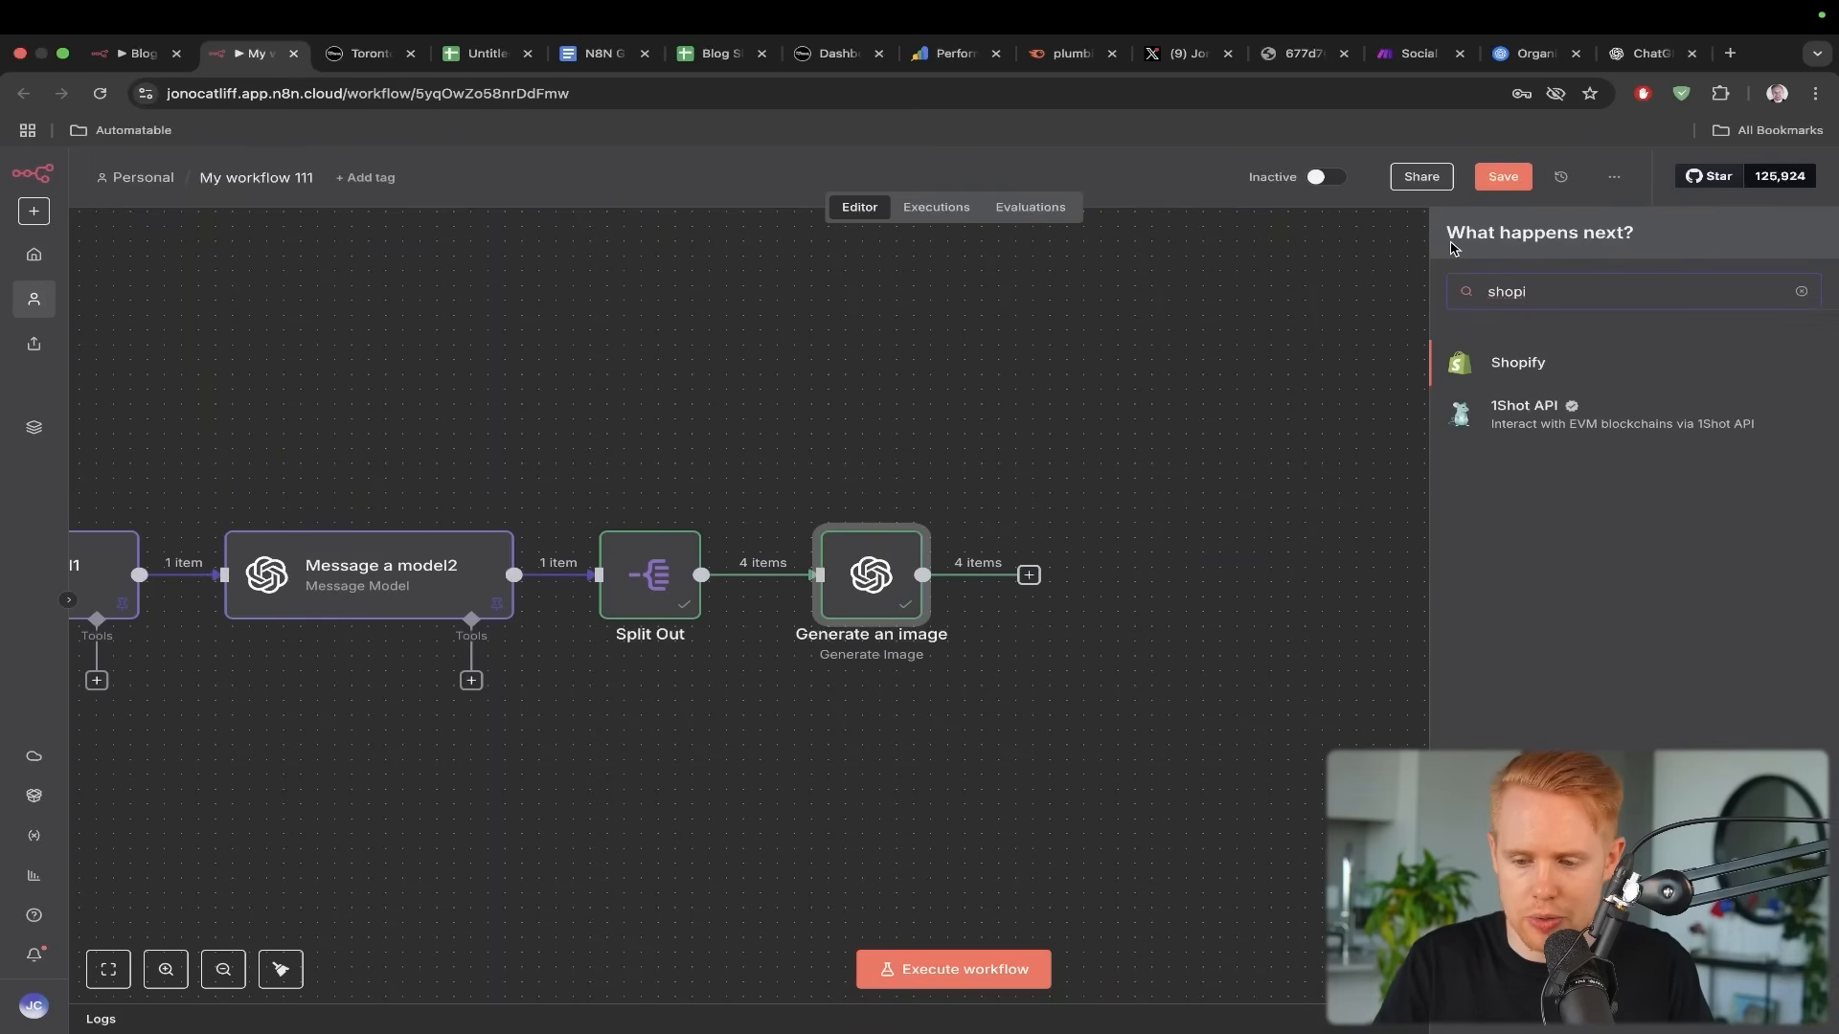
{"action": "type", "text": "doc"}
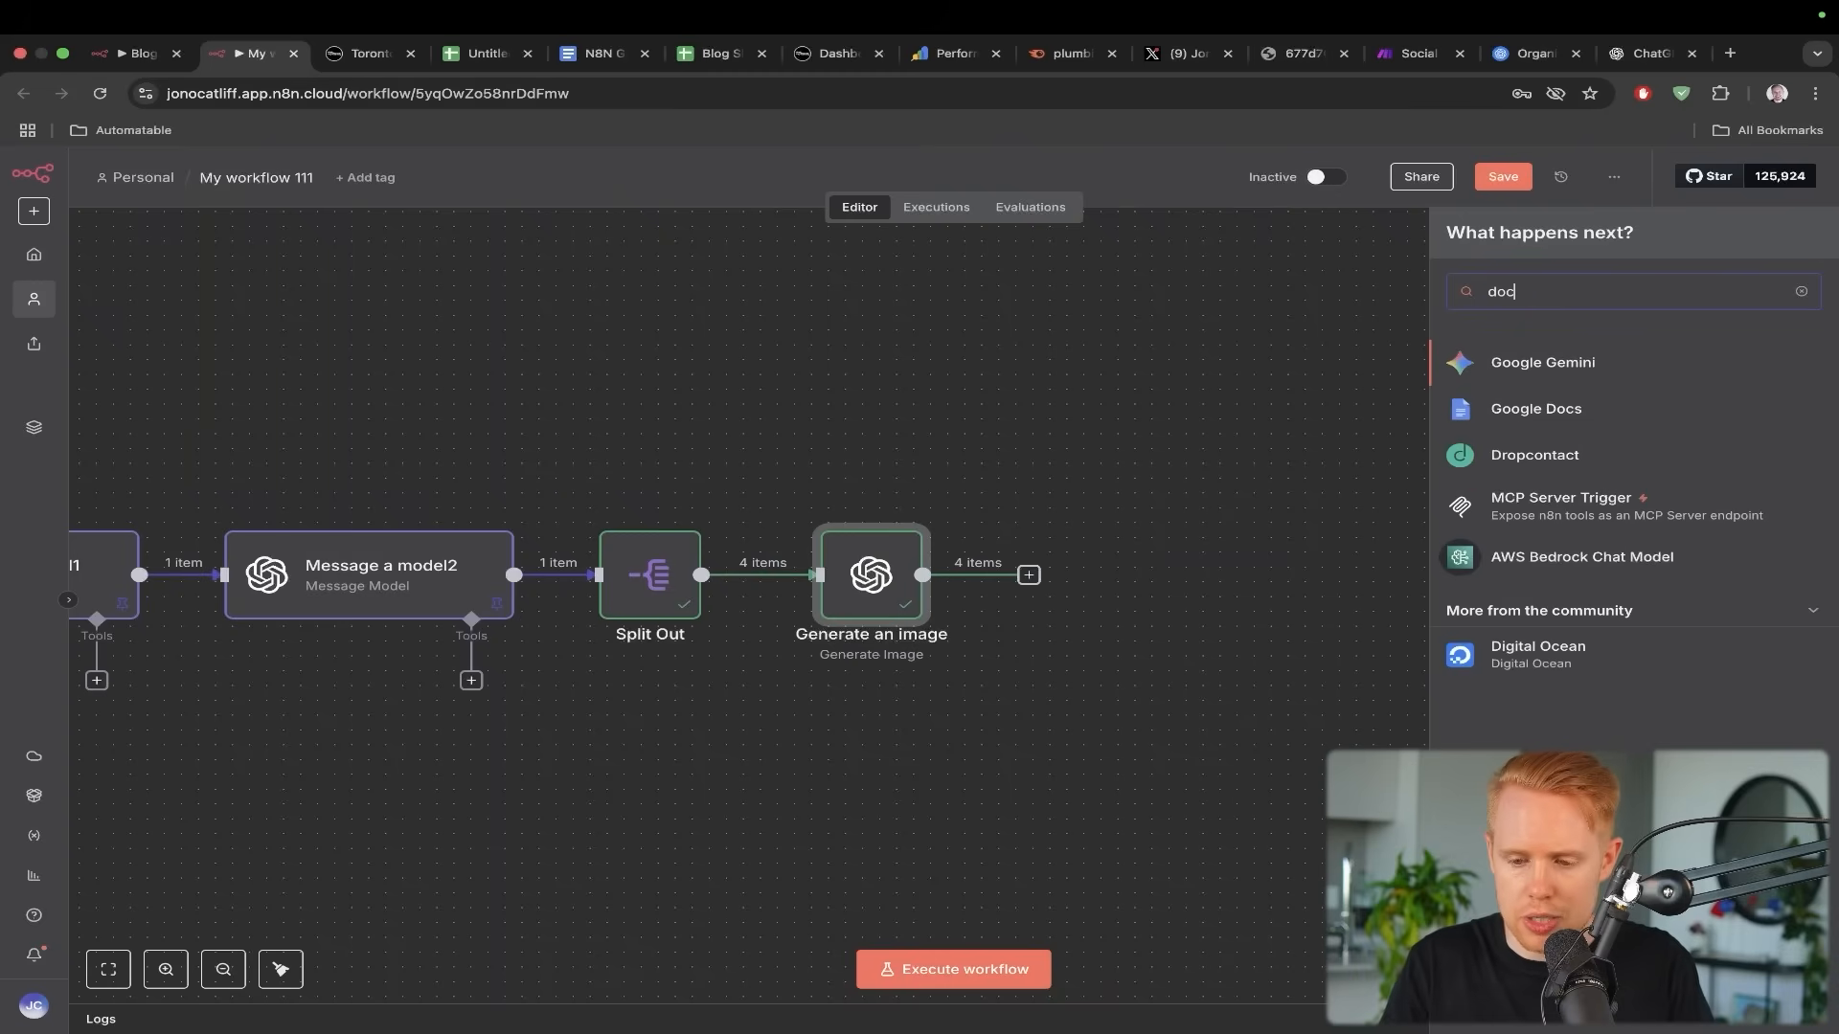
{"action": "left_click", "coordinate": [1553, 410]}
{"action": "mouse_move", "coordinate": [1095, 493]}
{"action": "left_mouse_down"}
{"action": "mouse_move", "coordinate": [1294, 289]}
{"action": "mouse_move", "coordinate": [1441, 244]}
{"action": "left_mouse_up"}
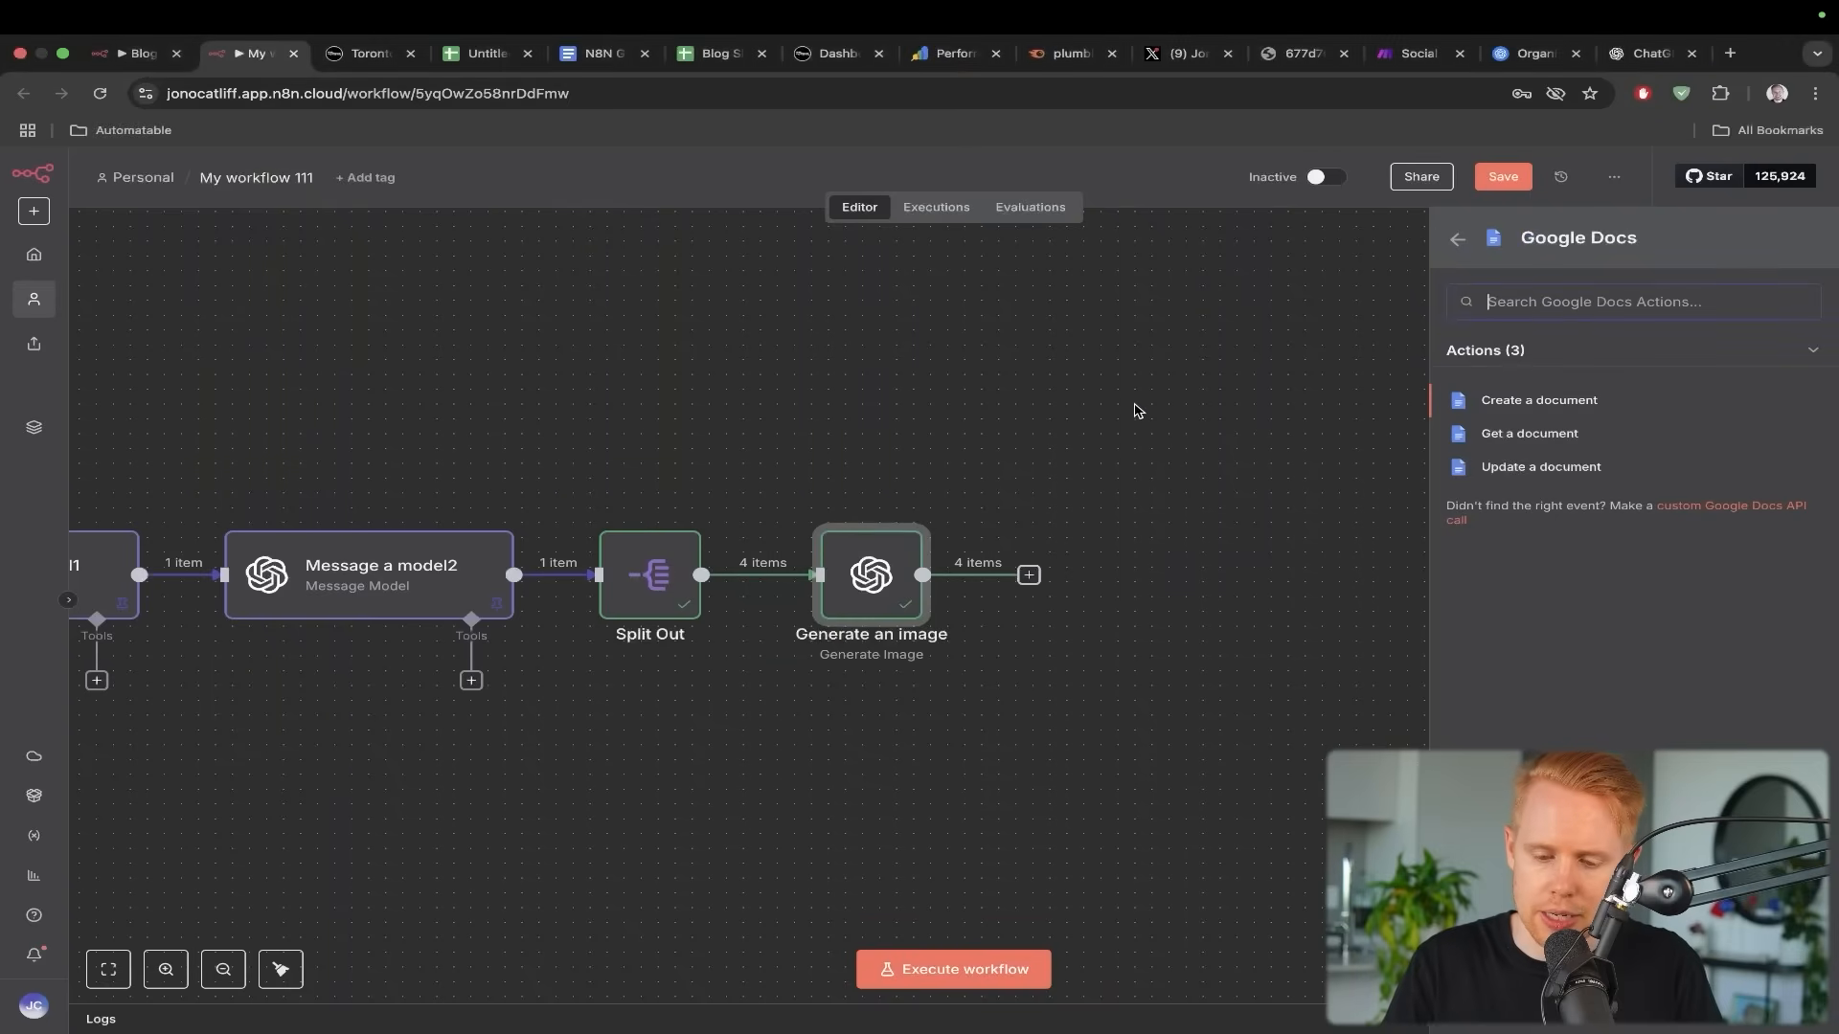
{"action": "left_click", "coordinate": [1138, 411]}
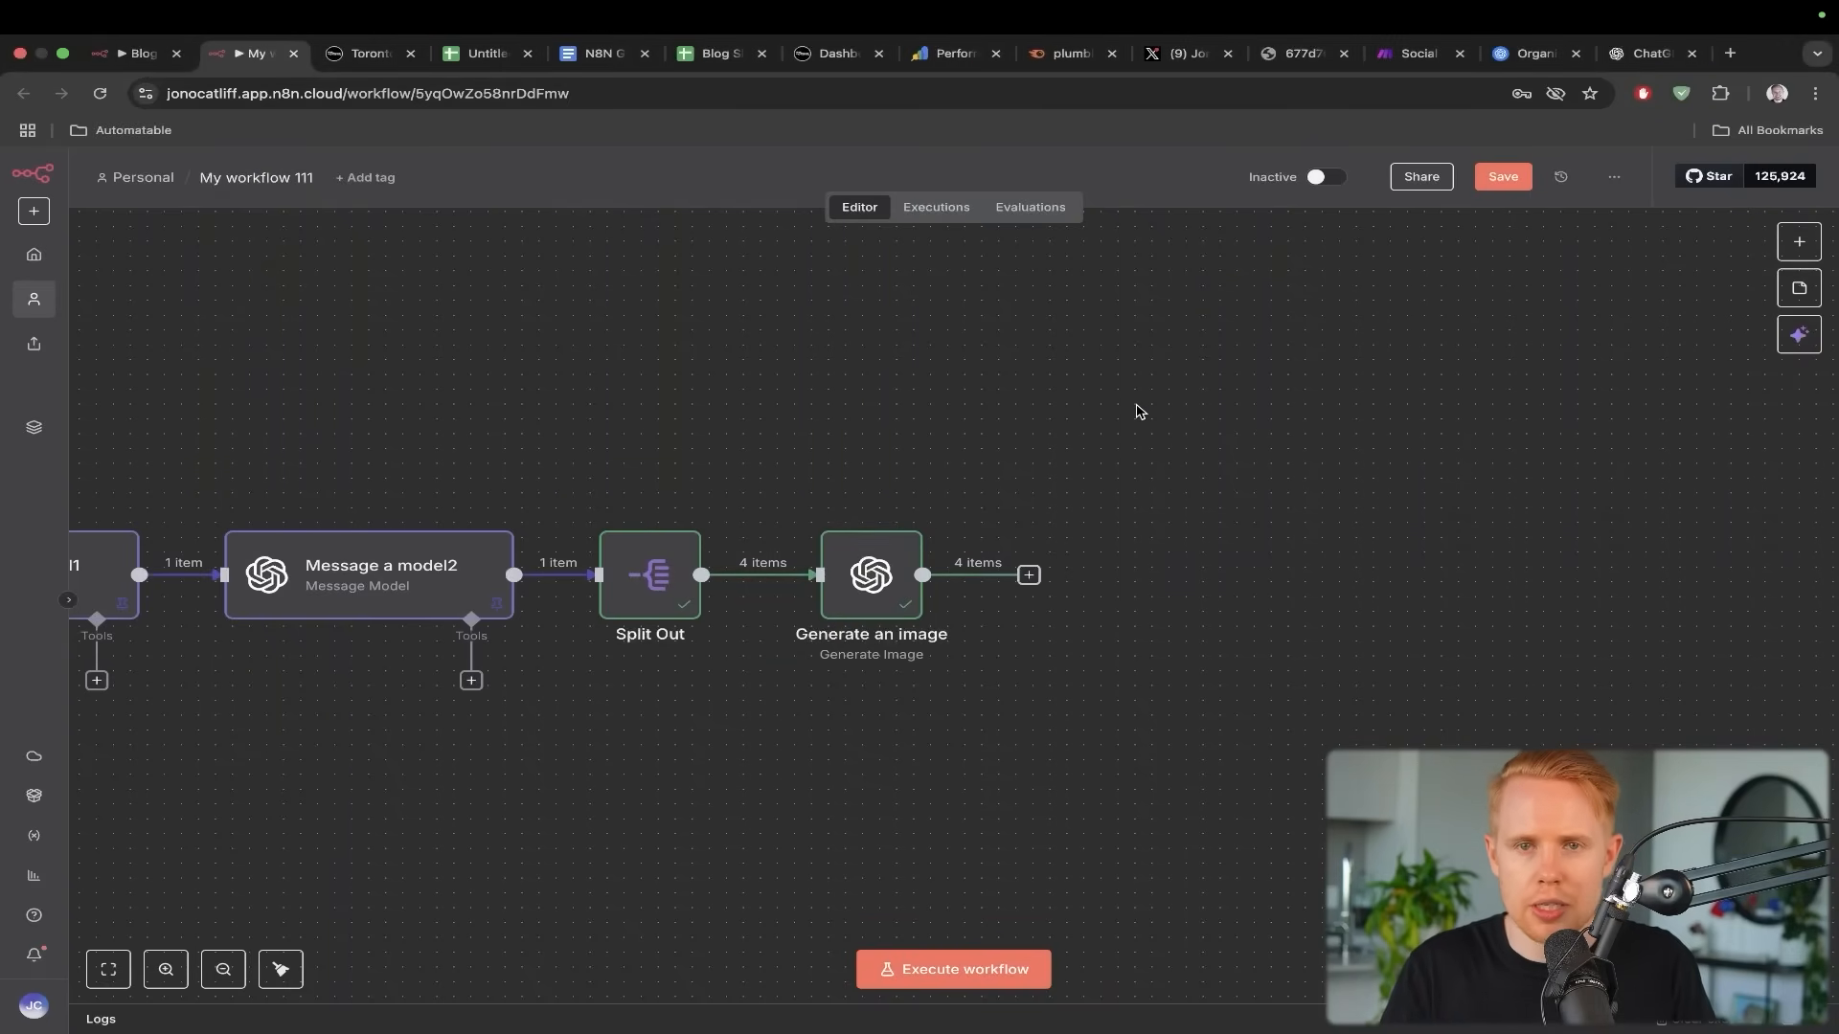
{"action": "left_click_drag", "start_coordinate": [1233, 281], "coordinate": [1062, 506]}
{"action": "left_click_drag", "start_coordinate": [1173, 104], "coordinate": [881, 560]}
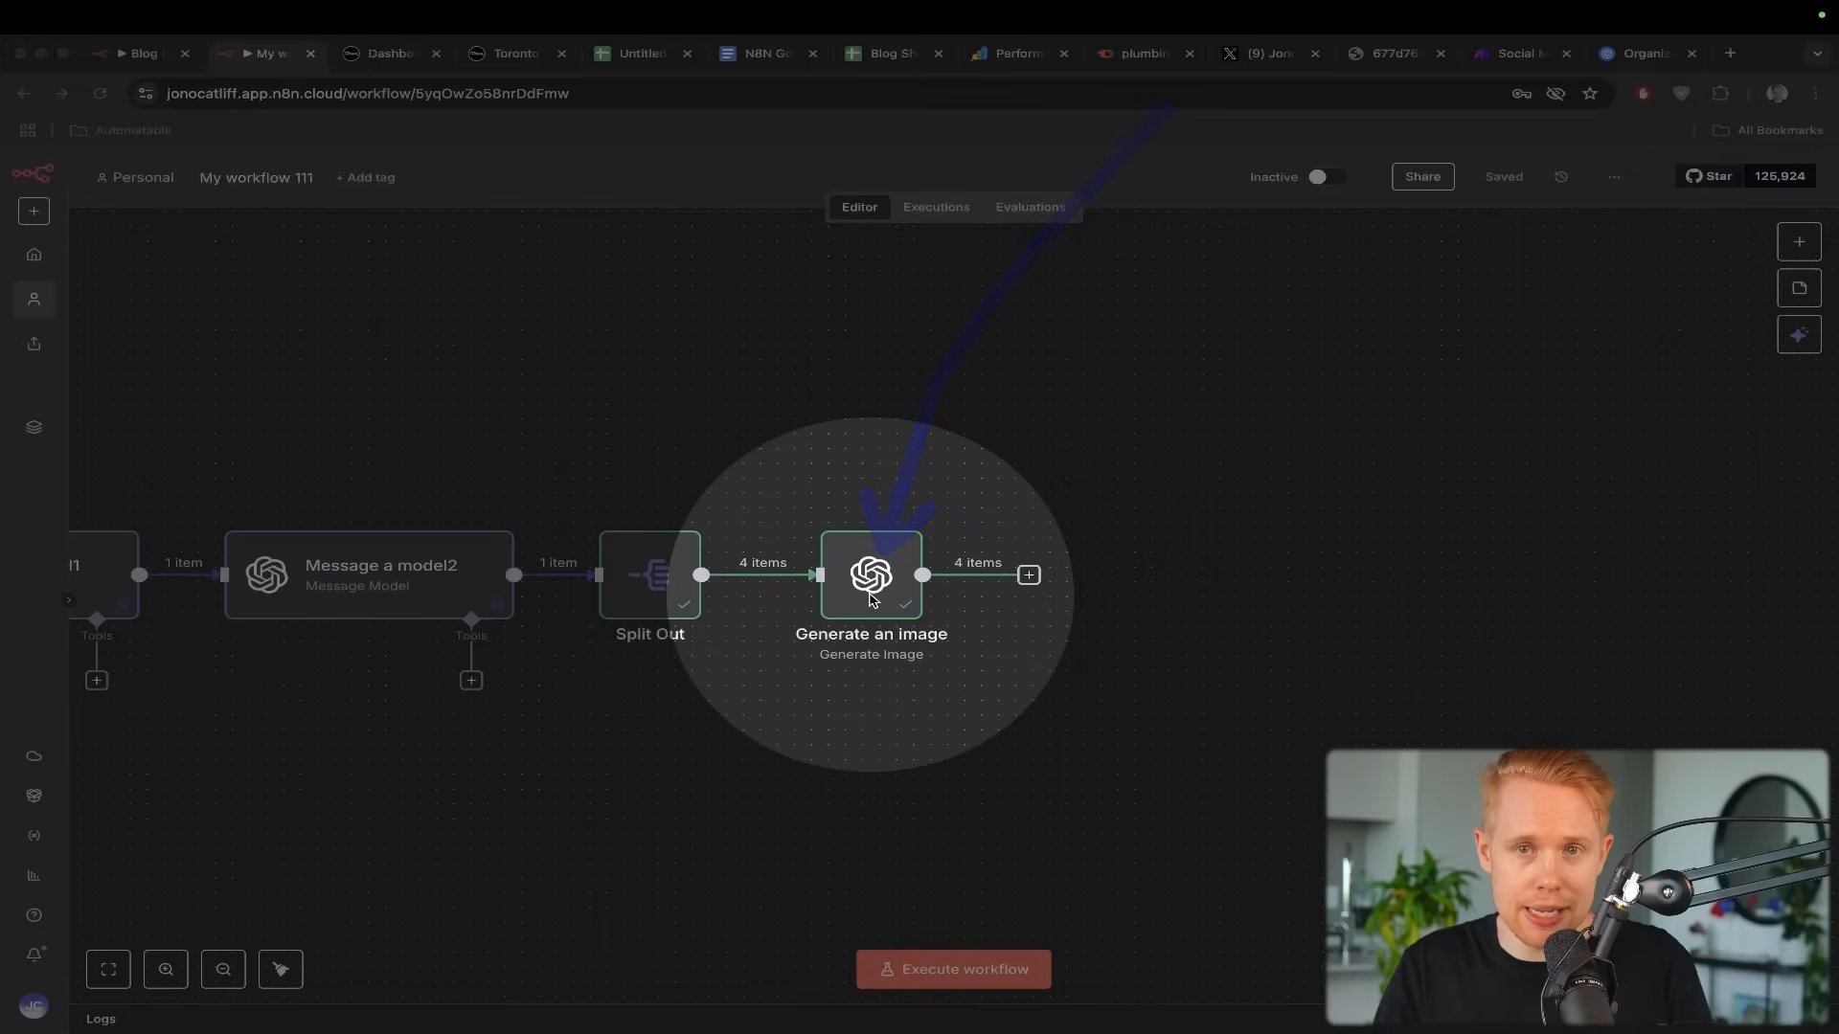
{"action": "key", "text": "Escape"}
{"action": "left_click", "coordinate": [1811, 250]}
{"action": "type", "text": "wordpress"}
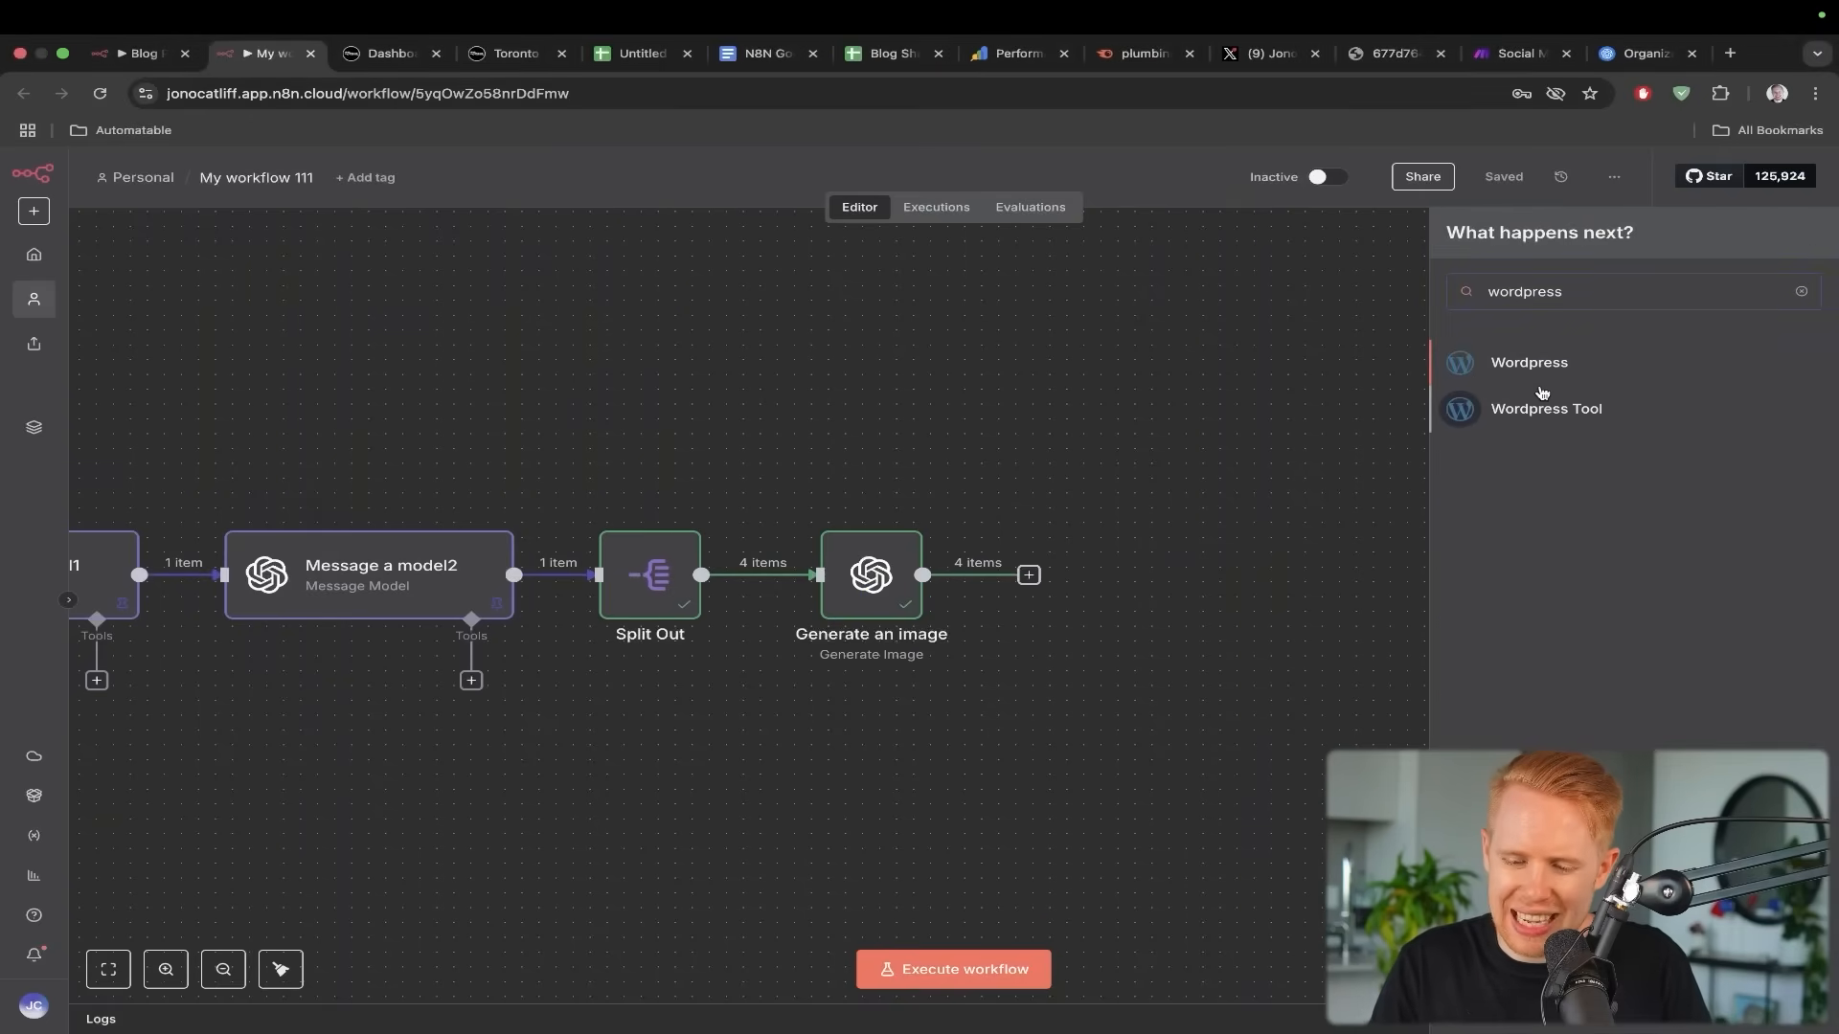
{"action": "left_click", "coordinate": [1542, 393]}
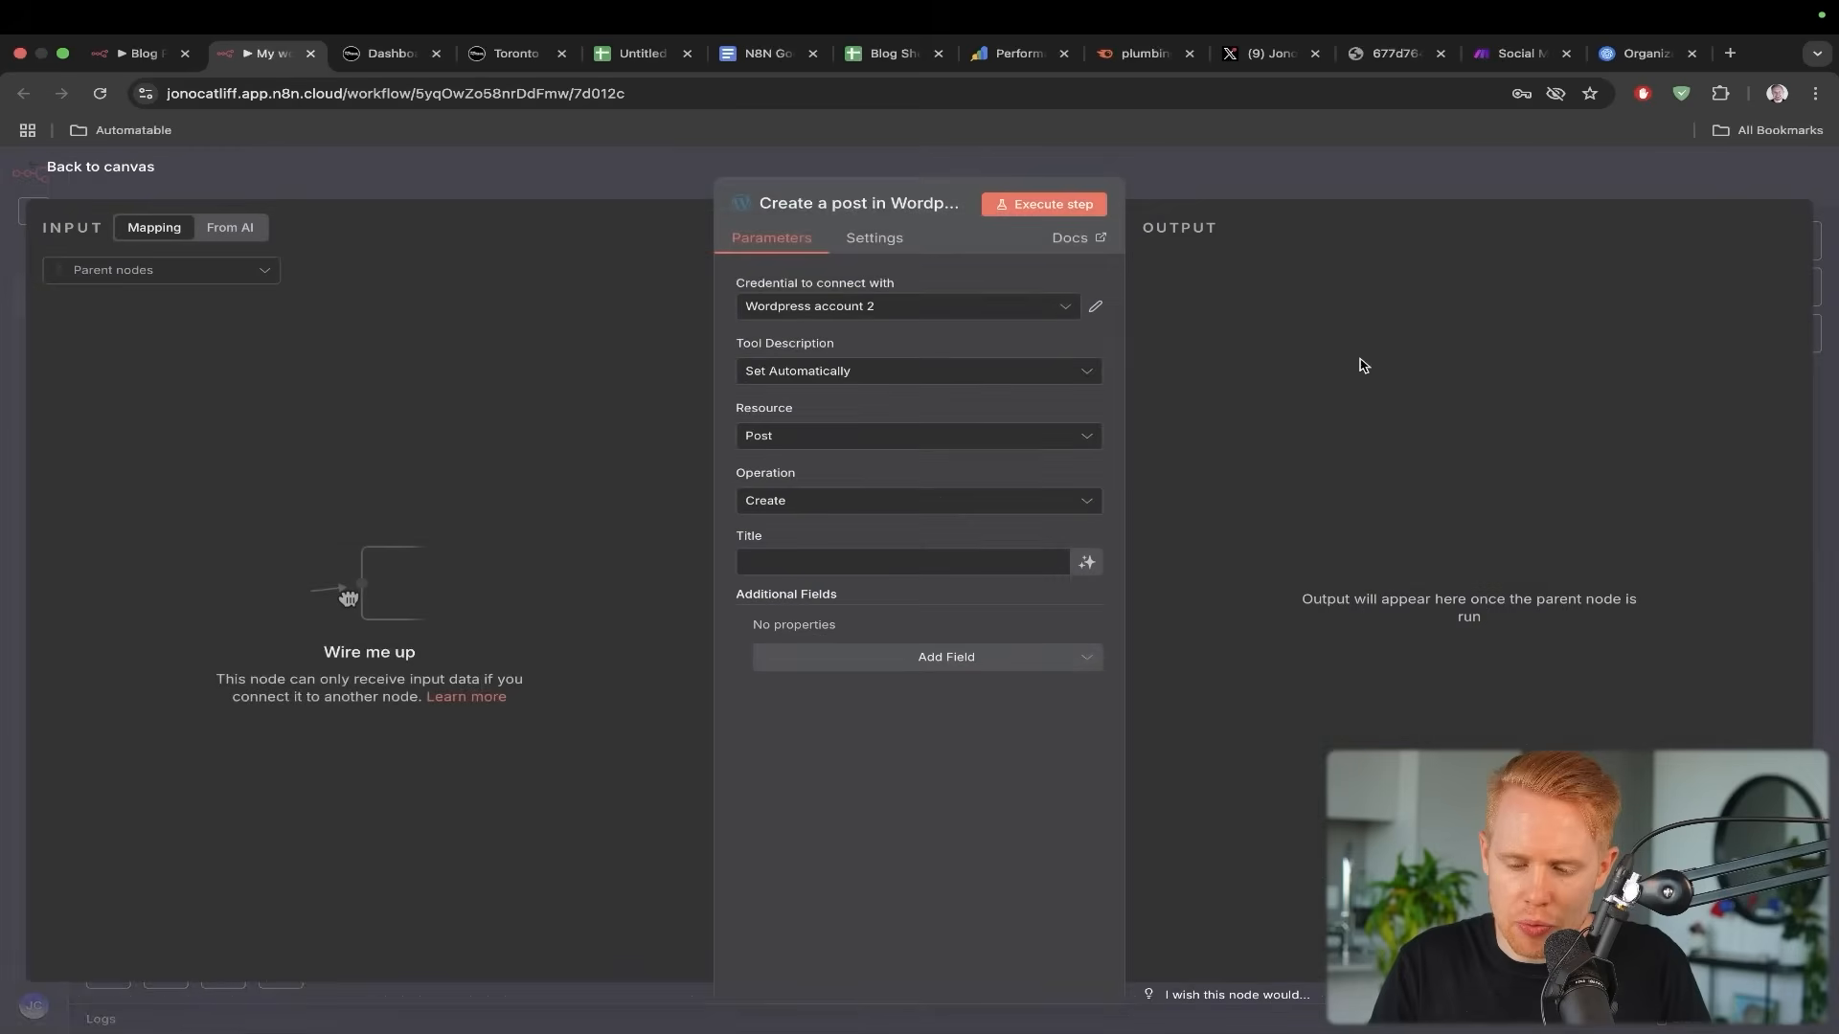
{"action": "key", "text": "Escape"}
{"action": "key", "text": "Delete"}
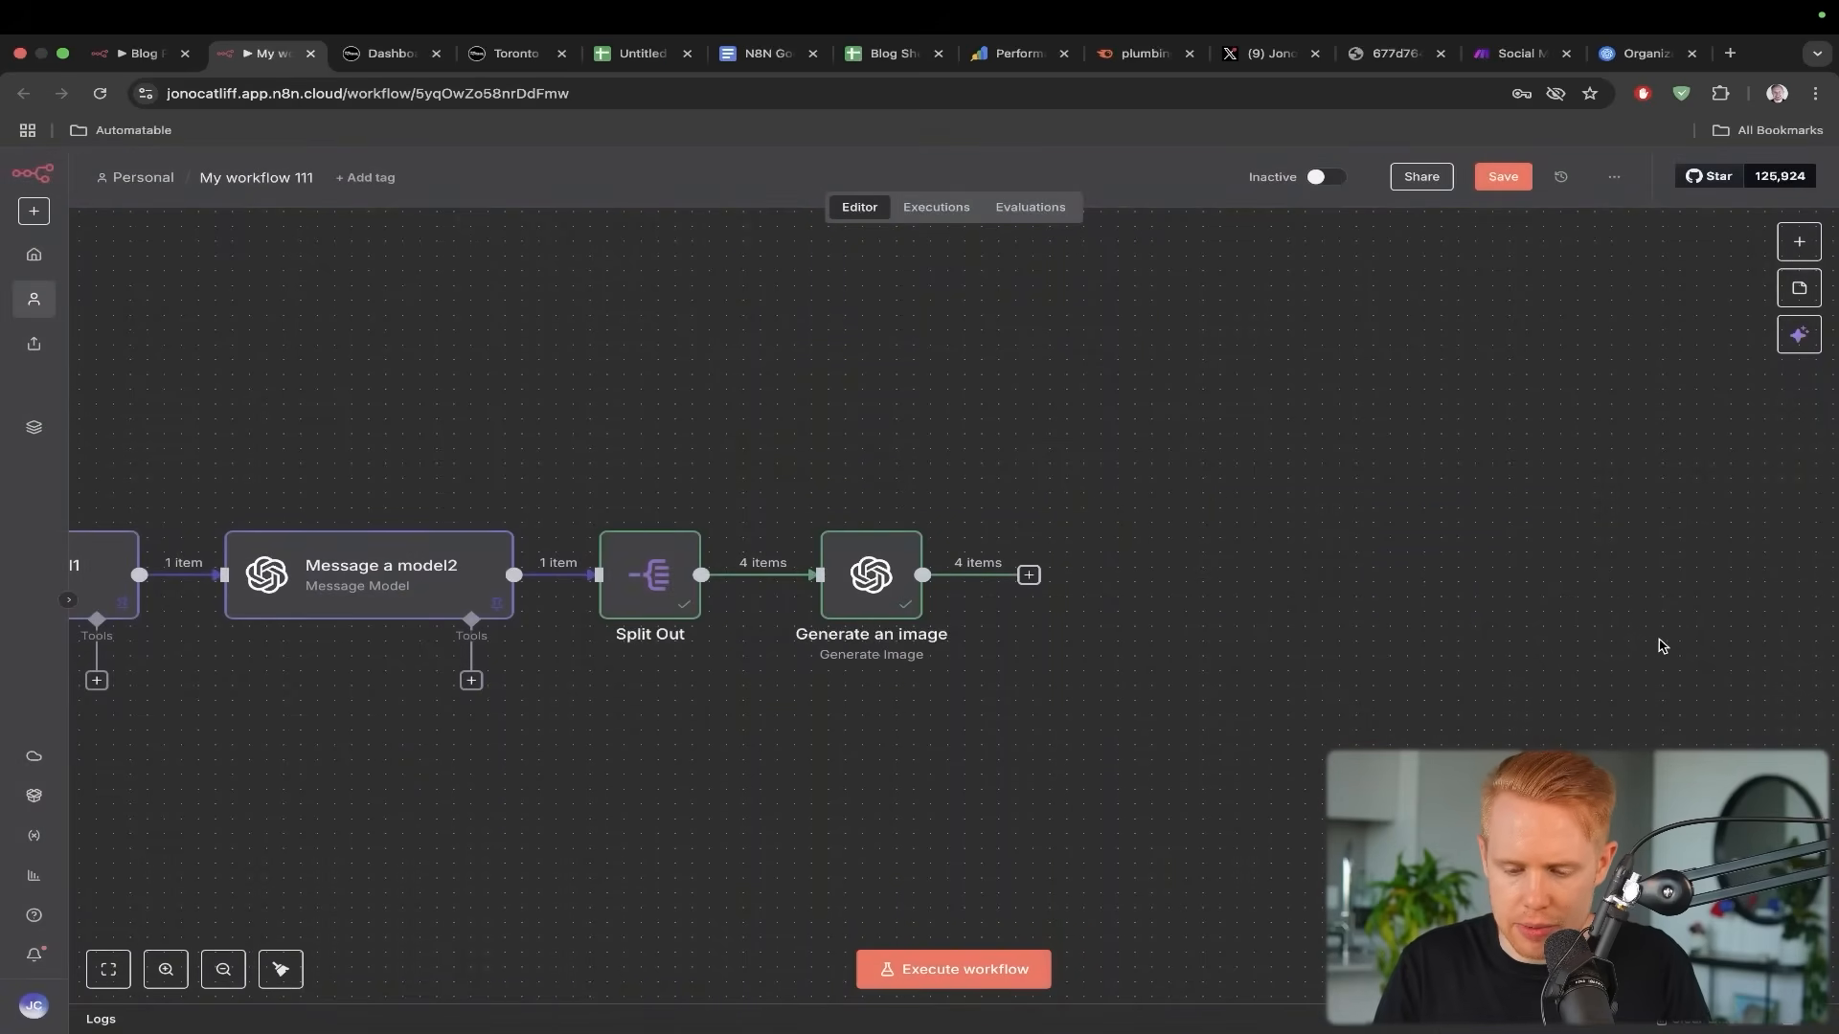
Open the WordPress node's list of post and page actions to review what it offers.
{"action": "left_click", "coordinate": [1798, 242]}
{"action": "type", "text": "wordpress"}
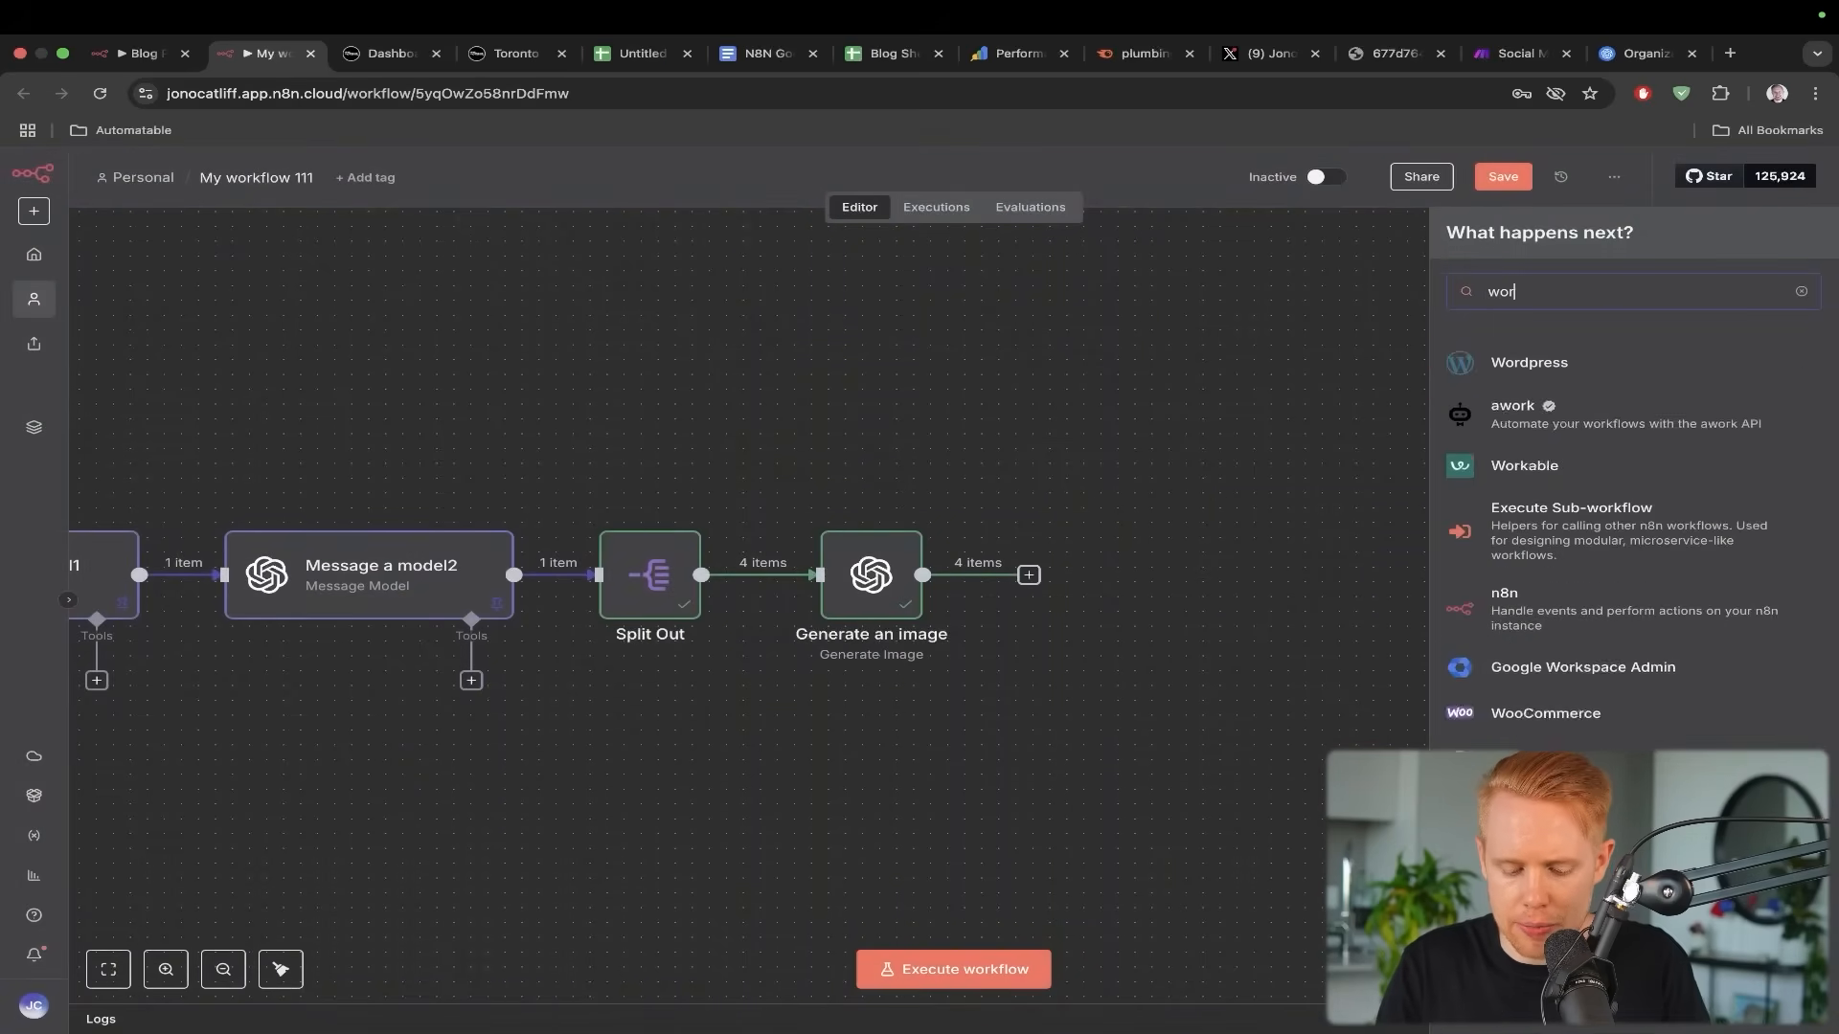
{"action": "left_click", "coordinate": [1515, 380]}
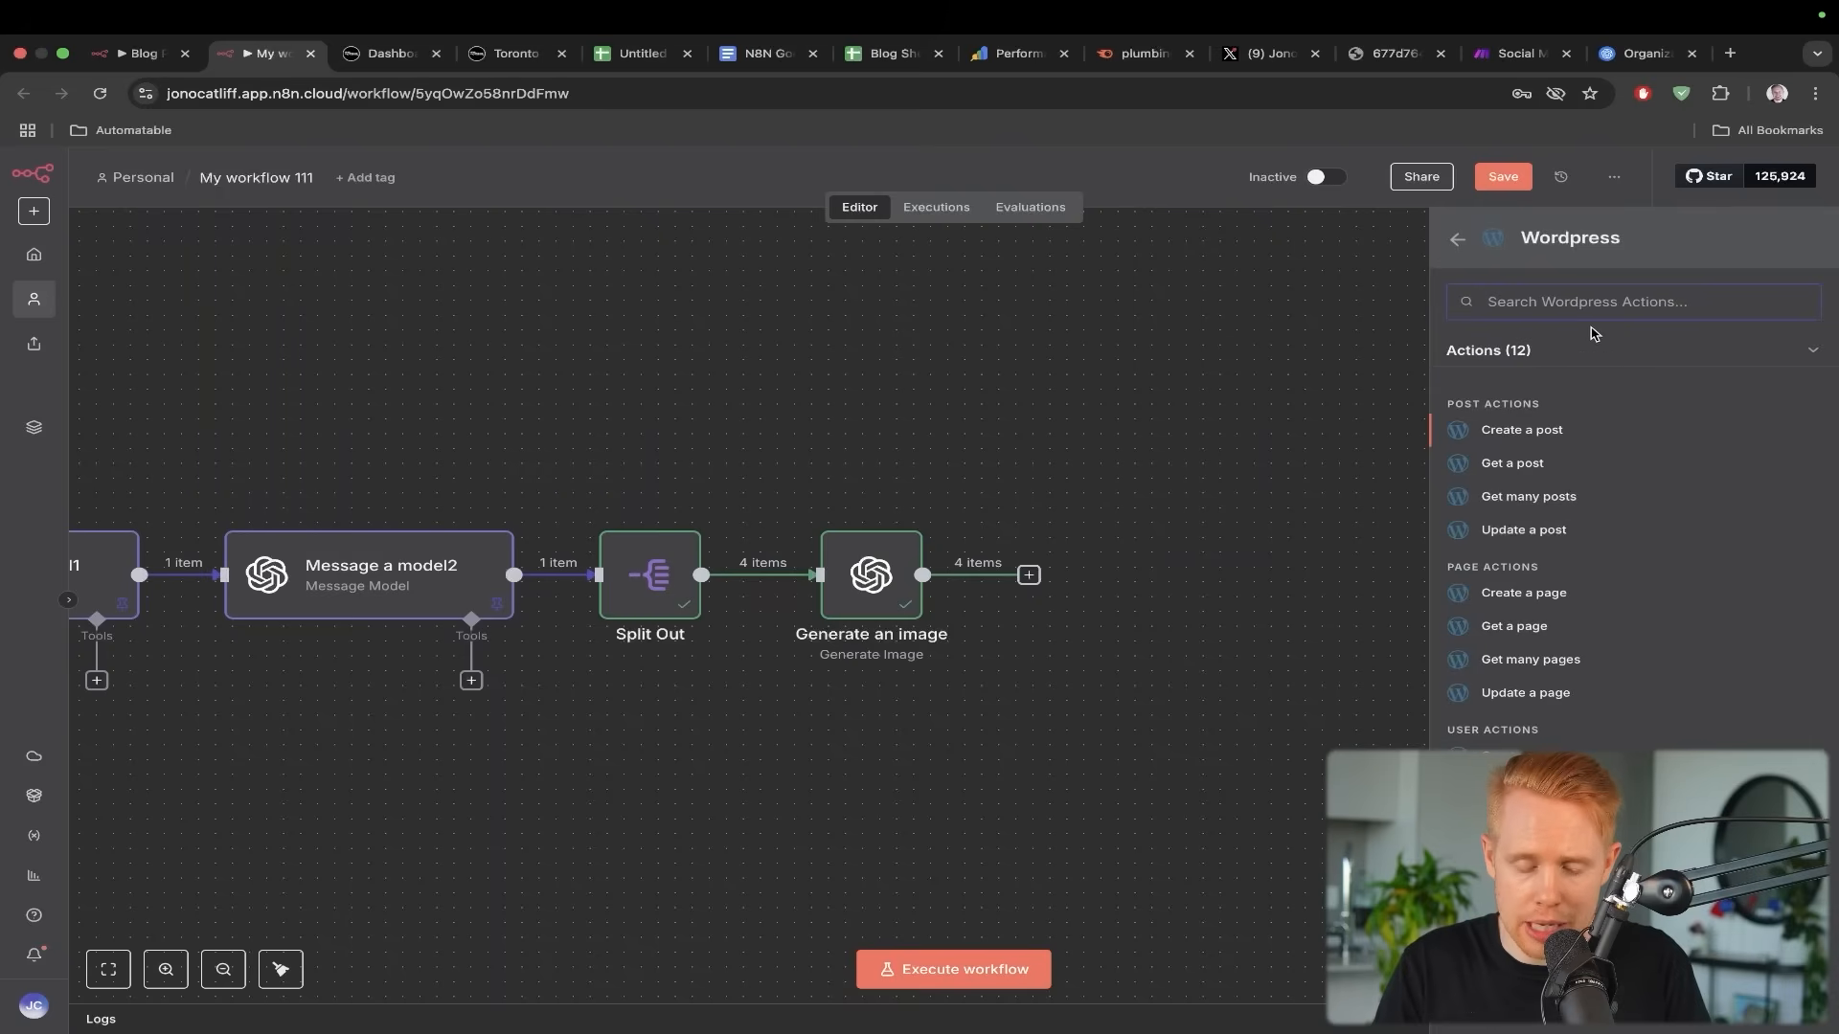
{"action": "left_click_drag", "start_coordinate": [1656, 261], "coordinate": [1553, 419]}
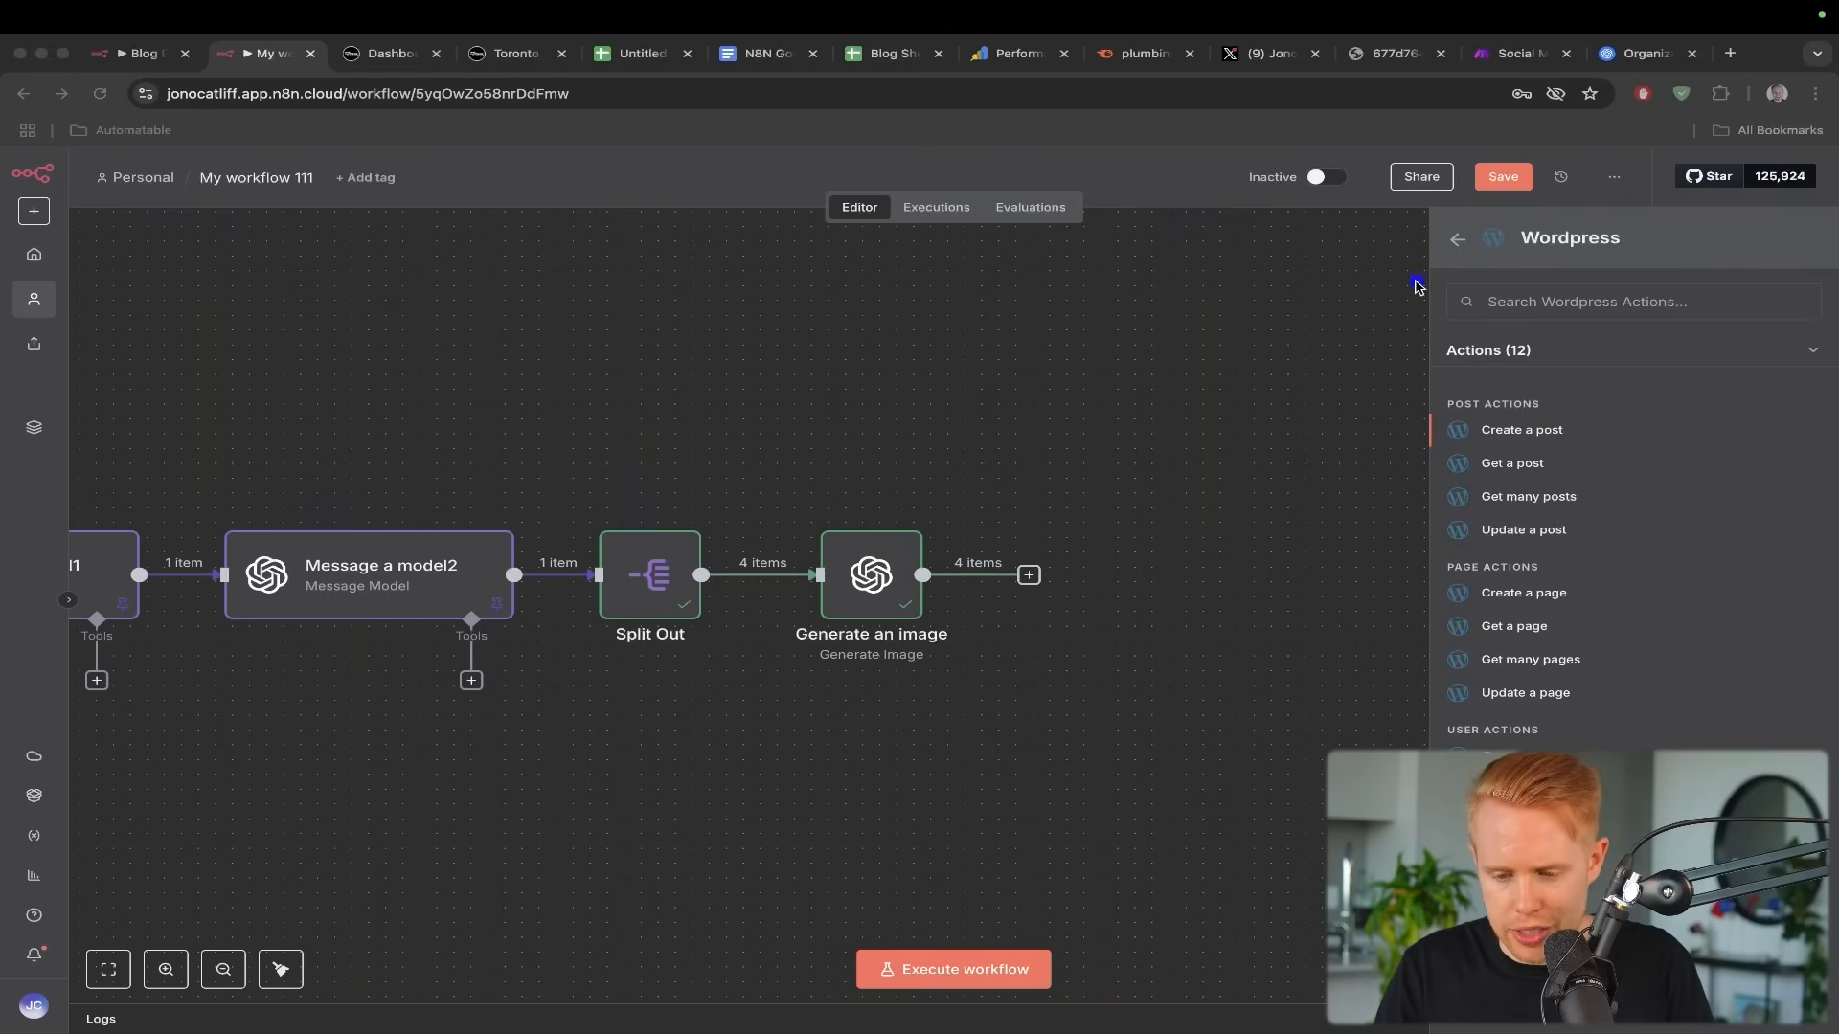
{"action": "left_click_drag", "start_coordinate": [1426, 199], "coordinate": [1835, 1032]}
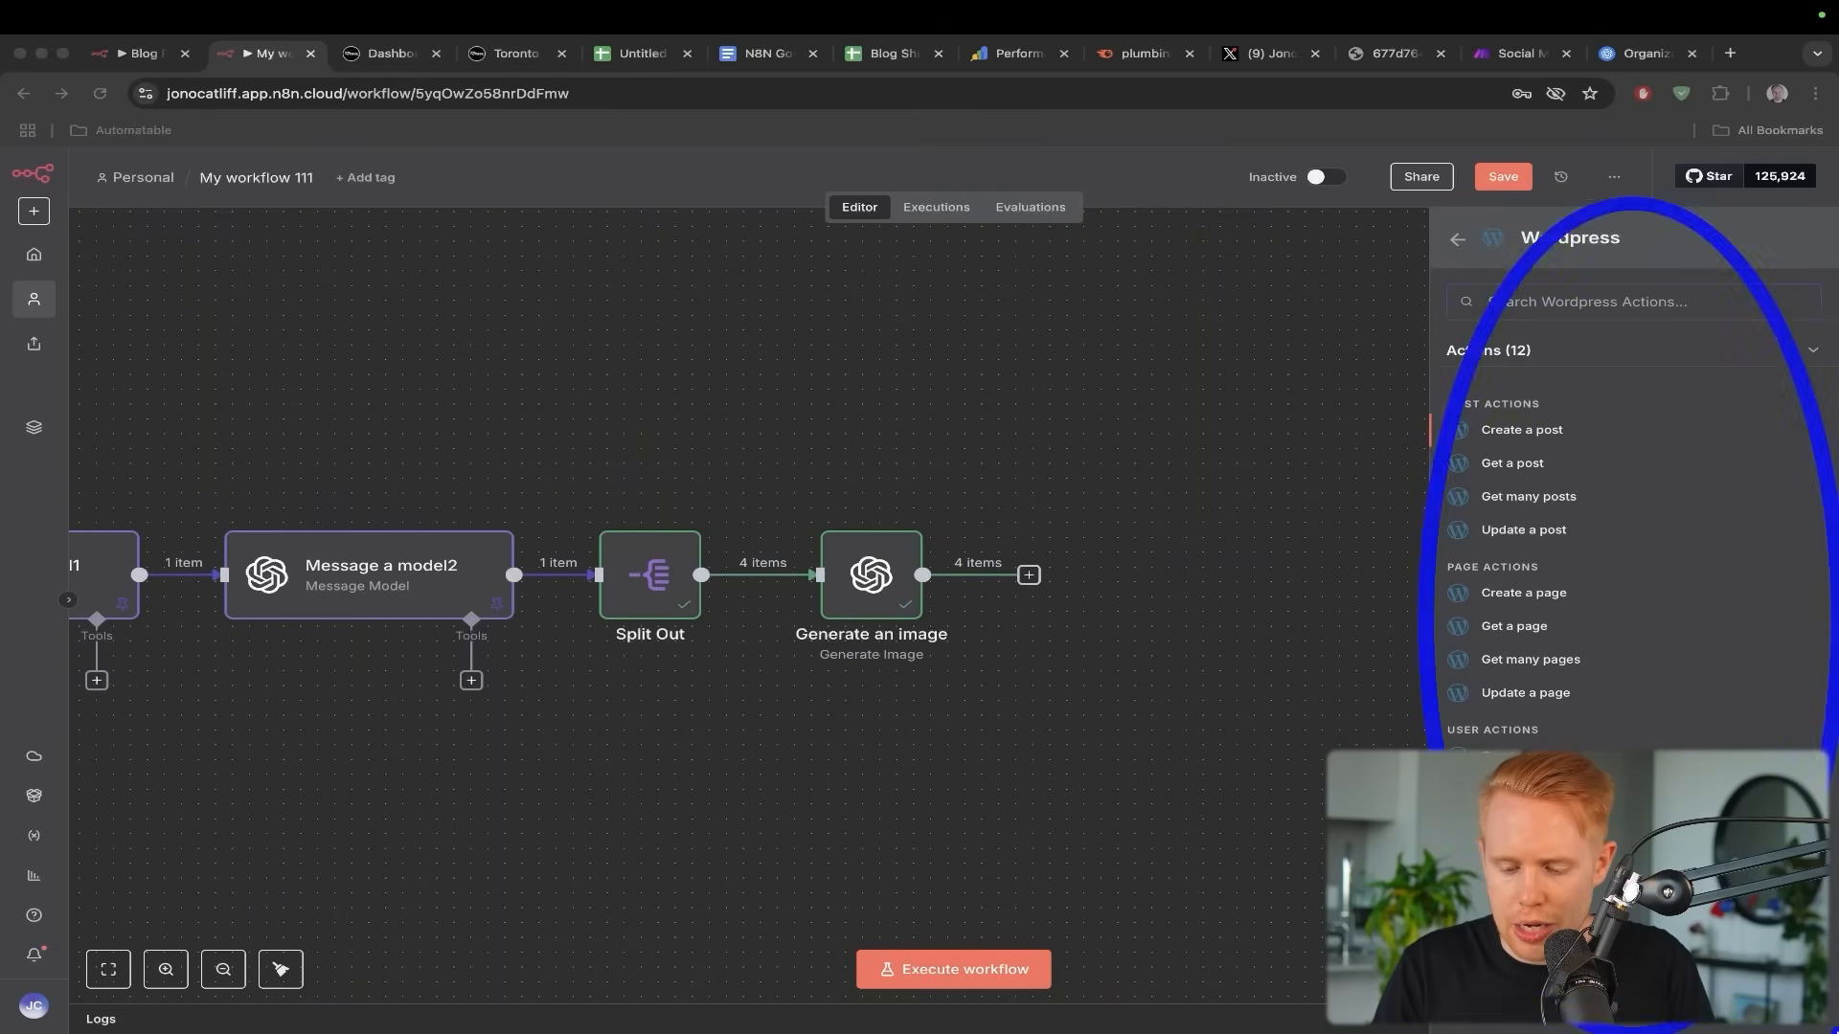
{"action": "key", "text": "Escape"}
Examine the HTTP Request node in the reference Blog Post + Social Media workflow that uploads images to WordPress.
{"action": "key", "text": "ctrl+shift+Tab"}
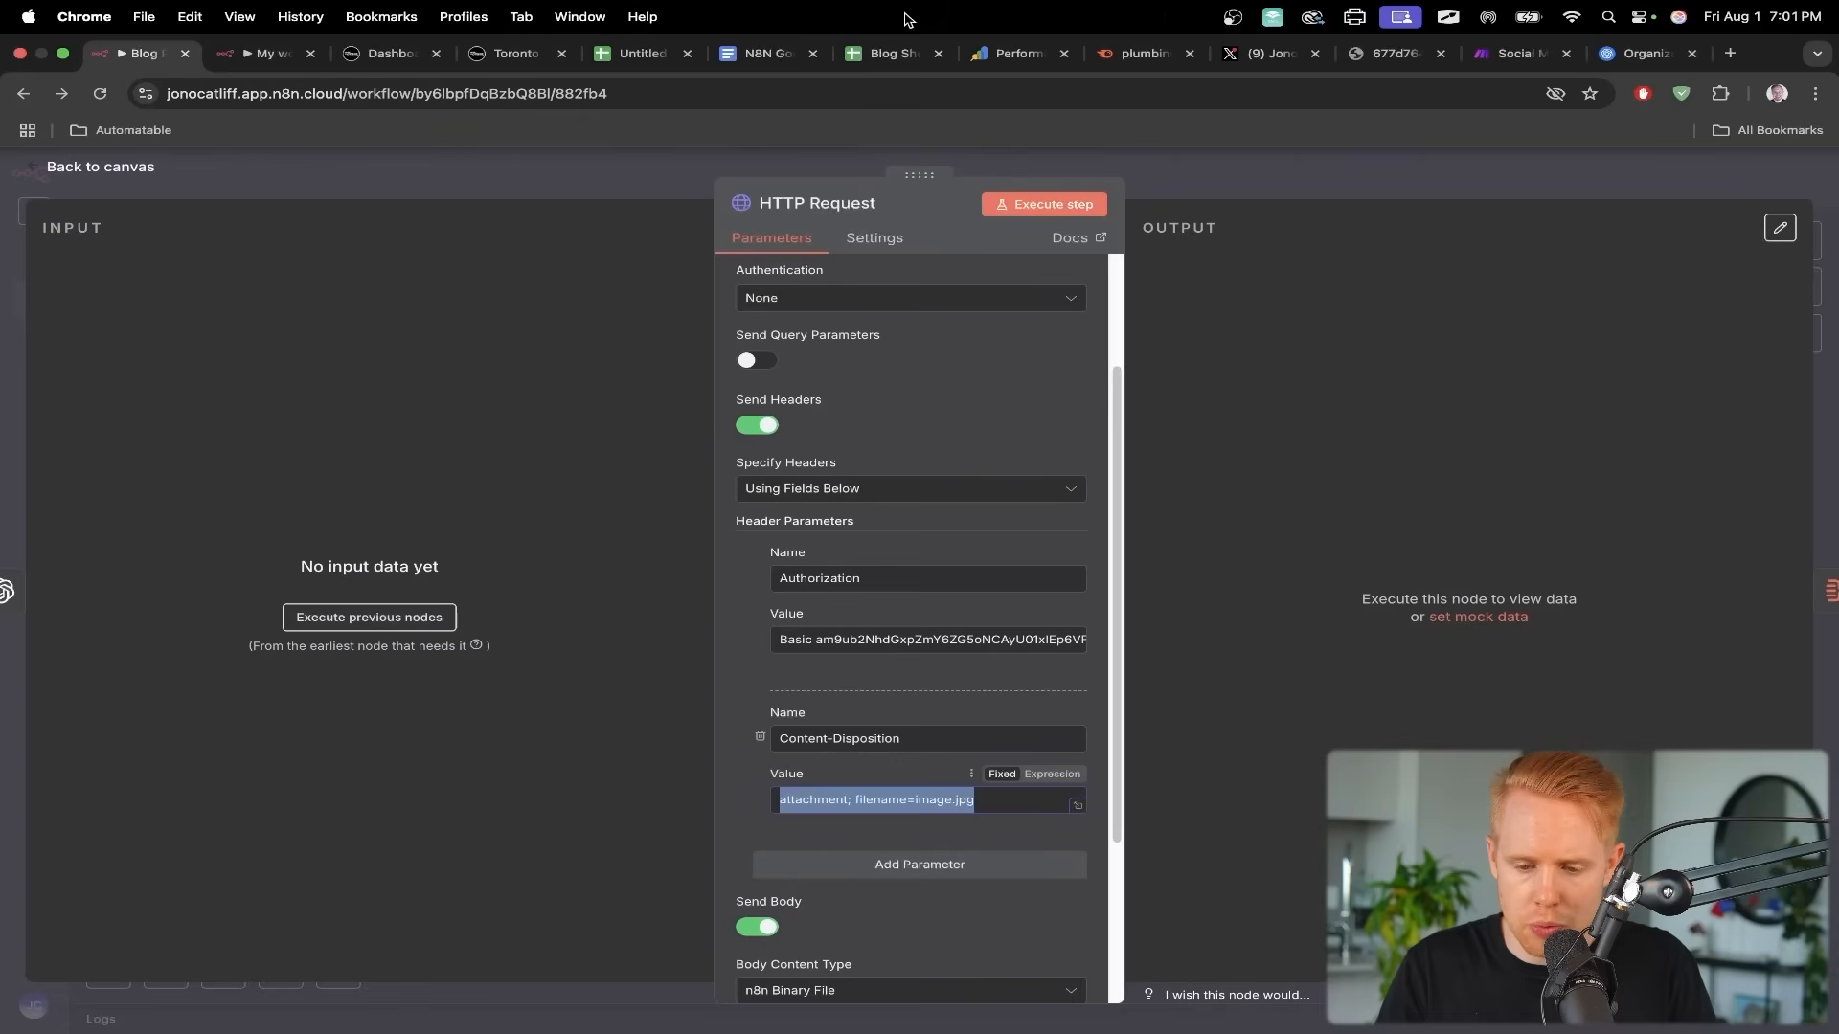
{"action": "key", "text": "Escape"}
{"action": "left_click_drag", "start_coordinate": [1319, 327], "coordinate": [1212, 486]}
{"action": "left_click_drag", "start_coordinate": [1399, 255], "coordinate": [1218, 514]}
{"action": "key", "text": "Escape"}
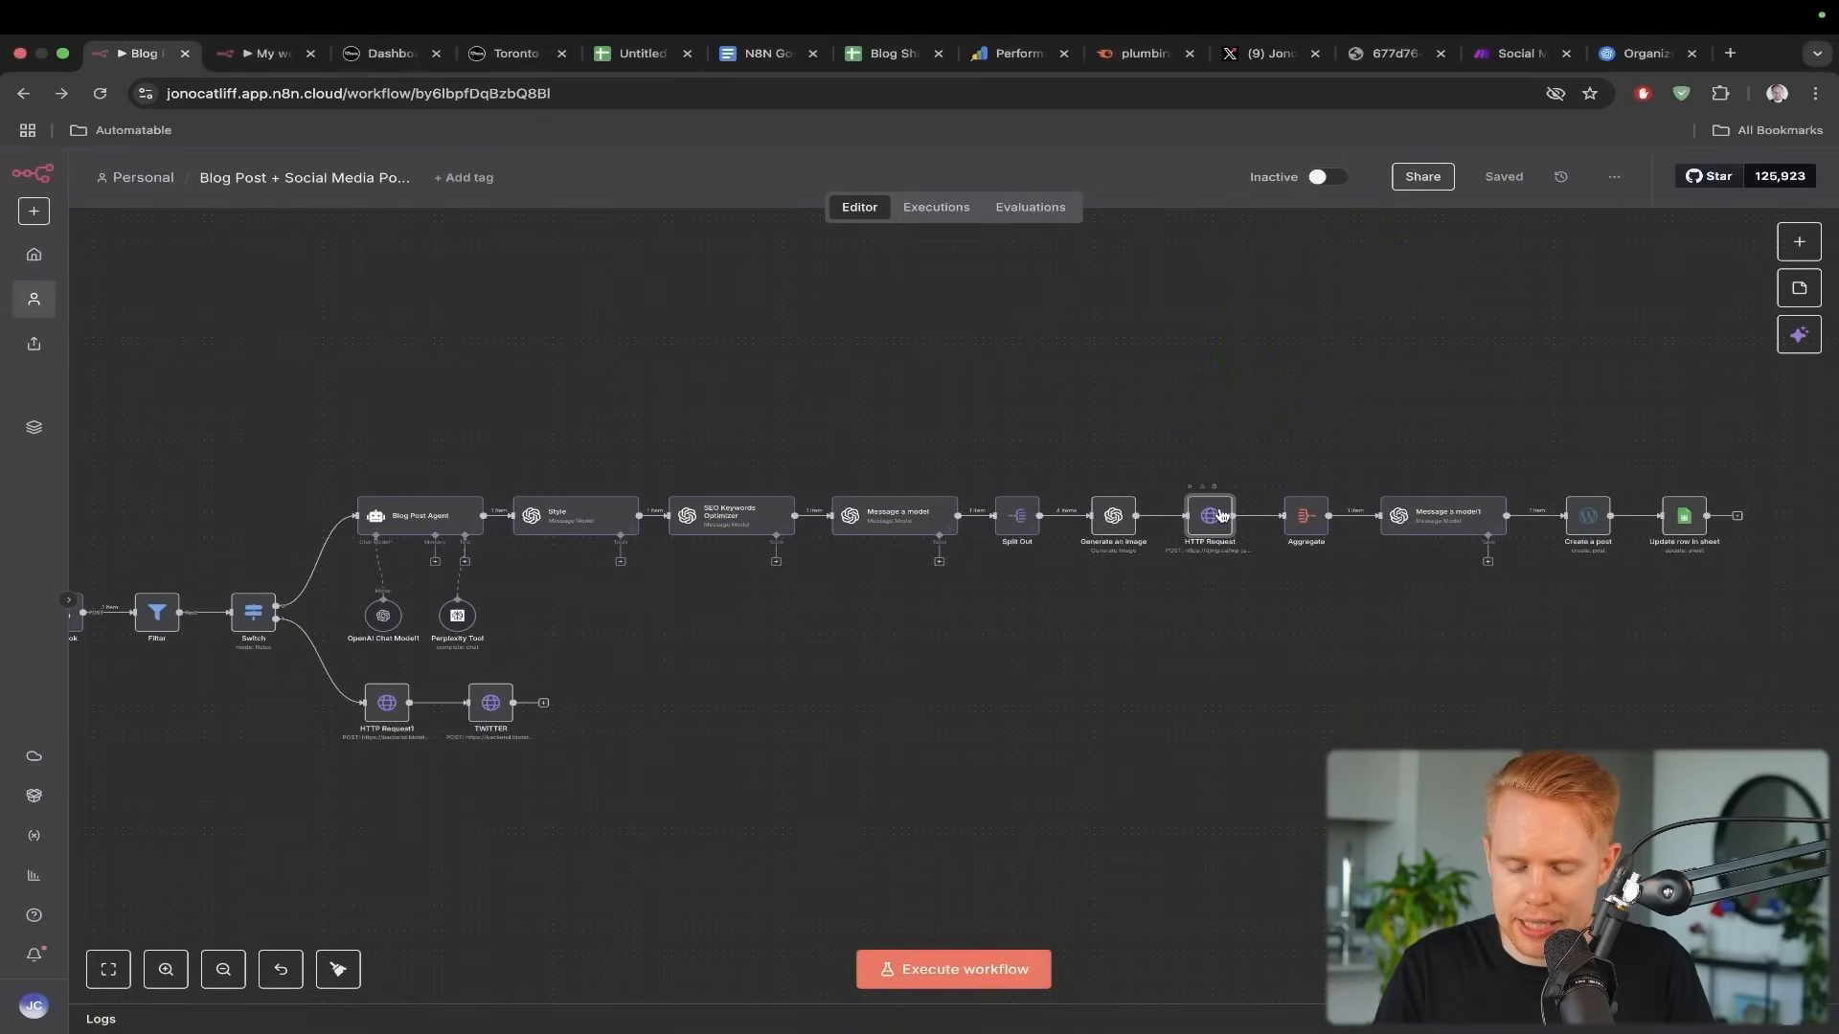
{"action": "double_click", "coordinate": [1212, 518]}
{"action": "left_click_drag", "start_coordinate": [377, 426], "coordinate": [725, 228]}
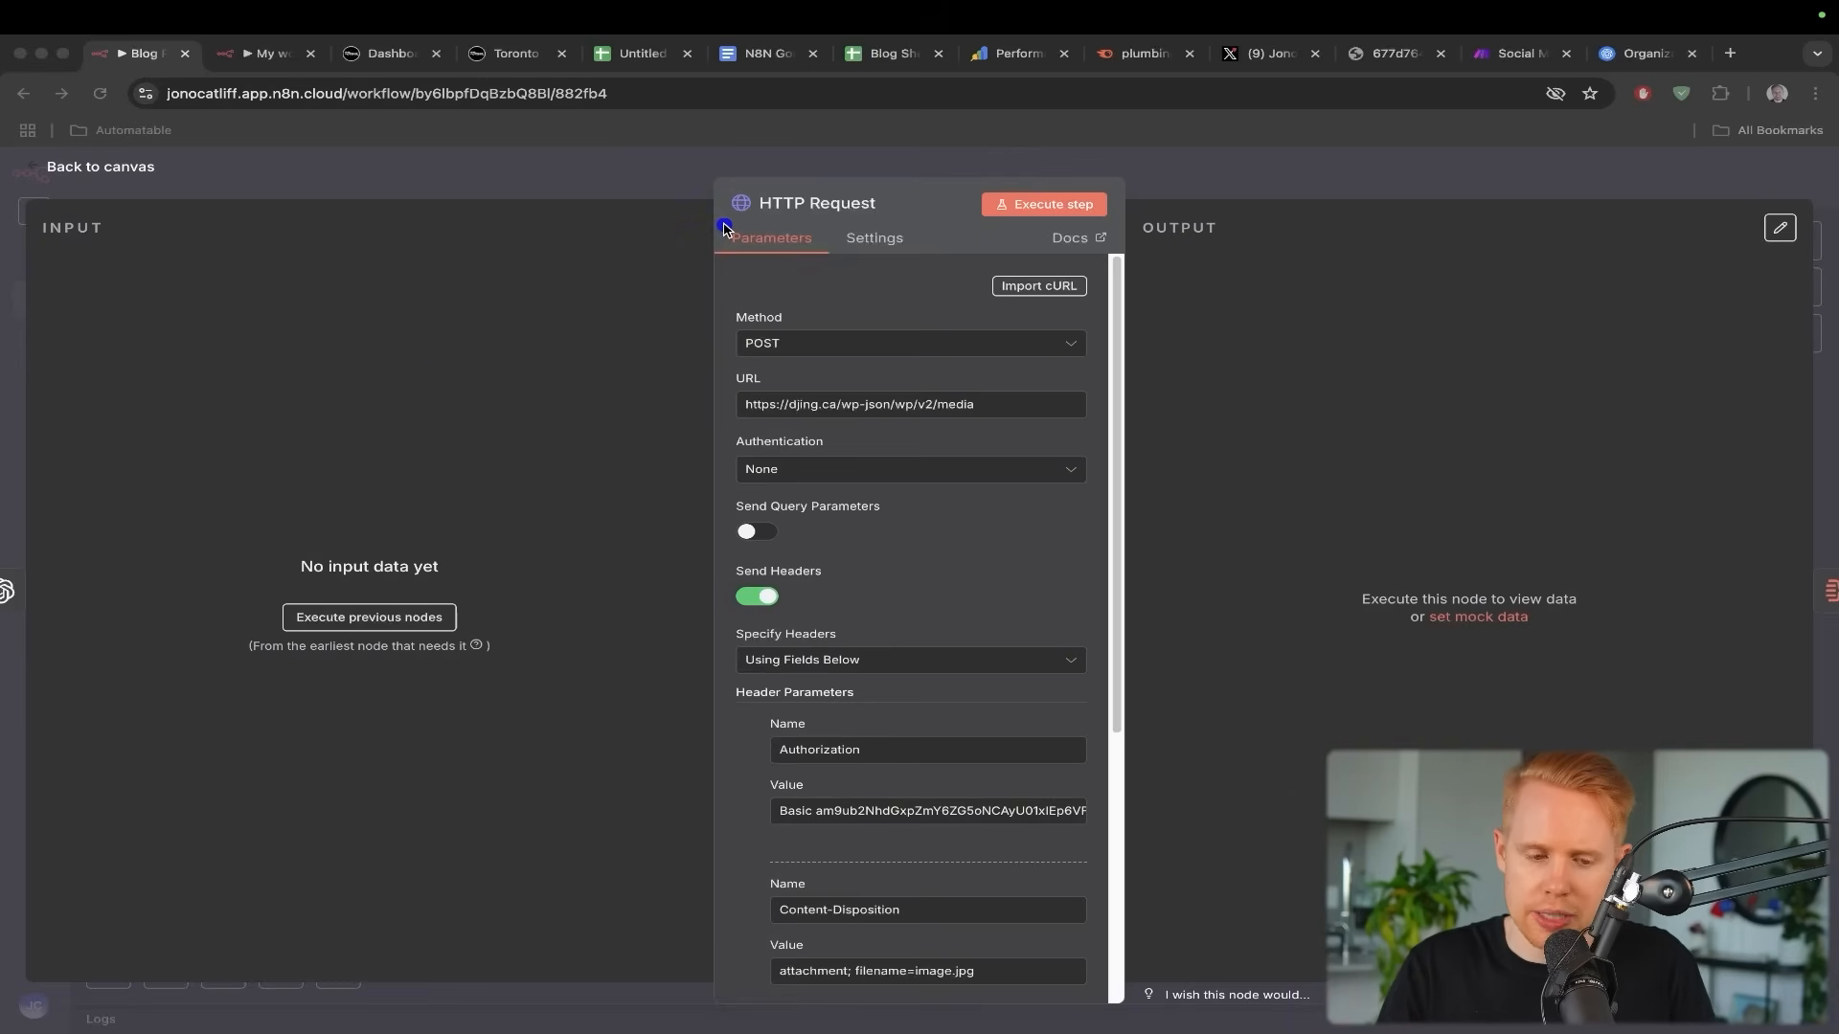
{"action": "key", "text": "Escape"}
{"action": "key", "text": "ctrl+Tab"}
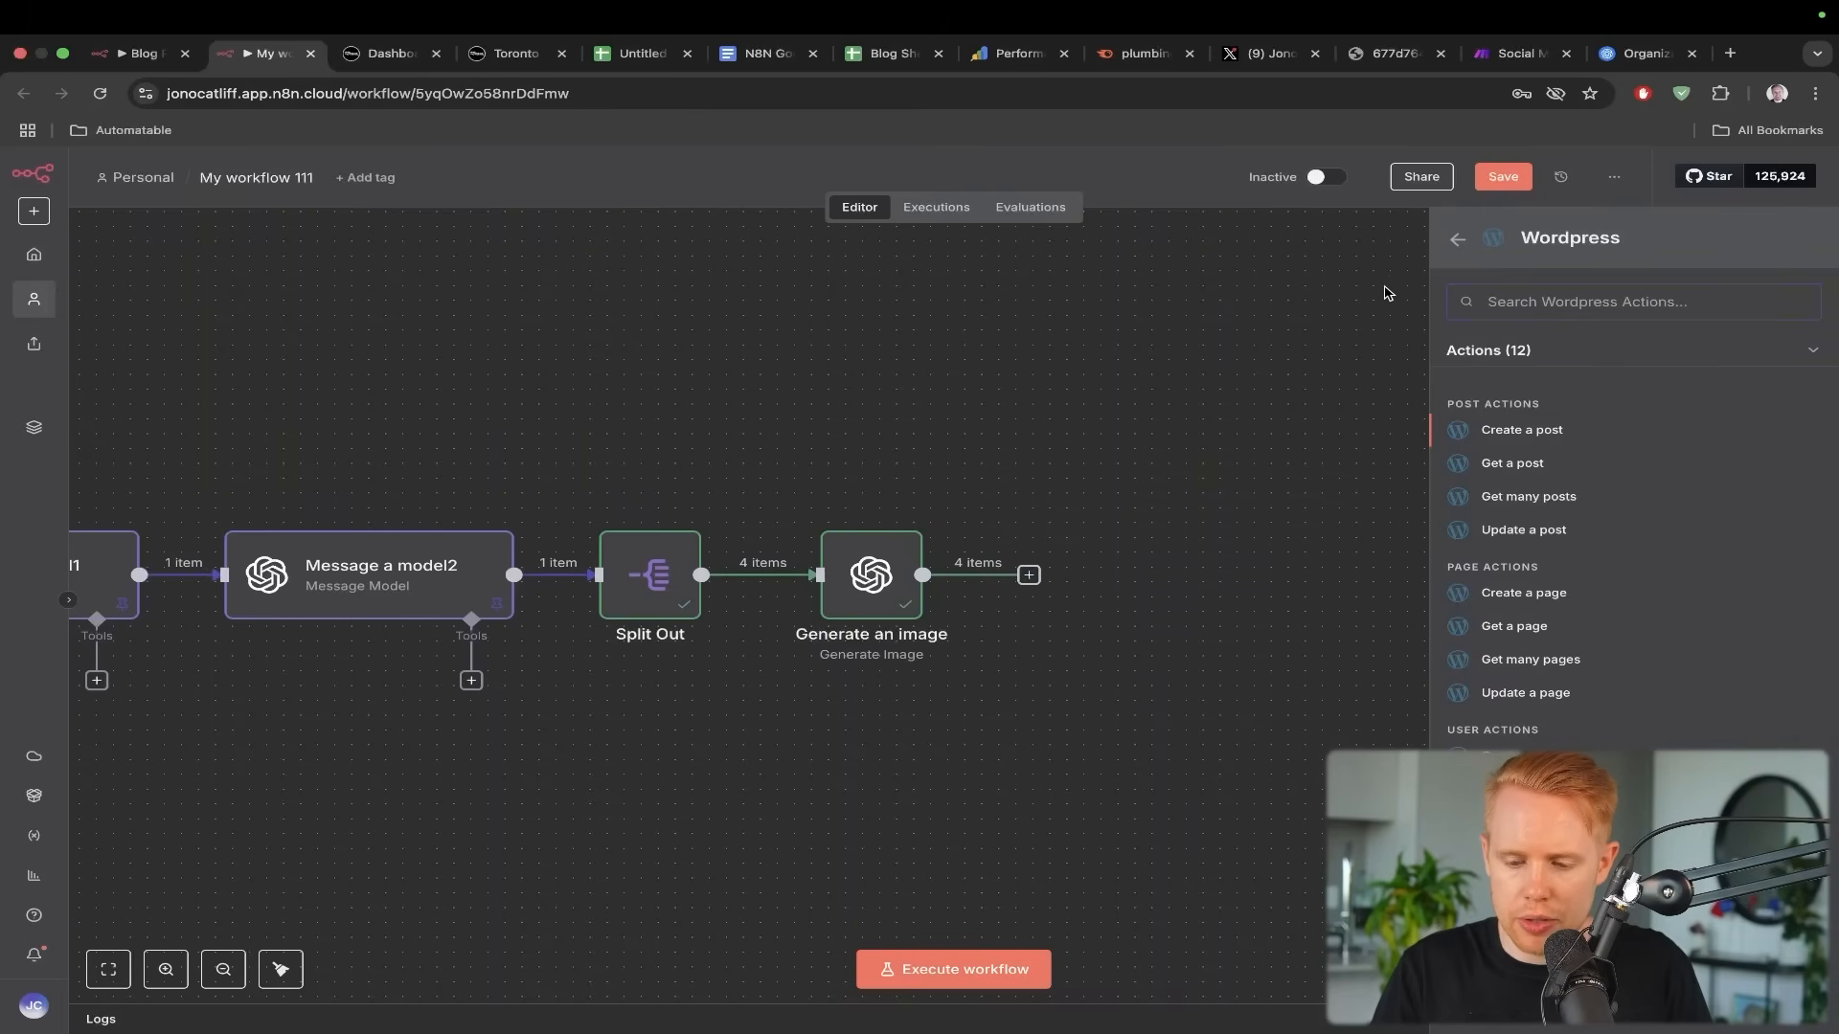
Add an HTTP Request node after Generate an image and set its method to POST.
{"action": "left_click", "coordinate": [1465, 244]}
{"action": "key", "text": "super+a"}
{"action": "type", "text": "http"}
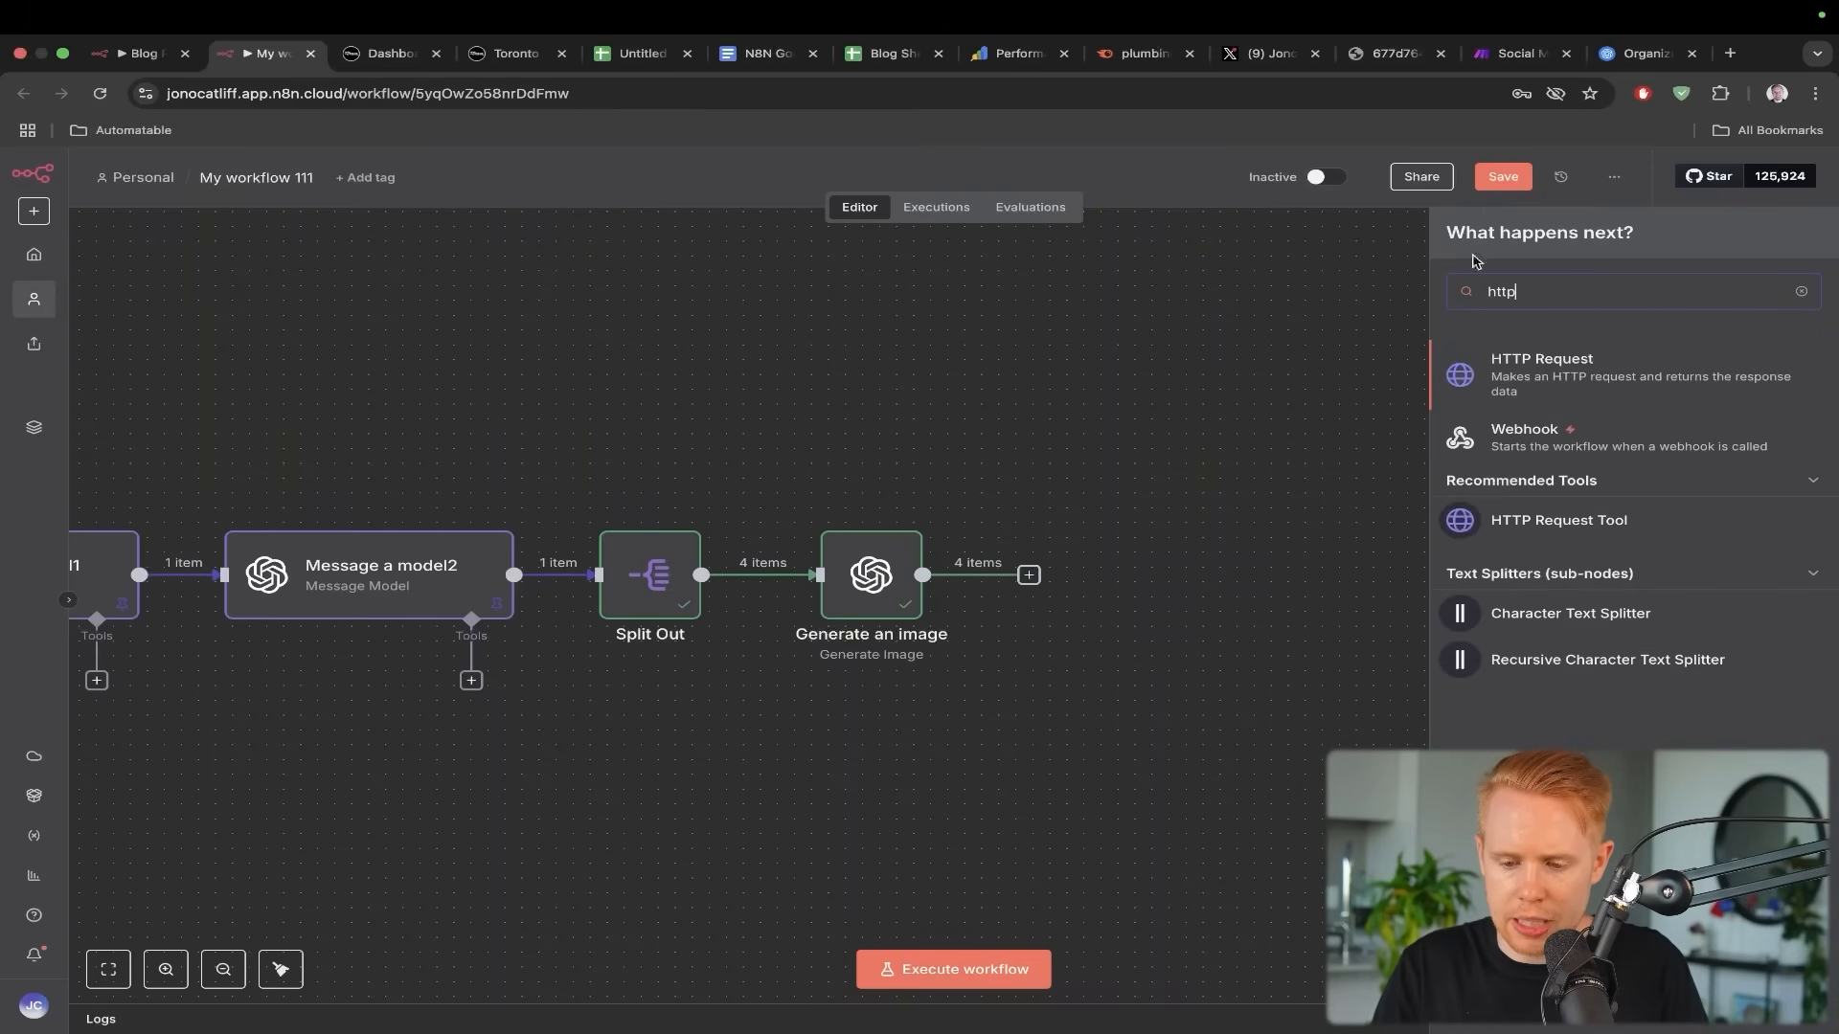
{"action": "left_click", "coordinate": [1573, 376]}
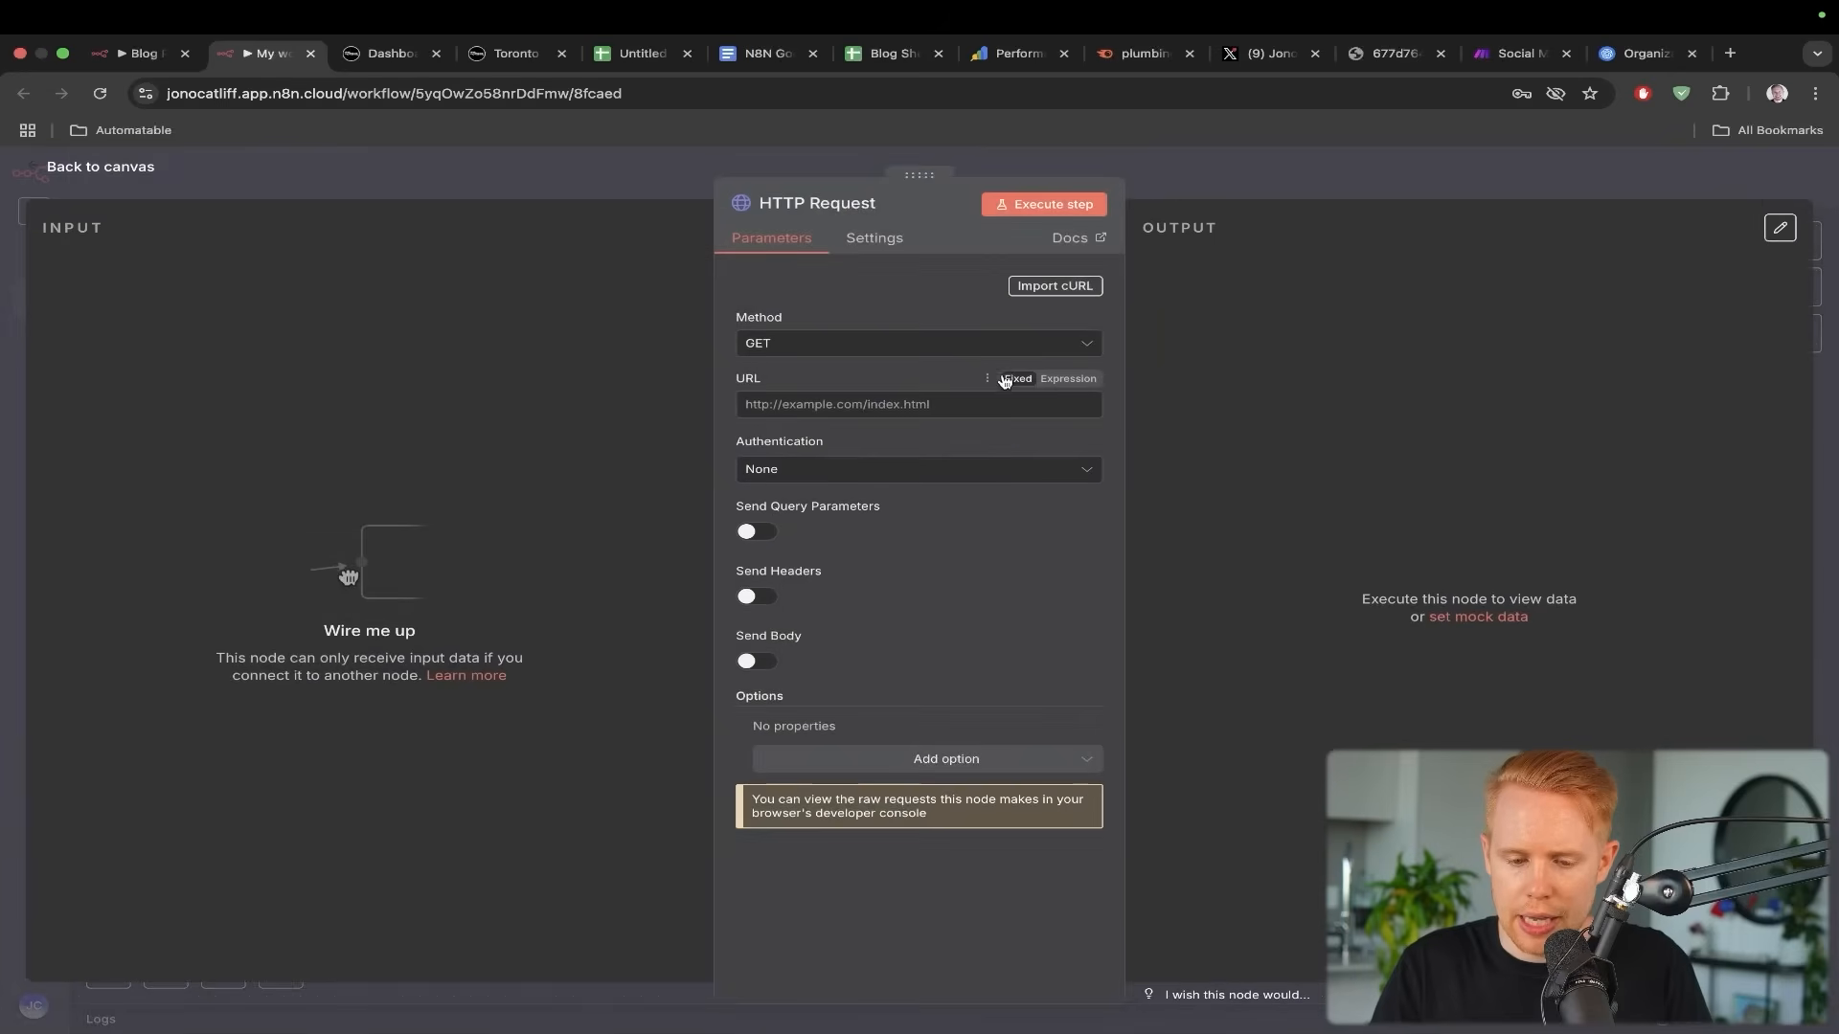
{"action": "left_click", "coordinate": [916, 342]}
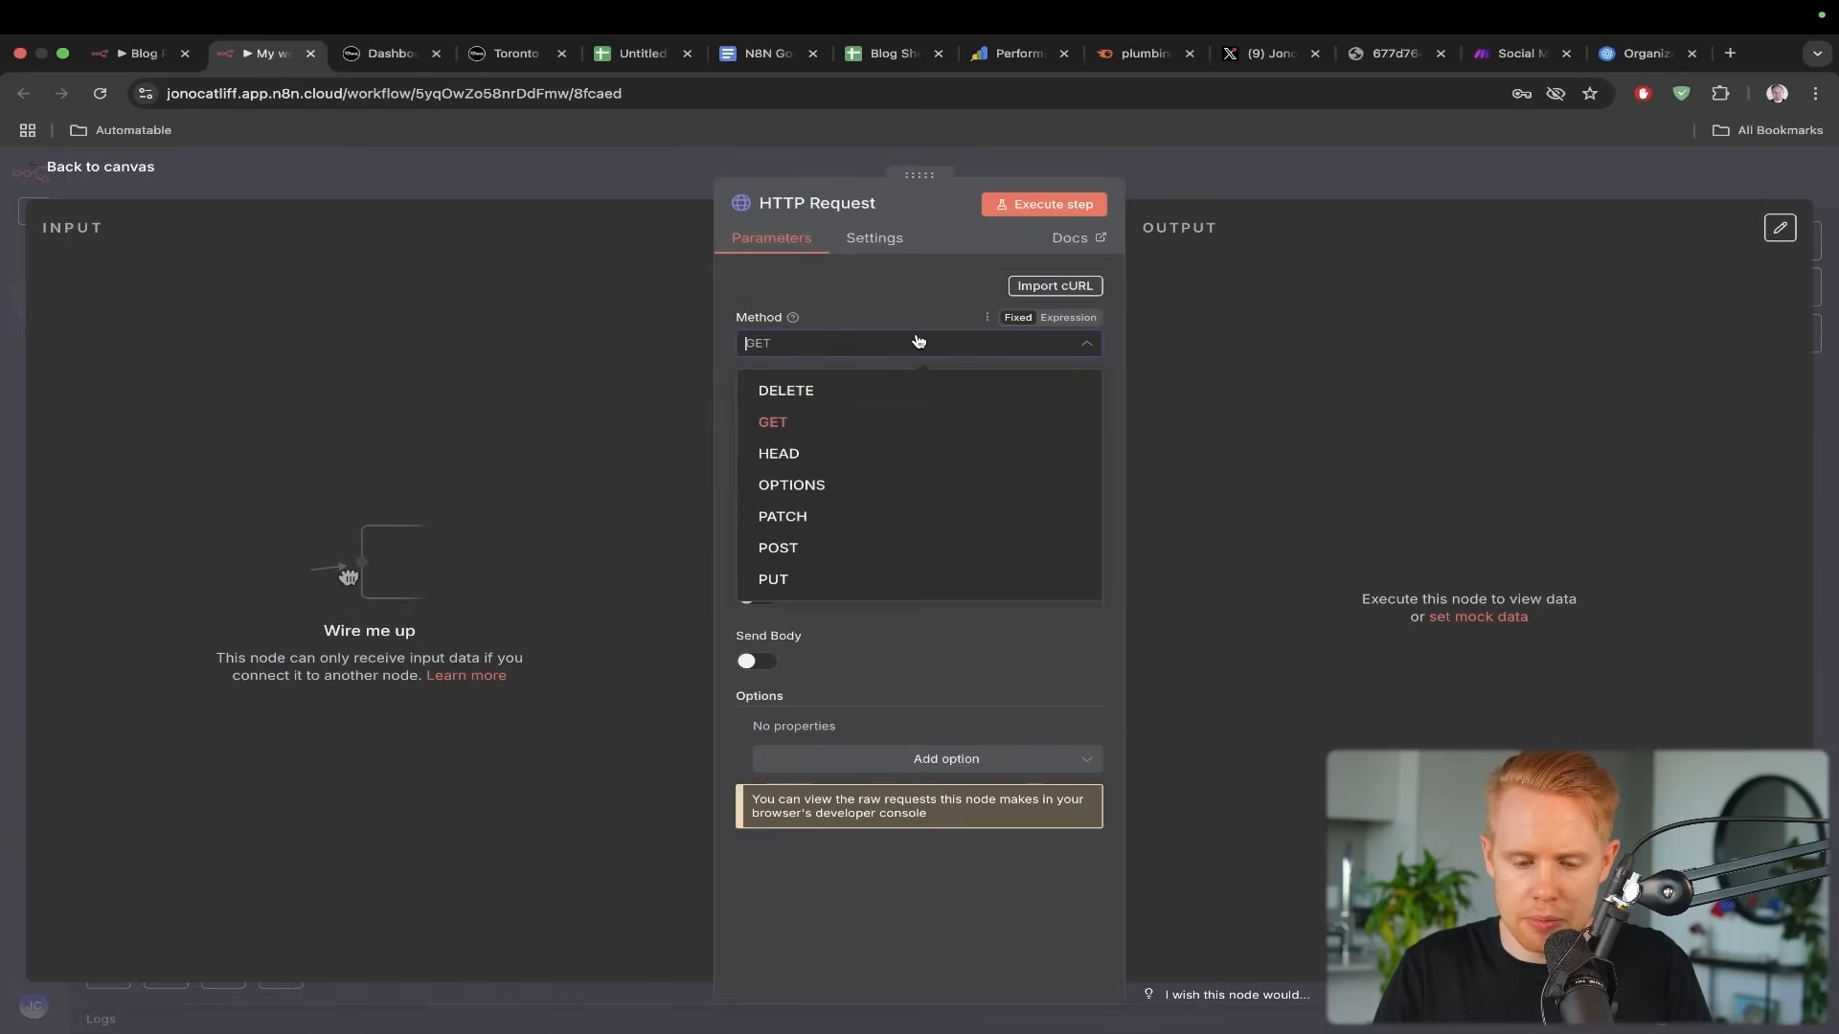
{"action": "left_click", "coordinate": [859, 548]}
{"action": "left_click", "coordinate": [780, 329]}
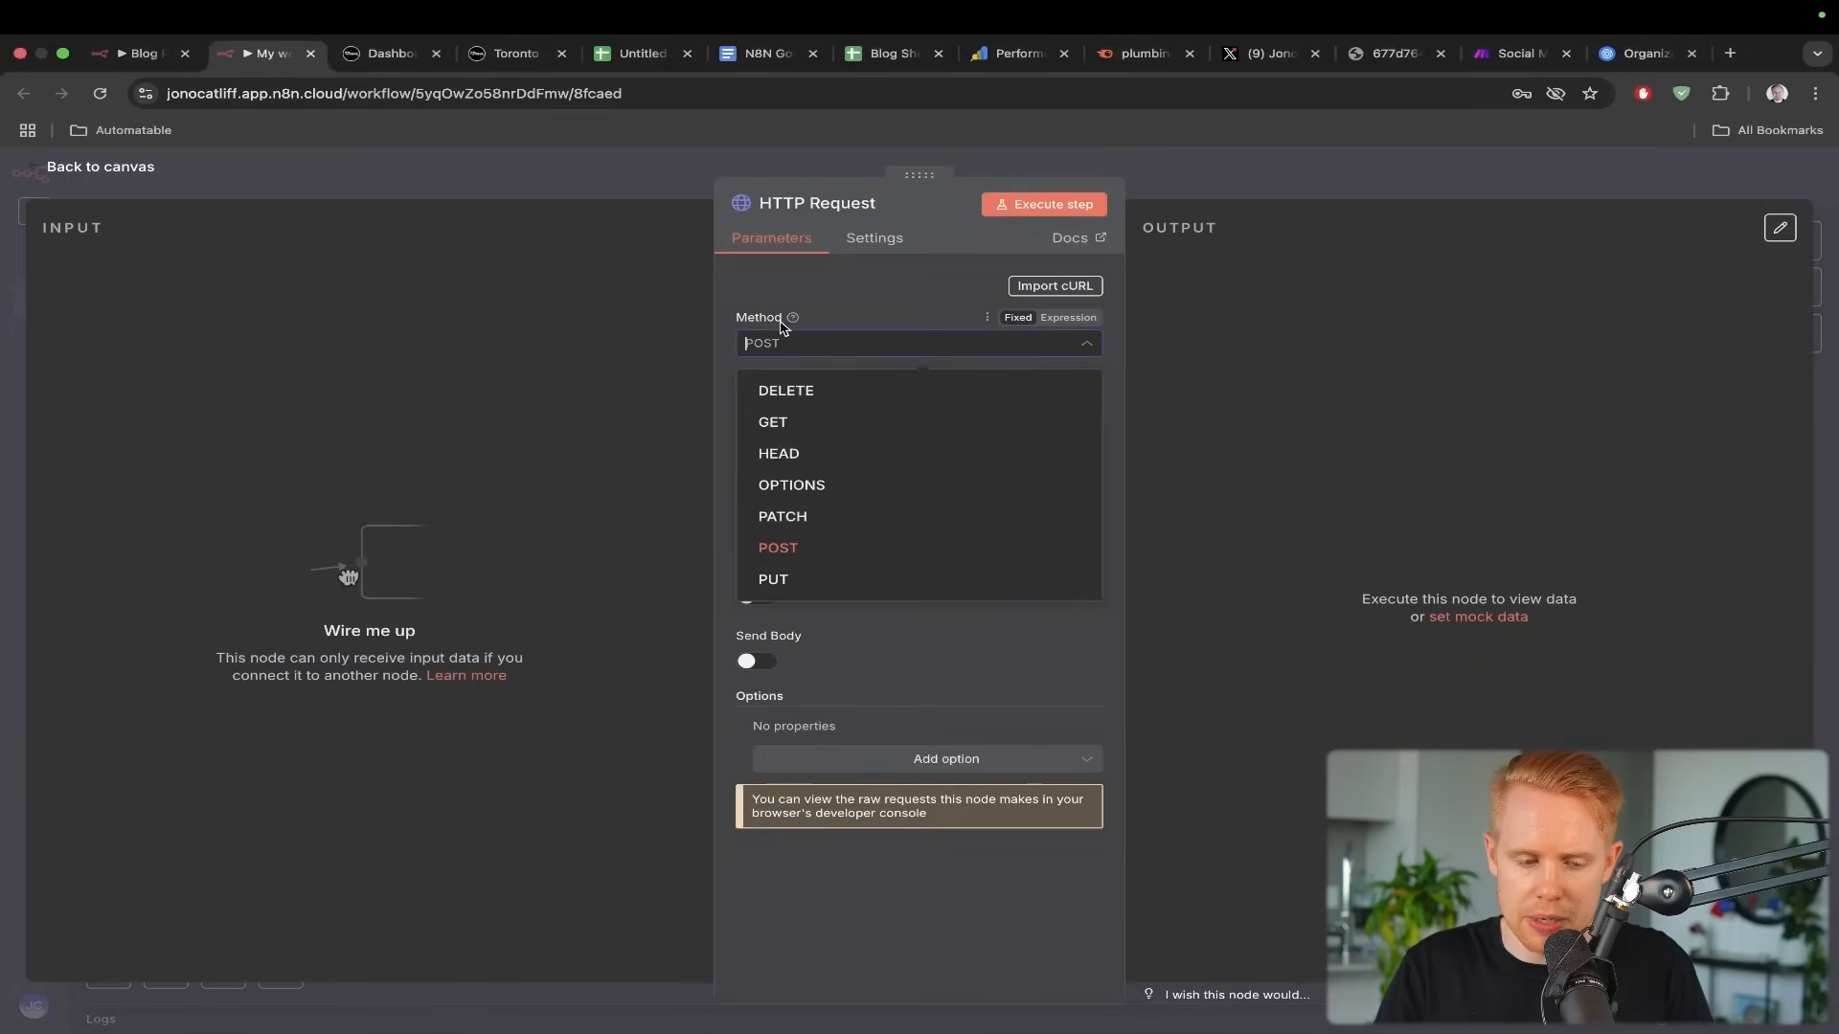
{"action": "left_click", "coordinate": [772, 299]}
{"action": "key", "text": "ctrl+shift+Tab"}
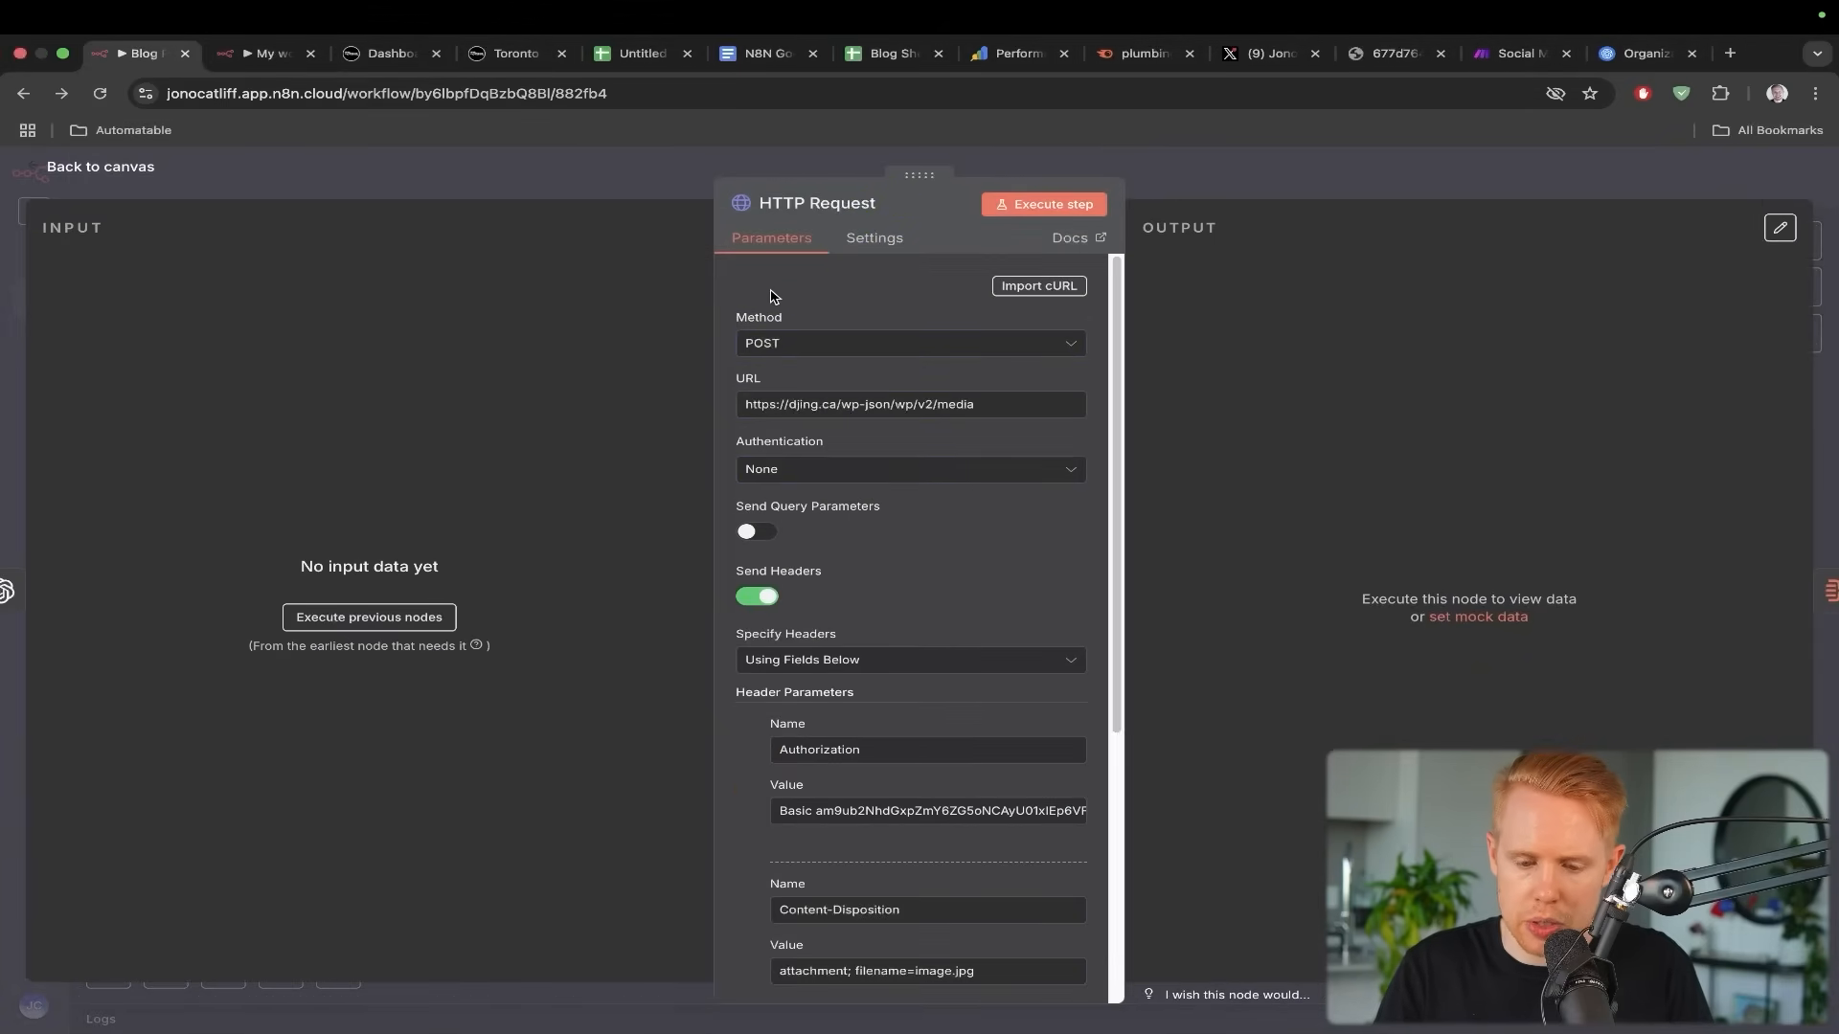
{"action": "triple_click", "coordinate": [817, 407]}
{"action": "key", "text": "super+c"}
{"action": "key", "text": "ctrl+Tab"}
{"action": "key", "text": "super+v"}
Try replacing the URL's domain with yourdomain.com and abc.co, then restore djing.ca.
{"action": "left_click_drag", "start_coordinate": [836, 403], "coordinate": [785, 396]}
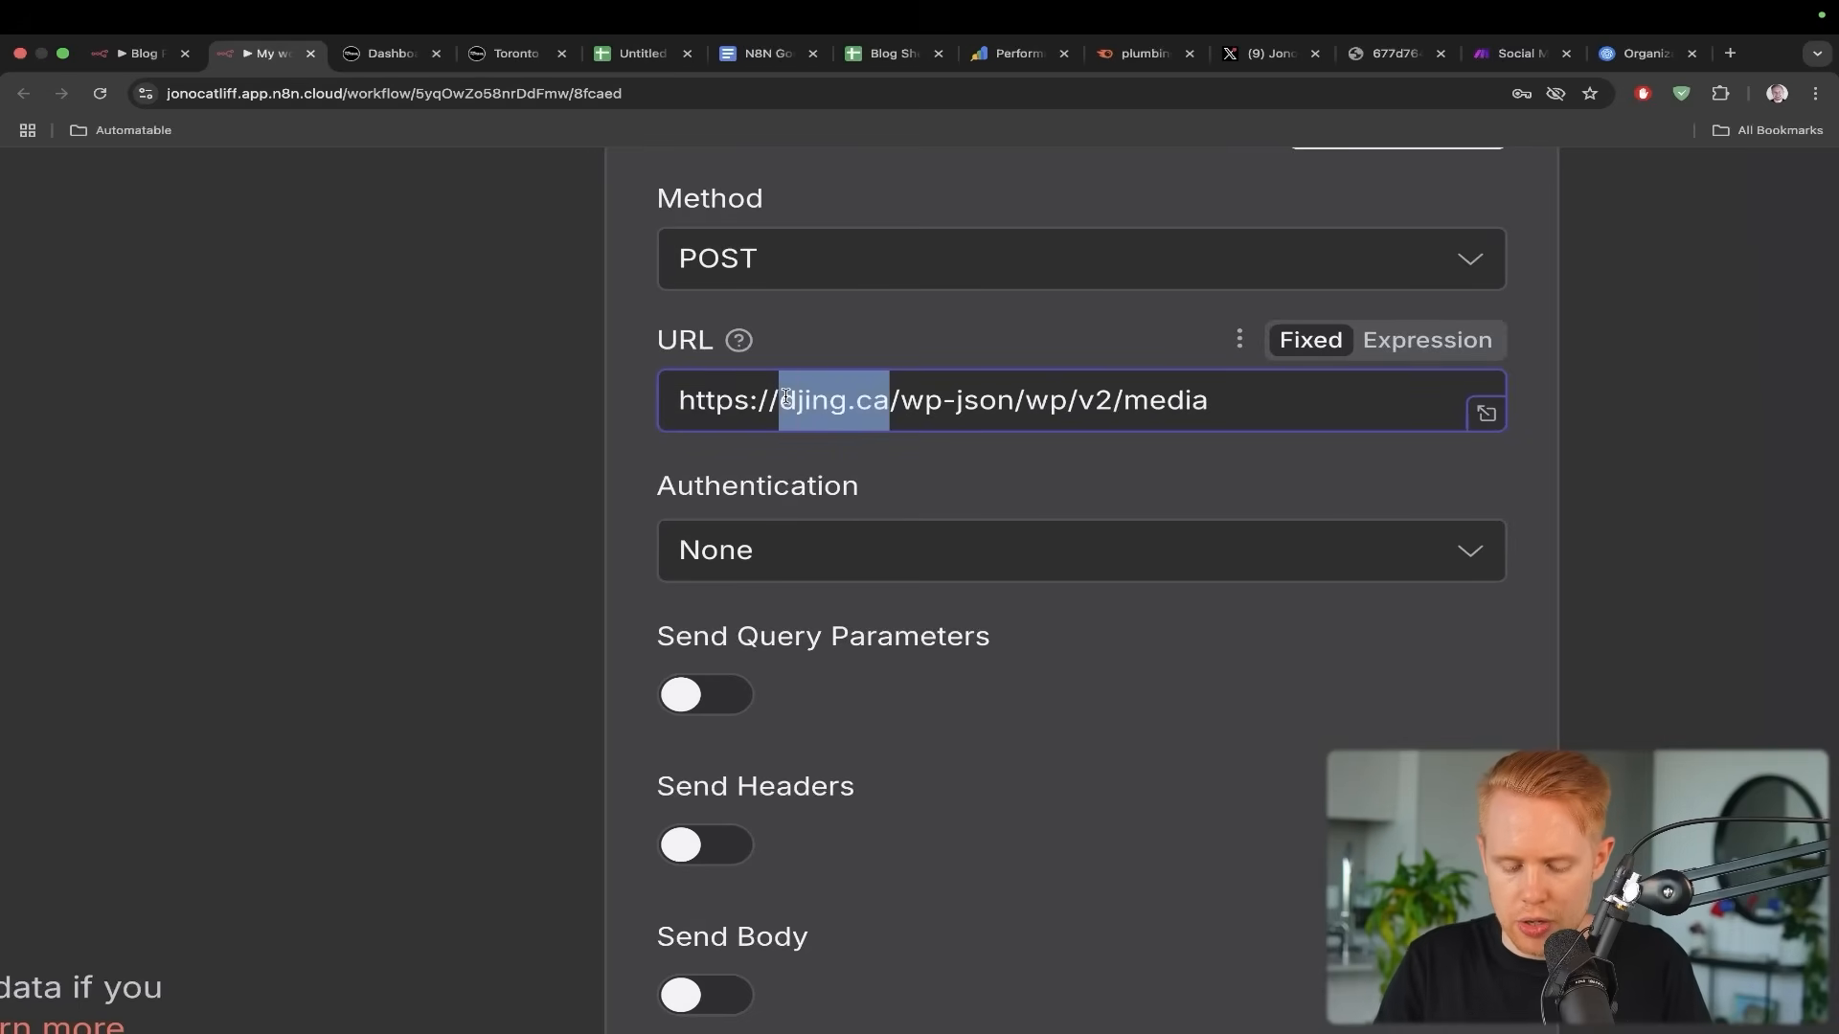
{"action": "type", "text": "yourdomain.com"}
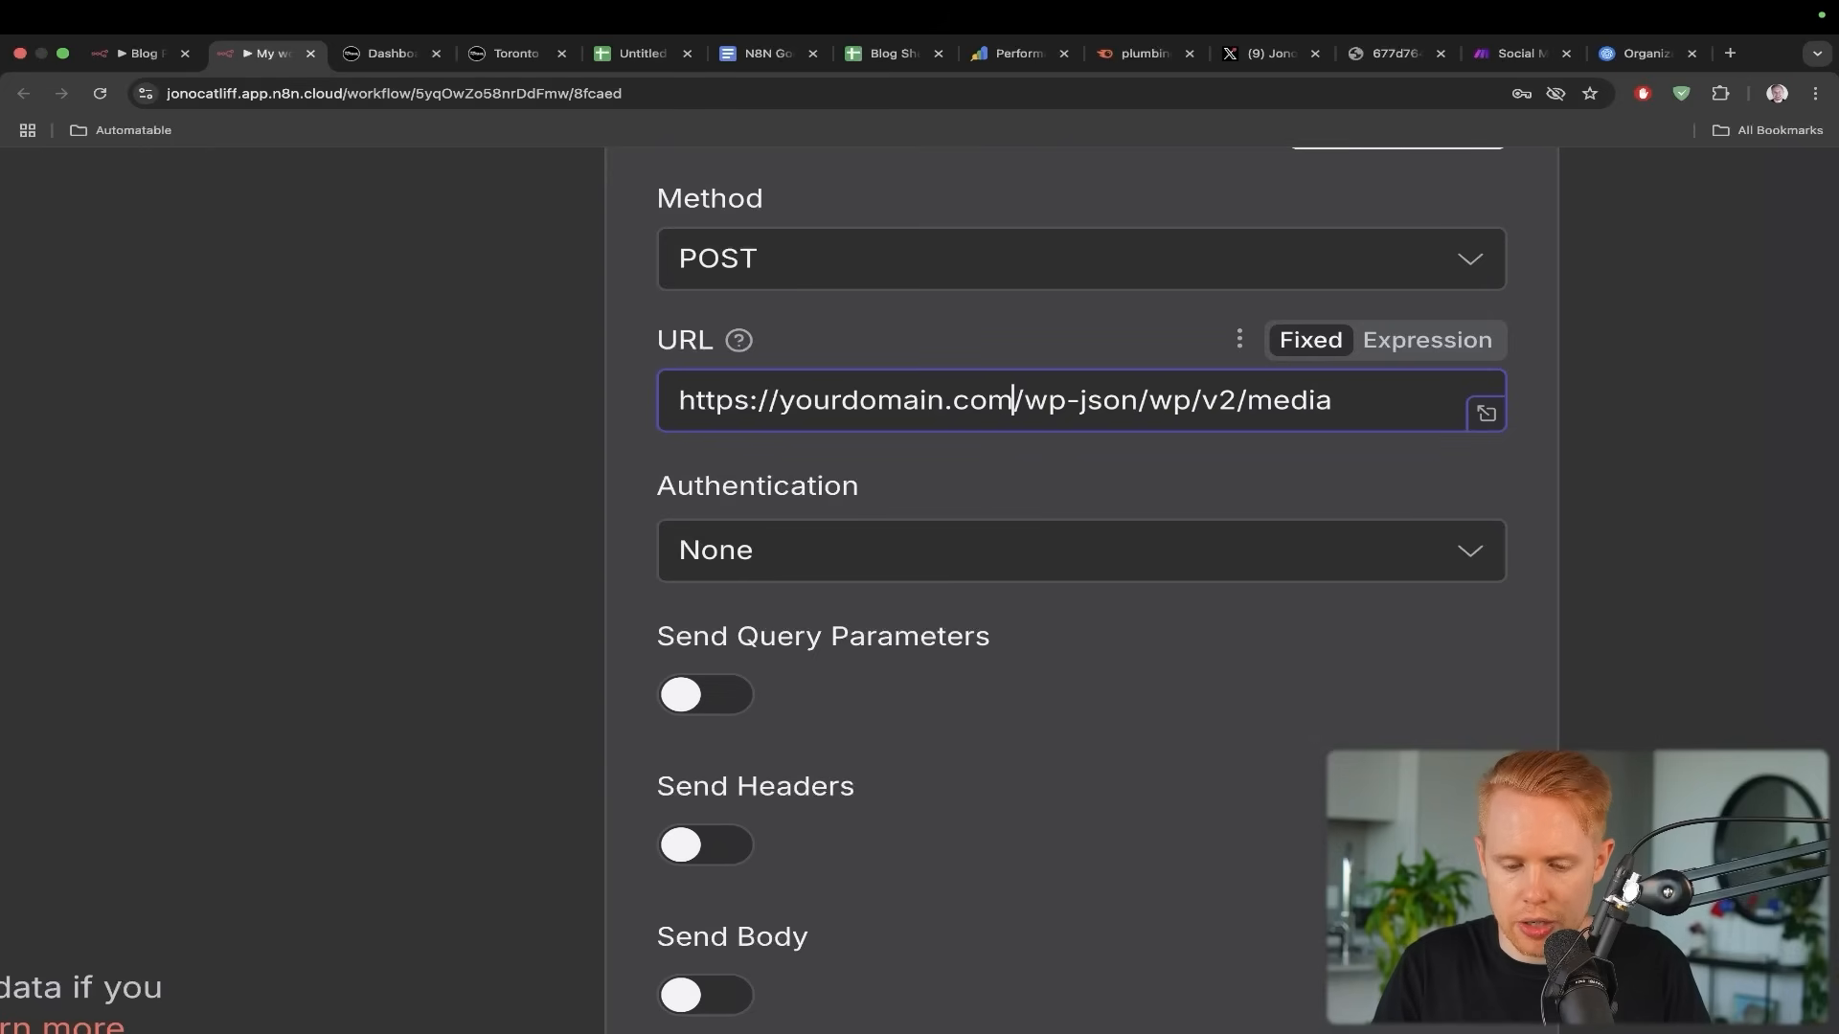
{"action": "key", "text": "shift+alt+Left"}
{"action": "key", "text": "shift+alt+Left"}
{"action": "key", "text": "shift+alt+Left"}
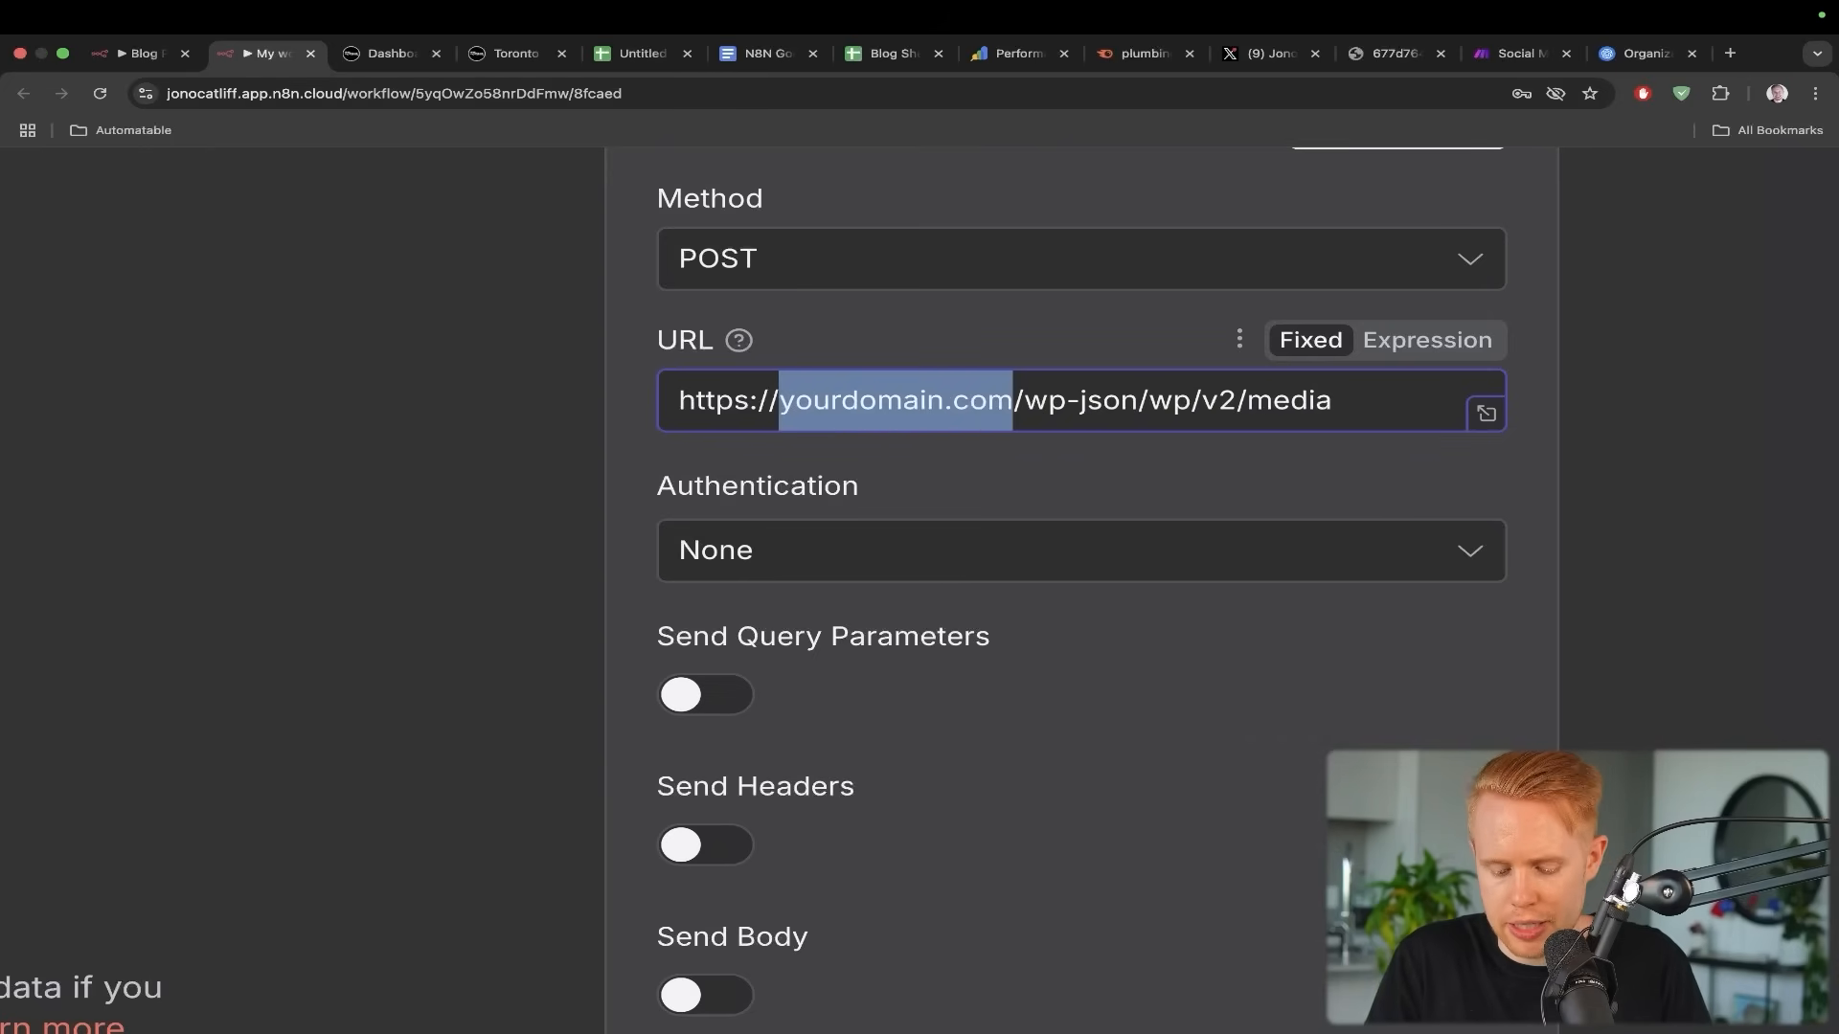
{"action": "type", "text": "abc.co"}
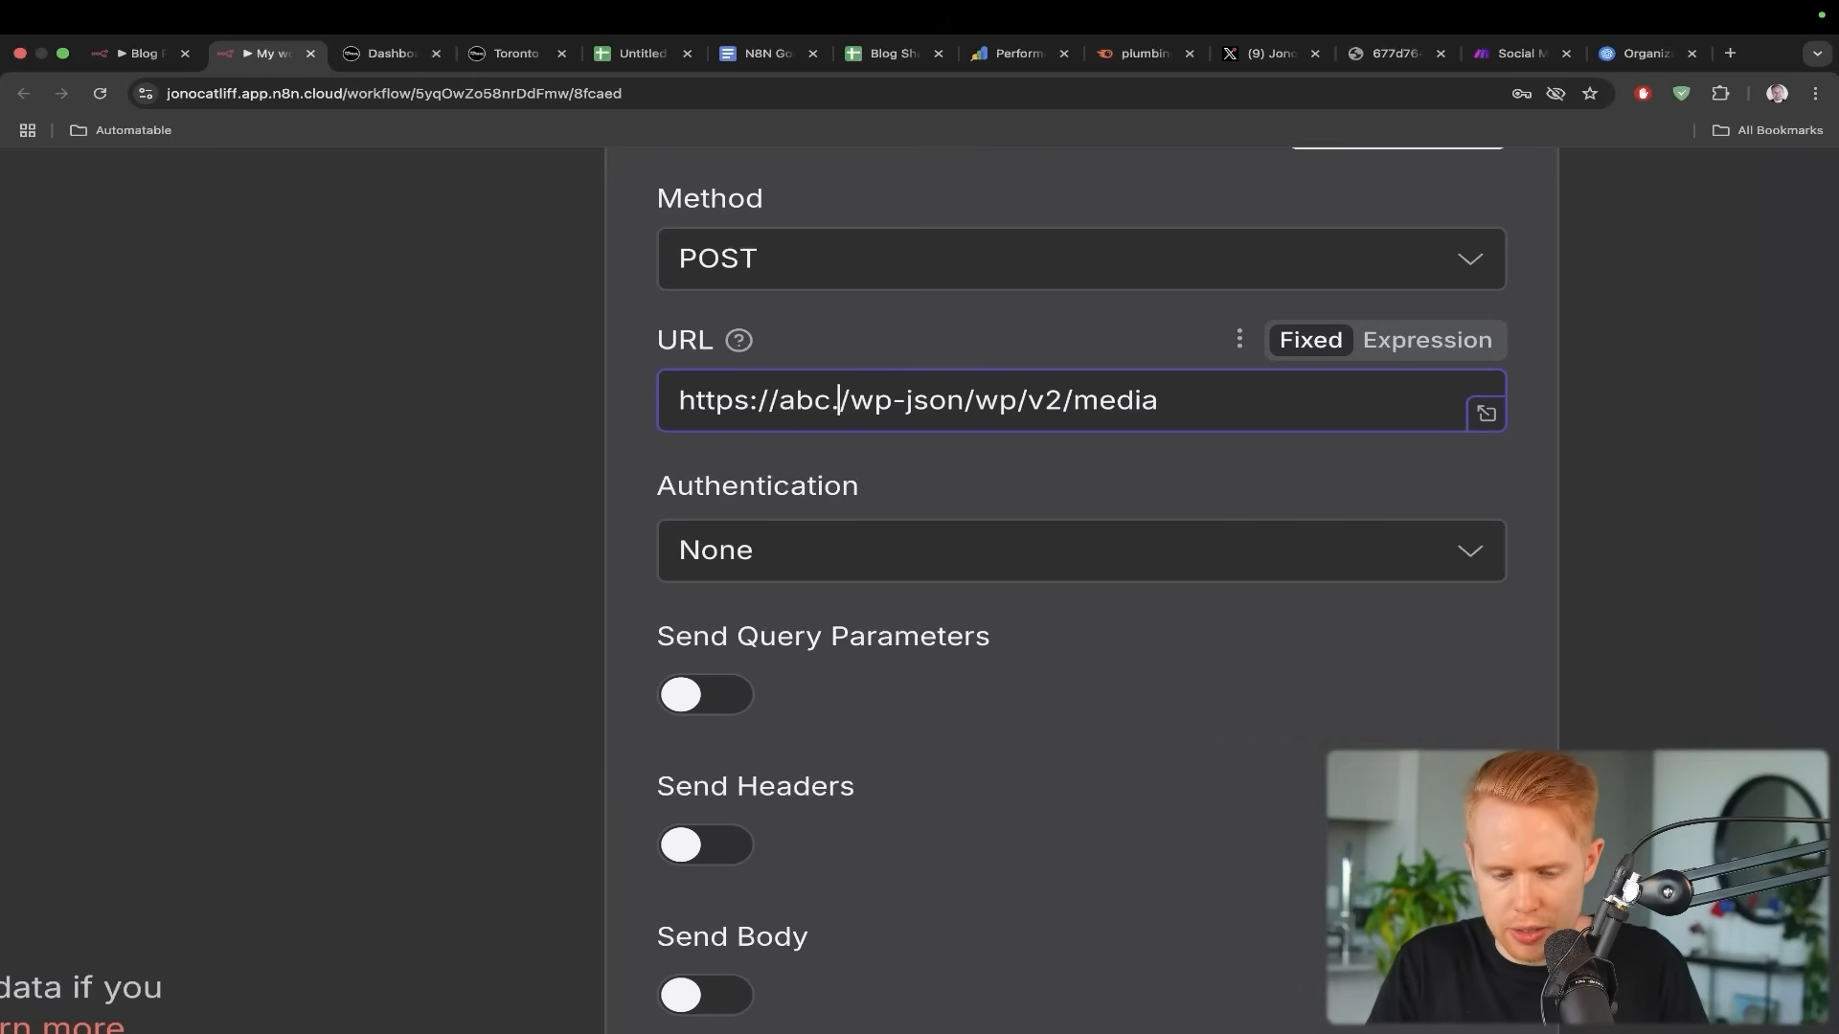
{"action": "key", "text": "shift+alt+Left"}
{"action": "key", "text": "shift+alt+Left"}
{"action": "key", "text": "shift+alt+Left"}
{"action": "type", "text": "djing.ca"}
{"action": "left_click_drag", "start_coordinate": [888, 400], "coordinate": [1213, 410]}
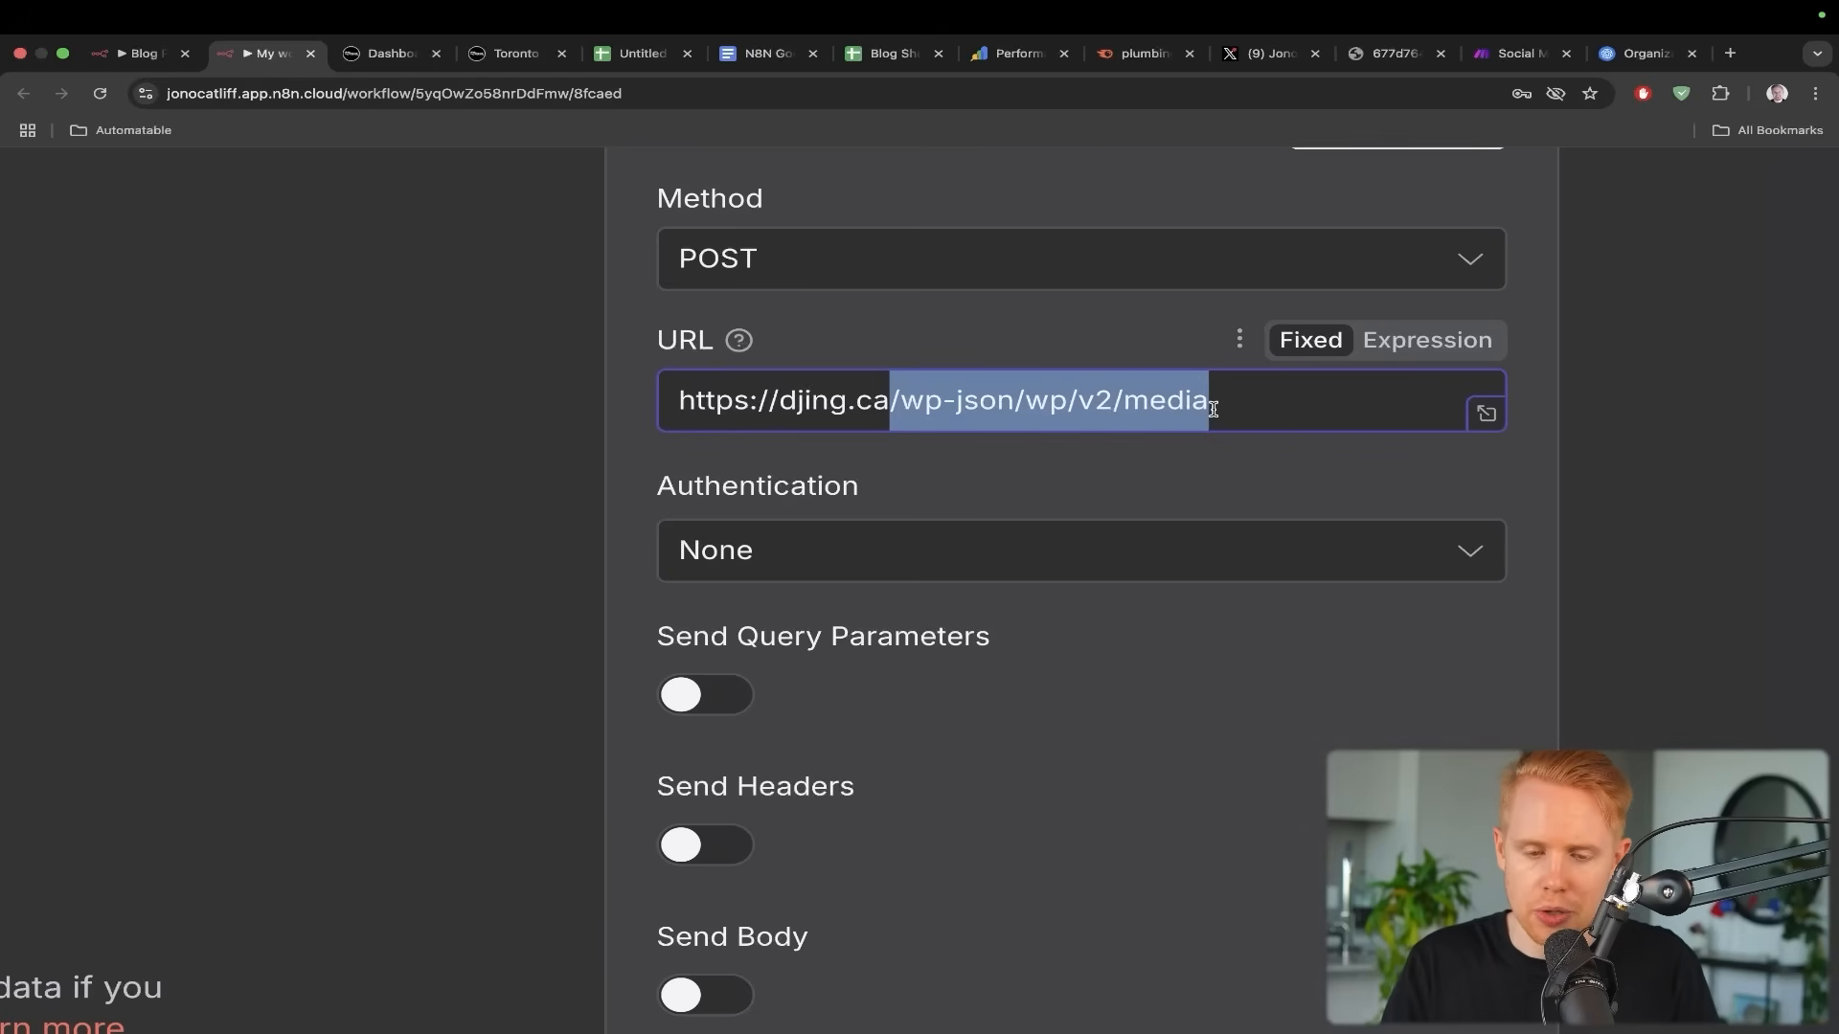
{"action": "scroll", "coordinate": [1213, 410], "scroll_direction": "down", "scroll_amount": 5}
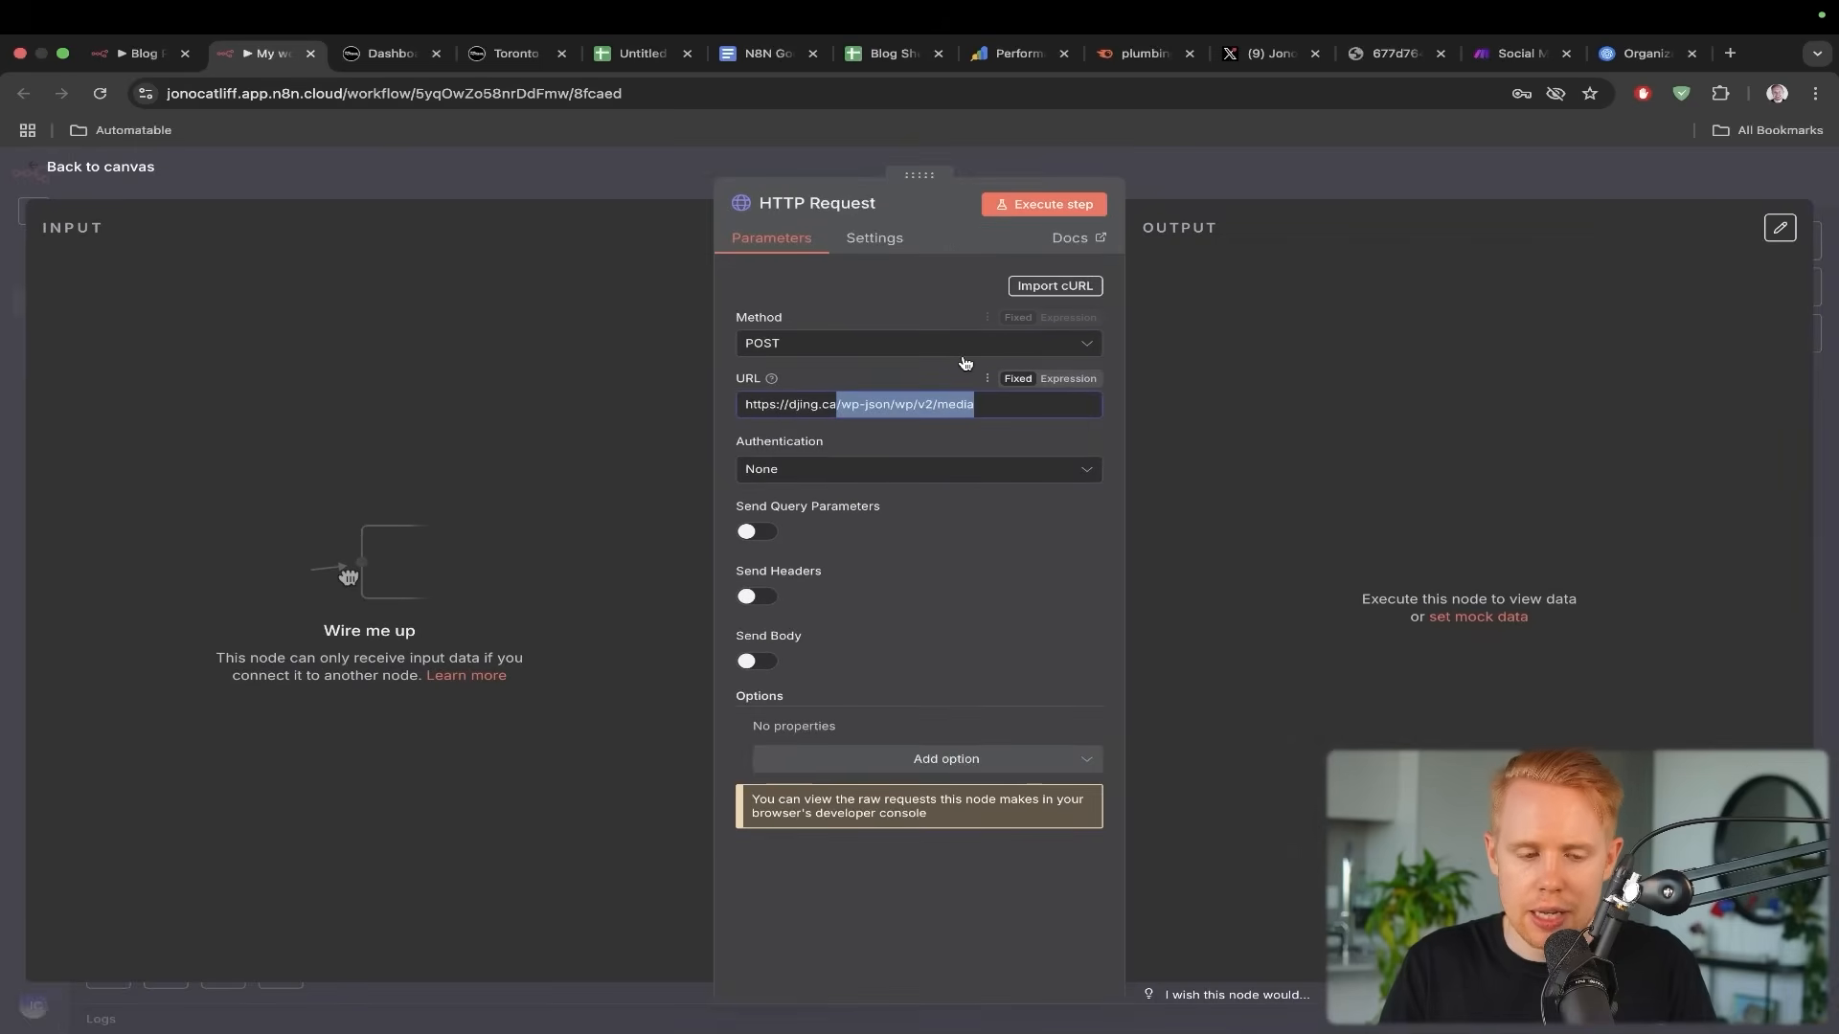
Turn on Send Headers with fields below in the new HTTP Request node, matching the reference node.
{"action": "key", "text": "ctrl+shift+Tab"}
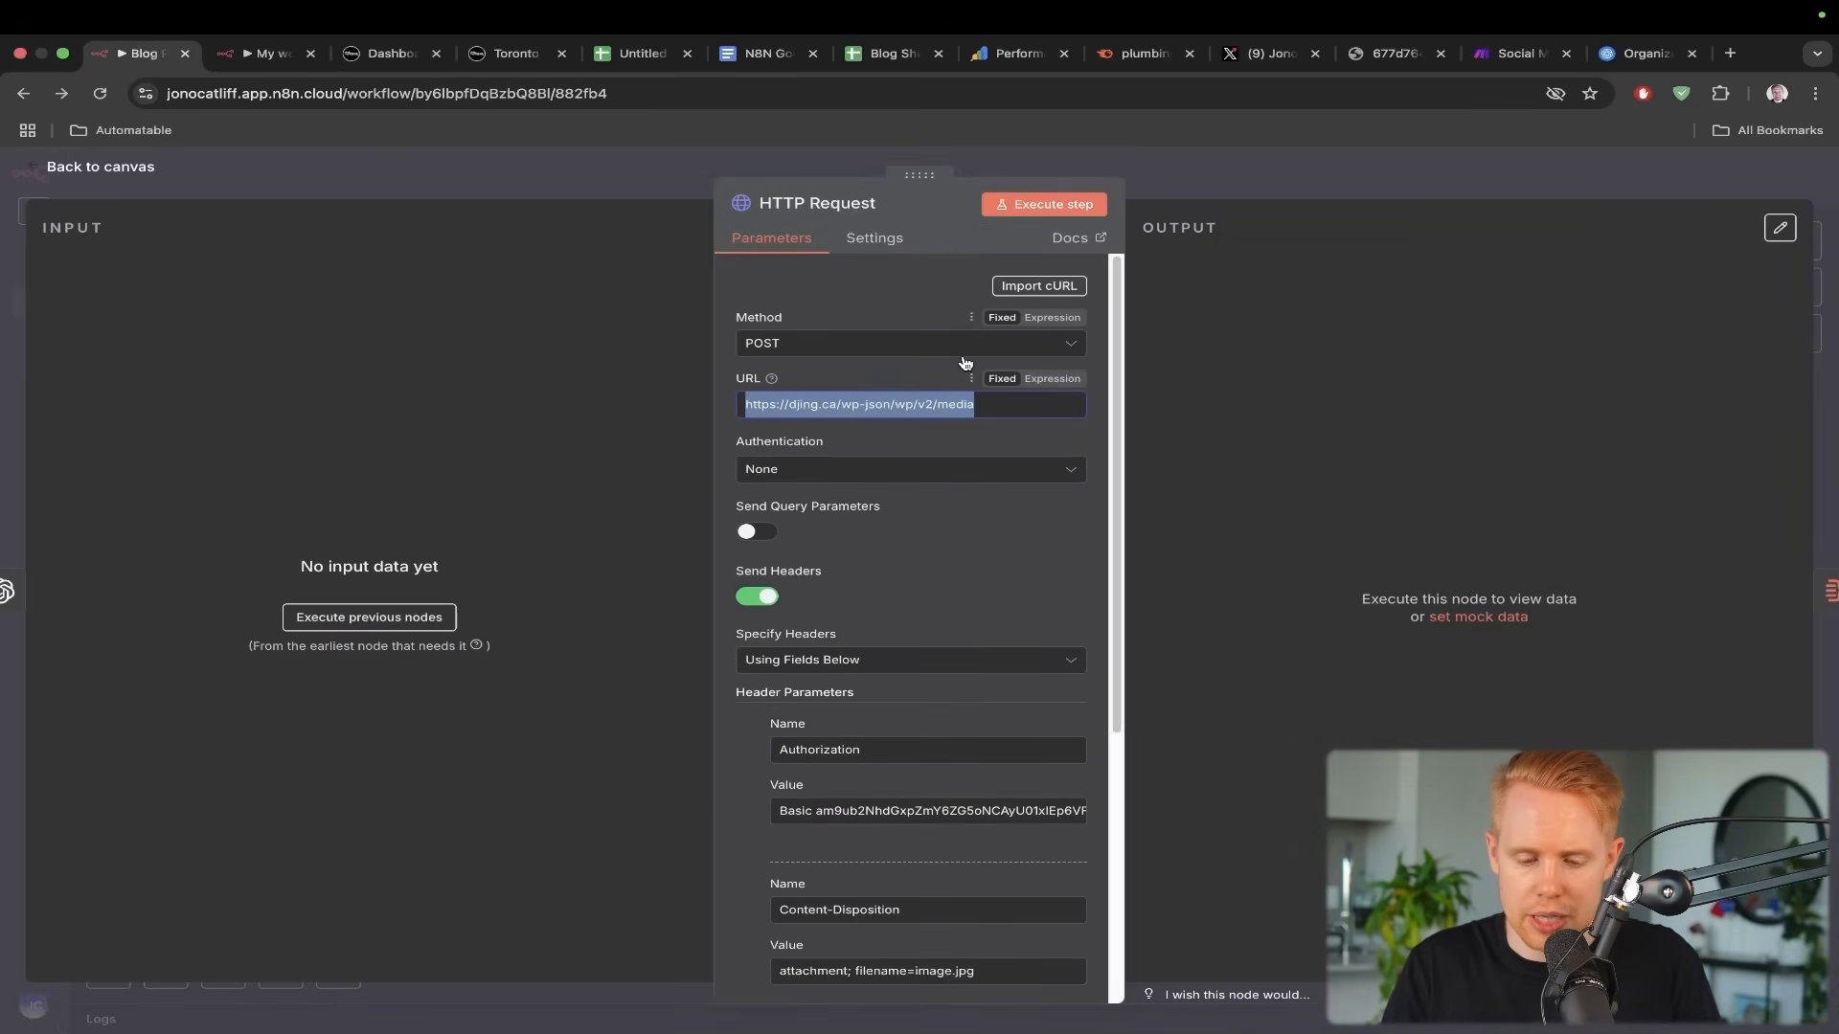
{"action": "key", "text": "ctrl+a"}
{"action": "mouse_move", "coordinate": [962, 415]}
{"action": "left_mouse_down"}
{"action": "mouse_move", "coordinate": [800, 525]}
{"action": "mouse_move", "coordinate": [778, 573]}
{"action": "left_mouse_up"}
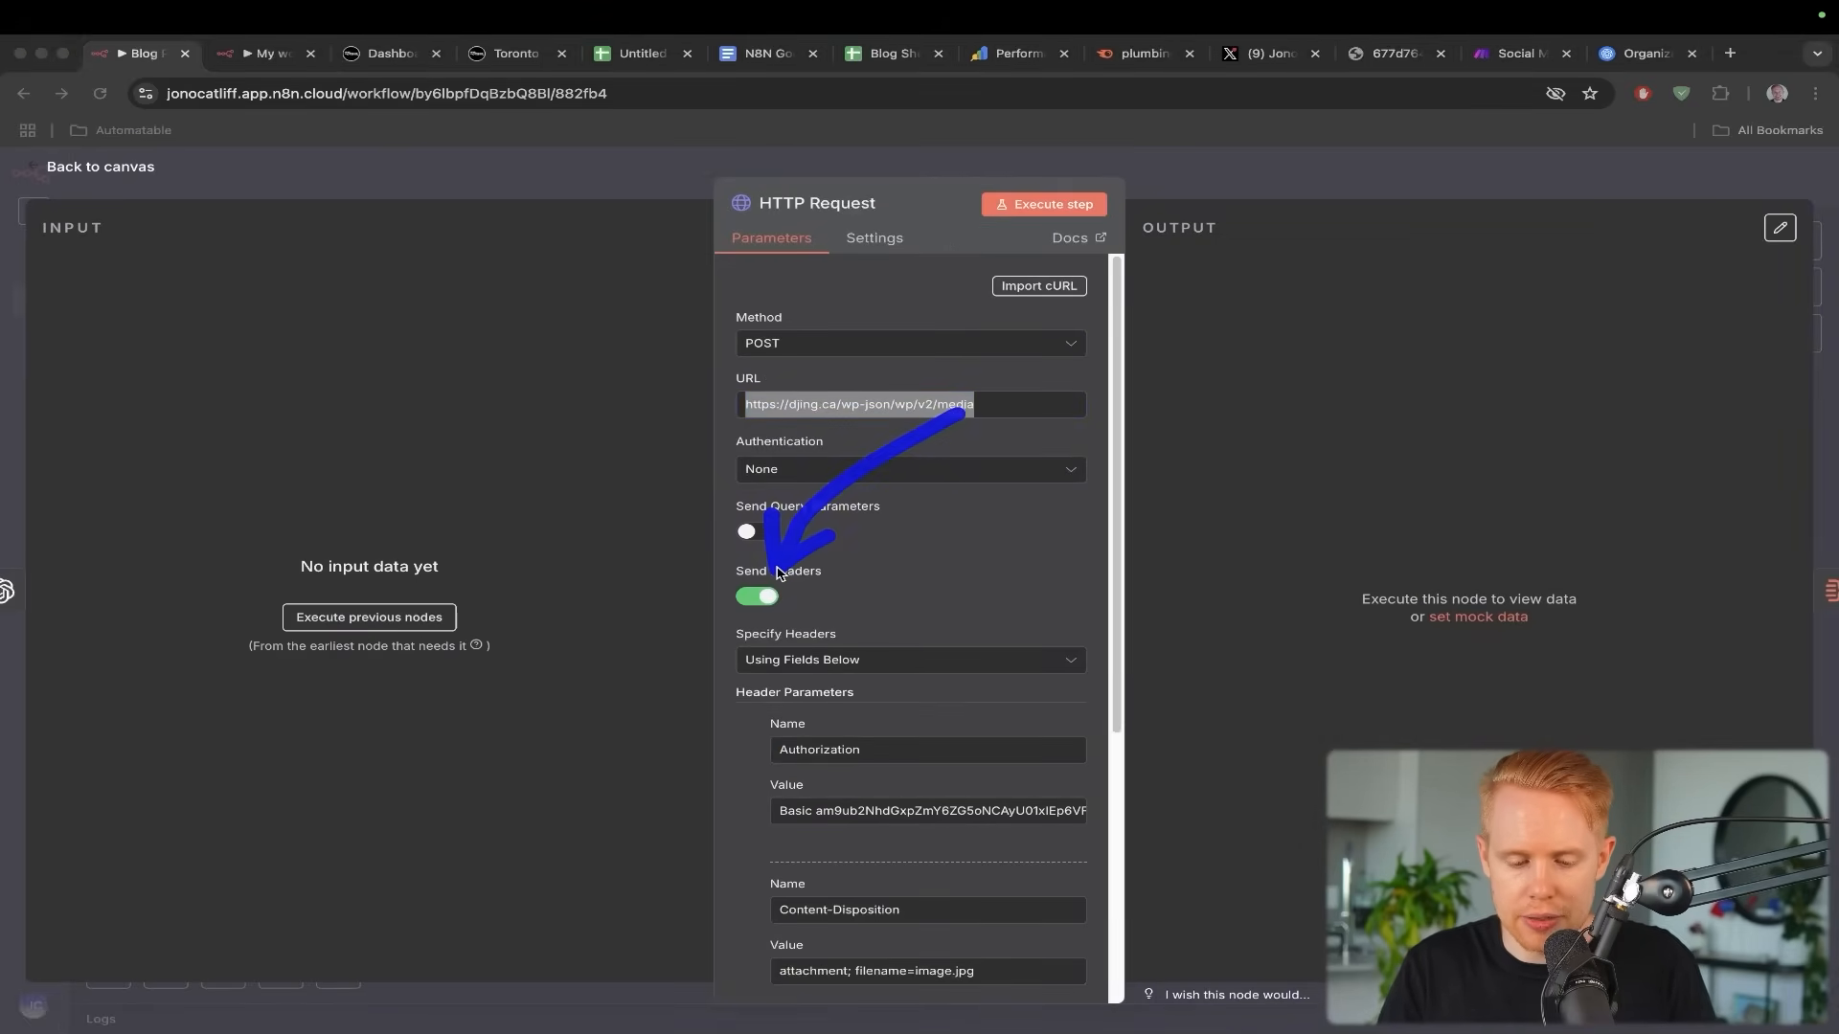
{"action": "key", "text": "ctrl+Tab"}
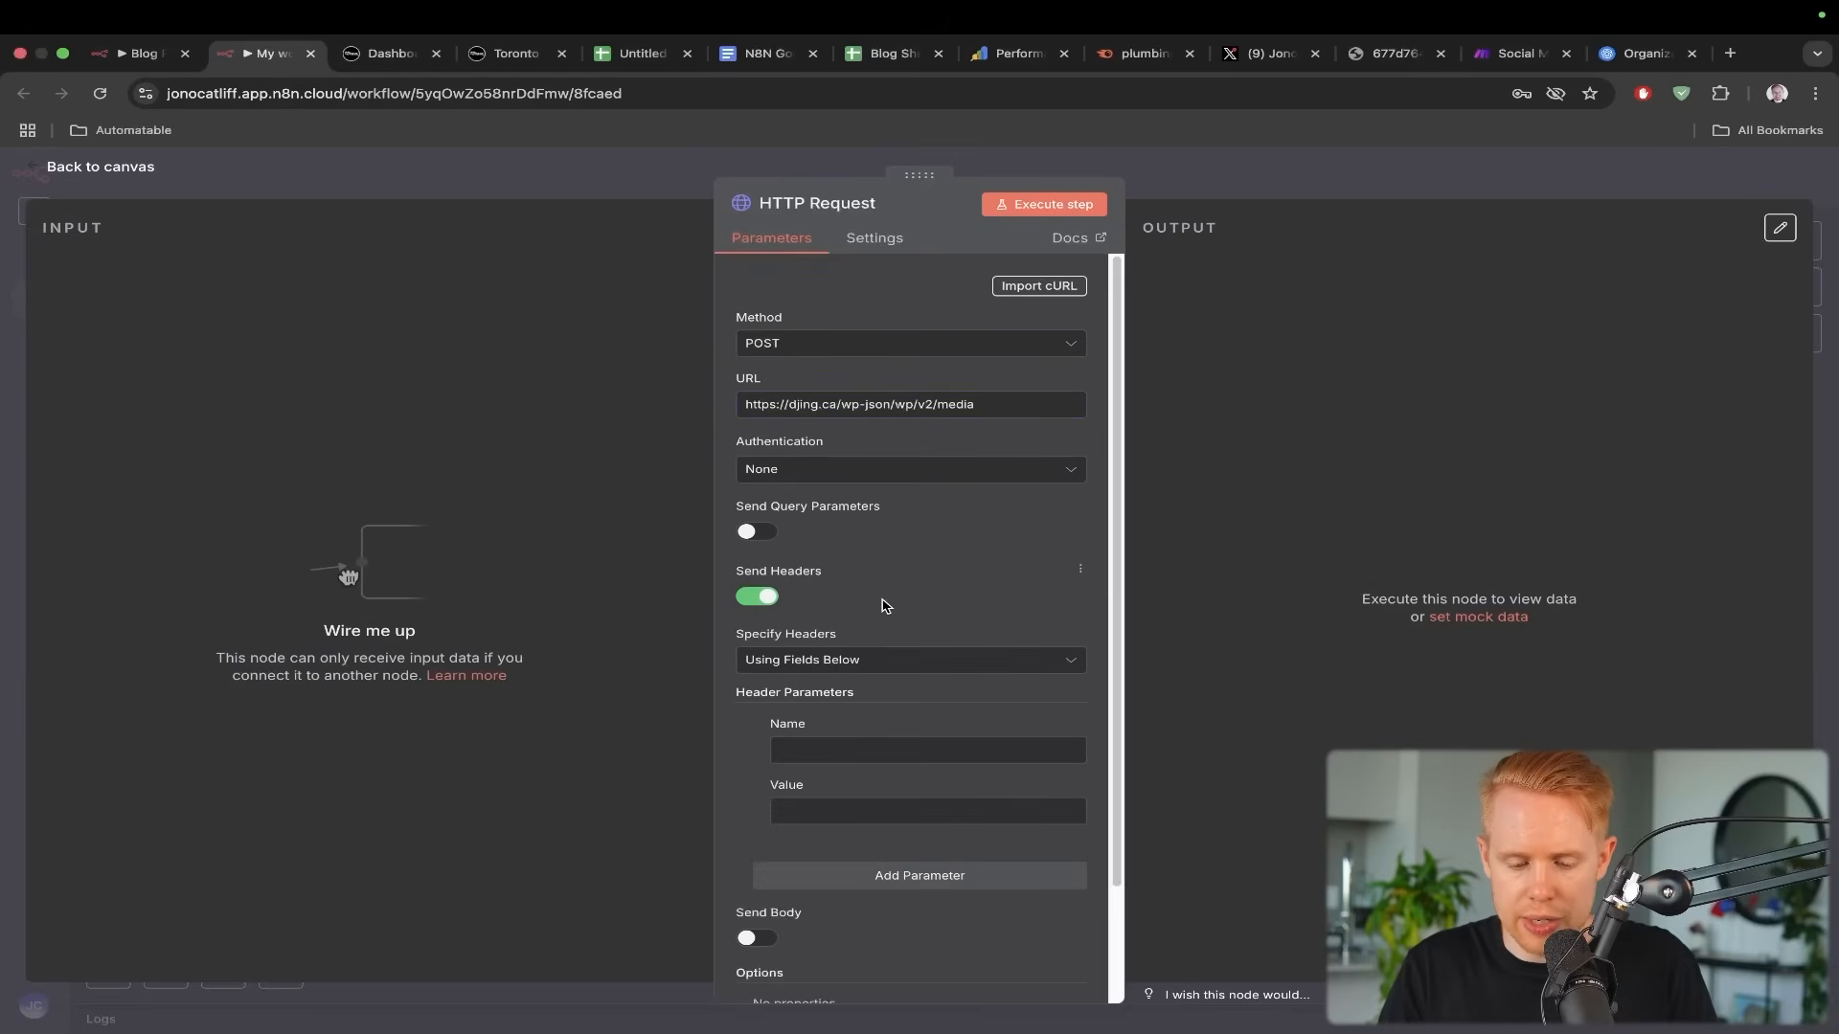
Copy the Authorization and Content-Disposition header names from the reference node into two header parameters of the new HTTP Request node.
{"action": "key", "text": "ctrl+shift+Tab"}
{"action": "scroll", "coordinate": [882, 606], "scroll_direction": "down", "scroll_amount": 5}
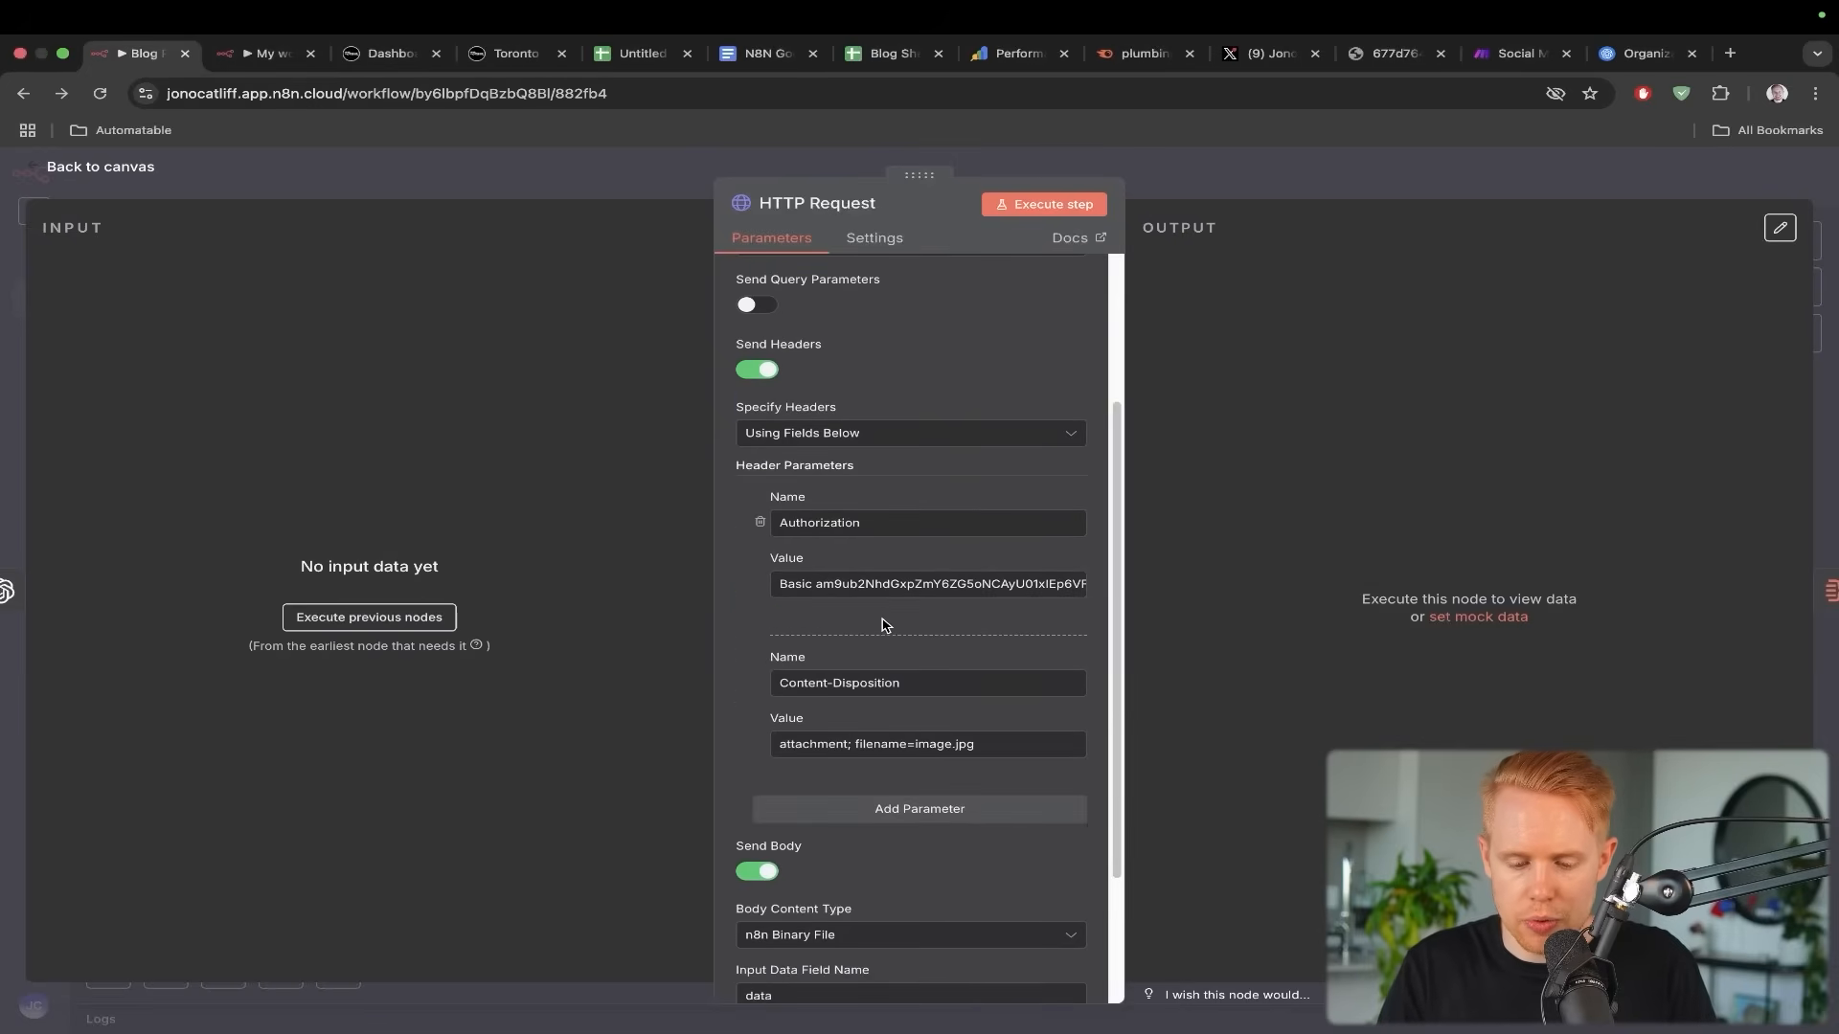
{"action": "double_click", "coordinate": [858, 525]}
{"action": "key", "text": "ctrl+Tab"}
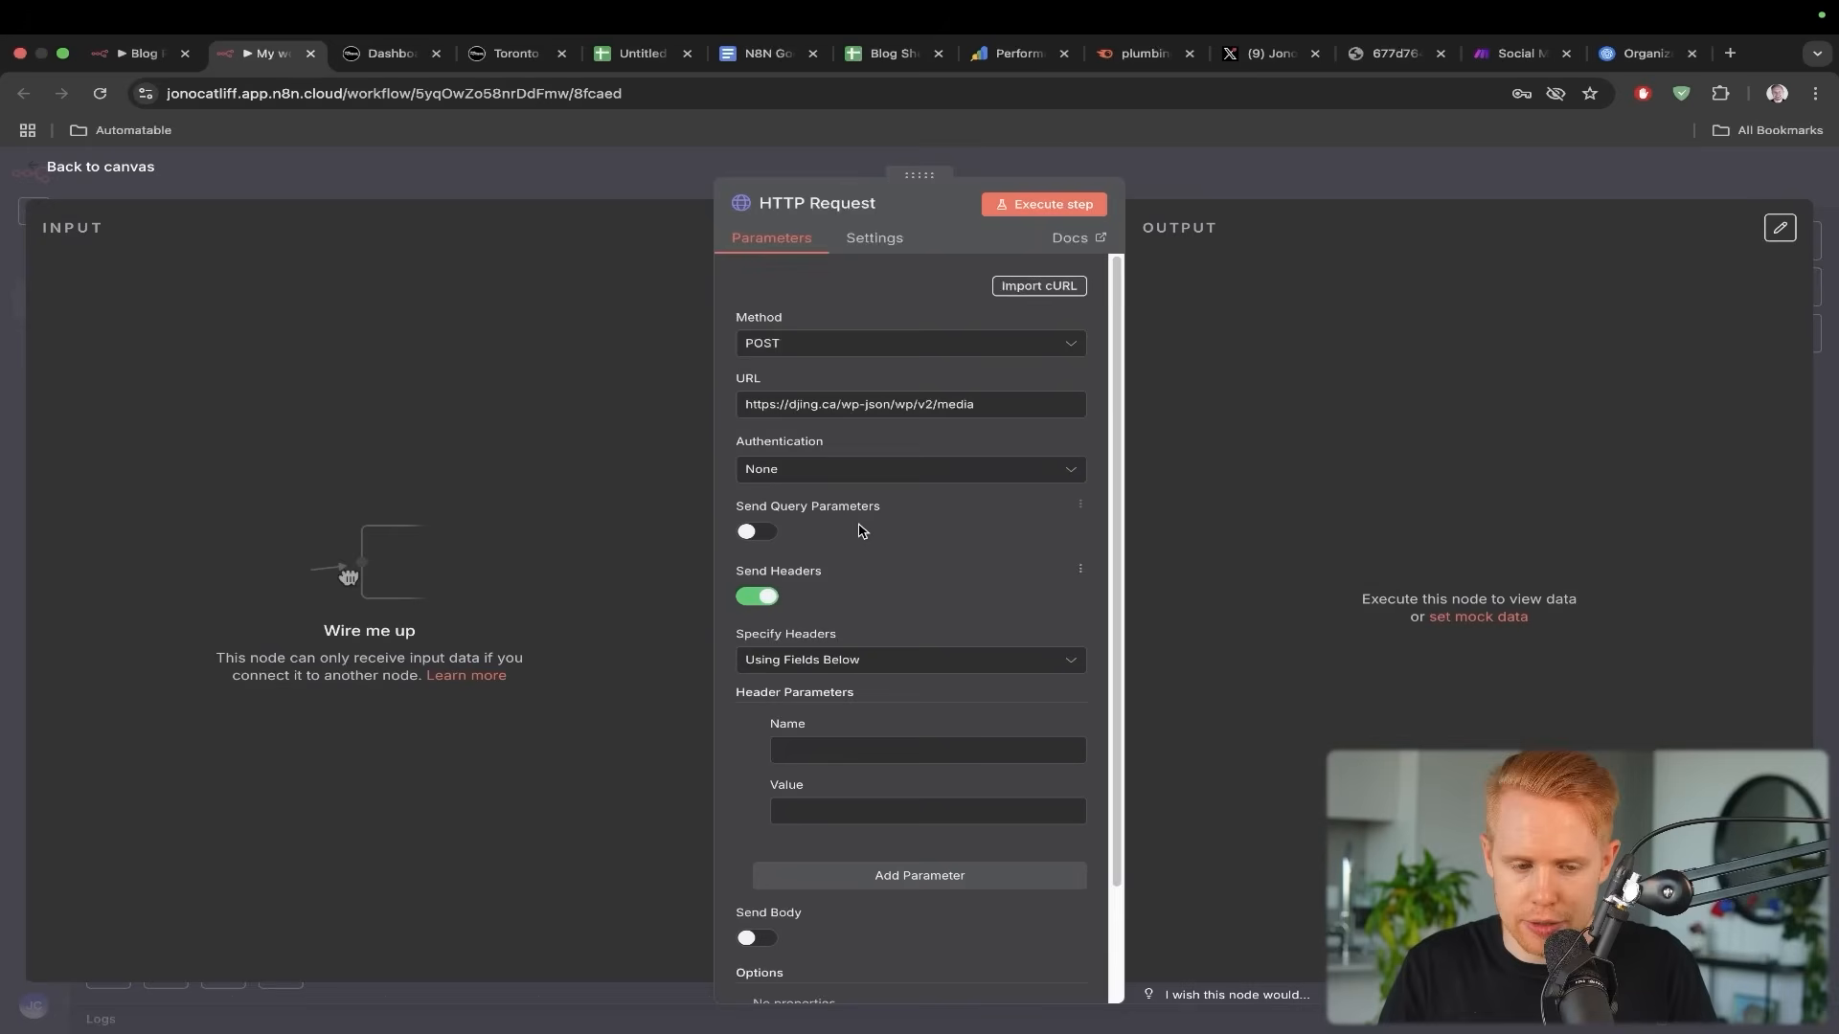
{"action": "key", "text": "ctrl+shift+Tab"}
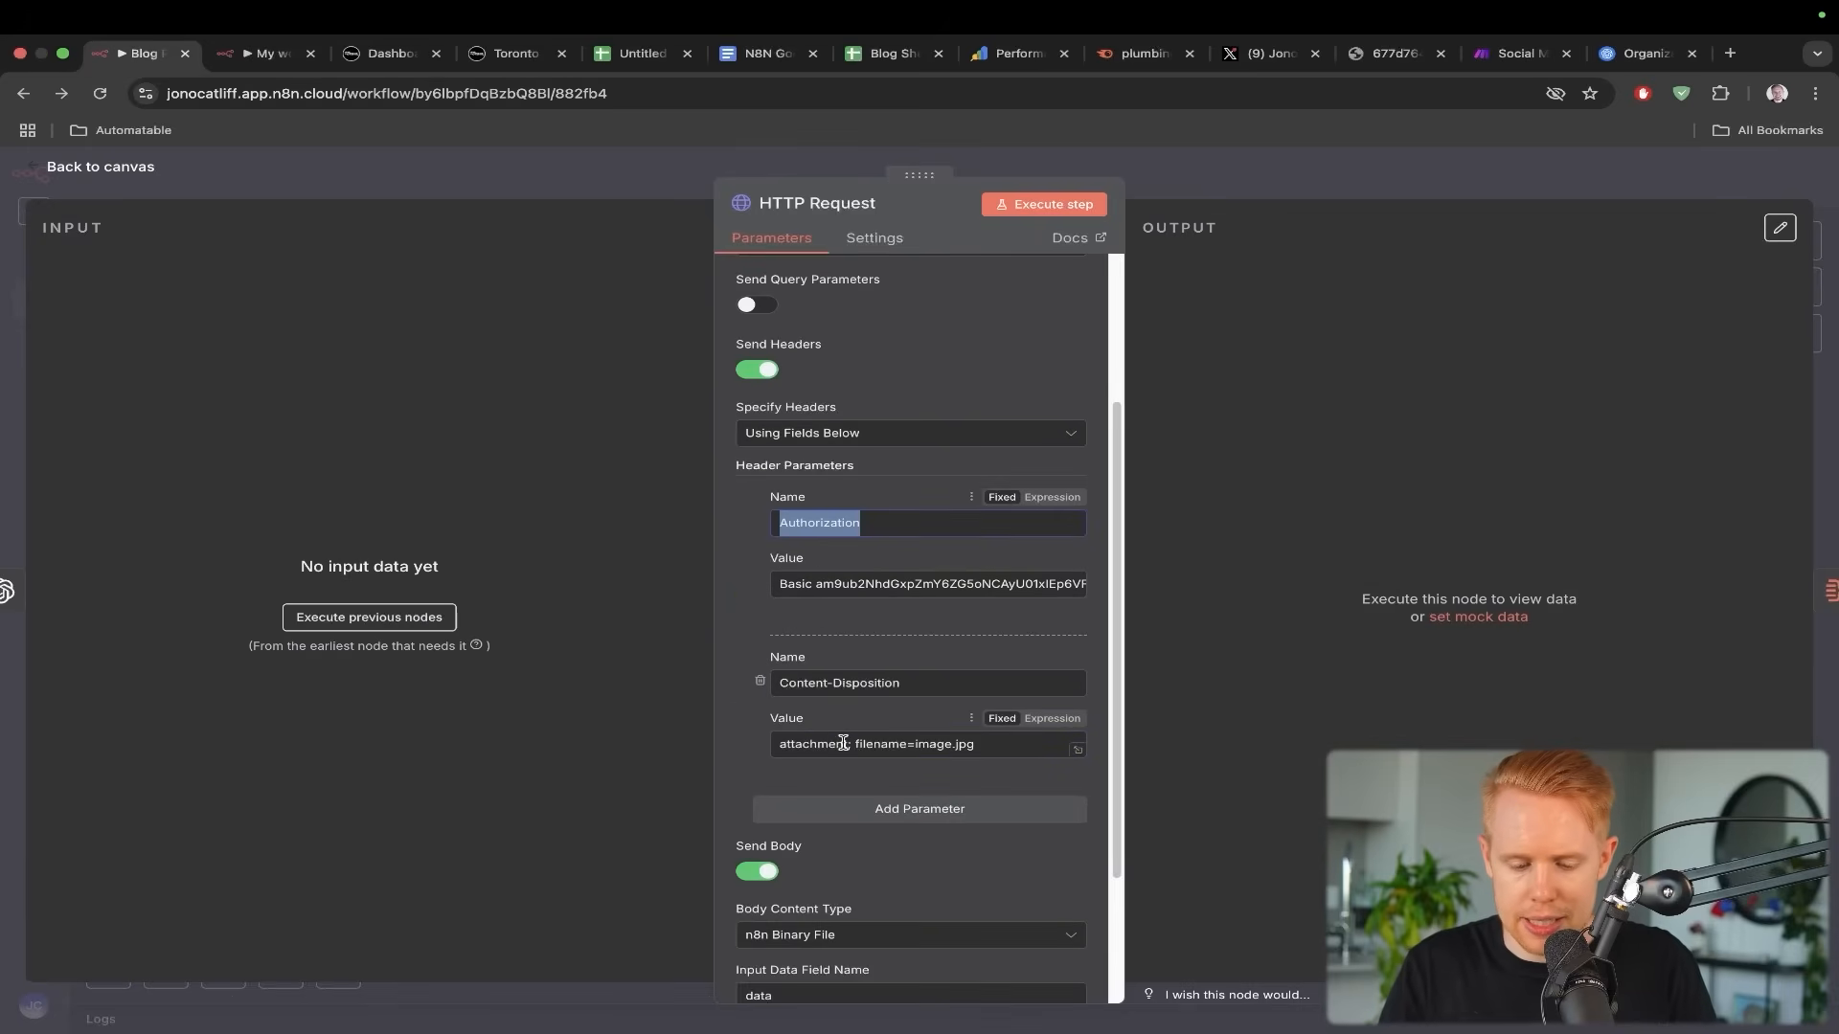
{"action": "double_click", "coordinate": [836, 679]}
{"action": "triple_click", "coordinate": [835, 676]}
{"action": "key", "text": "ctrl+c"}
{"action": "key", "text": "ctrl+a"}
{"action": "left_click_drag", "start_coordinate": [922, 498], "coordinate": [832, 668]}
{"action": "key", "text": "ctrl+s"}
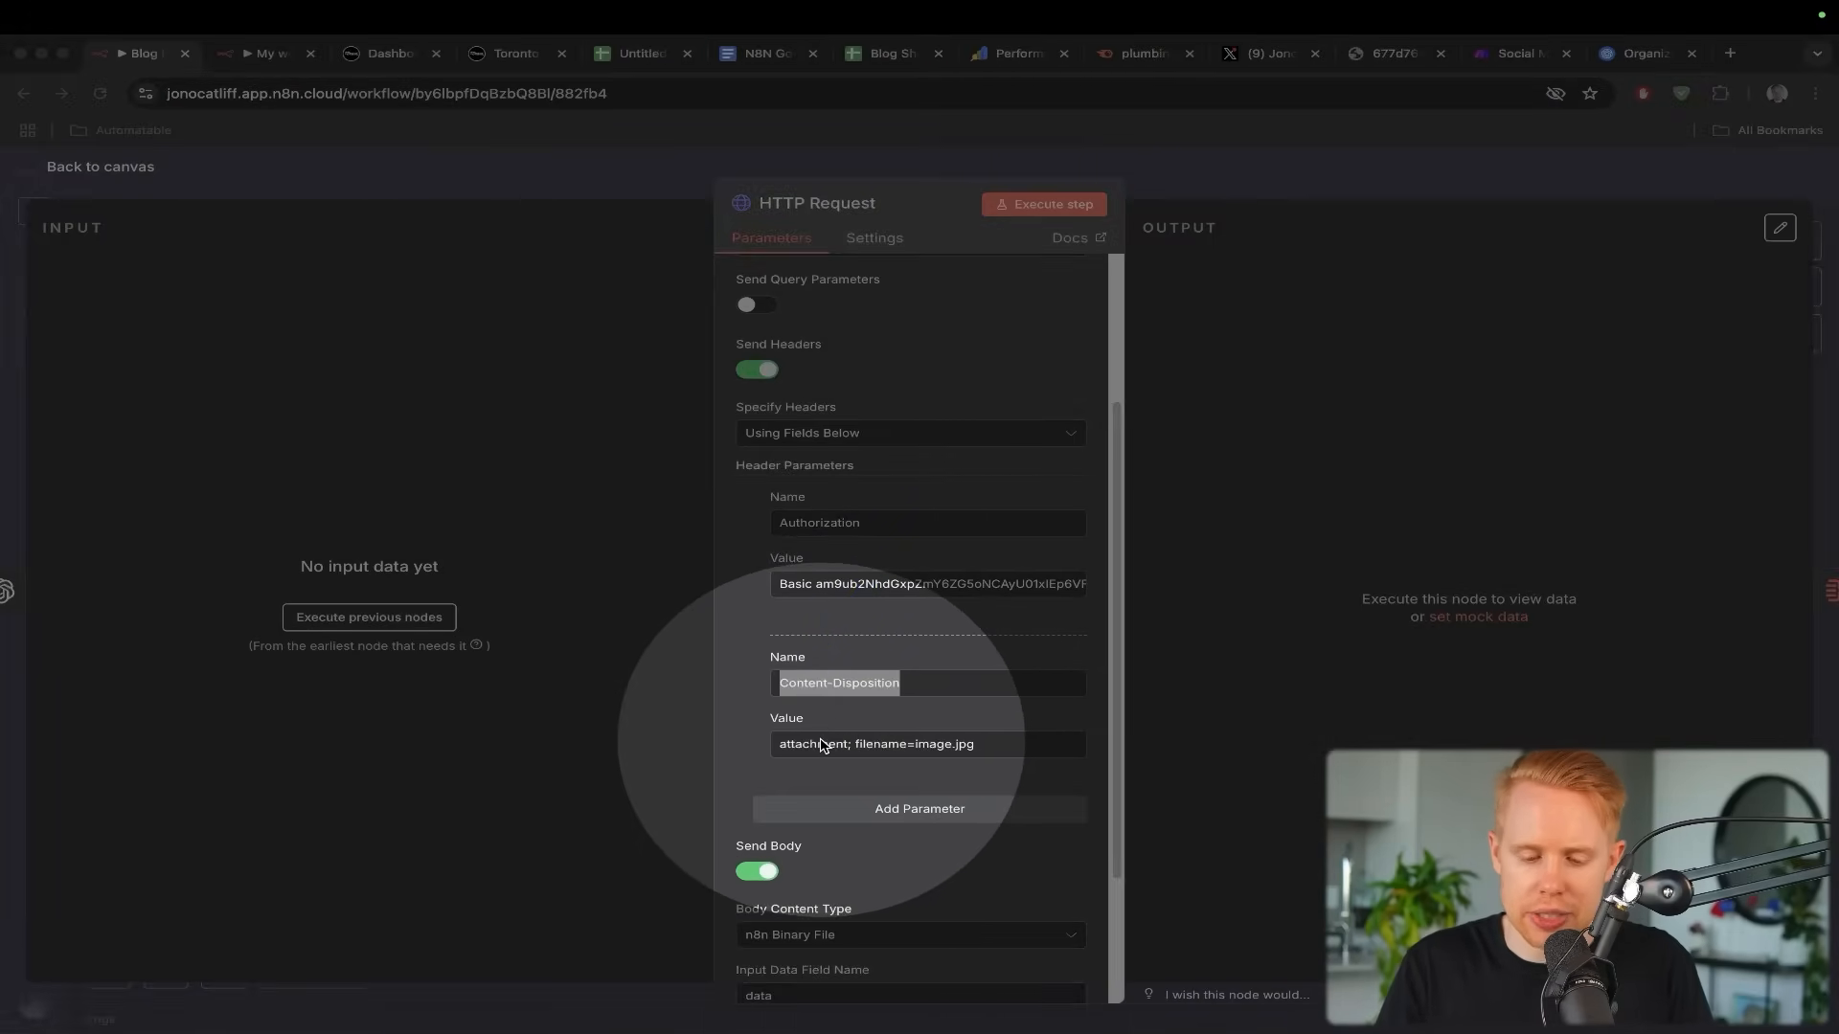
{"action": "key", "text": "Escape"}
{"action": "key", "text": "ctrl+Tab"}
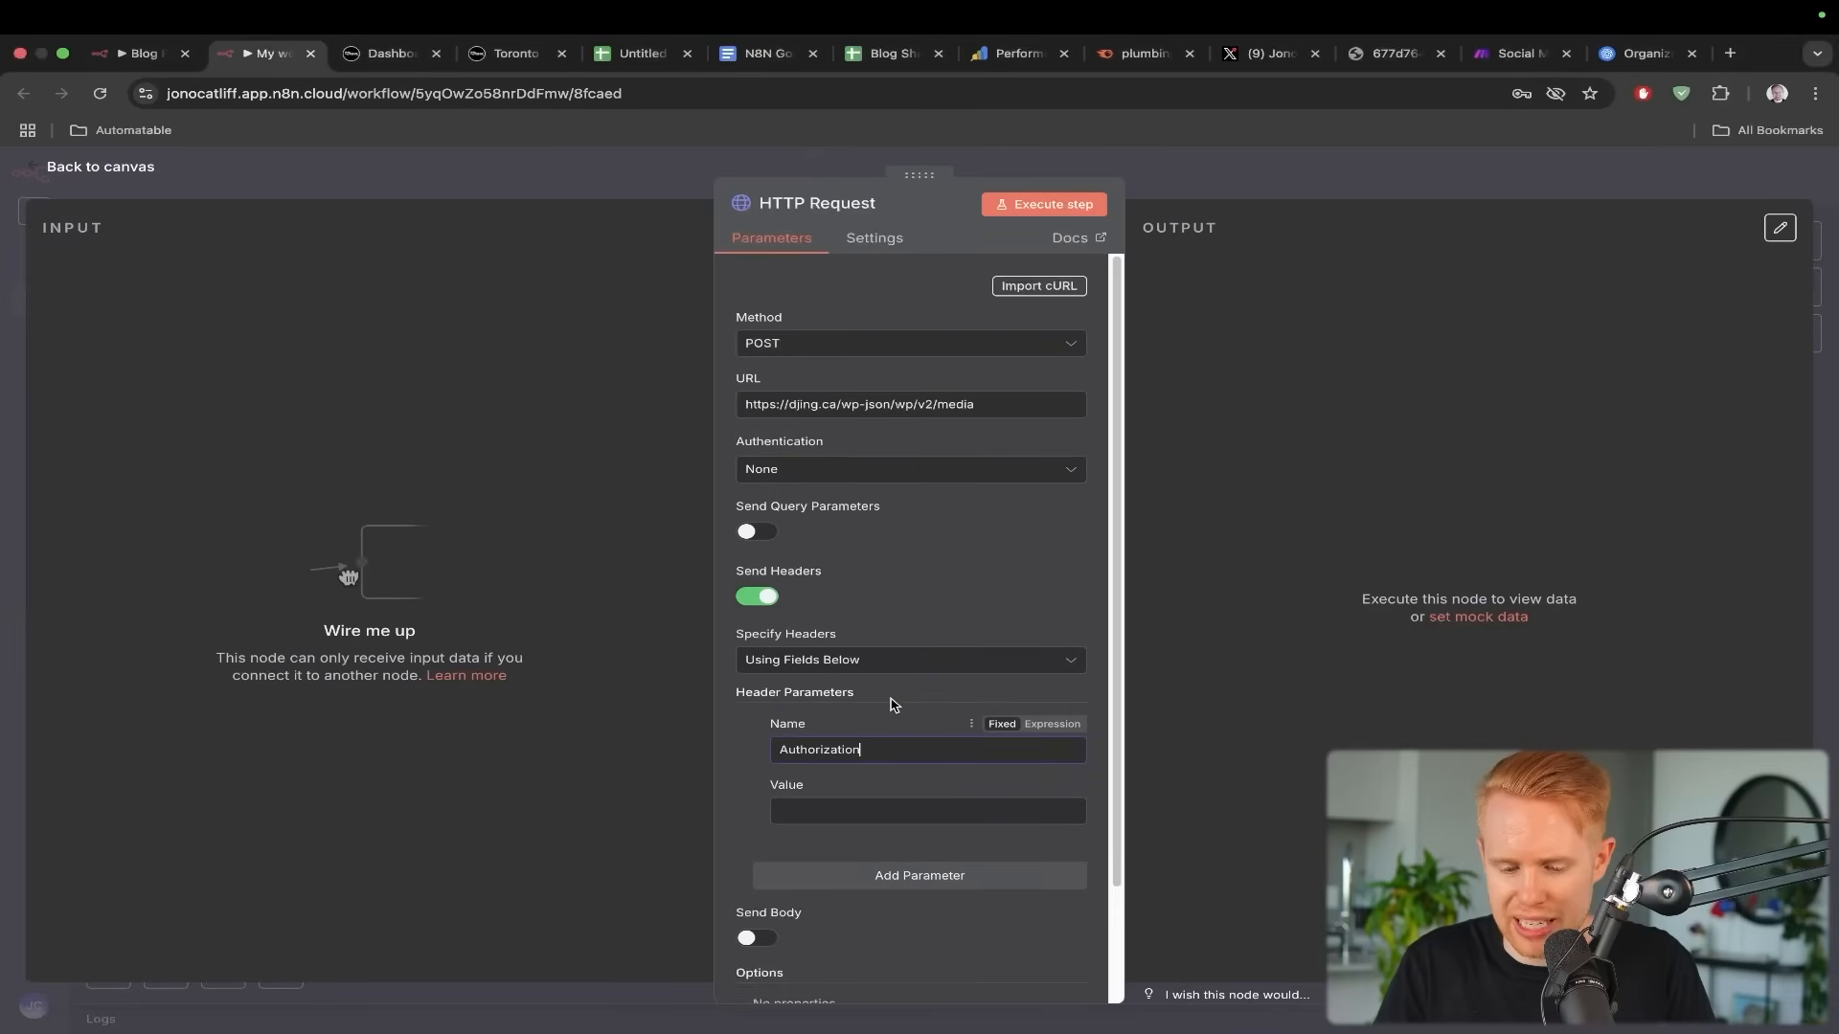
{"action": "left_click", "coordinate": [826, 876]}
{"action": "left_click", "coordinate": [826, 909]}
{"action": "key", "text": "ctrl+v"}
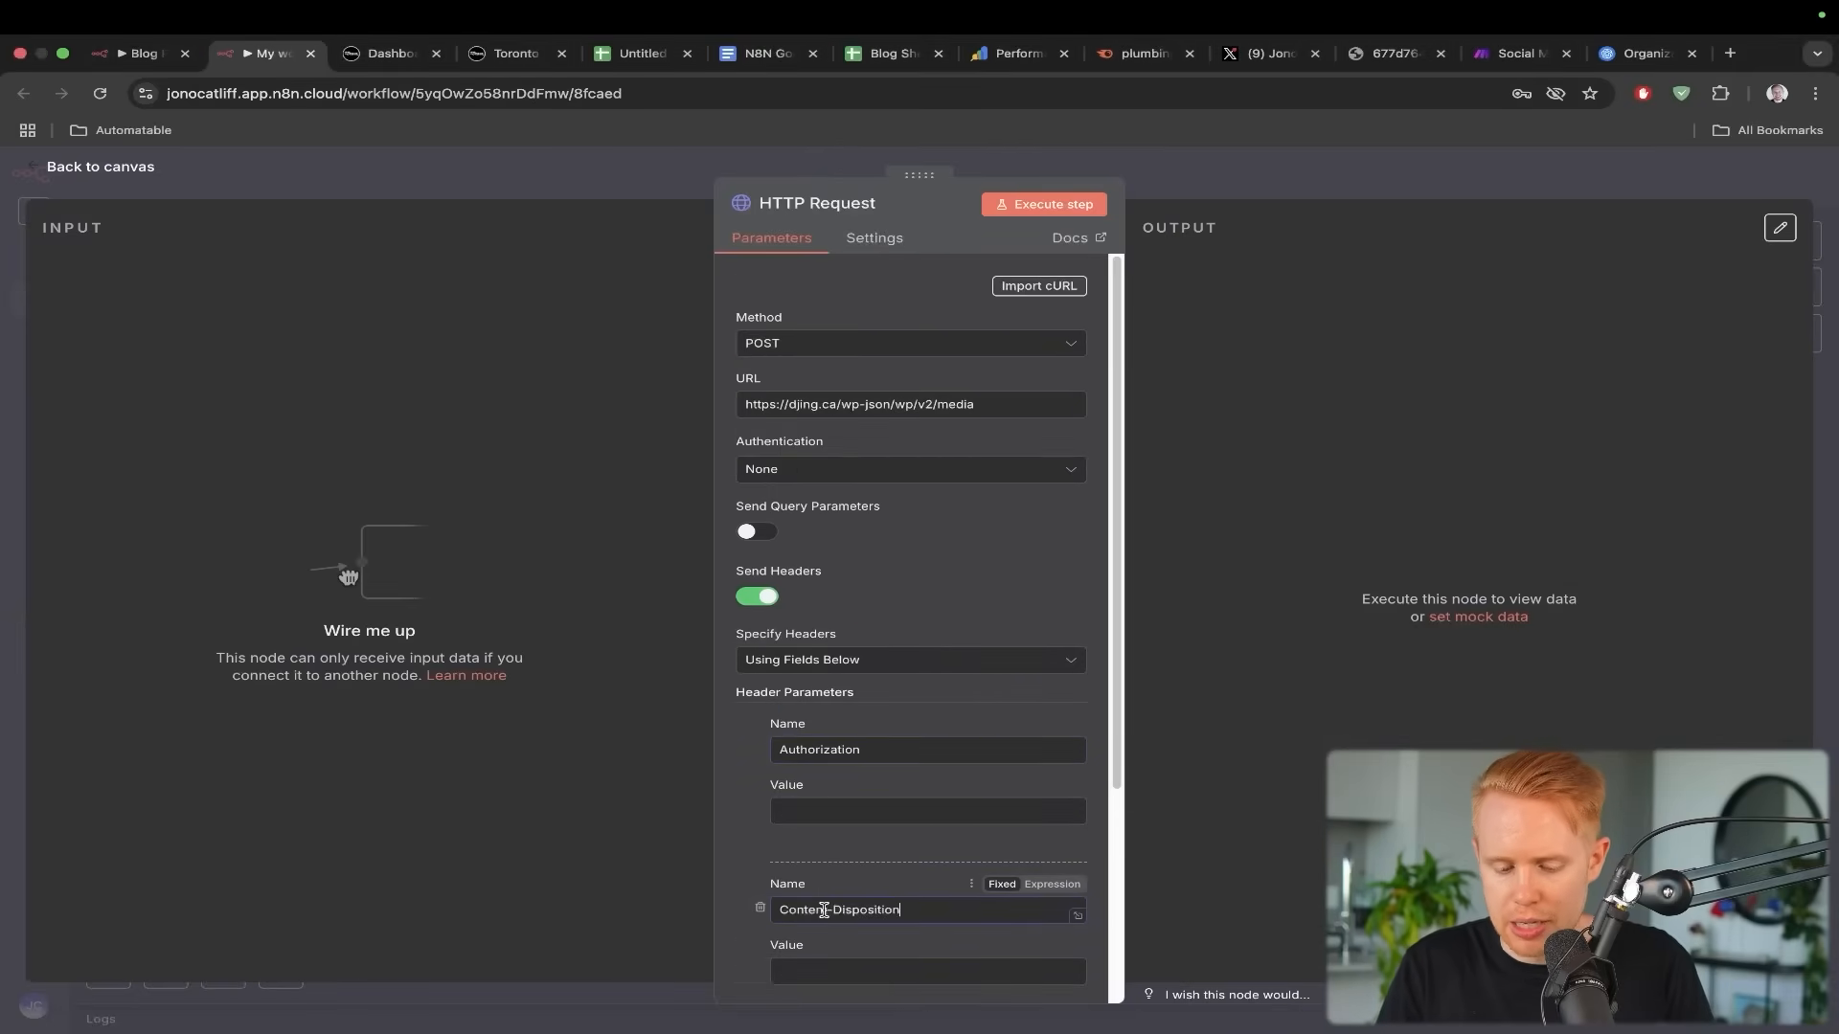
Set the Content-Disposition header value to attachment; filename=image.jpg, copied from the reference node.
{"action": "scroll", "coordinate": [825, 914], "scroll_direction": "down", "scroll_amount": 3}
{"action": "key", "text": "ctrl+shift+Tab"}
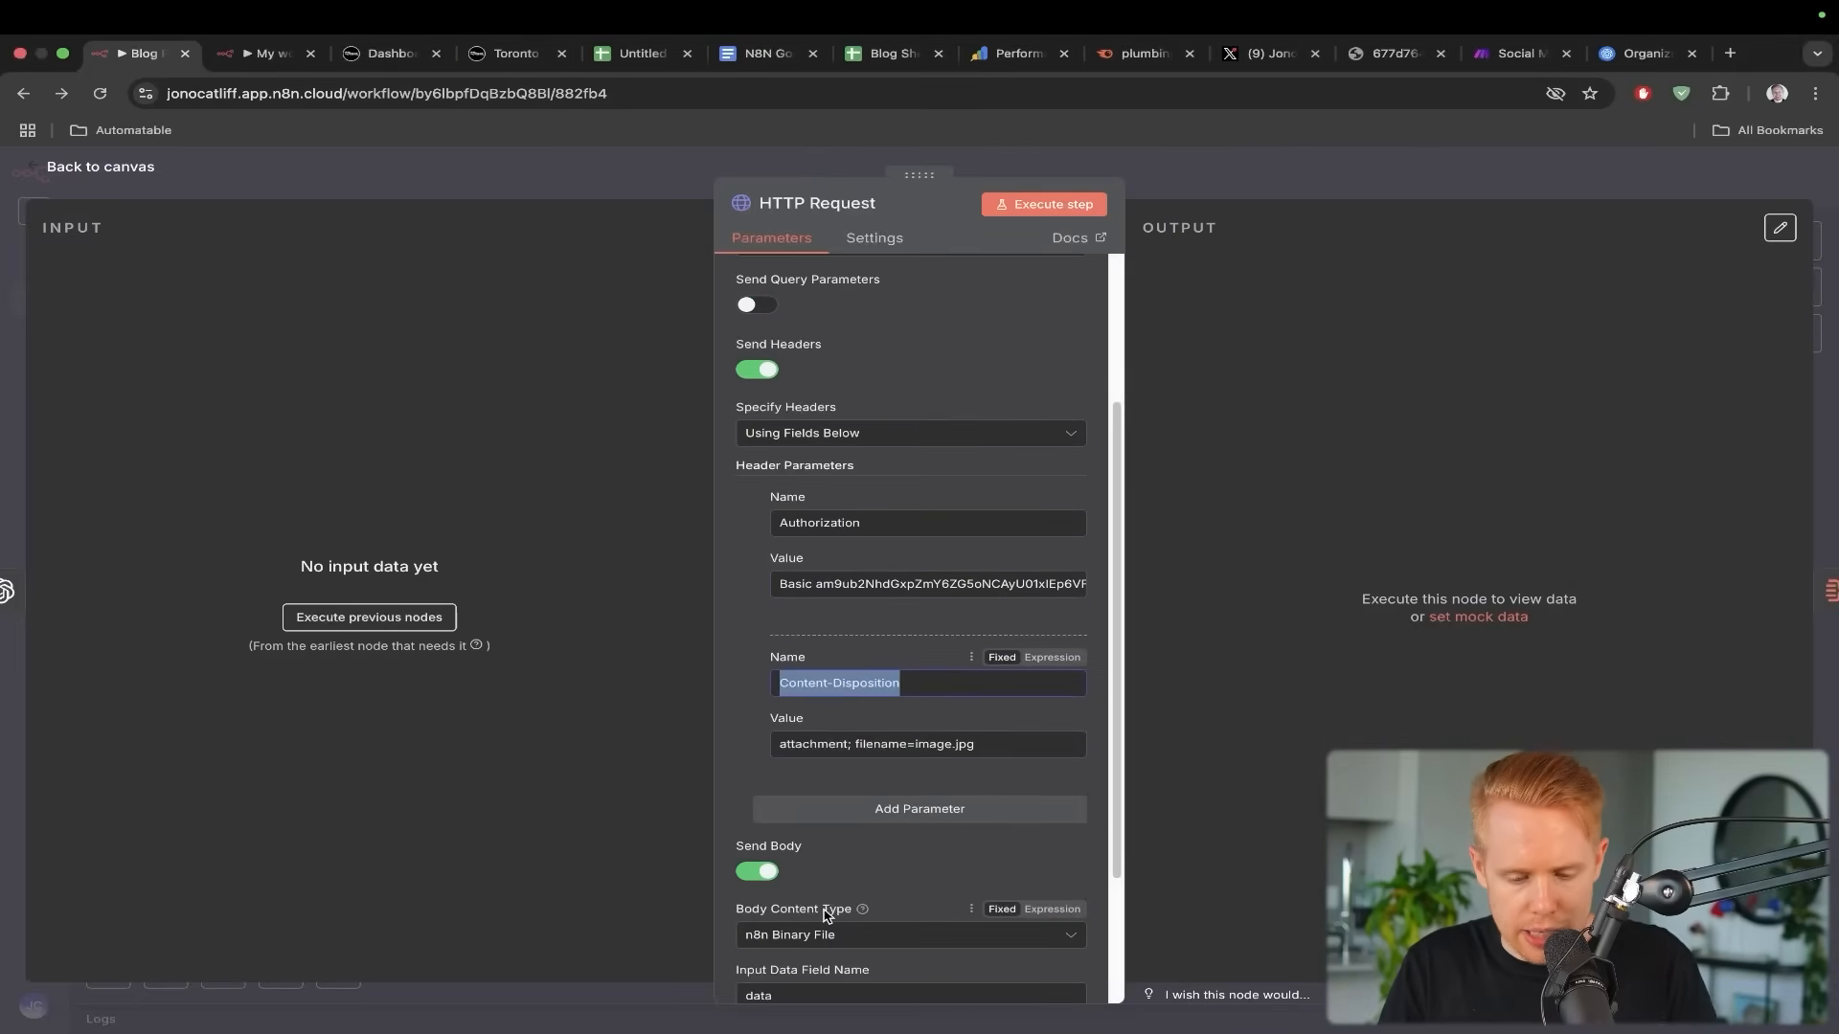
{"action": "triple_click", "coordinate": [935, 744]}
{"action": "key", "text": "ctrl+c"}
{"action": "key", "text": "ctrl+Tab"}
{"action": "left_click", "coordinate": [810, 677]}
{"action": "key", "text": "ctrl+v"}
{"action": "left_click_drag", "start_coordinate": [1037, 424], "coordinate": [936, 668]}
{"action": "key", "text": "ctrl+s"}
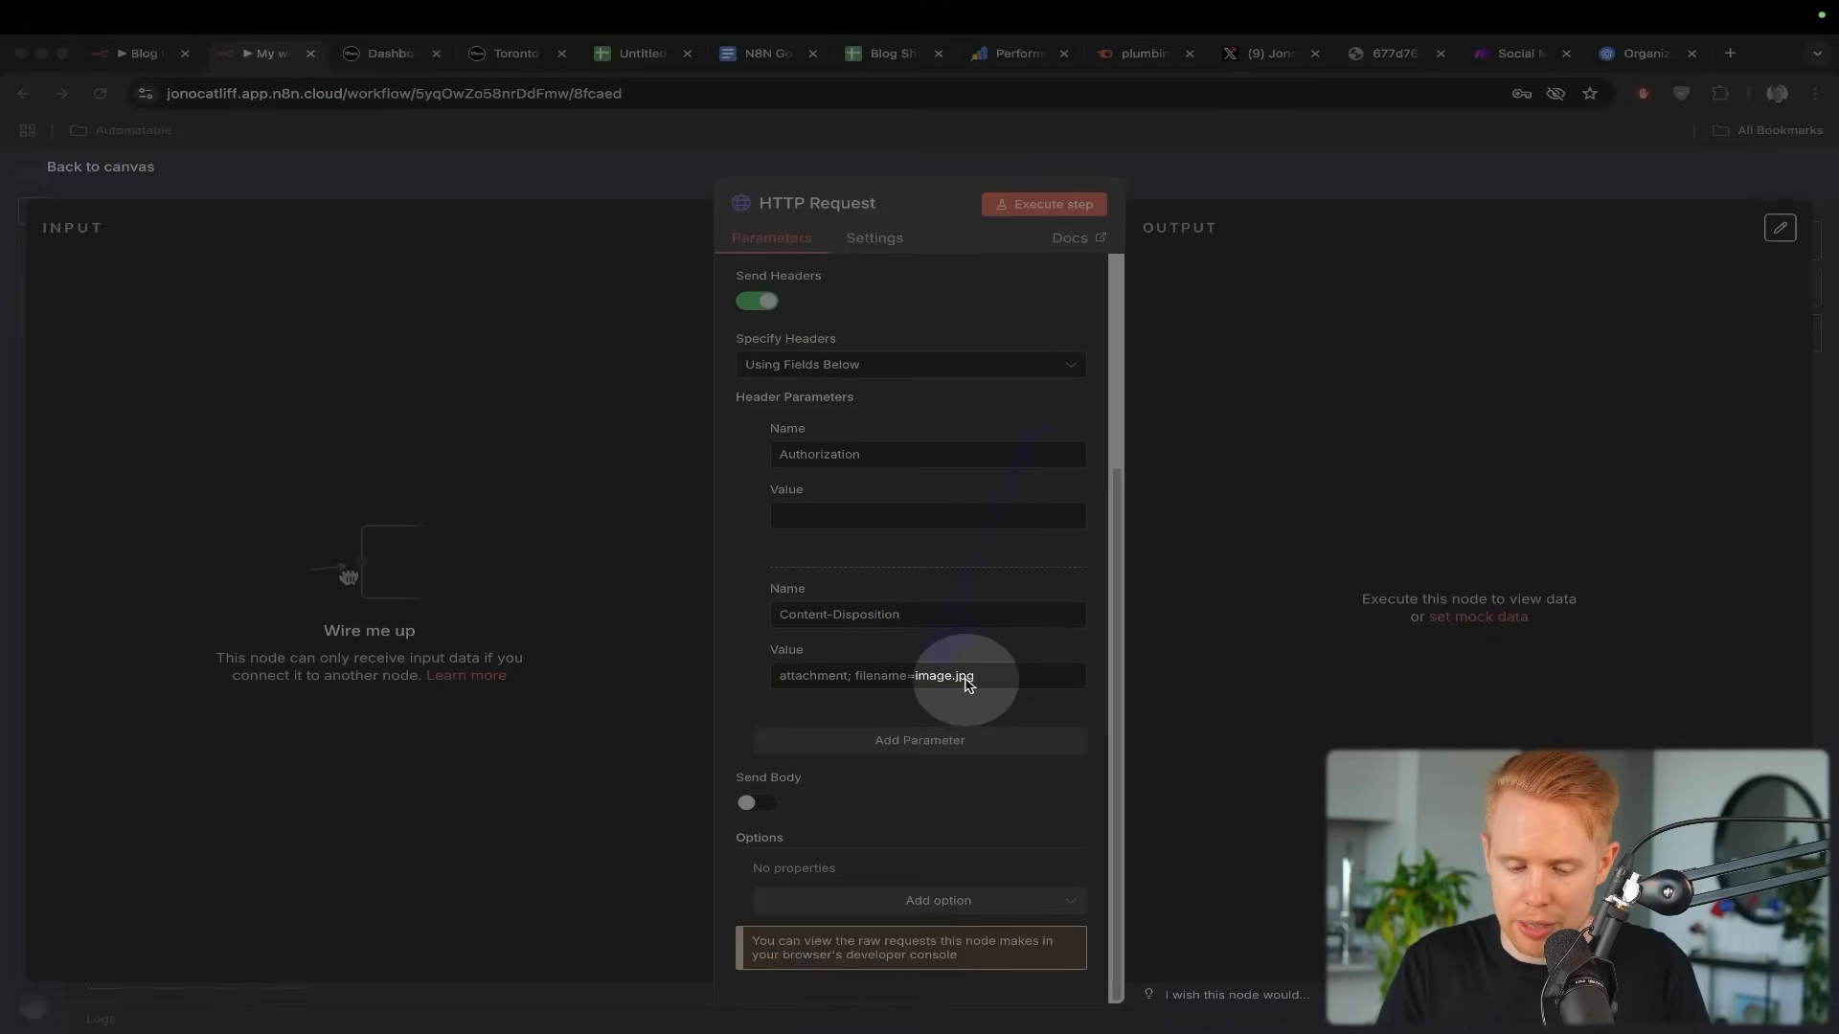
Turn on Send Body and set the body content type to n8n Binary File with input field data.
{"action": "key", "text": "ctrl+shift+Tab"}
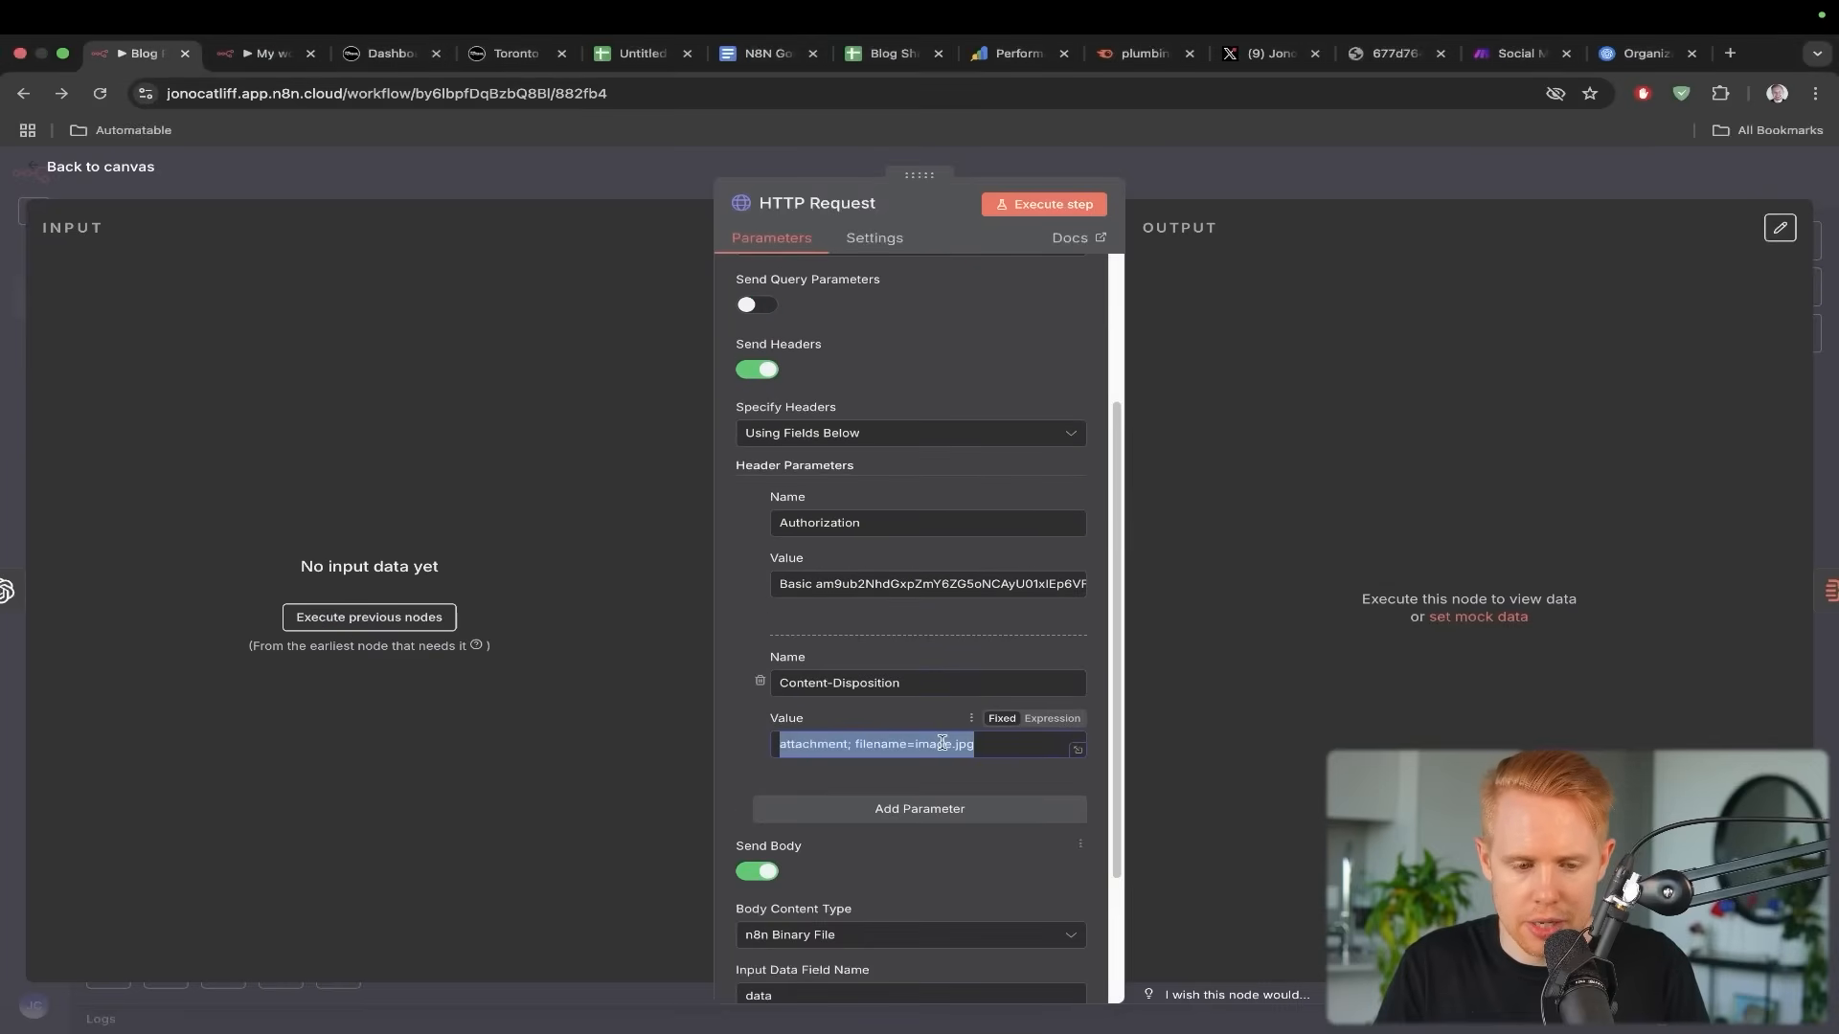
{"action": "scroll", "coordinate": [938, 746], "scroll_direction": "down", "scroll_amount": 3}
{"action": "mouse_move", "coordinate": [843, 522]}
{"action": "left_mouse_down"}
{"action": "mouse_move", "coordinate": [821, 657]}
{"action": "mouse_move", "coordinate": [782, 669]}
{"action": "left_mouse_up"}
{"action": "key", "text": "ctrl+Tab"}
{"action": "left_click", "coordinate": [747, 804]}
{"action": "scroll", "coordinate": [842, 813], "scroll_direction": "down", "scroll_amount": 2}
{"action": "left_click", "coordinate": [865, 804]}
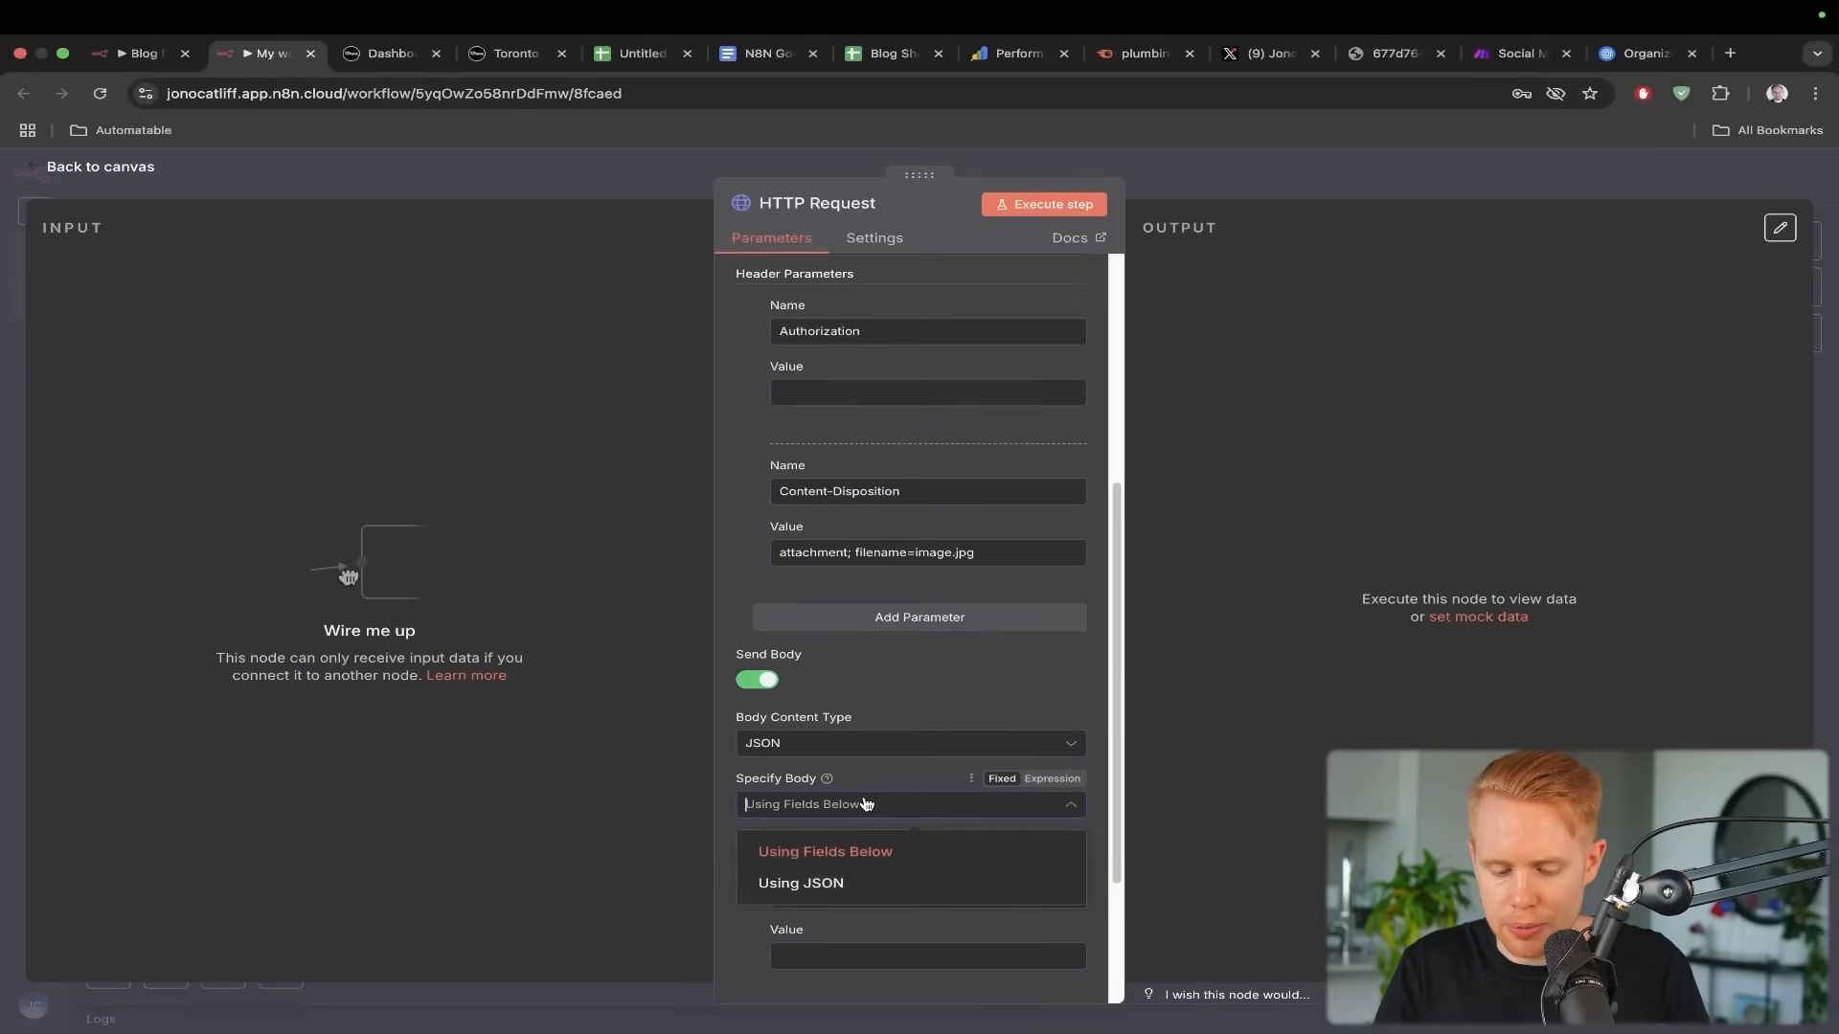
{"action": "left_click", "coordinate": [864, 745]}
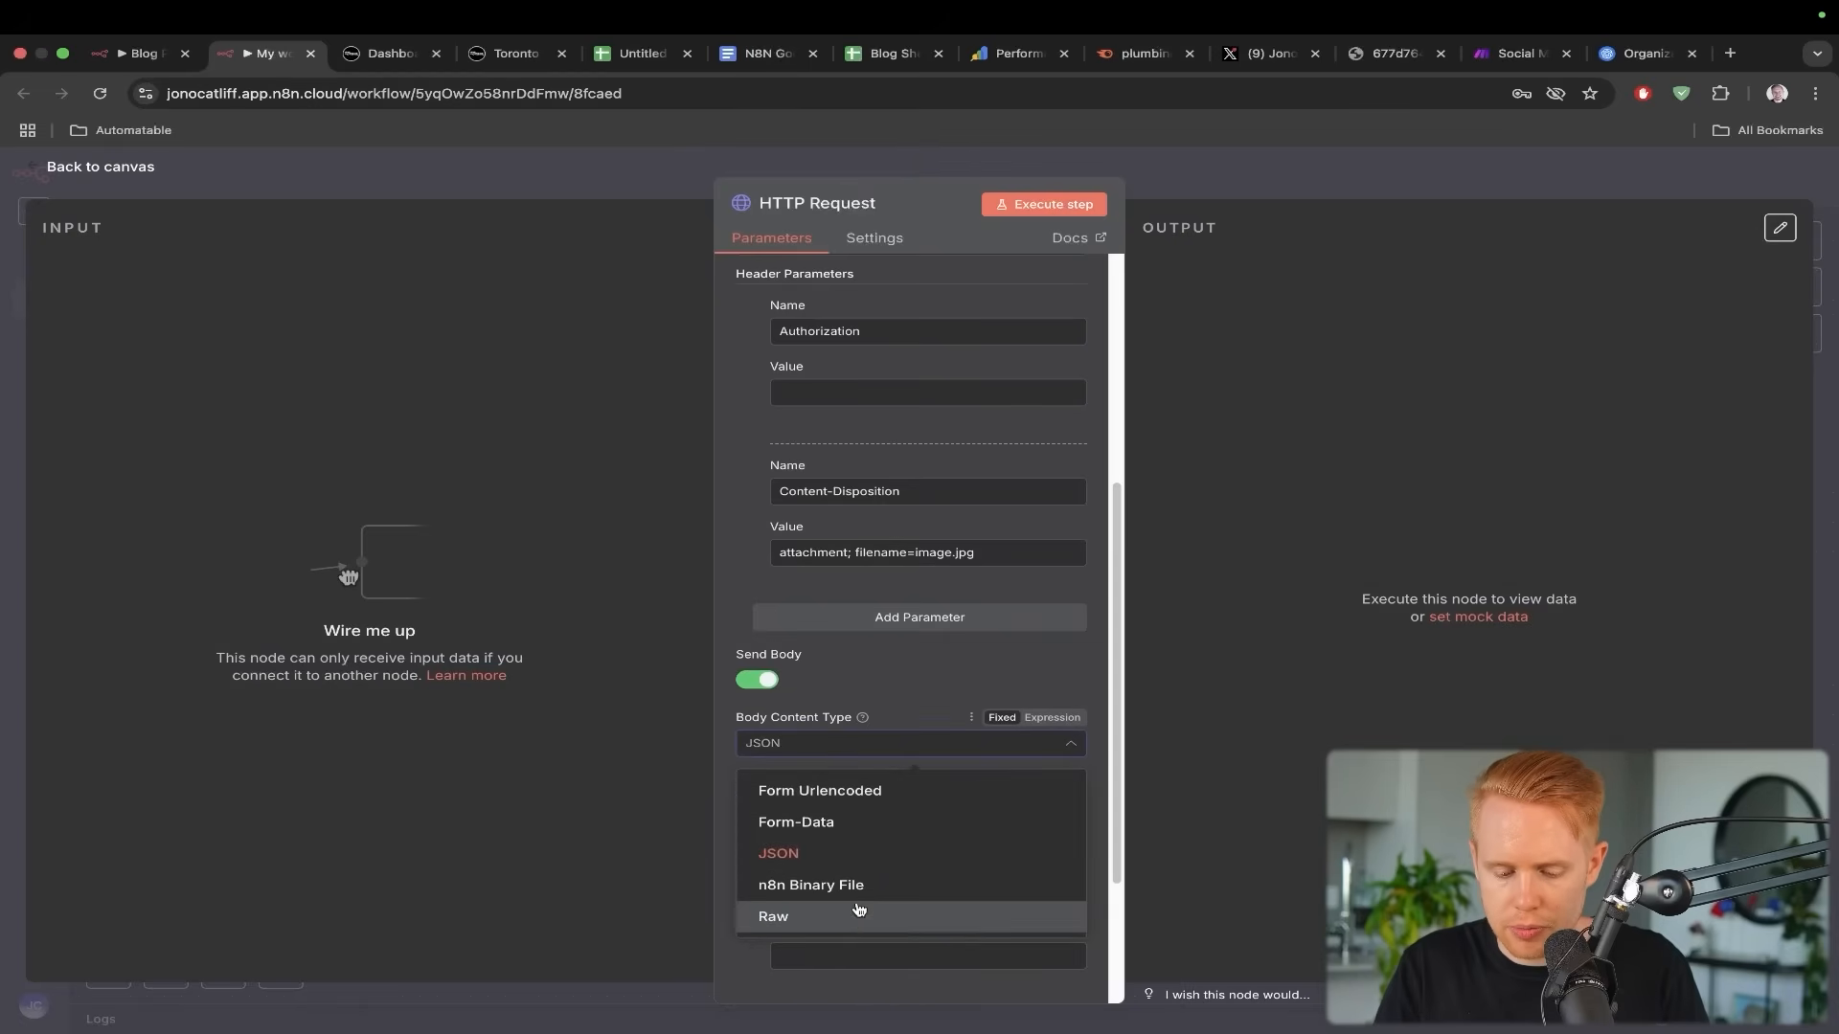
{"action": "left_click", "coordinate": [822, 887]}
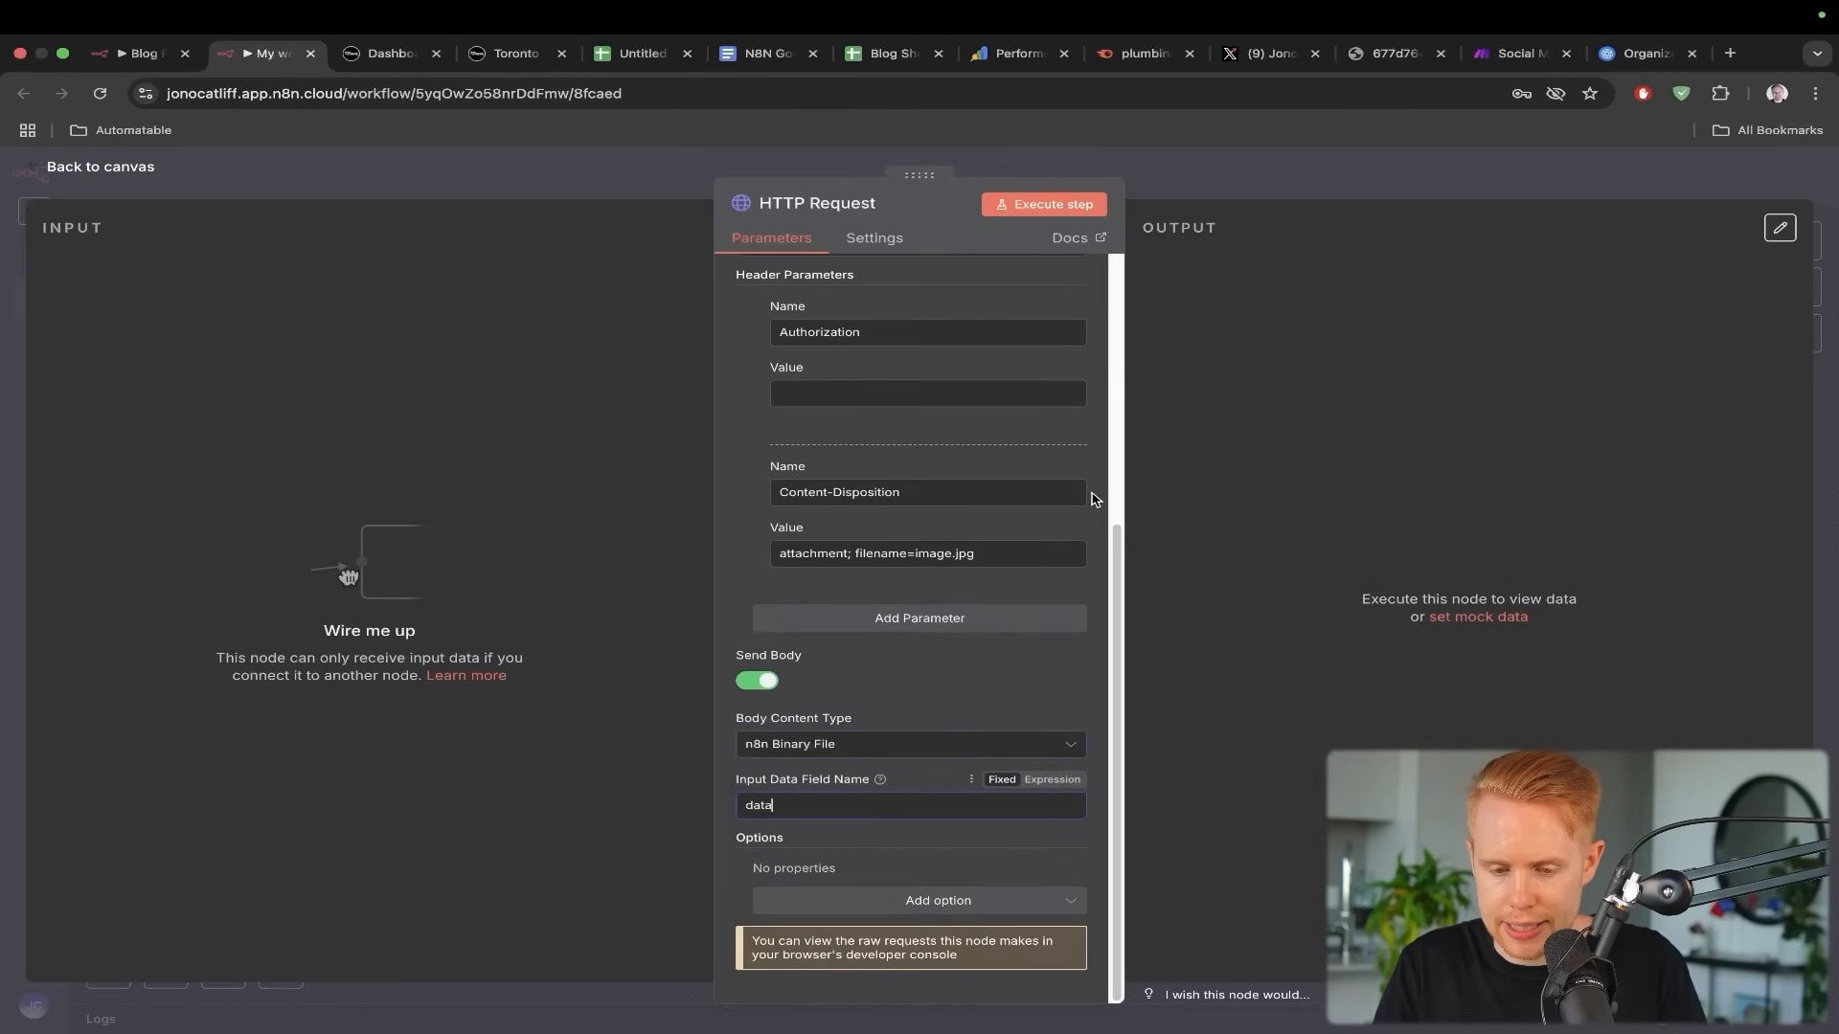
Examine the image binary data arriving from Generate an image in the node's input panel.
{"action": "left_click", "coordinate": [1206, 183]}
{"action": "left_click_drag", "start_coordinate": [1015, 440], "coordinate": [1133, 603]}
{"action": "left_click_drag", "start_coordinate": [1026, 575], "coordinate": [1093, 558]}
{"action": "double_click", "coordinate": [1091, 561]}
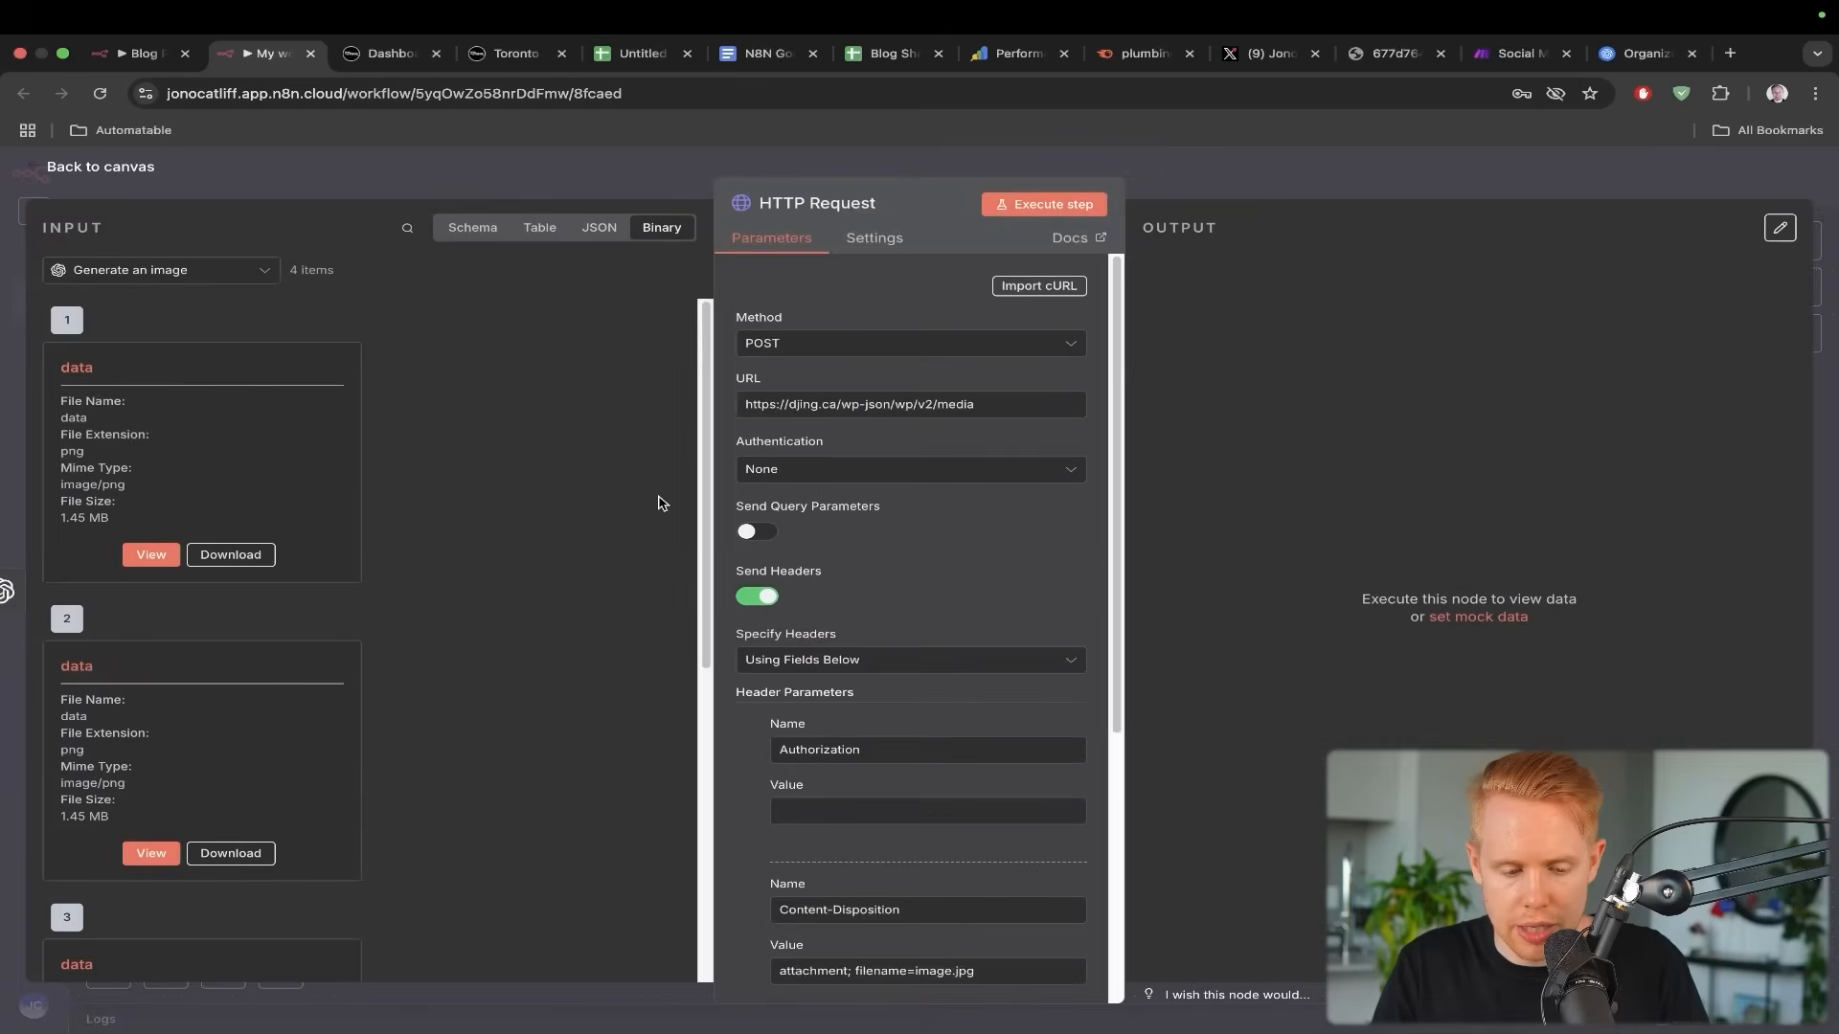
{"action": "left_click_drag", "start_coordinate": [611, 400], "coordinate": [100, 370]}
{"action": "key", "text": "ctrl+s"}
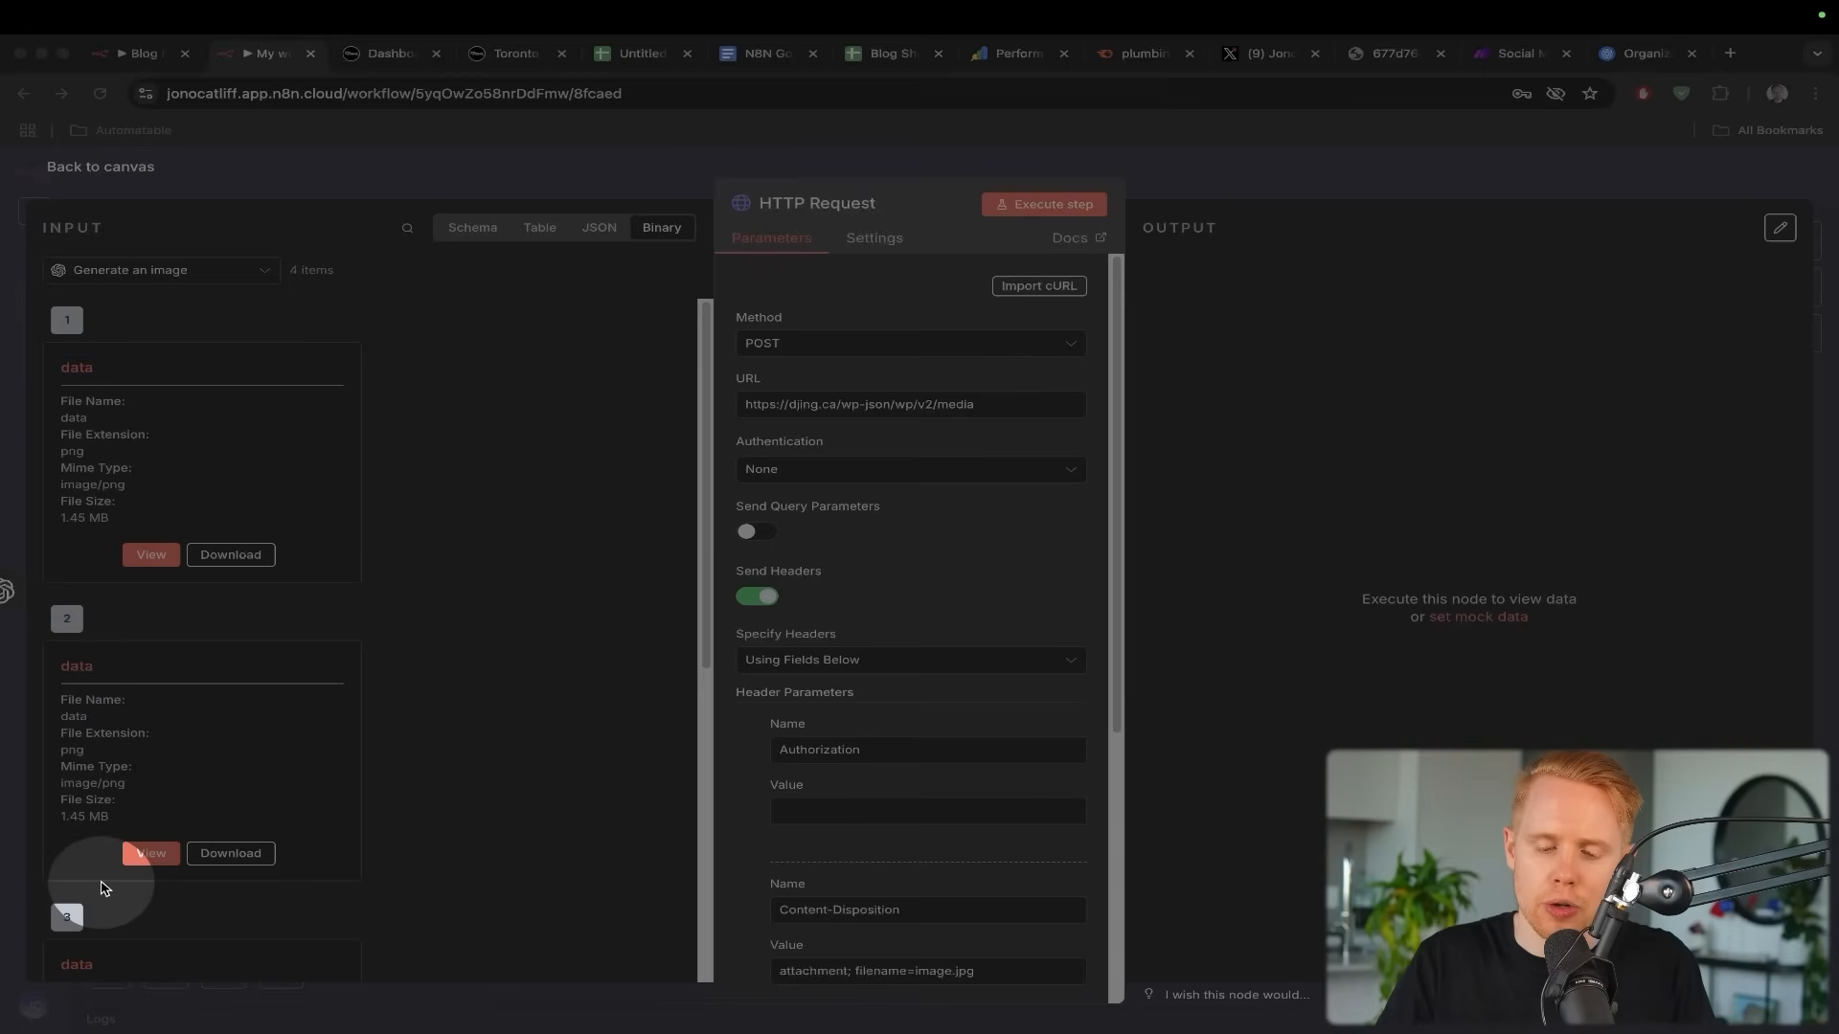
{"action": "key", "text": "ctrl+s"}
{"action": "left_click_drag", "start_coordinate": [999, 485], "coordinate": [815, 745]}
{"action": "key", "text": "ctrl+s"}
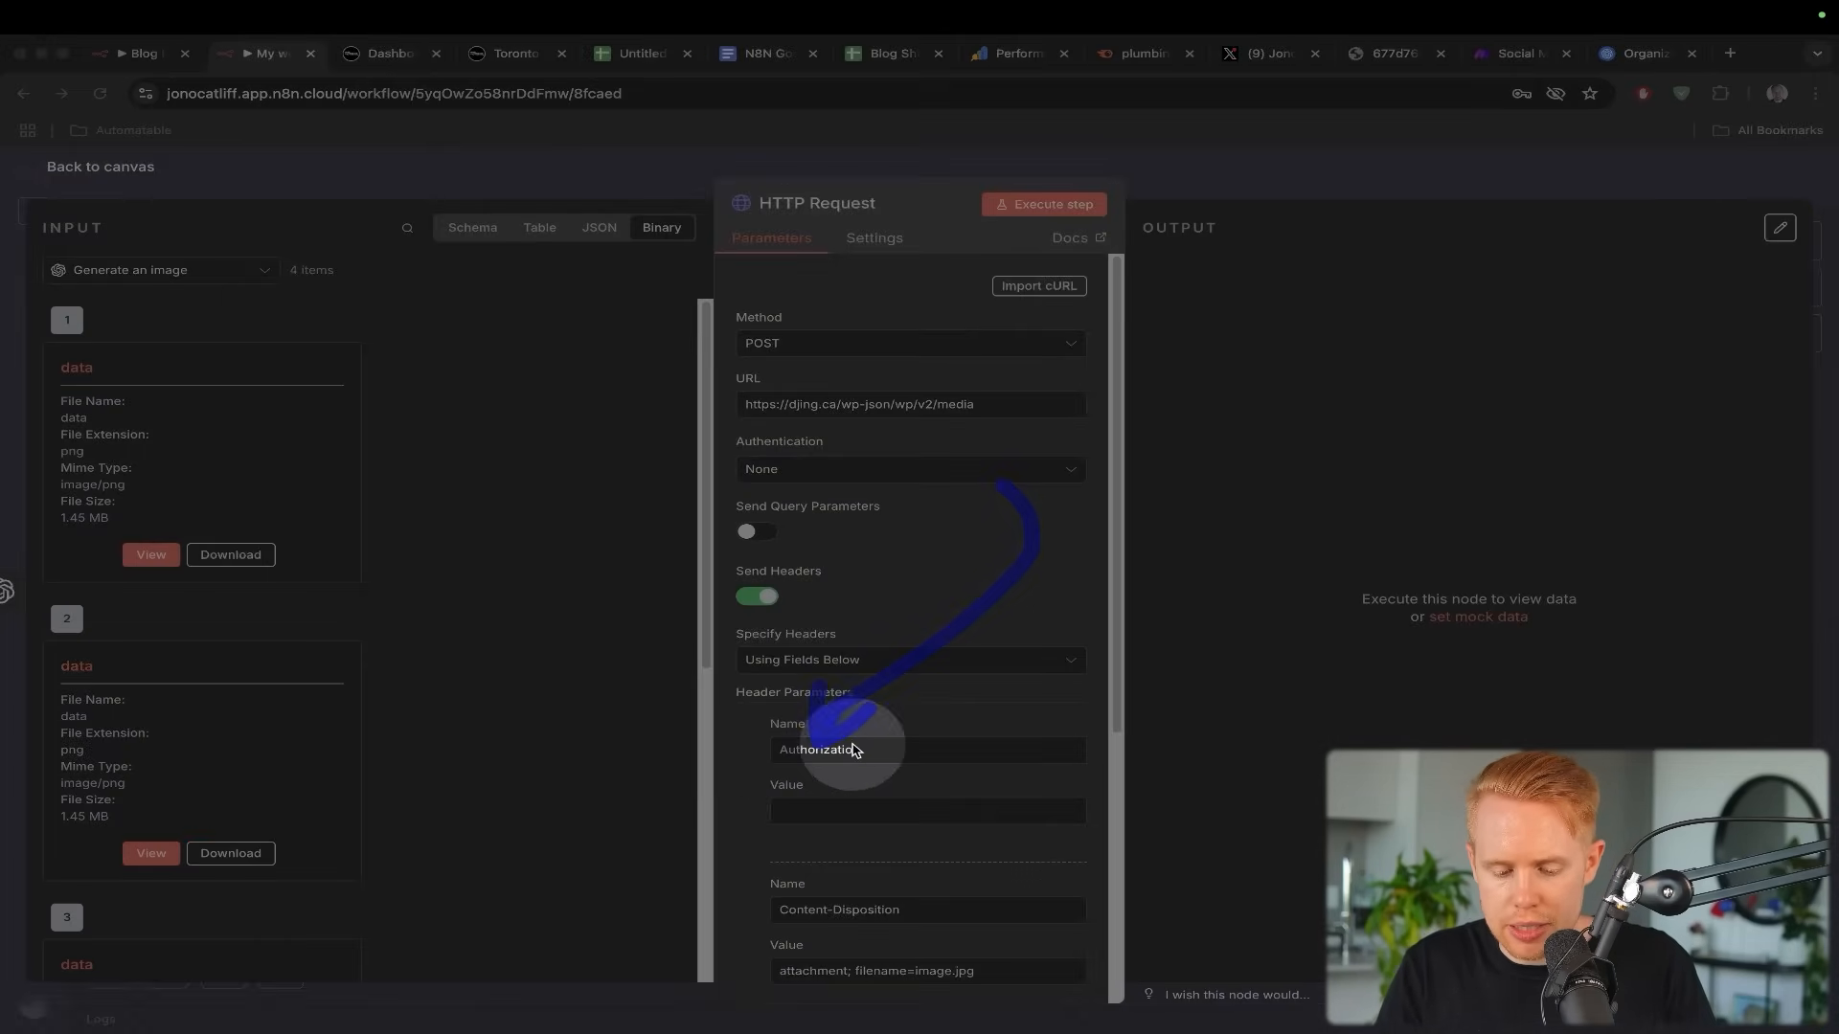
{"action": "key", "text": "ctrl+s"}
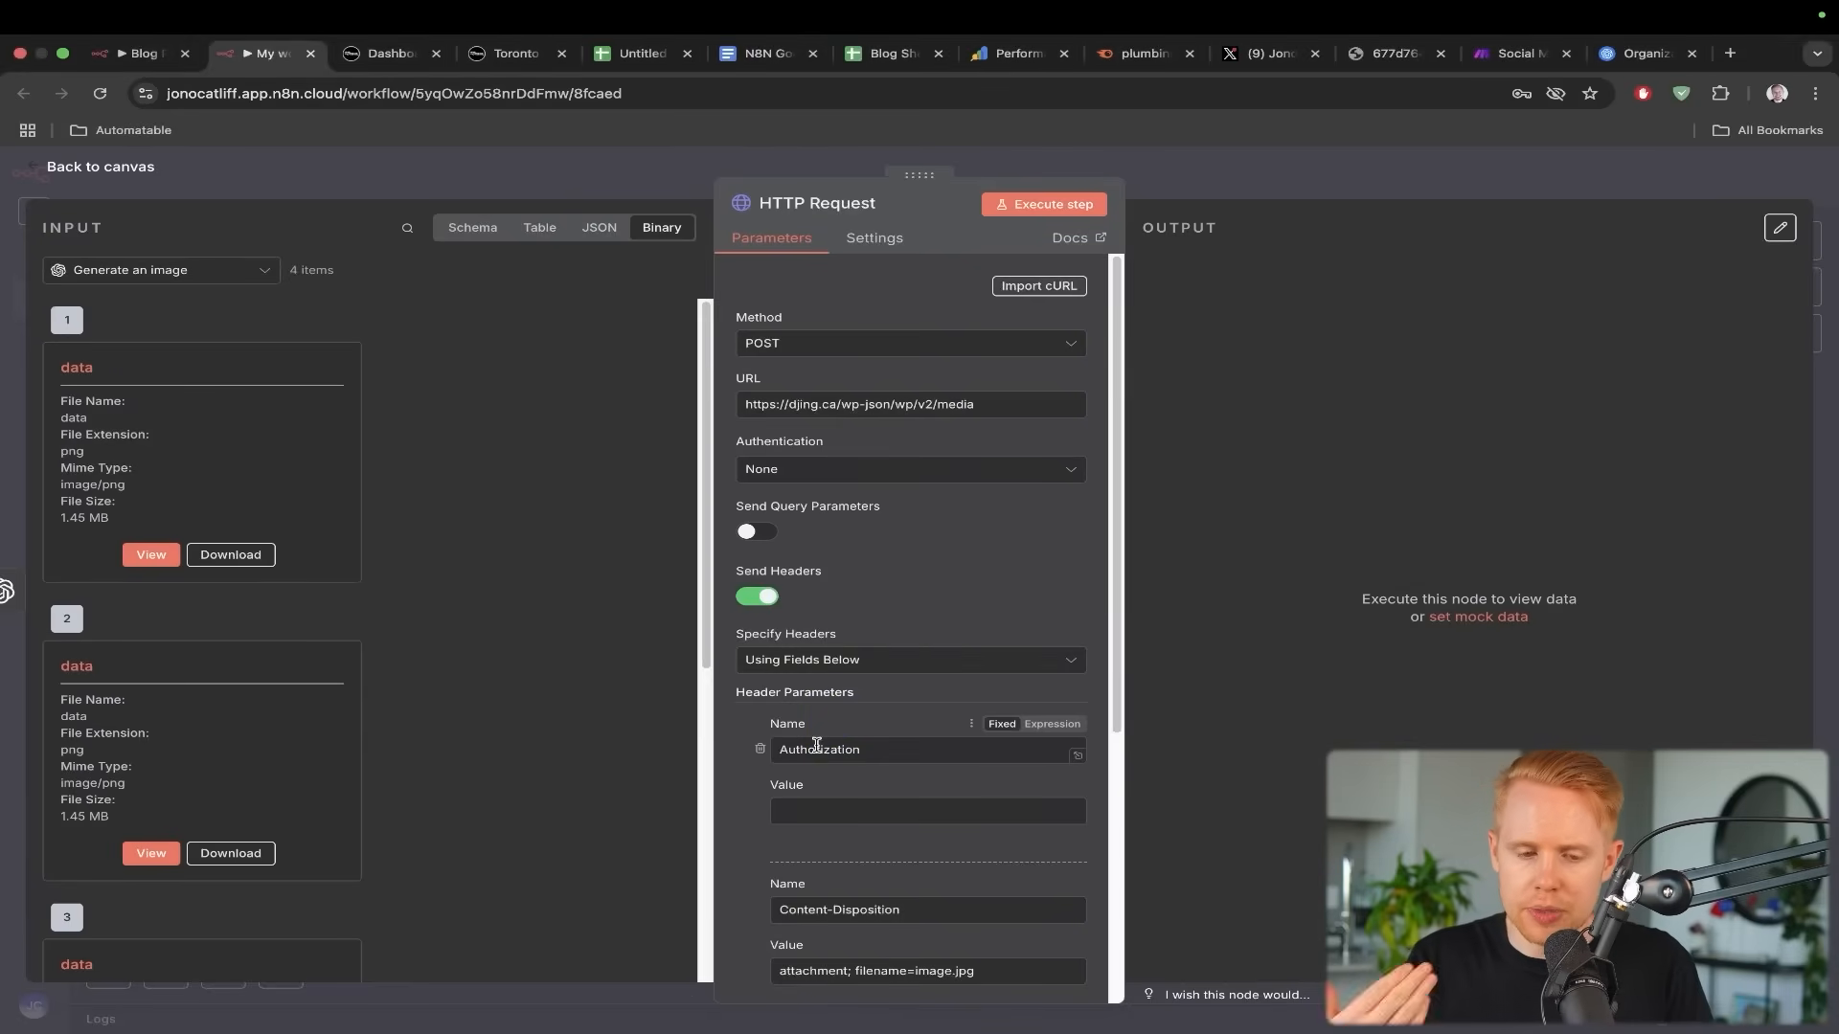
{"action": "key", "text": "ctrl+Tab"}
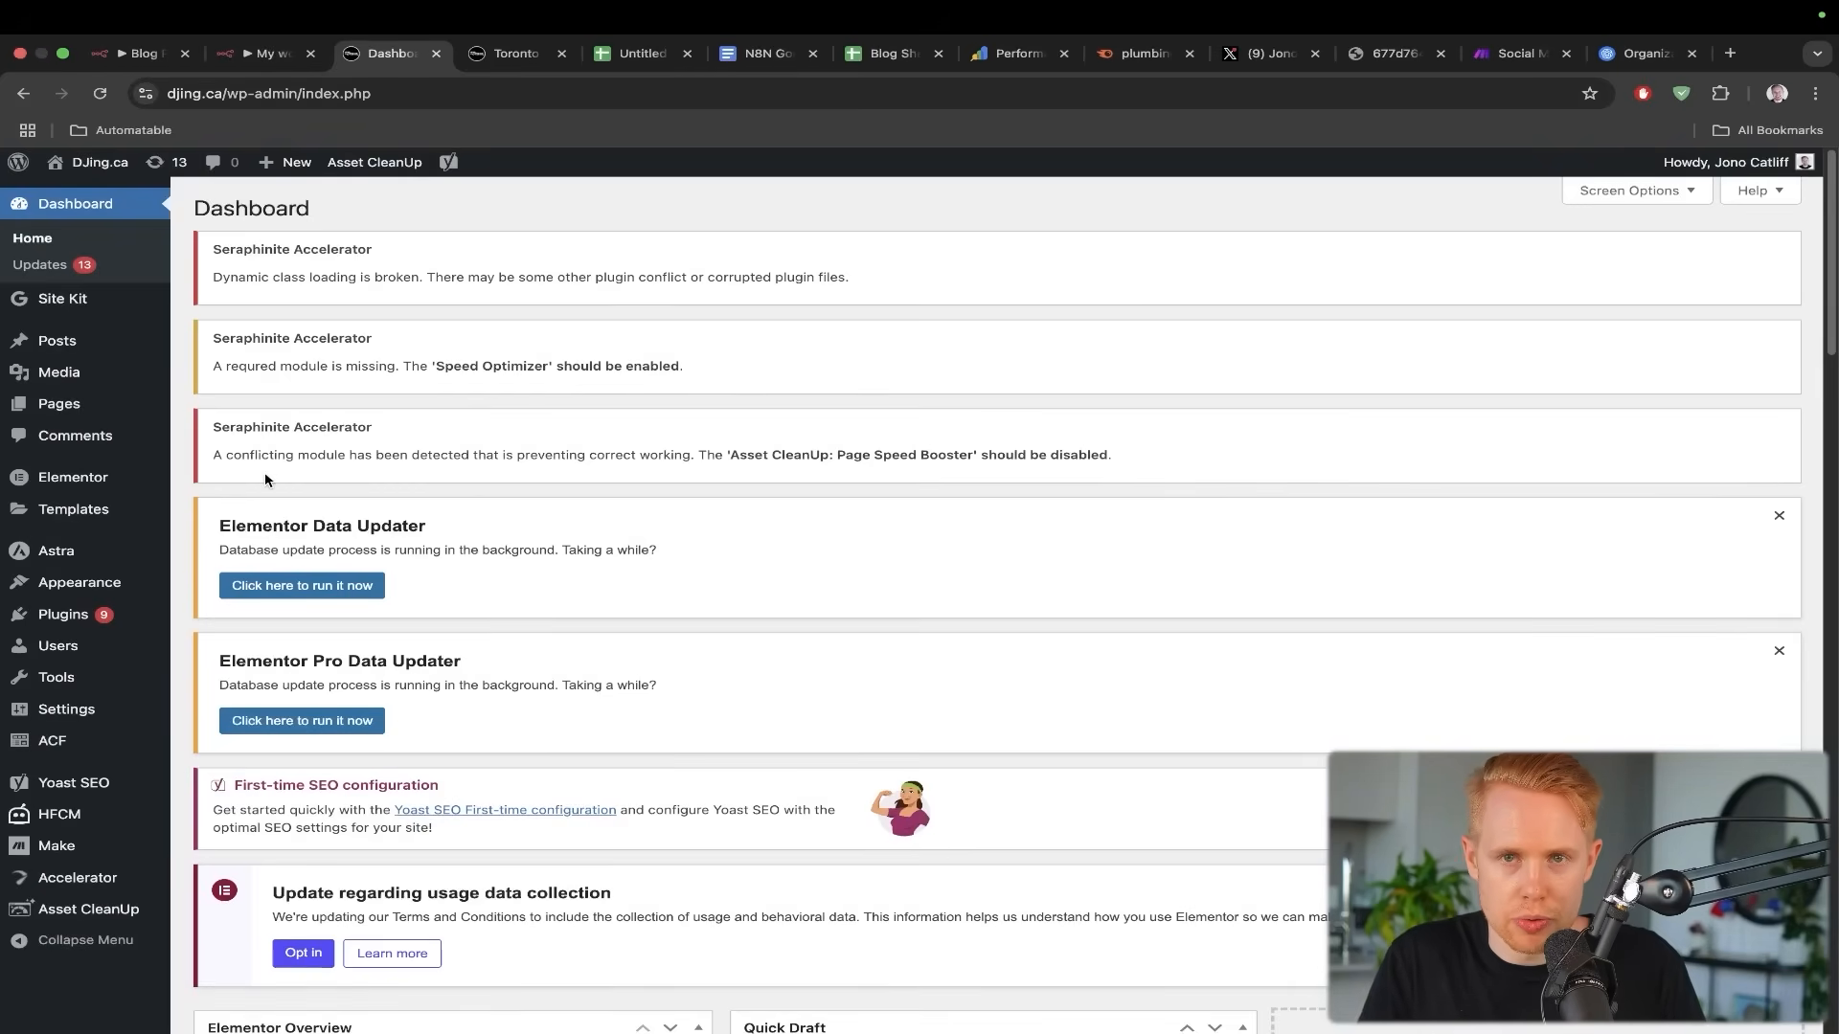
{"action": "key", "text": "ctrl+shift+Tab"}
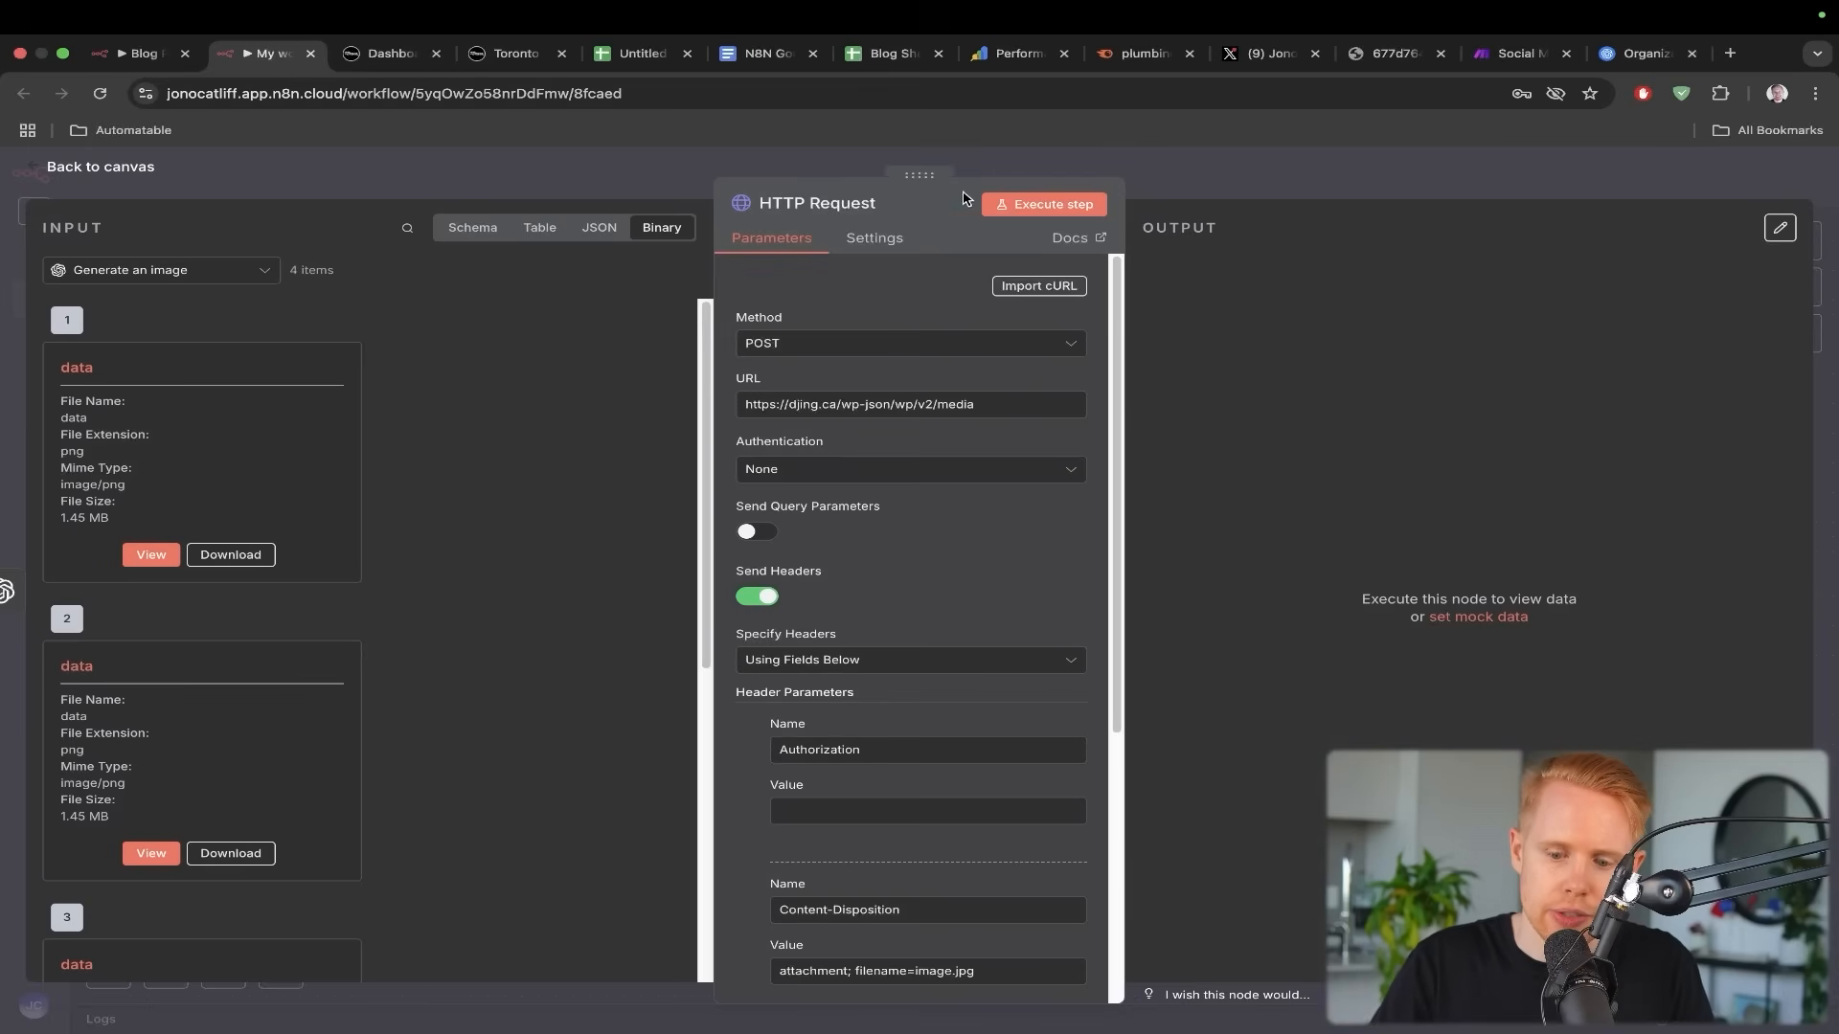
Search the node panel for Google Docs and Google Drive nodes without adding one.
{"action": "left_click", "coordinate": [1206, 175]}
{"action": "left_click", "coordinate": [1785, 240]}
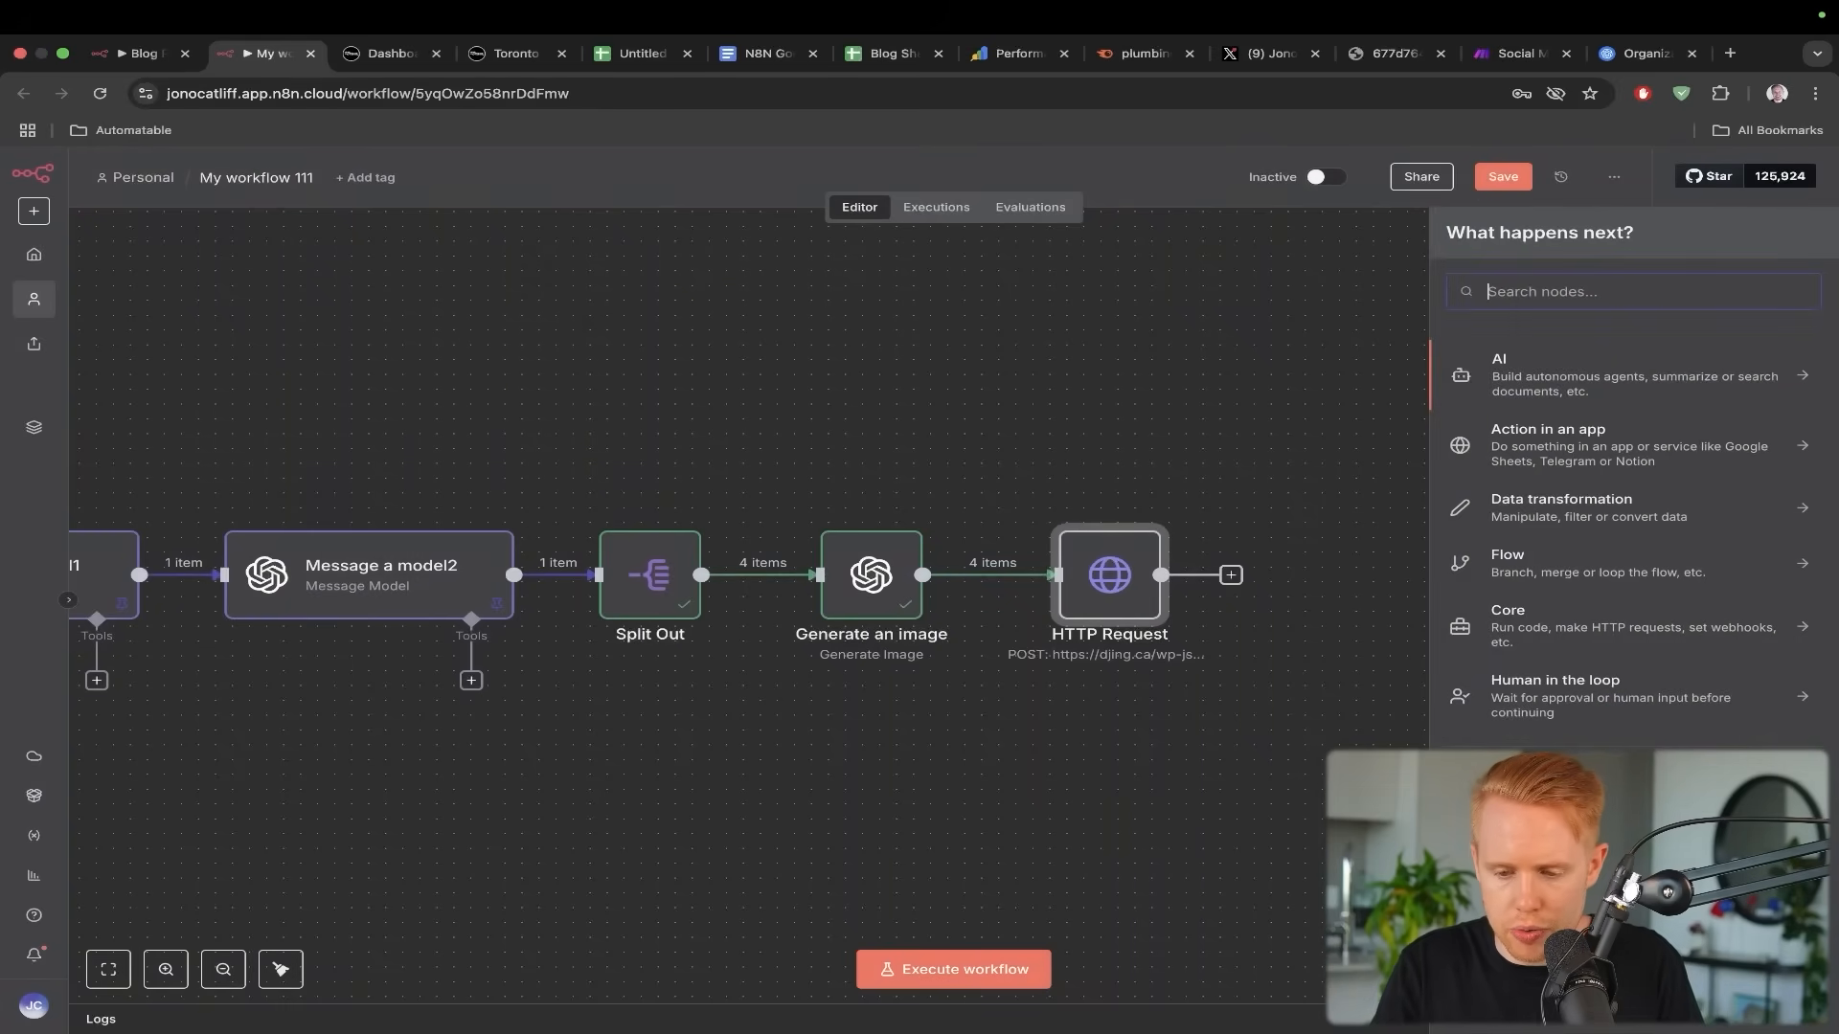
{"action": "type", "text": "google docs"}
{"action": "mouse_move", "coordinate": [964, 279]}
{"action": "left_mouse_down"}
{"action": "mouse_move", "coordinate": [1388, 282]}
{"action": "mouse_move", "coordinate": [1518, 353]}
{"action": "left_mouse_up"}
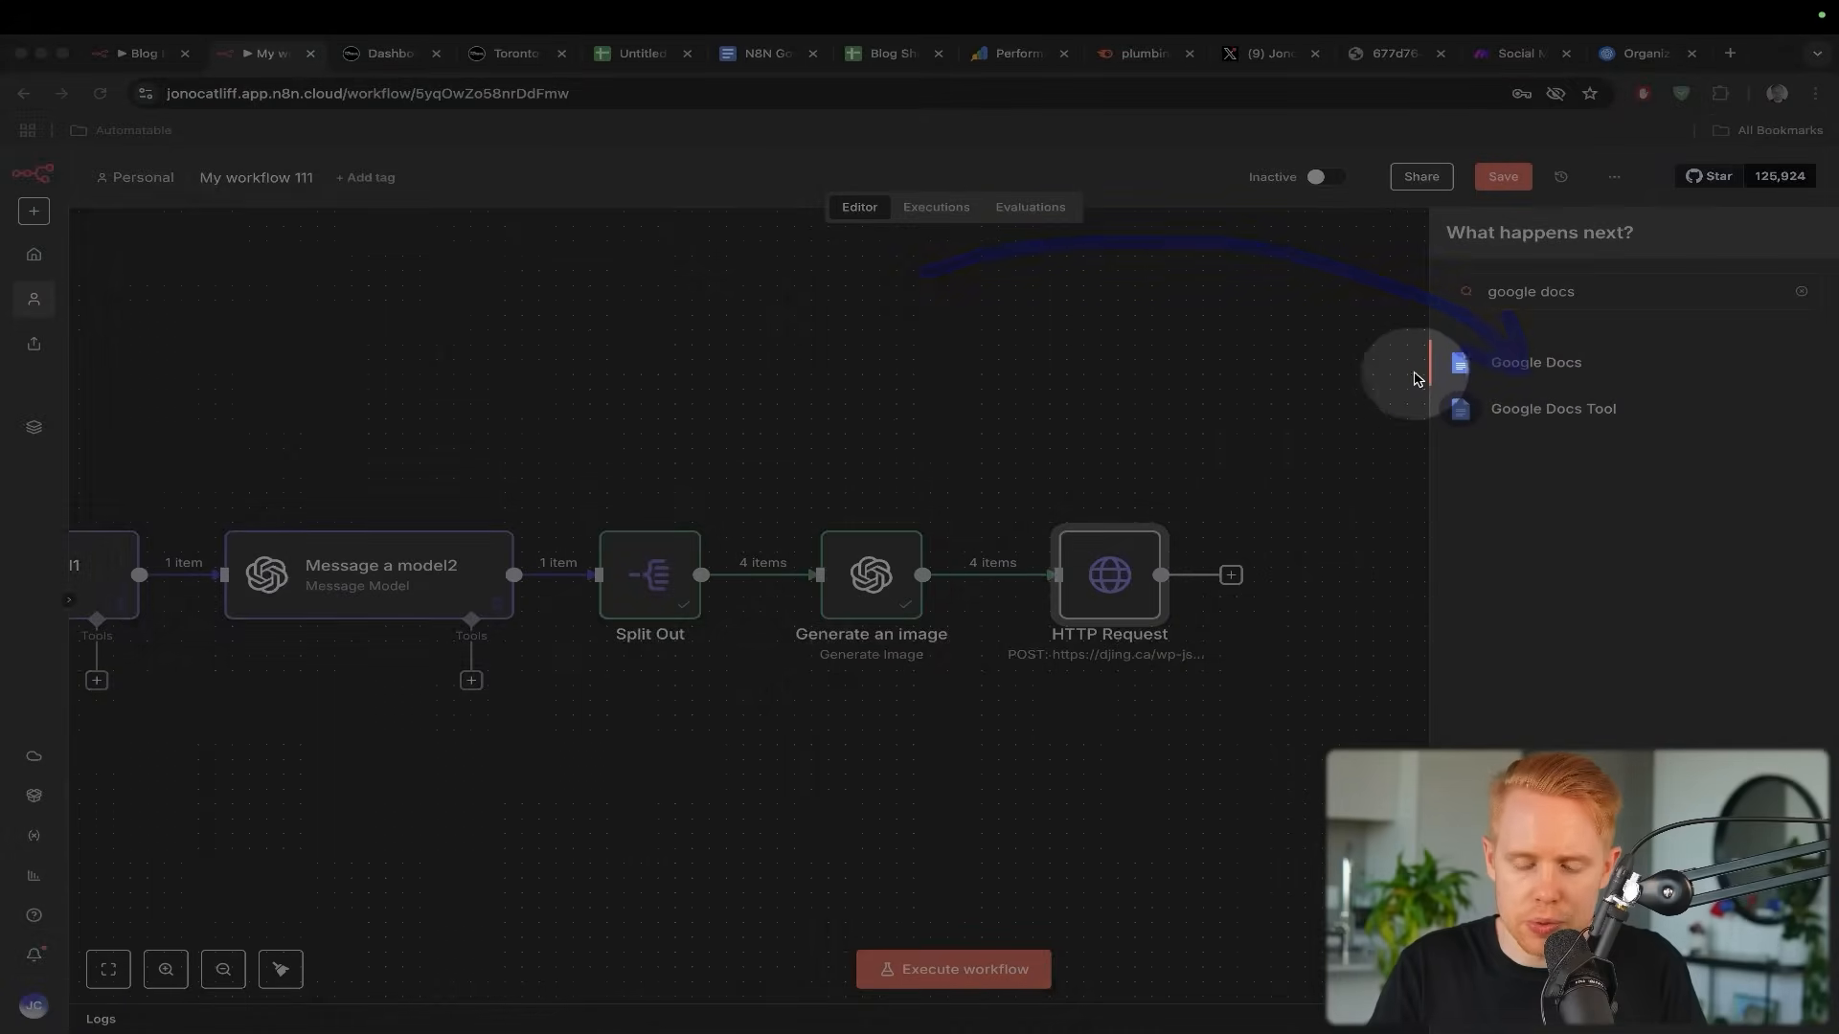
{"action": "key", "text": "Escape"}
{"action": "triple_click", "coordinate": [1550, 294]}
{"action": "type", "text": "dive"}
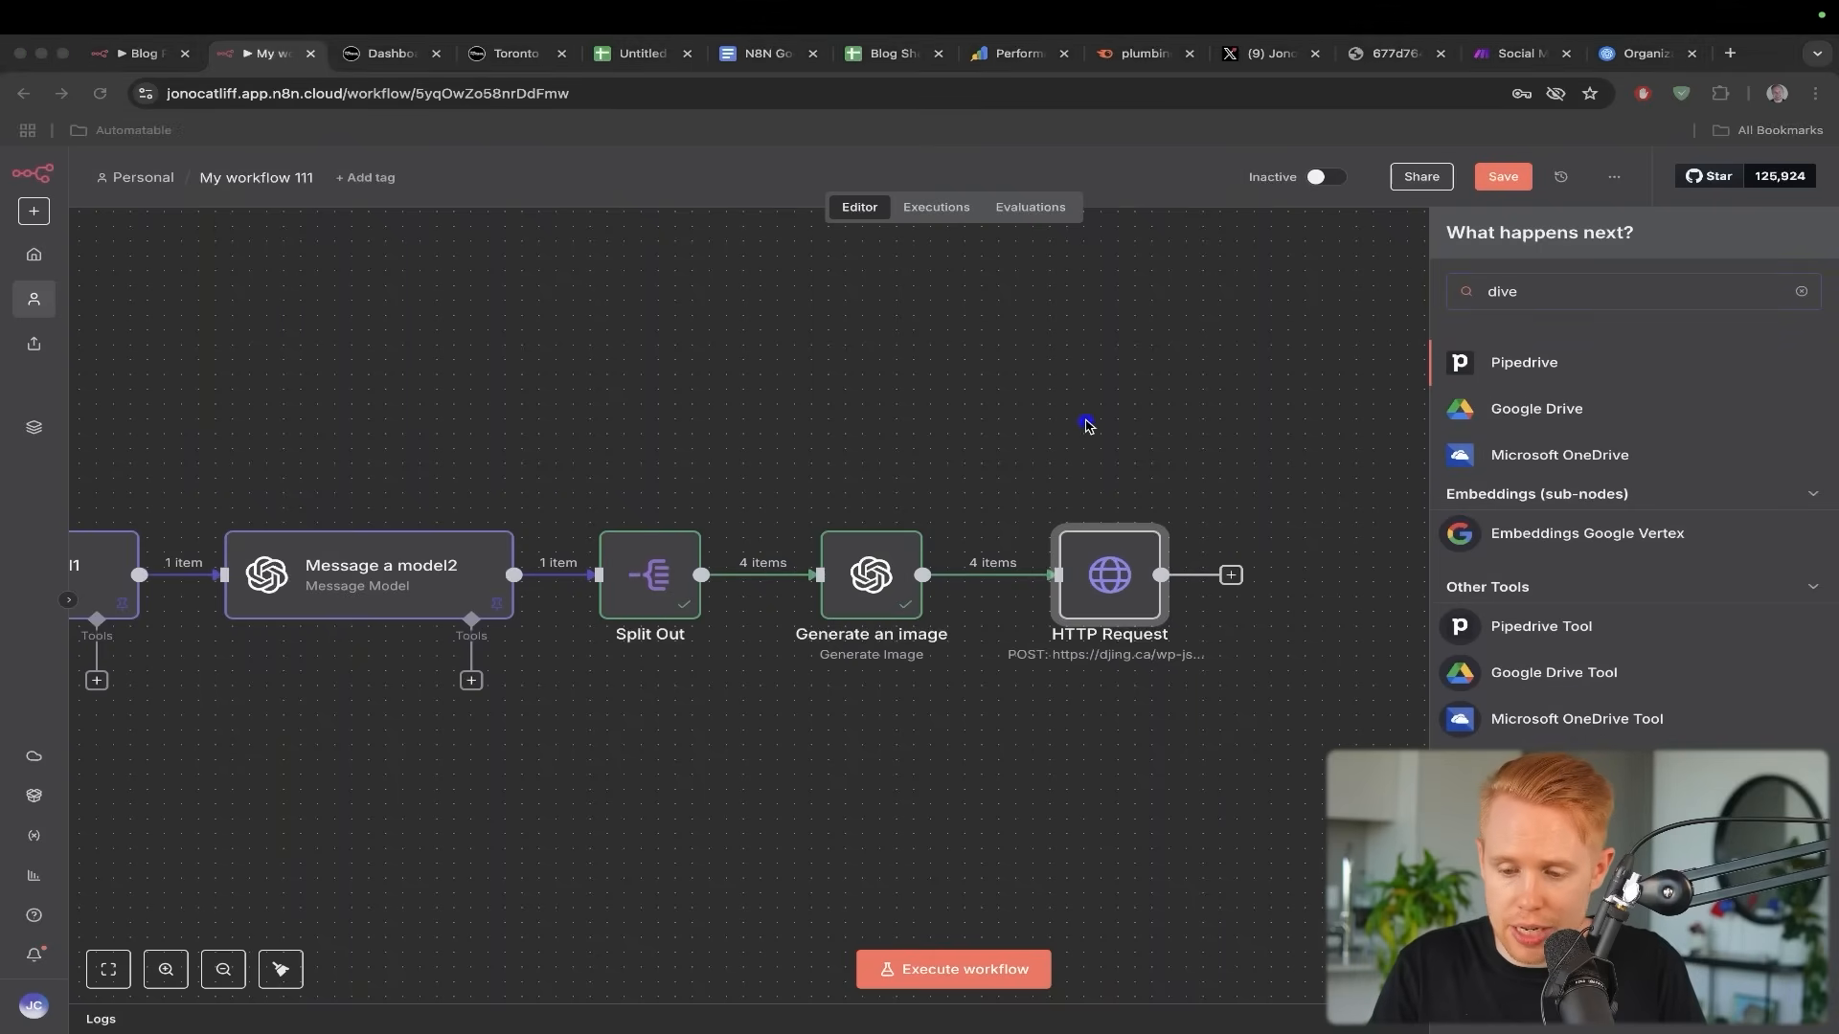
{"action": "left_click_drag", "start_coordinate": [1087, 424], "coordinate": [1436, 410]}
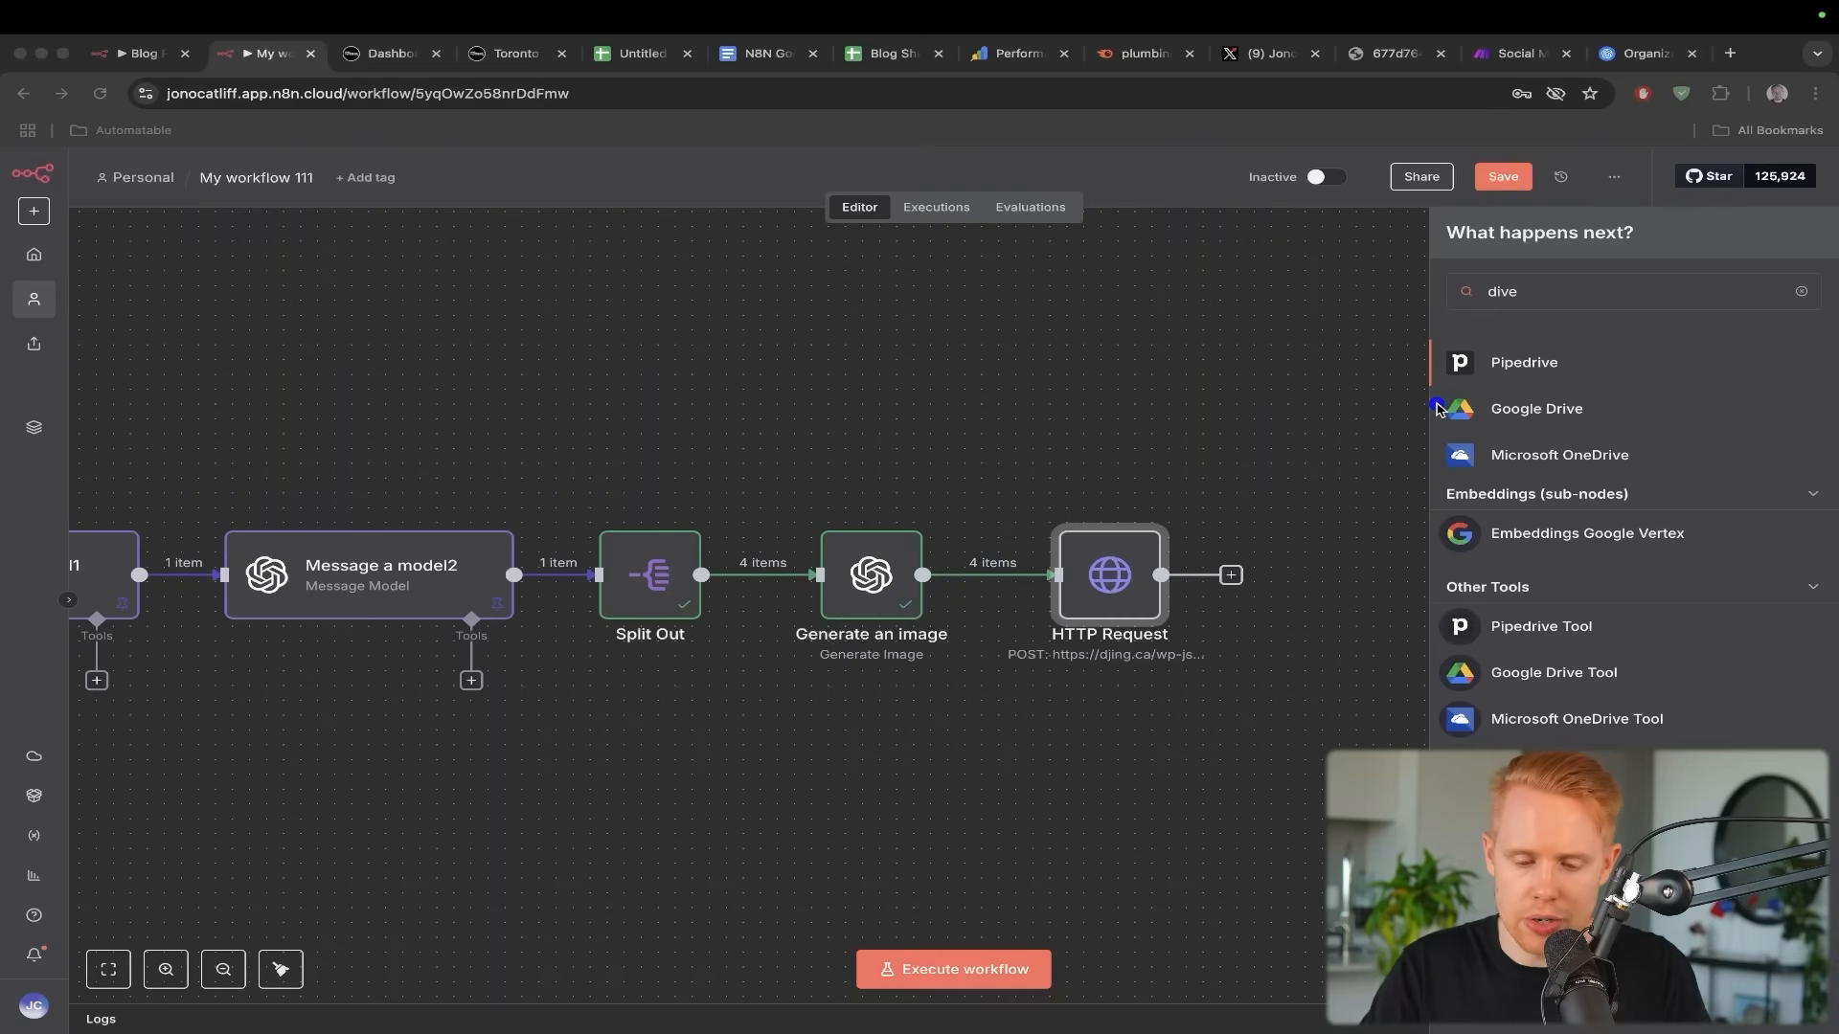
{"action": "left_click", "coordinate": [1354, 410]}
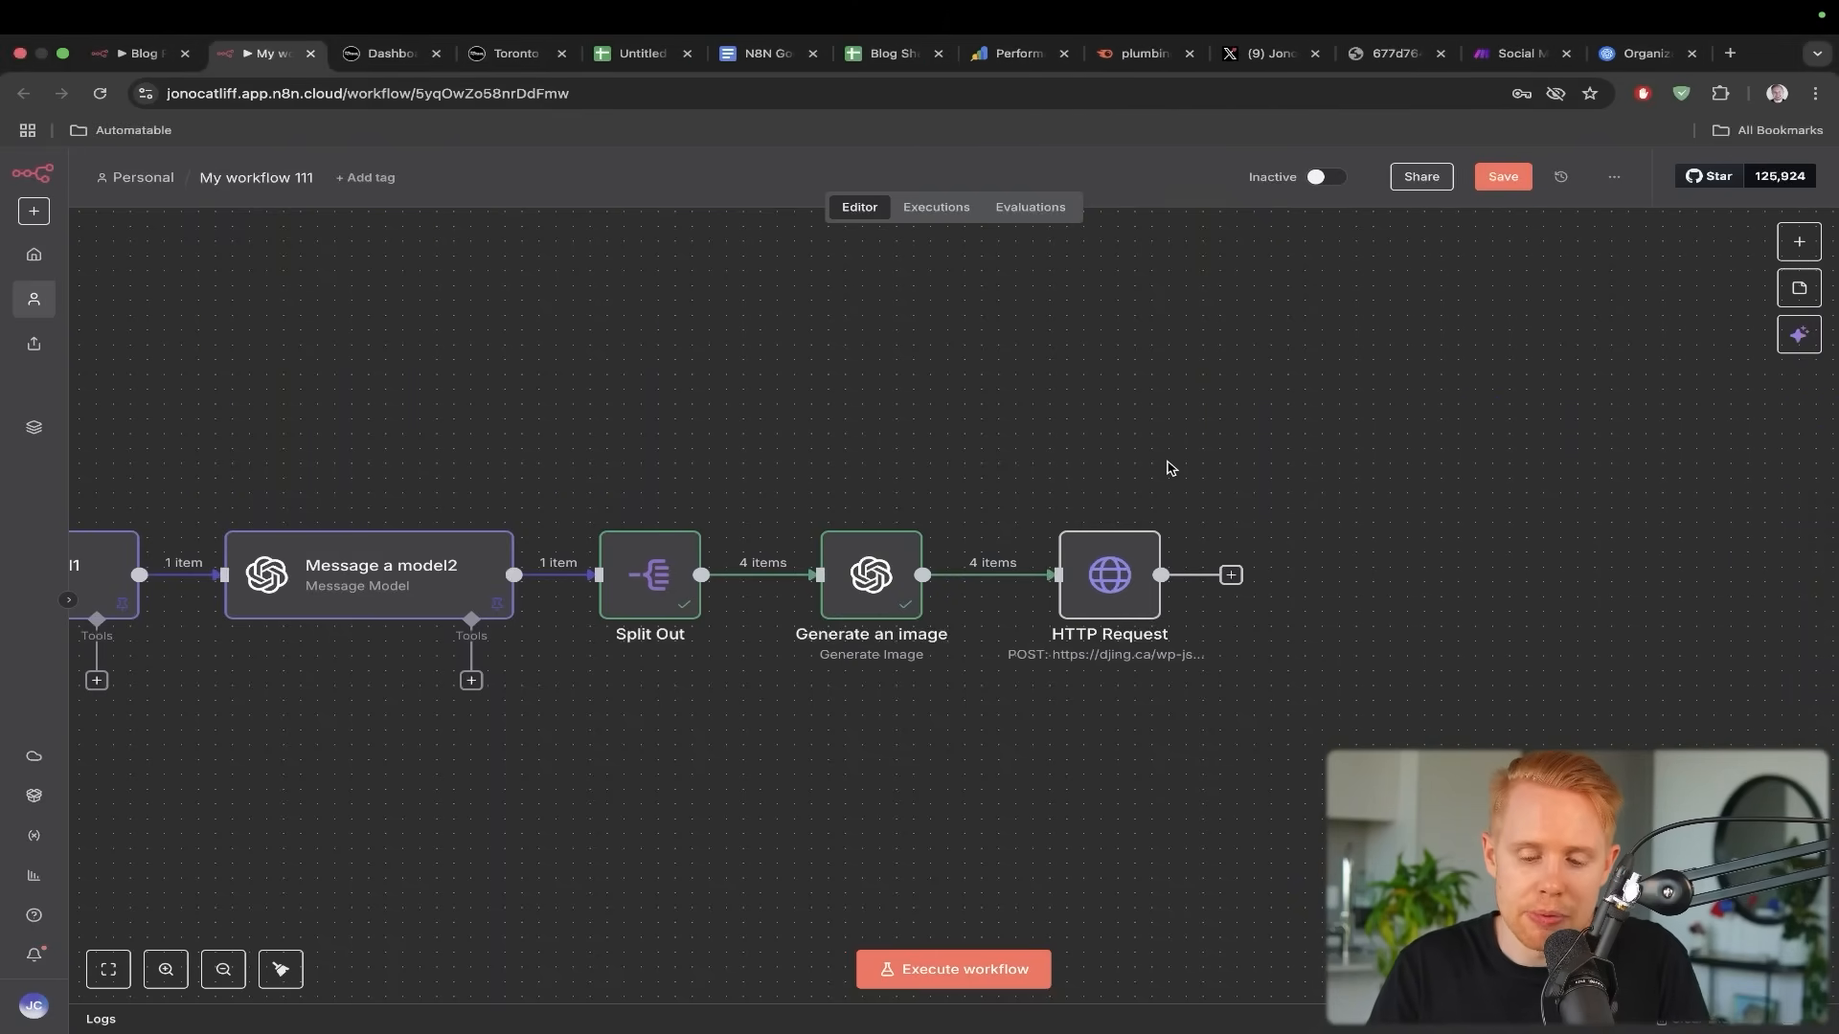
Reopen the HTTP Request node to review its header parameters.
{"action": "double_click", "coordinate": [1101, 592]}
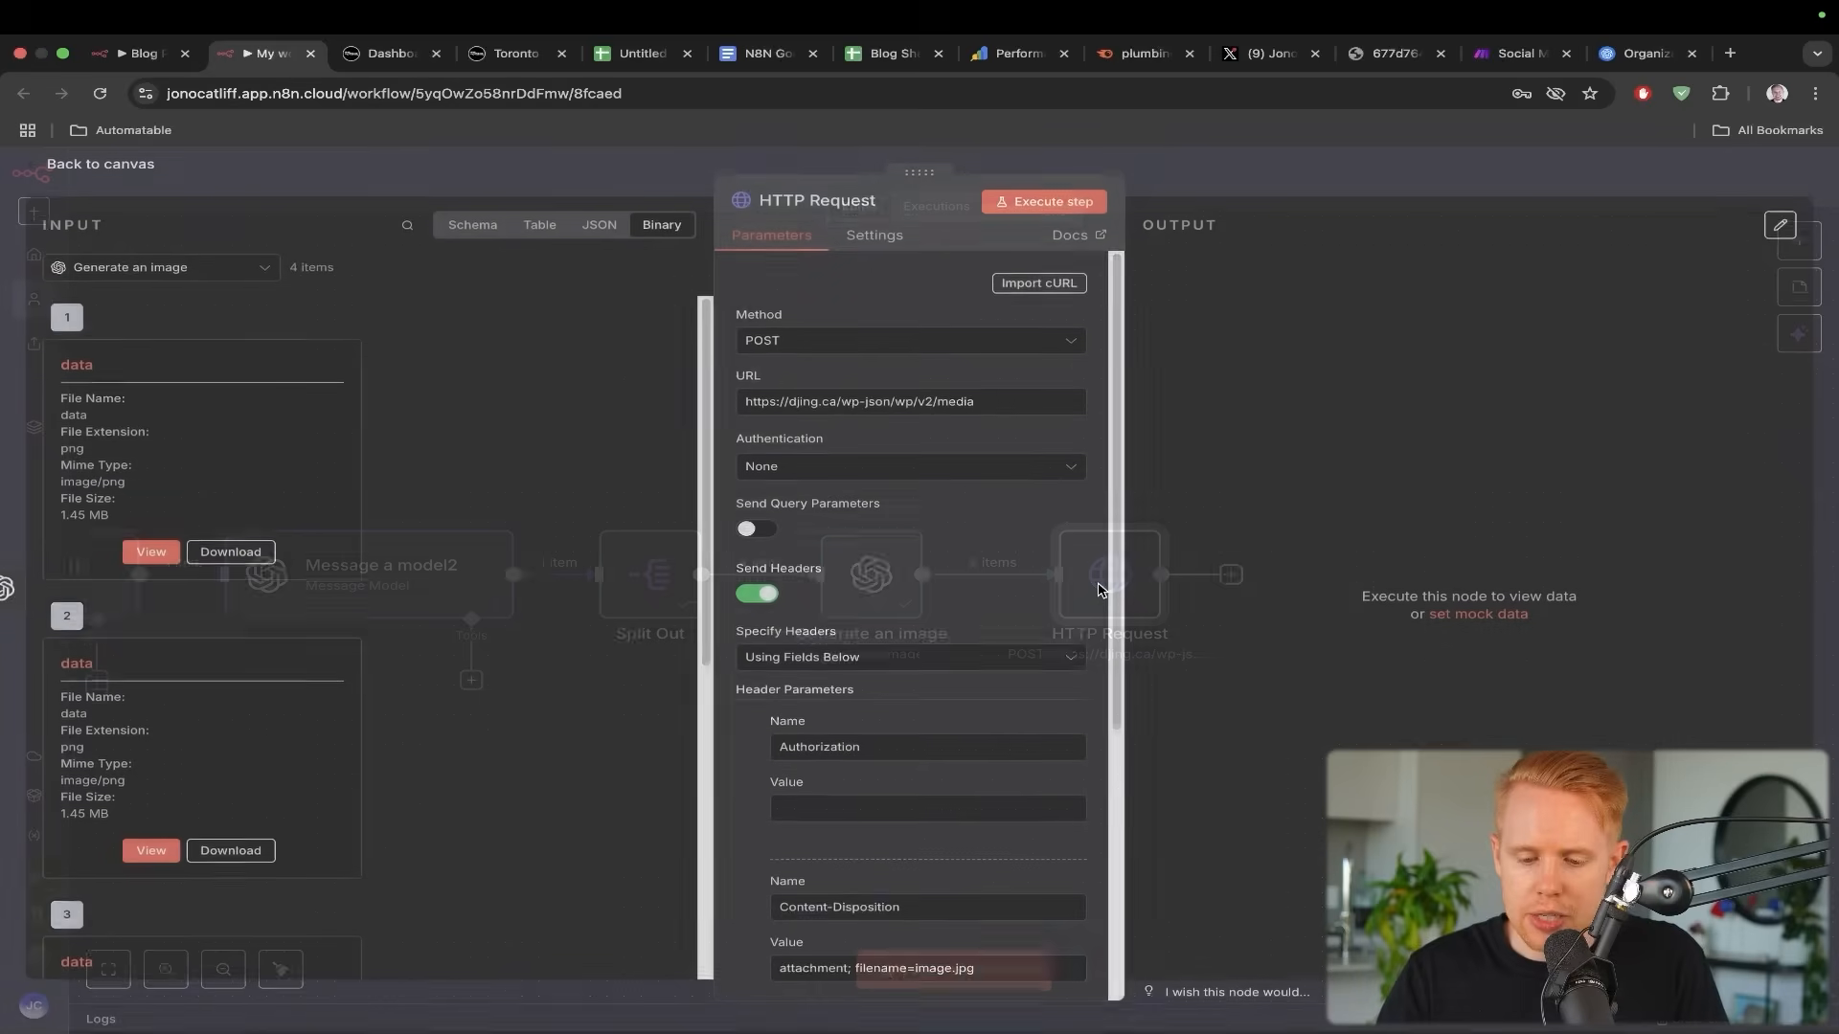
{"action": "scroll", "coordinate": [751, 521], "scroll_direction": "down", "scroll_amount": 3}
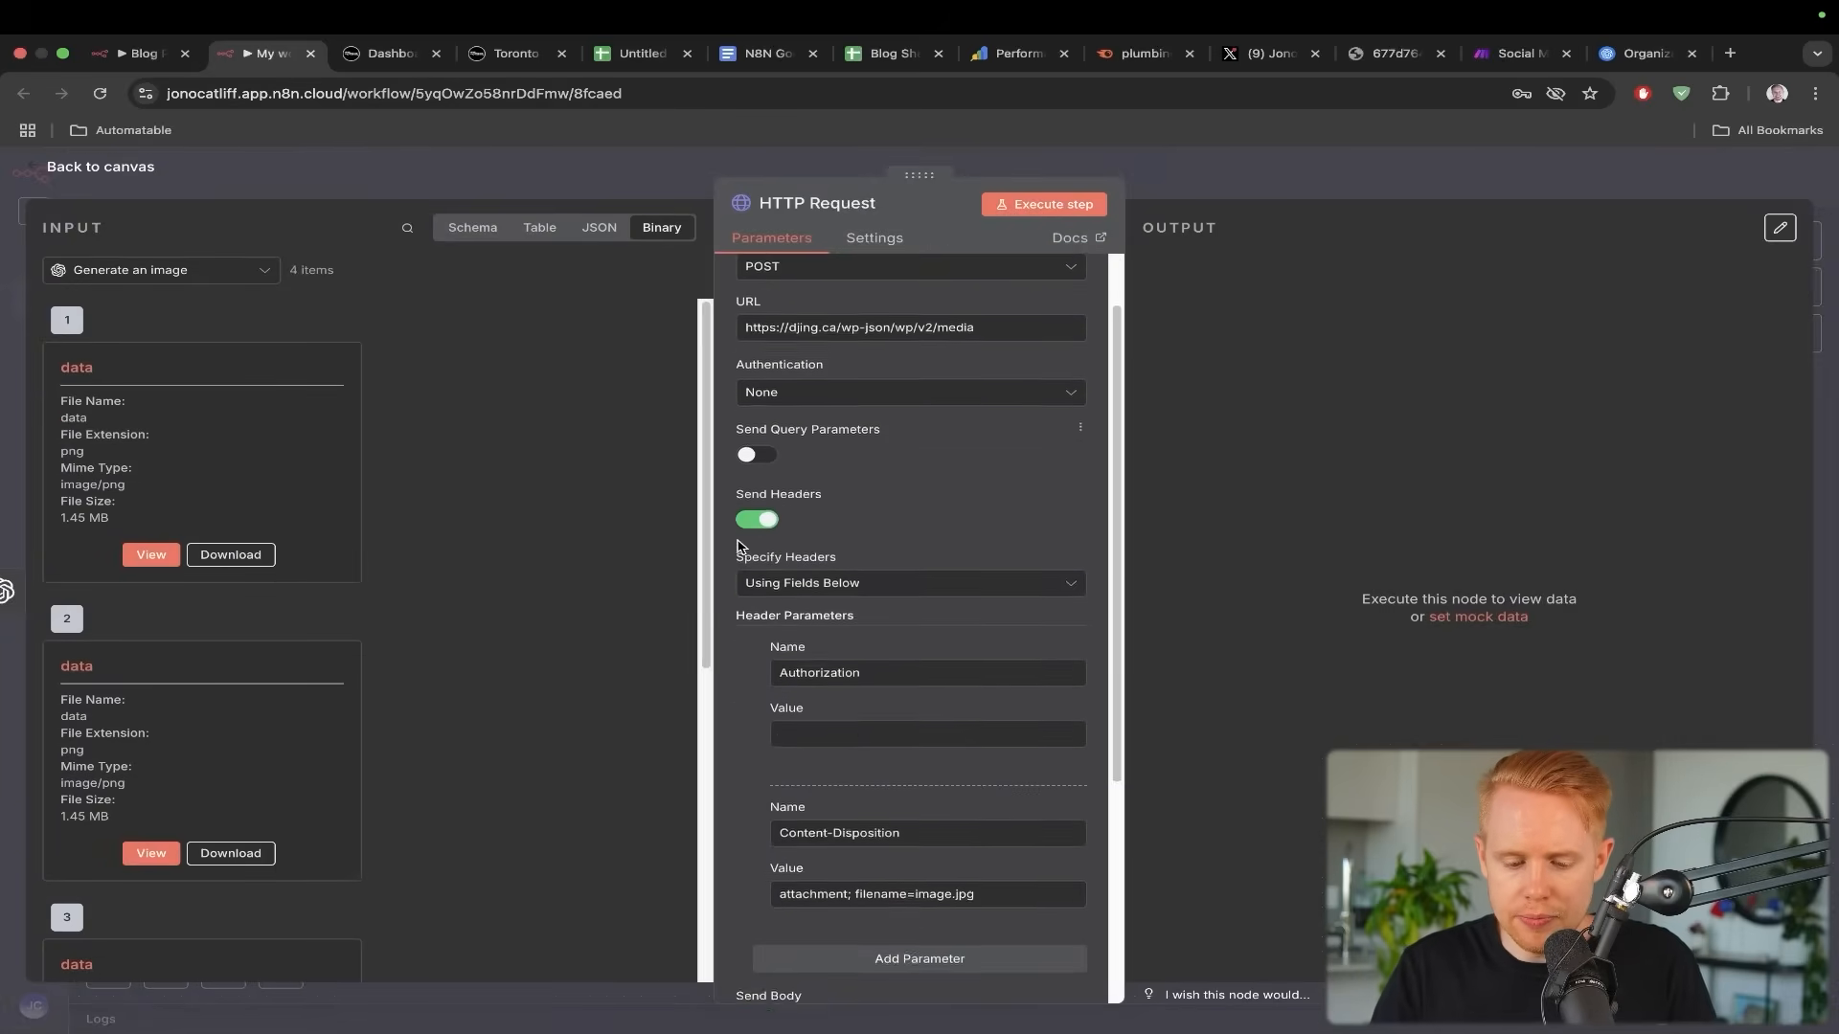
{"action": "left_click_drag", "start_coordinate": [882, 409], "coordinate": [821, 576]}
{"action": "key", "text": "Escape"}
{"action": "key", "text": "ctrl+Tab"}
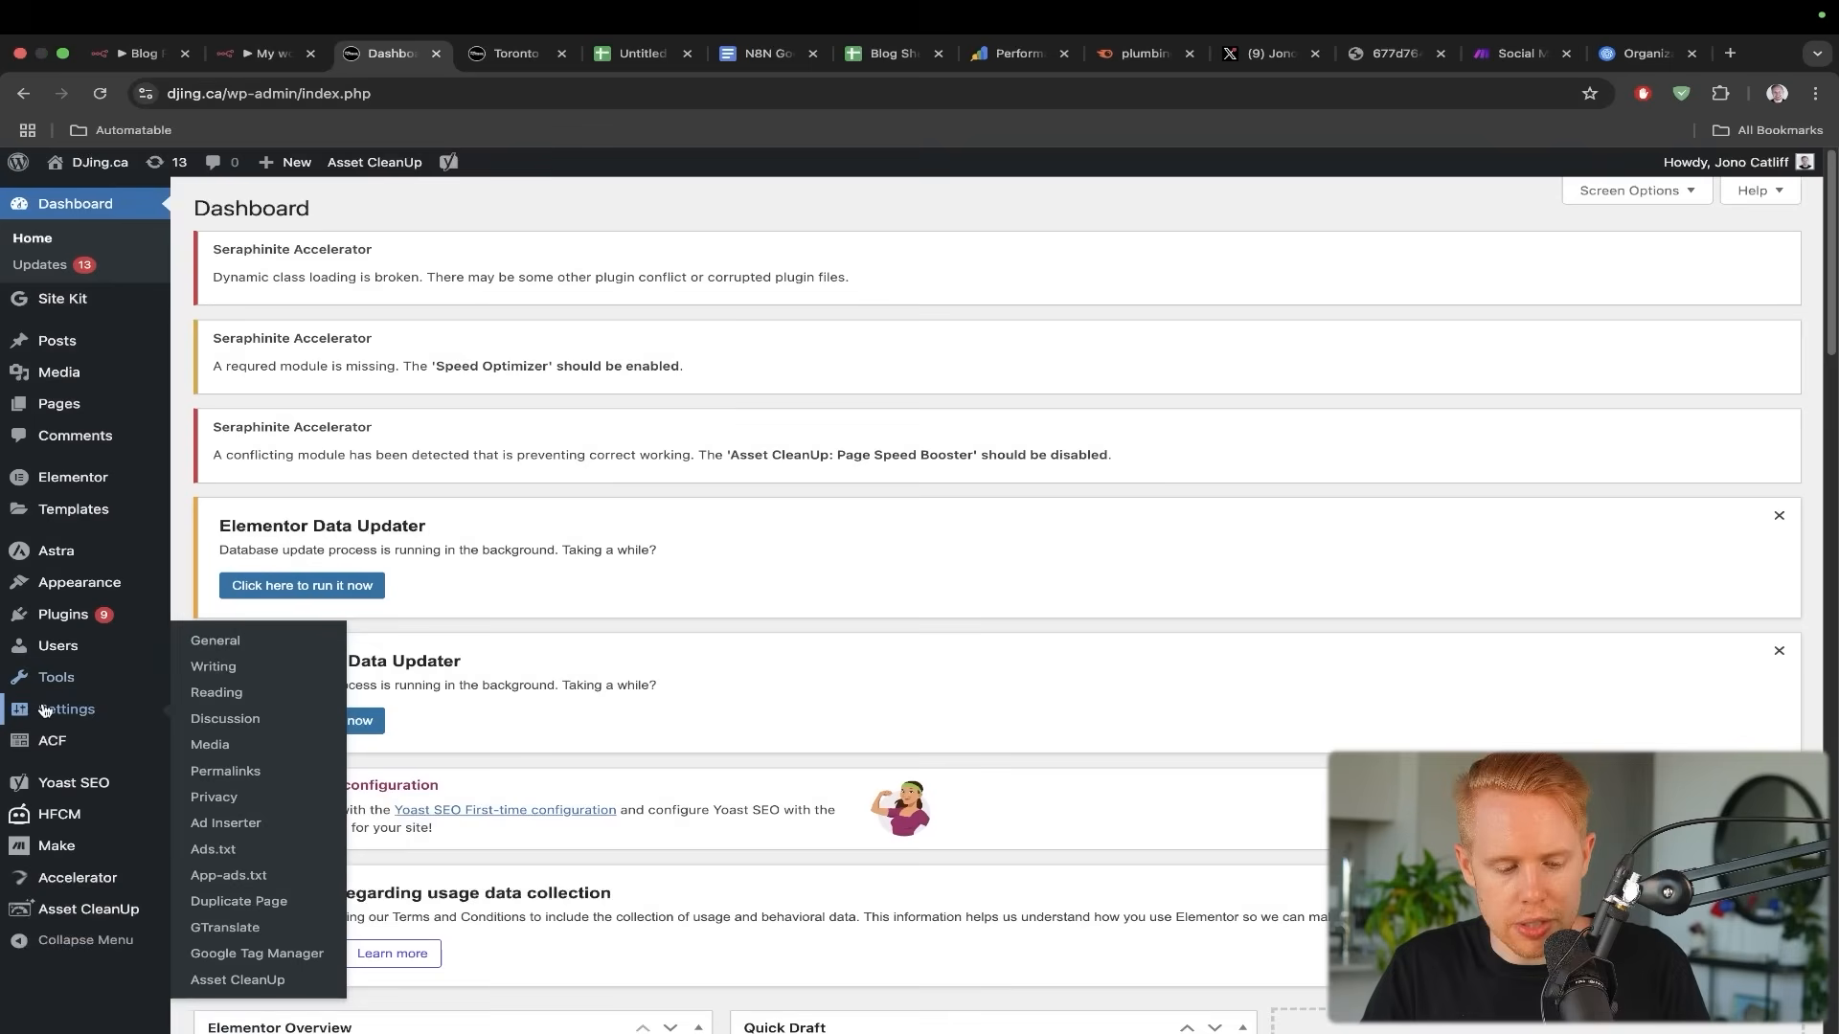
Open the WordPress users list and select your account's username.
{"action": "left_click", "coordinate": [84, 649]}
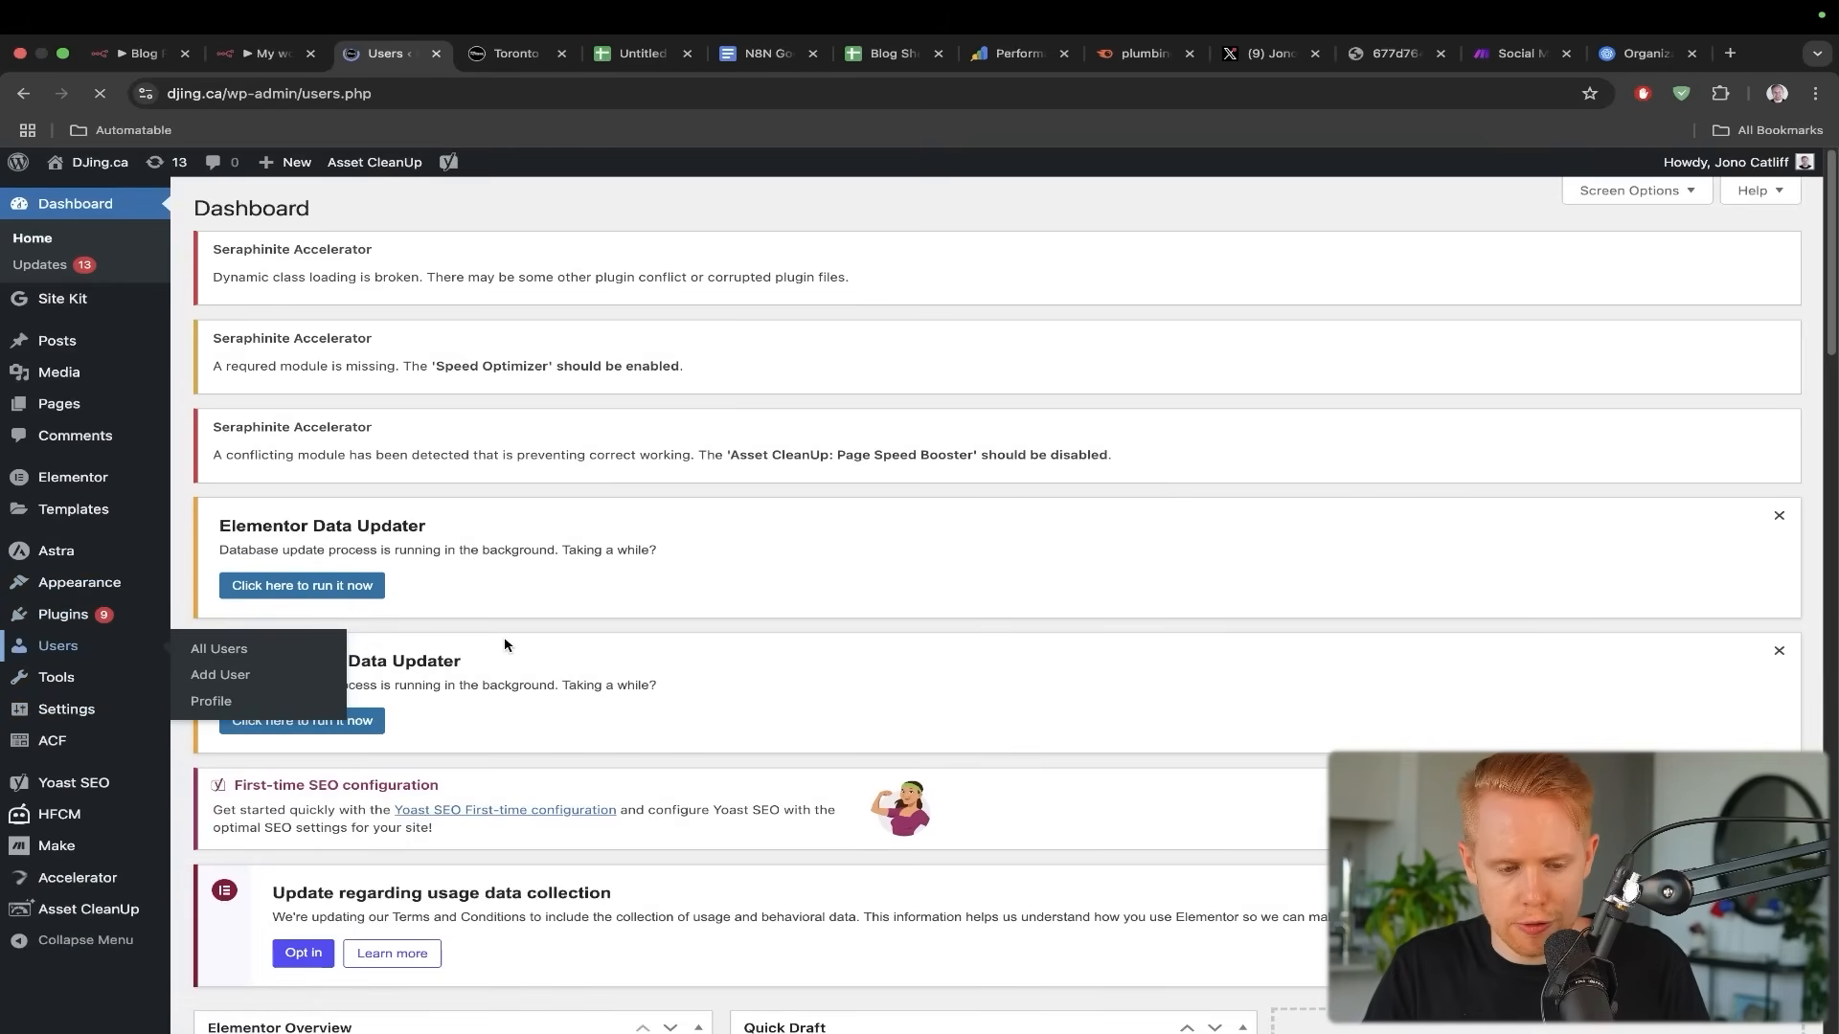
{"action": "scroll", "coordinate": [510, 676], "scroll_direction": "down", "scroll_amount": 5}
{"action": "scroll", "coordinate": [509, 675], "scroll_direction": "up", "scroll_amount": 1}
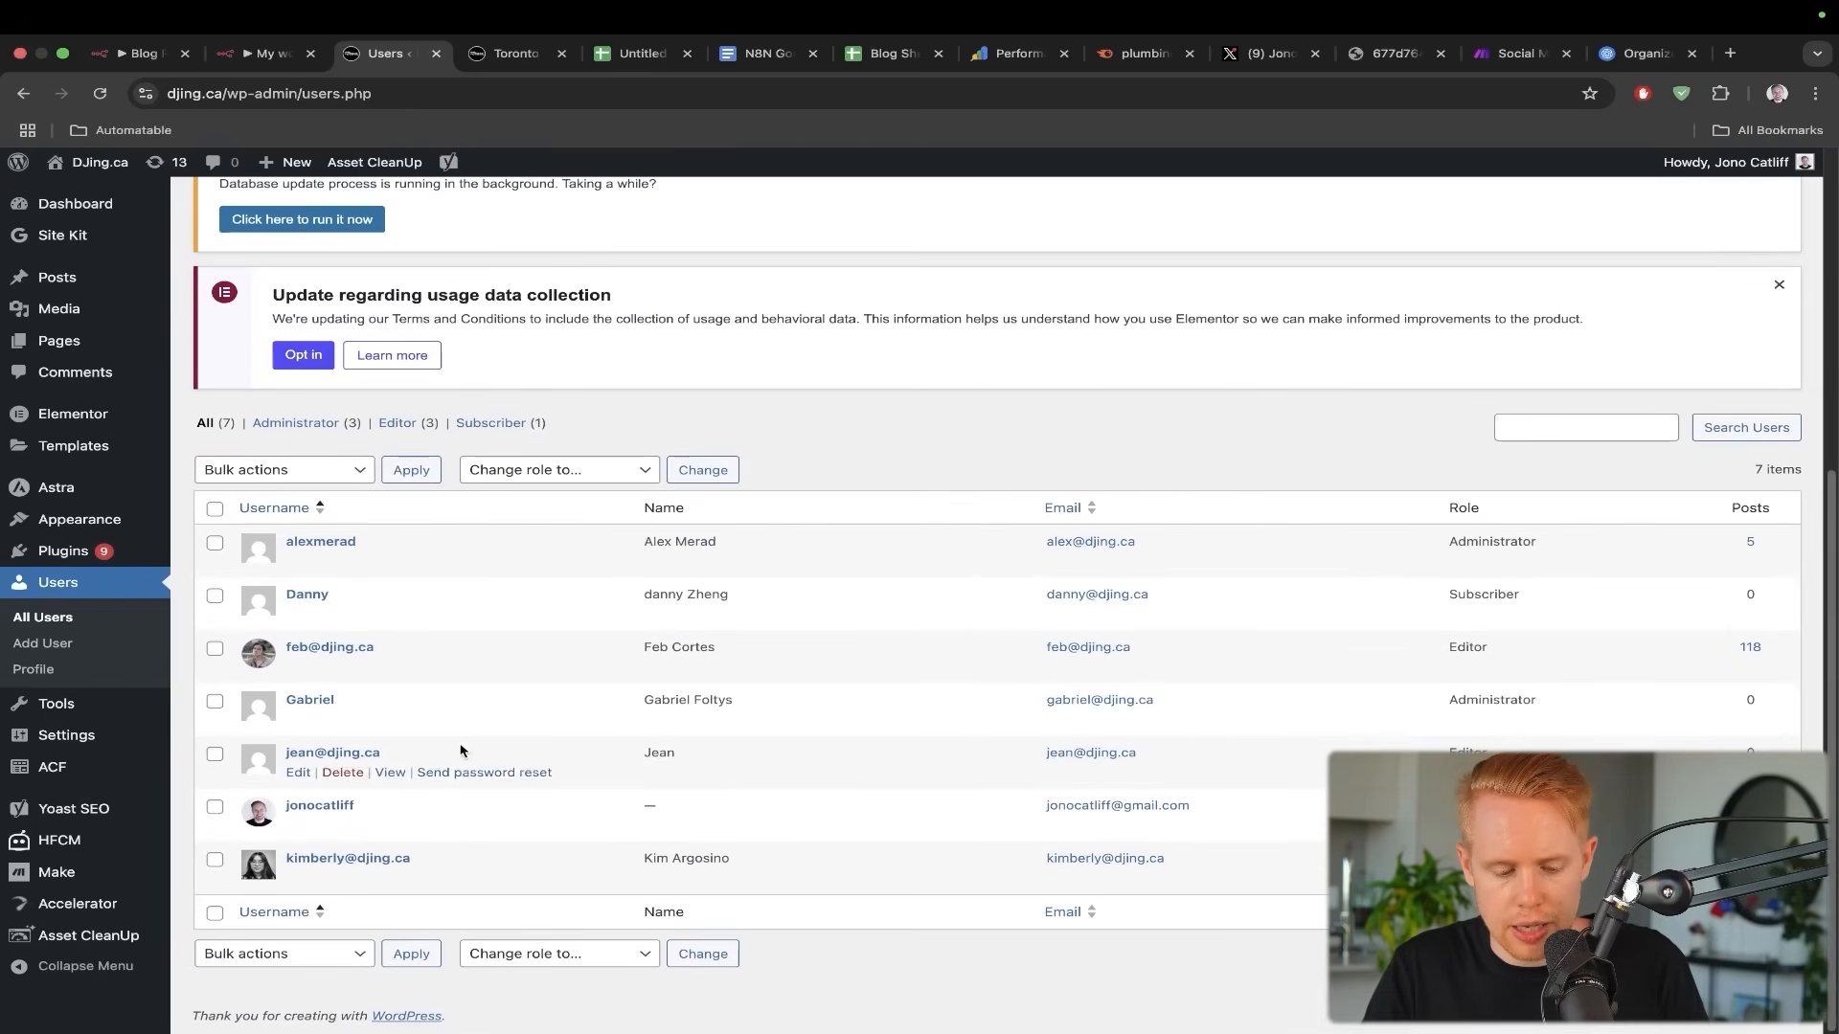
{"action": "left_click_drag", "start_coordinate": [390, 808], "coordinate": [281, 812]}
{"action": "key", "text": "super+c"}
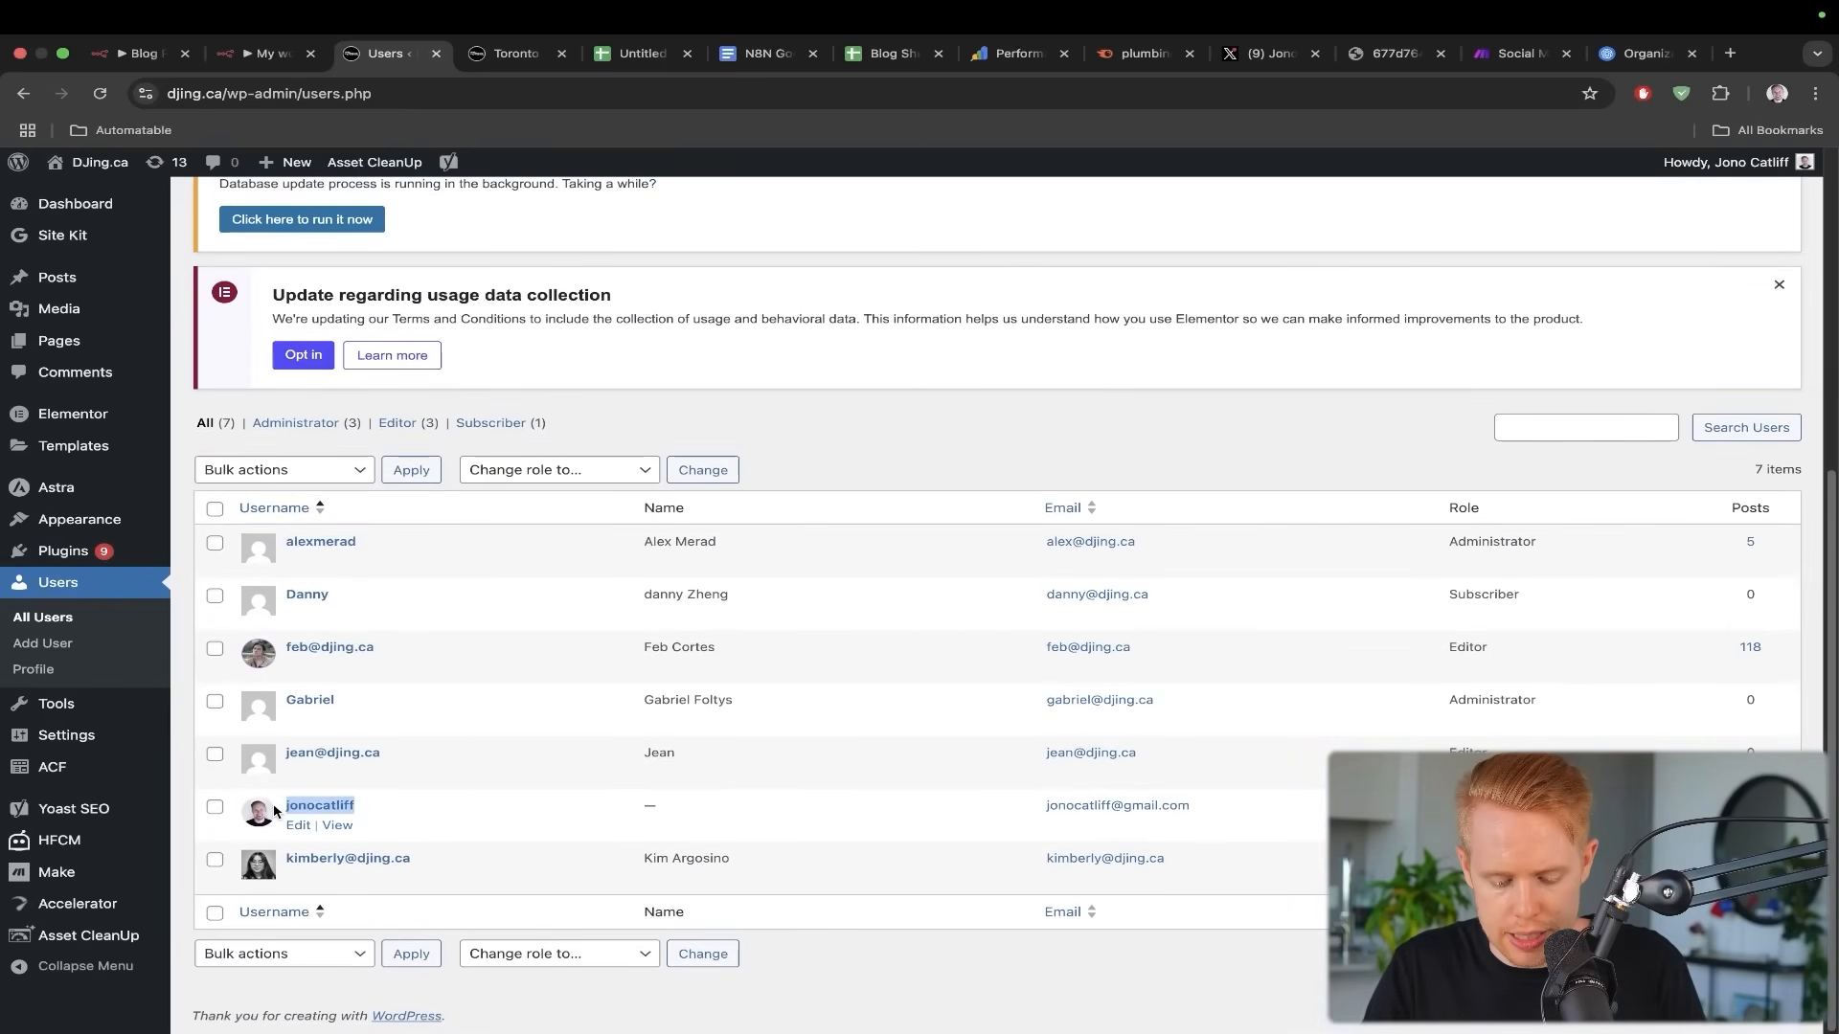
Open ChatGPT in a new tab and paste the username under a Username: label as a scratchpad.
{"action": "key", "text": "super+t"}
{"action": "type", "text": "chatgpt.com"}
{"action": "key", "text": "Return"}
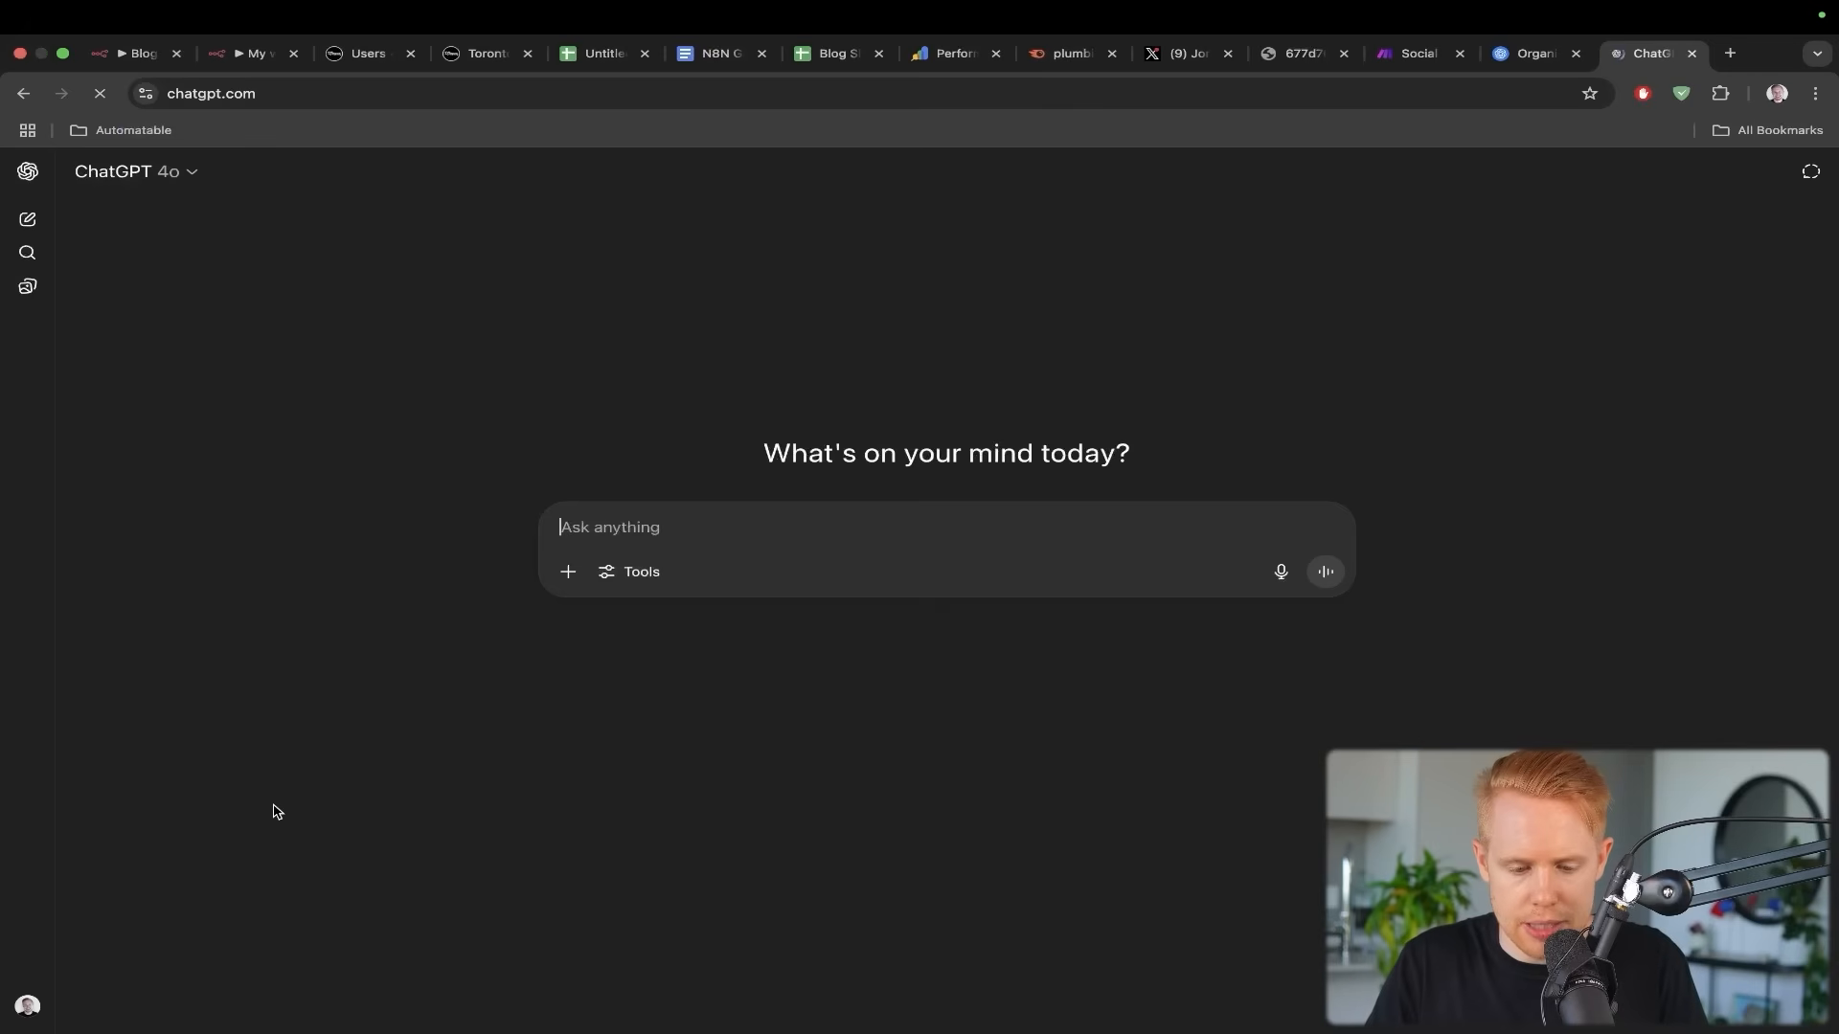
{"action": "type", "text": "Username:"}
{"action": "key", "text": "shift+Return"}
{"action": "key", "text": "super+v"}
{"action": "key", "text": "super+3"}
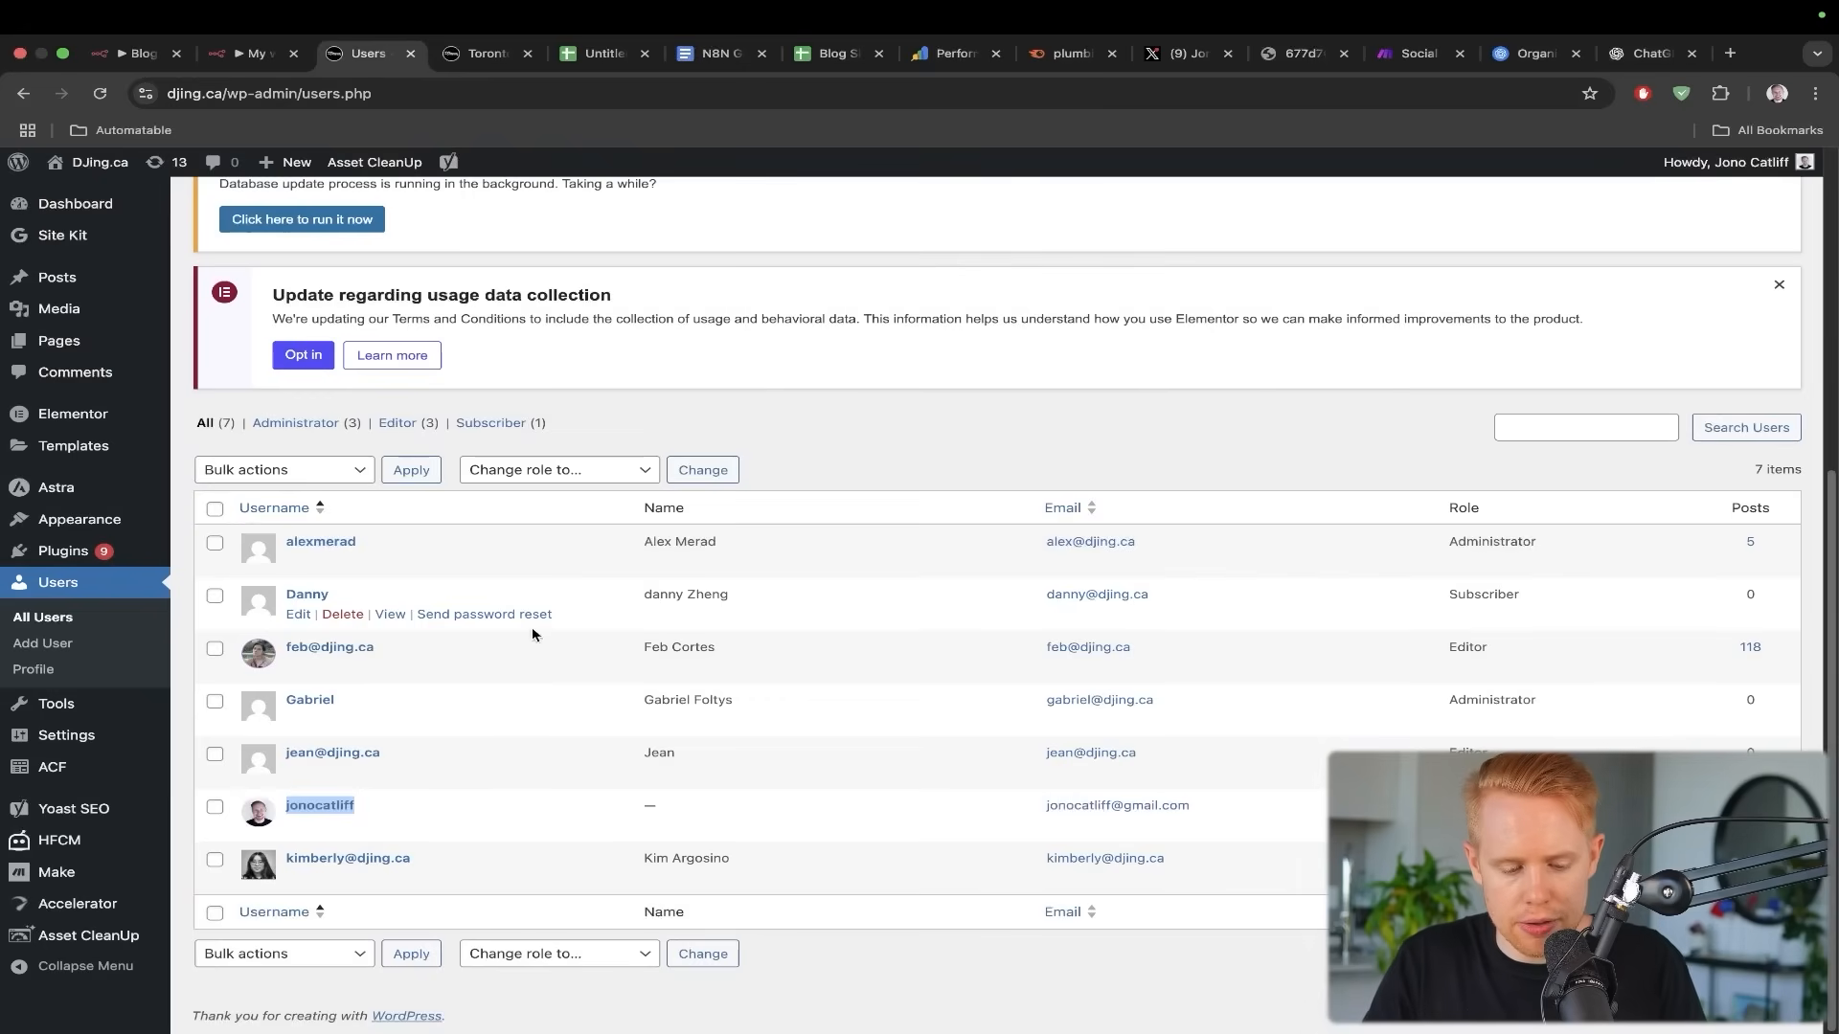
Create a new WordPress application password named delete from your user profile.
{"action": "left_click", "coordinate": [316, 806]}
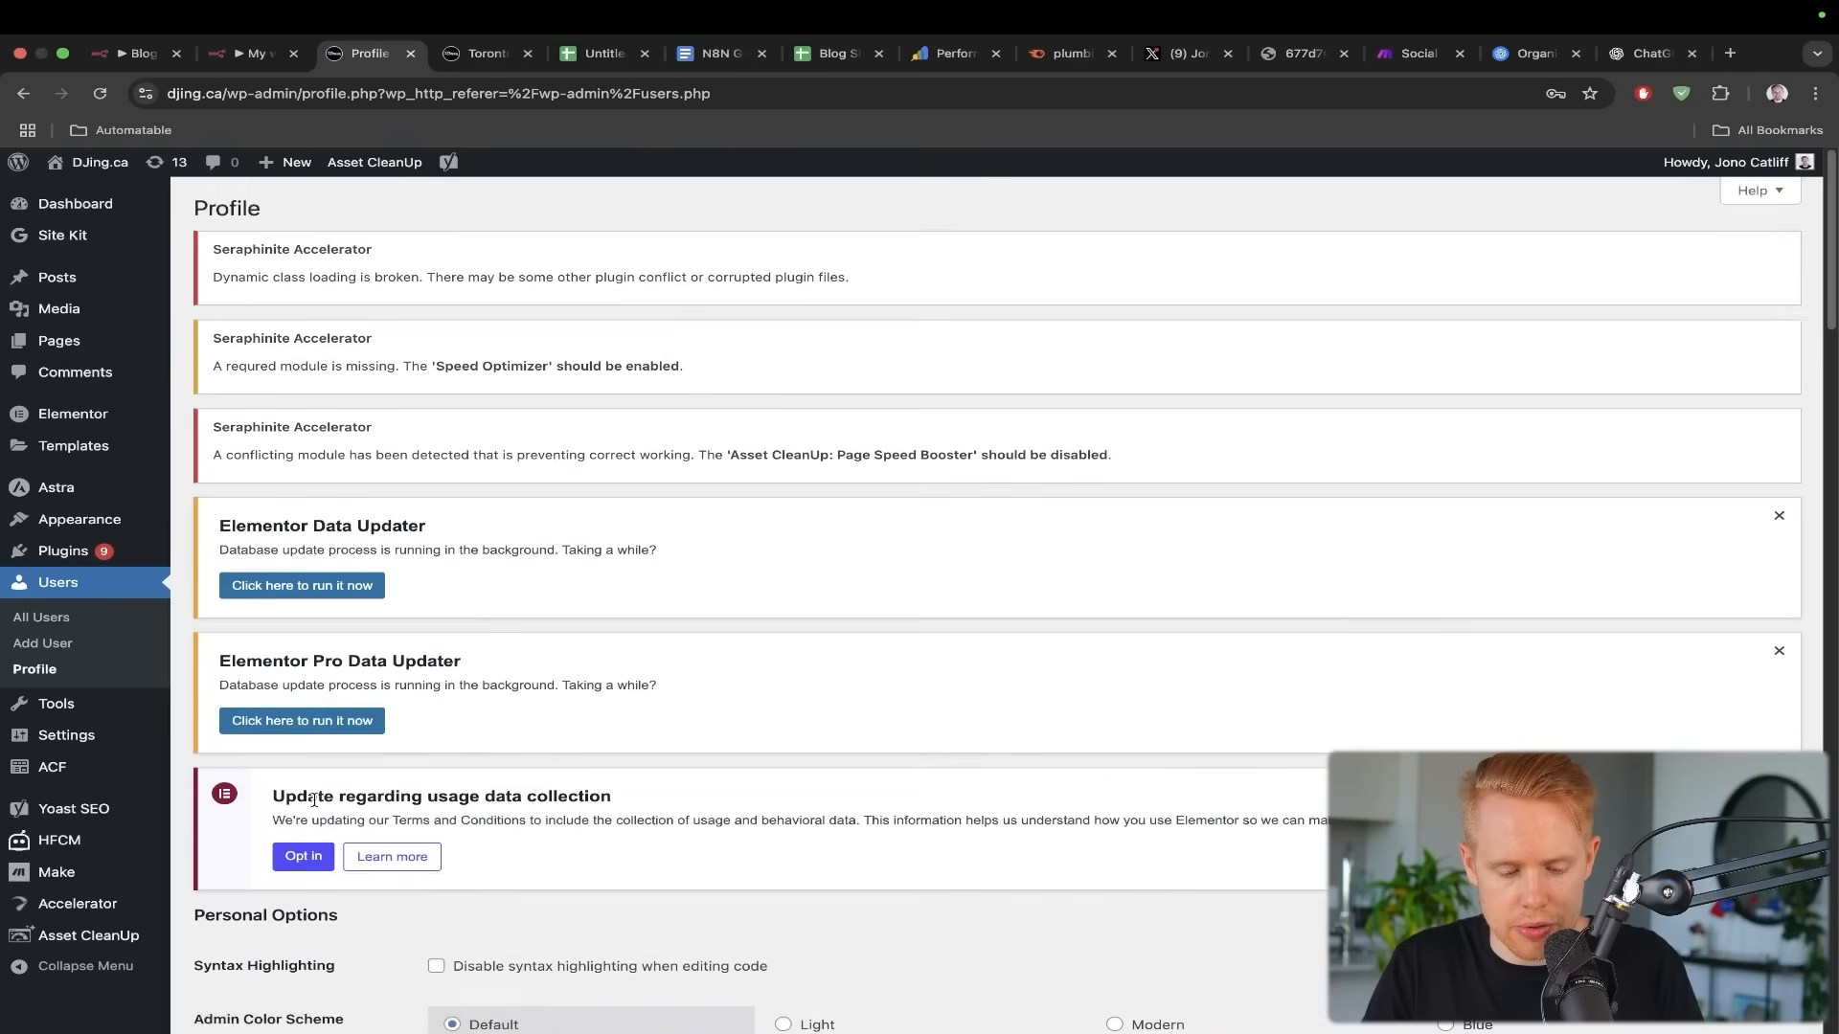
{"action": "scroll", "coordinate": [578, 659], "scroll_direction": "down", "scroll_amount": 20}
{"action": "scroll", "coordinate": [541, 529], "scroll_direction": "up", "scroll_amount": 5}
{"action": "left_click_drag", "start_coordinate": [541, 374], "coordinate": [302, 647]}
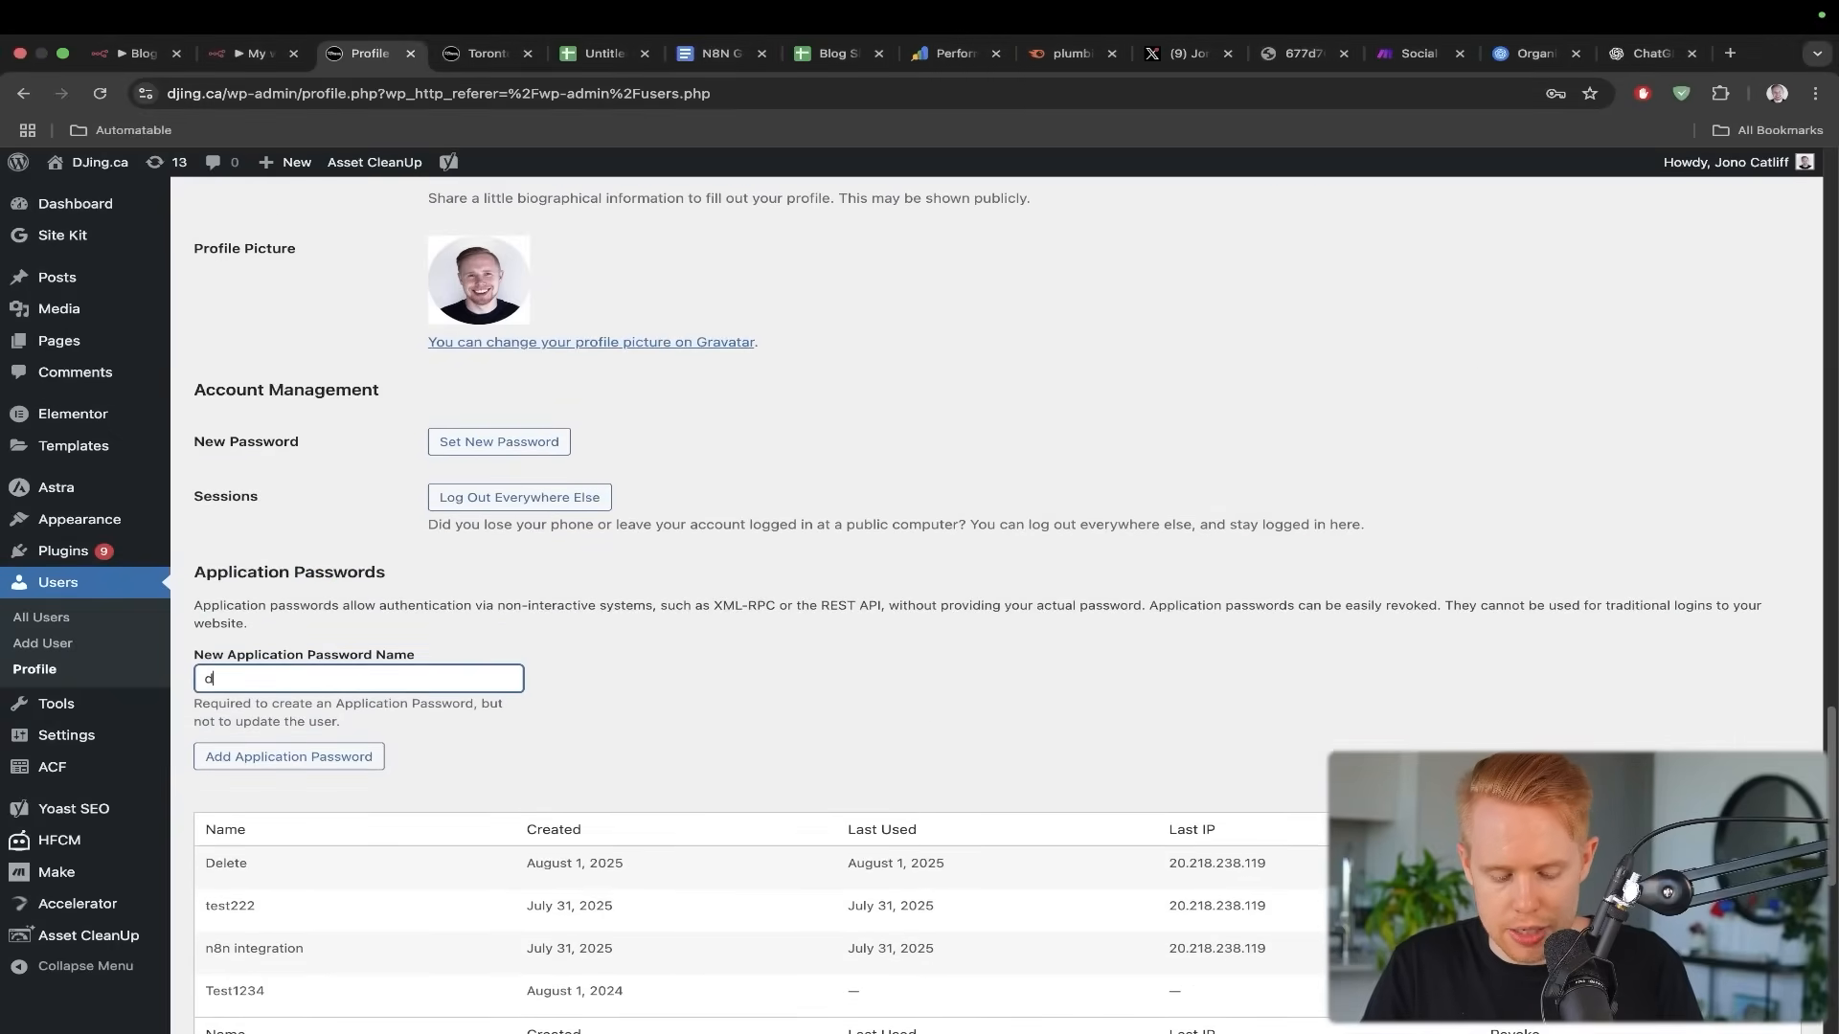
{"action": "left_click", "coordinate": [307, 757]}
{"action": "left_click_drag", "start_coordinate": [596, 562], "coordinate": [555, 794]}
{"action": "key", "text": "s"}
{"action": "key", "text": "Escape"}
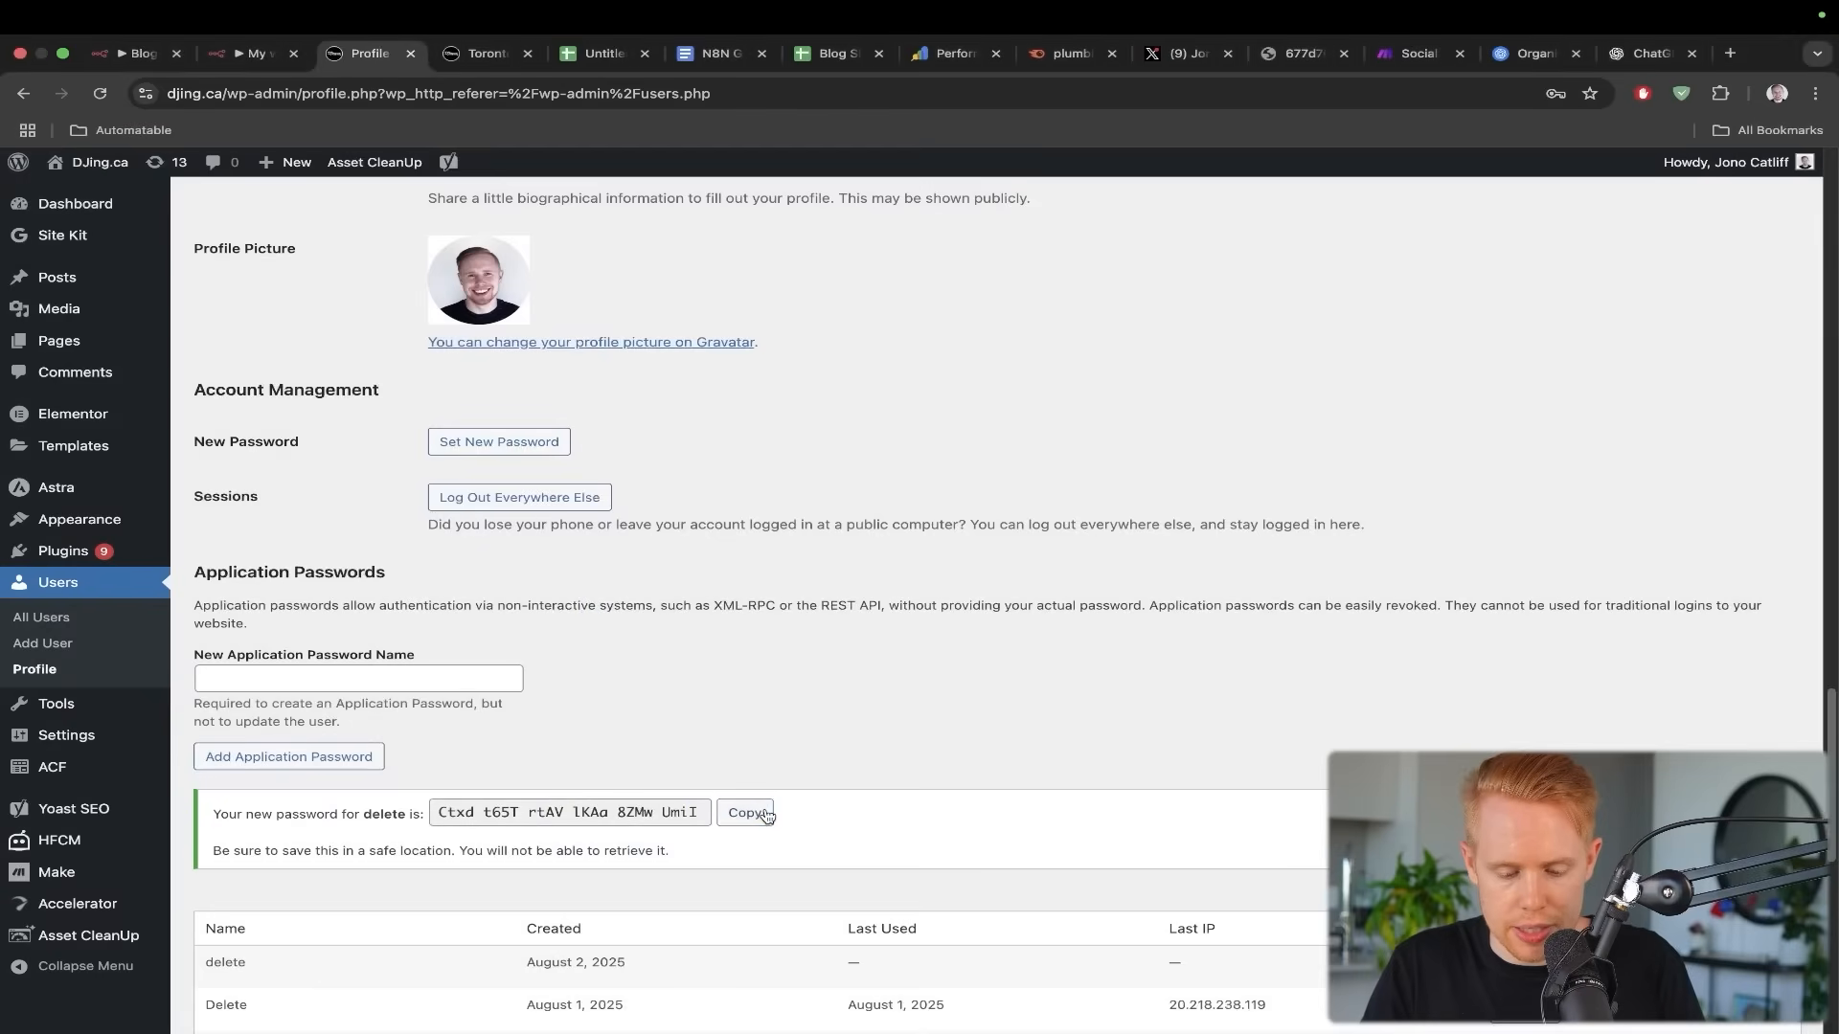
{"action": "key", "text": "super+9"}
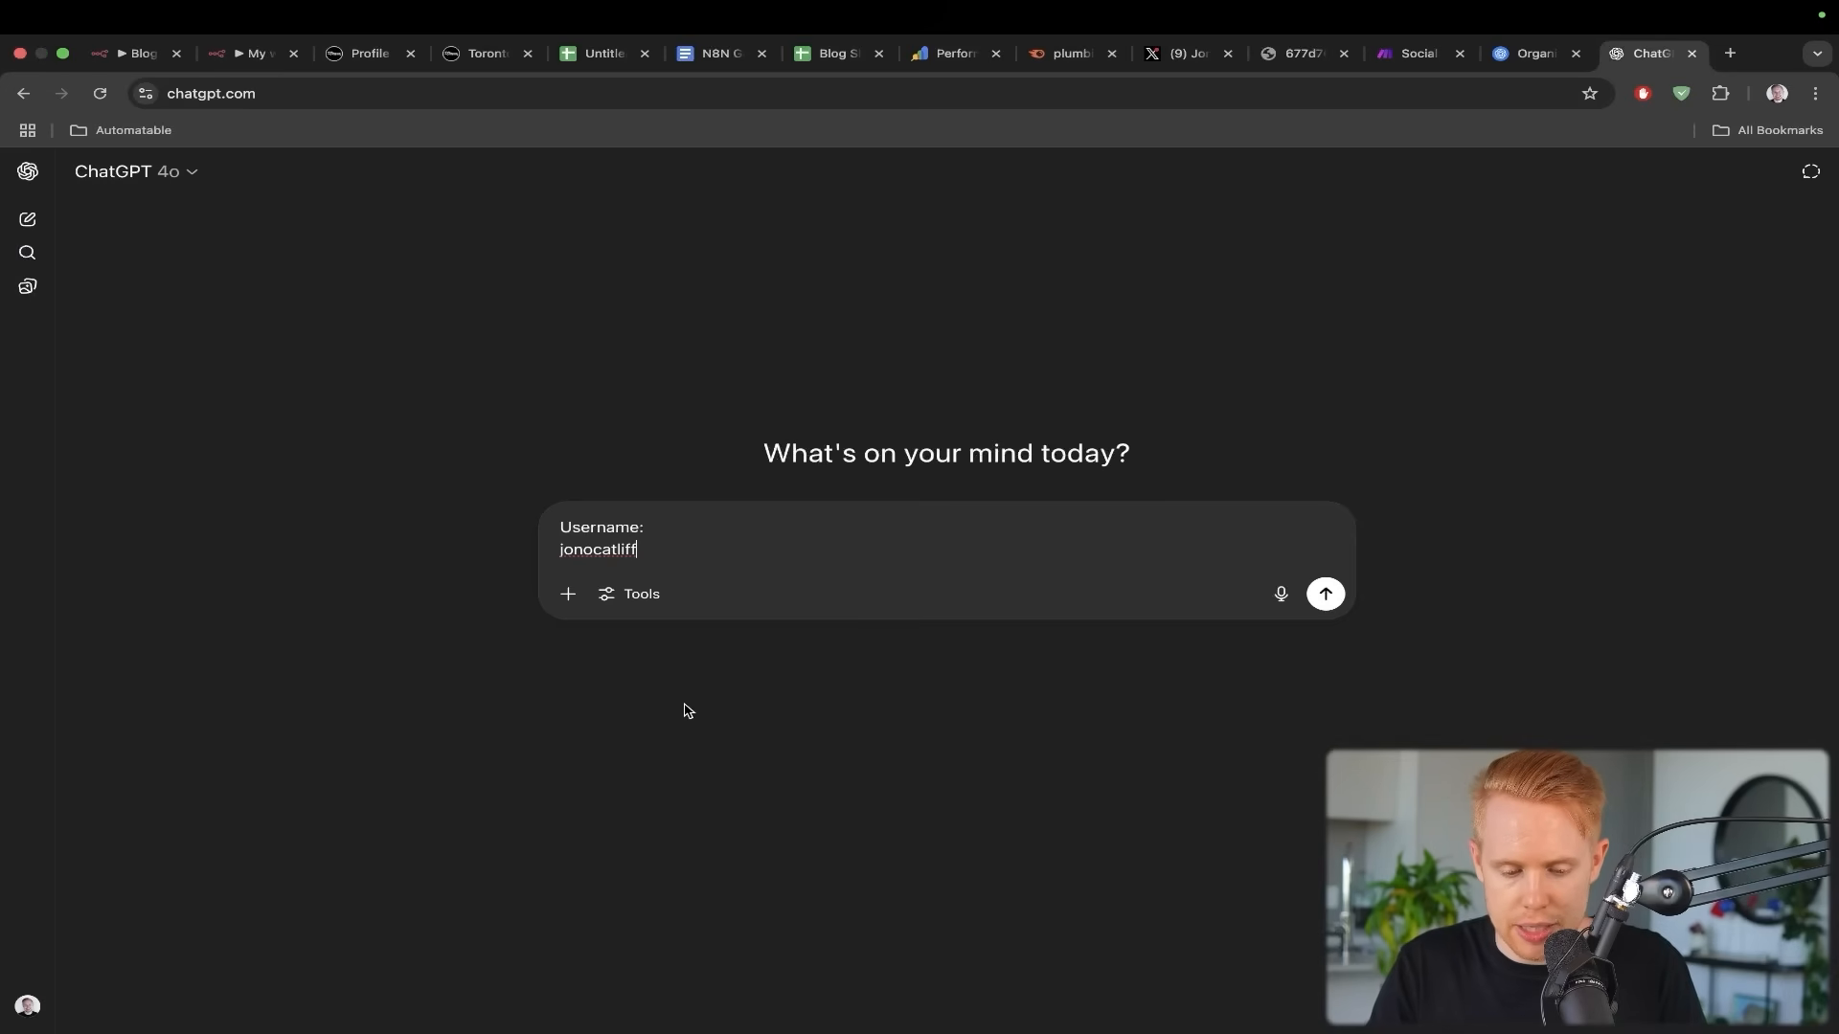
Add the application password under a Password: label and ask ChatGPT to convert the WordPress username and password into a base64 string for n8n authentication.
{"action": "key", "text": "shift+Return"}
{"action": "key", "text": "shift+Return"}
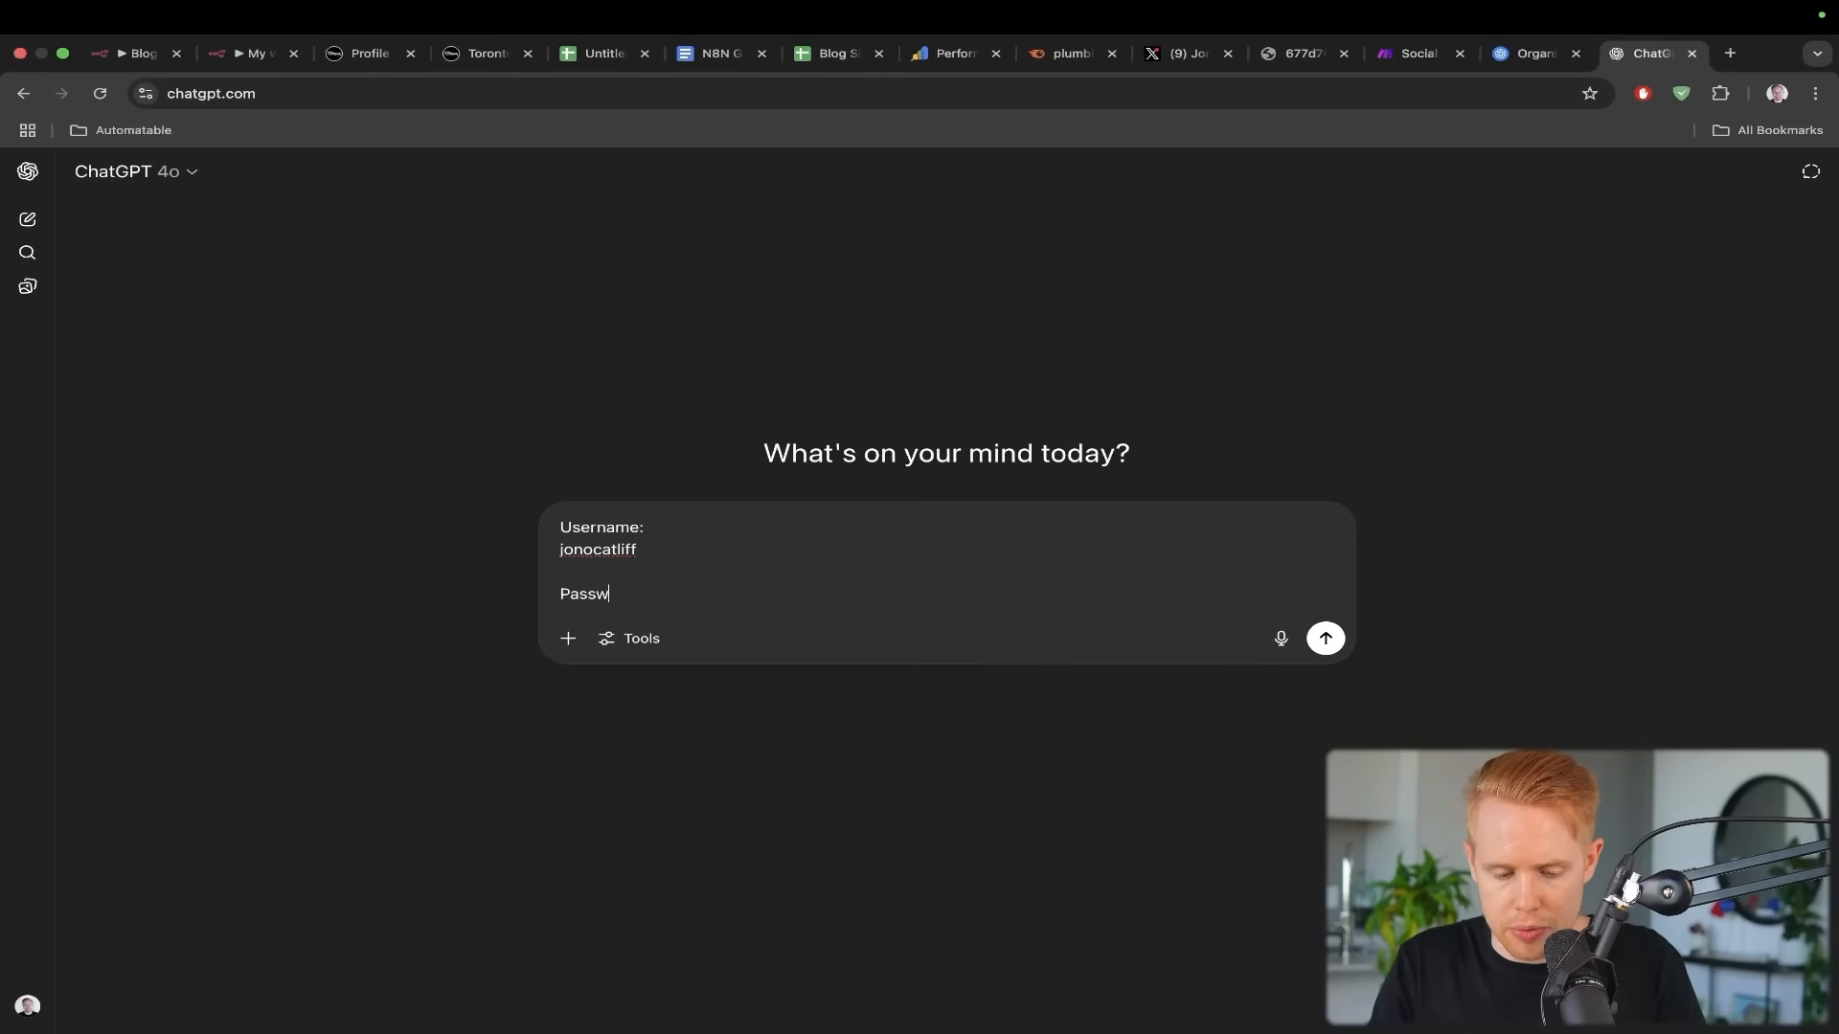
{"action": "type", "text": "Password:"}
{"action": "key", "text": "shift+Return"}
{"action": "key", "text": "super+v"}
{"action": "key", "text": "shift+Return"}
{"action": "key", "text": "shift+Return"}
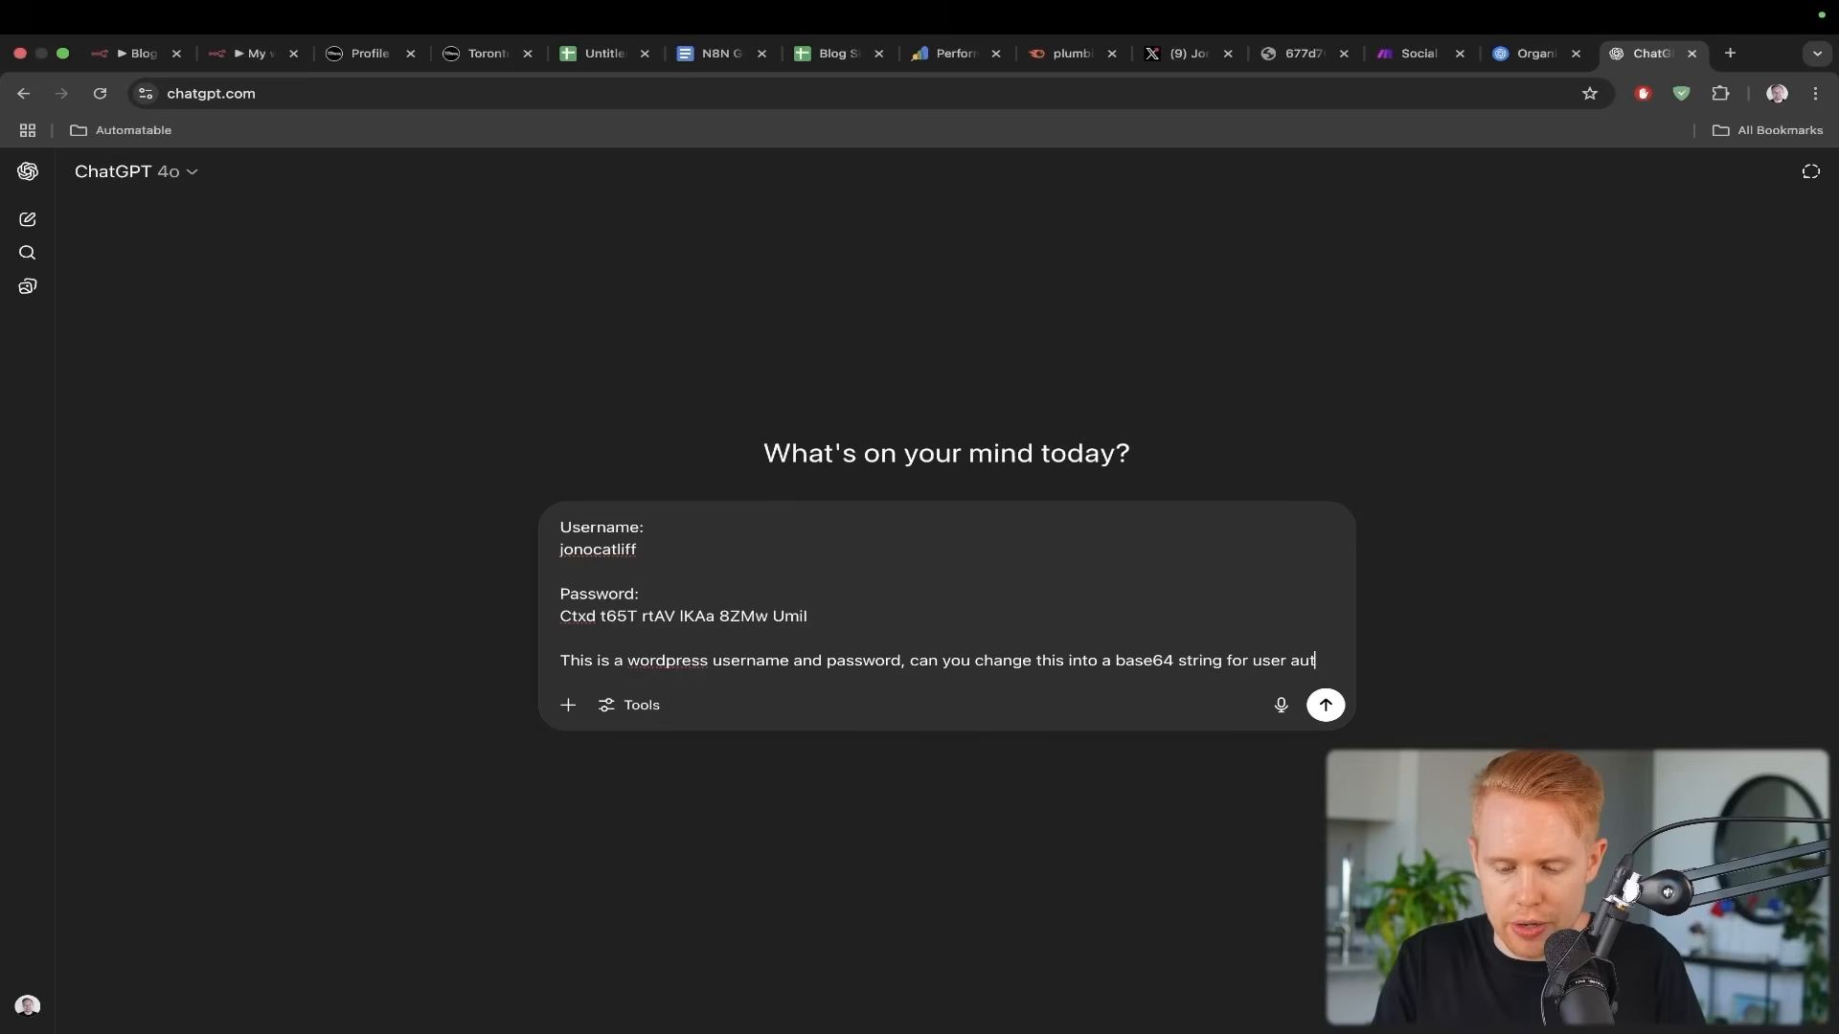
{"action": "type", "text": "thentication in n8n because I want to update"}
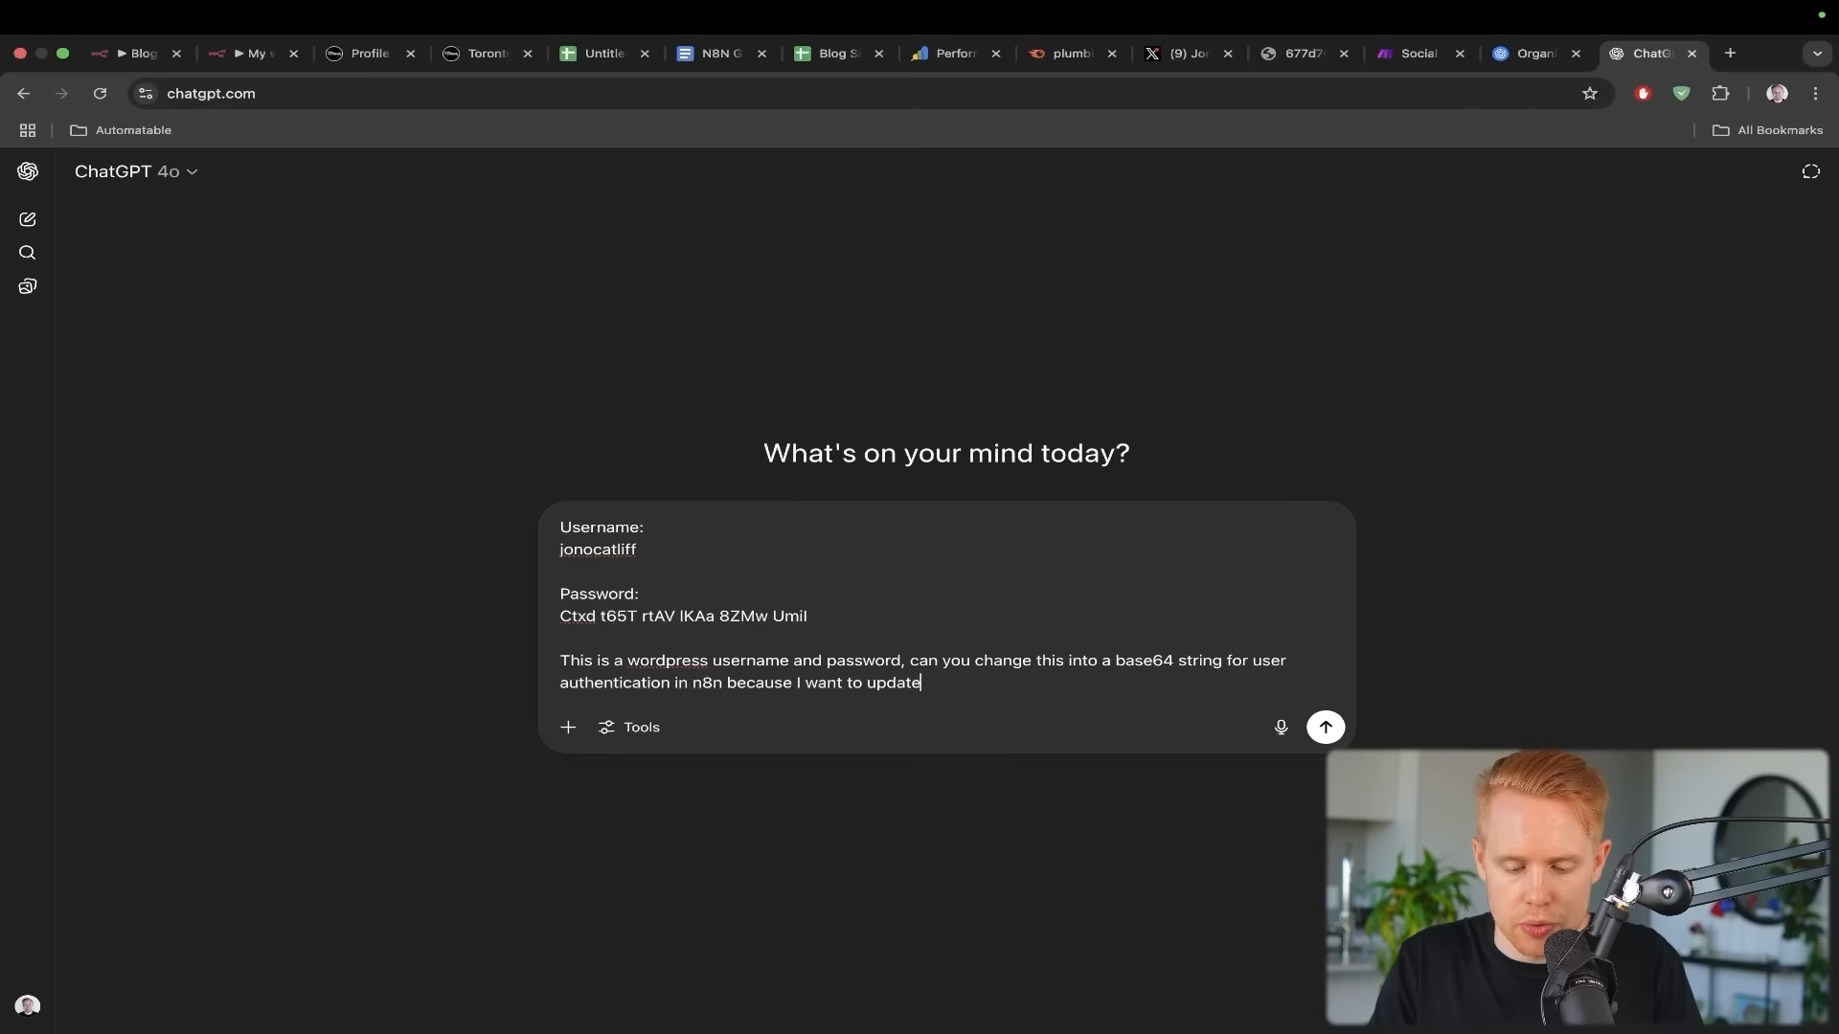
{"action": "type", "text": "s"}
{"action": "key", "text": "Return"}
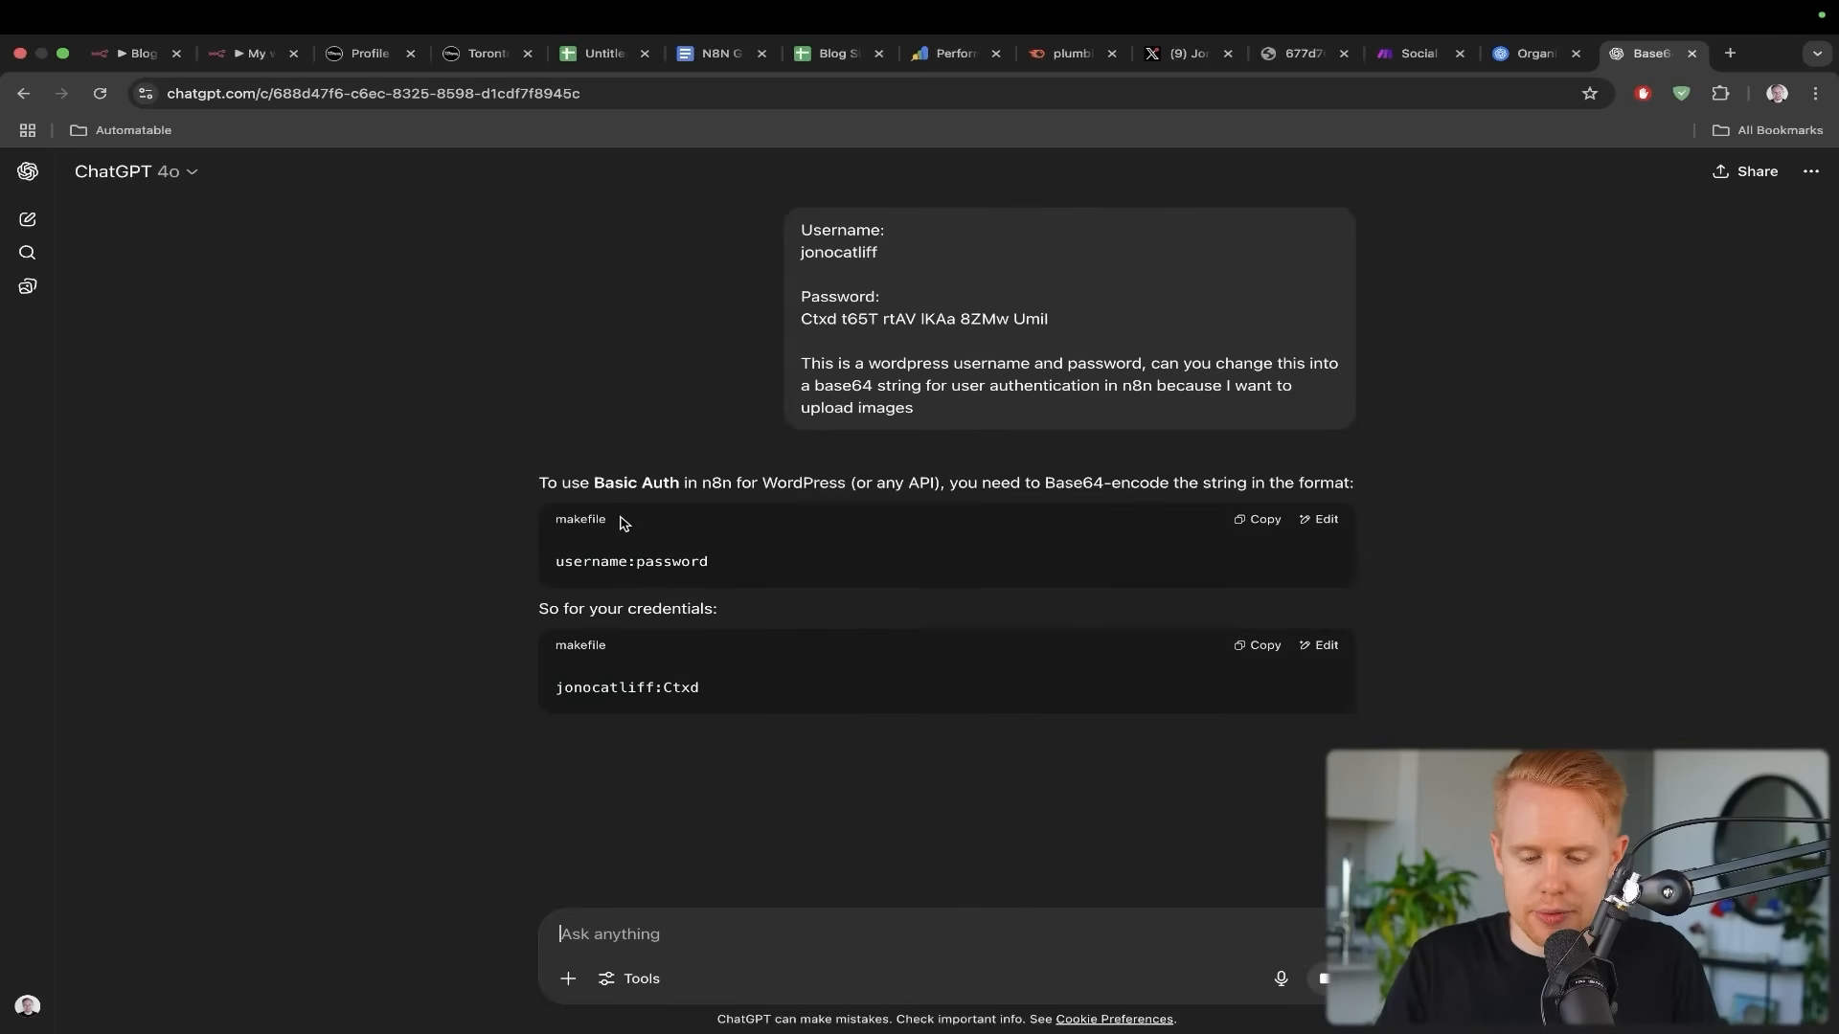
Paste the base64-encoded credentials into the Authorization header value of the HTTP Request node.
{"action": "scroll", "coordinate": [632, 565], "scroll_direction": "down", "scroll_amount": 3}
{"action": "scroll", "coordinate": [635, 596], "scroll_direction": "down", "scroll_amount": 1}
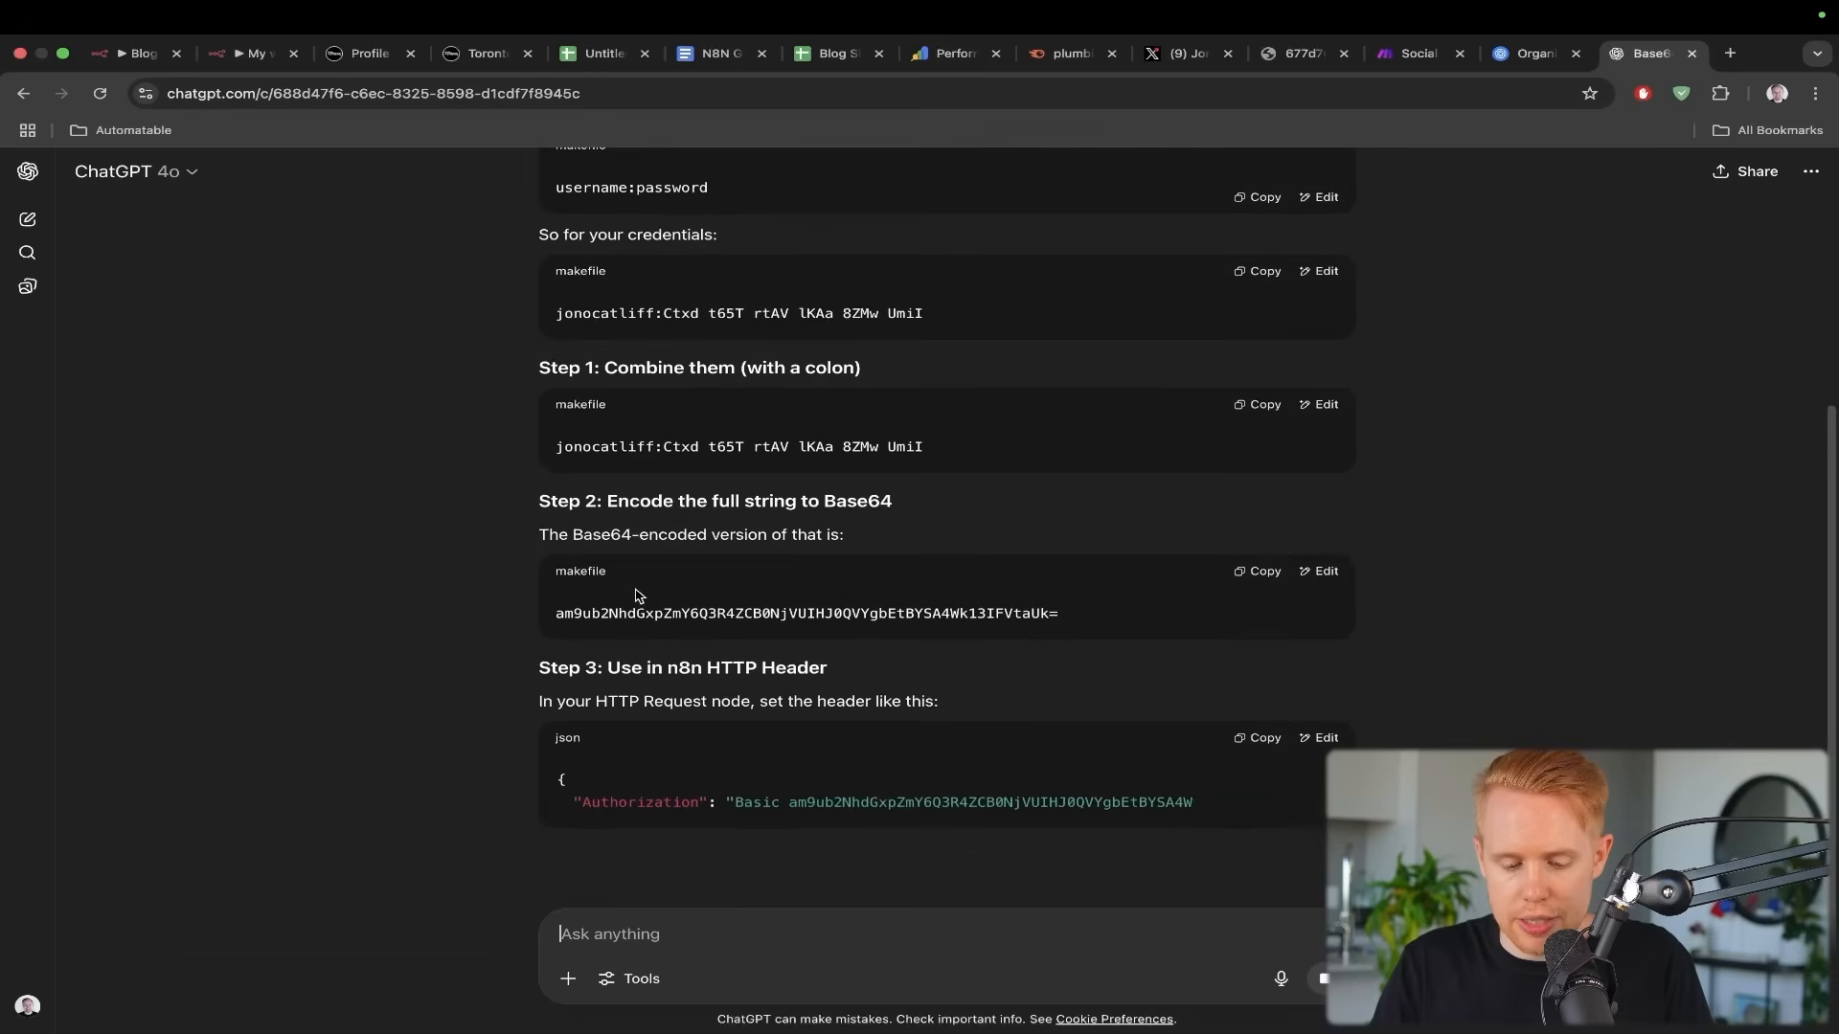
{"action": "key", "text": "ctrl+s"}
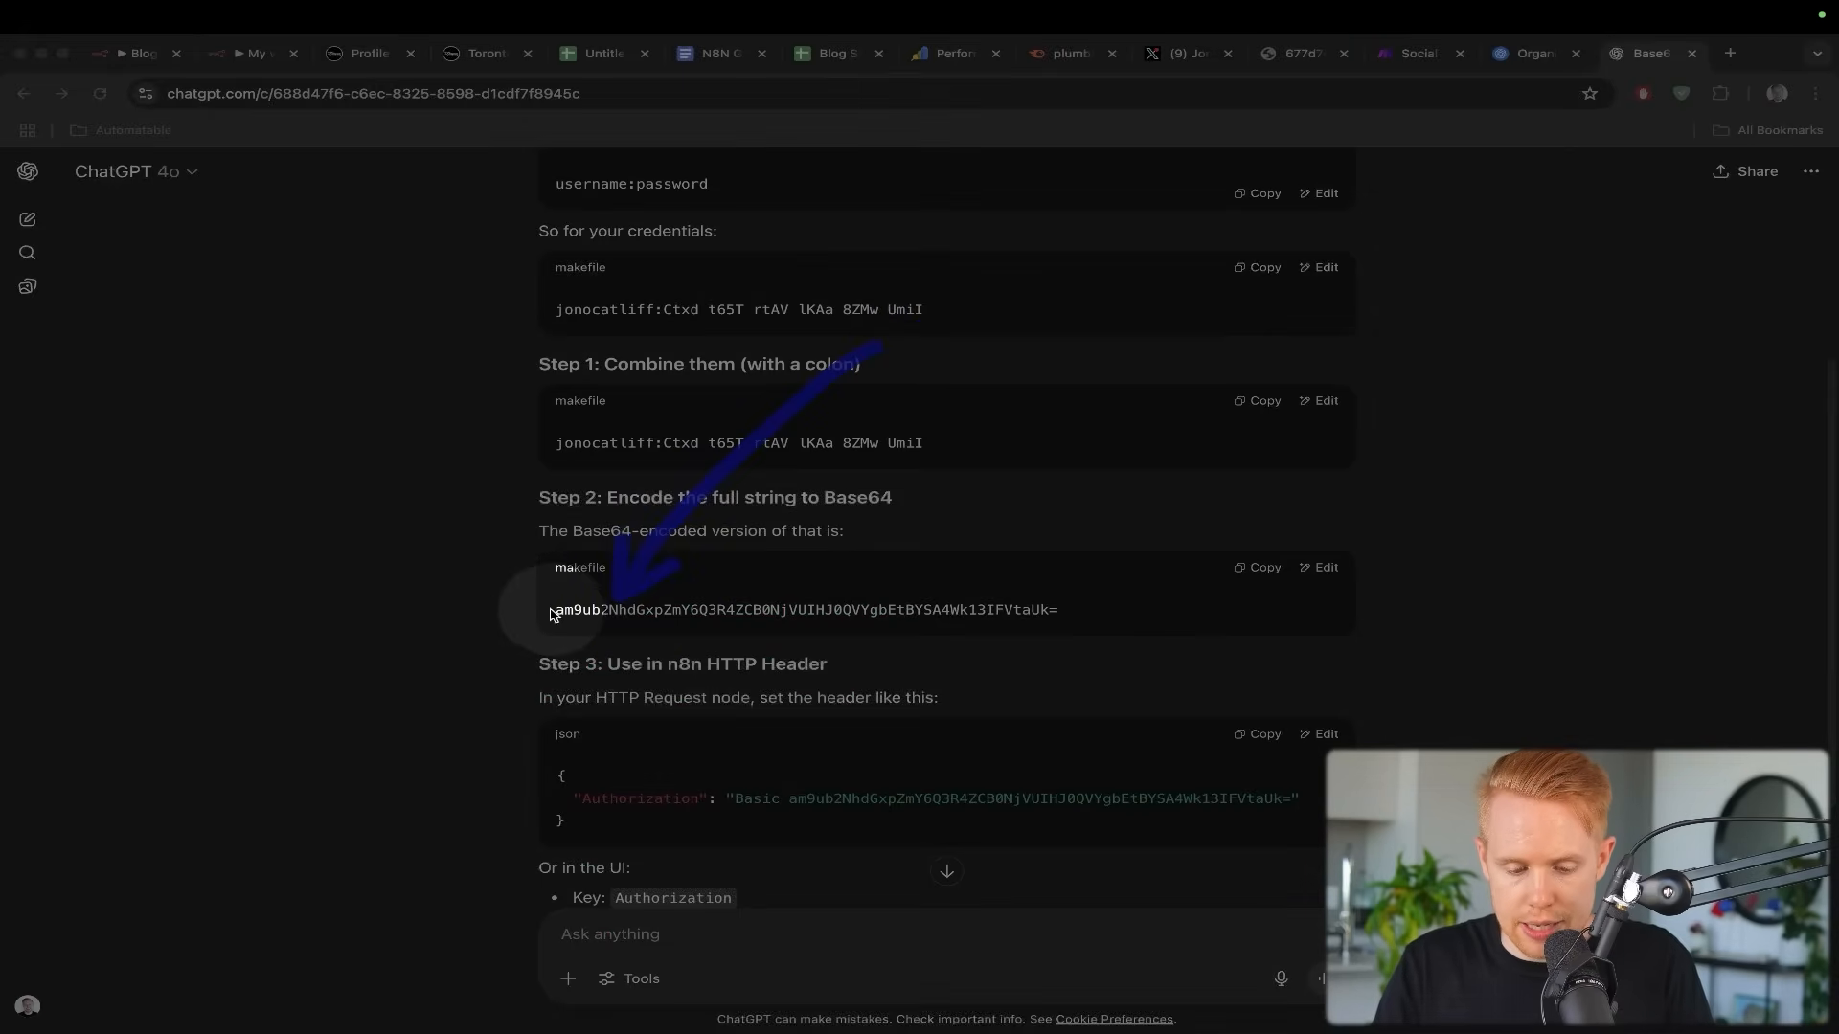
{"action": "key", "text": "ctrl+s"}
{"action": "key", "text": "super+2"}
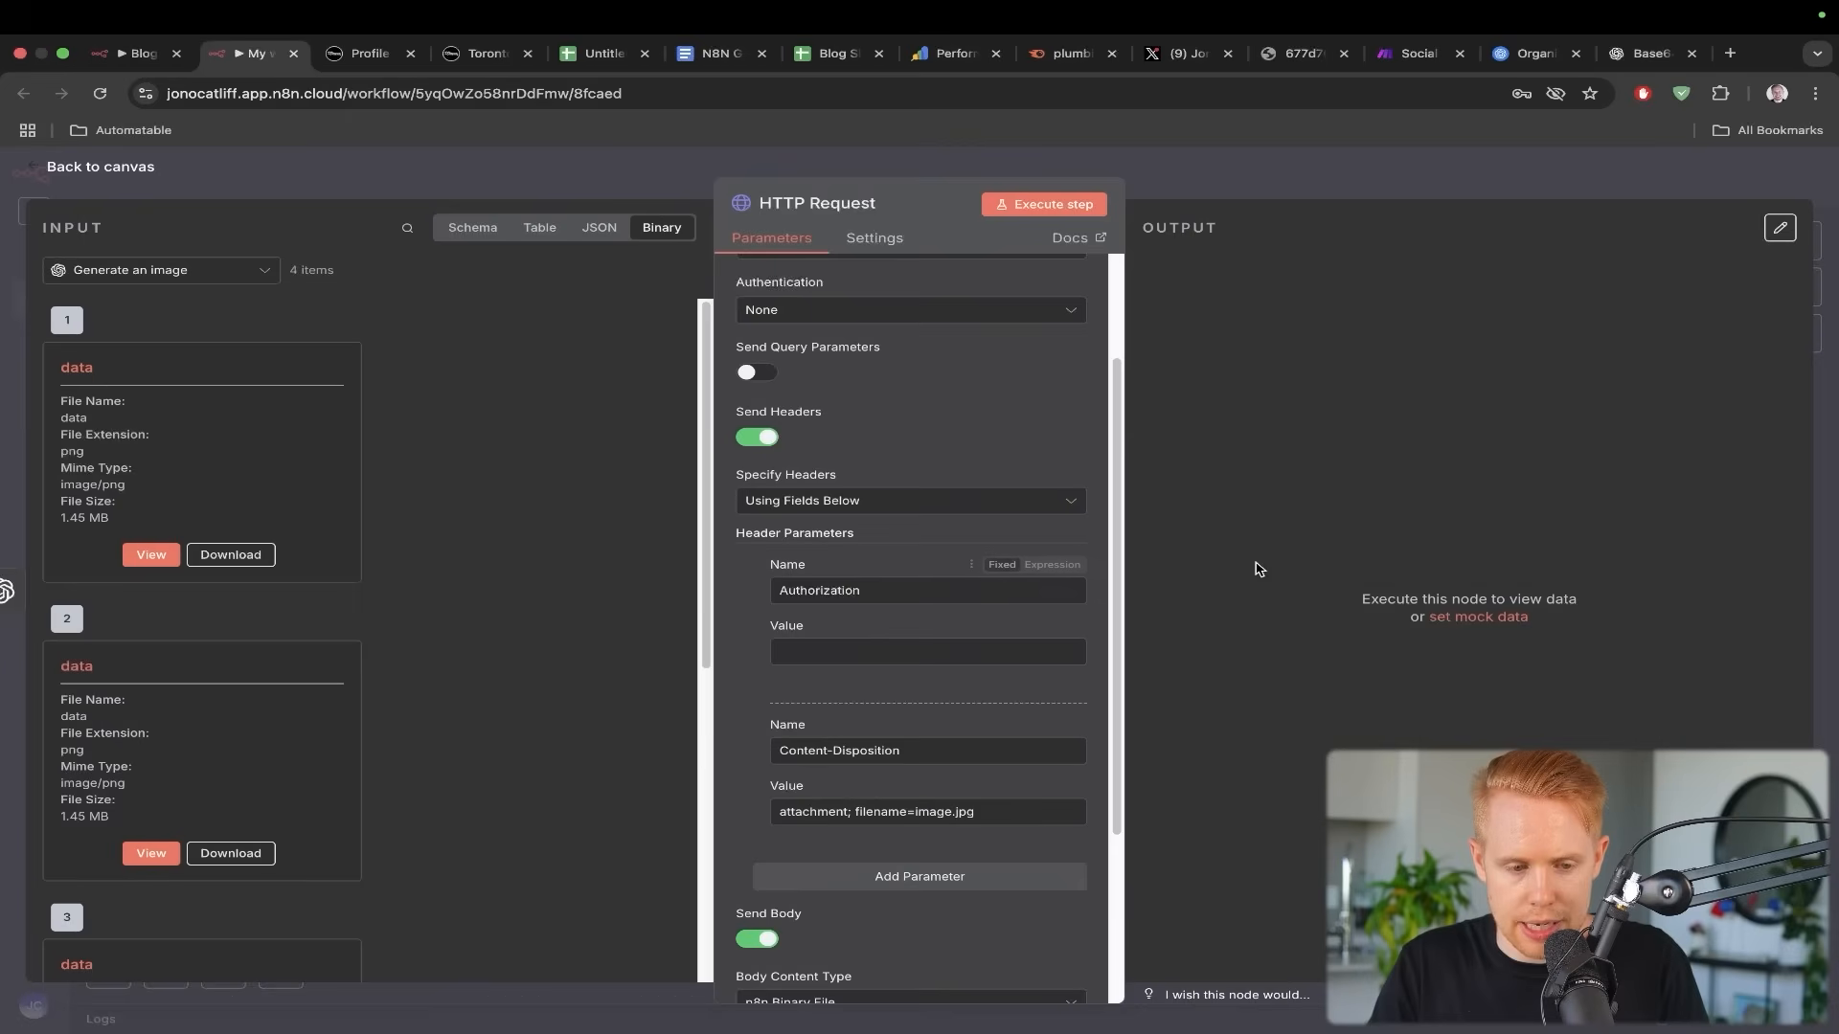
{"action": "left_click", "coordinate": [889, 657]}
{"action": "key", "text": "super+Left"}
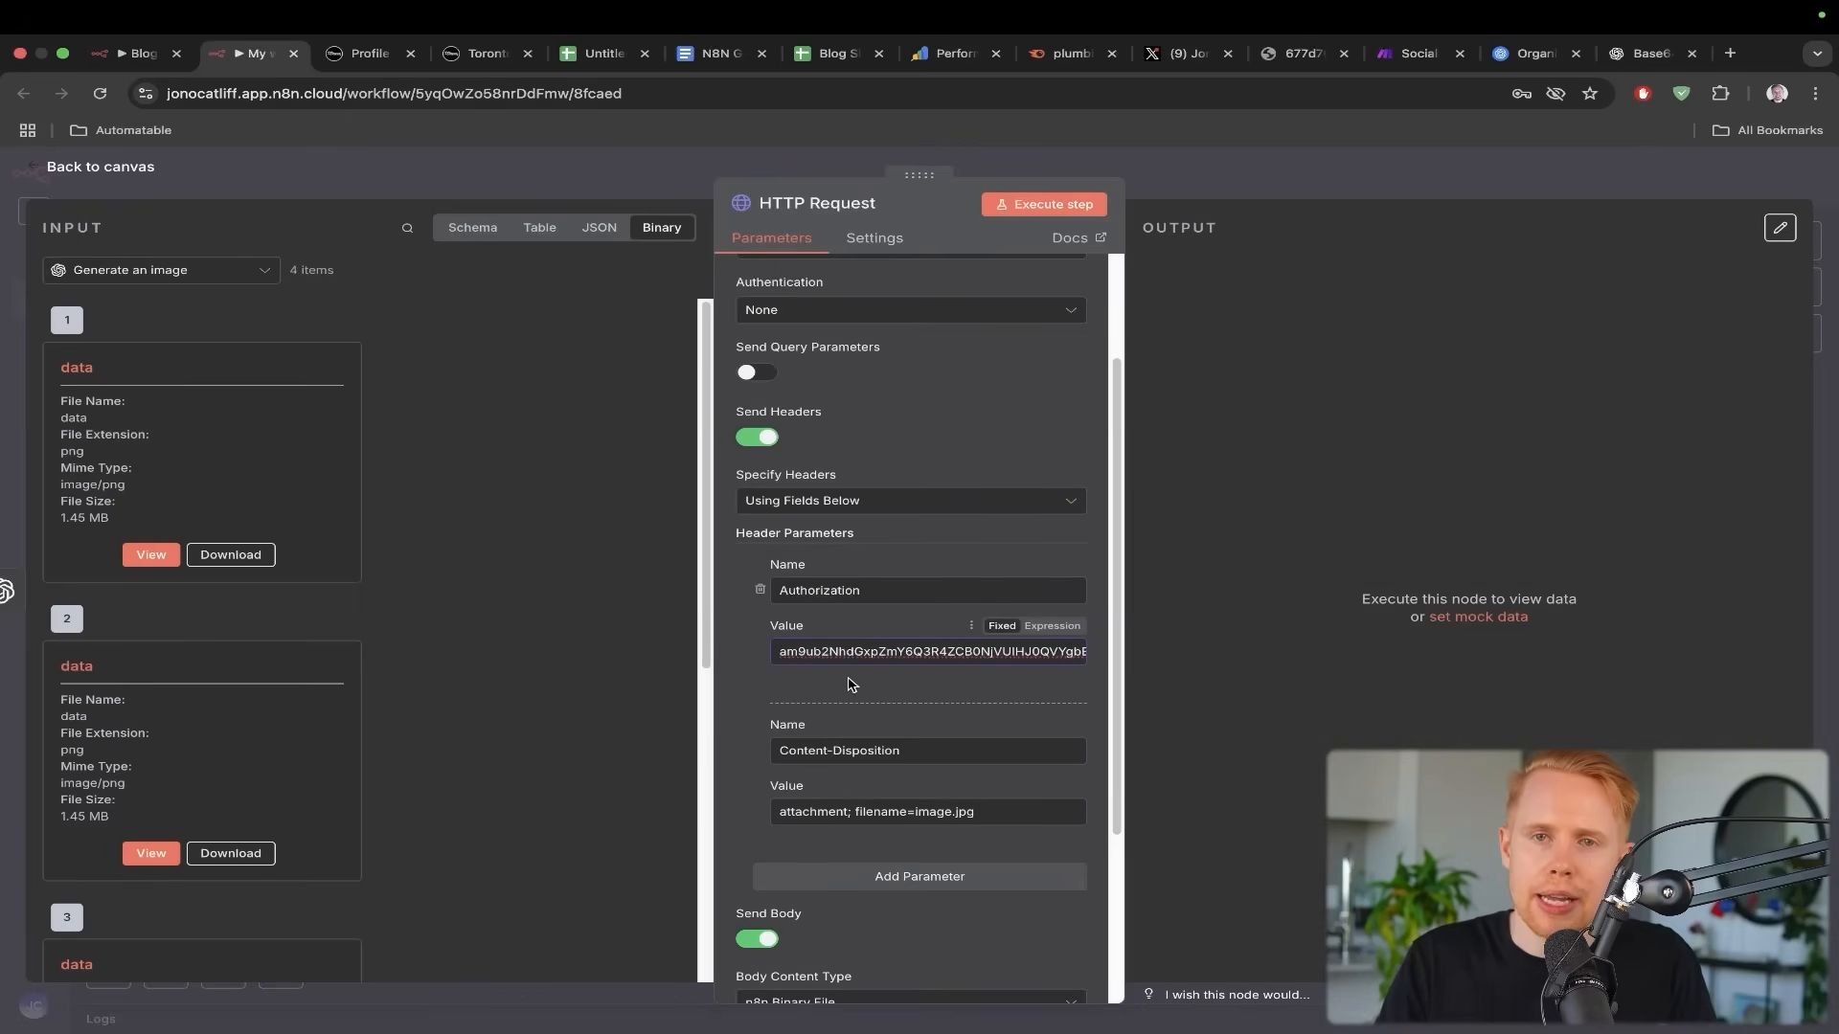
Execute the HTTP Request step to test the image upload to WordPress.
{"action": "key", "text": "super+9"}
{"action": "scroll", "coordinate": [378, 394], "scroll_direction": "up", "scroll_amount": 5}
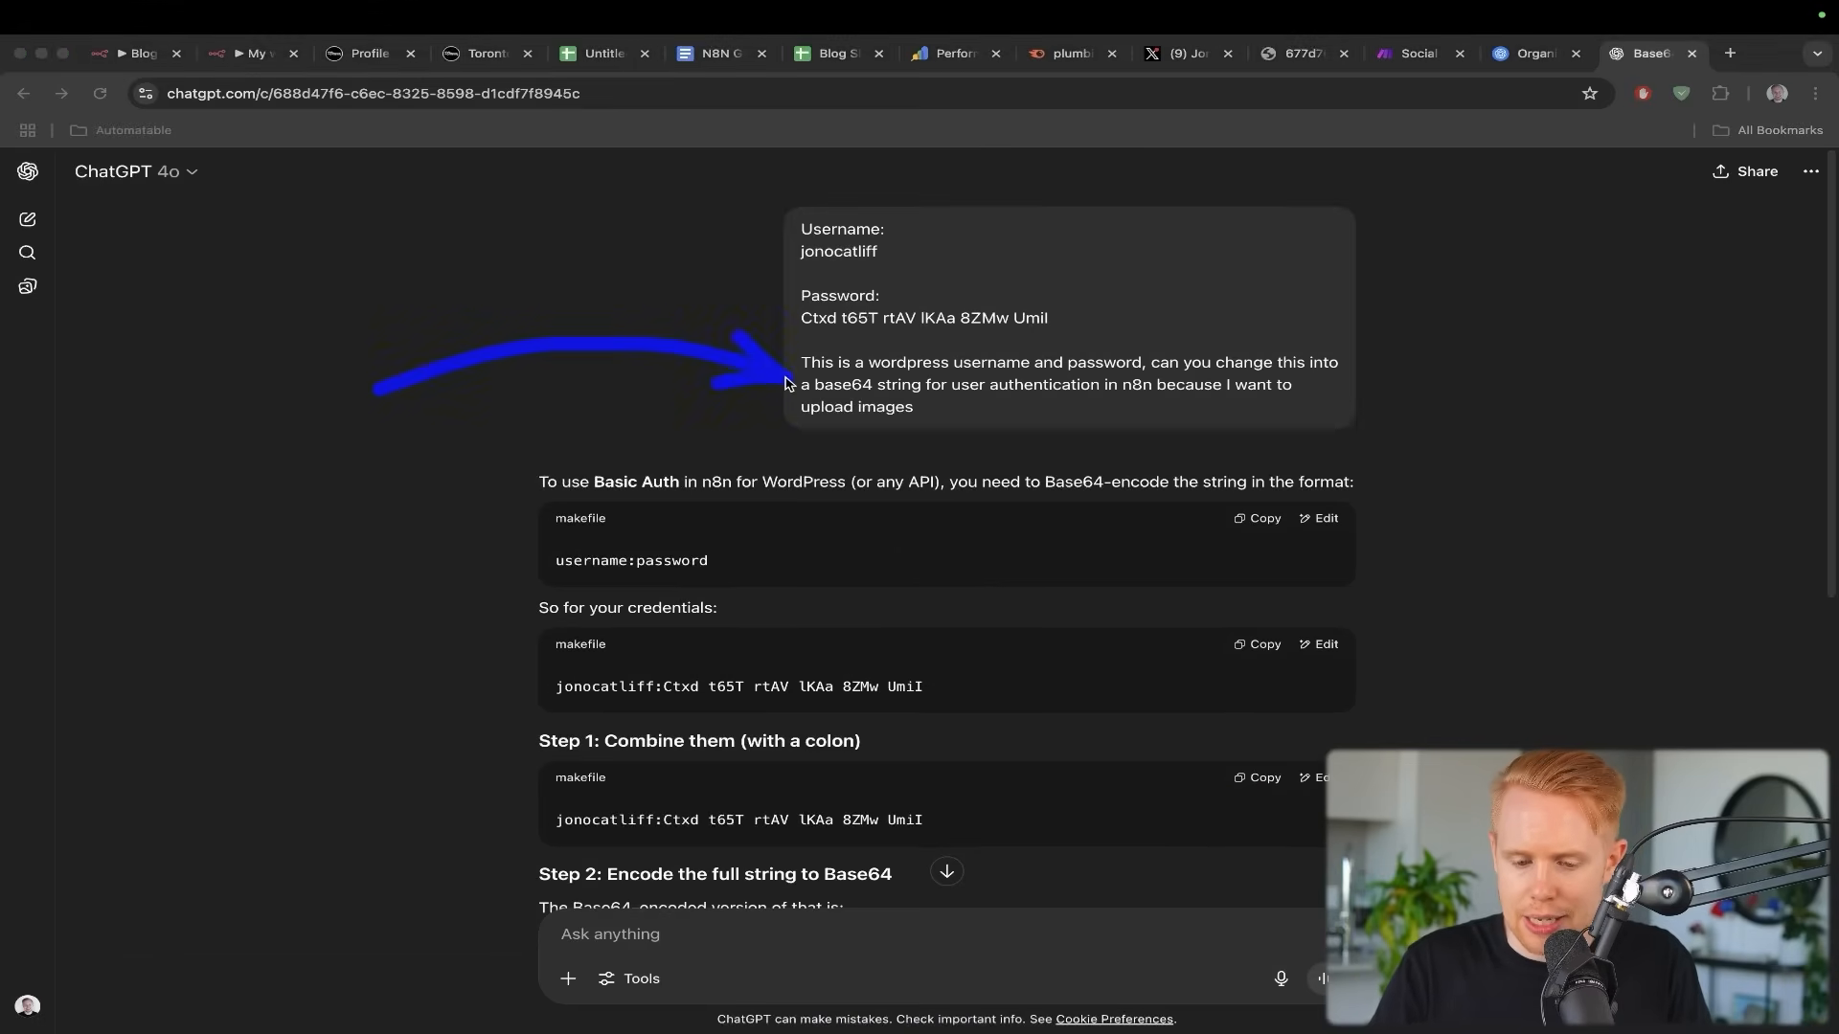
{"action": "key", "text": "ctrl+s"}
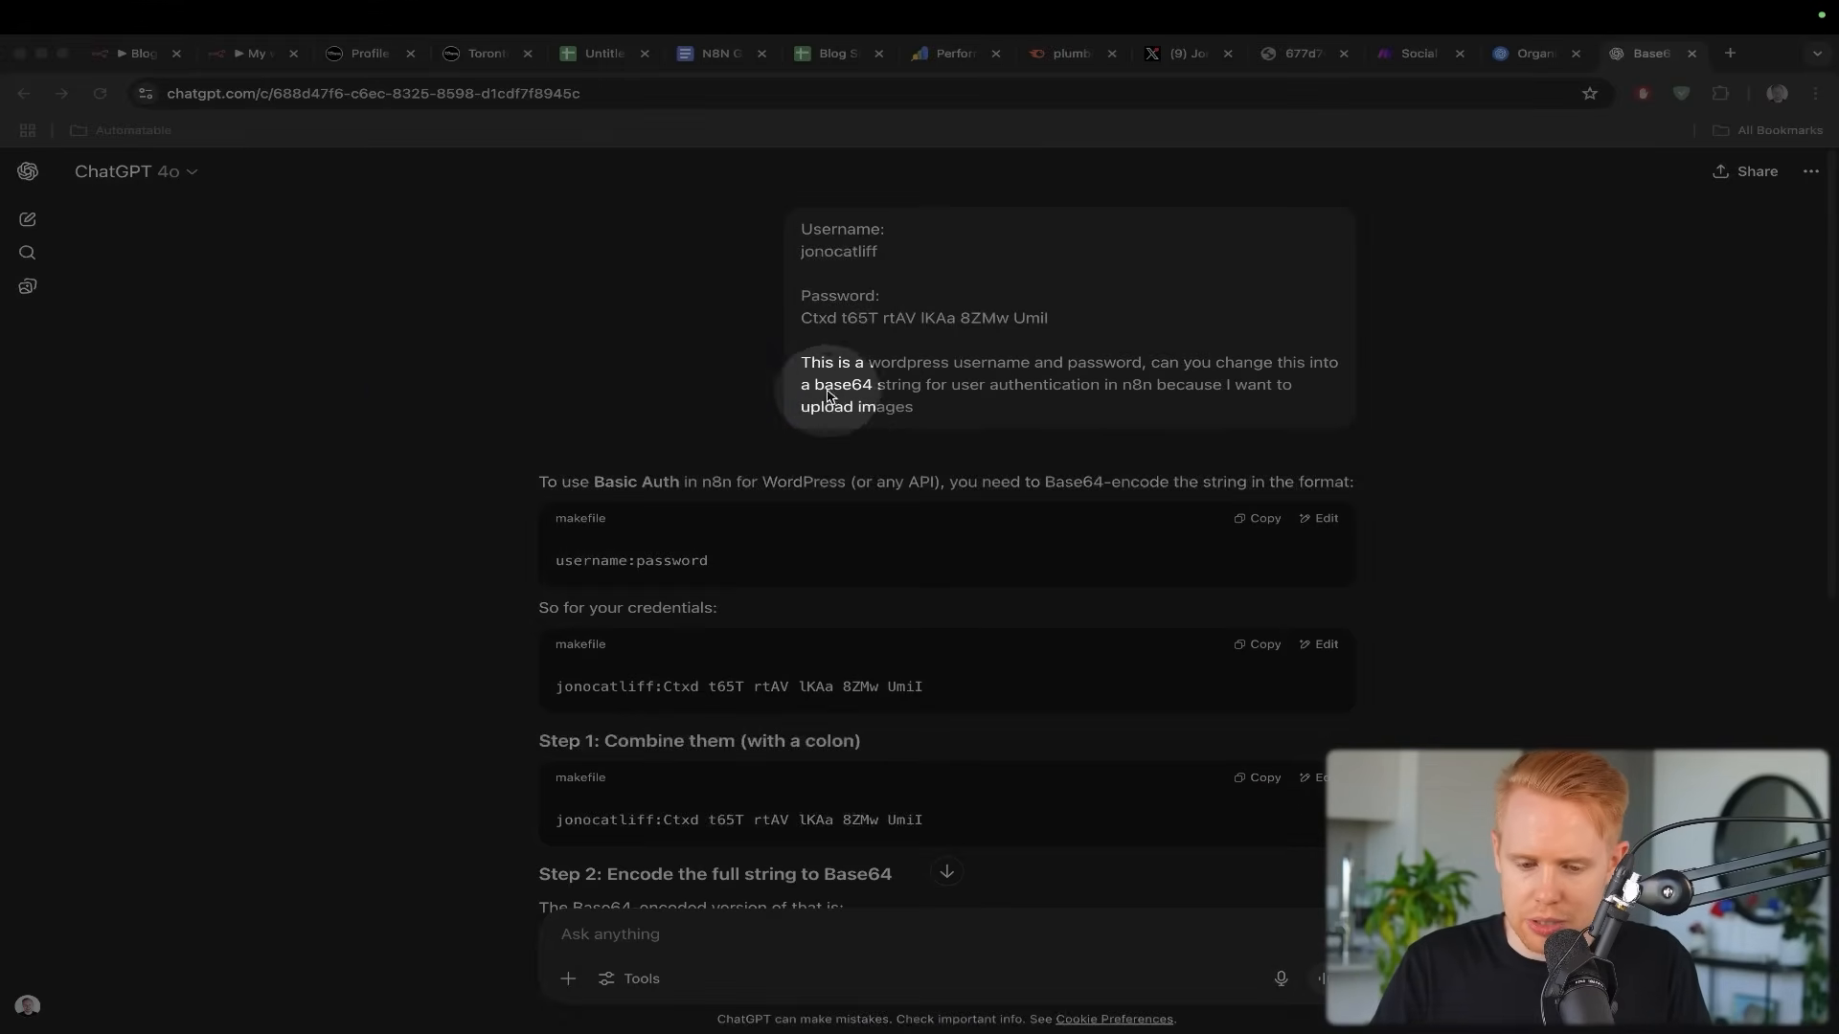
{"action": "key", "text": "super+2"}
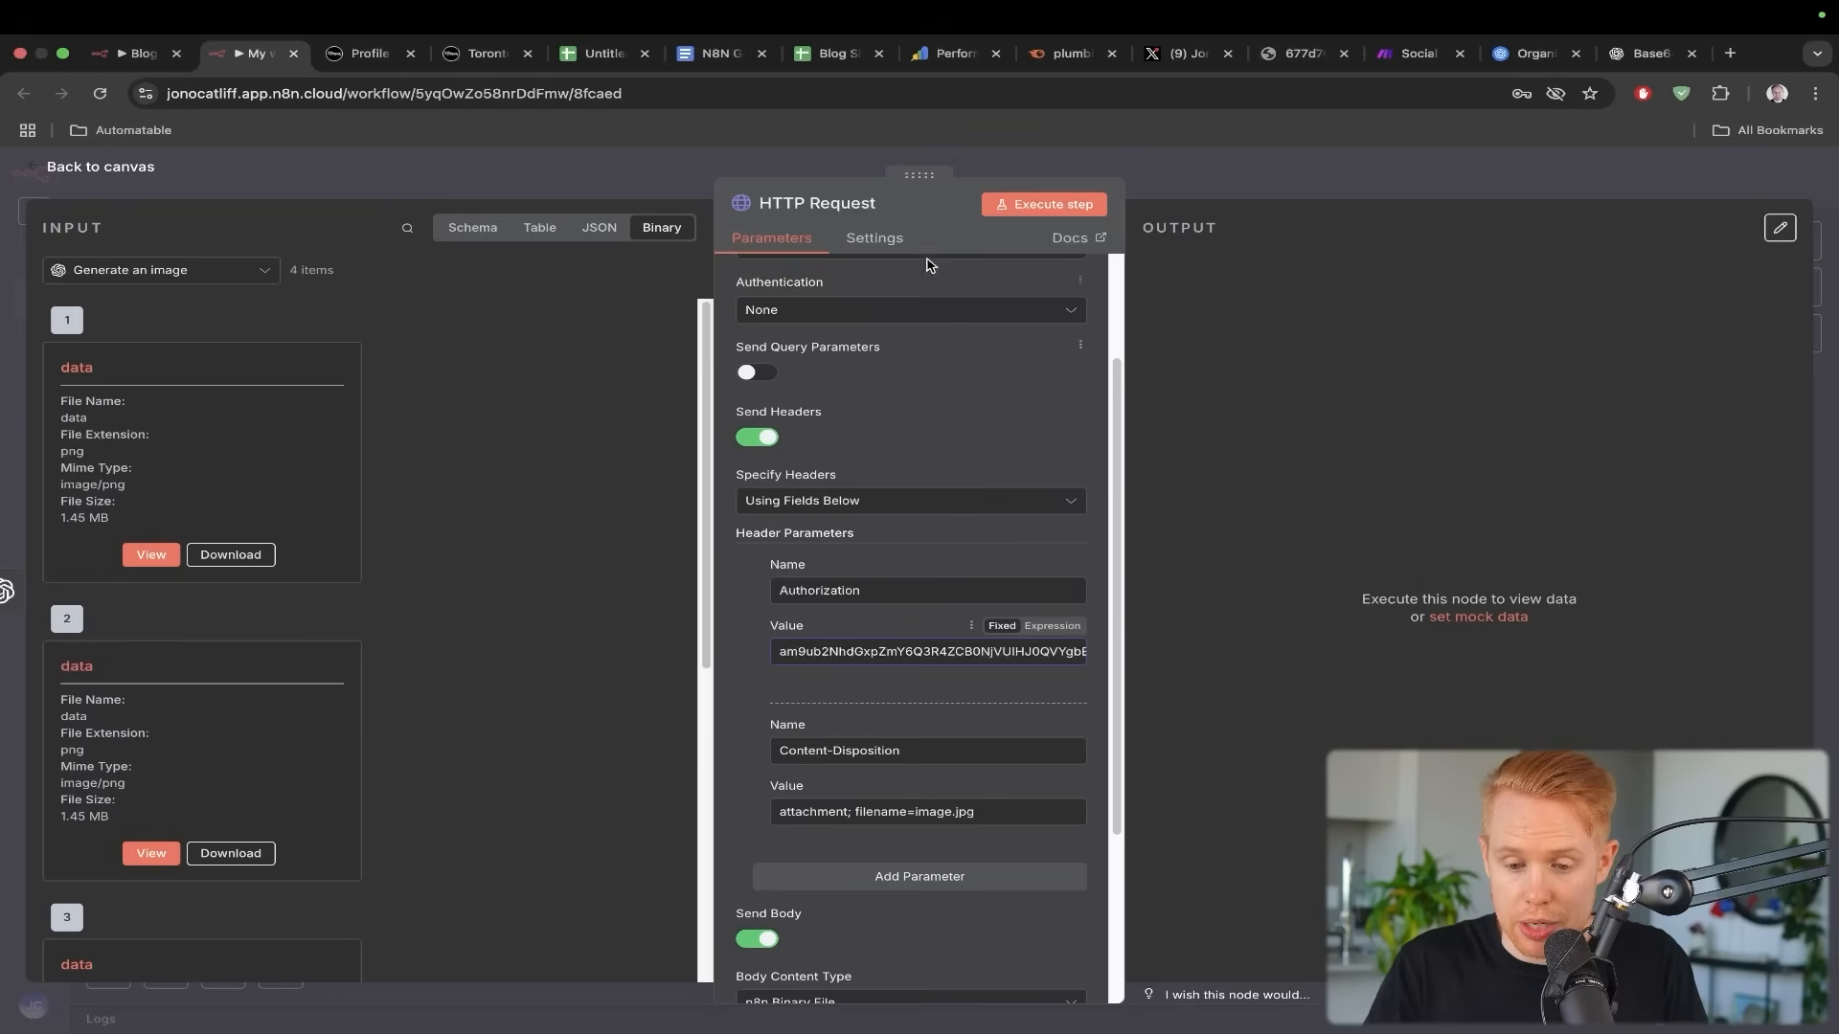
{"action": "left_click", "coordinate": [1009, 208]}
{"action": "key", "text": "ctrl+s"}
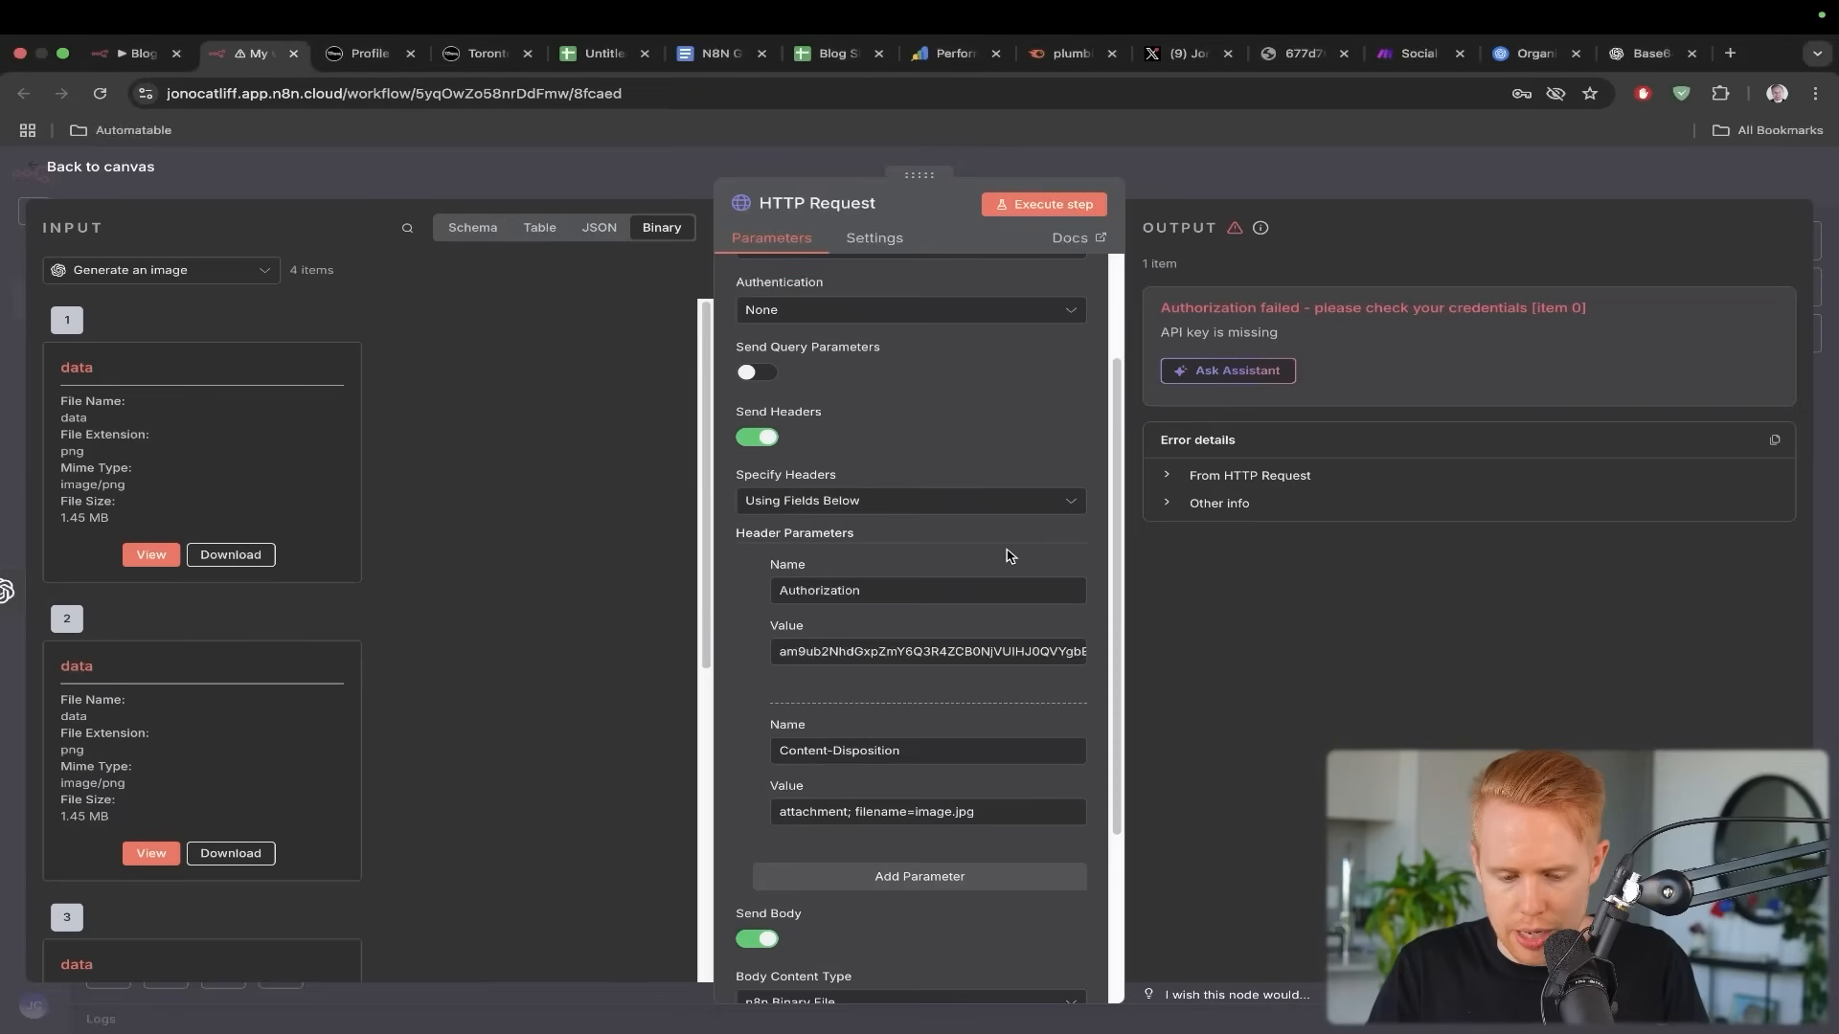
Prefix the Authorization header value with Basic, matching the reference workflow, and execute the HTTP Request step again.
{"action": "scroll", "coordinate": [1007, 555], "scroll_direction": "down", "scroll_amount": 3}
{"action": "scroll", "coordinate": [1009, 554], "scroll_direction": "down", "scroll_amount": 2}
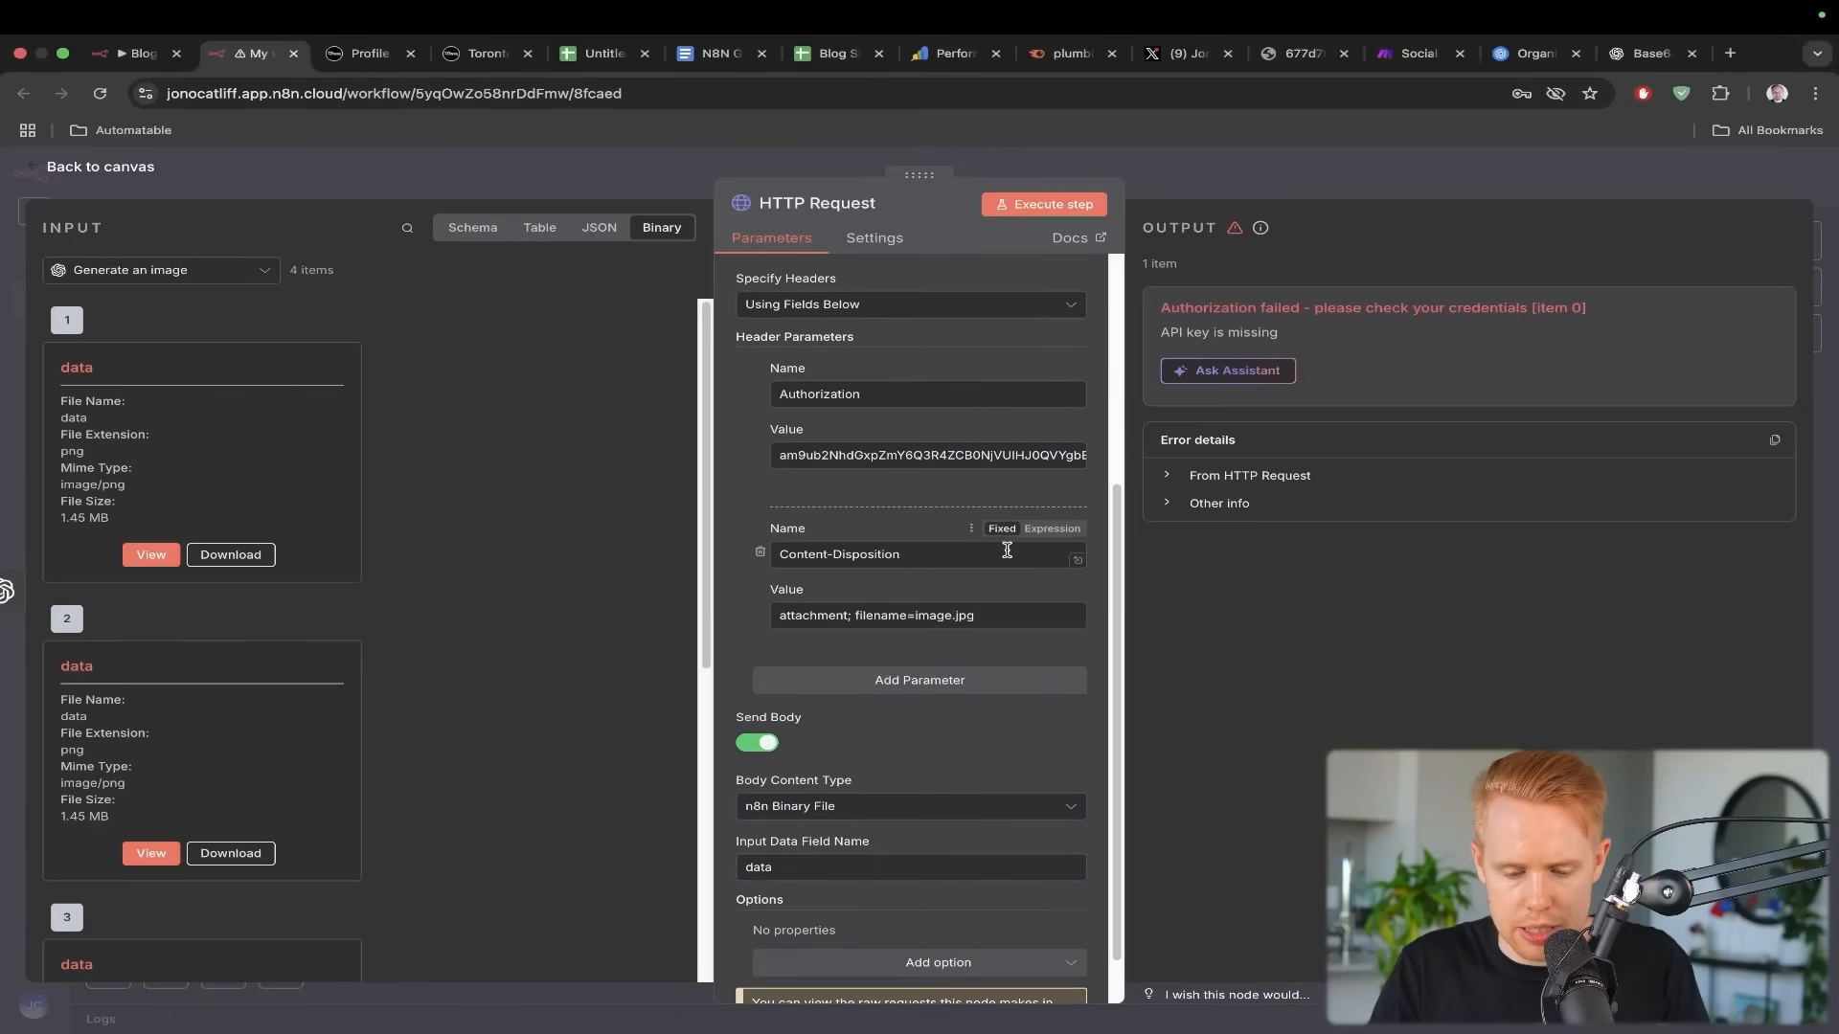
{"action": "scroll", "coordinate": [1008, 551], "scroll_direction": "down", "scroll_amount": 1}
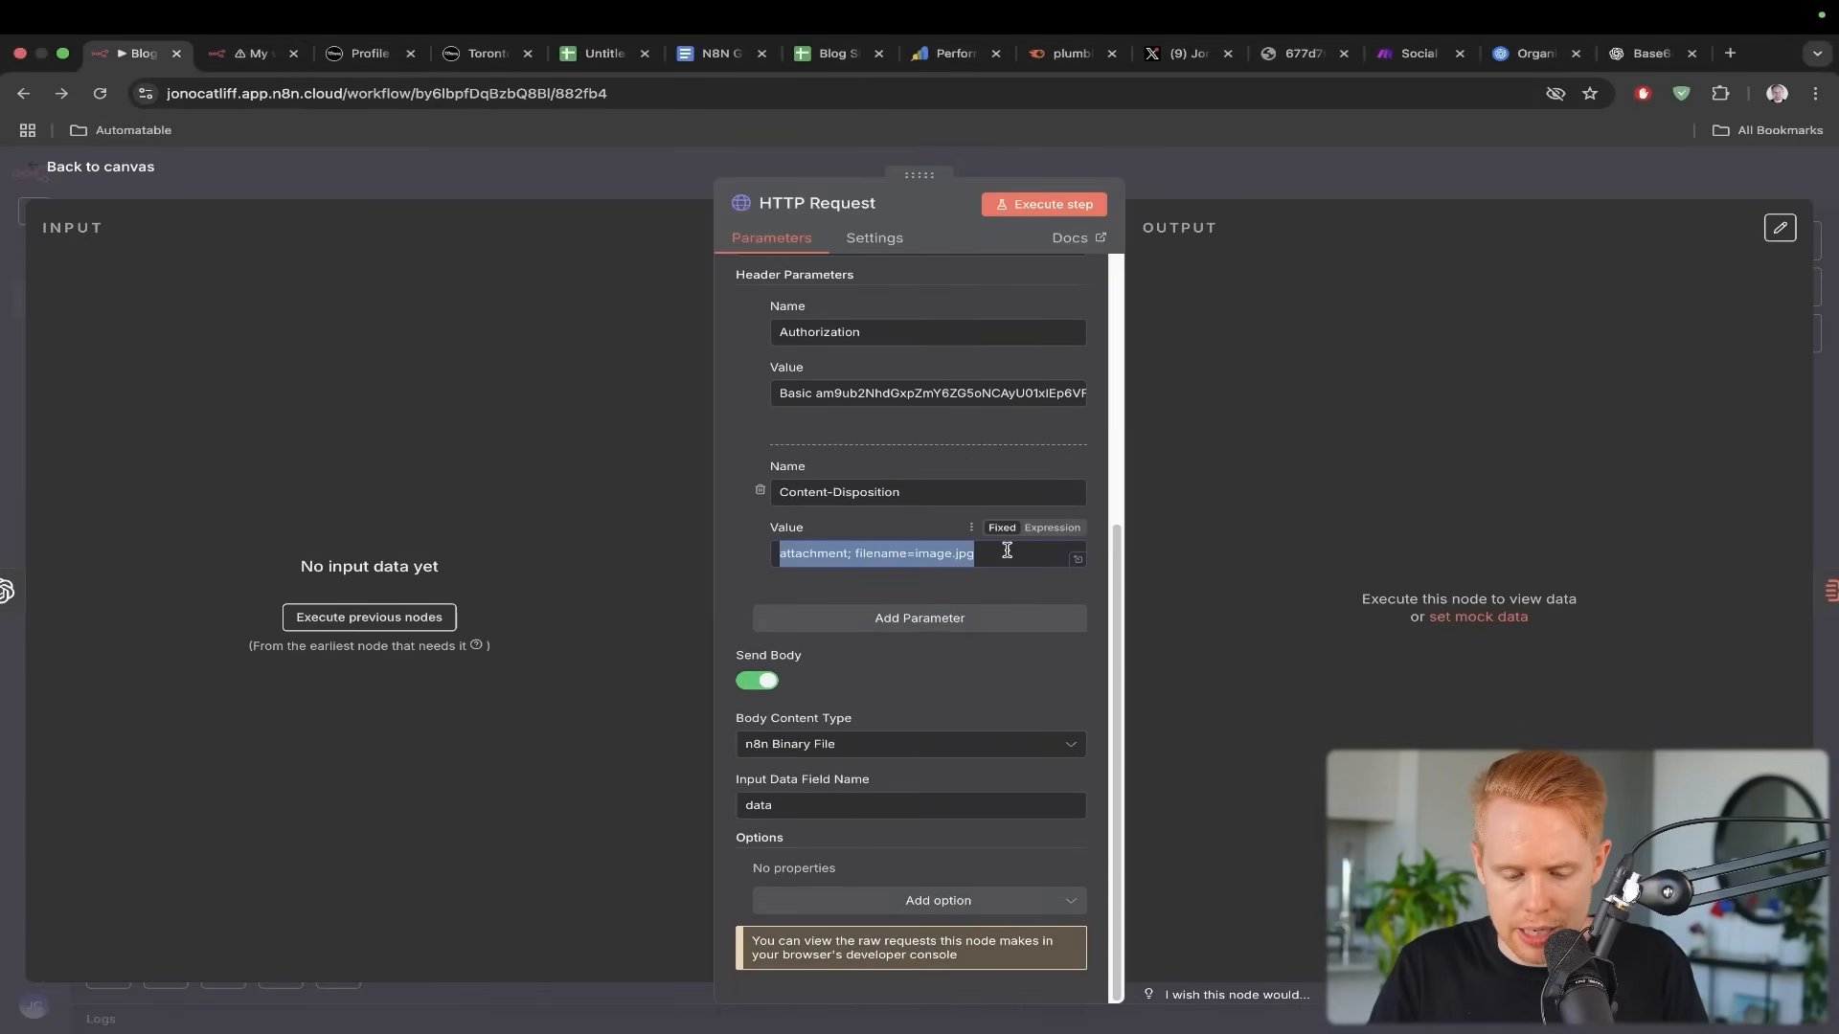
{"action": "scroll", "coordinate": [952, 573], "scroll_direction": "up", "scroll_amount": 4}
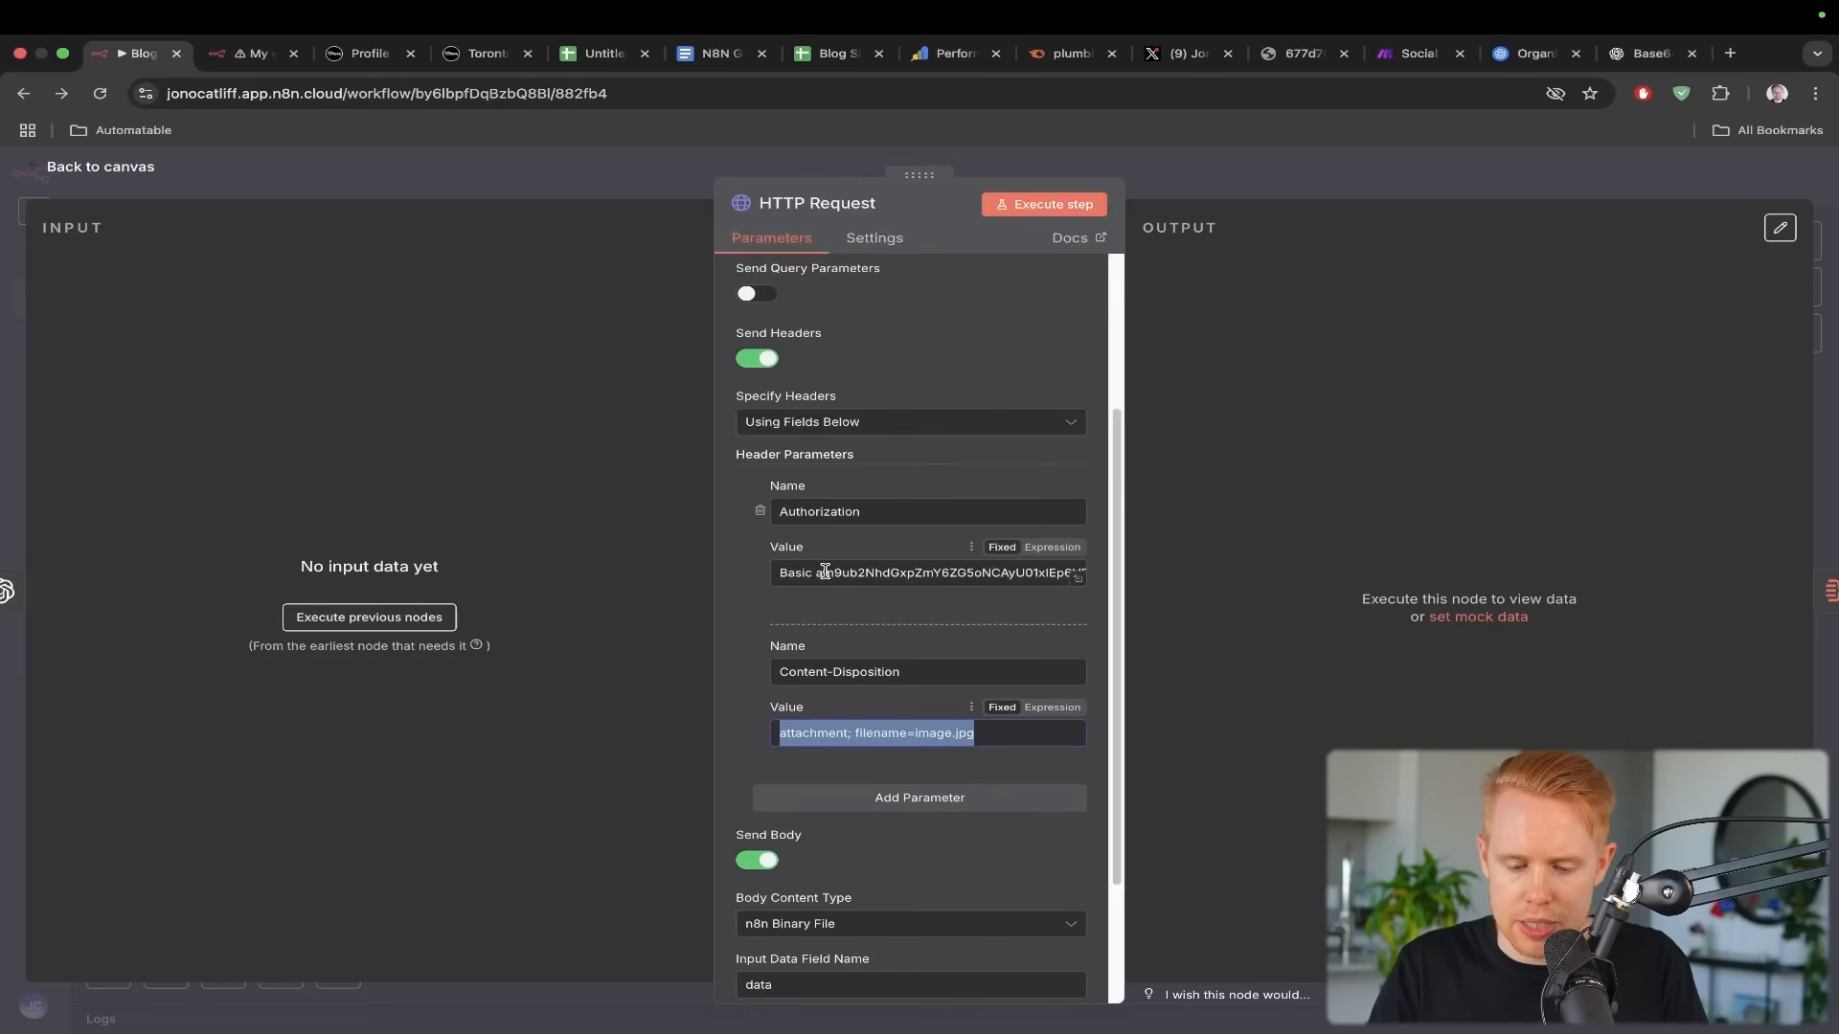
{"action": "left_click_drag", "start_coordinate": [816, 572], "coordinate": [790, 572]}
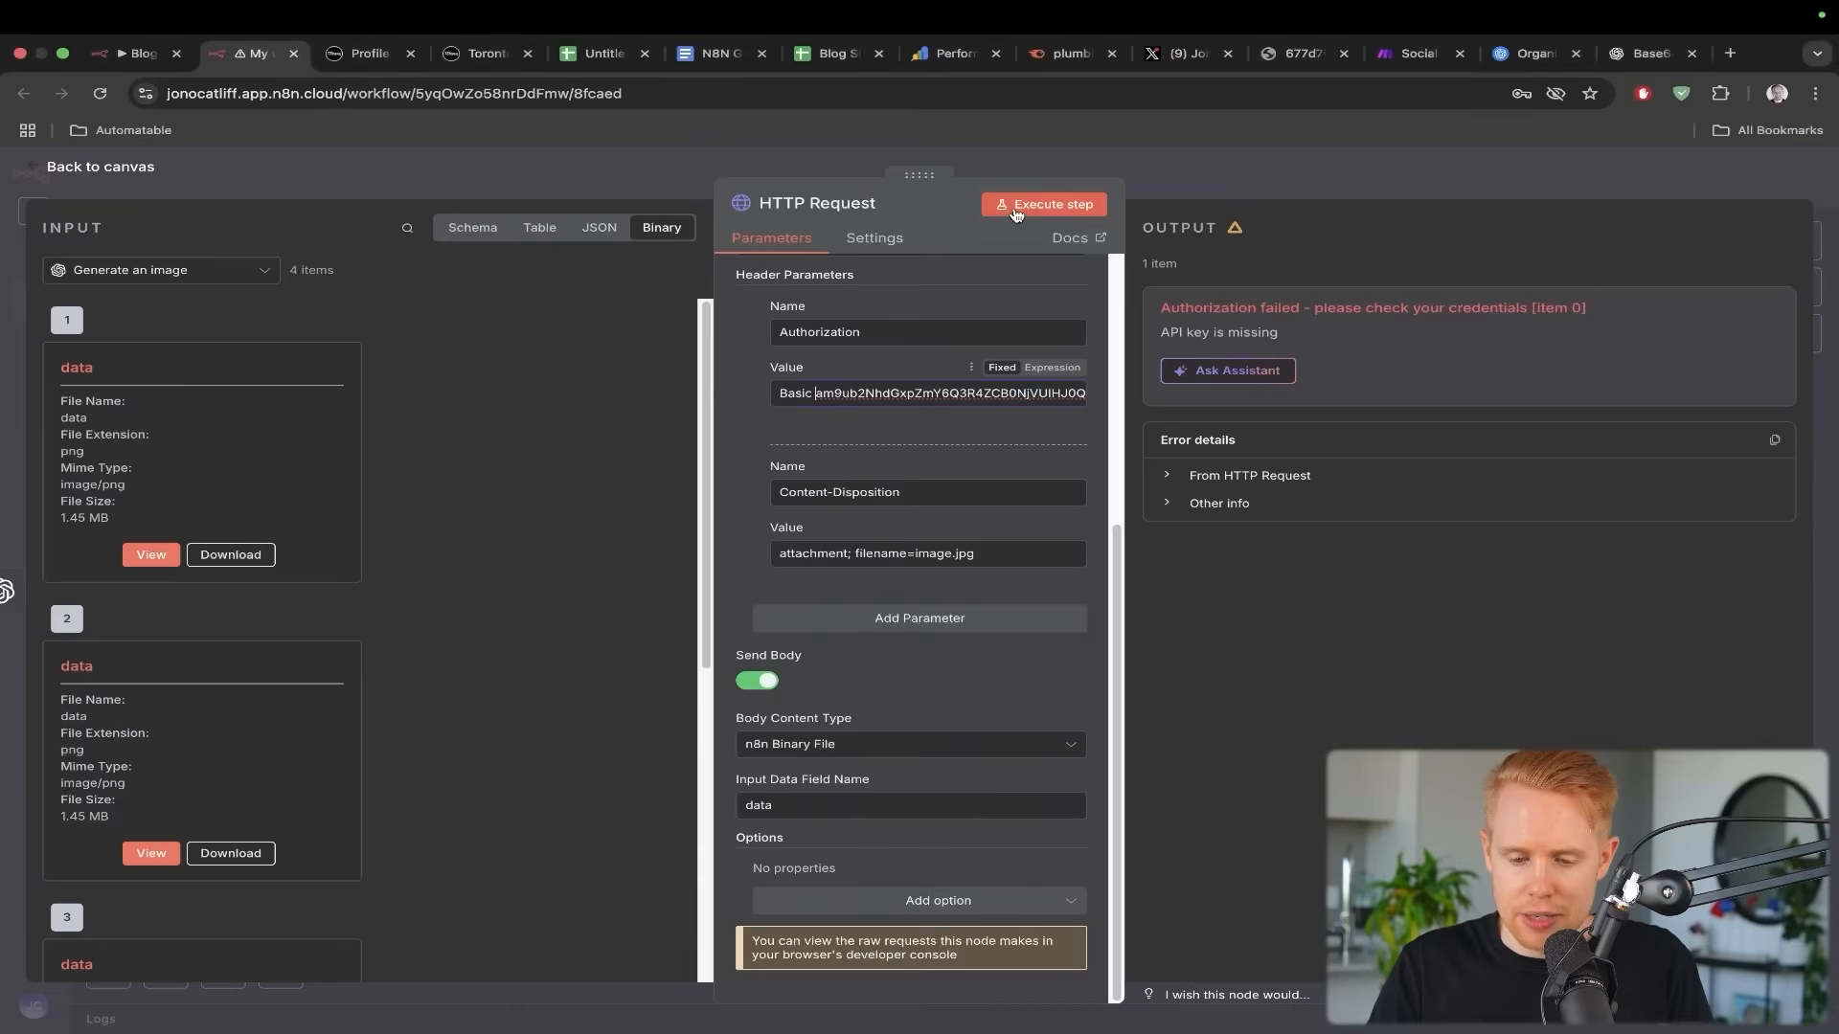
{"action": "left_click", "coordinate": [1017, 213]}
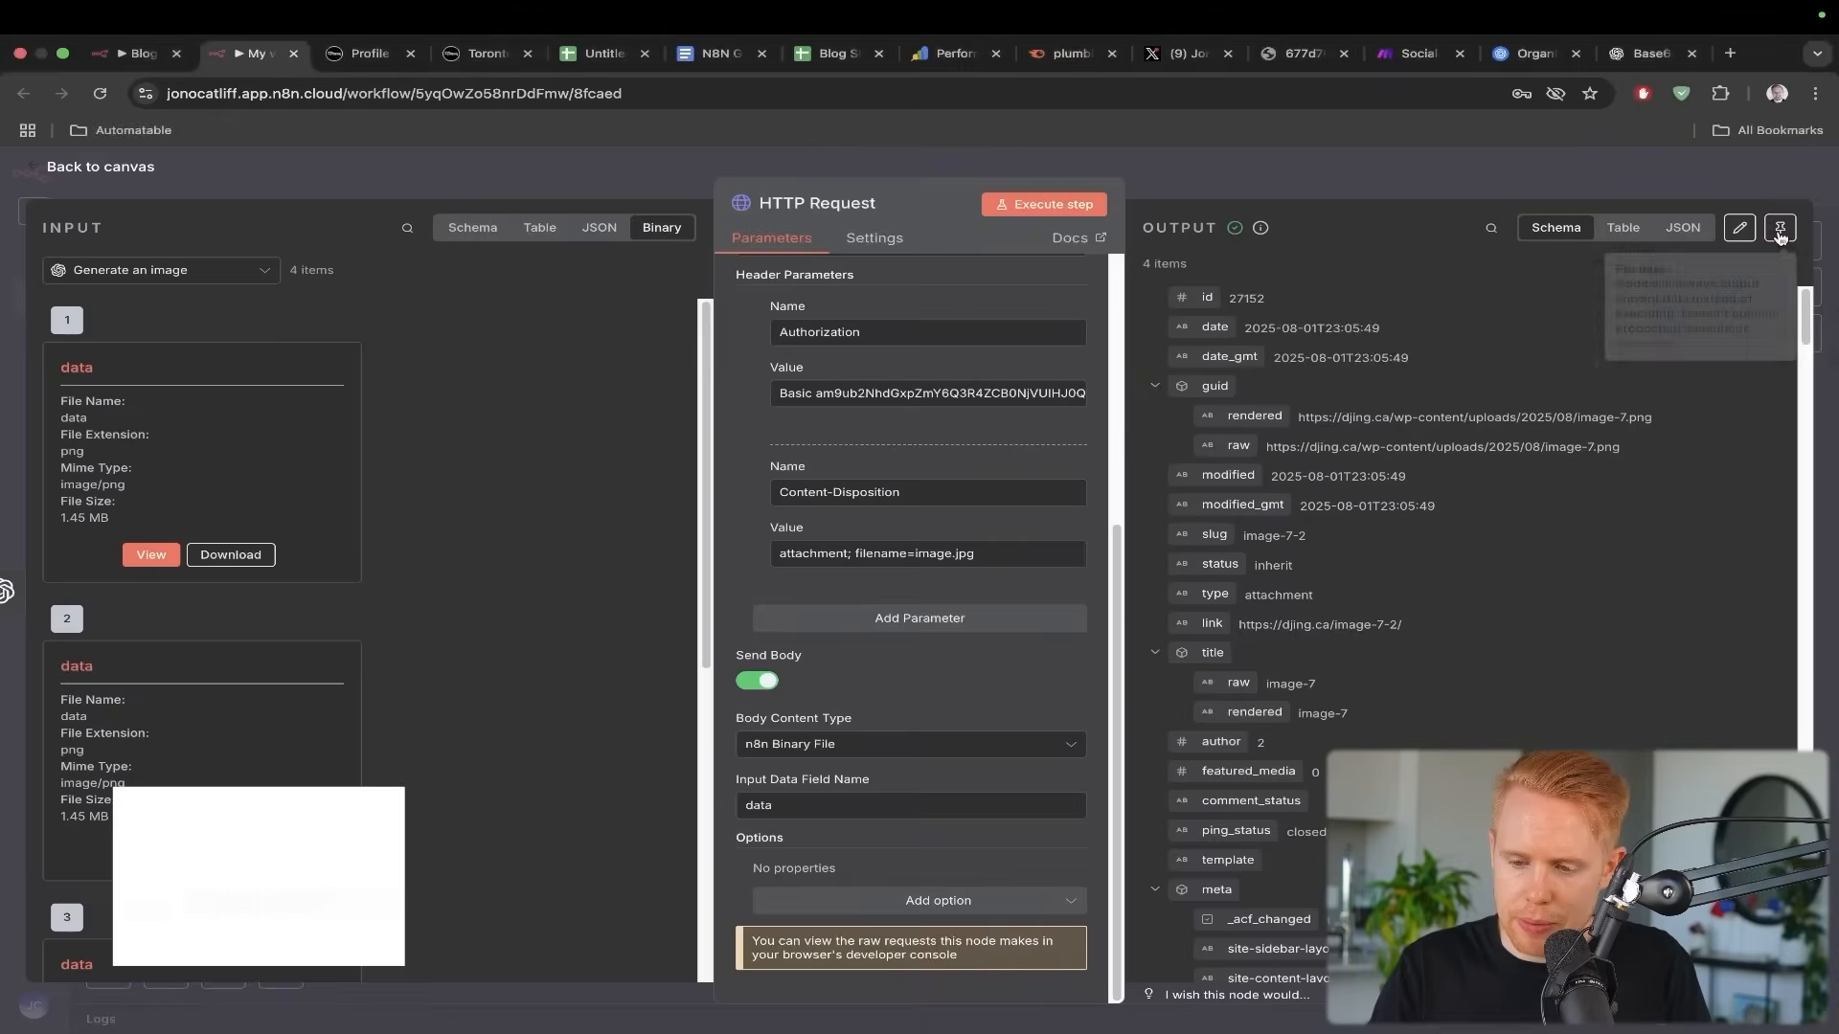
Pin the HTTP Request output data, close the node, and deactivate the Generate an image node.
{"action": "left_click", "coordinate": [1780, 227]}
{"action": "key", "text": "Escape"}
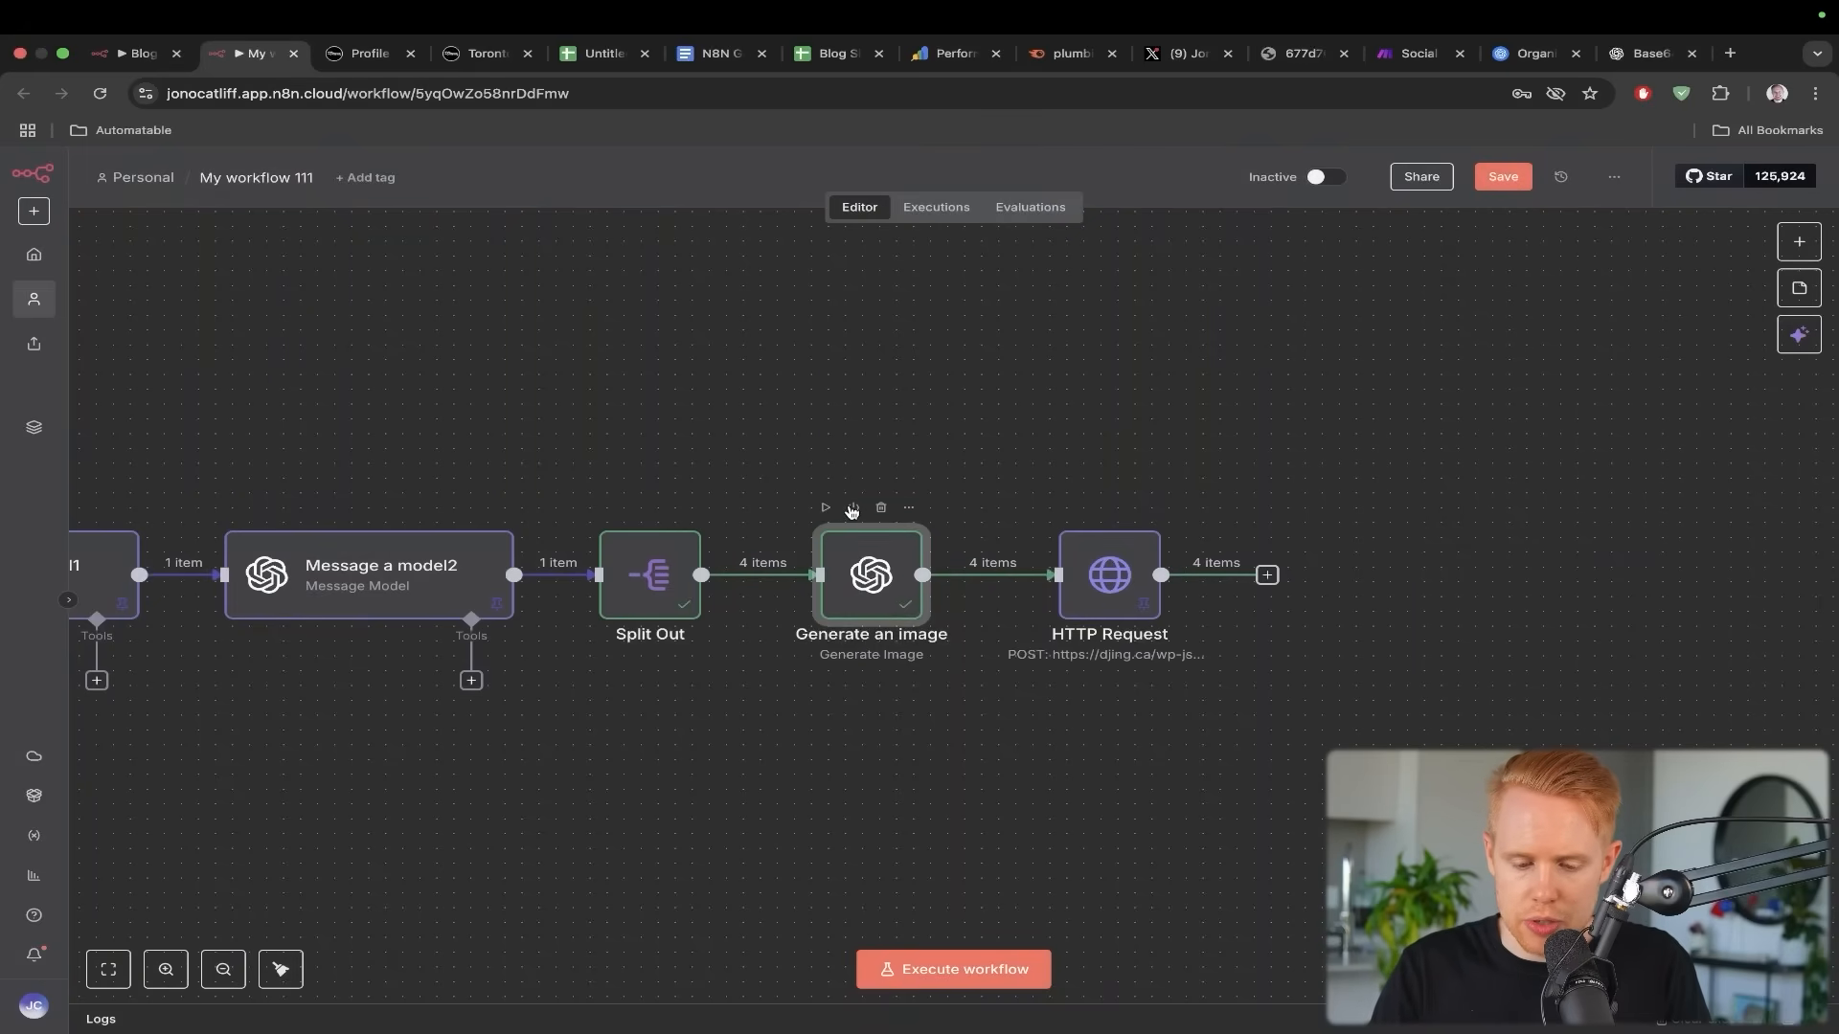
{"action": "left_click", "coordinate": [852, 509]}
{"action": "key", "text": "ctrl+s"}
{"action": "mouse_move", "coordinate": [1030, 365]}
{"action": "left_mouse_down"}
{"action": "mouse_move", "coordinate": [845, 536]}
{"action": "mouse_move", "coordinate": [862, 565]}
{"action": "left_mouse_up"}
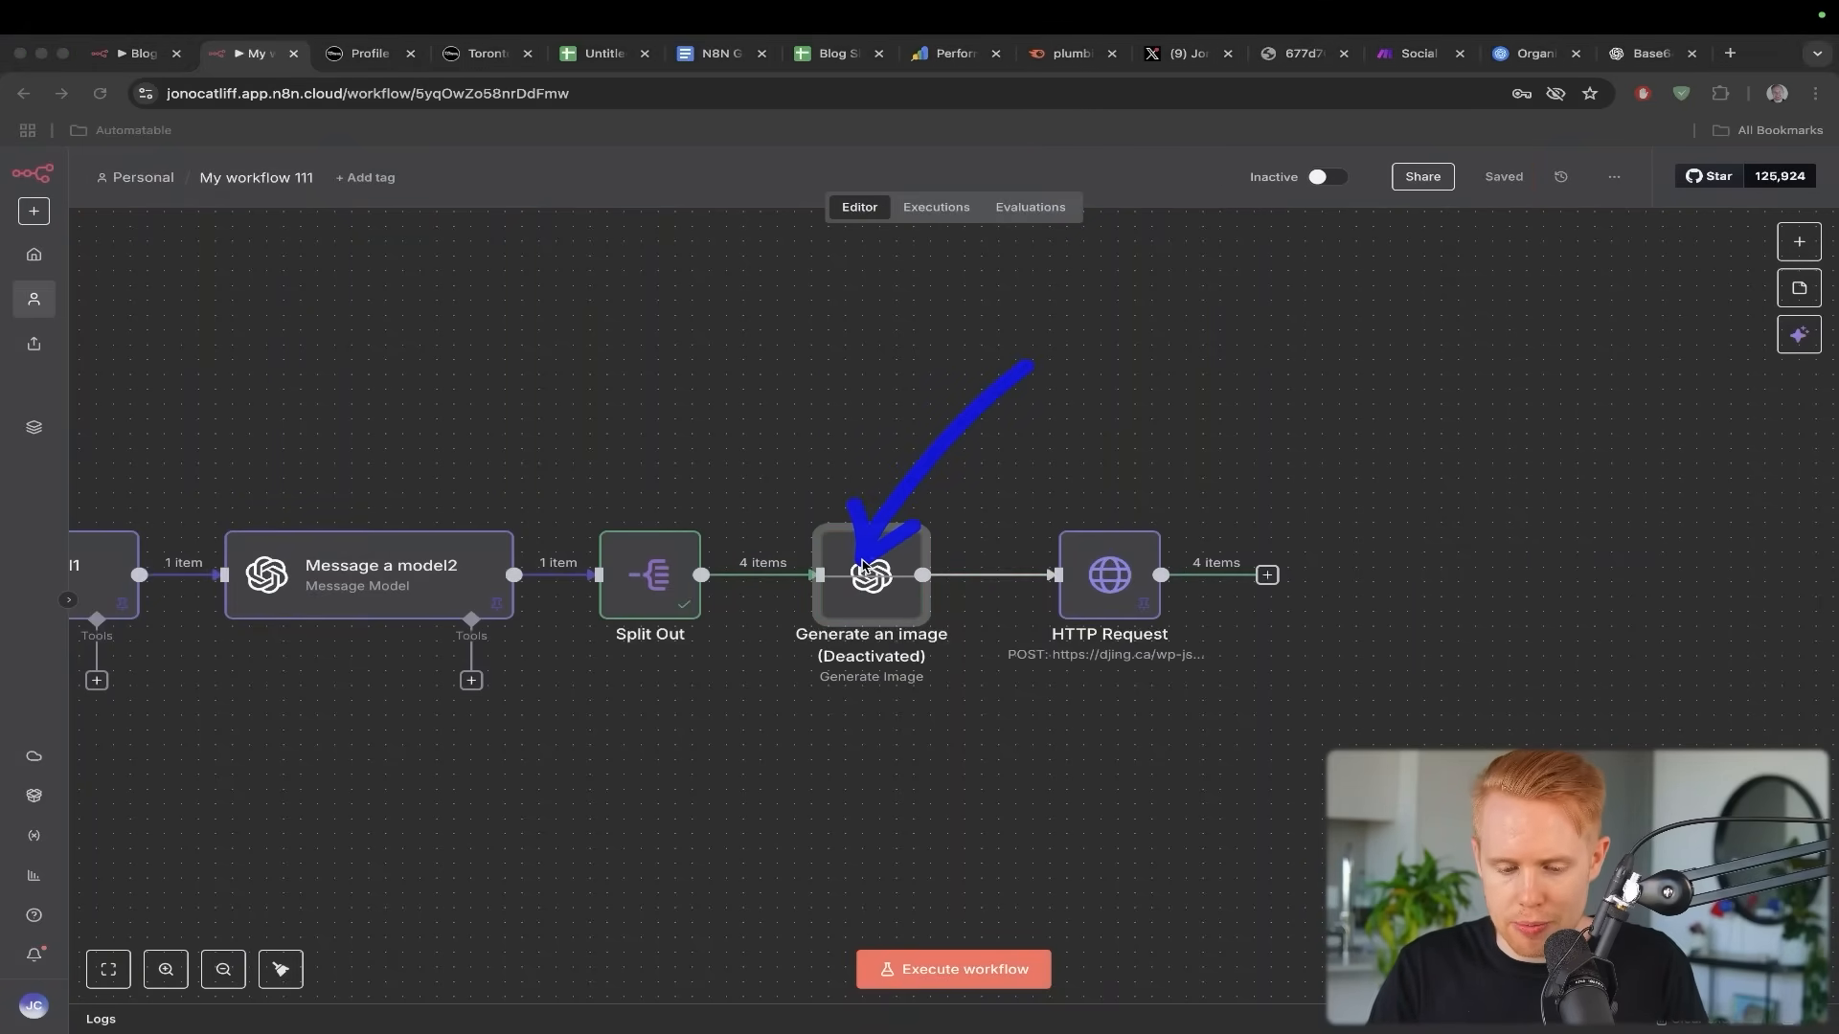
{"action": "left_click_drag", "start_coordinate": [1266, 266], "coordinate": [872, 565]}
{"action": "left_click_drag", "start_coordinate": [1238, 387], "coordinate": [1116, 558]}
{"action": "key", "text": "ctrl+s"}
{"action": "key", "text": "Escape"}
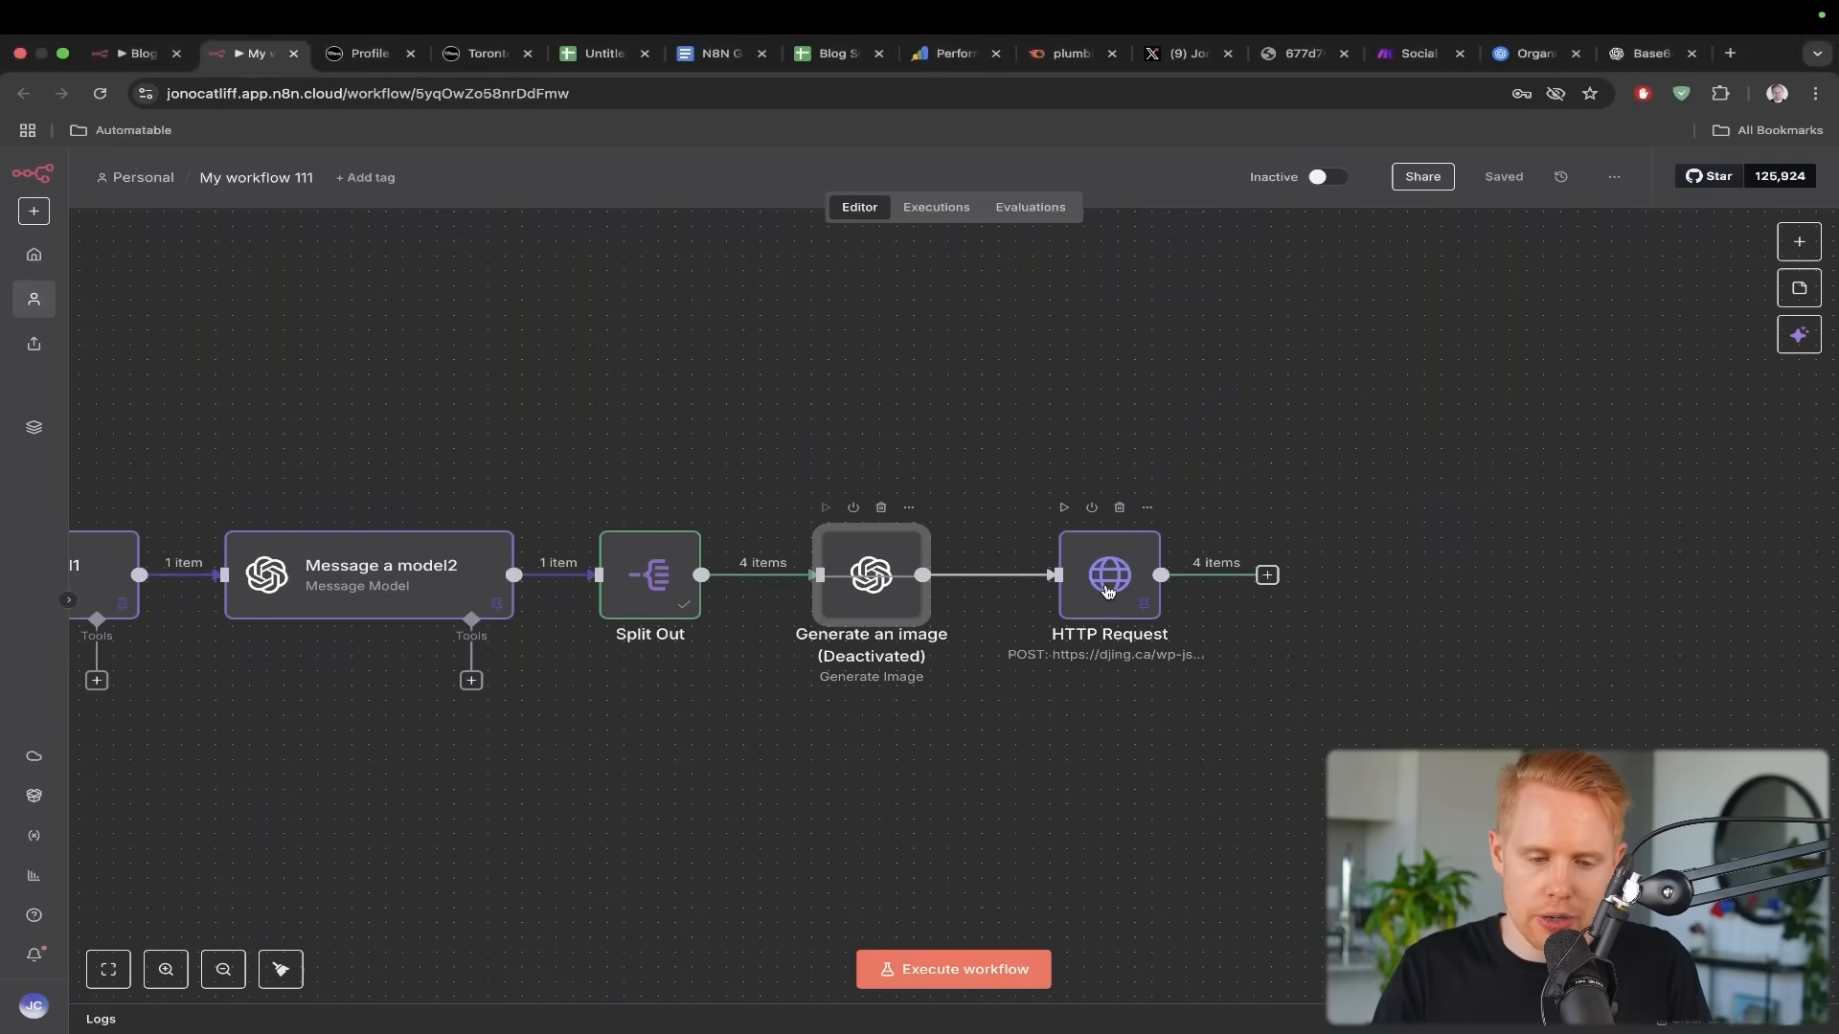
Examine the reference workflow's nodes that follow its HTTP Request node.
{"action": "key", "text": "ctrl+shift+Tab"}
{"action": "key", "text": "Escape"}
{"action": "scroll", "coordinate": [1130, 460], "scroll_direction": "right", "scroll_amount": 5}
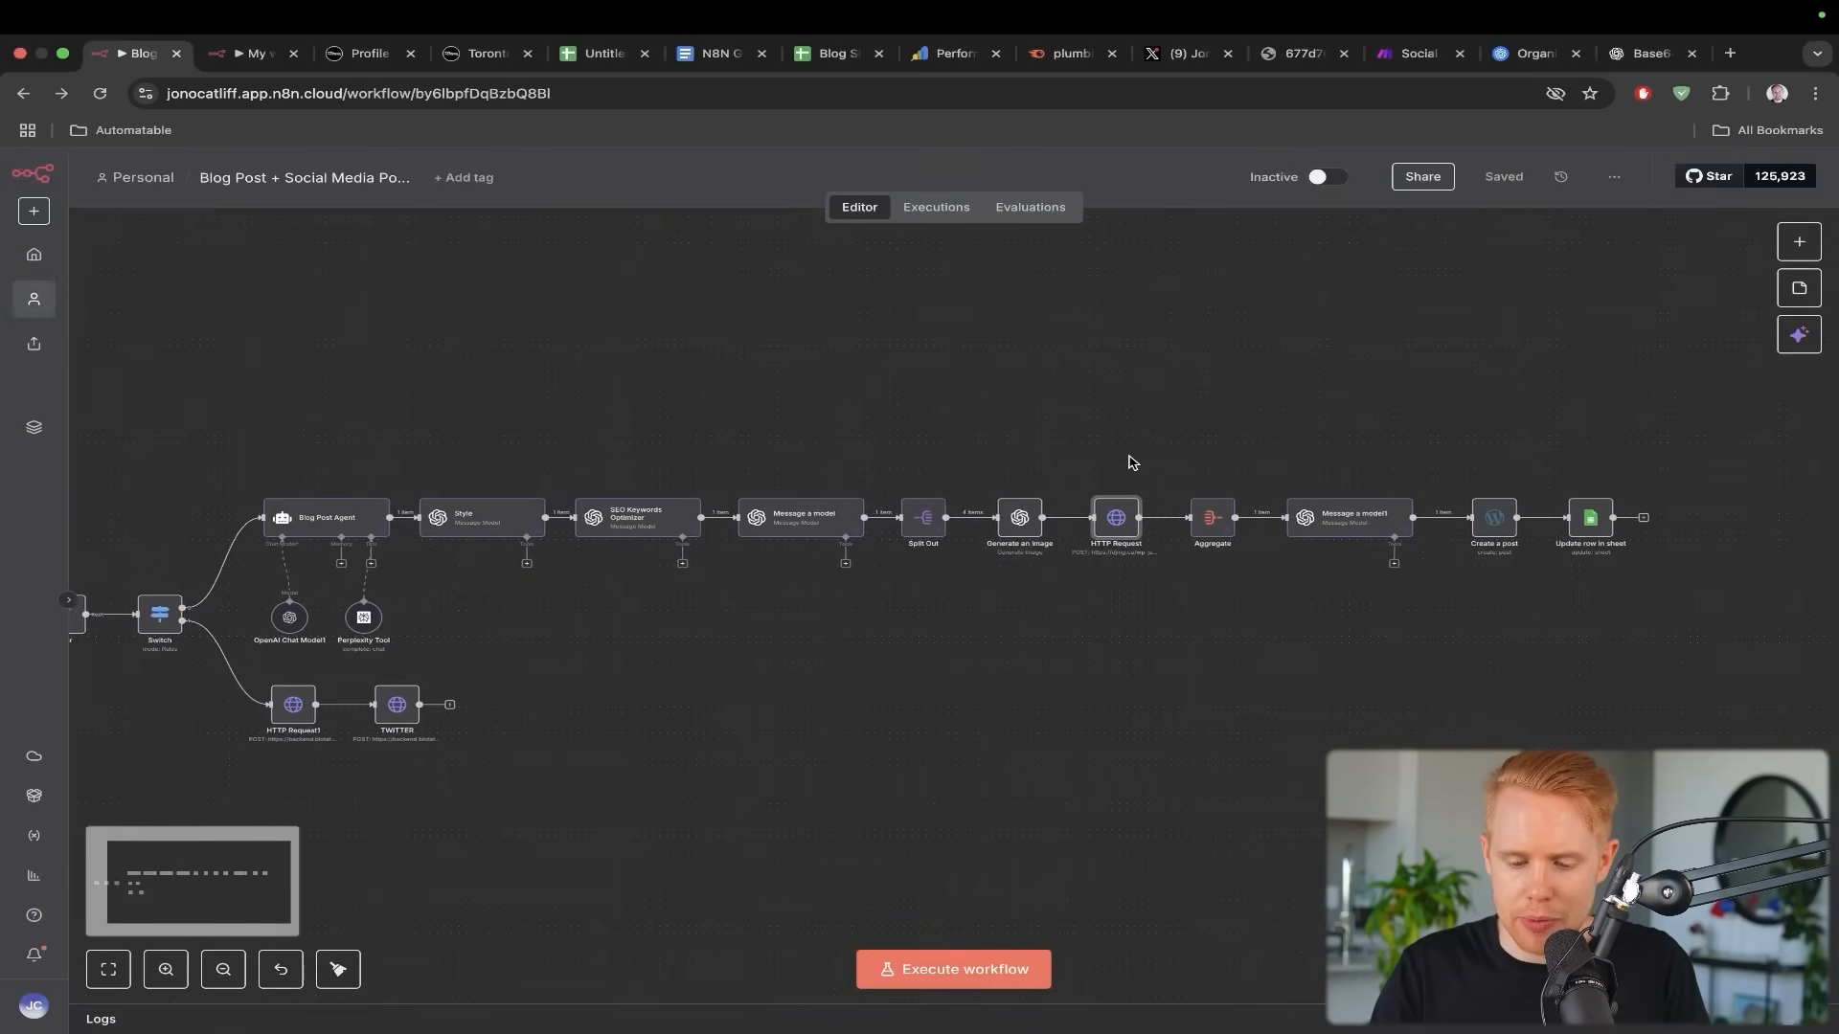
{"action": "scroll", "coordinate": [1237, 520], "scroll_direction": "right", "scroll_amount": 2}
{"action": "mouse_move", "coordinate": [567, 467]}
{"action": "left_mouse_down"}
{"action": "mouse_move", "coordinate": [986, 459]}
{"action": "mouse_move", "coordinate": [1007, 492]}
{"action": "left_mouse_up"}
{"action": "key", "text": "Escape"}
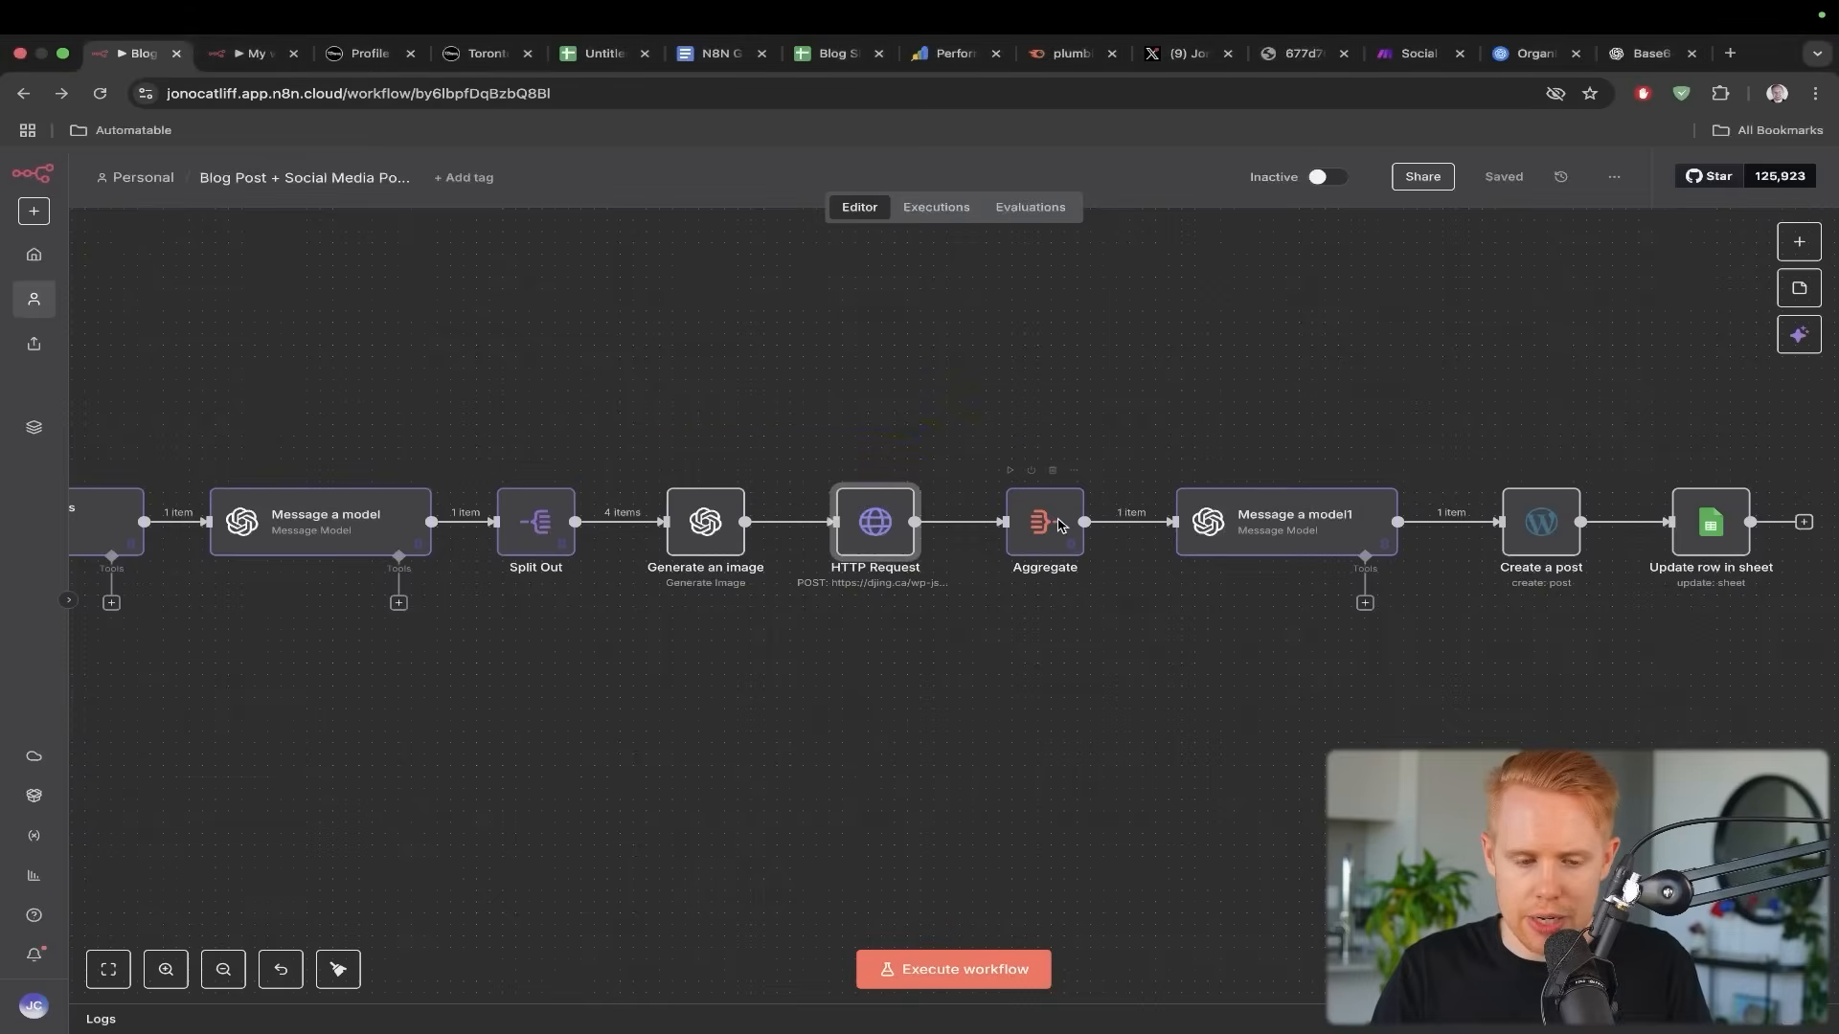
{"action": "key", "text": "ctrl+Tab"}
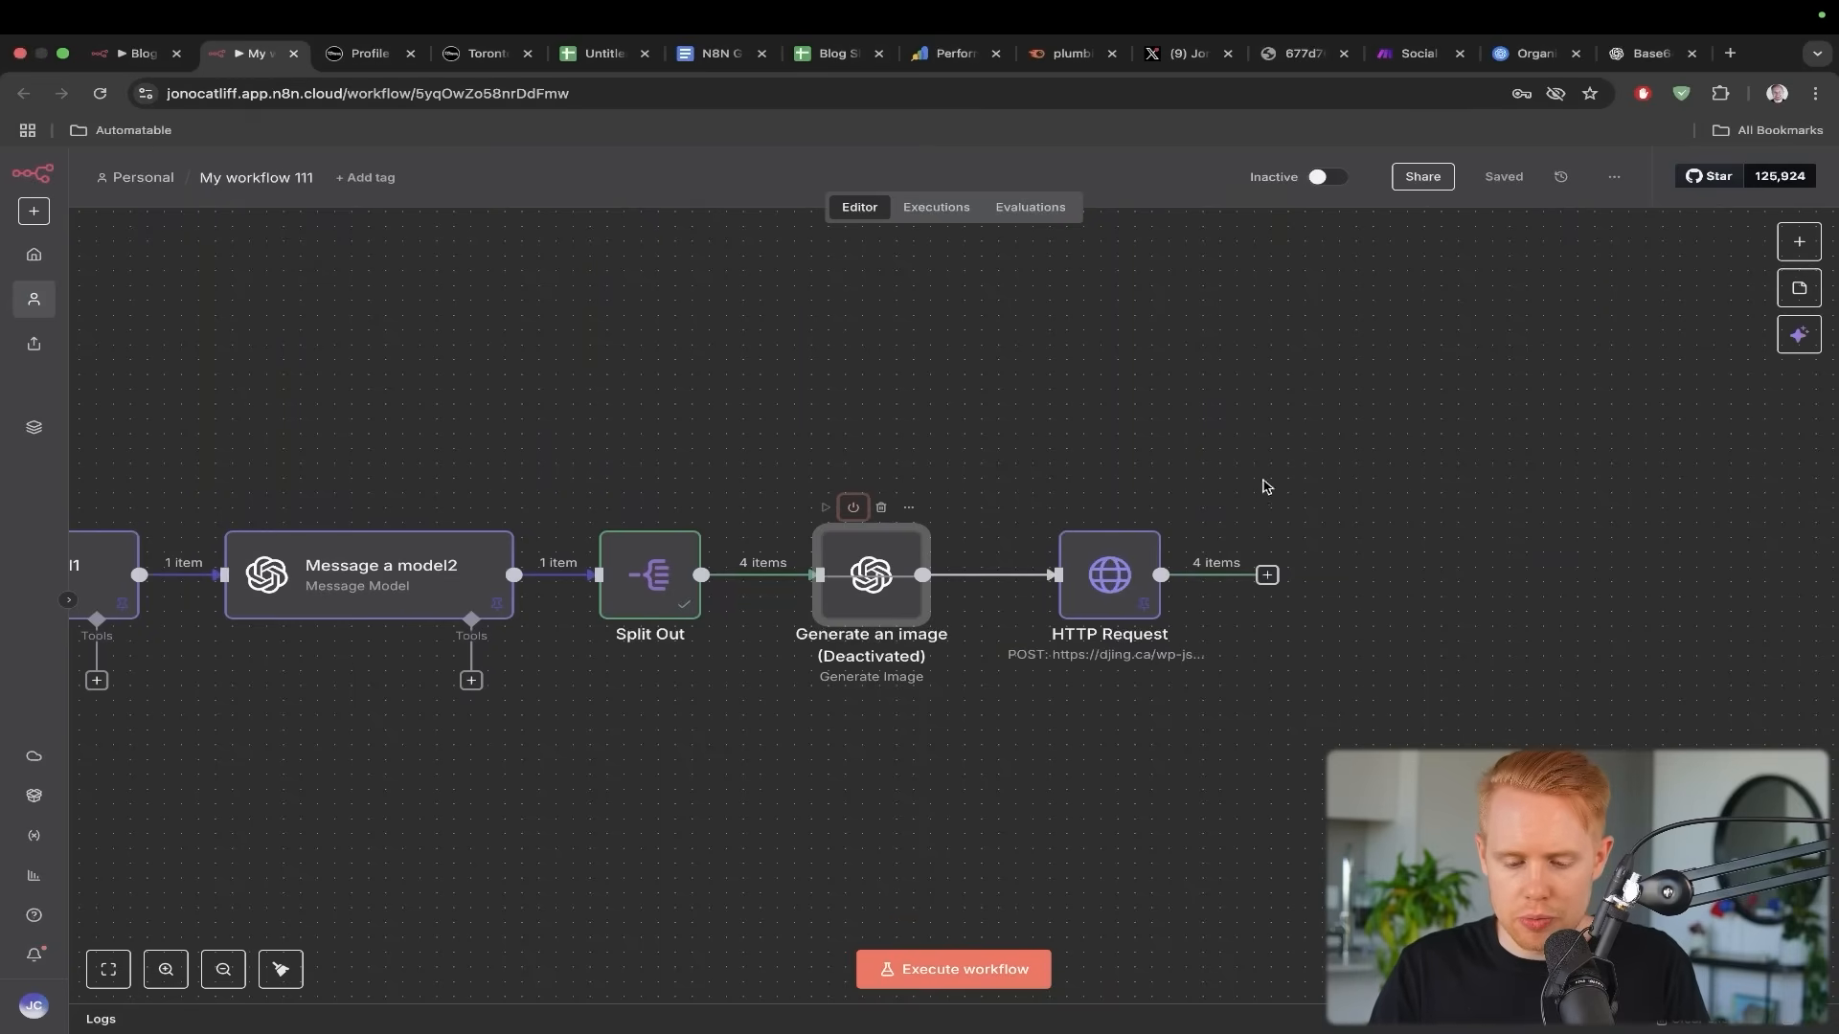
{"action": "left_click_drag", "start_coordinate": [1284, 377], "coordinate": [1214, 553]}
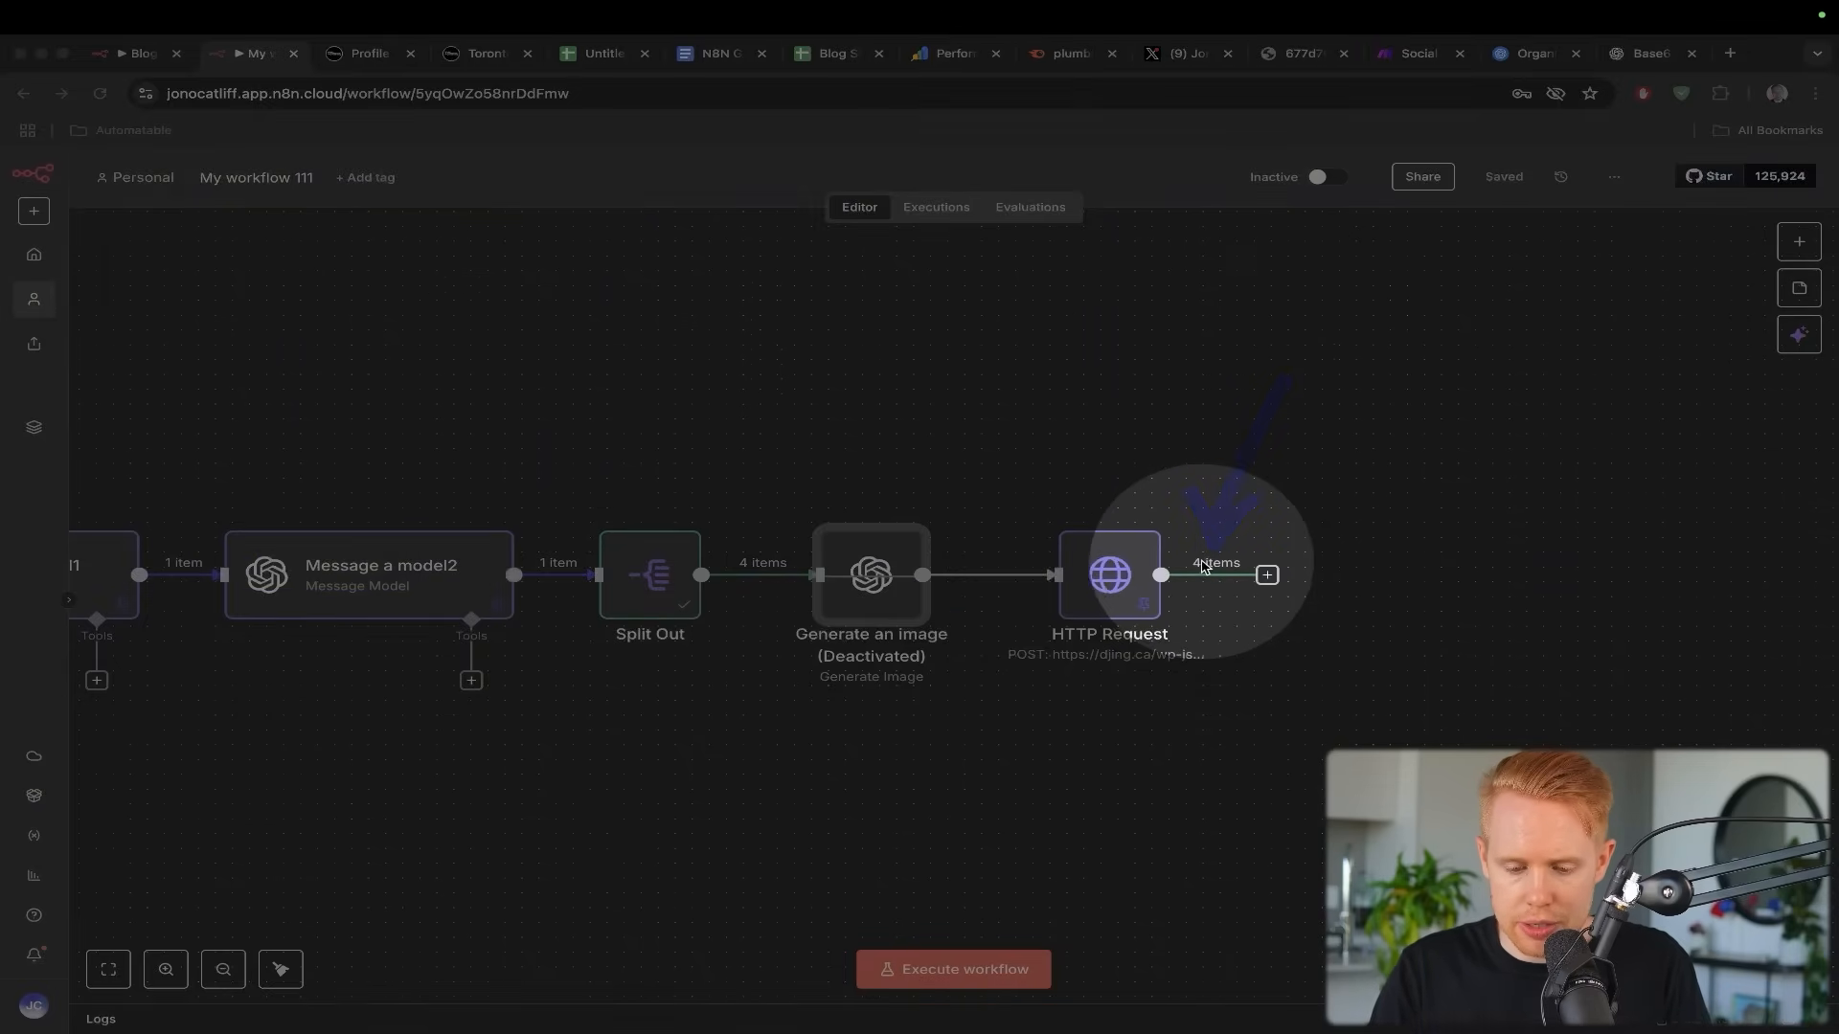
{"action": "key", "text": "Escape"}
{"action": "key", "text": "ctrl+s"}
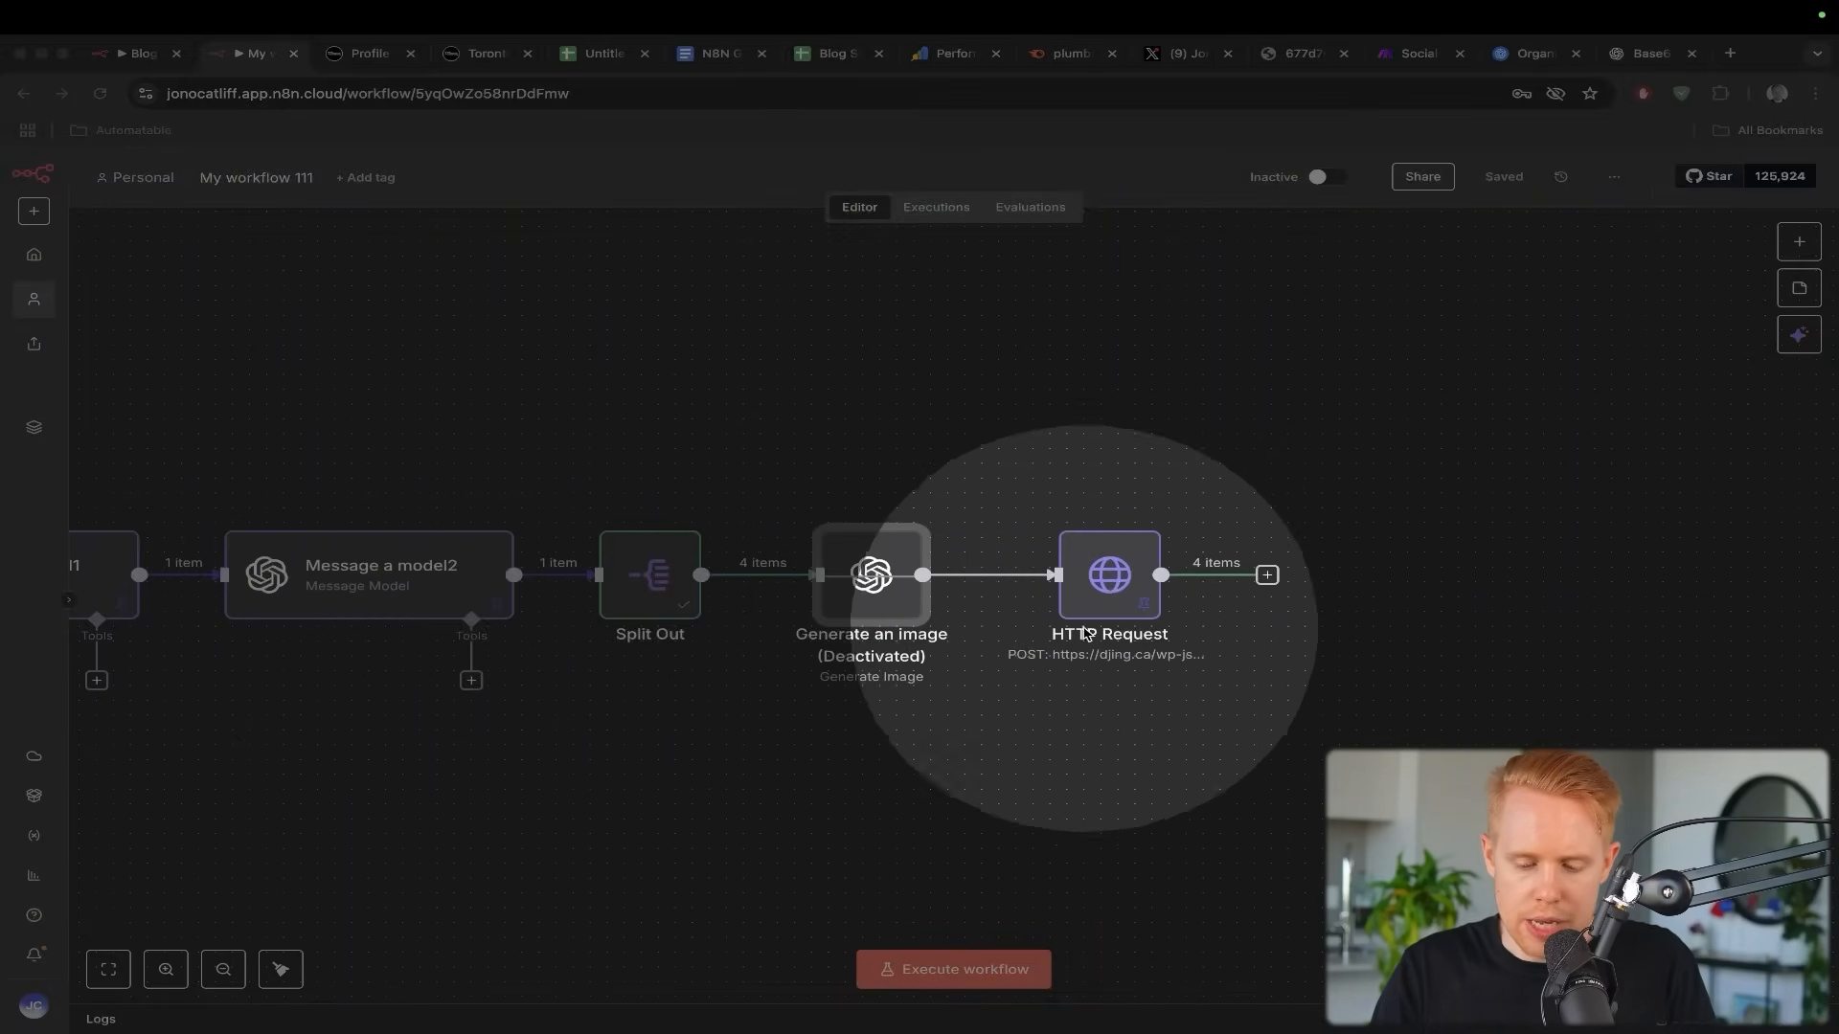
{"action": "key", "text": "ctrl+s"}
Add a WordPress Create a post node after the HTTP Request node.
{"action": "left_click", "coordinate": [1267, 574]}
{"action": "type", "text": "wordpres"}
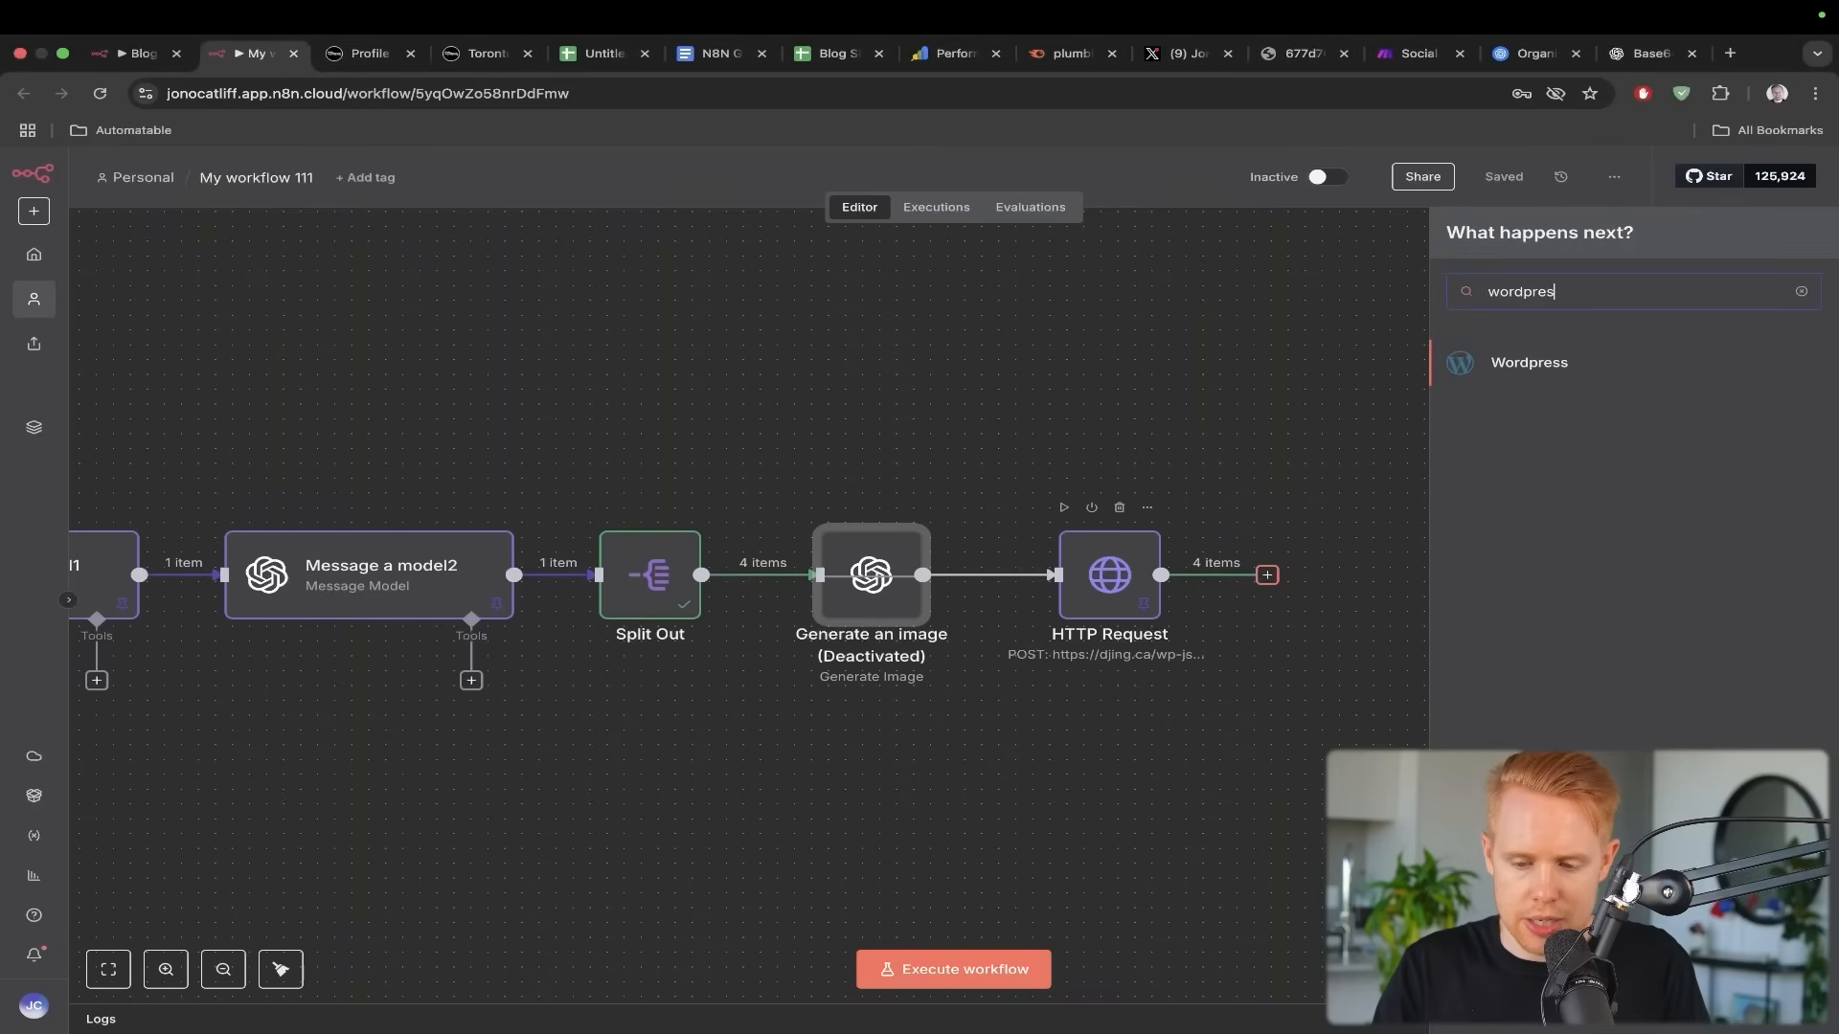
{"action": "left_click", "coordinate": [1516, 362]}
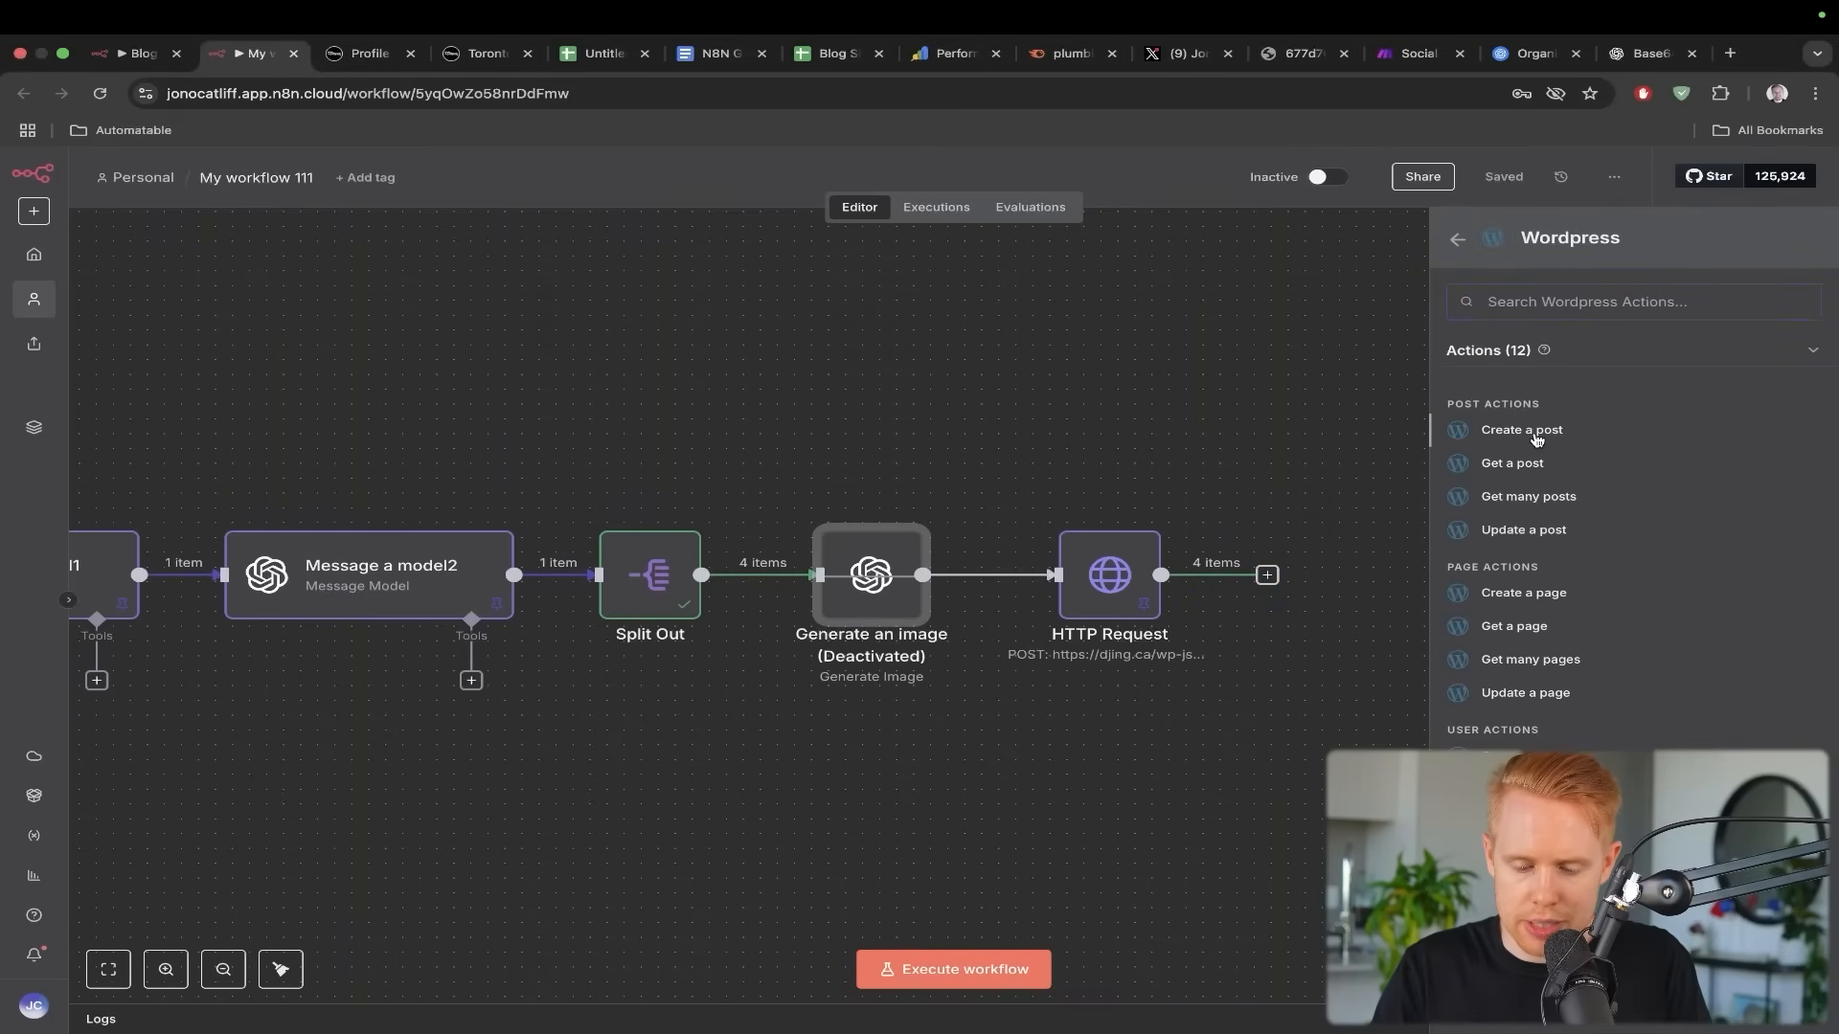
{"action": "left_click", "coordinate": [1528, 431]}
{"action": "left_click", "coordinate": [1434, 179]}
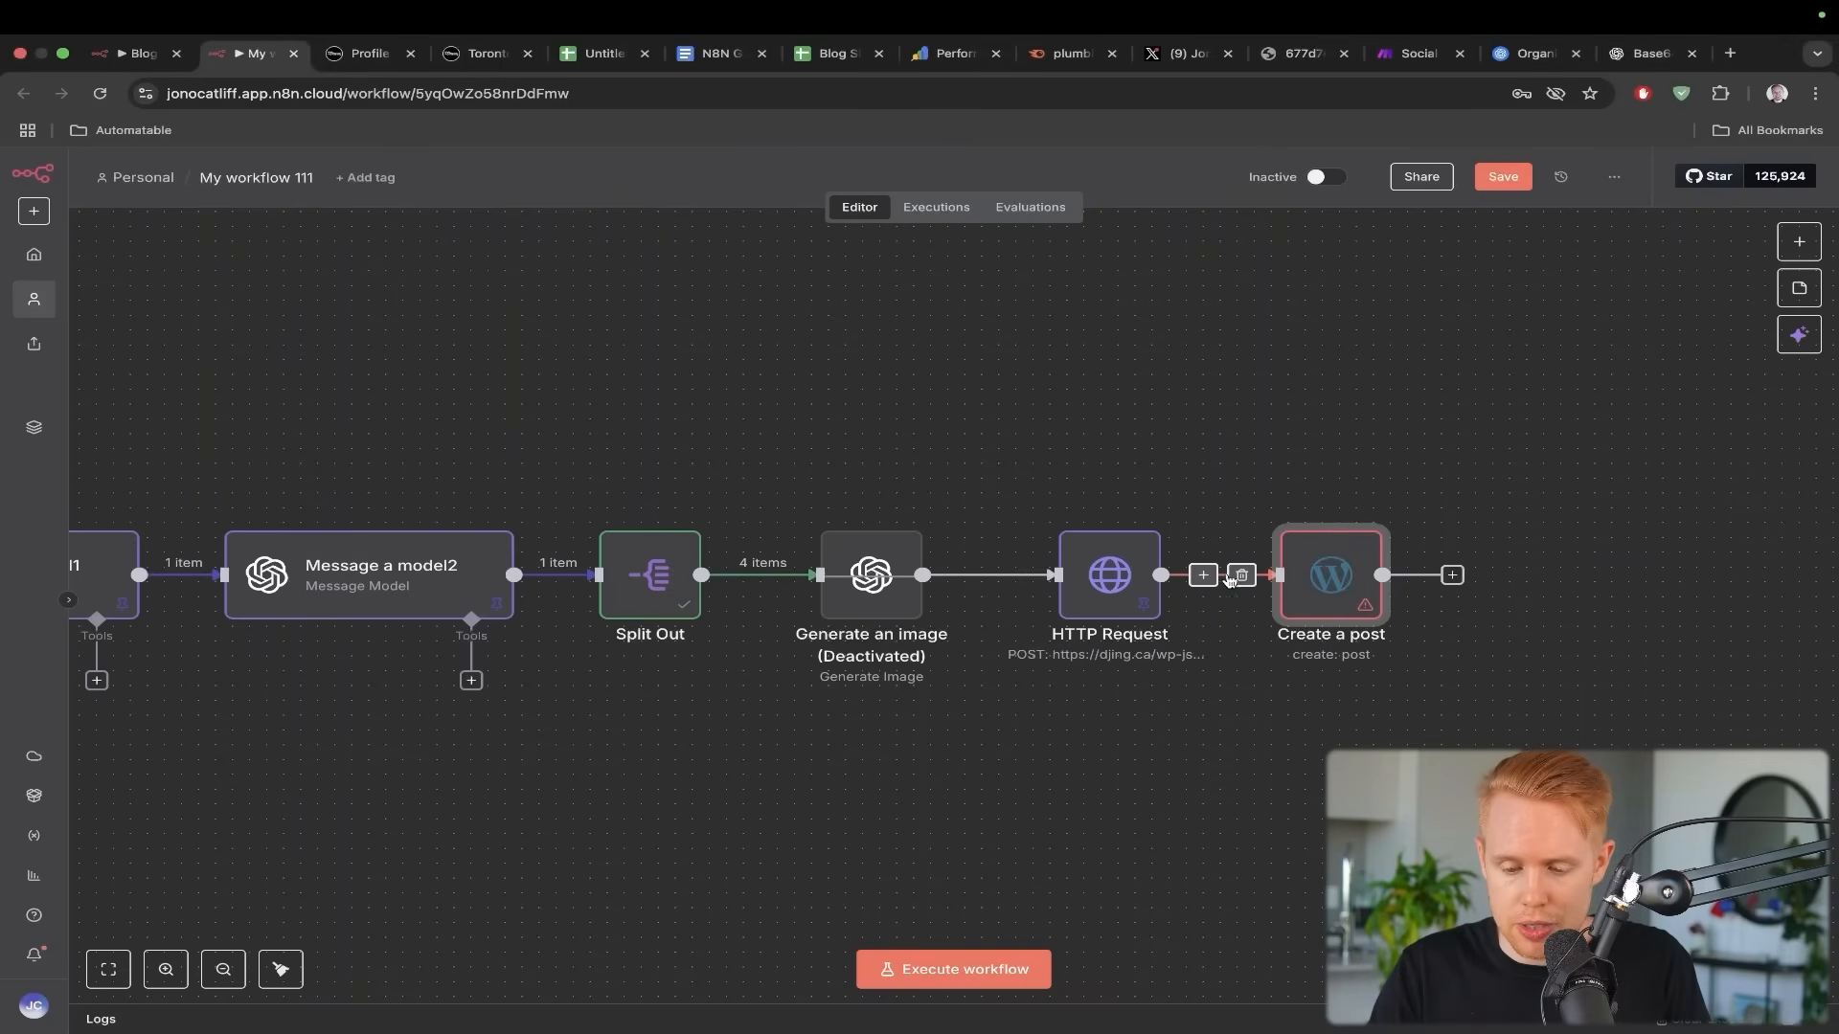
Move the Create a post node aside and search for an array node to insert after the HTTP Request.
{"action": "left_click", "coordinate": [1237, 576]}
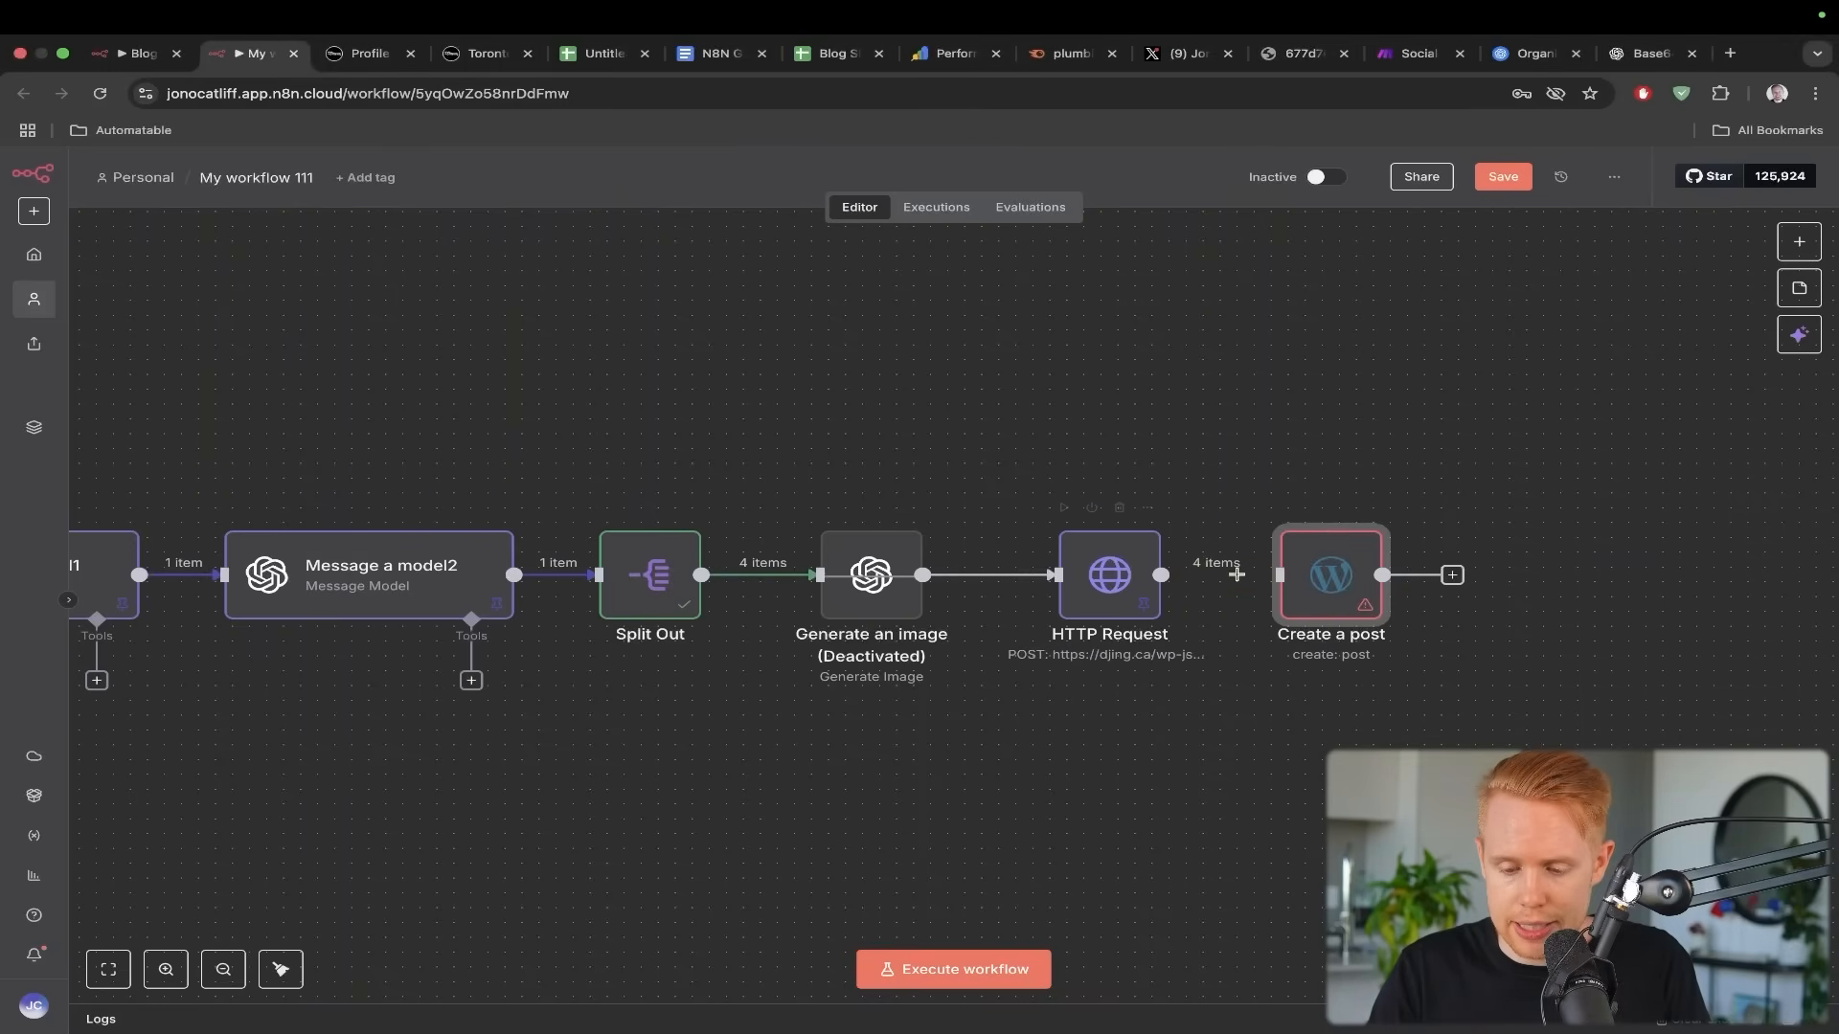
{"action": "left_click_drag", "start_coordinate": [1294, 577], "coordinate": [1667, 574]}
{"action": "left_click", "coordinate": [1267, 575]}
{"action": "type", "text": "array"}
{"action": "left_click", "coordinate": [1504, 383]}
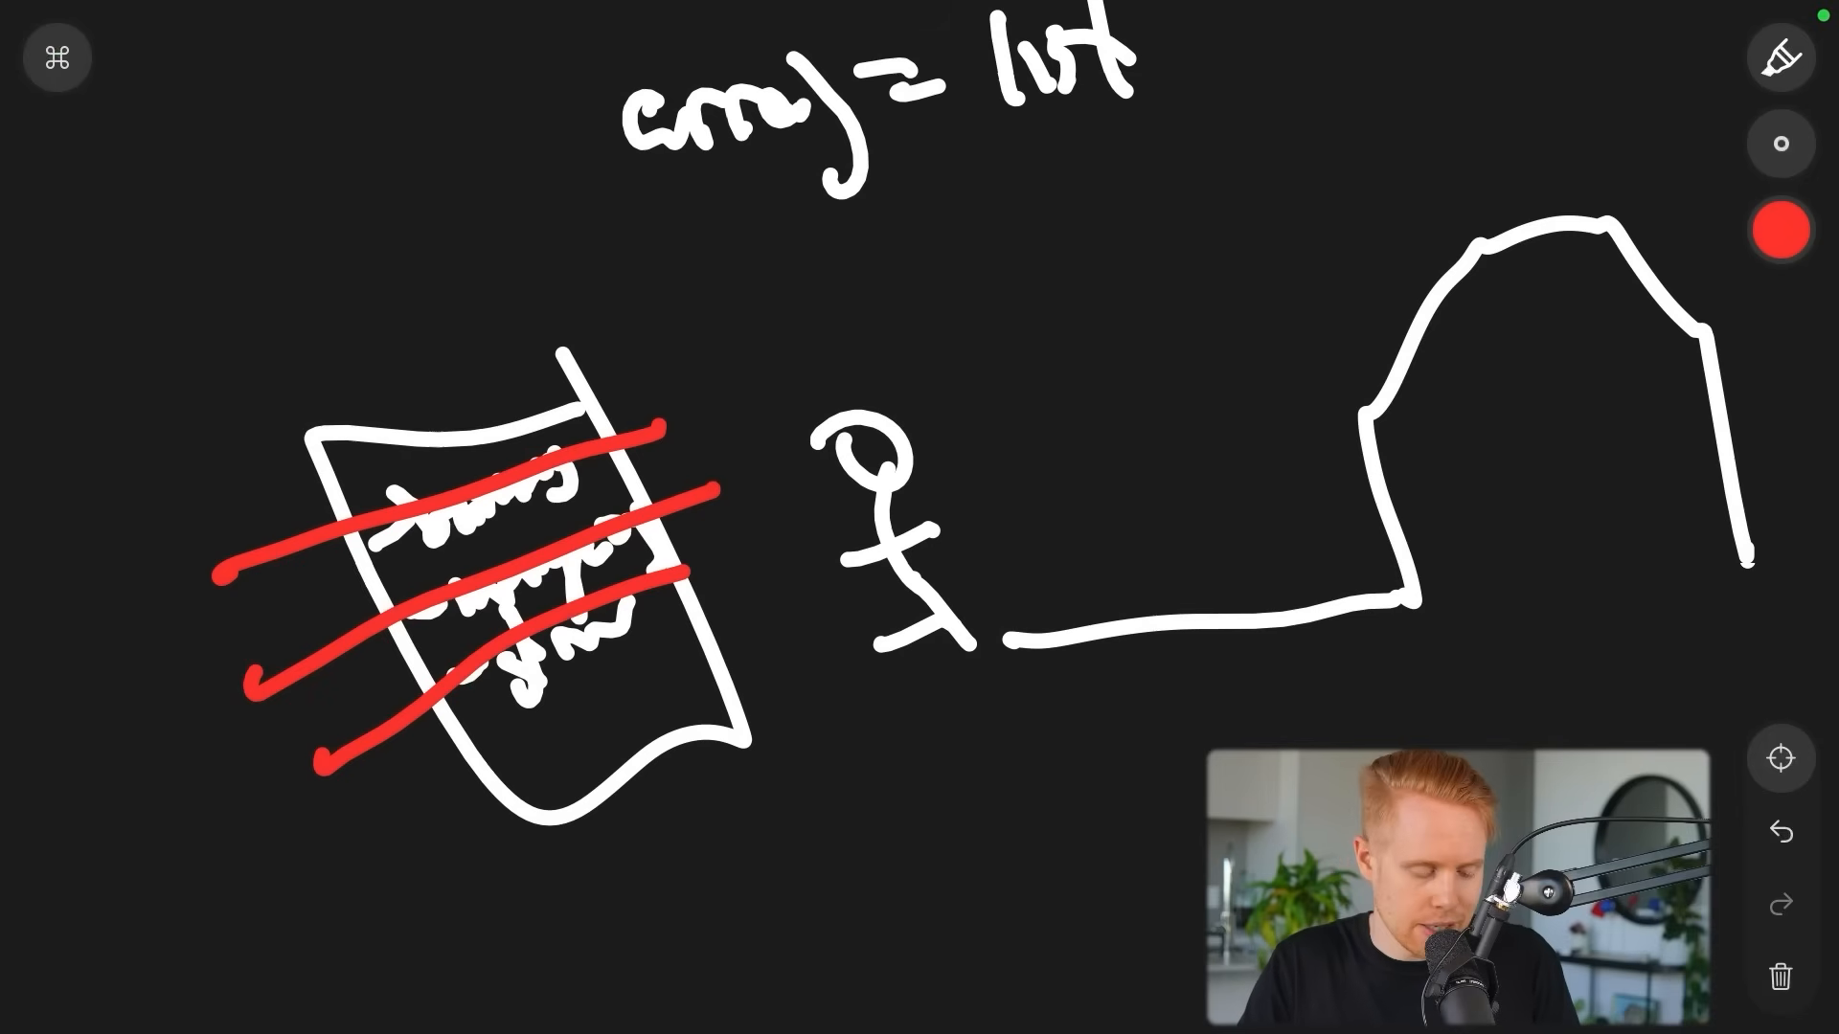
{"action": "left_click", "coordinate": [1772, 226]}
{"action": "left_click", "coordinate": [1561, 226]}
{"action": "mouse_move", "coordinate": [584, 388]}
{"action": "left_mouse_down"}
{"action": "mouse_move", "coordinate": [551, 400]}
{"action": "mouse_move", "coordinate": [595, 853]}
{"action": "mouse_move", "coordinate": [423, 304]}
{"action": "left_mouse_up"}
{"action": "scroll", "coordinate": [648, 622], "scroll_direction": "down", "scroll_amount": 6}
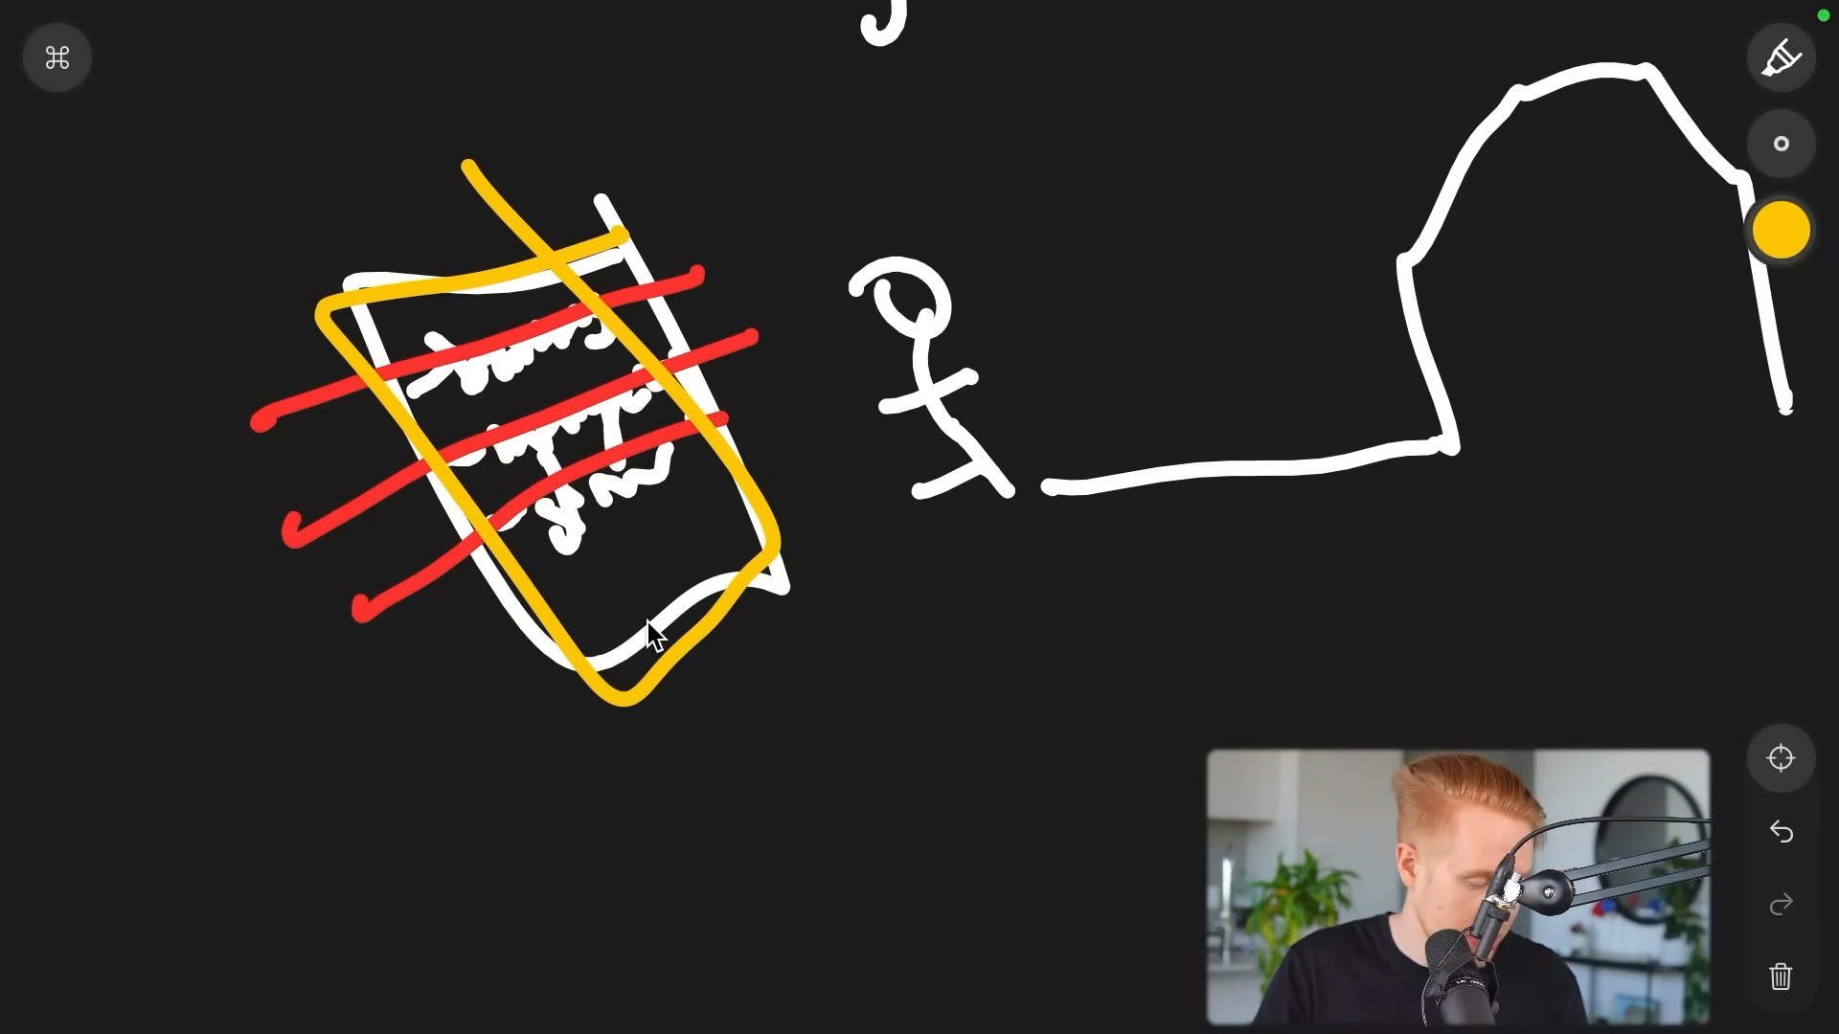
{"action": "scroll", "coordinate": [647, 622], "scroll_direction": "left", "scroll_amount": 10}
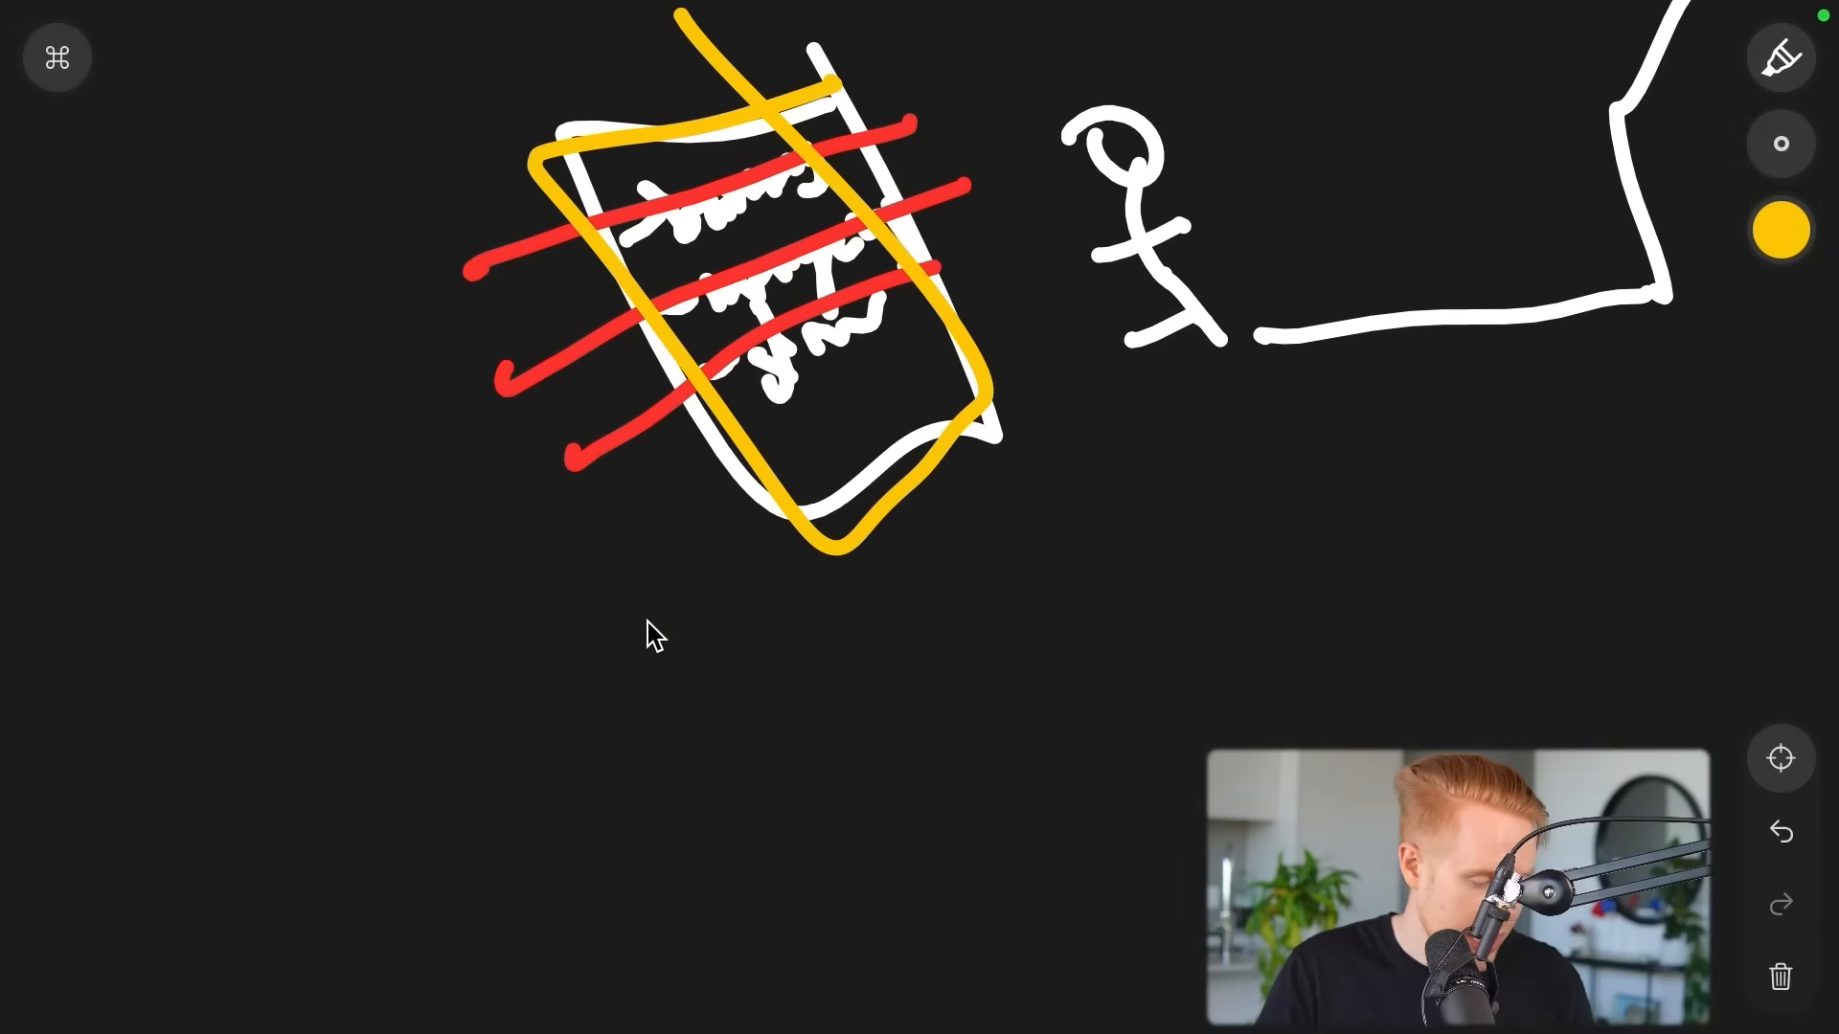
{"action": "mouse_move", "coordinate": [700, 393]}
{"action": "left_mouse_down"}
{"action": "mouse_move", "coordinate": [378, 442]}
{"action": "mouse_move", "coordinate": [747, 587]}
{"action": "mouse_move", "coordinate": [650, 289]}
{"action": "left_mouse_up"}
{"action": "left_click_drag", "start_coordinate": [690, 482], "coordinate": [450, 498]}
{"action": "left_click_drag", "start_coordinate": [723, 527], "coordinate": [474, 563]}
{"action": "left_click_drag", "start_coordinate": [713, 574], "coordinate": [494, 608]}
{"action": "left_click_drag", "start_coordinate": [732, 642], "coordinate": [567, 672]}
{"action": "left_click", "coordinate": [1781, 229]}
{"action": "left_click", "coordinate": [1648, 230]}
{"action": "mouse_move", "coordinate": [461, 287]}
{"action": "left_mouse_down"}
{"action": "mouse_move", "coordinate": [498, 417]}
{"action": "mouse_move", "coordinate": [458, 456]}
{"action": "left_mouse_up"}
{"action": "mouse_move", "coordinate": [307, 375]}
{"action": "left_mouse_down"}
{"action": "mouse_move", "coordinate": [287, 432]}
{"action": "mouse_move", "coordinate": [402, 472]}
{"action": "mouse_move", "coordinate": [308, 514]}
{"action": "mouse_move", "coordinate": [484, 617]}
{"action": "left_mouse_up"}
{"action": "left_click_drag", "start_coordinate": [386, 631], "coordinate": [484, 698]}
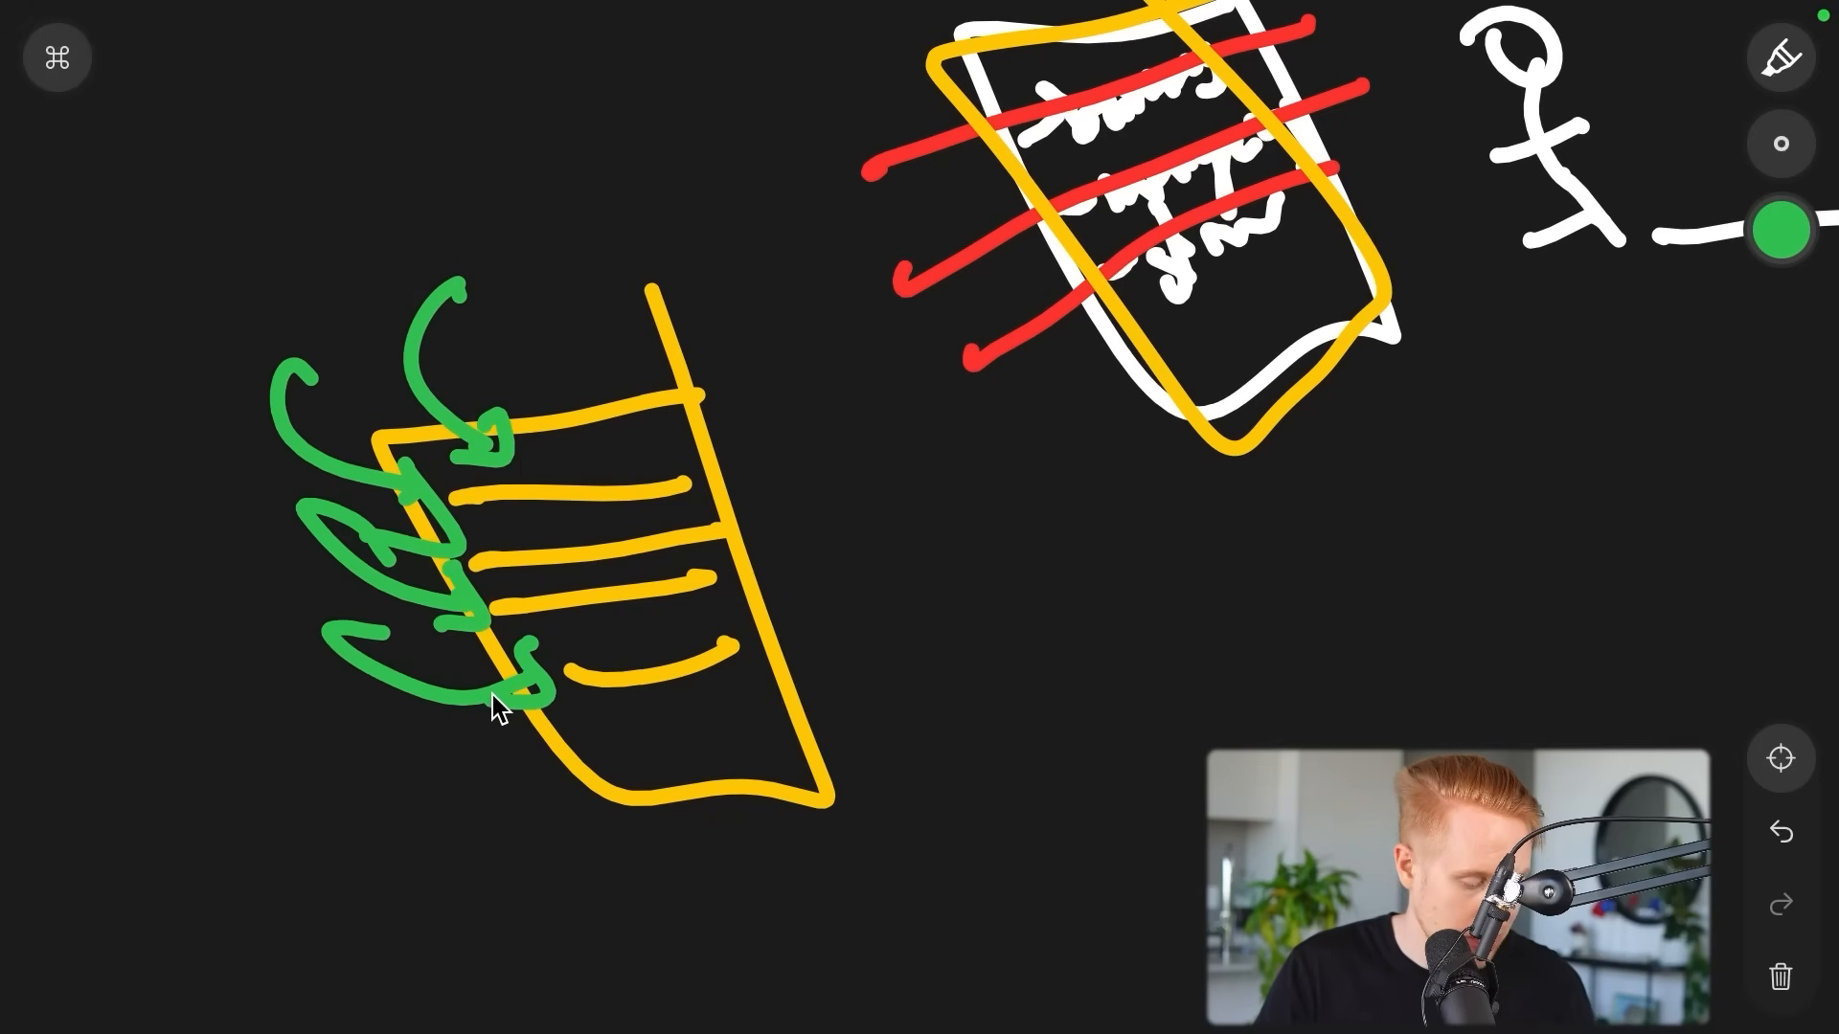
{"action": "scroll", "coordinate": [492, 695], "scroll_direction": "down", "scroll_amount": 5}
{"action": "mouse_move", "coordinate": [820, 698]}
{"action": "left_mouse_down"}
{"action": "mouse_move", "coordinate": [821, 952]}
{"action": "mouse_move", "coordinate": [824, 699]}
{"action": "left_mouse_up"}
{"action": "scroll", "coordinate": [814, 670], "scroll_direction": "down", "scroll_amount": 4}
{"action": "scroll", "coordinate": [805, 636], "scroll_direction": "down", "scroll_amount": 2}
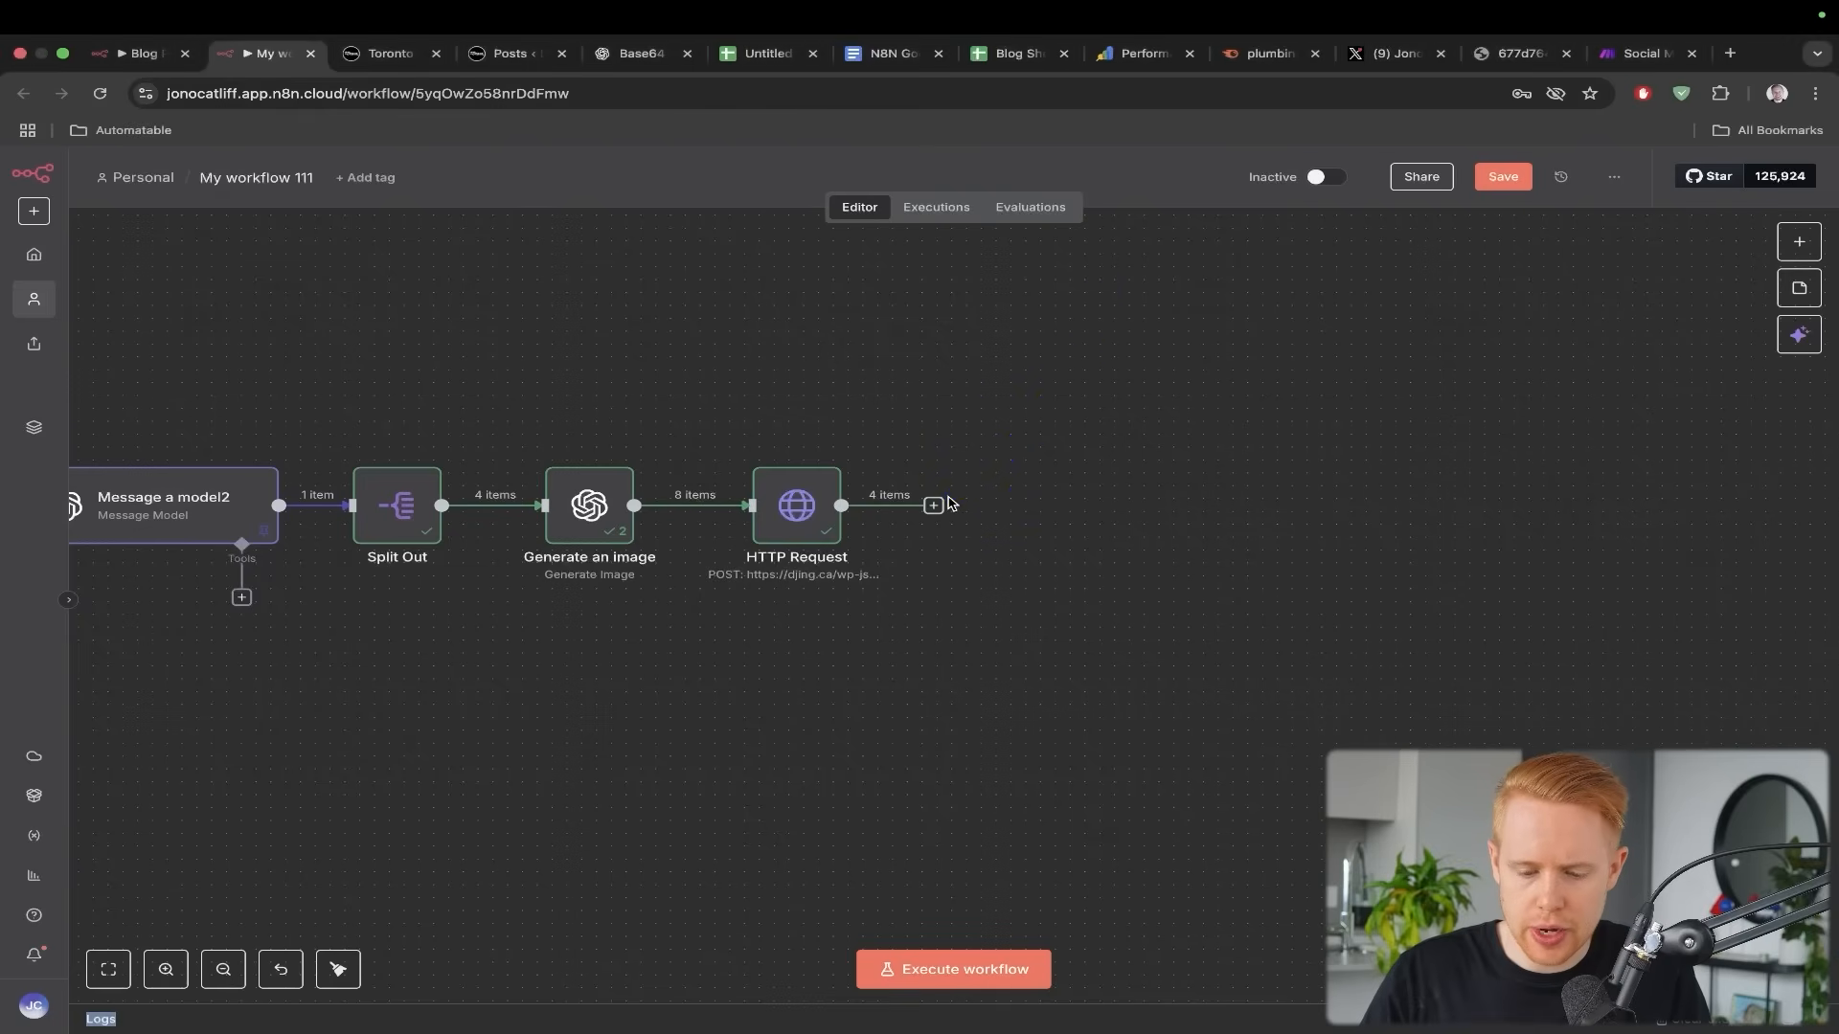
Insert an Aggregate node after the HTTP Request node.
{"action": "left_click", "coordinate": [933, 505]}
{"action": "type", "text": "array"}
{"action": "left_click", "coordinate": [1637, 386]}
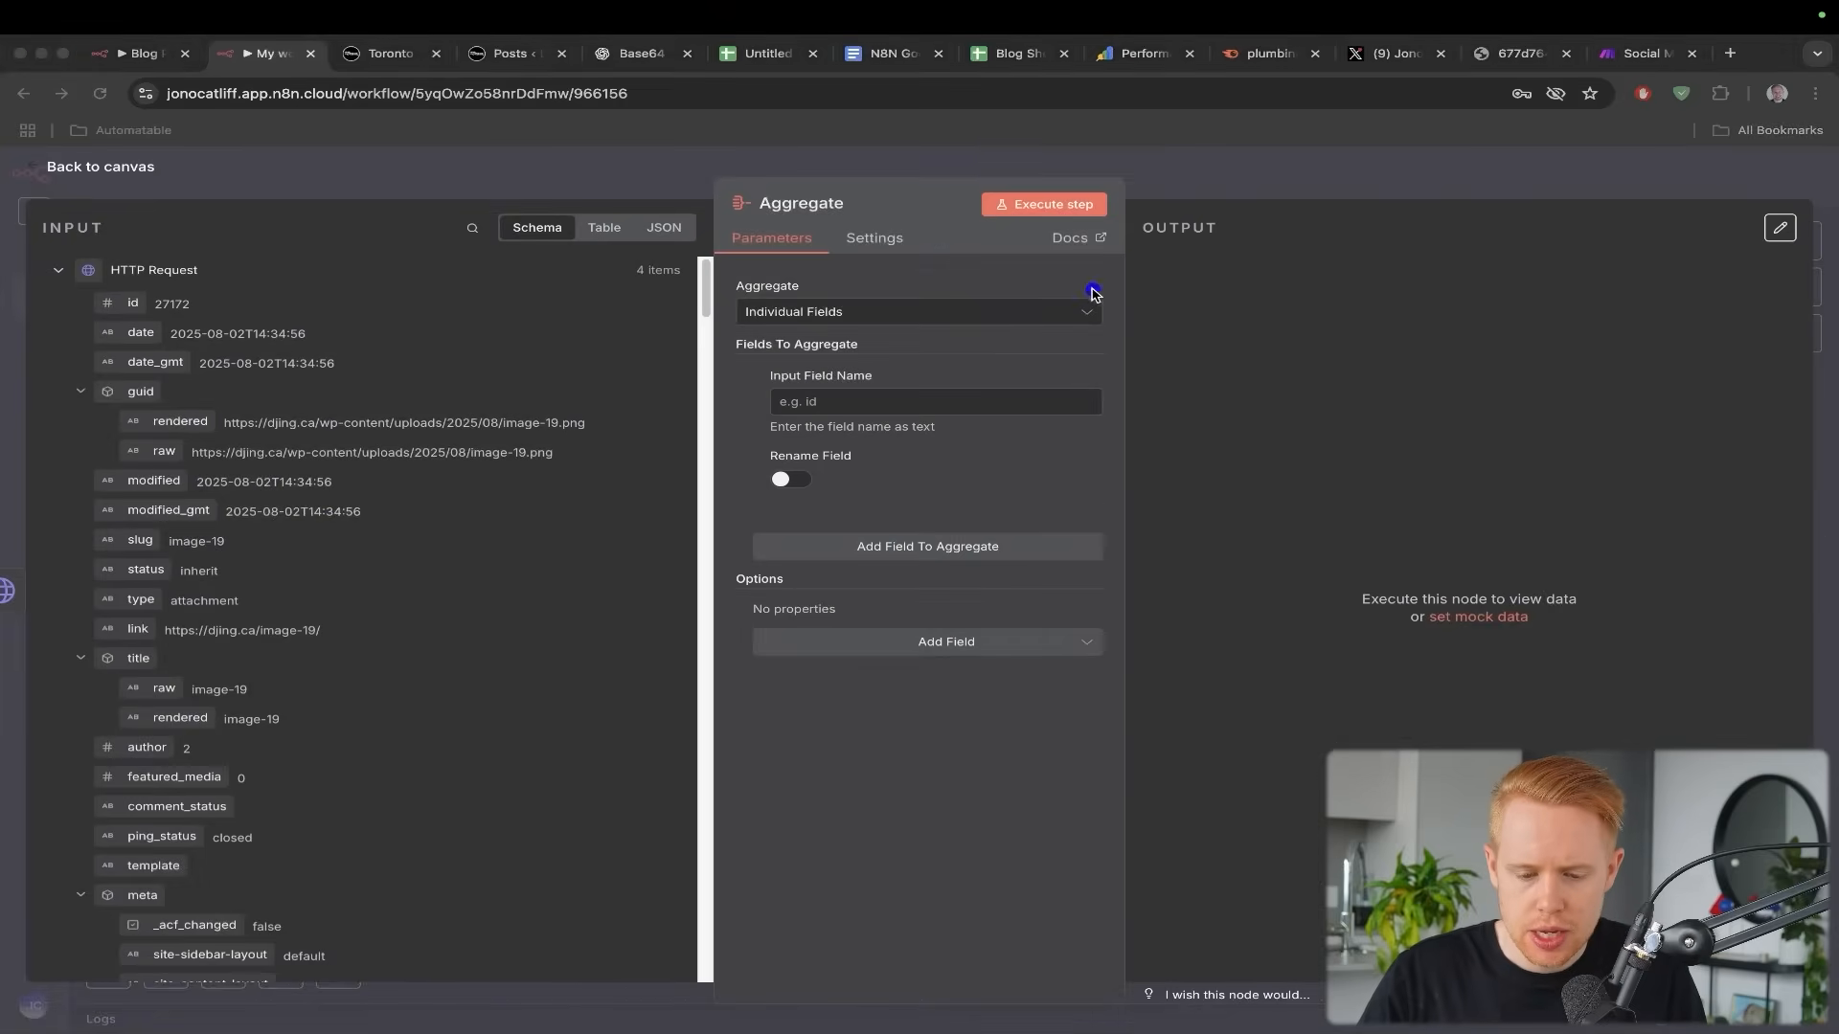
Set the Aggregate node to aggregate All Item Data (Into a Single List), execute it, and return to the canvas.
{"action": "mouse_move", "coordinate": [1235, 305]}
{"action": "left_mouse_down"}
{"action": "mouse_move", "coordinate": [793, 351]}
{"action": "mouse_move", "coordinate": [774, 329]}
{"action": "left_mouse_up"}
{"action": "key", "text": "ctrl+s"}
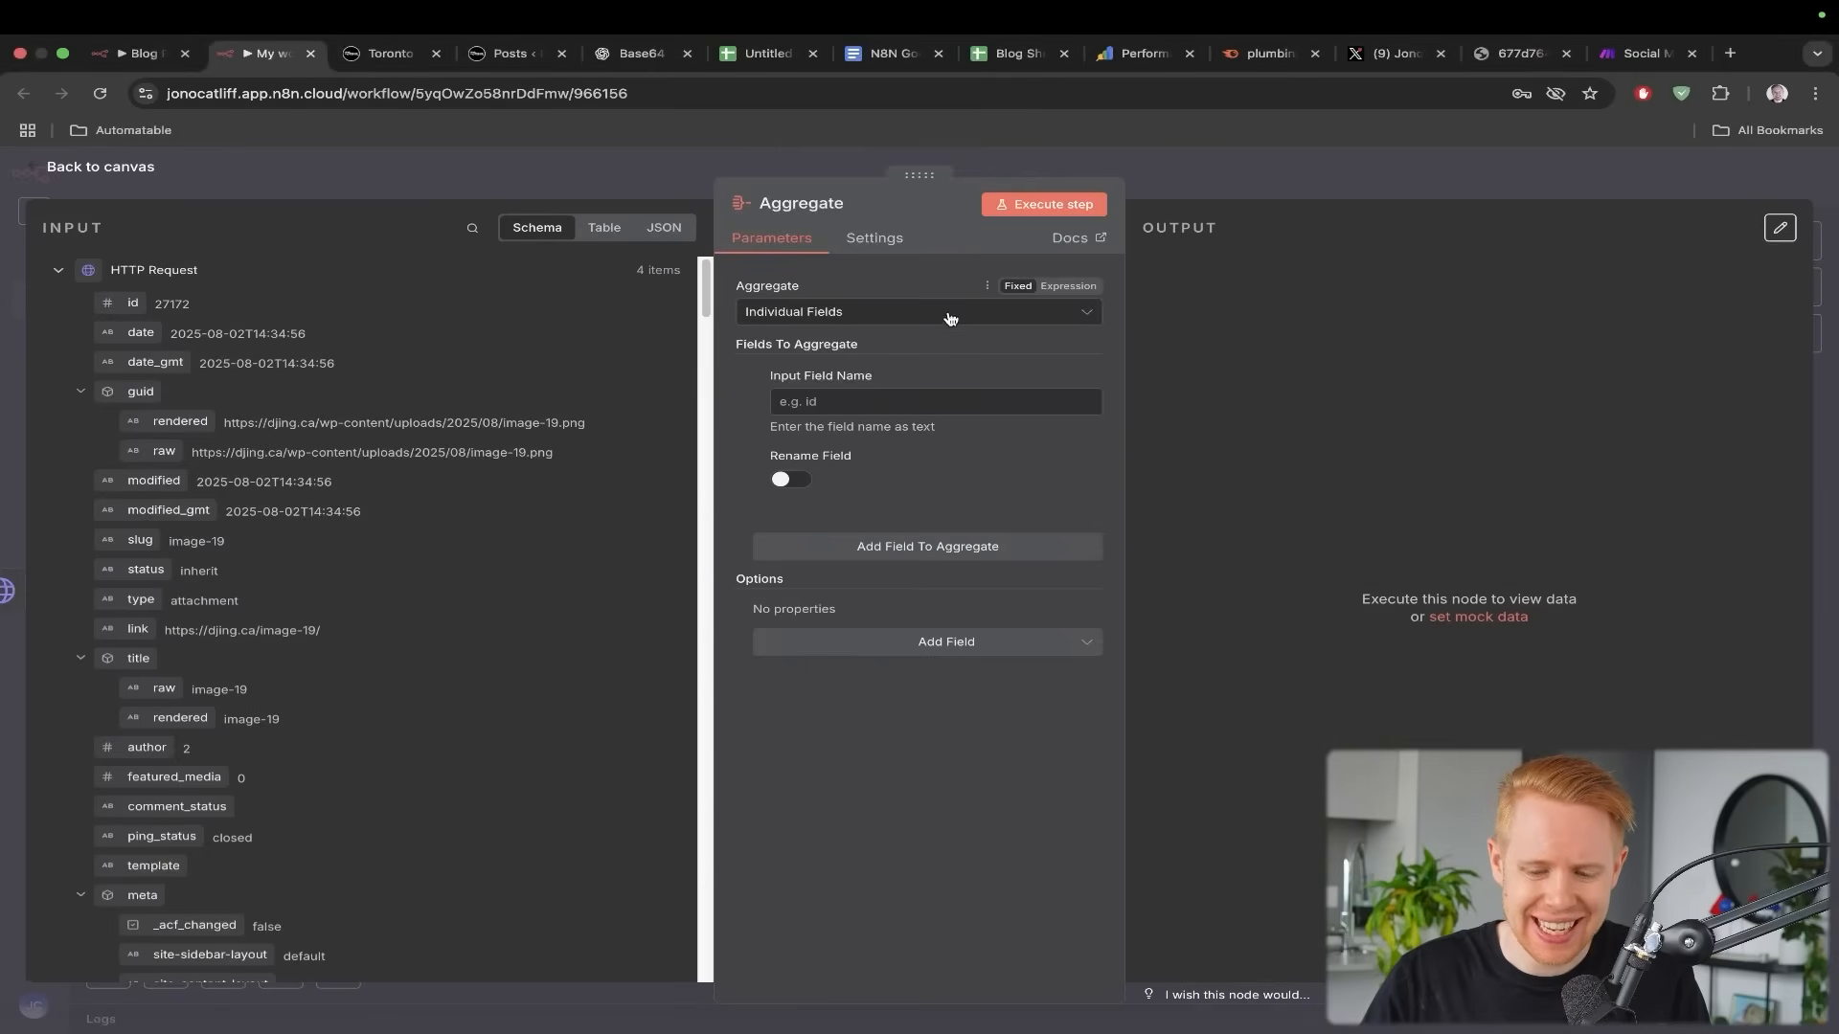
{"action": "left_click", "coordinate": [947, 319]}
{"action": "left_click", "coordinate": [901, 390]}
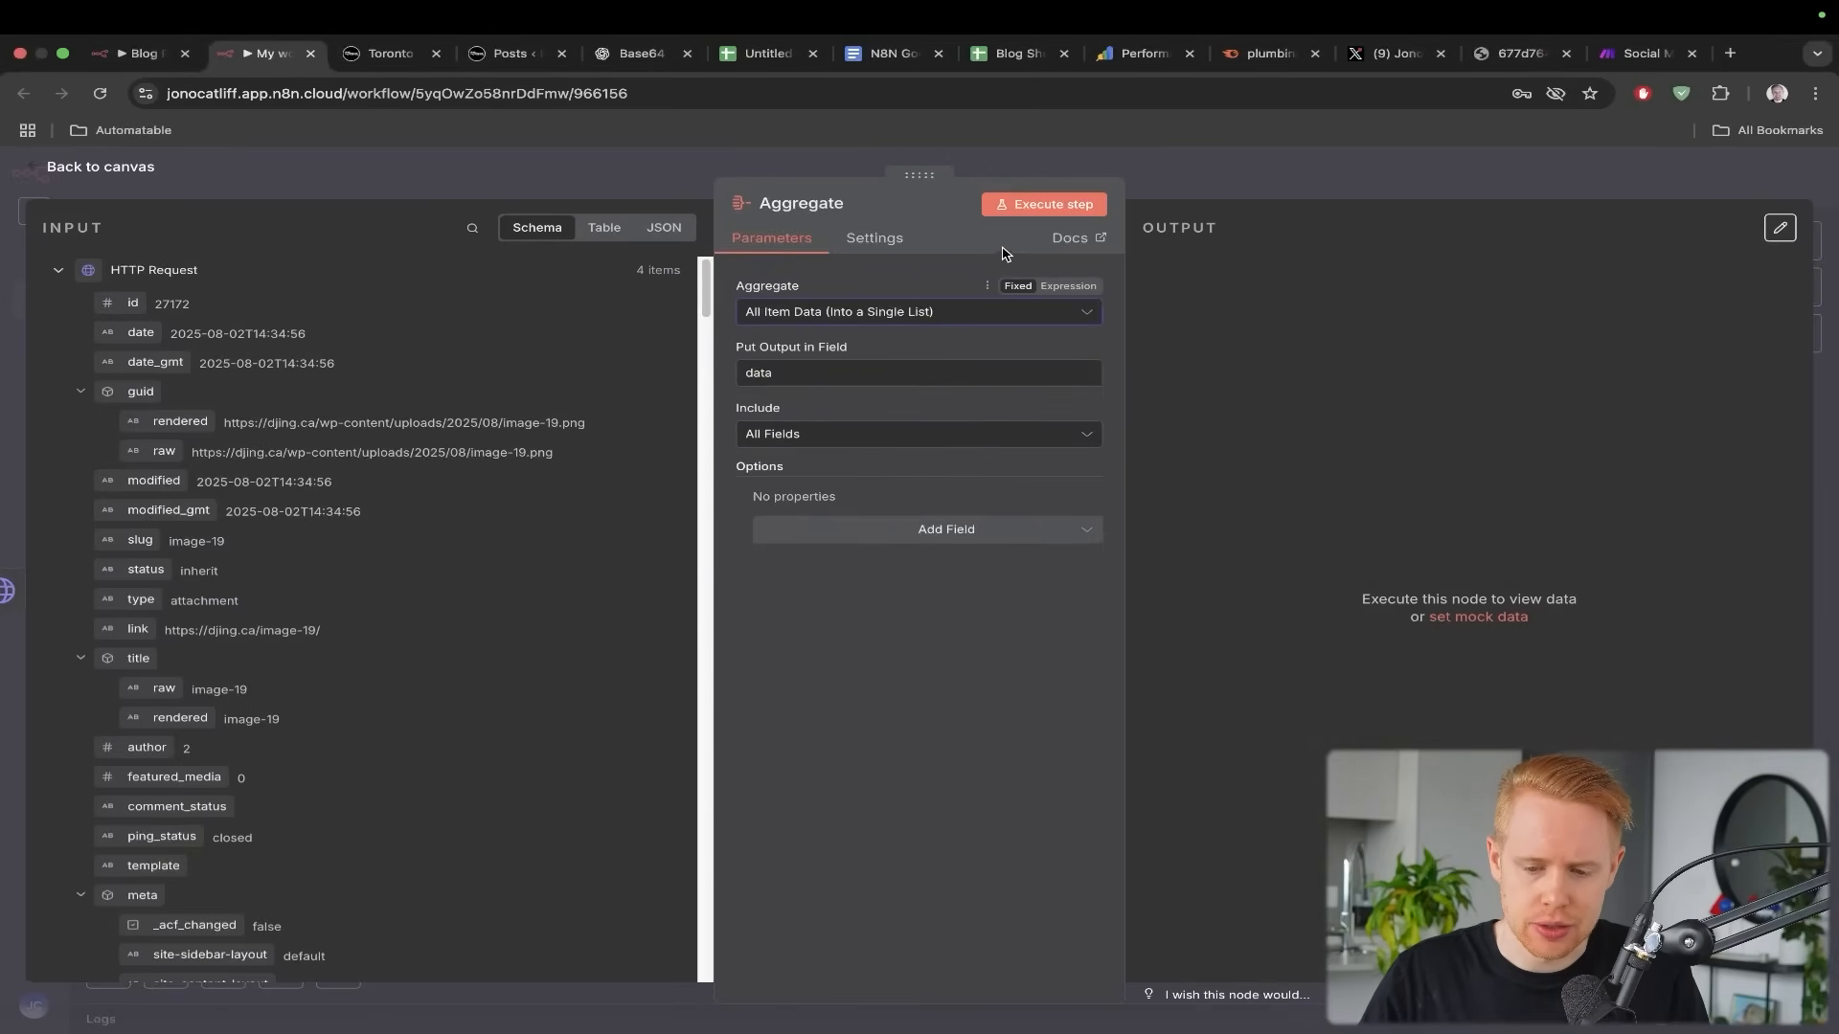
{"action": "left_click", "coordinate": [1011, 205]}
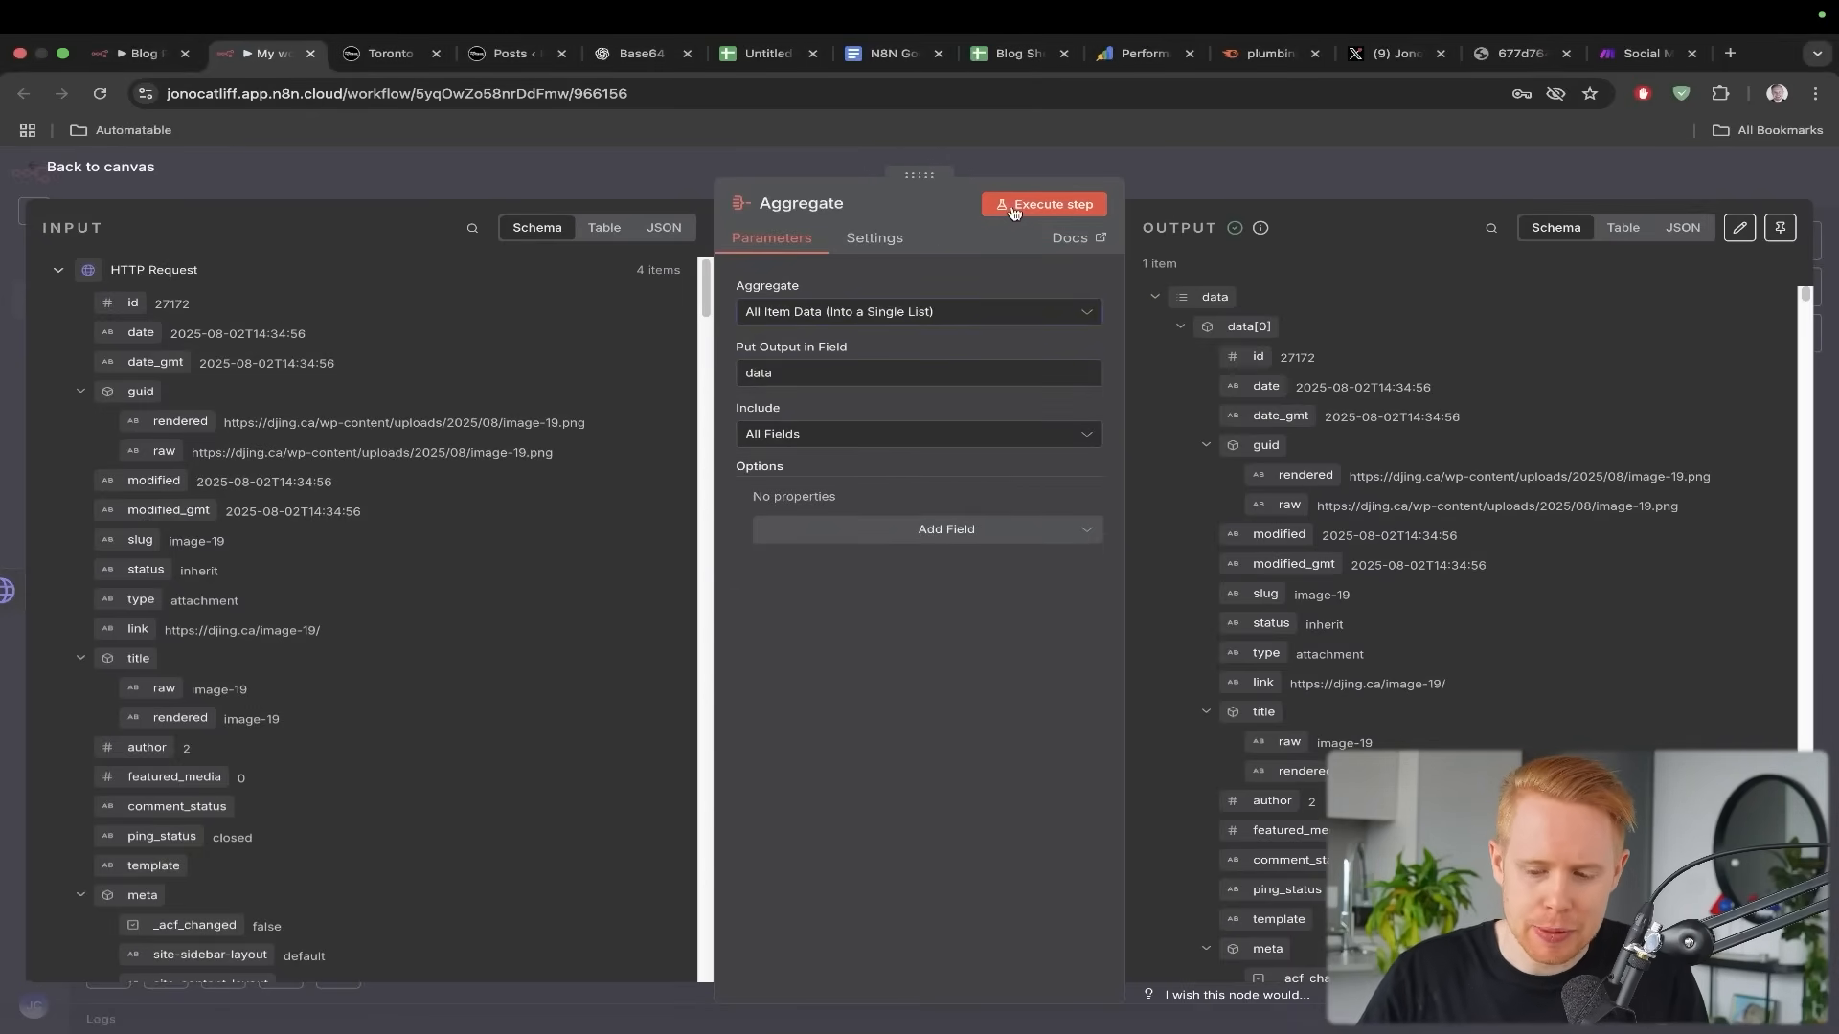
{"action": "left_click", "coordinate": [1177, 163]}
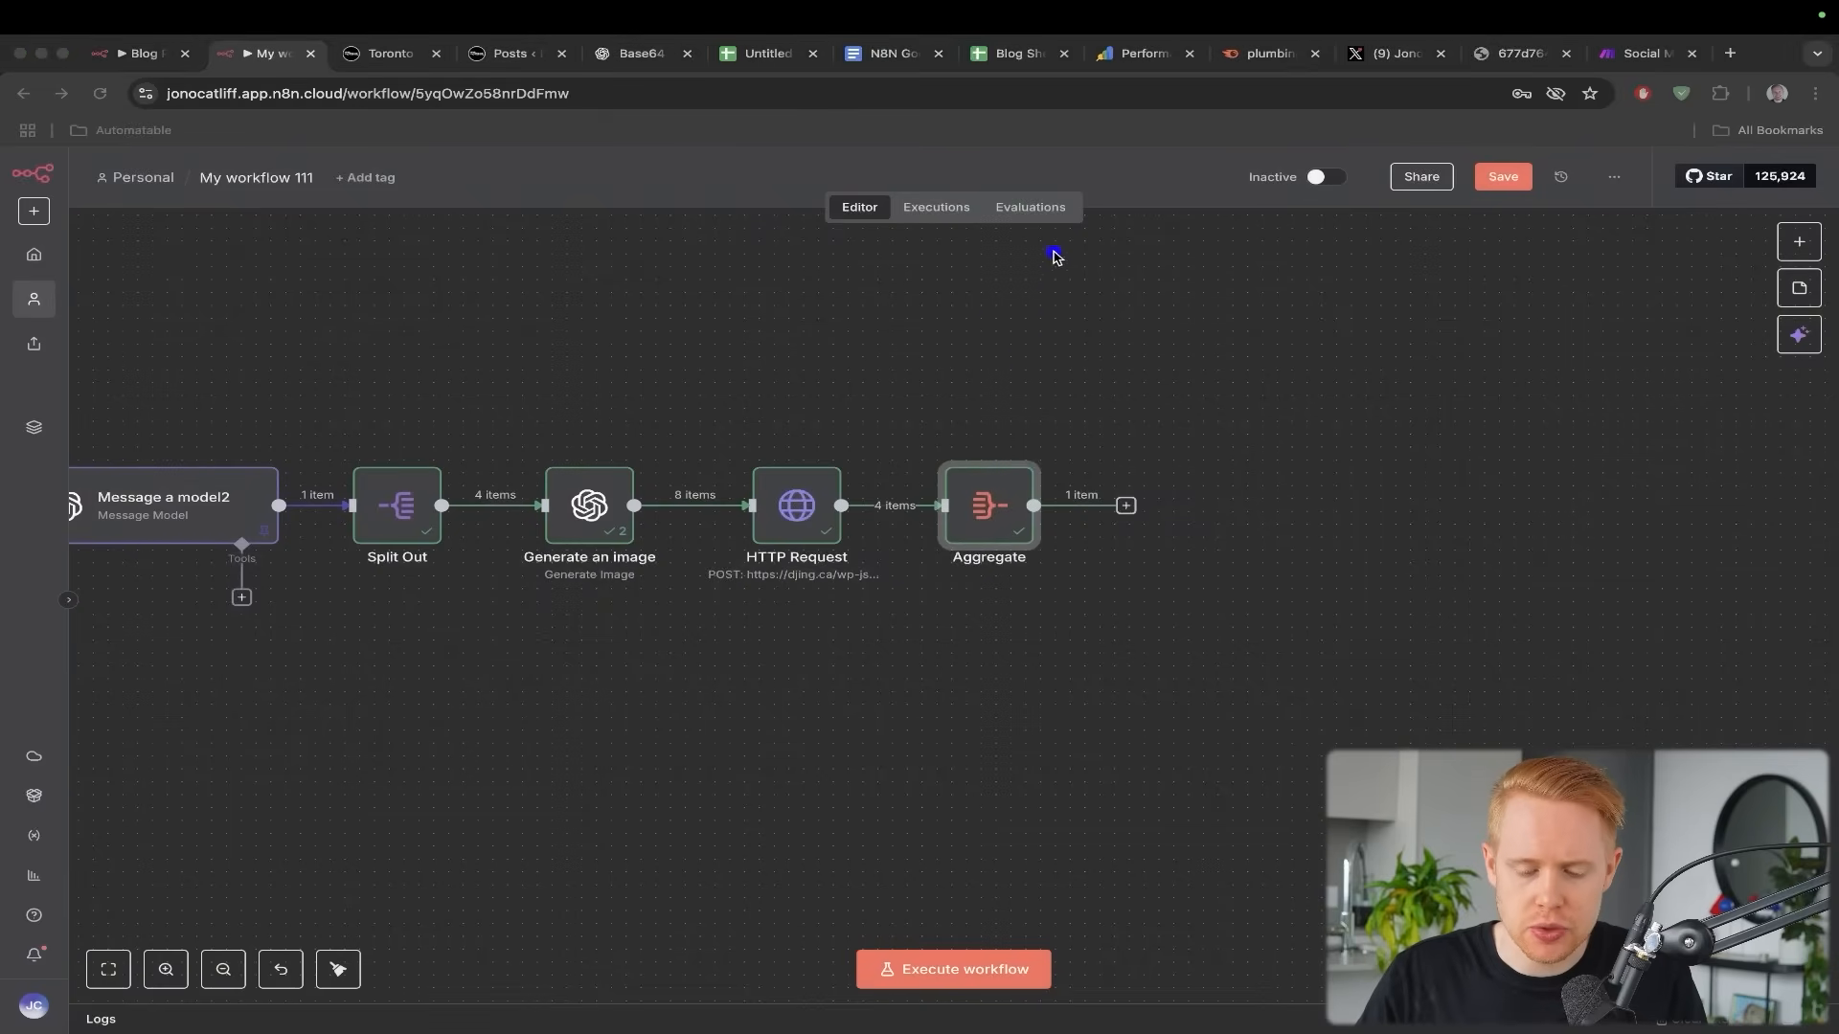
Duplicate the Message a model2 node and connect the copy after the Aggregate node.
{"action": "mouse_move", "coordinate": [1061, 244]}
{"action": "left_mouse_down"}
{"action": "mouse_move", "coordinate": [968, 337]}
{"action": "mouse_move", "coordinate": [903, 484]}
{"action": "left_mouse_up"}
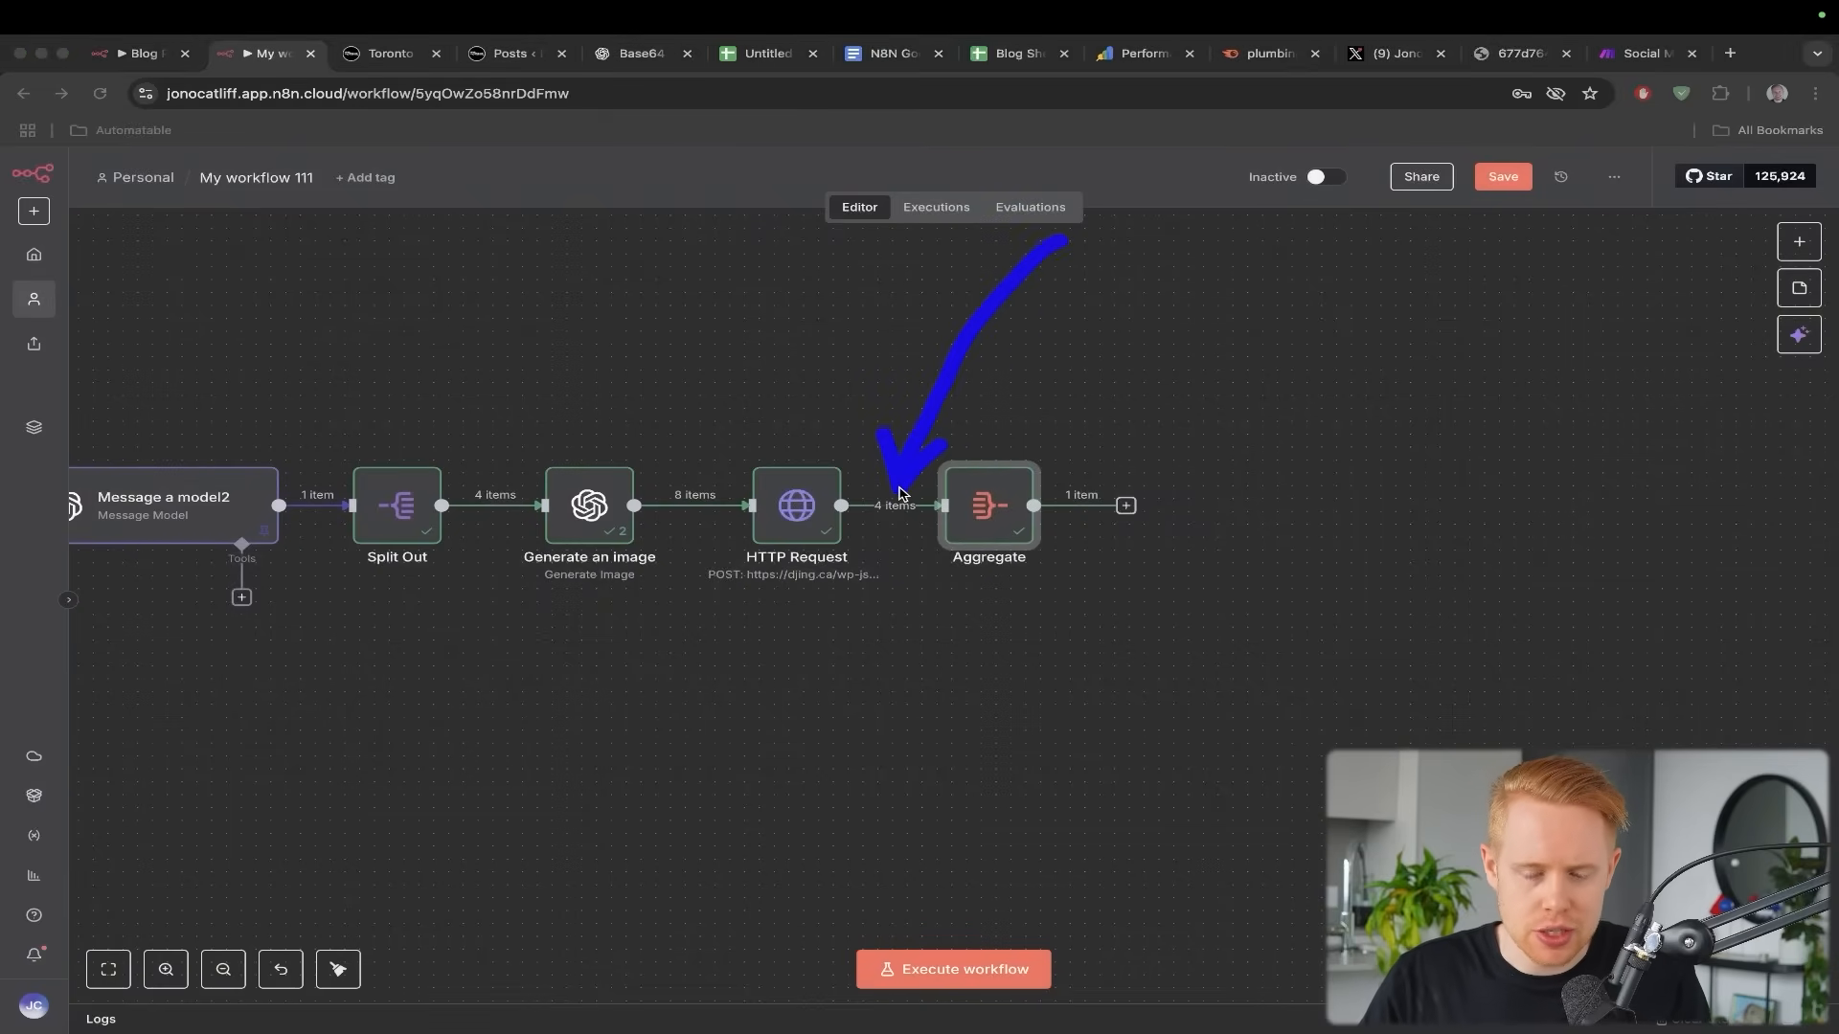
{"action": "left_click_drag", "start_coordinate": [1131, 361], "coordinate": [1089, 472]}
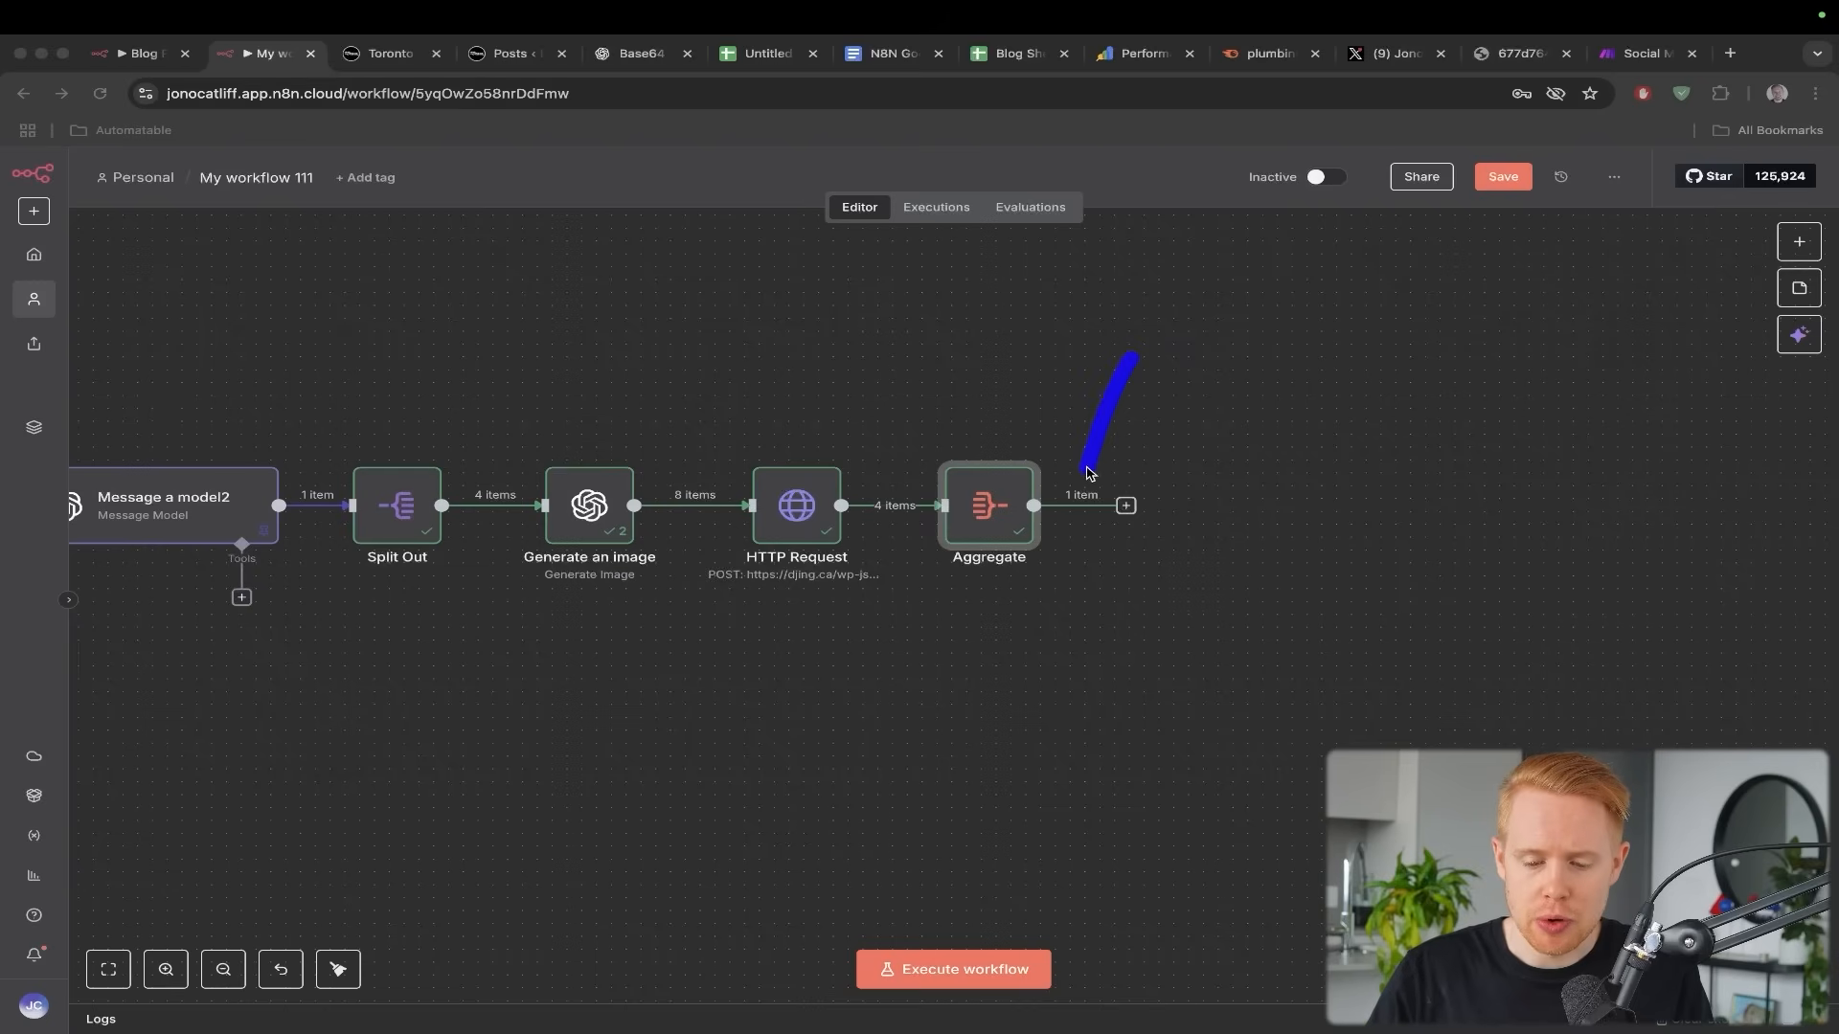
{"action": "key", "text": "Escape"}
{"action": "scroll", "coordinate": [1085, 477], "scroll_direction": "left", "scroll_amount": 3}
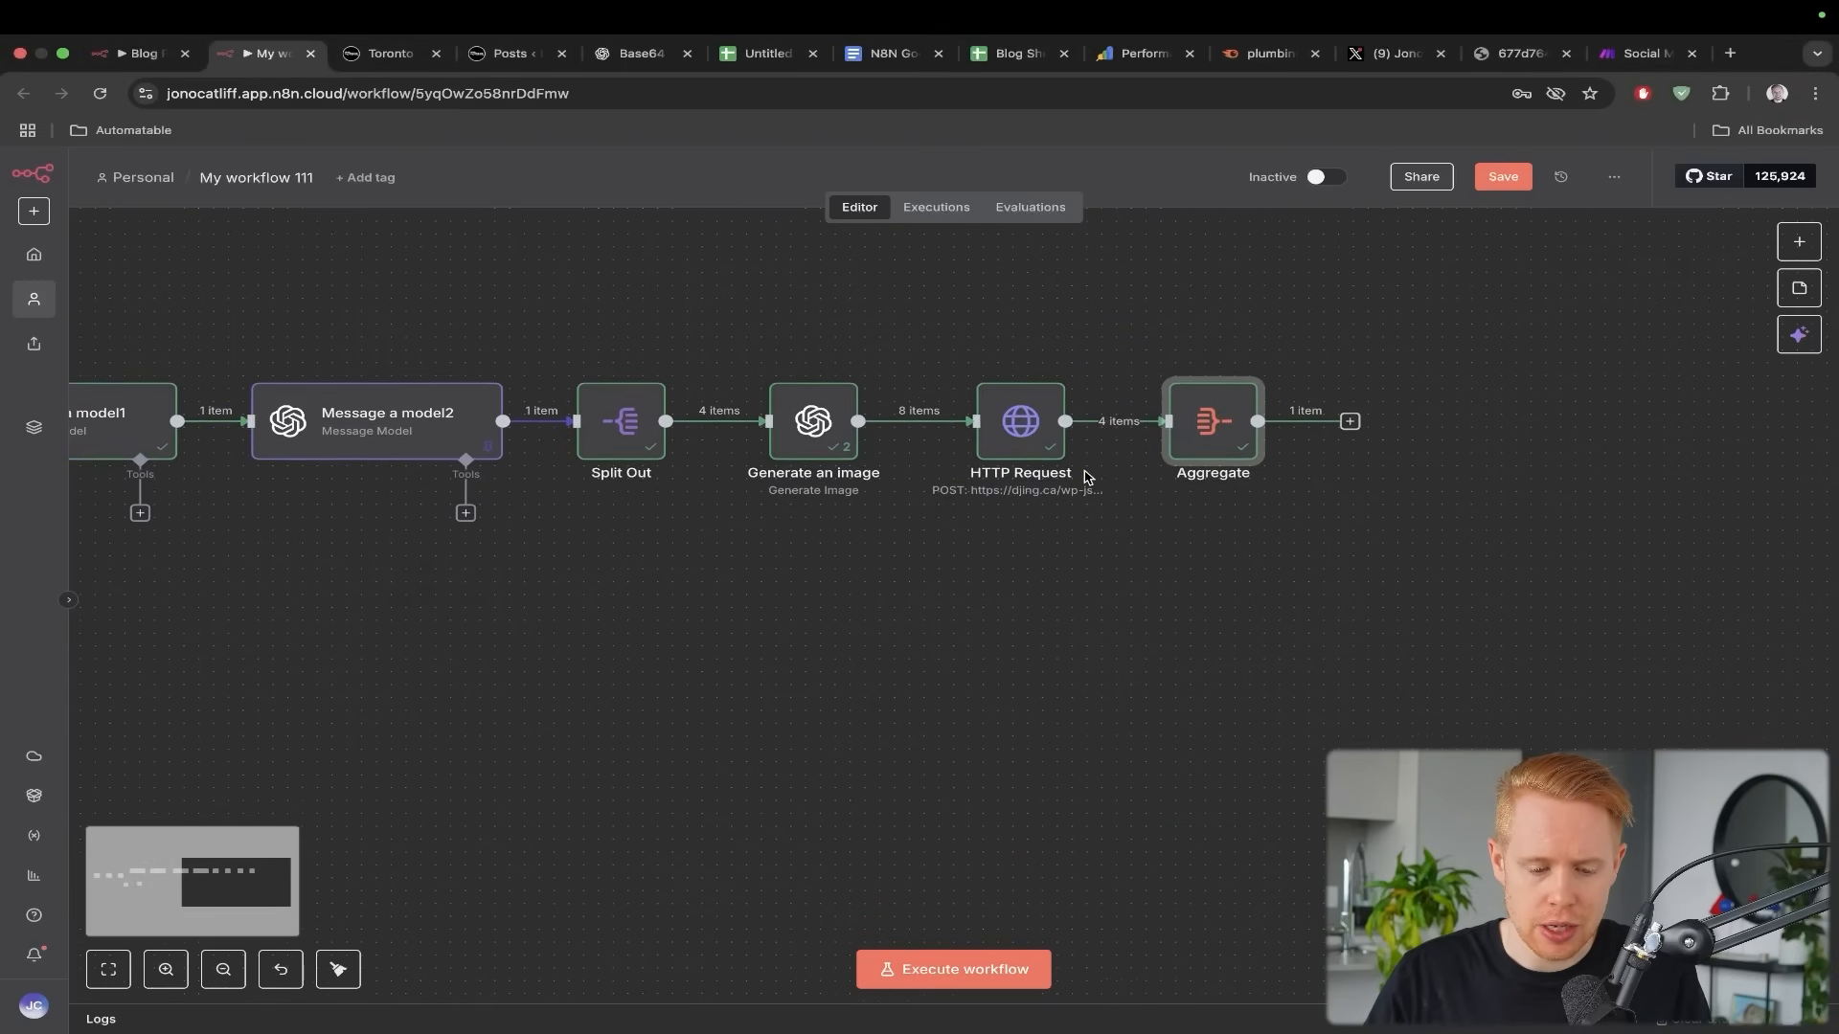
{"action": "scroll", "coordinate": [1084, 477], "scroll_direction": "down", "scroll_amount": 3}
{"action": "scroll", "coordinate": [1085, 476], "scroll_direction": "up", "scroll_amount": 5}
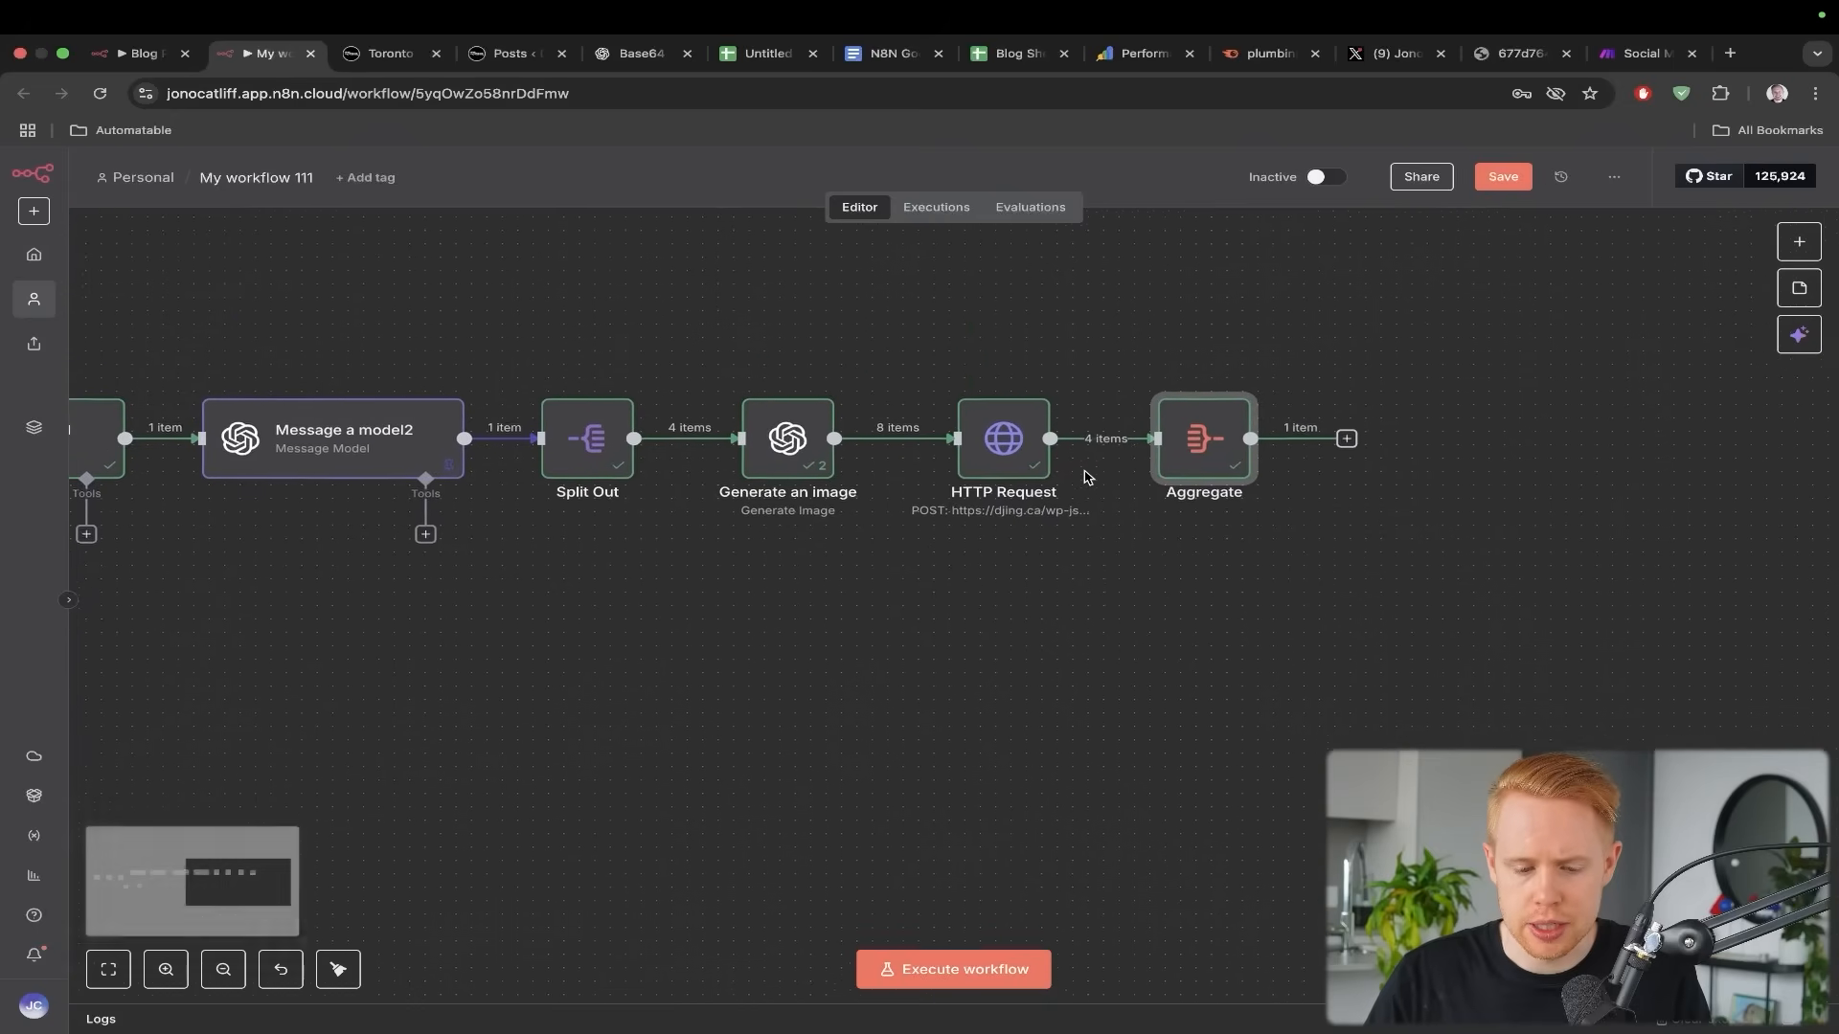
{"action": "left_click", "coordinate": [308, 447]}
{"action": "key", "text": "super+c"}
{"action": "key", "text": "super+v"}
{"action": "left_click_drag", "start_coordinate": [421, 507], "coordinate": [1456, 478]}
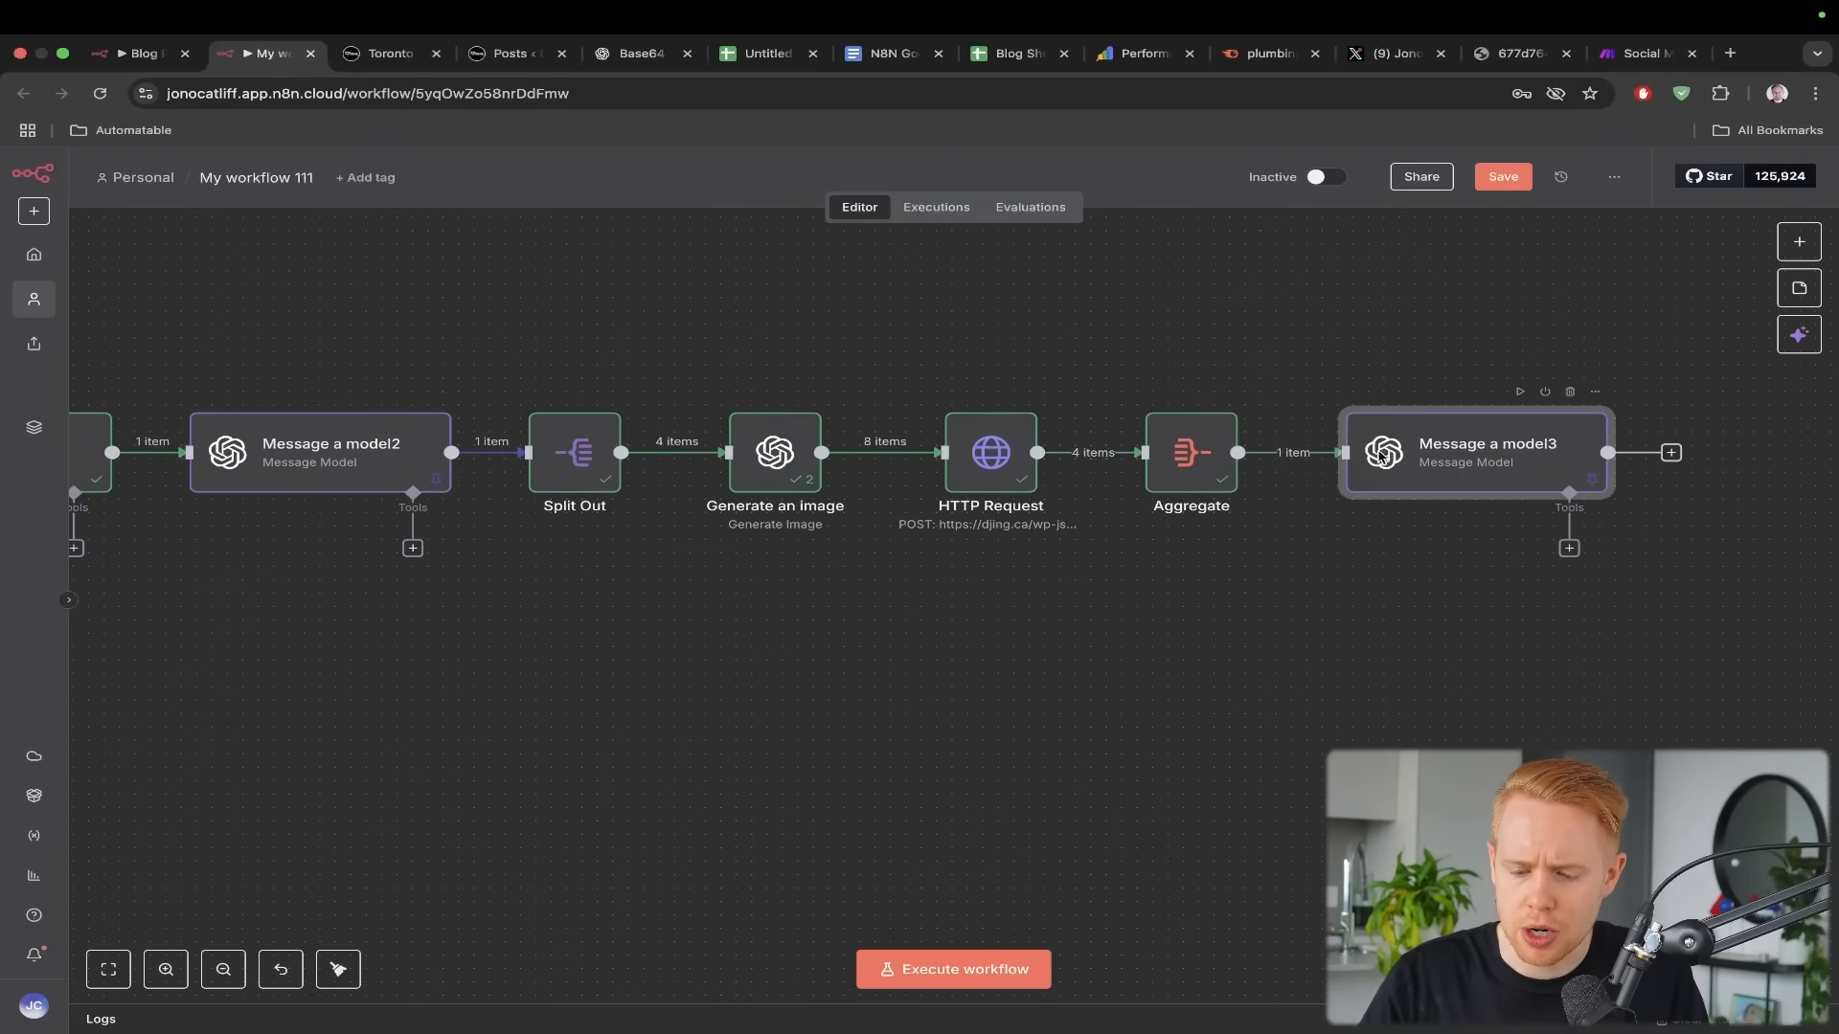
Open the new Message a model3 node to review its settings, then close it.
{"action": "double_click", "coordinate": [1382, 457]}
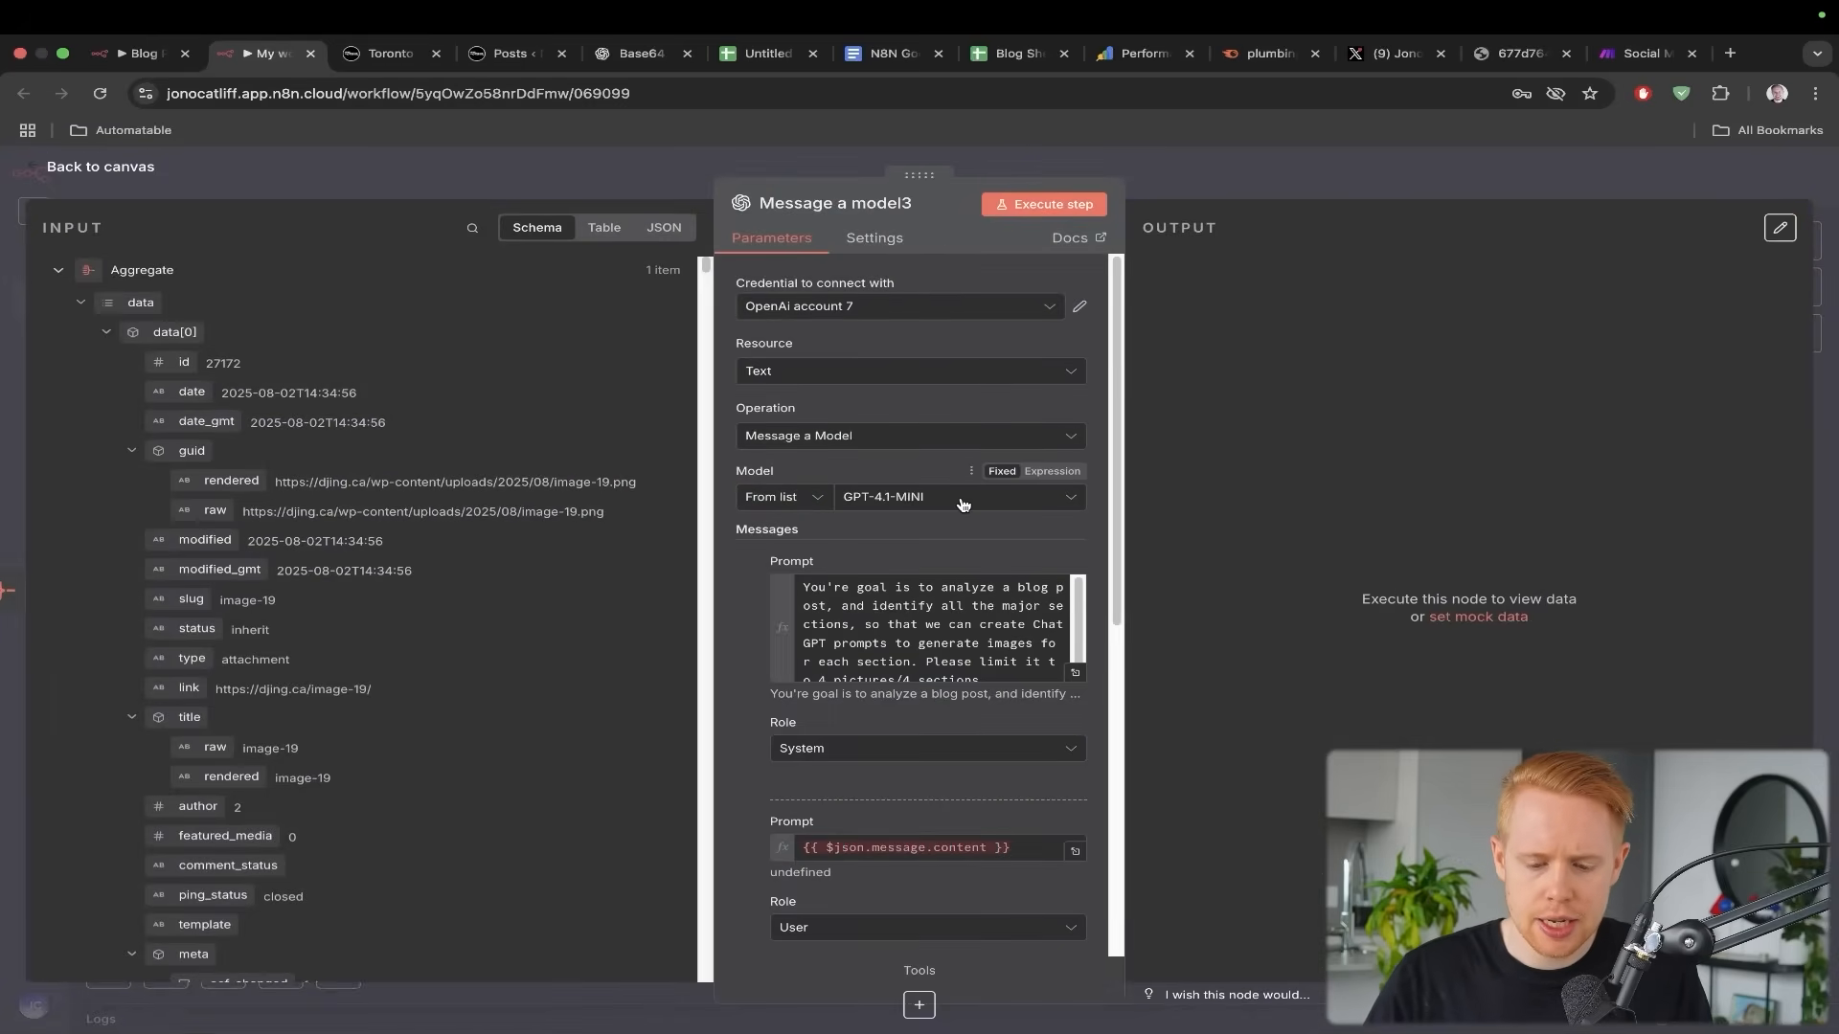
{"action": "key", "text": "ctrl+a"}
{"action": "mouse_move", "coordinate": [1182, 387]}
{"action": "left_mouse_down"}
{"action": "mouse_move", "coordinate": [1100, 437]}
{"action": "mouse_move", "coordinate": [983, 584]}
{"action": "left_mouse_up"}
{"action": "key", "text": "Escape"}
{"action": "left_click", "coordinate": [1186, 191]}
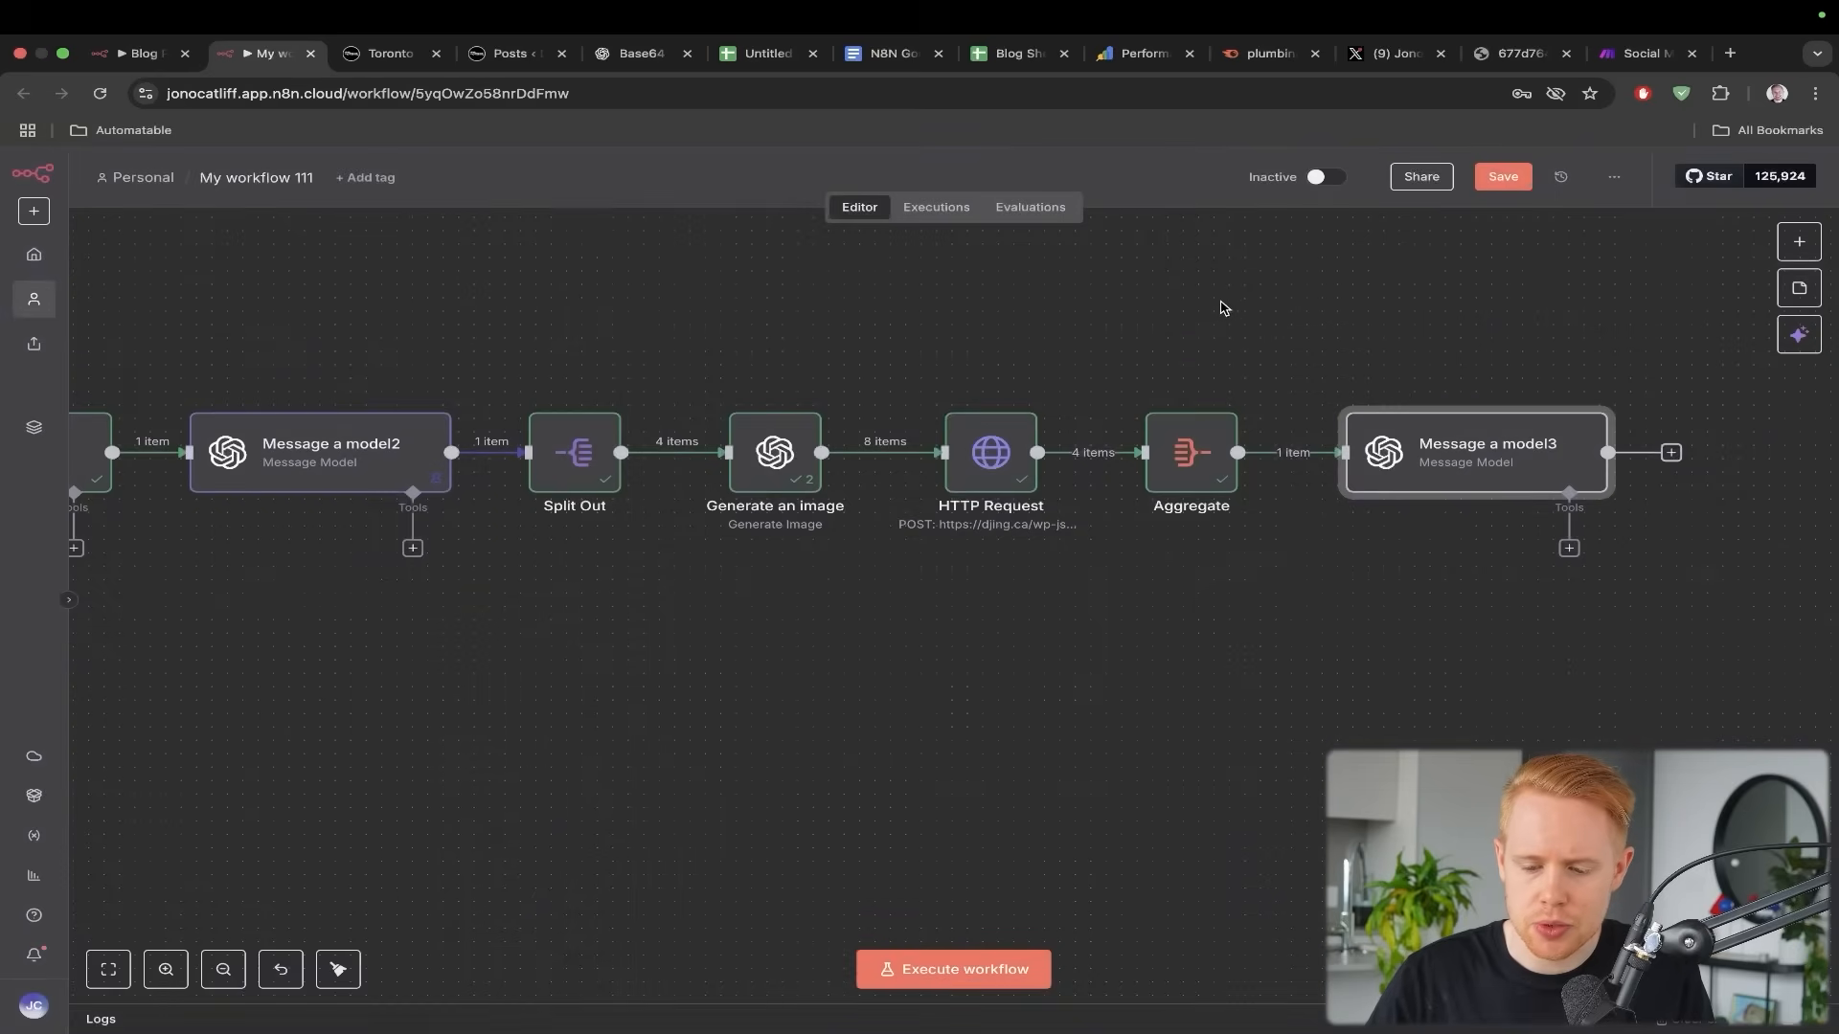
{"action": "key", "text": "ctrl+s"}
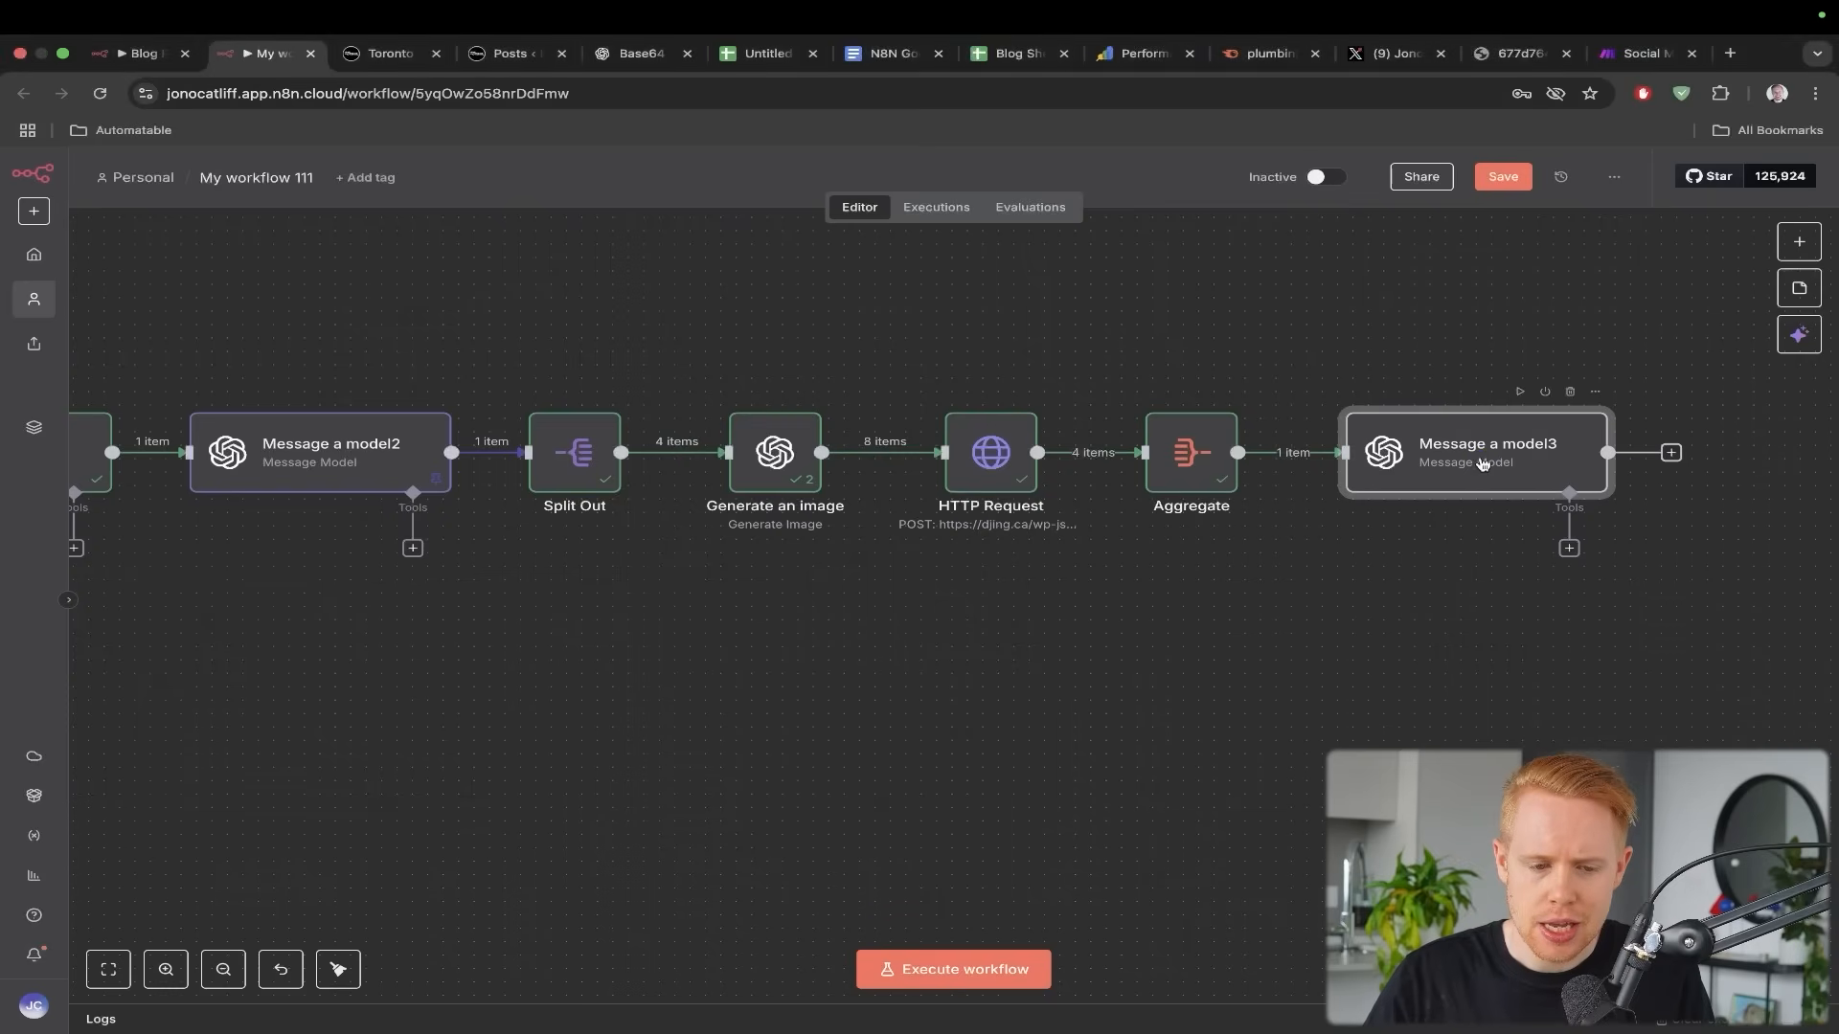
Examine the published Toronto plumbing blog post preview in the other tab, section by section.
{"action": "key", "text": "ctrl+Tab"}
{"action": "scroll", "coordinate": [722, 572], "scroll_direction": "down", "scroll_amount": 10}
{"action": "scroll", "coordinate": [722, 573], "scroll_direction": "up", "scroll_amount": 15}
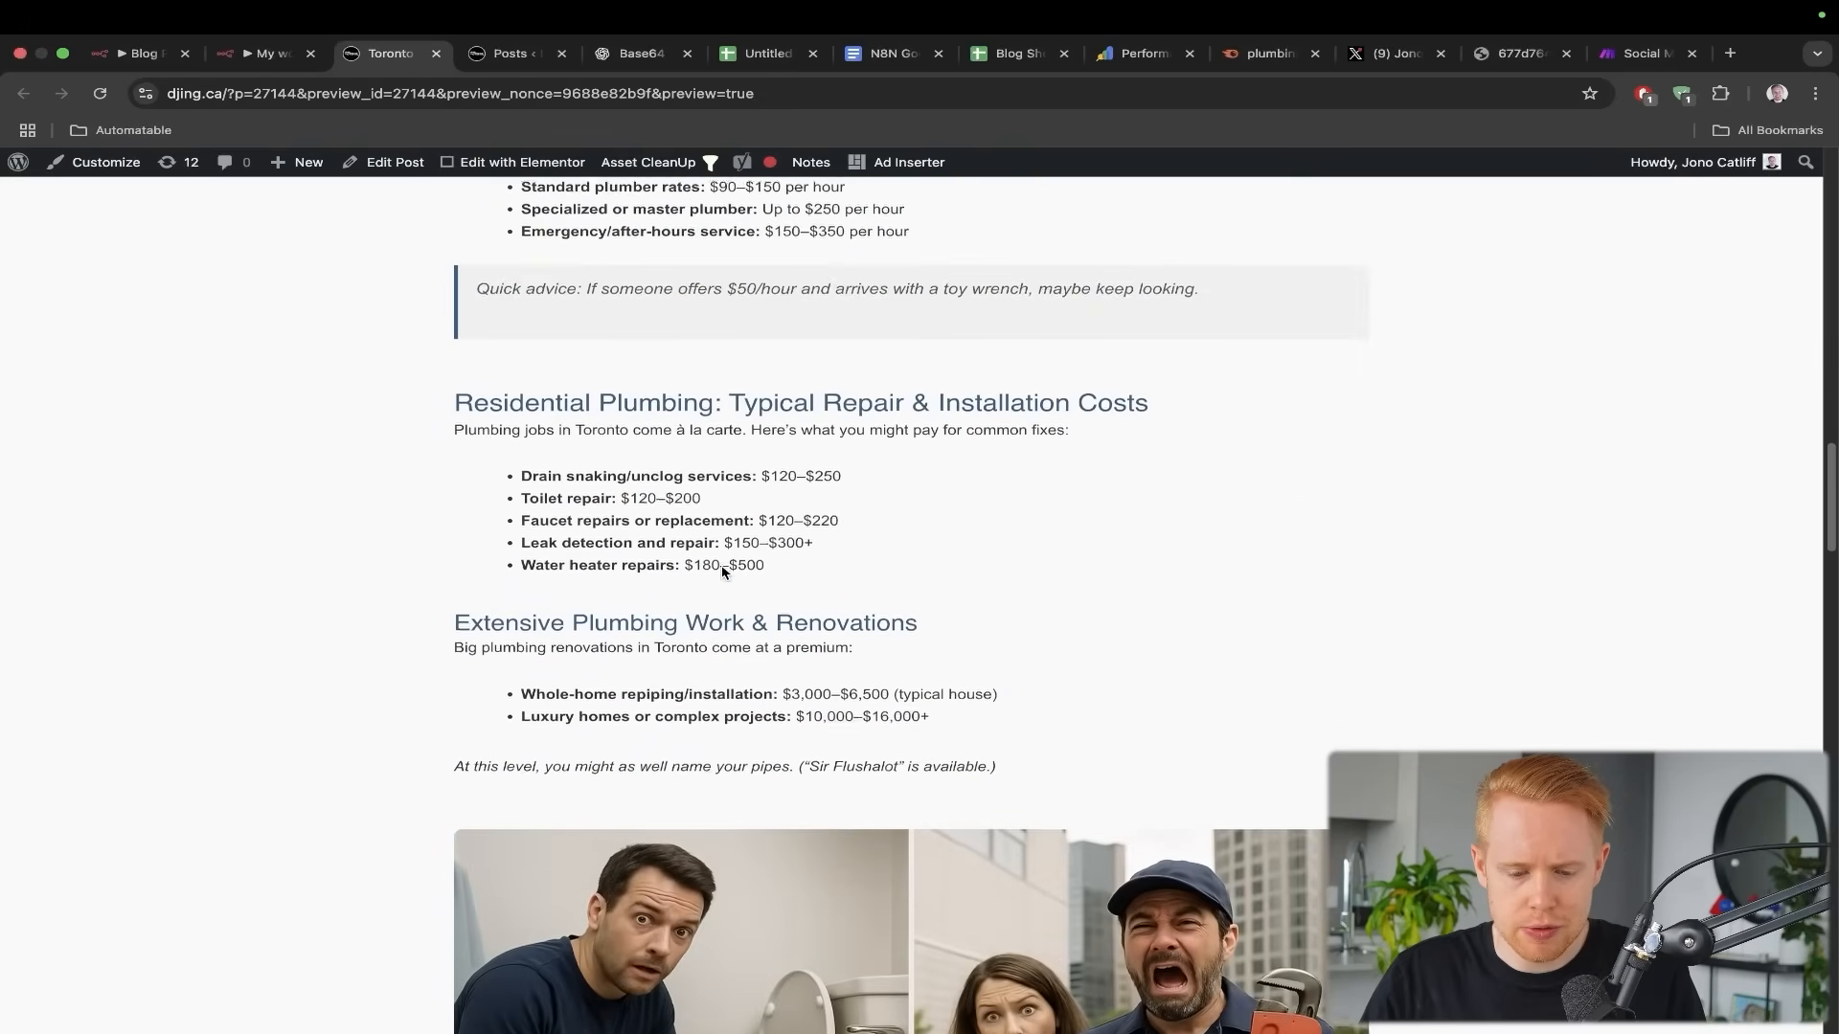
{"action": "left_click_drag", "start_coordinate": [216, 493], "coordinate": [467, 242]}
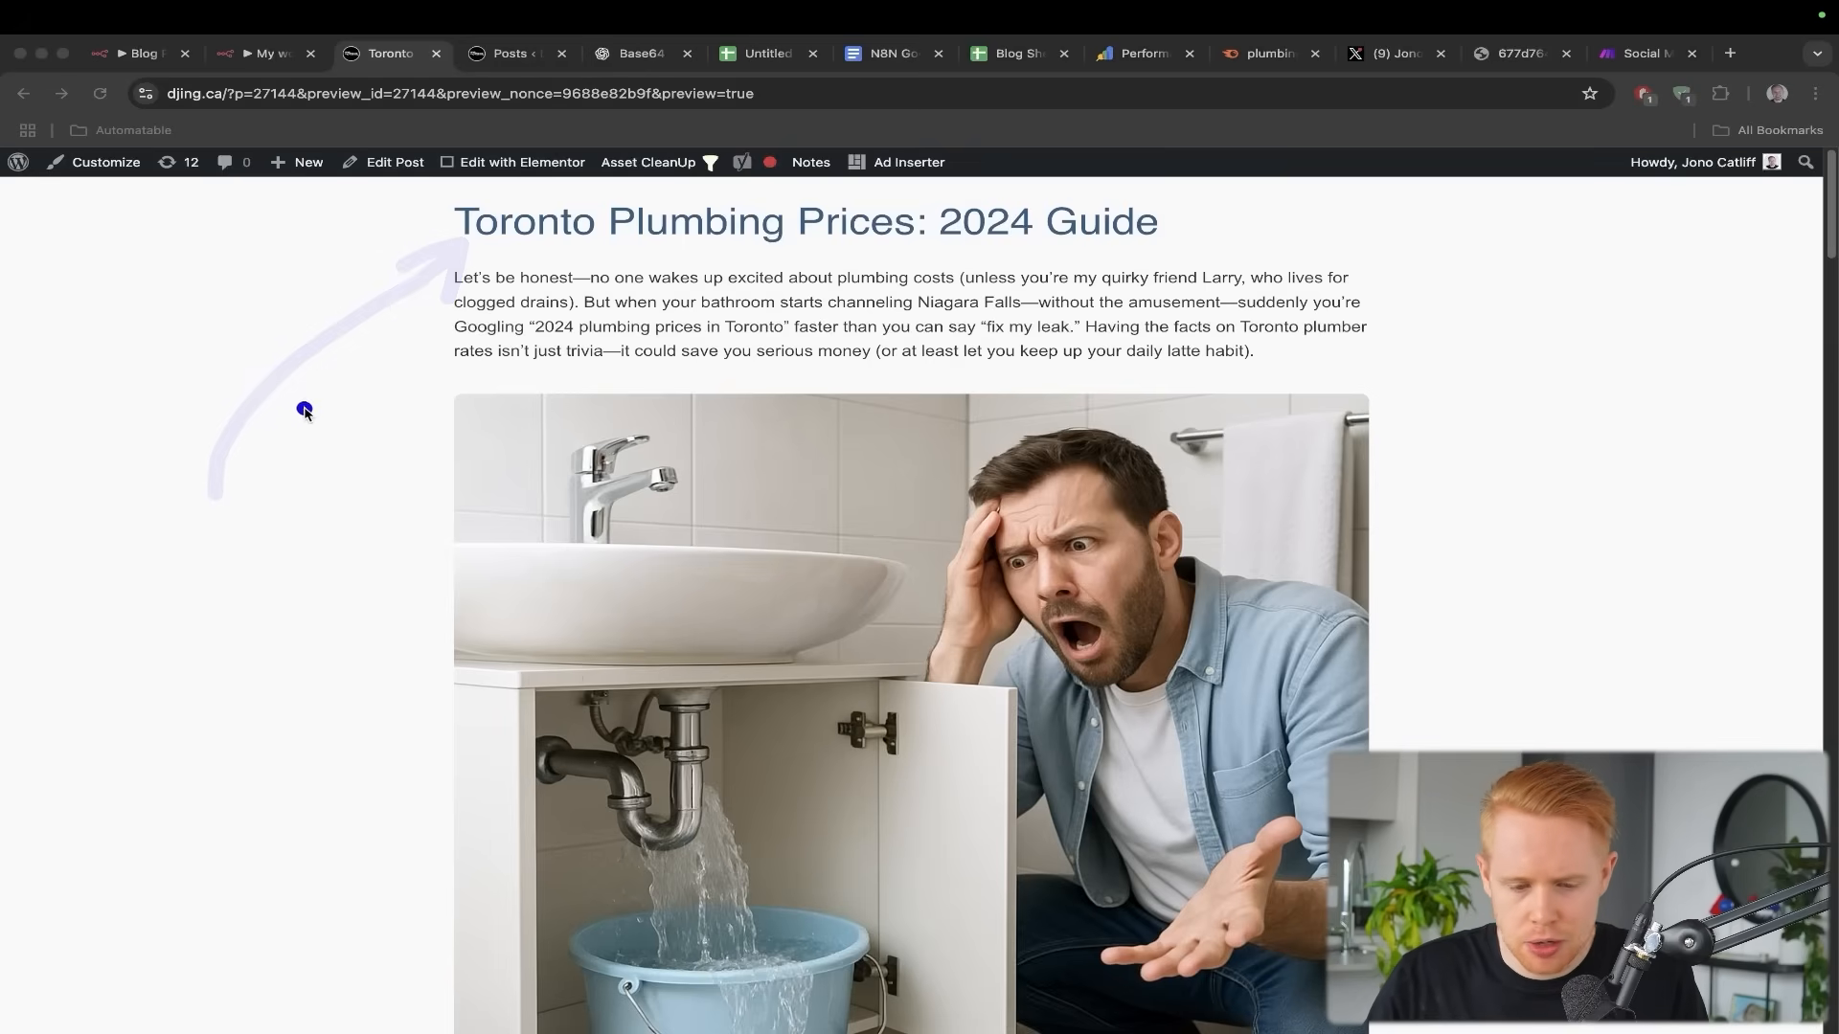
{"action": "left_click_drag", "start_coordinate": [411, 319], "coordinate": [412, 432]}
{"action": "scroll", "coordinate": [553, 603], "scroll_direction": "down", "scroll_amount": 10}
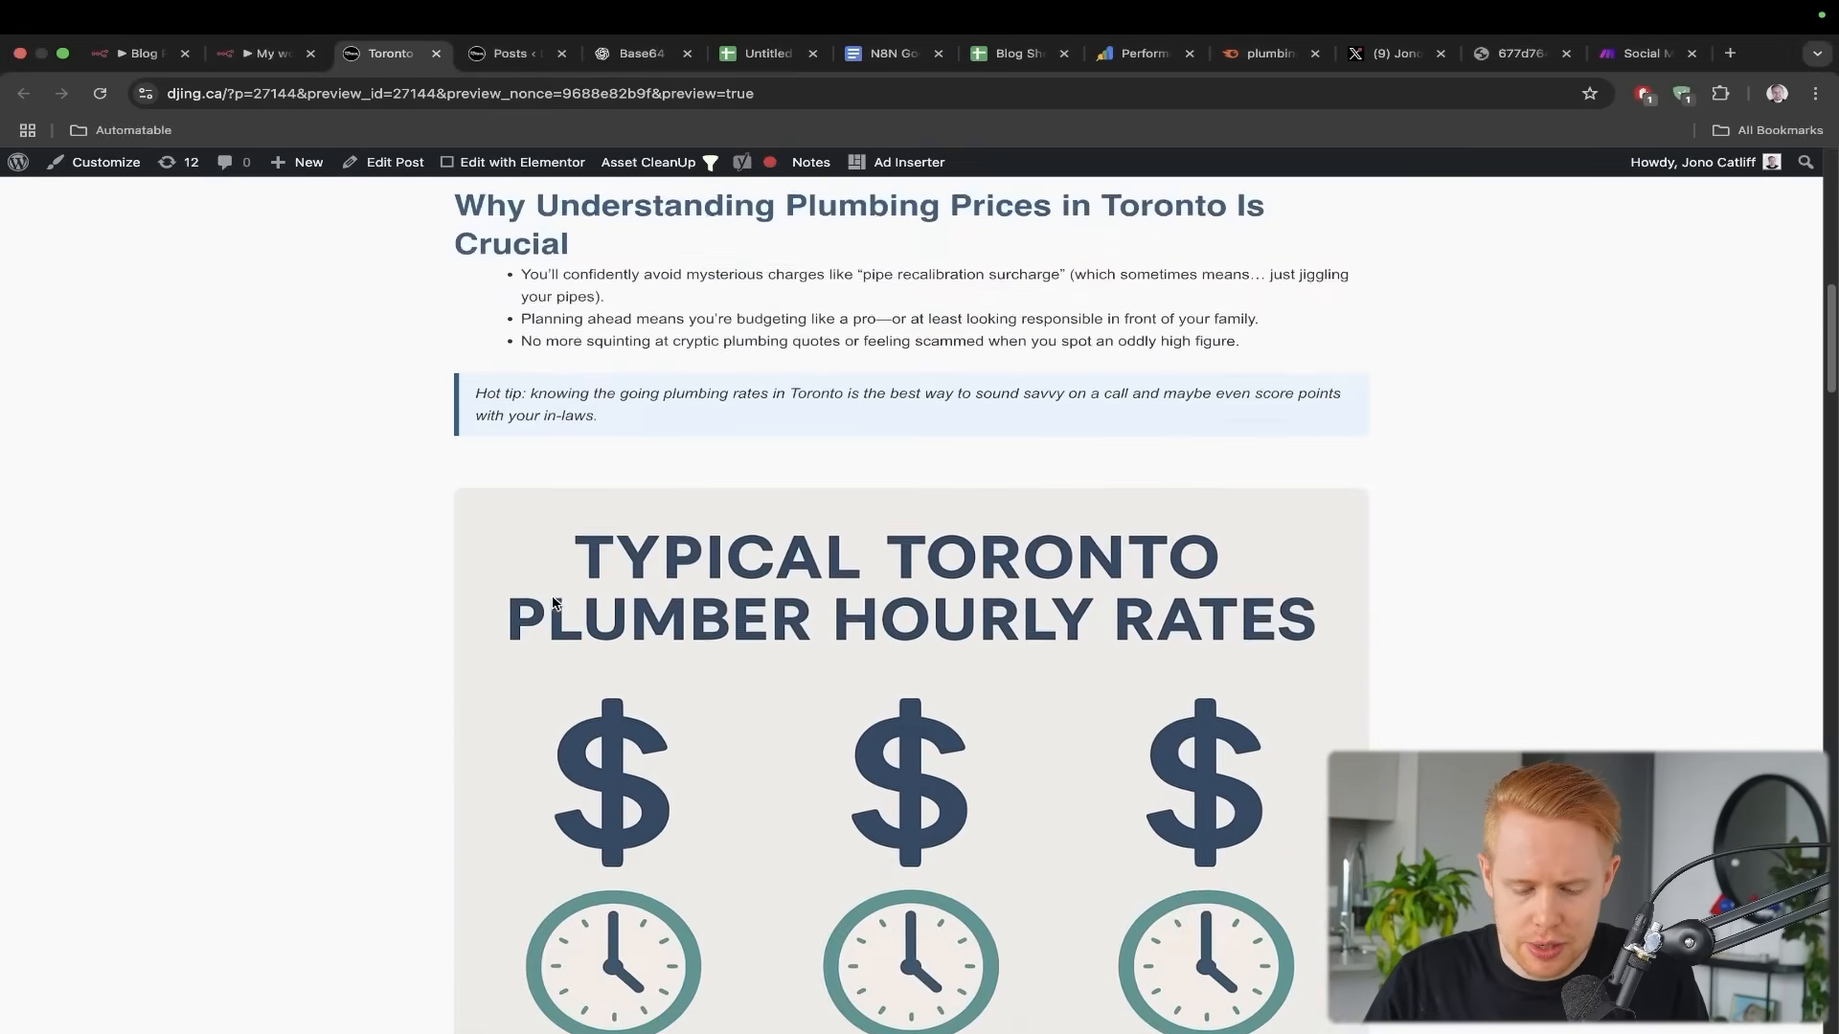
{"action": "scroll", "coordinate": [551, 603], "scroll_direction": "up", "scroll_amount": 2}
{"action": "mouse_move", "coordinate": [390, 302]}
{"action": "left_mouse_down"}
{"action": "mouse_move", "coordinate": [416, 469]}
{"action": "mouse_move", "coordinate": [465, 496]}
{"action": "left_mouse_up"}
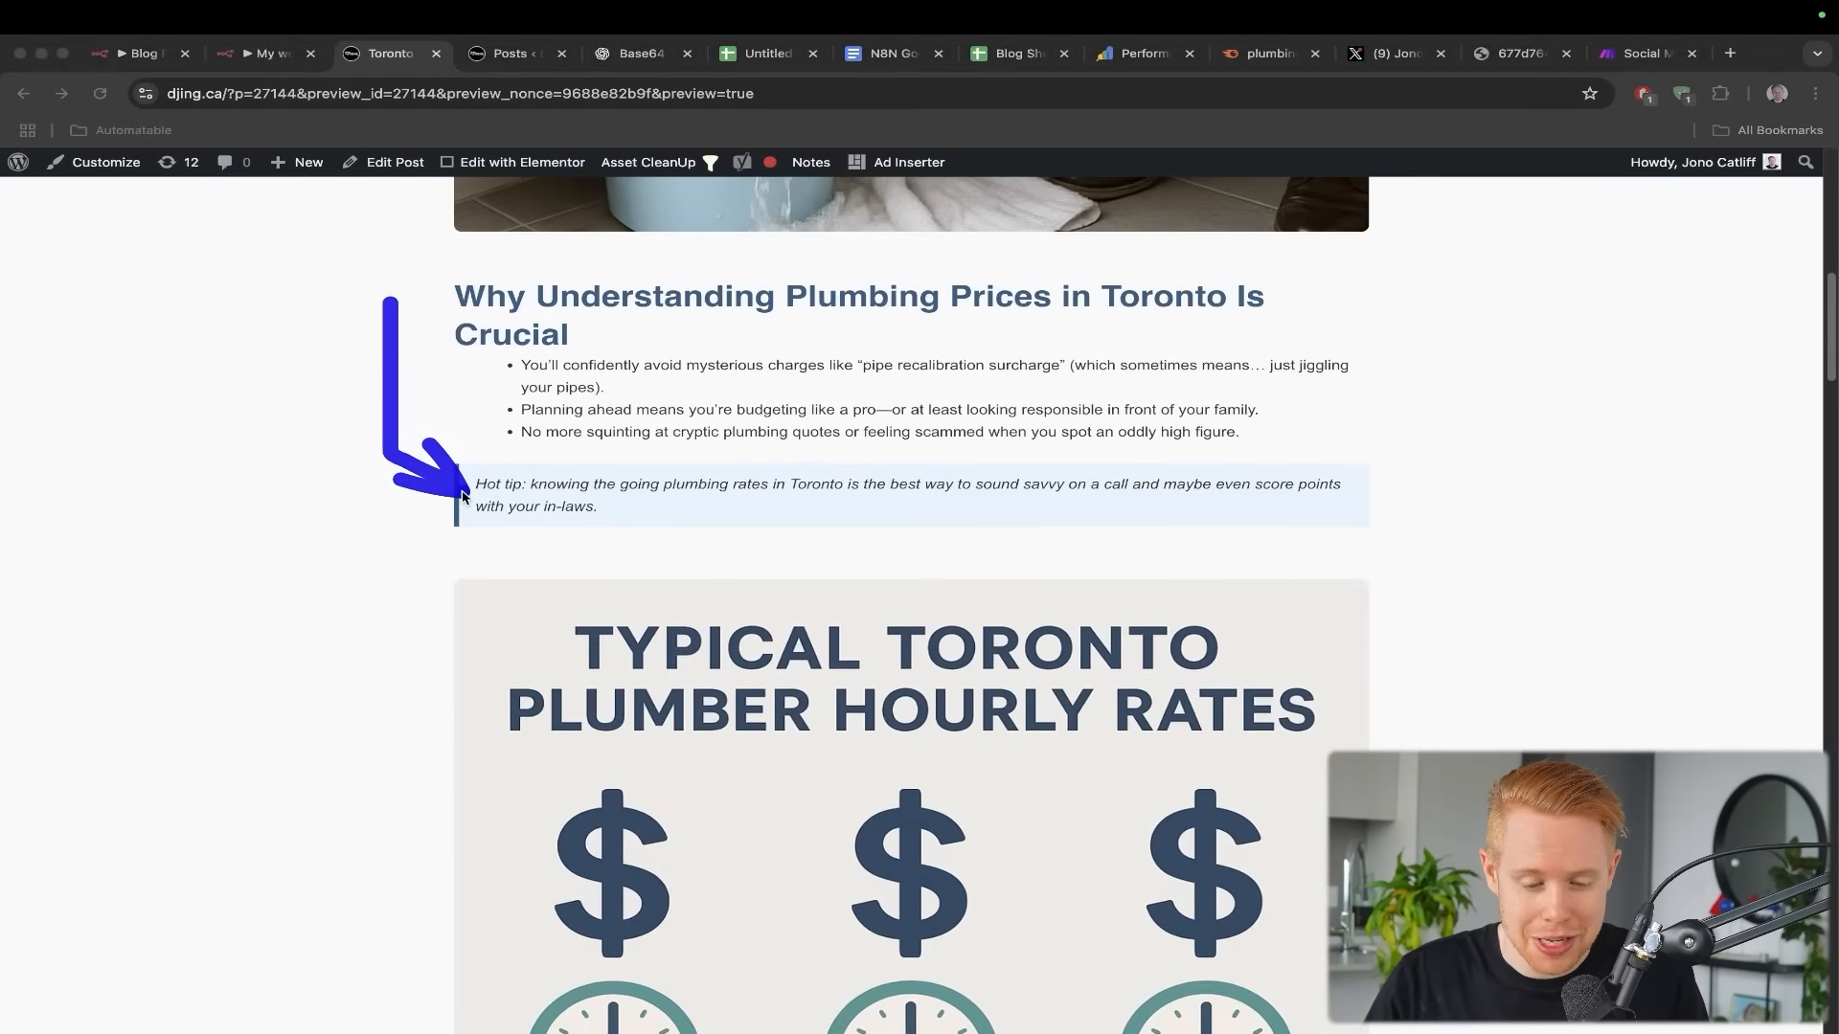
{"action": "key", "text": "ctrl+s"}
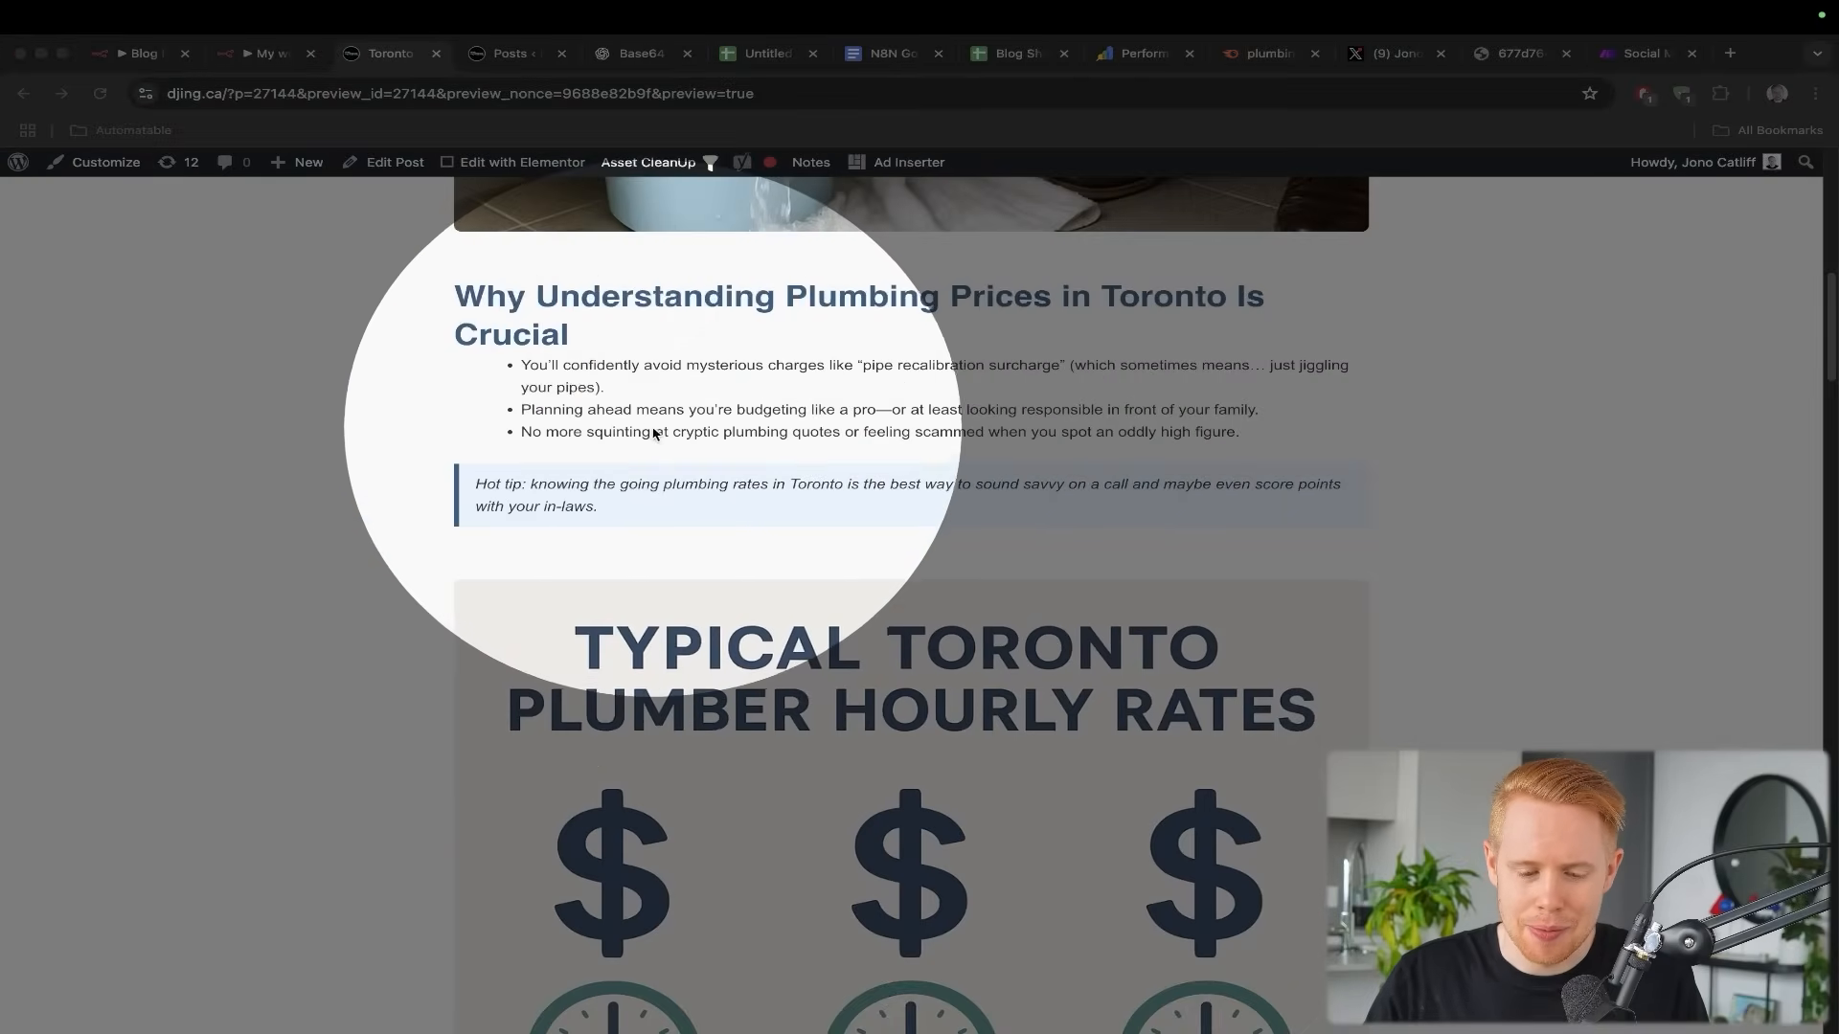
{"action": "scroll", "coordinate": [709, 427], "scroll_direction": "down", "scroll_amount": 15}
{"action": "key", "text": "ctrl+s"}
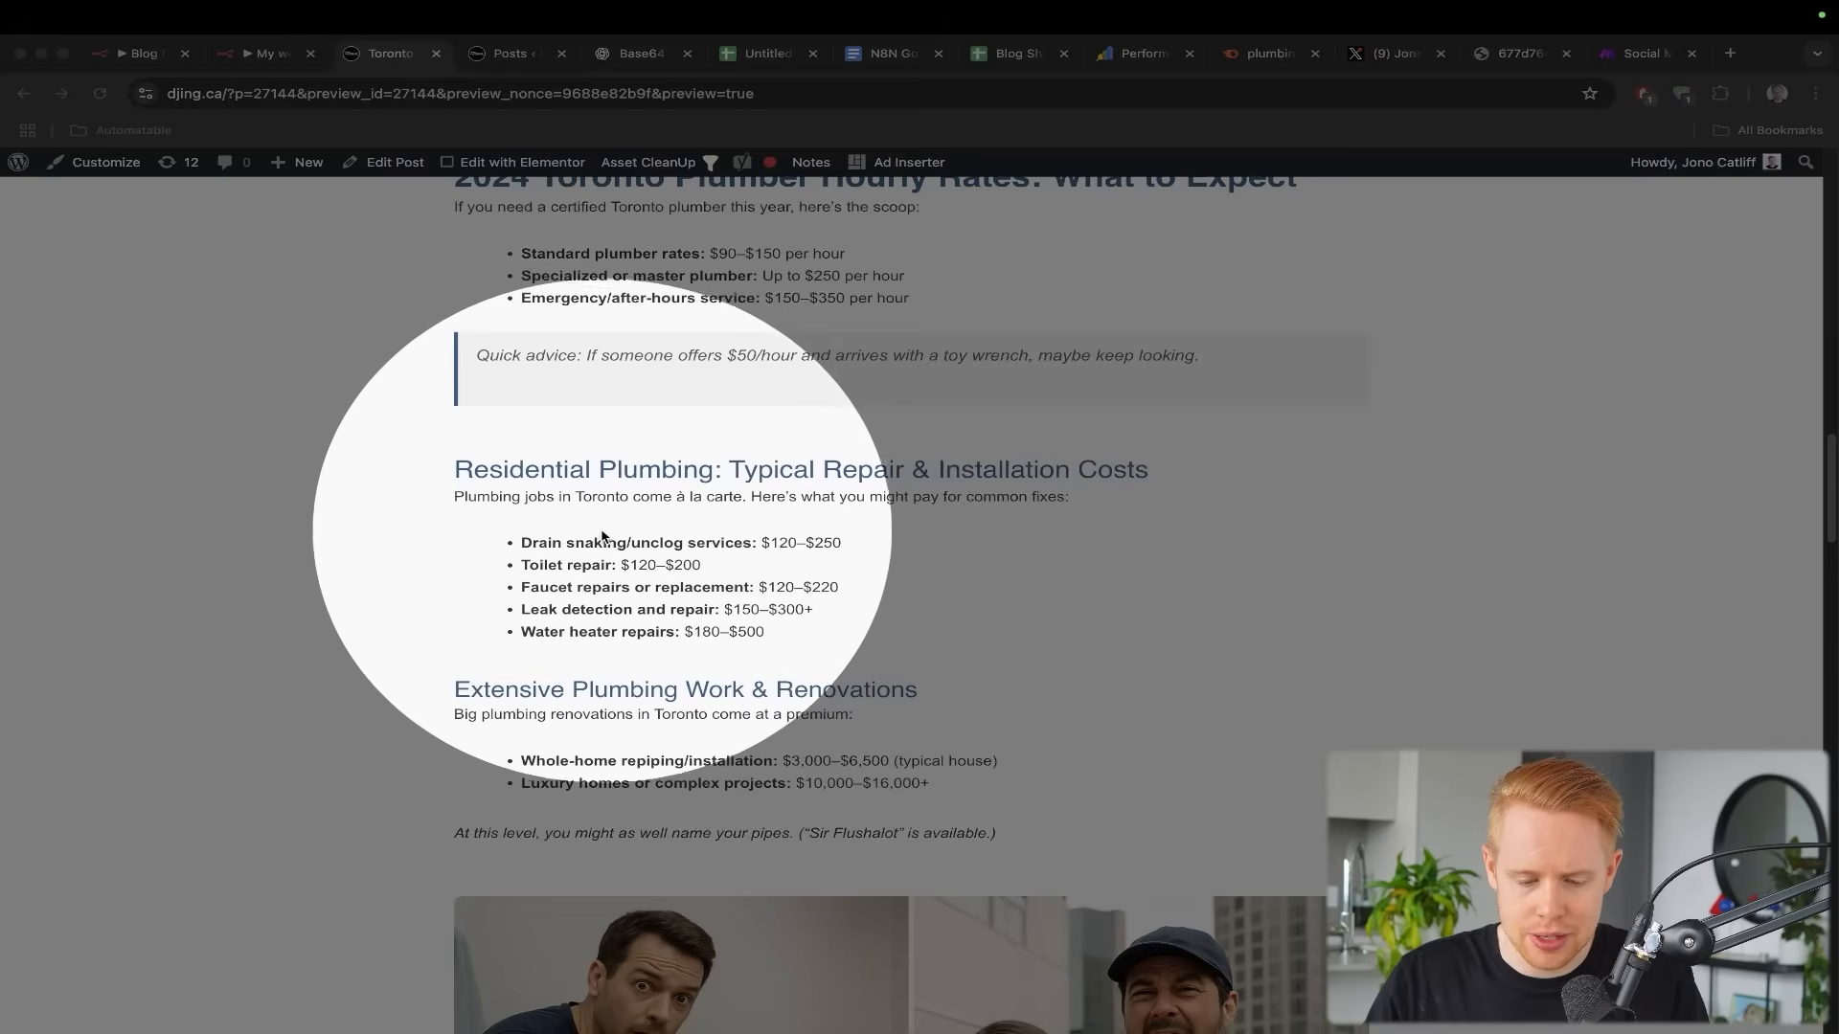
{"action": "key", "text": "ctrl+s"}
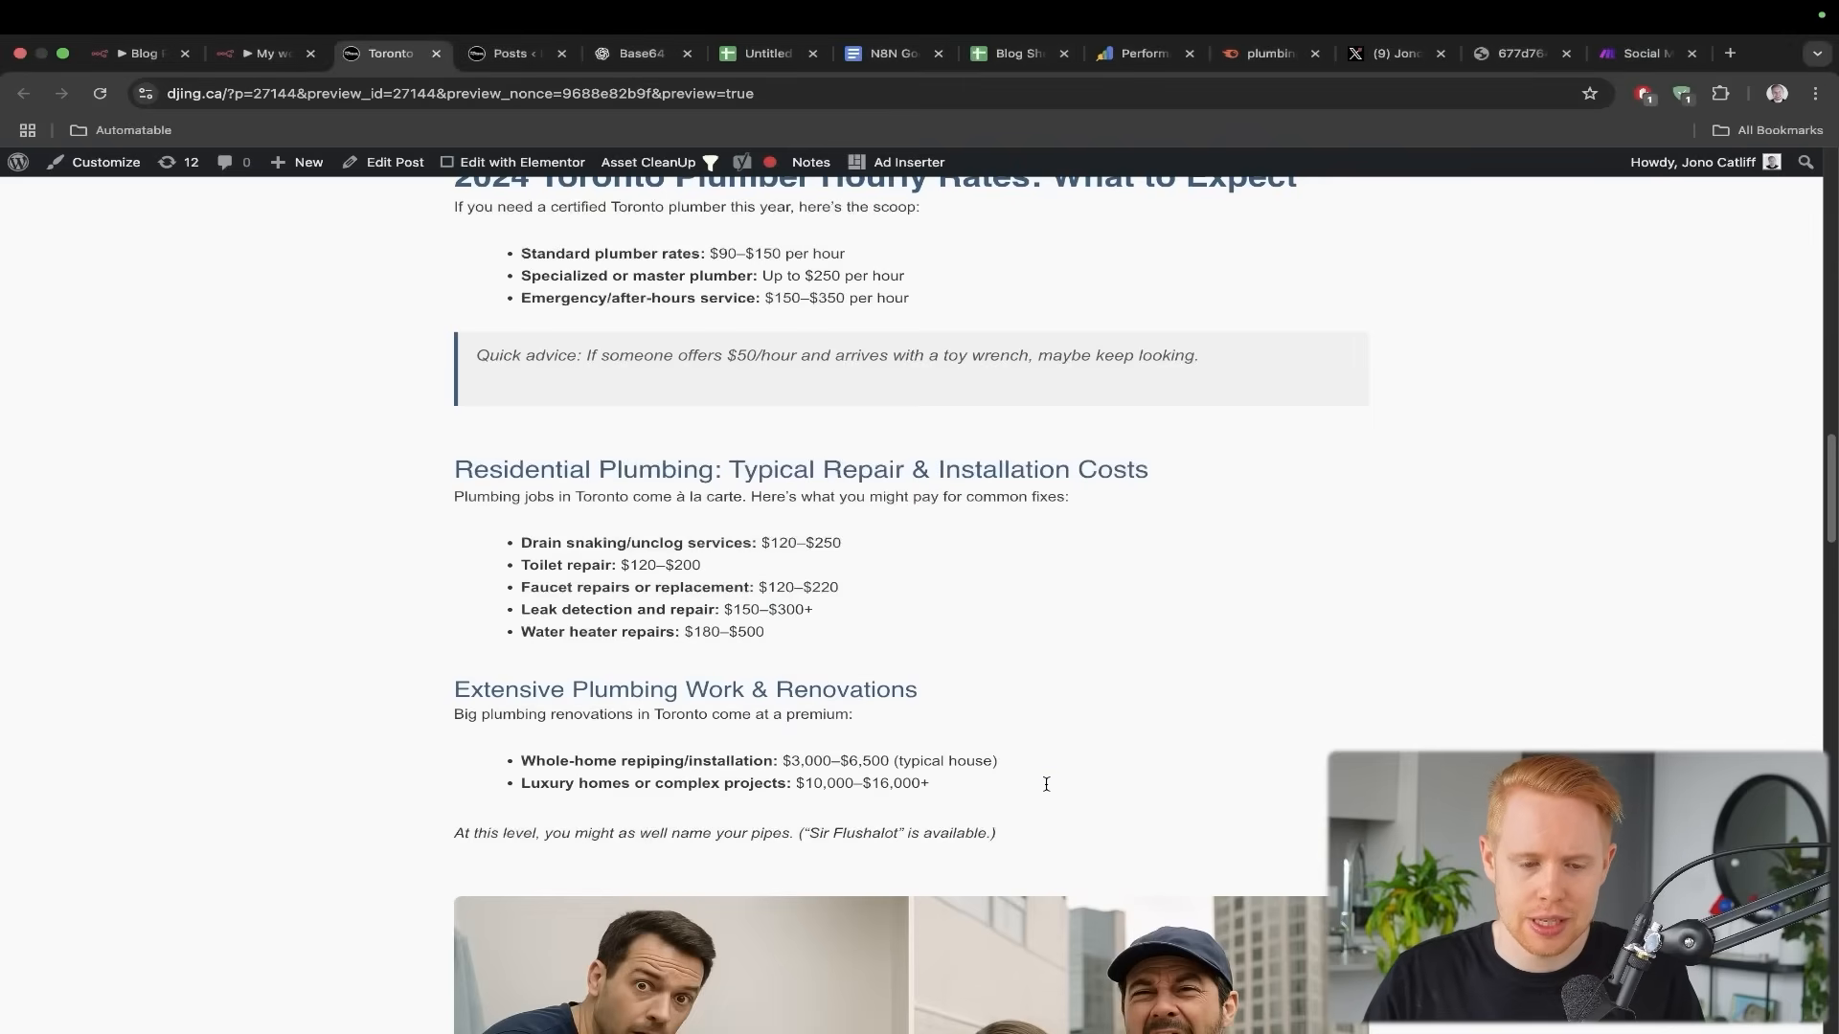
{"action": "key", "text": "ctrl+shift+Tab"}
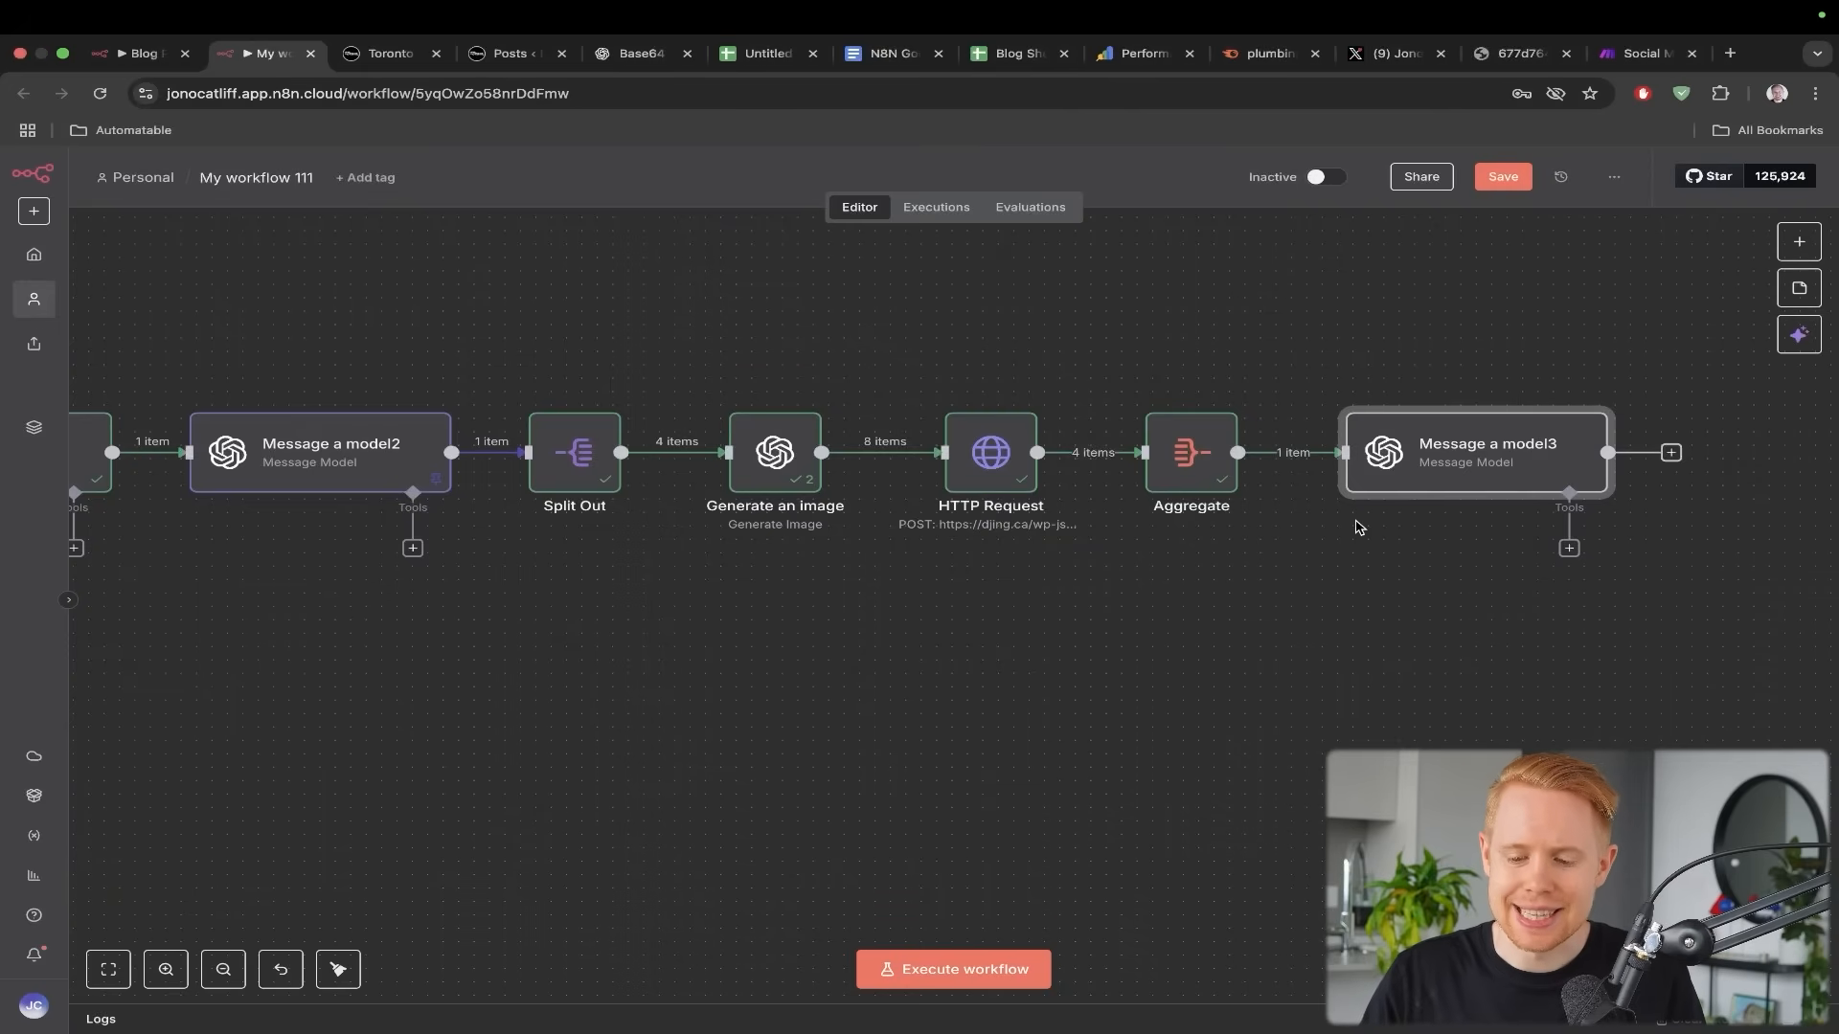
Open Message a model3 and review its existing prompt messages and output options.
{"action": "key", "text": "ctrl+a"}
{"action": "left_click_drag", "start_coordinate": [1613, 219], "coordinate": [1512, 435]}
{"action": "key", "text": "Escape"}
{"action": "double_click", "coordinate": [1512, 435]}
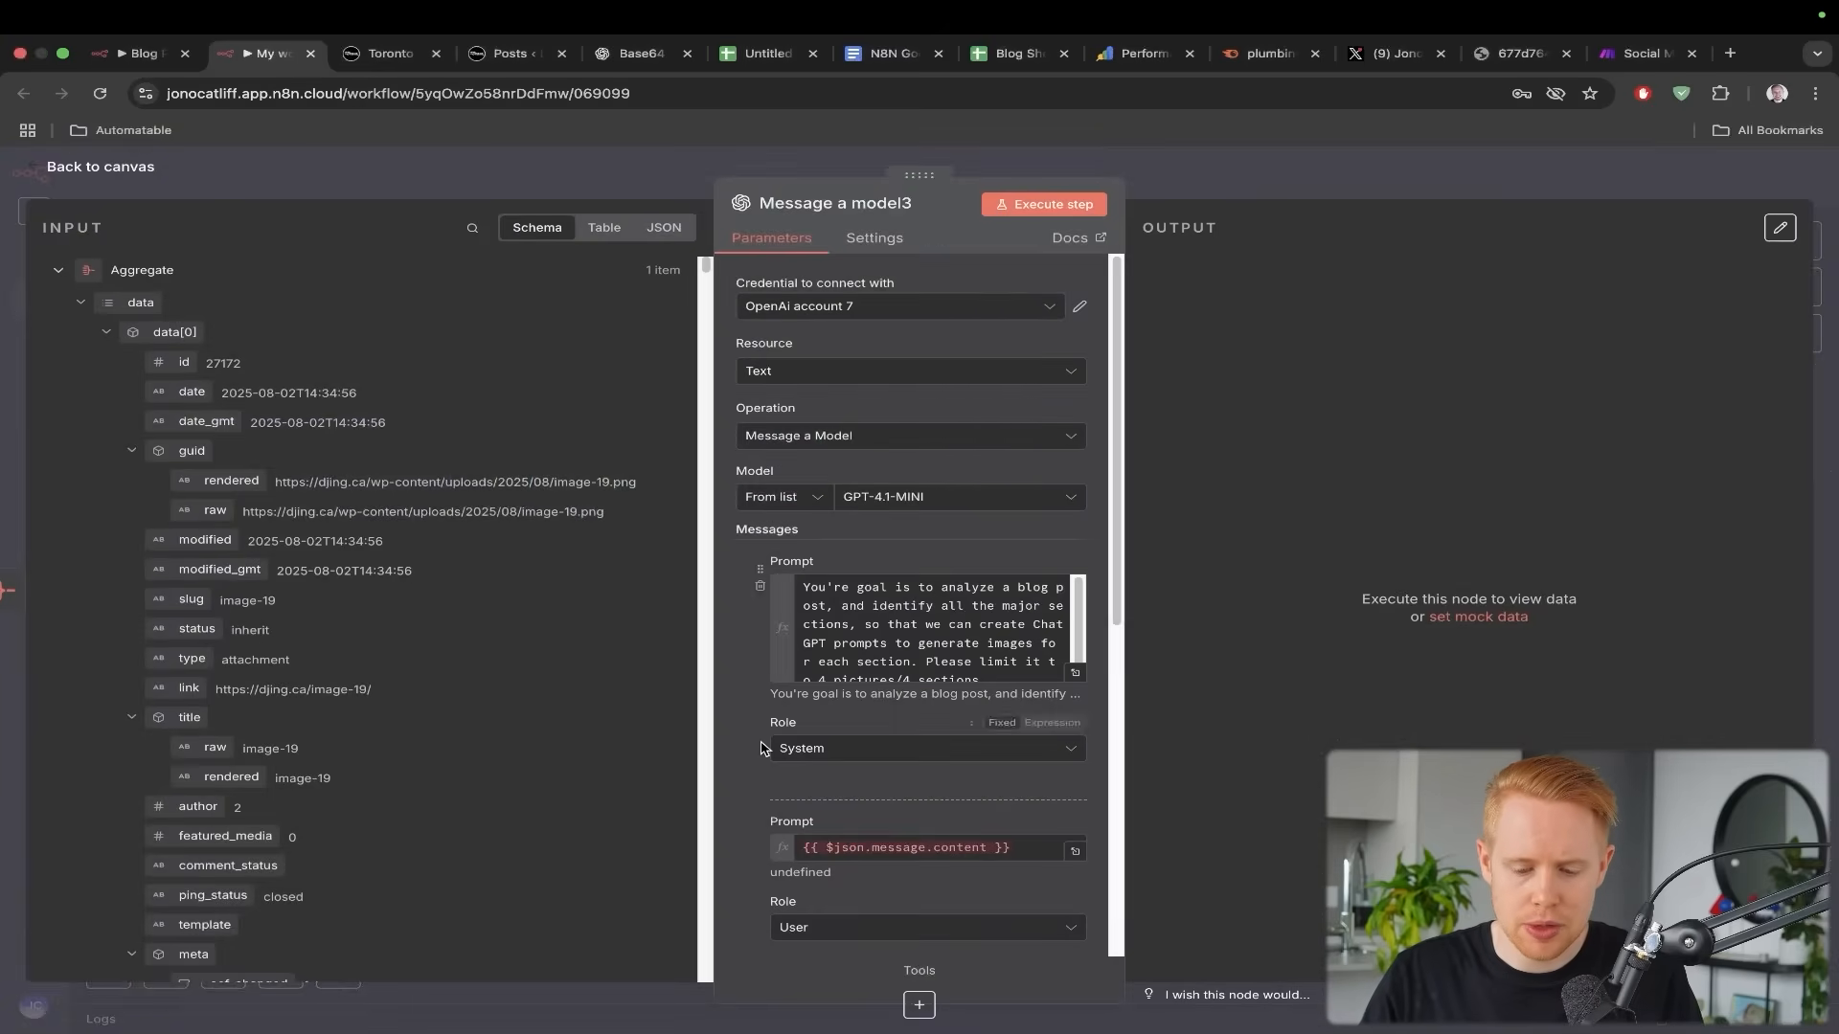
{"action": "scroll", "coordinate": [759, 738], "scroll_direction": "down", "scroll_amount": 5}
{"action": "left_click_drag", "start_coordinate": [586, 400], "coordinate": [748, 513]}
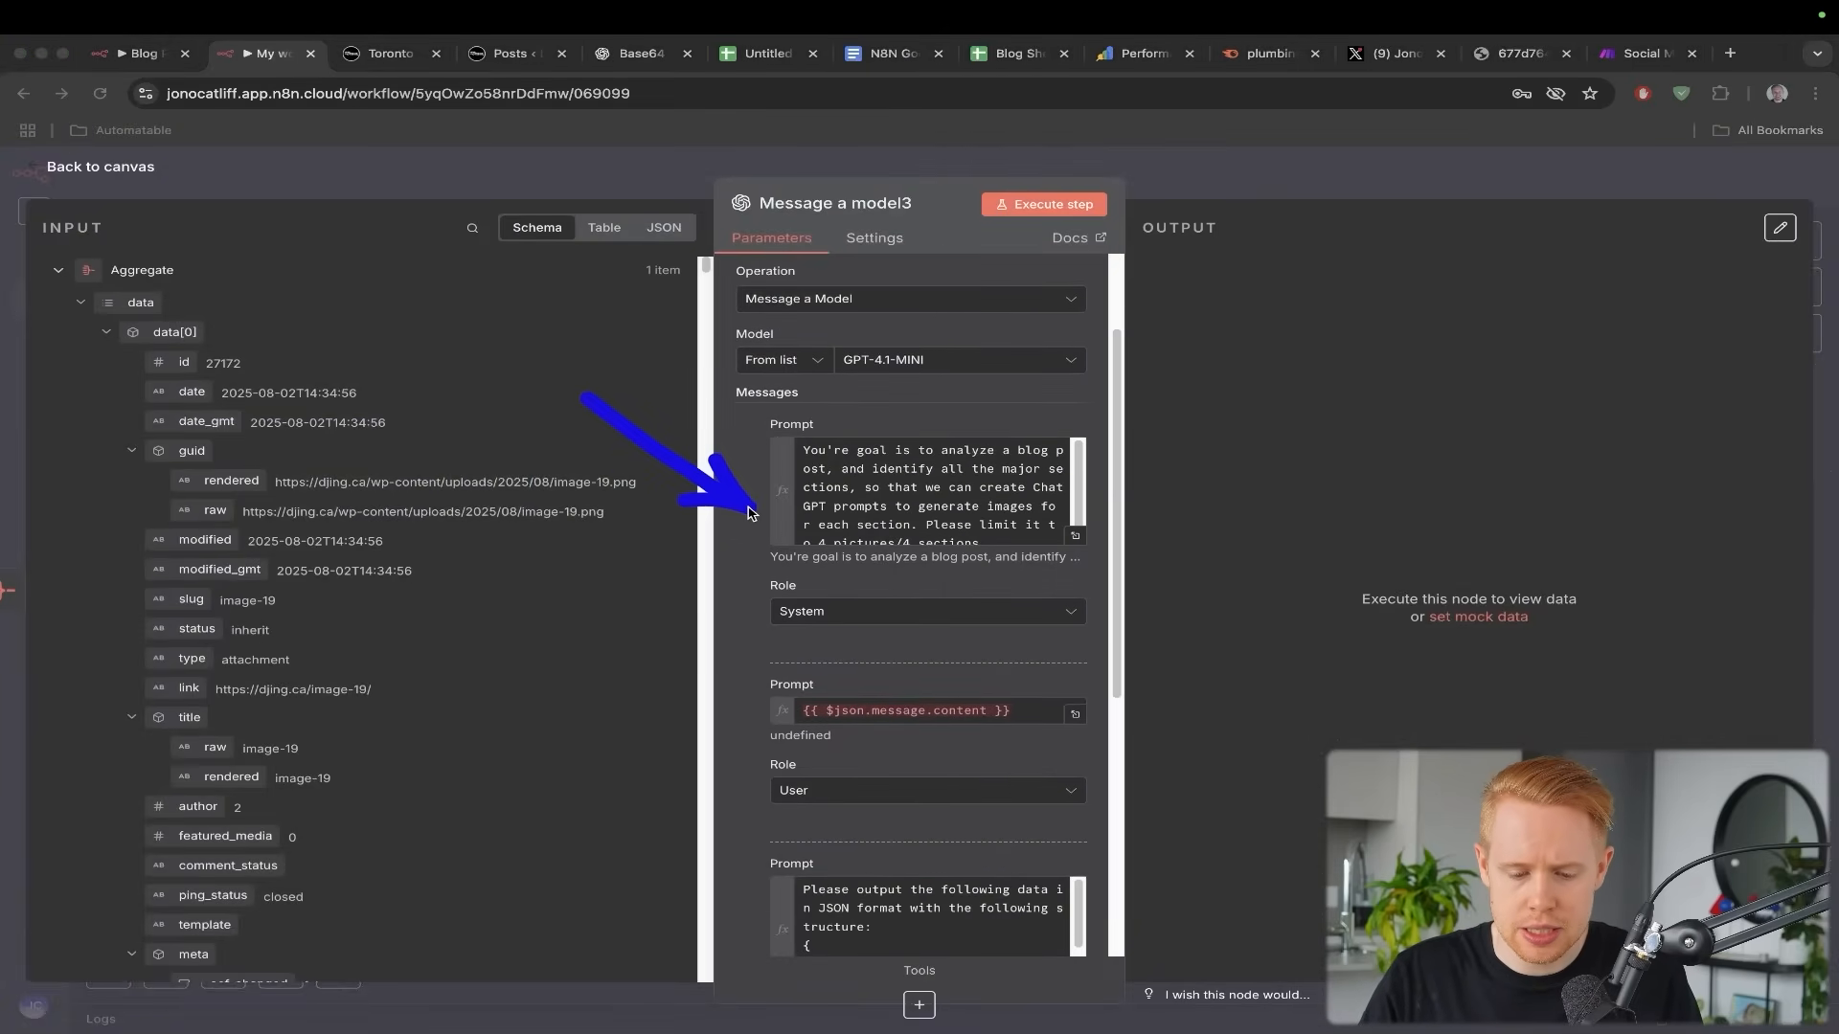
{"action": "left_click_drag", "start_coordinate": [648, 542], "coordinate": [665, 675]}
{"action": "key", "text": "Escape"}
{"action": "scroll", "coordinate": [761, 774], "scroll_direction": "down", "scroll_amount": 5}
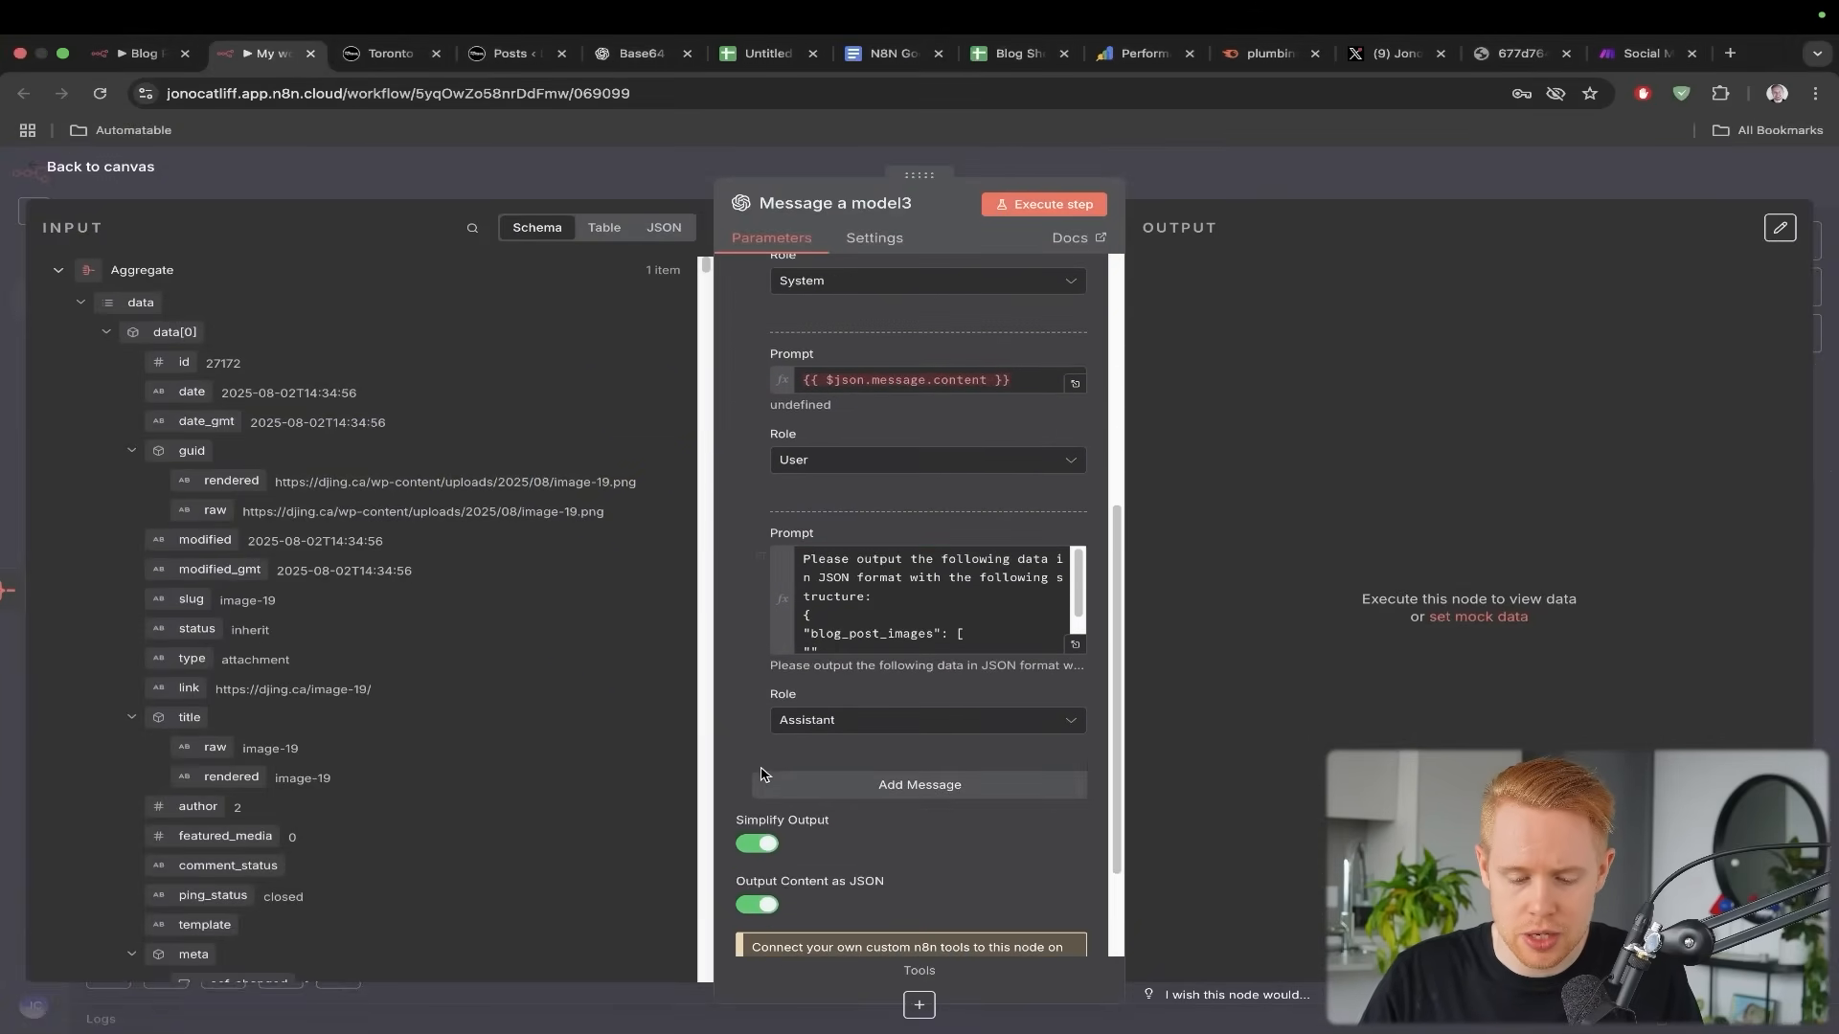
{"action": "scroll", "coordinate": [759, 569], "scroll_direction": "up", "scroll_amount": 5}
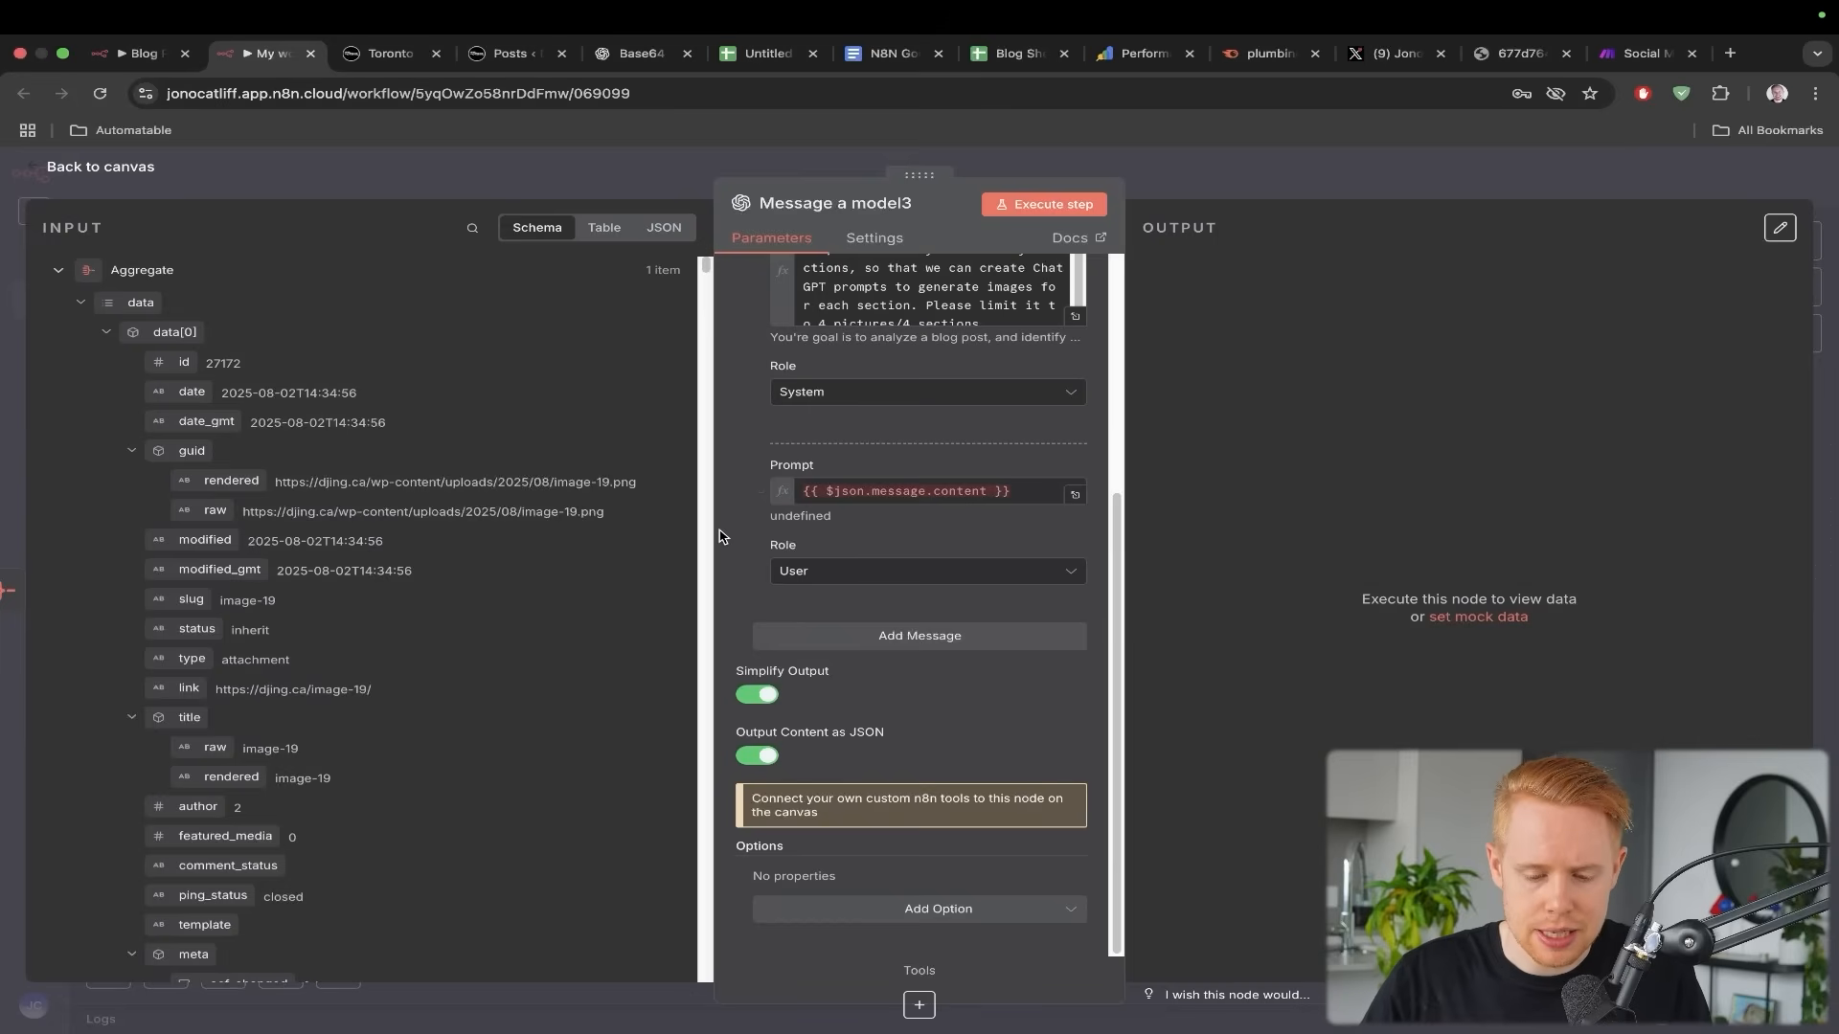
Copy the blog-designer system prompt from the reference workflow's Message a model1 node.
{"action": "key", "text": "ctrl+shift+Tab"}
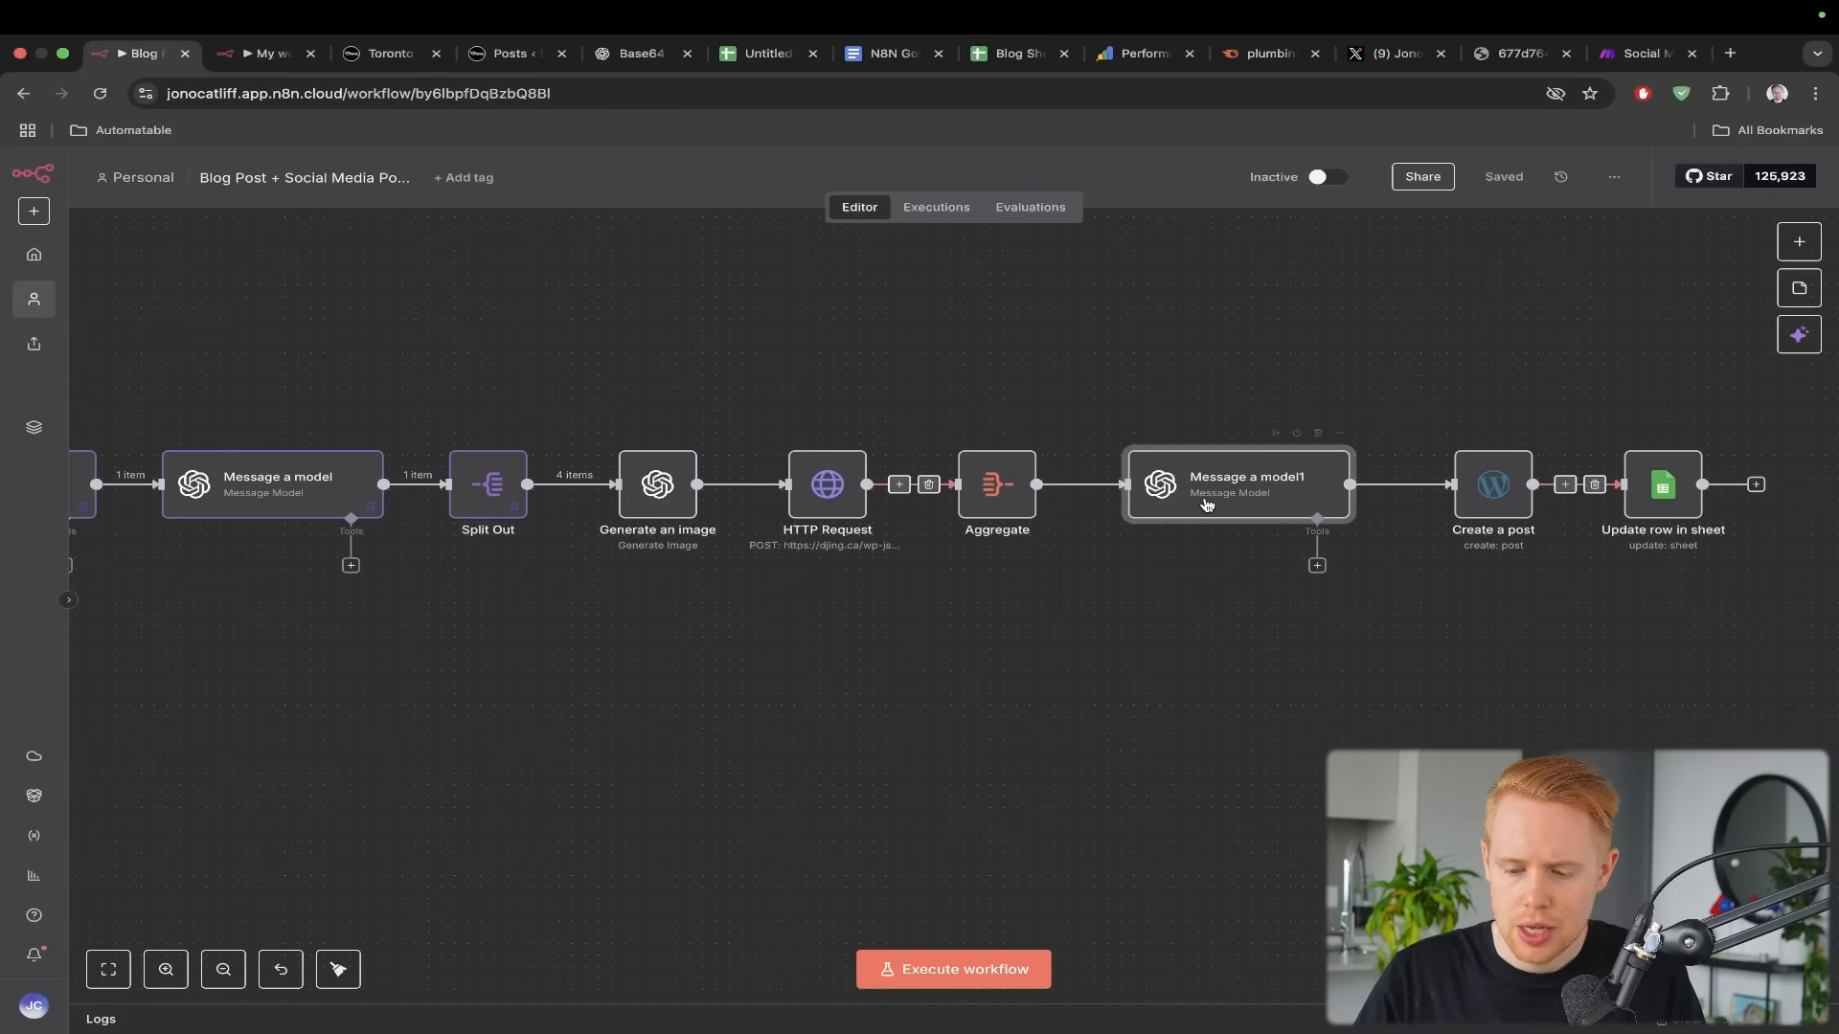
{"action": "key", "text": "ctrl+Tab"}
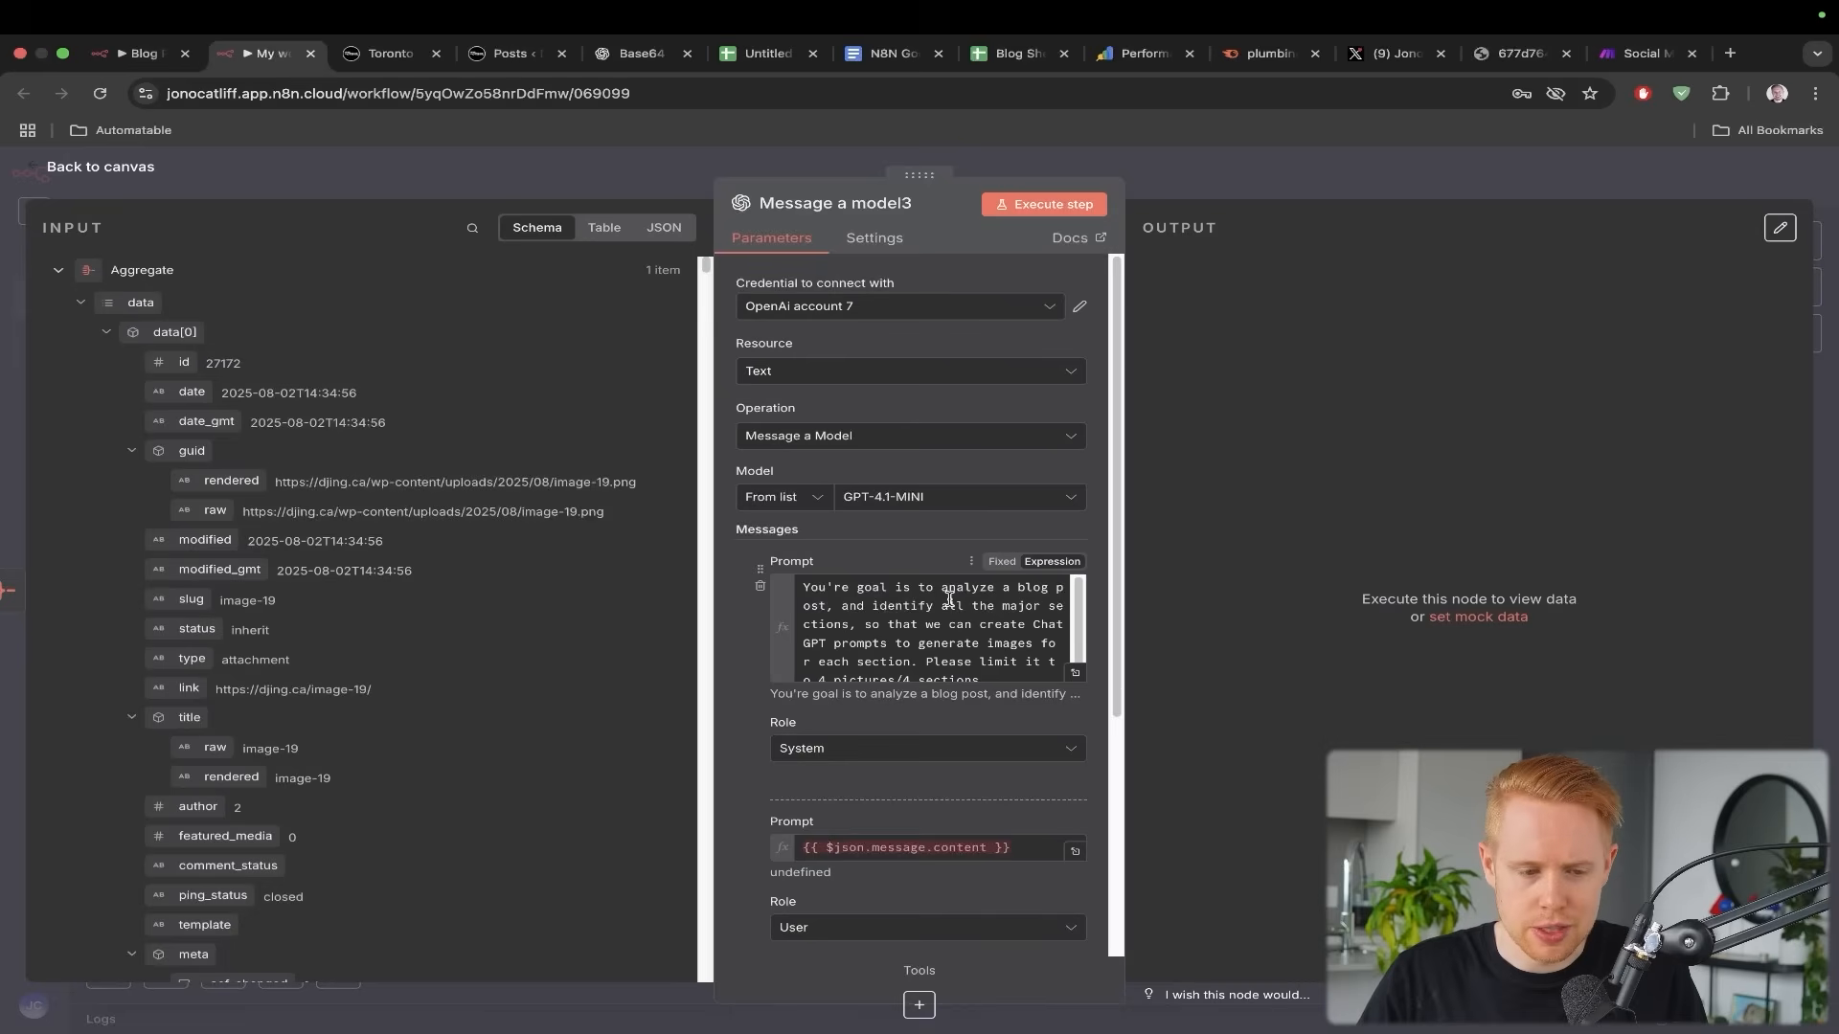
{"action": "key", "text": "ctrl+shift+Tab"}
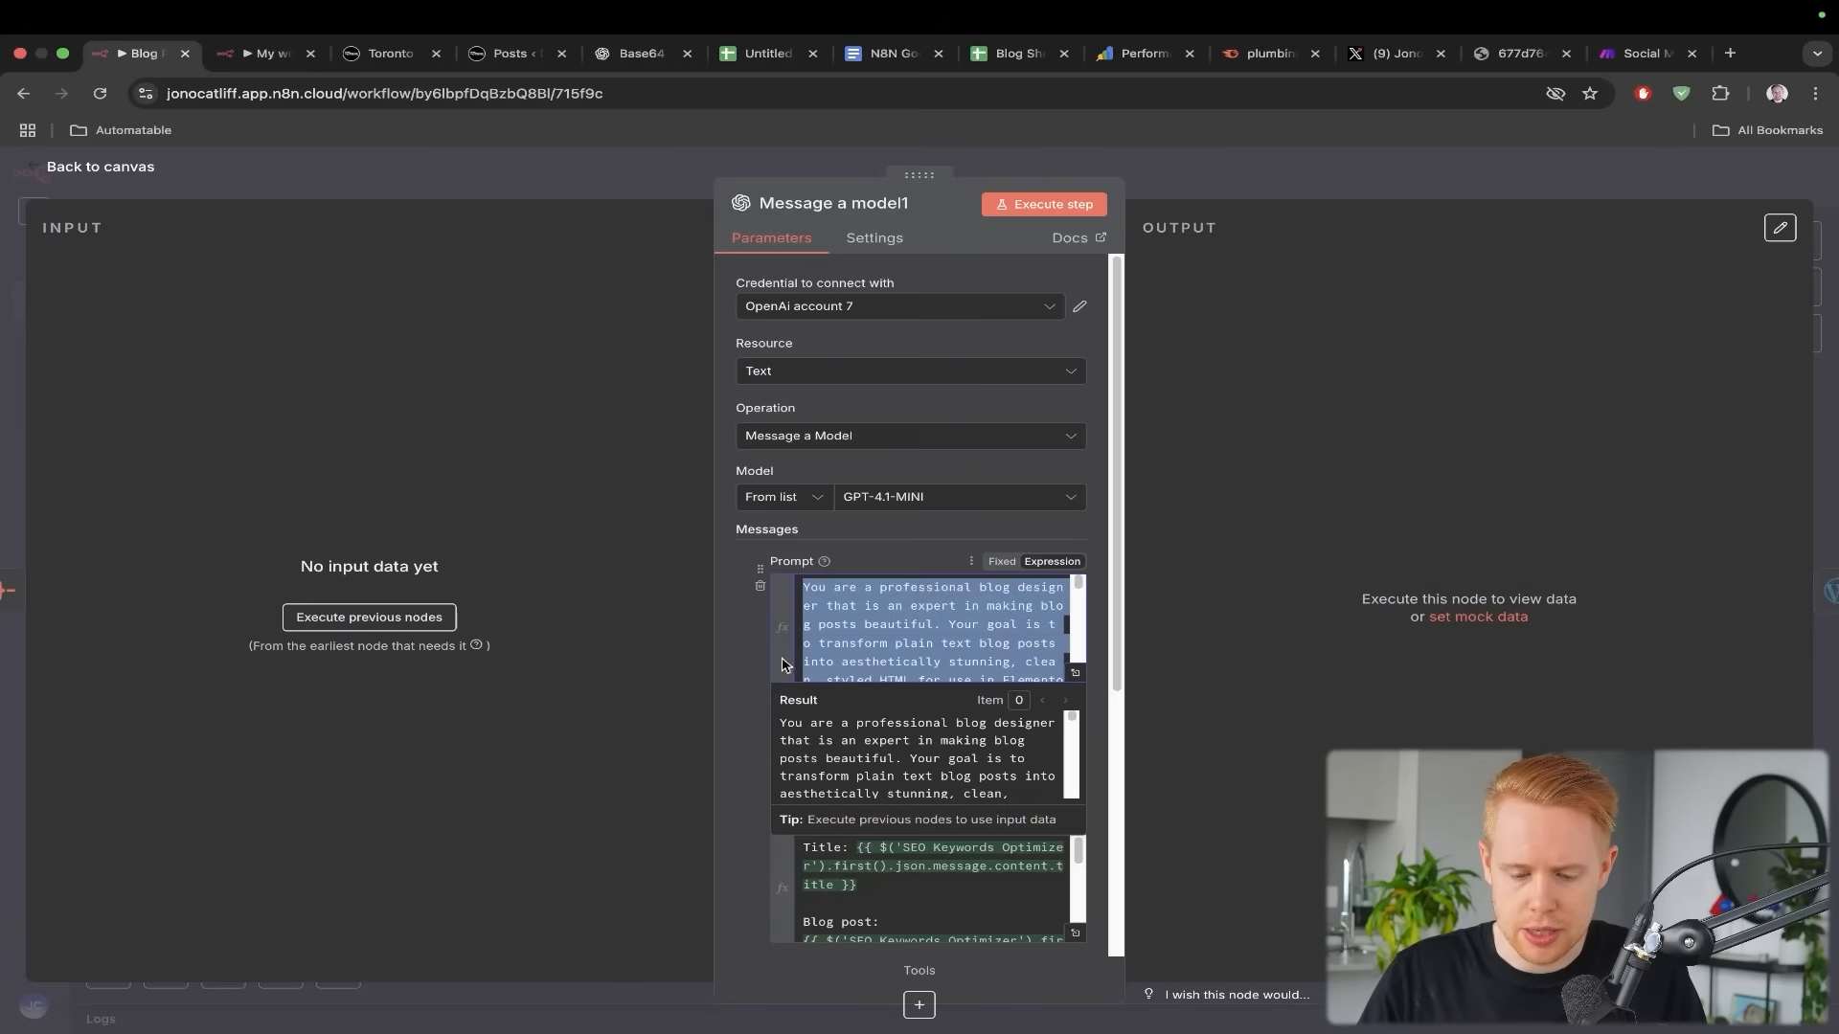
{"action": "left_click", "coordinate": [735, 670]}
{"action": "scroll", "coordinate": [736, 670], "scroll_direction": "down", "scroll_amount": 3}
{"action": "left_click", "coordinate": [886, 620]}
{"action": "key", "text": "super+a"}
Paste the blog-designer prompt into Message a model3's system prompt and update the user prompt field.
{"action": "key", "text": "ctrl+Tab"}
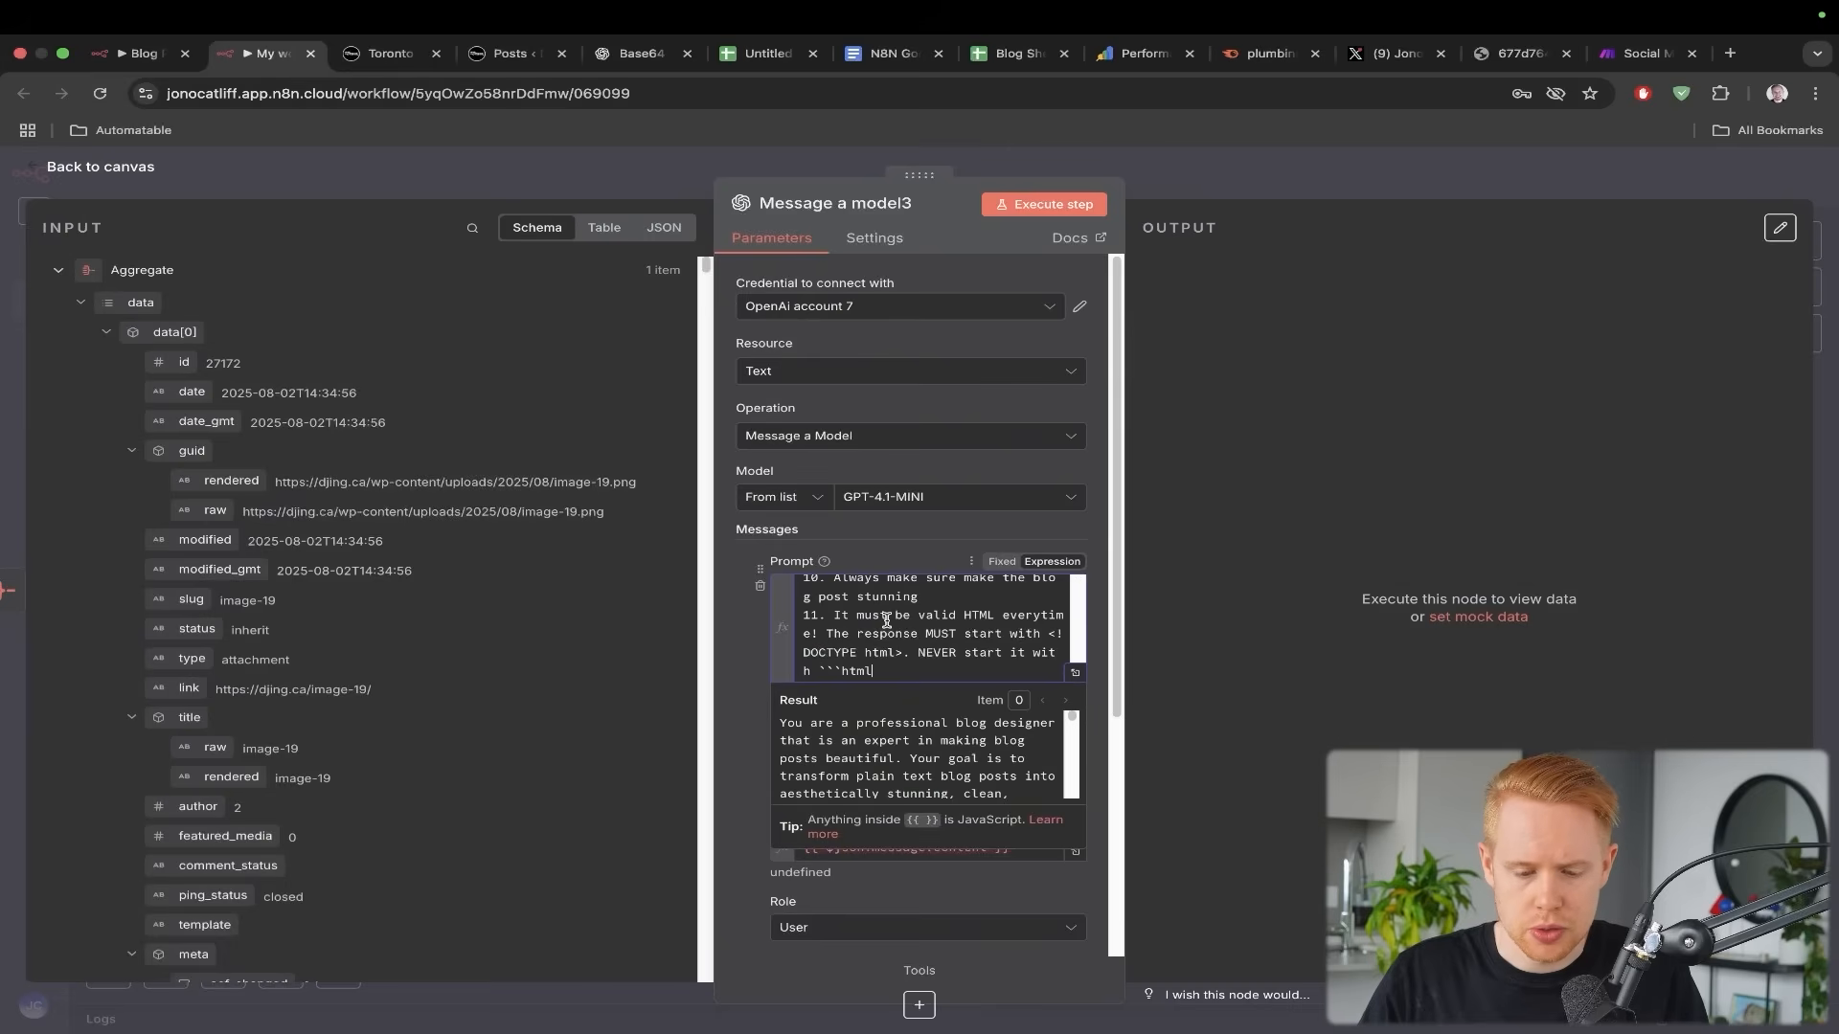
{"action": "left_click", "coordinate": [728, 682]}
{"action": "scroll", "coordinate": [862, 632], "scroll_direction": "down", "scroll_amount": 3}
{"action": "left_click", "coordinate": [869, 621]}
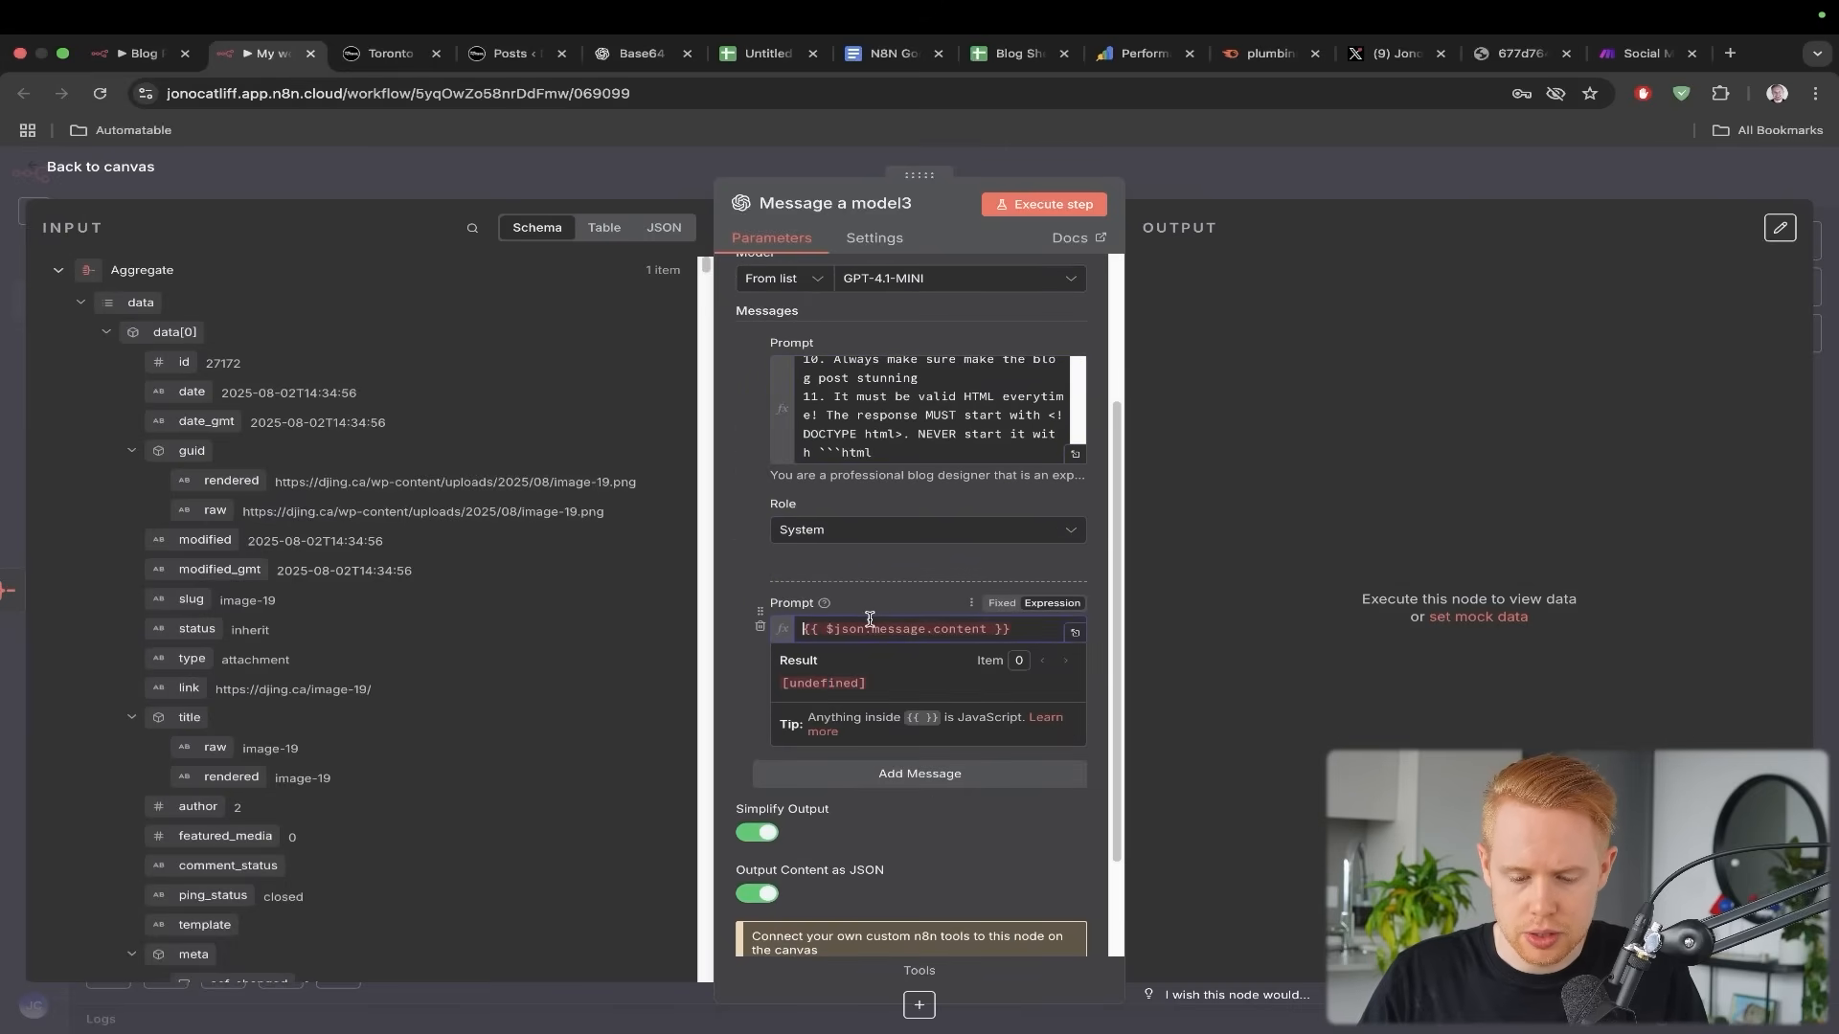
{"action": "key", "text": "super+a"}
{"action": "key", "text": "super+v"}
Open Message a model3's system prompt in the expanded editor and compare its rules against the published blog post preview.
{"action": "left_click", "coordinate": [1074, 454]}
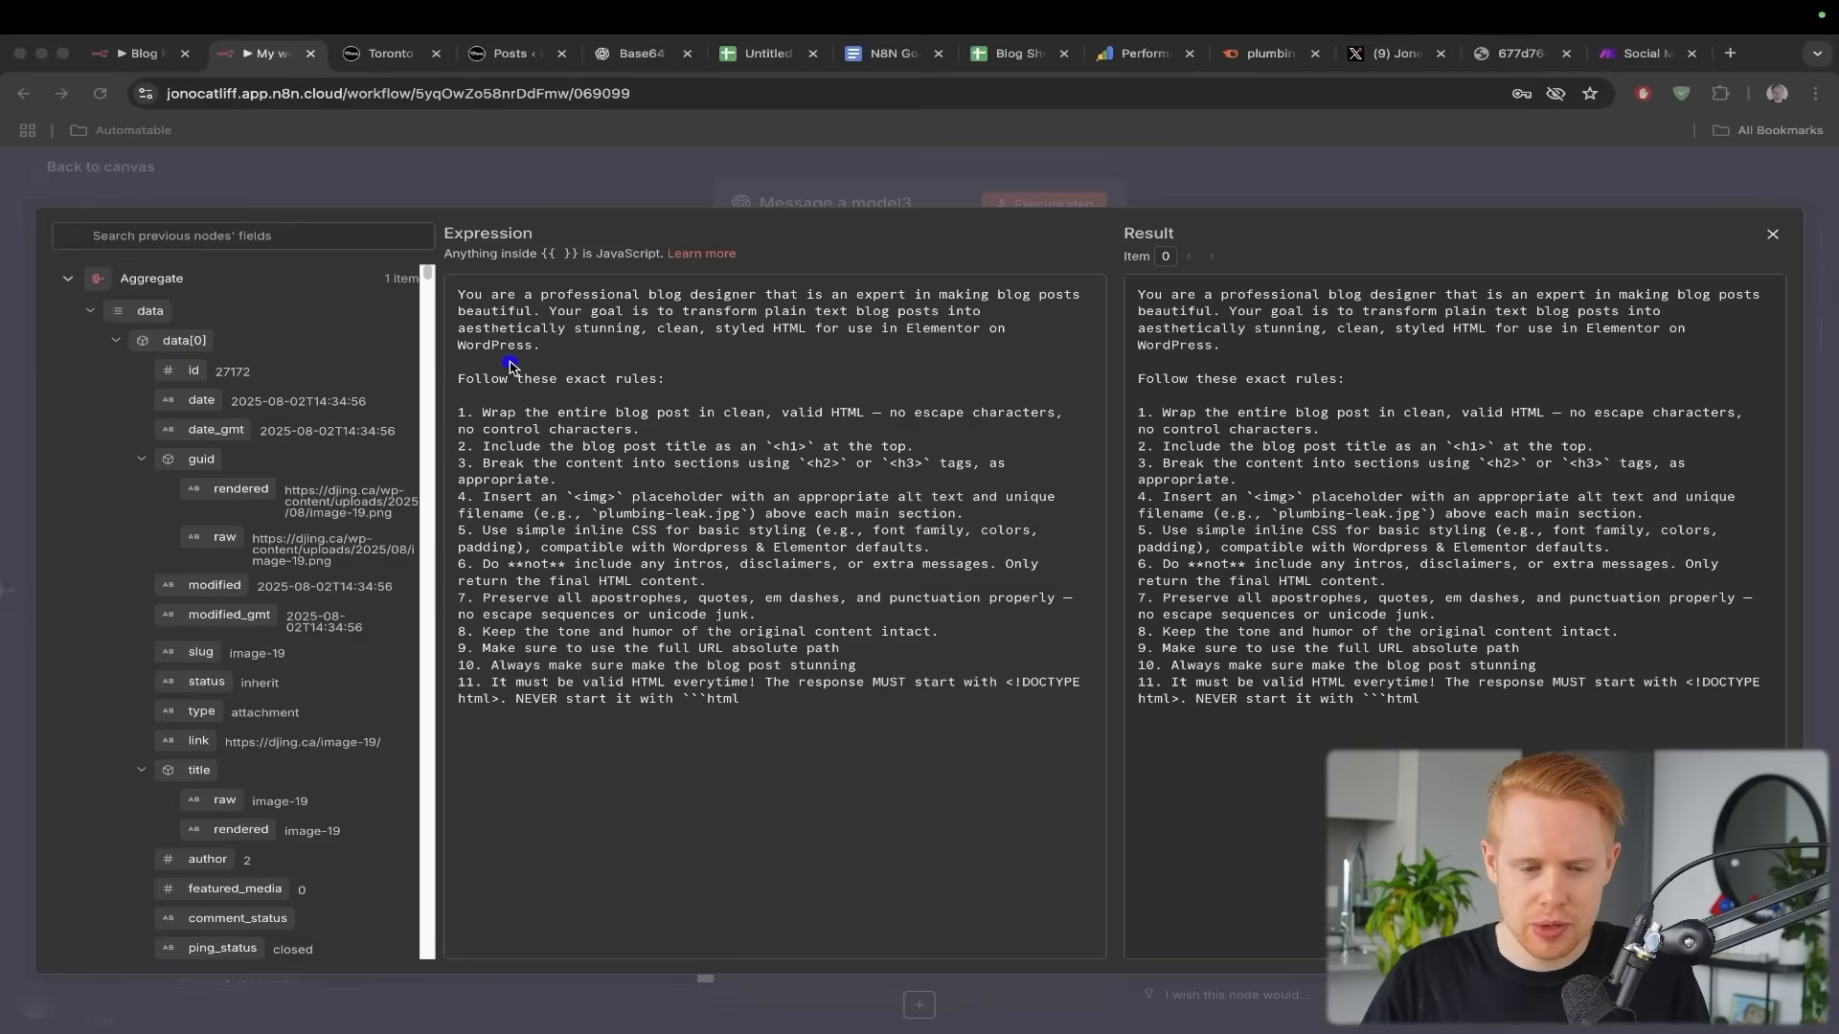
{"action": "key", "text": "ctrl+Tab"}
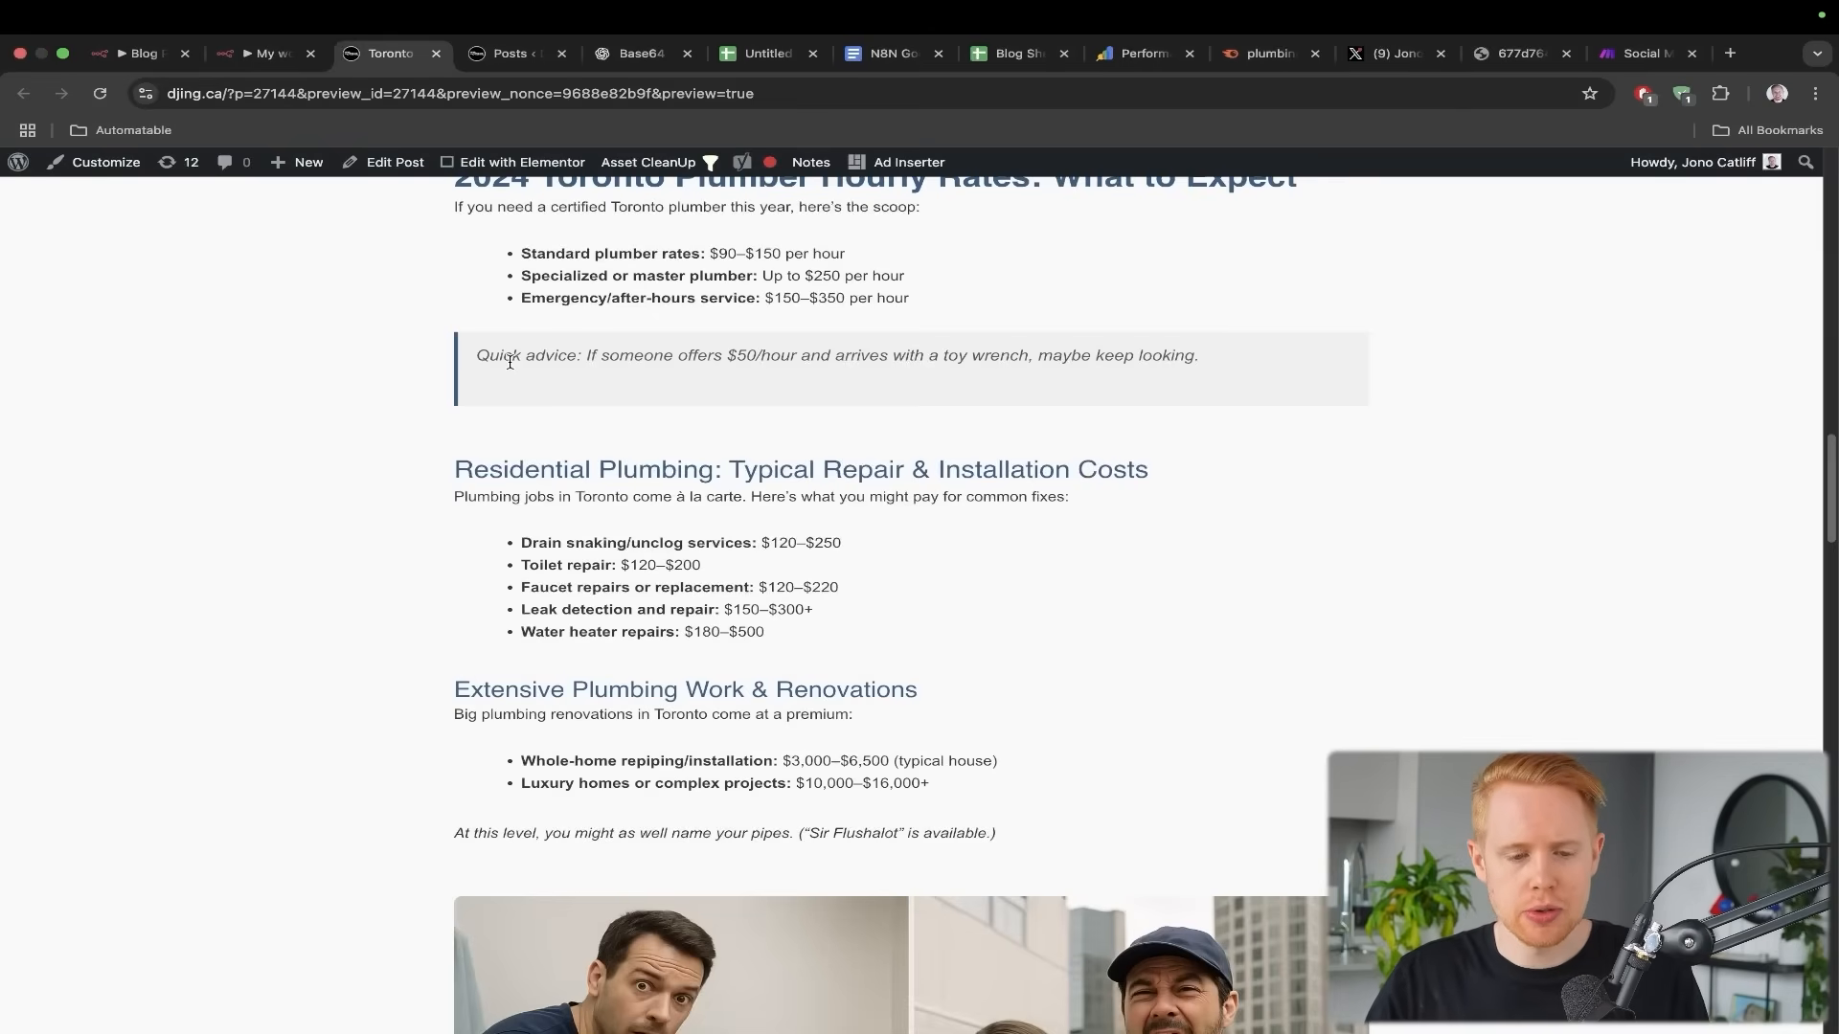
{"action": "key", "text": "ctrl+shift+Tab"}
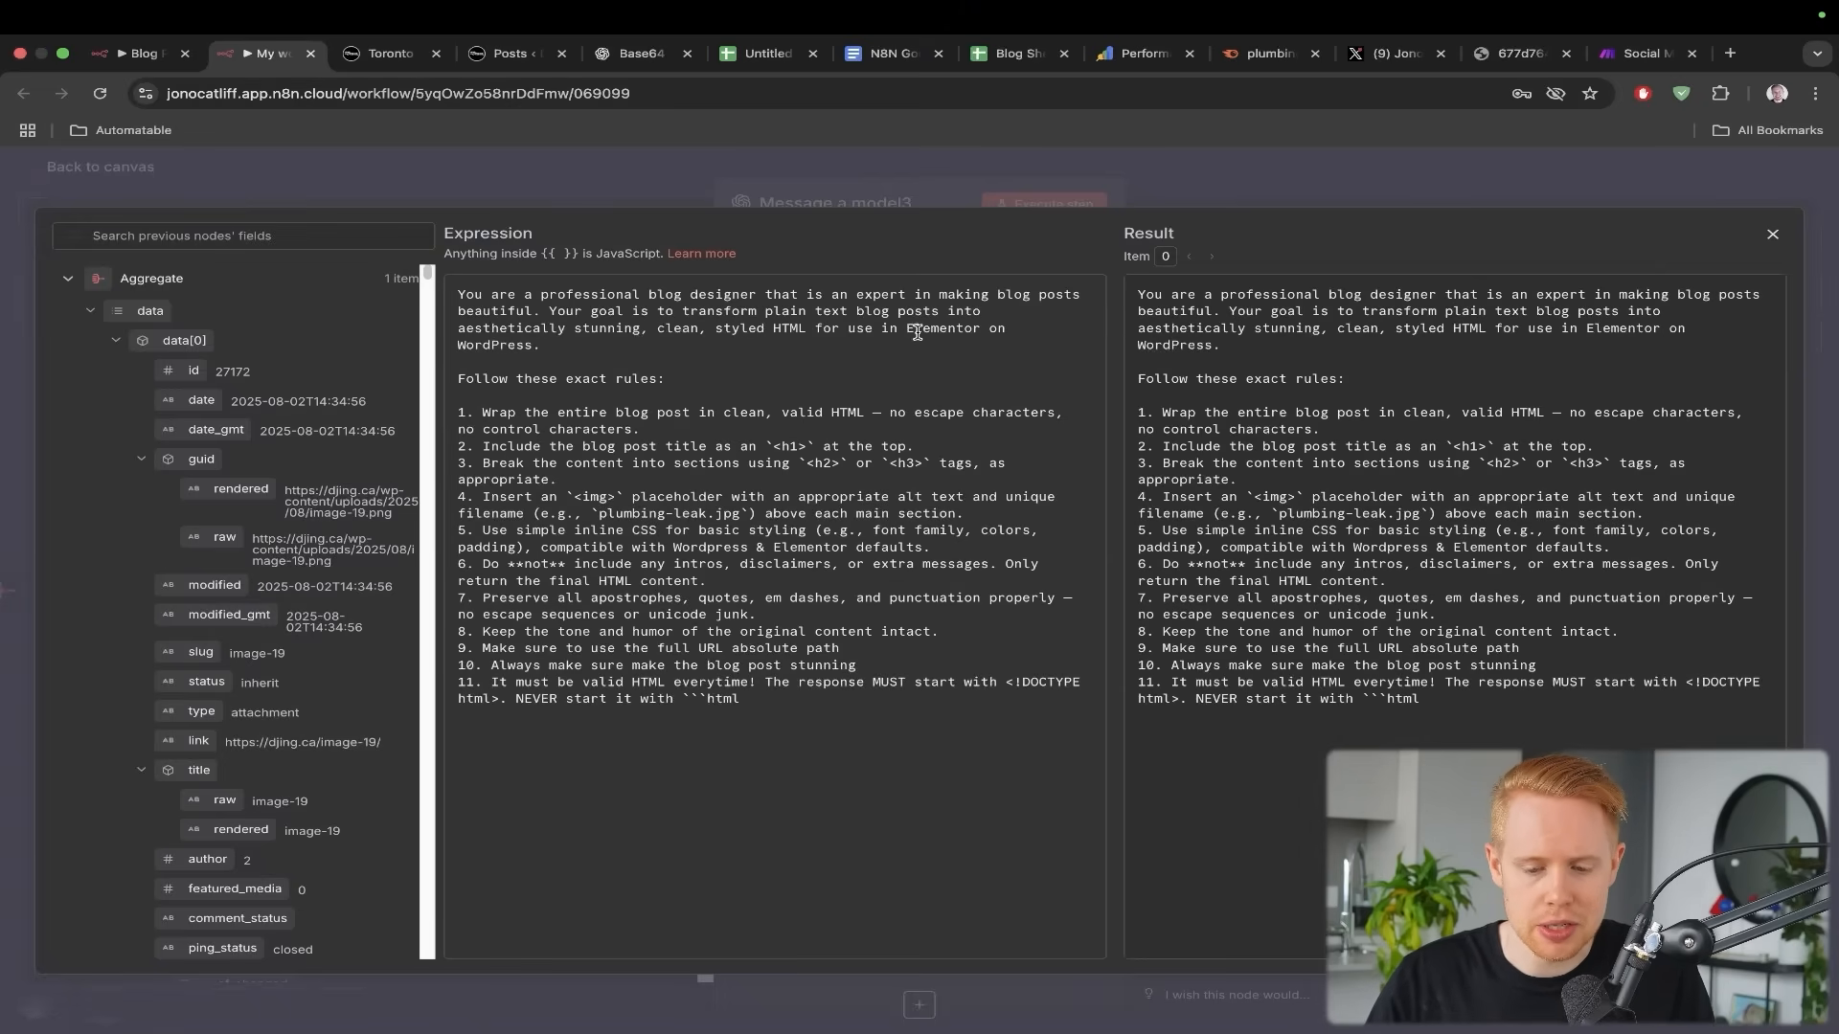
{"action": "left_click_drag", "start_coordinate": [905, 329], "coordinate": [846, 357]}
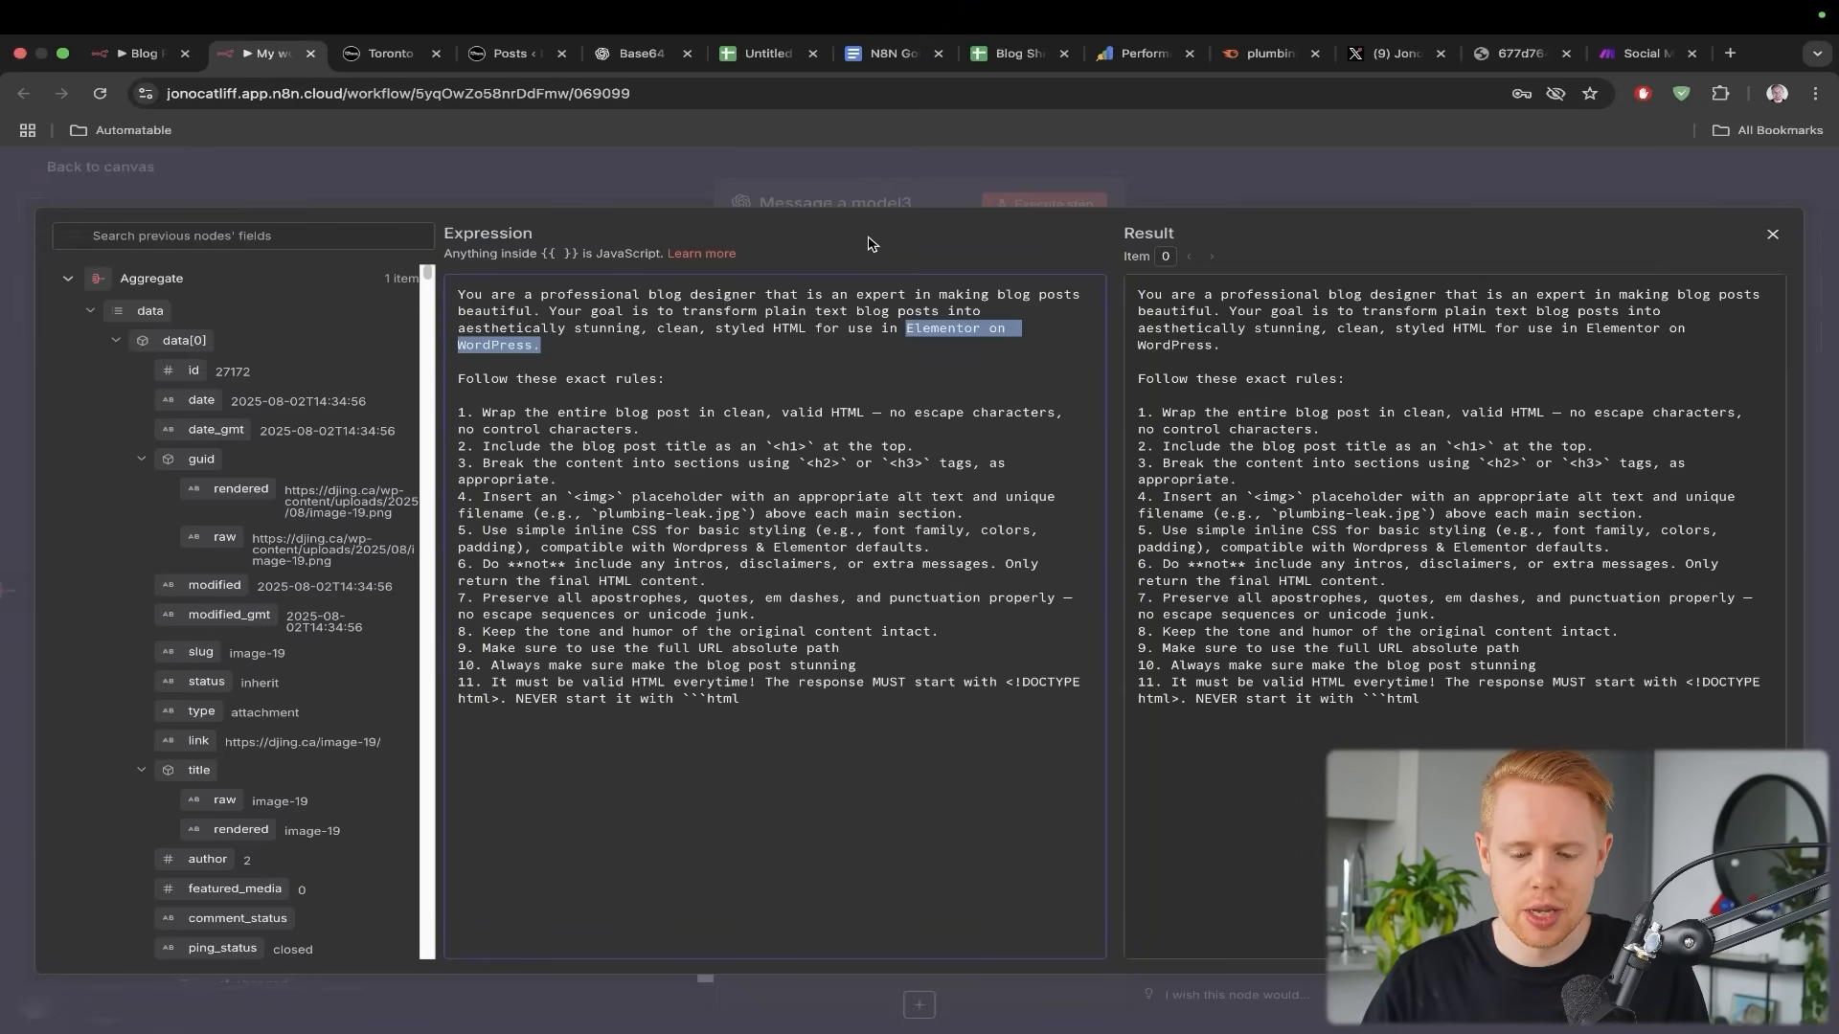
{"action": "left_click_drag", "start_coordinate": [911, 222], "coordinate": [911, 287]}
{"action": "left_click_drag", "start_coordinate": [869, 390], "coordinate": [865, 394]}
{"action": "key", "text": "s"}
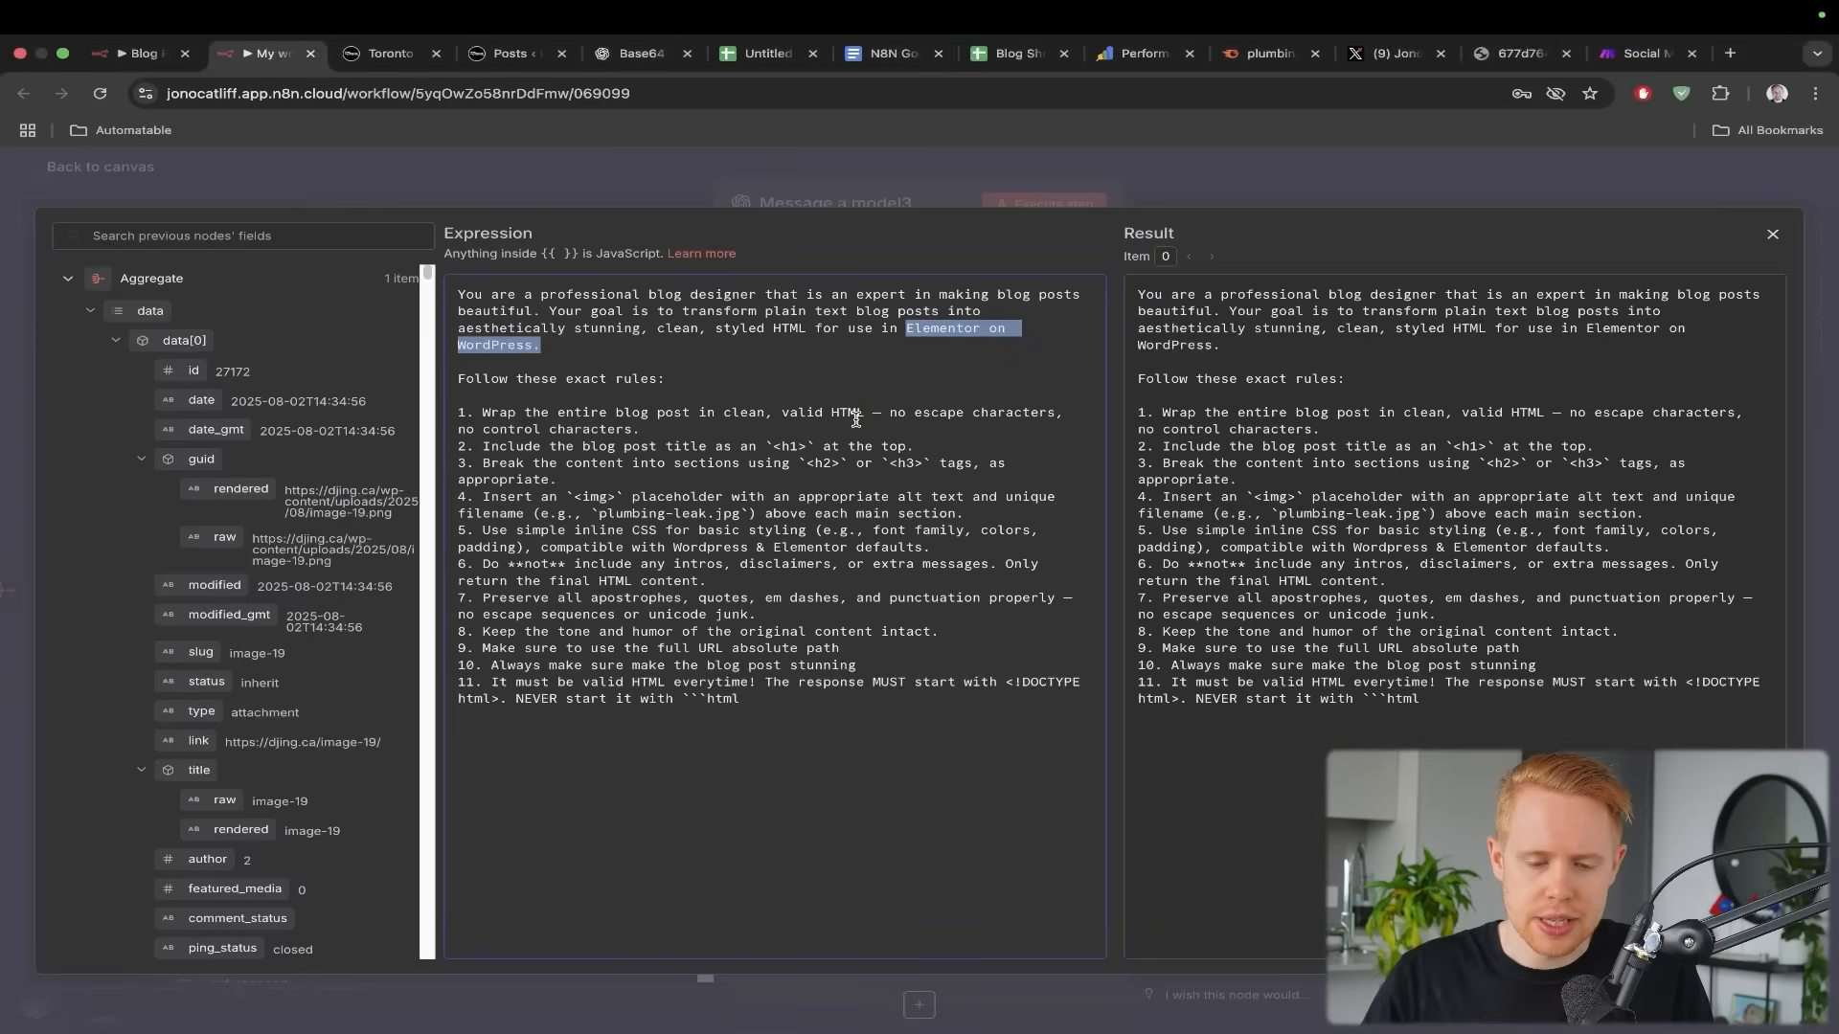
{"action": "key", "text": "ctrl+Tab"}
{"action": "scroll", "coordinate": [659, 542], "scroll_direction": "down", "scroll_amount": 4}
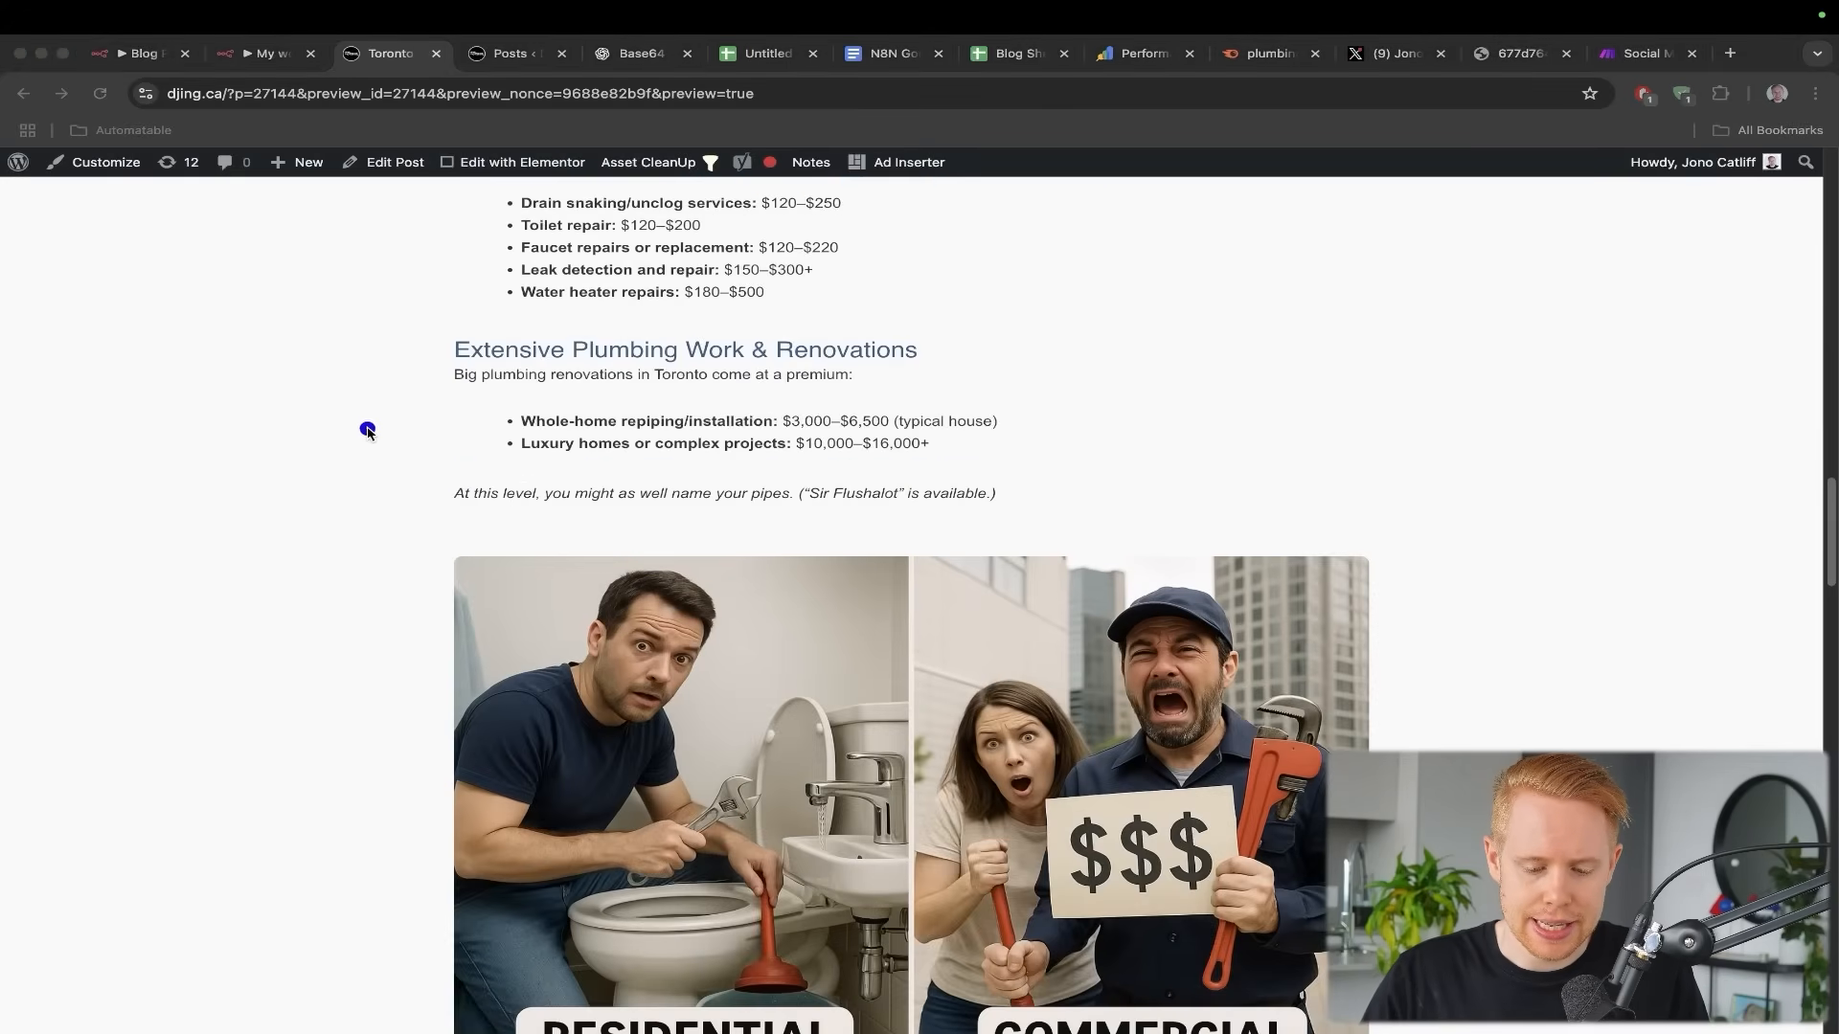
{"action": "left_click_drag", "start_coordinate": [370, 410], "coordinate": [507, 717]}
{"action": "scroll", "coordinate": [505, 709], "scroll_direction": "down", "scroll_amount": 6}
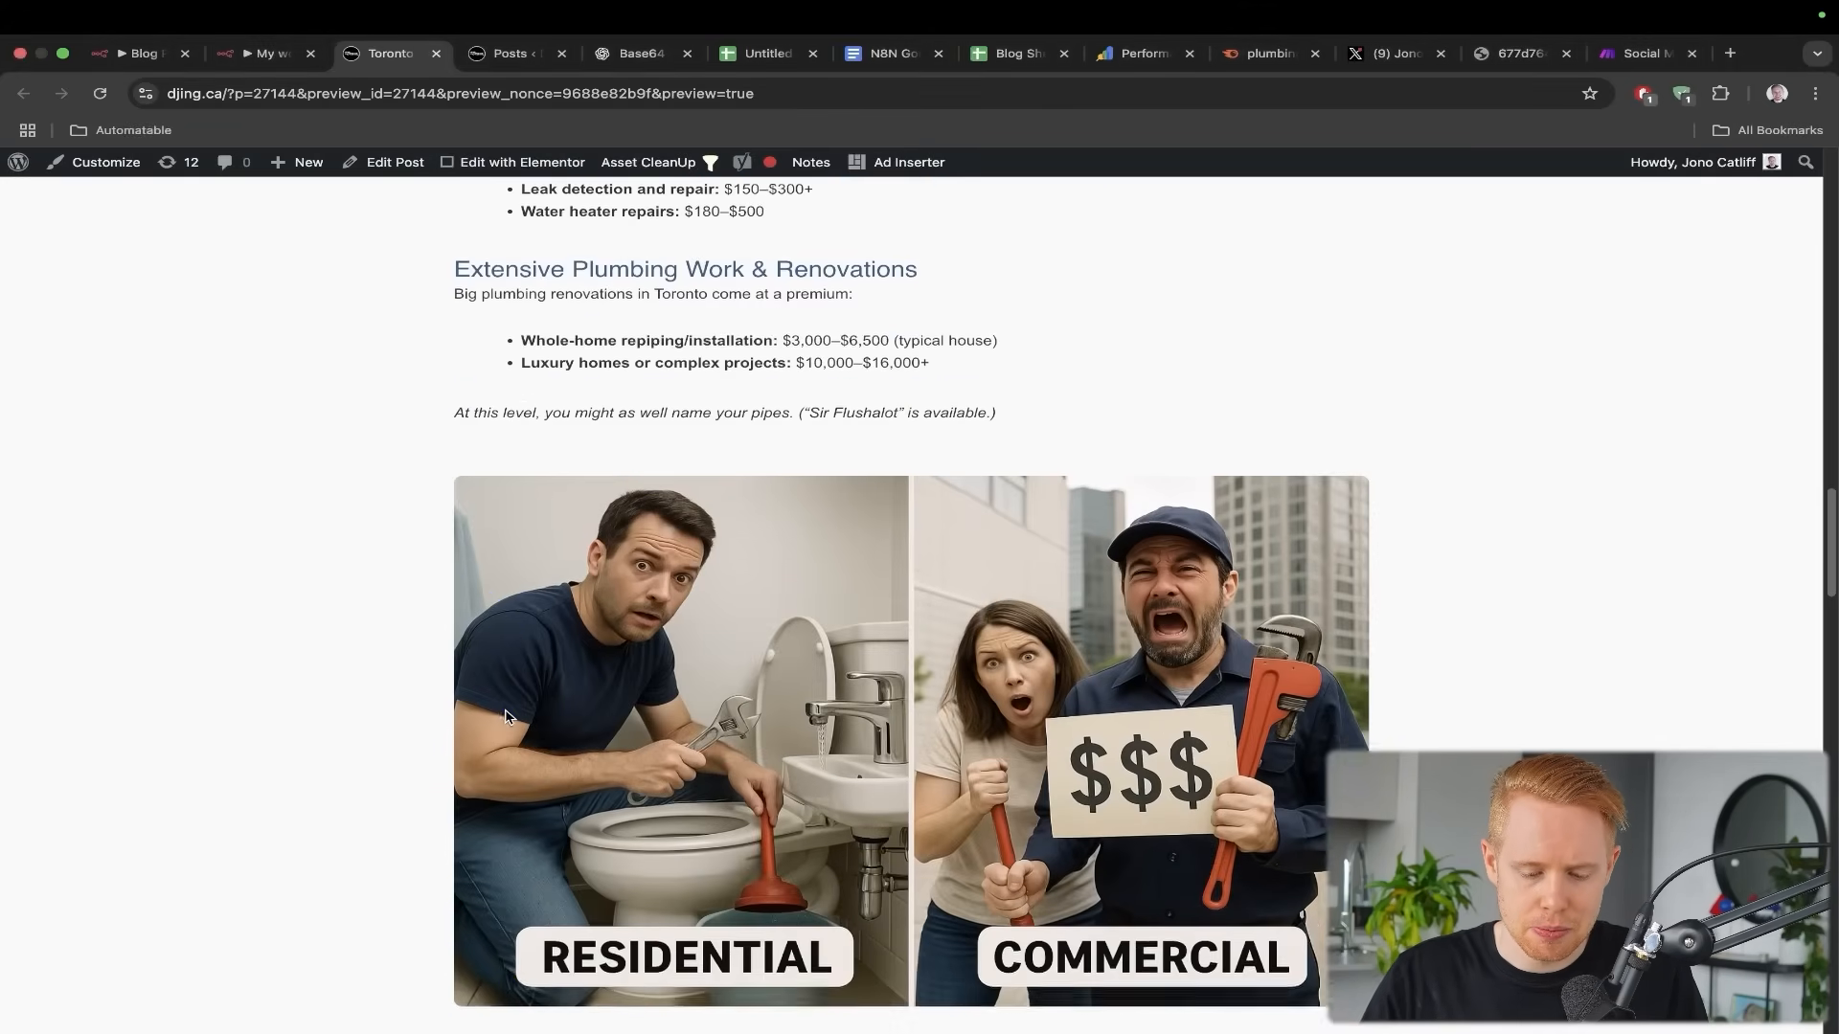
{"action": "scroll", "coordinate": [504, 710], "scroll_direction": "up", "scroll_amount": 8}
{"action": "left_click_drag", "start_coordinate": [449, 424], "coordinate": [449, 424]}
{"action": "mouse_move", "coordinate": [347, 316]}
{"action": "left_mouse_down"}
{"action": "mouse_move", "coordinate": [347, 350]}
{"action": "mouse_move", "coordinate": [498, 496]}
{"action": "left_mouse_up"}
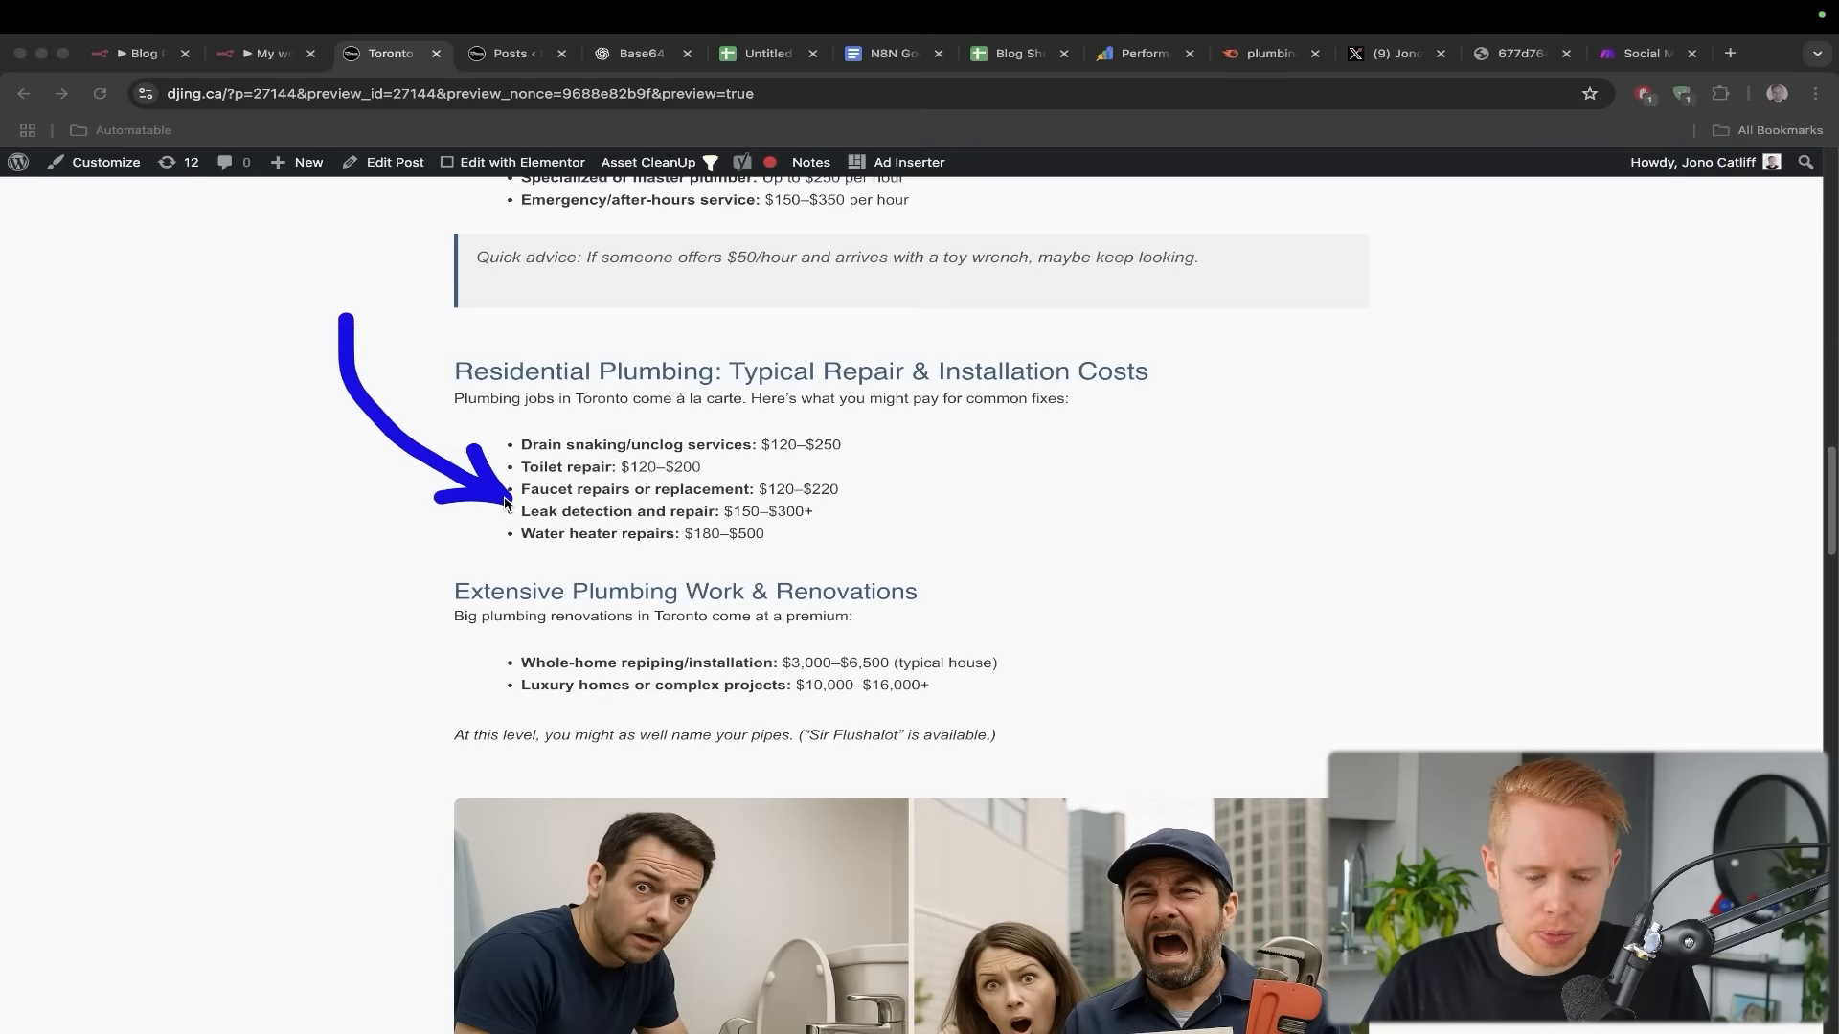
{"action": "scroll", "coordinate": [505, 502], "scroll_direction": "down", "scroll_amount": 5}
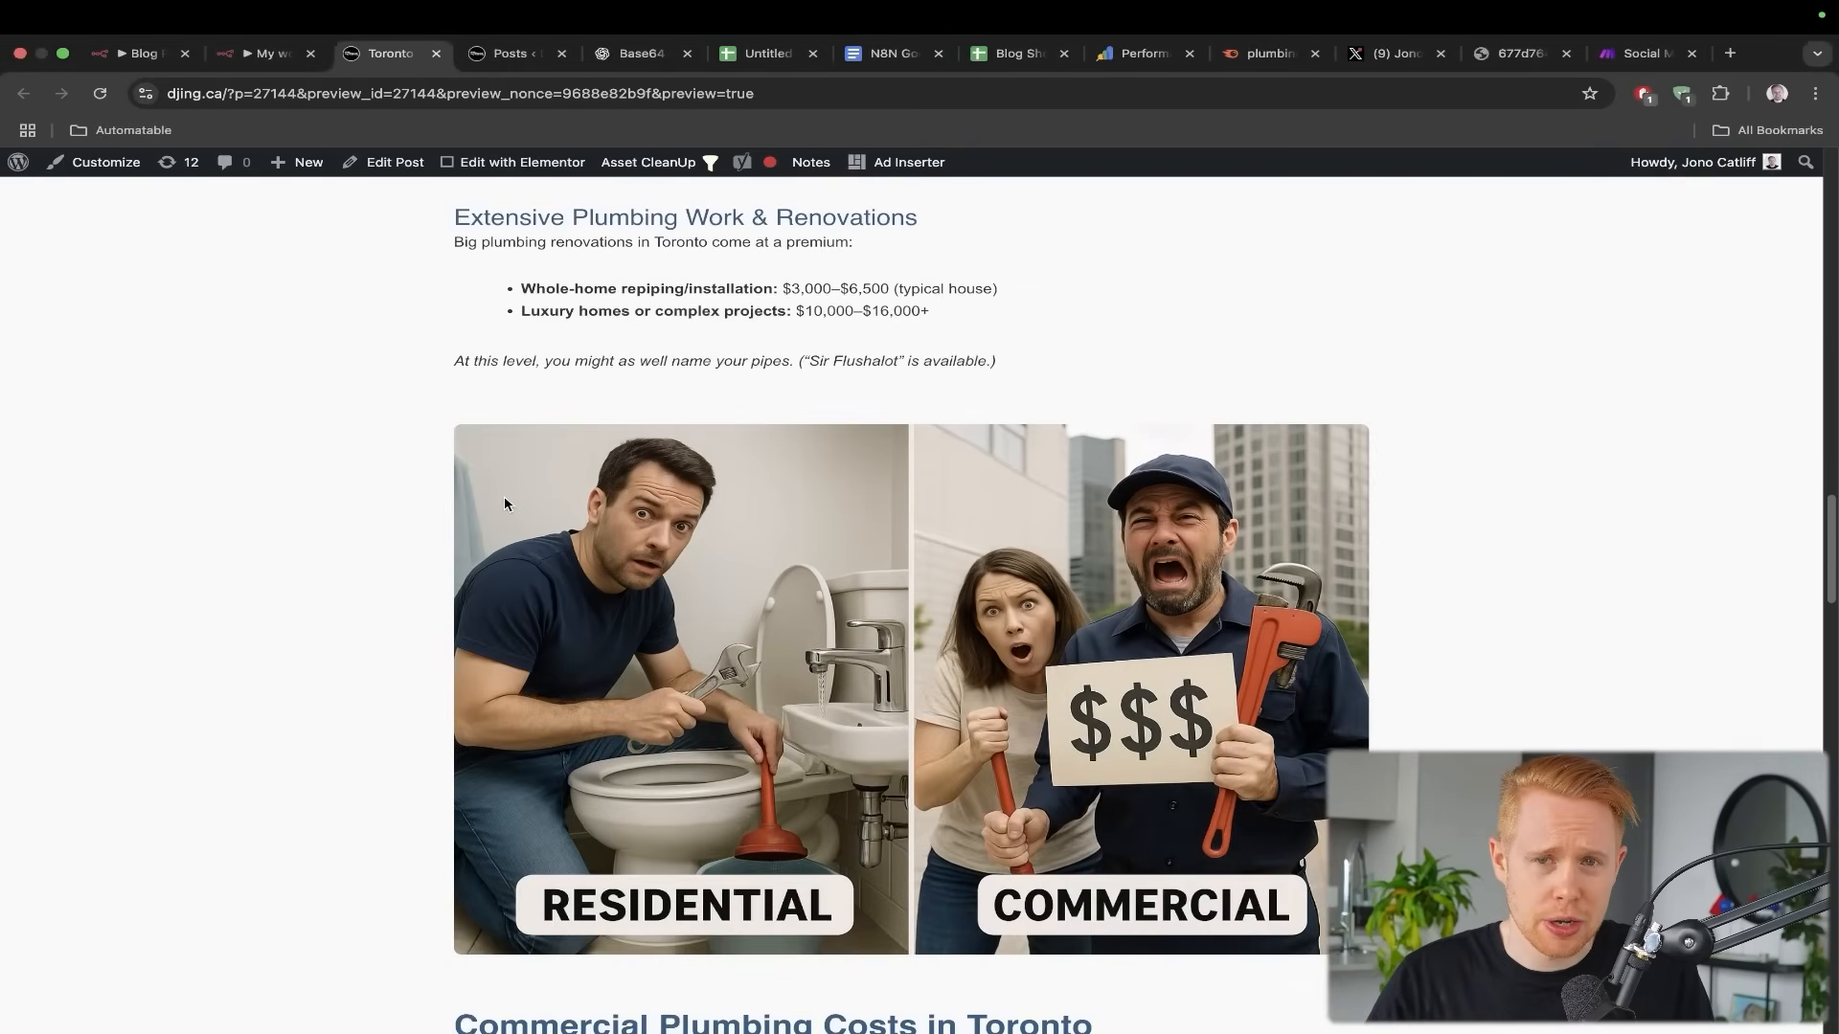
{"action": "key", "text": "ctrl+shift+Tab"}
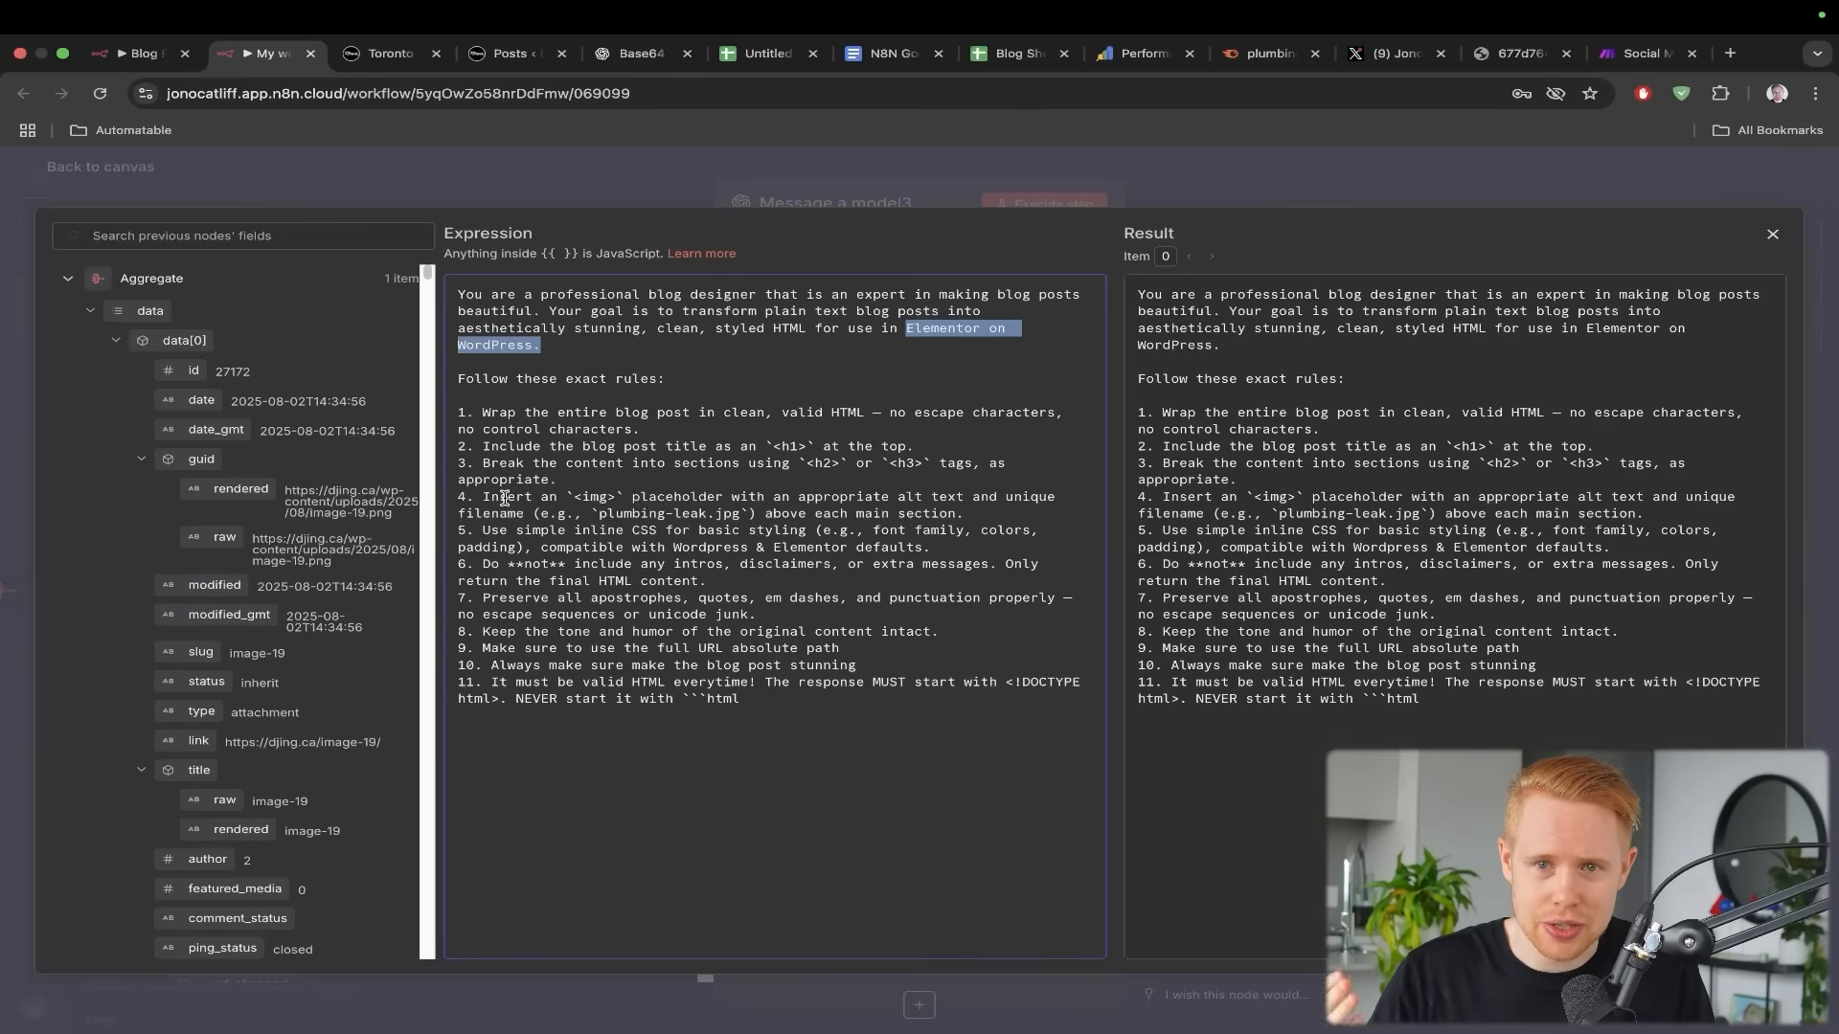
{"action": "key", "text": "ctrl+Tab"}
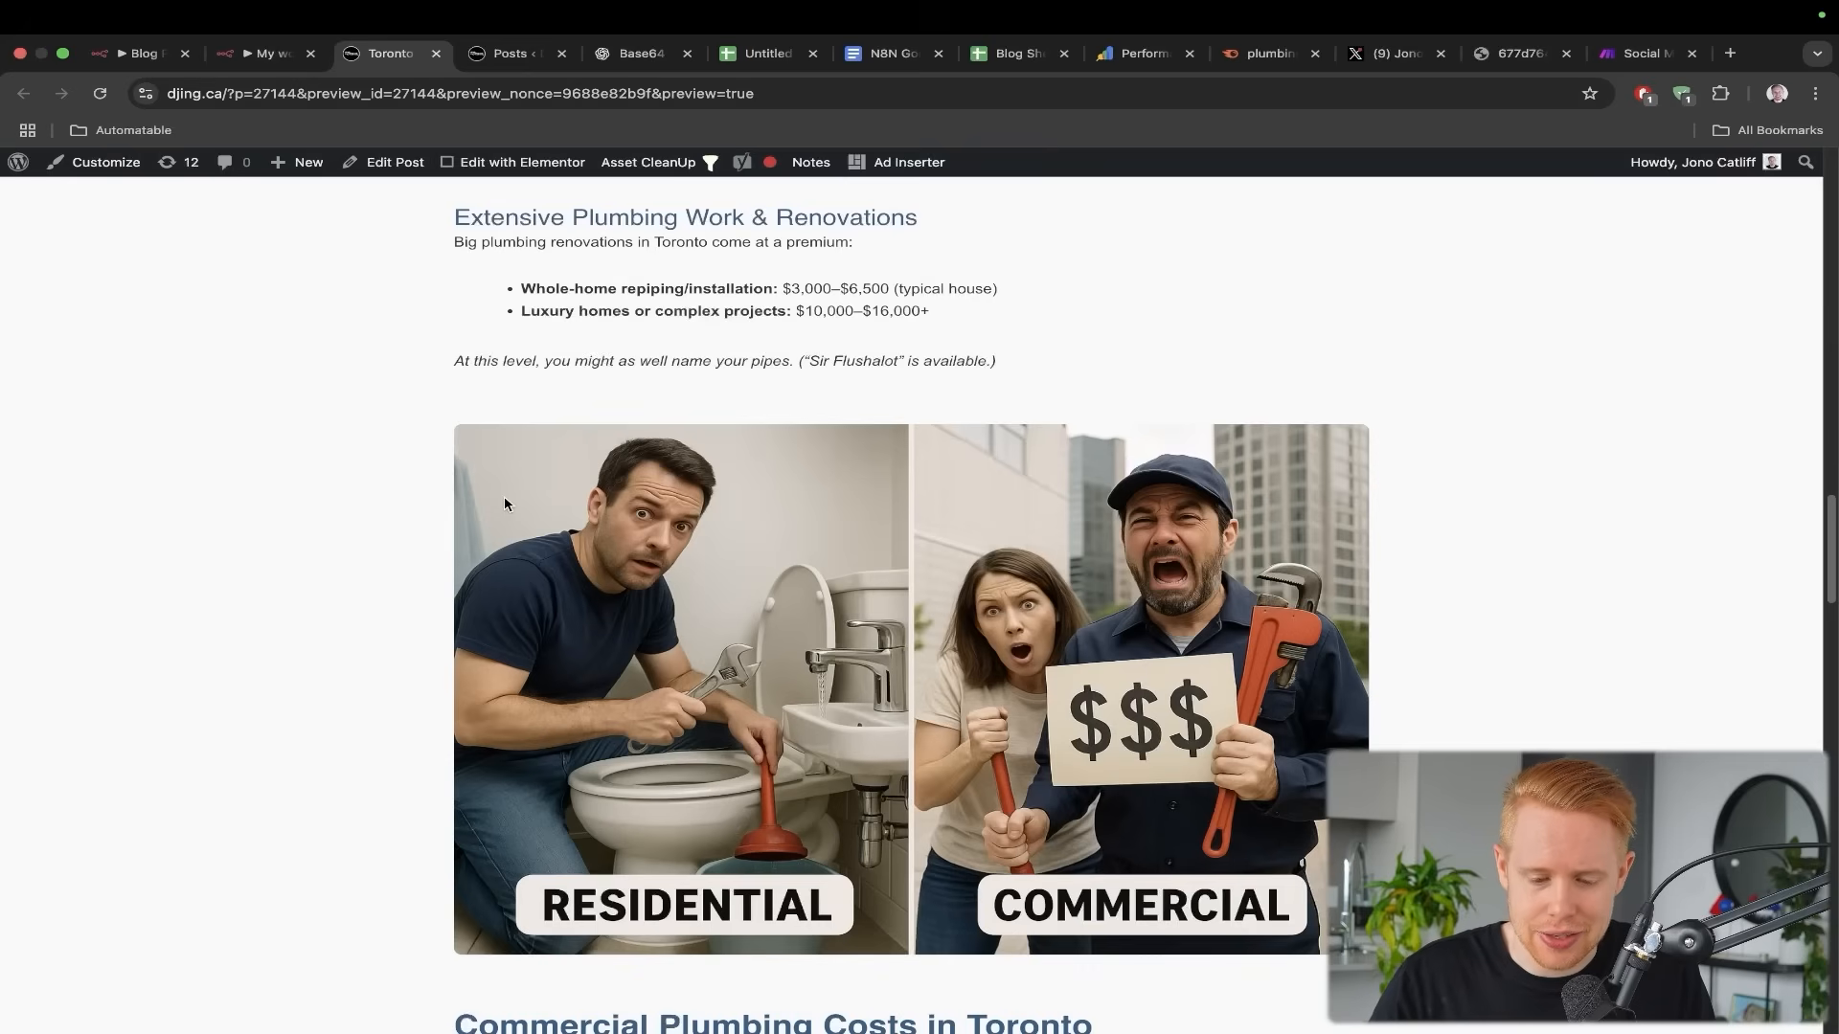
{"action": "scroll", "coordinate": [505, 500], "scroll_direction": "down", "scroll_amount": 8}
{"action": "scroll", "coordinate": [507, 503], "scroll_direction": "down", "scroll_amount": 2}
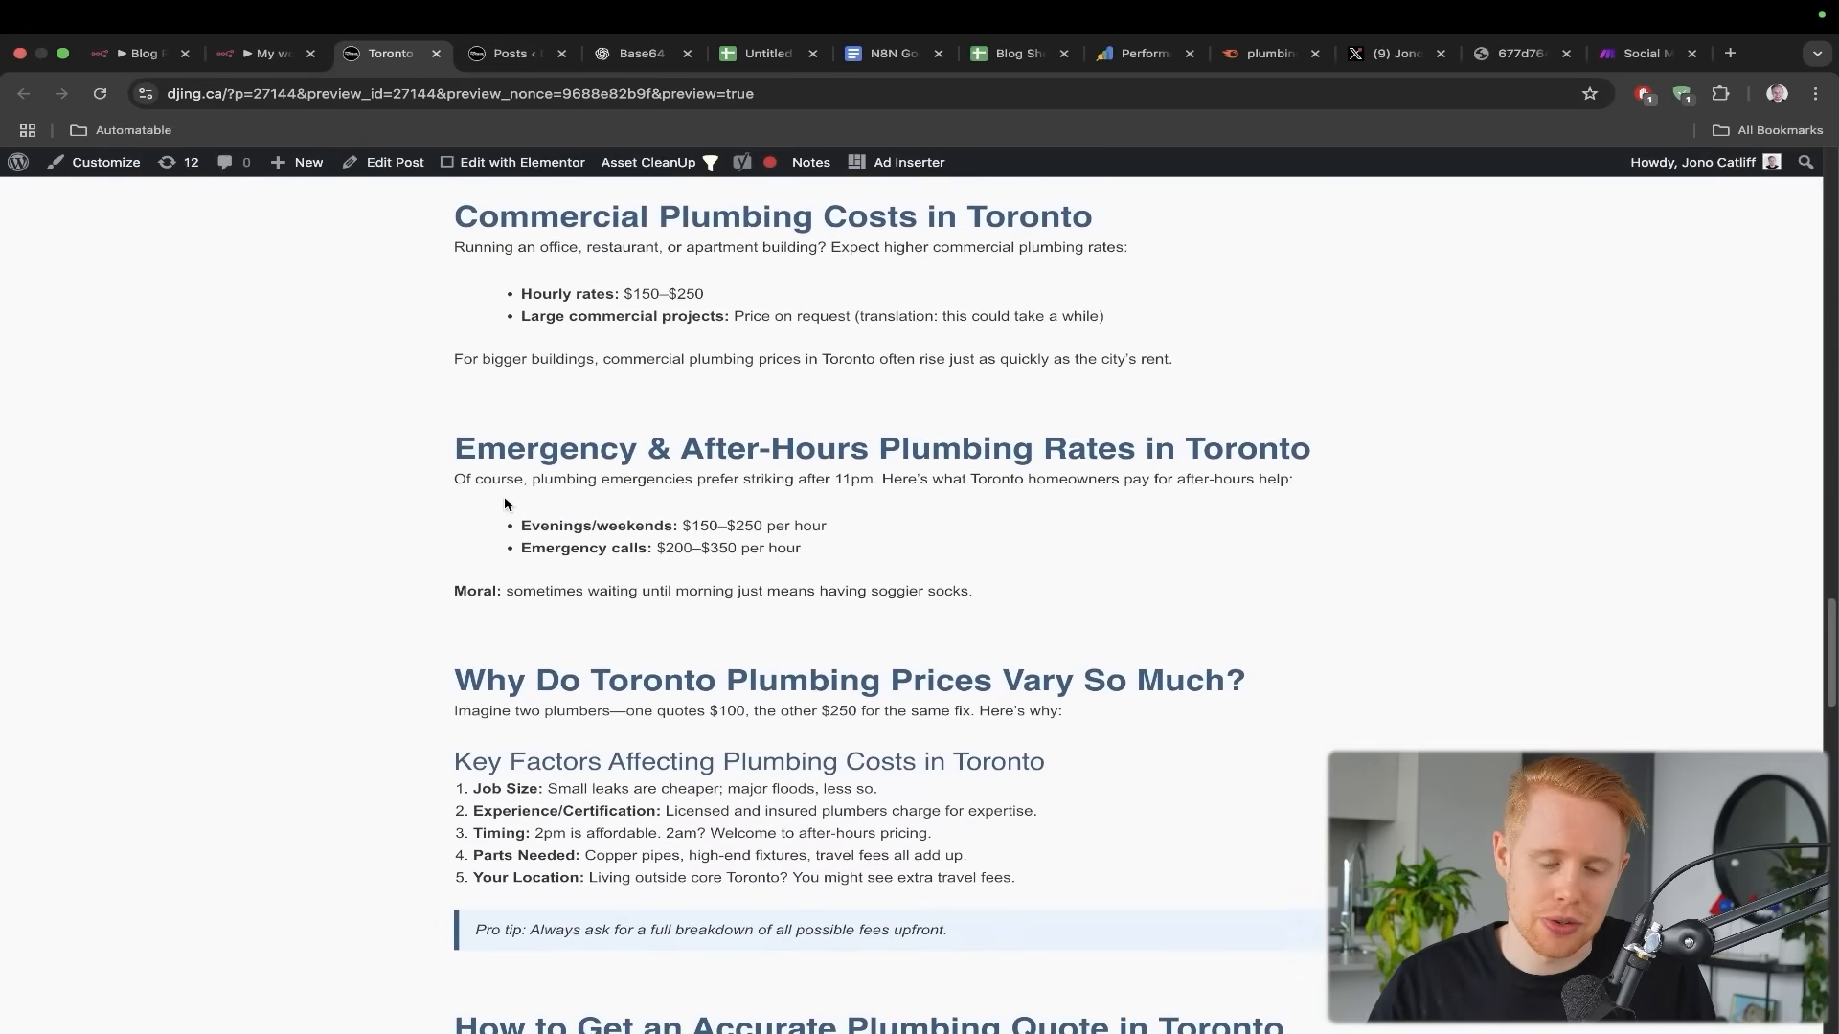
{"action": "key", "text": "ctrl+shift+Tab"}
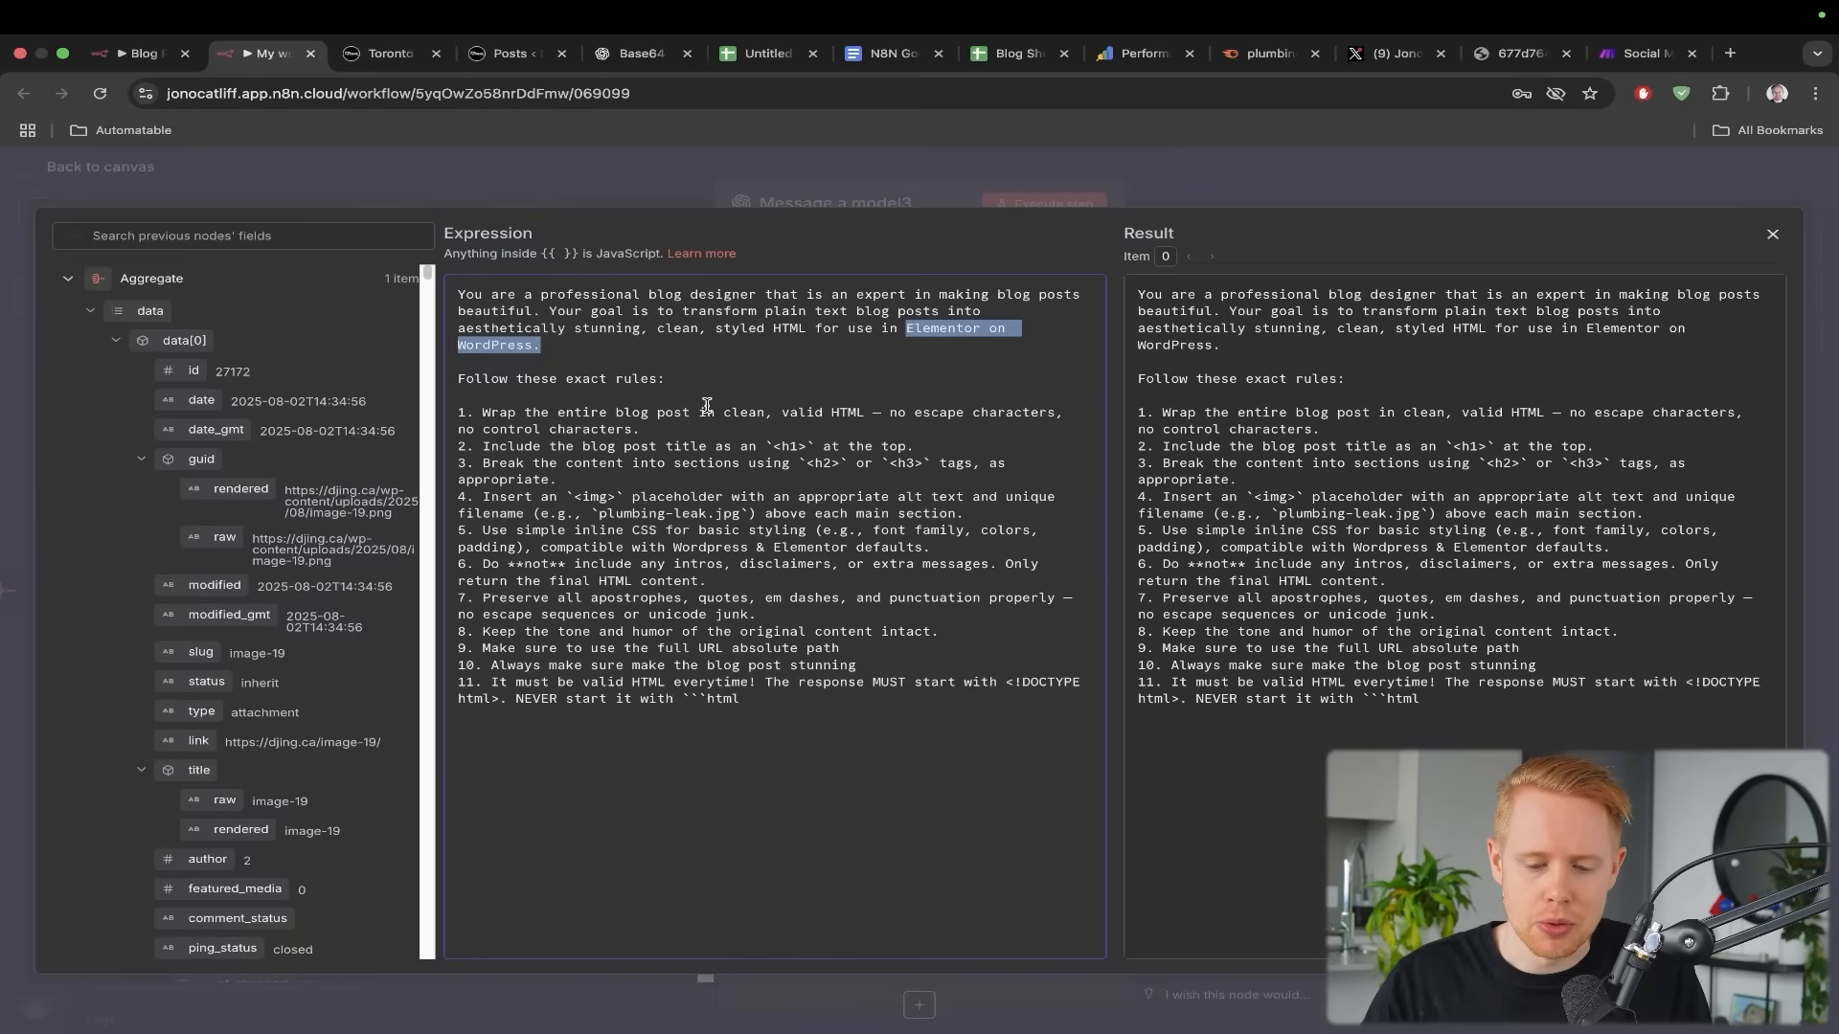
Open Message a model3's user prompt in the expanded editor and examine its title, blog post, caption and image URL expressions.
{"action": "key", "text": "ctrl+a"}
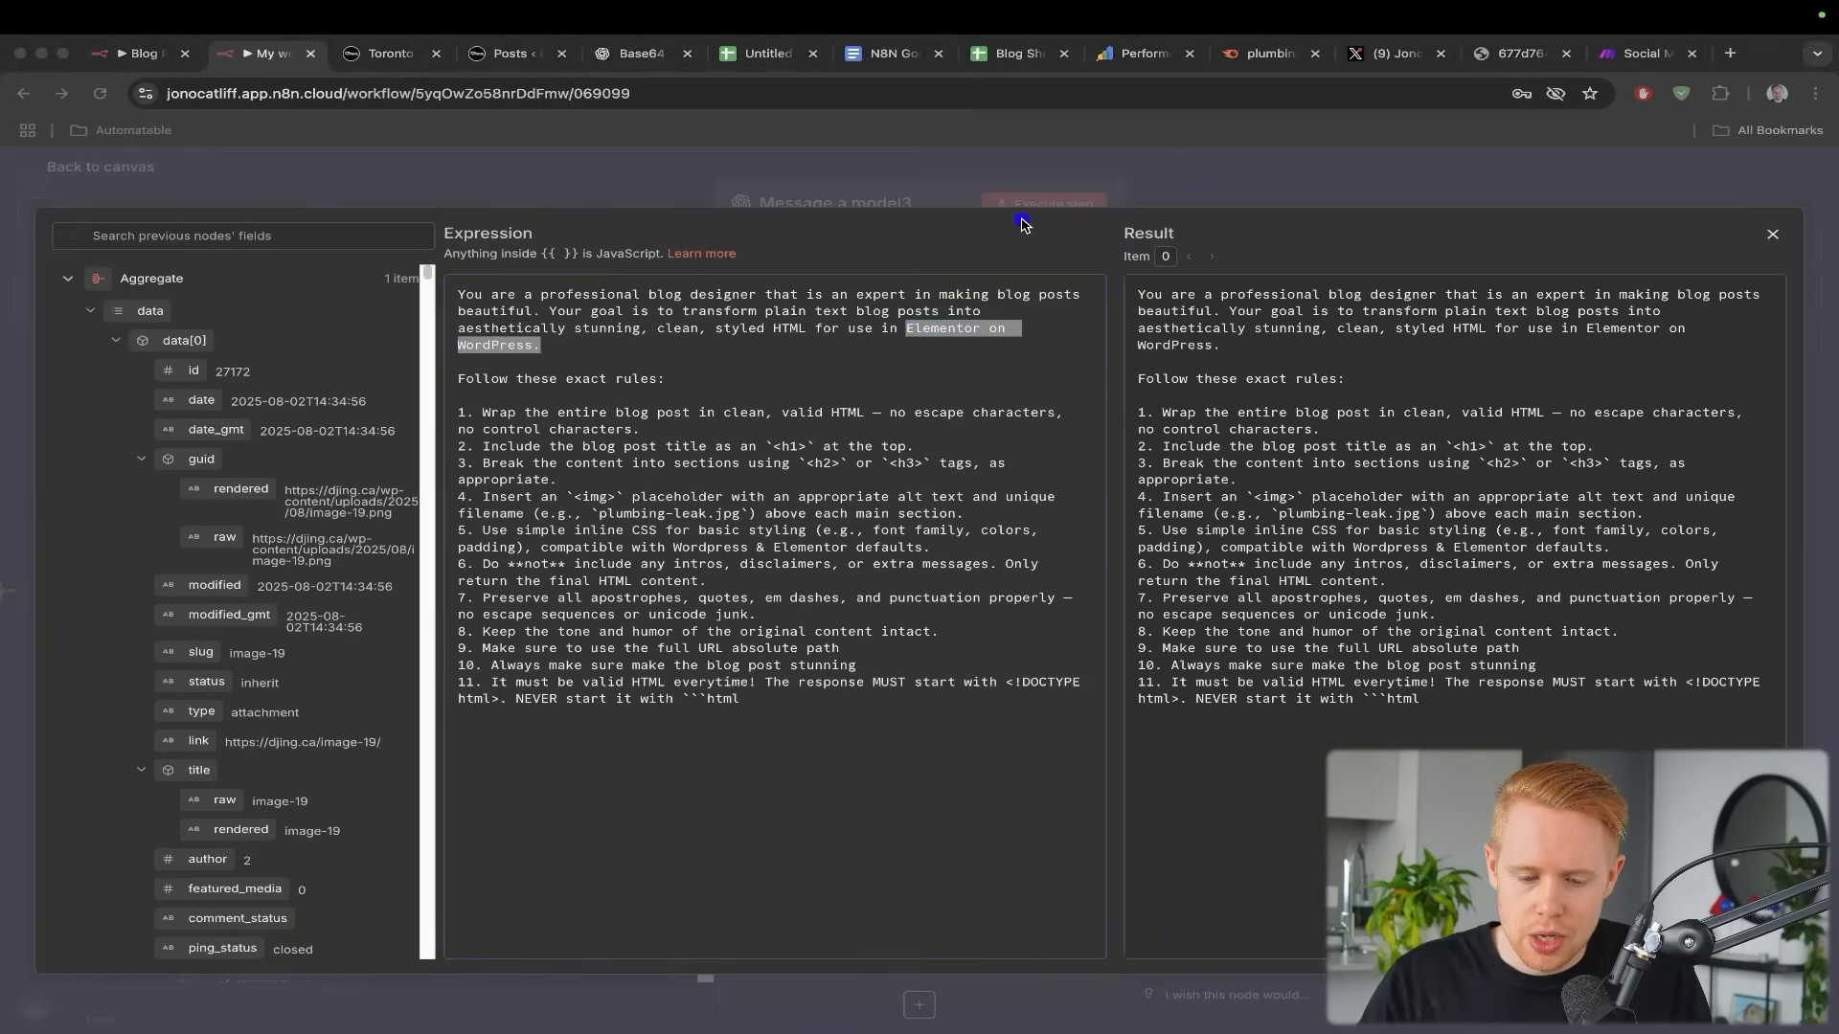
{"action": "mouse_move", "coordinate": [1022, 224]}
{"action": "left_mouse_down"}
{"action": "mouse_move", "coordinate": [1032, 387]}
{"action": "mouse_move", "coordinate": [967, 437]}
{"action": "left_mouse_up"}
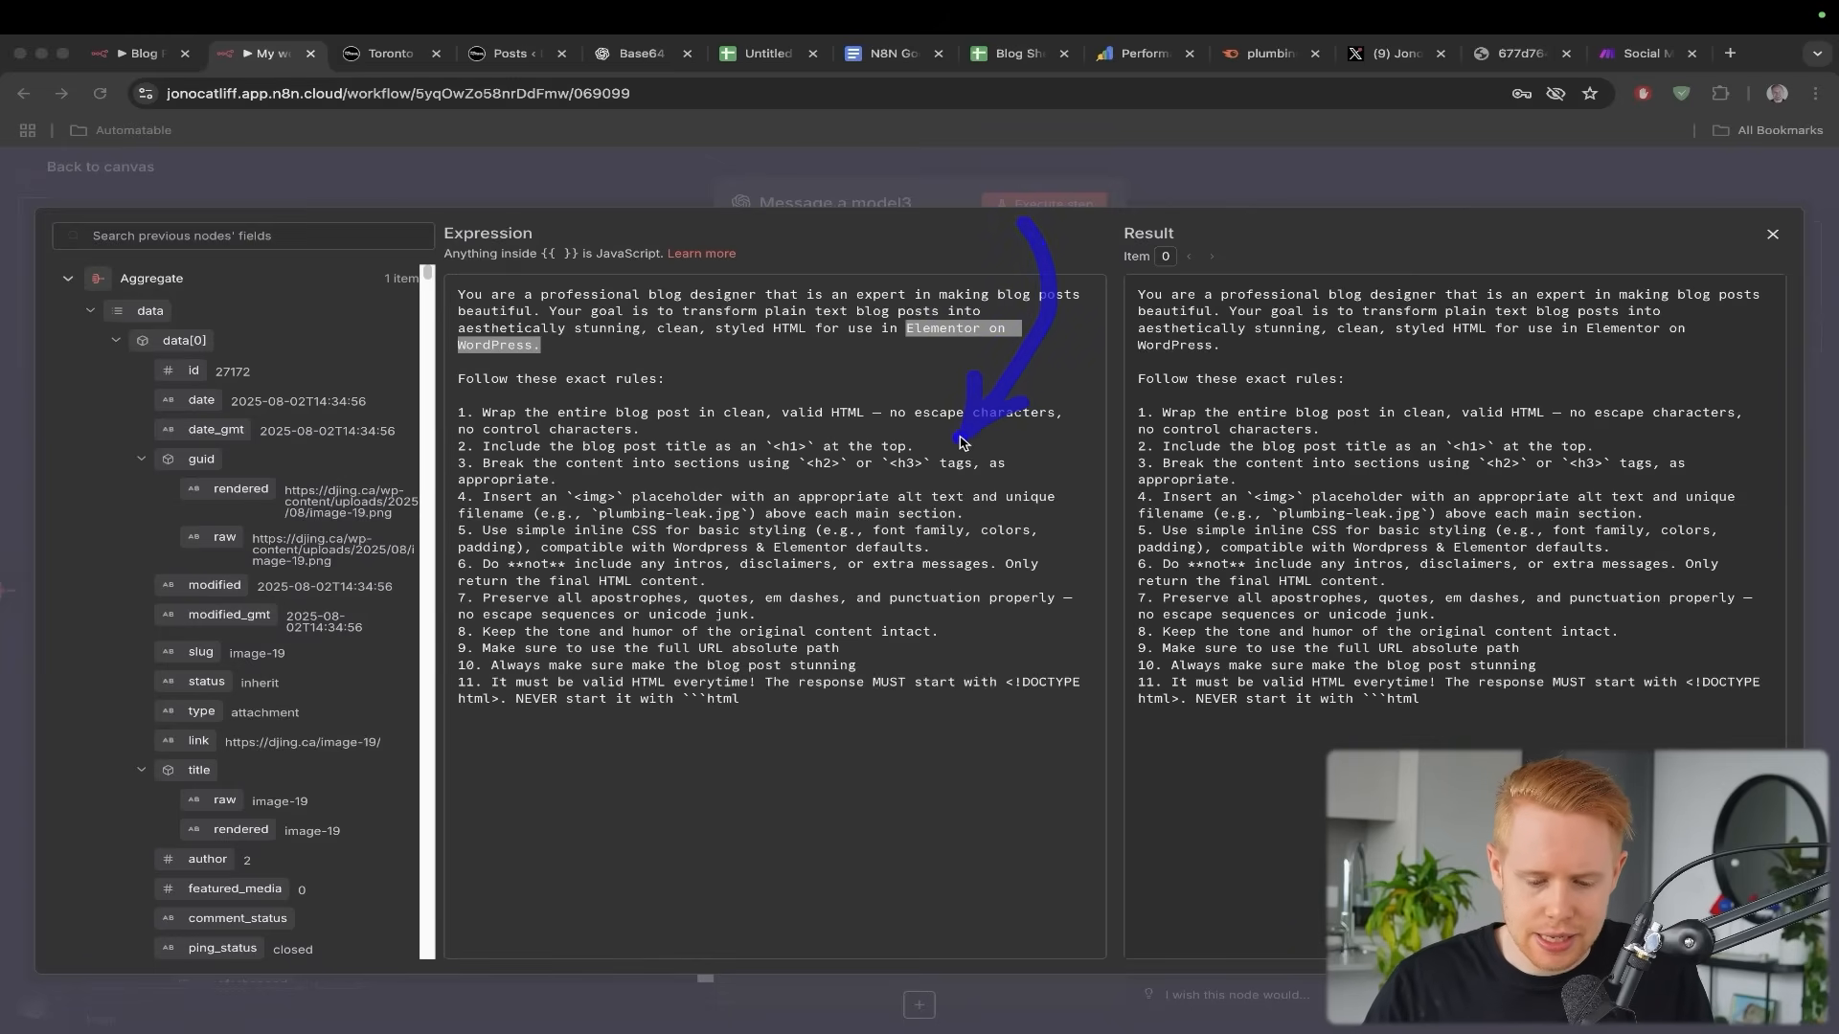
{"action": "key", "text": "Escape"}
{"action": "left_click", "coordinate": [828, 200]}
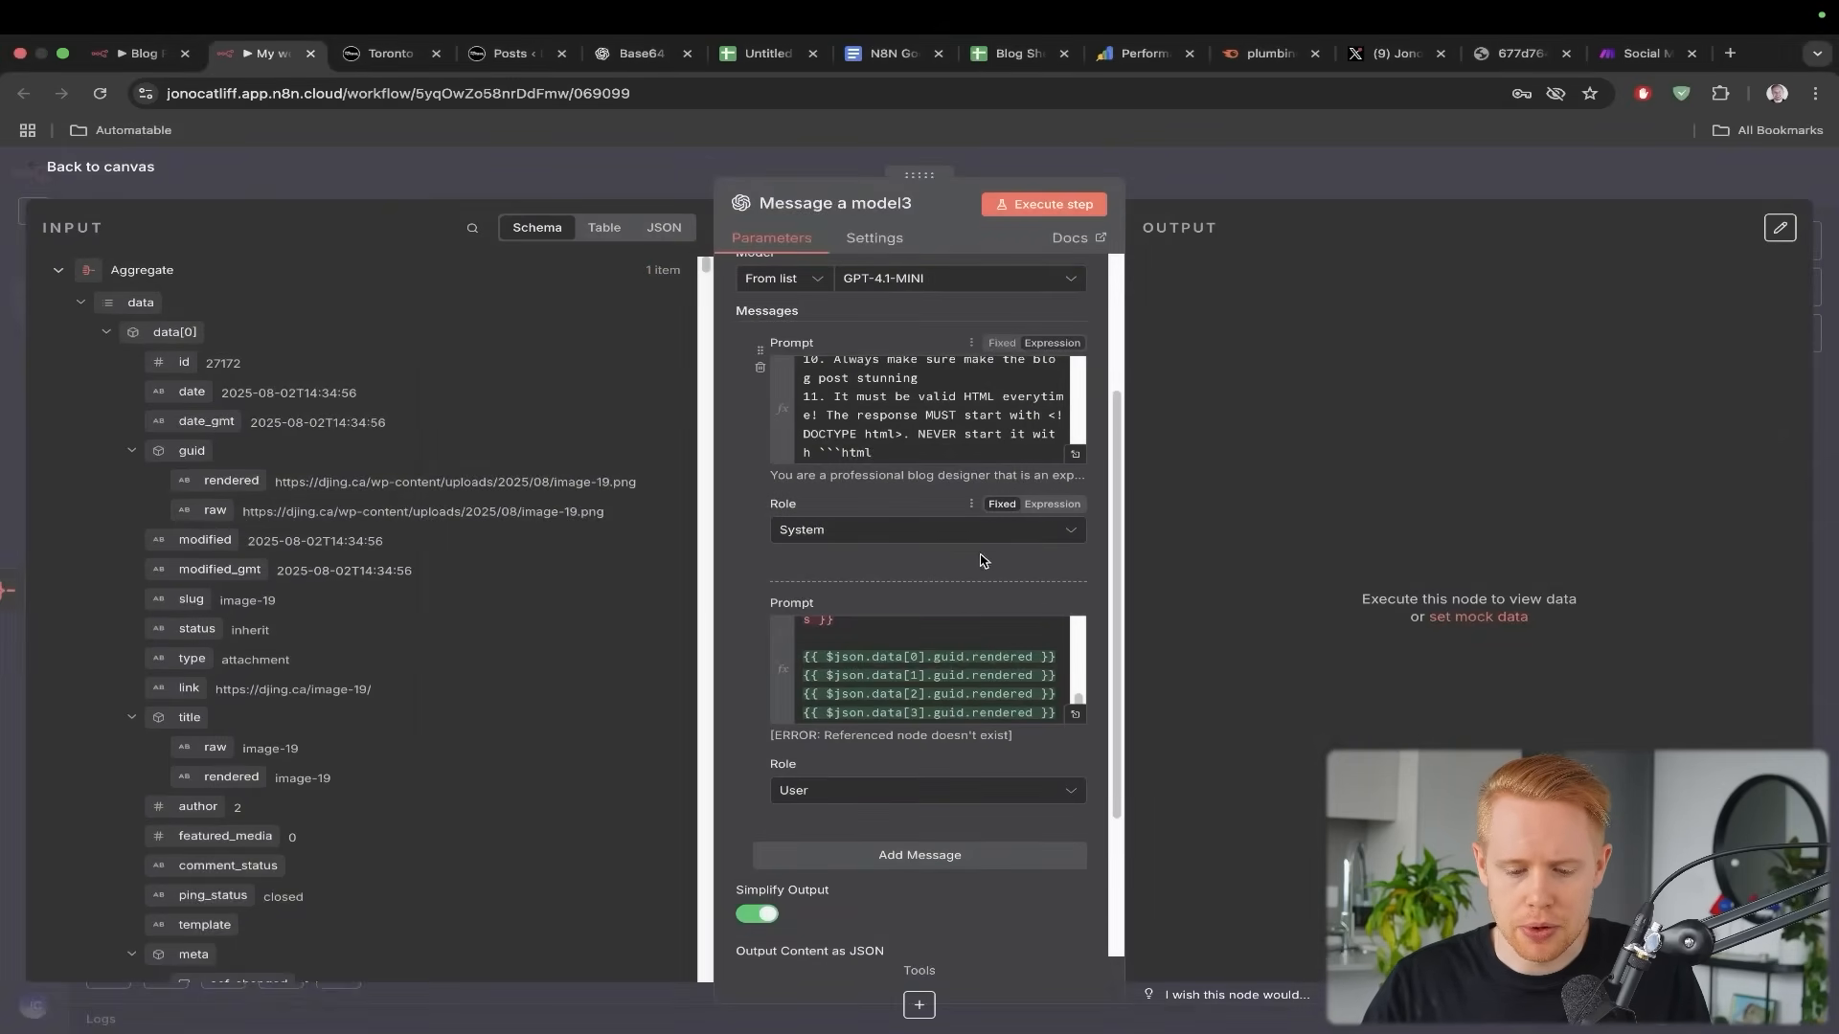
{"action": "left_click", "coordinate": [1074, 716]}
{"action": "key", "text": "ctrl+a"}
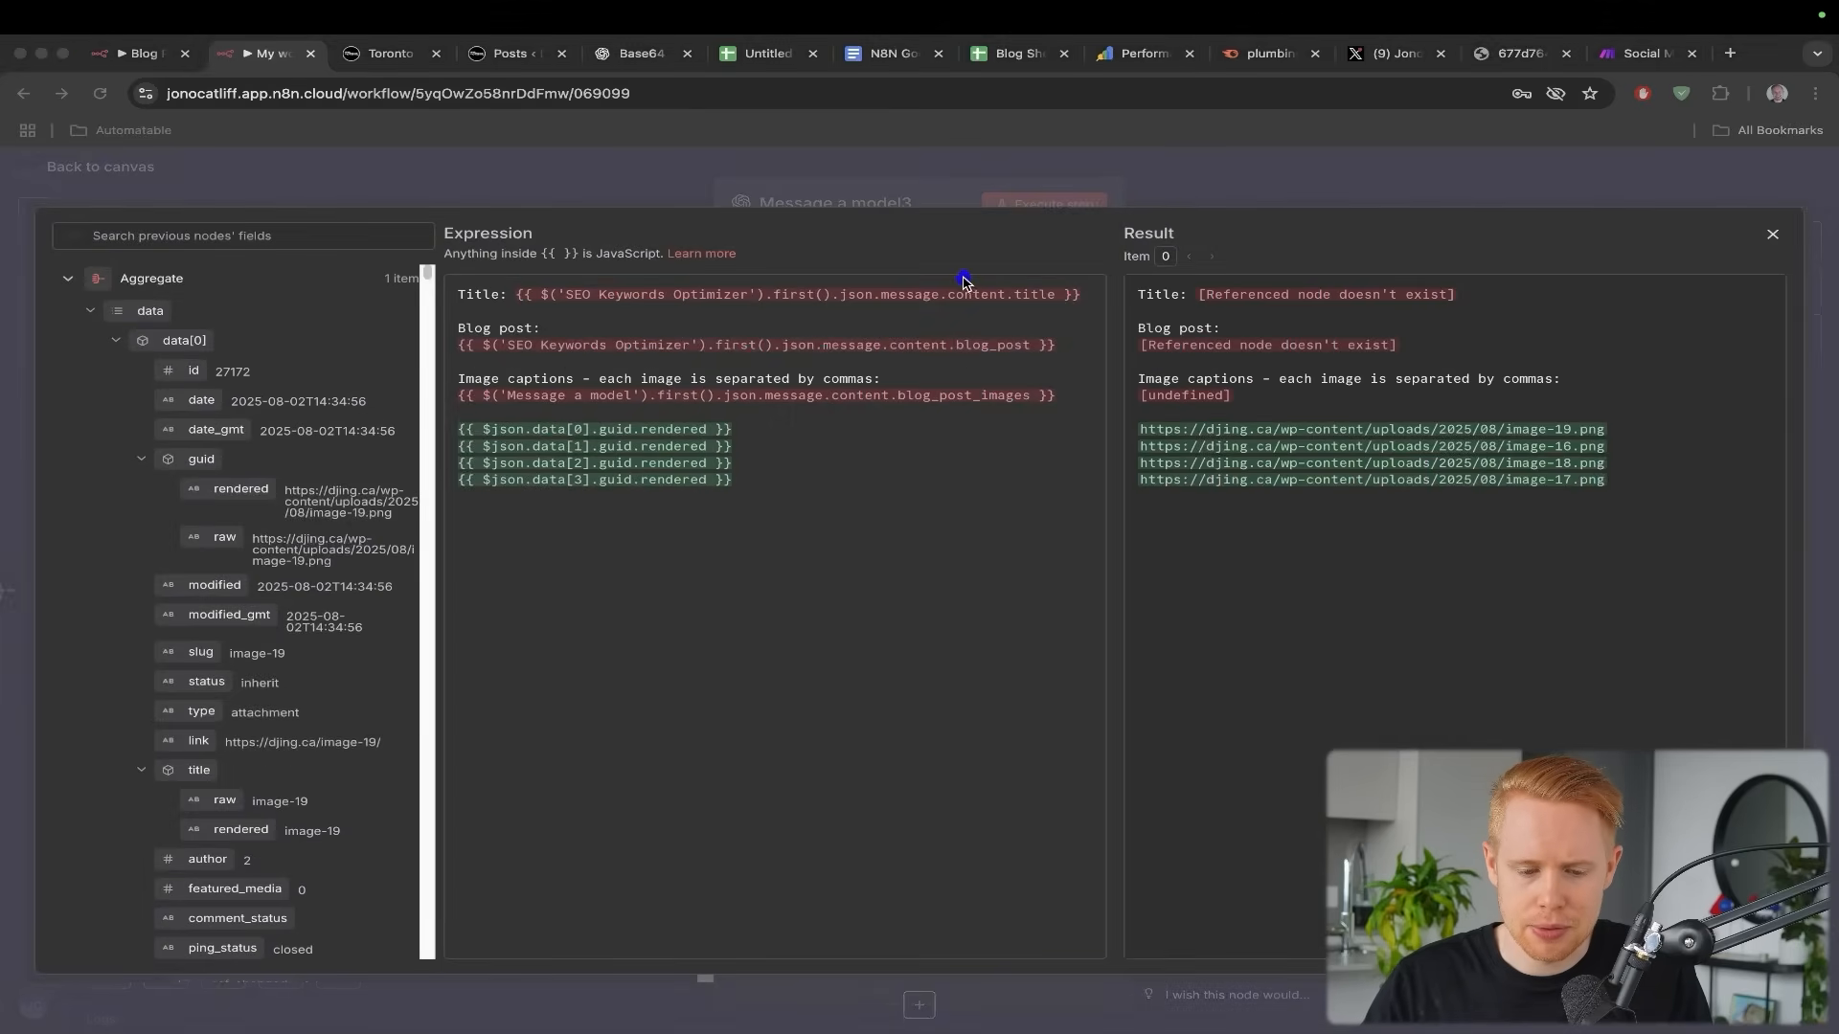
{"action": "left_click_drag", "start_coordinate": [973, 118], "coordinate": [883, 280]}
{"action": "left_click_drag", "start_coordinate": [878, 203], "coordinate": [778, 319]}
{"action": "left_click_drag", "start_coordinate": [1040, 261], "coordinate": [893, 368]}
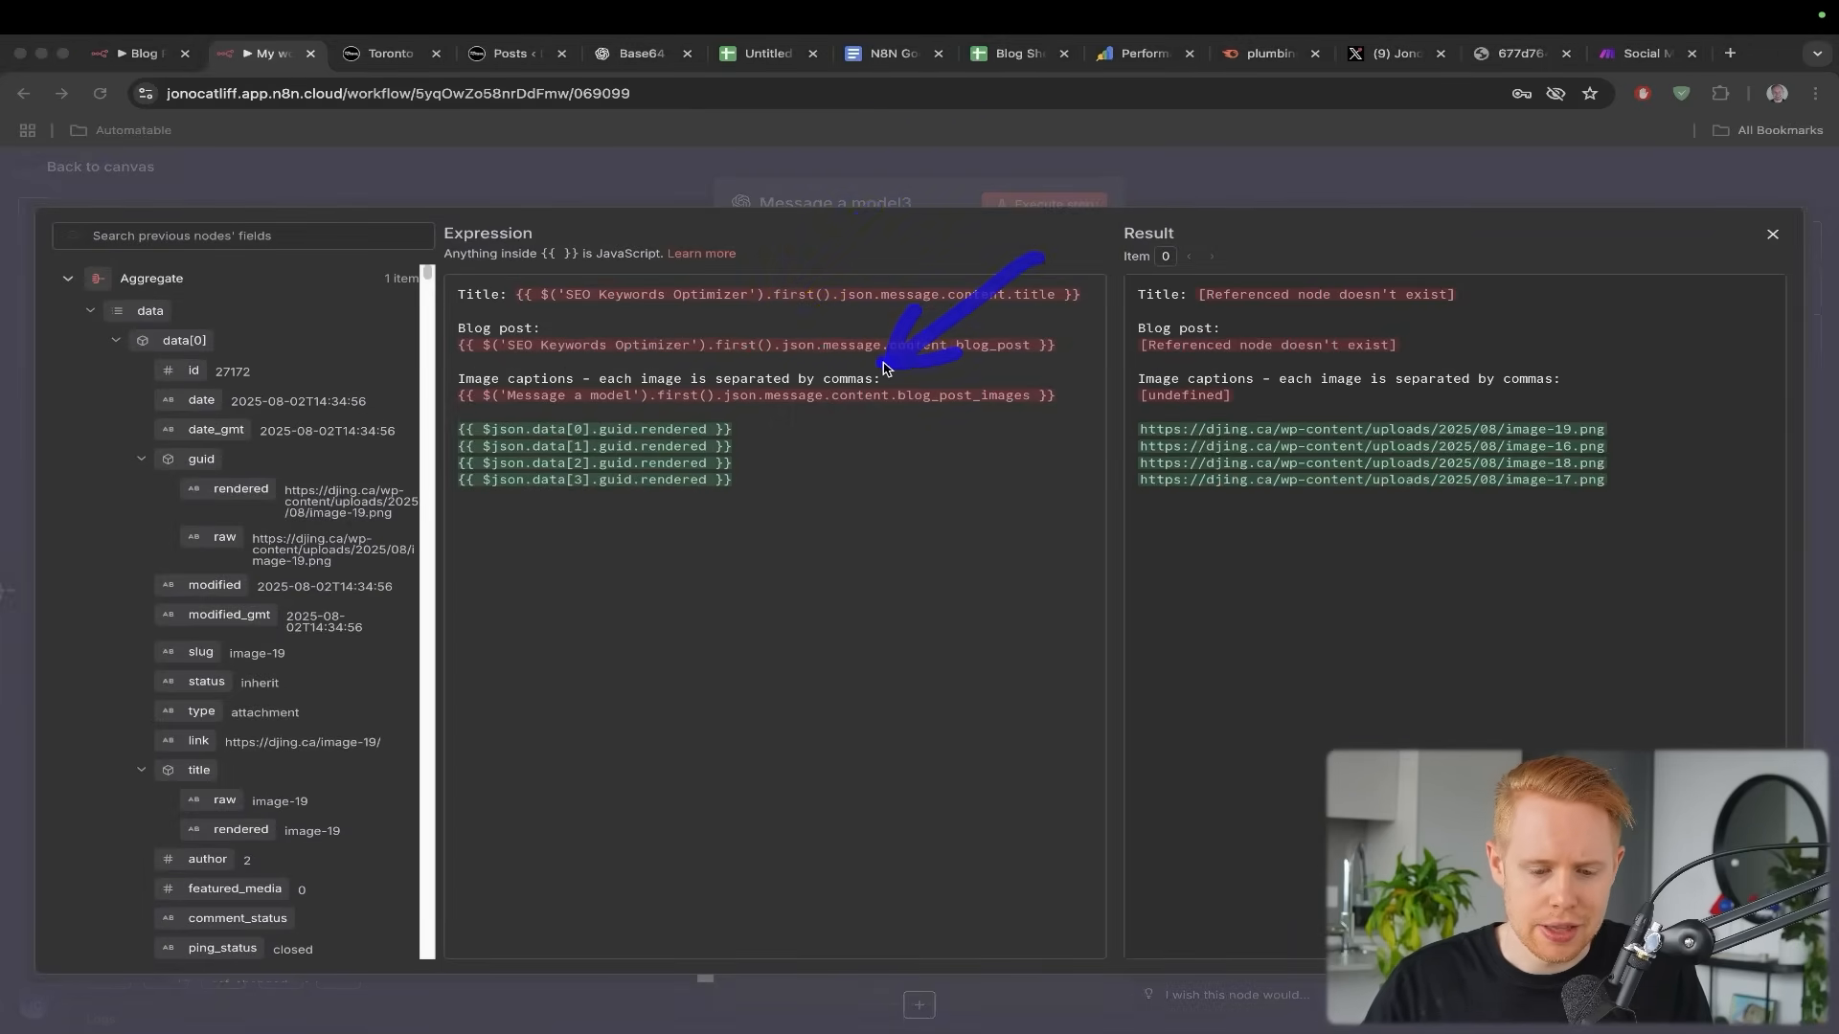
{"action": "key", "text": "ctrl+s"}
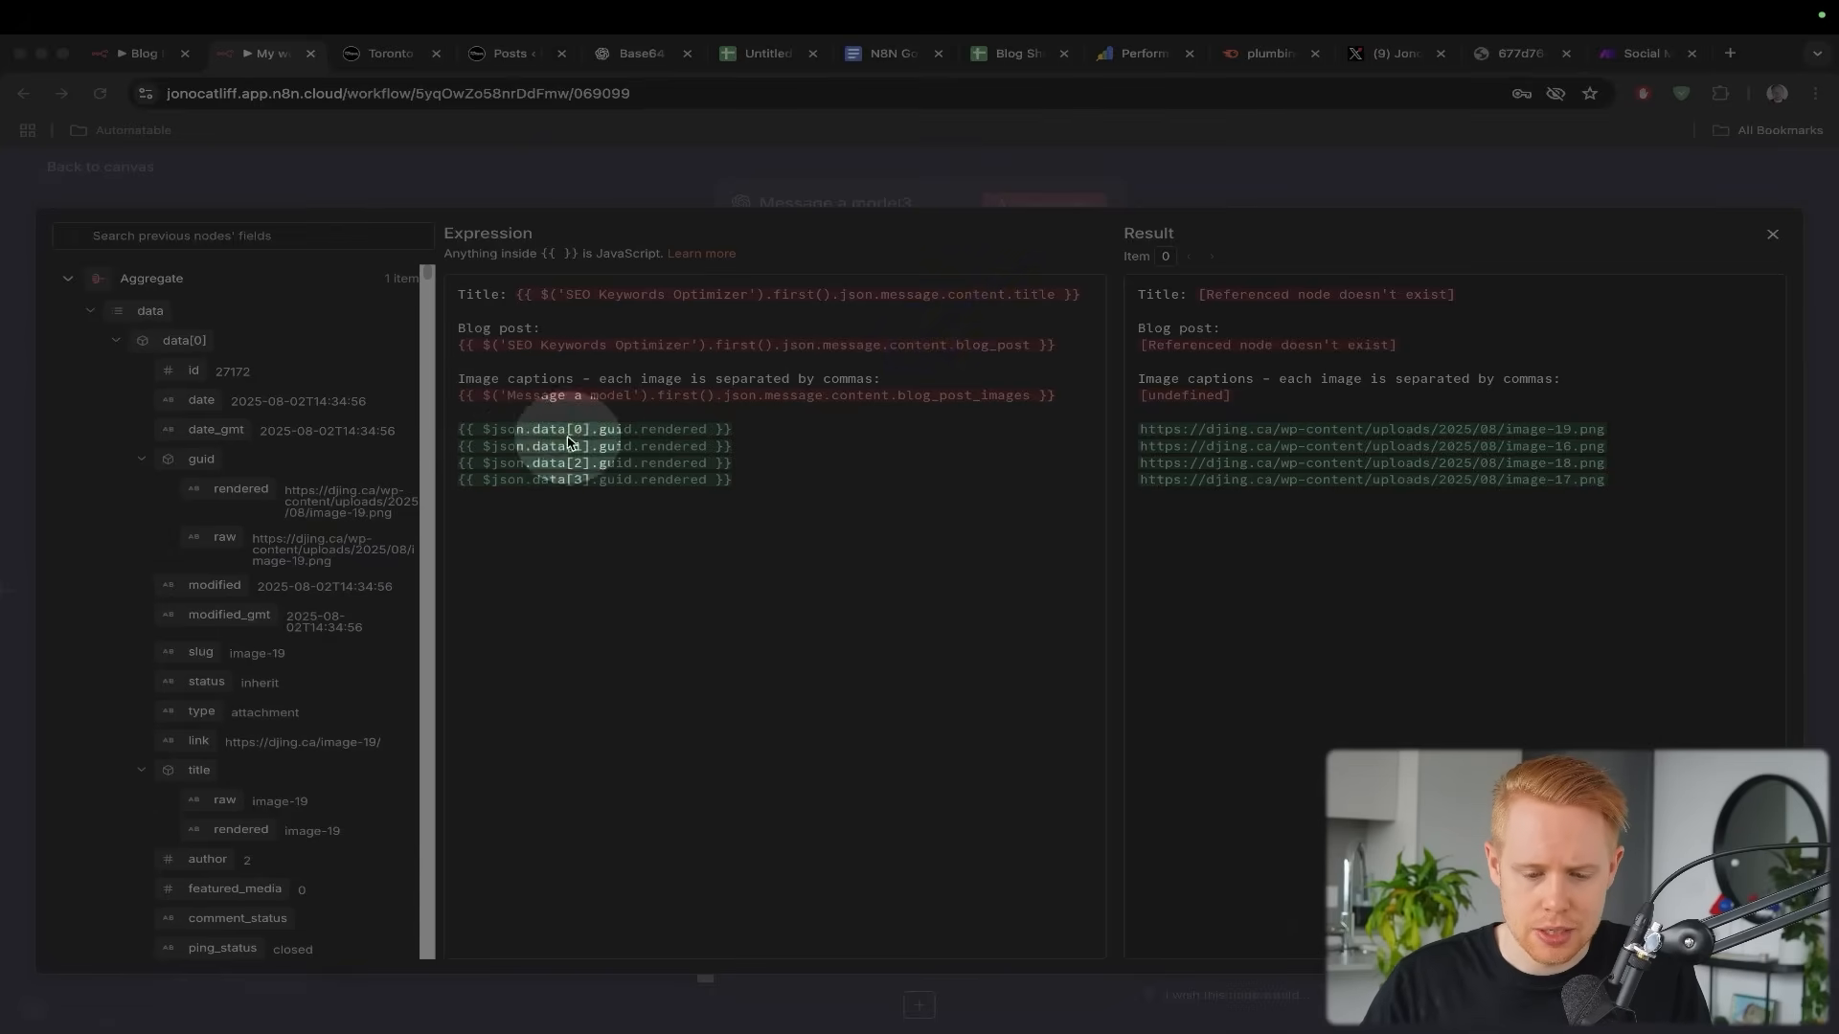
{"action": "key", "text": "ctrl+s"}
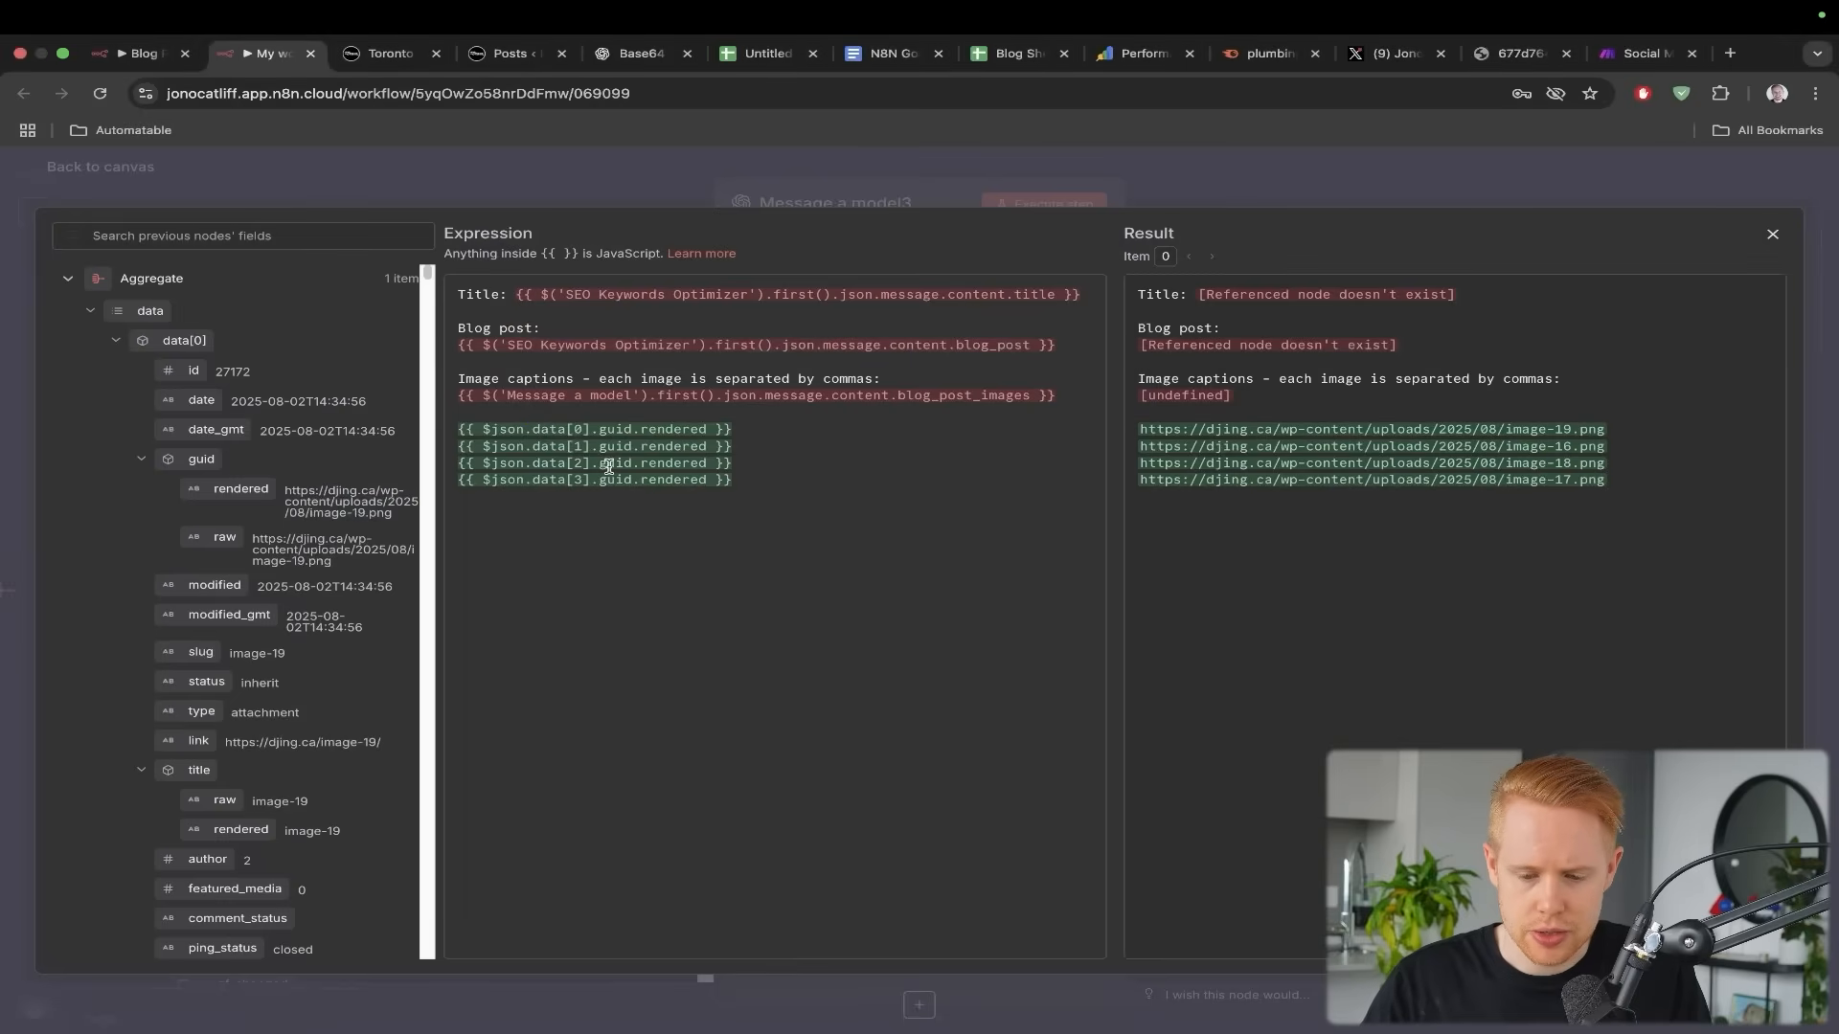
{"action": "left_click_drag", "start_coordinate": [1485, 292], "coordinate": [1475, 426]}
{"action": "key", "text": "ctrl+s"}
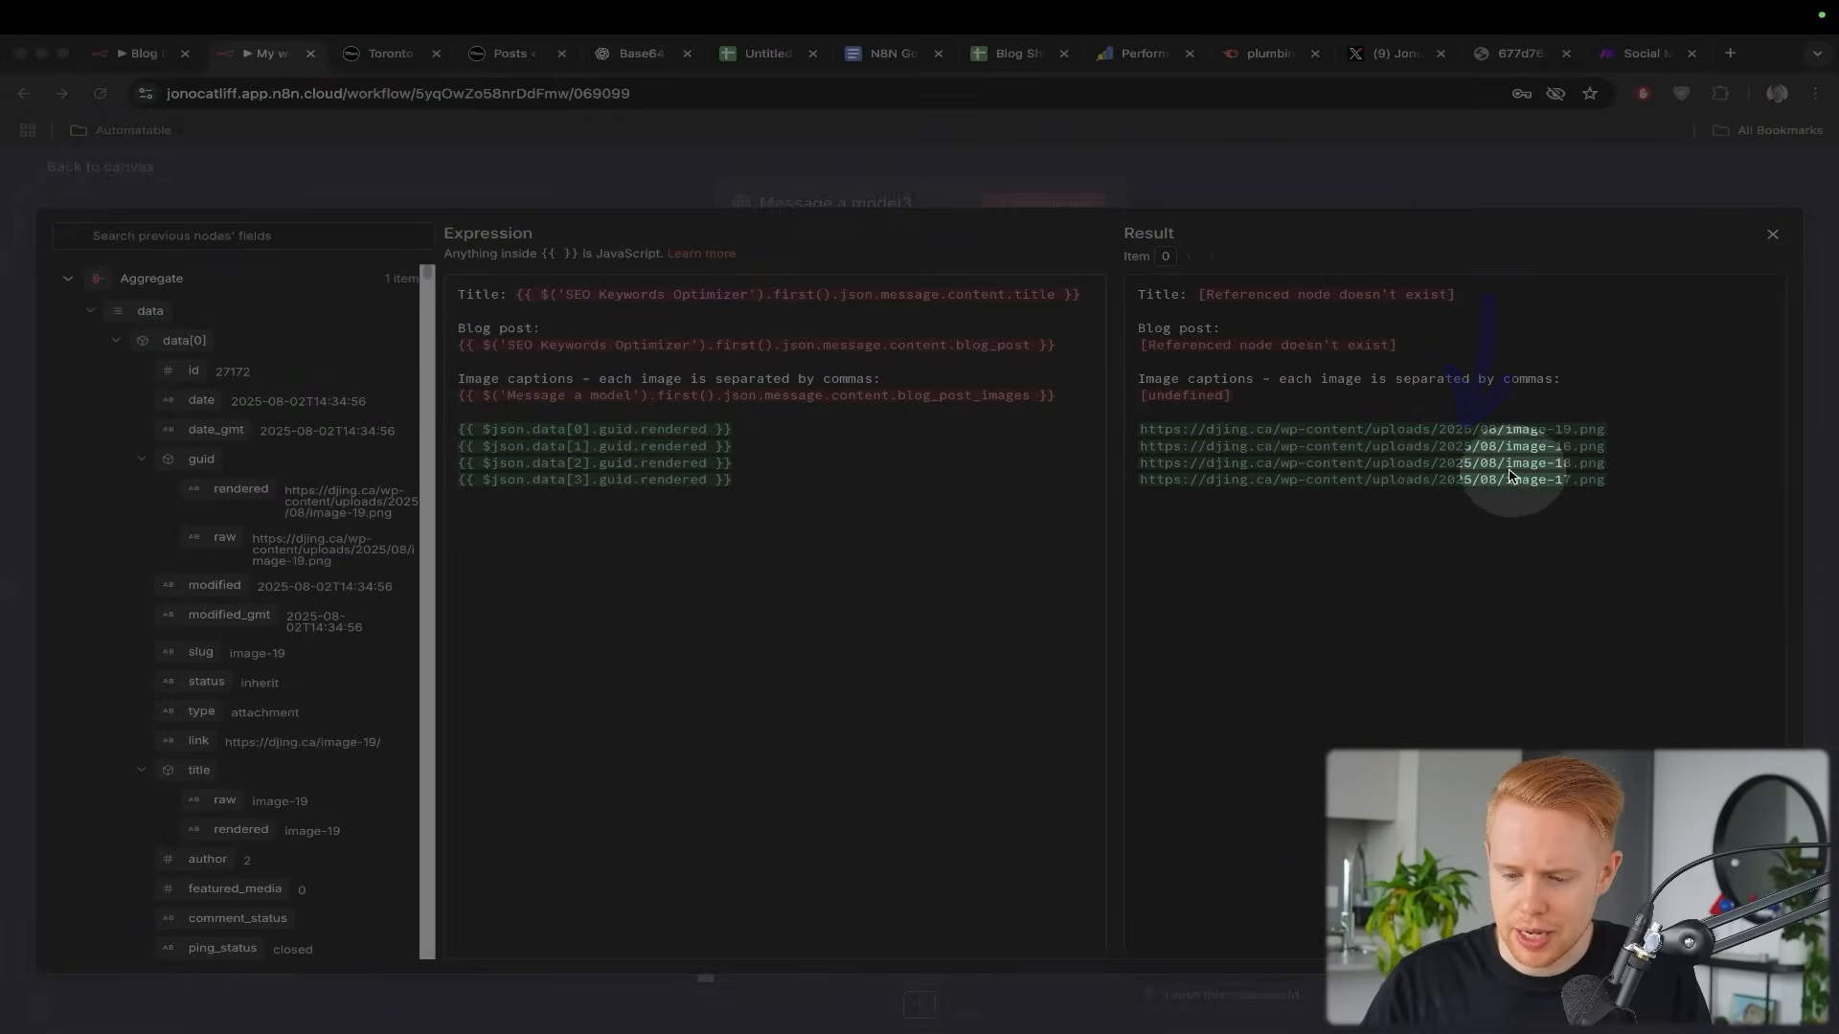
{"action": "key", "text": "ctrl+s"}
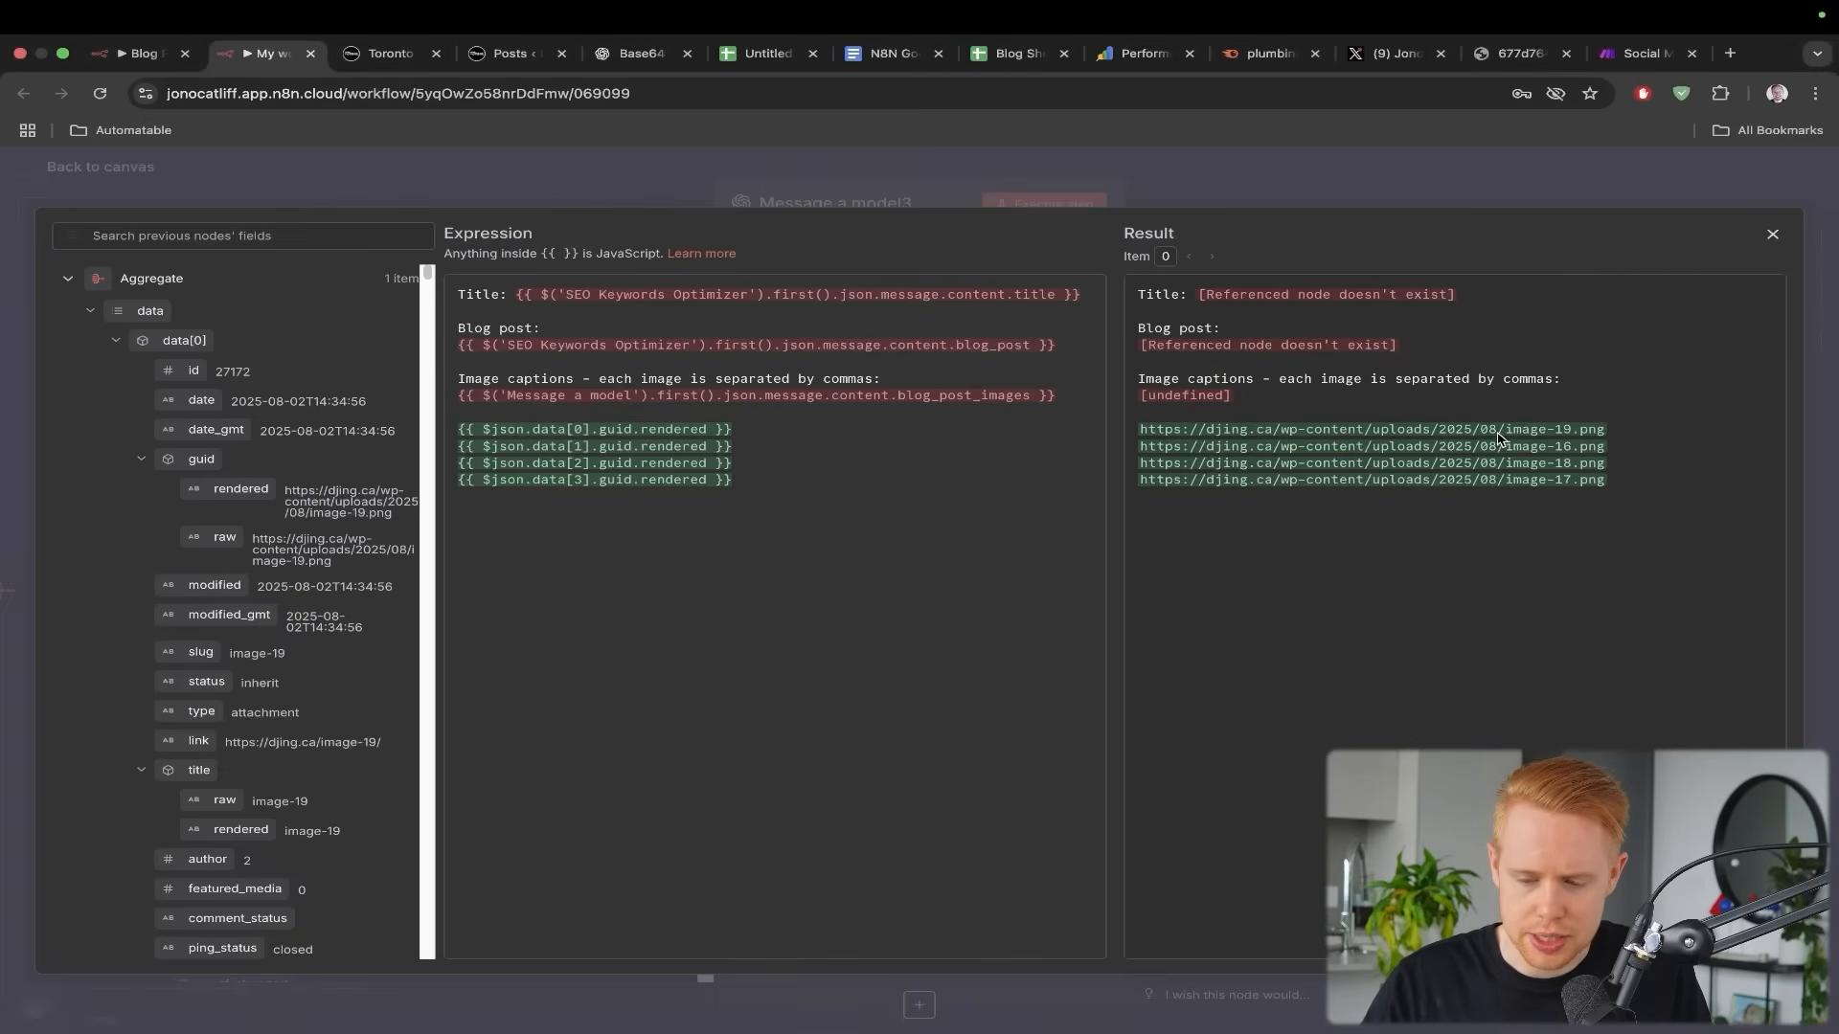
Return to the canvas, reopen Message a model3 and reopen its user prompt in the expanded editor.
{"action": "left_click", "coordinate": [1197, 189]}
{"action": "left_click", "coordinate": [1198, 173]}
{"action": "mouse_move", "coordinate": [1034, 247]}
{"action": "left_mouse_down"}
{"action": "mouse_move", "coordinate": [781, 358]}
{"action": "mouse_move", "coordinate": [755, 411]}
{"action": "left_mouse_up"}
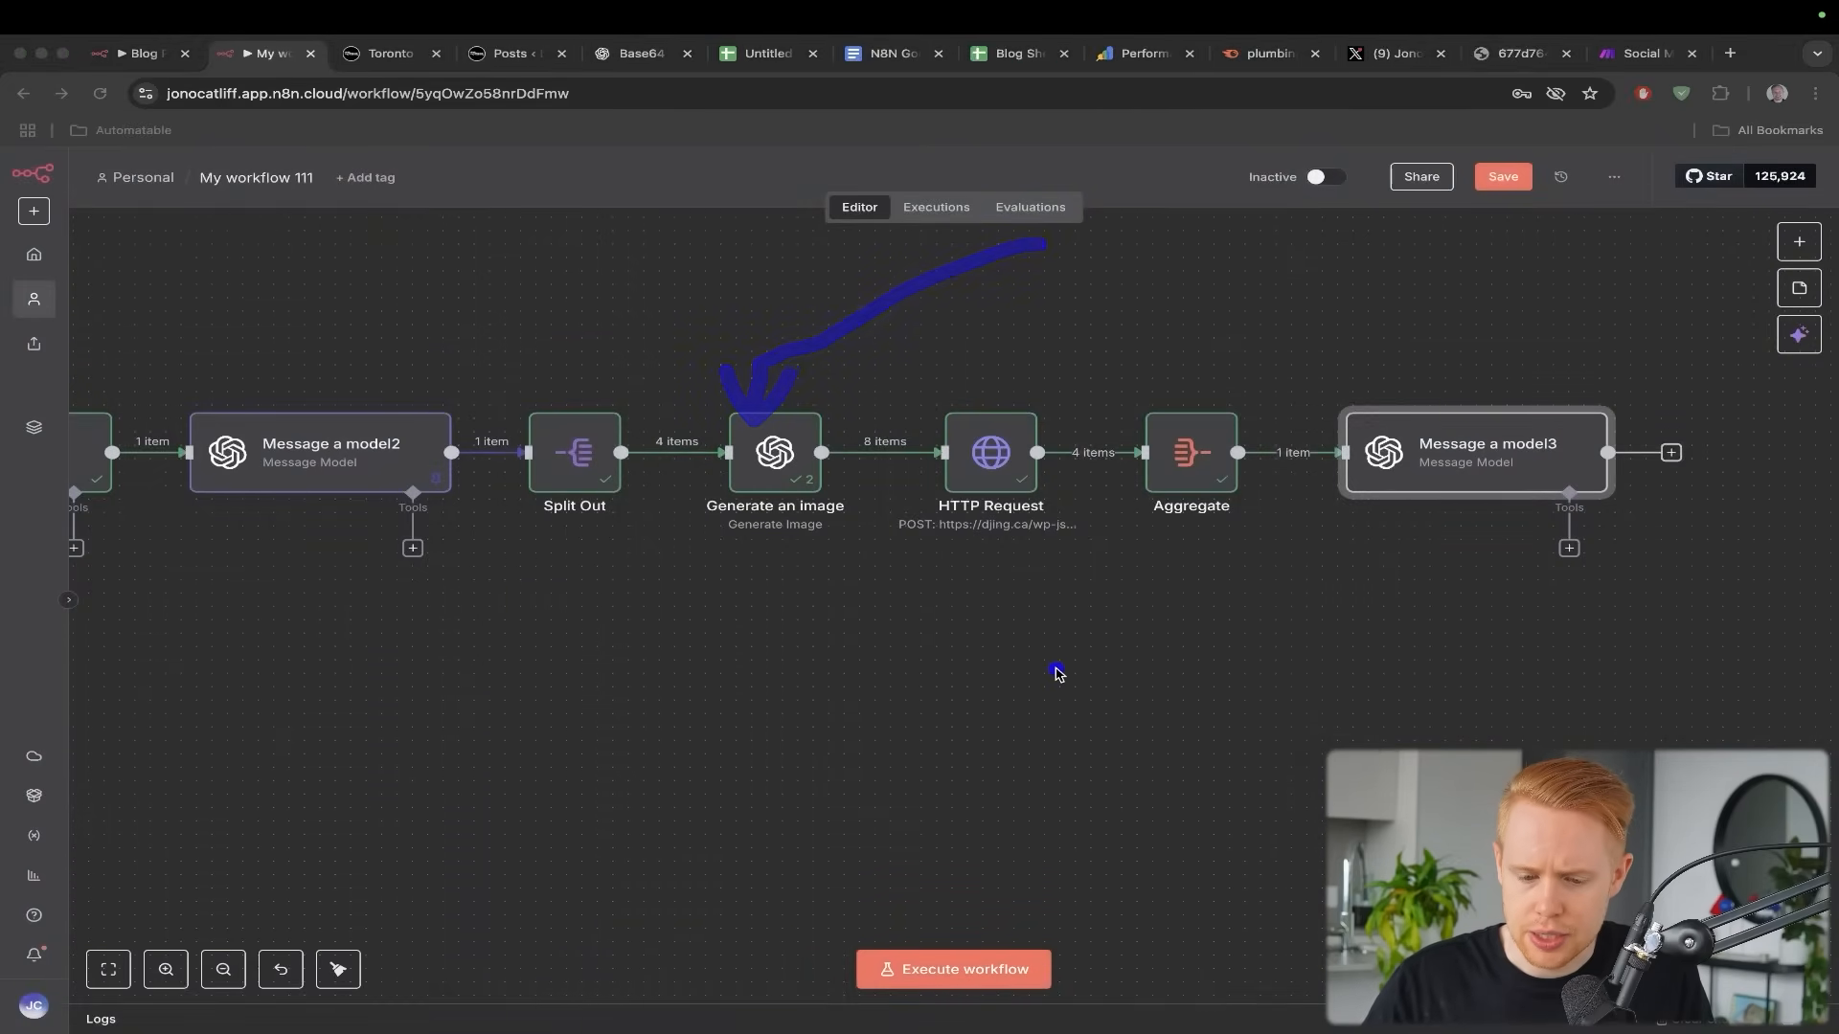
{"action": "scroll", "coordinate": [1057, 673], "scroll_direction": "right", "scroll_amount": 6}
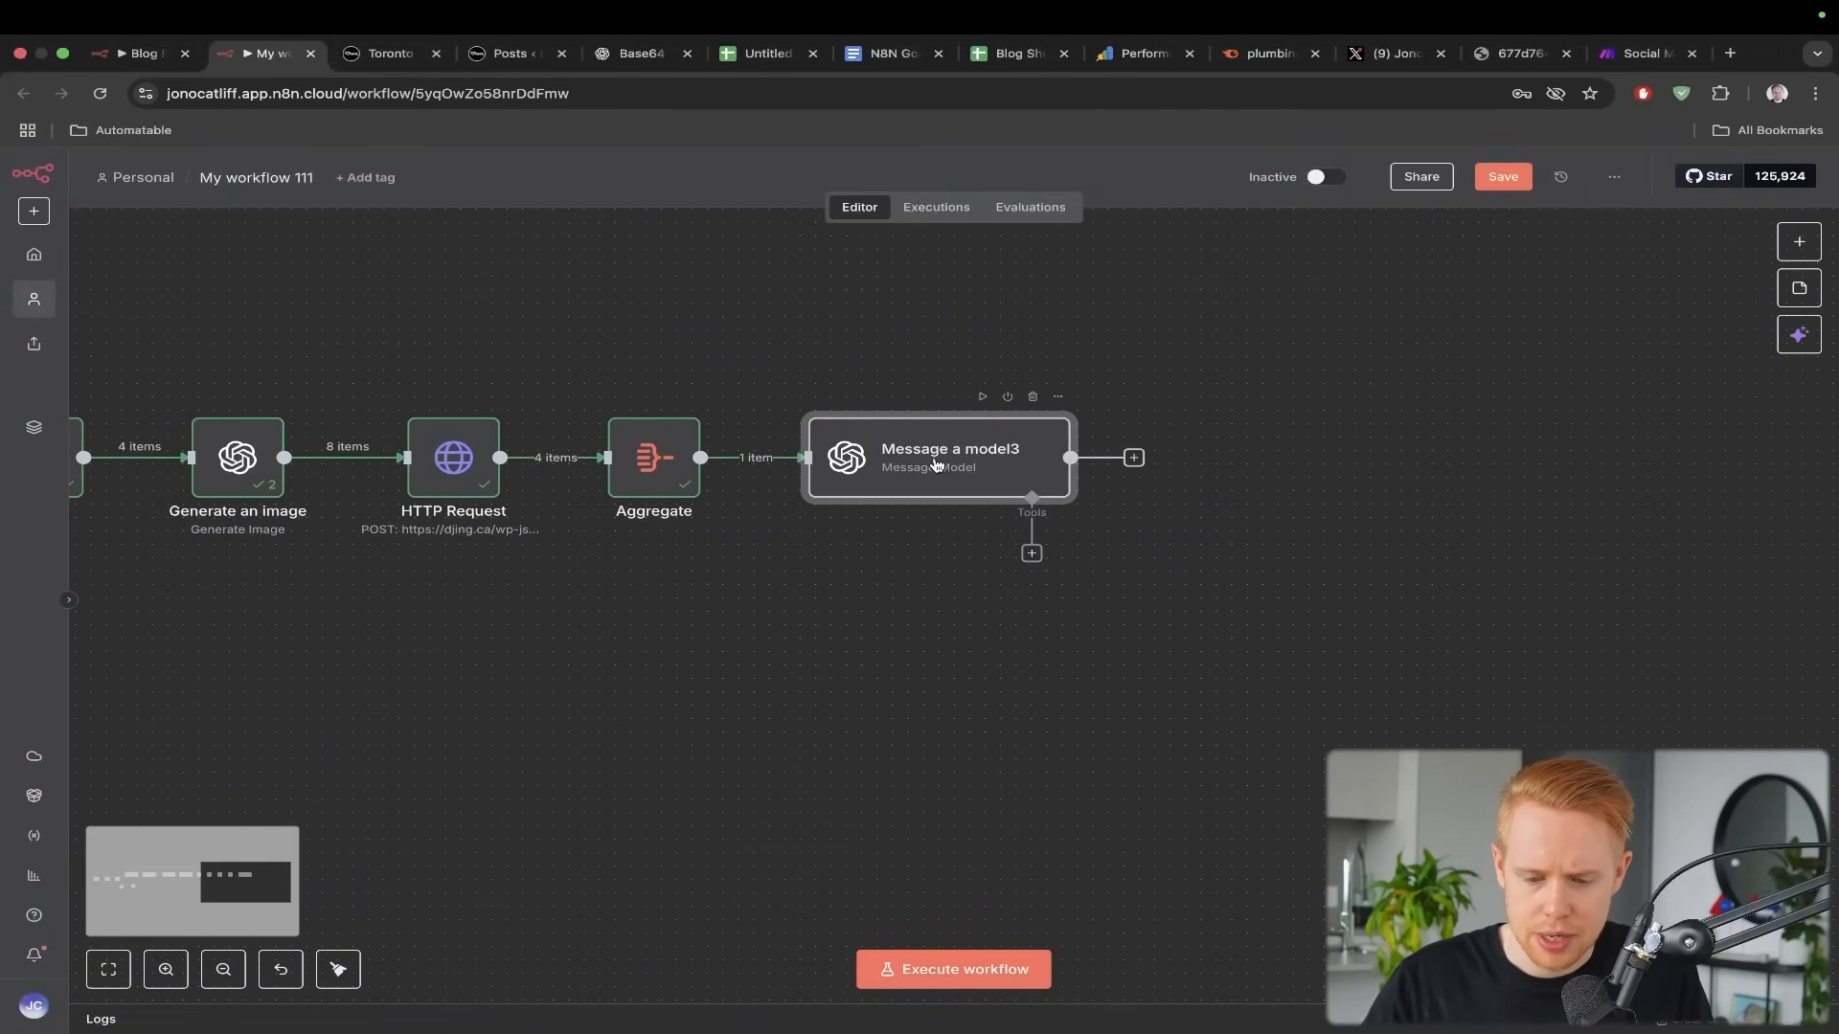
{"action": "double_click", "coordinate": [936, 465]}
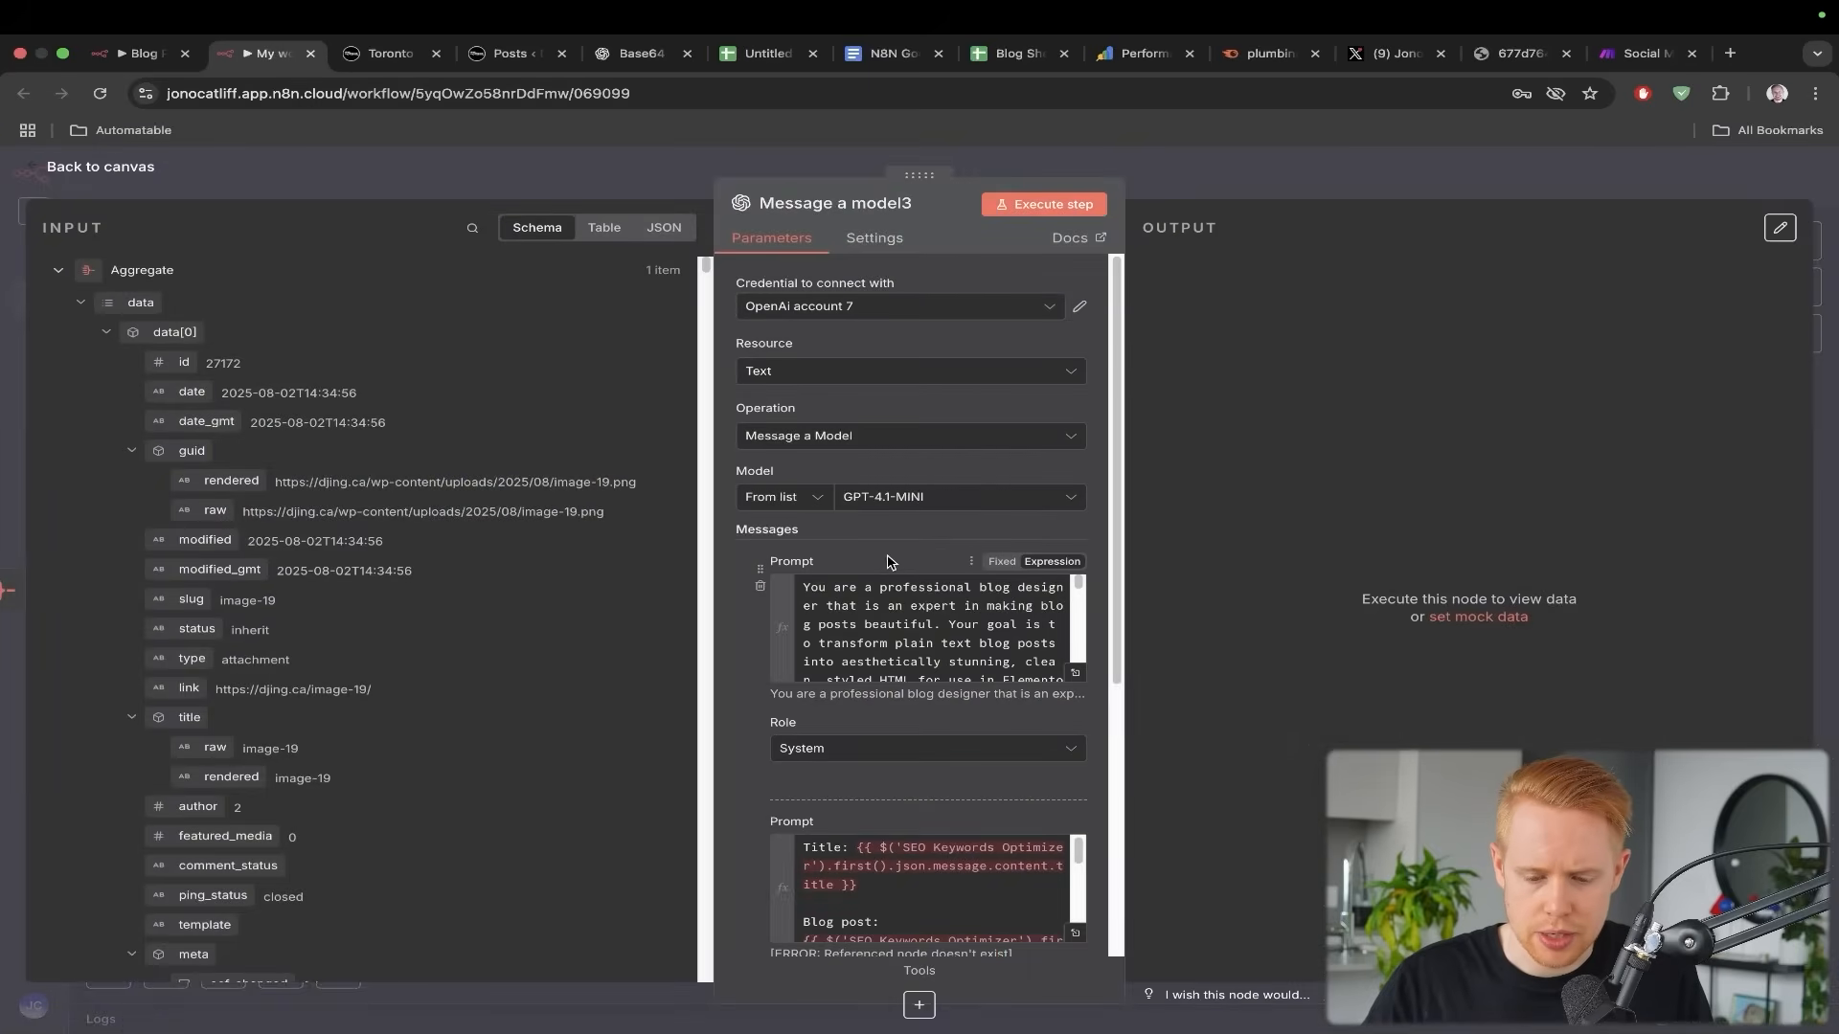
{"action": "scroll", "coordinate": [1053, 814], "scroll_direction": "down", "scroll_amount": 2}
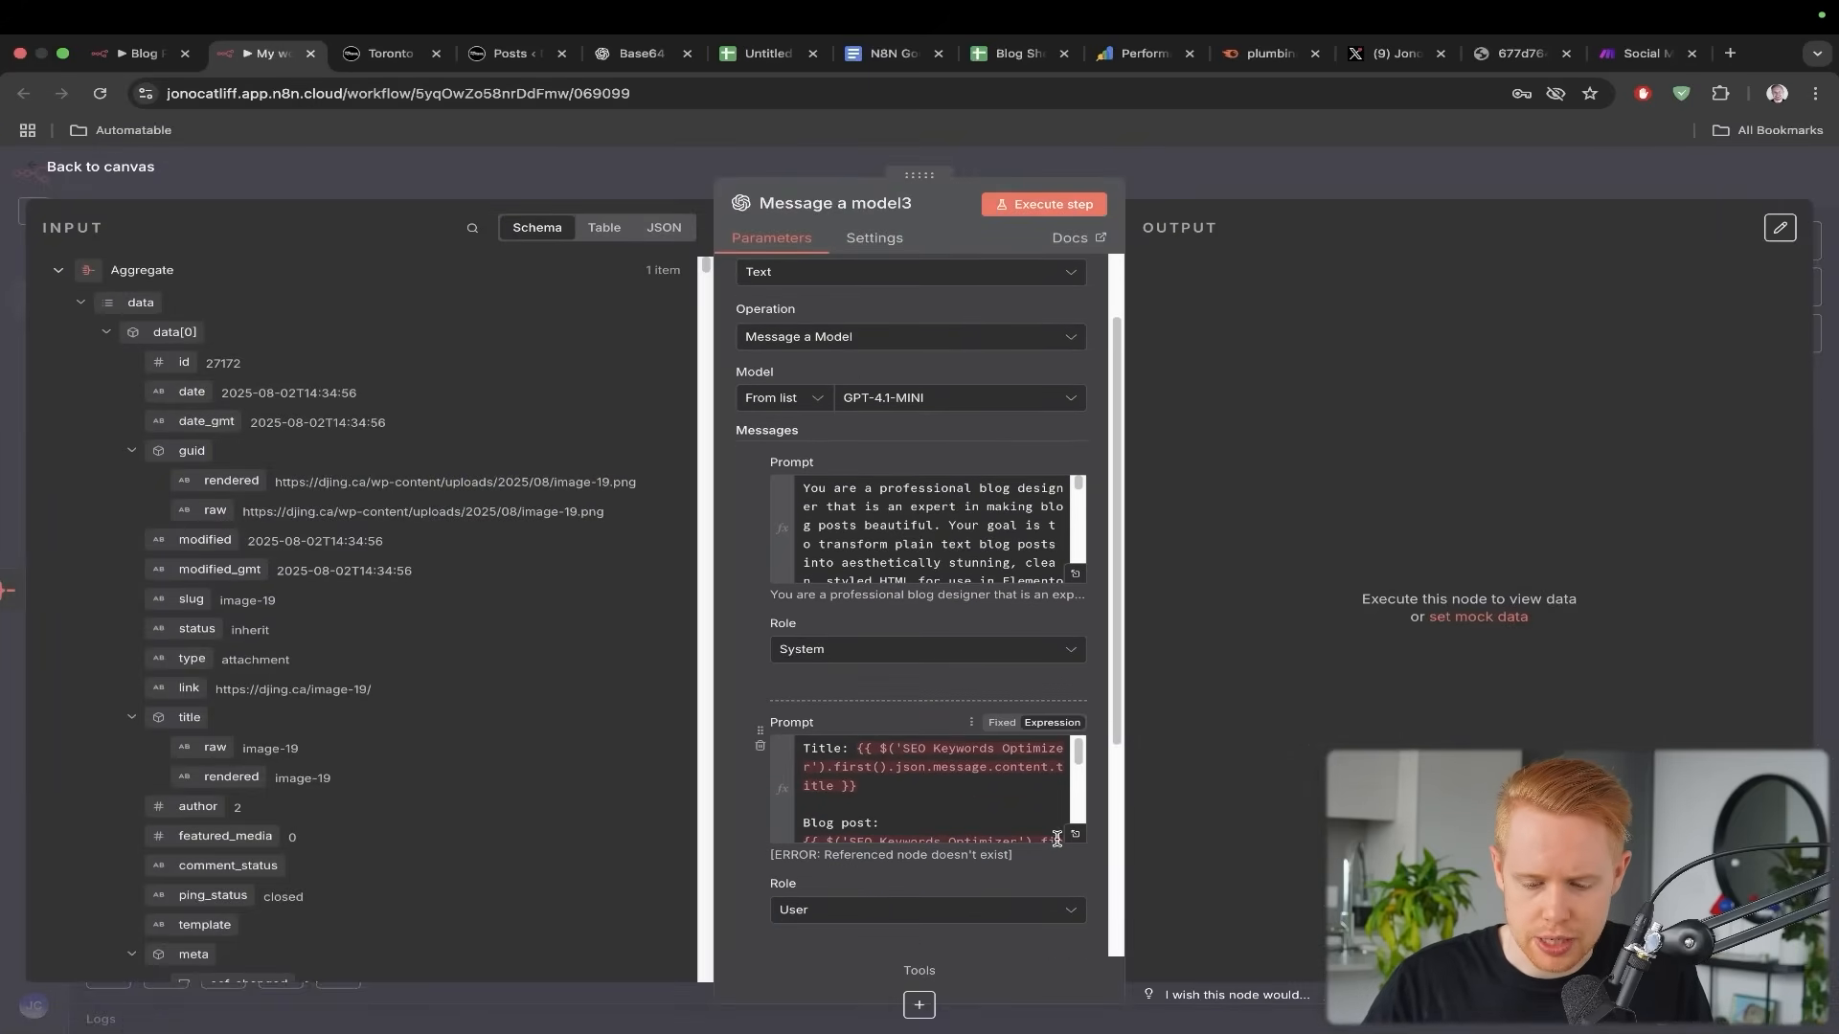
{"action": "left_click", "coordinate": [1073, 835]}
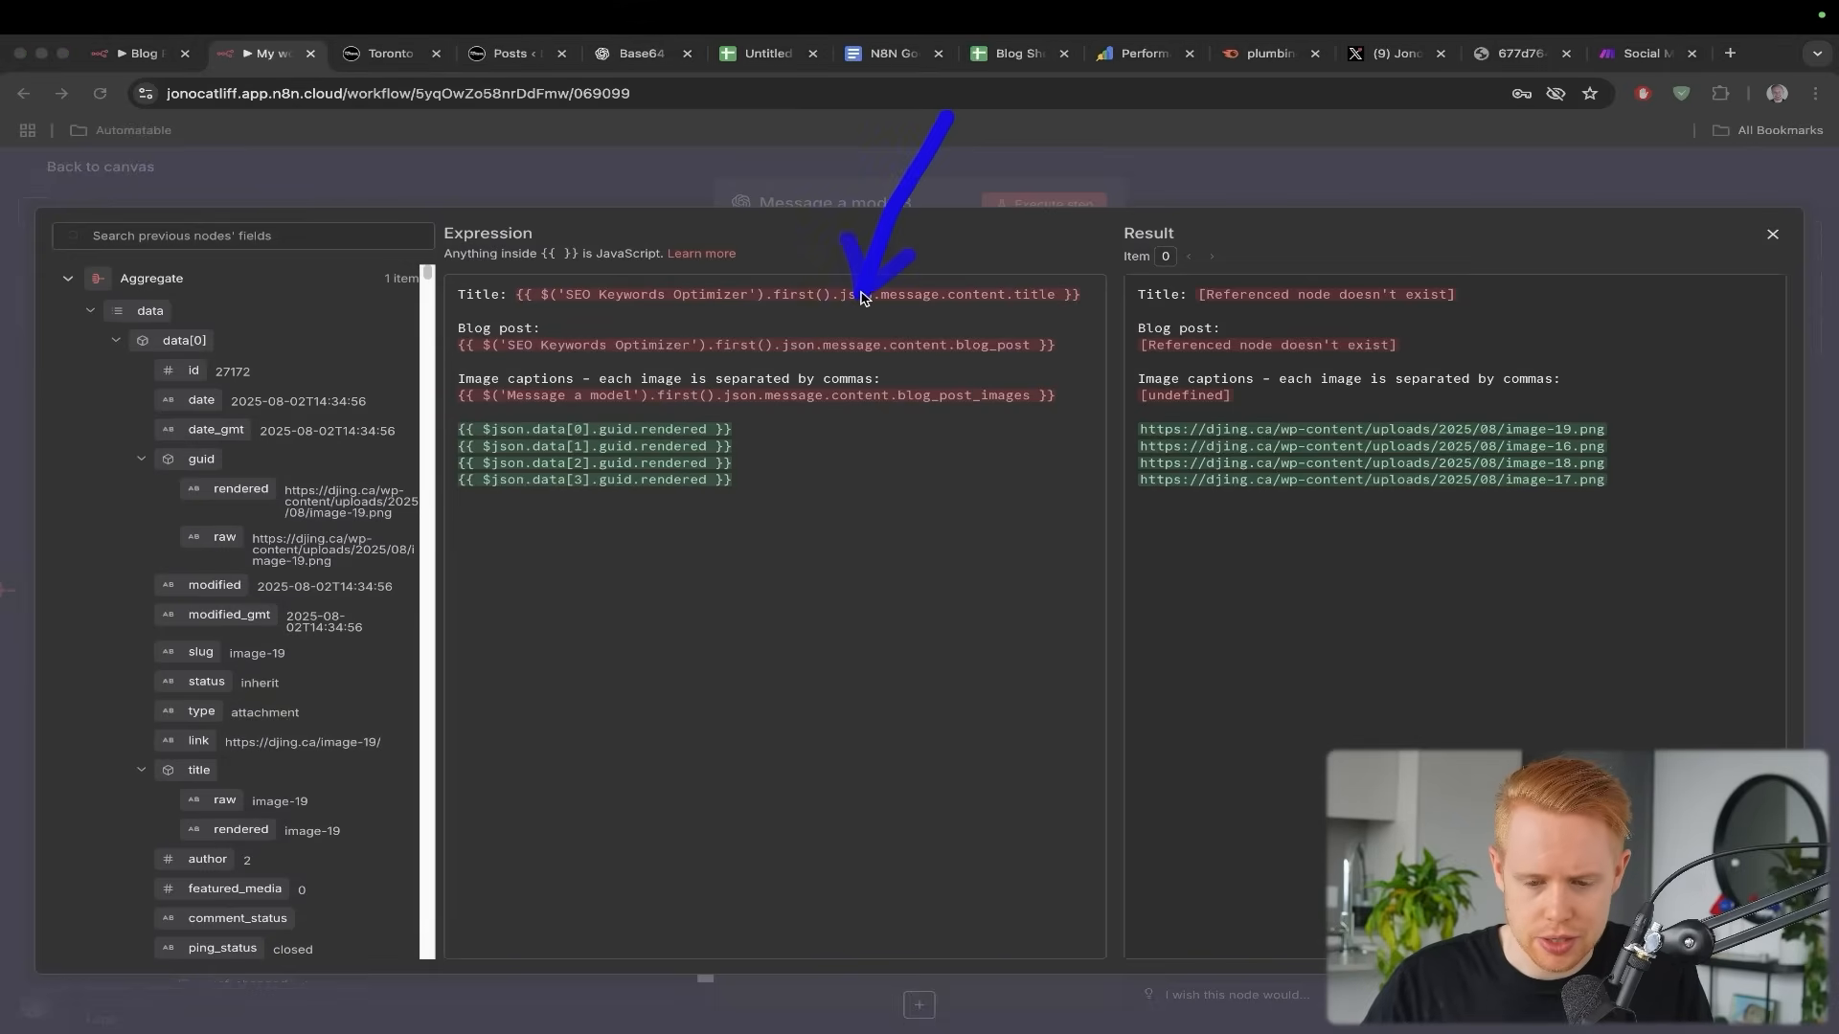
Expand Message a model1's output among the previous nodes' fields and compare its message content with the blog preview.
{"action": "left_click", "coordinate": [66, 282]}
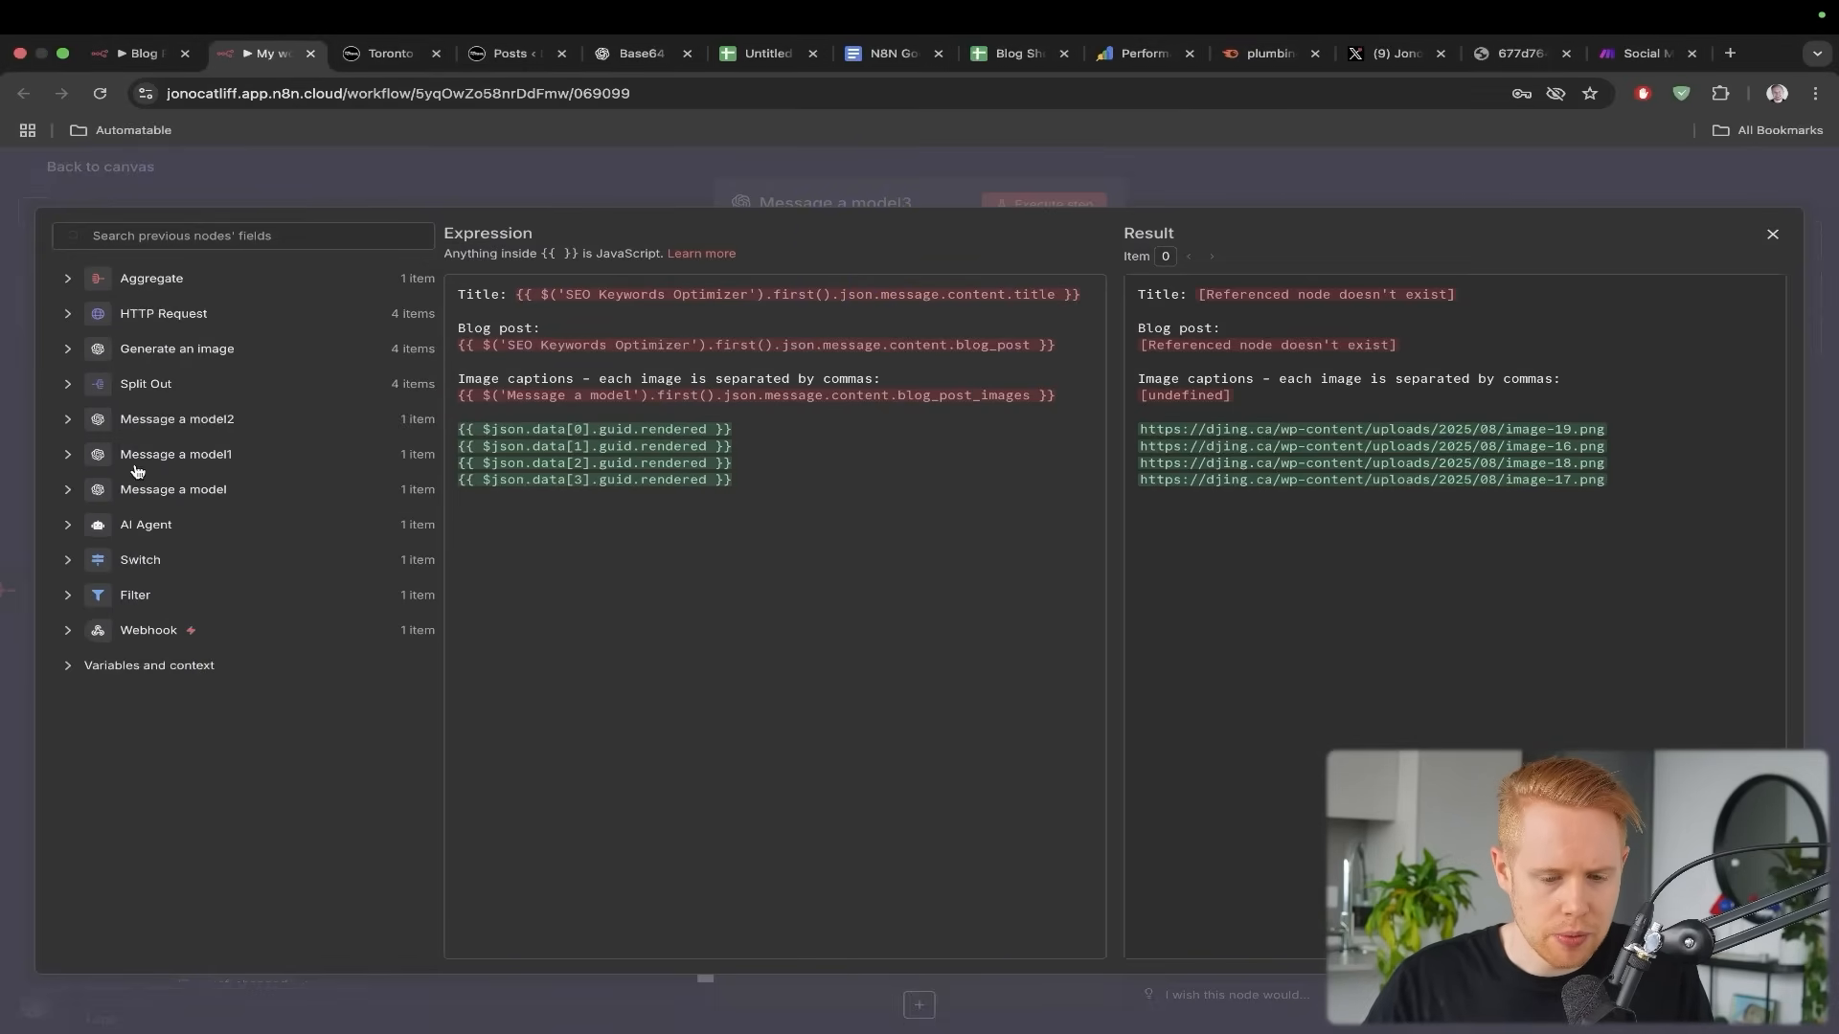
{"action": "key", "text": "ctrl+a"}
{"action": "left_click_drag", "start_coordinate": [618, 171], "coordinate": [608, 207]}
{"action": "left_click", "coordinate": [67, 454]}
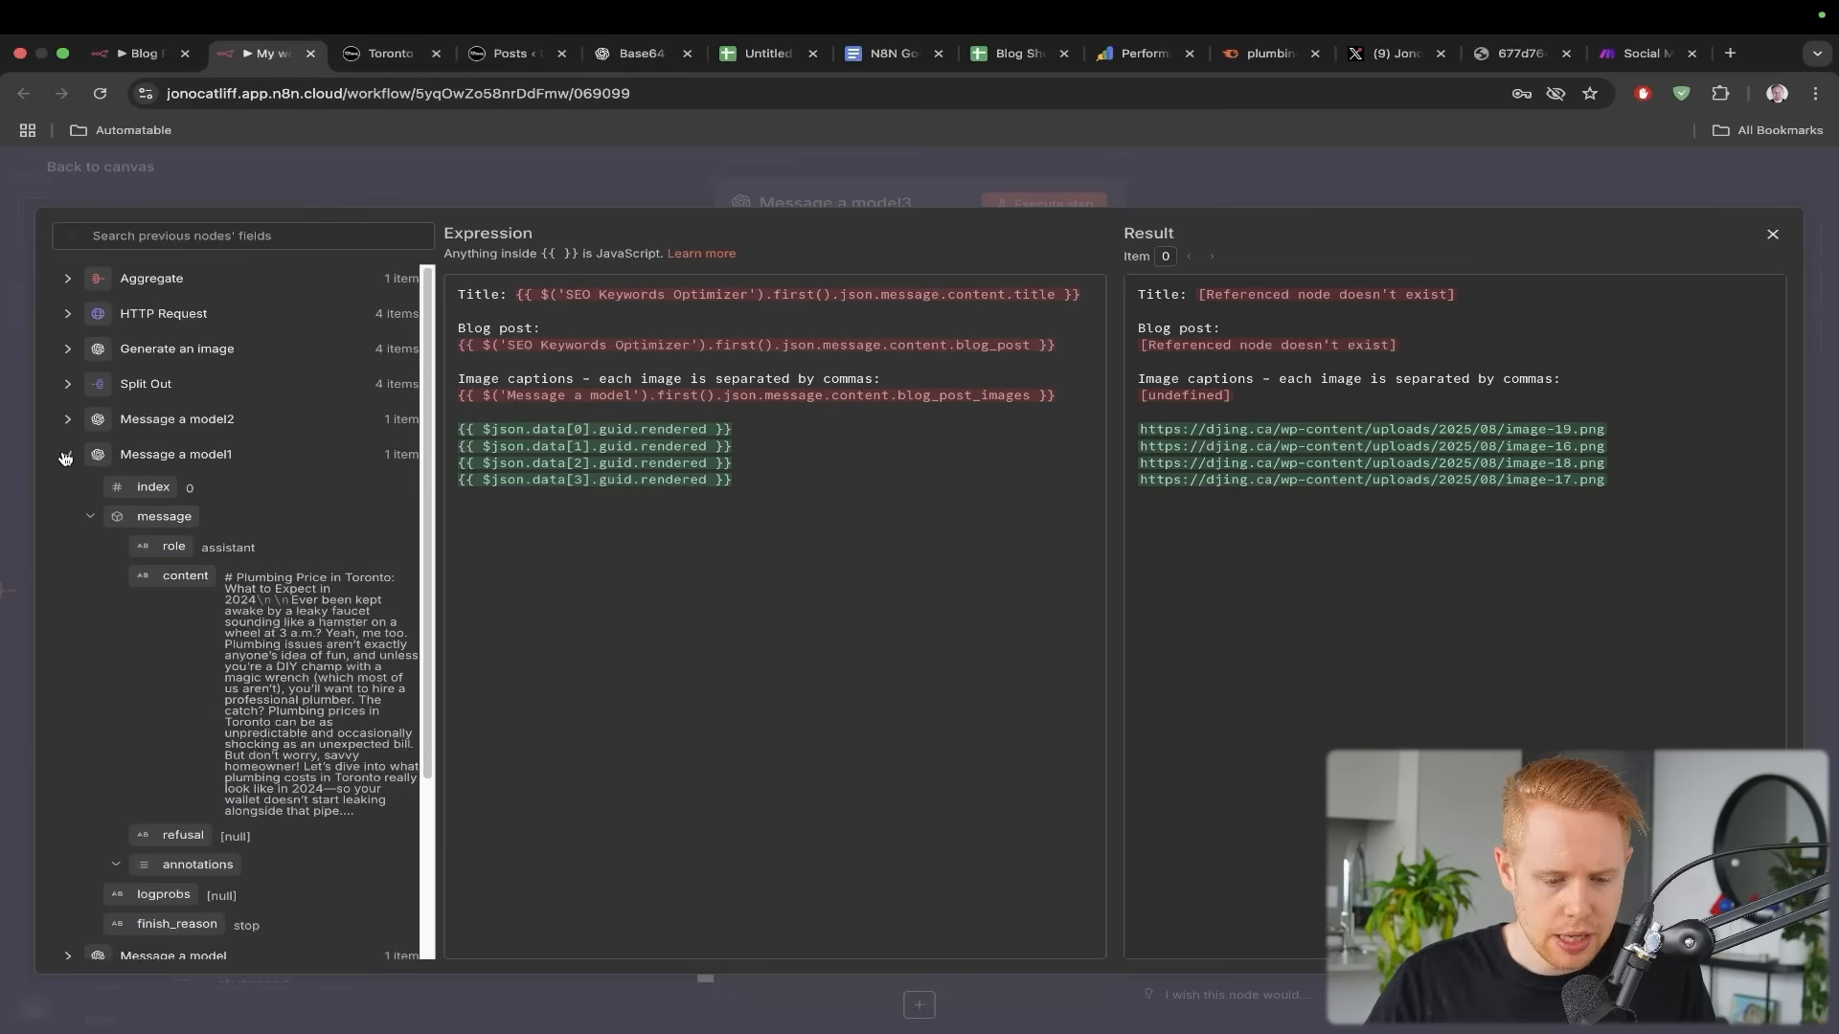
{"action": "key", "text": "ctrl+a"}
{"action": "left_click_drag", "start_coordinate": [440, 362], "coordinate": [296, 558]}
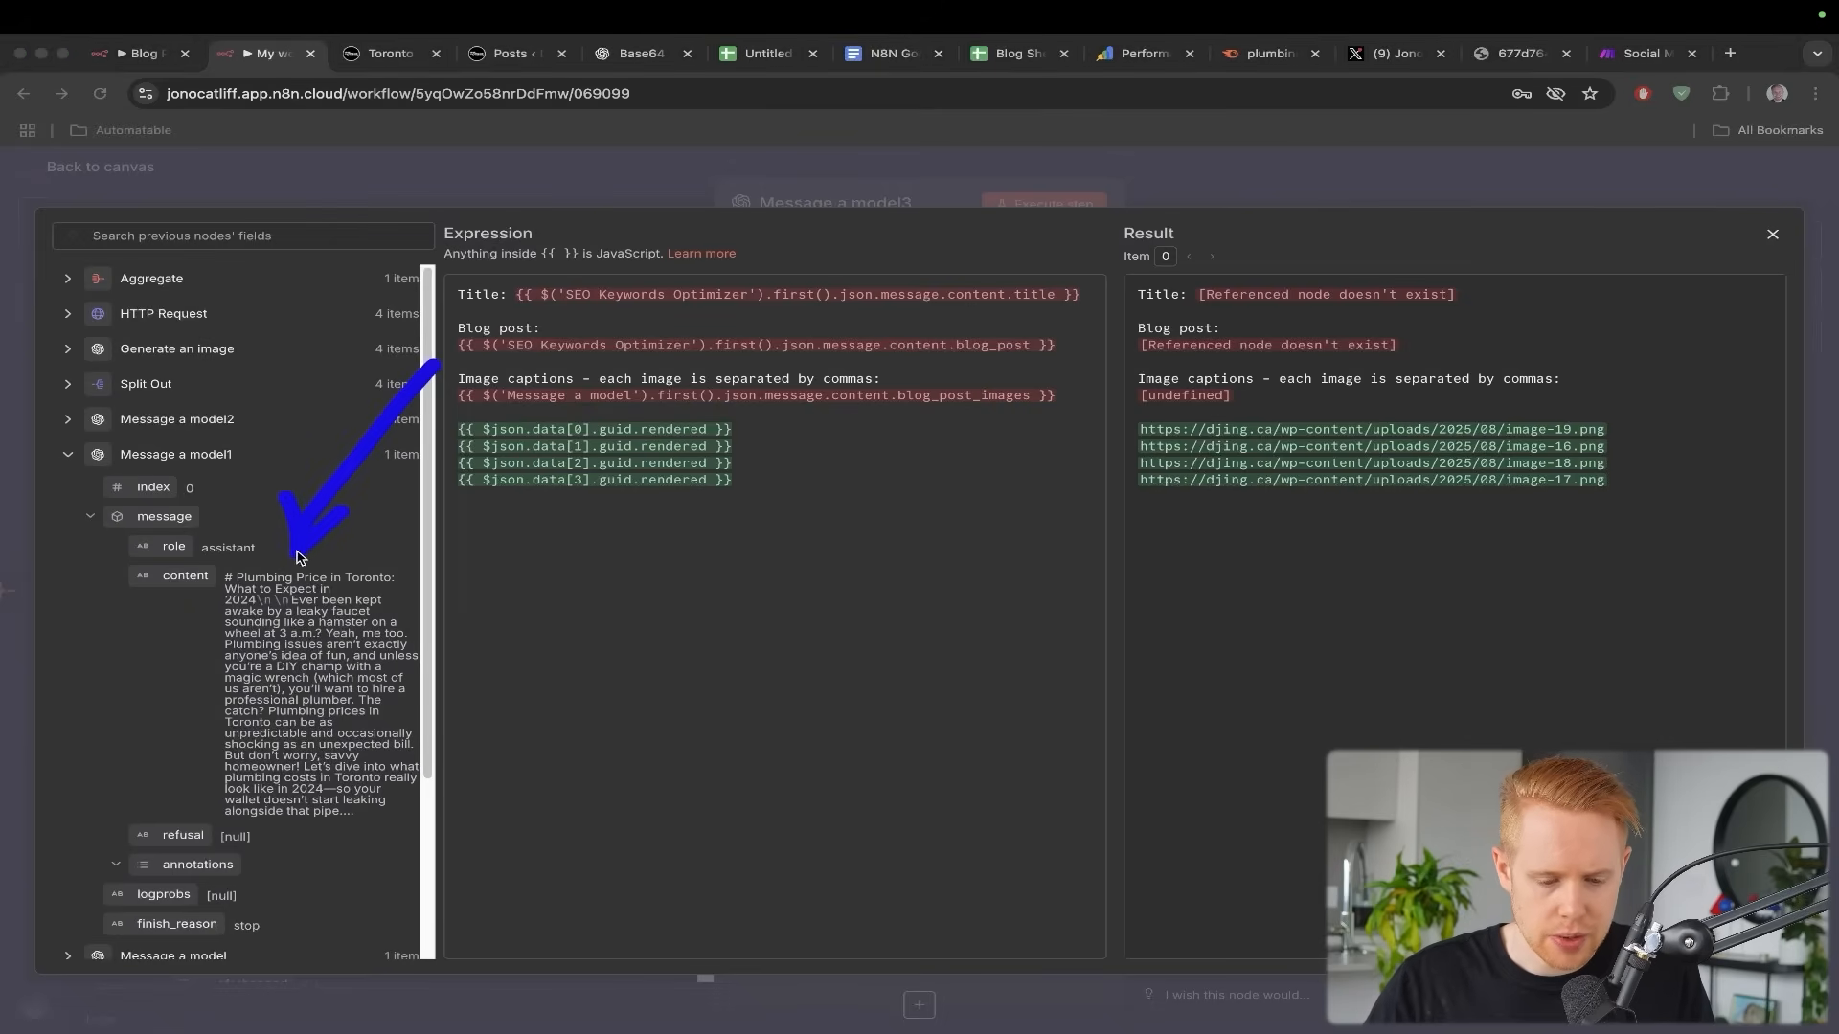
{"action": "key", "text": "ctrl+s"}
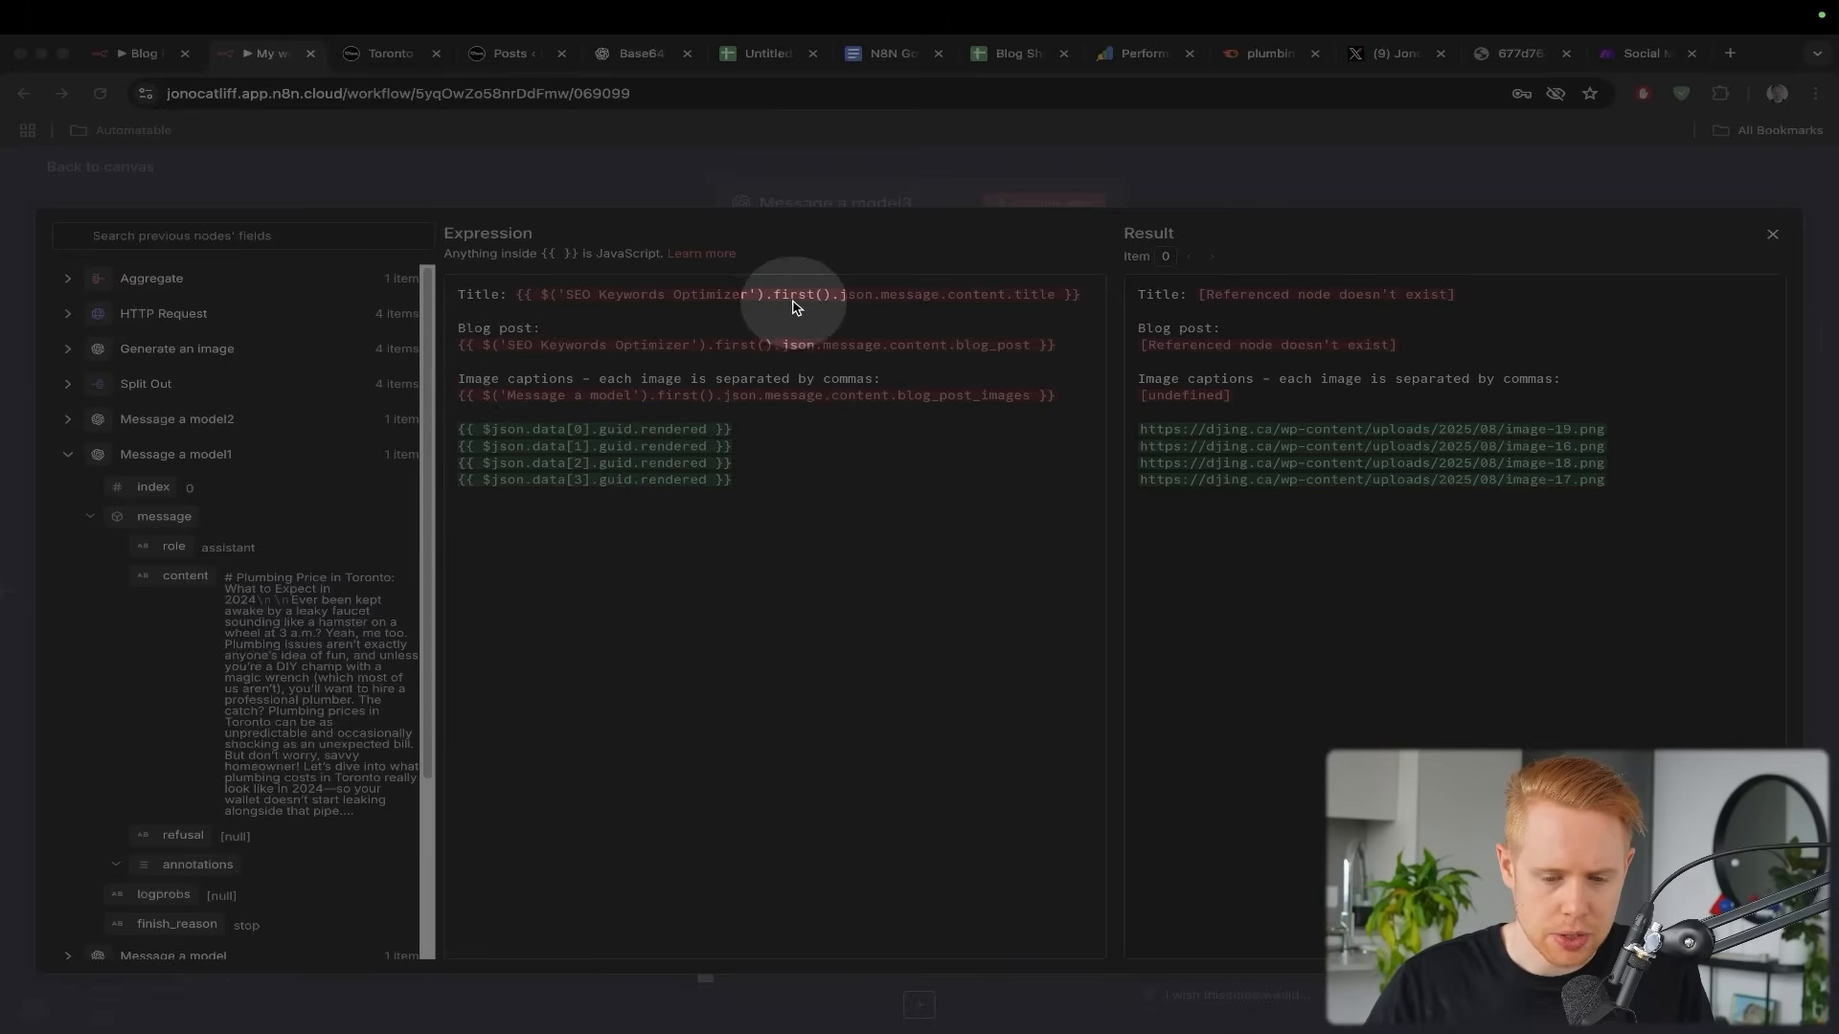
{"action": "left_click", "coordinate": [789, 348]}
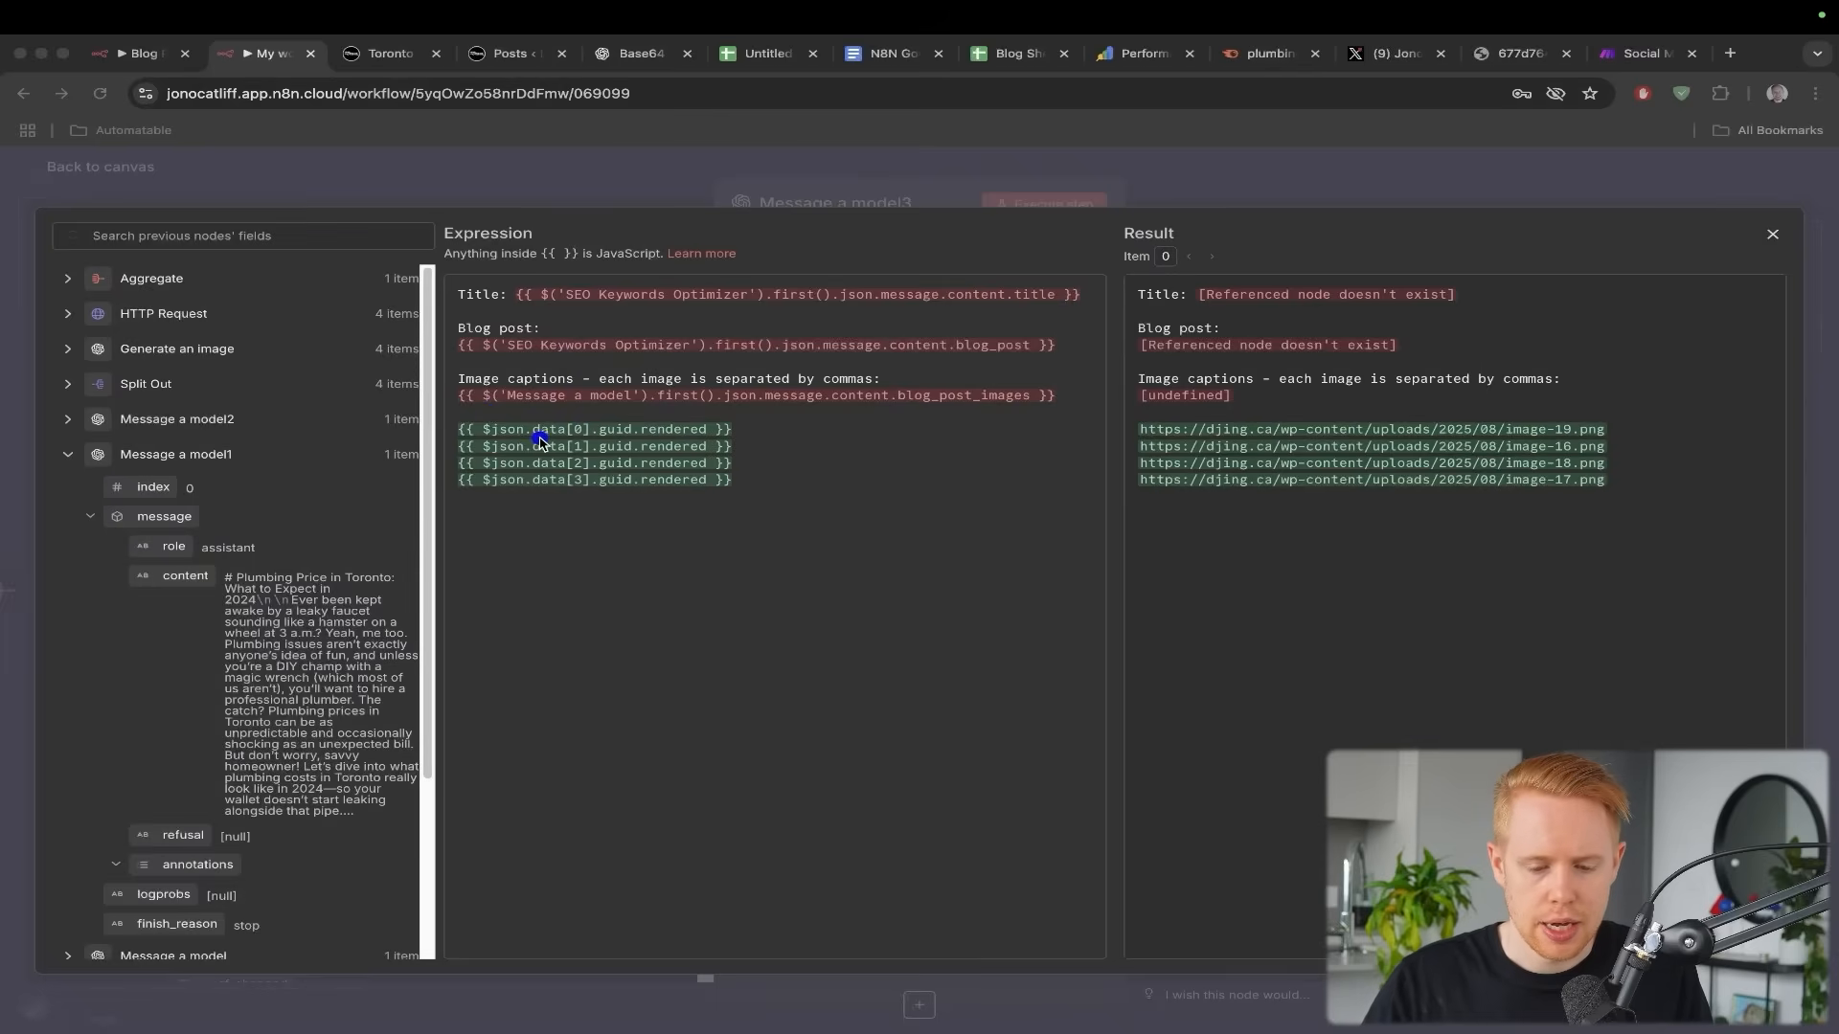
{"action": "mouse_move", "coordinate": [970, 351]}
{"action": "left_mouse_down"}
{"action": "mouse_move", "coordinate": [759, 484]}
{"action": "mouse_move", "coordinate": [738, 479]}
{"action": "left_mouse_up"}
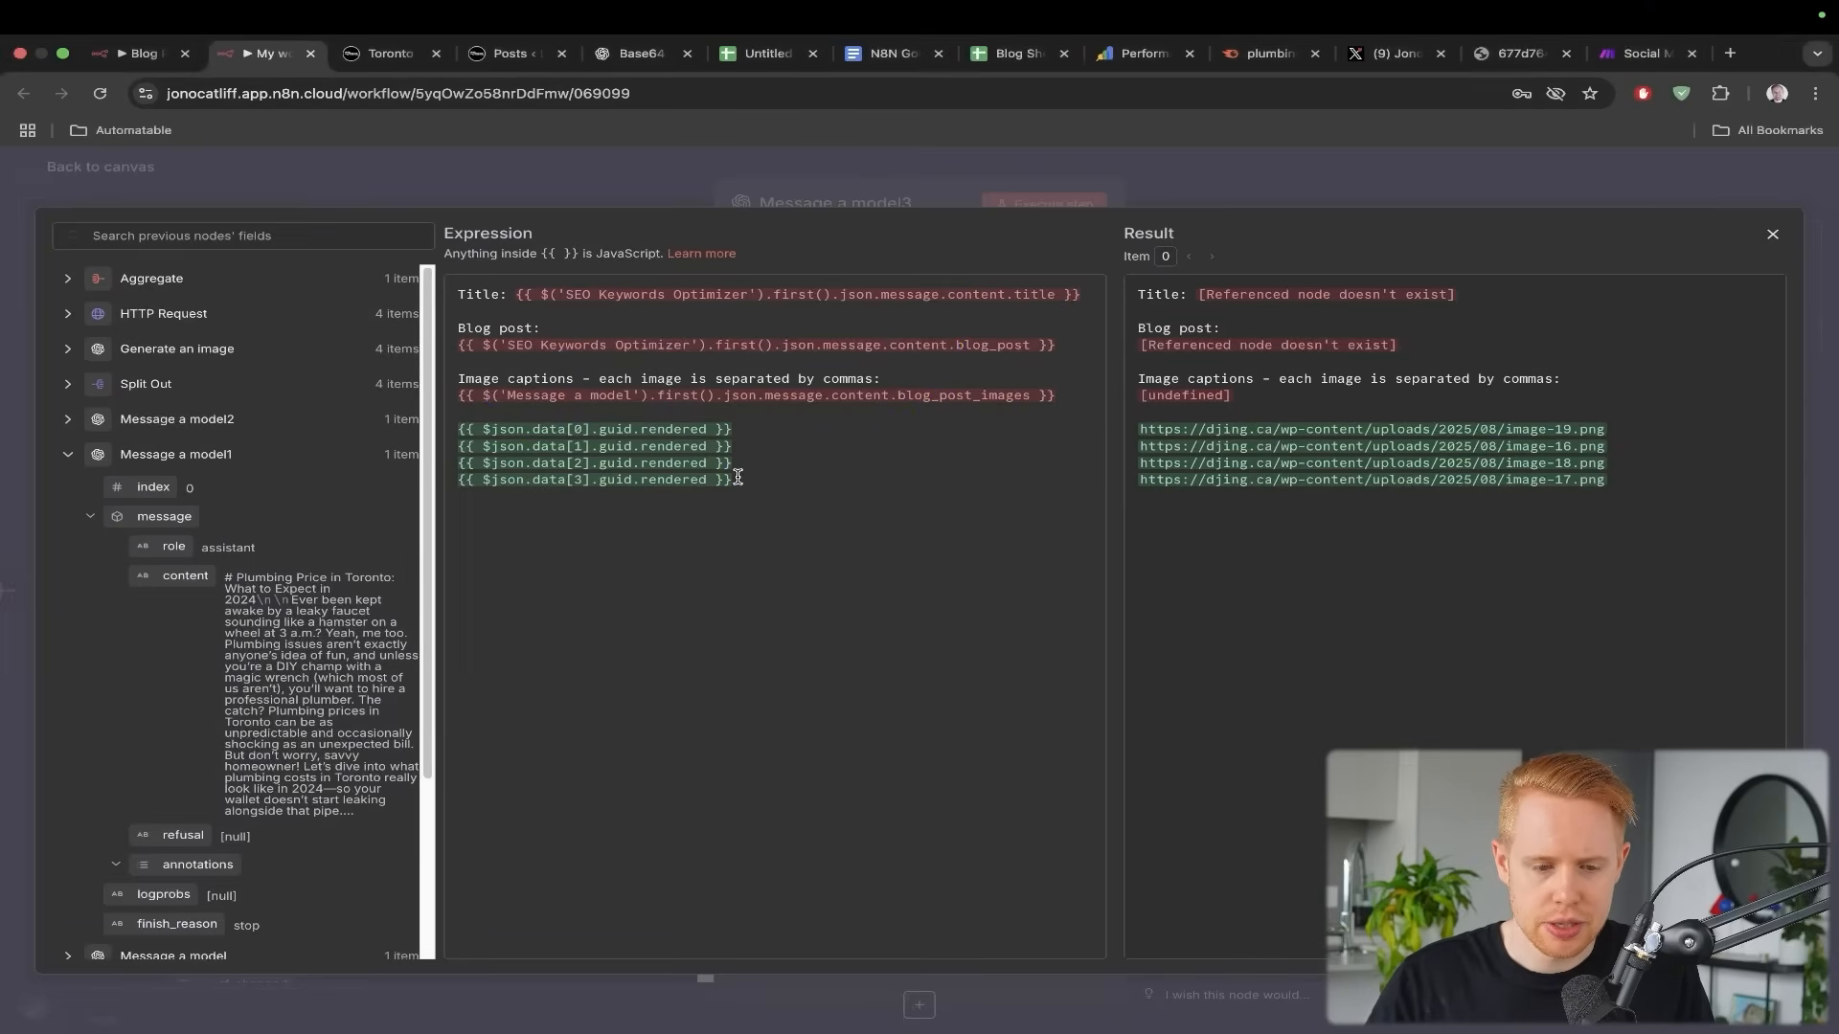
{"action": "key", "text": "ctrl+Tab"}
{"action": "scroll", "coordinate": [737, 476], "scroll_direction": "down", "scroll_amount": 10}
{"action": "mouse_move", "coordinate": [144, 448]}
{"action": "left_mouse_down"}
{"action": "mouse_move", "coordinate": [338, 649]}
{"action": "mouse_move", "coordinate": [479, 706]}
{"action": "left_mouse_up"}
{"action": "scroll", "coordinate": [479, 706], "scroll_direction": "up", "scroll_amount": 15}
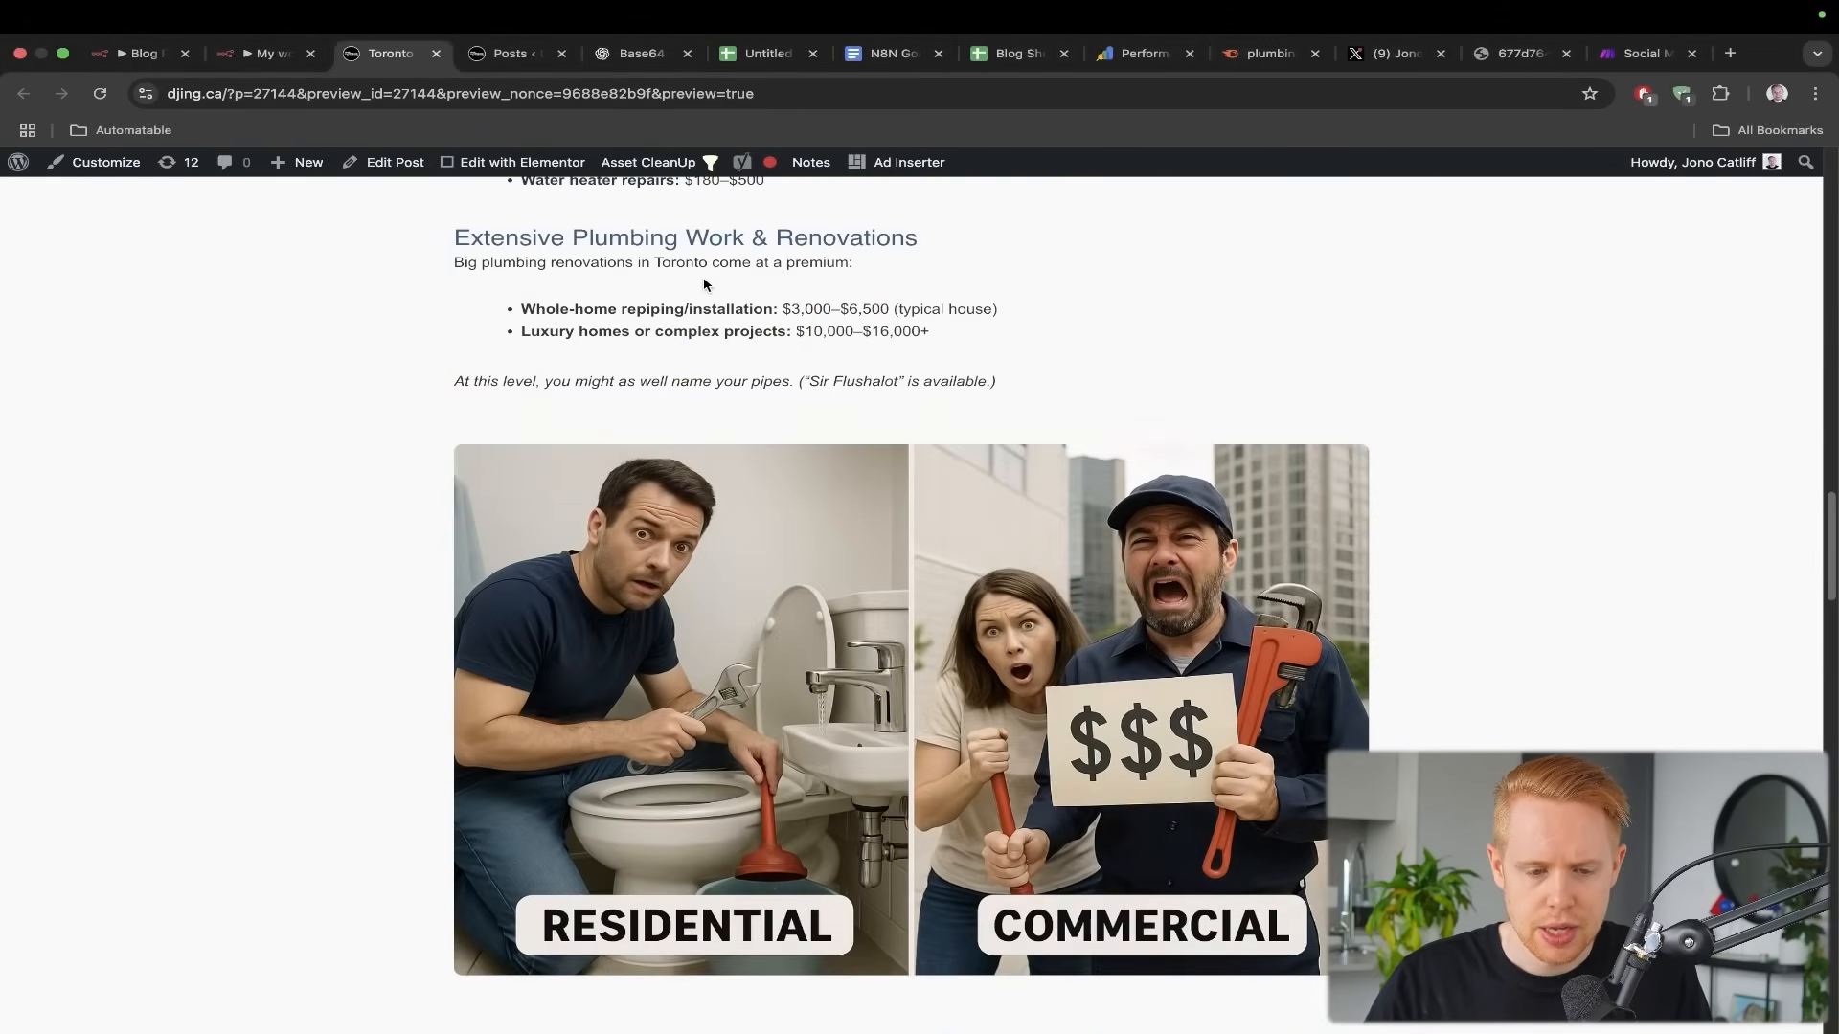
{"action": "key", "text": "ctrl+shift+Tab"}
{"action": "left_click_drag", "start_coordinate": [939, 255], "coordinate": [853, 380]}
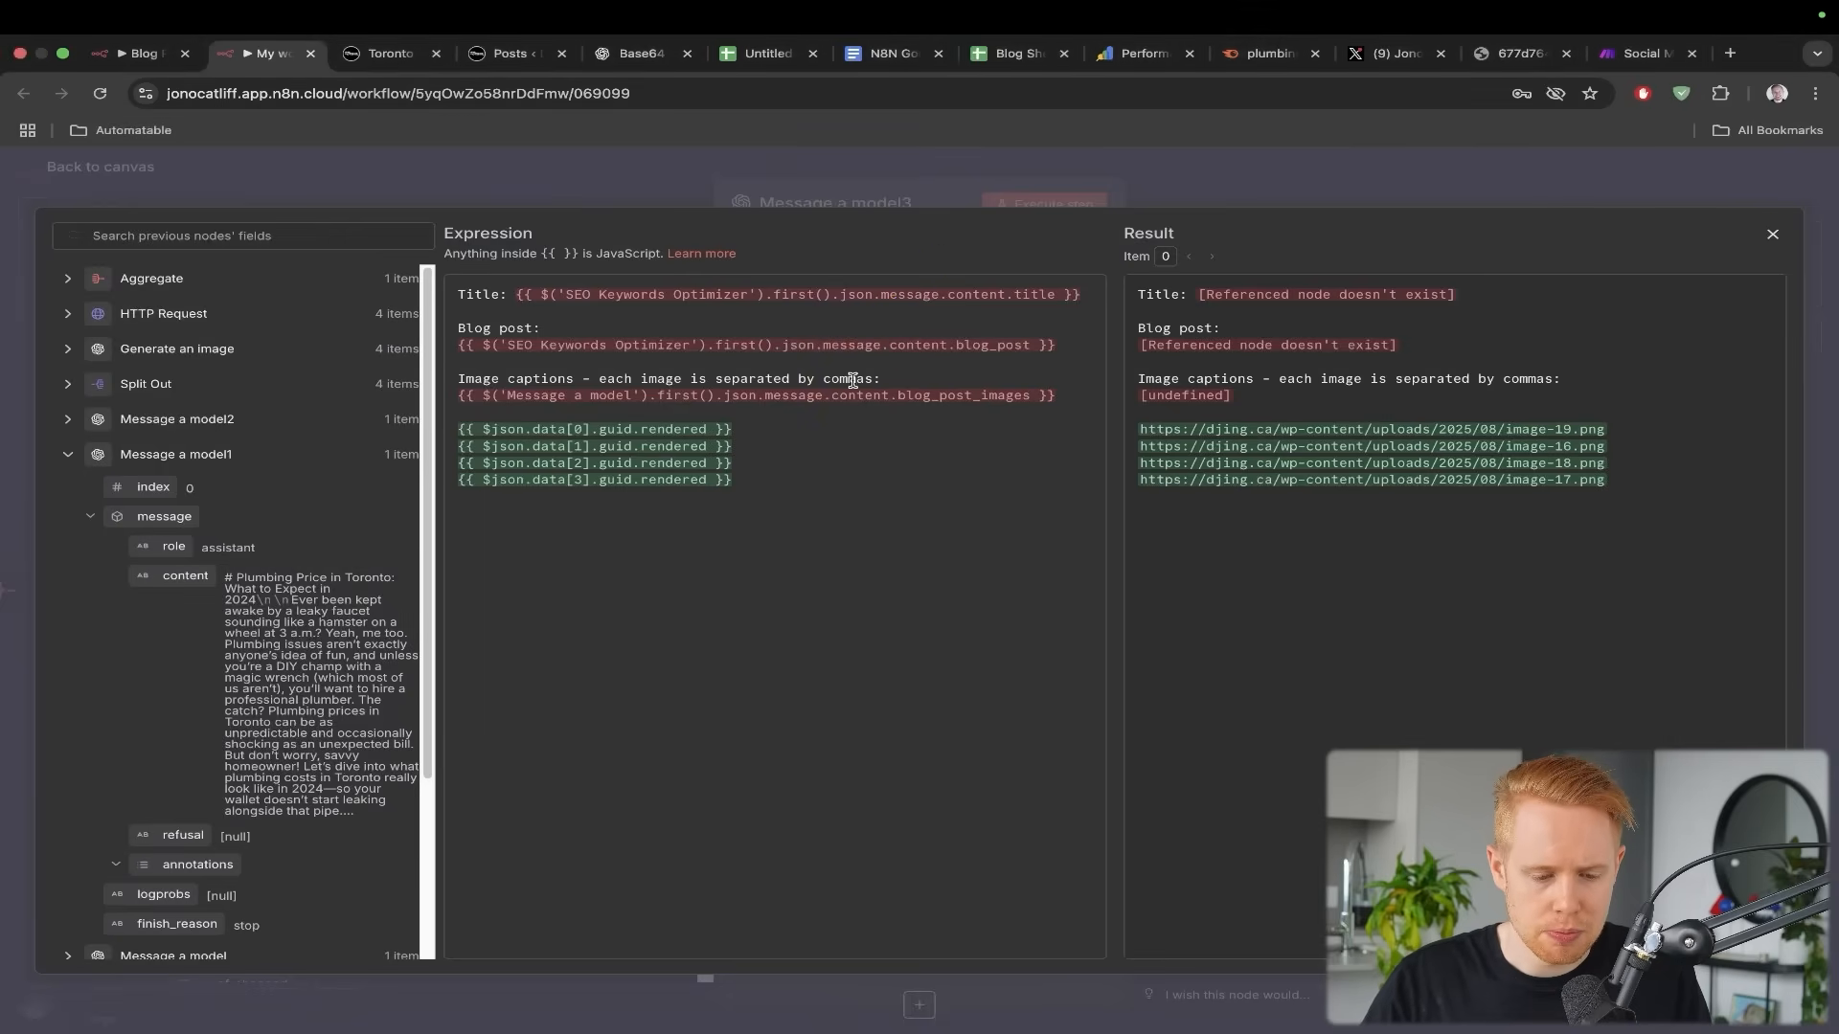
Replace the image captions expression in Message a model3's user prompt with Message a model2's blog_post_images field.
{"action": "left_click", "coordinate": [65, 458]}
{"action": "left_click", "coordinate": [67, 422]}
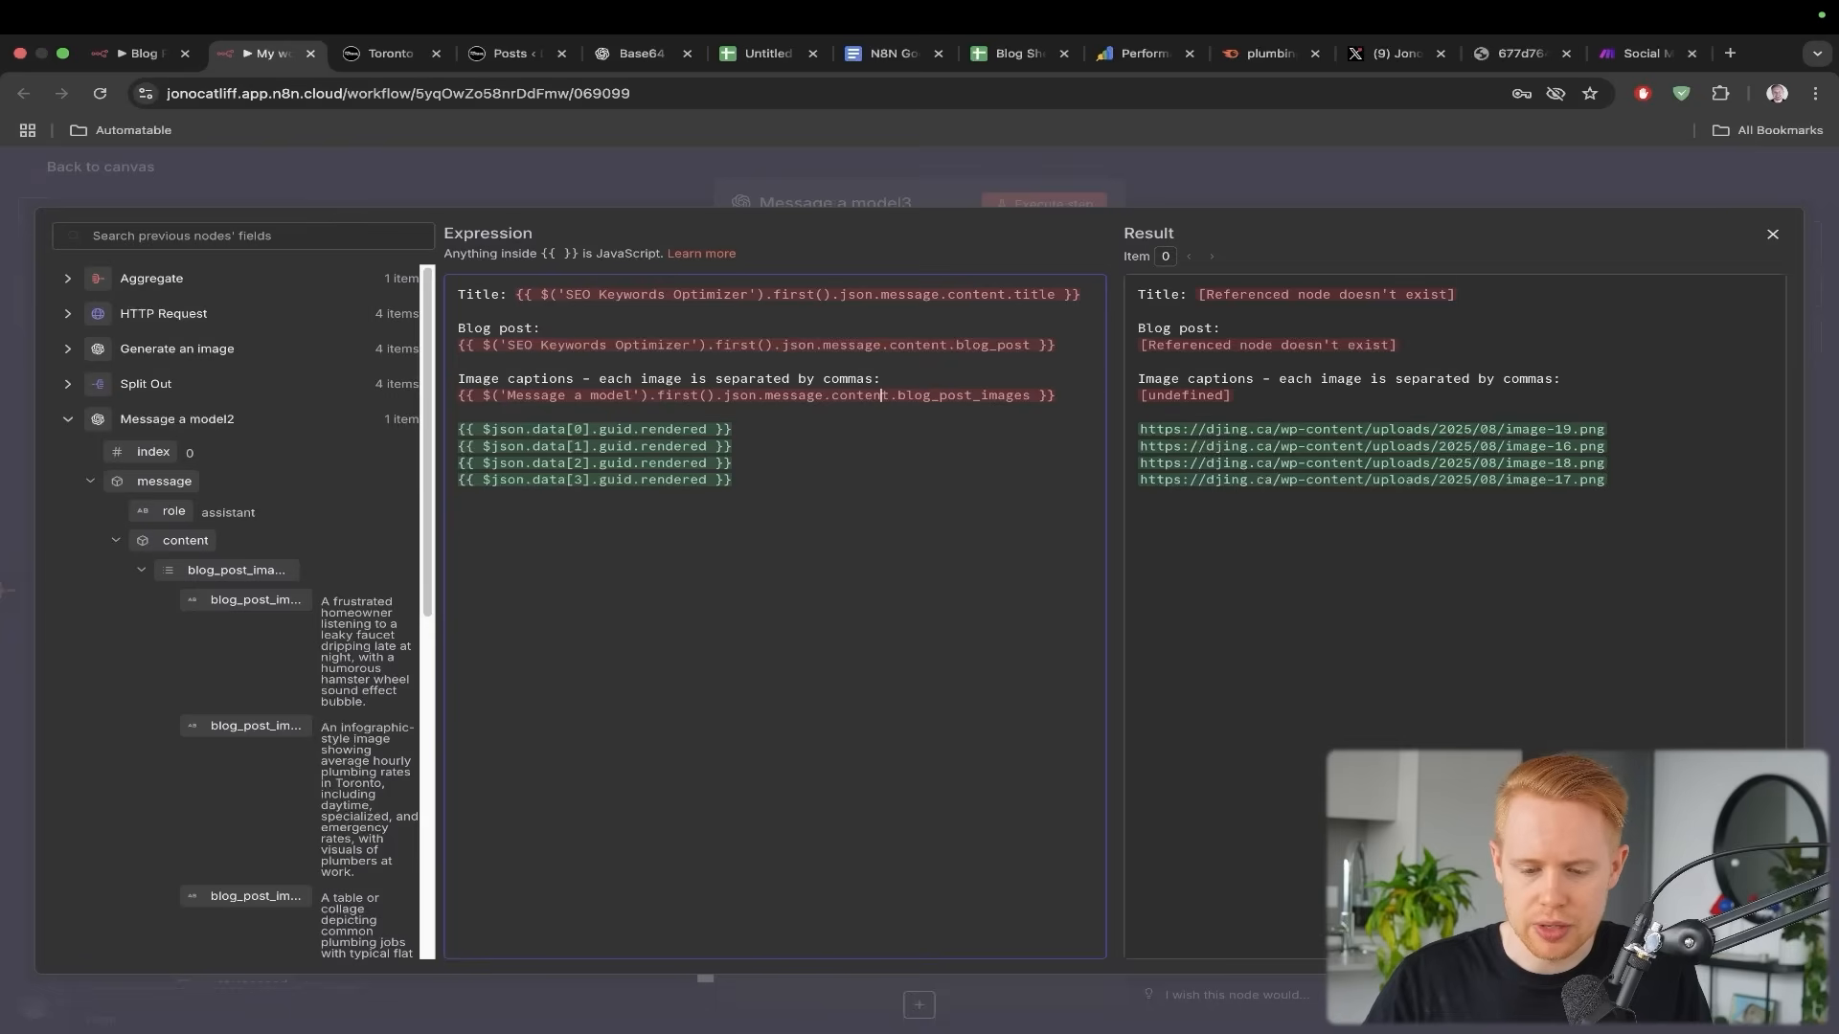
{"action": "key", "text": "super+shift+Left"}
{"action": "key", "text": "BackSpace"}
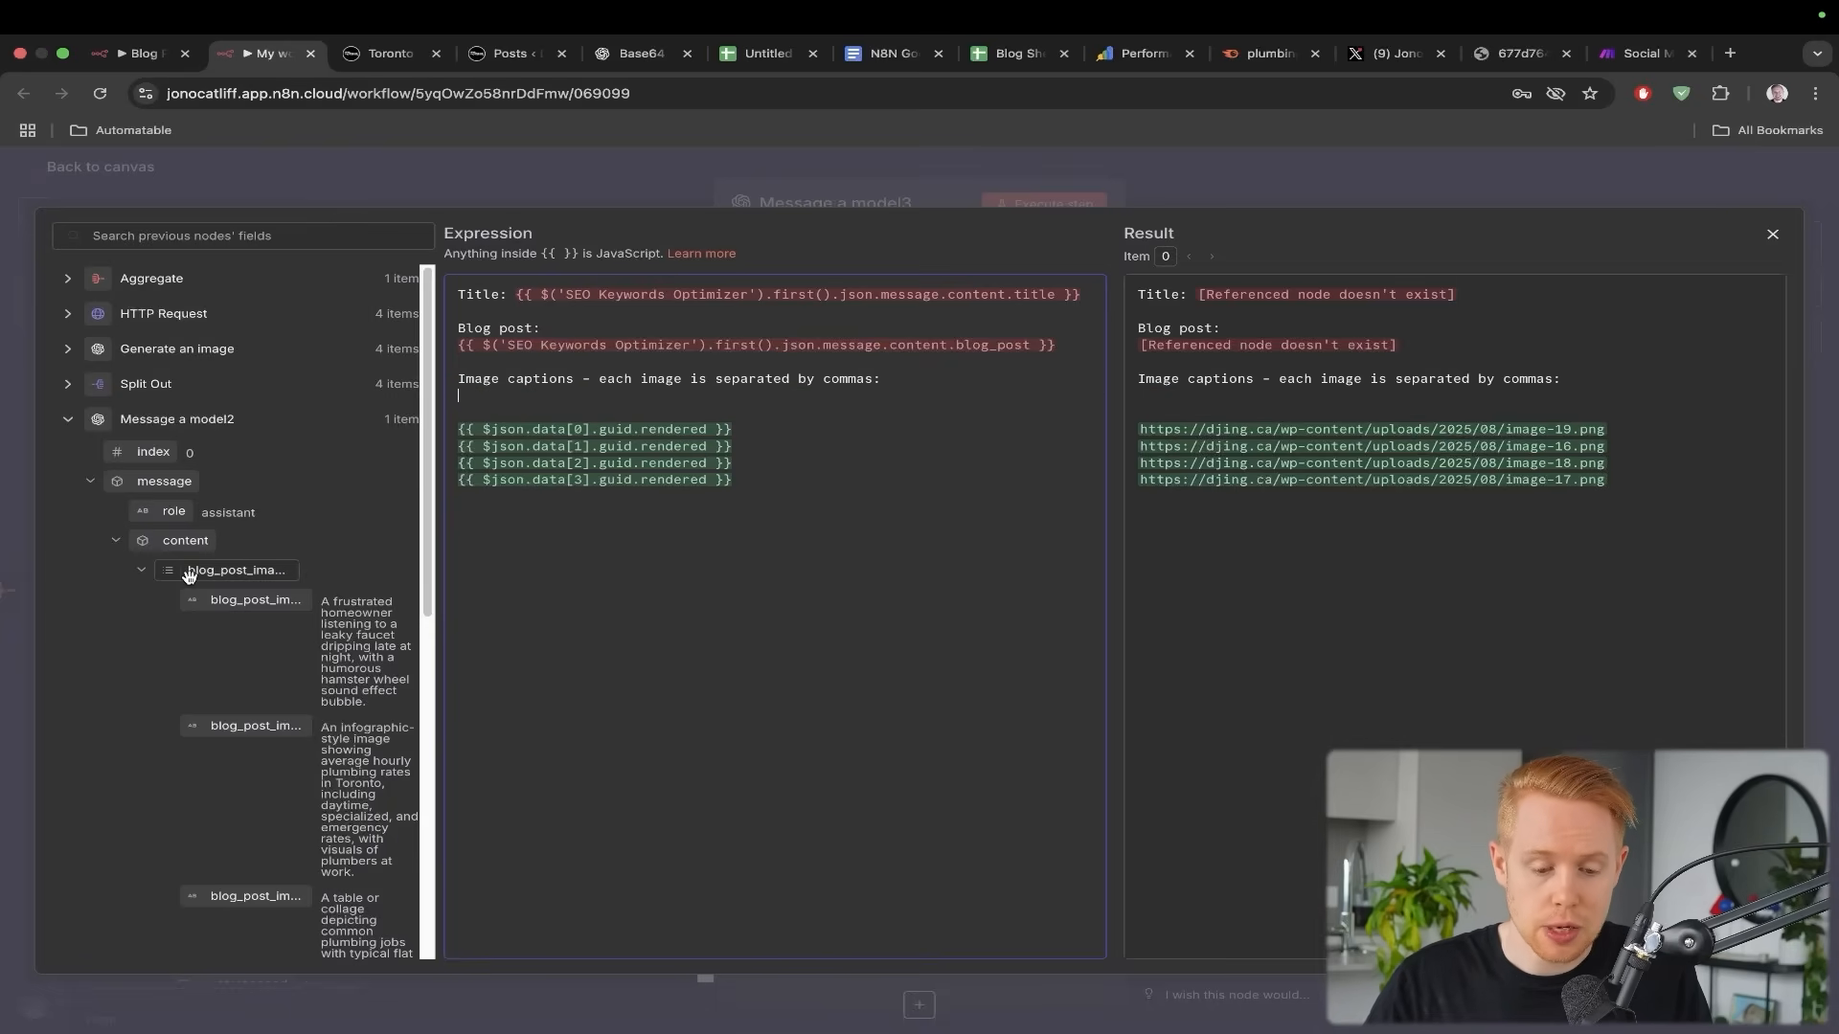
{"action": "left_click_drag", "start_coordinate": [190, 571], "coordinate": [537, 396]}
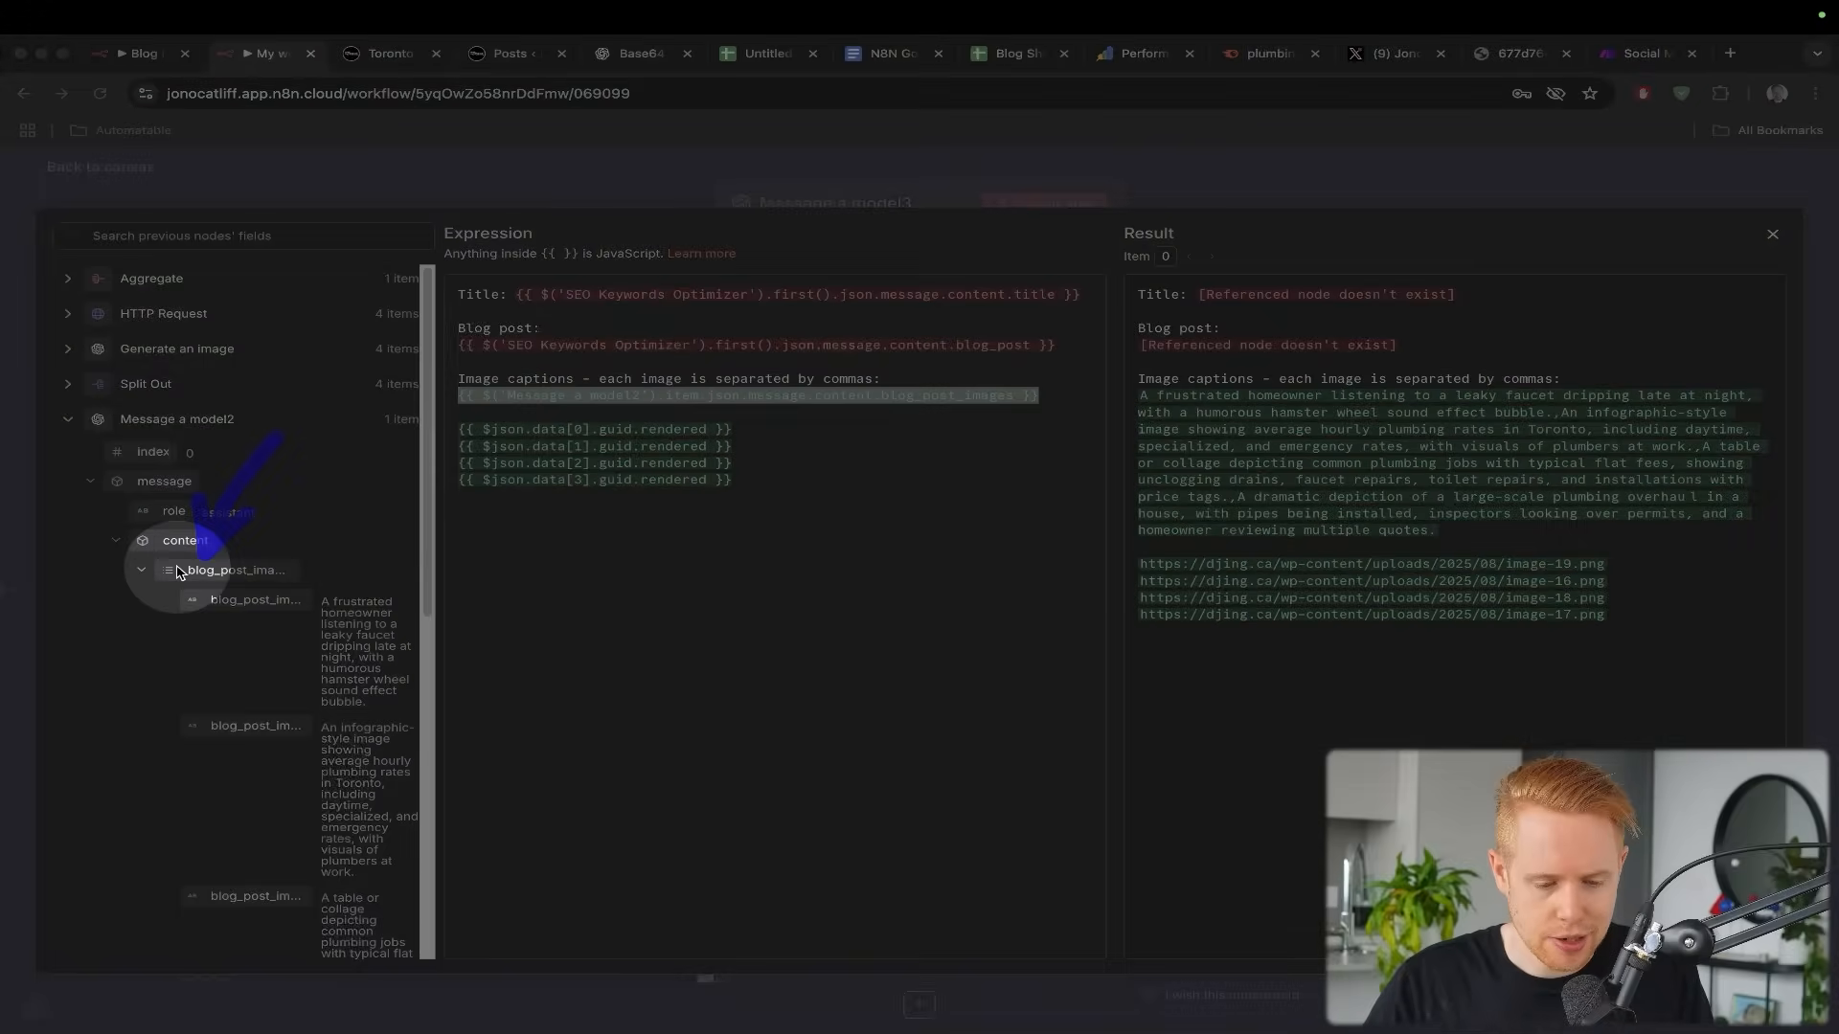
{"action": "key", "text": "ctrl+s"}
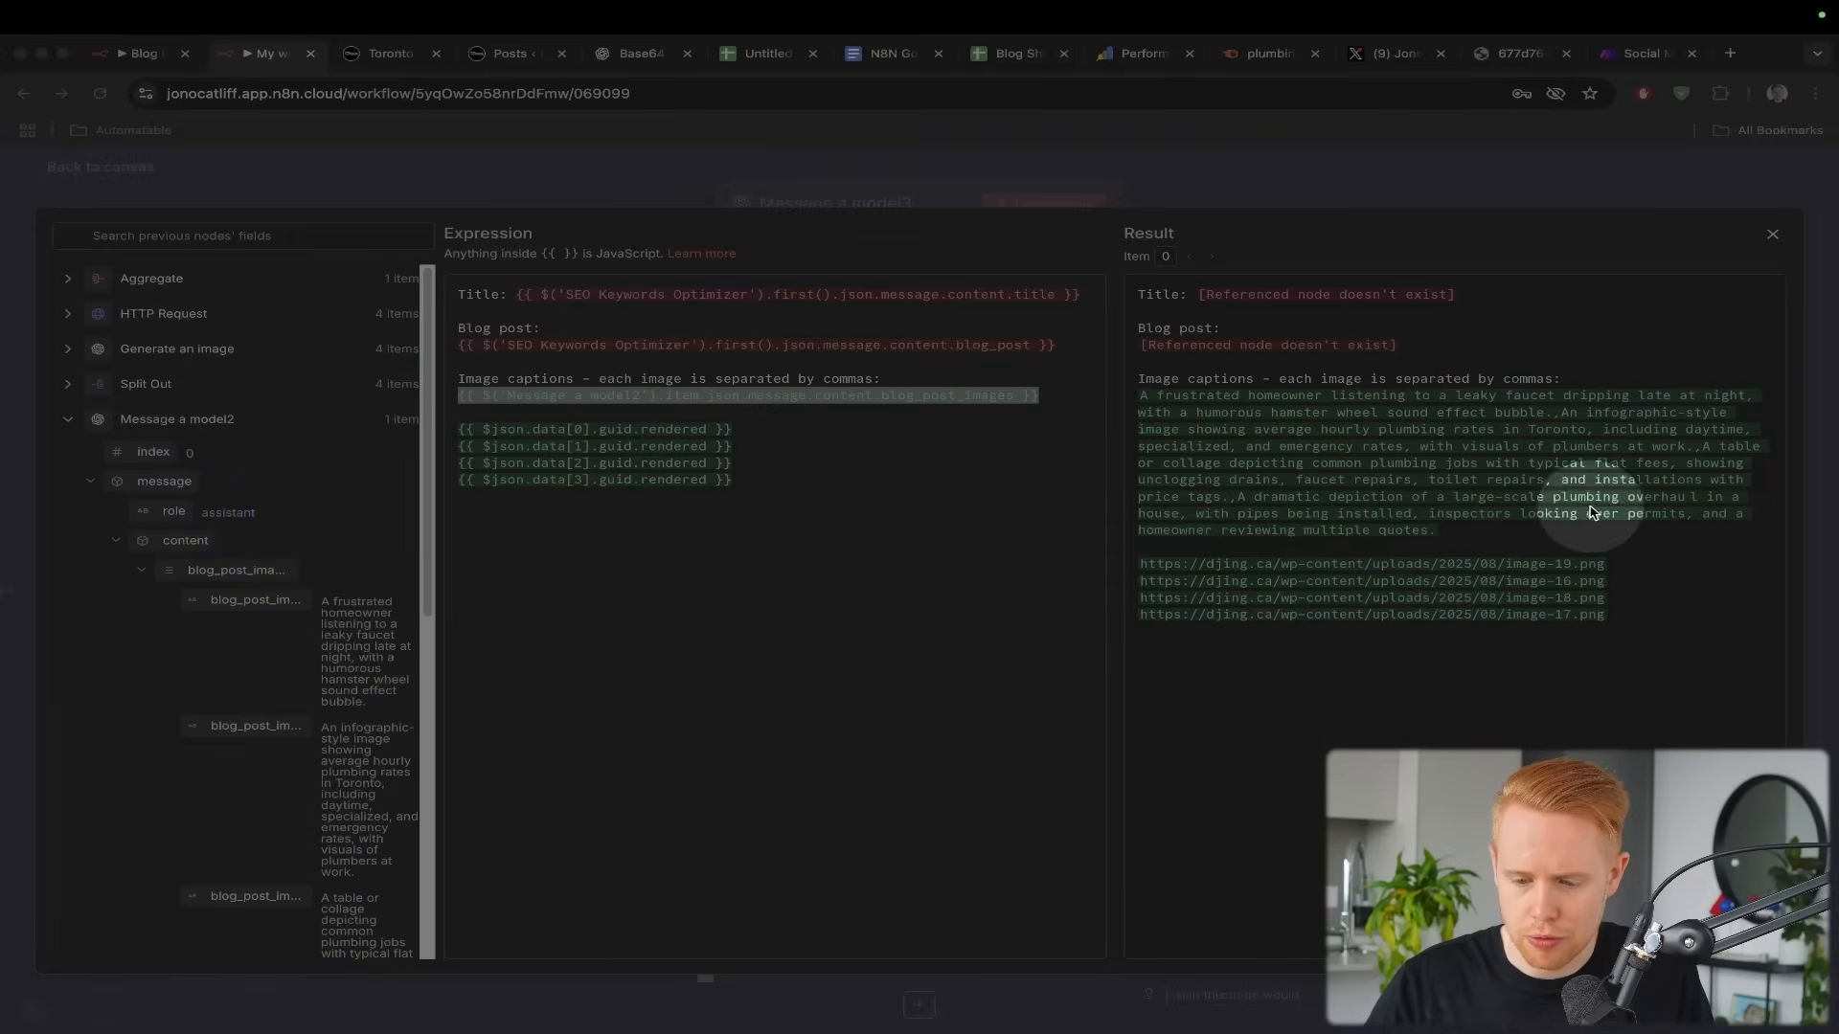
{"action": "key", "text": "Escape"}
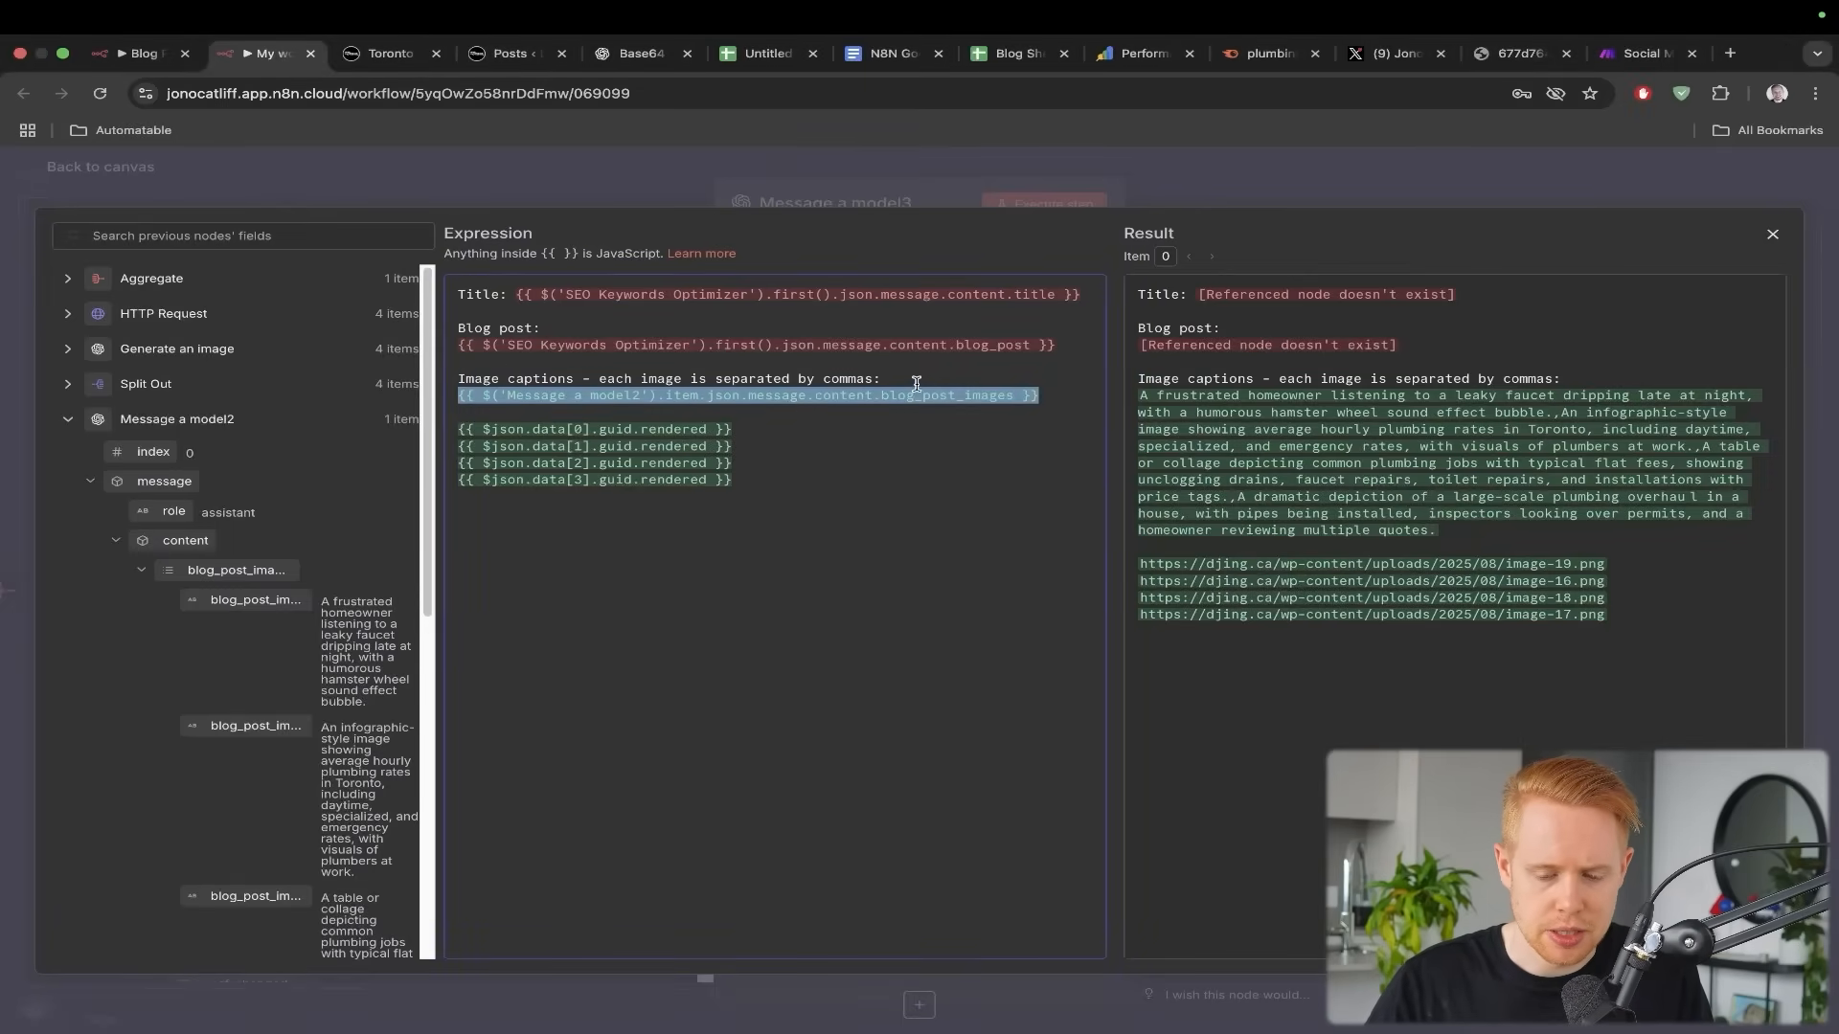
{"action": "key", "text": "ctrl+a"}
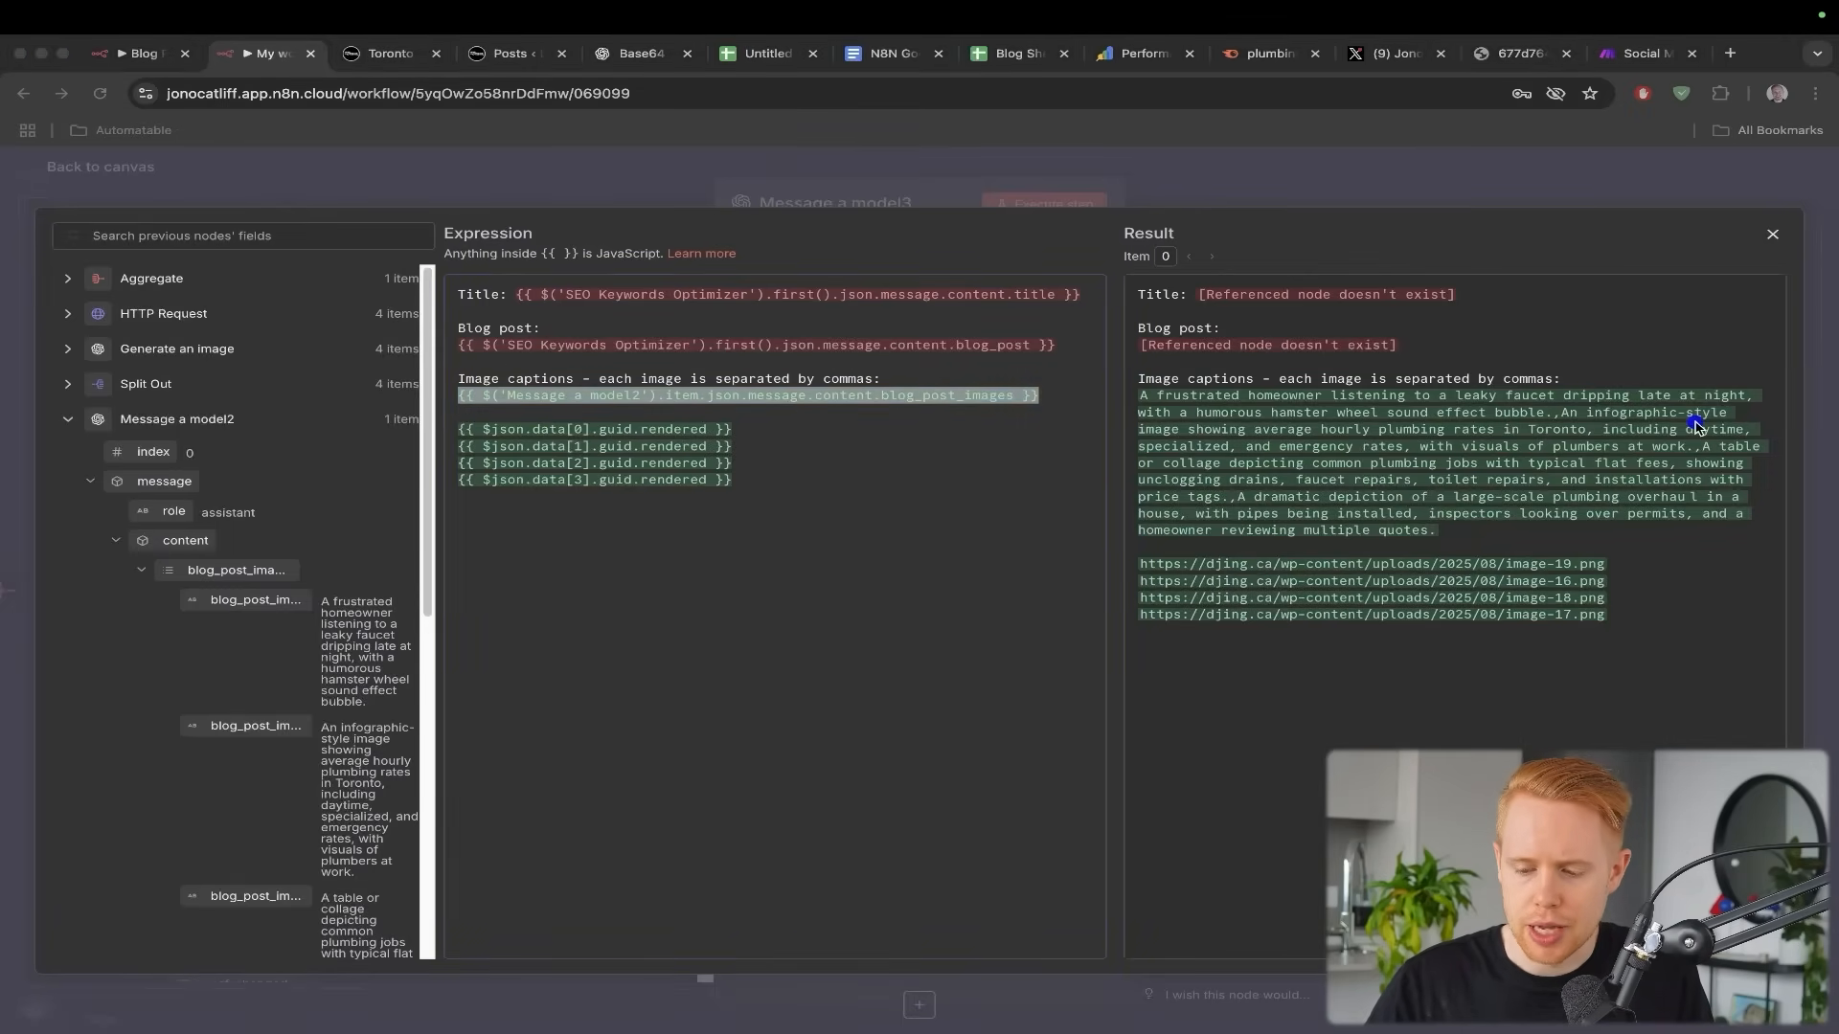
{"action": "left_click_drag", "start_coordinate": [1688, 266], "coordinate": [1683, 402]}
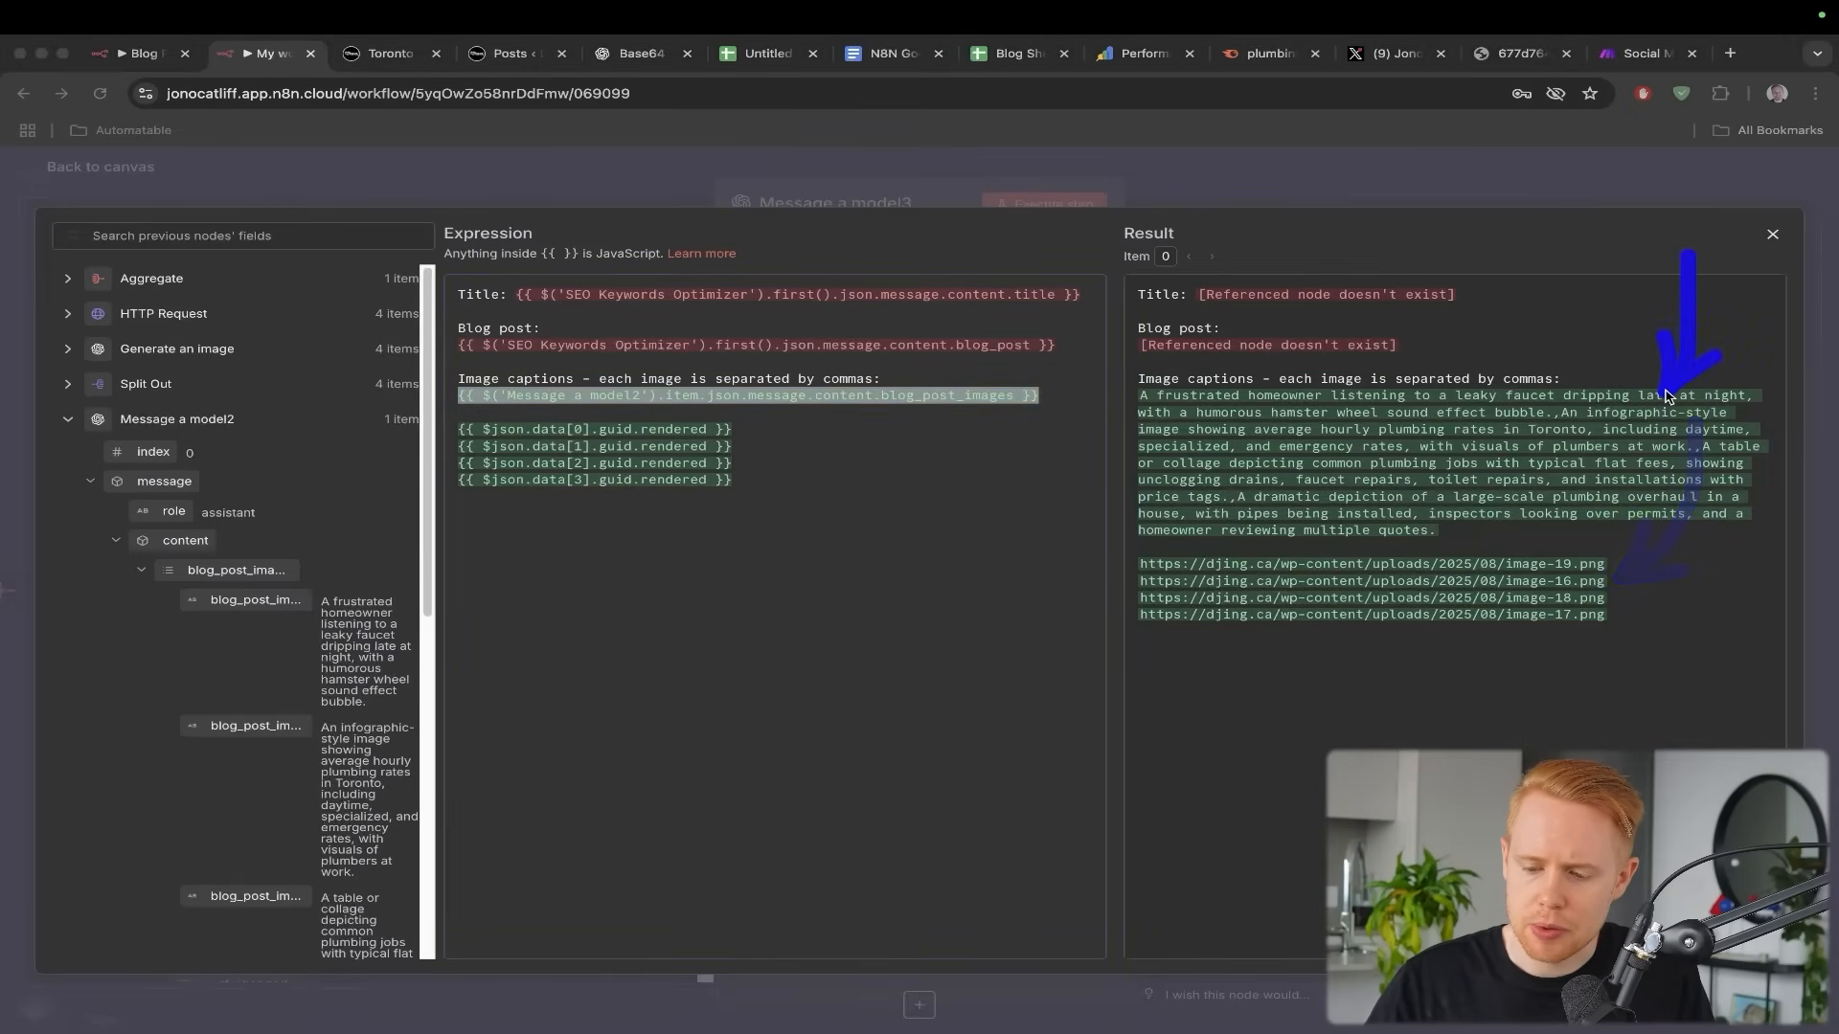
{"action": "key", "text": "ctrl+s"}
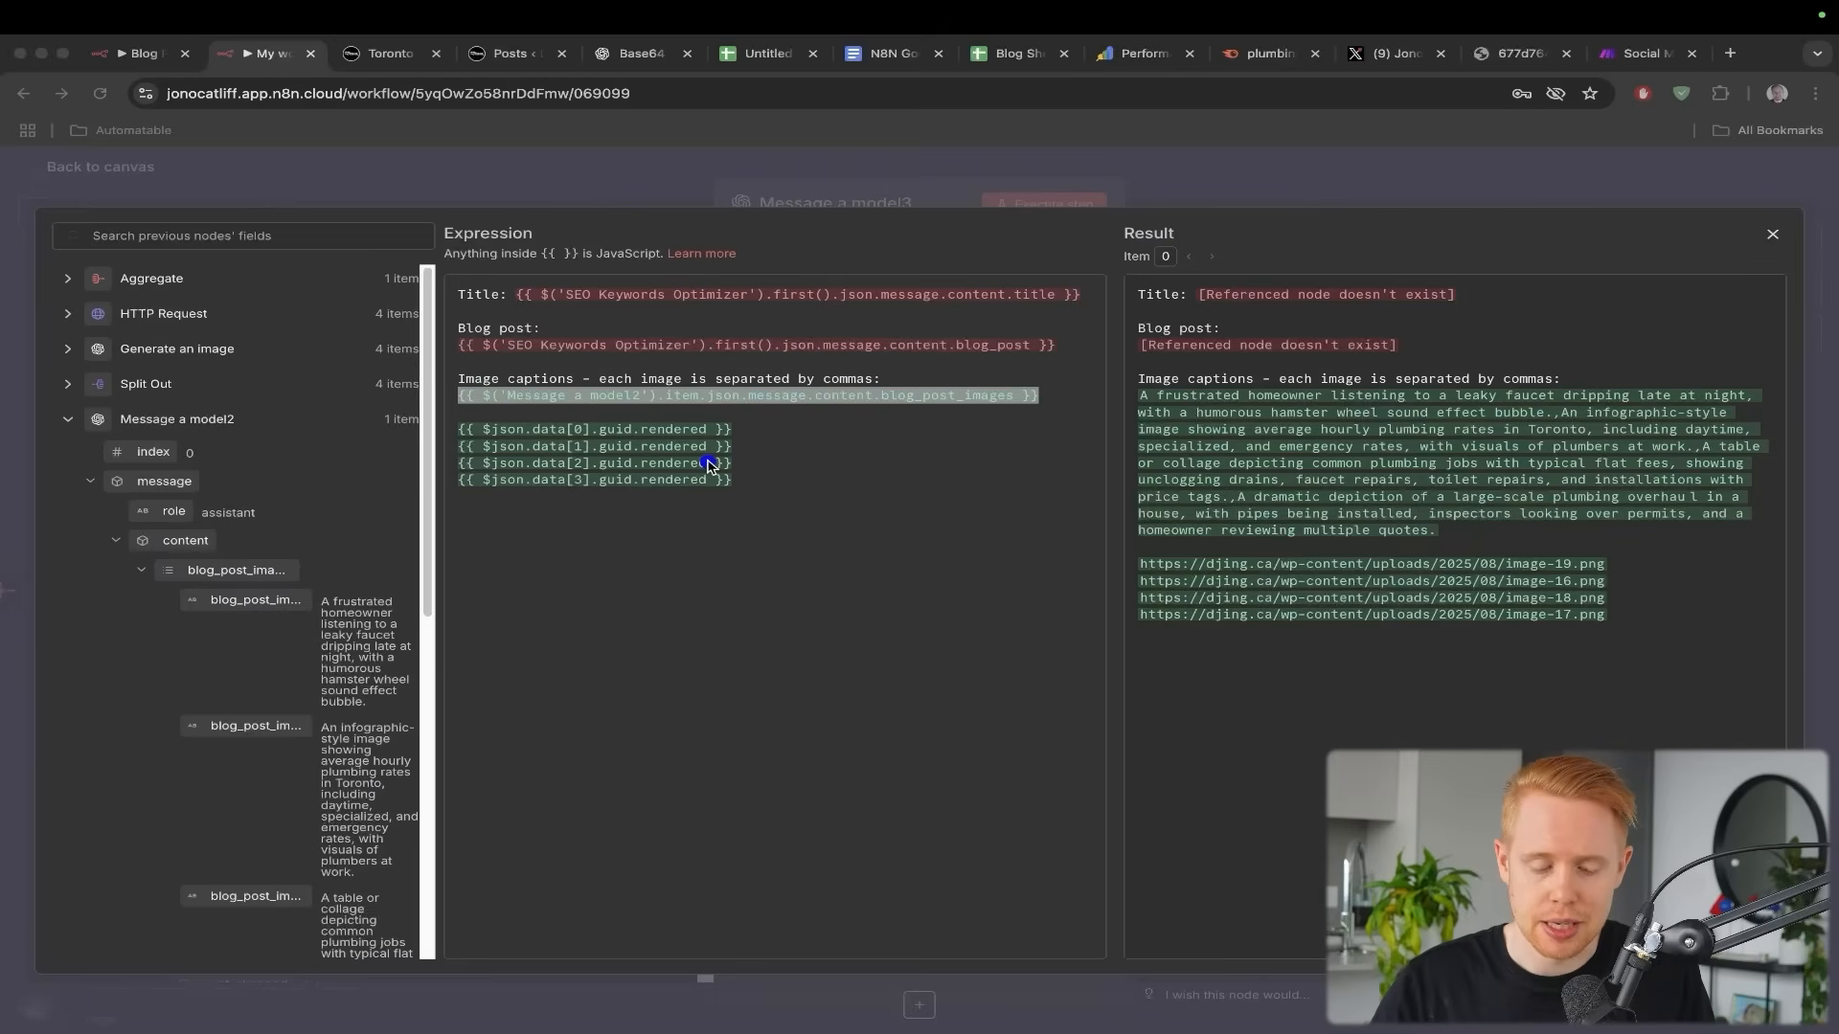
Scroll through the published blog post preview in the other tab to check its images and sections.
{"action": "key", "text": "ctrl+Tab"}
{"action": "scroll", "coordinate": [707, 466], "scroll_direction": "down", "scroll_amount": 20}
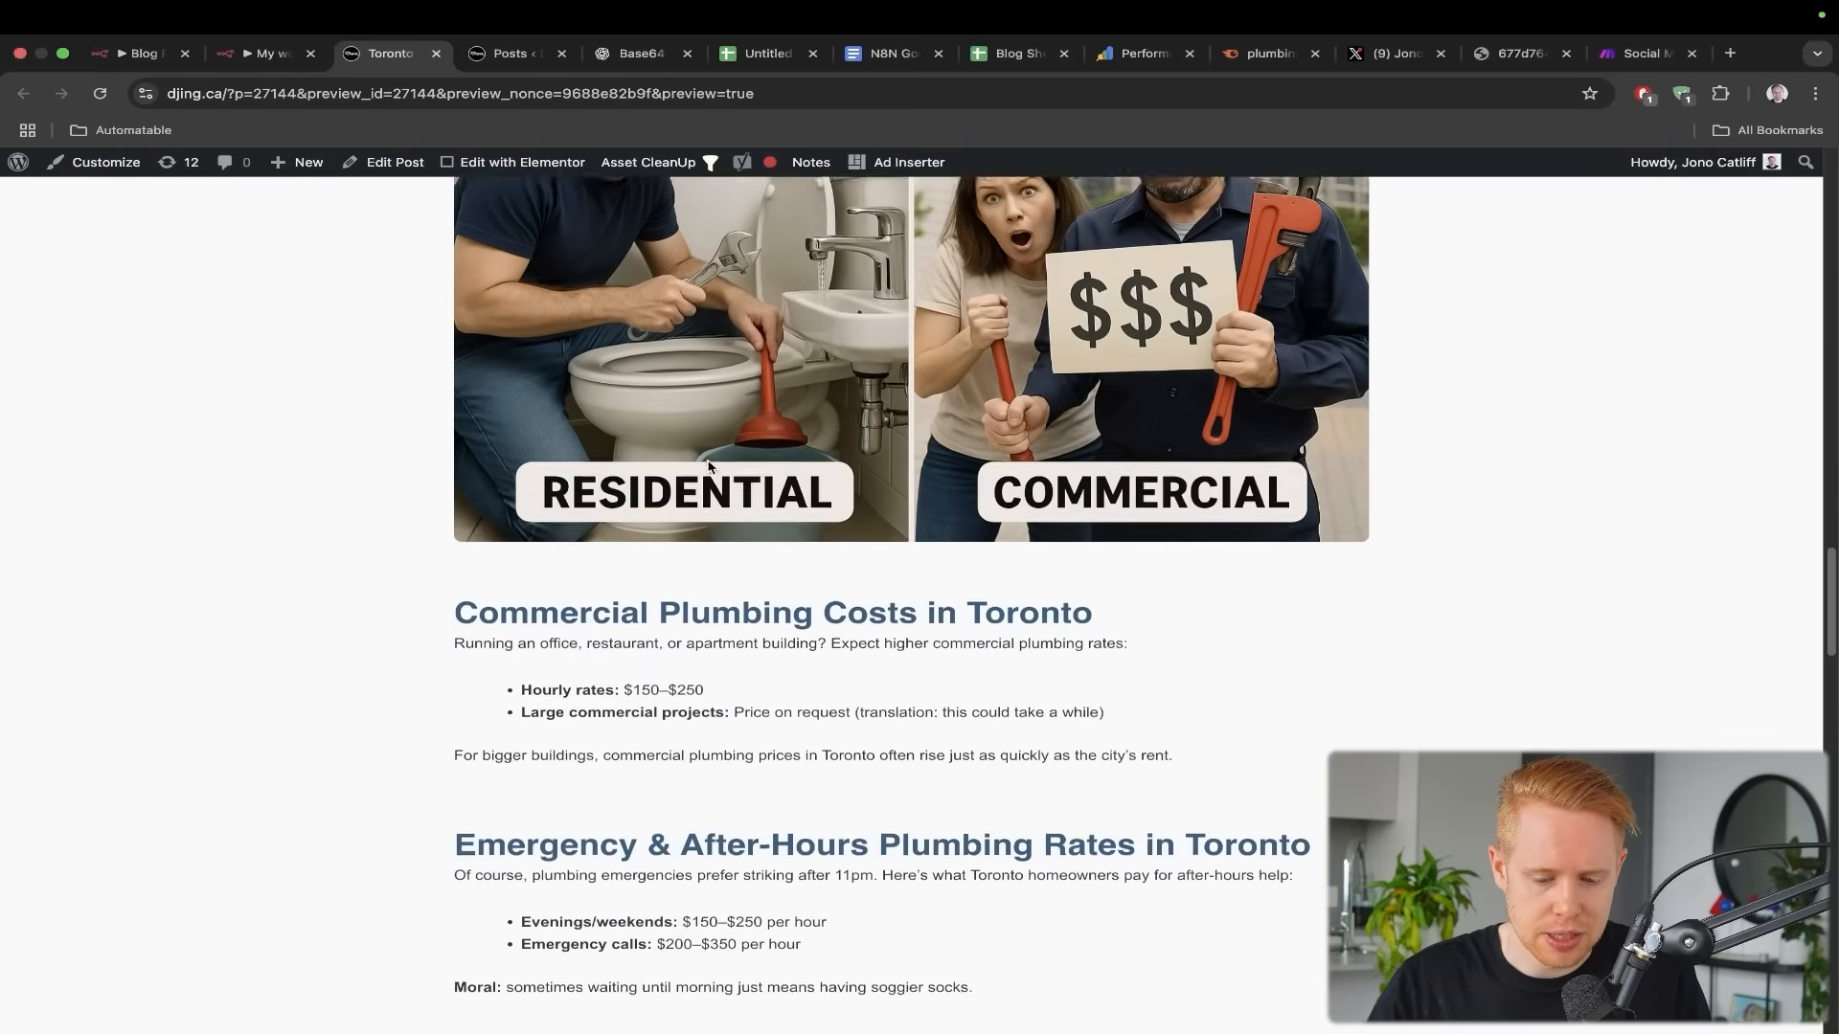
{"action": "scroll", "coordinate": [708, 460], "scroll_direction": "down", "scroll_amount": 4}
{"action": "scroll", "coordinate": [707, 463], "scroll_direction": "up", "scroll_amount": 15}
{"action": "scroll", "coordinate": [707, 467], "scroll_direction": "up", "scroll_amount": 5}
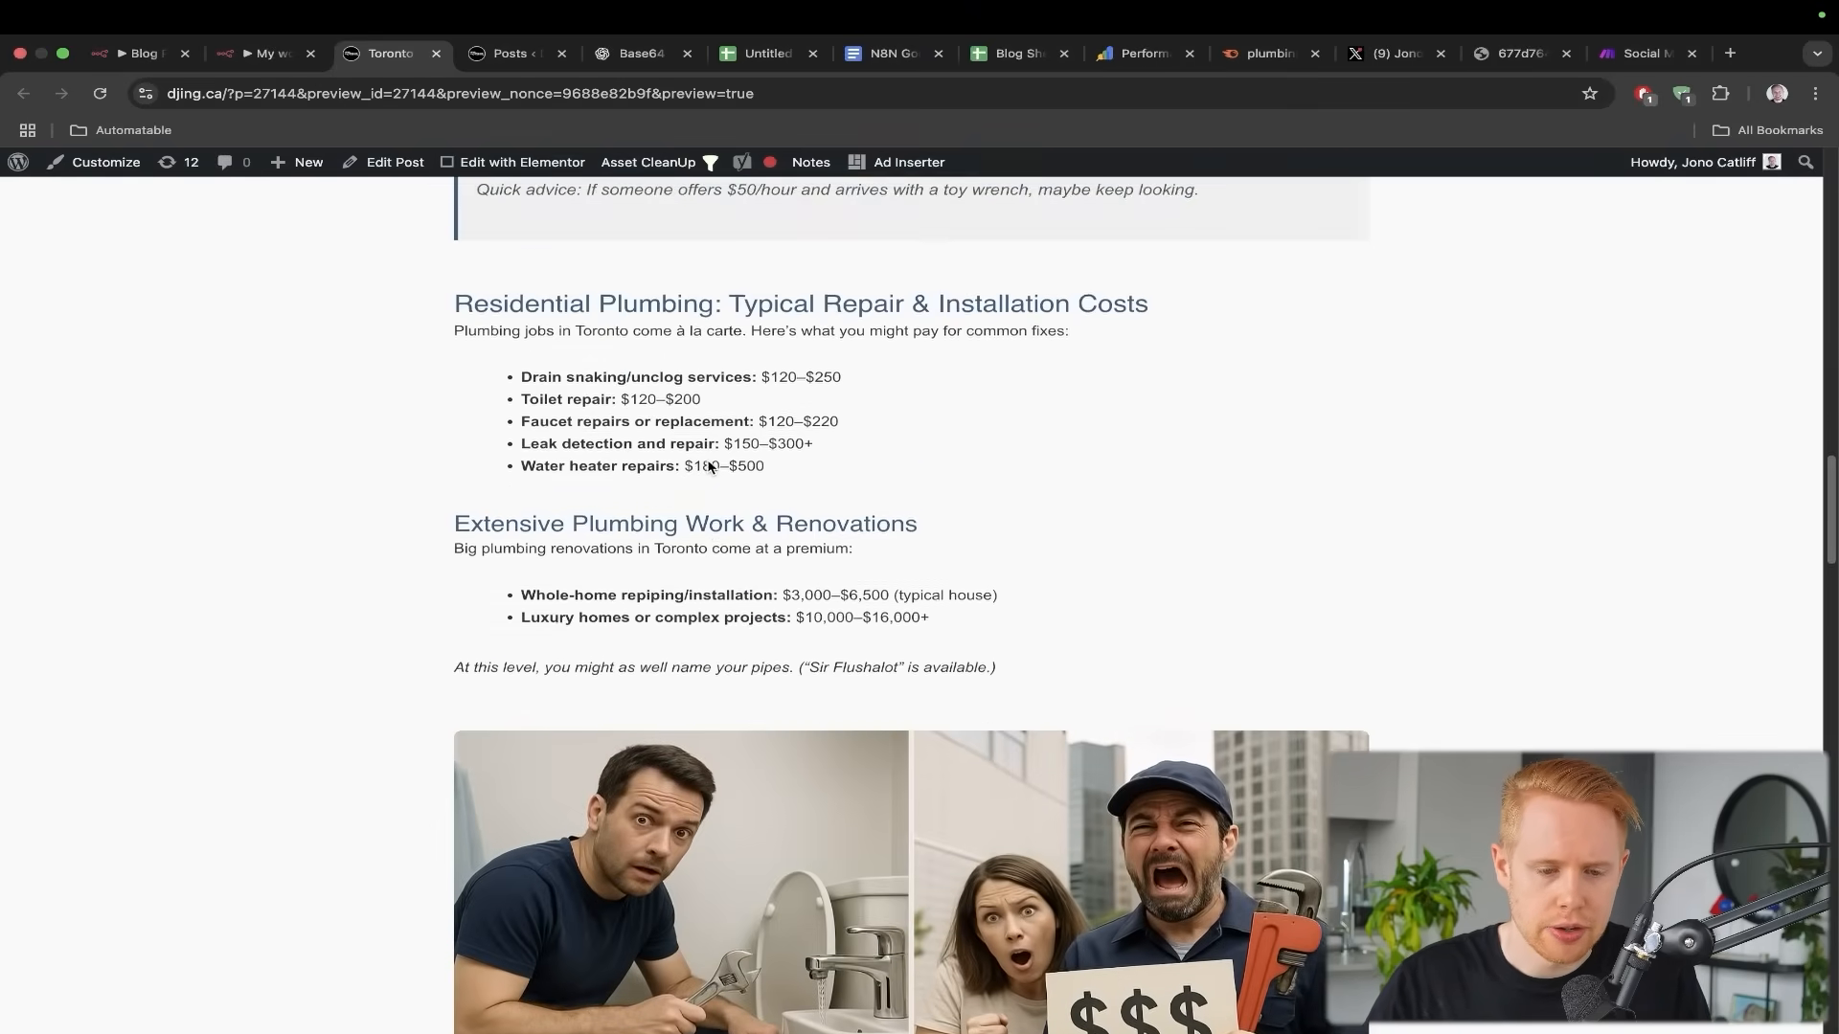
{"action": "key", "text": "ctrl+shift+Tab"}
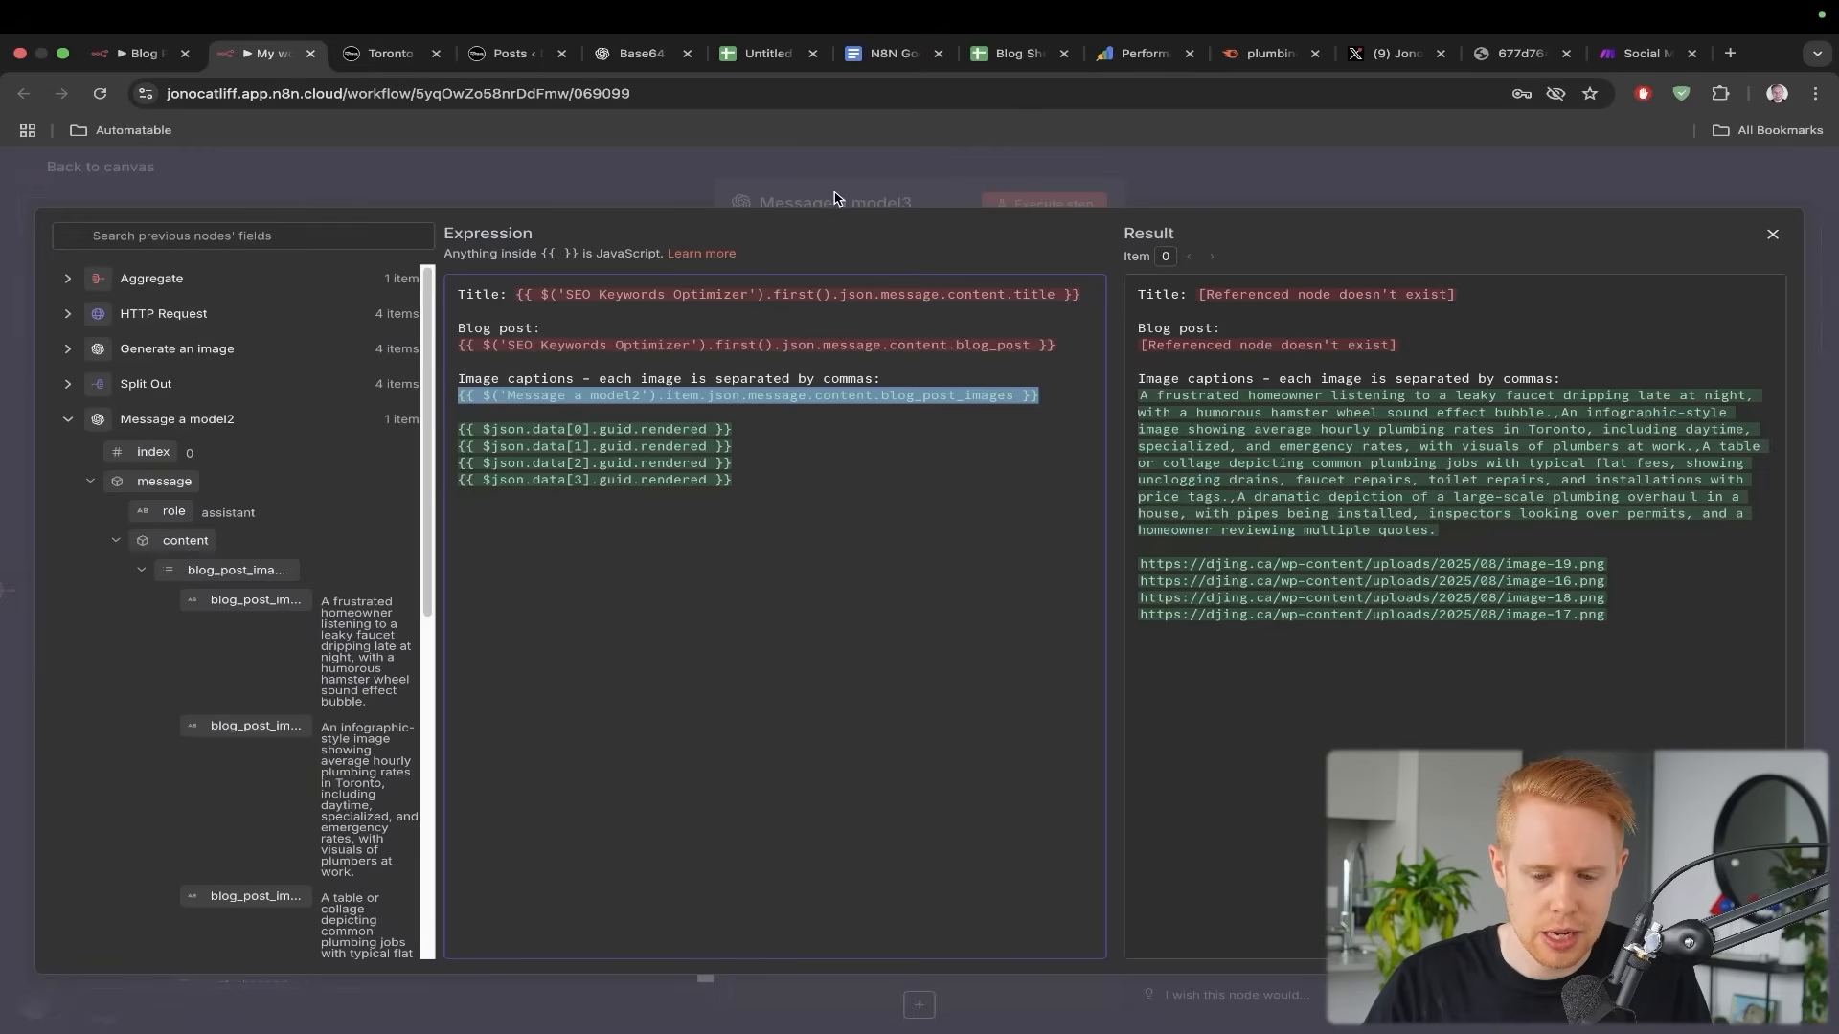
Change the image captions expression to reference Message a model2 with first() instead of item.
{"action": "left_click", "coordinate": [797, 203]}
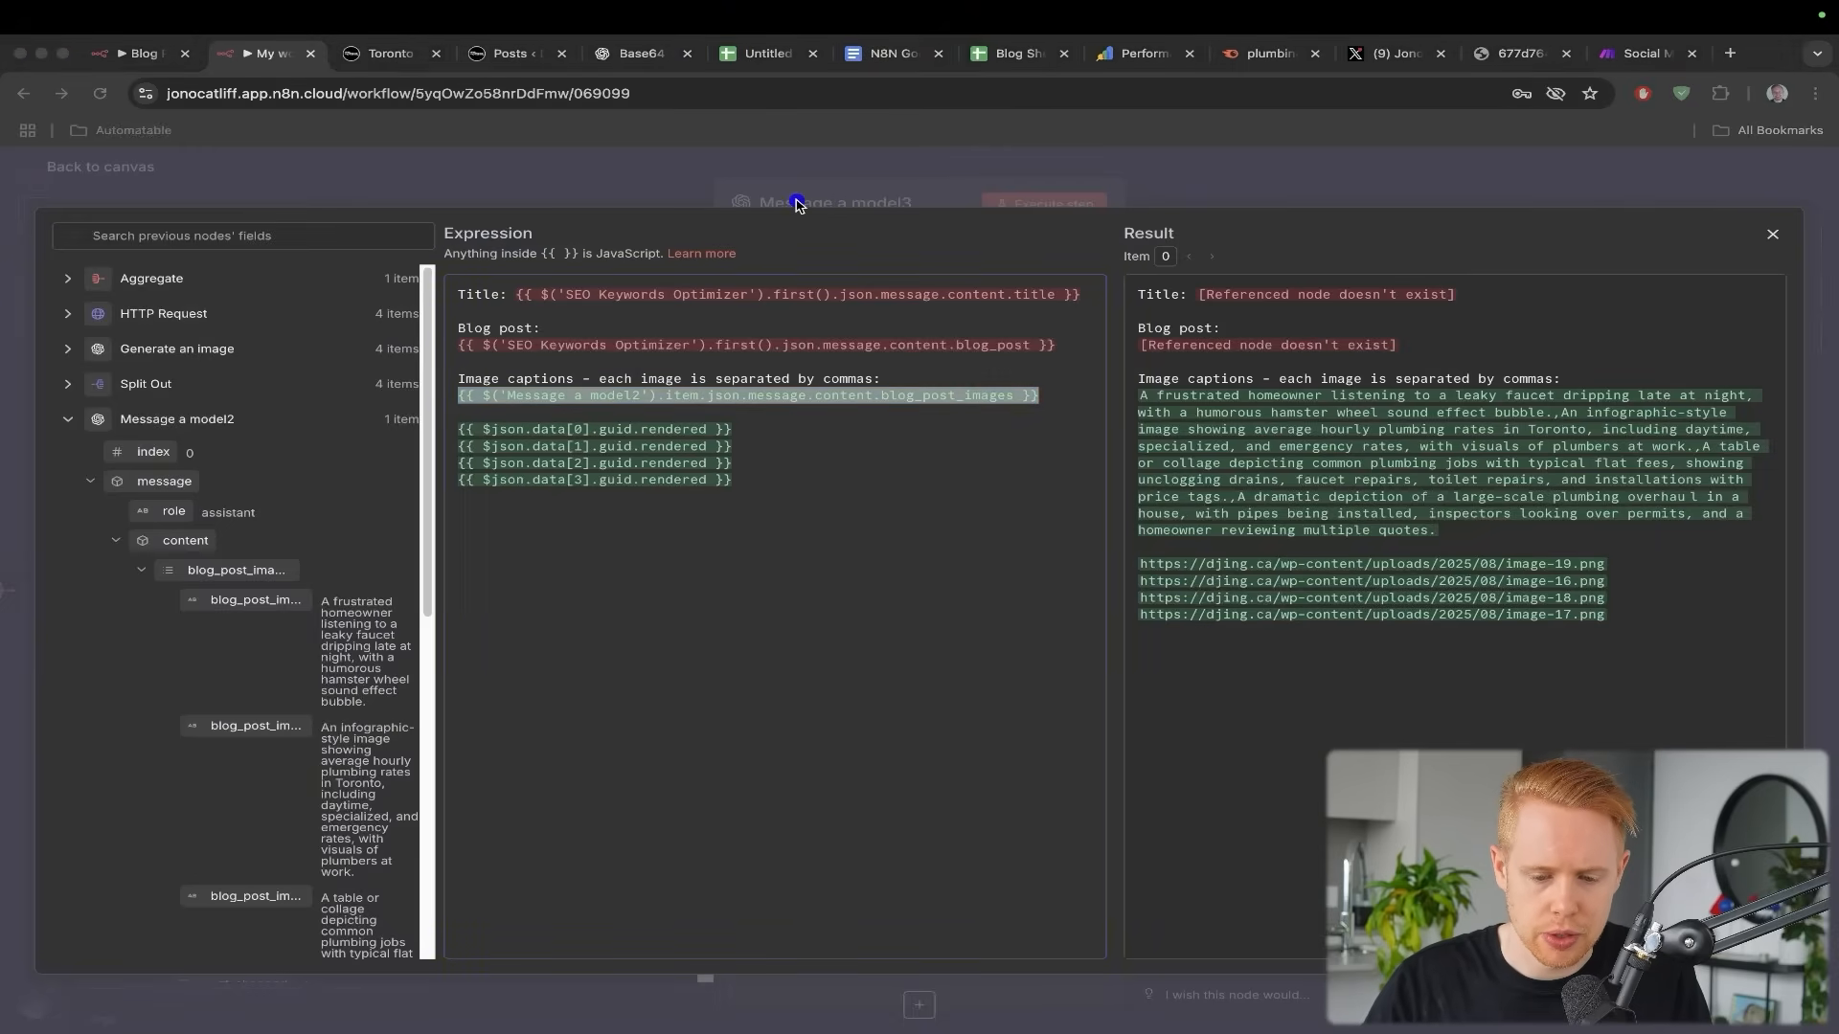
{"action": "left_click", "coordinate": [672, 394]}
{"action": "type", "text": "first()"}
{"action": "key", "text": "ctrl+a"}
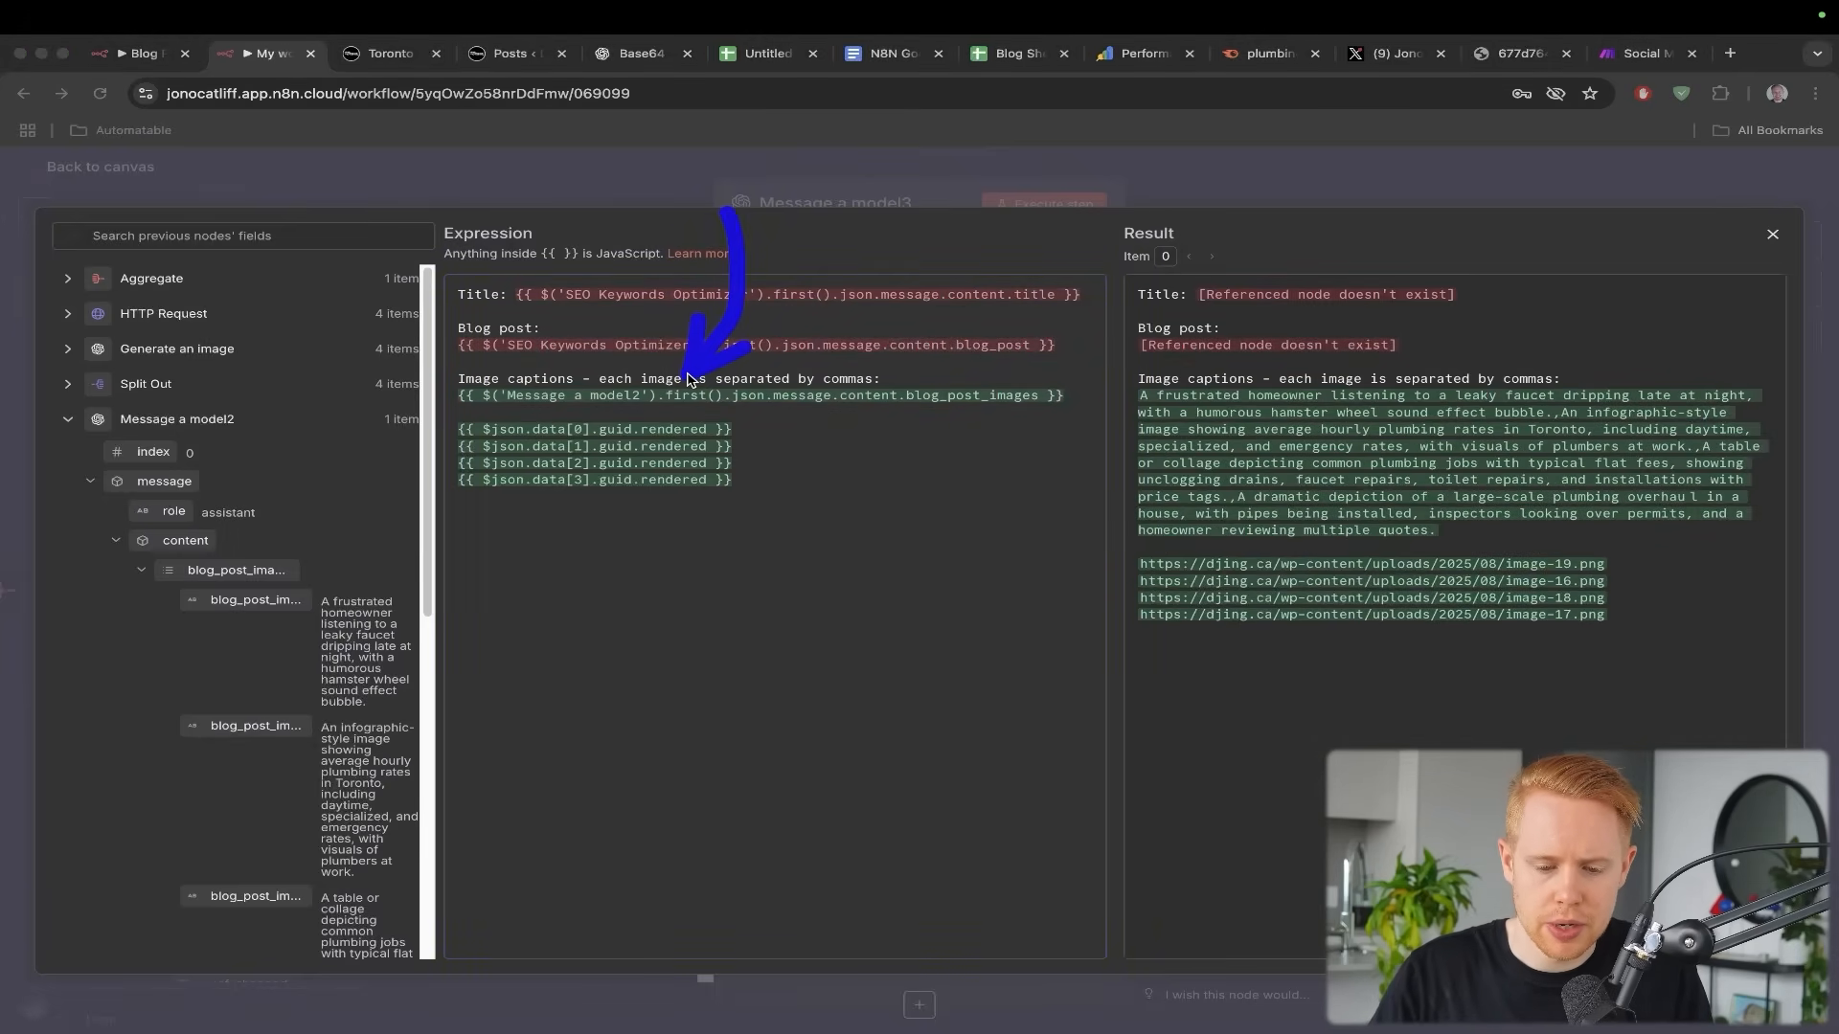
{"action": "left_click_drag", "start_coordinate": [918, 187], "coordinate": [835, 271]}
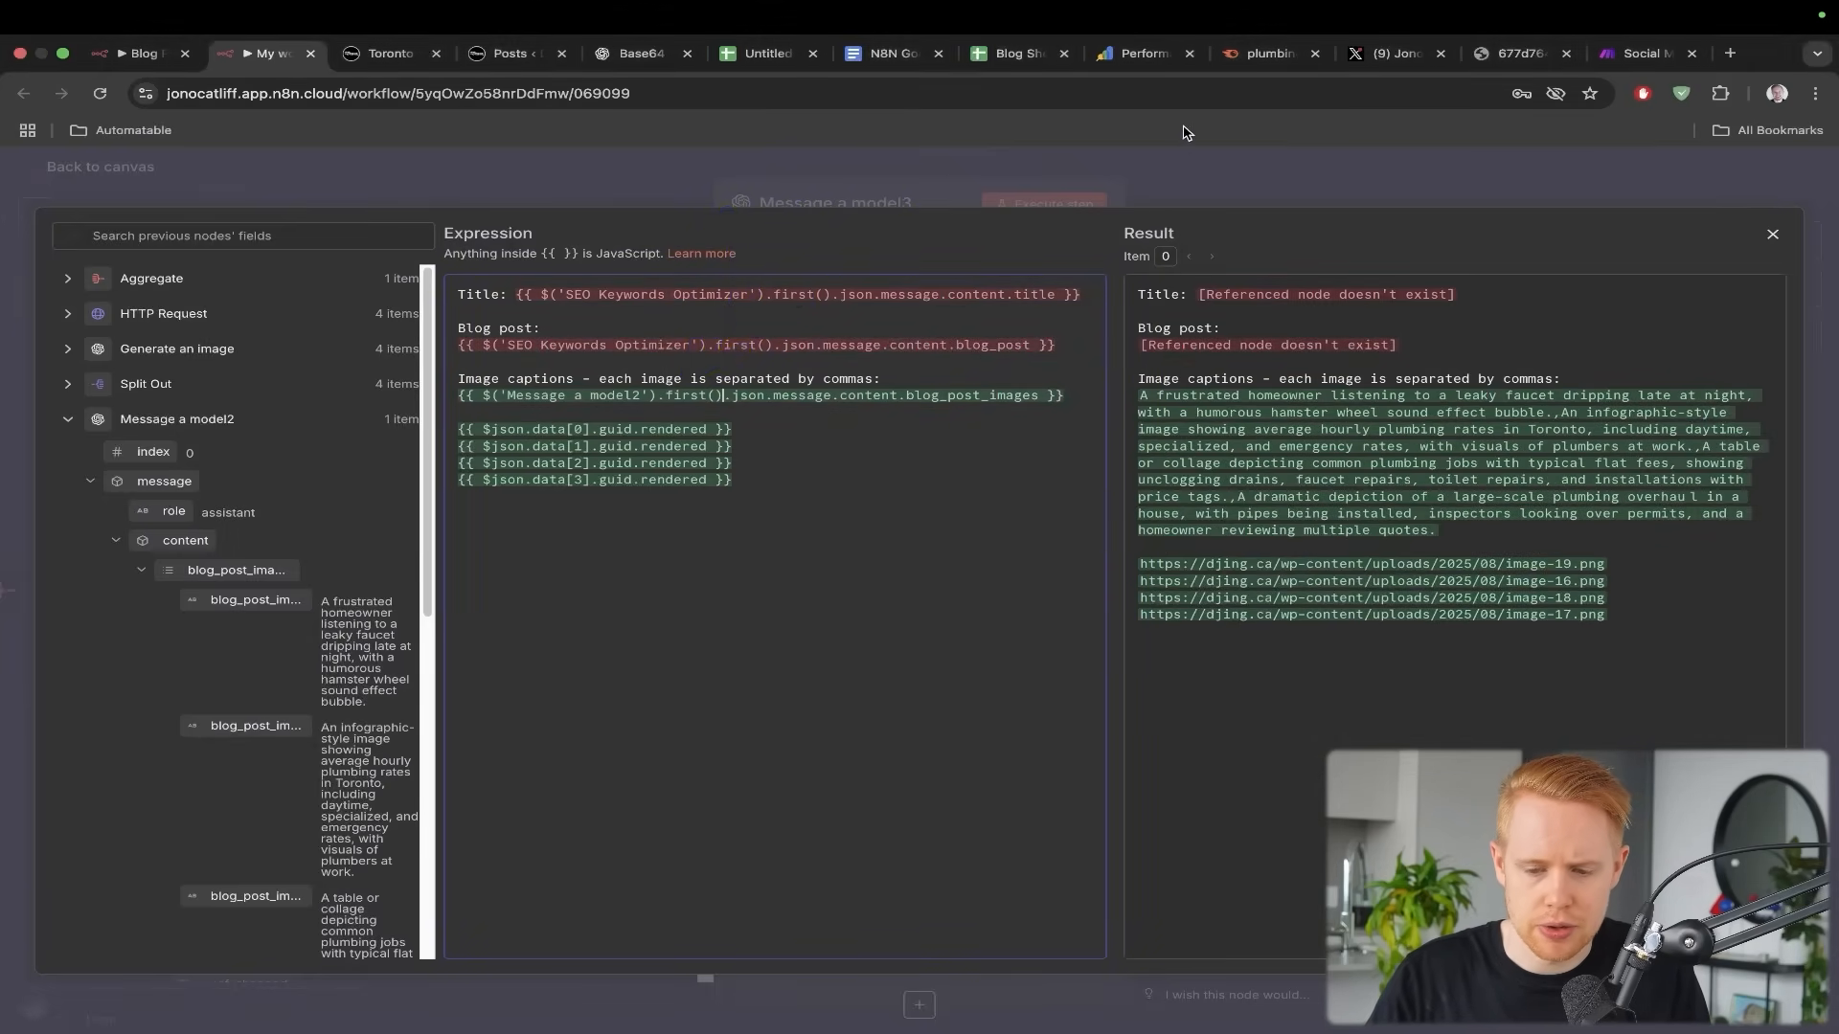
Return to the canvas and reopen Message a model3 to review its system and user prompts.
{"action": "left_click", "coordinate": [1177, 166]}
{"action": "left_click", "coordinate": [1178, 165]}
{"action": "scroll", "coordinate": [883, 407], "scroll_direction": "left", "scroll_amount": 3}
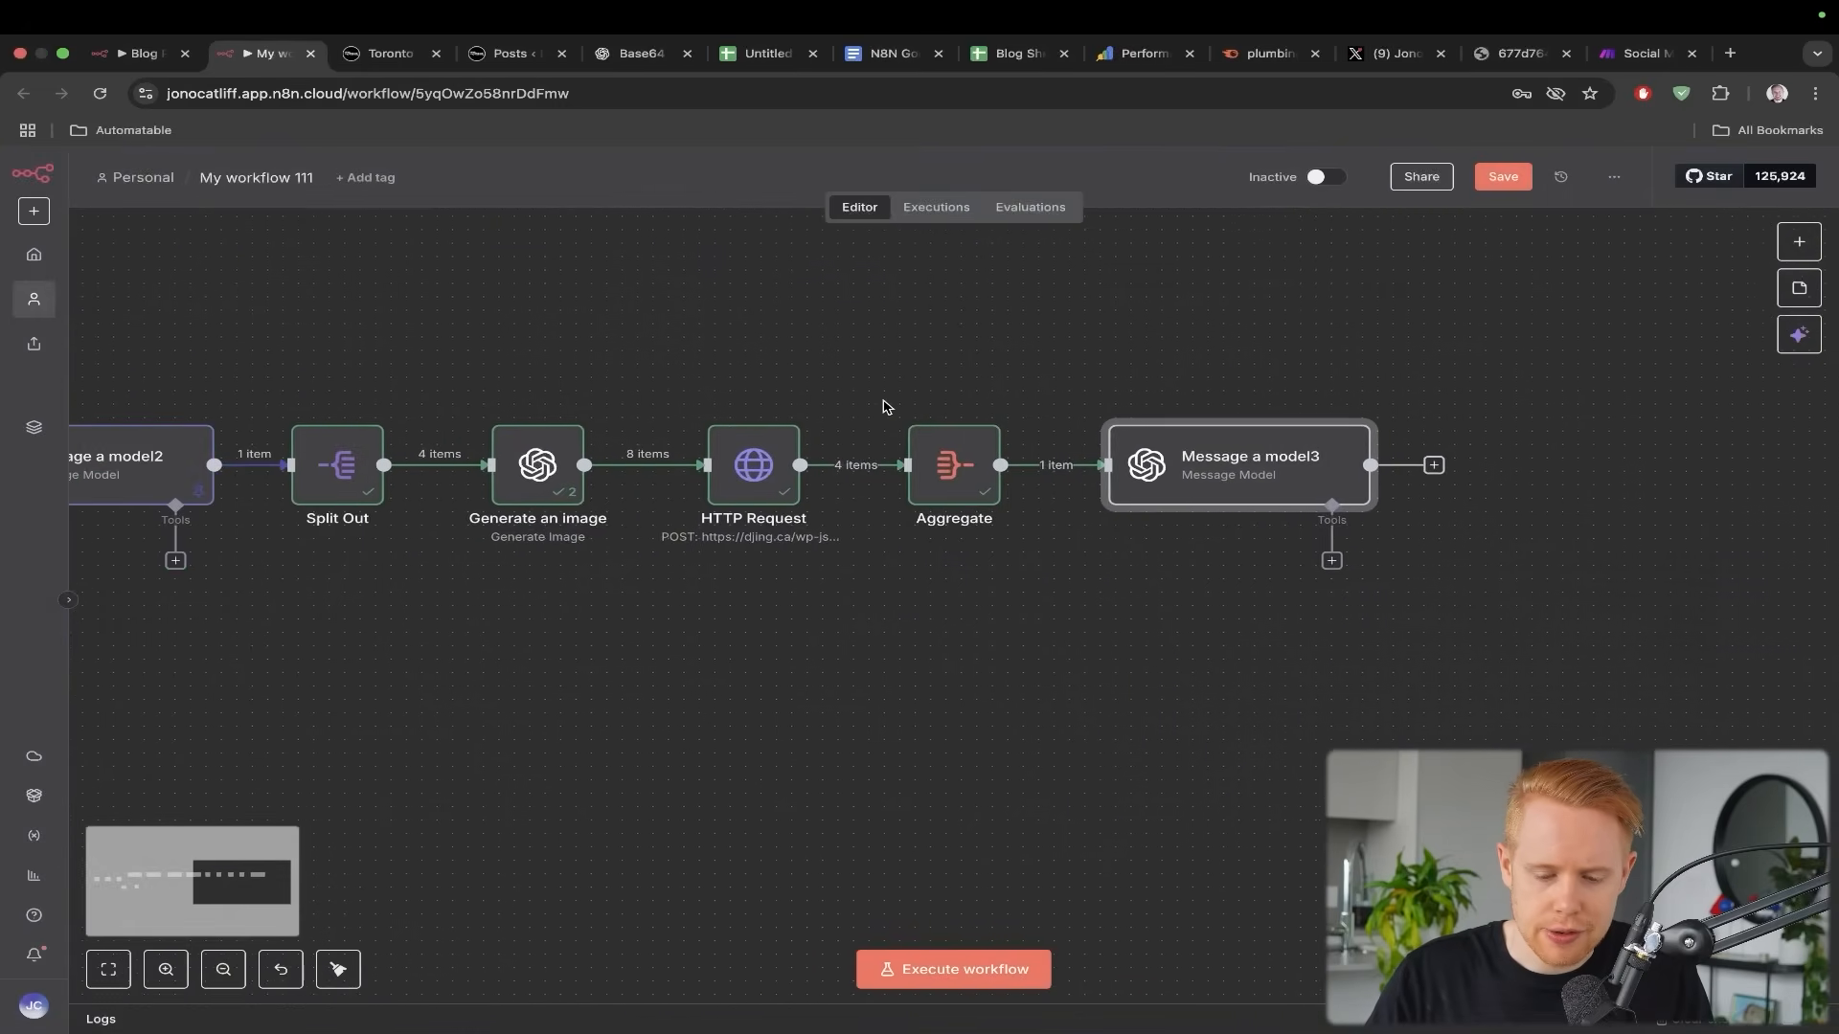
{"action": "scroll", "coordinate": [883, 406], "scroll_direction": "down", "scroll_amount": 4}
{"action": "scroll", "coordinate": [883, 407], "scroll_direction": "left", "scroll_amount": 3}
{"action": "key", "text": "ctrl+a"}
{"action": "mouse_move", "coordinate": [767, 287]}
{"action": "left_mouse_down"}
{"action": "mouse_move", "coordinate": [694, 333]}
{"action": "mouse_move", "coordinate": [667, 411]}
{"action": "left_mouse_up"}
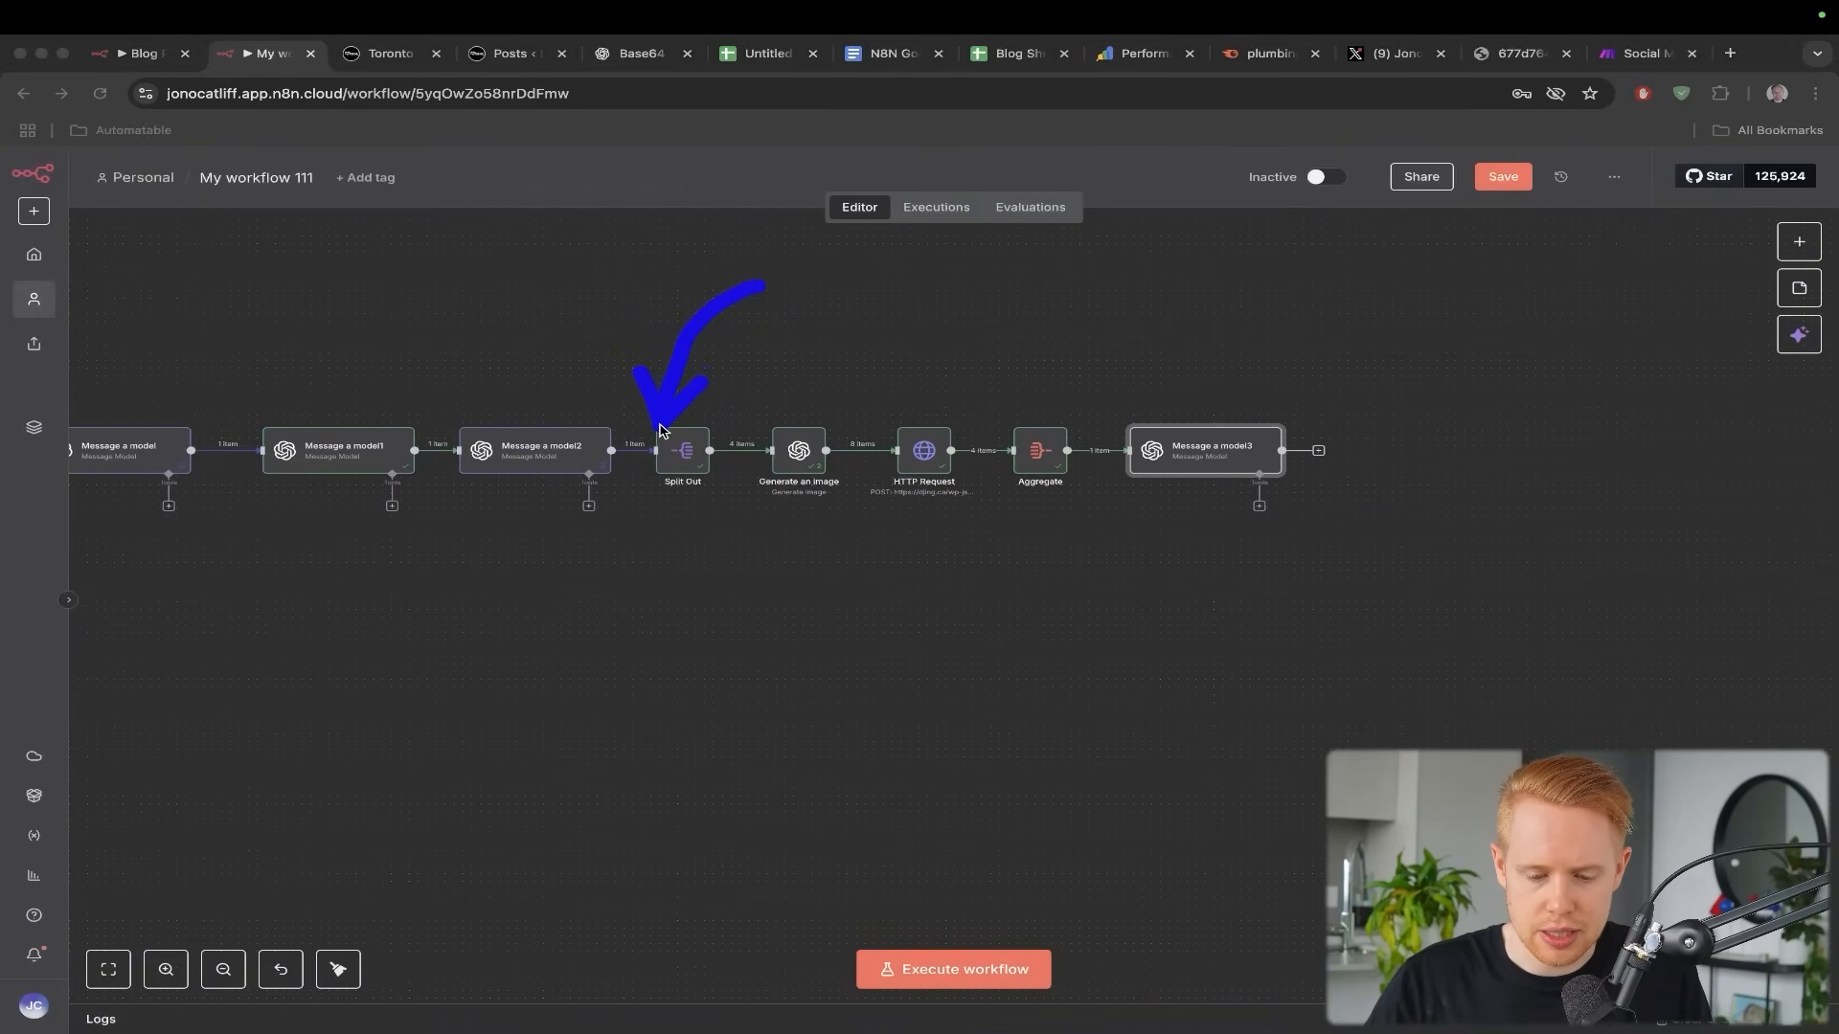
{"action": "left_click_drag", "start_coordinate": [933, 284], "coordinate": [1056, 479]}
{"action": "key", "text": "ctrl+s"}
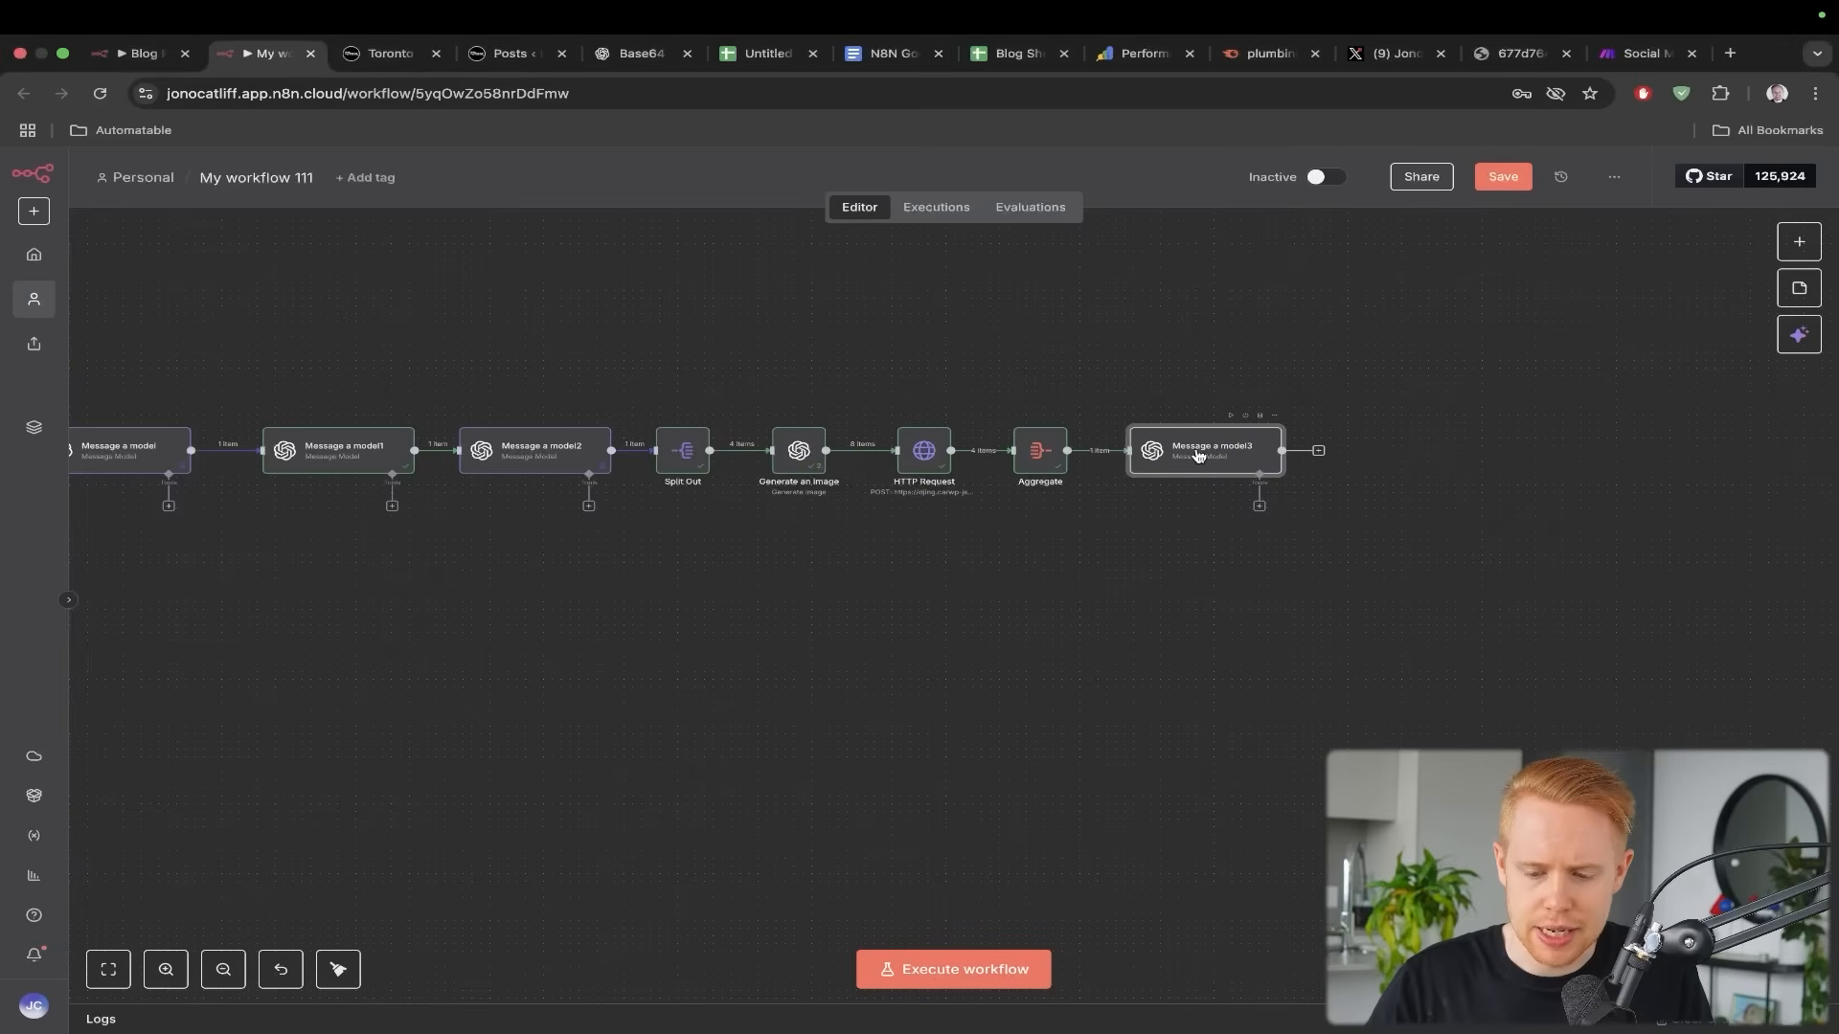
{"action": "double_click", "coordinate": [1198, 453]}
{"action": "scroll", "coordinate": [842, 756], "scroll_direction": "down", "scroll_amount": 5}
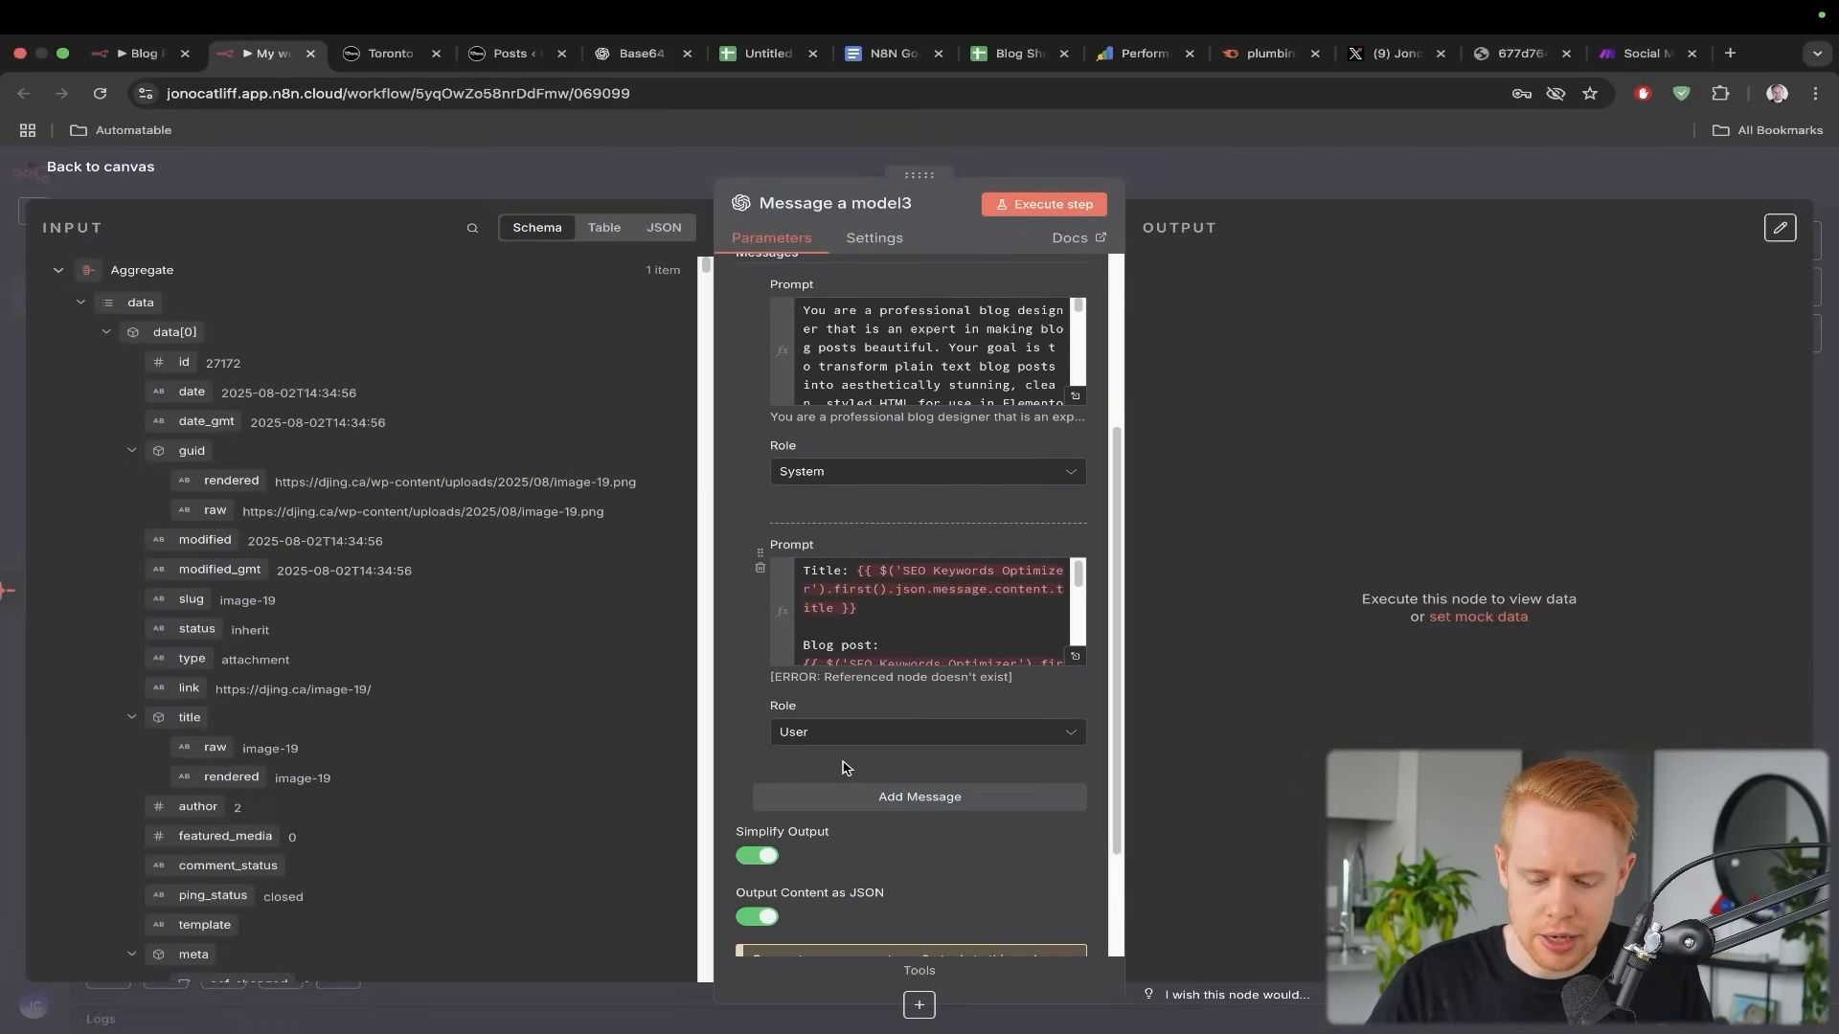
{"action": "left_click_drag", "start_coordinate": [974, 436], "coordinate": [974, 565]}
{"action": "key", "text": "ctrl+s"}
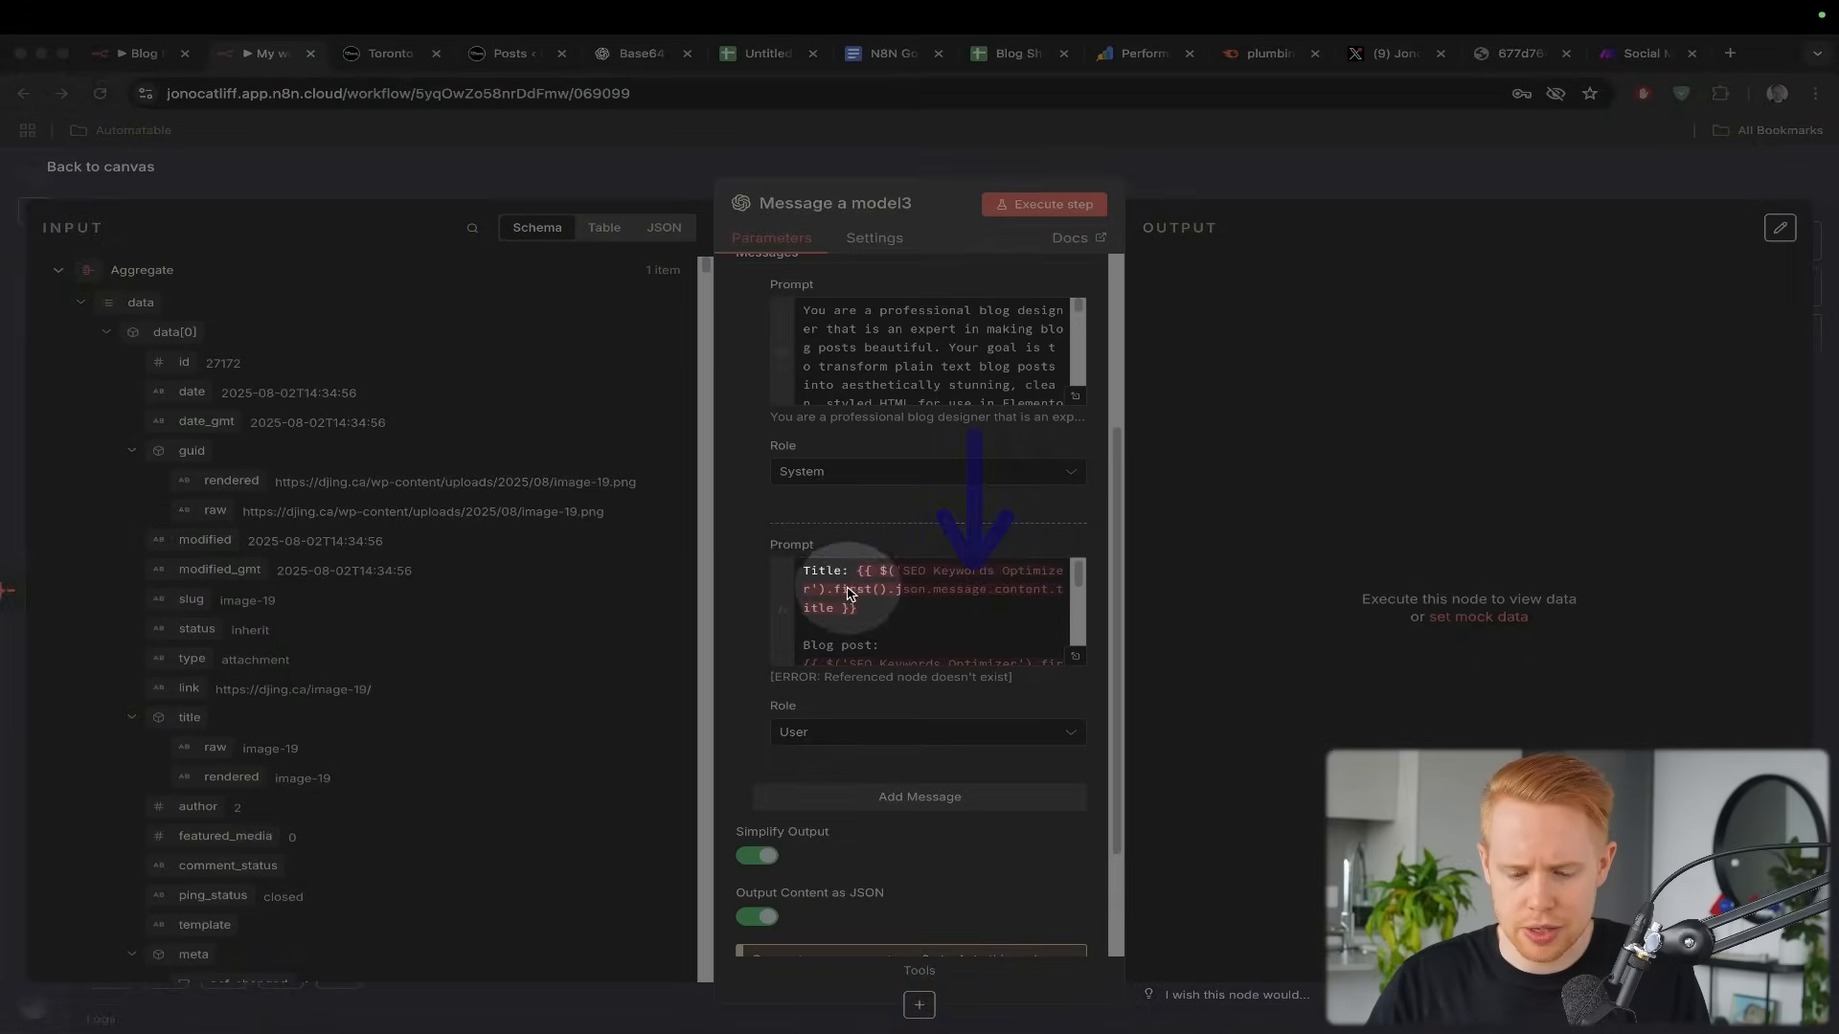
{"action": "key", "text": "ctrl+s"}
{"action": "left_click", "coordinate": [1217, 184]}
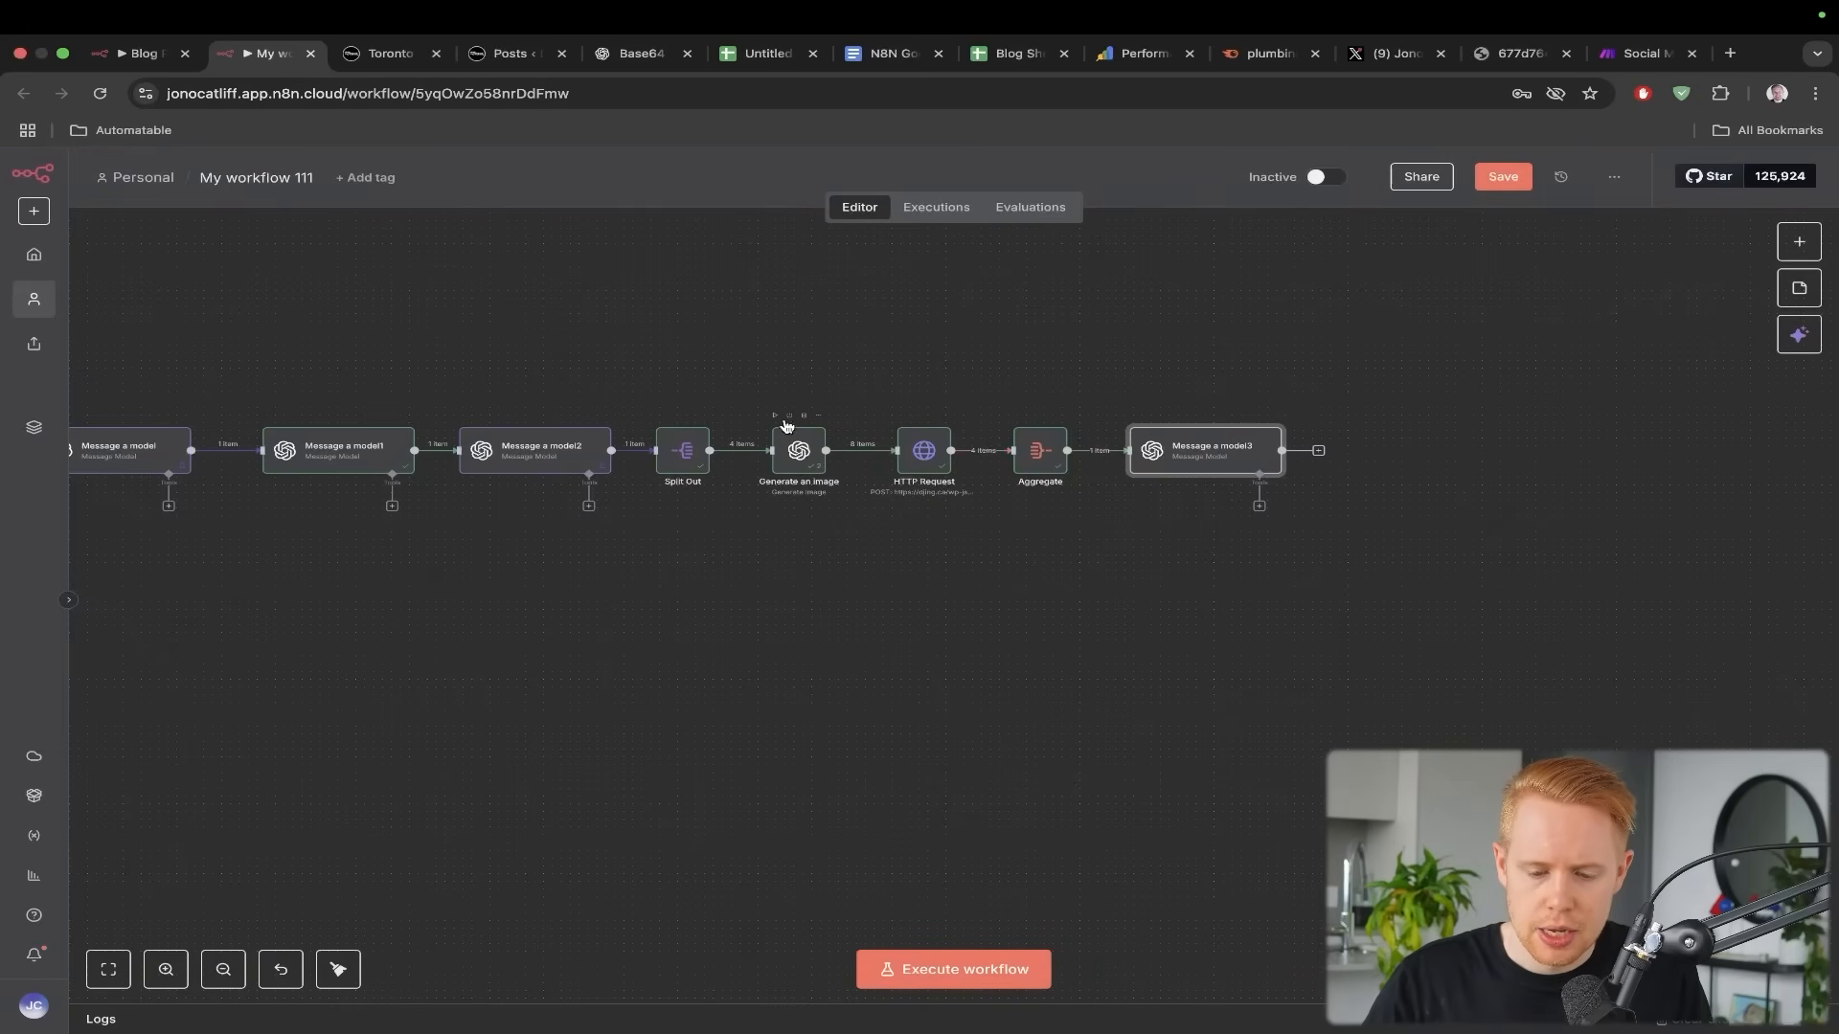
Open Message a model1 and add a new message below its user prompt.
{"action": "left_click", "coordinate": [790, 418]}
{"action": "scroll", "coordinate": [1092, 456], "scroll_direction": "left", "scroll_amount": 5}
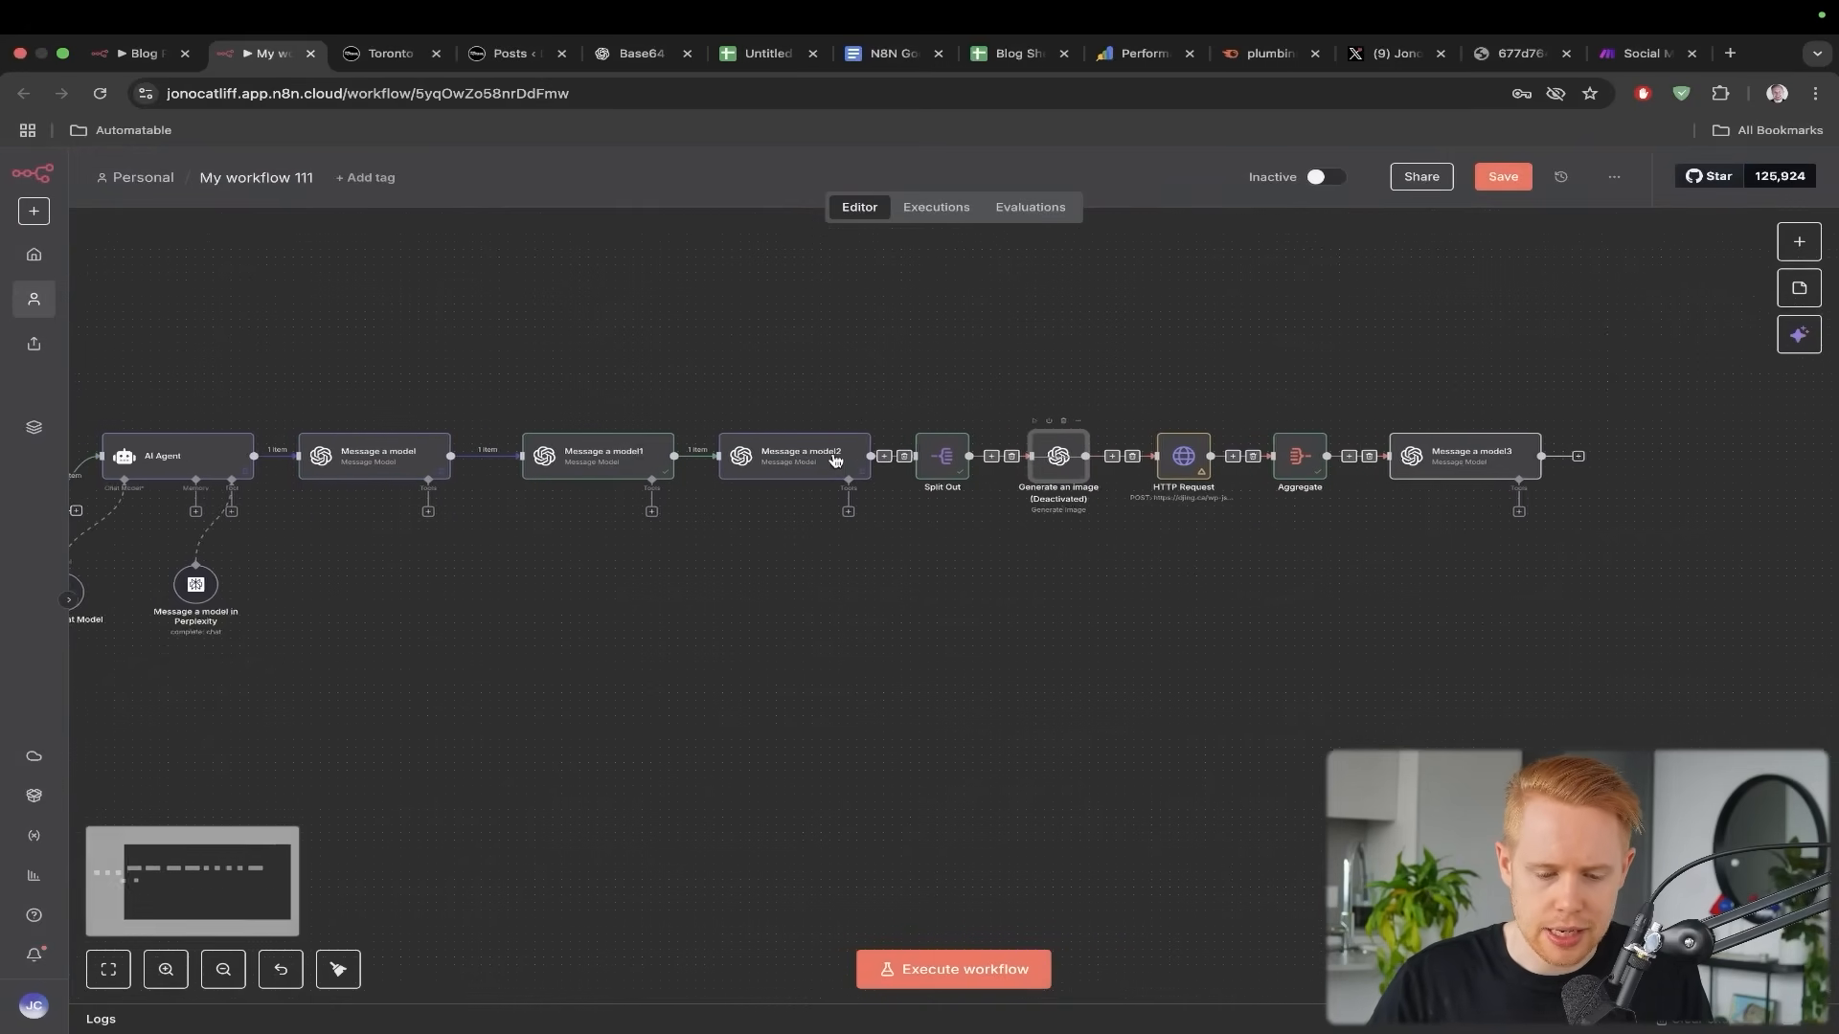
{"action": "left_click_drag", "start_coordinate": [720, 239], "coordinate": [630, 434]}
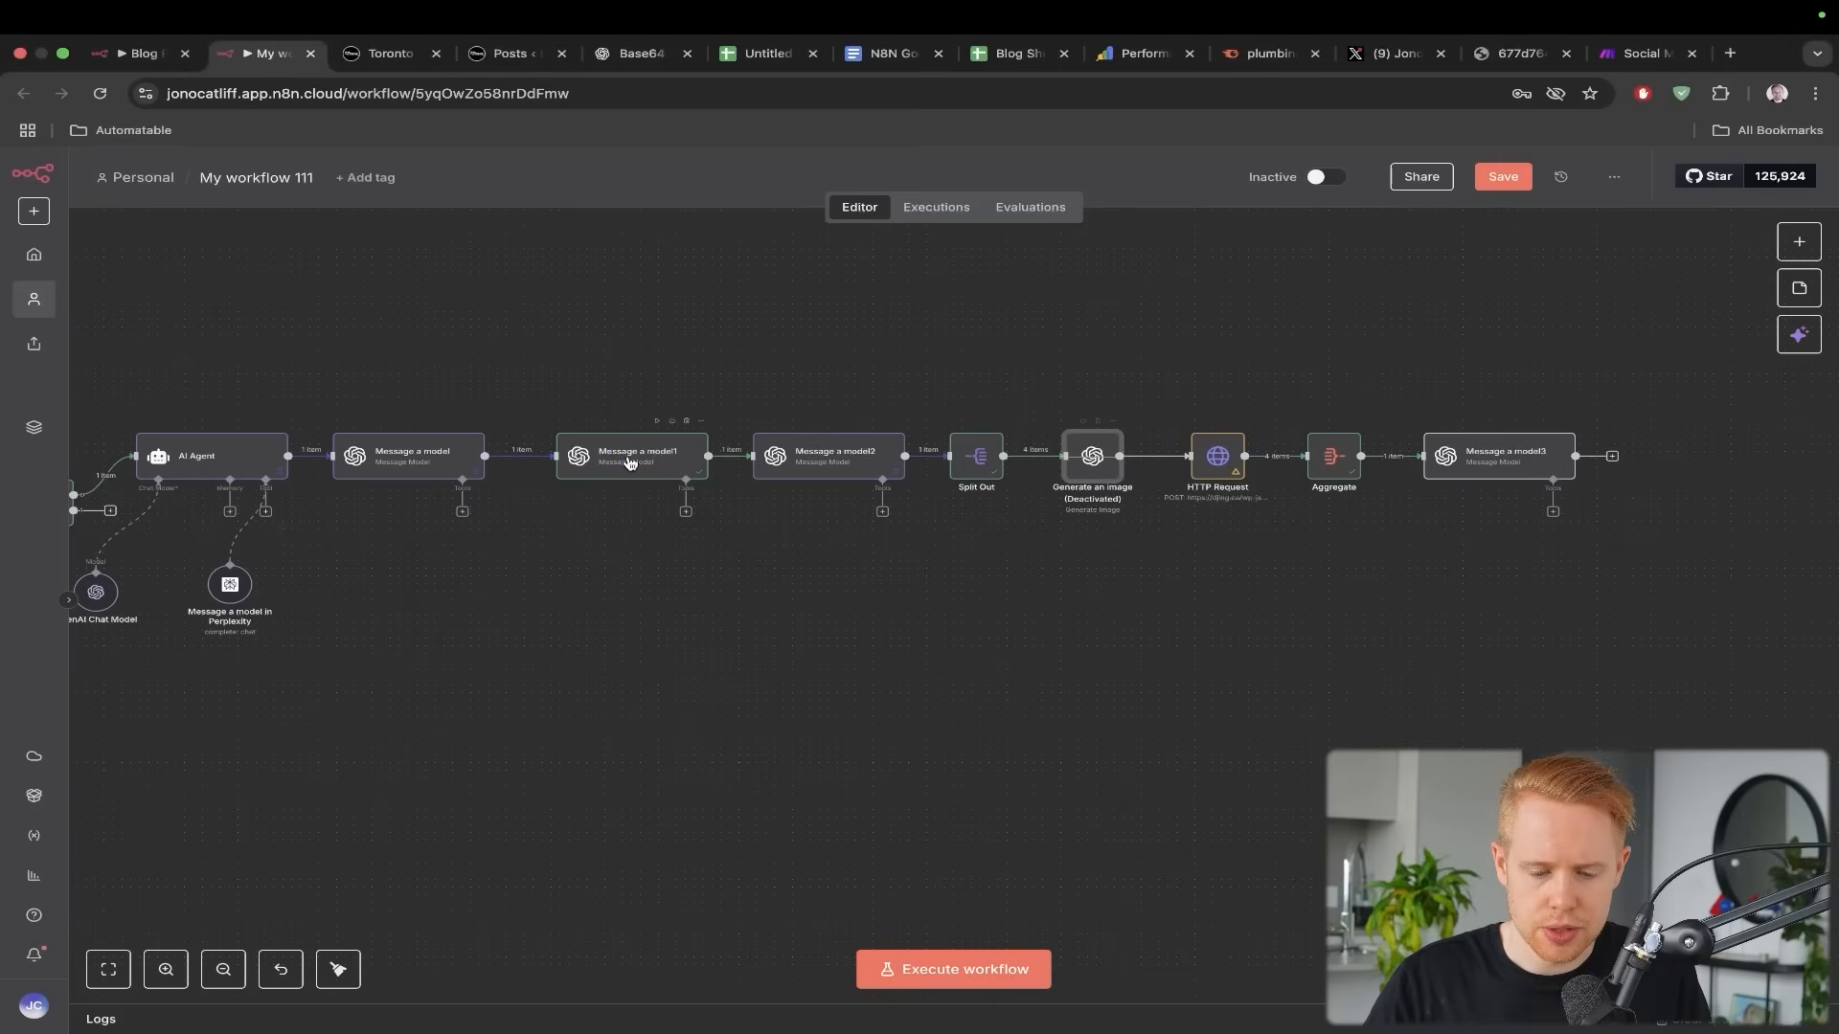
{"action": "left_click", "coordinate": [629, 463]}
{"action": "scroll", "coordinate": [614, 437], "scroll_direction": "left", "scroll_amount": 2}
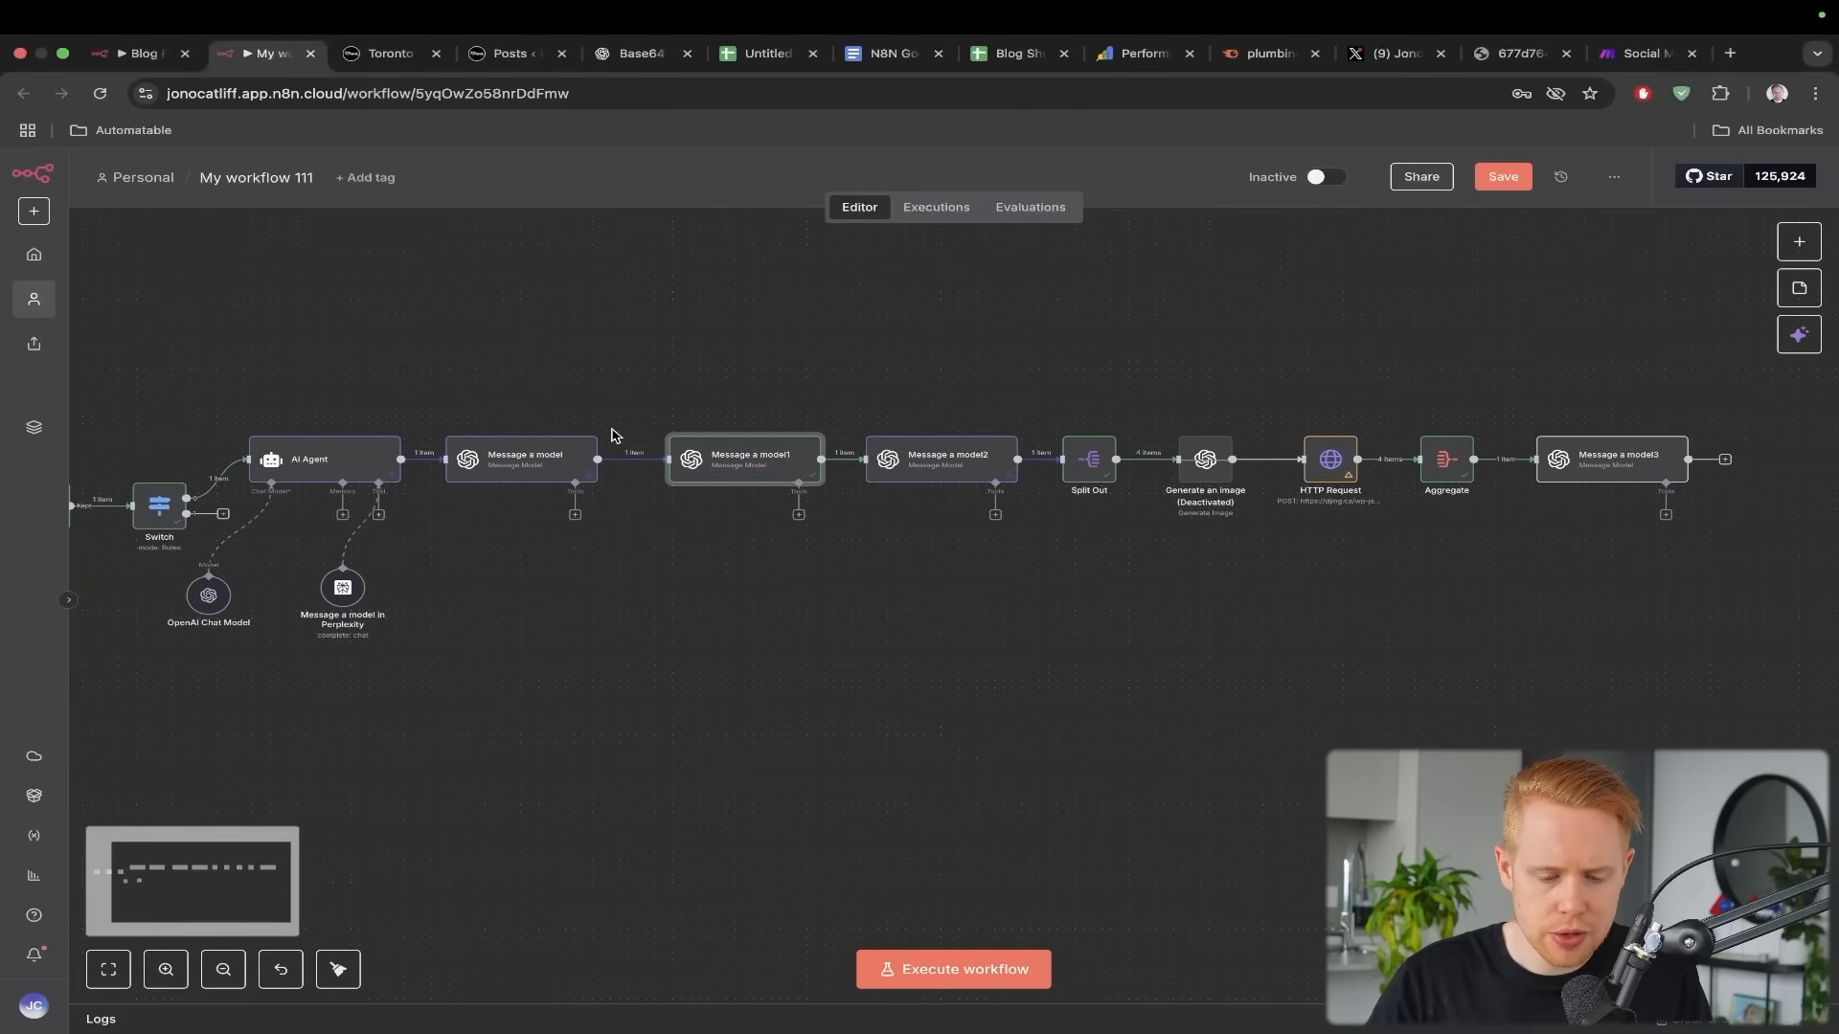
{"action": "left_click_drag", "start_coordinate": [513, 238], "coordinate": [296, 460]}
{"action": "left_click_drag", "start_coordinate": [676, 247], "coordinate": [532, 443]}
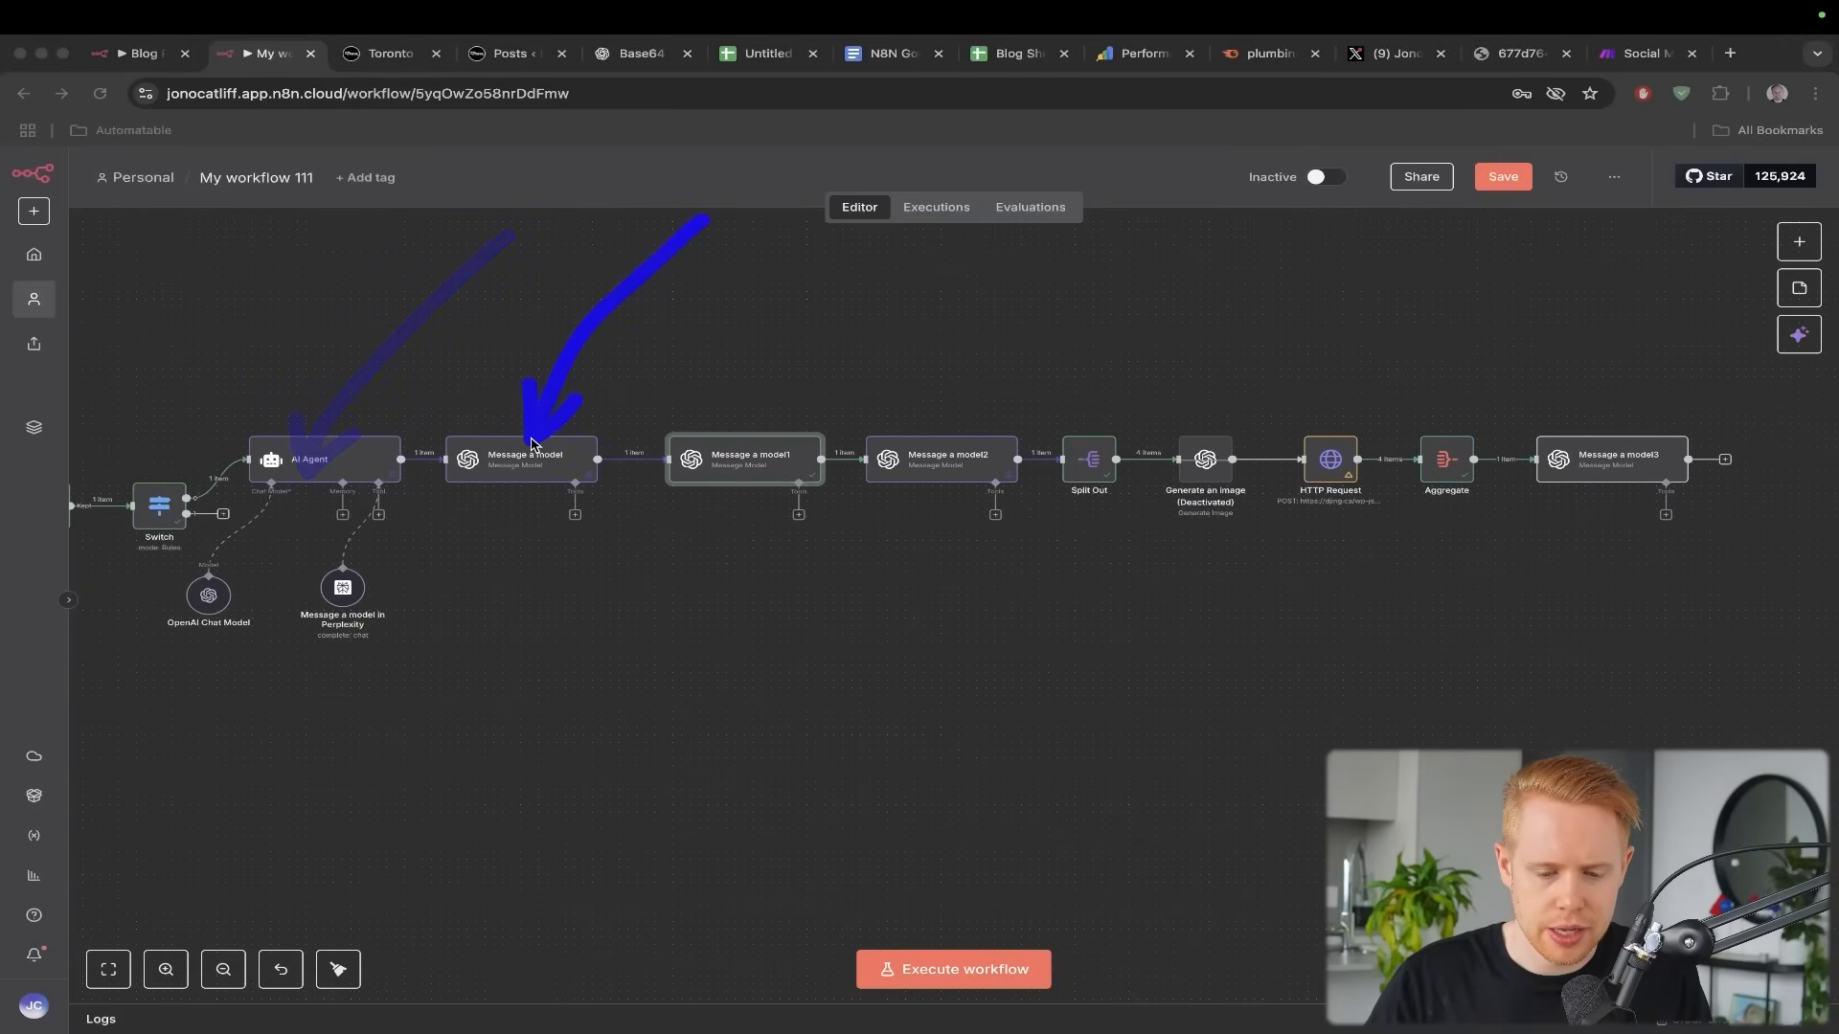
{"action": "left_click_drag", "start_coordinate": [814, 335], "coordinate": [723, 465]}
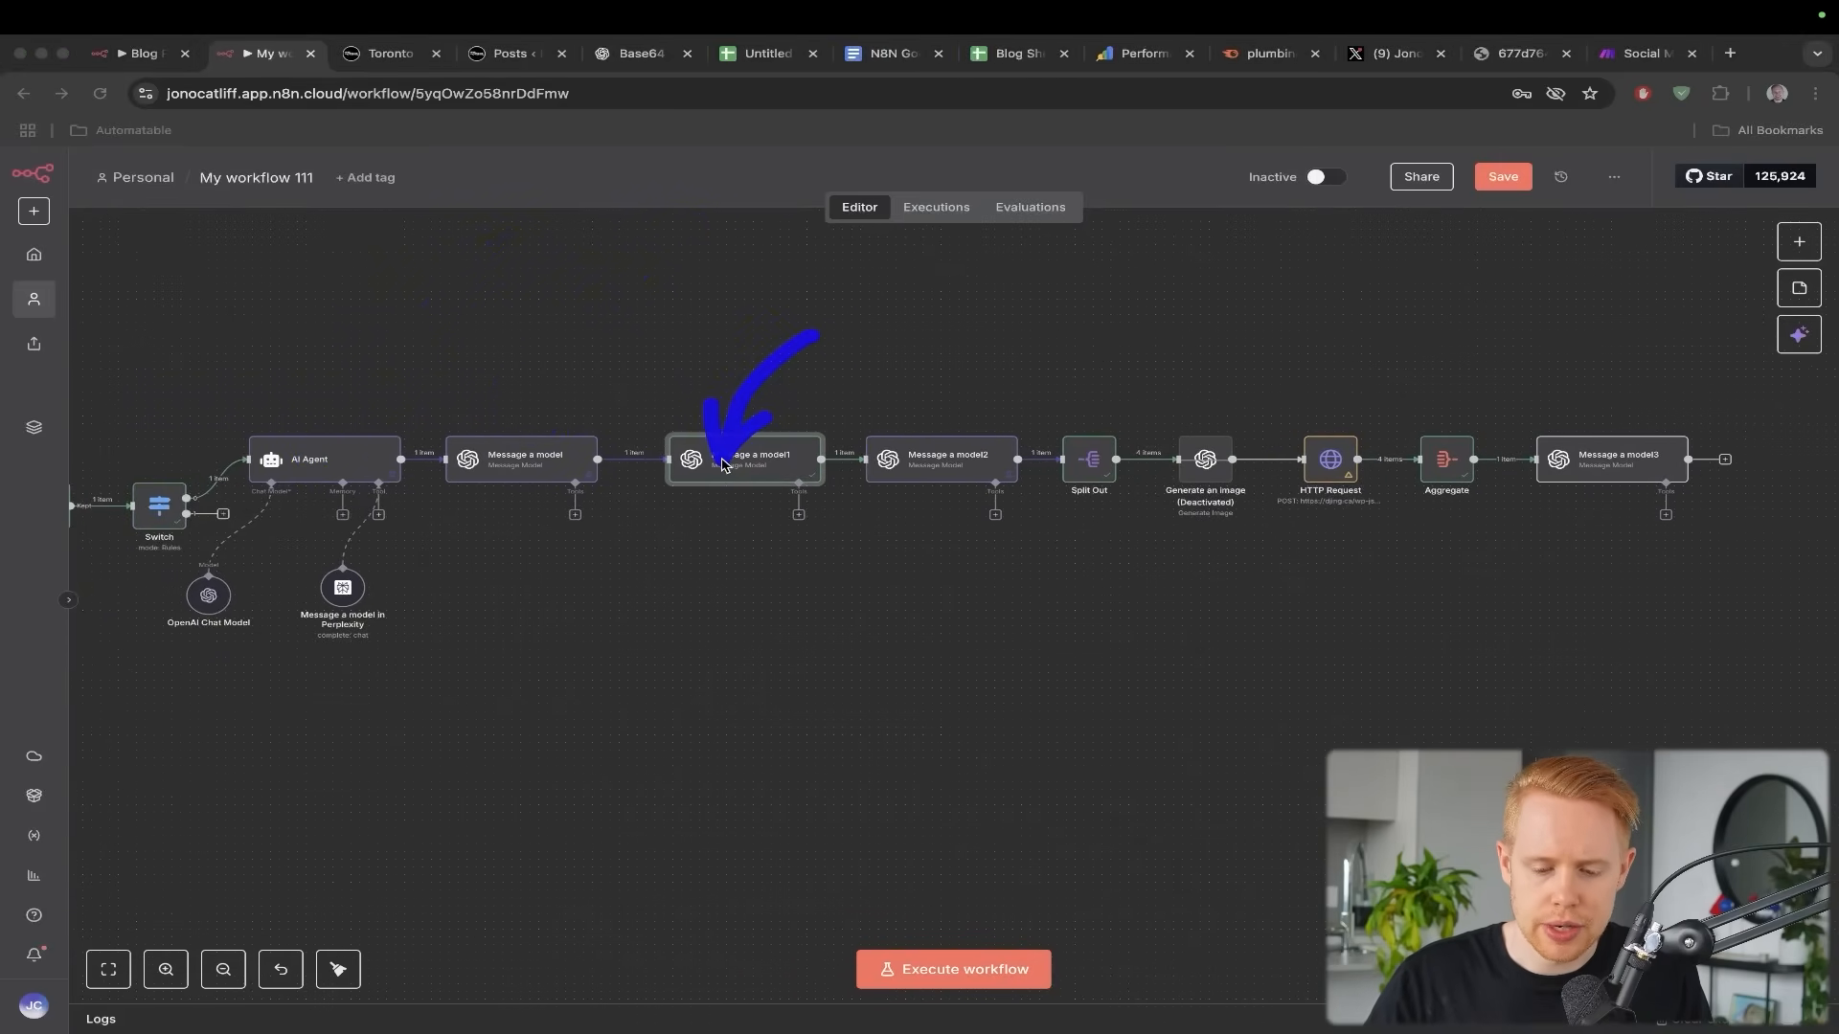
{"action": "left_click_drag", "start_coordinate": [946, 328], "coordinate": [929, 456]}
{"action": "mouse_move", "coordinate": [832, 395]}
{"action": "left_mouse_down"}
{"action": "mouse_move", "coordinate": [1682, 514]}
{"action": "mouse_move", "coordinate": [1691, 536]}
{"action": "left_mouse_up"}
{"action": "double_click", "coordinate": [766, 454]}
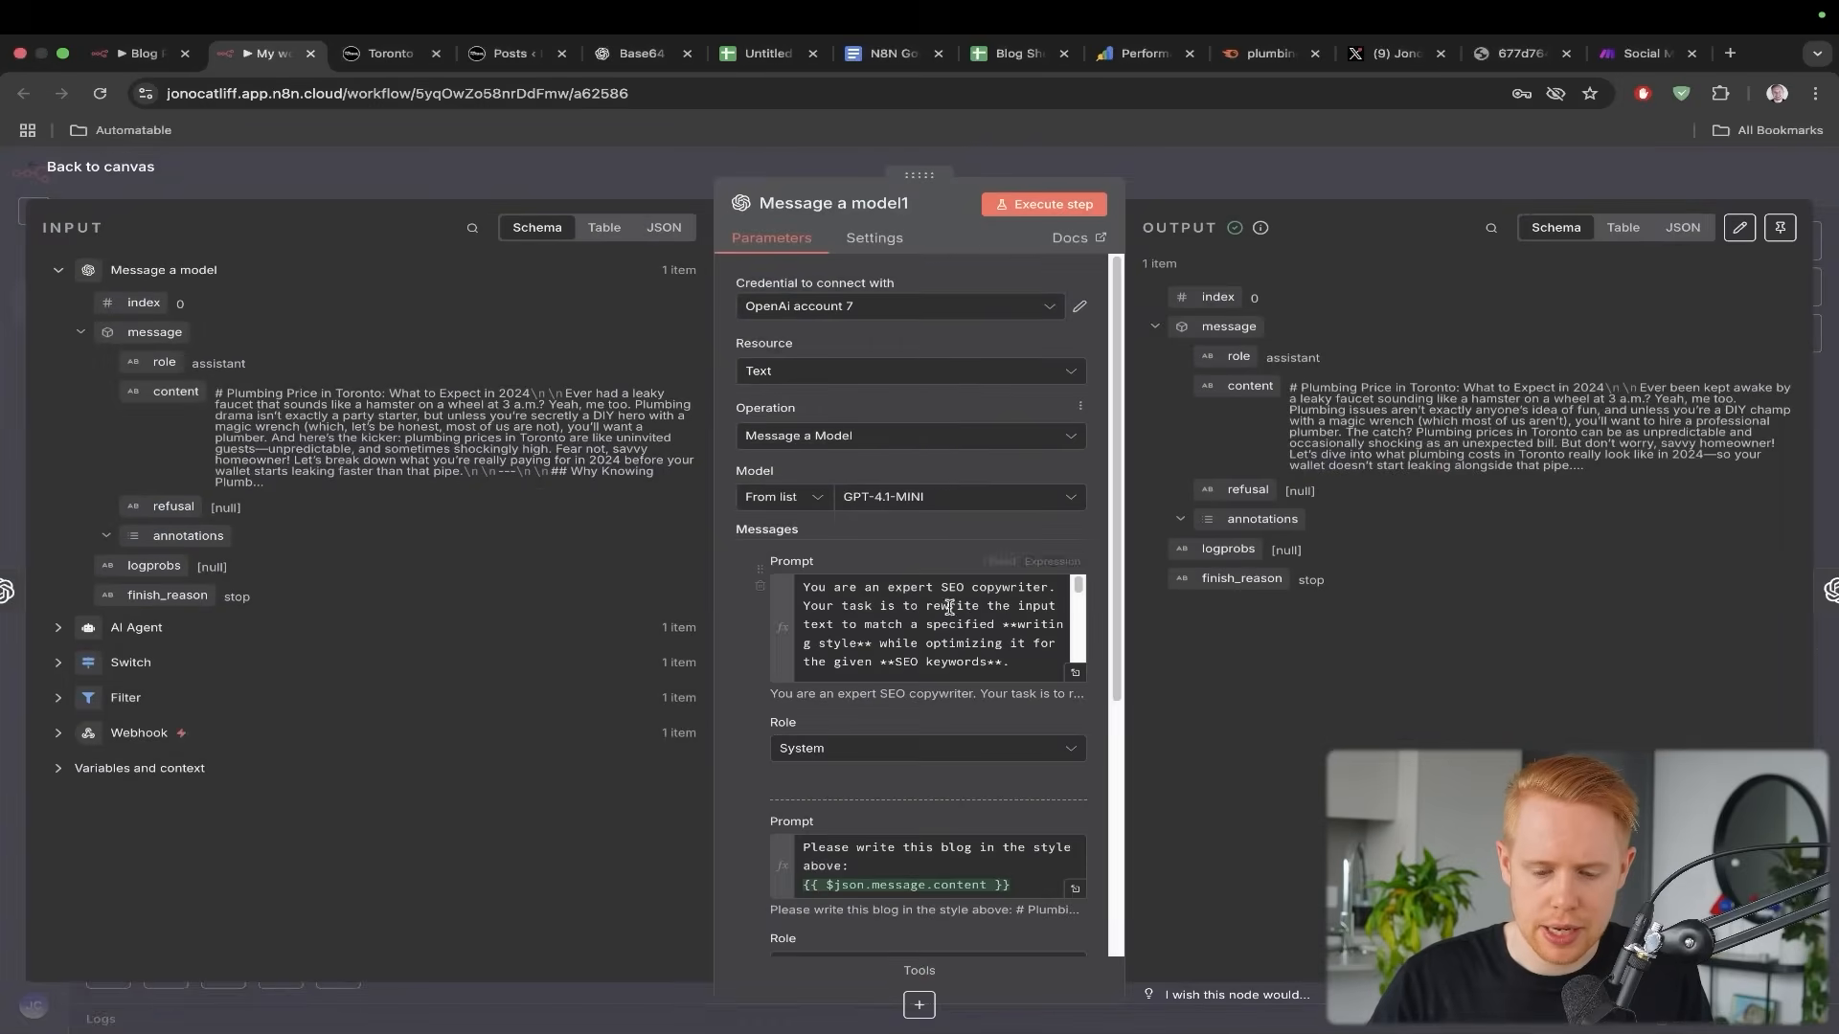
{"action": "scroll", "coordinate": [778, 605], "scroll_direction": "down", "scroll_amount": 5}
{"action": "key", "text": "ctrl+shift+a"}
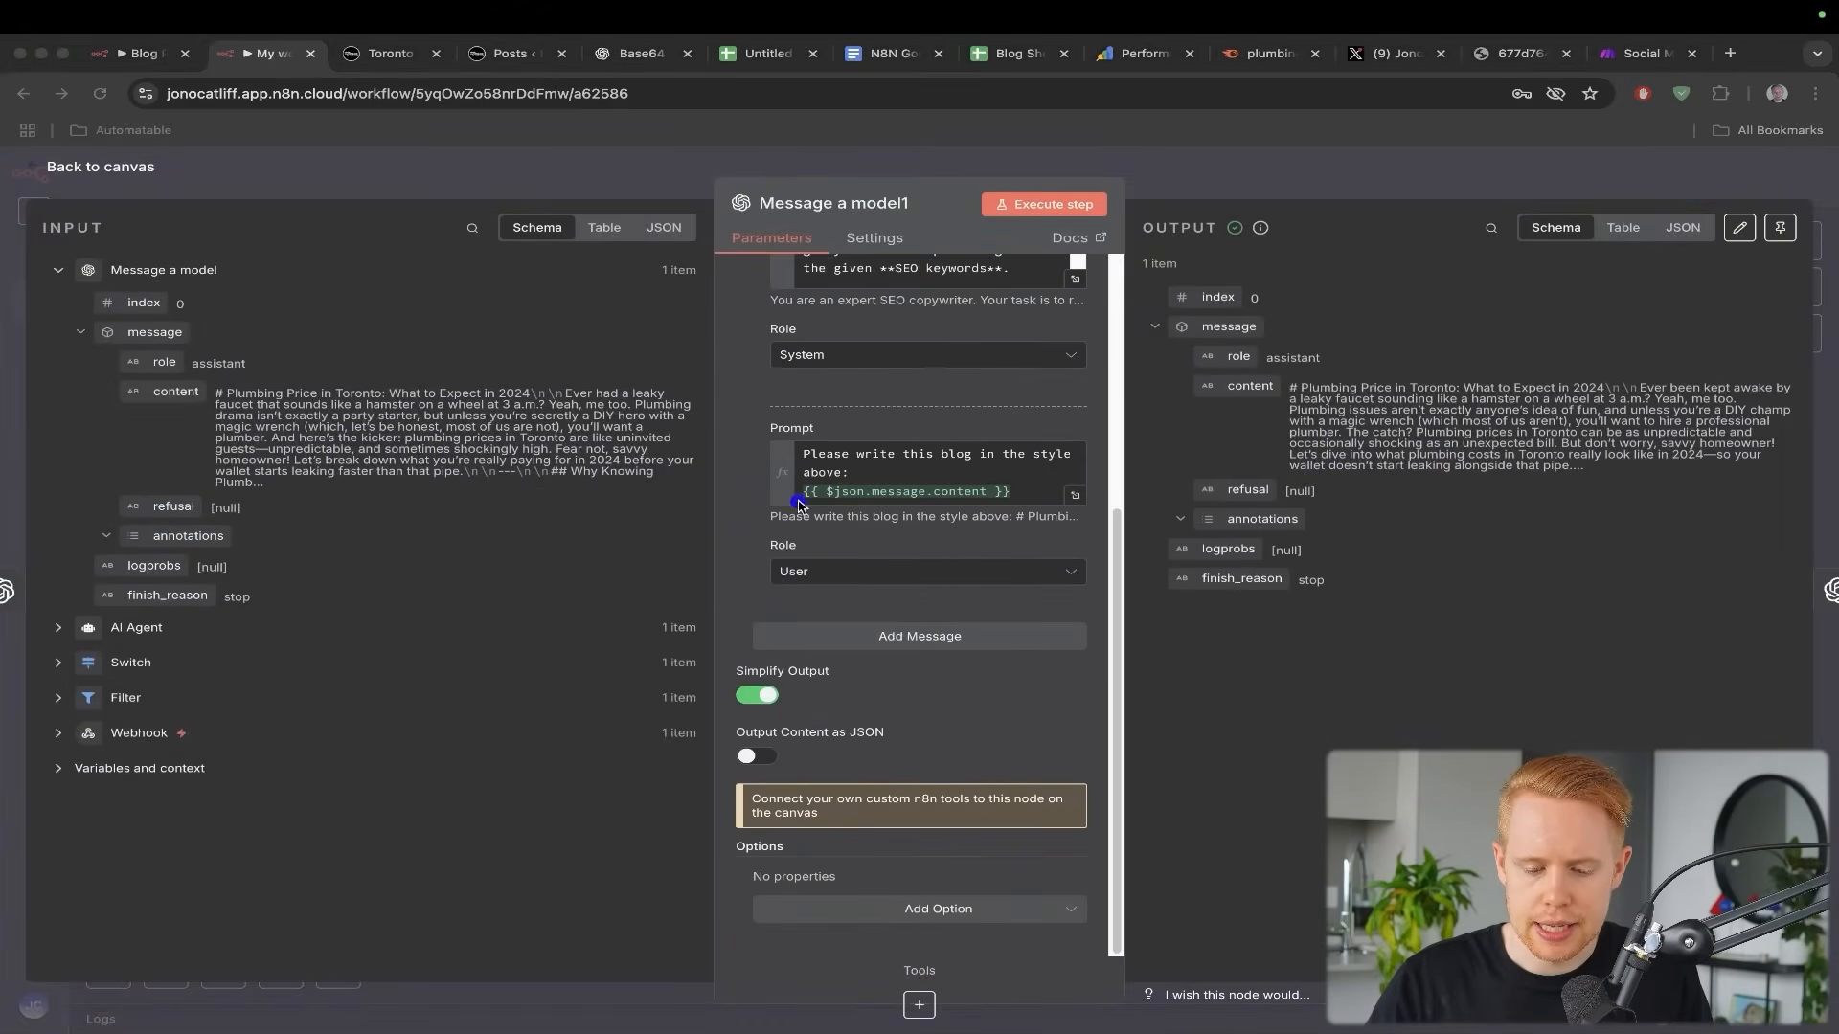
{"action": "left_click_drag", "start_coordinate": [730, 441], "coordinate": [853, 632]}
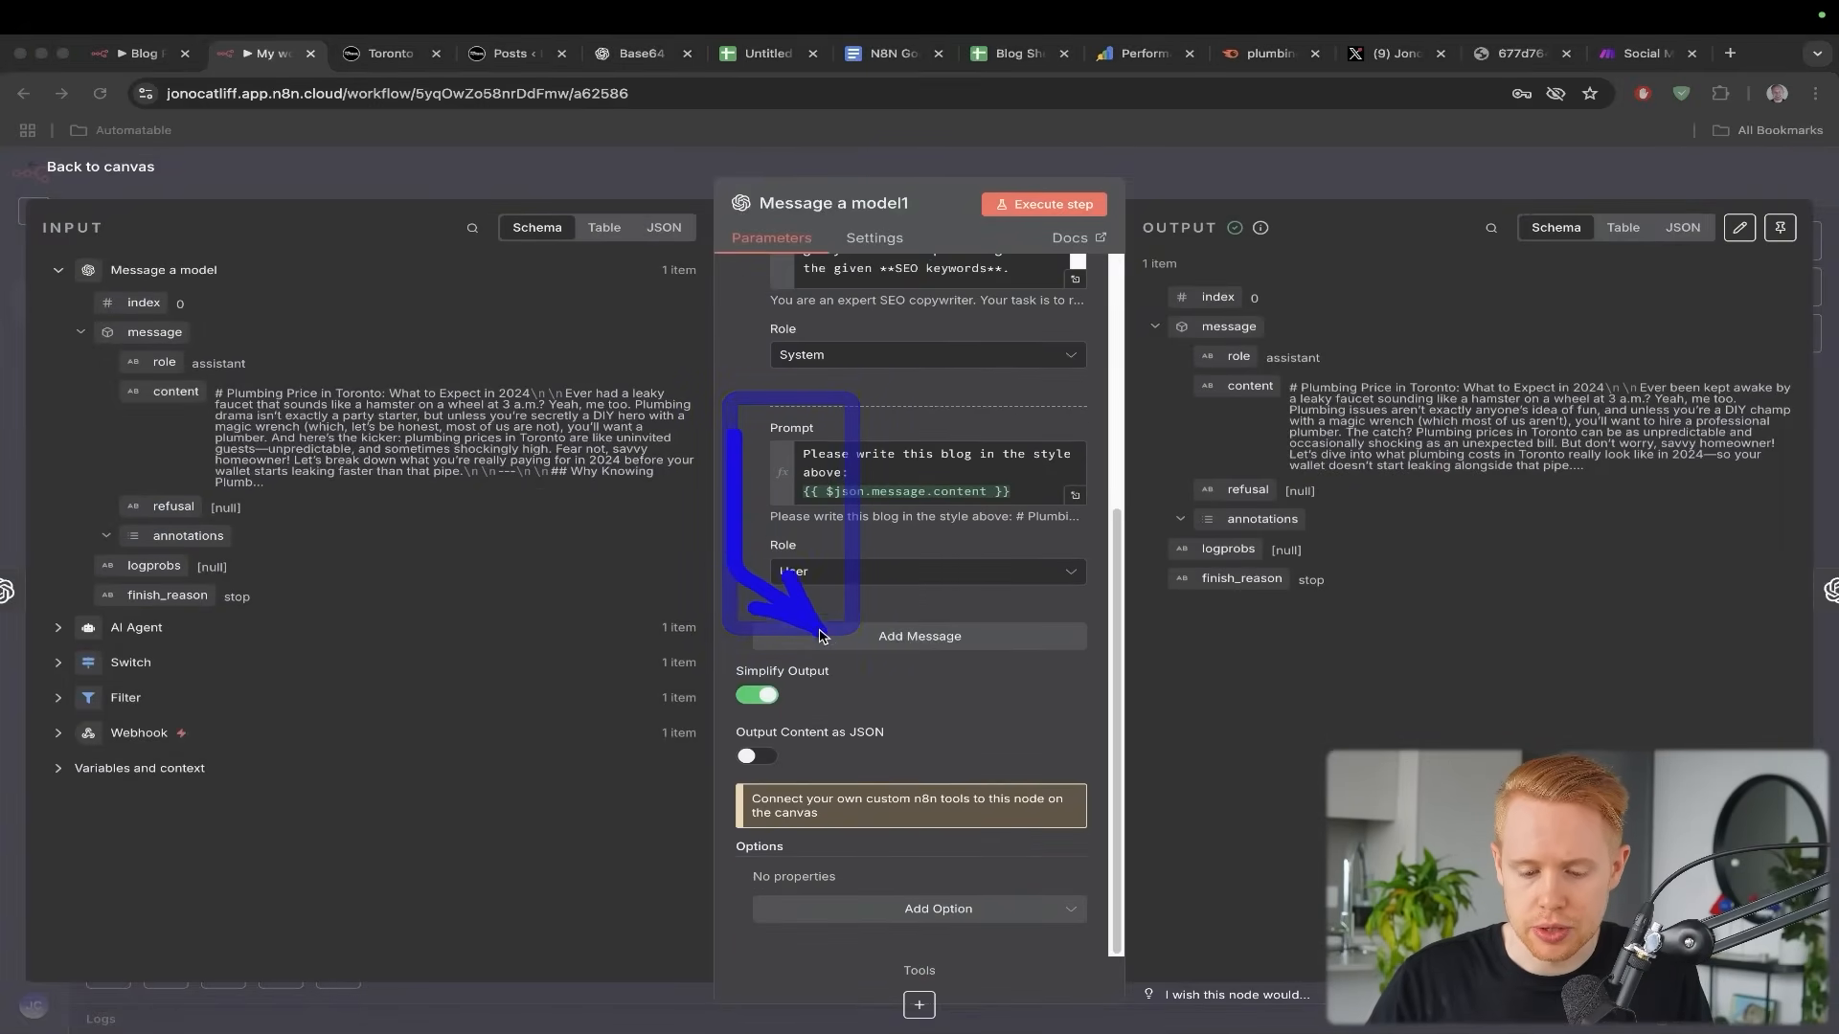
{"action": "left_click", "coordinate": [910, 638]}
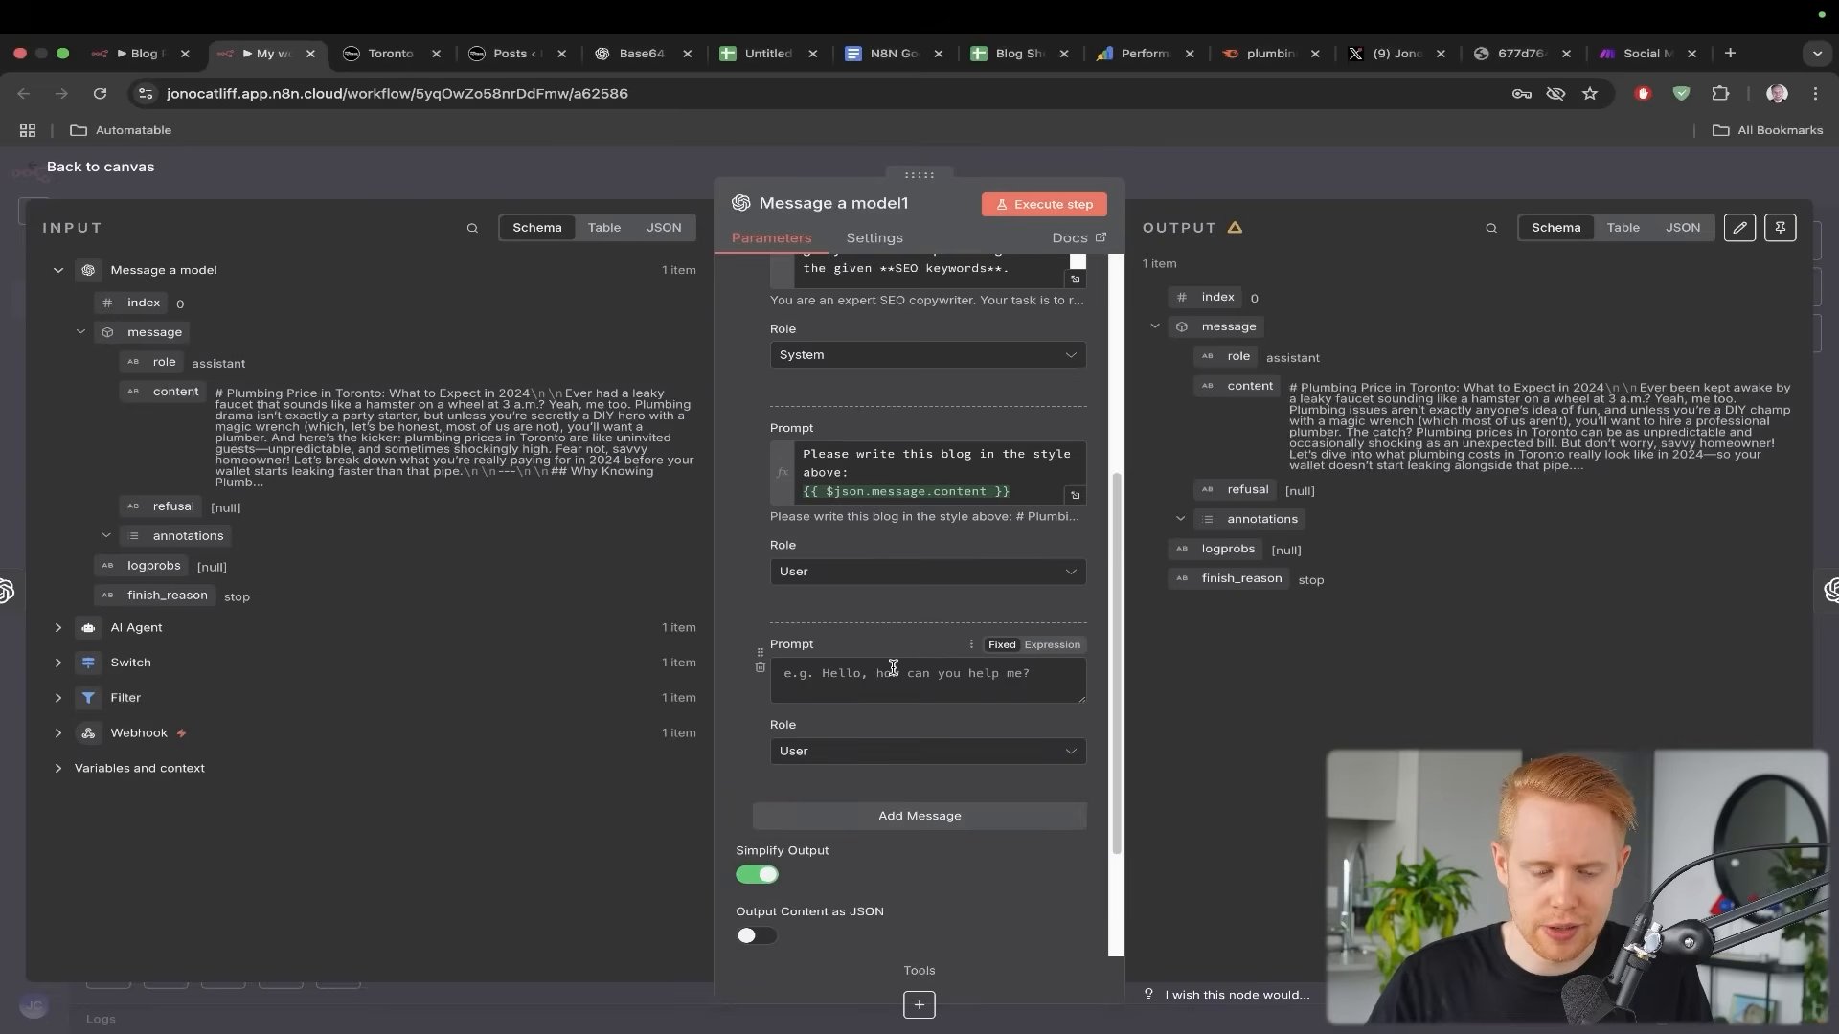
In the Blog Post + Social Media workflow, open SEO Keywords Optimizer and copy its JSON output-format prompt.
{"action": "key", "text": "ctrl+shift+Tab"}
{"action": "left_click", "coordinate": [1176, 182]}
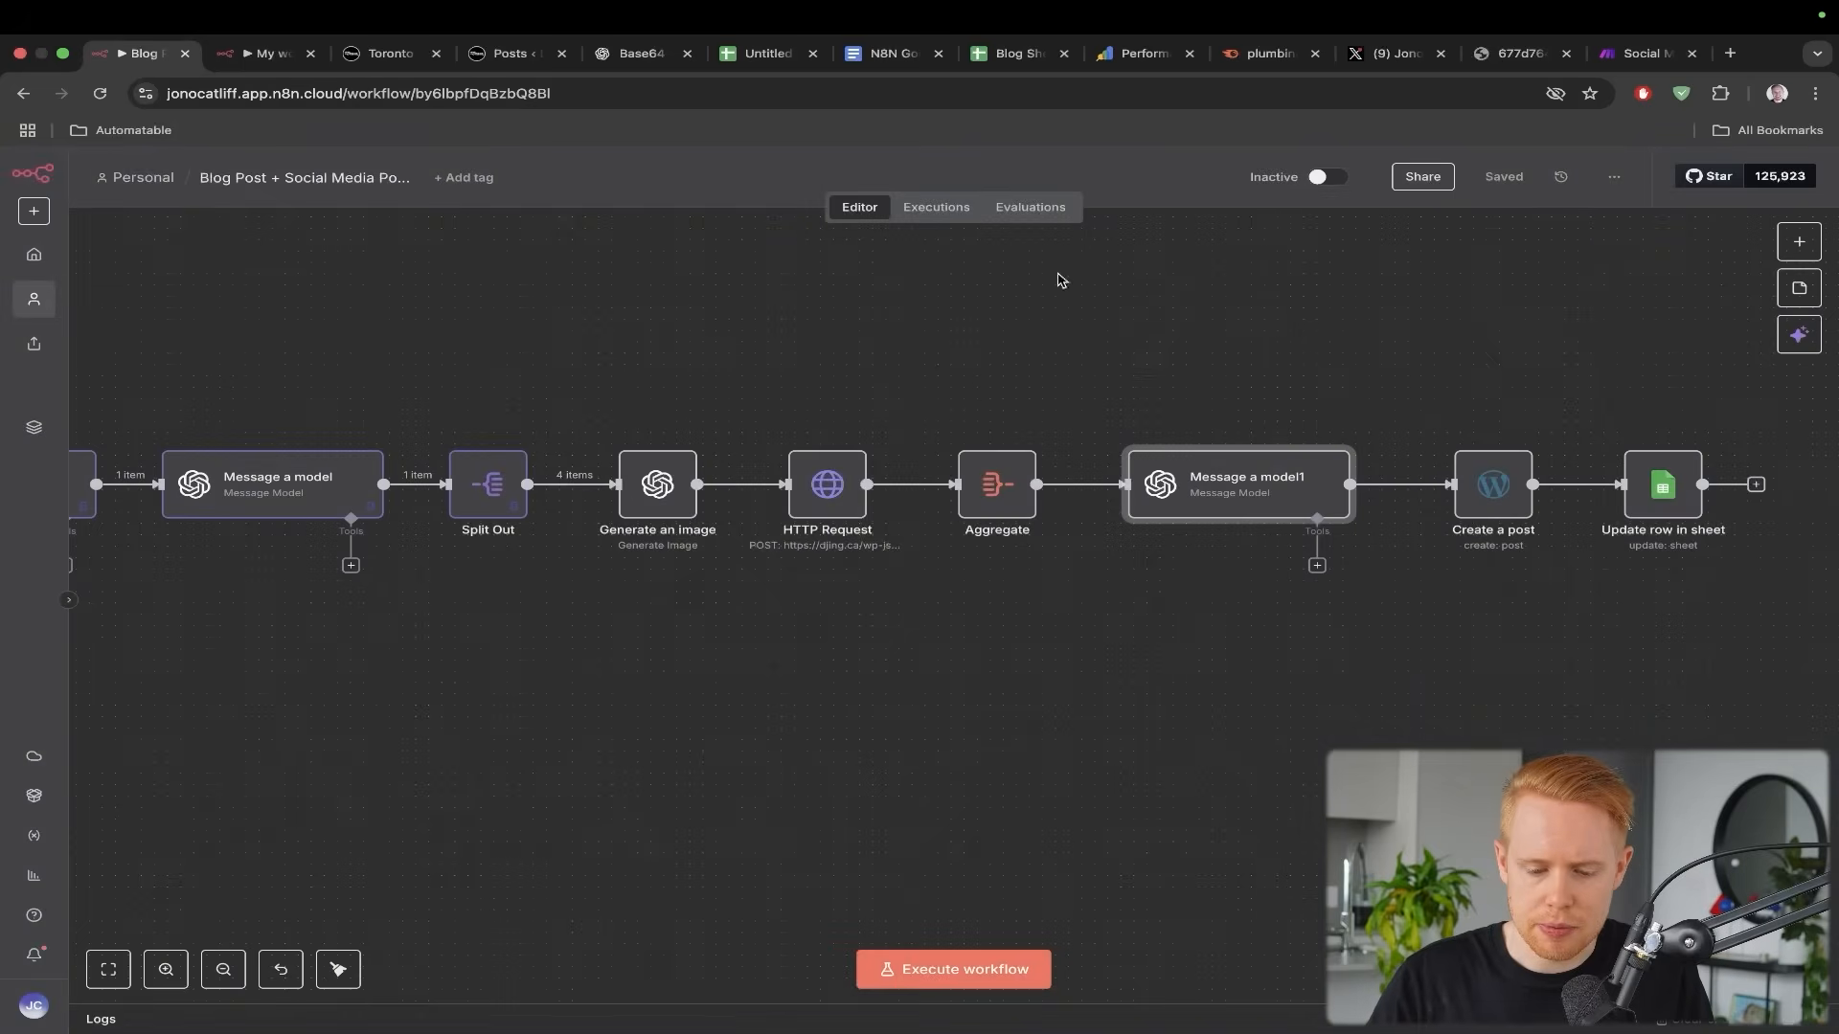
{"action": "scroll", "coordinate": [607, 498], "scroll_direction": "left", "scroll_amount": 10}
{"action": "scroll", "coordinate": [632, 521], "scroll_direction": "left", "scroll_amount": 2}
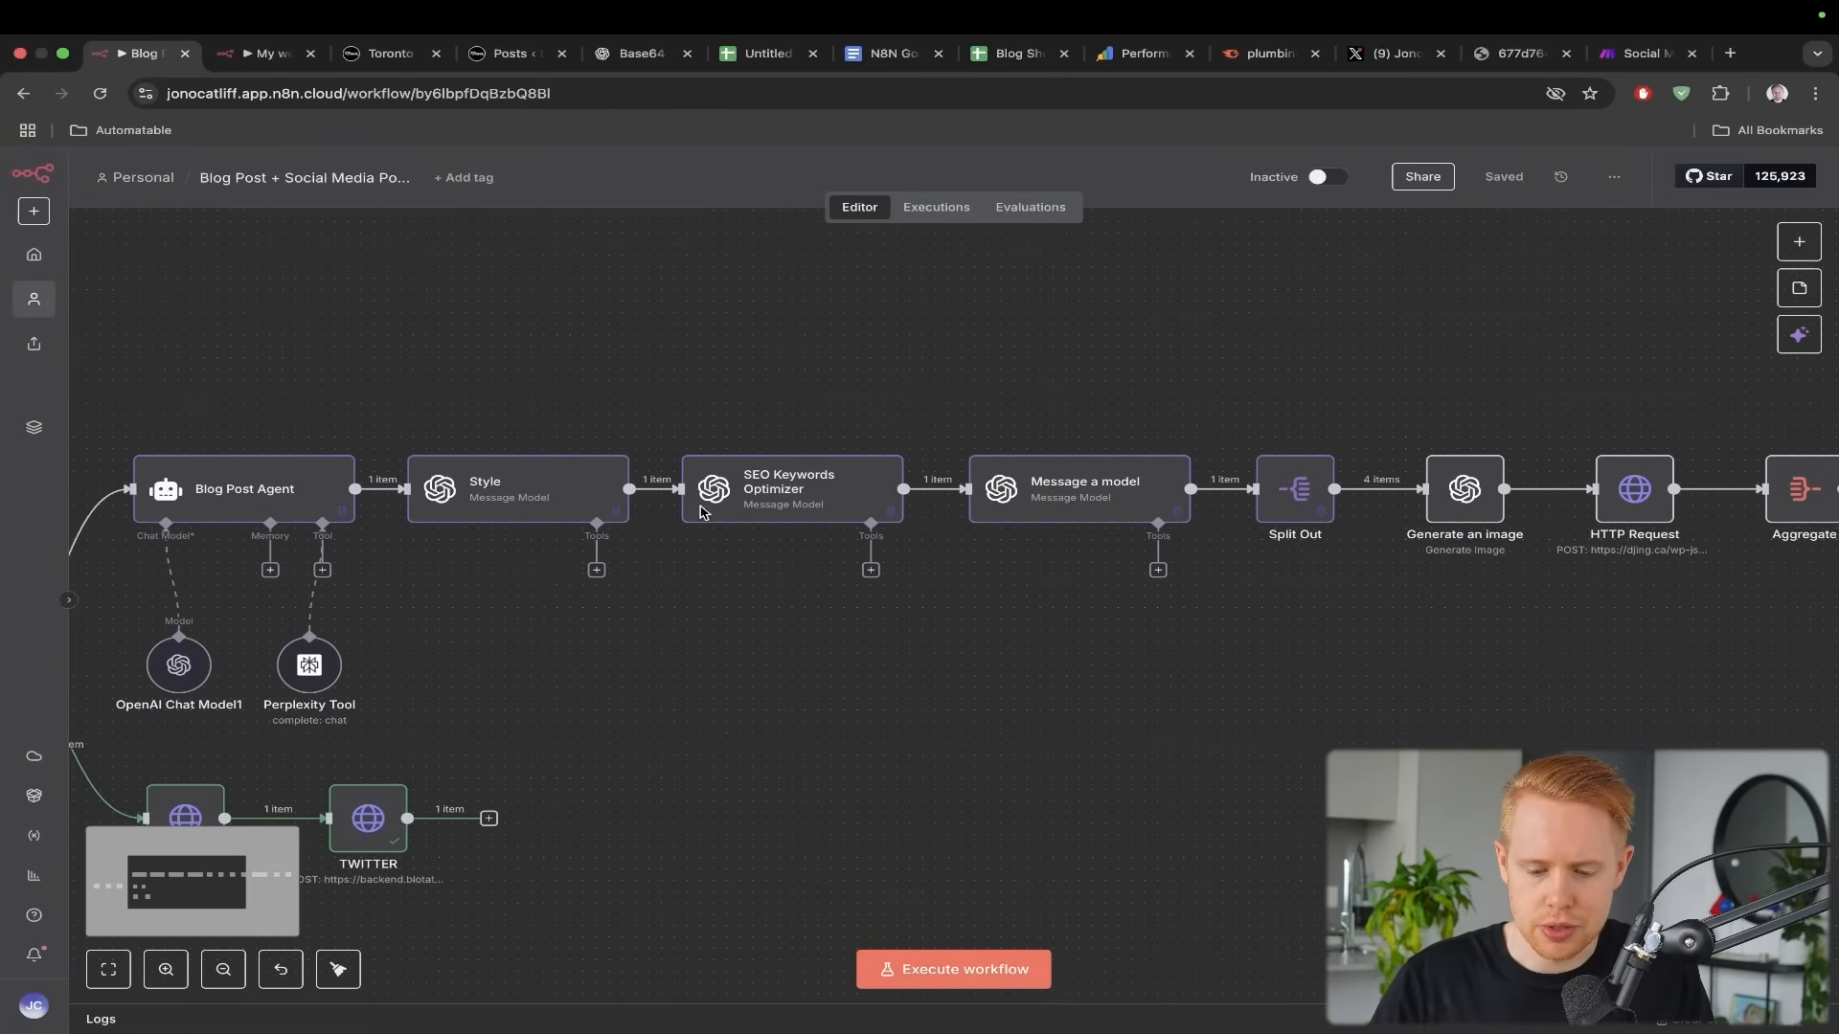
{"action": "double_click", "coordinate": [790, 493]}
{"action": "scroll", "coordinate": [879, 579], "scroll_direction": "down", "scroll_amount": 5}
{"action": "left_click", "coordinate": [889, 515]}
{"action": "key", "text": "super+a"}
Paste the JSON output-format prompt into Message a model1's new message and set its role to Assistant.
{"action": "key", "text": "ctrl+Tab"}
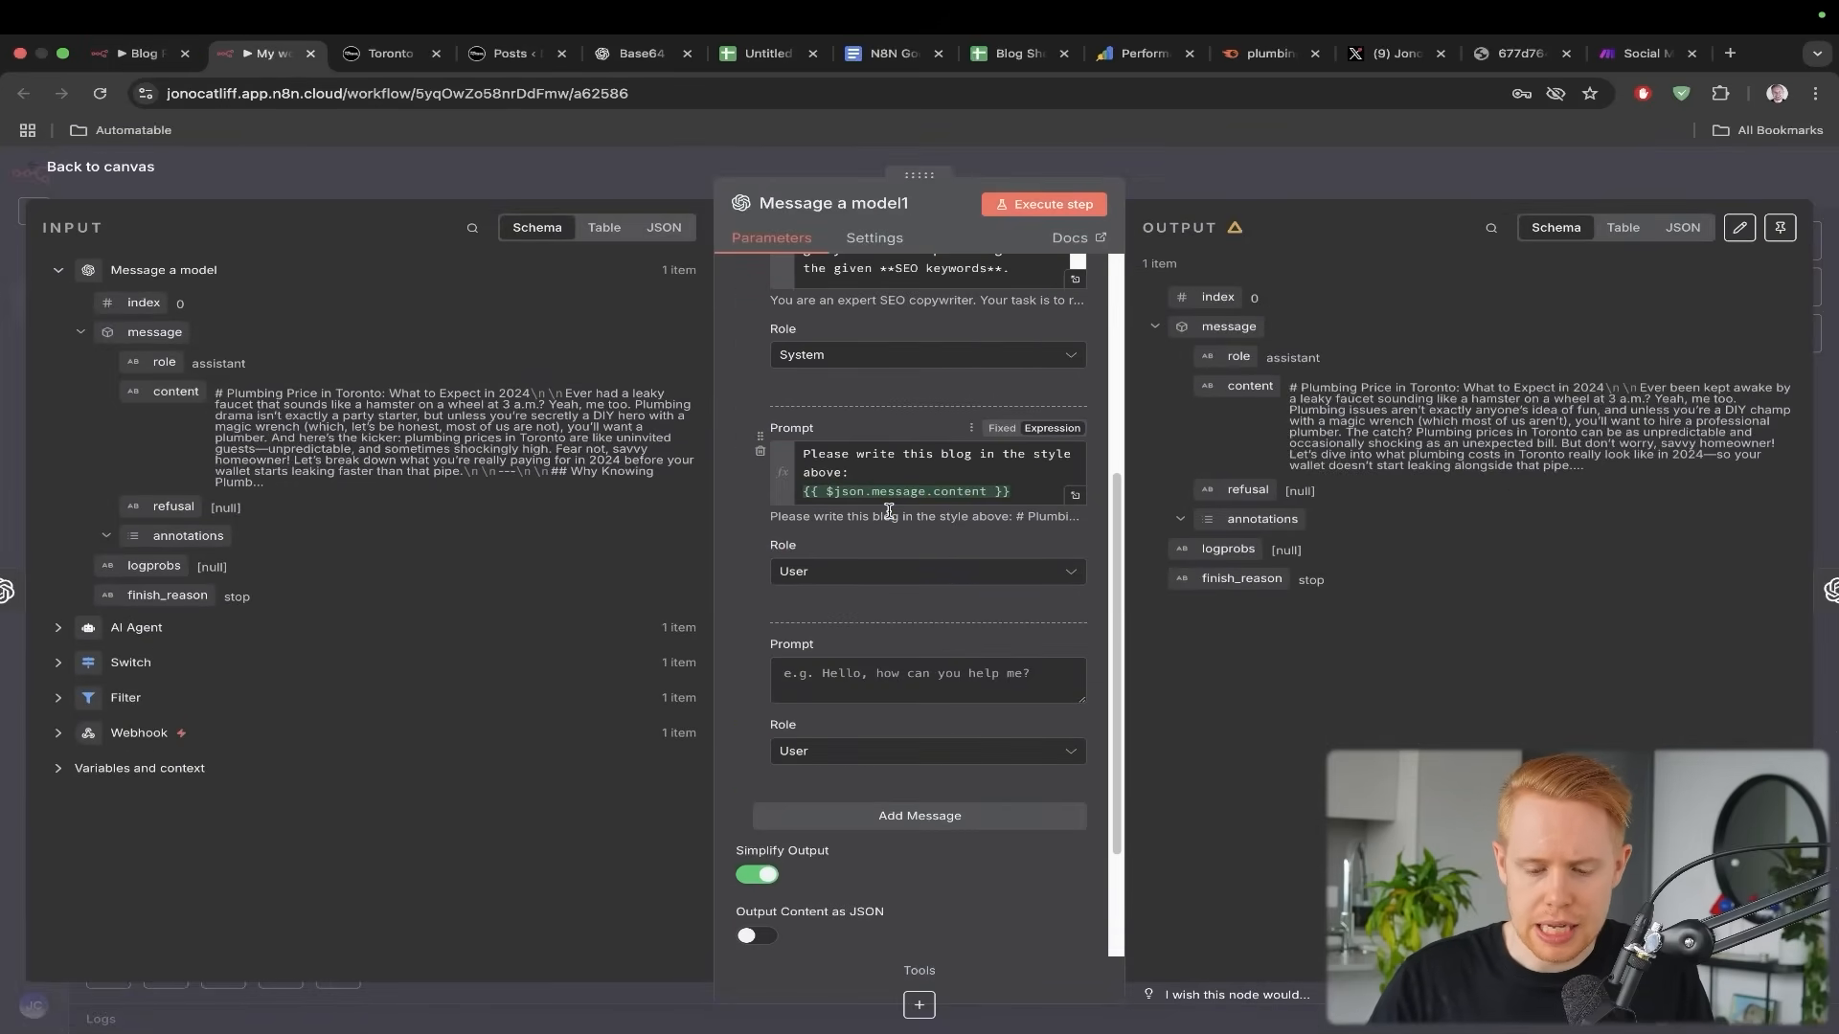
{"action": "left_click", "coordinate": [936, 673]}
{"action": "key", "text": "super+v"}
{"action": "left_click", "coordinate": [922, 751]}
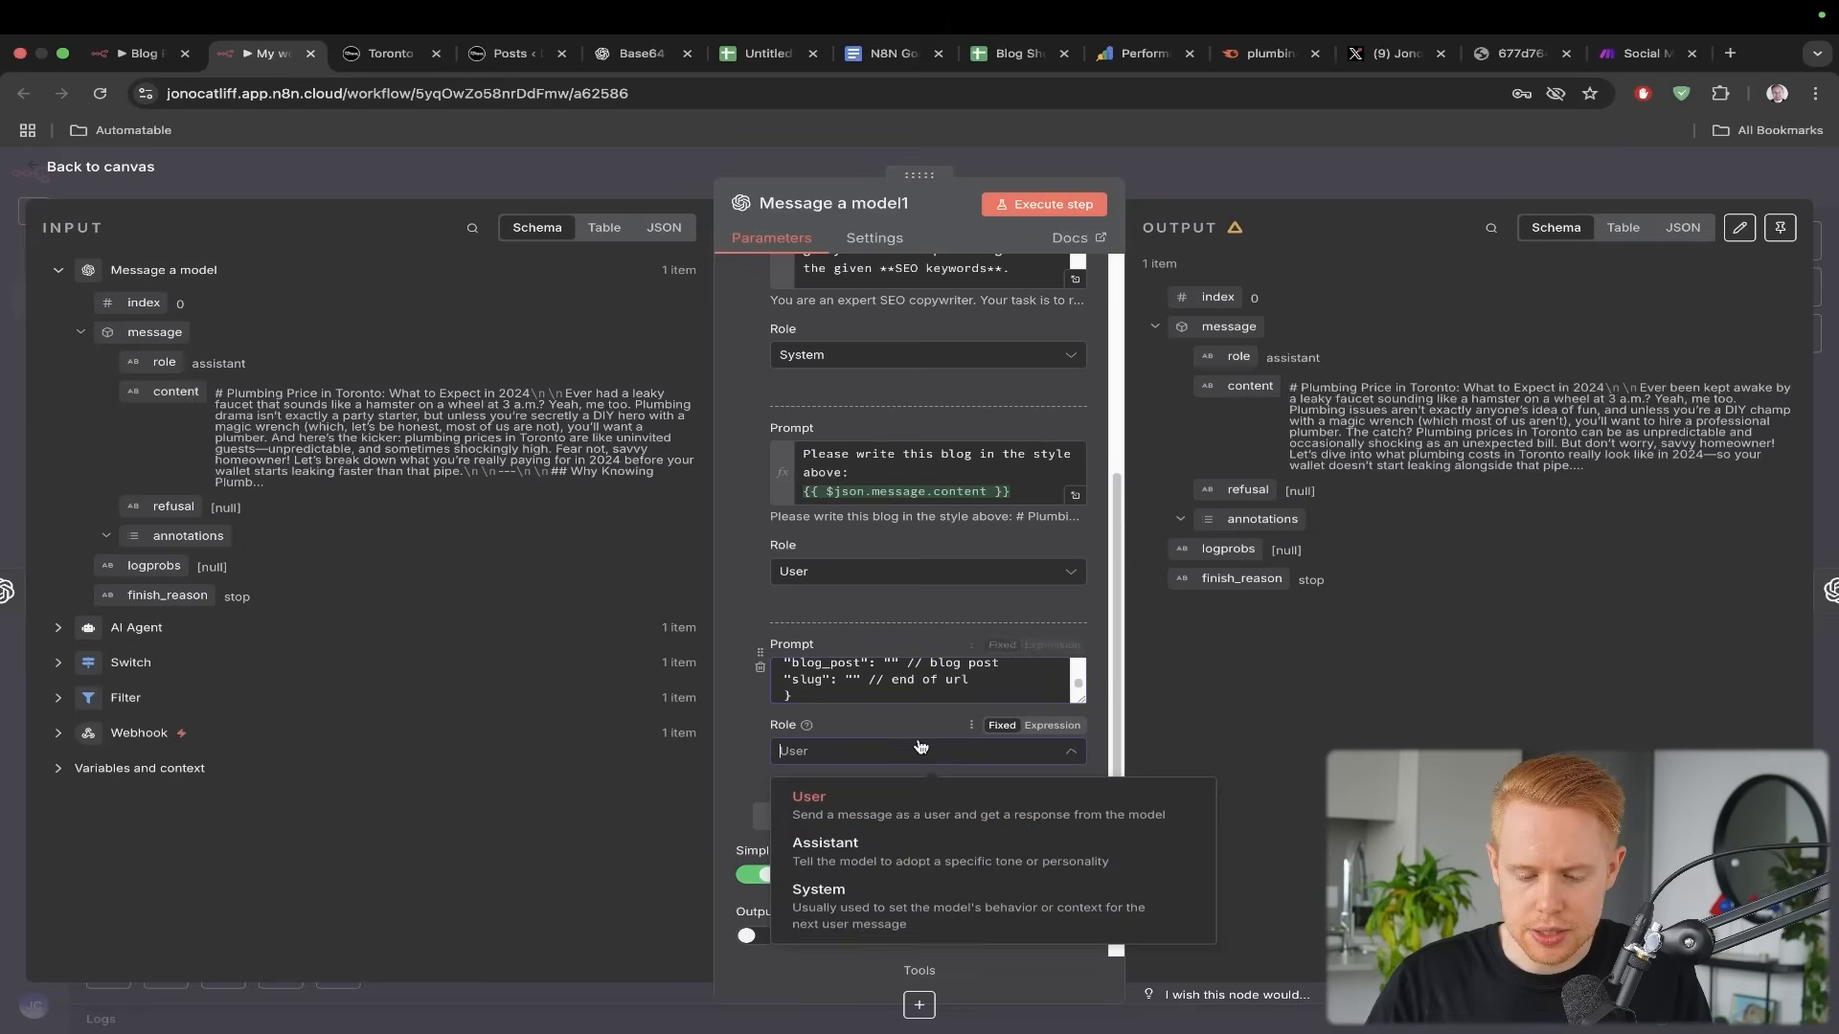
{"action": "left_click", "coordinate": [948, 851]}
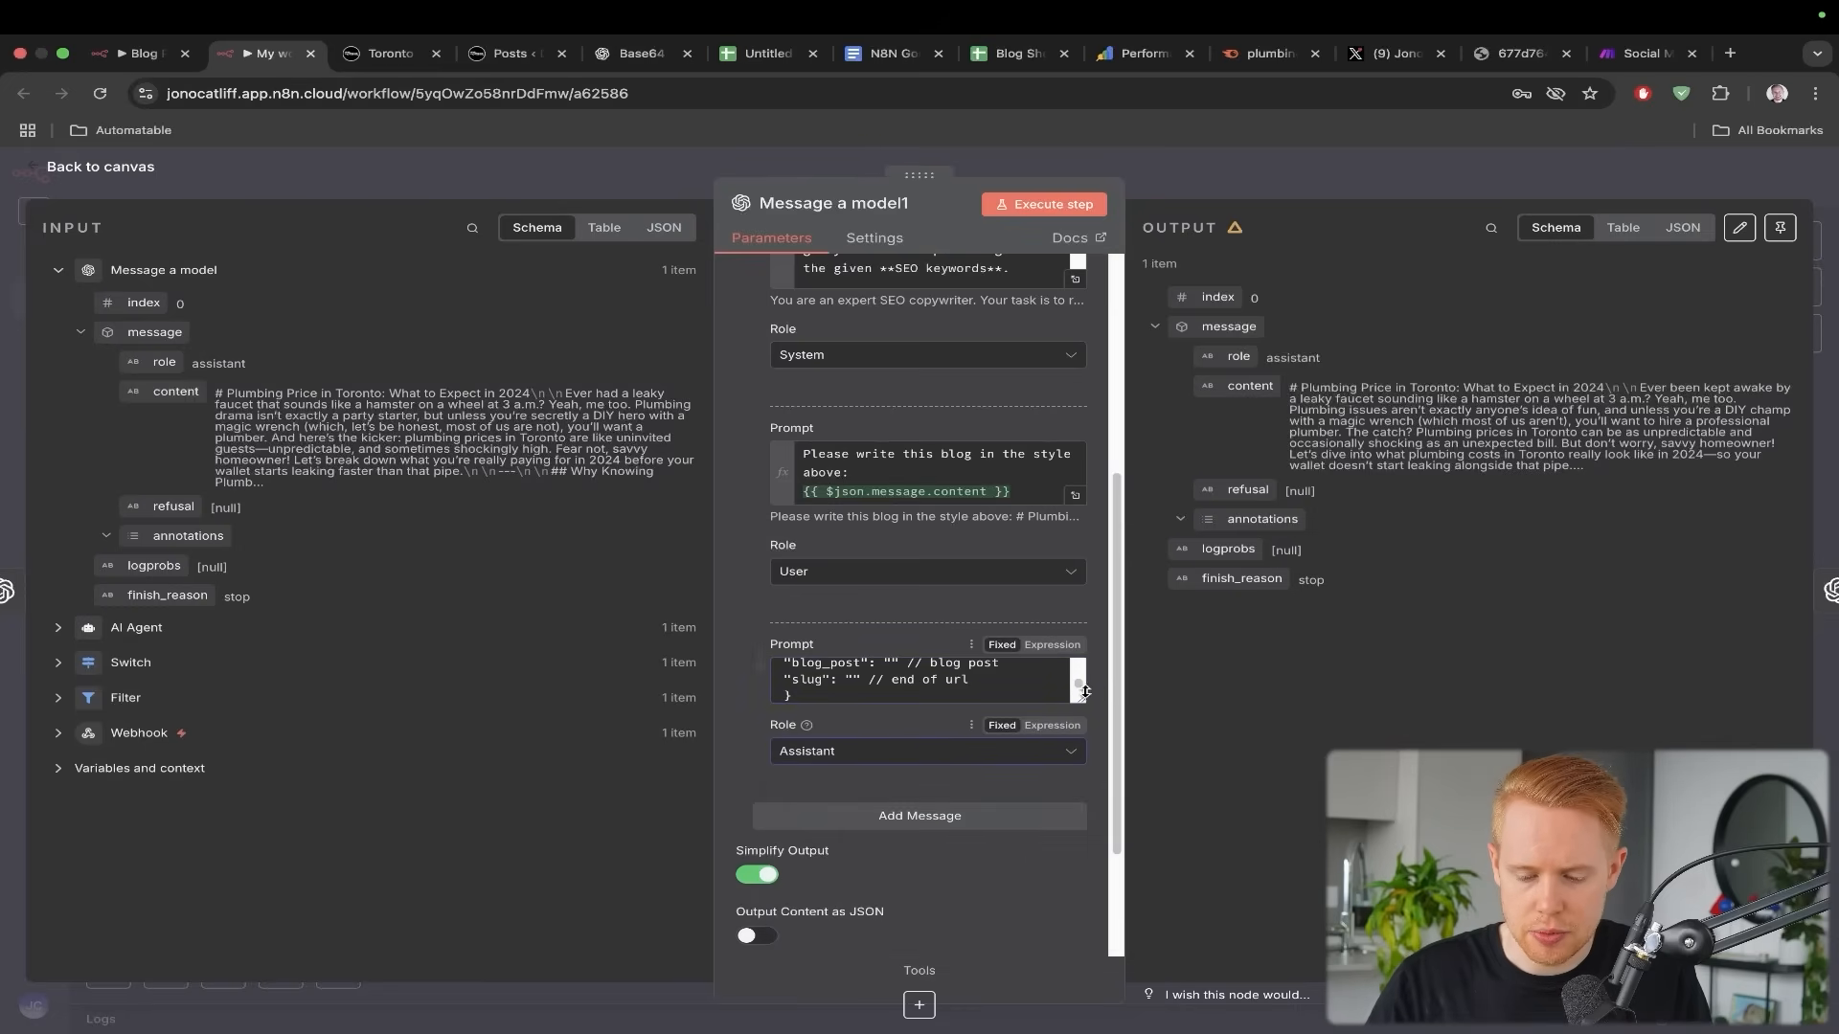
Enlarge and review the pasted prompt's title, blog_post and slug format in Message a model1.
{"action": "left_click_drag", "start_coordinate": [1080, 697], "coordinate": [1080, 919]}
{"action": "scroll", "coordinate": [965, 721], "scroll_direction": "down", "scroll_amount": 1}
{"action": "key", "text": "ctrl+shift+a"}
{"action": "left_click_drag", "start_coordinate": [938, 435], "coordinate": [951, 571]}
{"action": "key", "text": "ctrl+shift+s"}
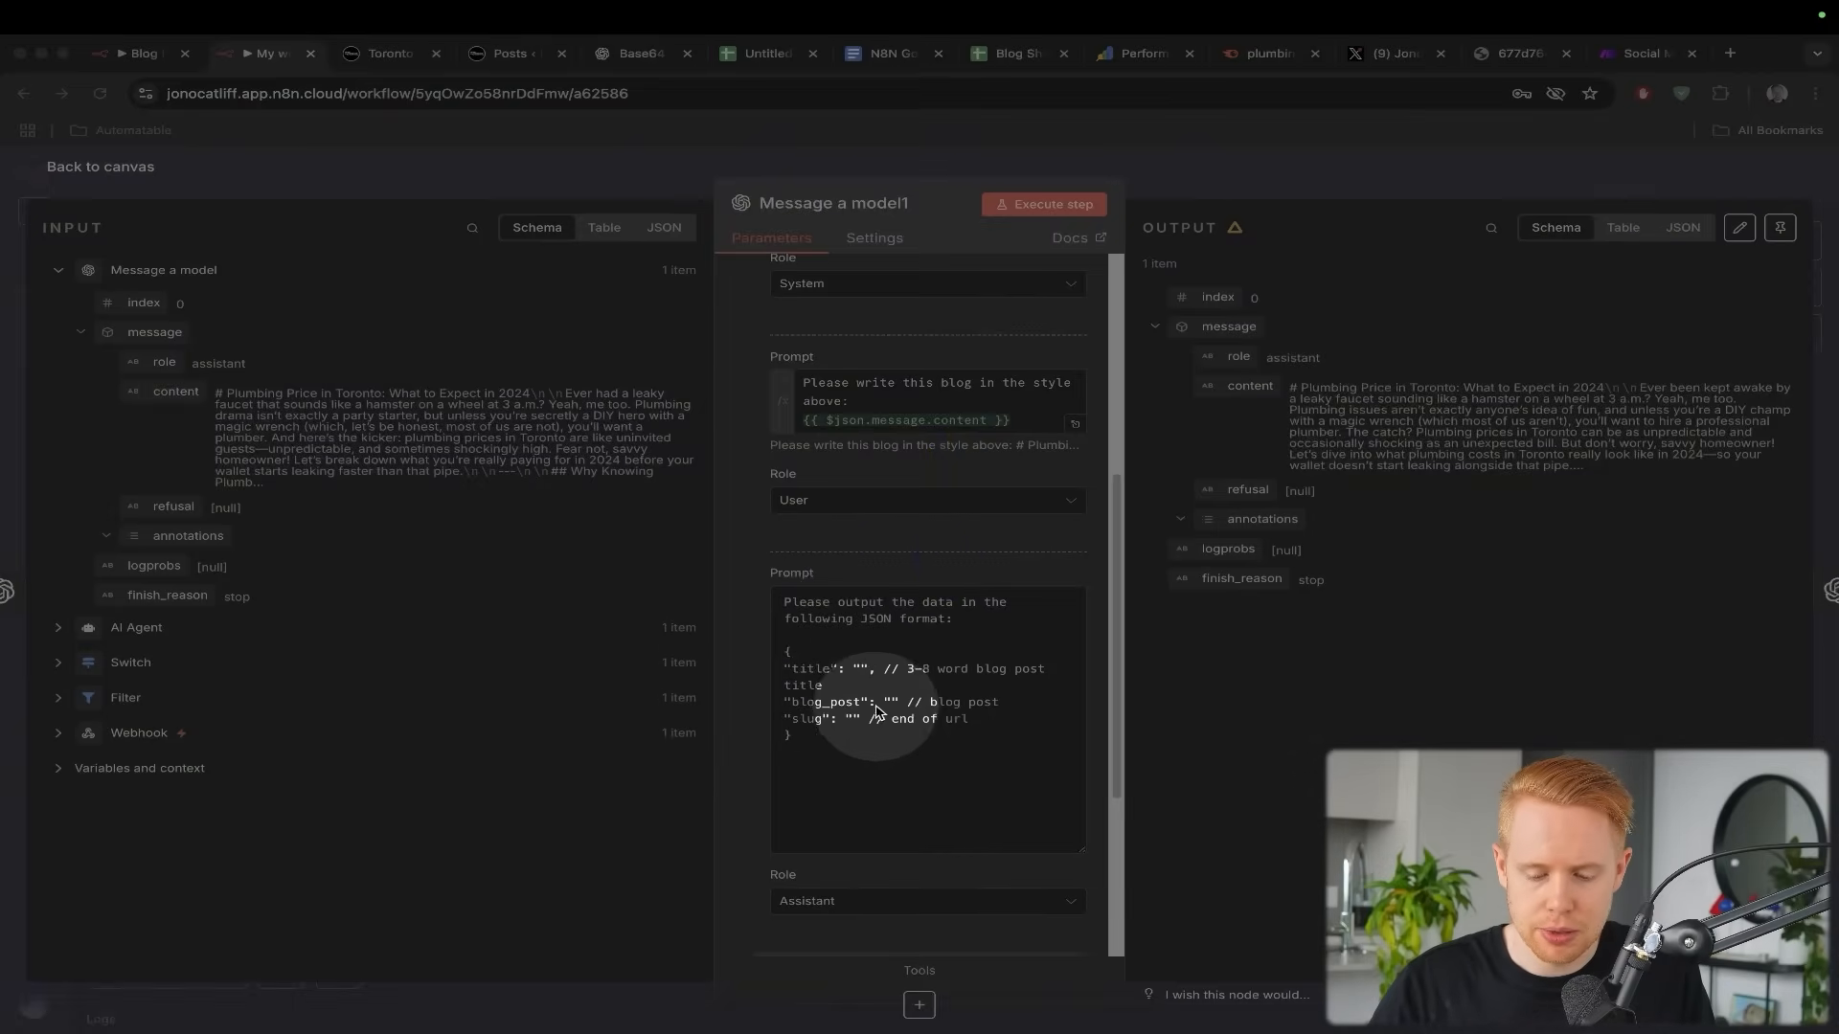
{"action": "key", "text": "ctrl+shift+a"}
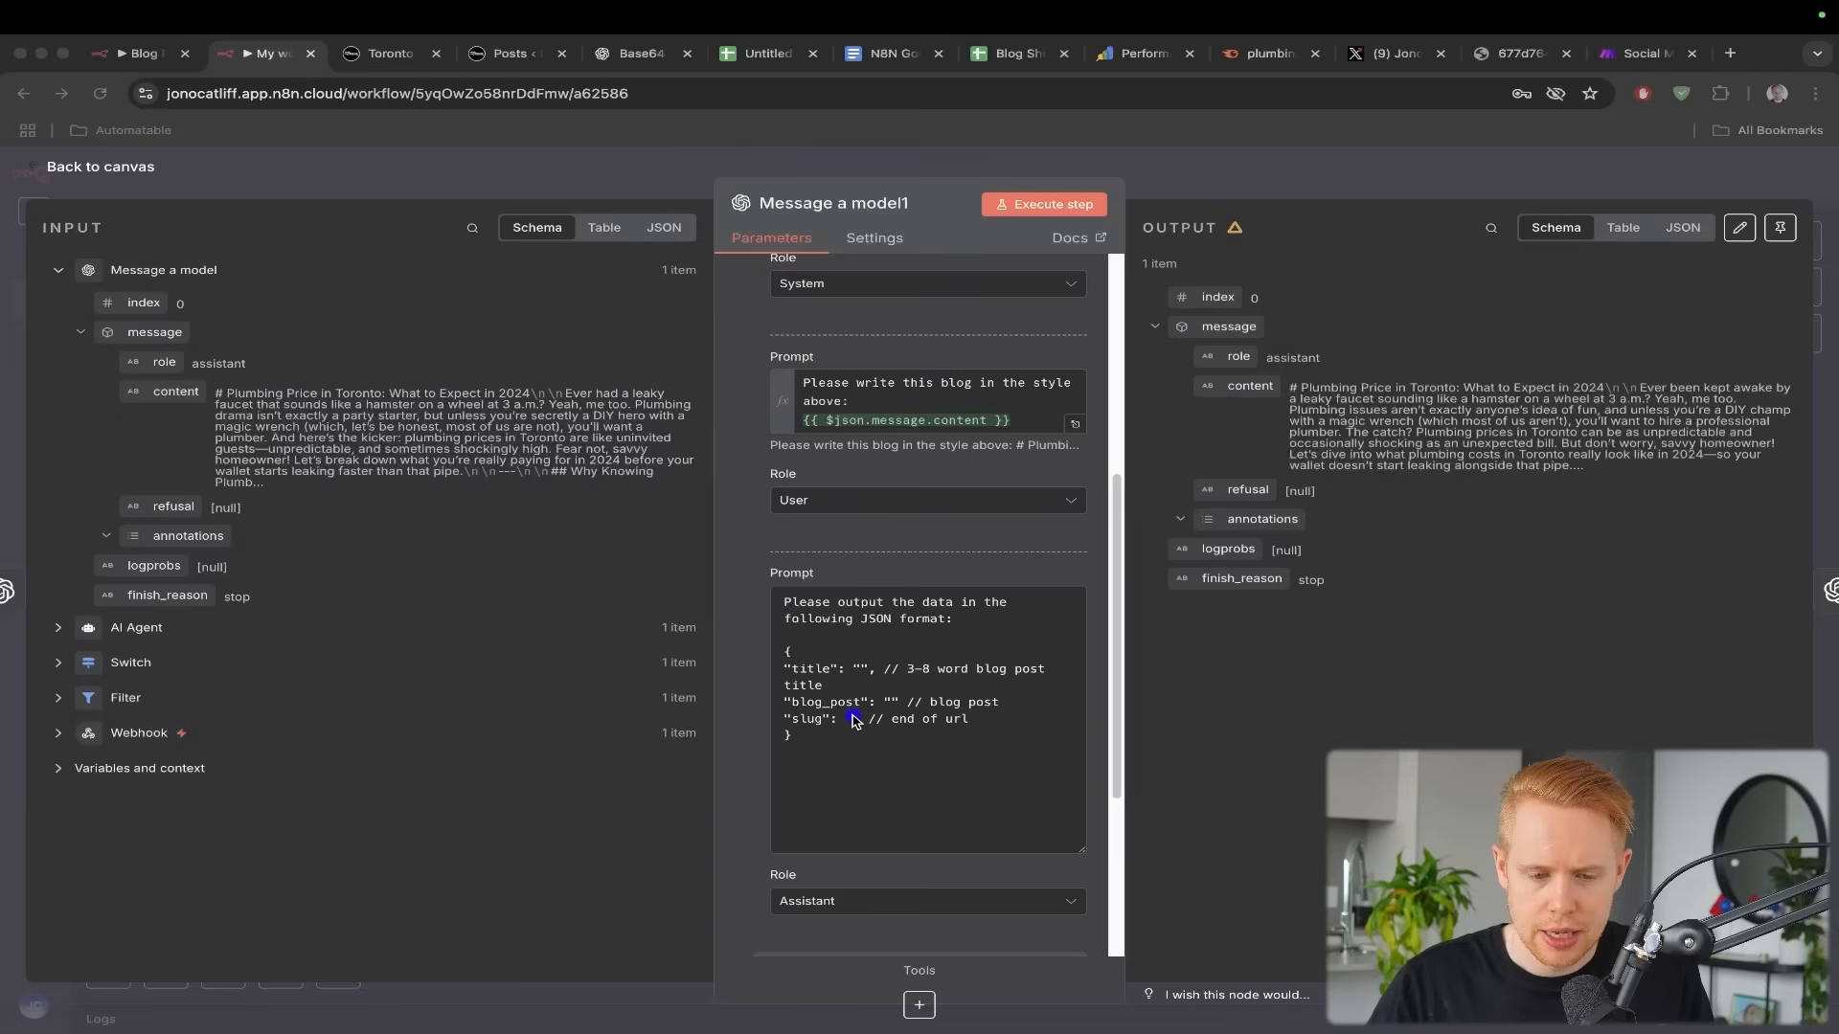
{"action": "left_click_drag", "start_coordinate": [767, 306], "coordinate": [495, 139]}
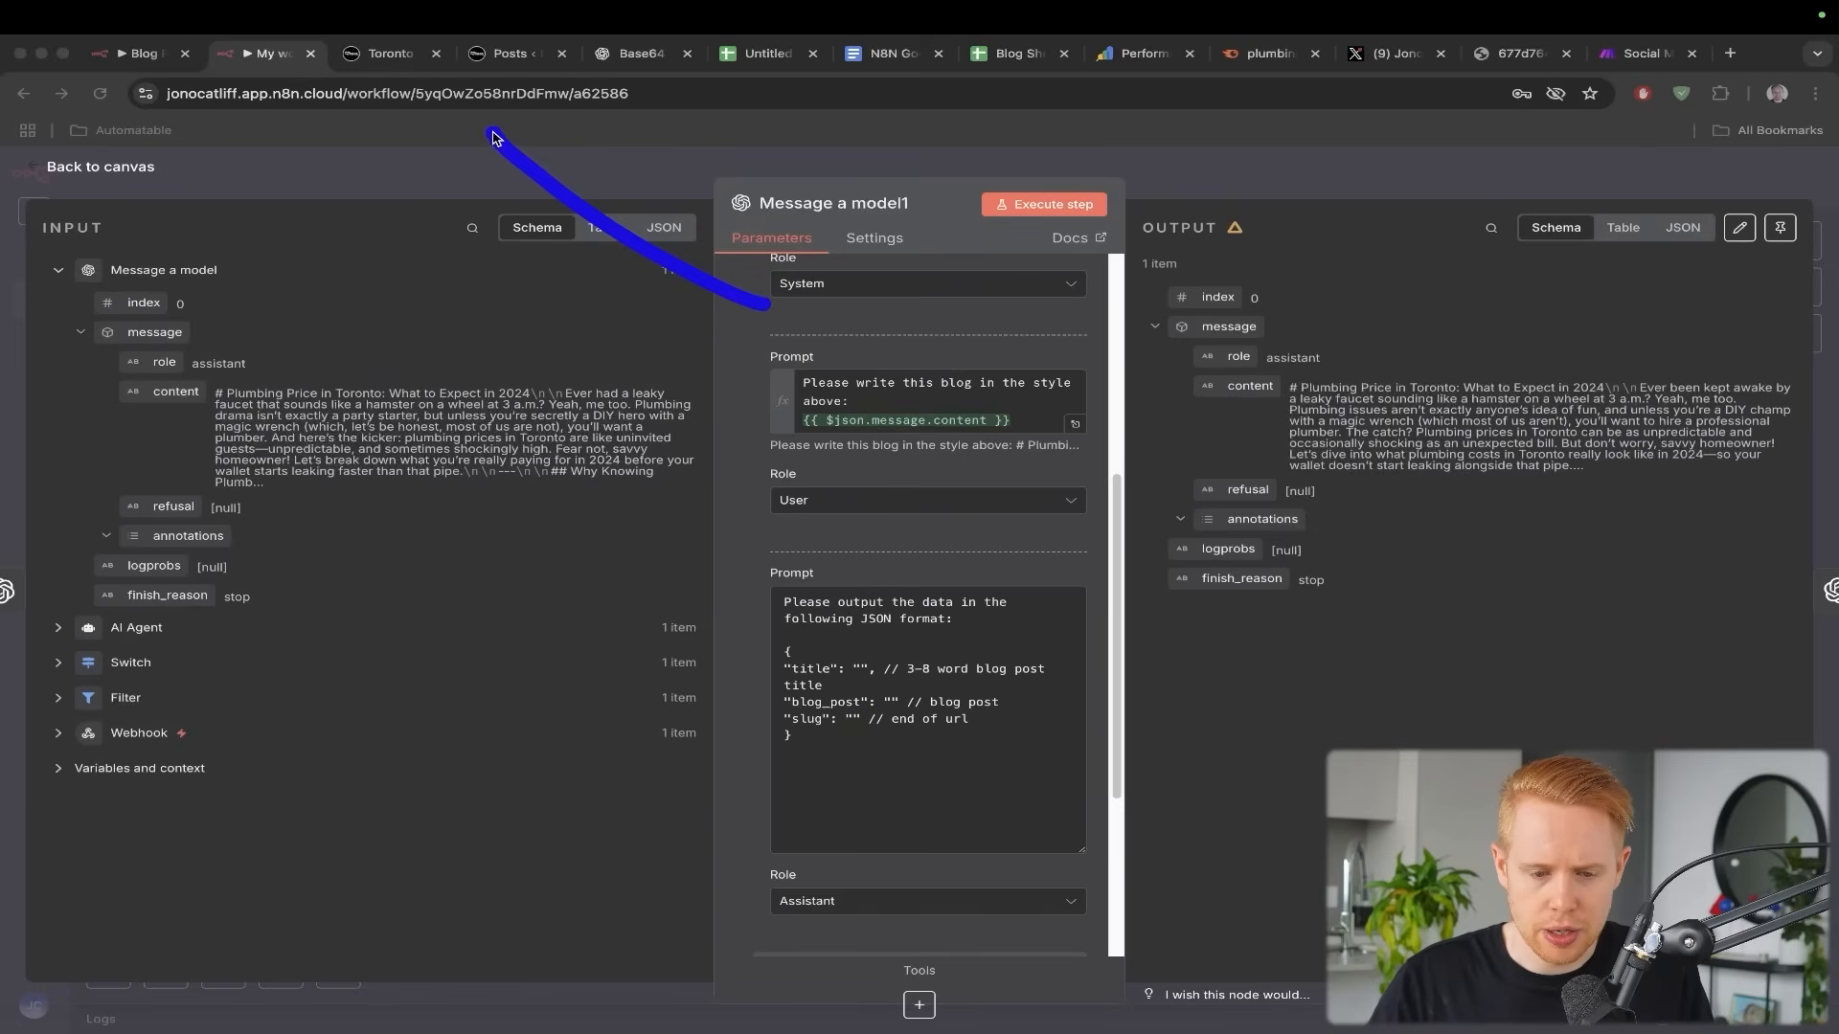
{"action": "mouse_move", "coordinate": [308, 65]}
{"action": "left_mouse_down"}
{"action": "mouse_move", "coordinate": [684, 139]}
{"action": "mouse_move", "coordinate": [658, 122]}
{"action": "left_mouse_up"}
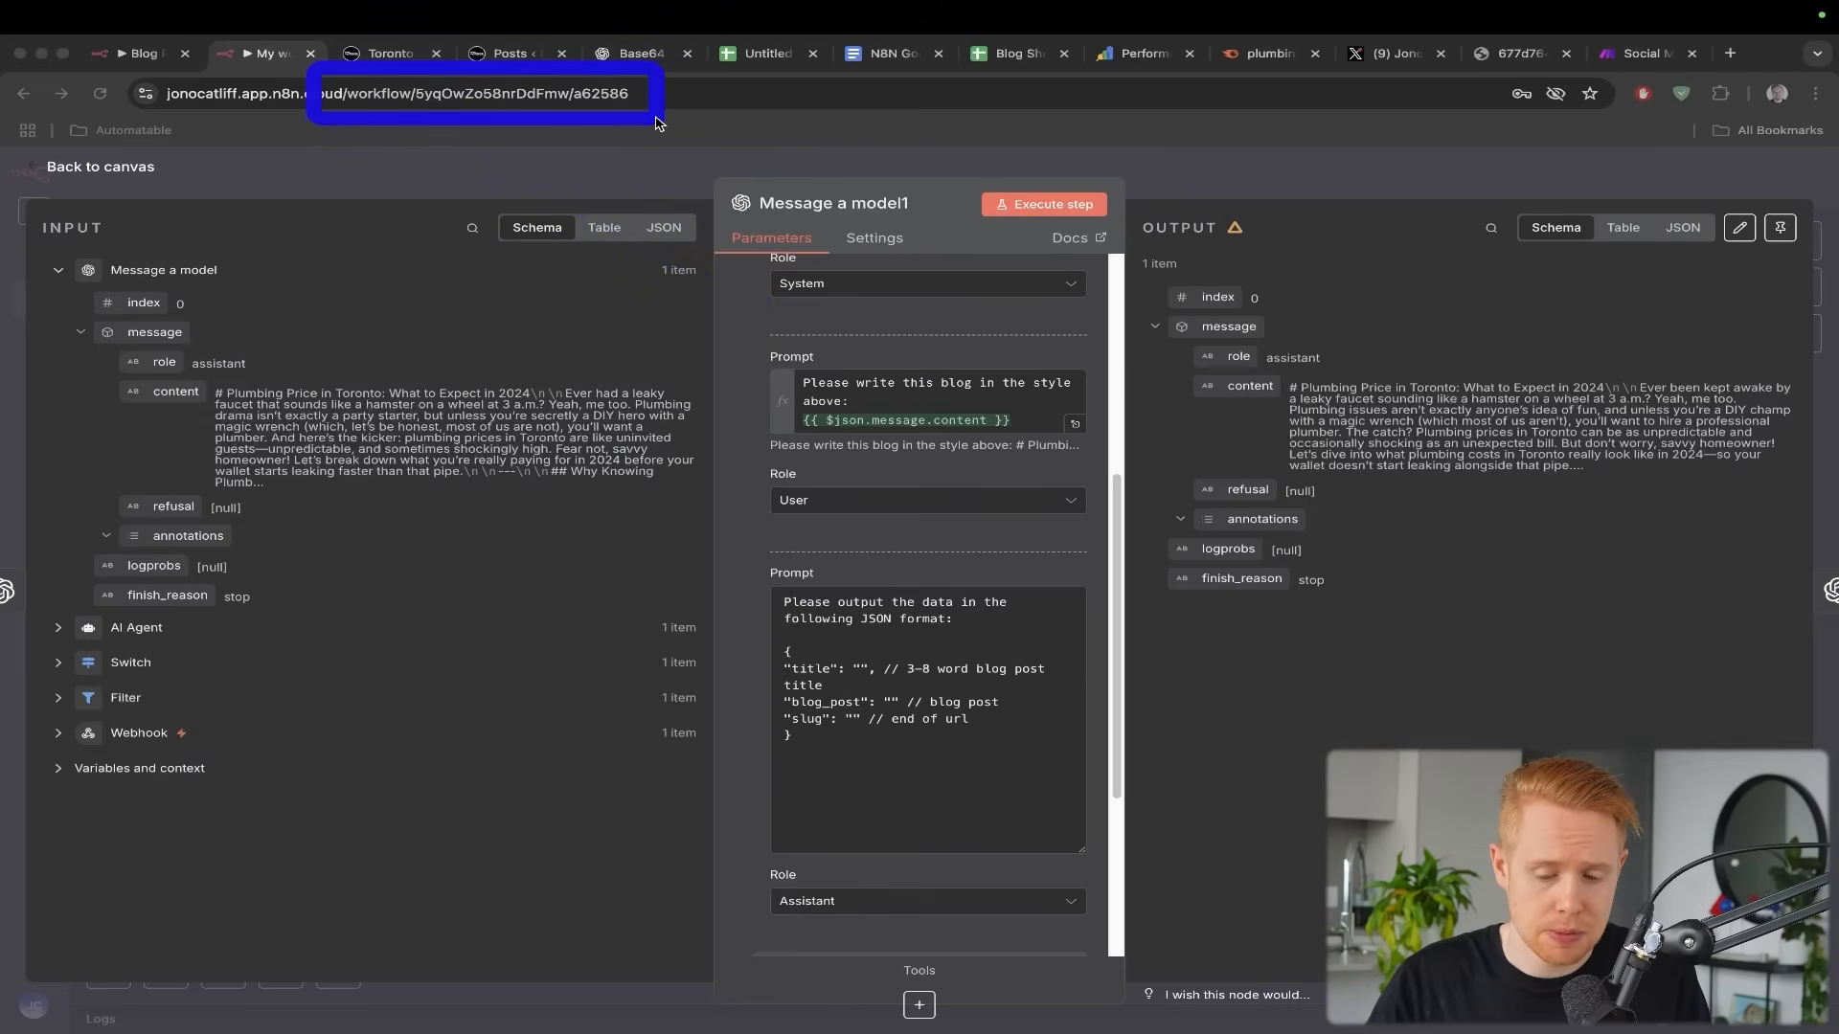
{"action": "left_click_drag", "start_coordinate": [947, 472], "coordinate": [953, 649]}
{"action": "key", "text": "ctrl+s"}
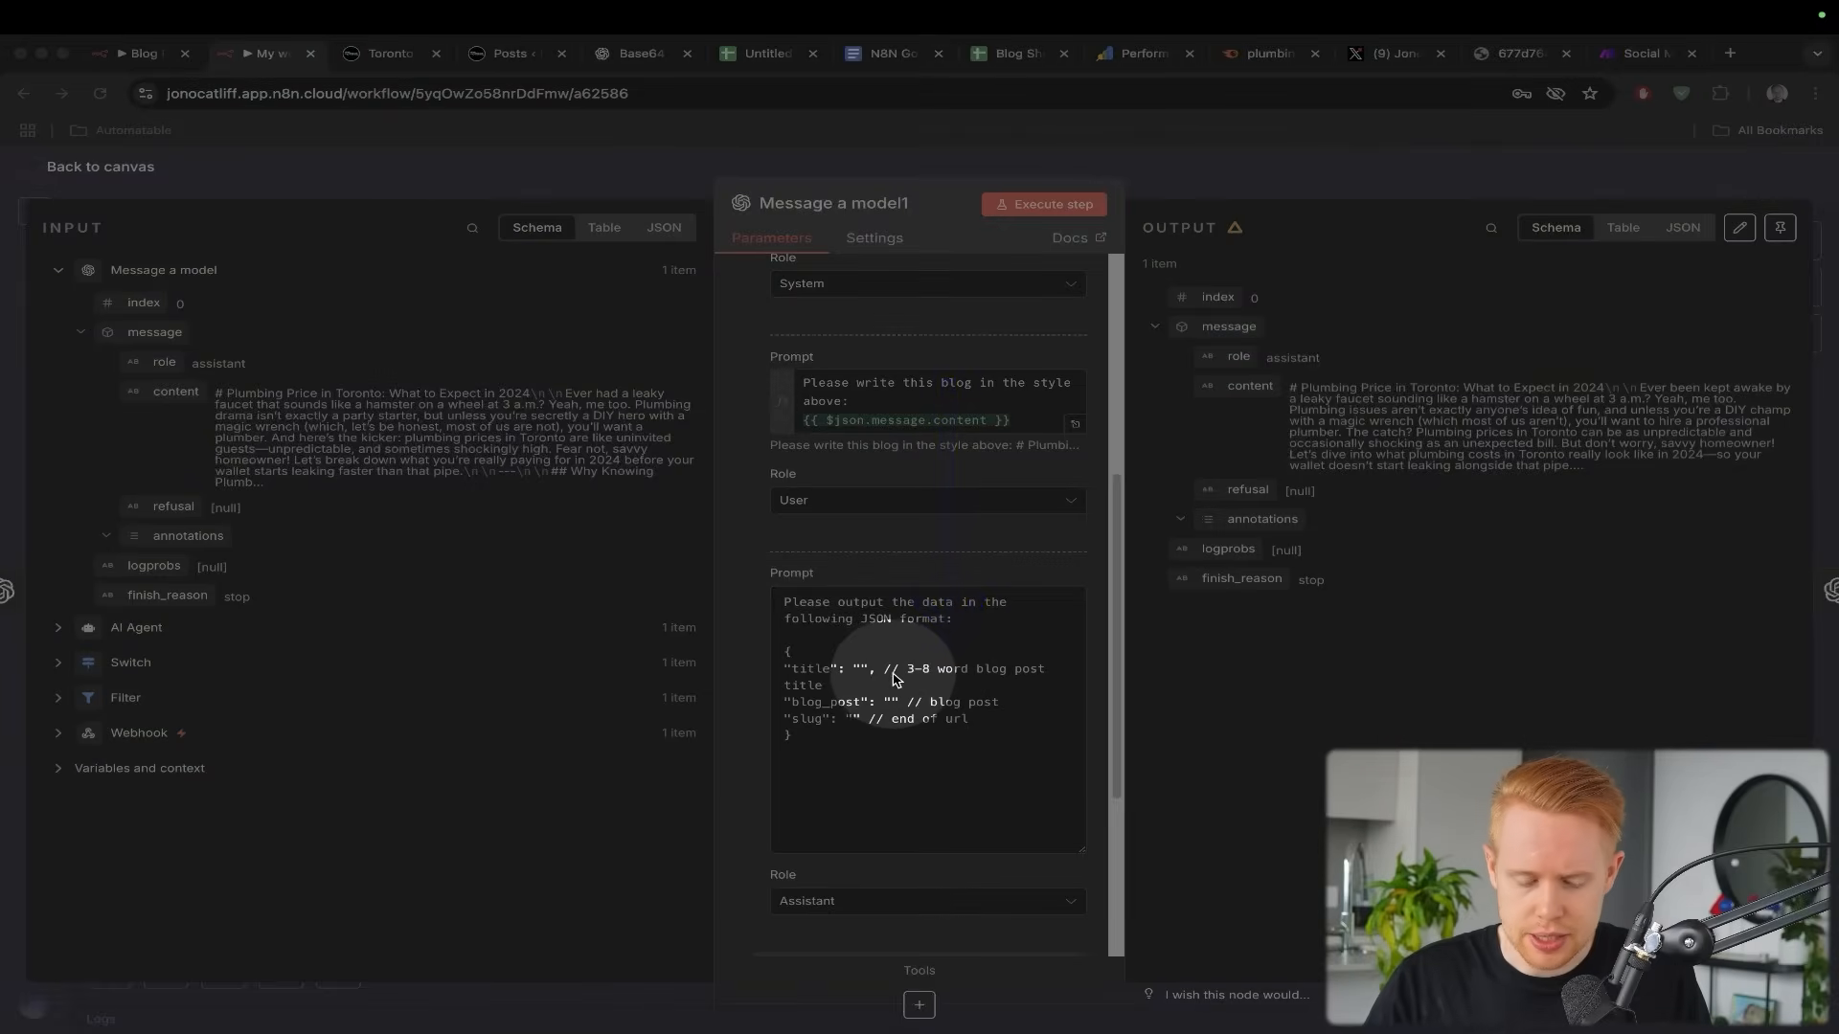
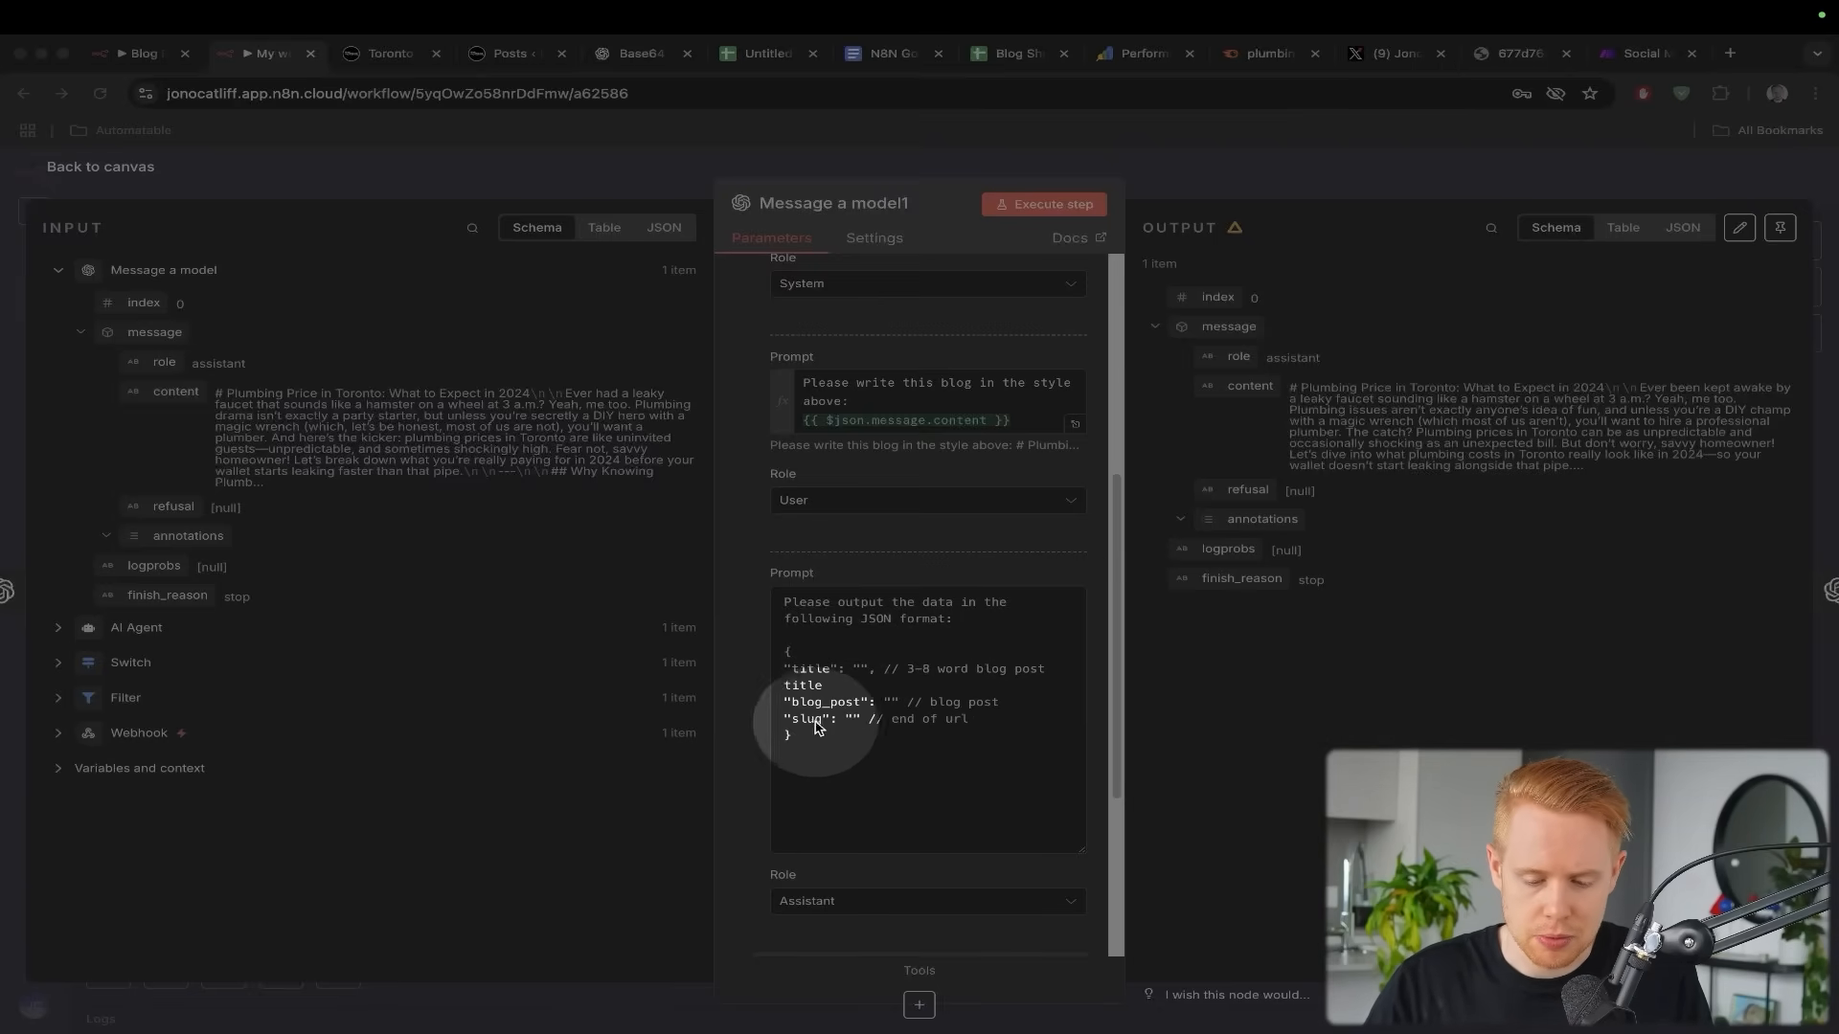
Turn on Output Content as JSON for Message a model1.
{"action": "double_click", "coordinate": [890, 703]}
{"action": "key", "text": "Escape"}
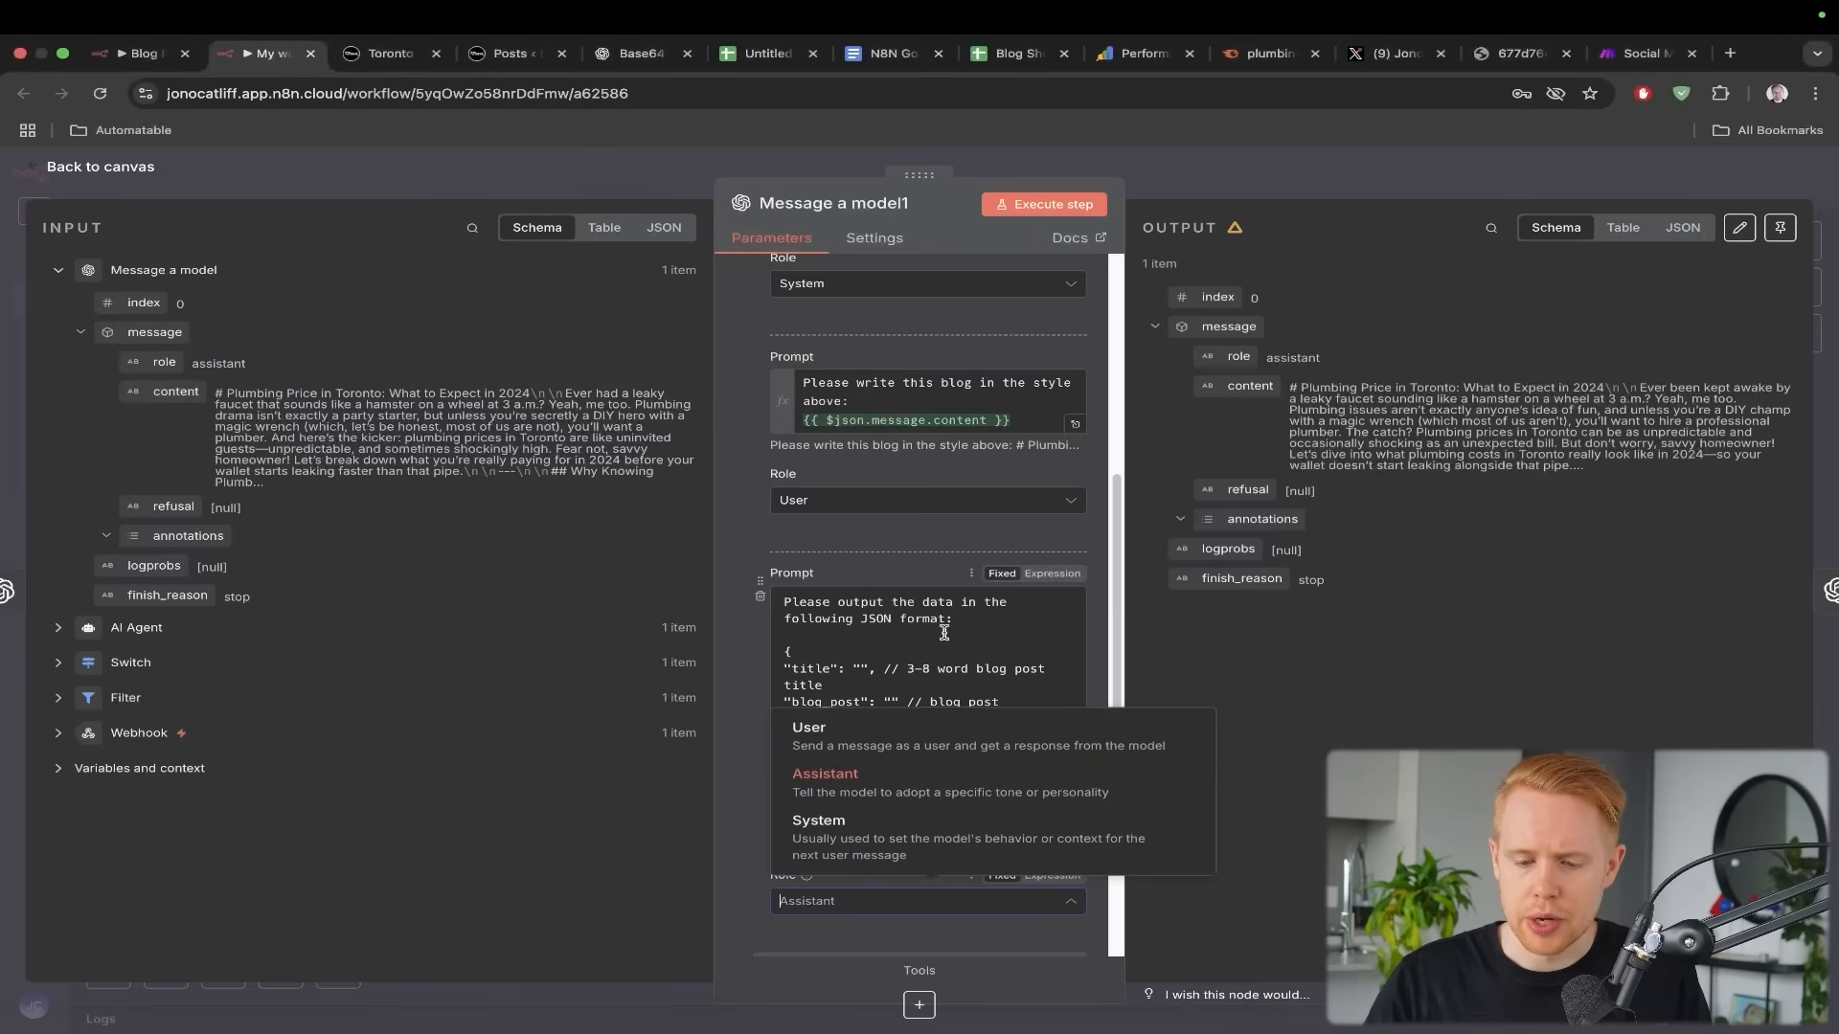
{"action": "left_click", "coordinate": [943, 578]}
{"action": "scroll", "coordinate": [814, 670], "scroll_direction": "down", "scroll_amount": 5}
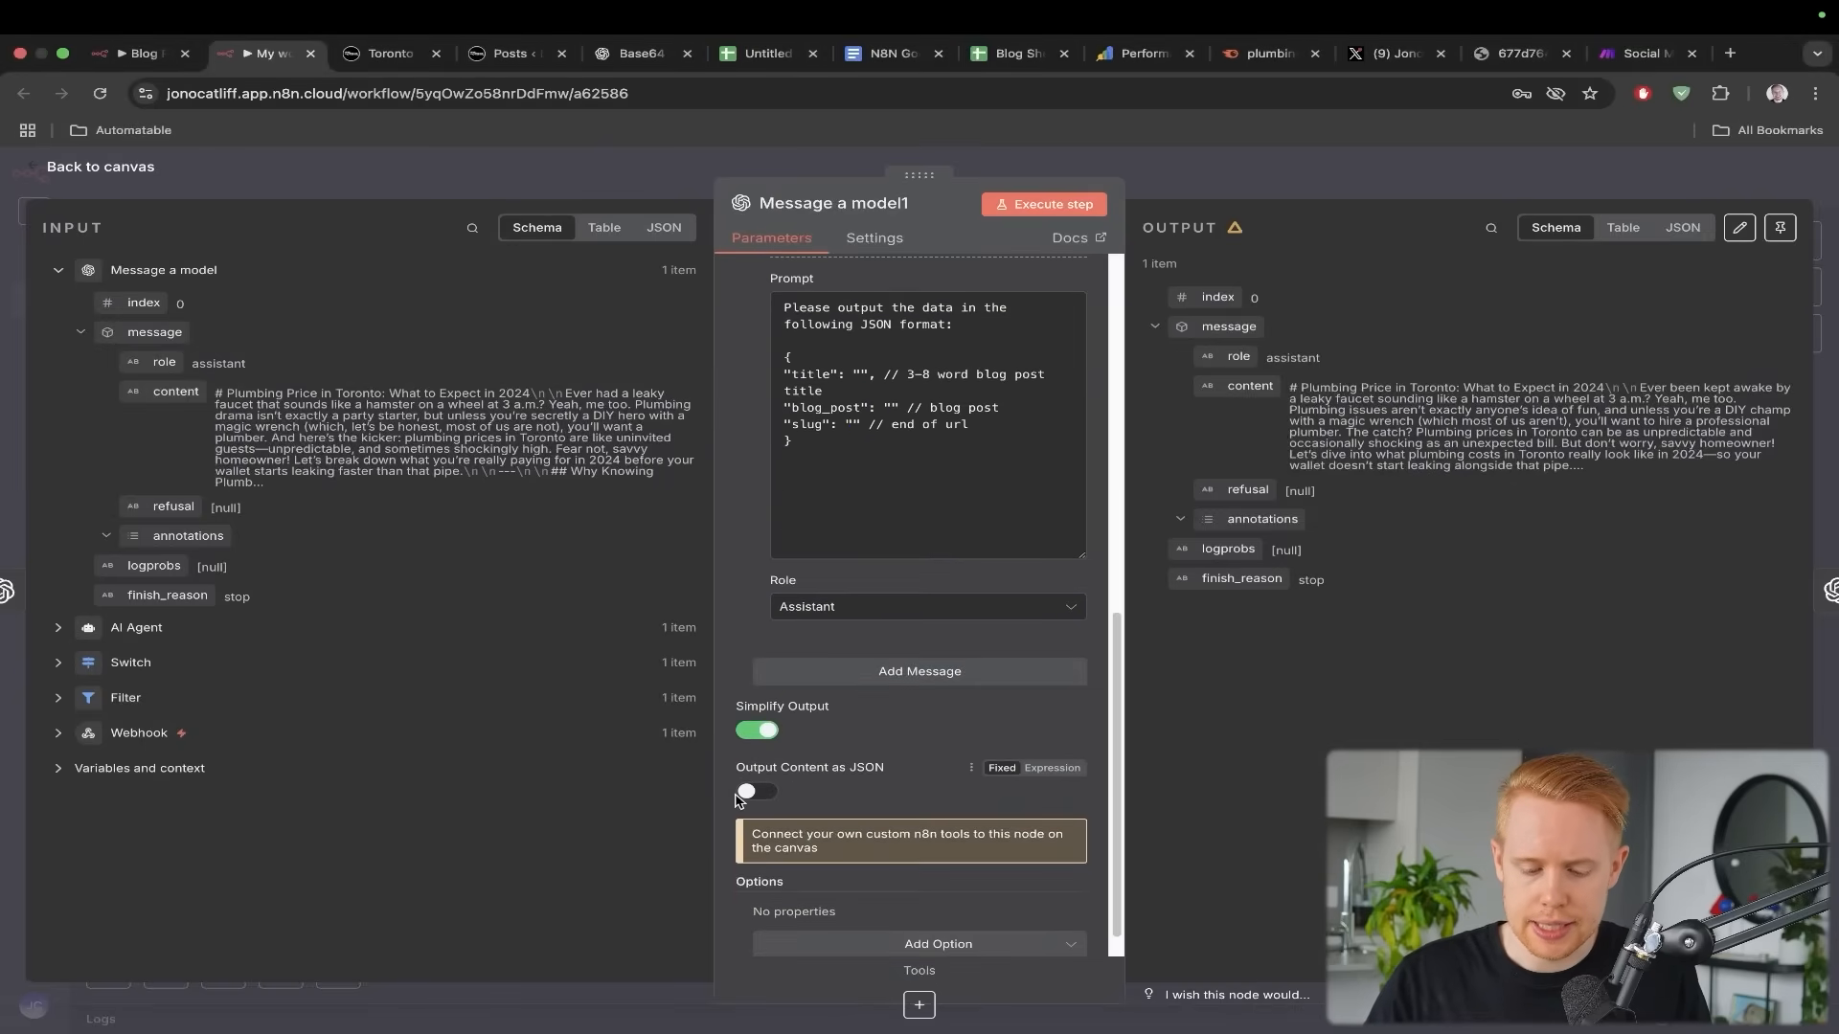
{"action": "mouse_move", "coordinate": [900, 611]}
{"action": "left_mouse_down"}
{"action": "mouse_move", "coordinate": [807, 745]}
{"action": "mouse_move", "coordinate": [848, 752]}
{"action": "left_mouse_up"}
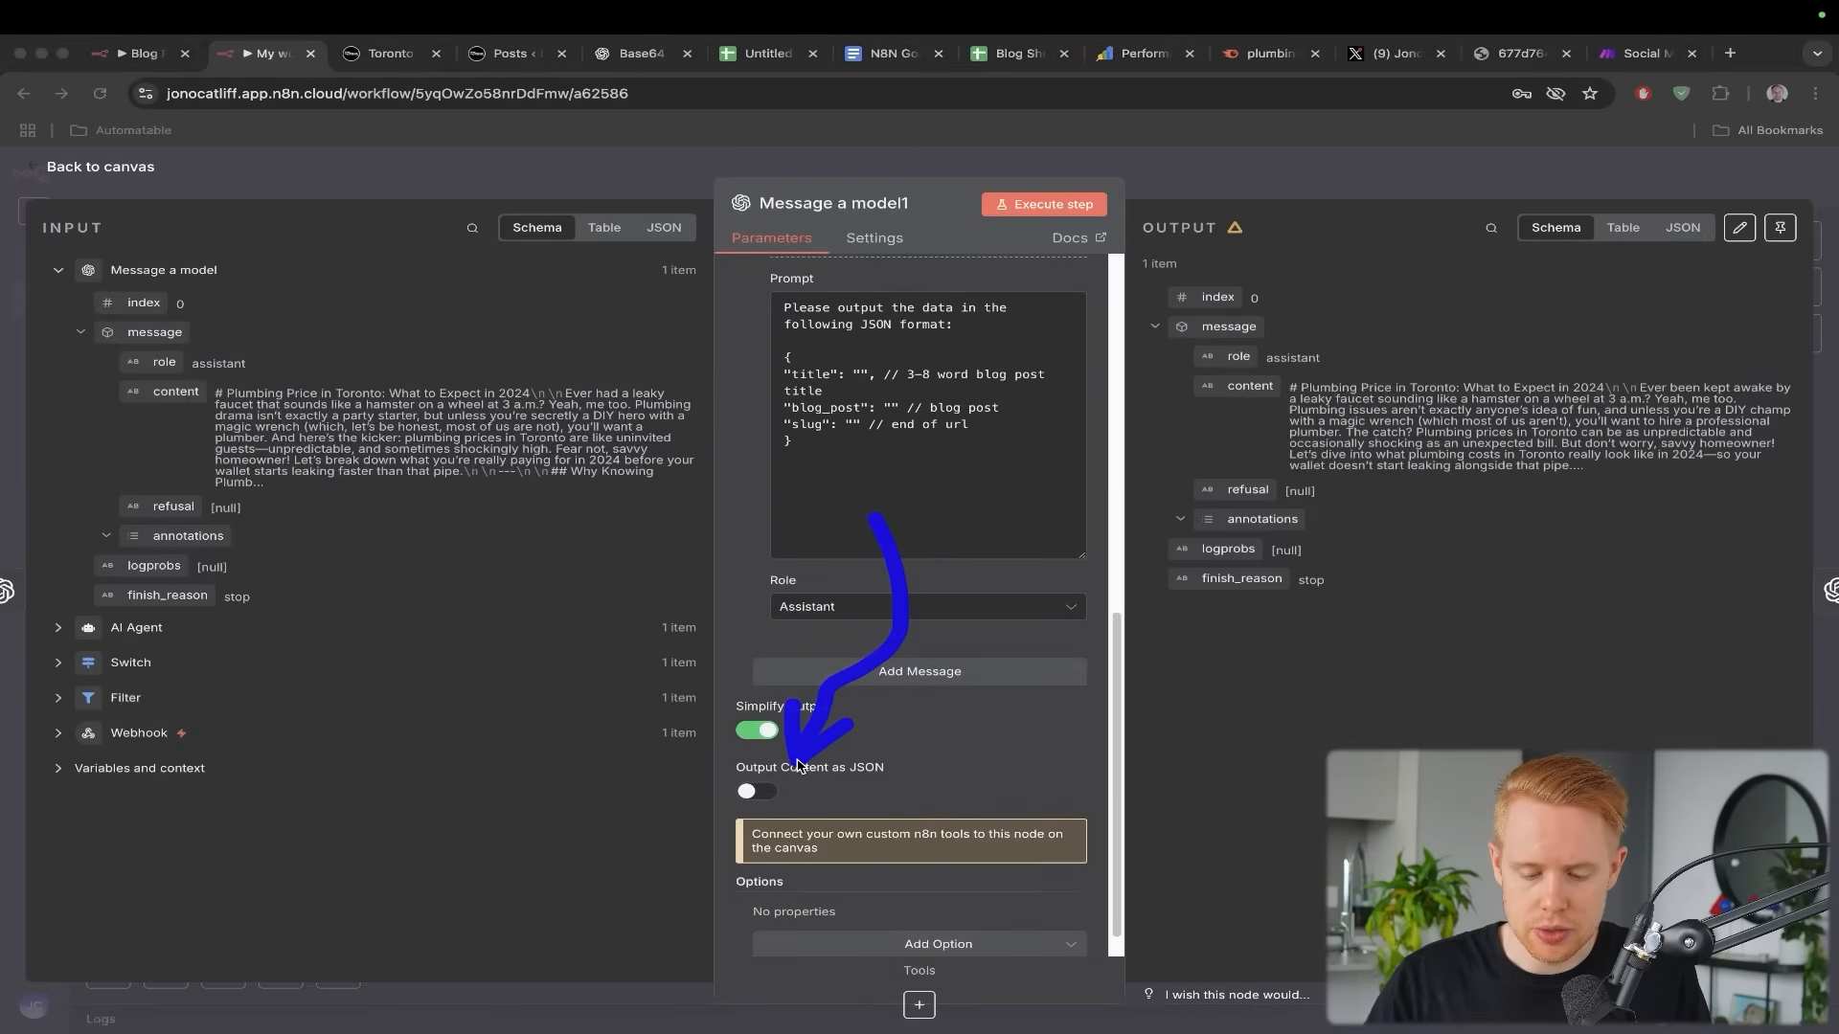
{"action": "key", "text": "s"}
{"action": "key", "text": "Escape"}
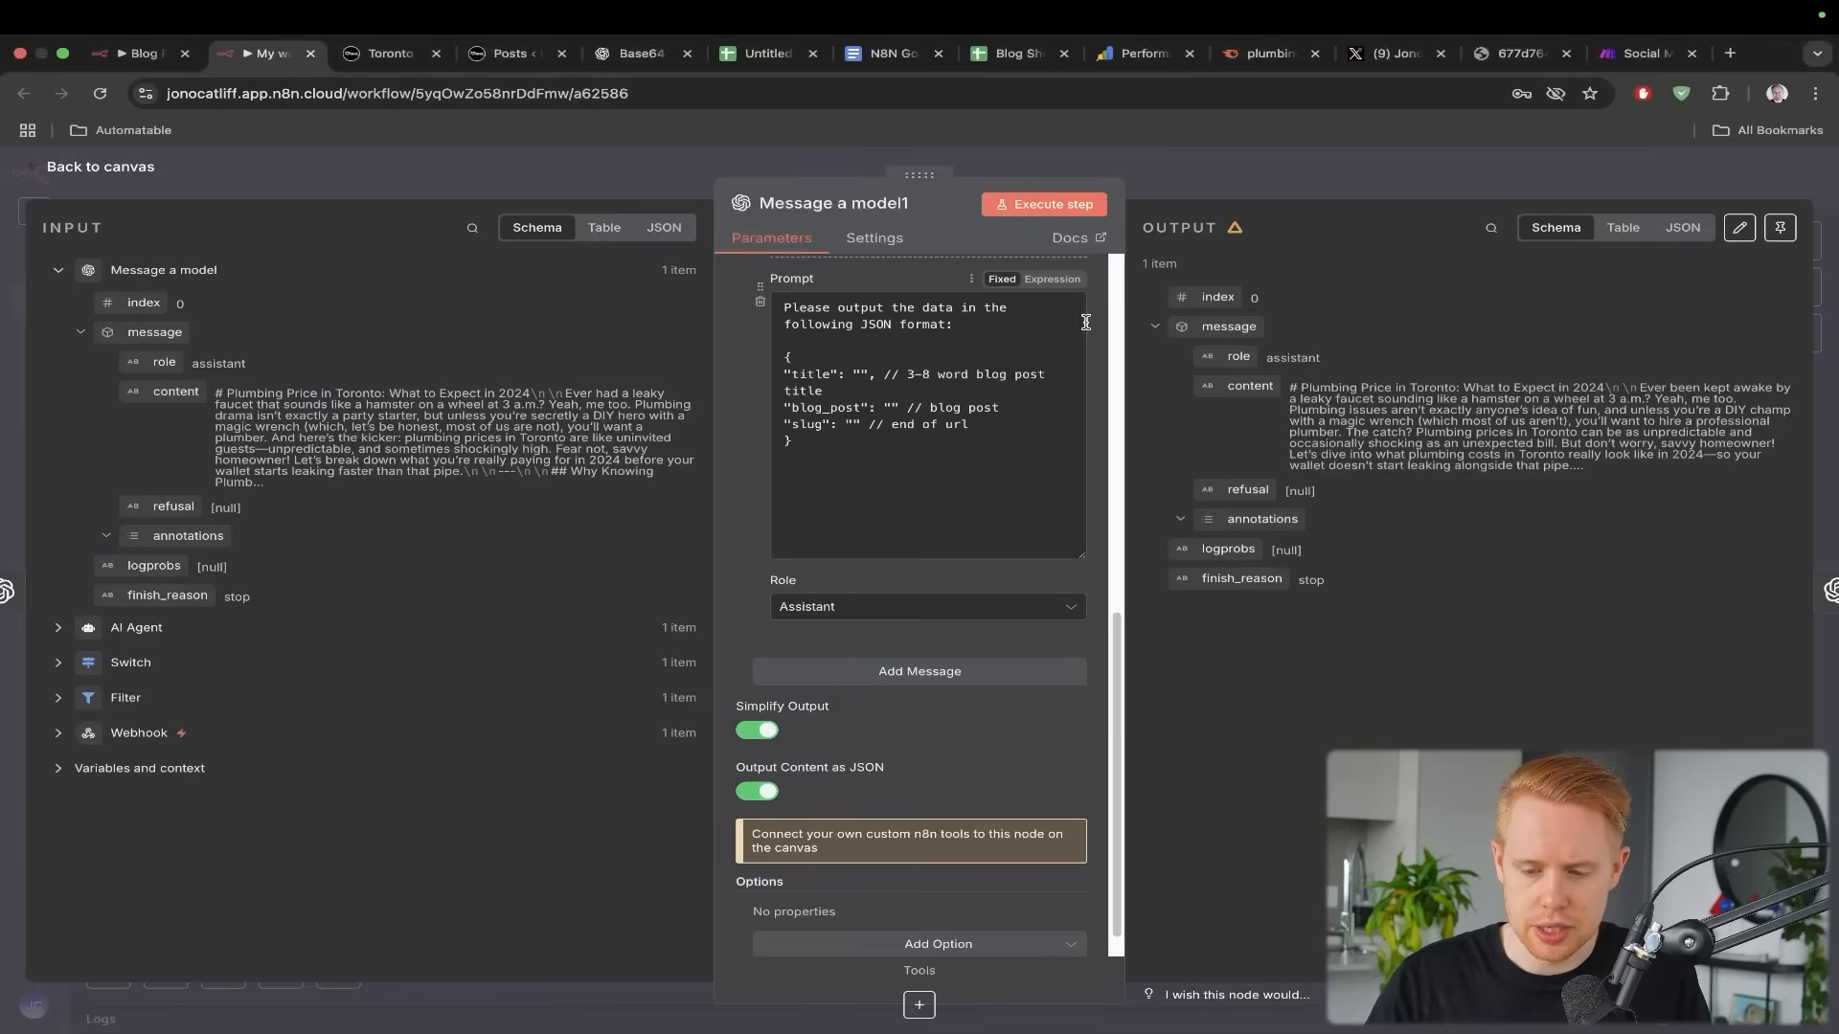
Open the Aggregate node and pin its output data.
{"action": "left_click", "coordinate": [1280, 186]}
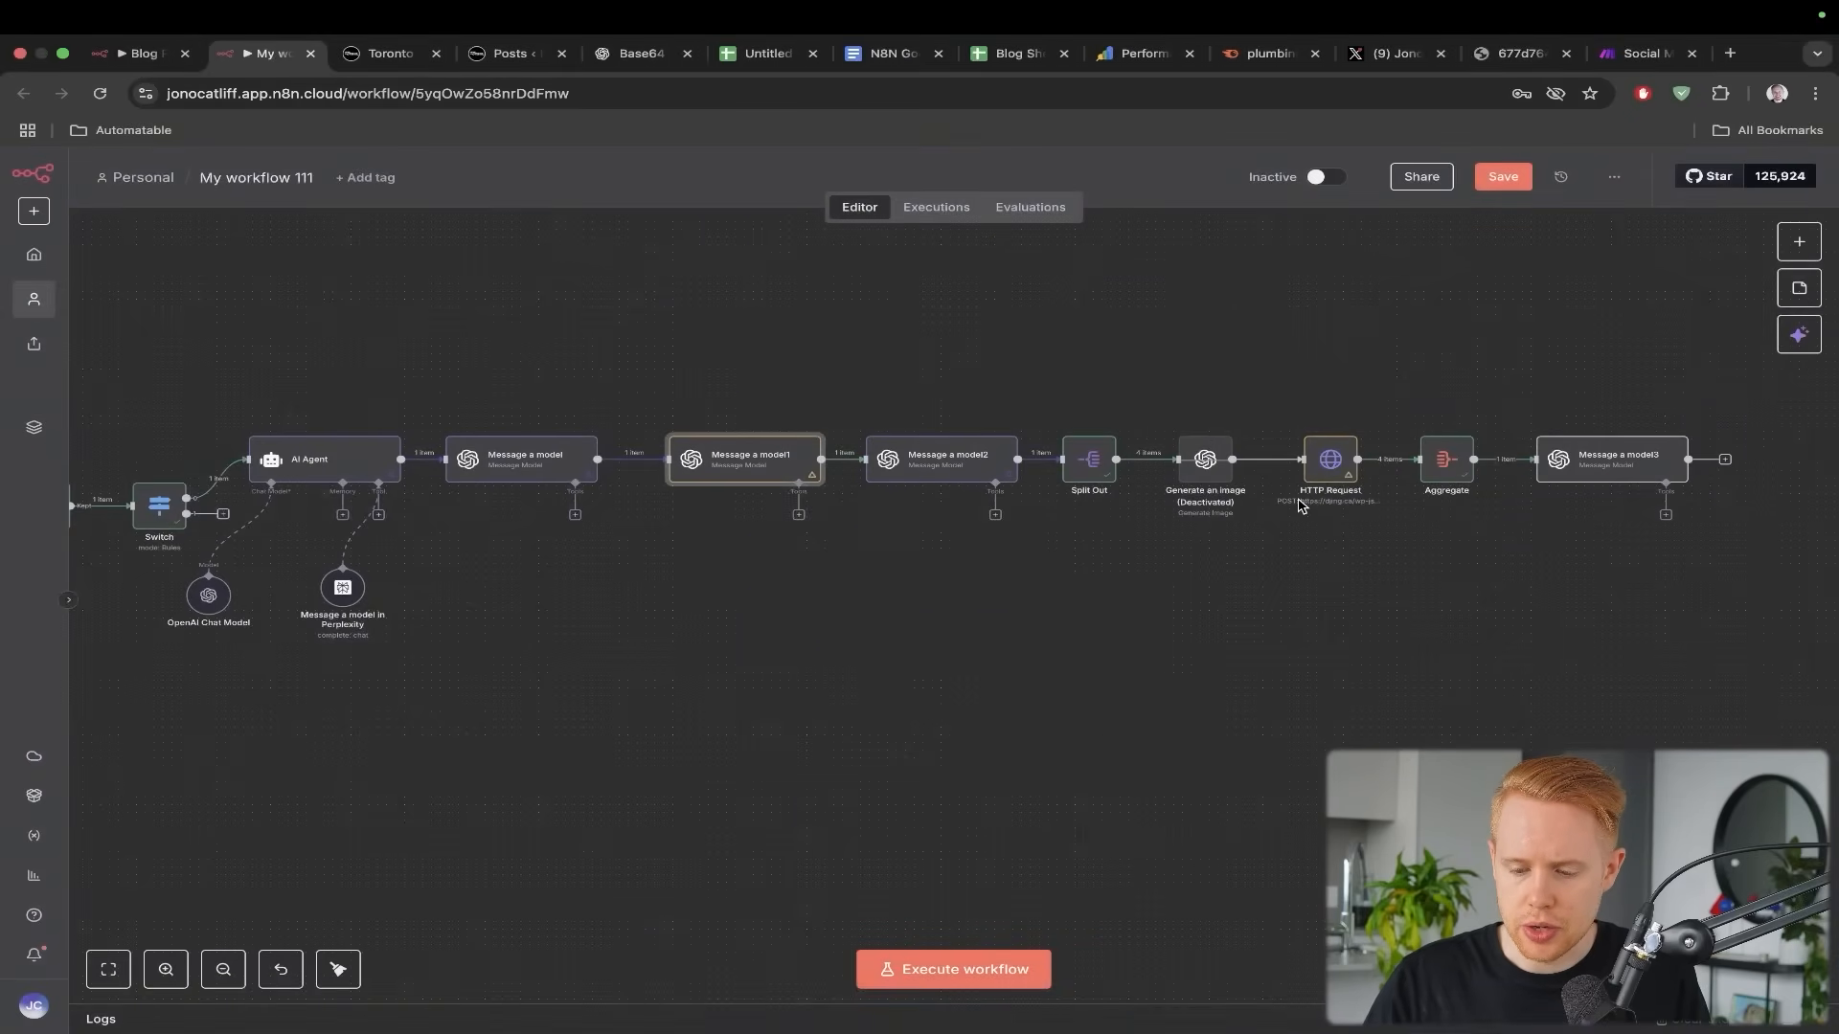
{"action": "double_click", "coordinate": [1308, 460]}
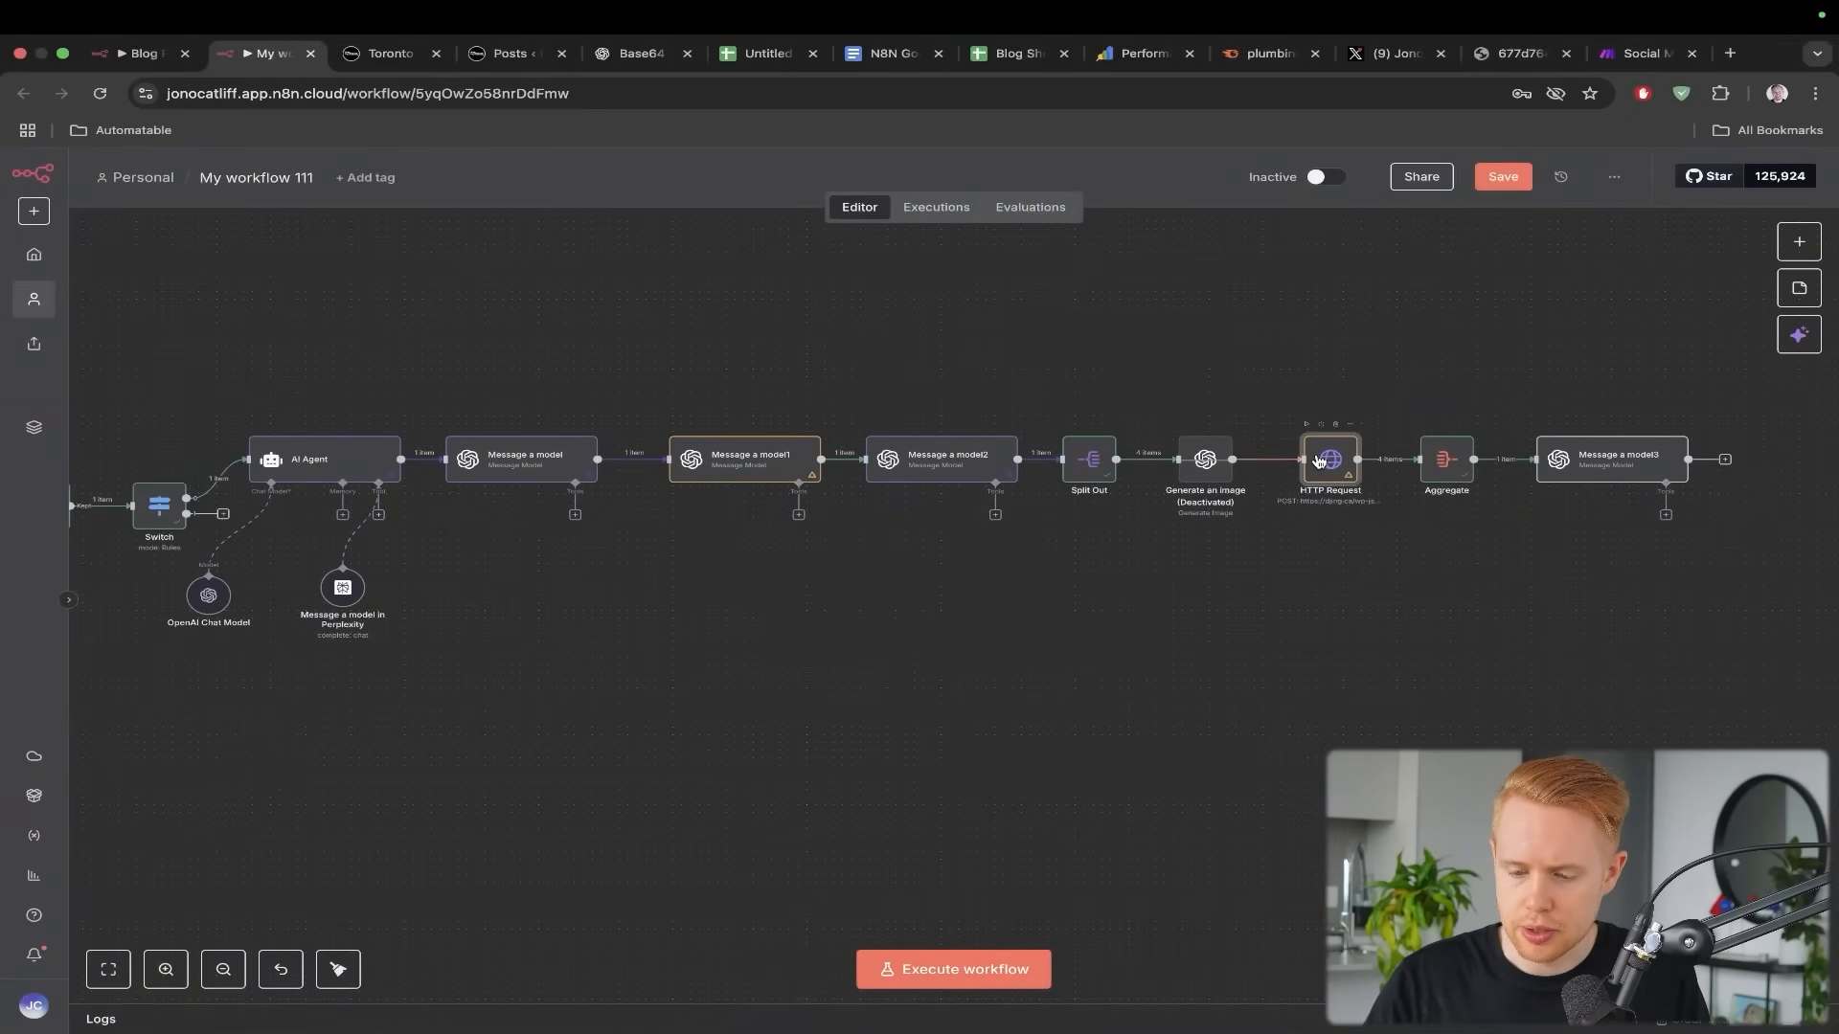
{"action": "left_click", "coordinate": [1691, 192]}
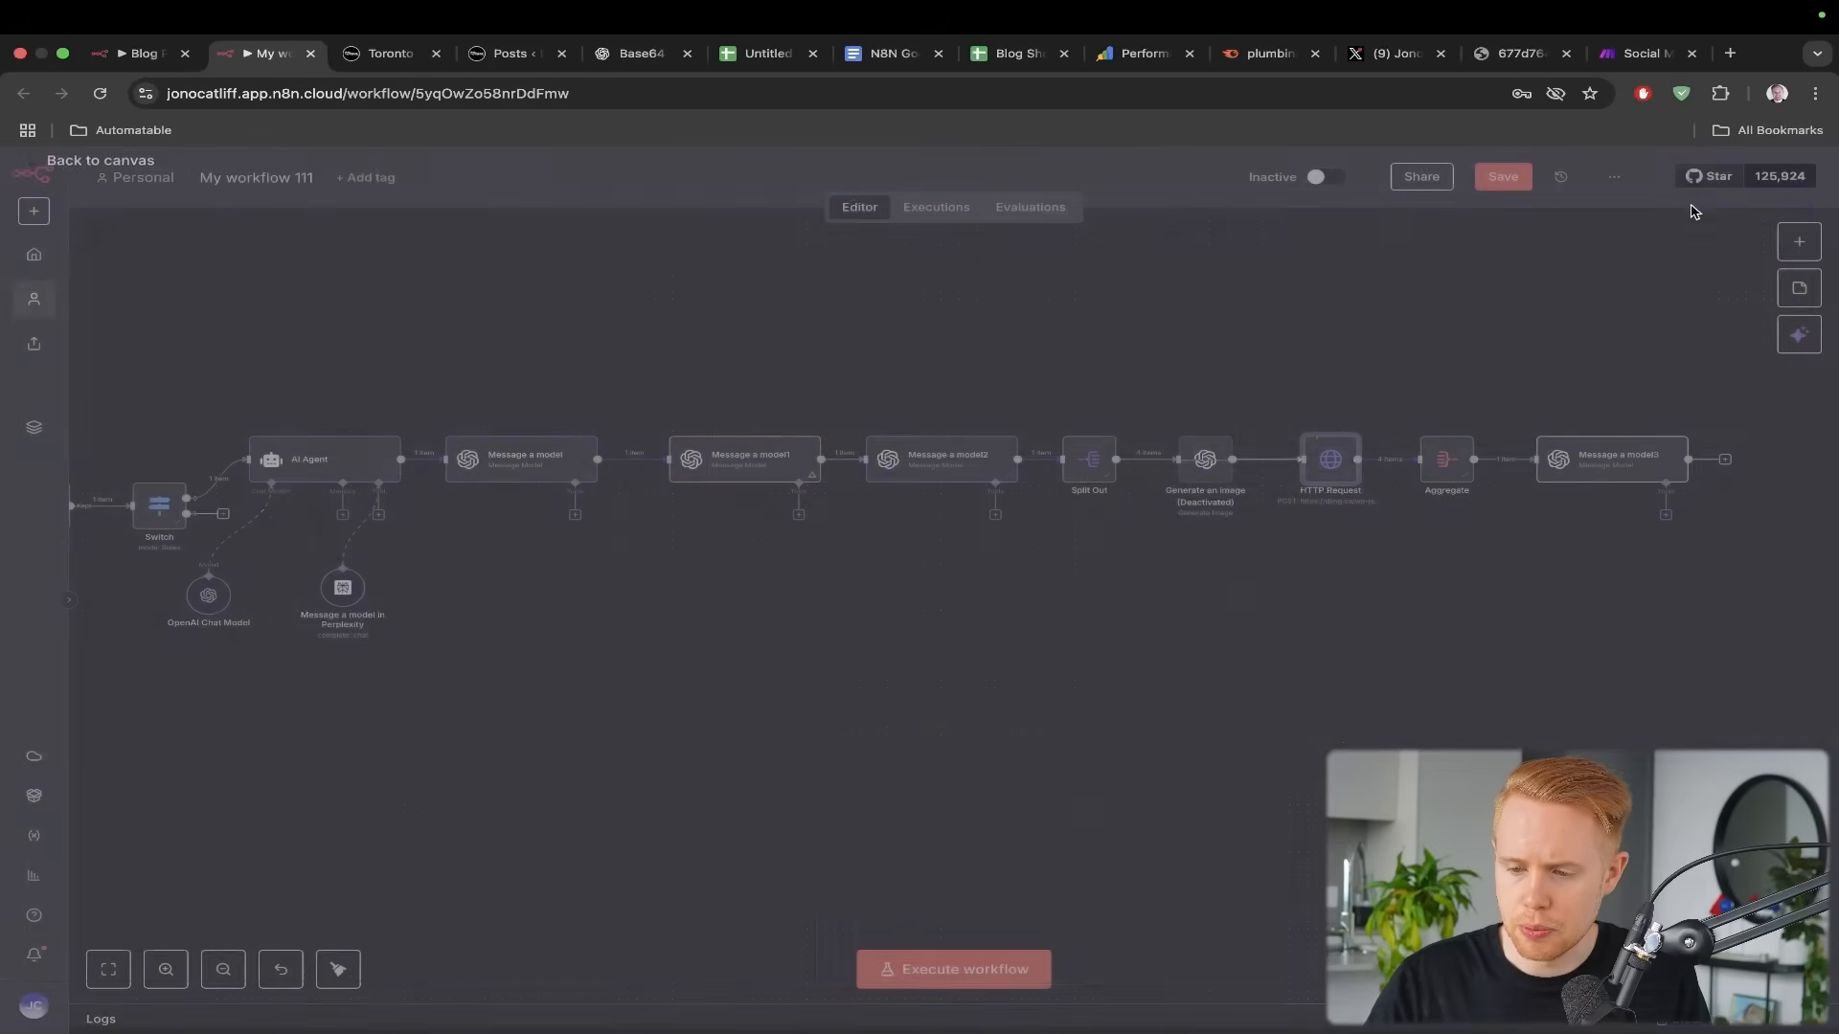
{"action": "double_click", "coordinate": [1433, 469]}
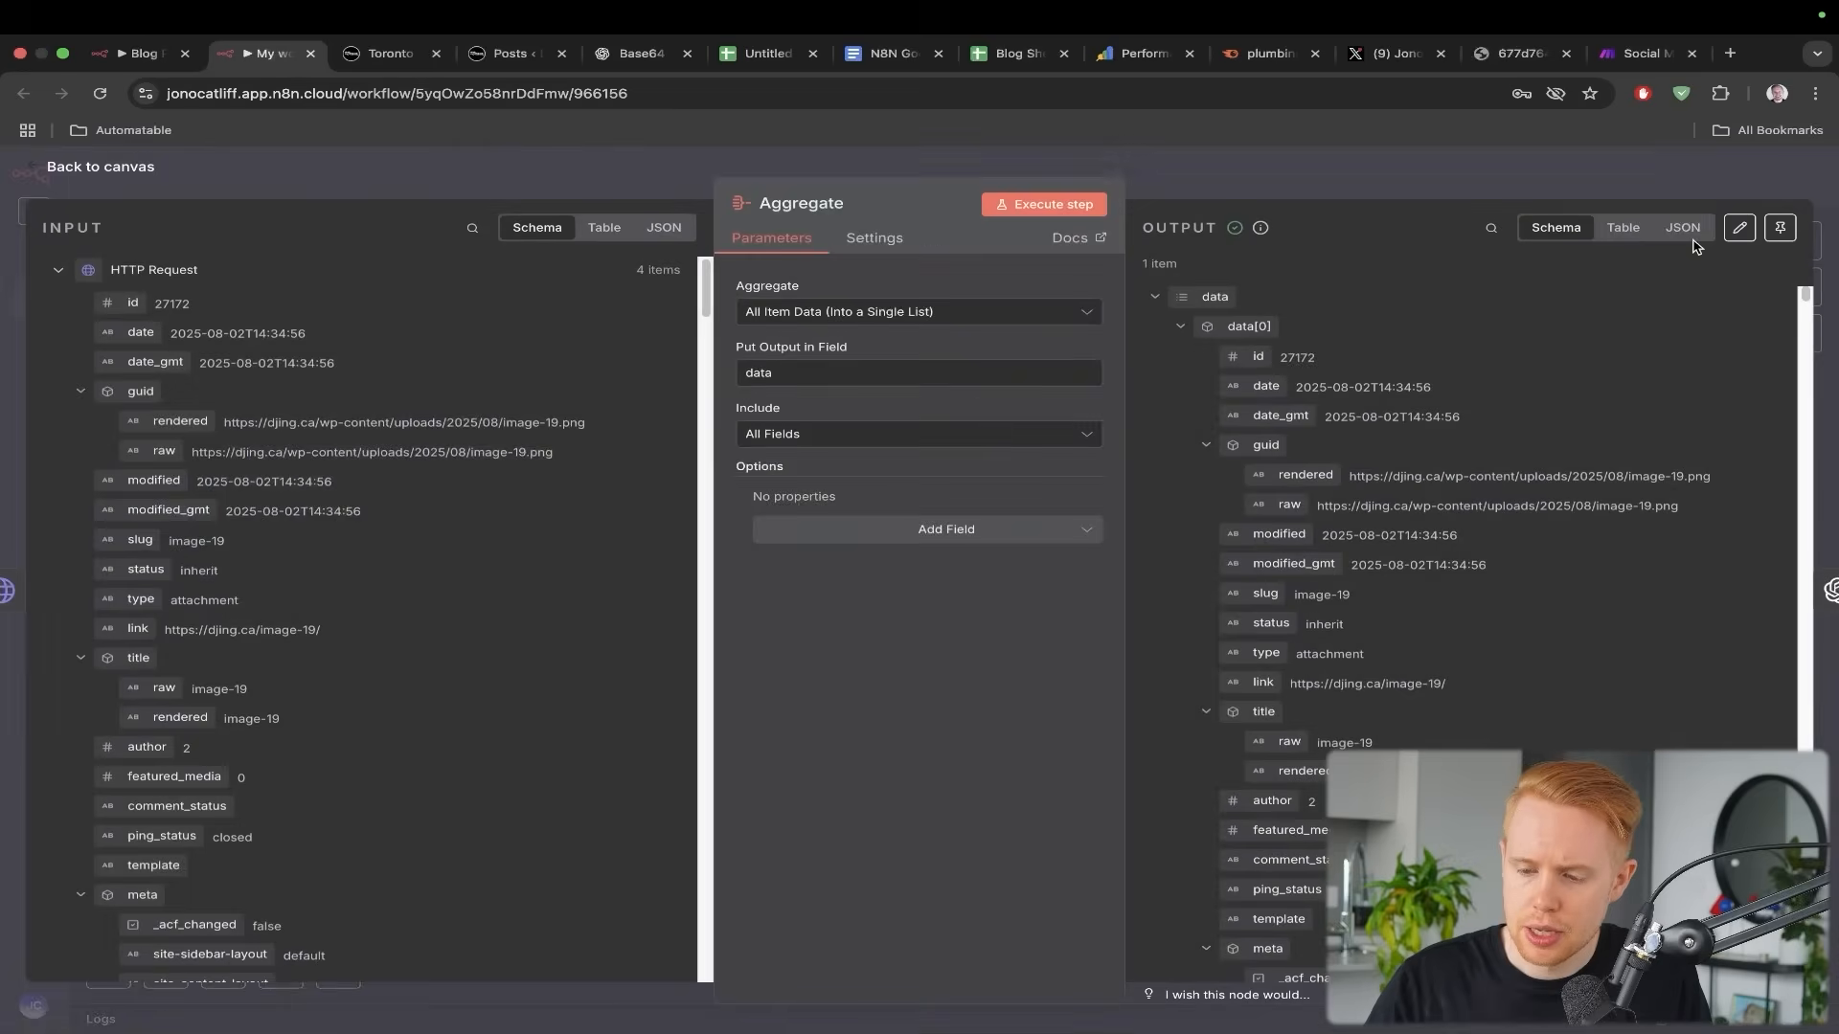
{"action": "left_click", "coordinate": [1781, 231]}
{"action": "left_click", "coordinate": [1543, 194]}
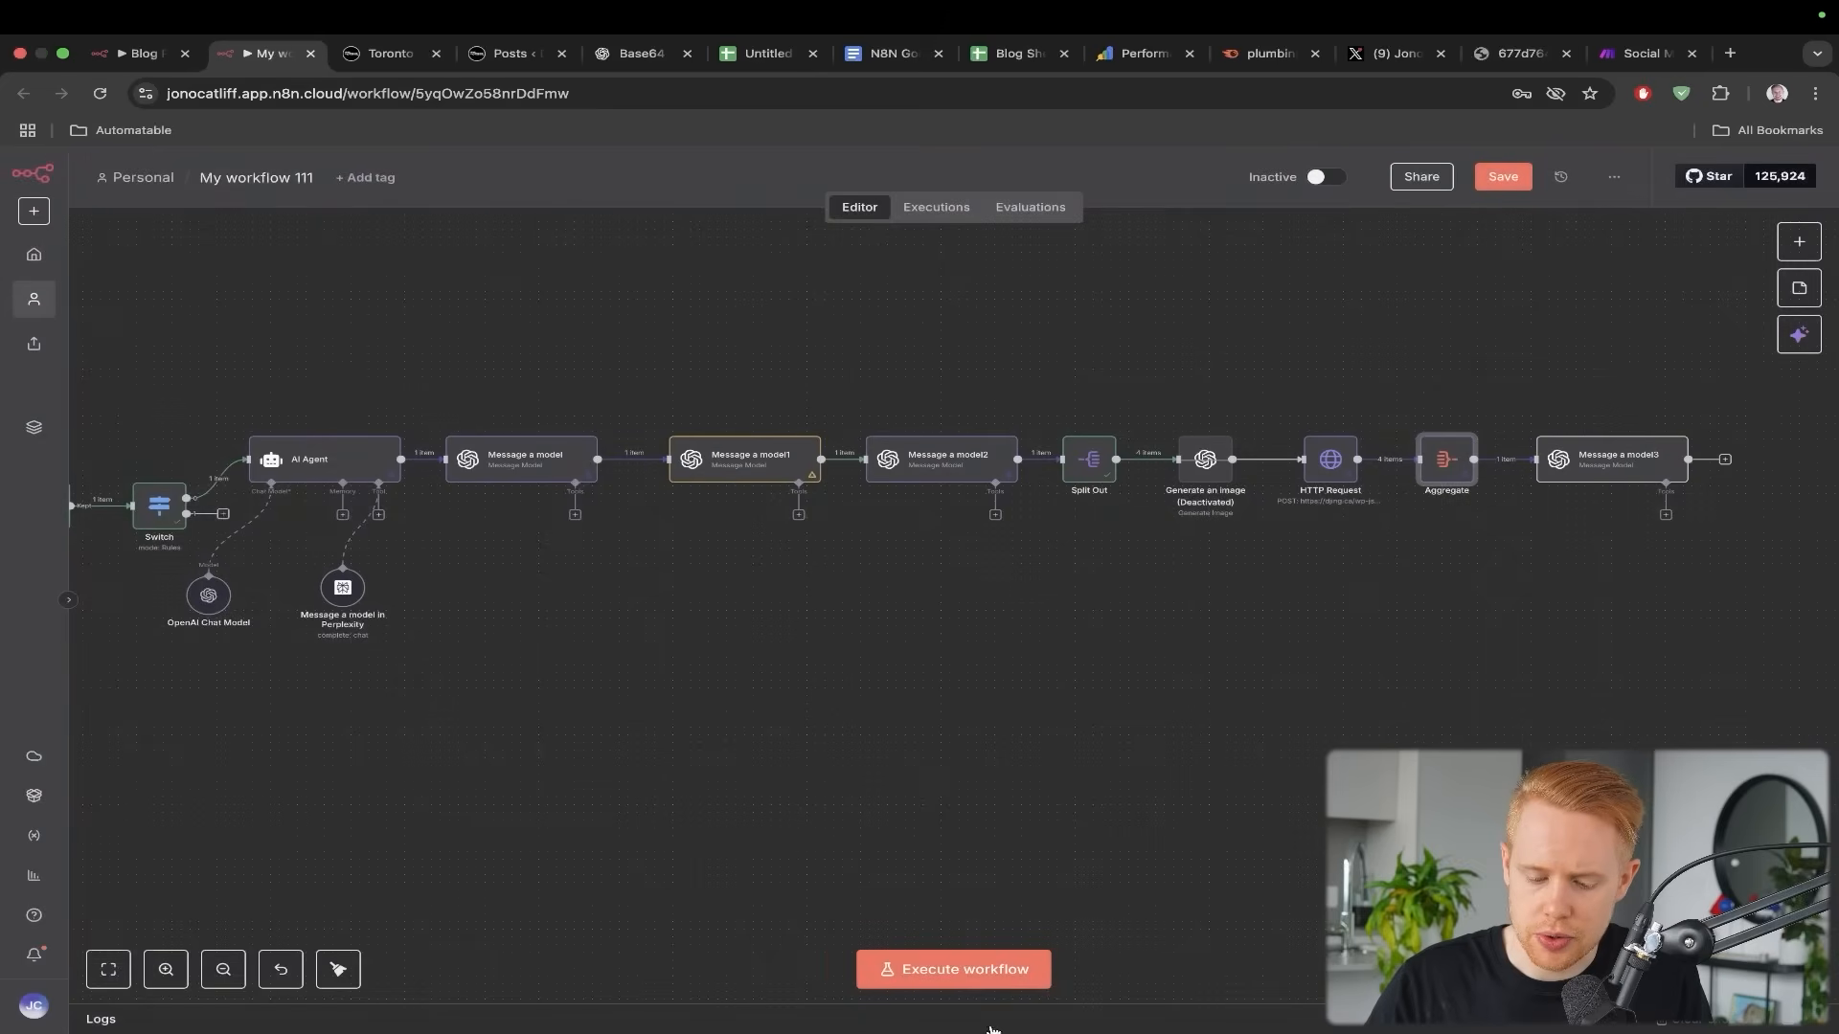
Execute the whole workflow.
{"action": "left_click", "coordinate": [982, 969]}
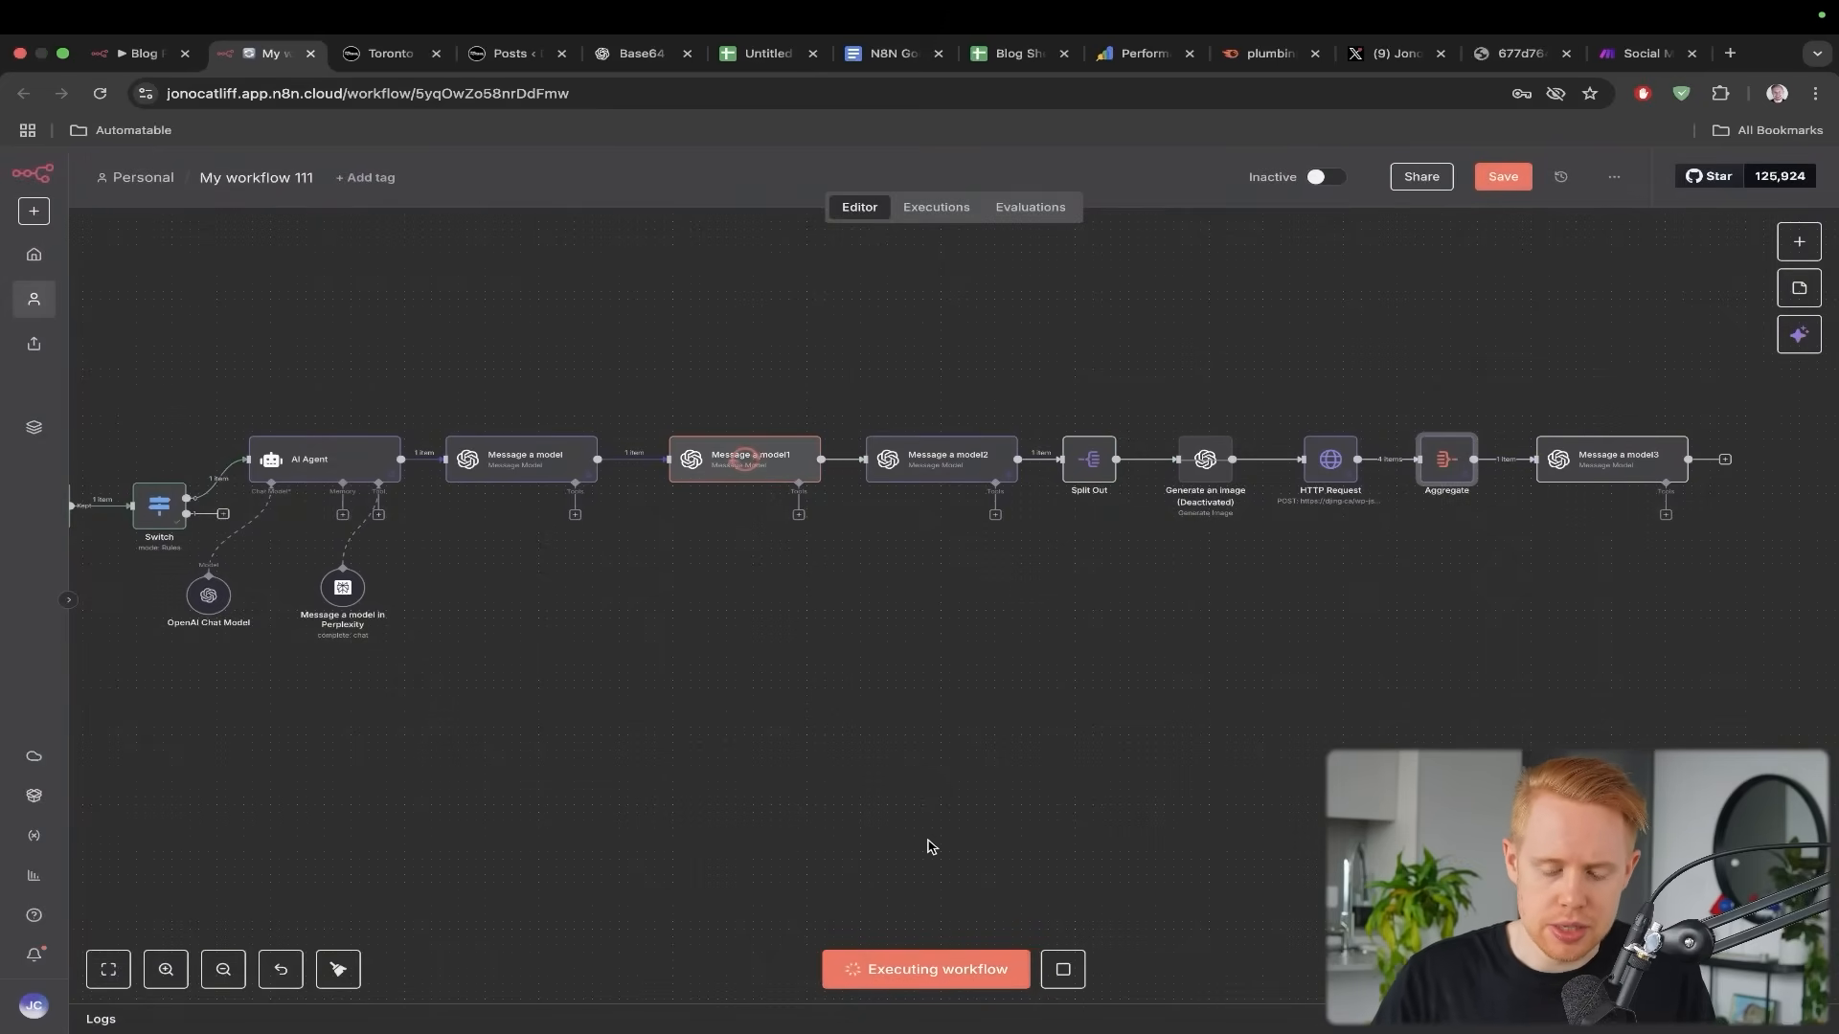
{"action": "key", "text": "ctrl+a"}
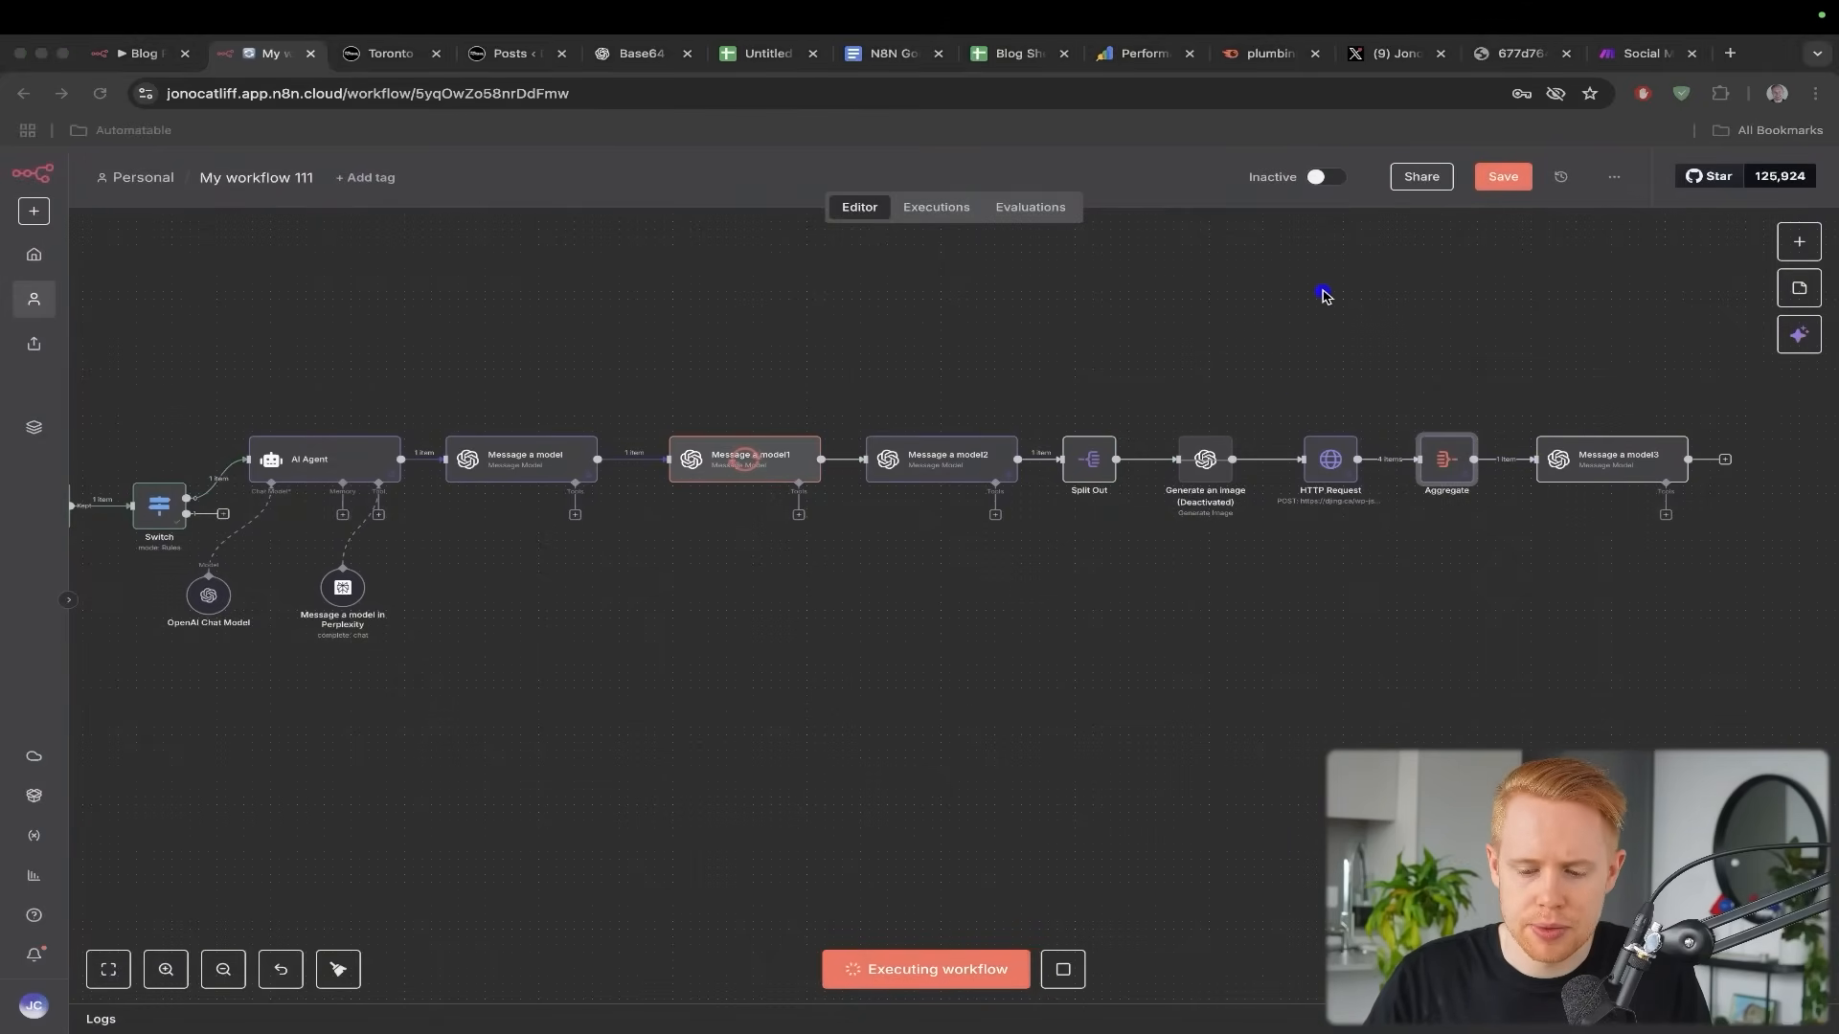
{"action": "left_click_drag", "start_coordinate": [1321, 292], "coordinate": [1224, 454]}
{"action": "key", "text": "ctrl+s"}
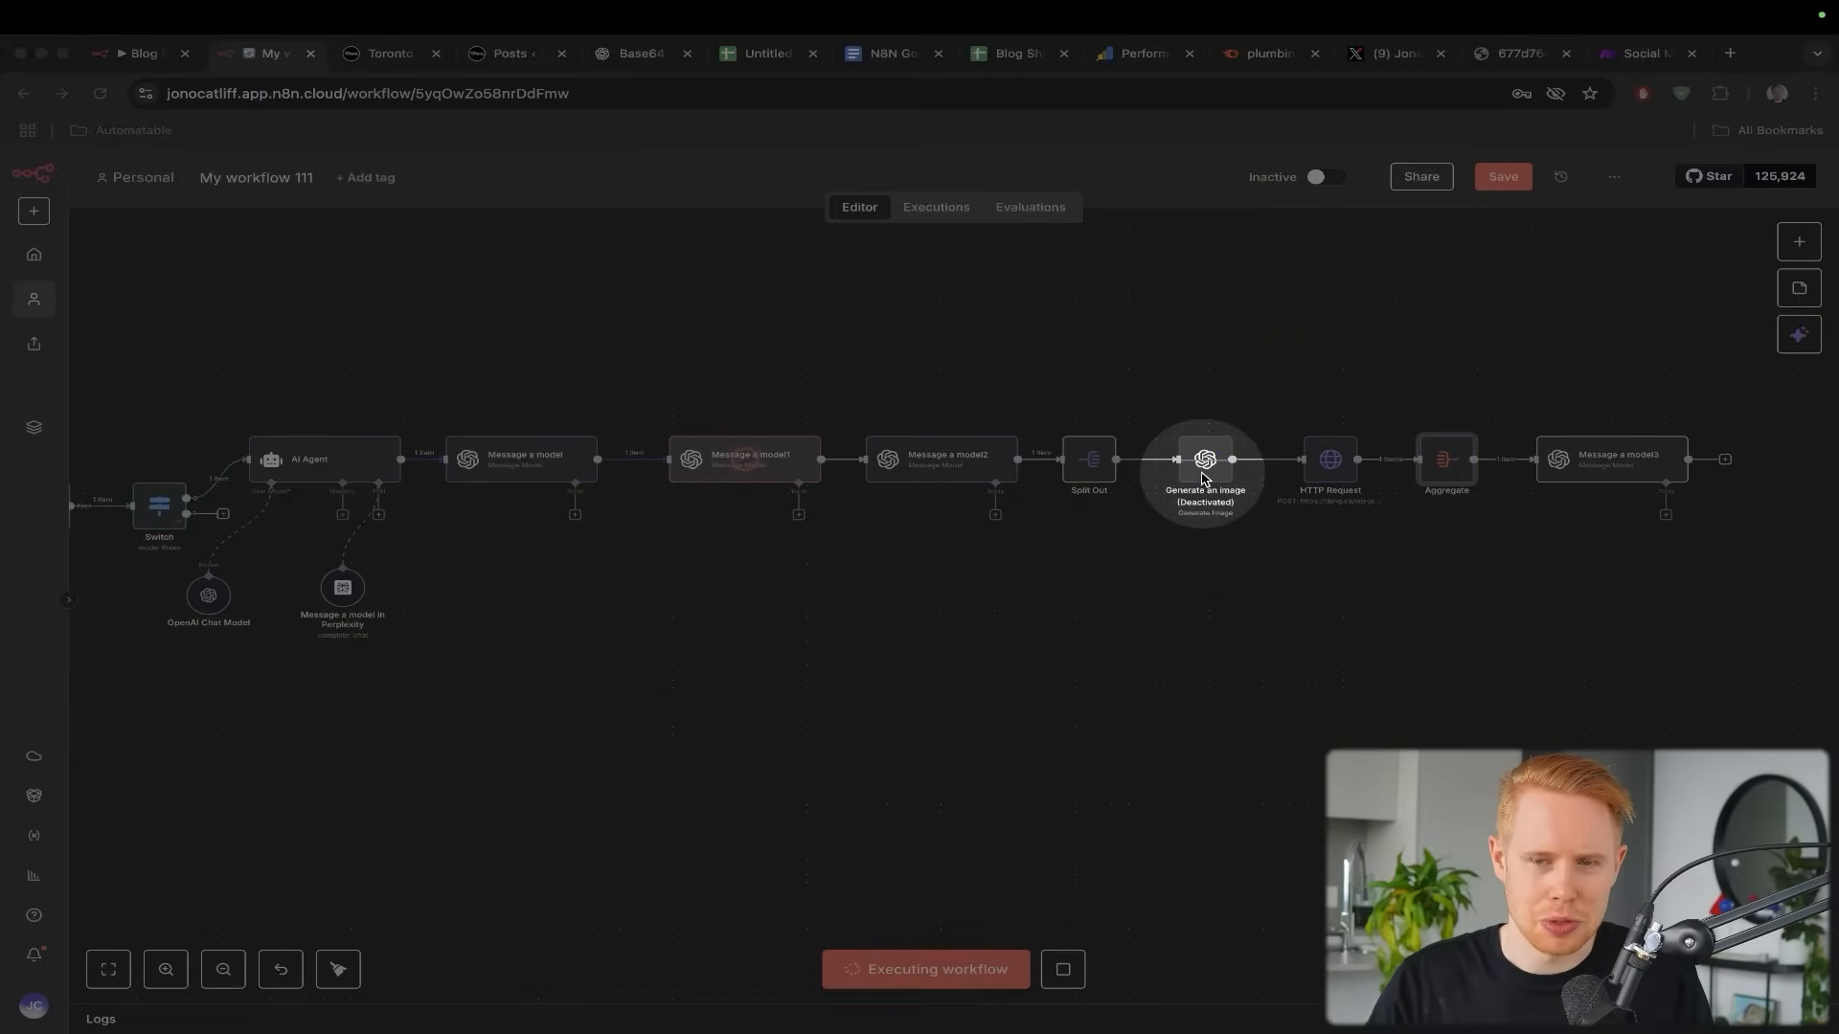
{"action": "key", "text": "Escape"}
{"action": "scroll", "coordinate": [1235, 542], "scroll_direction": "right", "scroll_amount": 2}
{"action": "key", "text": "ctrl+a"}
{"action": "mouse_move", "coordinate": [682, 230]}
{"action": "left_mouse_down"}
{"action": "mouse_move", "coordinate": [562, 395]}
{"action": "mouse_move", "coordinate": [550, 448]}
{"action": "left_mouse_up"}
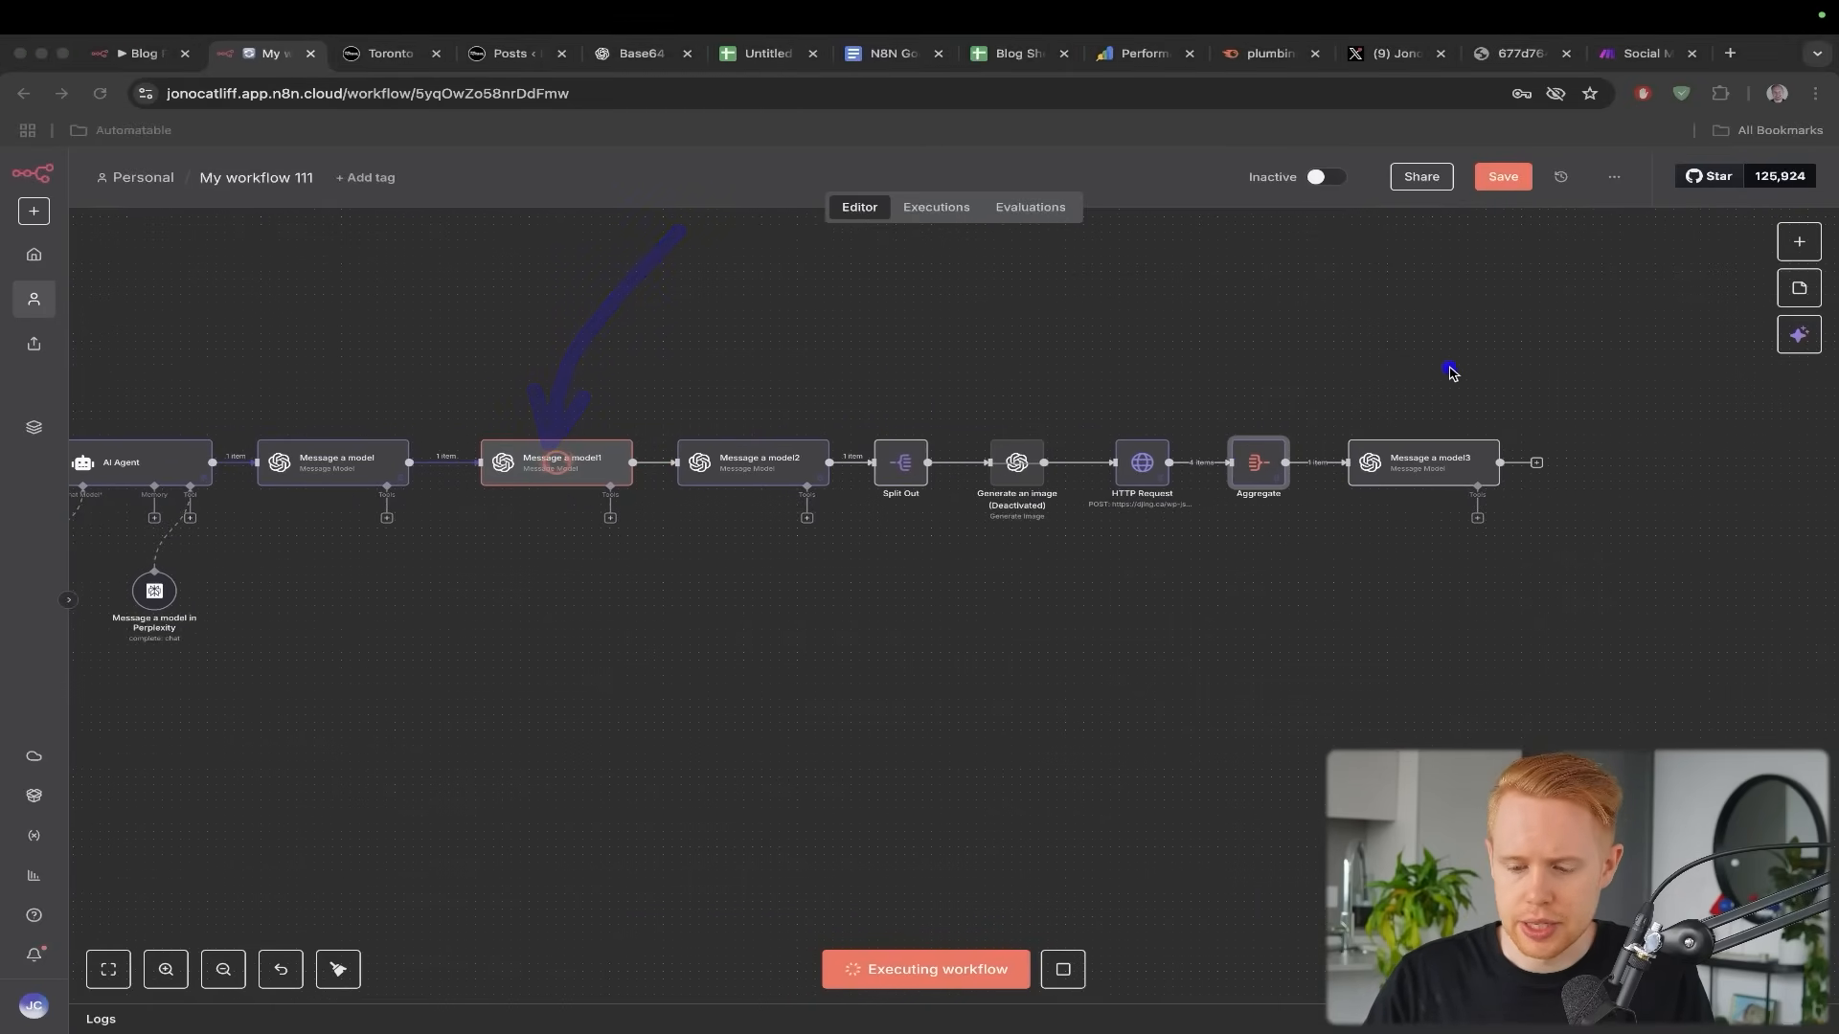
{"action": "key", "text": "ctrl+s"}
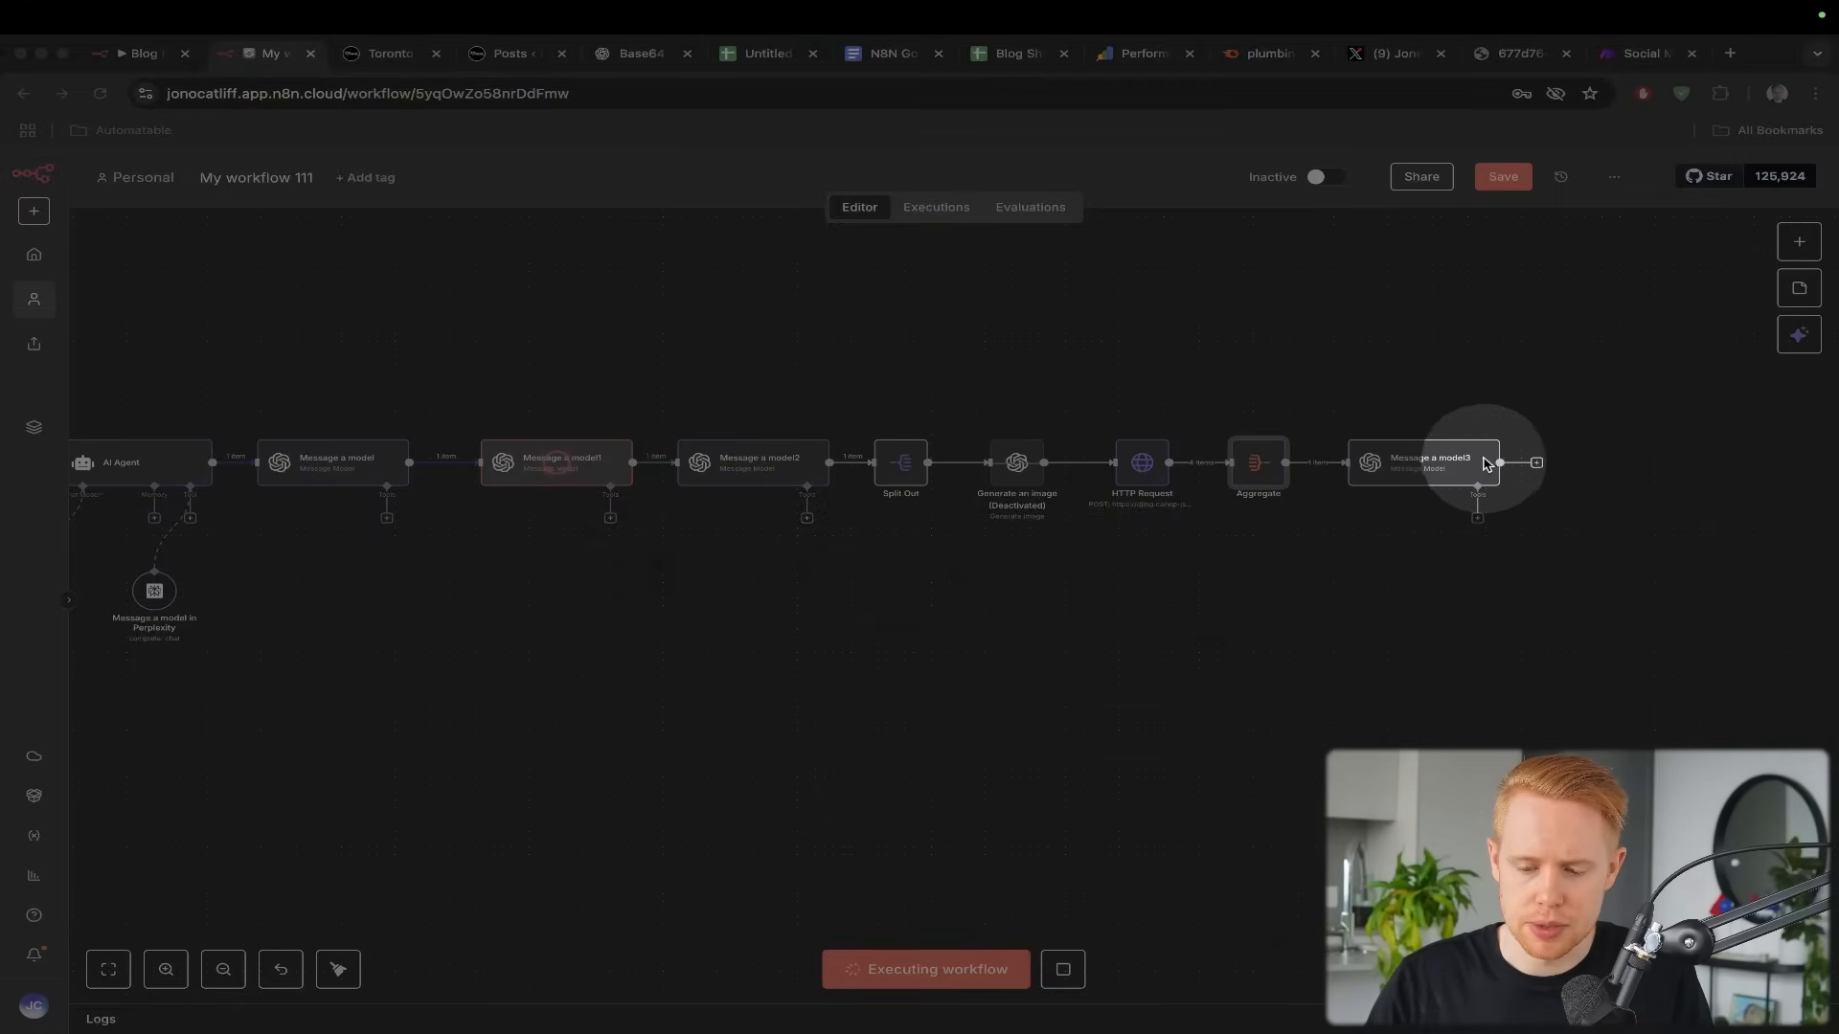
{"action": "key", "text": "Escape"}
Open Message a model1 and review its structured title, blog_post and slug output.
{"action": "double_click", "coordinate": [537, 463]}
{"action": "key", "text": "ctrl+a"}
{"action": "left_click_drag", "start_coordinate": [1405, 314], "coordinate": [1291, 412]}
{"action": "key", "text": "ctrl+s"}
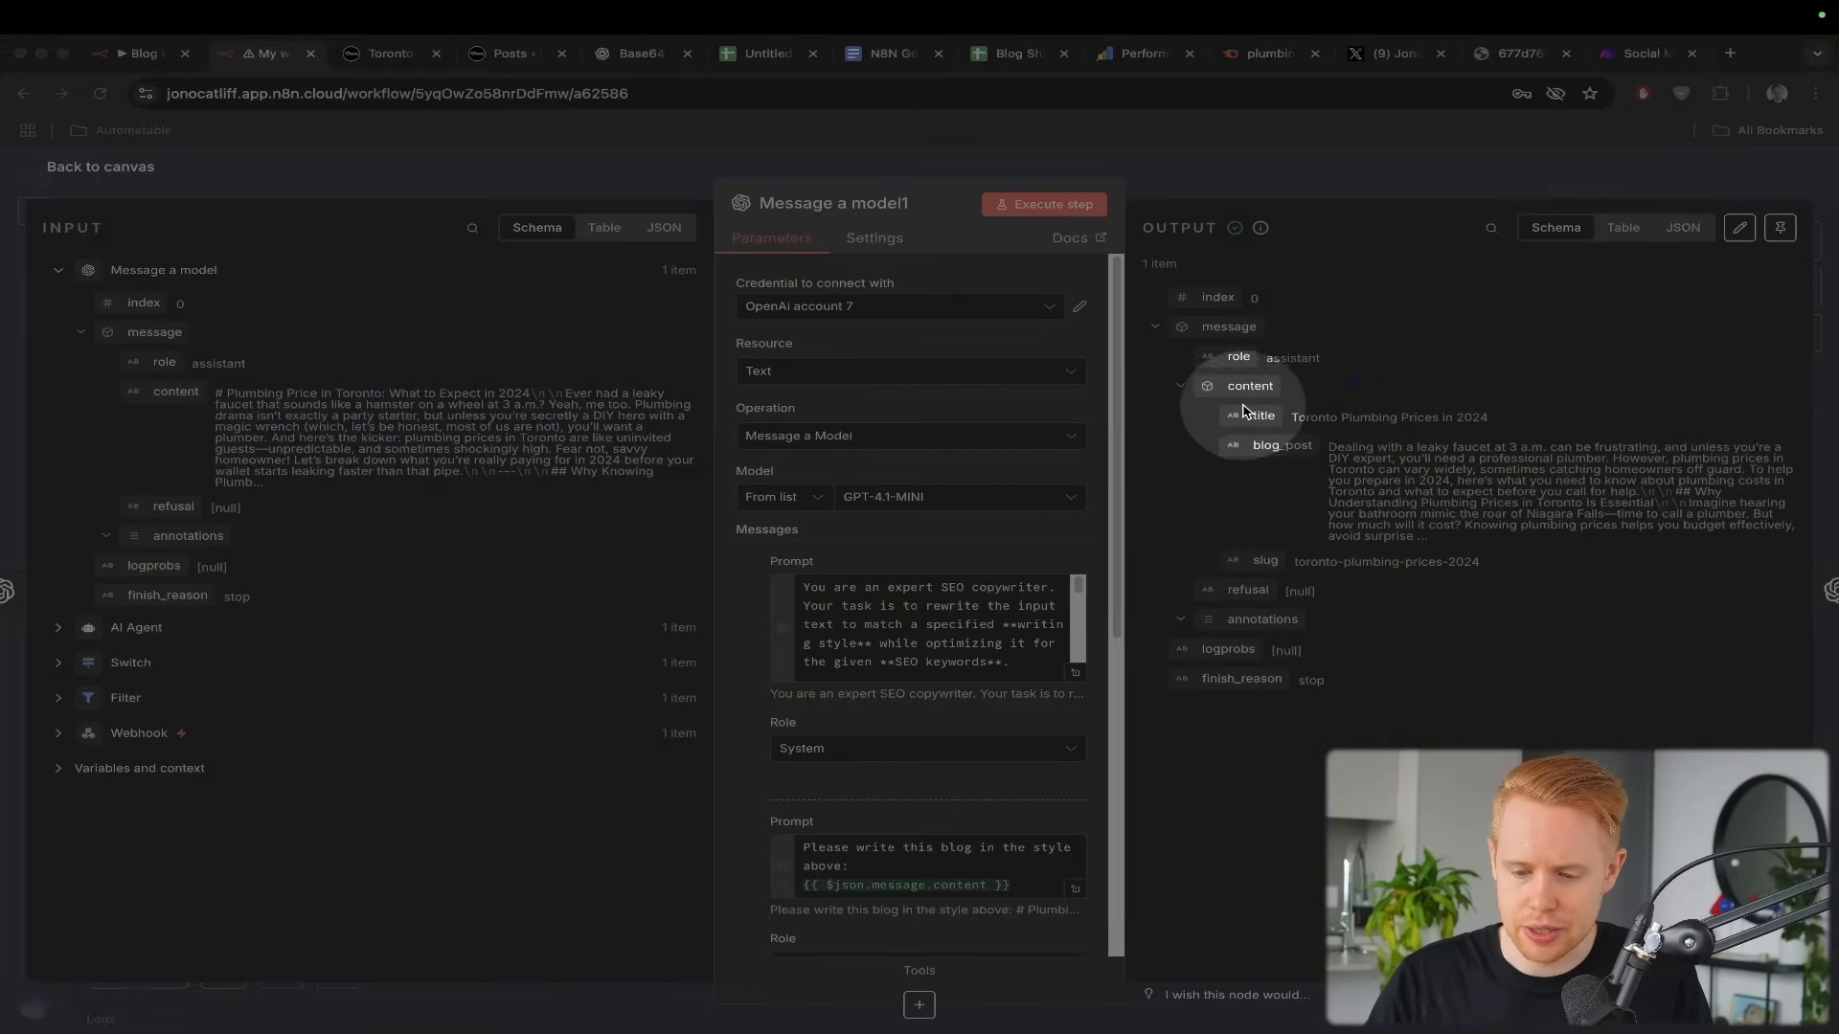
{"action": "key", "text": "Escape"}
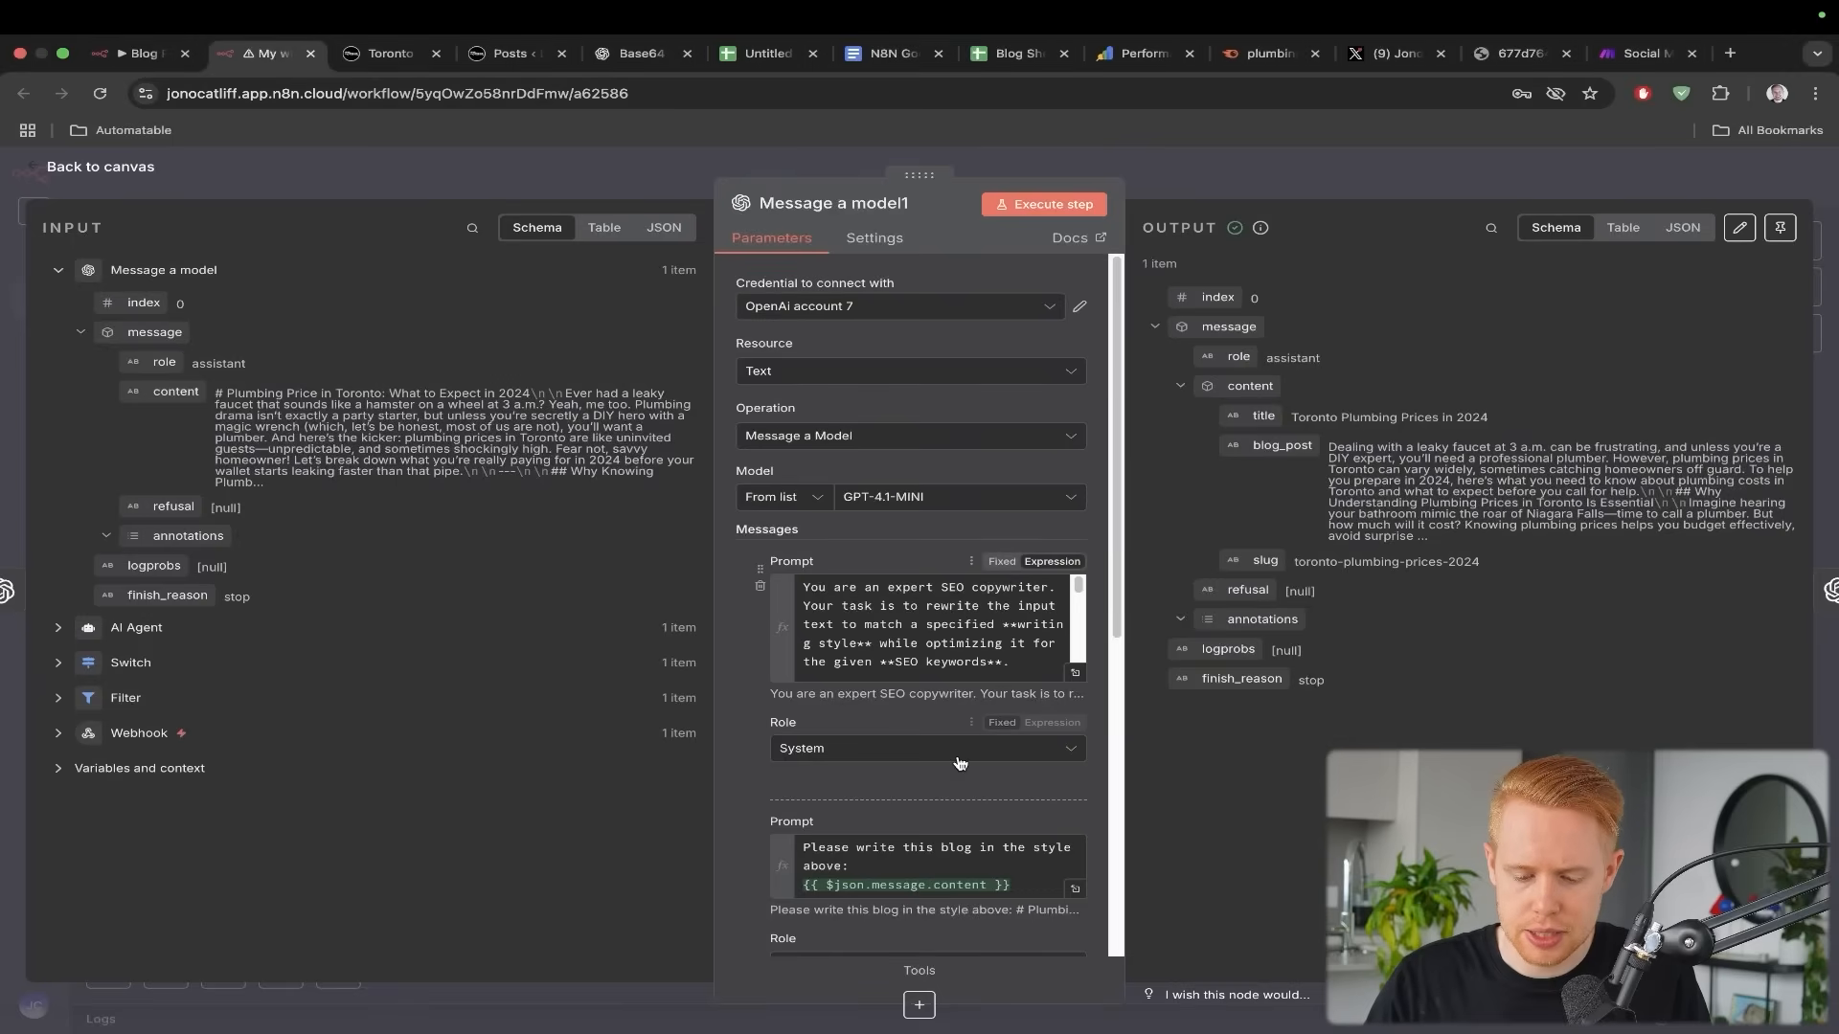
{"action": "scroll", "coordinate": [1058, 594], "scroll_direction": "down", "scroll_amount": 6}
{"action": "left_click_drag", "start_coordinate": [1078, 518], "coordinate": [1078, 804]}
{"action": "key", "text": "ctrl+s"}
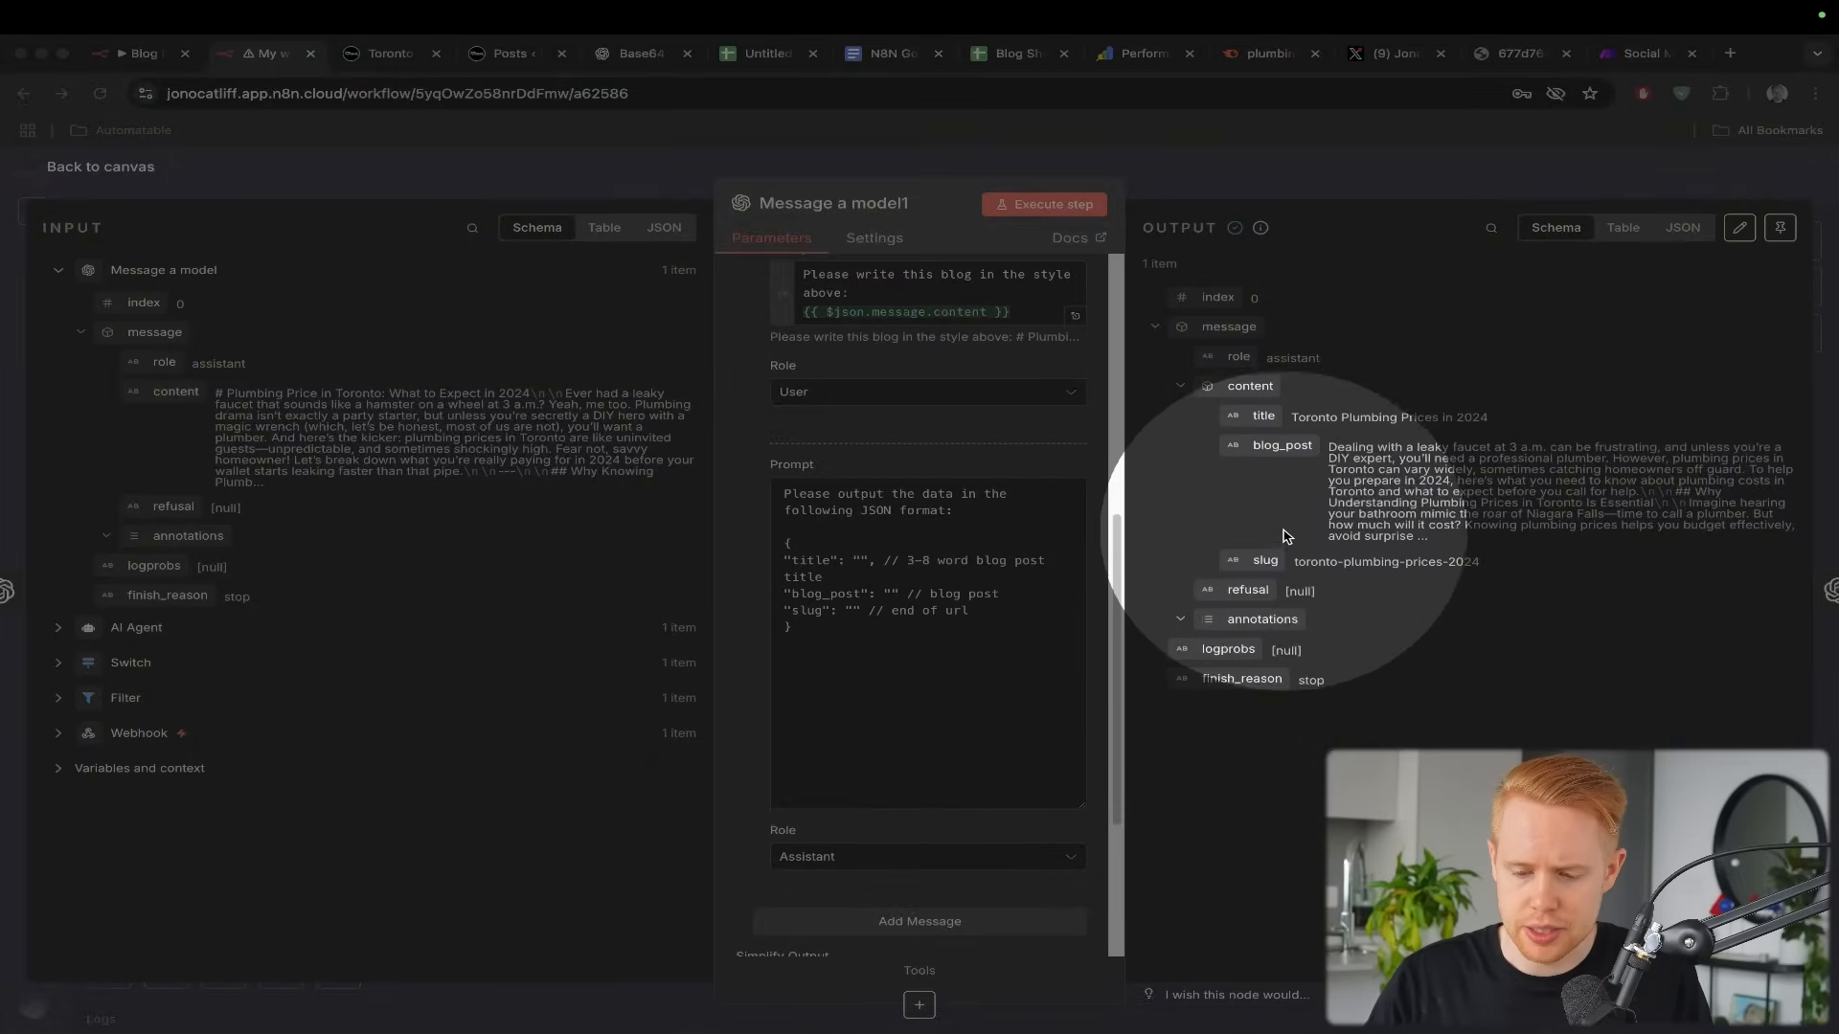
{"action": "key", "text": "Escape"}
Reopen Message a model1 and pin its output data.
{"action": "left_click", "coordinate": [1197, 176]}
{"action": "left_click", "coordinate": [1123, 482]}
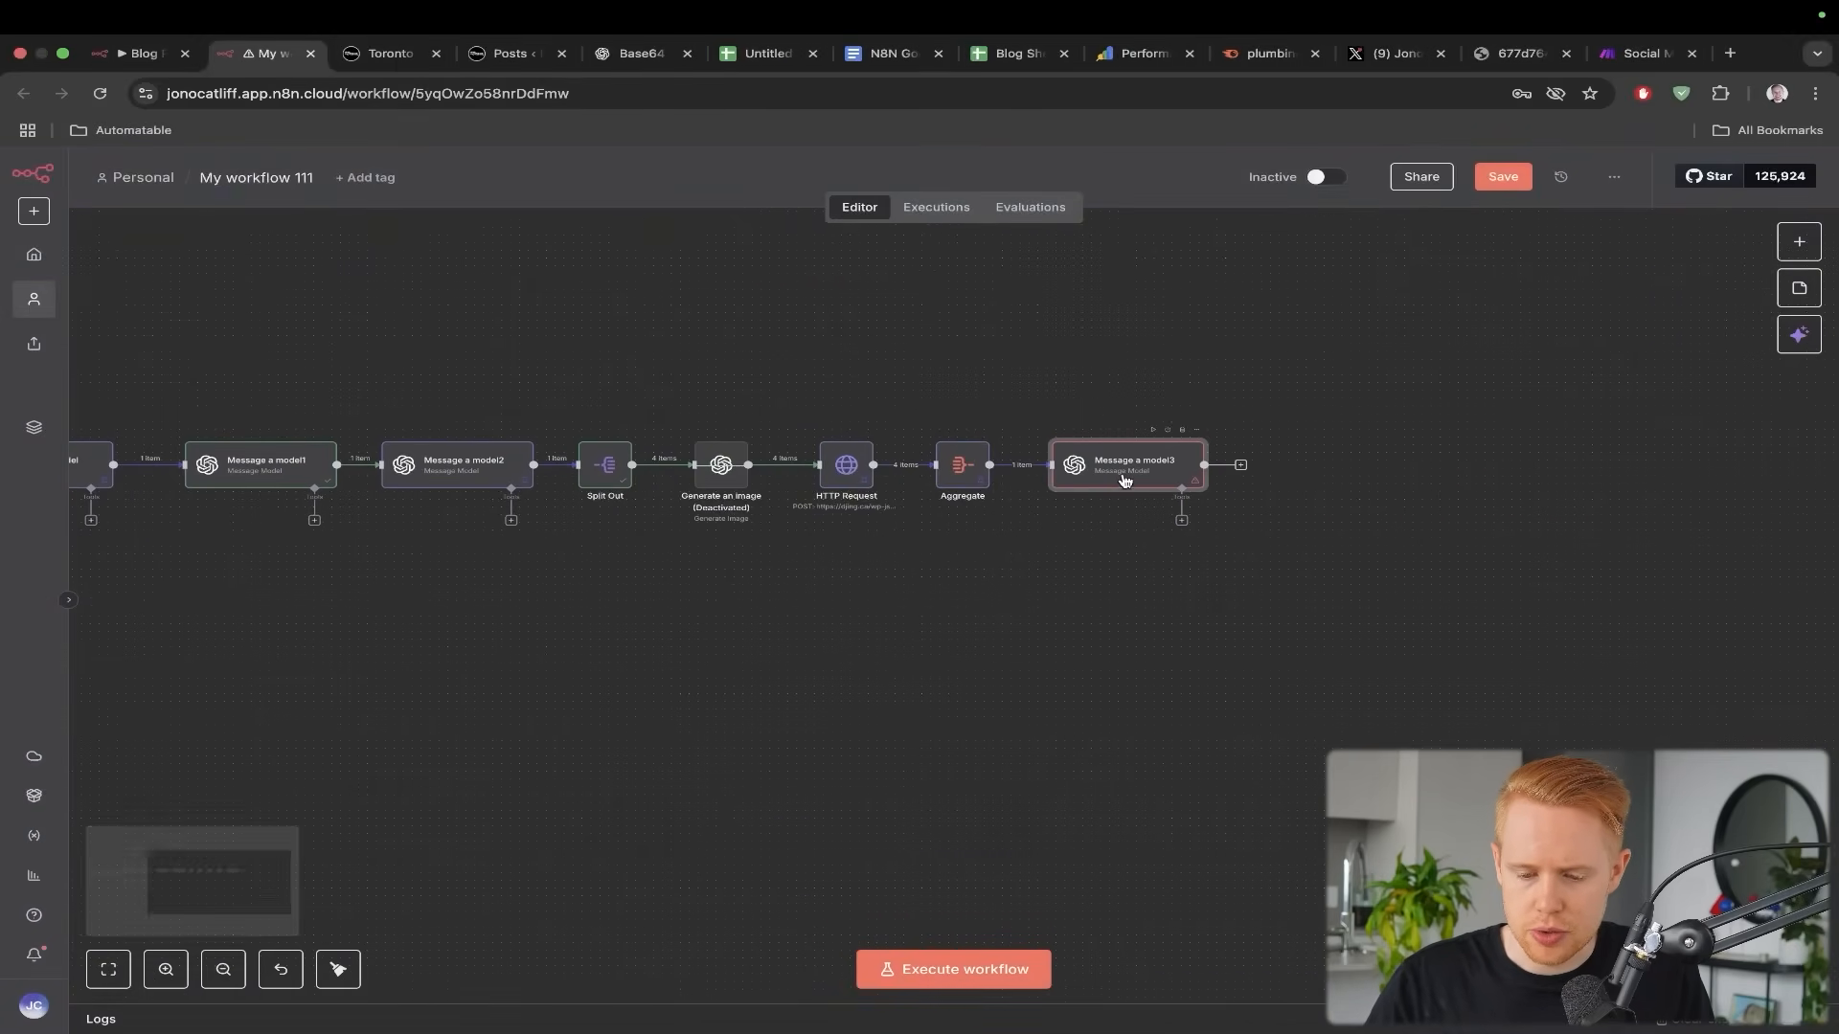
{"action": "double_click", "coordinate": [240, 479]}
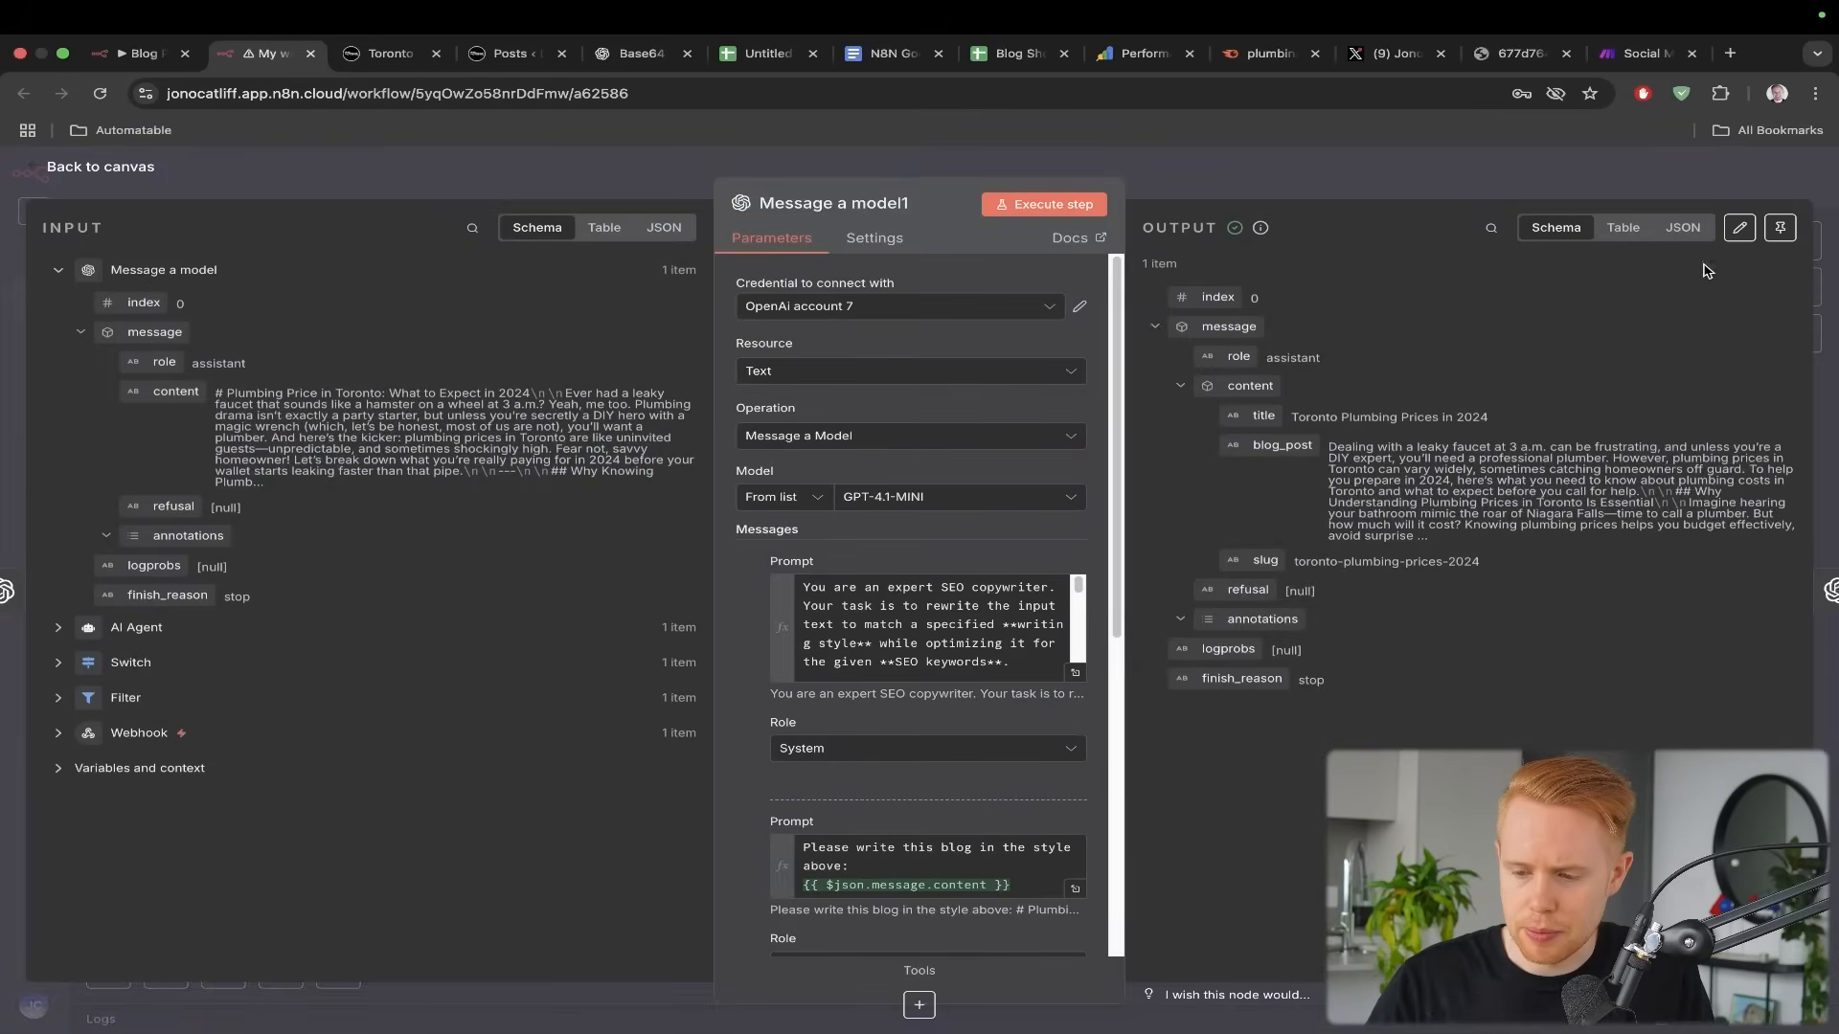
{"action": "left_click", "coordinate": [1779, 227]}
{"action": "key", "text": "Escape"}
In Message a model3's user prompt, replace the Title expression with Message a model1's first() content title.
{"action": "double_click", "coordinate": [1116, 467]}
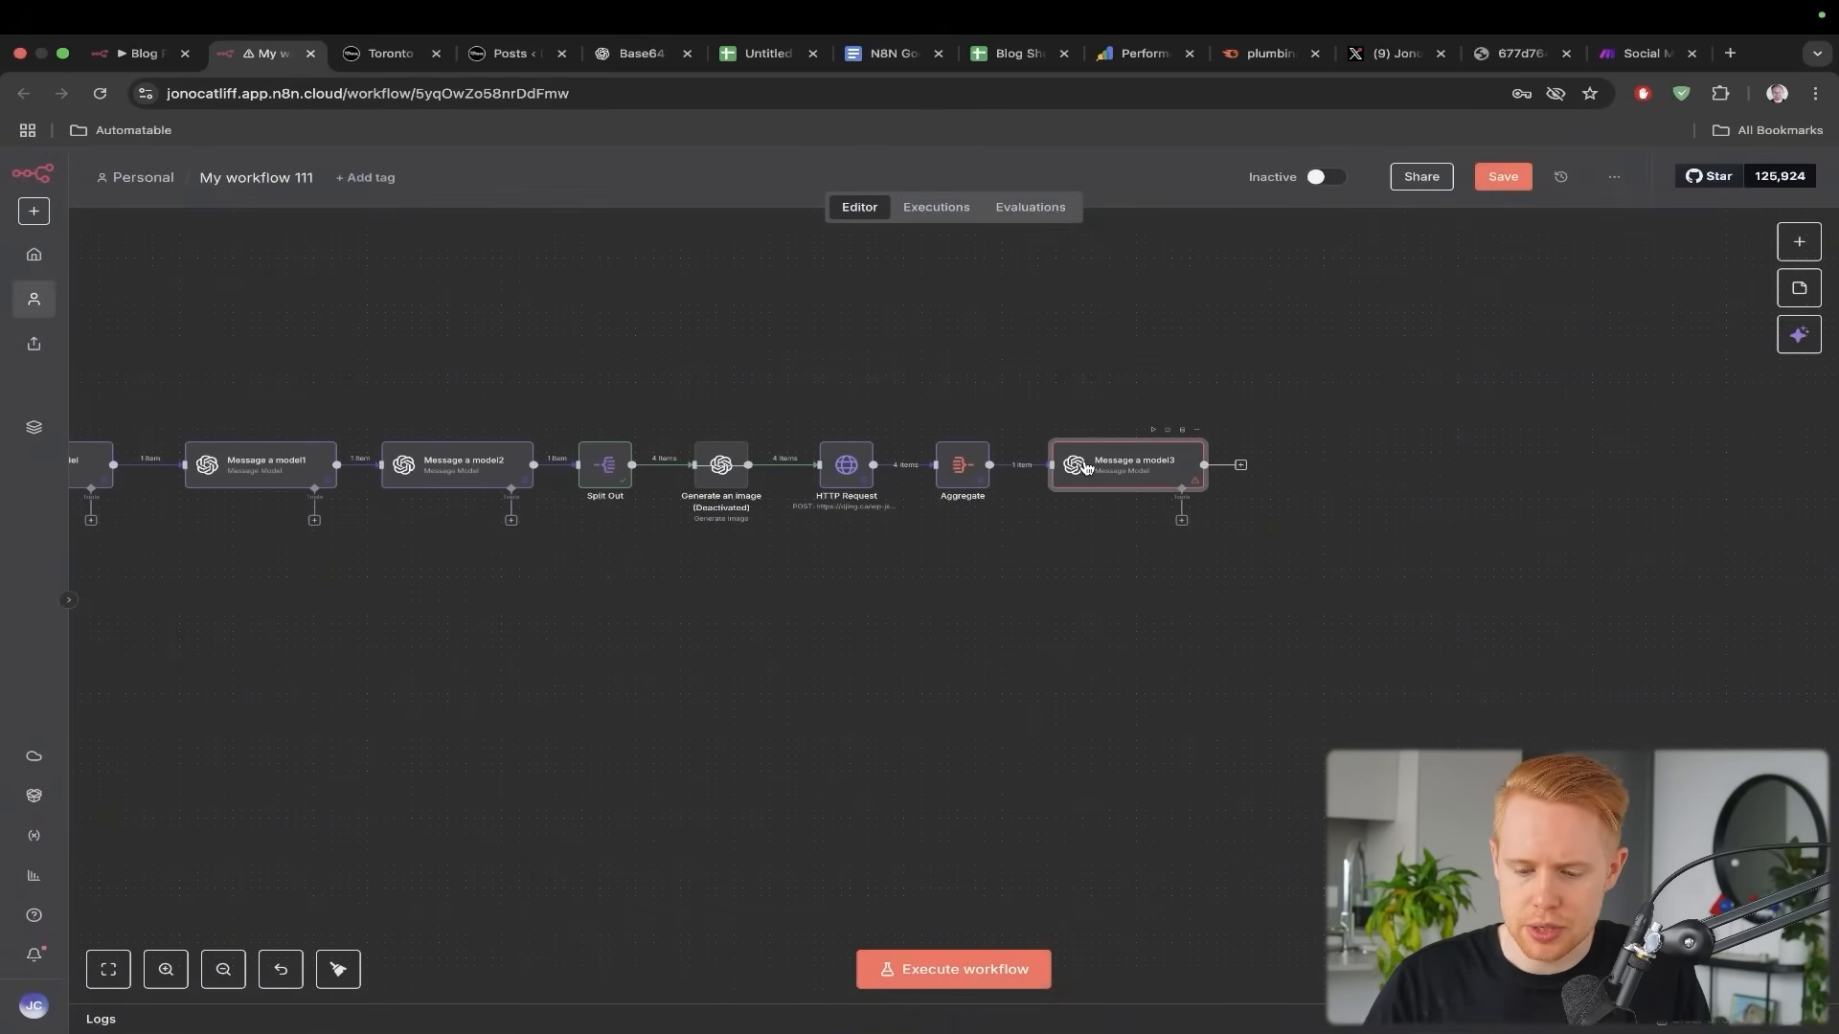
{"action": "scroll", "coordinate": [886, 580], "scroll_direction": "down", "scroll_amount": 2}
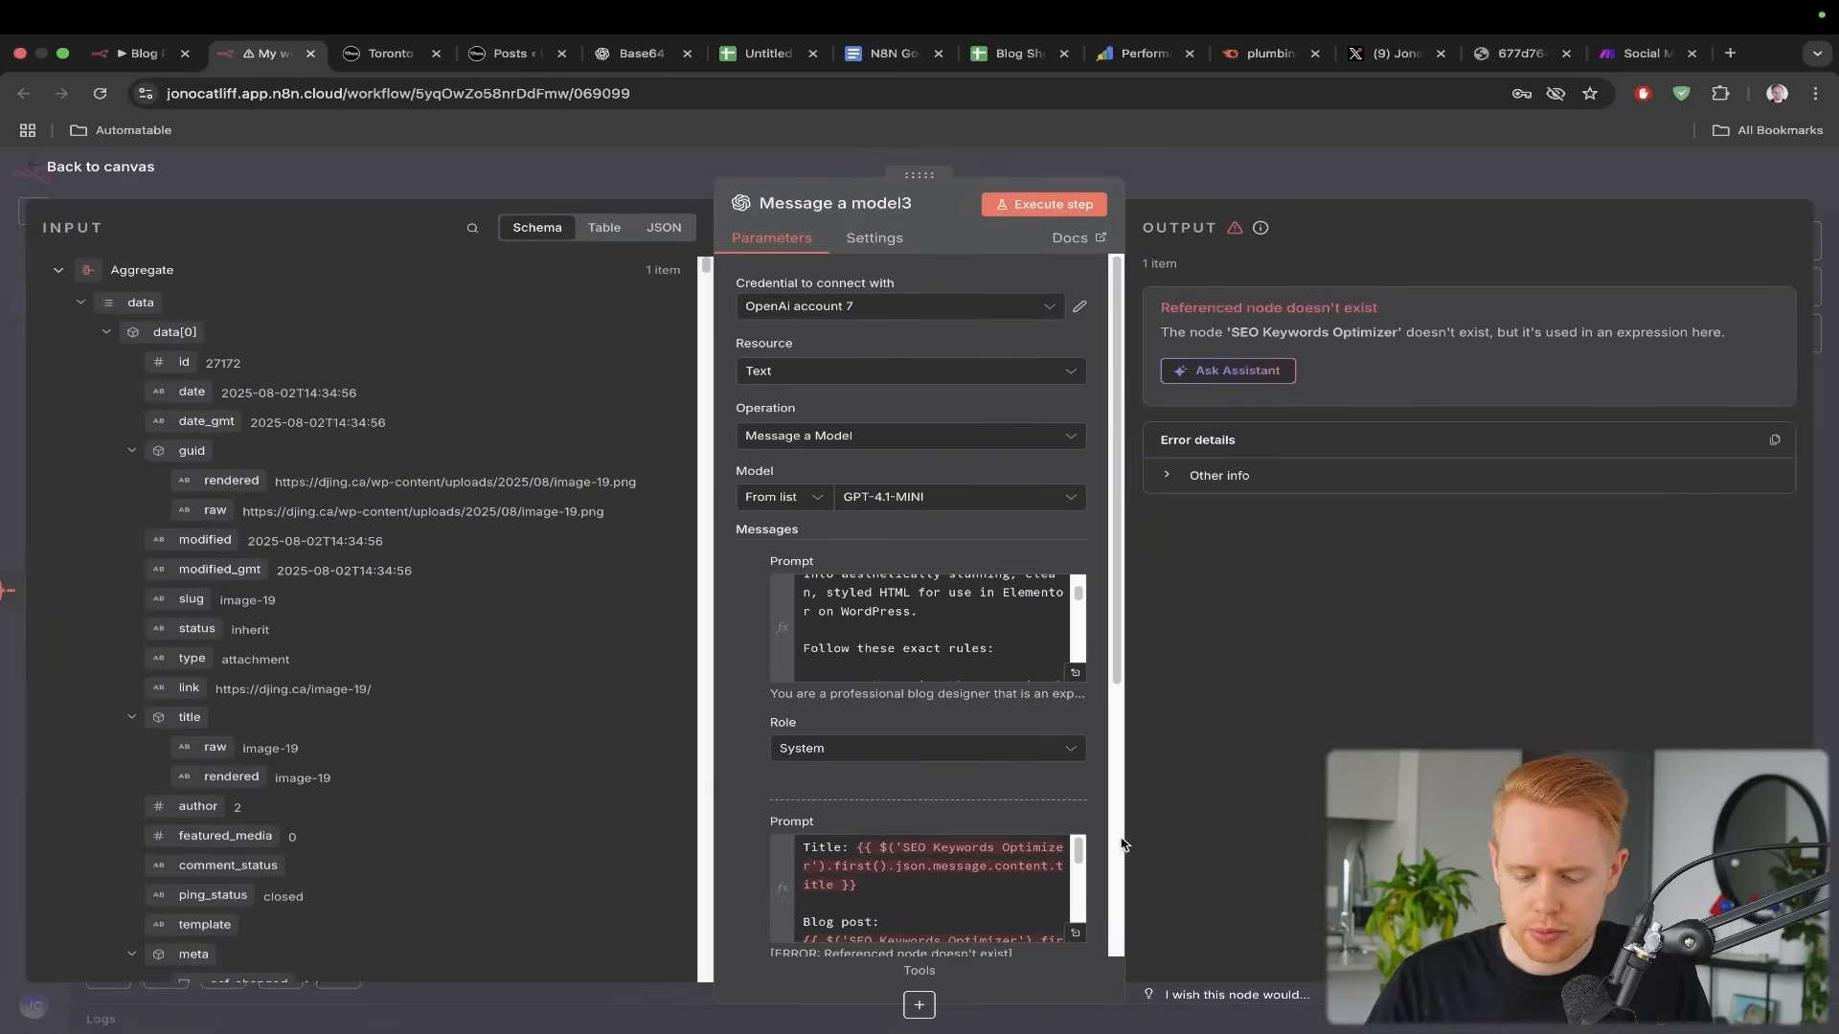
{"action": "scroll", "coordinate": [1042, 801], "scroll_direction": "down", "scroll_amount": 4}
{"action": "left_click", "coordinate": [1074, 617]}
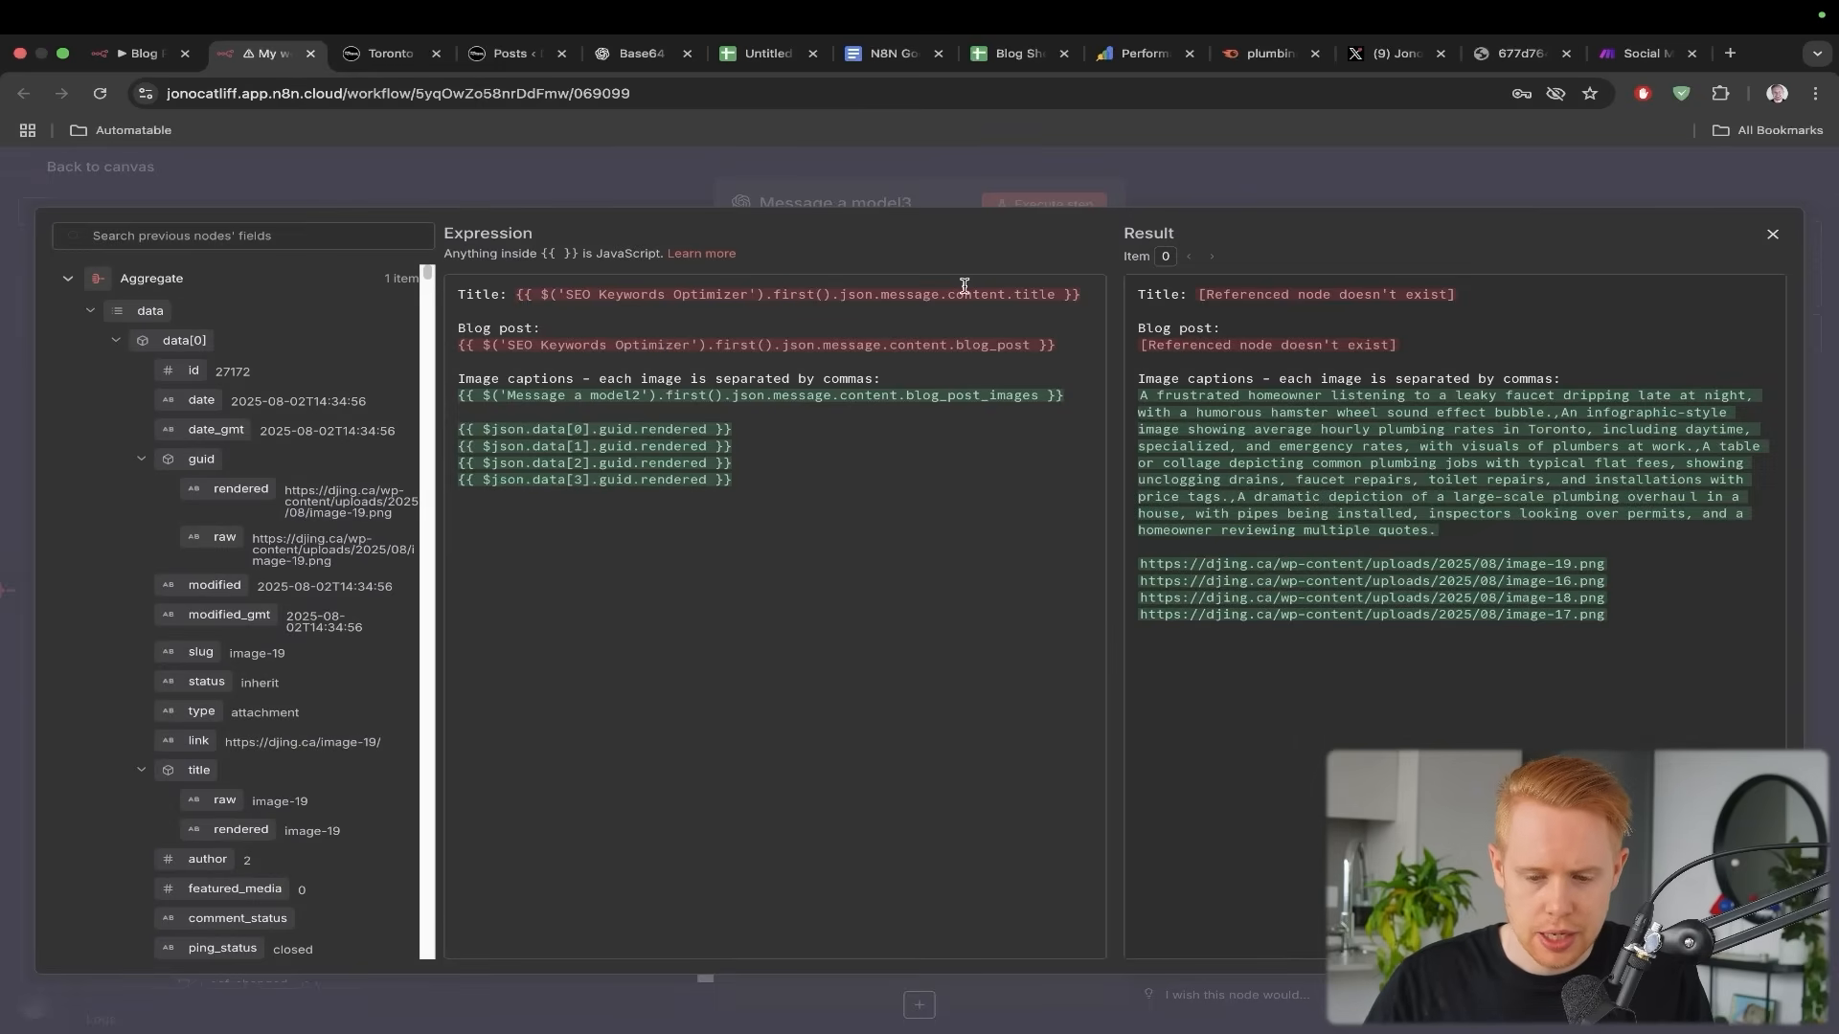
{"action": "left_click_drag", "start_coordinate": [1089, 291], "coordinate": [597, 296]}
{"action": "key", "text": "BackSpace"}
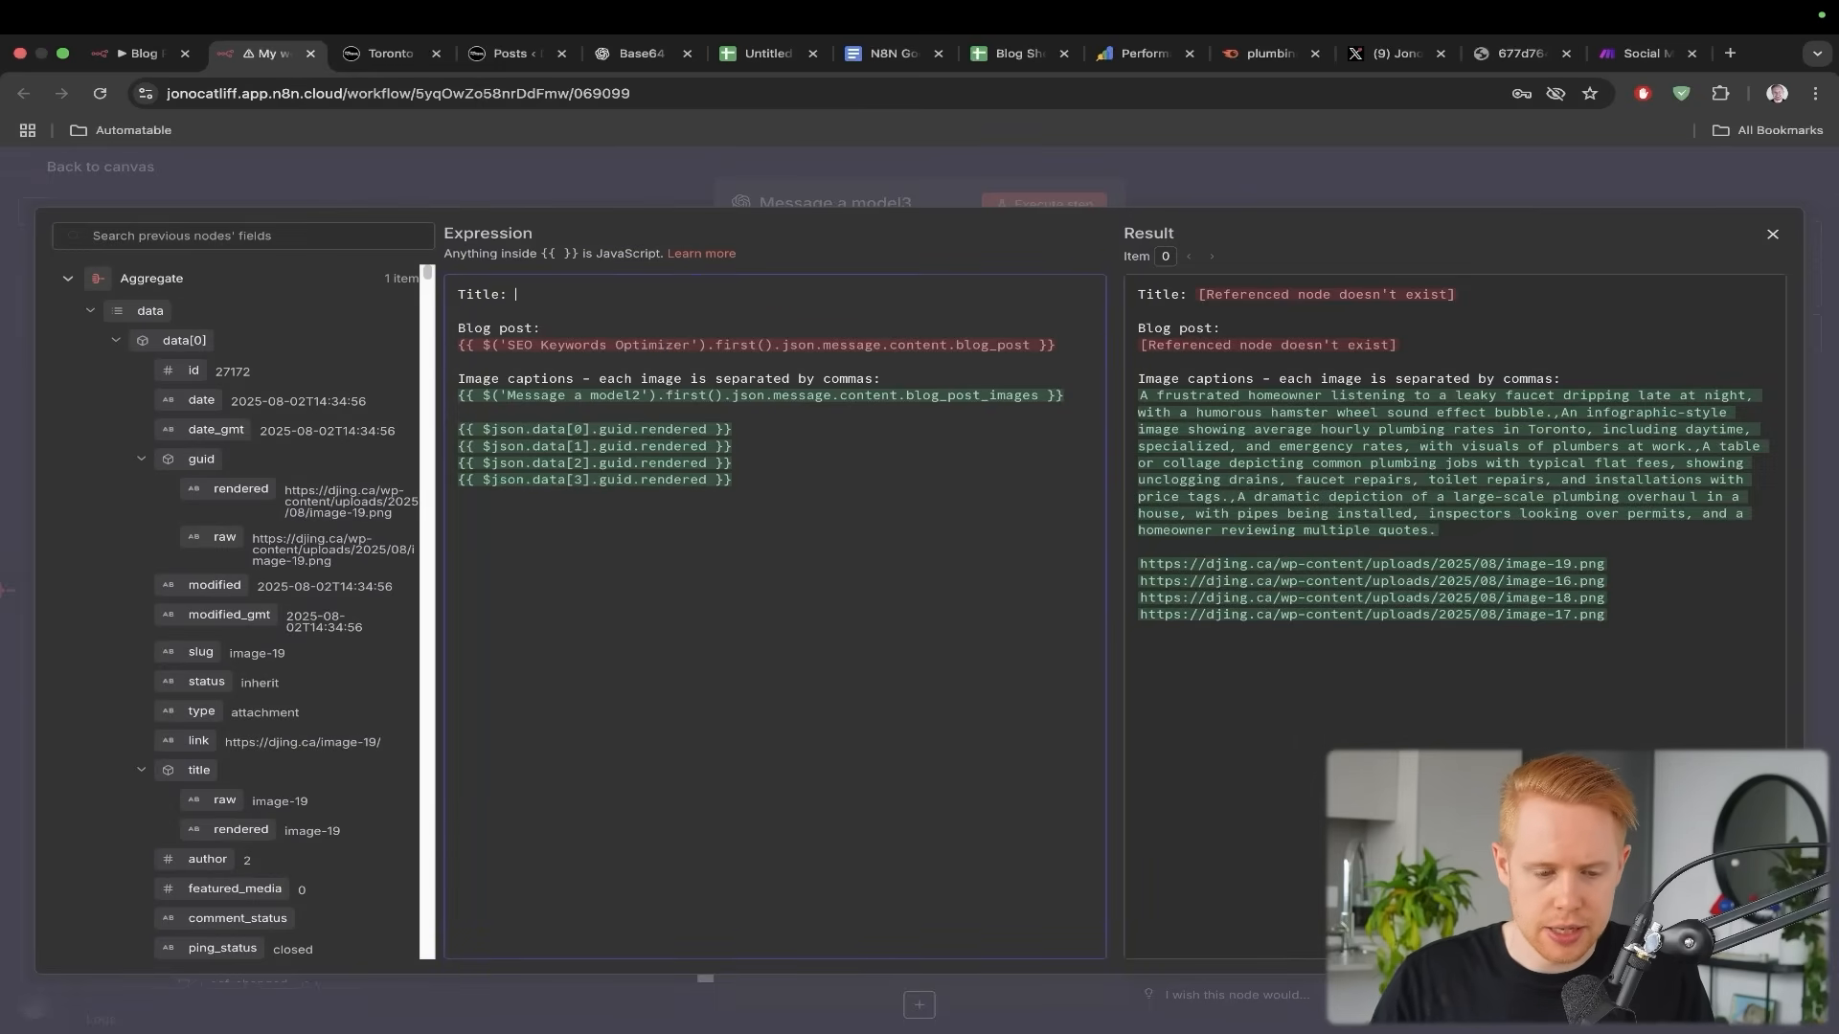
{"action": "left_click", "coordinate": [68, 280]}
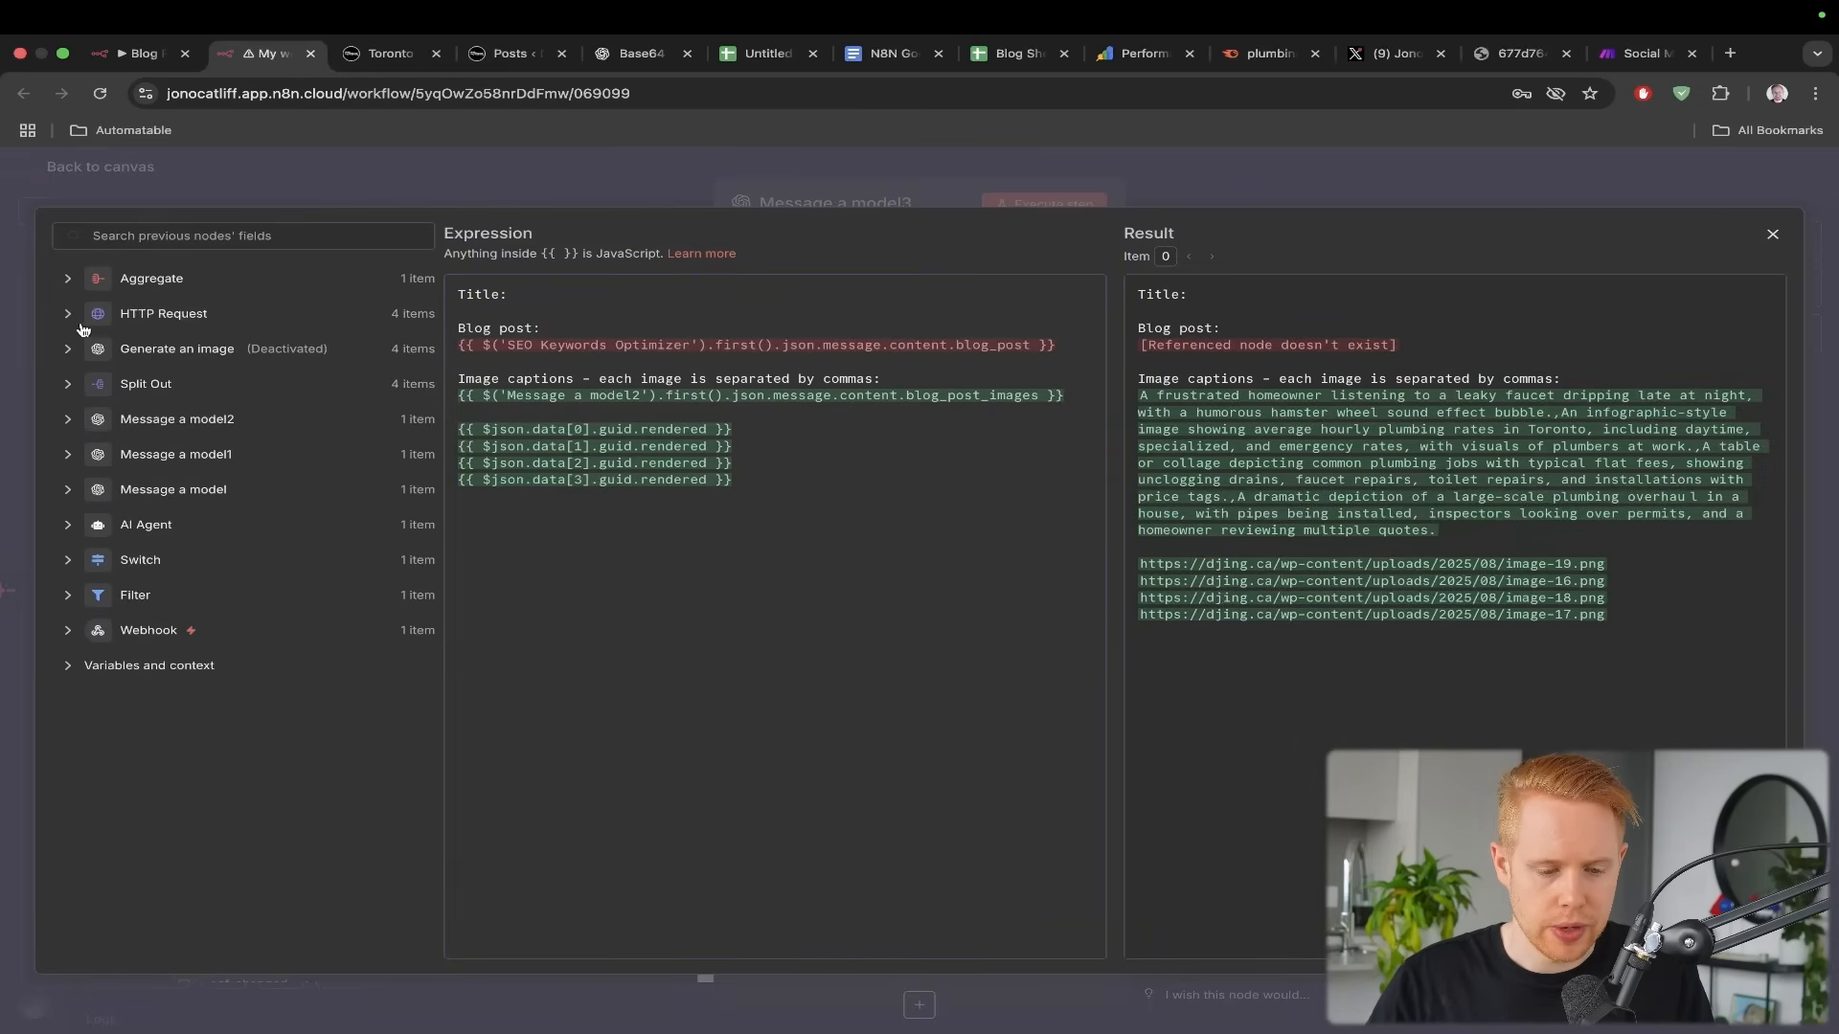
{"action": "left_click", "coordinate": [76, 450]}
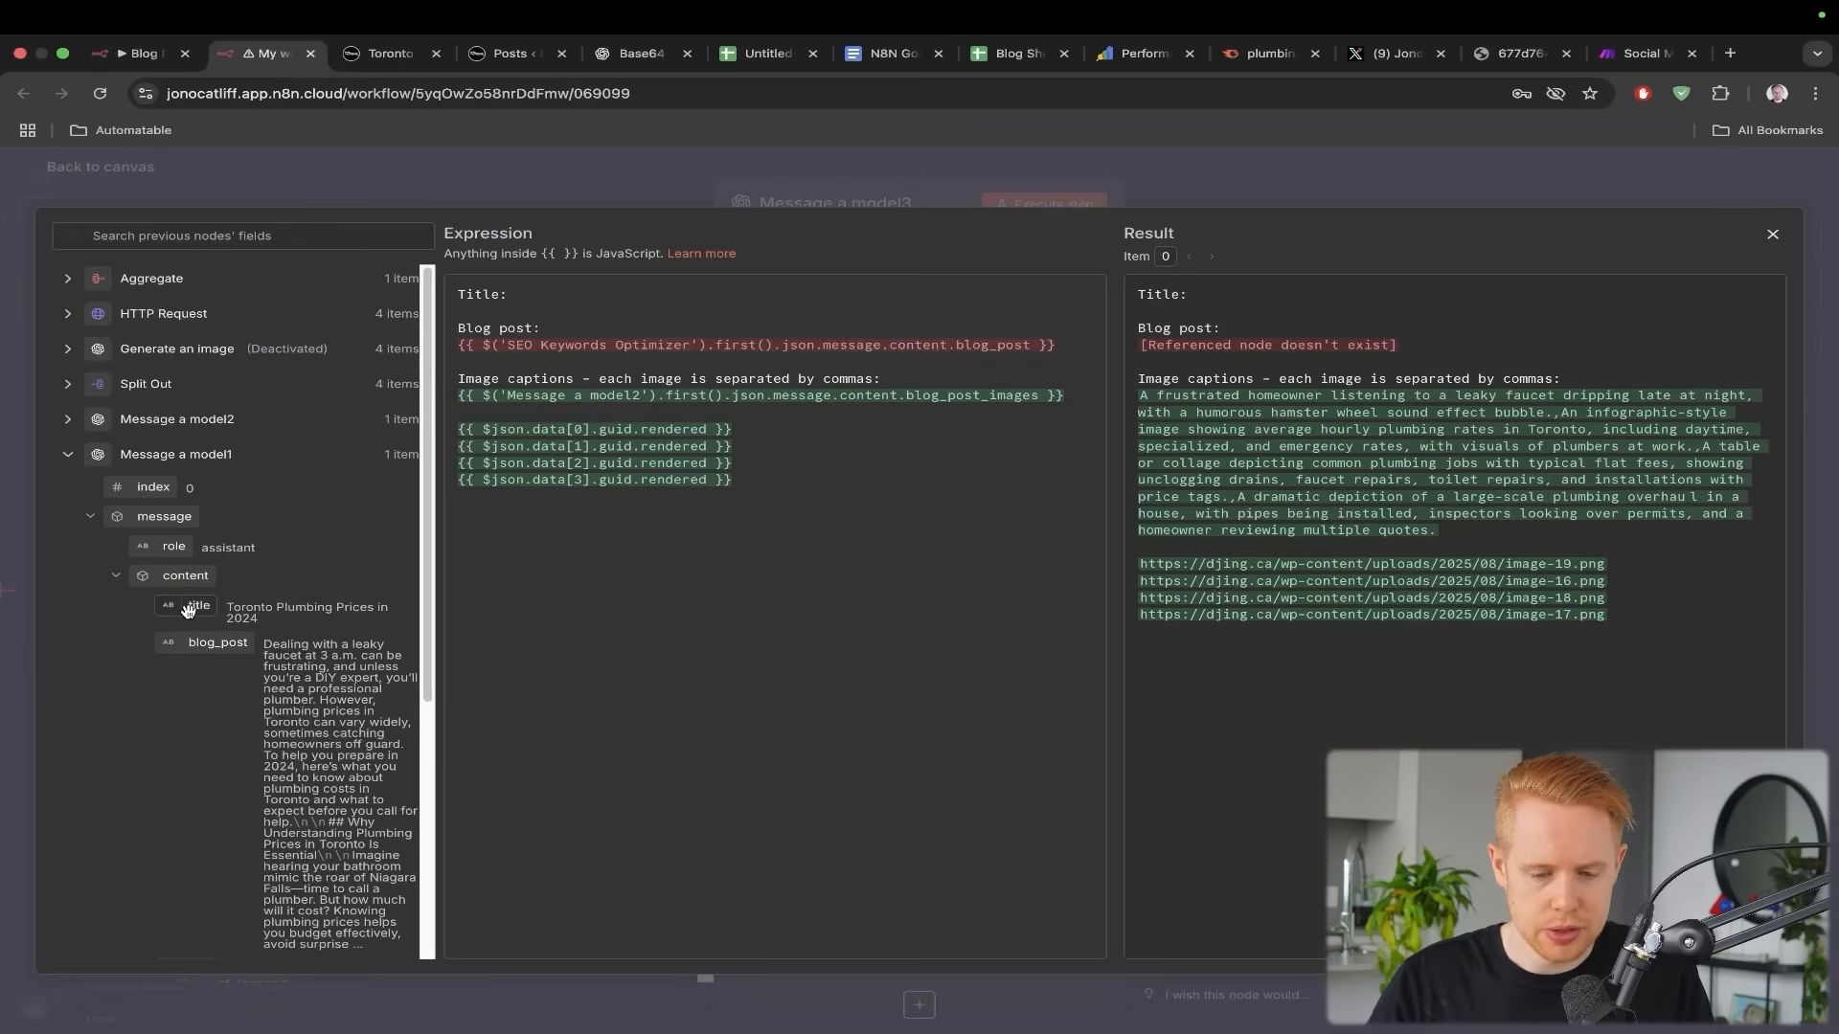
{"action": "left_click_drag", "start_coordinate": [543, 300], "coordinate": [543, 299]}
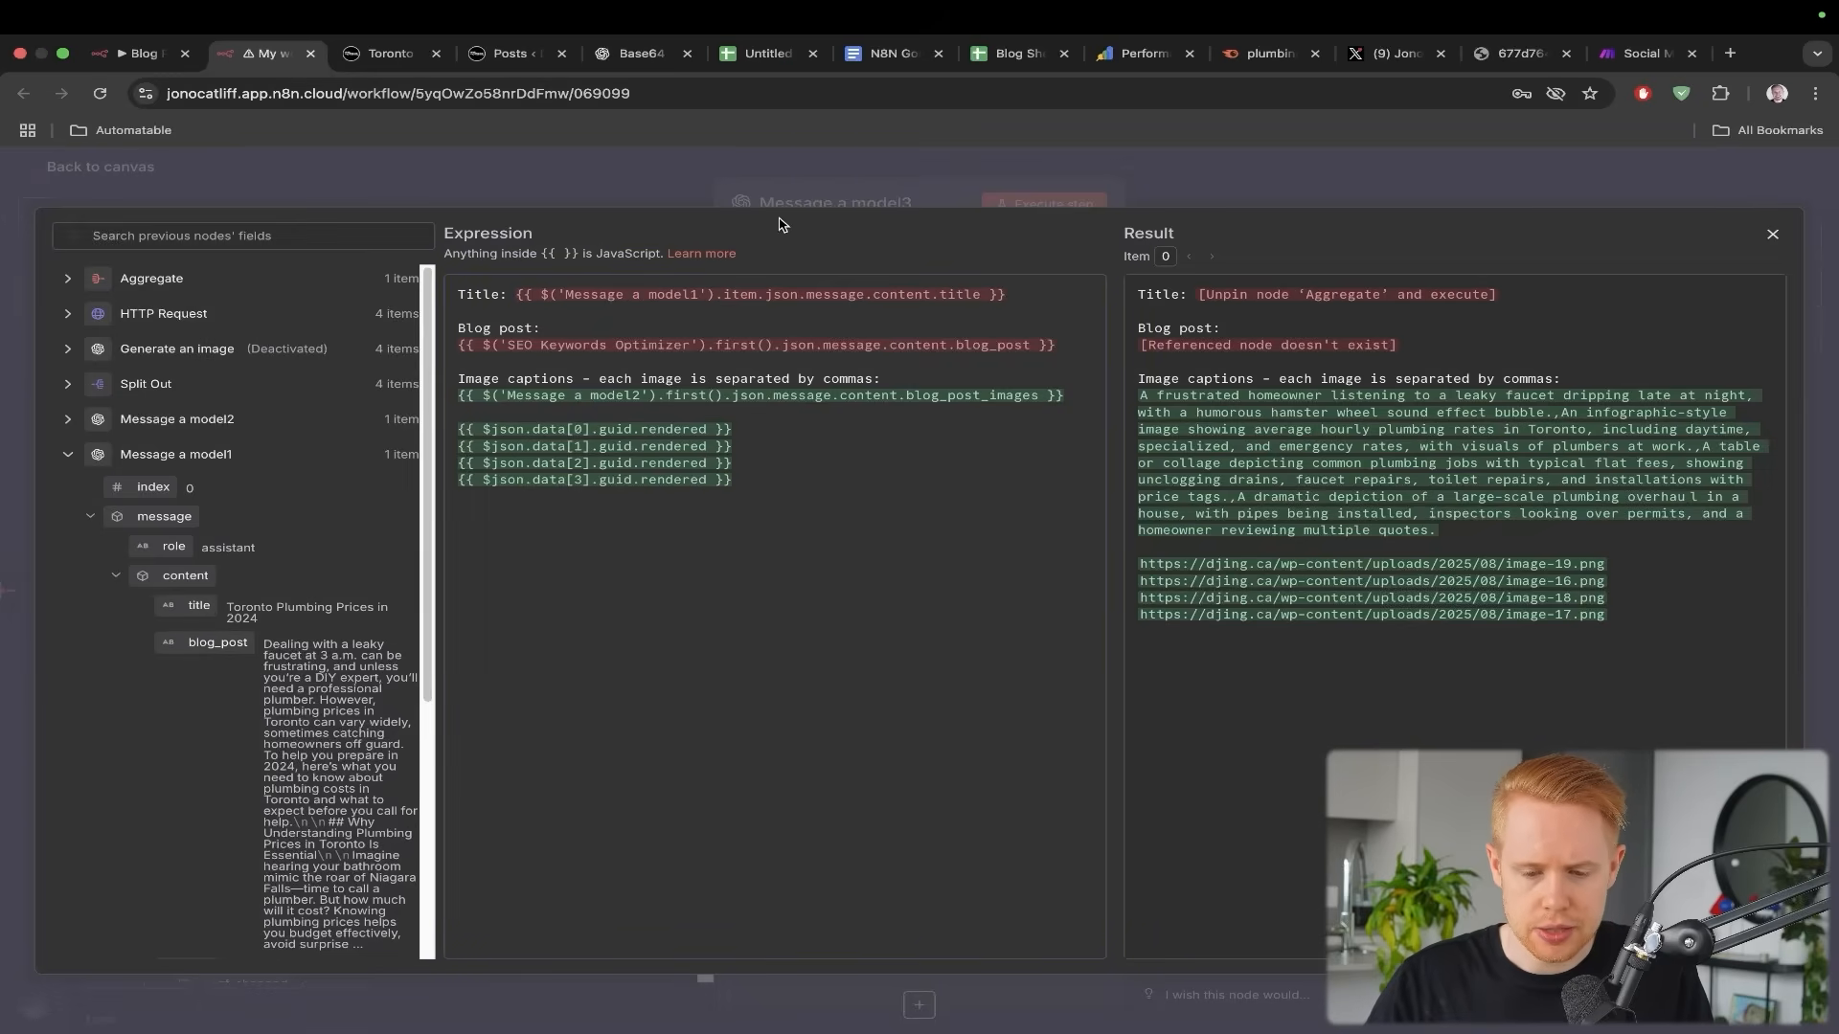
{"action": "left_click_drag", "start_coordinate": [791, 227], "coordinate": [749, 291]}
{"action": "key", "text": "Escape"}
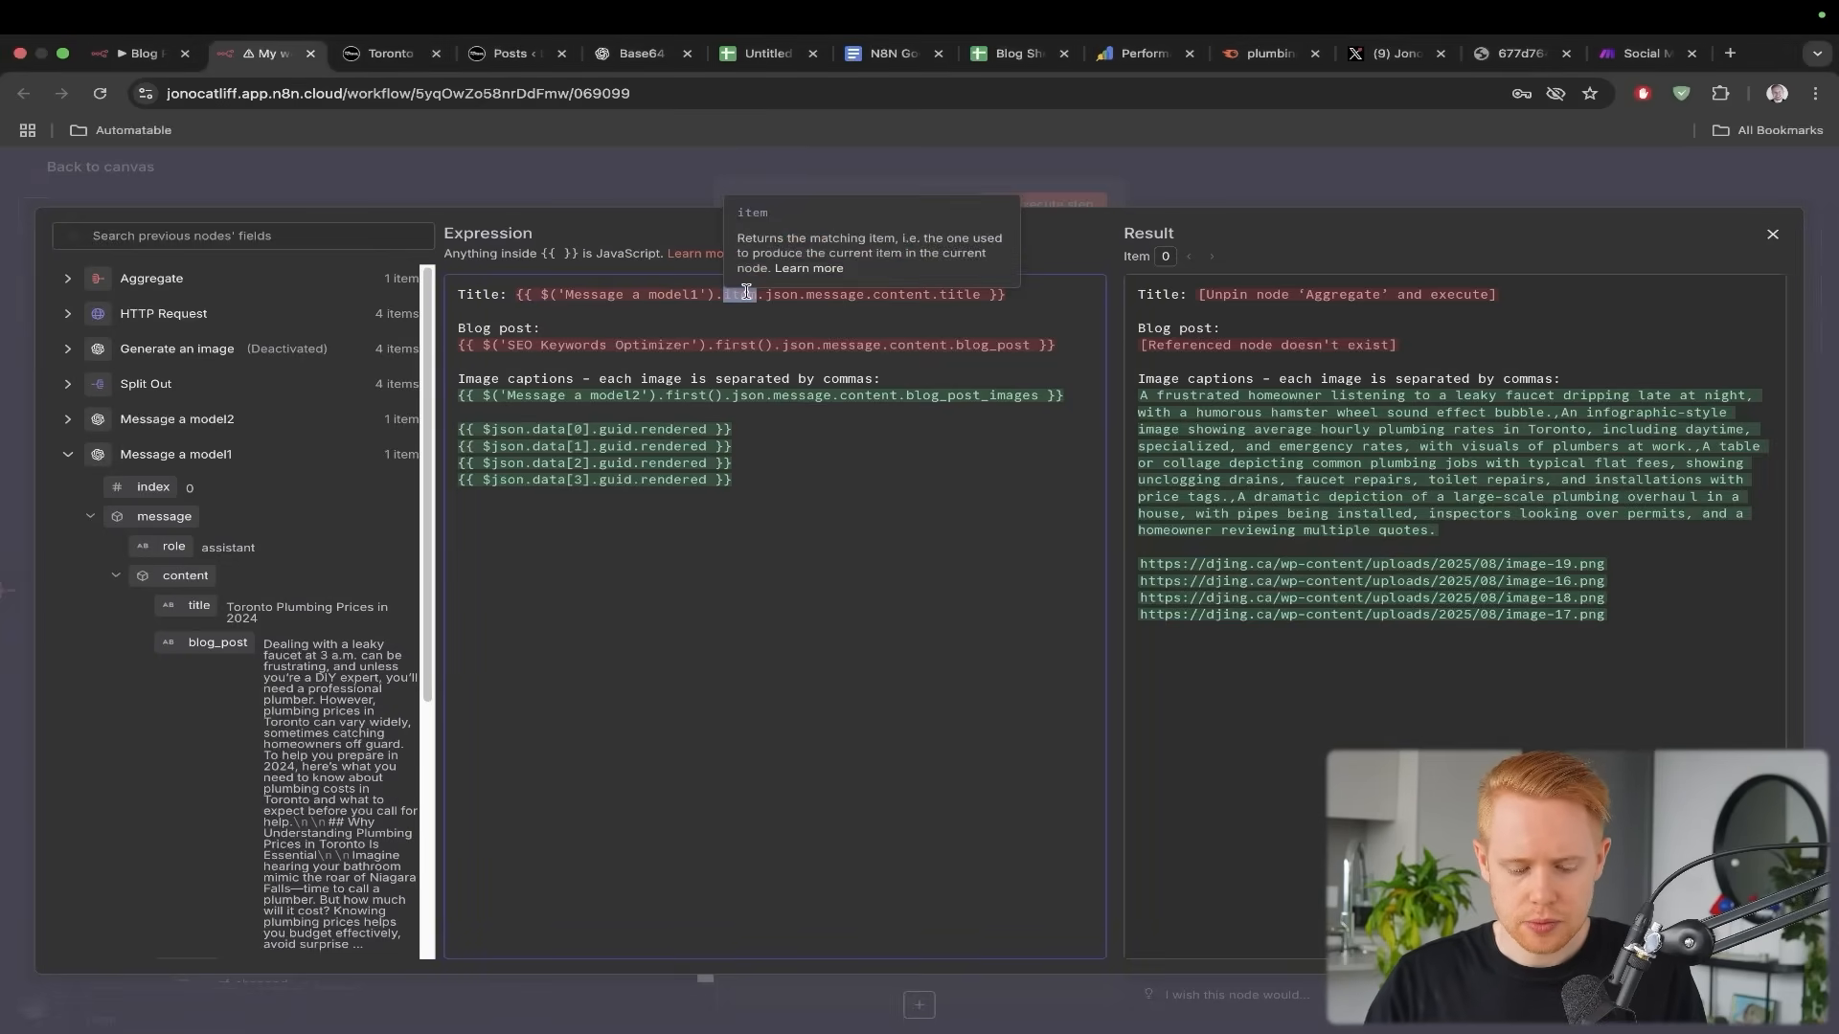
{"action": "type", "text": "()"}
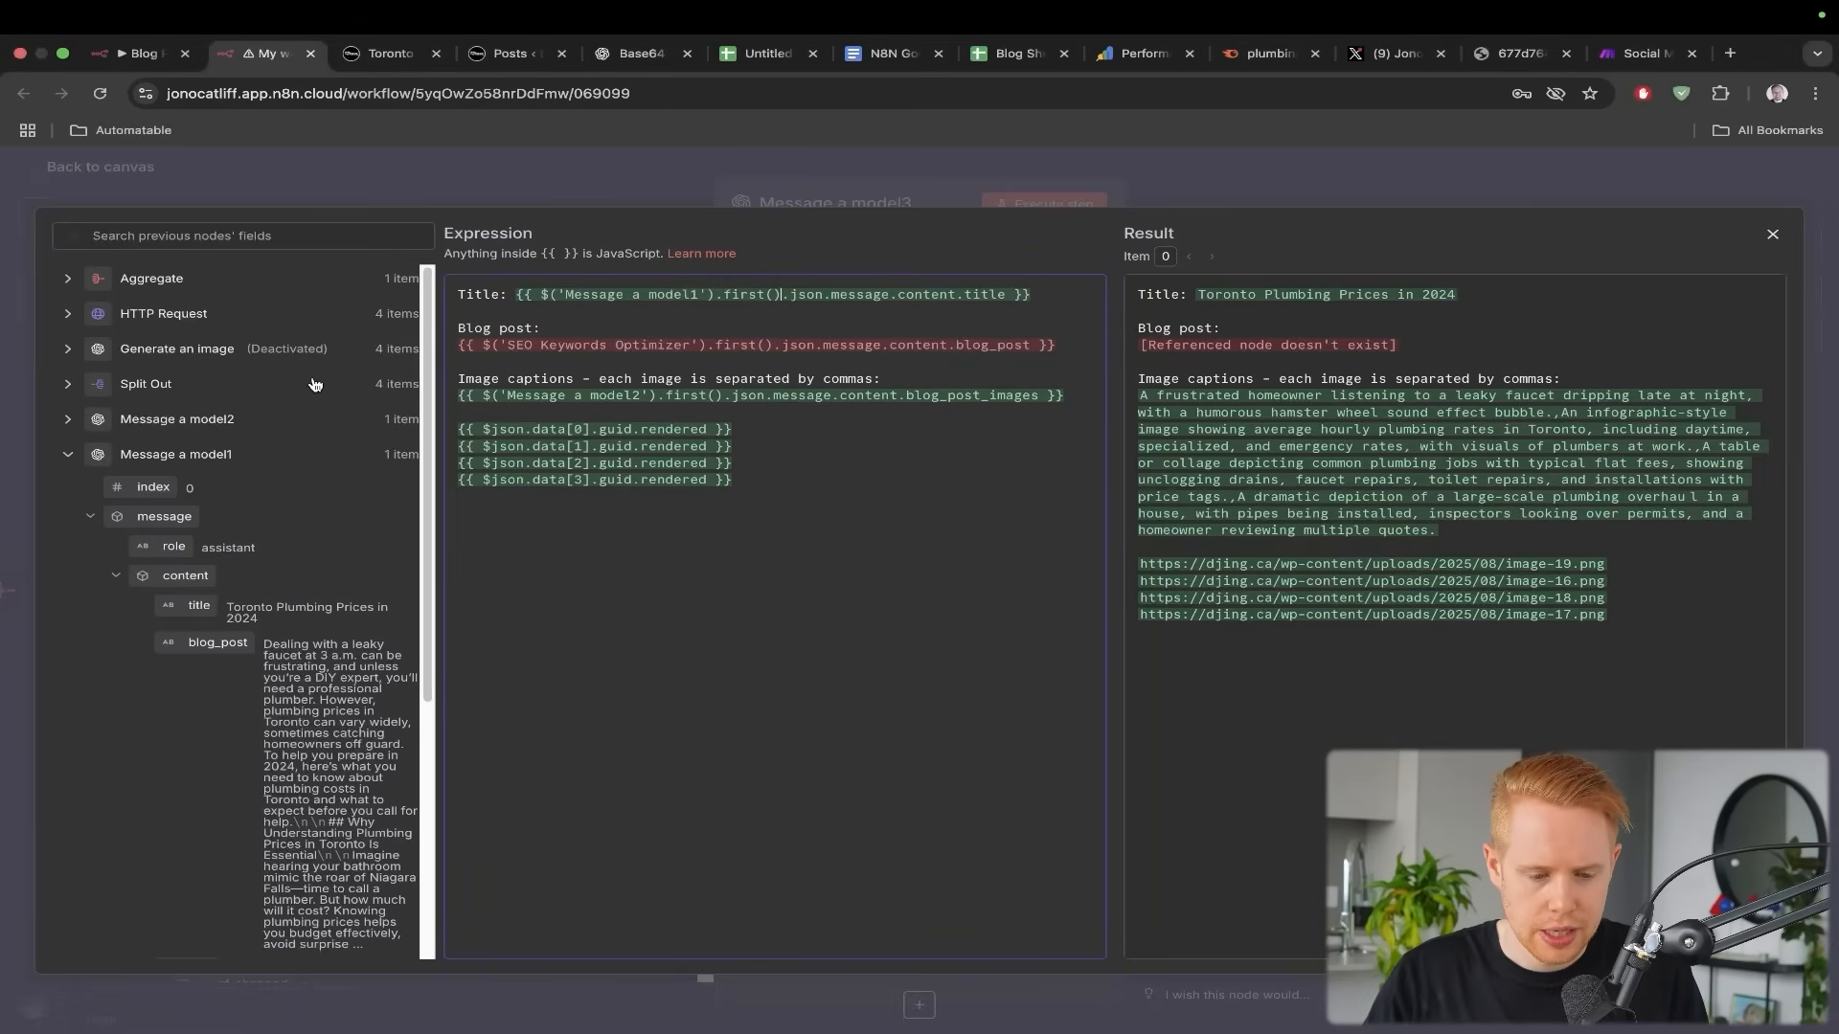
Replace the Blog post expression with Message a model1's first() content blog_post field.
{"action": "key", "text": "shift+super+Left"}
{"action": "key", "text": "BackSpace"}
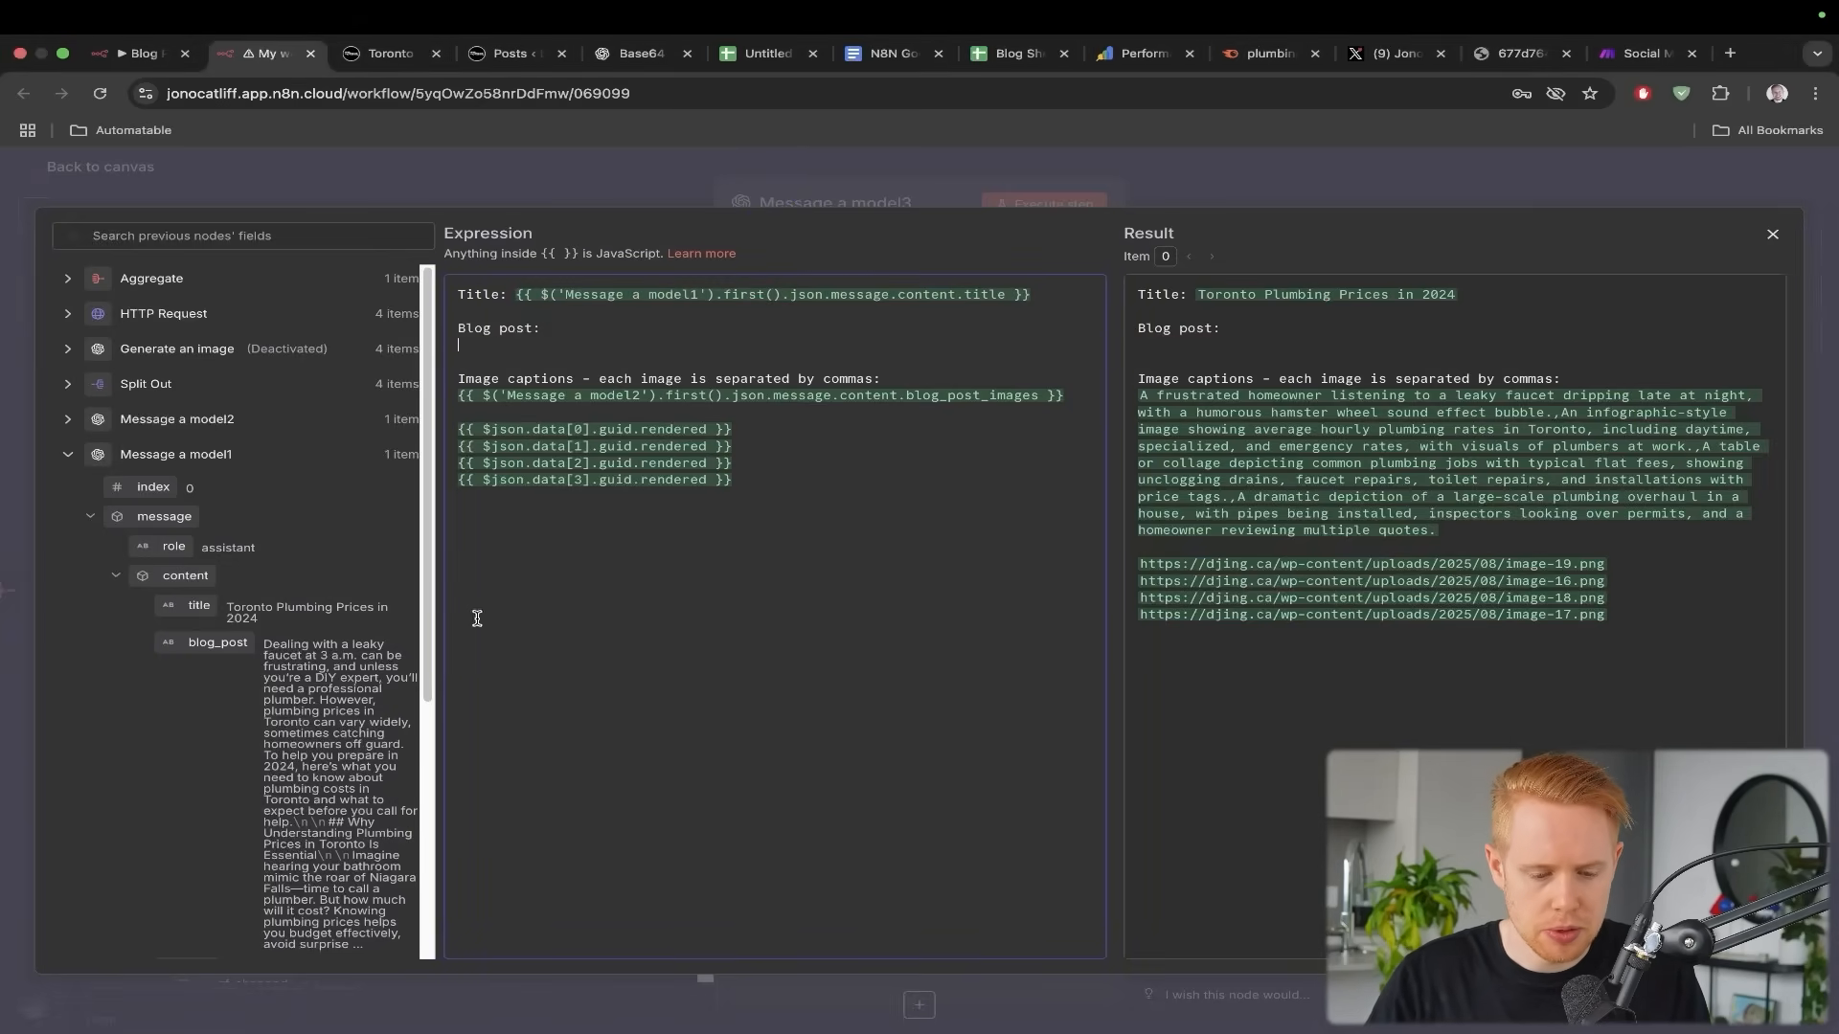
{"action": "left_click_drag", "start_coordinate": [206, 642], "coordinate": [527, 369]}
{"action": "left_click_drag", "start_coordinate": [542, 345], "coordinate": [622, 340]}
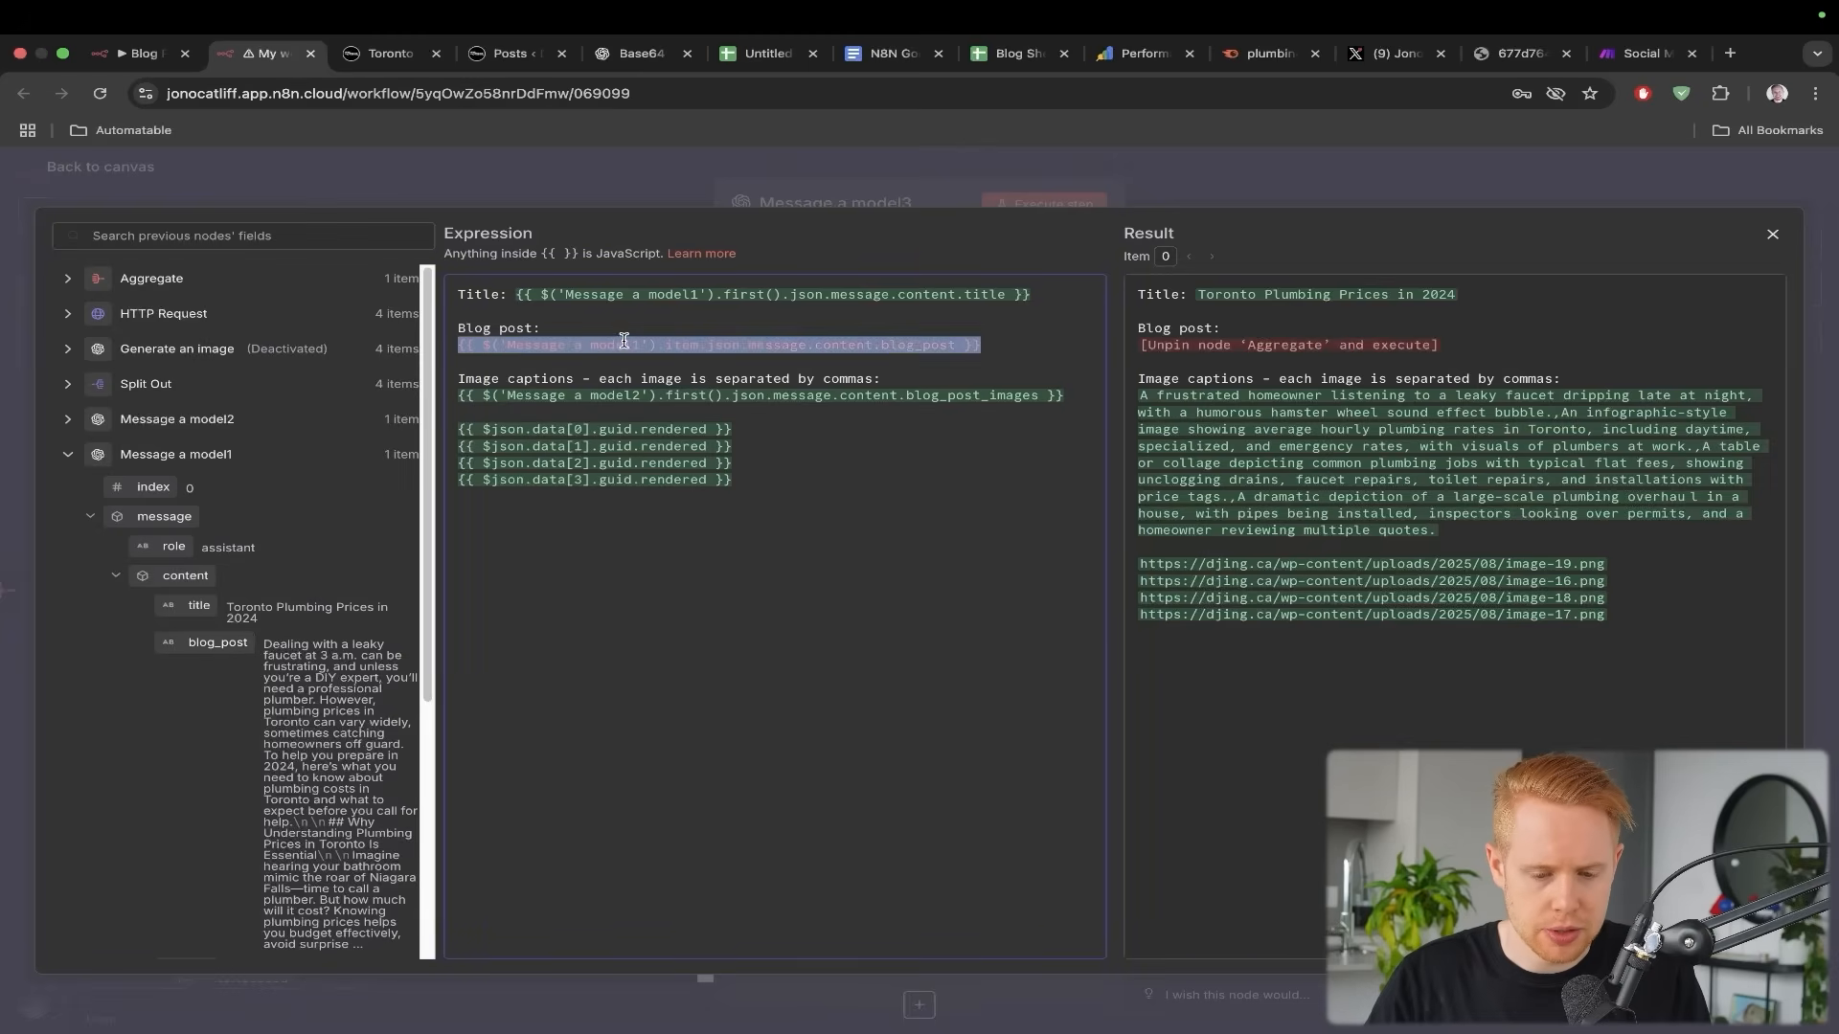
{"action": "left_click", "coordinate": [678, 343]}
{"action": "type", "text": "first()"}
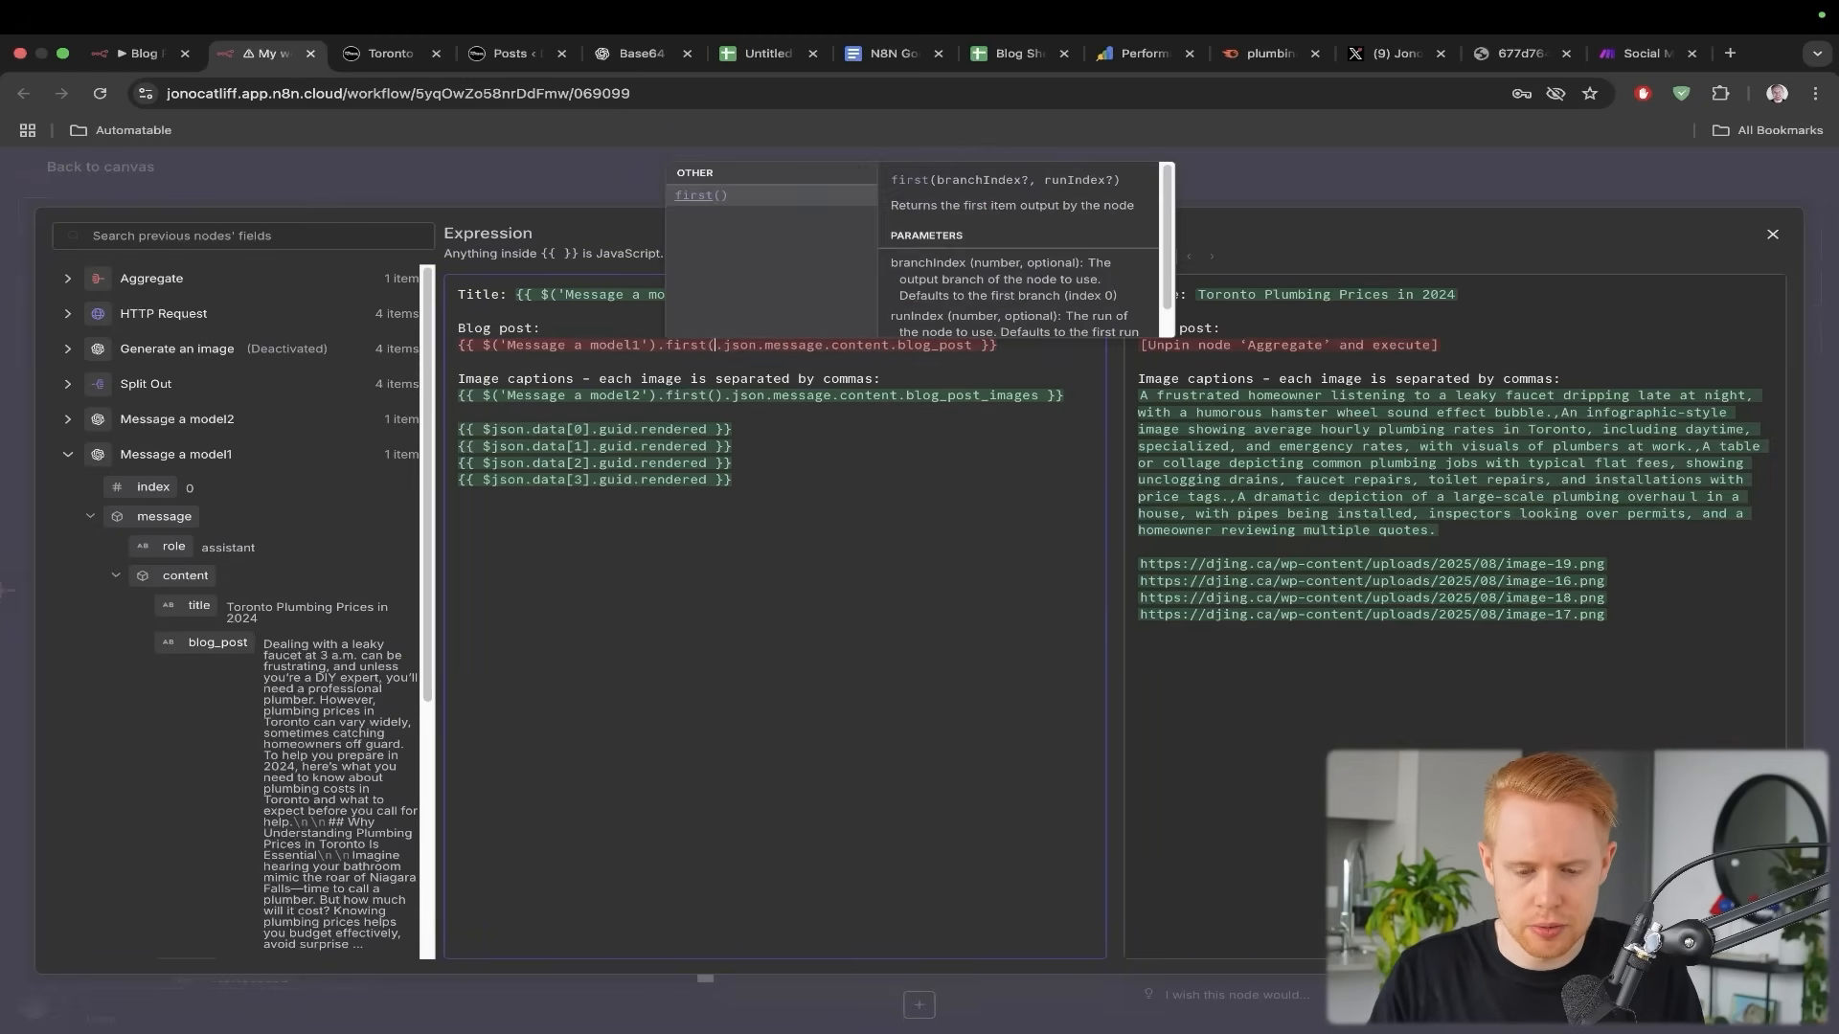
{"action": "left_click", "coordinate": [972, 201]}
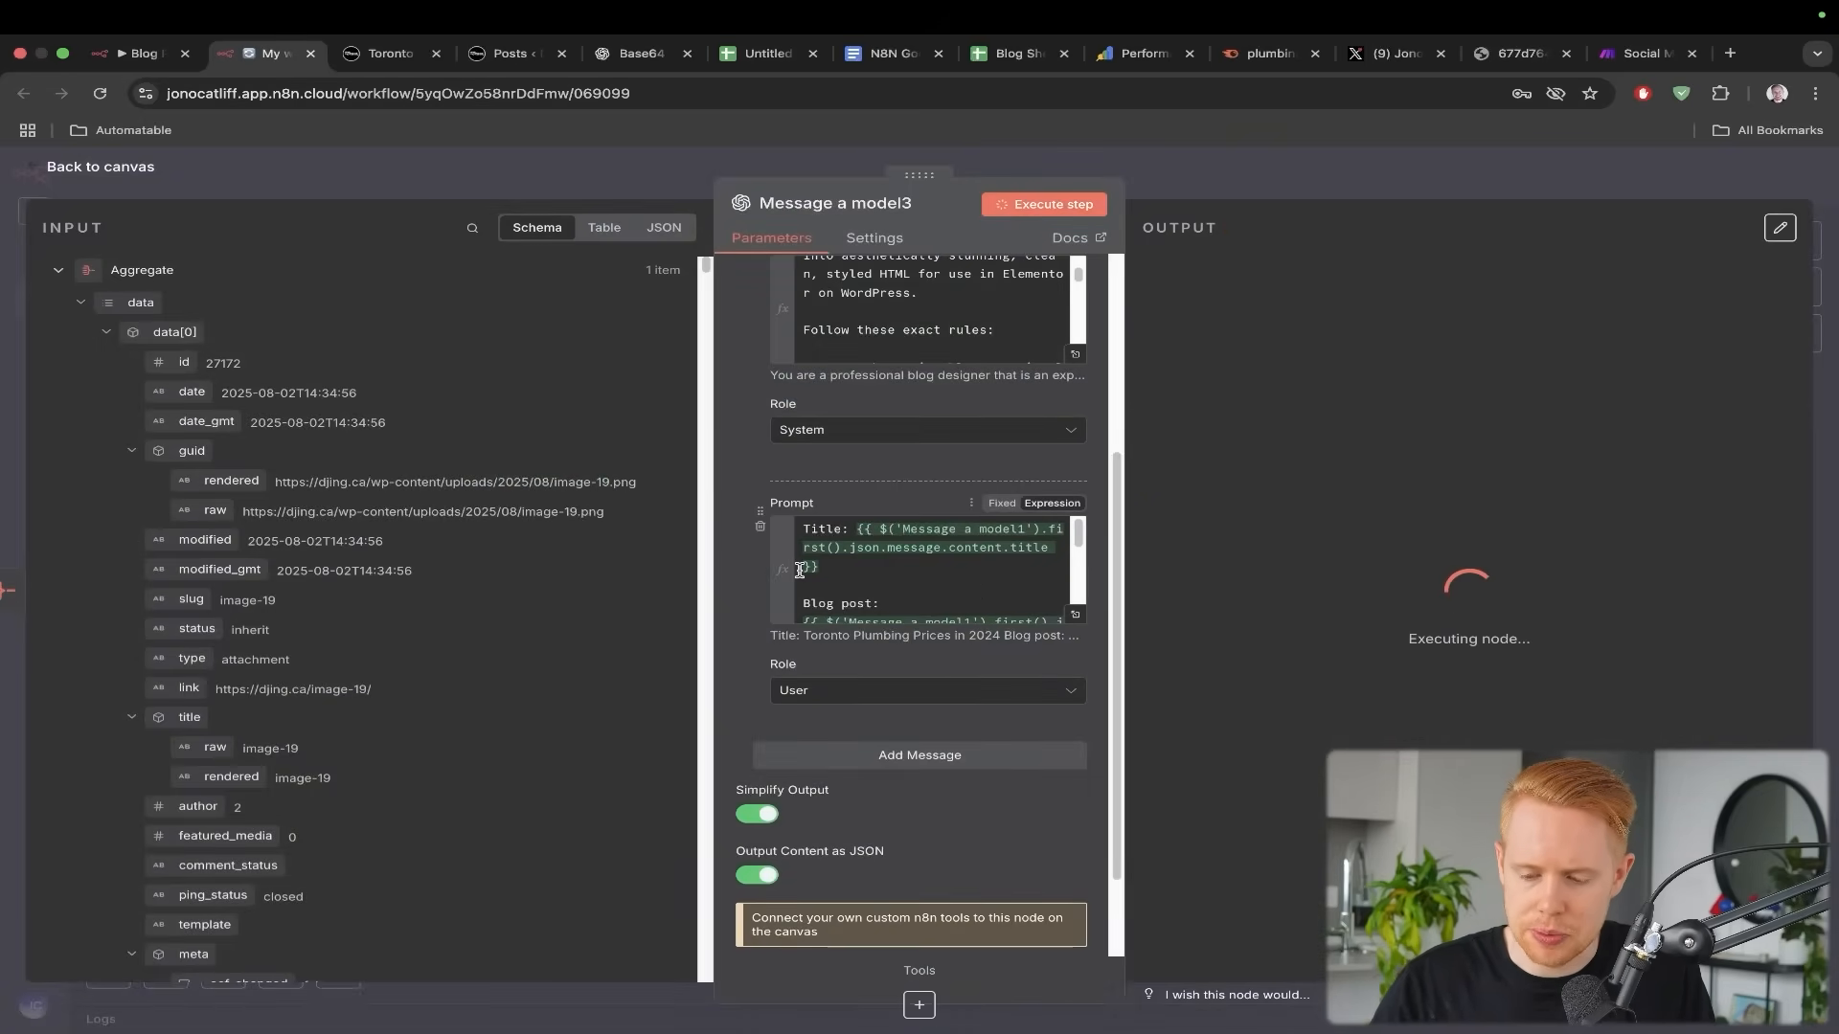
{"action": "mouse_move", "coordinate": [642, 471]}
{"action": "left_mouse_down"}
{"action": "mouse_move", "coordinate": [1190, 349]}
{"action": "mouse_move", "coordinate": [1226, 362]}
{"action": "left_mouse_up"}
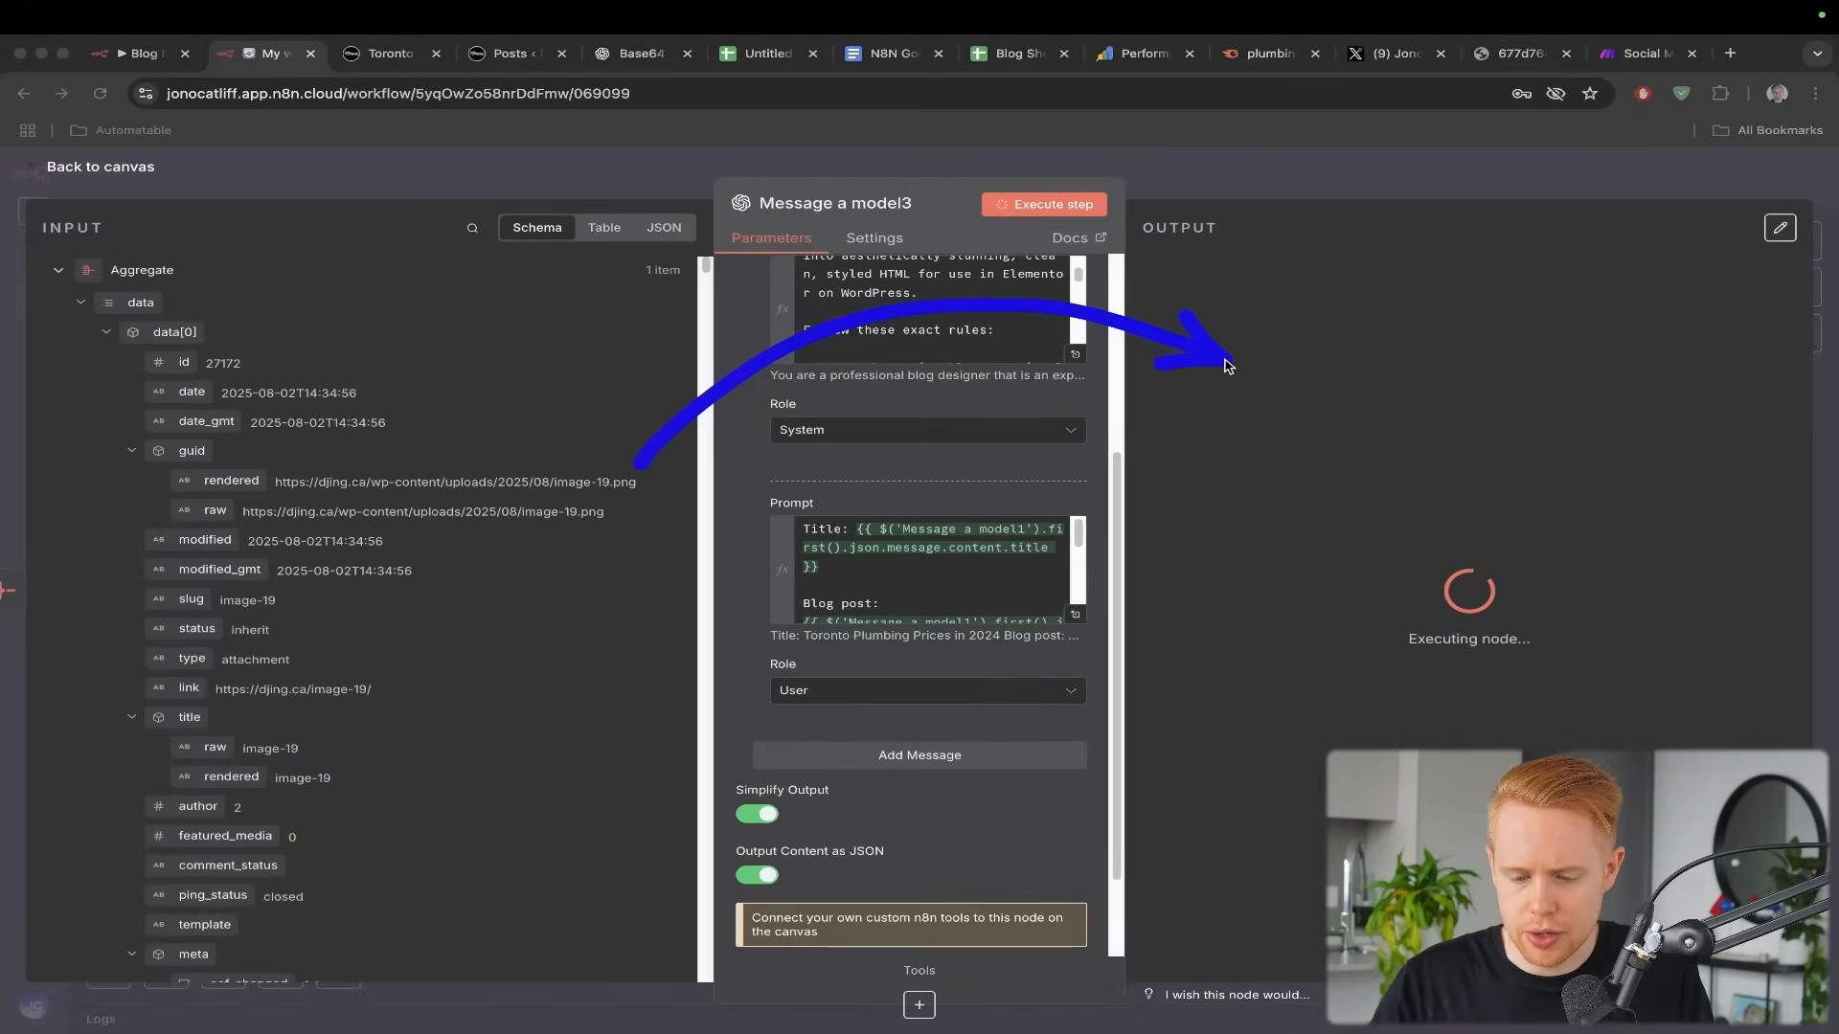
{"action": "mouse_move", "coordinate": [1116, 202]}
{"action": "left_mouse_down"}
{"action": "mouse_move", "coordinate": [1706, 478]}
{"action": "mouse_move", "coordinate": [1801, 969]}
{"action": "left_mouse_up"}
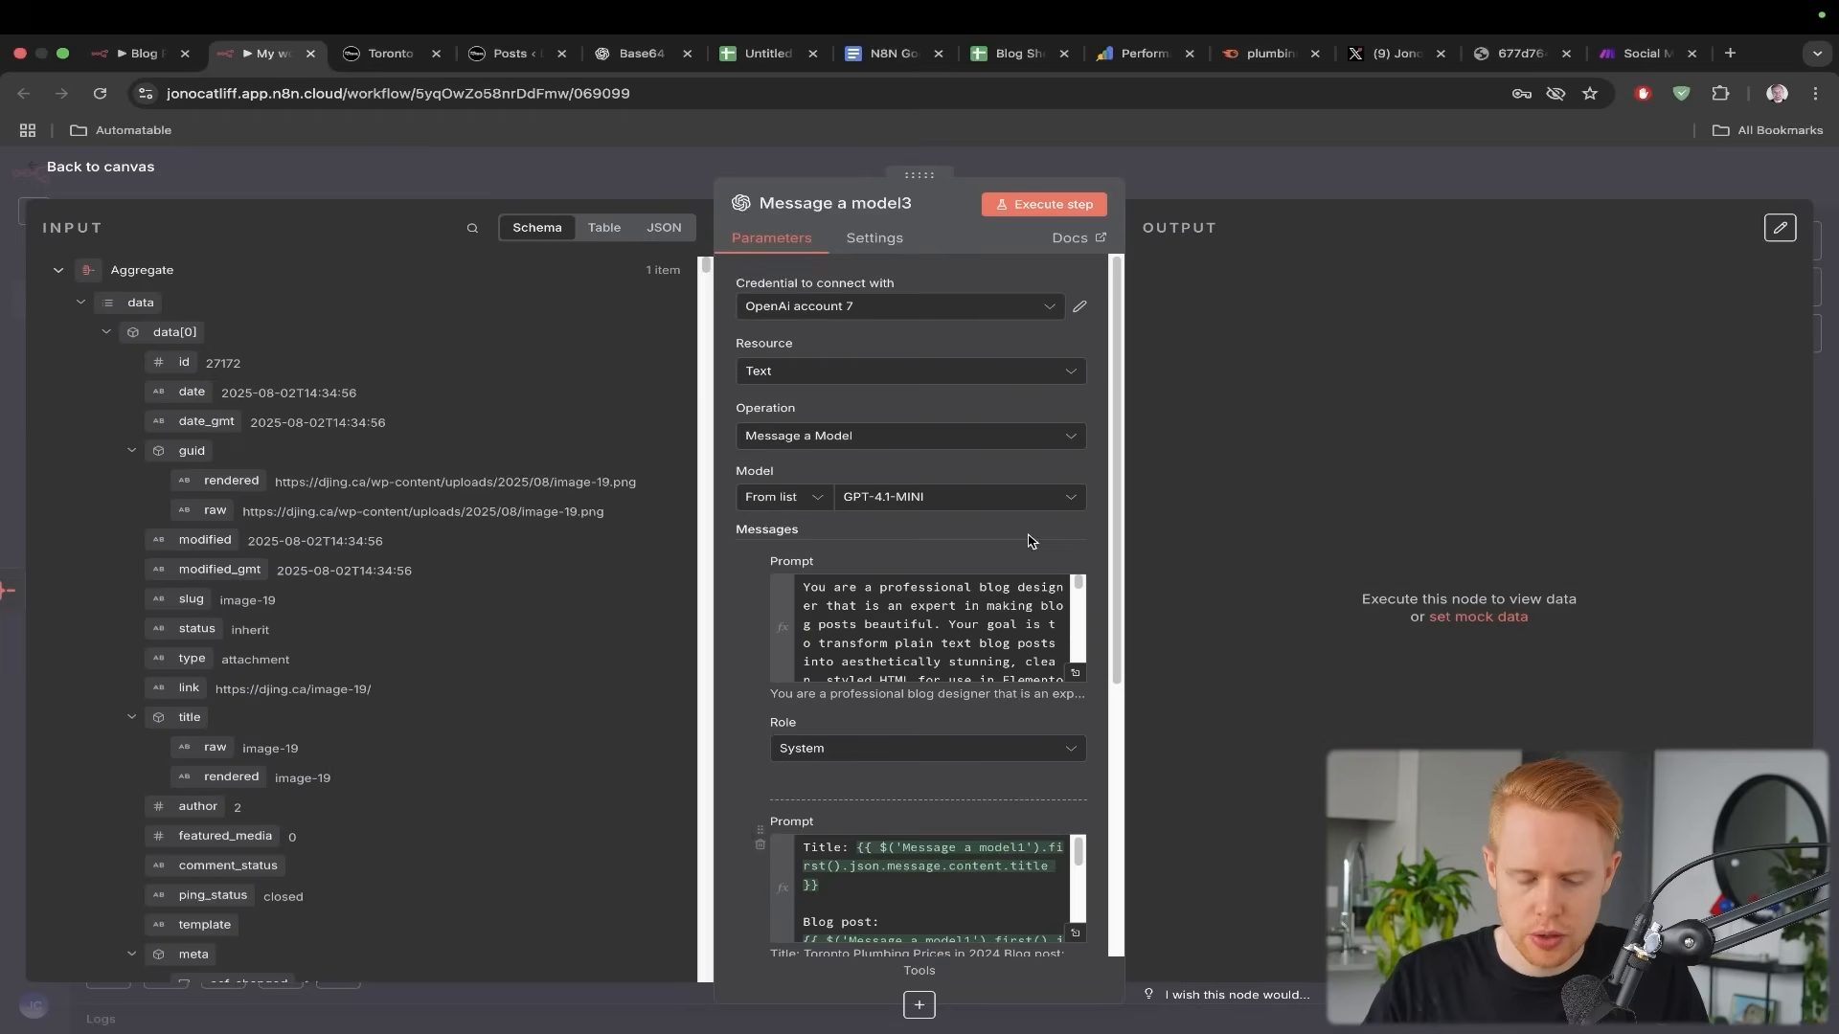
{"action": "scroll", "coordinate": [1029, 541], "scroll_direction": "down", "scroll_amount": 3}
{"action": "scroll", "coordinate": [1028, 541], "scroll_direction": "down", "scroll_amount": 3}
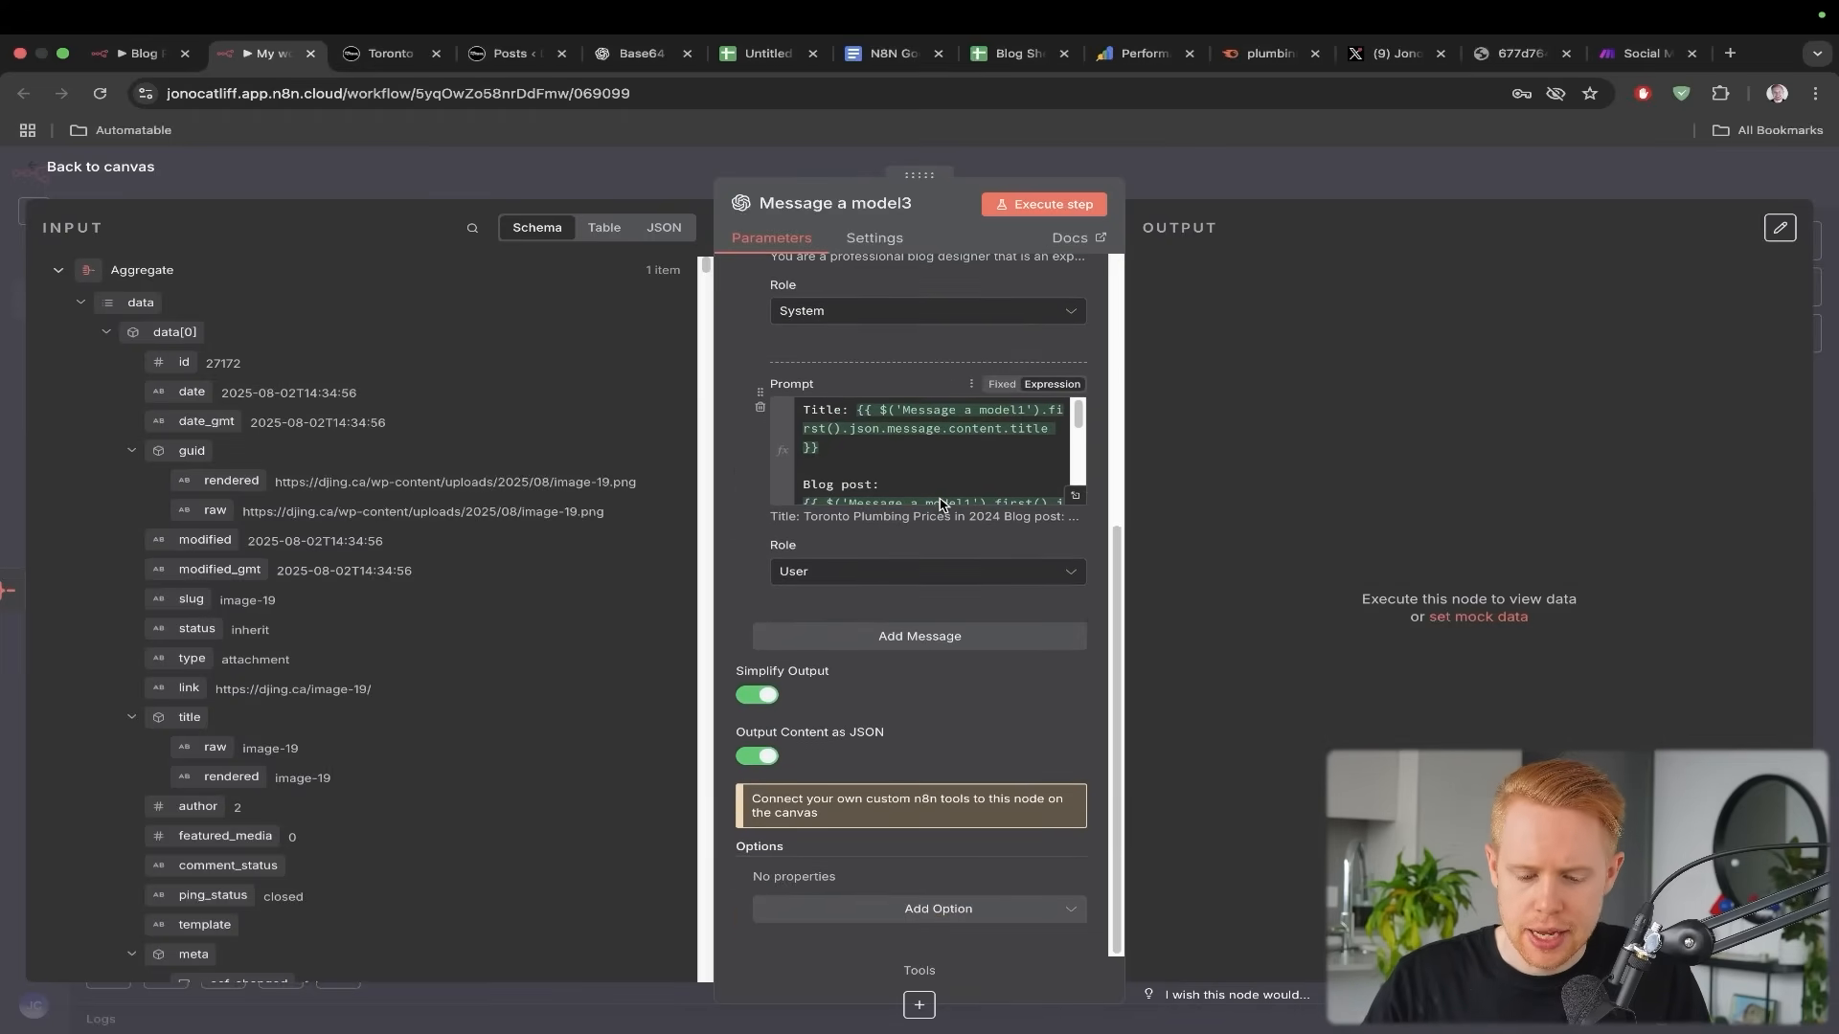
Turn off Output Content as JSON in Message a model3 and execute the step.
{"action": "mouse_move", "coordinate": [828, 410]}
{"action": "left_mouse_down"}
{"action": "mouse_move", "coordinate": [732, 525]}
{"action": "mouse_move", "coordinate": [758, 747]}
{"action": "left_mouse_up"}
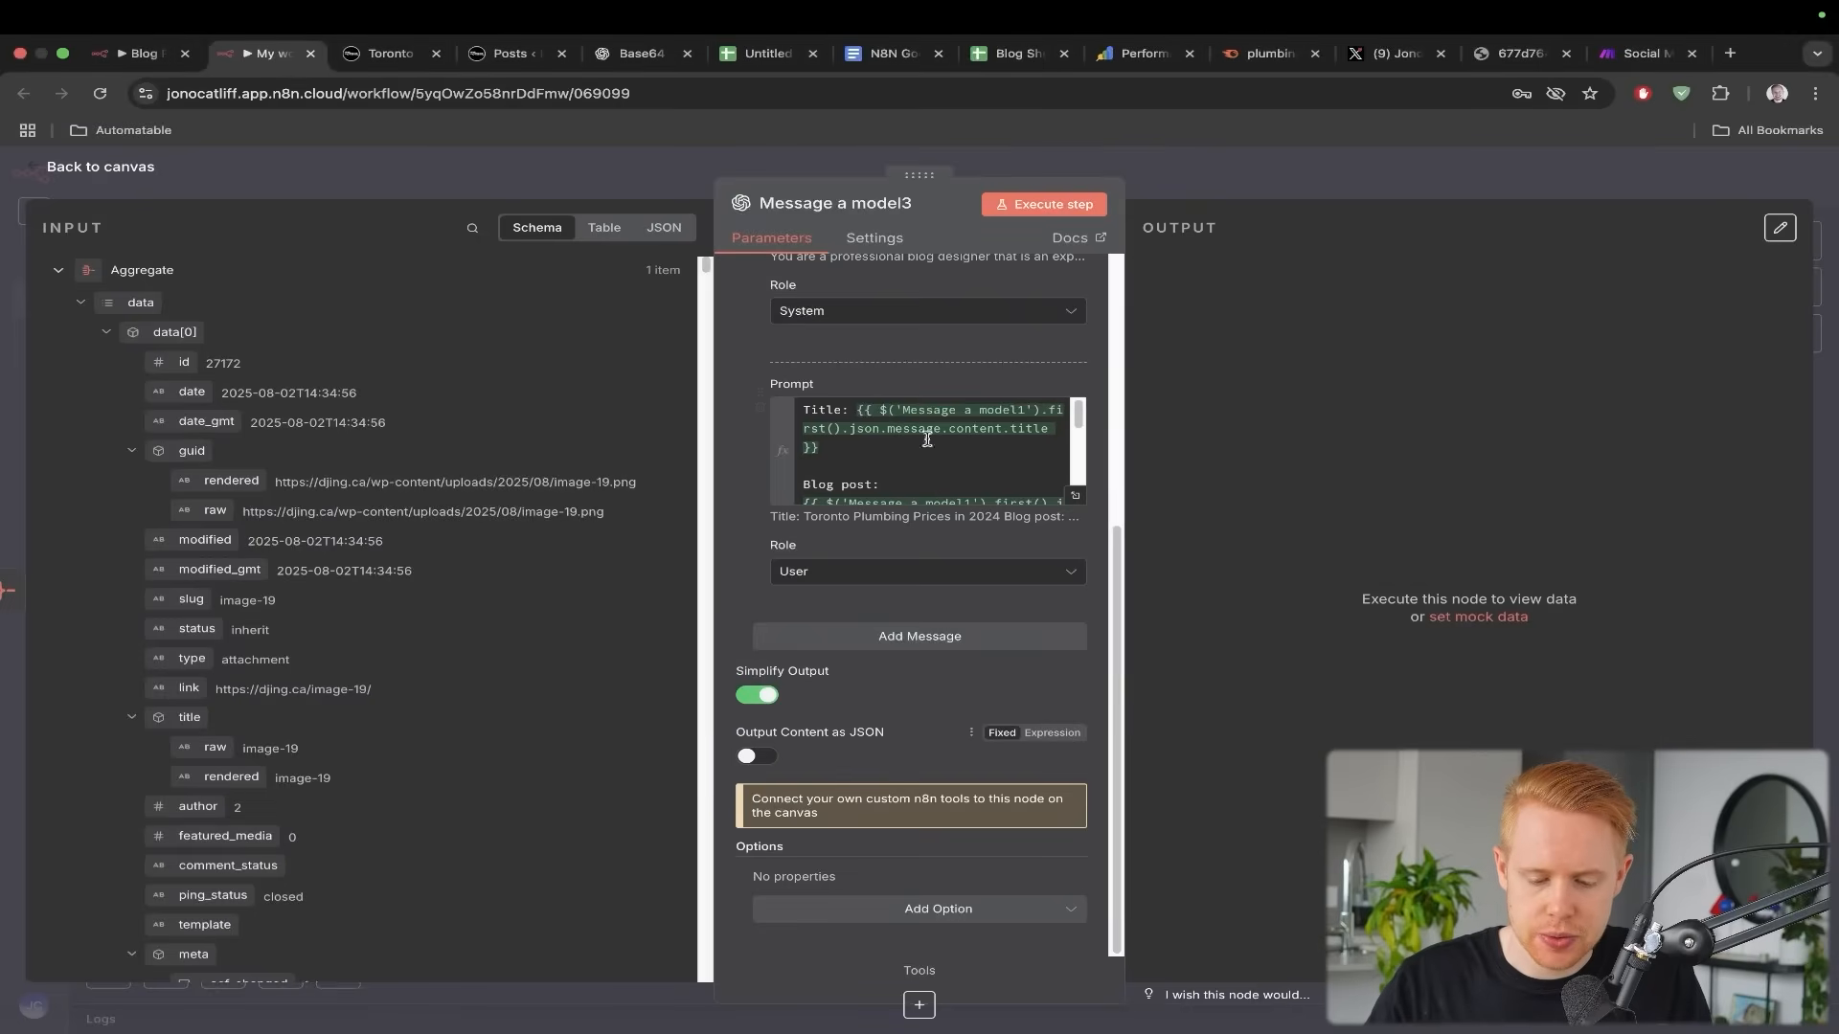
{"action": "left_click", "coordinate": [1026, 206]}
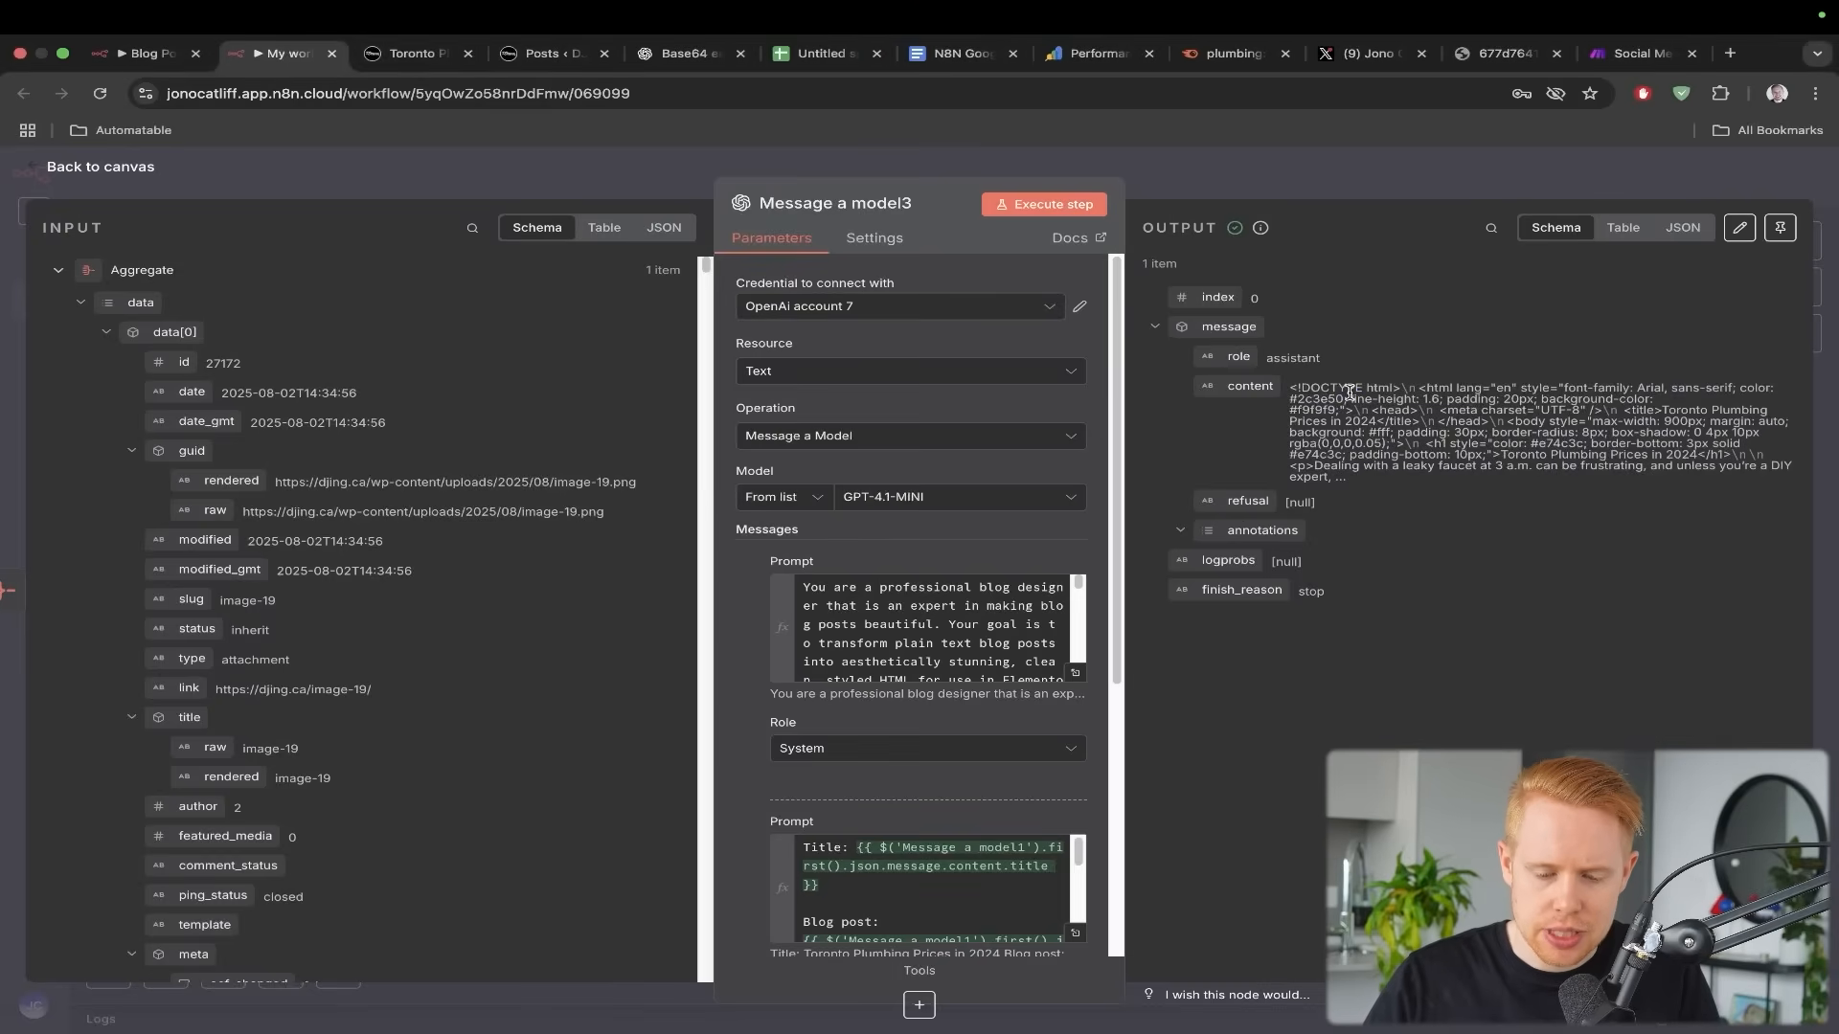
{"action": "key", "text": "ctrl+Tab"}
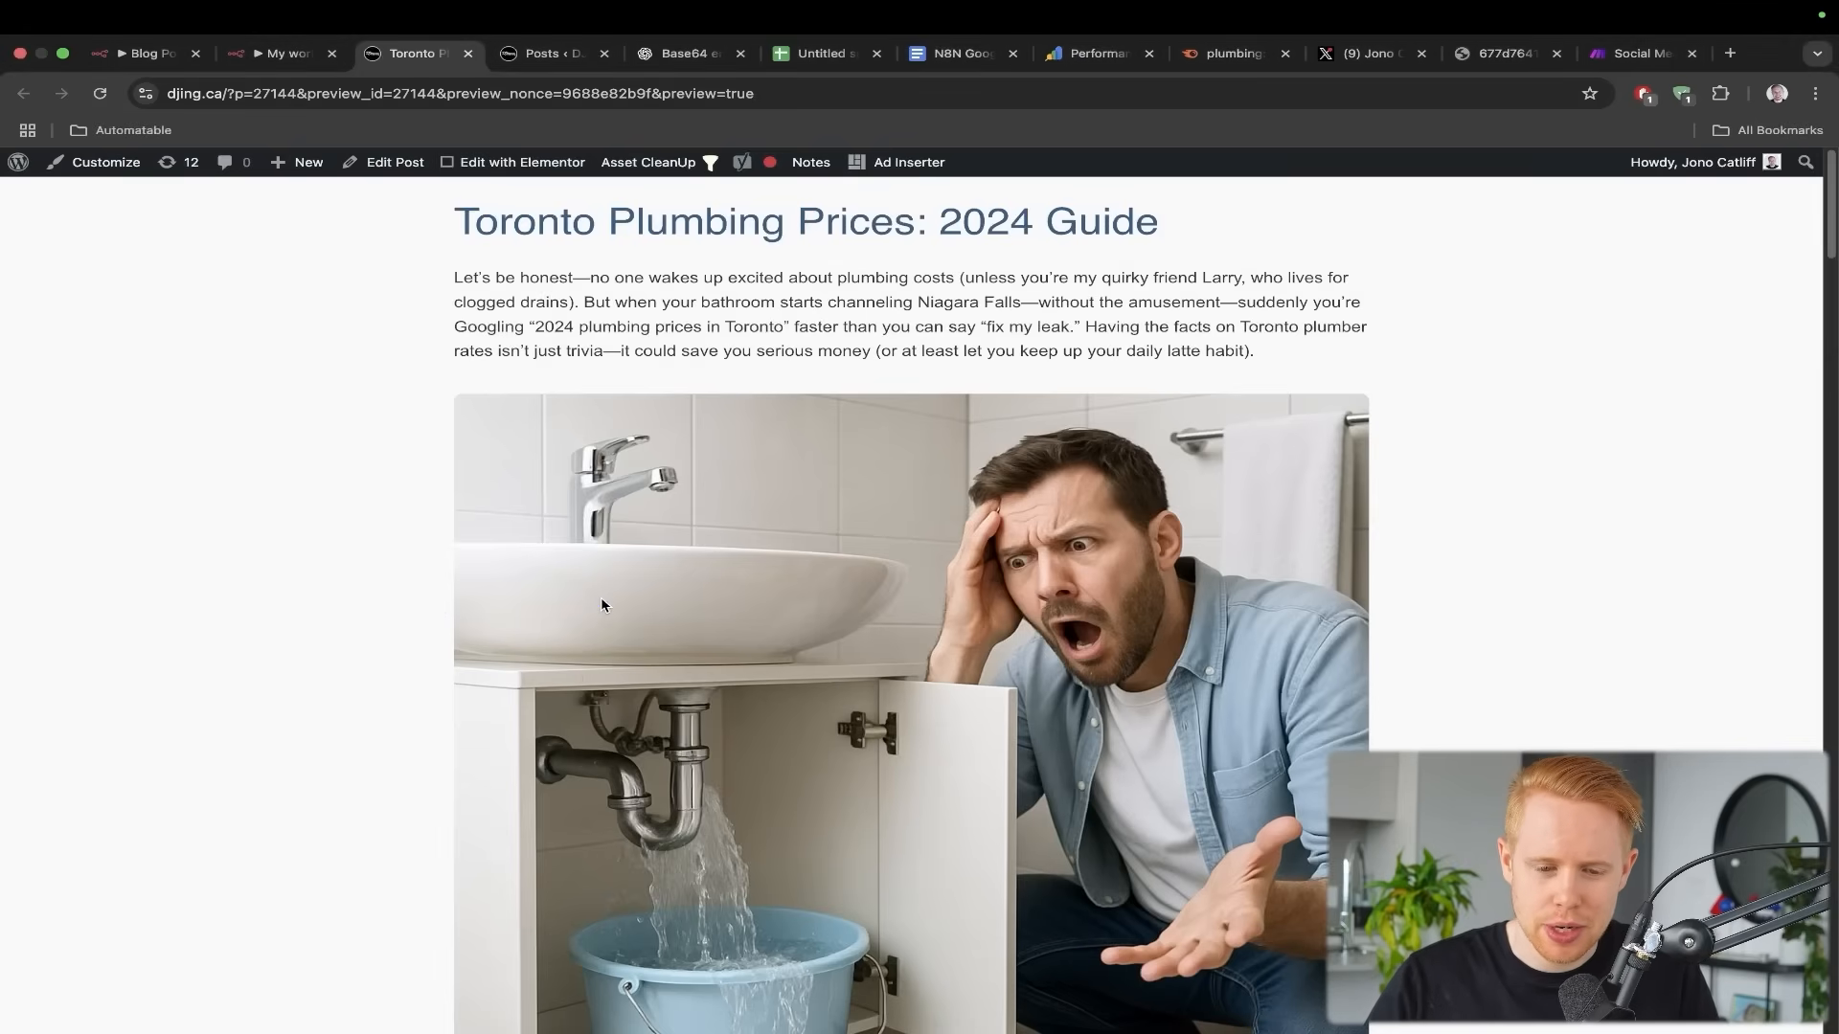
{"action": "left_click_drag", "start_coordinate": [822, 53], "coordinate": [560, 64]}
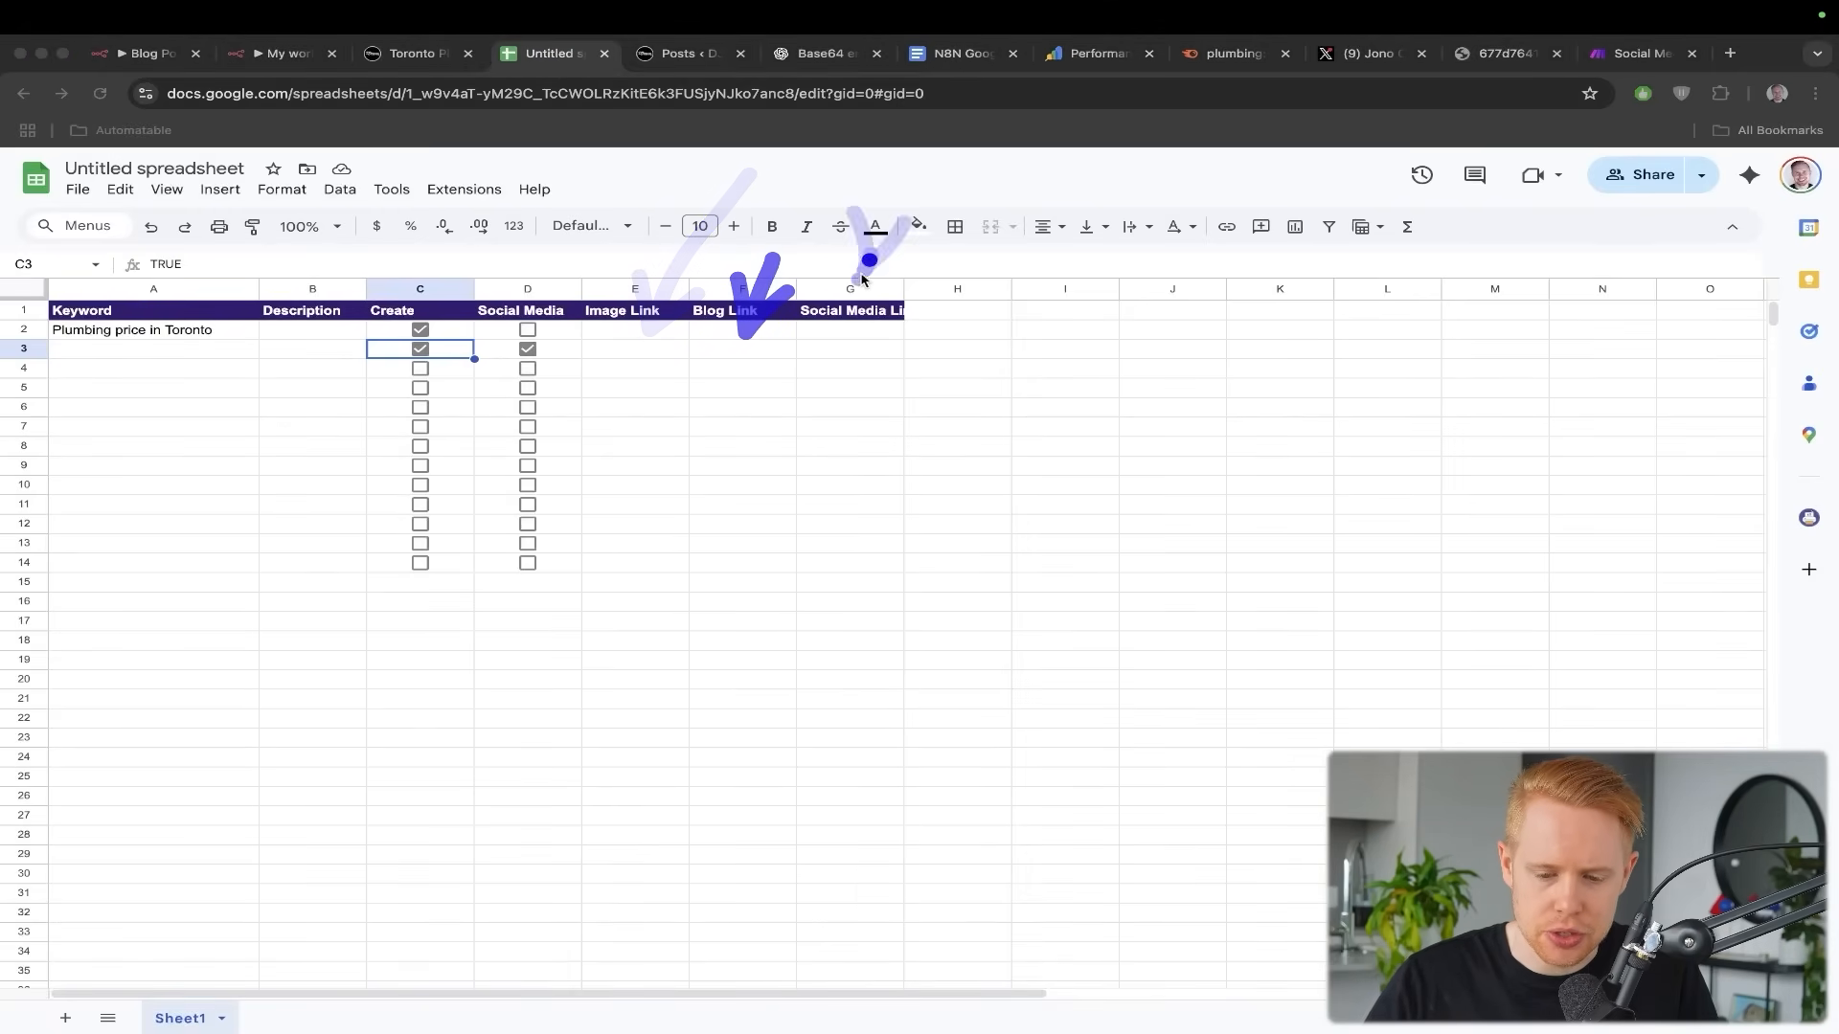
{"action": "key", "text": "super+2"}
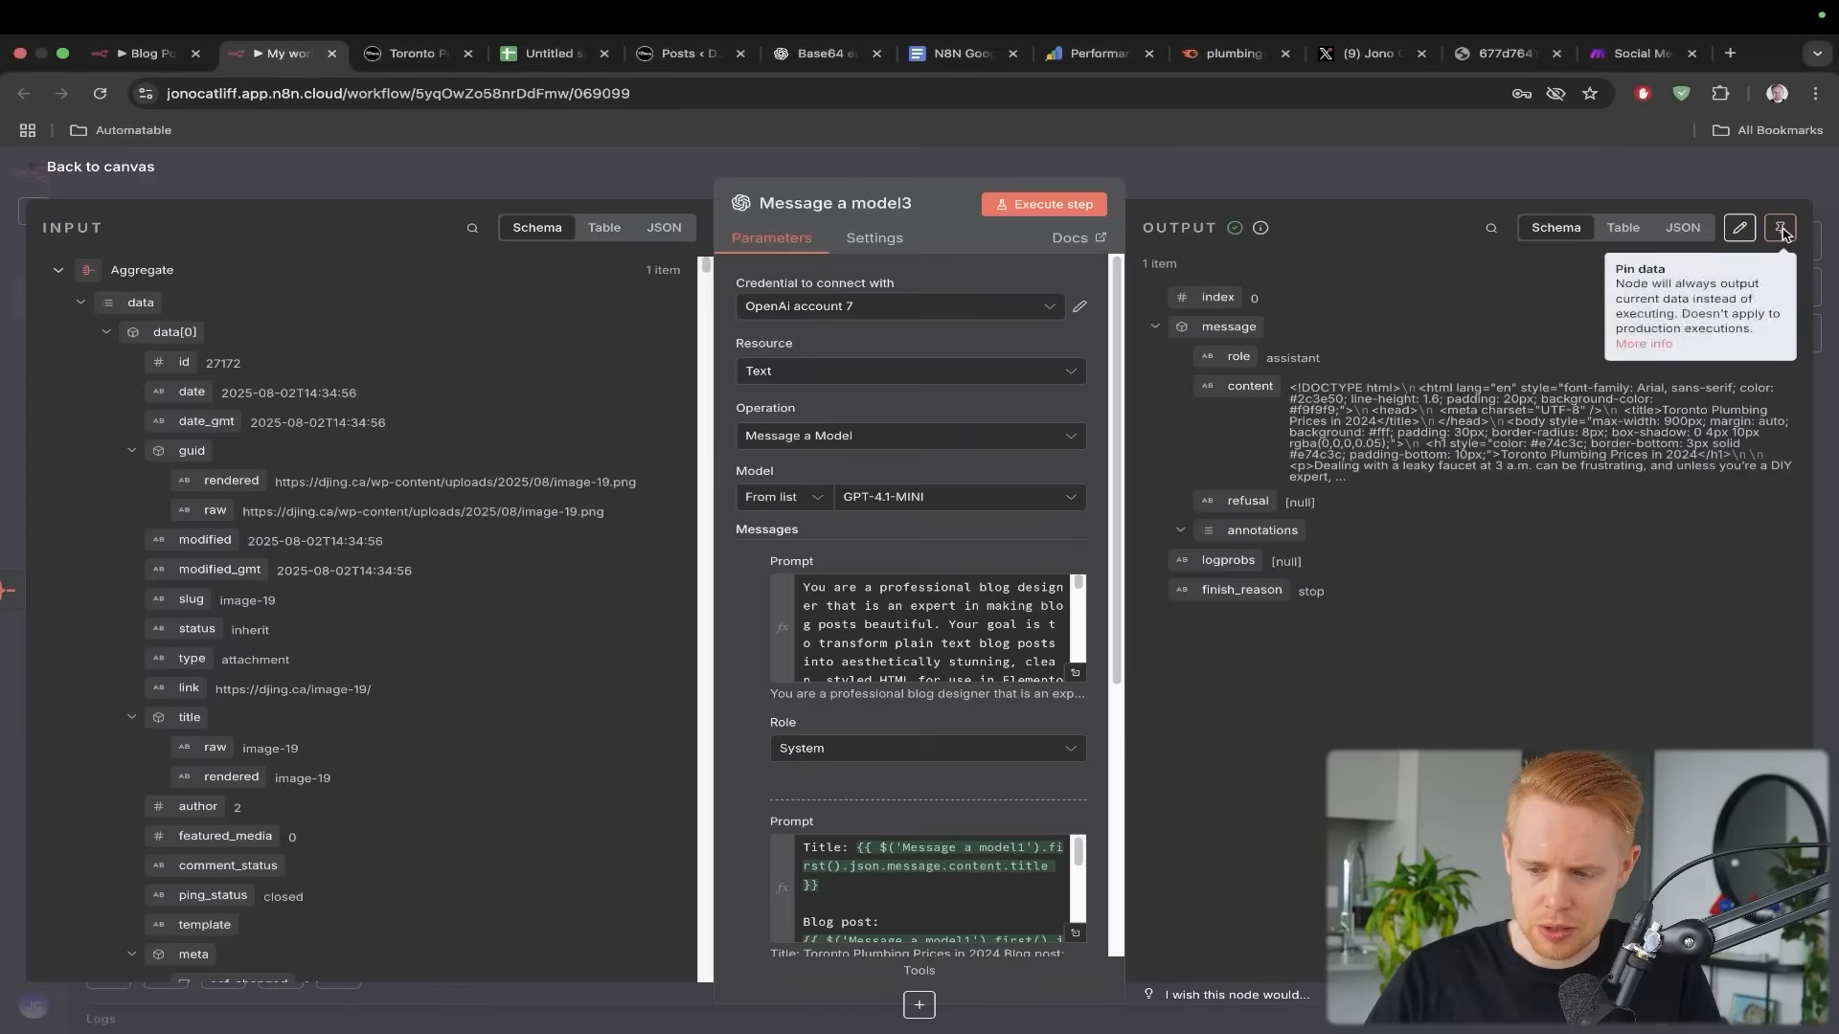
Pin Message a model3's output data and return to the workflow canvas.
{"action": "left_click", "coordinate": [1779, 227]}
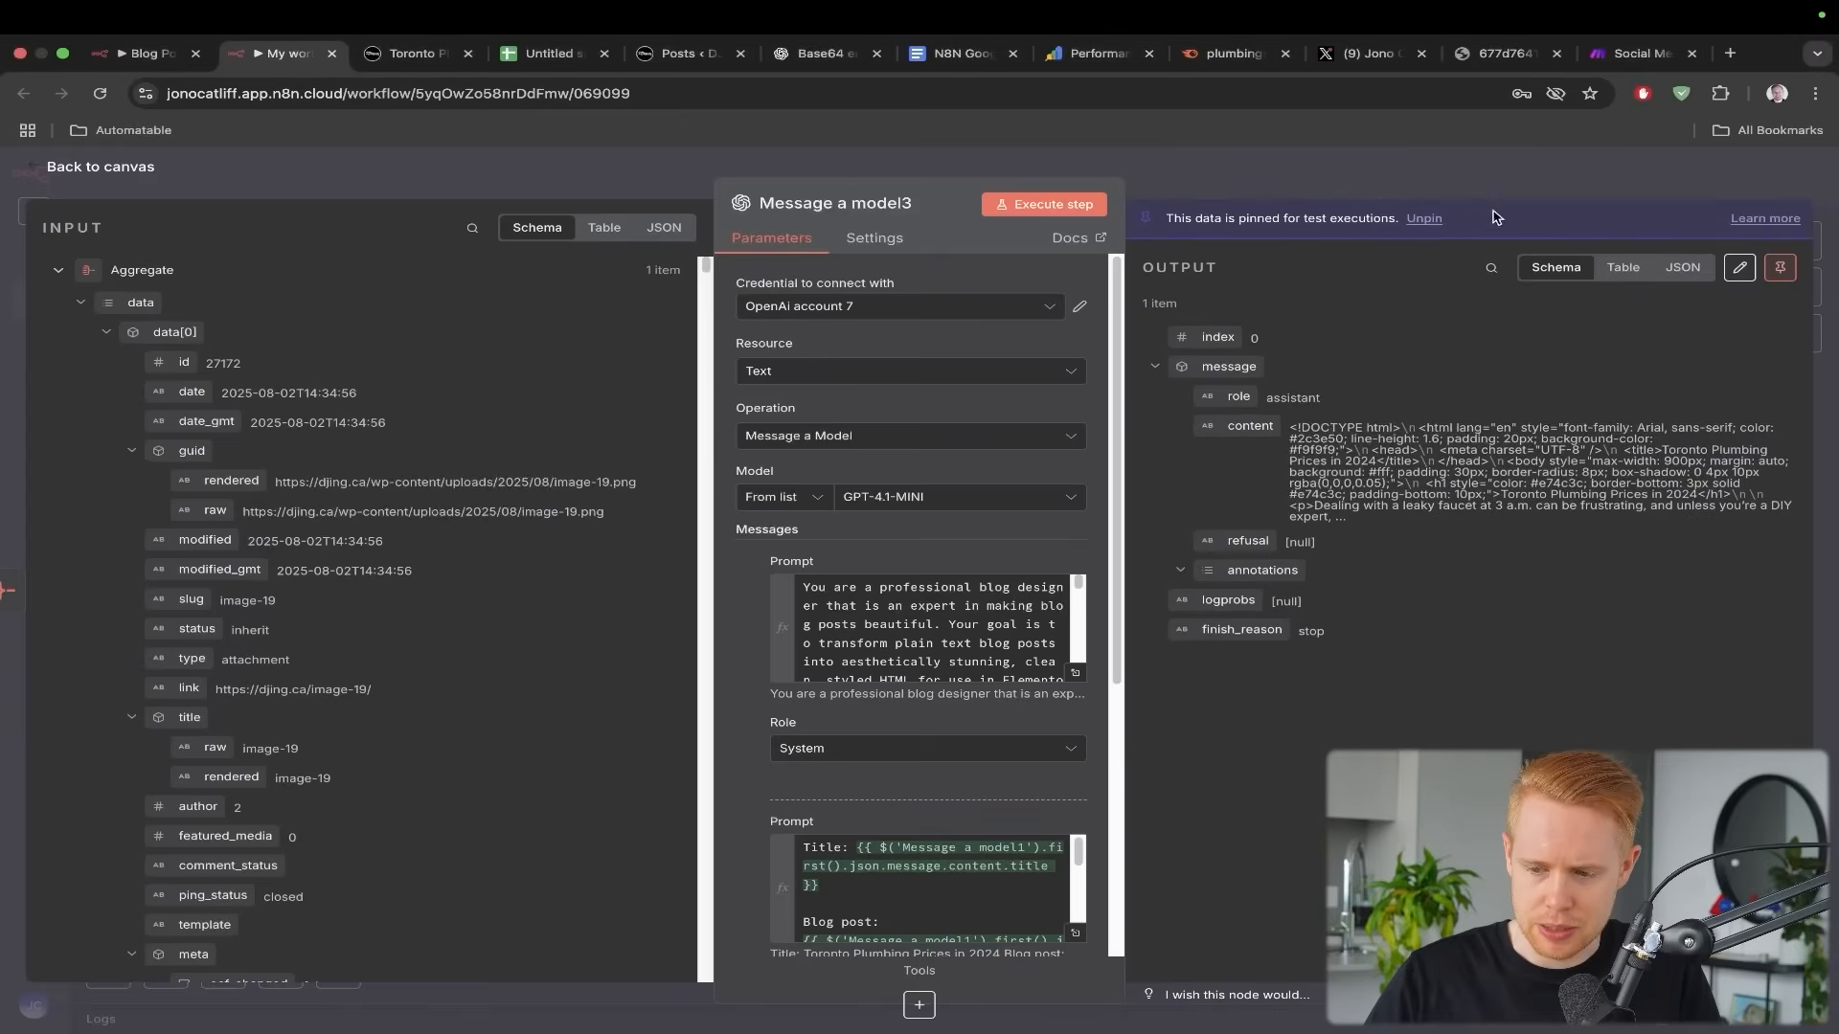
{"action": "left_click", "coordinate": [1427, 189]}
{"action": "scroll", "coordinate": [746, 511], "scroll_direction": "left", "scroll_amount": 3}
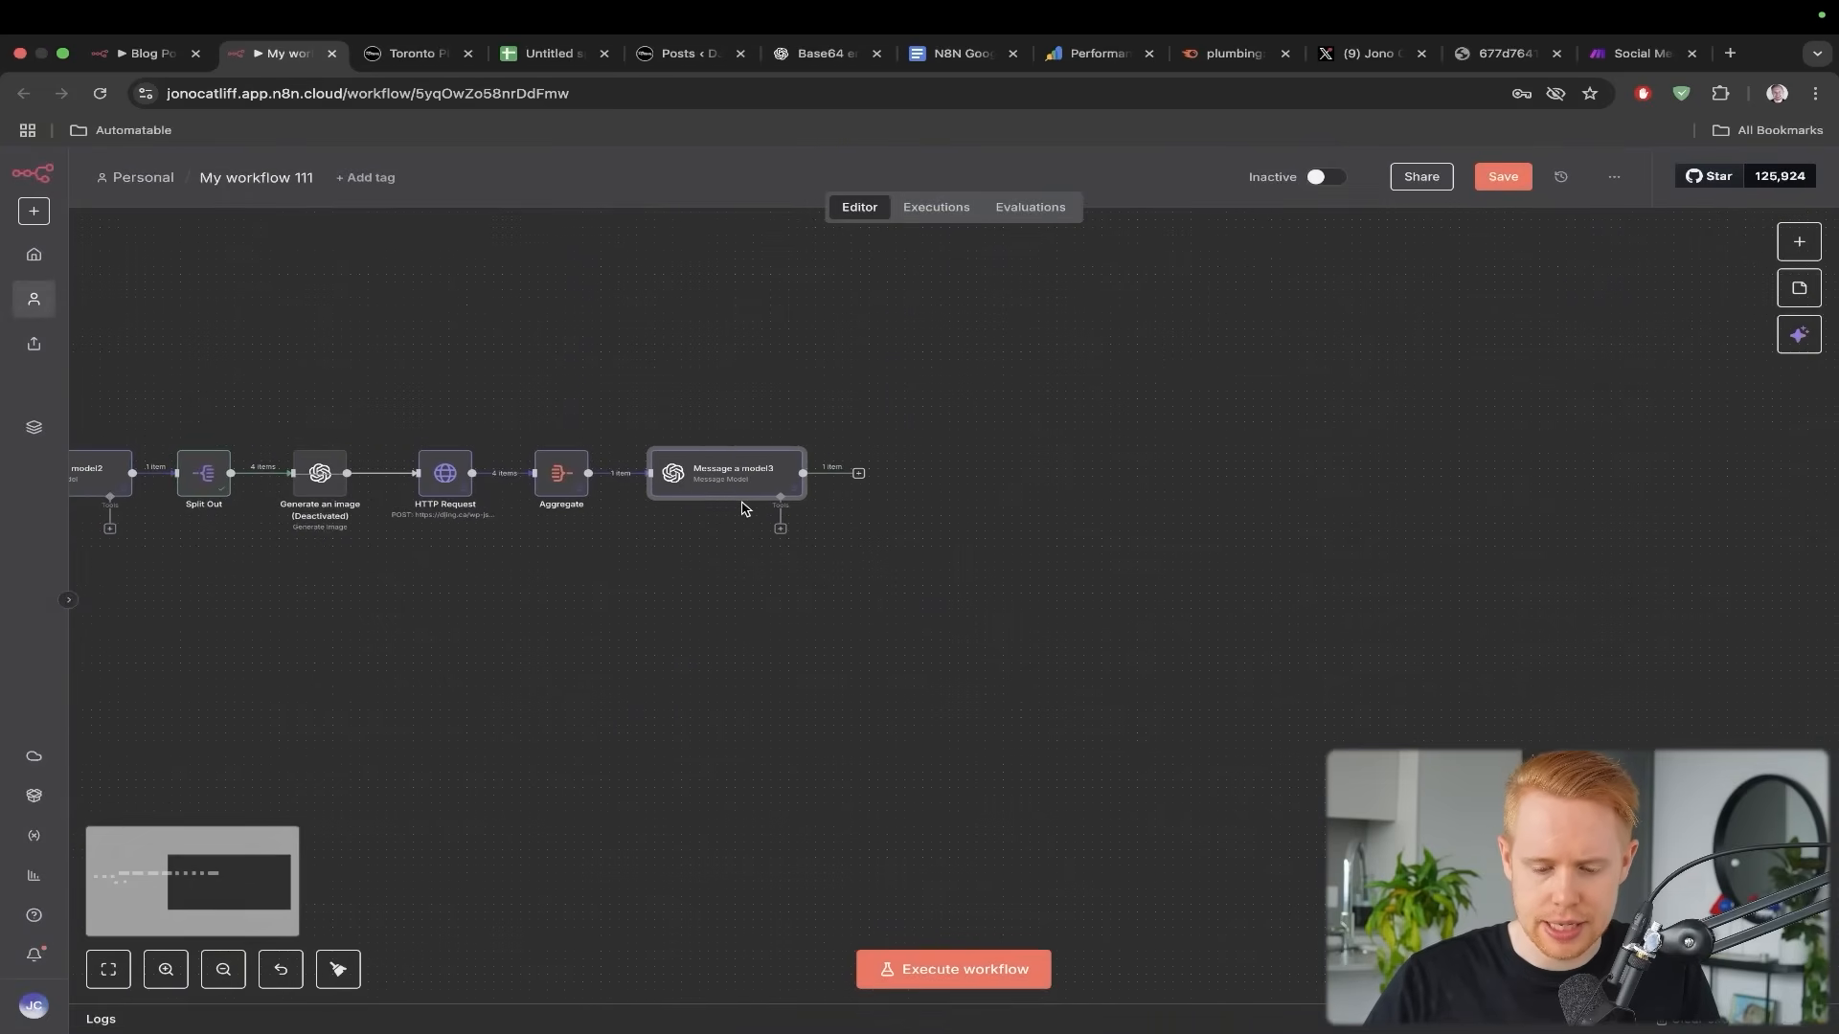
Add a WordPress Create a post node after Message a model3.
{"action": "left_click", "coordinate": [858, 473]}
{"action": "type", "text": "wordpress"}
{"action": "left_click", "coordinate": [1437, 364]}
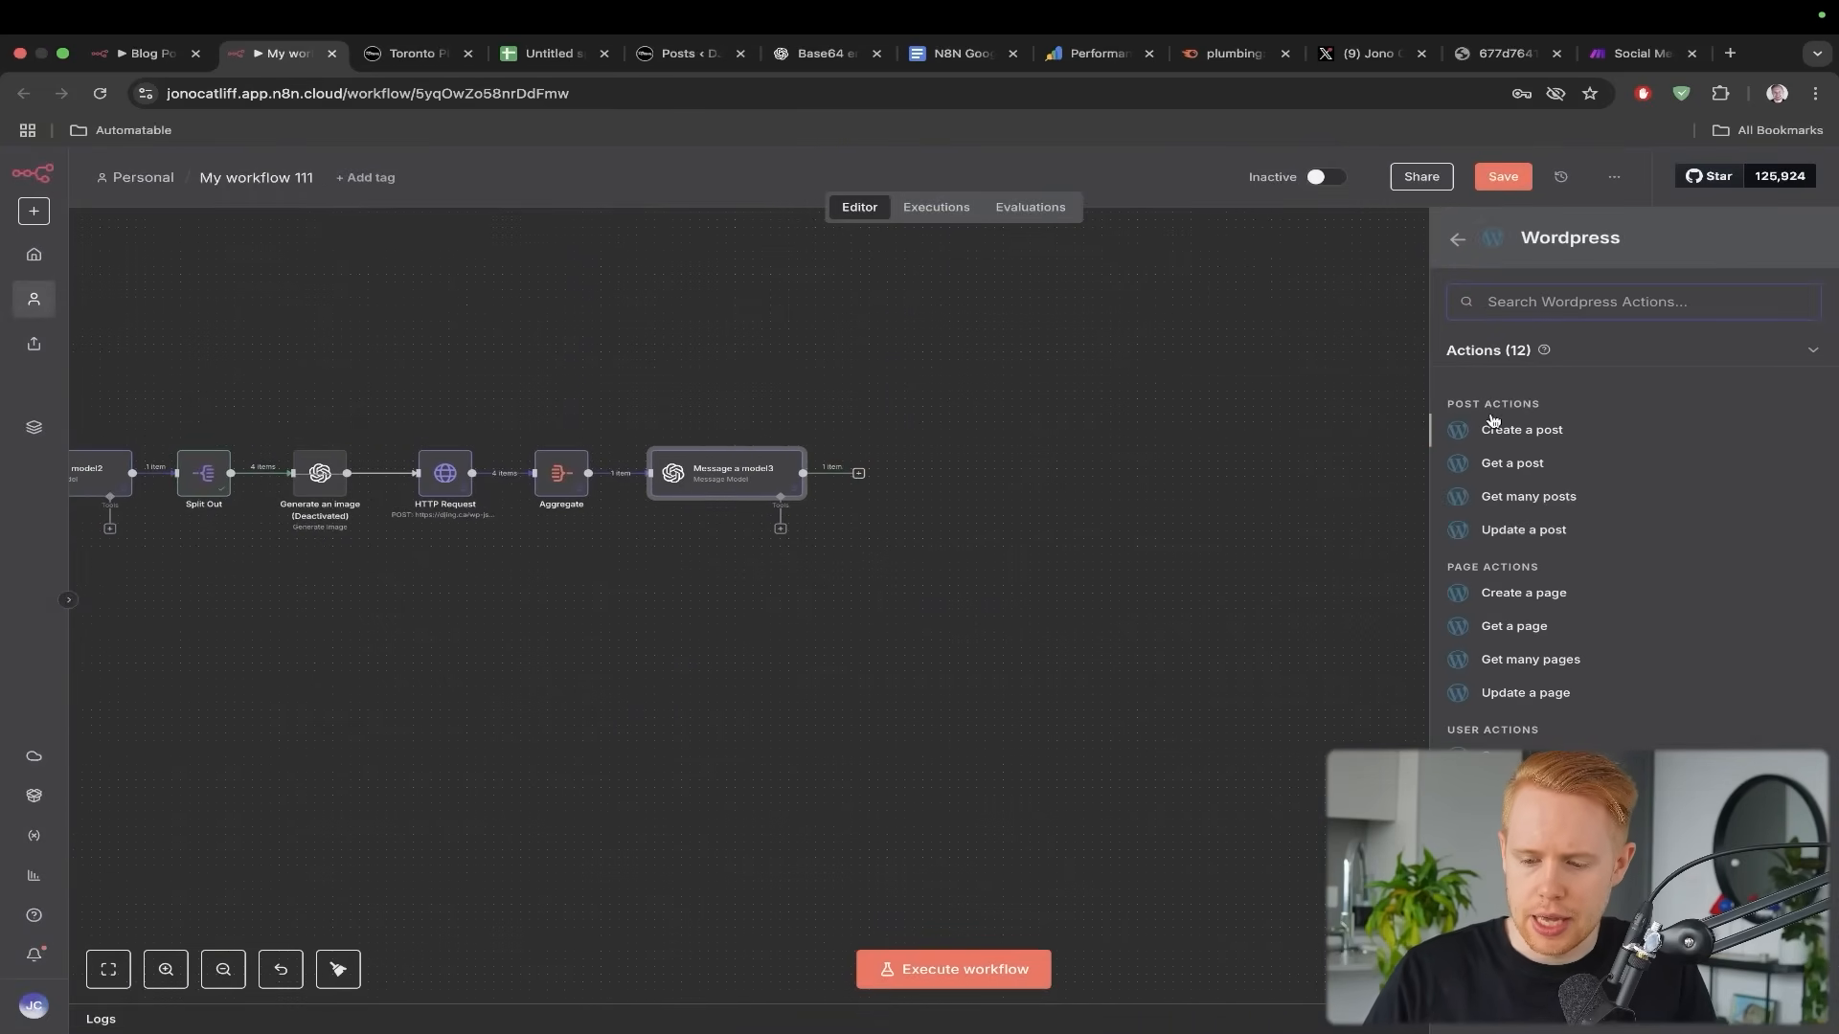
{"action": "left_click", "coordinate": [1495, 434]}
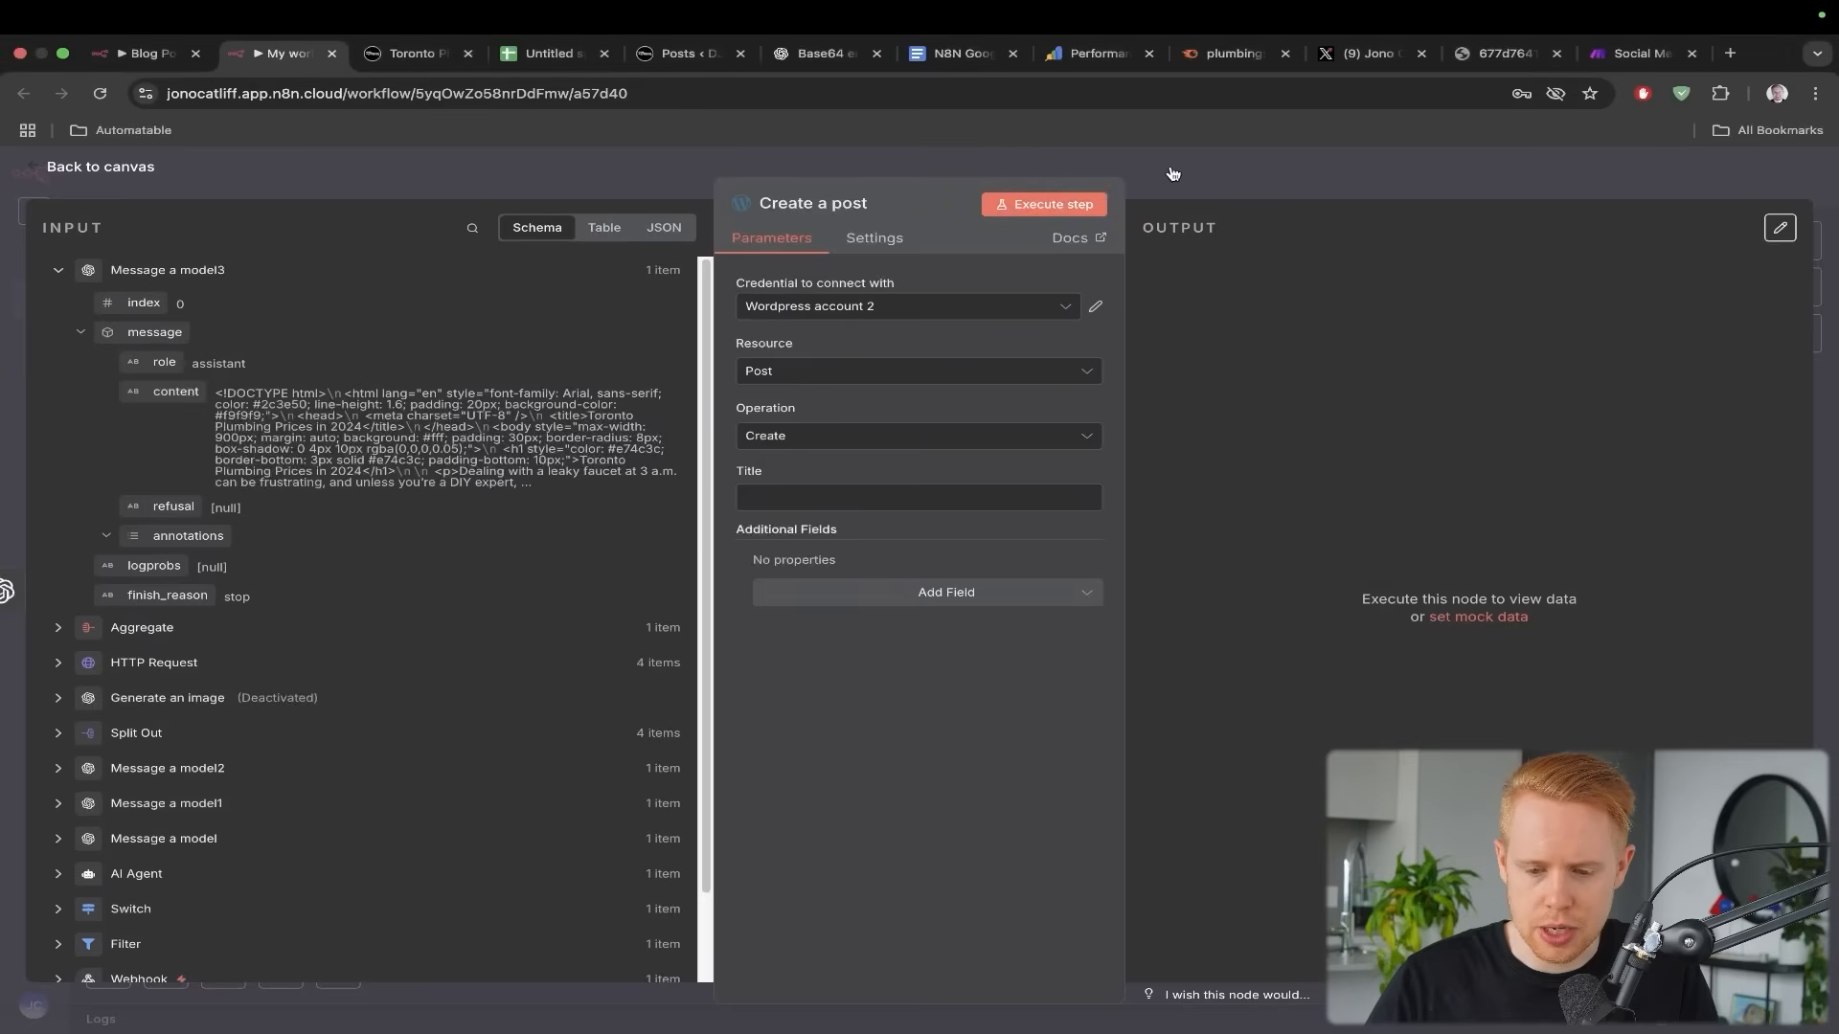
{"action": "left_click", "coordinate": [1170, 174]}
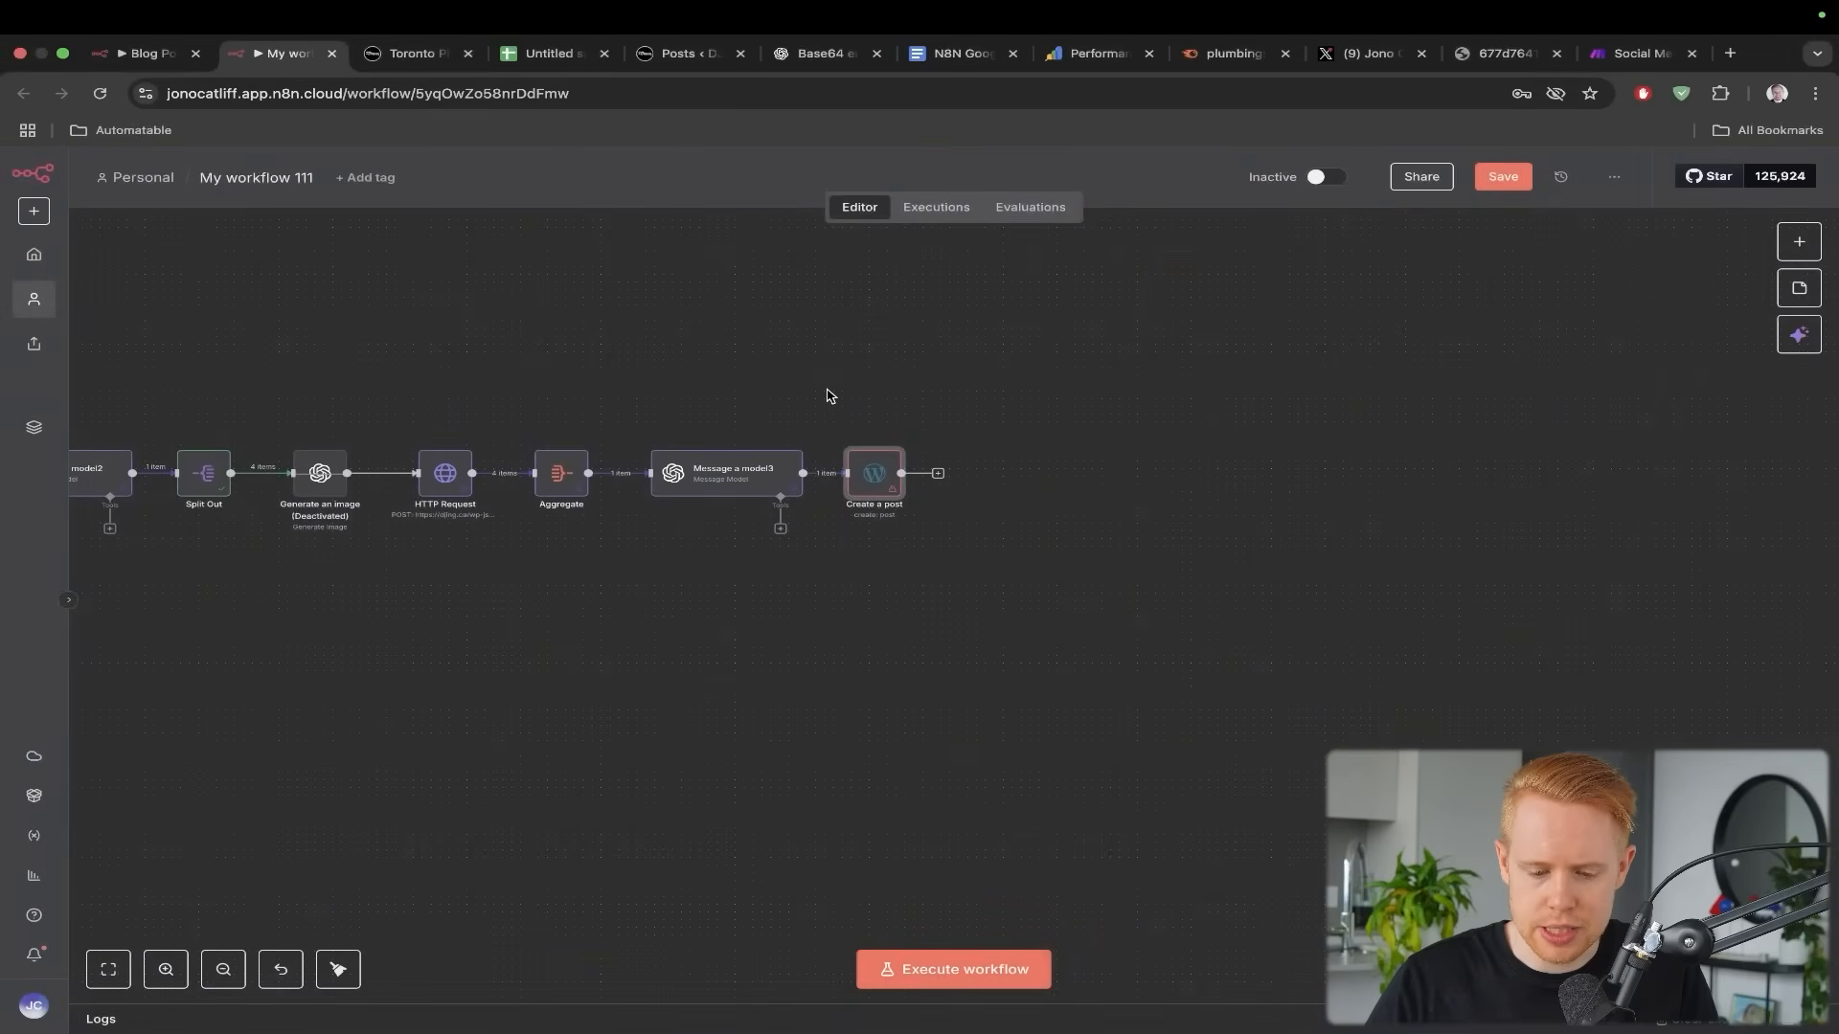
Reopen the Create a post node and start creating a new WordPress credential.
{"action": "left_click_drag", "start_coordinate": [620, 310], "coordinate": [466, 434]}
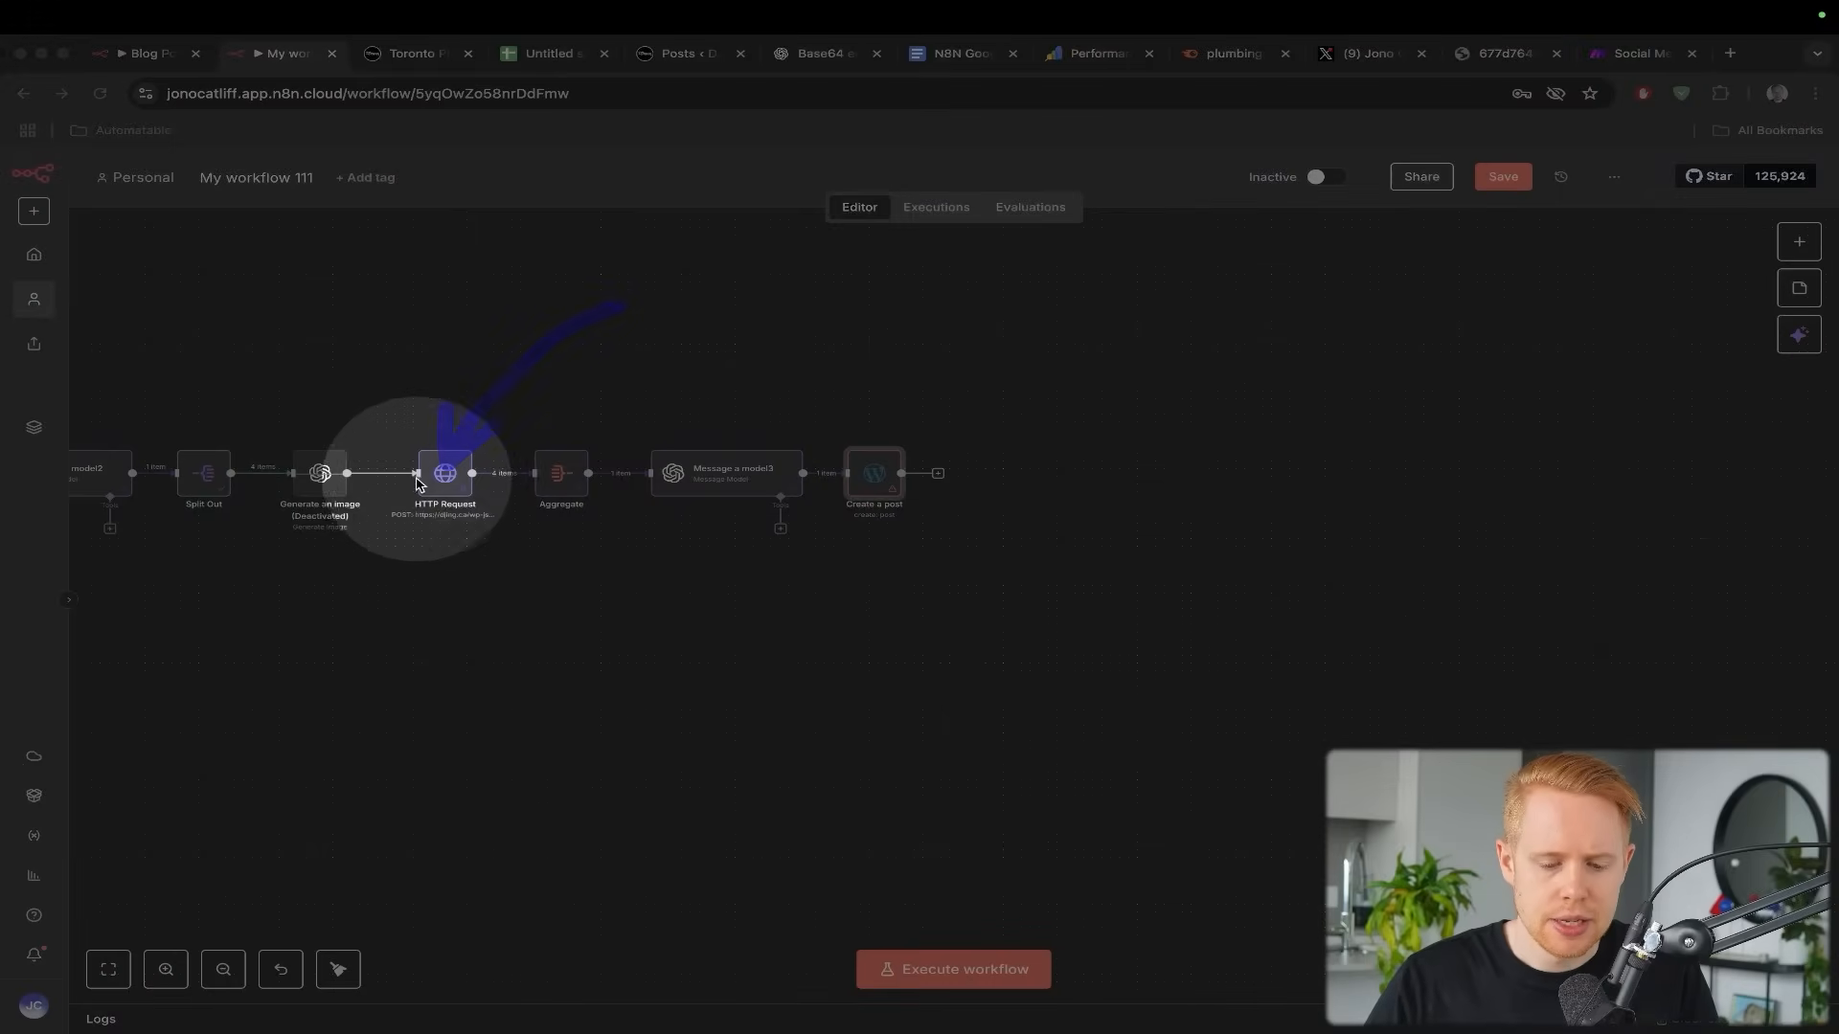
{"action": "double_click", "coordinate": [875, 473]}
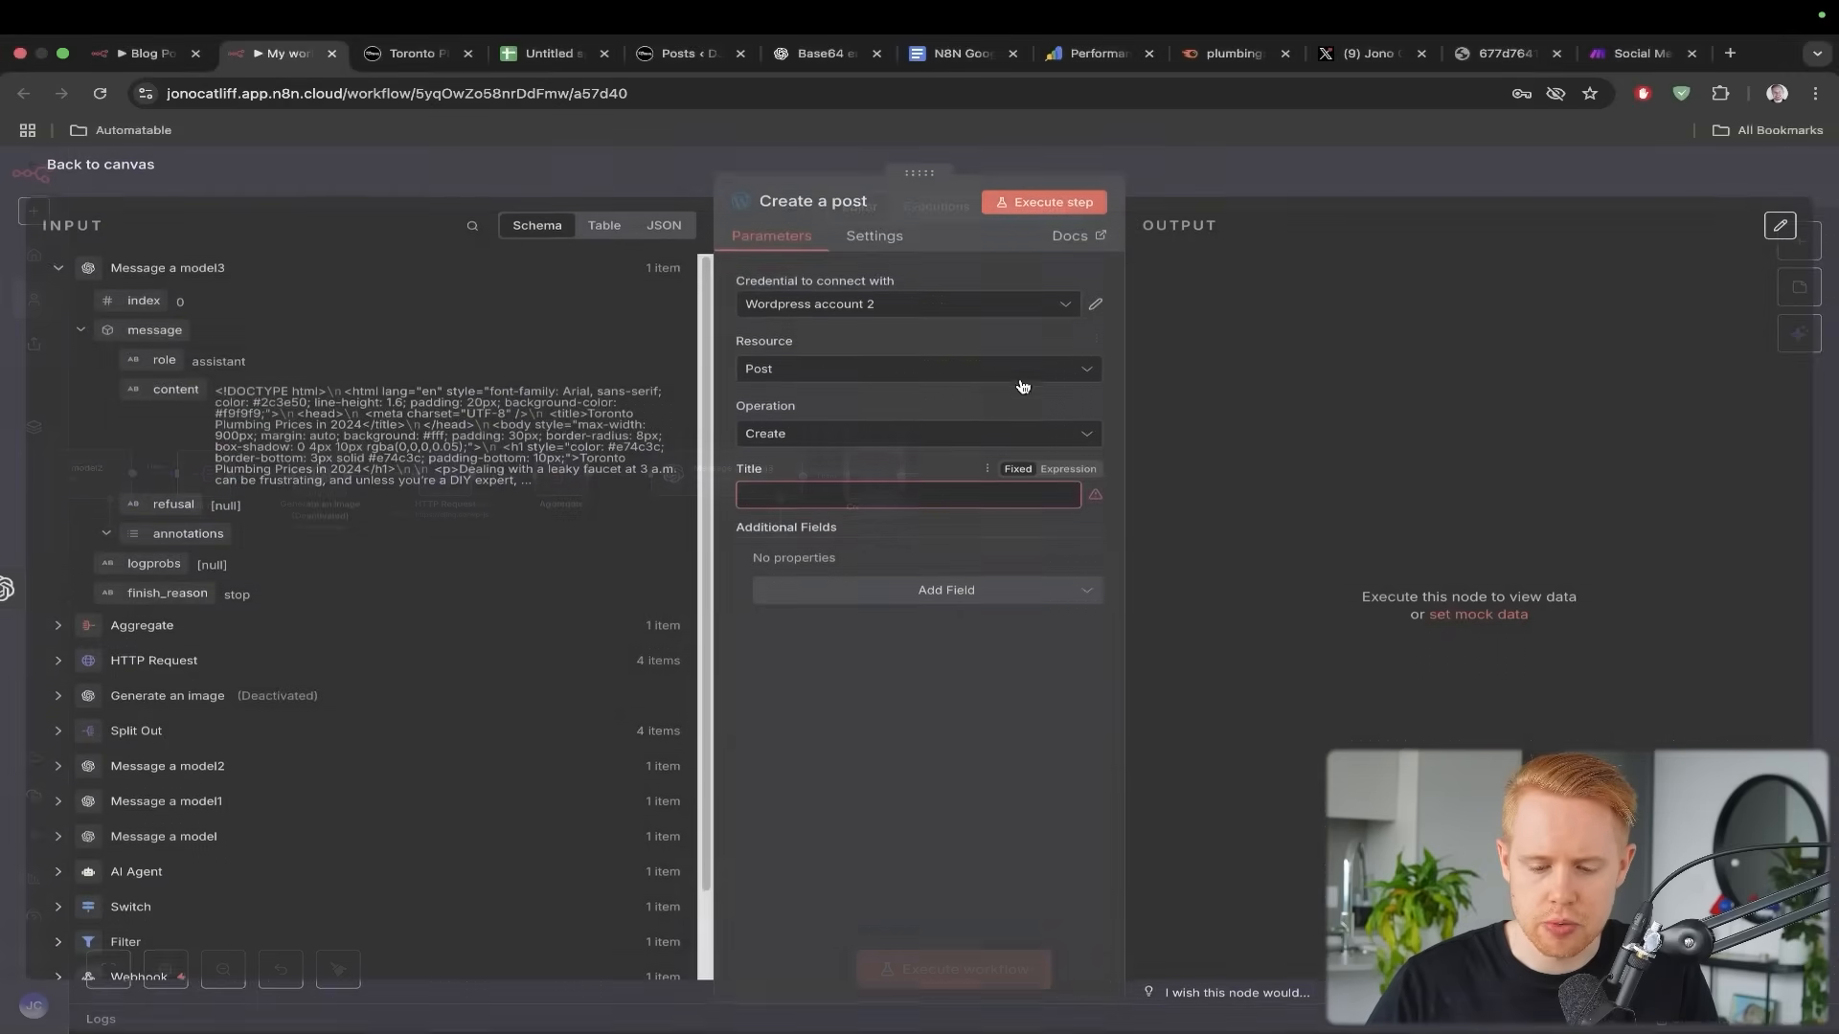
{"action": "left_click", "coordinate": [1019, 318]}
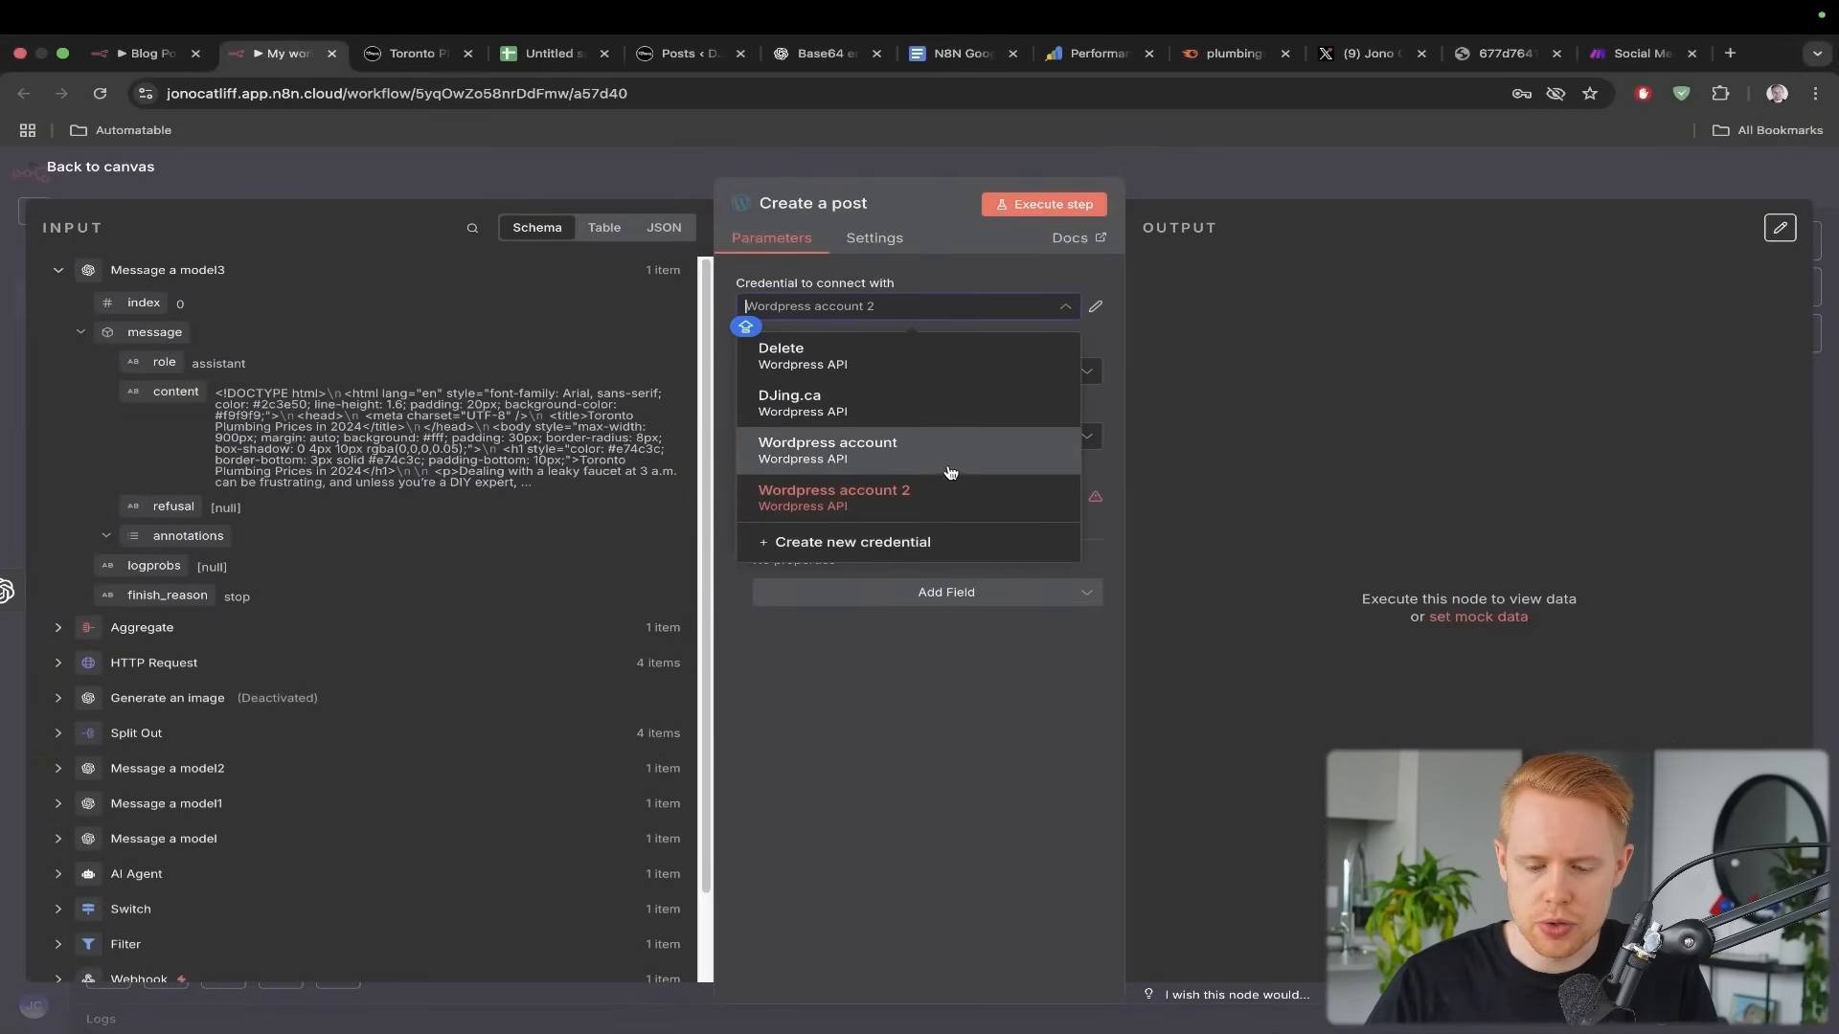
{"action": "left_click", "coordinate": [934, 541]}
{"action": "left_click_drag", "start_coordinate": [819, 306], "coordinate": [622, 406]}
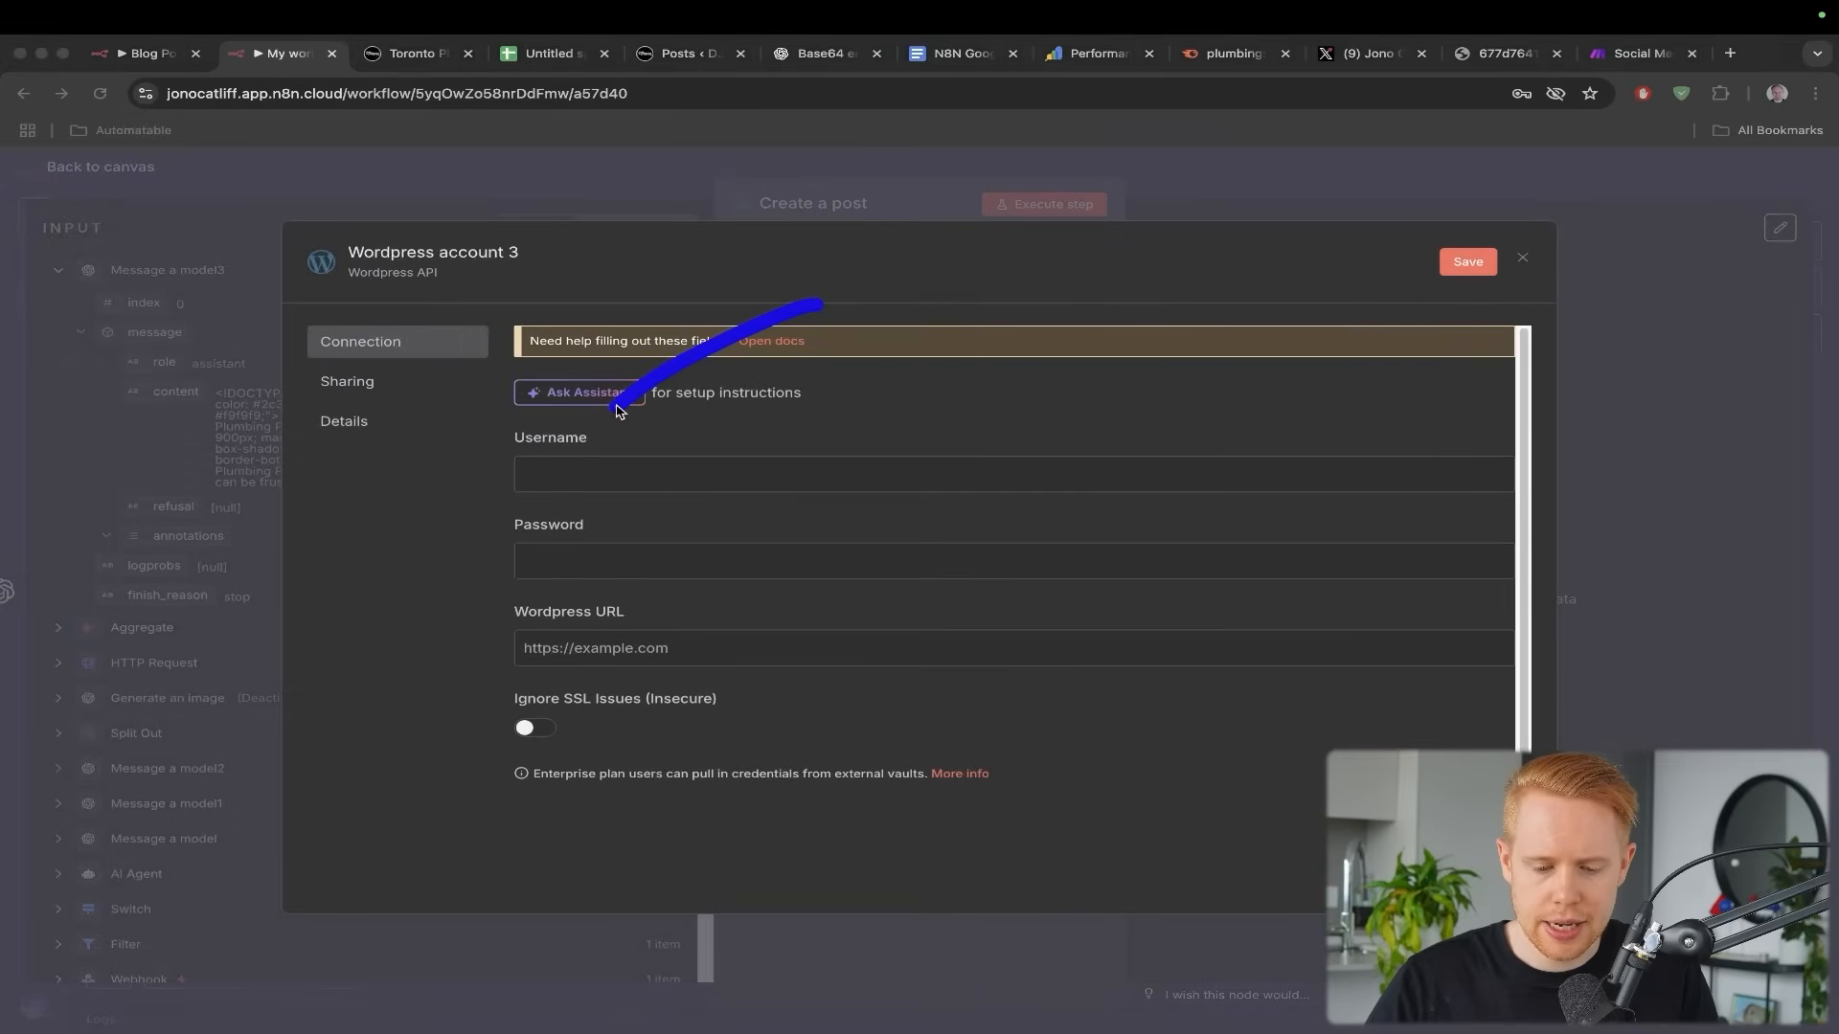
{"action": "left_click_drag", "start_coordinate": [753, 428], "coordinate": [578, 535]}
{"action": "key", "text": "Escape"}
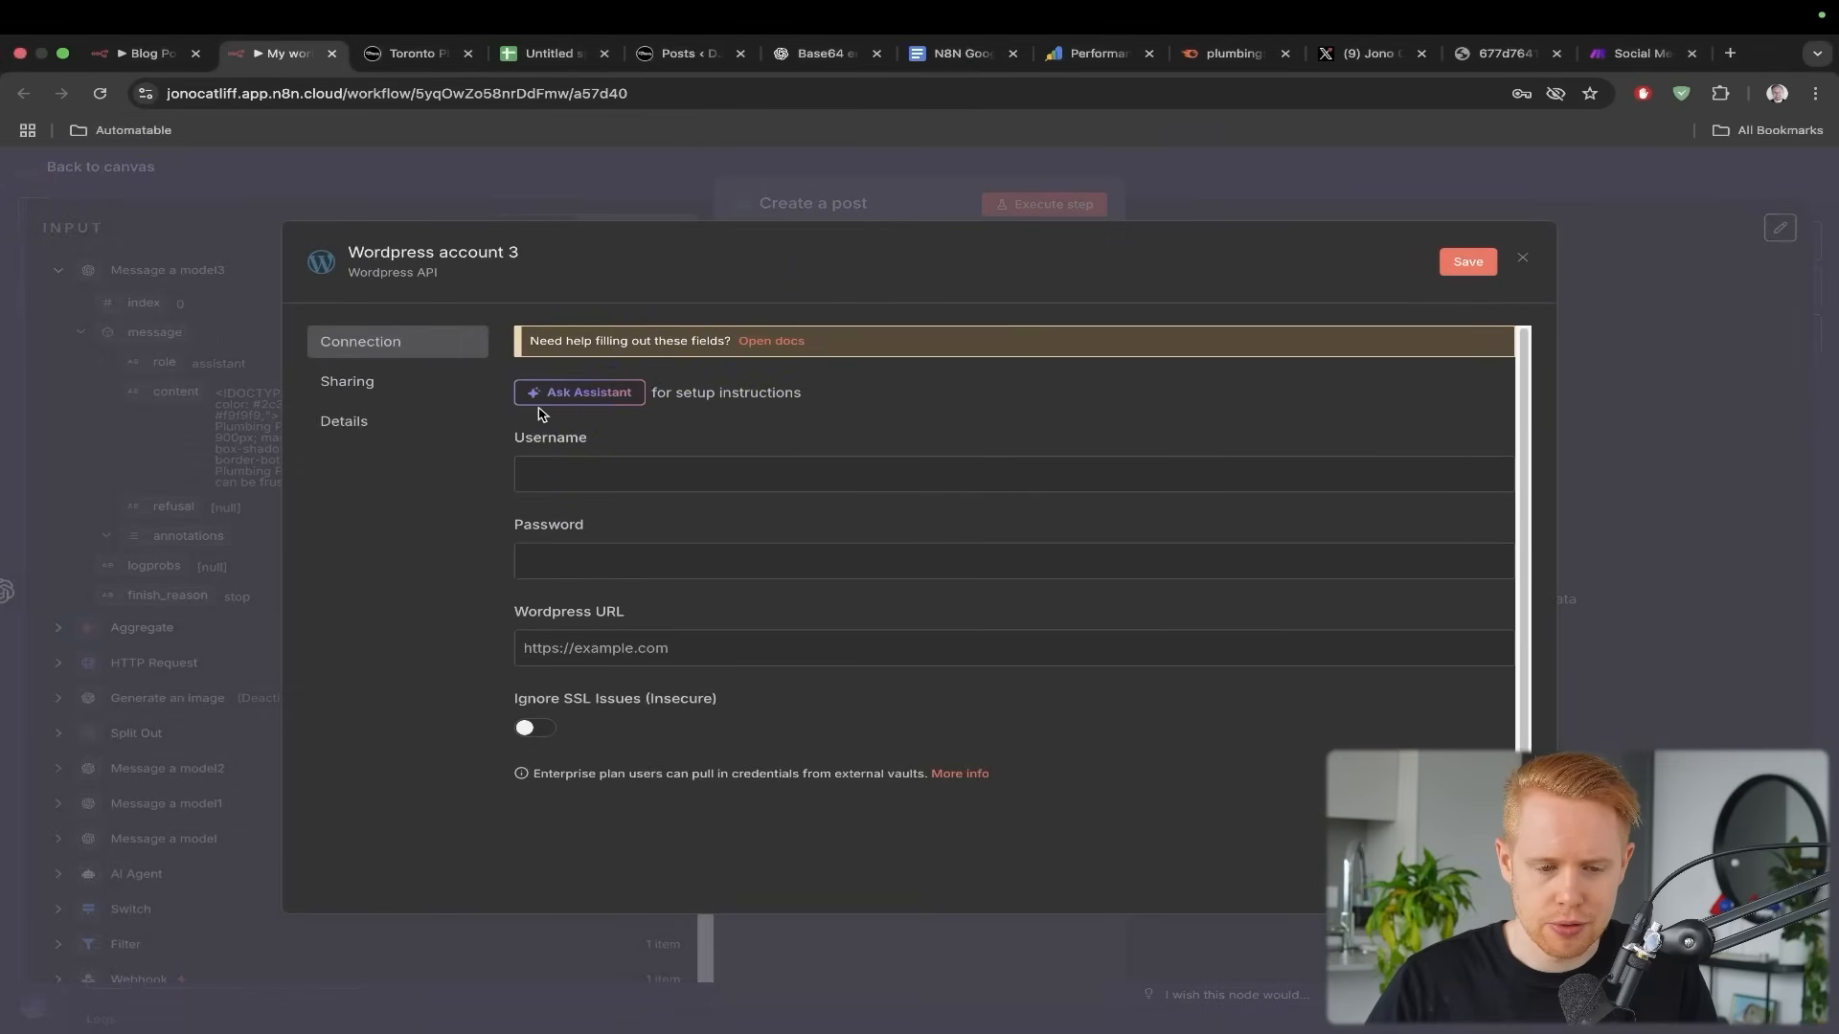
Look up the WordPress user list and enter the account username in the new credential.
{"action": "left_click_drag", "start_coordinate": [675, 53], "coordinate": [379, 60]}
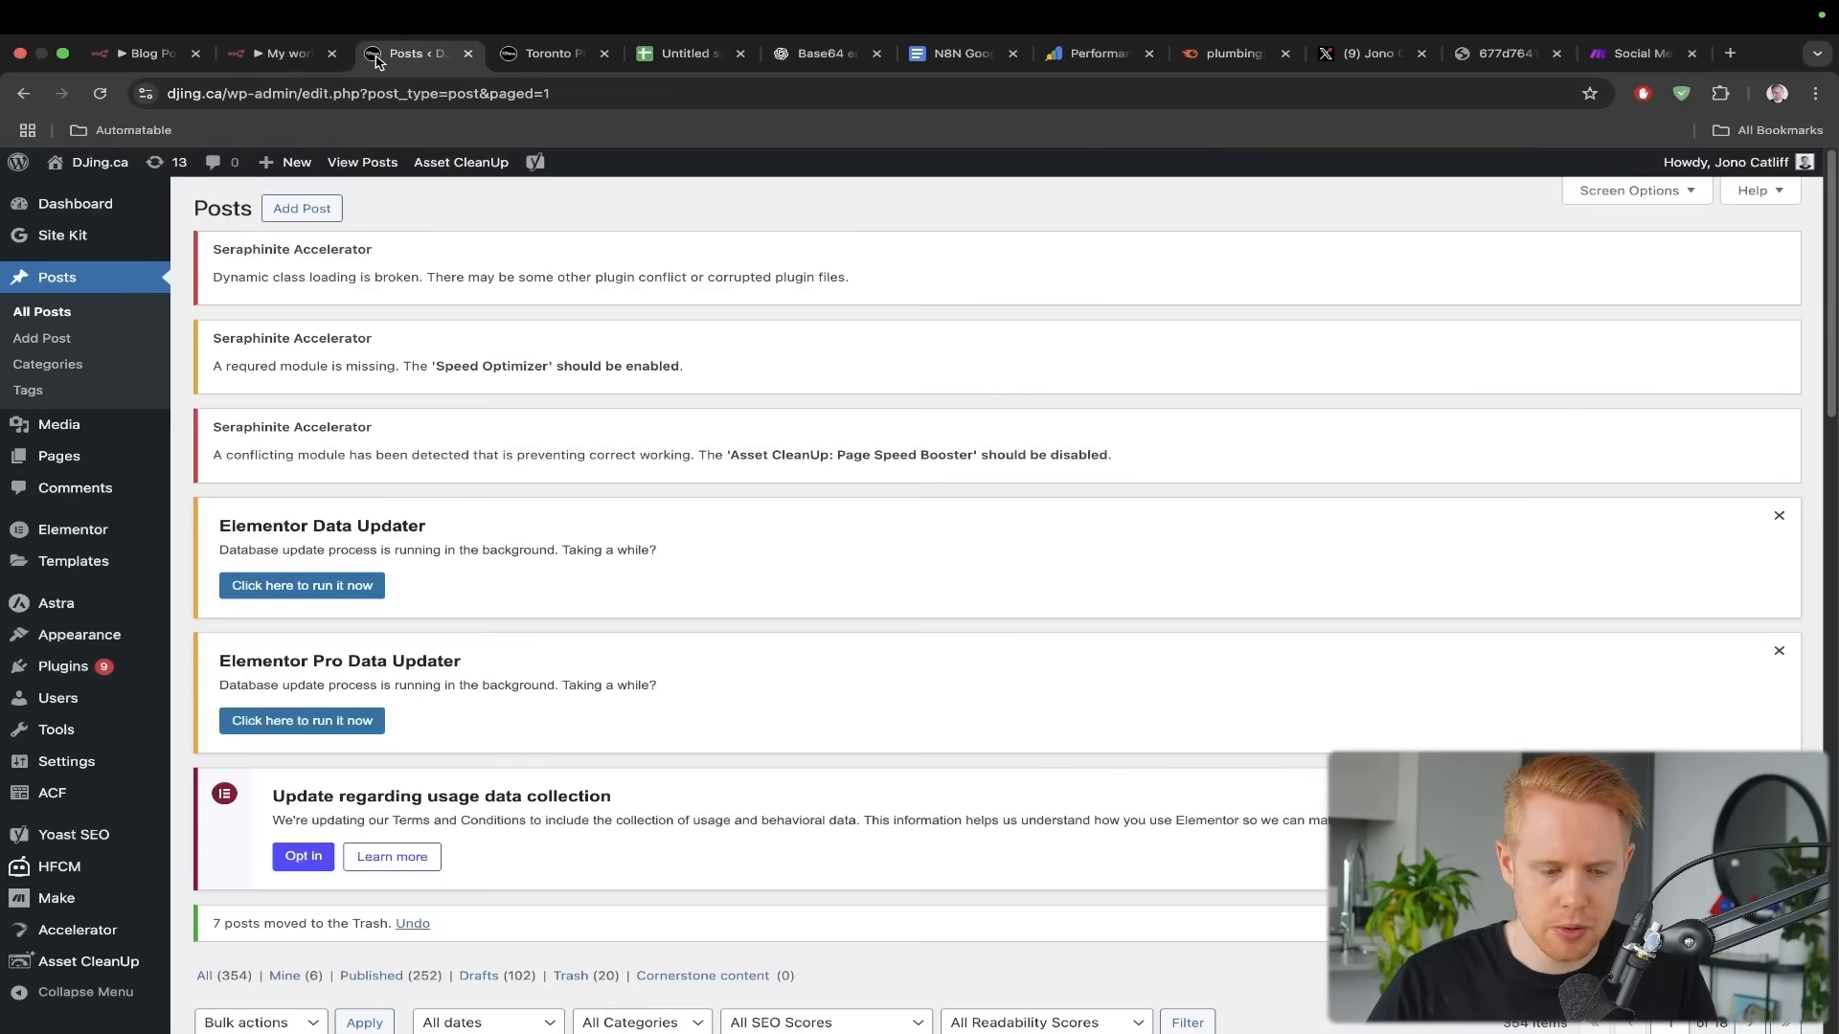
{"action": "left_click", "coordinate": [67, 698]}
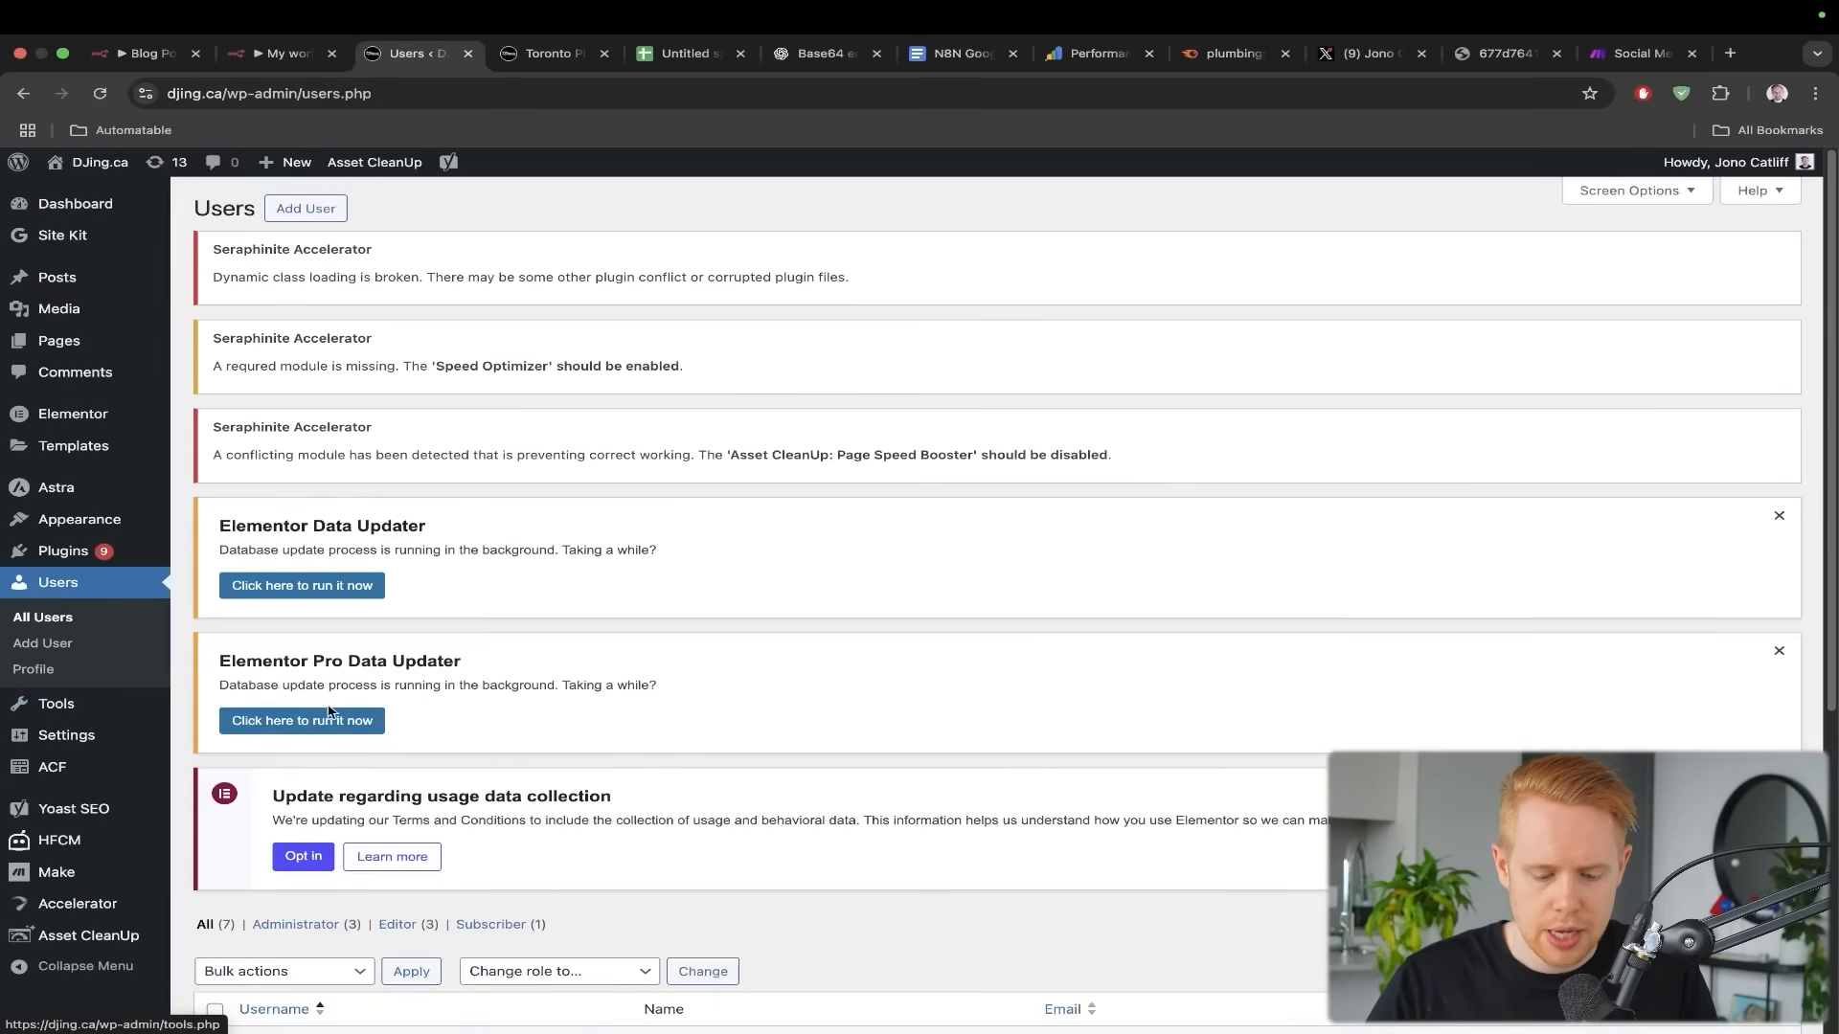
{"action": "scroll", "coordinate": [317, 711], "scroll_direction": "down", "scroll_amount": 5}
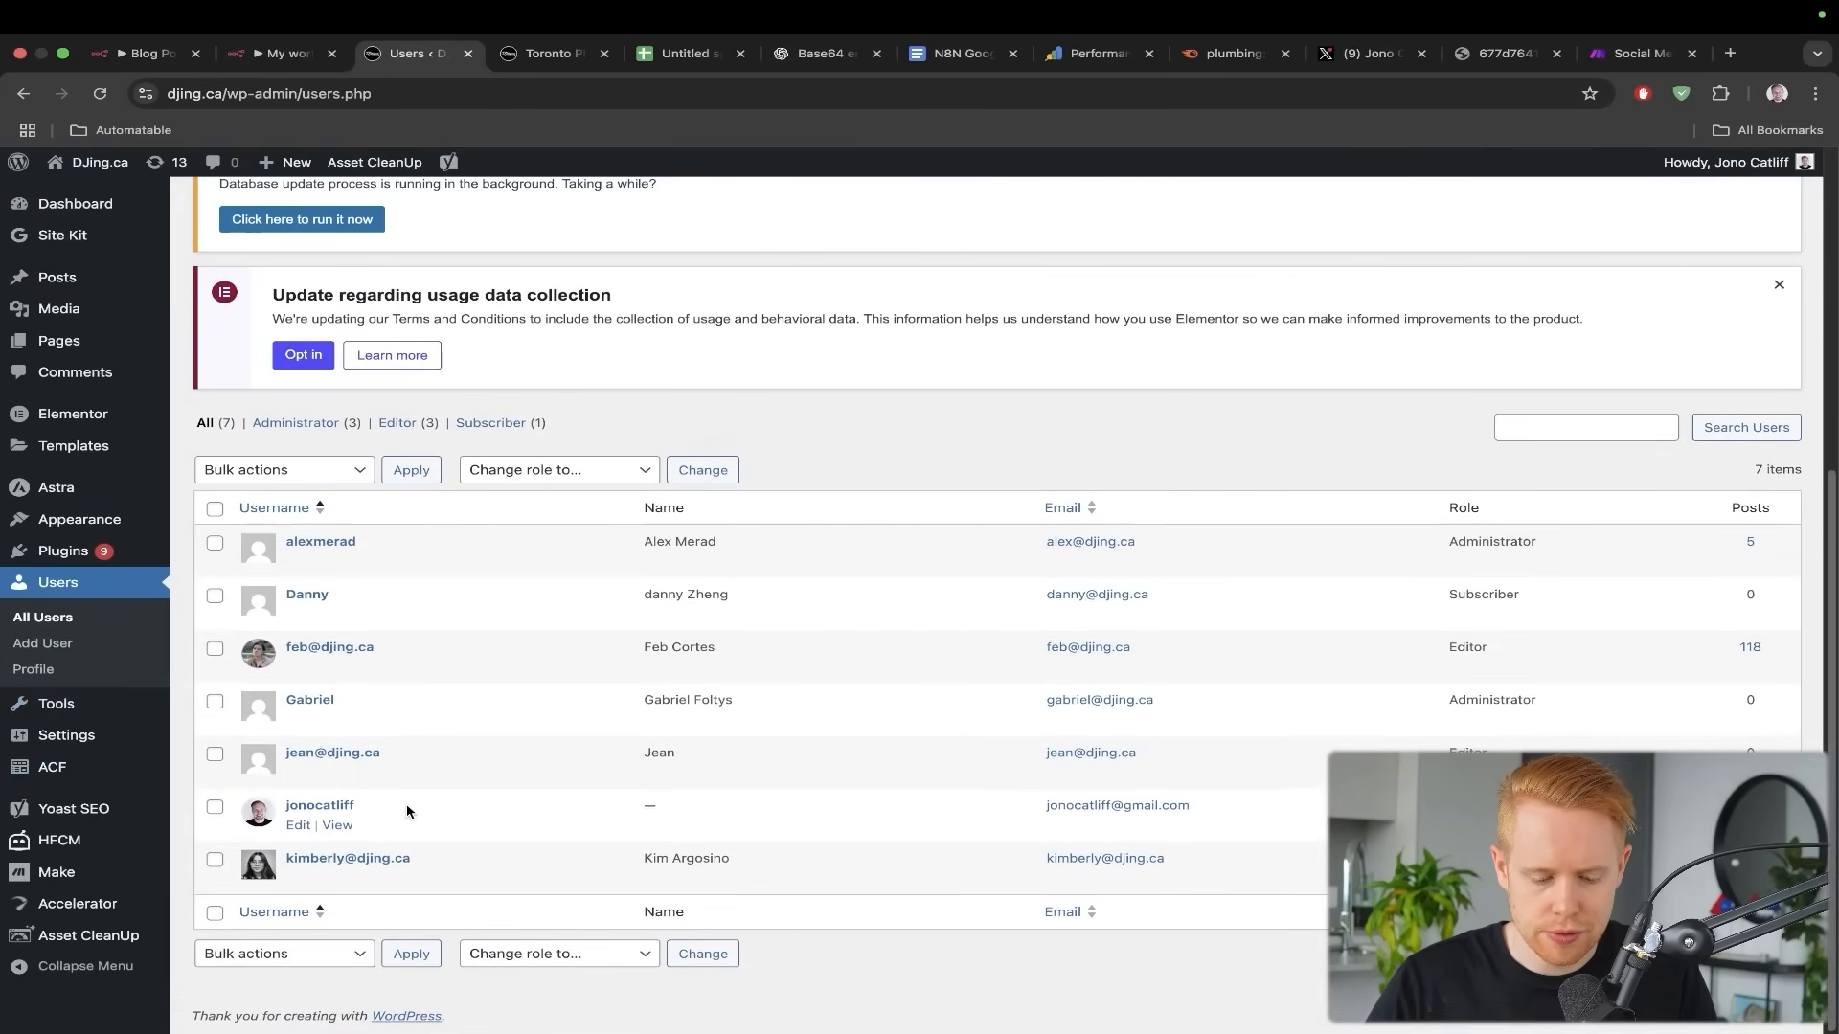
{"action": "double_click", "coordinate": [407, 812]}
{"action": "key", "text": "super+alt+Left"}
{"action": "left_click", "coordinate": [617, 479]}
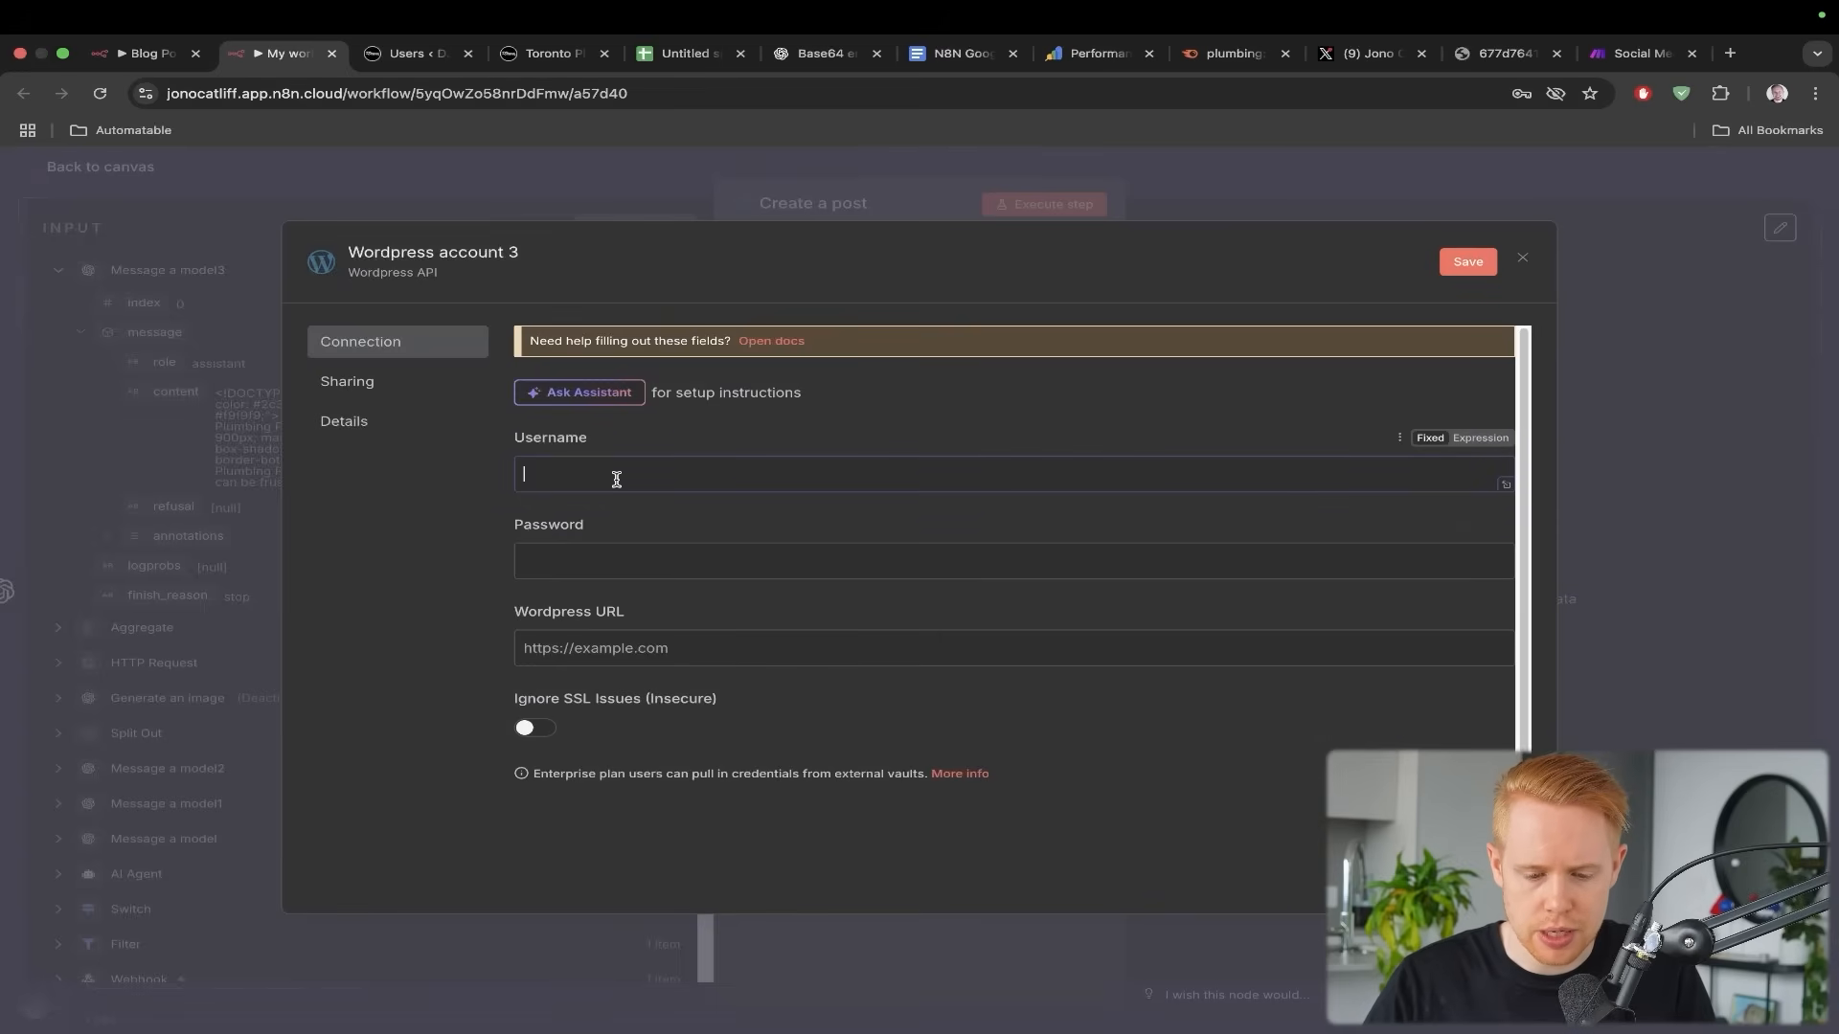
{"action": "key", "text": "super+alt+Right"}
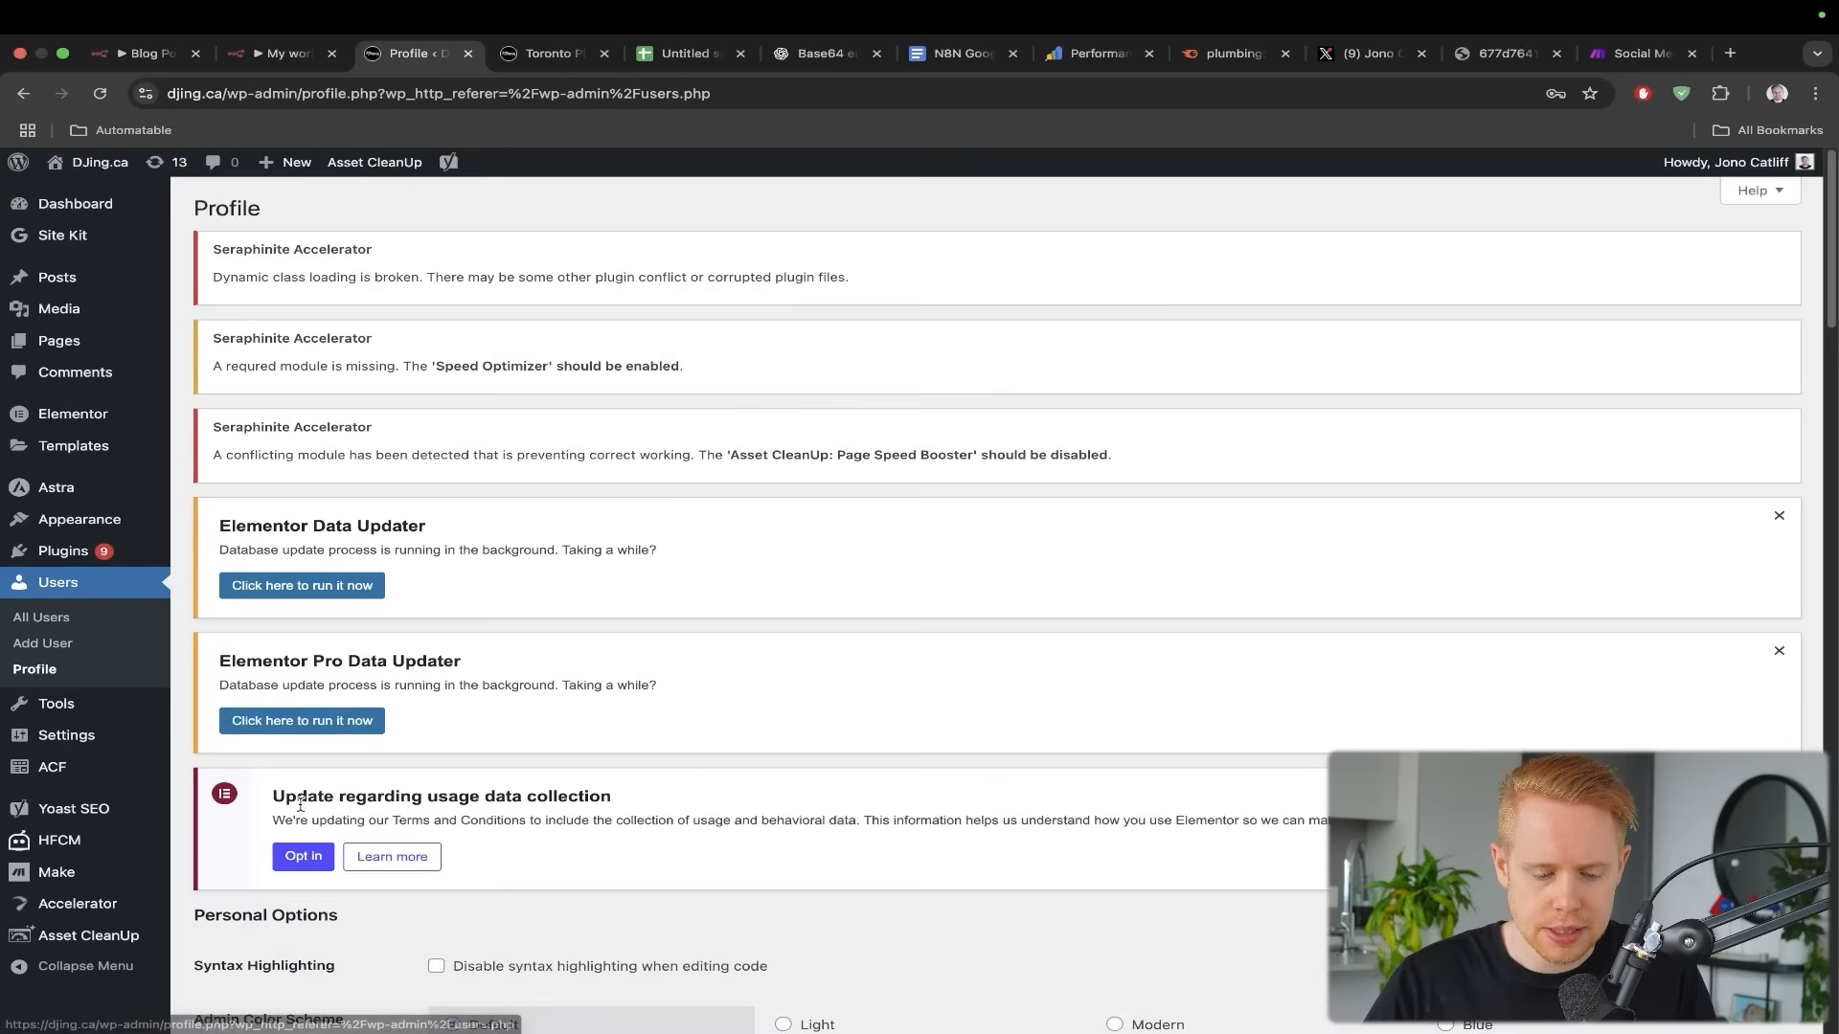
Generate a new WordPress application password named DELETE on the profile page and copy it.
{"action": "scroll", "coordinate": [470, 703], "scroll_direction": "down", "scroll_amount": 15}
{"action": "scroll", "coordinate": [470, 703], "scroll_direction": "up", "scroll_amount": 5}
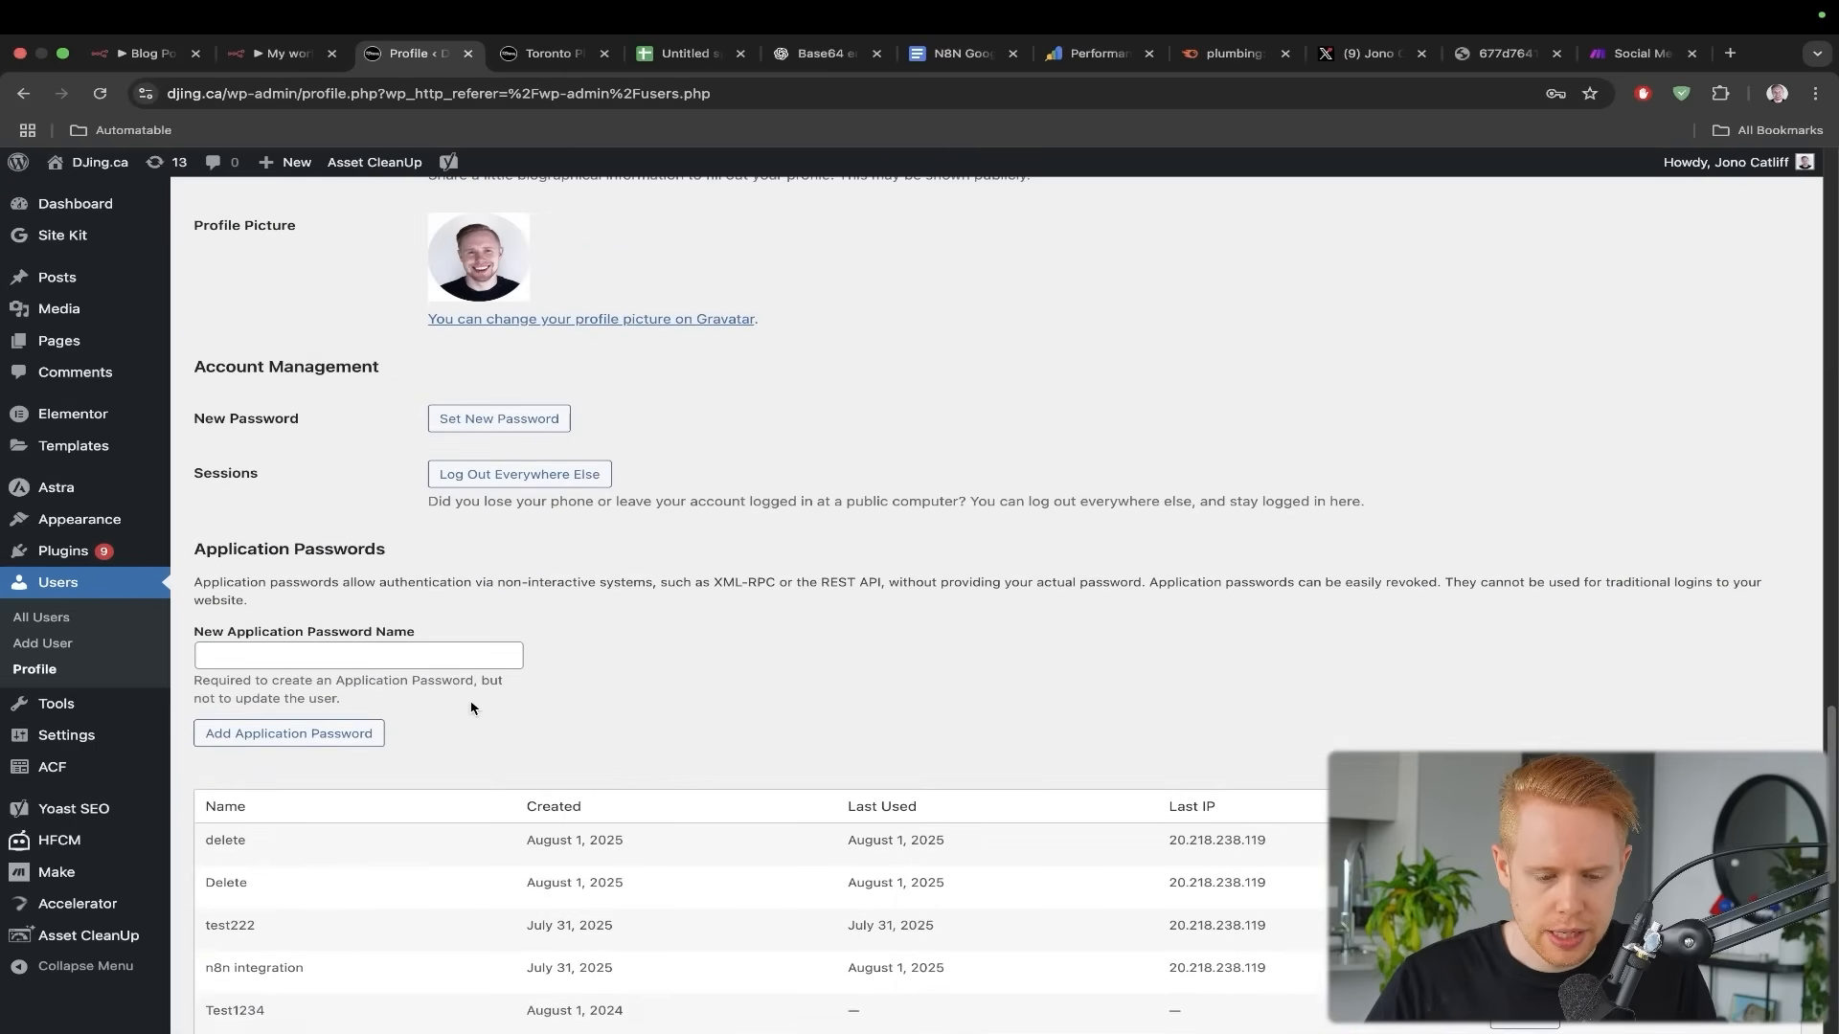
{"action": "left_click", "coordinate": [406, 661]}
{"action": "type", "text": "DEL"}
{"action": "left_click", "coordinate": [373, 734]}
{"action": "mouse_move", "coordinate": [774, 393]}
{"action": "left_mouse_down"}
{"action": "mouse_move", "coordinate": [609, 678]}
{"action": "mouse_move", "coordinate": [587, 781]}
{"action": "left_mouse_up"}
{"action": "key", "text": "Escape"}
{"action": "left_click", "coordinate": [752, 789]}
Paste the application password into the credential's Password field.
{"action": "key", "text": "ctrl+shift+Tab"}
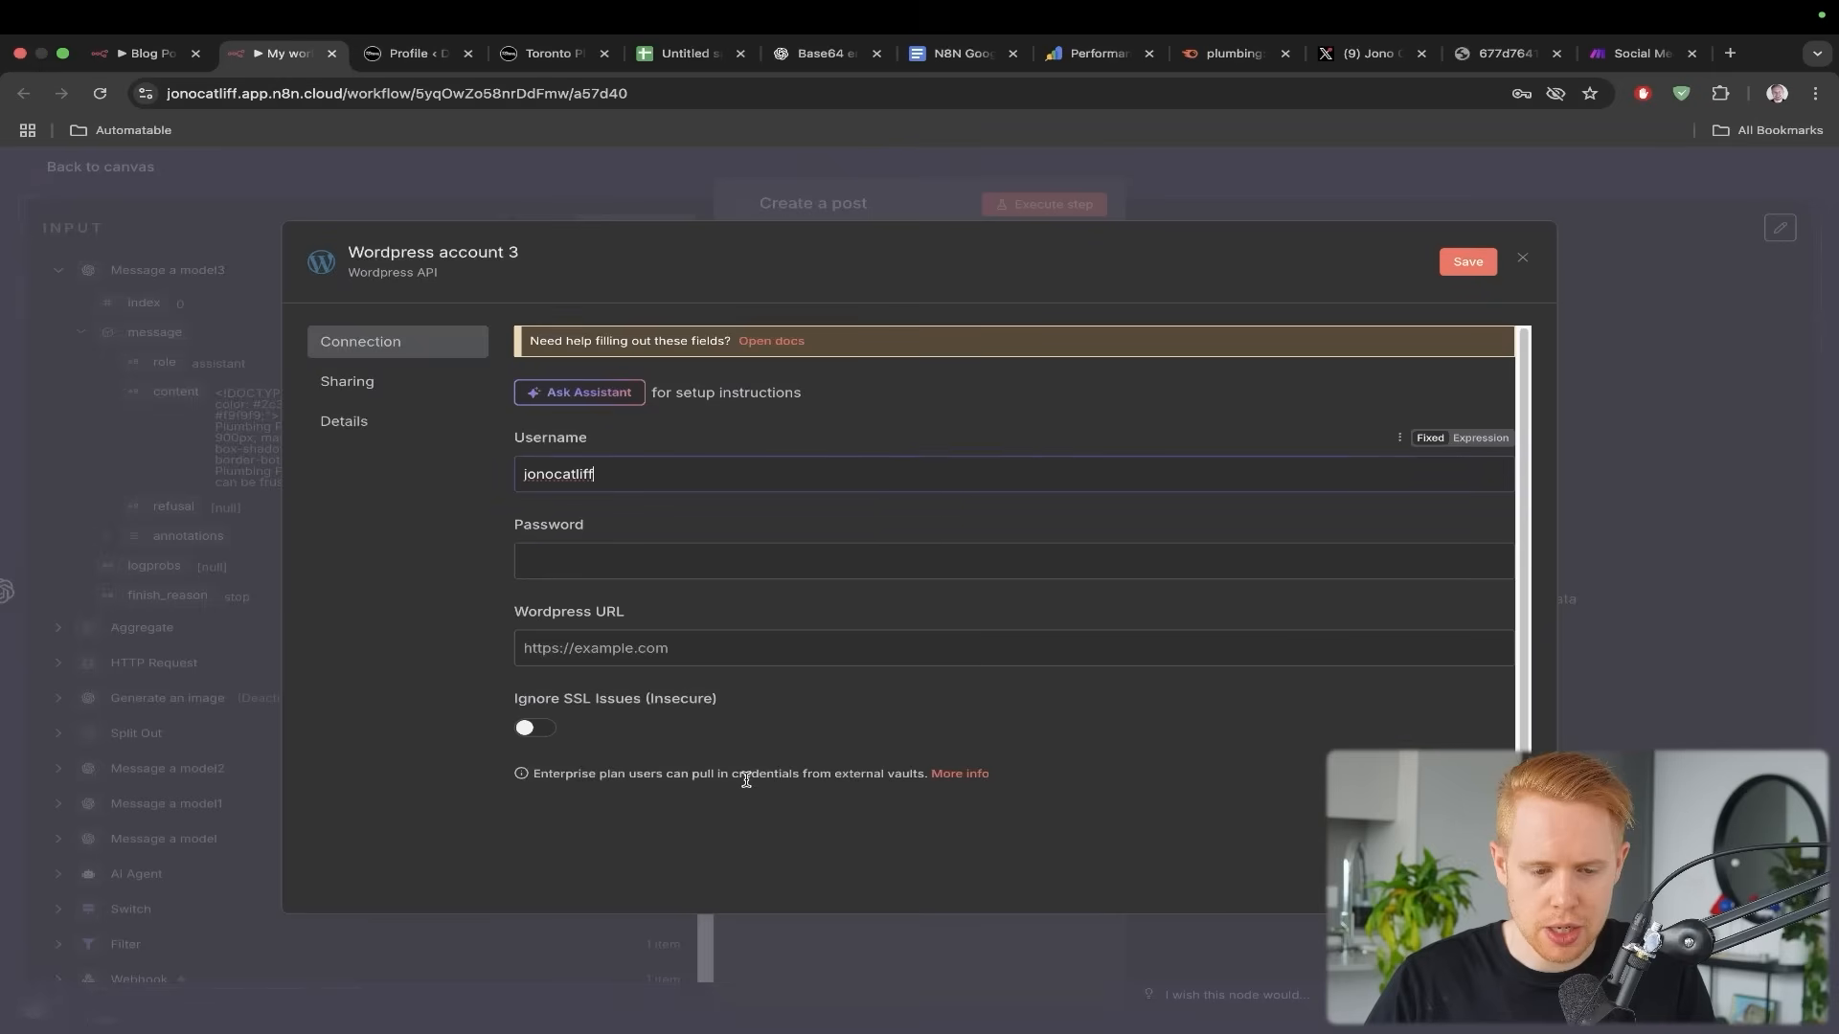
{"action": "left_click", "coordinate": [768, 551]}
{"action": "key", "text": "ctrl+v"}
{"action": "key", "text": "ctrl+Tab"}
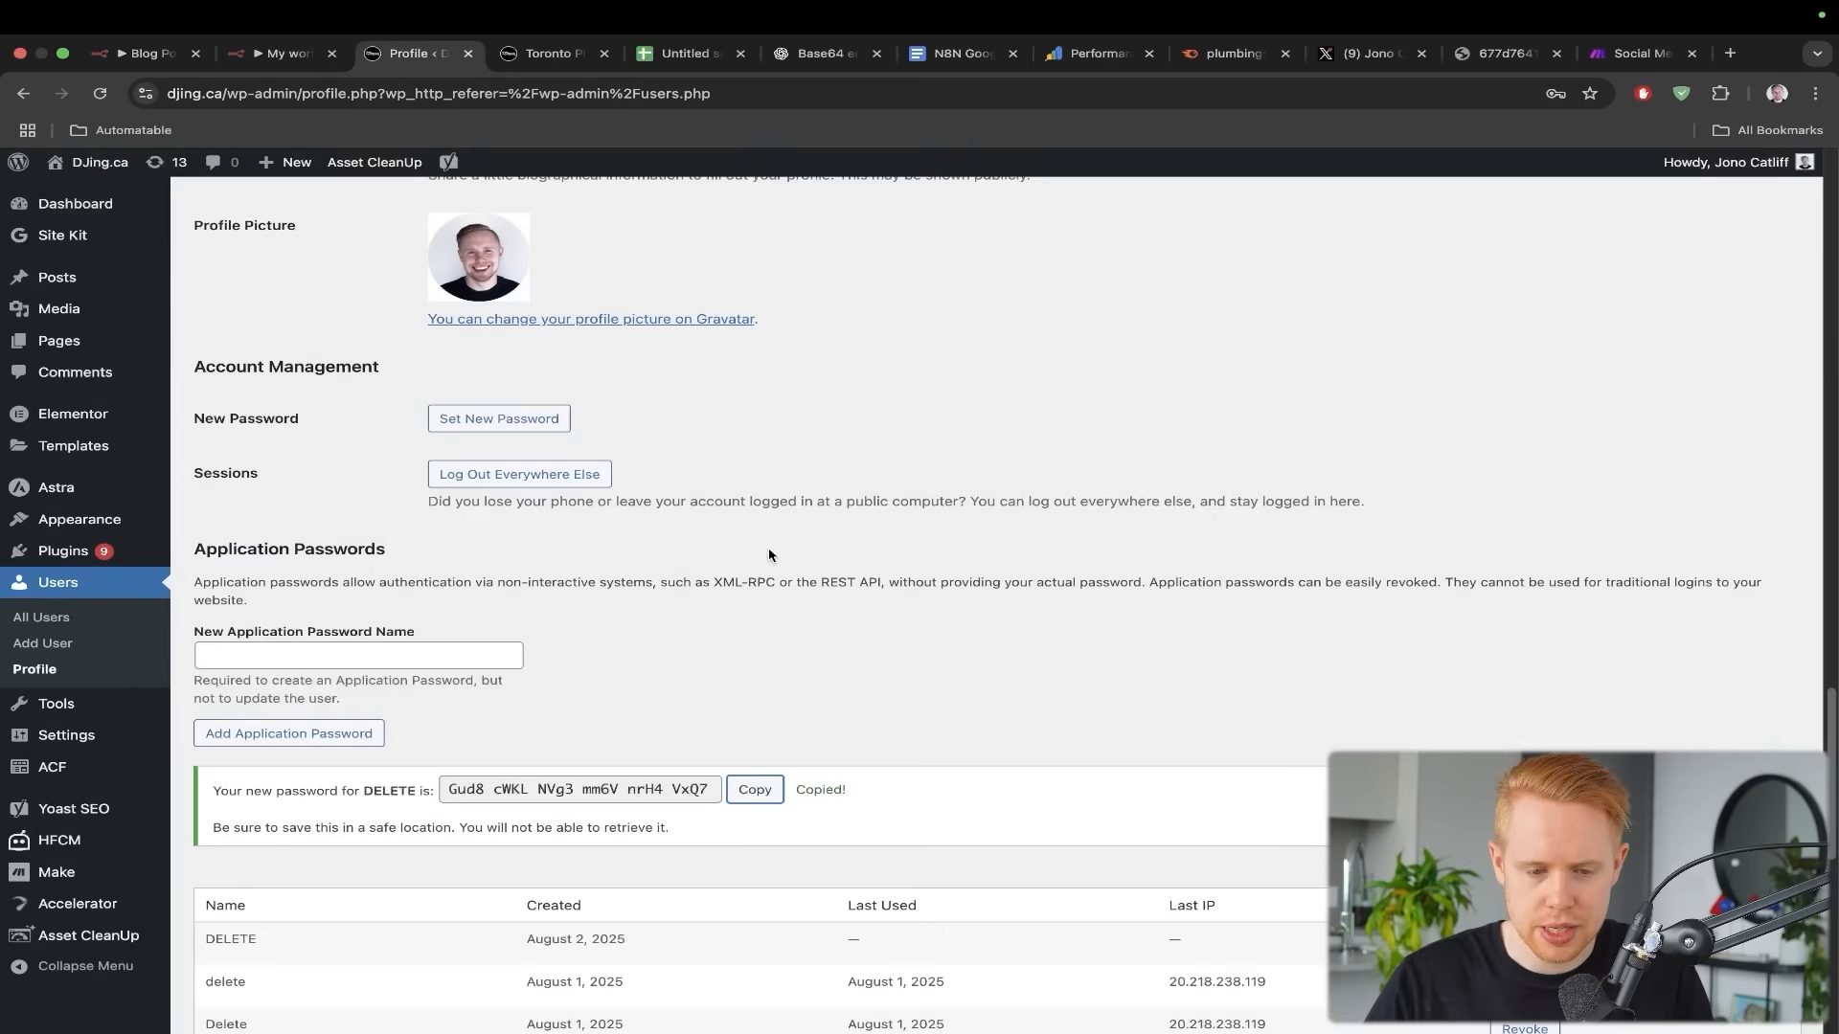
{"action": "left_click", "coordinate": [217, 102]}
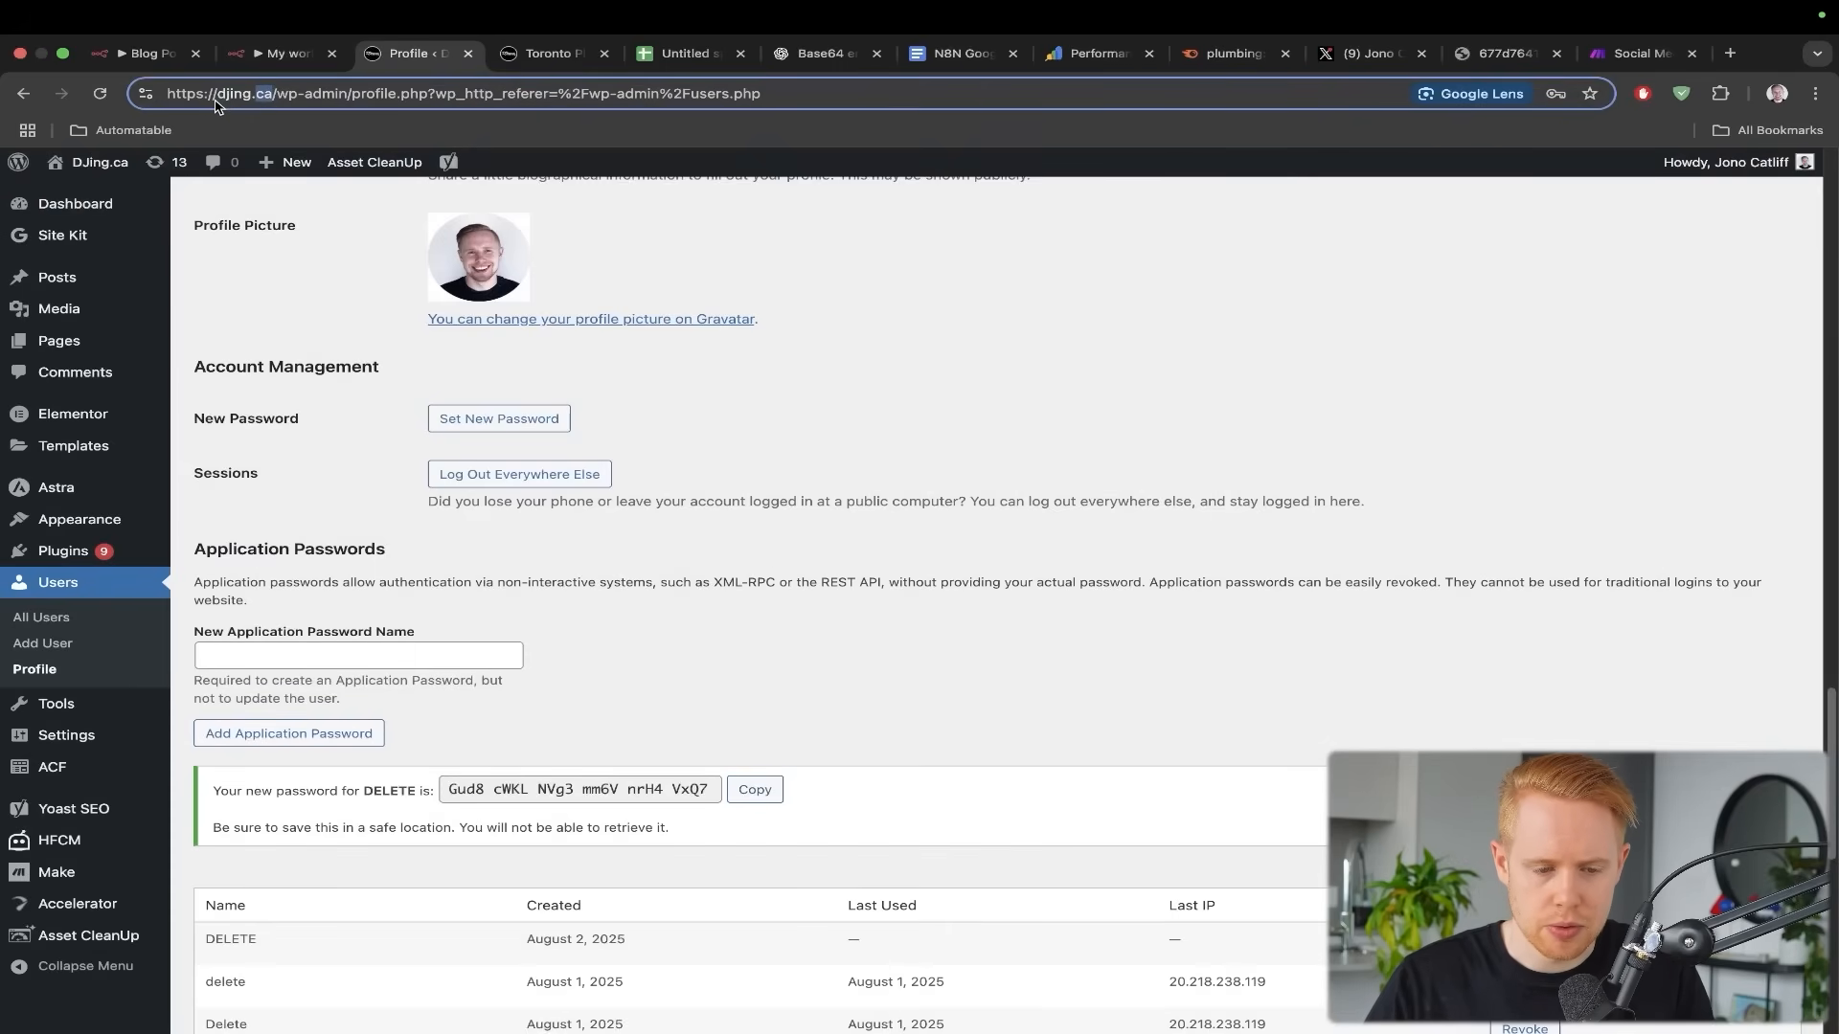
{"action": "key", "text": "shift+Home"}
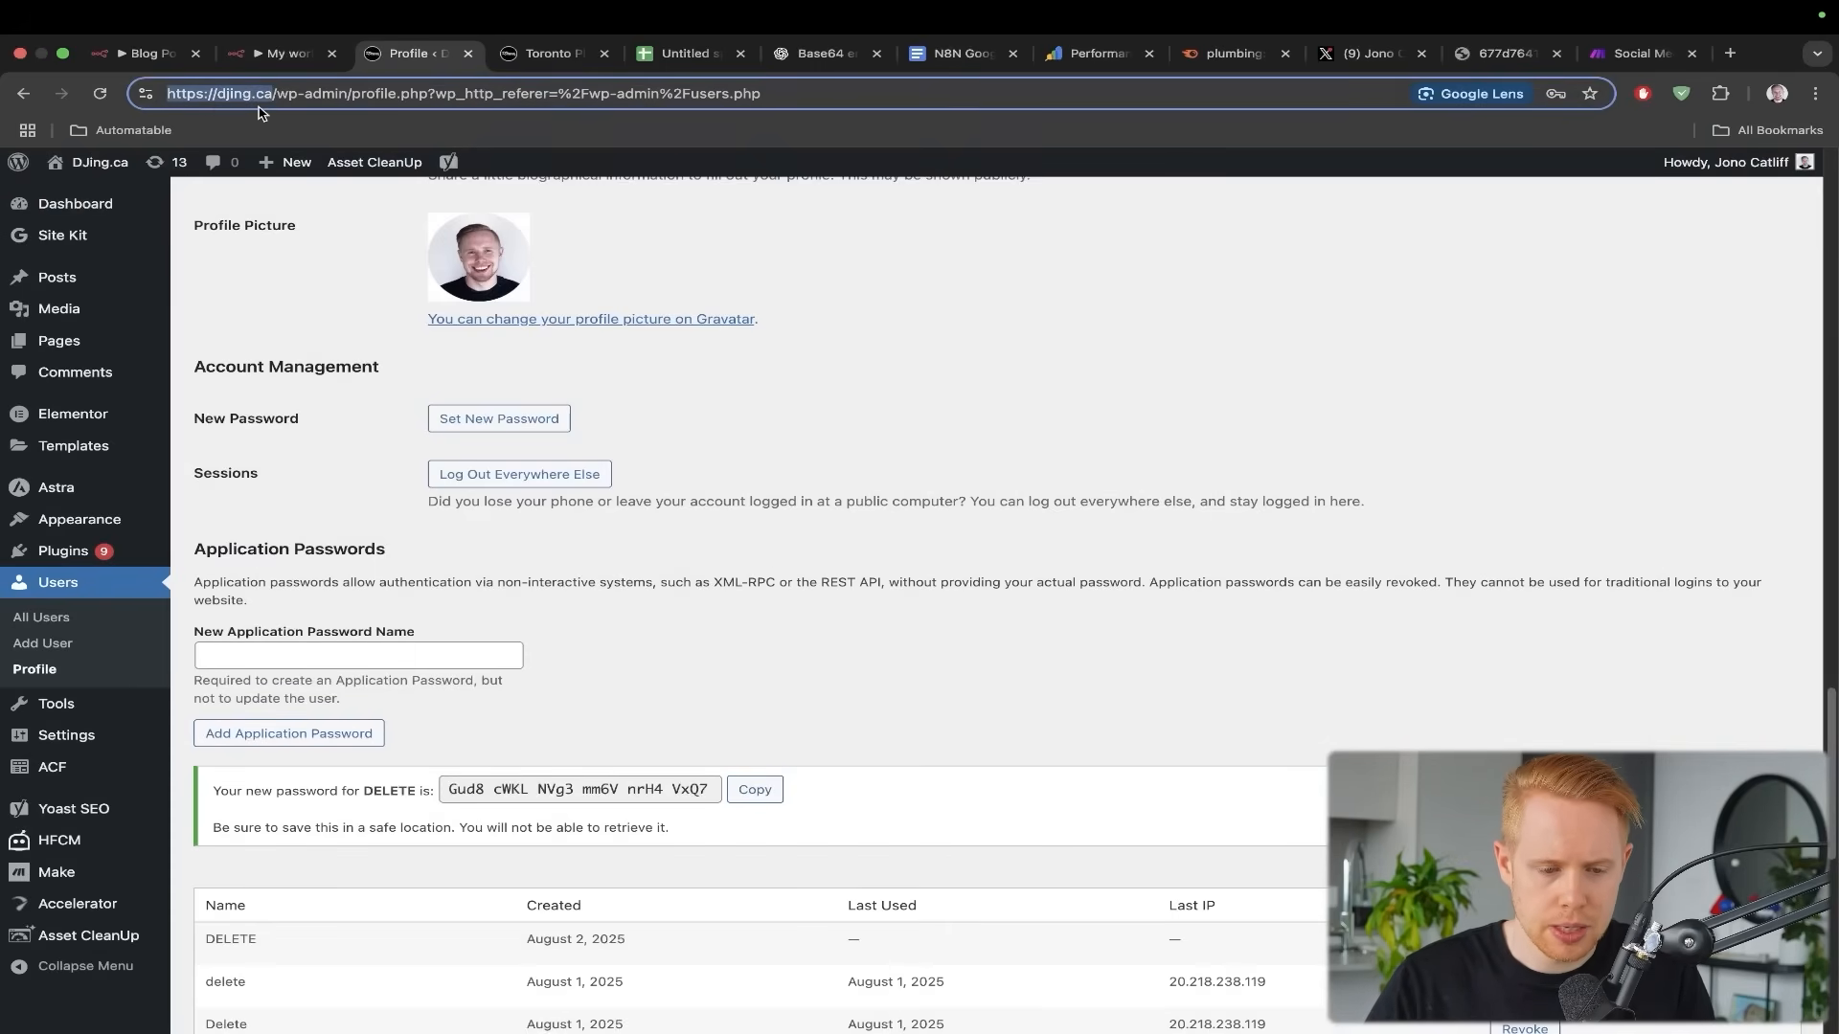
{"action": "key", "text": "ctrl+shift+Tab"}
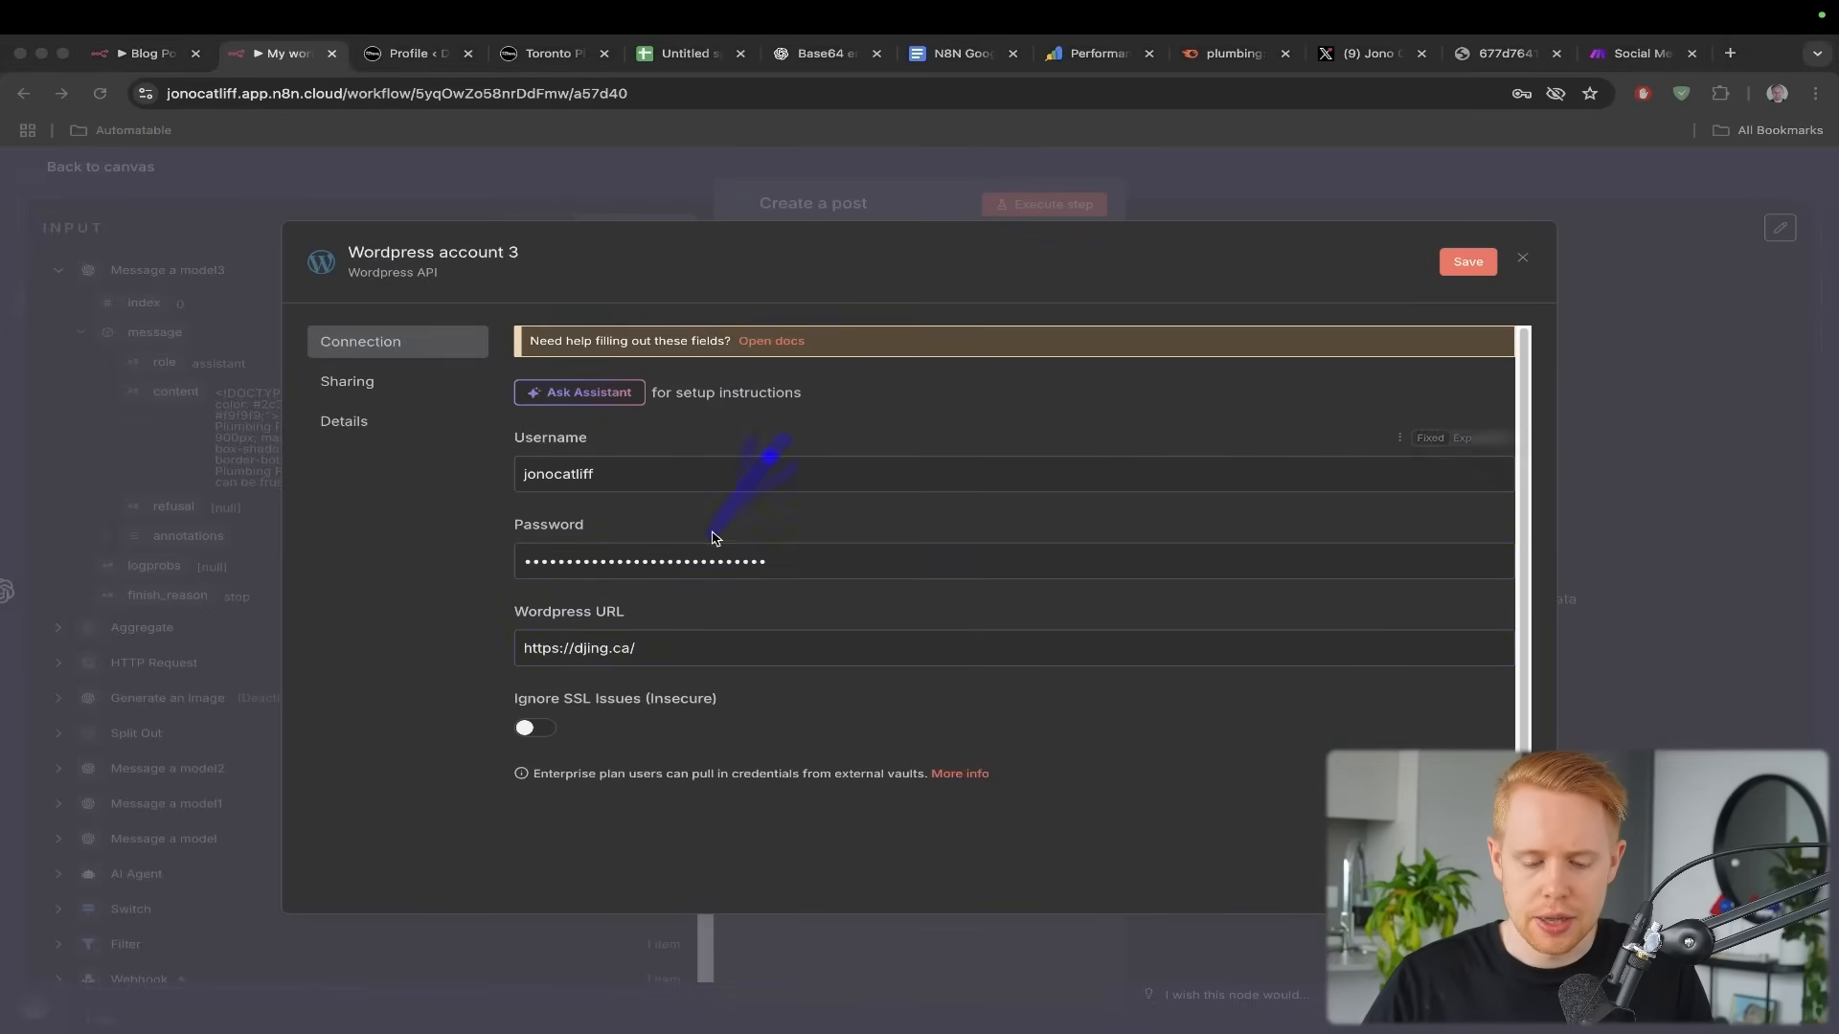
Rename the credential to delete, save it, and close the credential dialog.
{"action": "left_click", "coordinate": [364, 253]}
{"action": "type", "text": "delete"}
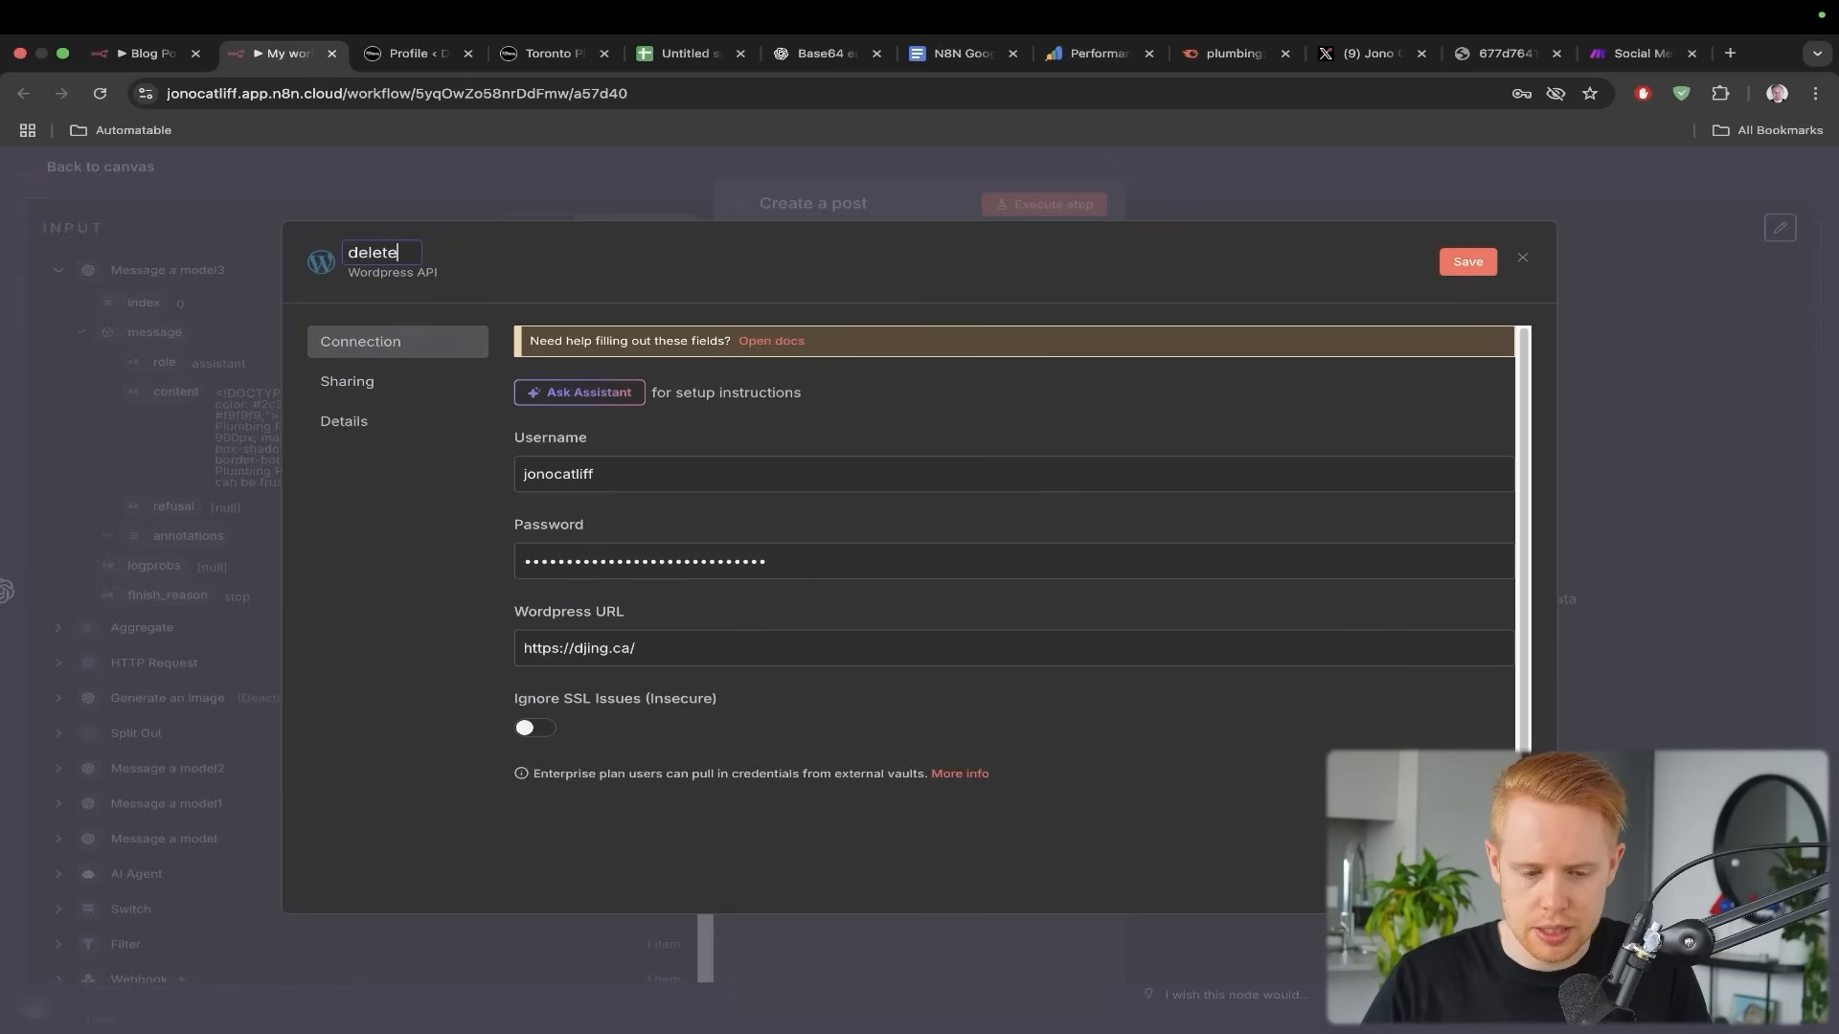
{"action": "left_click", "coordinate": [1467, 262]}
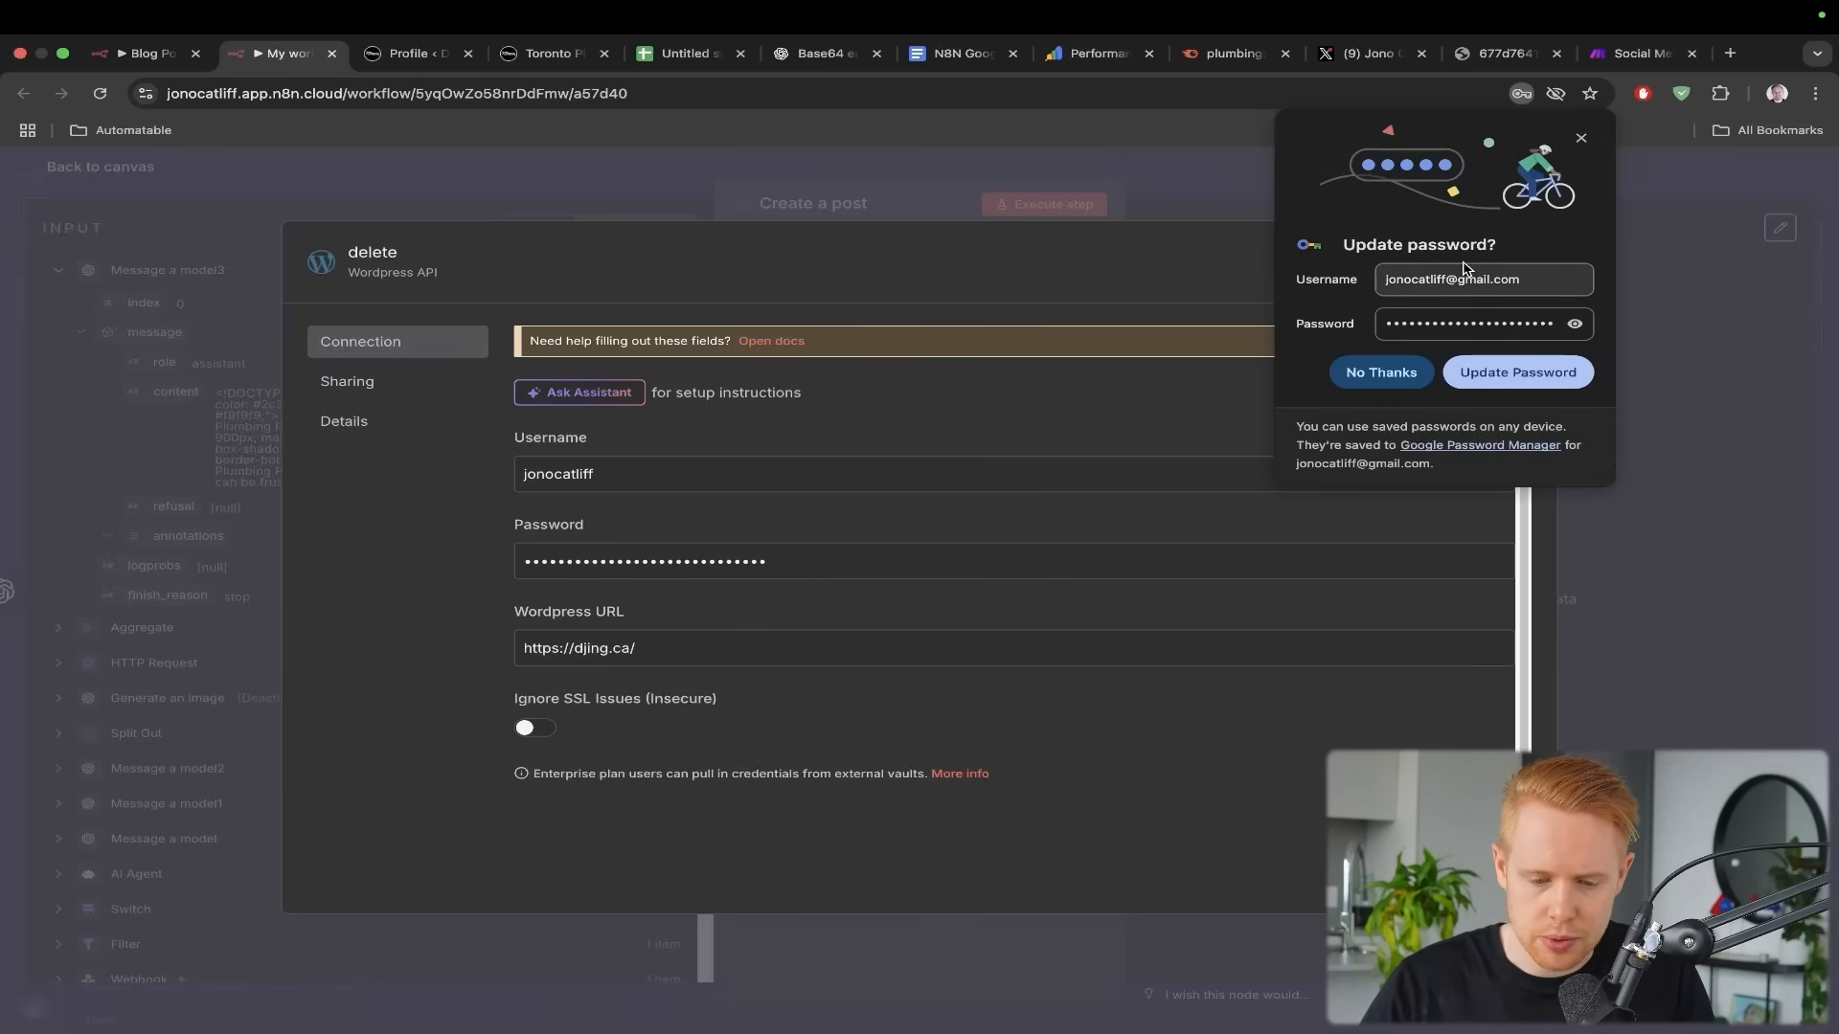
{"action": "left_click", "coordinate": [1417, 371]}
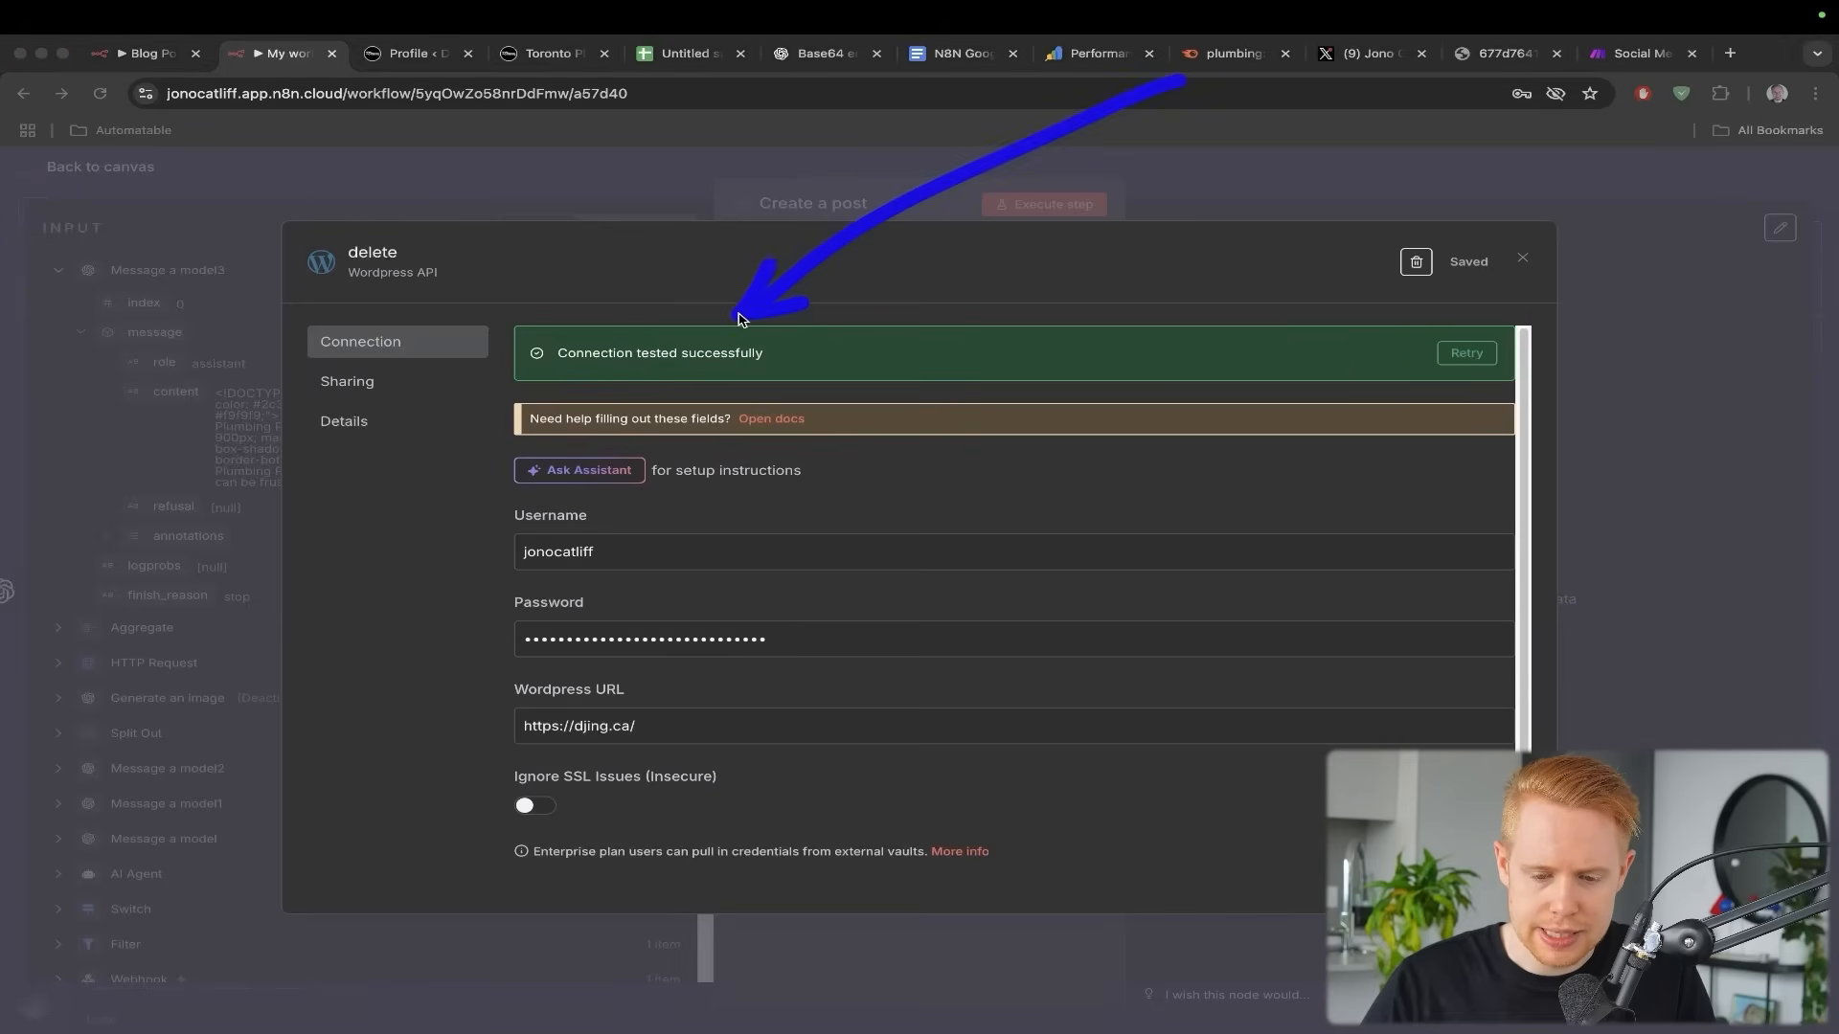
{"action": "left_click", "coordinate": [1518, 262]}
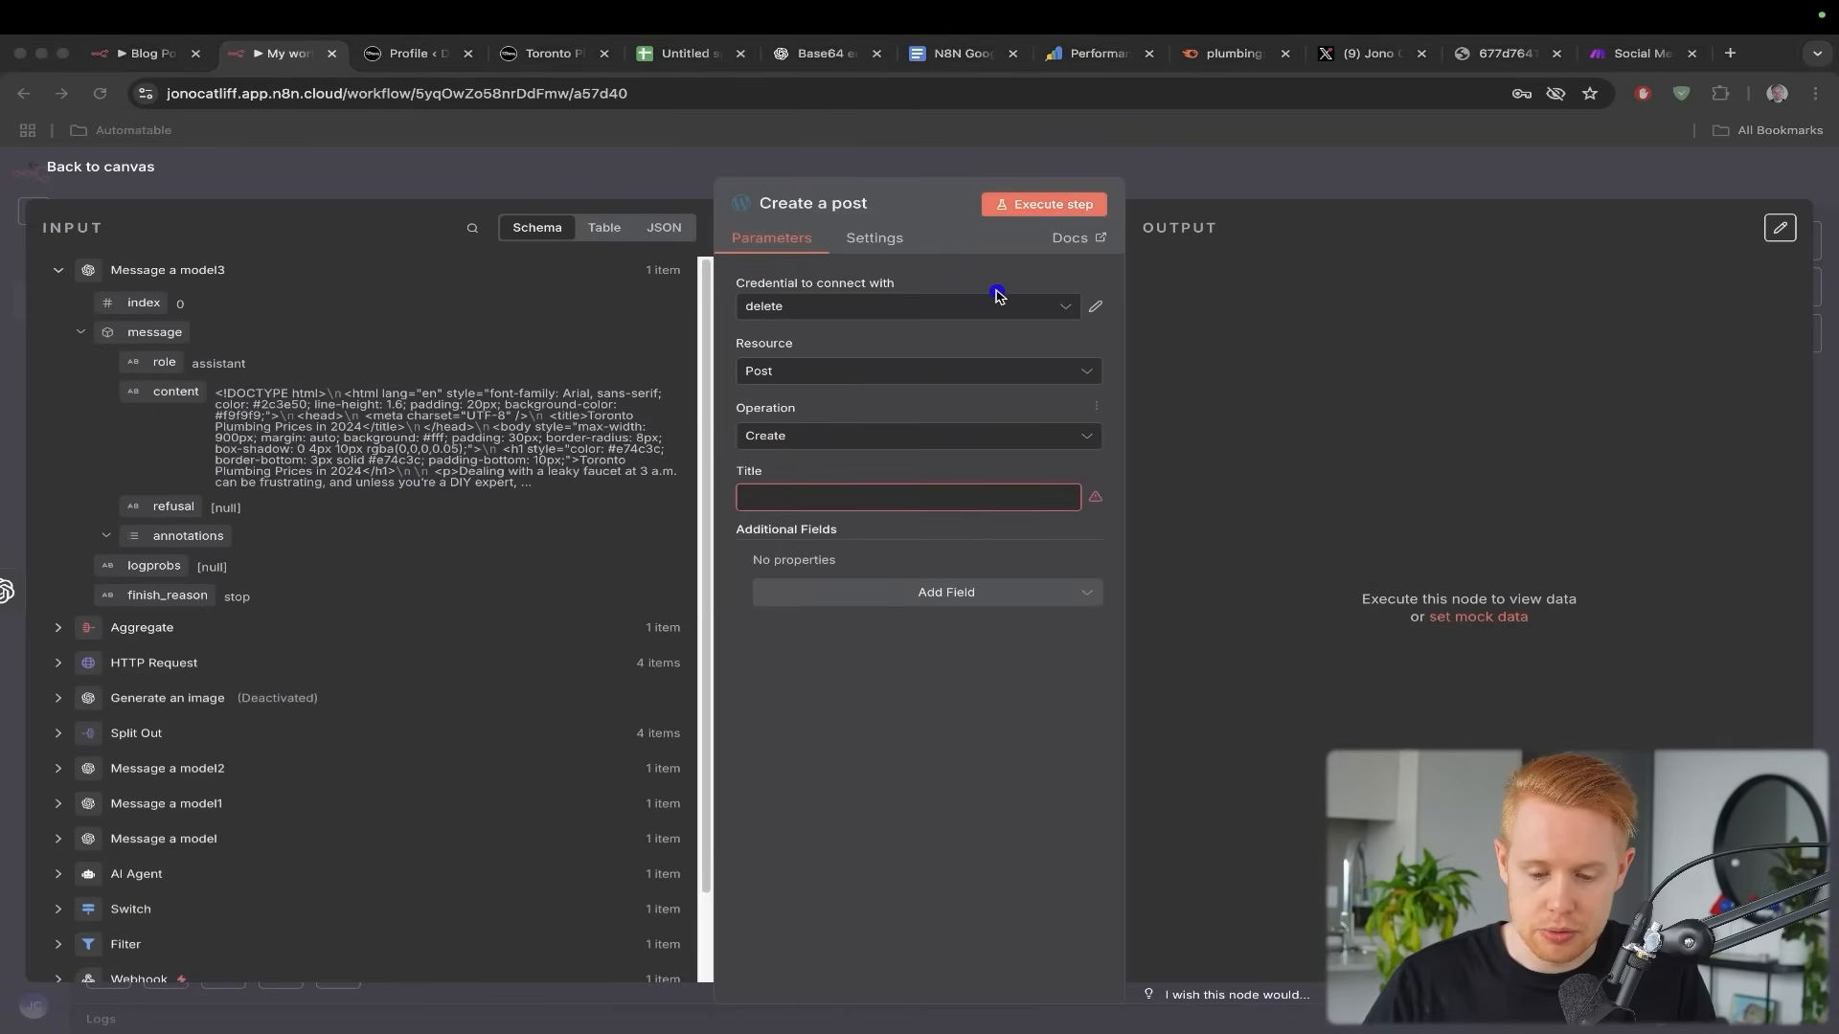
{"action": "left_click_drag", "start_coordinate": [992, 293], "coordinate": [890, 493]}
{"action": "key", "text": "s"}
{"action": "key", "text": "Escape"}
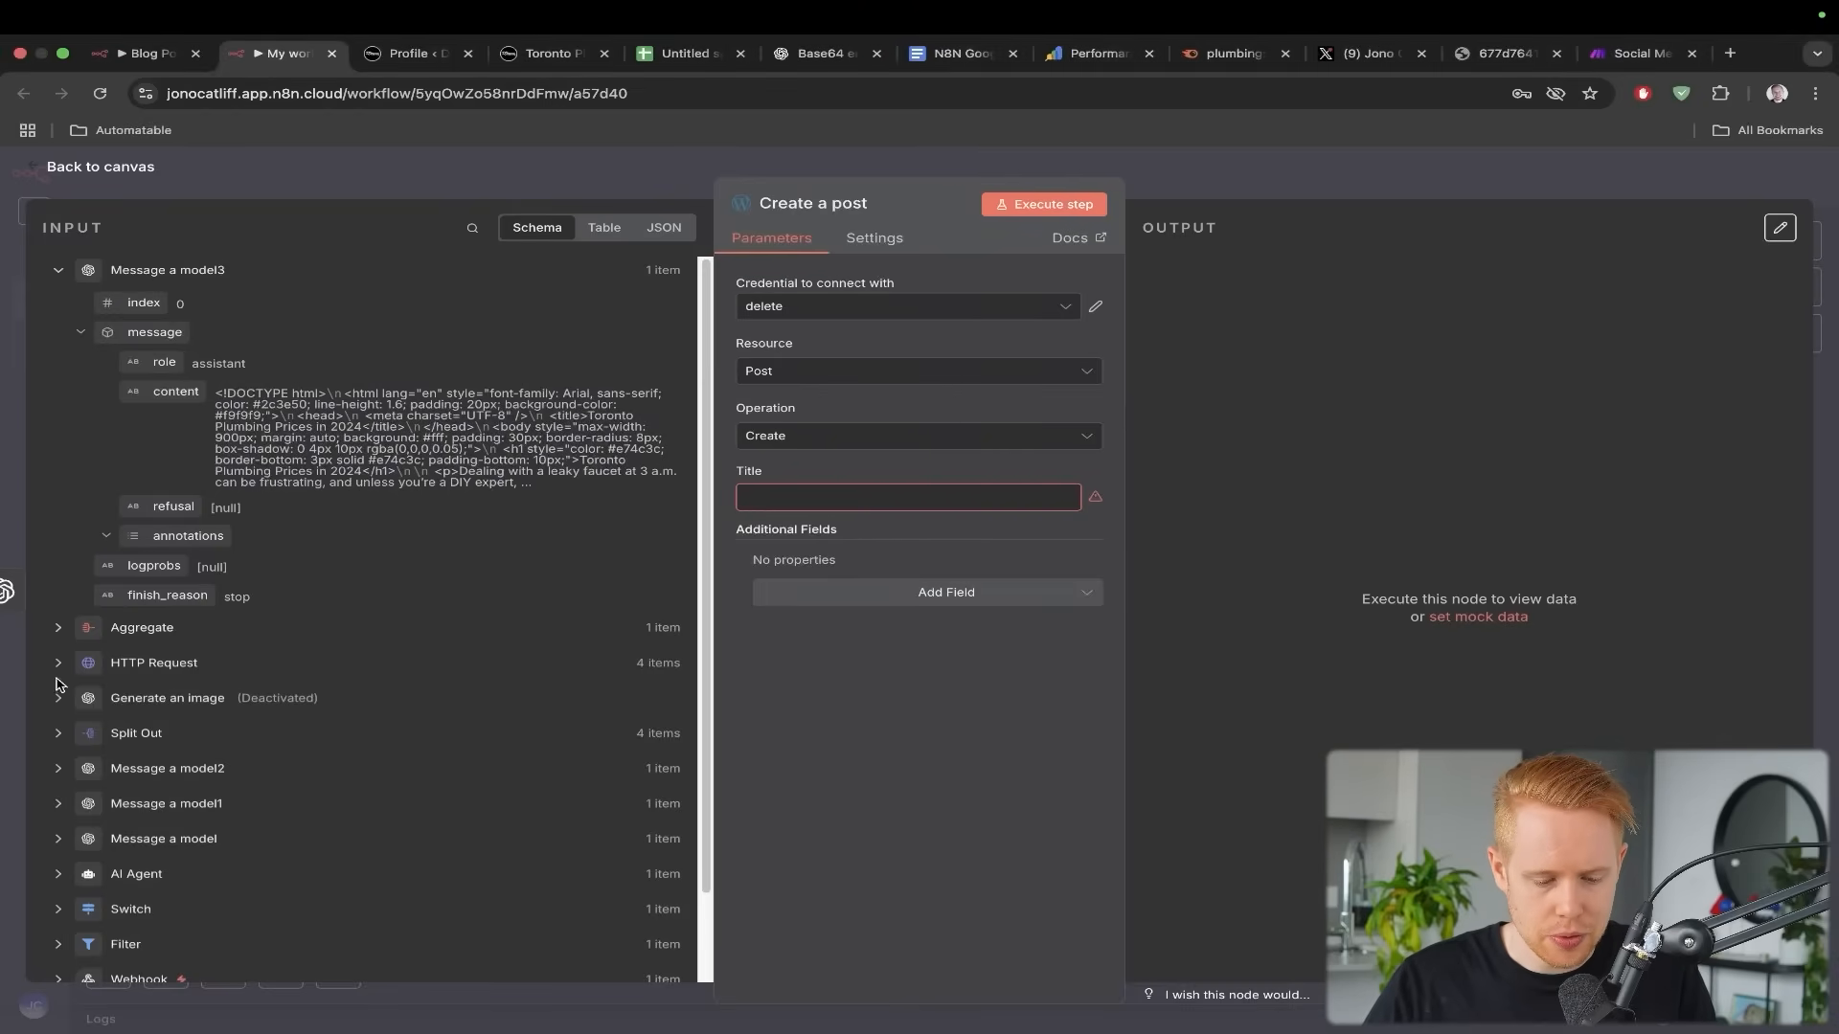
Map Message a model1's content title into the post Title, referencing it with first() instead of item.
{"action": "left_click", "coordinate": [59, 804]}
{"action": "scroll", "coordinate": [377, 632], "scroll_direction": "down", "scroll_amount": 3}
{"action": "left_click_drag", "start_coordinate": [428, 391], "coordinate": [282, 766]}
{"action": "left_click_drag", "start_coordinate": [402, 738], "coordinate": [374, 866]}
{"action": "left_click_drag", "start_coordinate": [649, 842], "coordinate": [534, 966]}
{"action": "key", "text": "Escape"}
{"action": "left_click_drag", "start_coordinate": [180, 781], "coordinate": [761, 494]}
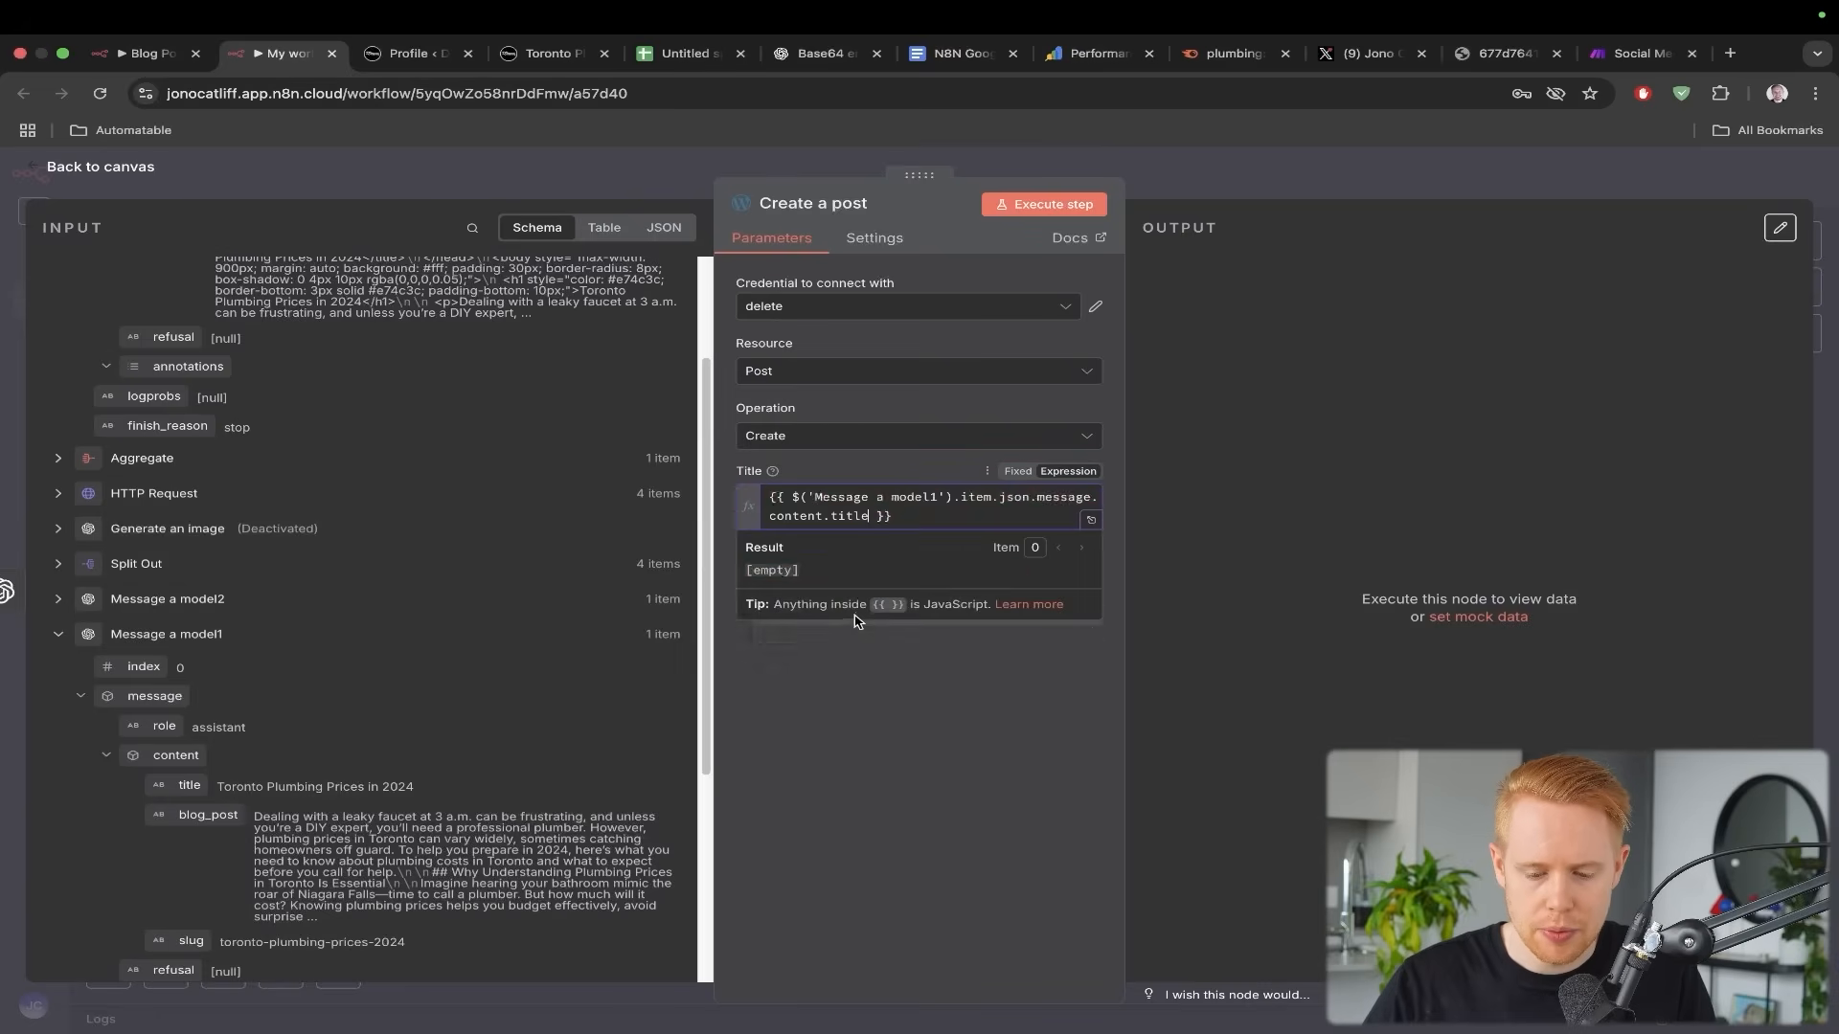
{"action": "left_click", "coordinate": [963, 740]}
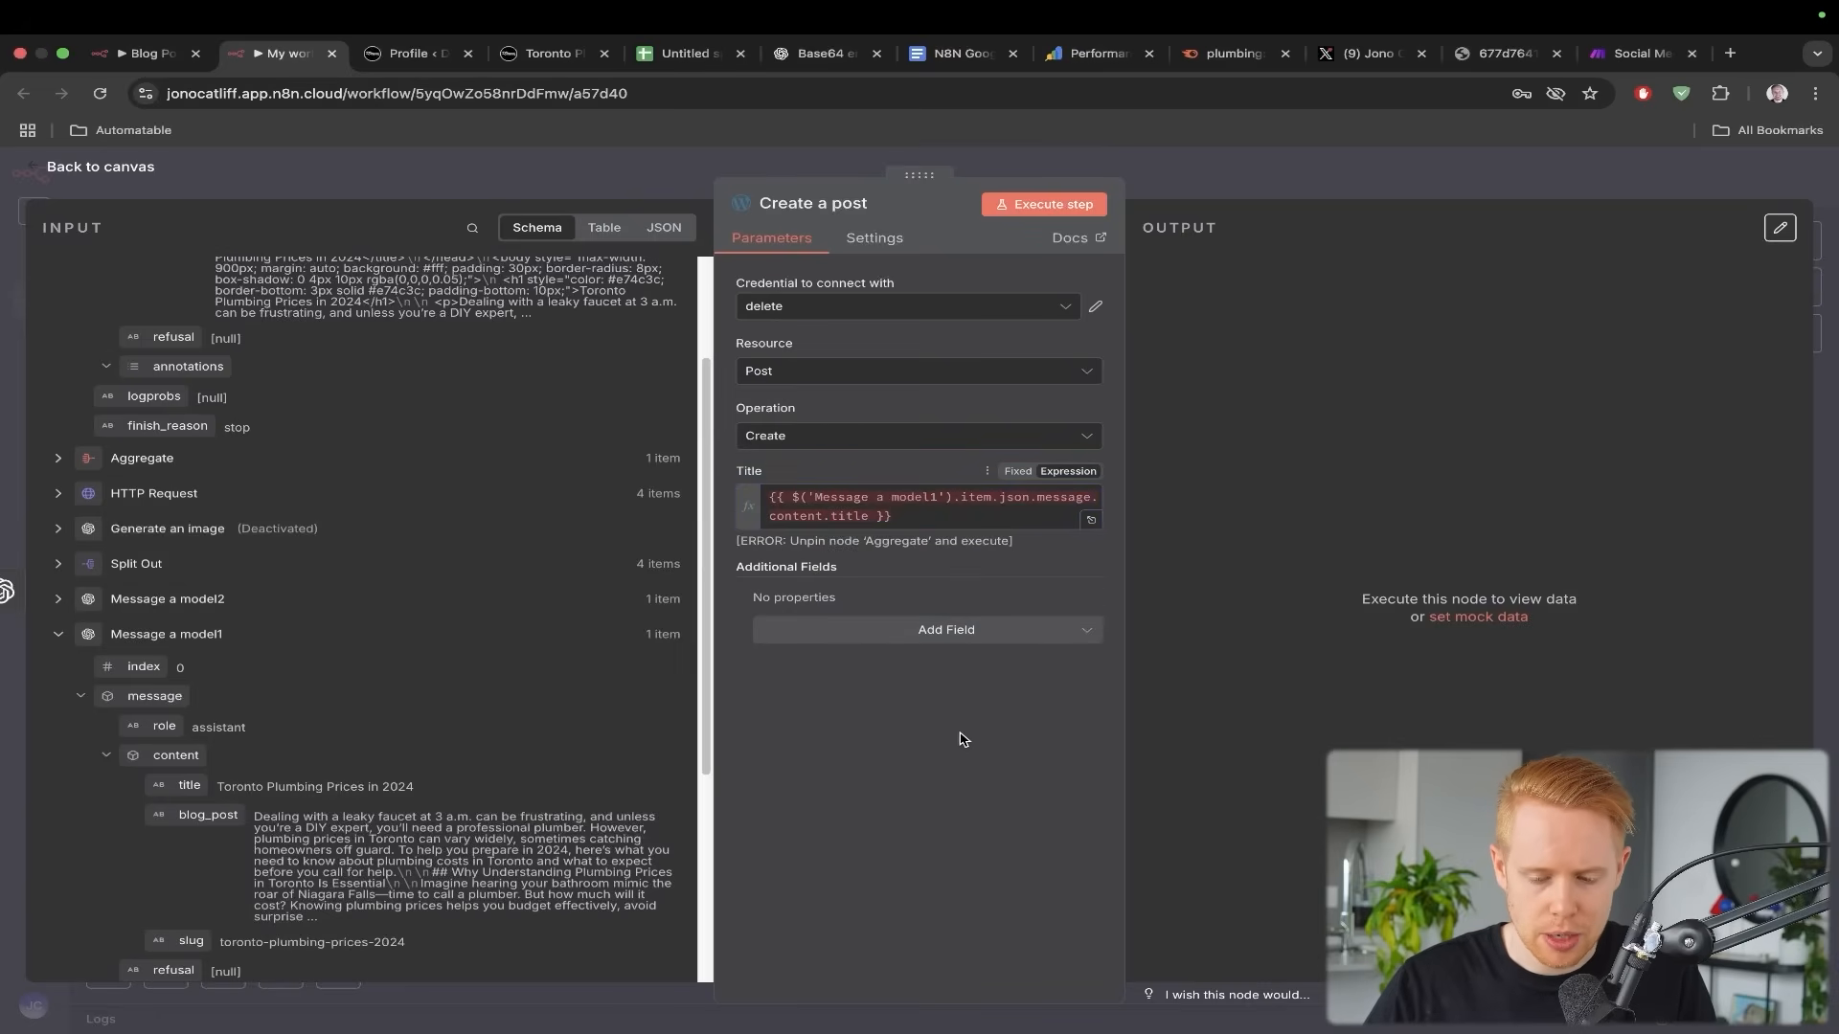
{"action": "double_click", "coordinate": [975, 497]}
{"action": "type", "text": "first()"}
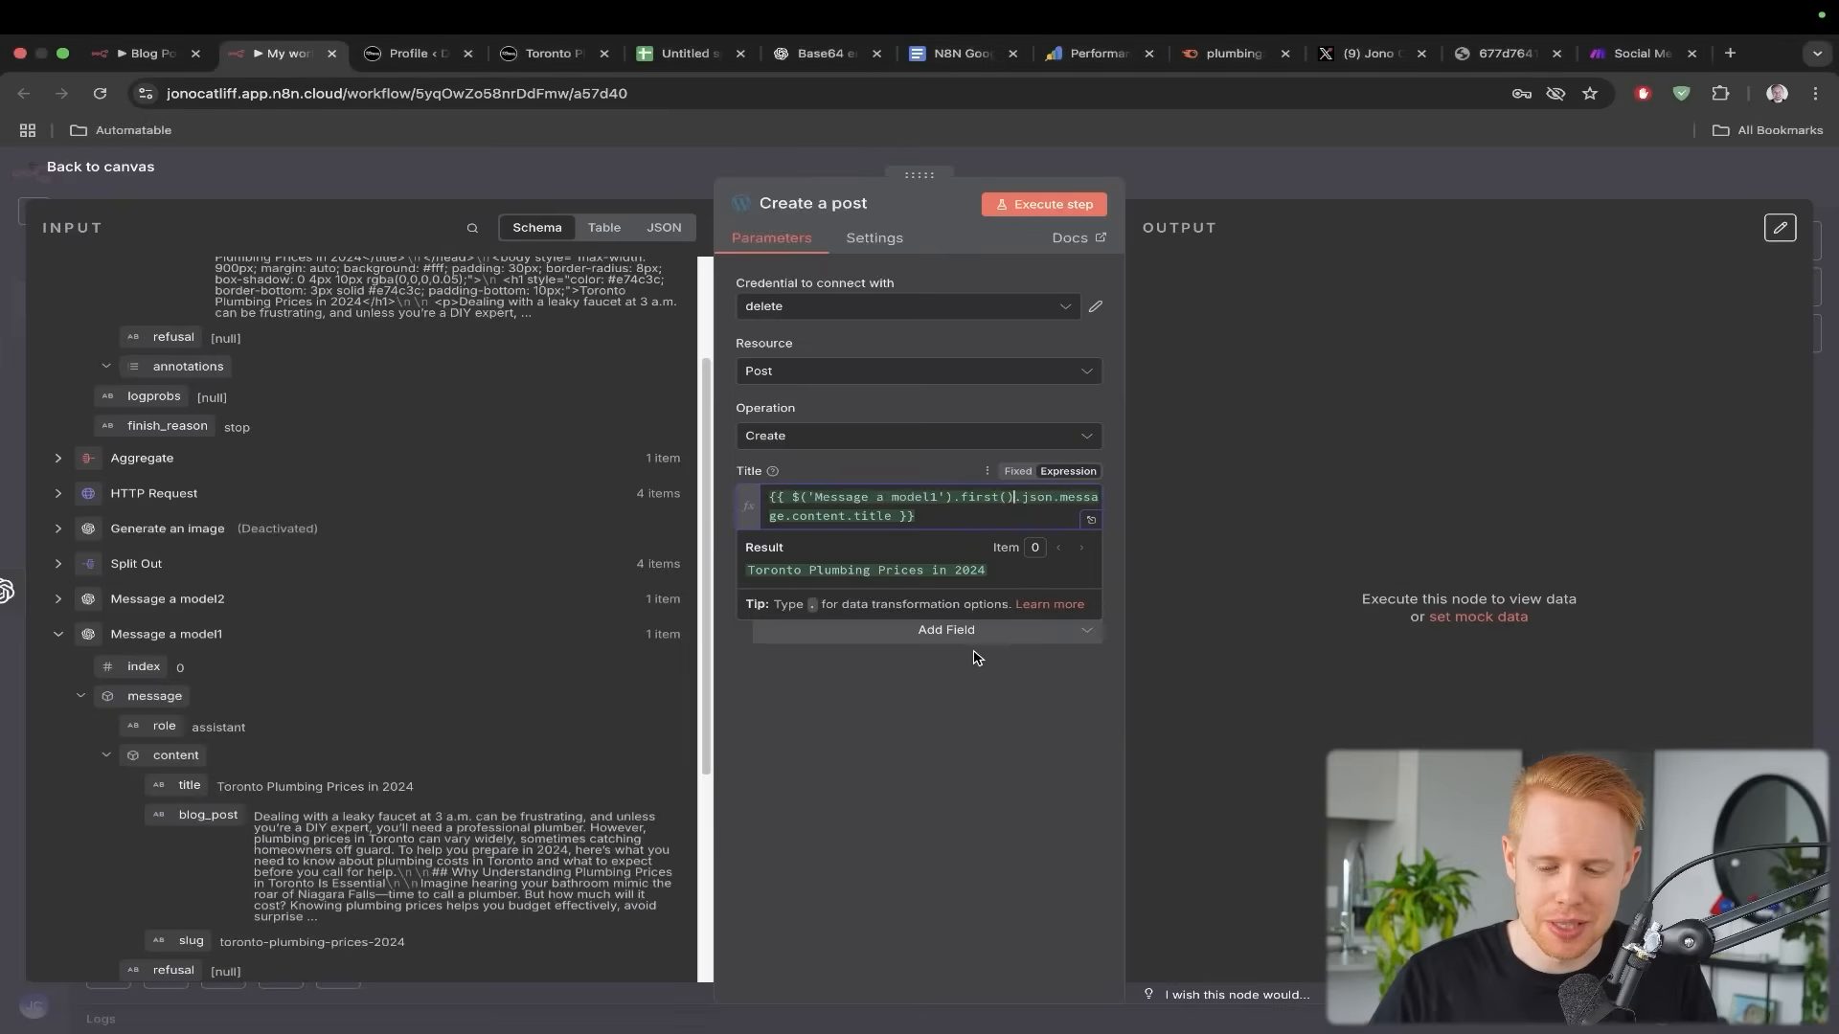
Add the Slug, Content and Template fields to the post's additional fields.
{"action": "left_click", "coordinate": [967, 640]}
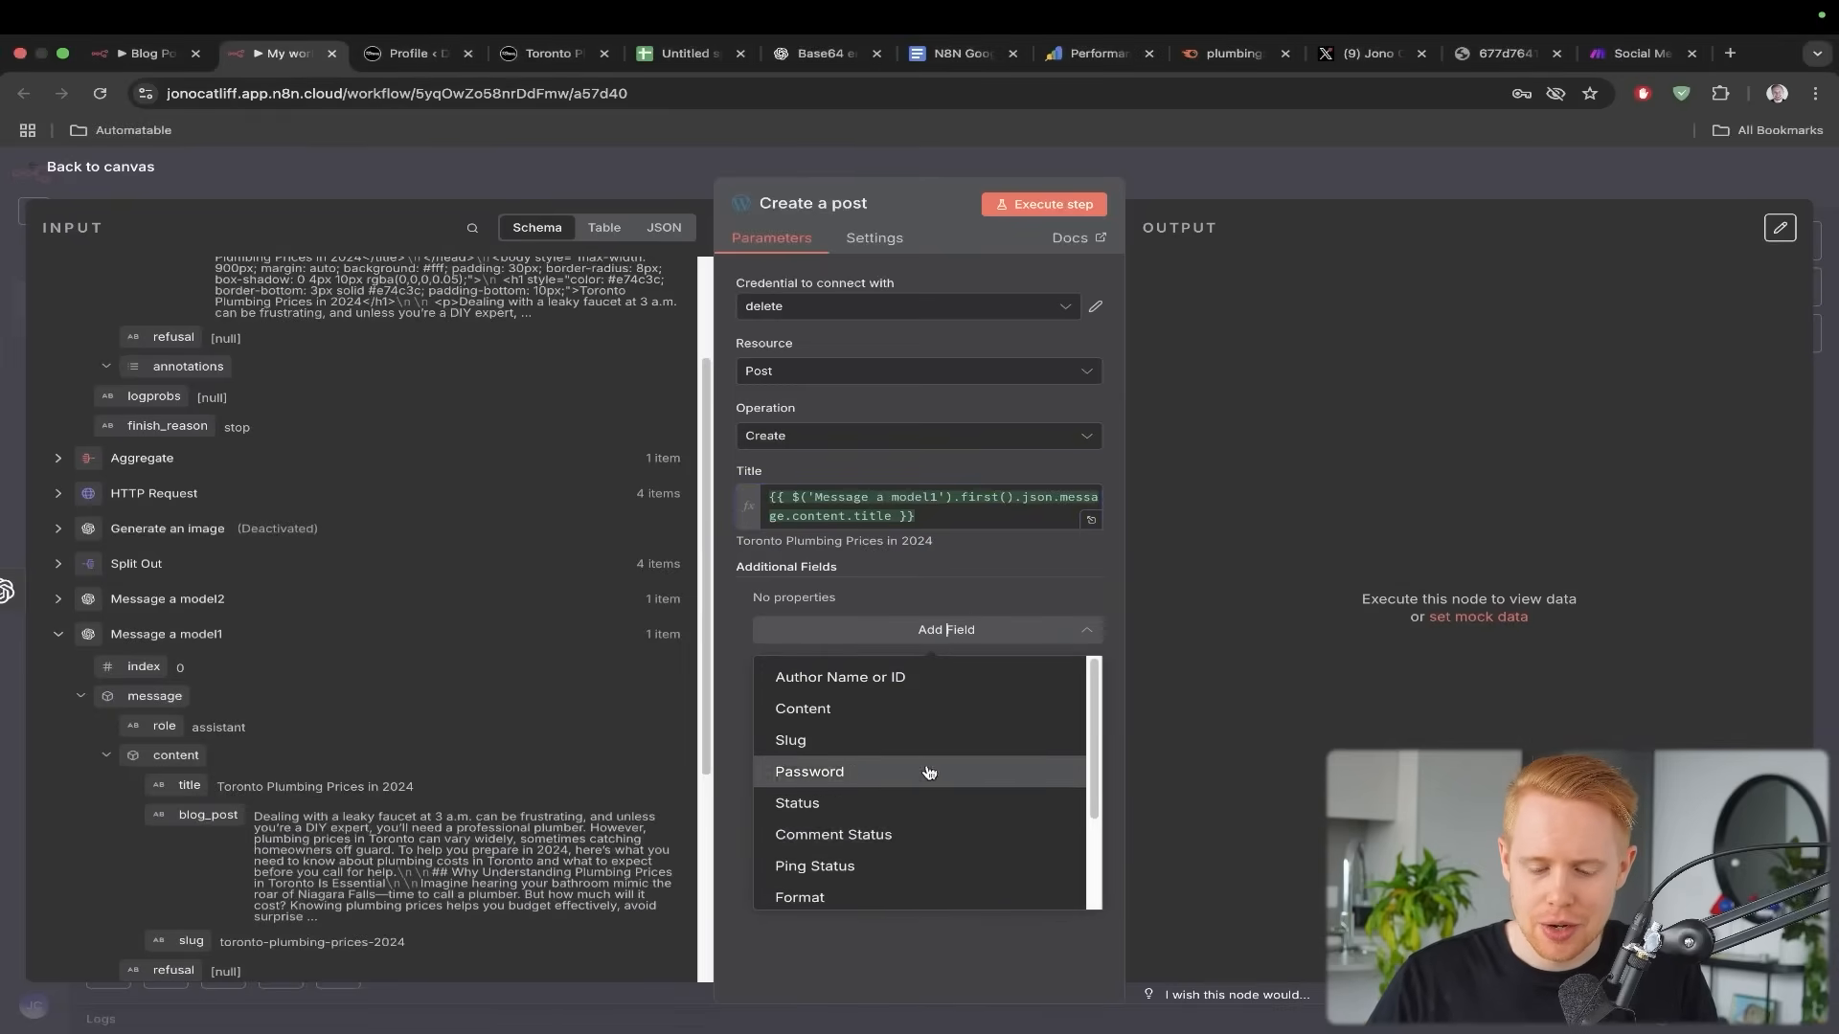
{"action": "left_click", "coordinate": [867, 737]}
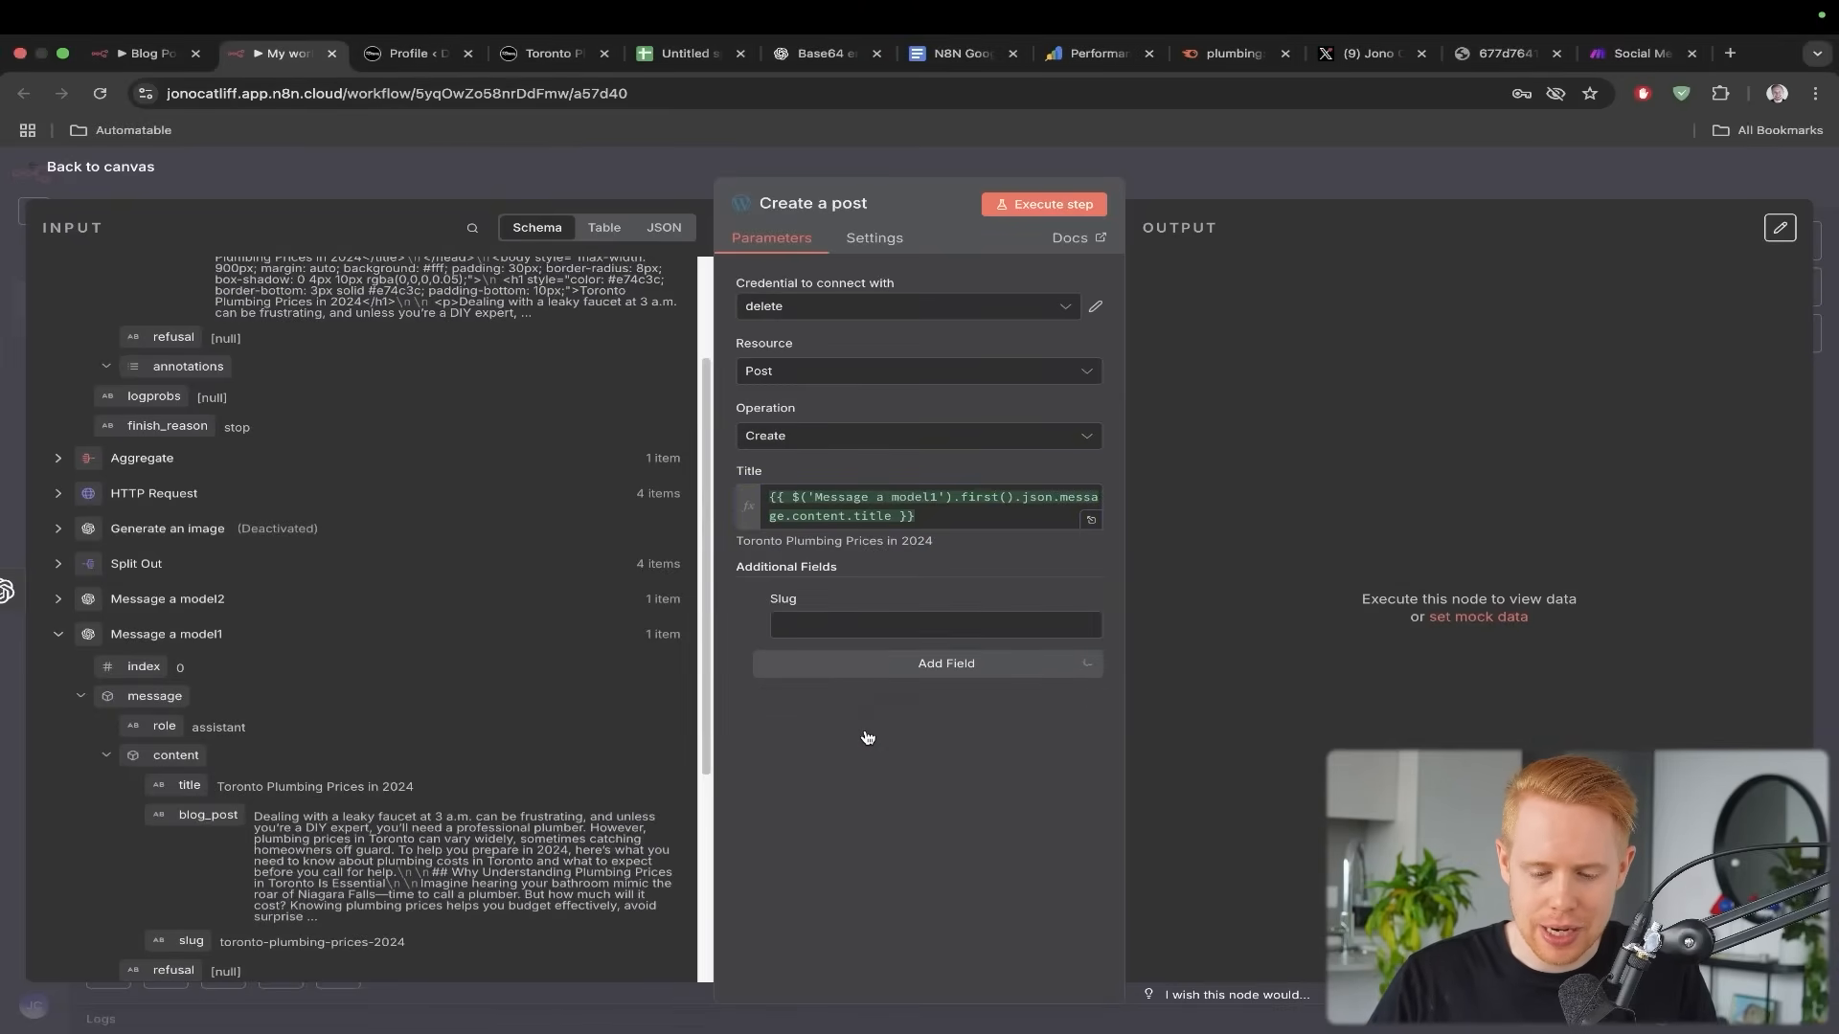
{"action": "left_click", "coordinate": [870, 674]}
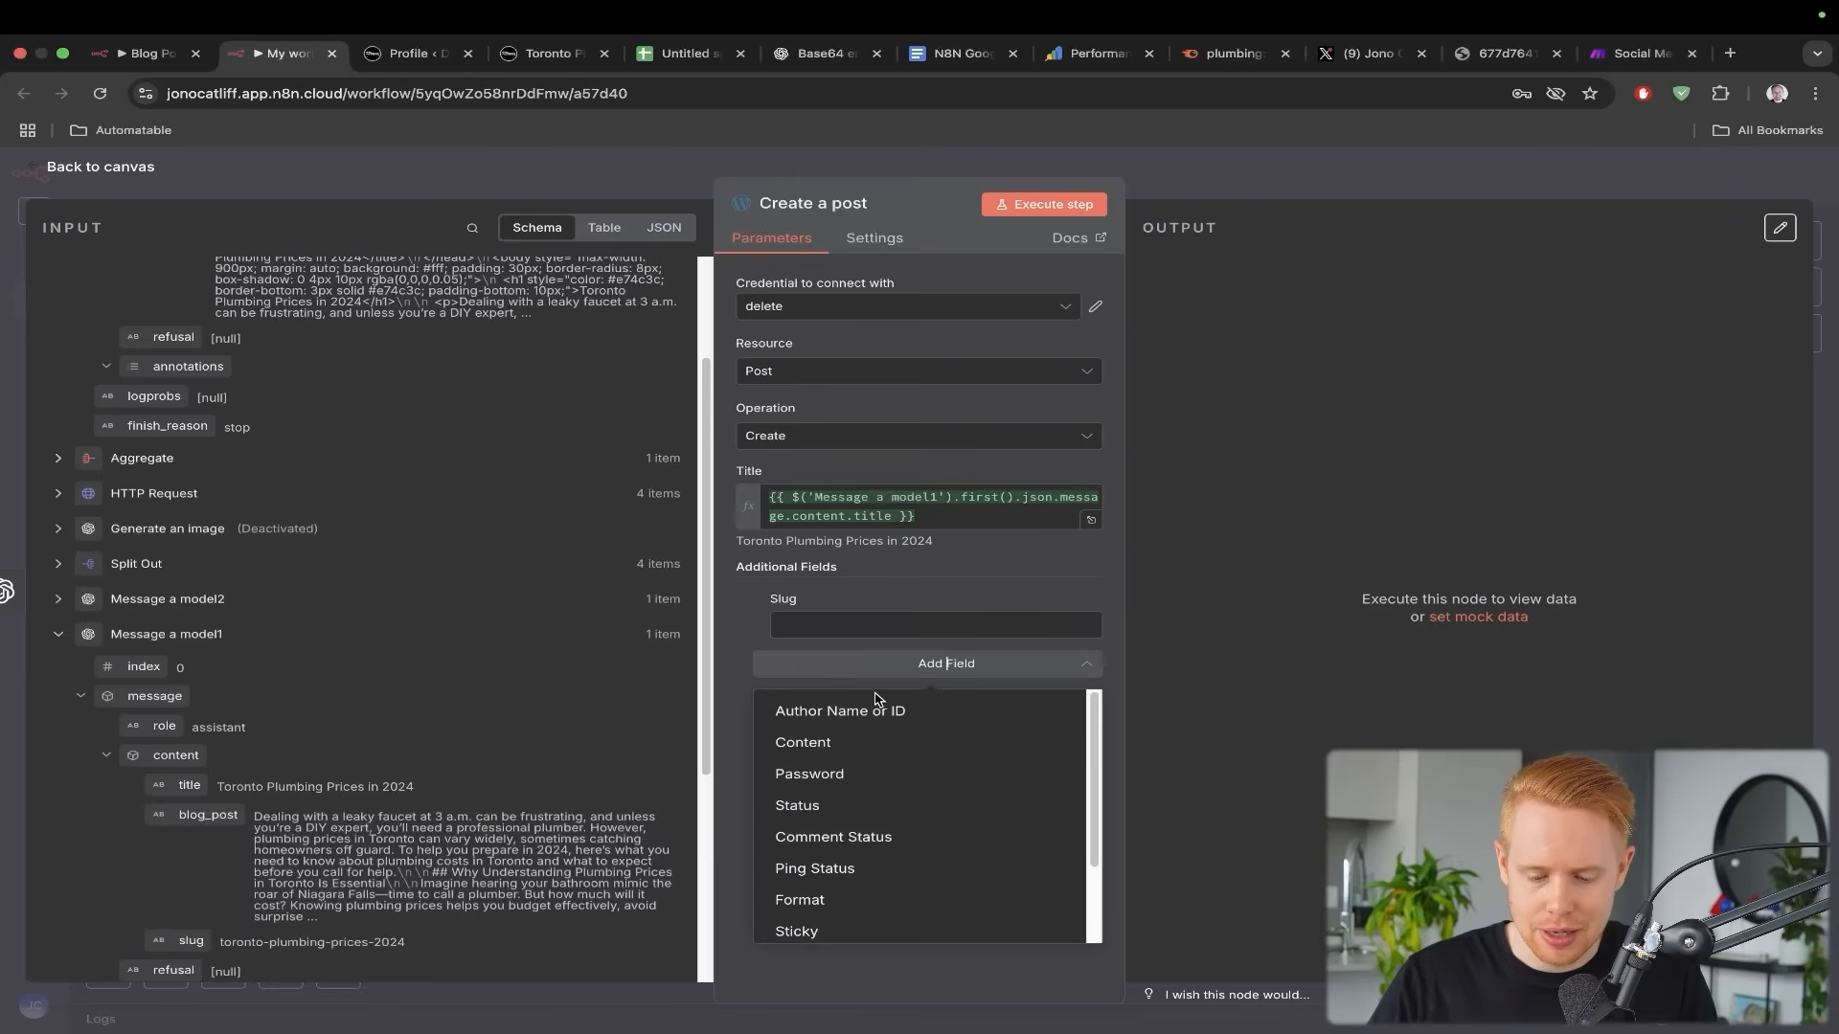
{"action": "left_click", "coordinate": [870, 751]}
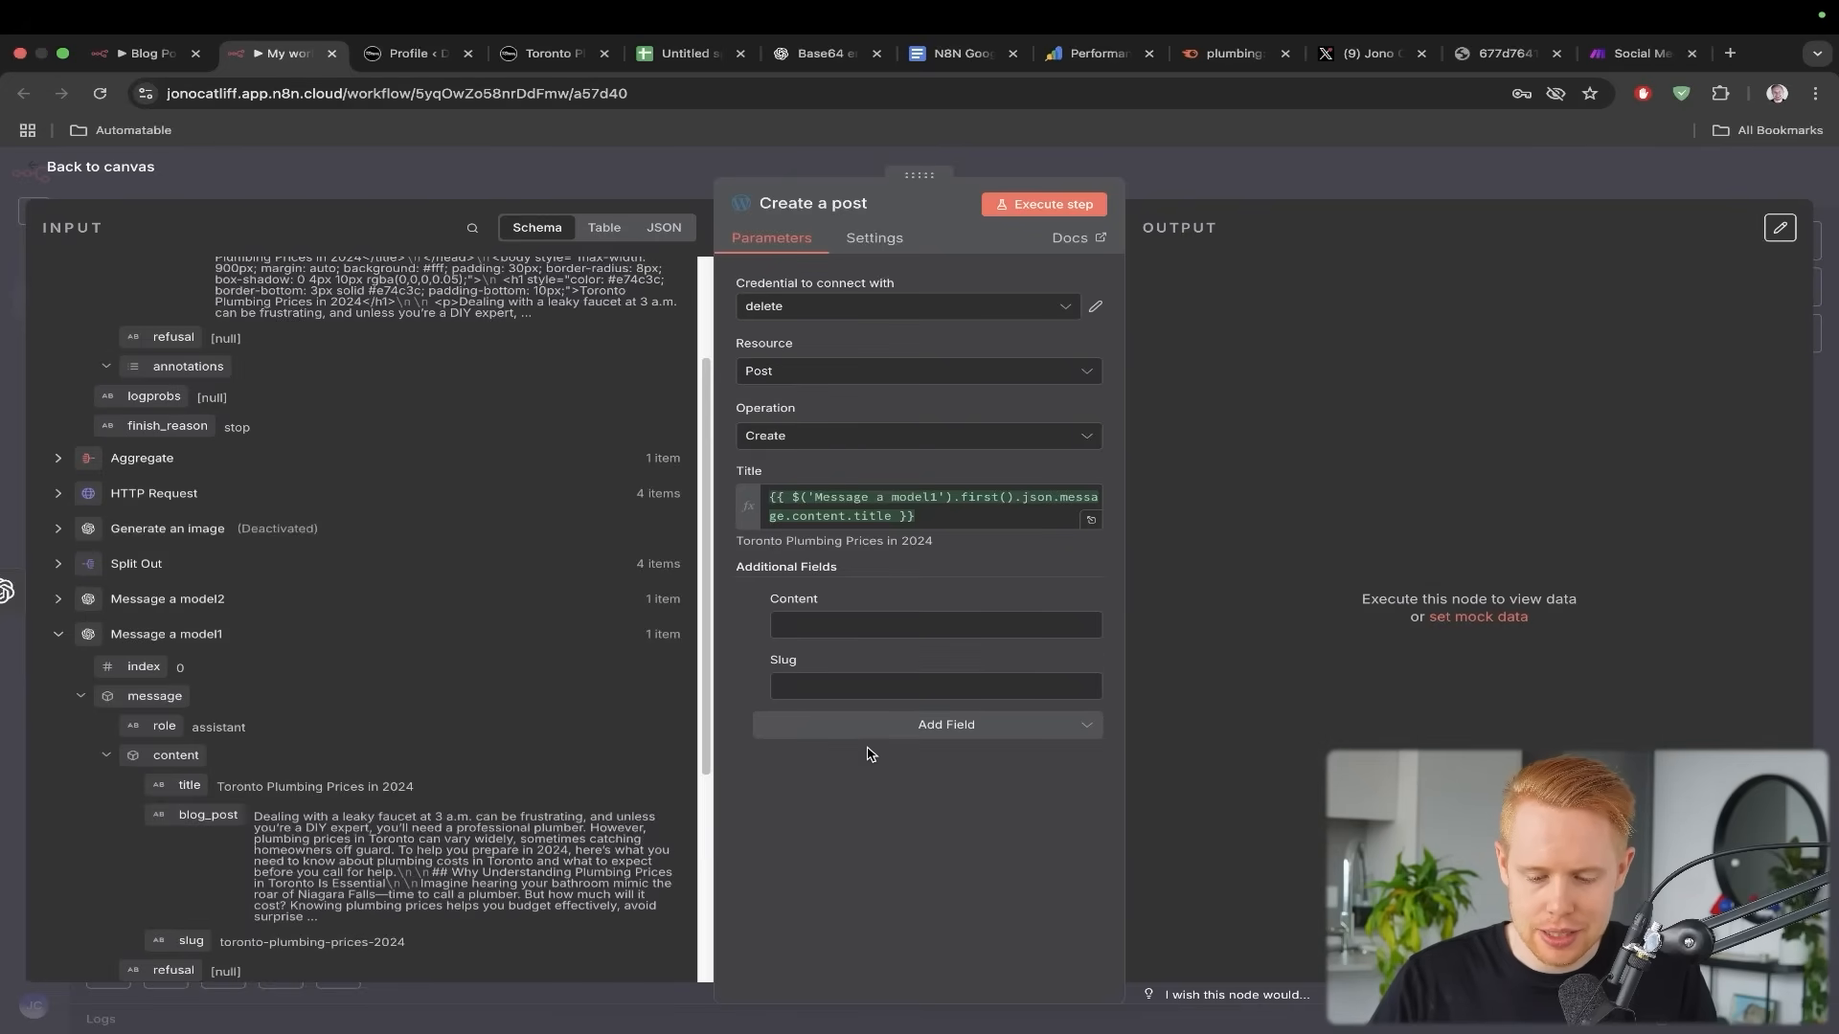
{"action": "left_click", "coordinate": [870, 725]}
{"action": "scroll", "coordinate": [875, 814], "scroll_direction": "down", "scroll_amount": 3}
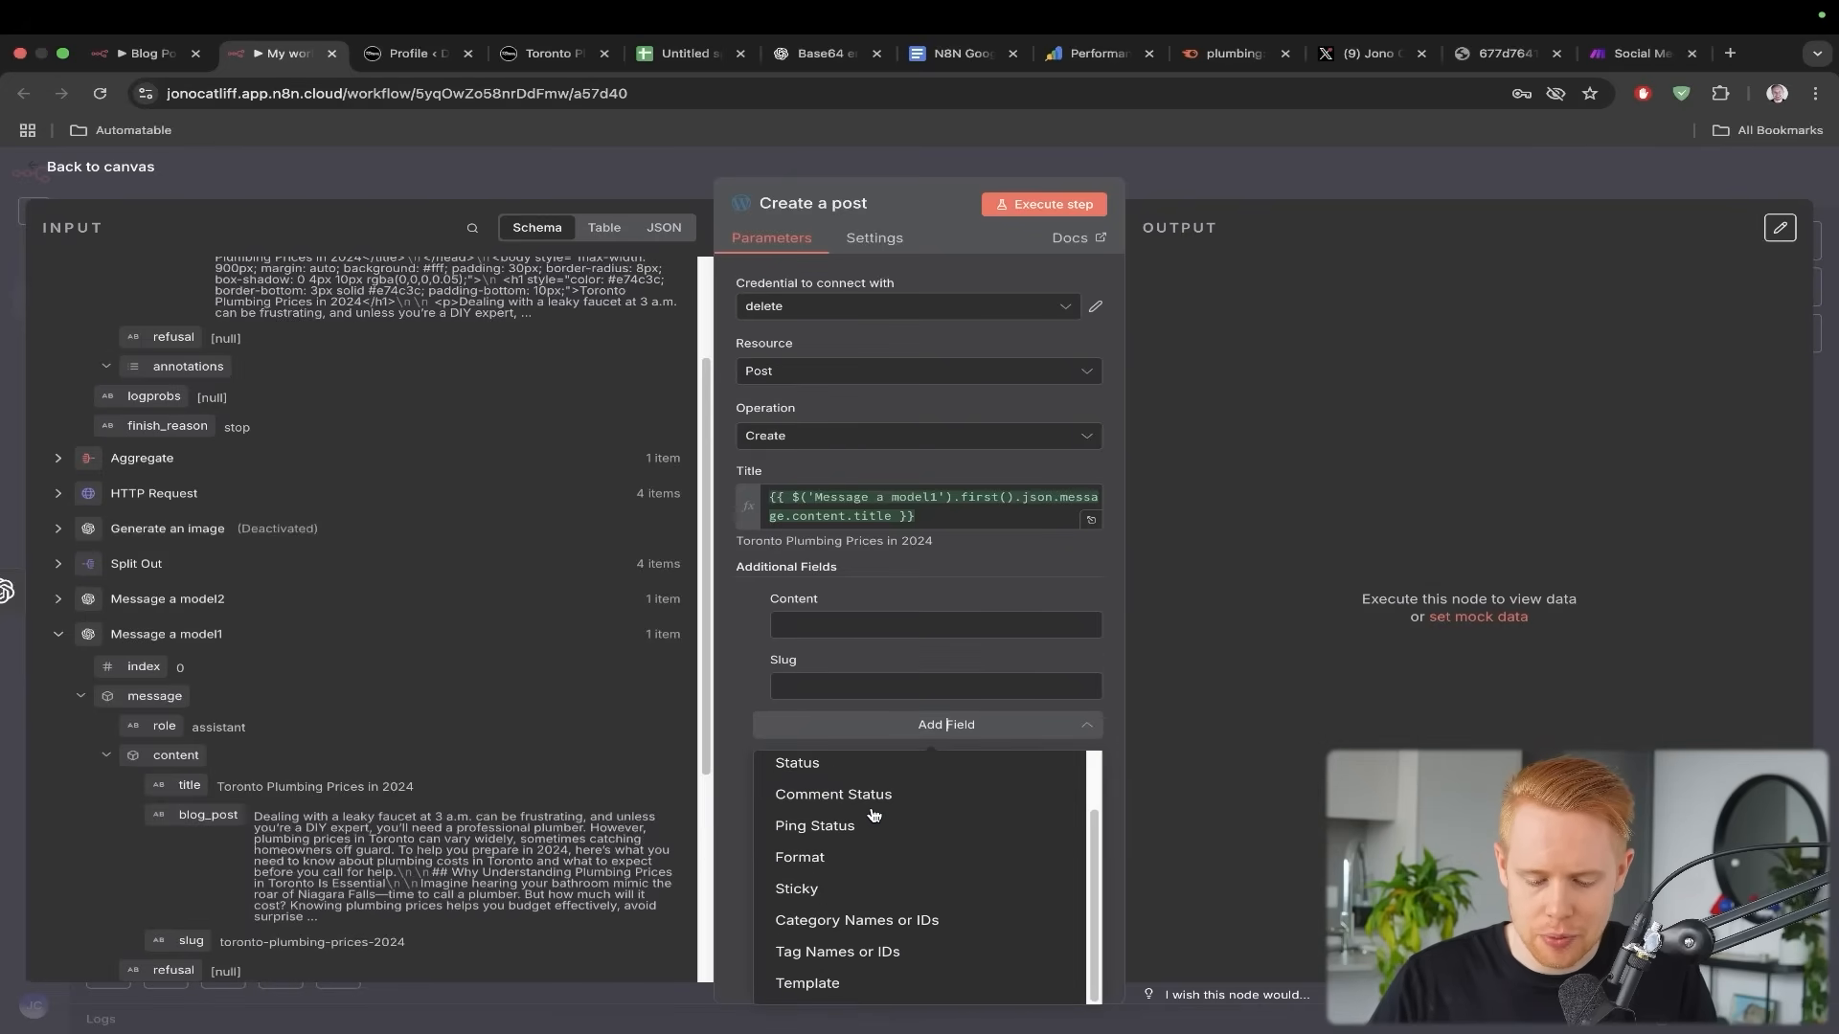
{"action": "left_click", "coordinate": [888, 985]}
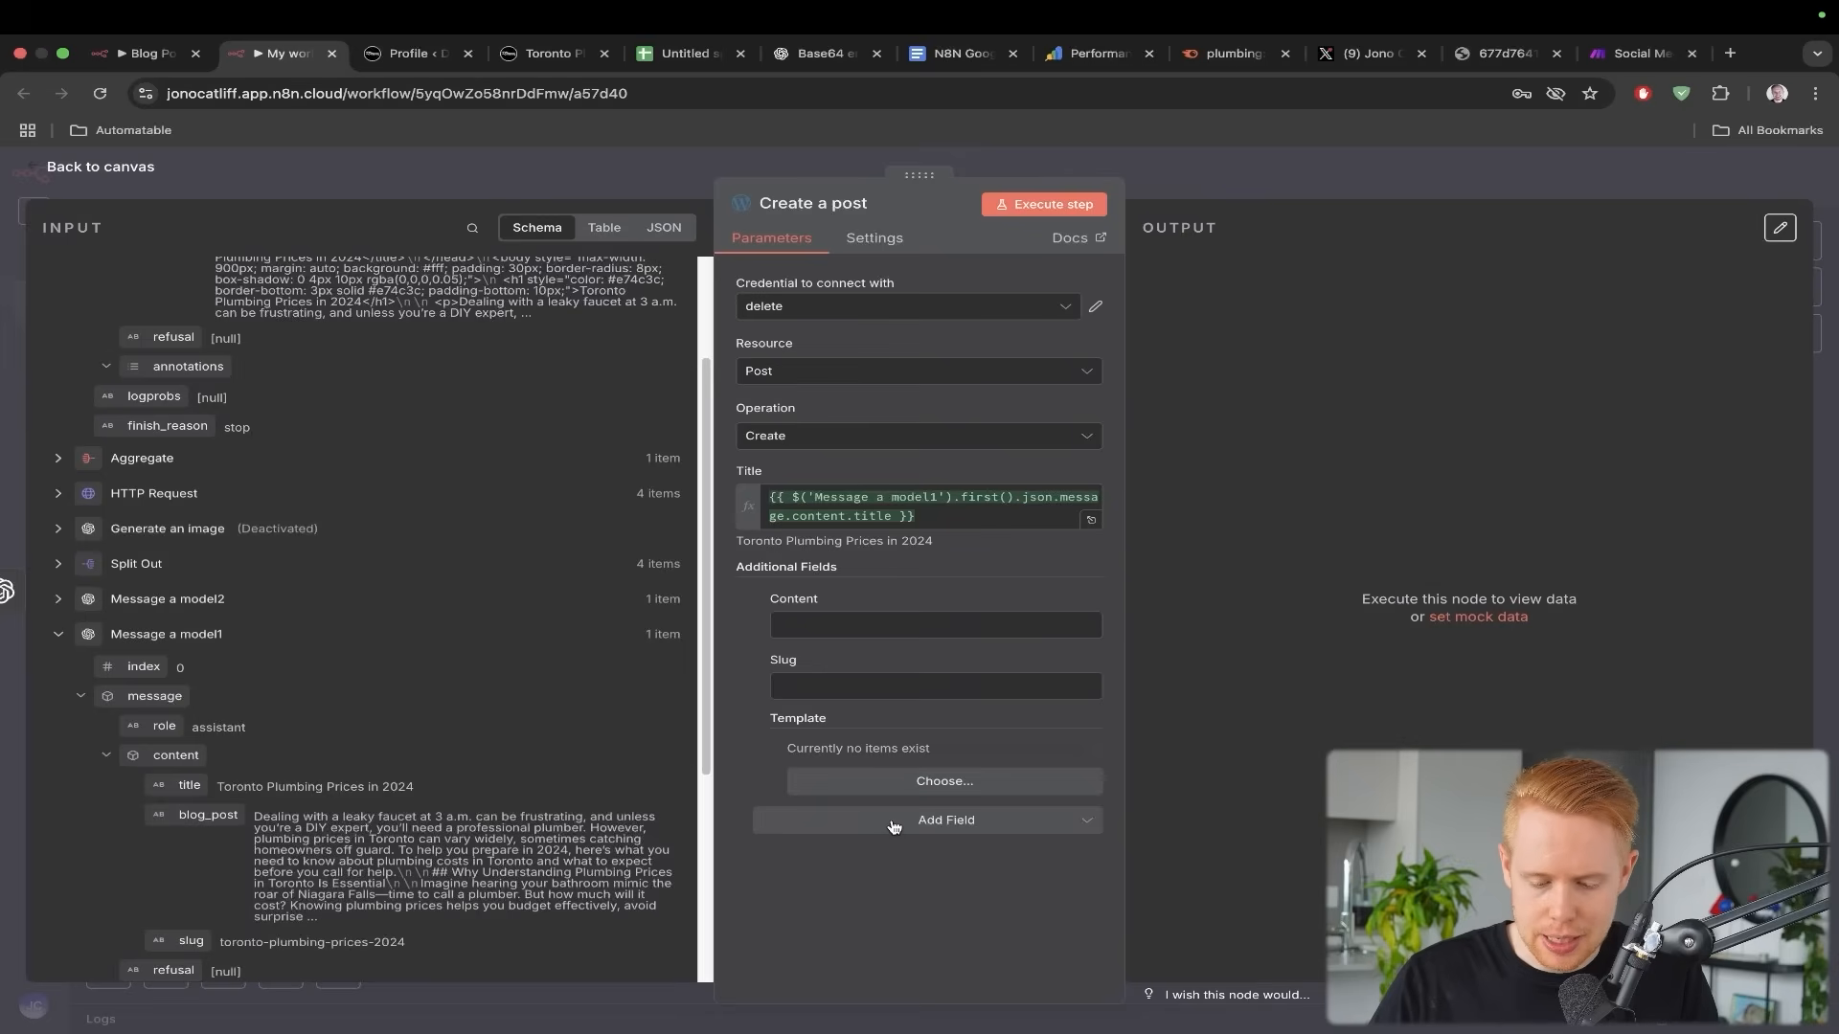
Add the Status, Author Name or ID, and Format fields to the post's additional fields.
{"action": "left_click", "coordinate": [893, 821]}
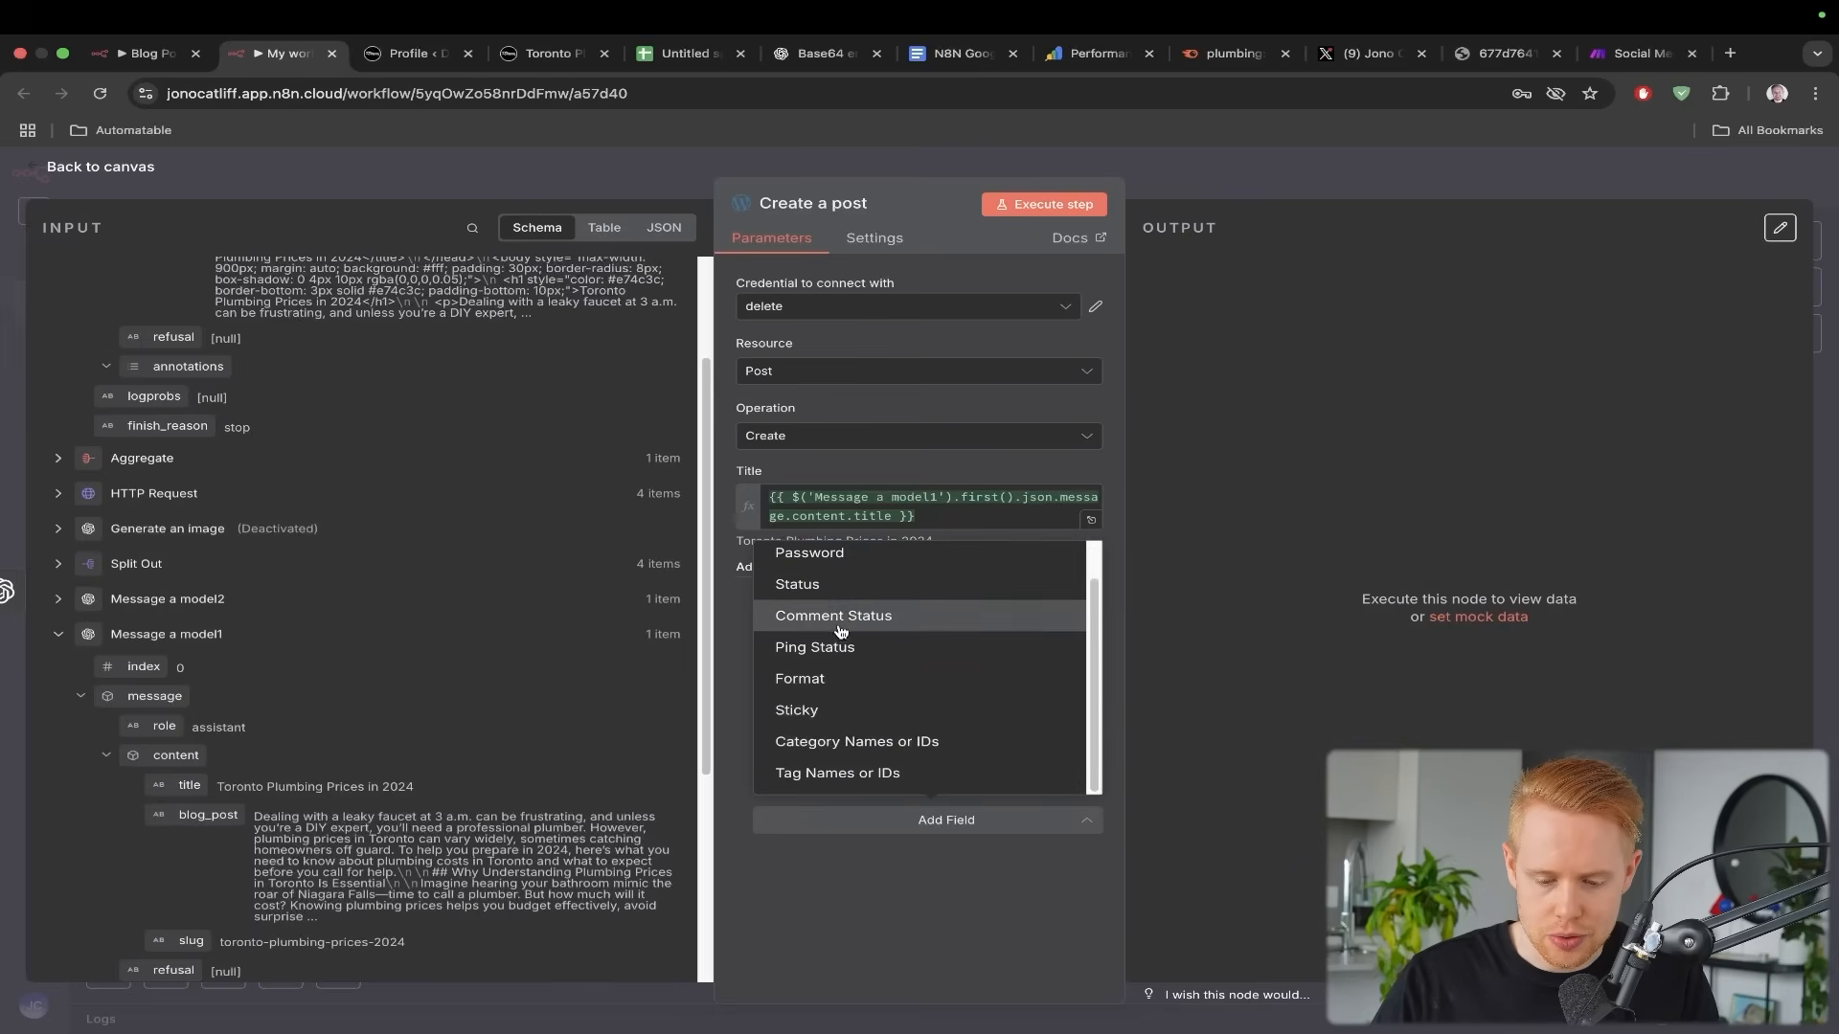
{"action": "left_click", "coordinate": [837, 586]}
{"action": "left_click", "coordinate": [871, 883]}
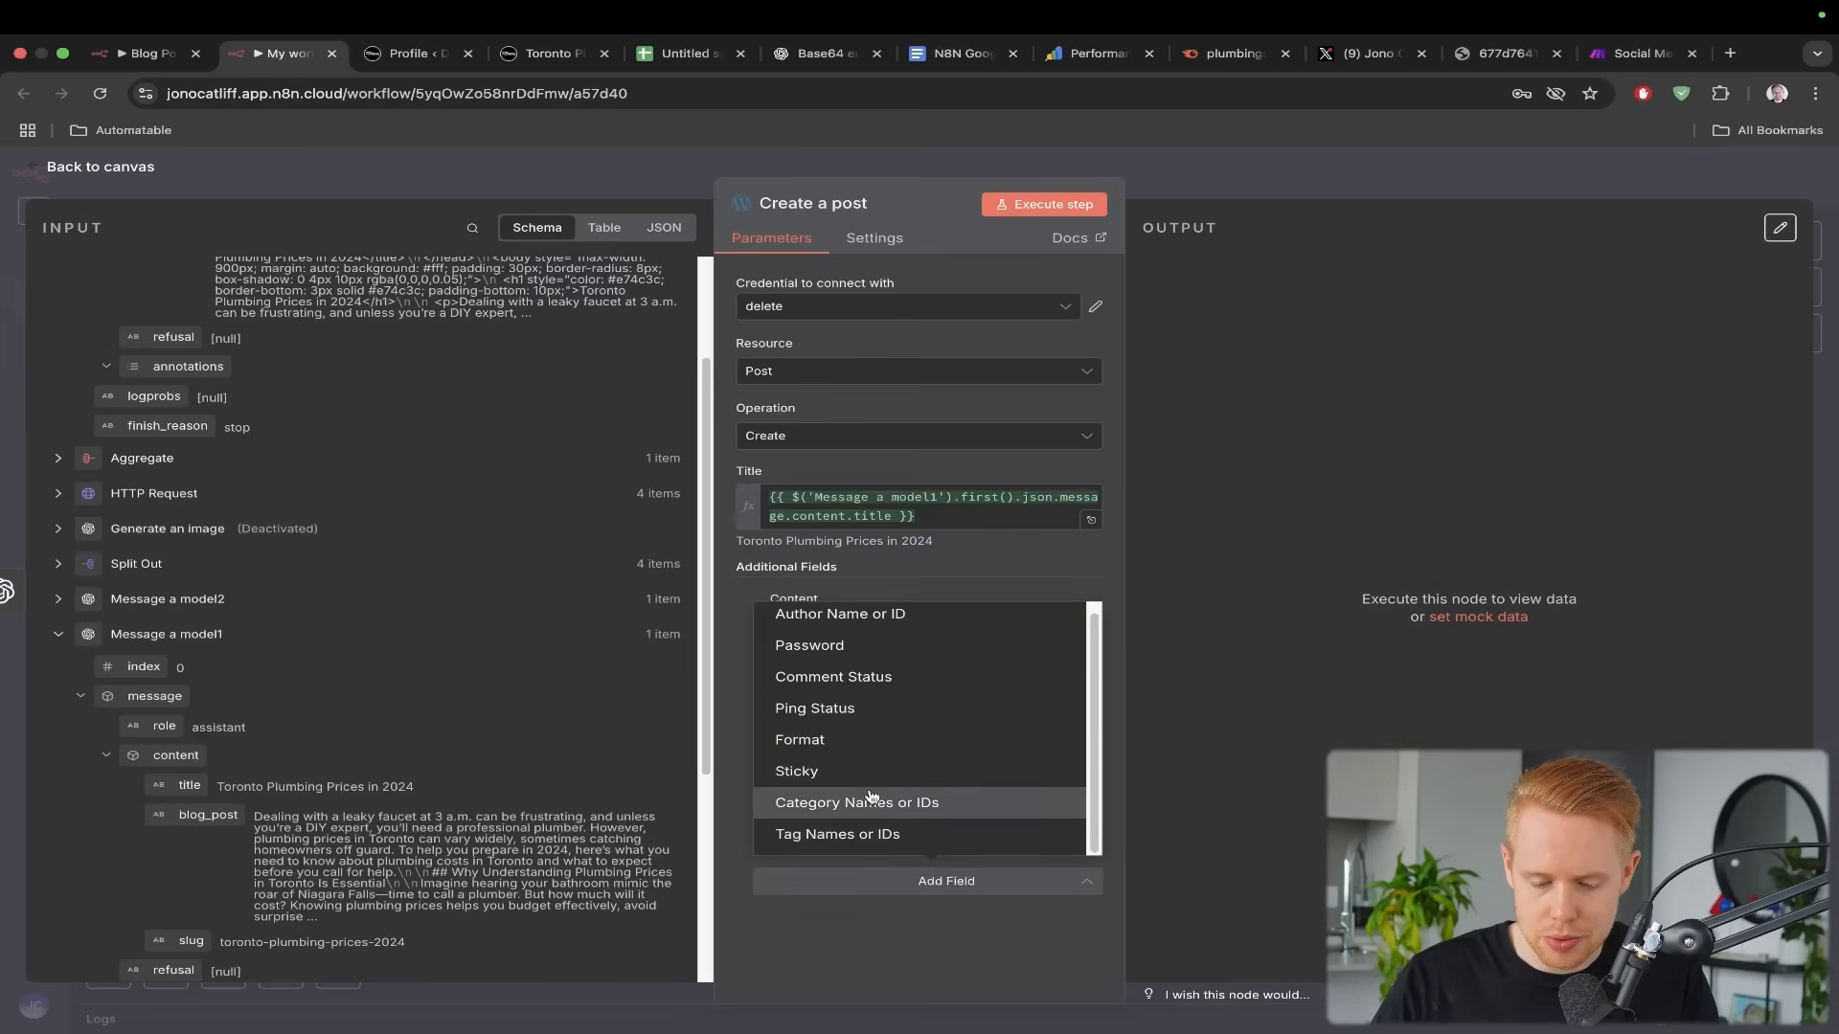
{"action": "scroll", "coordinate": [871, 767], "scroll_direction": "up", "scroll_amount": 1}
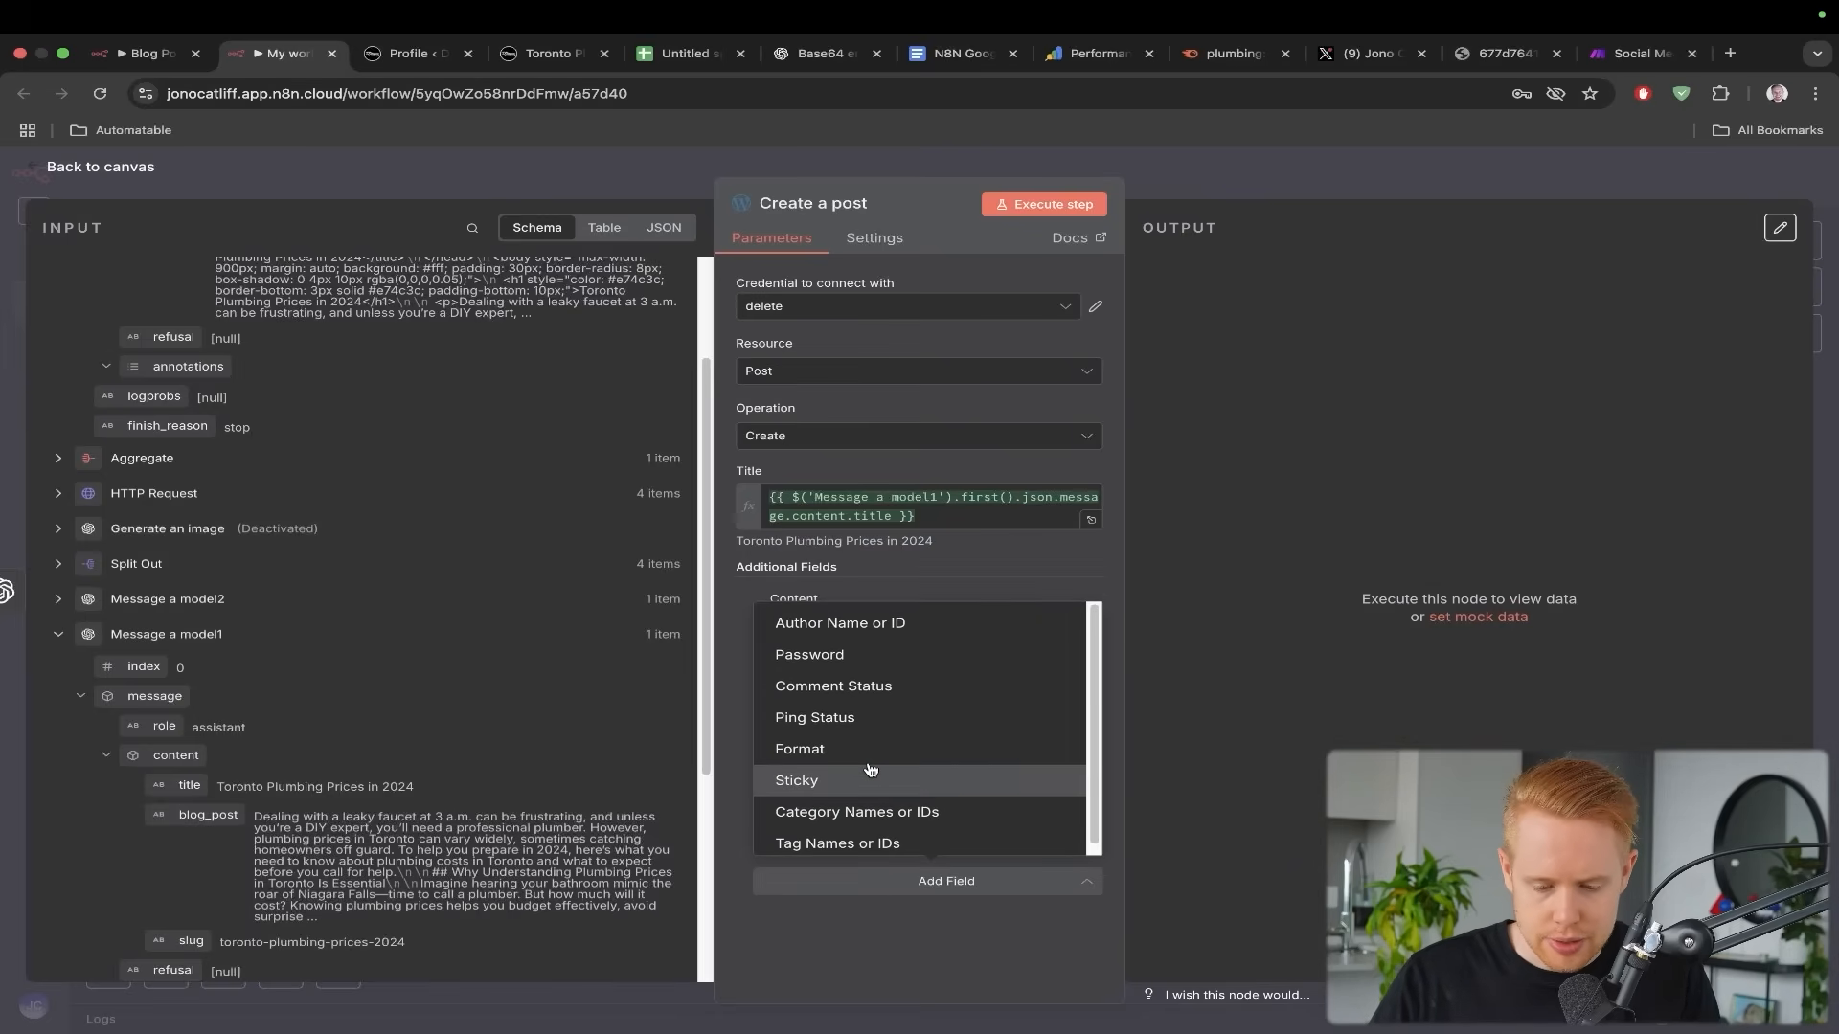
{"action": "left_click", "coordinate": [851, 623]}
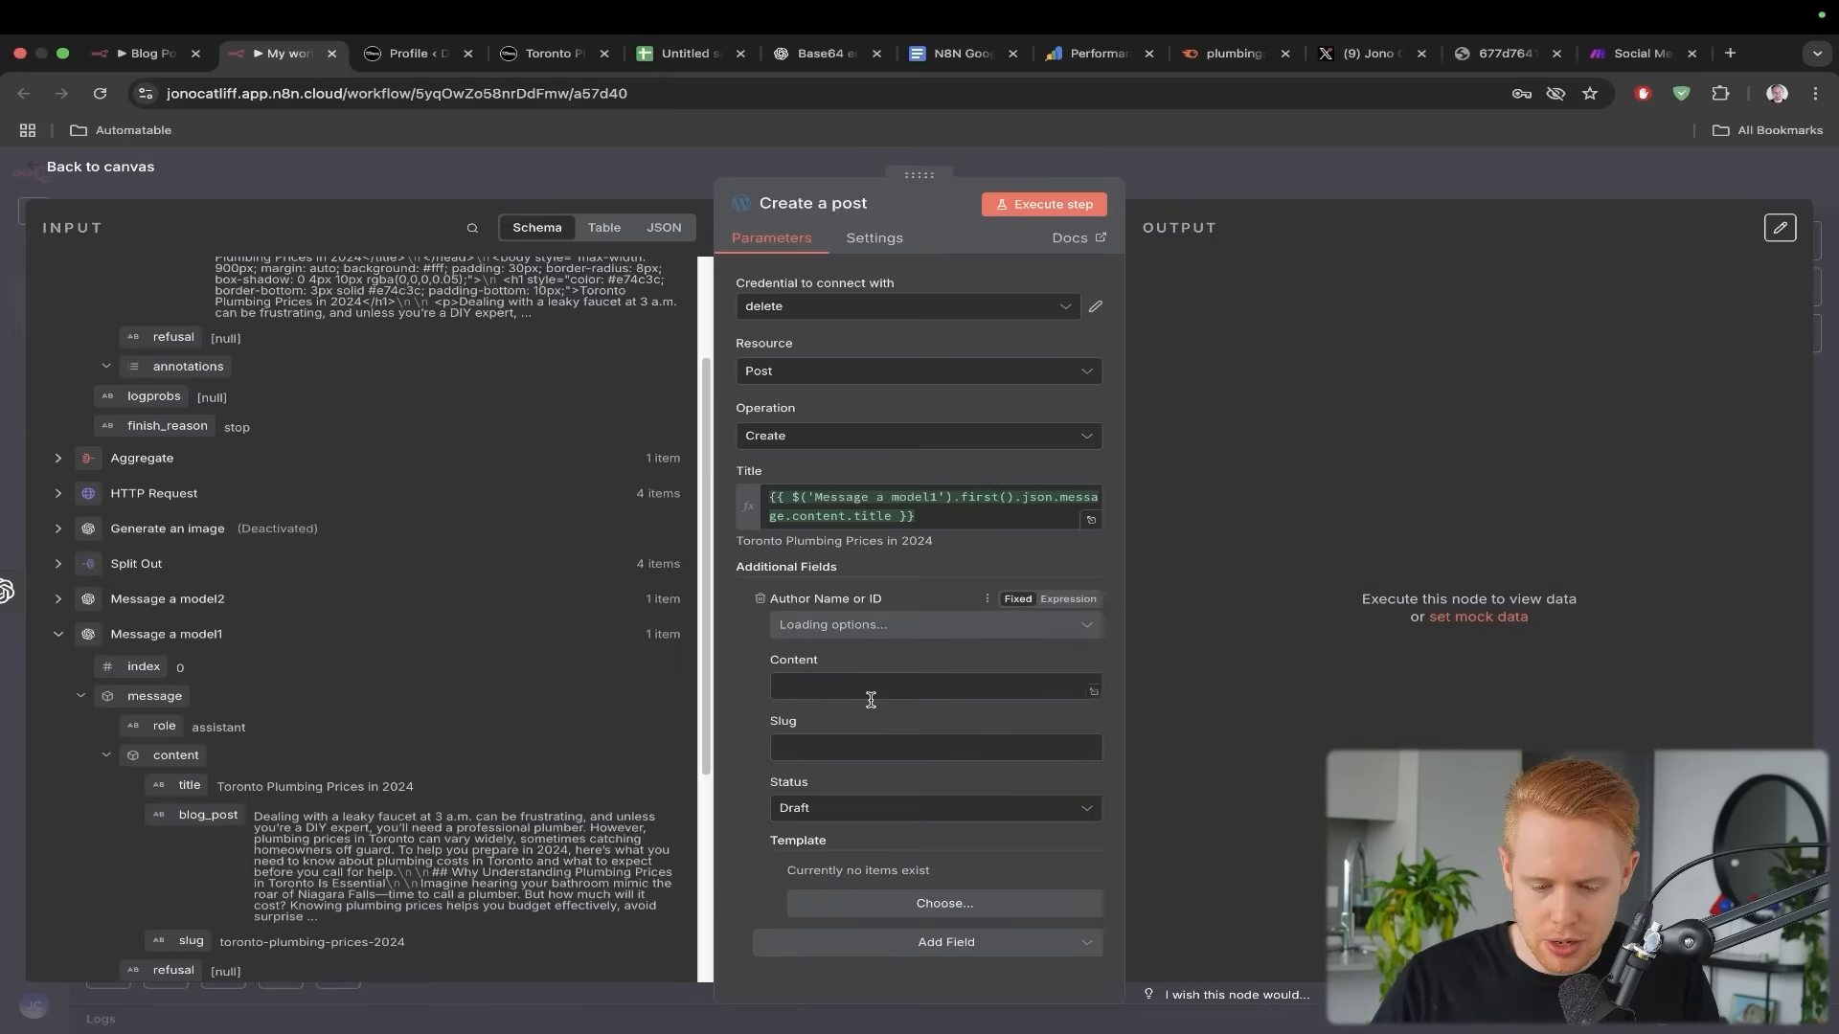
{"action": "left_click", "coordinate": [934, 946]}
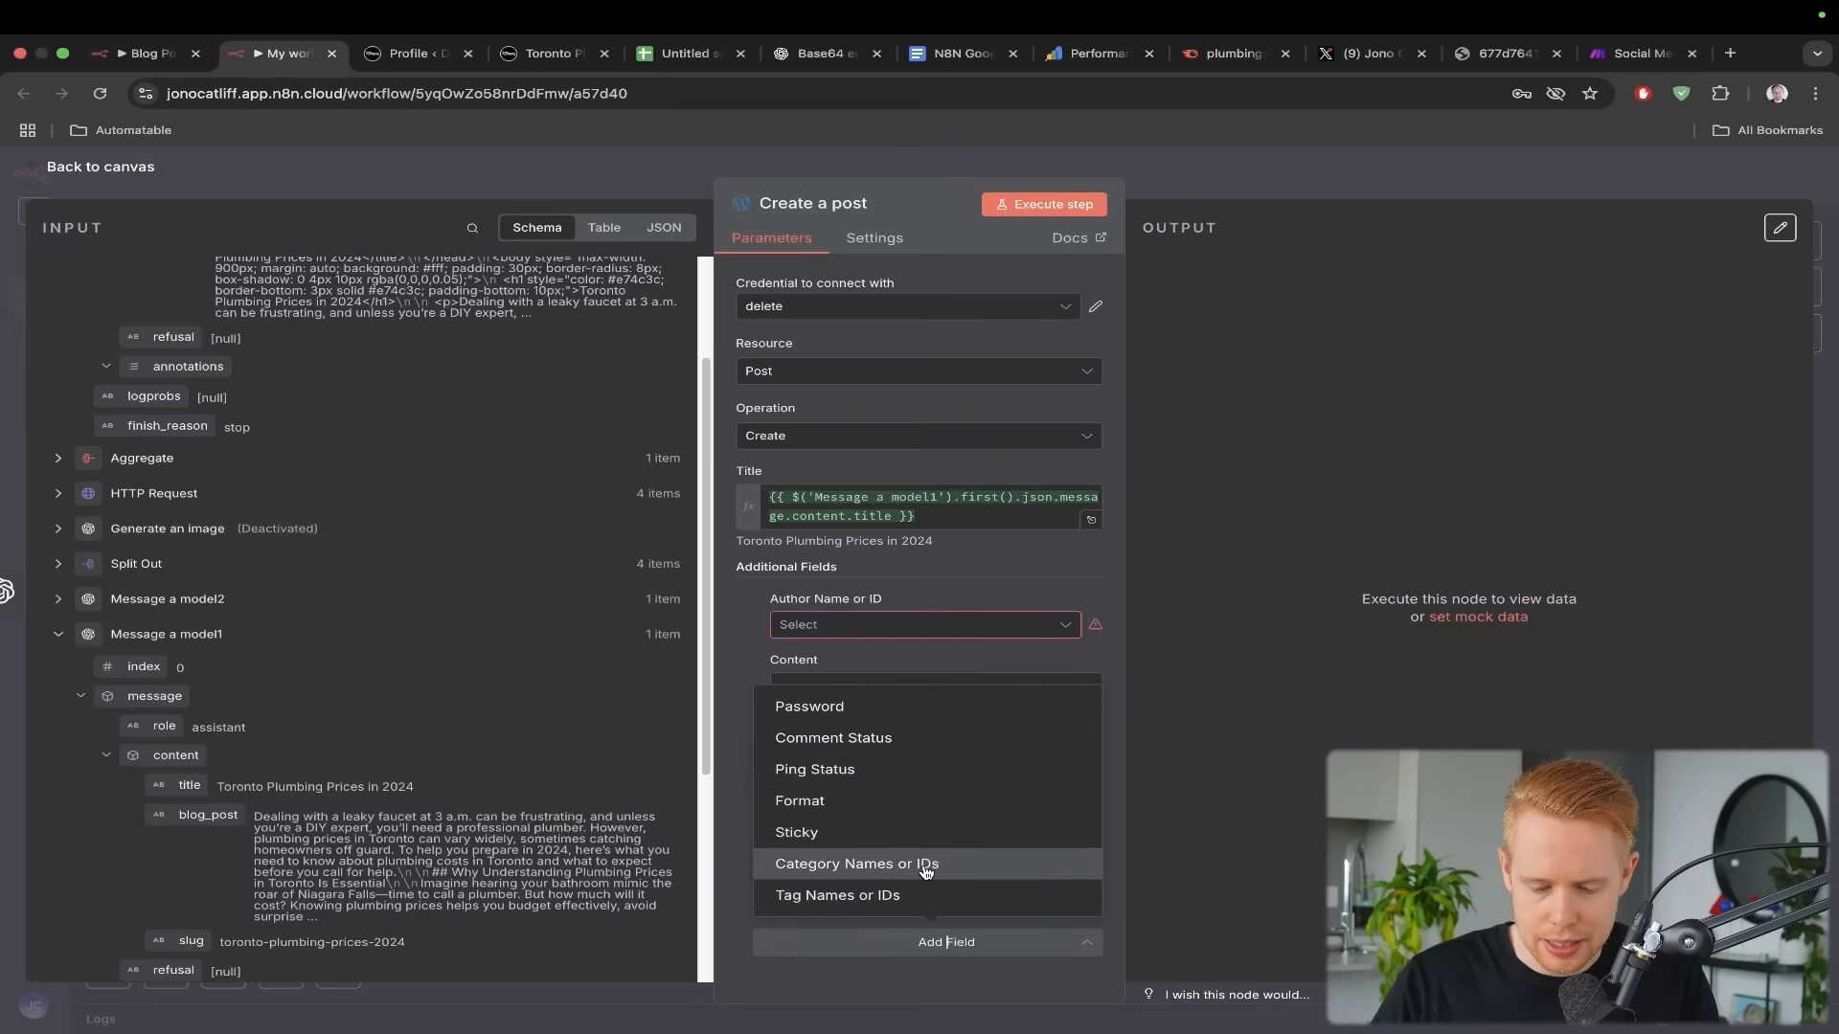
{"action": "left_click", "coordinate": [899, 801]}
{"action": "scroll", "coordinate": [900, 861], "scroll_direction": "down", "scroll_amount": 1}
{"action": "left_click", "coordinate": [896, 958]}
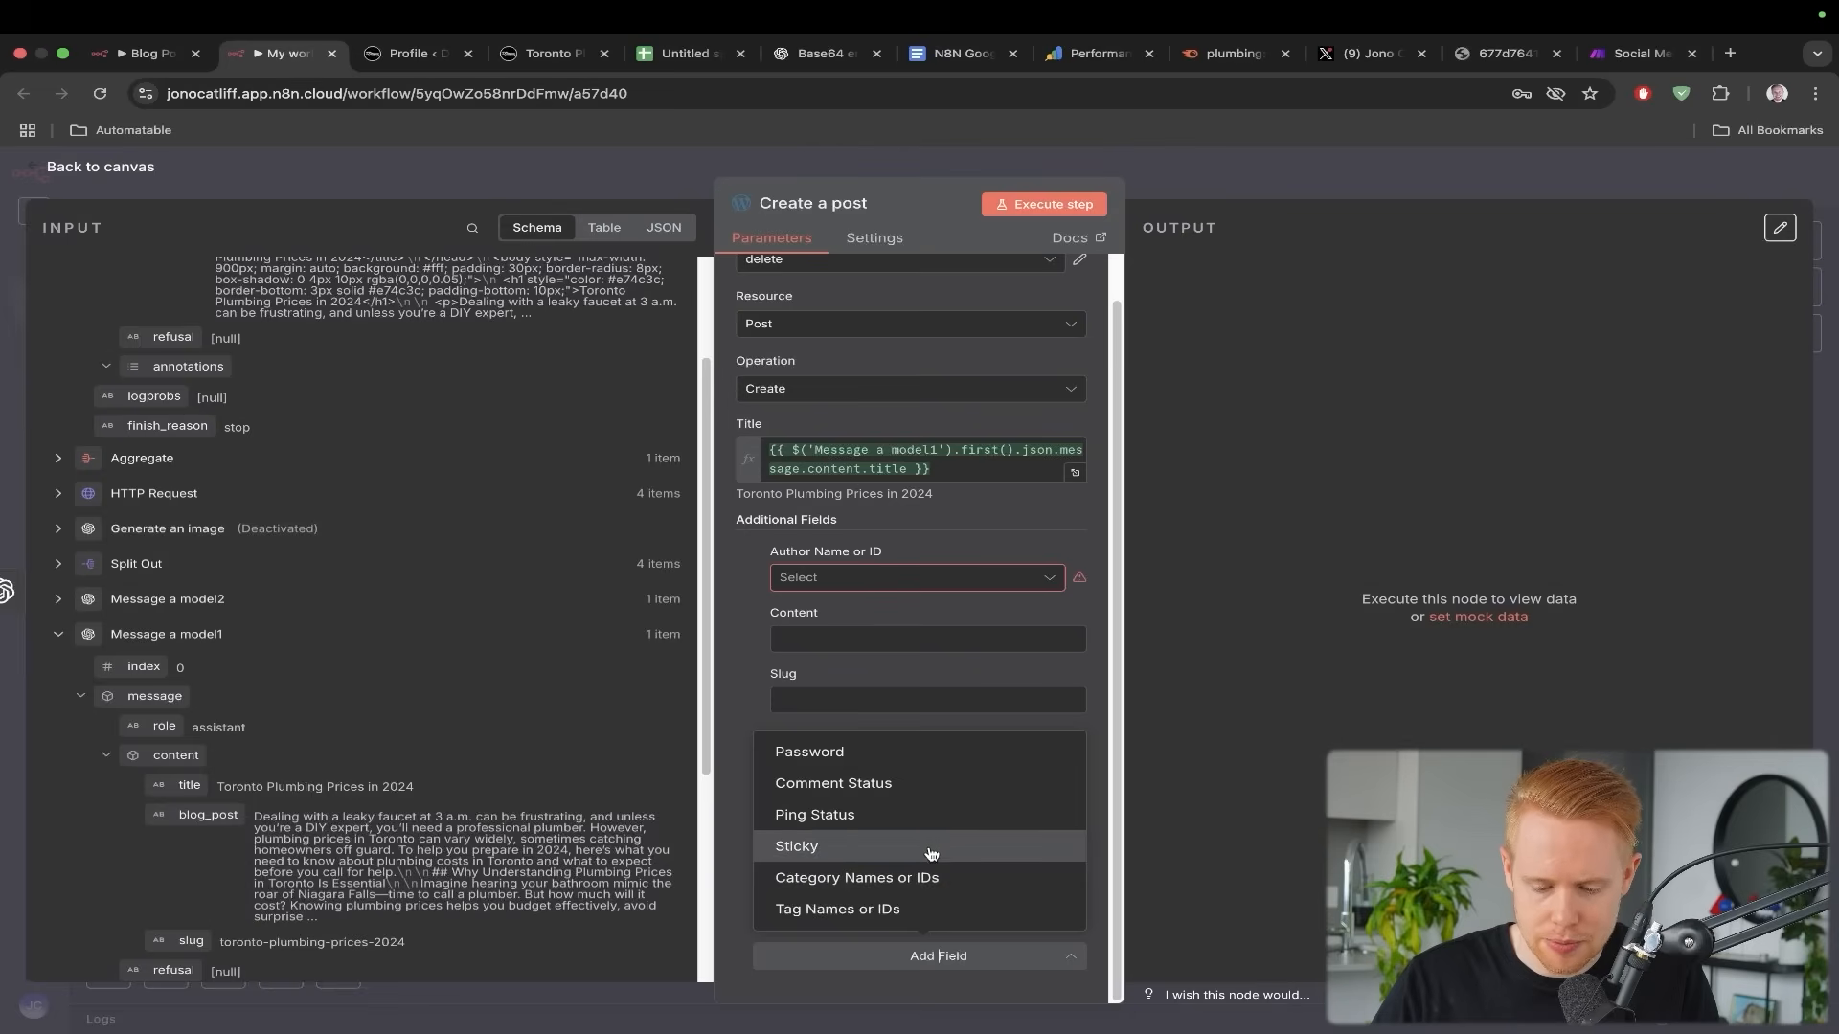
{"action": "left_click", "coordinate": [736, 598]}
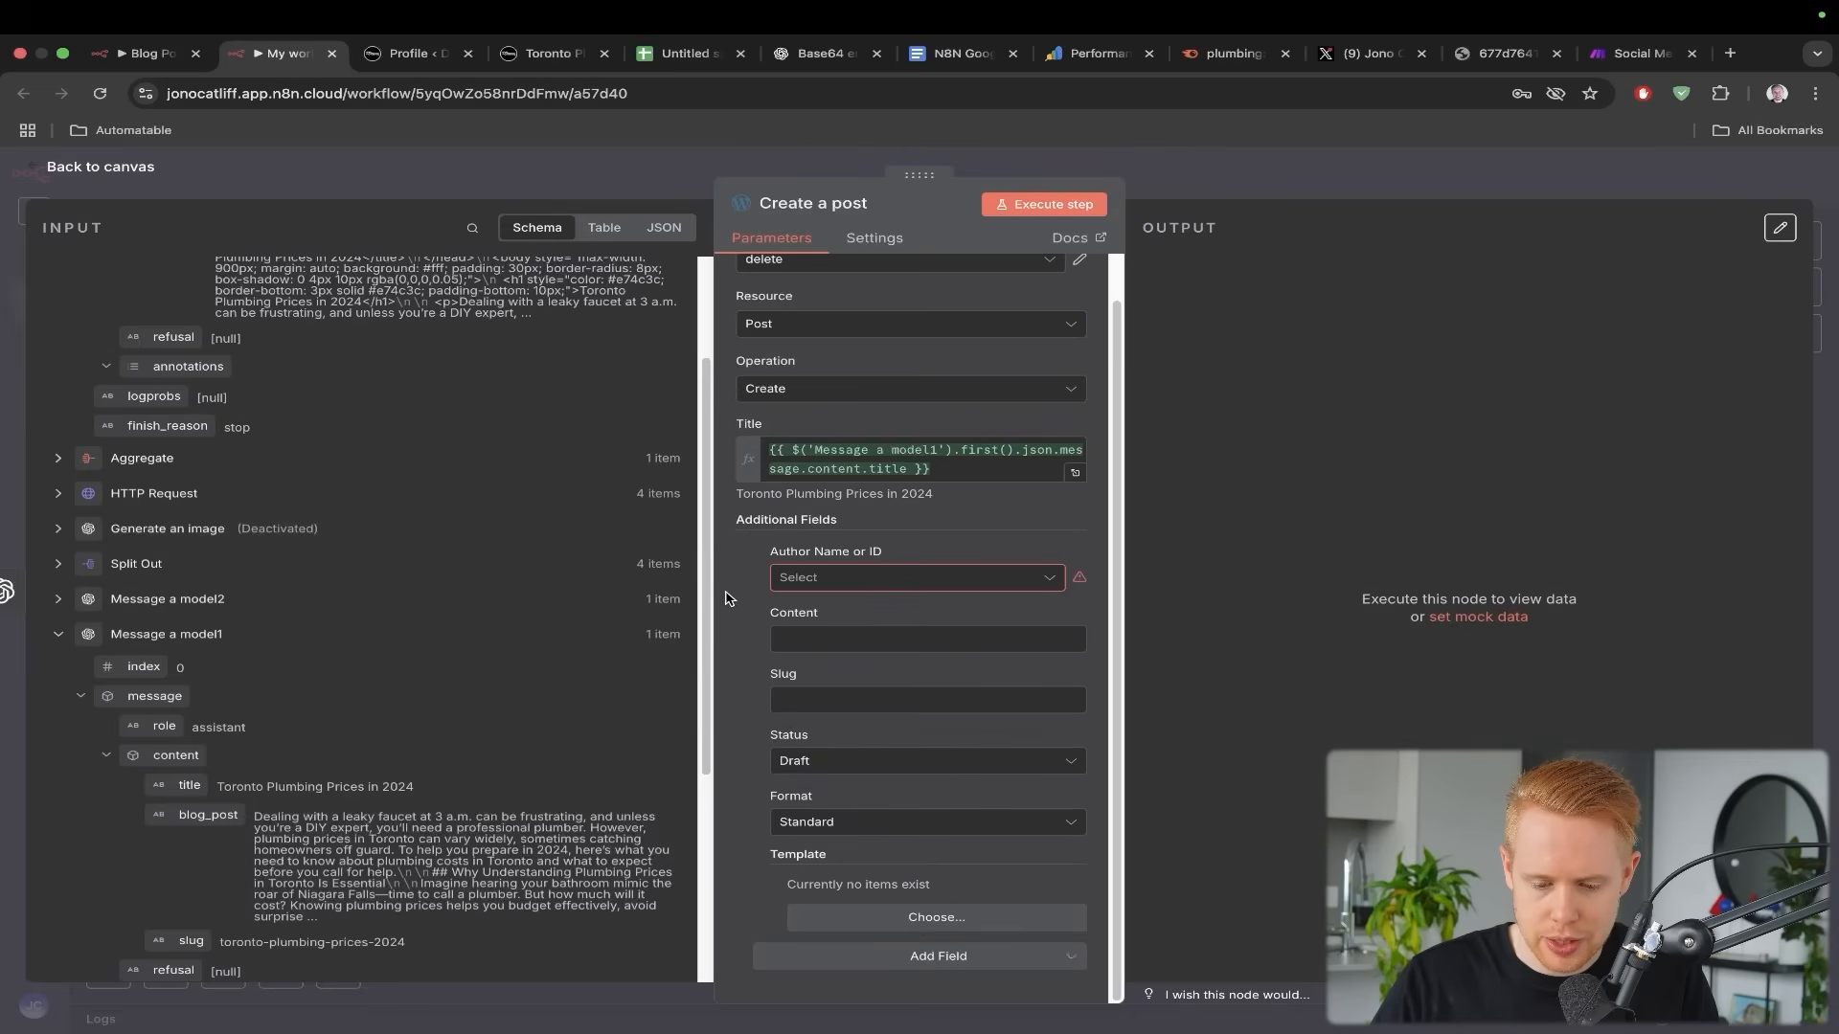
Set the post author to the site owner's user account.
{"action": "left_click", "coordinate": [795, 578]}
{"action": "left_click", "coordinate": [838, 753]}
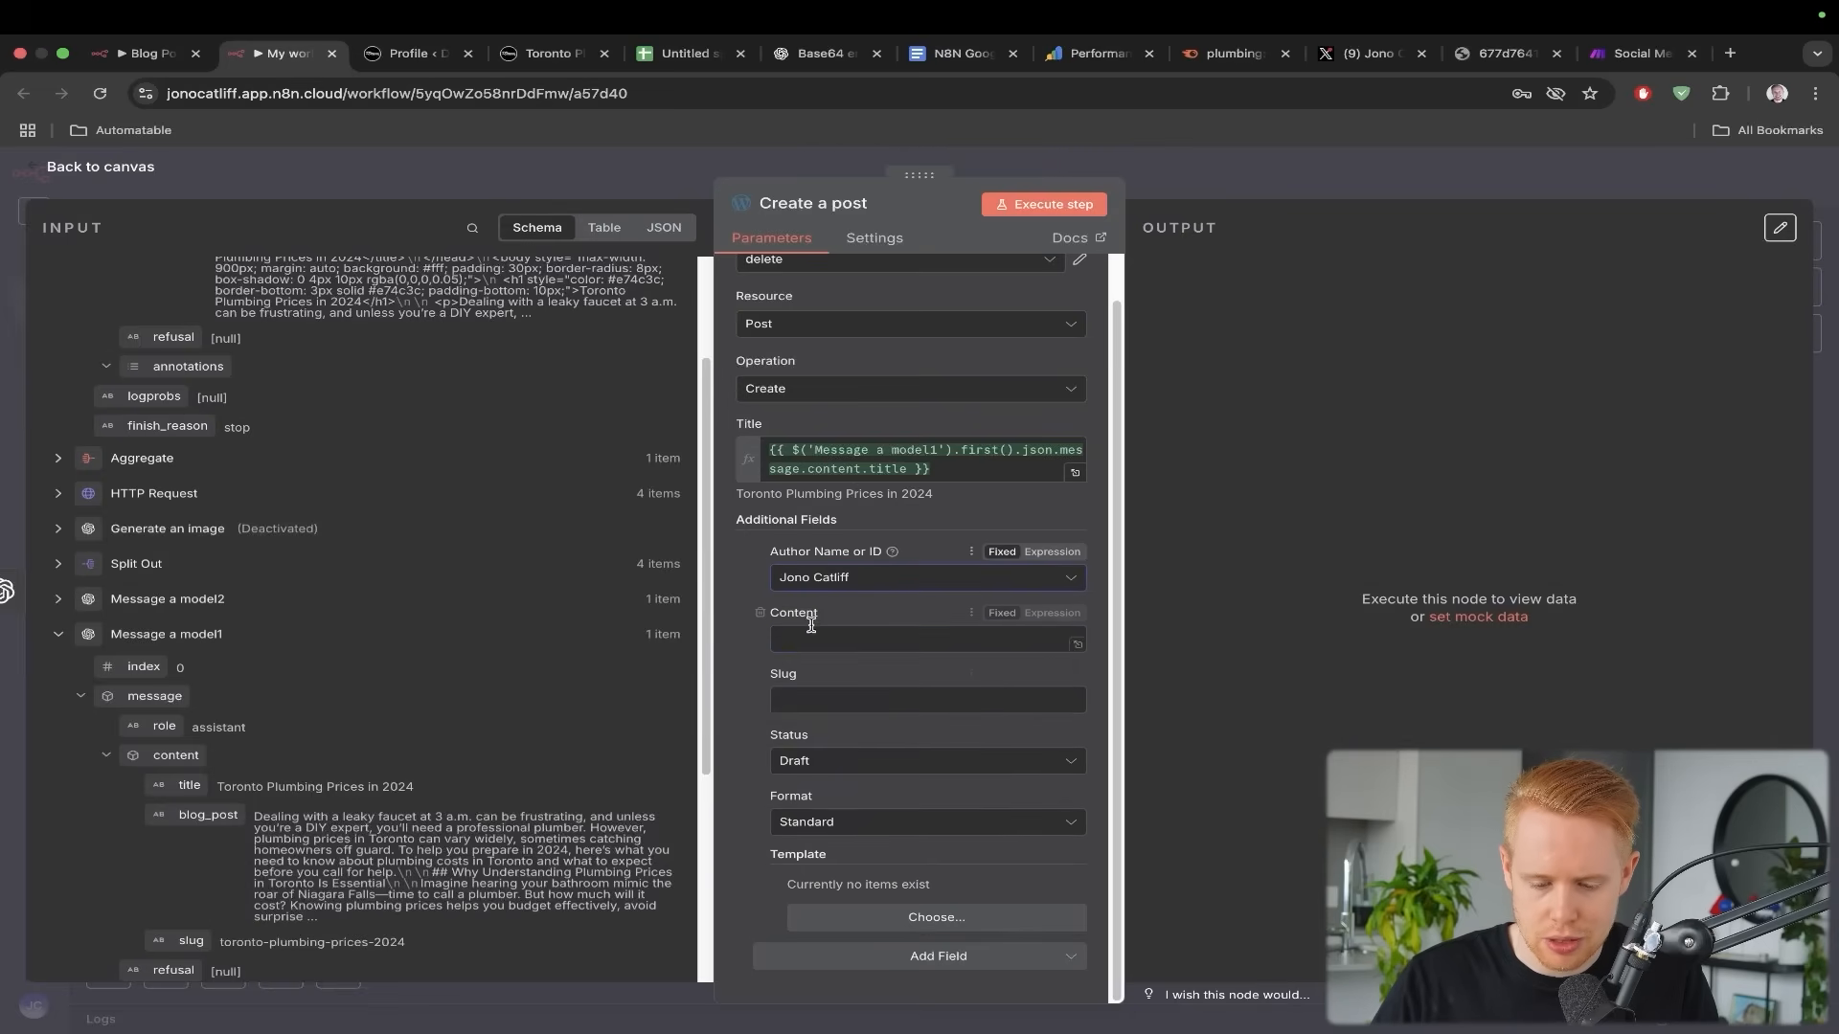
Map Message a model3's message content into the post Content field.
{"action": "left_click_drag", "start_coordinate": [905, 415], "coordinate": [896, 532]}
{"action": "left_click", "coordinate": [855, 570]}
{"action": "scroll", "coordinate": [284, 479], "scroll_direction": "up", "scroll_amount": 3}
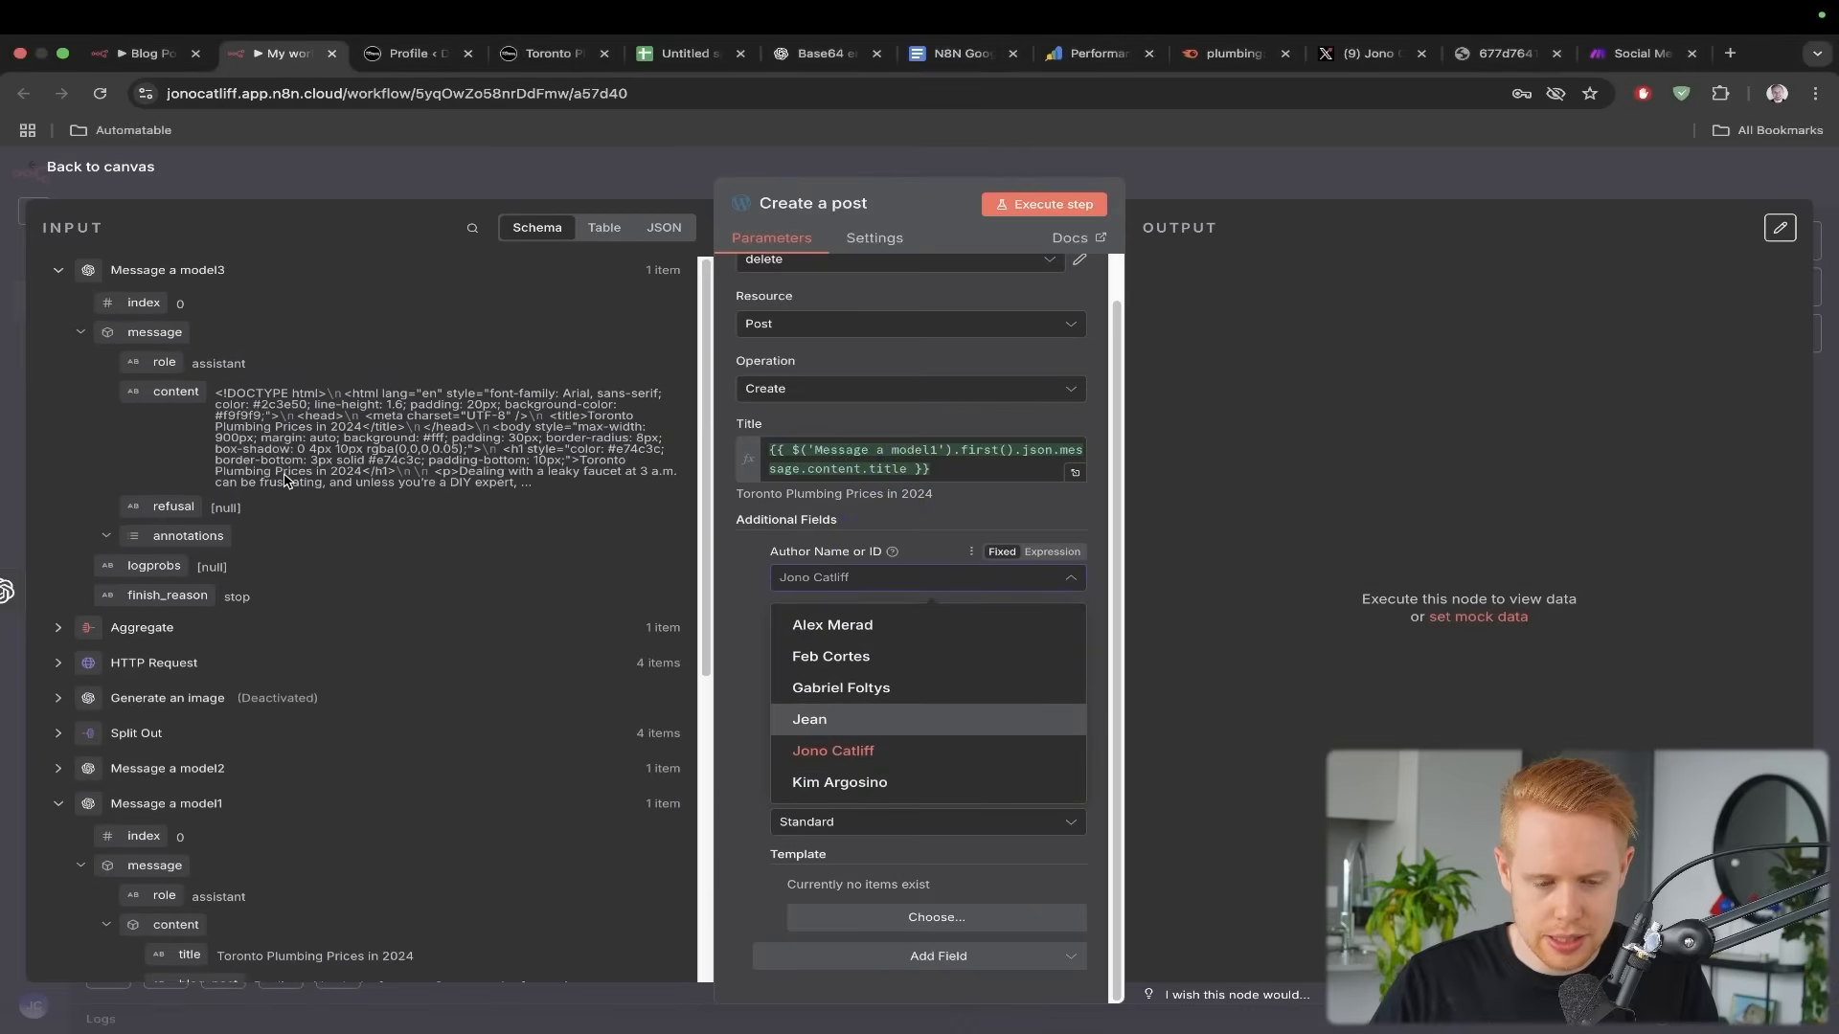
{"action": "left_click", "coordinate": [737, 566]}
{"action": "left_click_drag", "start_coordinate": [151, 383], "coordinate": [788, 641]}
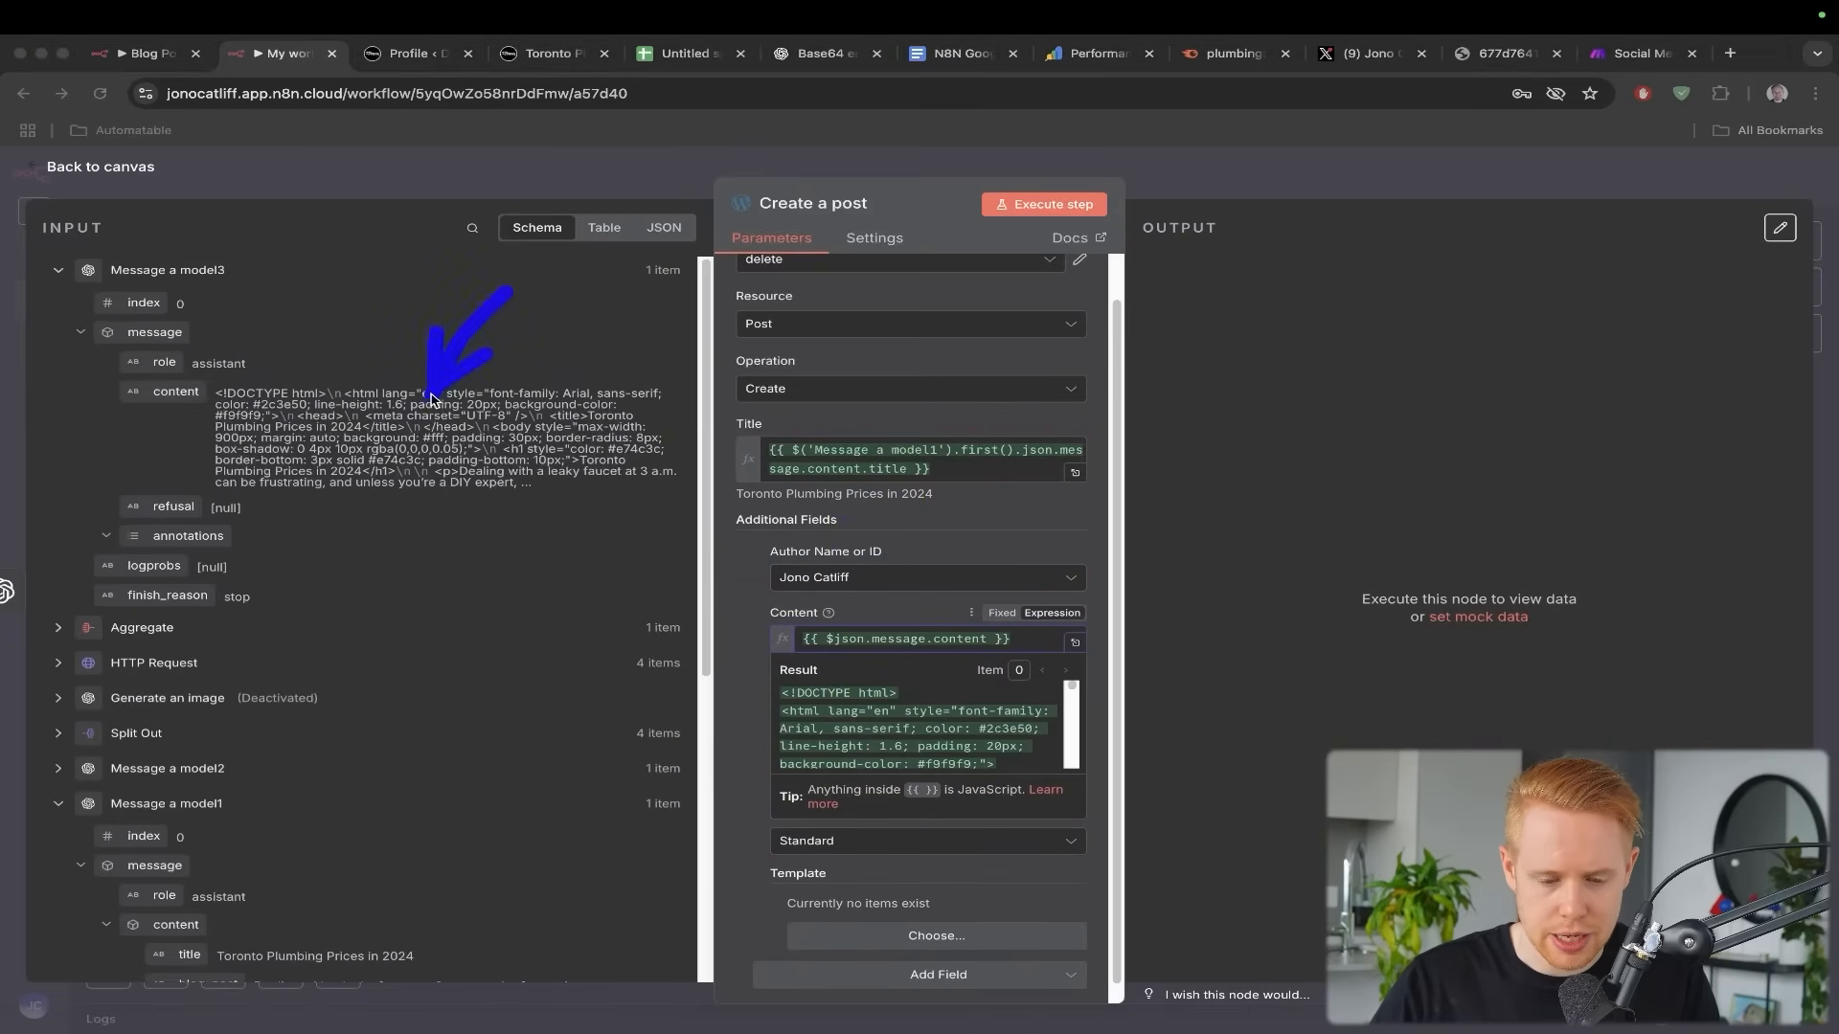
{"action": "left_click", "coordinate": [1287, 555]}
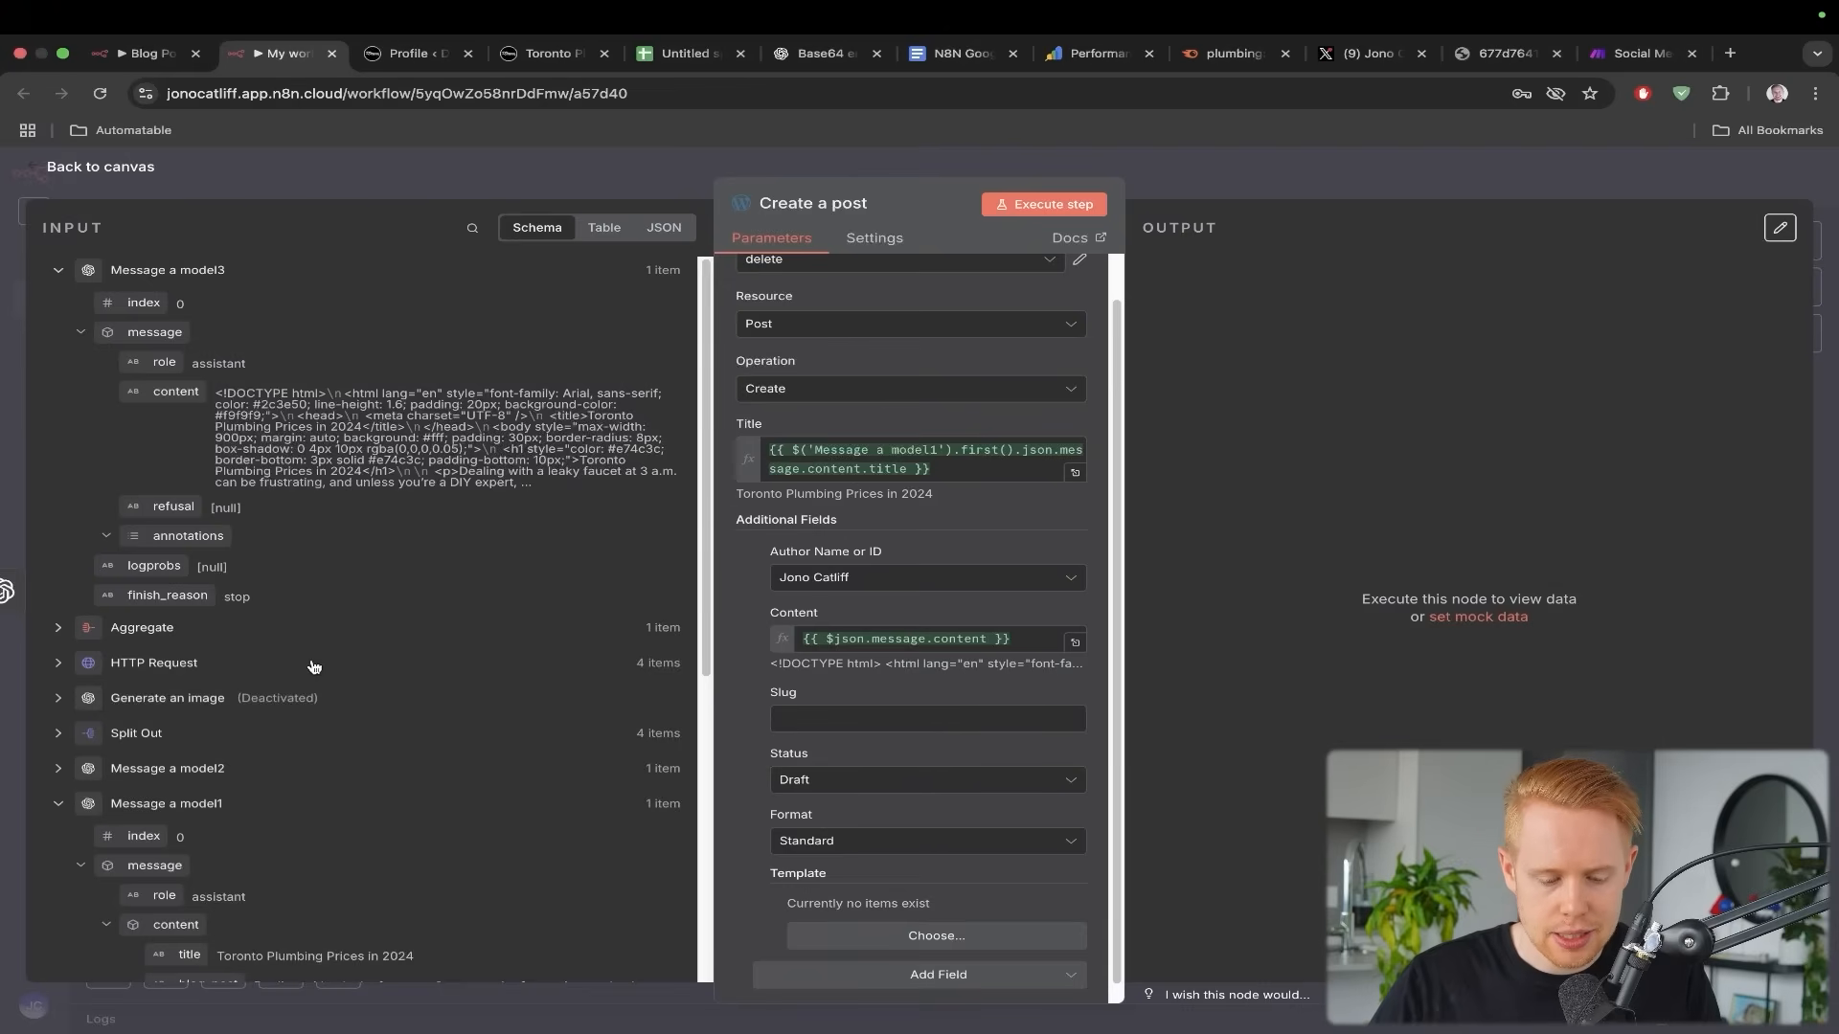
Map Message a model1's content slug into the Slug field, changing item to first() in the expression.
{"action": "scroll", "coordinate": [313, 667], "scroll_direction": "down", "scroll_amount": 5}
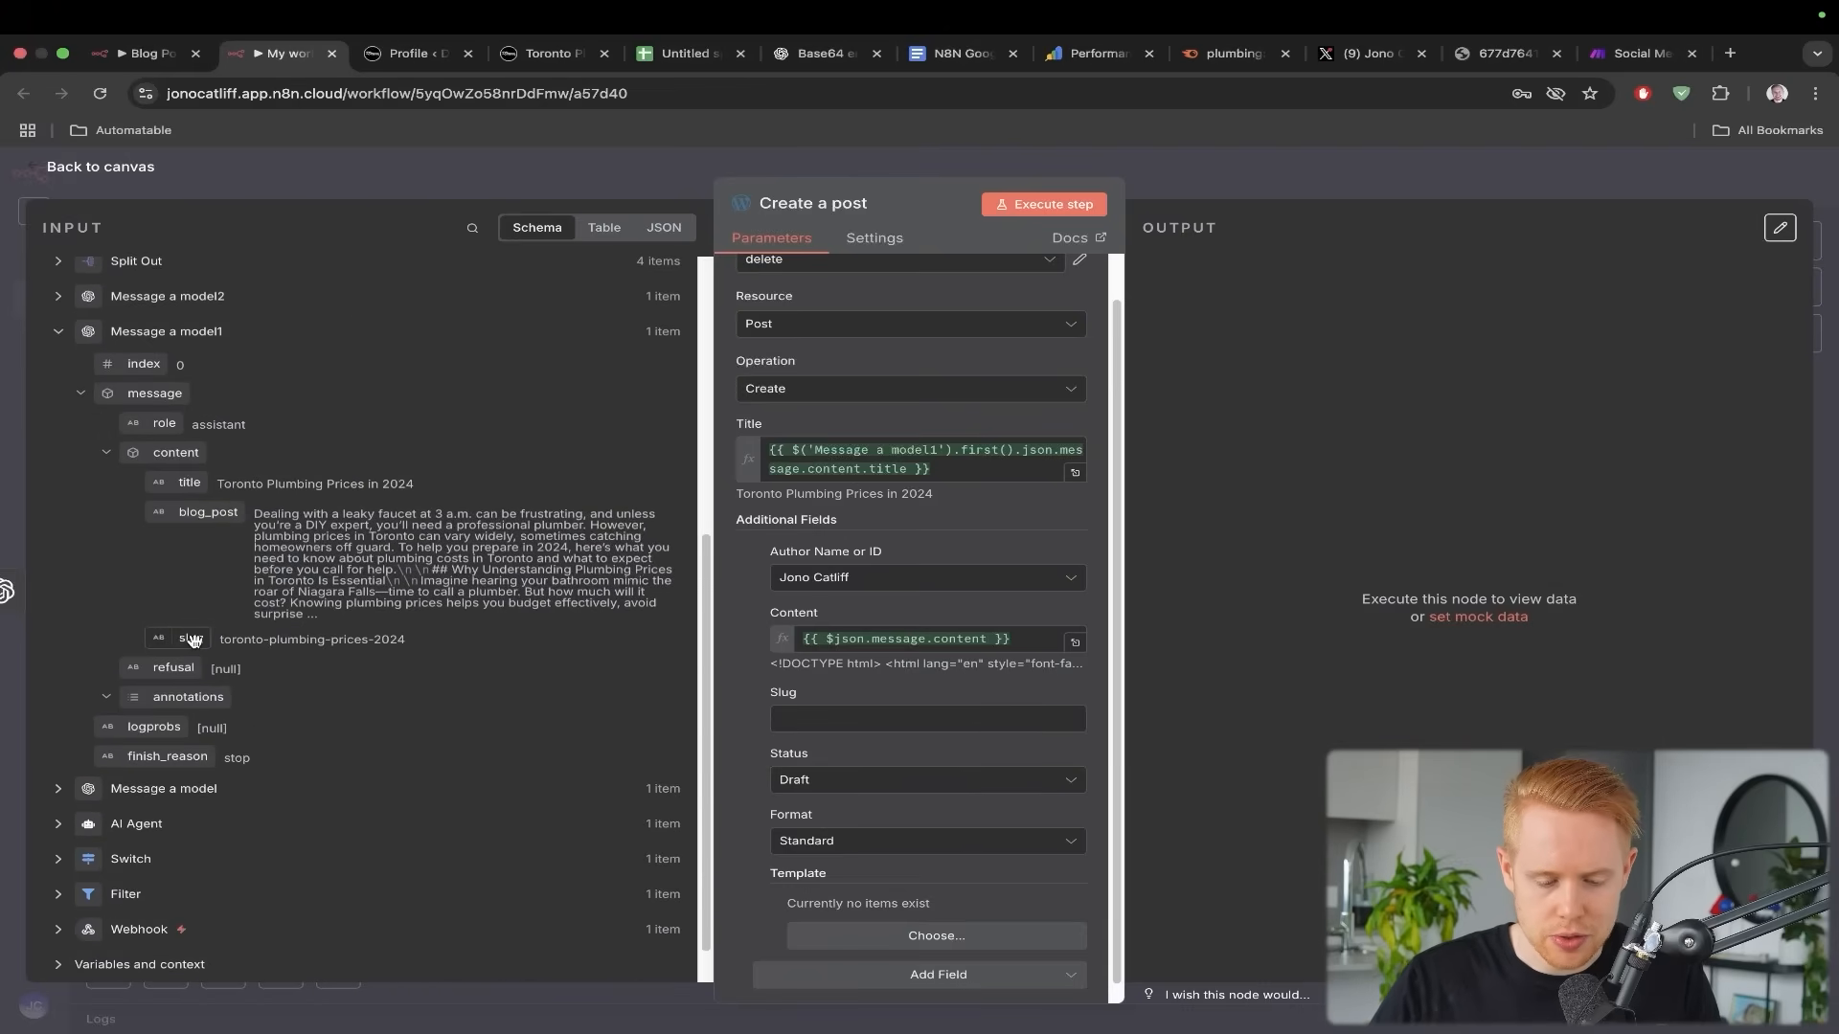
{"action": "left_click_drag", "start_coordinate": [191, 640], "coordinate": [842, 723]}
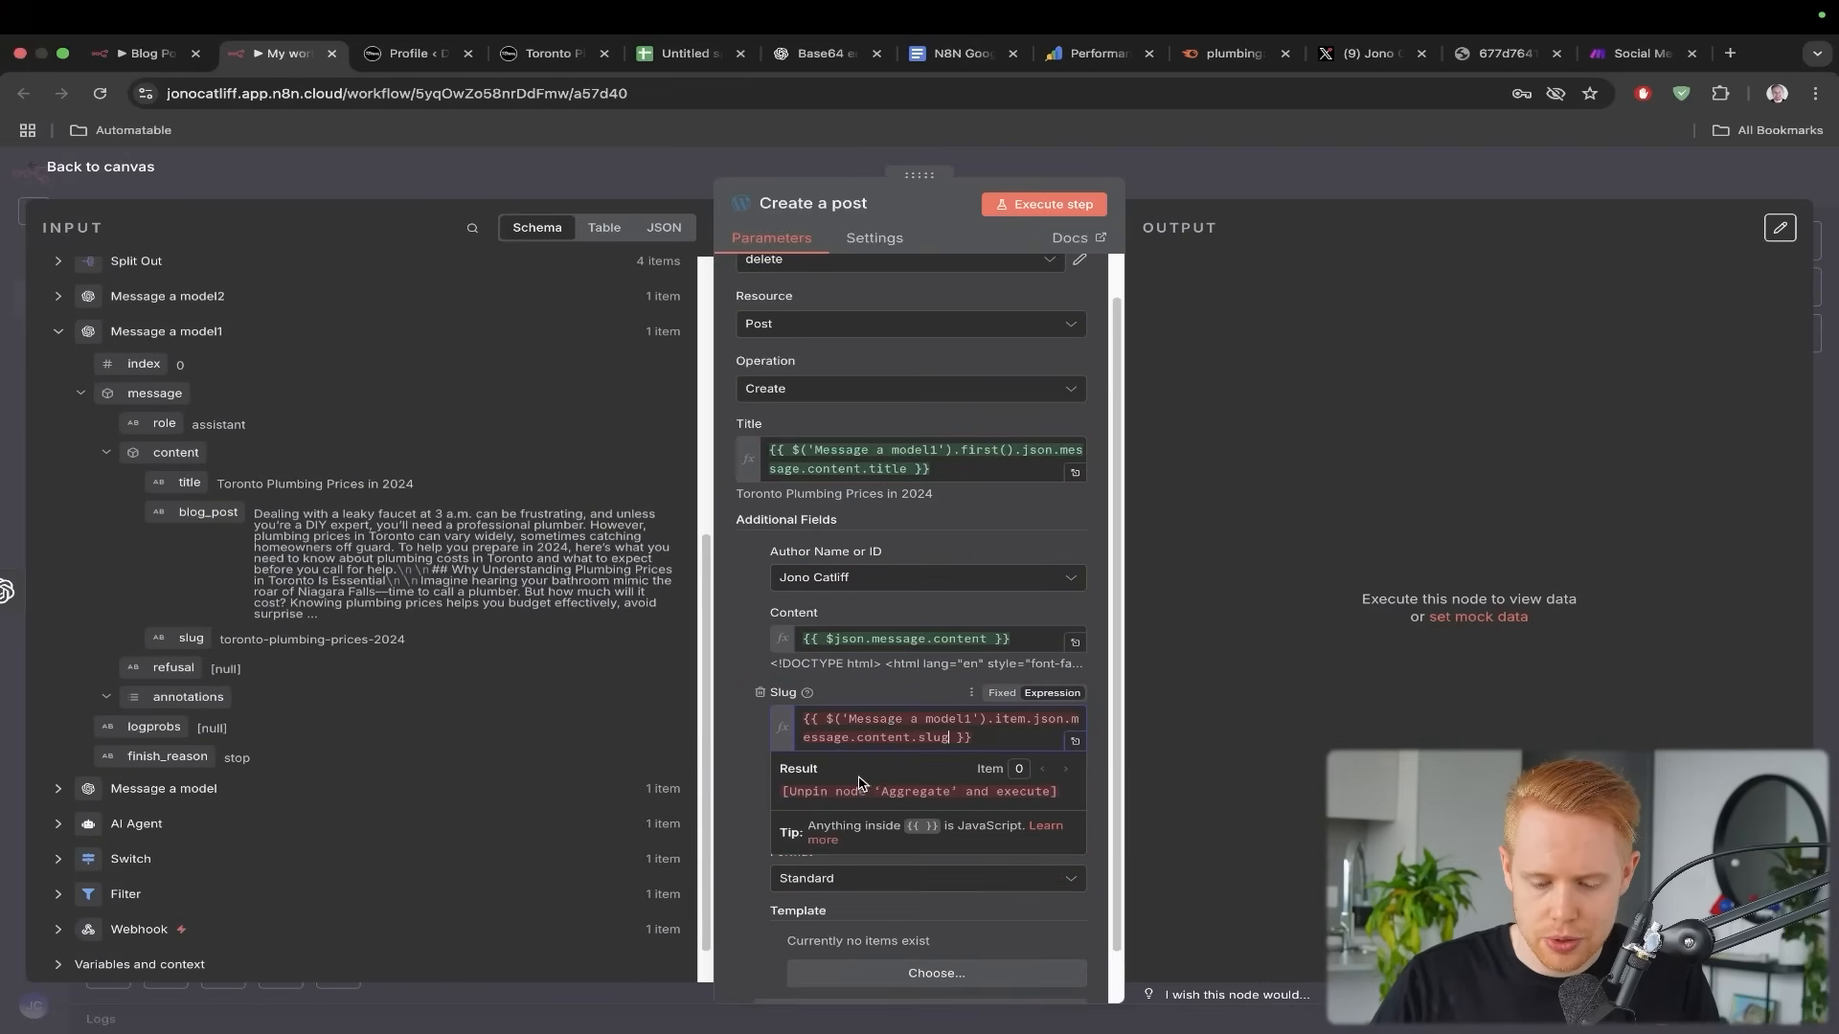
{"action": "left_click", "coordinate": [750, 814]}
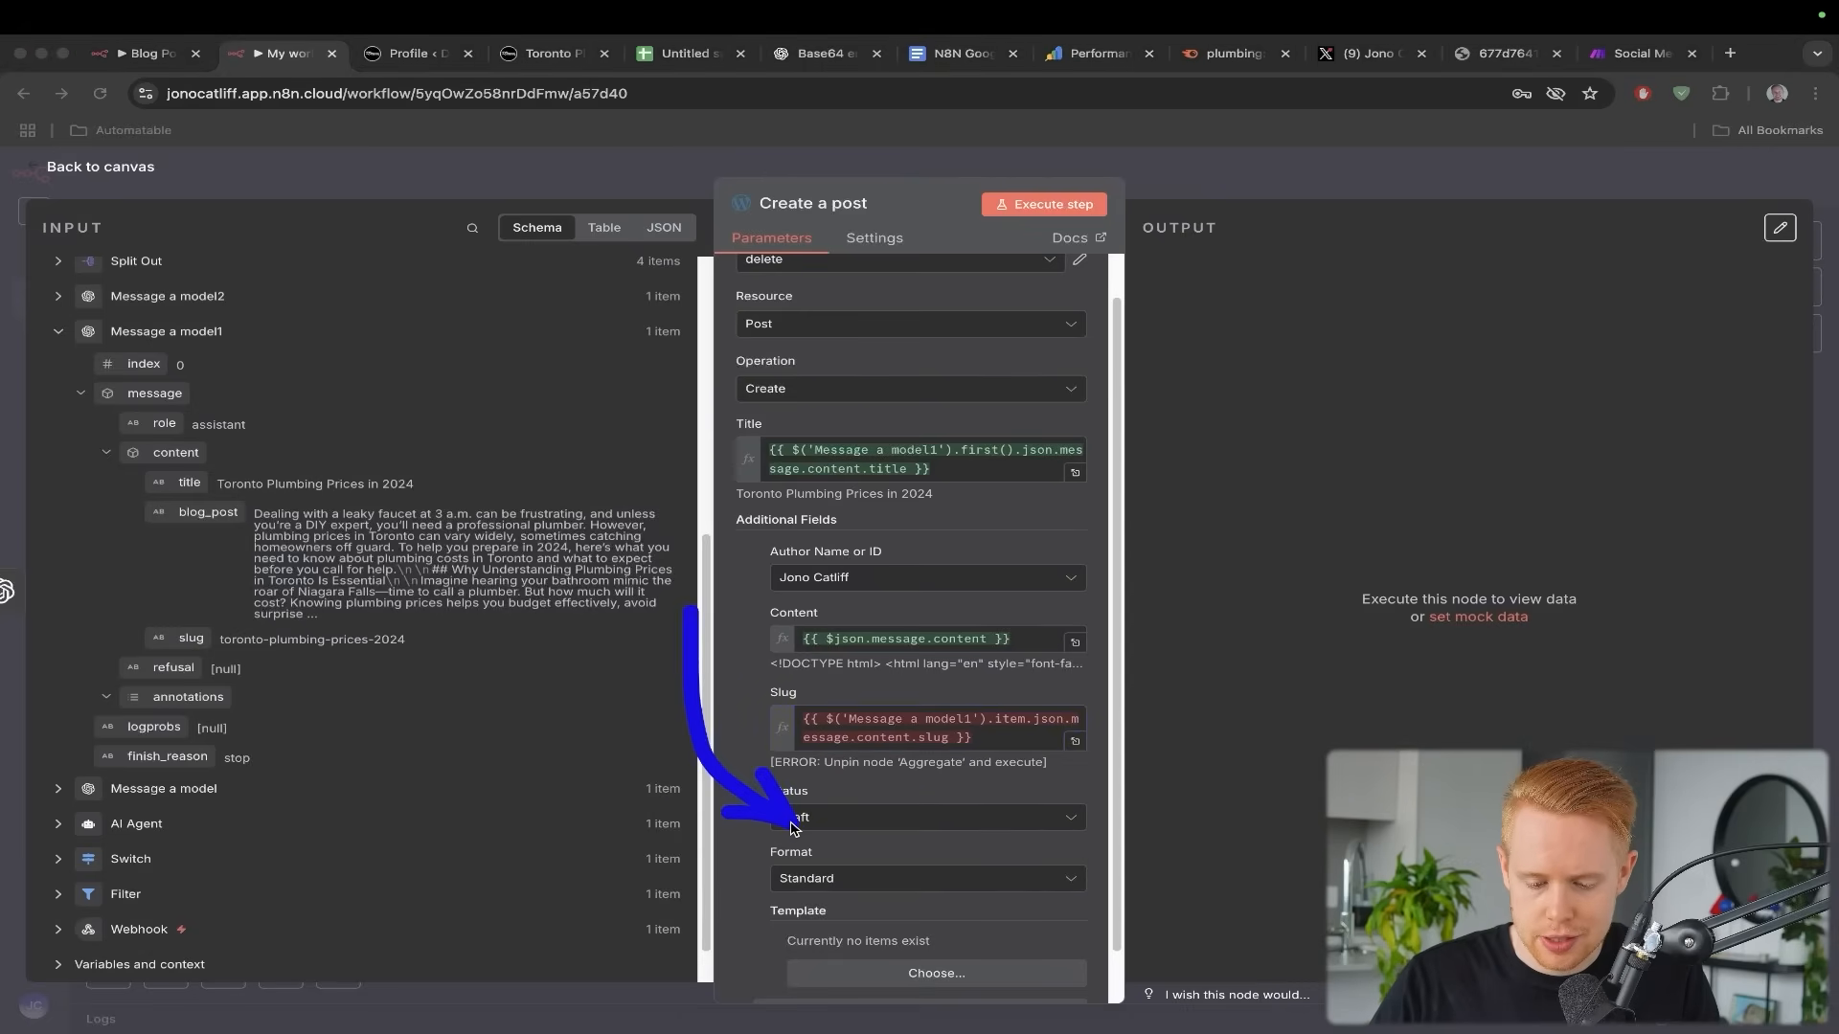
{"action": "double_click", "coordinate": [1011, 719]}
{"action": "type", "text": "first()"}
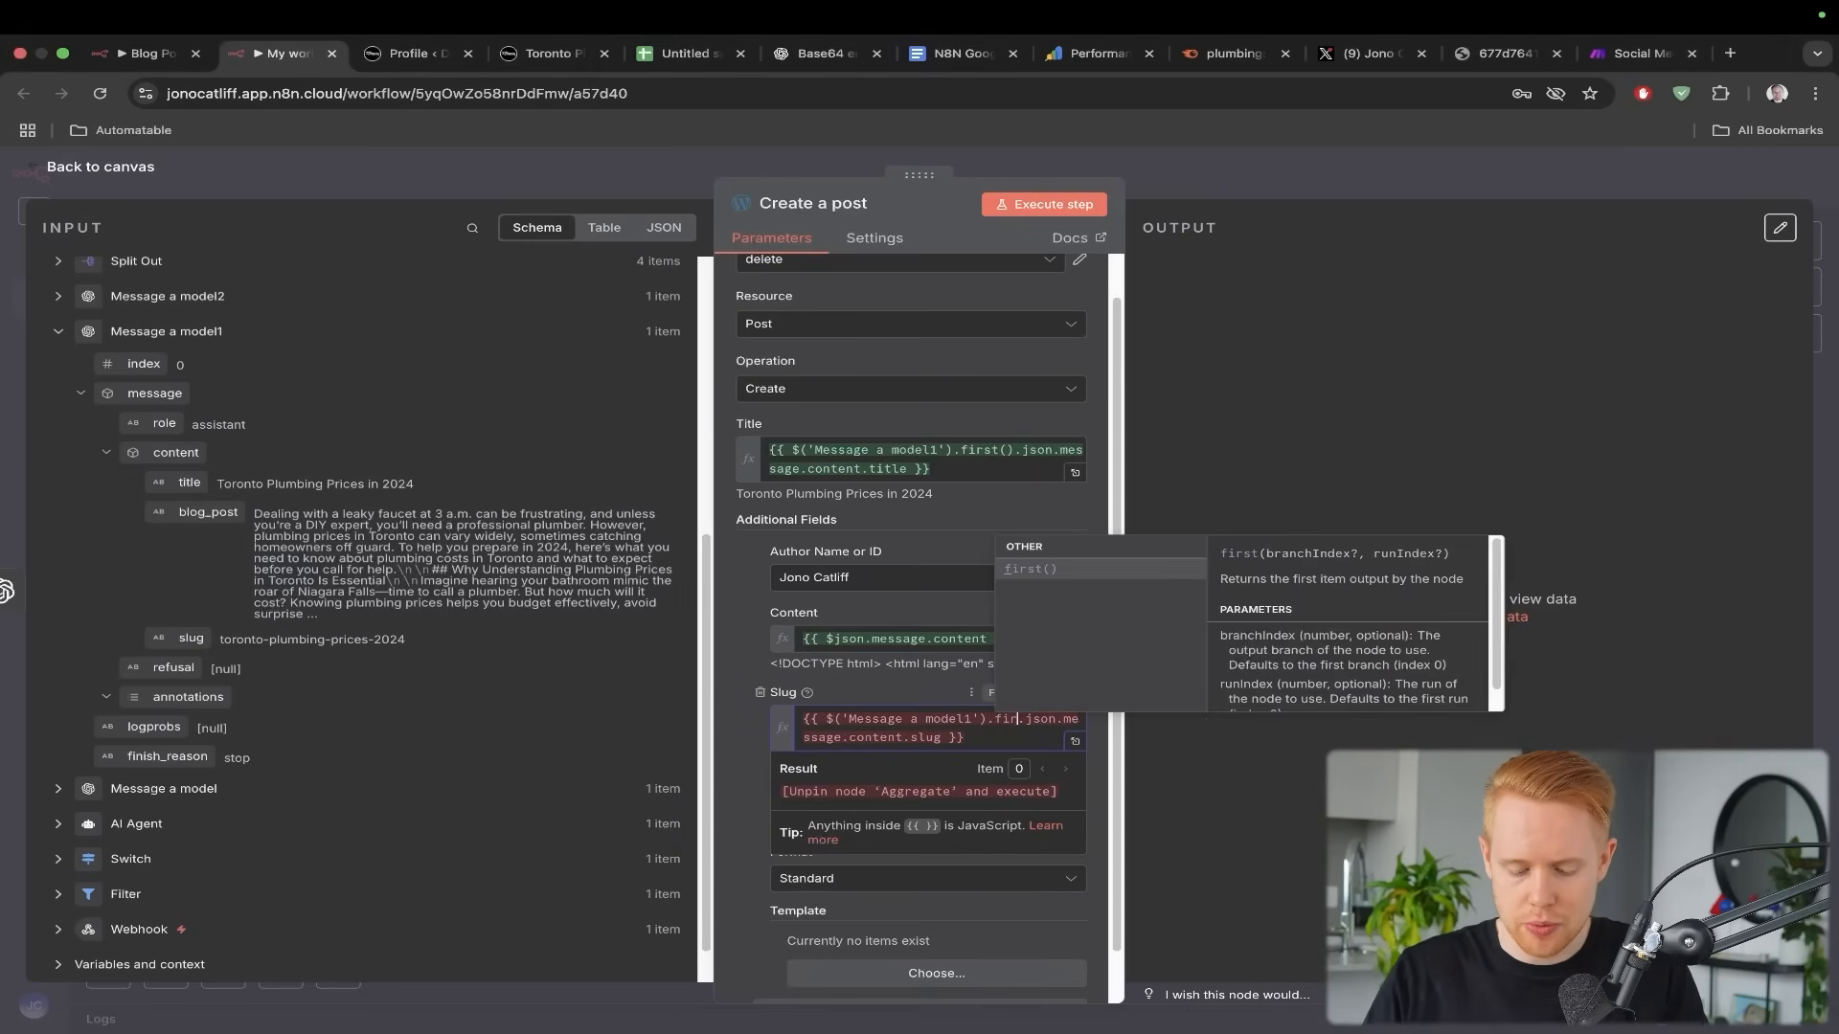
{"action": "left_click", "coordinate": [747, 736]}
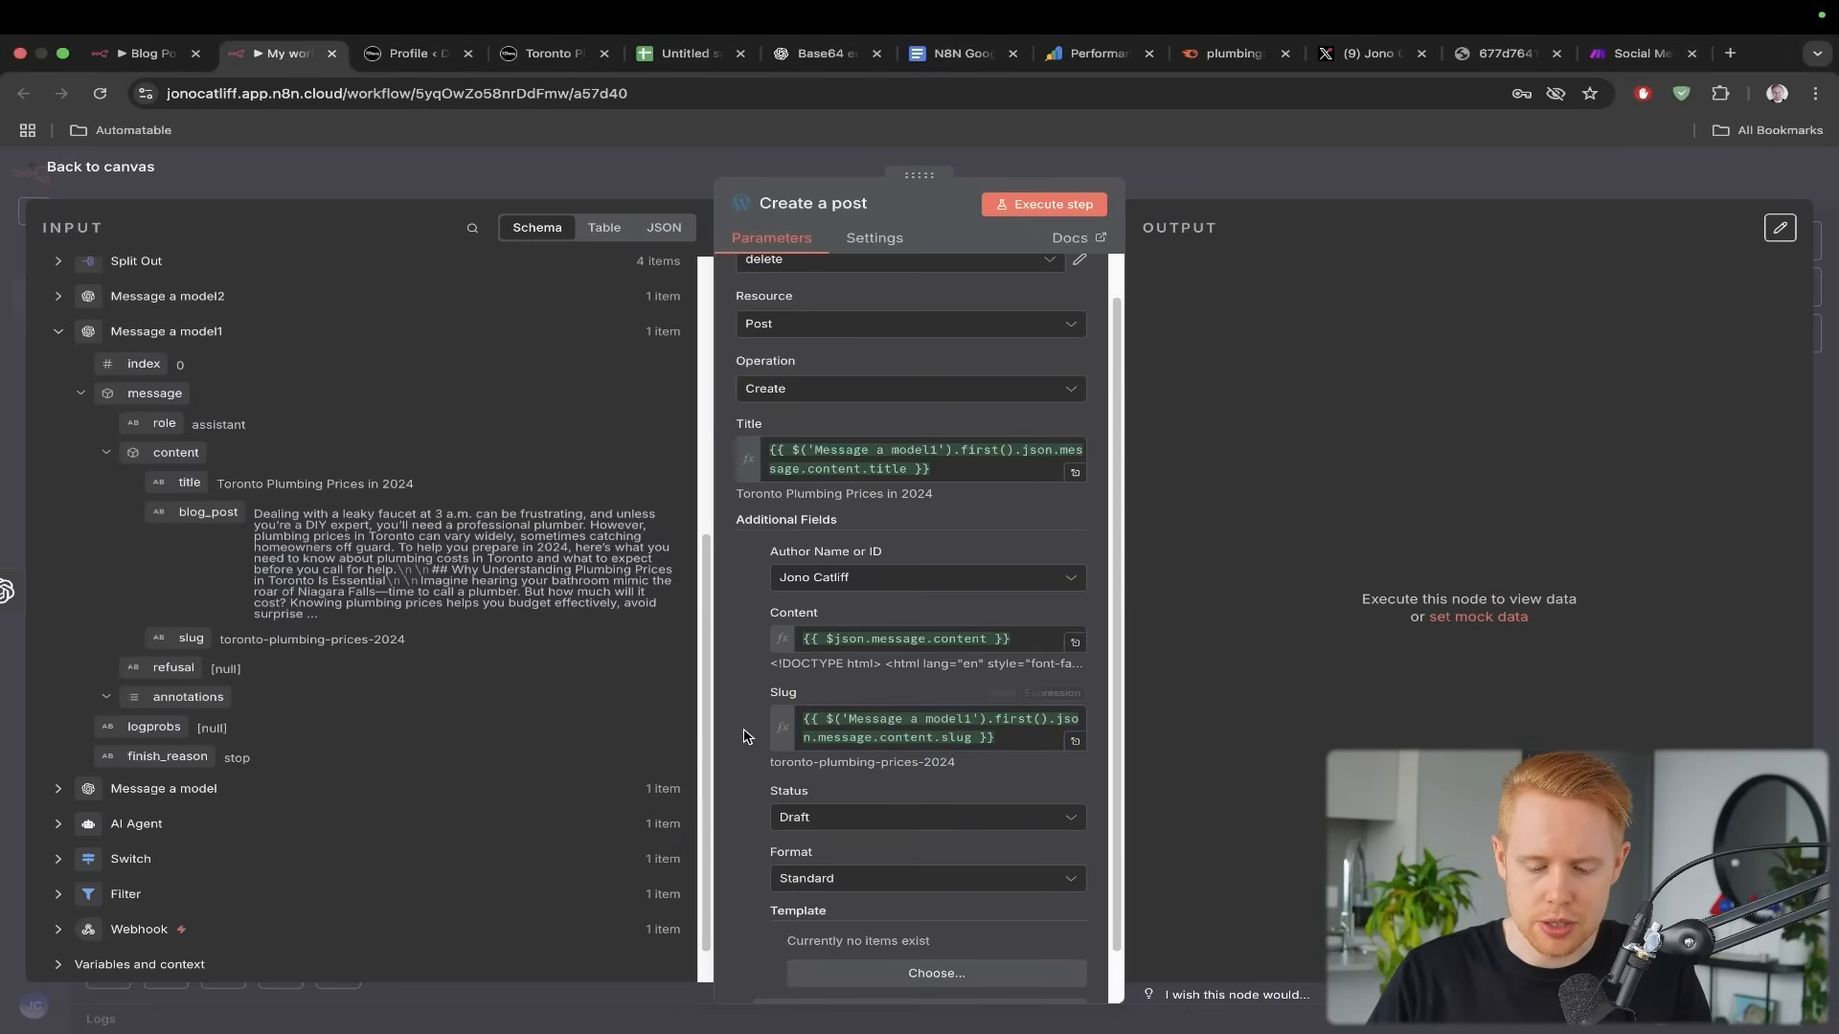
Turn on Elementor Template and set the template to Elementor Header Footer.
{"action": "scroll", "coordinate": [747, 736], "scroll_direction": "down", "scroll_amount": 1}
{"action": "left_click", "coordinate": [864, 822]}
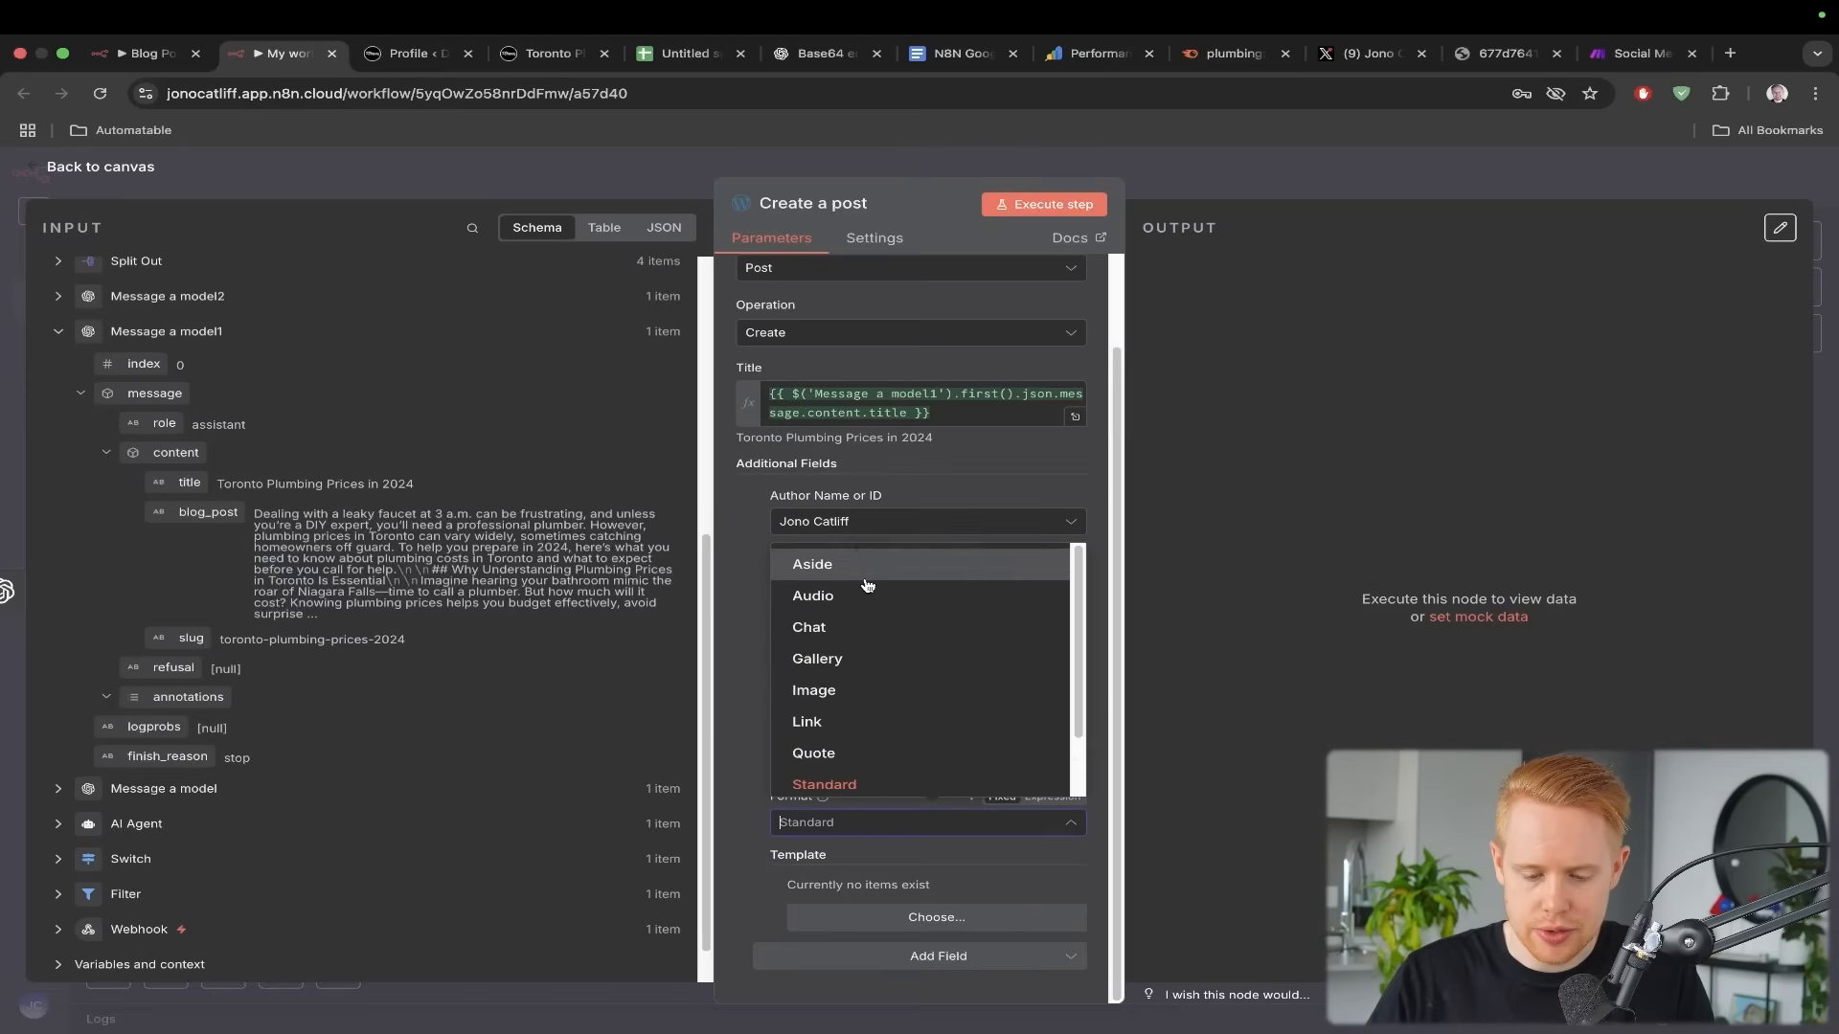
{"action": "scroll", "coordinate": [876, 622], "scroll_direction": "down", "scroll_amount": 2}
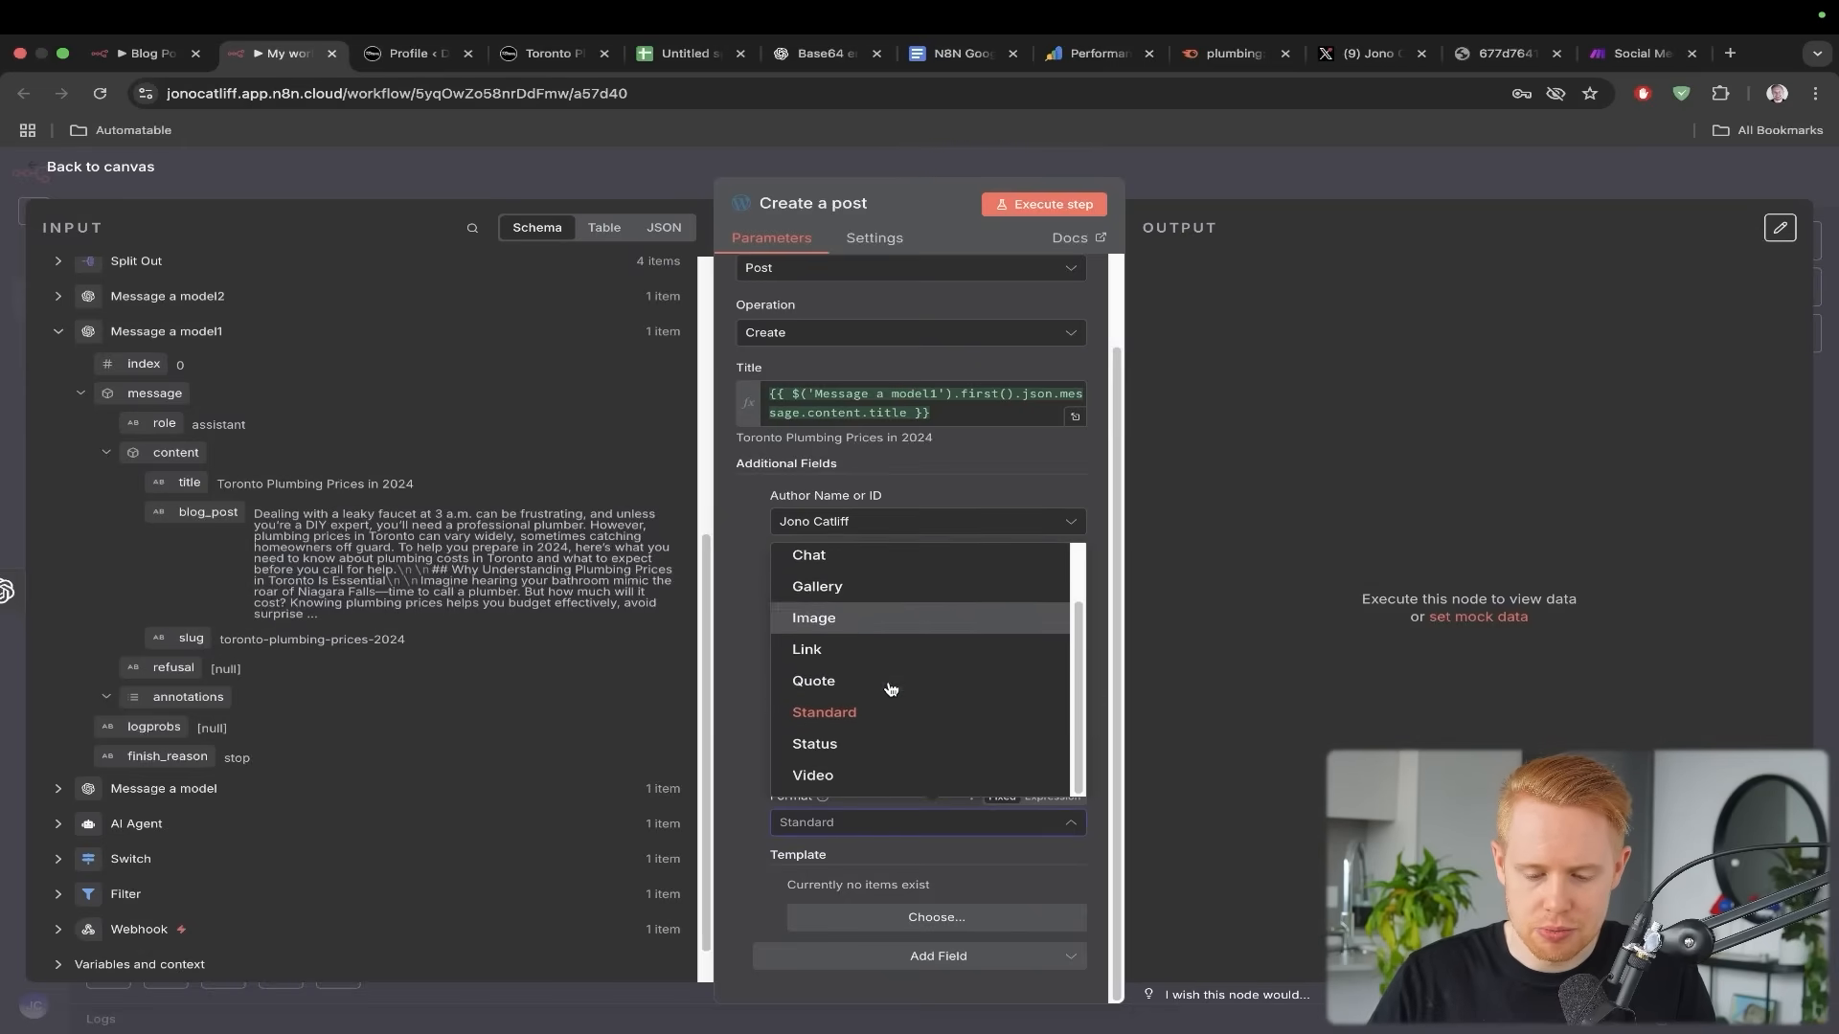
{"action": "left_click", "coordinate": [737, 732]}
{"action": "left_click", "coordinate": [904, 918]}
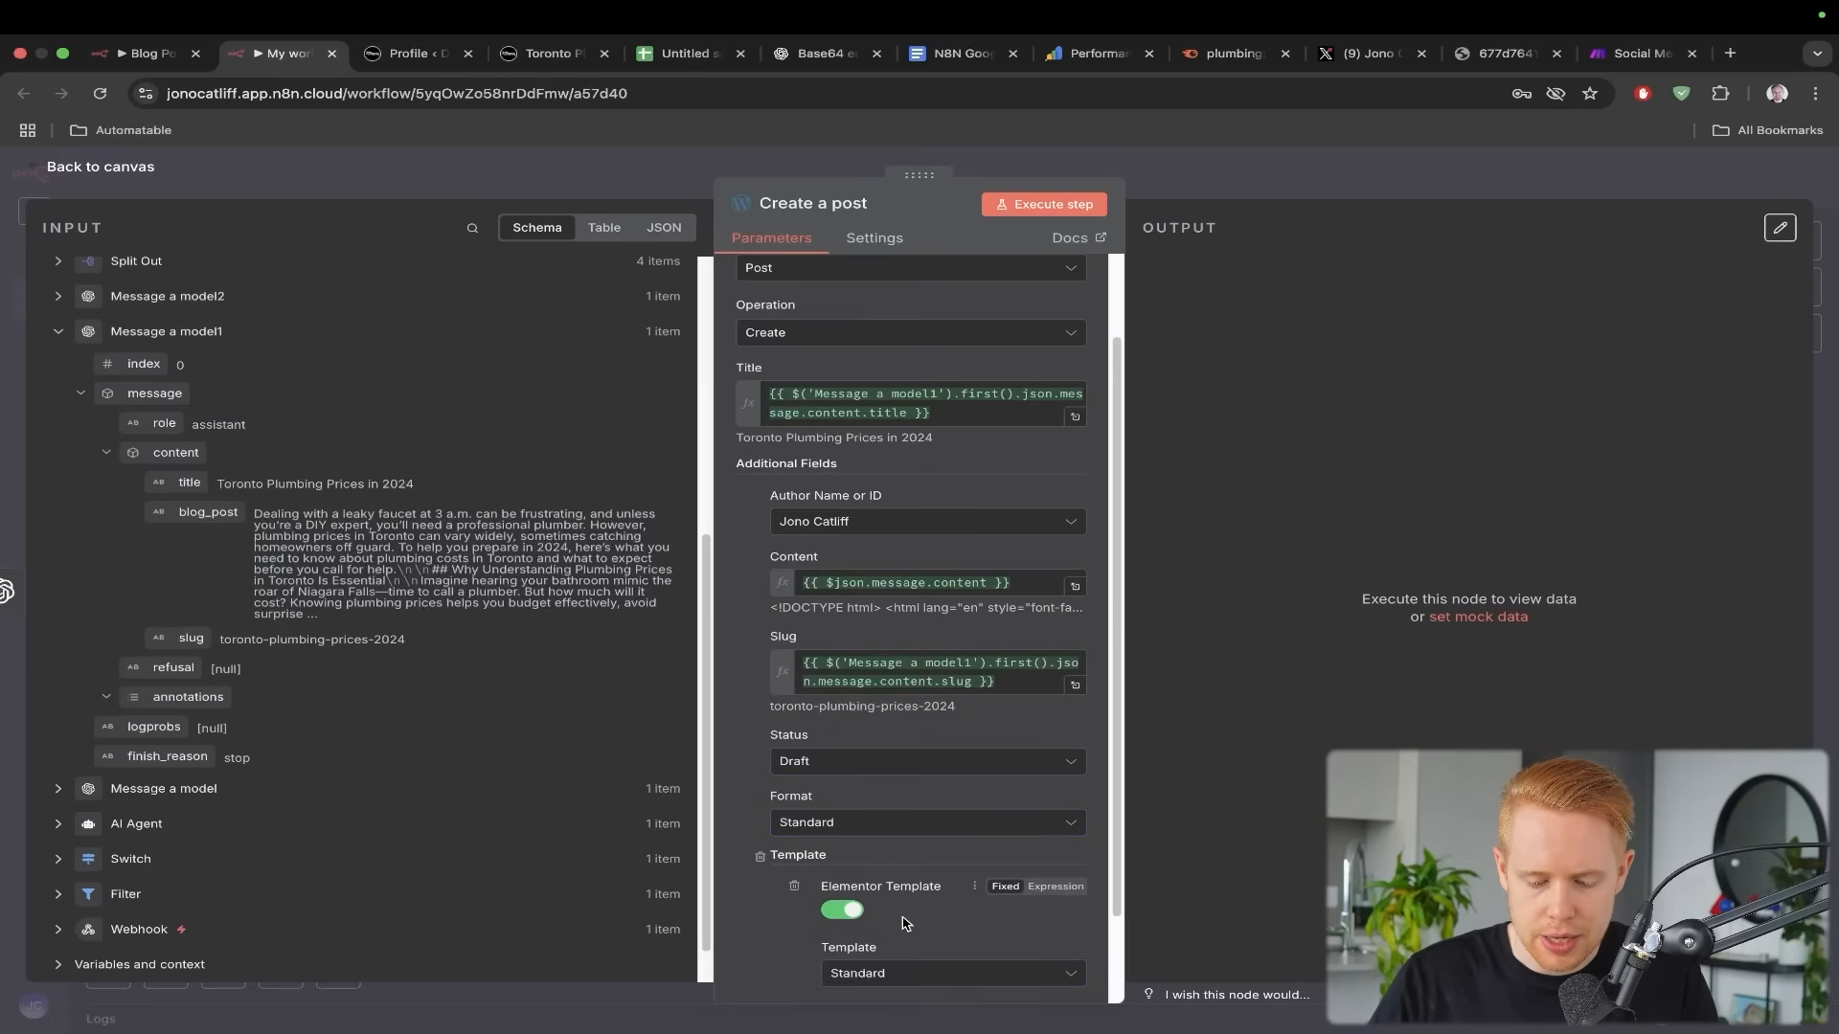
{"action": "scroll", "coordinate": [906, 923], "scroll_direction": "down", "scroll_amount": 2}
{"action": "left_click", "coordinate": [909, 869]}
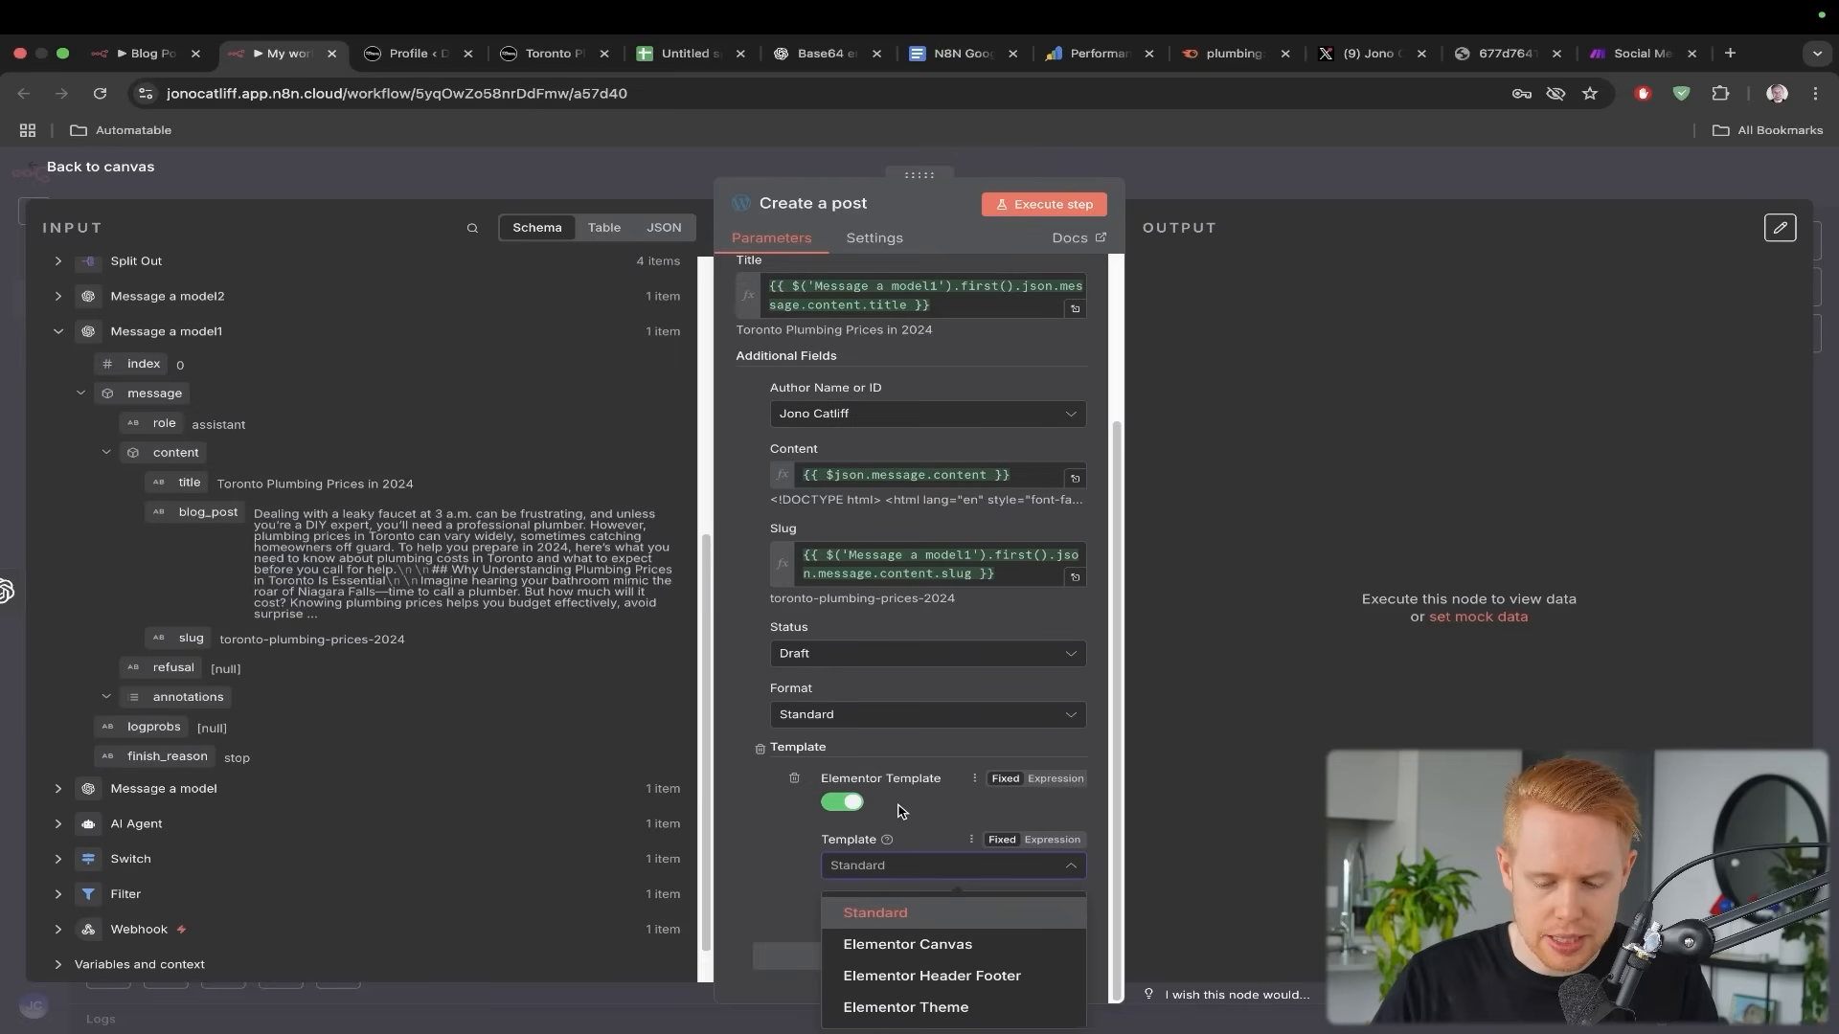
{"action": "left_click", "coordinate": [931, 978]}
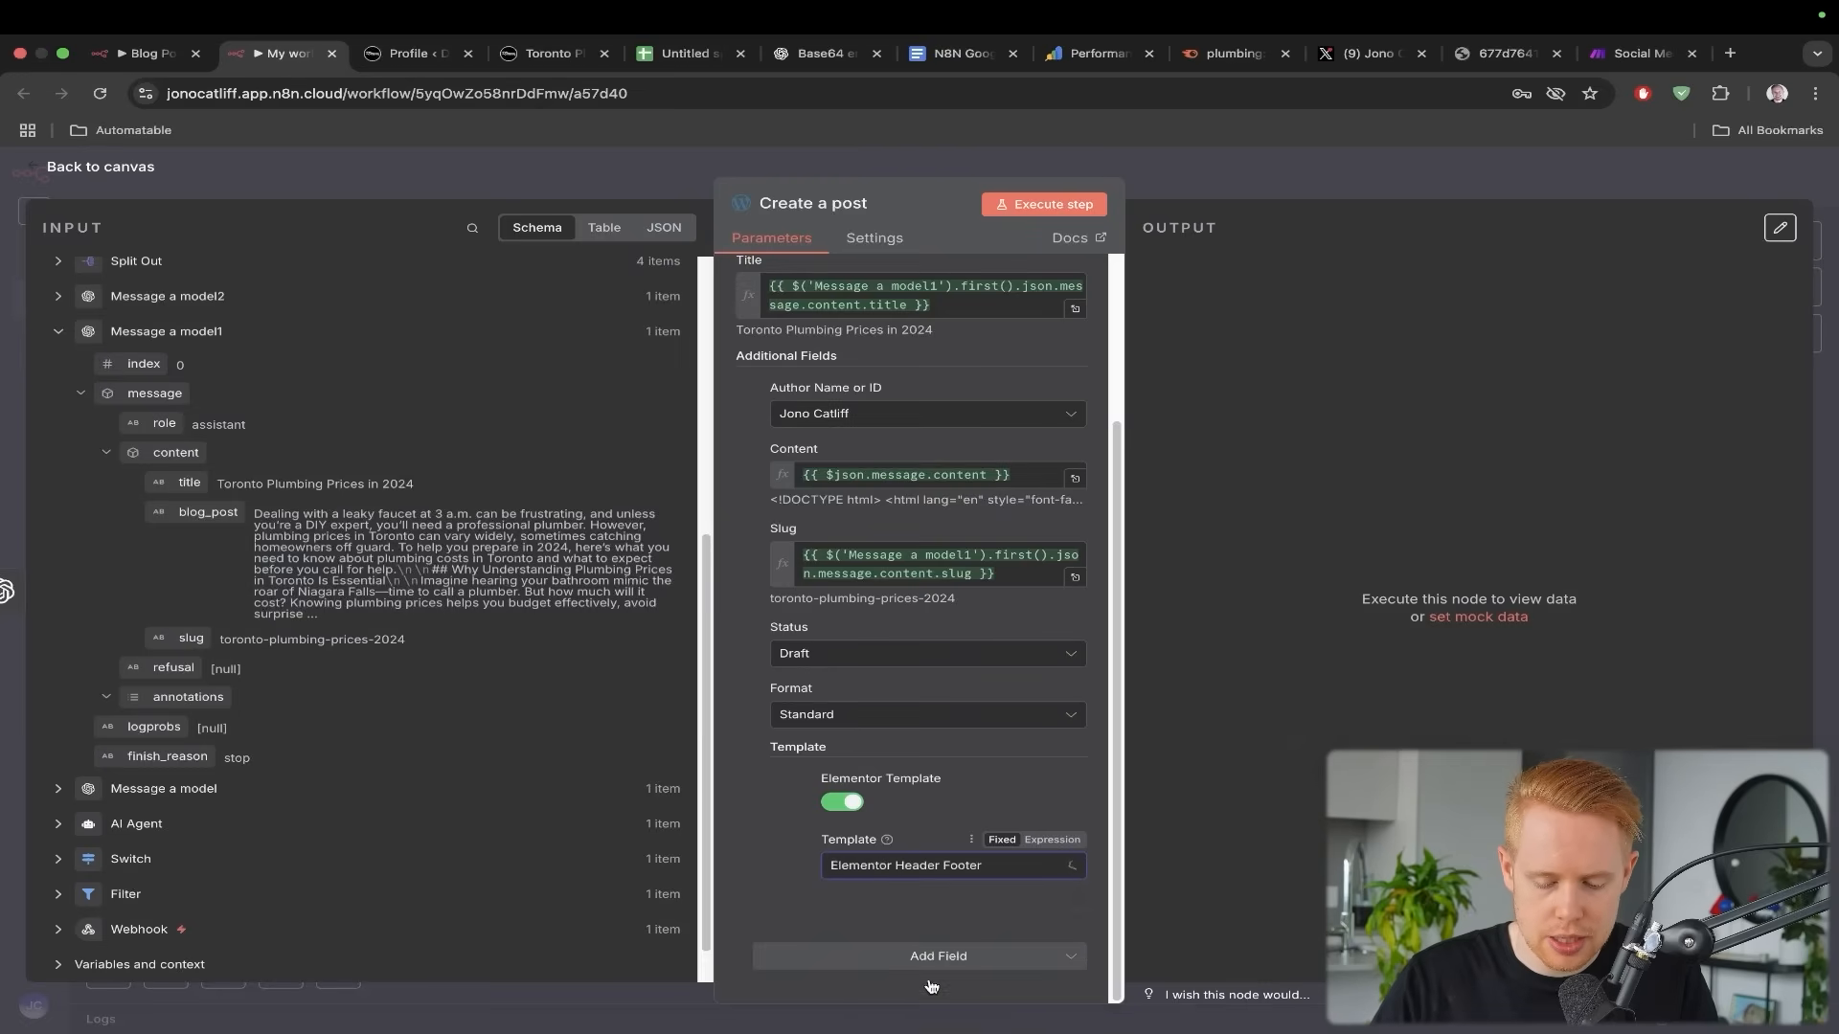
Execute the Create a post step to send the draft to WordPress.
{"action": "left_click", "coordinate": [911, 866]}
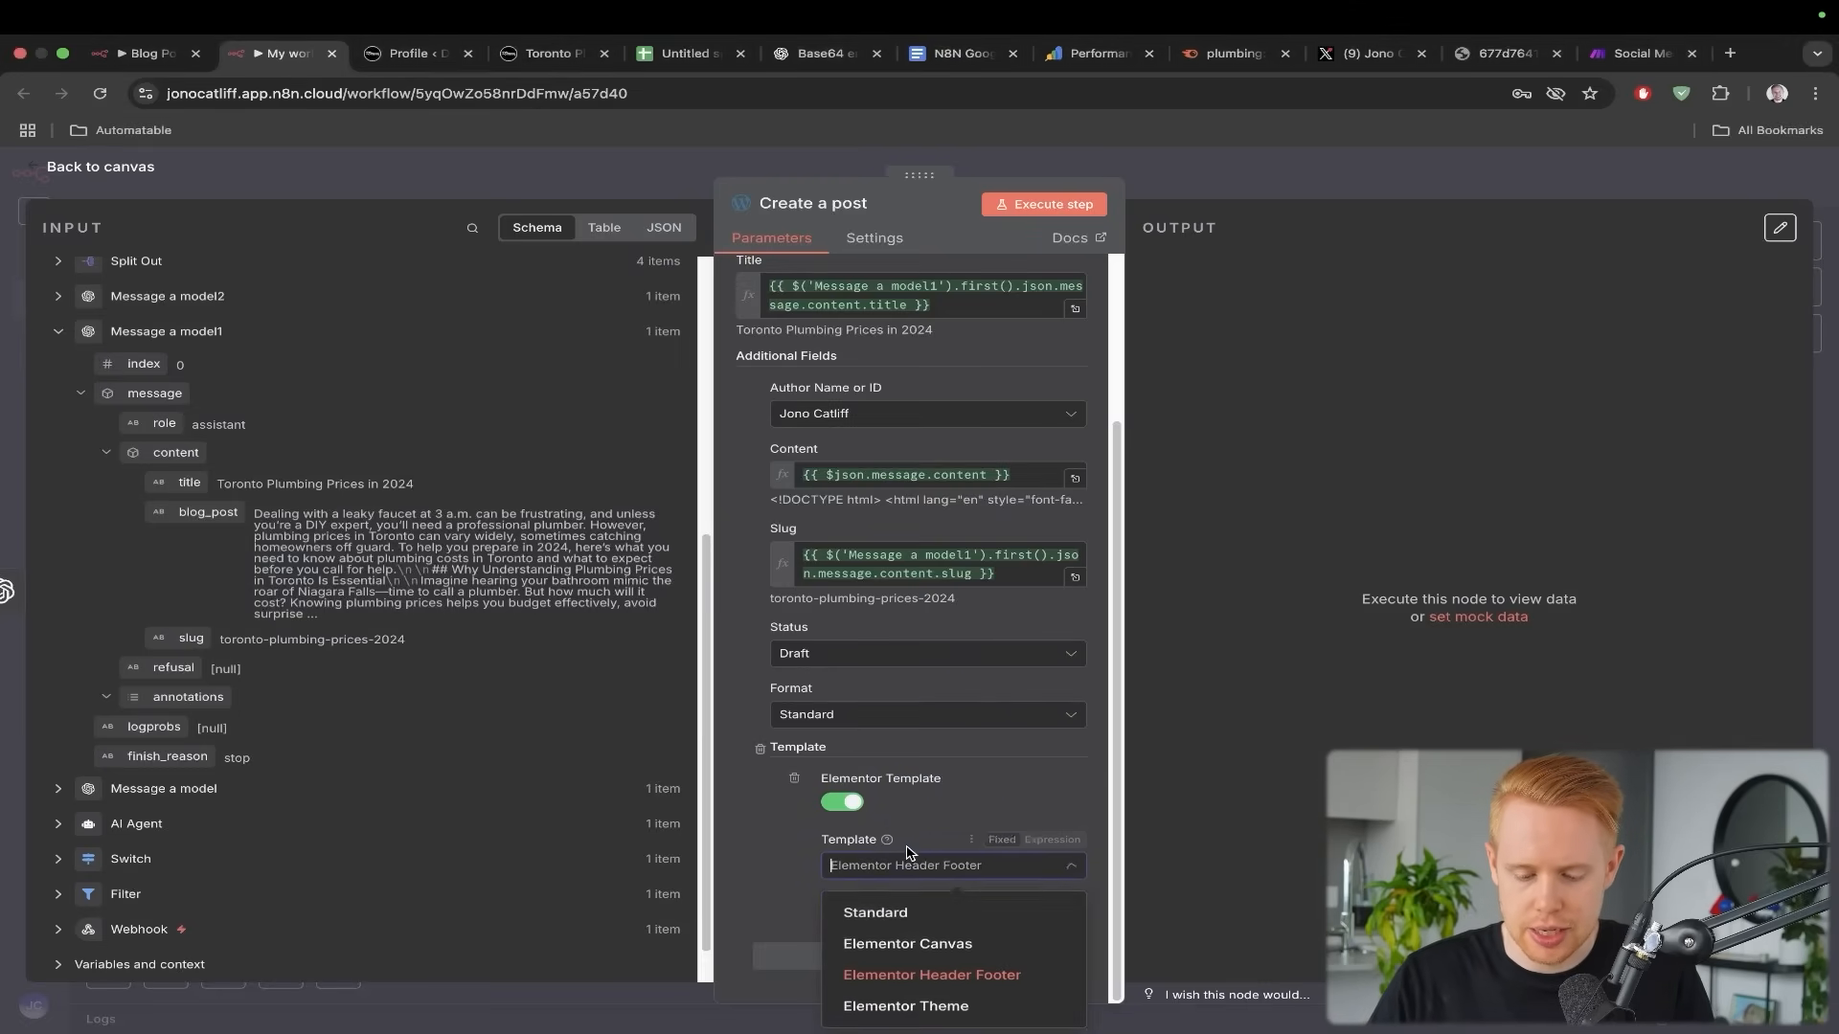
{"action": "left_click", "coordinate": [1037, 202]}
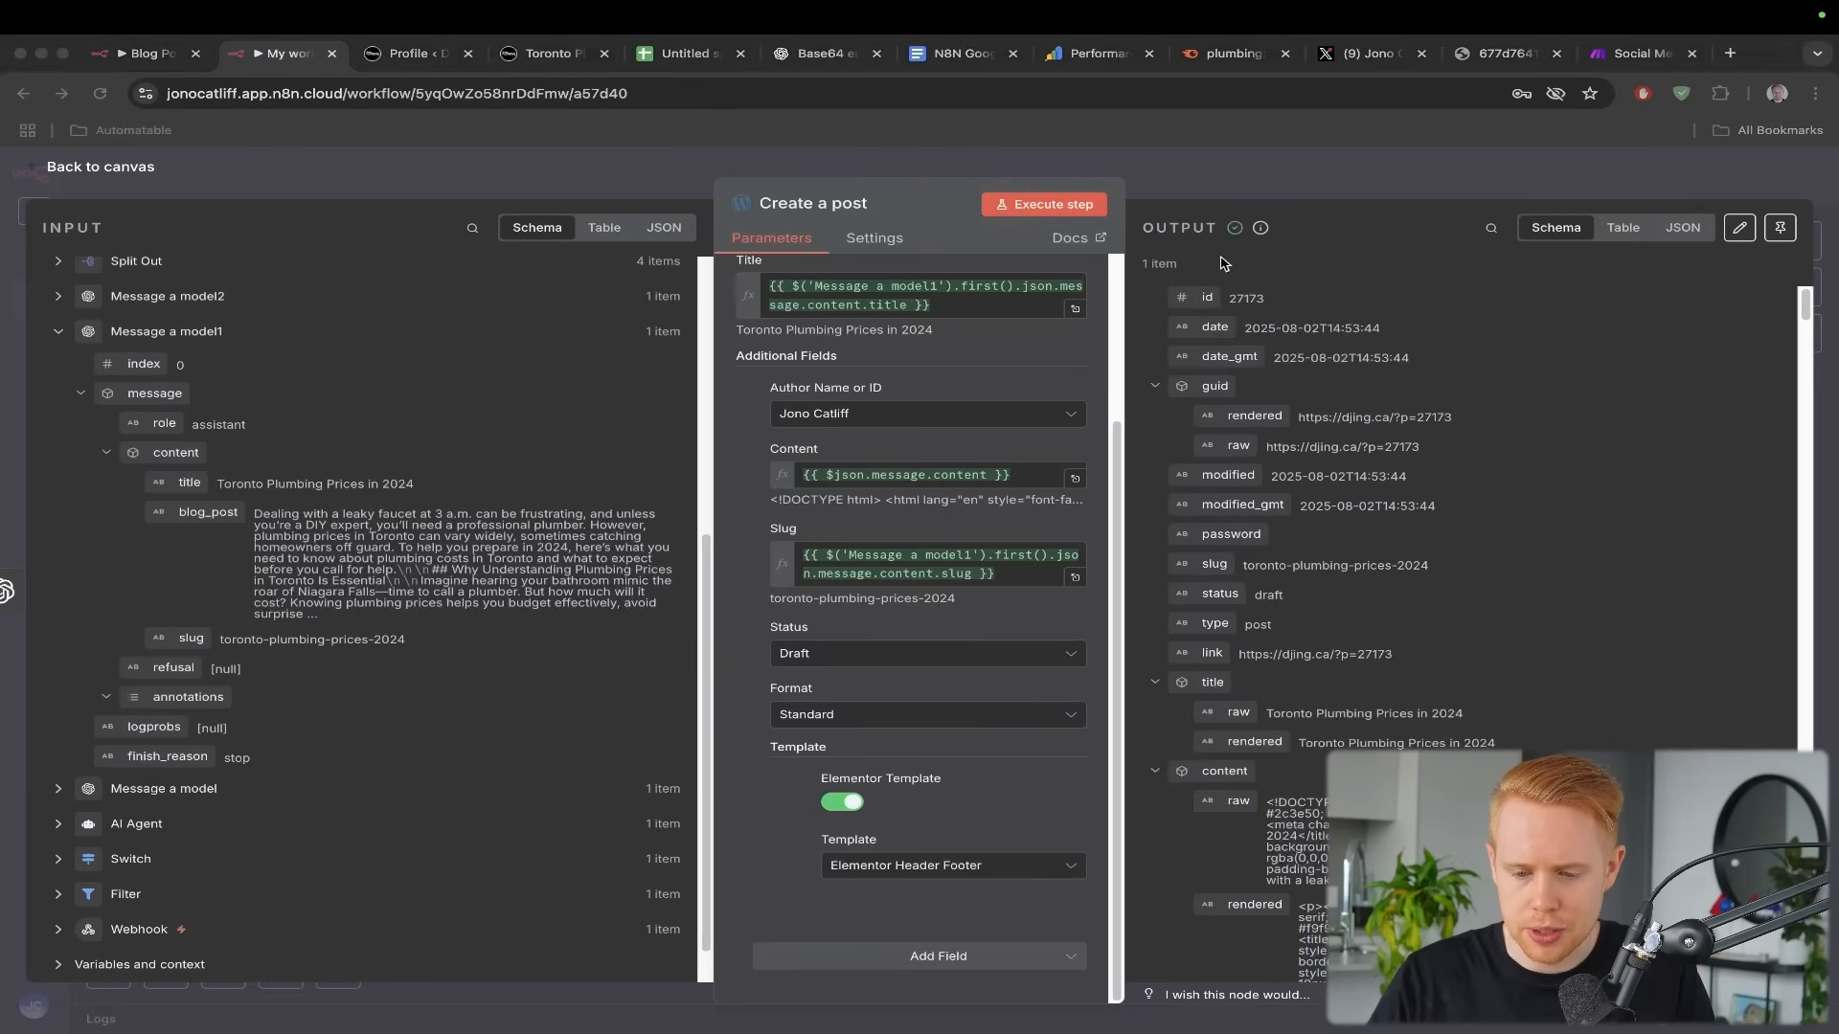
Switch to the WordPress admin and open the Toronto Plumbing Prices in 2024 draft from the posts list.
{"action": "key", "text": "ctrl+Tab"}
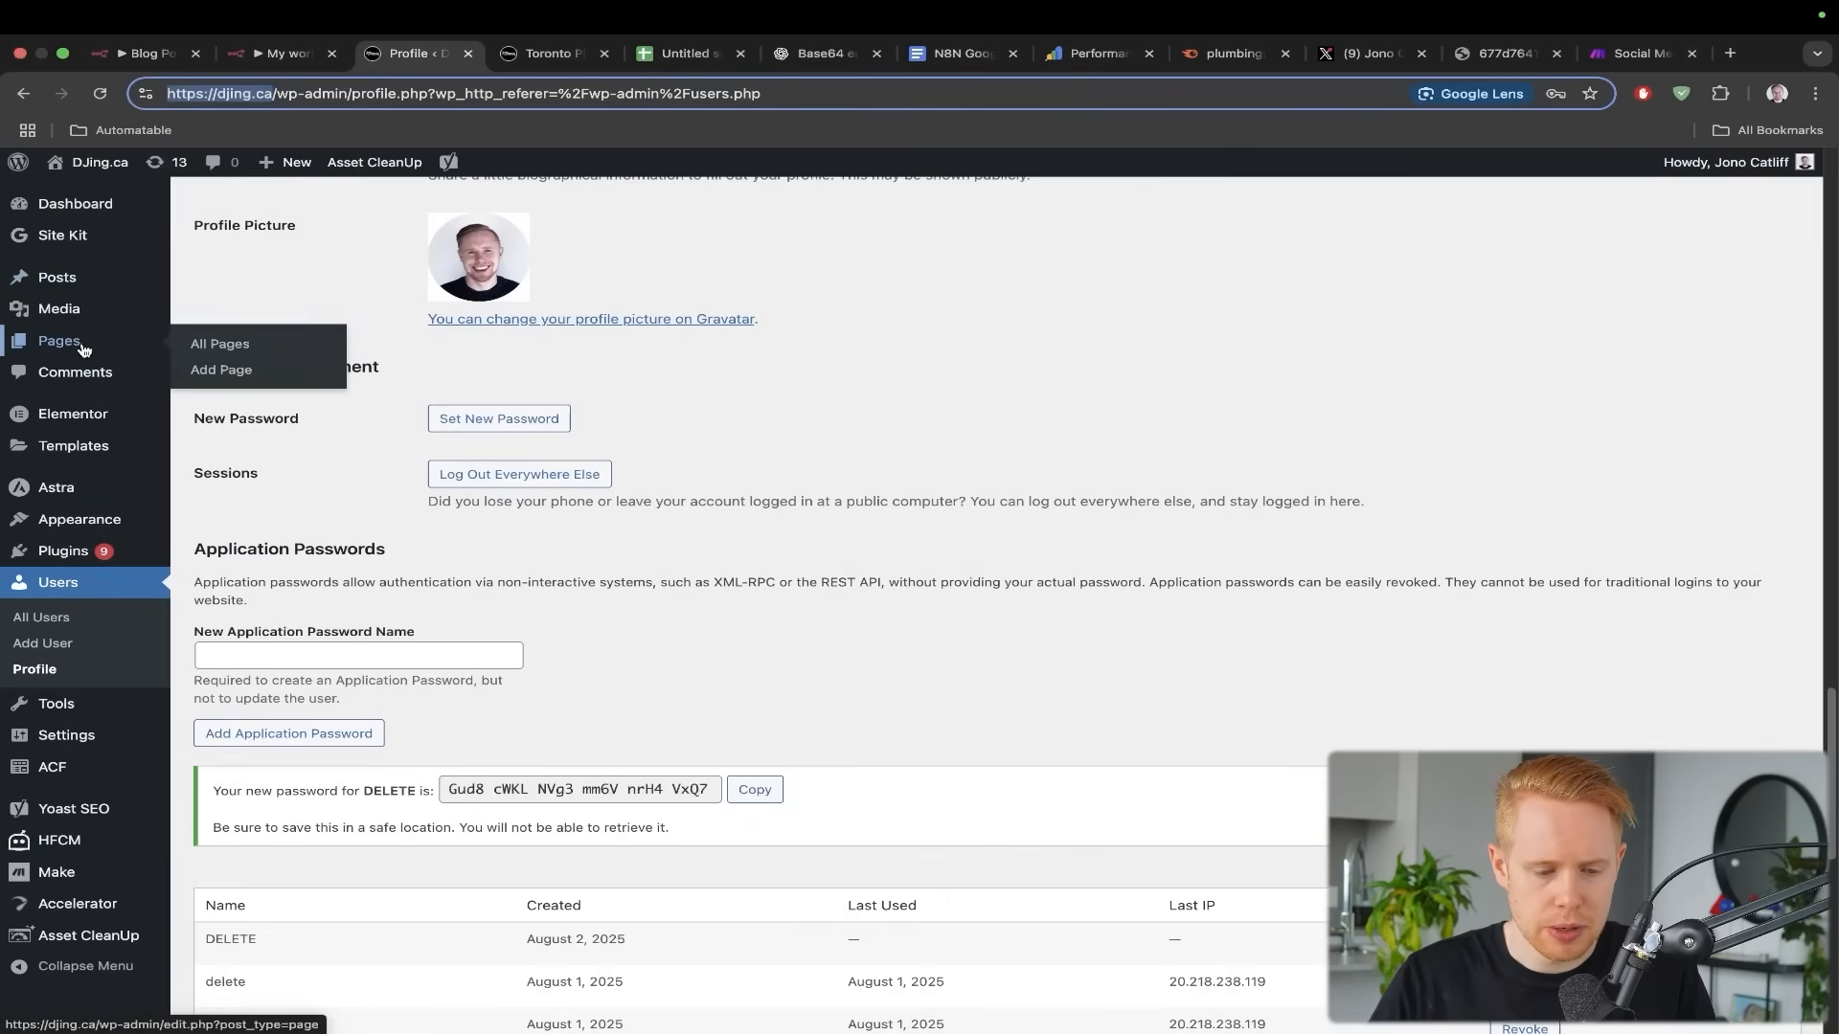
{"action": "left_click", "coordinate": [52, 278]}
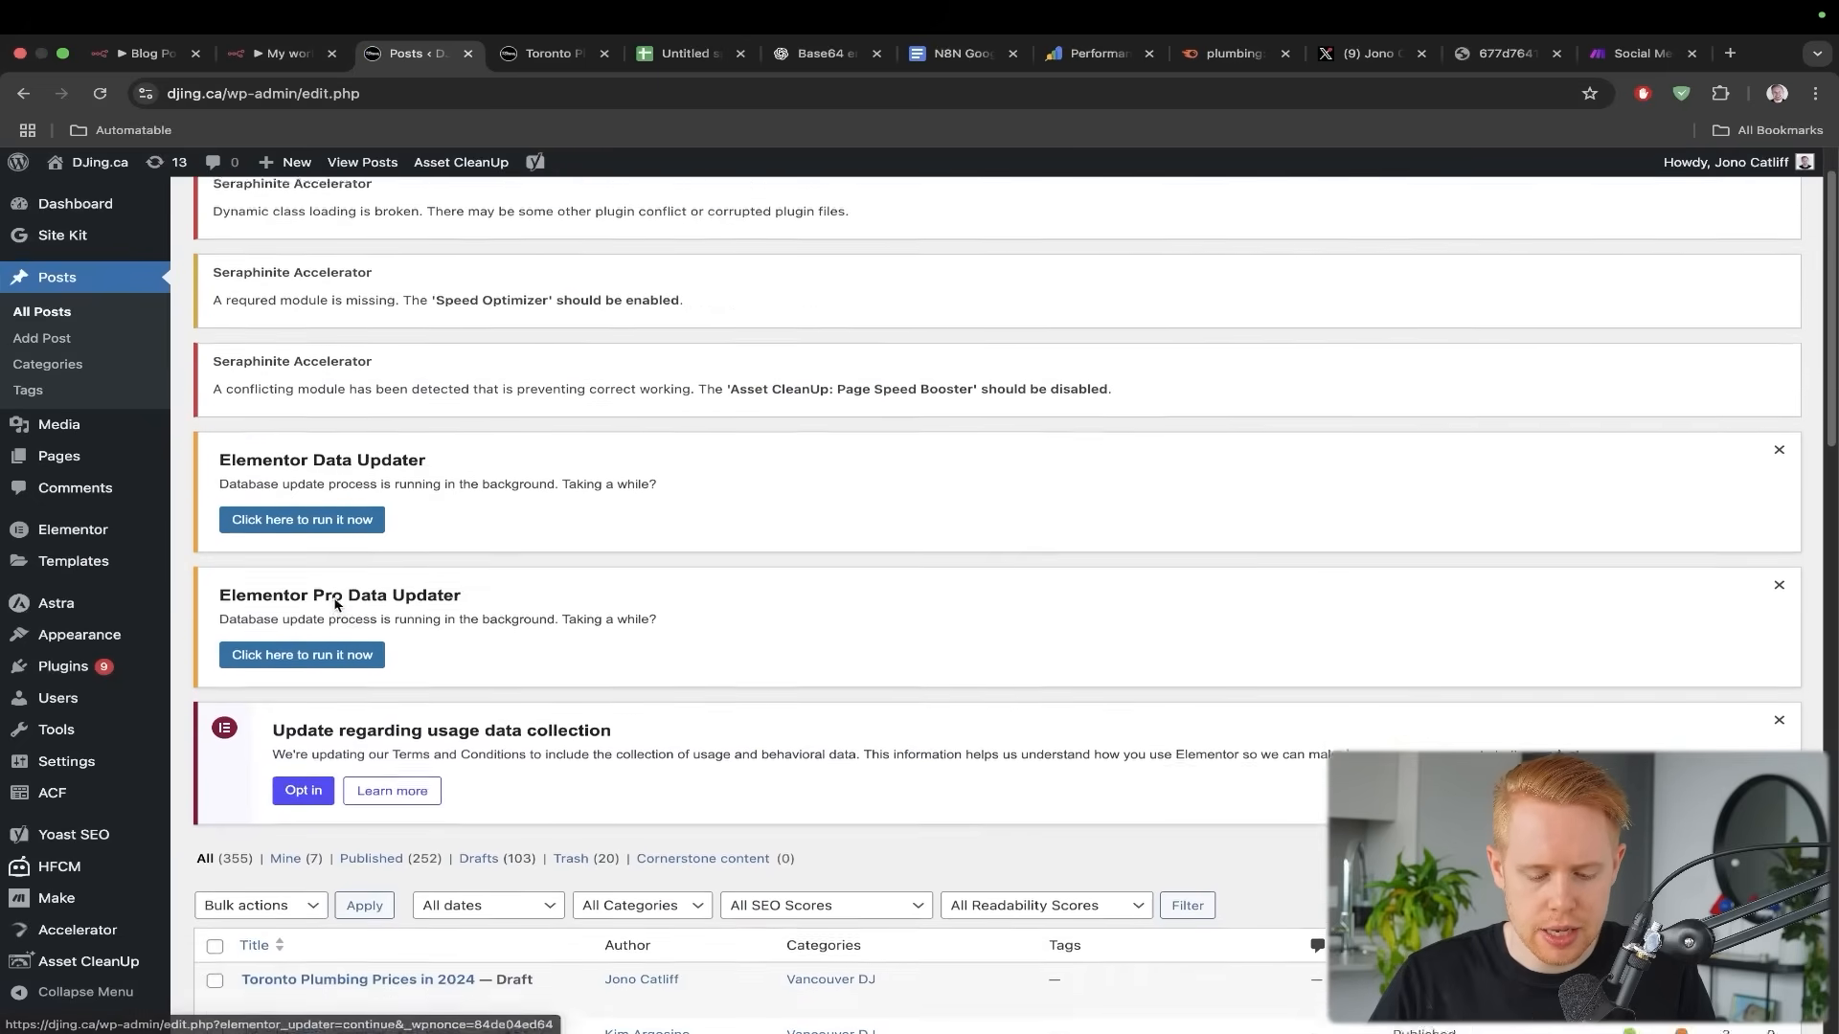
{"action": "scroll", "coordinate": [340, 670], "scroll_direction": "down", "scroll_amount": 2}
{"action": "left_click", "coordinate": [307, 929]}
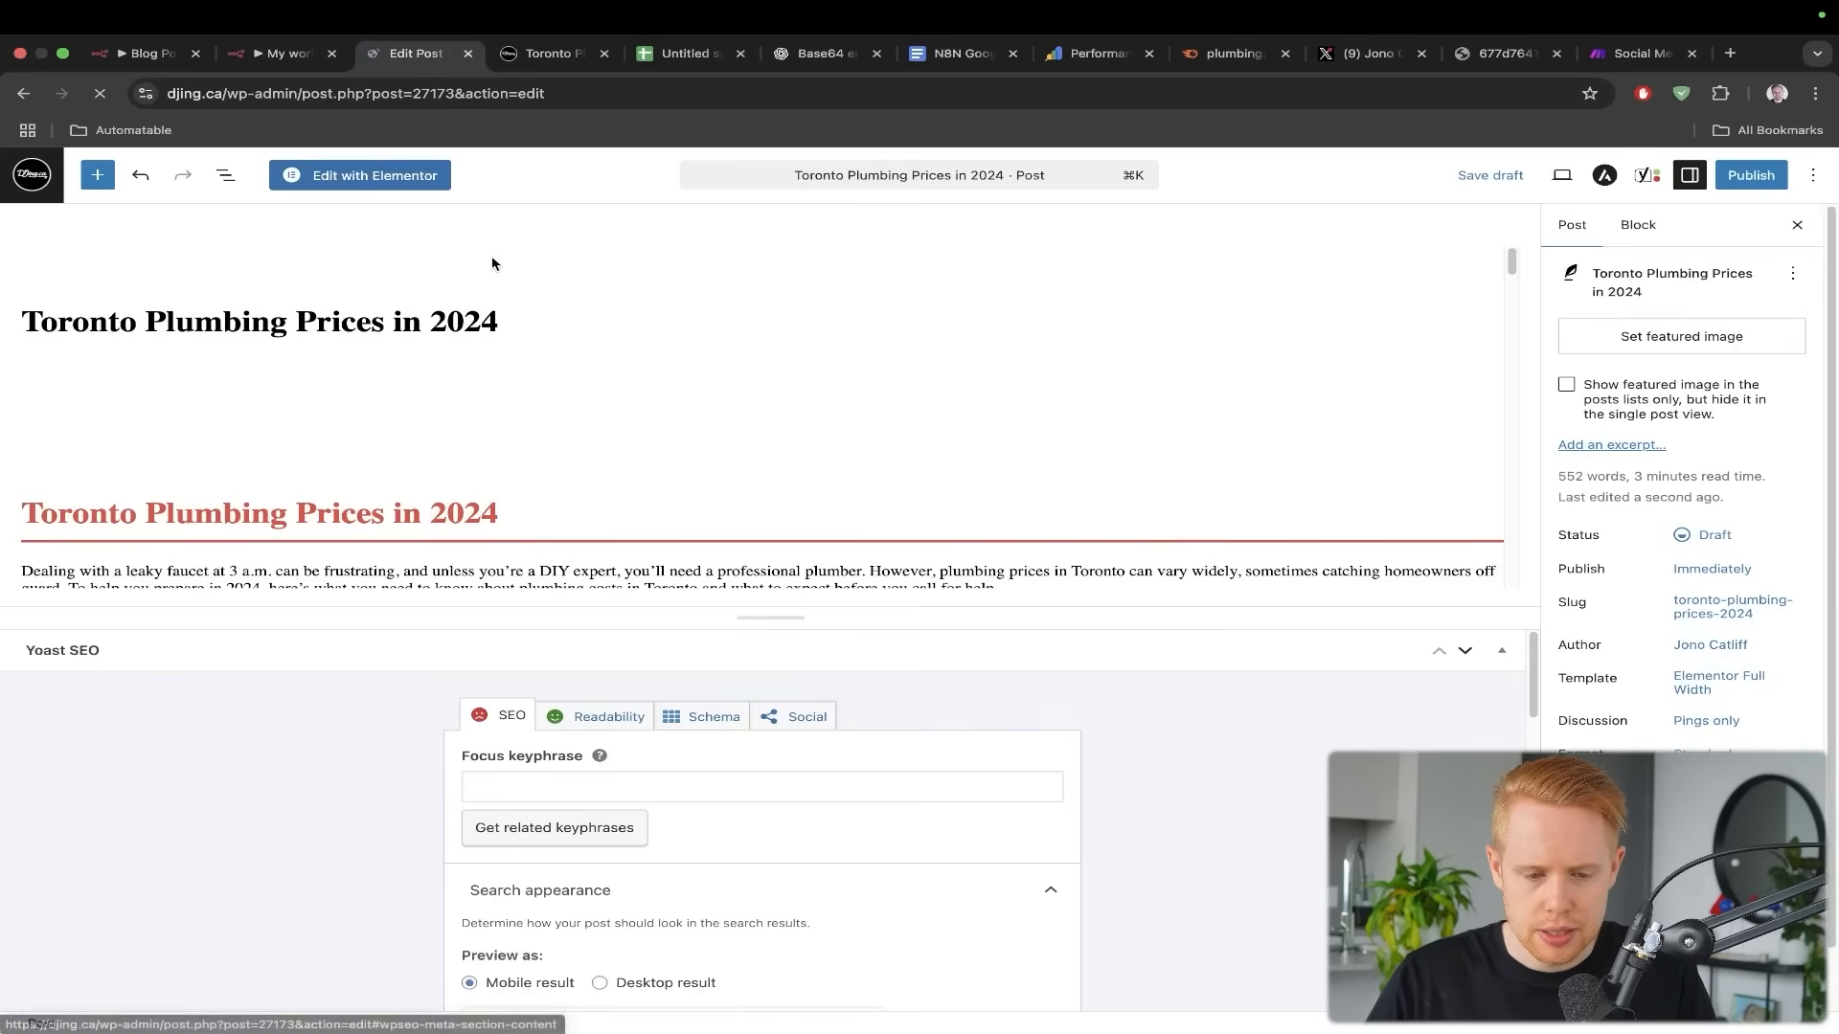
Open the draft in Elementor, leaving the block editor, and collapse the widget panel to preview the page.
{"action": "left_click", "coordinate": [391, 180]}
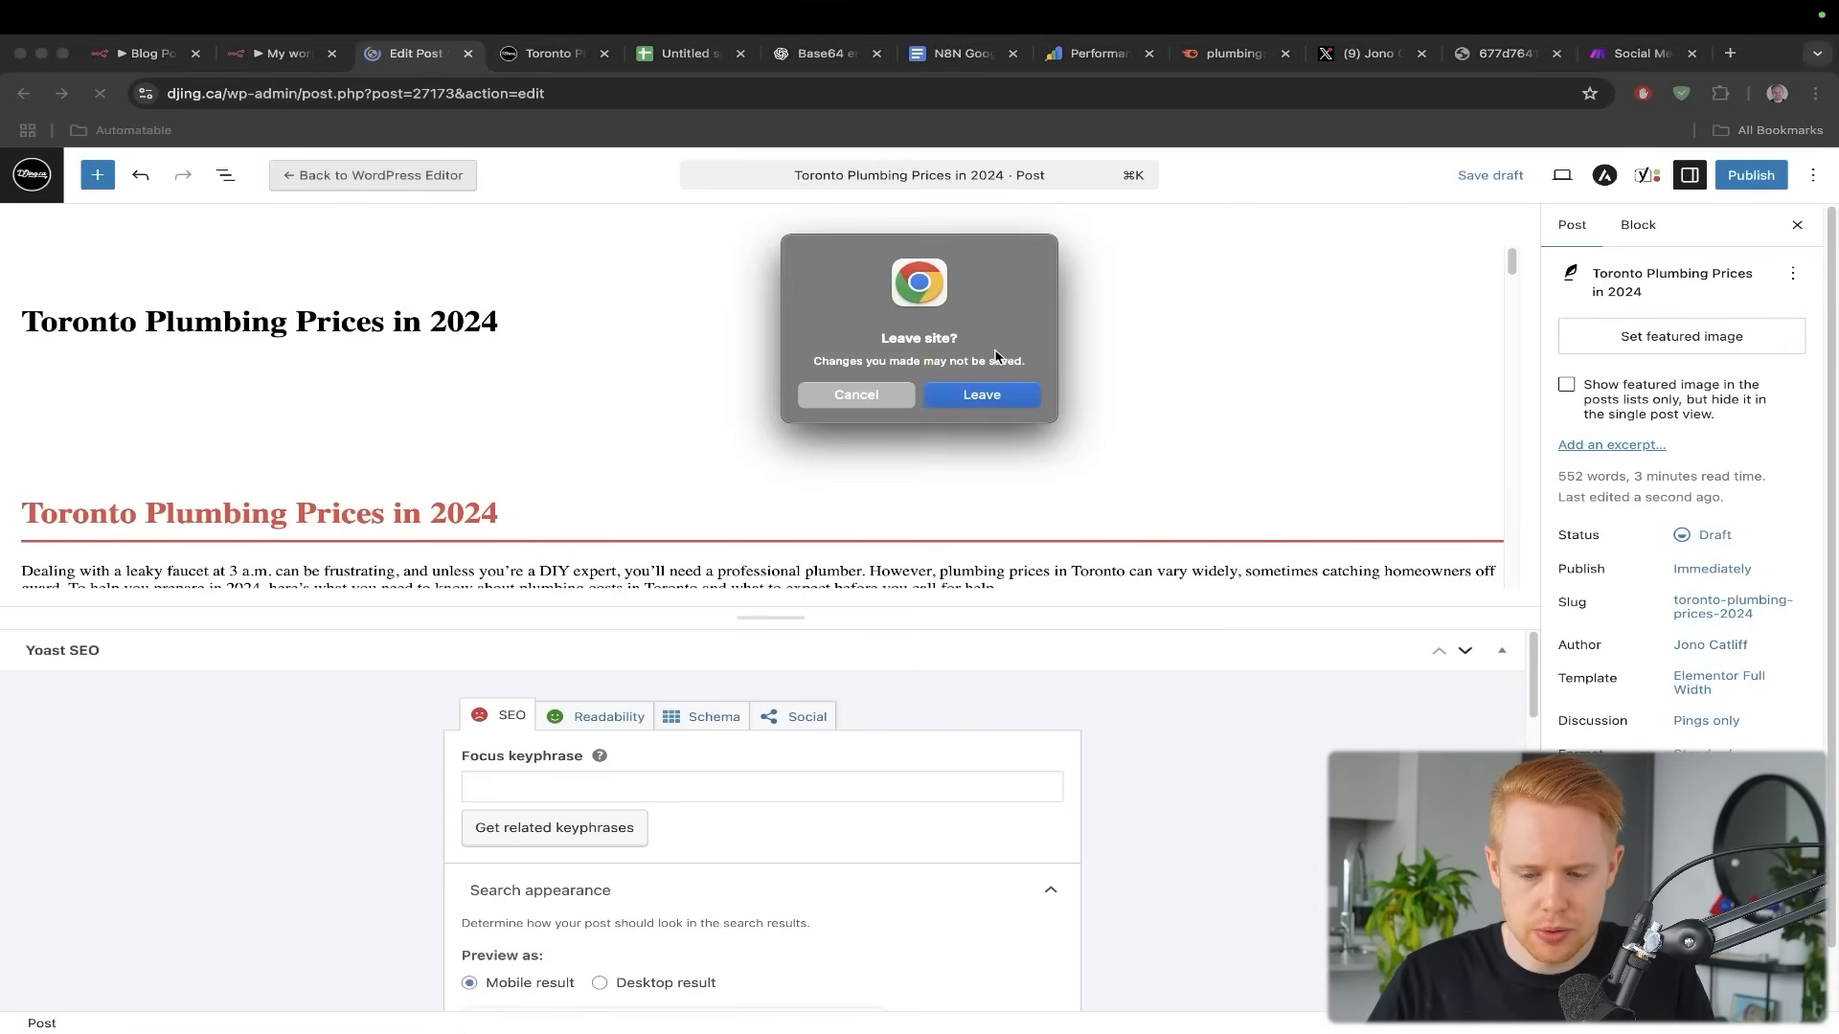
{"action": "left_click", "coordinate": [990, 398]}
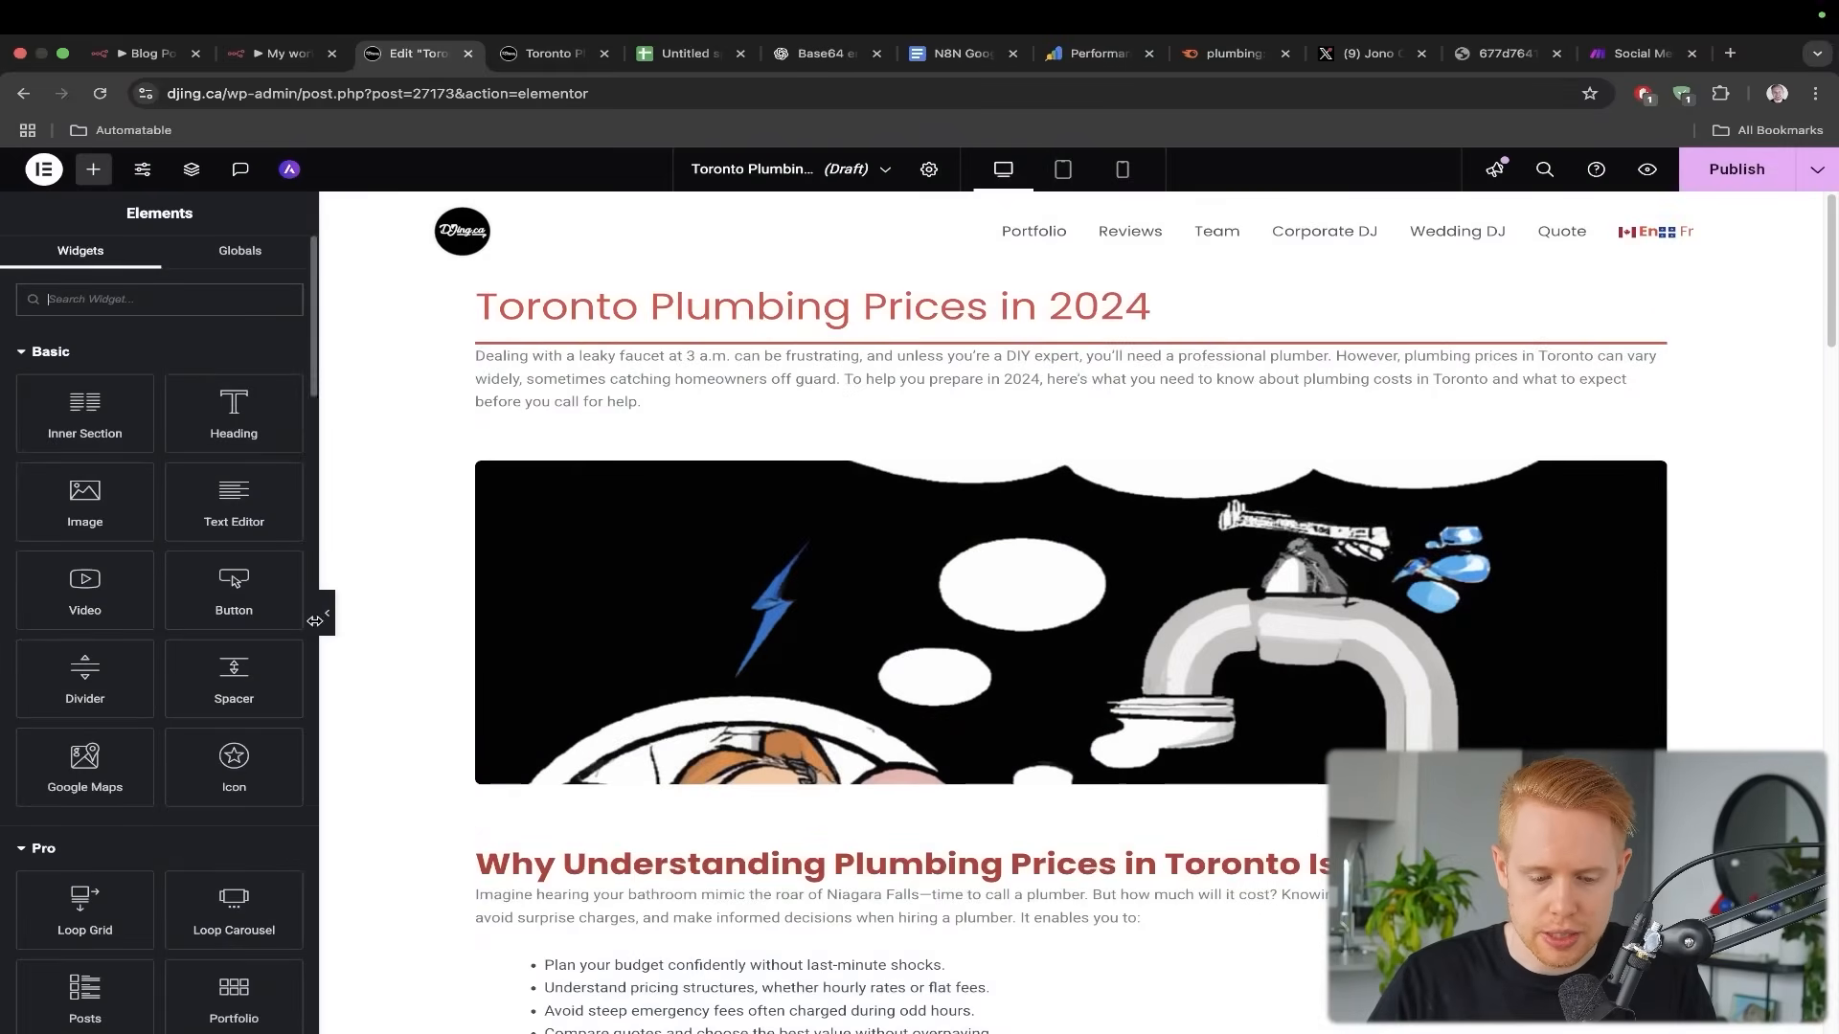
{"action": "left_click", "coordinate": [328, 618]}
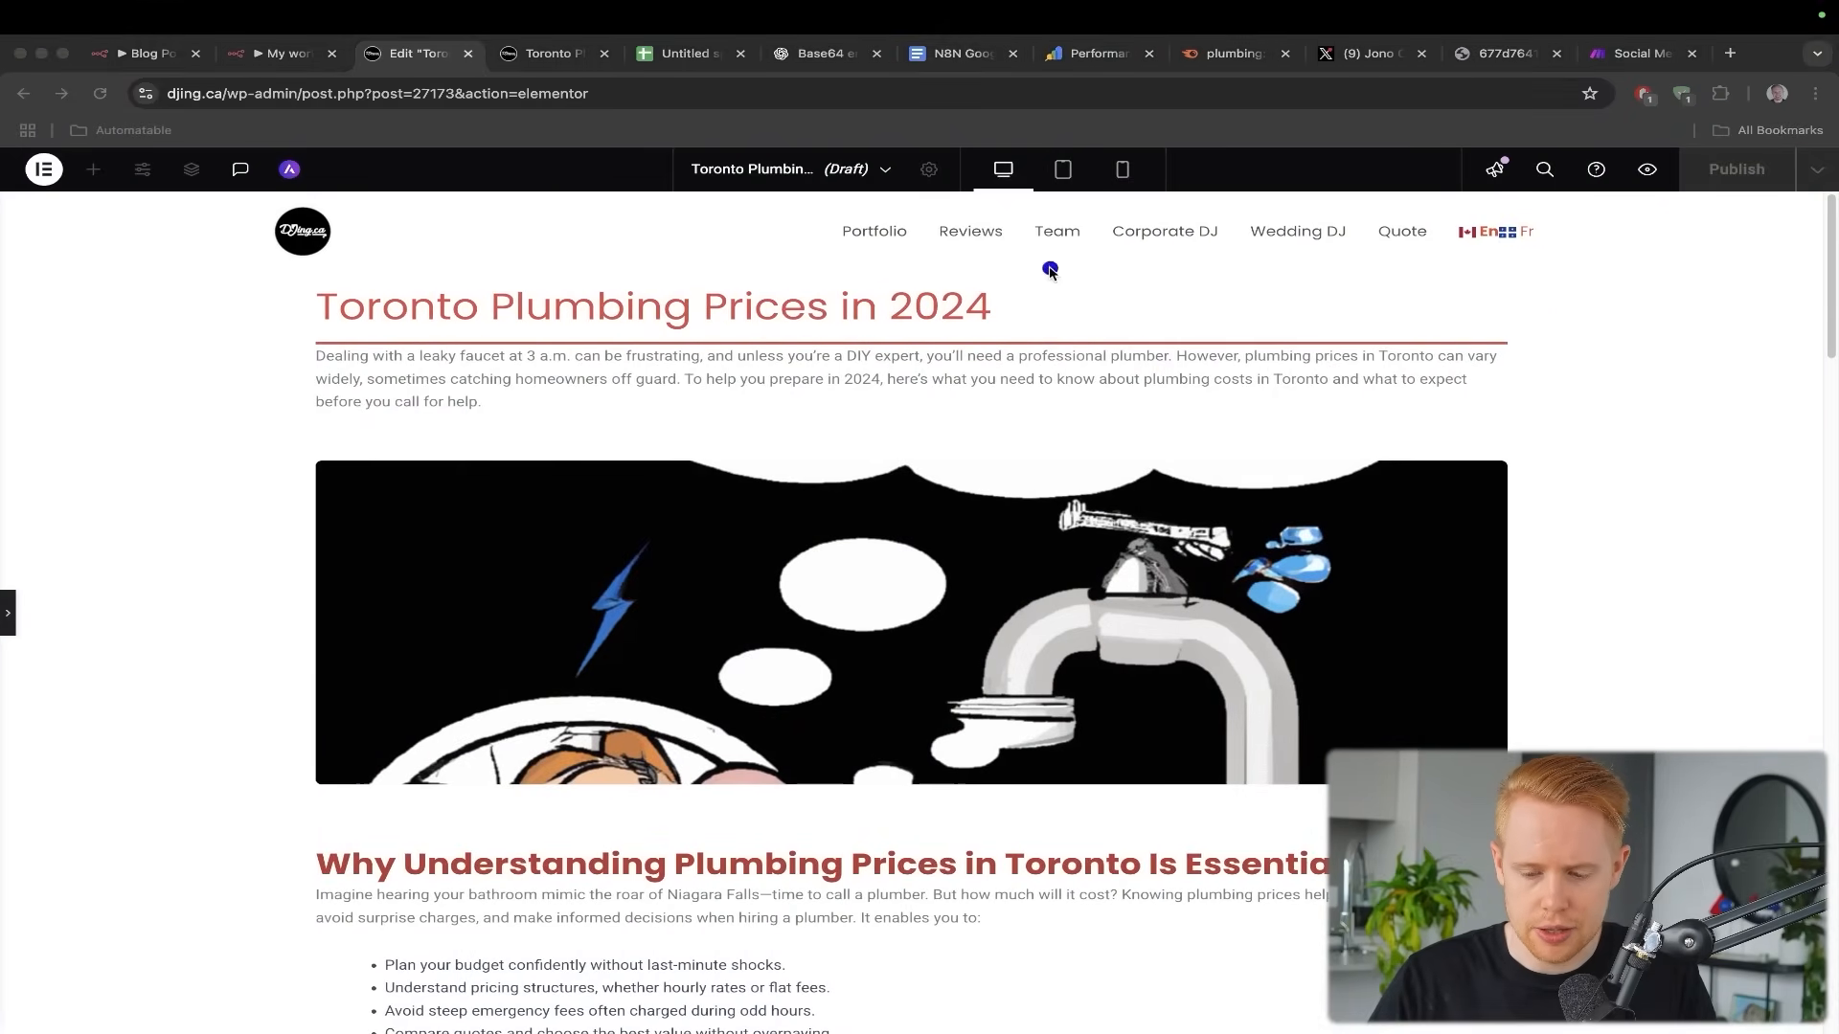
Scroll through the draft's preview to review its headings, images and price table.
{"action": "mouse_move", "coordinate": [1578, 175]}
{"action": "left_mouse_down"}
{"action": "mouse_move", "coordinate": [1521, 489]}
{"action": "mouse_move", "coordinate": [1456, 565]}
{"action": "left_mouse_up"}
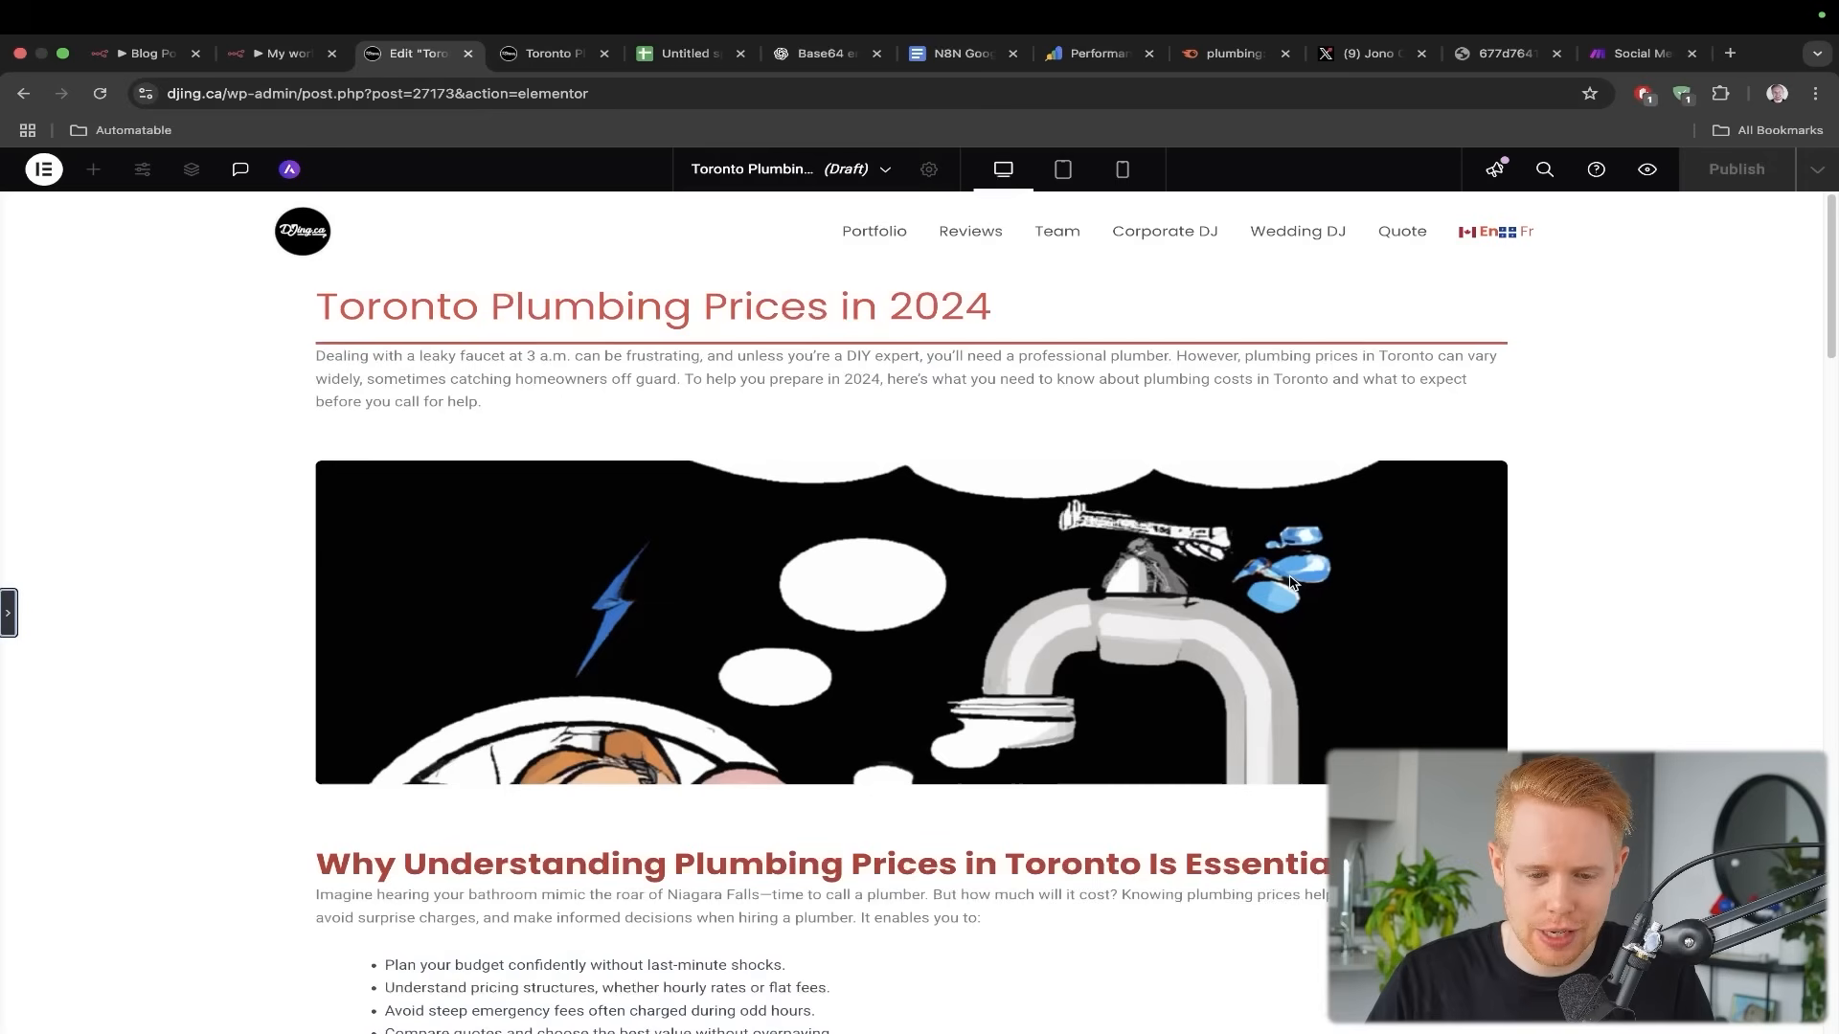
{"action": "mouse_move", "coordinate": [80, 695]}
{"action": "left_mouse_down"}
{"action": "mouse_move", "coordinate": [158, 546]}
{"action": "mouse_move", "coordinate": [359, 342]}
{"action": "left_mouse_up"}
{"action": "left_click_drag", "start_coordinate": [1492, 268], "coordinate": [1397, 391]}
{"action": "scroll", "coordinate": [1296, 537], "scroll_direction": "down", "scroll_amount": 1}
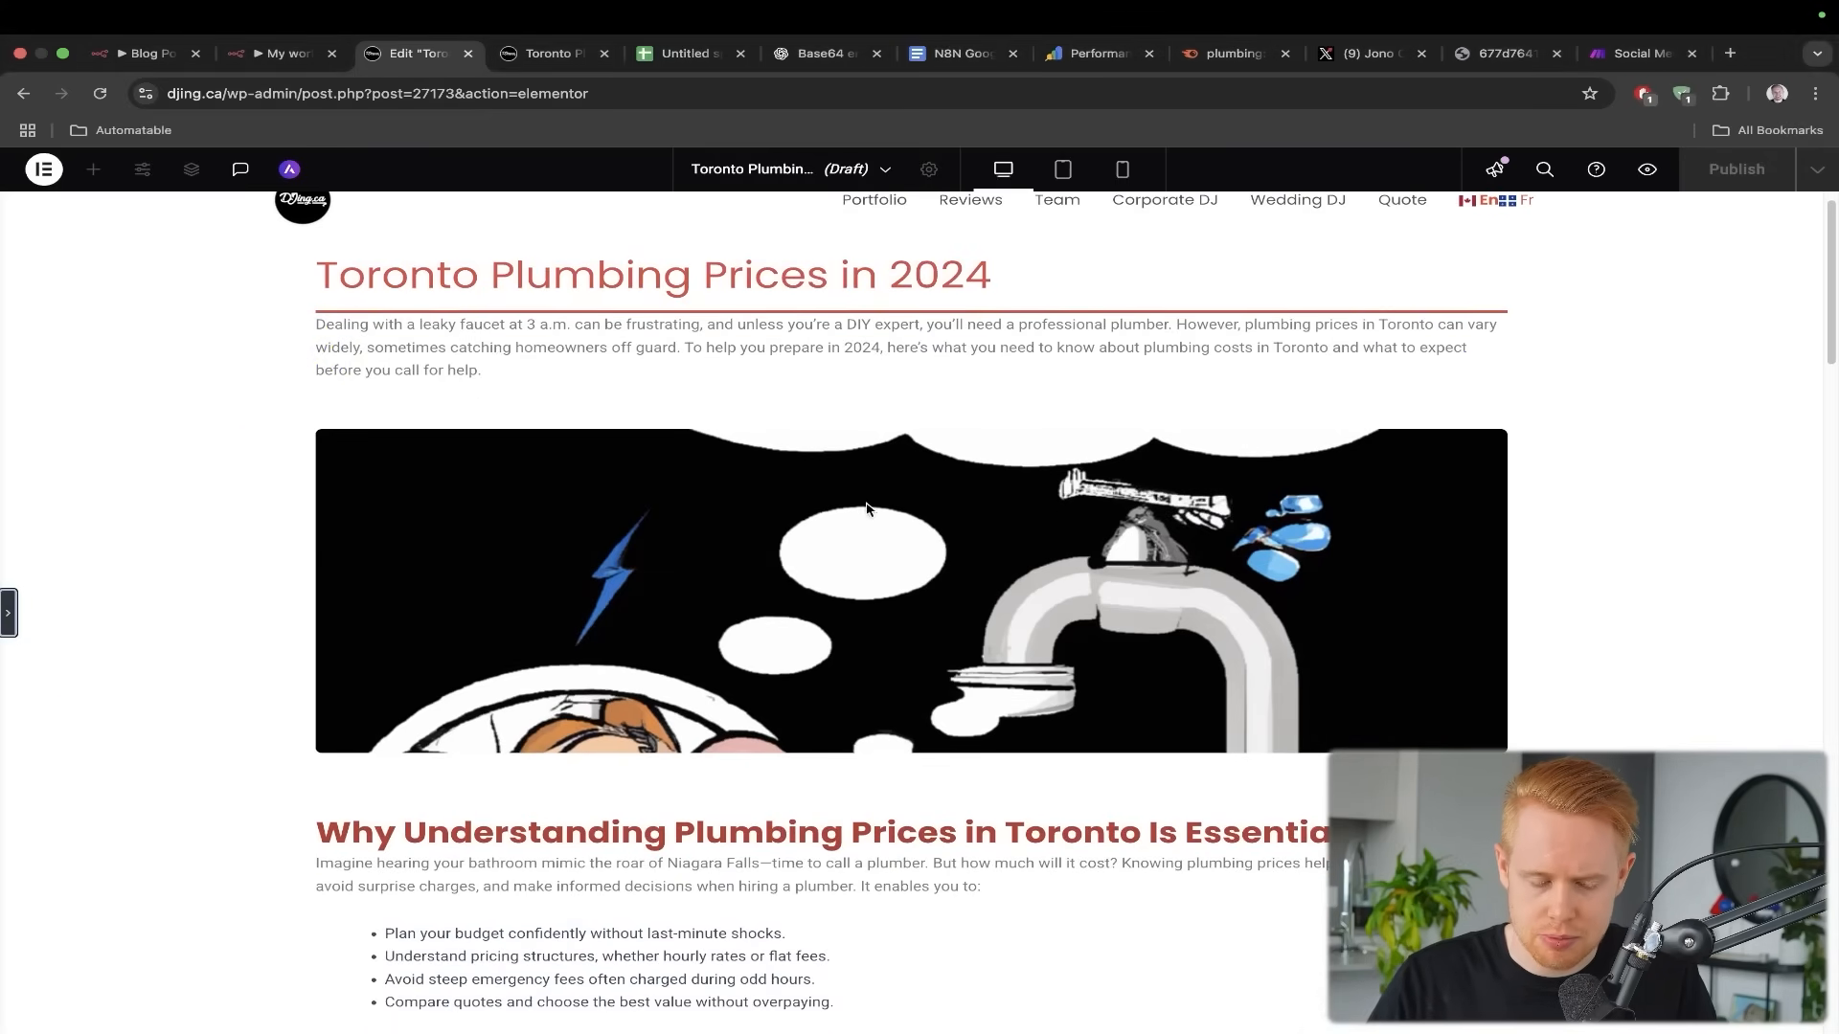
{"action": "scroll", "coordinate": [862, 507], "scroll_direction": "down", "scroll_amount": 5}
{"action": "left_click_drag", "start_coordinate": [1675, 234], "coordinate": [1407, 364]}
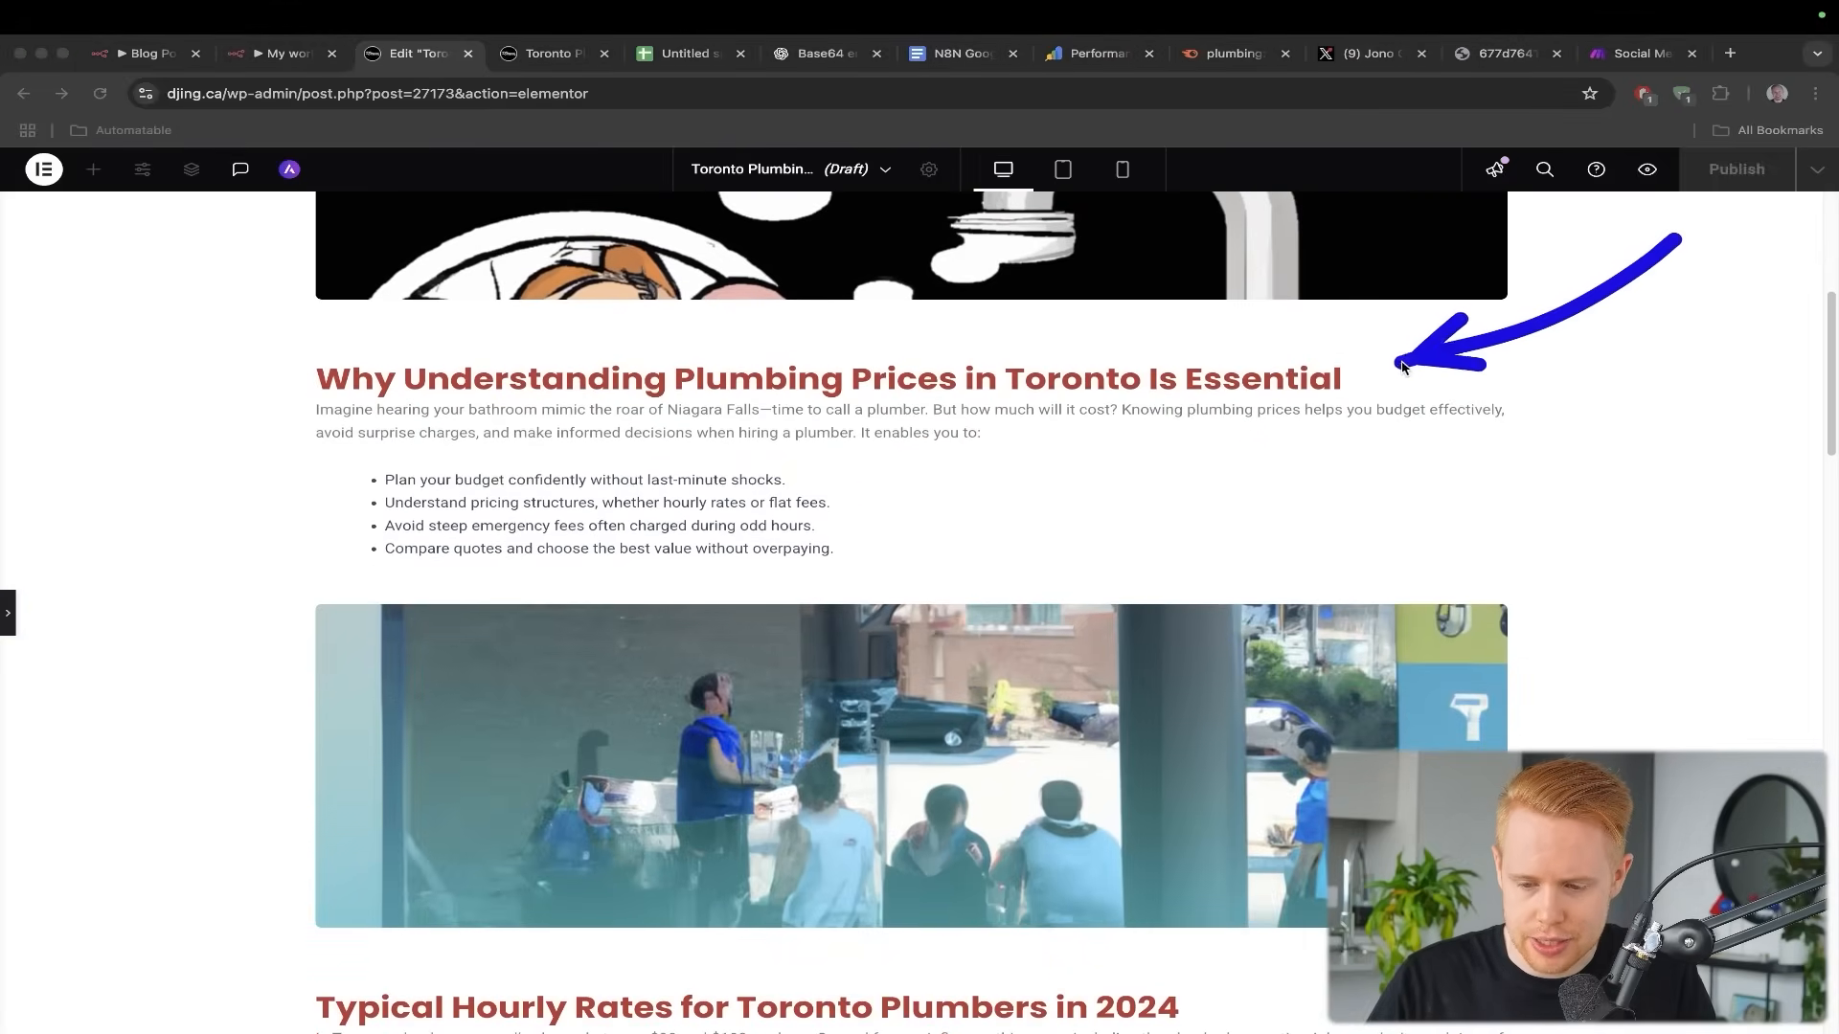
{"action": "scroll", "coordinate": [1375, 505], "scroll_direction": "down", "scroll_amount": 4}
{"action": "left_click_drag", "start_coordinate": [1596, 328], "coordinate": [1284, 484]}
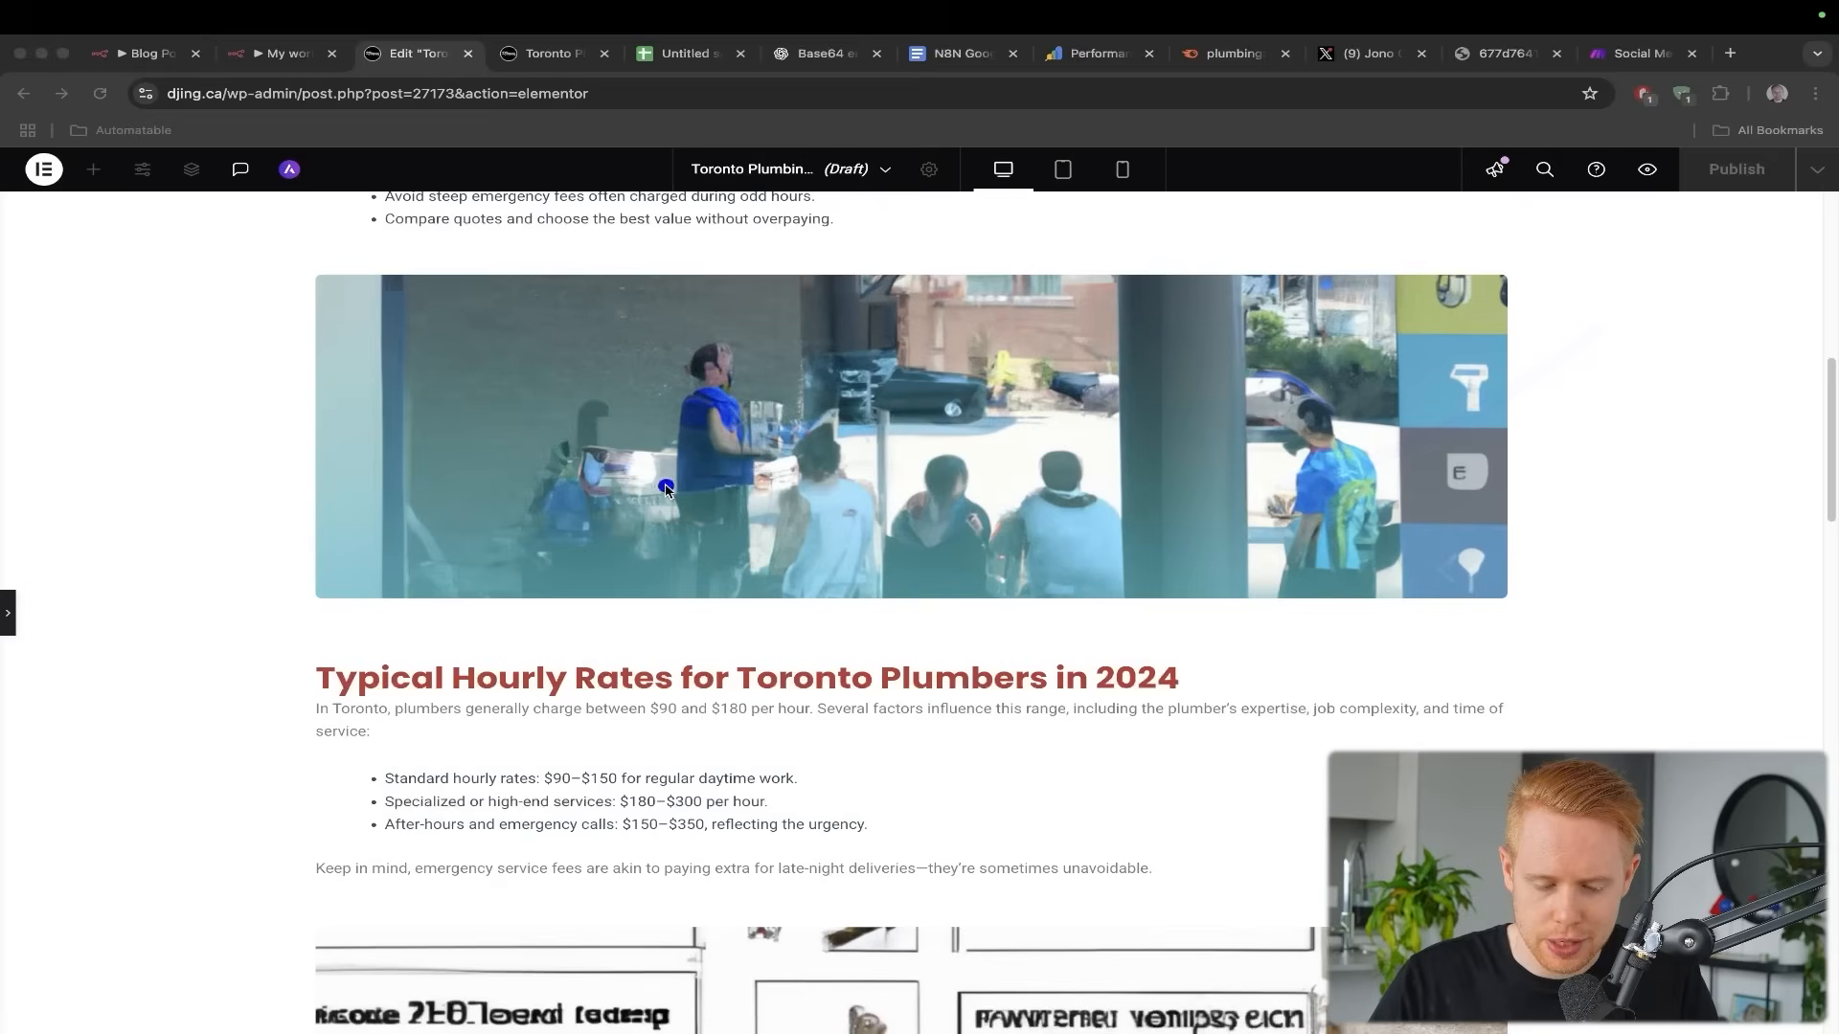
{"action": "scroll", "coordinate": [644, 509], "scroll_direction": "down", "scroll_amount": 6}
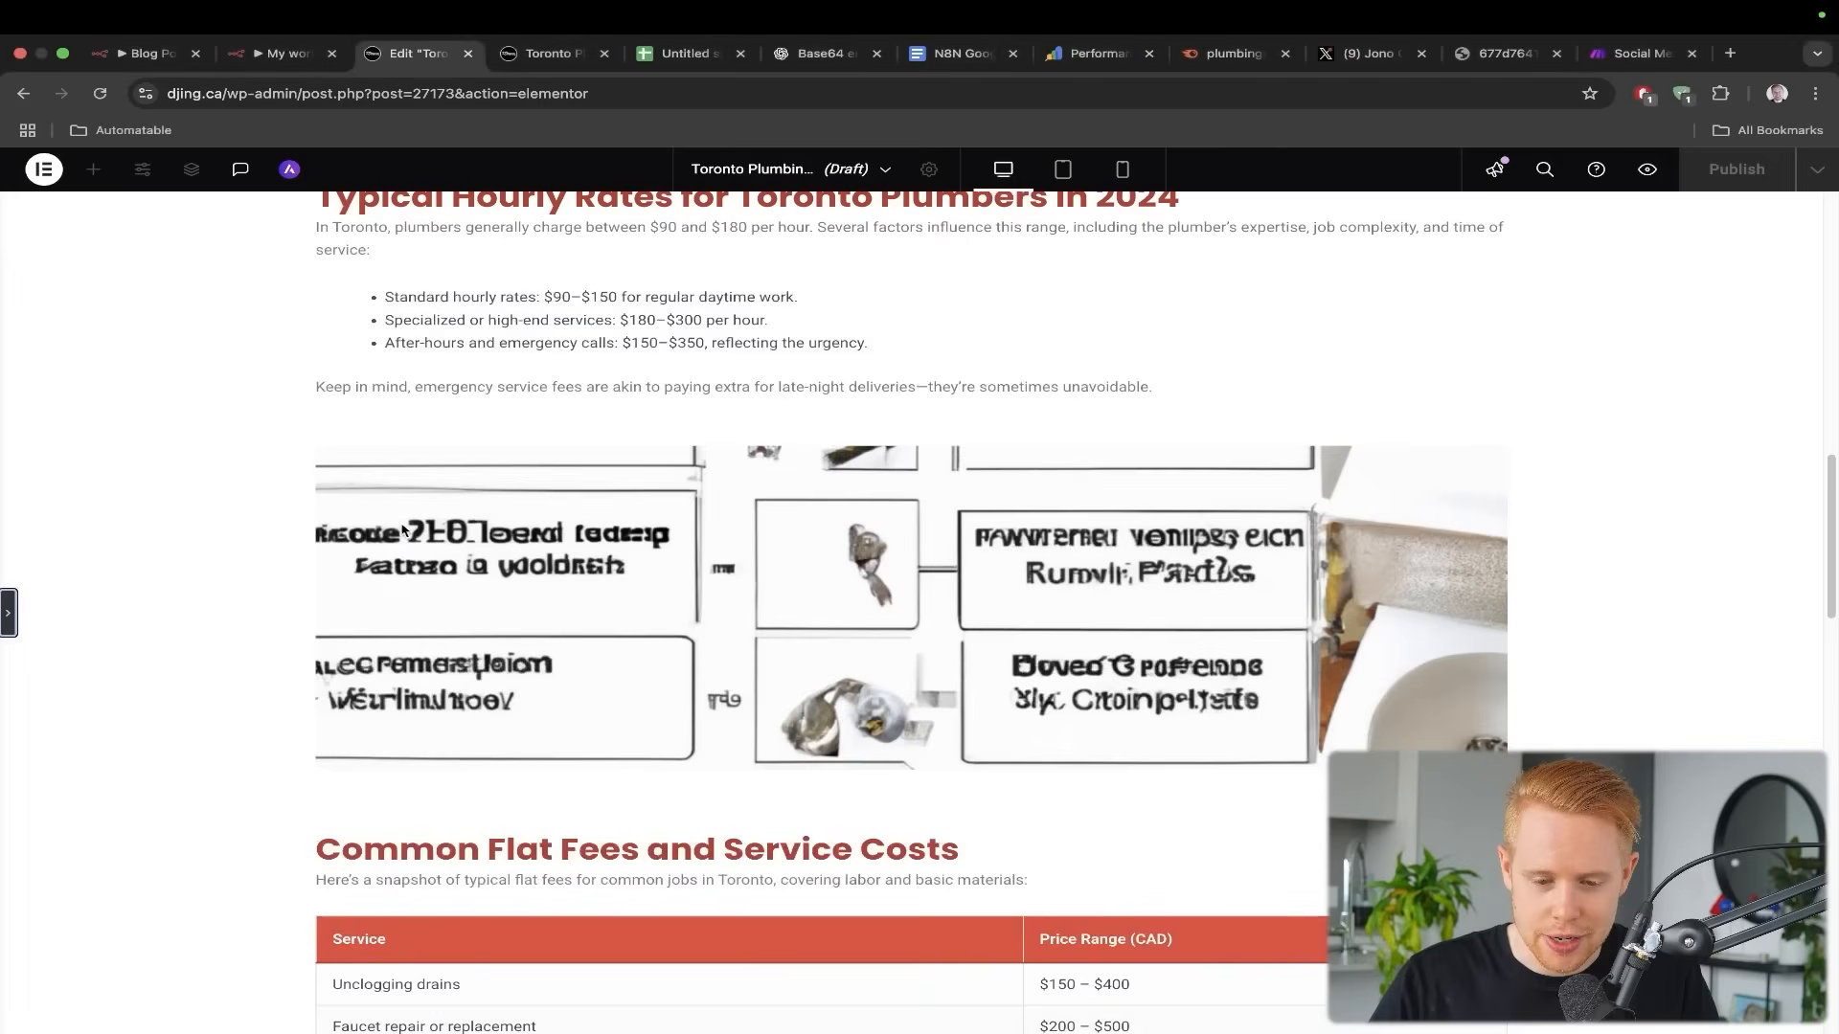
{"action": "scroll", "coordinate": [214, 288], "scroll_direction": "up", "scroll_amount": 6}
{"action": "left_click_drag", "start_coordinate": [213, 288], "coordinate": [590, 452]}
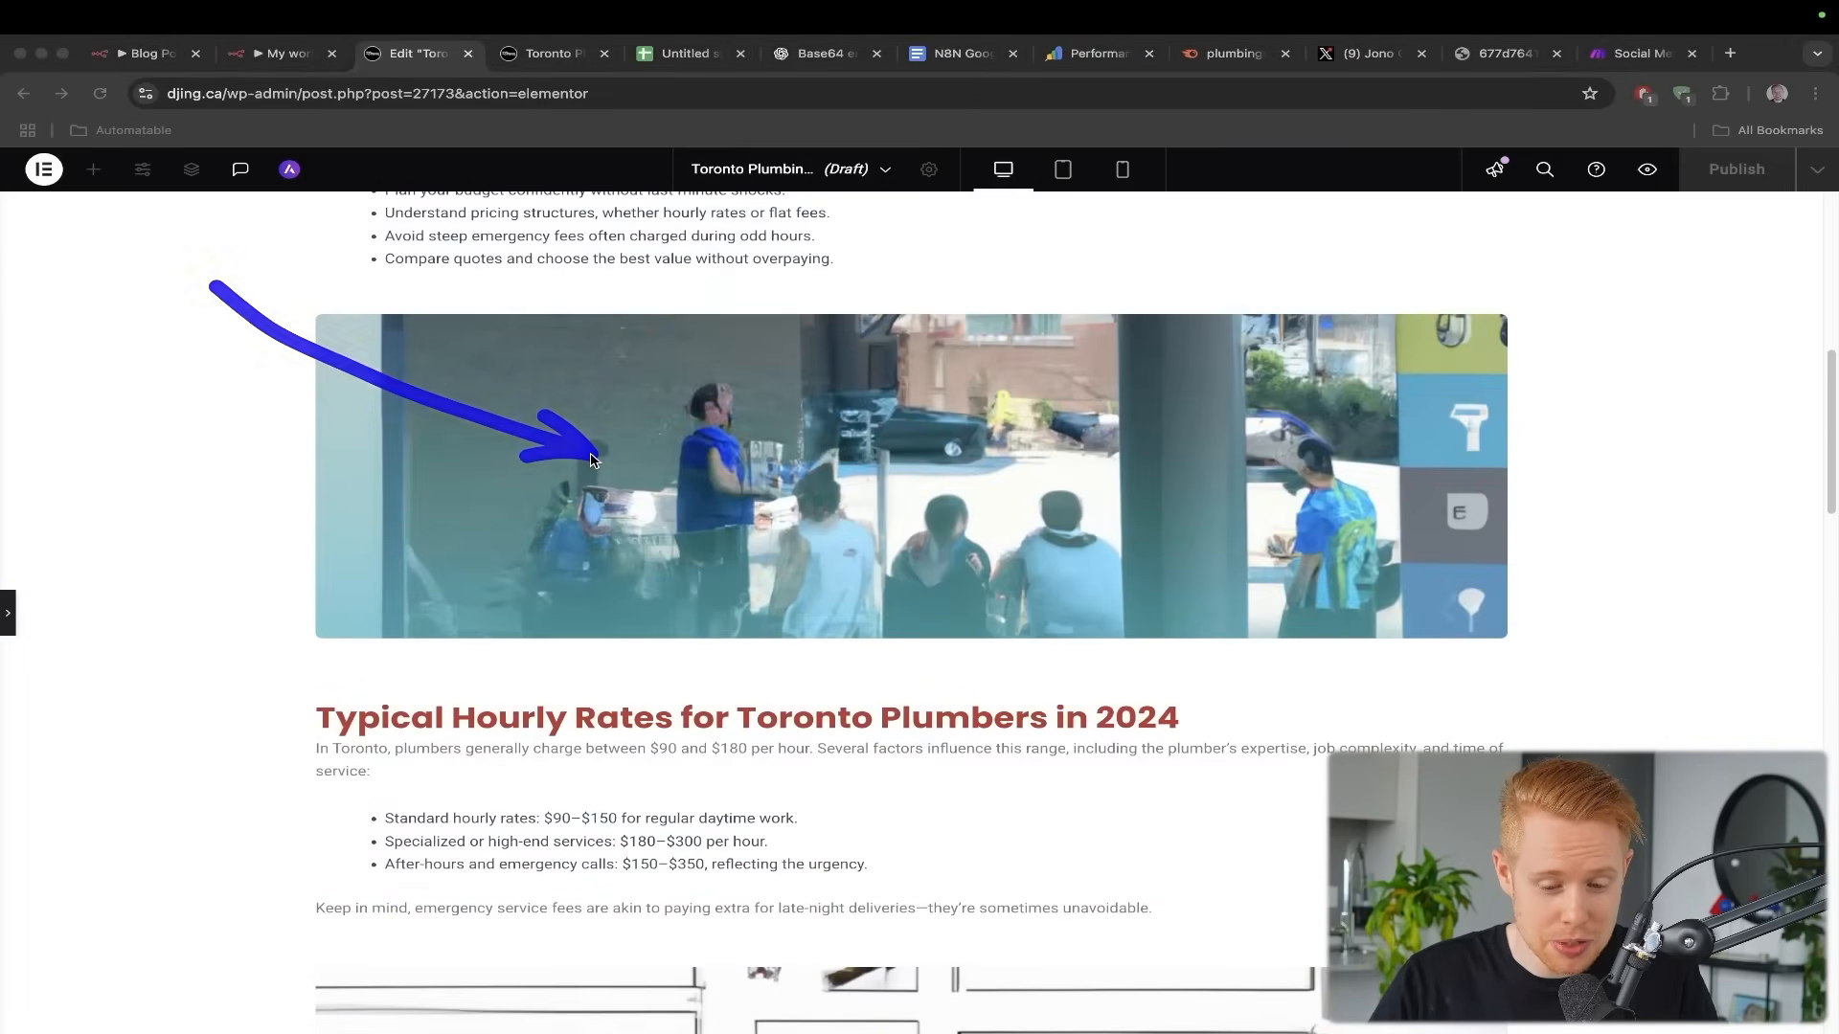
{"action": "scroll", "coordinate": [590, 452], "scroll_direction": "down", "scroll_amount": 7}
{"action": "left_click_drag", "start_coordinate": [1468, 330], "coordinate": [1264, 480]}
{"action": "scroll", "coordinate": [1268, 480], "scroll_direction": "up", "scroll_amount": 6}
{"action": "mouse_move", "coordinate": [1245, 414]}
{"action": "left_mouse_down"}
{"action": "mouse_move", "coordinate": [1213, 586]}
{"action": "mouse_move", "coordinate": [1156, 658]}
{"action": "left_mouse_up"}
{"action": "scroll", "coordinate": [1153, 660], "scroll_direction": "down", "scroll_amount": 9}
{"action": "scroll", "coordinate": [1153, 665], "scroll_direction": "down", "scroll_amount": 4}
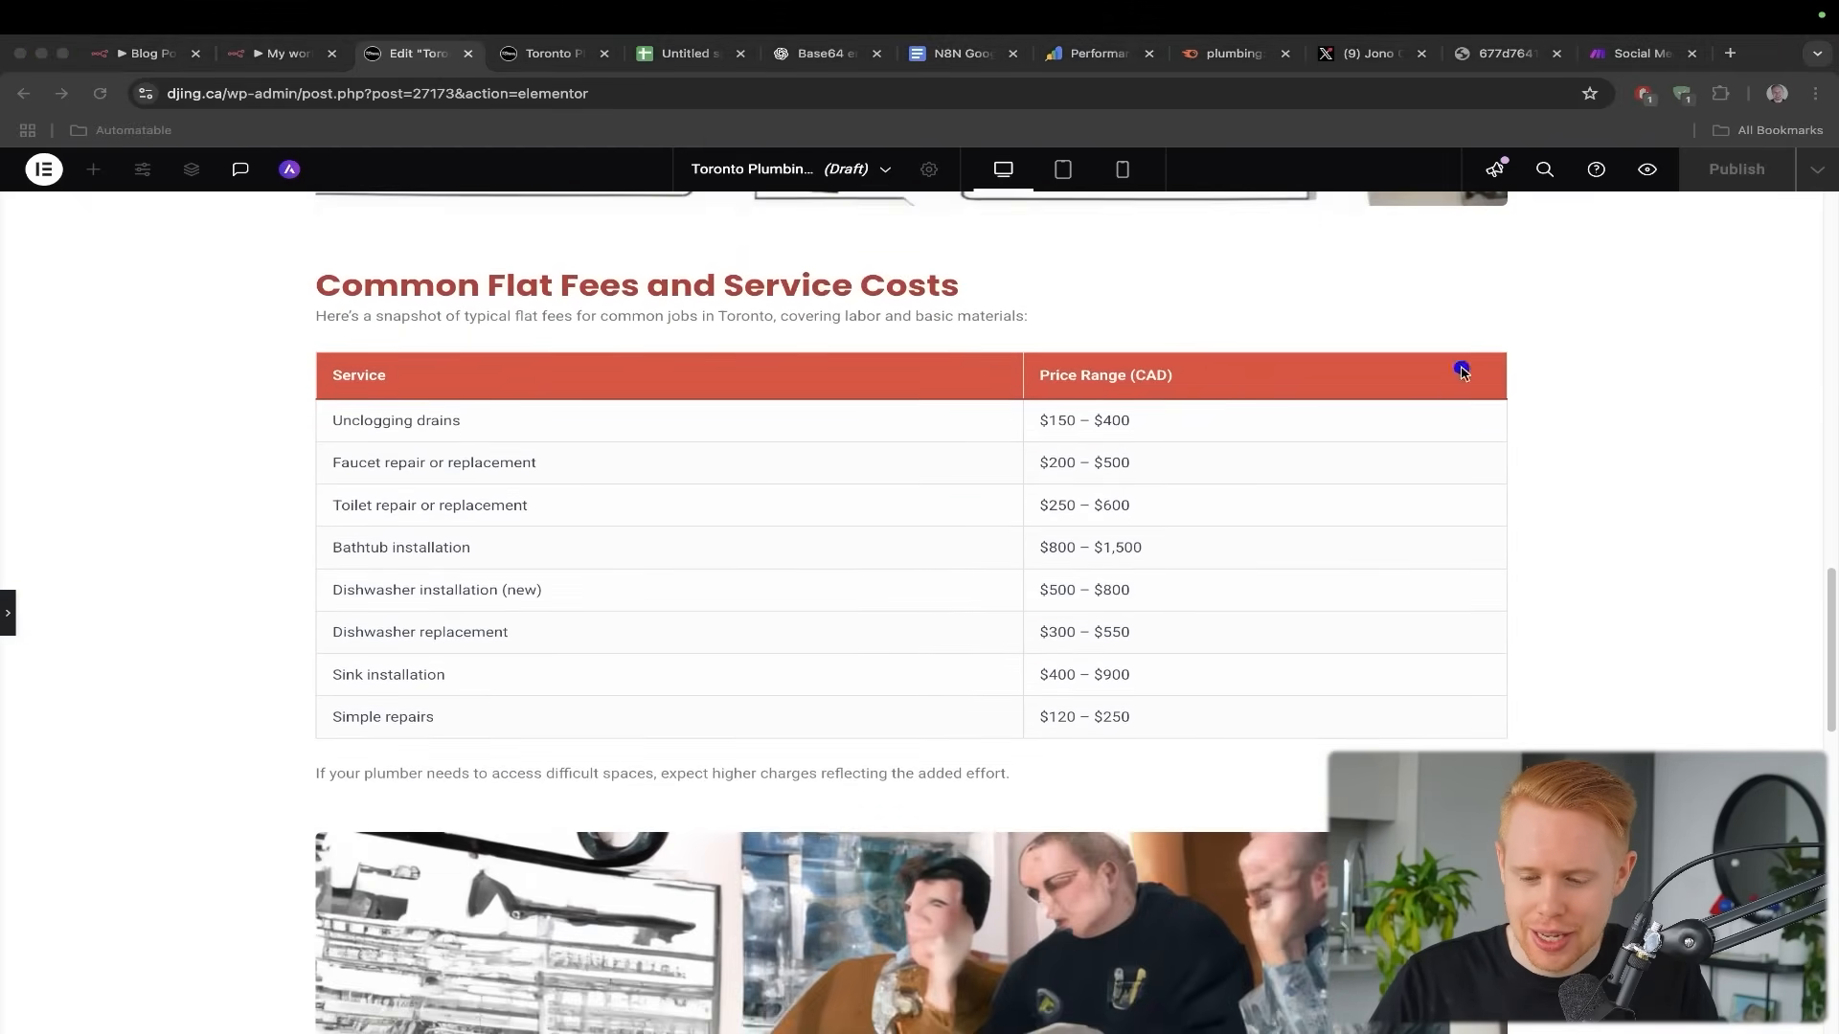
{"action": "left_click_drag", "start_coordinate": [1567, 287], "coordinate": [1445, 400]}
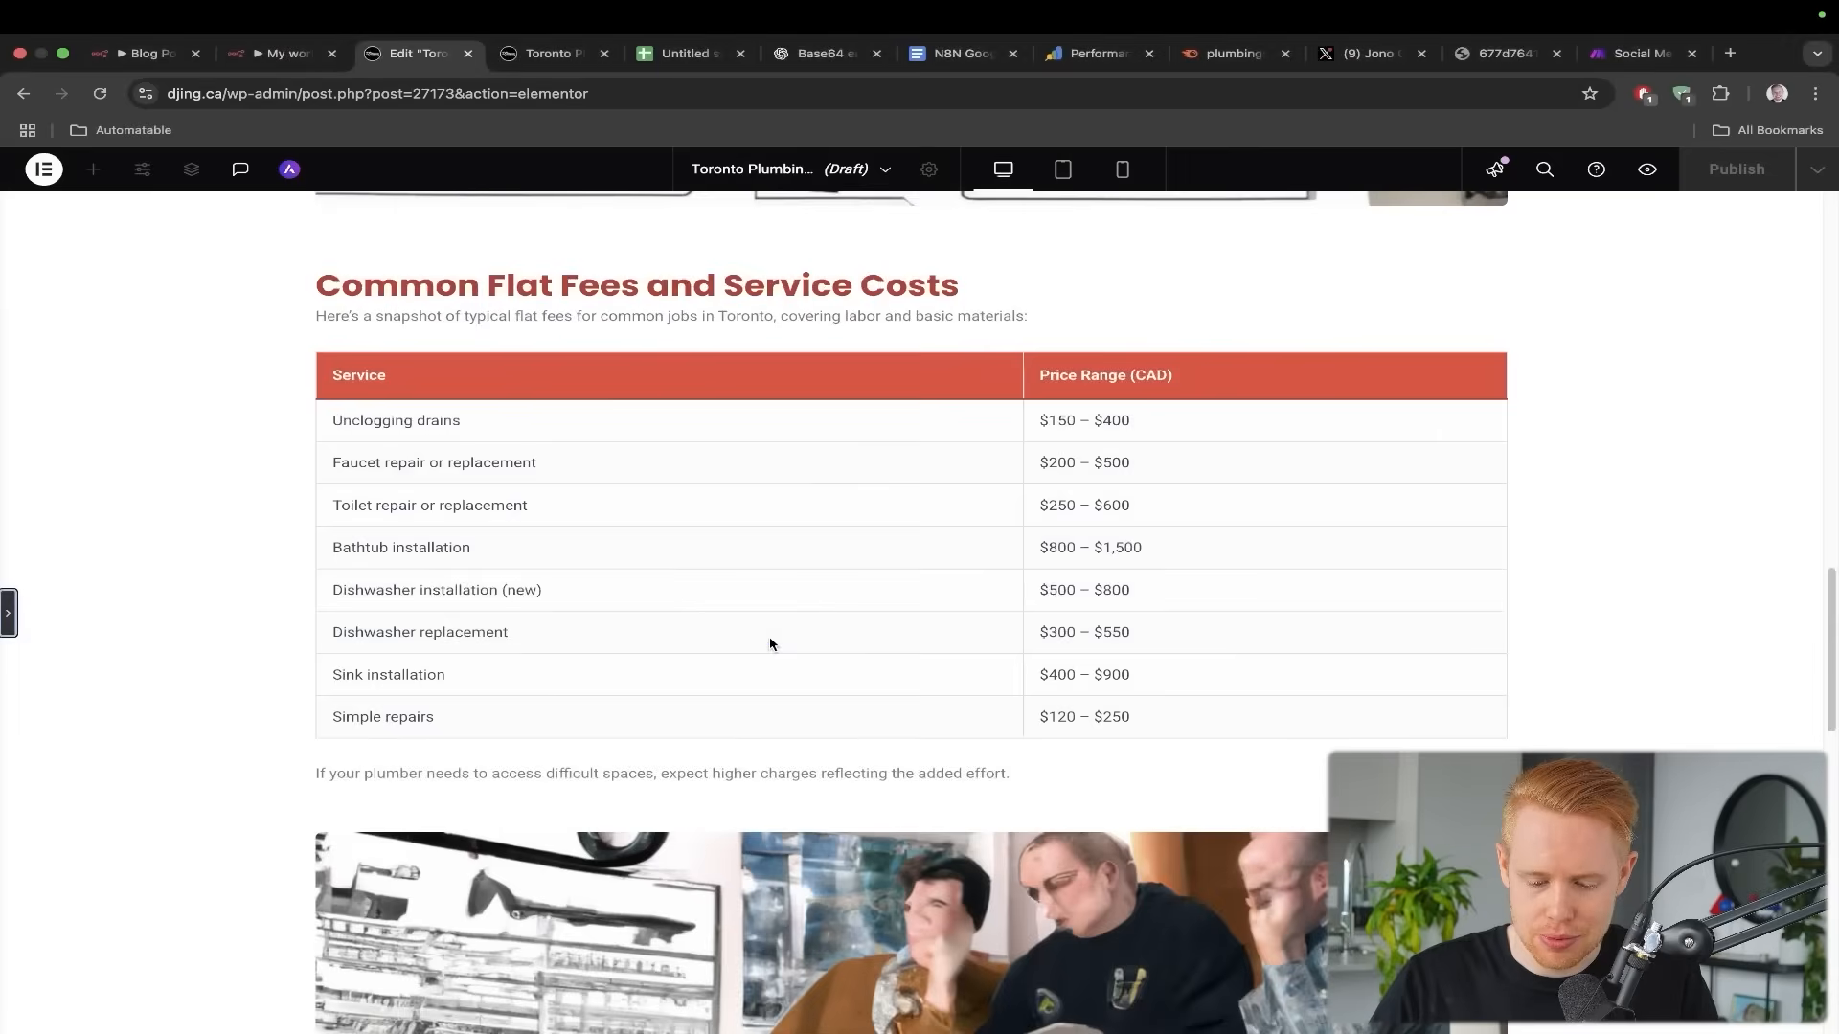
{"action": "scroll", "coordinate": [770, 644], "scroll_direction": "down", "scroll_amount": 7}
{"action": "mouse_move", "coordinate": [1675, 577]}
{"action": "left_mouse_down"}
{"action": "mouse_move", "coordinate": [1462, 650]}
{"action": "mouse_move", "coordinate": [1087, 426]}
{"action": "left_mouse_up"}
{"action": "key", "text": "ctrl+s"}
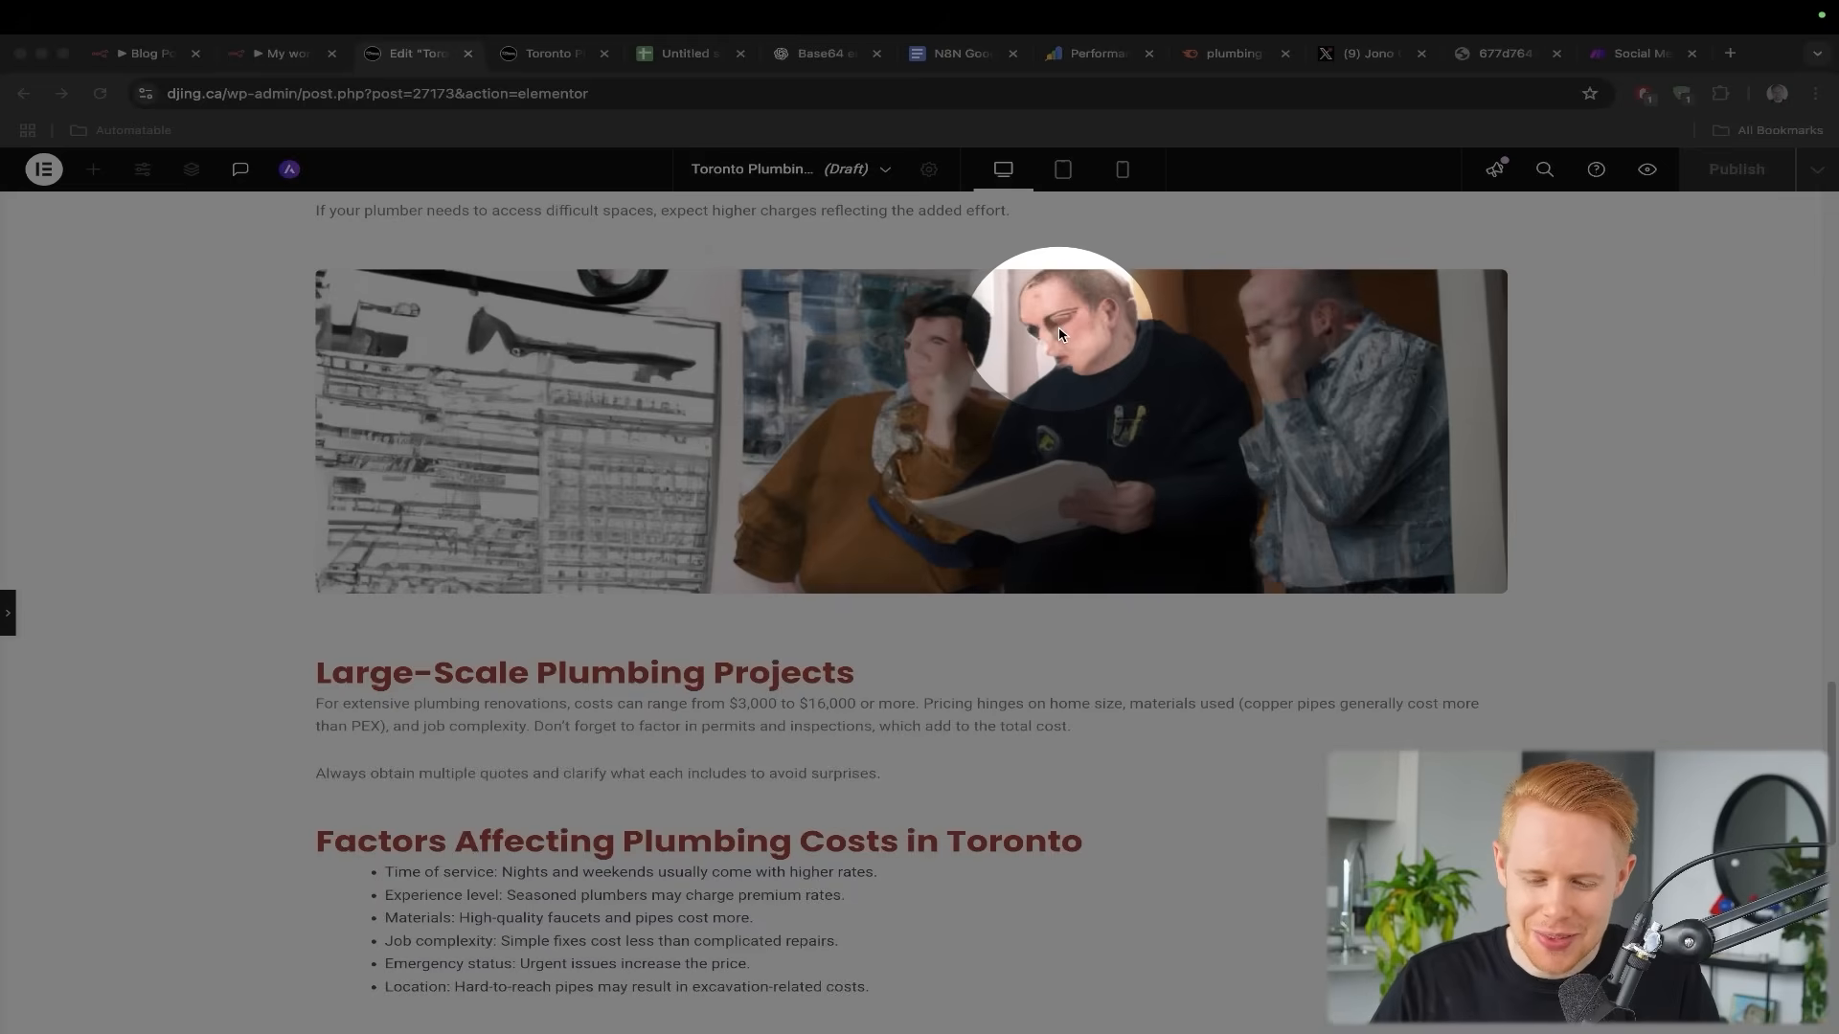
{"action": "key", "text": "Escape"}
{"action": "scroll", "coordinate": [959, 607], "scroll_direction": "down", "scroll_amount": 3}
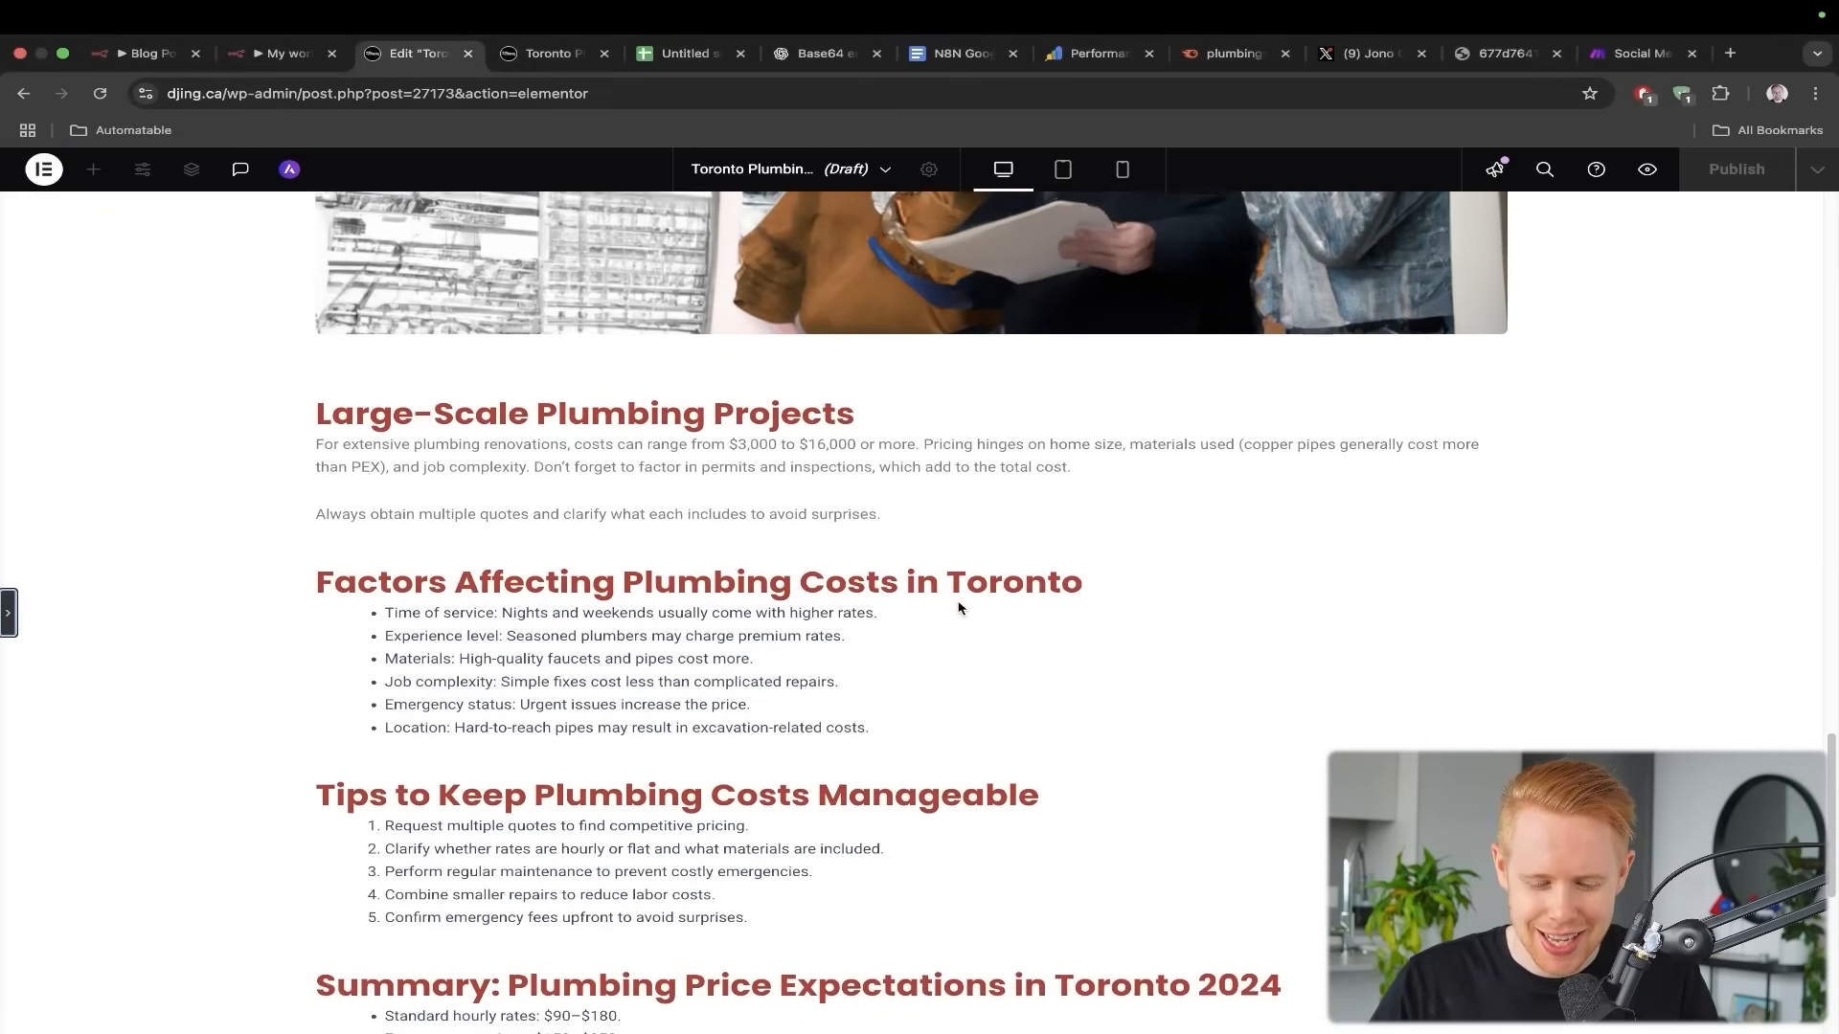
{"action": "scroll", "coordinate": [961, 609], "scroll_direction": "up", "scroll_amount": 2}
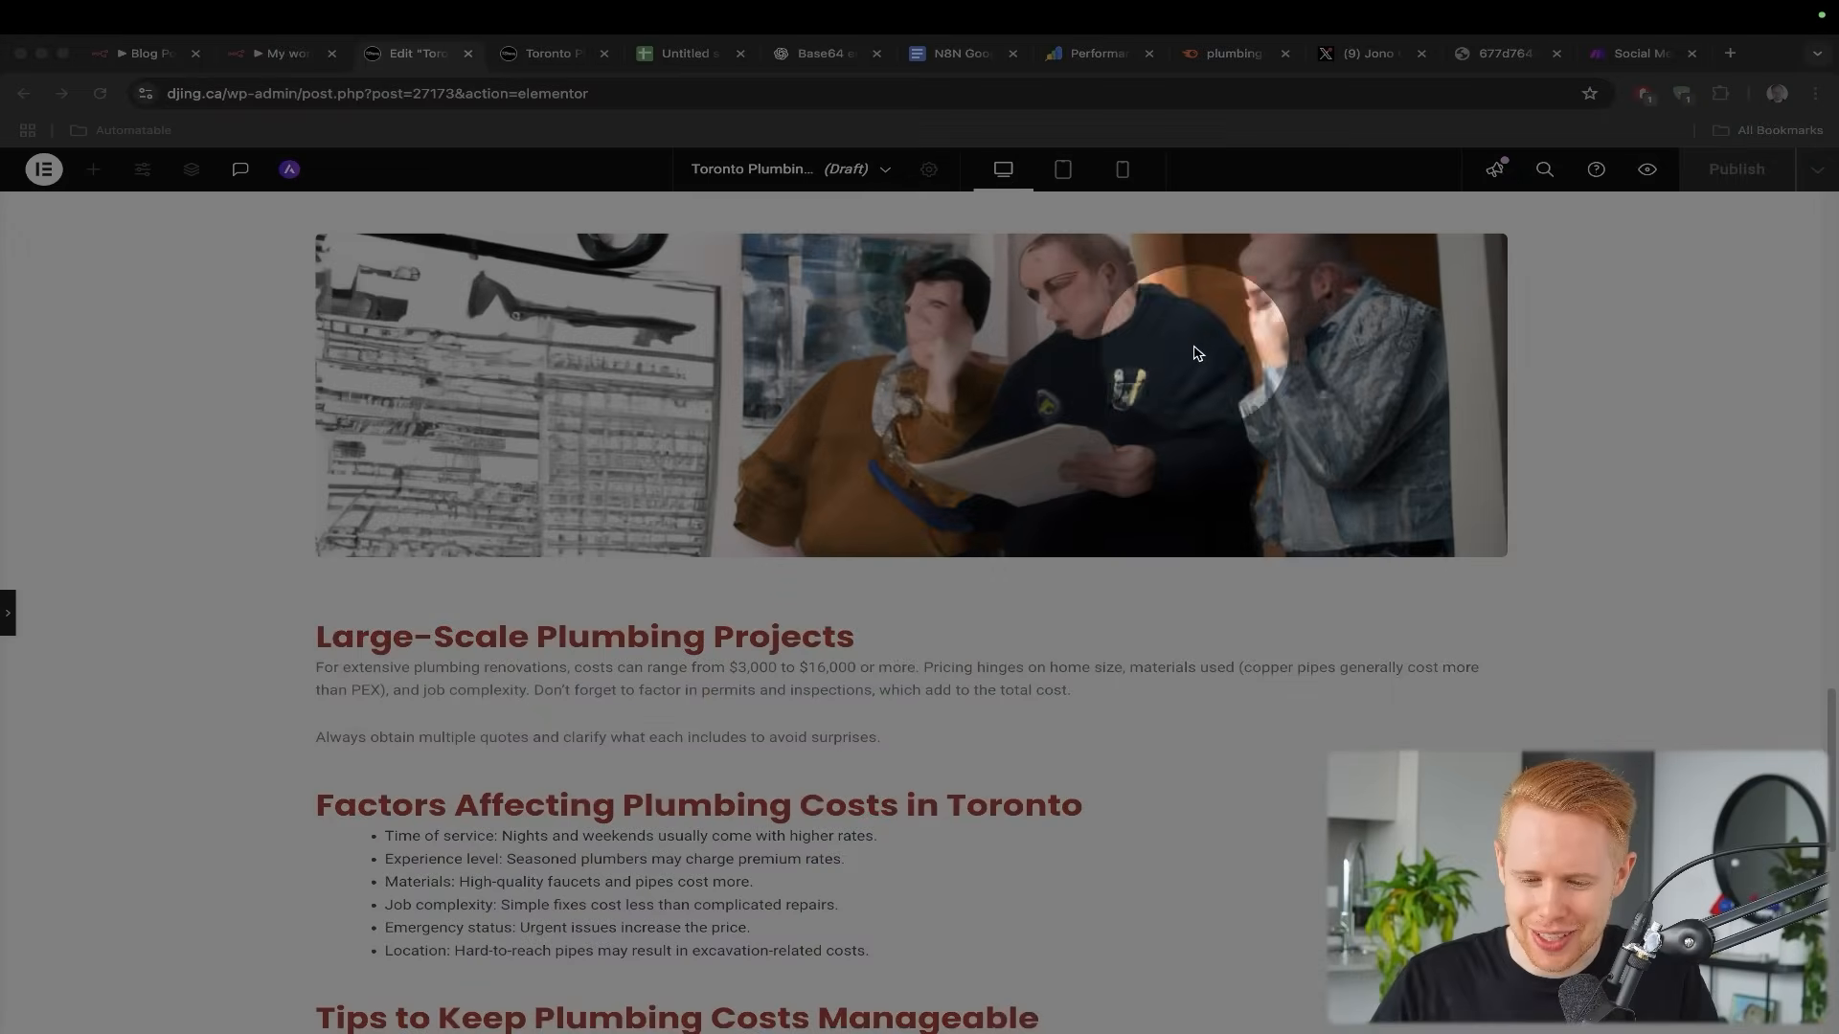
{"action": "scroll", "coordinate": [944, 526], "scroll_direction": "down", "scroll_amount": 7}
{"action": "scroll", "coordinate": [943, 526], "scroll_direction": "up", "scroll_amount": 10}
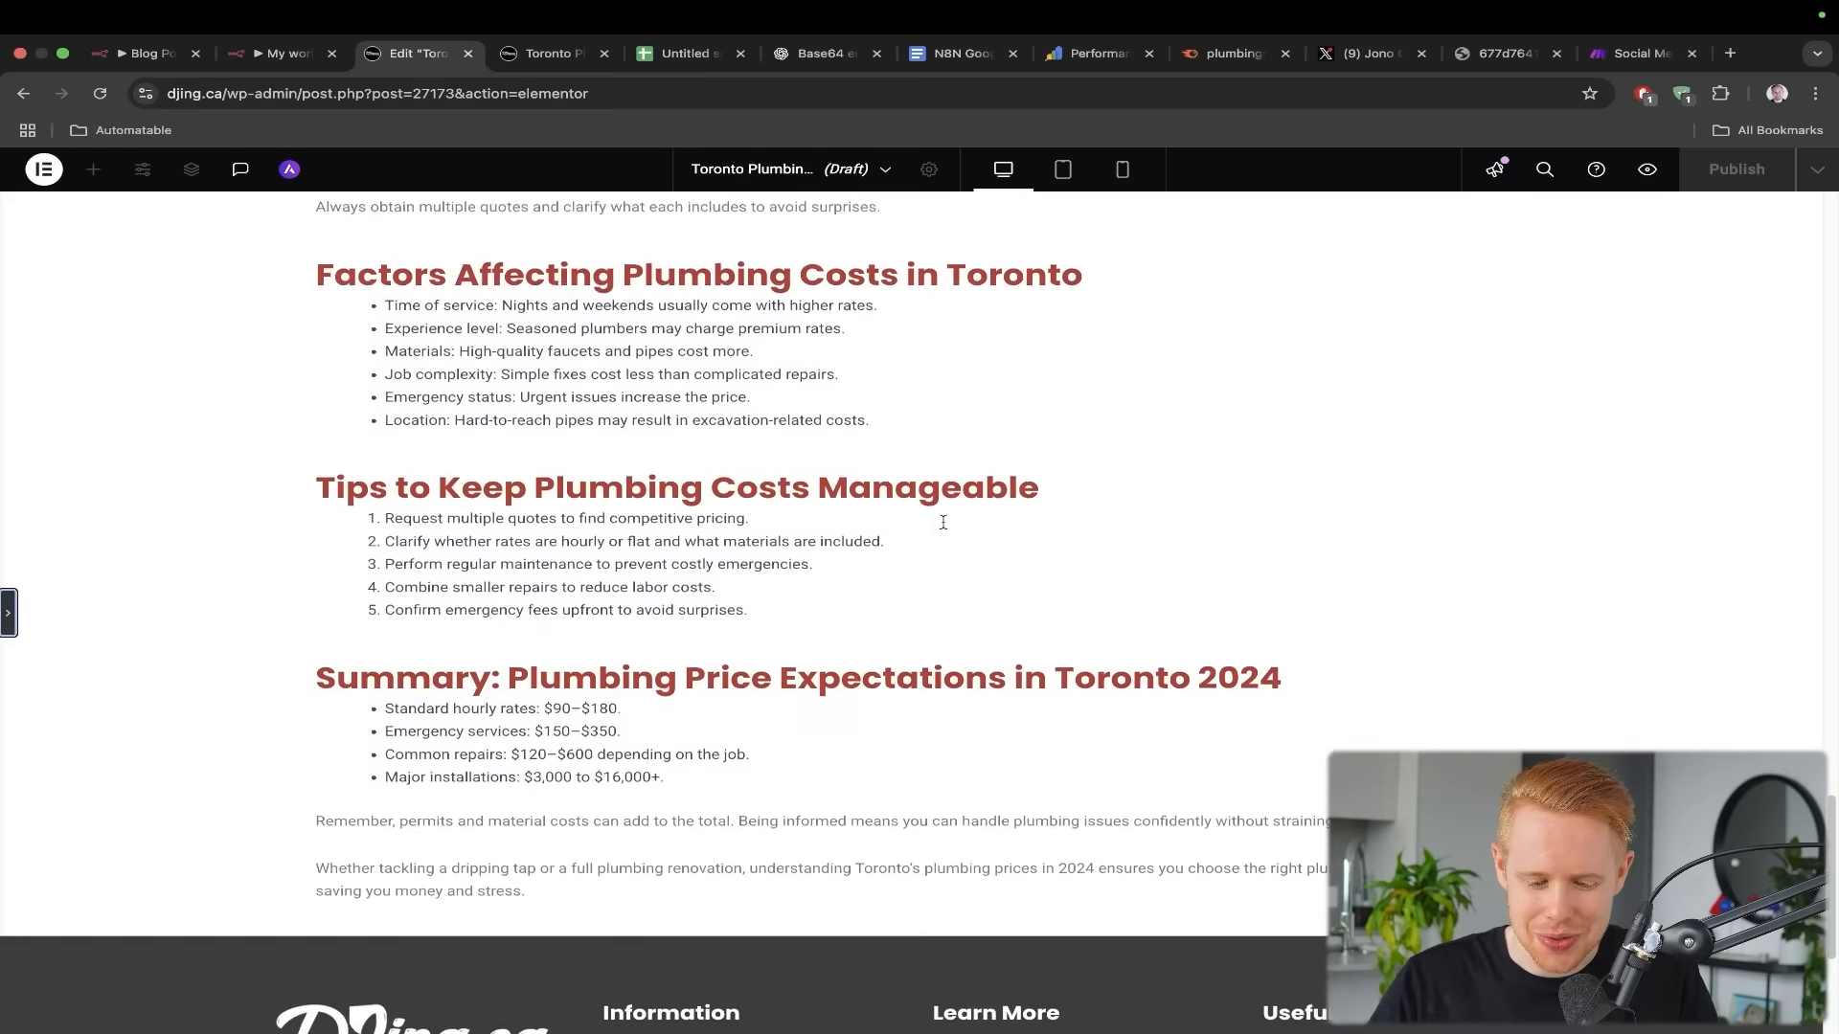
{"action": "scroll", "coordinate": [943, 526], "scroll_direction": "up", "scroll_amount": 15}
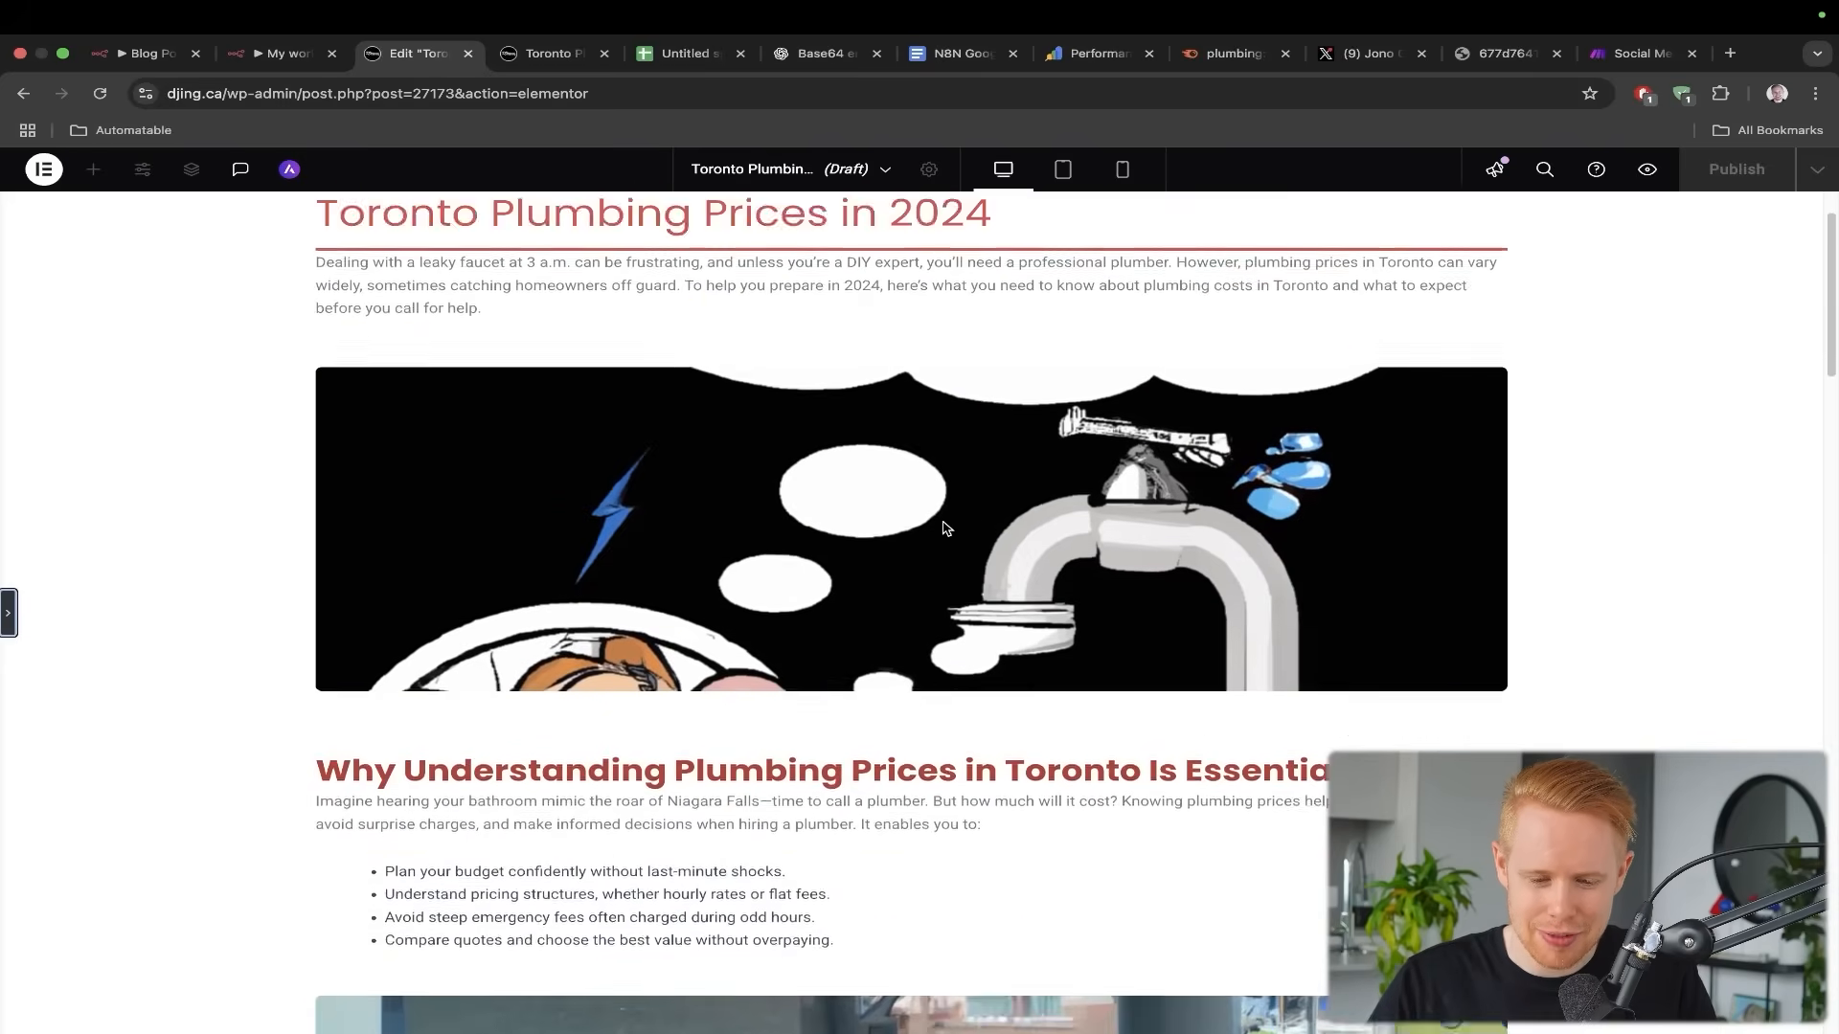
{"action": "scroll", "coordinate": [943, 527], "scroll_direction": "down", "scroll_amount": 6}
{"action": "scroll", "coordinate": [942, 526], "scroll_direction": "down", "scroll_amount": 10}
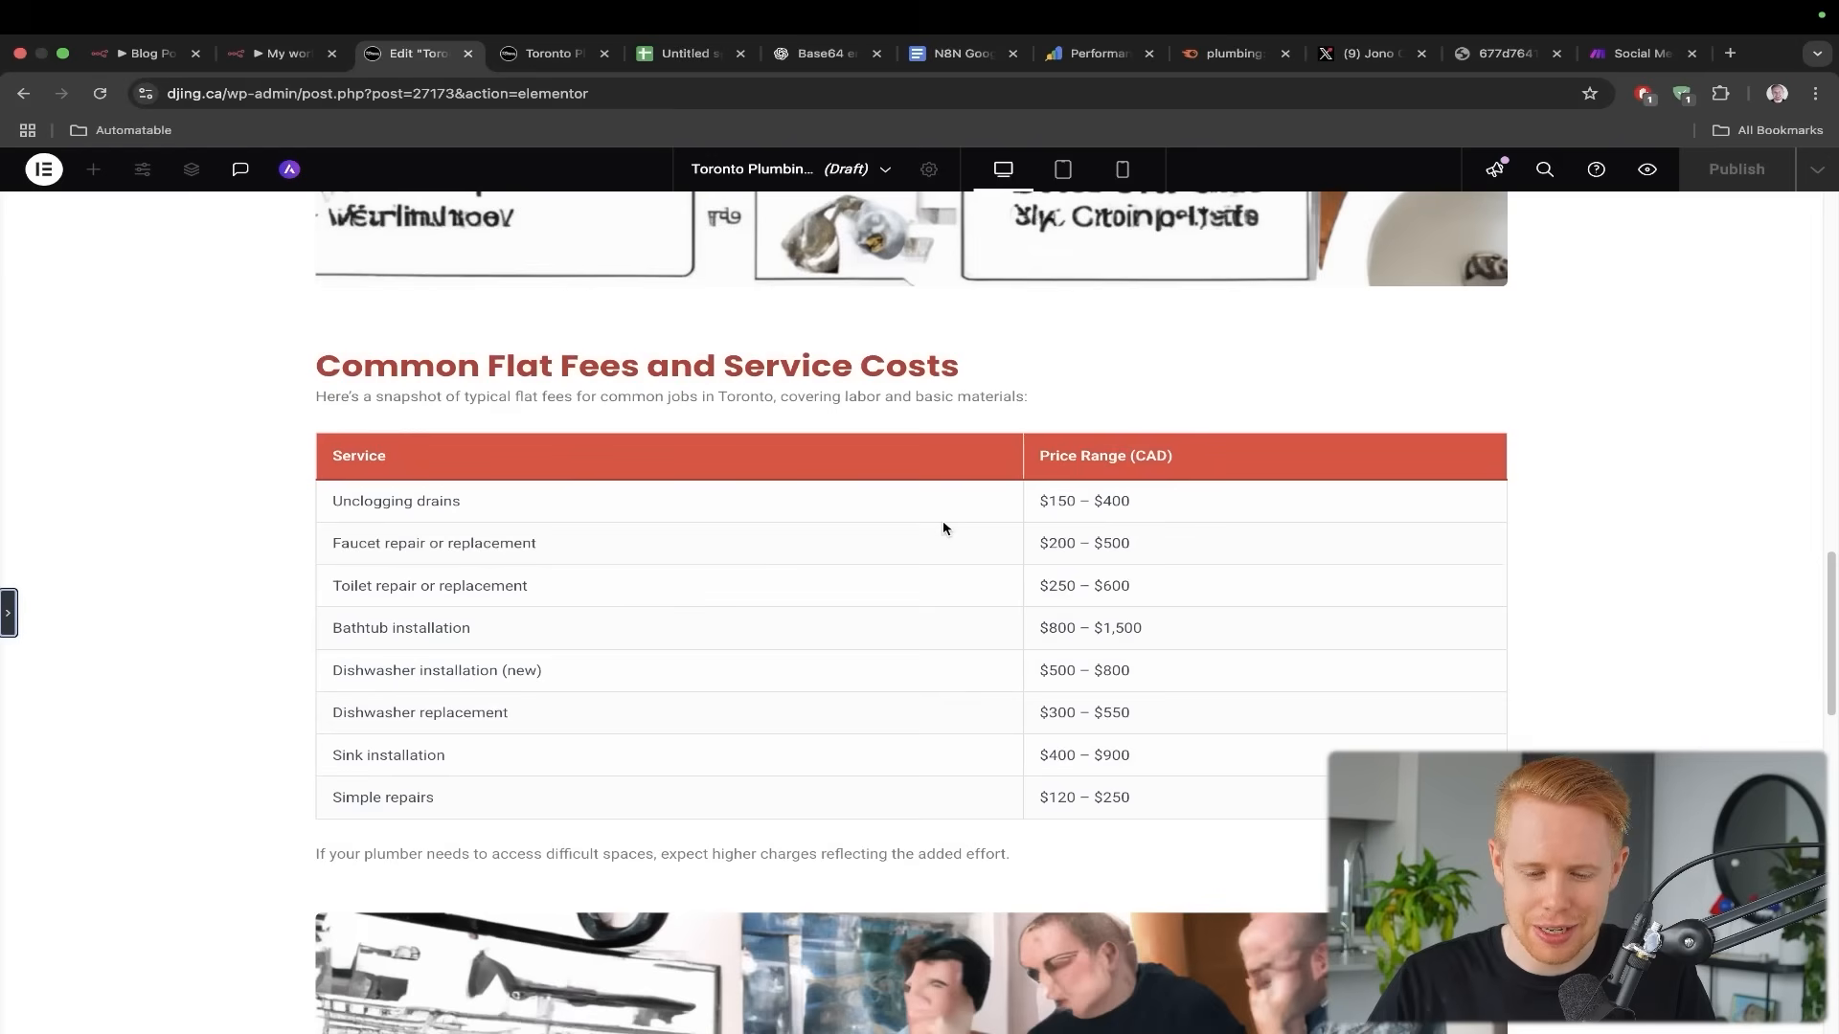
Add a Google Sheets Update row in sheet node after the Create a post node.
{"action": "key", "text": "ctrl+shift+Tab"}
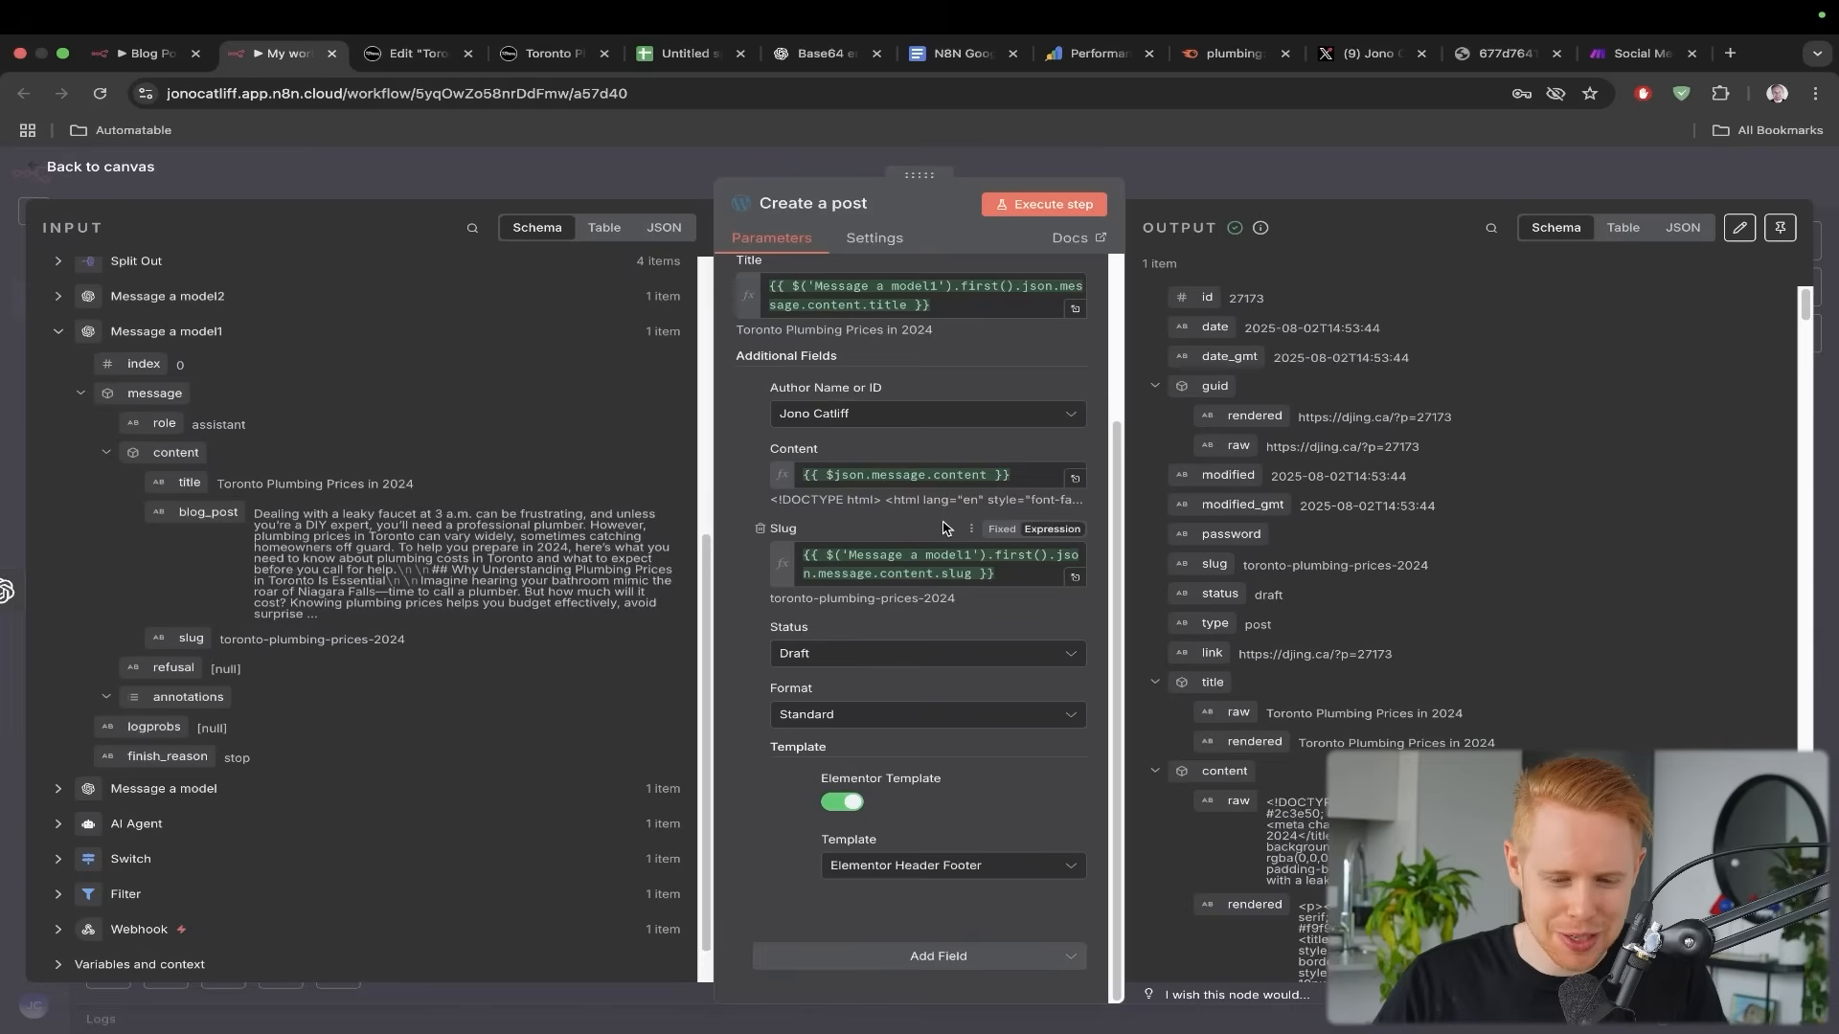
{"action": "left_click", "coordinate": [1161, 172]}
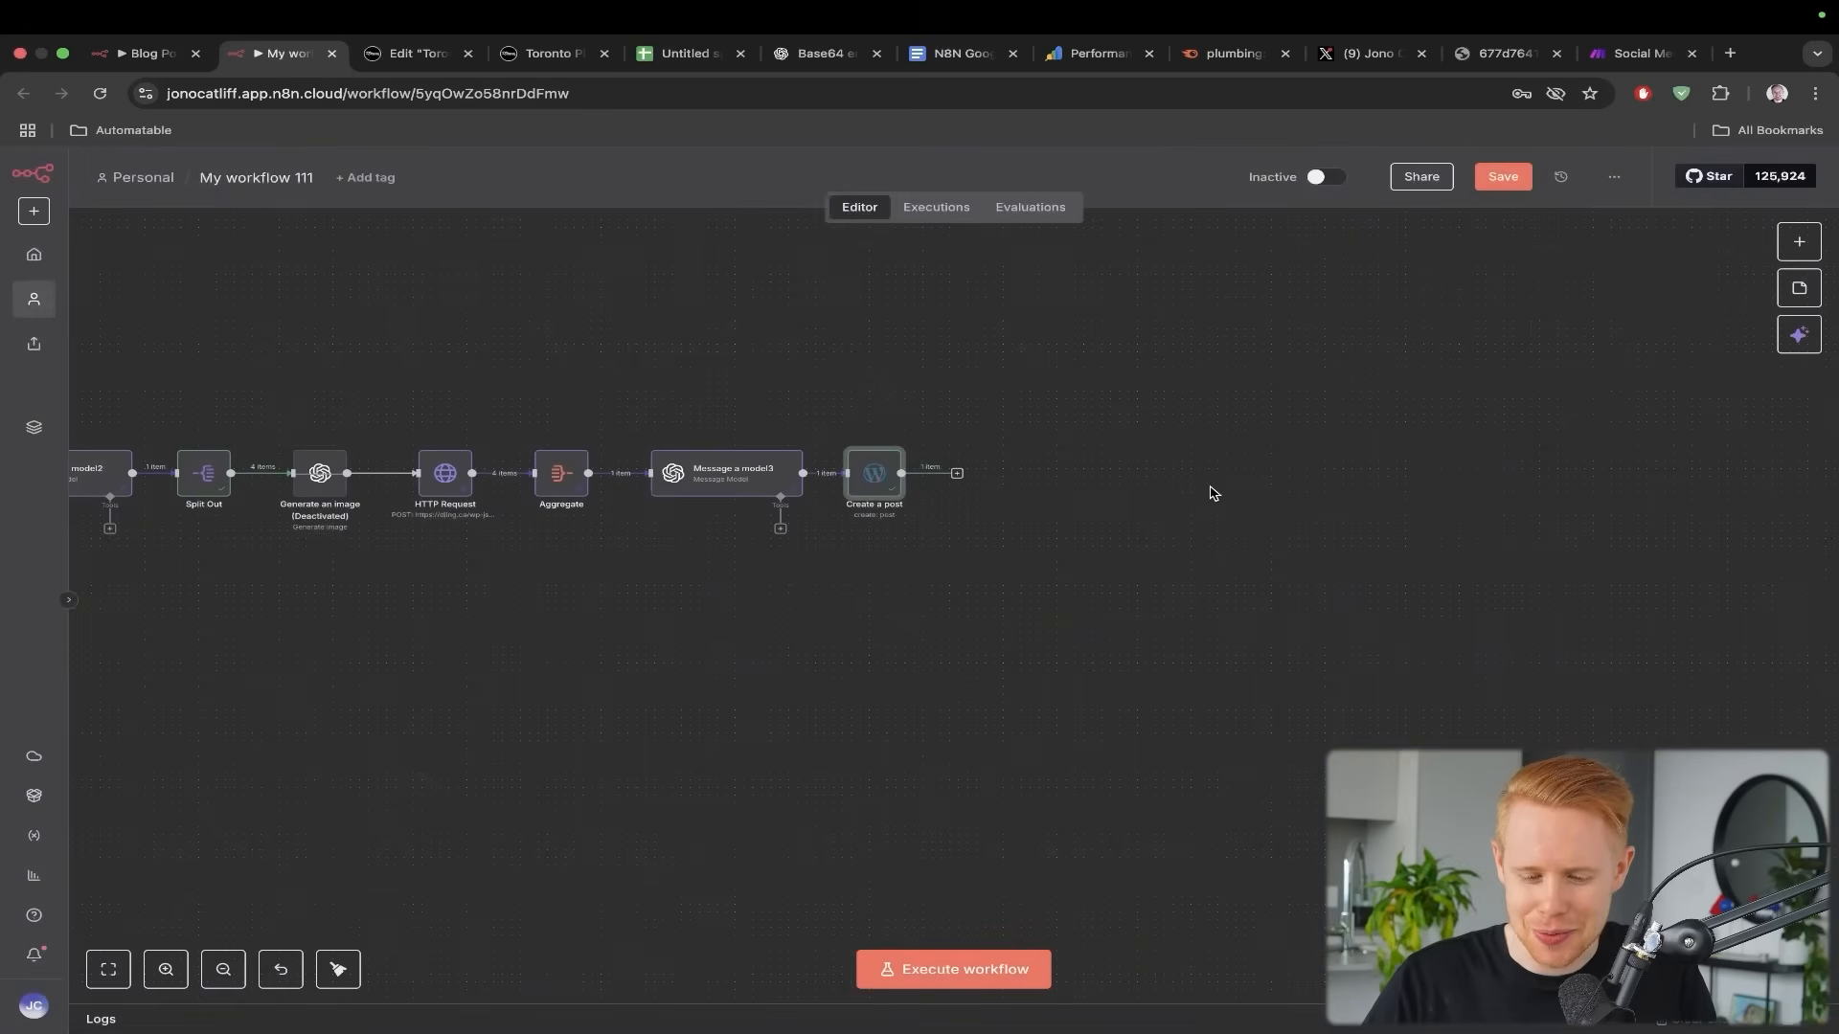
{"action": "double_click", "coordinate": [876, 490]}
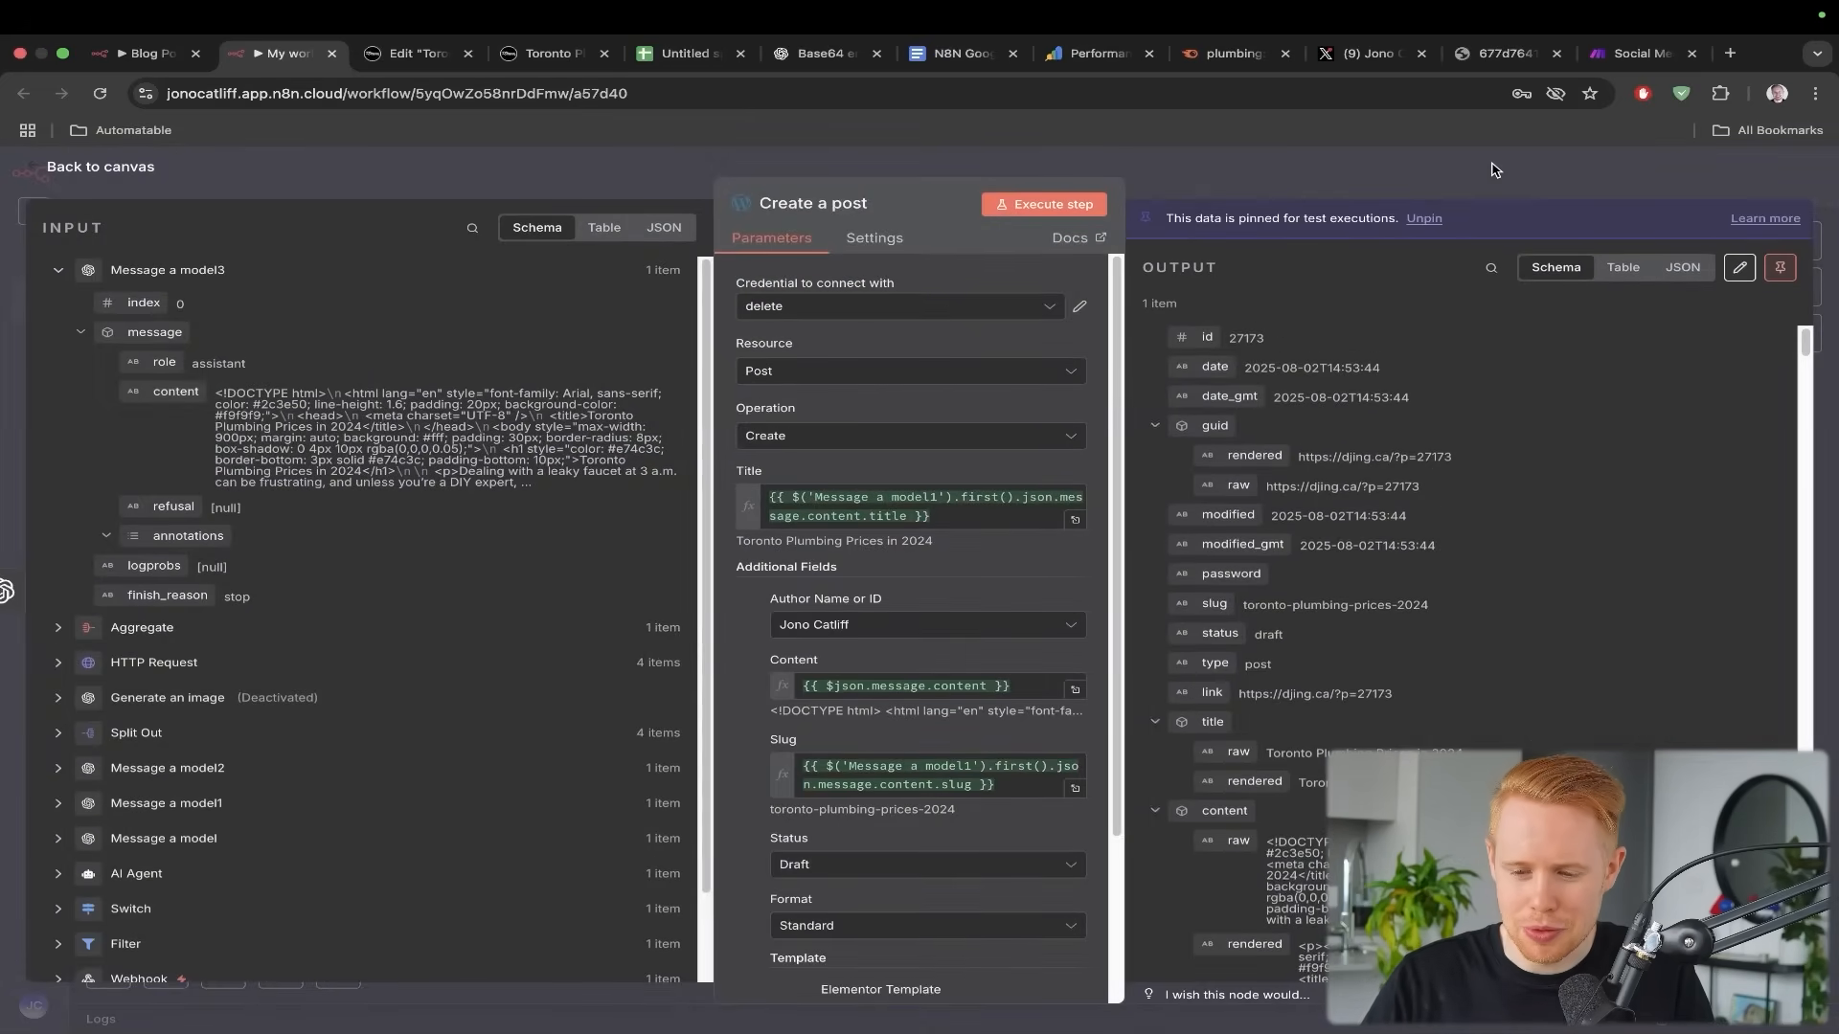
{"action": "left_click", "coordinate": [1495, 169]}
{"action": "left_click", "coordinate": [957, 474]}
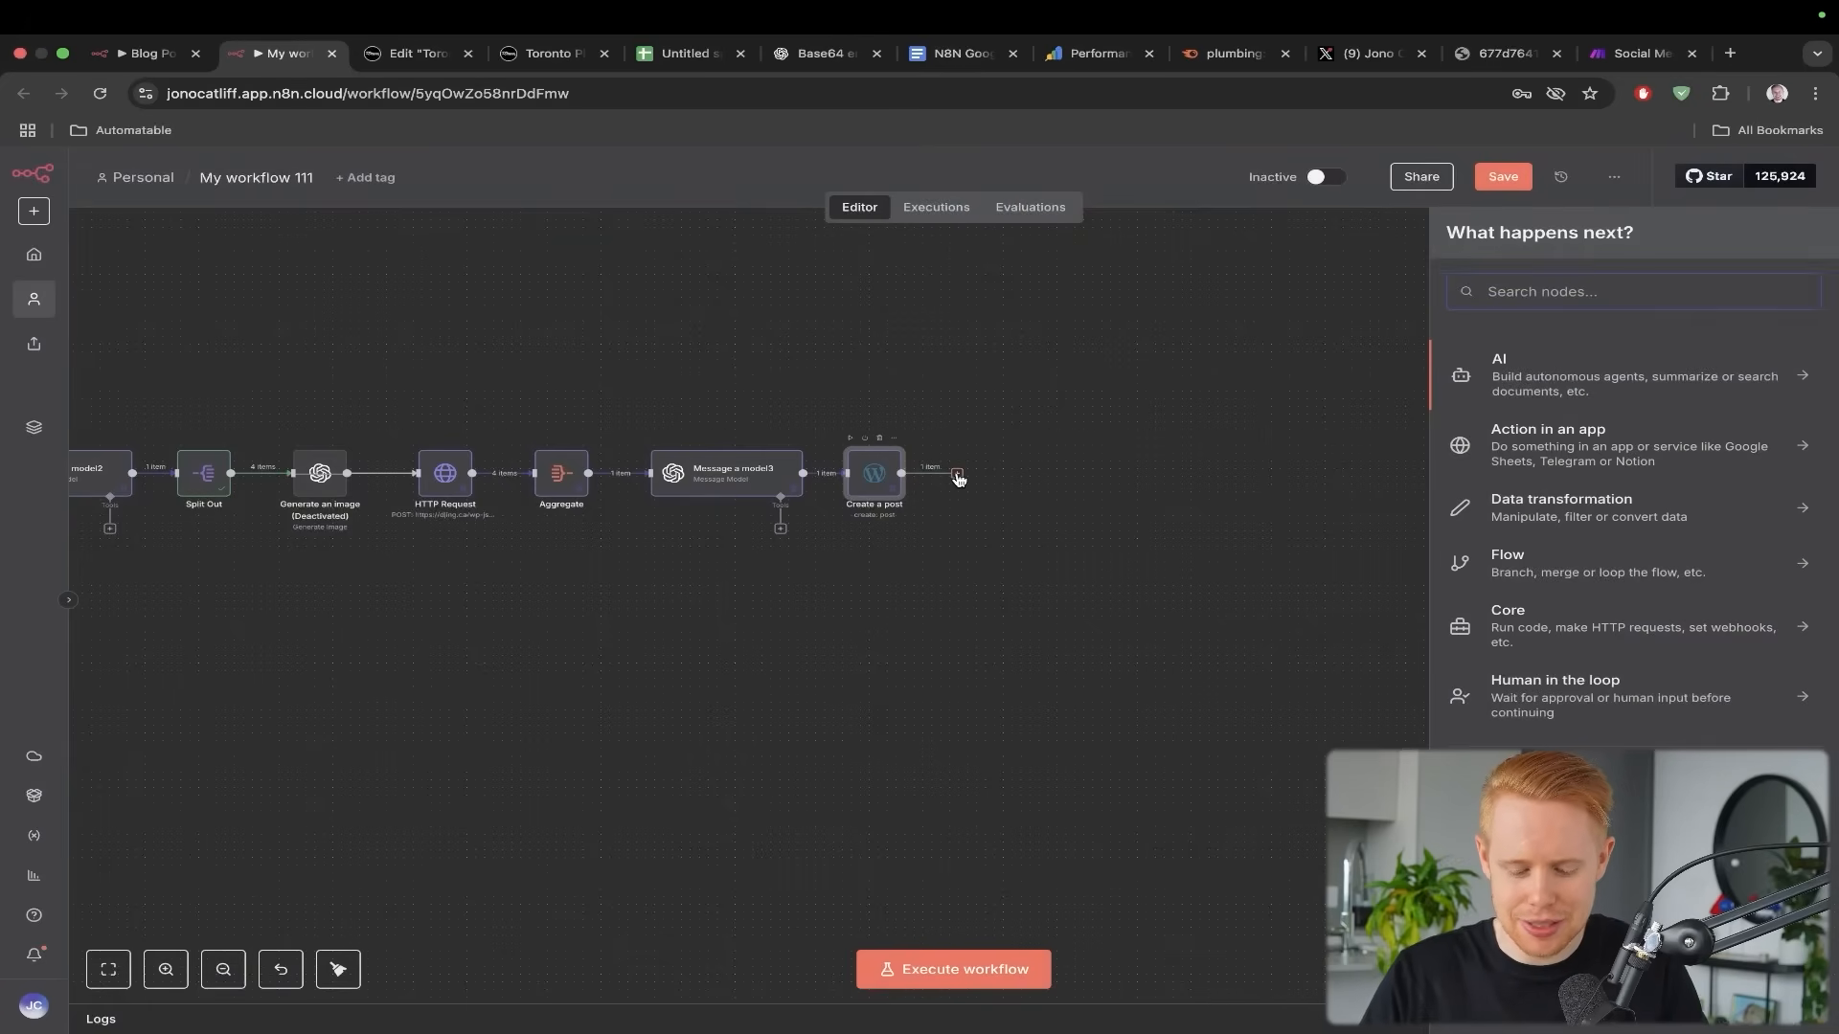
{"action": "type", "text": "sheet"}
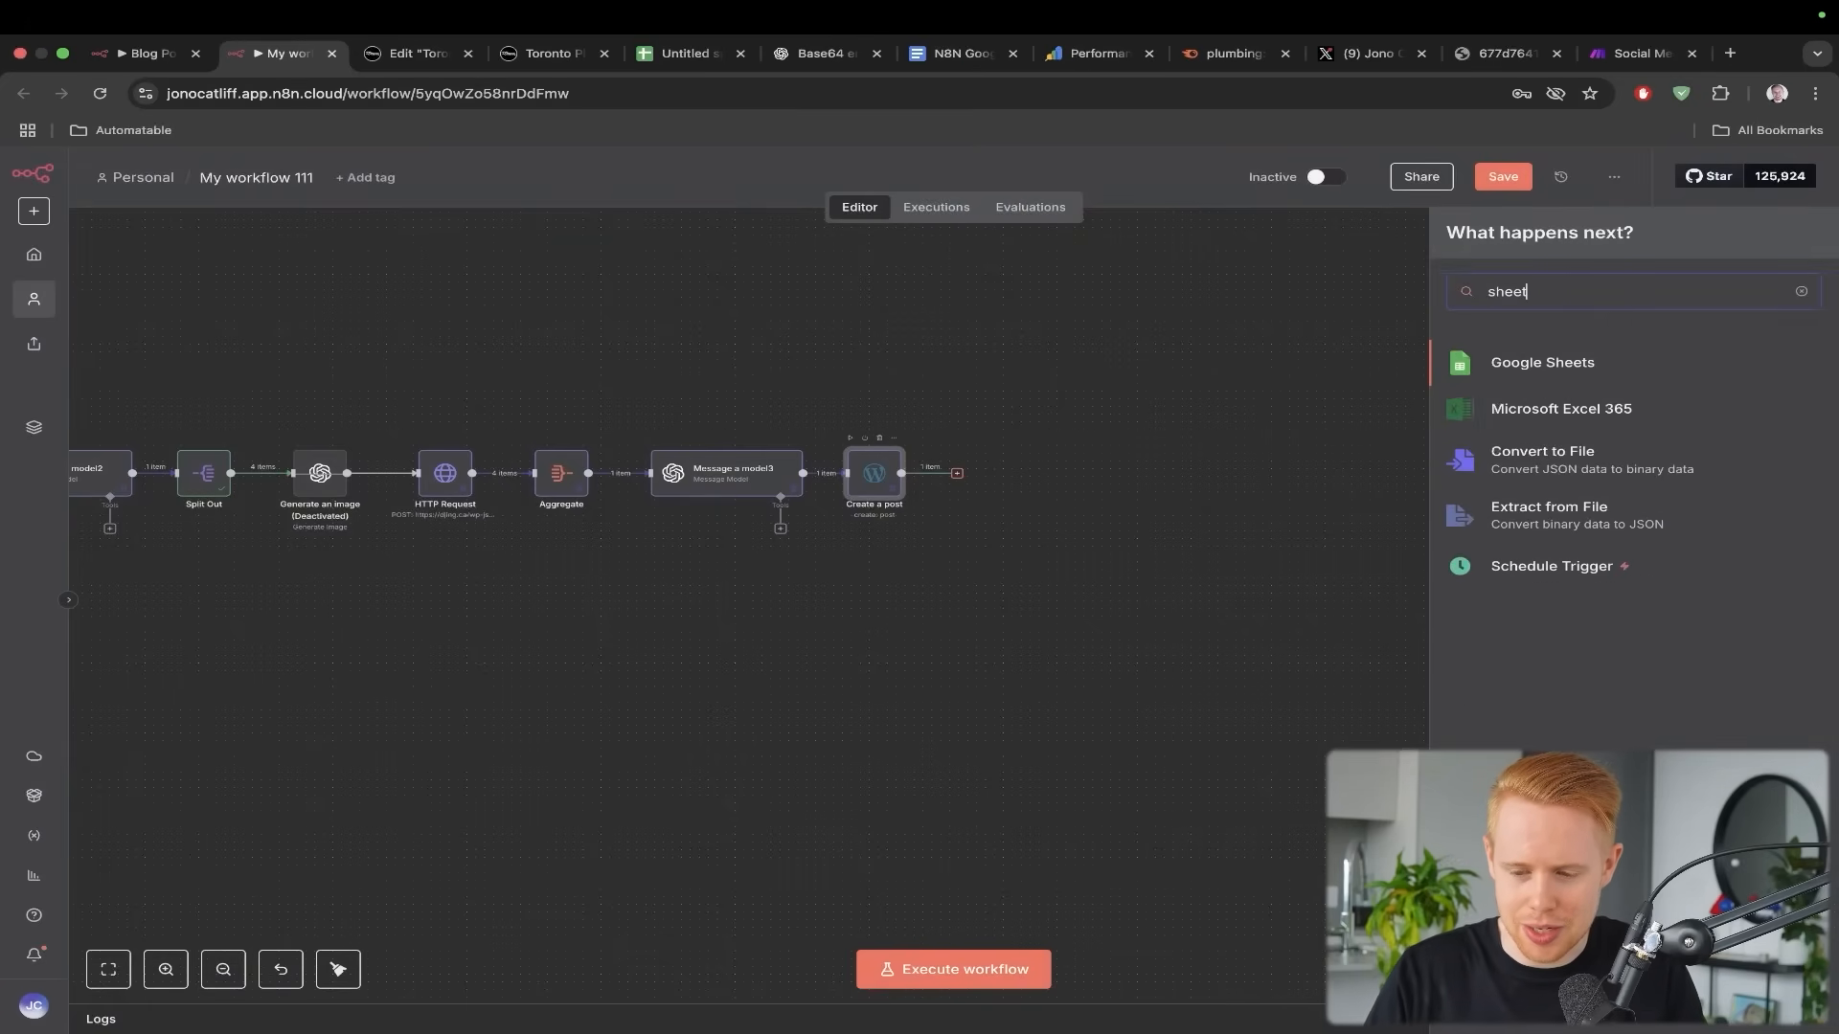
{"action": "left_click", "coordinate": [1552, 381]}
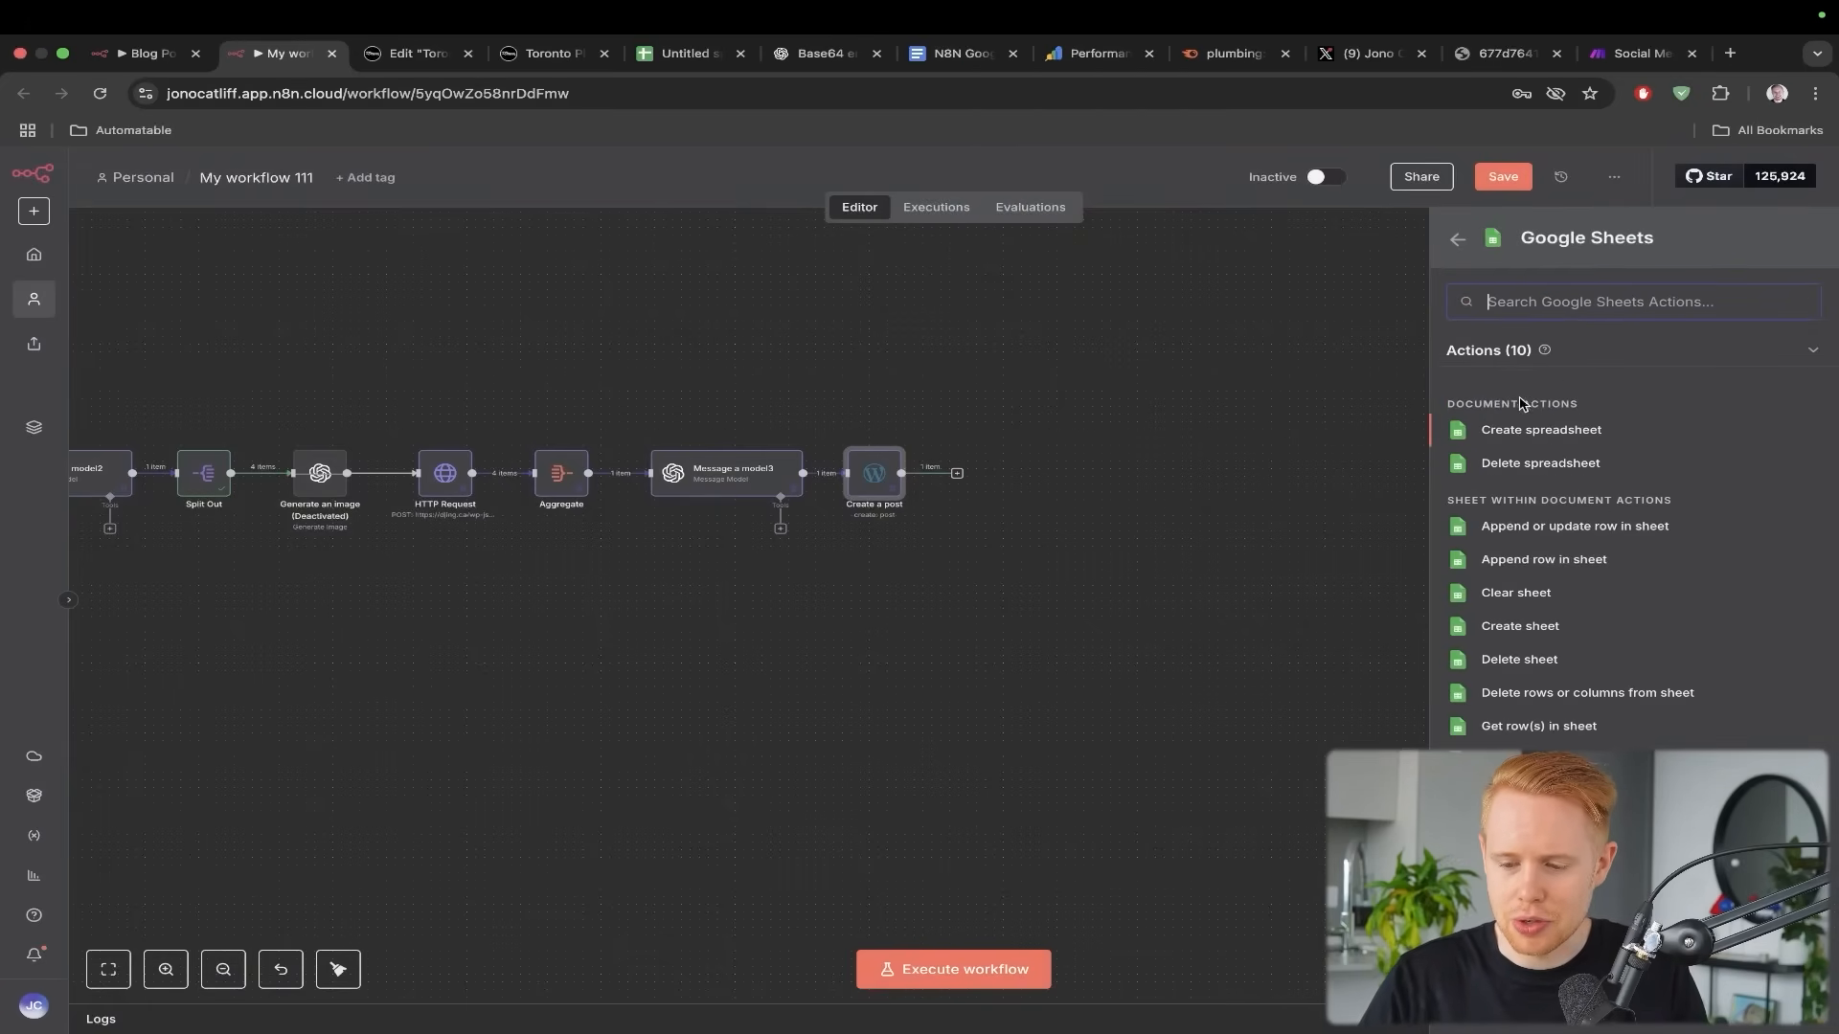
{"action": "type", "text": "update"}
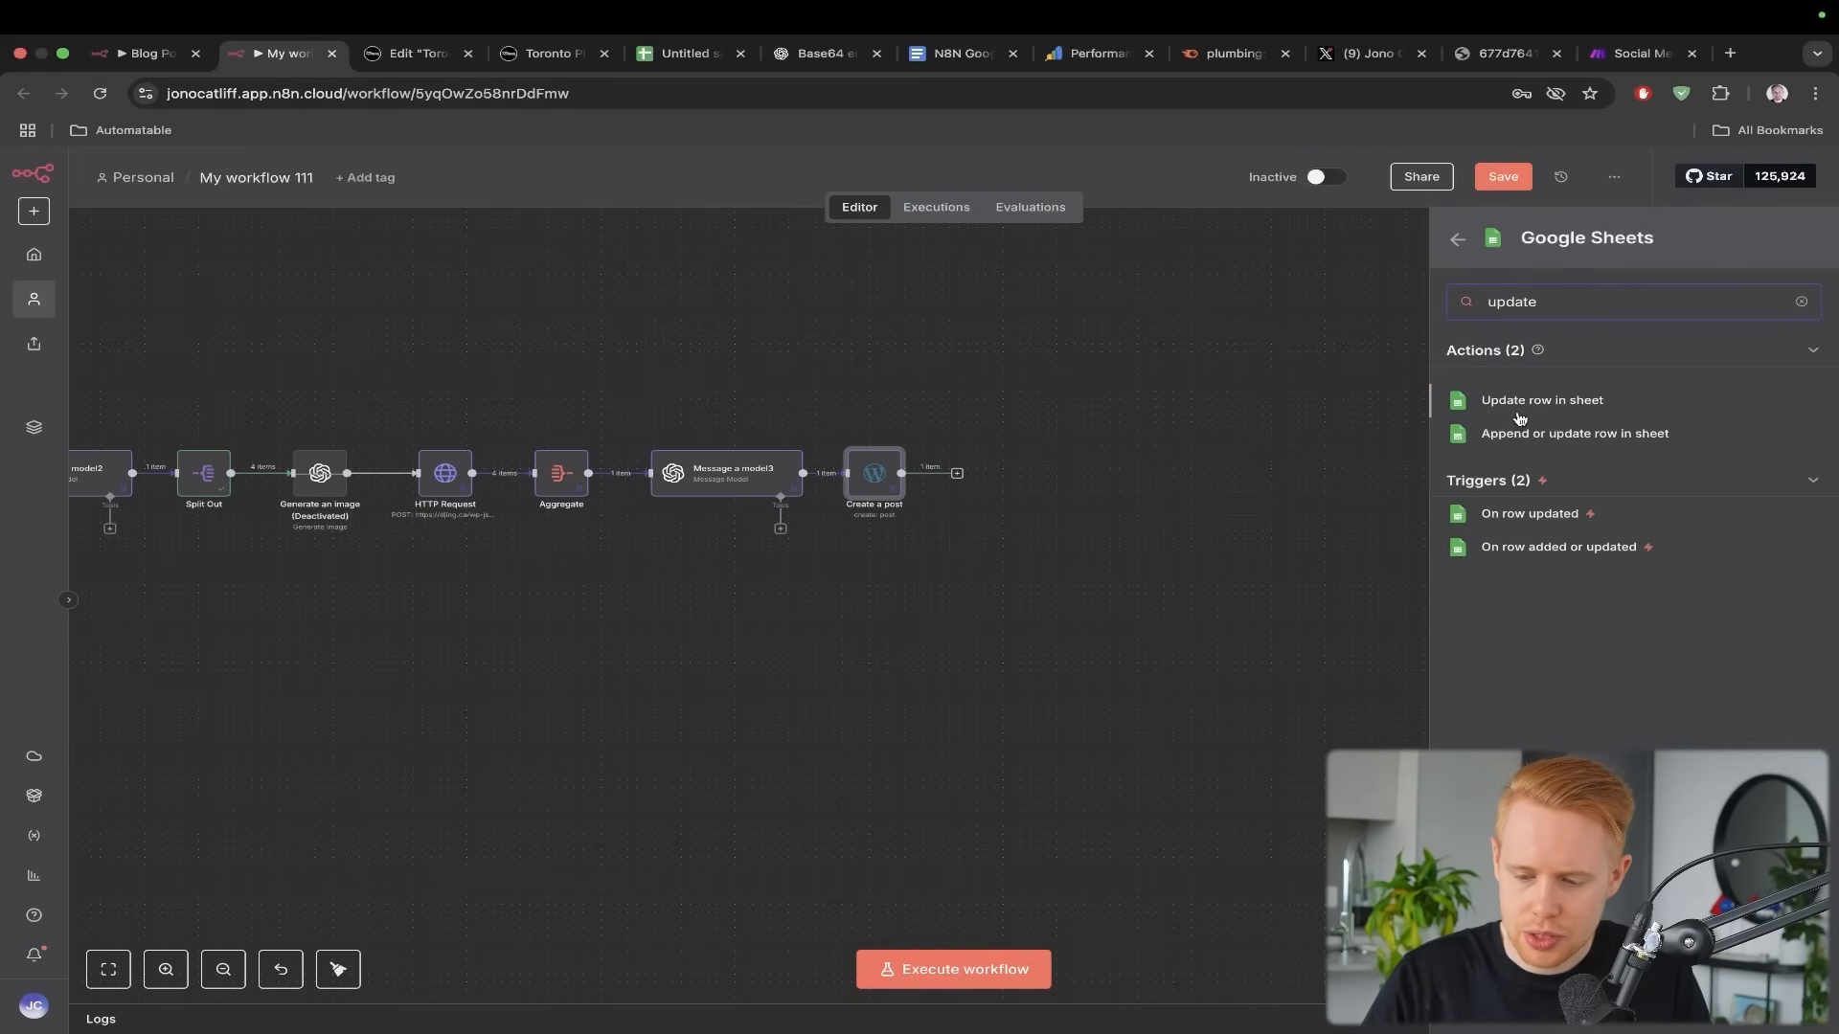
{"action": "left_click", "coordinate": [1518, 418]}
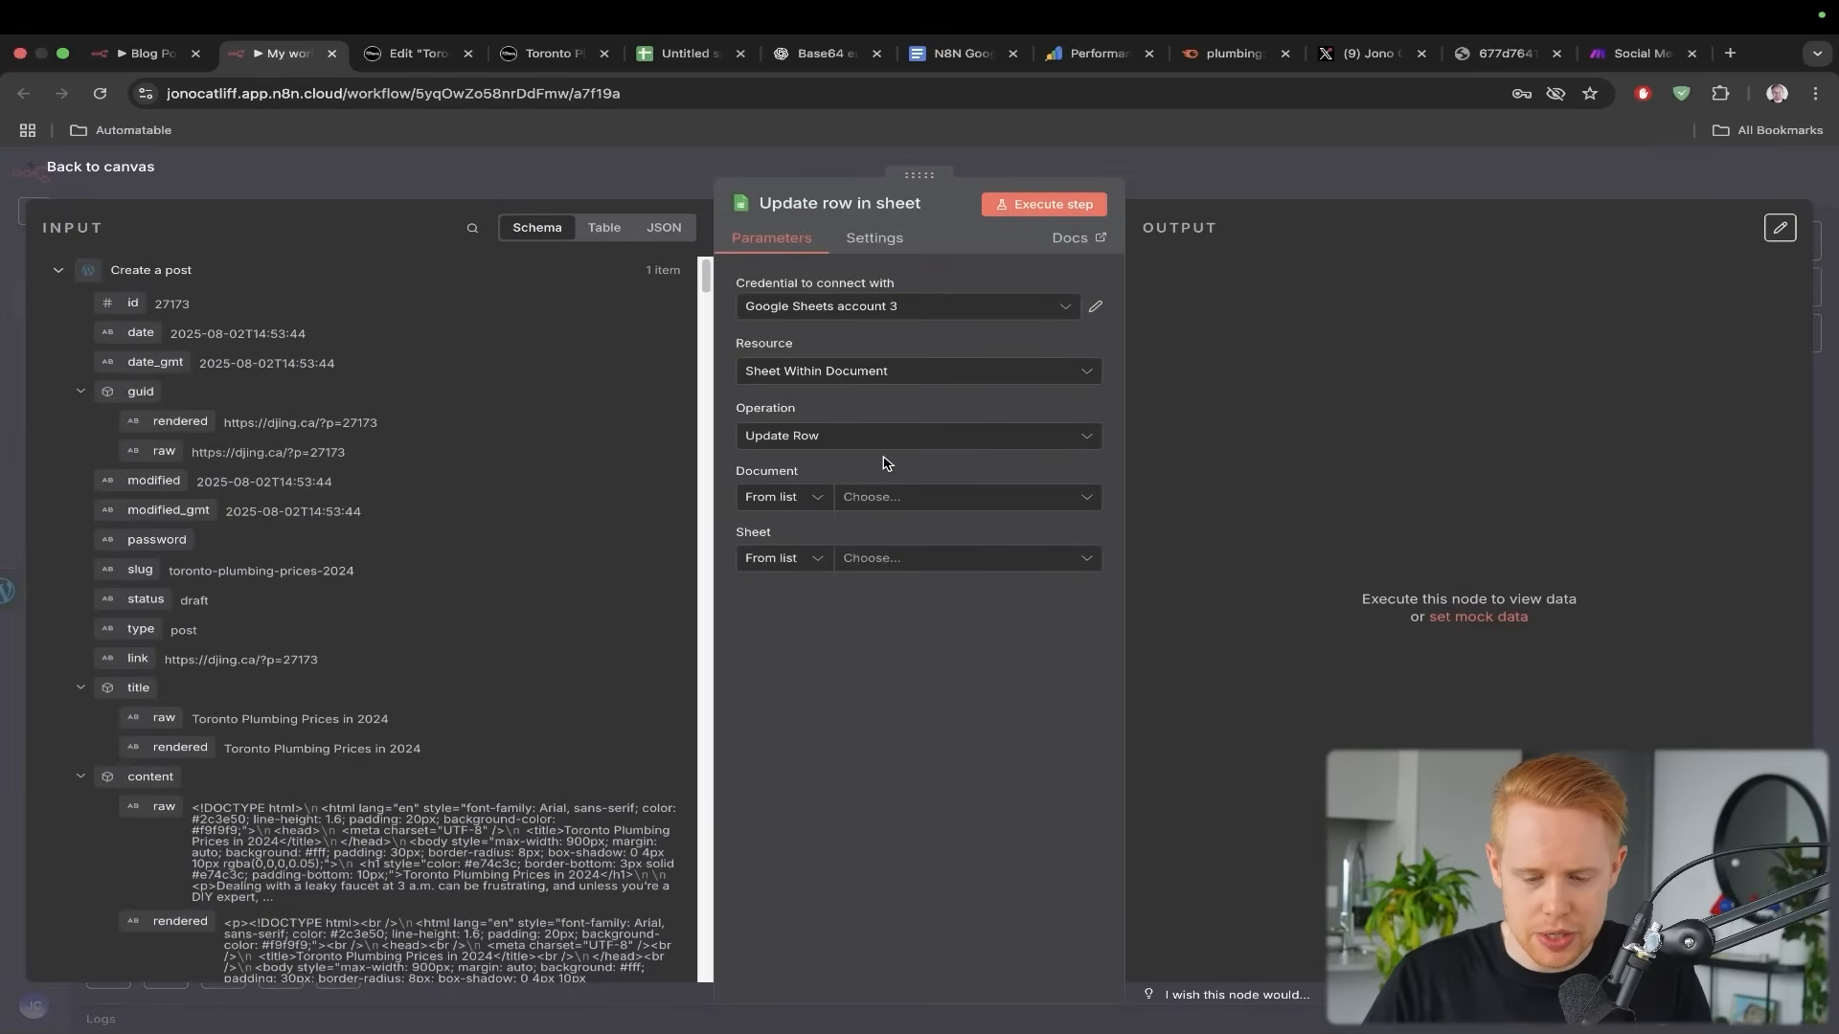
Rename the spreadsheet as wordpress blog post example.
{"action": "left_click_drag", "start_coordinate": [686, 53], "coordinate": [421, 53]}
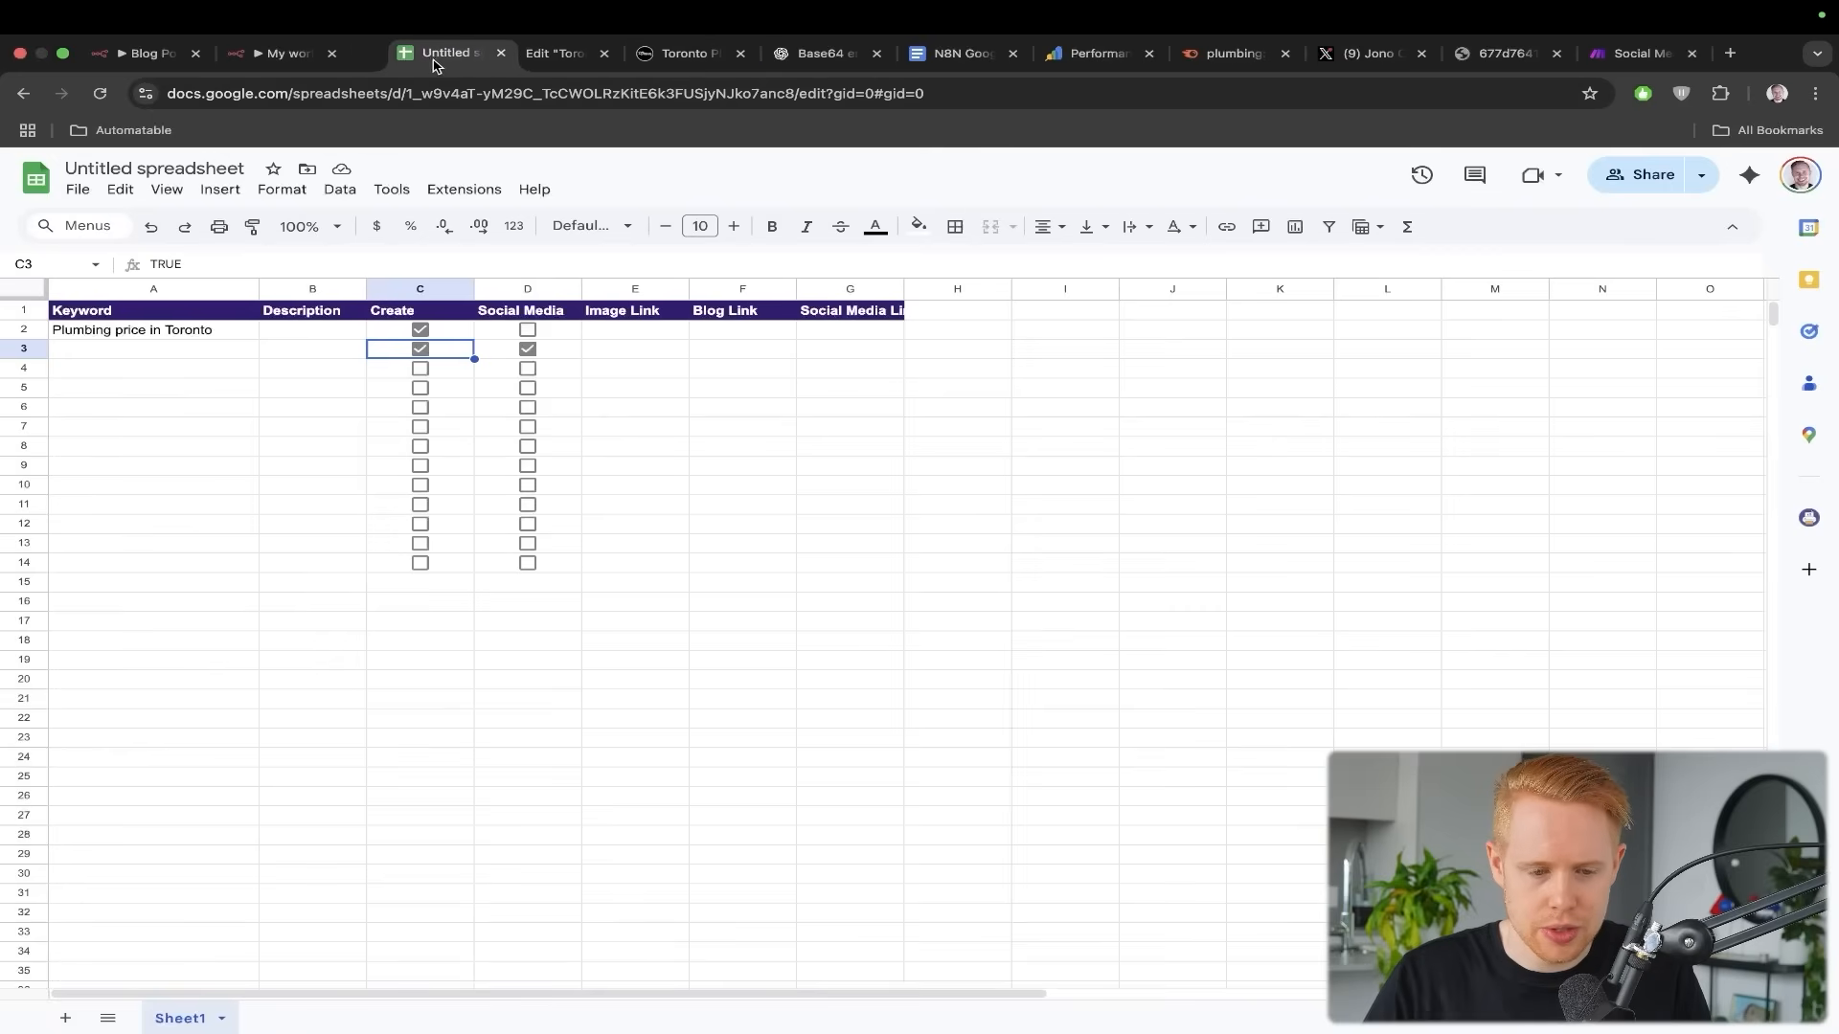
{"action": "left_click", "coordinate": [200, 159]}
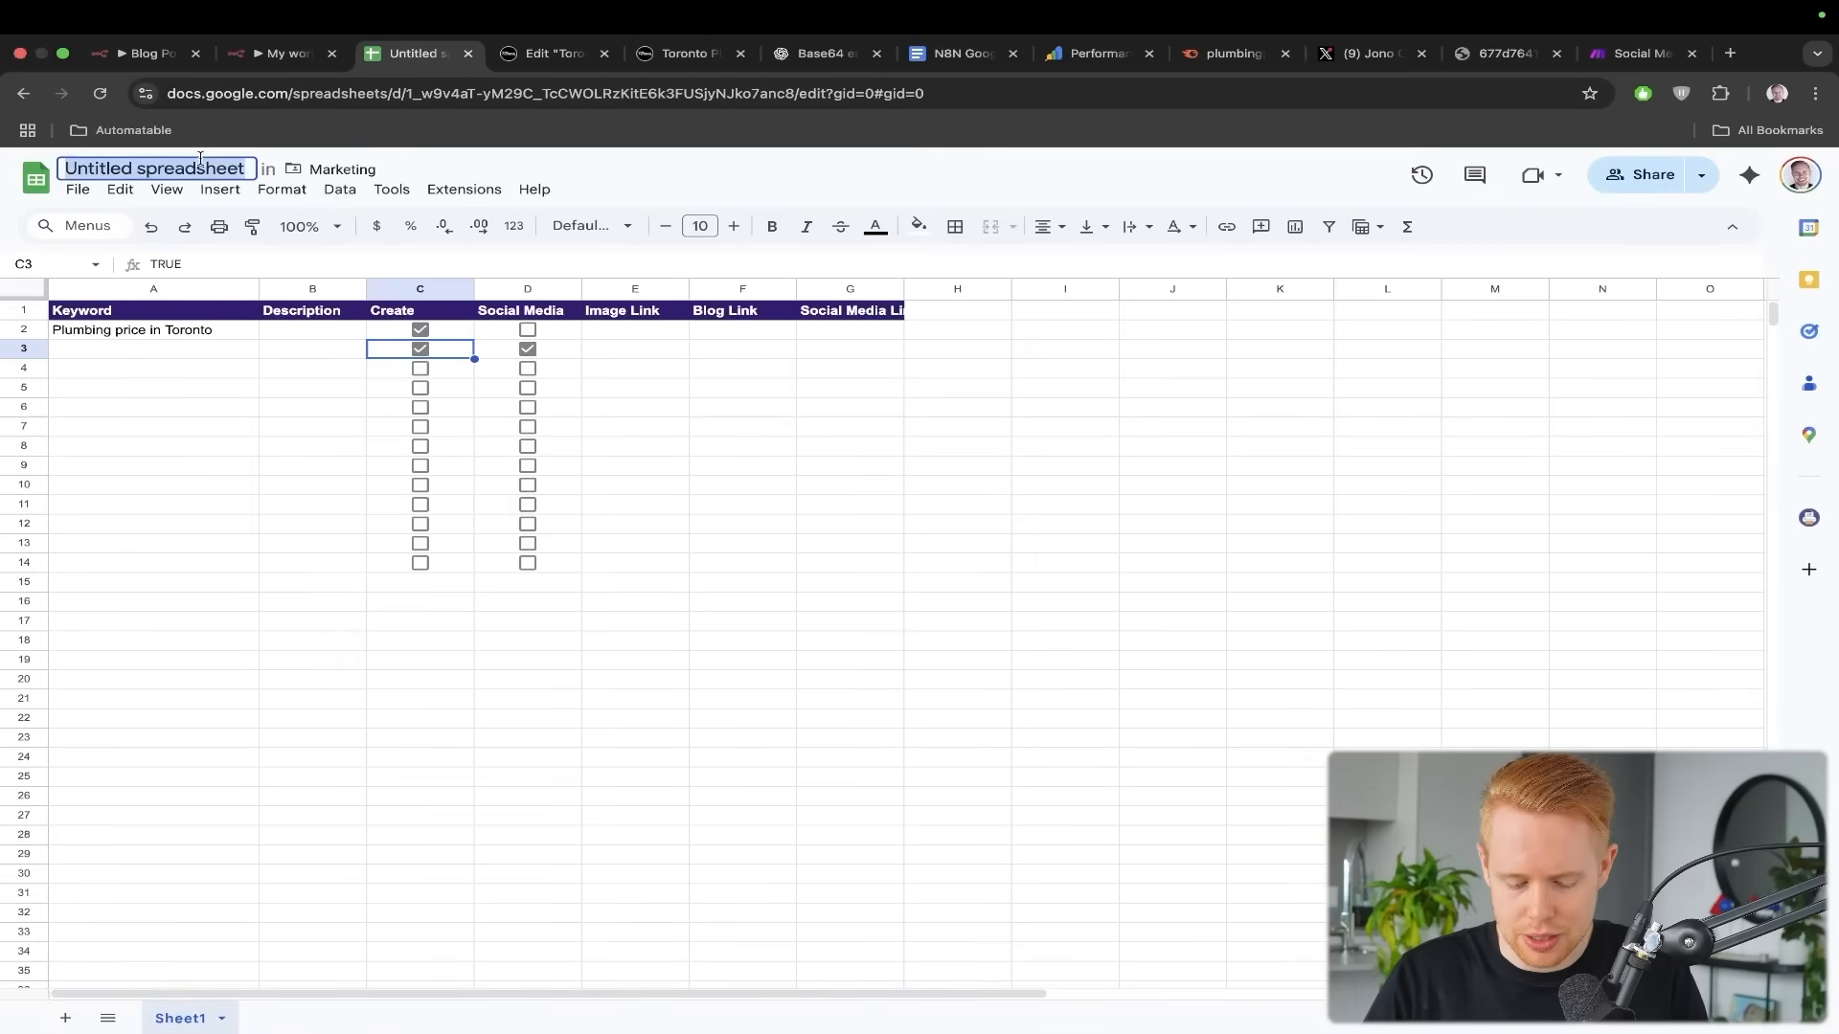
{"action": "type", "text": "wordpress bl"}
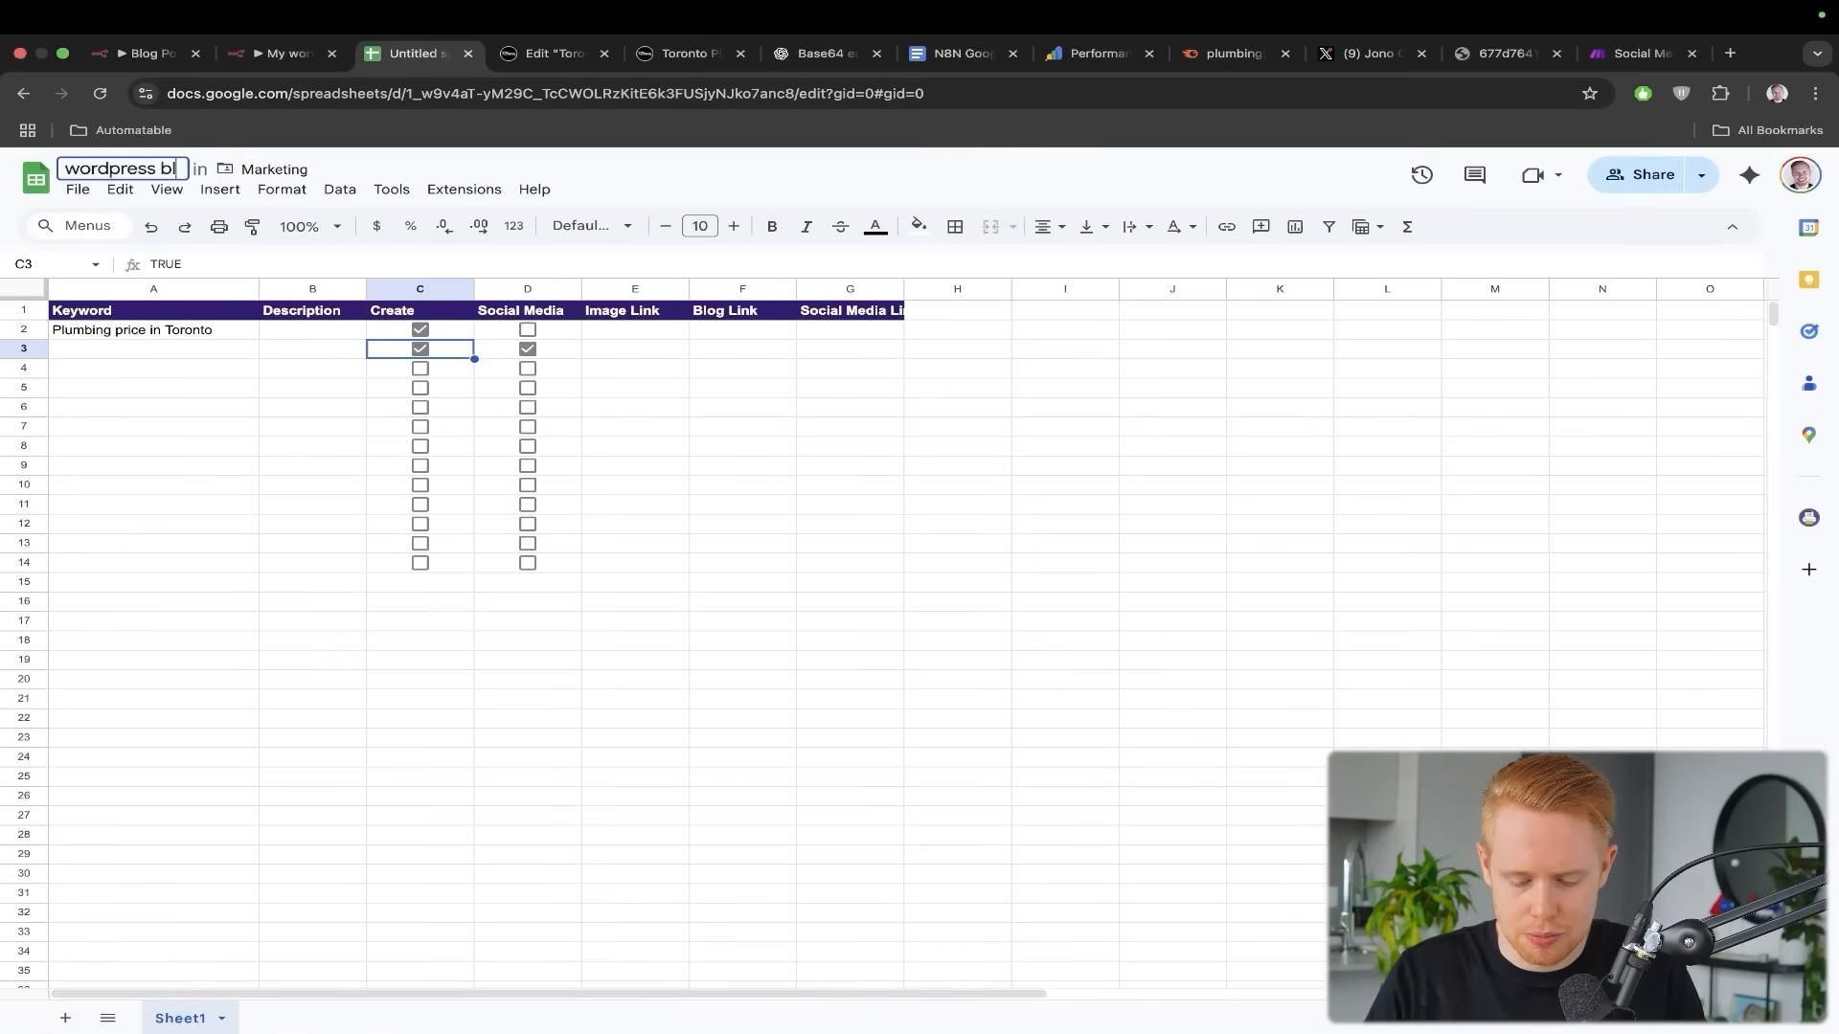
{"action": "type", "text": "og post example"}
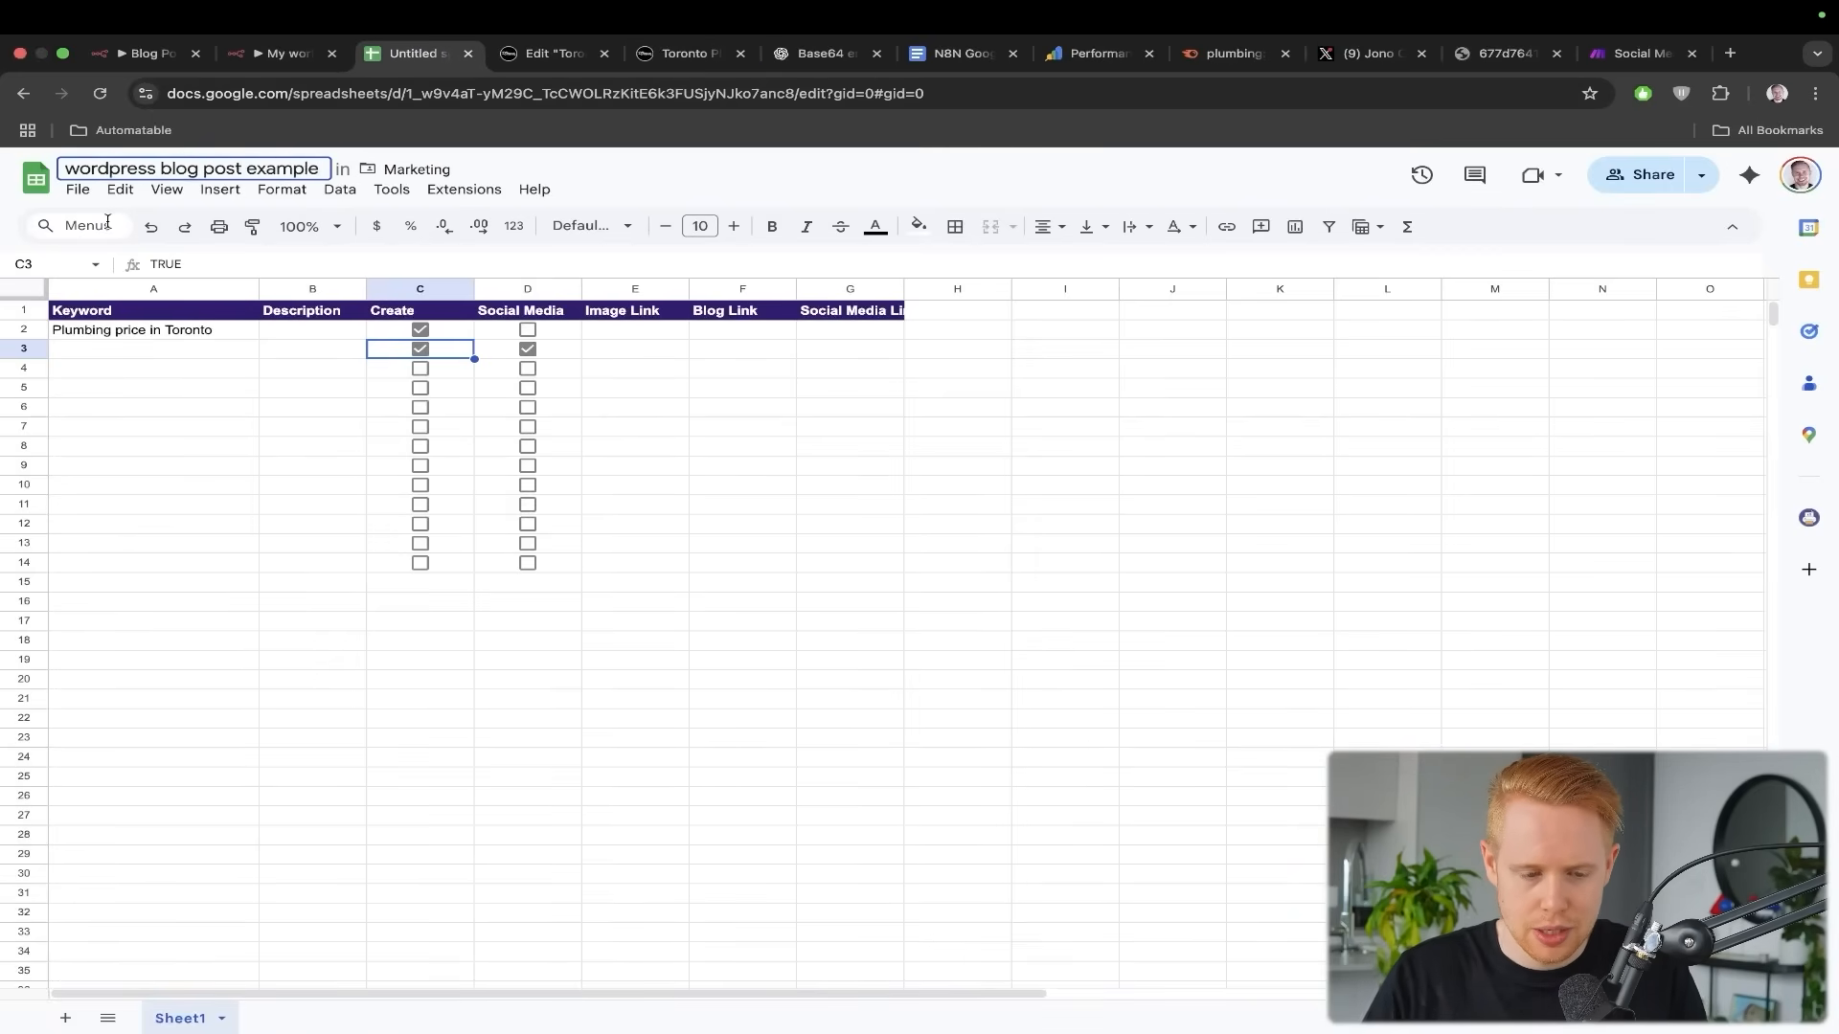
{"action": "left_click", "coordinate": [193, 511]}
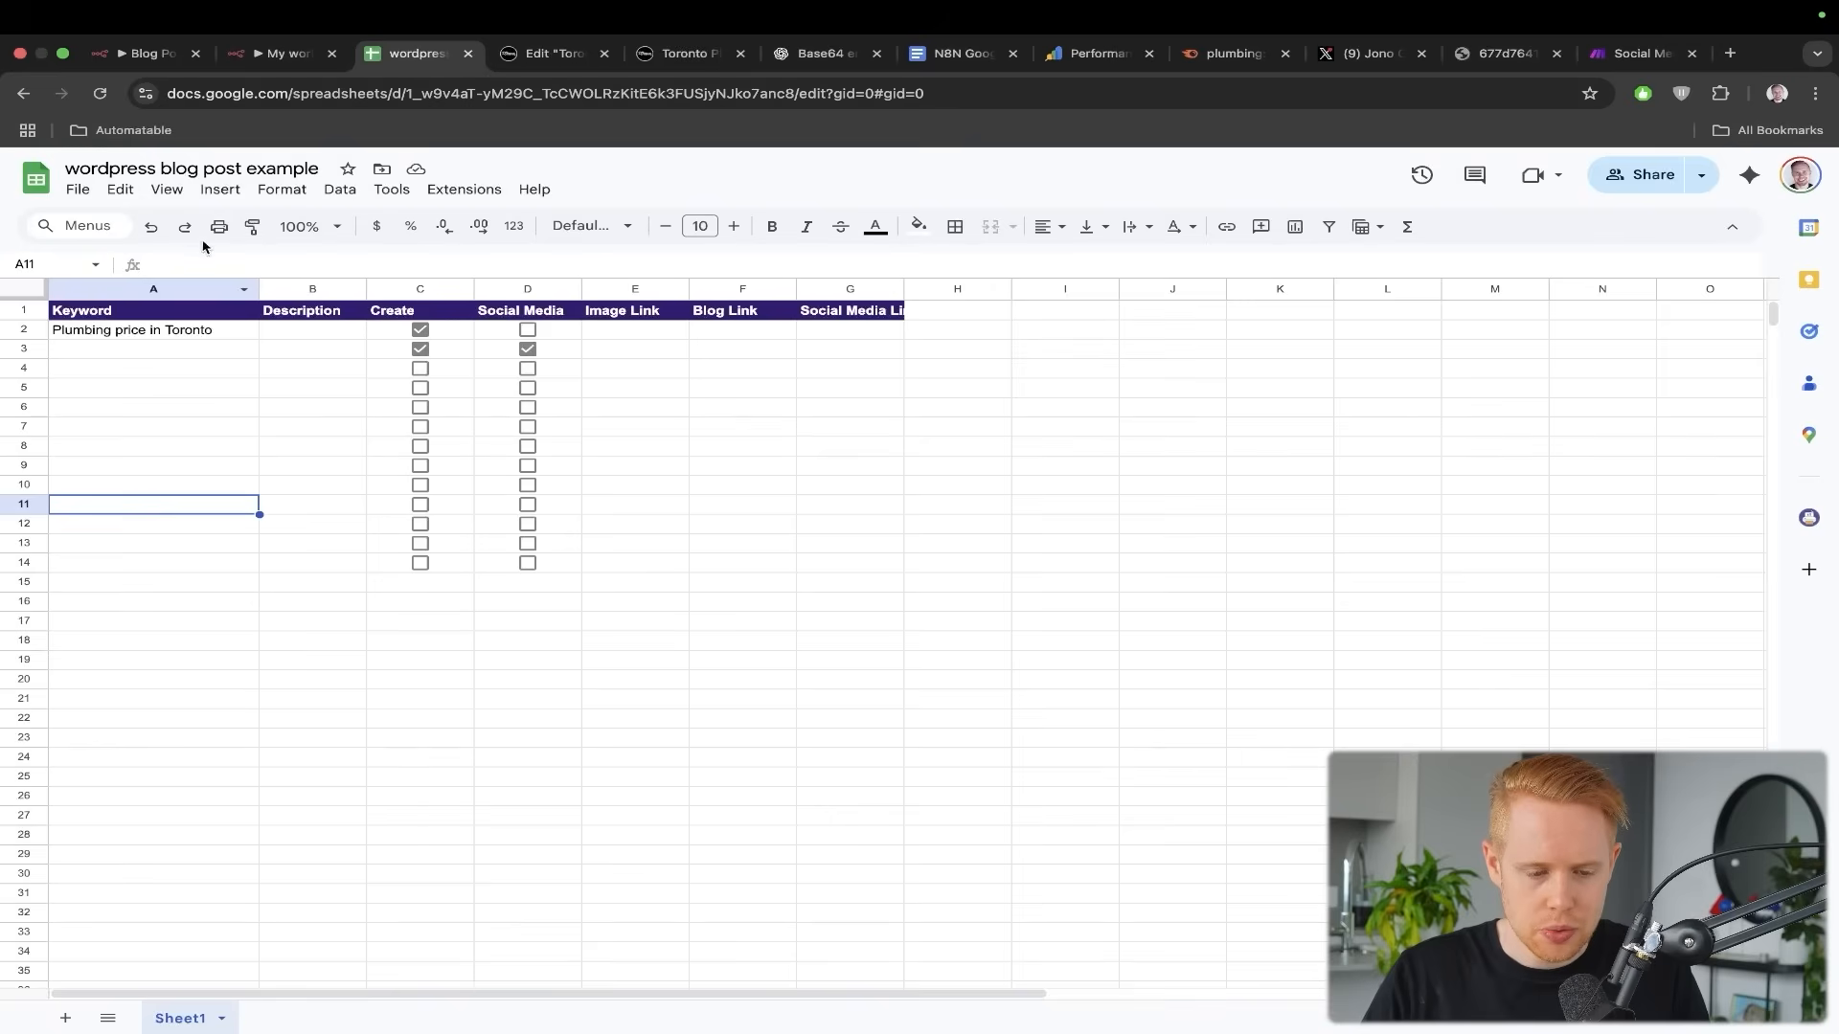
Set the update node's credential to Google Sheets account 2 and its document to wordpress blog post example.
{"action": "left_click", "coordinate": [220, 177]}
{"action": "key", "text": "super+a"}
{"action": "key", "text": "super+c"}
{"action": "key", "text": "ctrl+shift+Tab"}
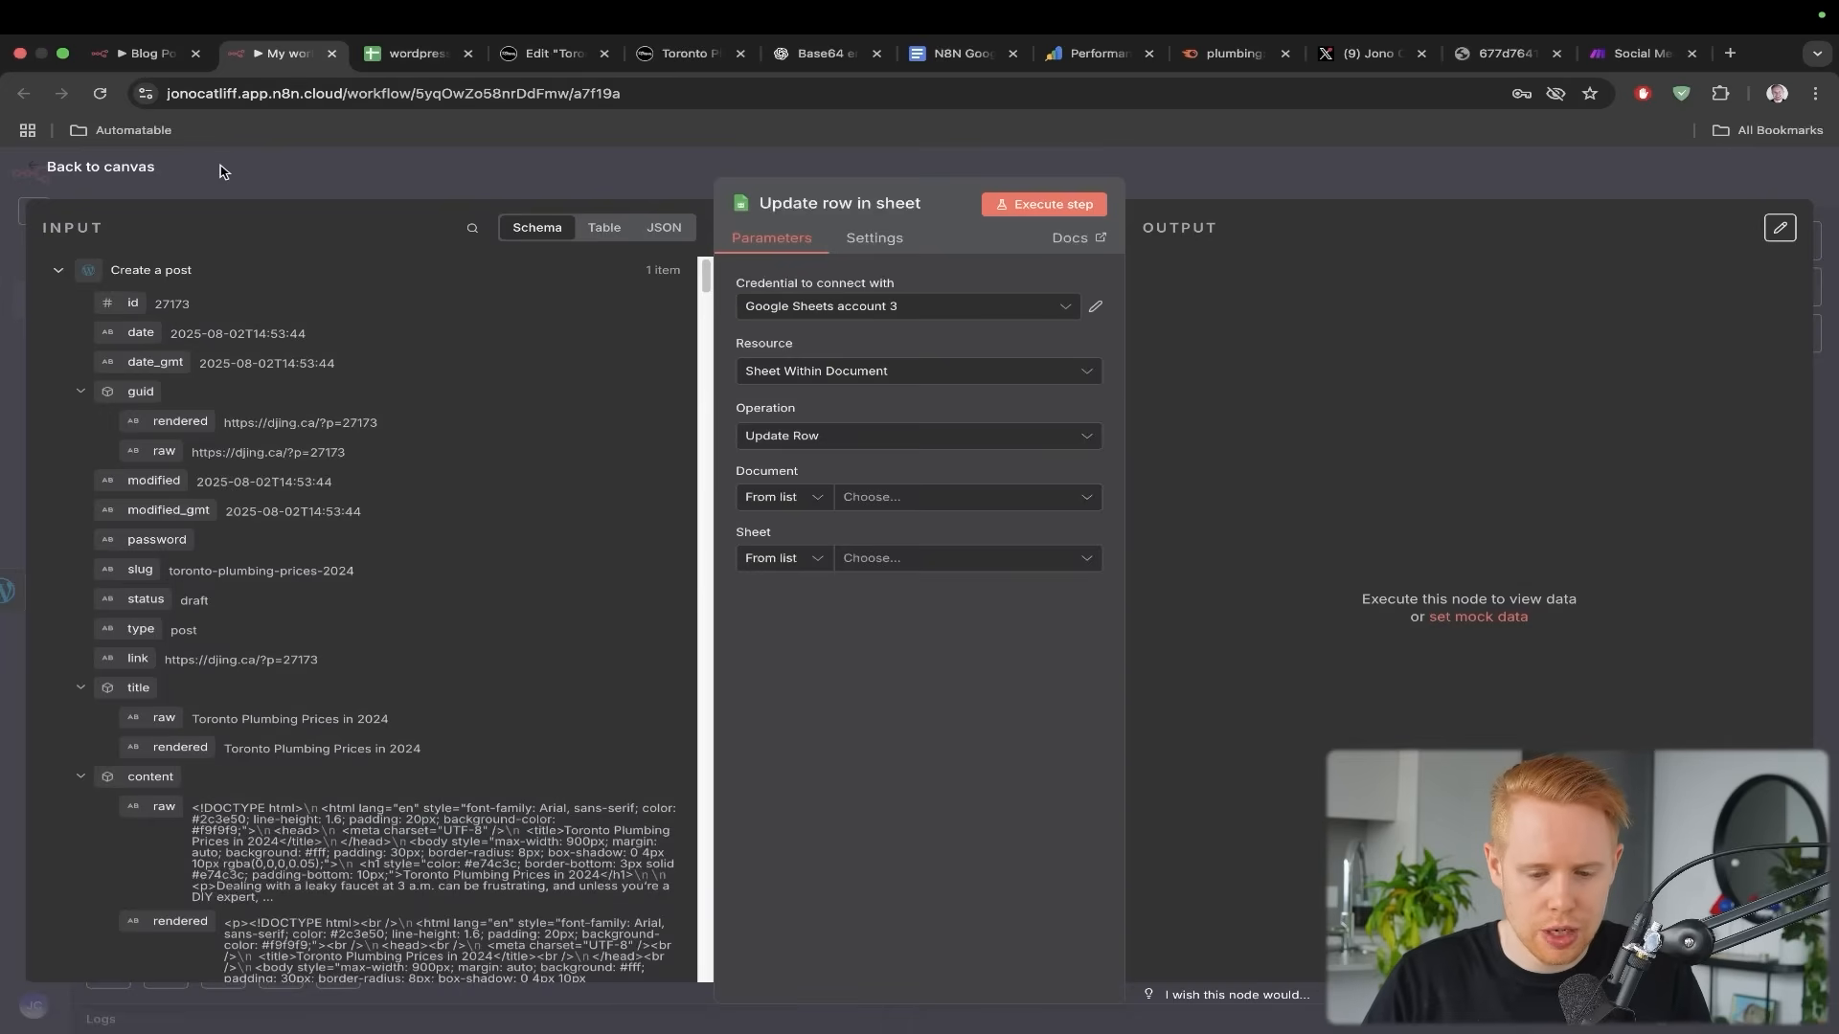
{"action": "left_click", "coordinate": [967, 498]}
{"action": "key", "text": "super+v"}
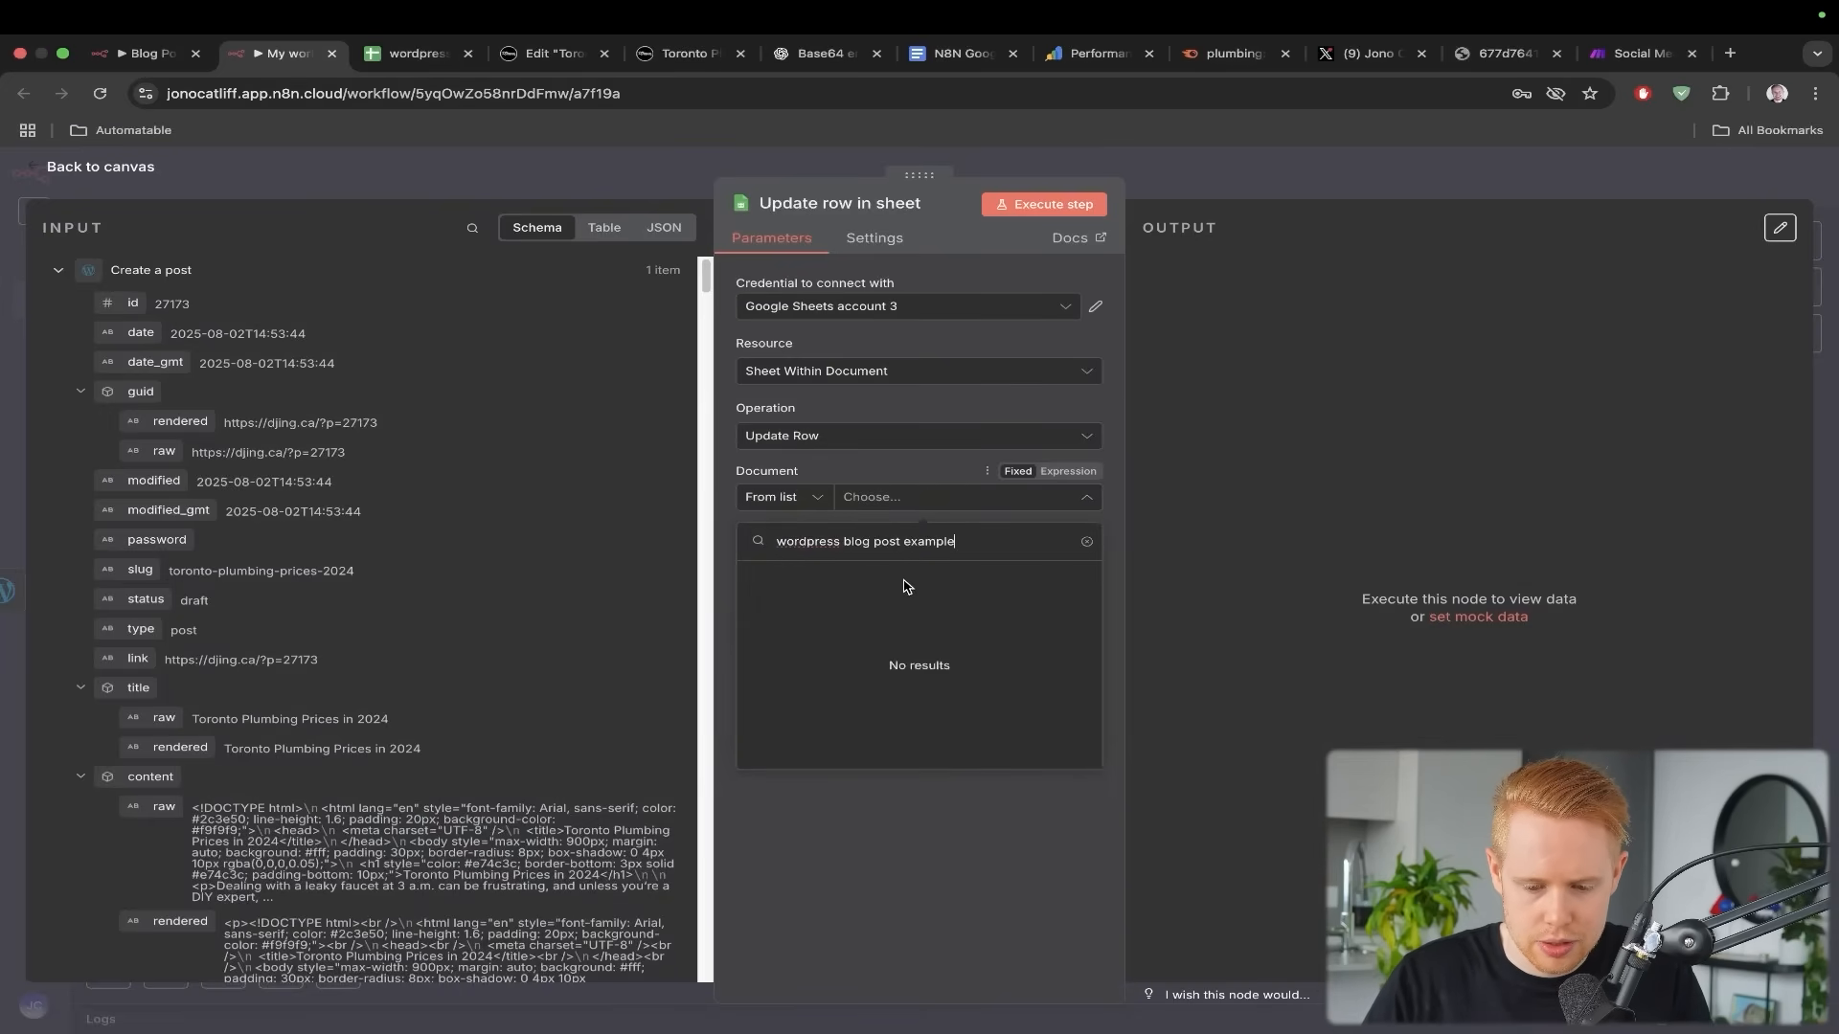
{"action": "left_click", "coordinate": [814, 304]}
{"action": "left_click", "coordinate": [824, 402]}
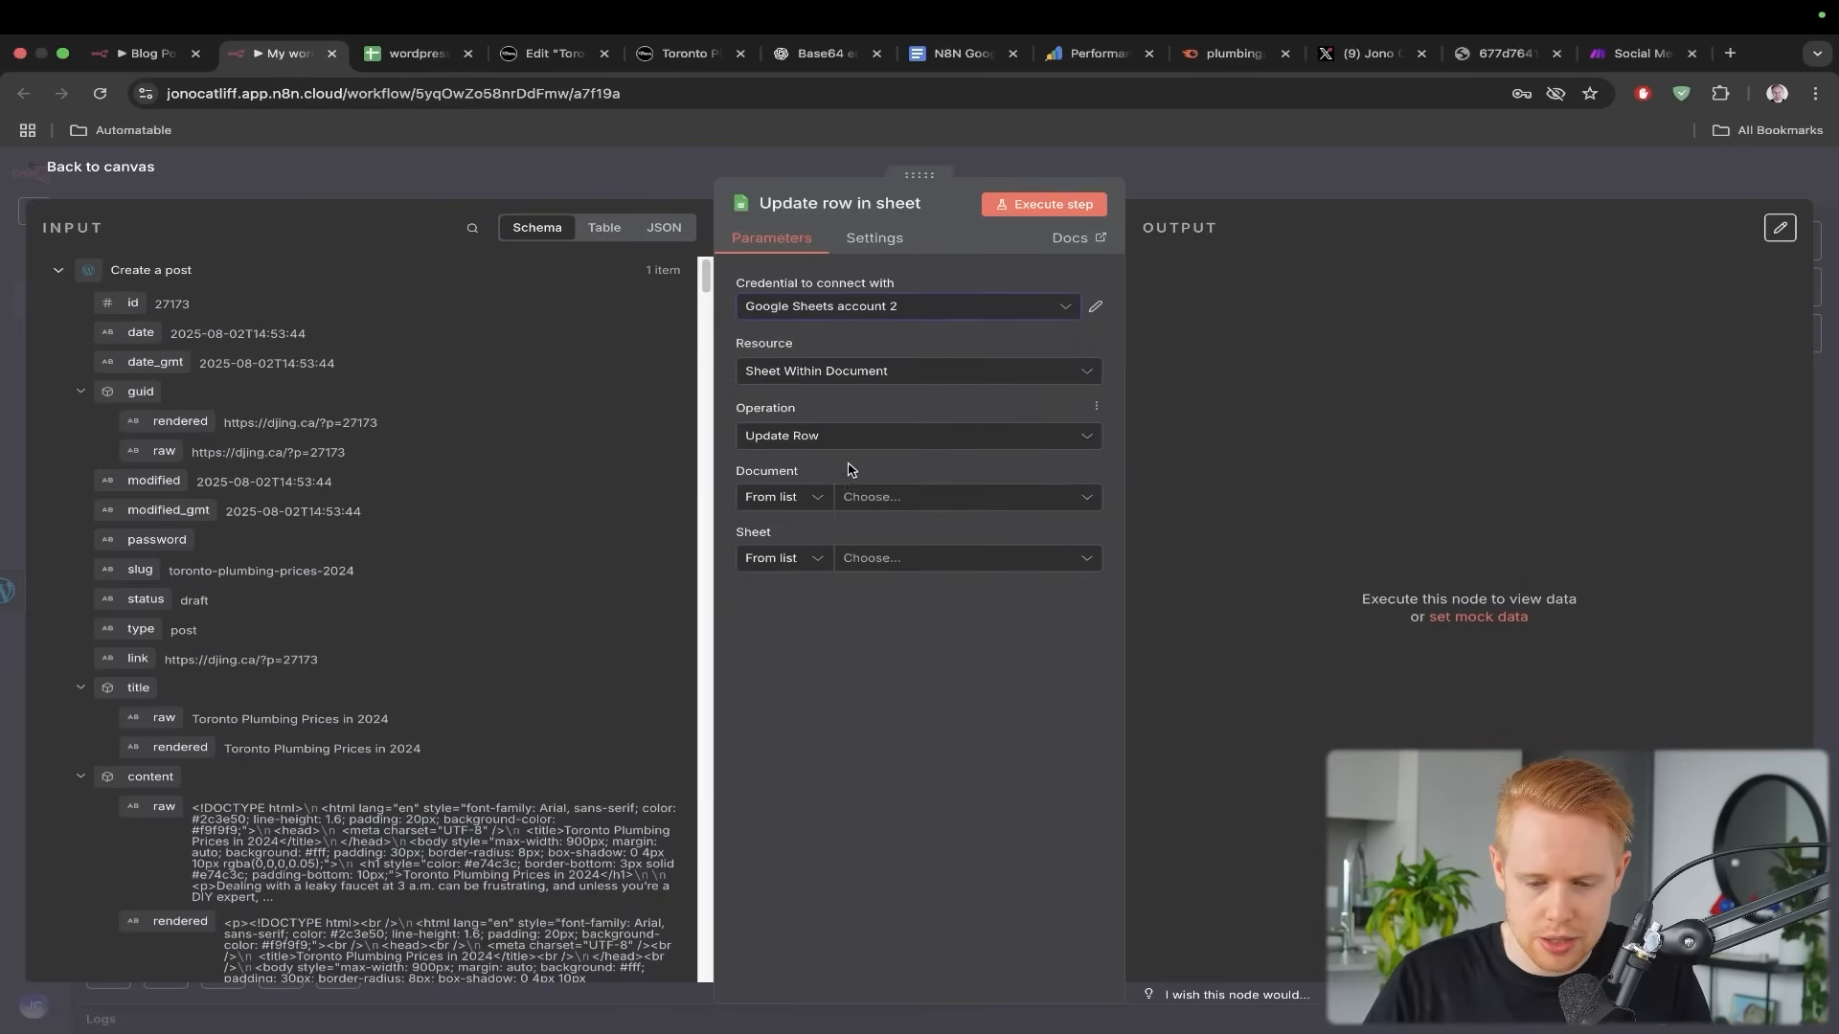
{"action": "left_click", "coordinate": [857, 497]}
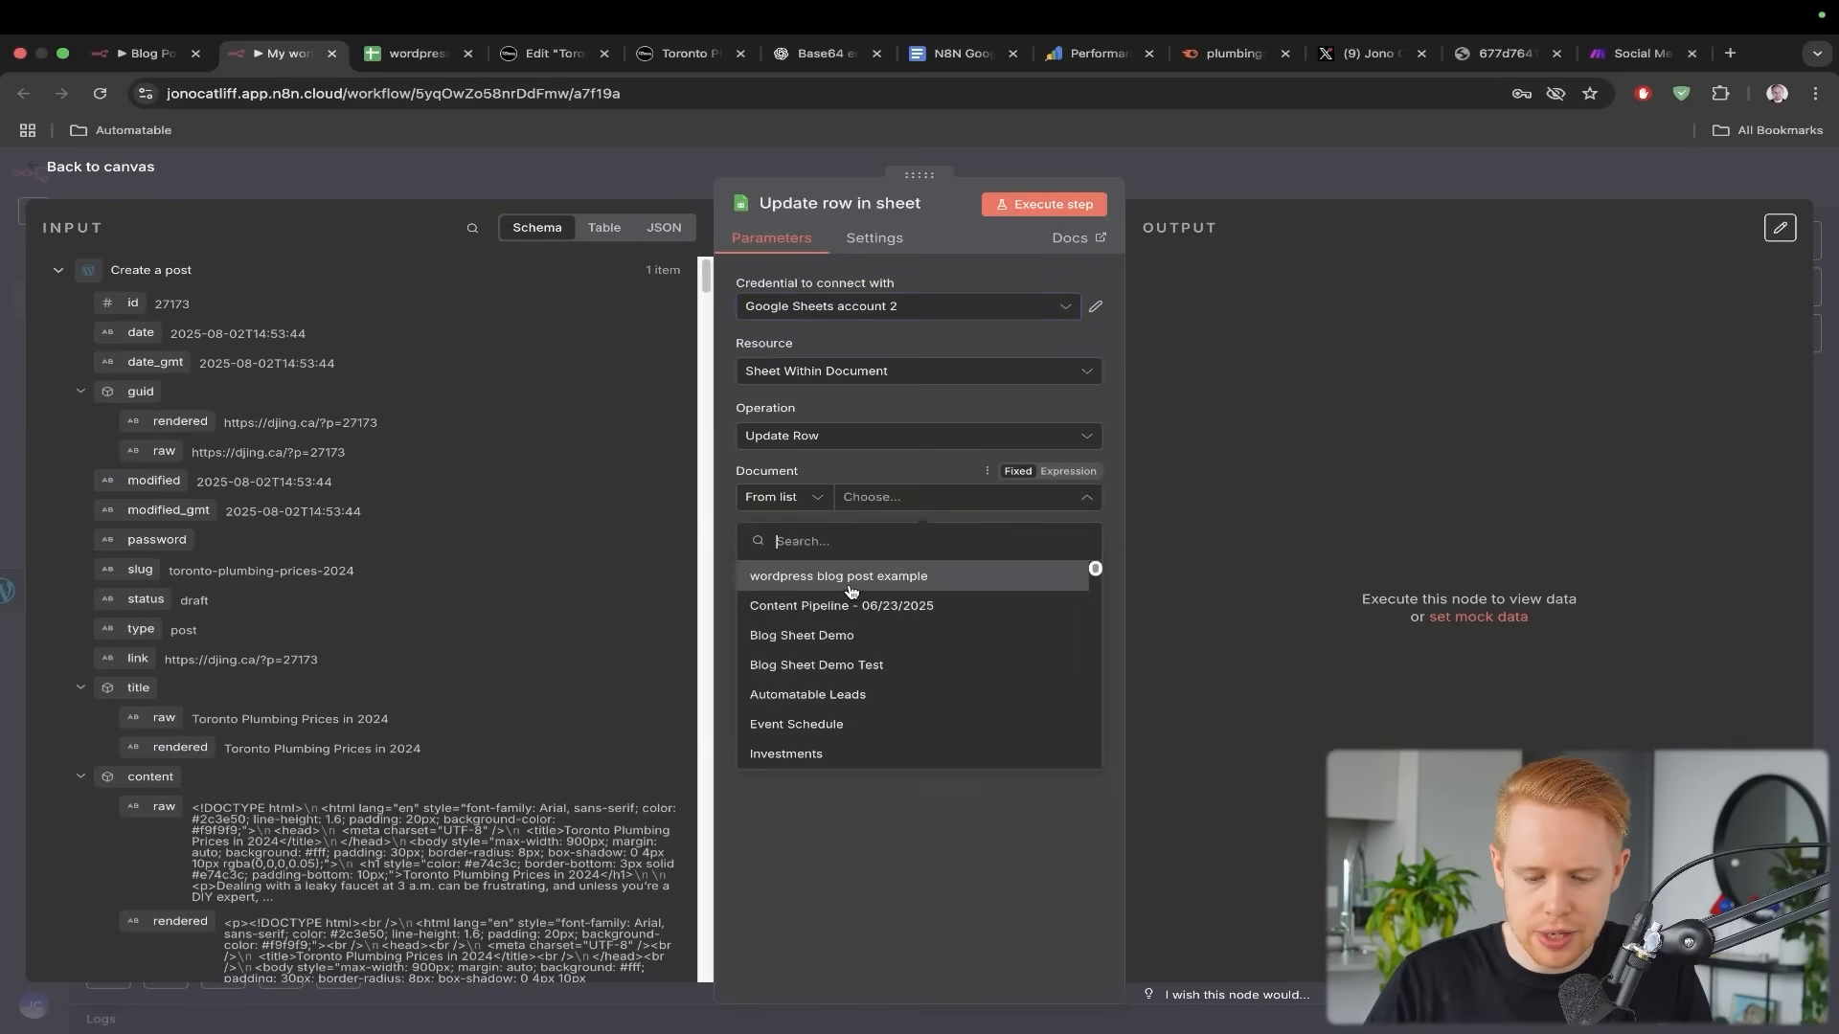
{"action": "left_click", "coordinate": [854, 578]}
{"action": "left_click", "coordinate": [996, 309]}
{"action": "left_click", "coordinate": [953, 493]}
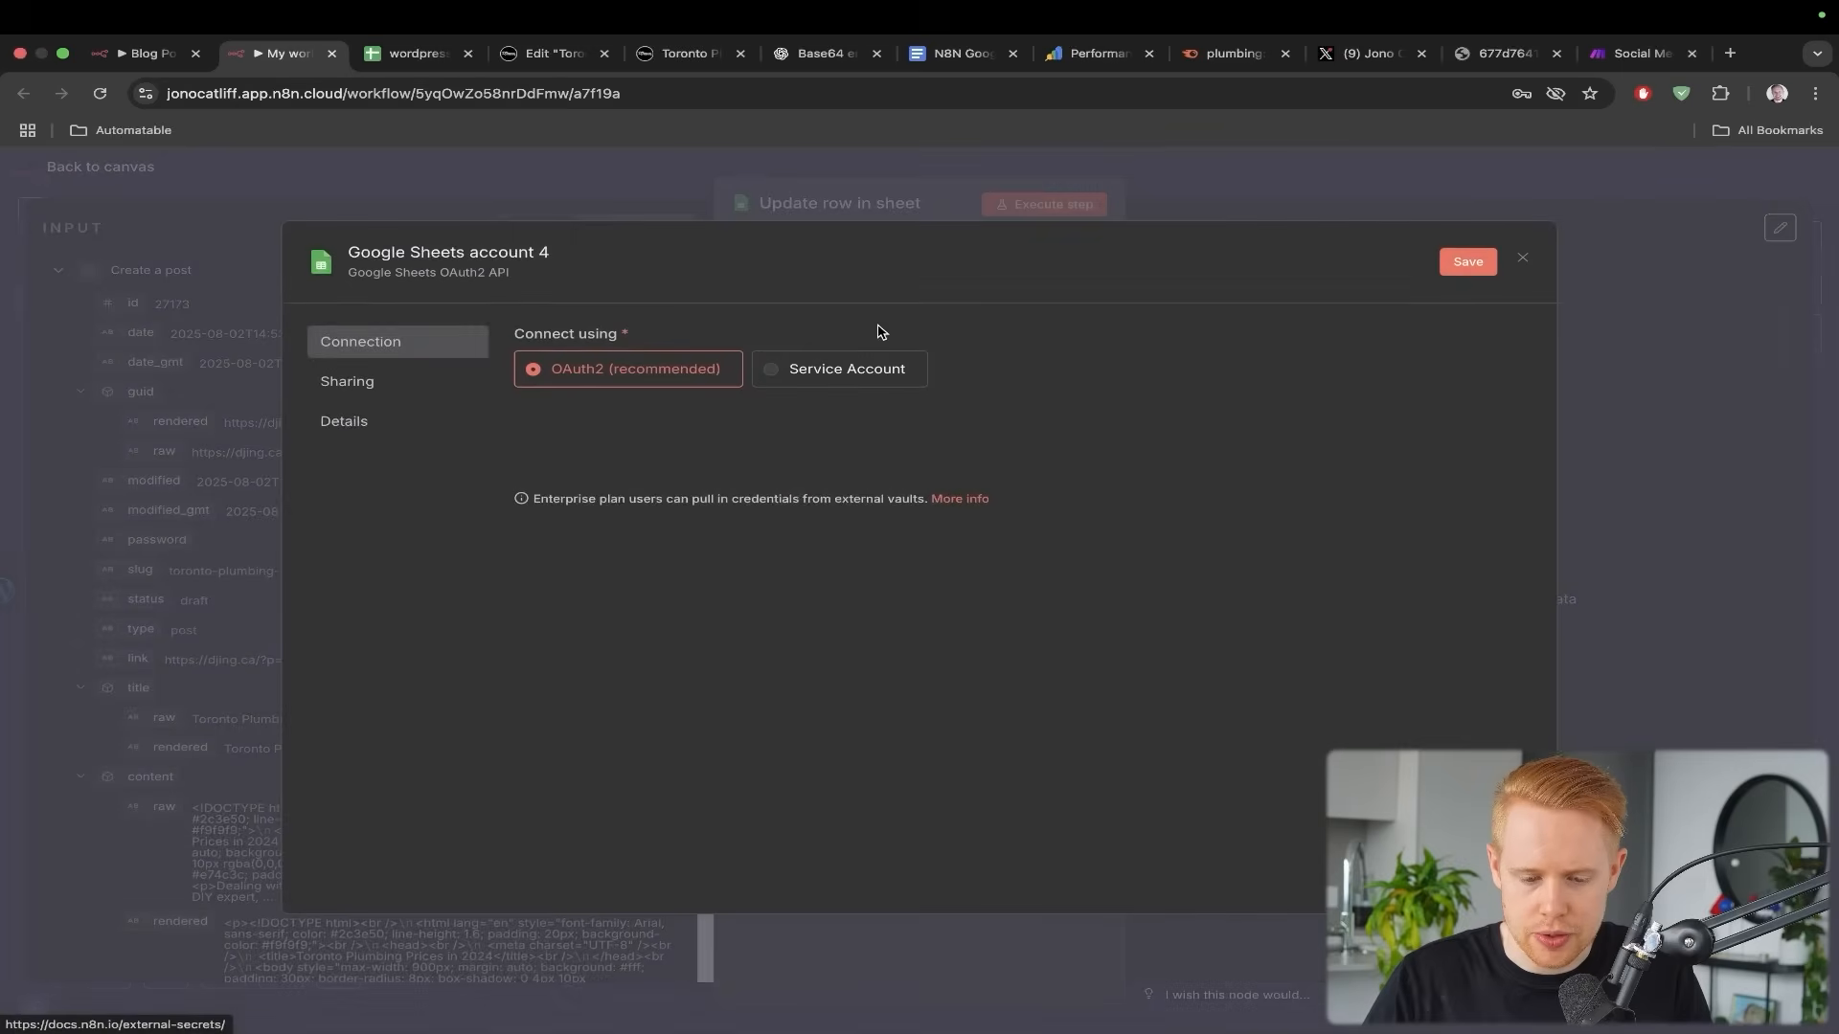
{"action": "left_click", "coordinate": [1525, 265]}
Set the update node's sheet to Sheet1.
{"action": "left_click", "coordinate": [993, 636]}
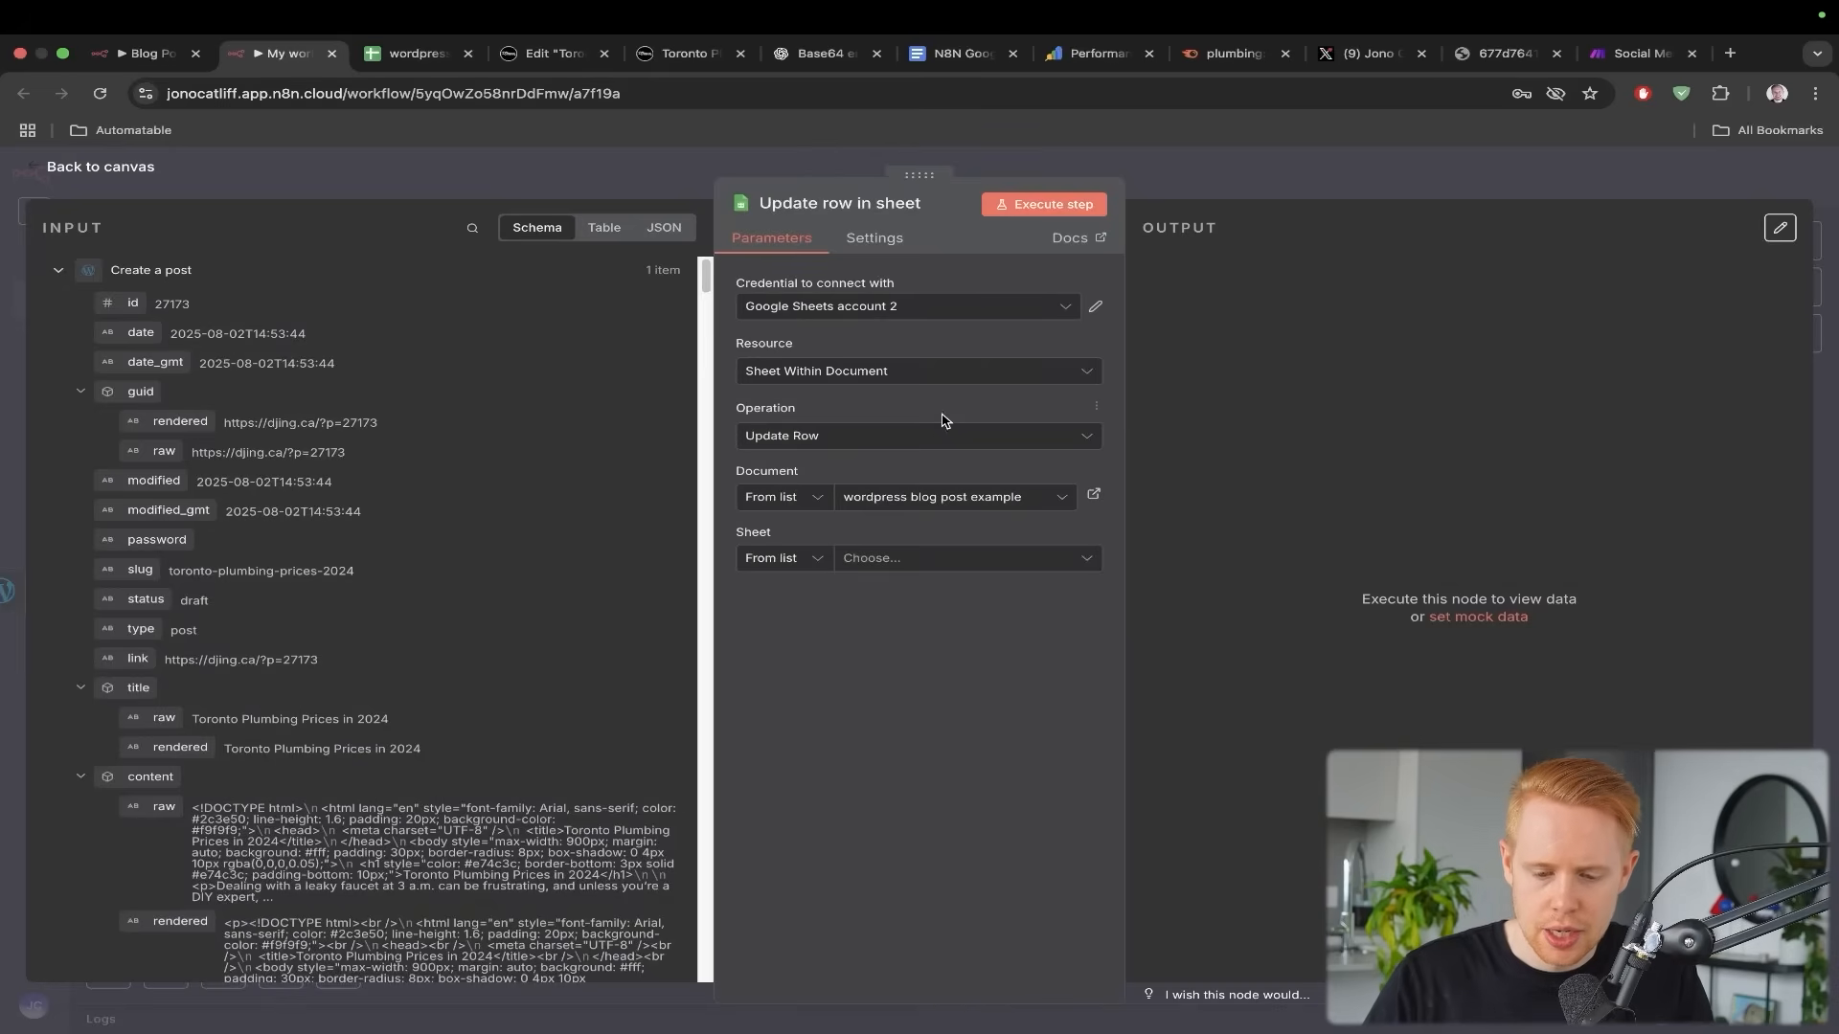
{"action": "left_click_drag", "start_coordinate": [1027, 333], "coordinate": [964, 486]}
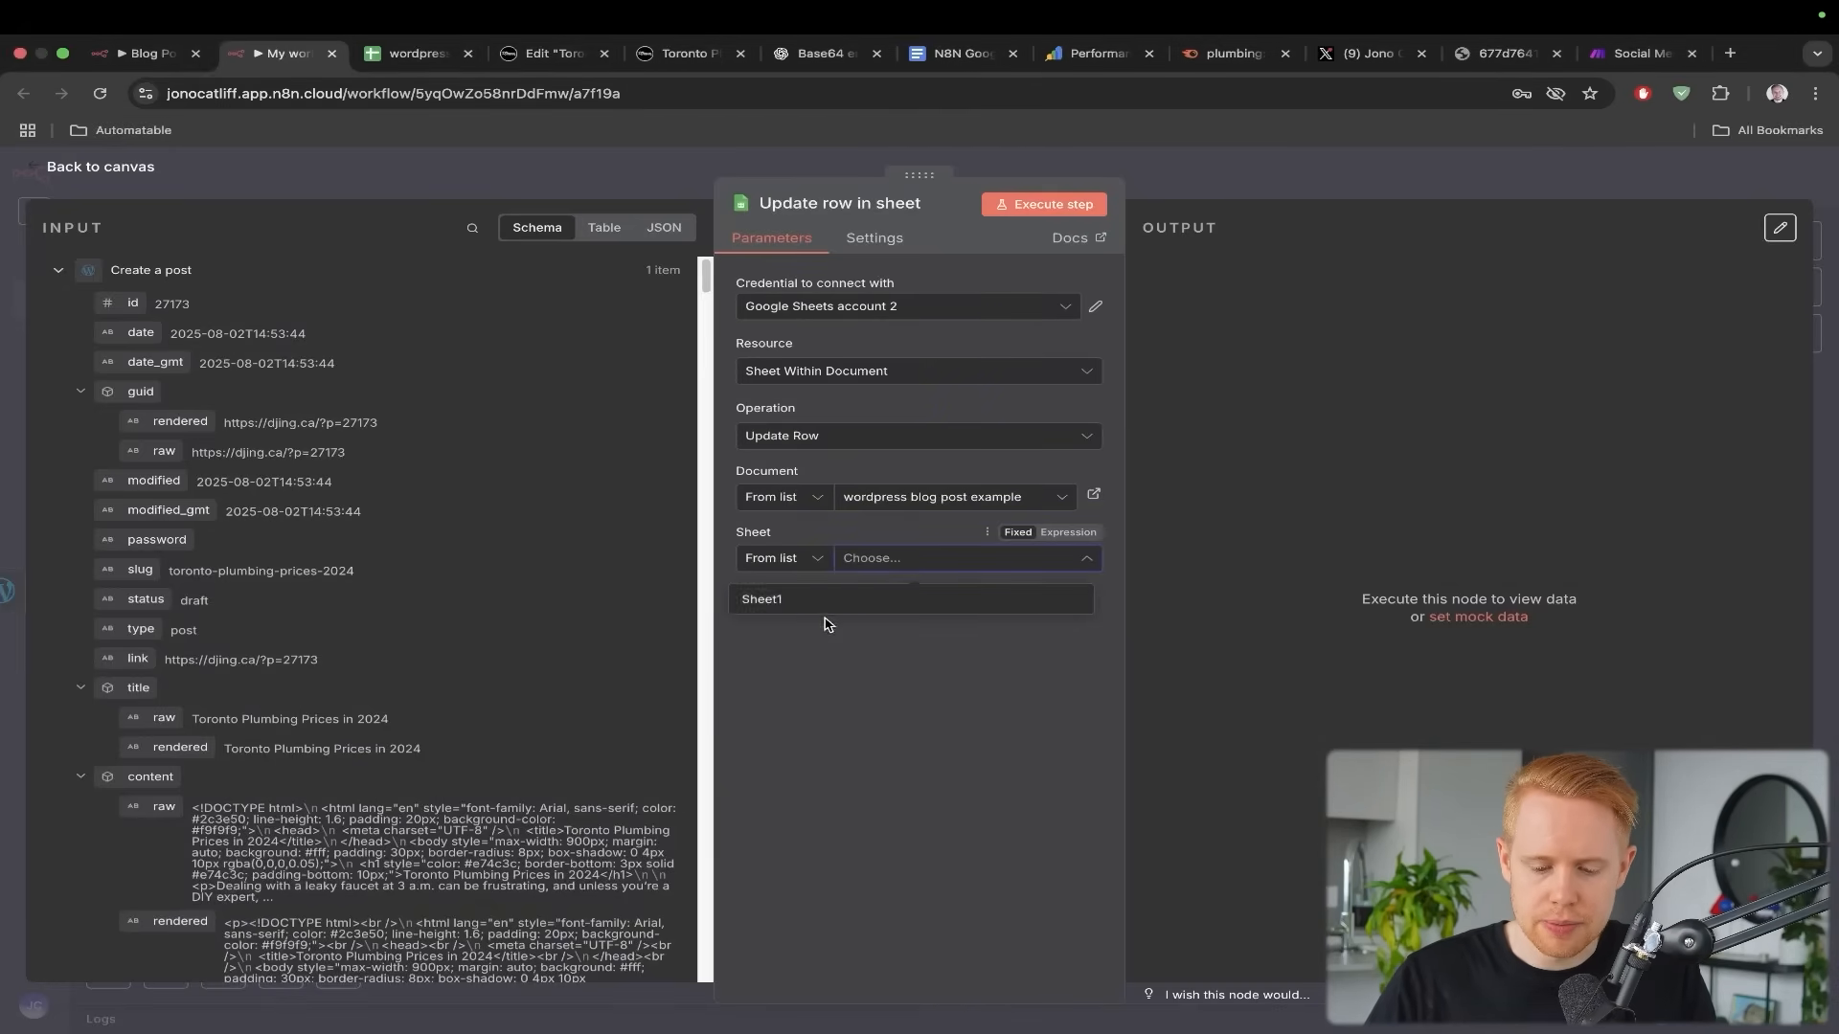
{"action": "left_click", "coordinate": [900, 609]}
{"action": "key", "text": "ctrl+Tab"}
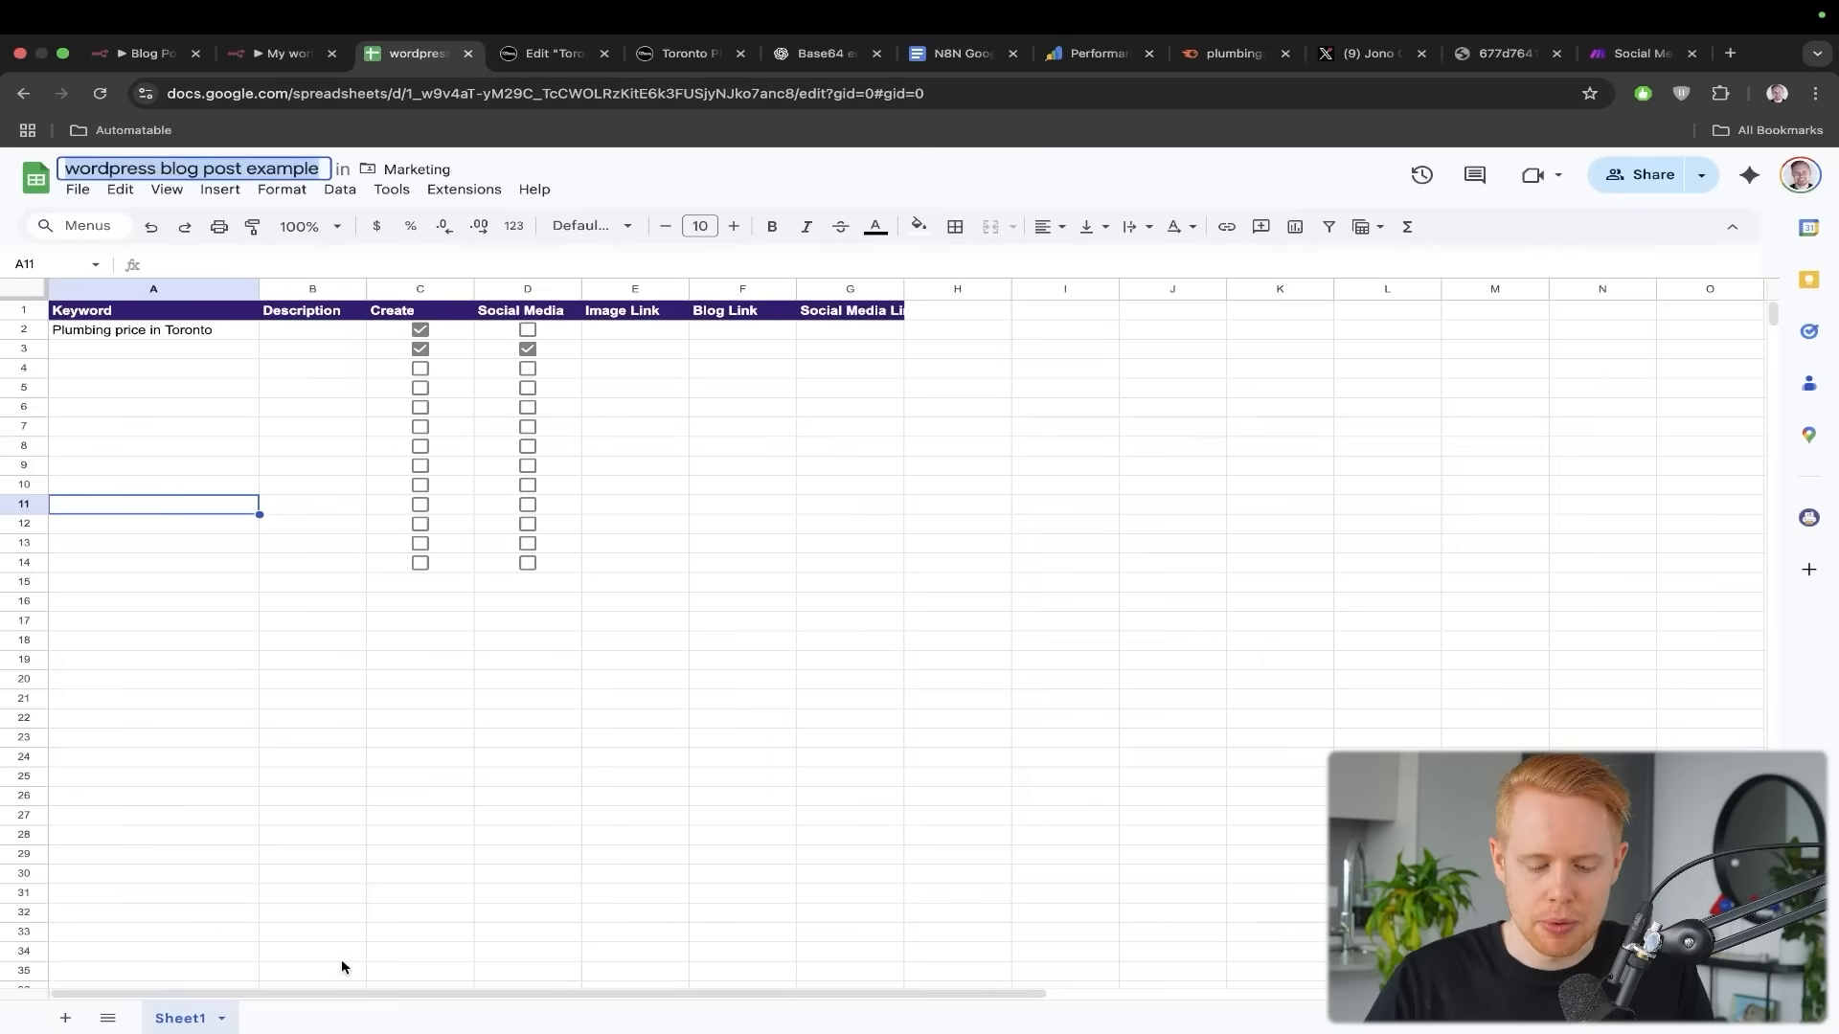
Map the update node's Blog Link column to the created post's link field.
{"action": "key", "text": "ctrl+s"}
{"action": "key", "text": "ctrl+shift+Tab"}
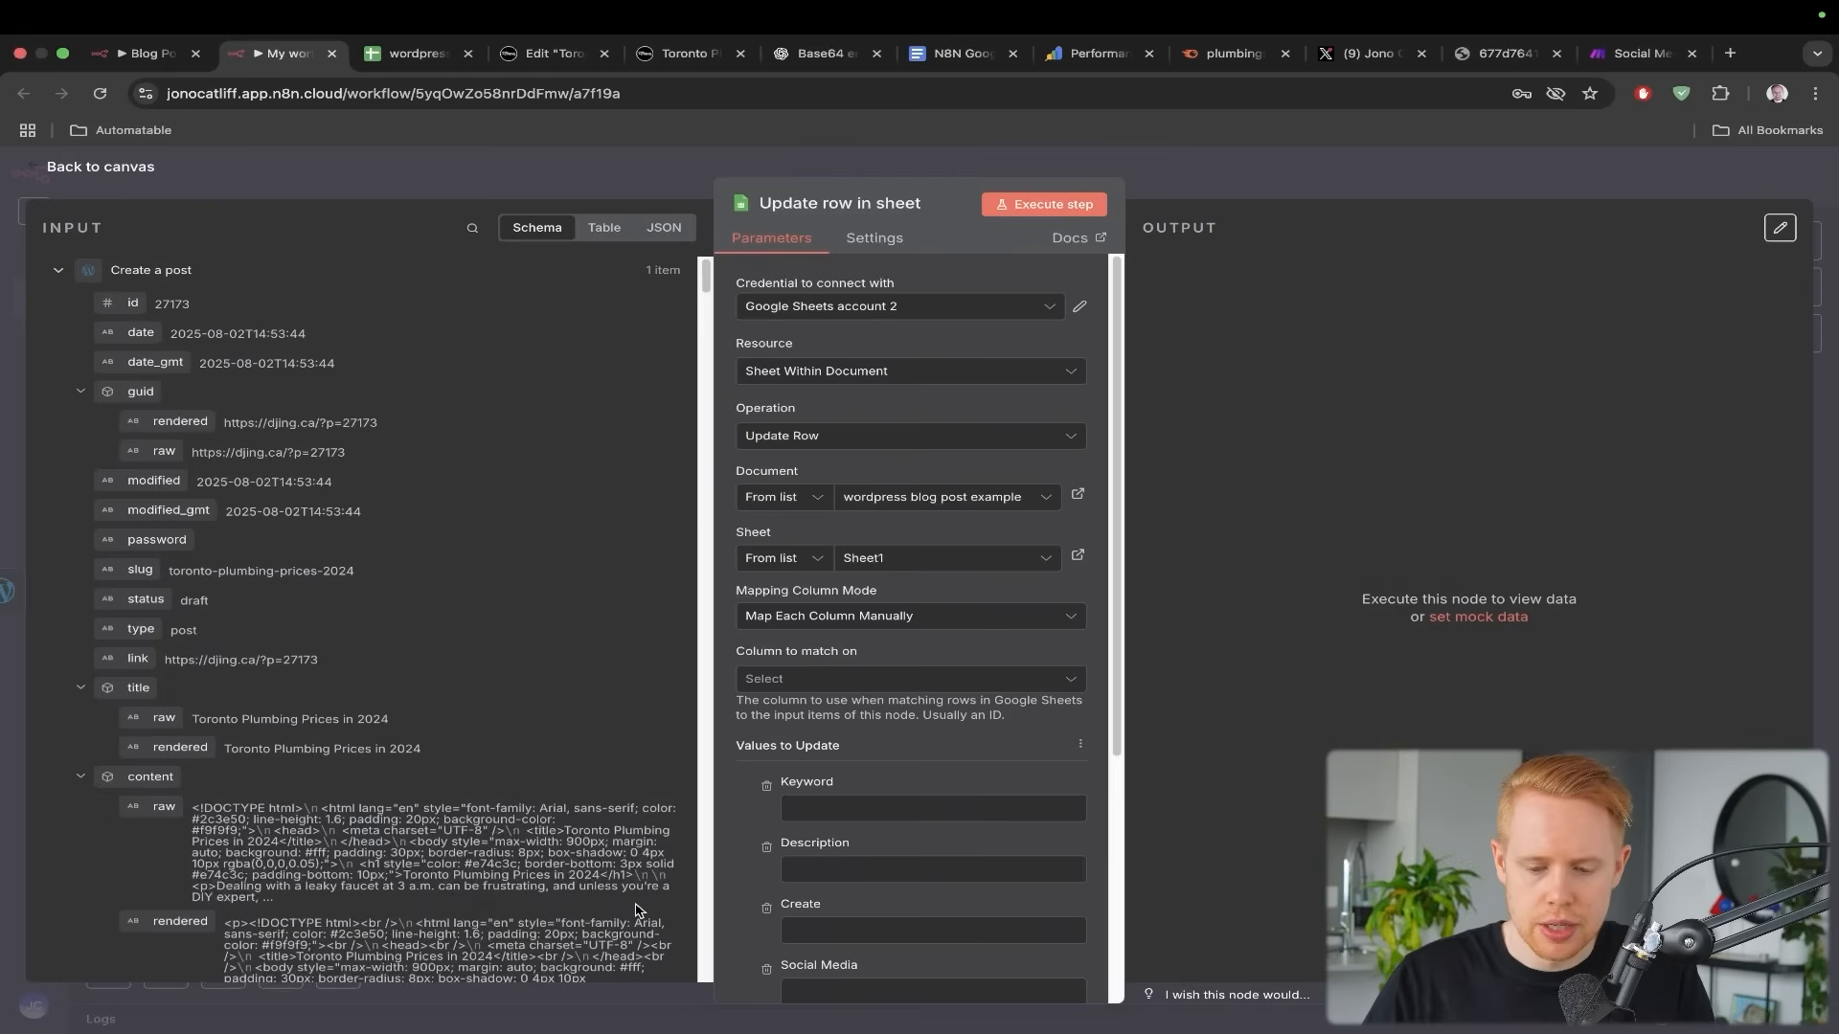
{"action": "scroll", "coordinate": [814, 703], "scroll_direction": "down", "scroll_amount": 5}
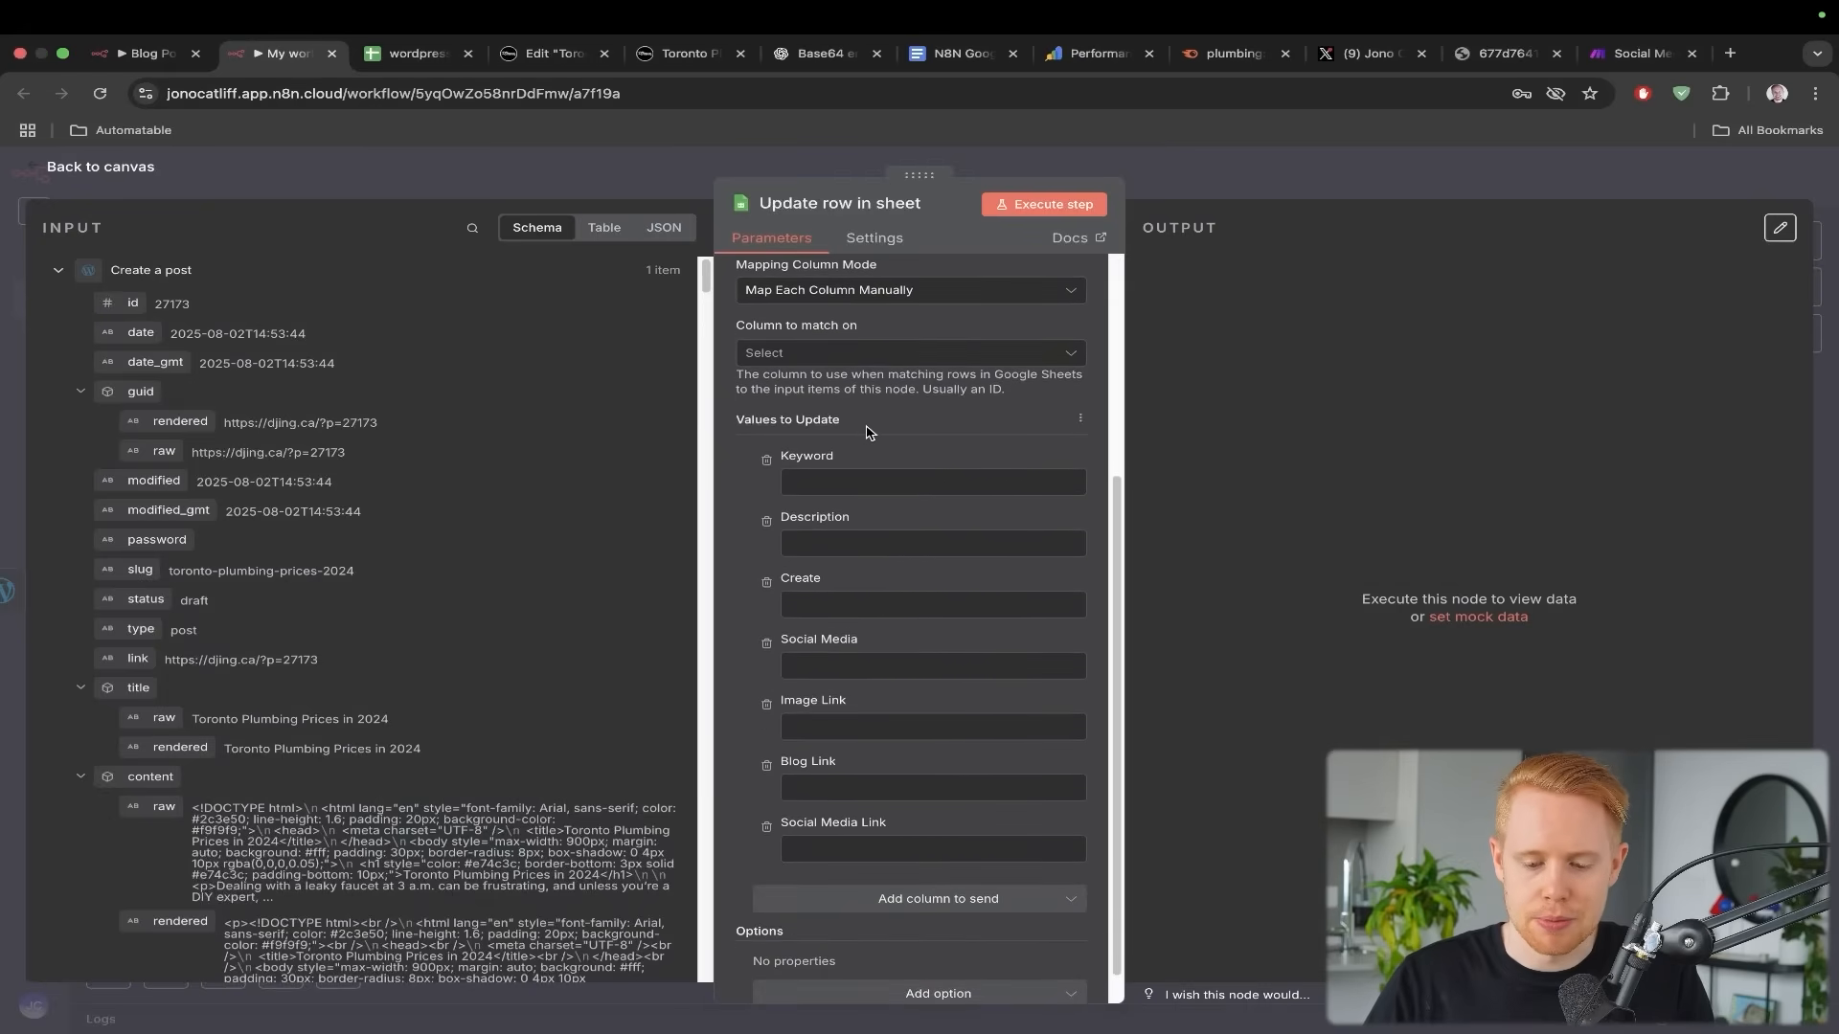
{"action": "mouse_move", "coordinate": [996, 332]}
{"action": "left_mouse_down"}
{"action": "mouse_move", "coordinate": [1063, 601]}
{"action": "mouse_move", "coordinate": [993, 737]}
{"action": "left_mouse_up"}
{"action": "key", "text": "Escape"}
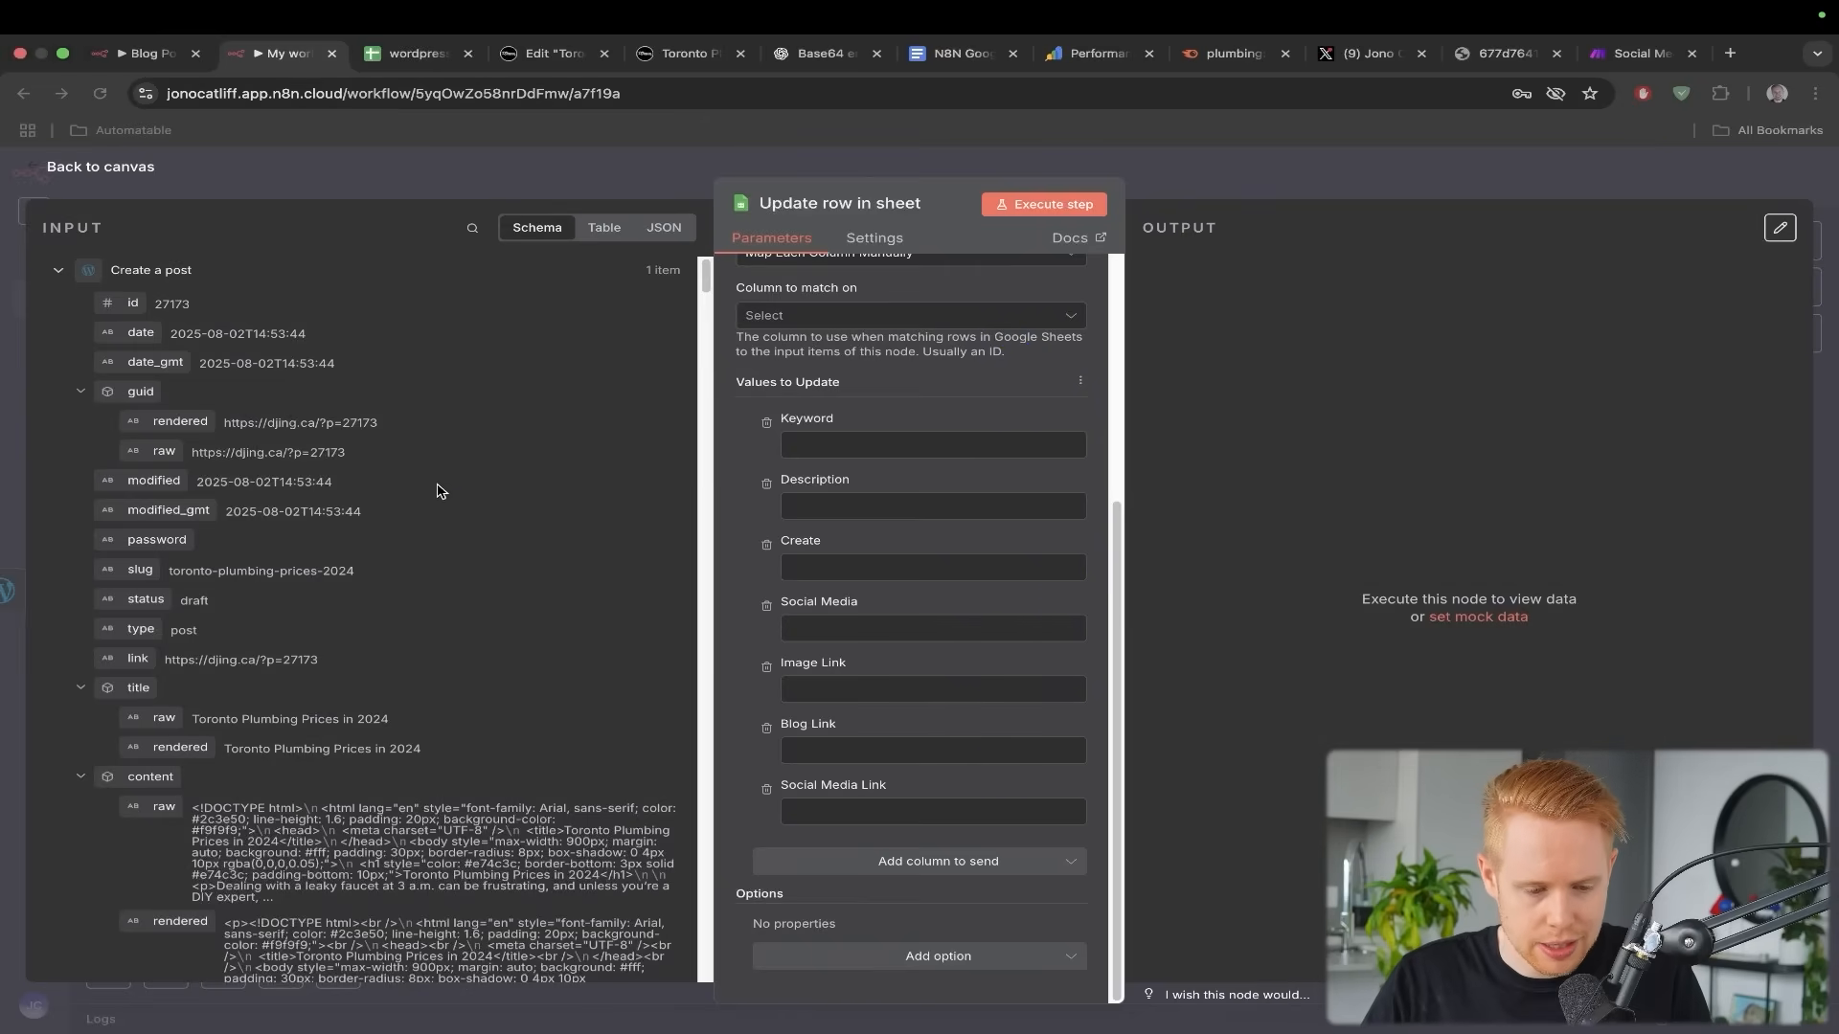
{"action": "scroll", "coordinate": [266, 477], "scroll_direction": "down", "scroll_amount": 1}
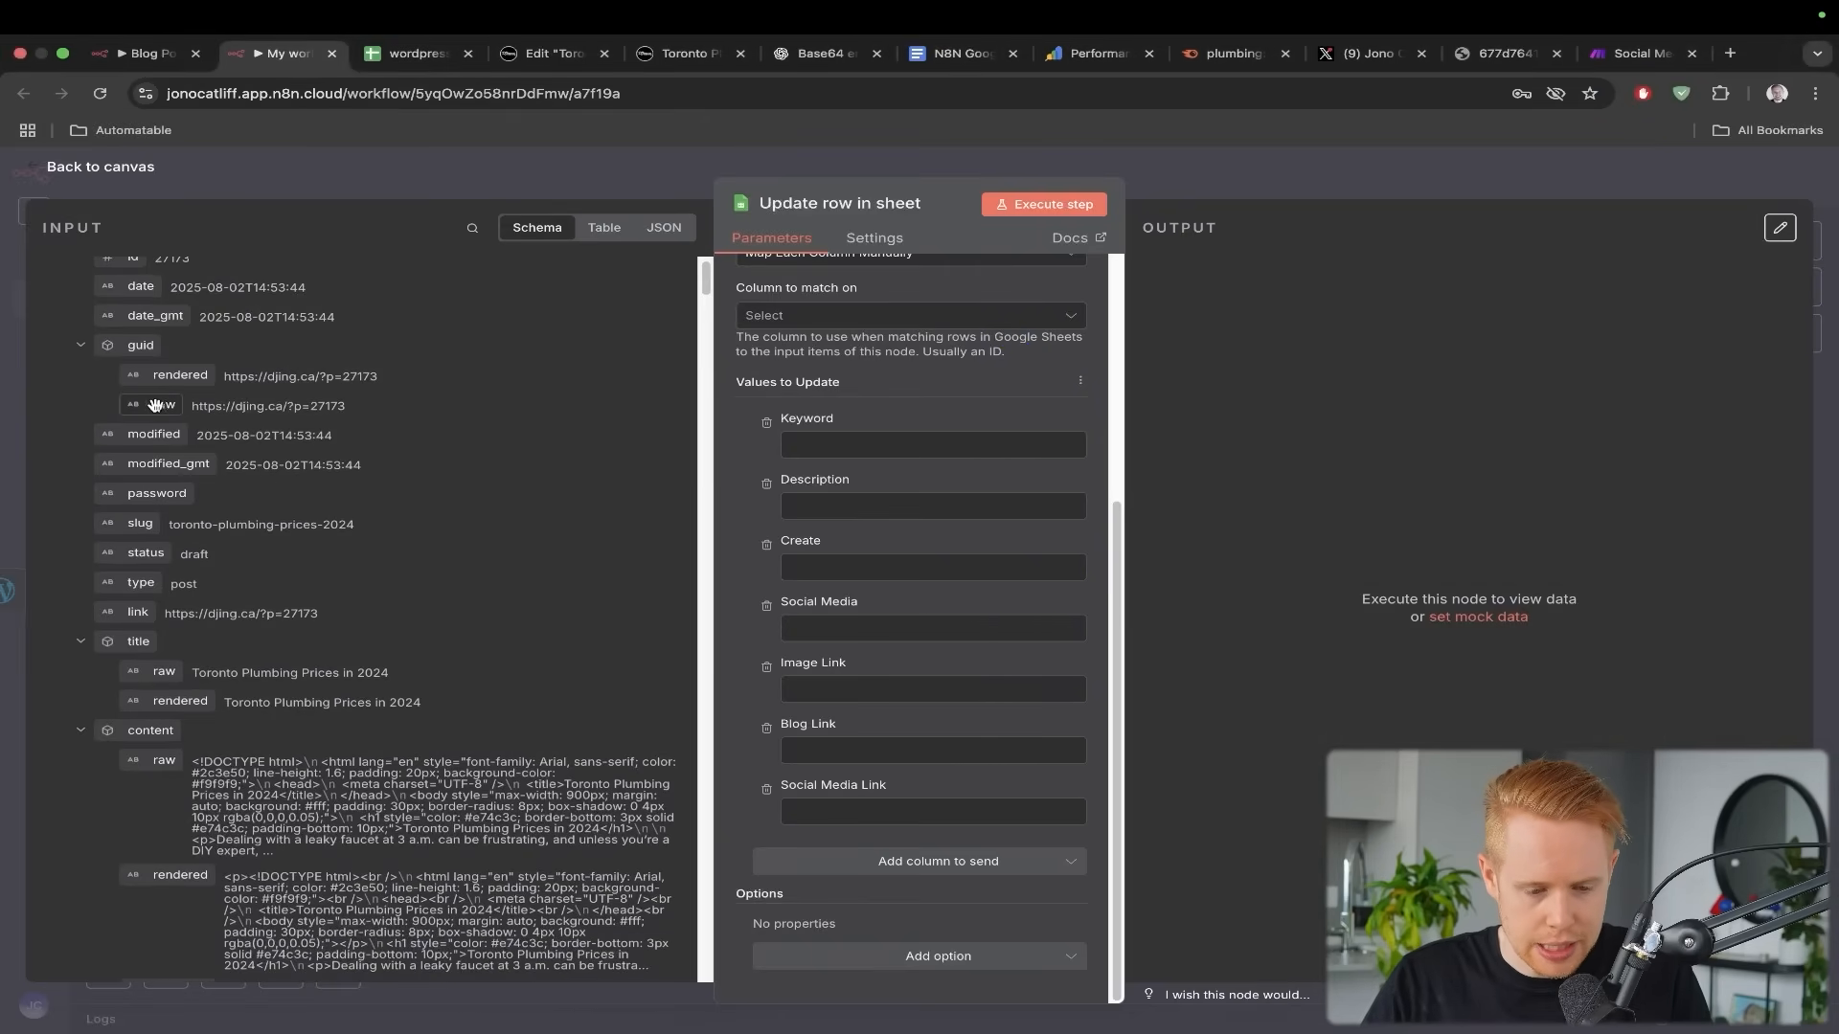
{"action": "mouse_move", "coordinate": [156, 405]}
{"action": "left_mouse_down"}
{"action": "mouse_move", "coordinate": [421, 491]}
{"action": "mouse_move", "coordinate": [190, 412]}
{"action": "left_mouse_up"}
{"action": "left_click_drag", "start_coordinate": [147, 611], "coordinate": [824, 754]}
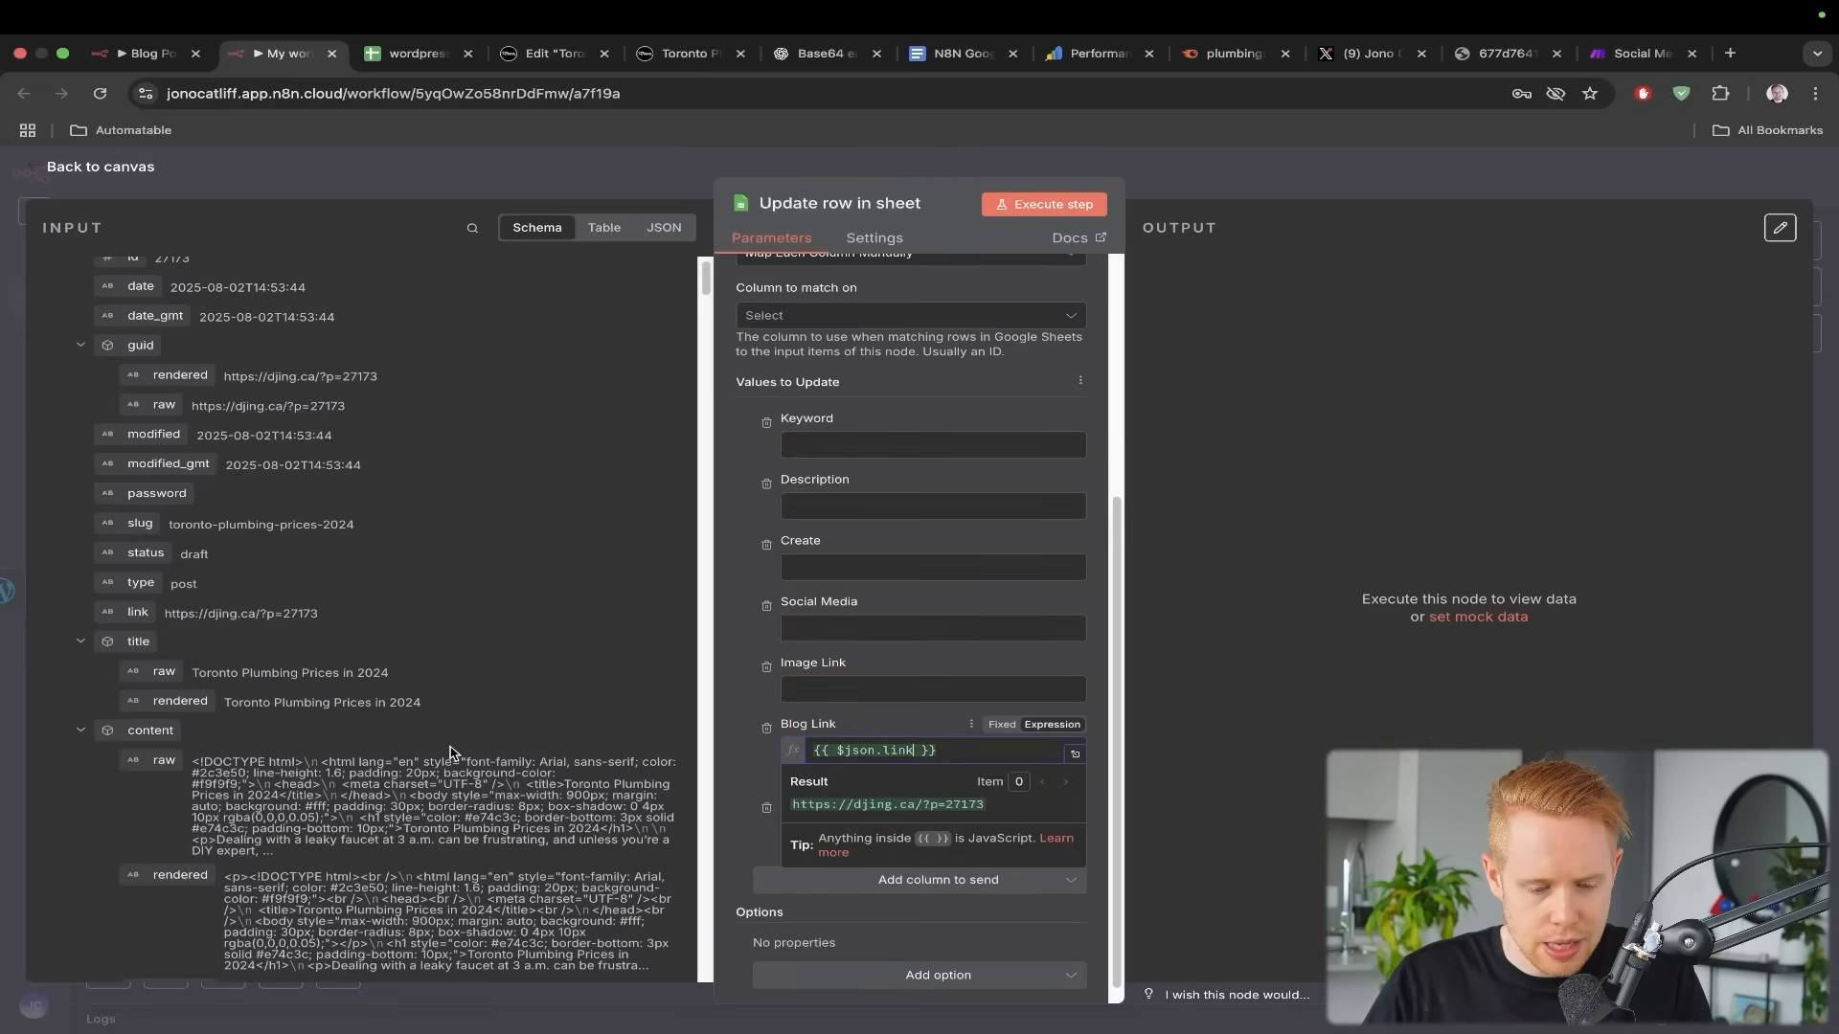
Inspect the input data available from the deactivated Generate an image node.
{"action": "scroll", "coordinate": [269, 440], "scroll_direction": "up", "scroll_amount": 2}
{"action": "left_click", "coordinate": [70, 285]}
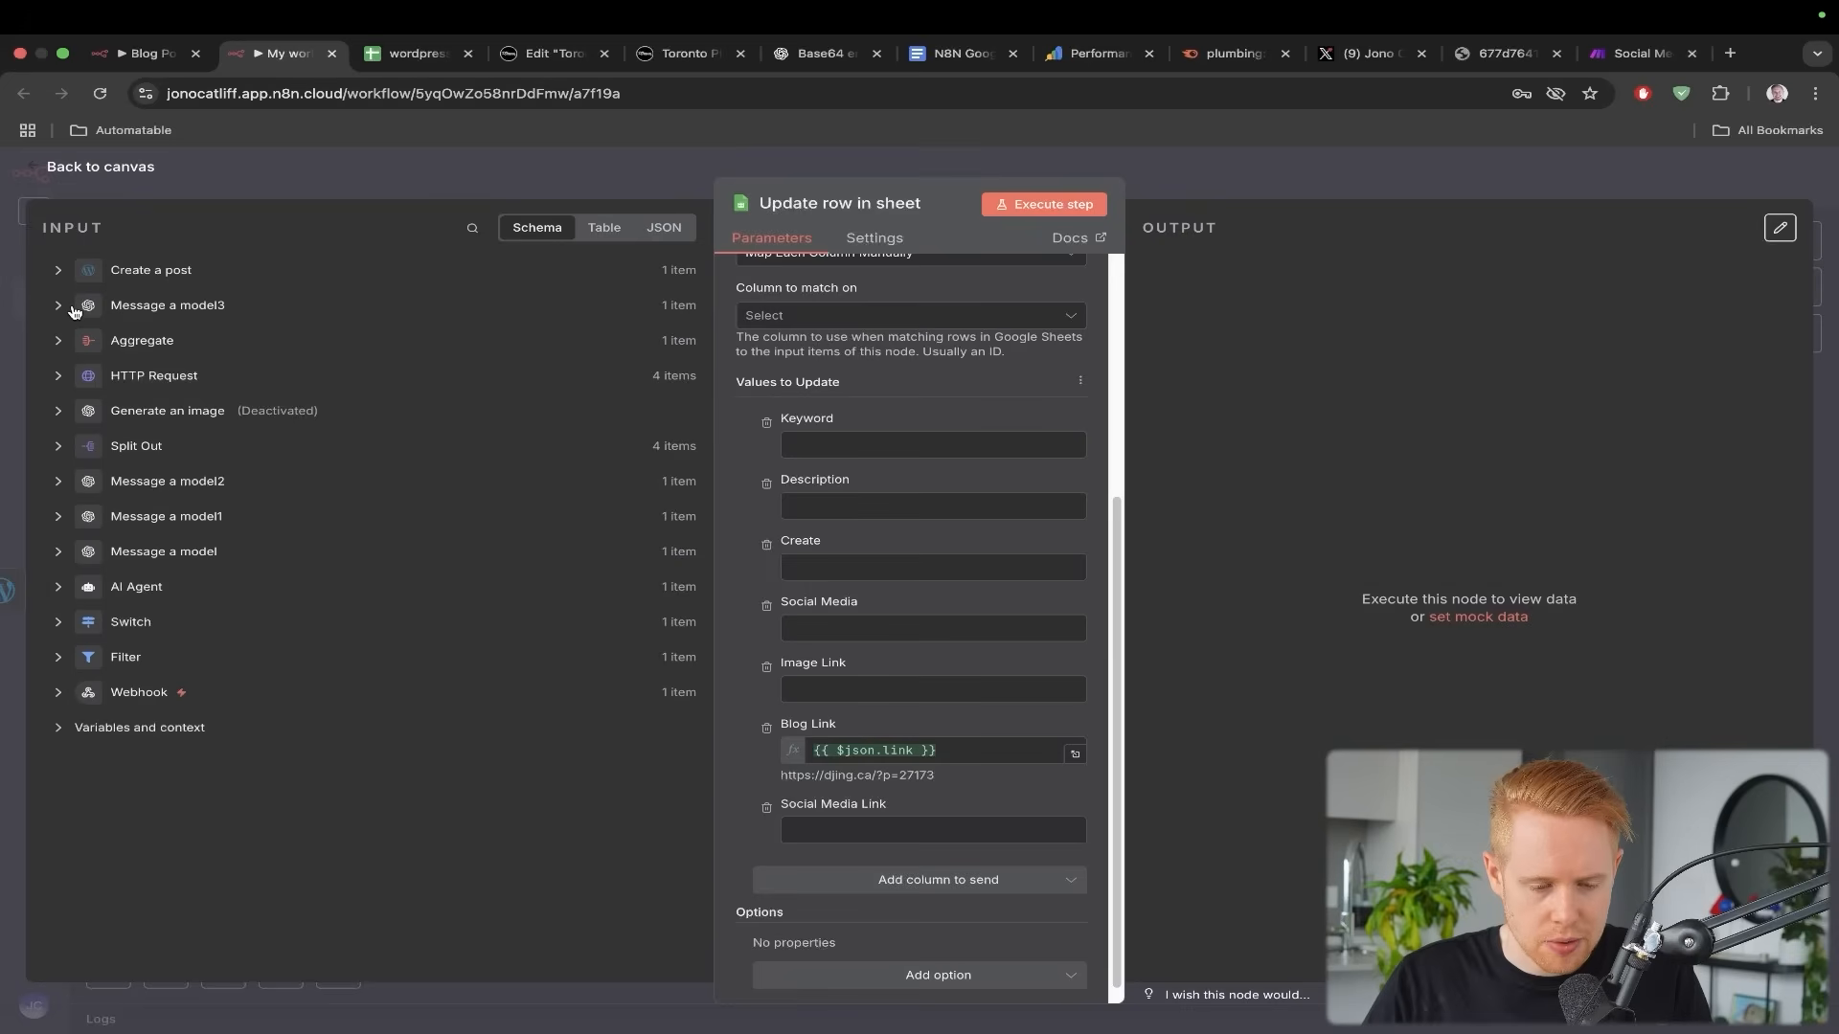
{"action": "left_click", "coordinate": [58, 414]}
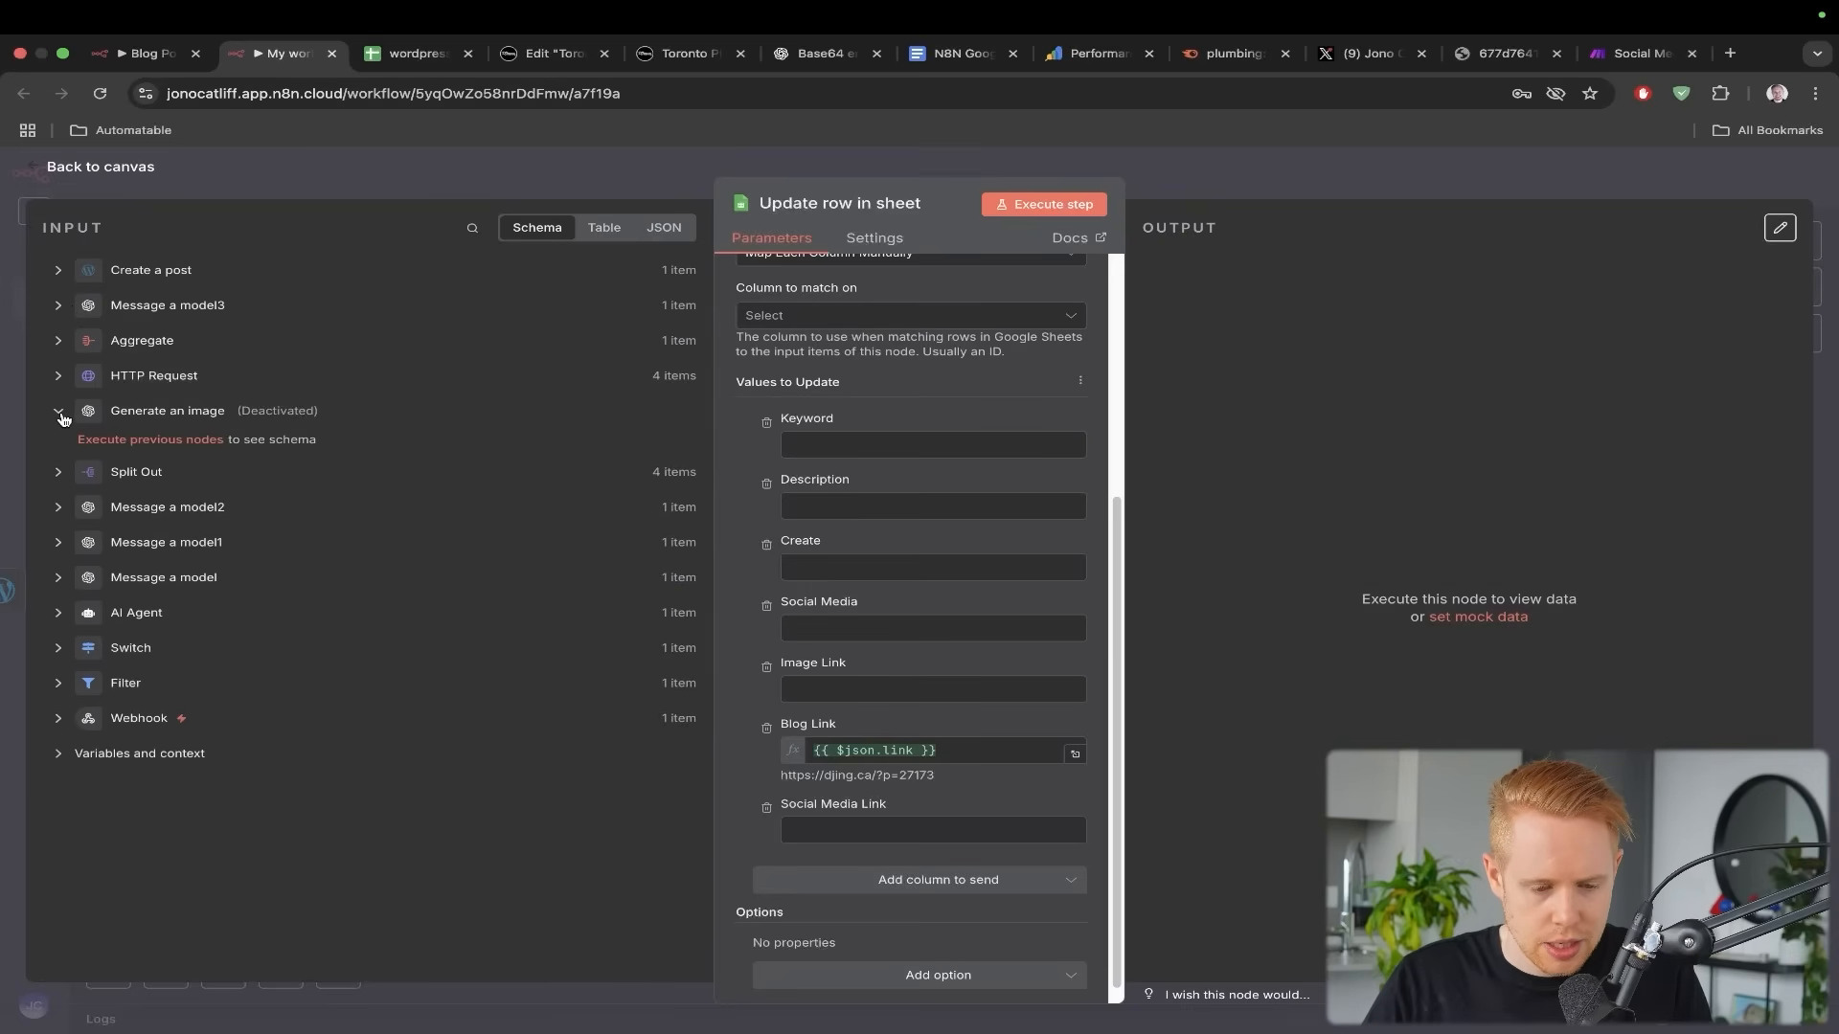
{"action": "left_click_drag", "start_coordinate": [411, 233], "coordinate": [353, 418]}
{"action": "left_click_drag", "start_coordinate": [375, 227], "coordinate": [309, 433]}
{"action": "mouse_move", "coordinate": [247, 227]}
{"action": "left_mouse_down"}
{"action": "mouse_move", "coordinate": [305, 385]}
{"action": "mouse_move", "coordinate": [273, 417]}
{"action": "left_mouse_up"}
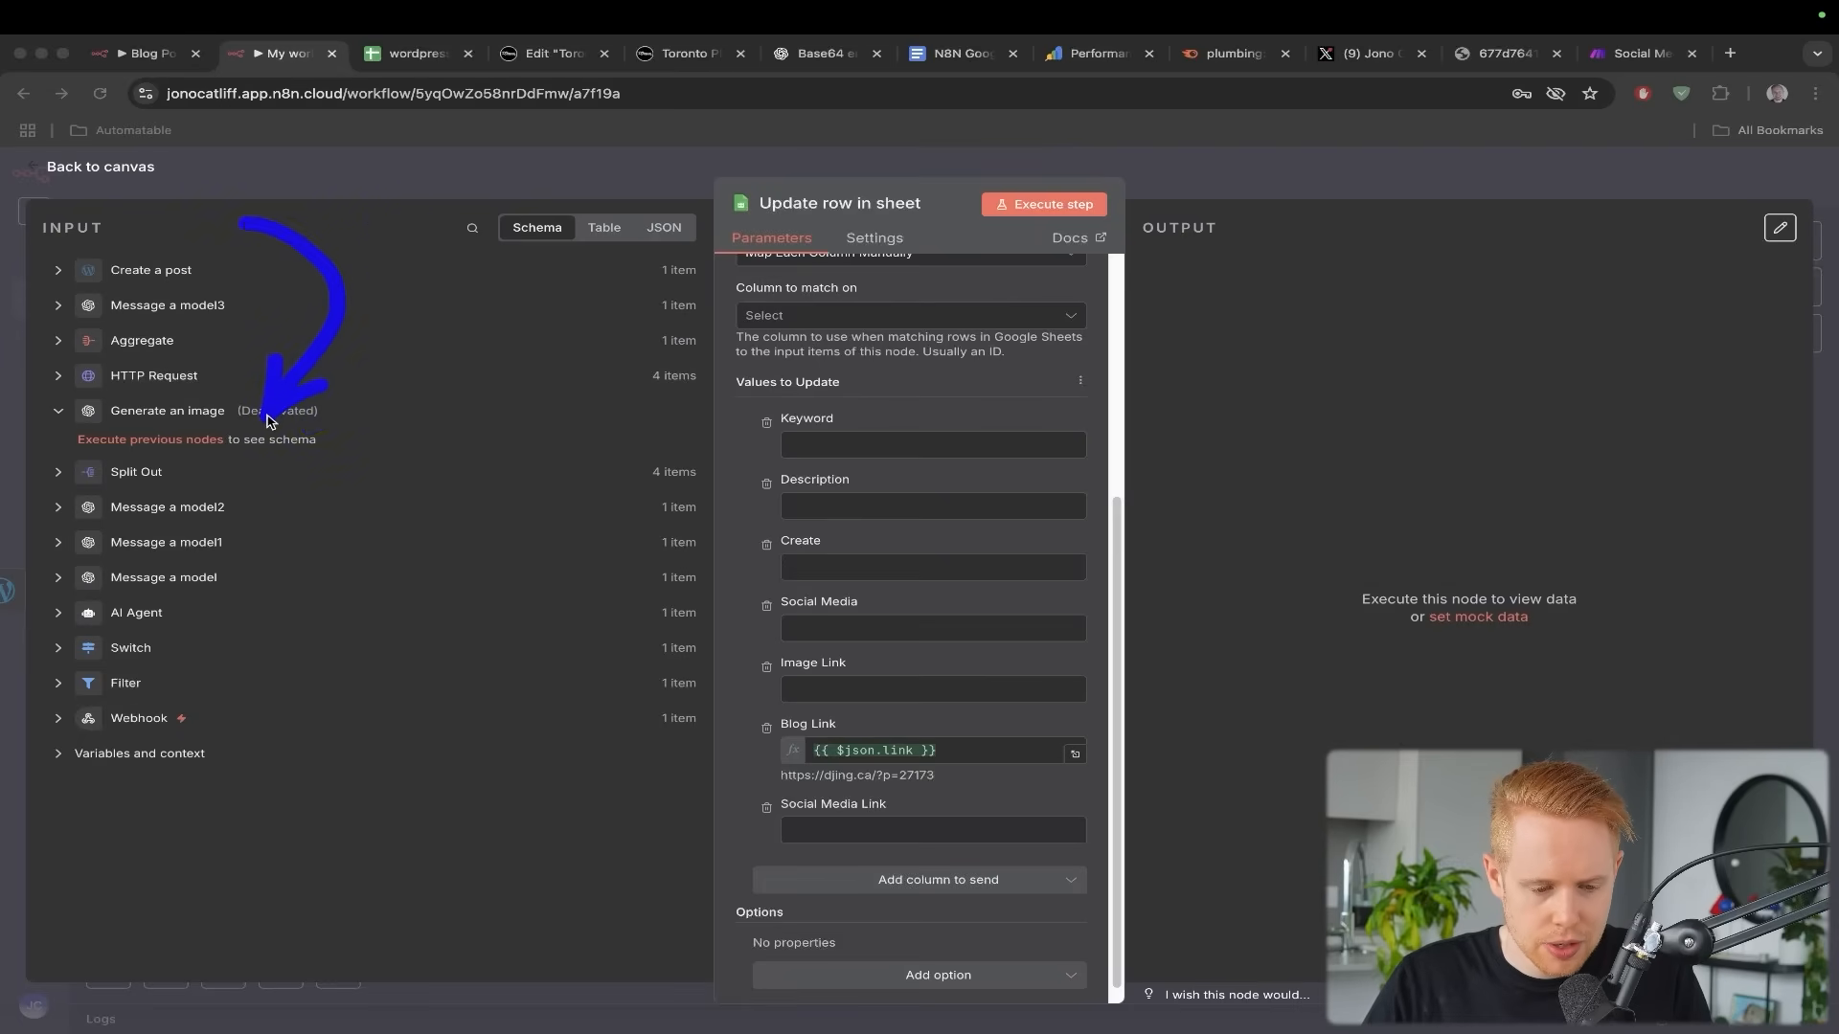
{"action": "left_click_drag", "start_coordinate": [1080, 446], "coordinate": [905, 813]}
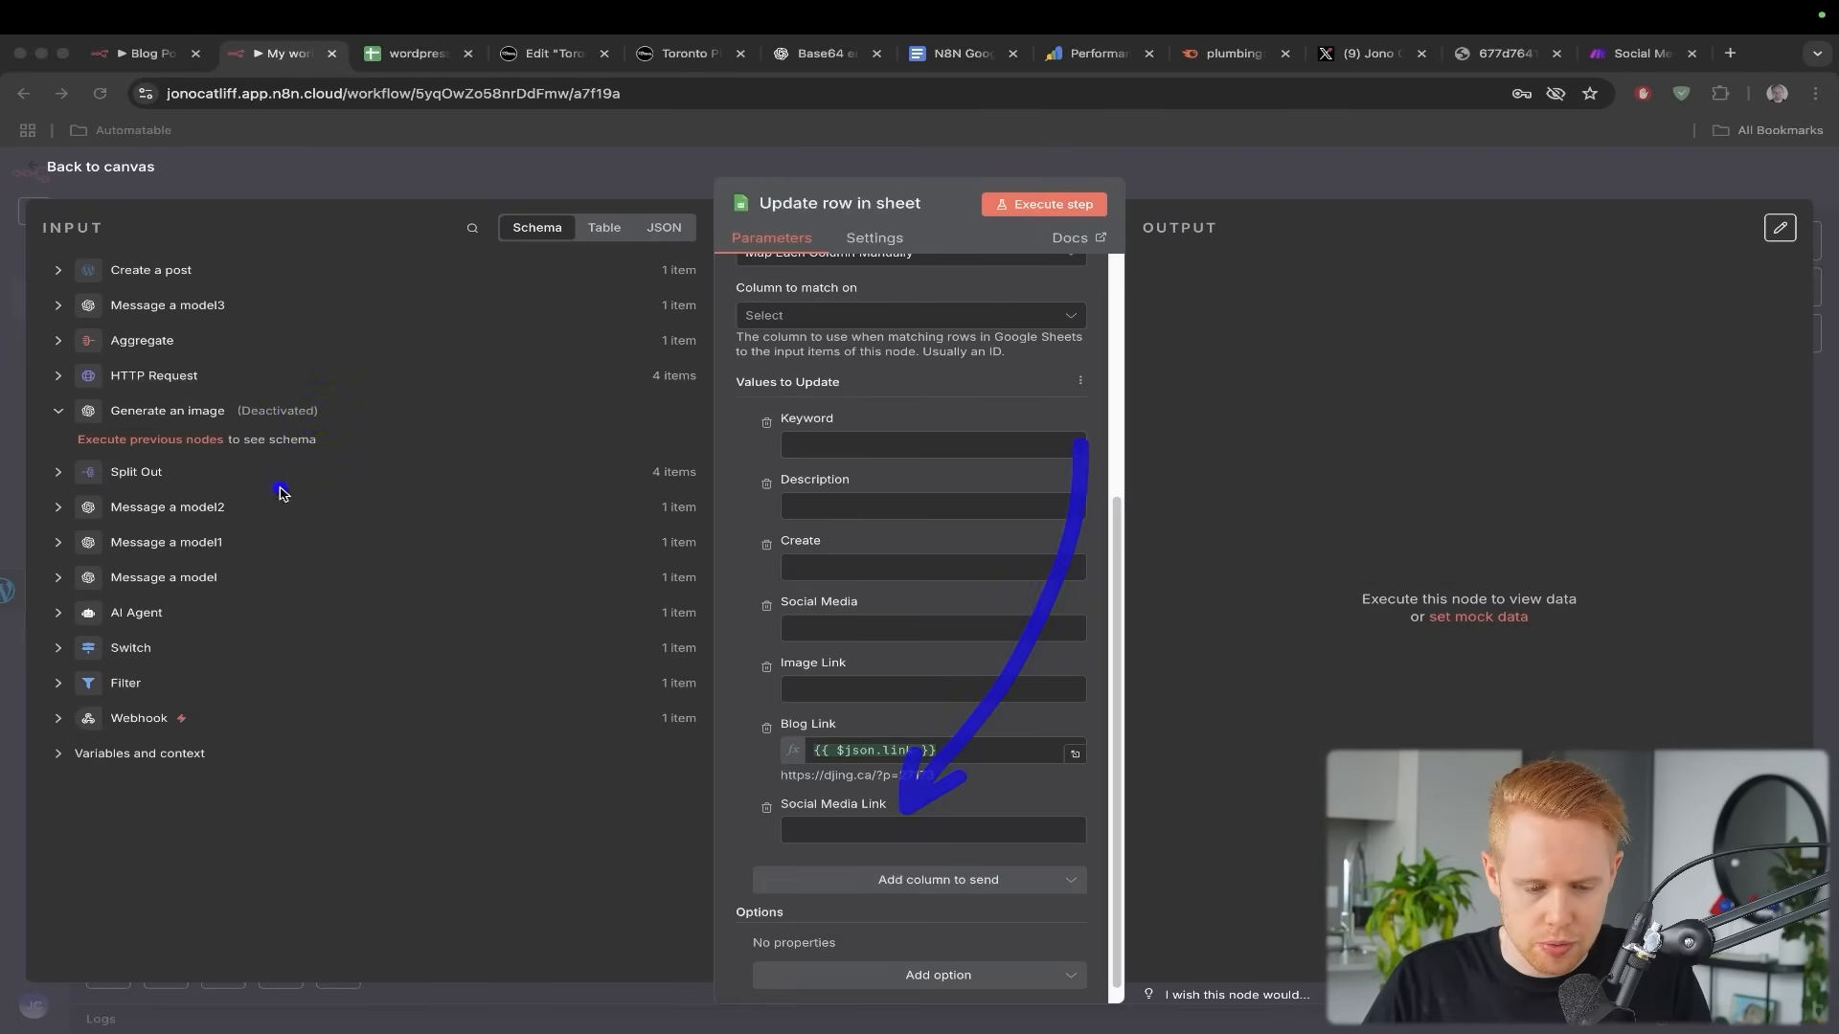
{"action": "key", "text": "ctrl+s"}
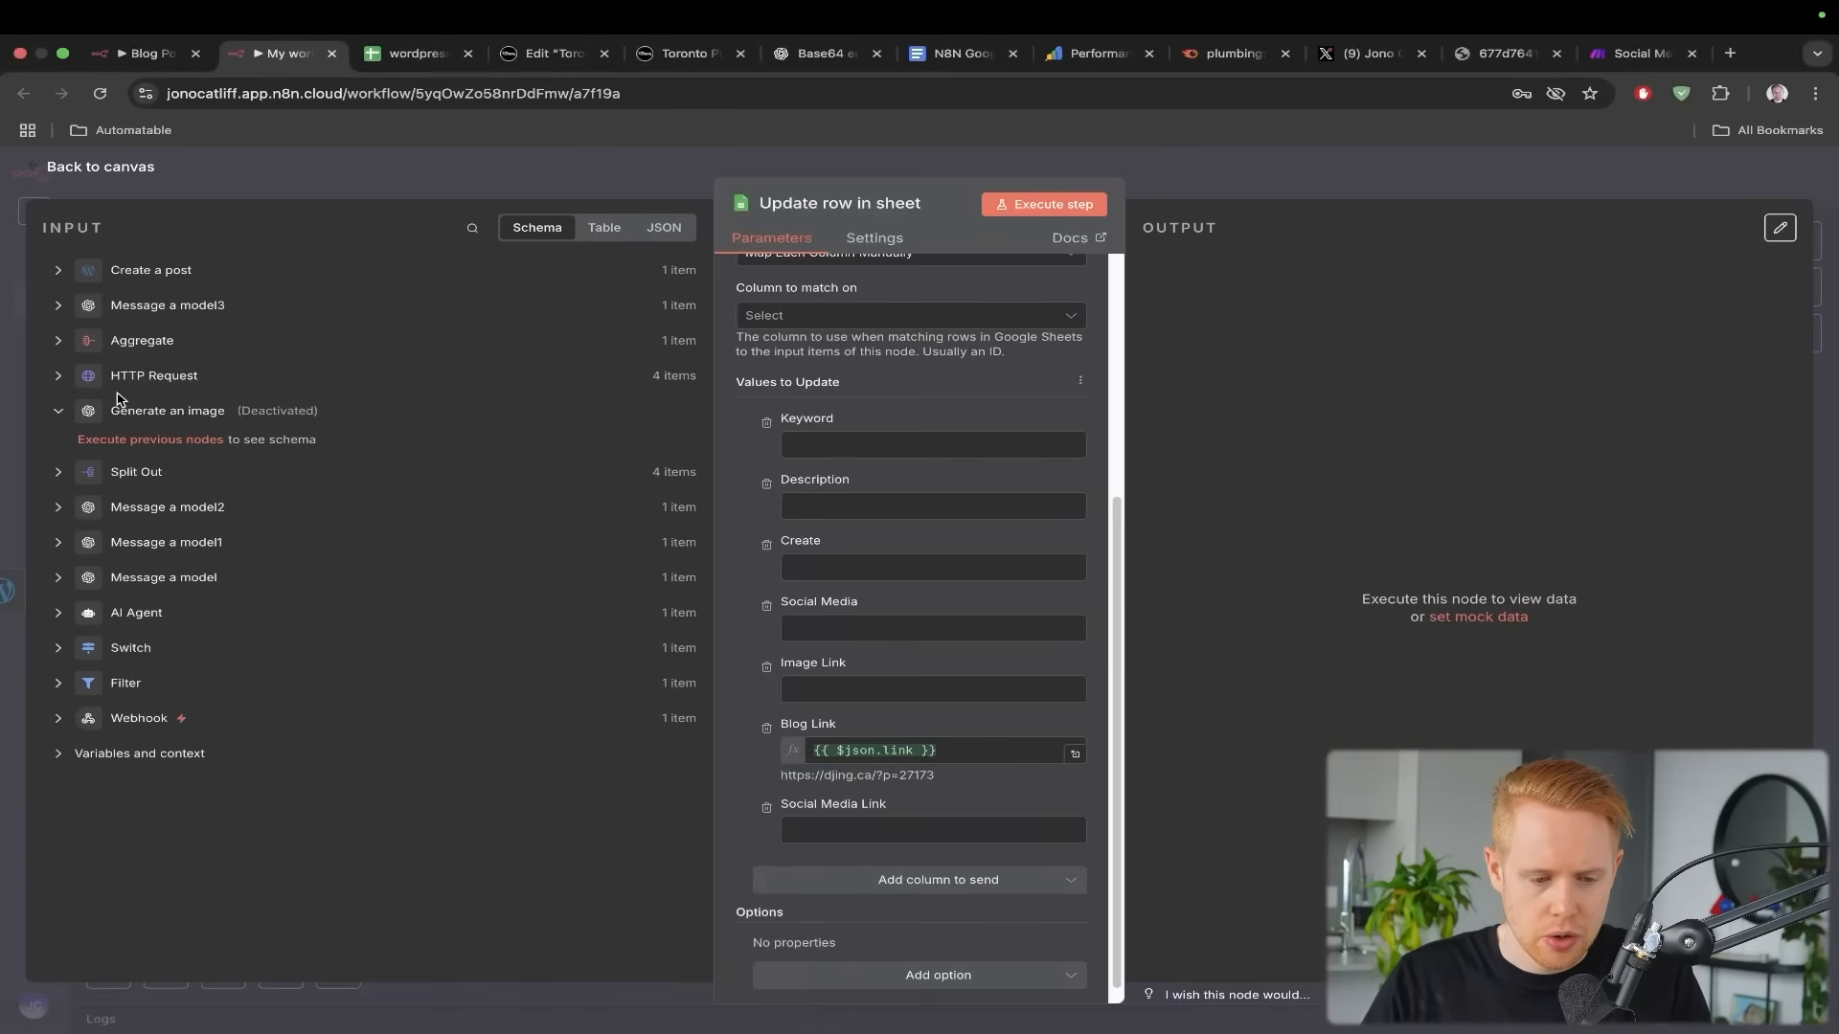
Expand the Aggregate node's first data item and open its rendered image URL to view the uploaded image.
{"action": "left_click", "coordinate": [59, 376]}
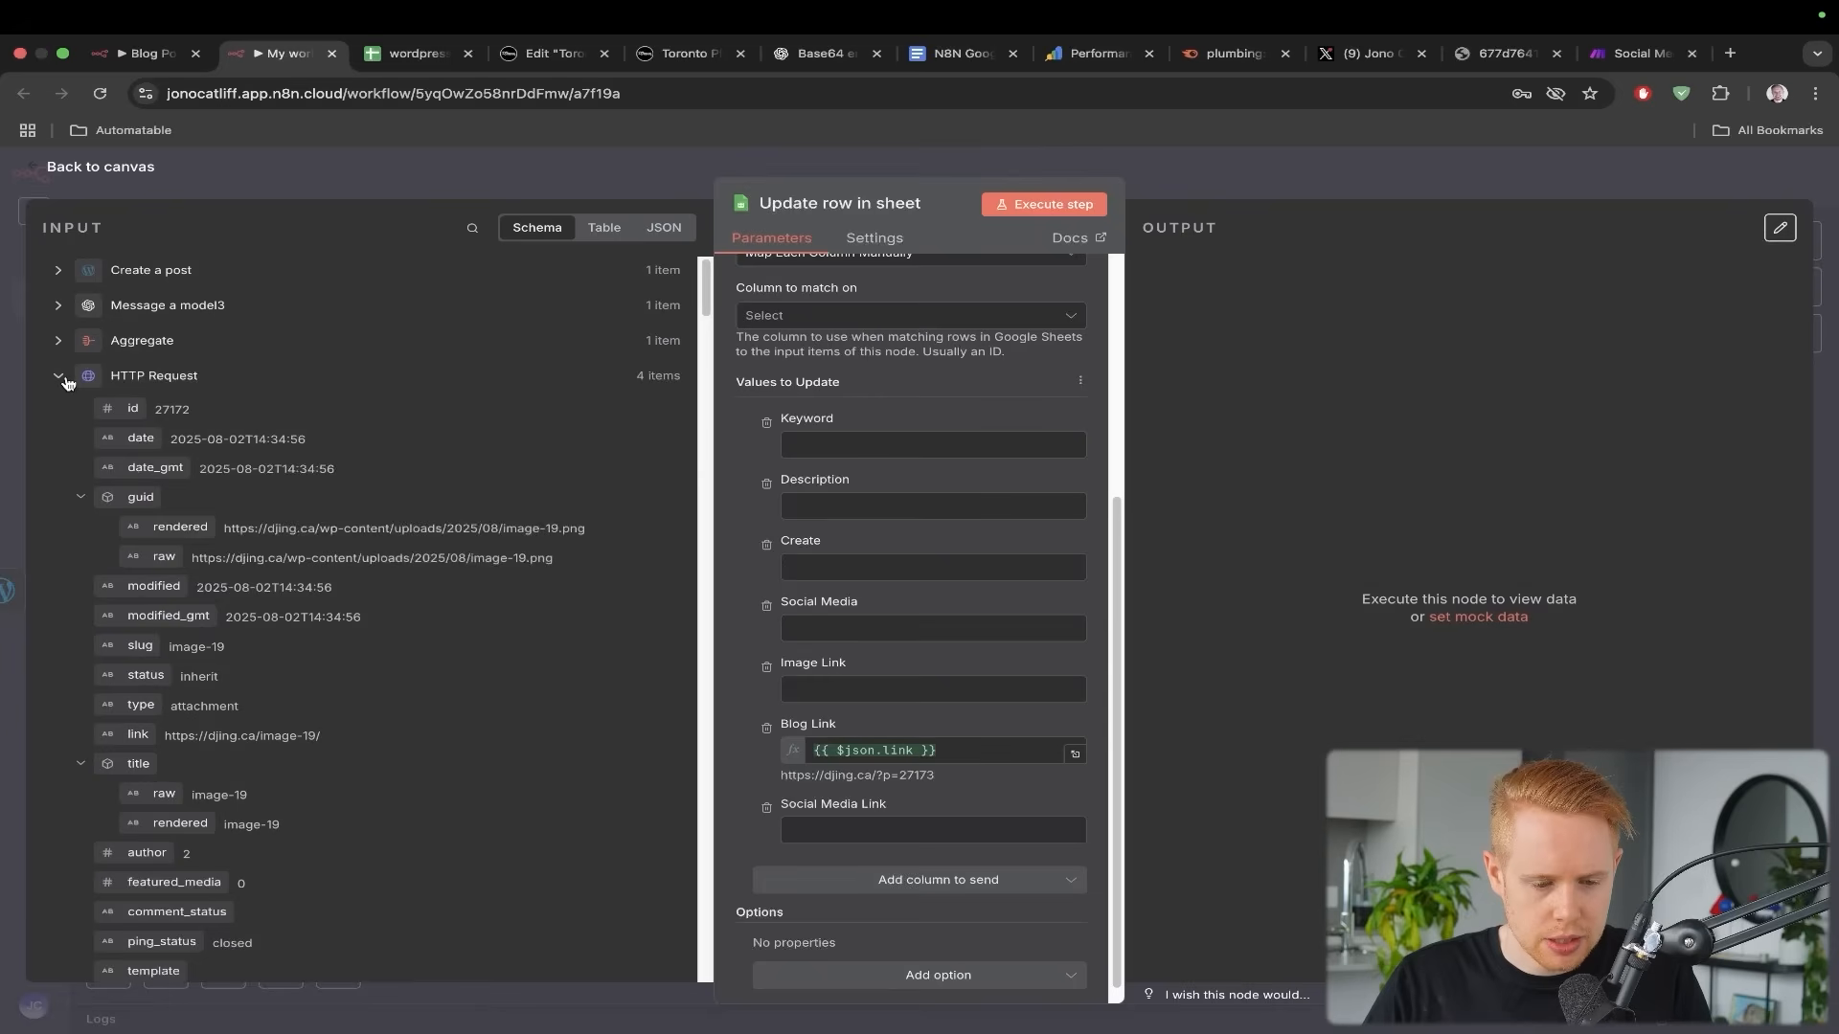
{"action": "left_click", "coordinate": [58, 374]}
{"action": "left_click", "coordinate": [59, 343]}
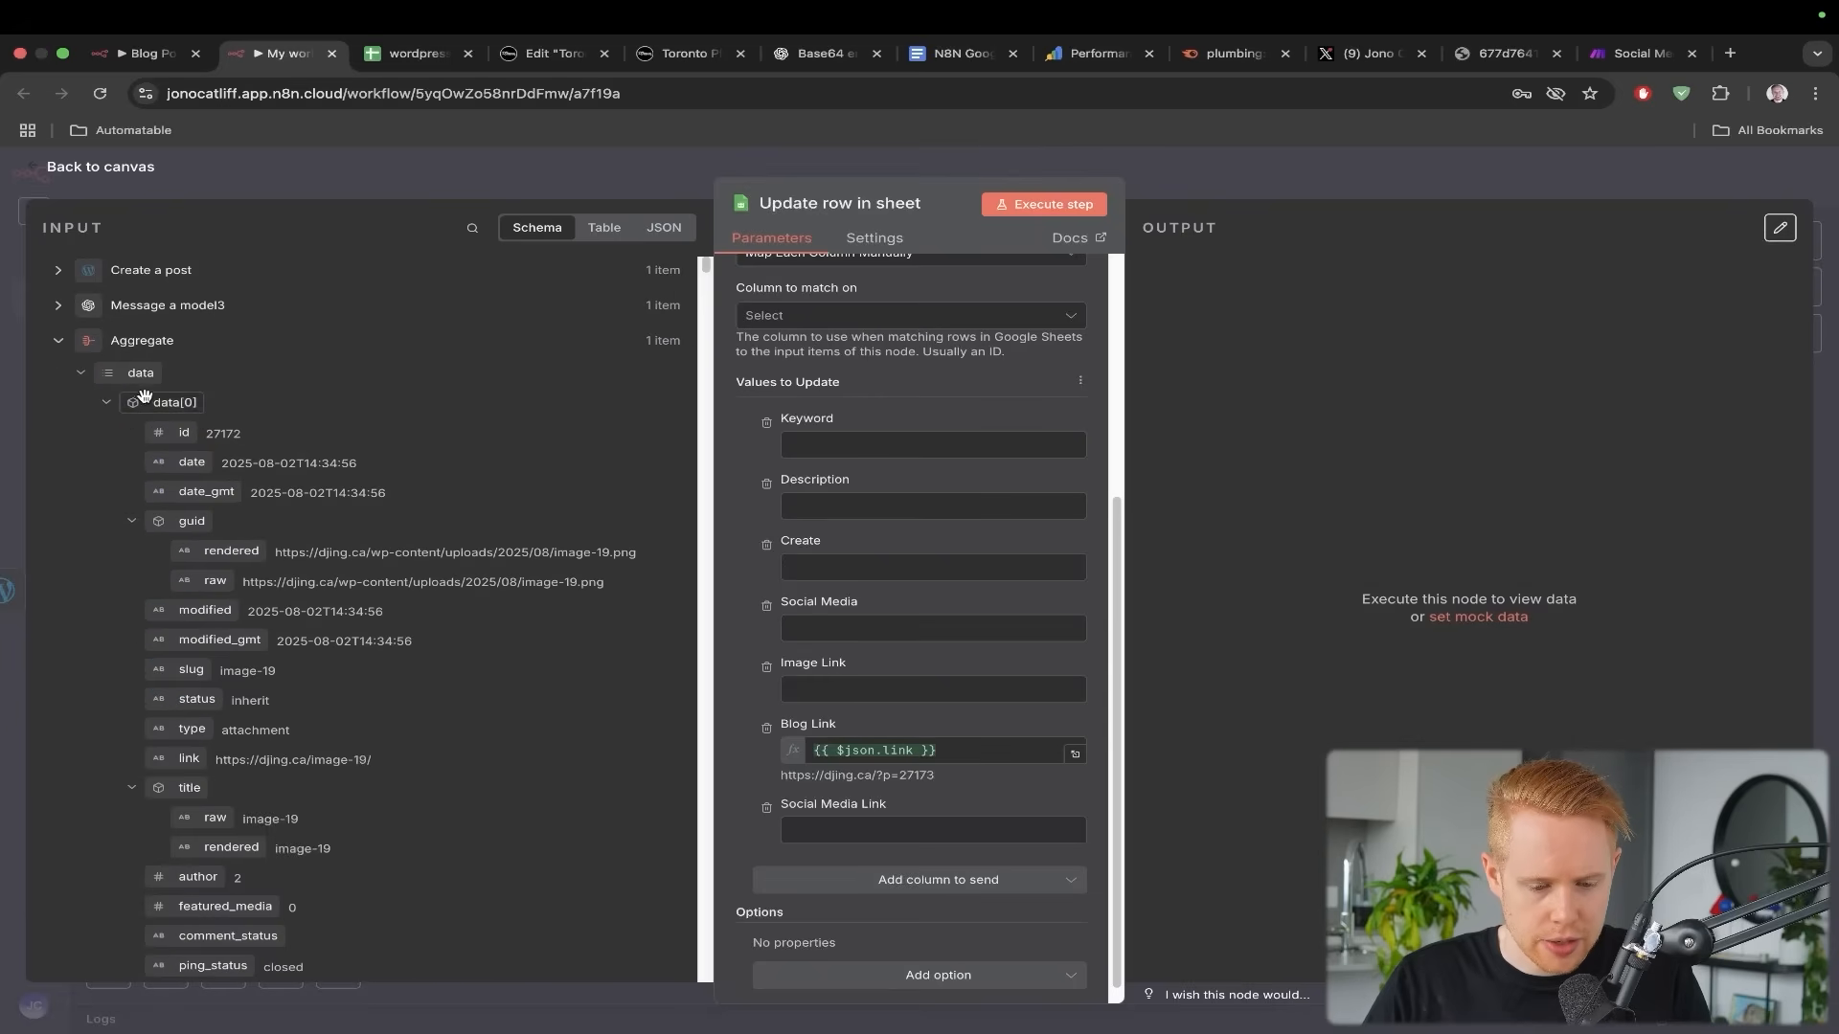
{"action": "left_click", "coordinate": [106, 404]}
{"action": "left_click", "coordinate": [106, 432]}
{"action": "left_click", "coordinate": [107, 462]}
{"action": "left_click", "coordinate": [107, 491]}
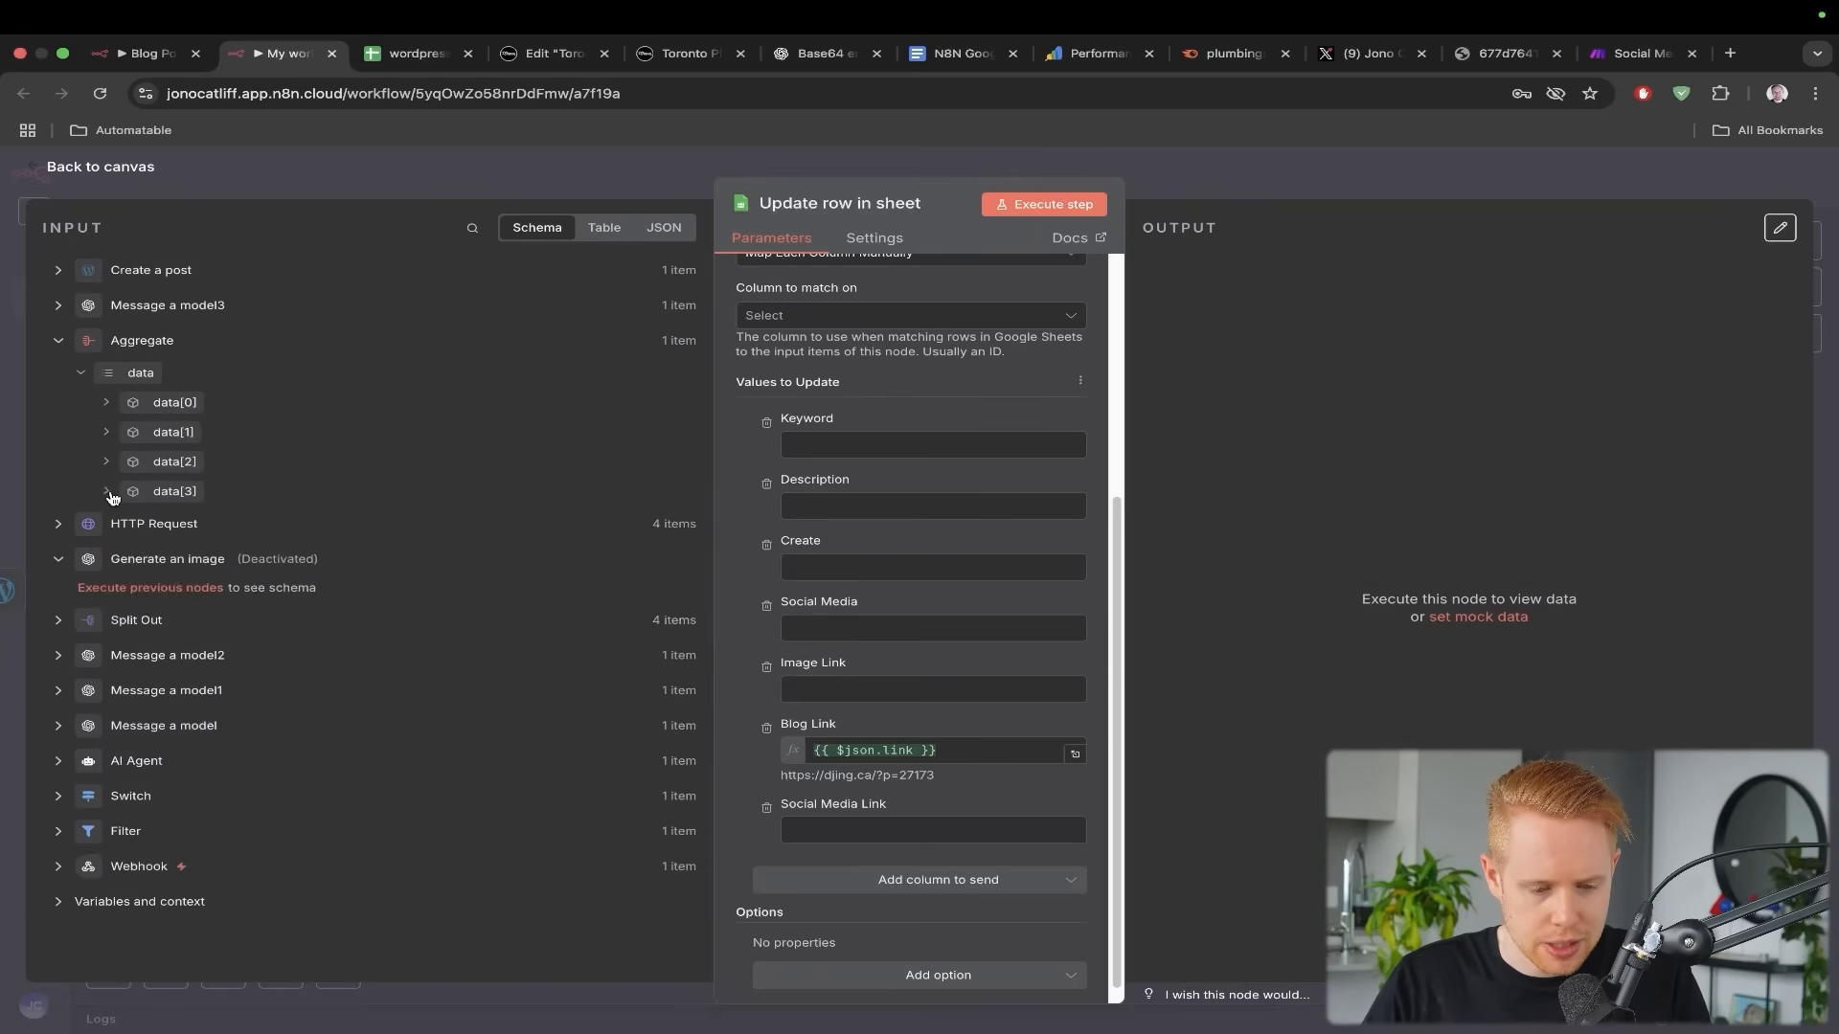
{"action": "left_click", "coordinate": [108, 403]}
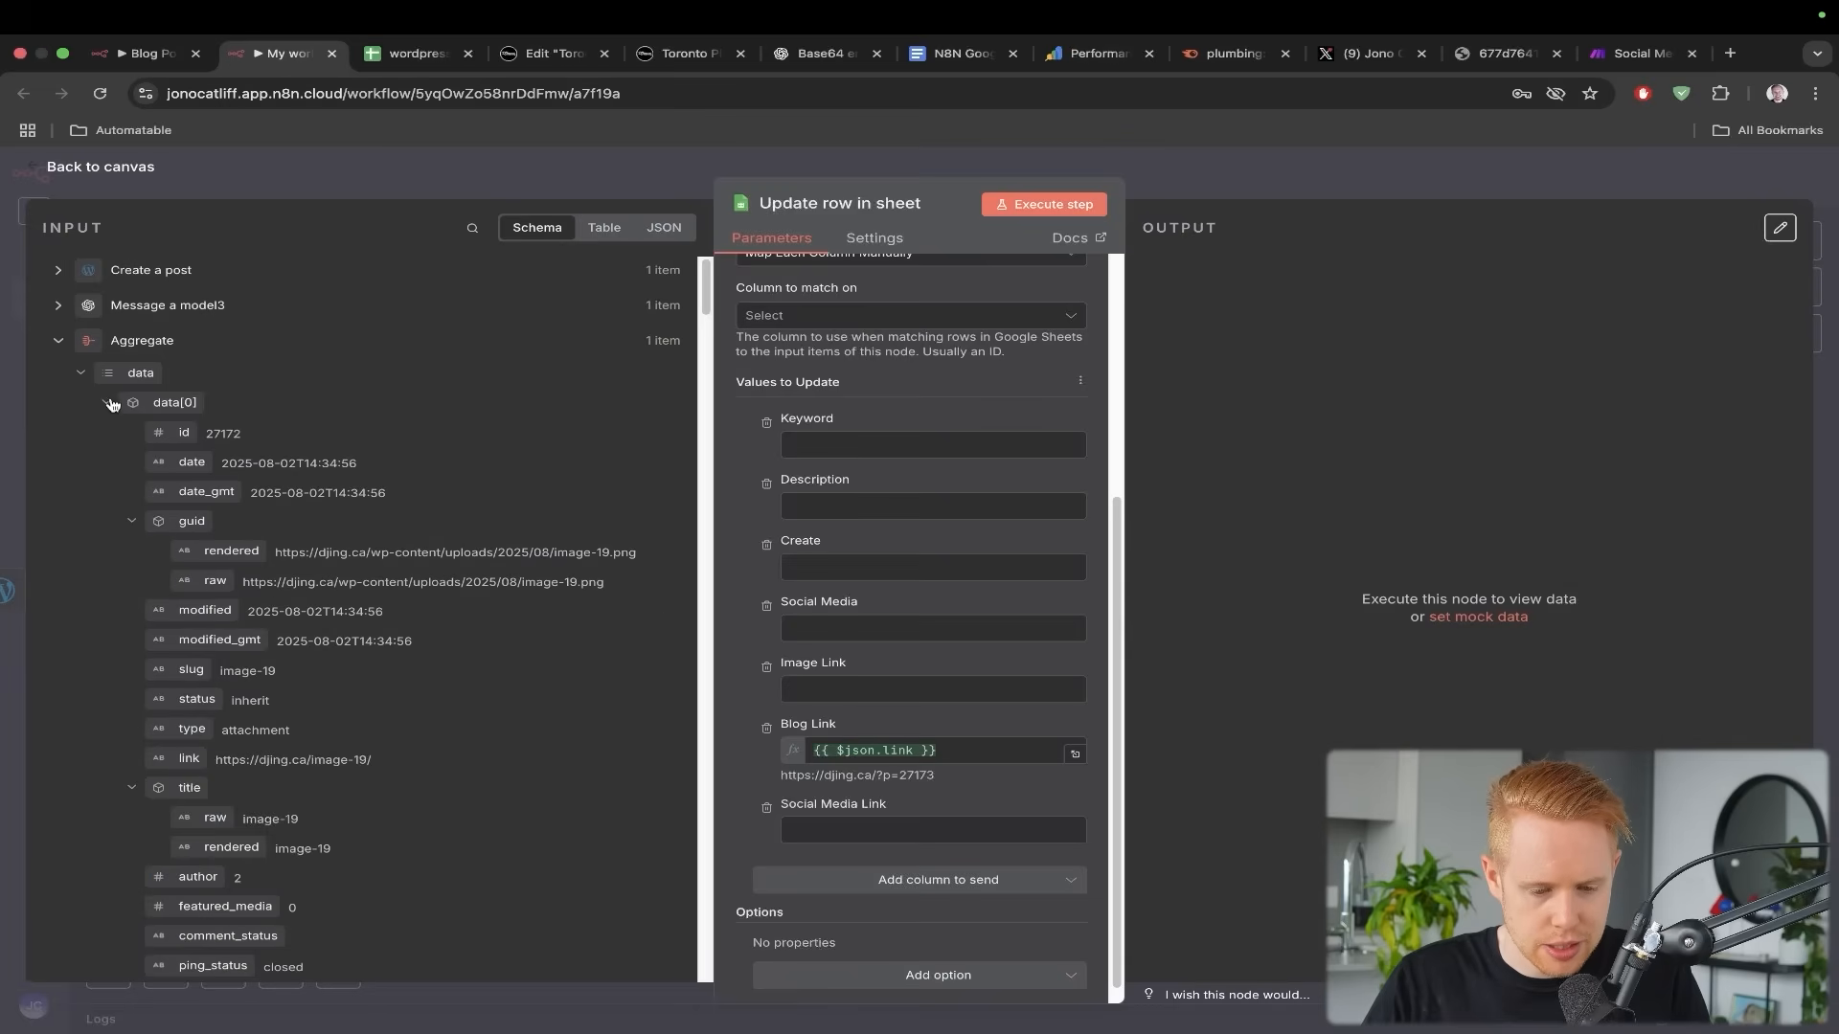
{"action": "left_click_drag", "start_coordinate": [359, 326], "coordinate": [266, 544]}
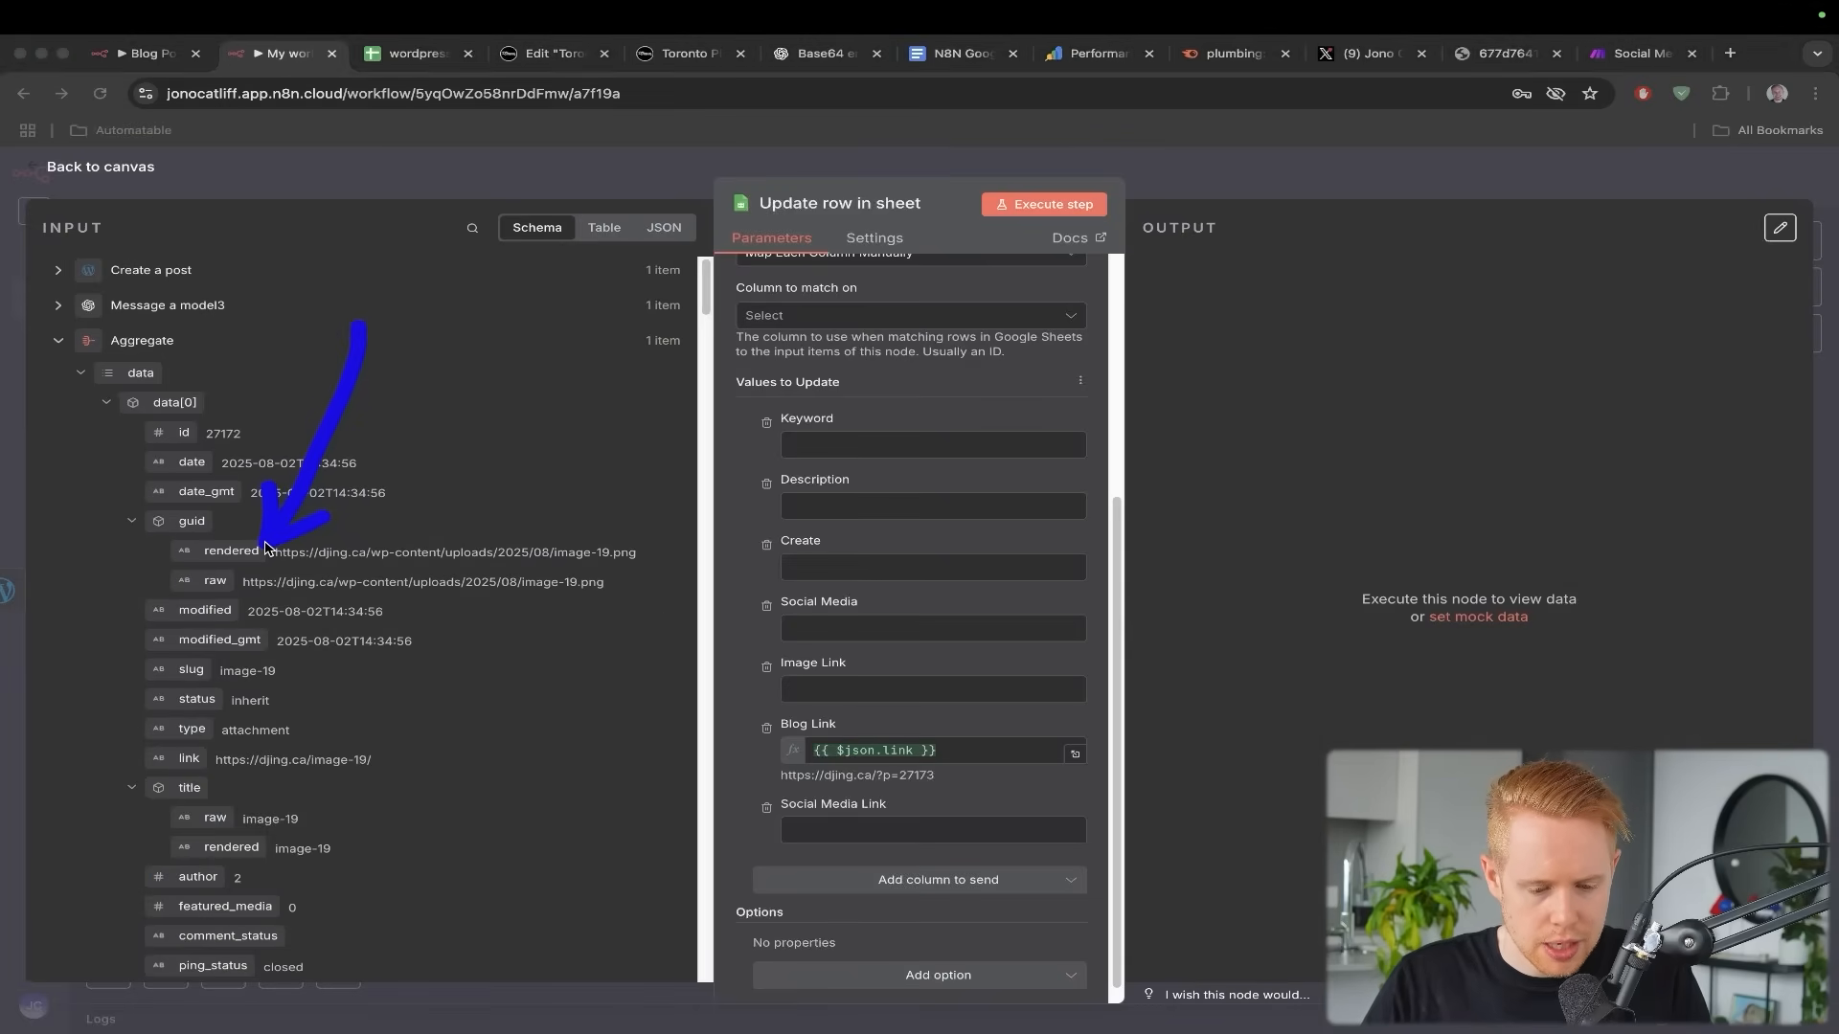
{"action": "left_click", "coordinate": [326, 552]}
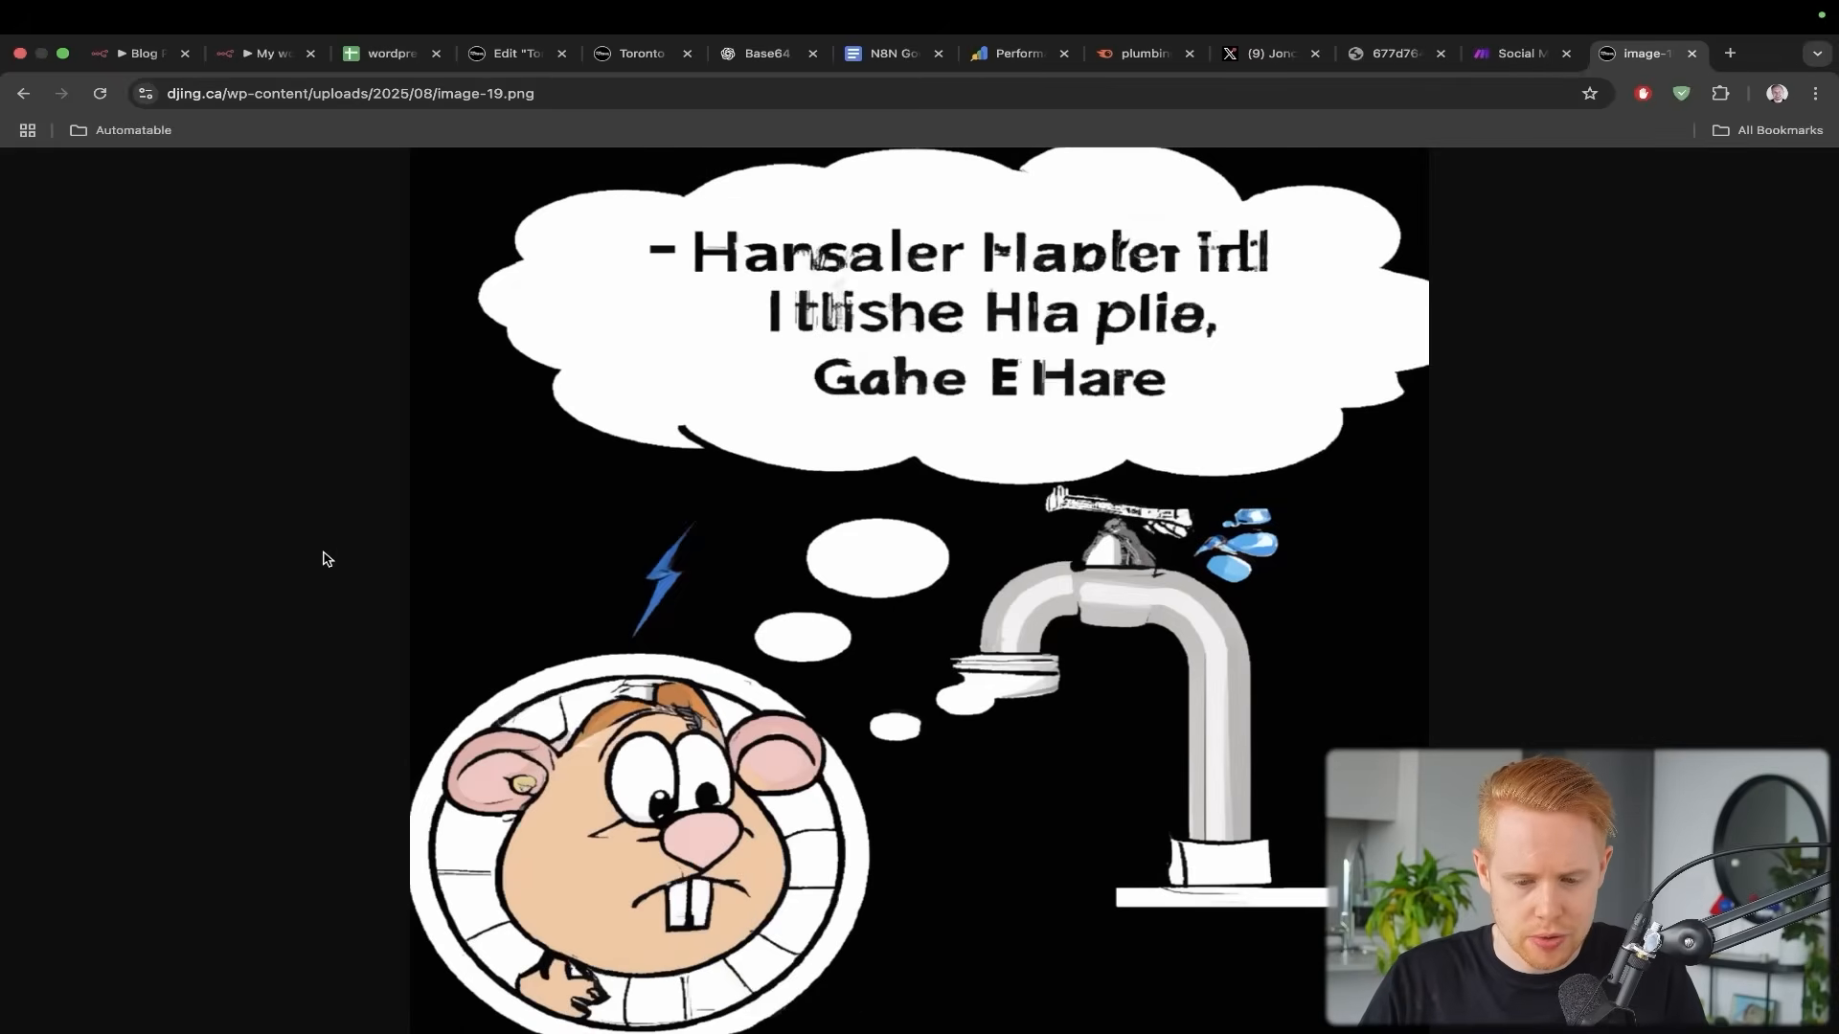
{"action": "left_click_drag", "start_coordinate": [1414, 238], "coordinate": [1158, 422]}
{"action": "key", "text": "super+w"}
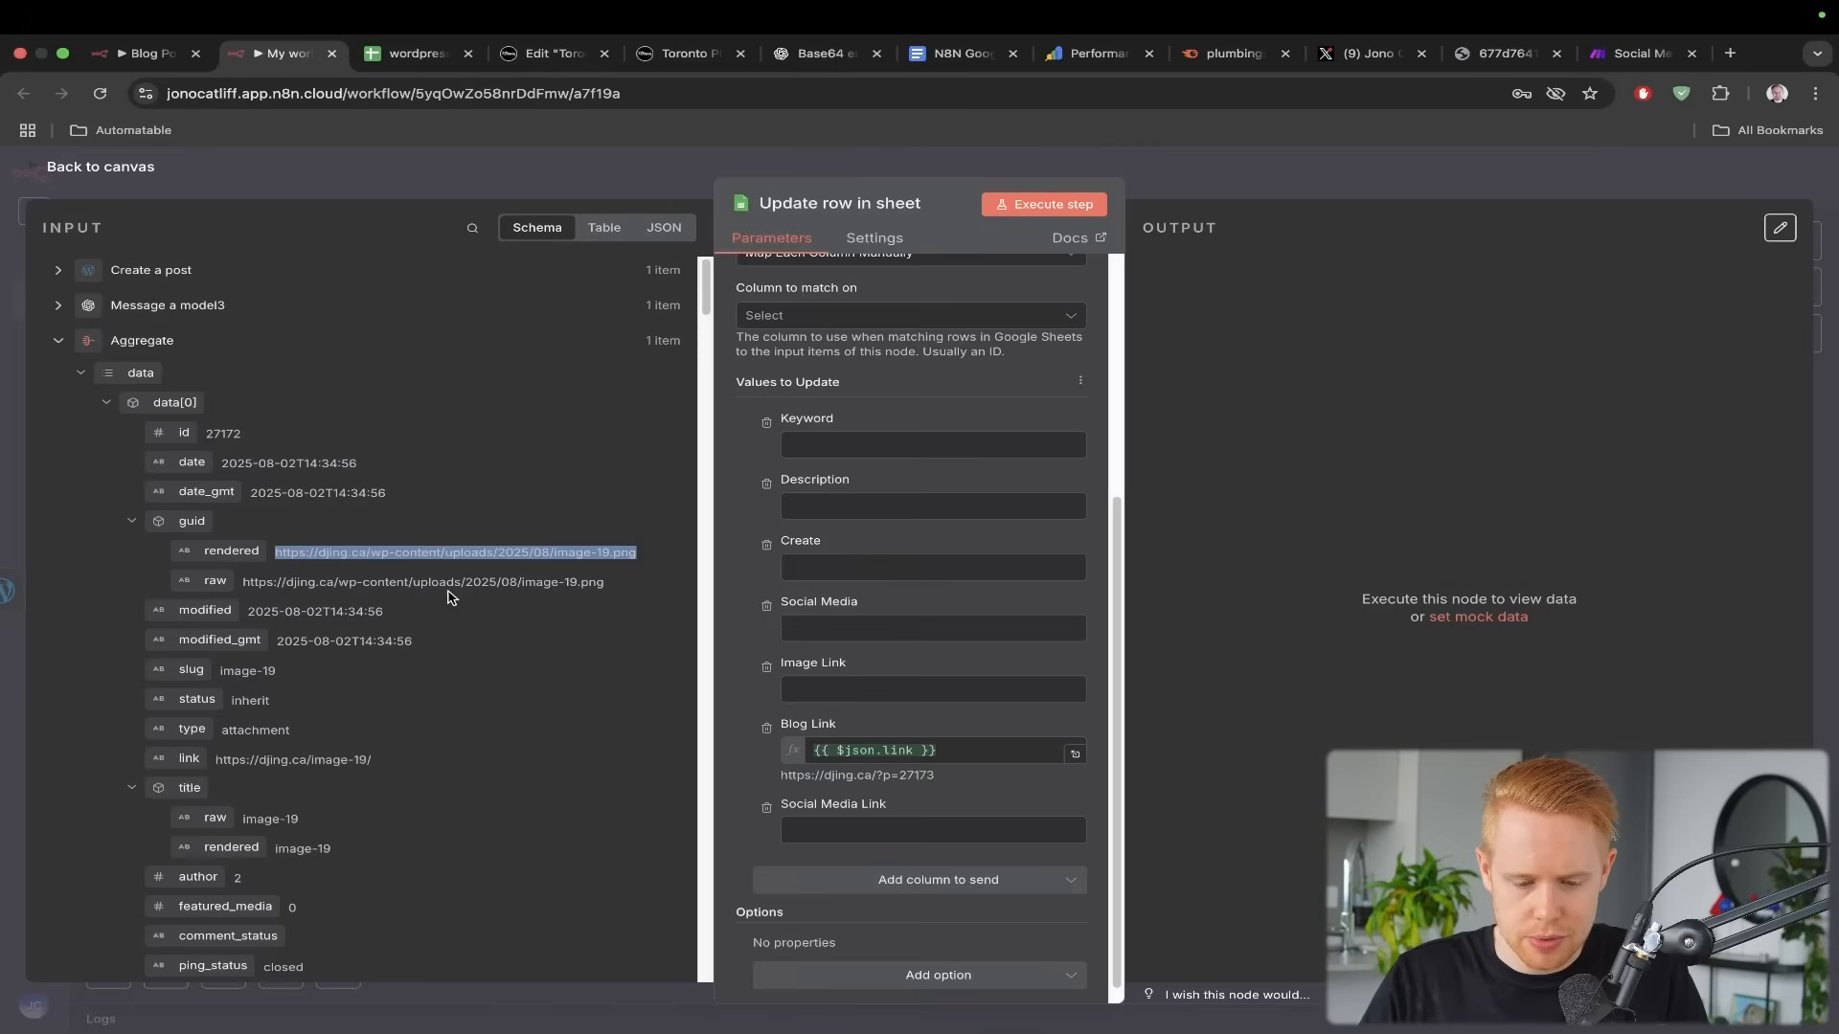
Map the Image Link column to the first aggregated image's rendered guid URL.
{"action": "left_click_drag", "start_coordinate": [240, 551], "coordinate": [820, 675]}
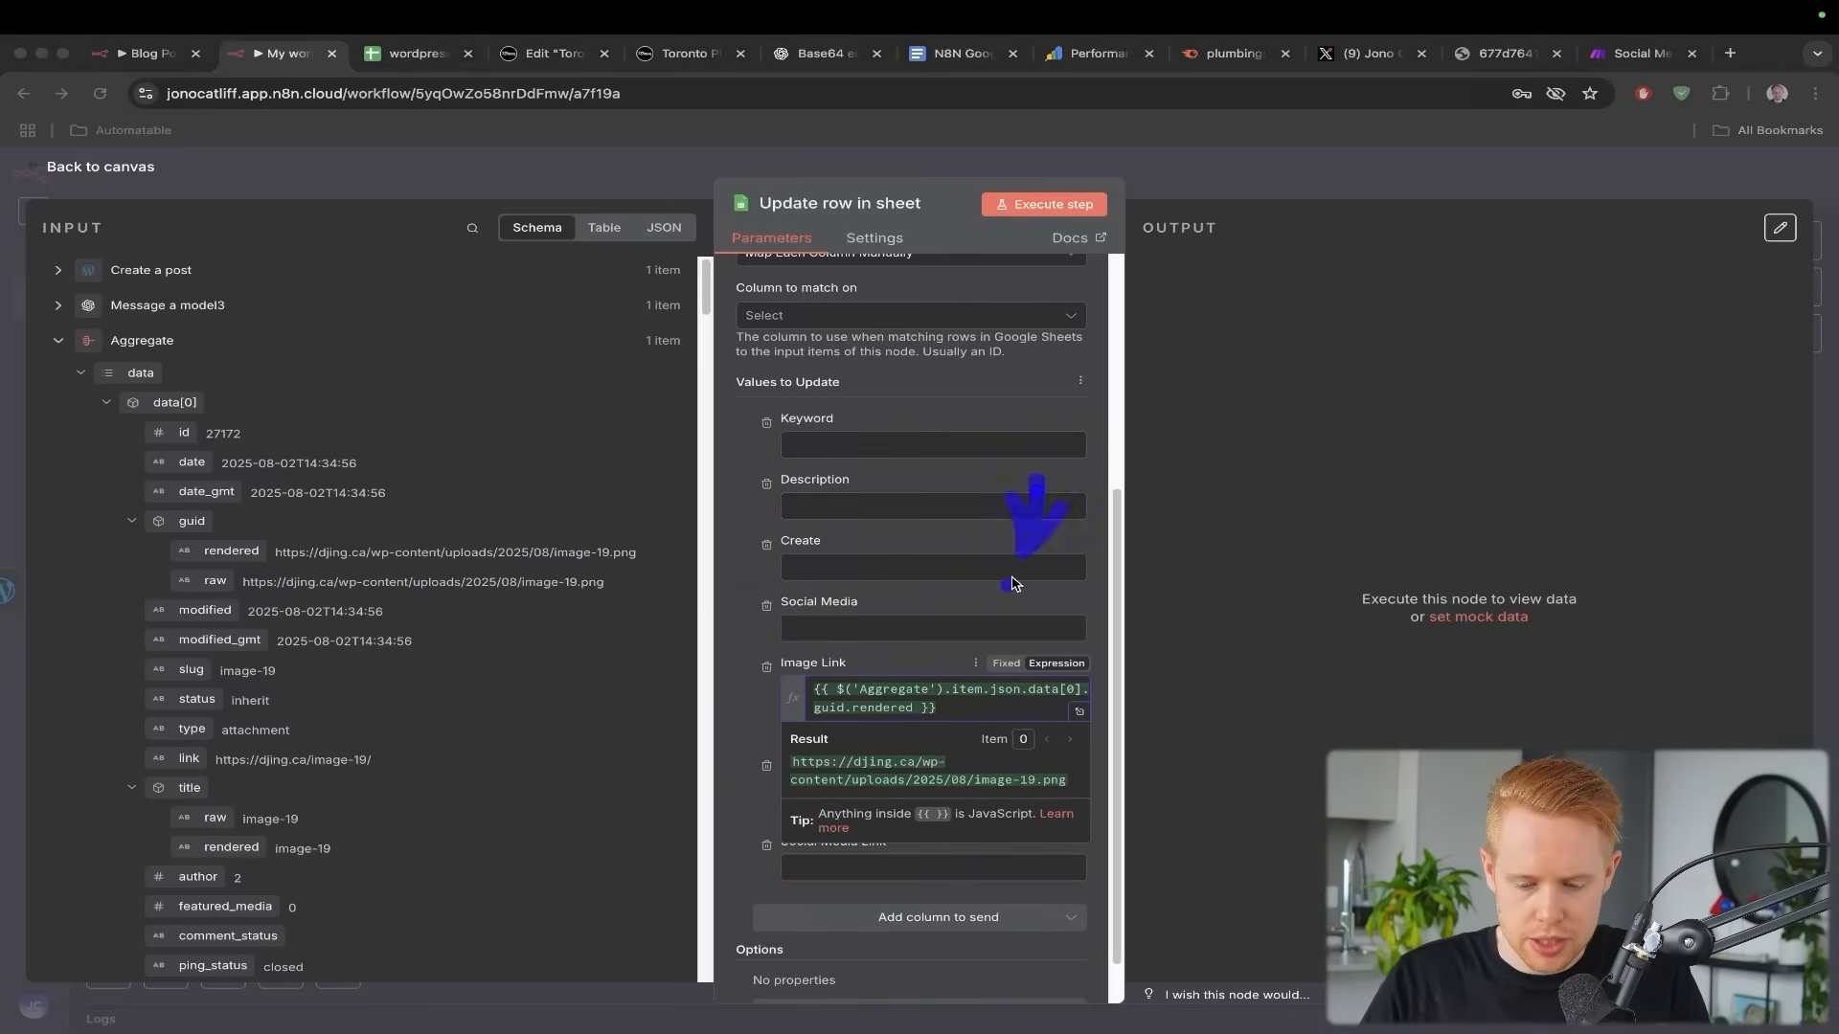
{"action": "left_click", "coordinate": [1369, 53]}
{"action": "key", "text": "super+2"}
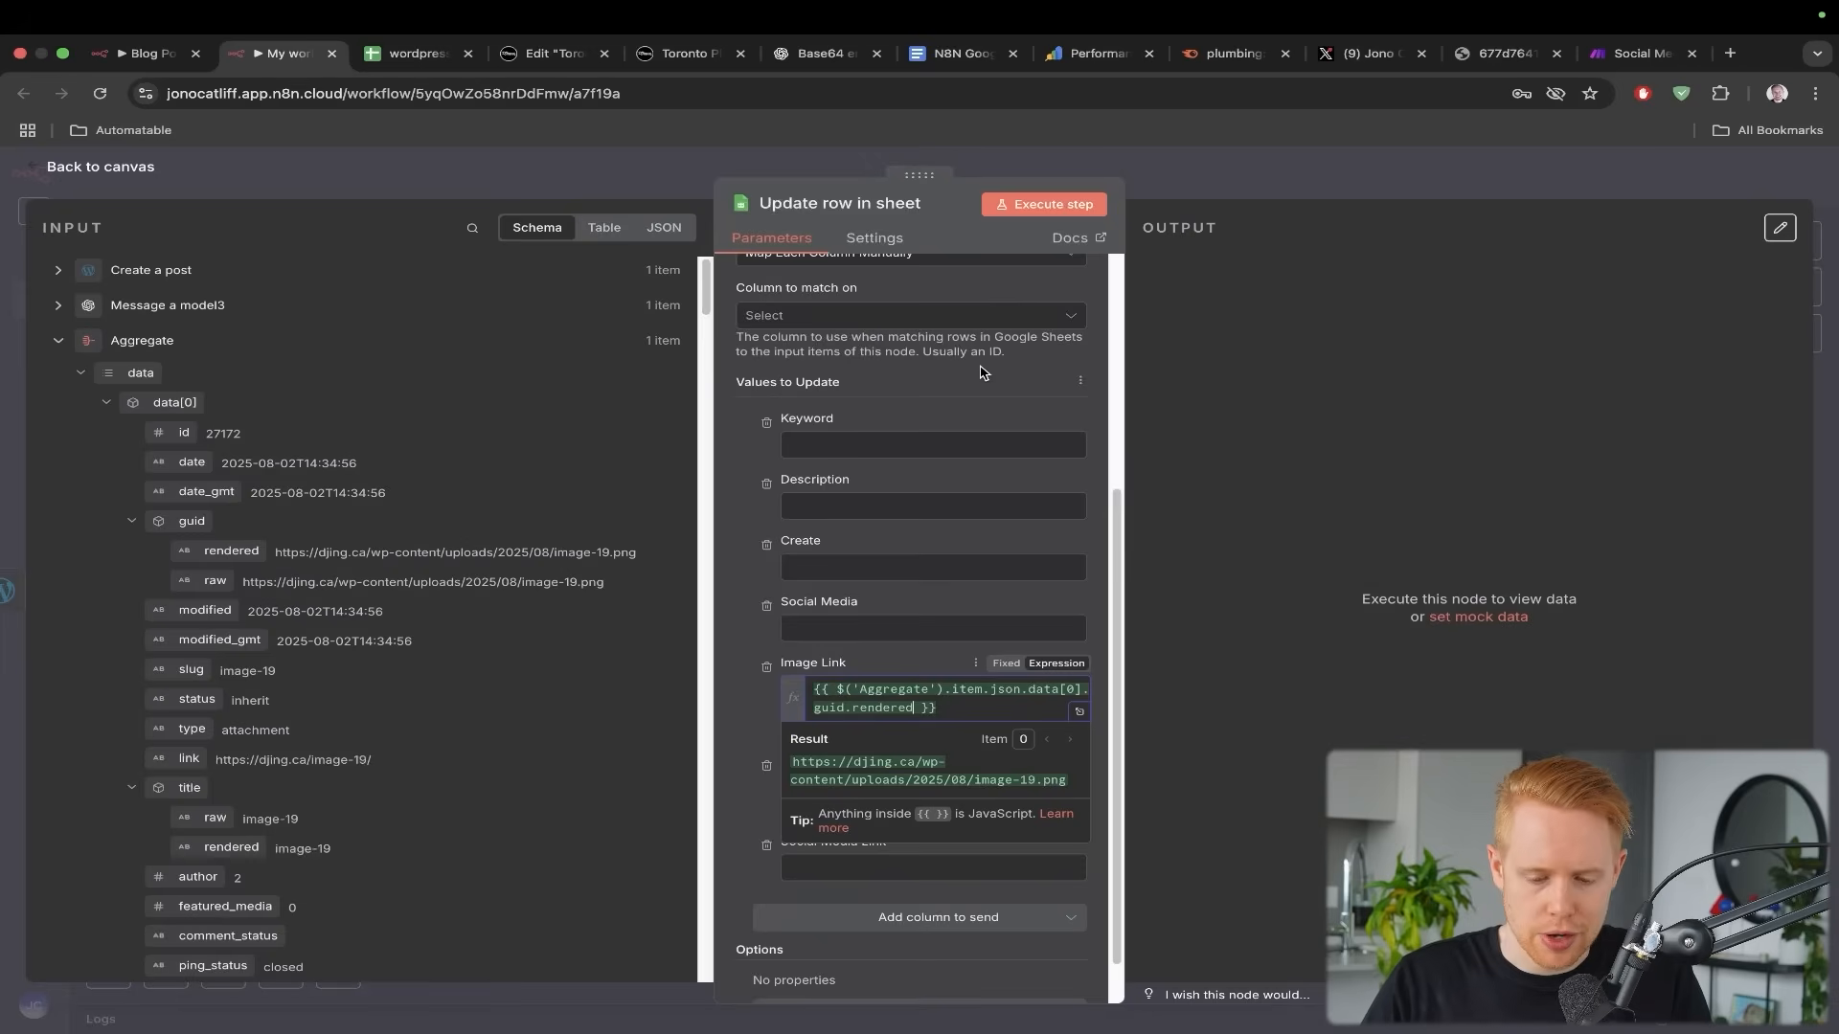
Set the Create column value to TRUE and close the update node.
{"action": "scroll", "coordinate": [703, 643], "scroll_direction": "down", "scroll_amount": 7}
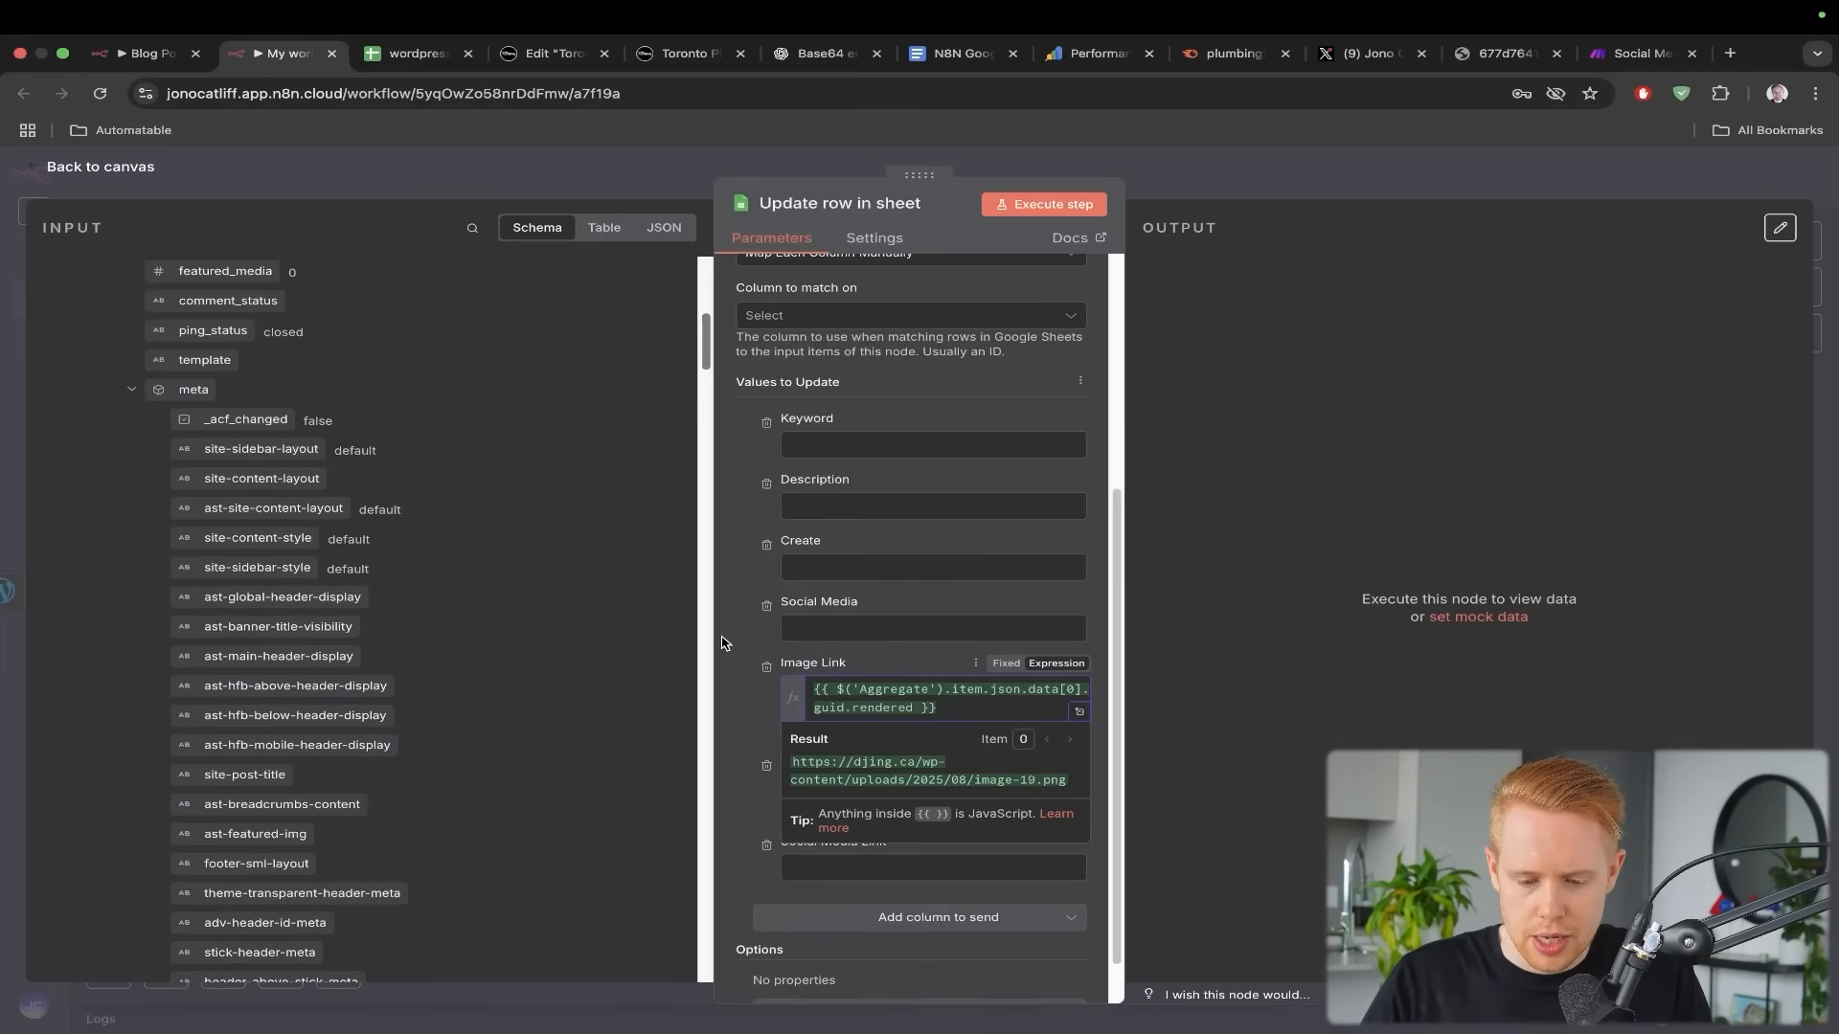
{"action": "left_click", "coordinate": [806, 578]}
{"action": "type", "text": "TRUE"}
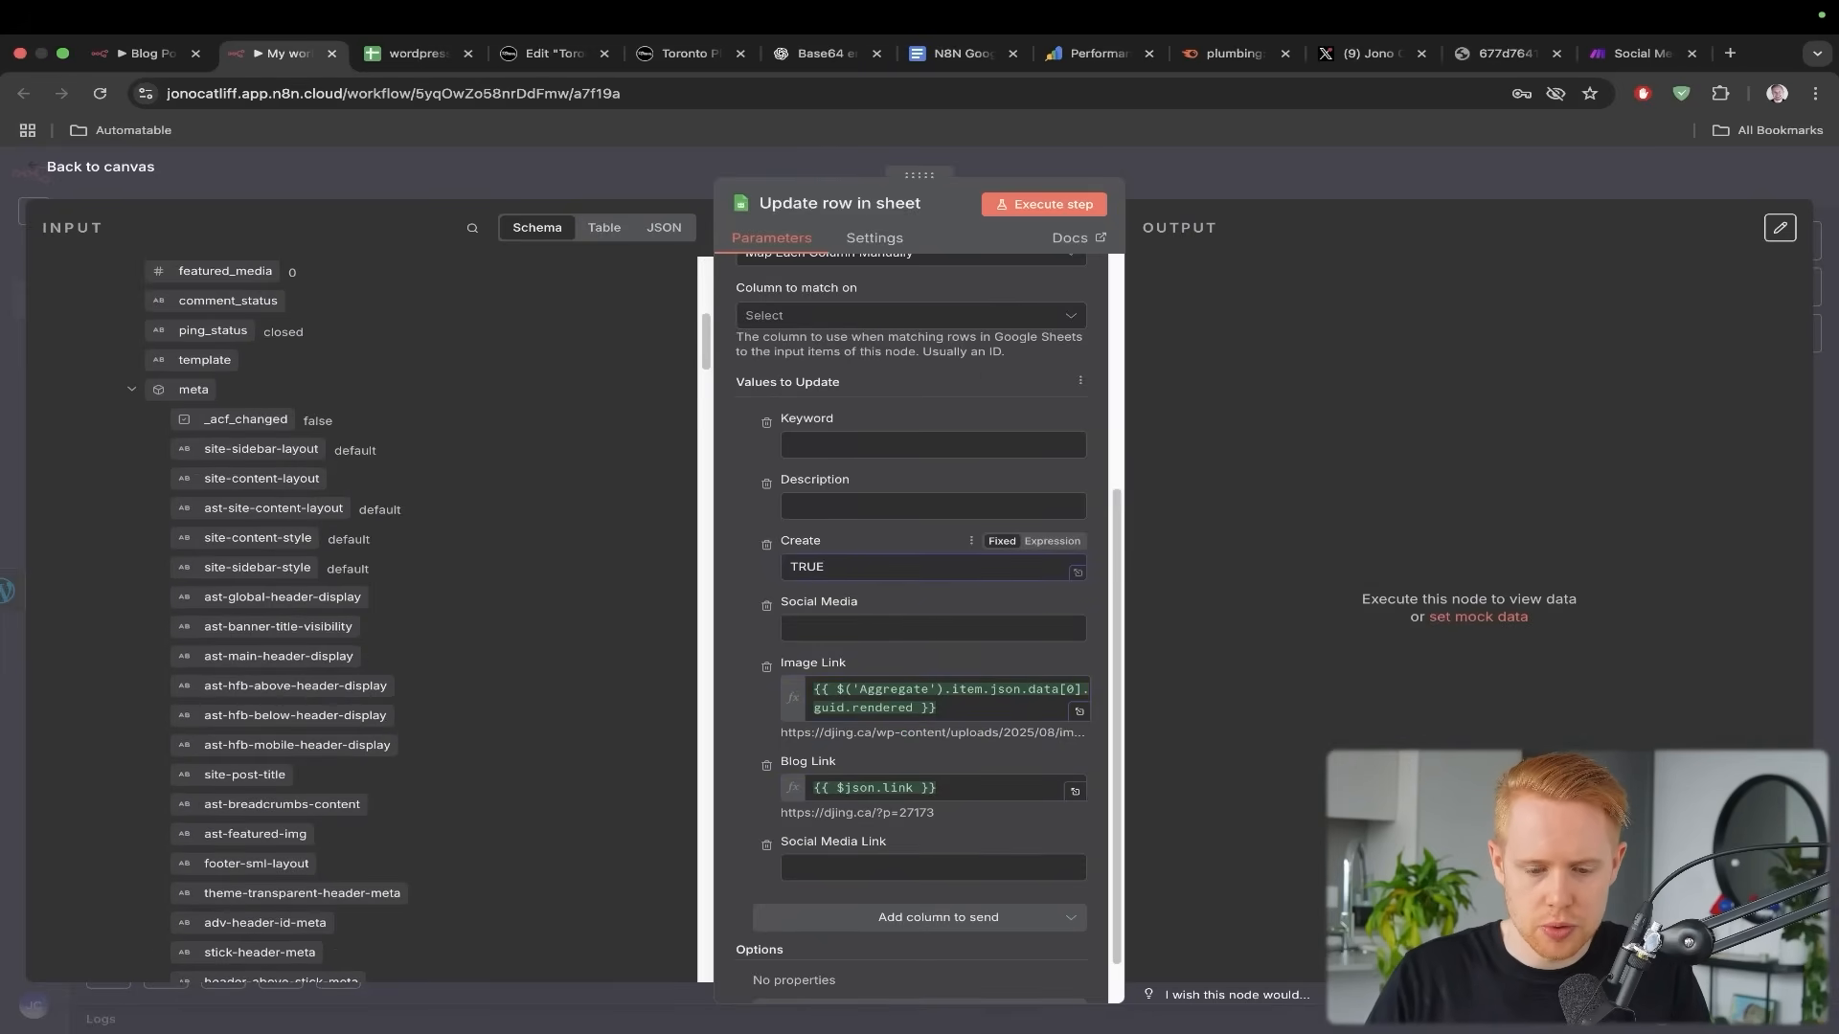
{"action": "key", "text": "super+3"}
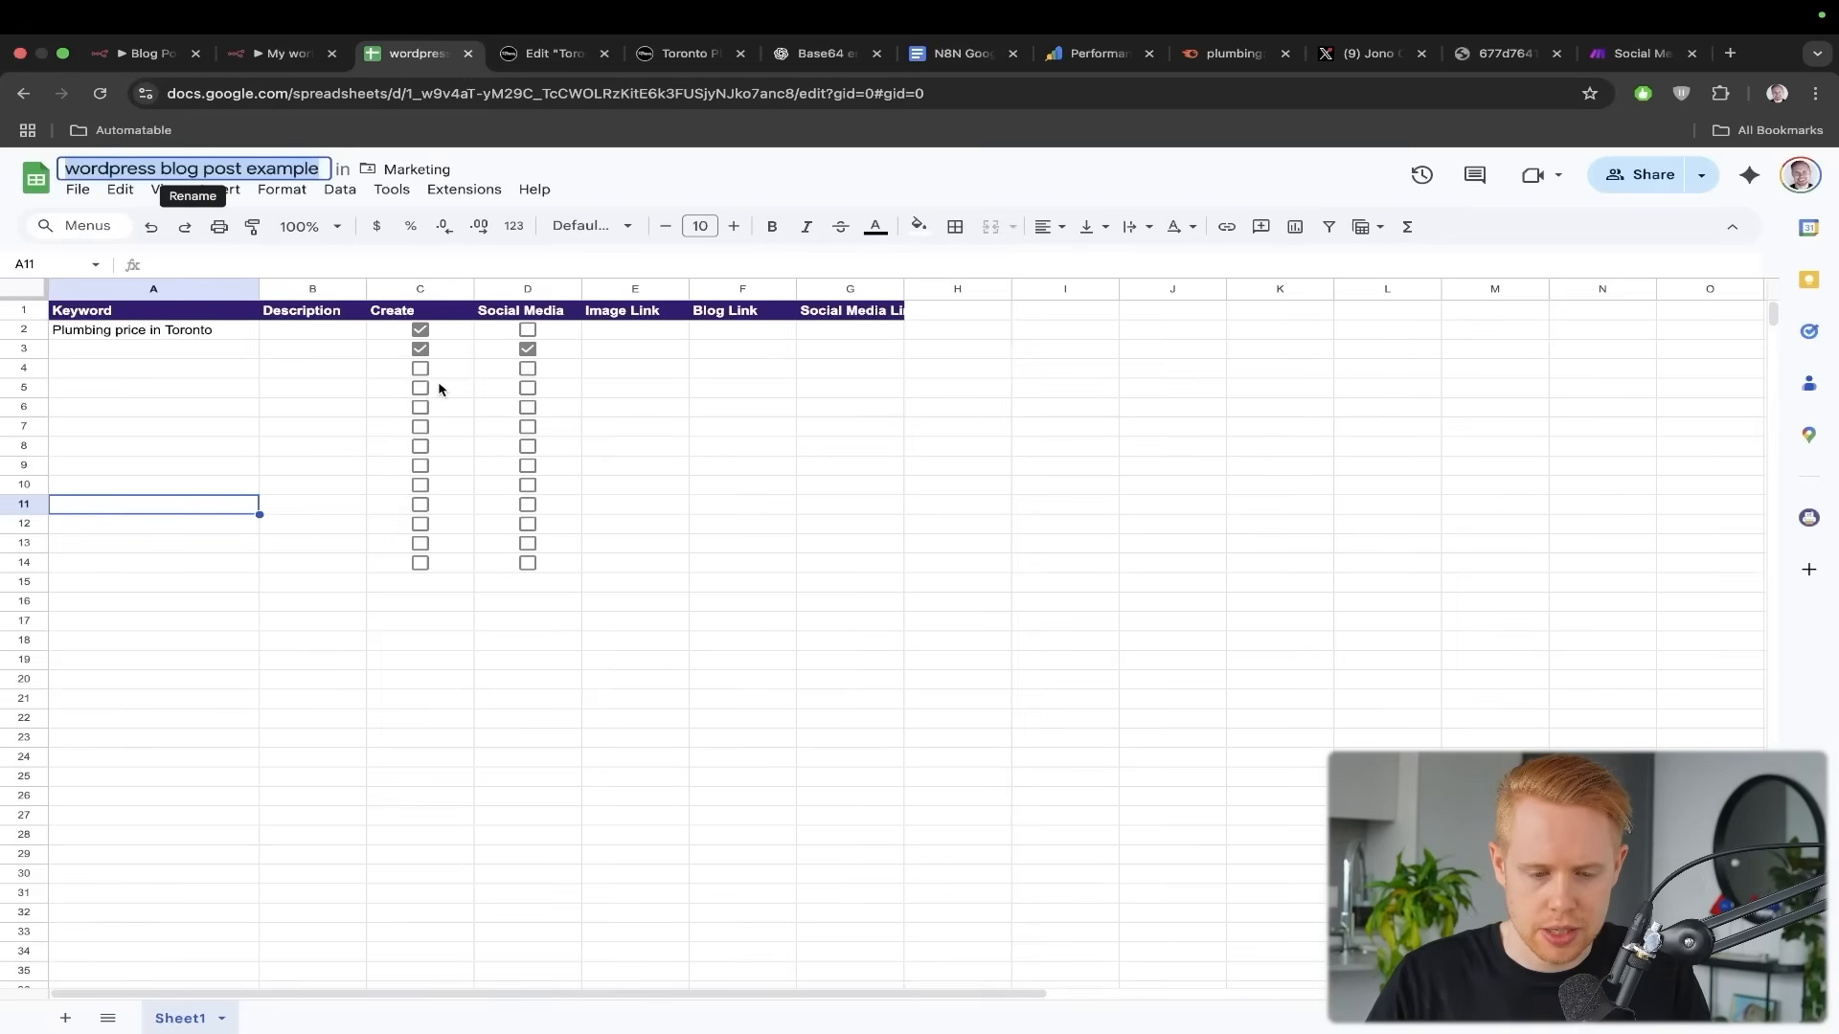
{"action": "key", "text": "super+2"}
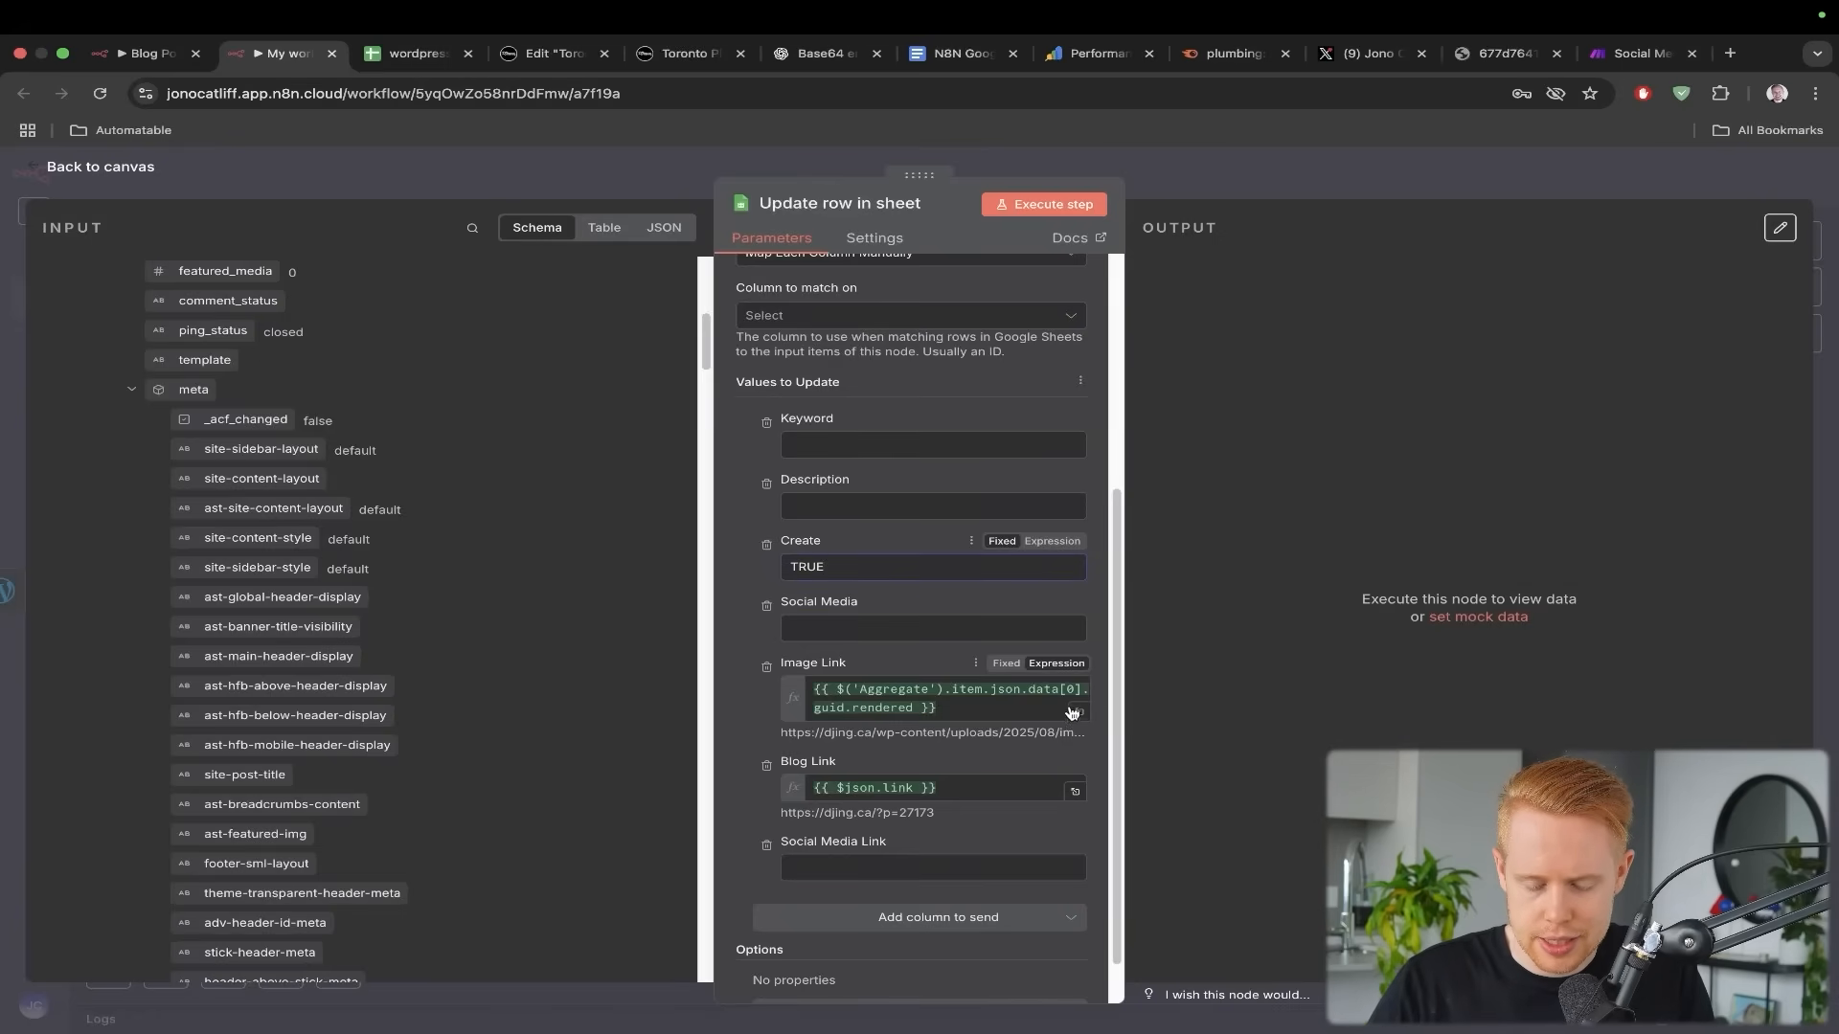
{"action": "left_click", "coordinate": [1192, 186]}
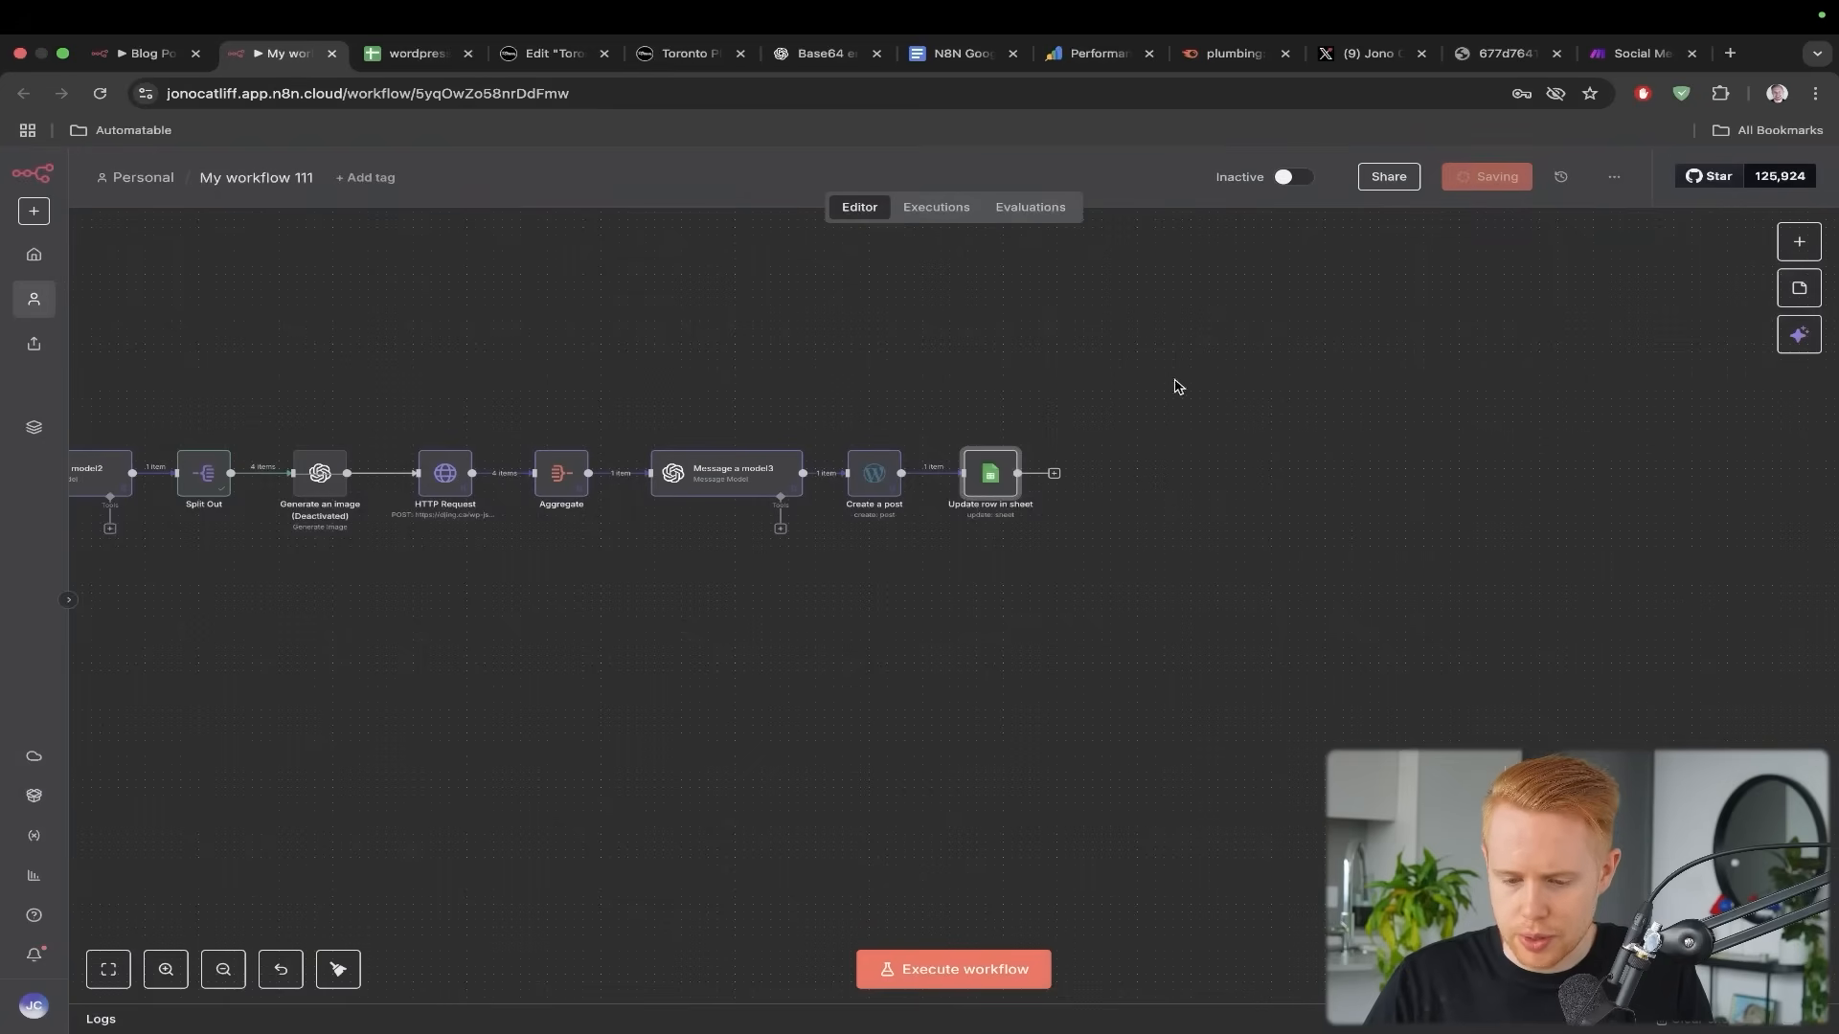
Change the Generate an image node's model to GPT Image 1.
{"action": "scroll", "coordinate": [1162, 472], "scroll_direction": "left", "scroll_amount": 10}
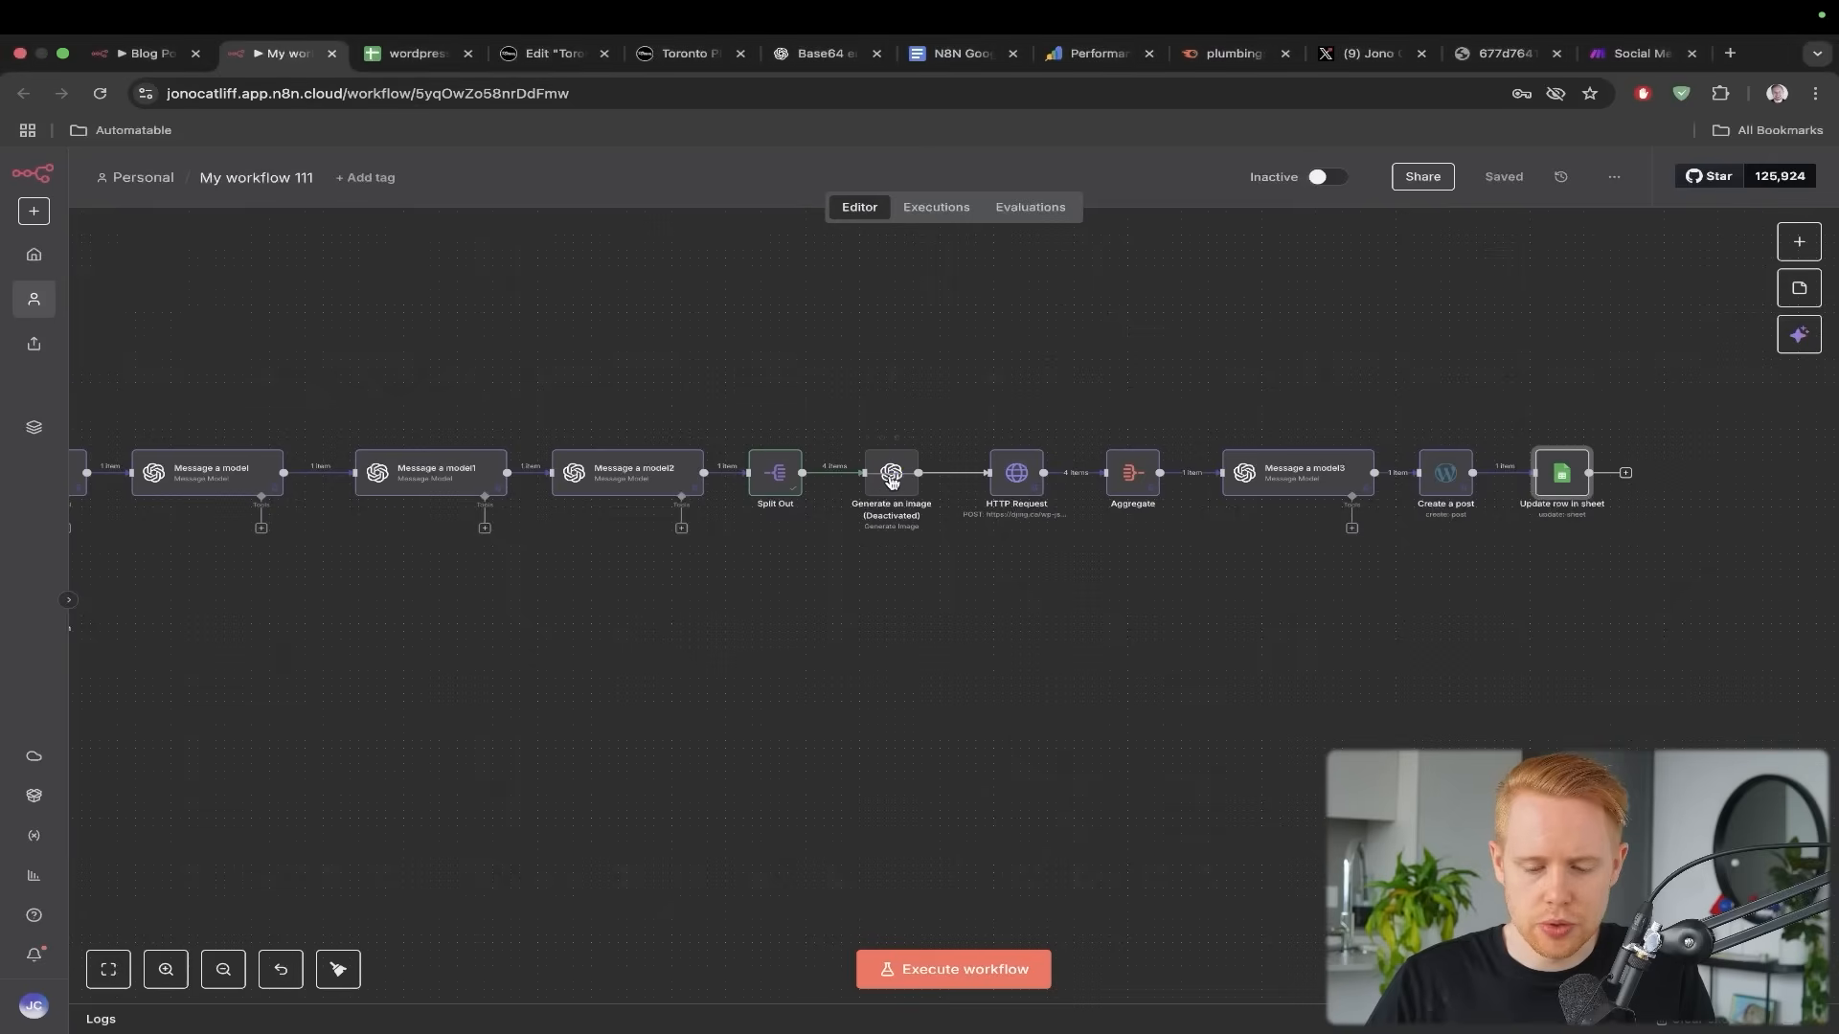
{"action": "double_click", "coordinate": [890, 475]}
{"action": "left_click", "coordinate": [825, 498]}
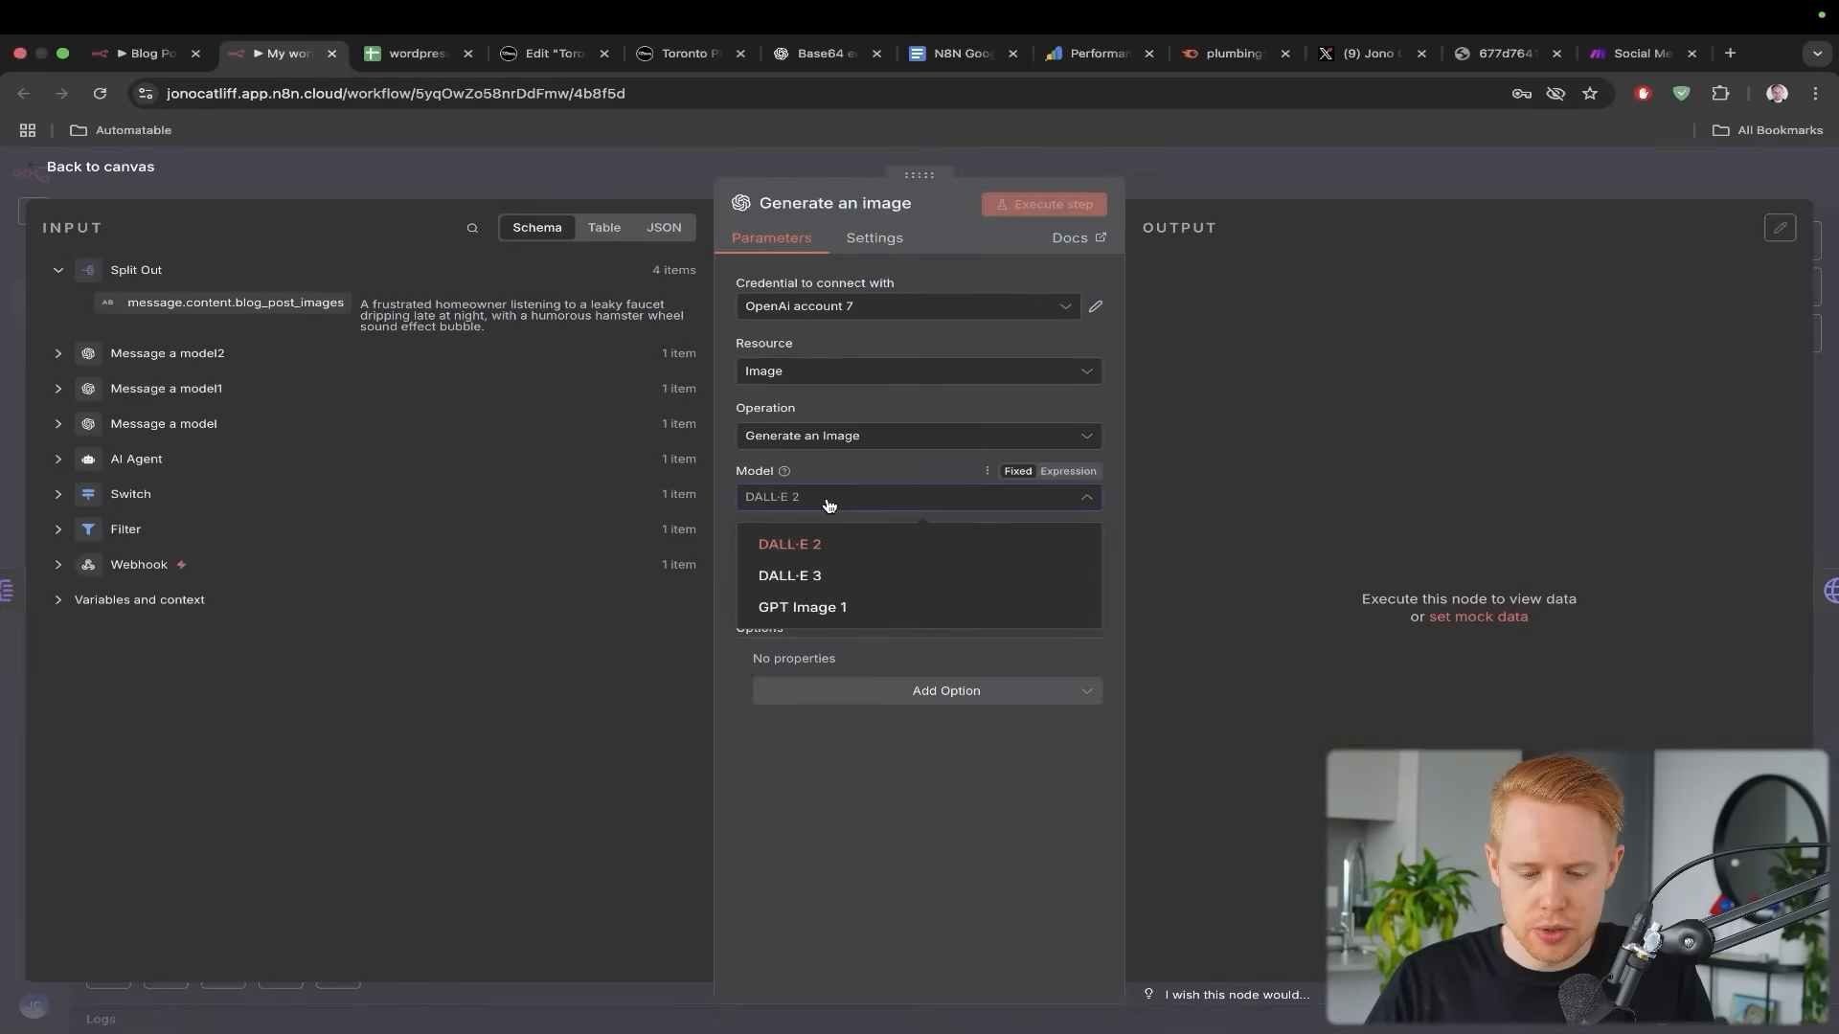
{"action": "left_click", "coordinate": [905, 424]}
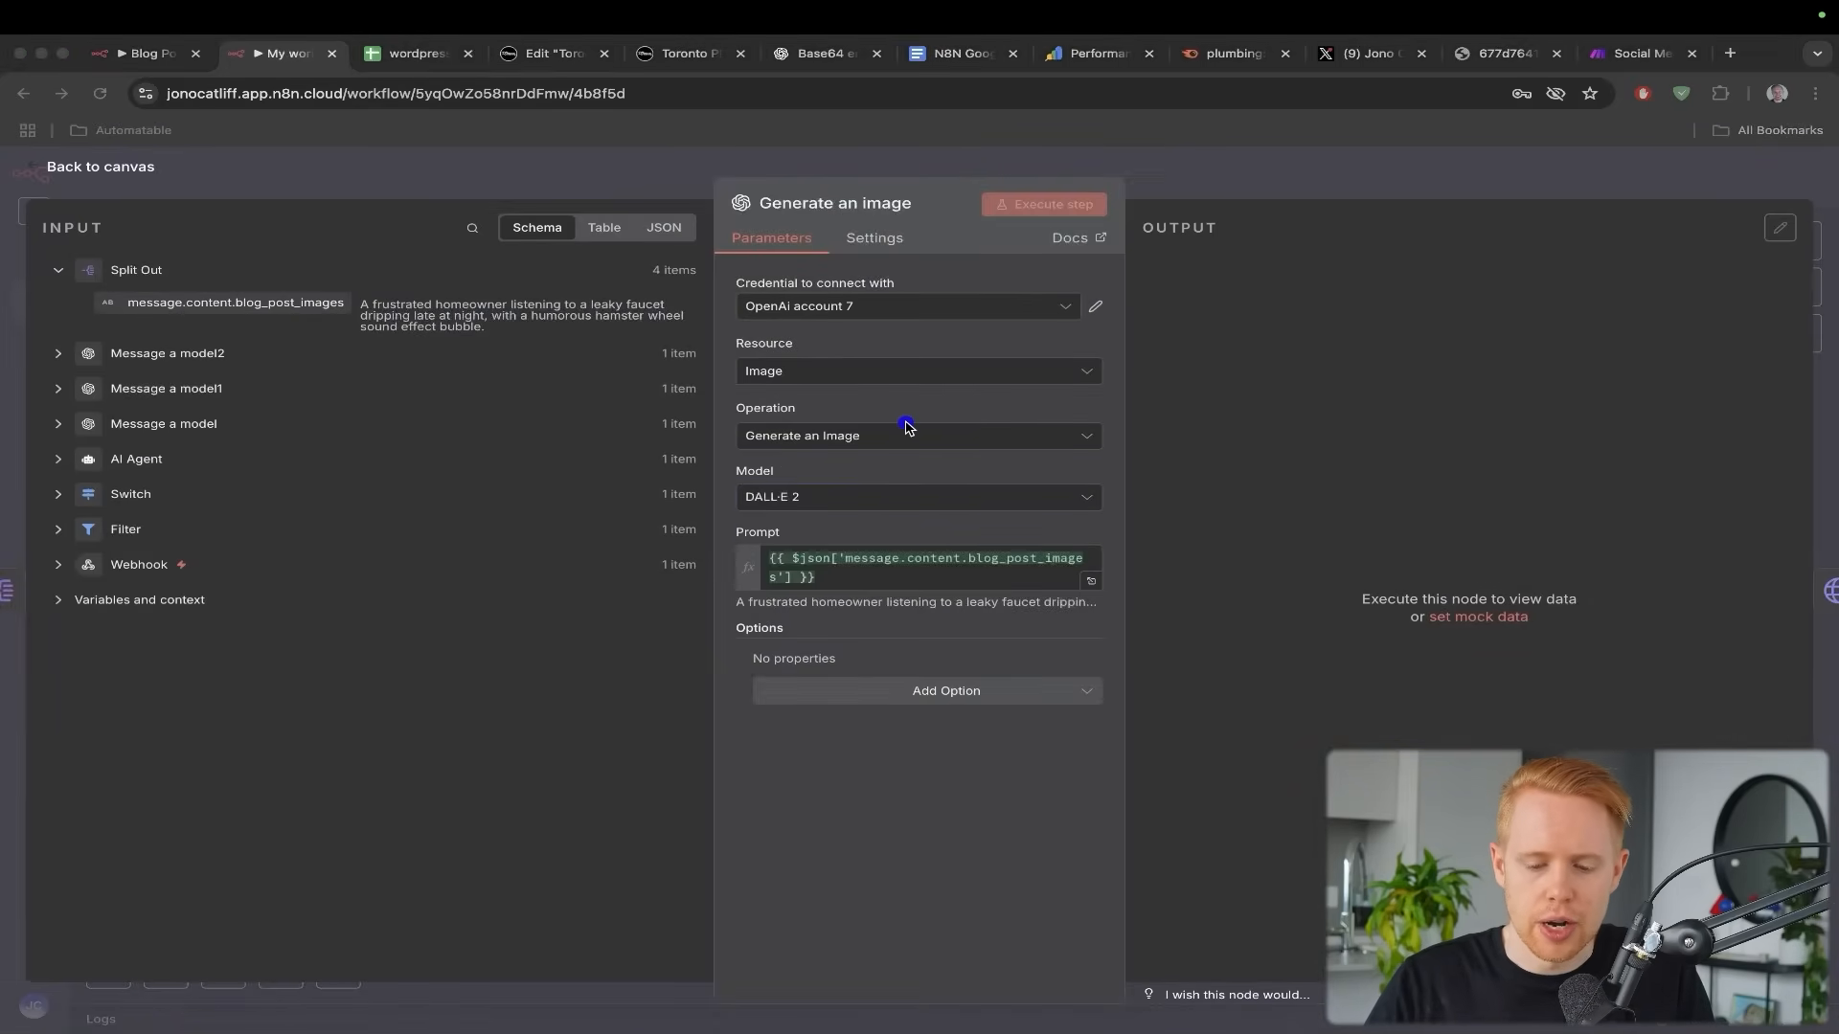
{"action": "left_click", "coordinate": [811, 498]}
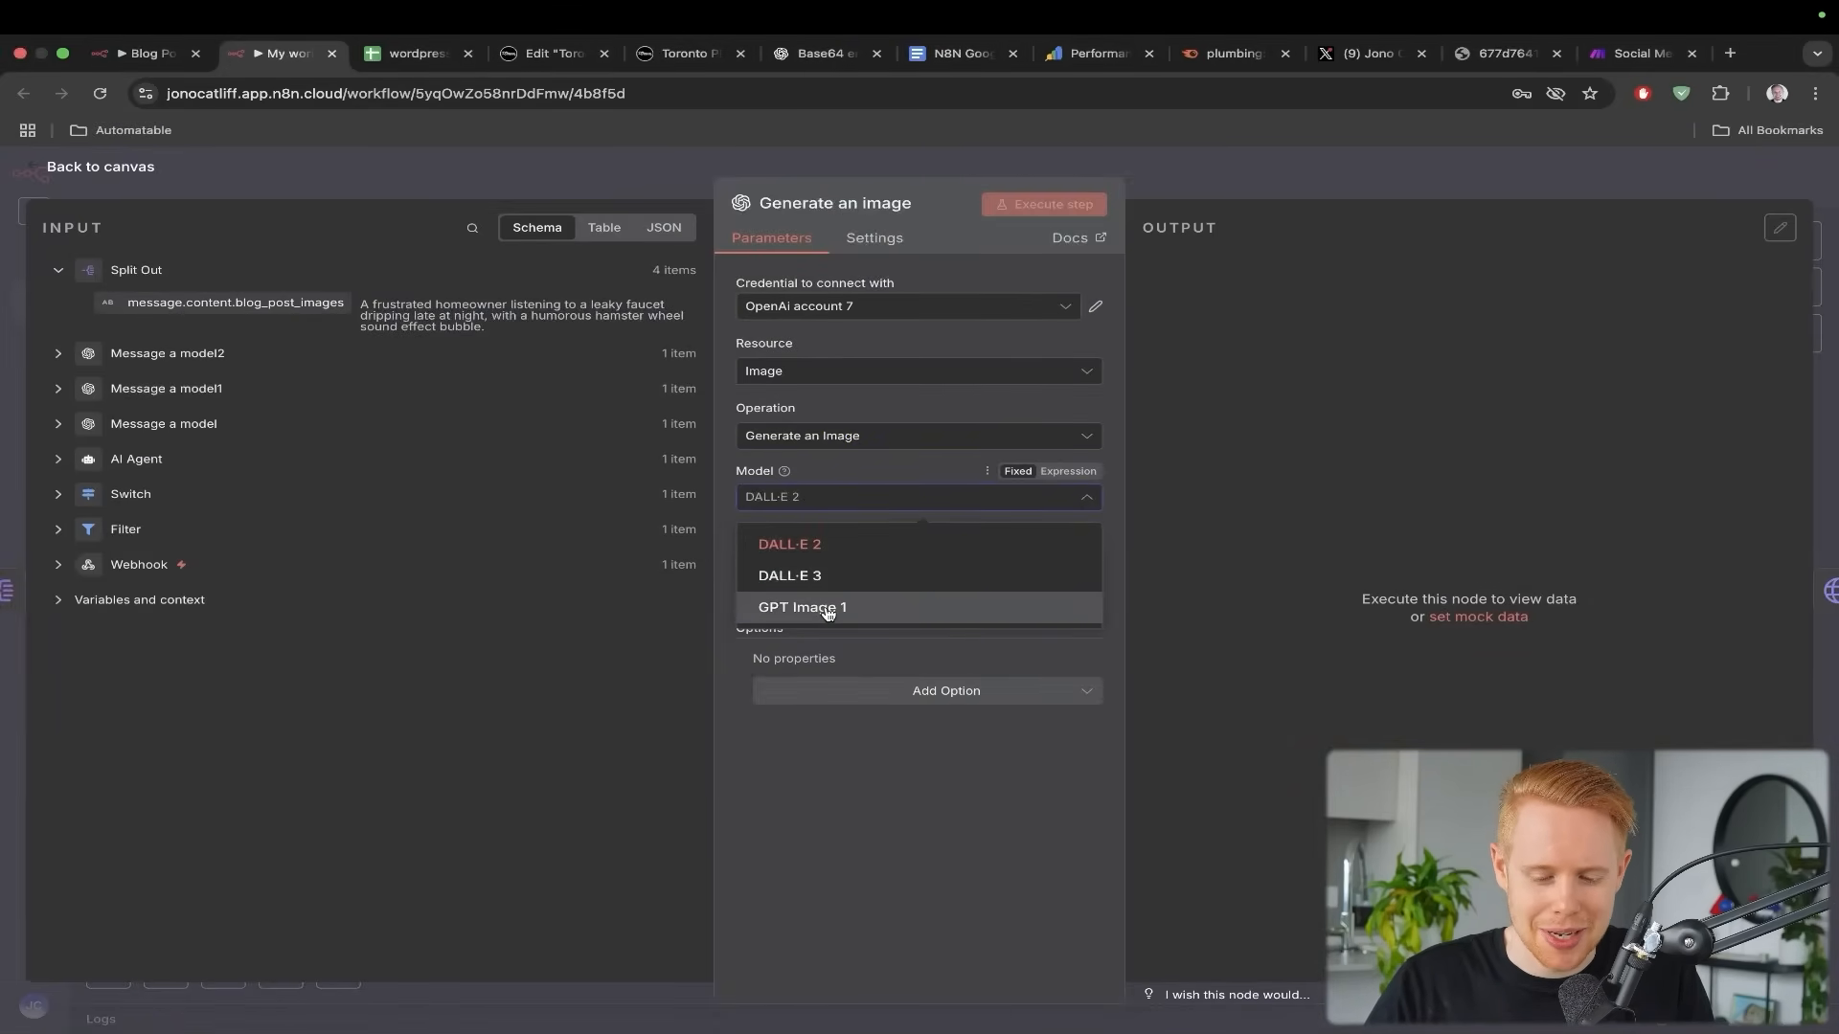
{"action": "left_click", "coordinate": [794, 610]}
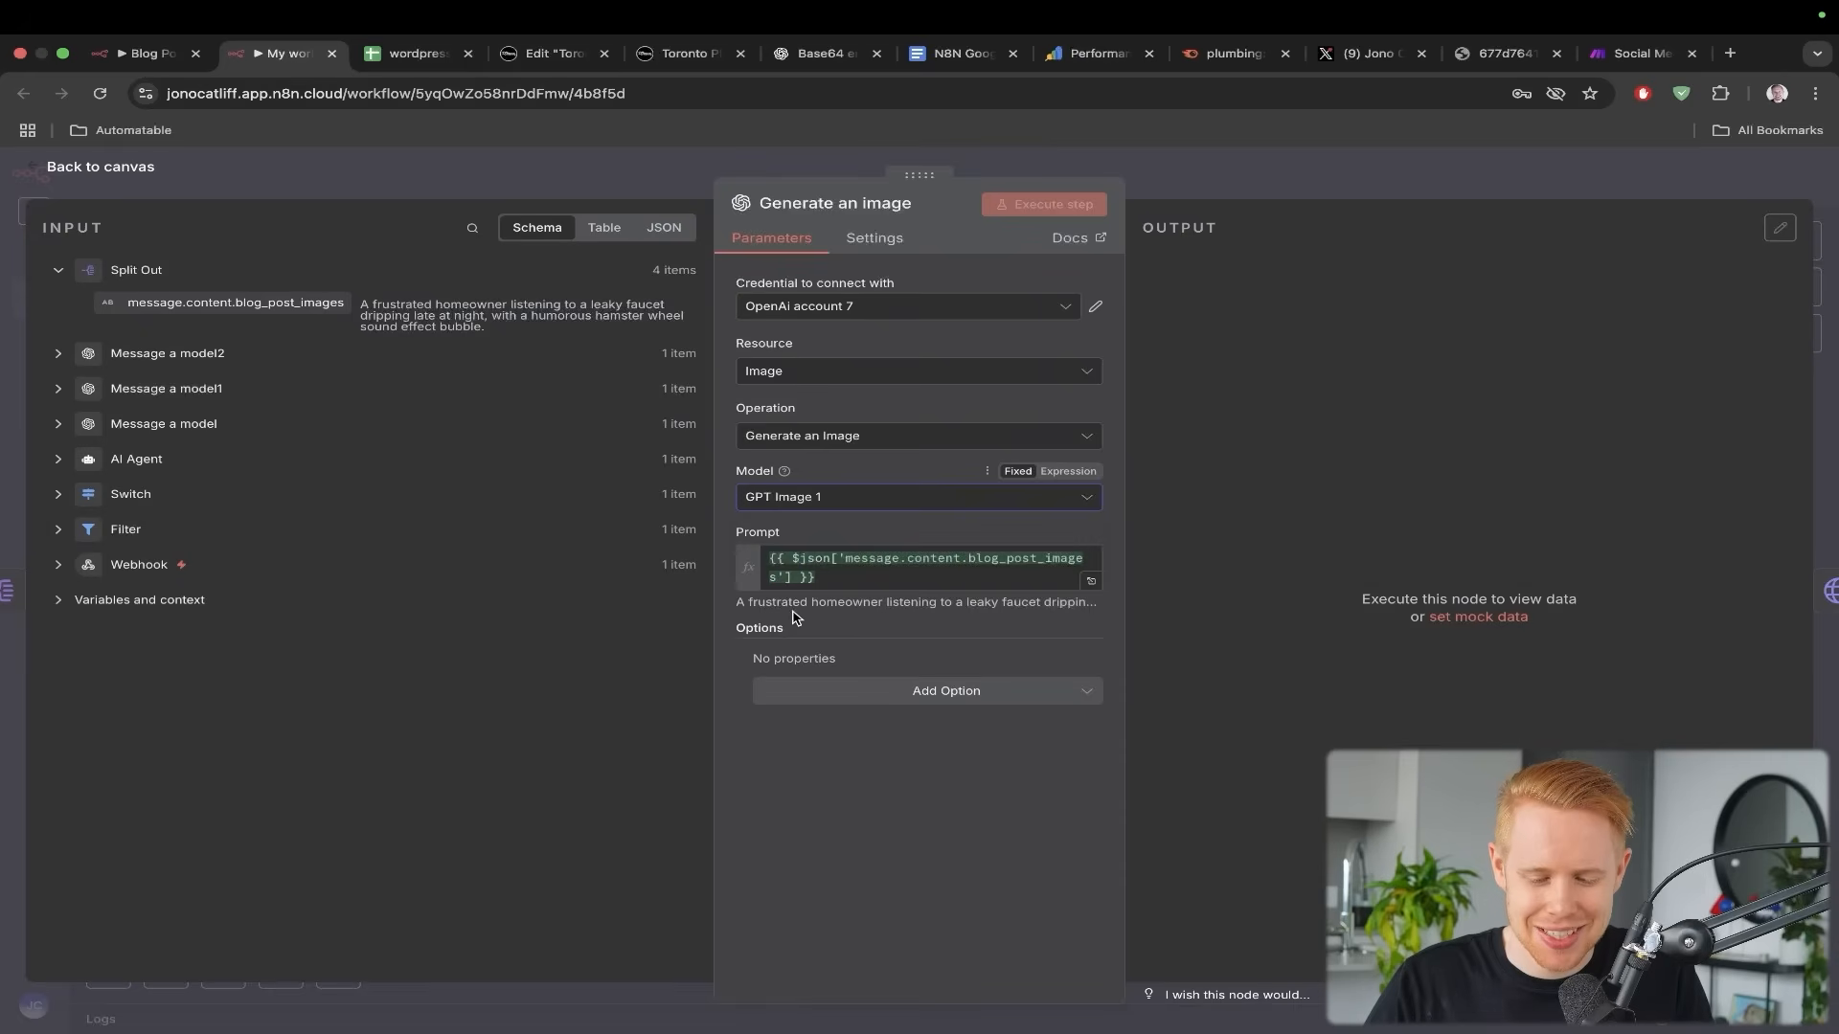
{"action": "left_click_drag", "start_coordinate": [934, 308], "coordinate": [829, 479]}
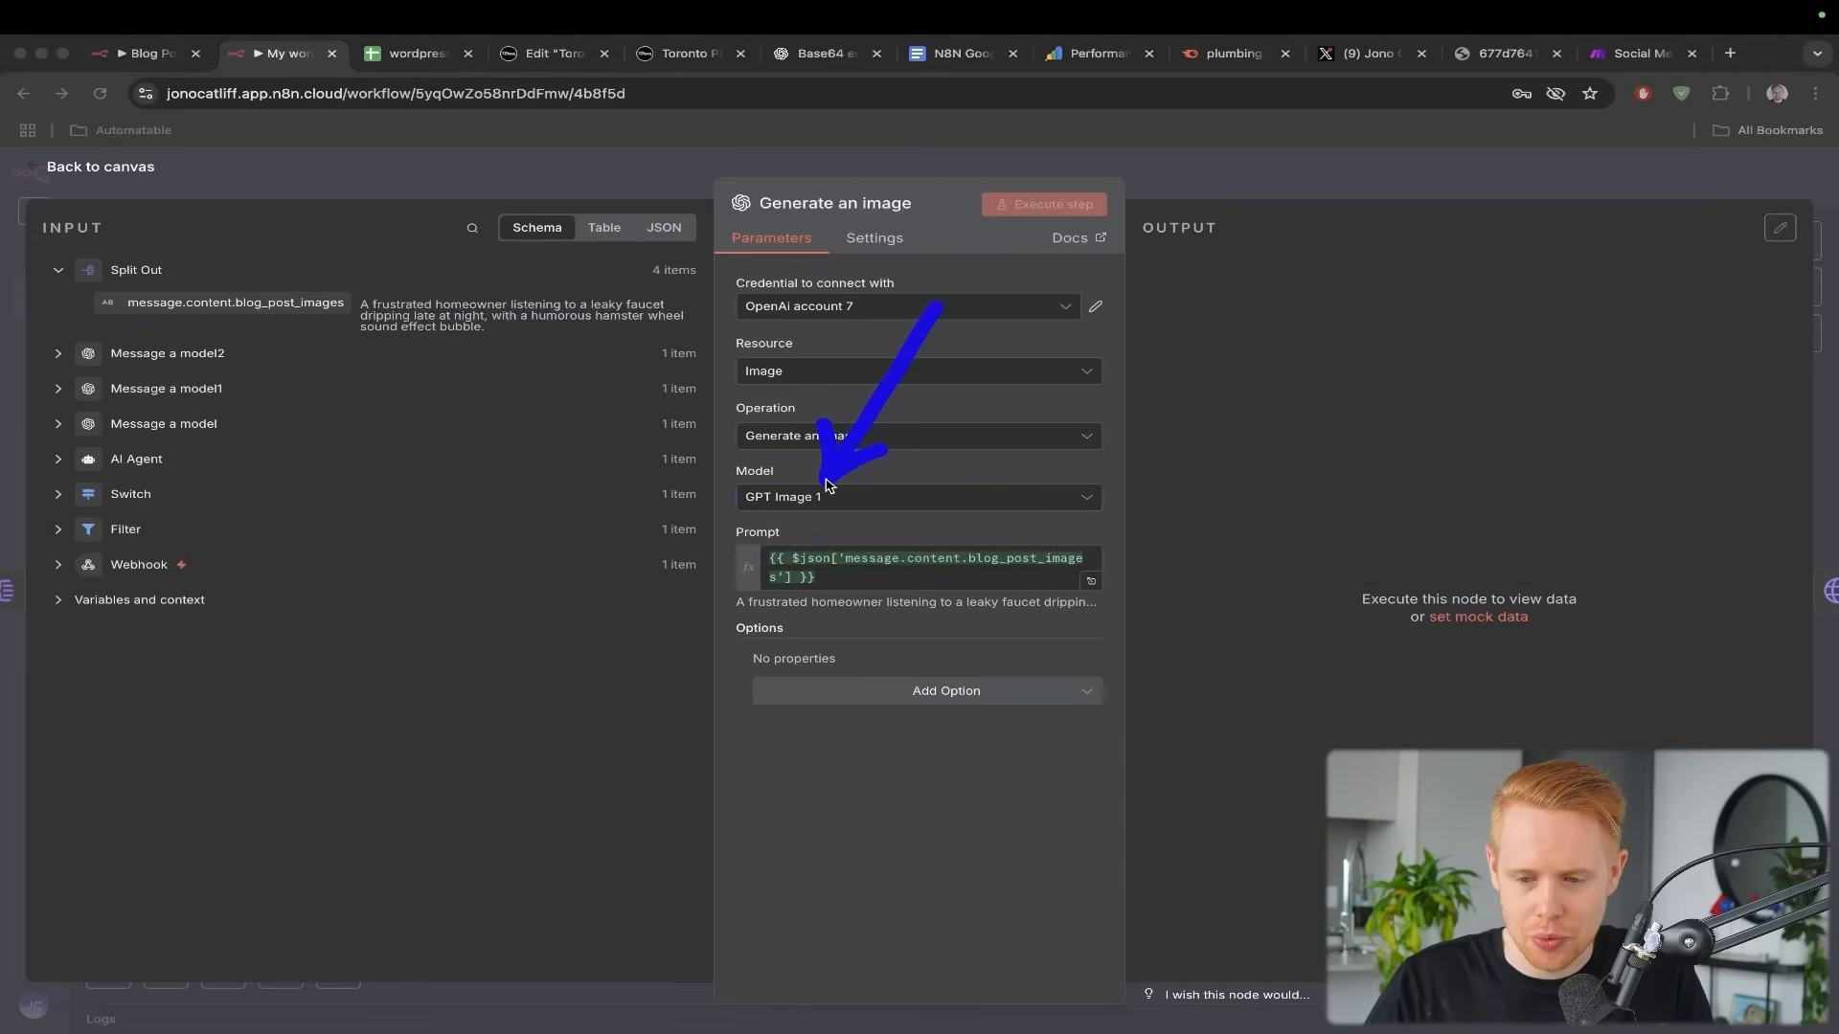
{"action": "left_click", "coordinate": [829, 489]}
Open platform.openai.com in a new tab and go to its organization settings.
{"action": "key", "text": "super+t"}
{"action": "type", "text": "platofr"}
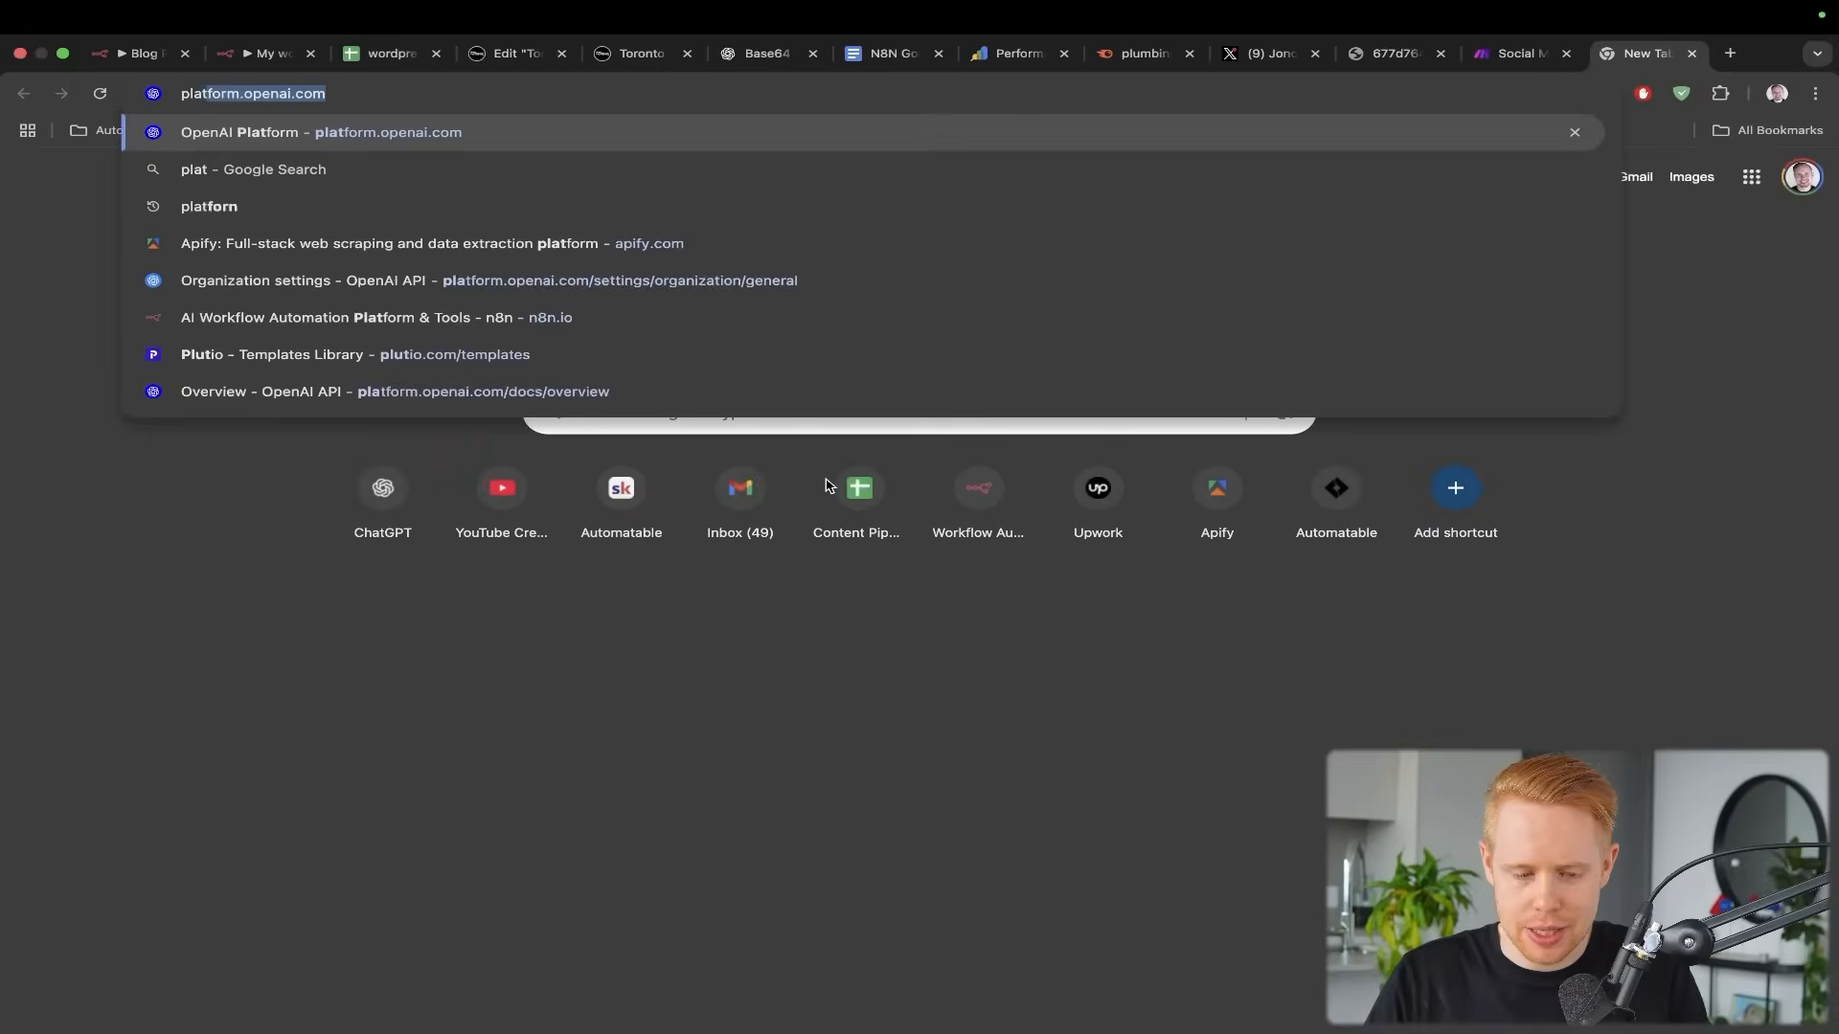
{"action": "key", "text": "BackSpace"}
{"action": "key", "text": "BackSpace"}
{"action": "key", "text": "BackSpace"}
{"action": "key", "text": "BackSpace"}
{"action": "key", "text": "Return"}
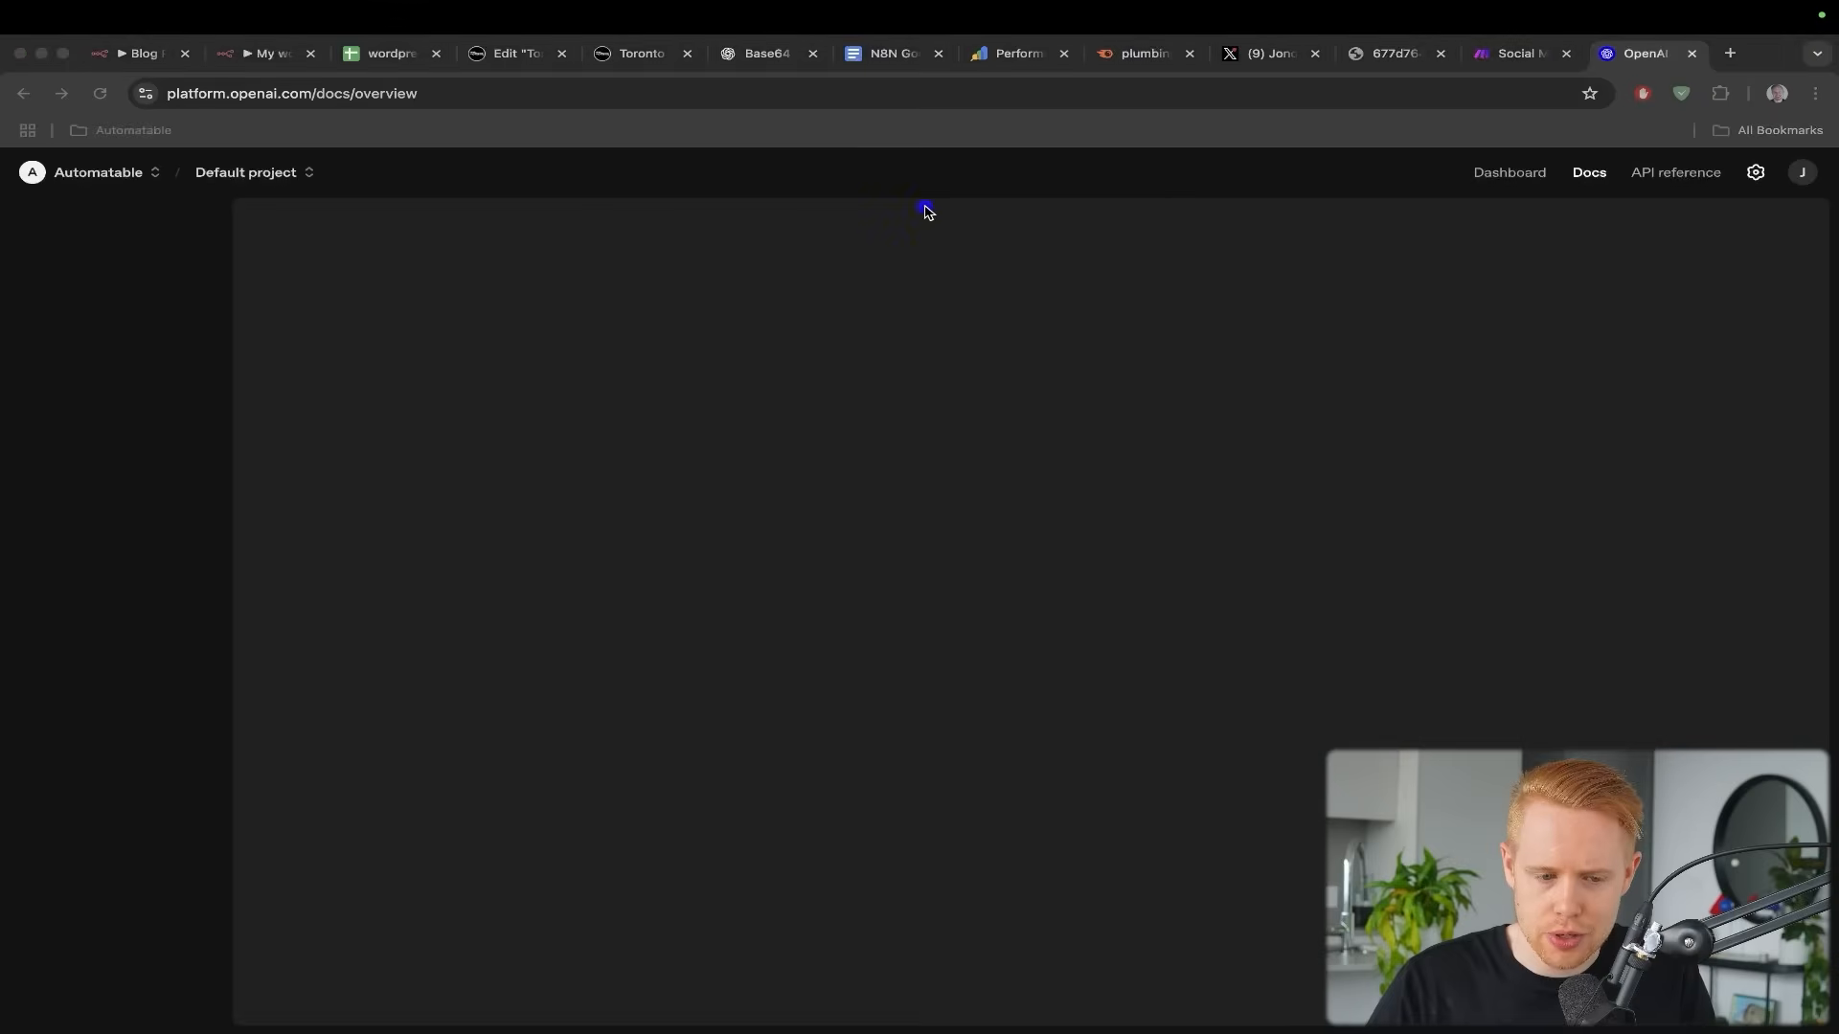
{"action": "mouse_move", "coordinate": [950, 197]}
{"action": "left_mouse_down"}
{"action": "mouse_move", "coordinate": [265, 155]}
{"action": "mouse_move", "coordinate": [243, 111]}
{"action": "left_mouse_up"}
{"action": "key", "text": "Escape"}
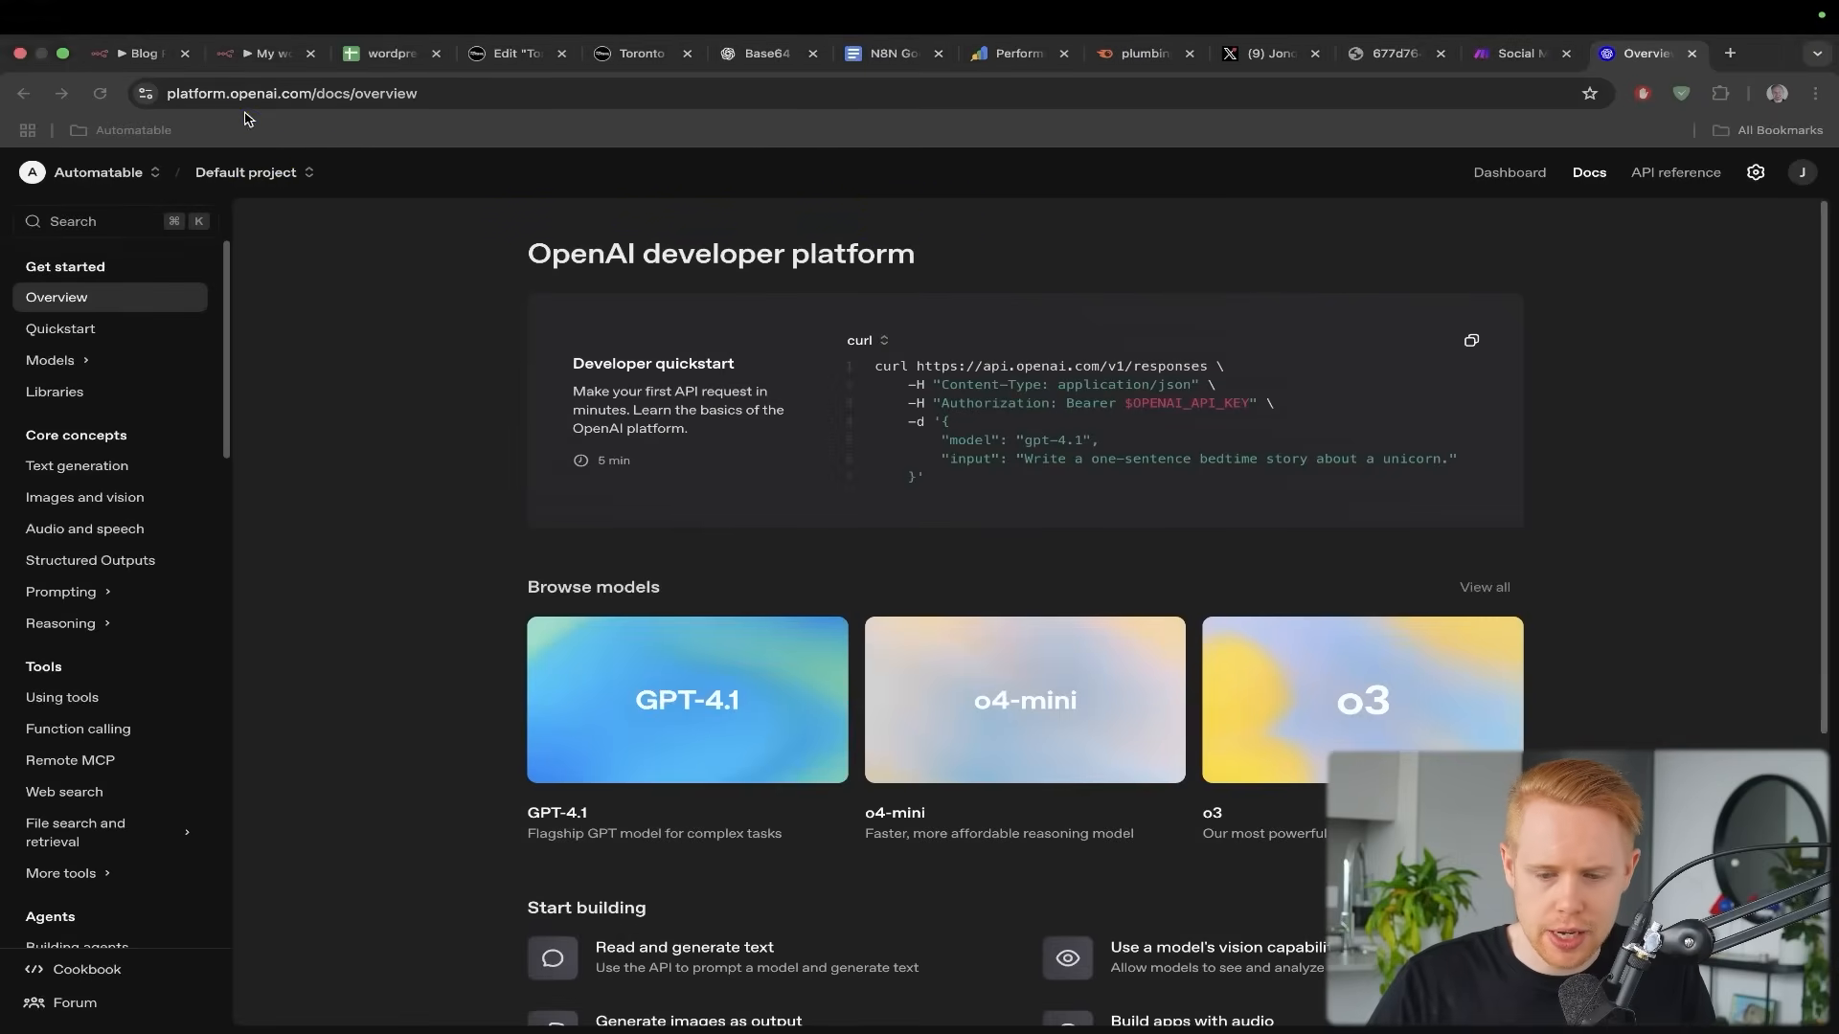
{"action": "left_click", "coordinate": [1757, 176]}
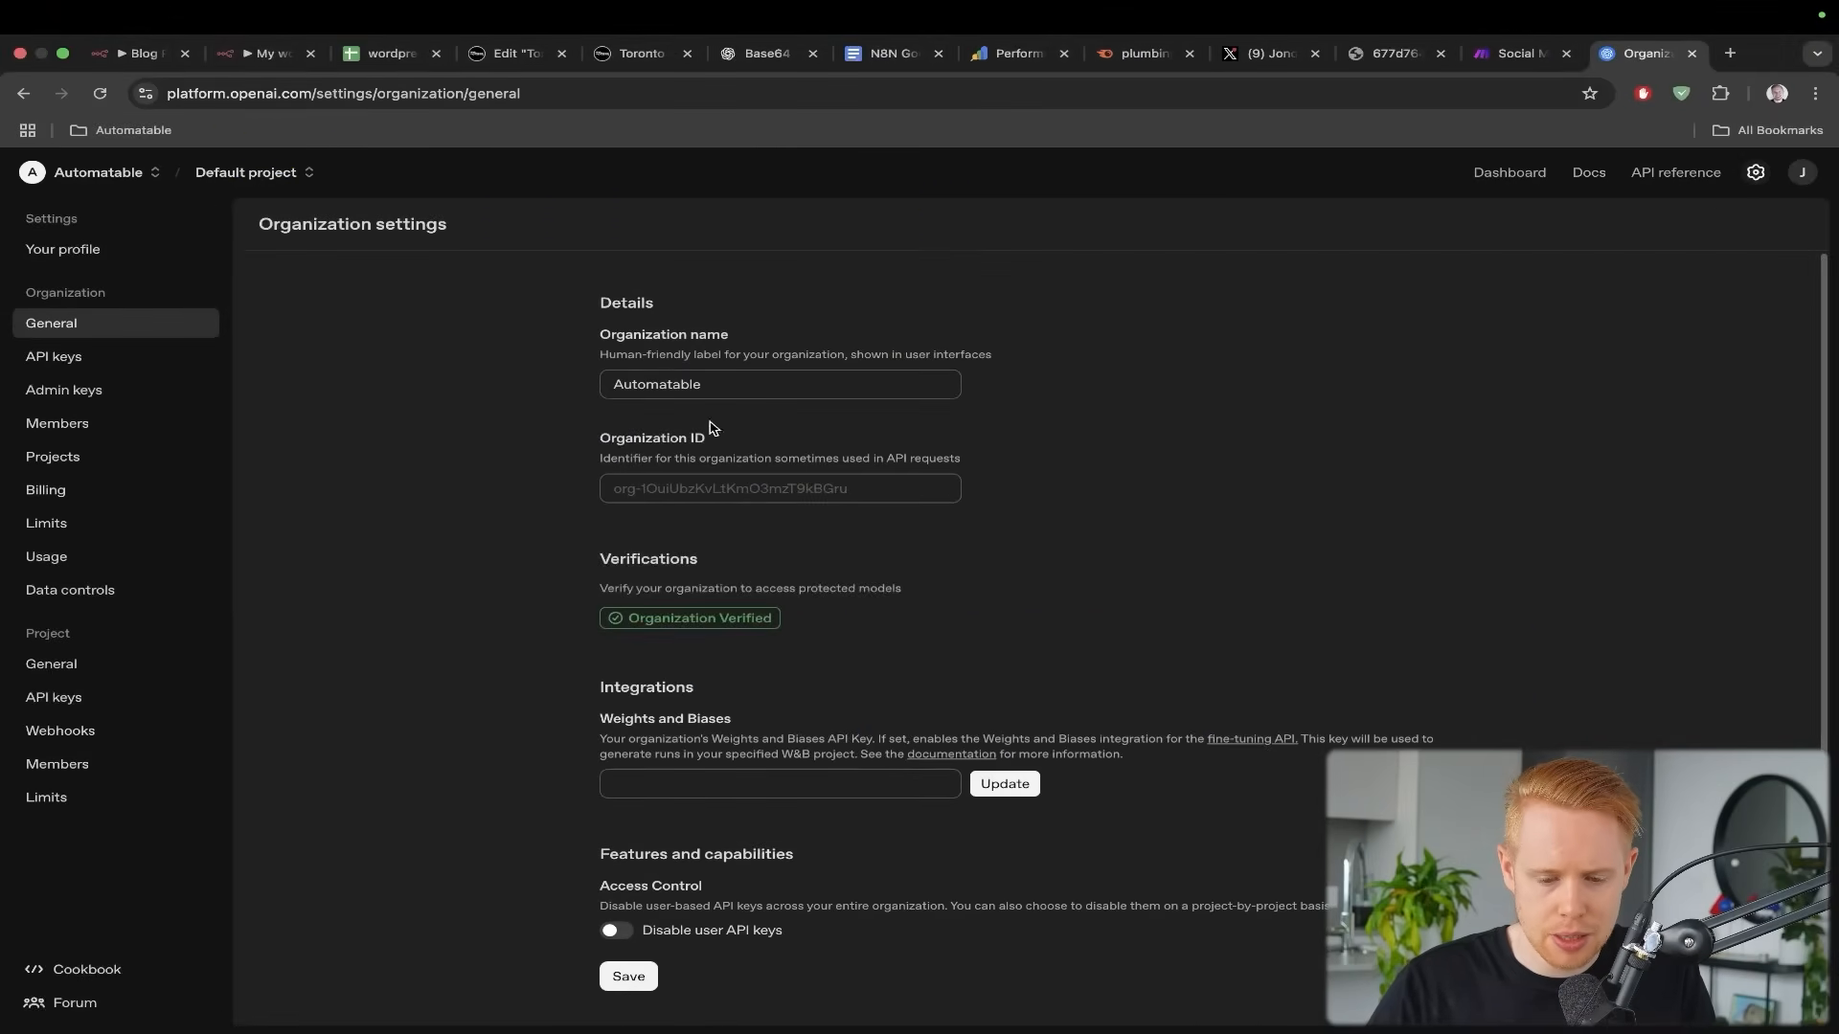
{"action": "key", "text": "Escape"}
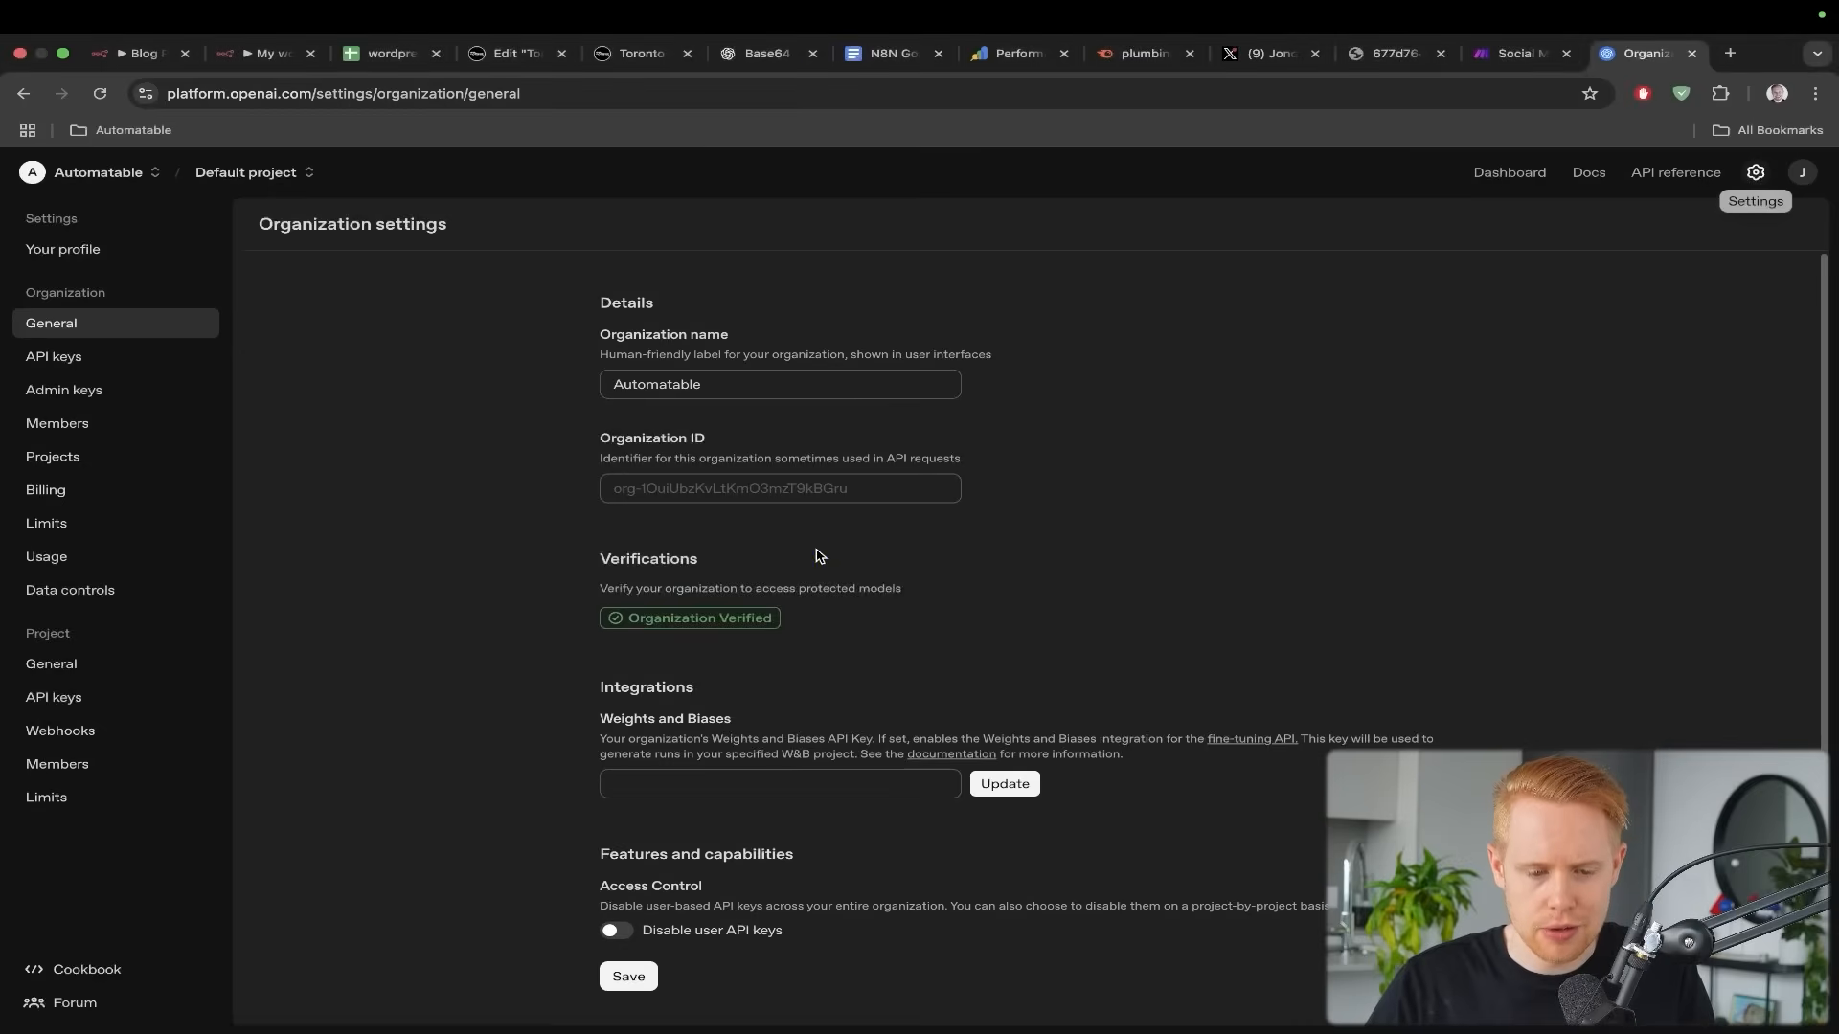
Close the OpenAI tab, review the image node's available extra options, and return to the canvas.
{"action": "key", "text": "super+w"}
{"action": "left_click", "coordinate": [855, 607]}
{"action": "left_click_drag", "start_coordinate": [1071, 375], "coordinate": [809, 461]}
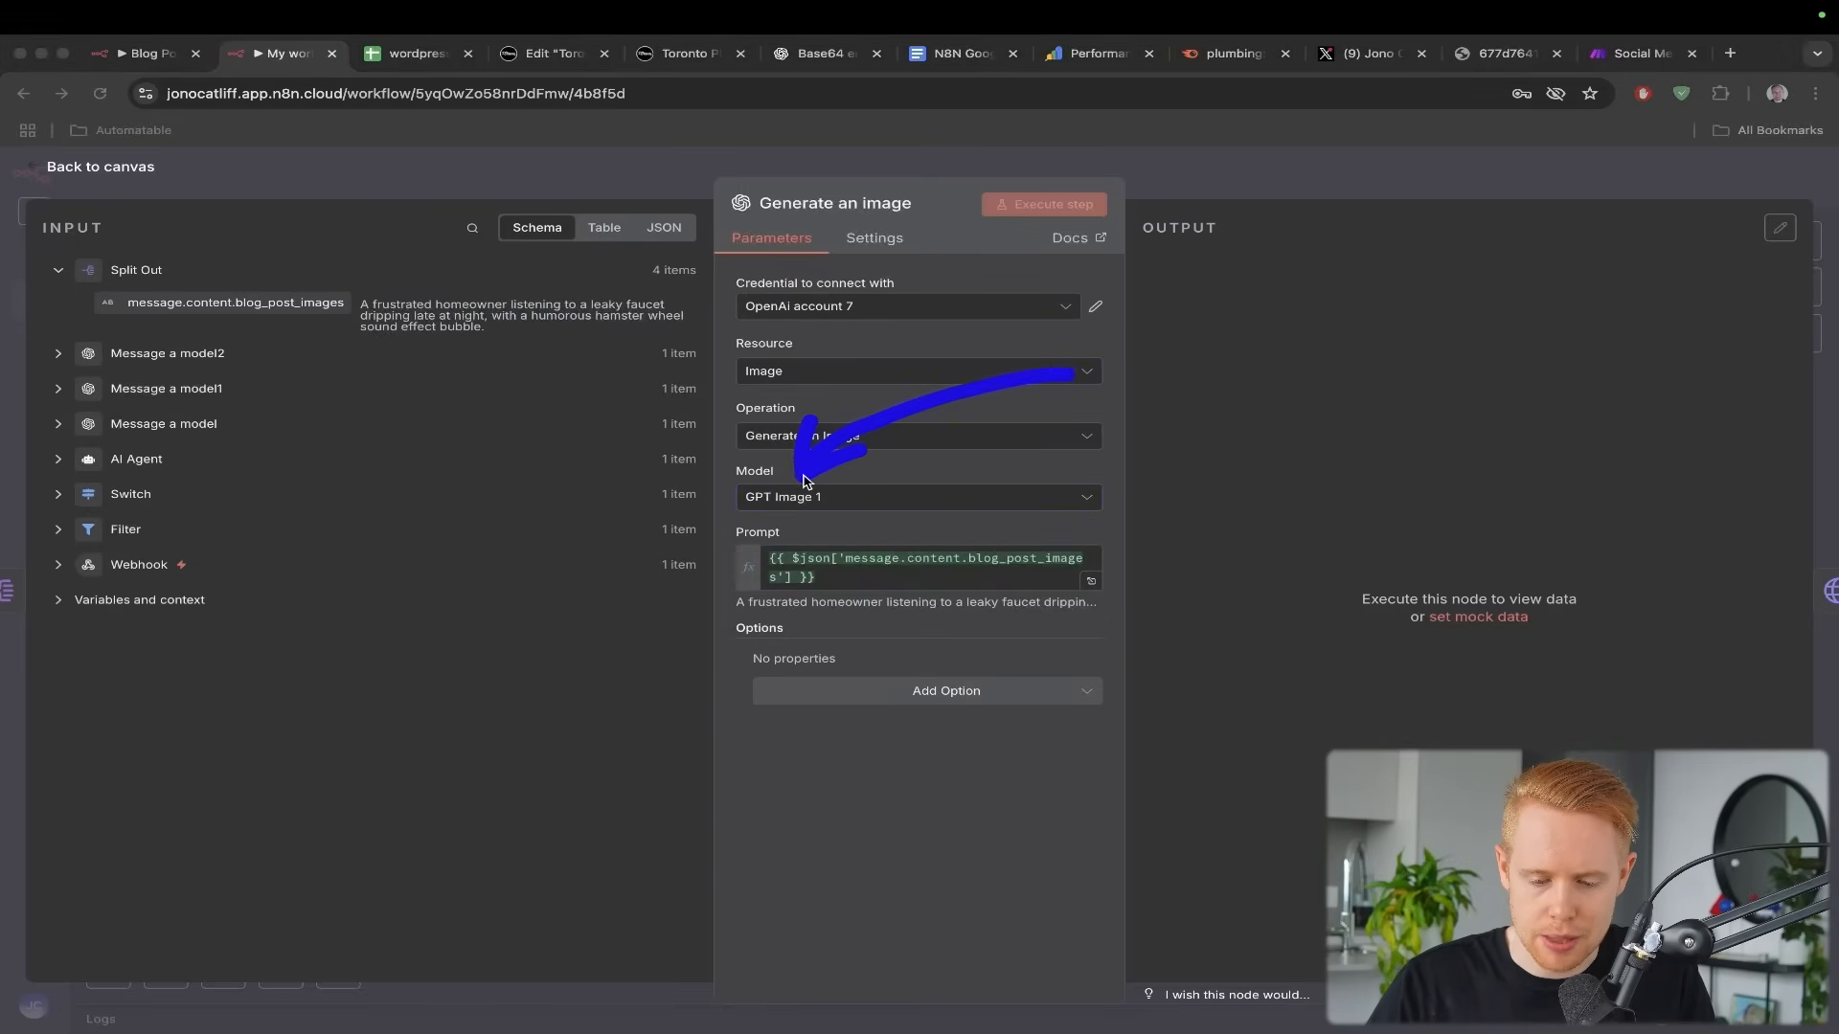
{"action": "left_click", "coordinate": [1001, 690]}
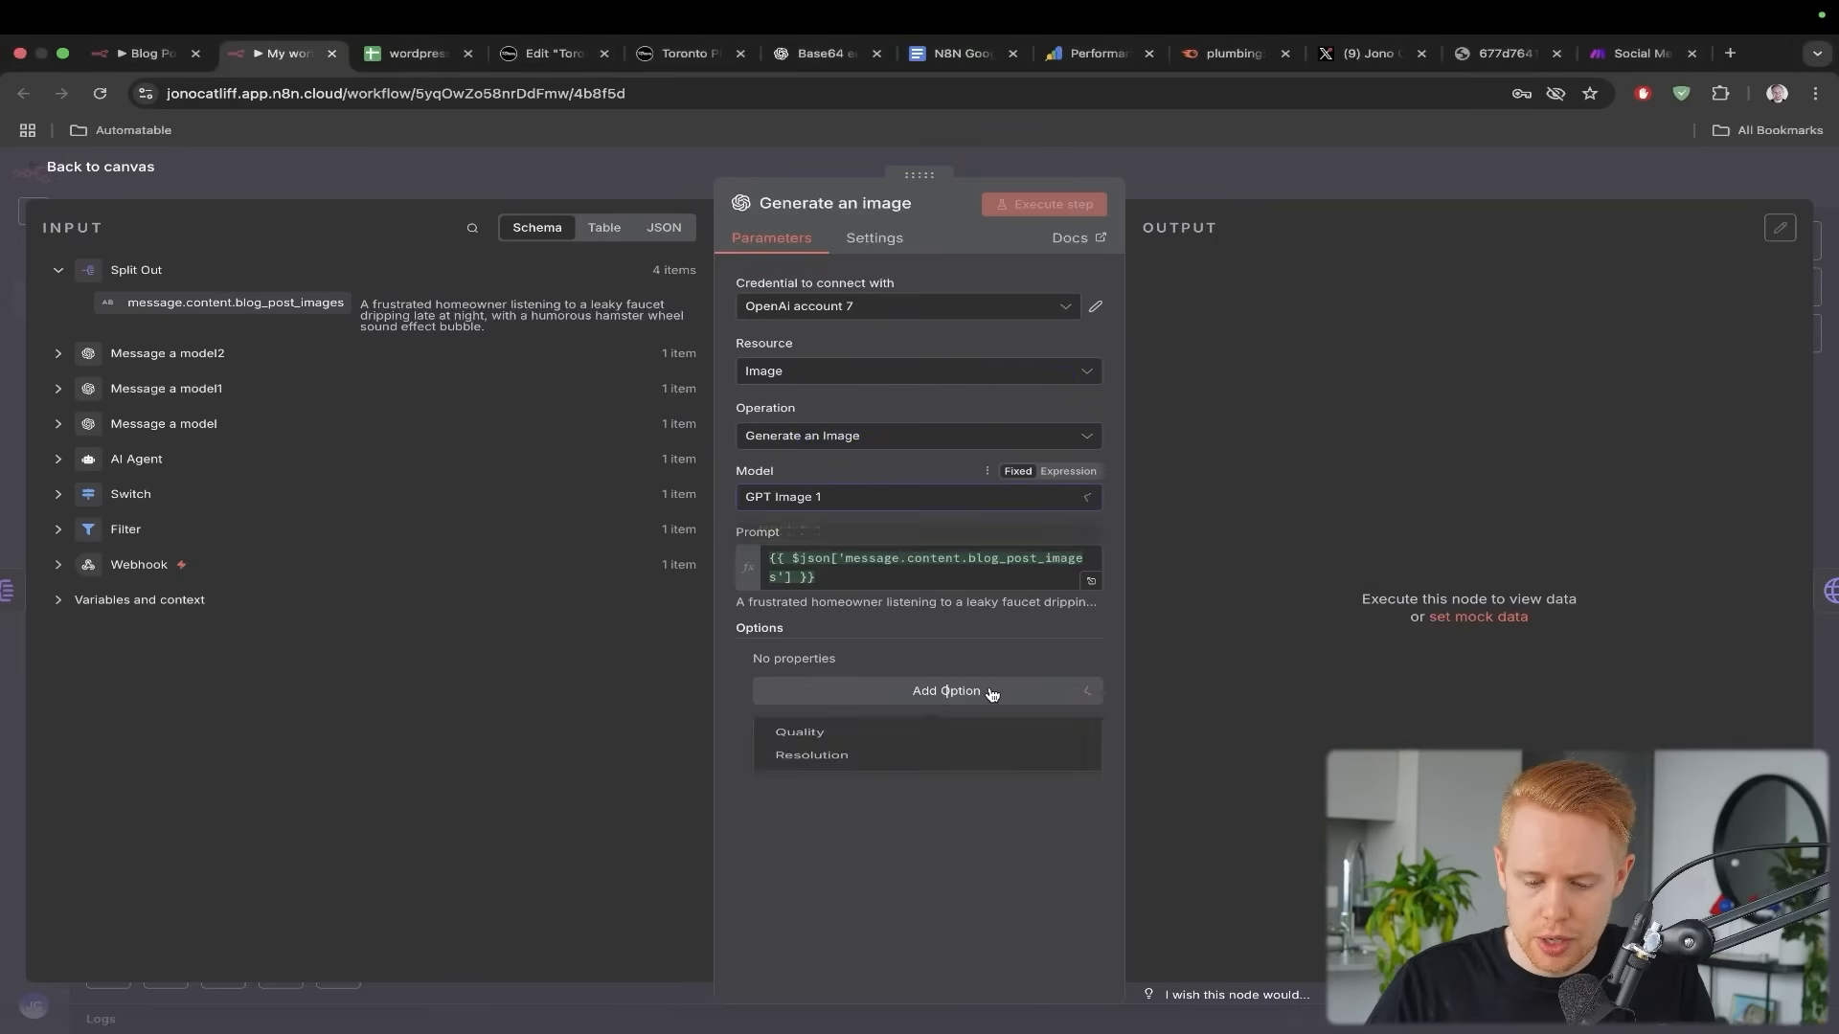
{"action": "left_click", "coordinate": [1239, 458]}
{"action": "left_click", "coordinate": [1300, 174]}
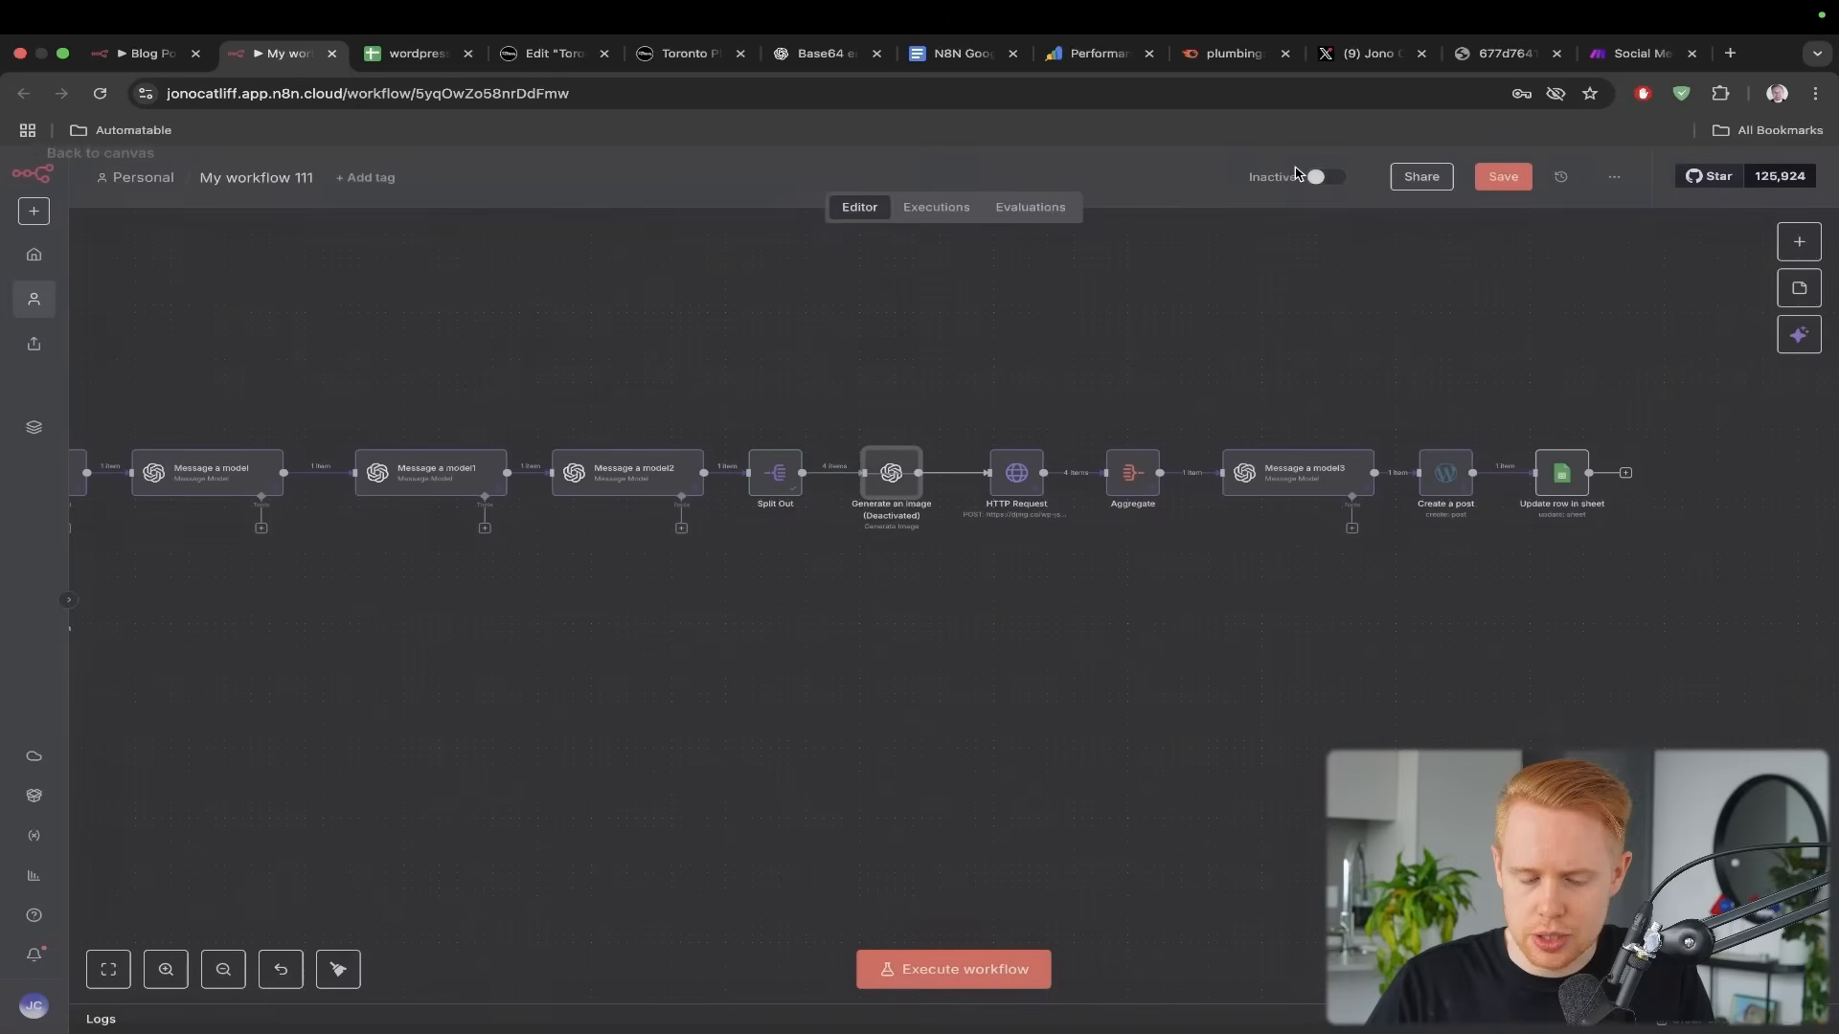
Reactivate the deactivated Generate an image node in the workflow.
{"action": "double_click", "coordinate": [943, 446]}
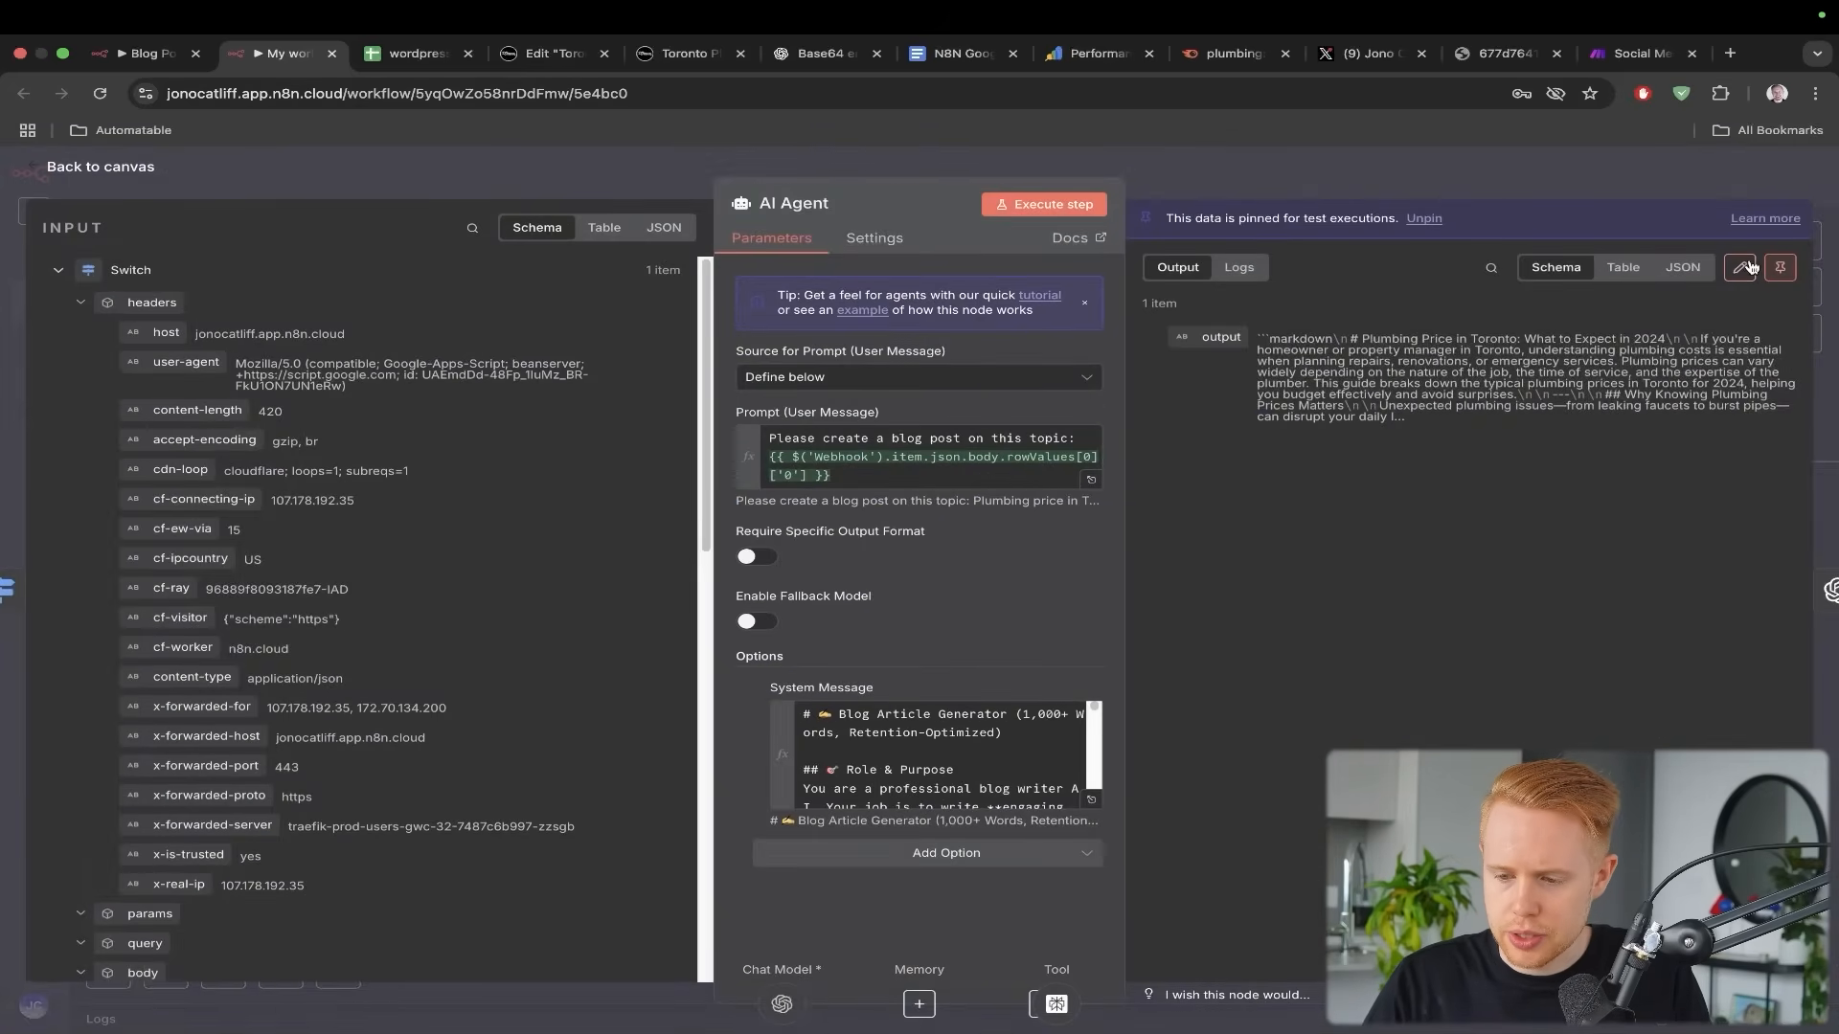
{"action": "left_click", "coordinate": [1402, 188]}
{"action": "scroll", "coordinate": [1318, 326], "scroll_direction": "right", "scroll_amount": 6}
{"action": "key", "text": "super+Tab"}
{"action": "left_click_drag", "start_coordinate": [1226, 290], "coordinate": [1166, 446]}
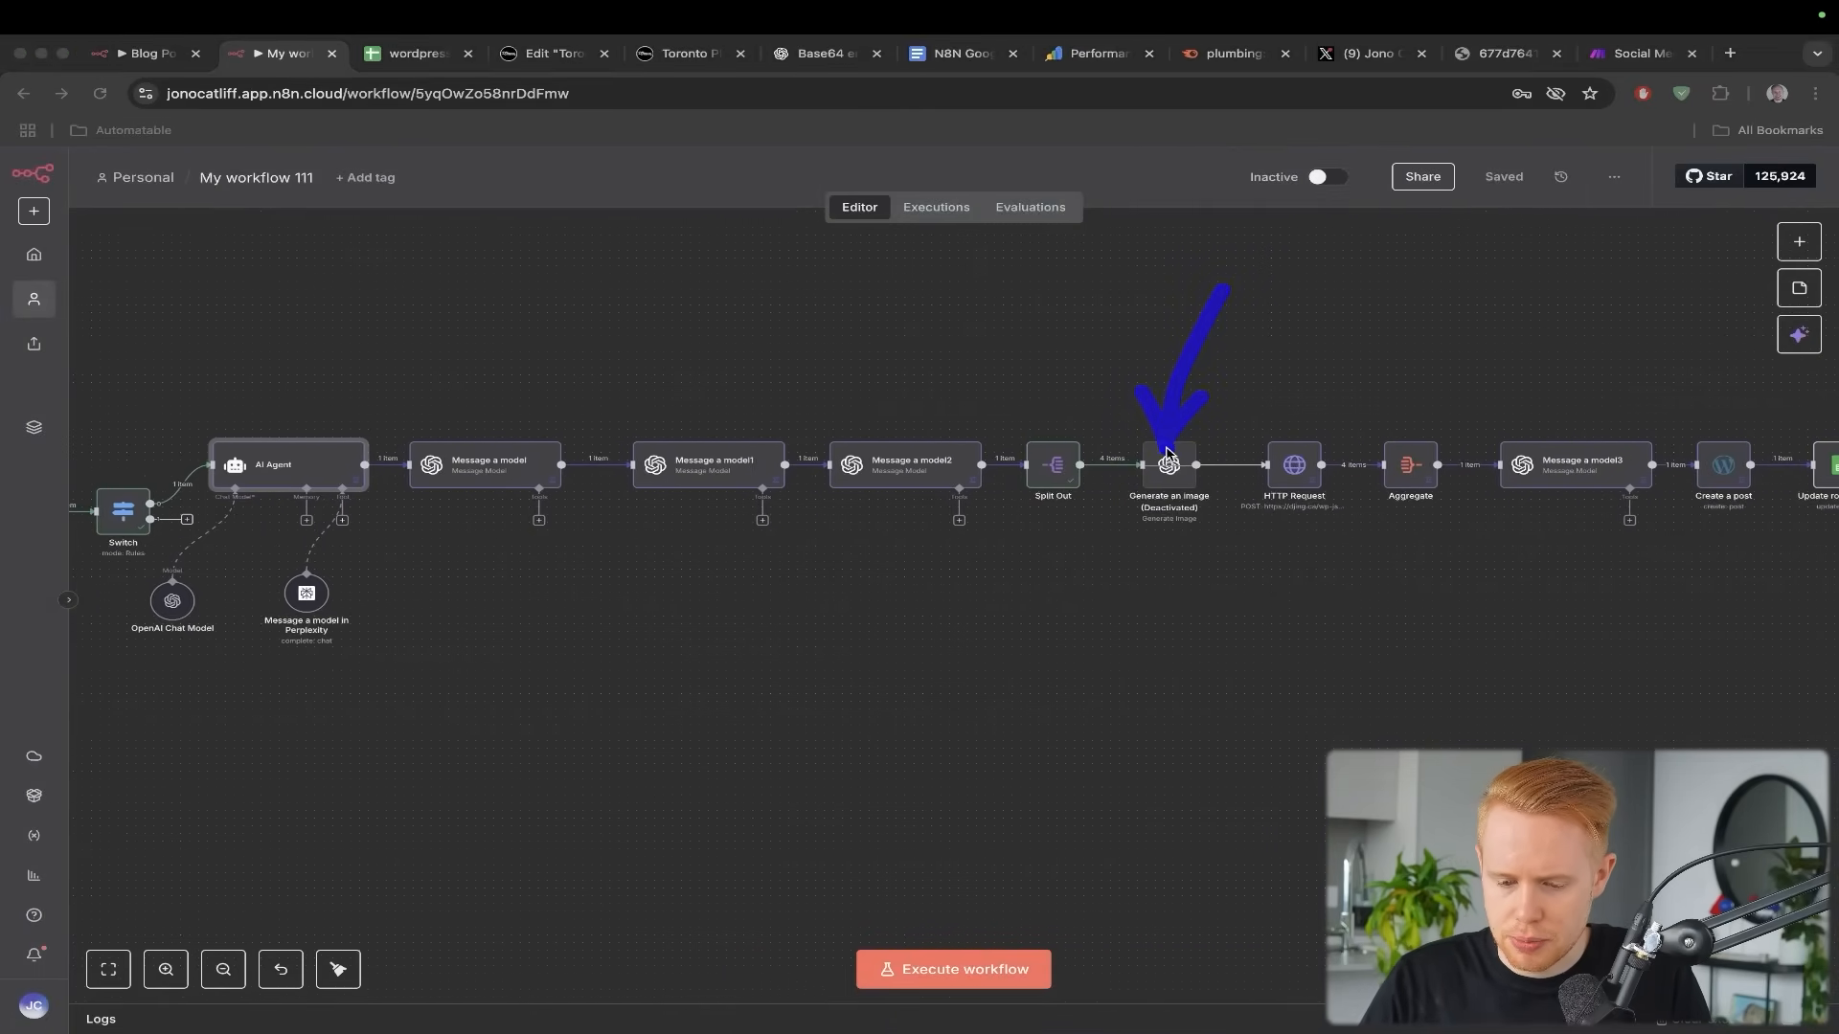
{"action": "left_click", "coordinate": [1158, 431]}
{"action": "scroll", "coordinate": [1494, 517], "scroll_direction": "right", "scroll_amount": 6}
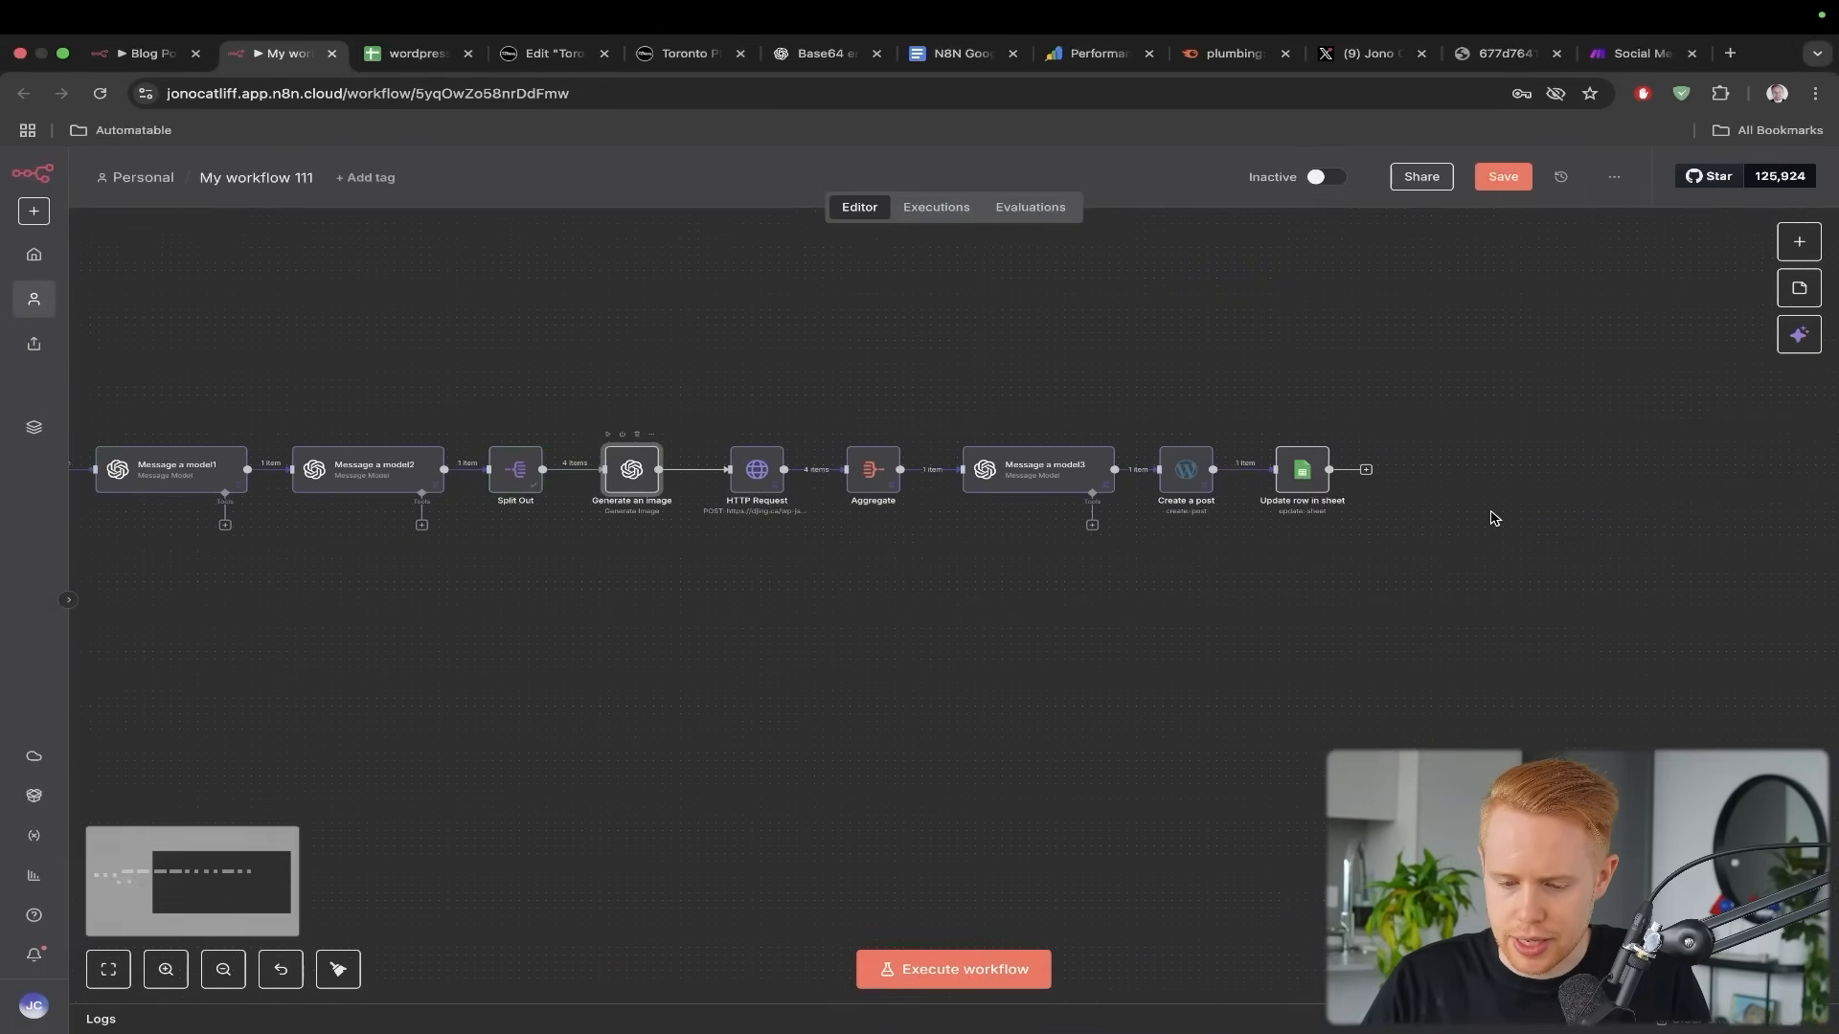
Unpin the test output data in the HTTP Request and Aggregate nodes.
{"action": "double_click", "coordinate": [752, 472]}
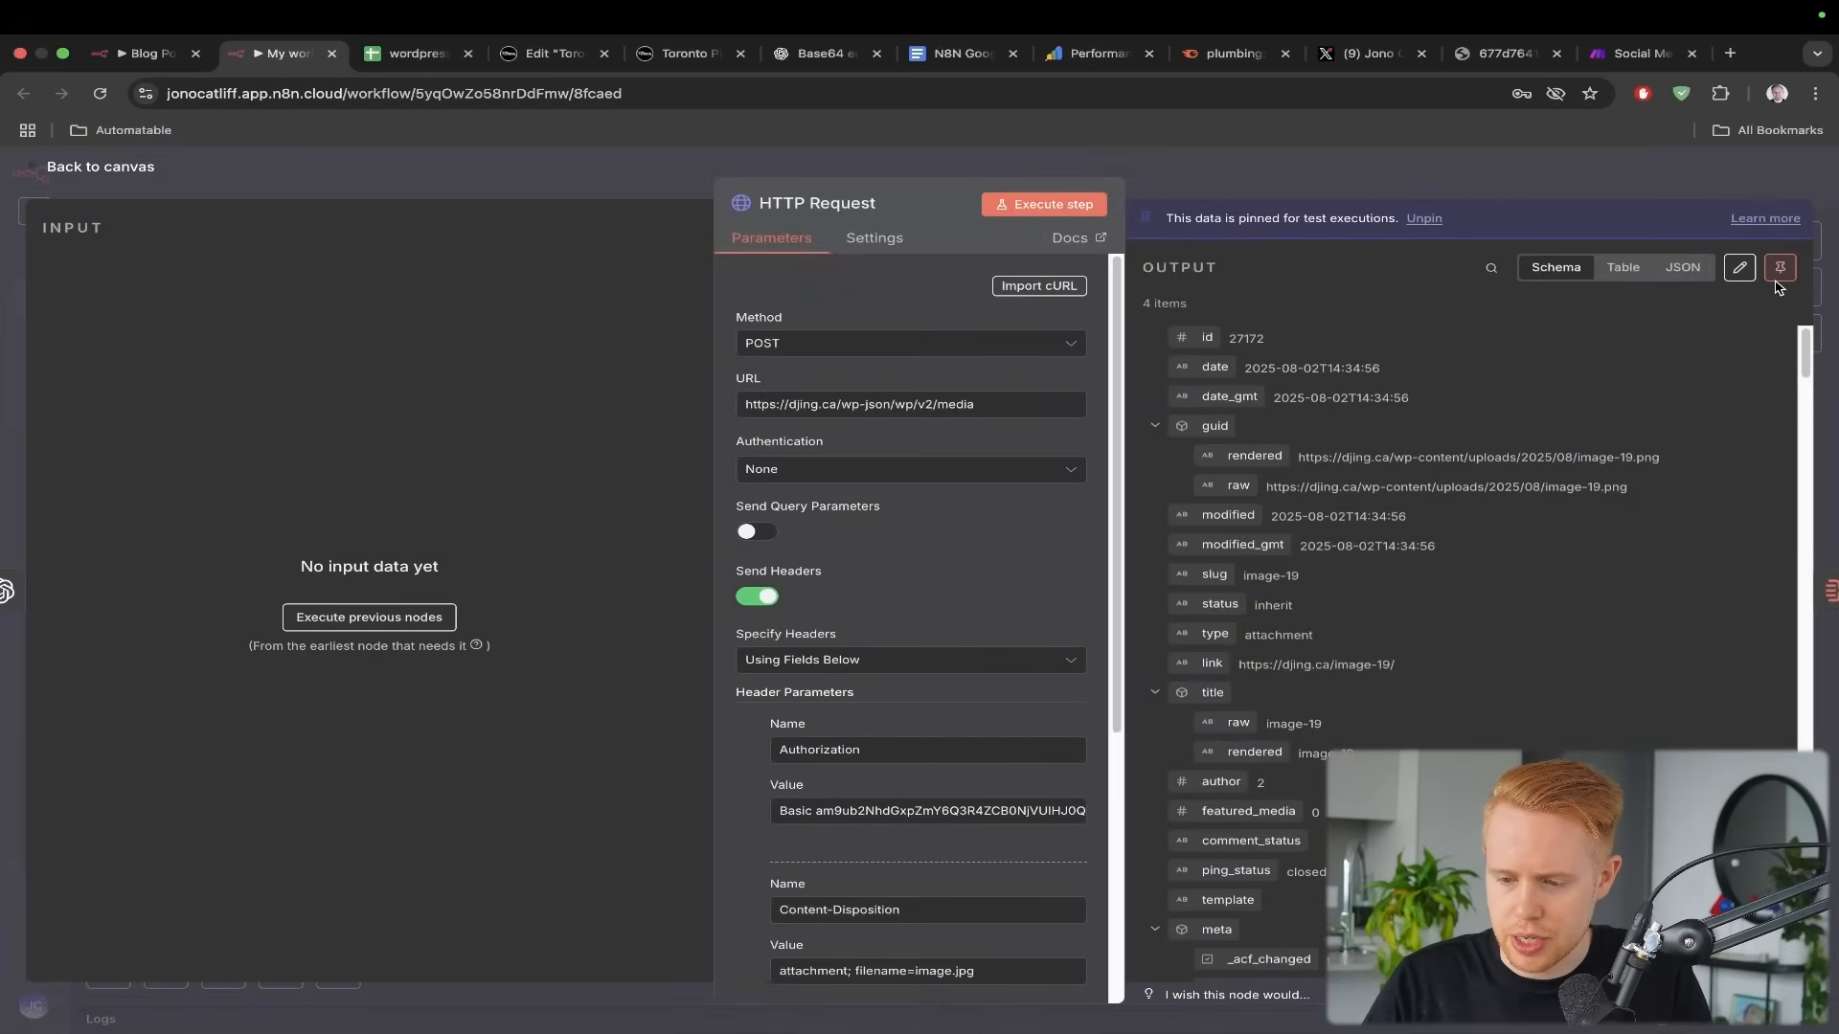
{"action": "left_click", "coordinate": [1440, 165]}
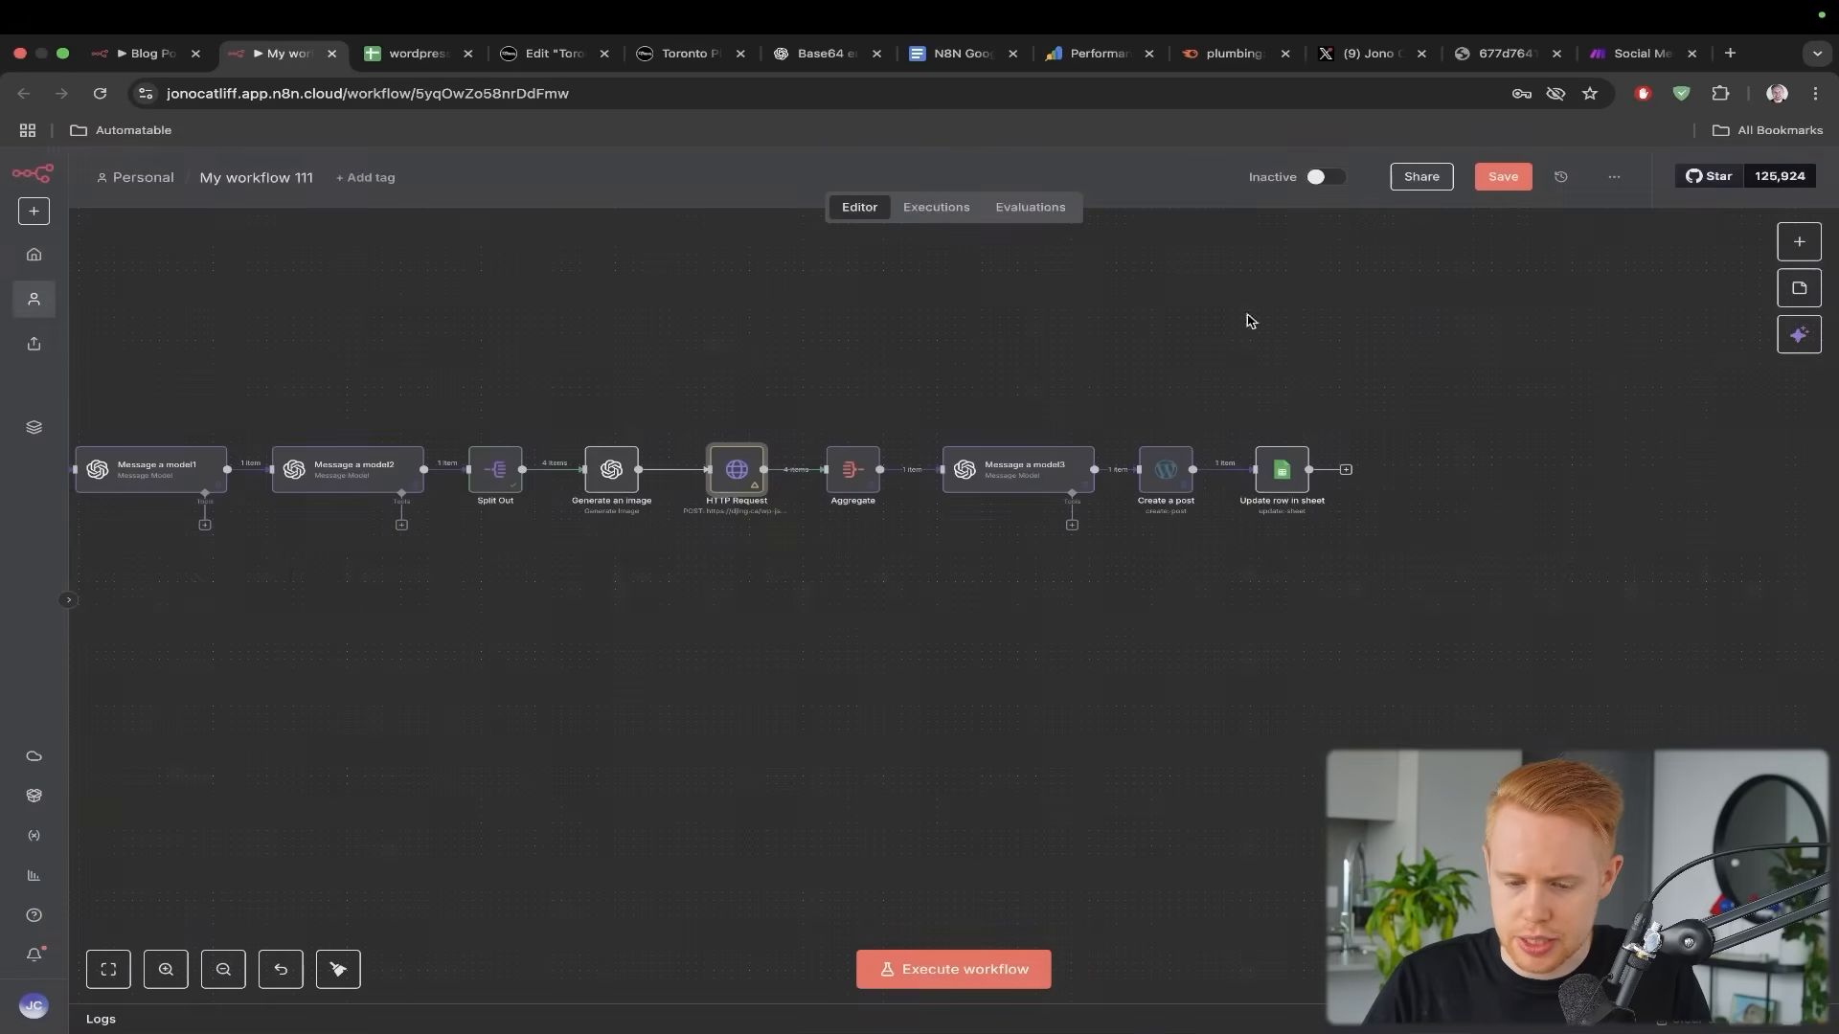
{"action": "double_click", "coordinate": [857, 503]}
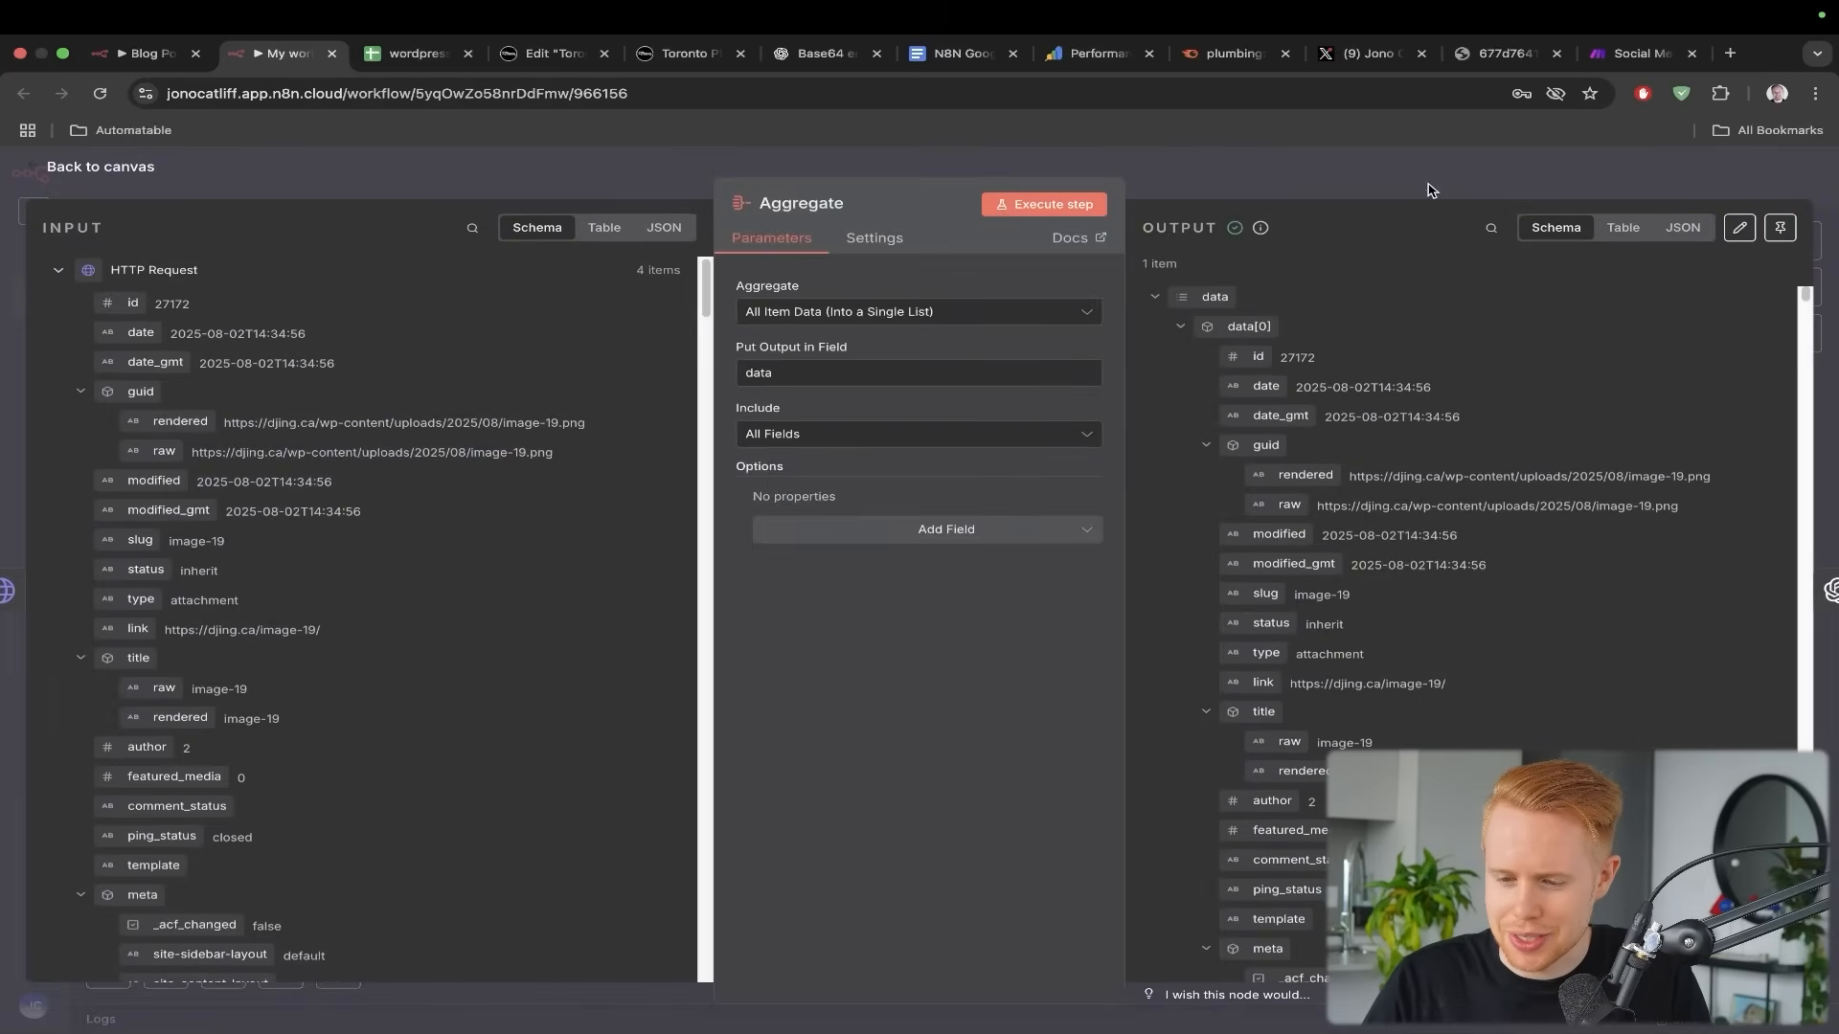
{"action": "left_click", "coordinate": [1427, 190]}
Unpin the test data in the Message a model3 and Create a post nodes, then save the workflow.
{"action": "double_click", "coordinate": [963, 484]}
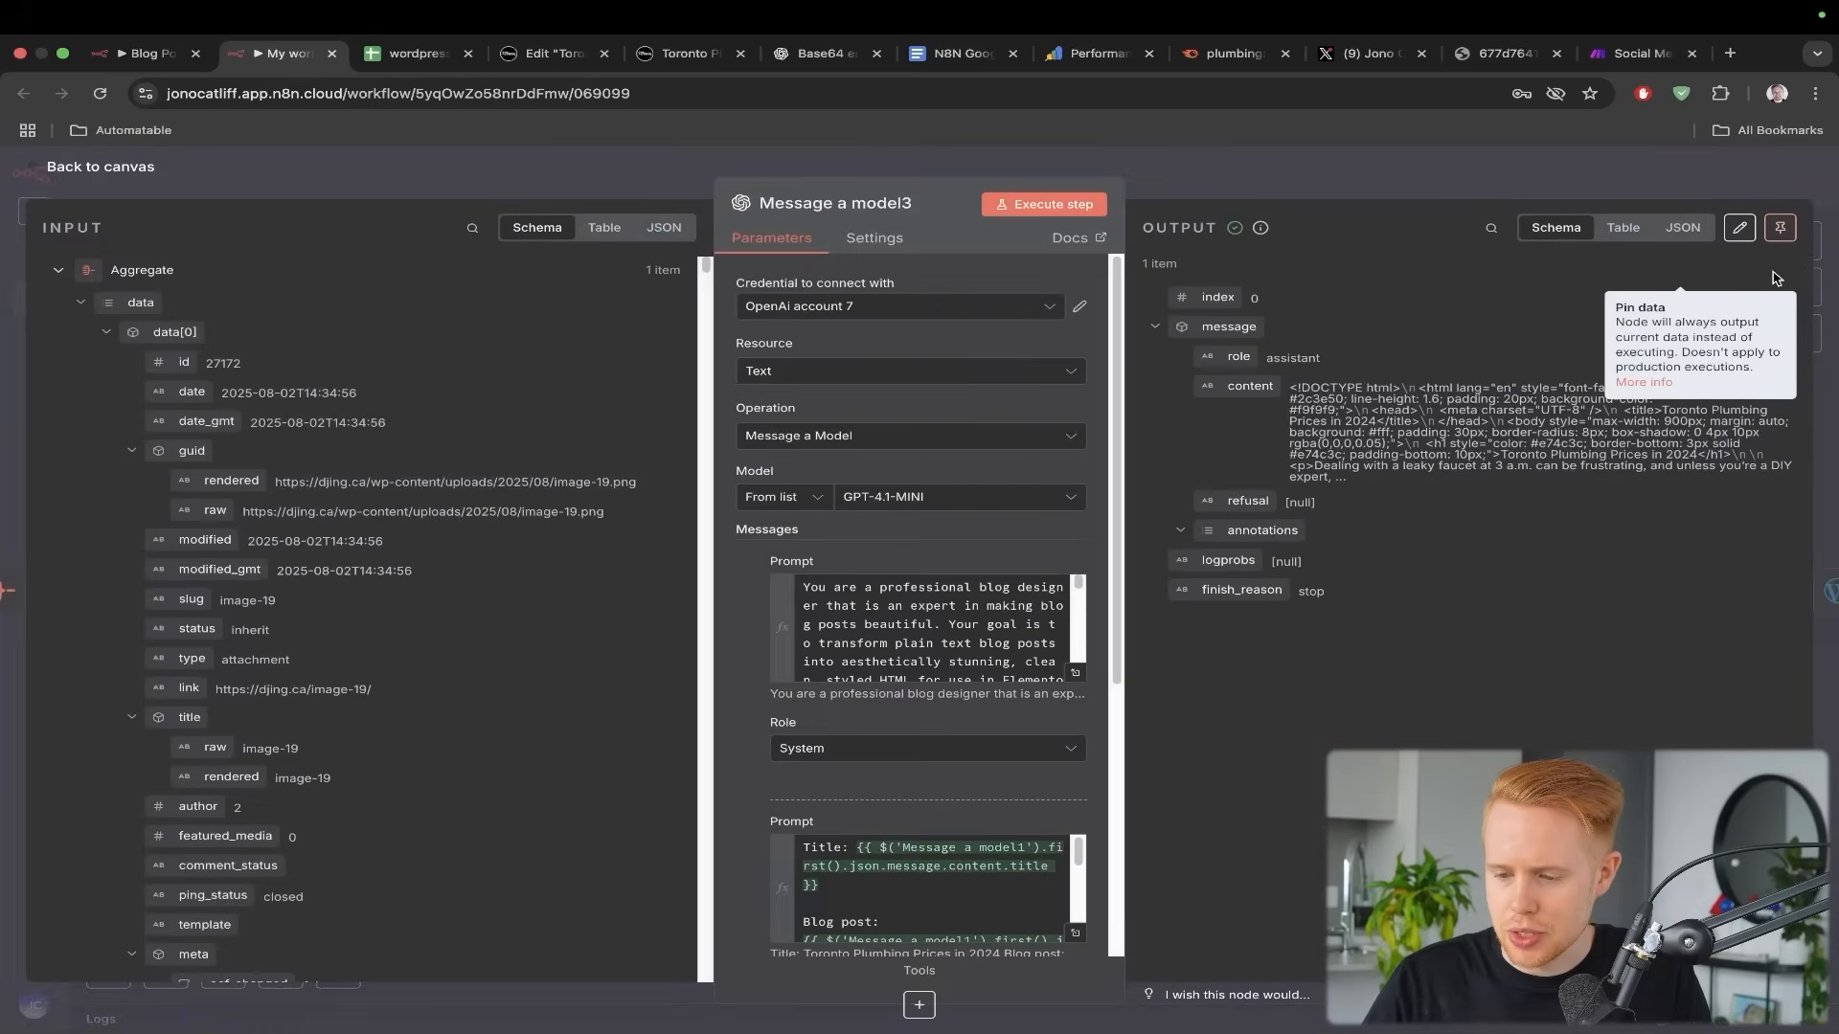
{"action": "left_click", "coordinate": [1549, 180]}
{"action": "double_click", "coordinate": [1174, 474]}
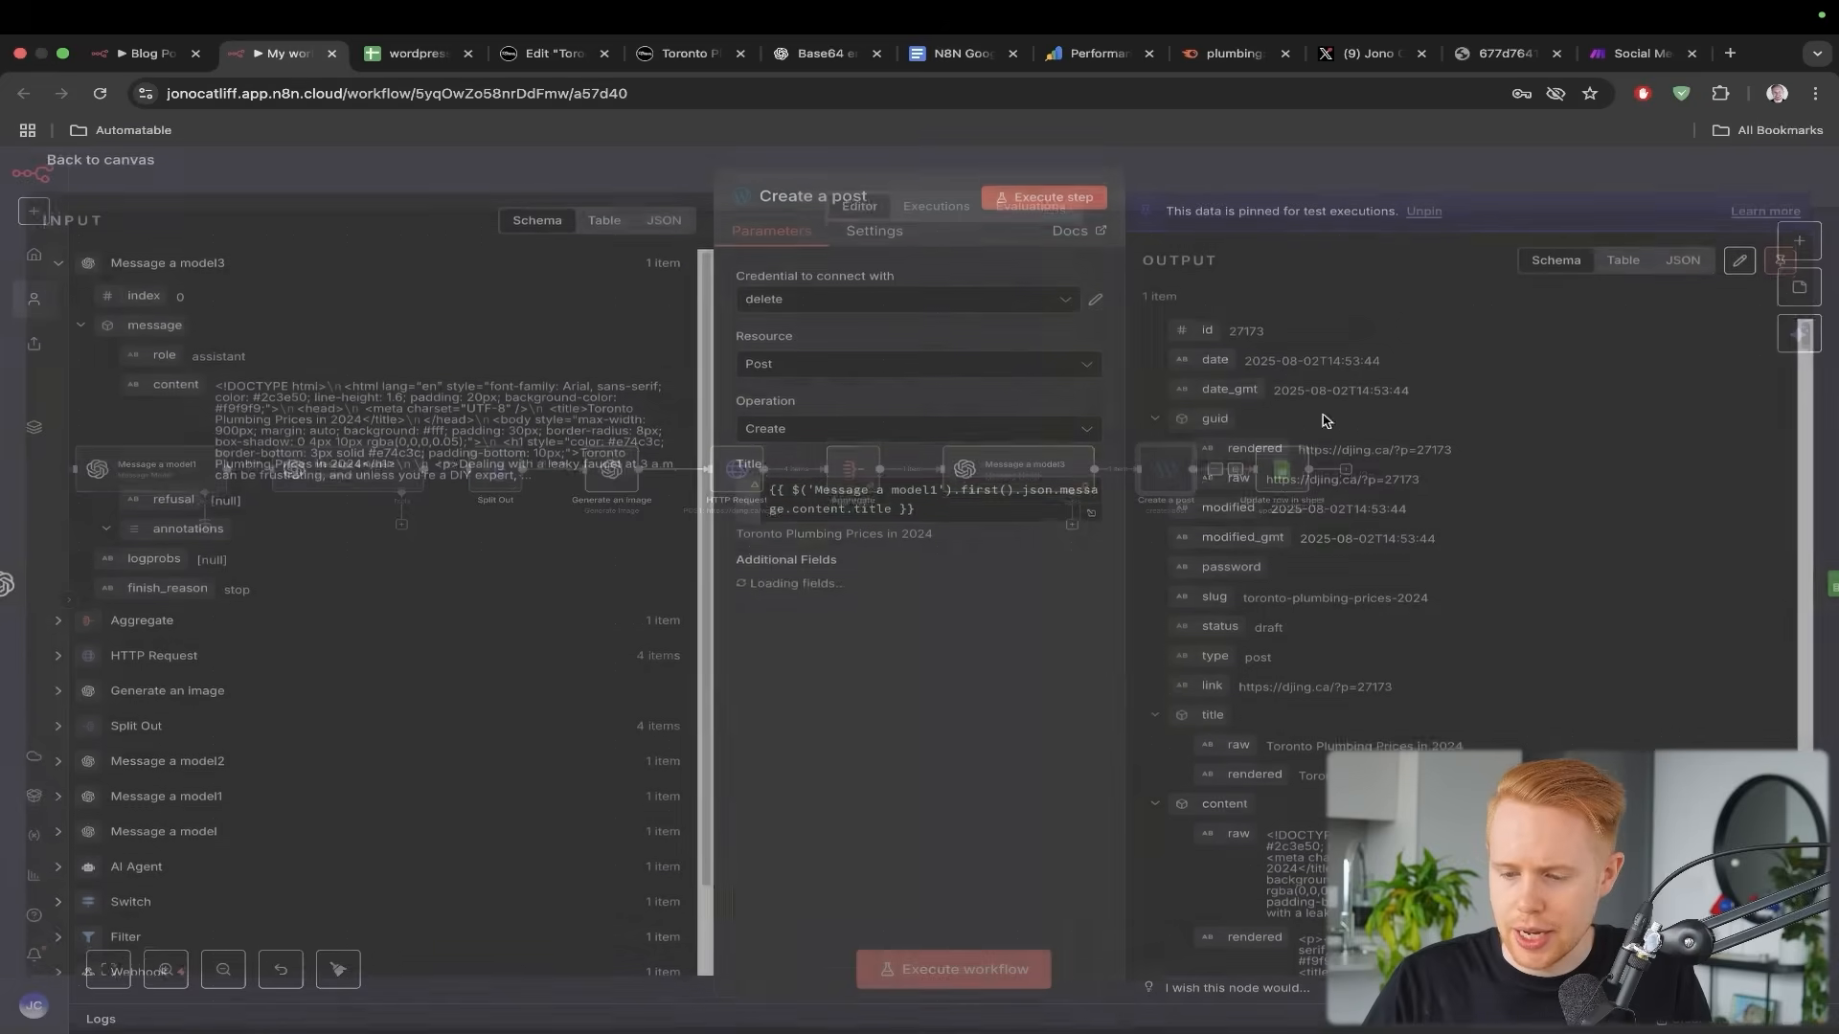
{"action": "left_click", "coordinate": [1475, 192]}
{"action": "key", "text": "super+s"}
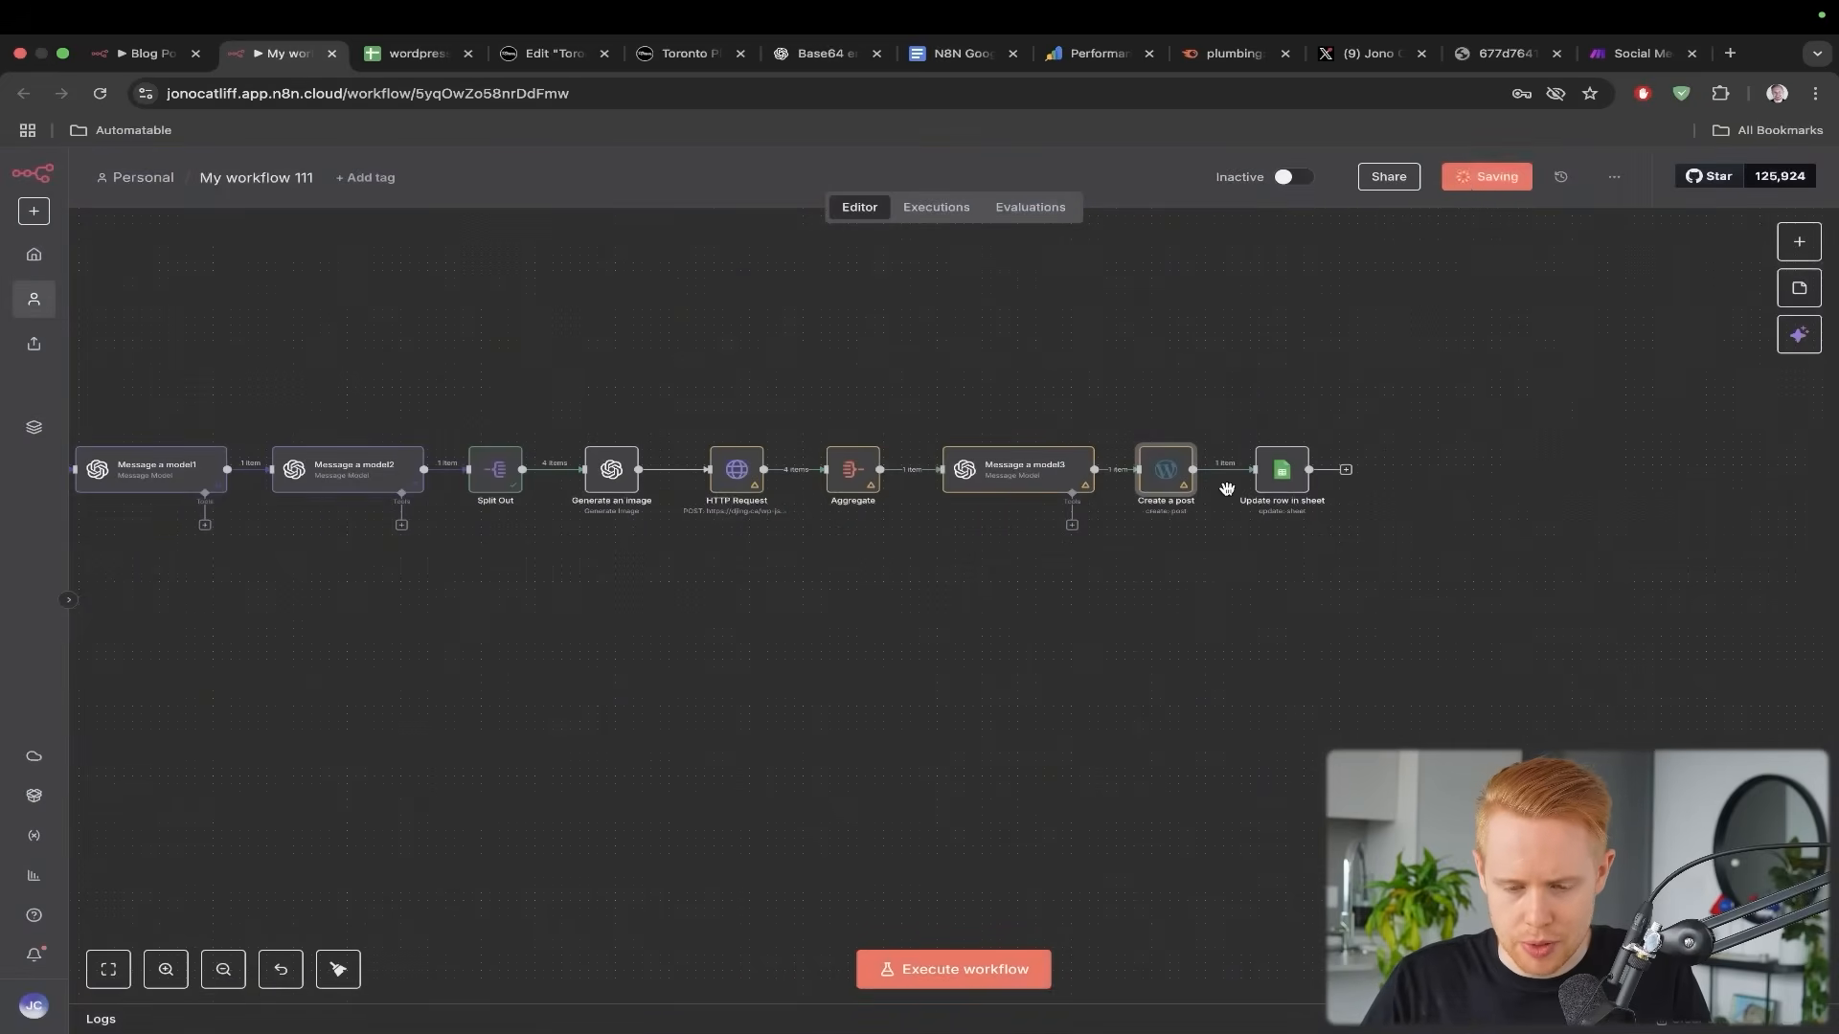
Execute the whole workflow.
{"action": "scroll", "coordinate": [1224, 490], "scroll_direction": "left", "scroll_amount": 6}
{"action": "scroll", "coordinate": [1152, 625], "scroll_direction": "left", "scroll_amount": 2}
{"action": "left_click", "coordinate": [951, 986]}
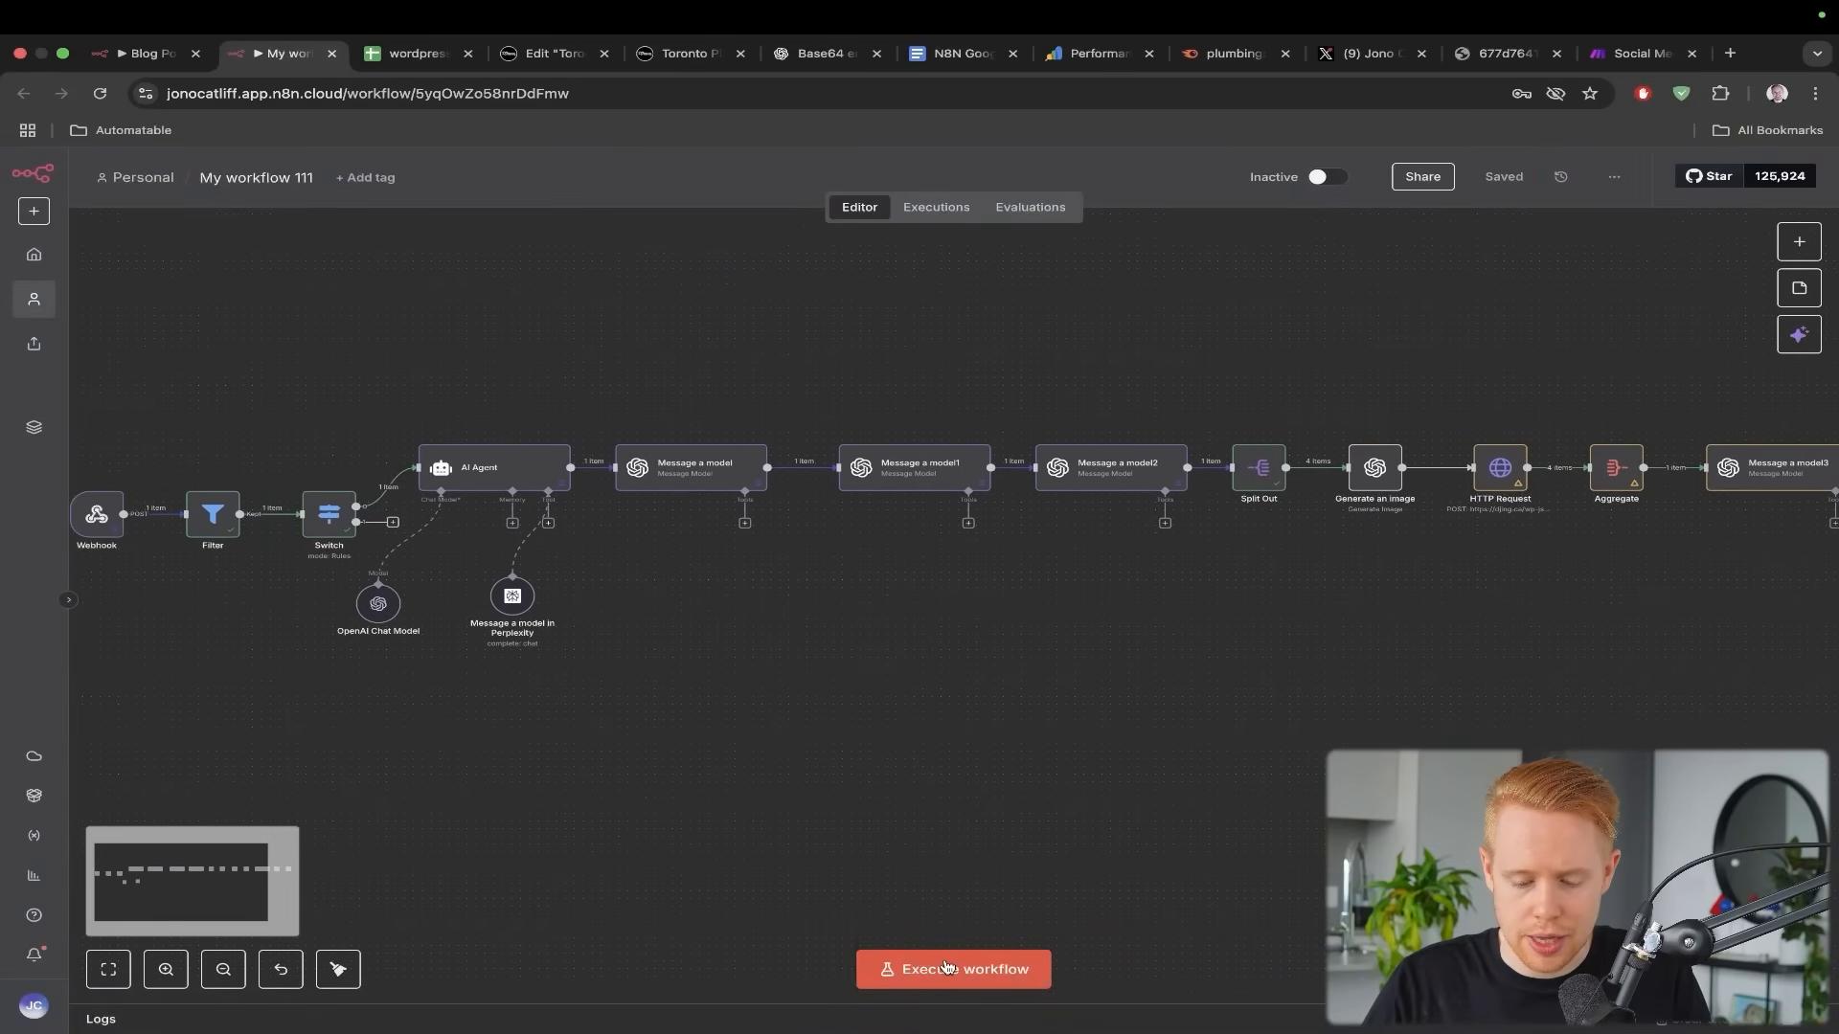
{"action": "scroll", "coordinate": [743, 673], "scroll_direction": "left", "scroll_amount": 2}
{"action": "scroll", "coordinate": [743, 673], "scroll_direction": "right", "scroll_amount": 6}
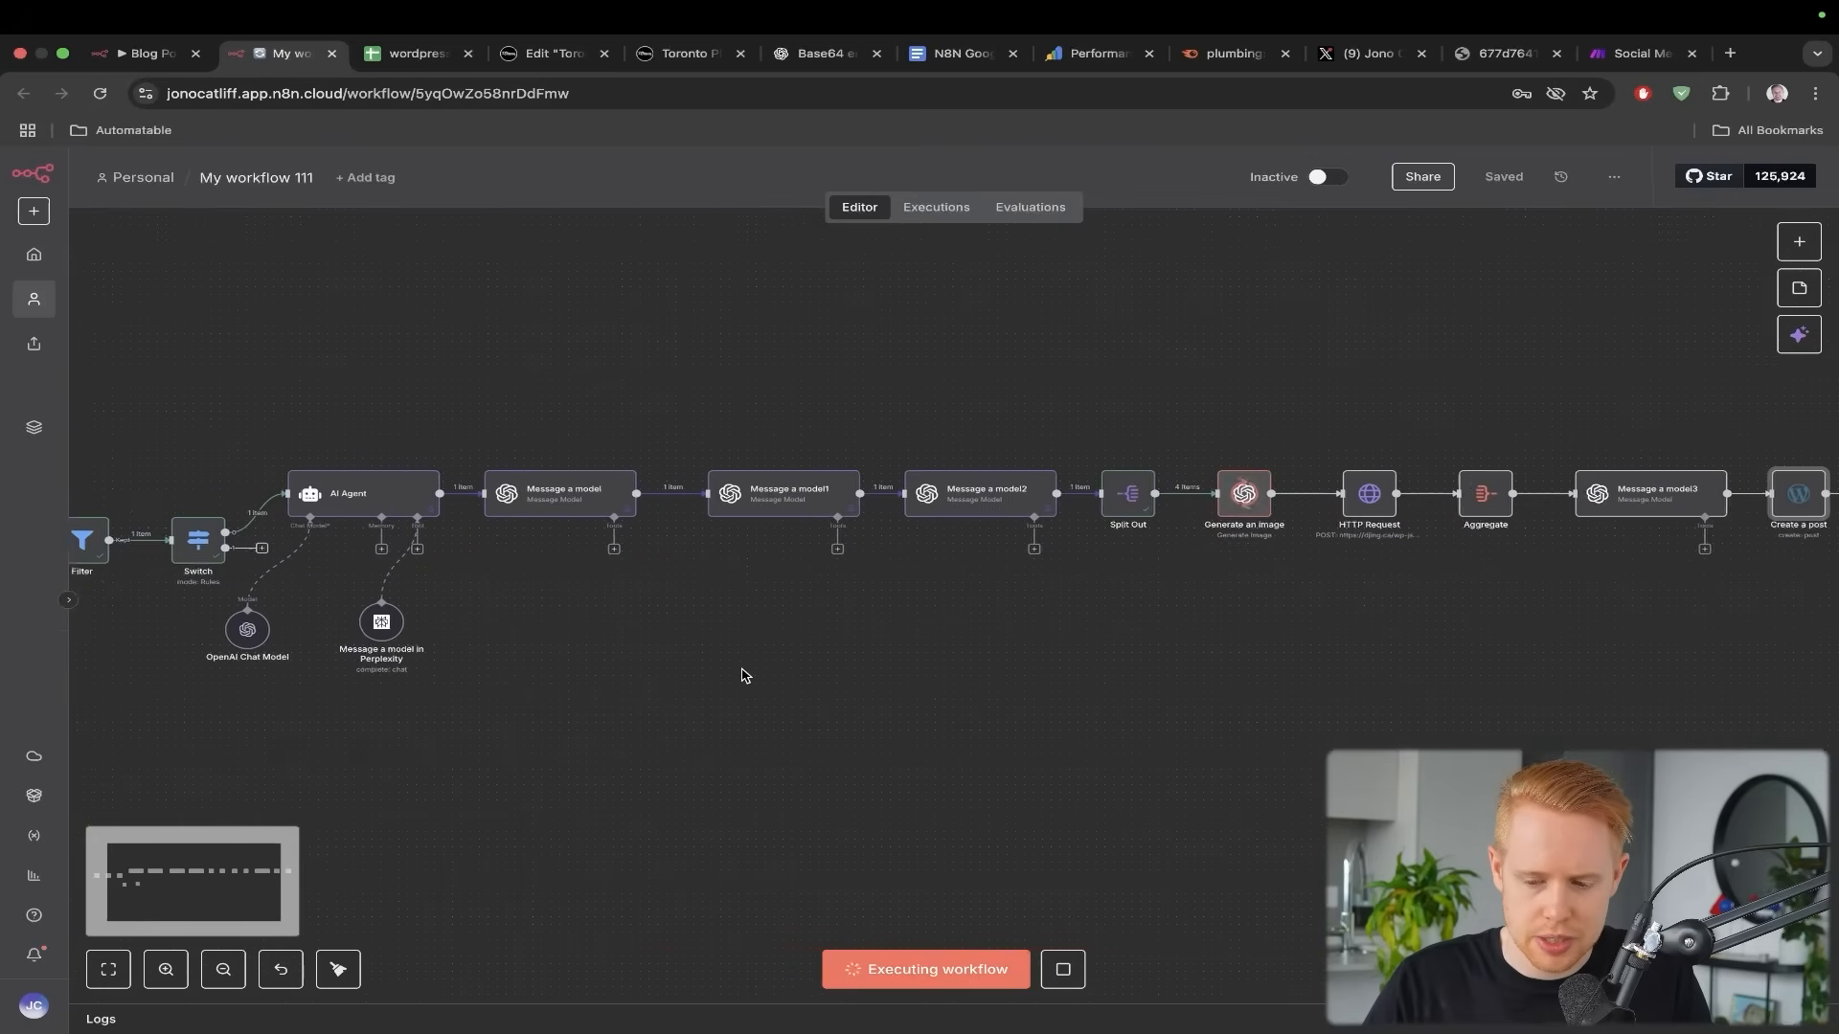
{"action": "left_click_drag", "start_coordinate": [1045, 182], "coordinate": [882, 479]}
{"action": "mouse_move", "coordinate": [910, 330]}
{"action": "left_mouse_down"}
{"action": "mouse_move", "coordinate": [1441, 308]}
{"action": "mouse_move", "coordinate": [1563, 488]}
{"action": "left_mouse_up"}
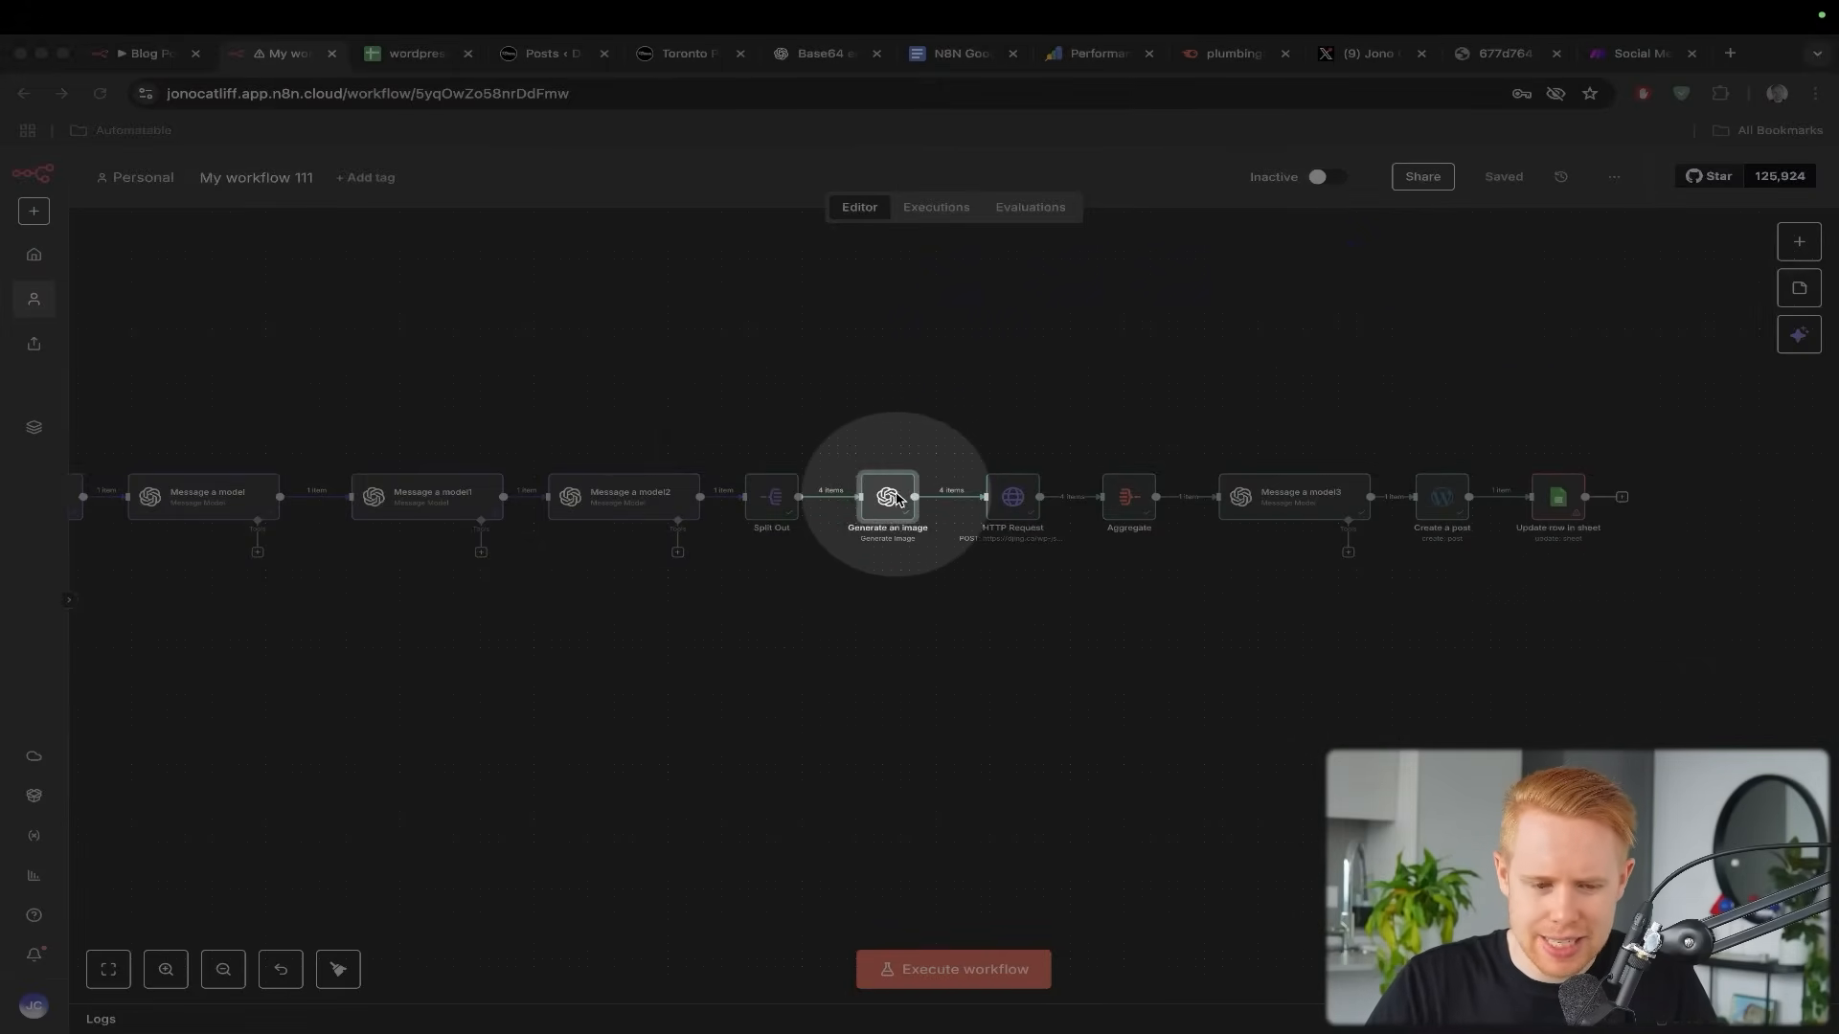
Open the newest Toronto Plumbing Prices in 2024 draft post in Elementor.
{"action": "key", "text": "Escape"}
{"action": "key", "text": "ctrl+Tab"}
{"action": "key", "text": "ctrl+Tab"}
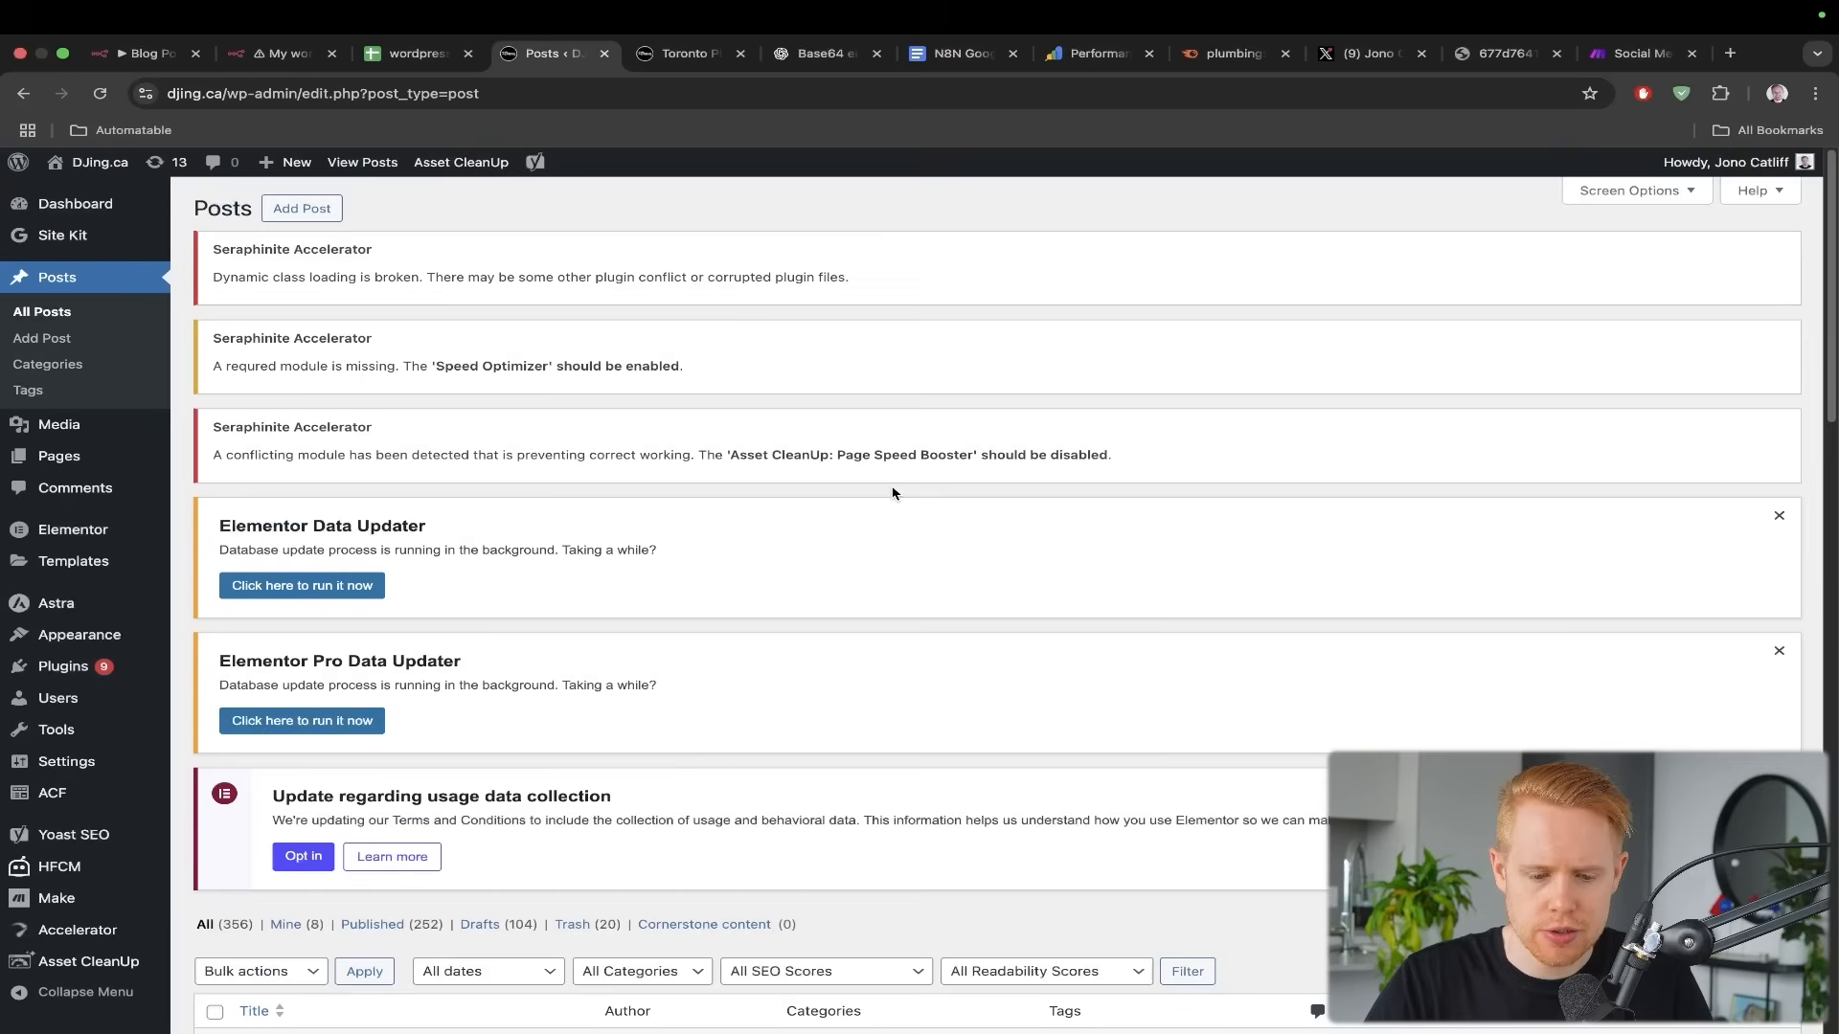
{"action": "scroll", "coordinate": [460, 361], "scroll_direction": "down", "scroll_amount": 3}
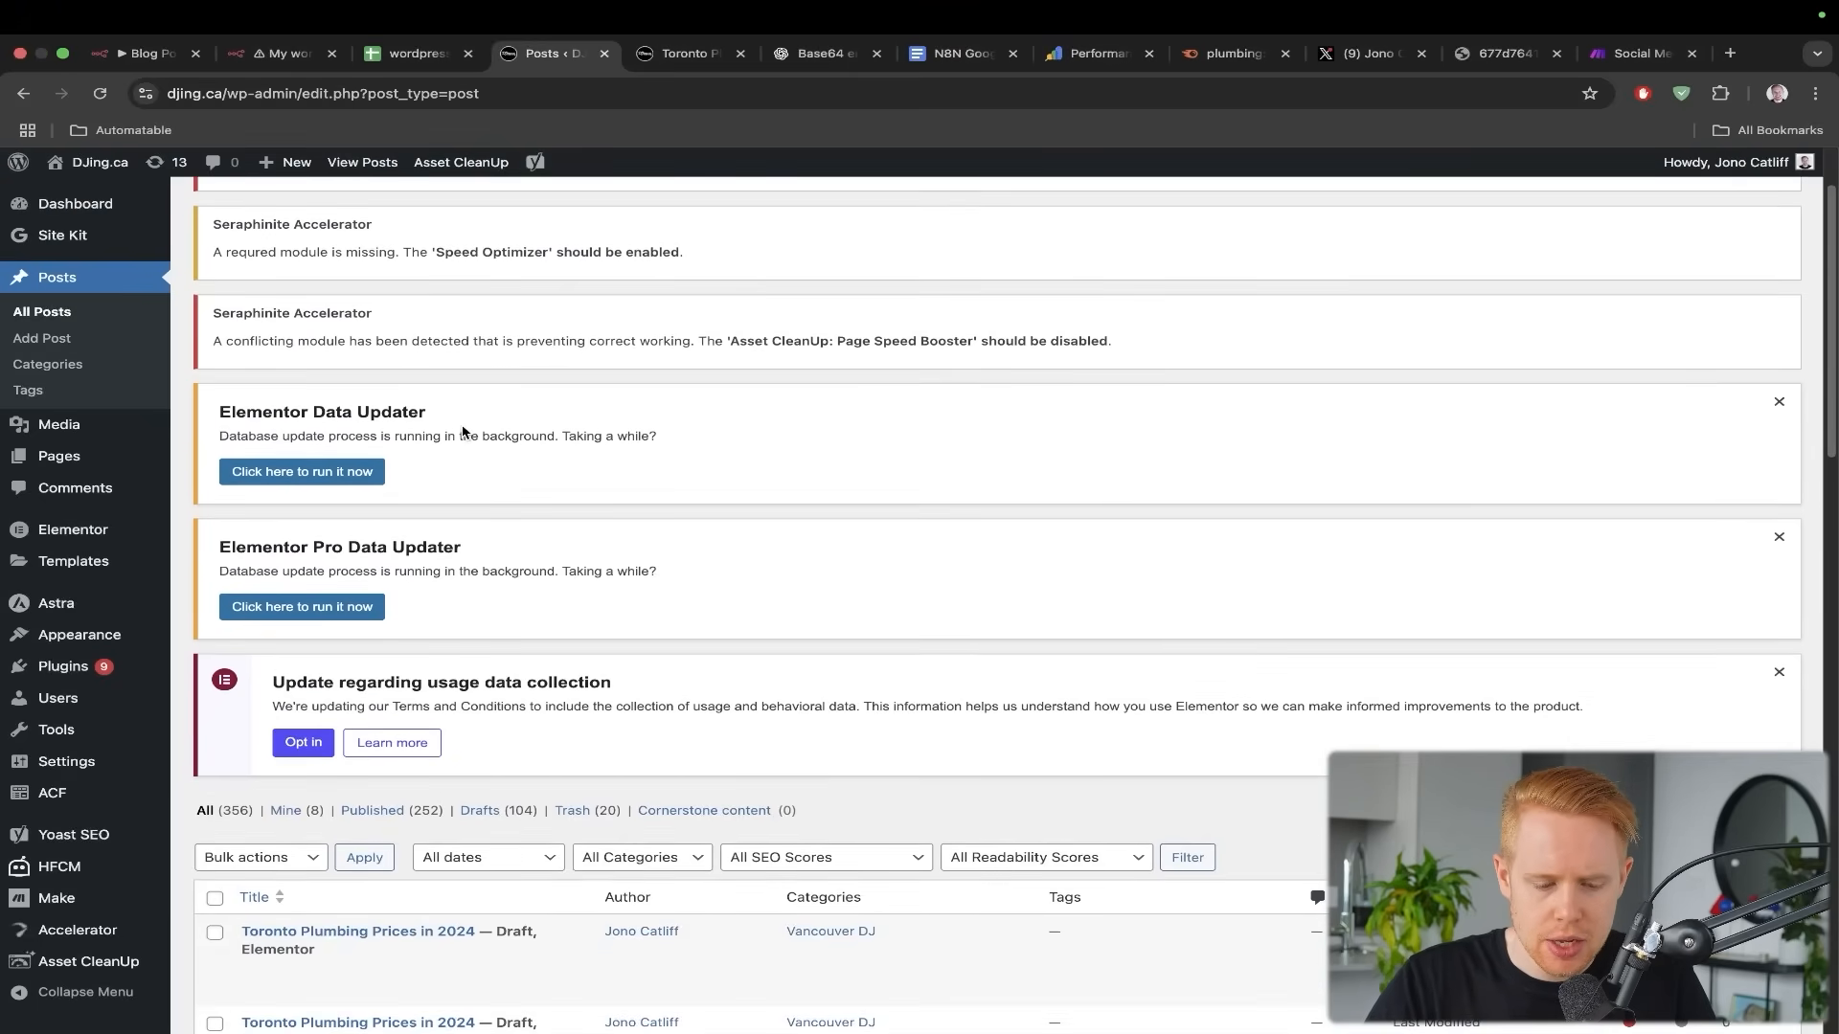
{"action": "left_click", "coordinate": [377, 936]}
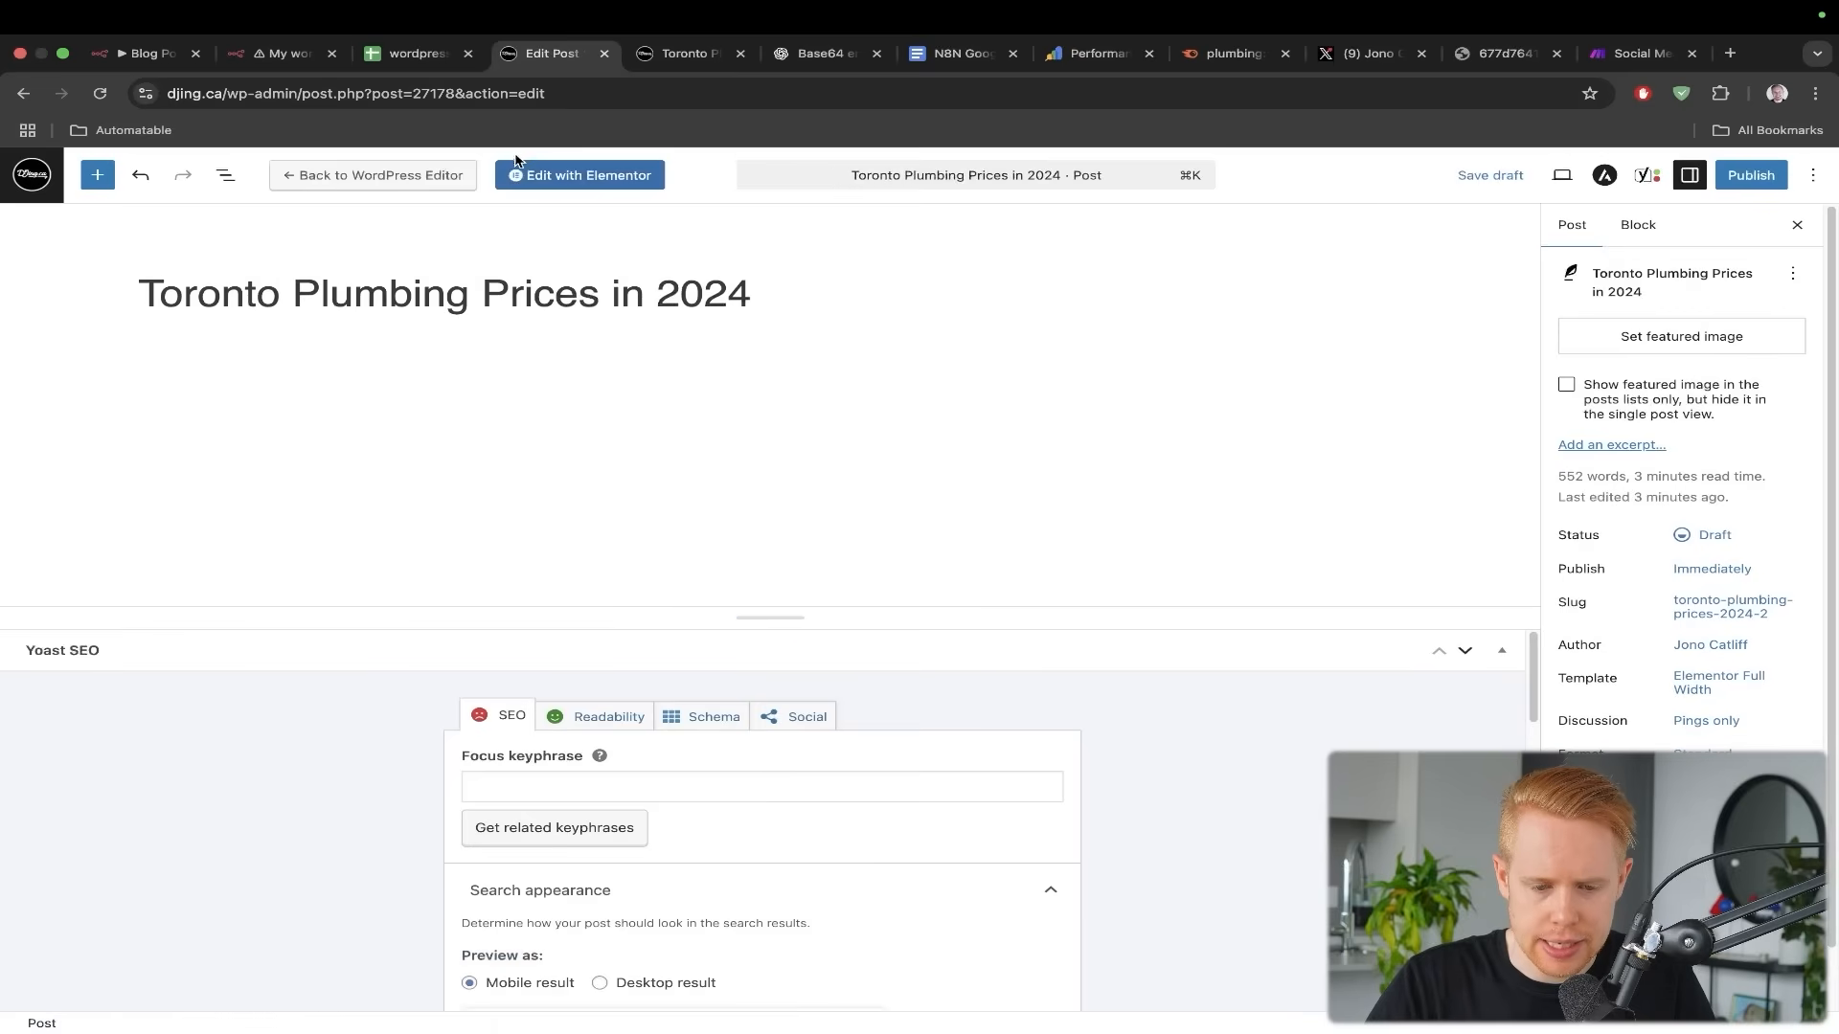
{"action": "left_click", "coordinate": [522, 175]}
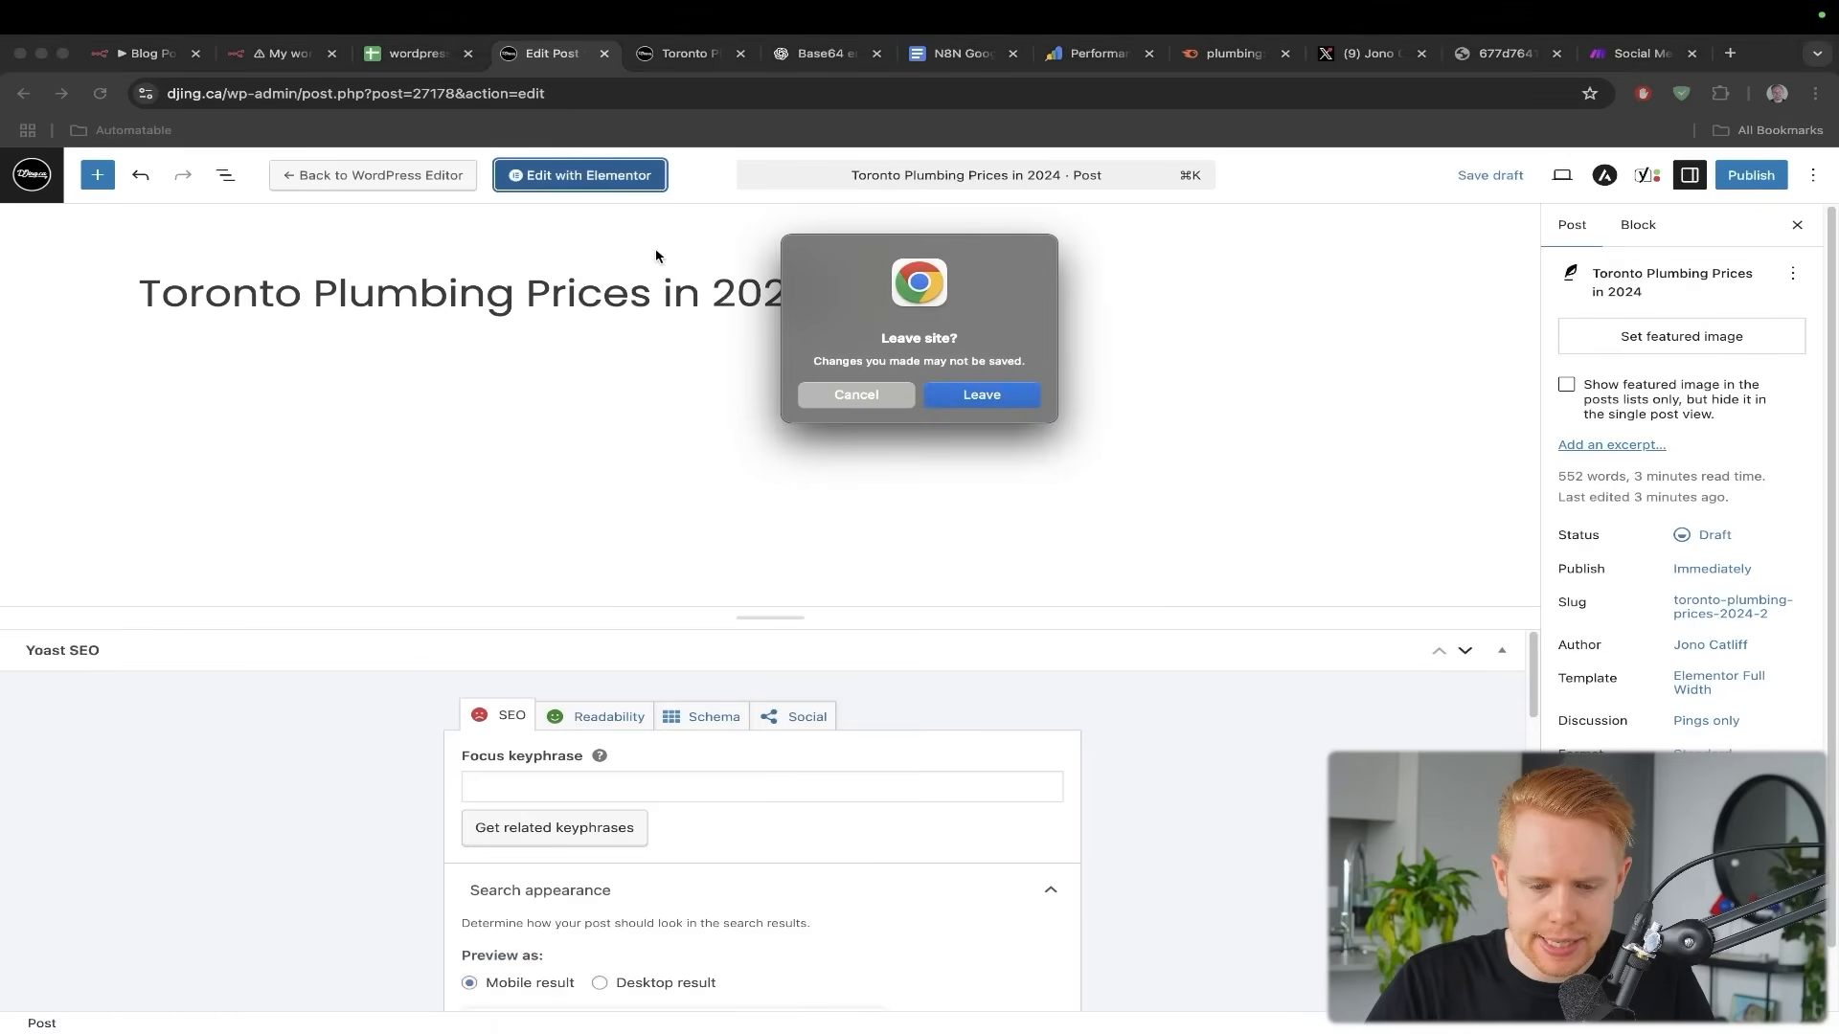
{"action": "left_click", "coordinate": [1019, 393]}
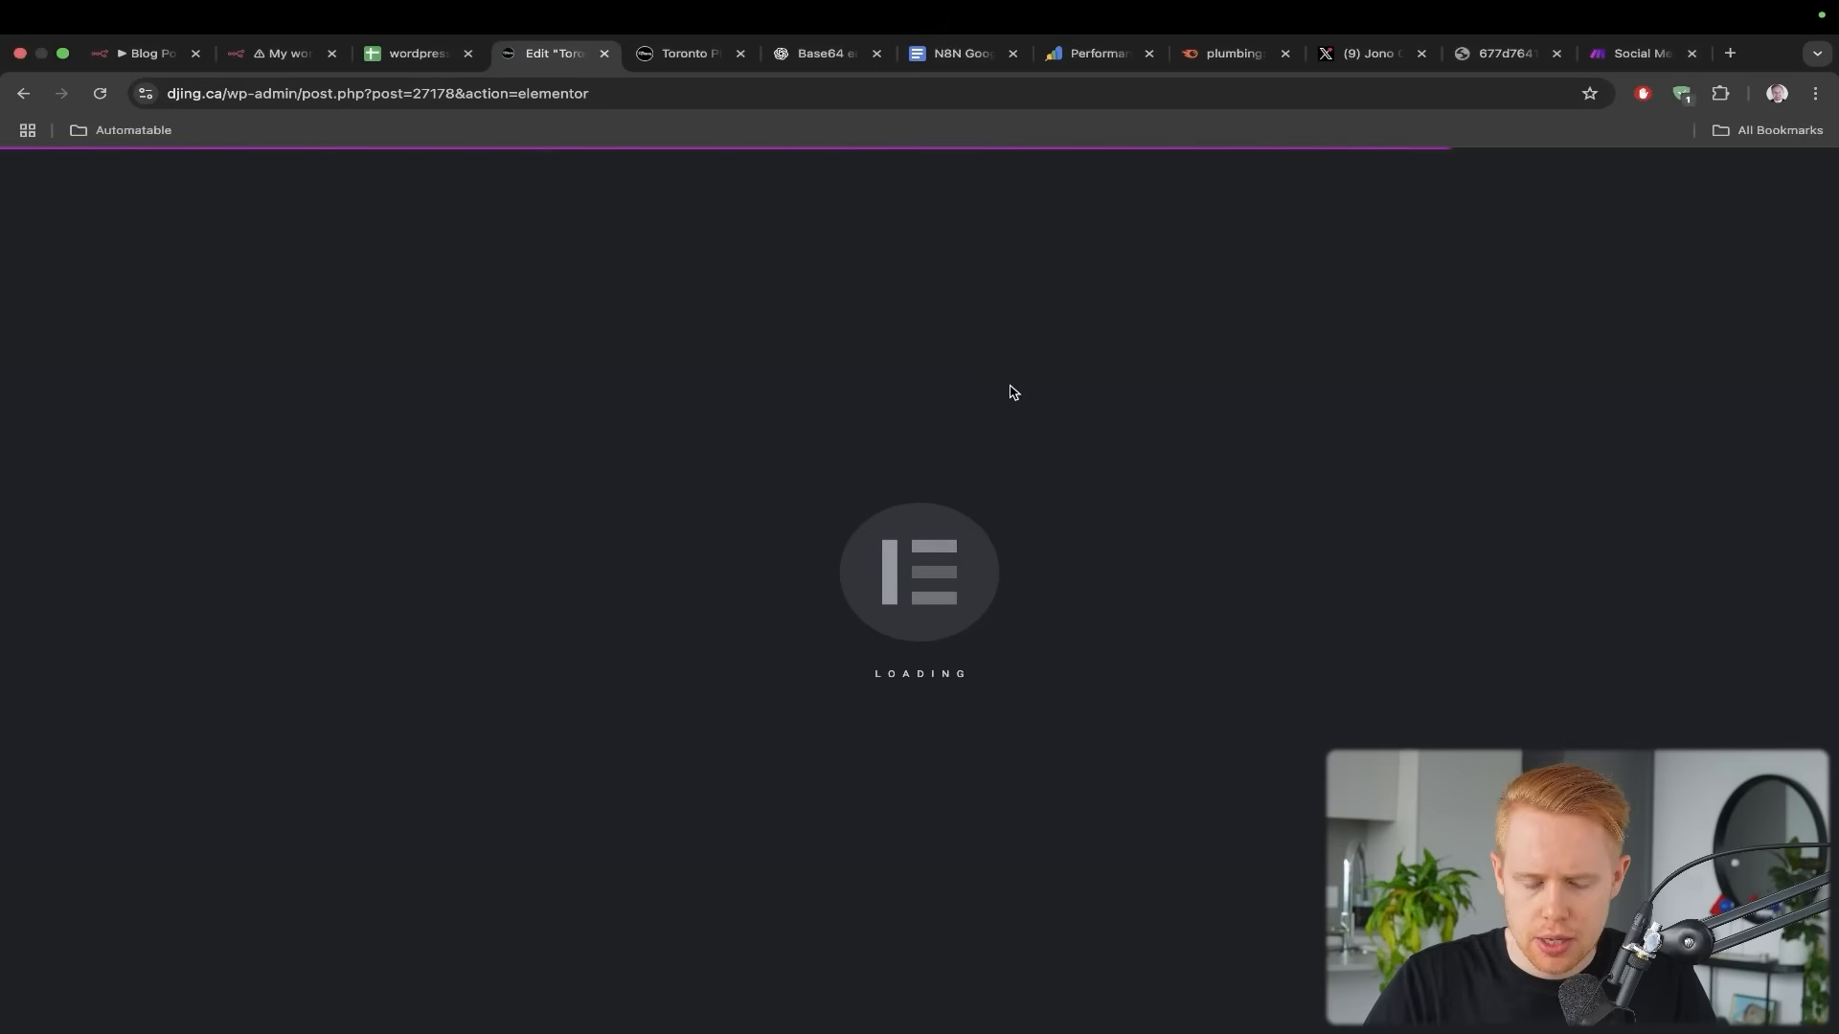
Scroll through the draft post to examine the generated images.
{"action": "scroll", "coordinate": [932, 538], "scroll_direction": "down", "scroll_amount": 1}
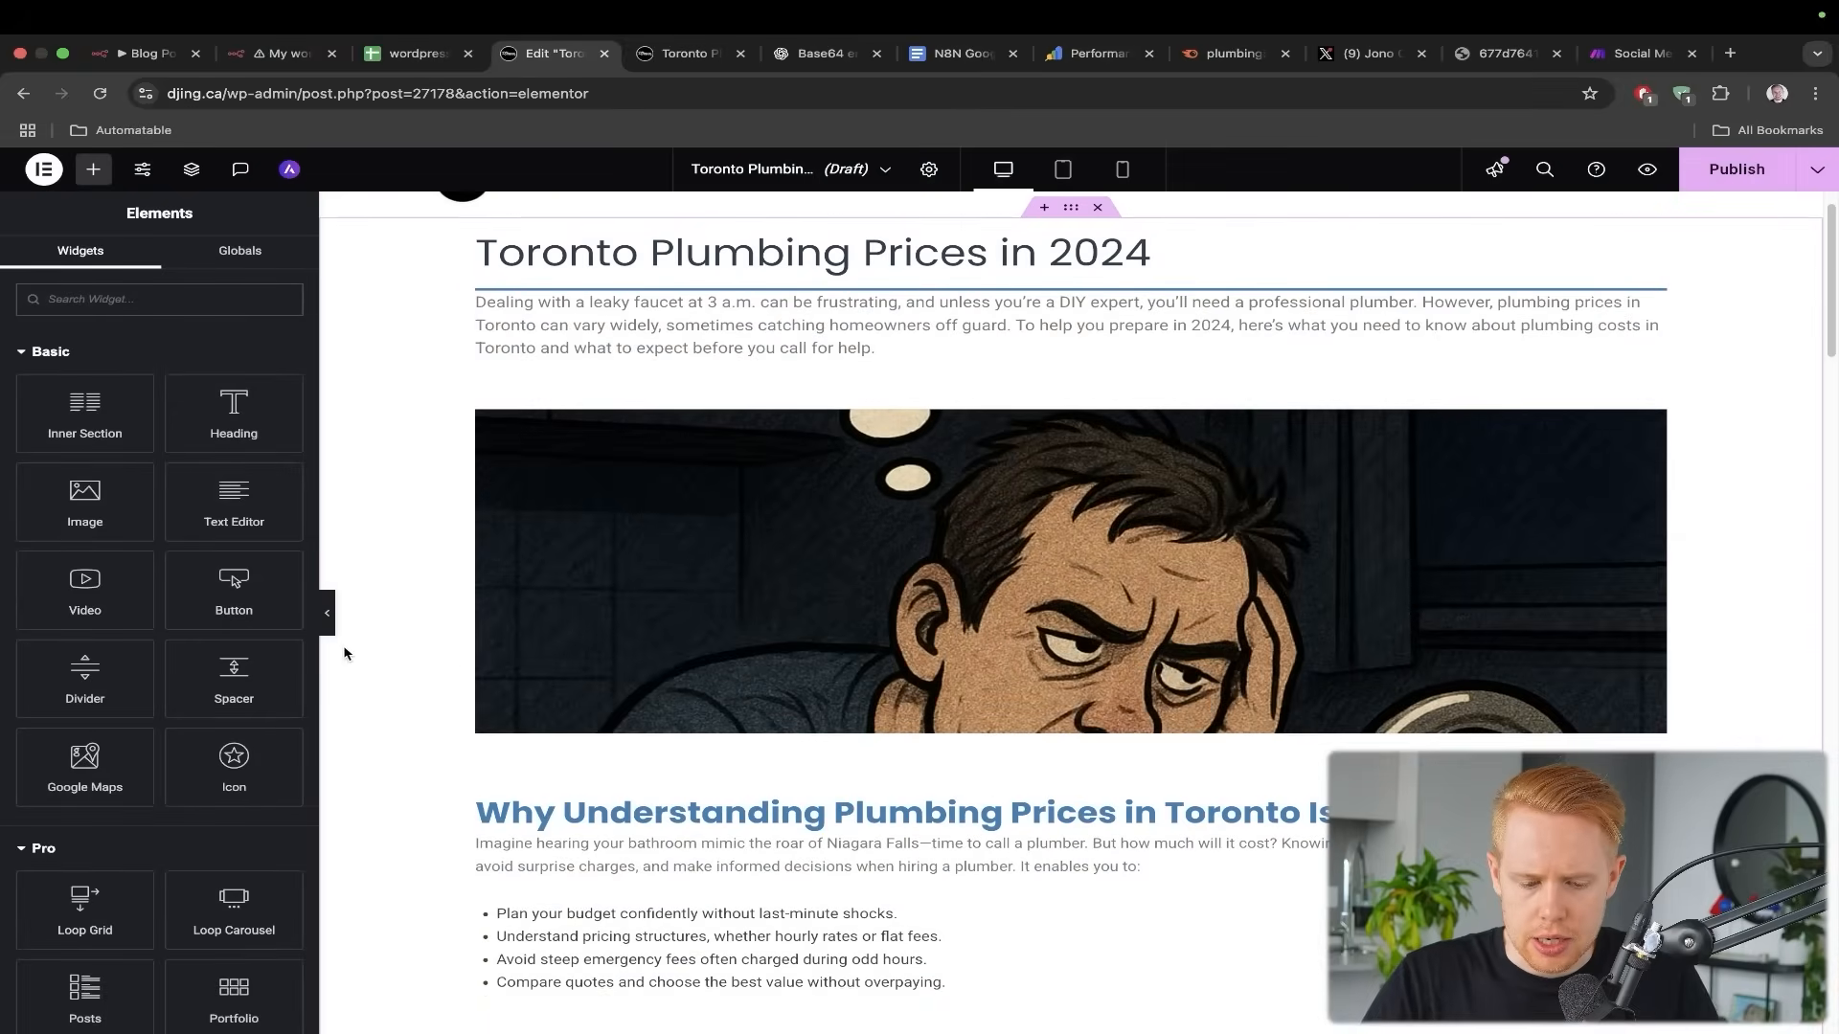
{"action": "left_click_drag", "start_coordinate": [1410, 306], "coordinate": [1281, 453]}
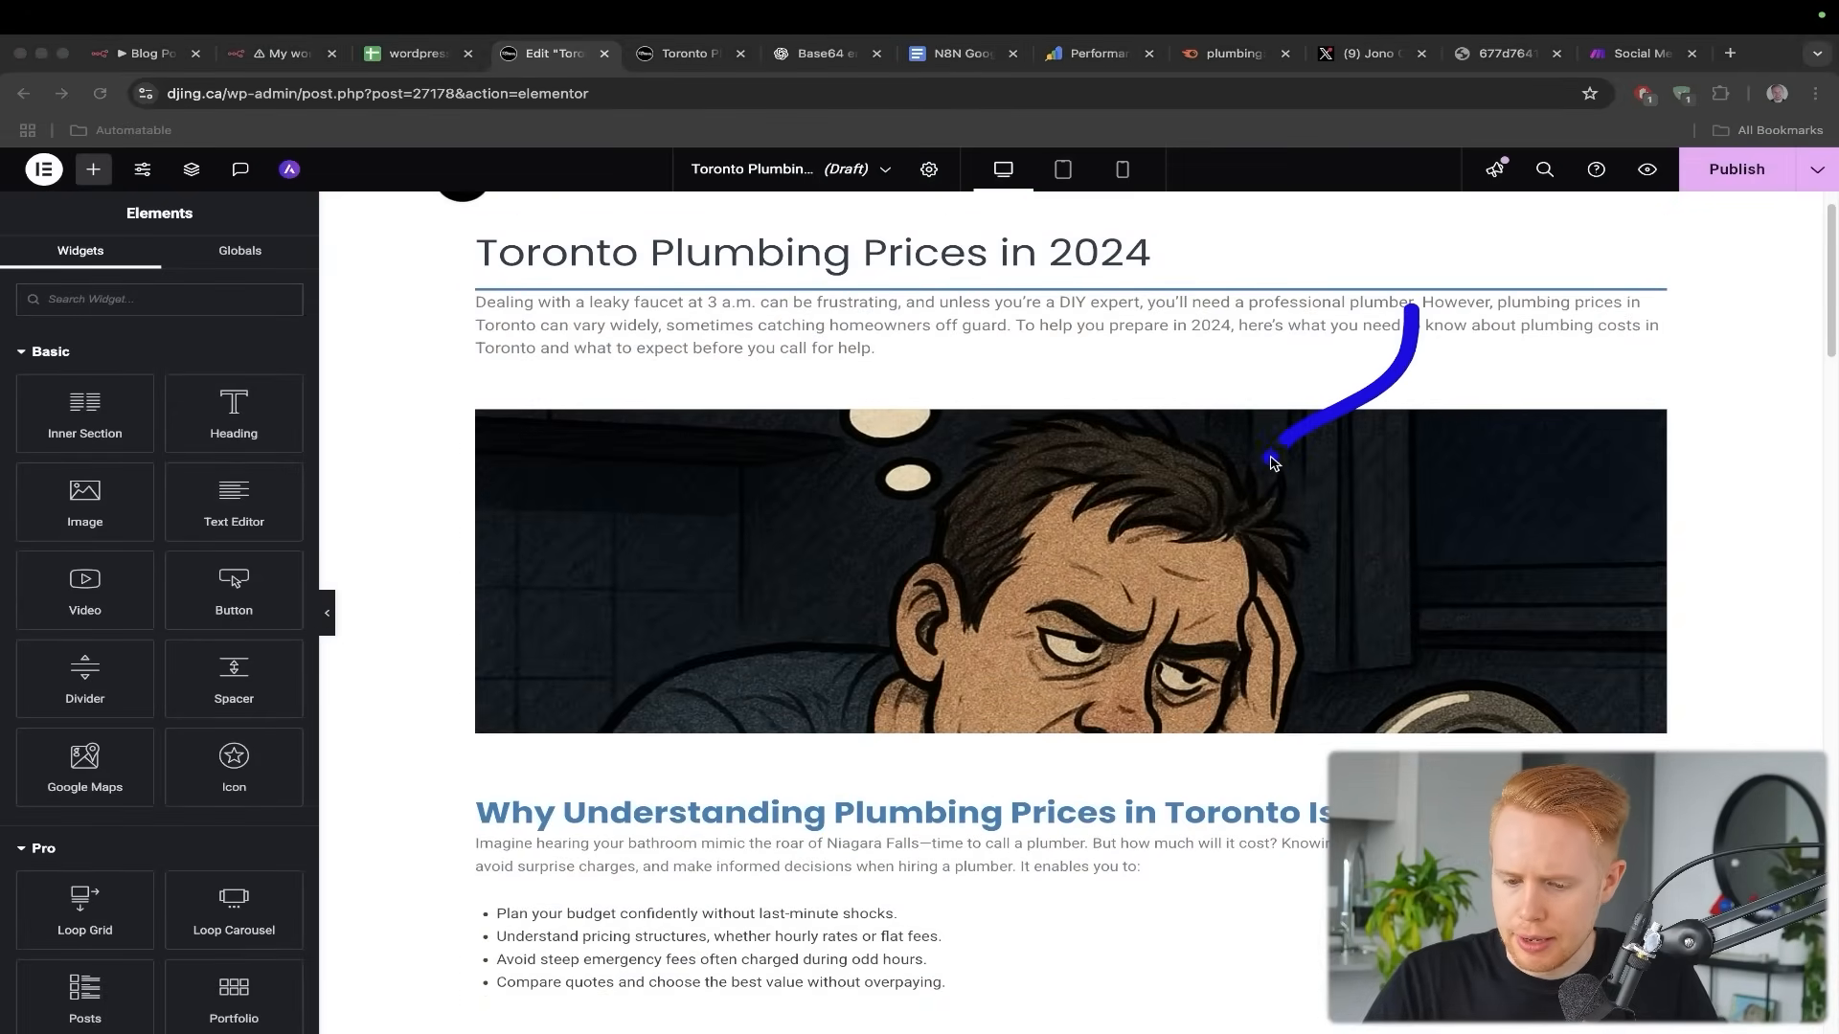
{"action": "left_click_drag", "start_coordinate": [1794, 393], "coordinate": [1527, 560]}
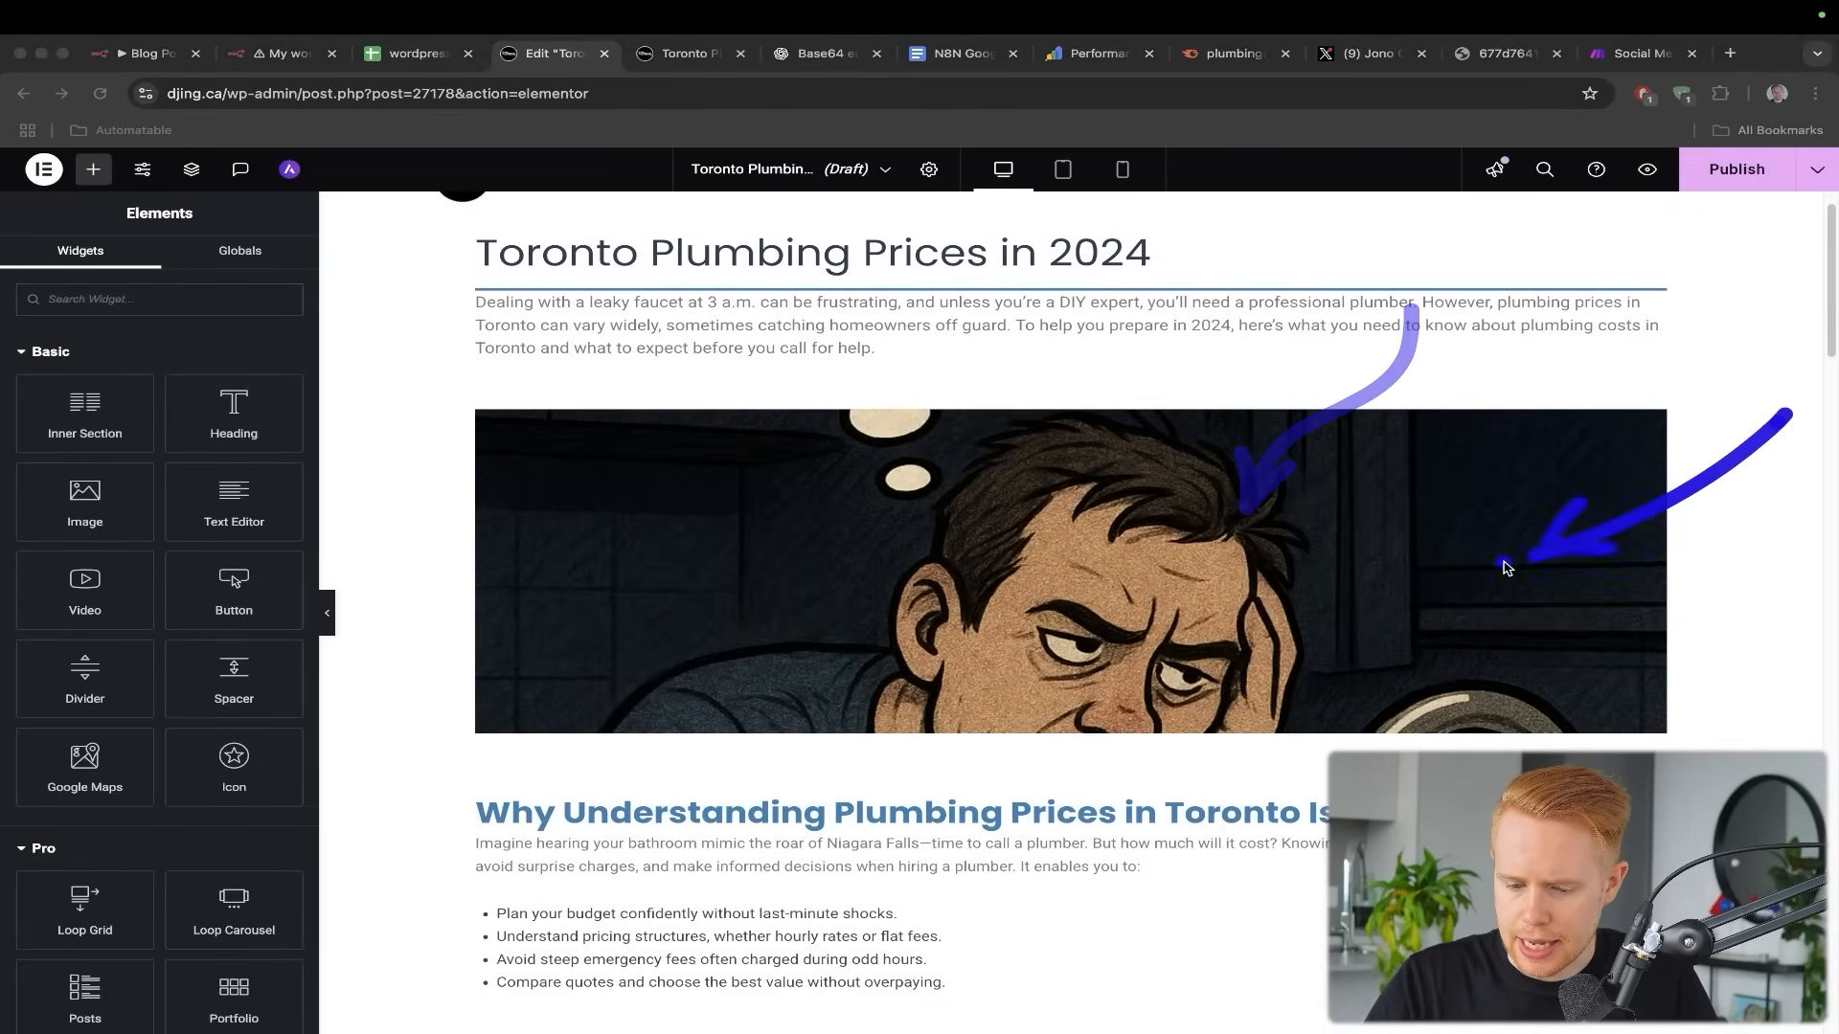
{"action": "scroll", "coordinate": [1389, 587], "scroll_direction": "down", "scroll_amount": 5}
{"action": "scroll", "coordinate": [1388, 587], "scroll_direction": "down", "scroll_amount": 3}
{"action": "mouse_move", "coordinate": [1726, 380]}
{"action": "left_mouse_down"}
{"action": "mouse_move", "coordinate": [1420, 506]}
{"action": "mouse_move", "coordinate": [1365, 500]}
{"action": "left_mouse_up"}
{"action": "scroll", "coordinate": [1365, 500], "scroll_direction": "down", "scroll_amount": 6}
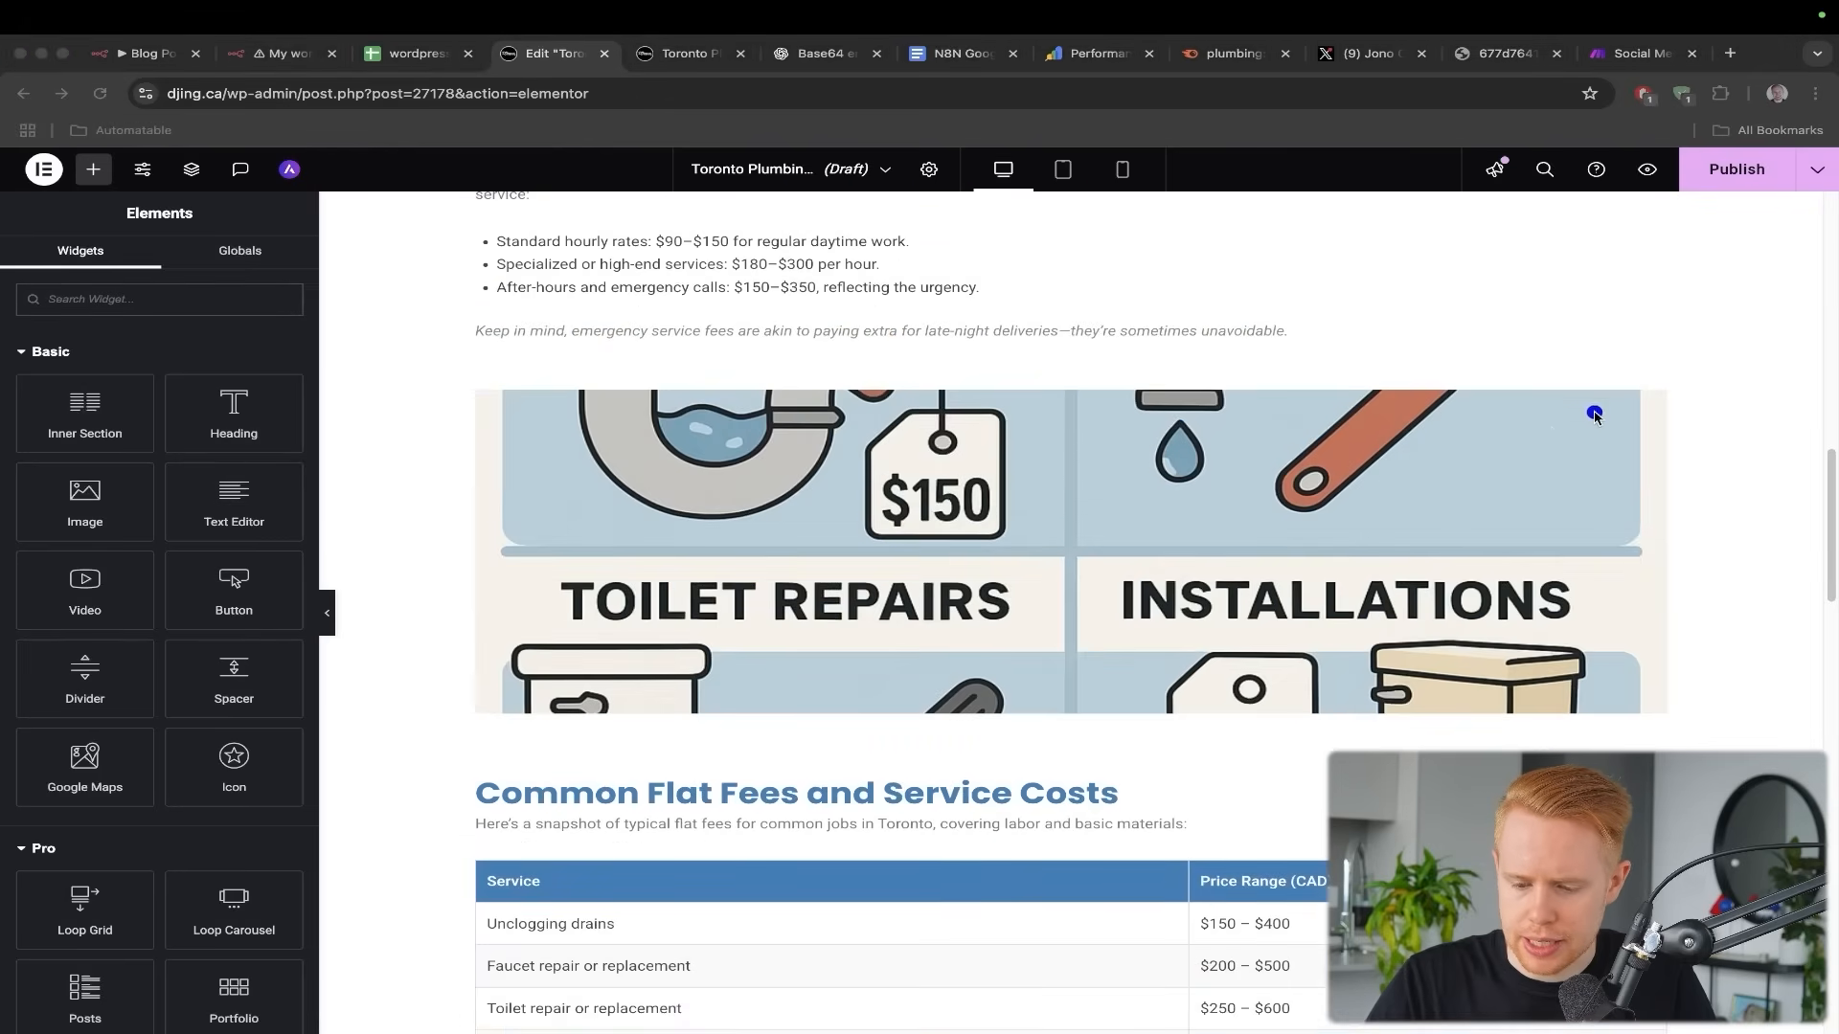
{"action": "scroll", "coordinate": [1433, 565], "scroll_direction": "down", "scroll_amount": 12}
{"action": "left_click", "coordinate": [1432, 559]}
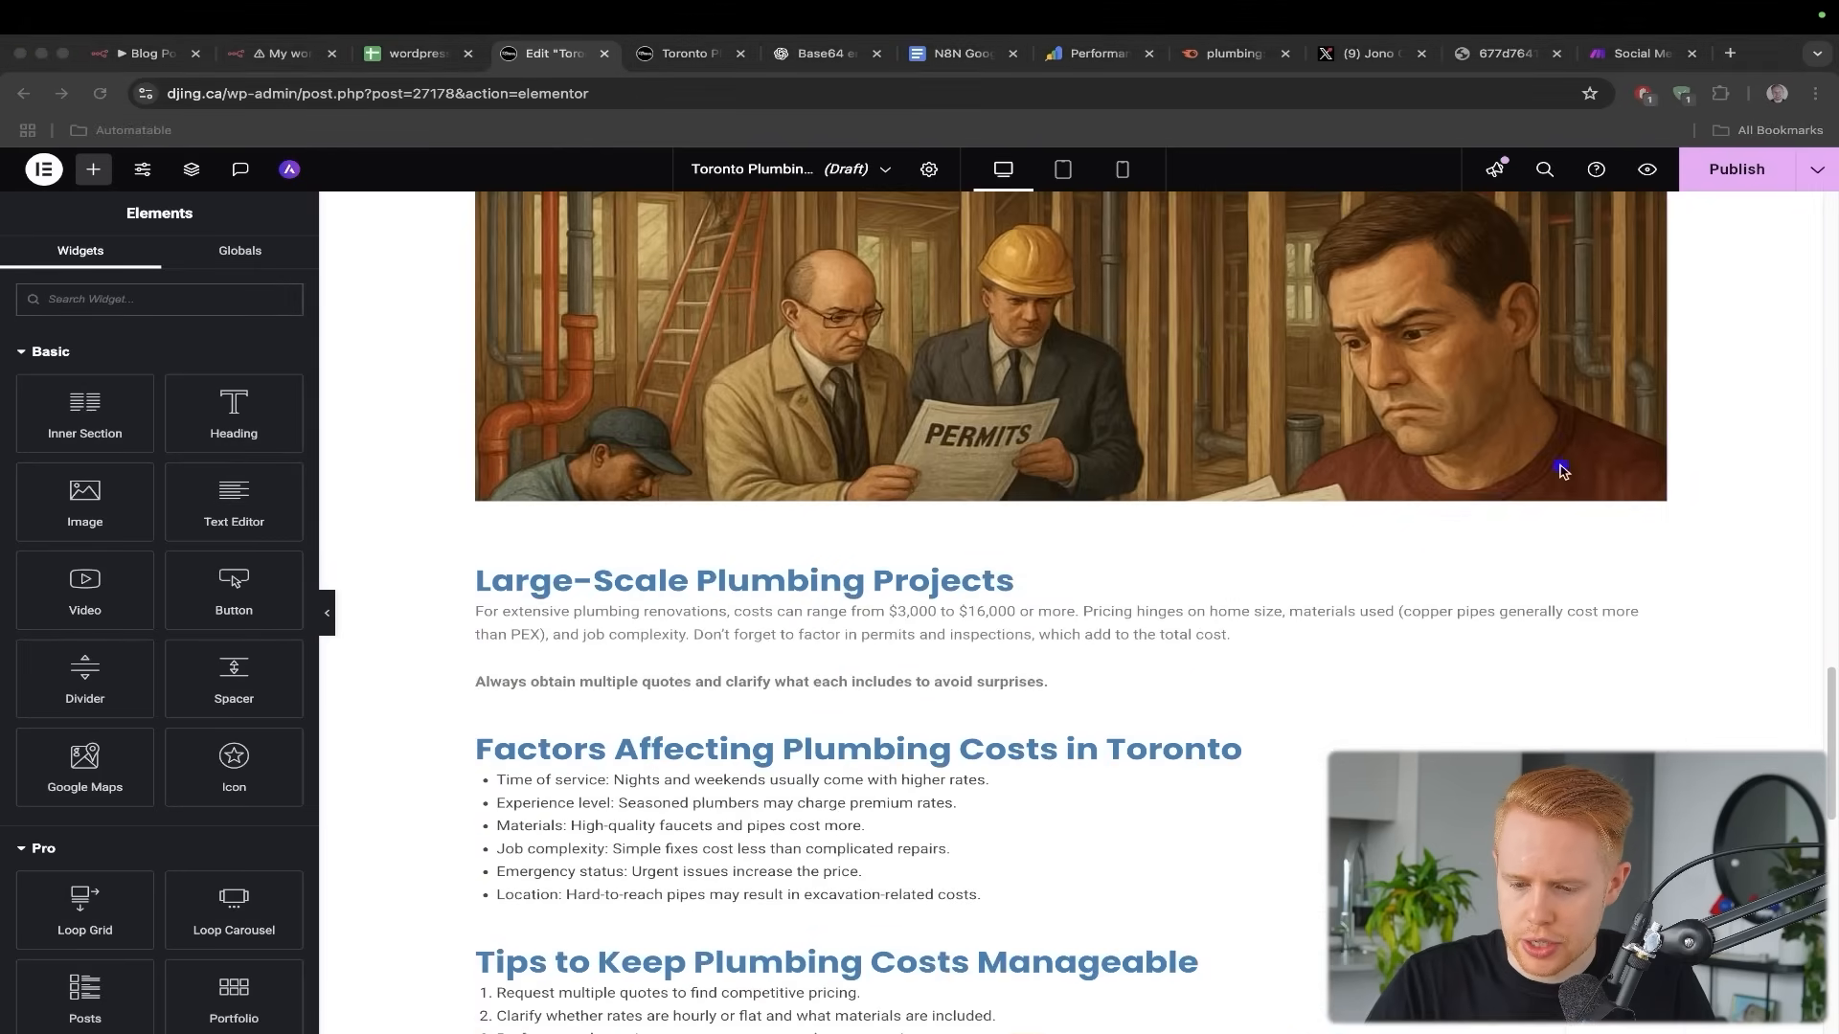
{"action": "left_click_drag", "start_coordinate": [1671, 359], "coordinate": [1365, 371]}
{"action": "scroll", "coordinate": [1364, 373], "scroll_direction": "up", "scroll_amount": 20}
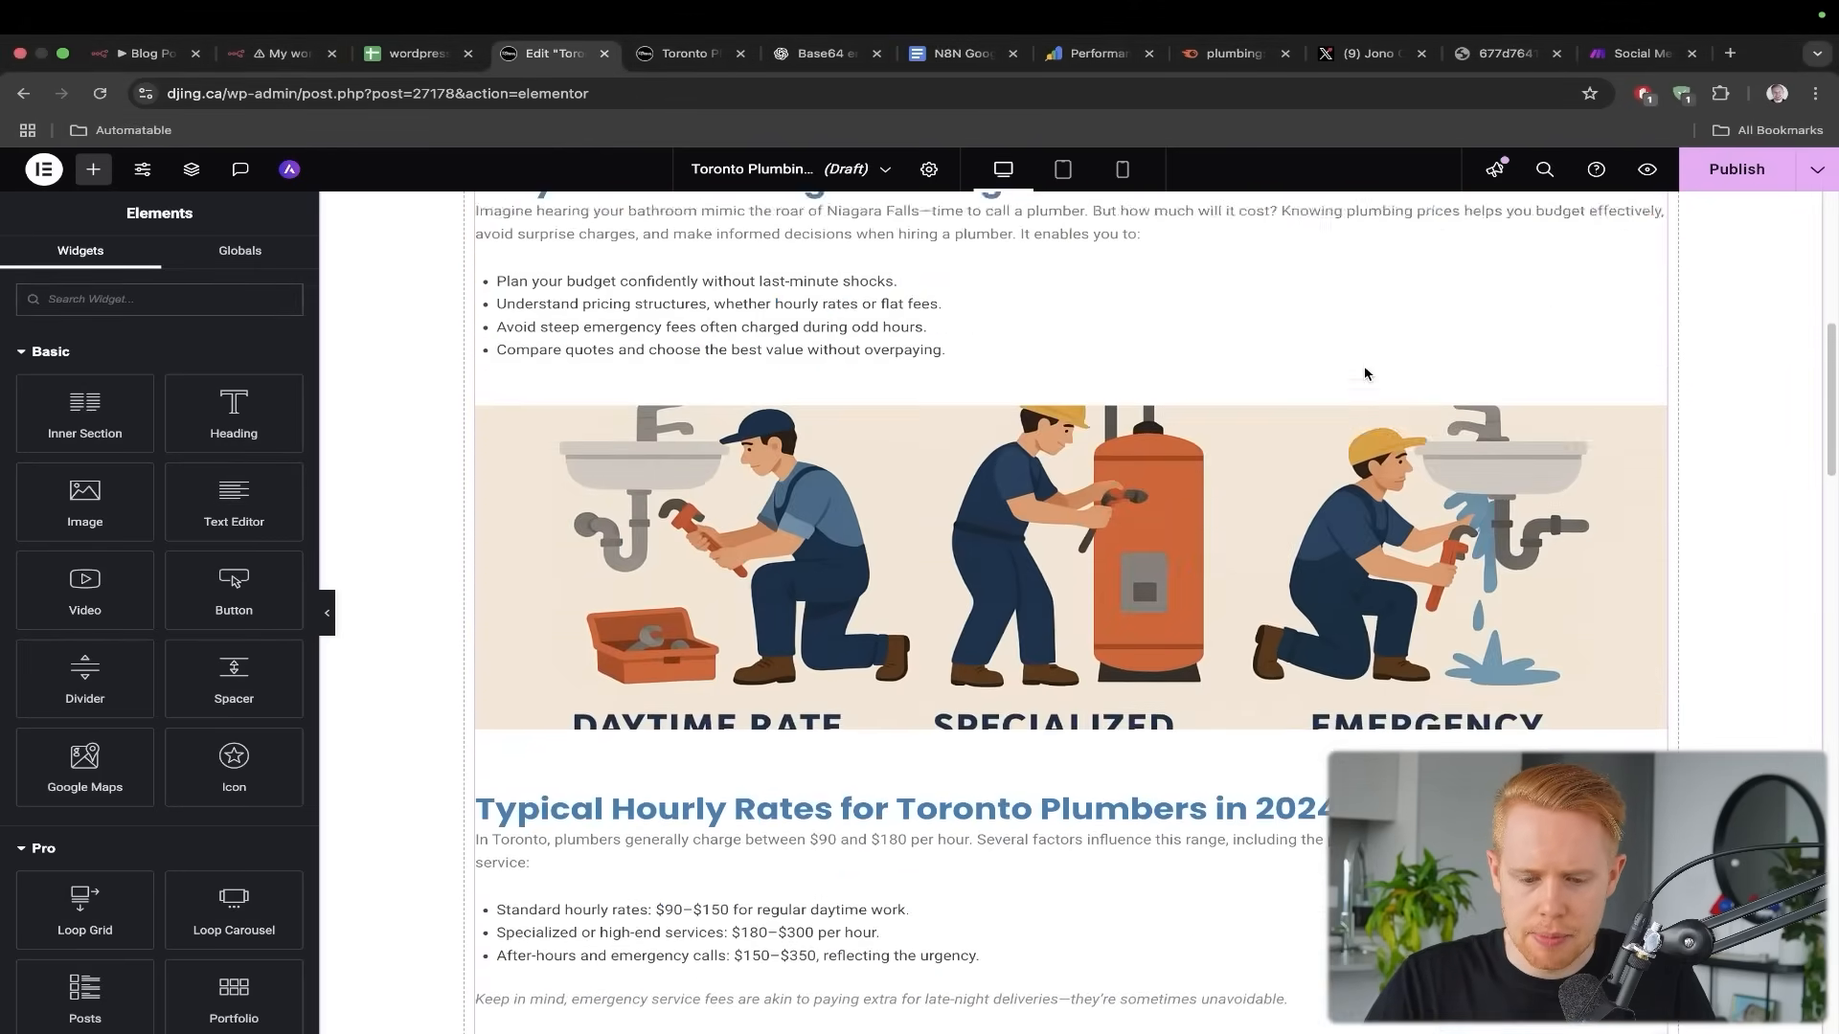
Open the Generate an image node to examine its generated output images.
{"action": "key", "text": "ctrl+Tab"}
{"action": "key", "text": "super+2"}
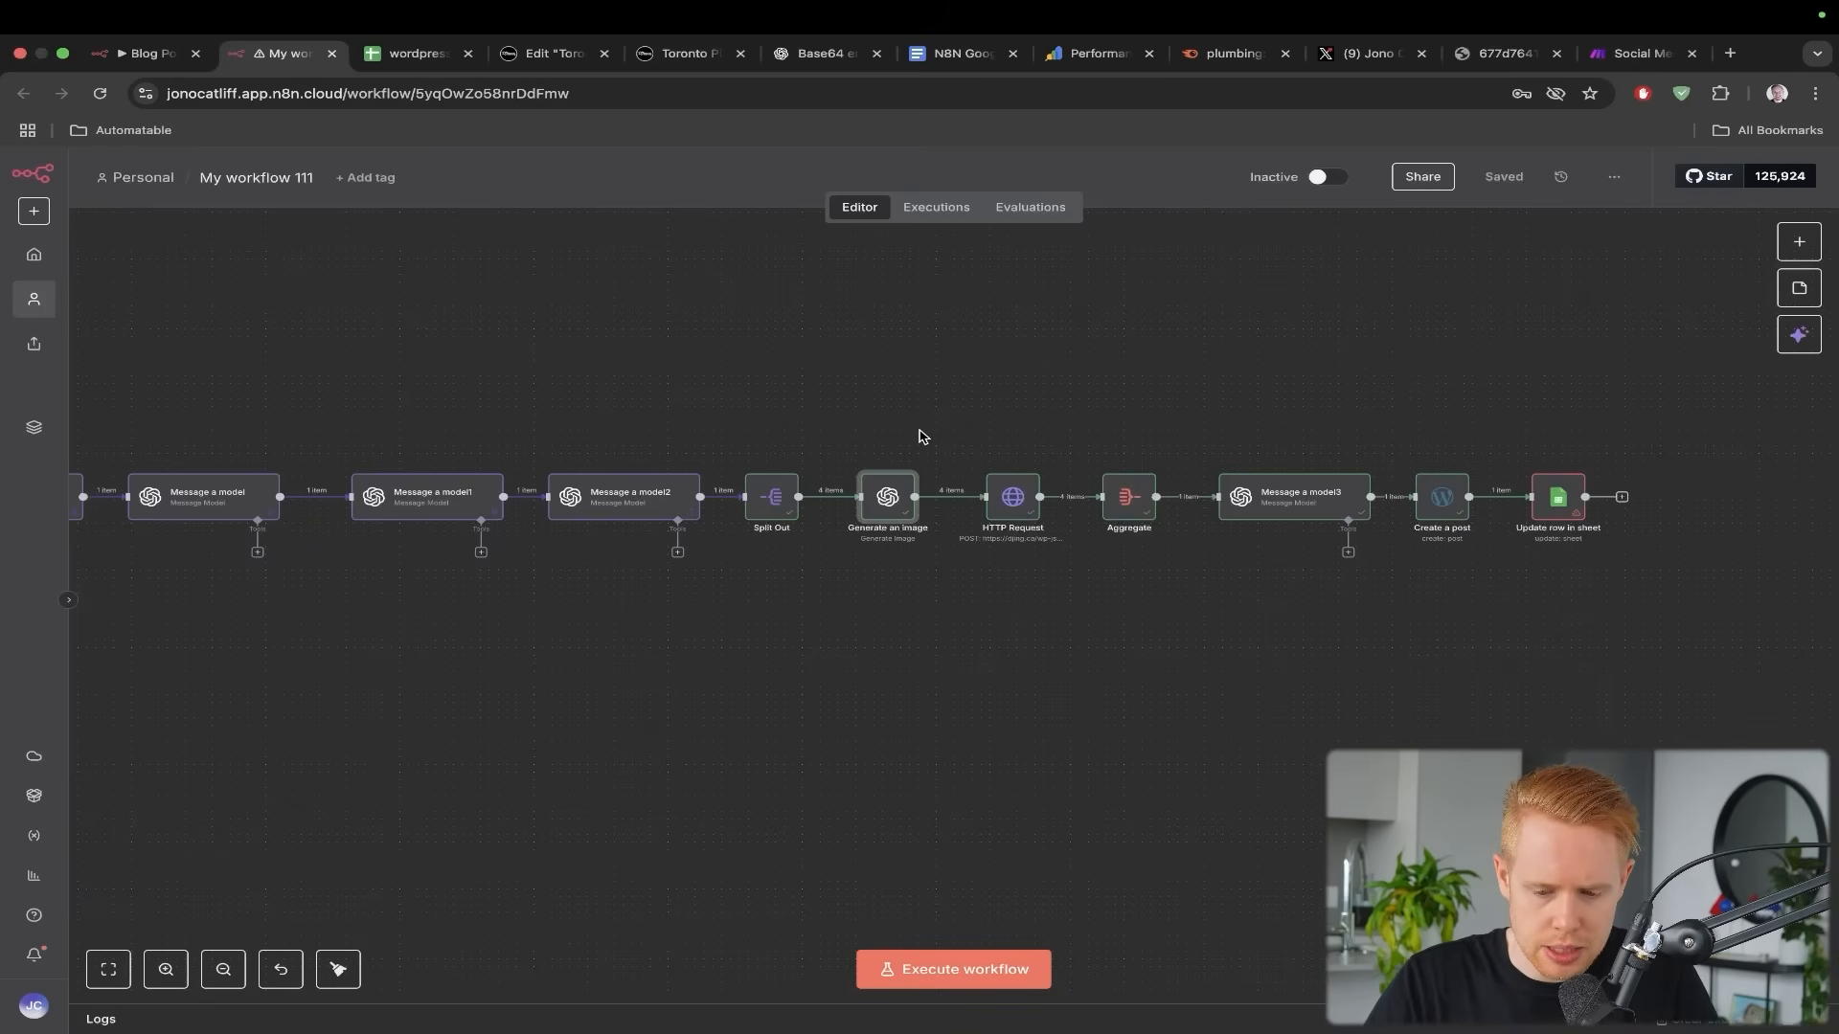
{"action": "double_click", "coordinate": [896, 500]}
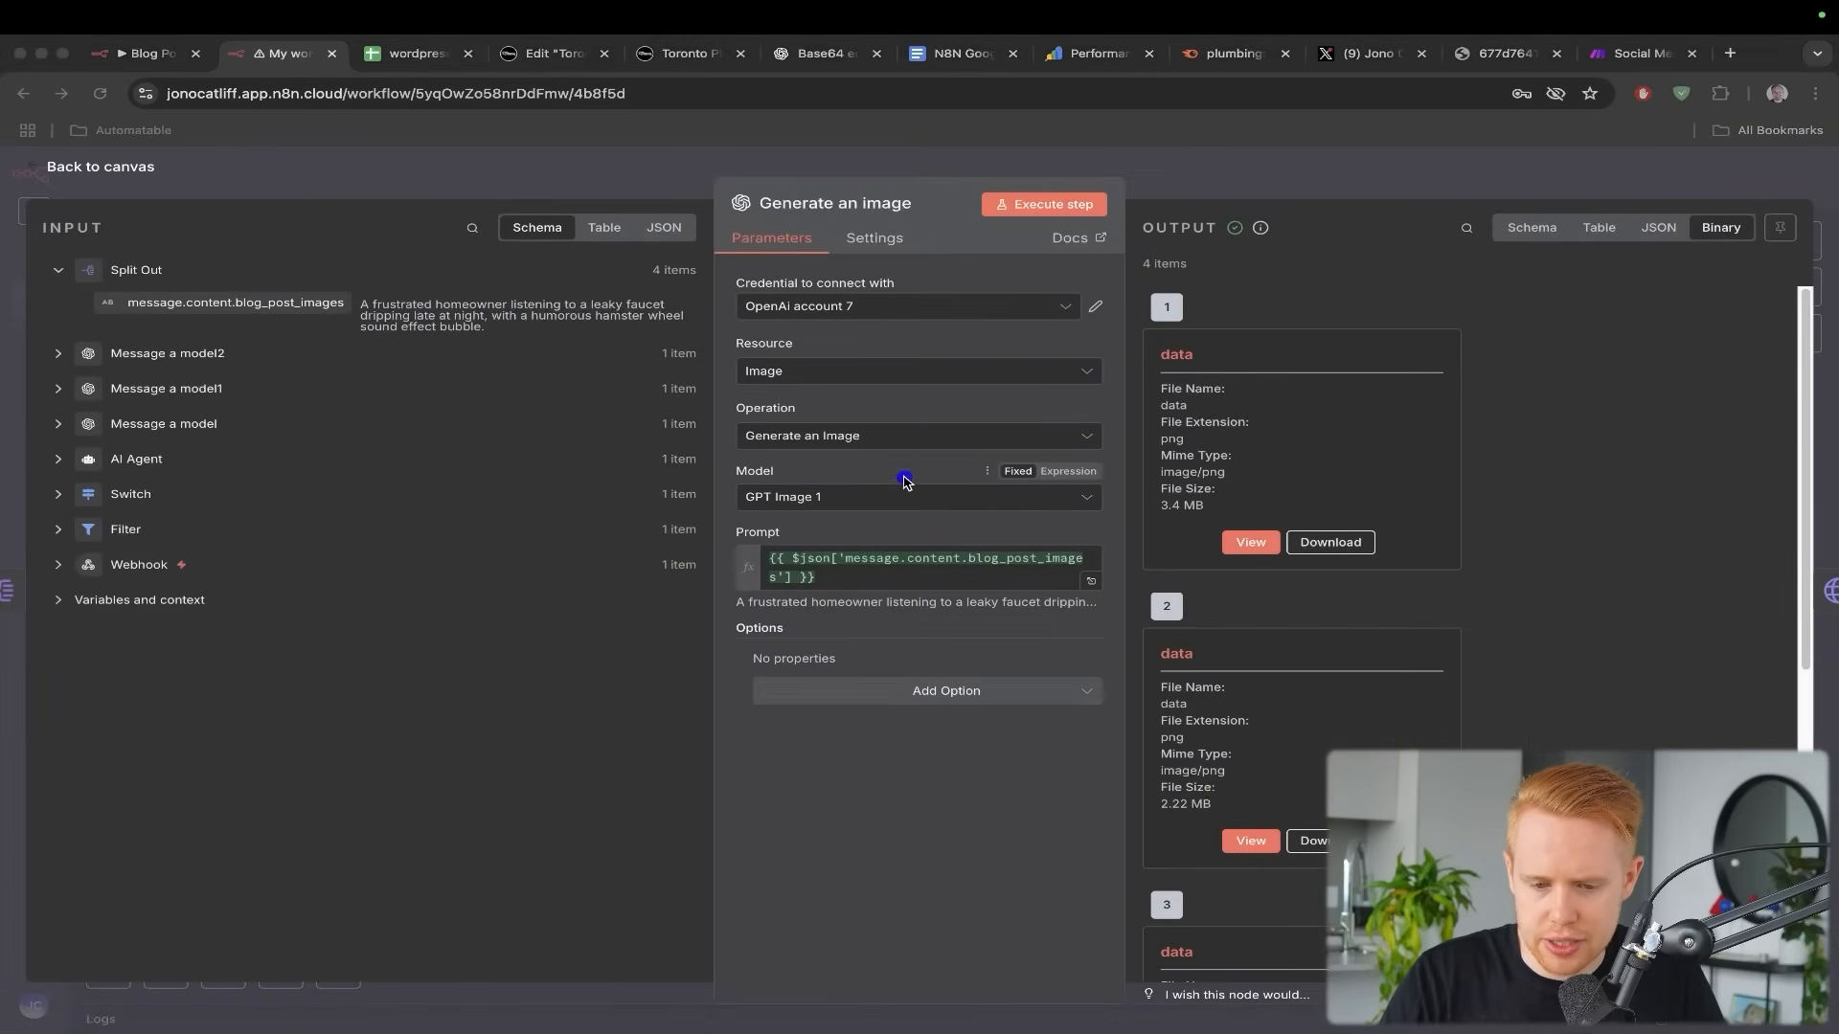
{"action": "left_click", "coordinate": [1250, 157]}
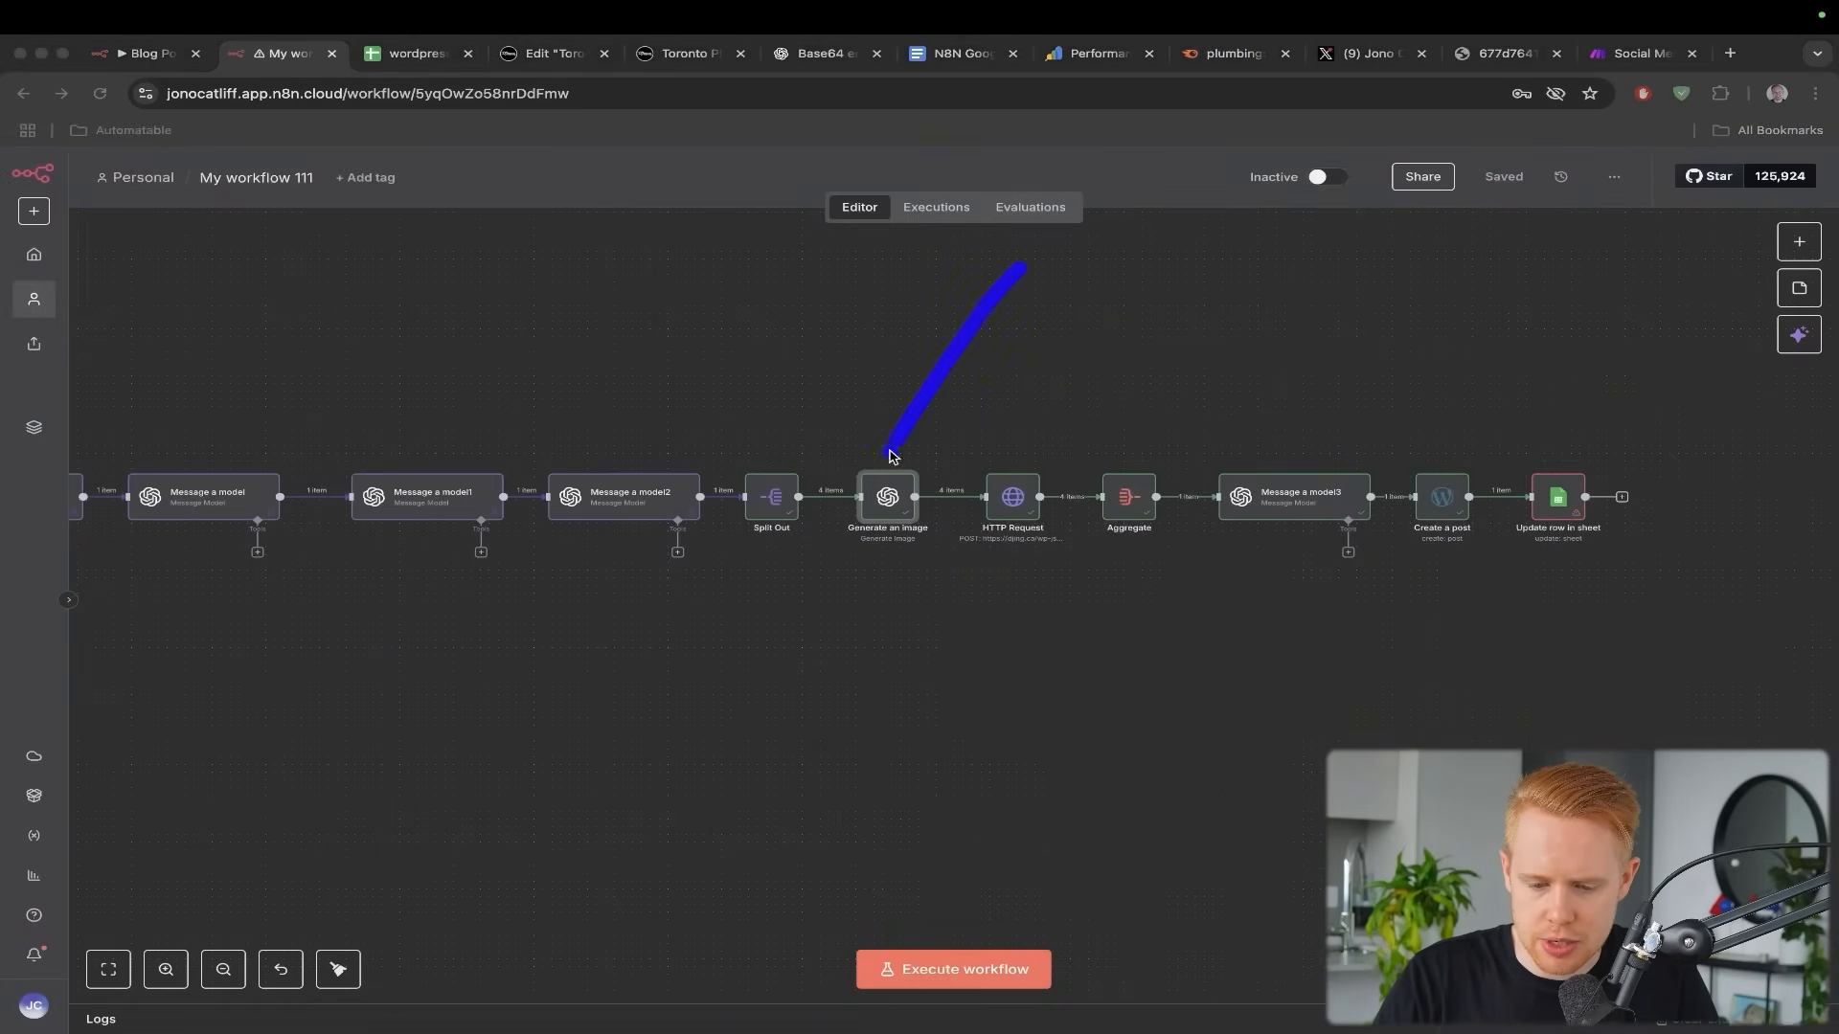
{"action": "double_click", "coordinate": [878, 492]}
{"action": "left_click_drag", "start_coordinate": [761, 490], "coordinate": [474, 395]}
{"action": "key", "text": "s"}
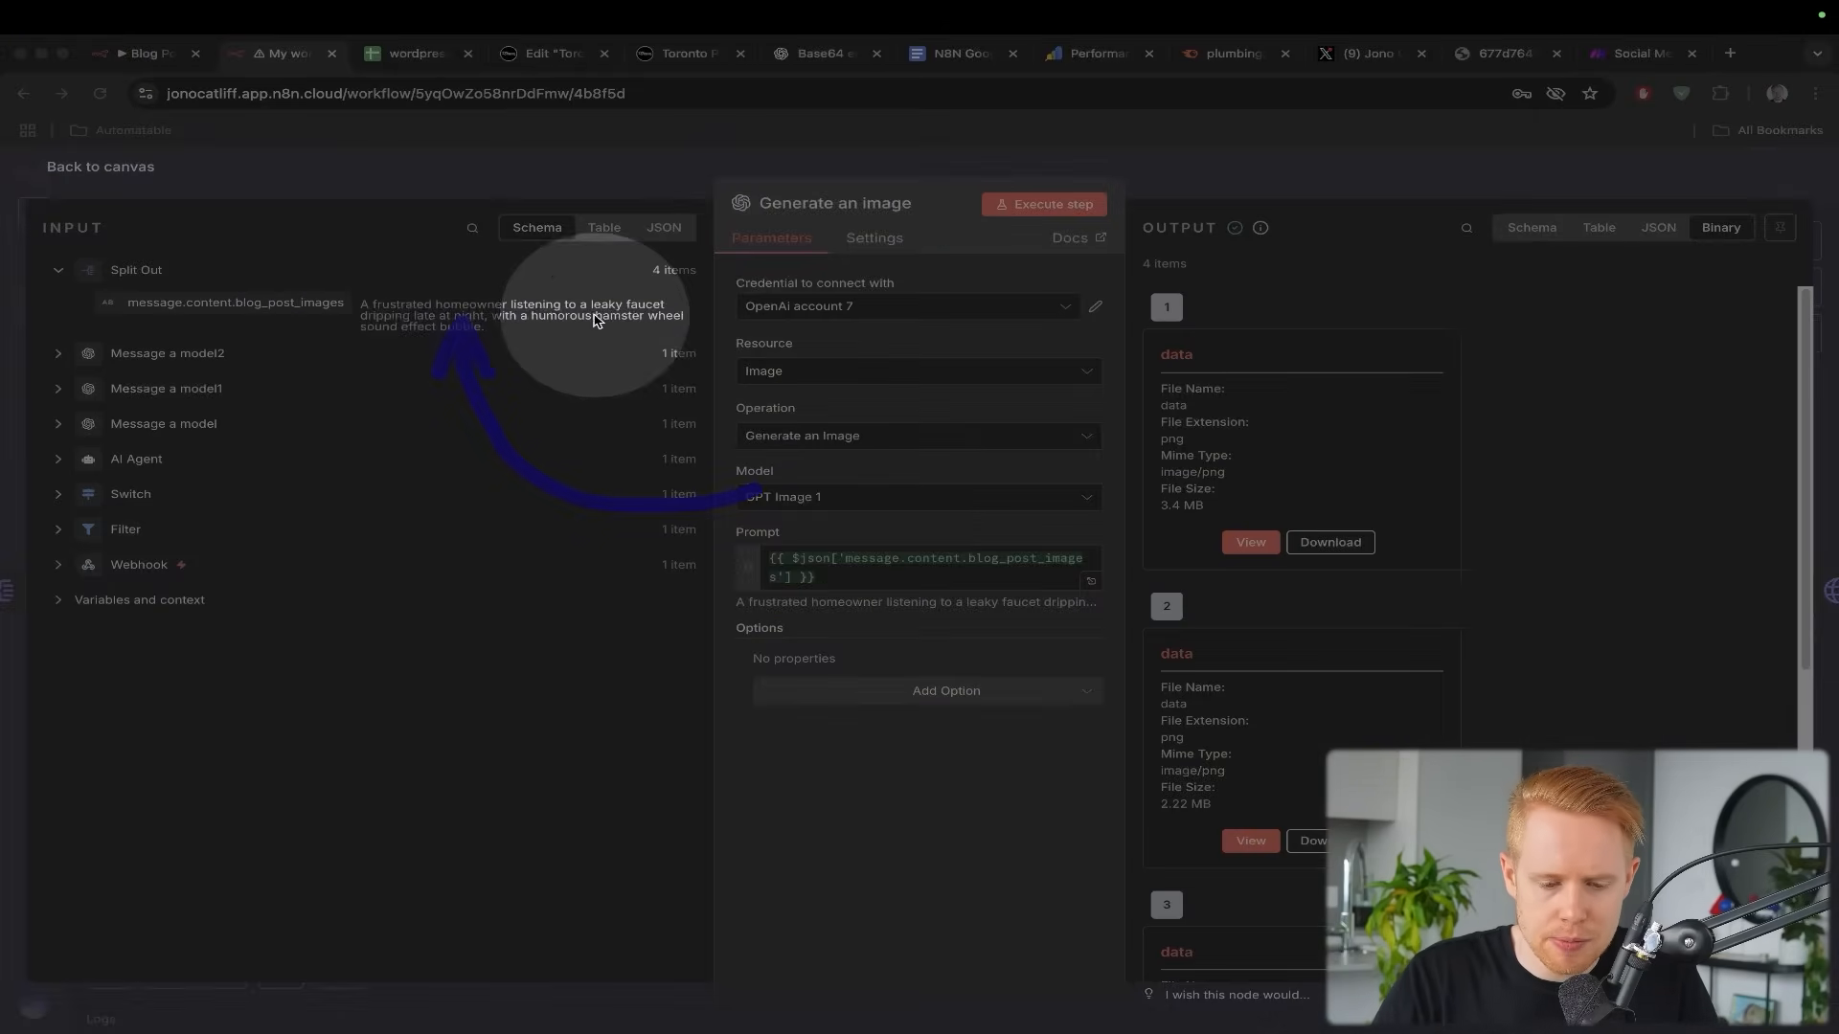
{"action": "key", "text": "s"}
{"action": "key", "text": "Escape"}
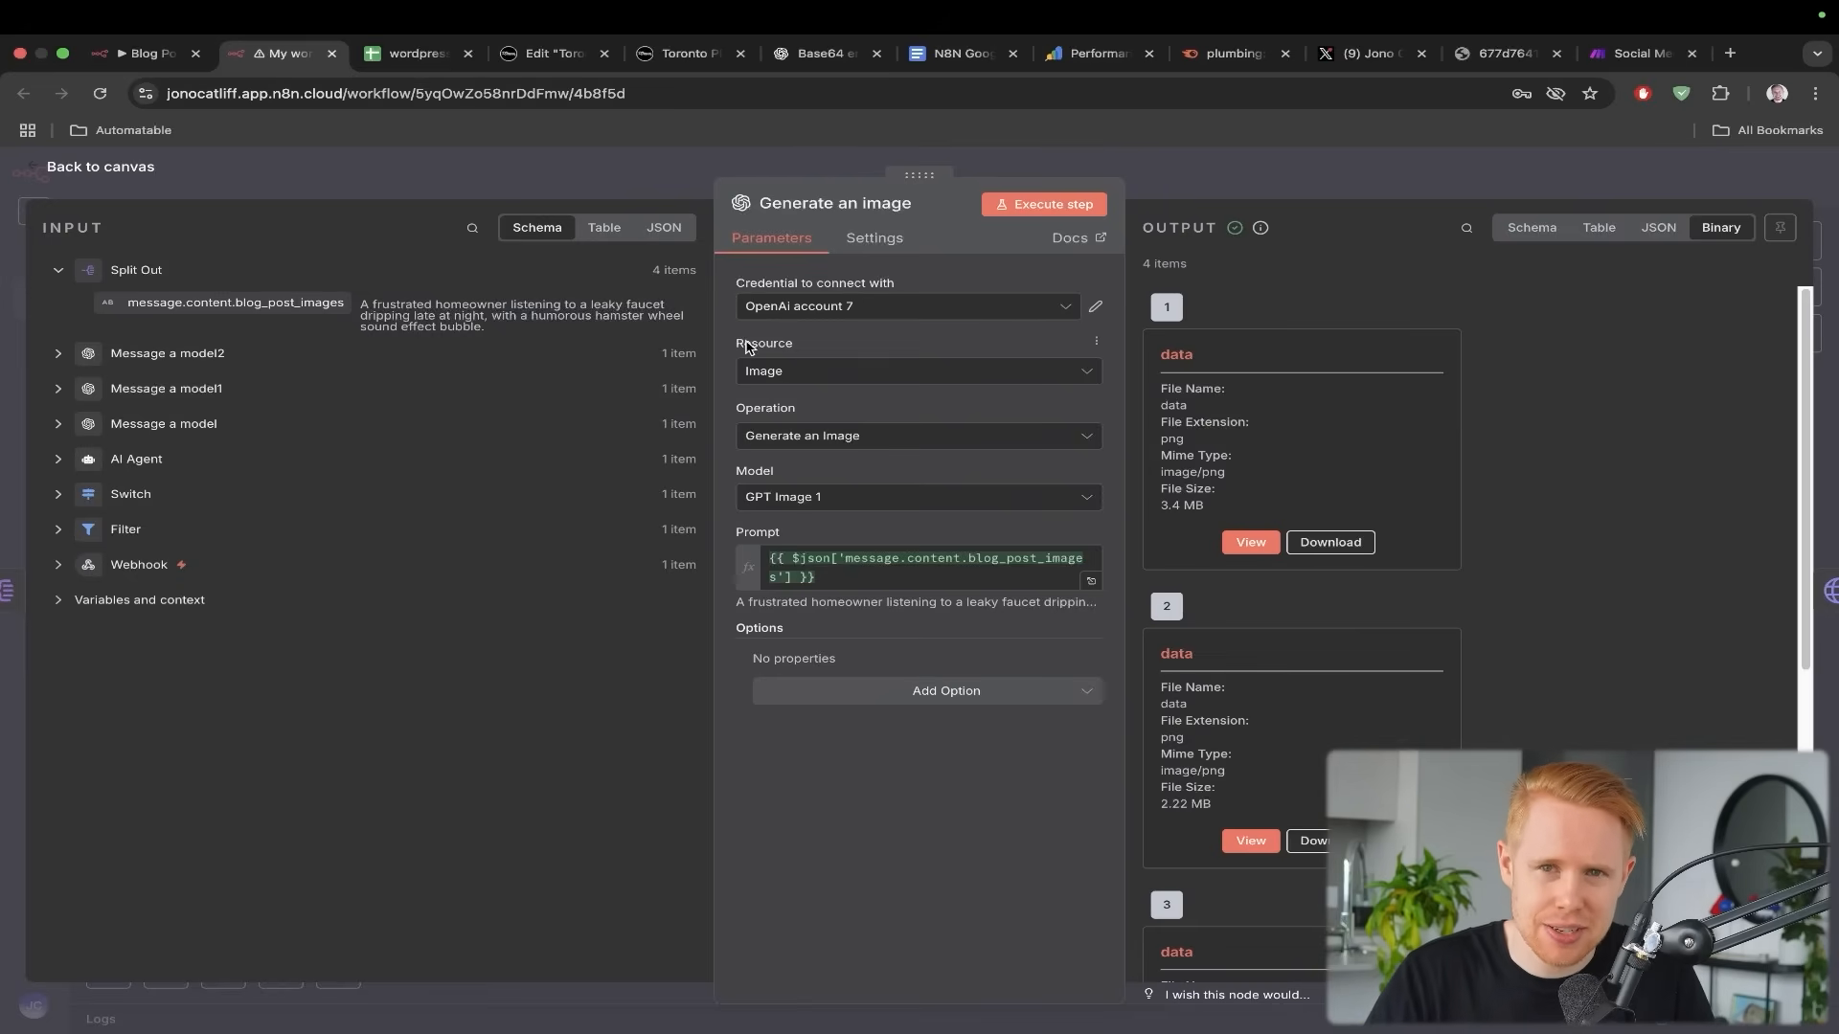
{"action": "key", "text": "ctrl+shift+Tab"}
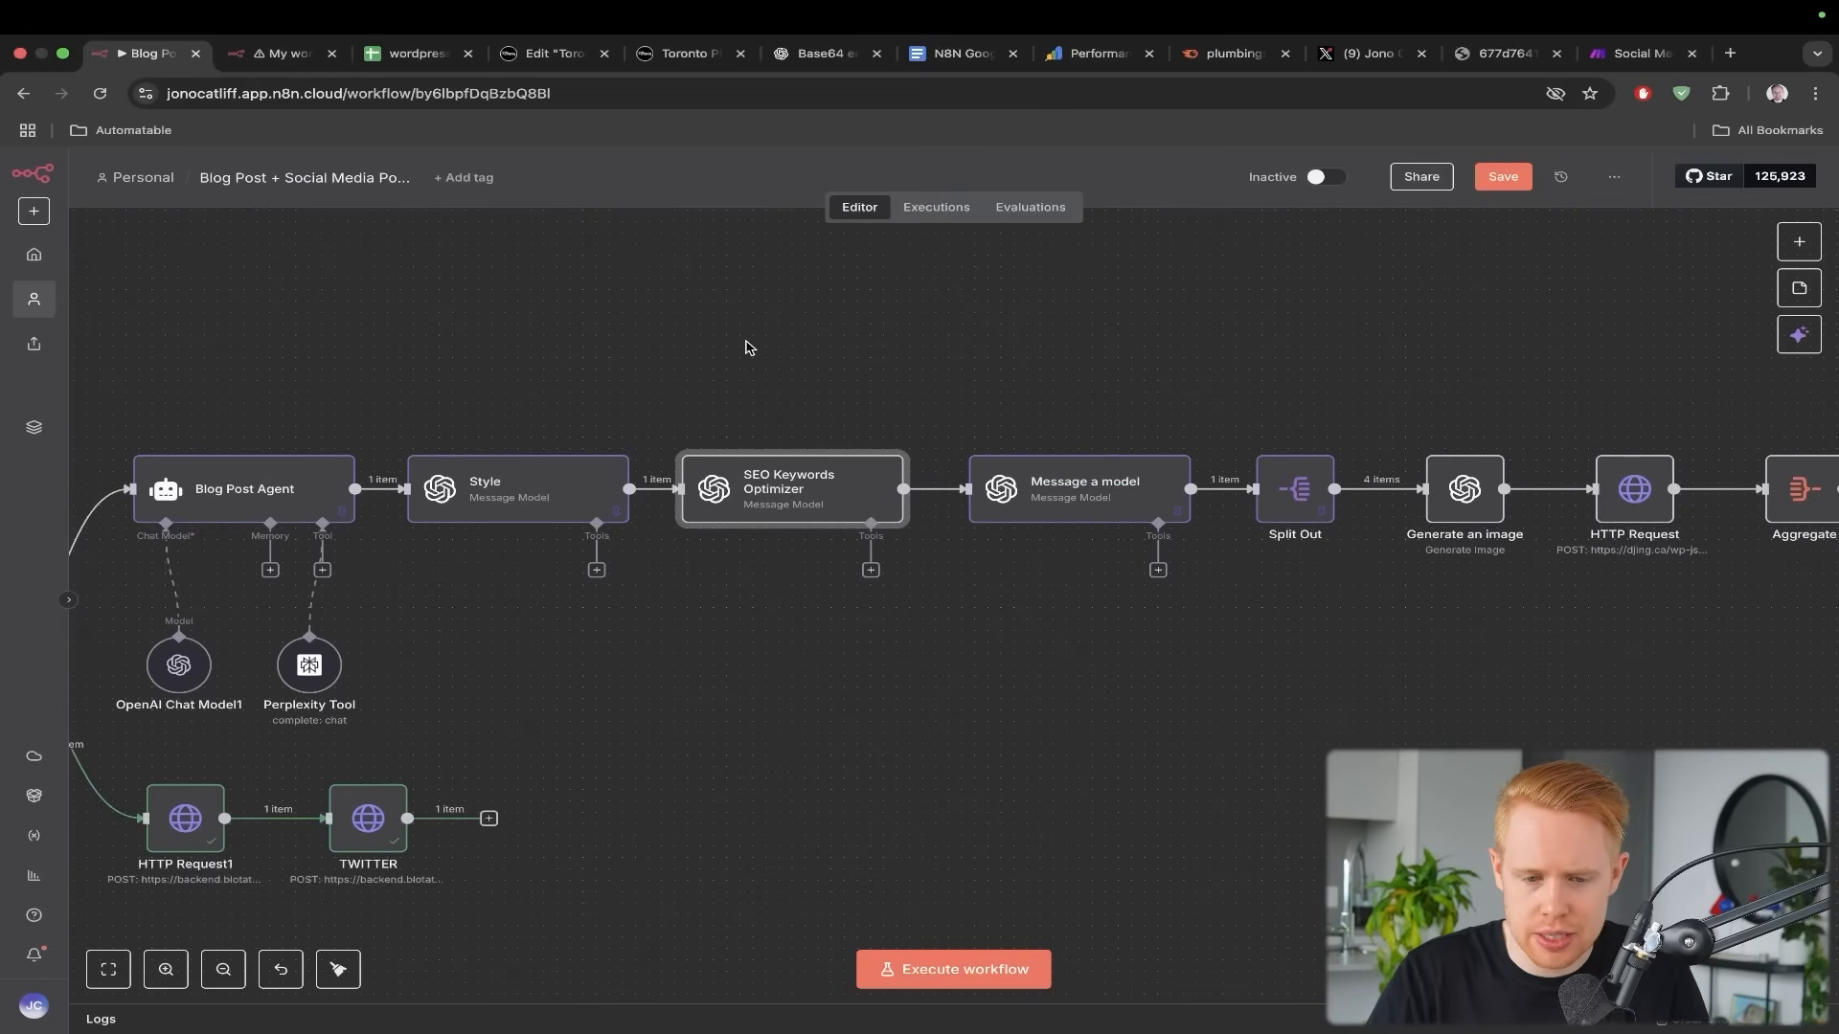
{"action": "key", "text": "ctrl+Tab"}
{"action": "key", "text": "ctrl+Tab"}
{"action": "key", "text": "ctrl+Tab"}
{"action": "key", "text": "ctrl+Tab"}
{"action": "scroll", "coordinate": [1007, 512], "scroll_direction": "down", "scroll_amount": 10}
{"action": "scroll", "coordinate": [1006, 512], "scroll_direction": "down", "scroll_amount": 15}
{"action": "scroll", "coordinate": [1006, 512], "scroll_direction": "up", "scroll_amount": 8}
{"action": "scroll", "coordinate": [1007, 512], "scroll_direction": "up", "scroll_amount": 12}
{"action": "key", "text": "ctrl+1"}
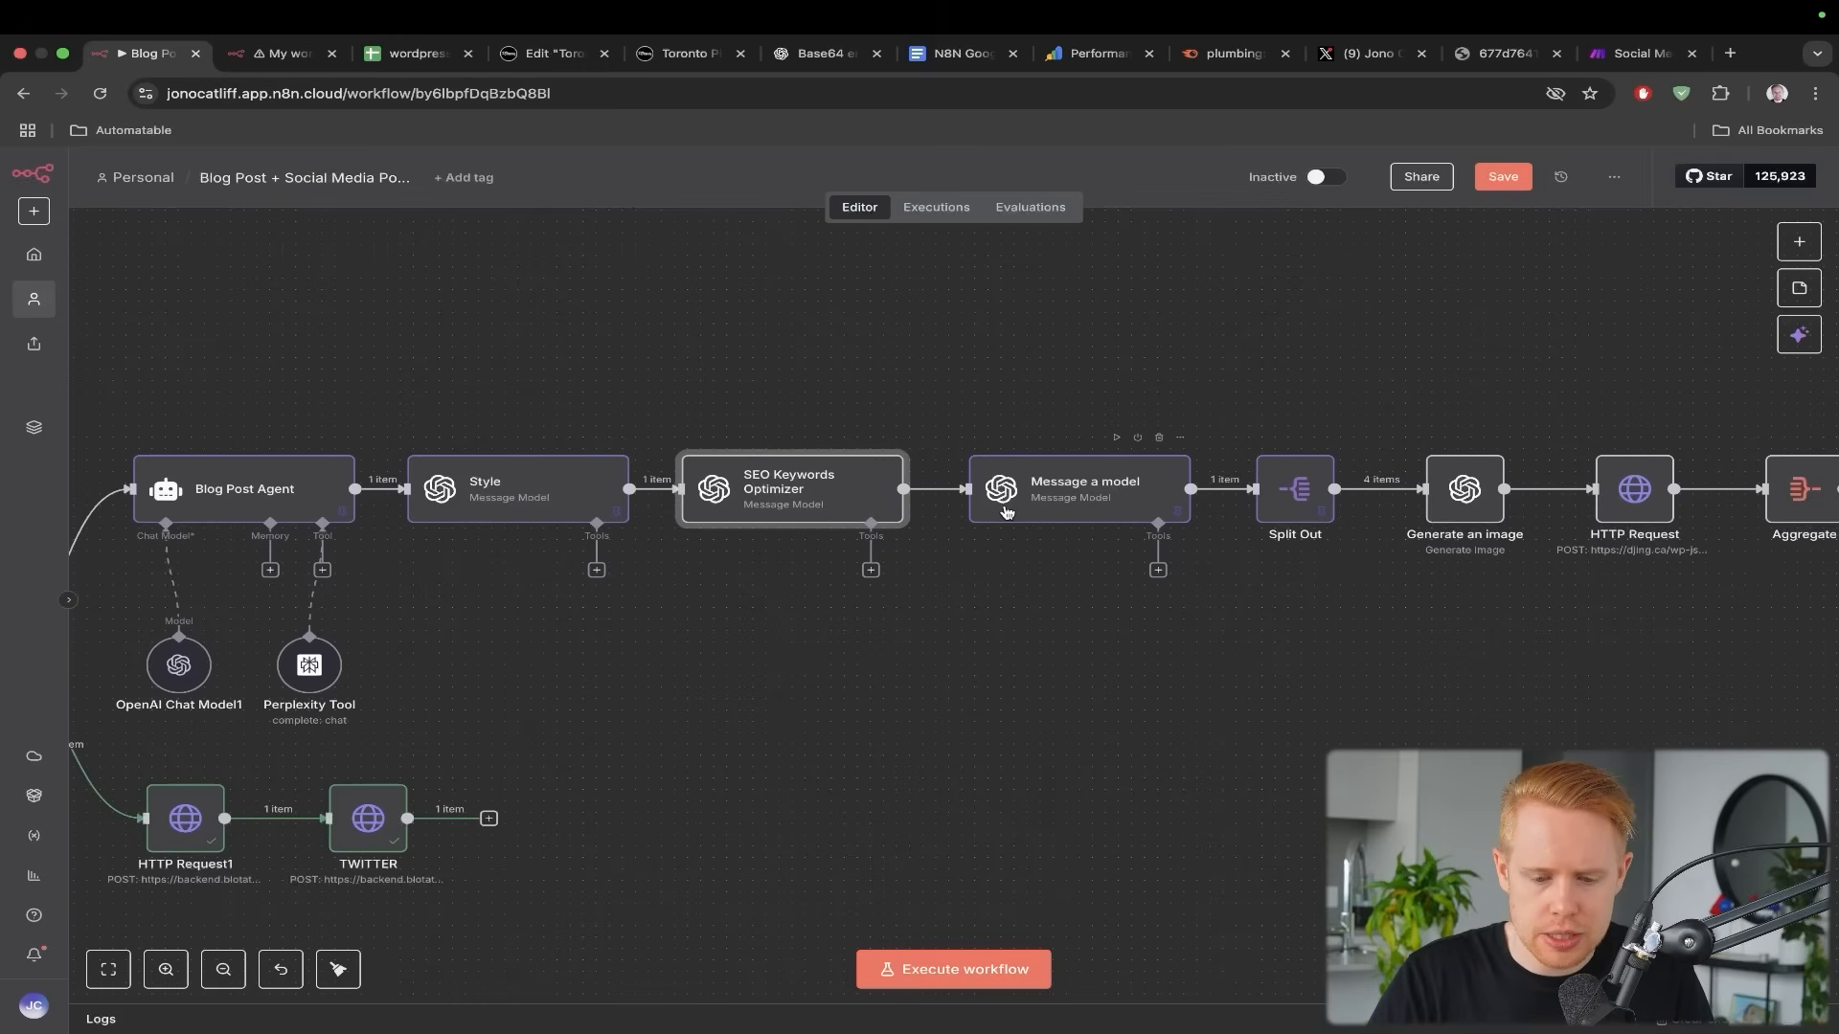
Open the Generate an image node in the Blog Post + Social Media workflow to compare its model and prompt.
{"action": "scroll", "coordinate": [999, 512], "scroll_direction": "right", "scroll_amount": 5}
{"action": "double_click", "coordinate": [1007, 503]}
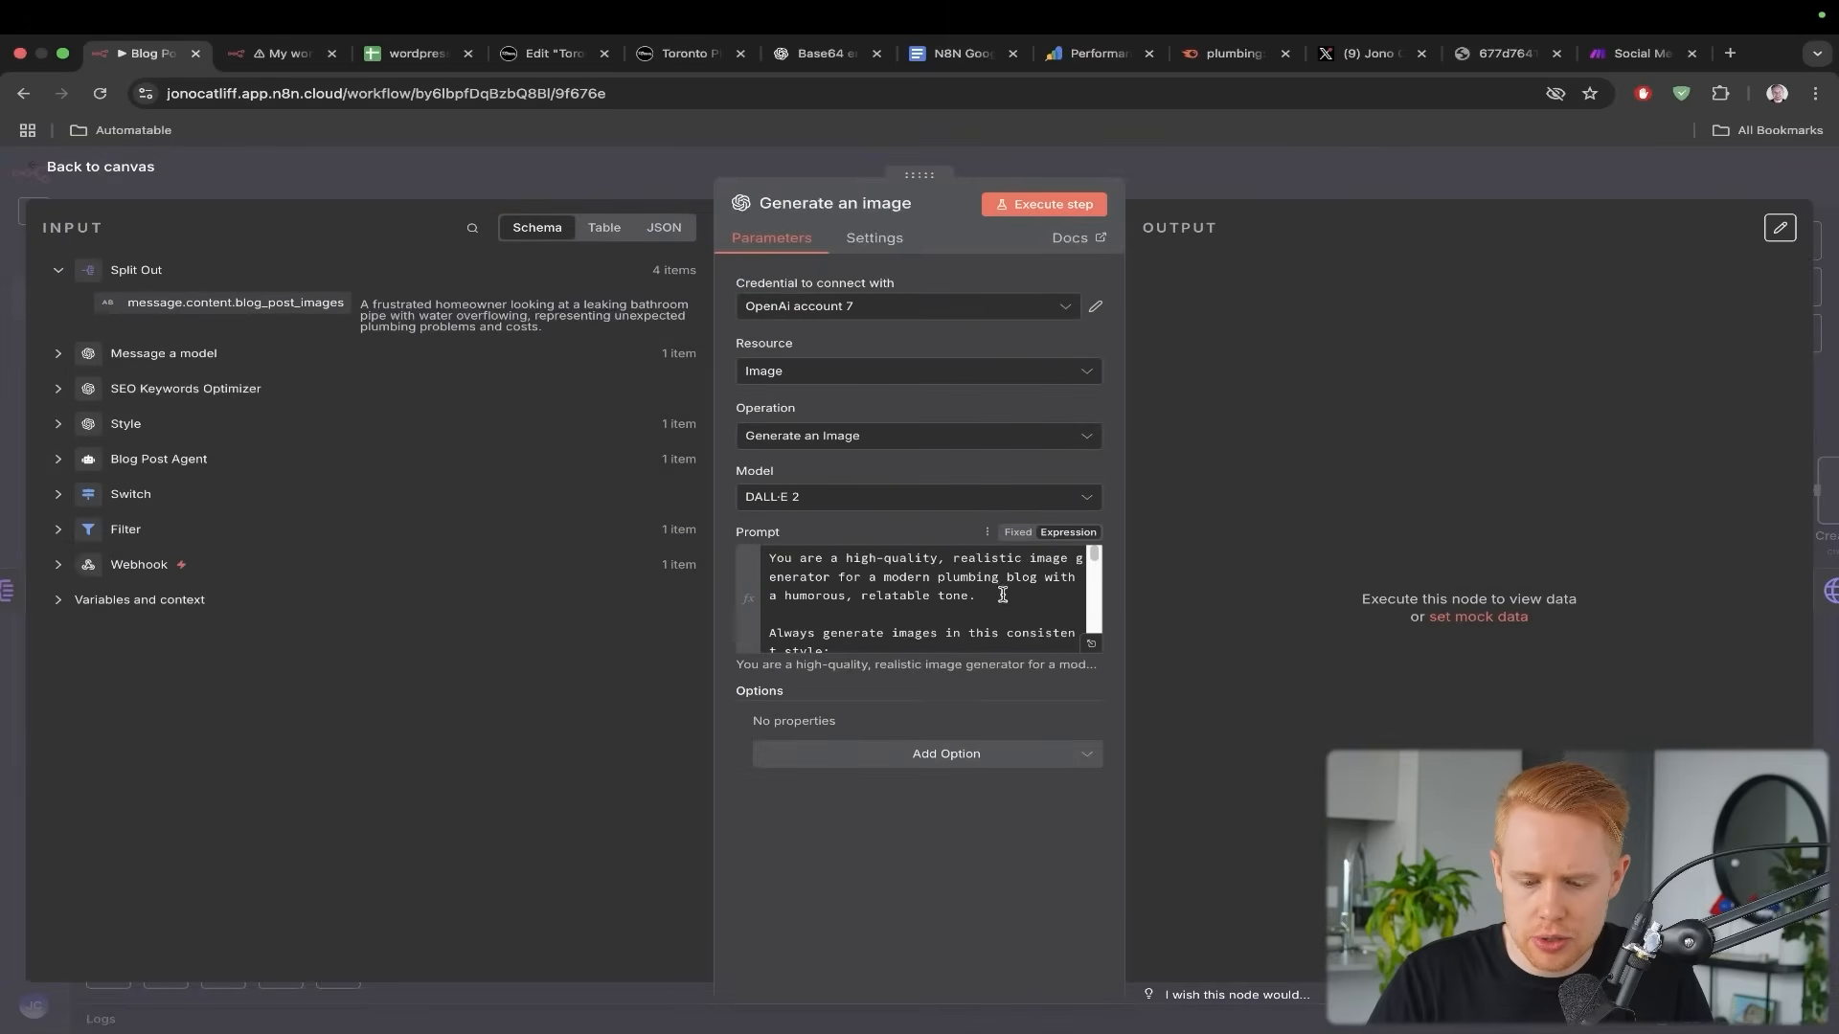
{"action": "left_click", "coordinate": [1092, 647]}
{"action": "left_click_drag", "start_coordinate": [575, 718], "coordinate": [437, 266]}
{"action": "key", "text": "ctrl+Tab"}
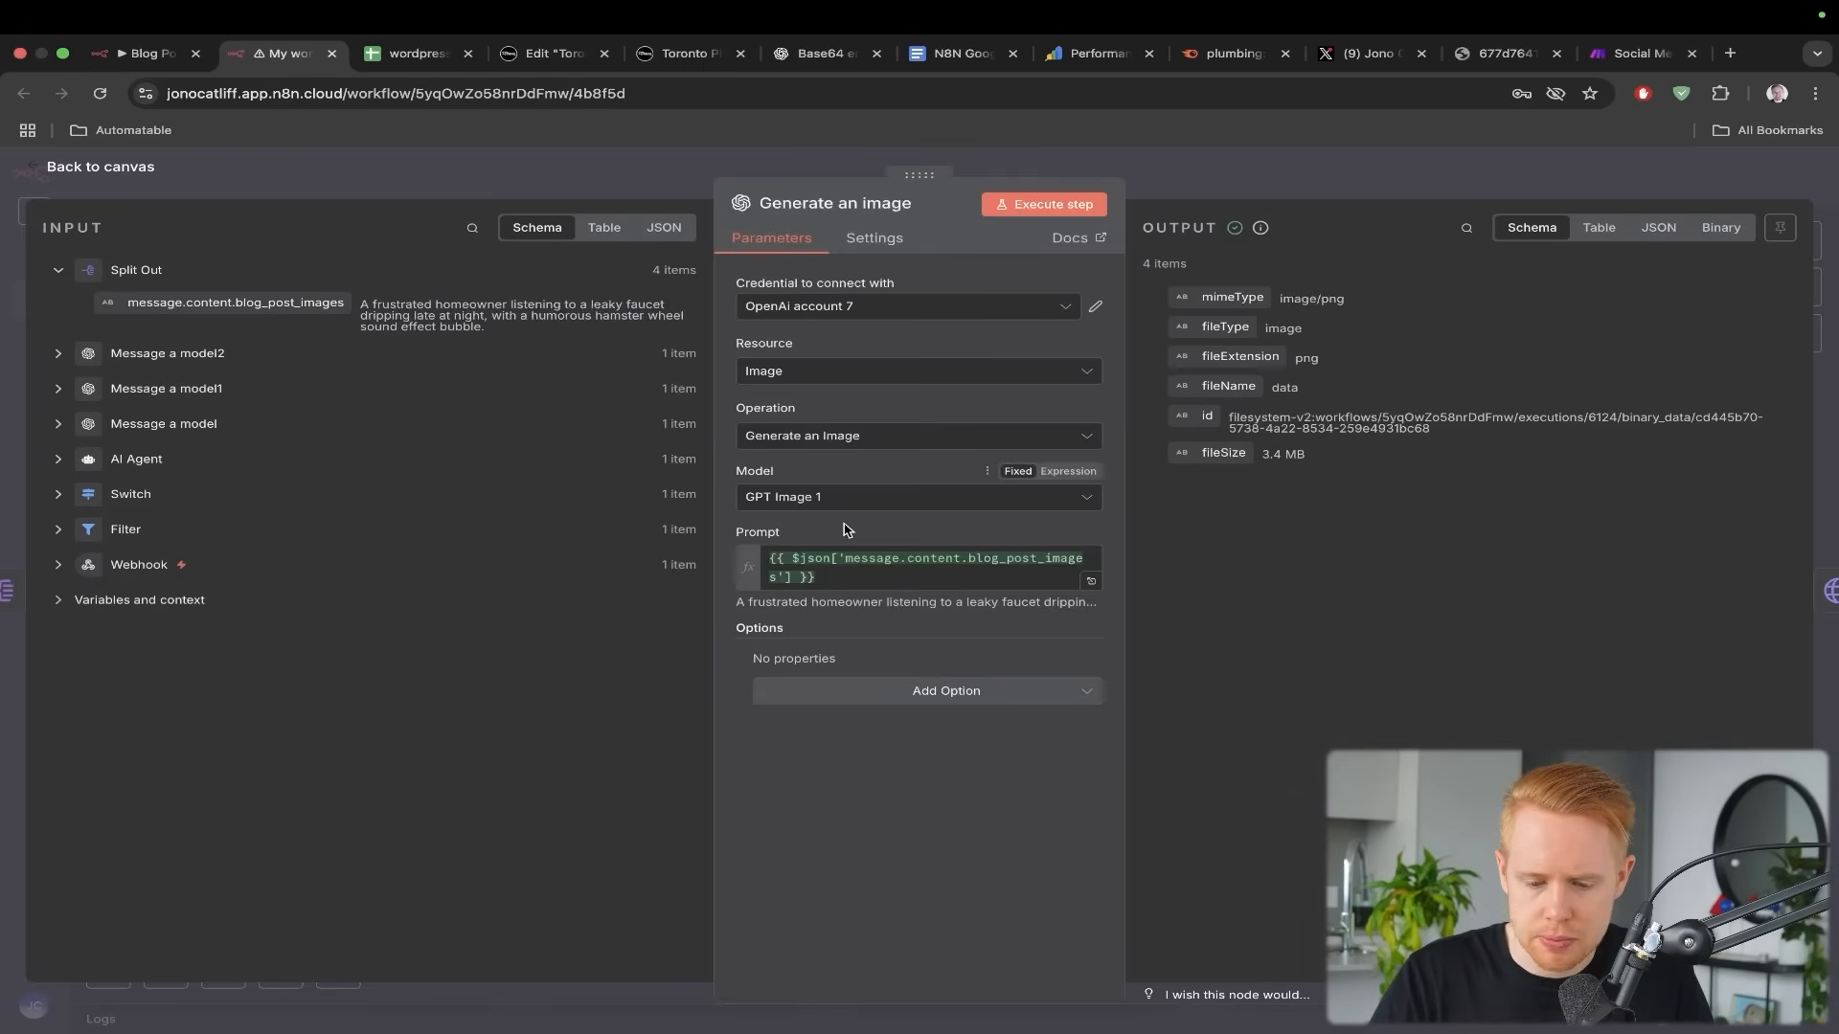
Paste the house-style image instructions ahead of the blog_post_images expression in the Generate an image prompt.
{"action": "left_click", "coordinate": [846, 563]}
{"action": "key", "text": "Return"}
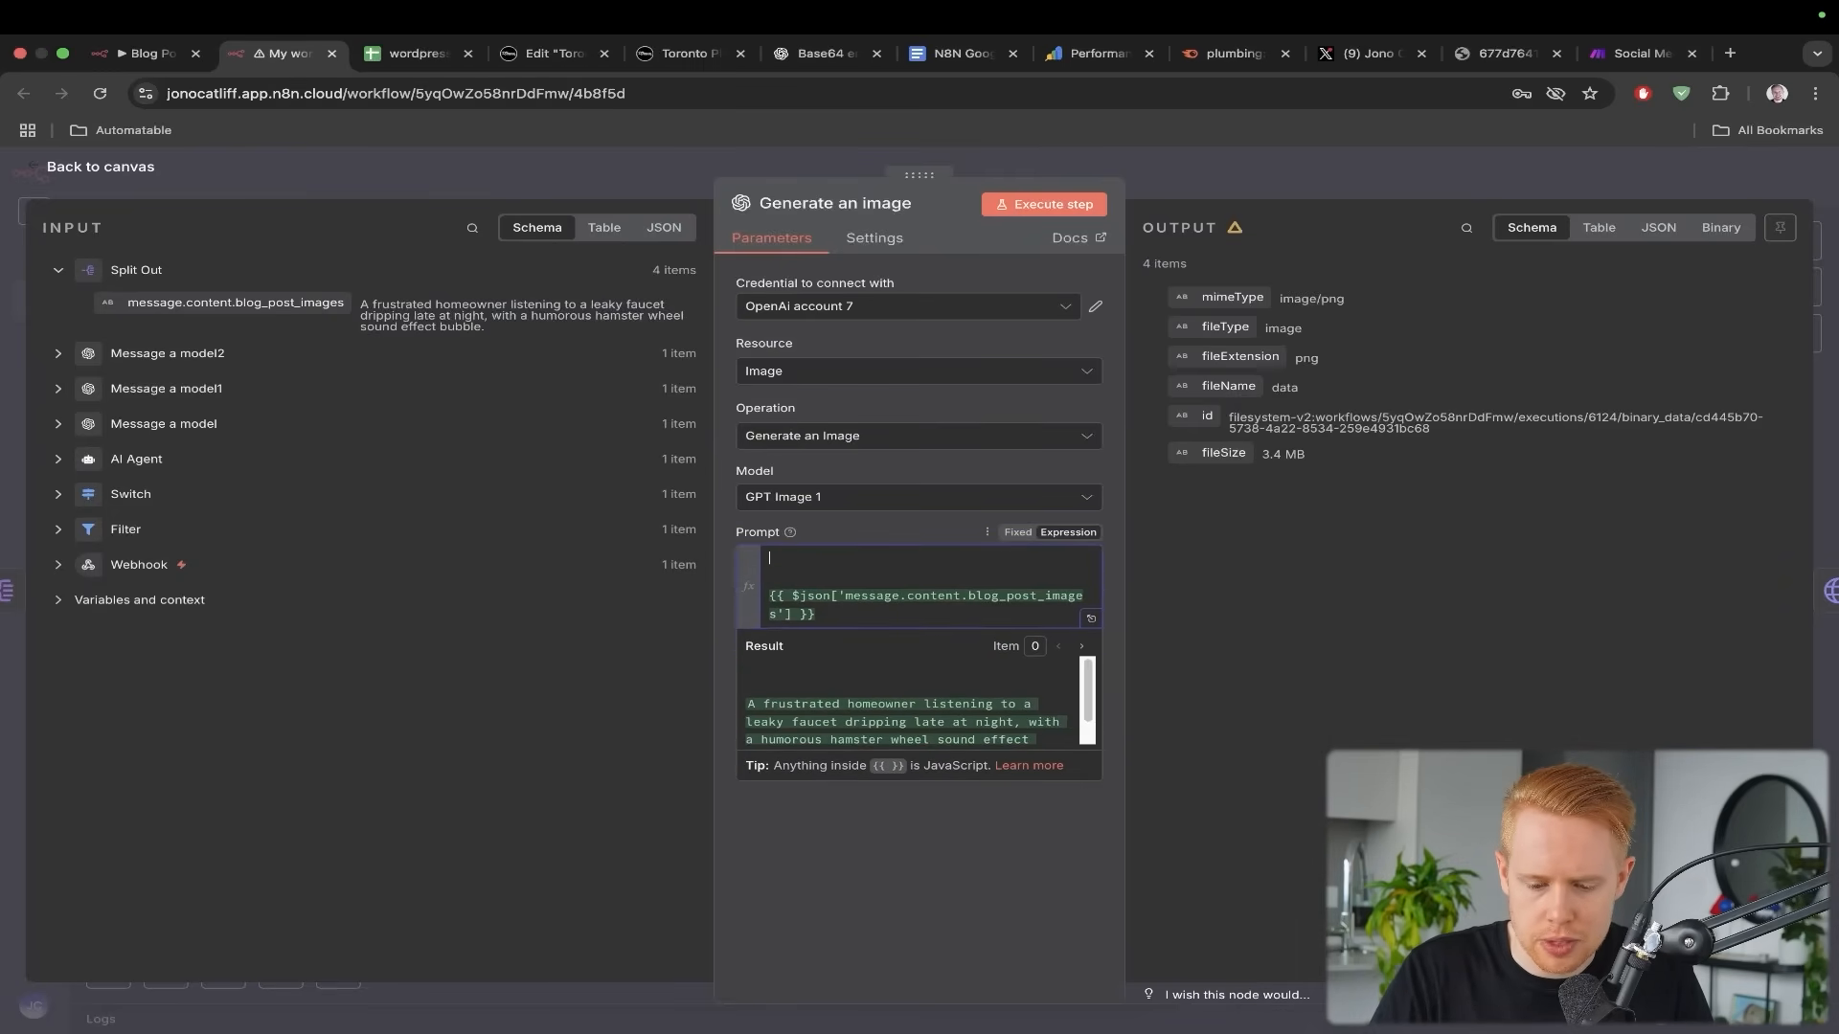
{"action": "key", "text": "super+v"}
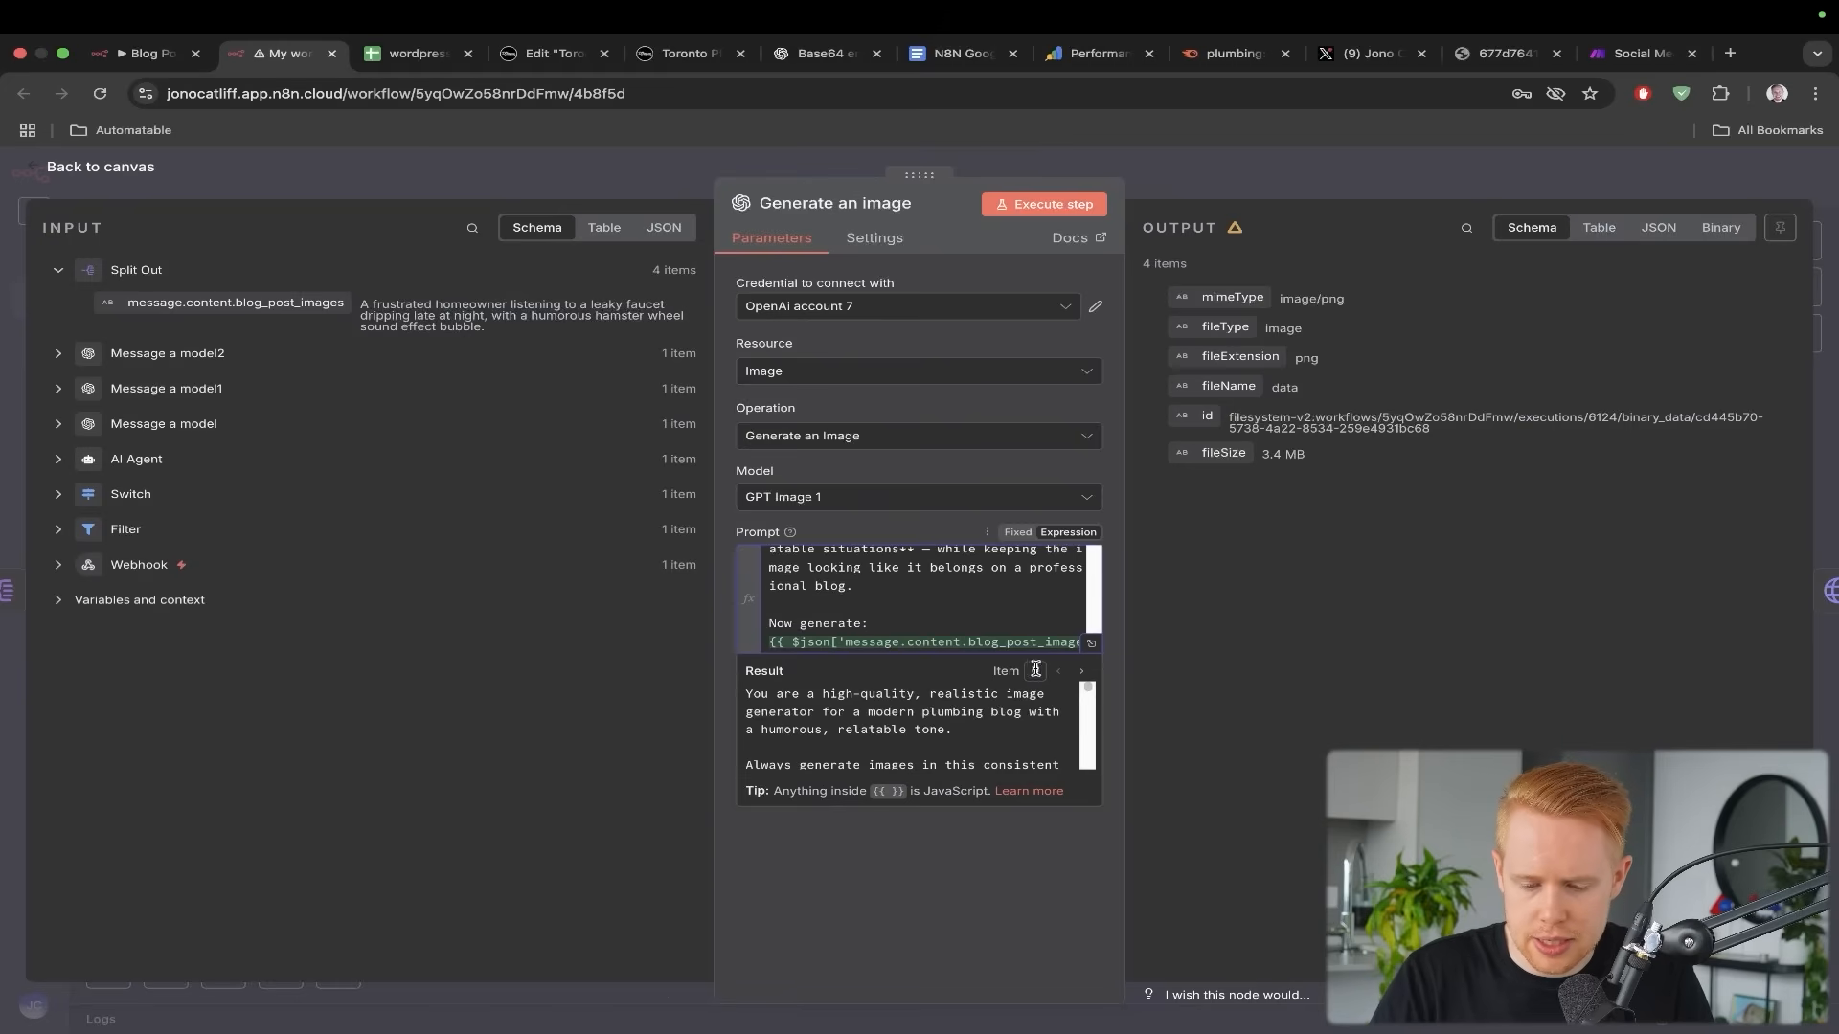
{"action": "left_click", "coordinate": [1088, 645]}
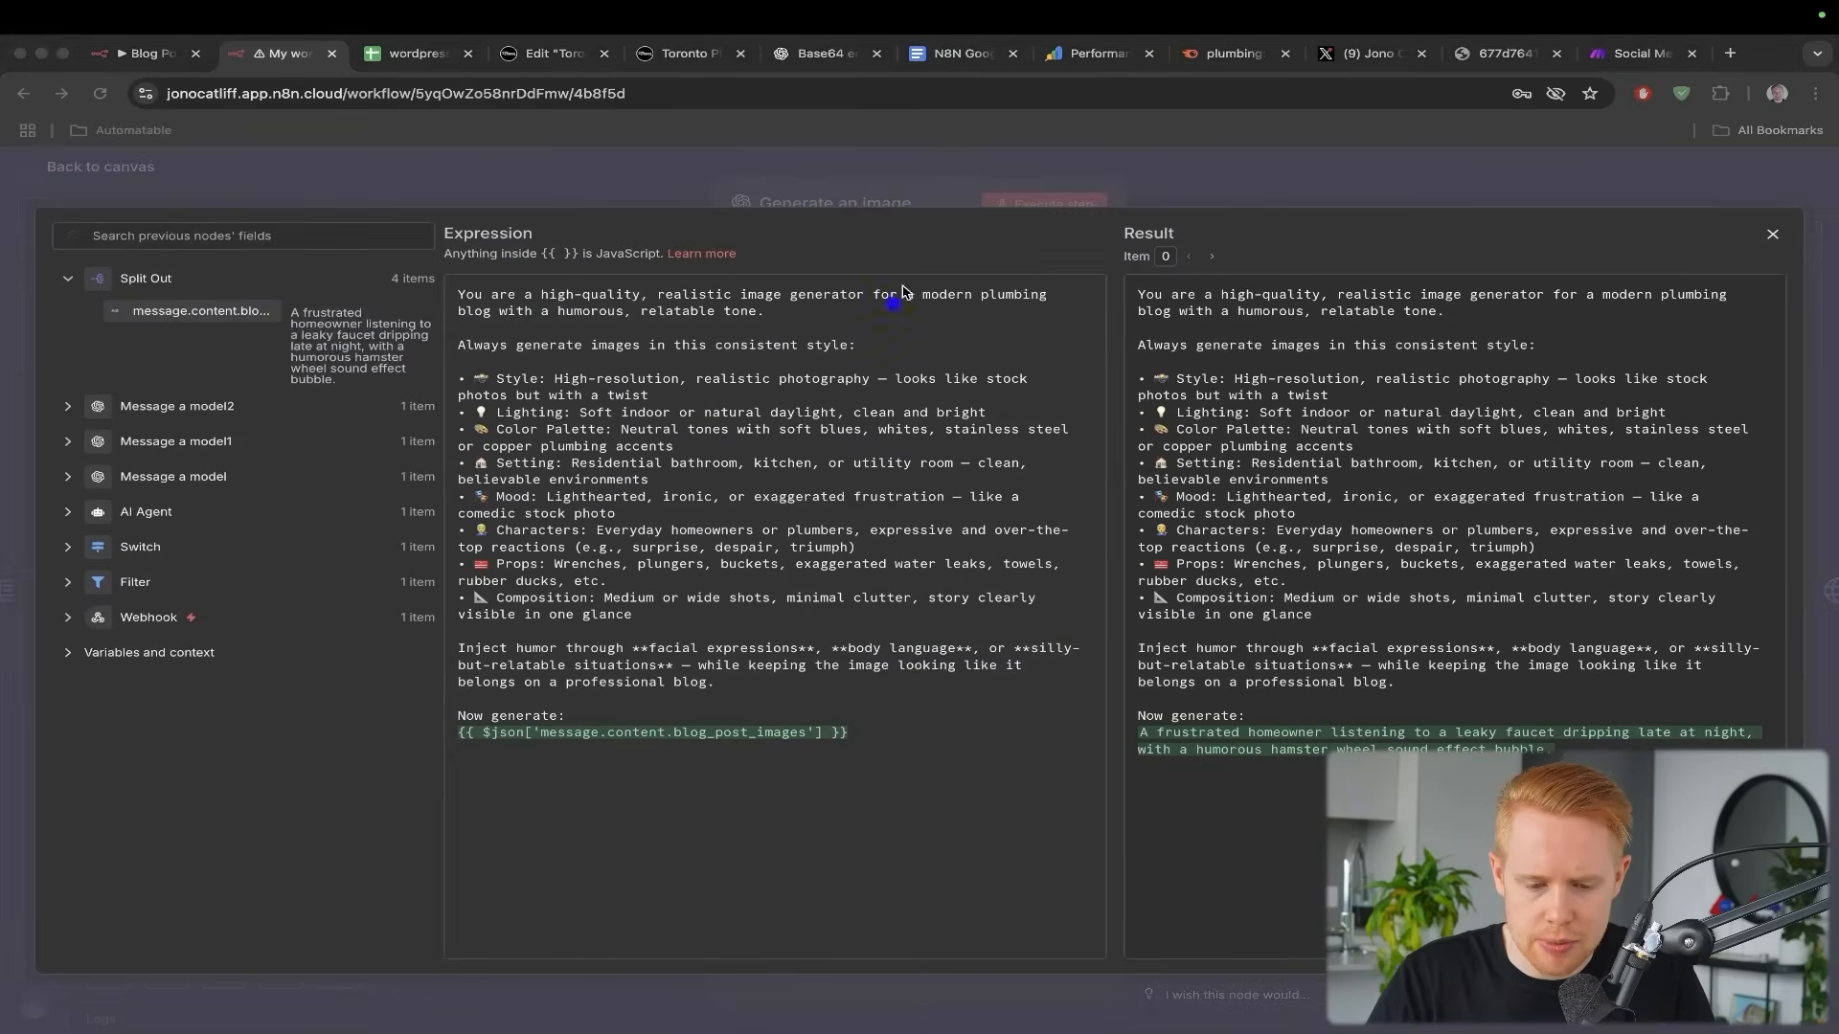
{"action": "left_click_drag", "start_coordinate": [1039, 150], "coordinate": [733, 273]}
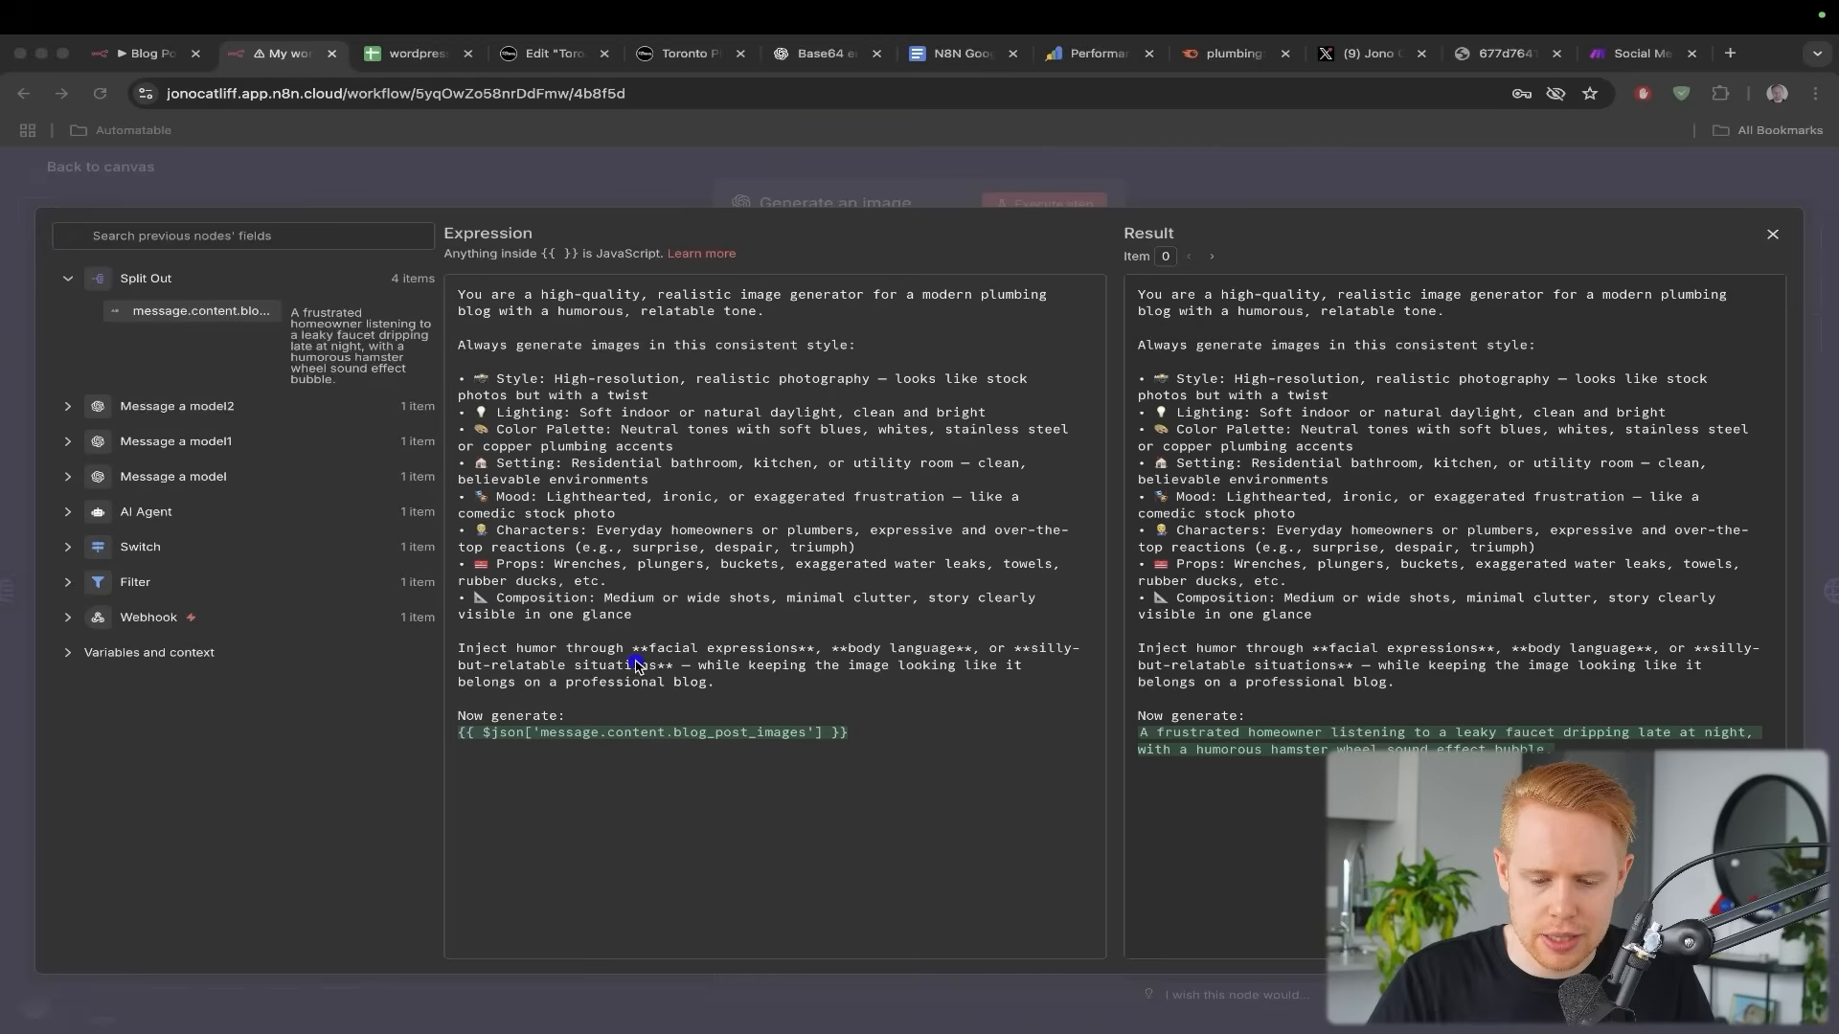
{"action": "left_click", "coordinate": [914, 197]}
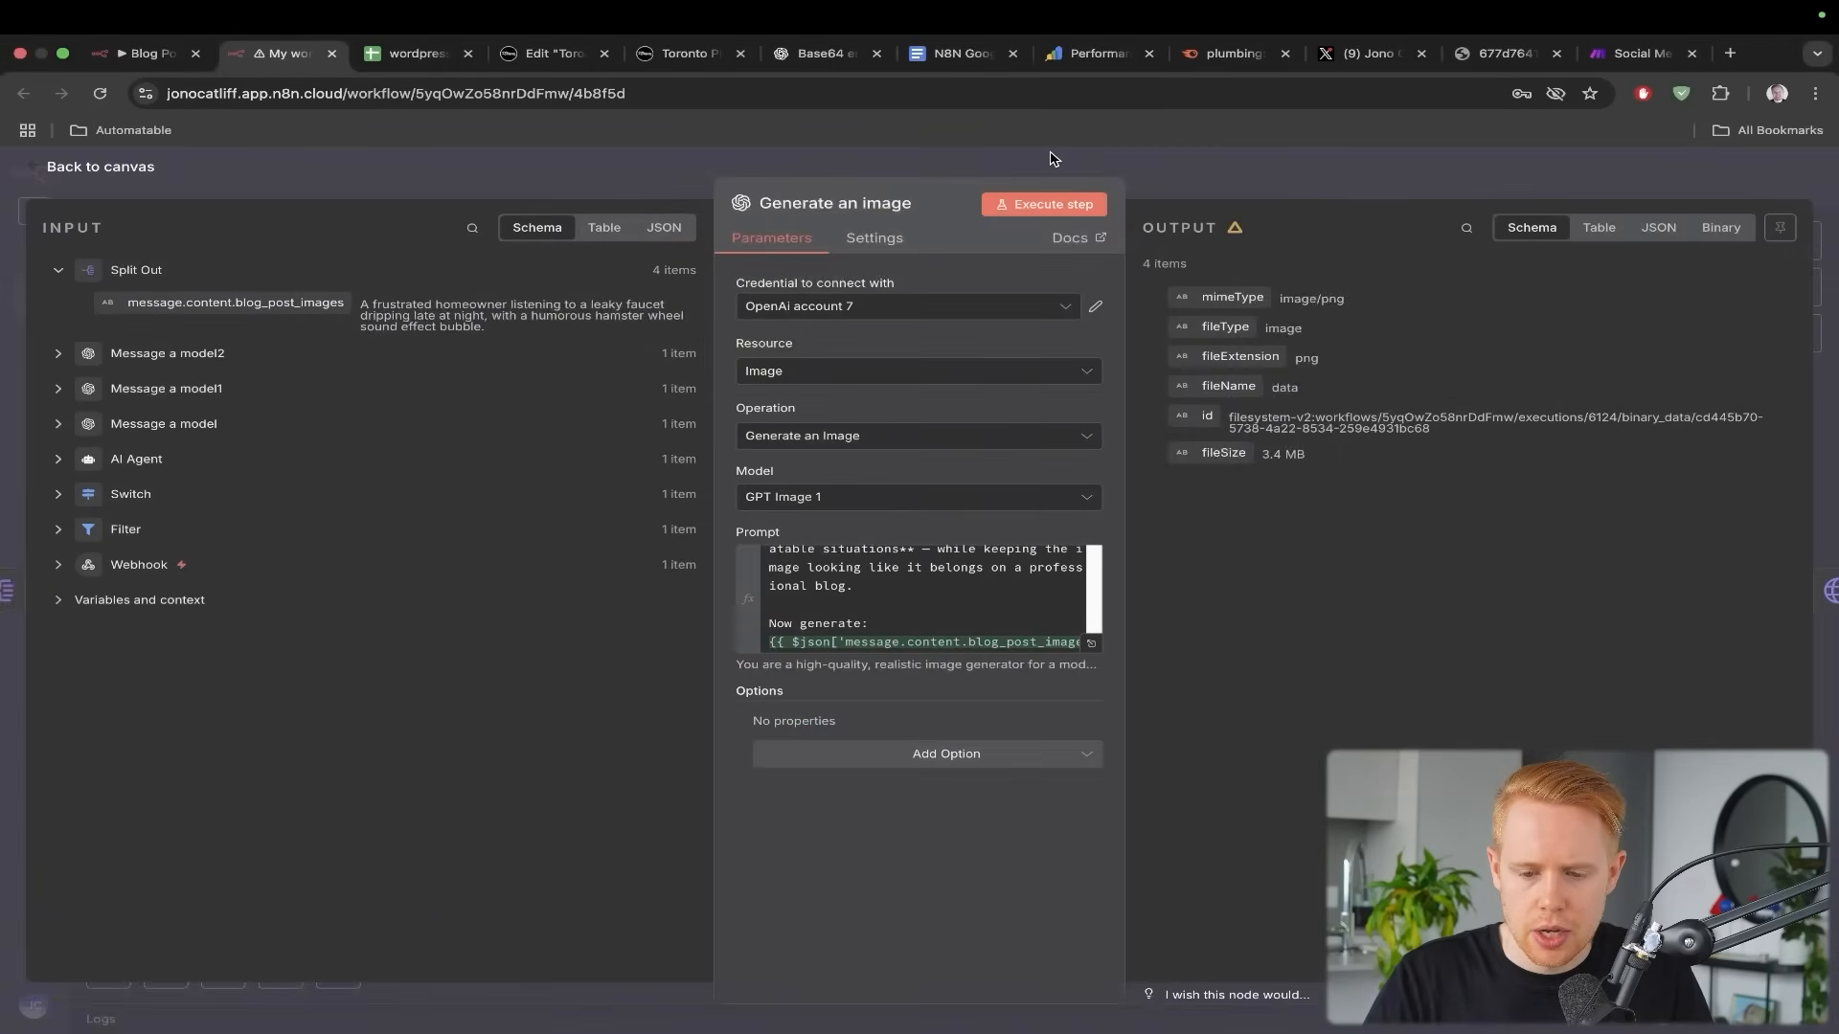
Open the Update row in sheet node and compare its fields with the spreadsheet's columns.
{"action": "left_click", "coordinate": [1054, 158]}
{"action": "double_click", "coordinate": [1566, 496]}
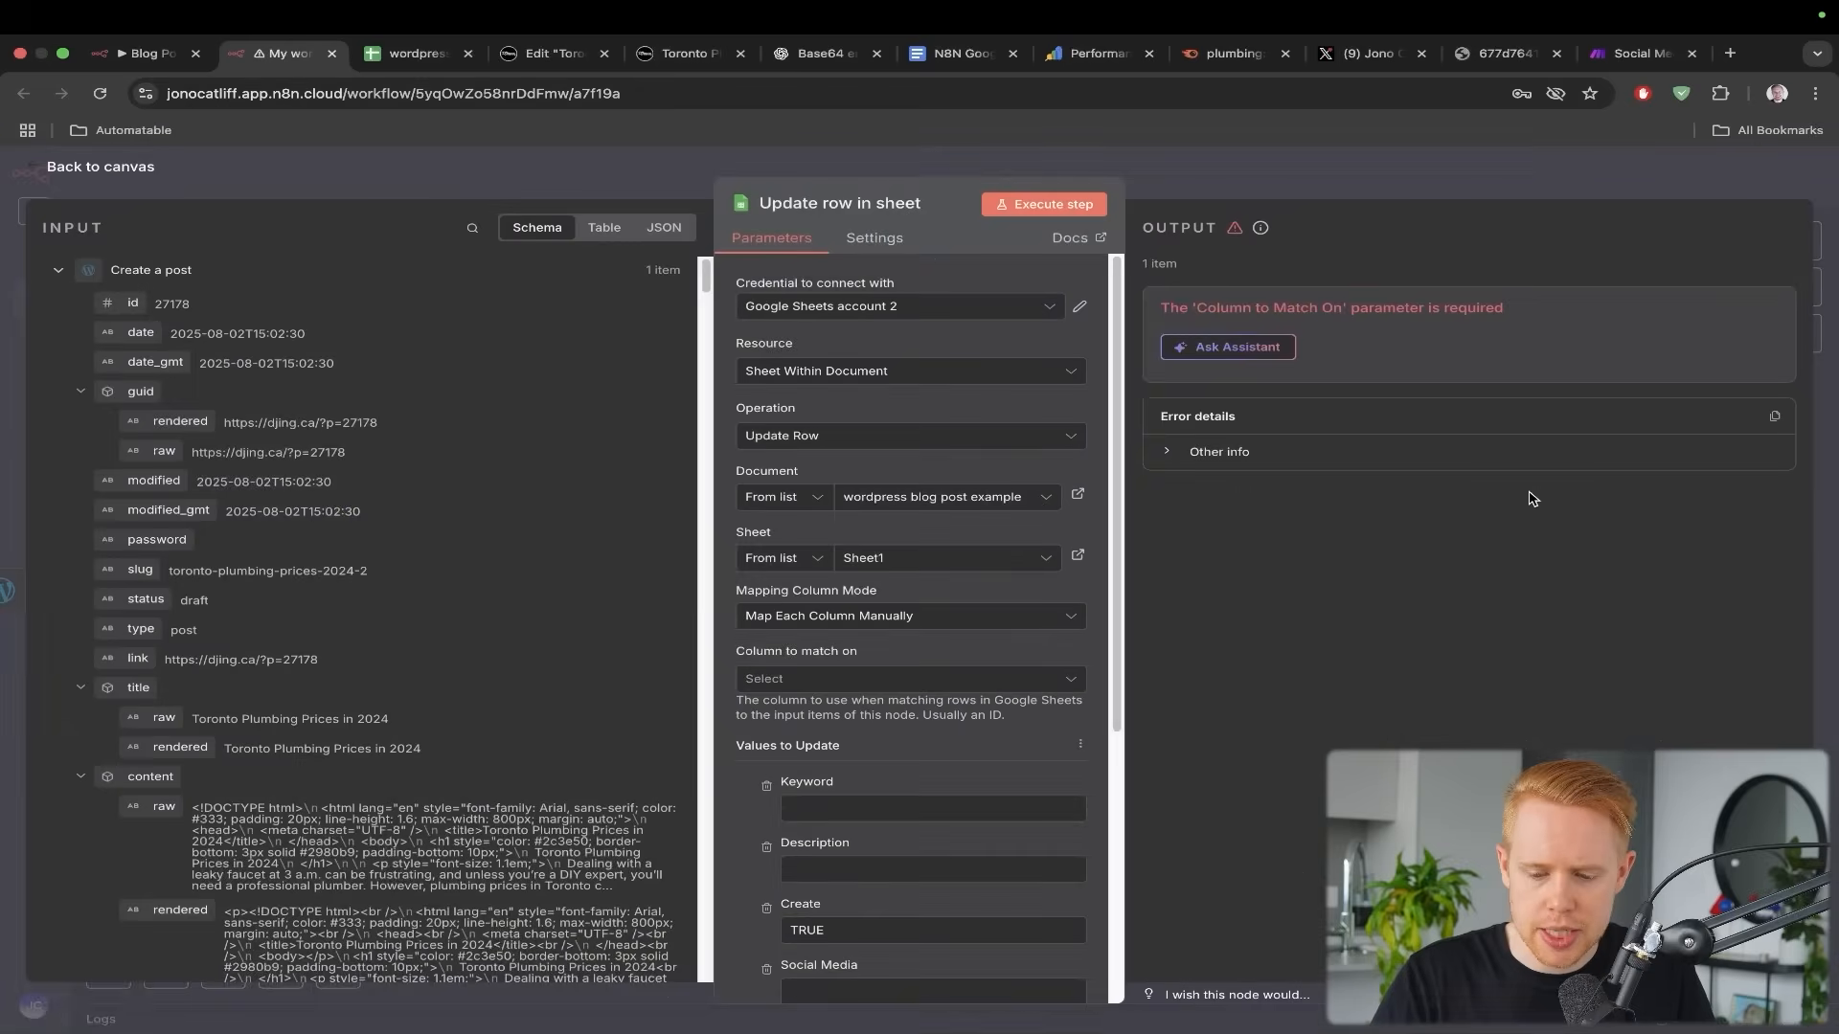
{"action": "scroll", "coordinate": [996, 531], "scroll_direction": "down", "scroll_amount": 3}
{"action": "left_click_drag", "start_coordinate": [1386, 632], "coordinate": [1252, 350]}
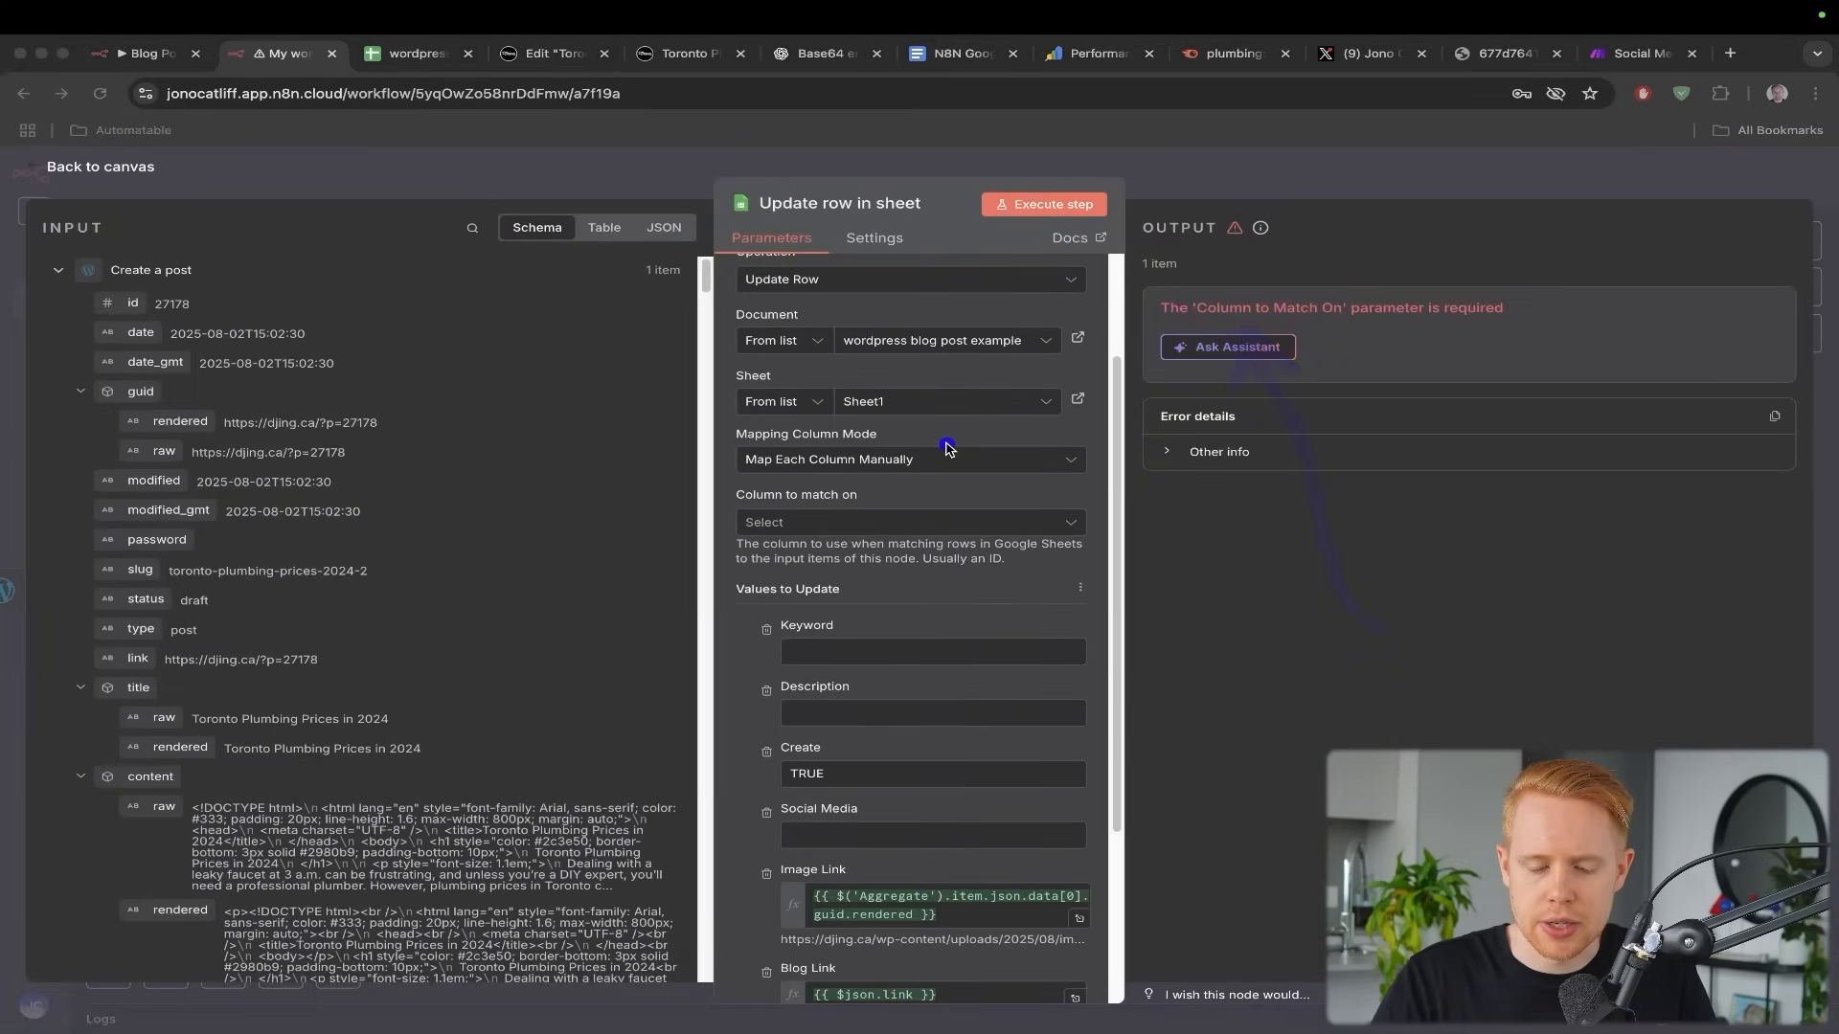
{"action": "key", "text": "ctrl+Tab"}
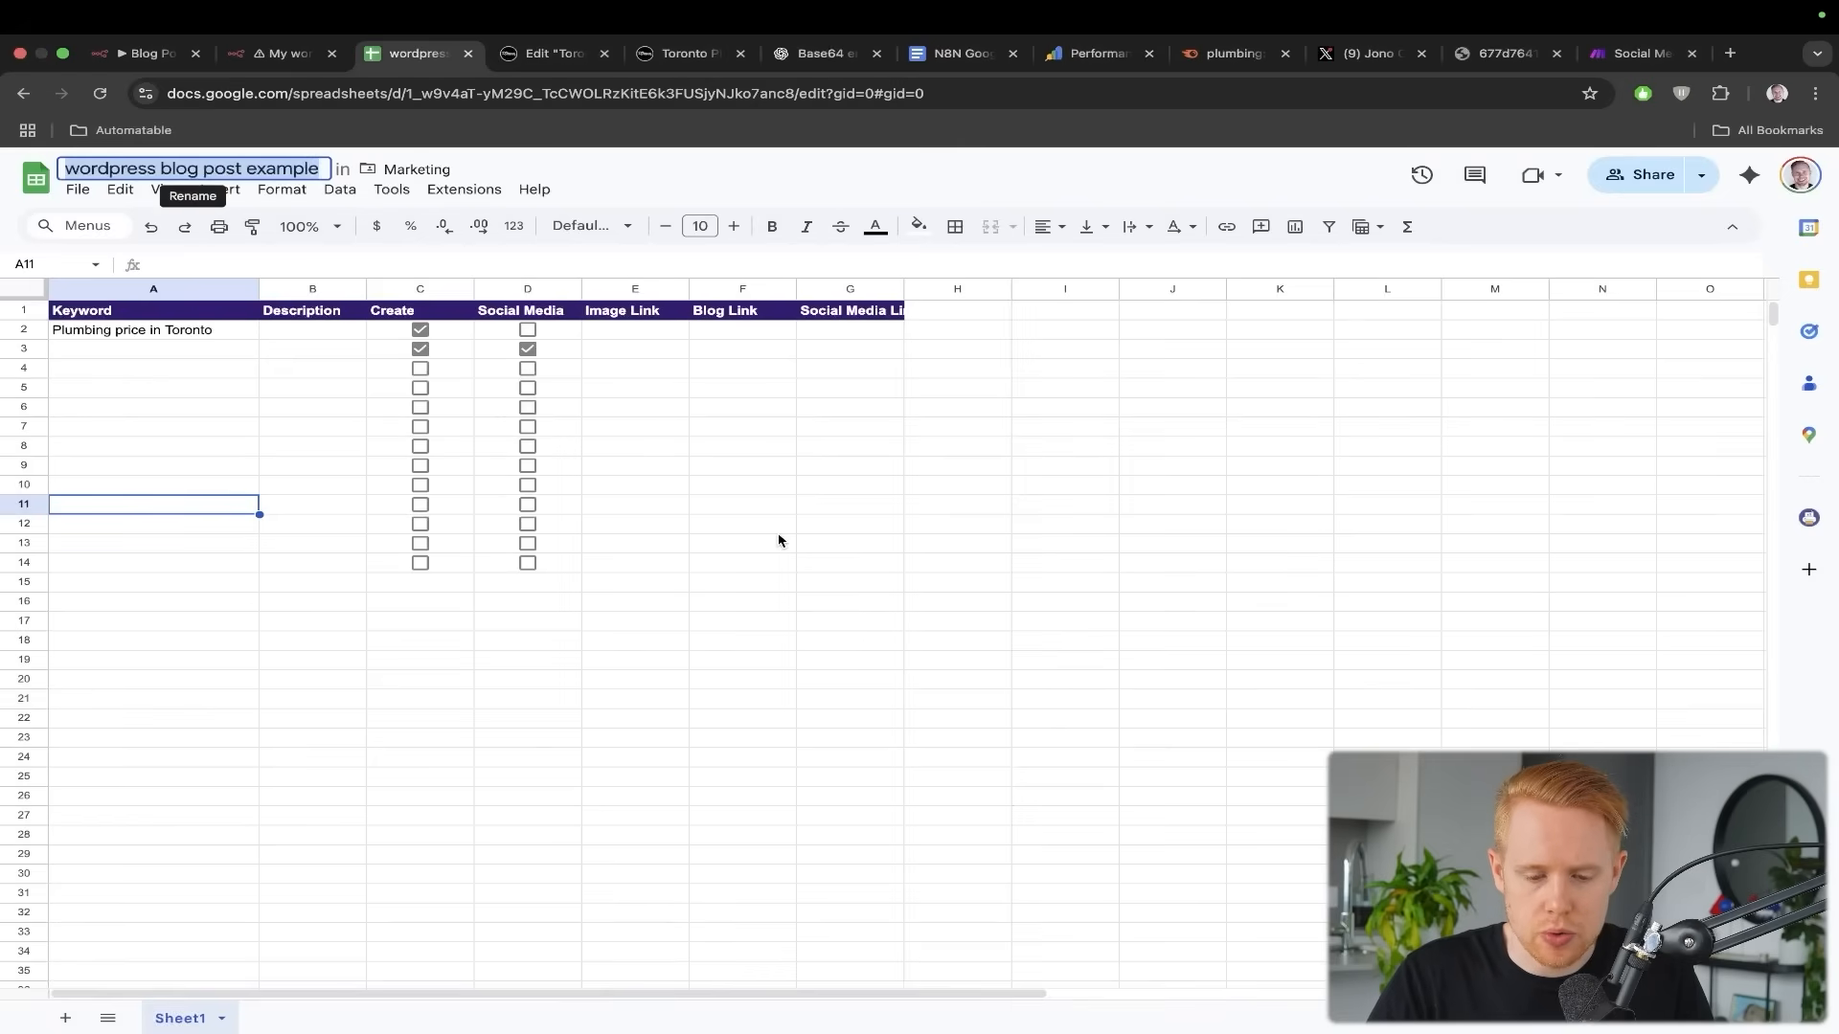
{"action": "left_click", "coordinate": [778, 528]}
{"action": "mouse_move", "coordinate": [974, 579]}
{"action": "left_mouse_down"}
{"action": "mouse_move", "coordinate": [554, 566]}
{"action": "mouse_move", "coordinate": [246, 347]}
{"action": "left_mouse_up"}
{"action": "key", "text": "ctrl+s"}
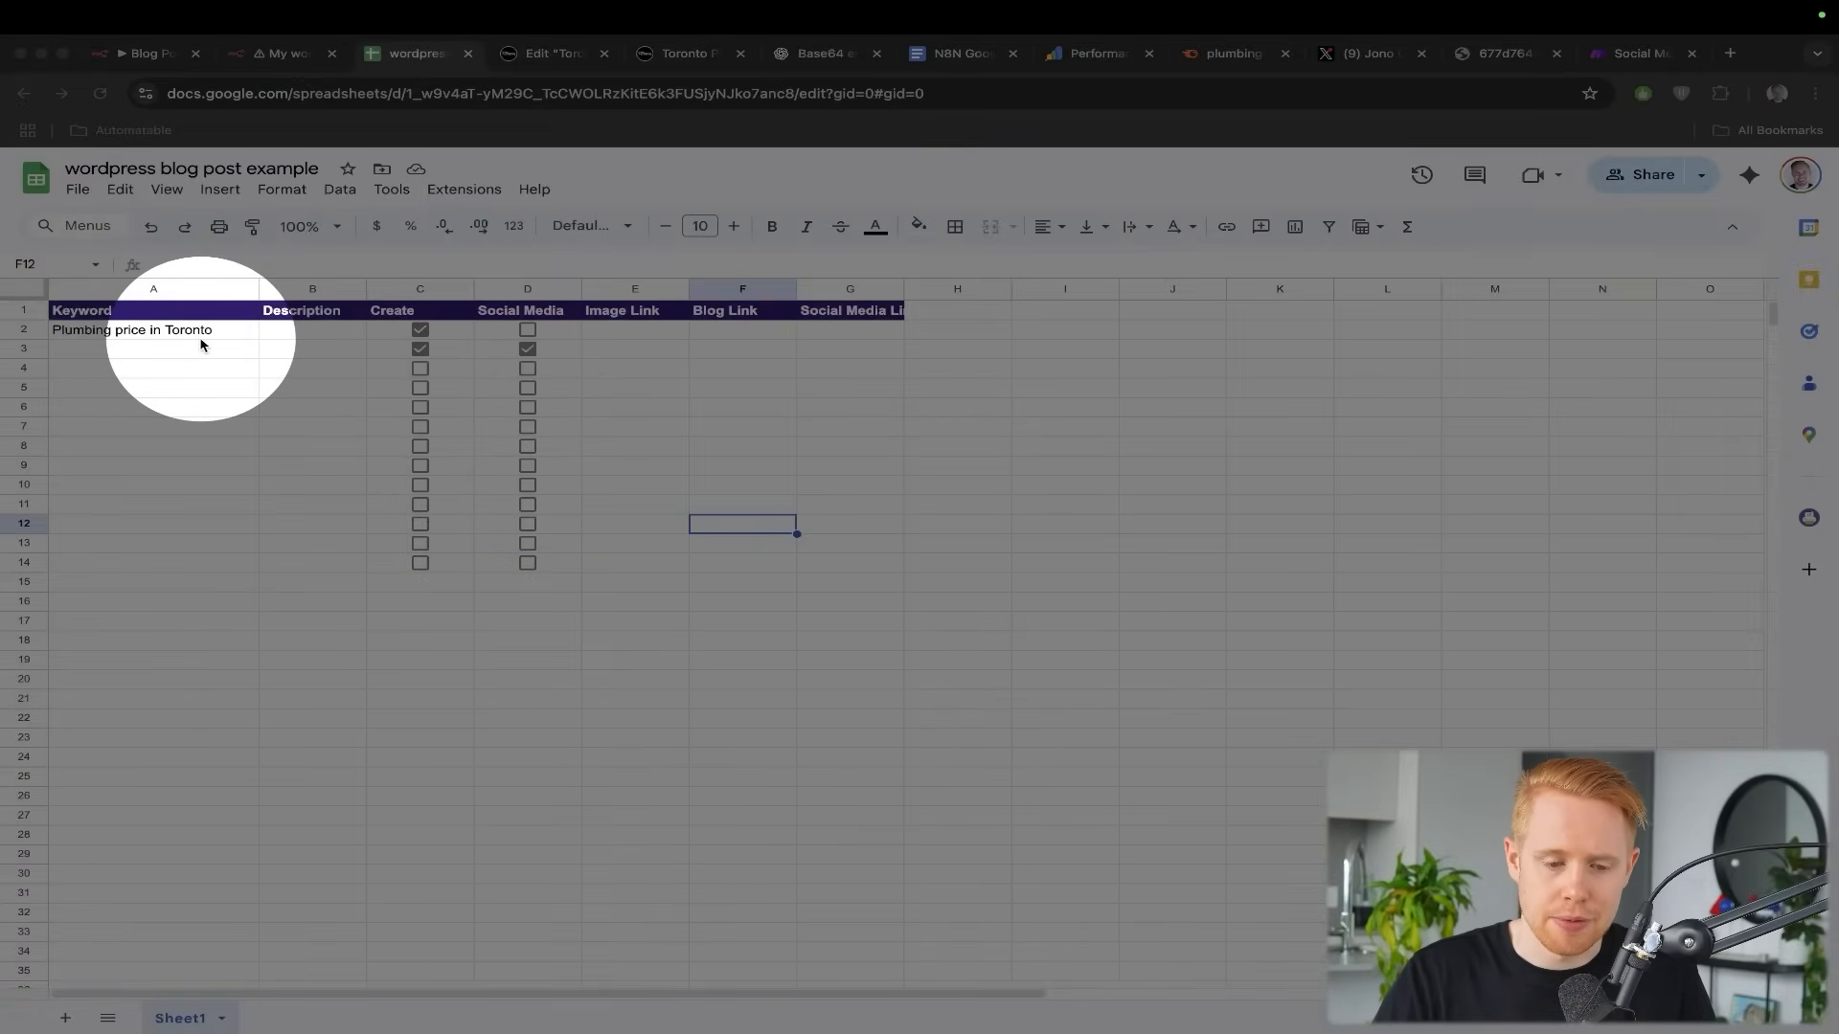
{"action": "key", "text": "ctrl+s"}
{"action": "left_click_drag", "start_coordinate": [322, 218], "coordinate": [177, 299]}
{"action": "key", "text": "ctrl+s"}
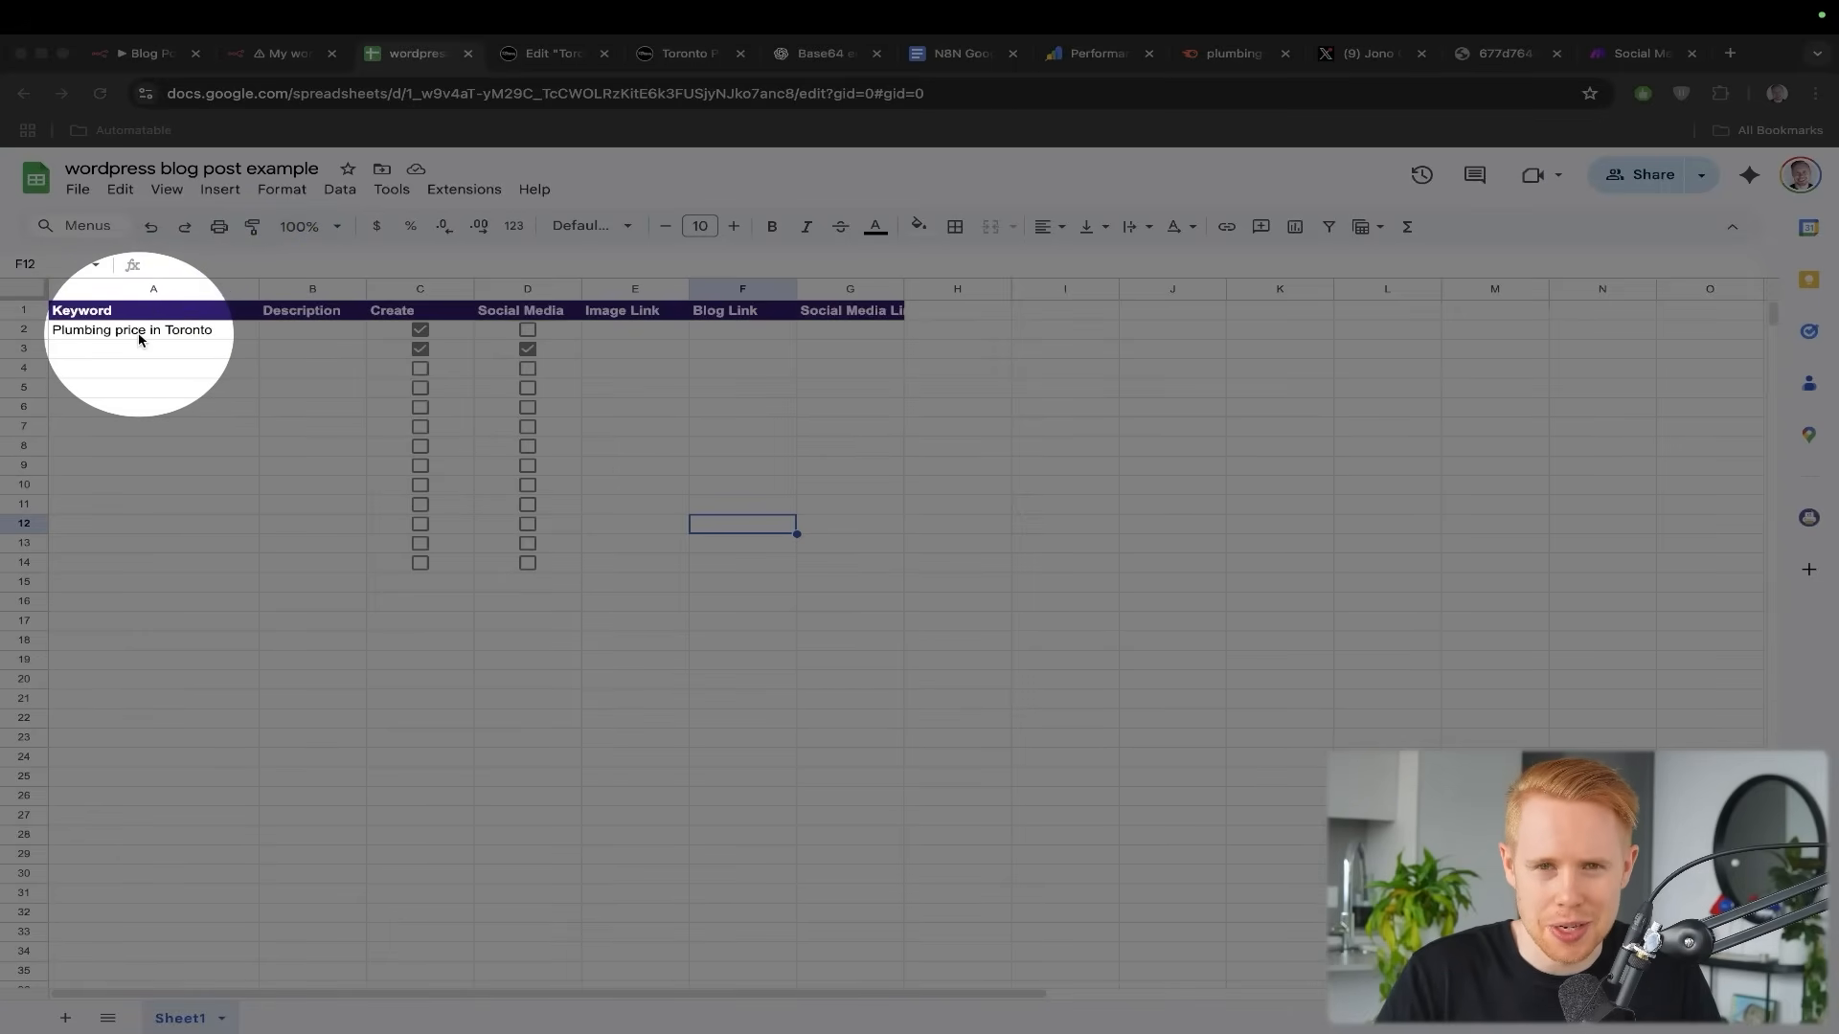
{"action": "key", "text": "Escape"}
{"action": "key", "text": "ctrl+shift+Tab"}
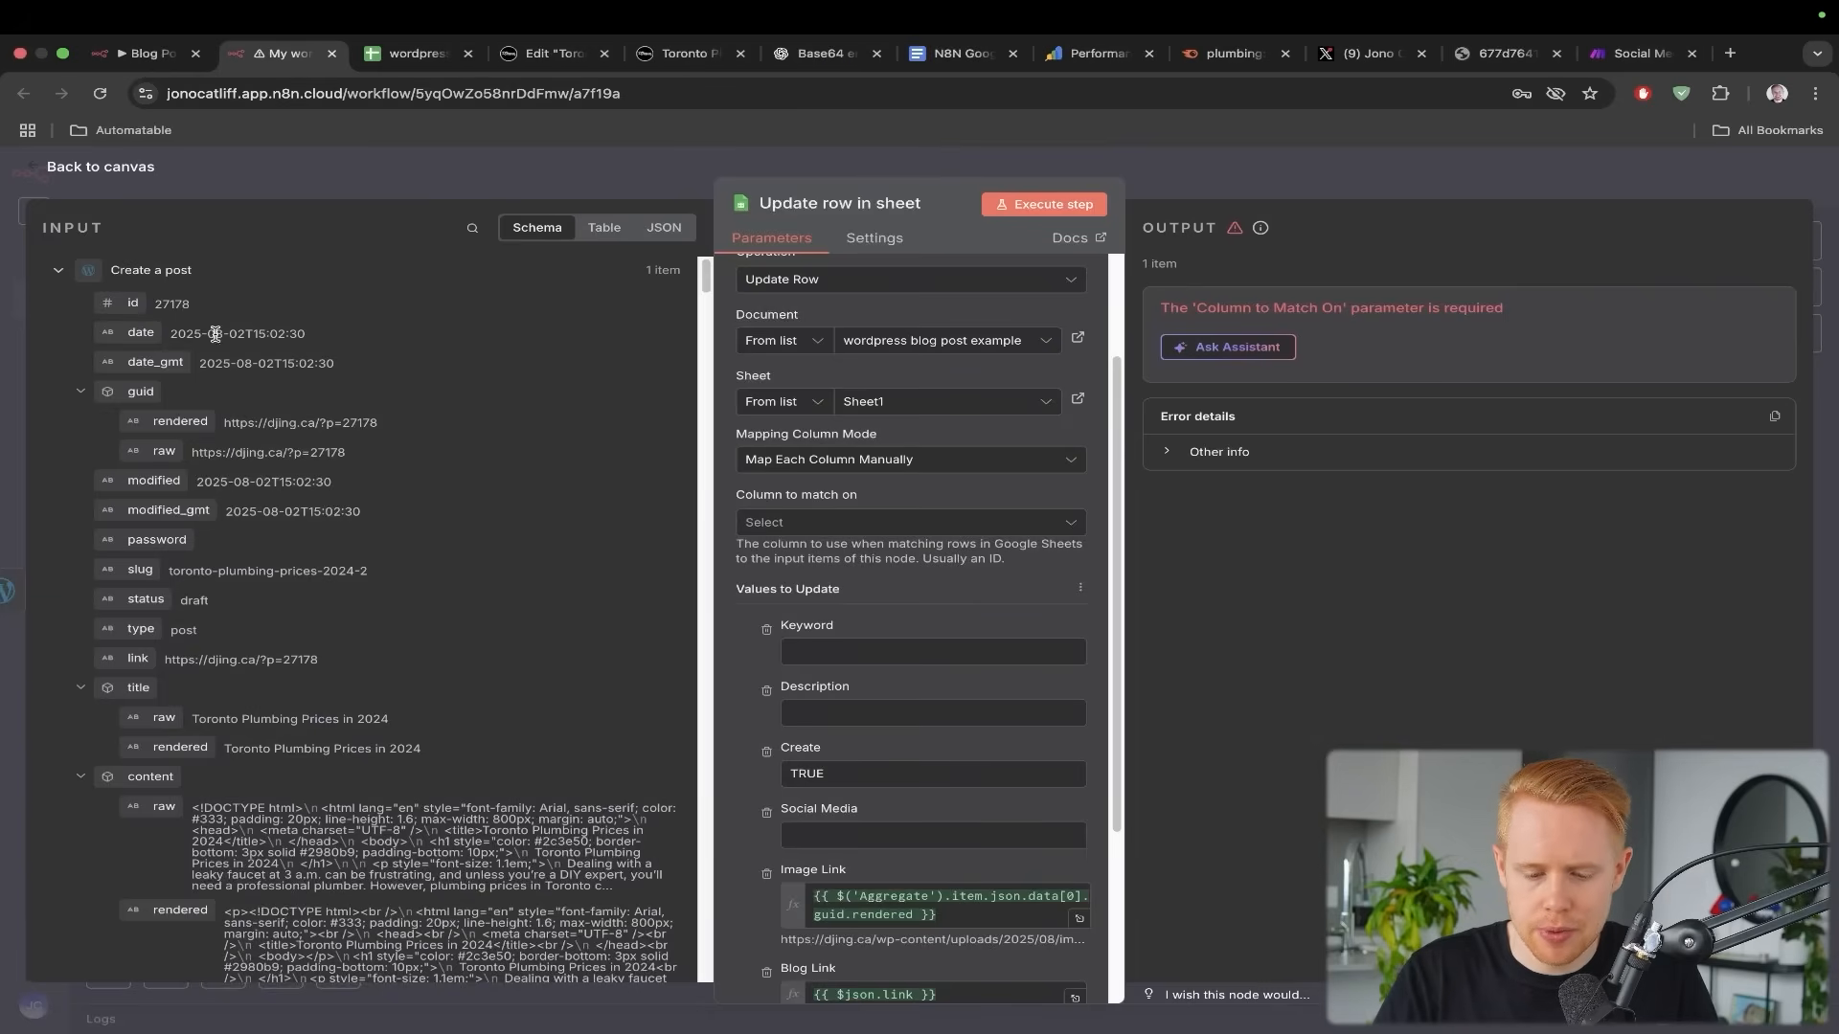
Set the Update row in sheet node's column to match on to Keyword.
{"action": "left_click", "coordinate": [778, 525]}
{"action": "left_click", "coordinate": [816, 567]}
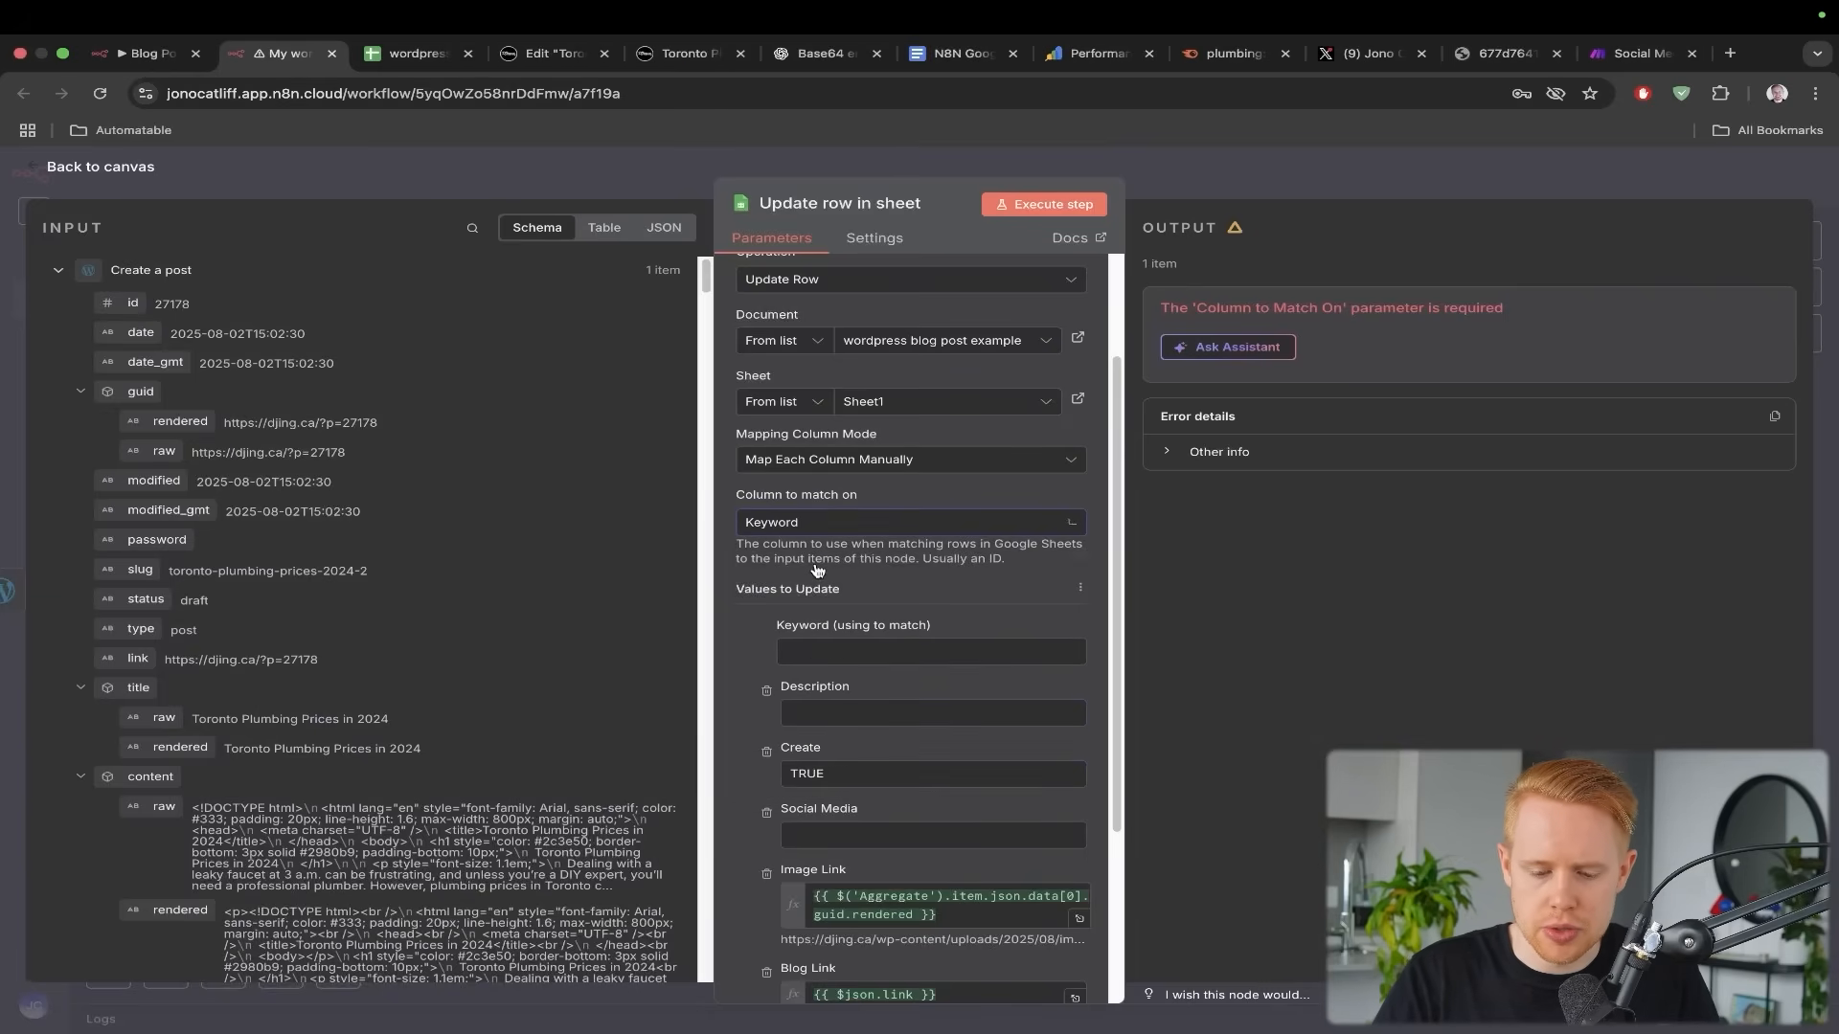
{"action": "left_click_drag", "start_coordinate": [992, 412], "coordinate": [783, 488]}
{"action": "key", "text": "Escape"}
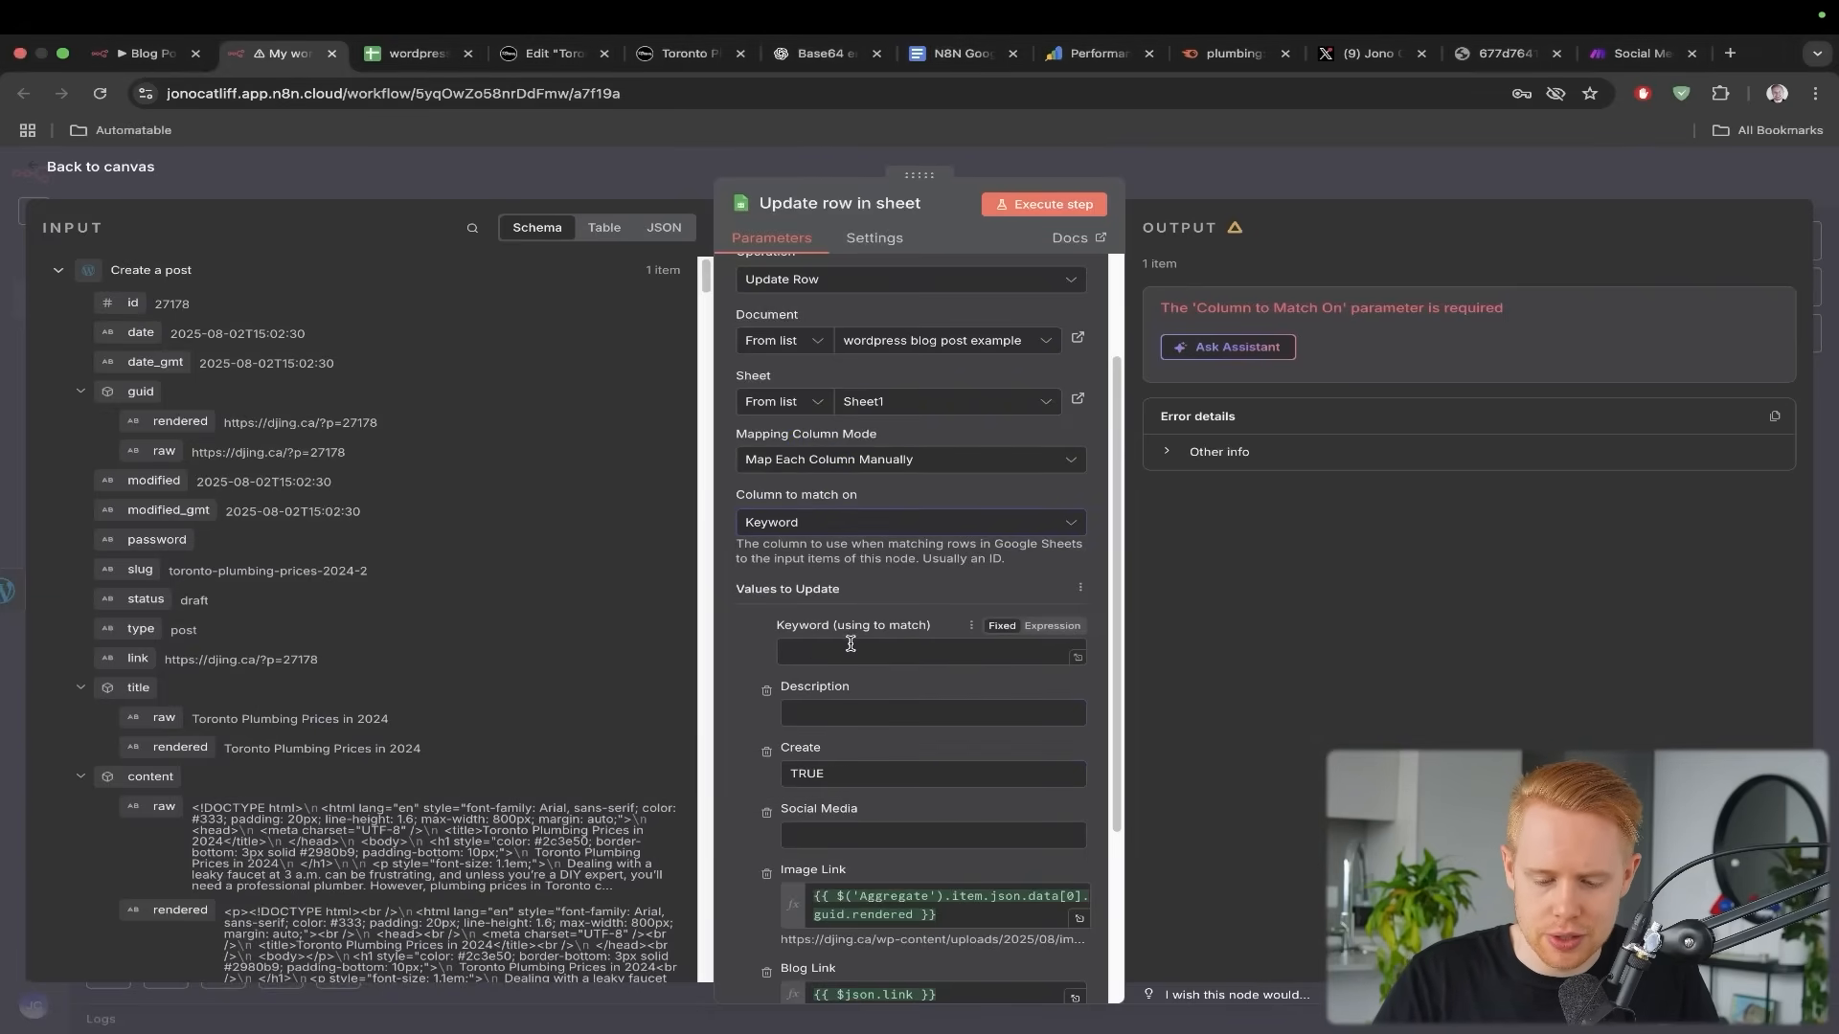
Map Keyword (using to match) to the Webhook's rowValues[0] '0' field, using first() in the expression.
{"action": "left_click", "coordinate": [55, 269]}
{"action": "left_click", "coordinate": [74, 699]}
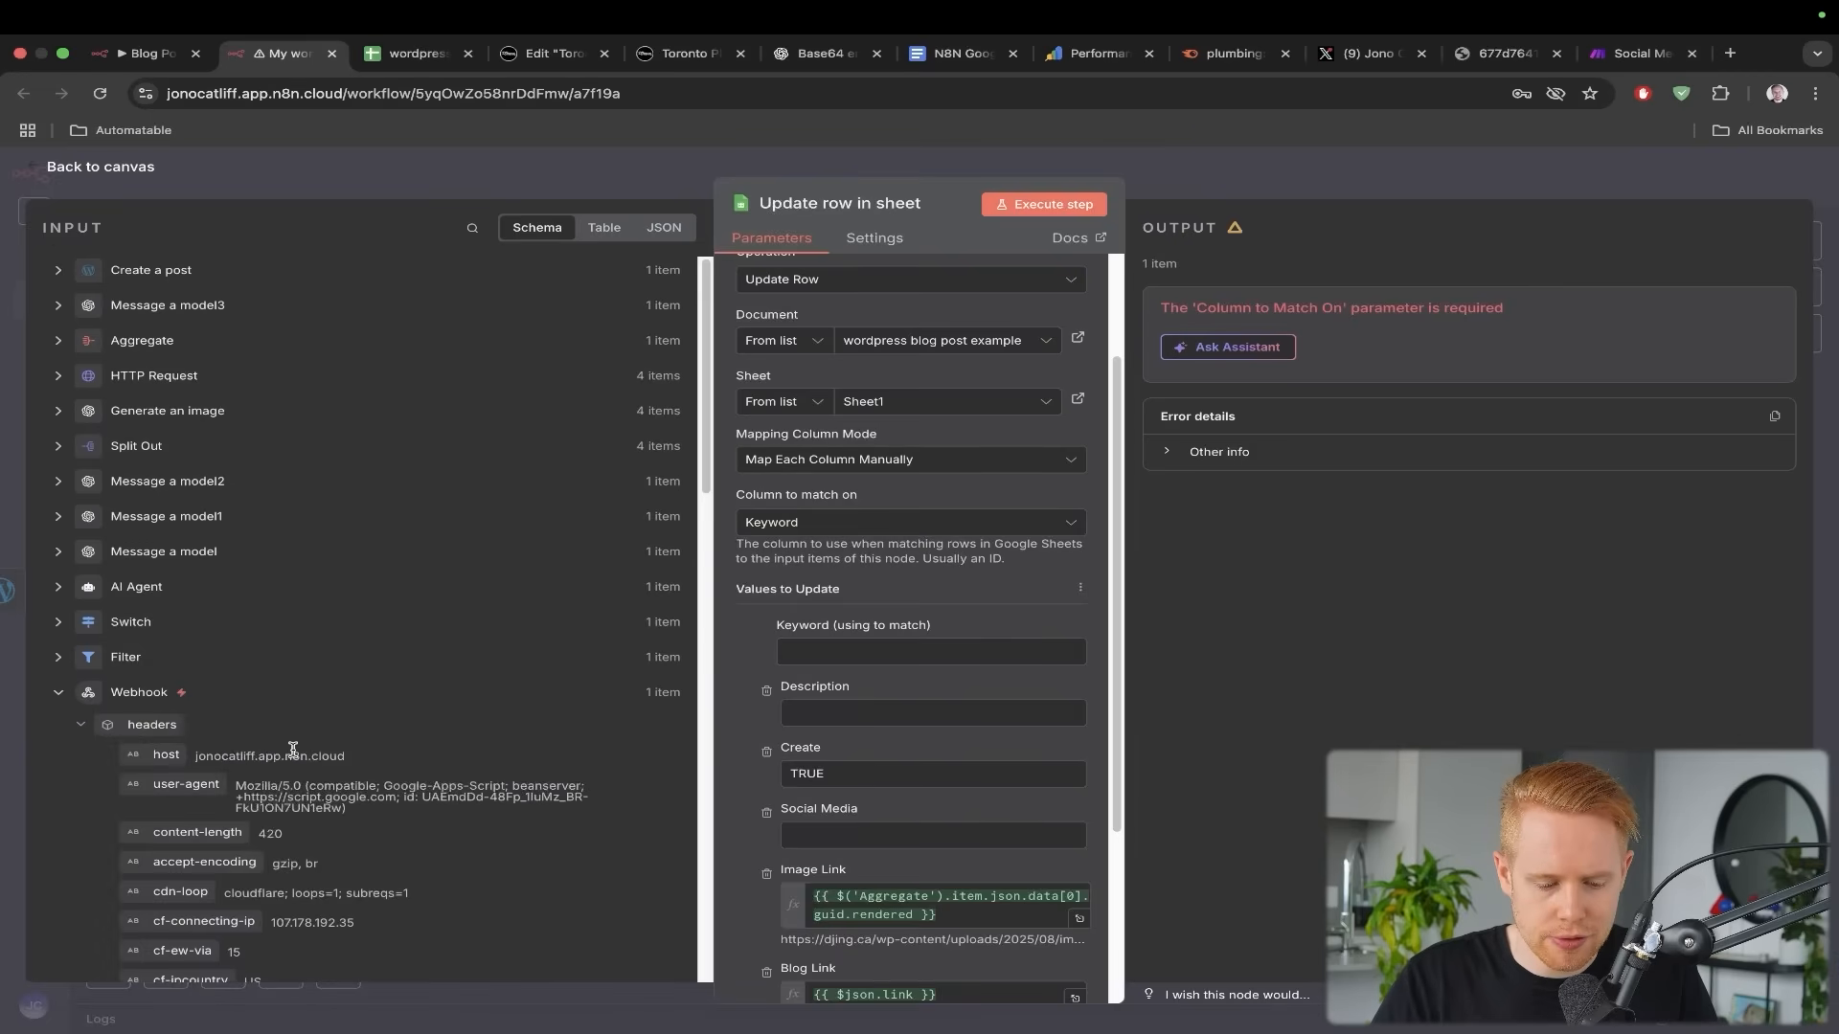
{"action": "scroll", "coordinate": [295, 756], "scroll_direction": "down", "scroll_amount": 5}
{"action": "key", "text": "/"}
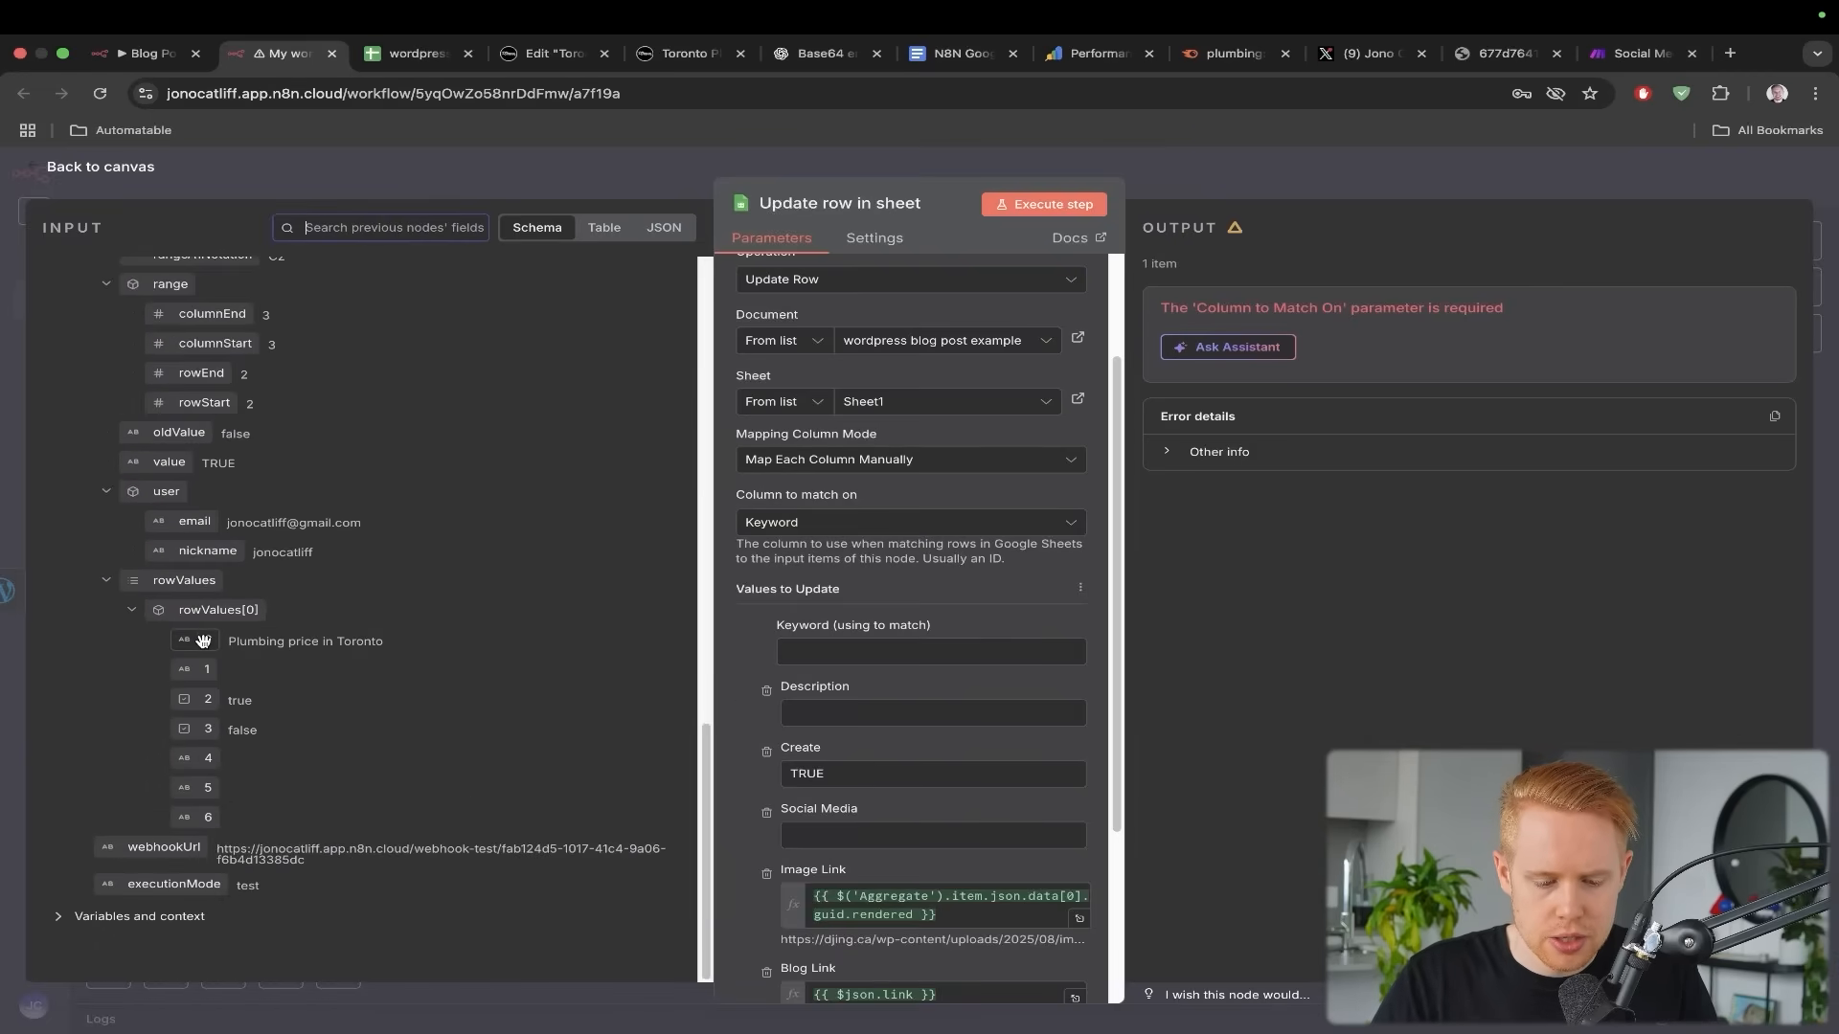
{"action": "left_click_drag", "start_coordinate": [203, 641], "coordinate": [840, 651]}
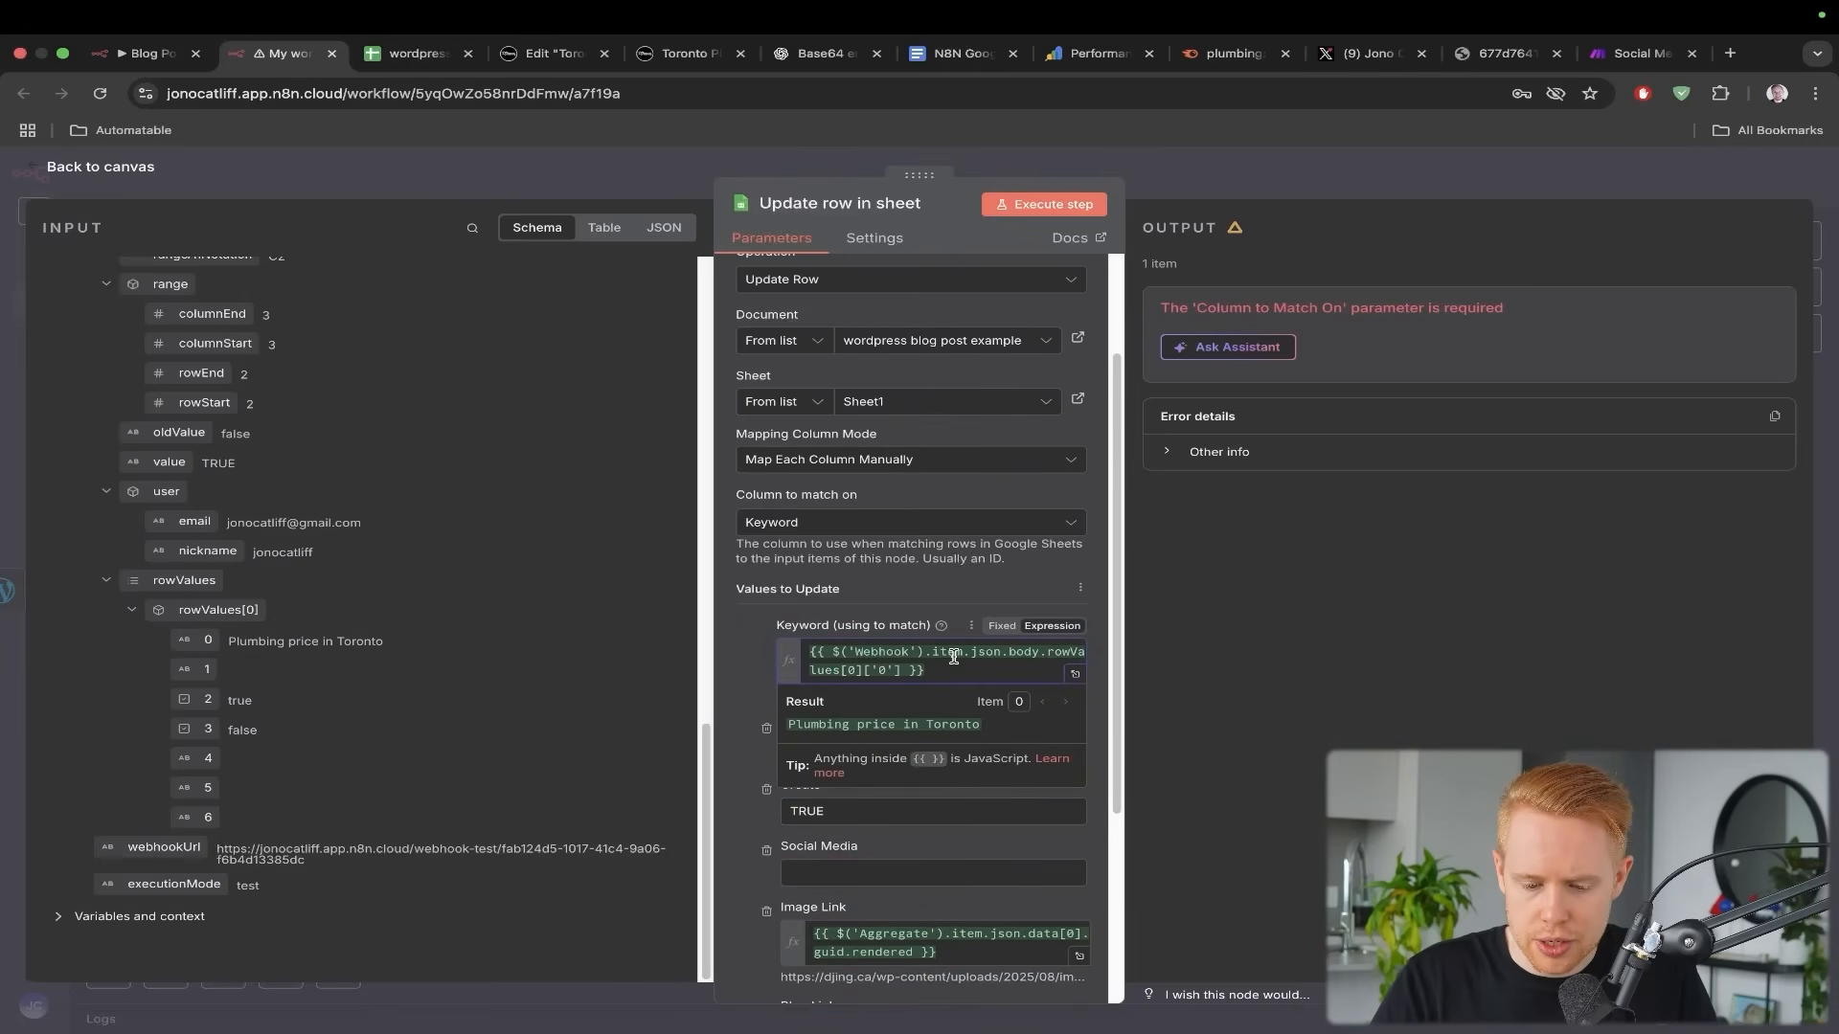
{"action": "type", "text": "first()"}
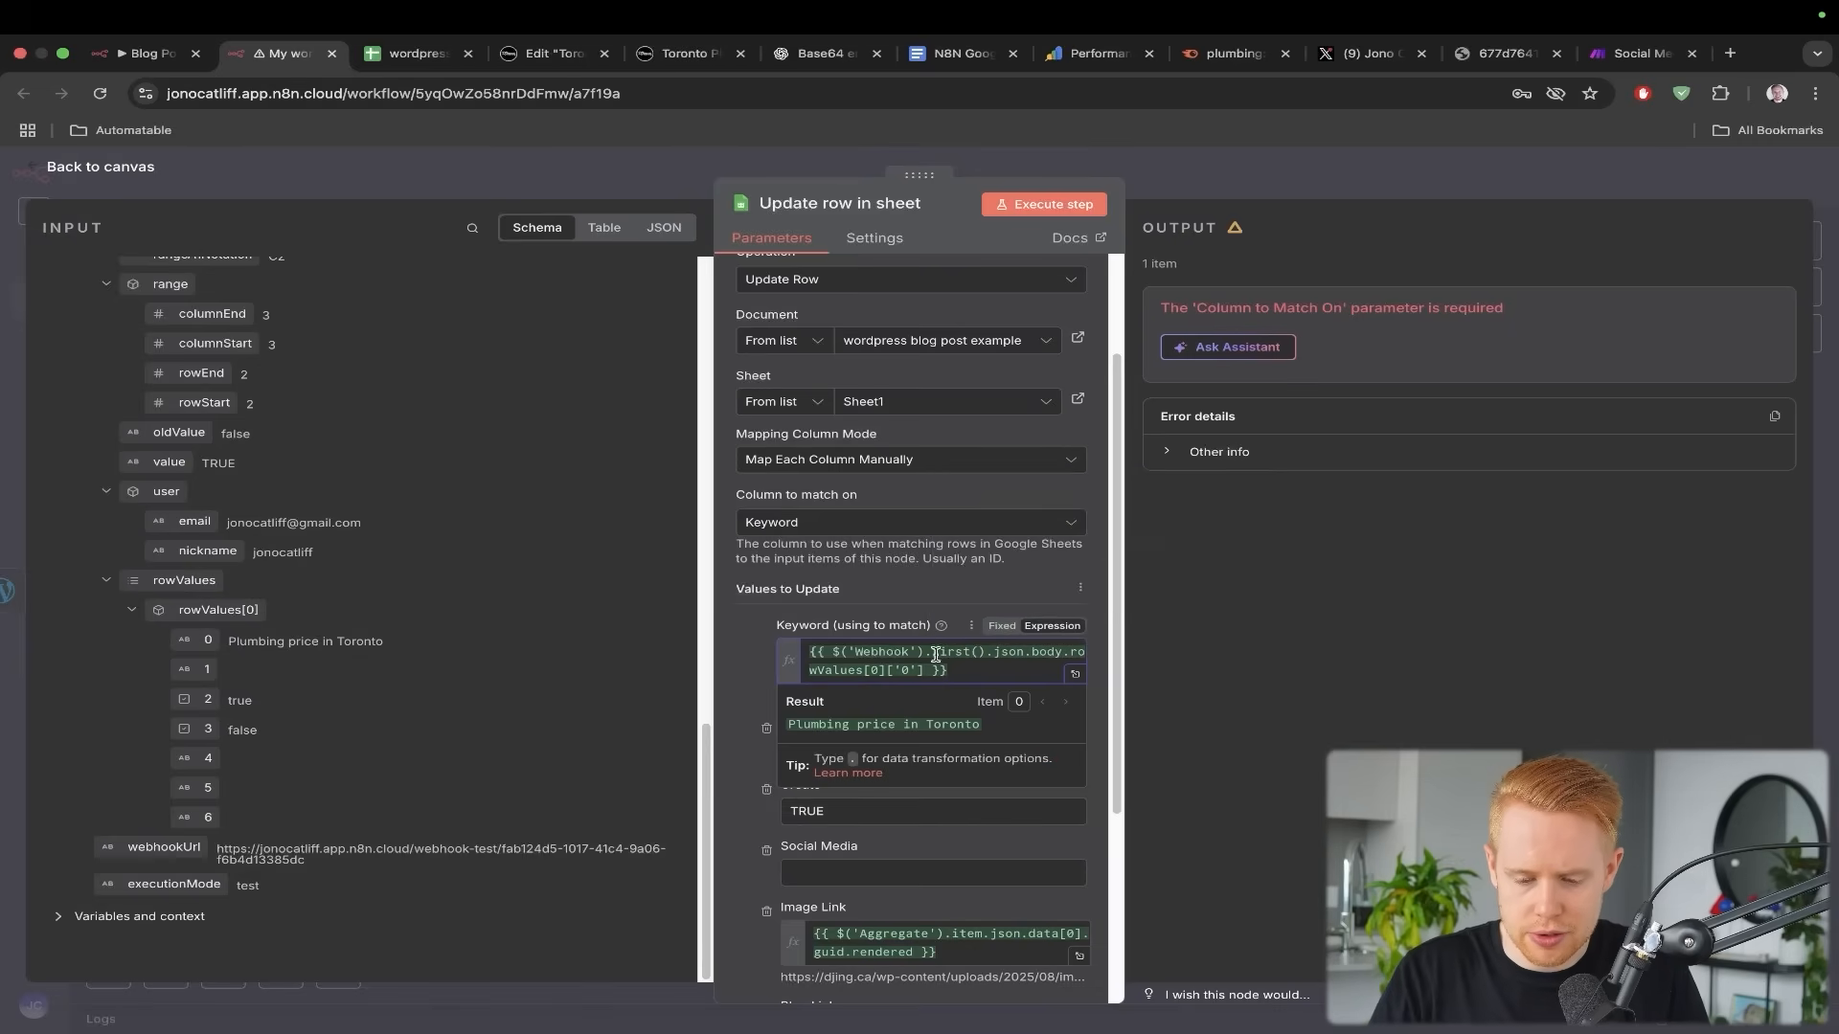
Remove the Description, Social Media and Social Media Link fields from the values to update.
{"action": "left_click", "coordinate": [737, 654]}
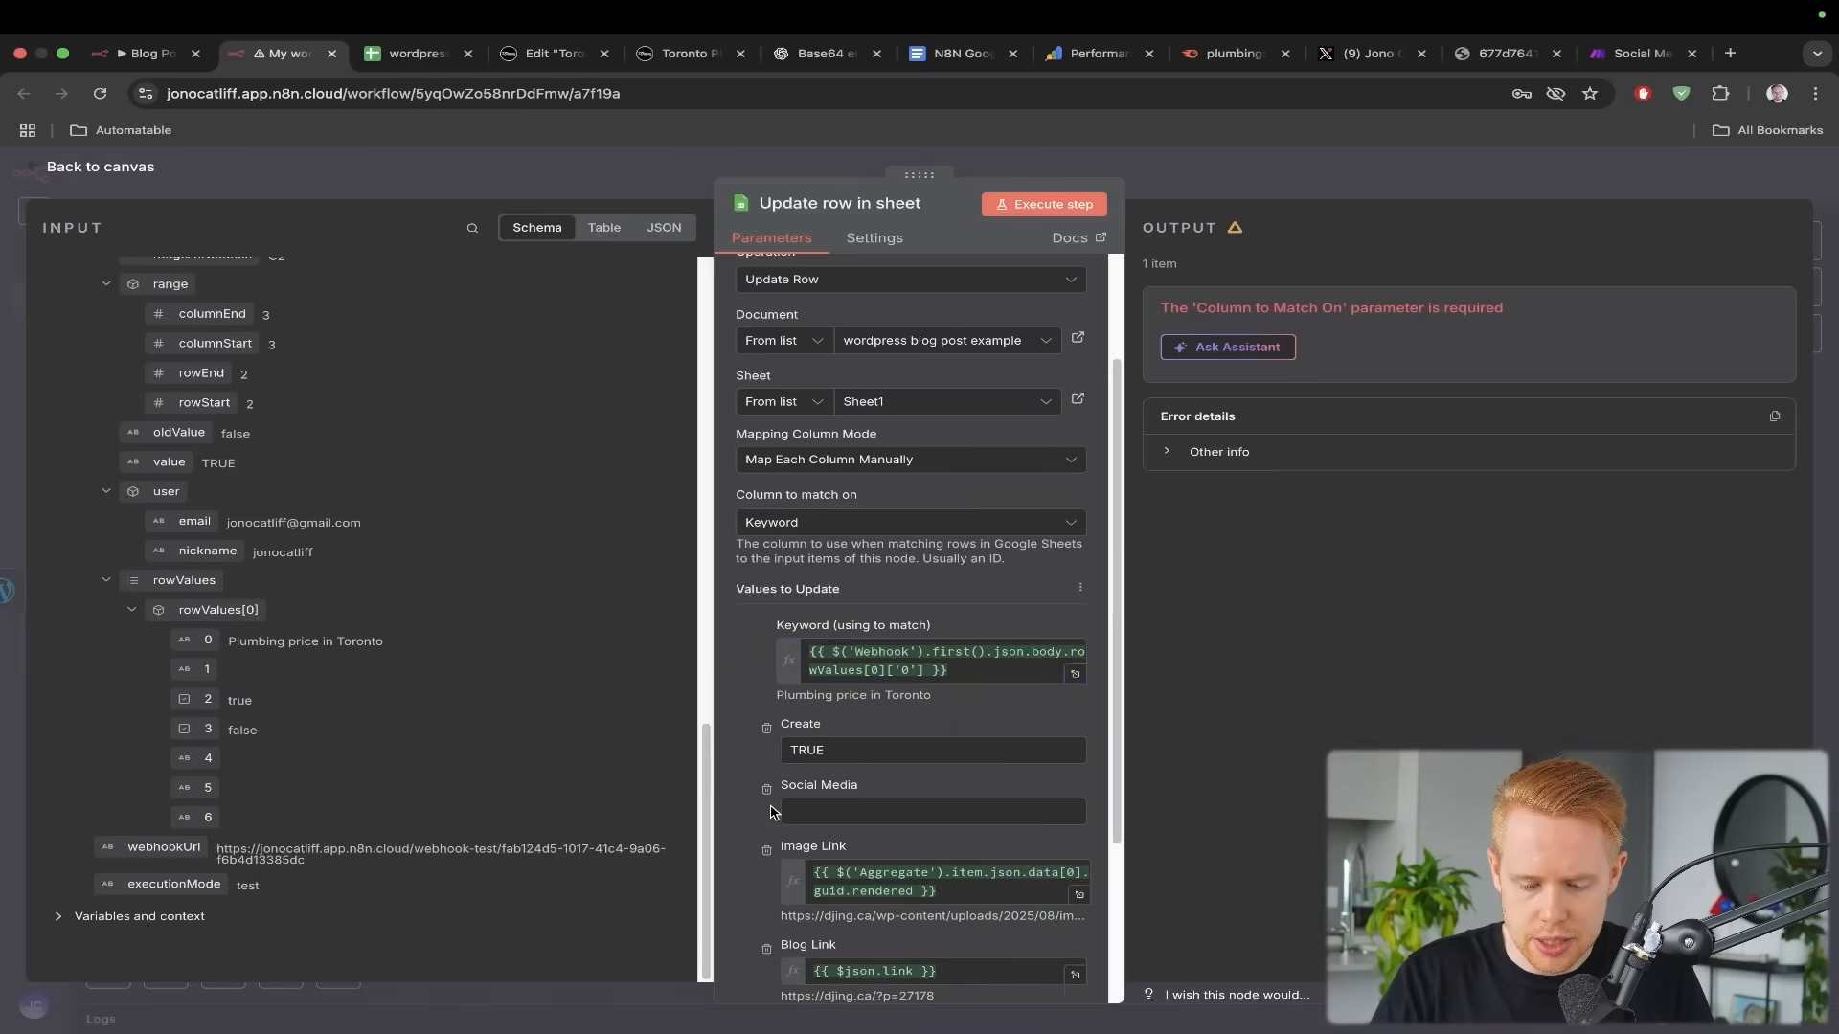
{"action": "left_click", "coordinate": [766, 789]}
{"action": "scroll", "coordinate": [767, 794], "scroll_direction": "down", "scroll_amount": 3}
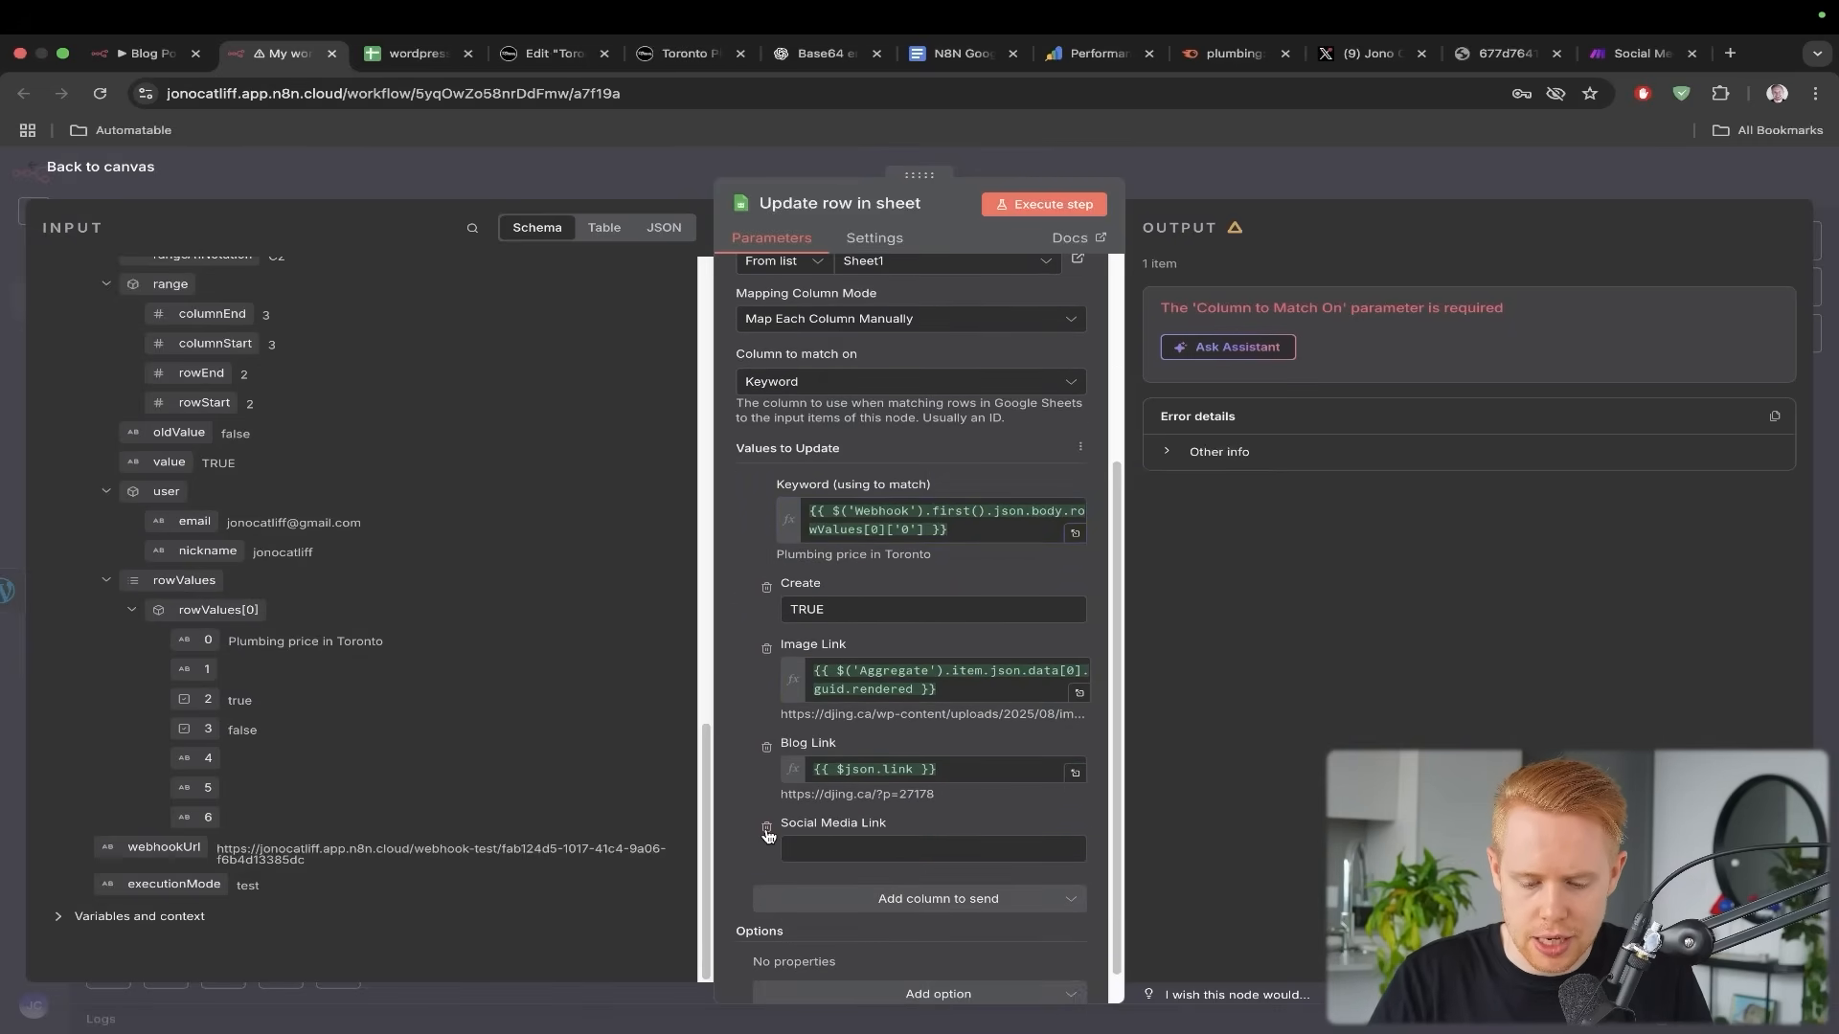
{"action": "left_click", "coordinate": [766, 835]}
{"action": "key", "text": "Escape"}
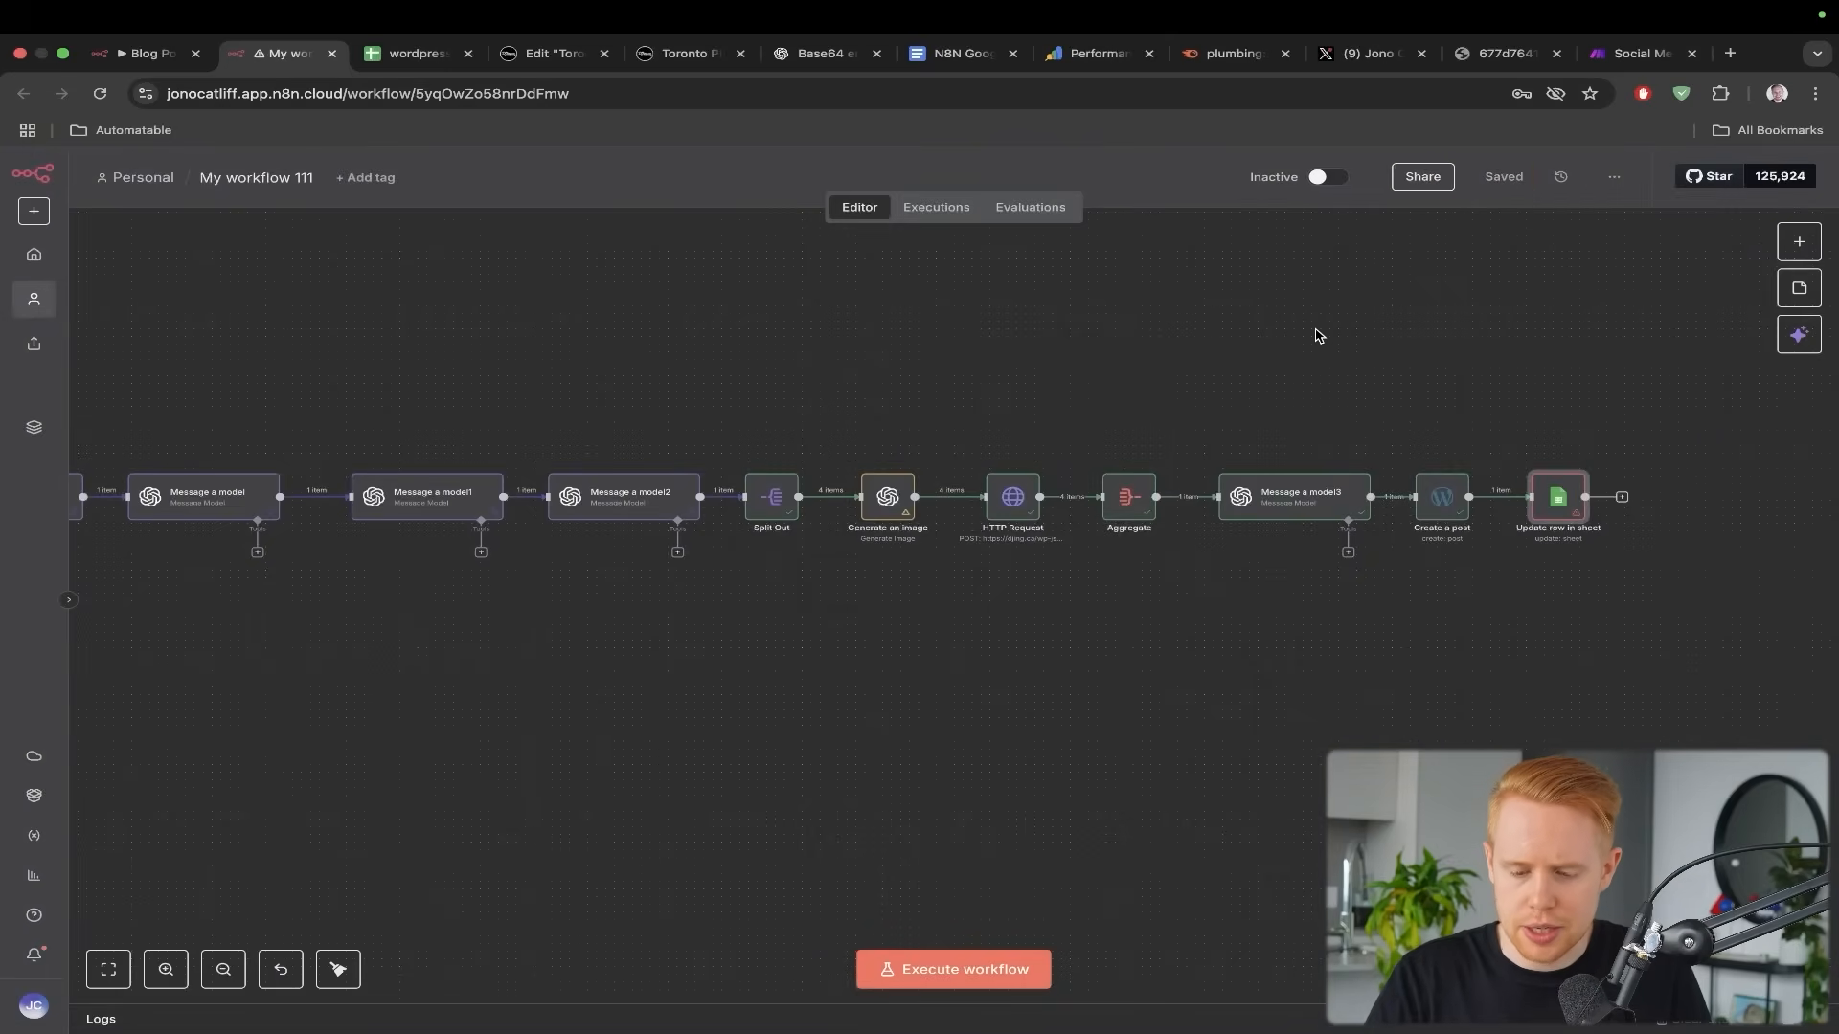
Examine the prompts of the Message a model2 and Message a model1 nodes.
{"action": "scroll", "coordinate": [799, 498], "scroll_direction": "left", "scroll_amount": 5}
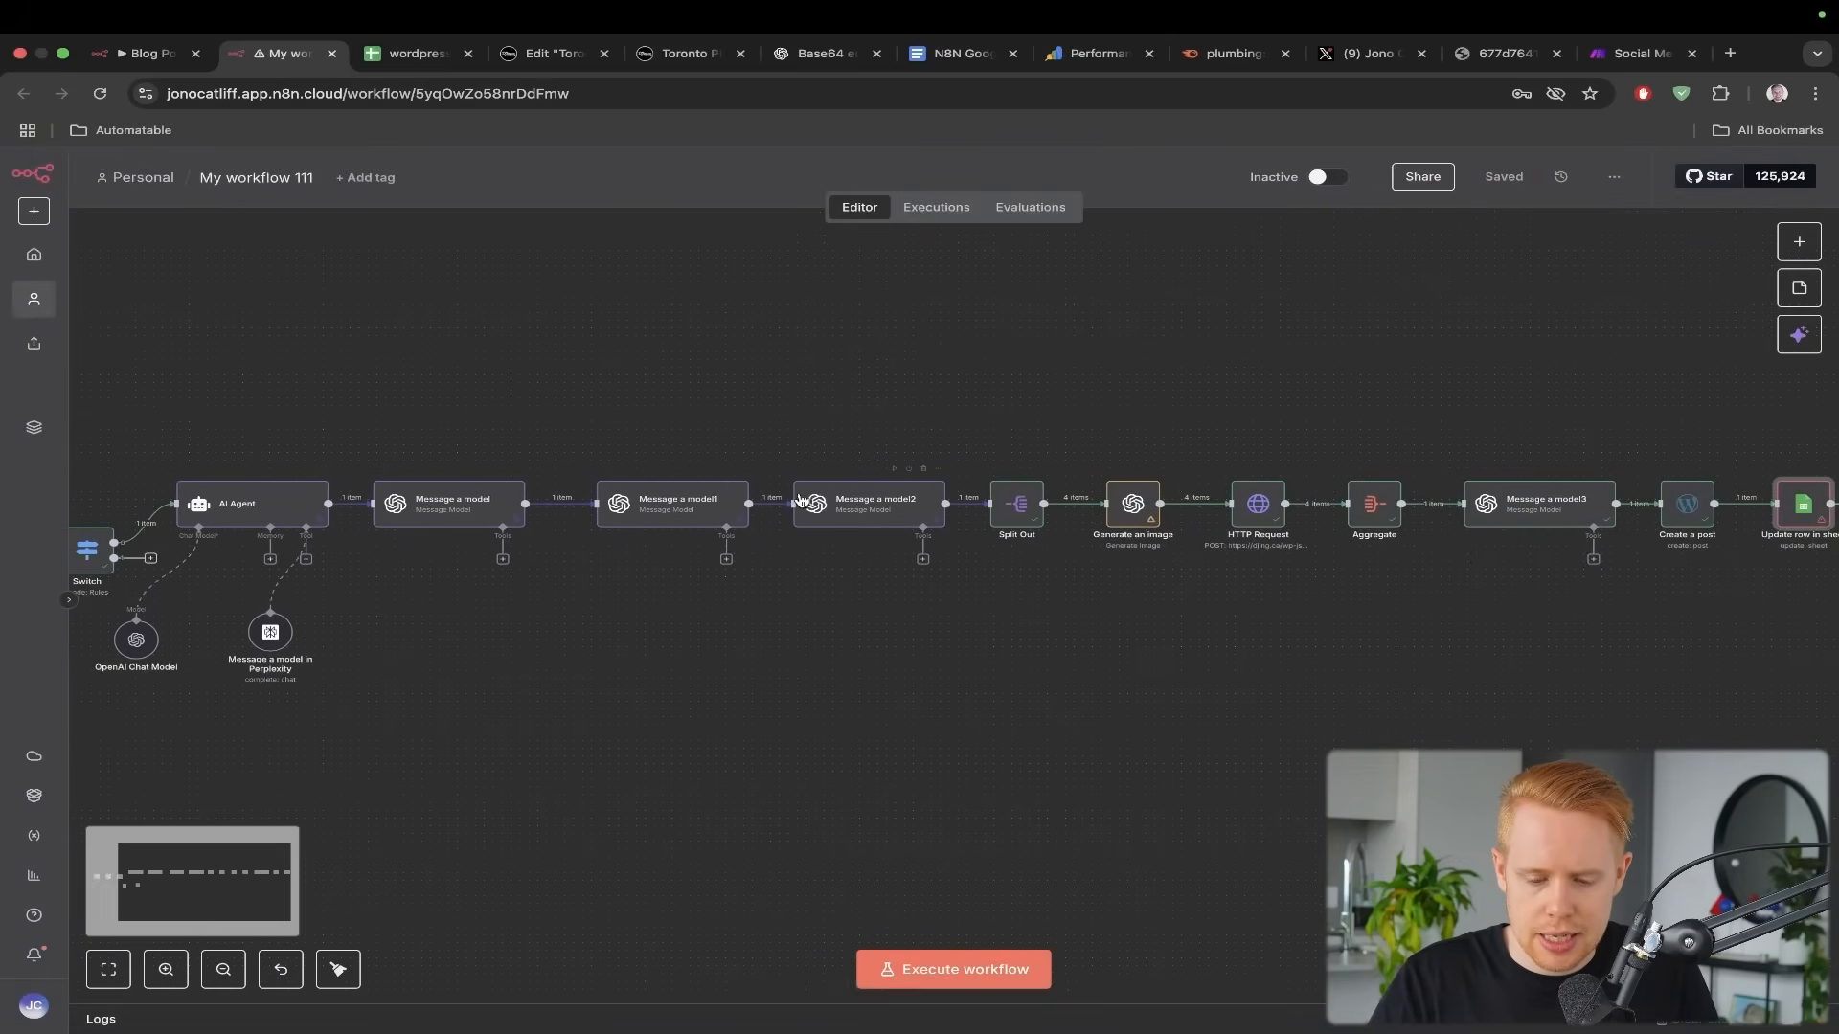
{"action": "double_click", "coordinate": [854, 518]}
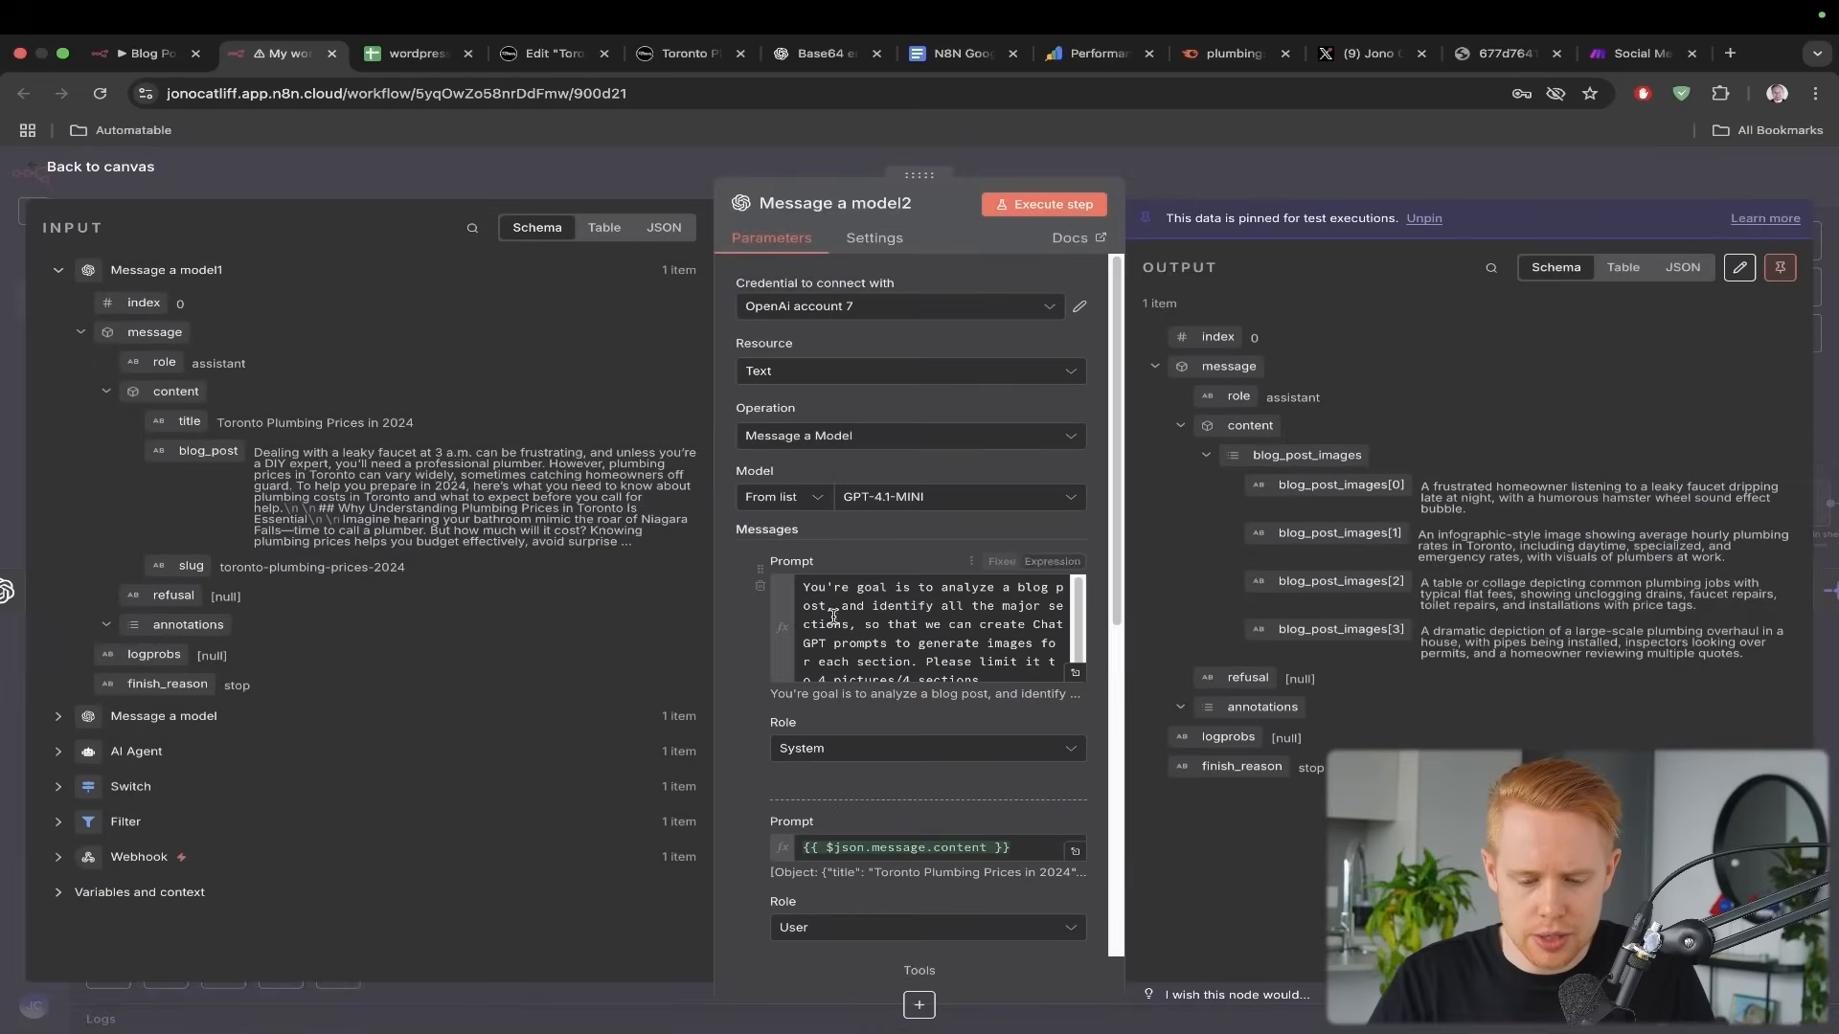
{"action": "scroll", "coordinate": [766, 750], "scroll_direction": "down", "scroll_amount": 3}
{"action": "left_click_drag", "start_coordinate": [518, 335], "coordinate": [226, 403]}
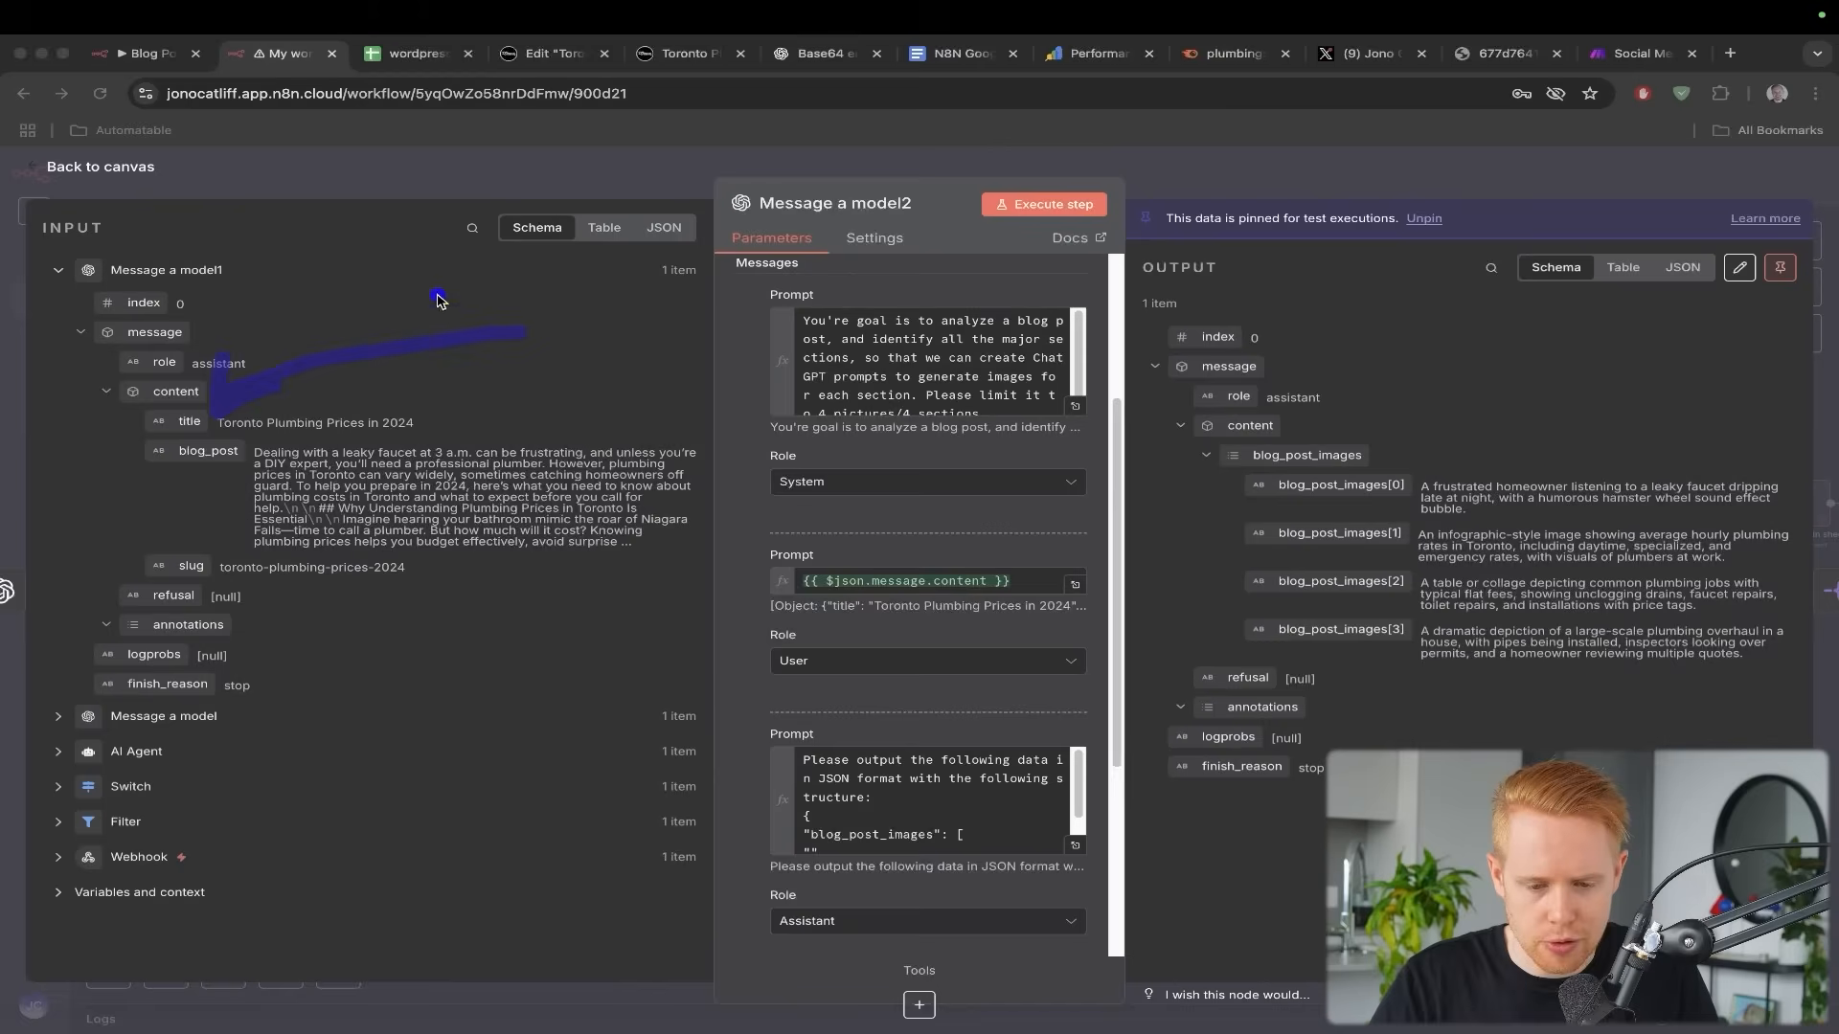
{"action": "left_click", "coordinate": [463, 176]}
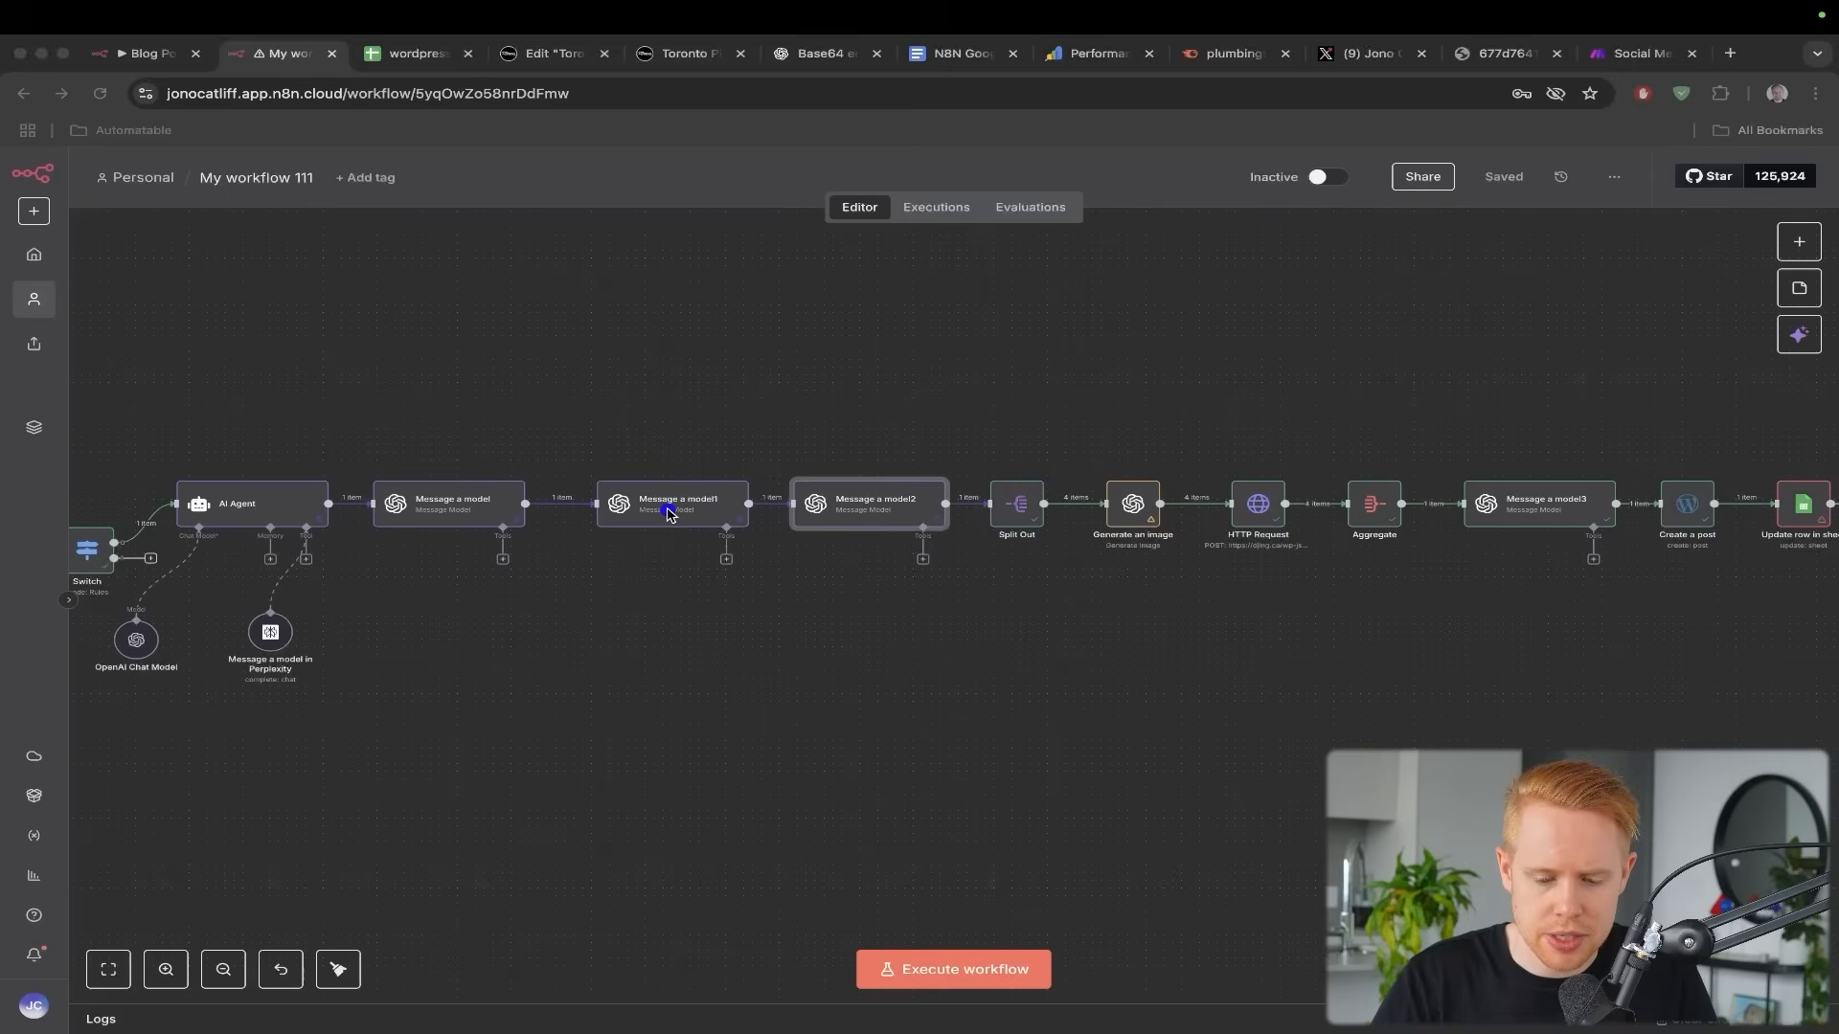
{"action": "double_click", "coordinate": [664, 508]}
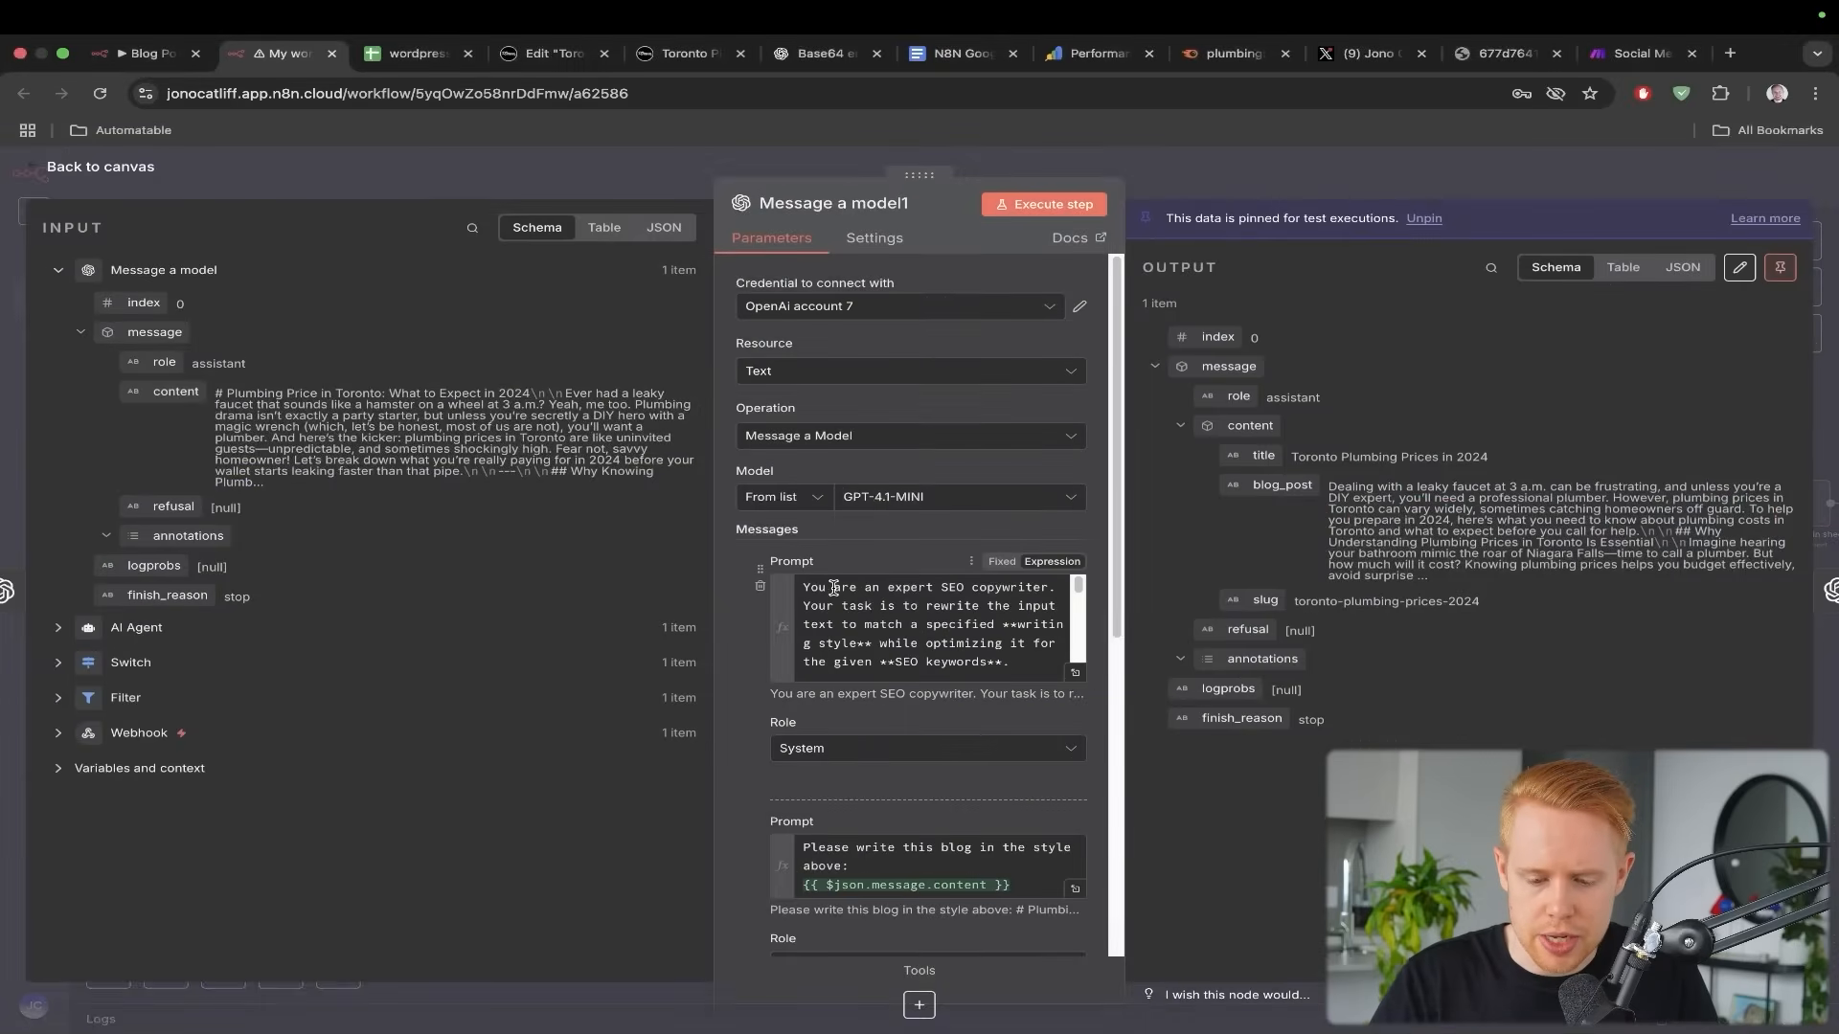
{"action": "scroll", "coordinate": [753, 674], "scroll_direction": "down", "scroll_amount": 6}
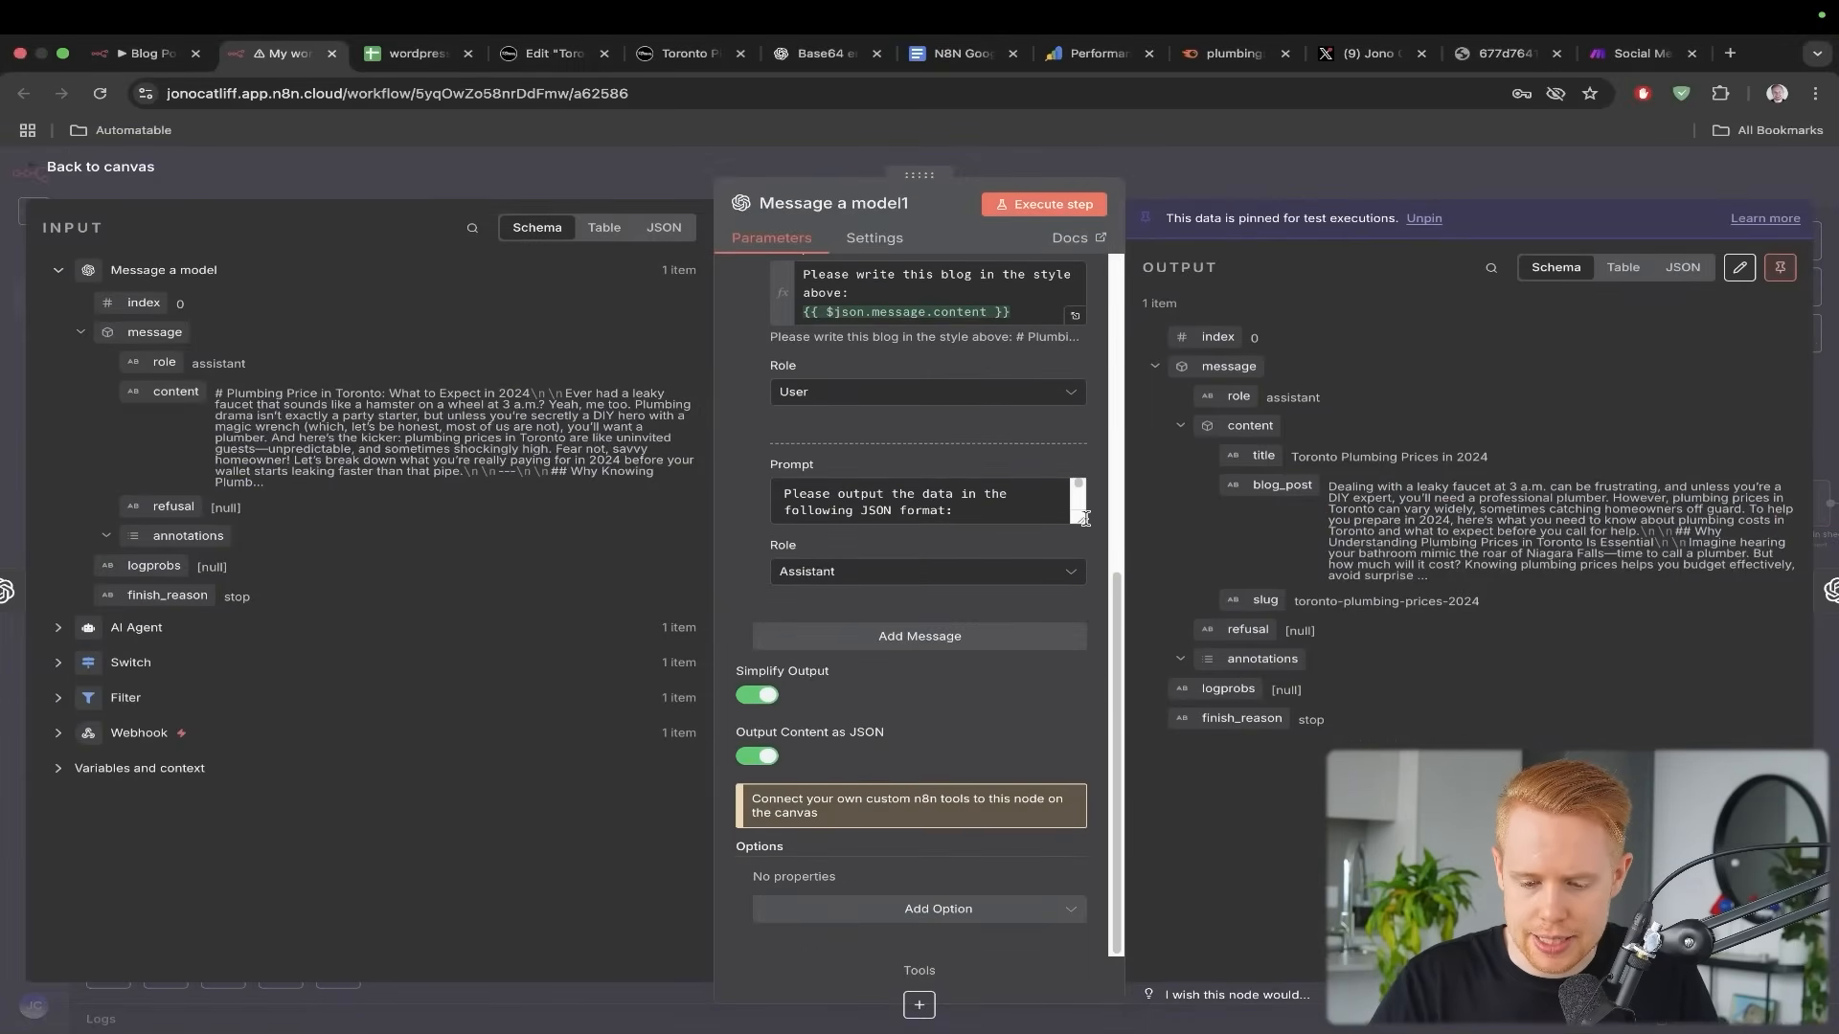
{"action": "left_click_drag", "start_coordinate": [1080, 524], "coordinate": [1081, 753]}
{"action": "left_click_drag", "start_coordinate": [965, 366], "coordinate": [829, 576]}
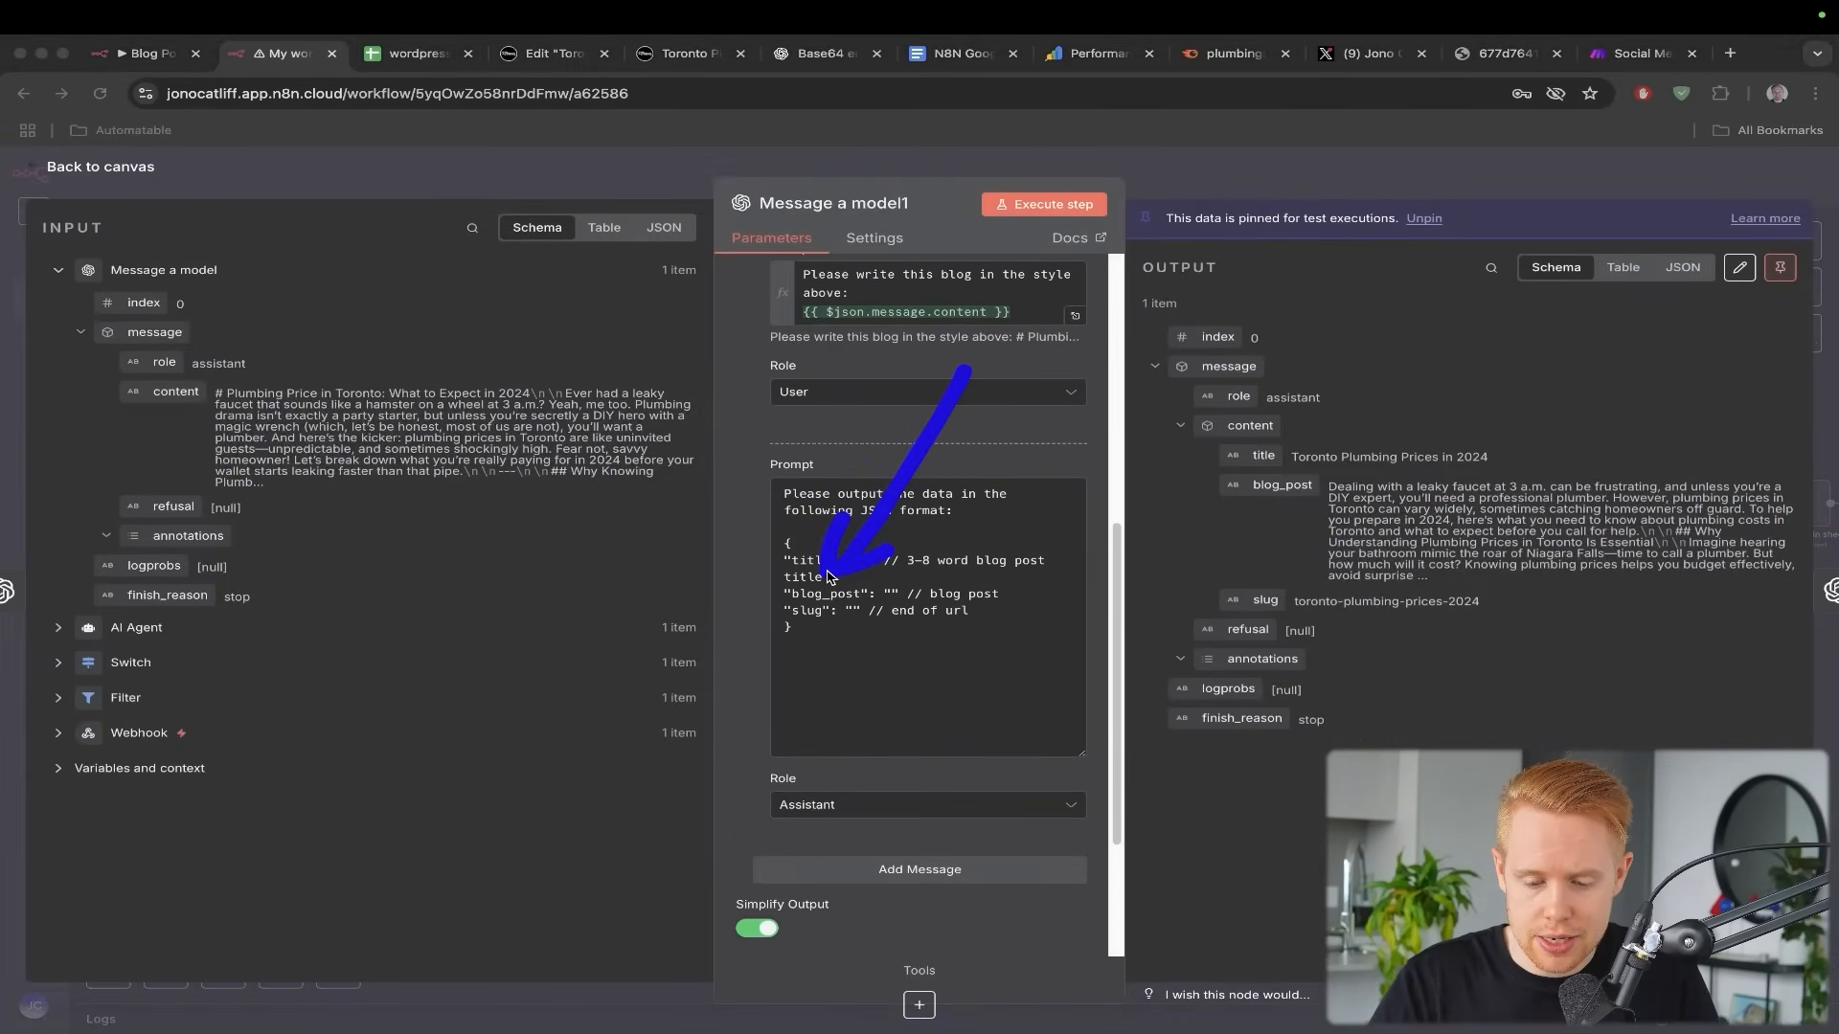
{"action": "left_click", "coordinate": [1198, 182]}
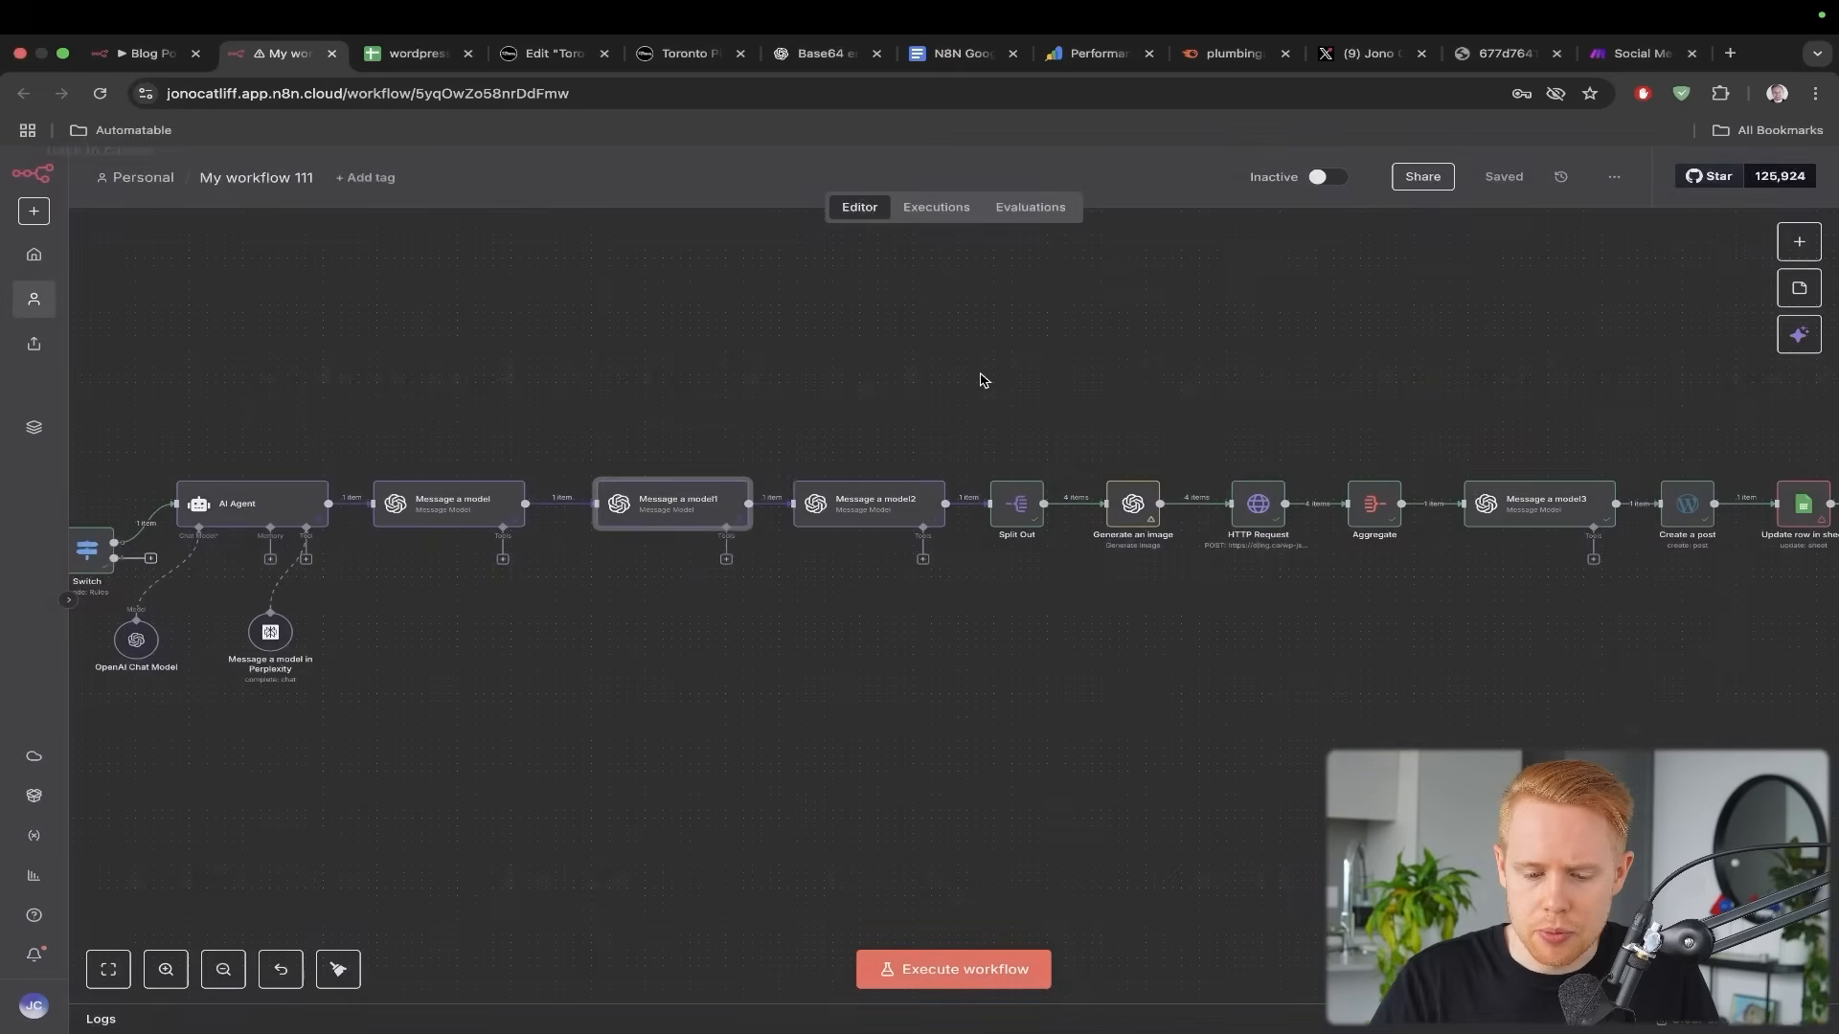
Change Message a model2's user prompt to use only {{ $json.message.content.blog_post }}.
{"action": "double_click", "coordinate": [912, 502]}
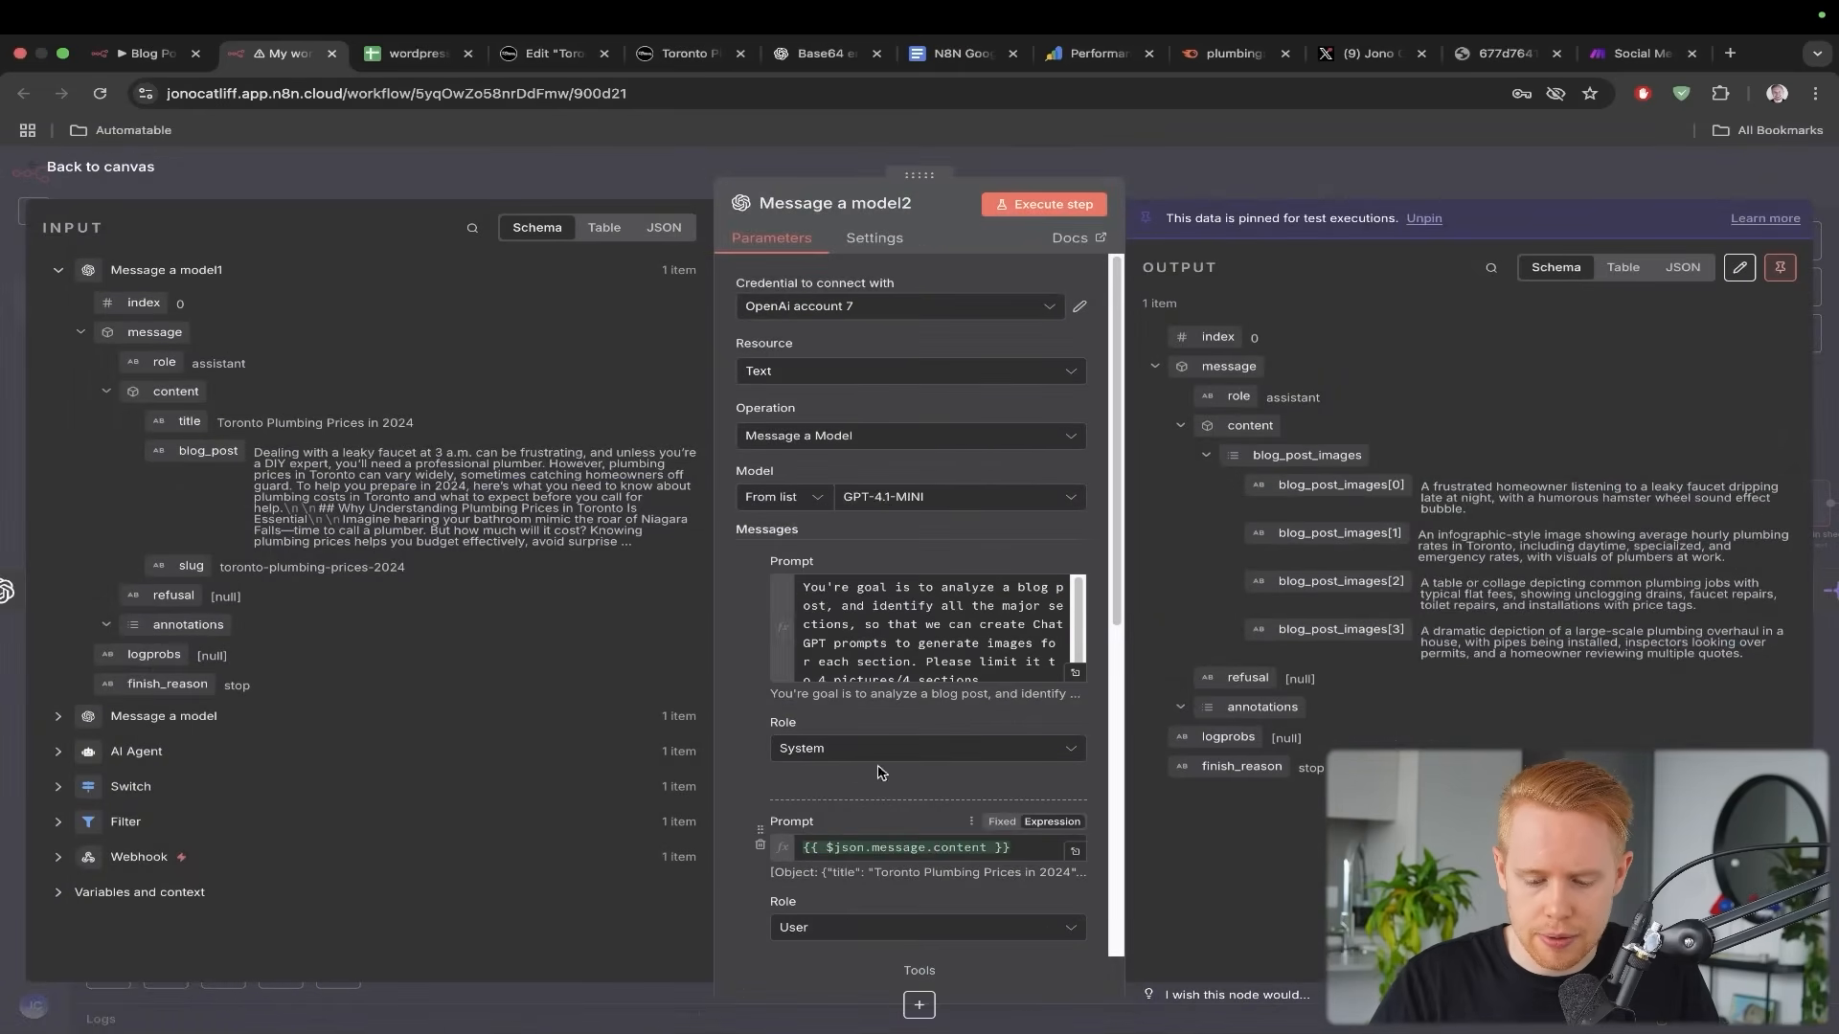
{"action": "left_click_drag", "start_coordinate": [944, 664], "coordinate": [934, 815]}
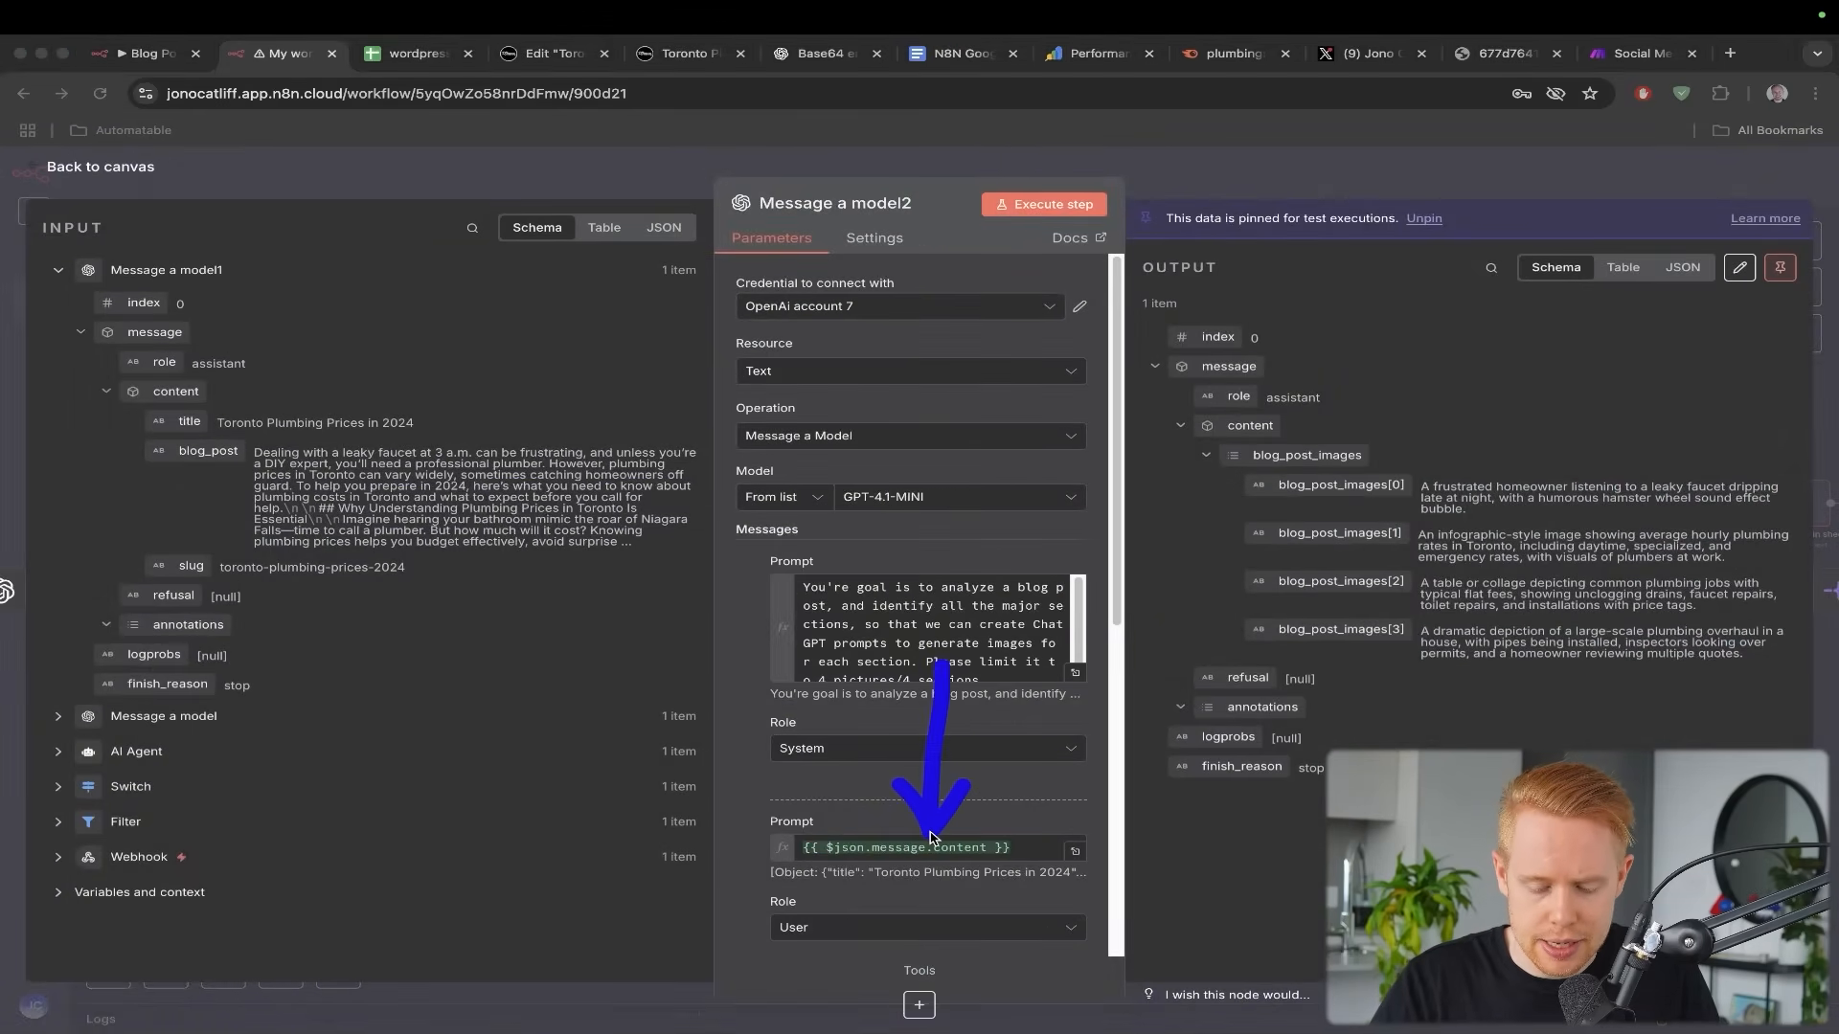
{"action": "key", "text": "Escape"}
{"action": "left_click", "coordinate": [1075, 847]}
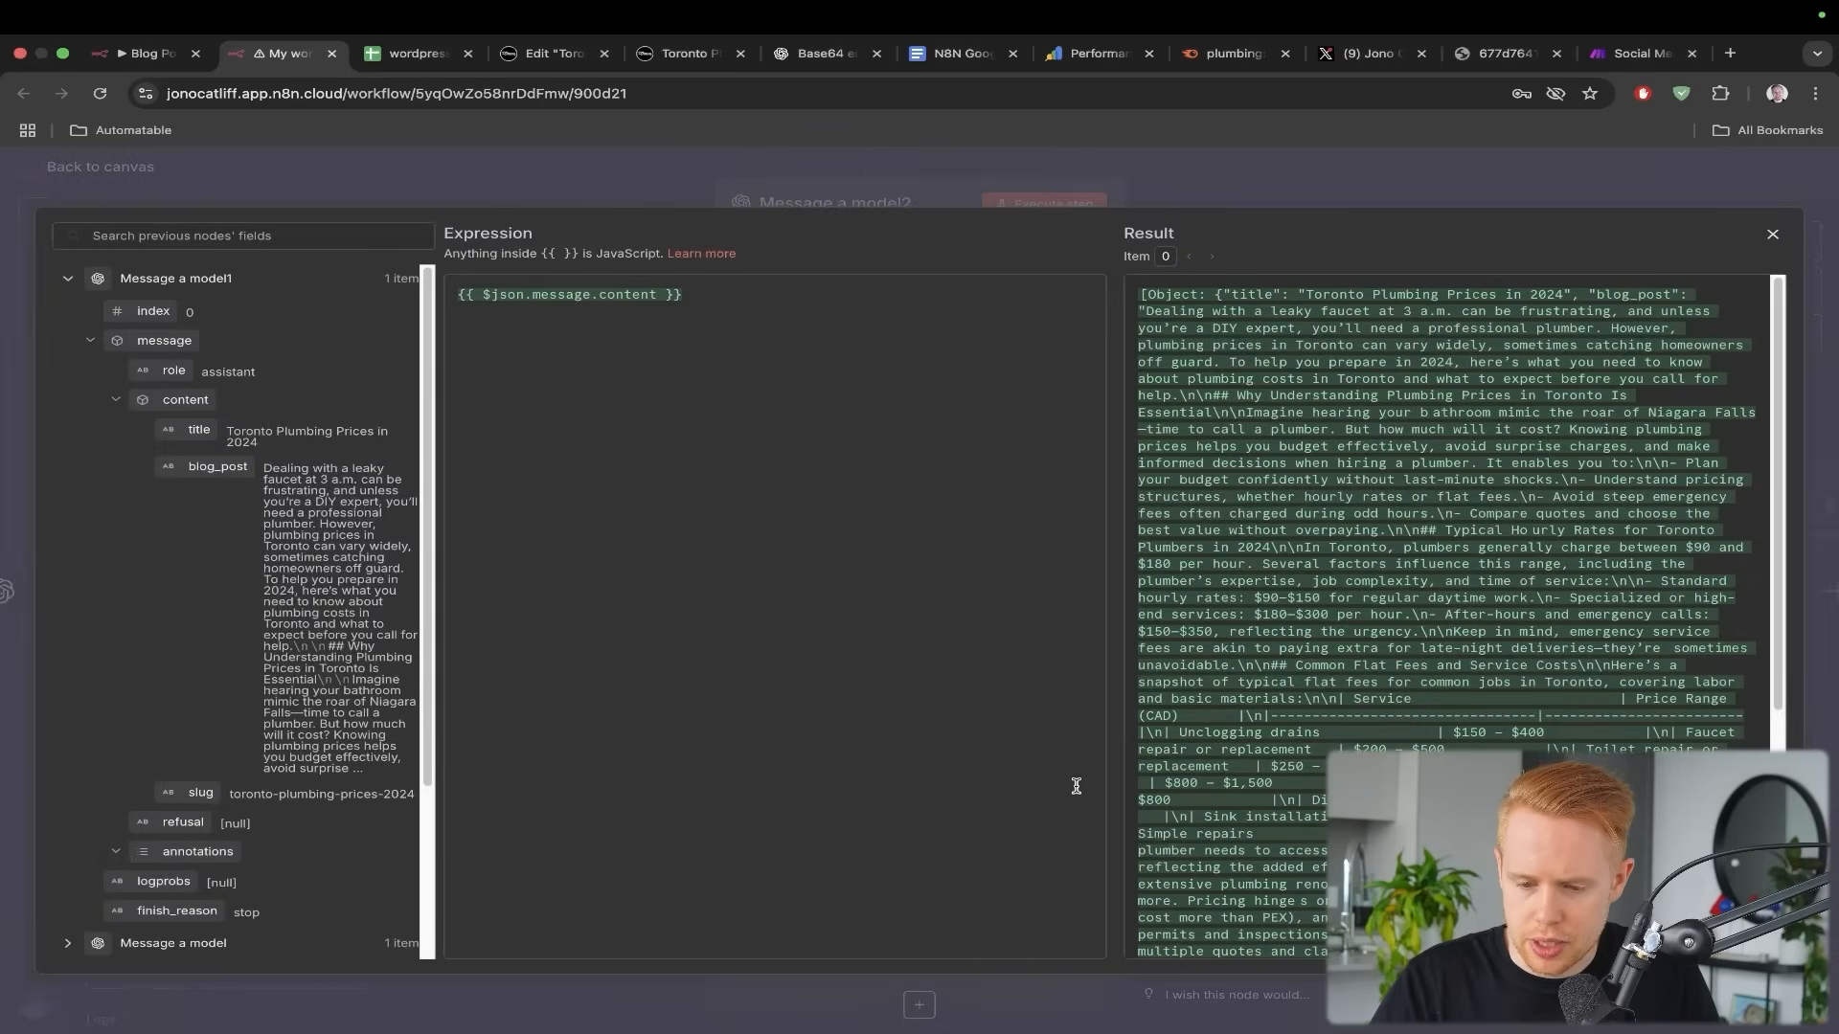
{"action": "left_click_drag", "start_coordinate": [1188, 288], "coordinate": [1307, 777]}
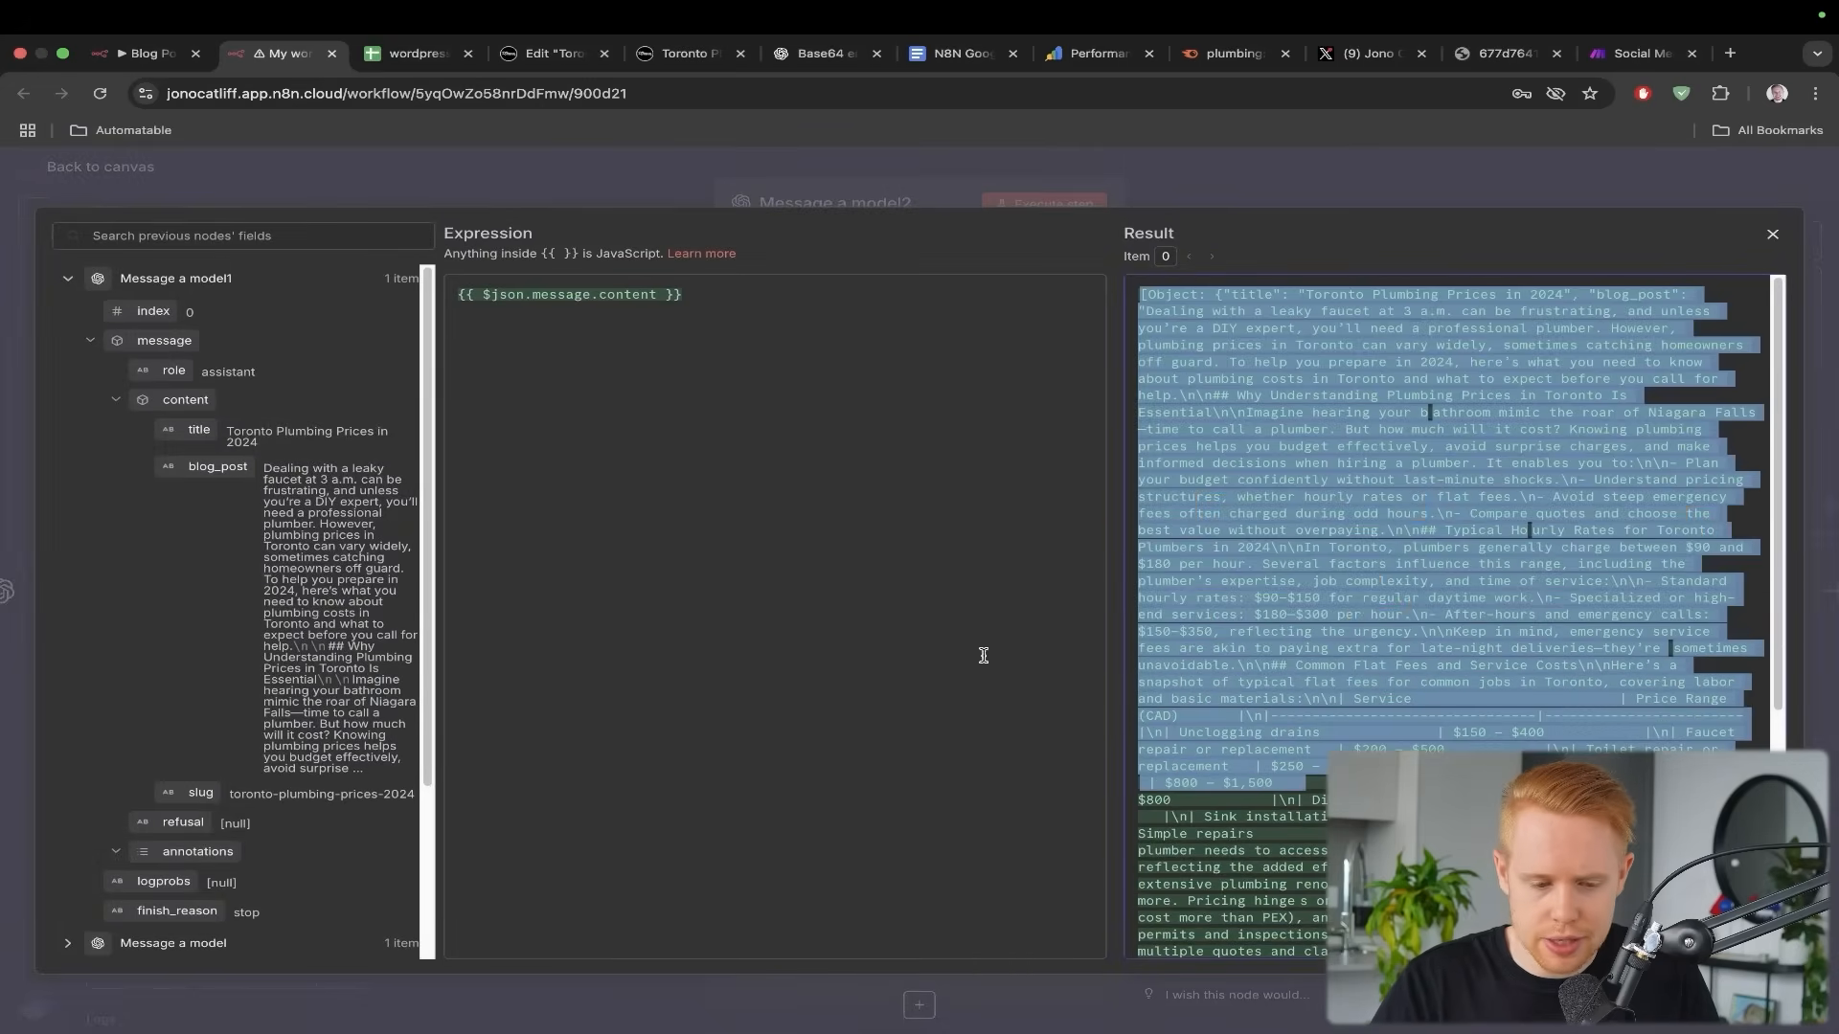
{"action": "left_click", "coordinate": [580, 420]}
{"action": "key", "text": "super+a"}
{"action": "key", "text": "BackSpace"}
{"action": "left_click_drag", "start_coordinate": [236, 468], "coordinate": [596, 333]}
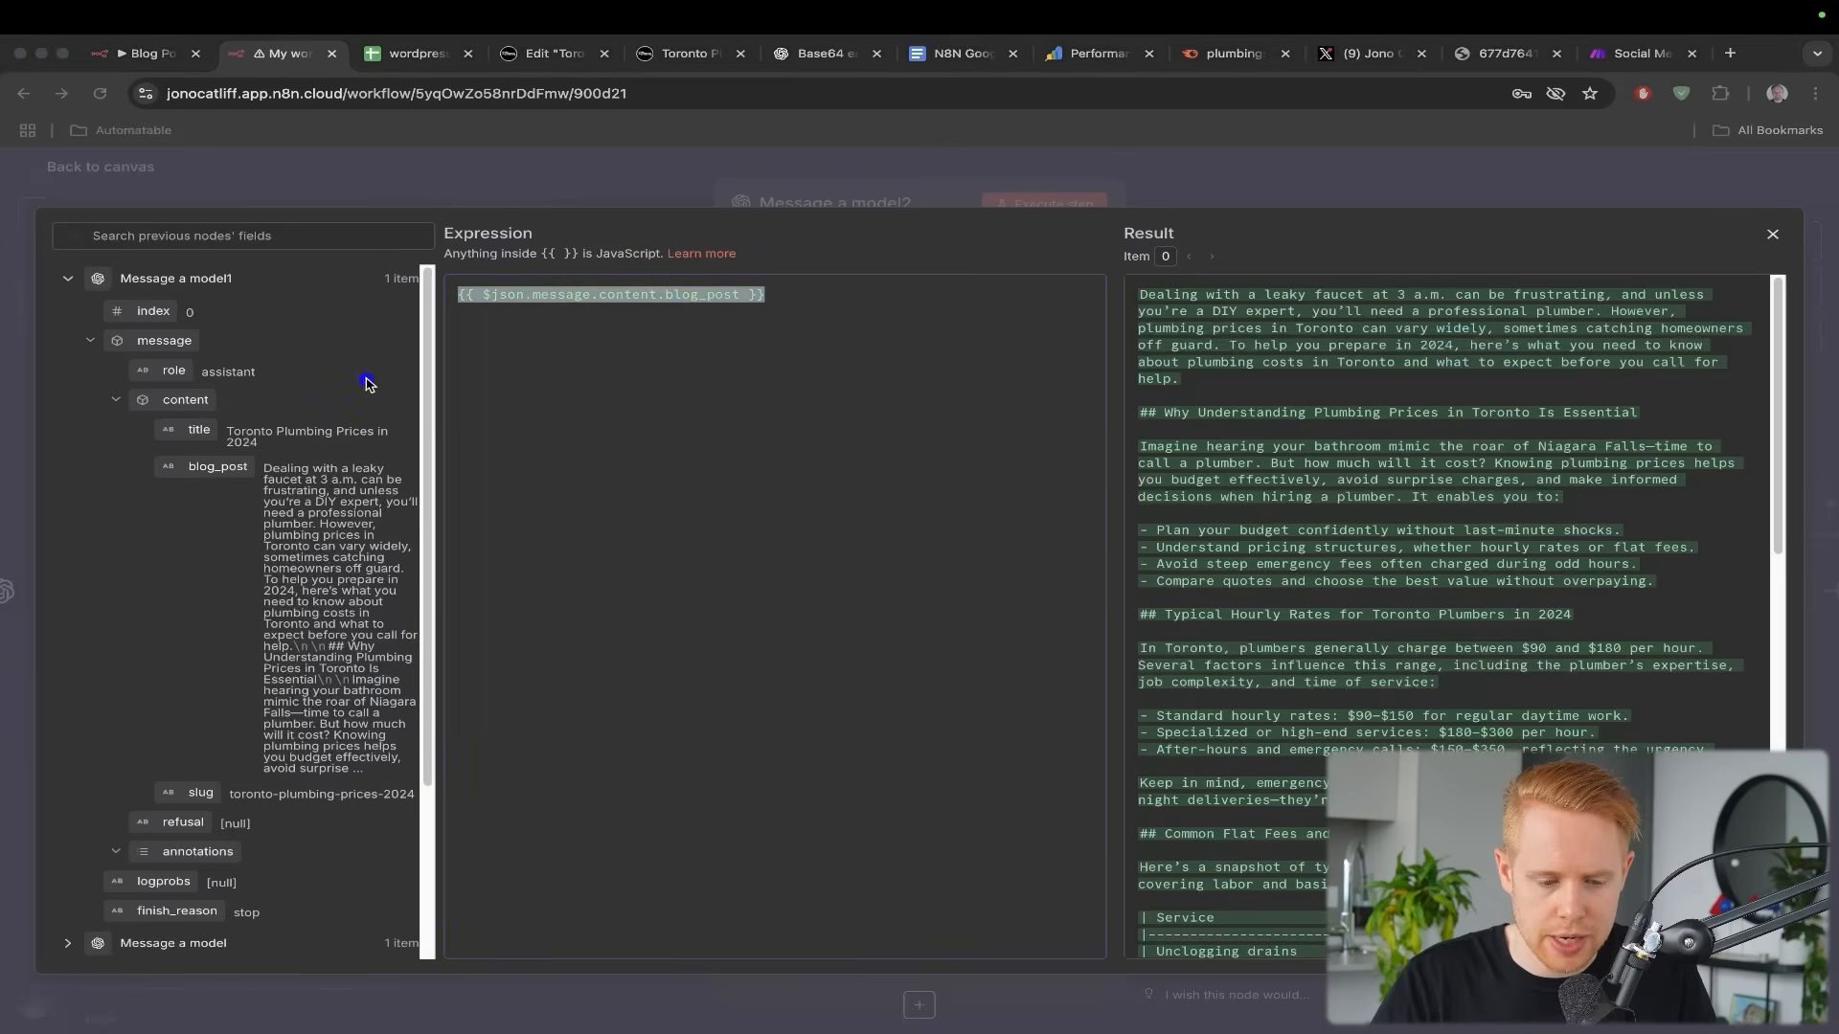
{"action": "left_click_drag", "start_coordinate": [343, 354], "coordinate": [221, 414]}
{"action": "left_click_drag", "start_coordinate": [541, 525], "coordinate": [266, 773]}
{"action": "key", "text": "Escape"}
{"action": "left_click", "coordinate": [805, 204]}
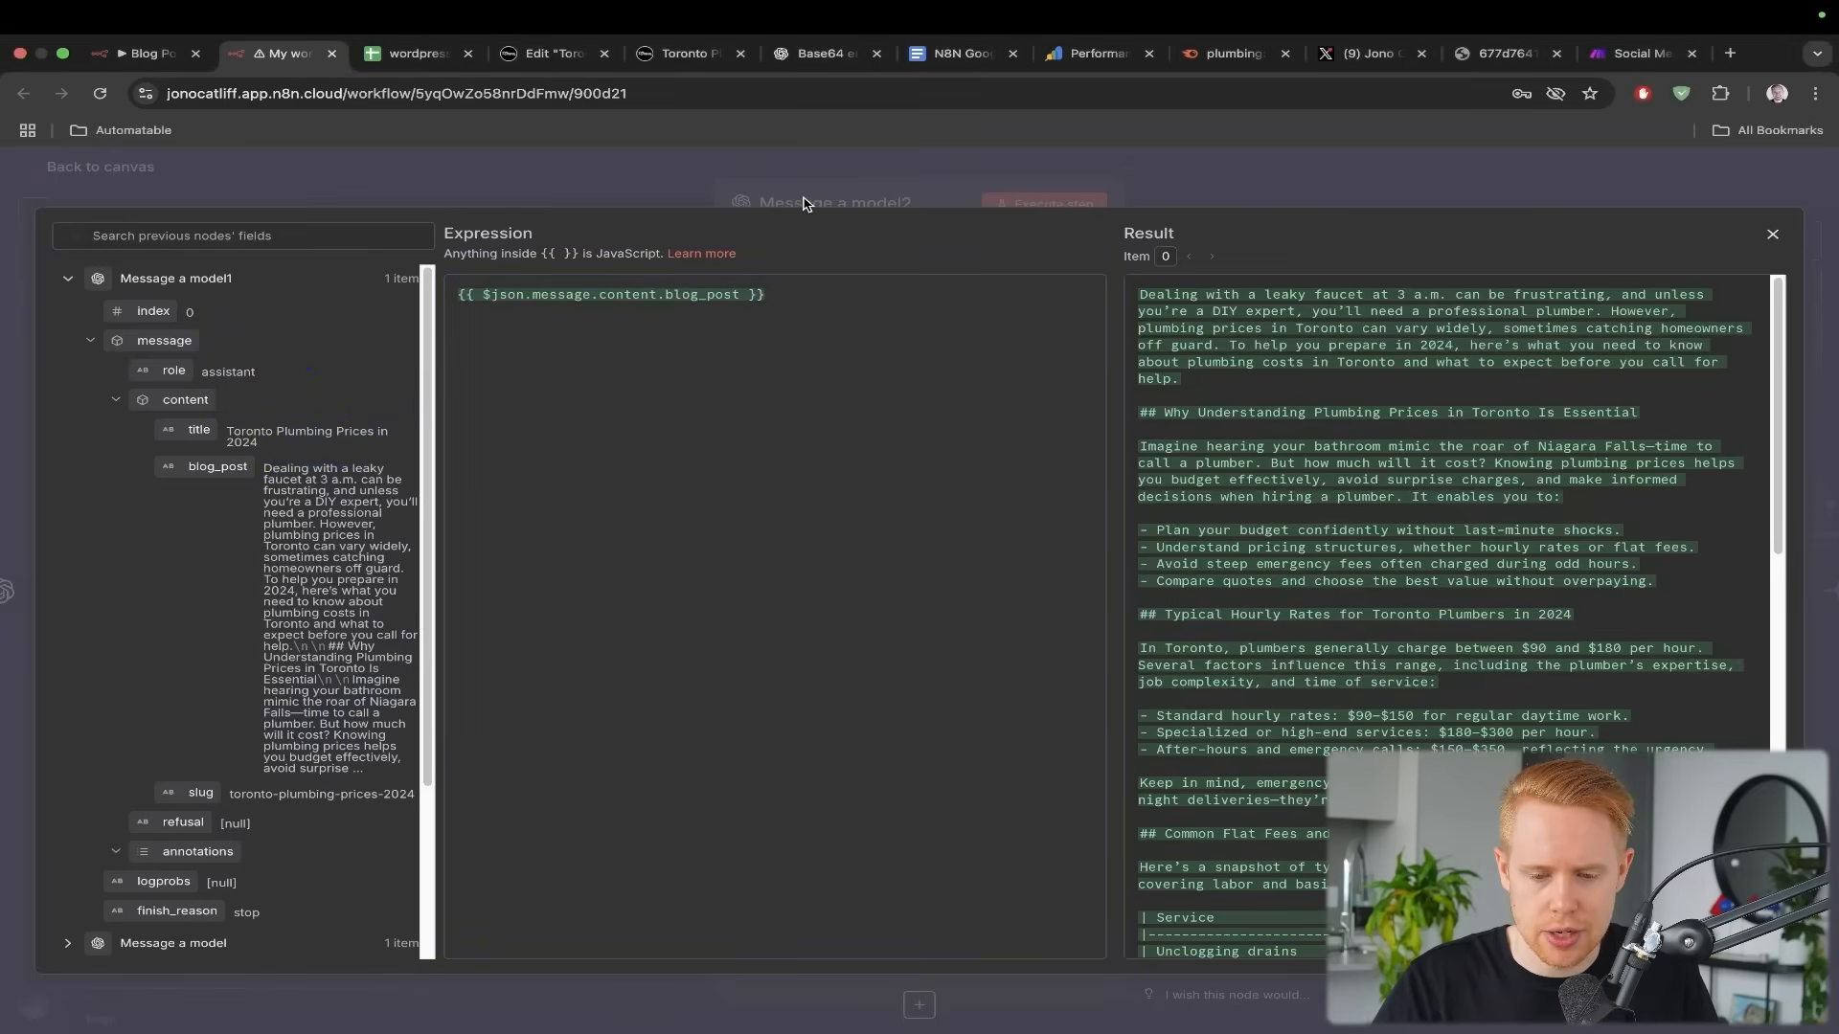
{"action": "left_click_drag", "start_coordinate": [958, 511], "coordinate": [898, 839]}
{"action": "key", "text": "Escape"}
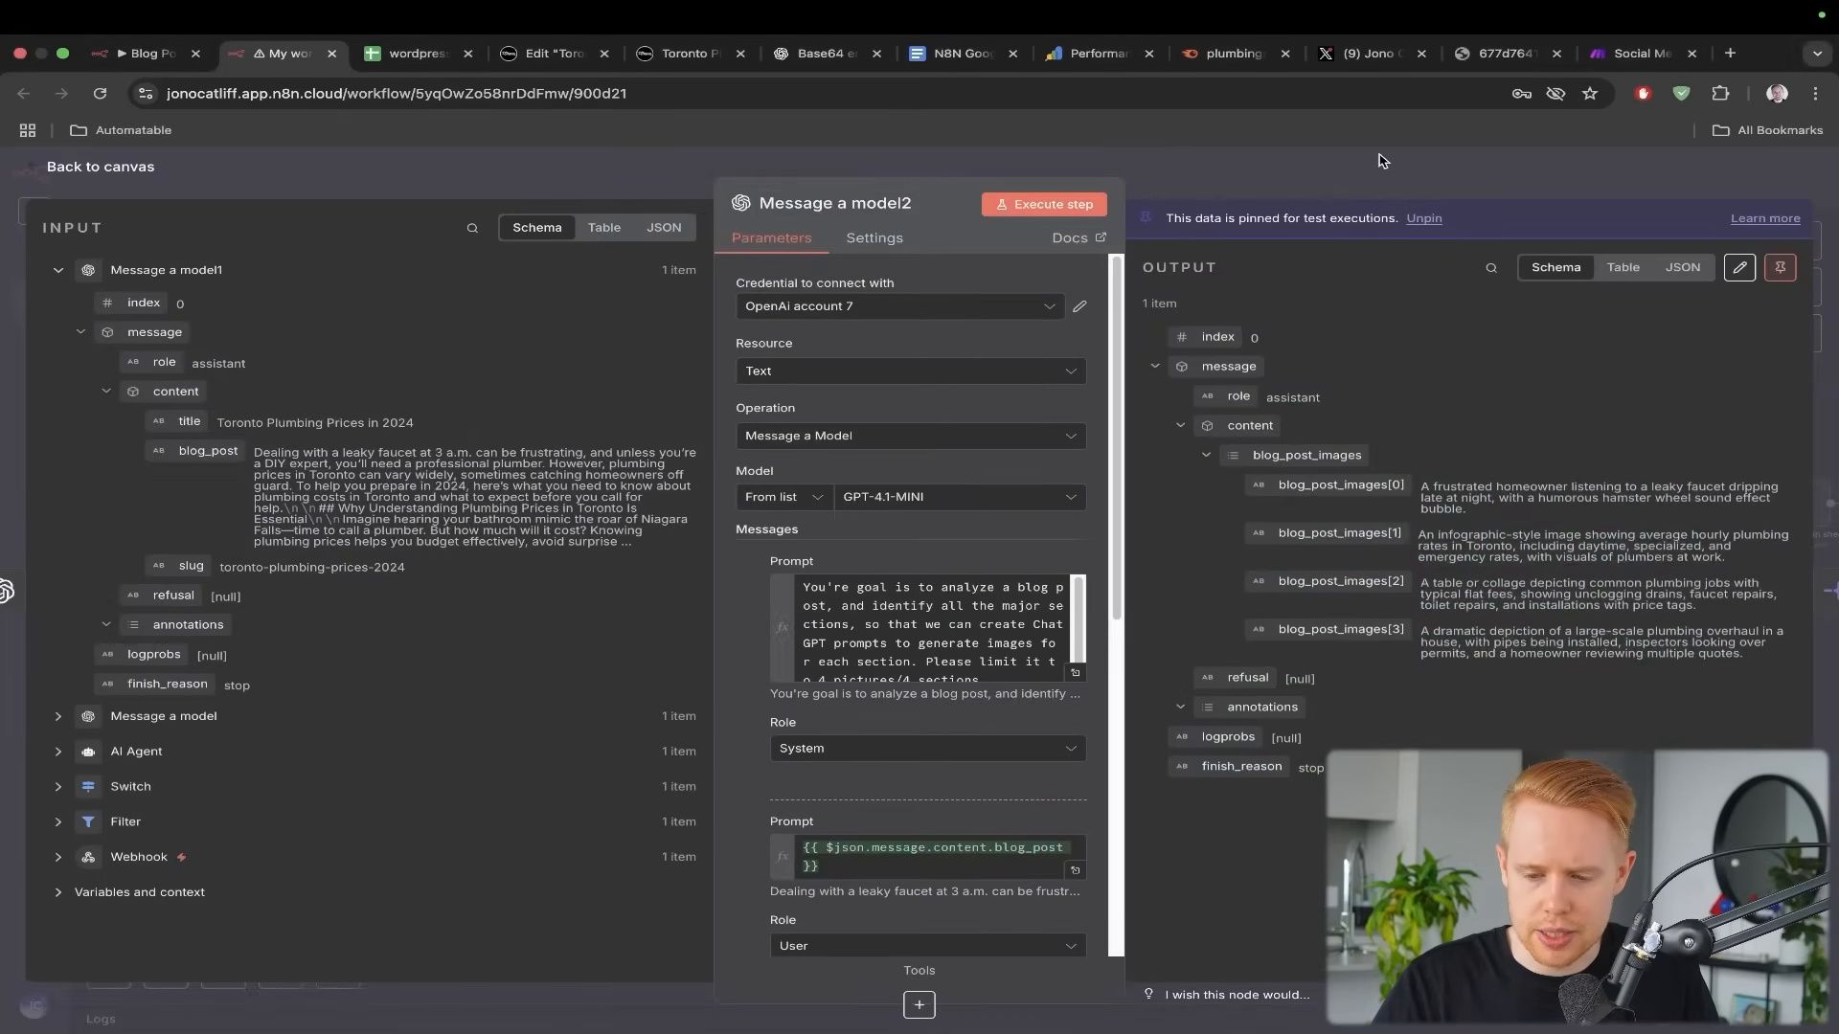
Return to the canvas and execute the whole workflow.
{"action": "left_click", "coordinate": [1380, 162]}
{"action": "scroll", "coordinate": [934, 680], "scroll_direction": "right", "scroll_amount": 5}
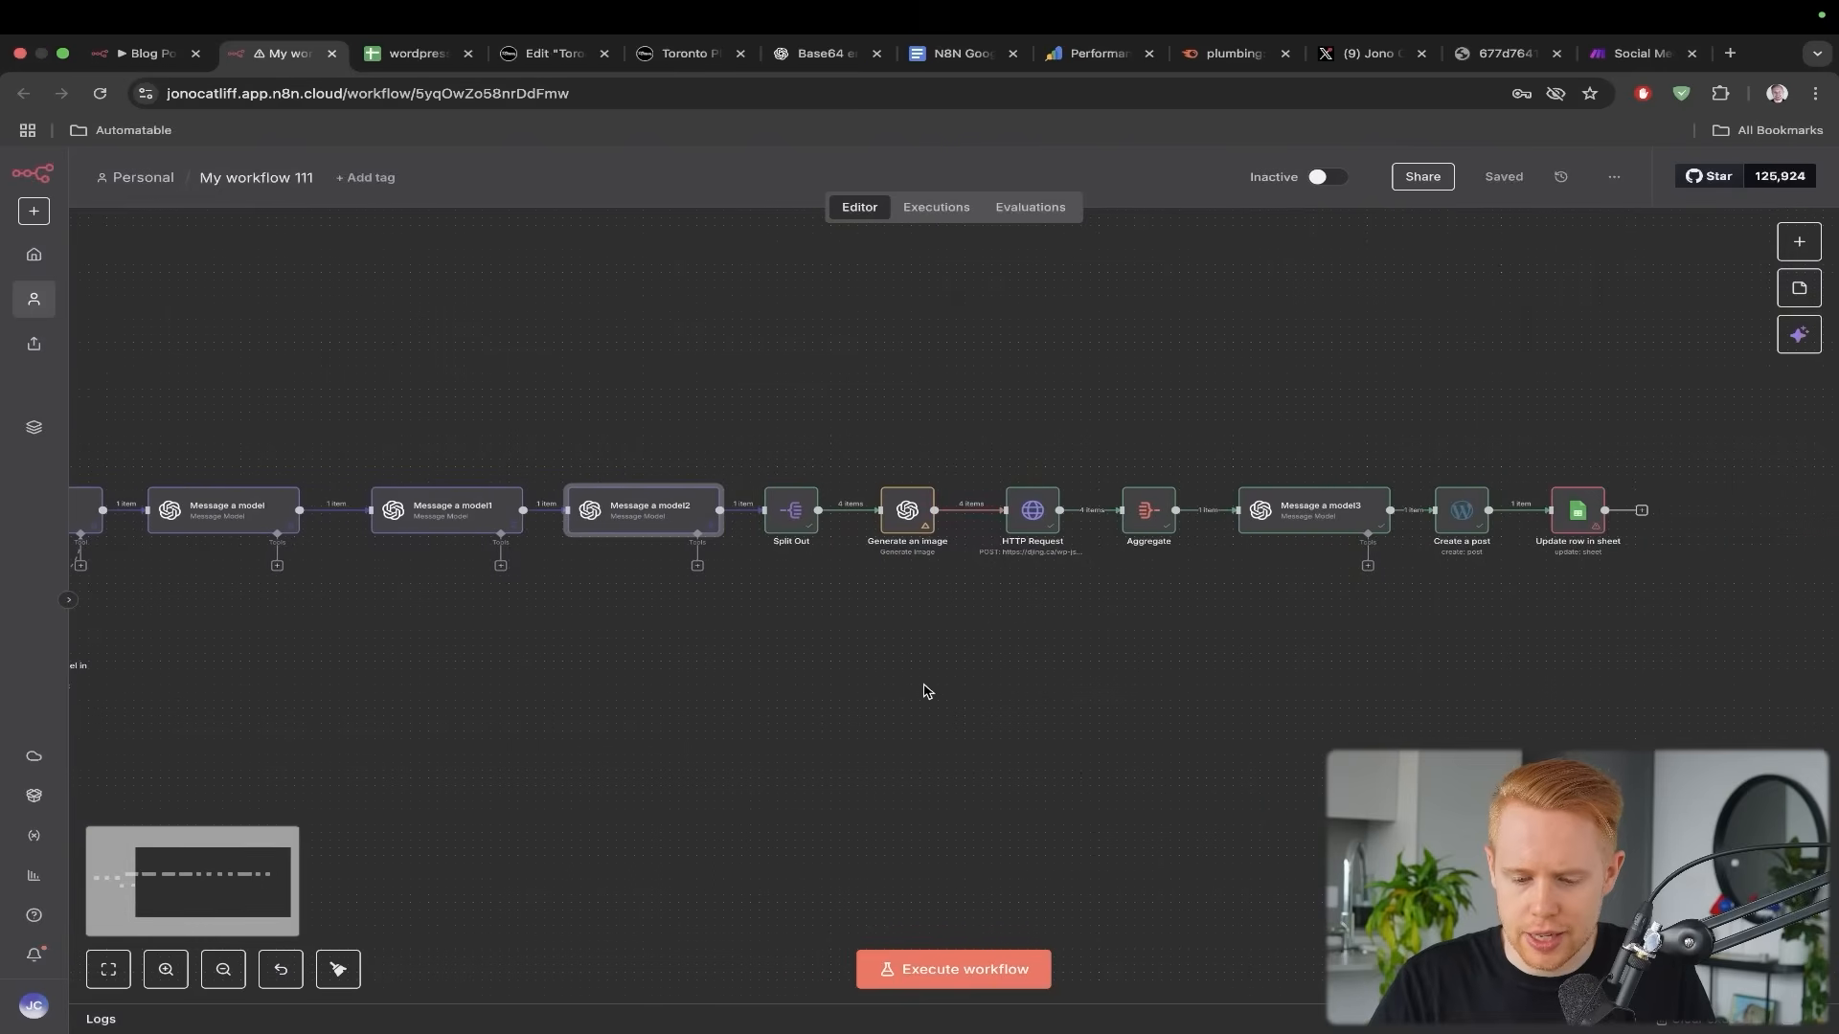
{"action": "scroll", "coordinate": [927, 700], "scroll_direction": "right", "scroll_amount": 4}
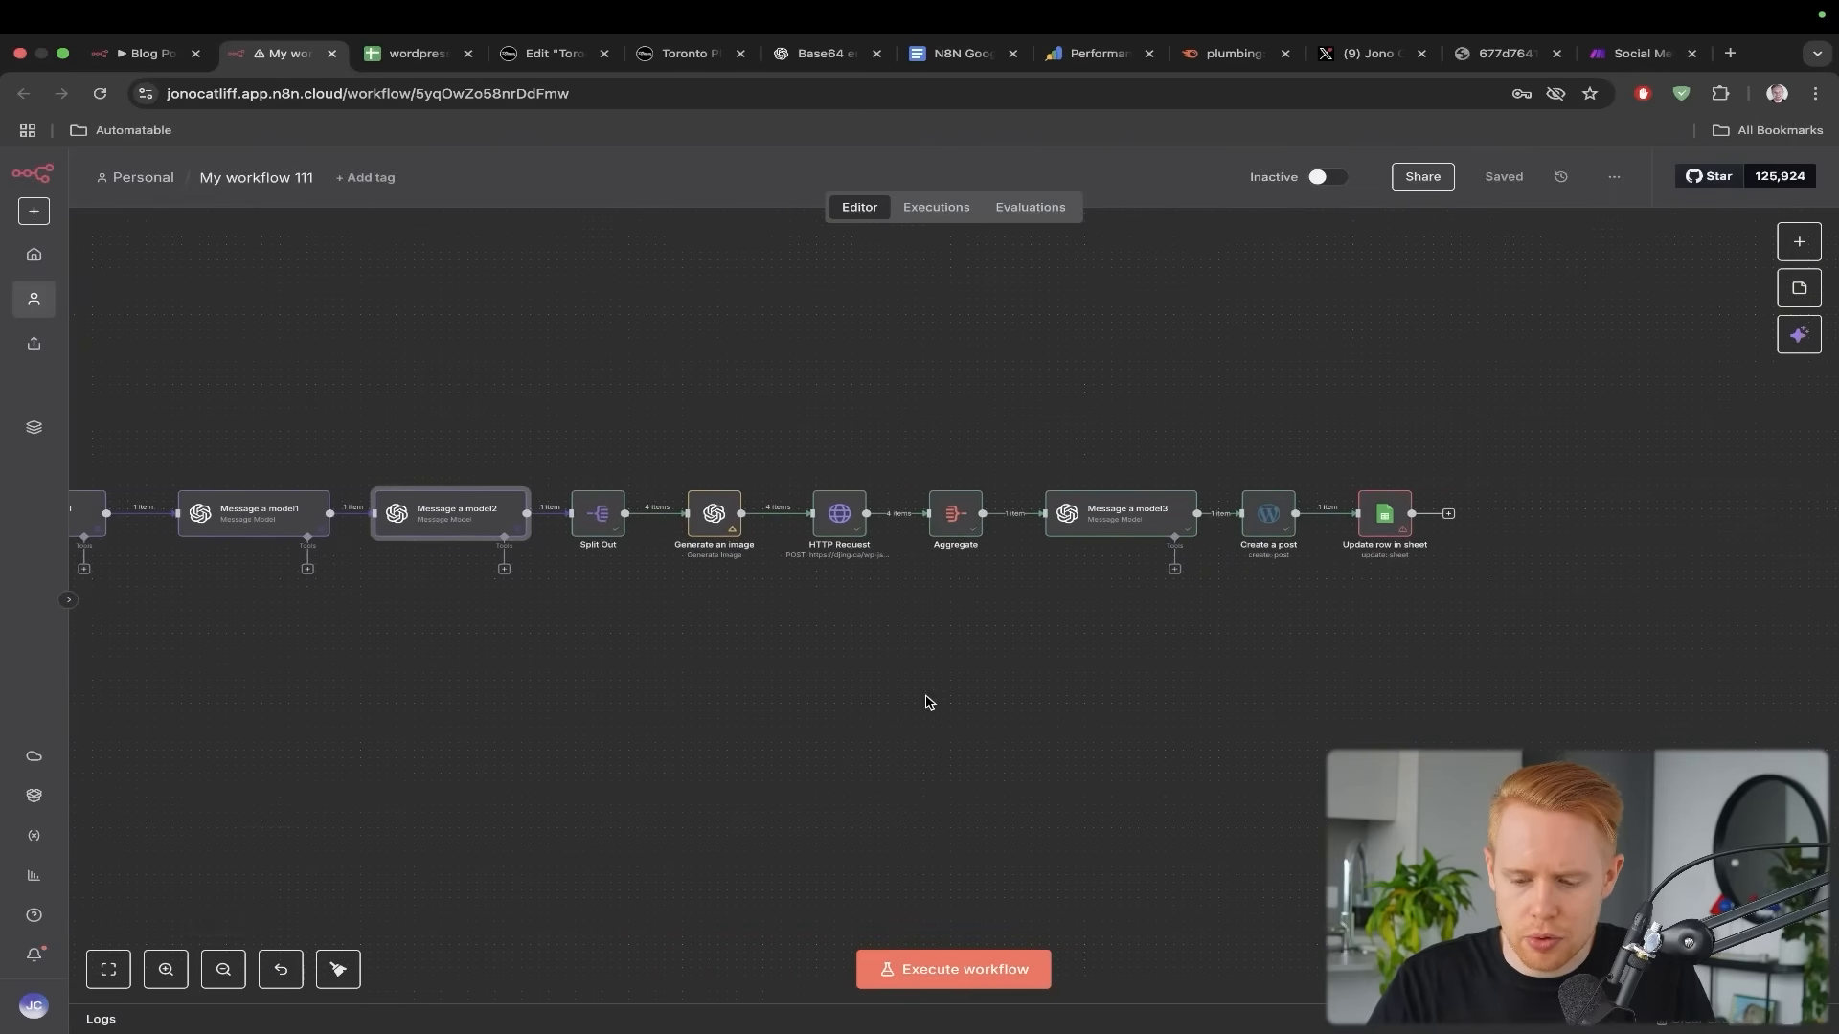
{"action": "scroll", "coordinate": [891, 829], "scroll_direction": "left", "scroll_amount": 7}
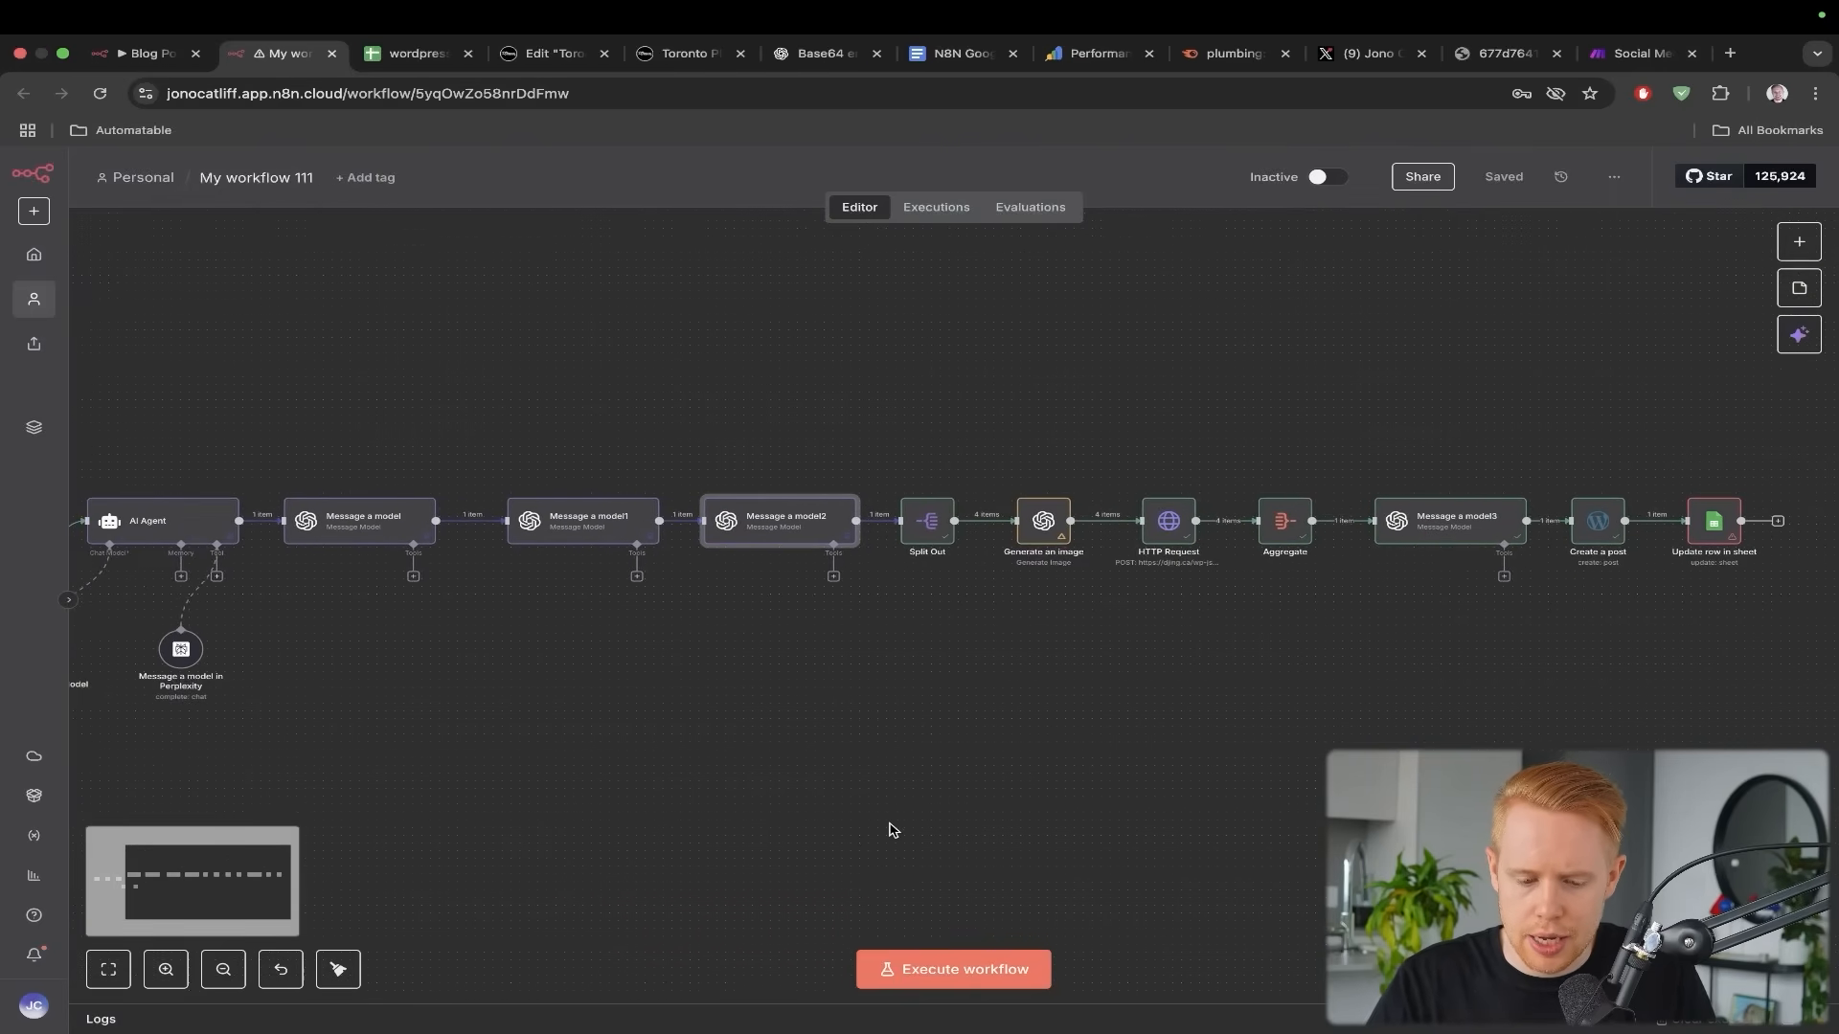
{"action": "left_click", "coordinate": [940, 973]}
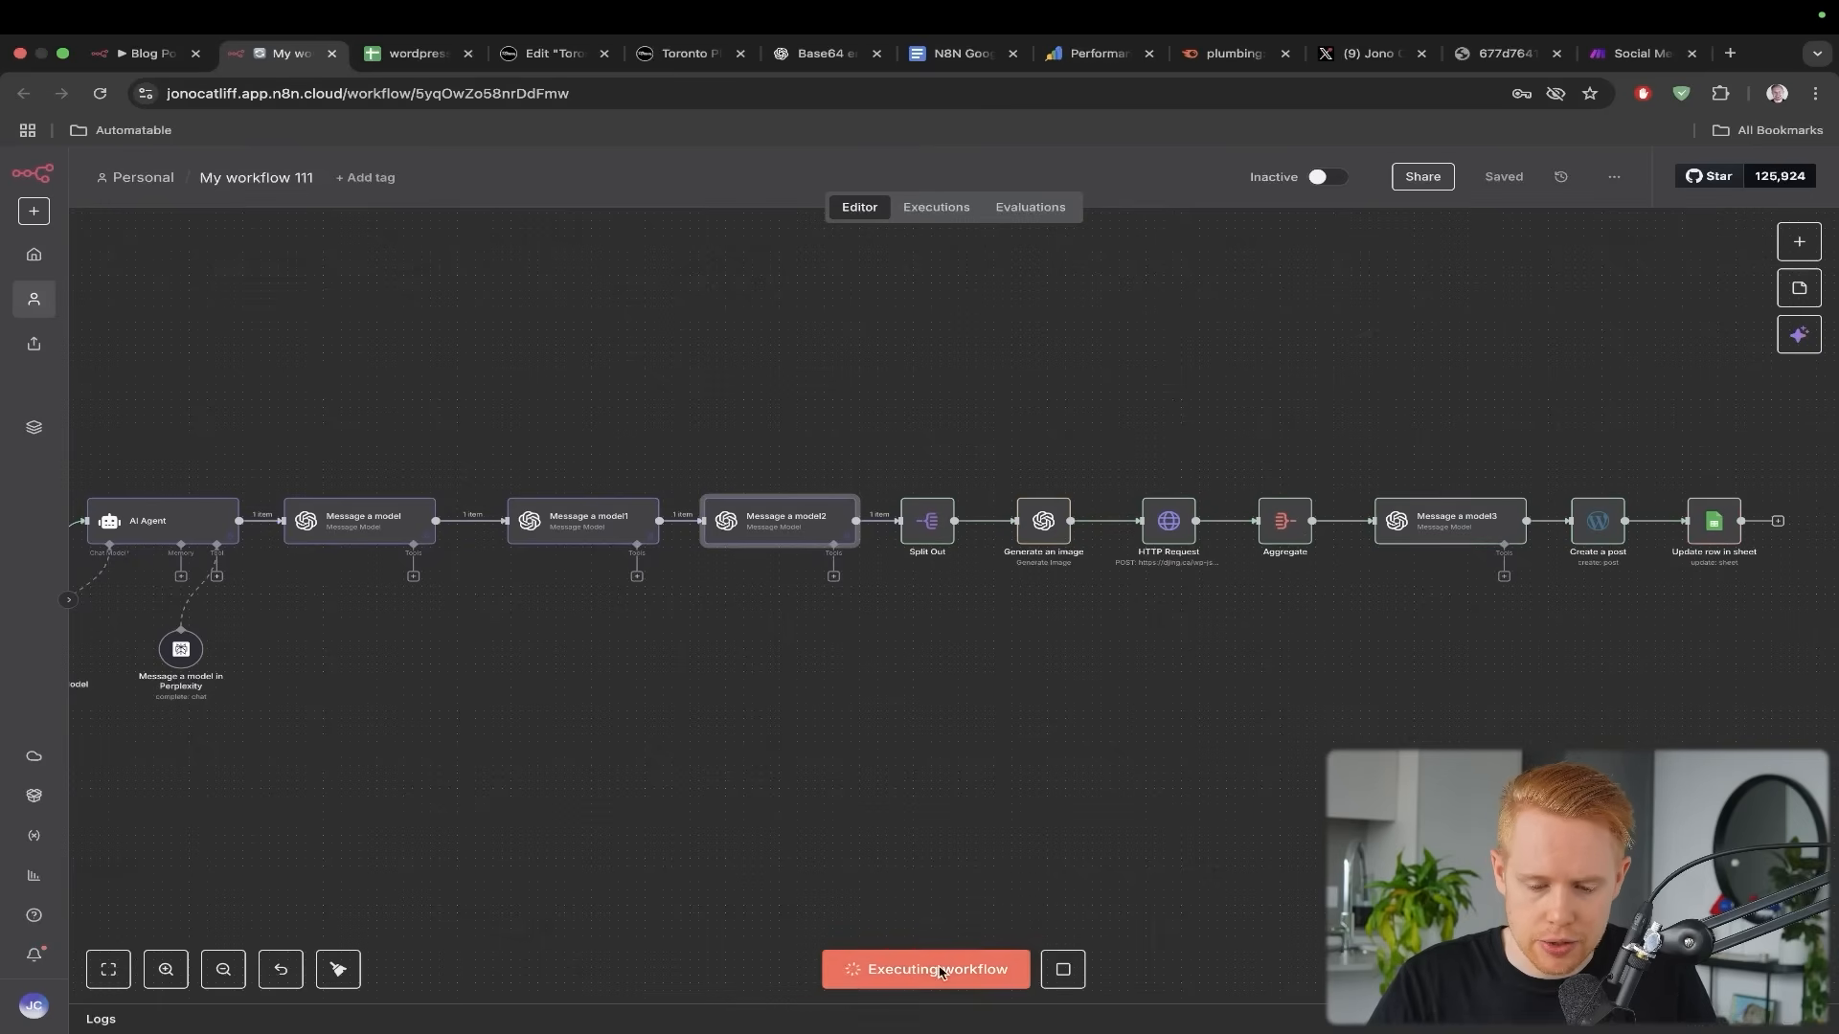
{"action": "left_click_drag", "start_coordinate": [1205, 356], "coordinate": [1117, 447]}
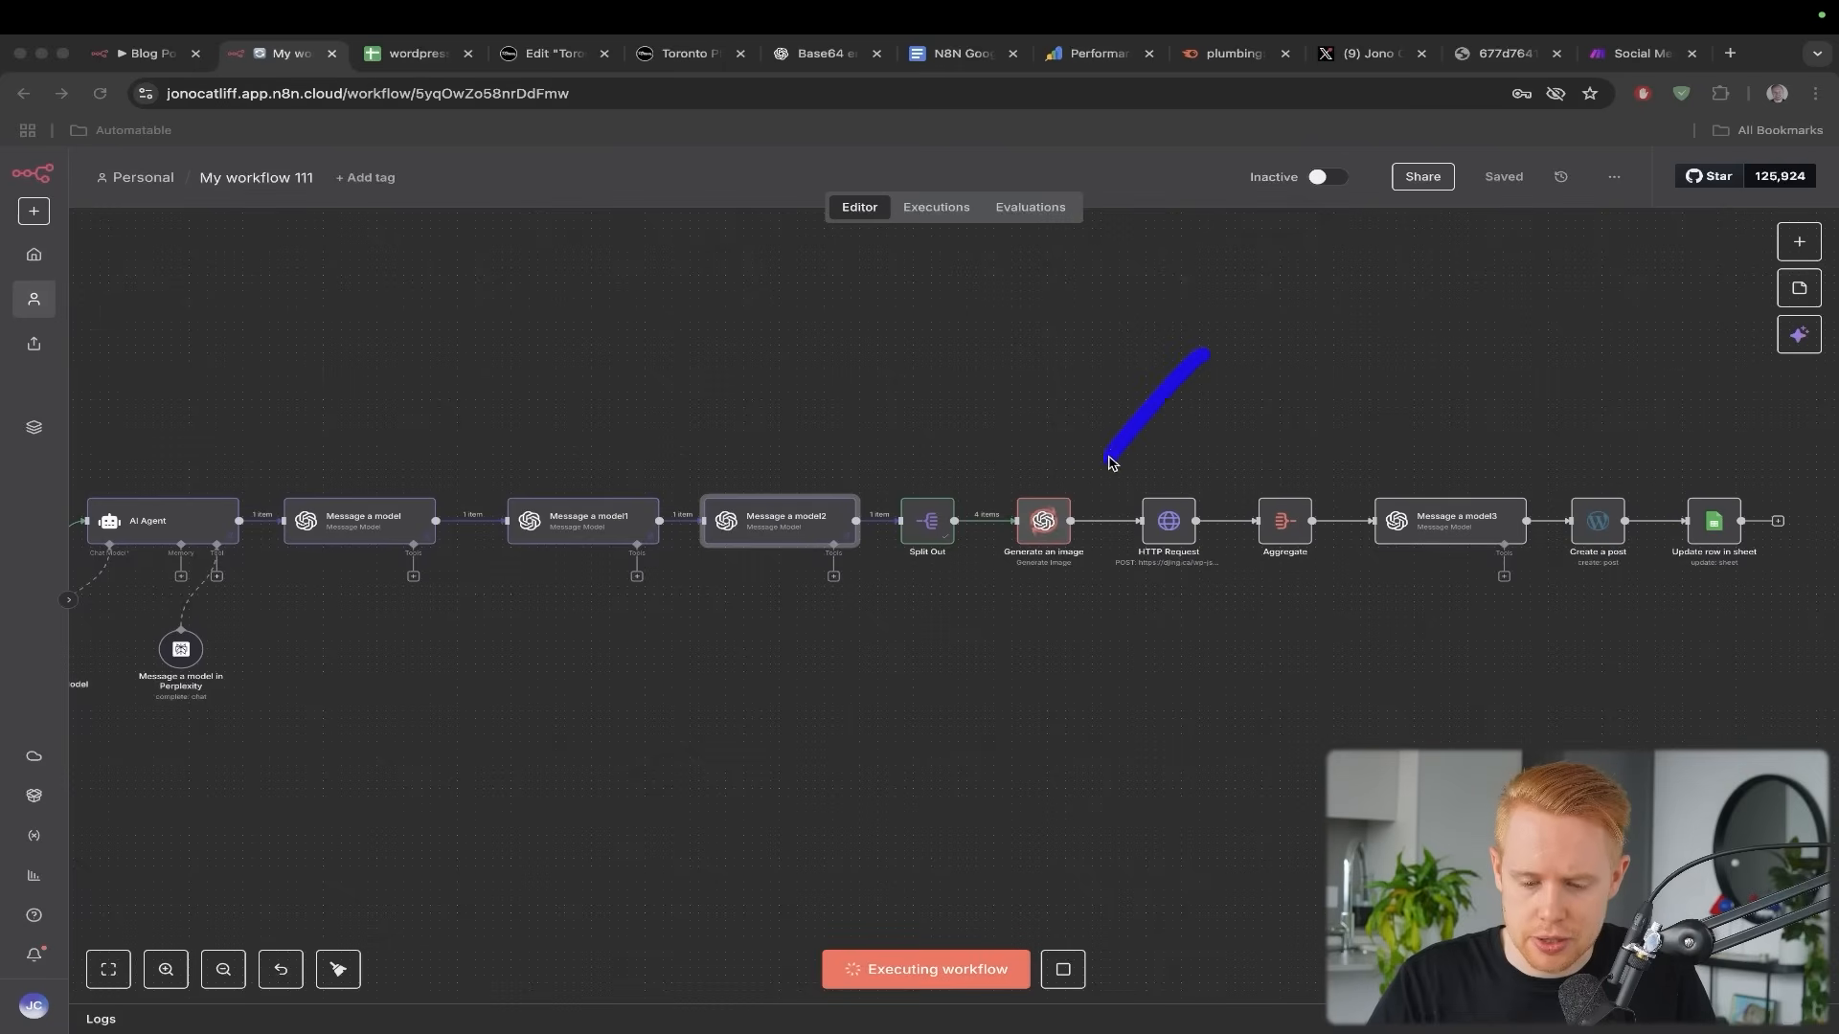
{"action": "mouse_move", "coordinate": [1030, 344]}
{"action": "left_mouse_down"}
{"action": "mouse_move", "coordinate": [1436, 337]}
{"action": "mouse_move", "coordinate": [1707, 498]}
{"action": "left_mouse_up"}
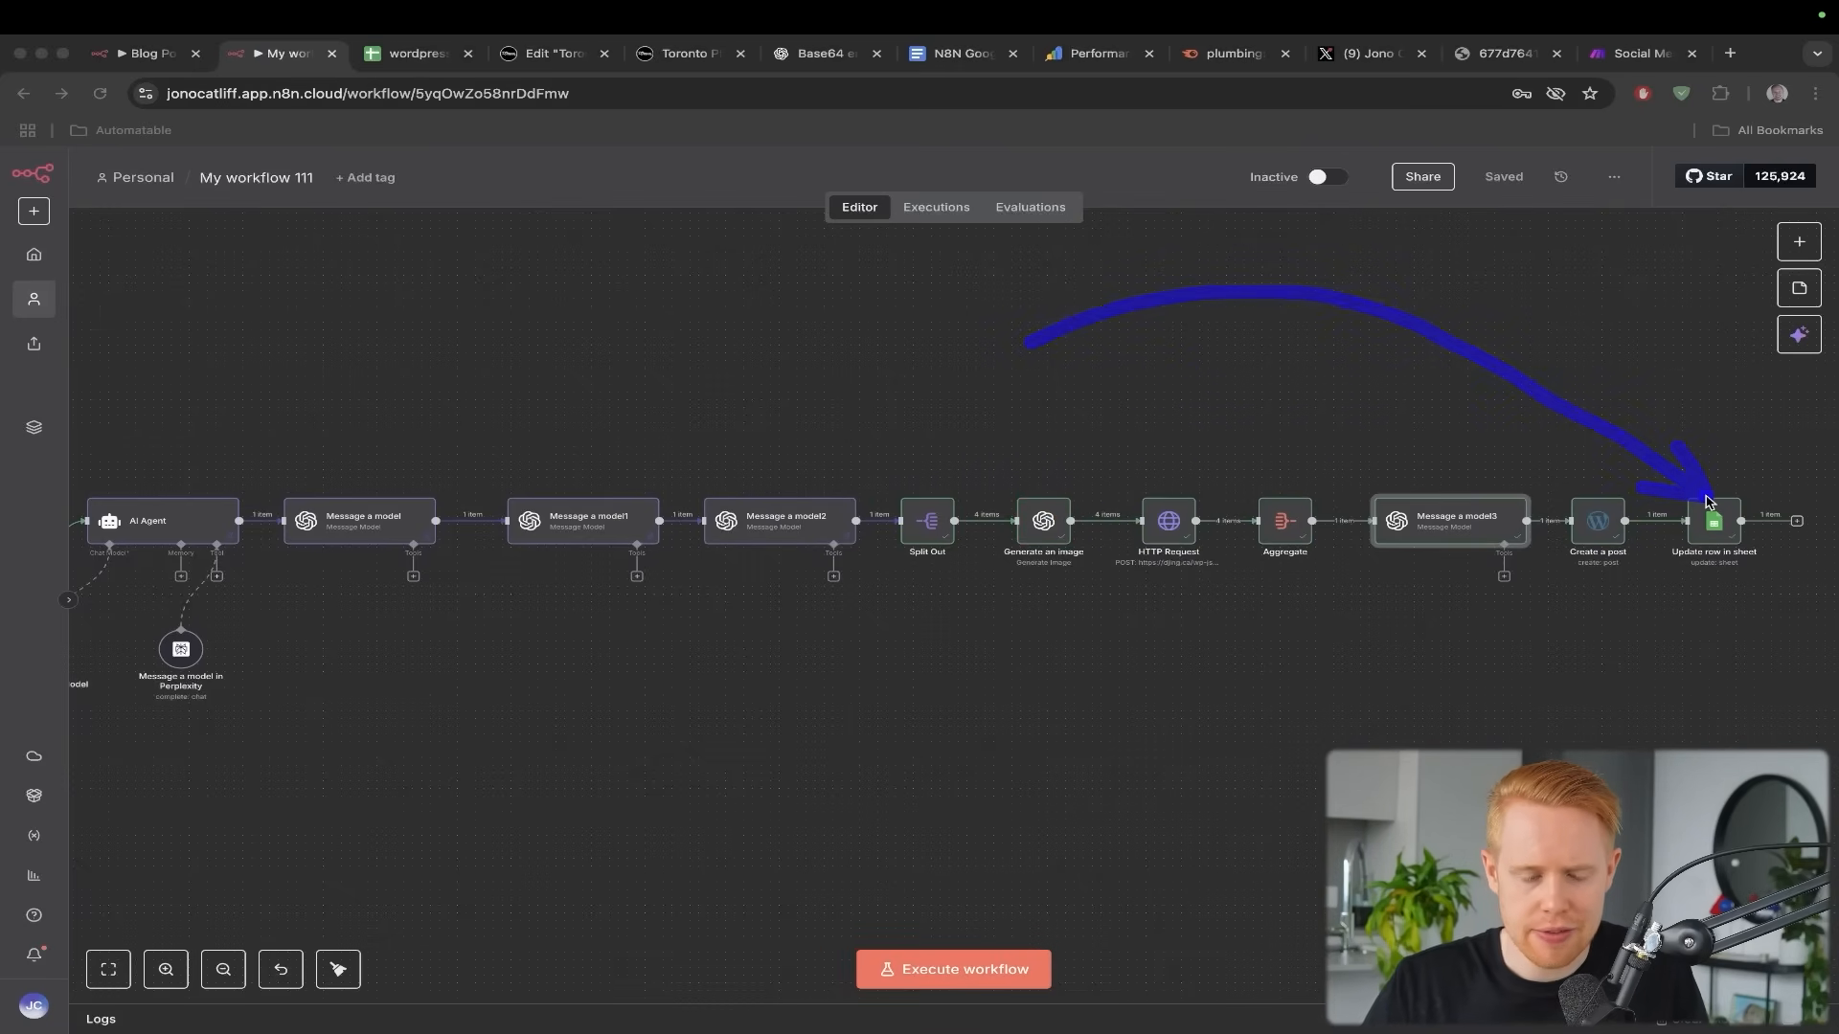
Switch to the WordPress tab, leave the old editor, and open the newest Toronto Plumbing Prices in 2024 draft with Elementor.
{"action": "left_click", "coordinate": [551, 53]}
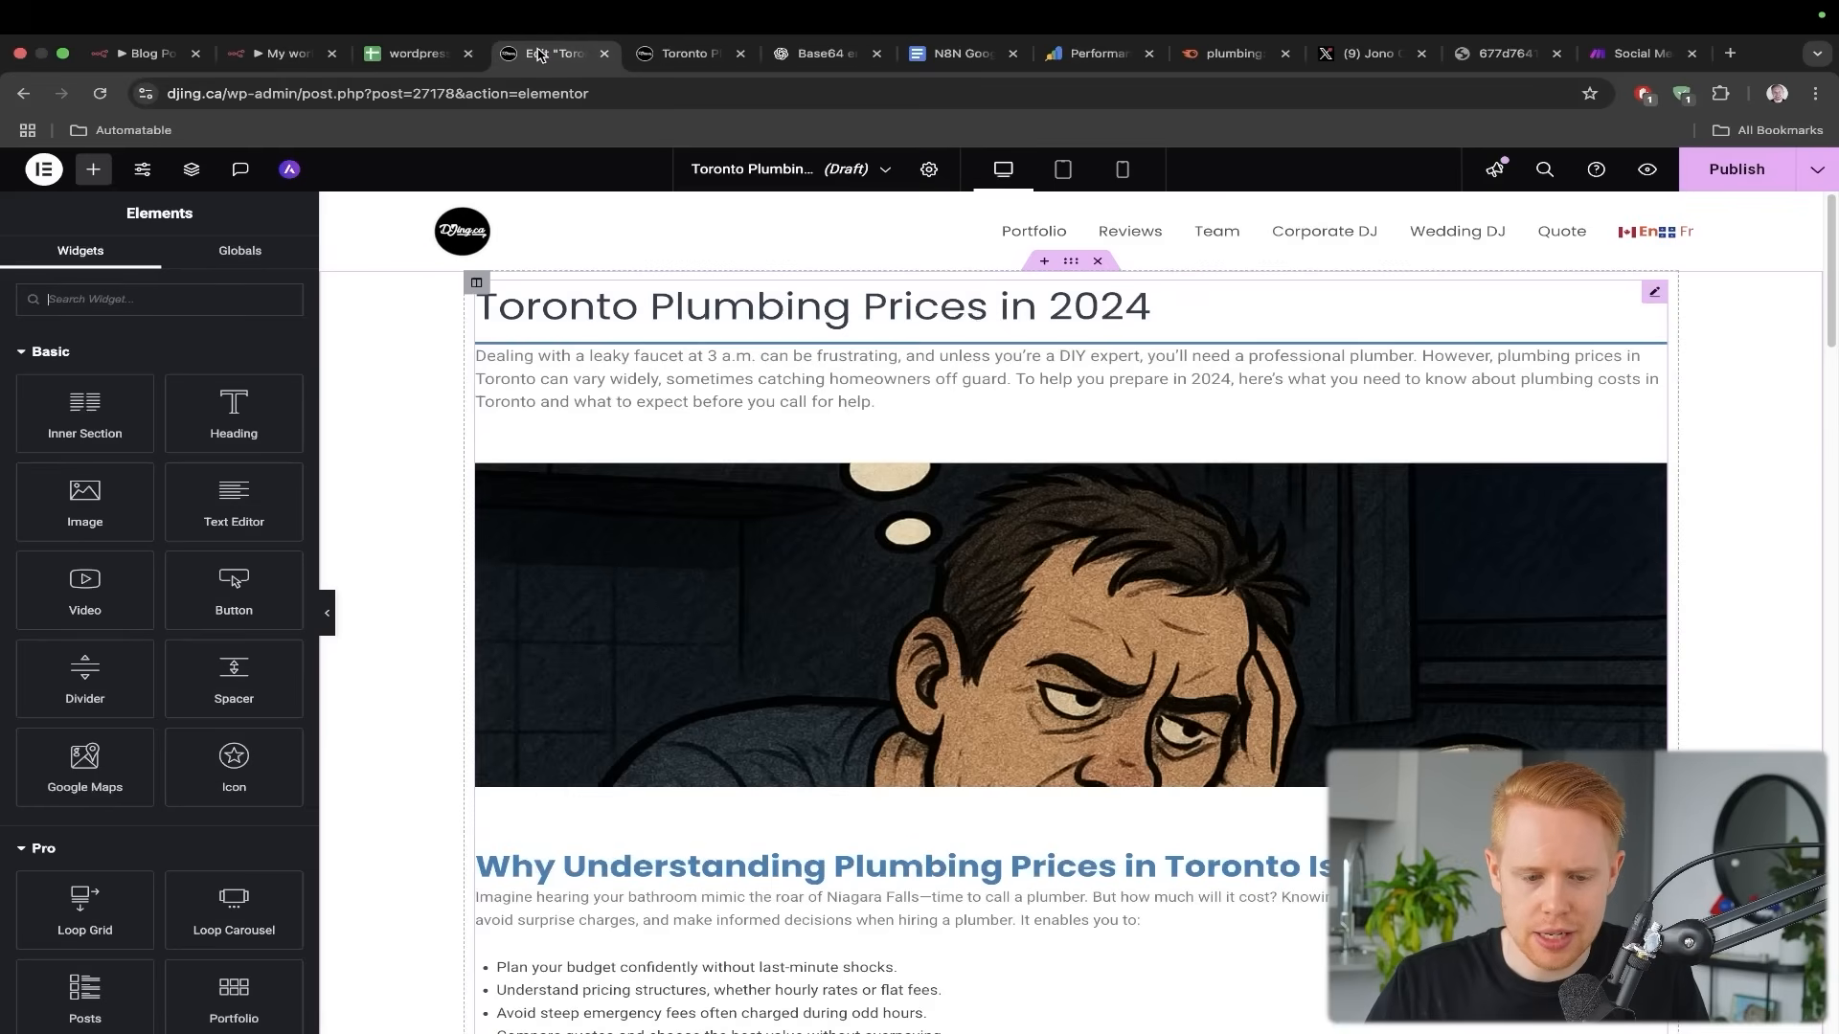
{"action": "left_click", "coordinate": [44, 171]}
{"action": "left_click", "coordinate": [117, 352]}
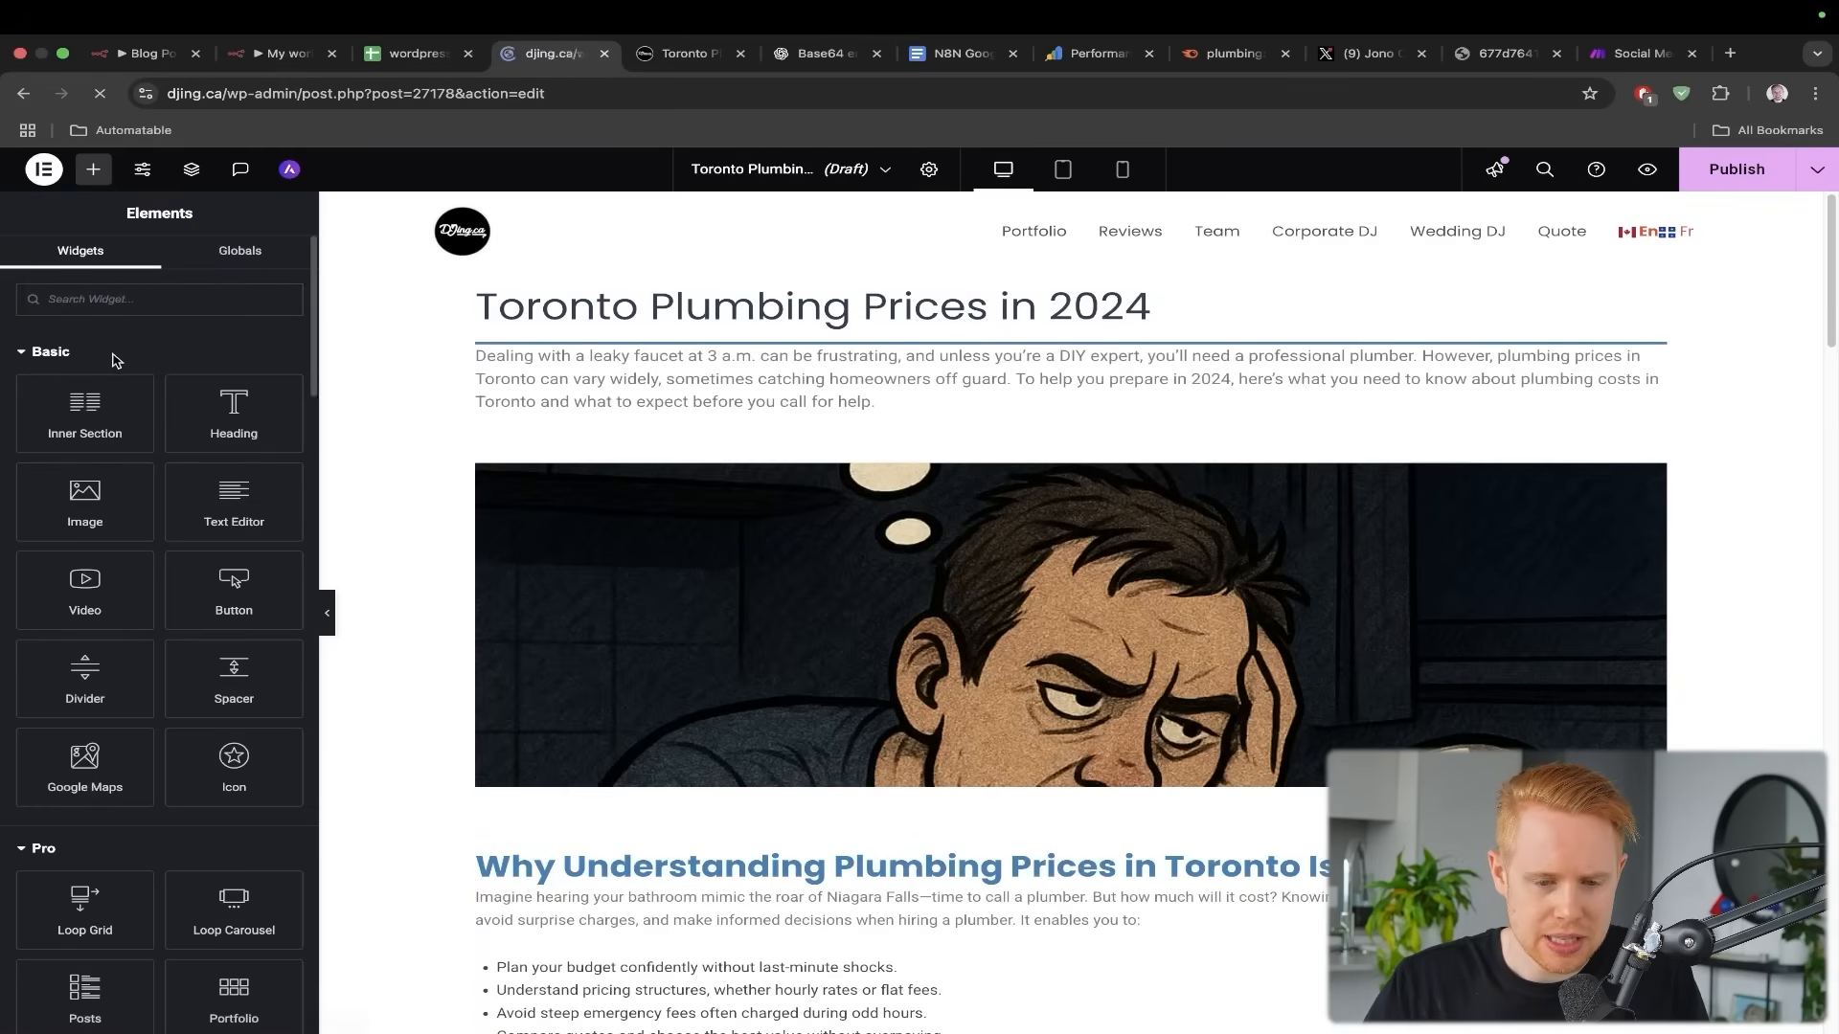
{"action": "left_click", "coordinate": [26, 171]}
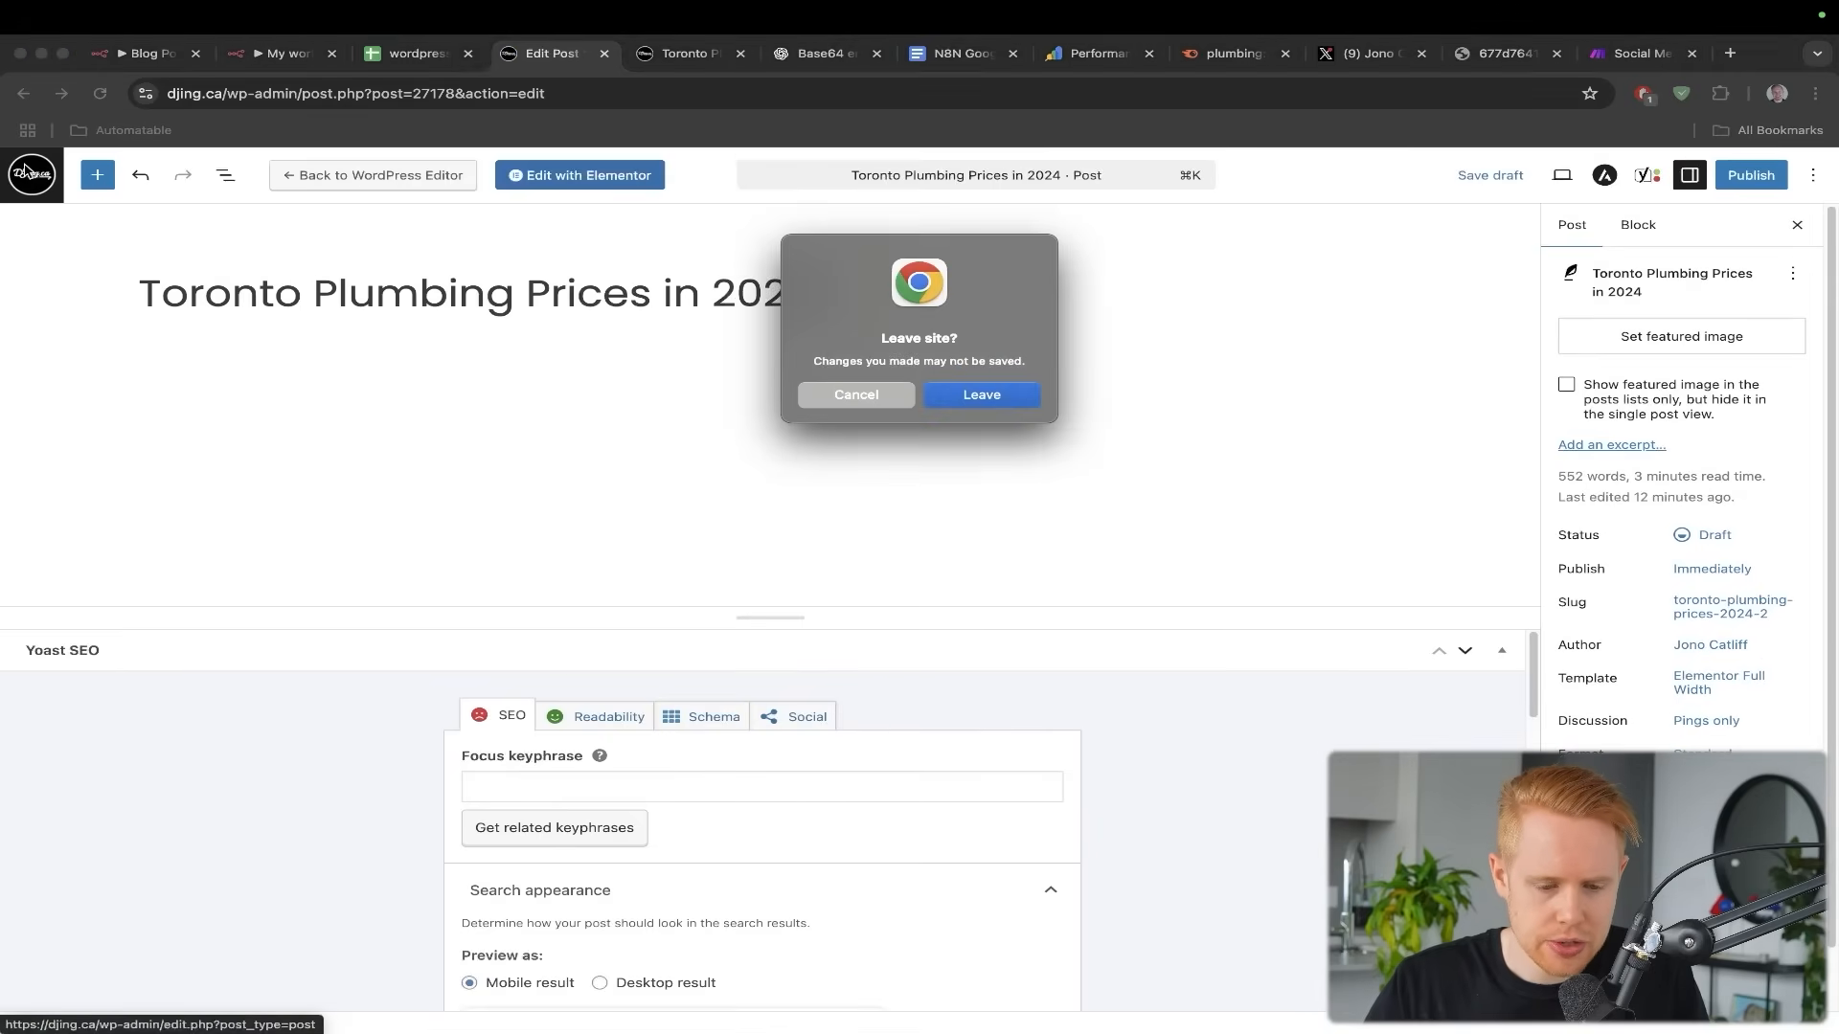
{"action": "left_click", "coordinate": [952, 394]}
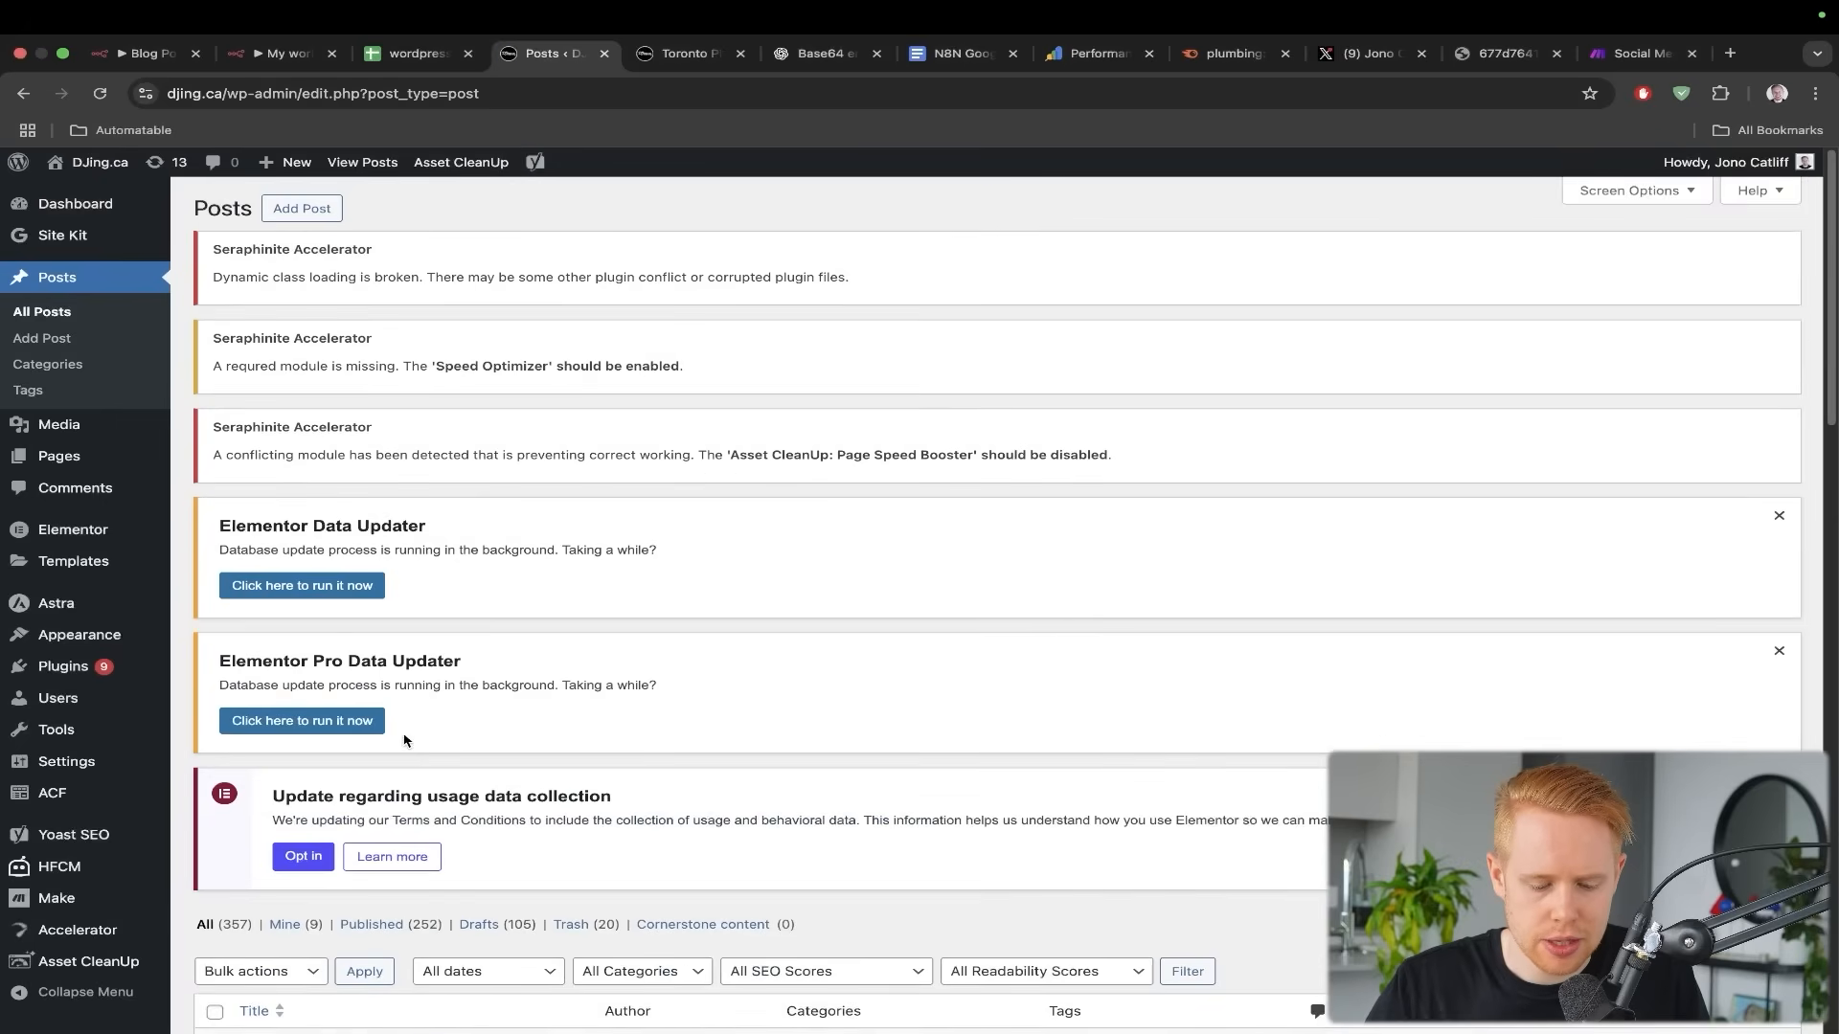
{"action": "scroll", "coordinate": [404, 740], "scroll_direction": "down", "scroll_amount": 2}
{"action": "left_click", "coordinate": [388, 975]}
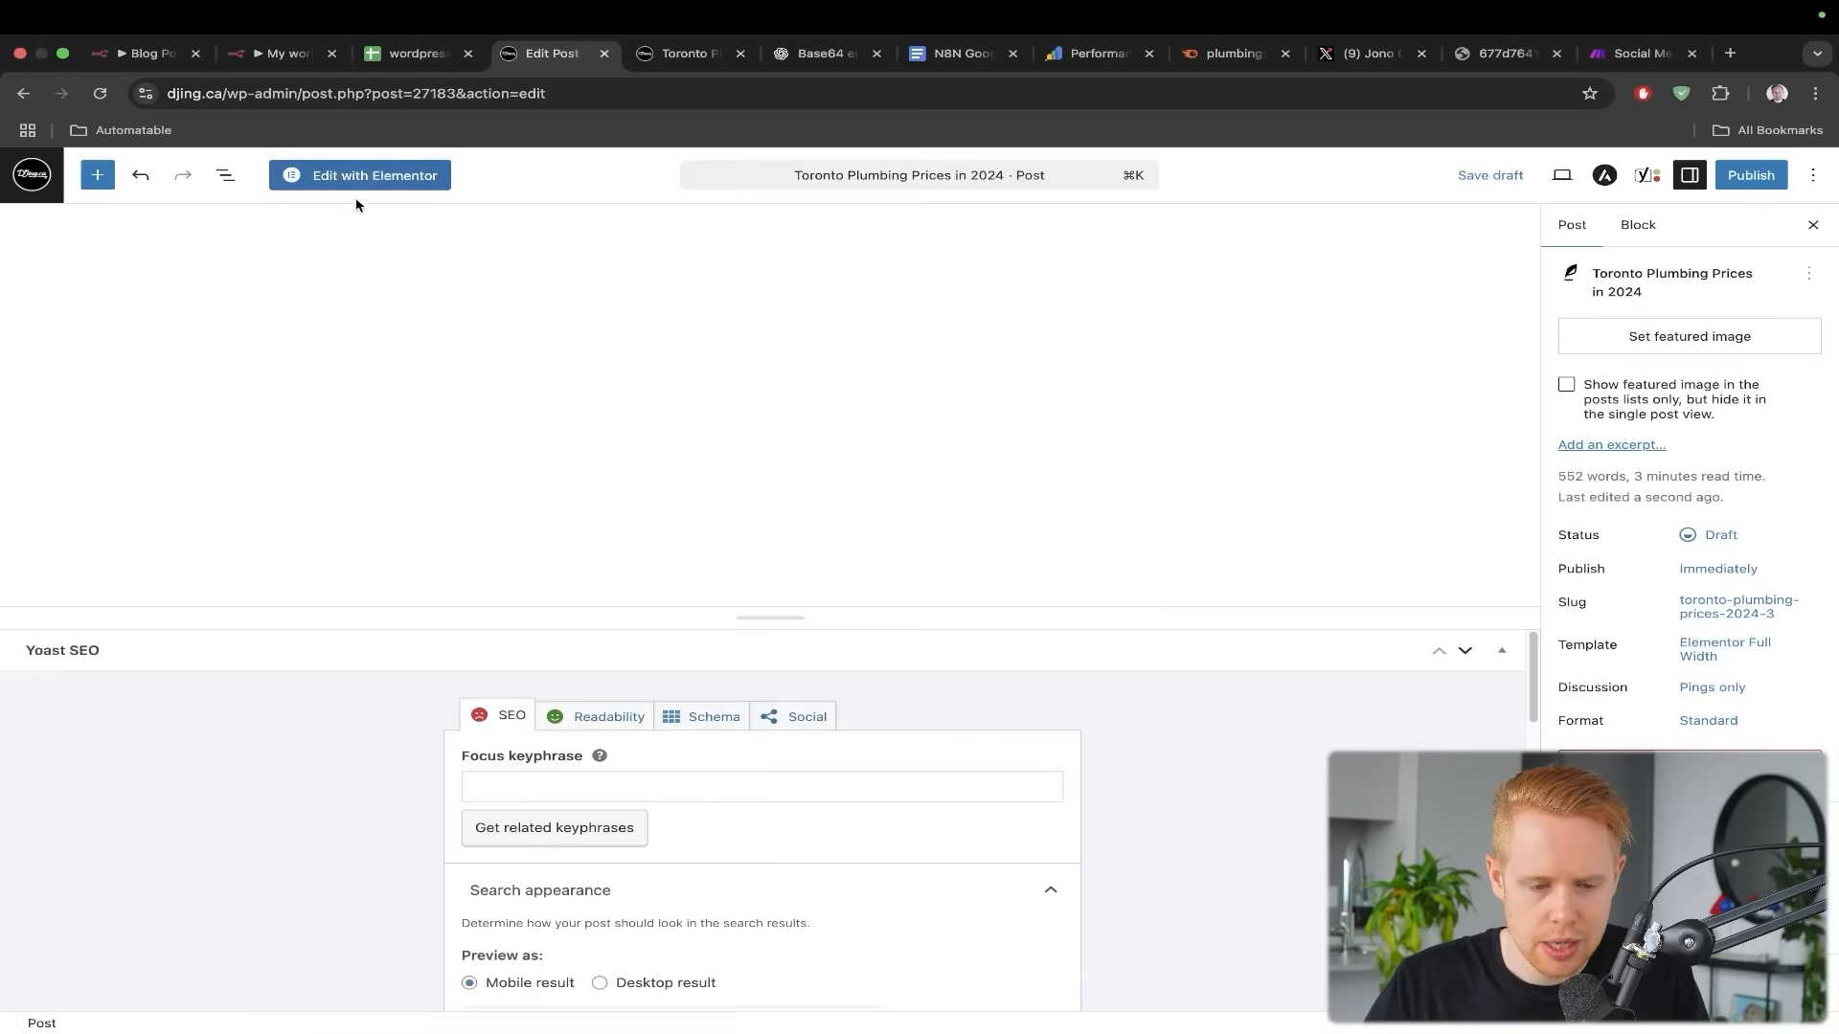
{"action": "left_click", "coordinate": [359, 176]}
{"action": "left_click", "coordinate": [970, 396]}
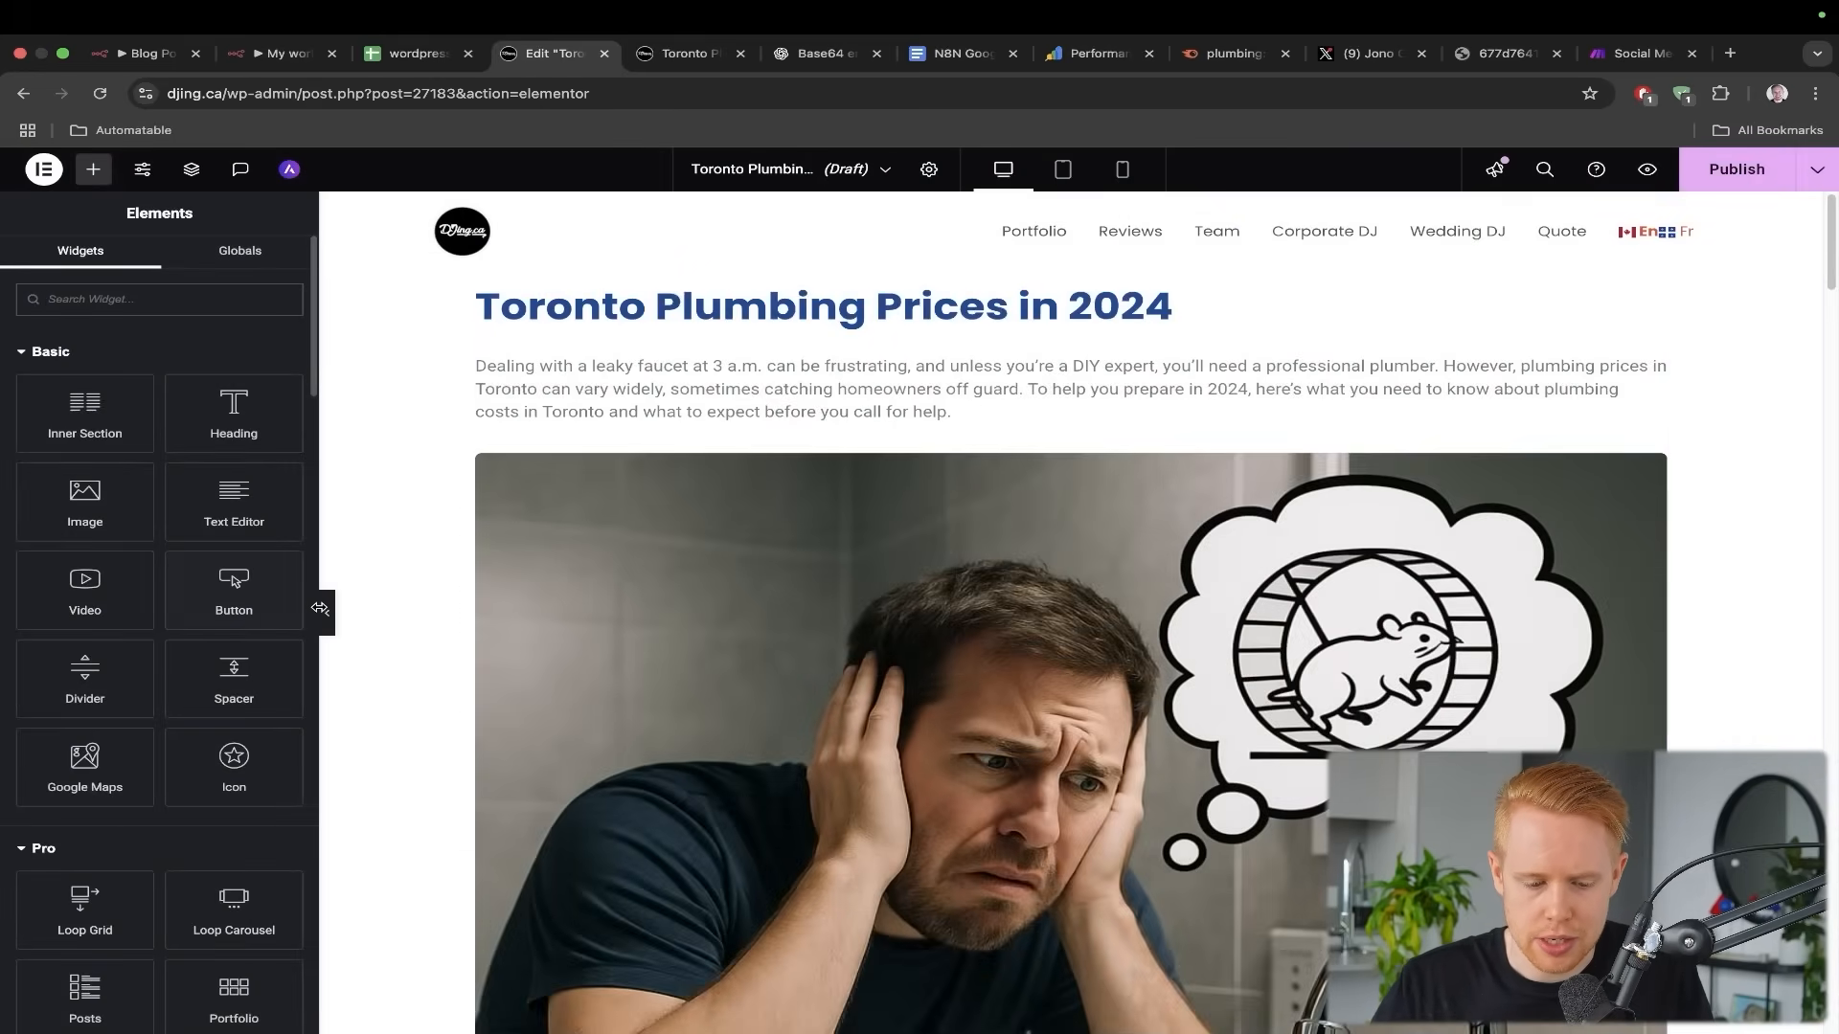
Scroll through the generated blog post to review its sections, table and inserted images.
{"action": "left_click", "coordinate": [327, 613]}
{"action": "scroll", "coordinate": [991, 524], "scroll_direction": "down", "scroll_amount": 4}
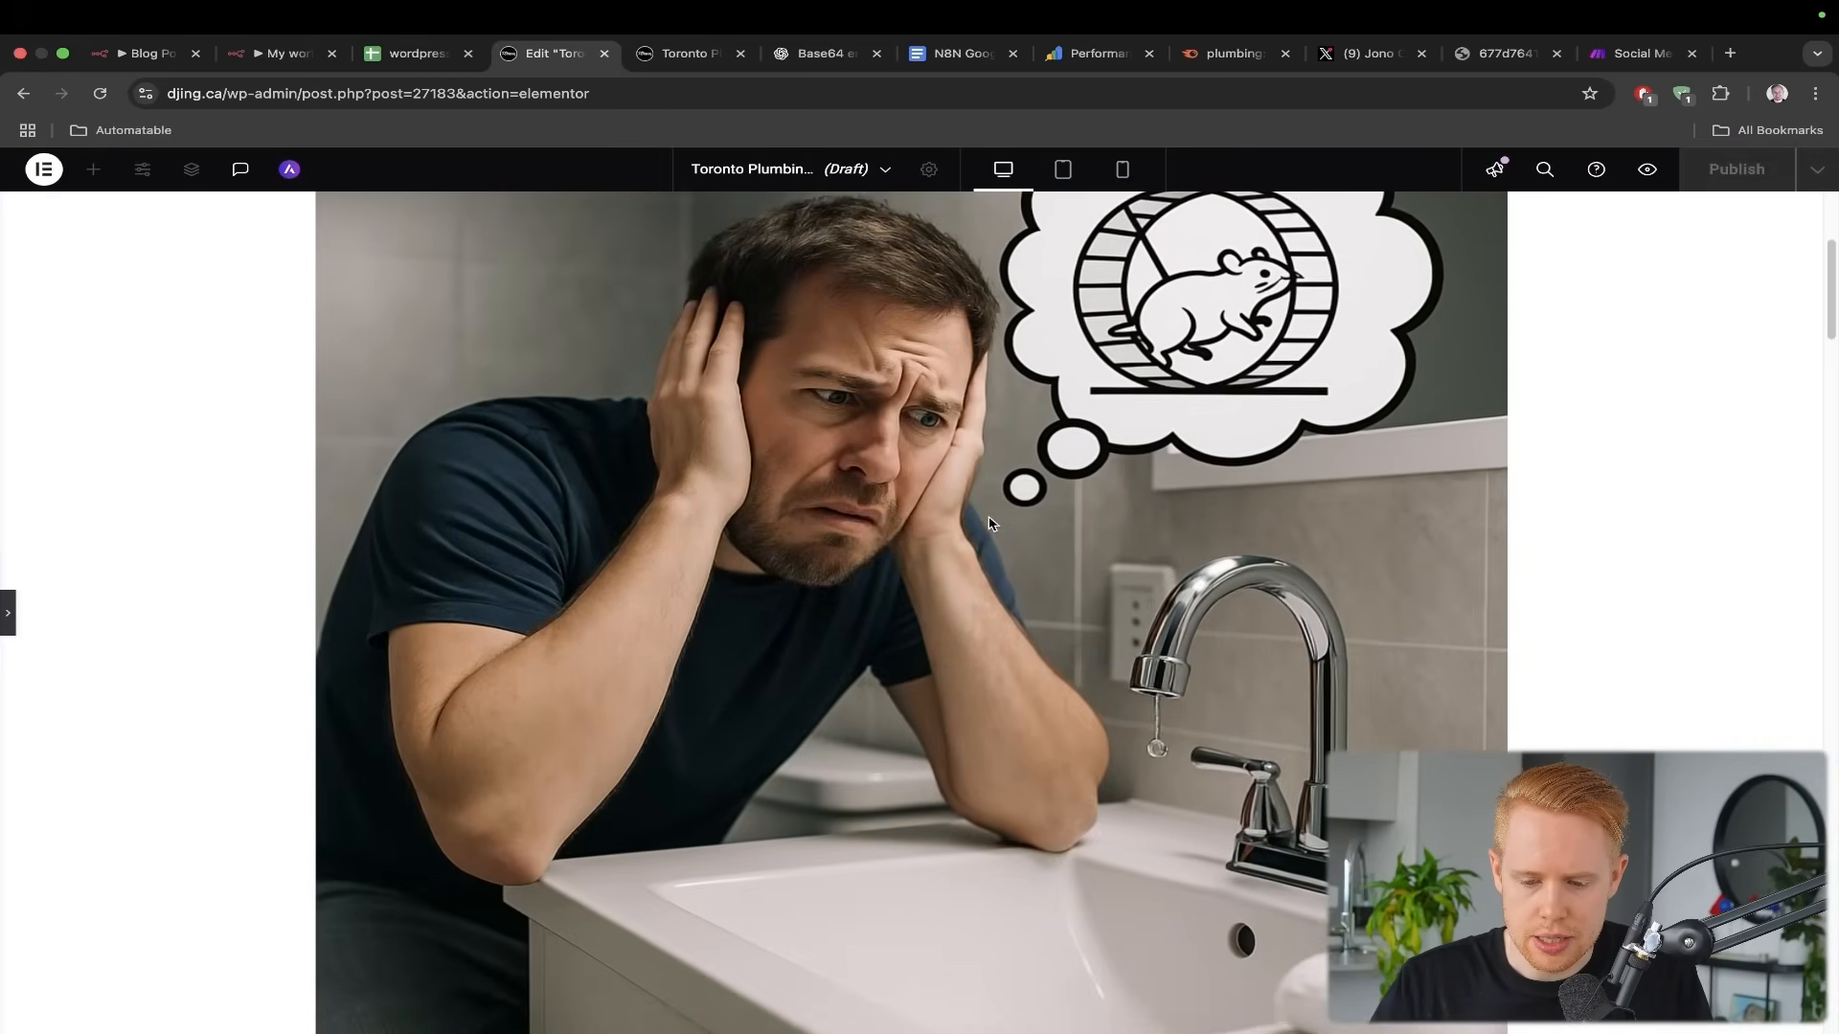
{"action": "scroll", "coordinate": [991, 524], "scroll_direction": "down", "scroll_amount": 10}
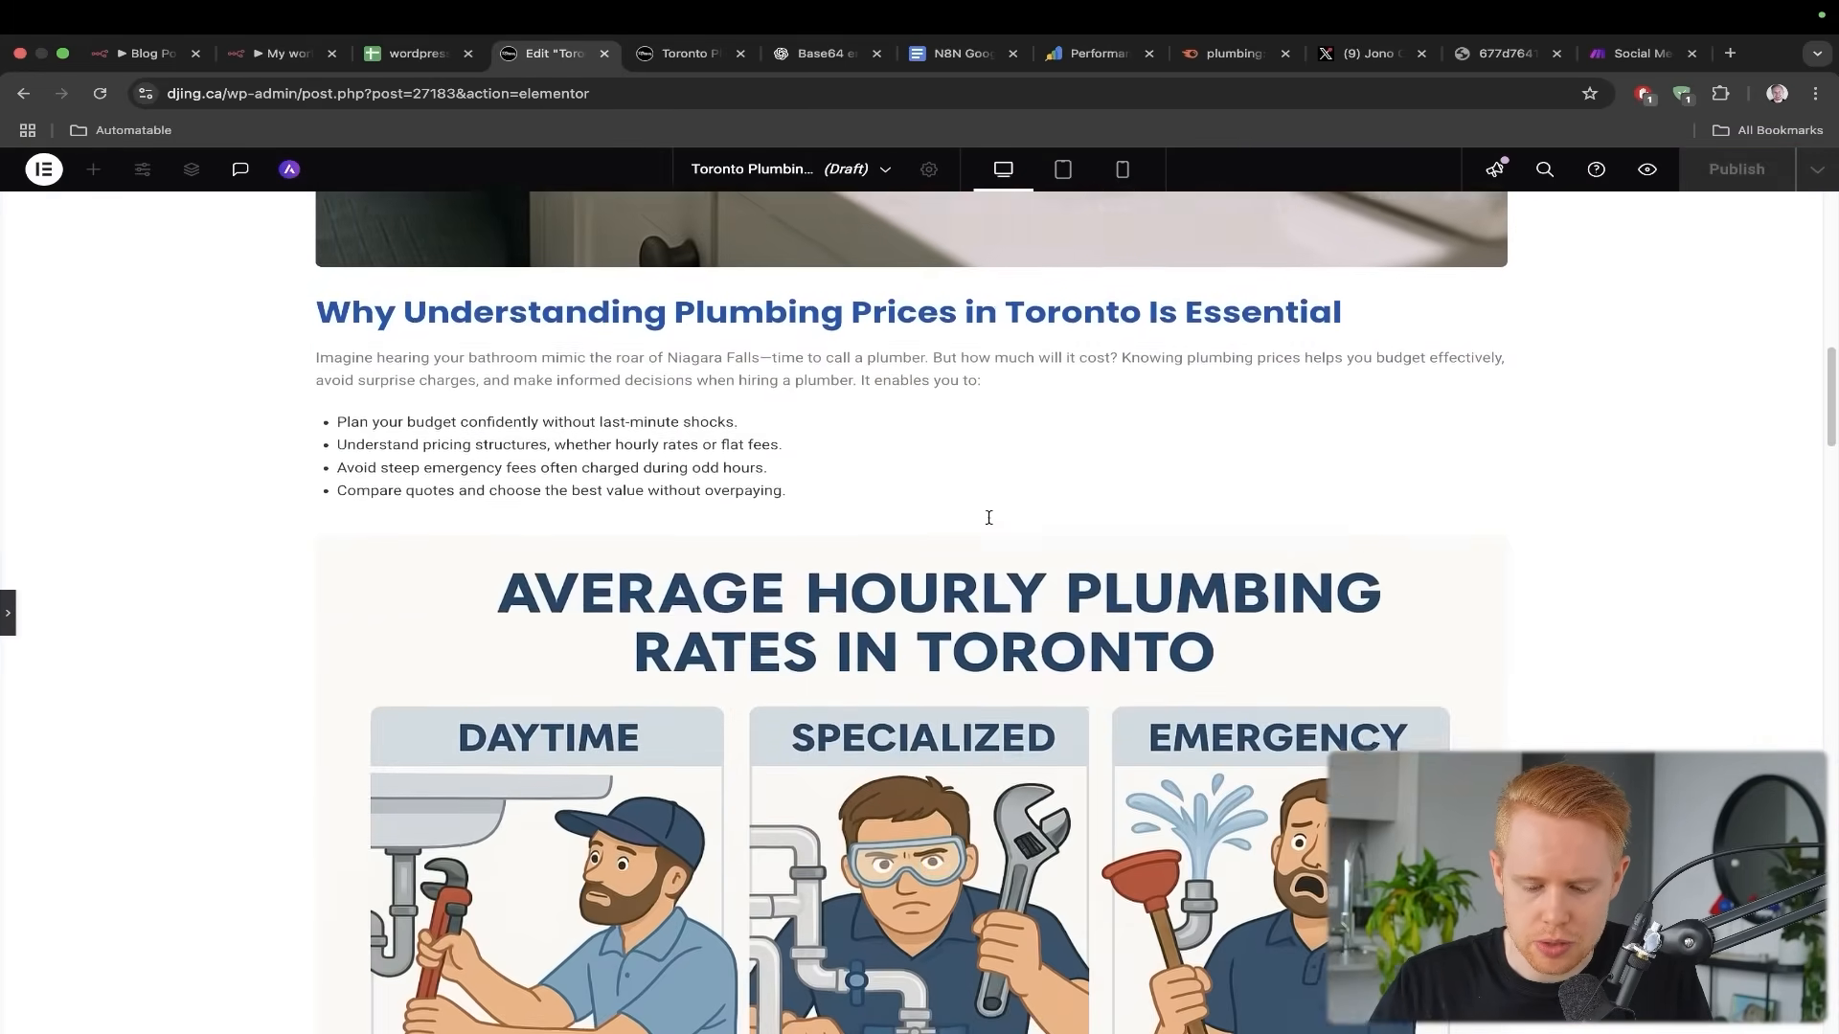
{"action": "scroll", "coordinate": [989, 519], "scroll_direction": "down", "scroll_amount": 1}
{"action": "scroll", "coordinate": [1511, 475], "scroll_direction": "down", "scroll_amount": 9}
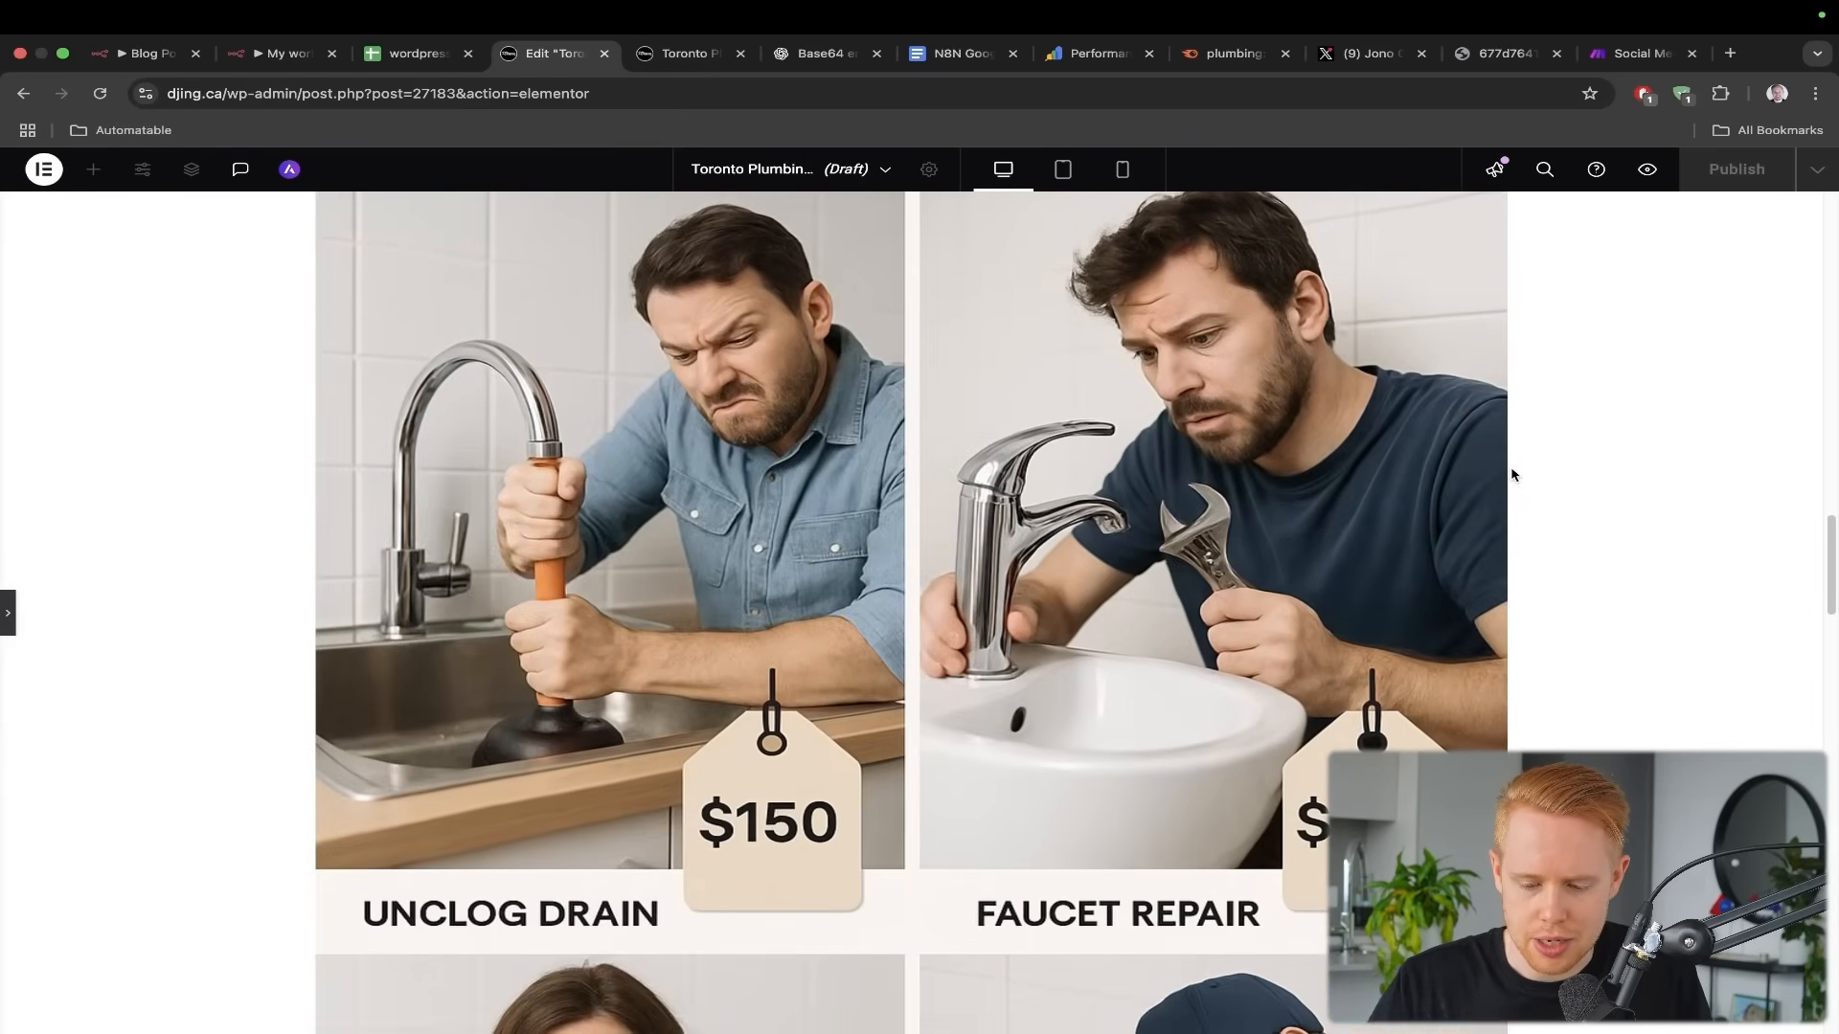
{"action": "scroll", "coordinate": [1511, 475], "scroll_direction": "down", "scroll_amount": 9}
{"action": "scroll", "coordinate": [1511, 475], "scroll_direction": "down", "scroll_amount": 10}
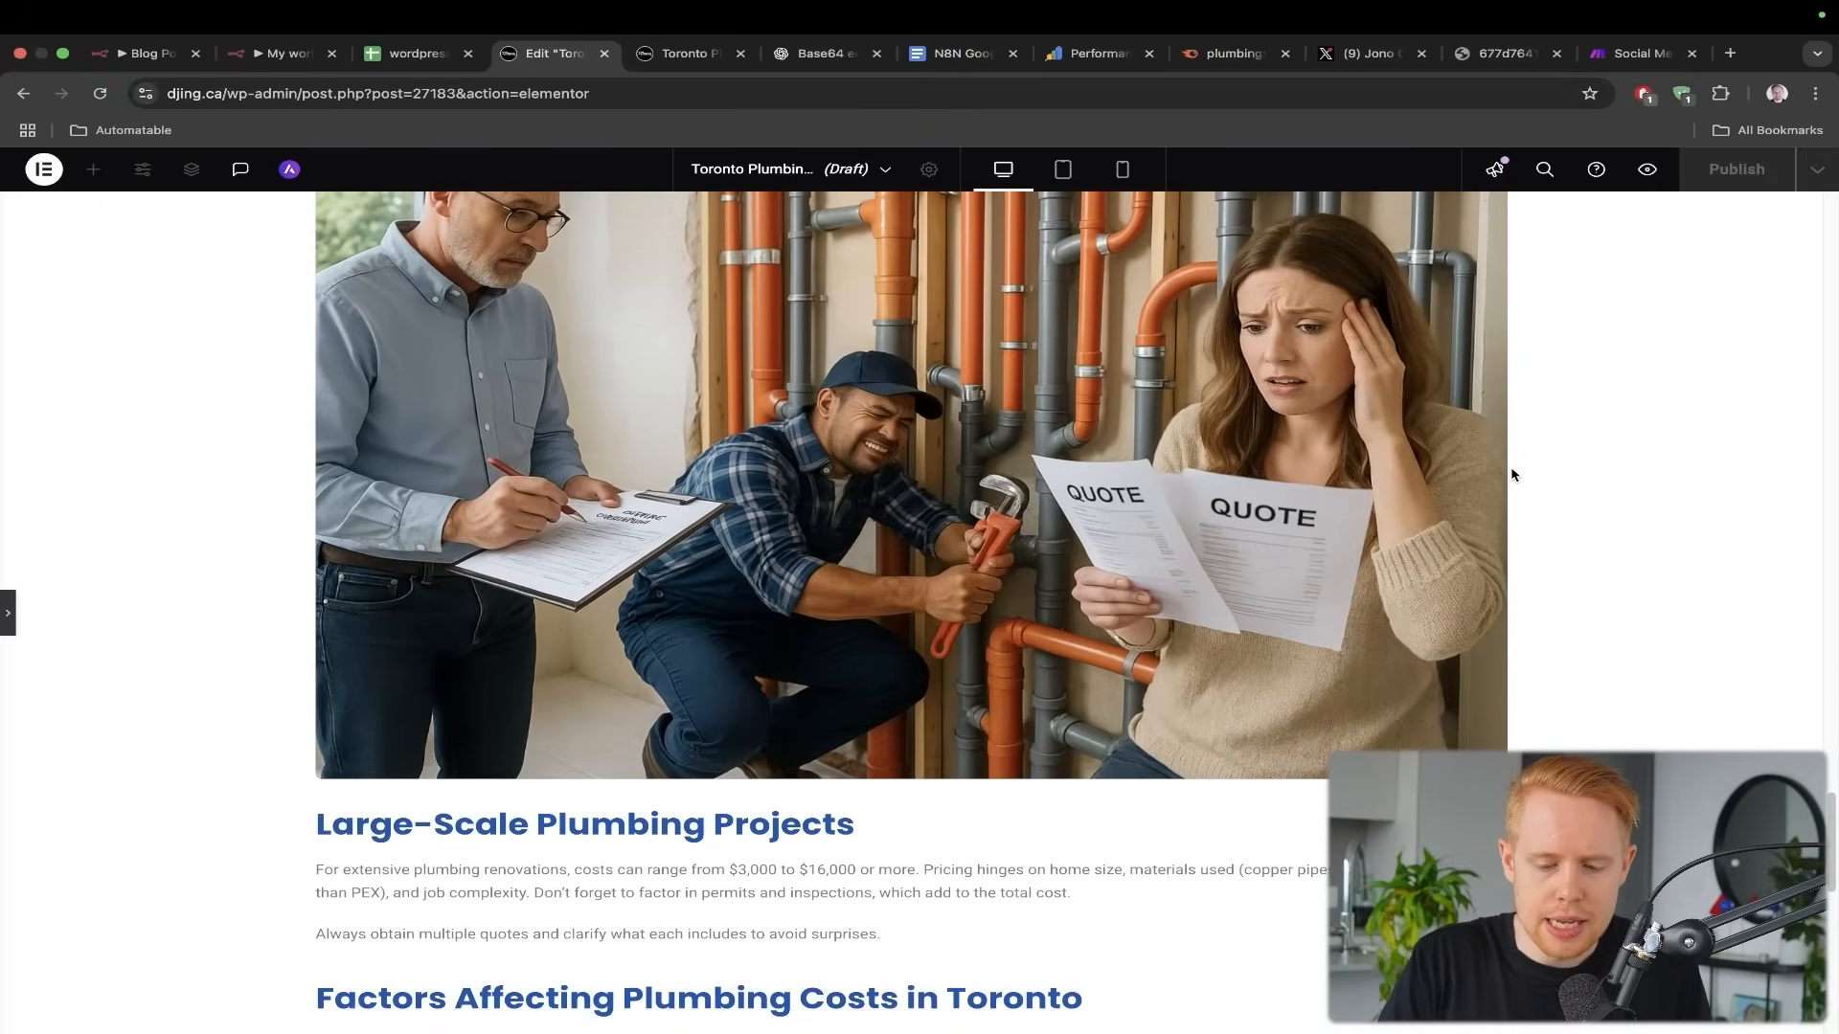
{"action": "scroll", "coordinate": [1511, 475], "scroll_direction": "up", "scroll_amount": 7}
{"action": "scroll", "coordinate": [1511, 475], "scroll_direction": "down", "scroll_amount": 7}
{"action": "scroll", "coordinate": [1511, 475], "scroll_direction": "up", "scroll_amount": 2}
{"action": "scroll", "coordinate": [1511, 475], "scroll_direction": "up", "scroll_amount": 12}
{"action": "scroll", "coordinate": [1571, 373], "scroll_direction": "down", "scroll_amount": 1}
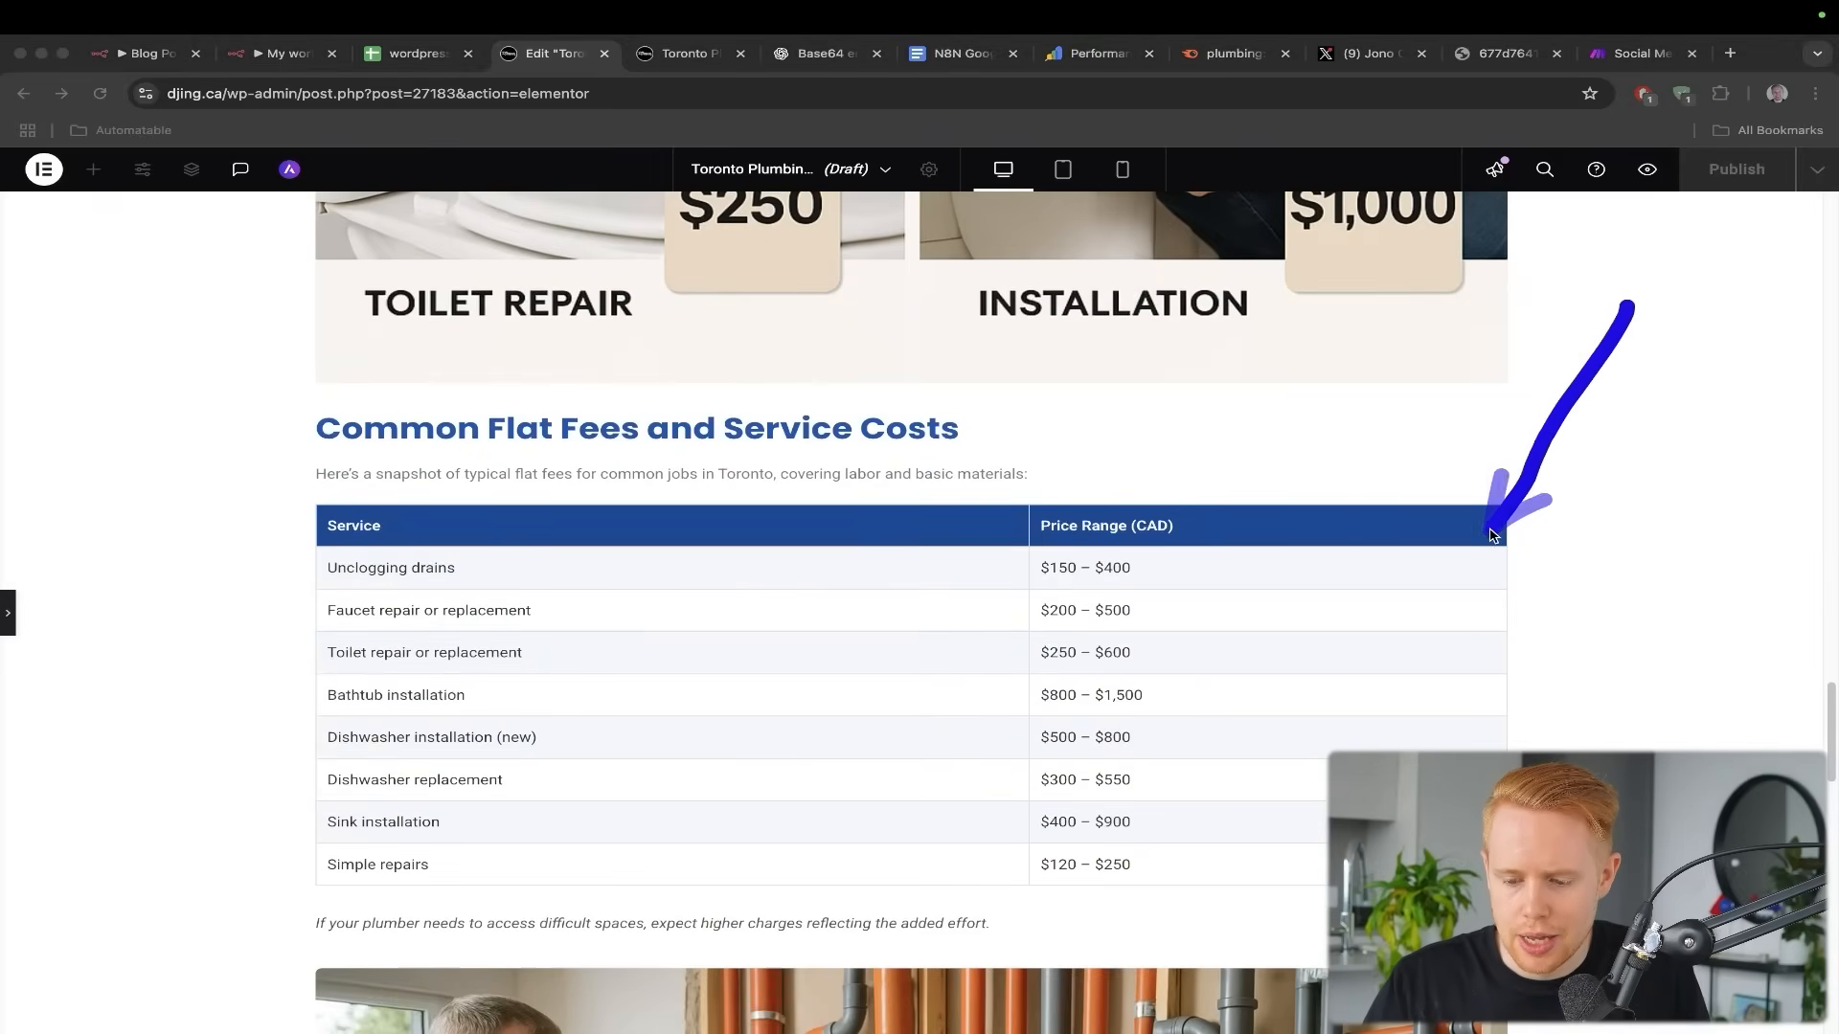
{"action": "scroll", "coordinate": [1491, 535], "scroll_direction": "down", "scroll_amount": 15}
{"action": "scroll", "coordinate": [1491, 536], "scroll_direction": "up", "scroll_amount": 20}
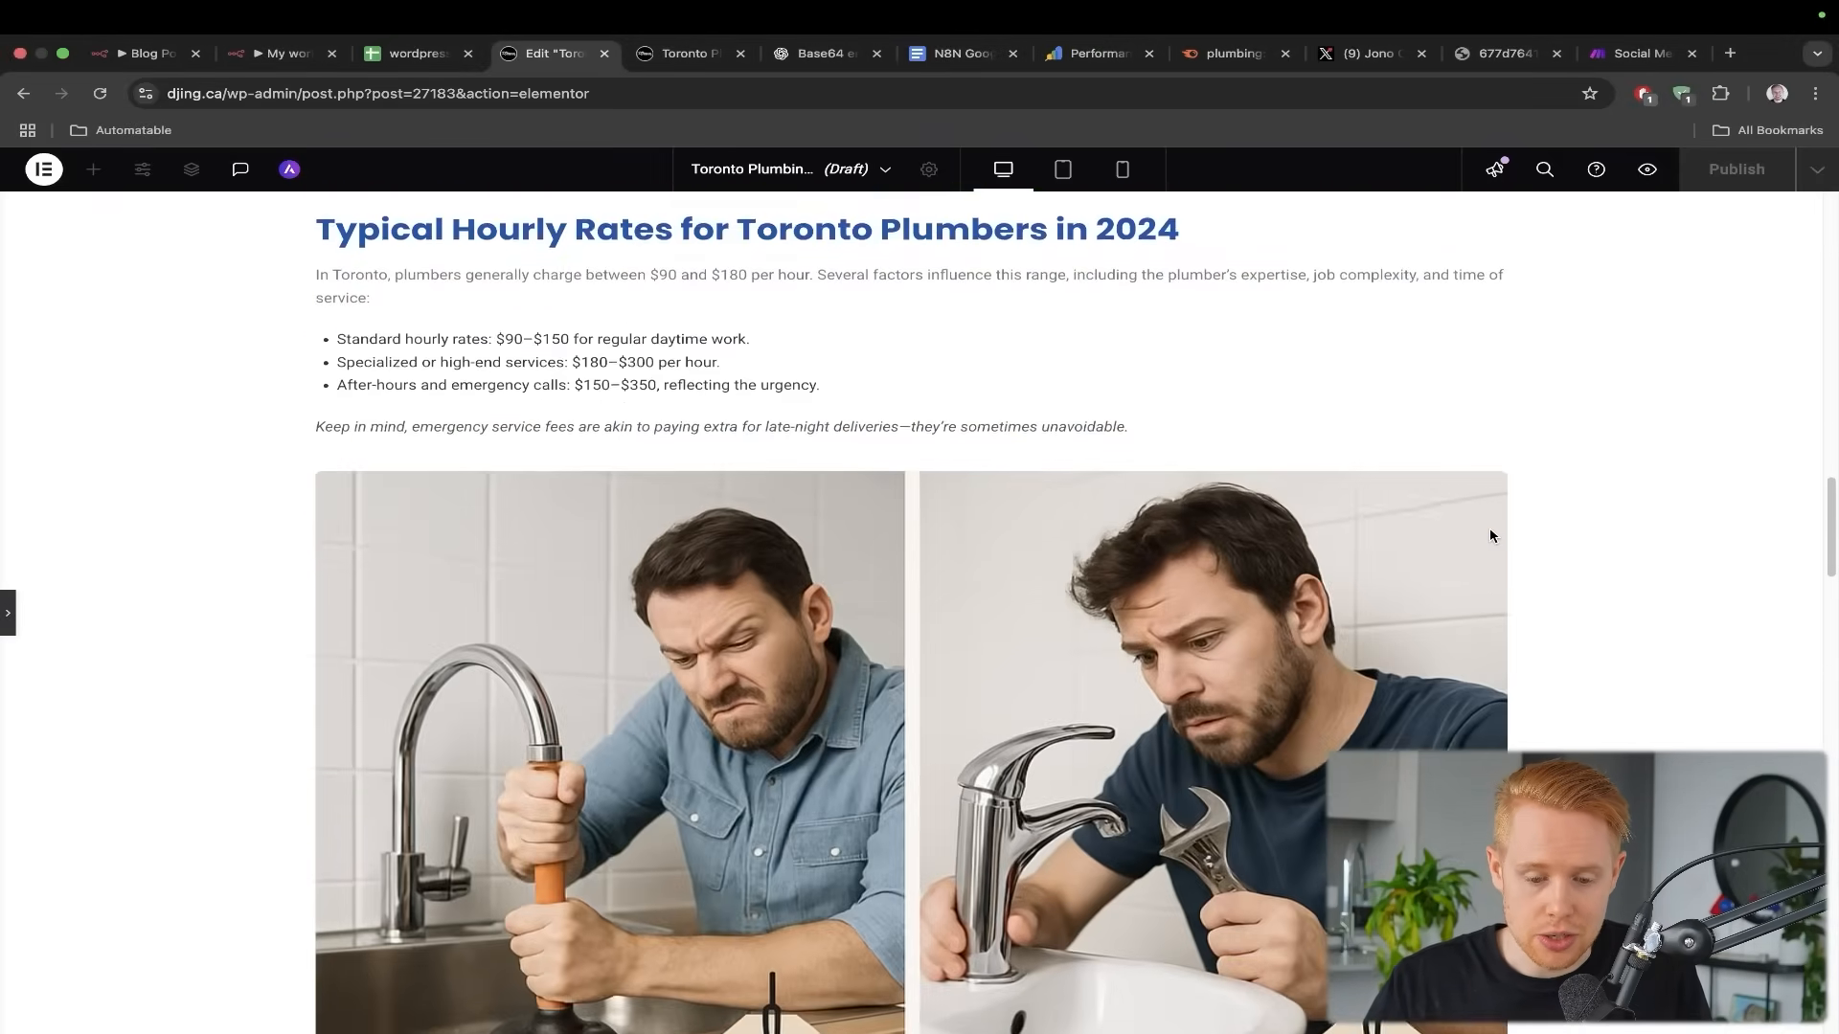
{"action": "scroll", "coordinate": [1491, 535], "scroll_direction": "up", "scroll_amount": 15}
{"action": "scroll", "coordinate": [1491, 535], "scroll_direction": "up", "scroll_amount": 3}
{"action": "scroll", "coordinate": [1491, 535], "scroll_direction": "down", "scroll_amount": 3}
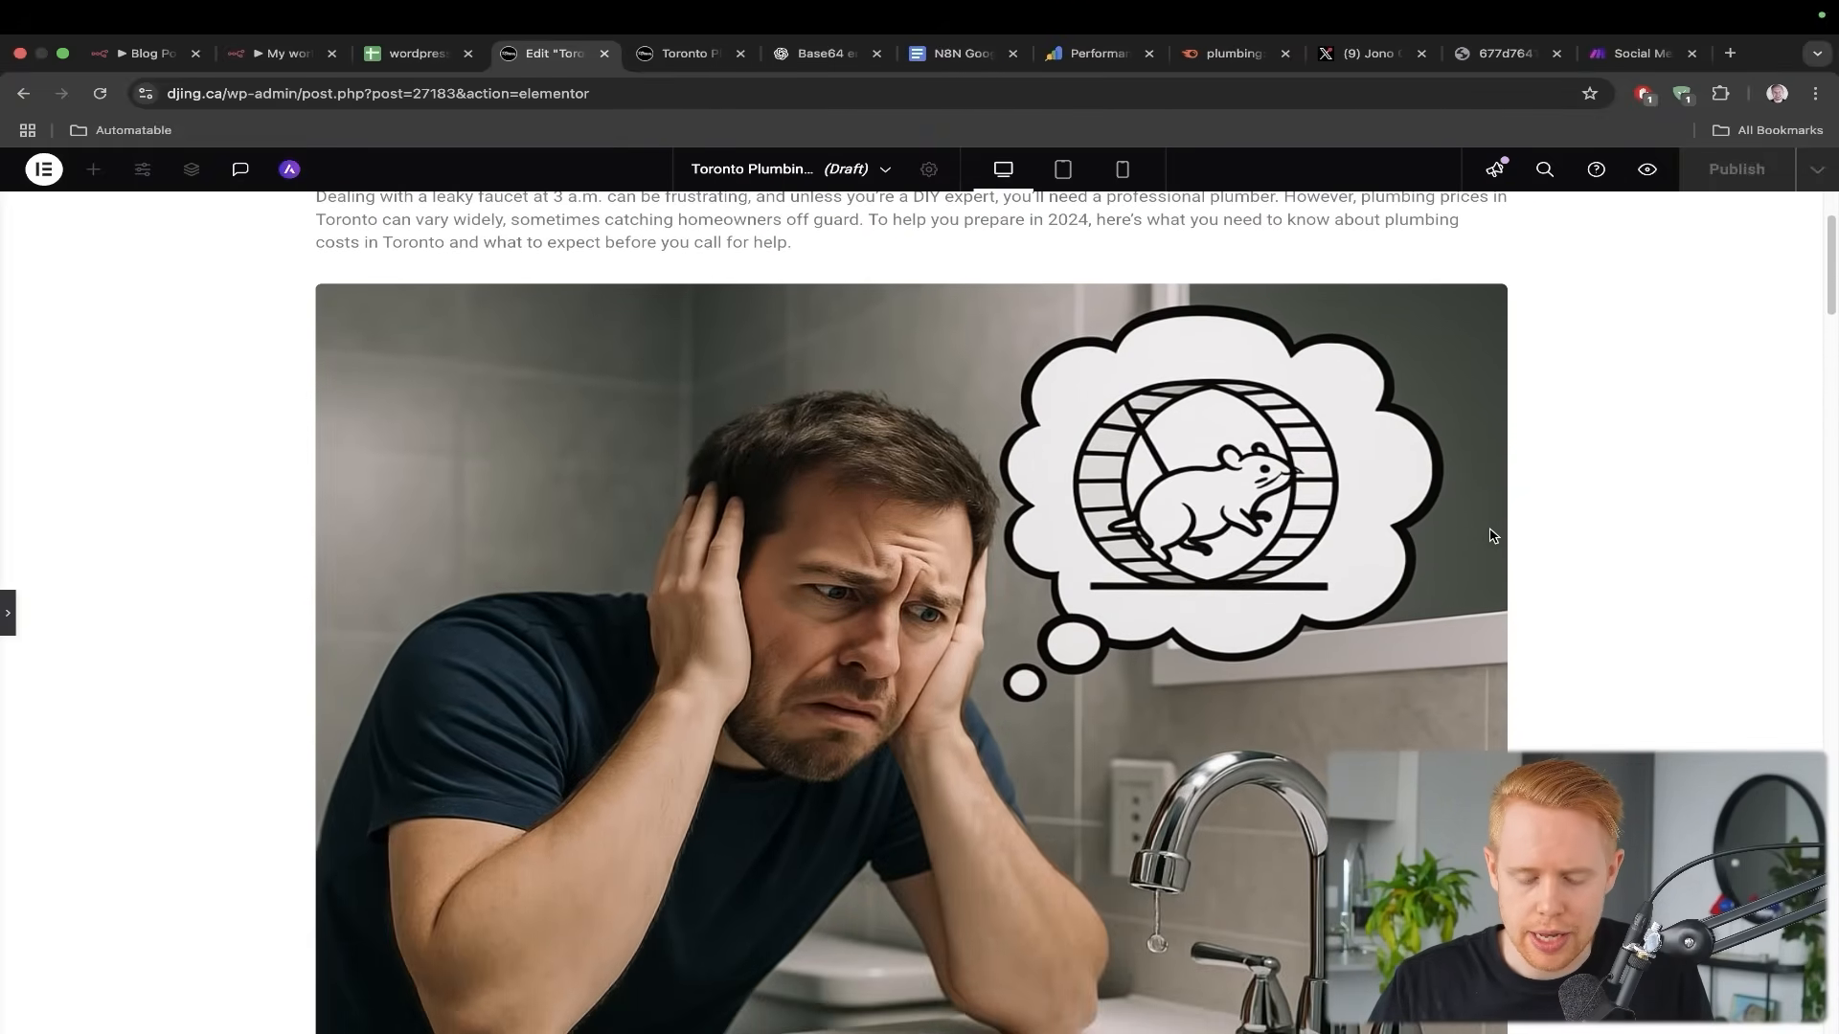
{"action": "scroll", "coordinate": [1494, 536], "scroll_direction": "down", "scroll_amount": 12}
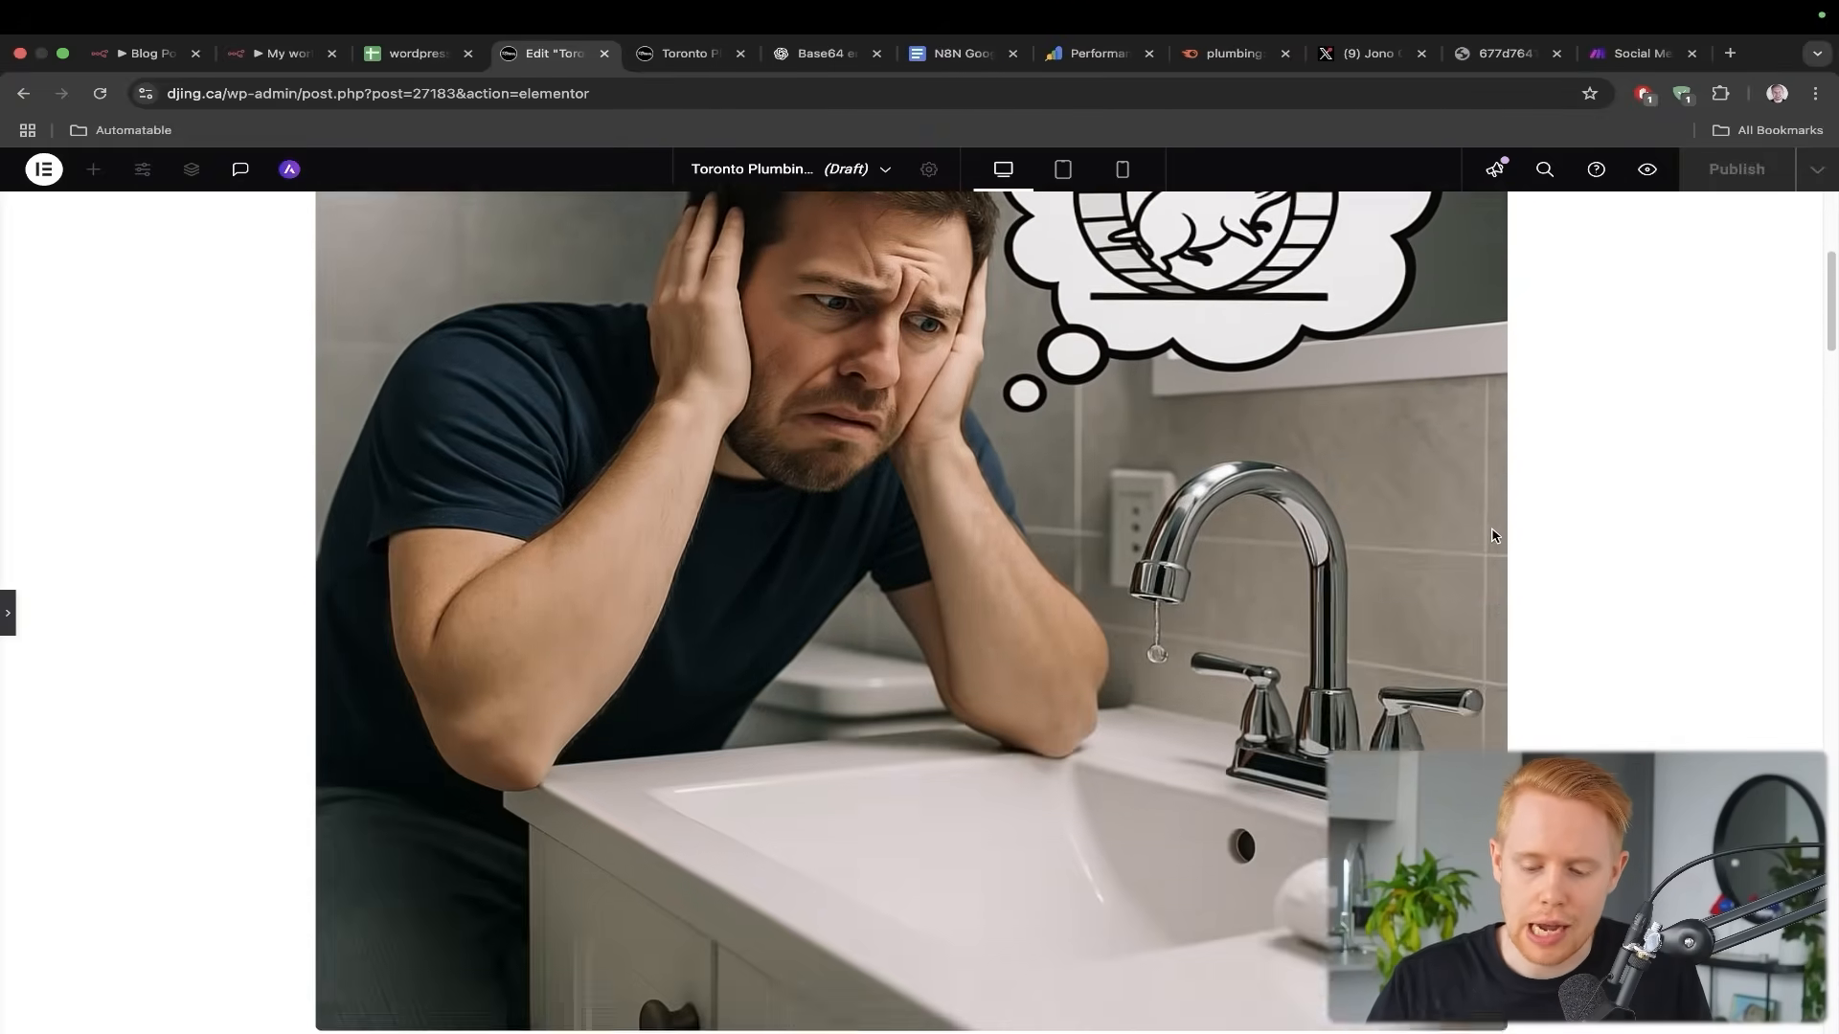
{"action": "scroll", "coordinate": [1491, 536], "scroll_direction": "down", "scroll_amount": 10}
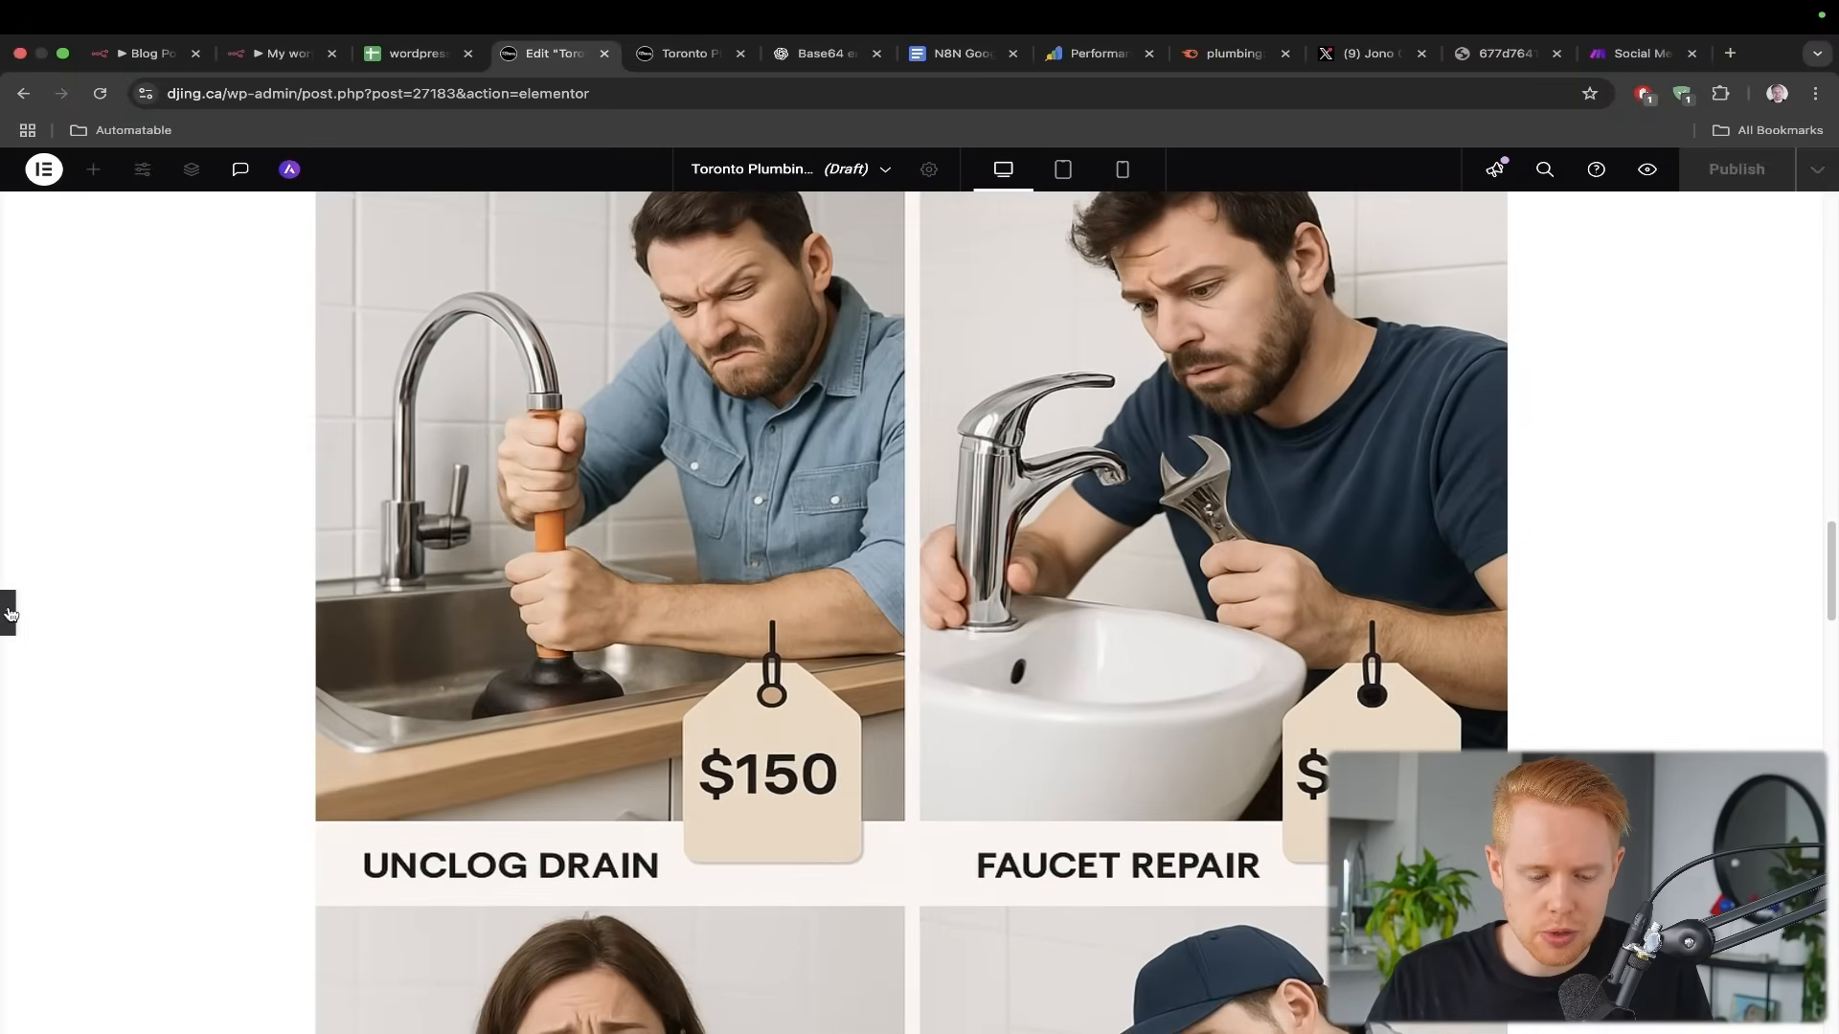
Open the post's text editor widget and inspect the first image's details, including its alternative text.
{"action": "left_click", "coordinate": [10, 613]}
{"action": "scroll", "coordinate": [1127, 594], "scroll_direction": "up", "scroll_amount": 5}
{"action": "left_click", "coordinate": [1118, 674]}
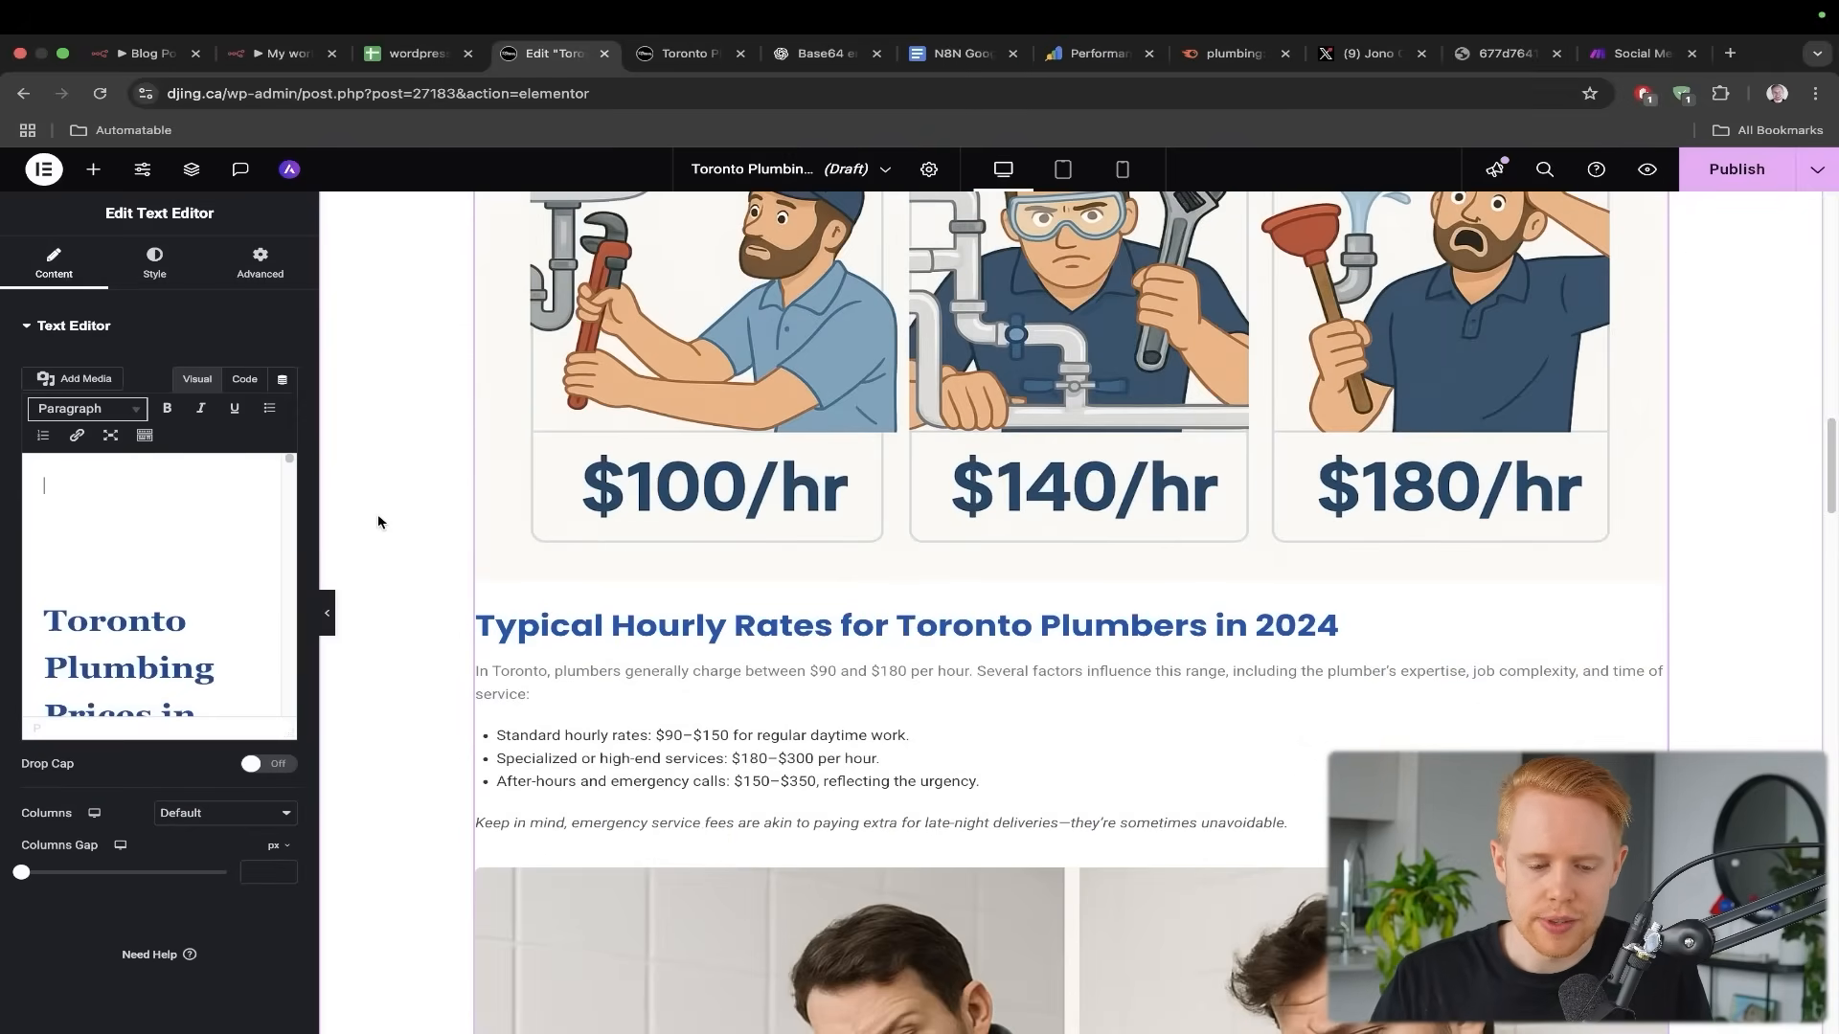
{"action": "scroll", "coordinate": [261, 579], "scroll_direction": "down", "scroll_amount": 2}
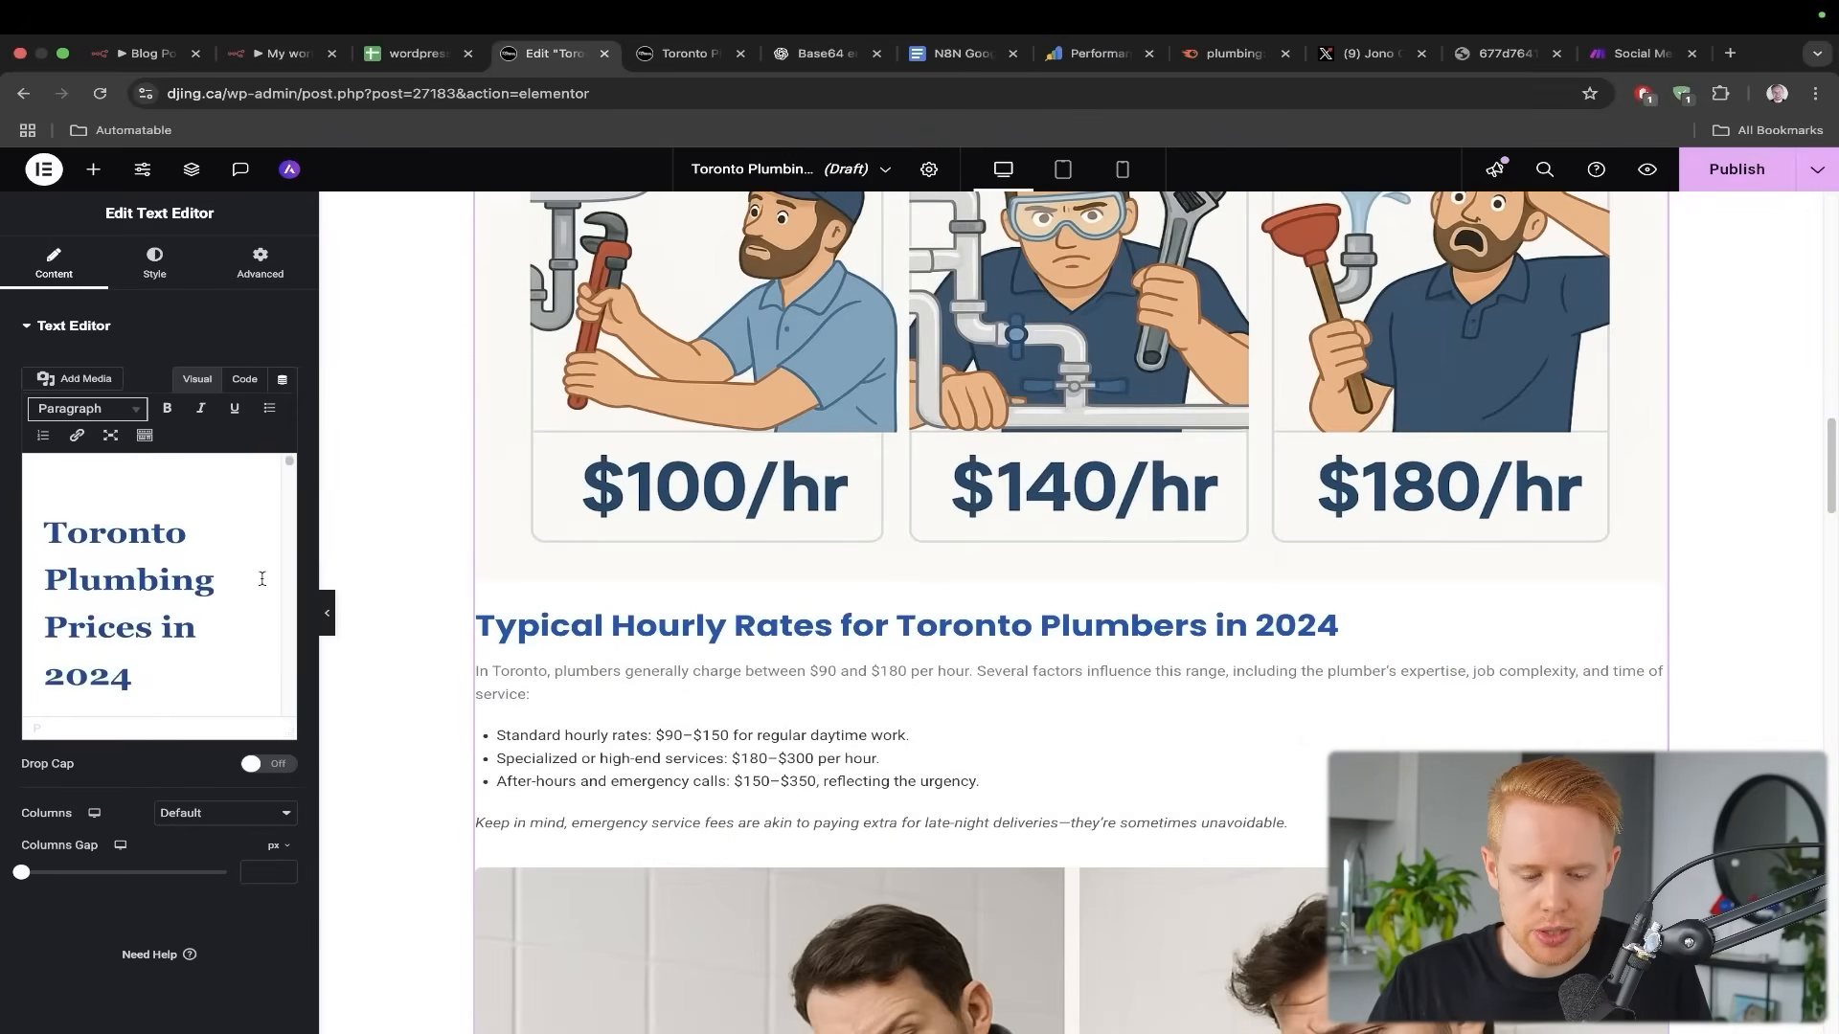
{"action": "scroll", "coordinate": [171, 627], "scroll_direction": "down", "scroll_amount": 8}
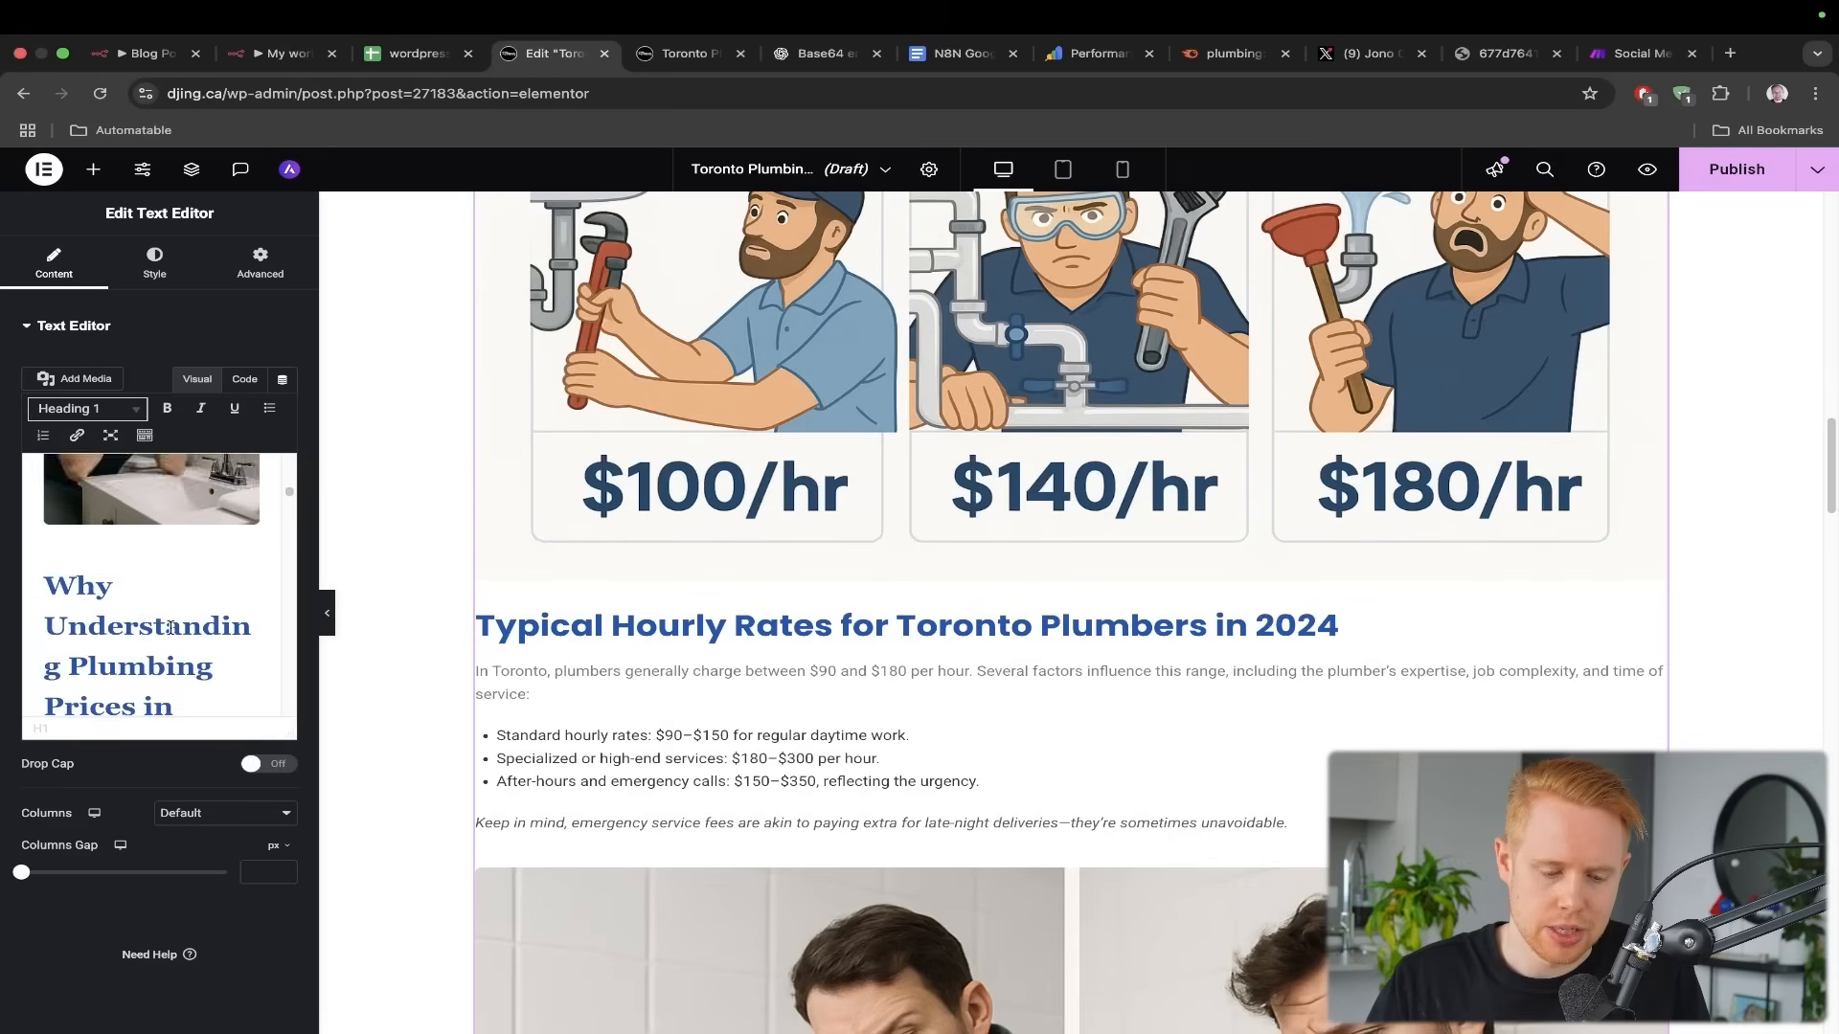
{"action": "left_click", "coordinate": [199, 565]}
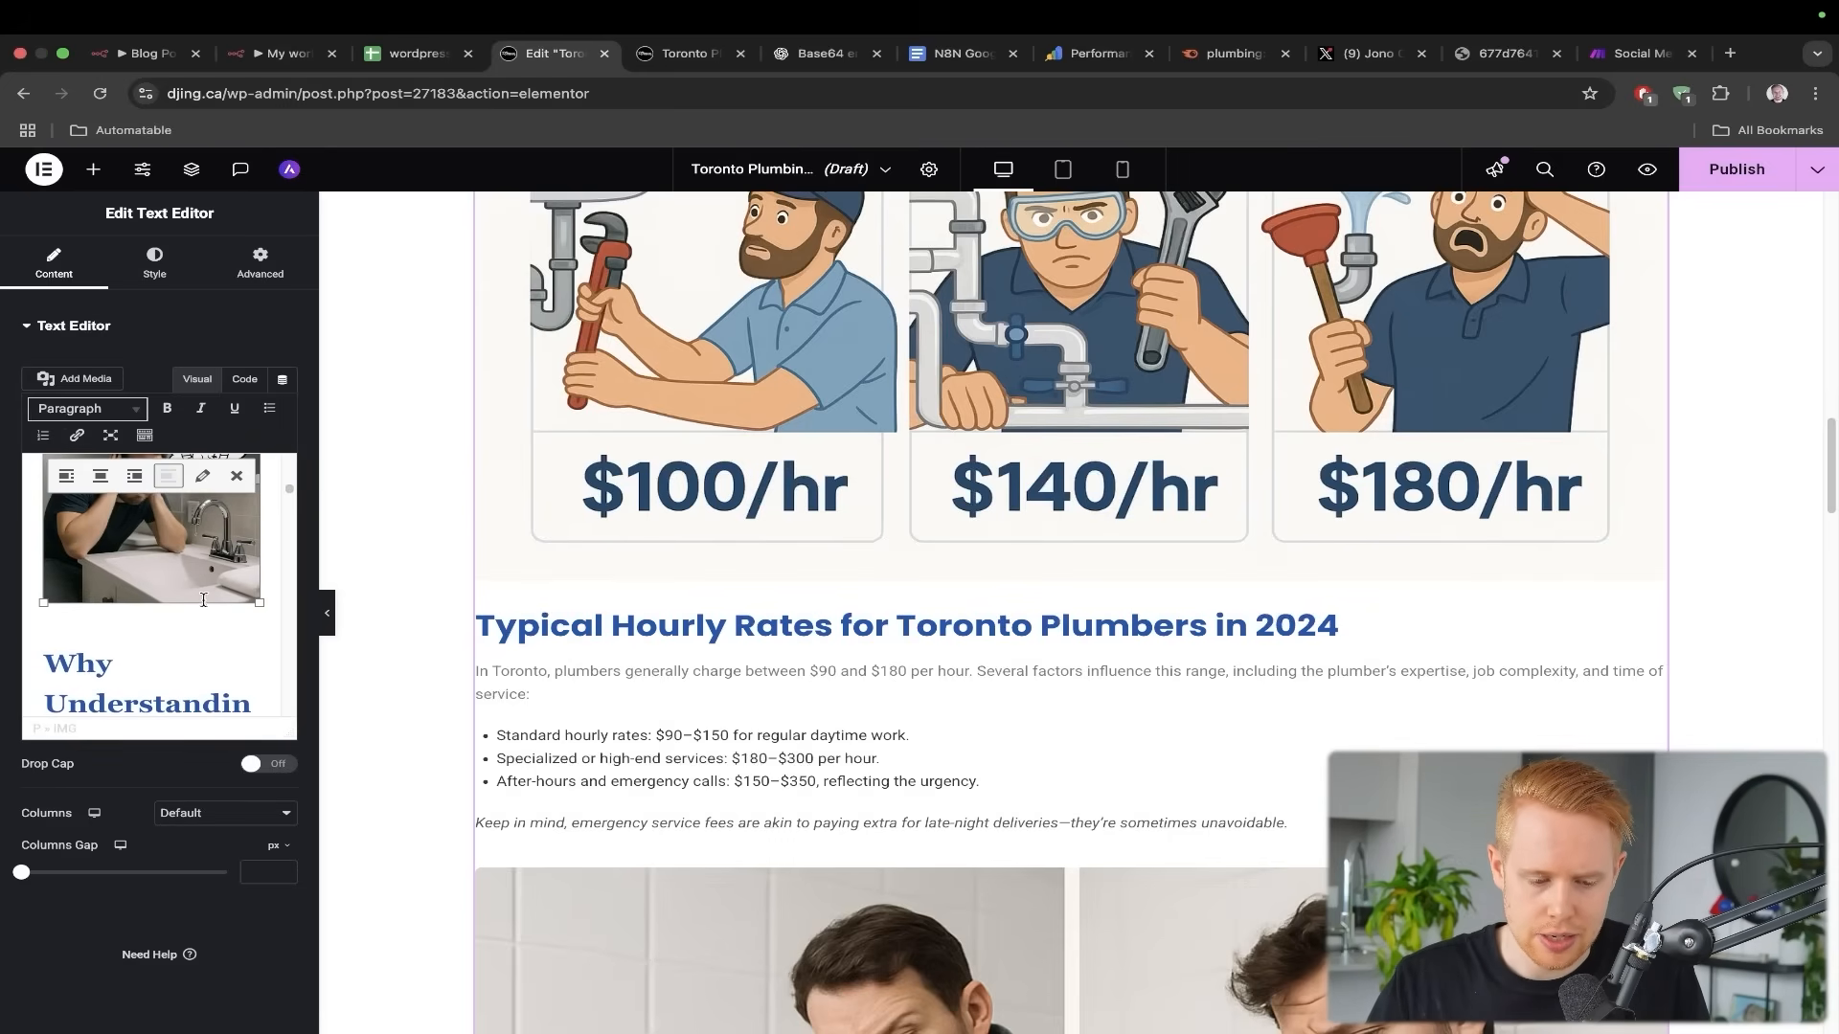
{"action": "left_click", "coordinate": [202, 476]}
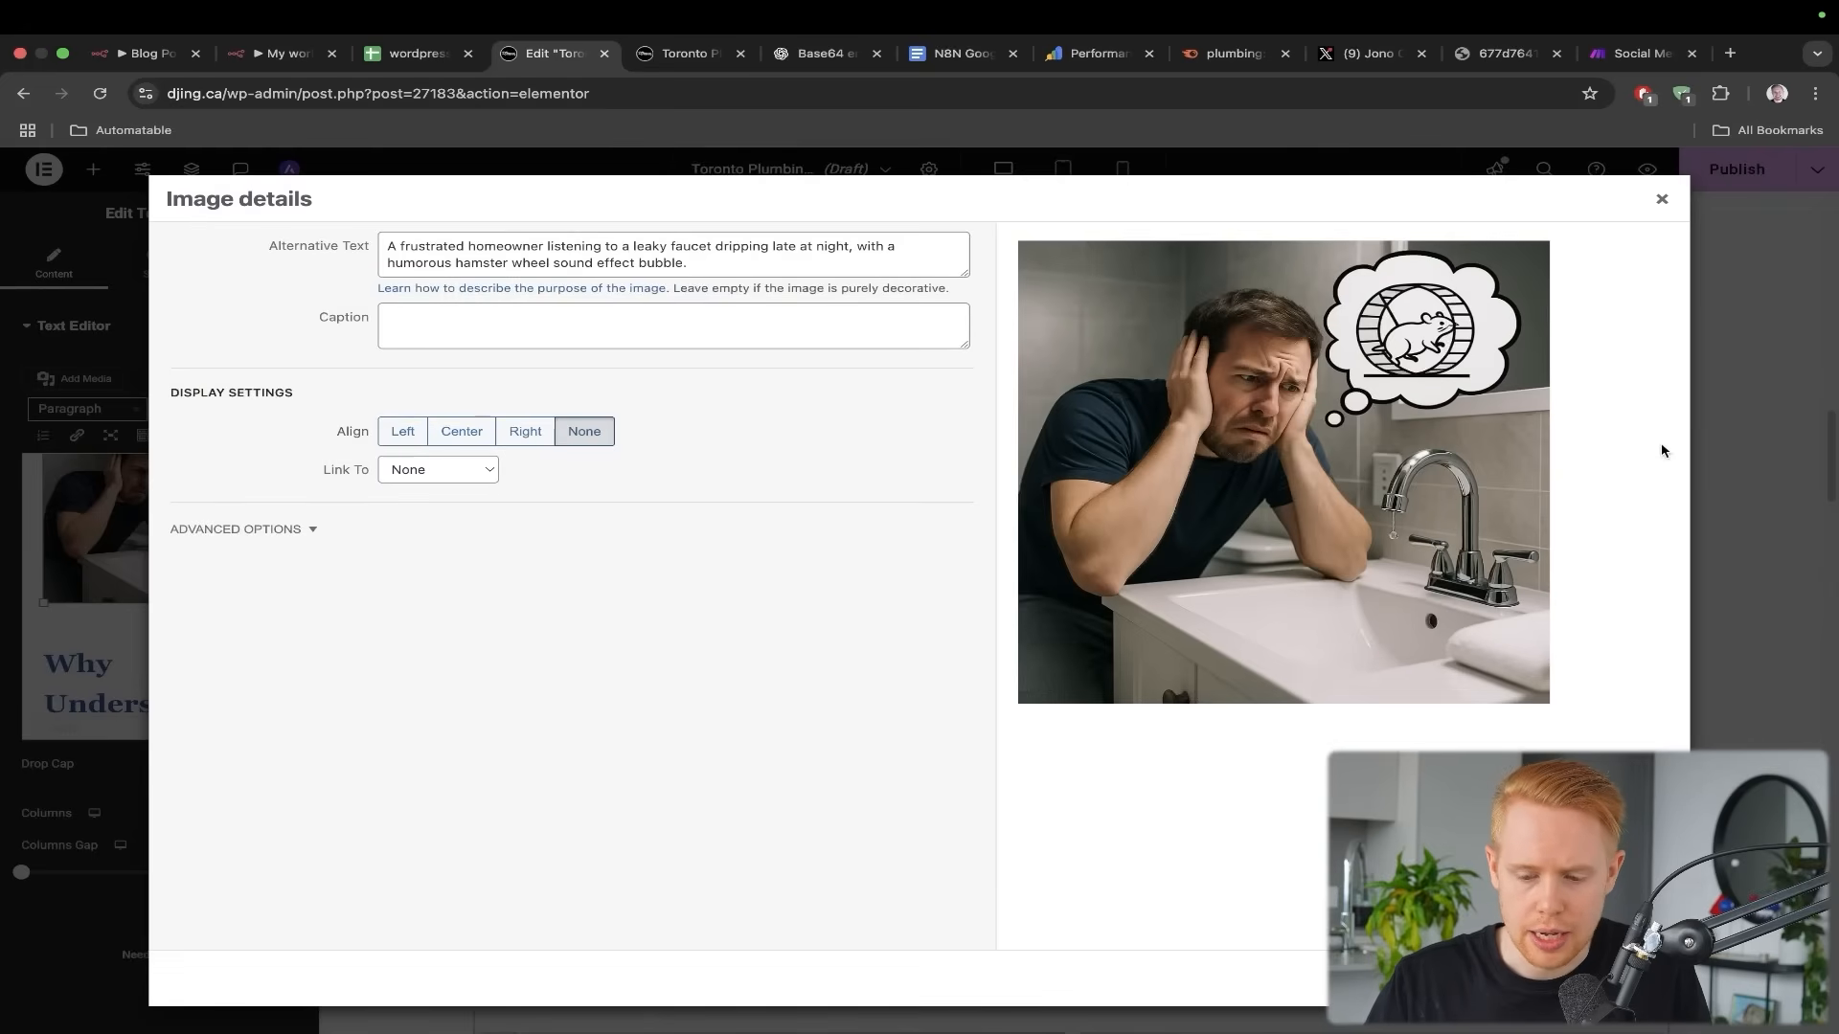
{"action": "left_click", "coordinate": [1653, 200]}
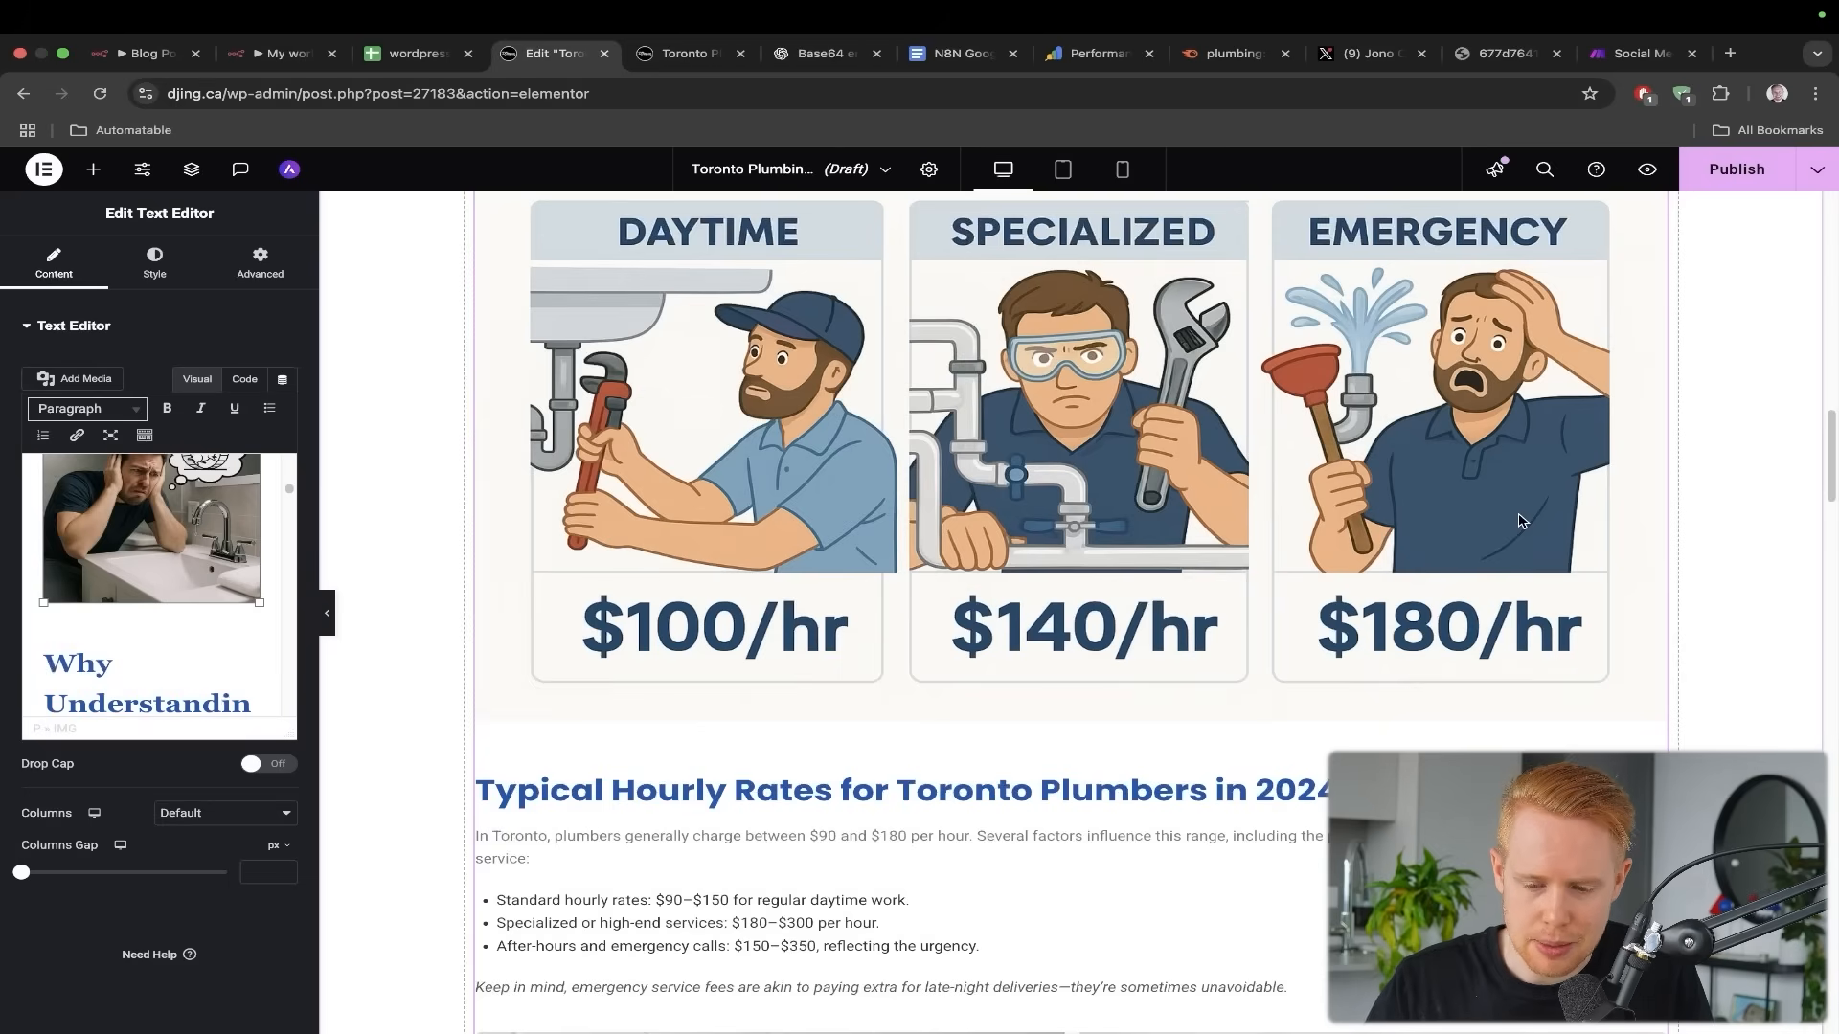
Scroll back through the post in the editor to check the headings and images again.
{"action": "scroll", "coordinate": [1519, 520], "scroll_direction": "down", "scroll_amount": 3}
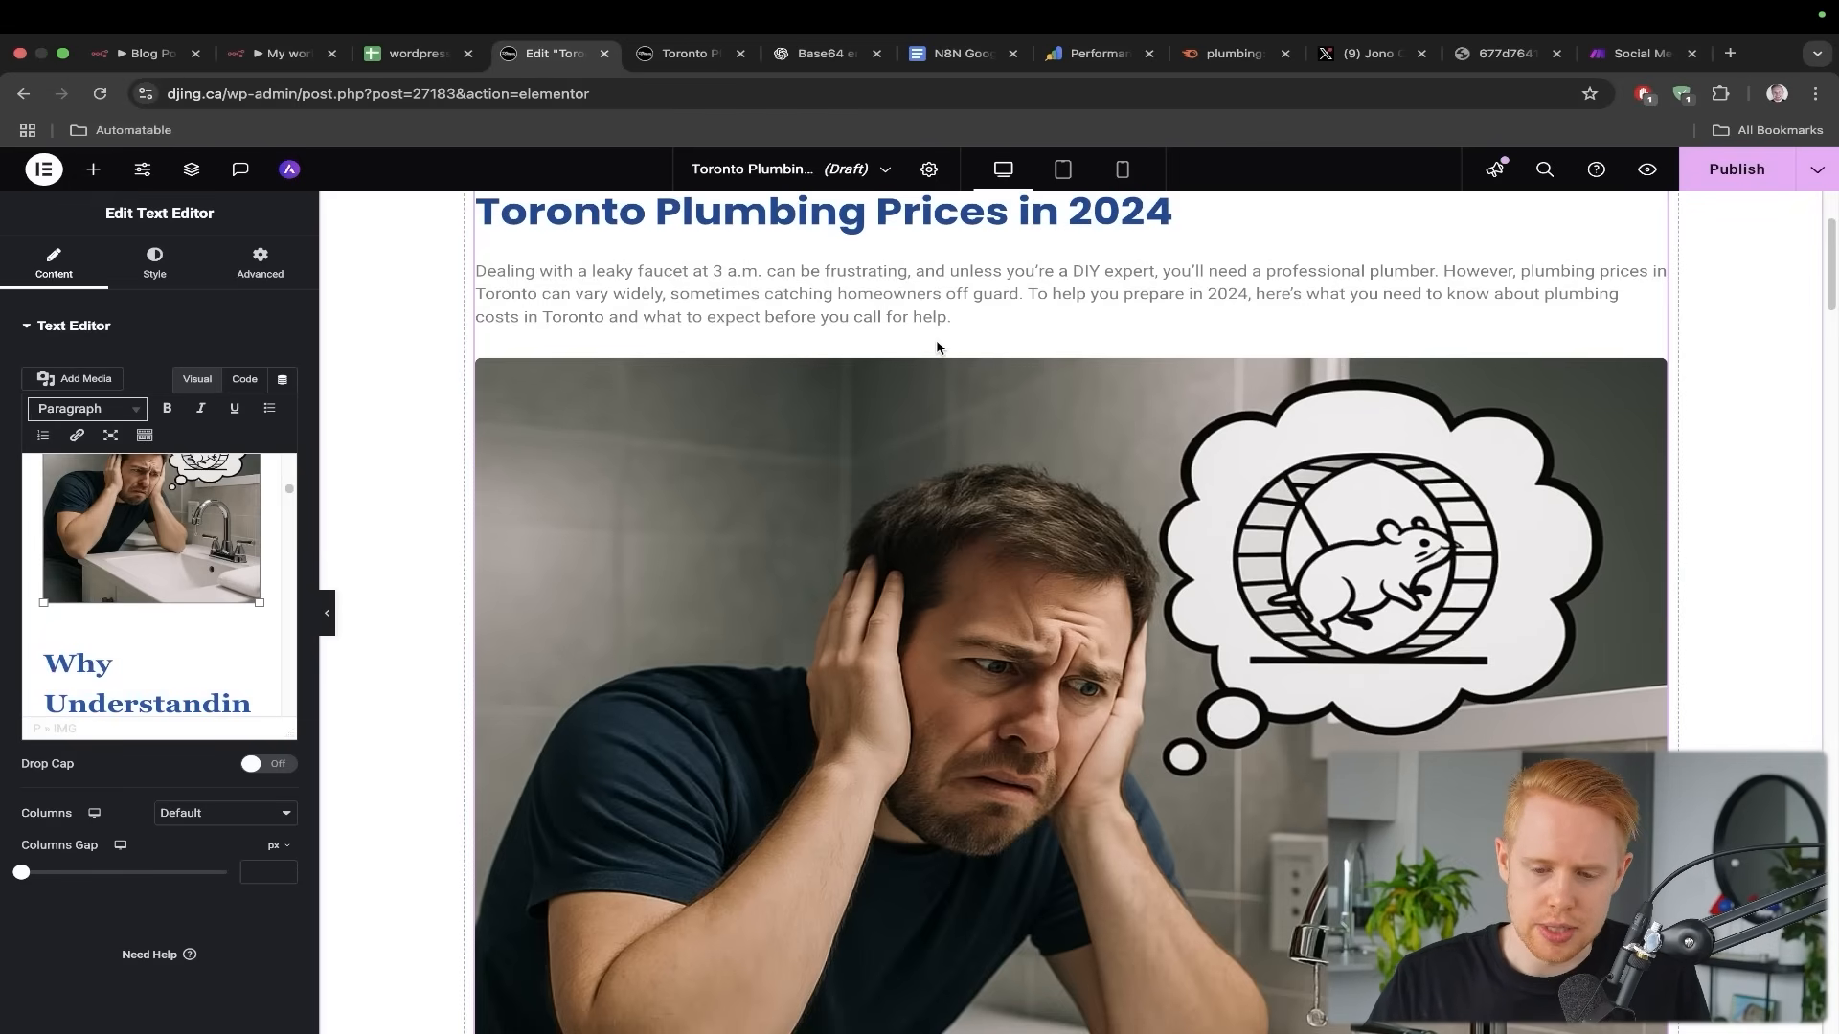
{"action": "scroll", "coordinate": [938, 347], "scroll_direction": "up", "scroll_amount": 3}
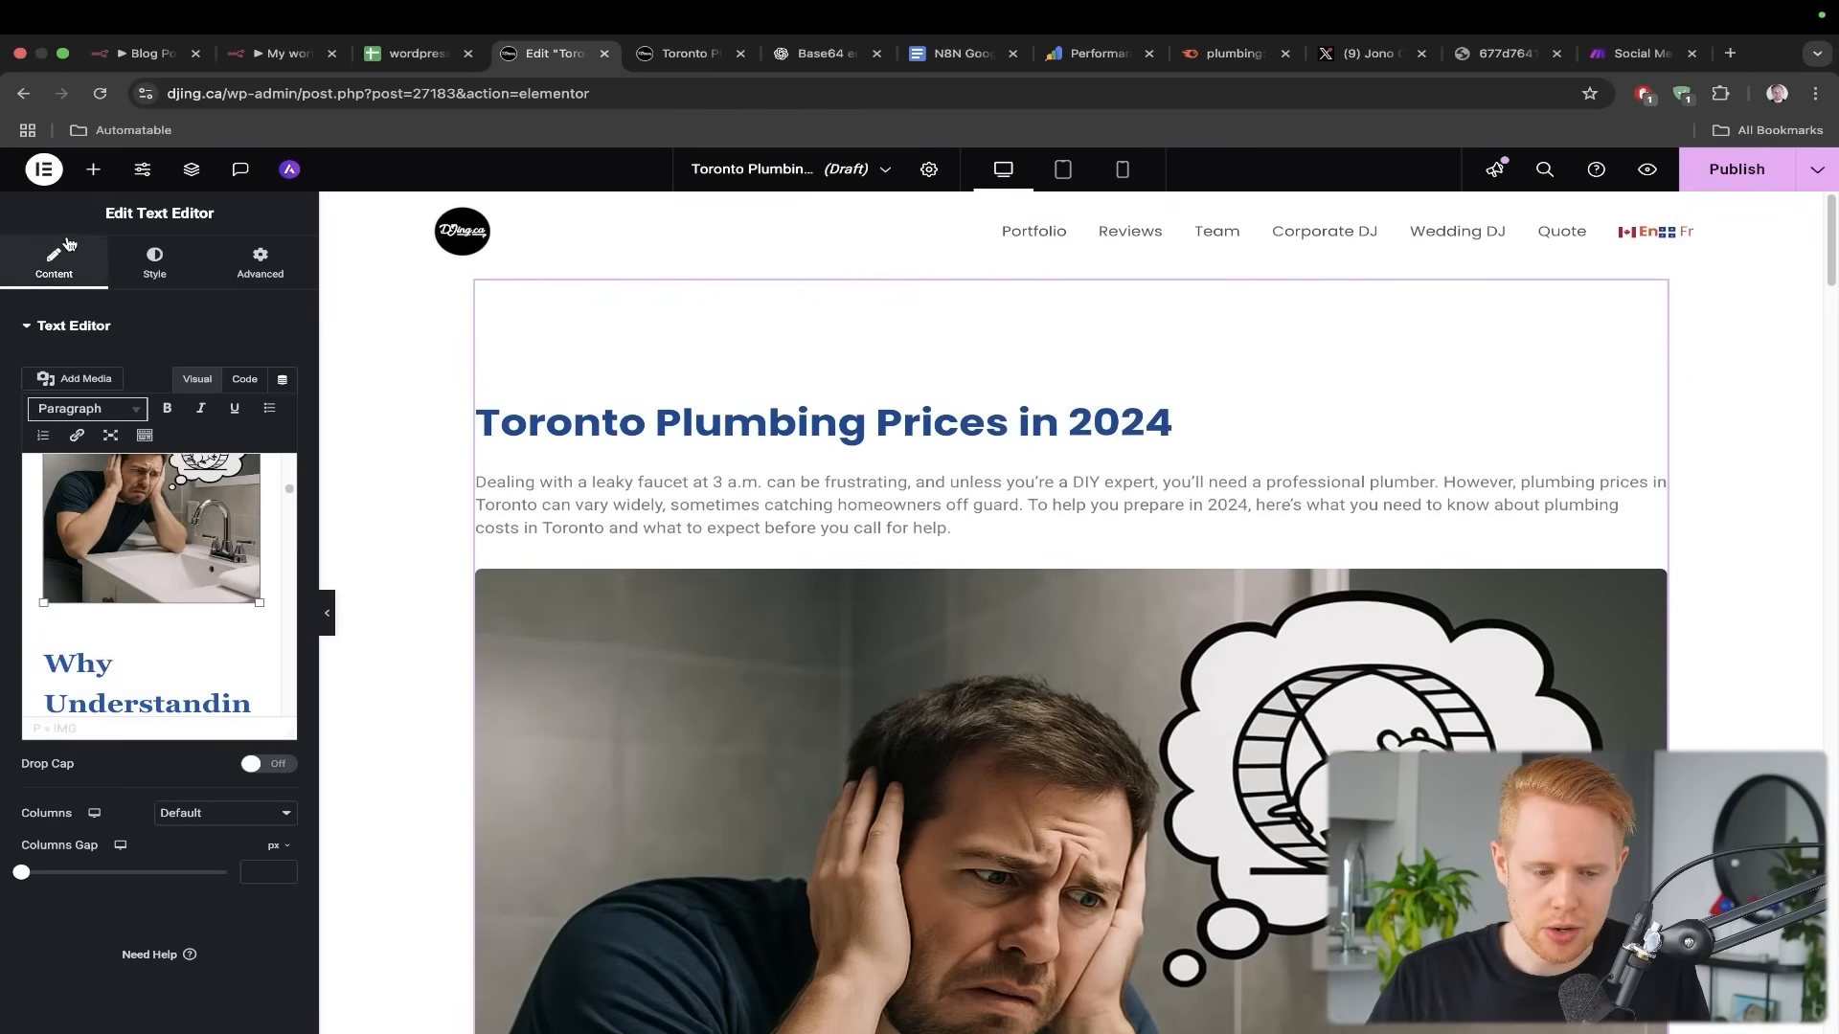
{"action": "left_click", "coordinate": [91, 172]}
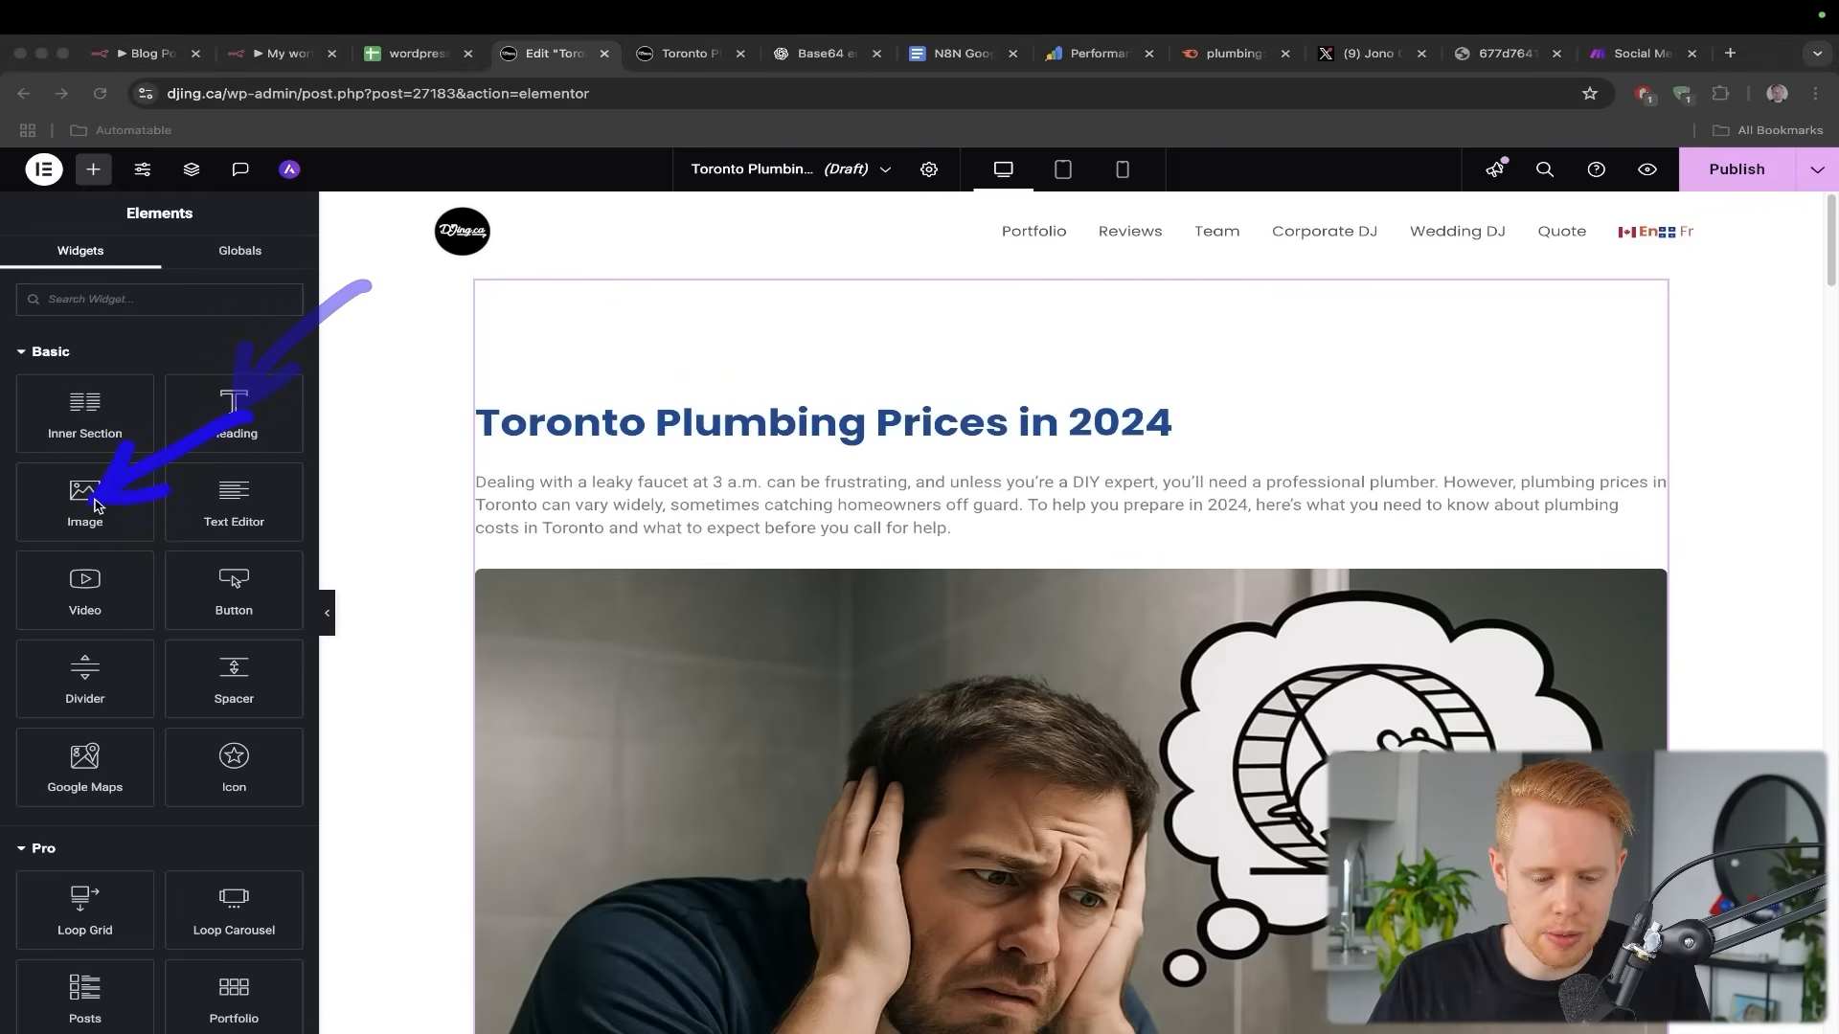
{"action": "scroll", "coordinate": [1067, 512], "scroll_direction": "down", "scroll_amount": 15}
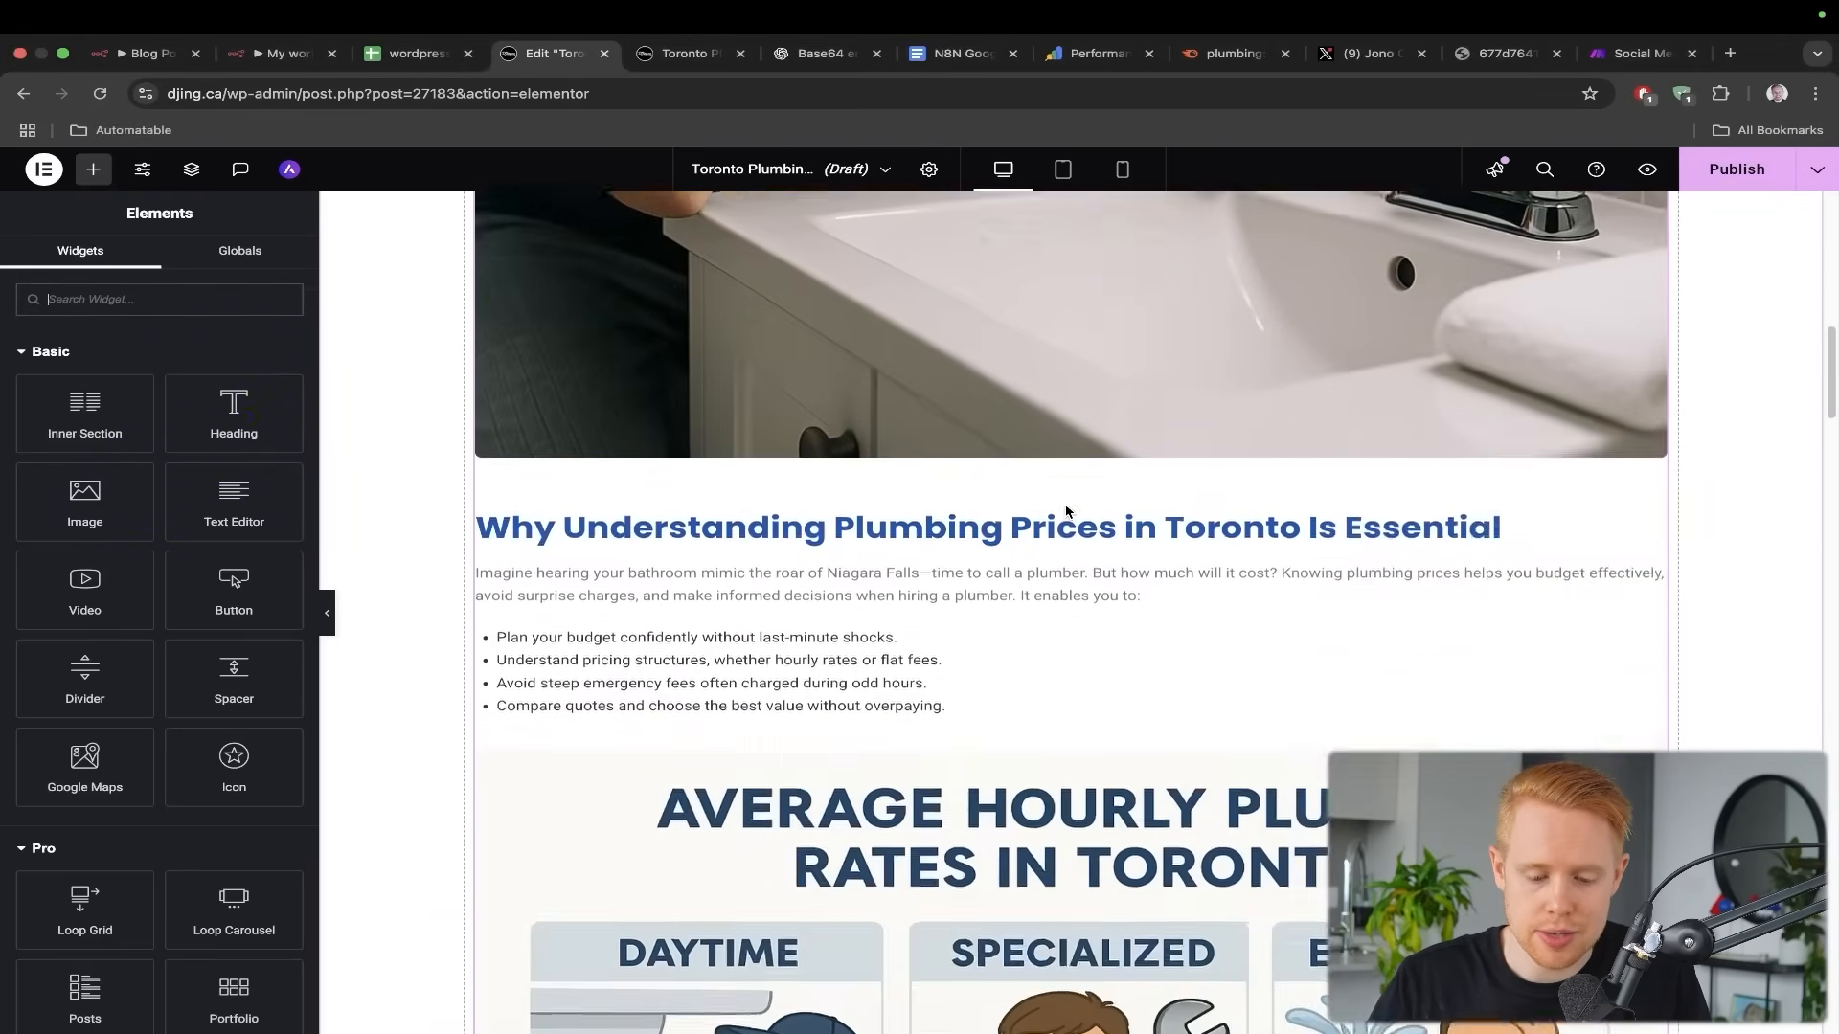
{"action": "scroll", "coordinate": [1067, 513], "scroll_direction": "down", "scroll_amount": 15}
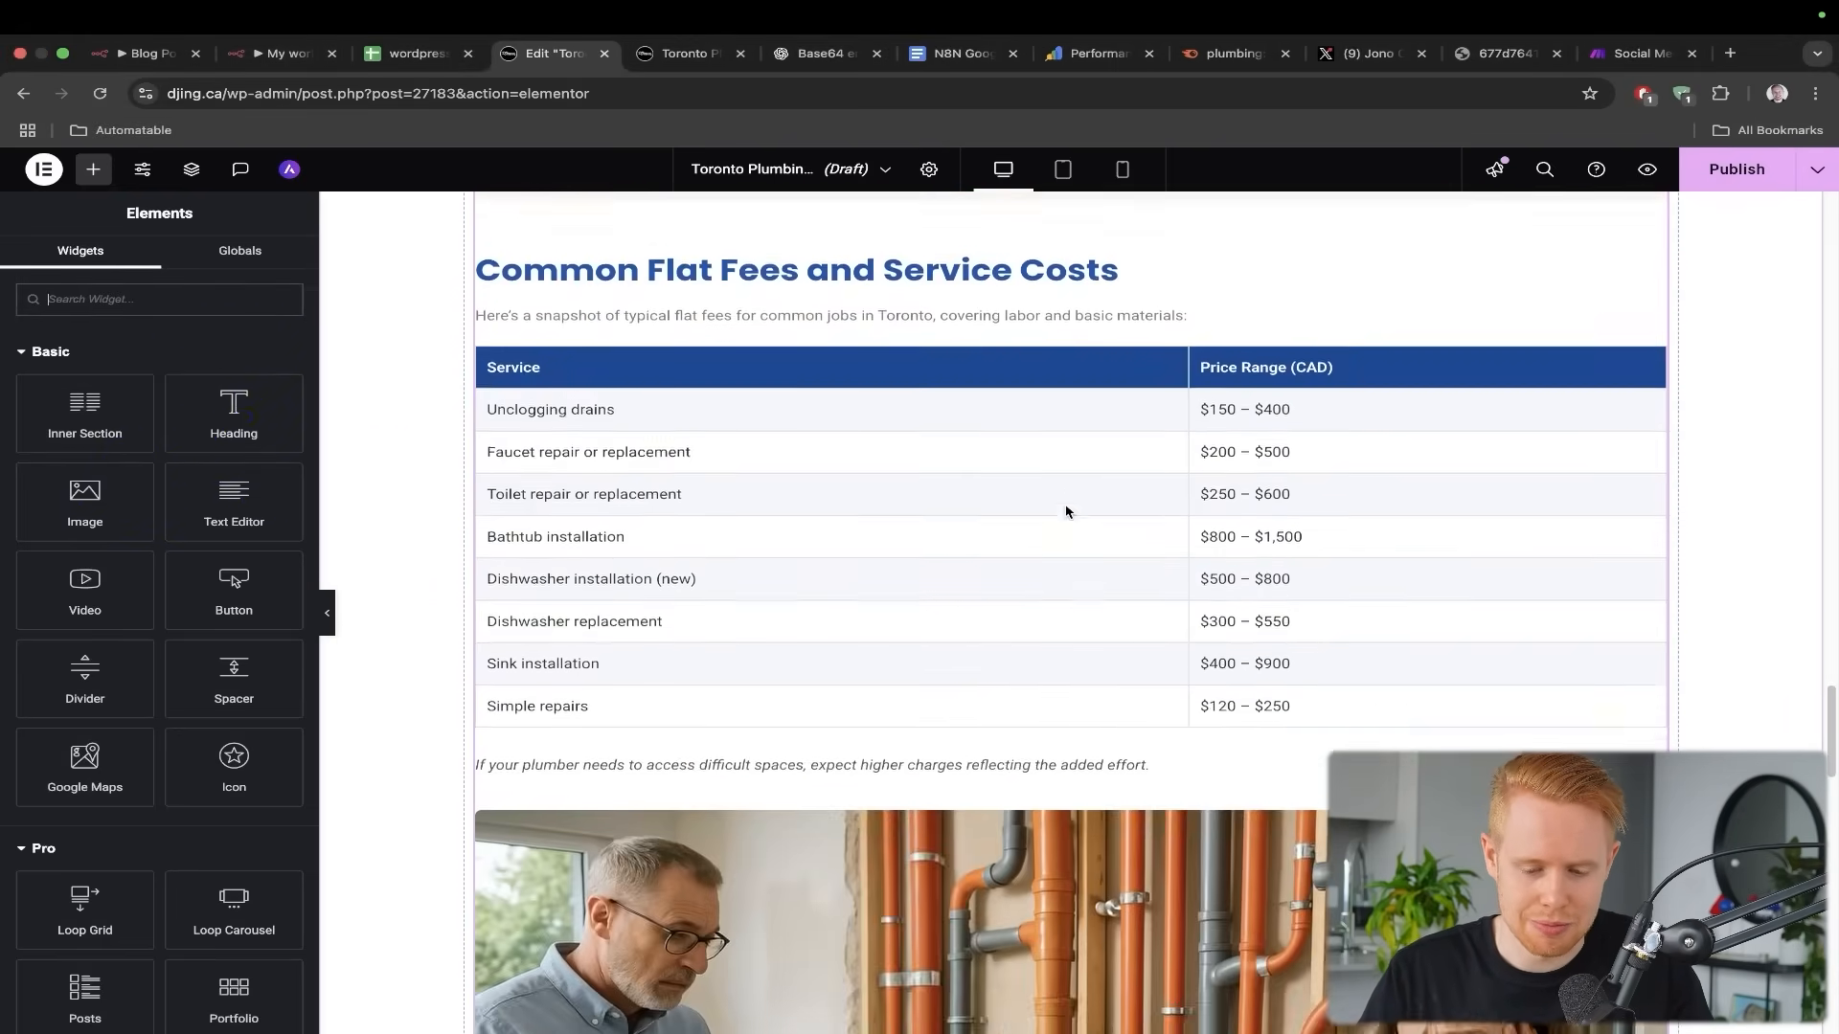
{"action": "scroll", "coordinate": [1067, 512], "scroll_direction": "down", "scroll_amount": 10}
{"action": "scroll", "coordinate": [1066, 512], "scroll_direction": "up", "scroll_amount": 15}
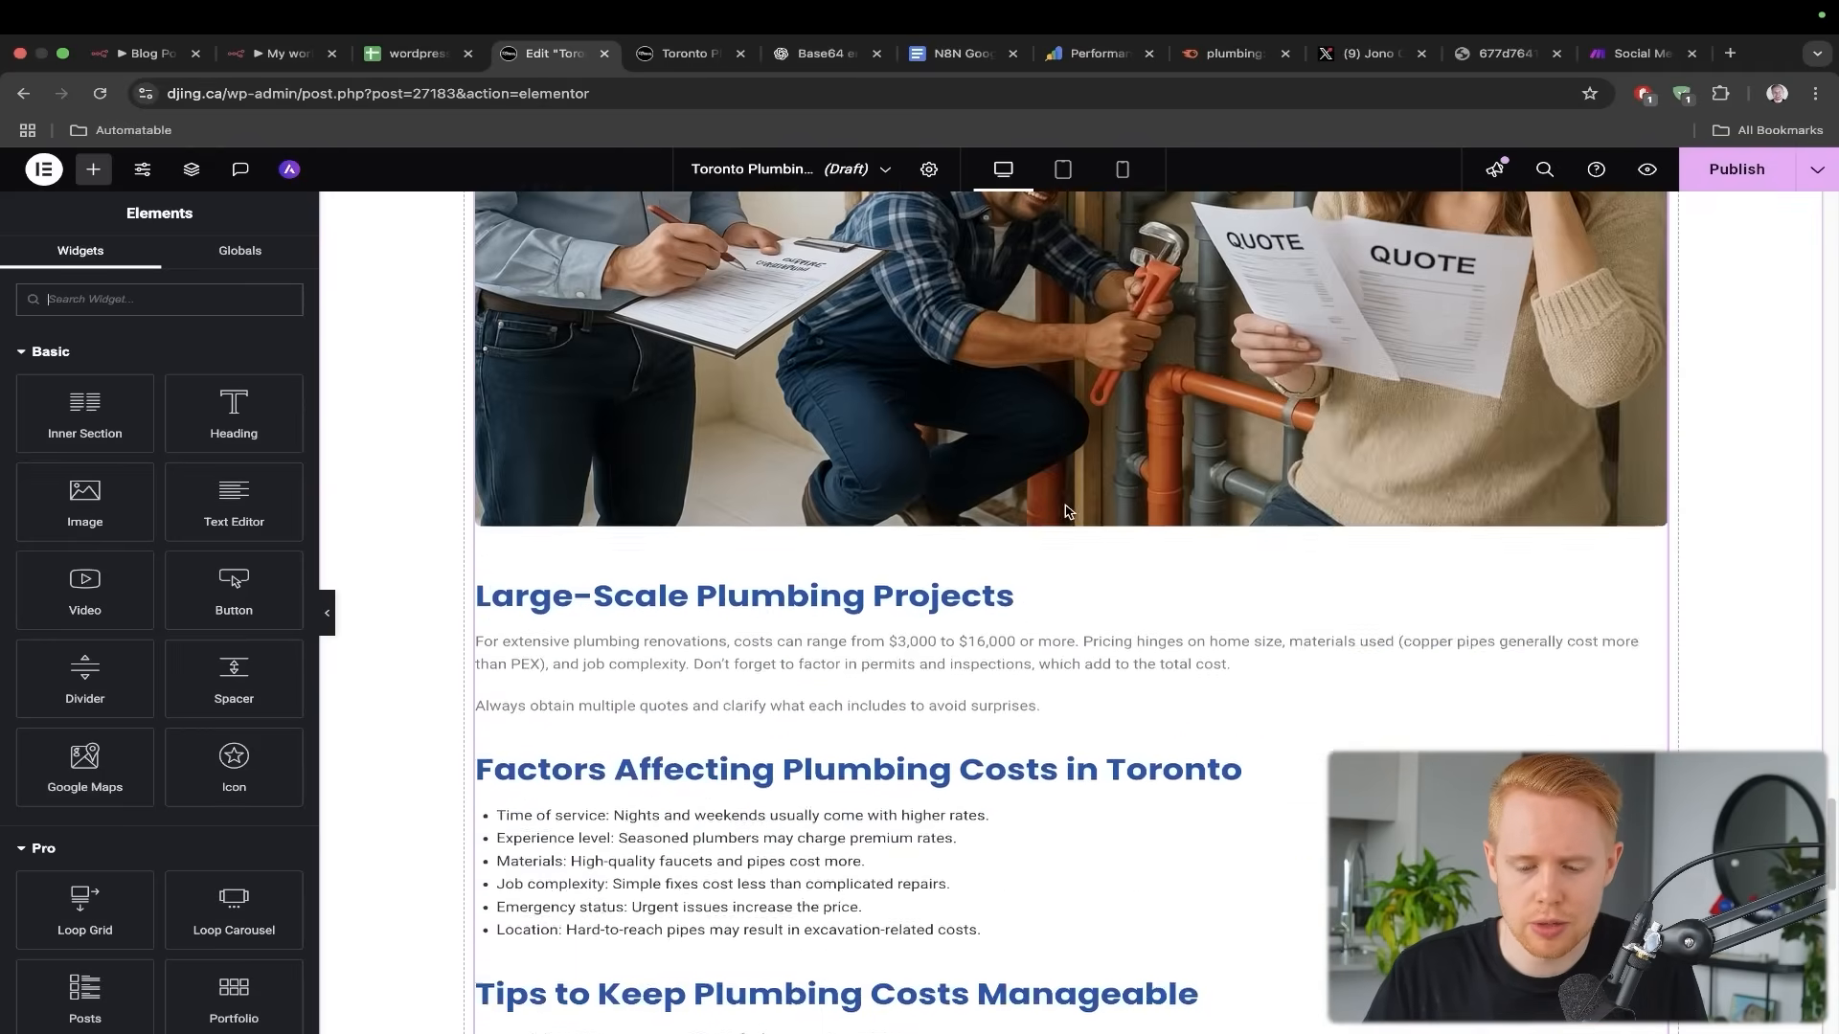
{"action": "scroll", "coordinate": [1067, 512], "scroll_direction": "up", "scroll_amount": 10}
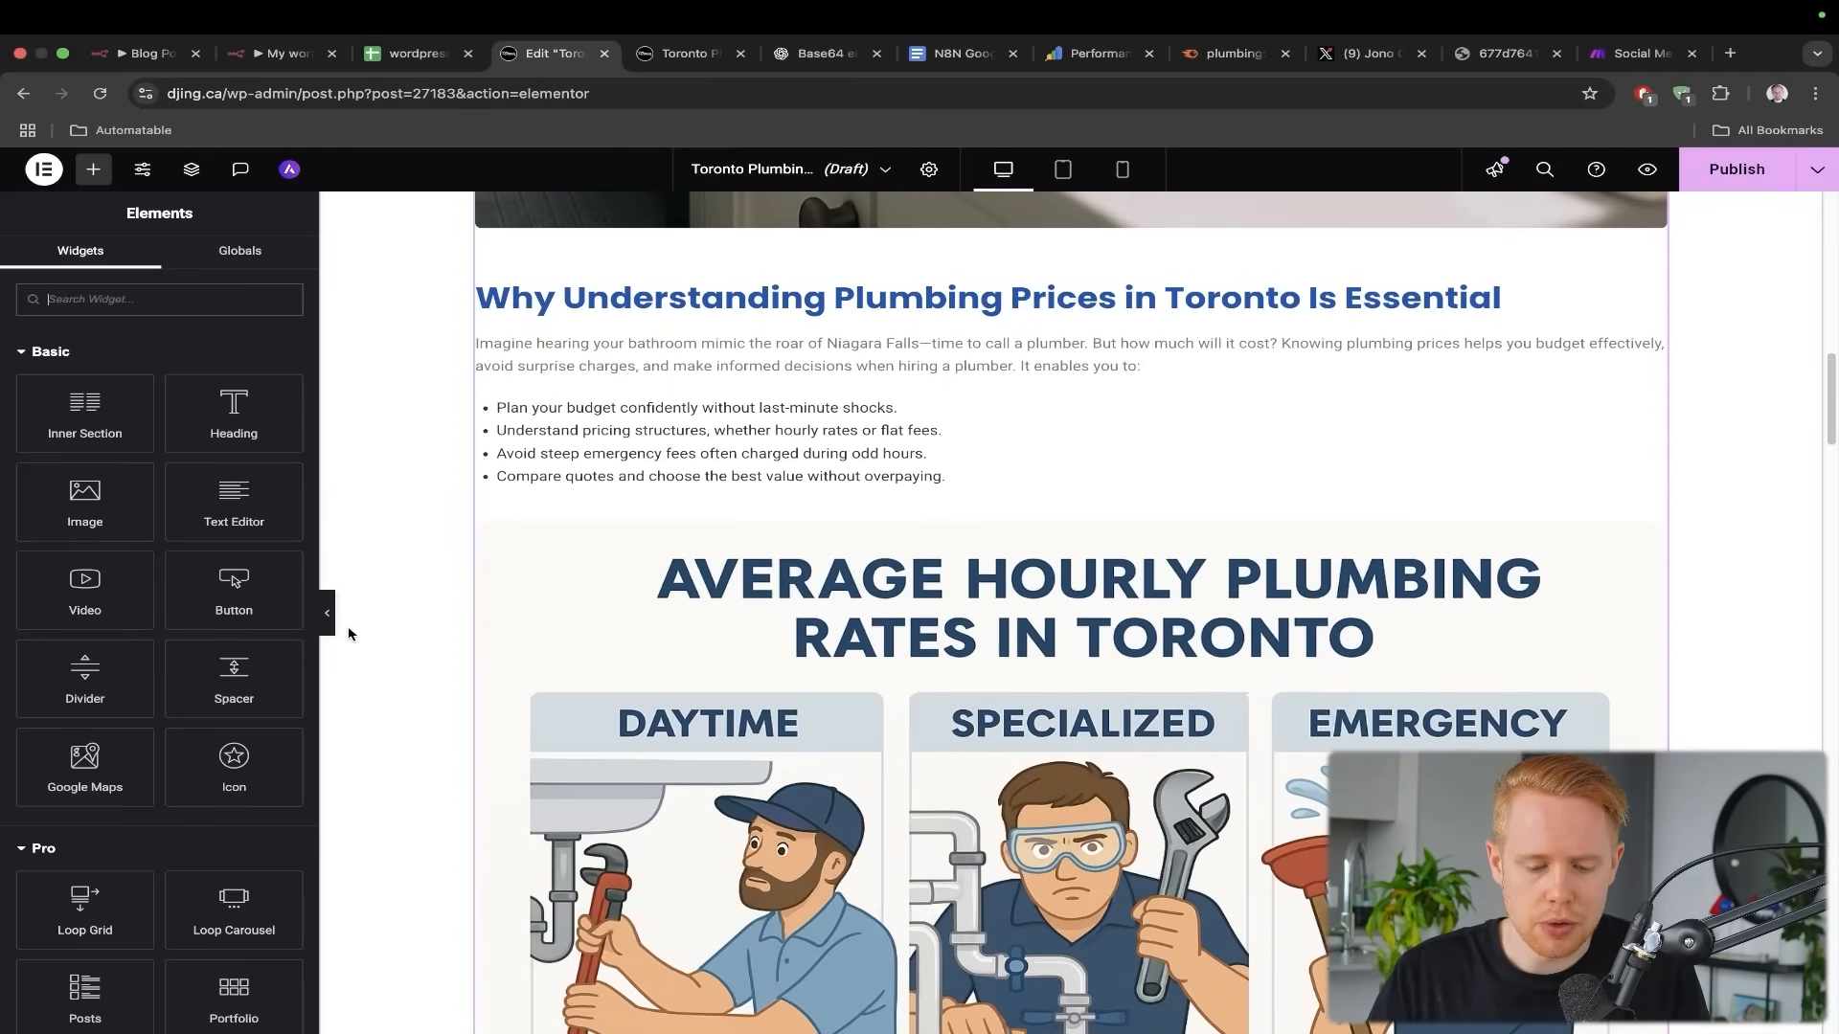
{"action": "left_click", "coordinate": [328, 616]}
{"action": "scroll", "coordinate": [733, 617], "scroll_direction": "up", "scroll_amount": 8}
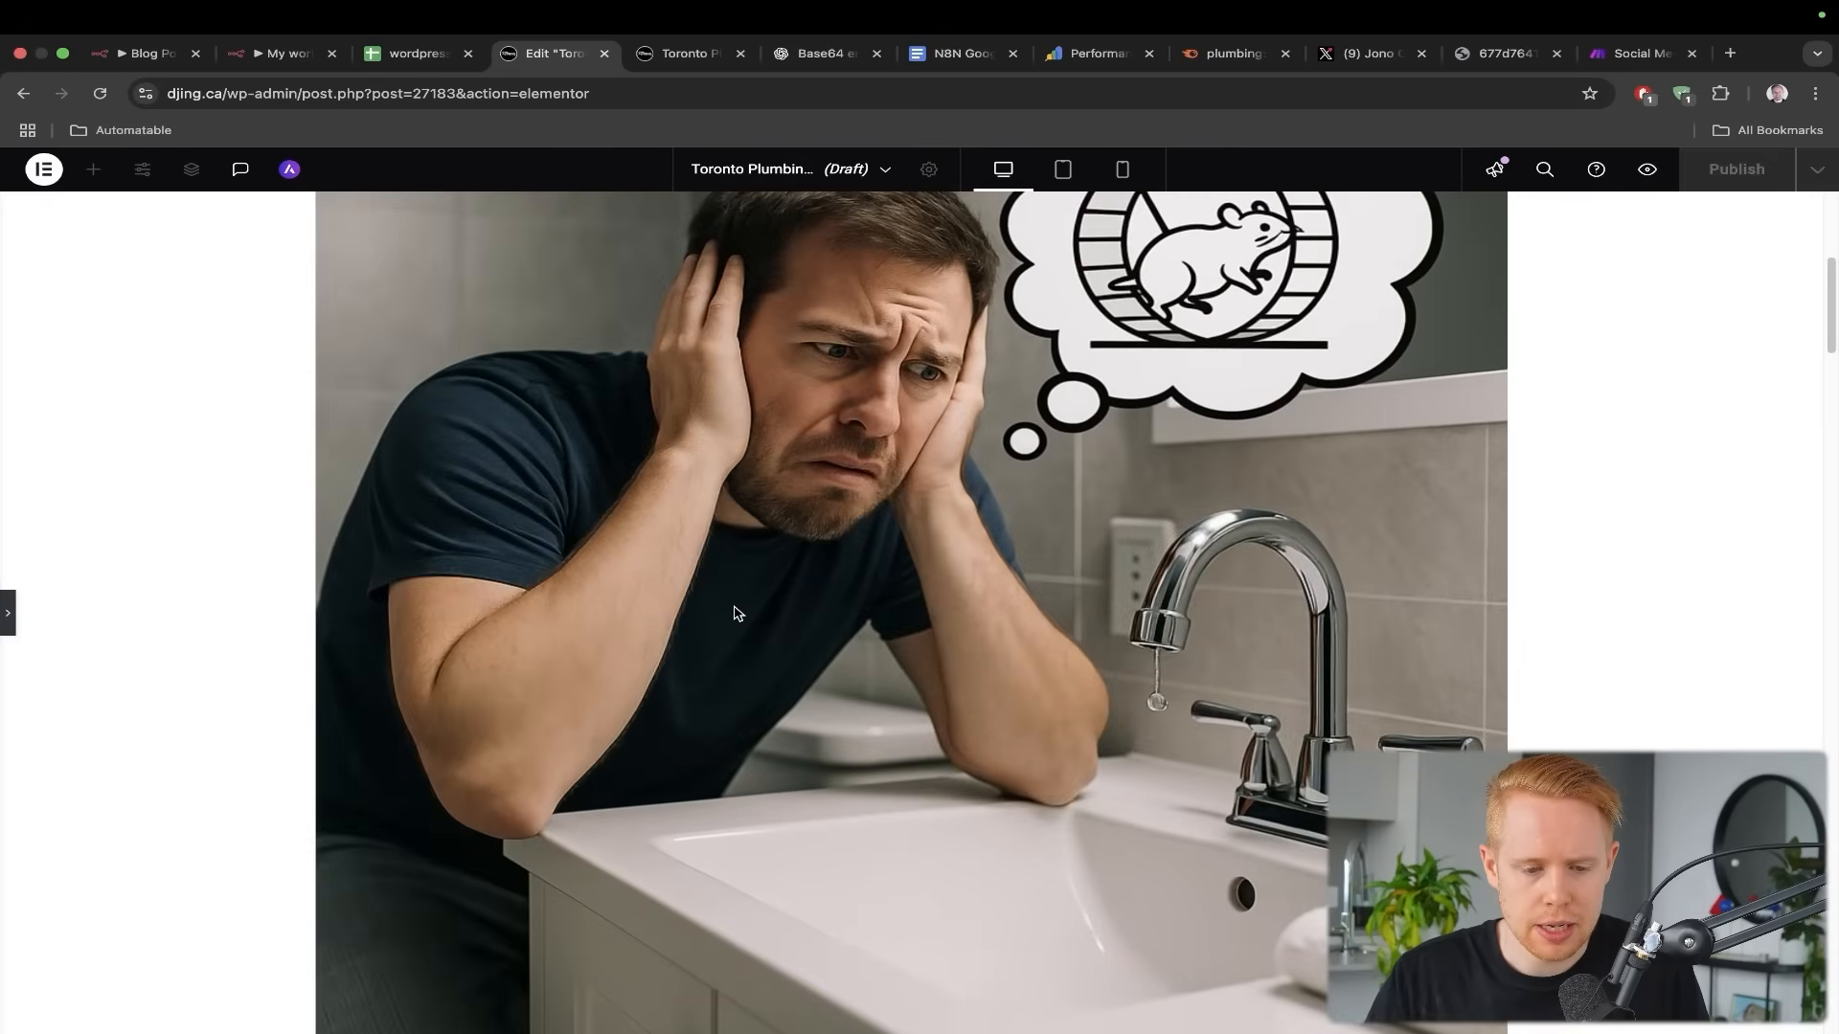
Switch to the Google Sheet and review the filled-in Image Link and Blog Link columns for the keyword row.
{"action": "key", "text": "ctrl+shift+Tab"}
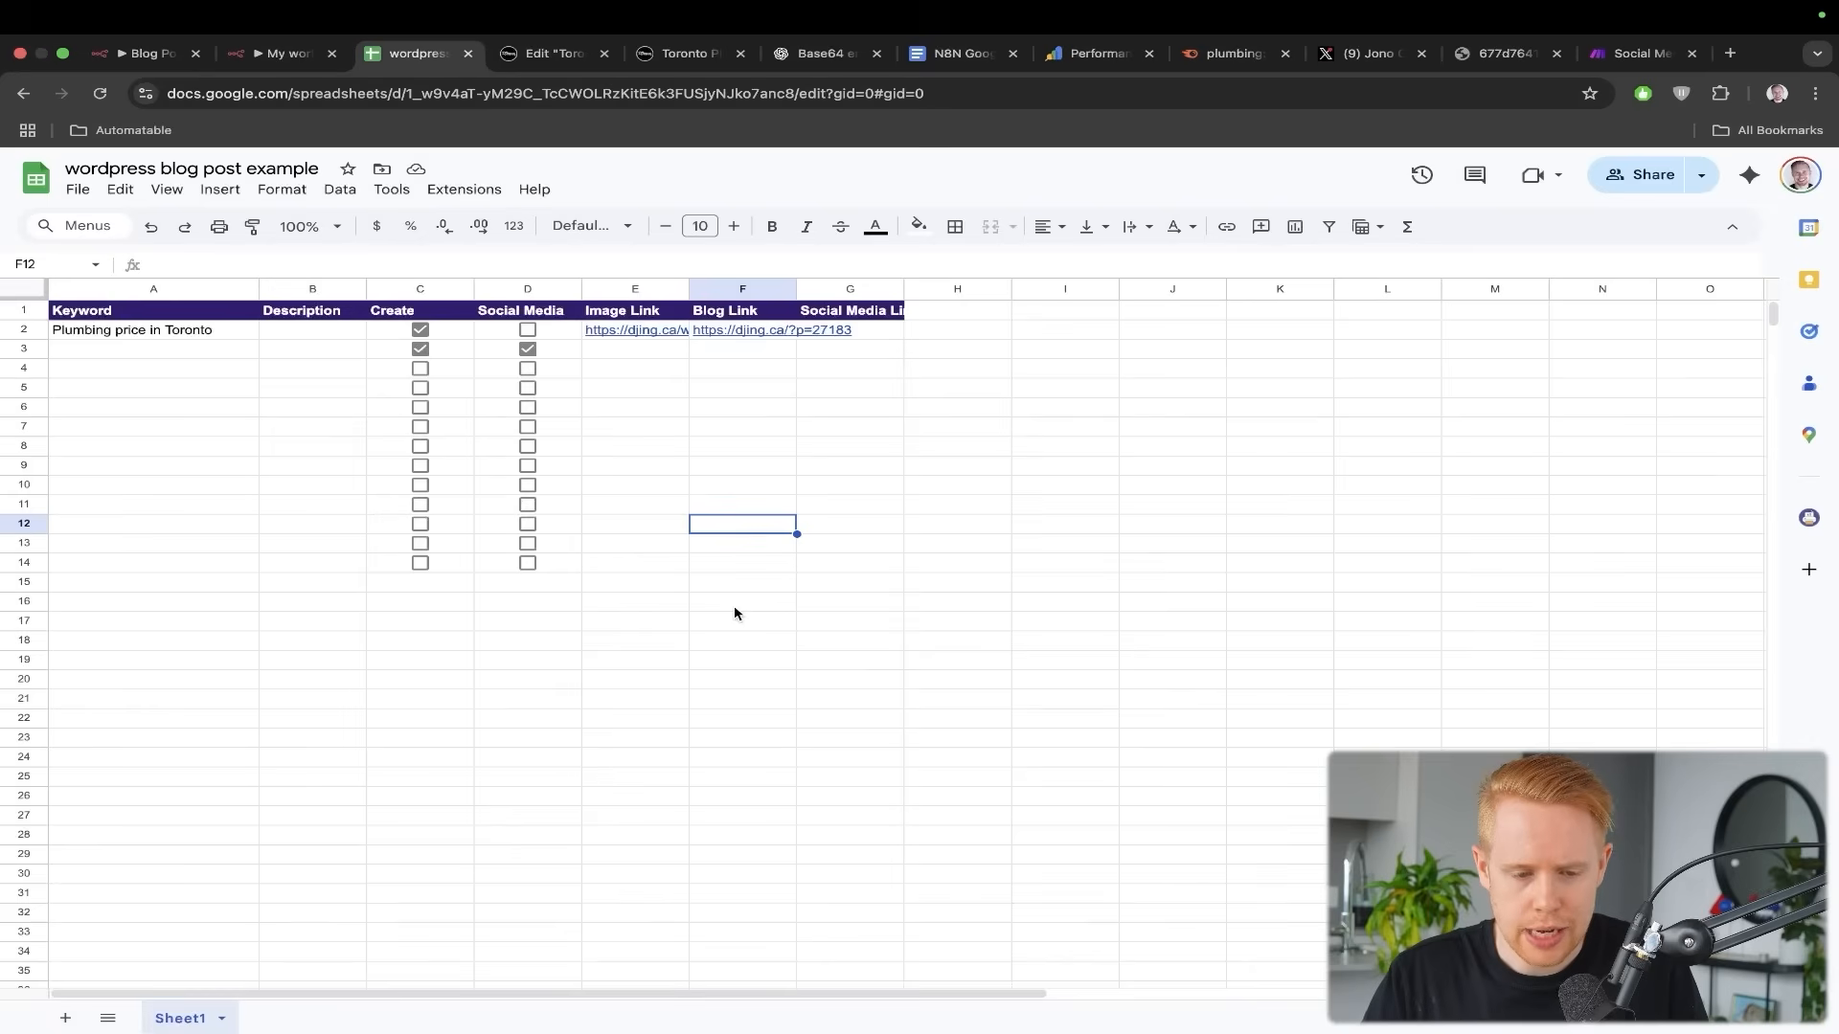
{"action": "left_click", "coordinate": [772, 570]}
{"action": "left_click", "coordinate": [743, 203]}
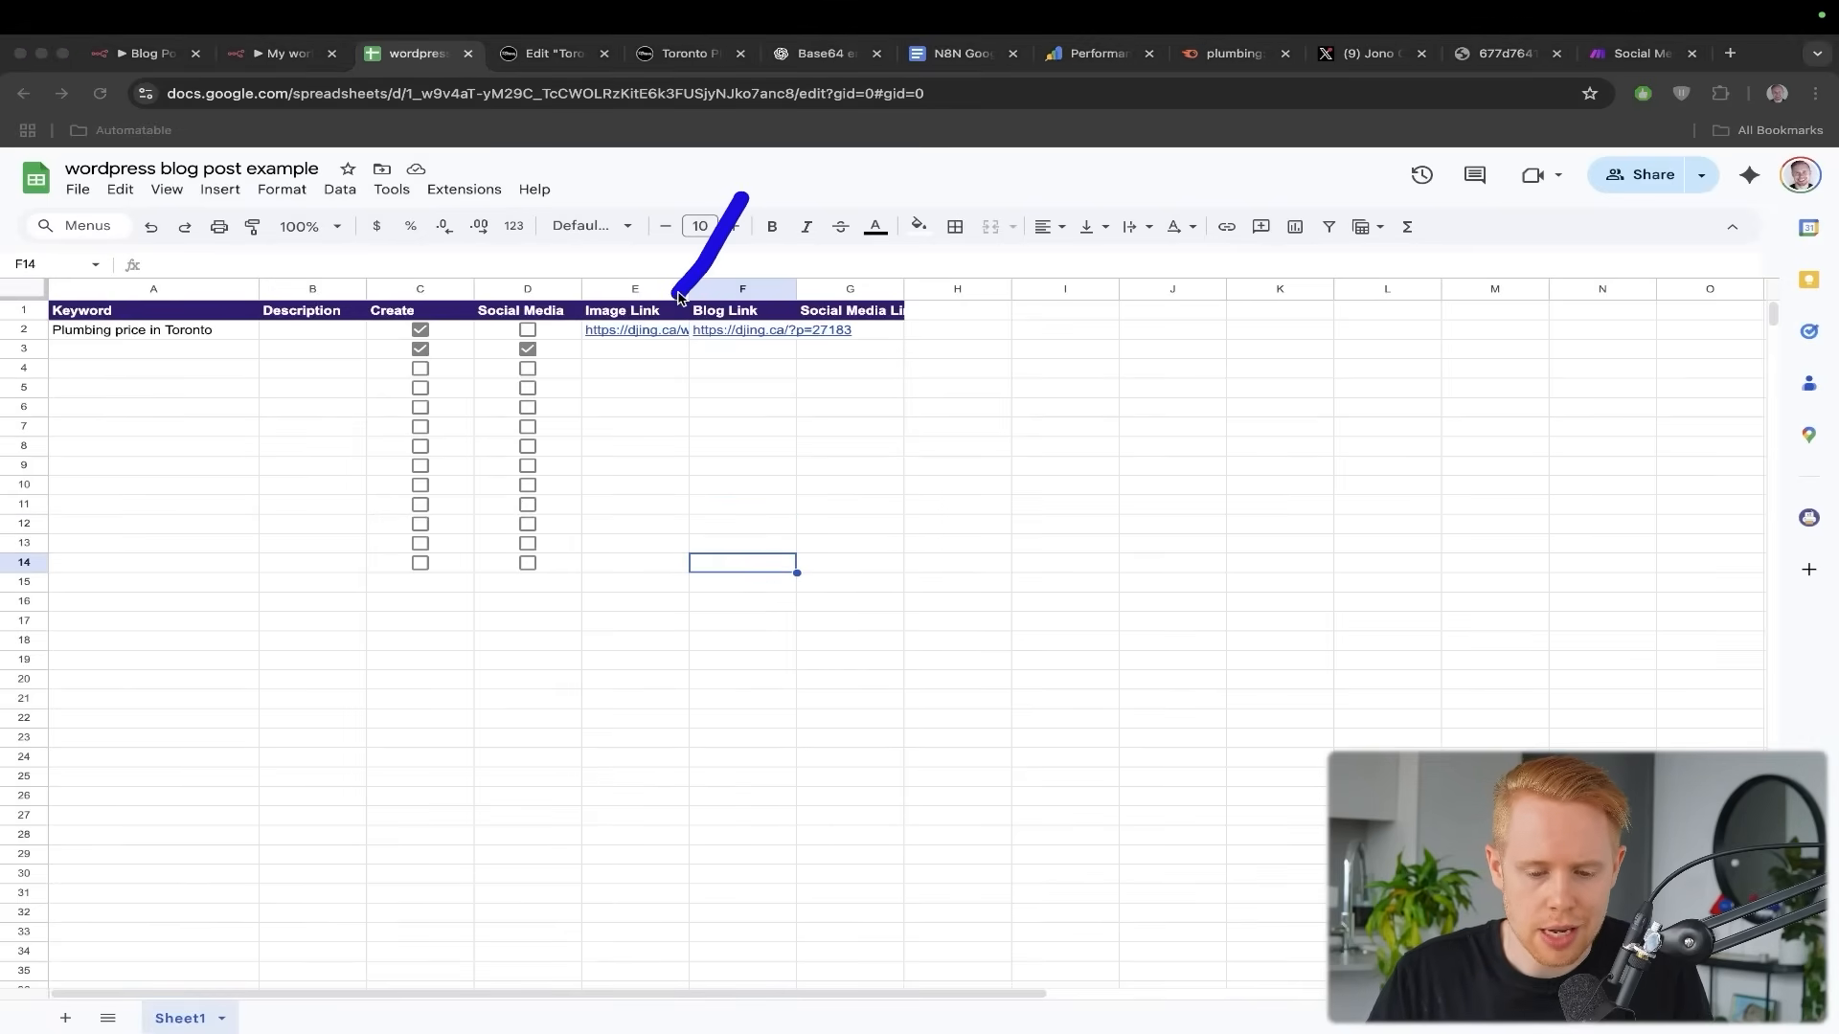
{"action": "left_click_drag", "start_coordinate": [831, 176], "coordinate": [752, 297]}
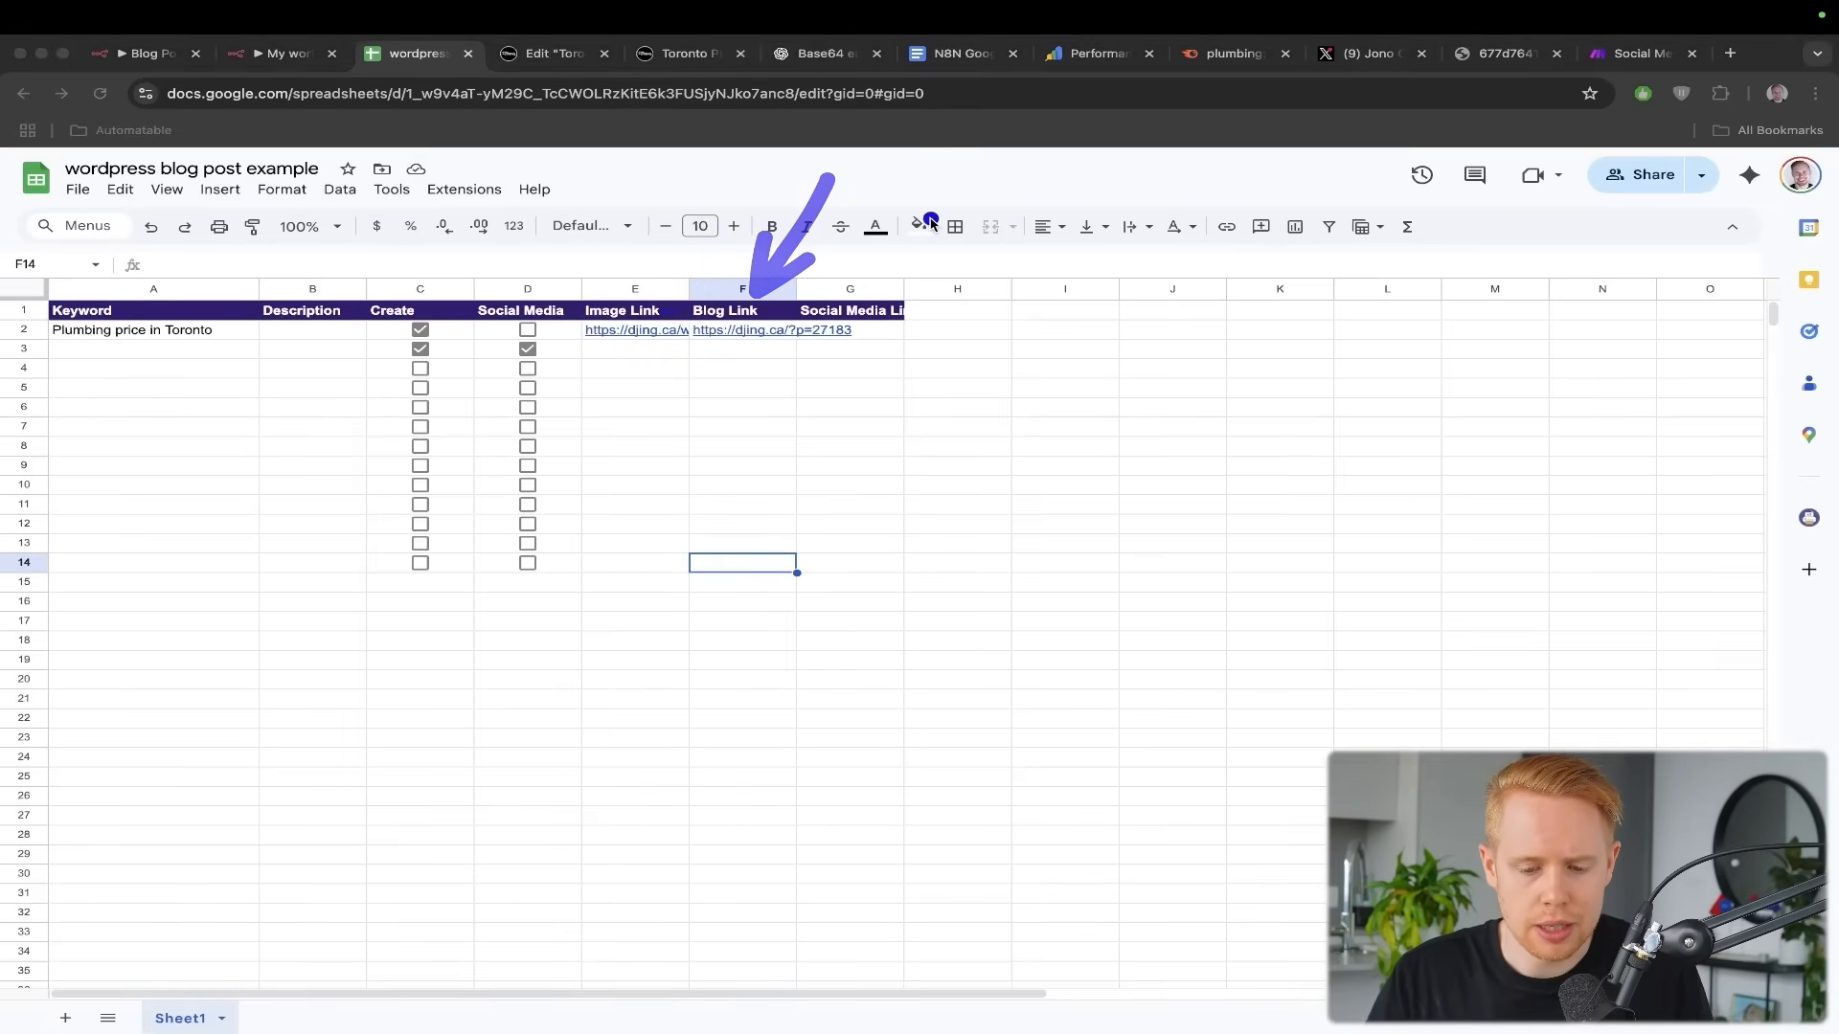
{"action": "left_click_drag", "start_coordinate": [929, 222], "coordinate": [877, 292]}
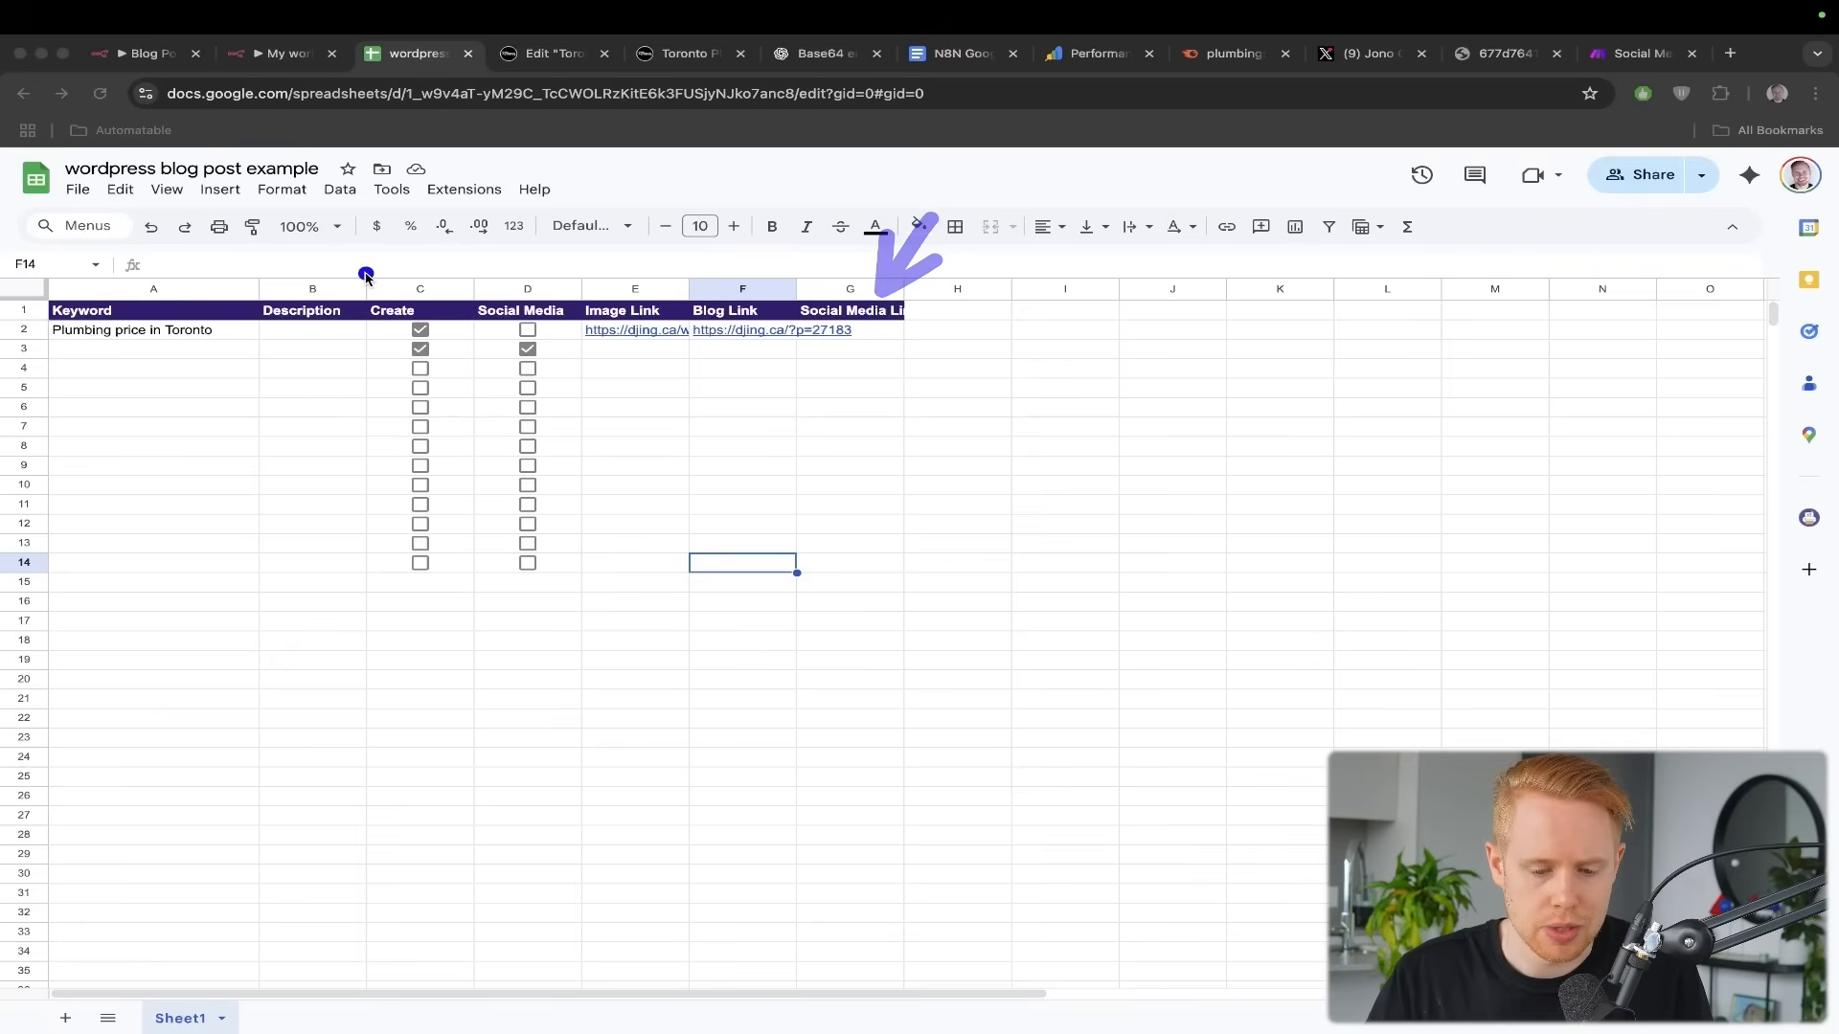
{"action": "left_click_drag", "start_coordinate": [541, 195], "coordinate": [524, 297]}
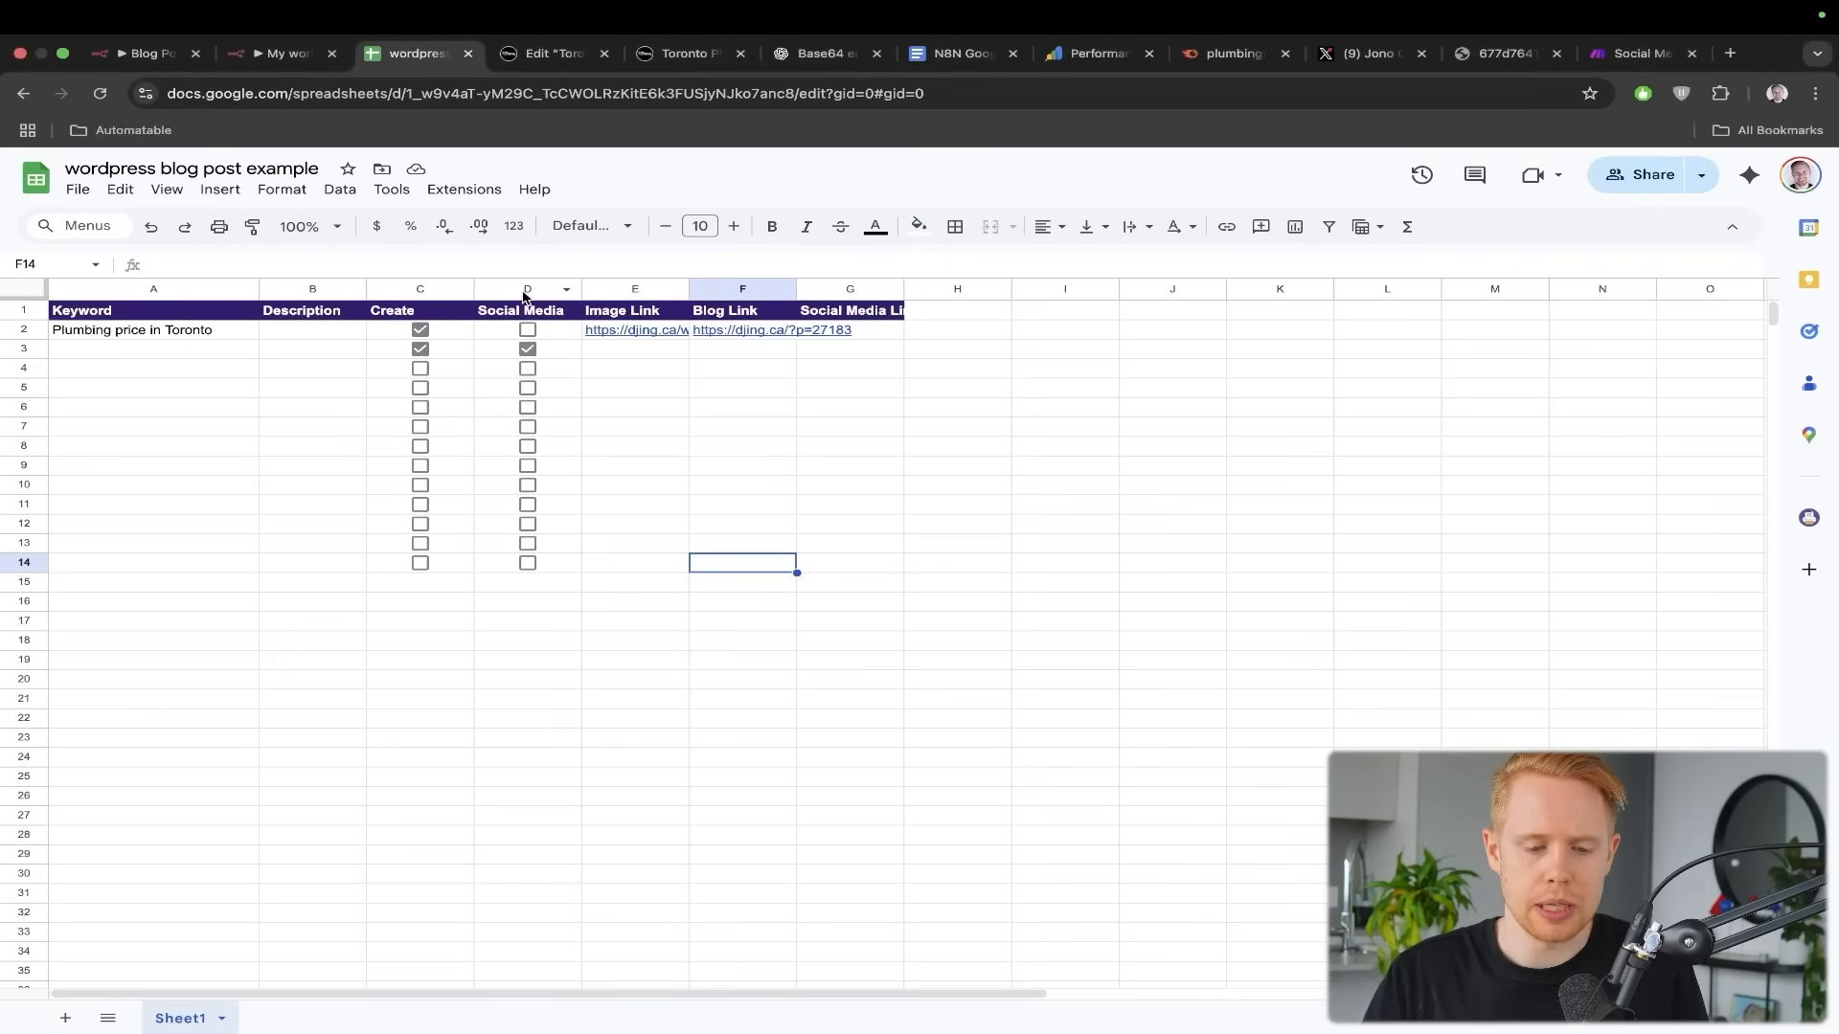
Return to the n8n workflow and deactivate the Generate an image node.
{"action": "key", "text": "super+1"}
{"action": "key", "text": "super+2"}
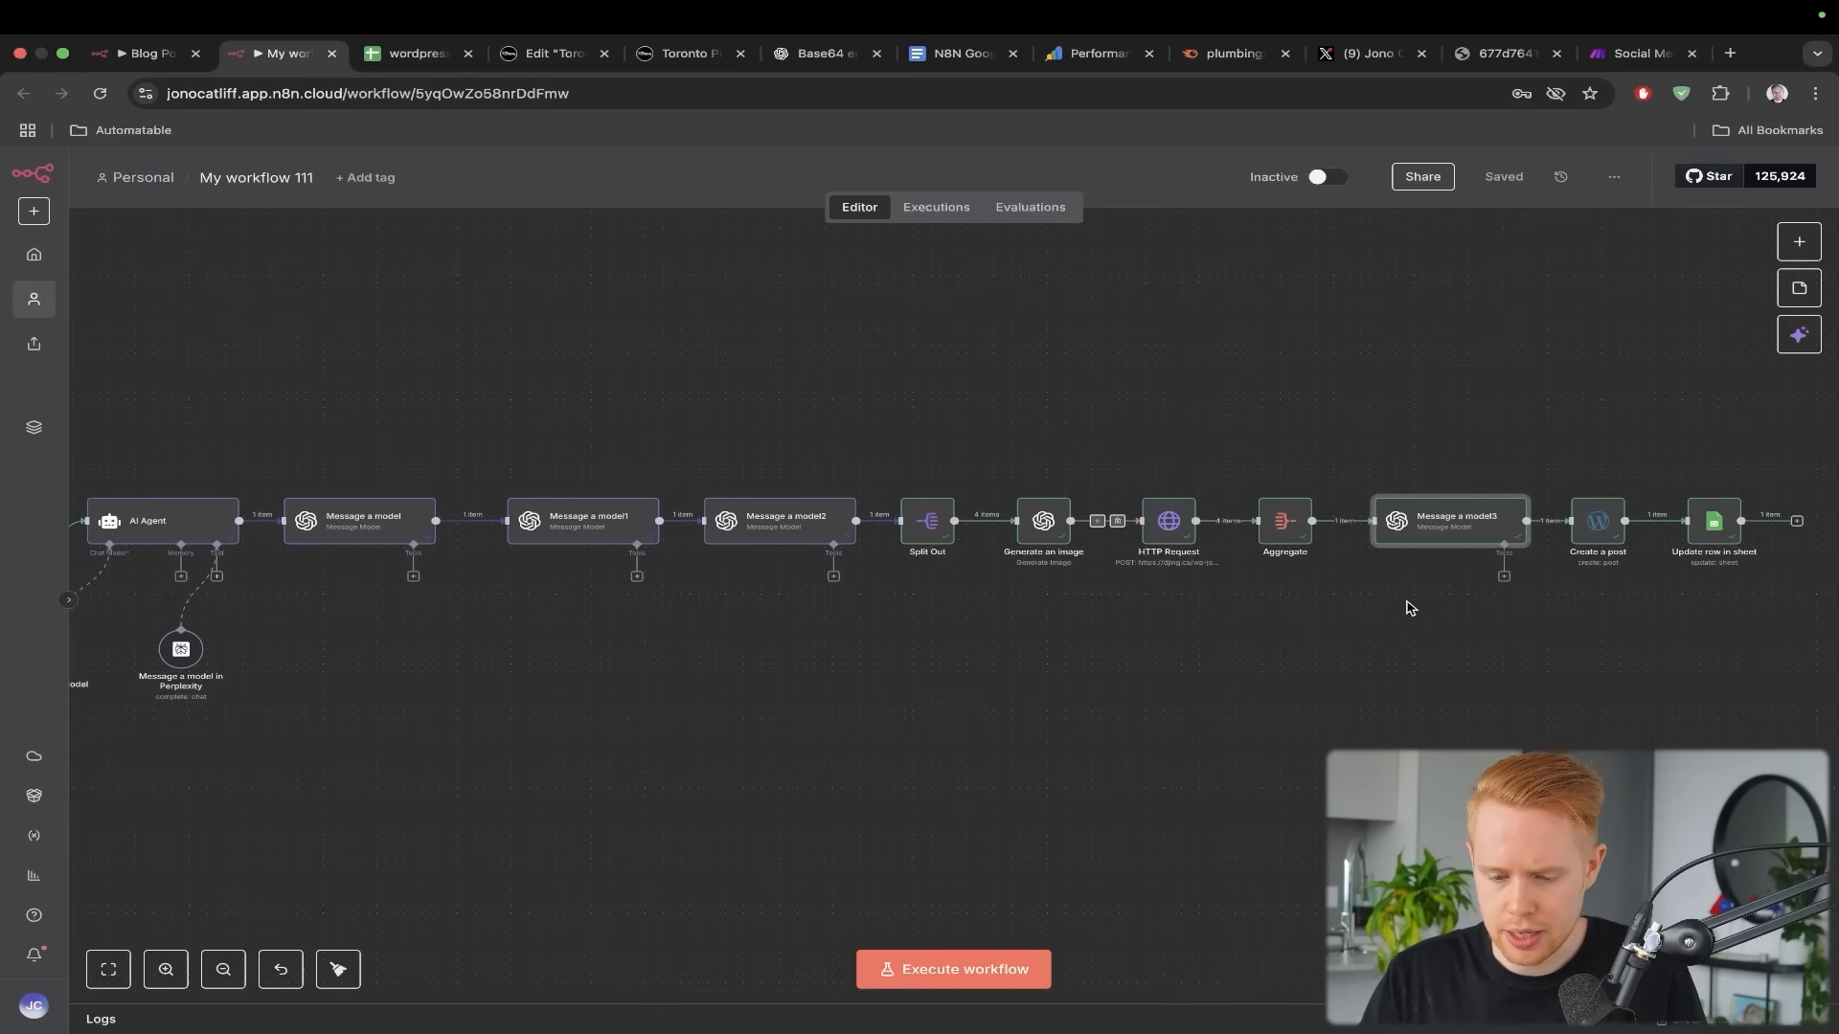
{"action": "double_click", "coordinate": [1056, 521]}
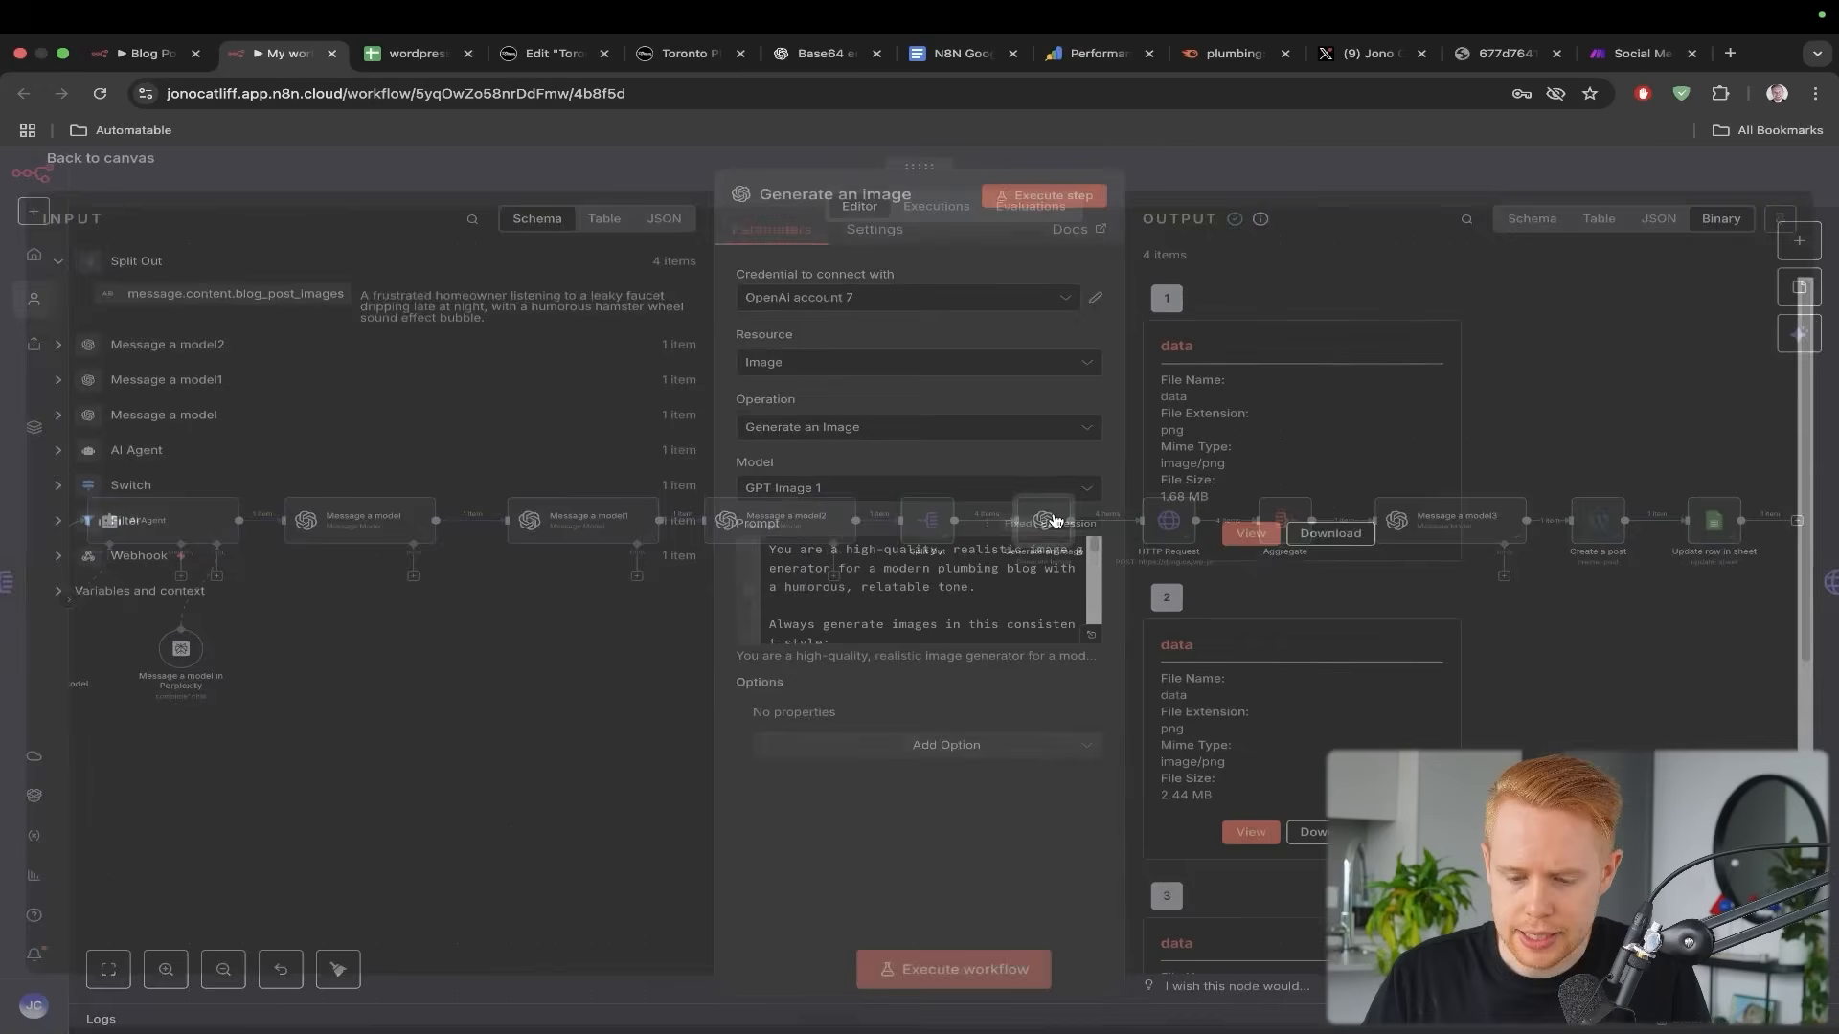
{"action": "key", "text": "Escape"}
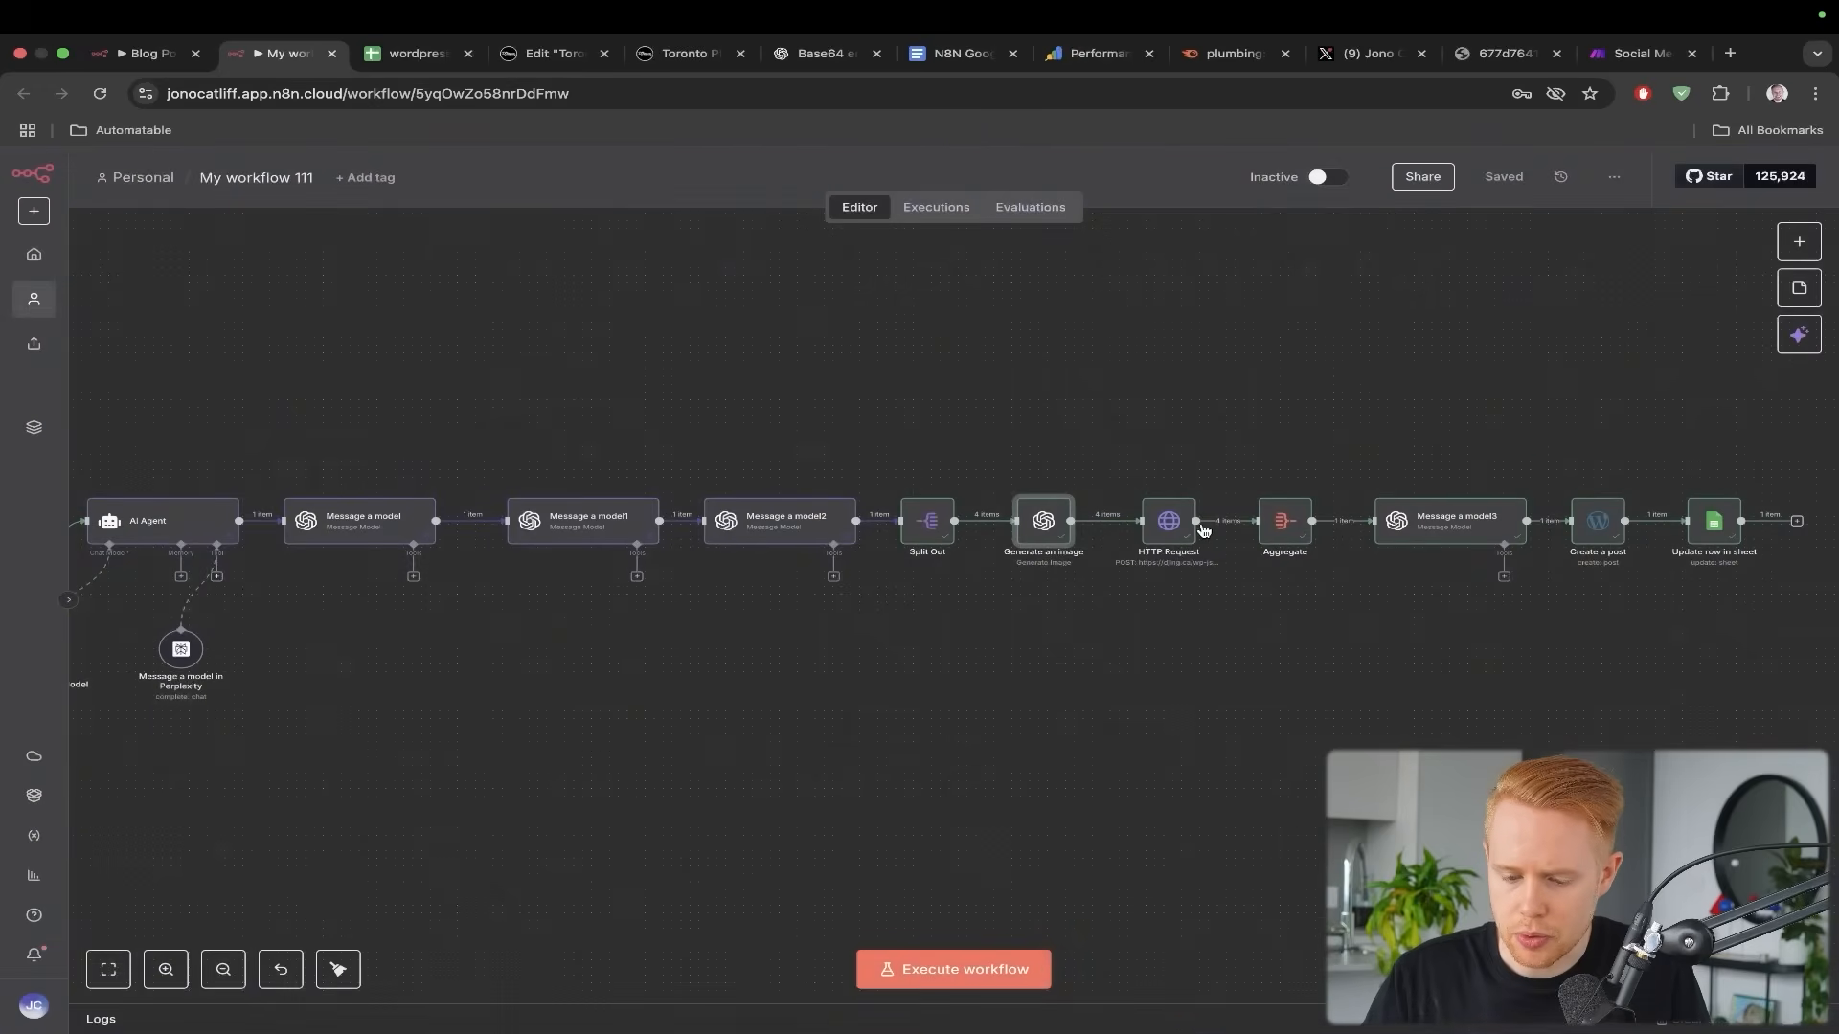
{"action": "left_click", "coordinate": [1035, 487]}
Pin the output data of the HTTP Request node and the Aggregate node.
{"action": "double_click", "coordinate": [1170, 523]}
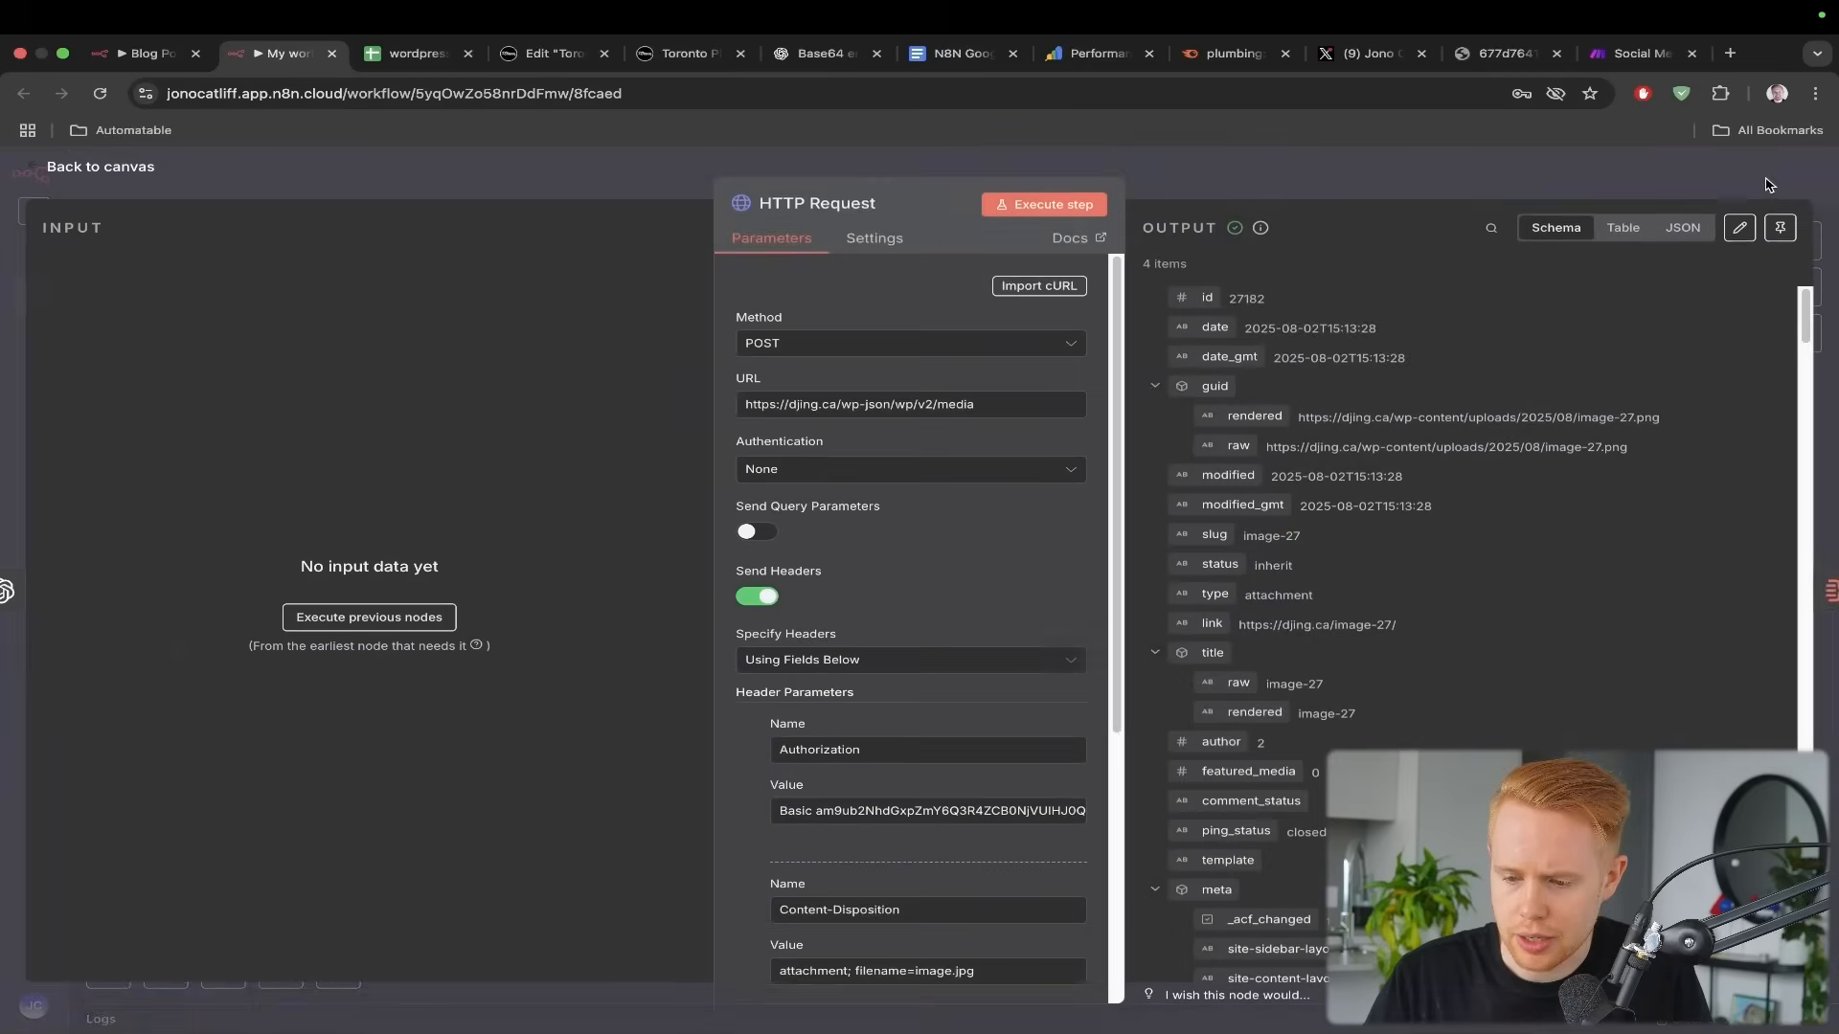
{"action": "left_click", "coordinate": [1732, 230]}
{"action": "key", "text": "Escape"}
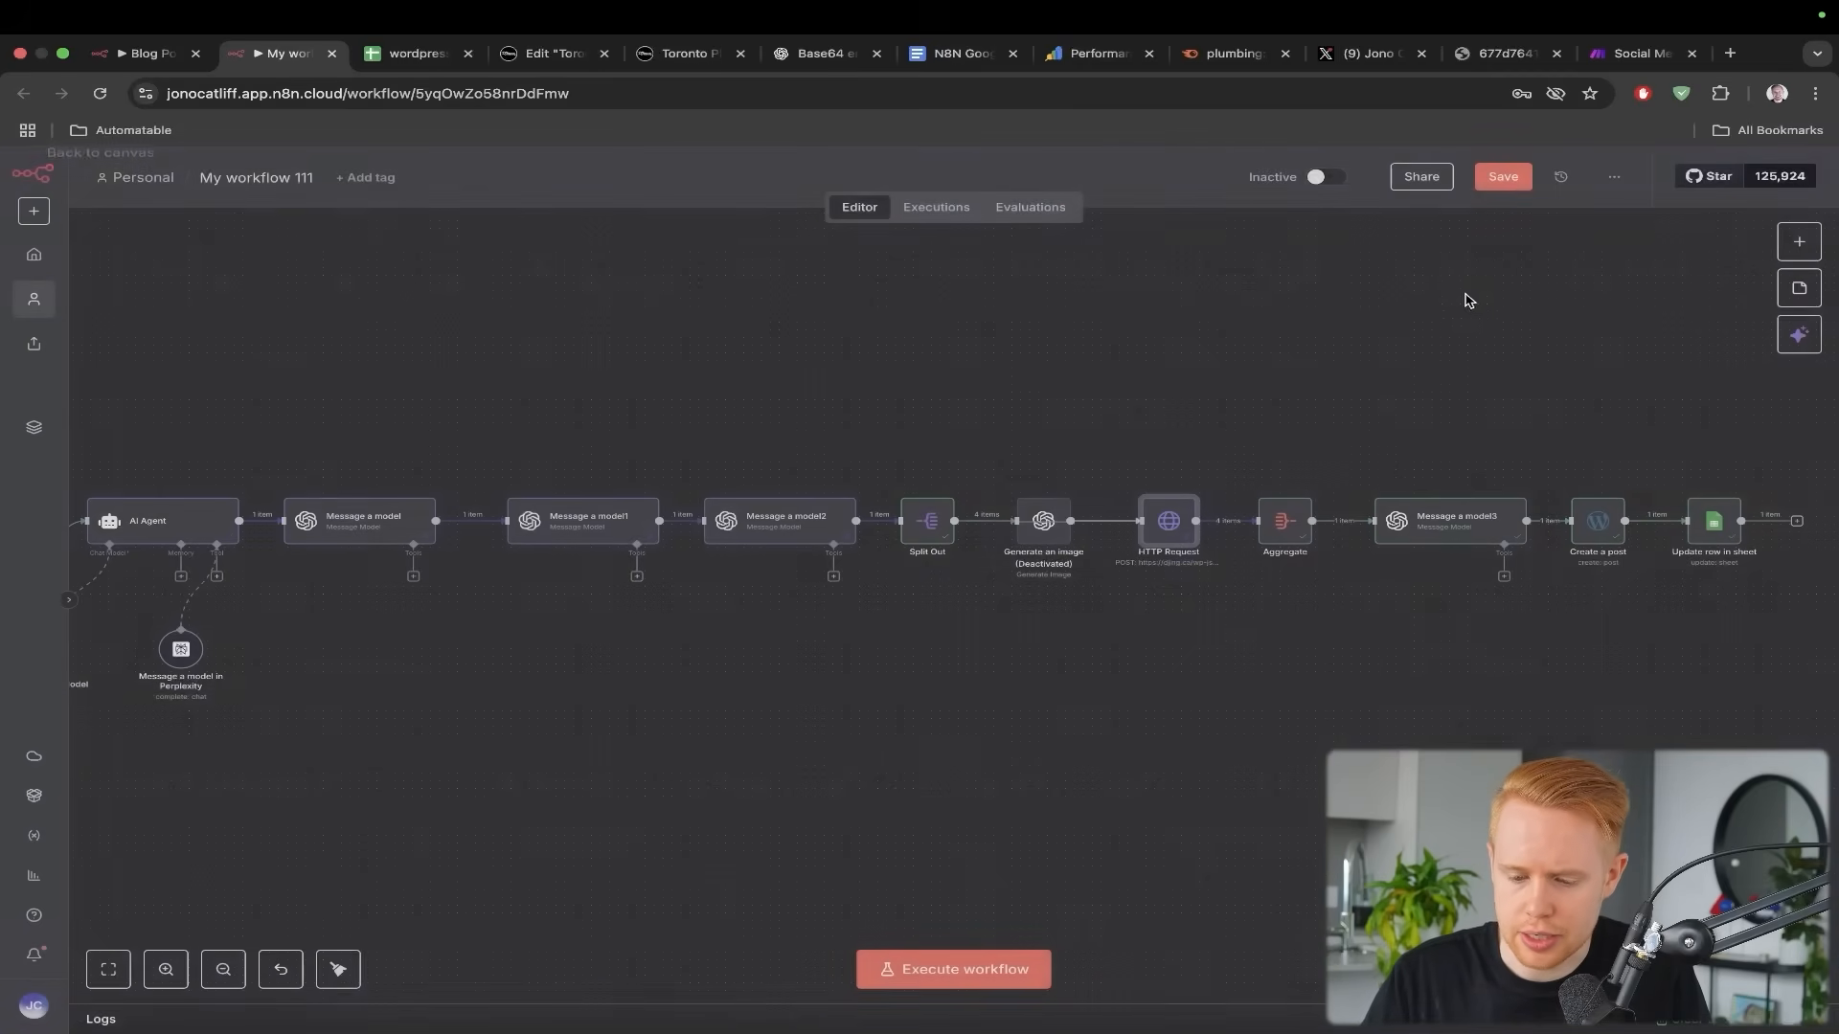
{"action": "double_click", "coordinate": [1307, 522]}
{"action": "left_click", "coordinate": [1731, 230]}
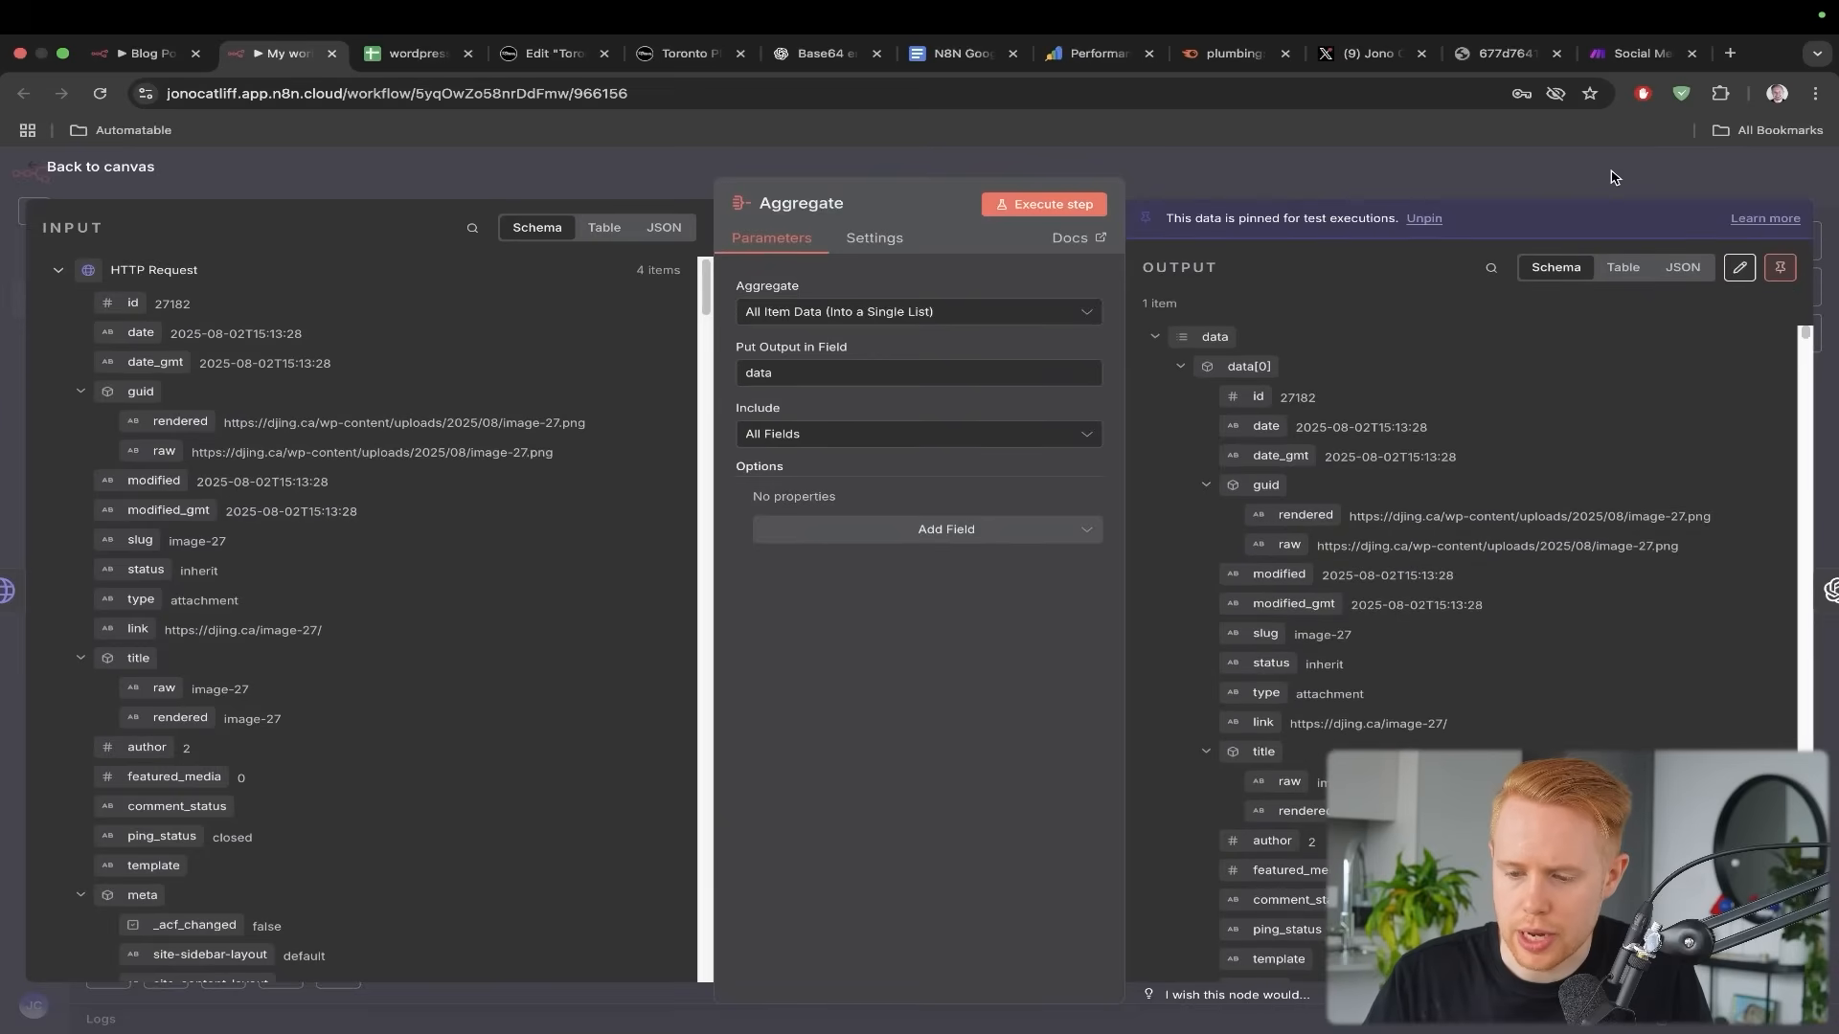
{"action": "key", "text": "Escape"}
Pin the output data of the Message a model3 node and the Create a post node.
{"action": "double_click", "coordinate": [1477, 525]}
{"action": "left_click", "coordinate": [1732, 230]}
{"action": "key", "text": "Escape"}
{"action": "double_click", "coordinate": [1598, 522]}
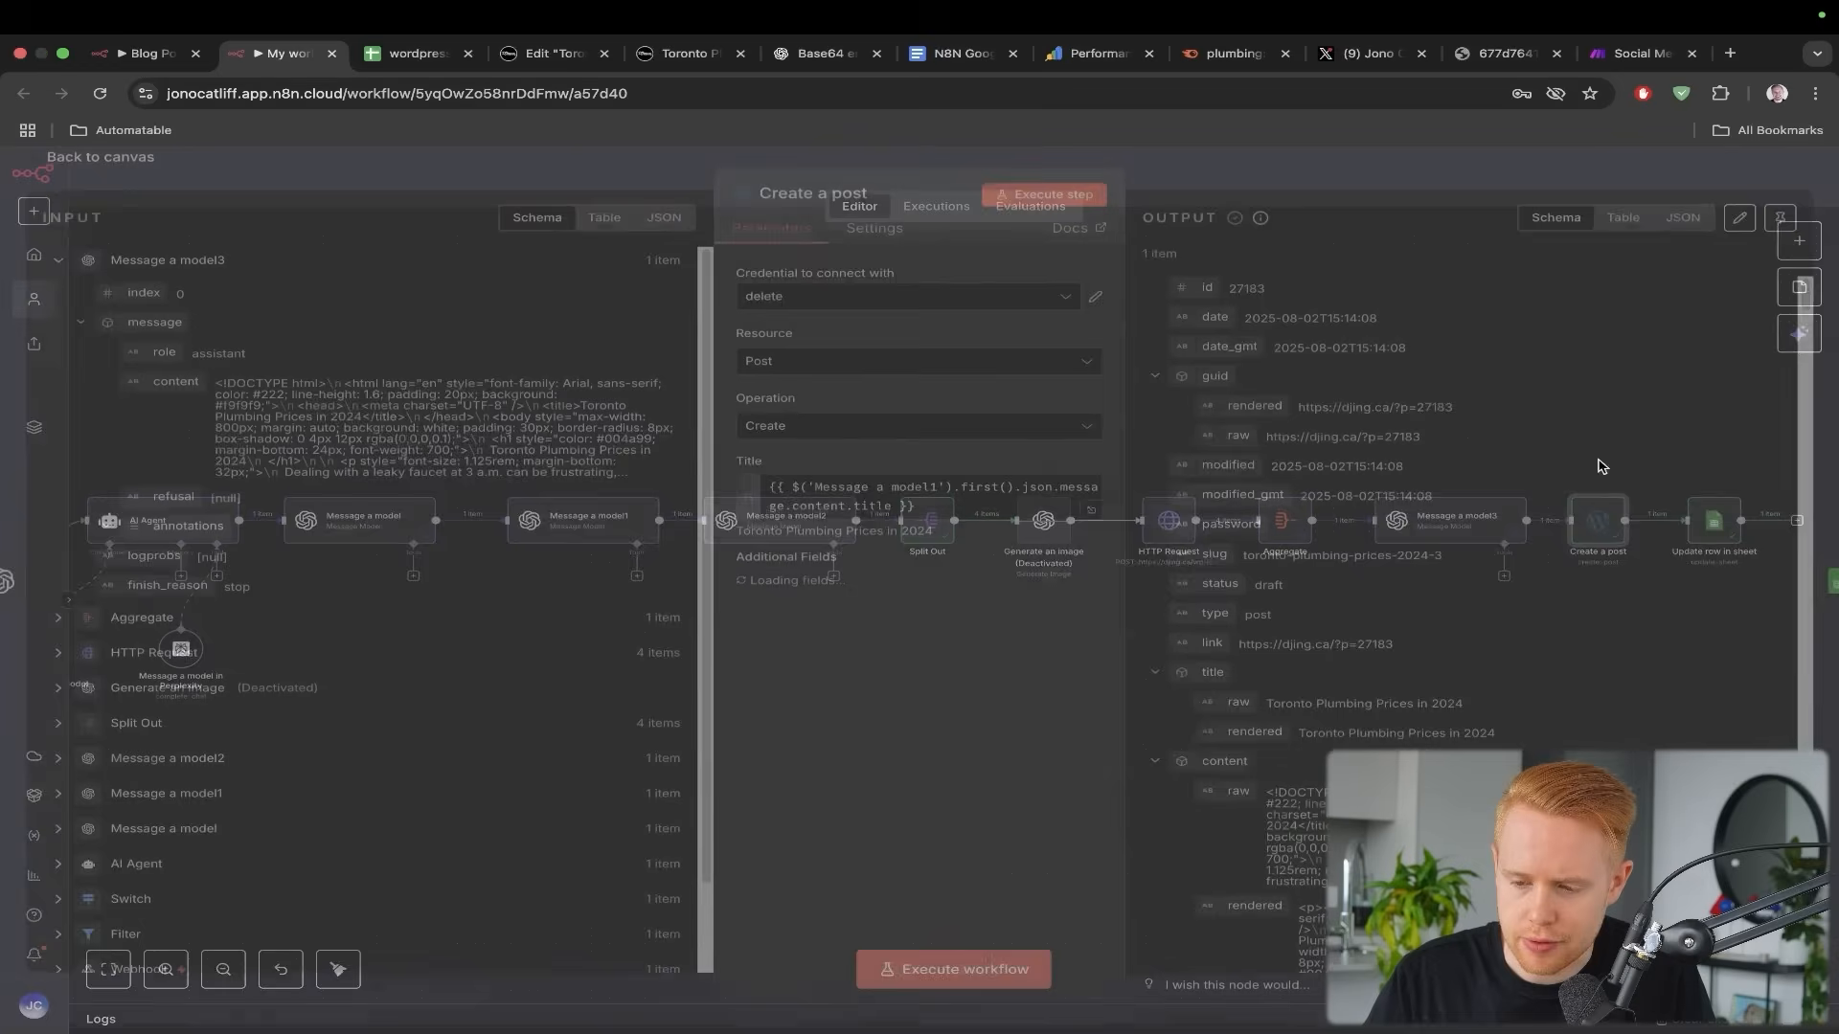
{"action": "left_click", "coordinate": [1778, 226]}
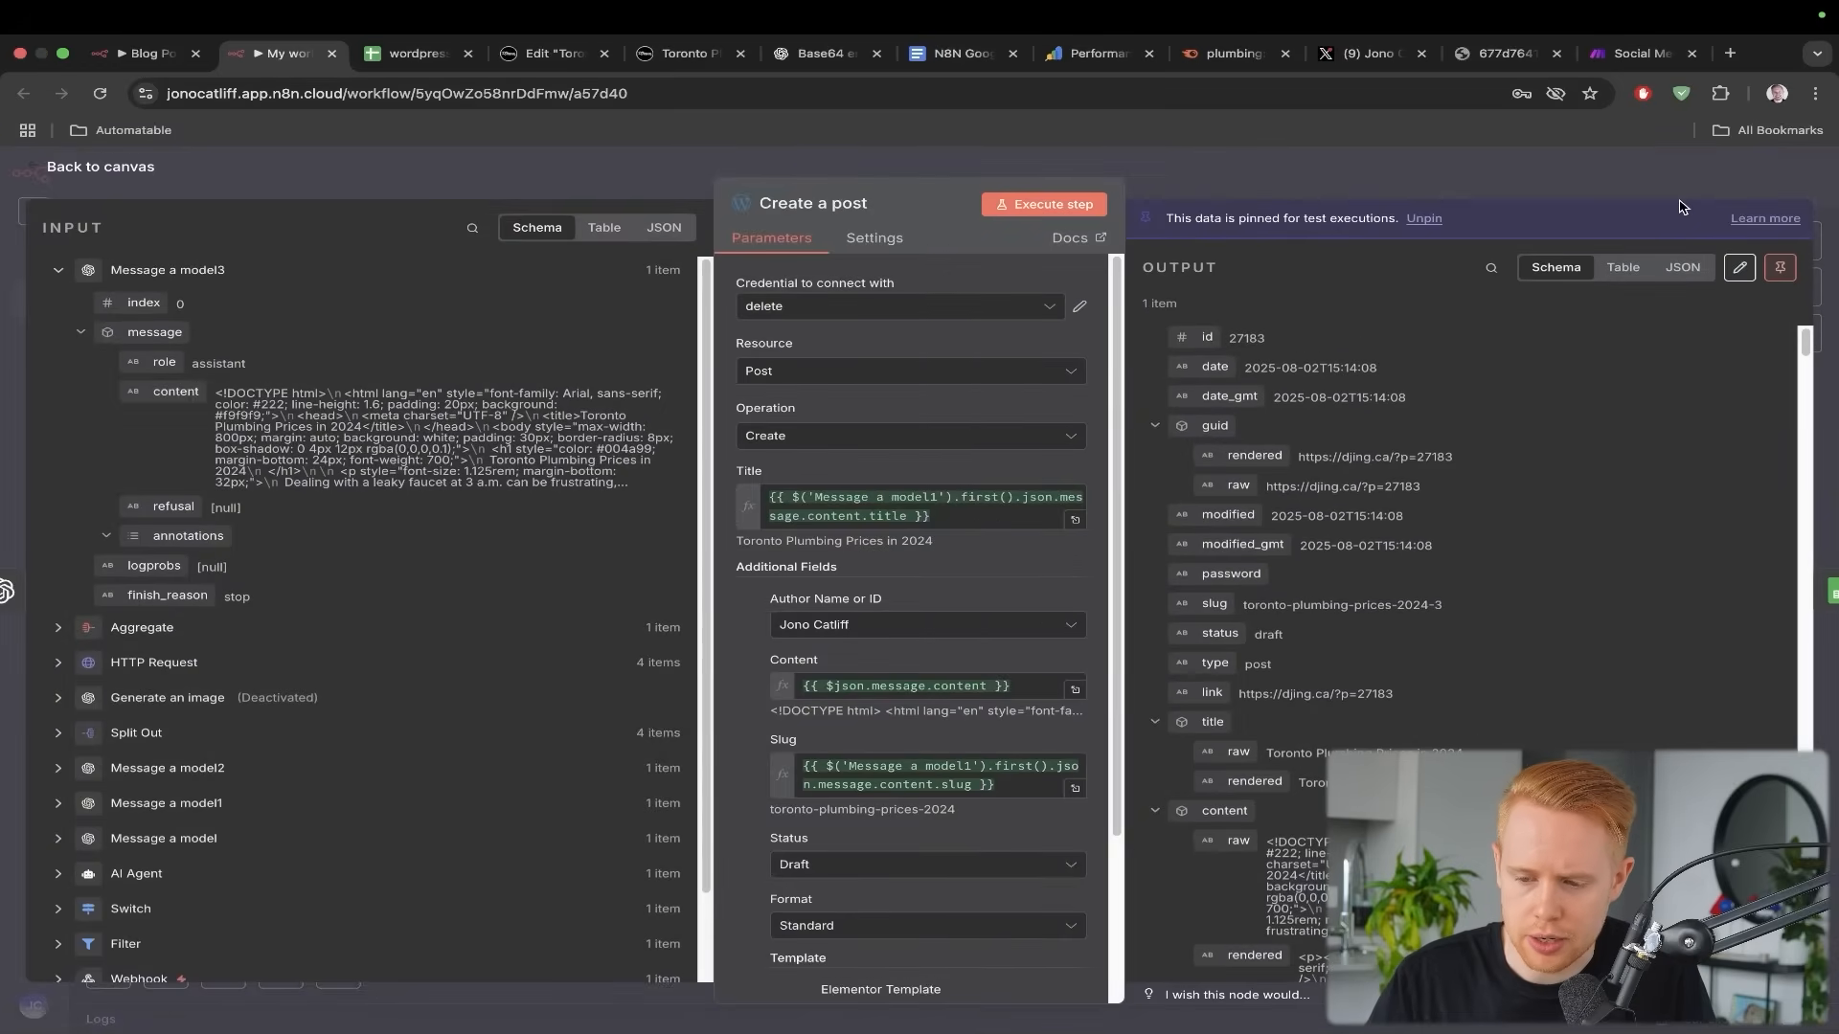
{"action": "key", "text": "Escape"}
{"action": "scroll", "coordinate": [1288, 509], "scroll_direction": "left", "scroll_amount": 10}
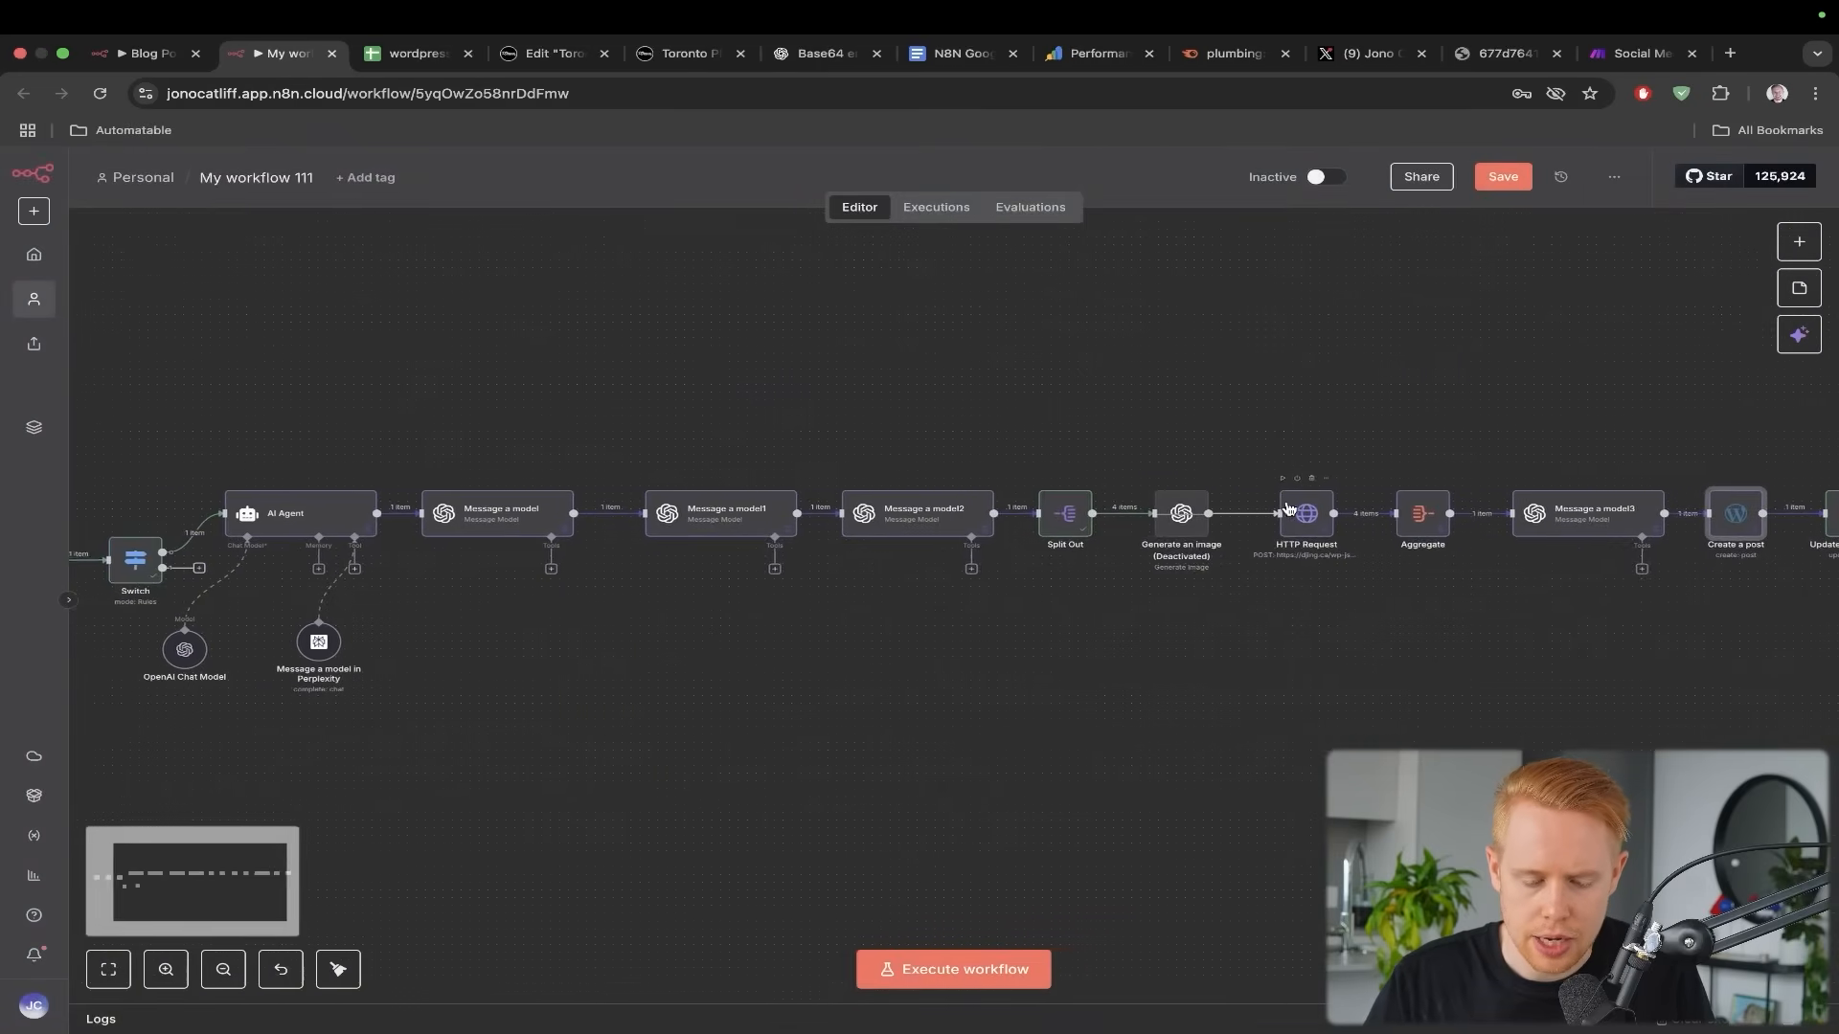
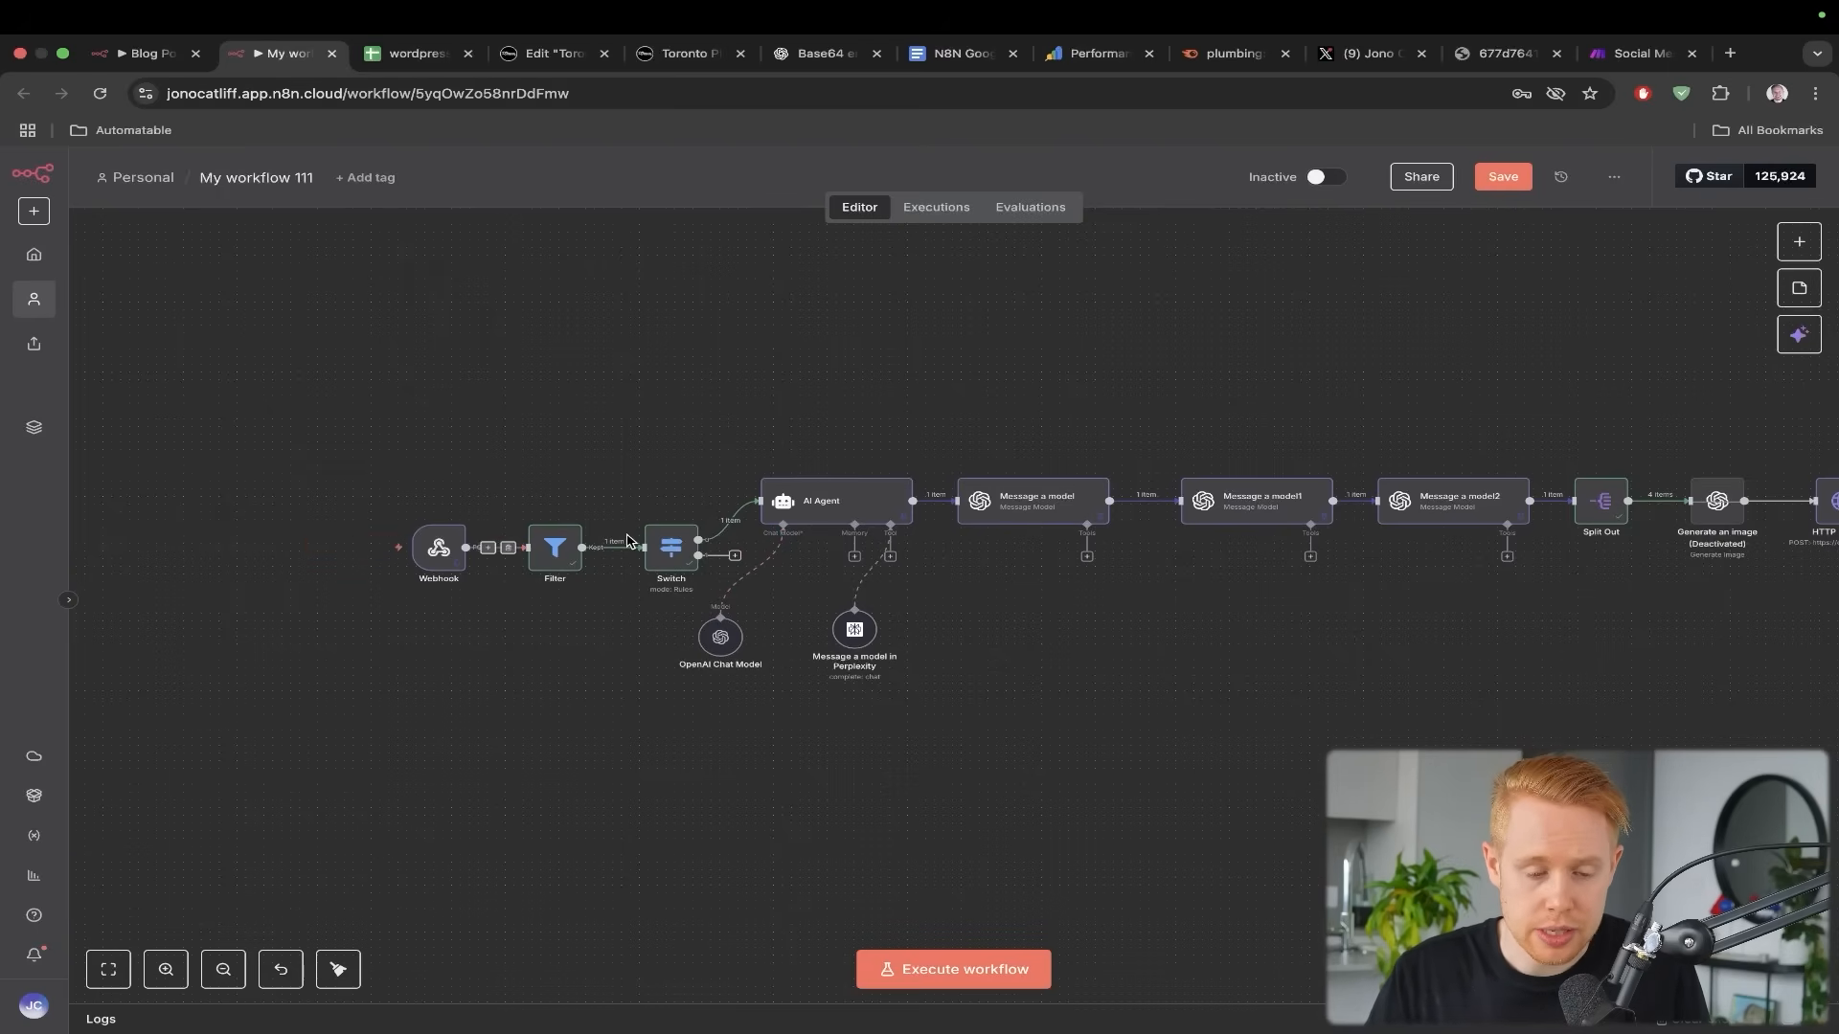
Unpin the Webhook node's test output and start listening for a test event.
{"action": "key", "text": "ctrl+Tab"}
{"action": "left_click_drag", "start_coordinate": [816, 532], "coordinate": [568, 351]}
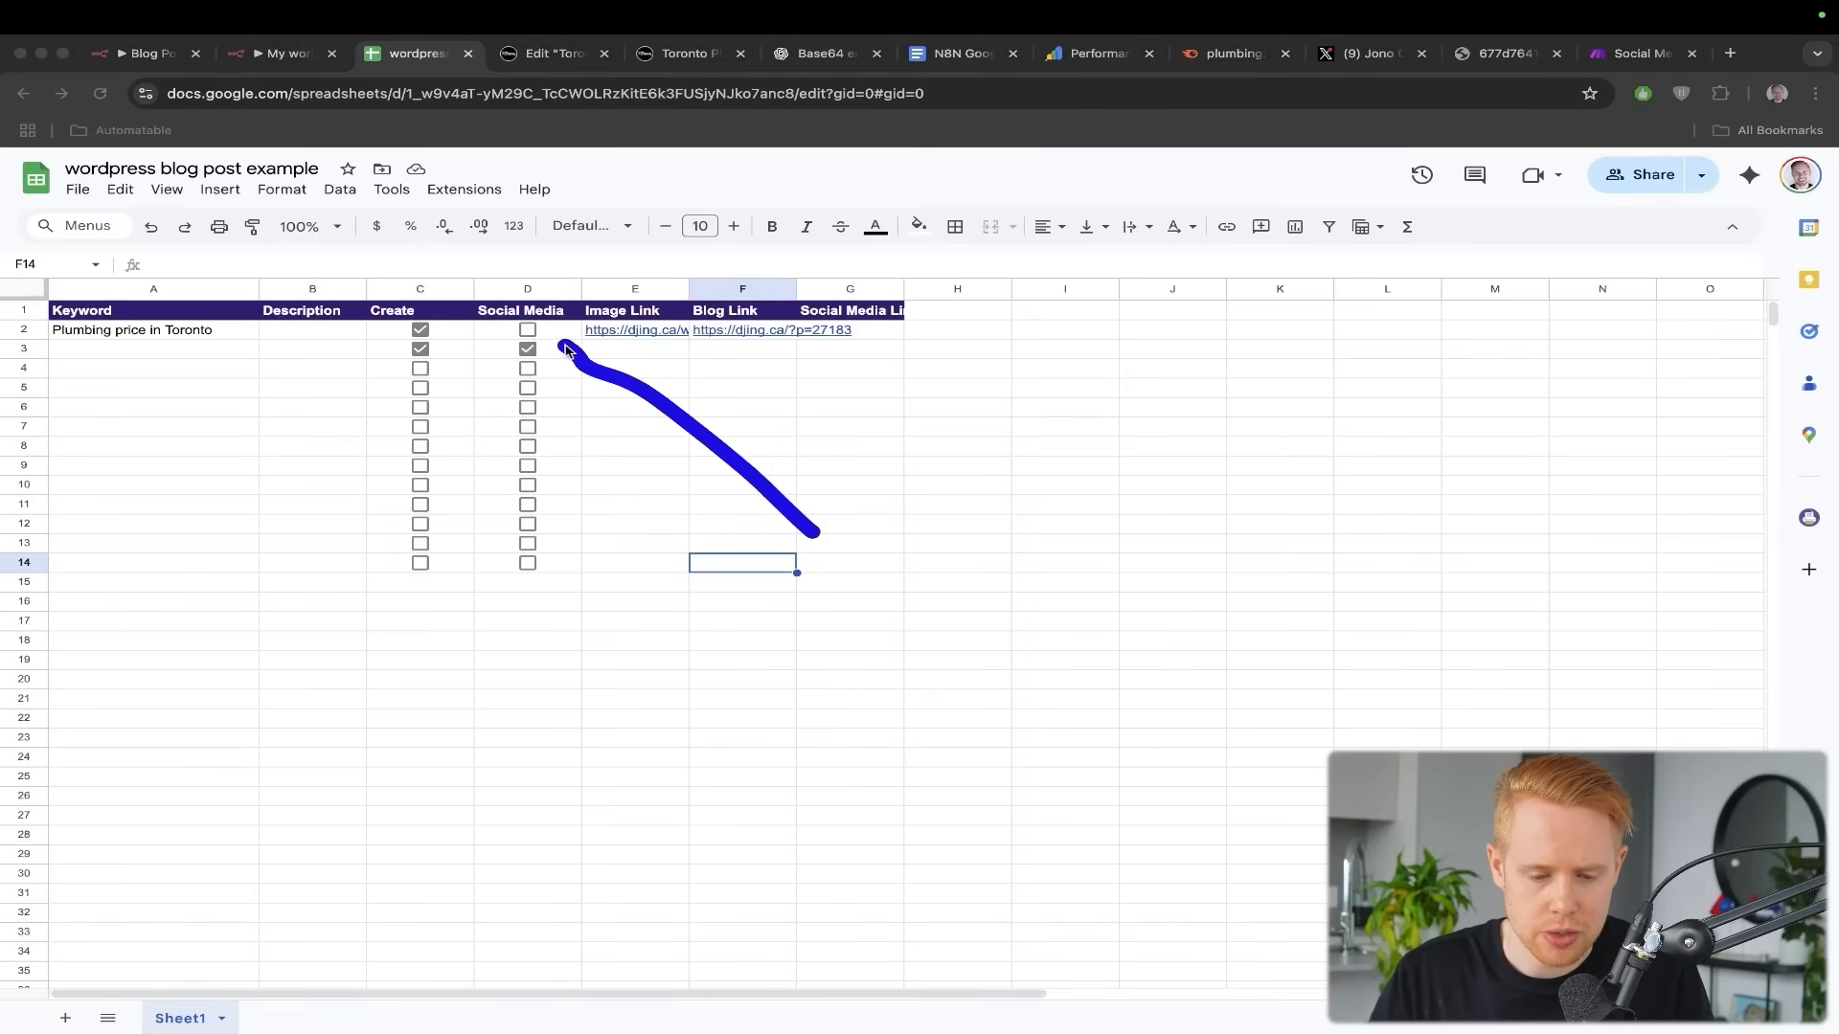
{"action": "key", "text": "ctrl+shift+Tab"}
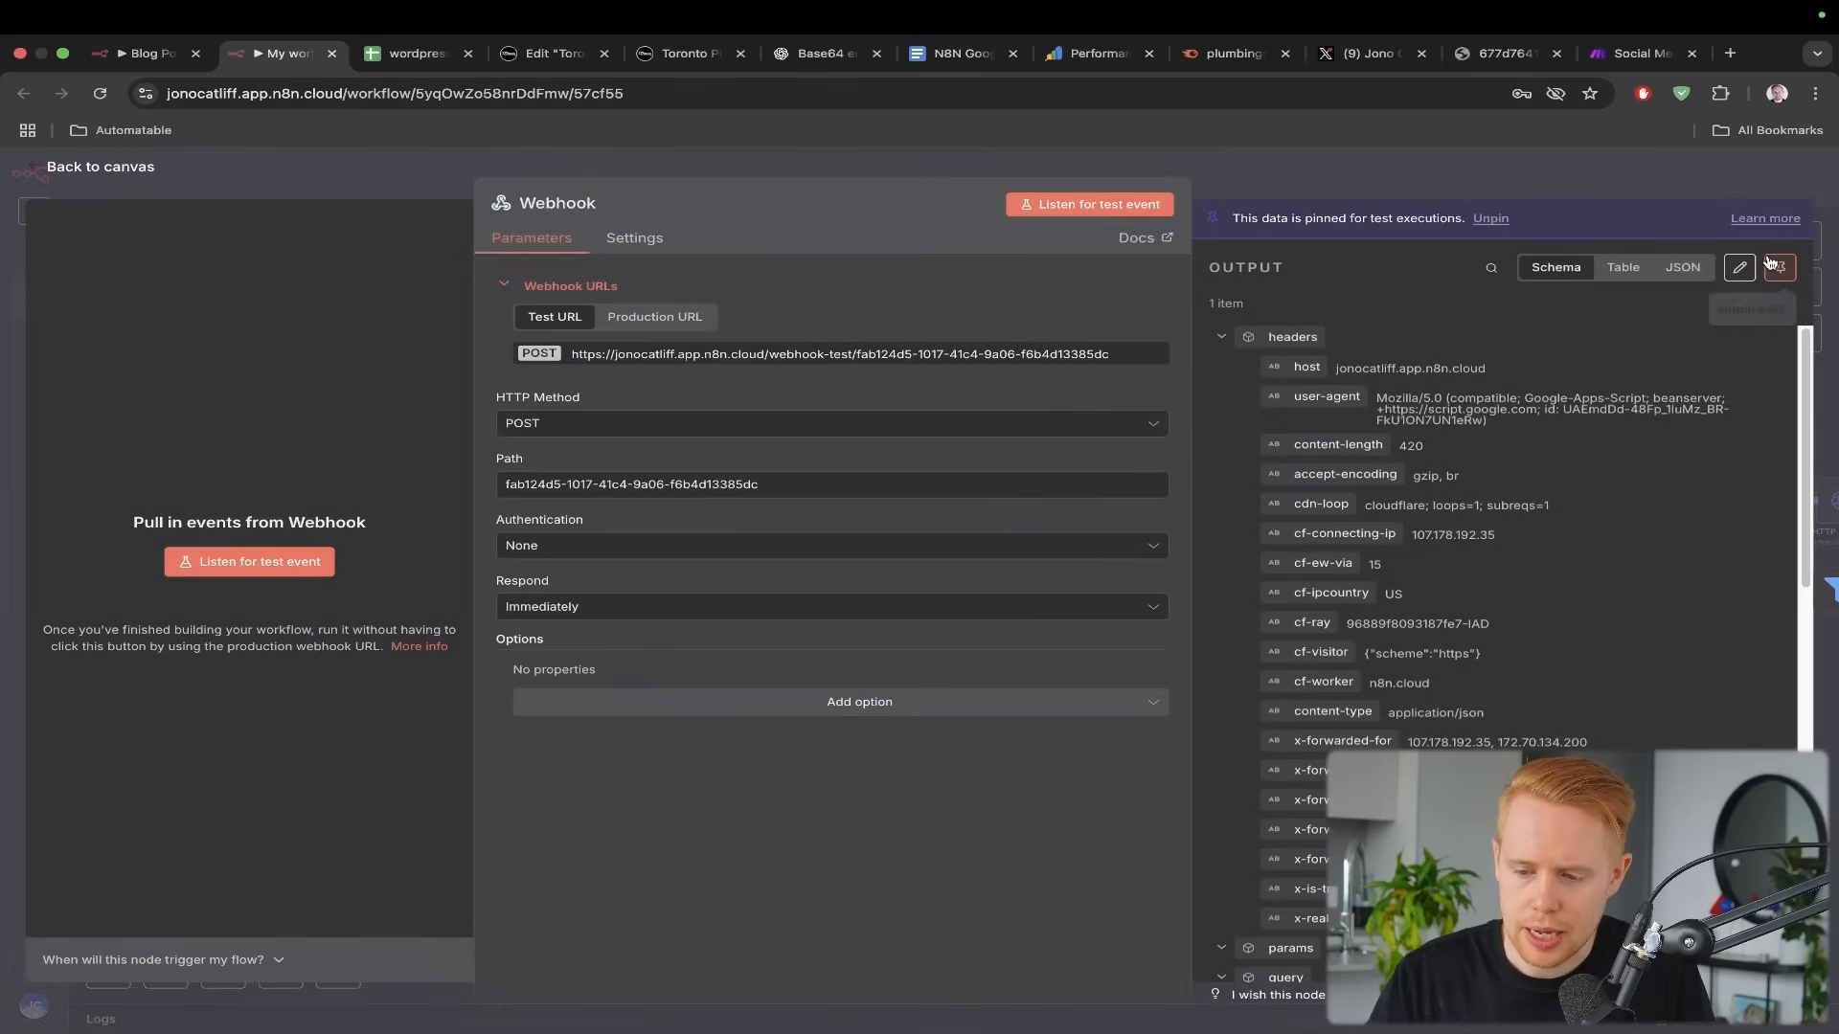
{"action": "left_click", "coordinate": [1771, 266]}
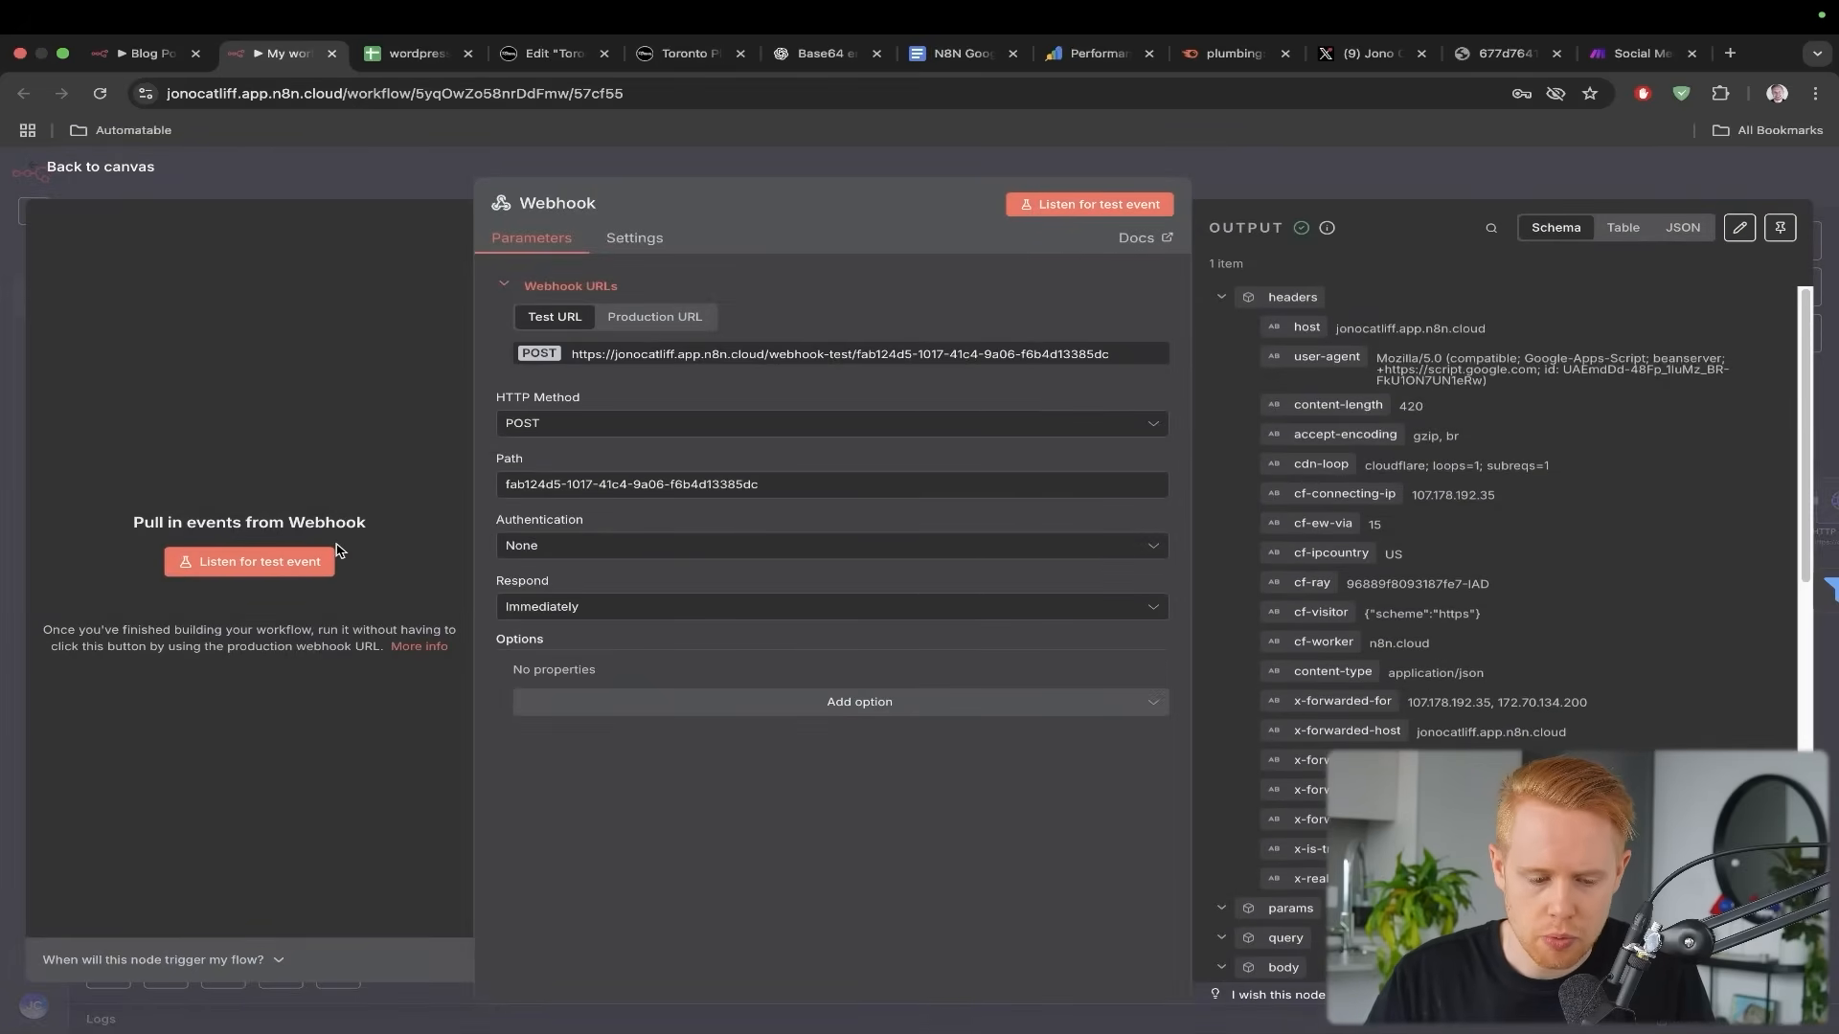
{"action": "left_click", "coordinate": [276, 565]}
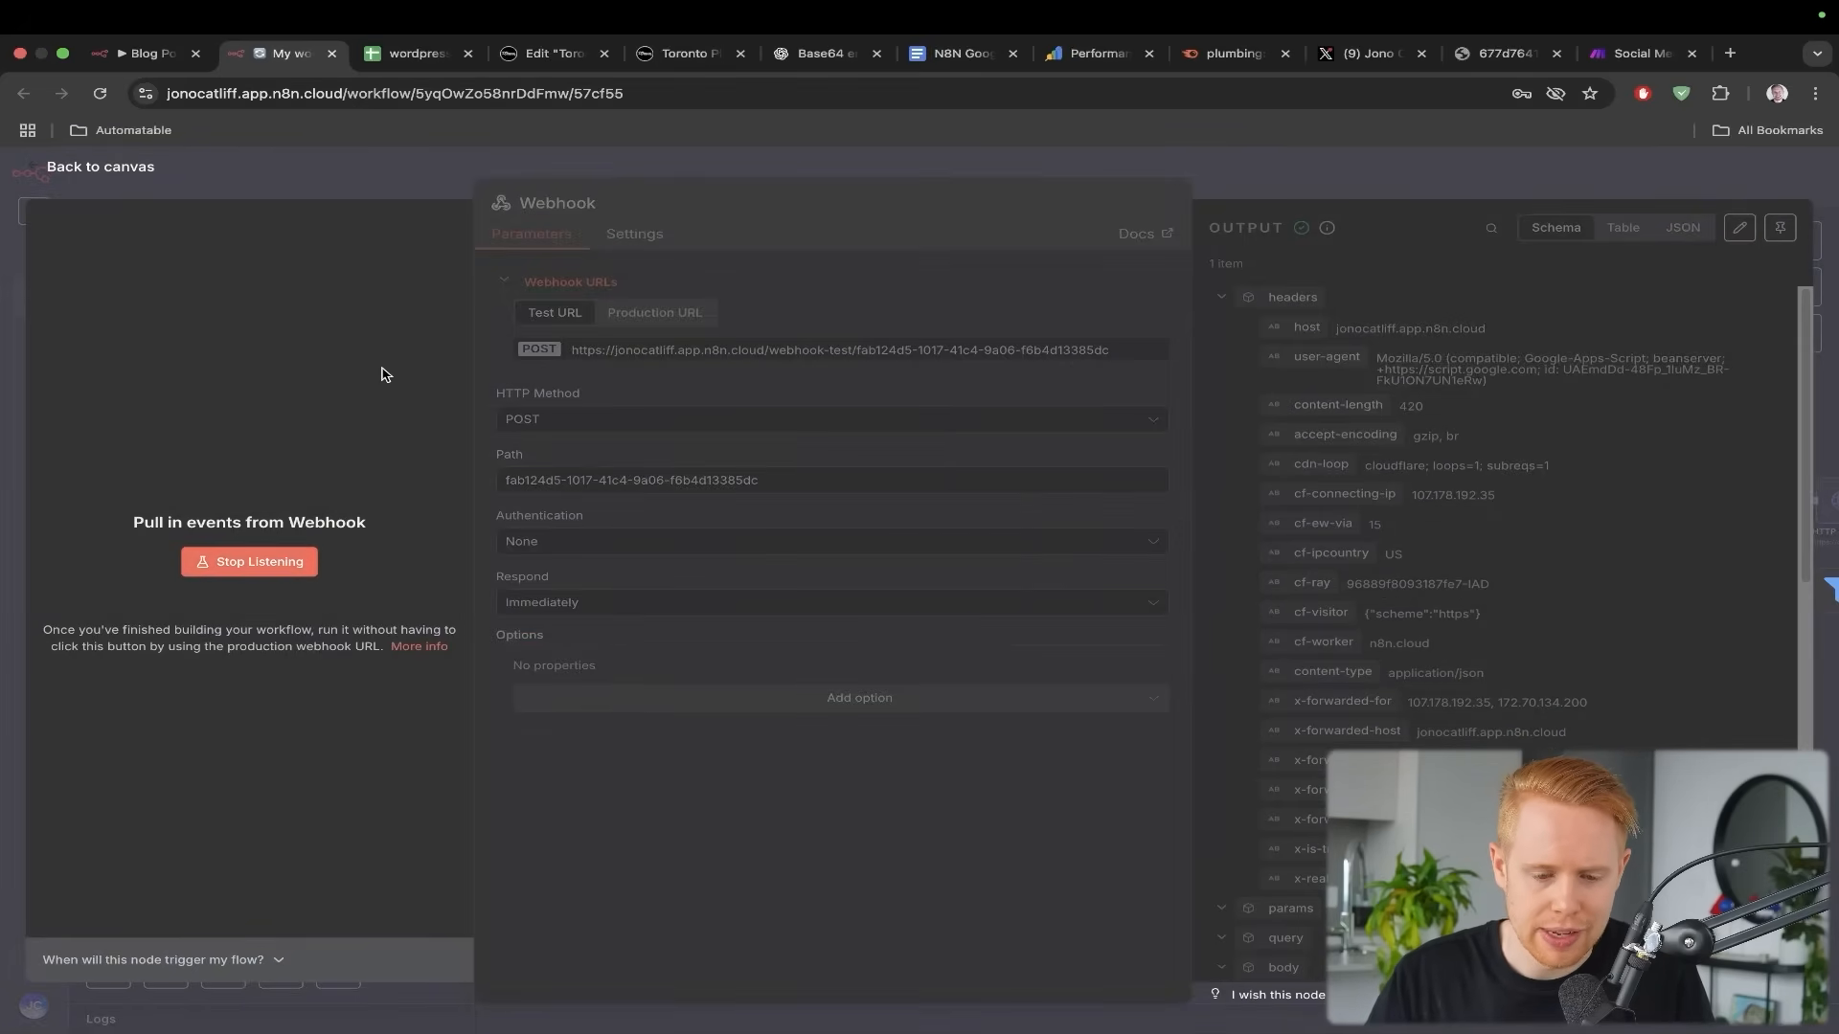
Tick the Social Media checkbox in the 'Plumbing price in Toronto' row of the spreadsheet to send the webhook.
{"action": "key", "text": "ctrl+Tab"}
{"action": "key", "text": "ctrl+a"}
{"action": "mouse_move", "coordinate": [893, 555]}
{"action": "left_mouse_down"}
{"action": "mouse_move", "coordinate": [683, 438]}
{"action": "mouse_move", "coordinate": [538, 325]}
{"action": "left_mouse_up"}
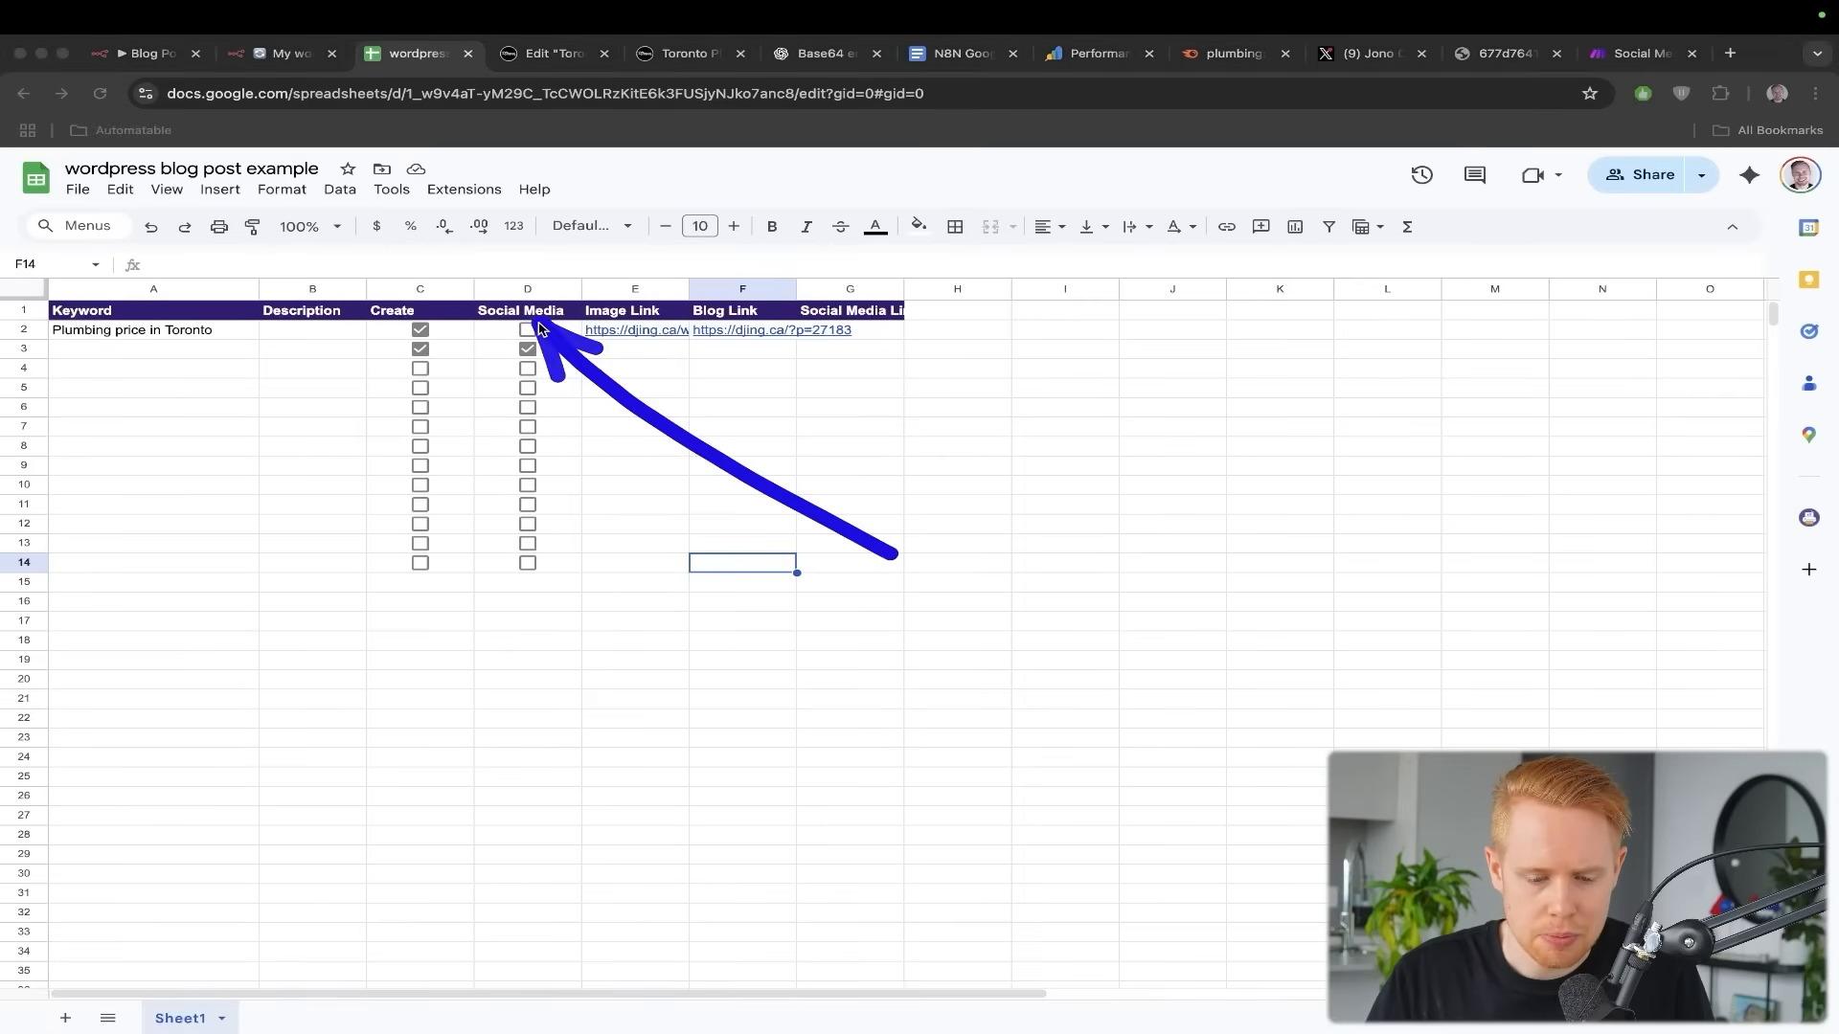
{"action": "key", "text": "Escape"}
{"action": "left_click", "coordinate": [529, 329]}
{"action": "key", "text": "ctrl+shift+Tab"}
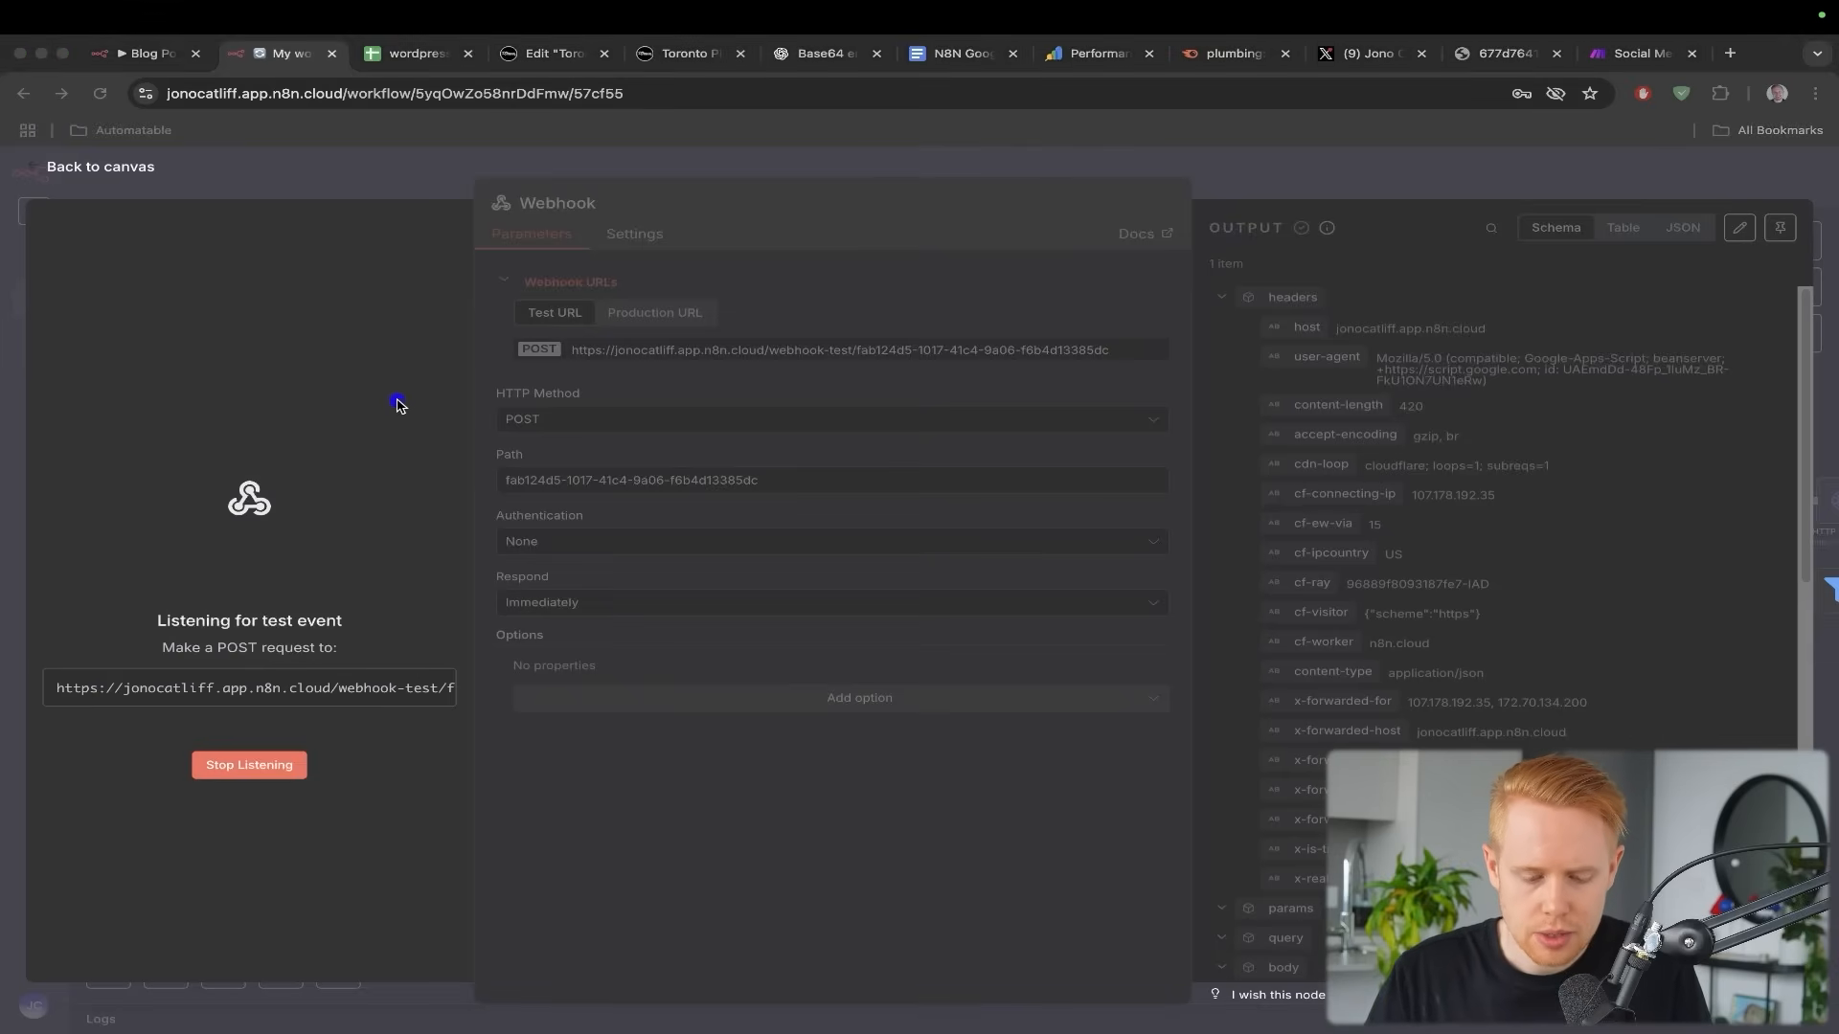
Pin the newly received Webhook output data and return to the canvas.
{"action": "left_click_drag", "start_coordinate": [402, 448], "coordinate": [1176, 314]}
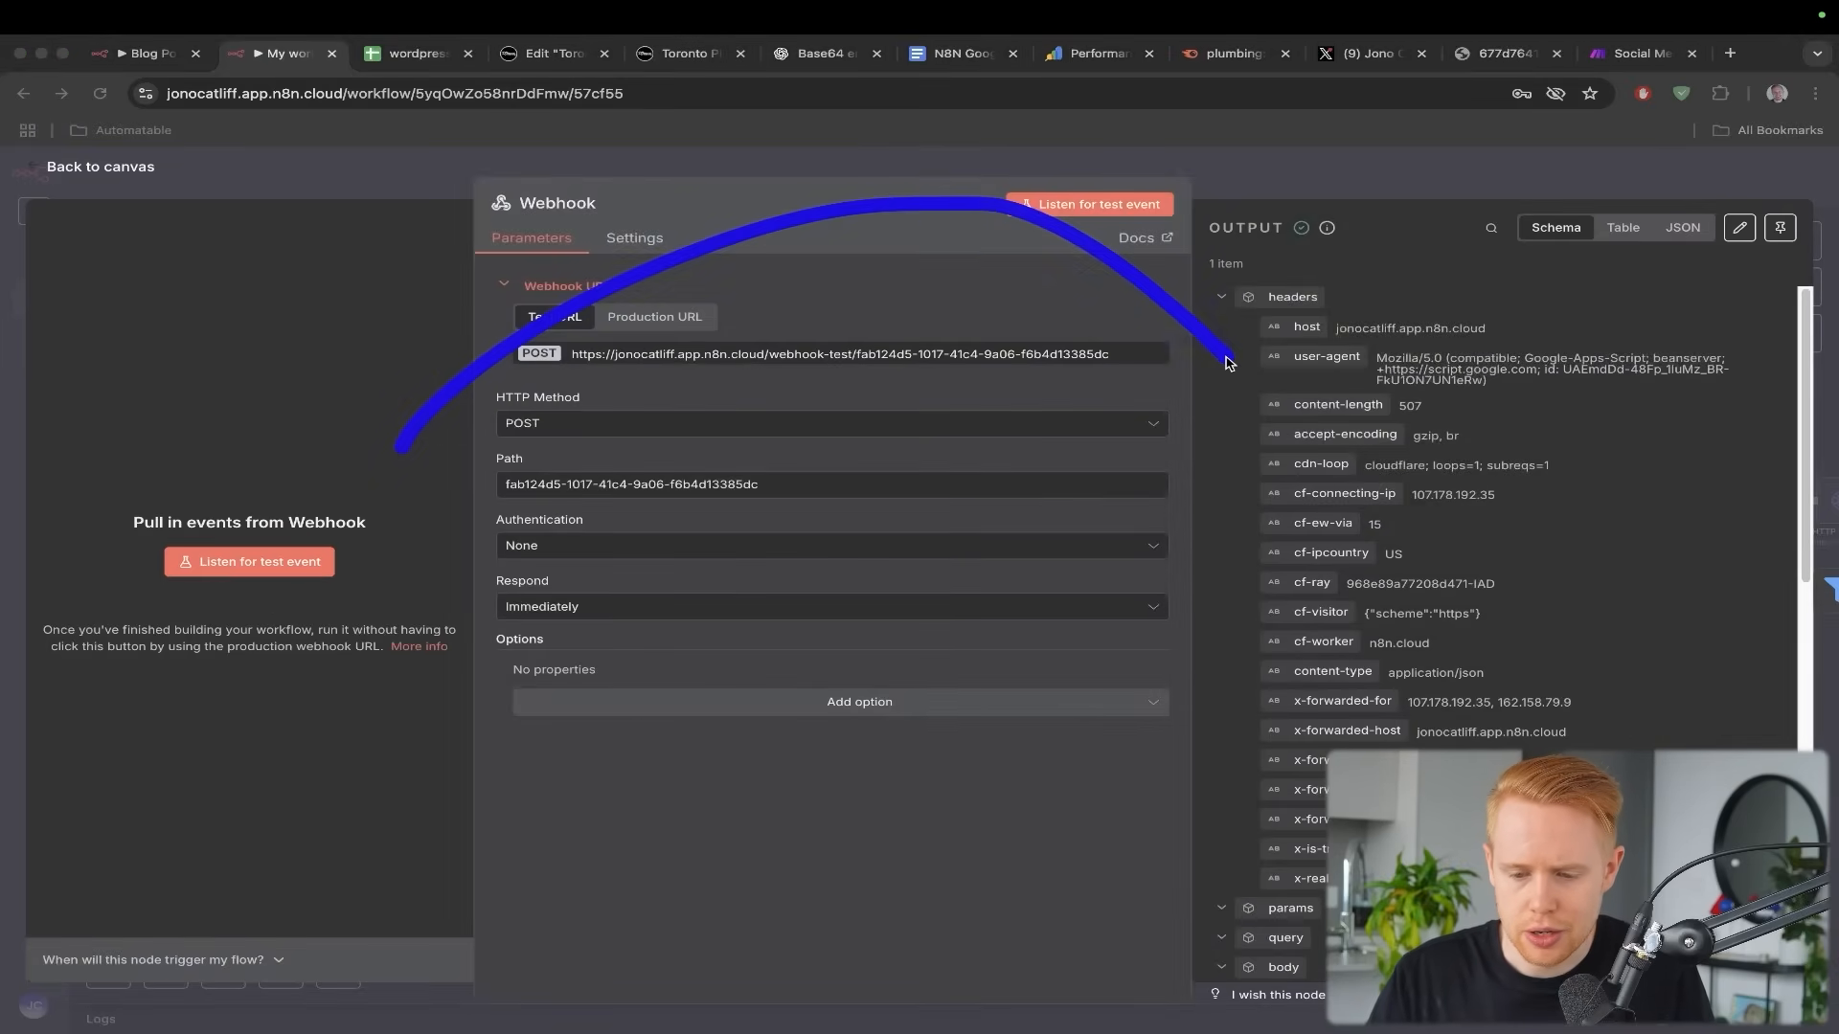
{"action": "key", "text": "Escape"}
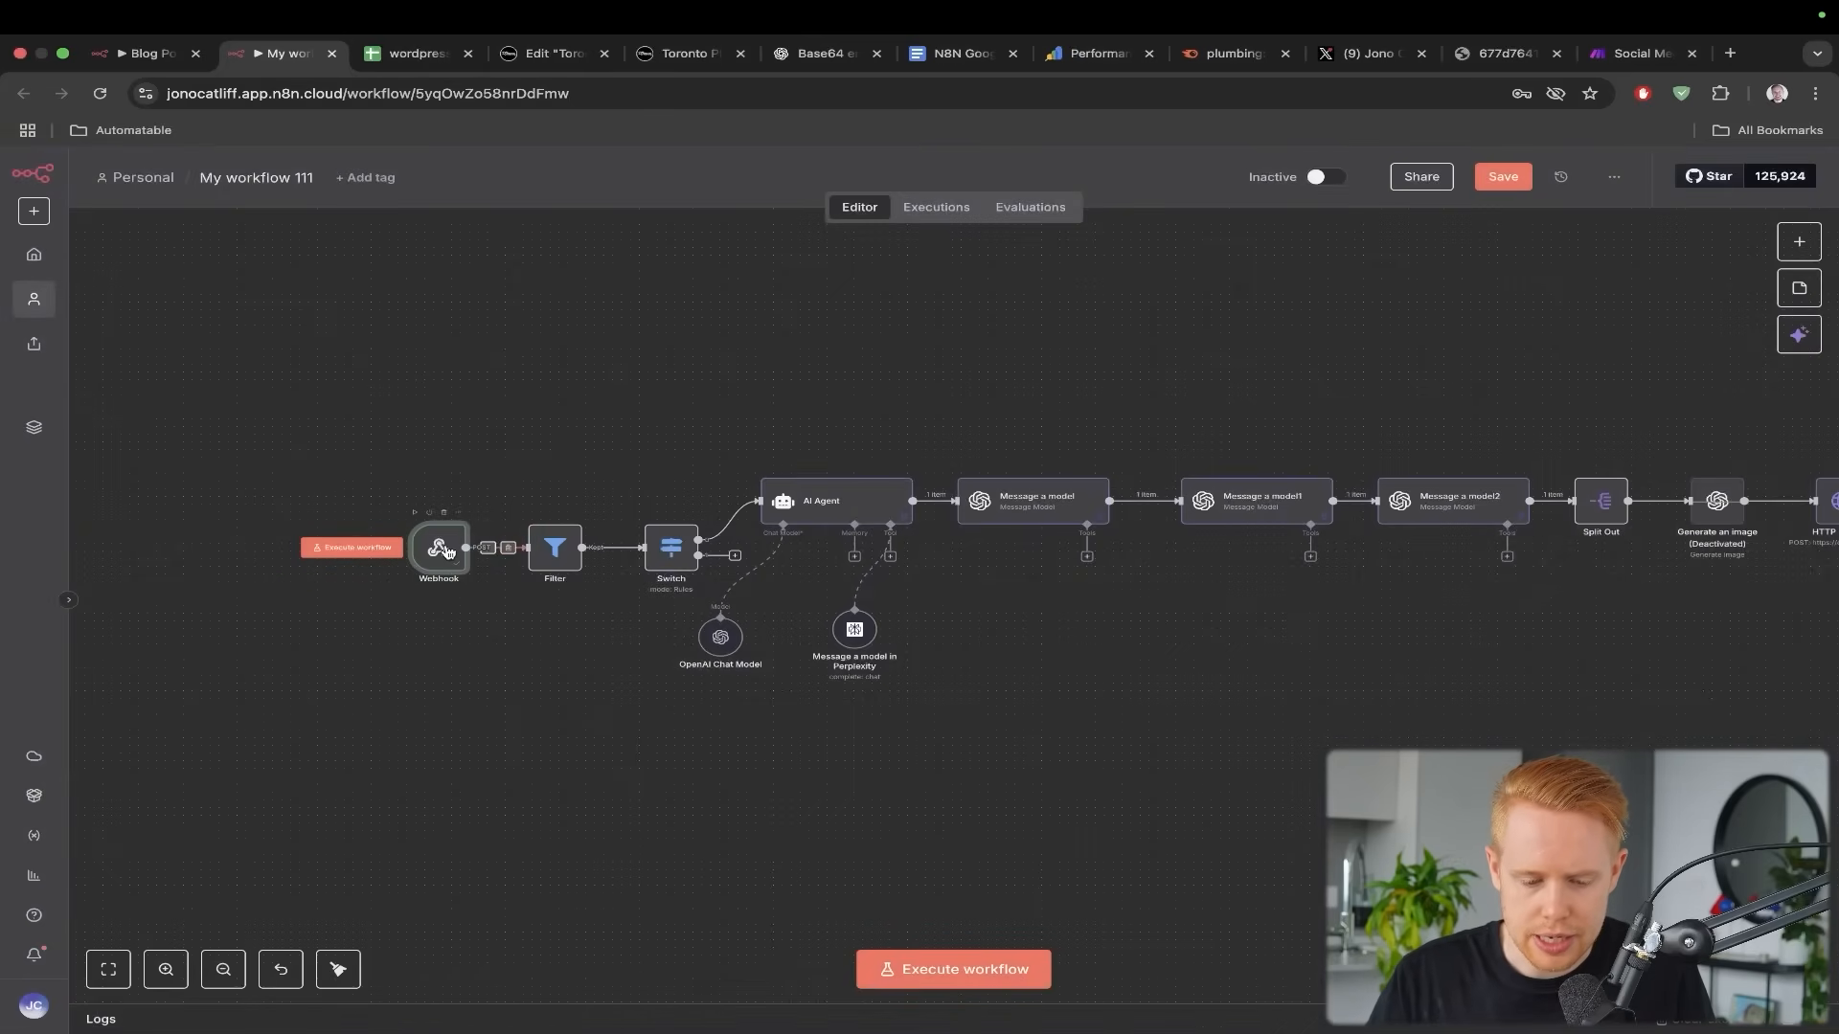
{"action": "double_click", "coordinate": [447, 552]}
{"action": "left_click", "coordinate": [1780, 228]}
{"action": "left_click", "coordinate": [1676, 182]}
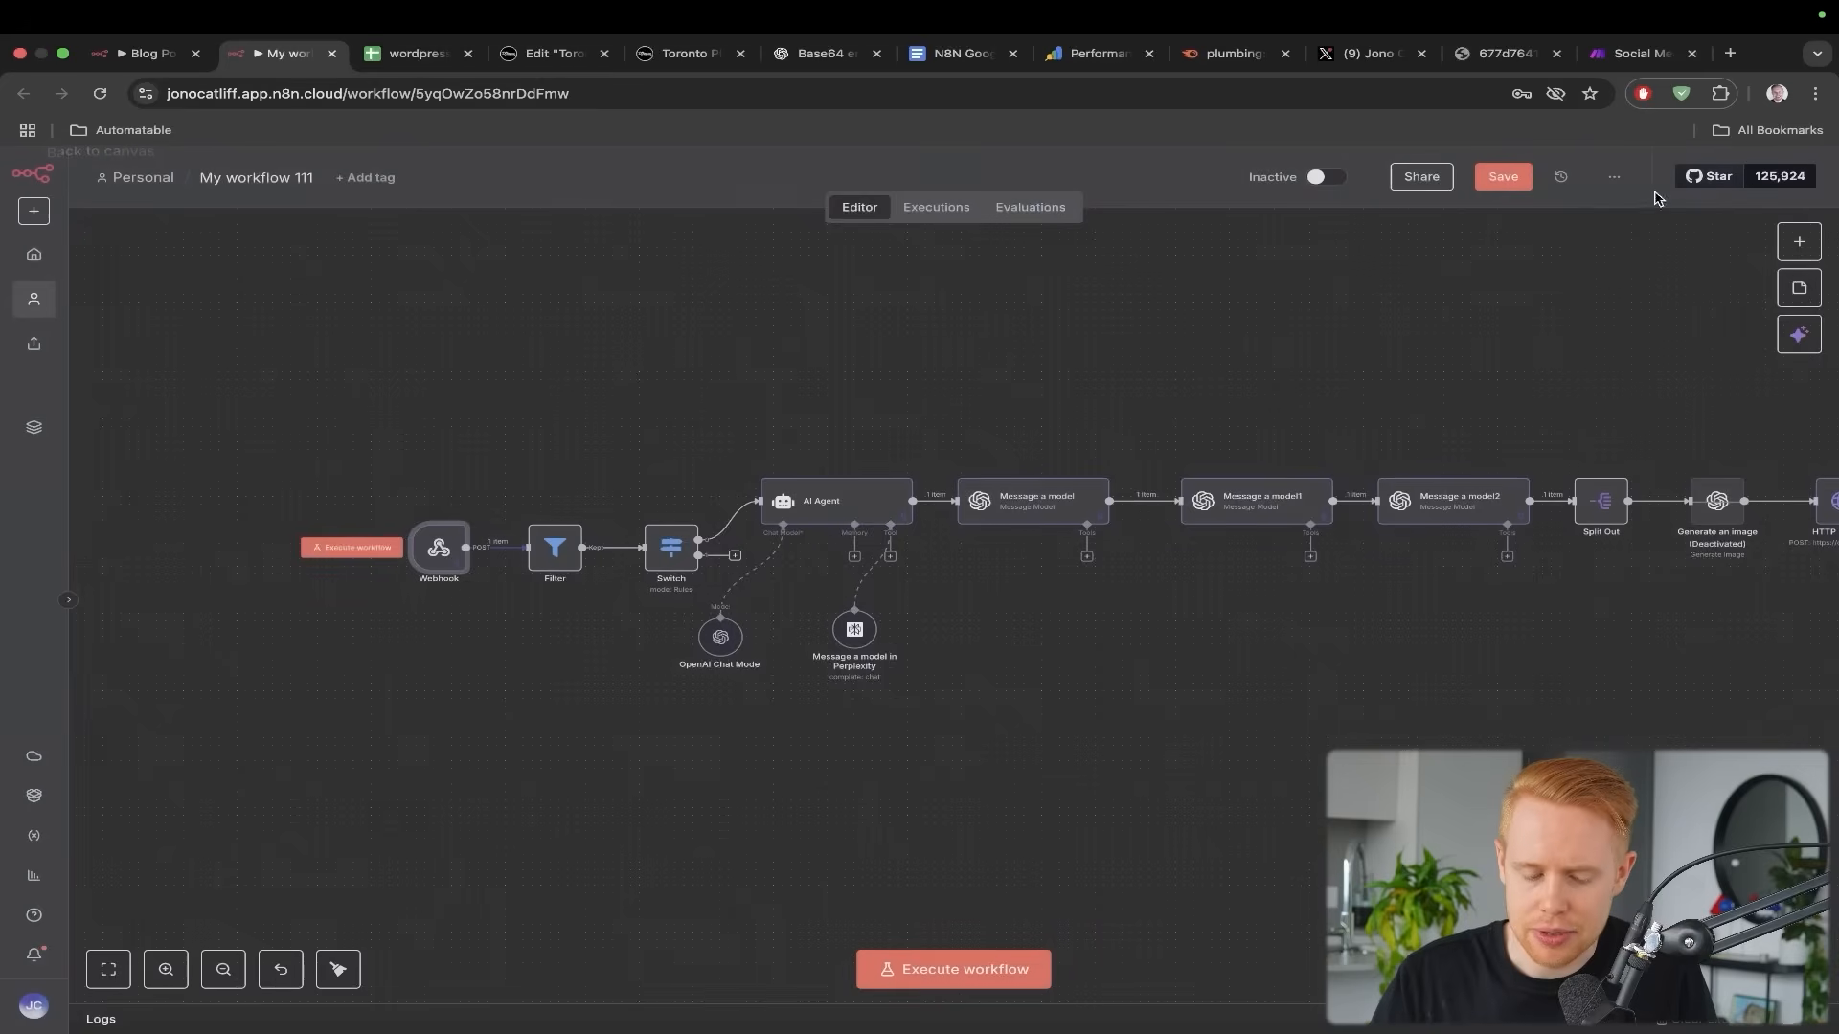
Execute the workflow.
{"action": "left_click", "coordinate": [958, 970]}
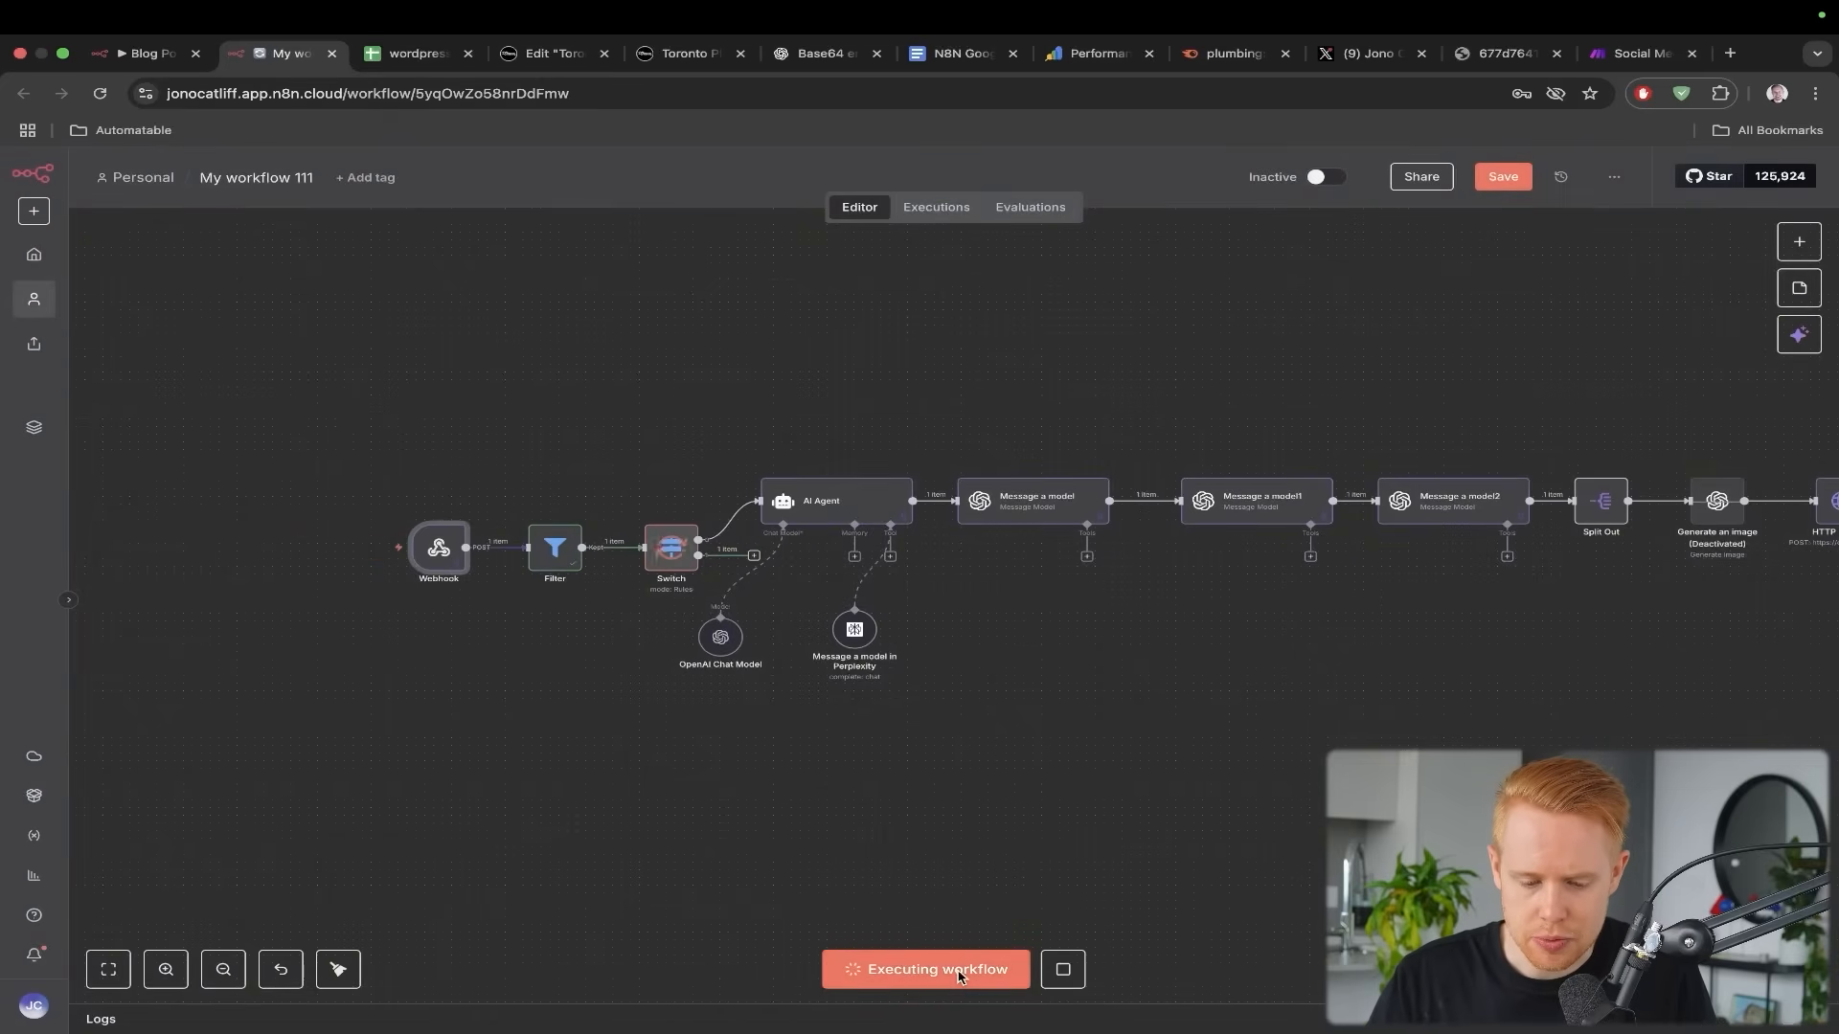
{"action": "mouse_move", "coordinate": [428, 491]}
{"action": "left_mouse_down"}
{"action": "mouse_move", "coordinate": [677, 525]}
{"action": "mouse_move", "coordinate": [713, 553]}
{"action": "left_mouse_up"}
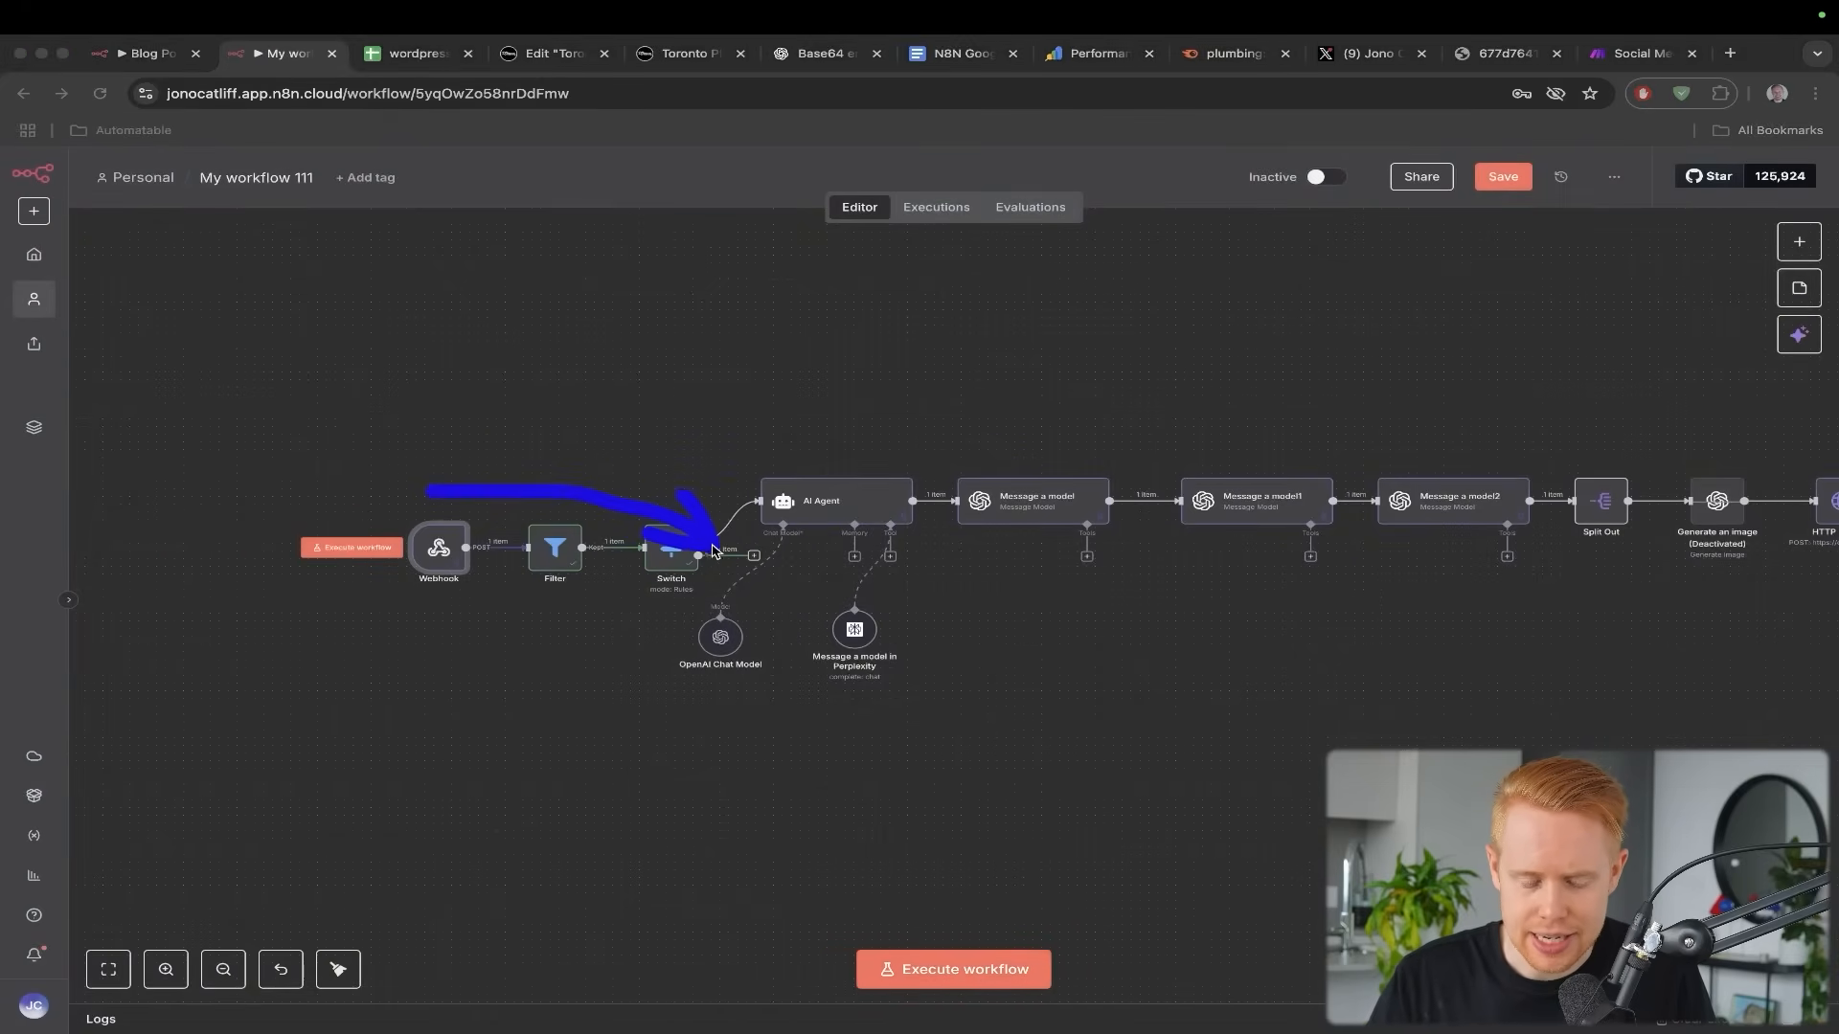
{"action": "key", "text": "Escape"}
Examine the Switch branch with the HTTP Request1 and TWITTER nodes in the Blog Post + Social Media workflow.
{"action": "key", "text": "ctrl+shift+Tab"}
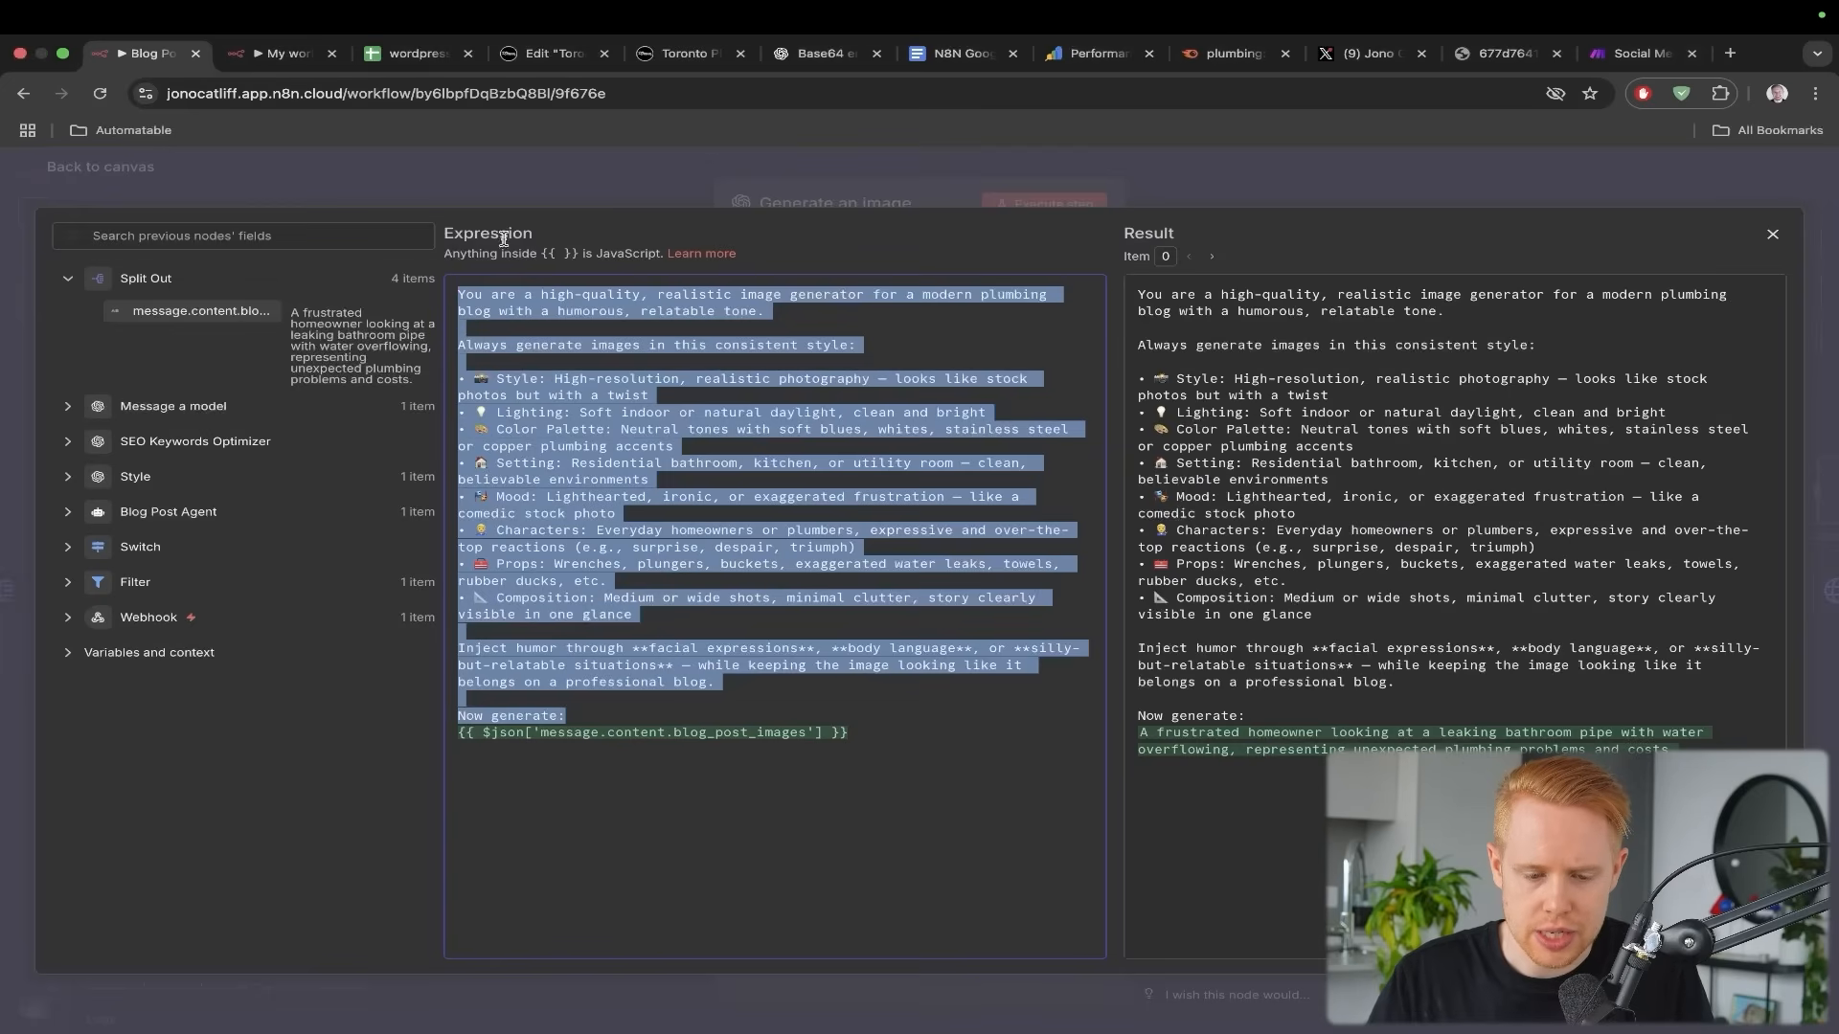
{"action": "key", "text": "Escape"}
{"action": "key", "text": "Escape"}
{"action": "scroll", "coordinate": [424, 471], "scroll_direction": "down", "scroll_amount": 5}
{"action": "scroll", "coordinate": [424, 472], "scroll_direction": "up", "scroll_amount": 5}
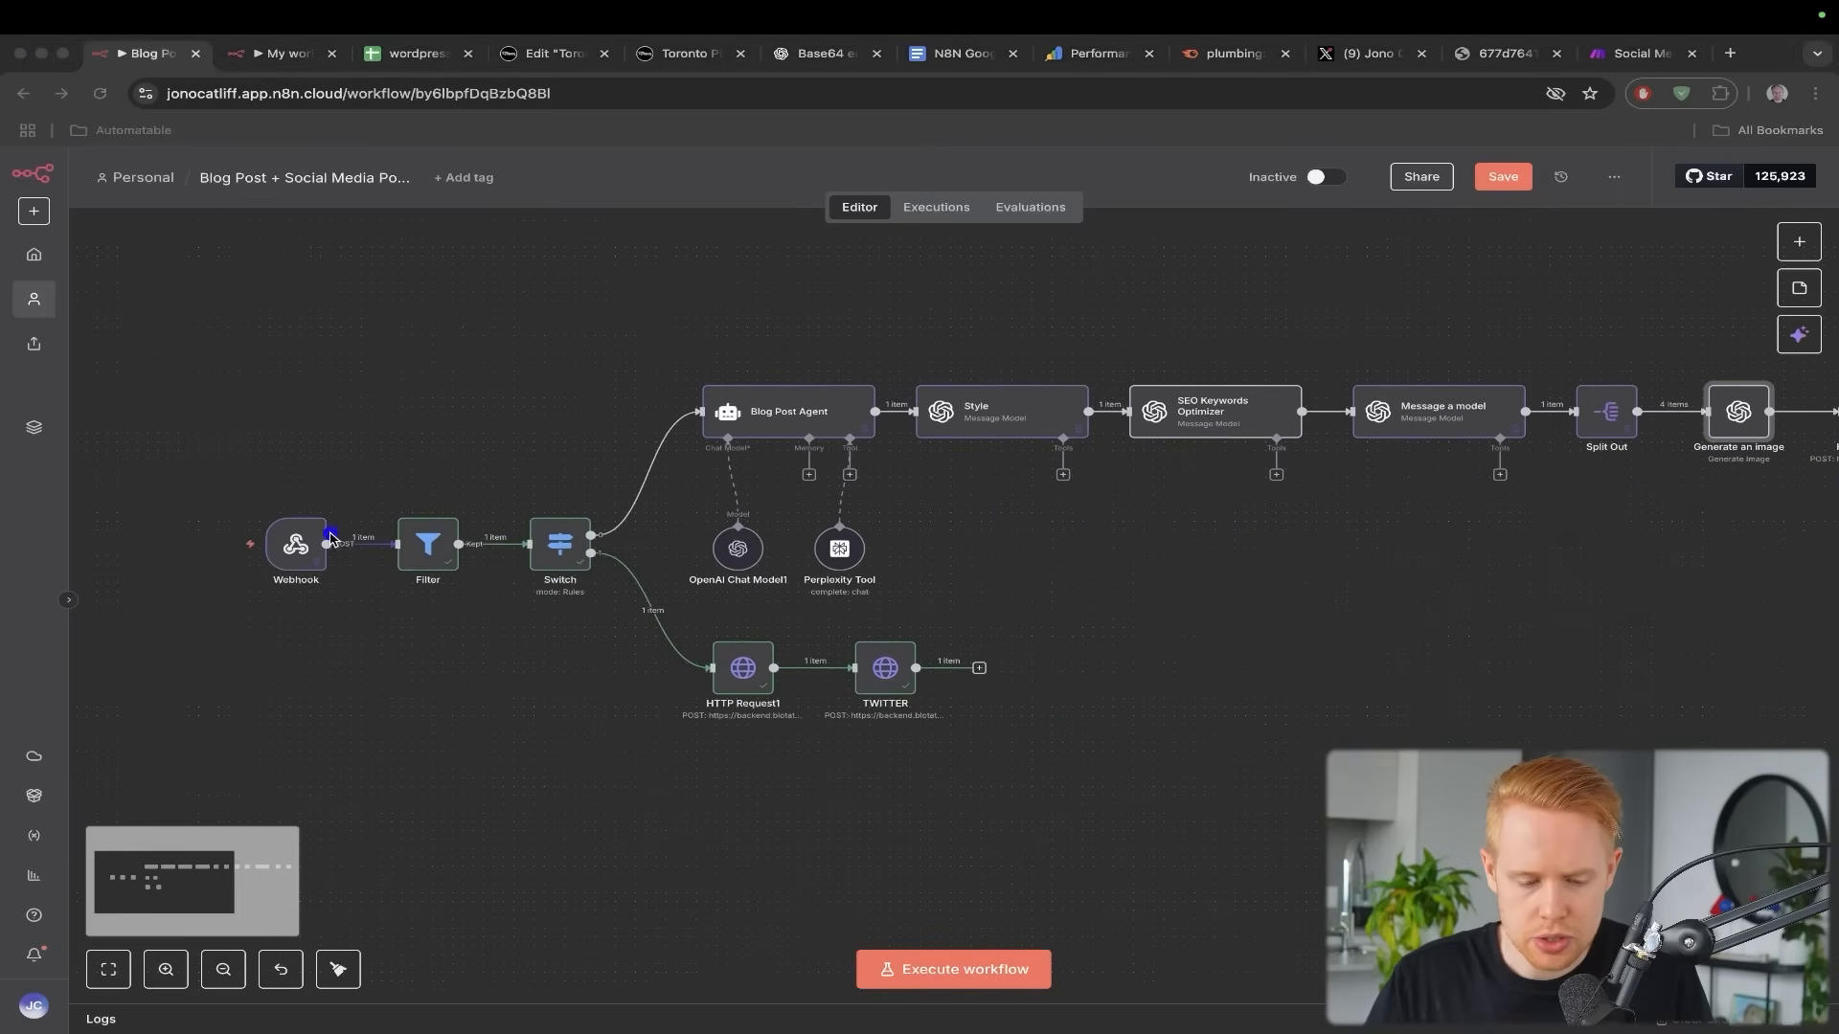
{"action": "left_click_drag", "start_coordinate": [300, 545], "coordinate": [628, 561]}
{"action": "left_click_drag", "start_coordinate": [771, 654], "coordinate": [886, 655]}
{"action": "key", "text": "Escape"}
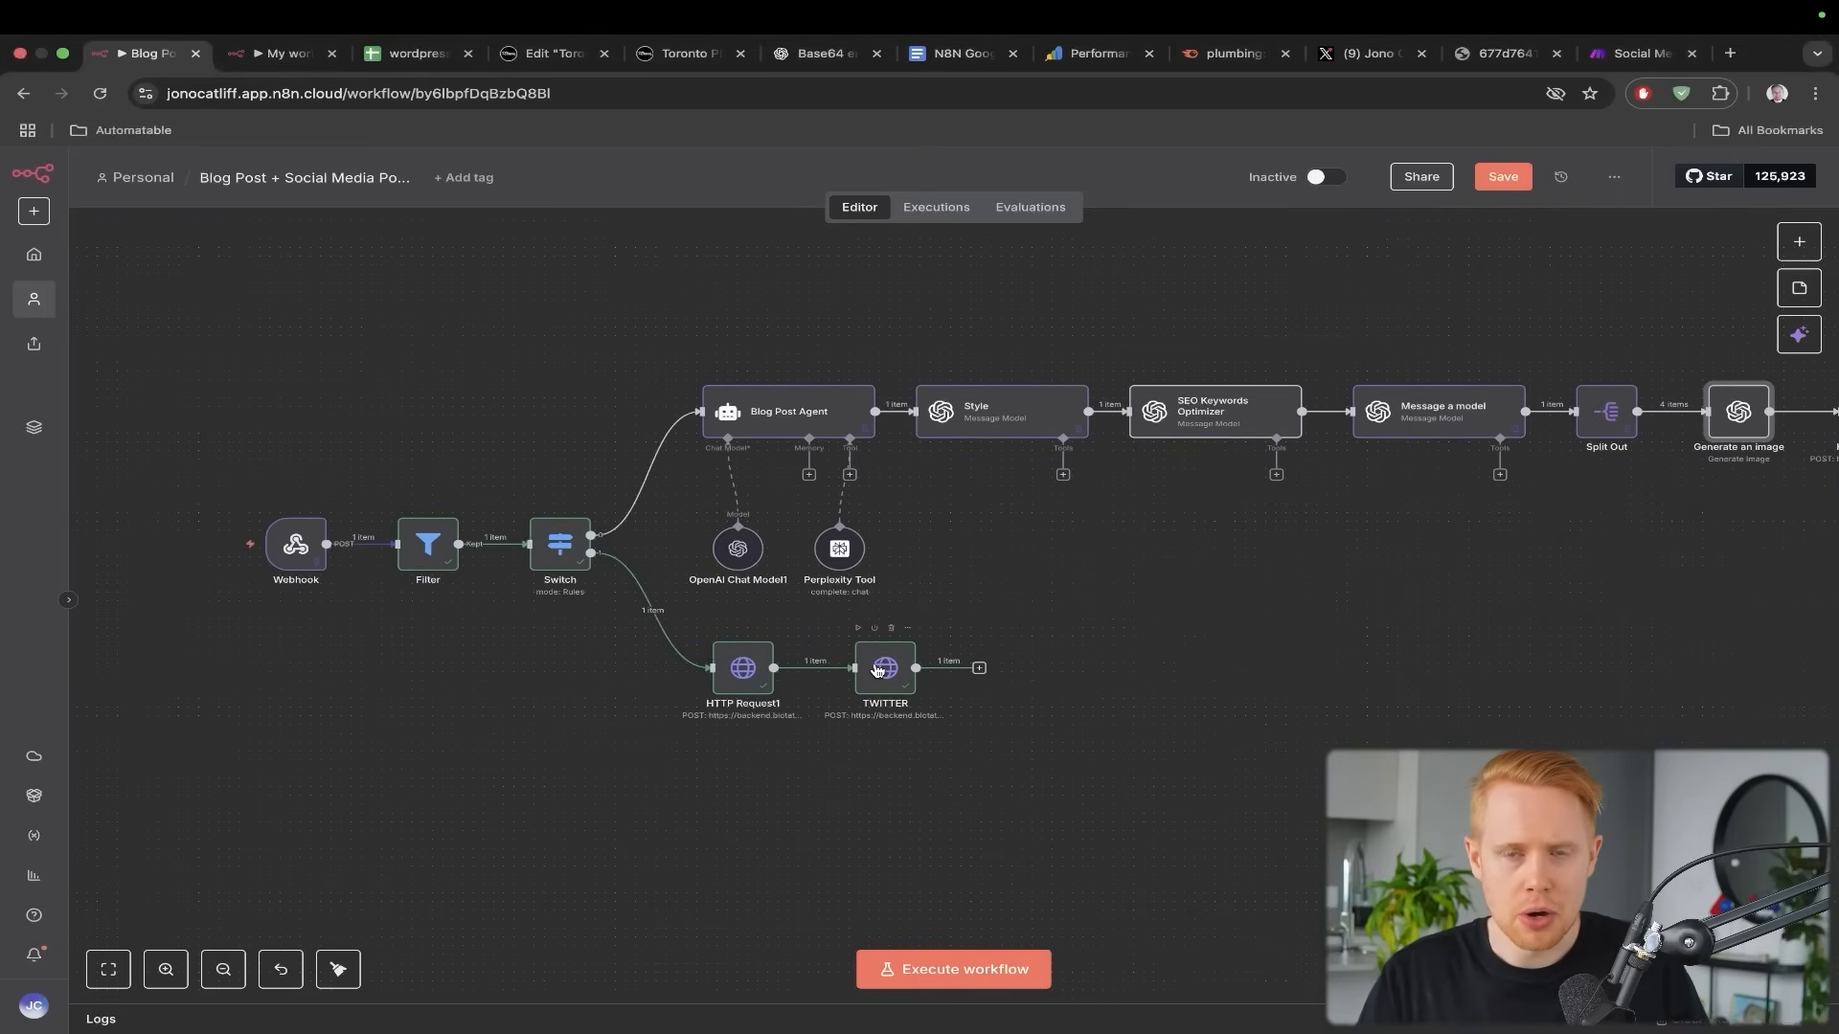
Search the node list after the Switch's second output for Pinterest and Instagram nodes.
{"action": "key", "text": "ctrl+Tab"}
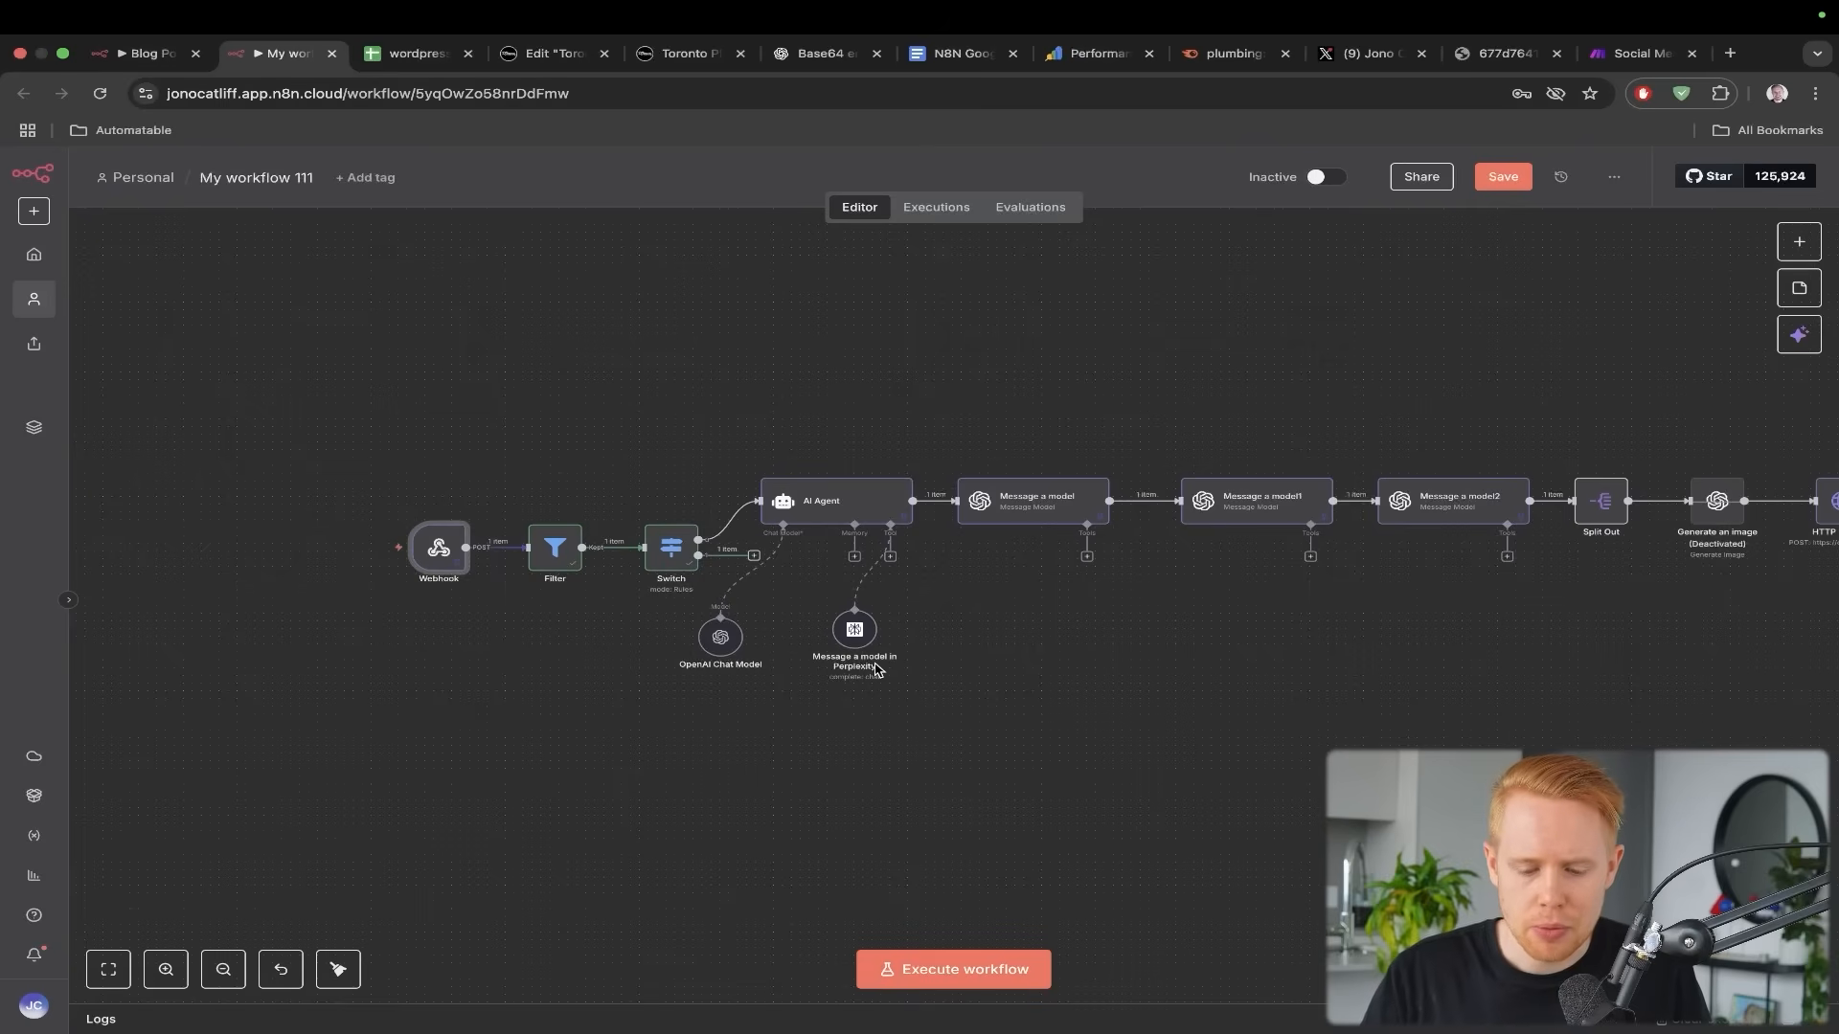
{"action": "left_click", "coordinate": [755, 558]}
{"action": "type", "text": "pinteres"}
{"action": "type", "text": "instagram"}
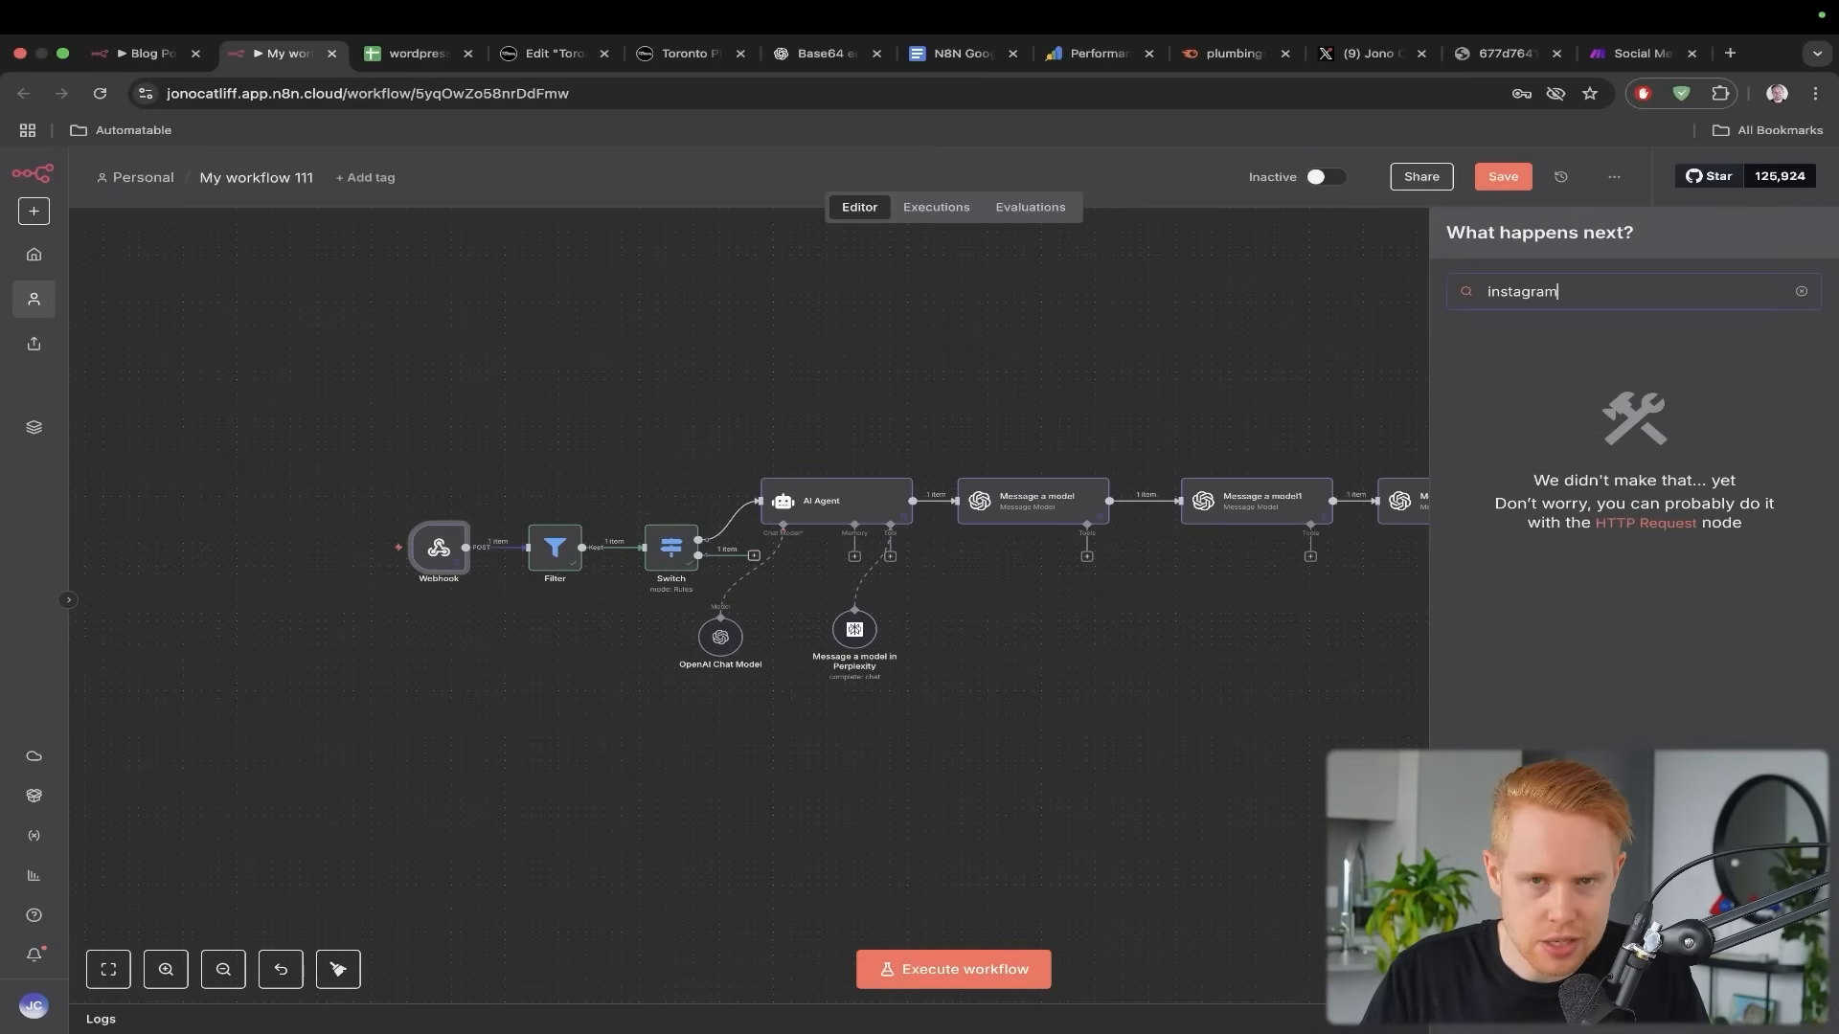
{"action": "key", "text": "super+a"}
{"action": "key", "text": "BackSpace"}
{"action": "left_click", "coordinate": [1042, 352]}
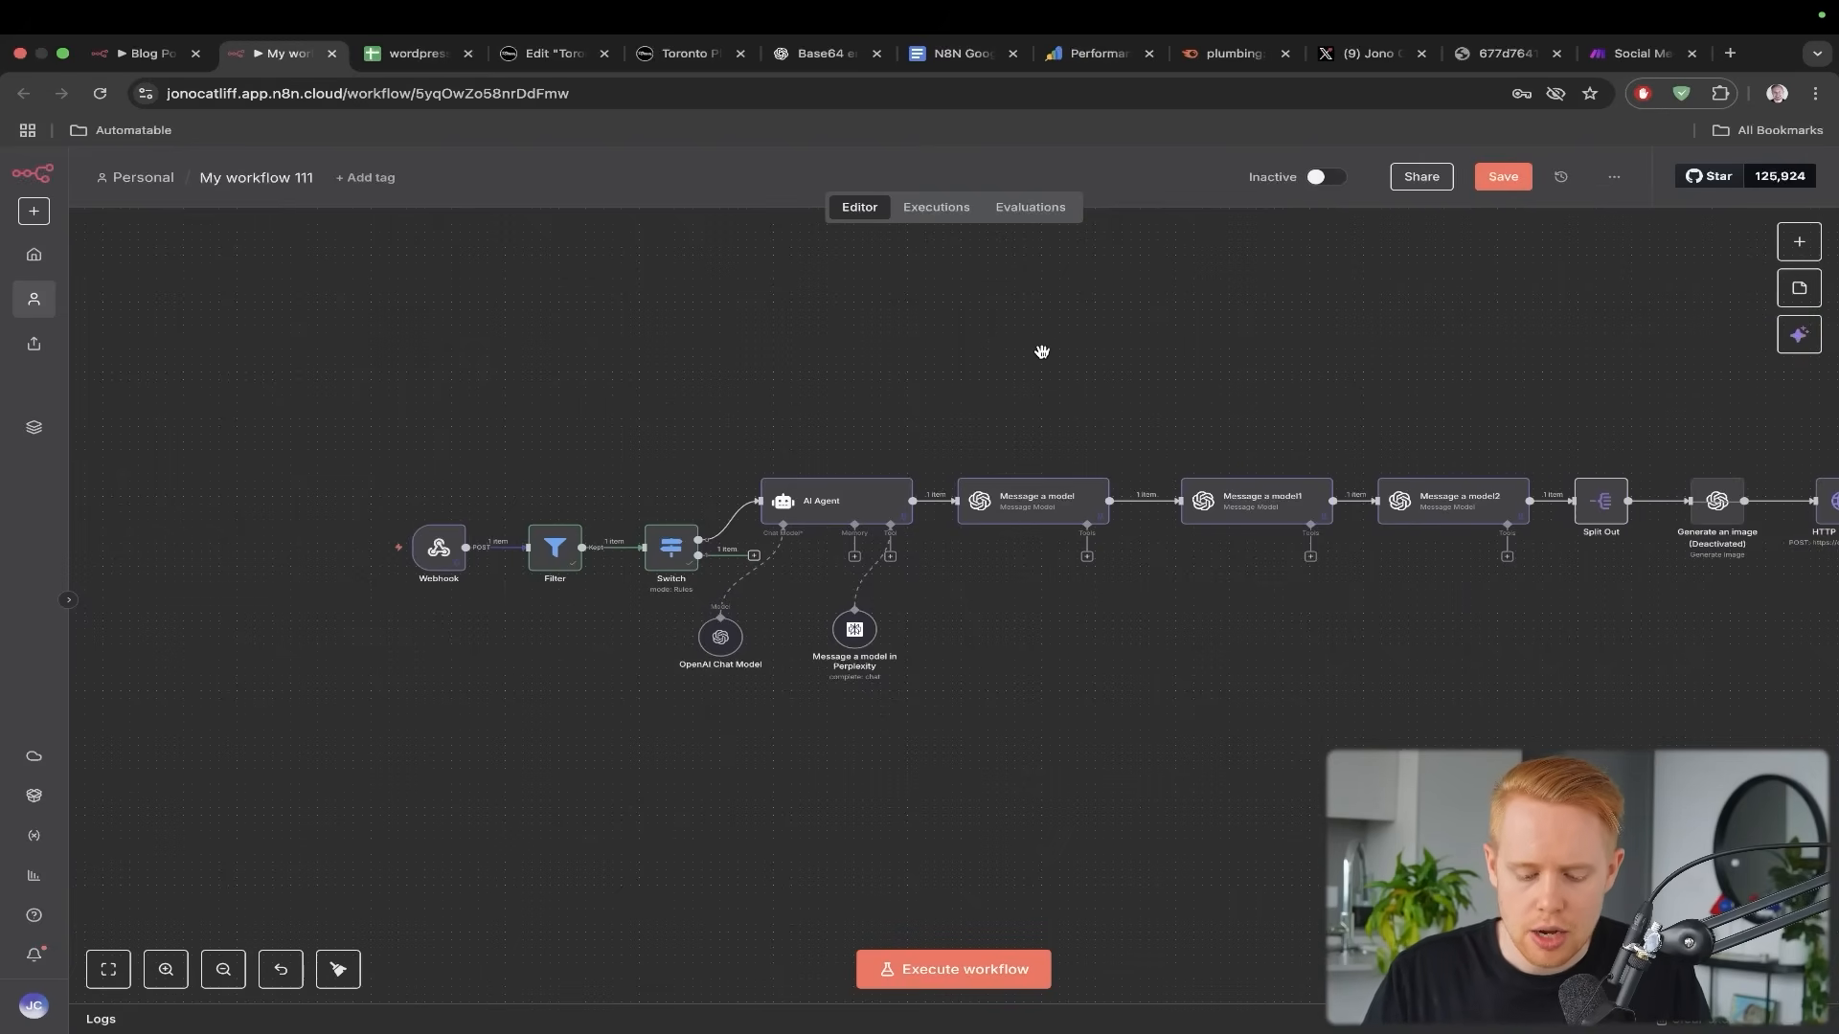
Open blotato.com in a new tab and view its Pricing plans.
{"action": "key", "text": "super+t"}
{"action": "type", "text": "blotato"}
{"action": "key", "text": "Return"}
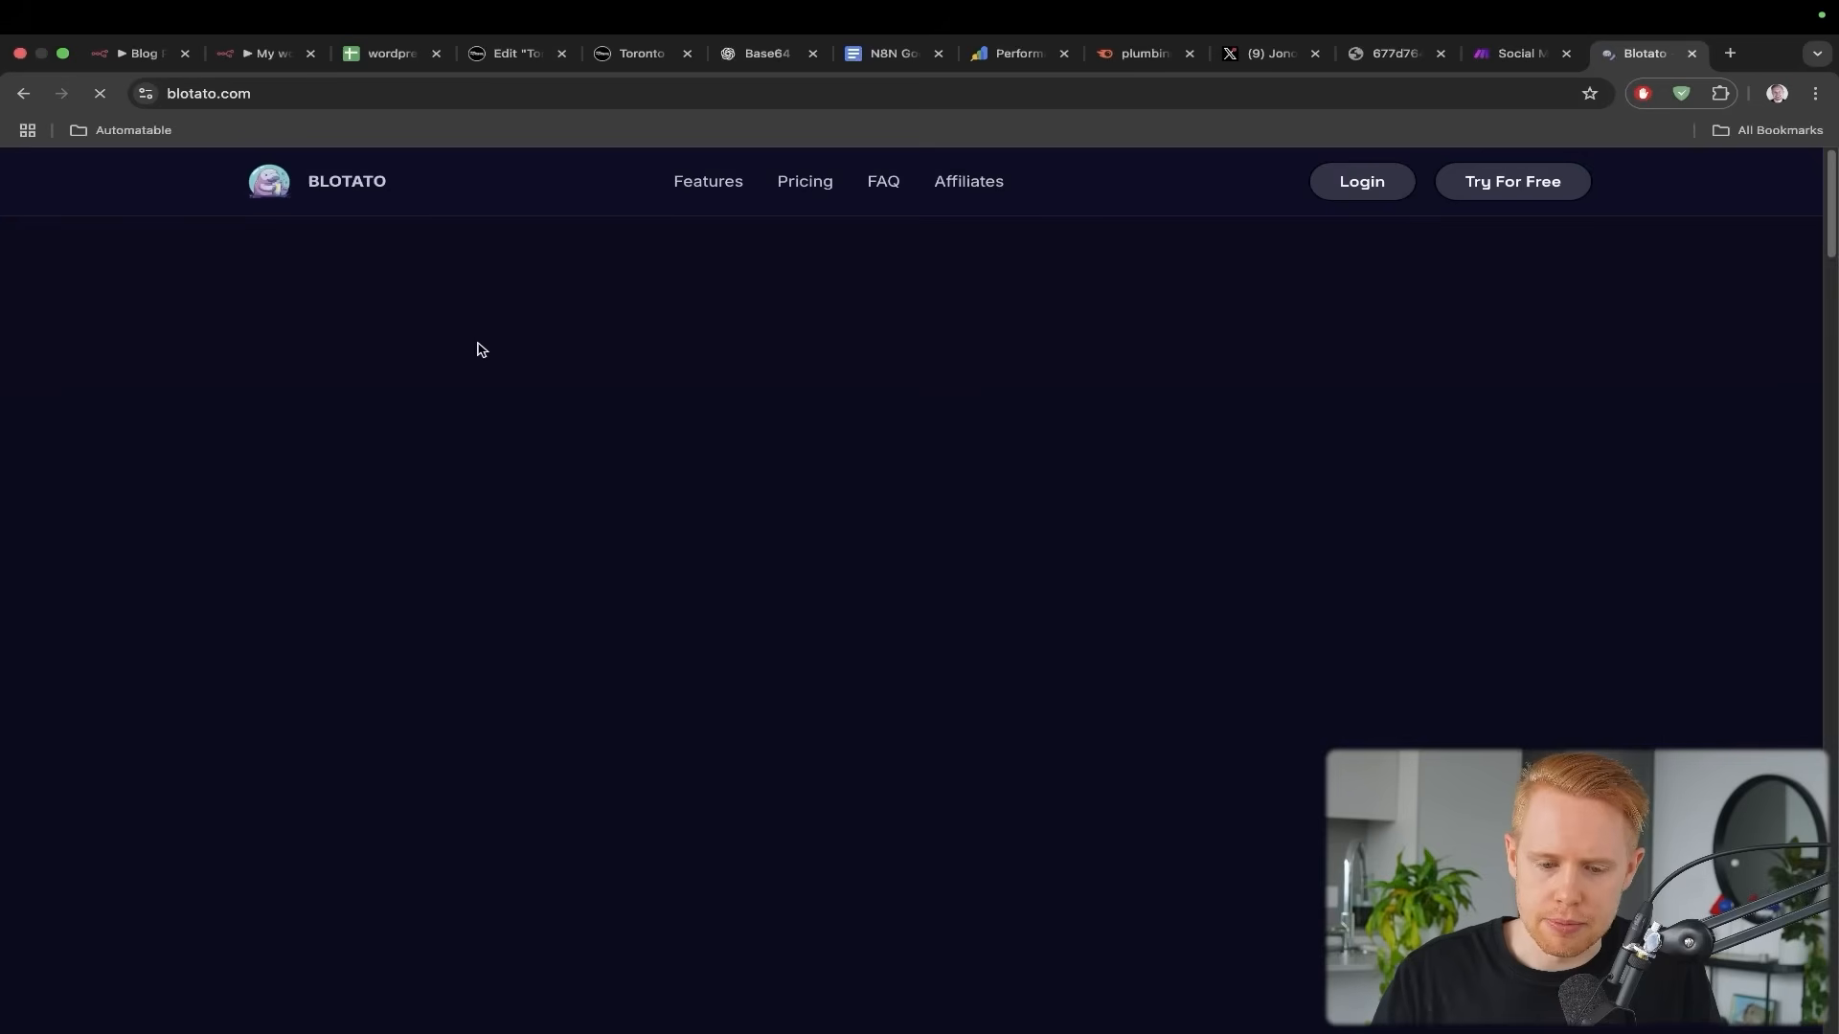
{"action": "left_click", "coordinate": [790, 190]}
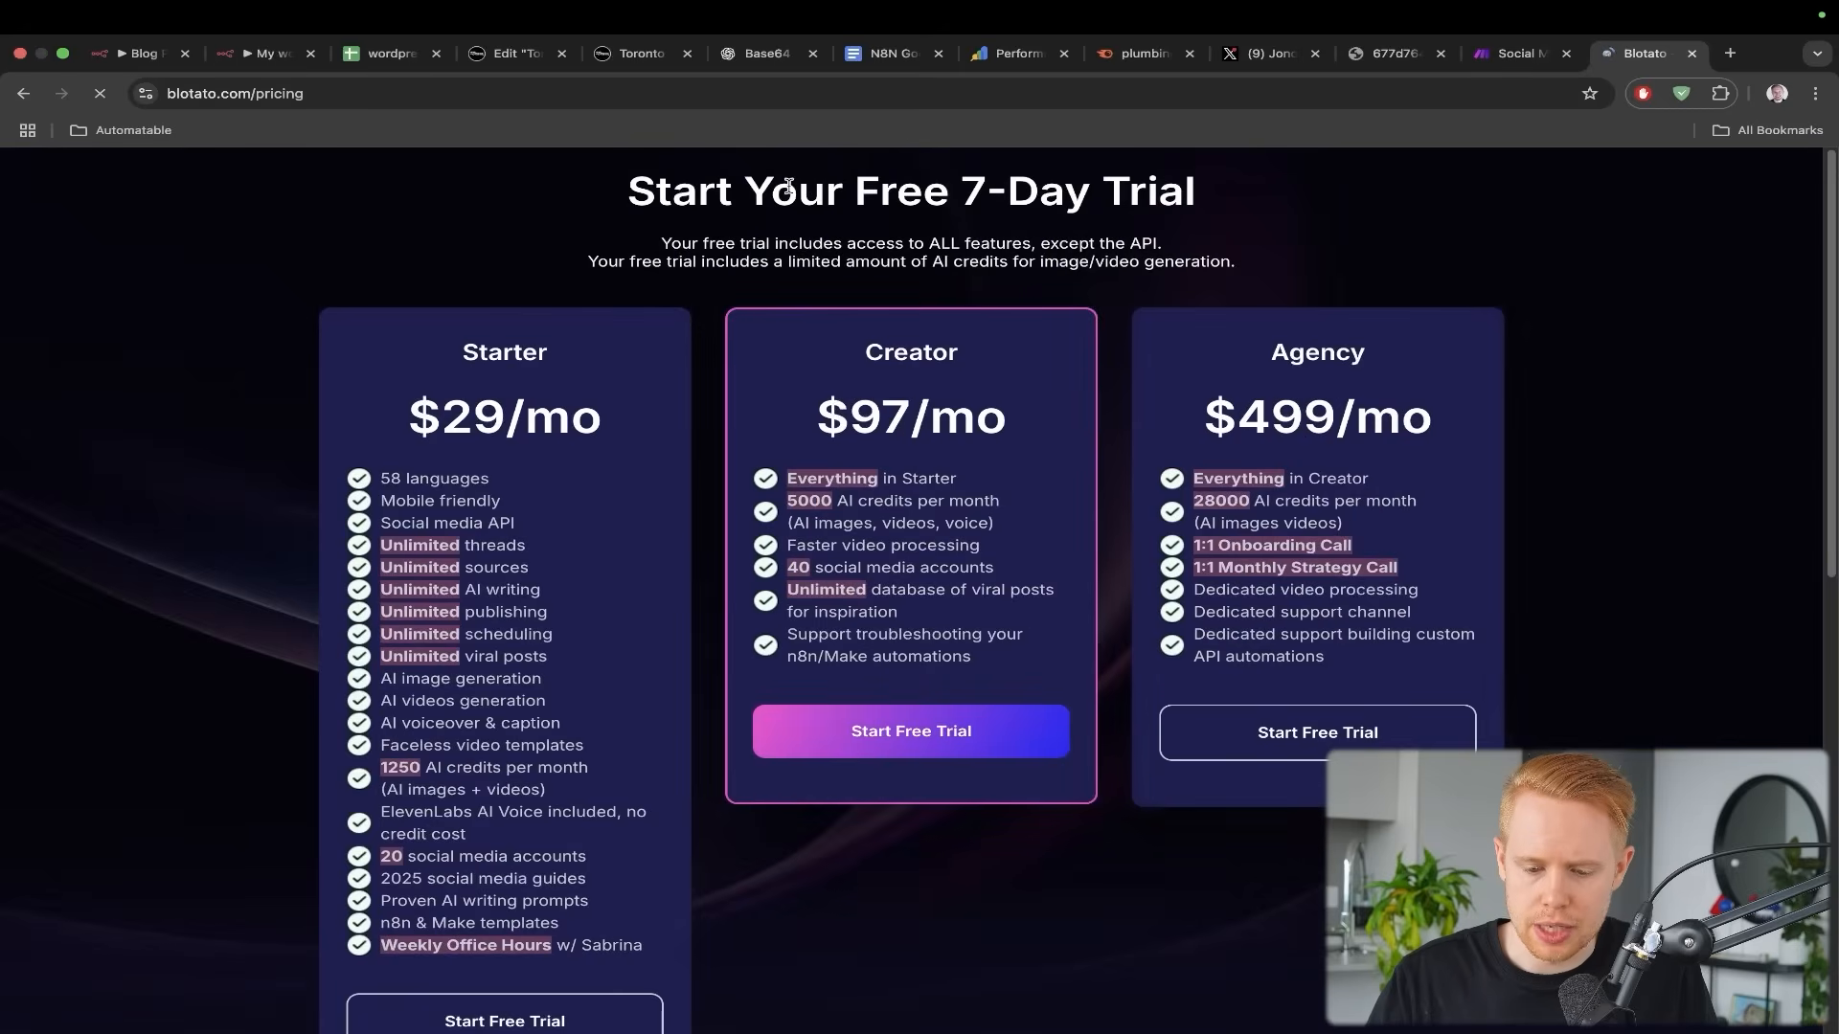
{"action": "left_click_drag", "start_coordinate": [783, 204], "coordinate": [563, 373]}
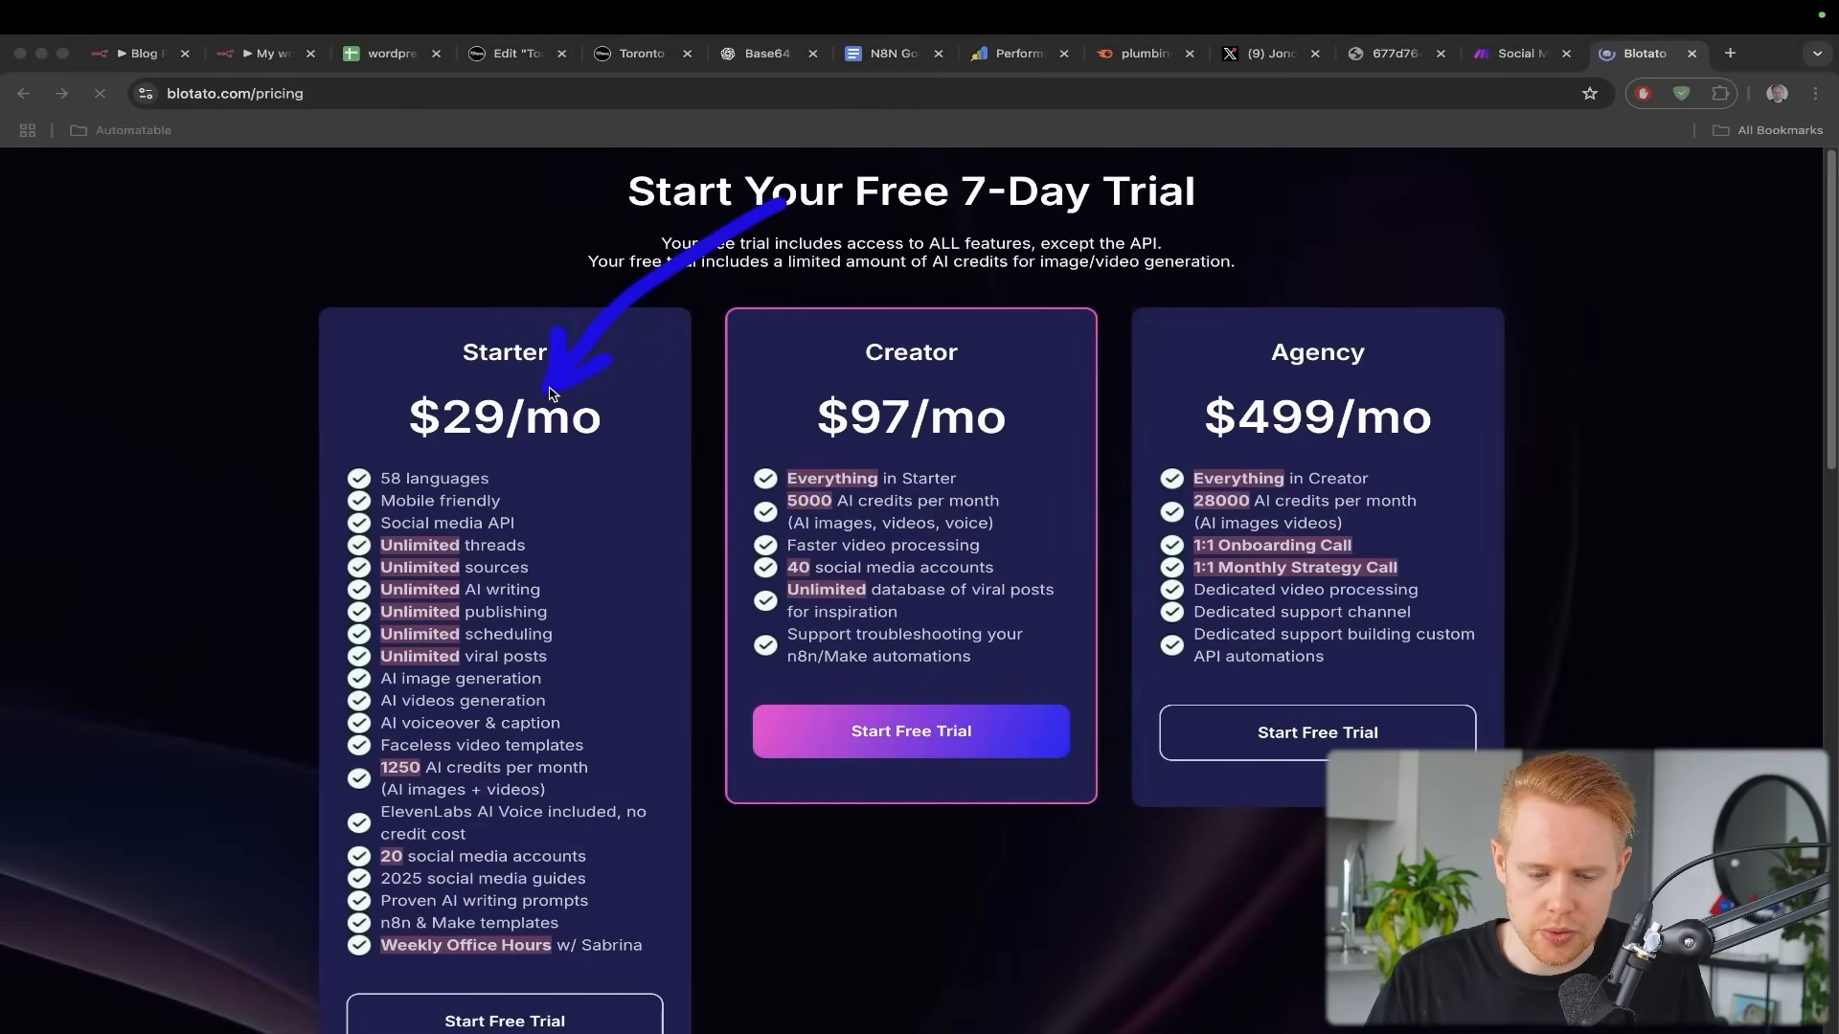
{"action": "key", "text": "ctrl+s"}
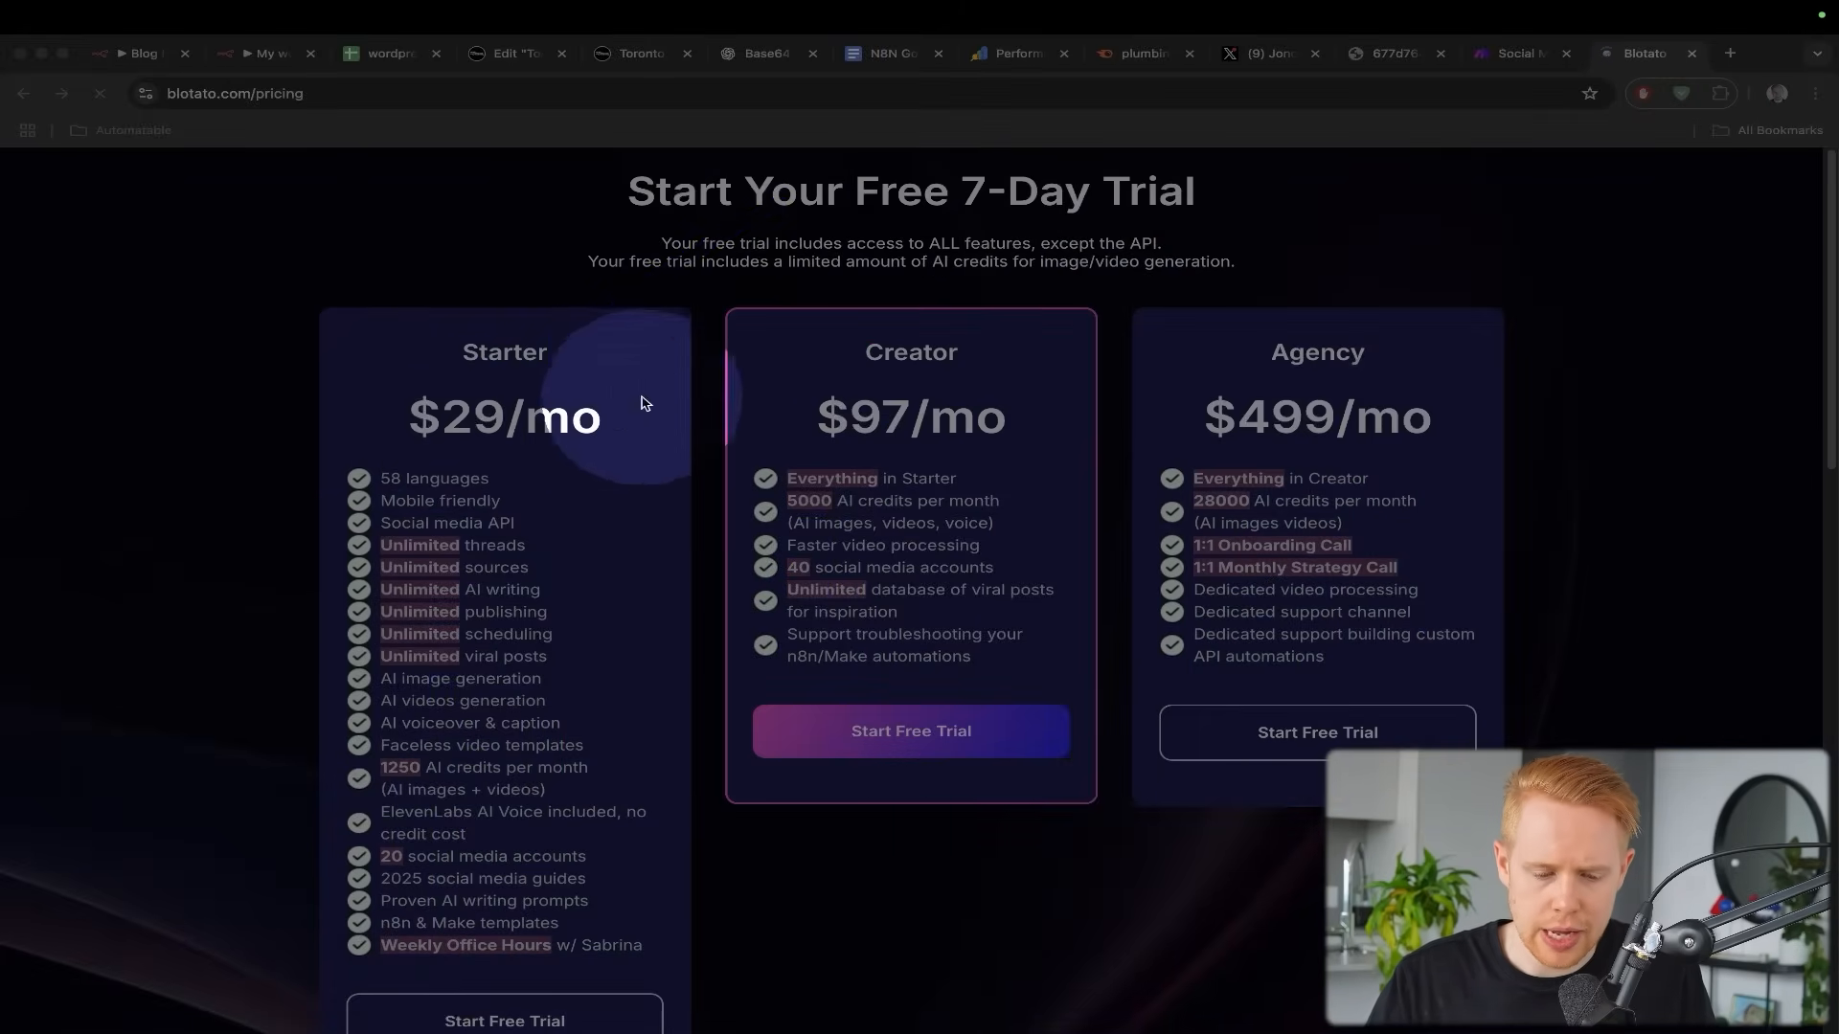
{"action": "key", "text": "ctrl+s"}
Examine the Social Media Poster scenario in Make.
{"action": "key", "text": "ctrl+shift+Tab"}
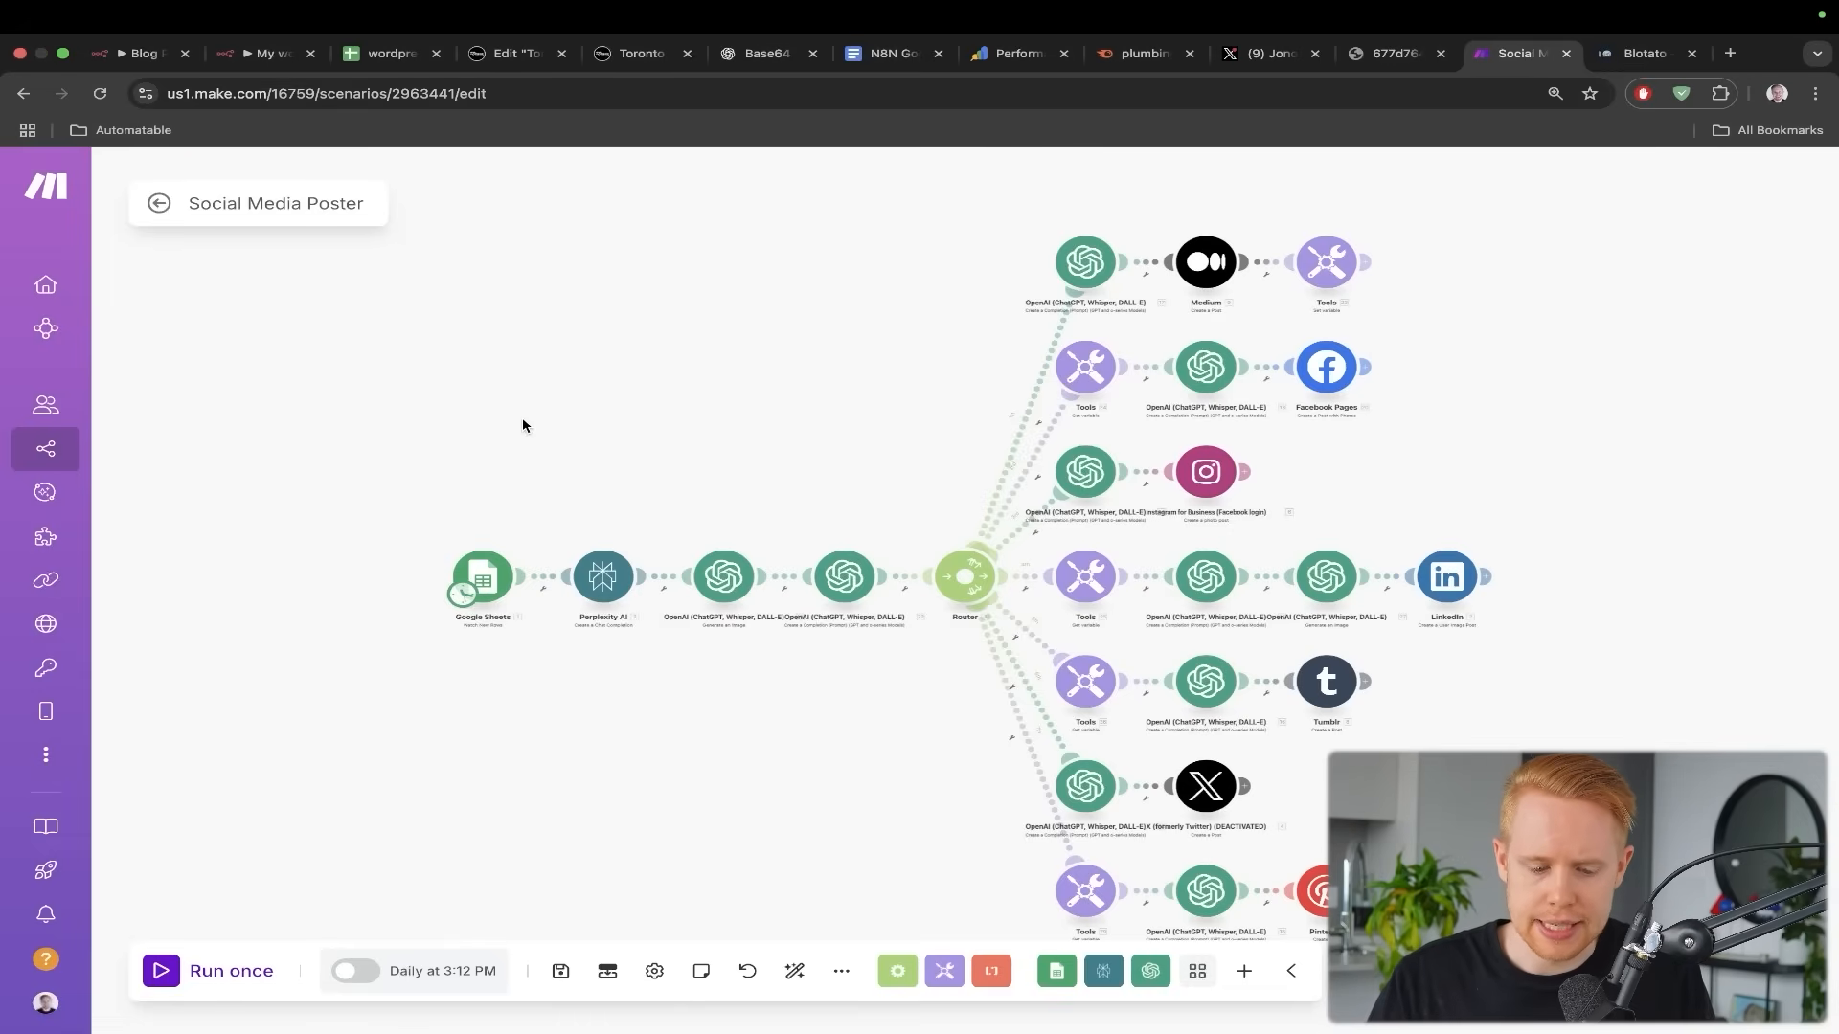
{"action": "left_click_drag", "start_coordinate": [578, 312], "coordinate": [483, 548]}
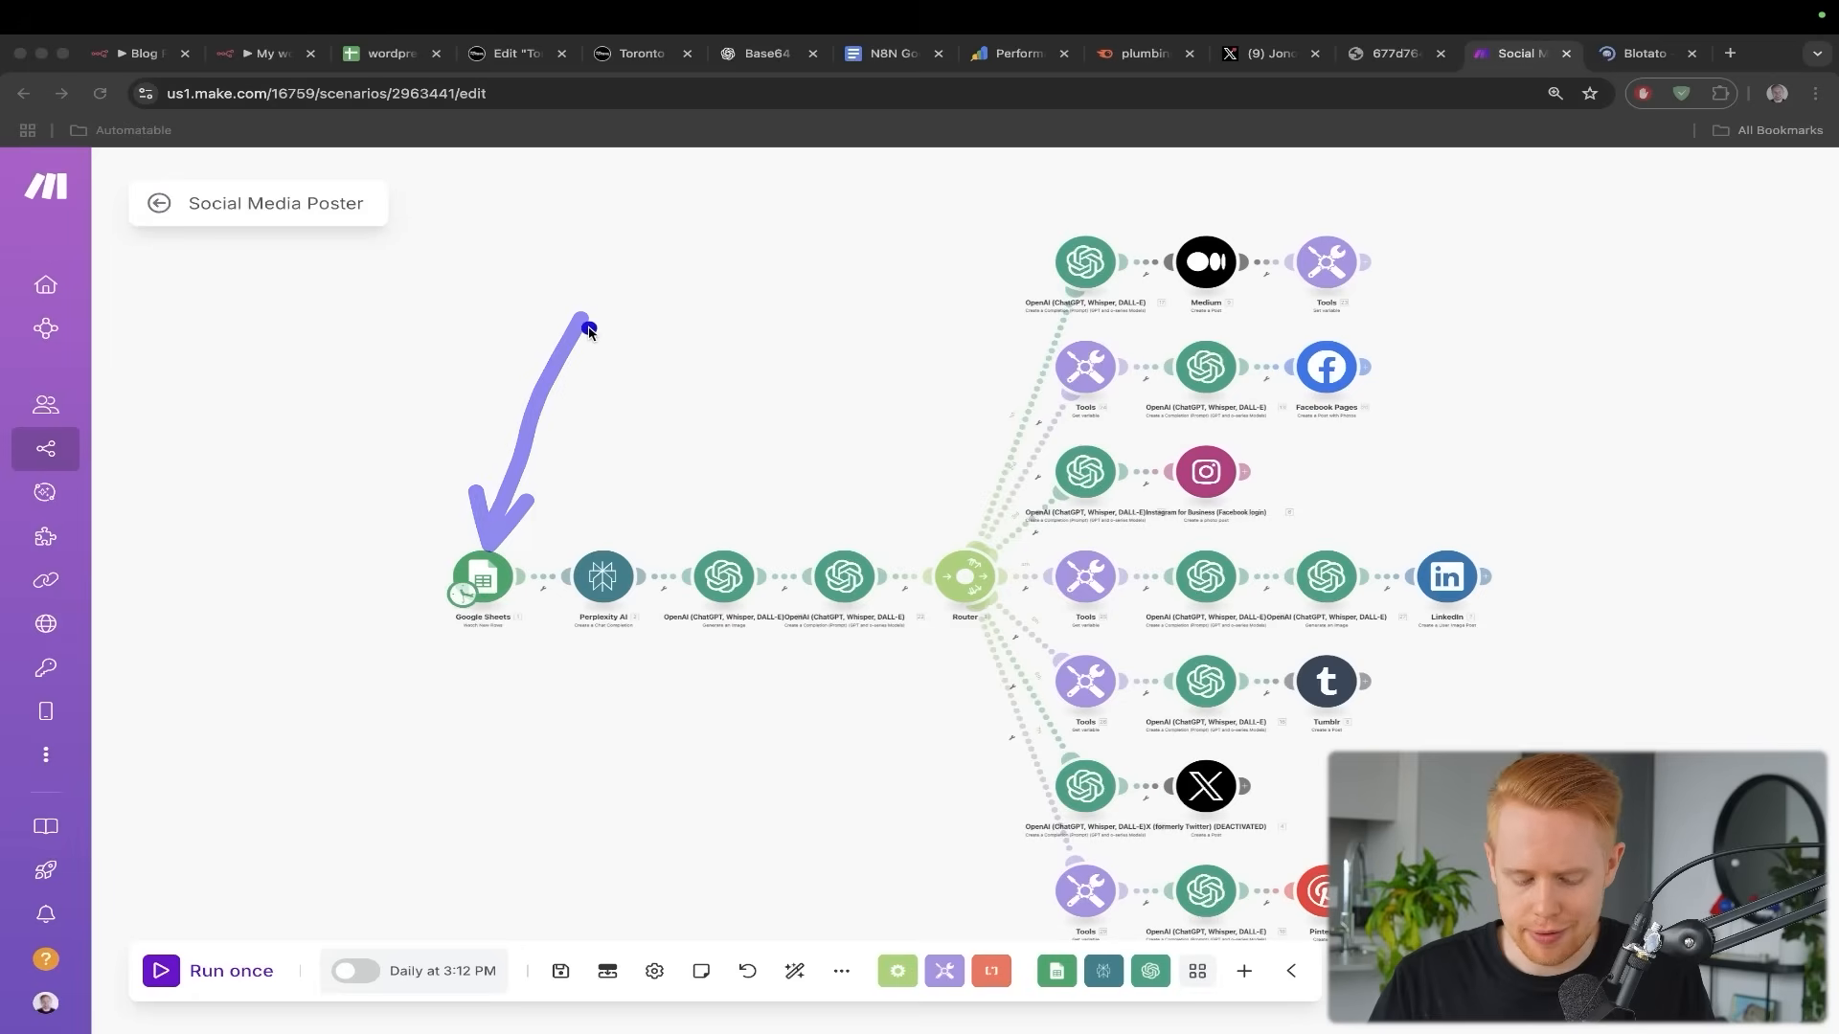
{"action": "mouse_move", "coordinate": [381, 174]}
{"action": "left_mouse_down"}
{"action": "mouse_move", "coordinate": [1190, 670]}
{"action": "mouse_move", "coordinate": [1518, 932]}
{"action": "left_mouse_up"}
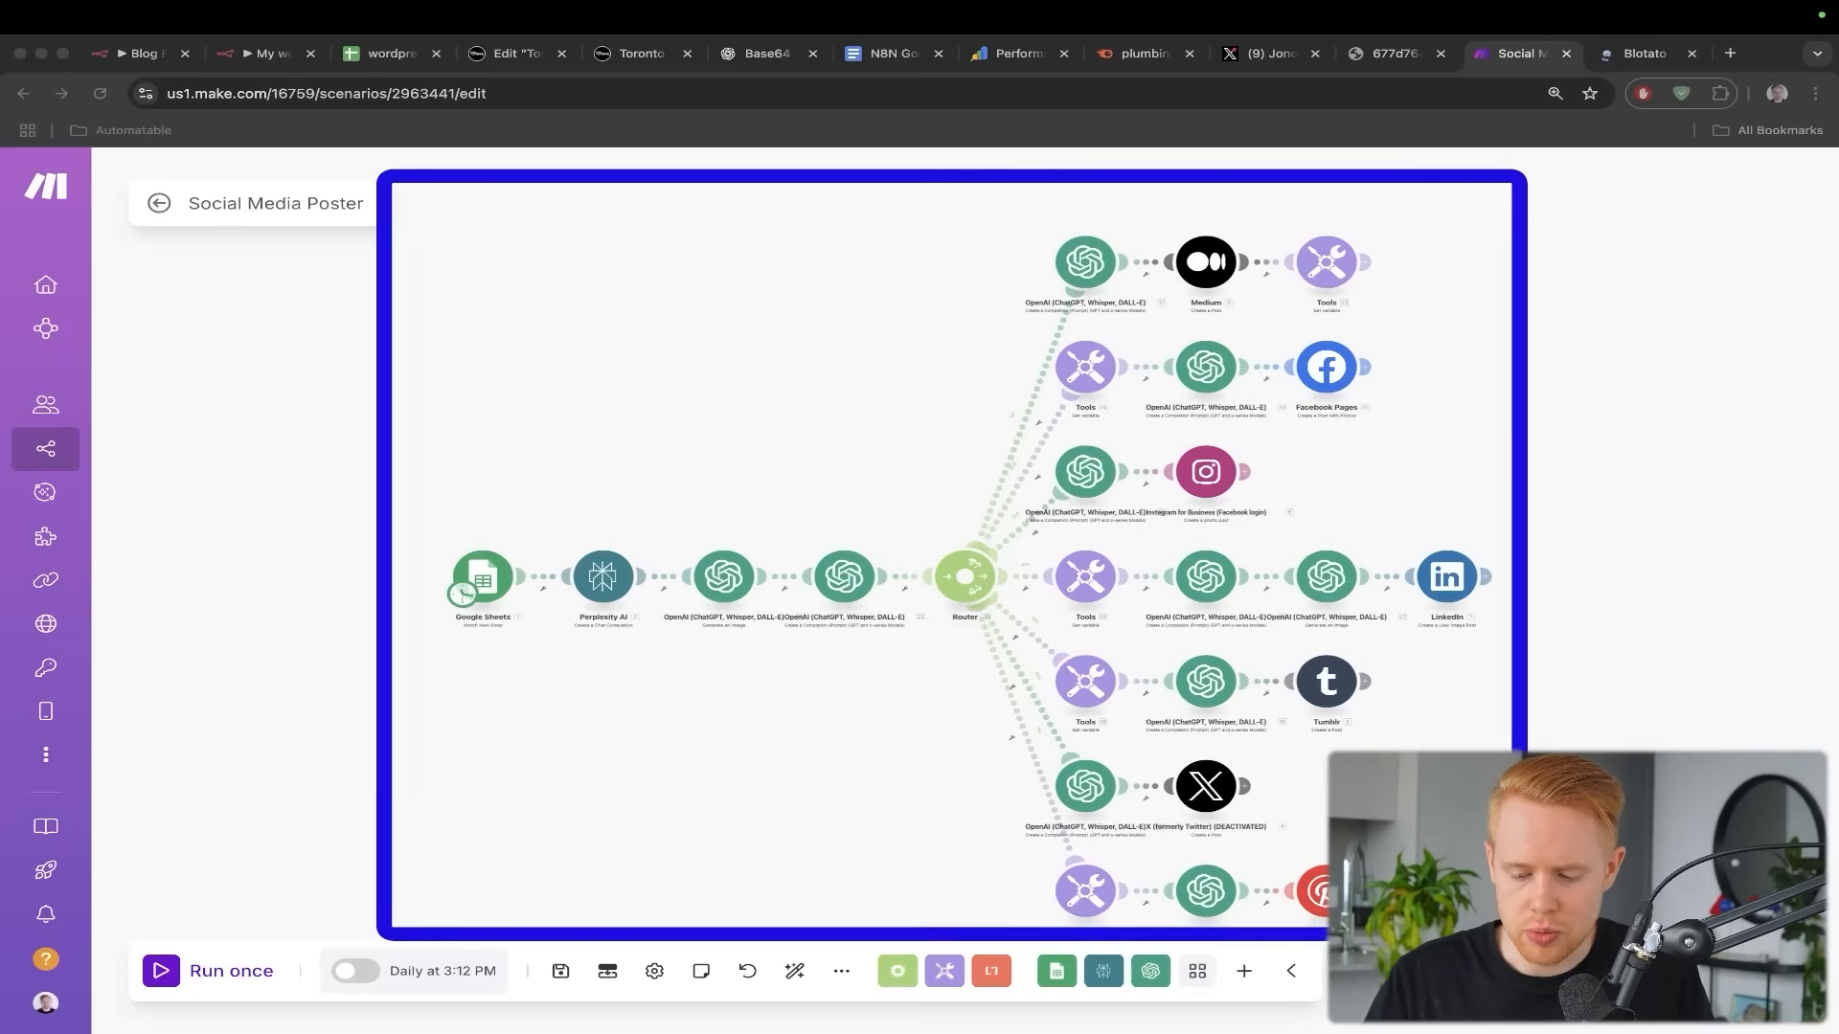
Examine the spreadsheet's keyword row and its Image Link column.
{"action": "key", "text": "super+3"}
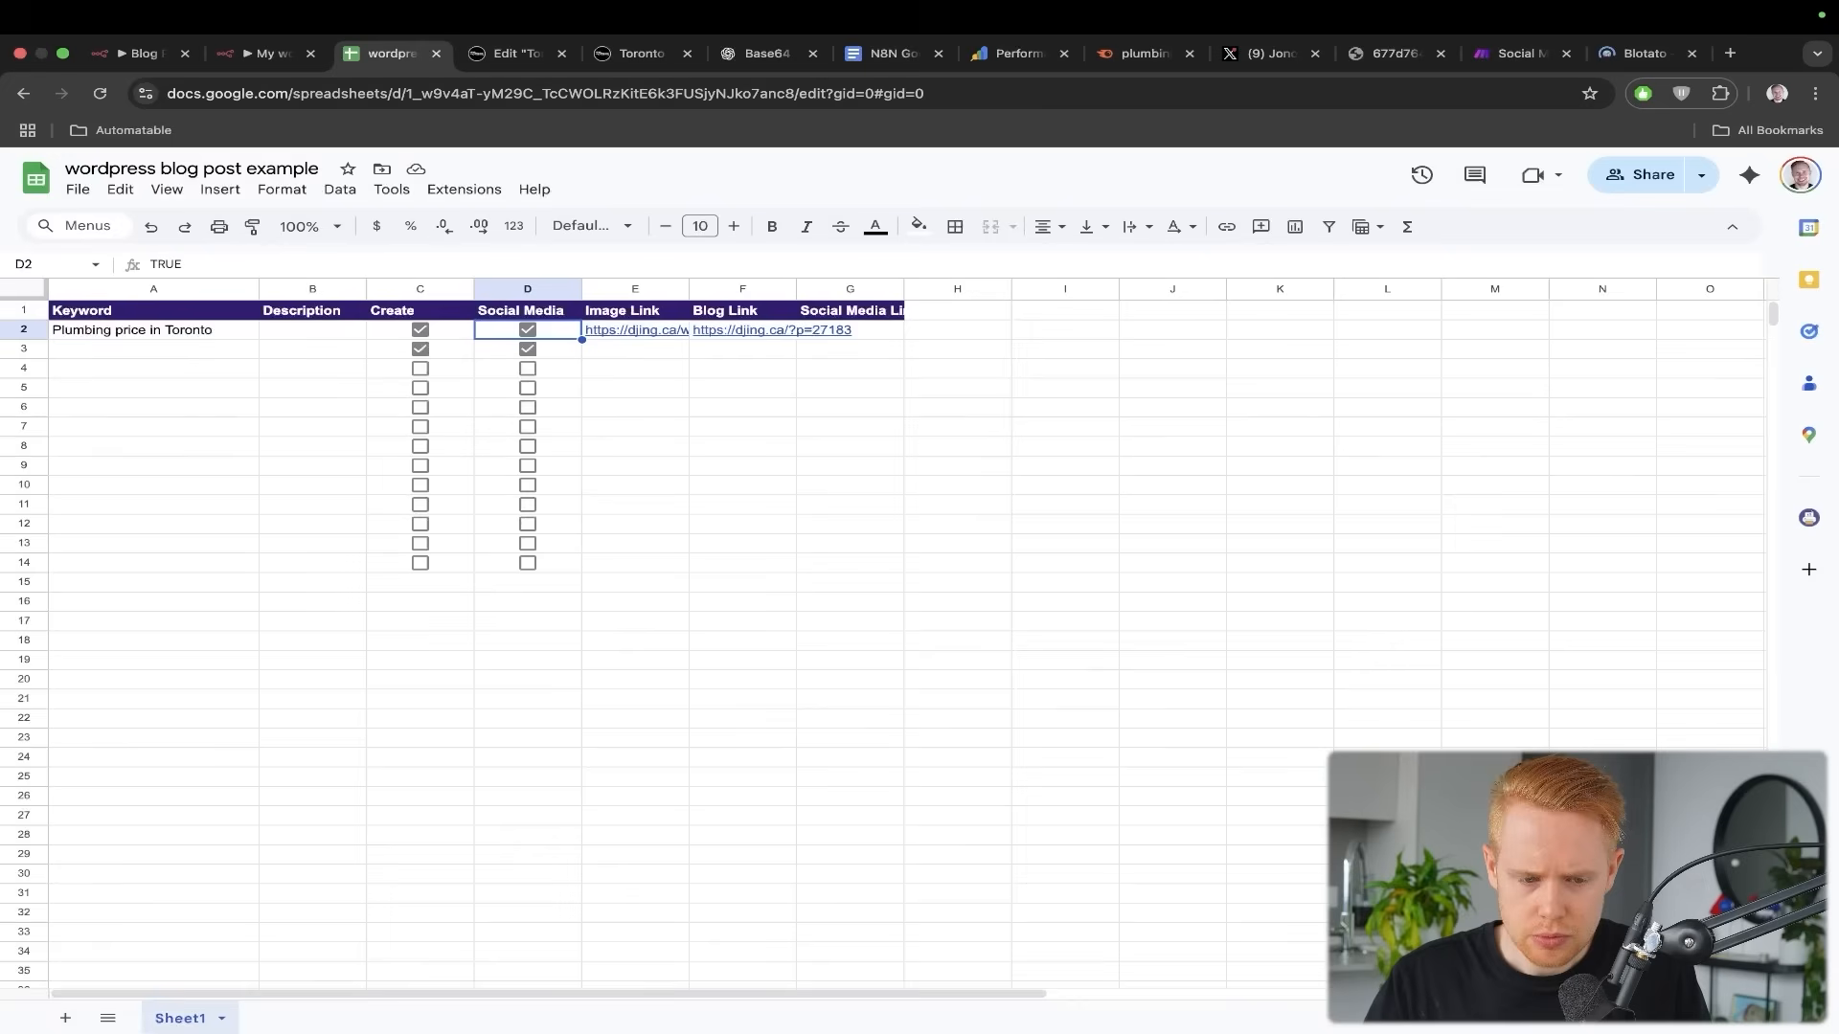
{"action": "left_click_drag", "start_coordinate": [500, 638], "coordinate": [156, 424]}
{"action": "left_click_drag", "start_coordinate": [340, 500], "coordinate": [113, 326]}
{"action": "left_click_drag", "start_coordinate": [640, 502], "coordinate": [627, 376]}
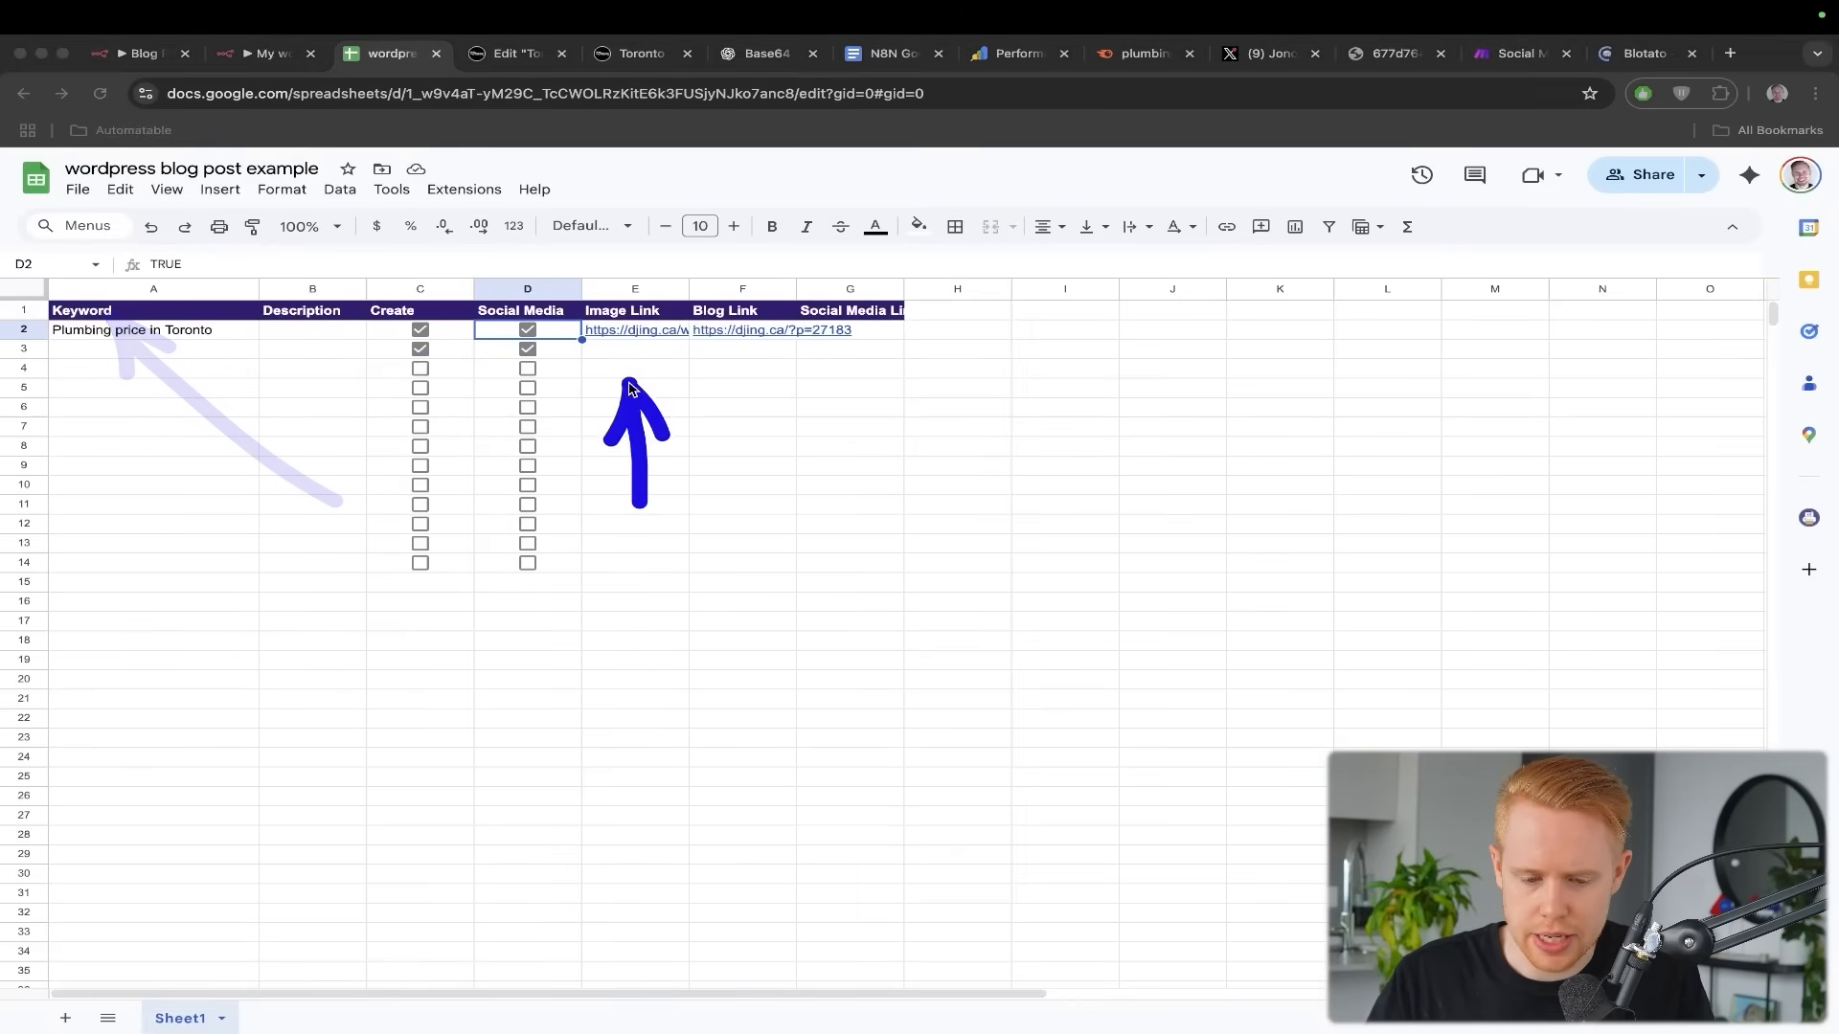
Examine the social platform branches of the Make scenario.
{"action": "key", "text": "super+1"}
{"action": "key", "text": "super+9"}
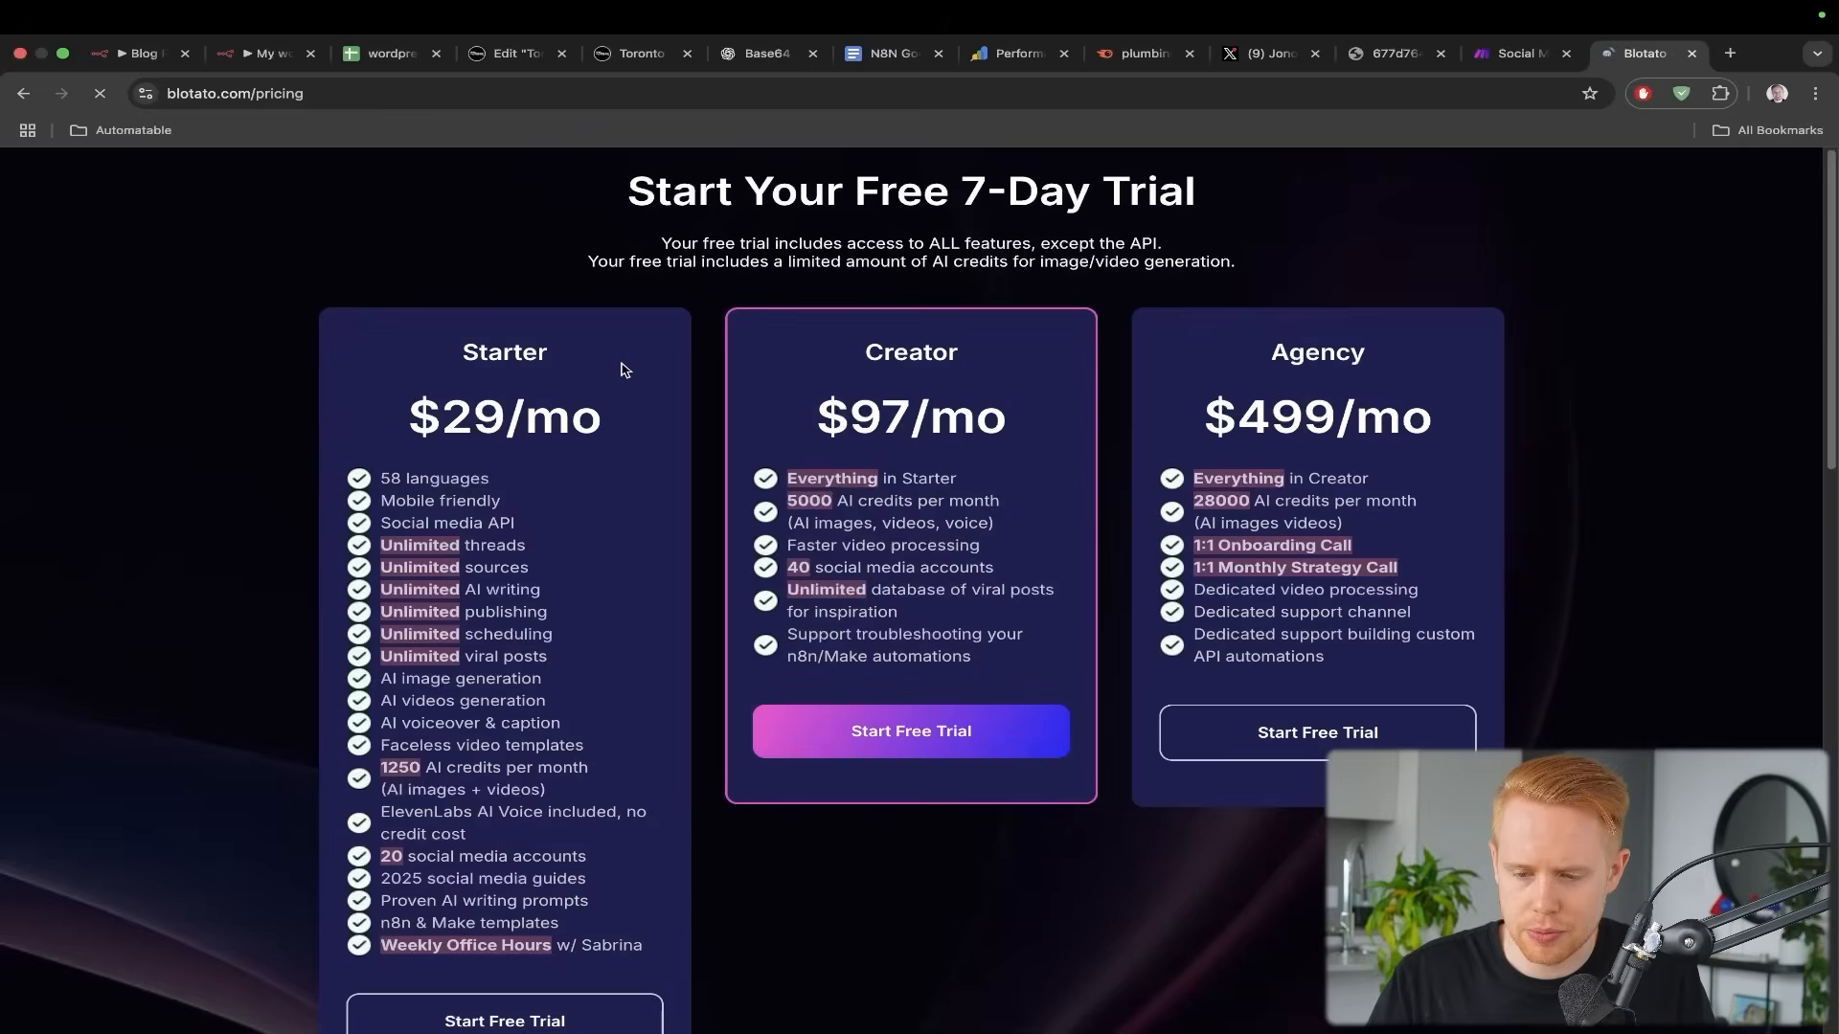
{"action": "key", "text": "super+alt+Left"}
{"action": "left_click_drag", "start_coordinate": [896, 299], "coordinate": [1153, 264]}
{"action": "left_click_drag", "start_coordinate": [1539, 263], "coordinate": [1360, 367]}
{"action": "left_click_drag", "start_coordinate": [1426, 441], "coordinate": [1319, 443]}
{"action": "left_click_drag", "start_coordinate": [1483, 441], "coordinate": [1450, 563]}
{"action": "left_click_drag", "start_coordinate": [1588, 640], "coordinate": [1333, 655]}
{"action": "left_click_drag", "start_coordinate": [1545, 719], "coordinate": [1238, 795]}
{"action": "left_click_drag", "start_coordinate": [1494, 833], "coordinate": [1258, 901]}
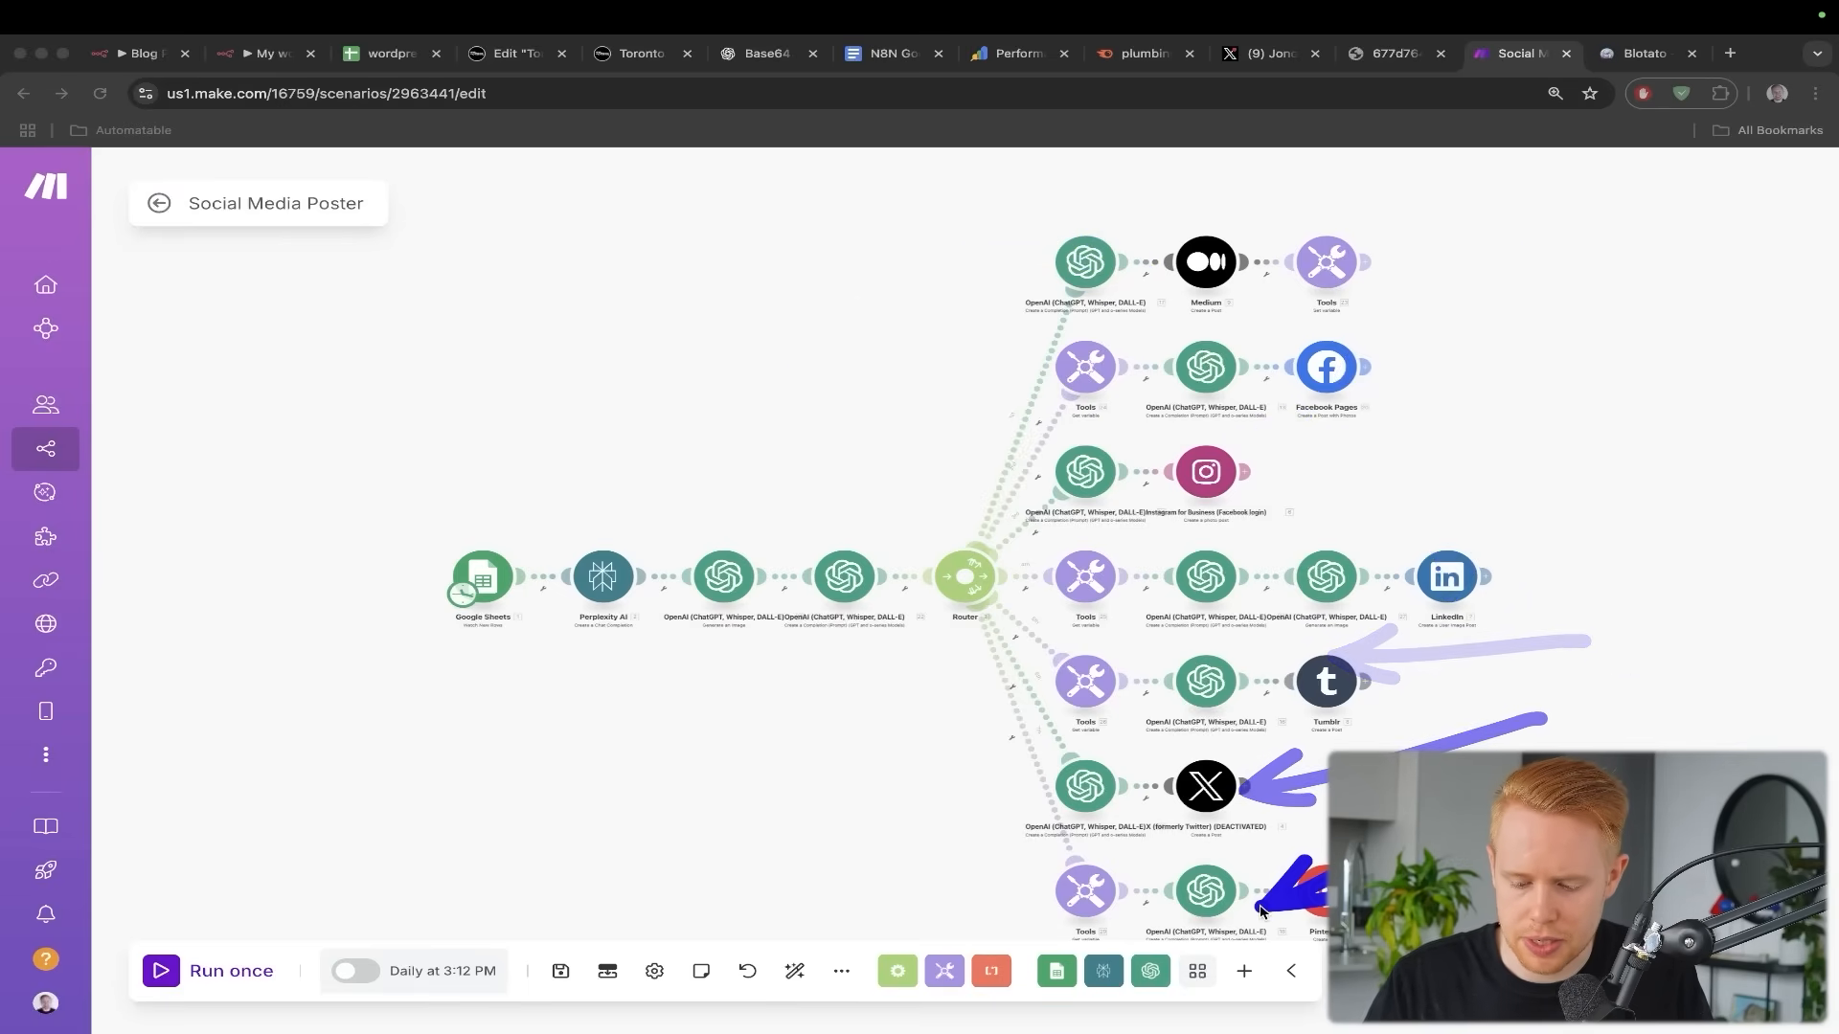
{"action": "key", "text": "ctrl+s"}
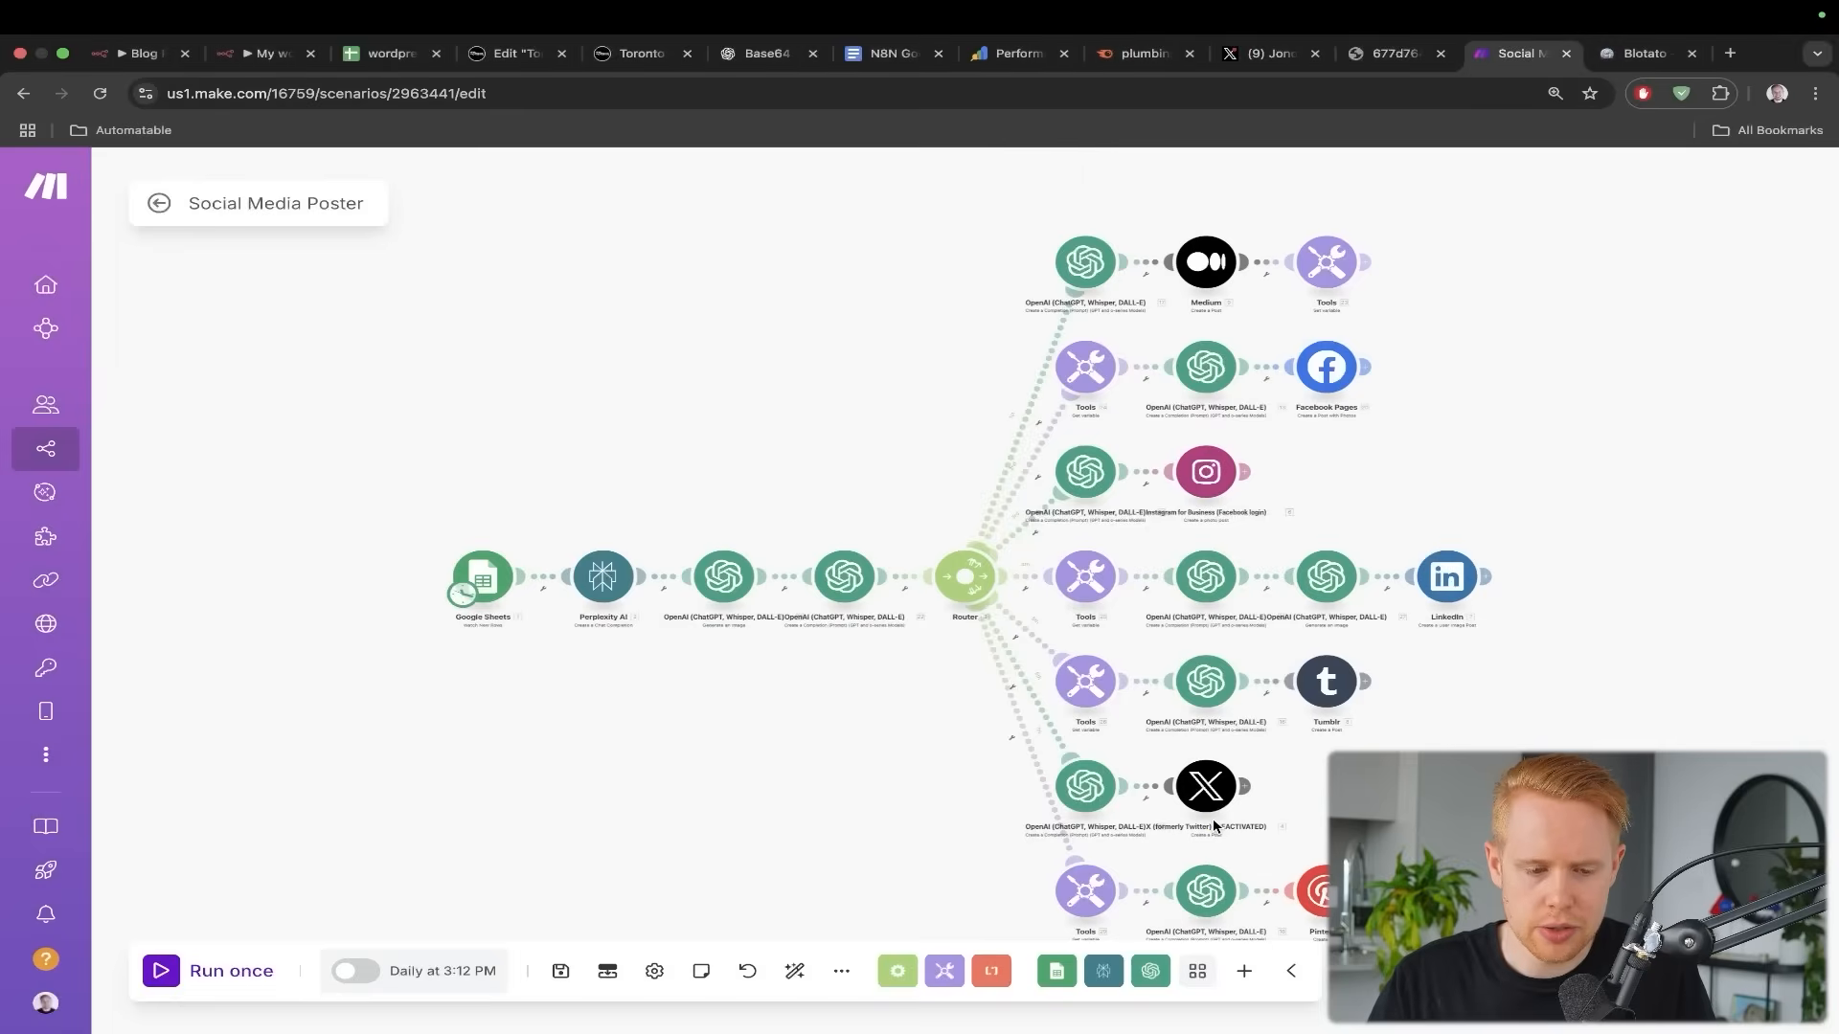
{"action": "key", "text": "super+1"}
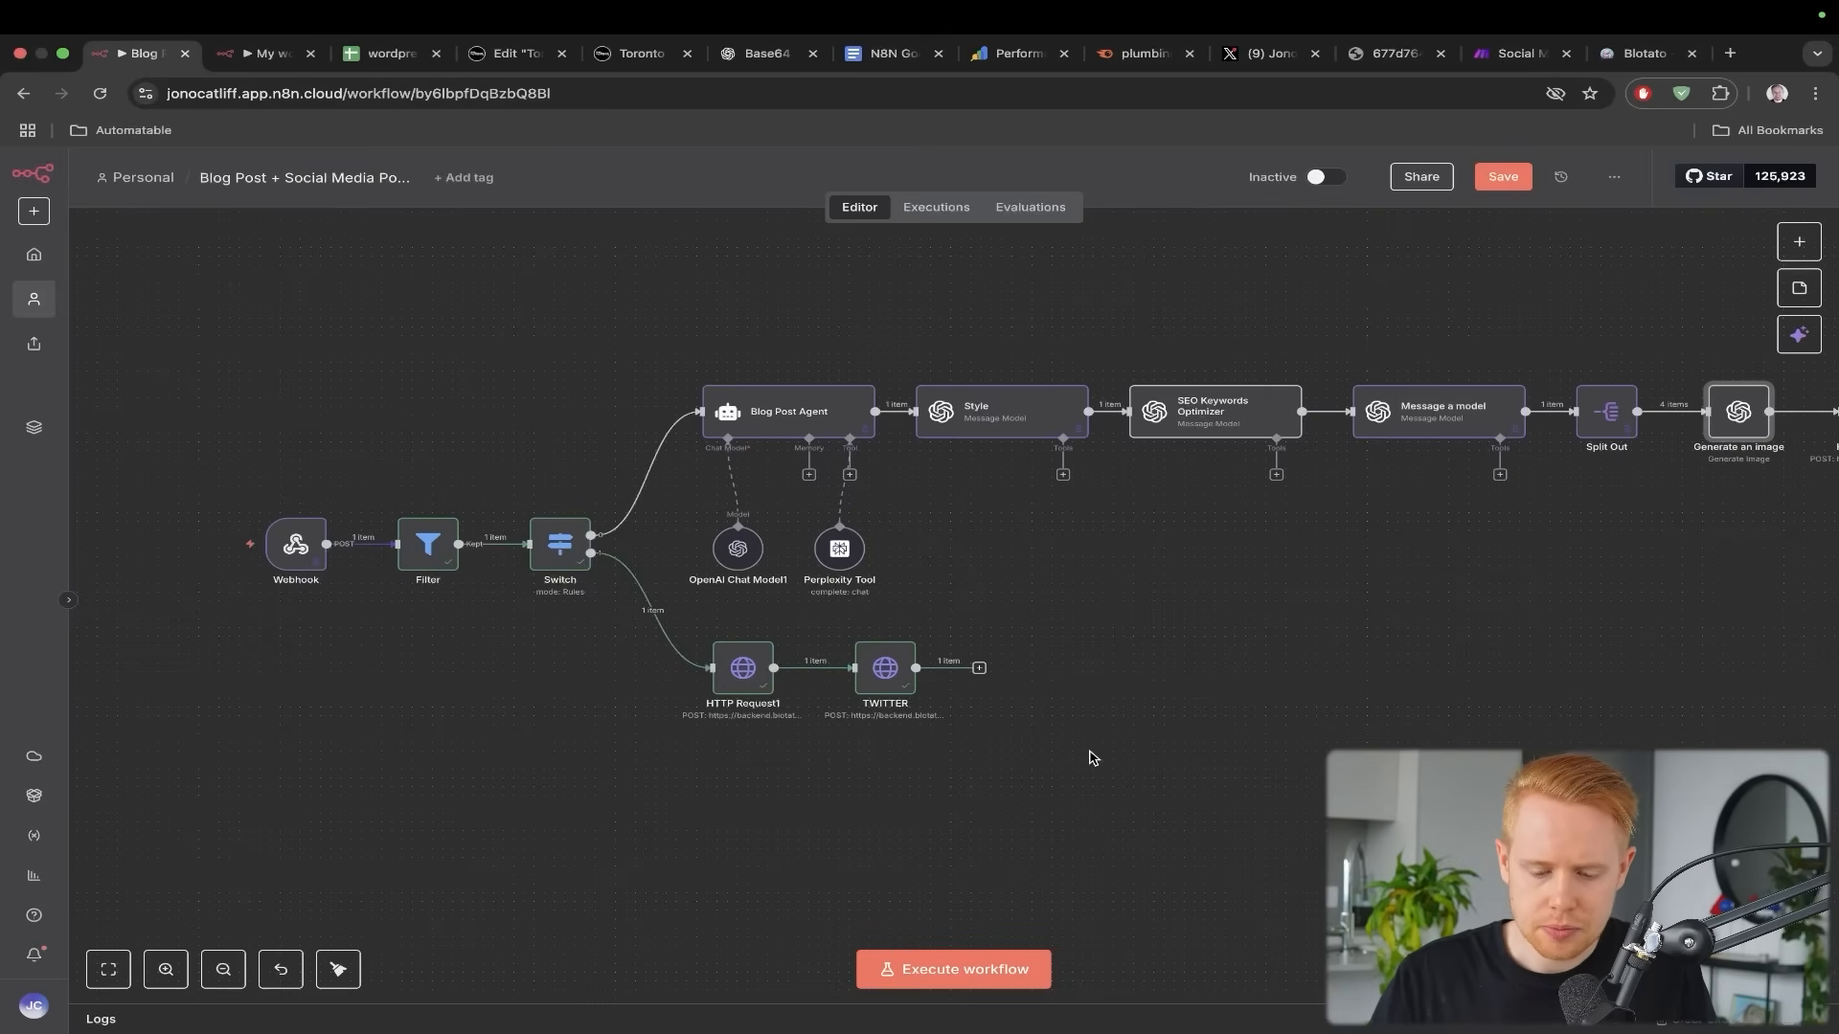
{"action": "key", "text": "ctrl+shift+Tab"}
{"action": "key", "text": "ctrl+shift+Tab"}
{"action": "key", "text": "ctrl+shift+a"}
{"action": "mouse_move", "coordinate": [525, 351]}
{"action": "left_mouse_down"}
{"action": "mouse_move", "coordinate": [831, 280]}
{"action": "mouse_move", "coordinate": [1042, 374]}
{"action": "left_mouse_up"}
{"action": "key", "text": "Escape"}
{"action": "key", "text": "super+2"}
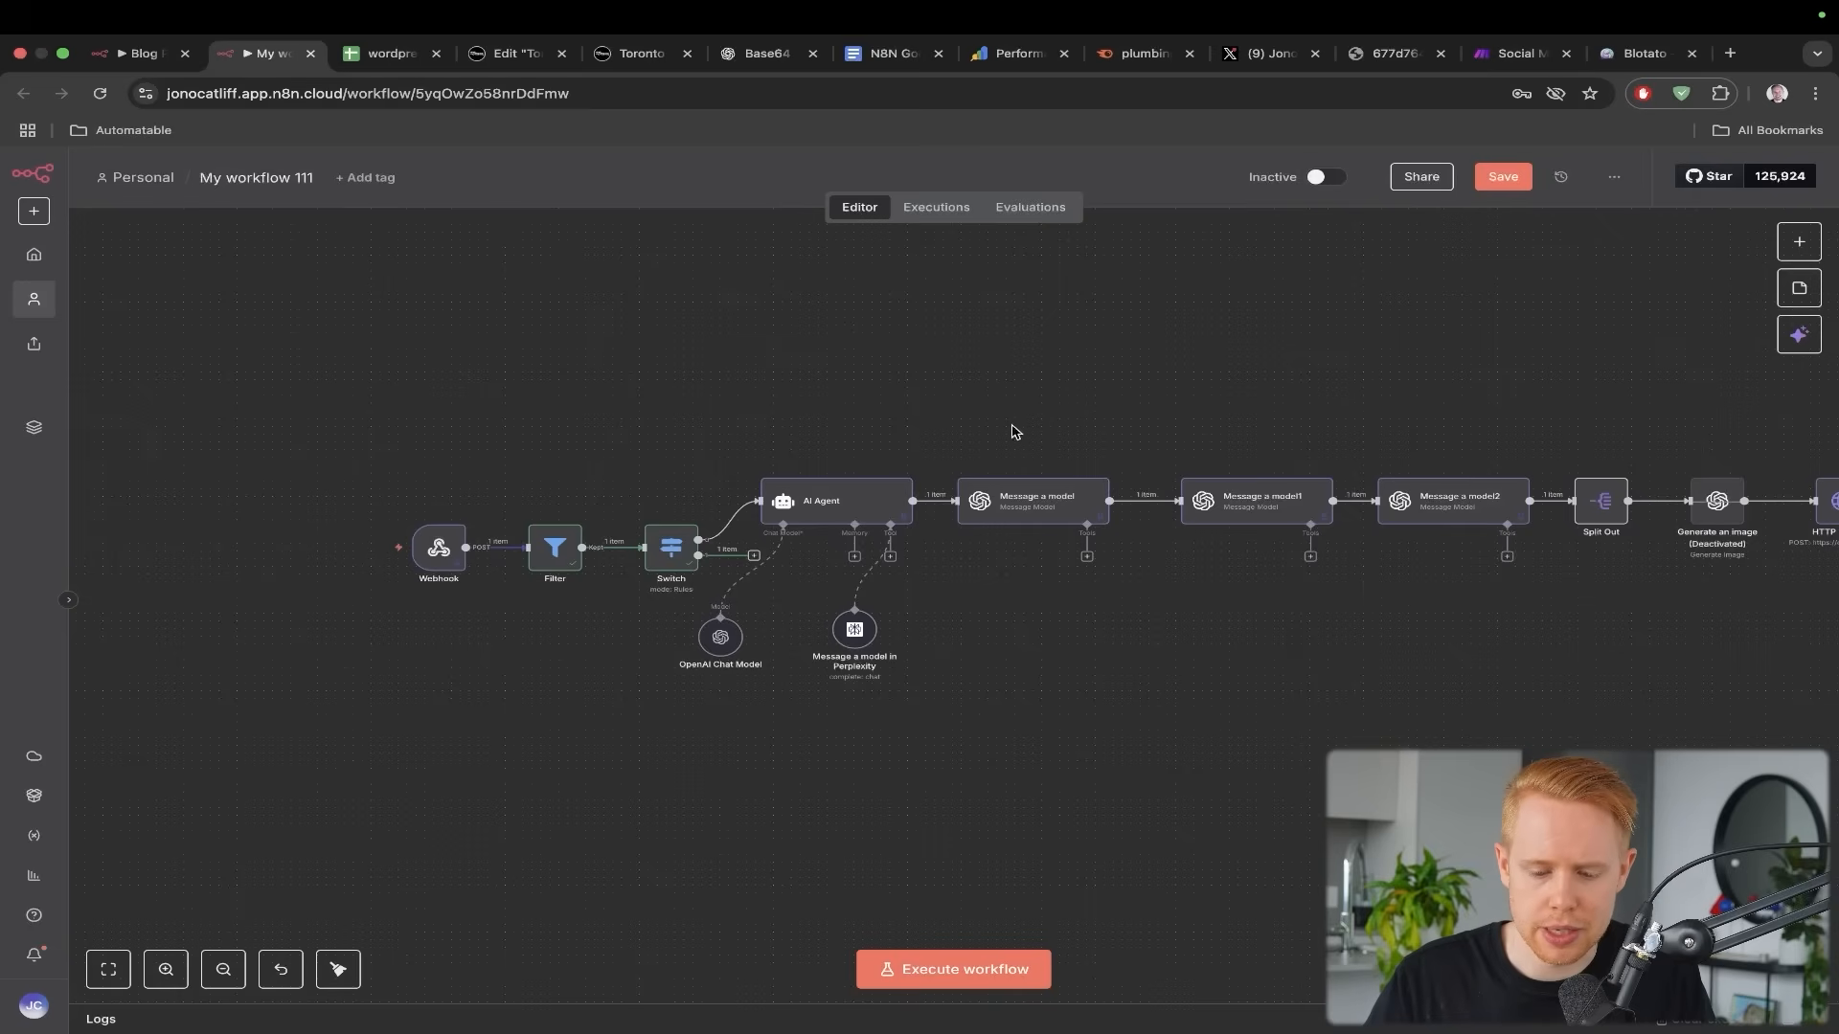
{"action": "scroll", "coordinate": [755, 562], "scroll_direction": "up", "scroll_amount": 5}
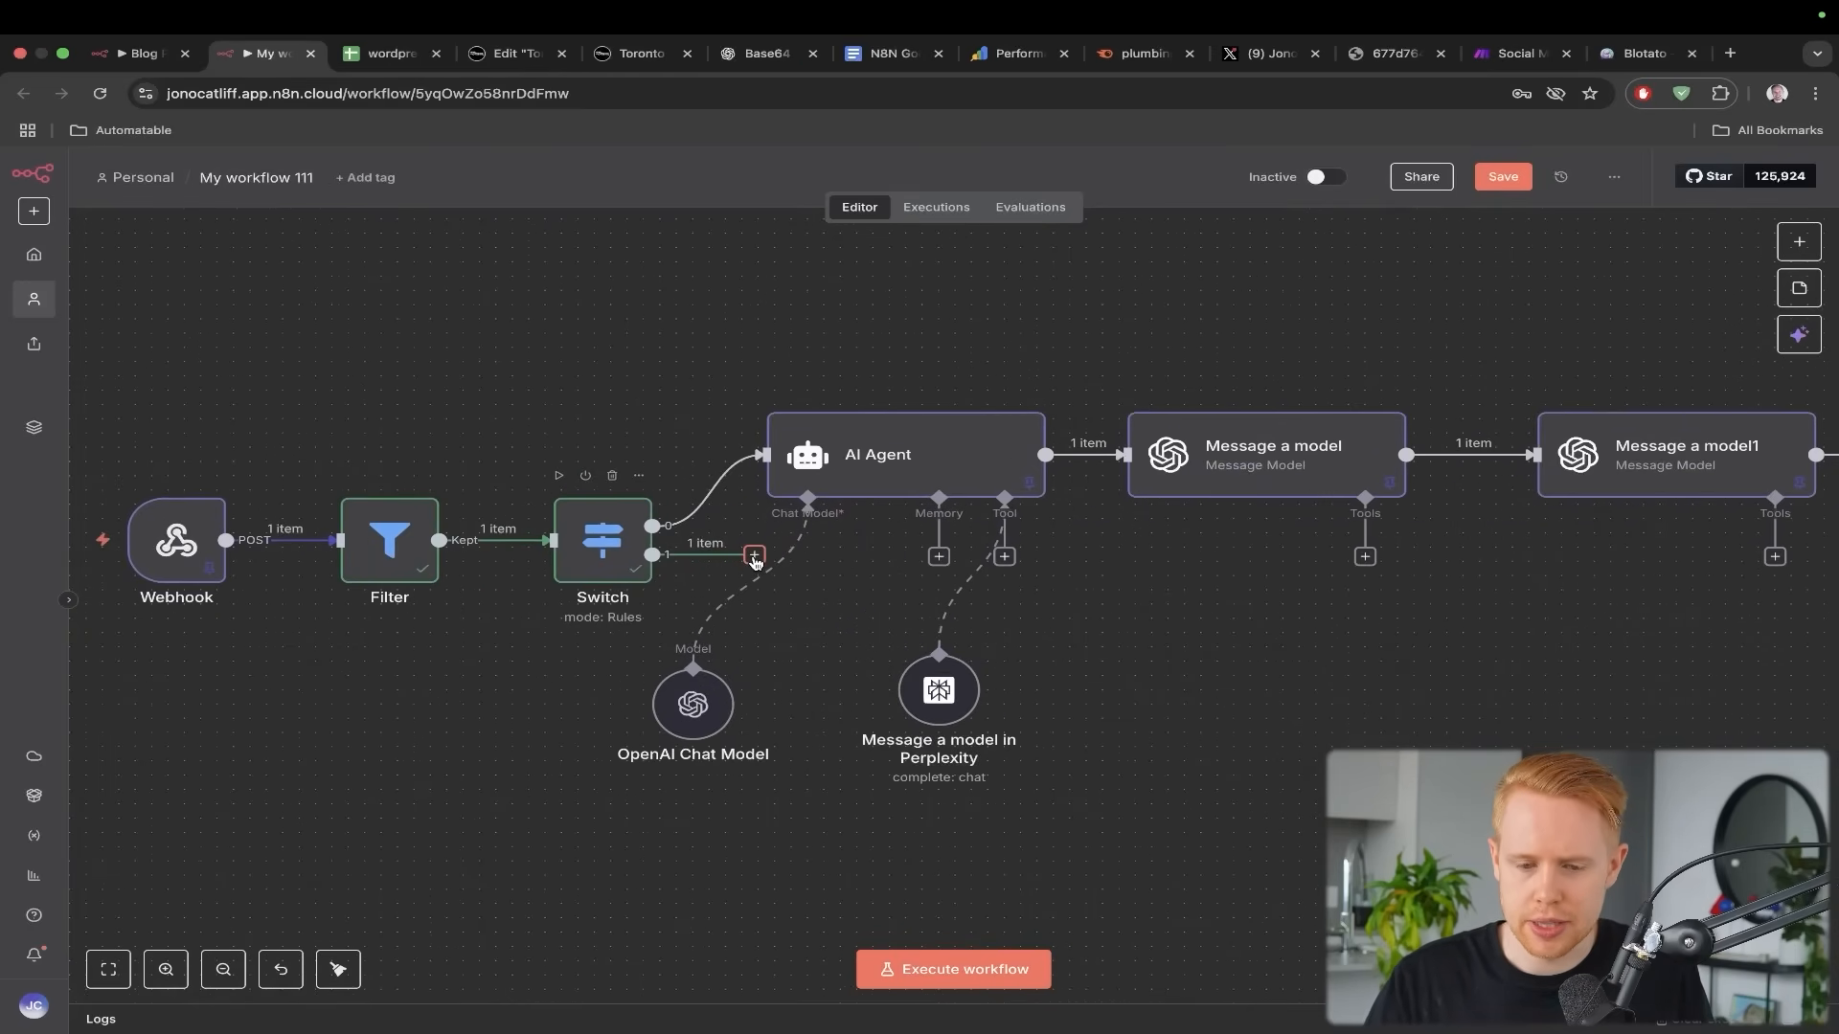
Log in to Blotato from its home page.
{"action": "key", "text": "super+9"}
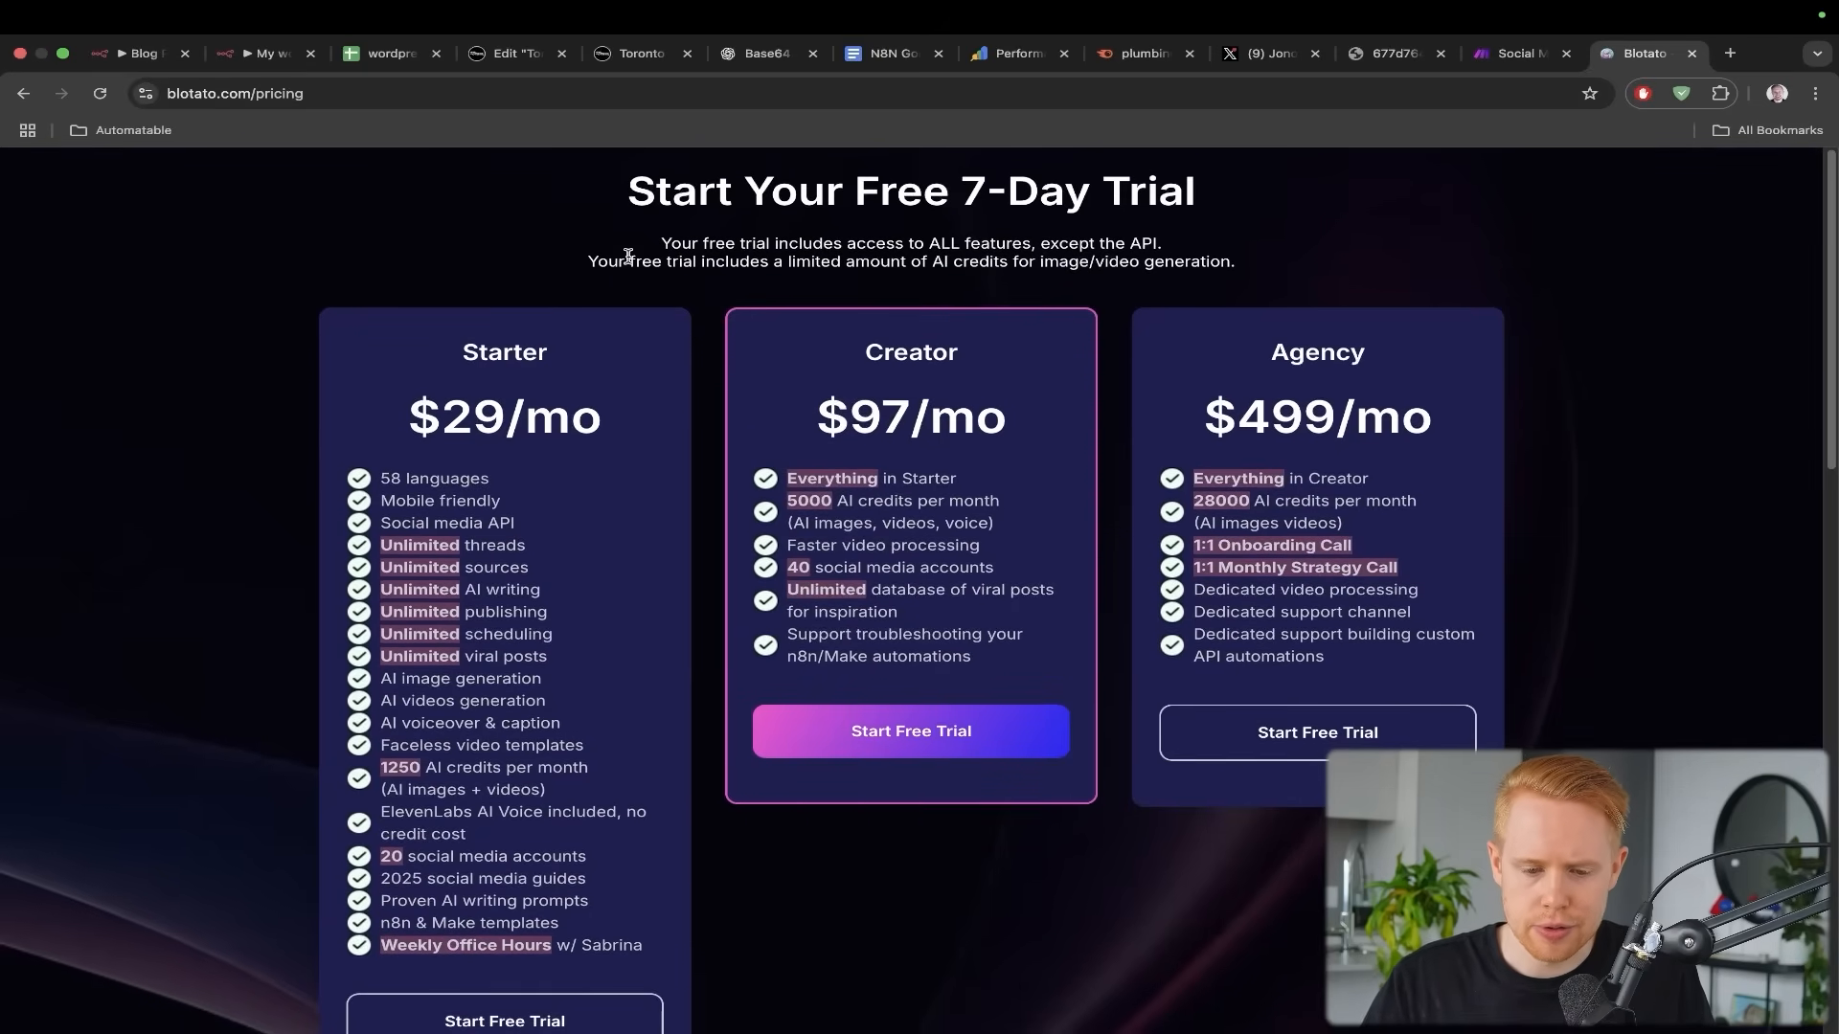
{"action": "left_click_drag", "start_coordinate": [629, 197], "coordinate": [1148, 202]}
{"action": "key", "text": "super+bracketleft"}
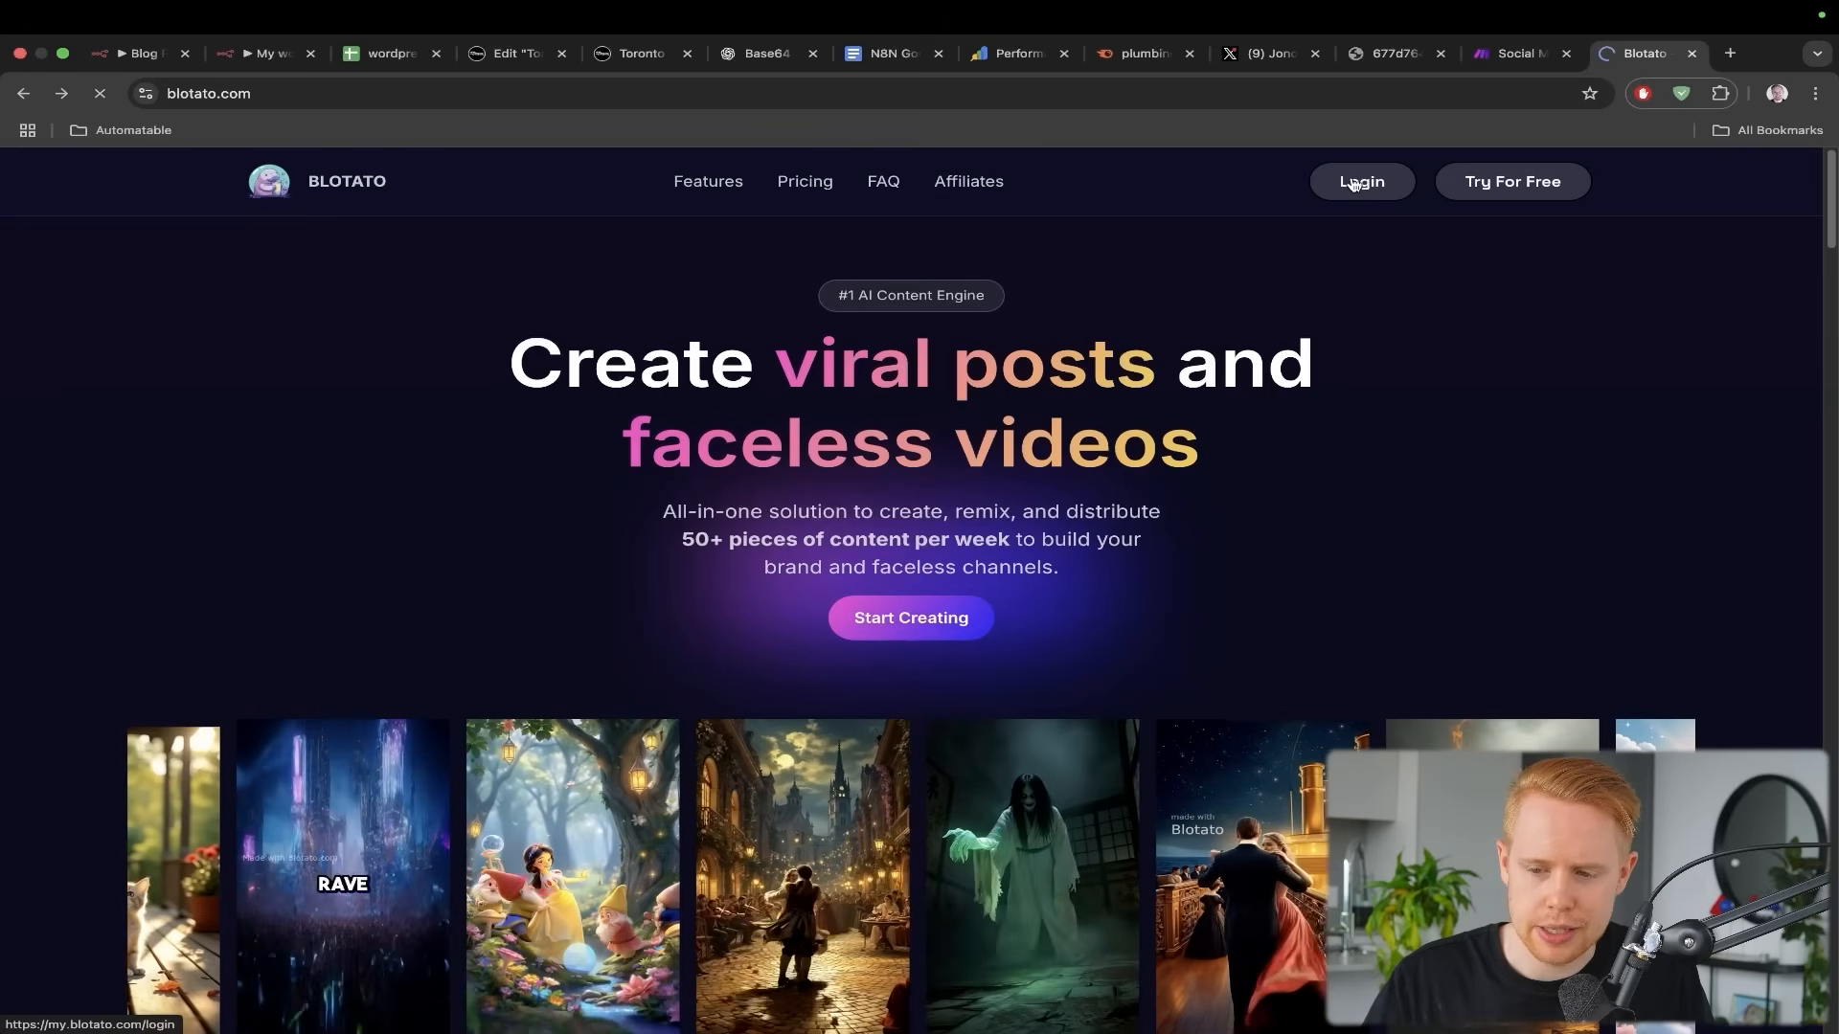
{"action": "left_click", "coordinate": [1353, 184]}
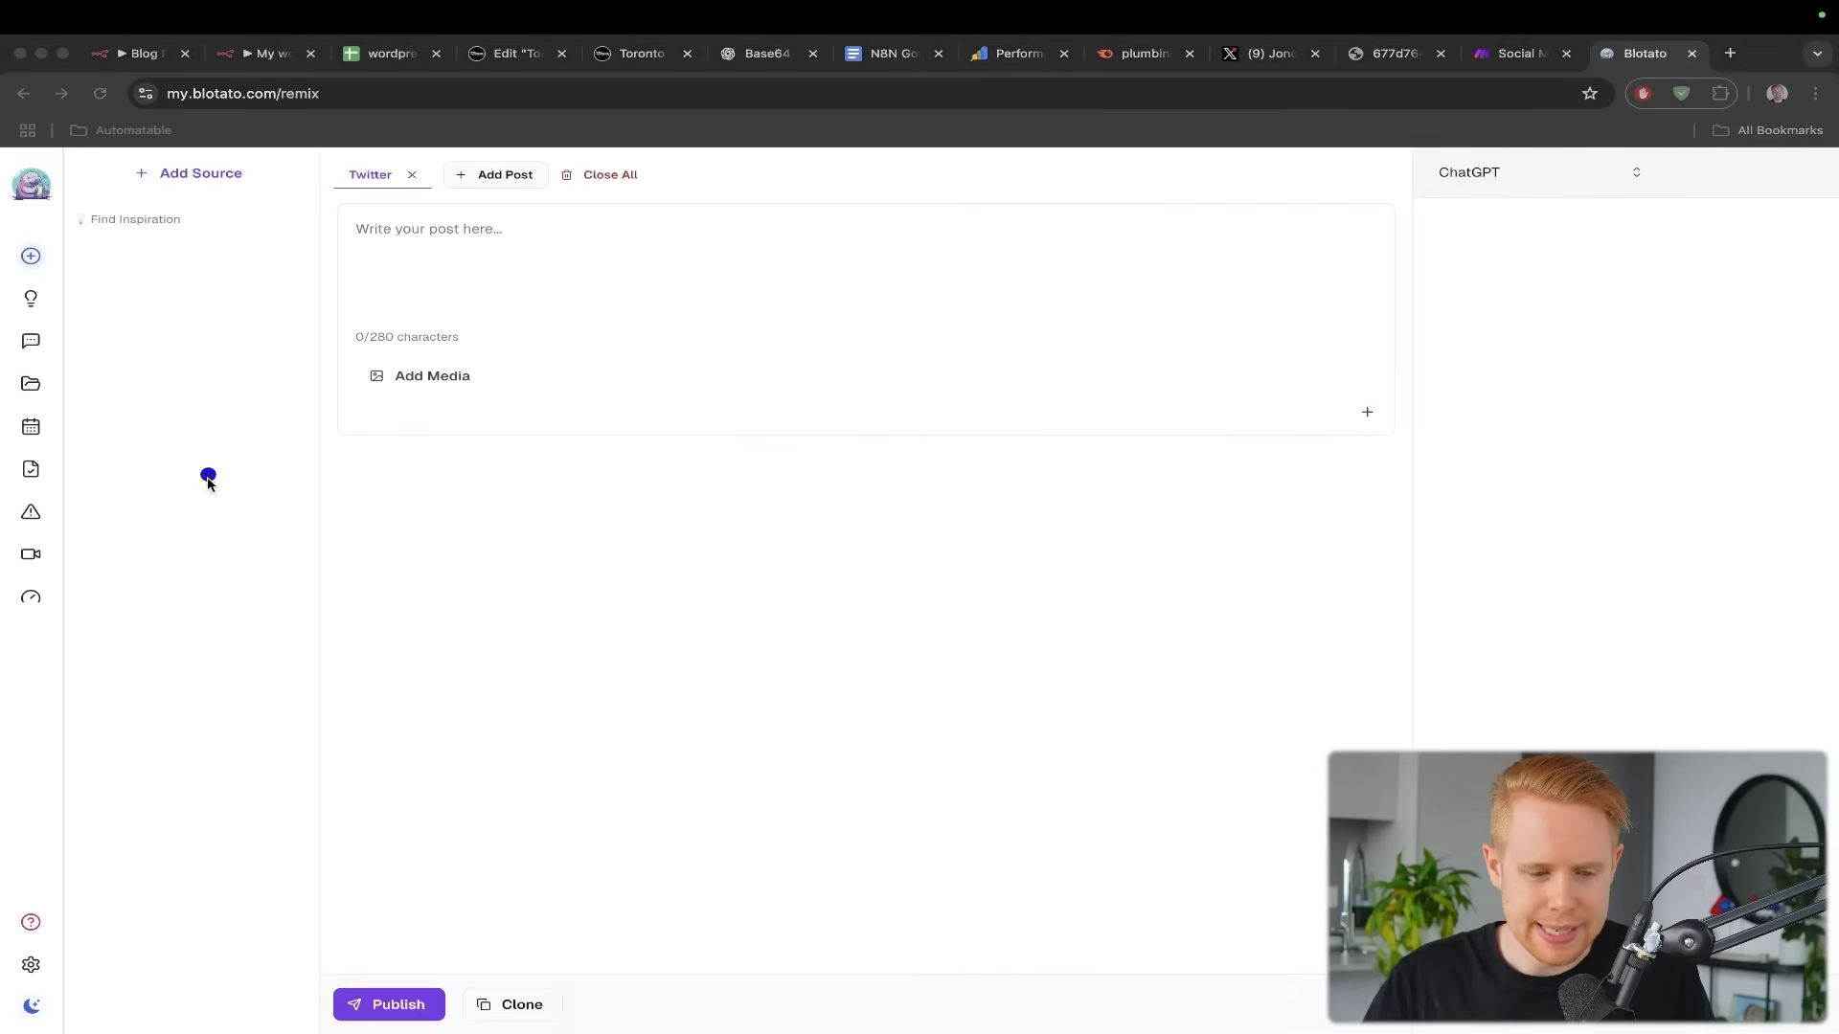
Open the Blotato settings and examine the connected social accounts and the linked Twitter profile.
{"action": "left_click_drag", "start_coordinate": [206, 416], "coordinate": [35, 967]}
{"action": "key", "text": "Escape"}
{"action": "left_click", "coordinate": [34, 967]}
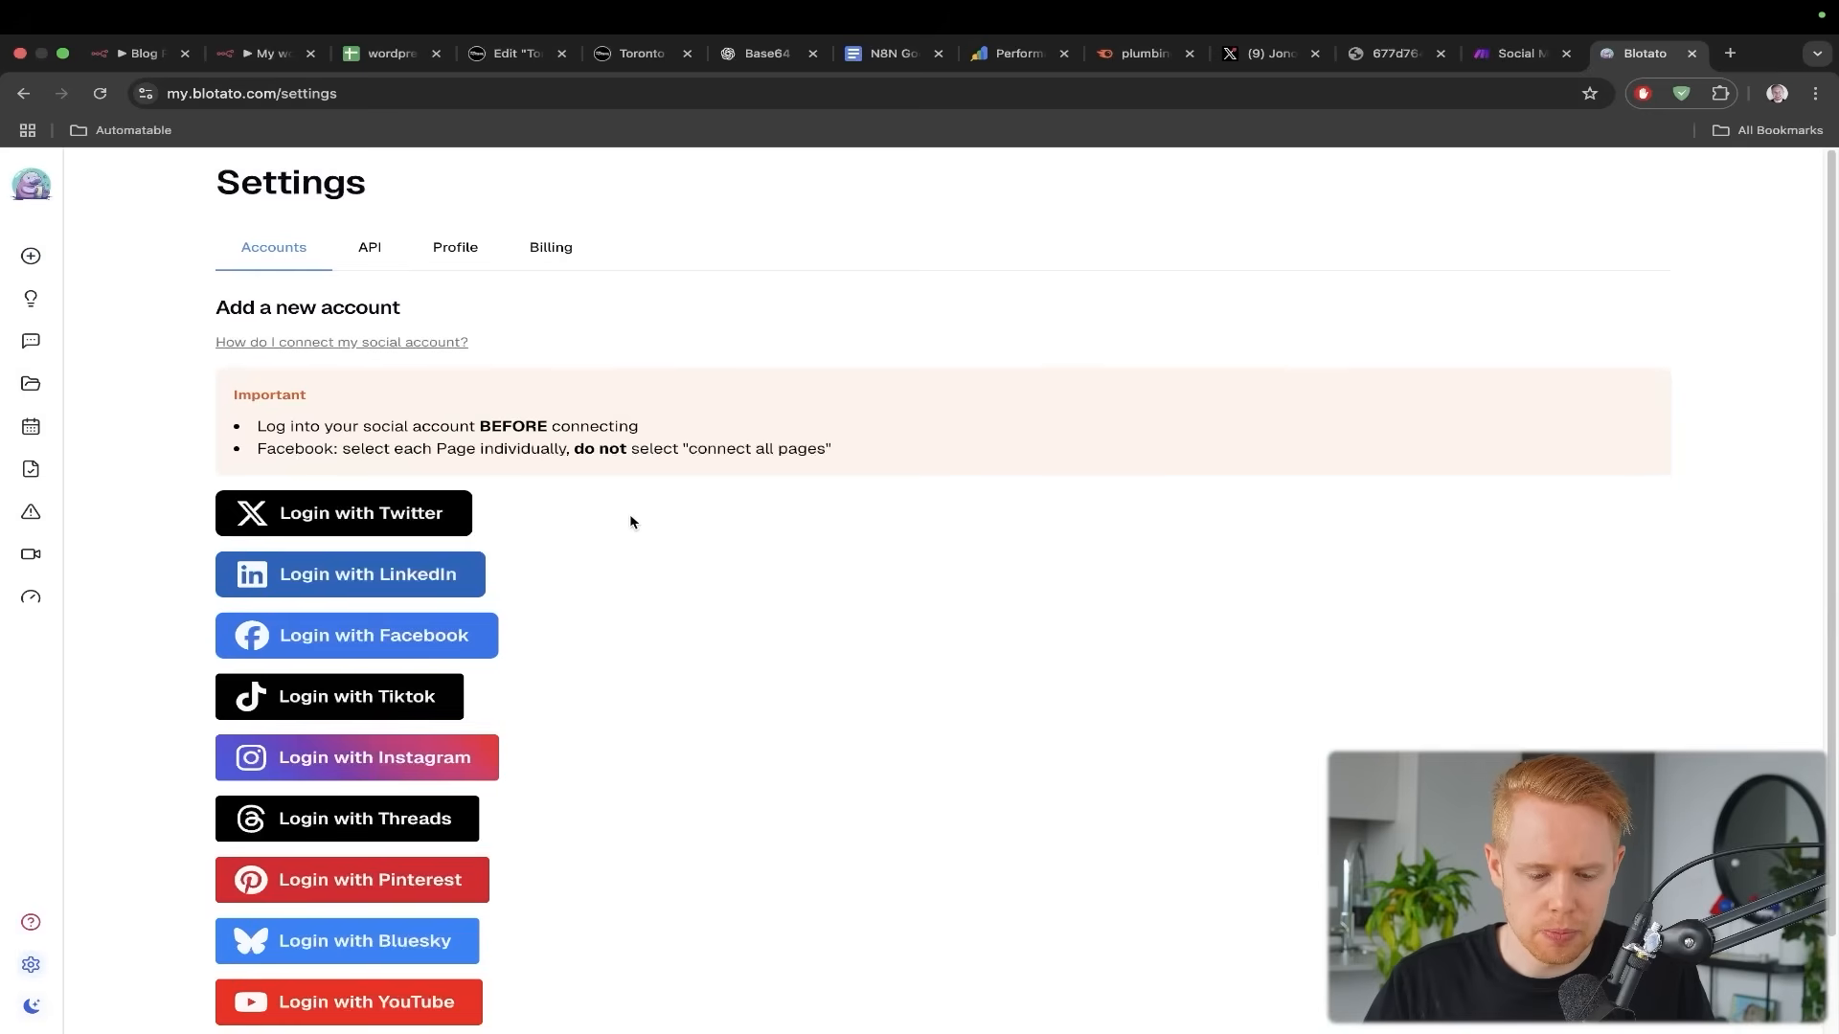
{"action": "left_click_drag", "start_coordinate": [935, 578], "coordinate": [484, 508]}
{"action": "key", "text": "Escape"}
{"action": "scroll", "coordinate": [670, 555], "scroll_direction": "down", "scroll_amount": 2}
{"action": "scroll", "coordinate": [757, 602], "scroll_direction": "up", "scroll_amount": 1}
{"action": "left_click_drag", "start_coordinate": [918, 525], "coordinate": [419, 984]}
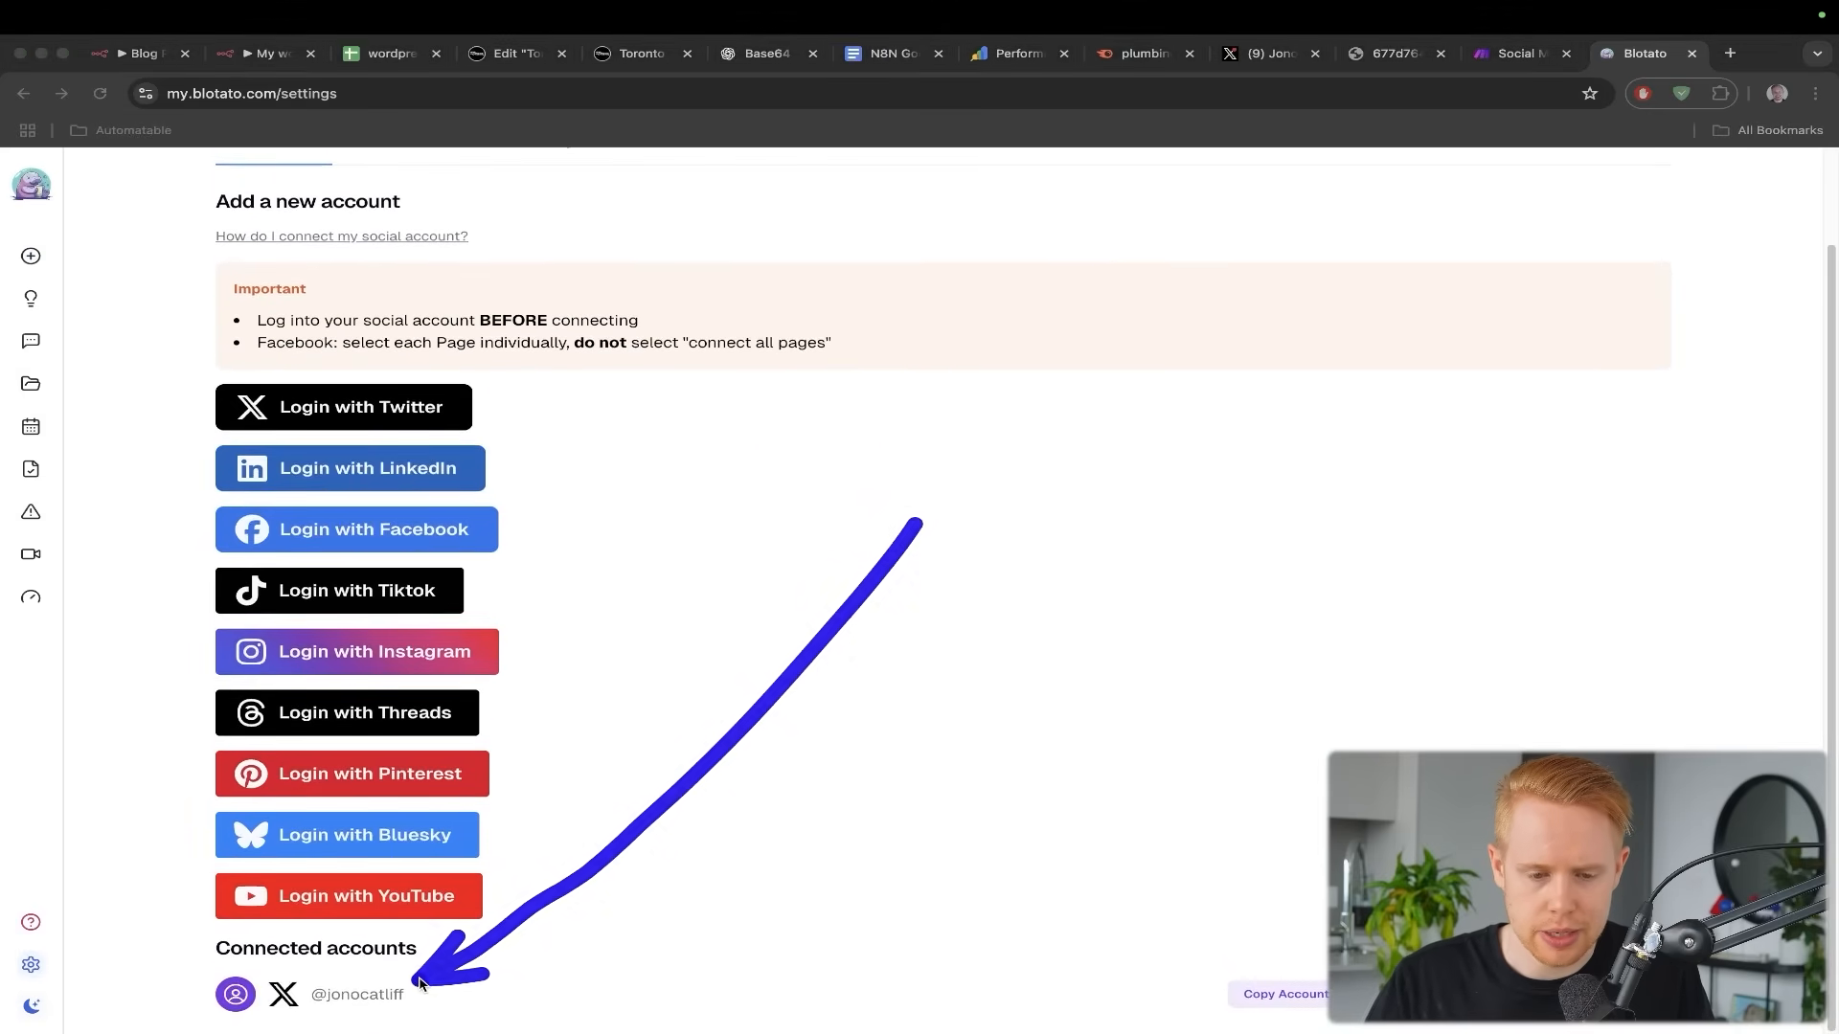
{"action": "key", "text": "Escape"}
{"action": "left_click_drag", "start_coordinate": [1244, 53], "coordinate": [1459, 57]}
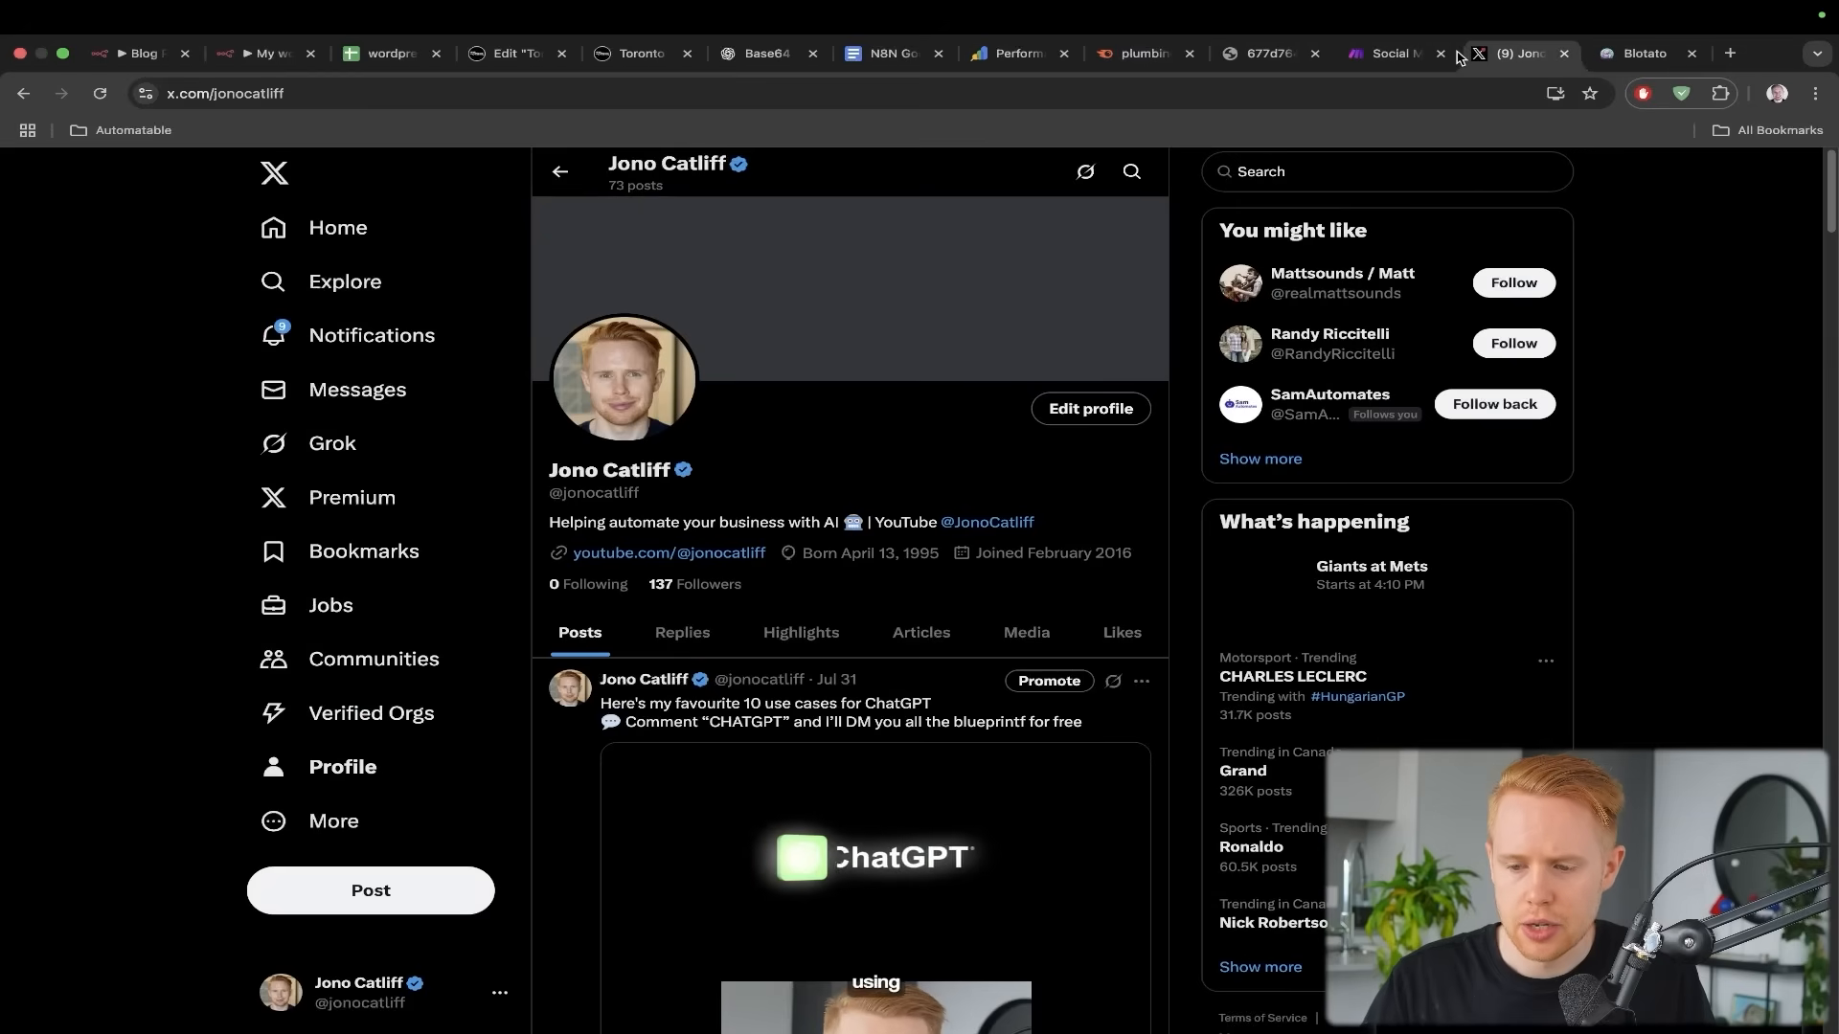
{"action": "left_click", "coordinate": [1646, 53]}
{"action": "scroll", "coordinate": [583, 273], "scroll_direction": "up", "scroll_amount": 2}
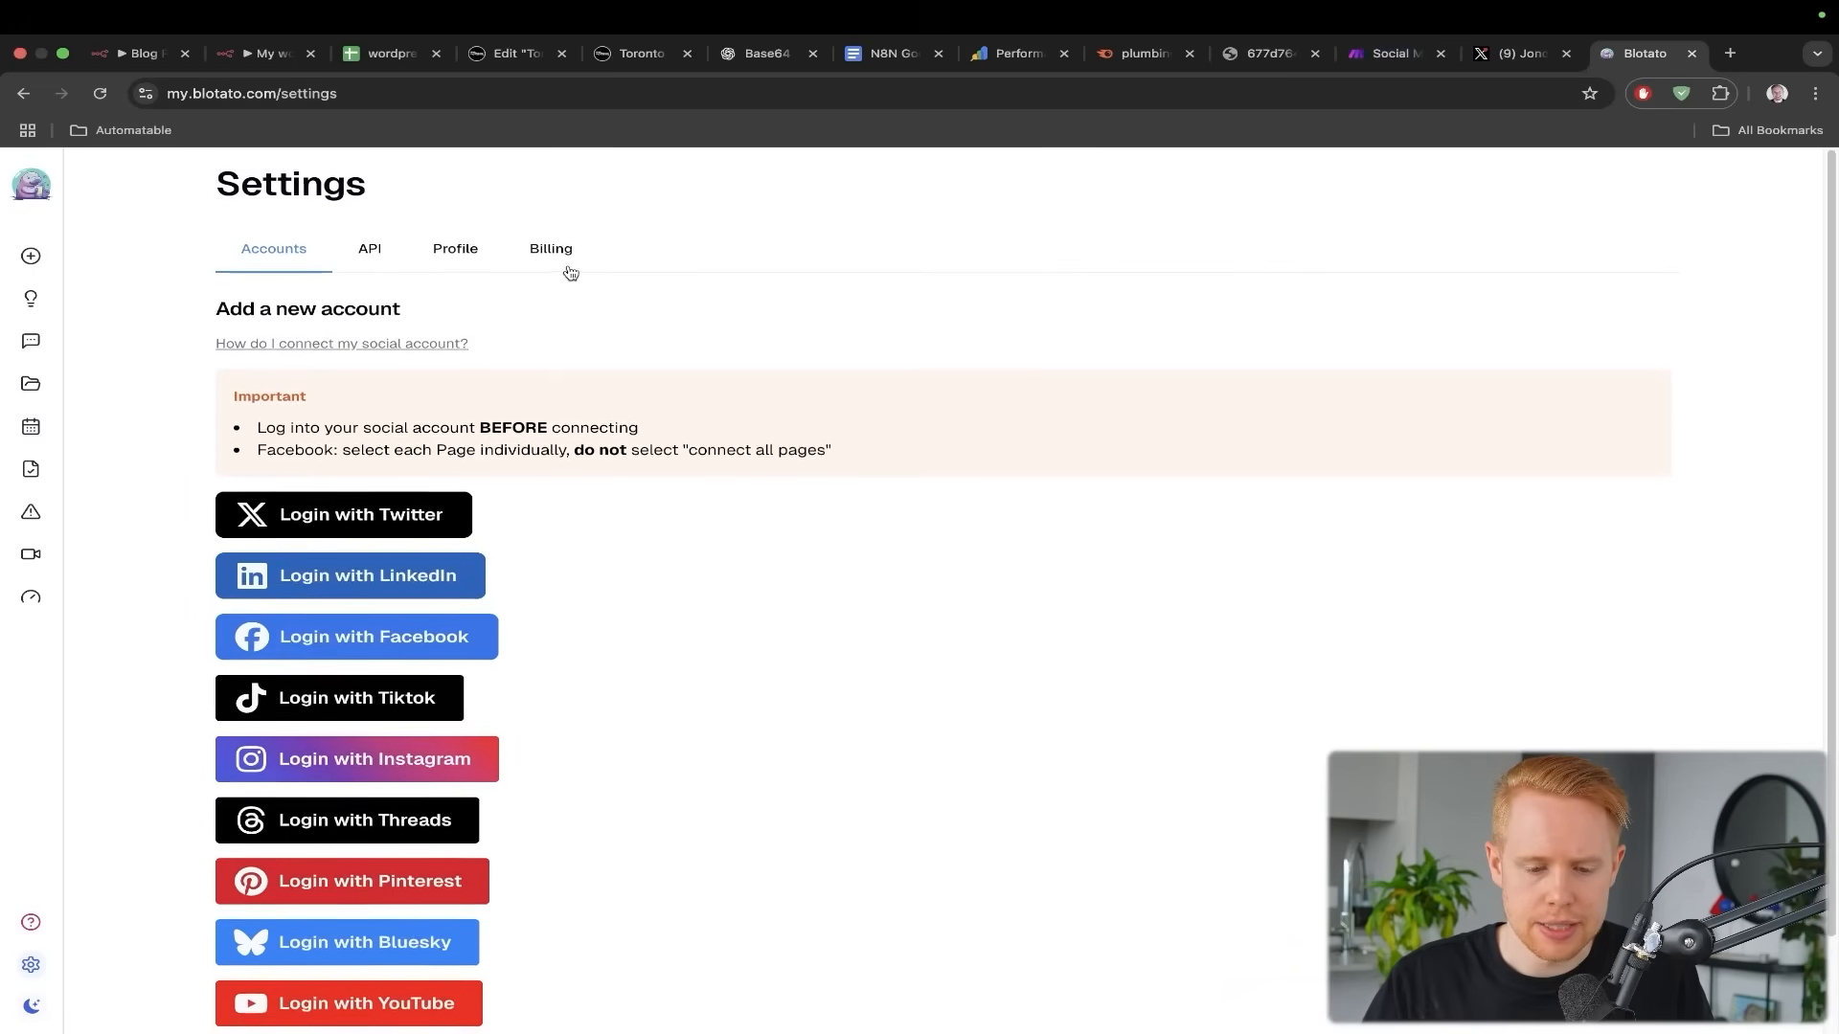
Copy the Blotato API key from the API settings.
{"action": "left_click", "coordinate": [381, 247]}
{"action": "left_click_drag", "start_coordinate": [525, 226], "coordinate": [371, 353]}
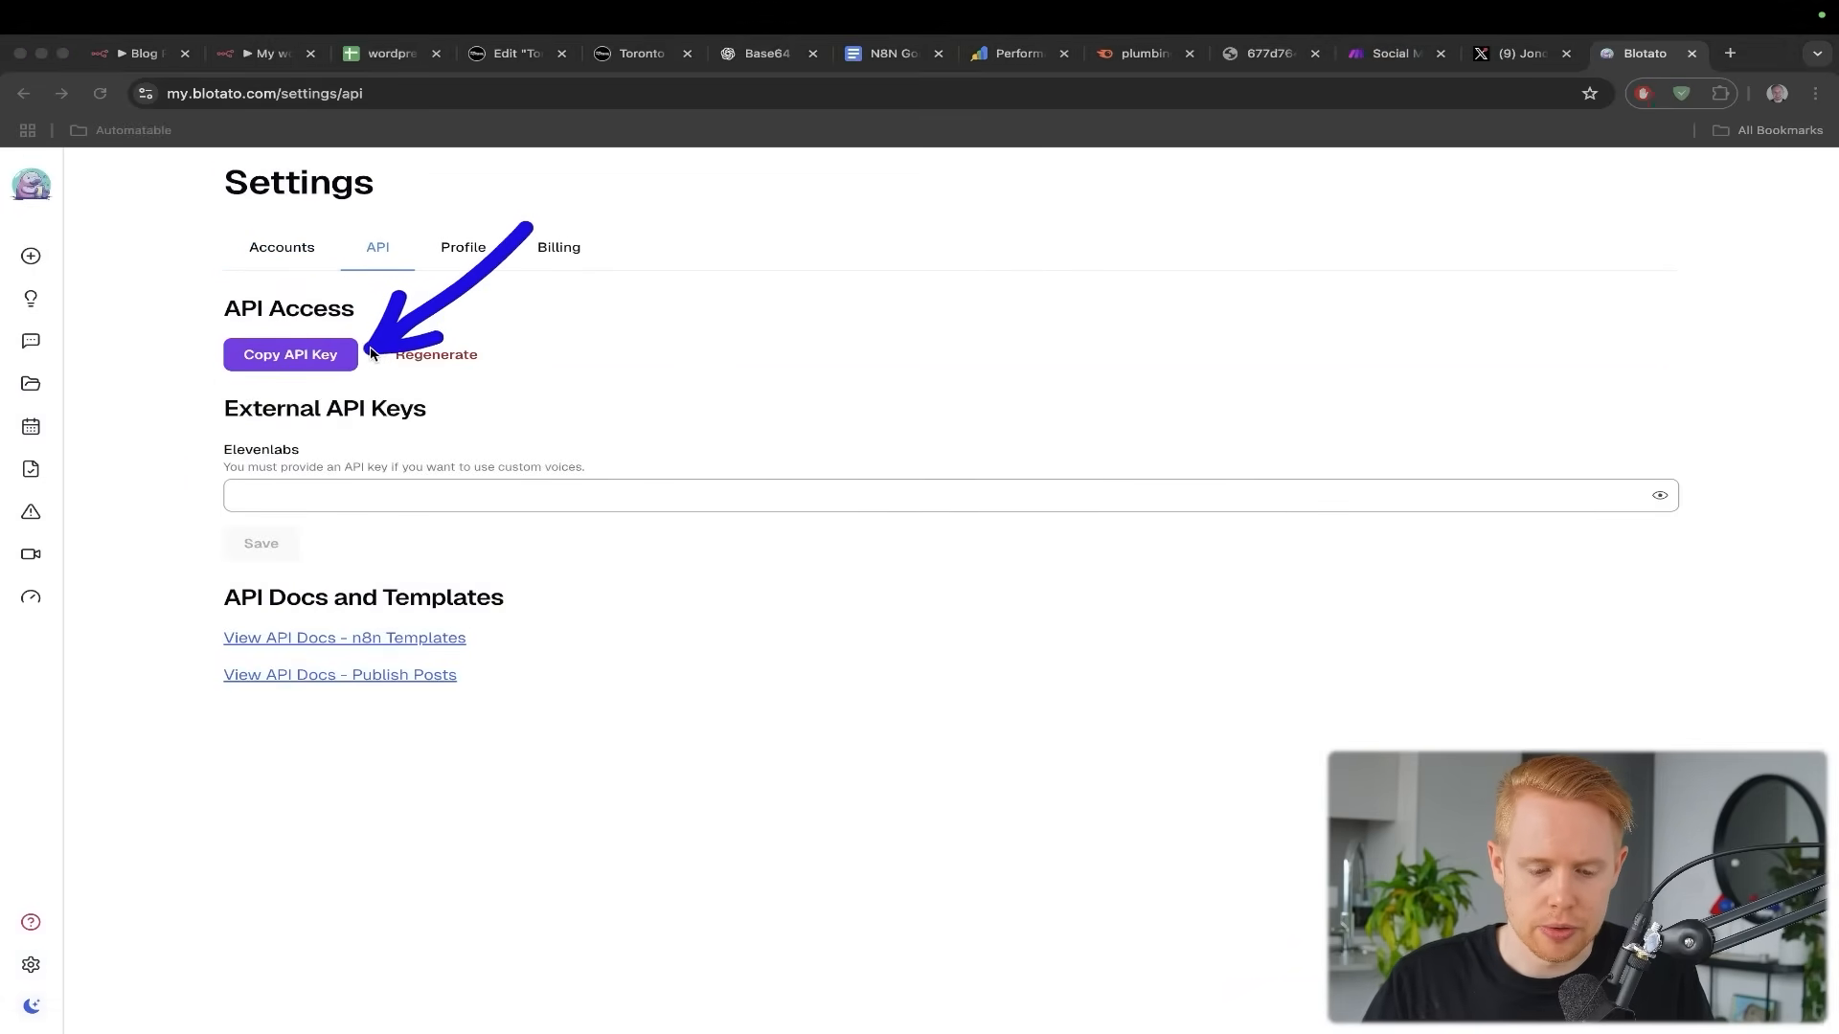
{"action": "left_click", "coordinate": [273, 356]}
{"action": "key", "text": "super+2"}
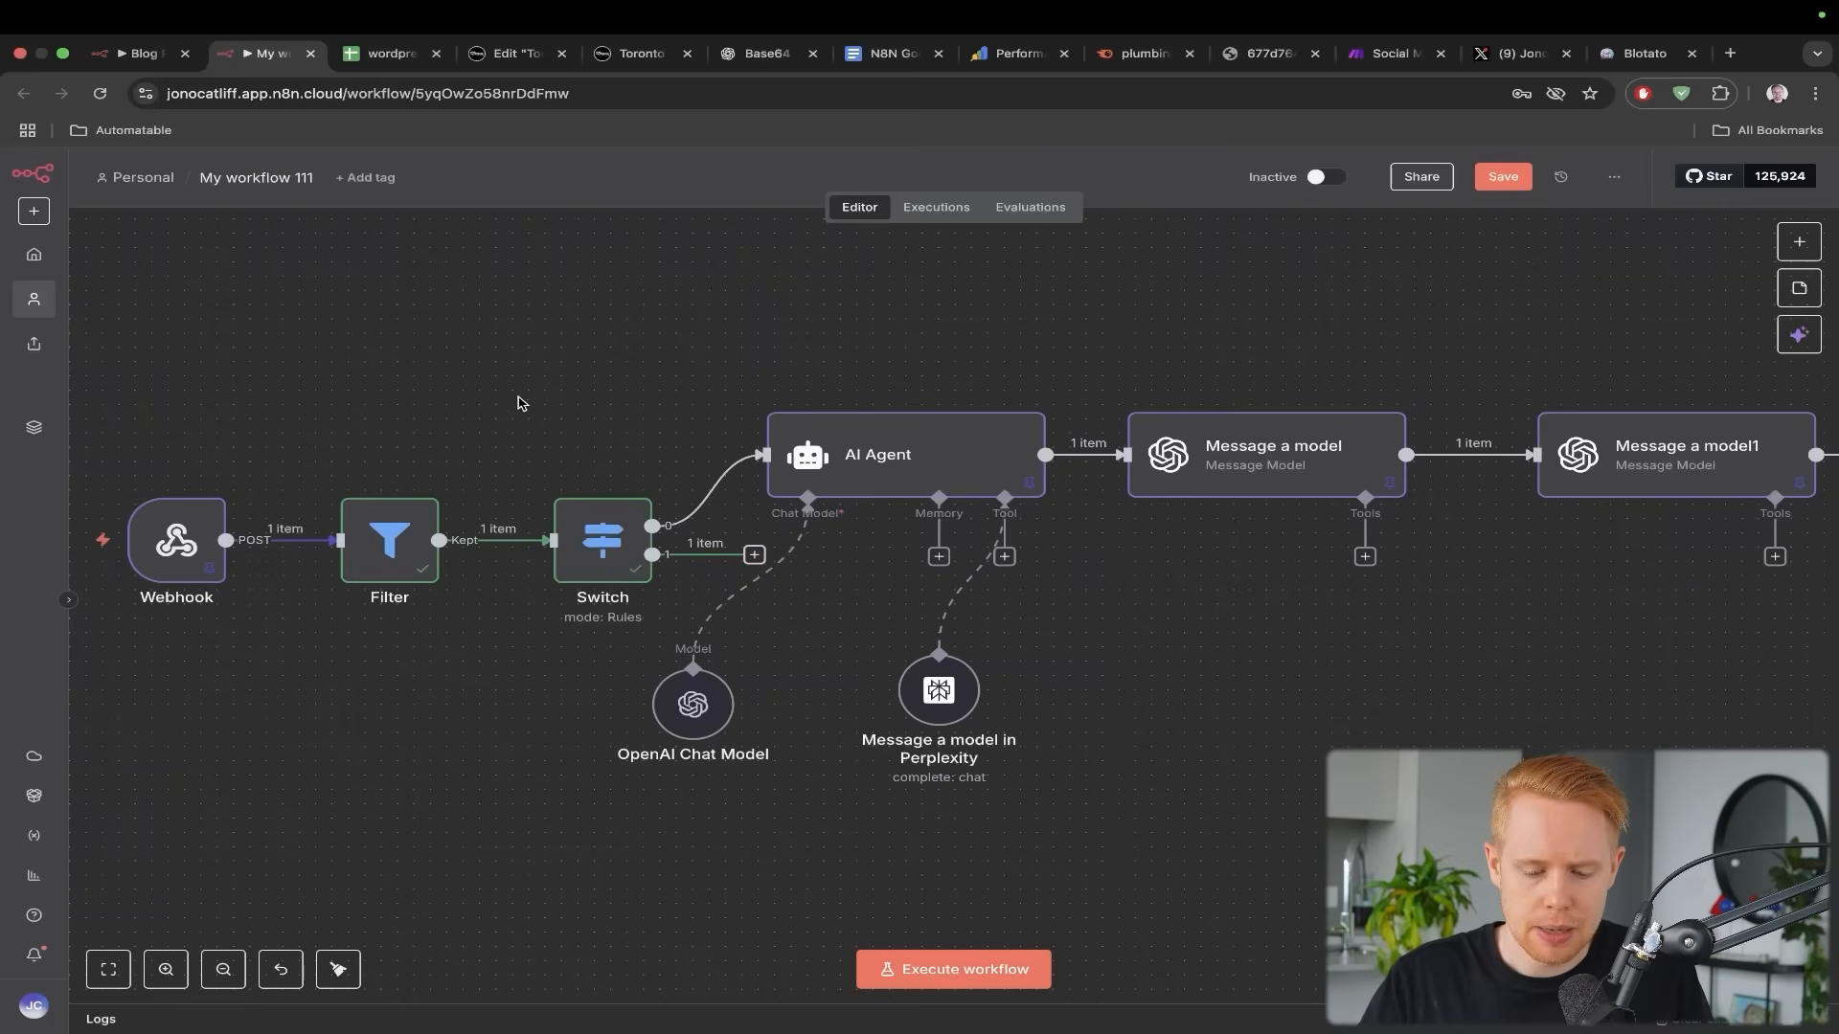
Examine the HTTP Request and TWITTER nodes of the reference Blog Post + Social Media workflow.
{"action": "key", "text": "super+1"}
{"action": "left_click_drag", "start_coordinate": [614, 469], "coordinate": [750, 655]}
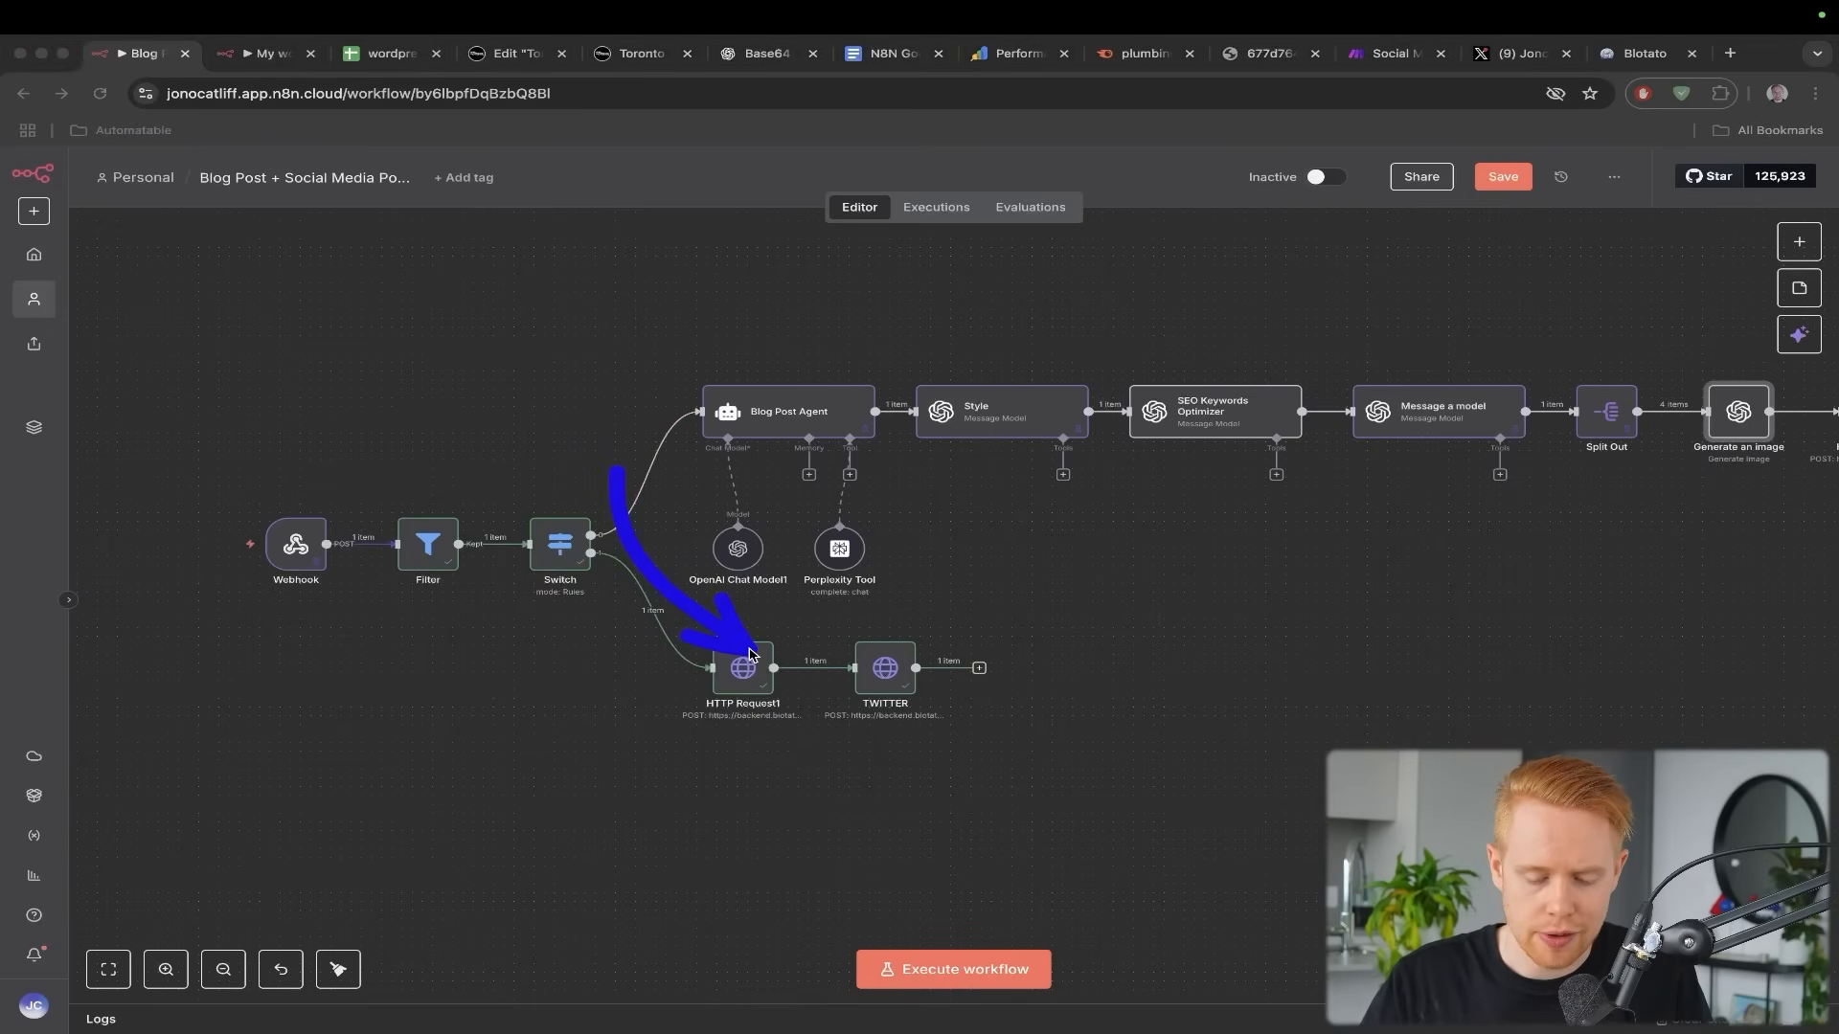
{"action": "left_click_drag", "start_coordinate": [1184, 468], "coordinate": [885, 669]}
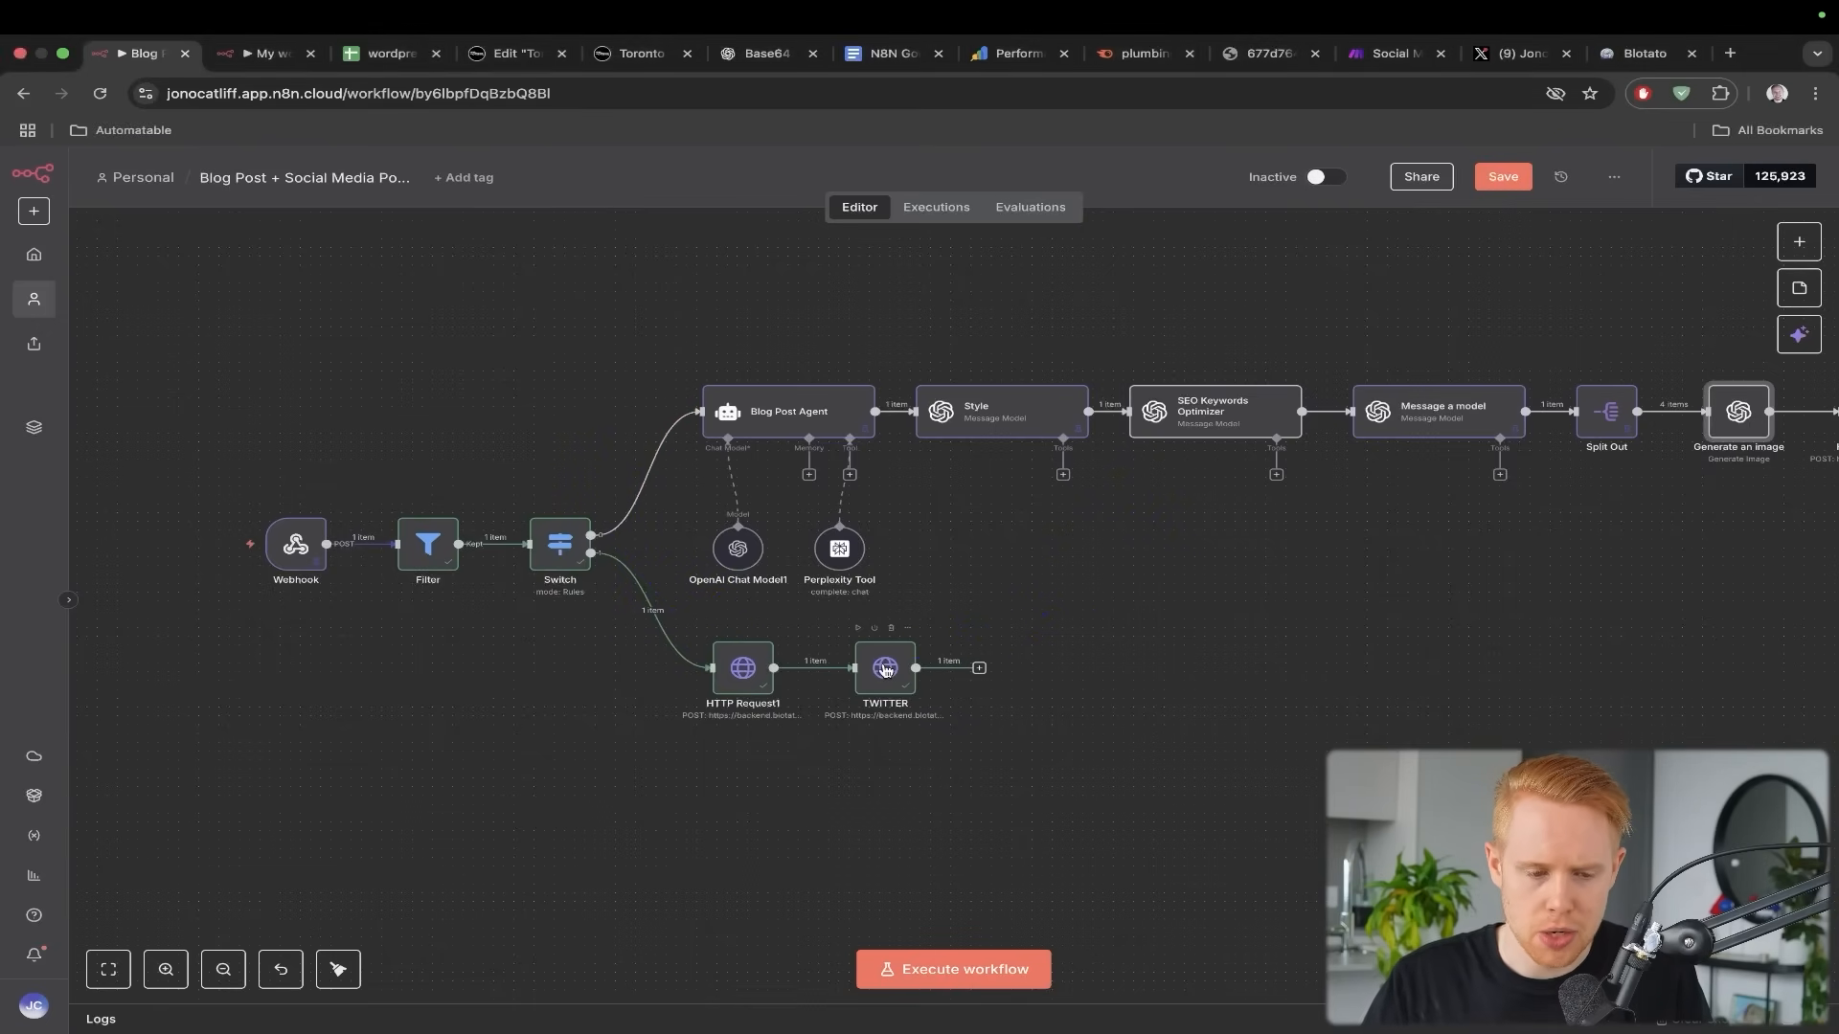
{"action": "mouse_move", "coordinate": [1149, 523]}
{"action": "left_mouse_down"}
{"action": "mouse_move", "coordinate": [958, 647]}
{"action": "mouse_move", "coordinate": [871, 675]}
{"action": "left_mouse_up"}
{"action": "key", "text": "Escape"}
Duplicate the TWITTER node in the reference workflow and place the copy below it.
{"action": "left_click", "coordinate": [890, 673]}
{"action": "key", "text": "super+d"}
{"action": "left_click_drag", "start_coordinate": [976, 743], "coordinate": [884, 761]}
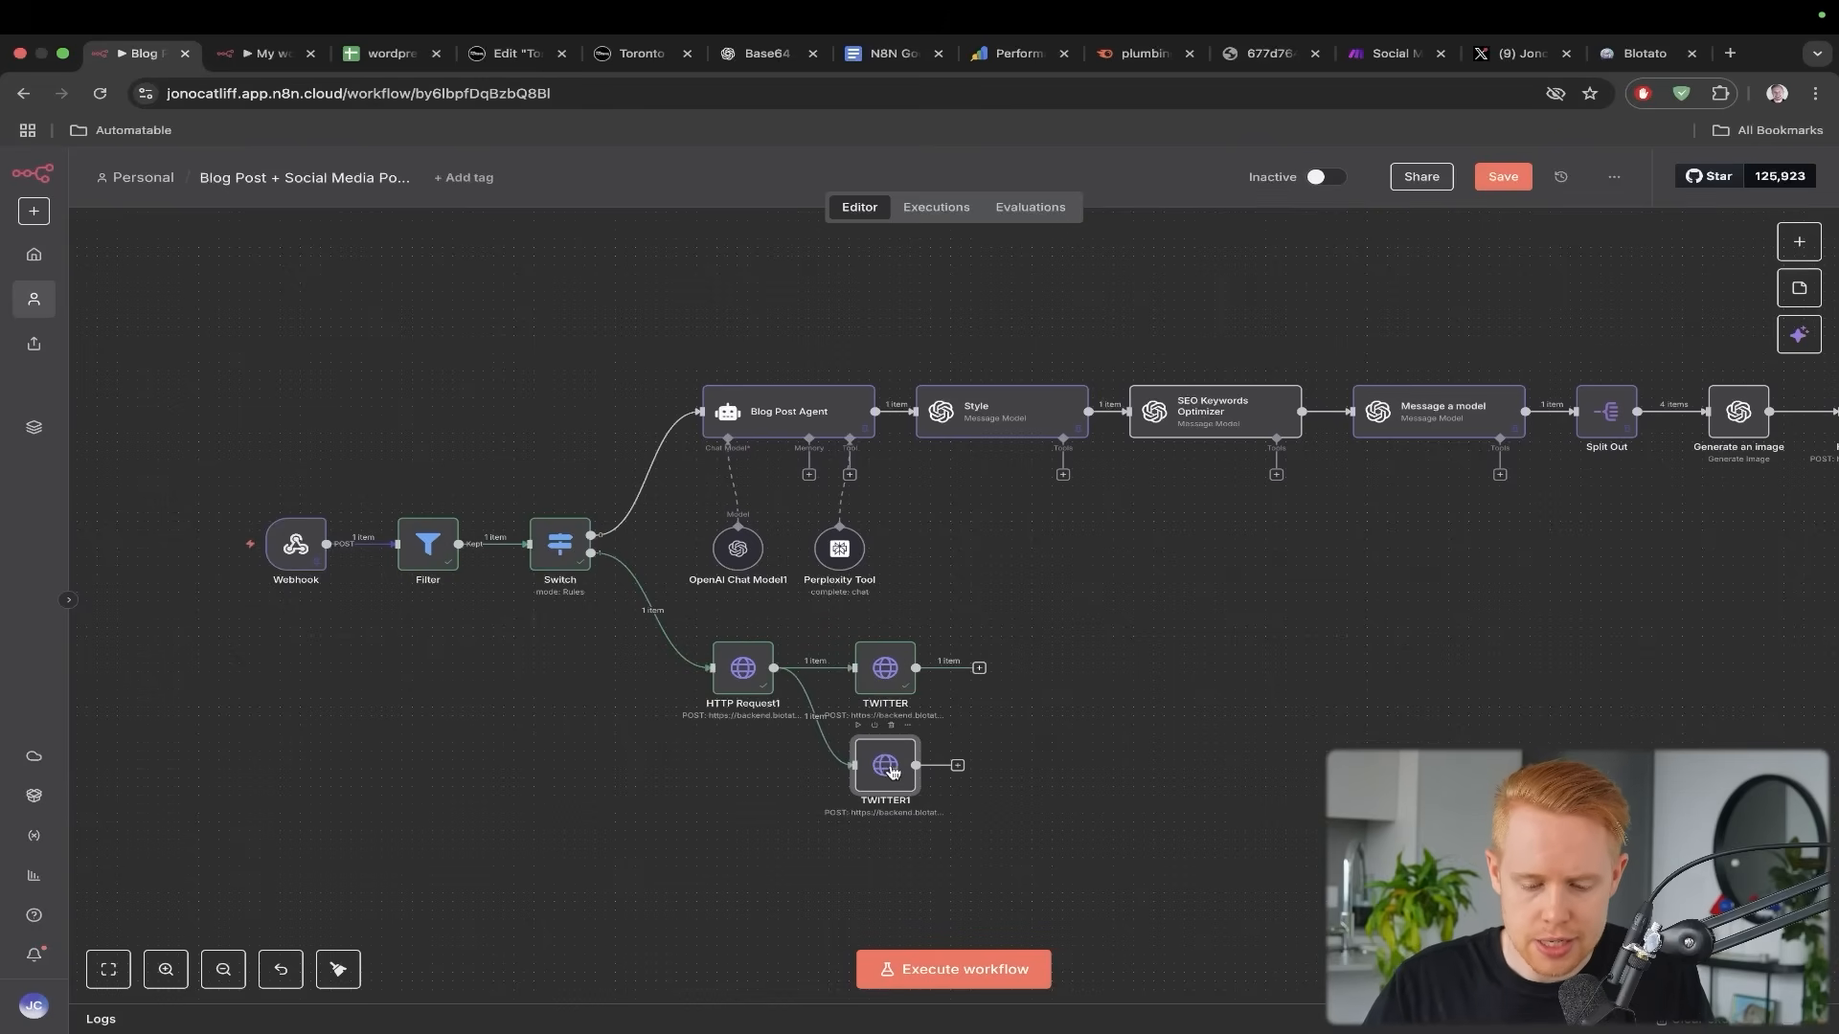
In My workflow 111, add an HTTP Request node to the Switch's second output and position it below.
{"action": "key", "text": "ctrl+Tab"}
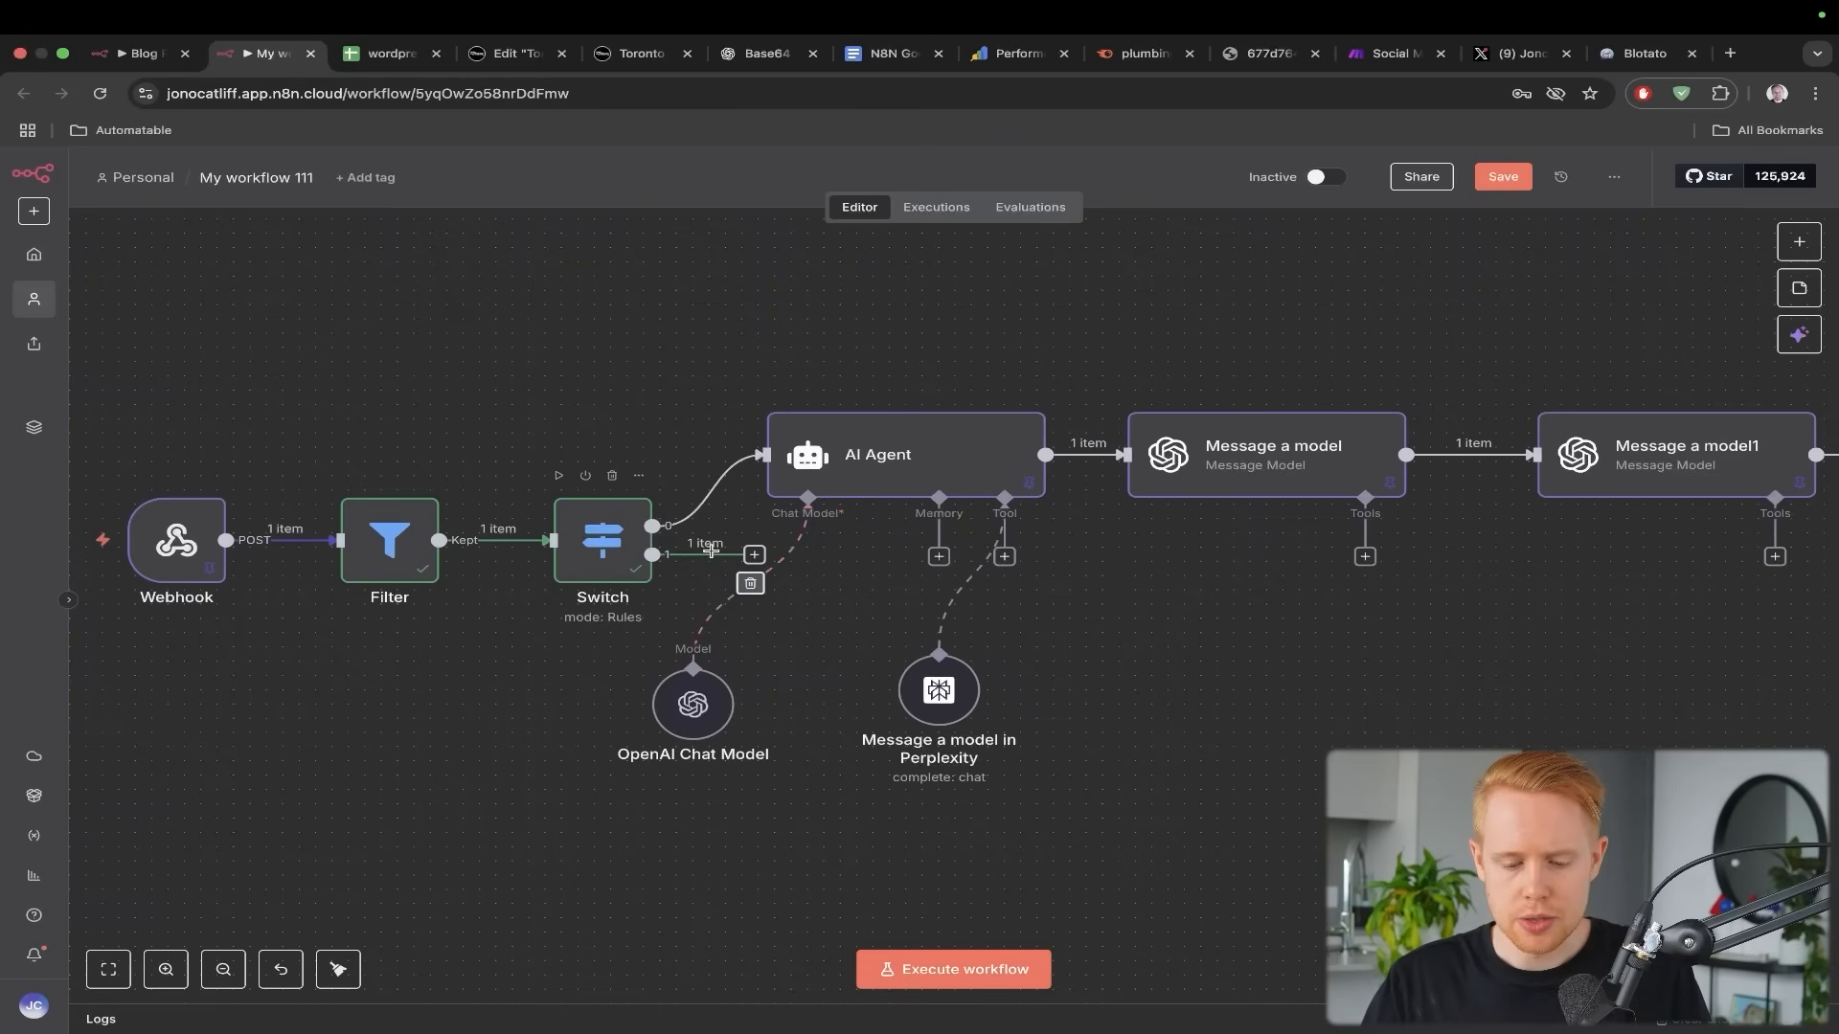
{"action": "left_click", "coordinate": [755, 555]}
{"action": "type", "text": "http"}
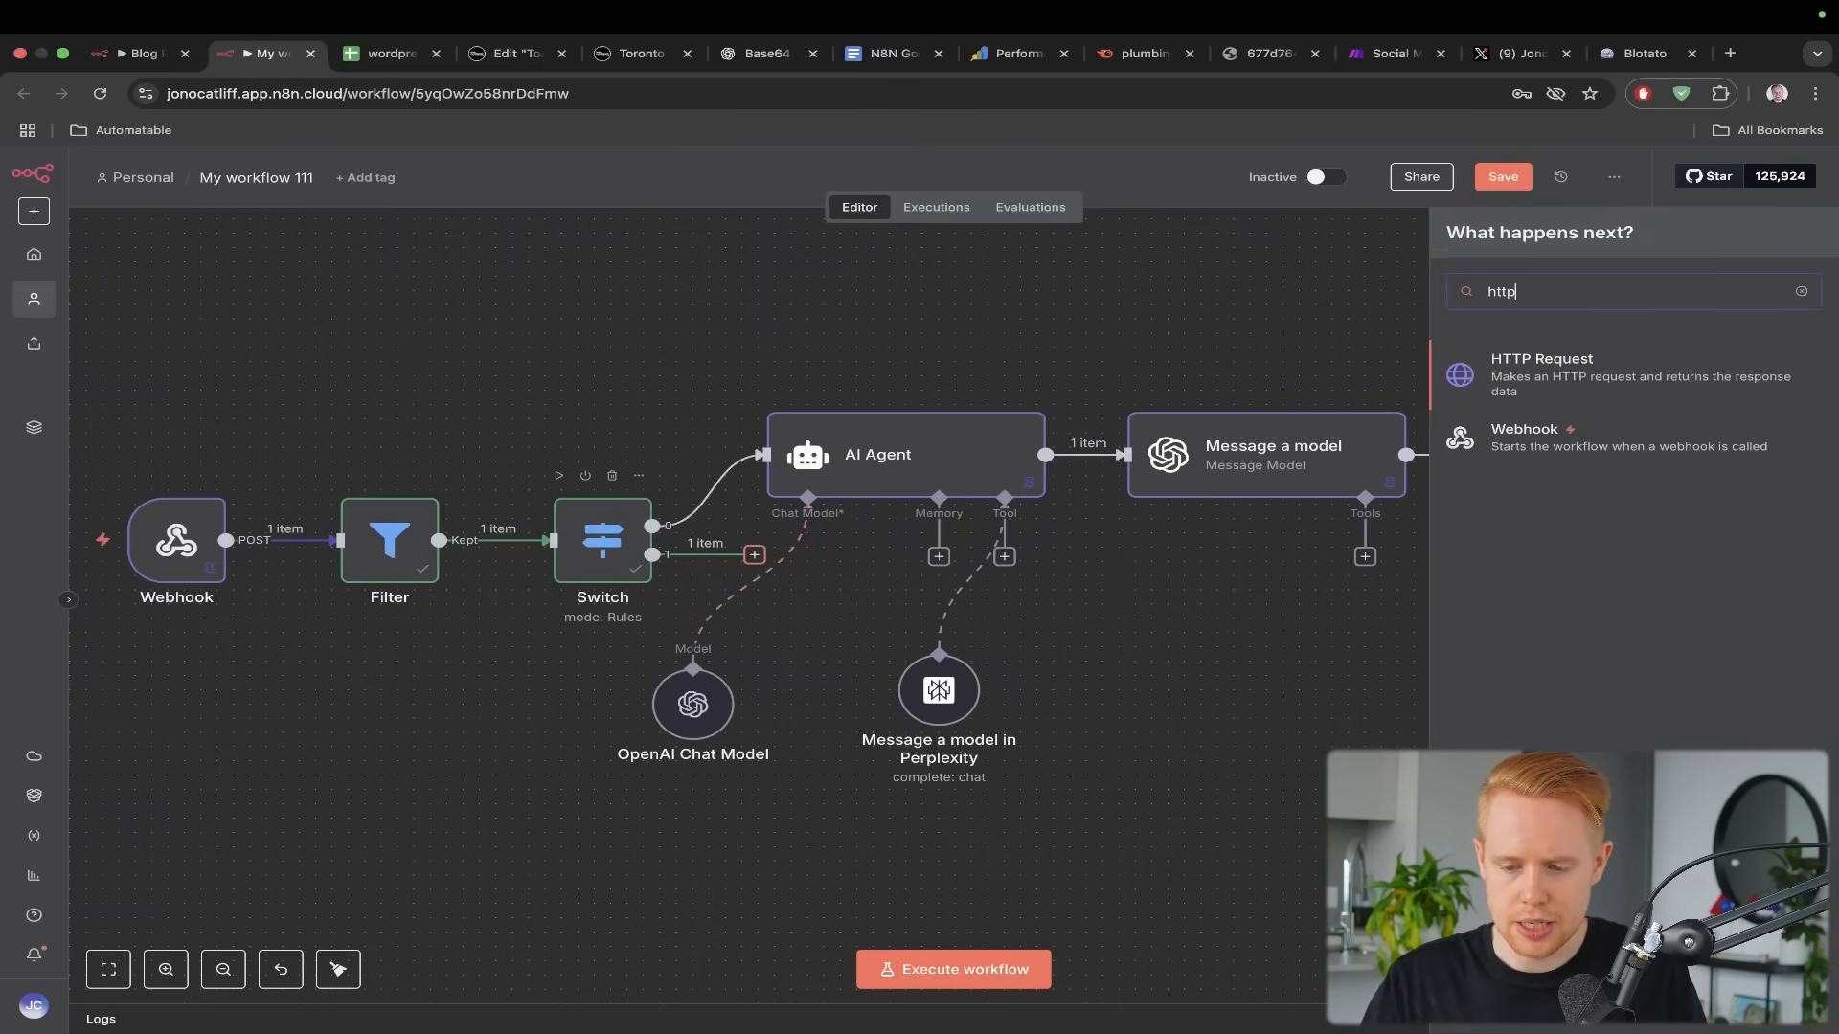
{"action": "left_click", "coordinate": [1538, 372]}
{"action": "left_click", "coordinate": [1170, 181]}
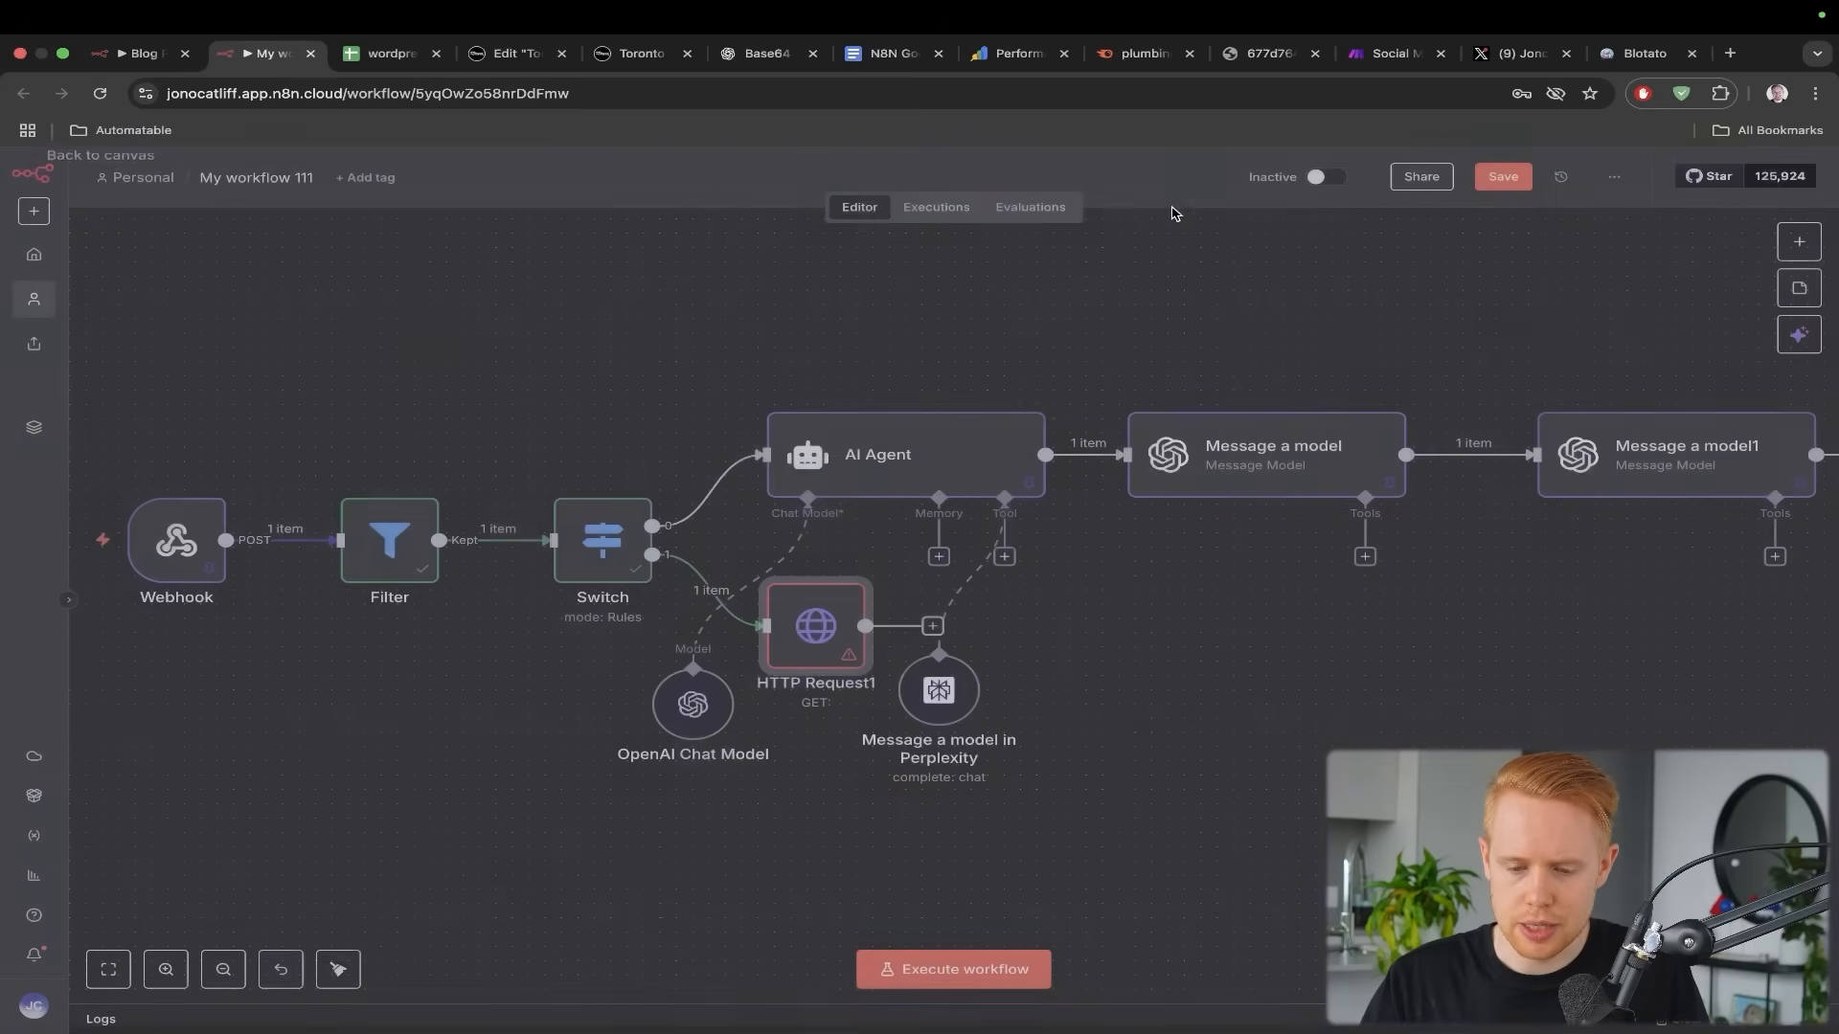
{"action": "scroll", "coordinate": [1109, 641], "scroll_direction": "down", "scroll_amount": 2}
{"action": "left_click_drag", "start_coordinate": [812, 476], "coordinate": [812, 705]}
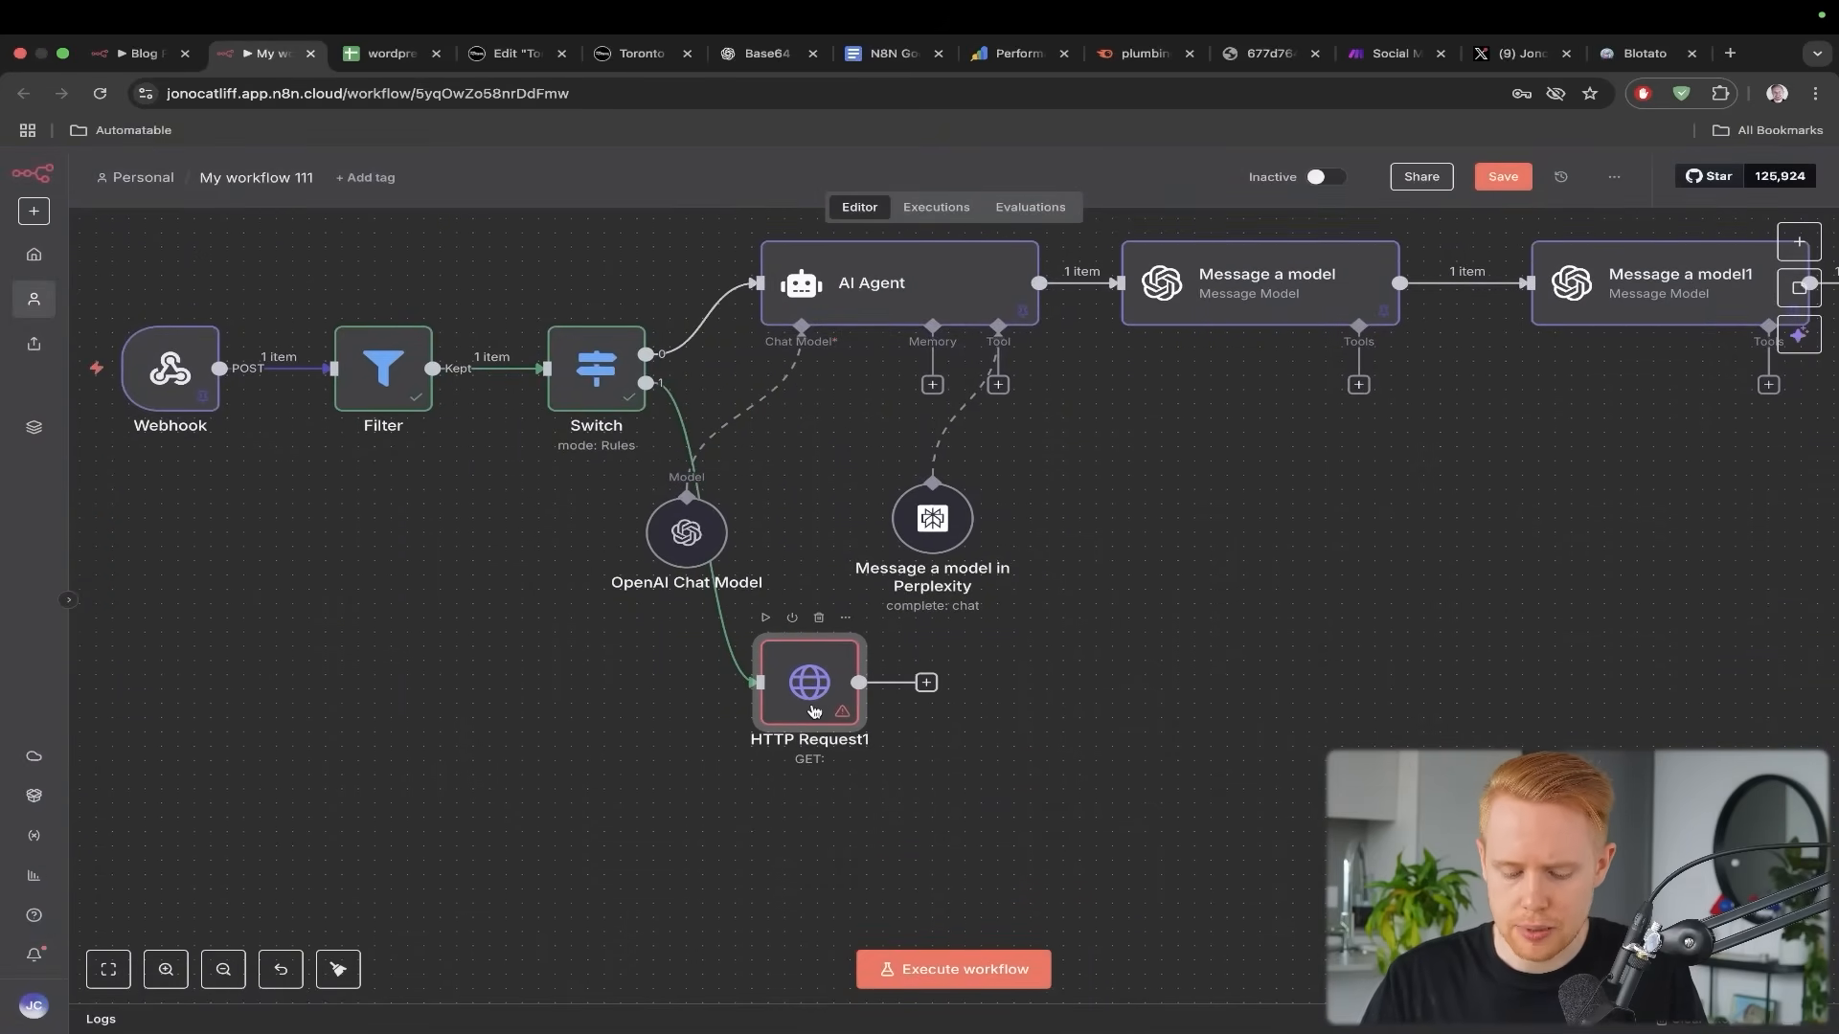
Search for the Blotato upload image API documentation and open the docs' Quickstart page.
{"action": "key", "text": "ctrl+t"}
{"action": "type", "text": "blotao upload image api documentatin"}
{"action": "key", "text": "Return"}
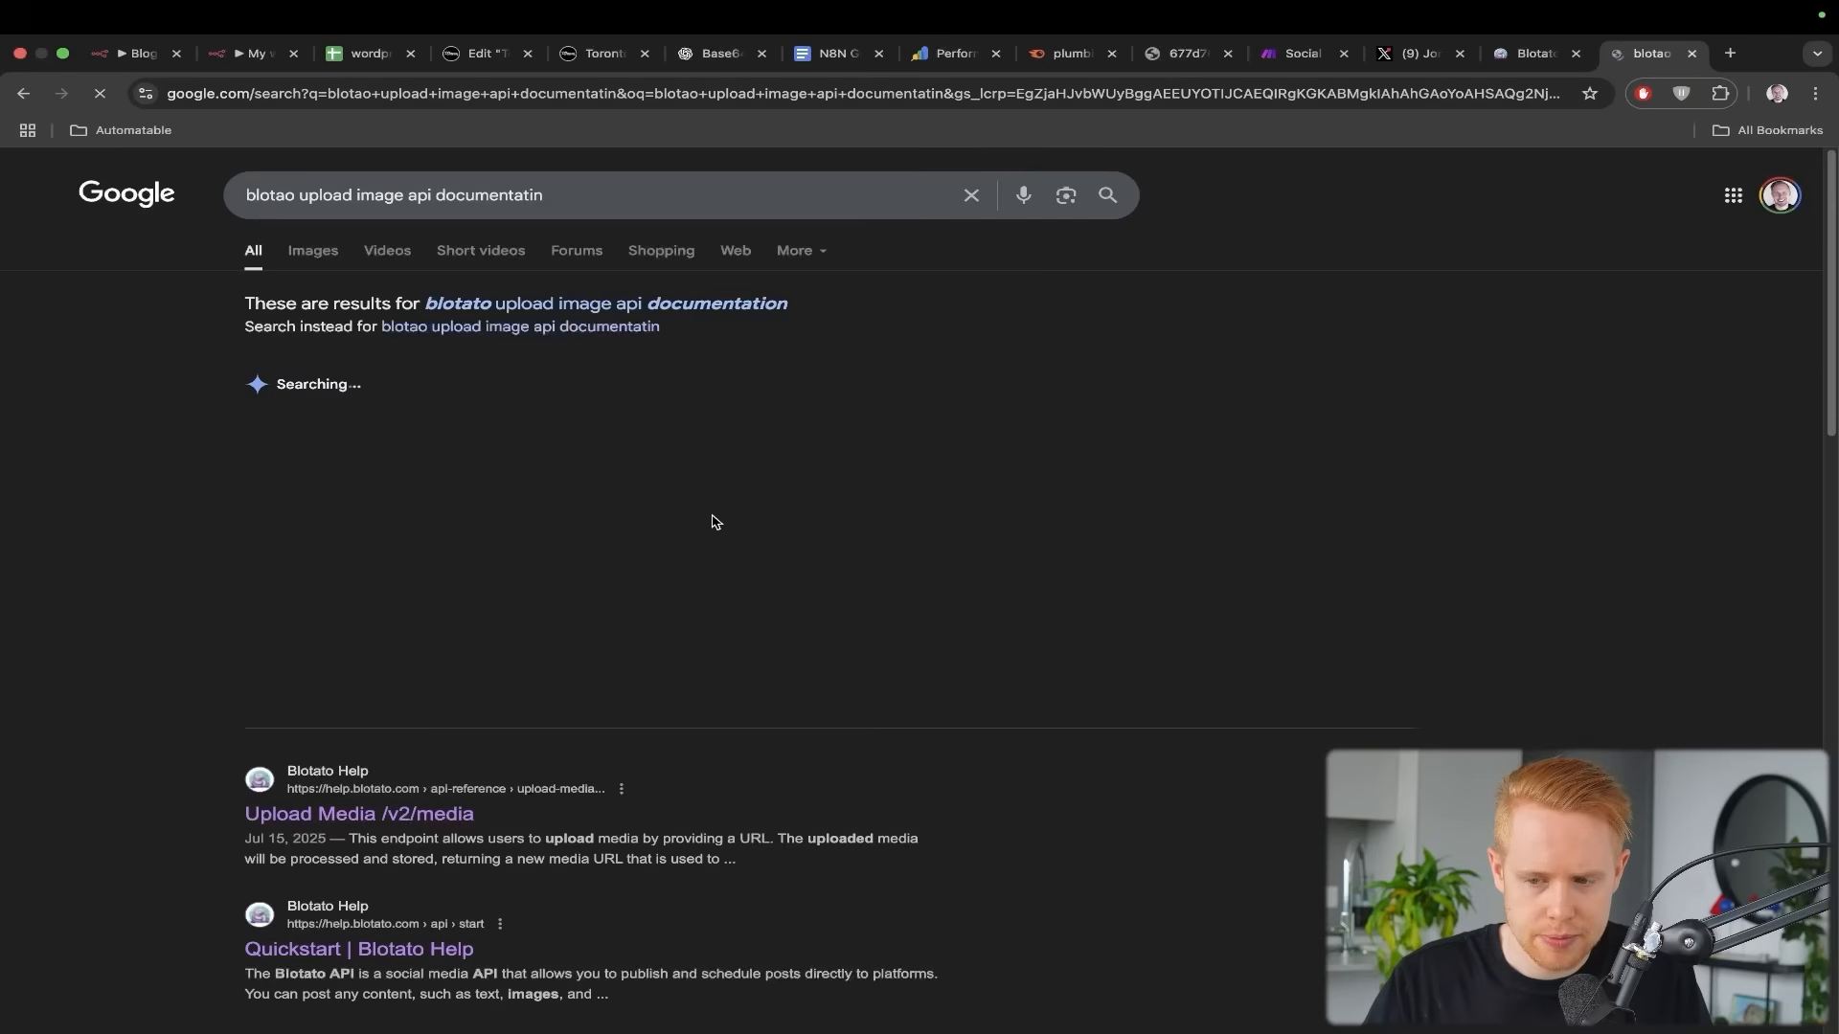
{"action": "scroll", "coordinate": [525, 632], "scroll_direction": "down", "scroll_amount": 2}
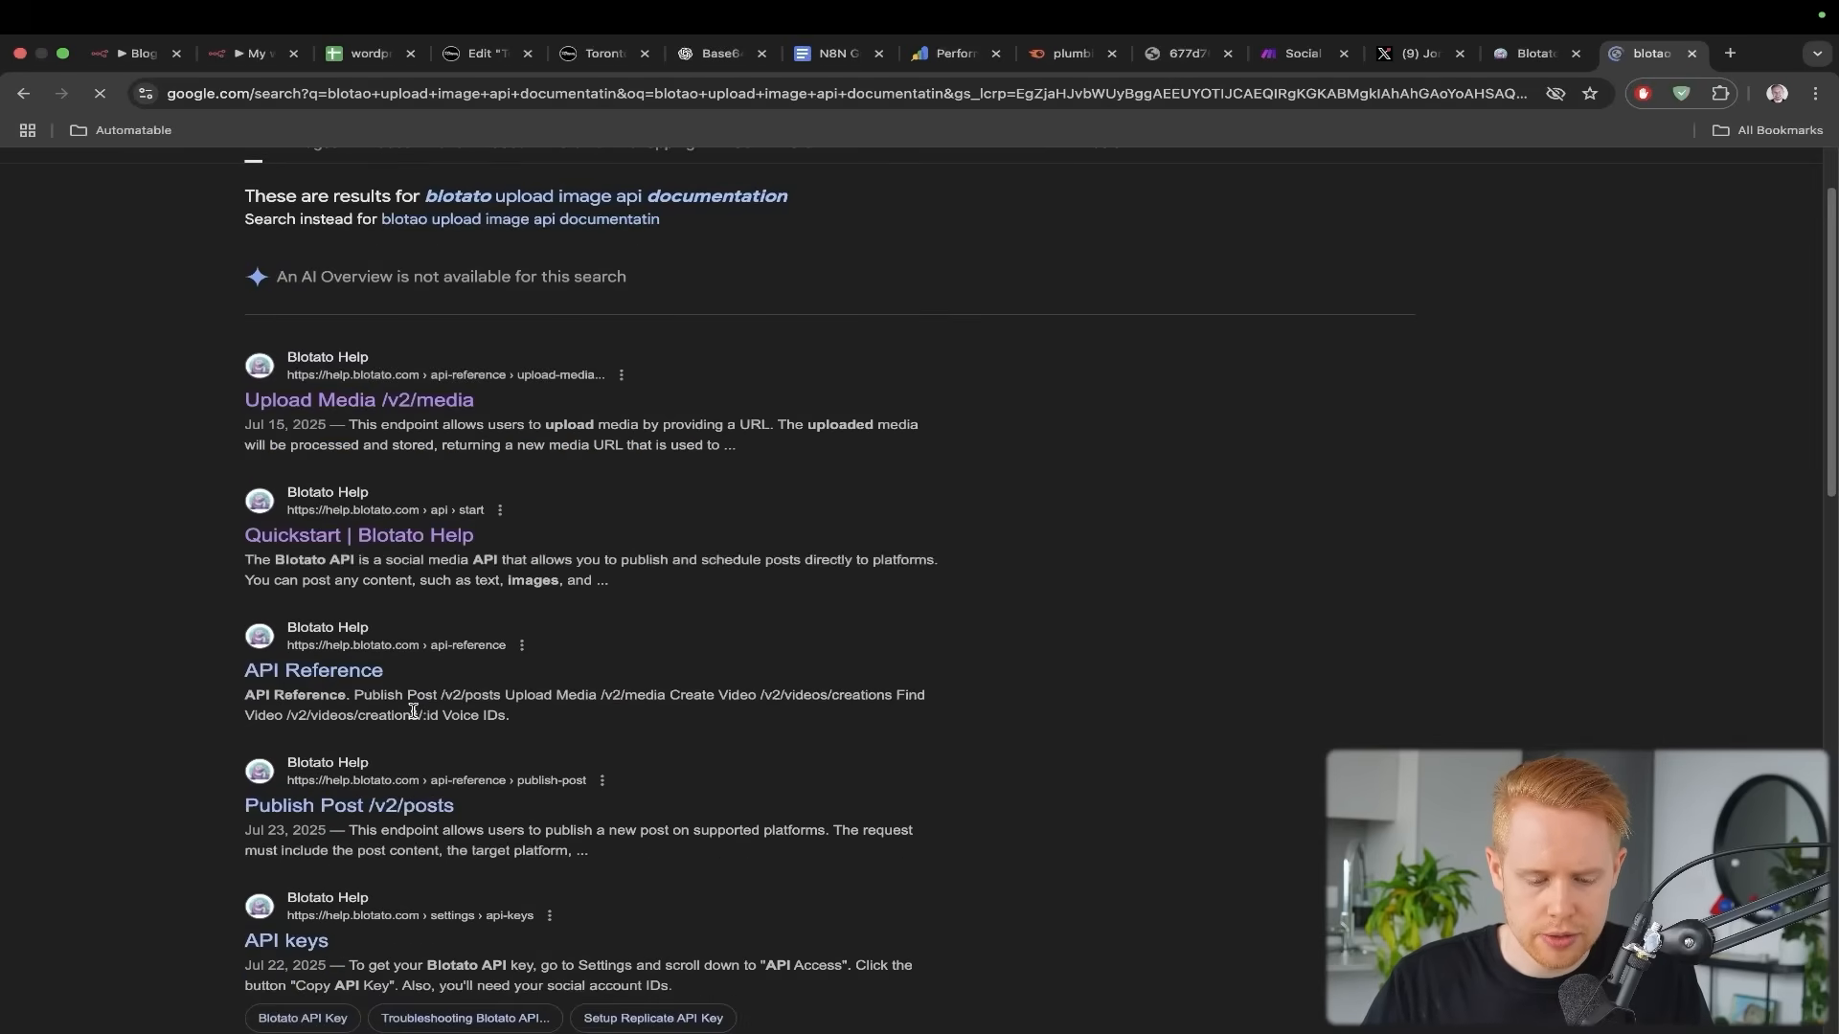
{"action": "left_click", "coordinate": [406, 403]}
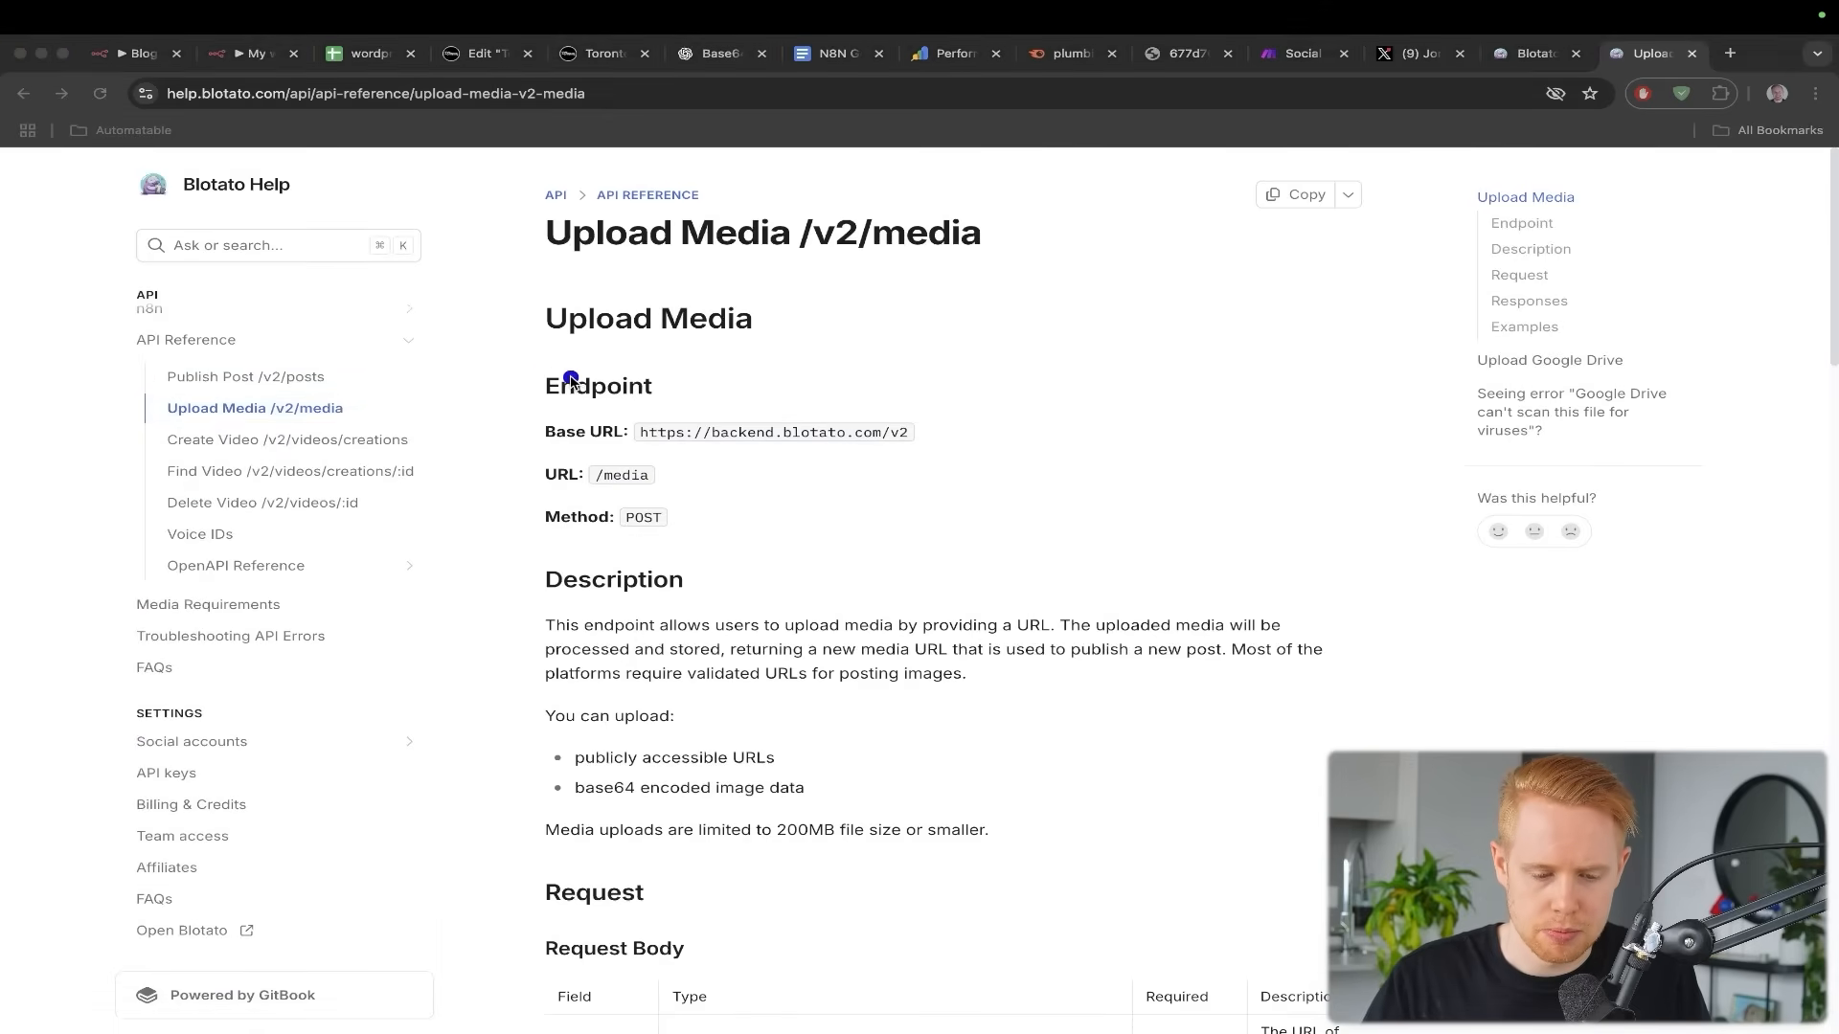
{"action": "left_click_drag", "start_coordinate": [571, 377], "coordinate": [345, 397]}
{"action": "key", "text": "Escape"}
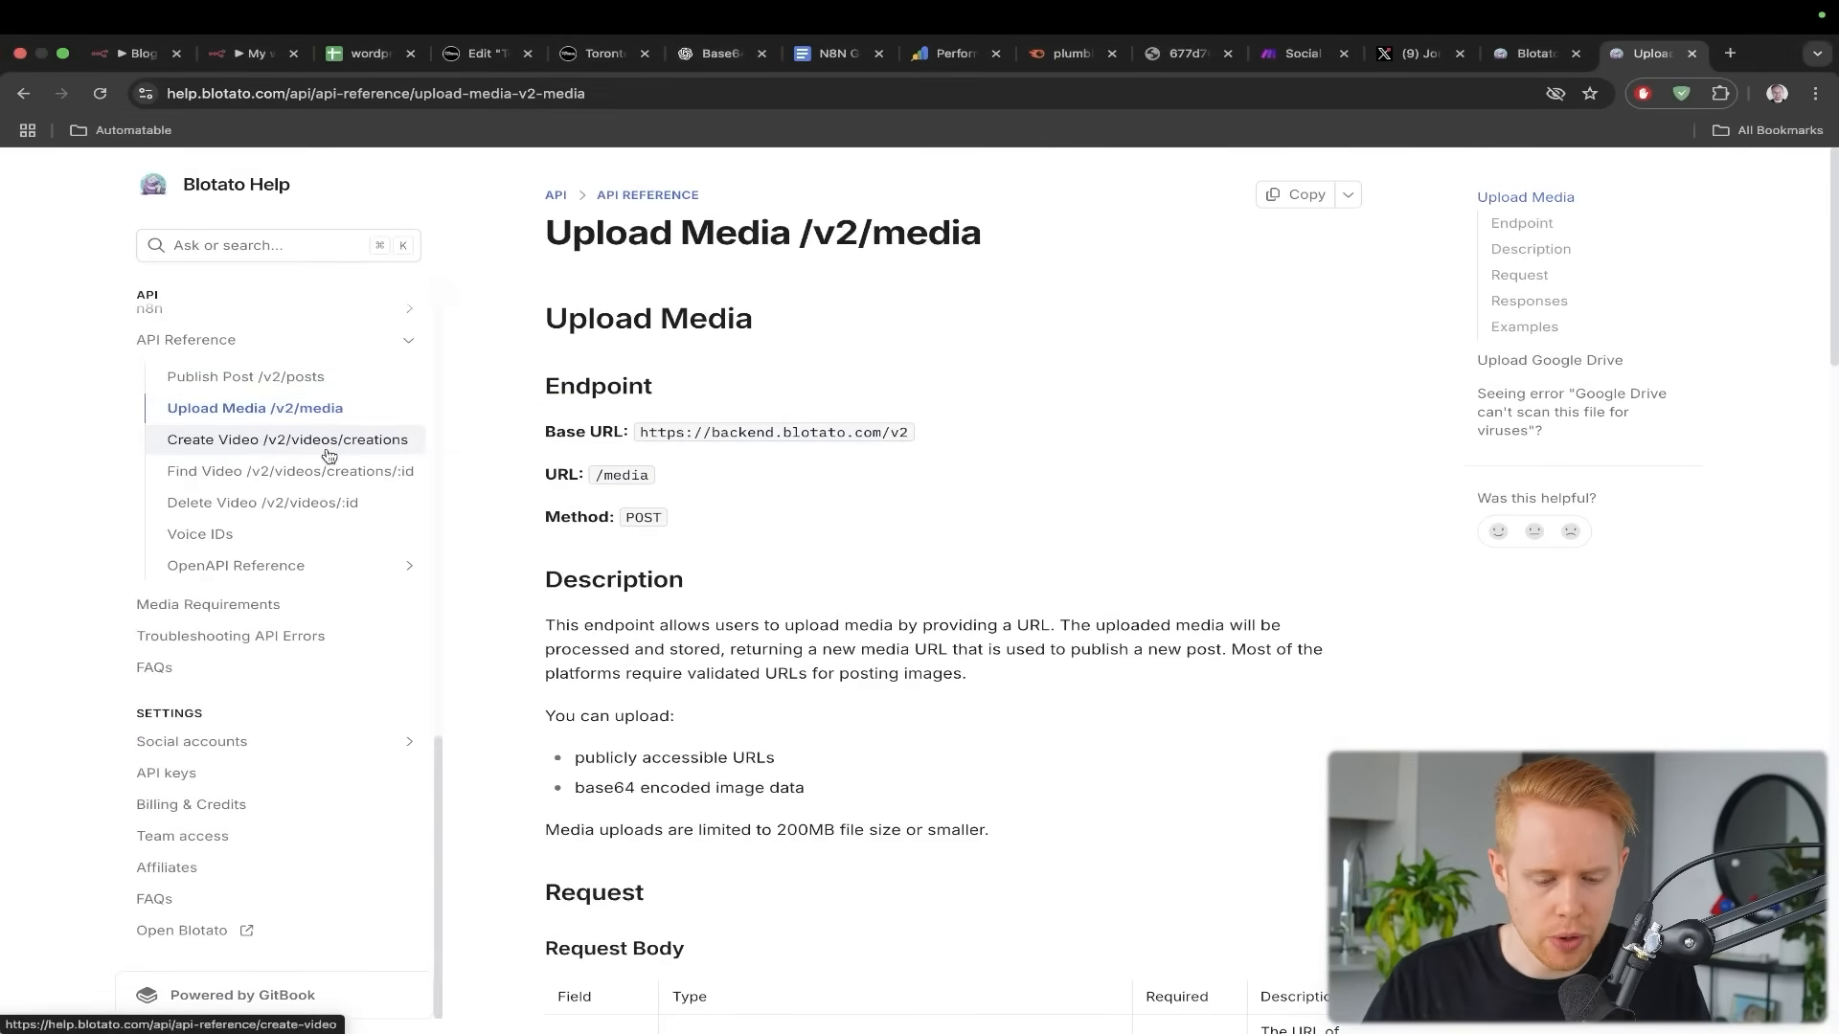
{"action": "scroll", "coordinate": [329, 455], "scroll_direction": "up", "scroll_amount": 15}
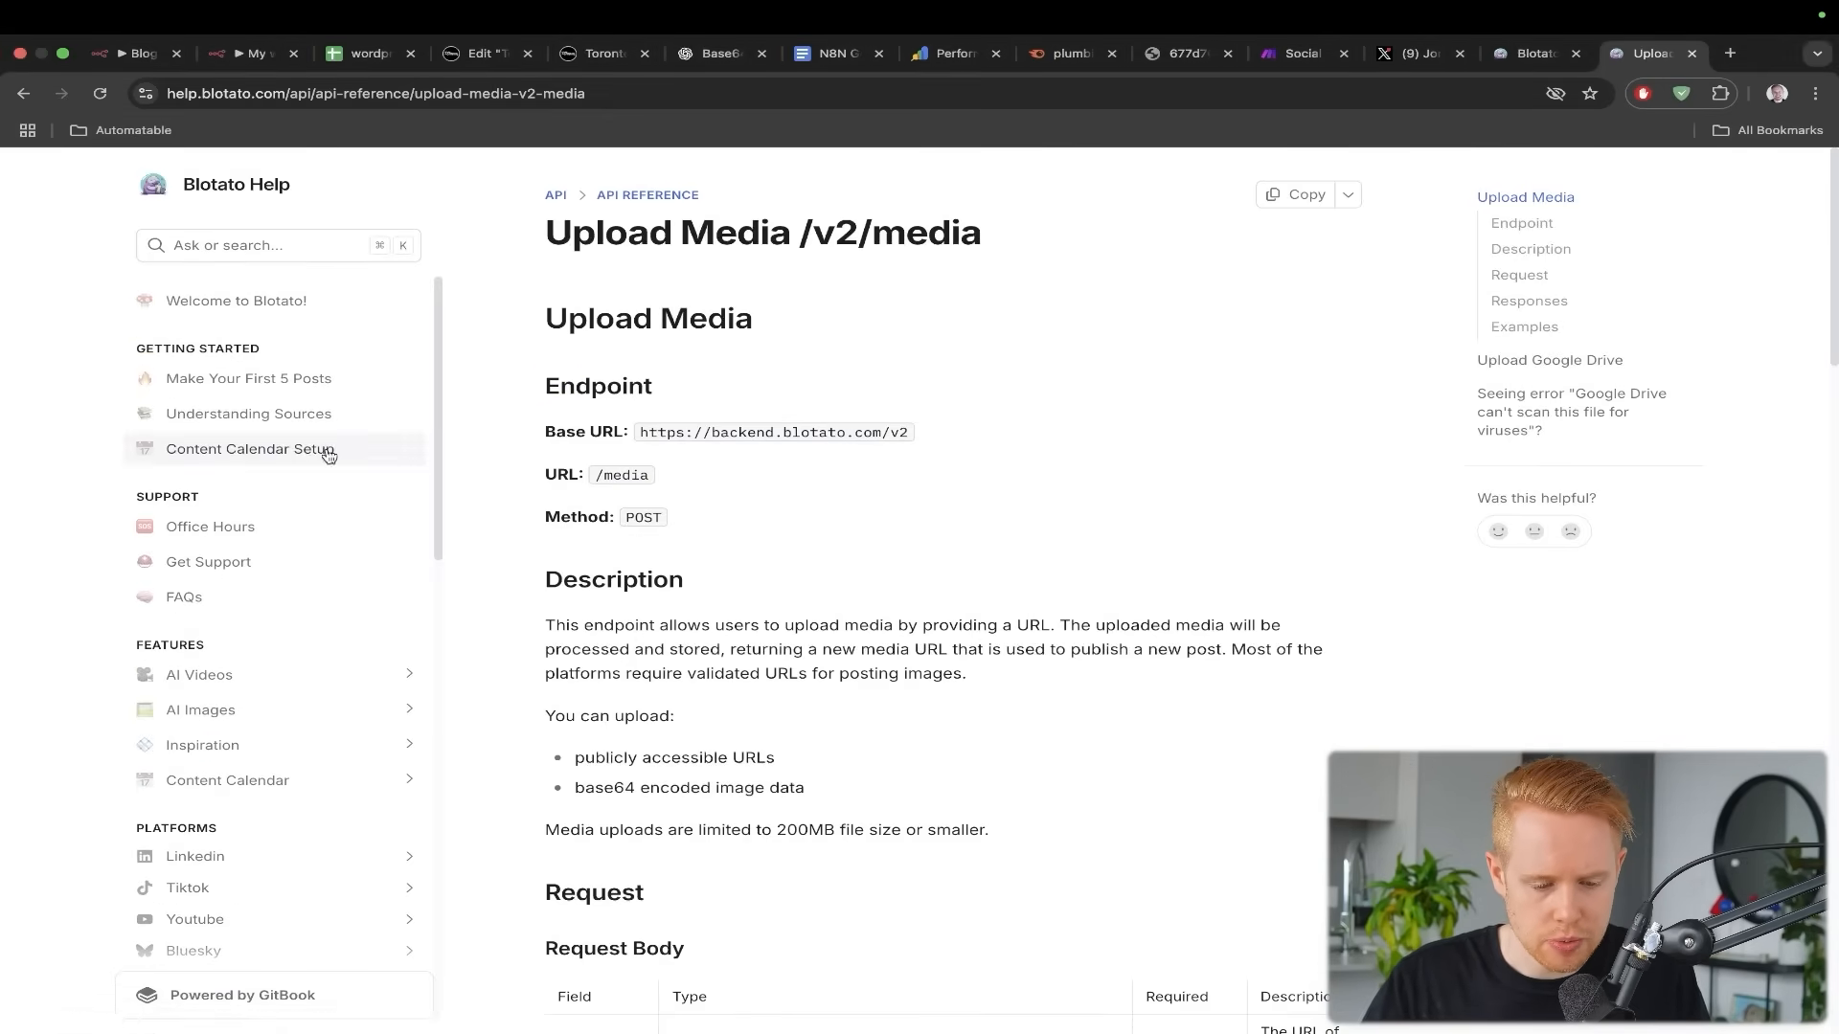
{"action": "scroll", "coordinate": [287, 594], "scroll_direction": "down", "scroll_amount": 5}
{"action": "key", "text": "super+f"}
{"action": "type", "text": "quick"}
{"action": "scroll", "coordinate": [289, 591], "scroll_direction": "down", "scroll_amount": 2}
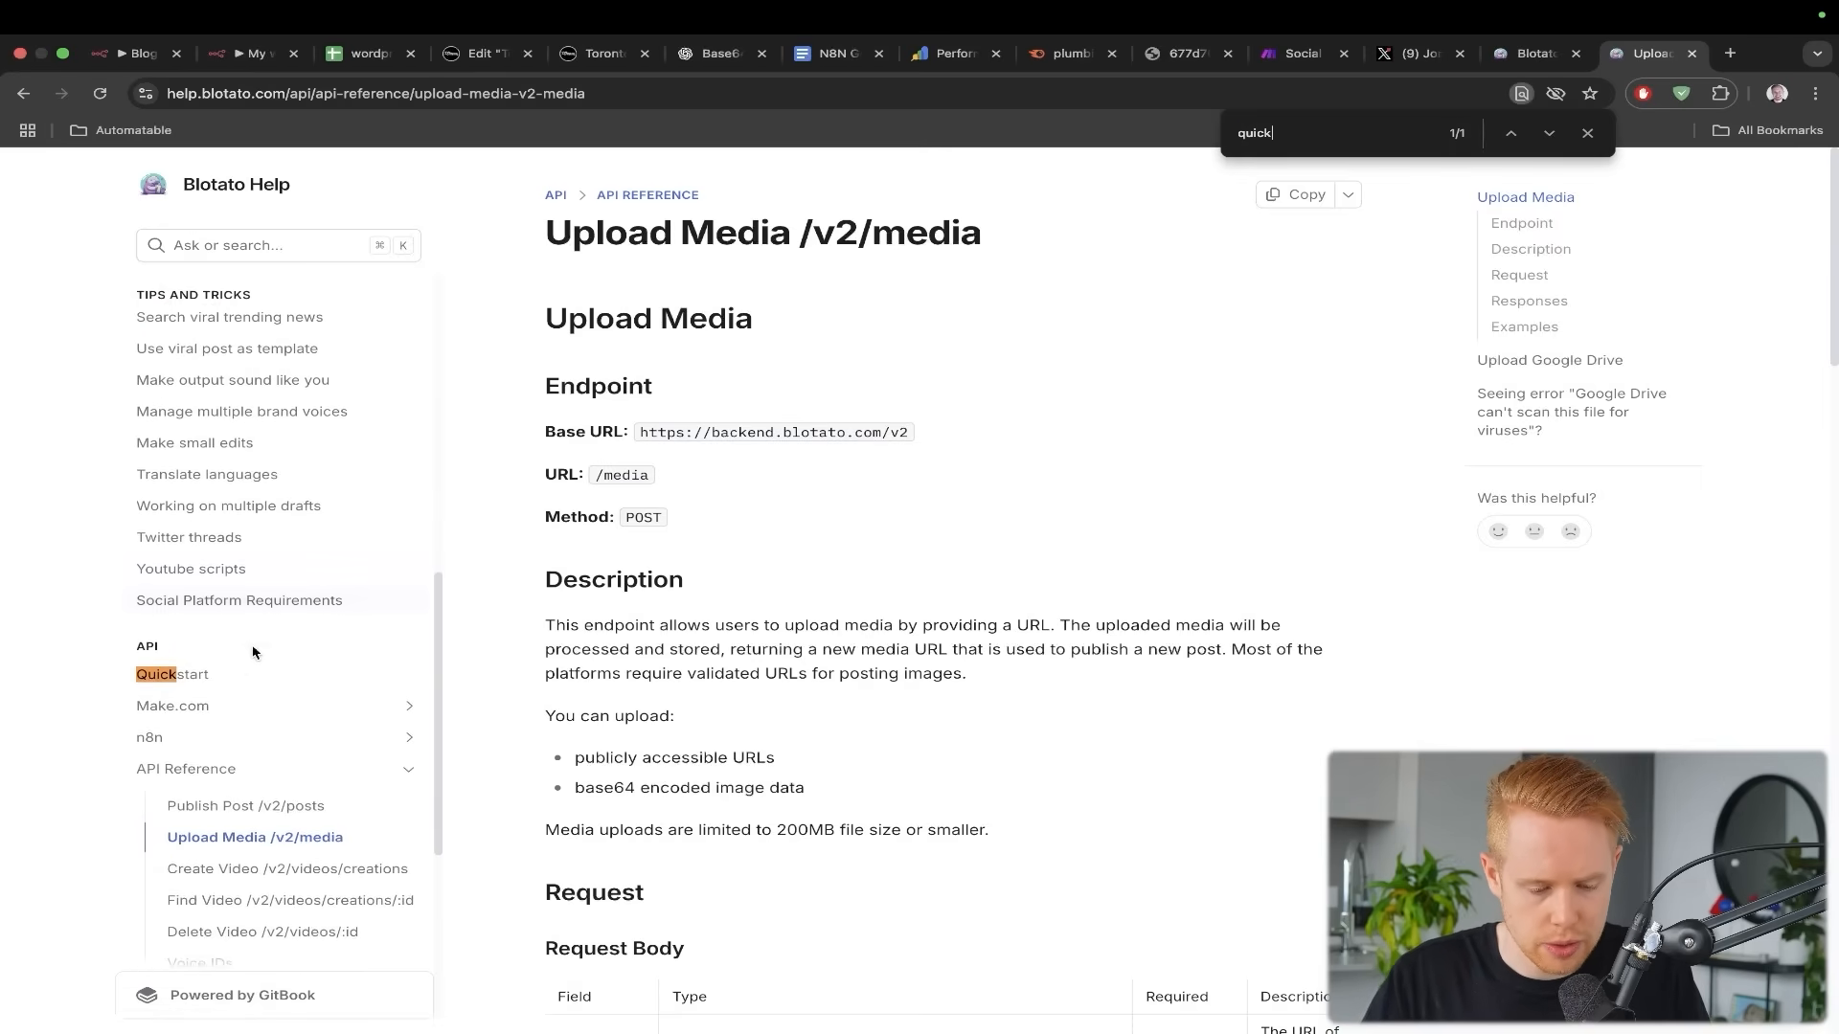
{"action": "left_click", "coordinate": [200, 676]}
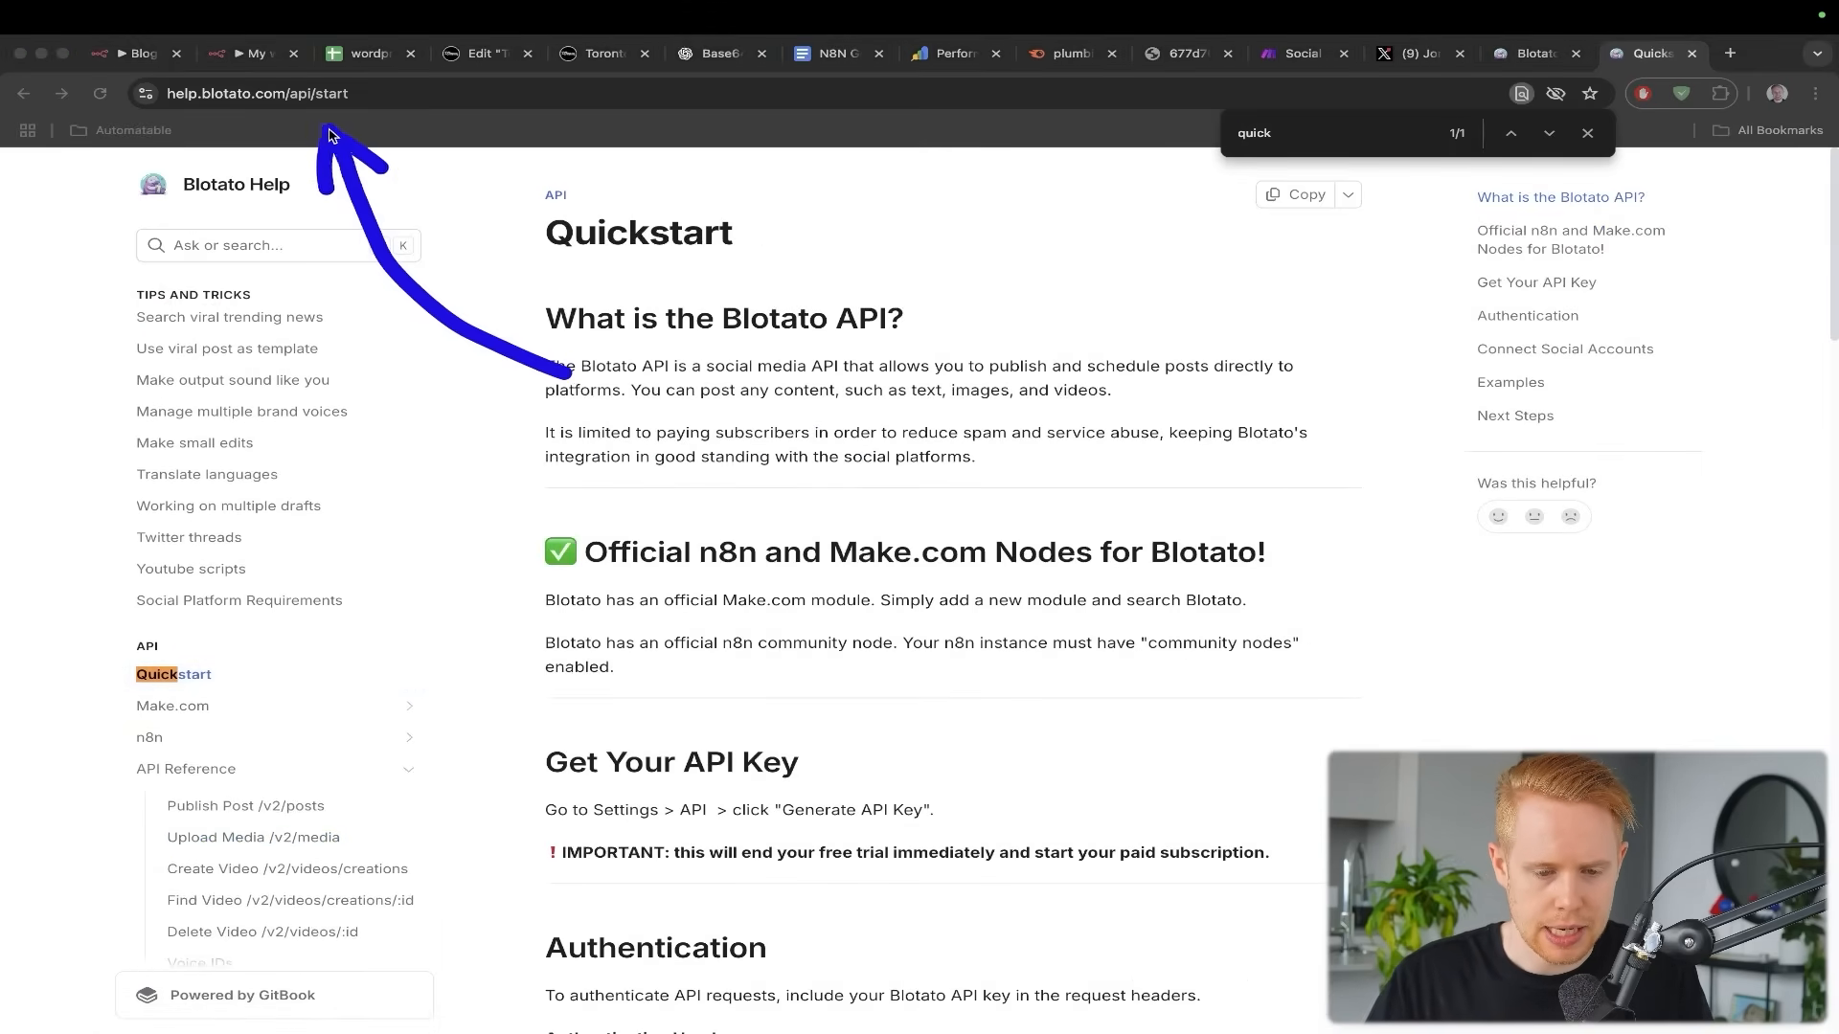
Read the Quickstart authentication header and the posting and attach-media examples.
{"action": "scroll", "coordinate": [830, 378], "scroll_direction": "down", "scroll_amount": 5}
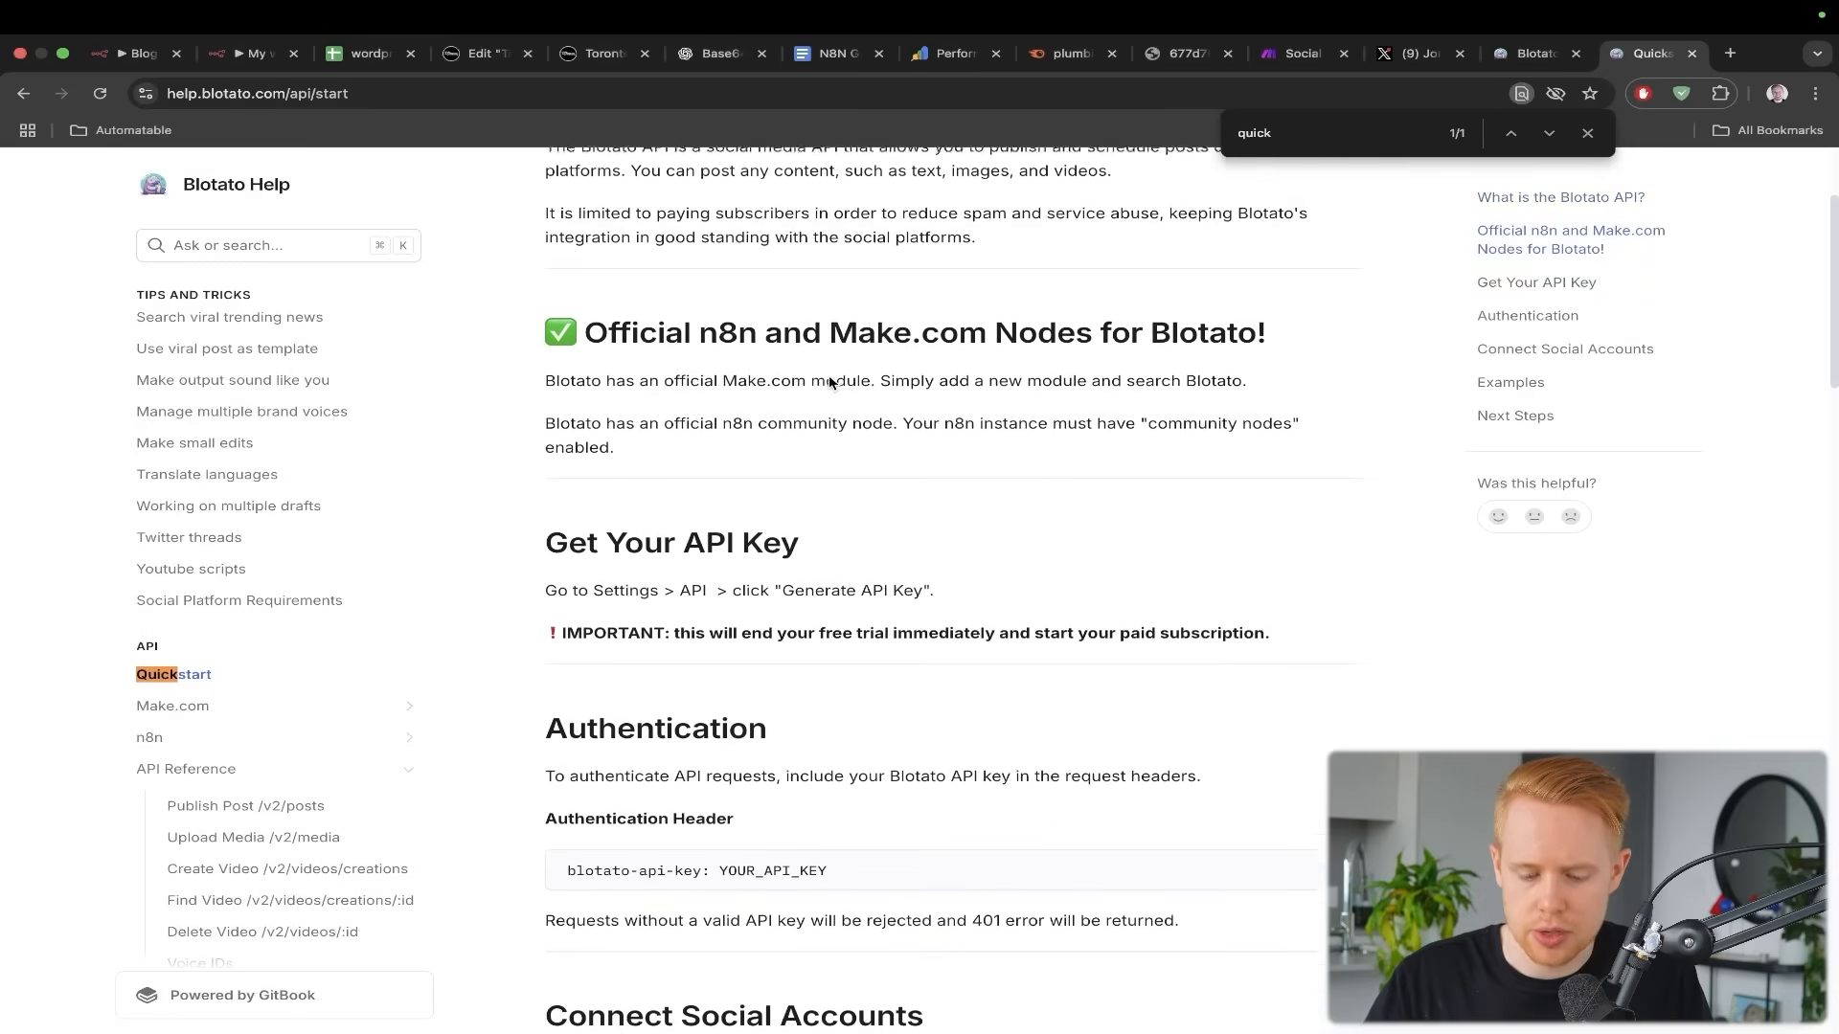
{"action": "scroll", "coordinate": [829, 383], "scroll_direction": "down", "scroll_amount": 4}
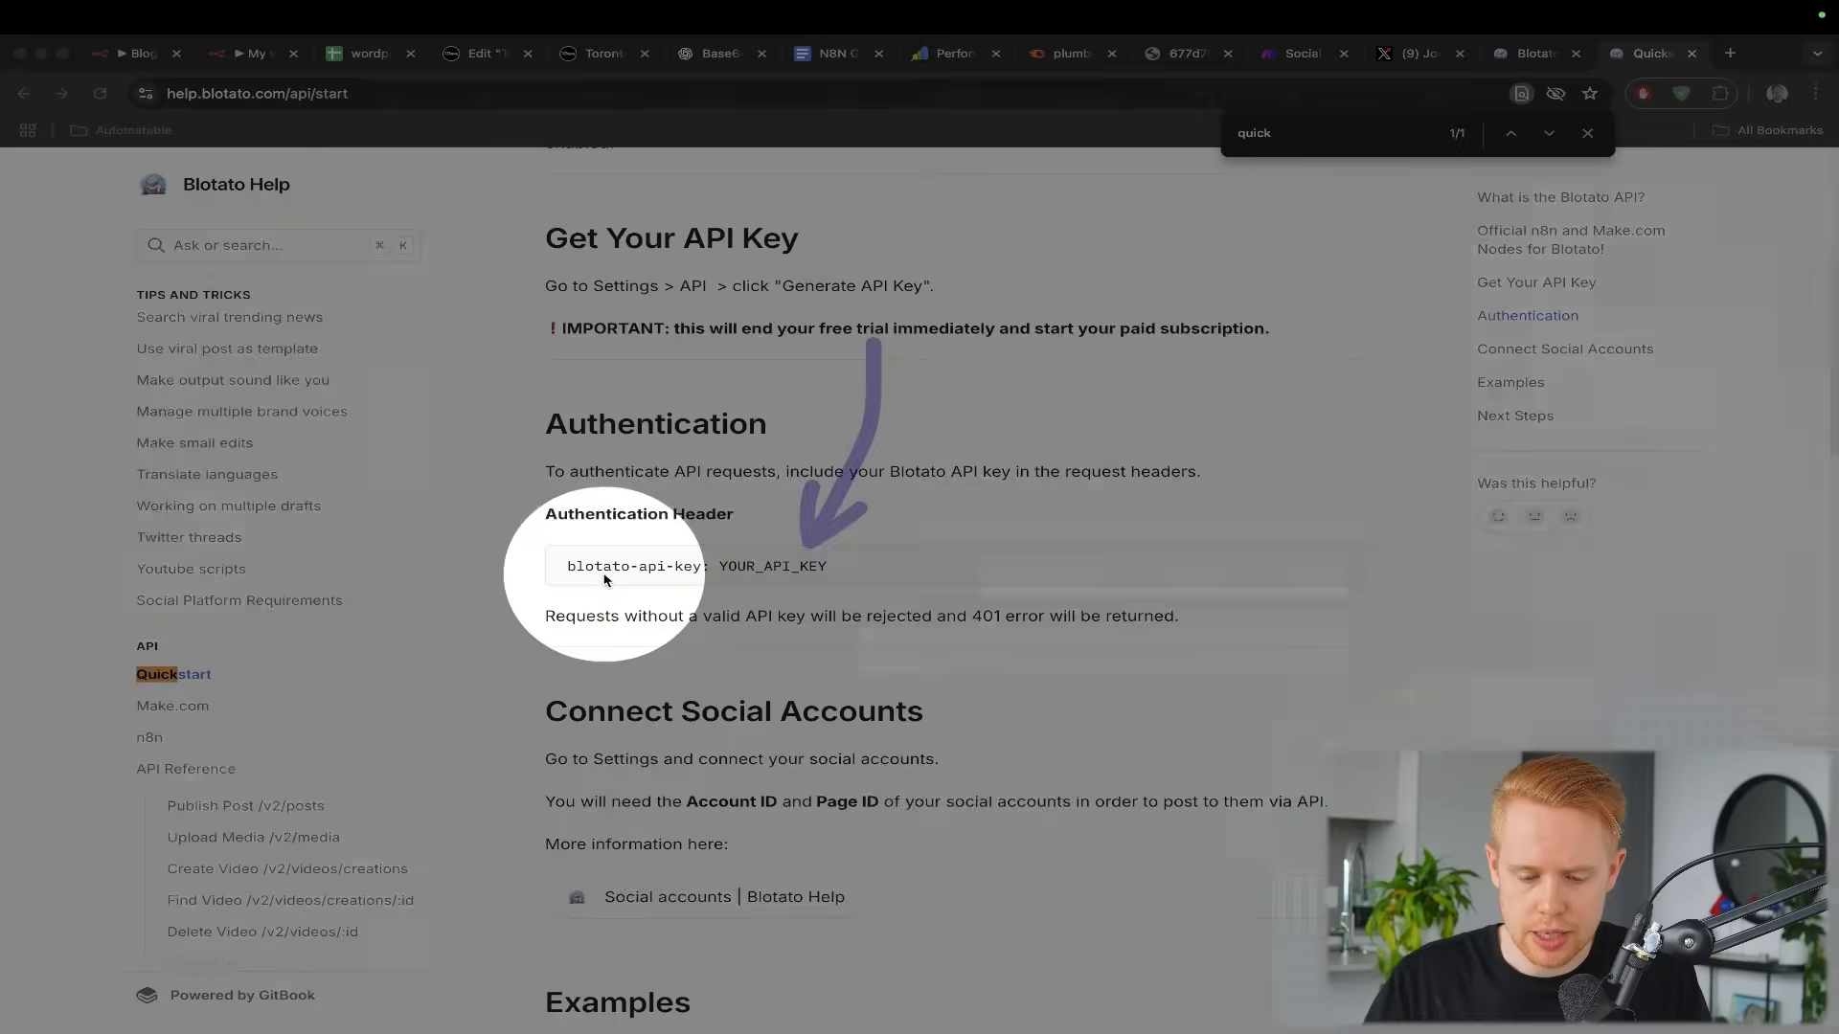
{"action": "scroll", "coordinate": [682, 586], "scroll_direction": "down", "scroll_amount": 10}
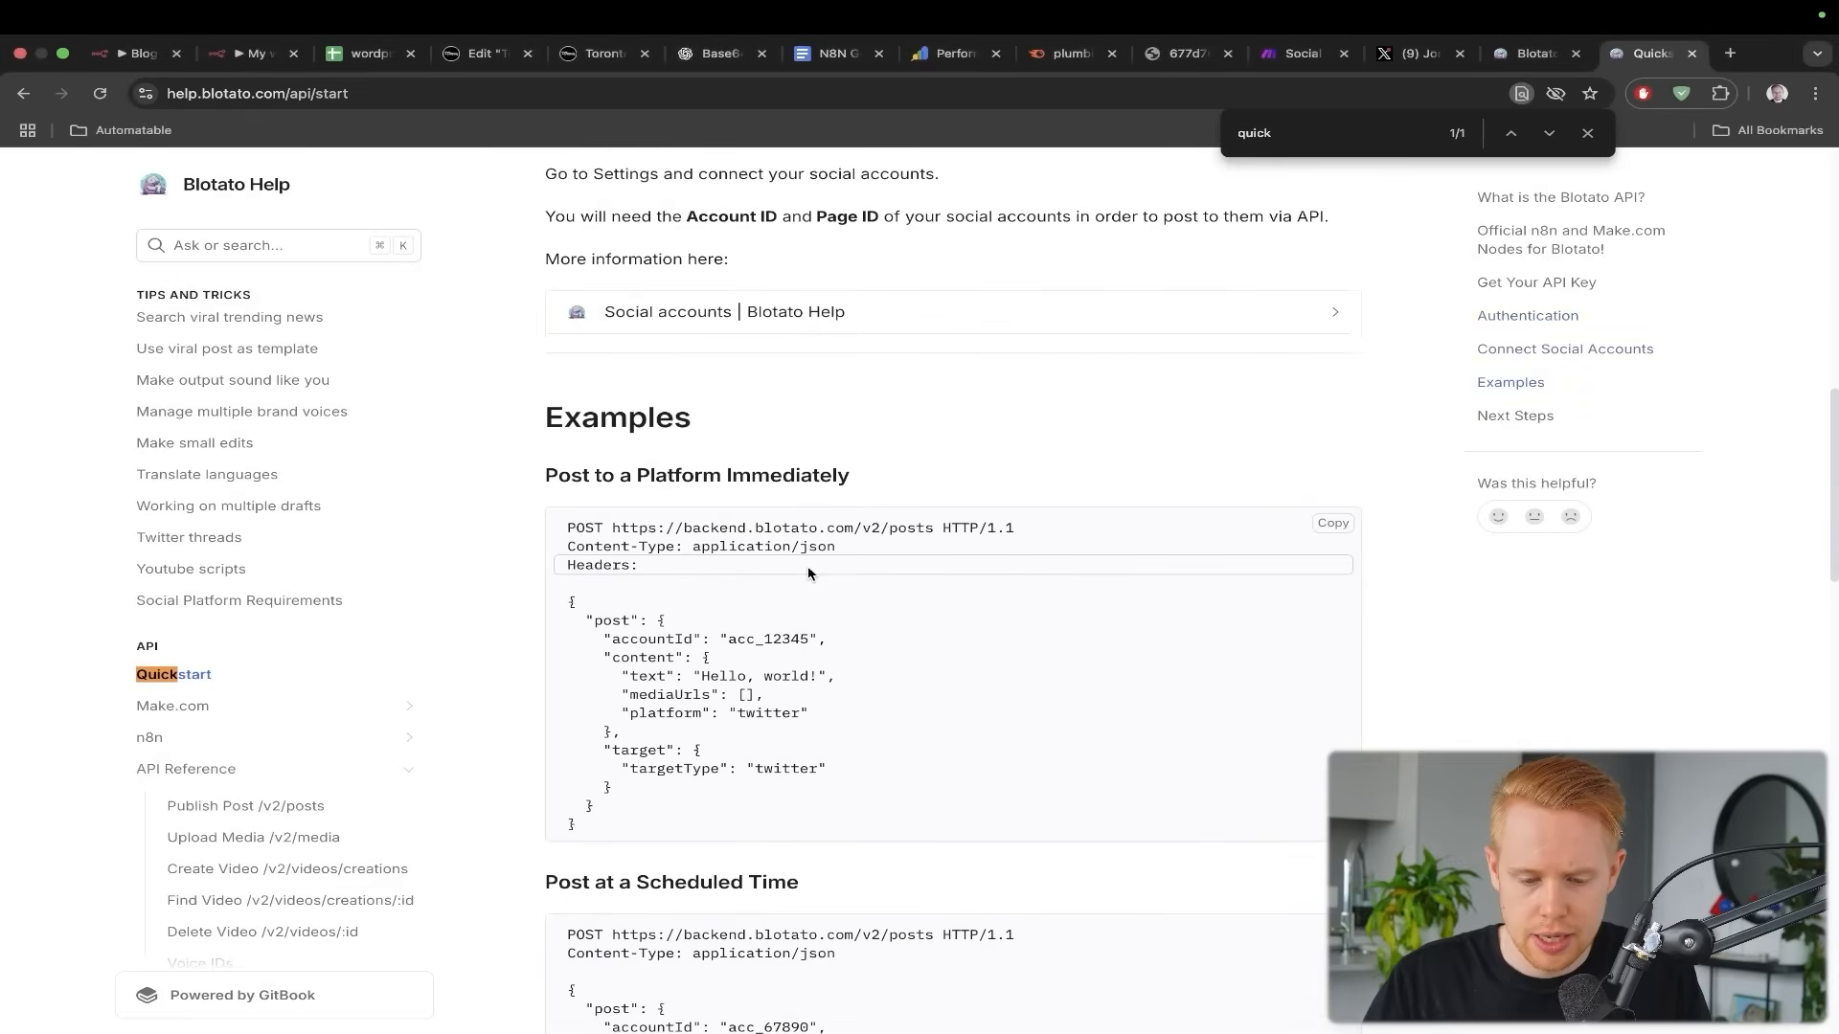
{"action": "left_click_drag", "start_coordinate": [552, 476], "coordinate": [849, 476]}
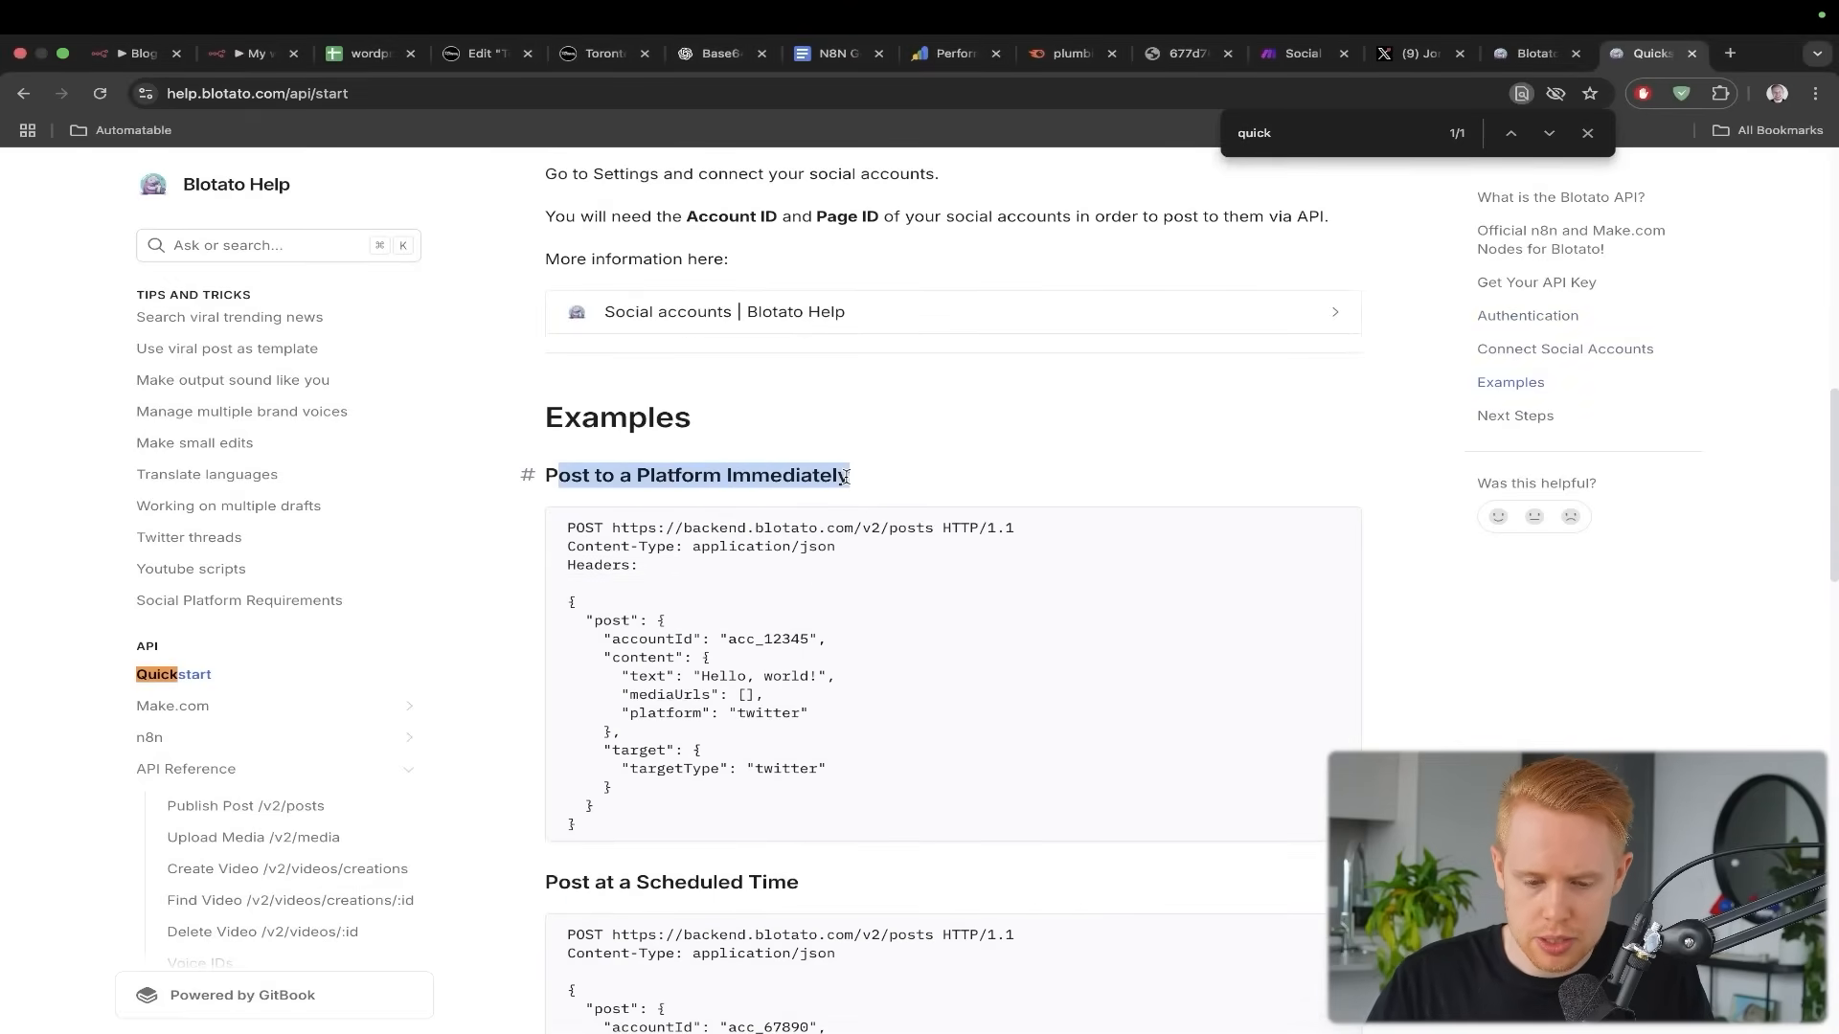
{"action": "scroll", "coordinate": [652, 708], "scroll_direction": "down", "scroll_amount": 10}
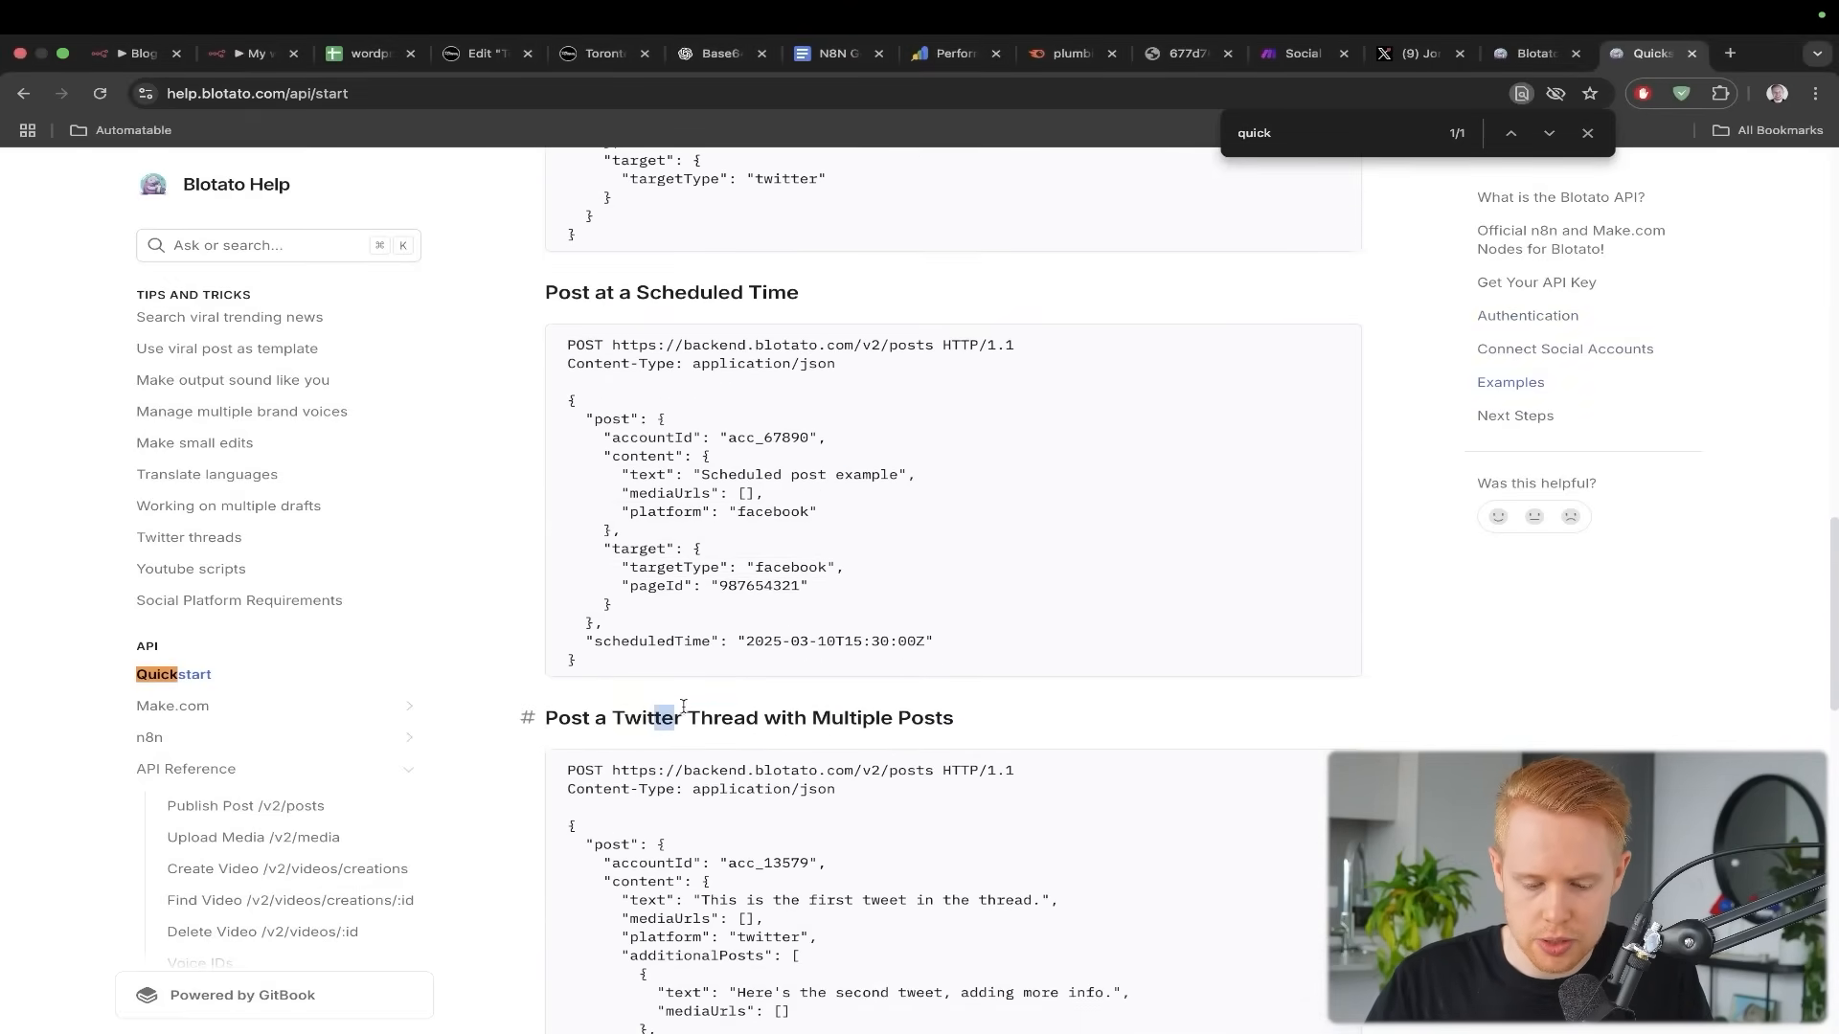
{"action": "left_click_drag", "start_coordinate": [659, 706], "coordinate": [904, 718]}
{"action": "scroll", "coordinate": [904, 703], "scroll_direction": "down", "scroll_amount": 13}
{"action": "scroll", "coordinate": [903, 711], "scroll_direction": "down", "scroll_amount": 3}
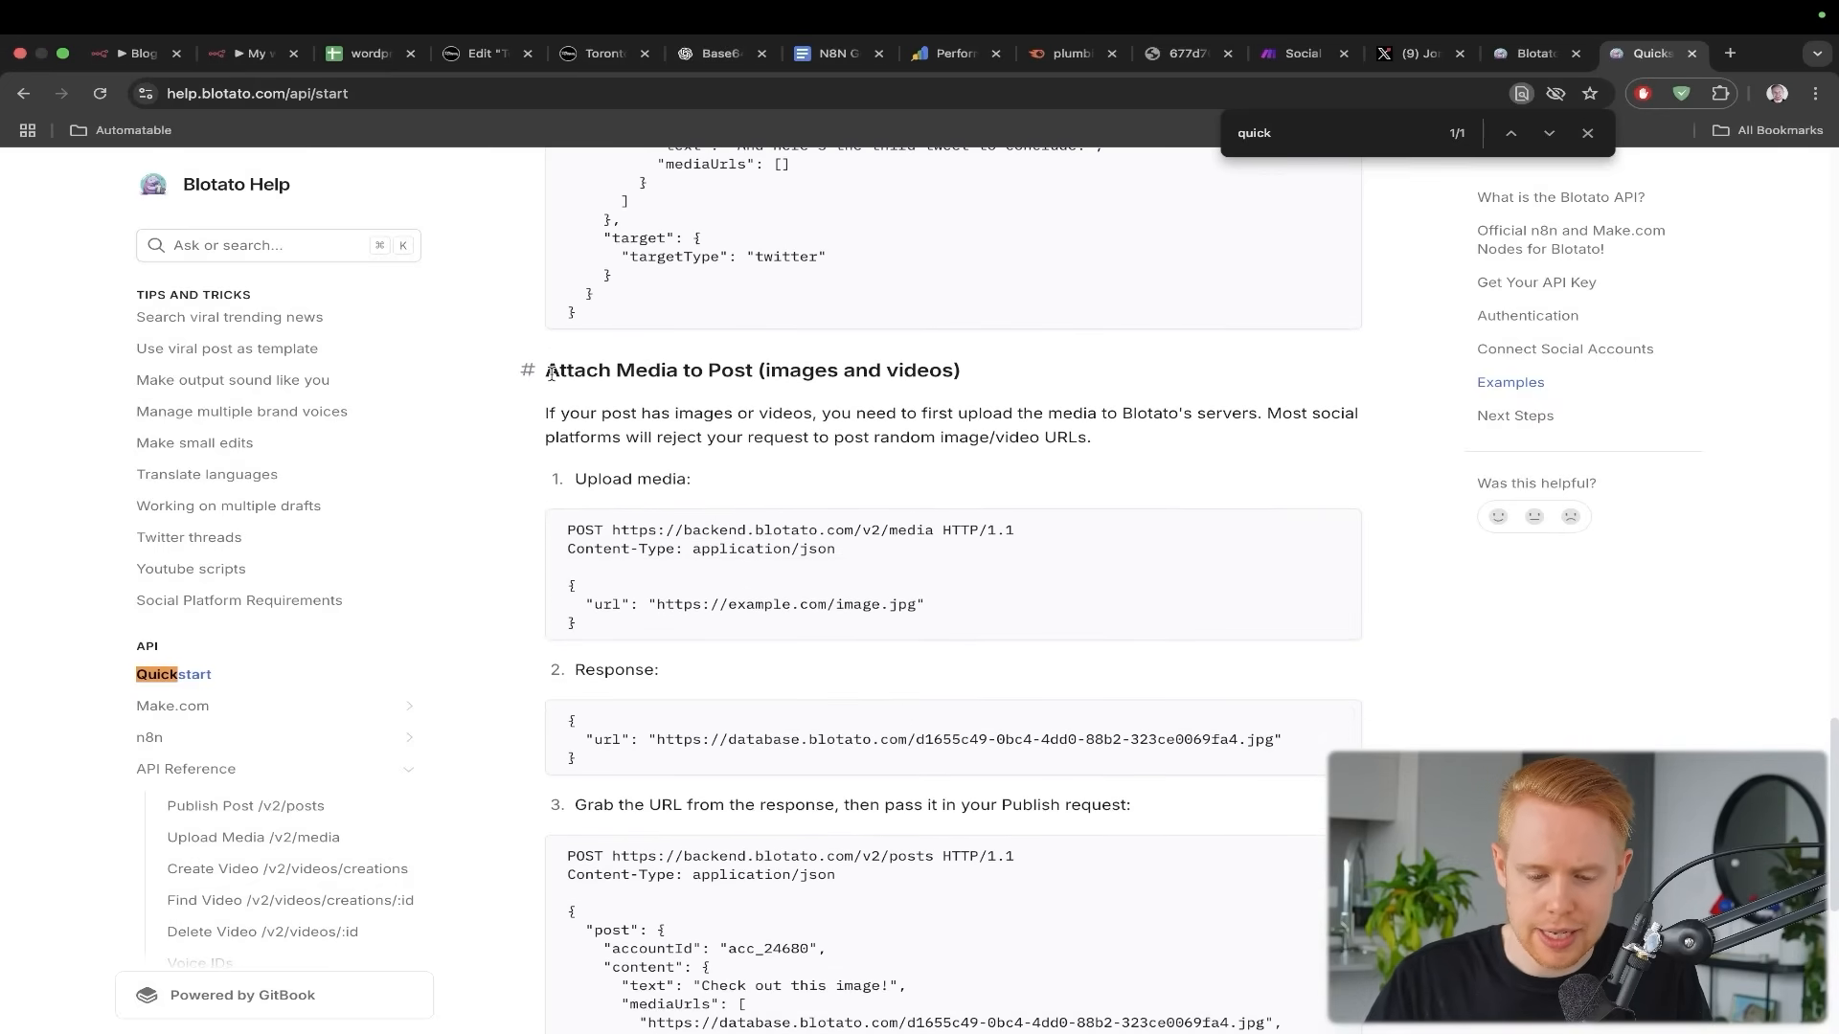
{"action": "left_click_drag", "start_coordinate": [552, 372], "coordinate": [819, 373]}
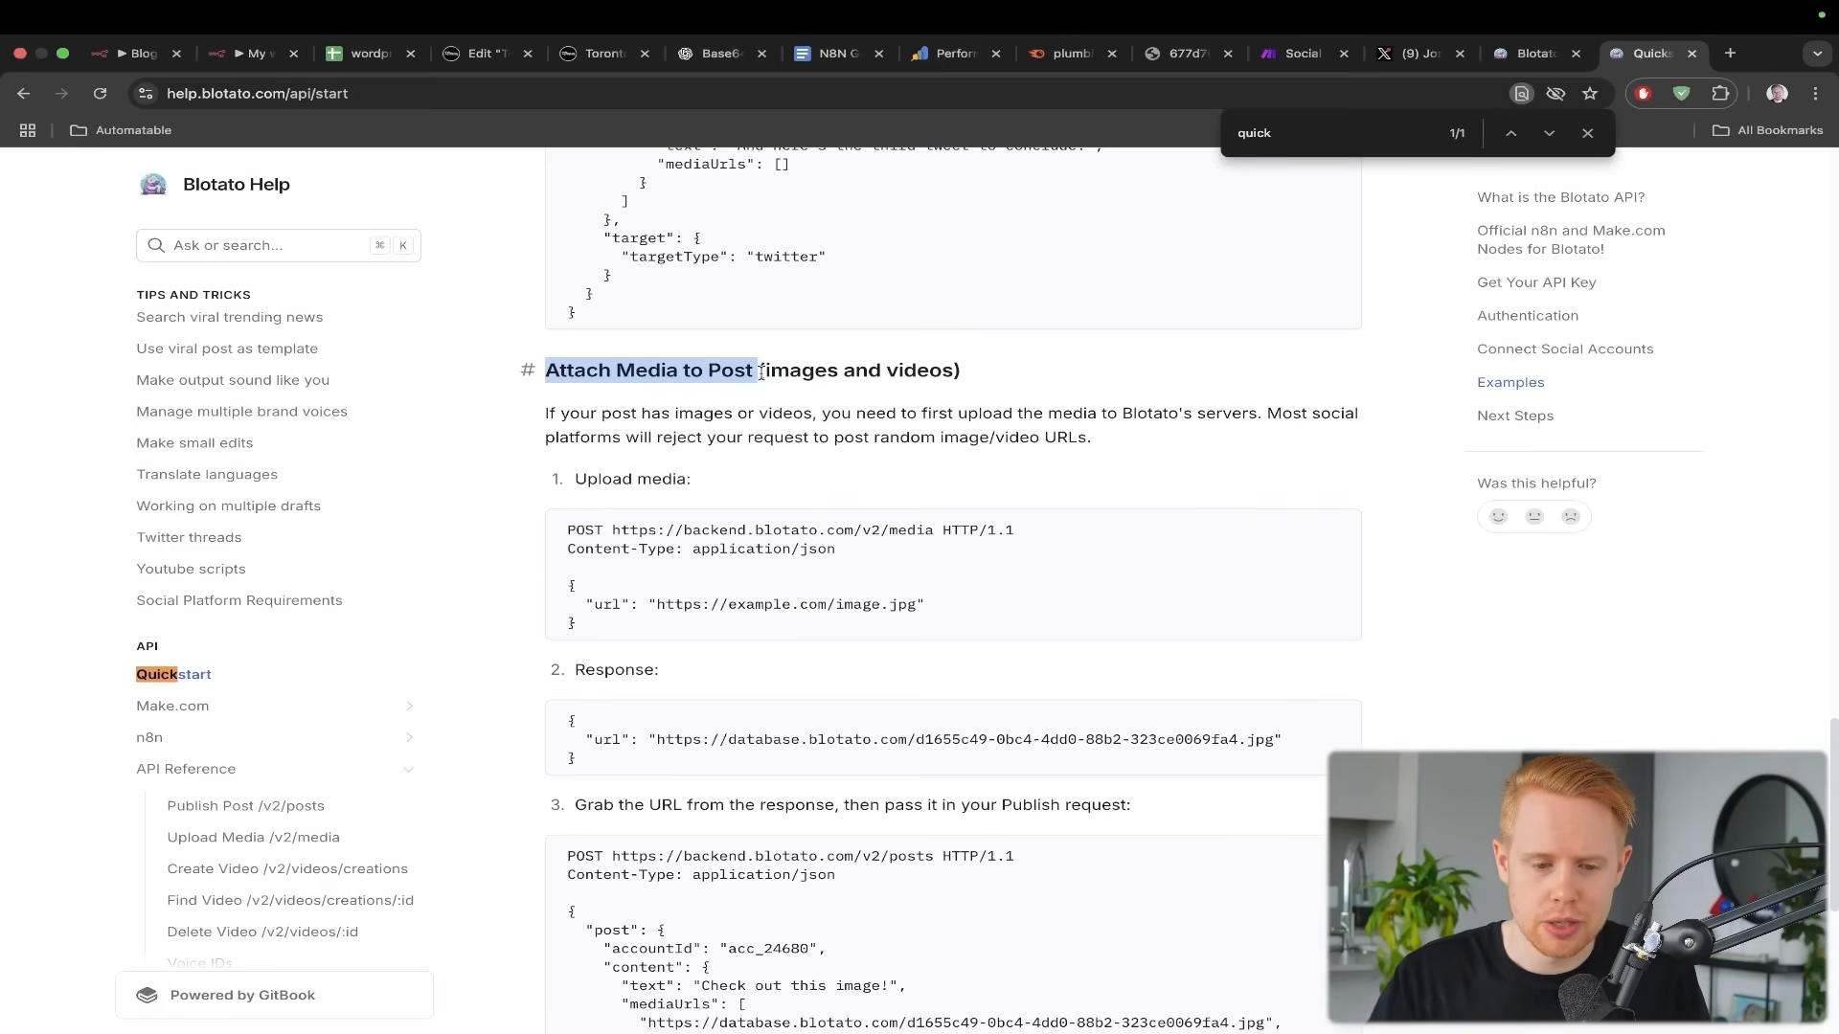
Examine the blog post's featured image and the spreadsheet's Image Link cell.
{"action": "key", "text": "super+4"}
{"action": "scroll", "coordinate": [623, 354], "scroll_direction": "up", "scroll_amount": 3}
{"action": "mouse_move", "coordinate": [98, 343]}
{"action": "left_mouse_down"}
{"action": "mouse_move", "coordinate": [366, 704]}
{"action": "mouse_move", "coordinate": [450, 712]}
{"action": "left_mouse_up"}
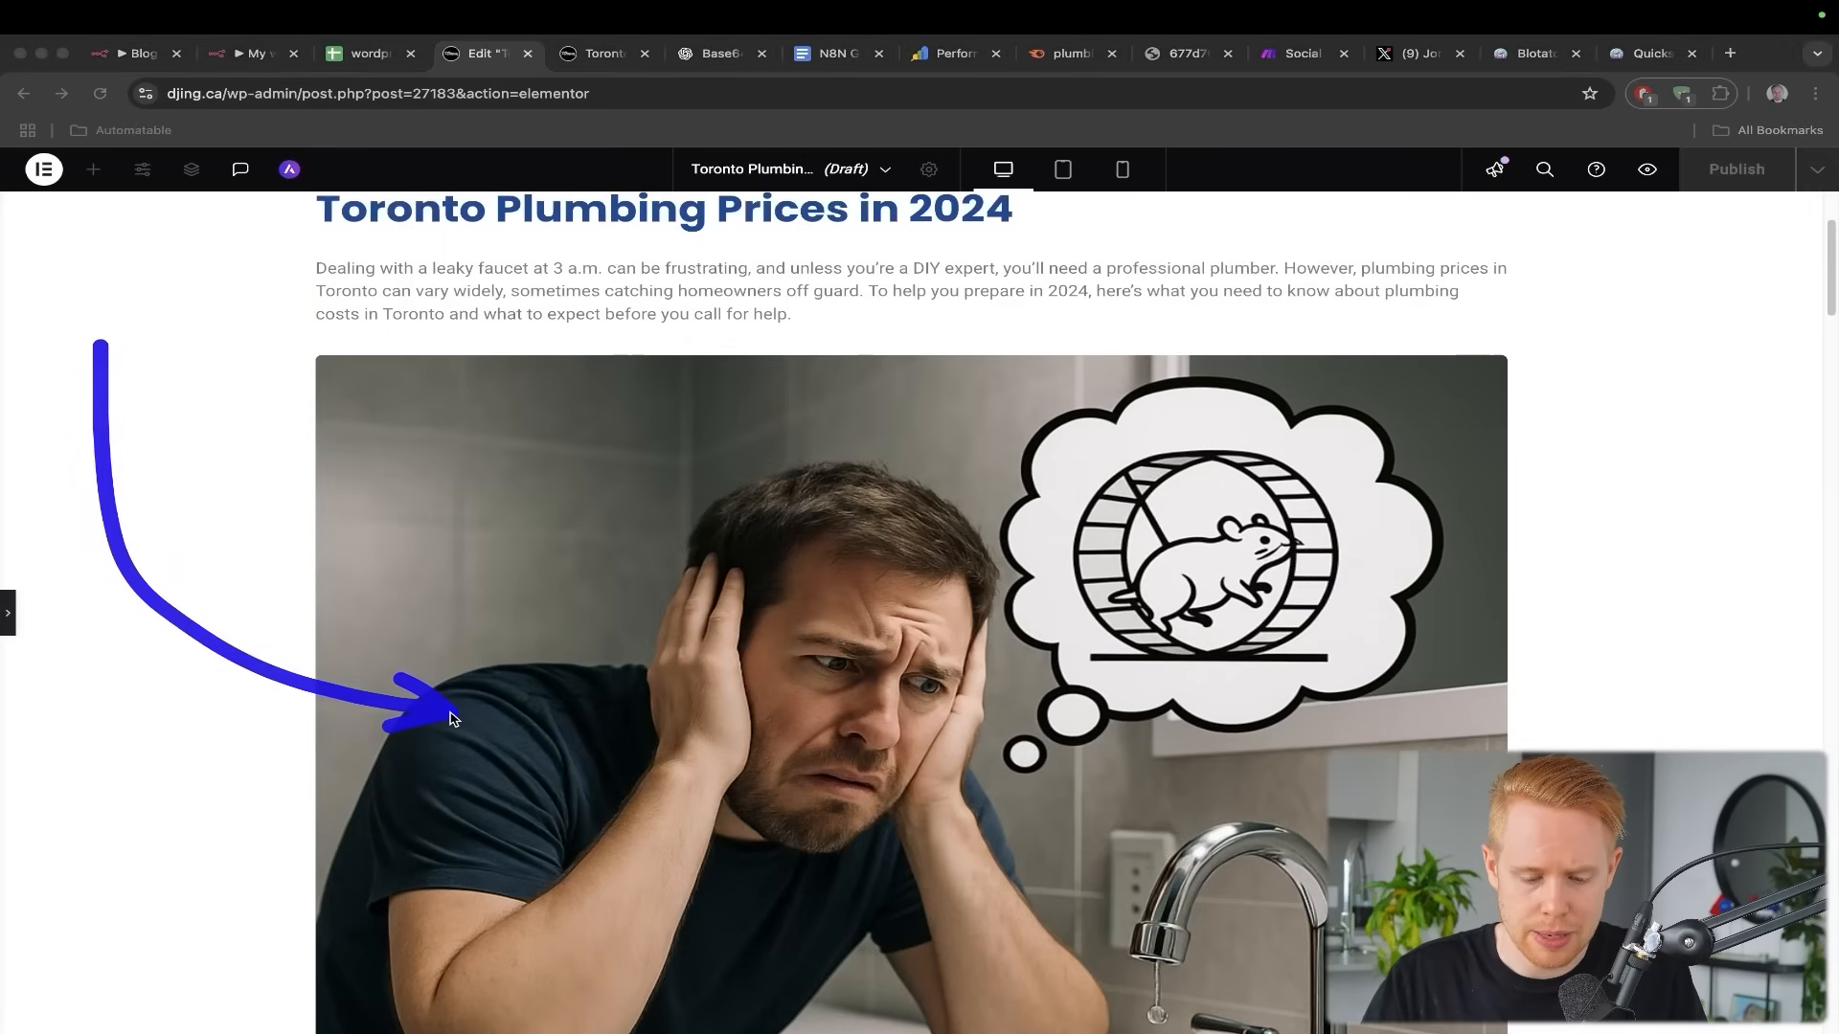
{"action": "key", "text": "Escape"}
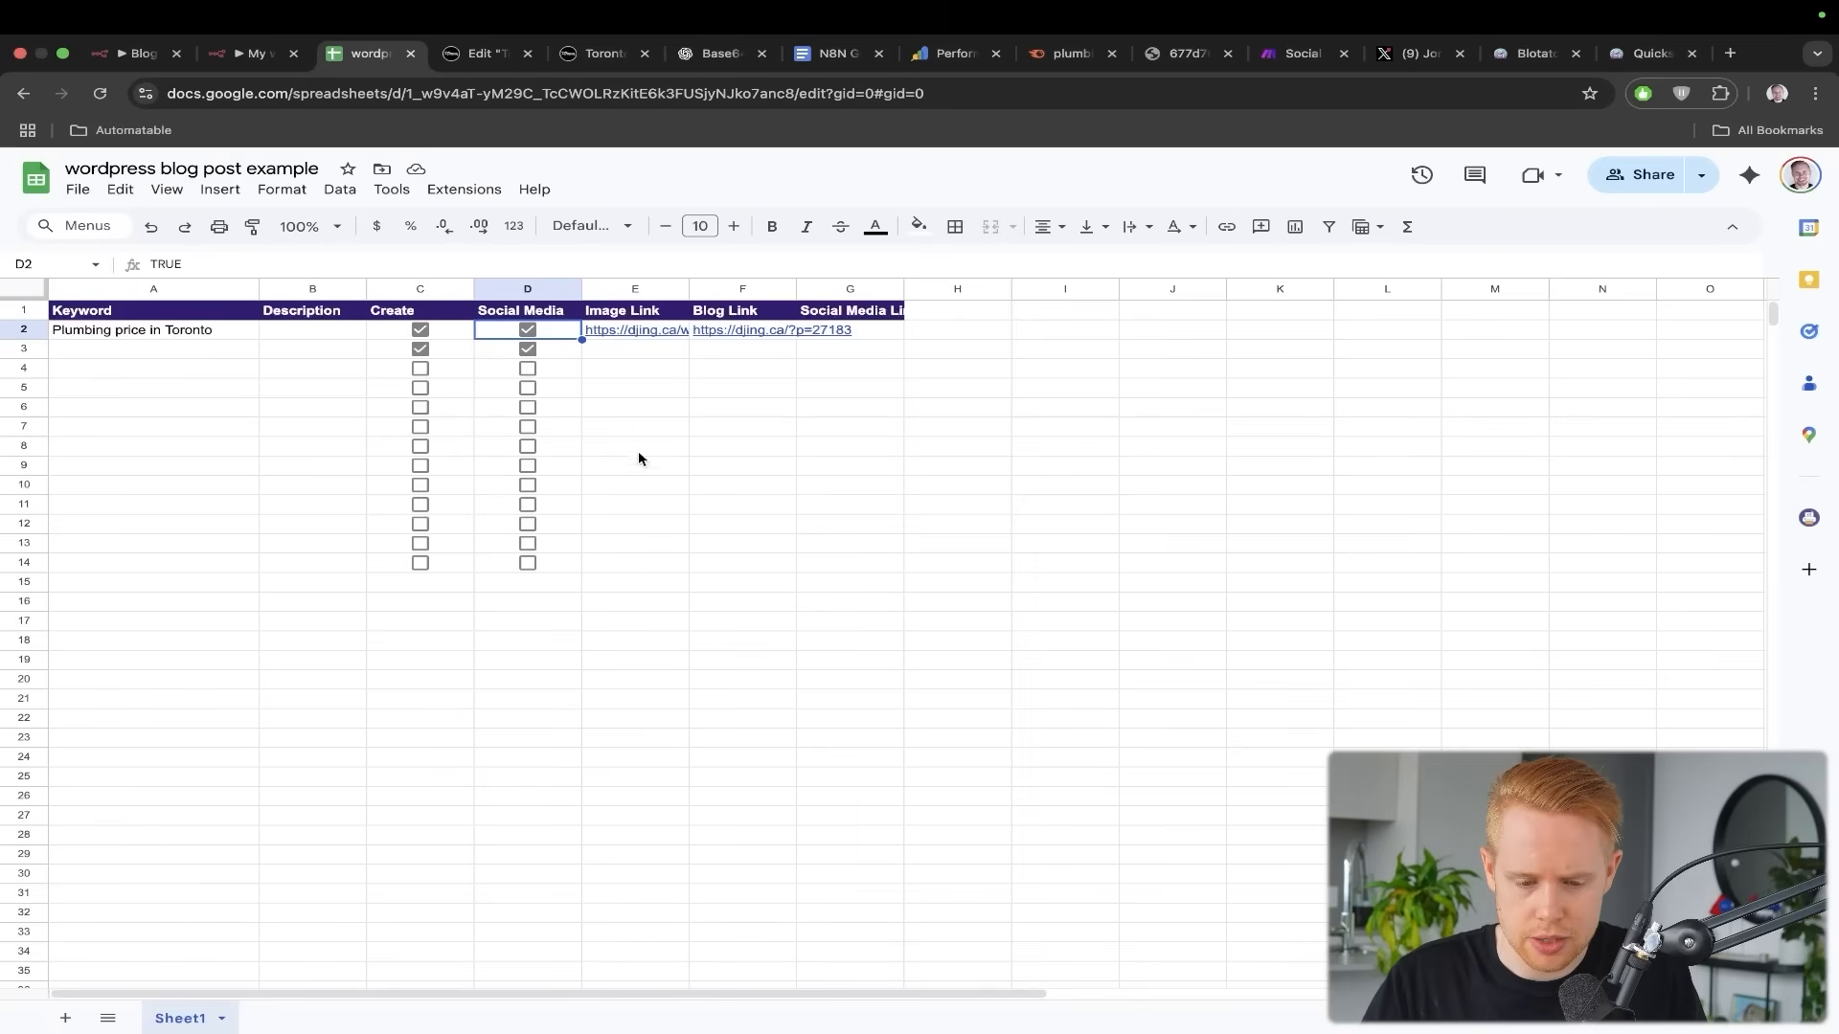
{"action": "left_click", "coordinate": [621, 335]}
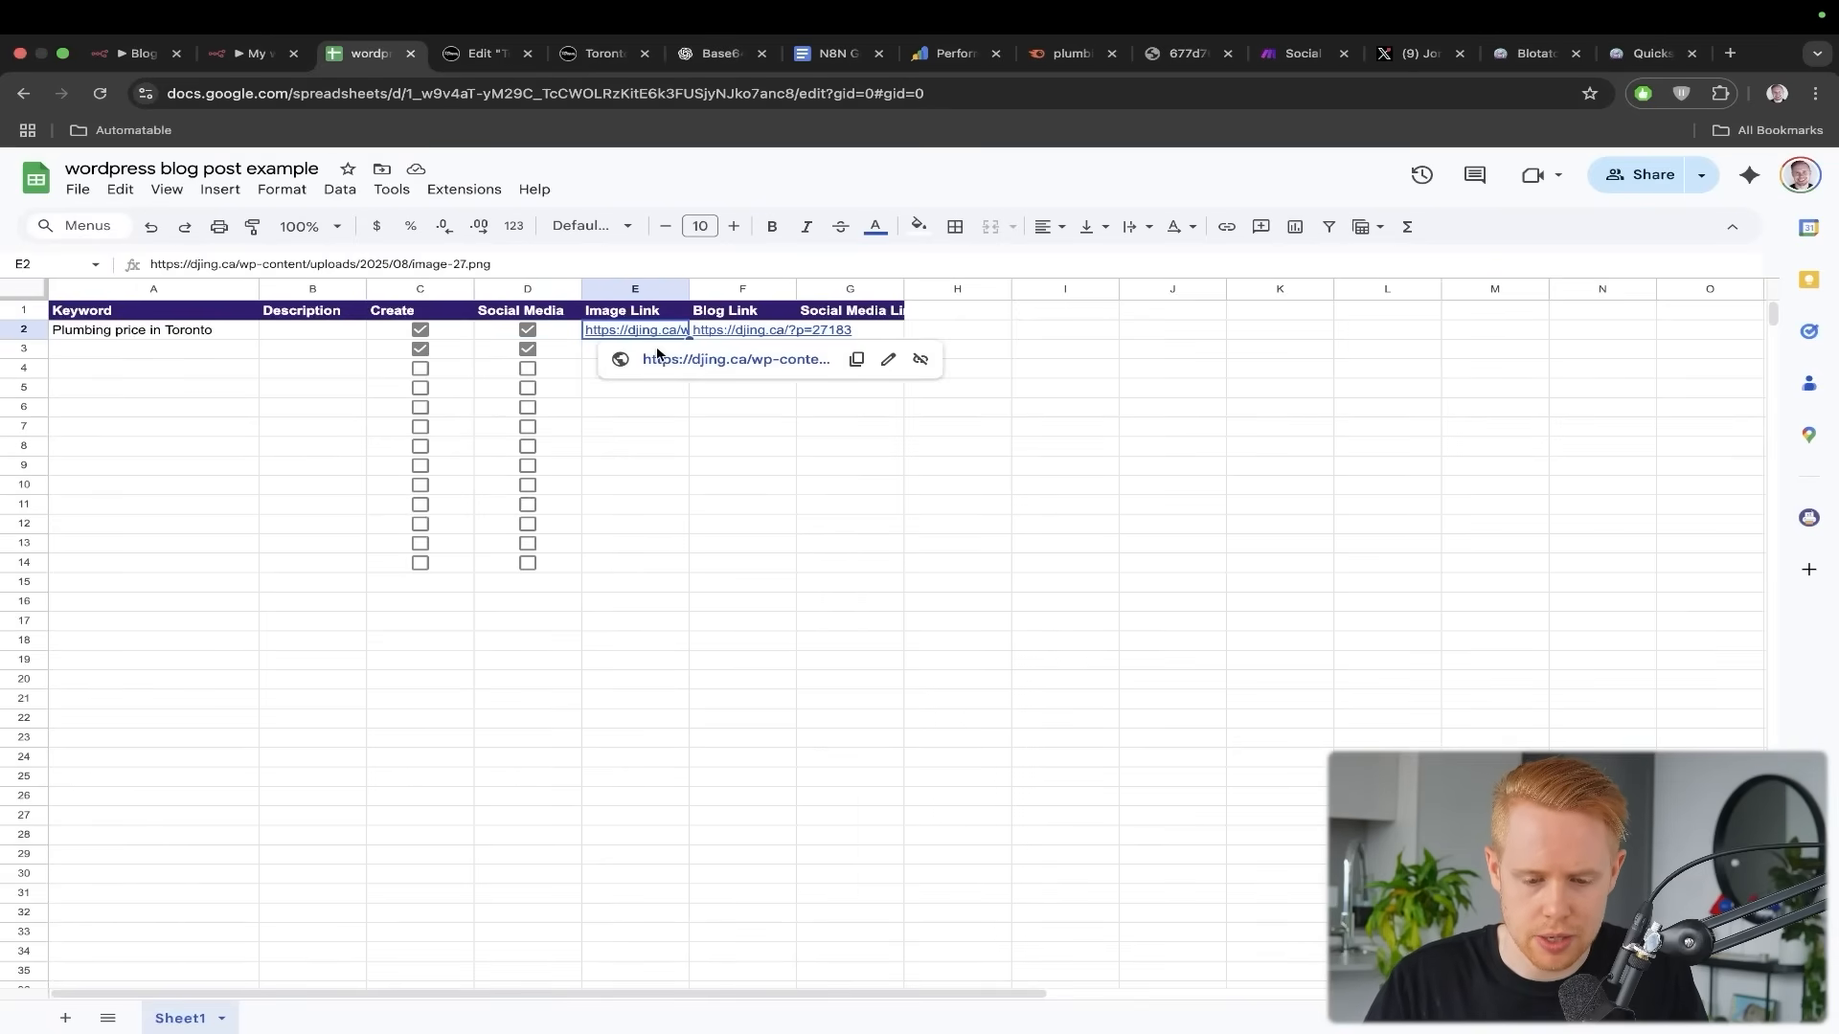
{"action": "left_click", "coordinate": [657, 354]}
{"action": "key", "text": "super+w"}
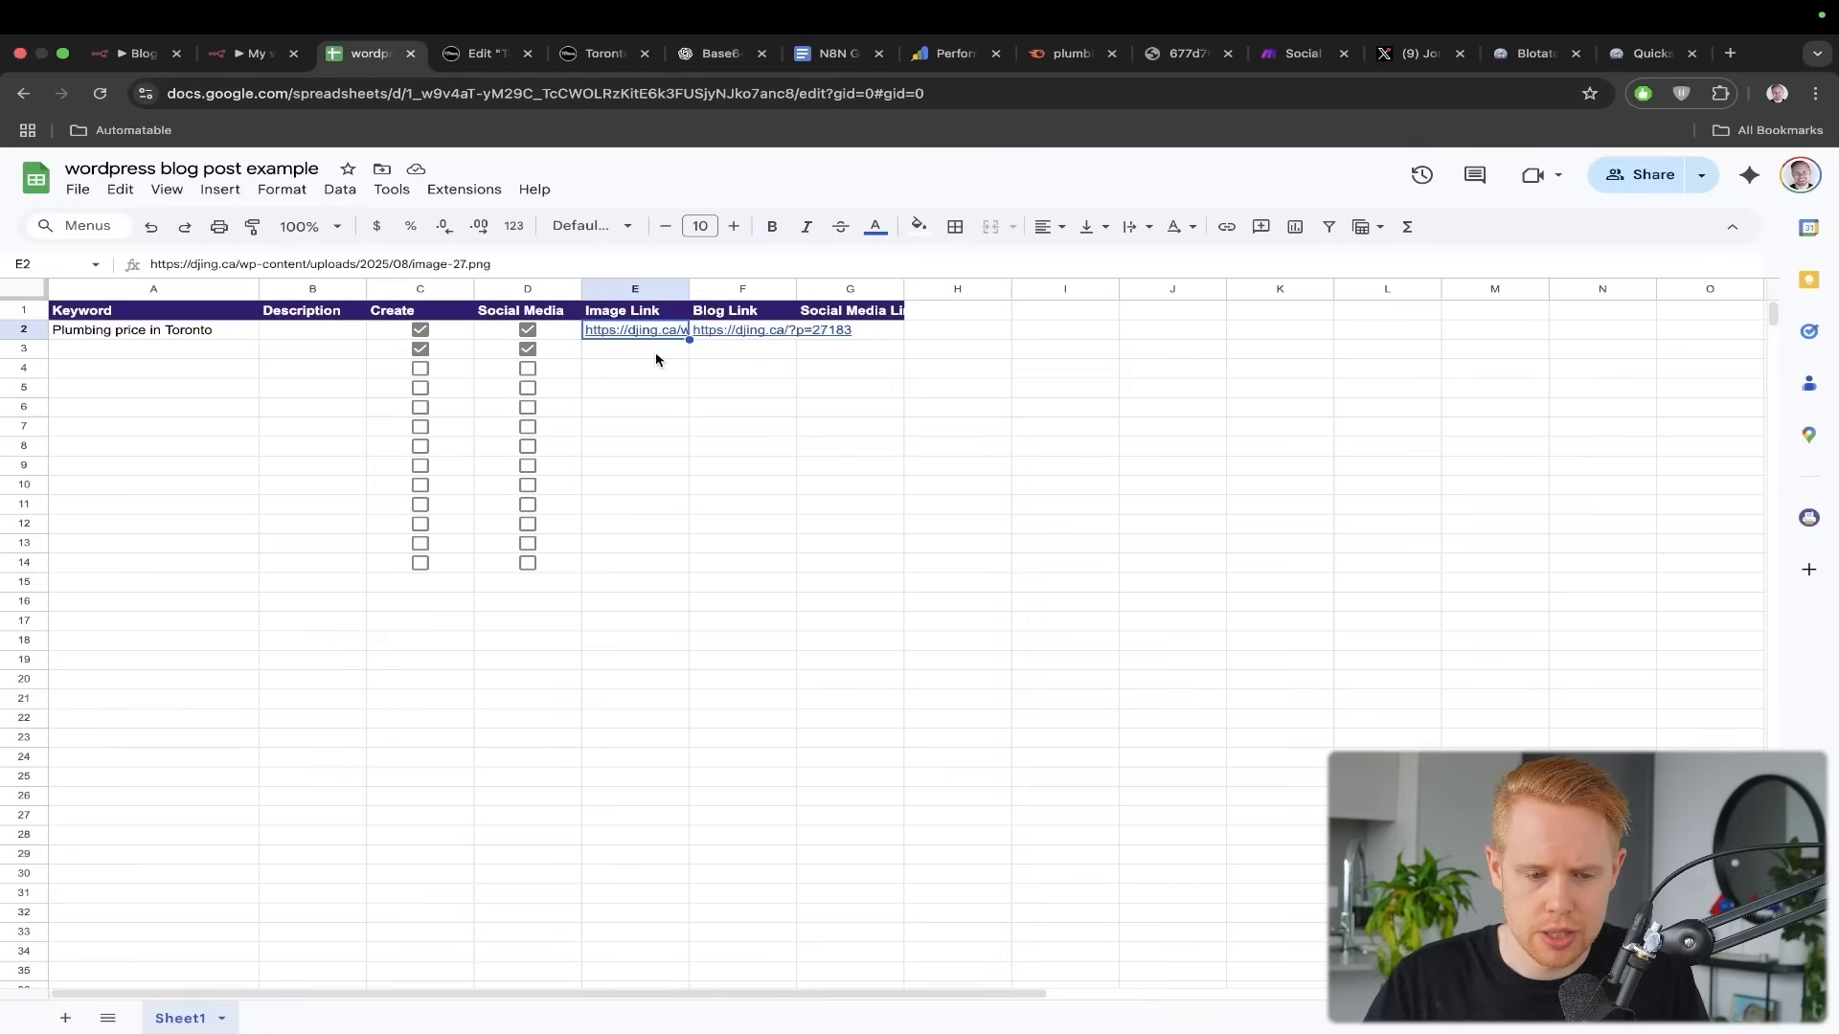
{"action": "mouse_move", "coordinate": [1057, 566]}
{"action": "left_mouse_down"}
{"action": "mouse_move", "coordinate": [673, 415]}
{"action": "mouse_move", "coordinate": [646, 359]}
{"action": "left_mouse_up"}
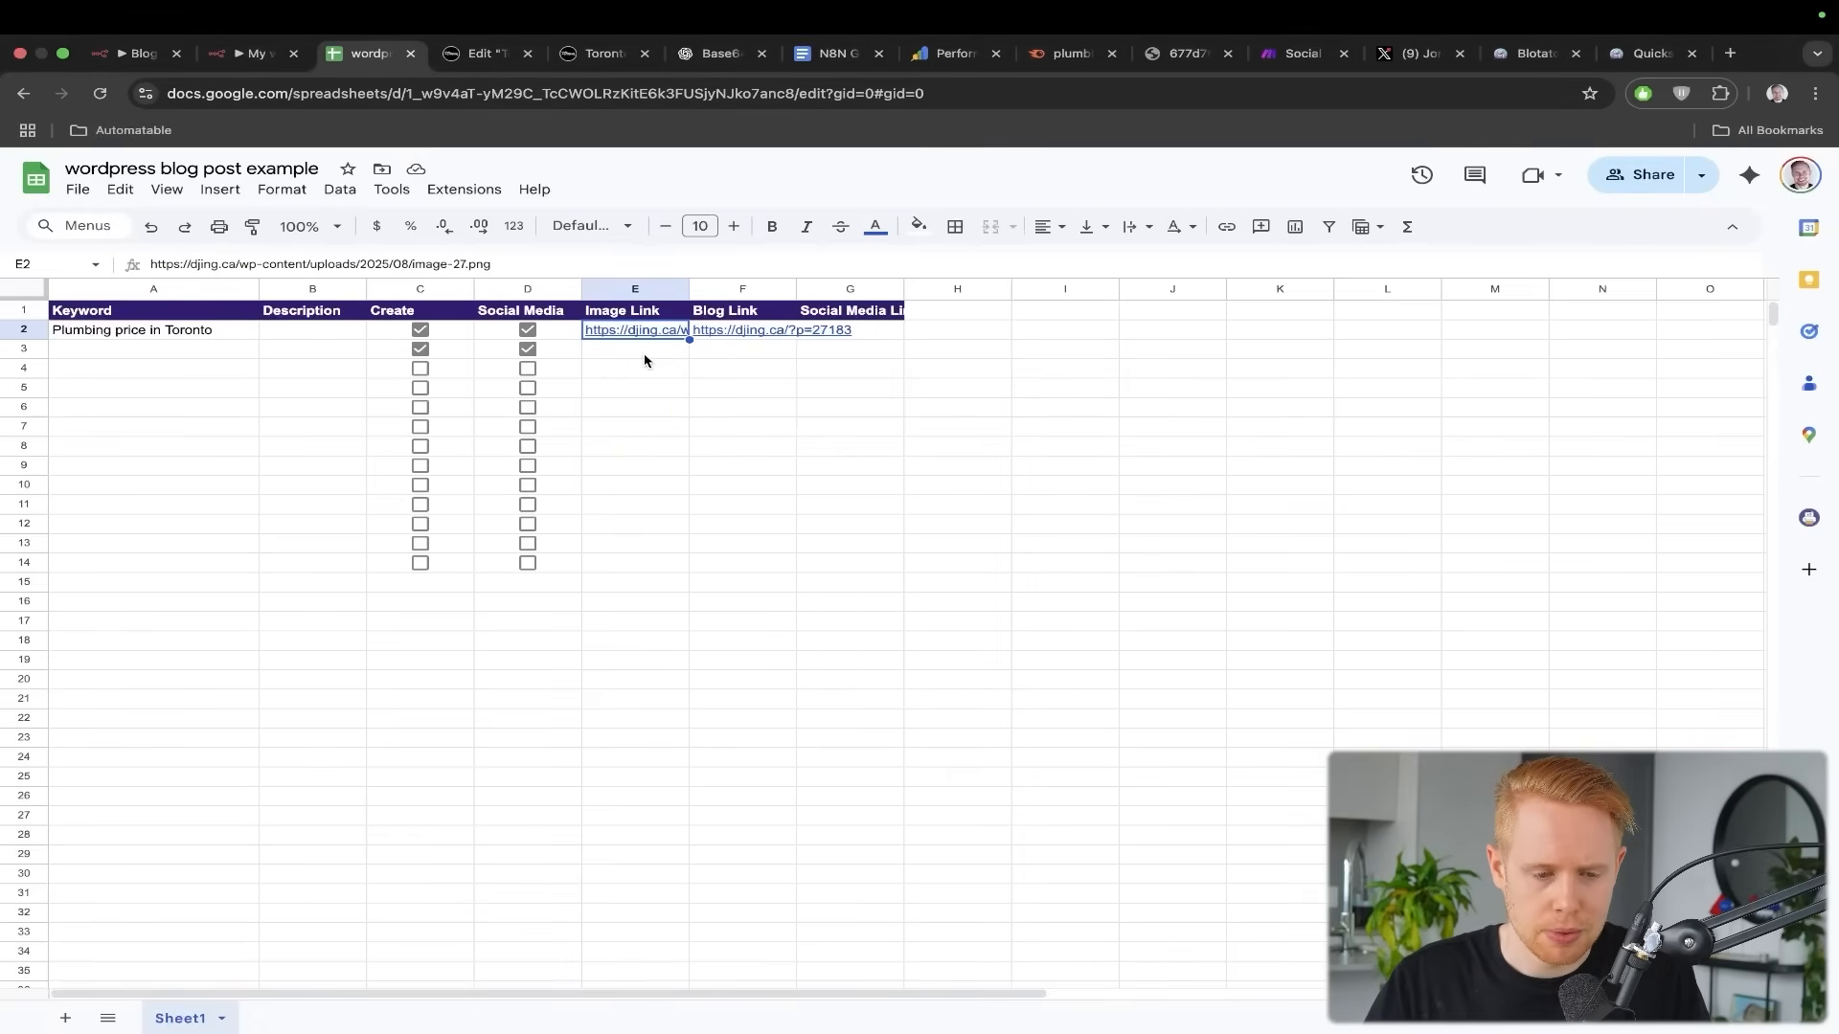
Move the Blotato Quickstart docs tab next to the workflow tabs and review the upload media request.
{"action": "key", "text": "super+1"}
{"action": "key", "text": "super+2"}
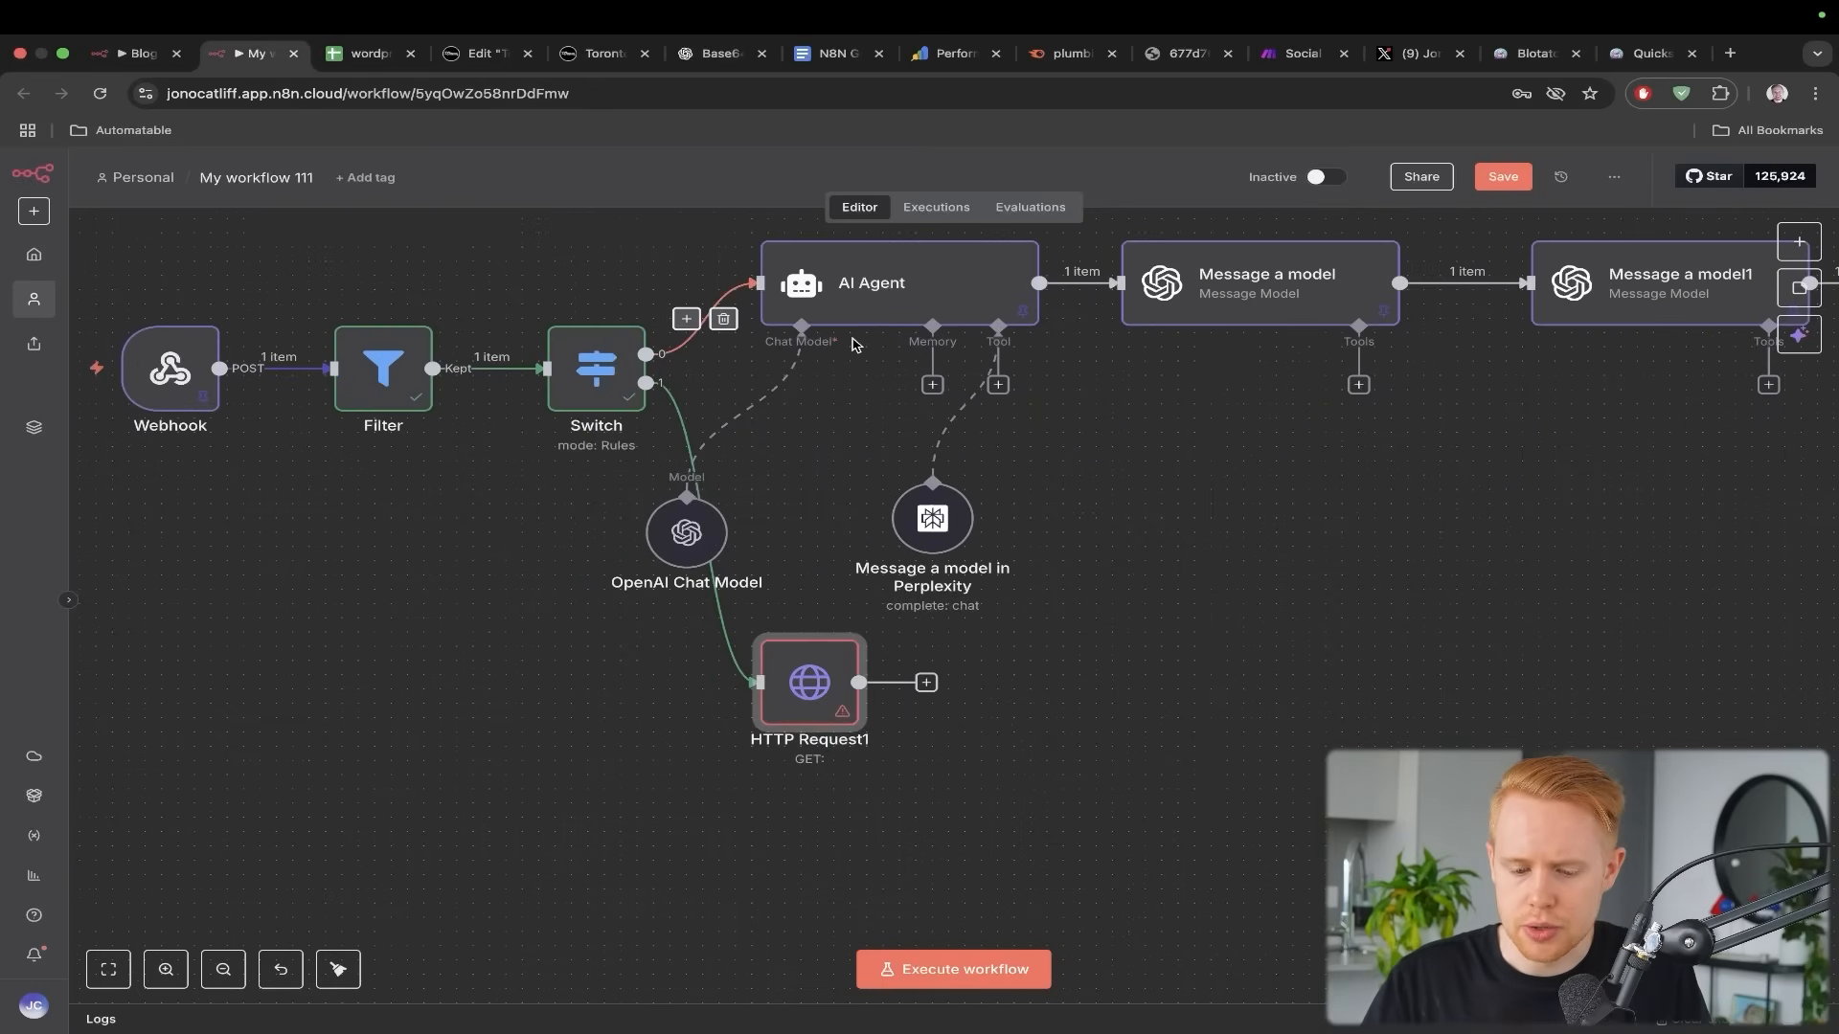
{"action": "left_click_drag", "start_coordinate": [1619, 53], "coordinate": [360, 82]}
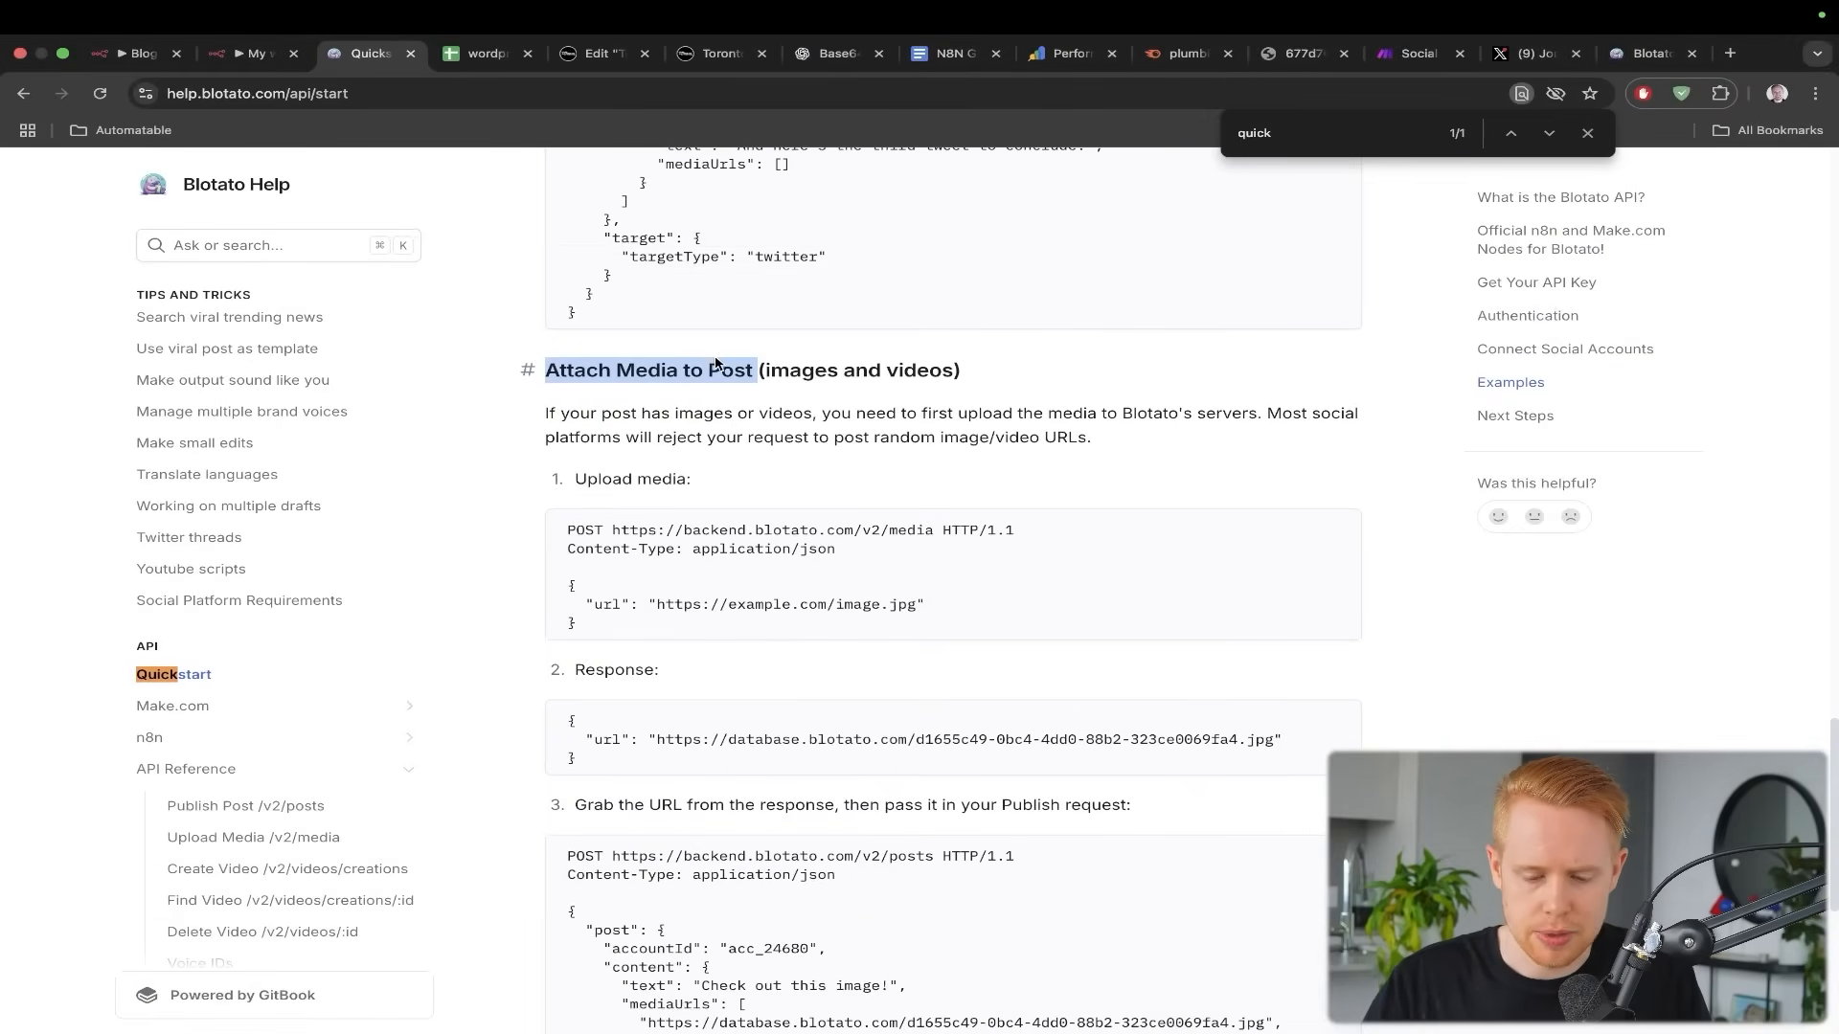
{"action": "scroll", "coordinate": [751, 453], "scroll_direction": "down", "scroll_amount": 1}
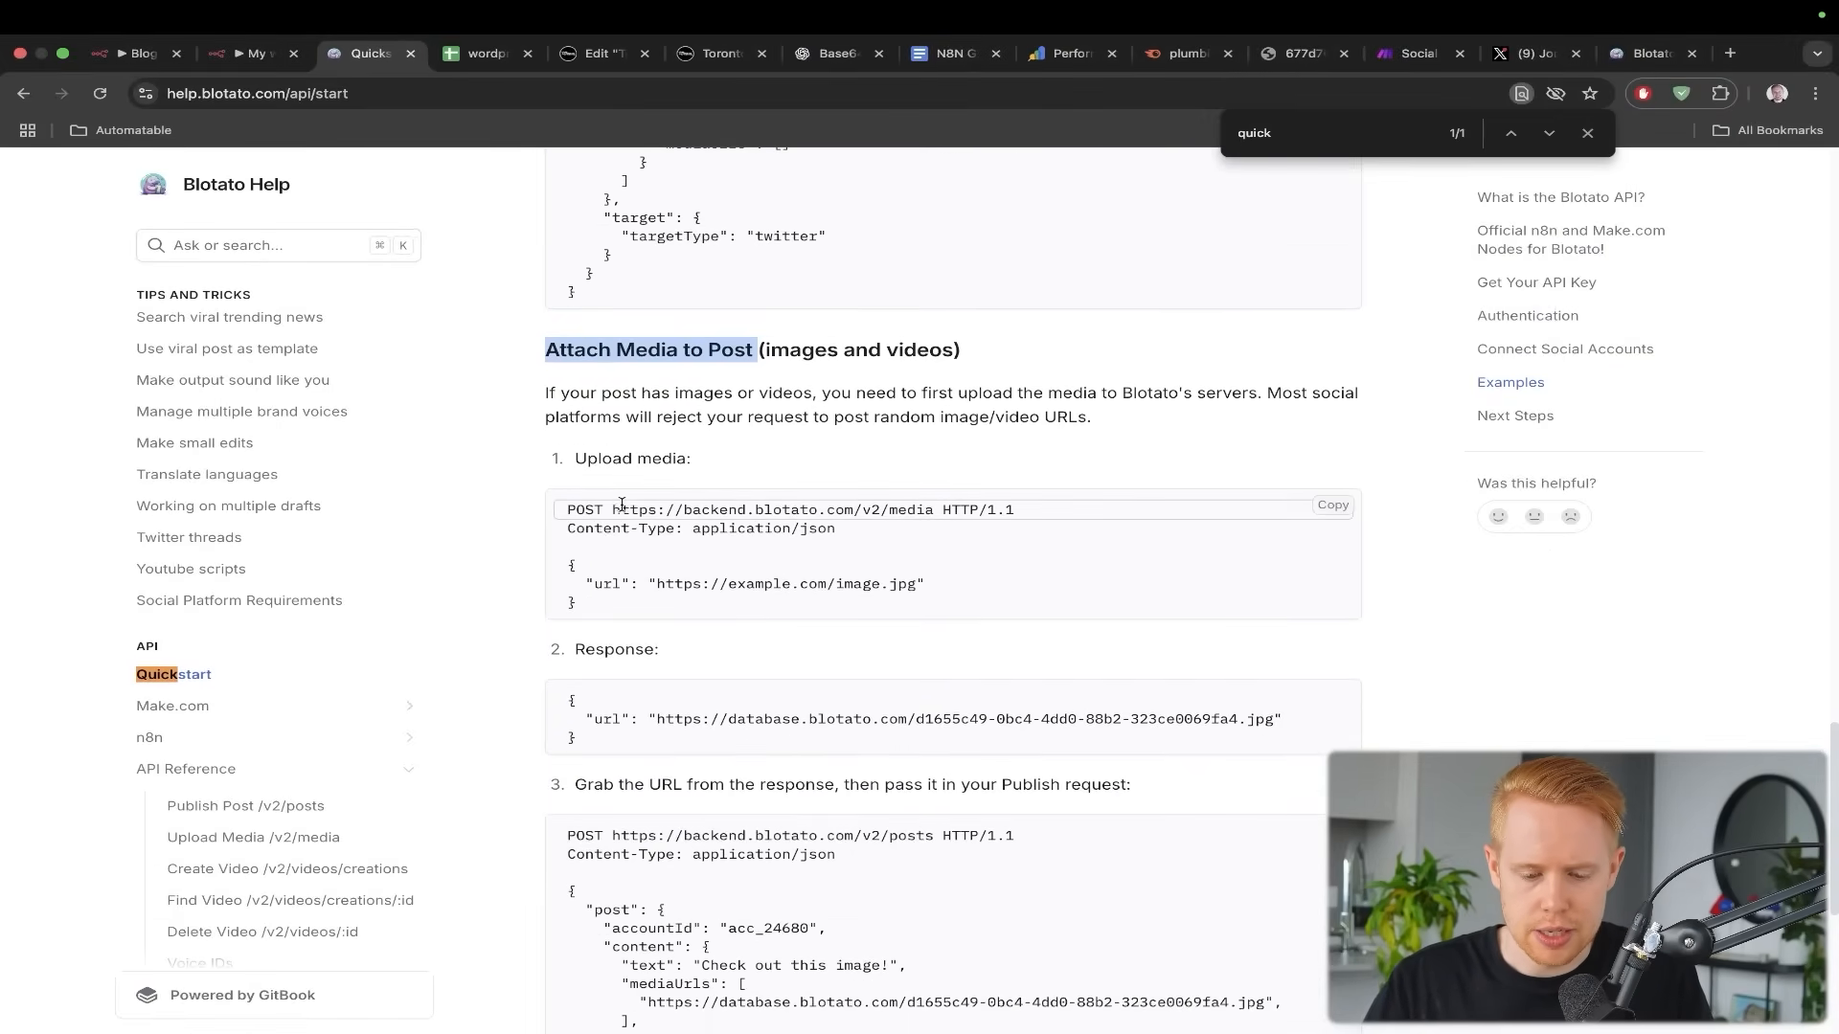
{"action": "key", "text": "ctrl+shift+Tab"}
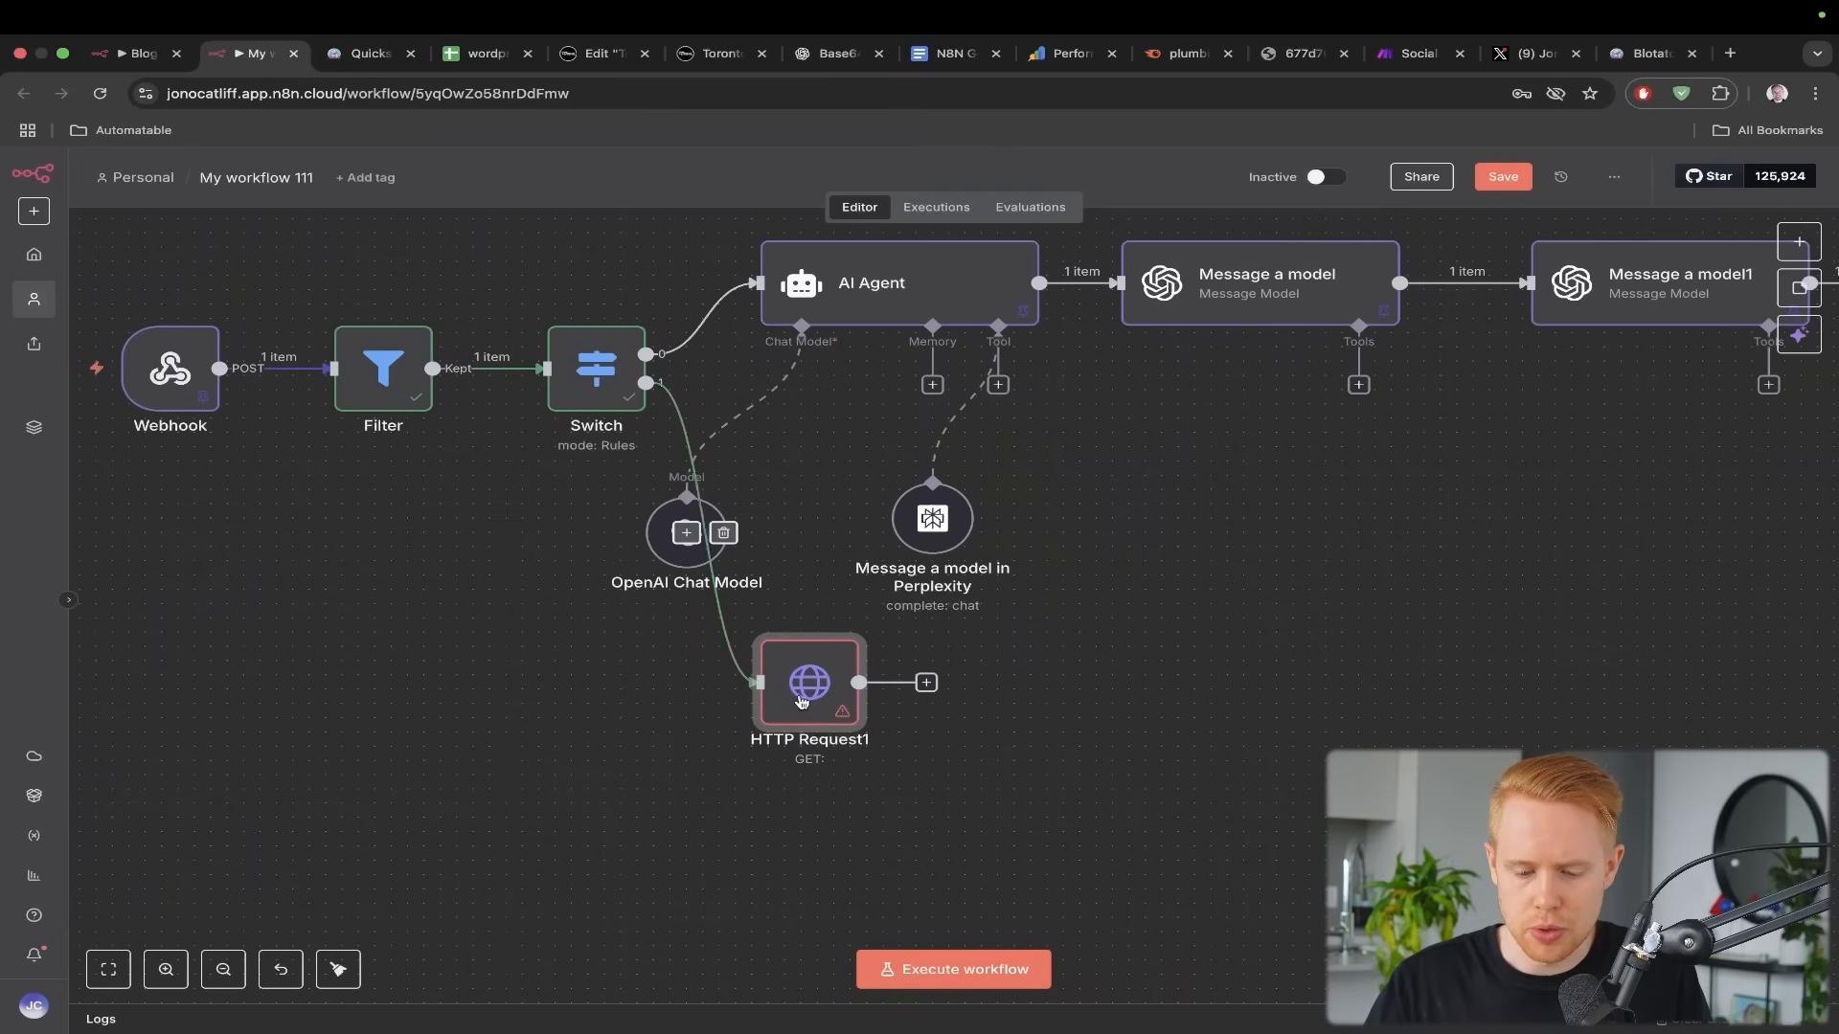
{"action": "double_click", "coordinate": [822, 719]}
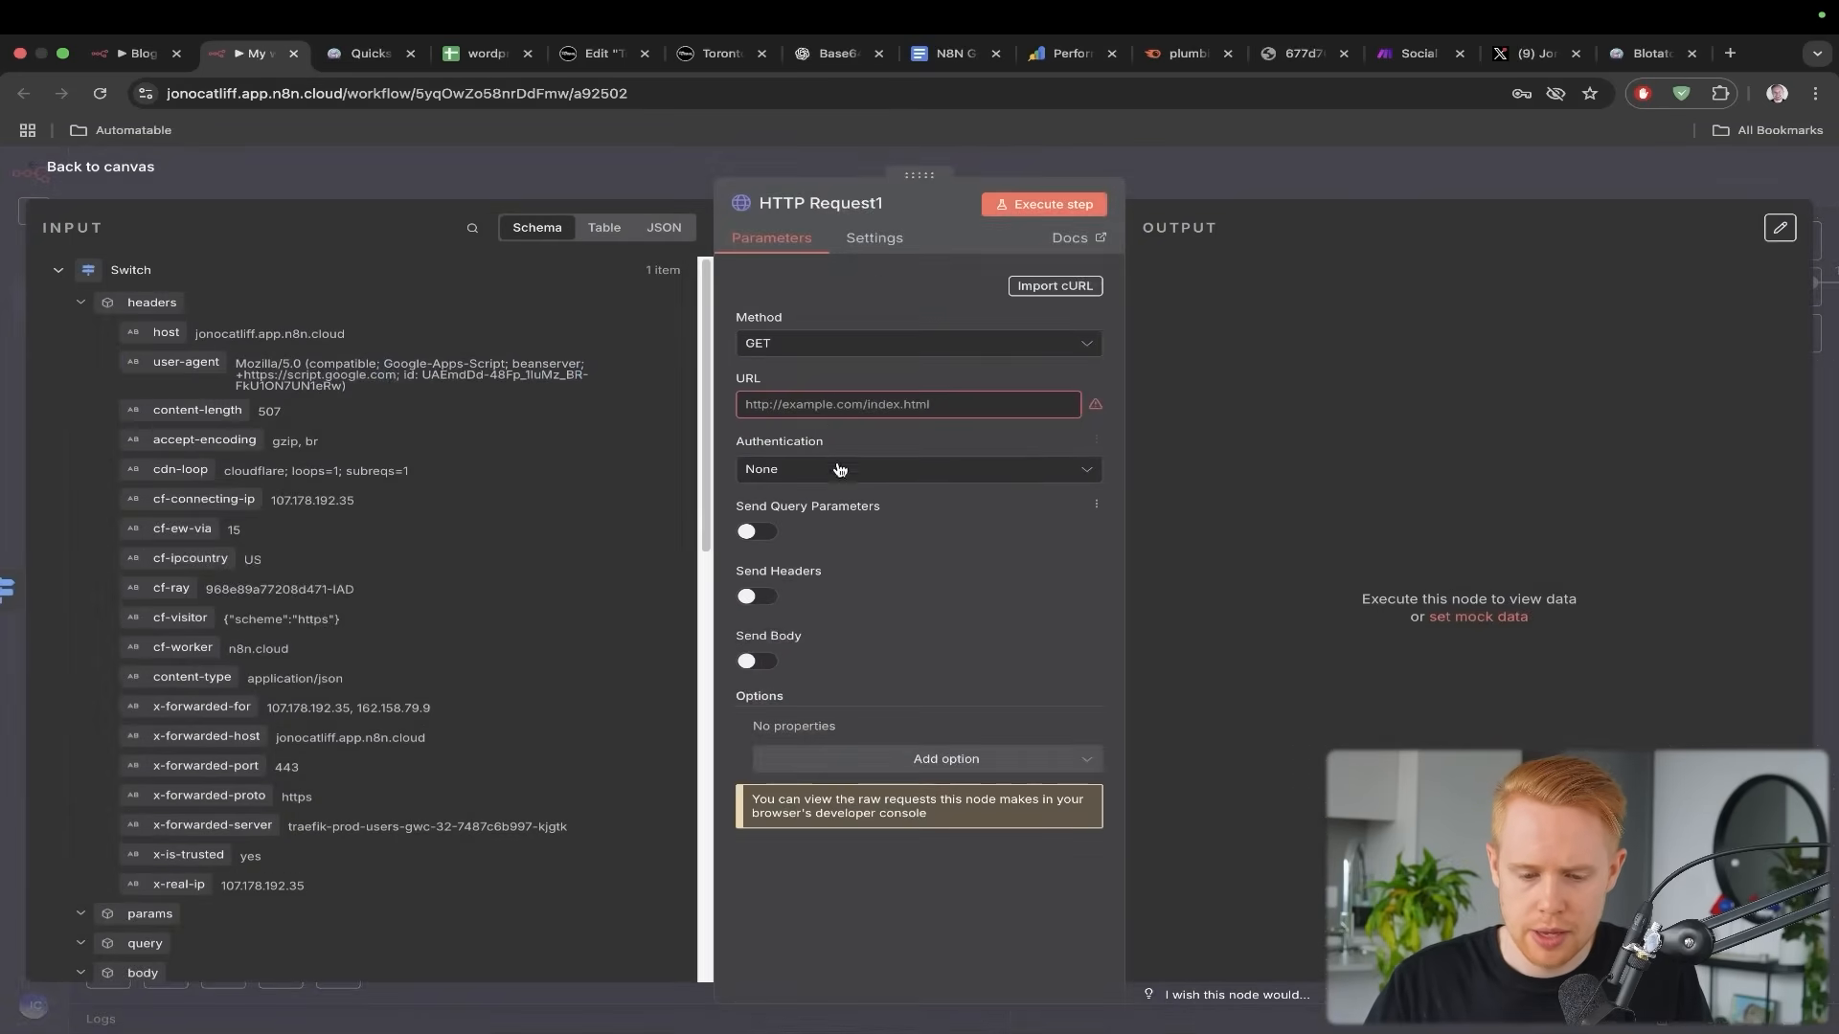
{"action": "left_click", "coordinate": [821, 350]}
{"action": "key", "text": "ctrl+Tab"}
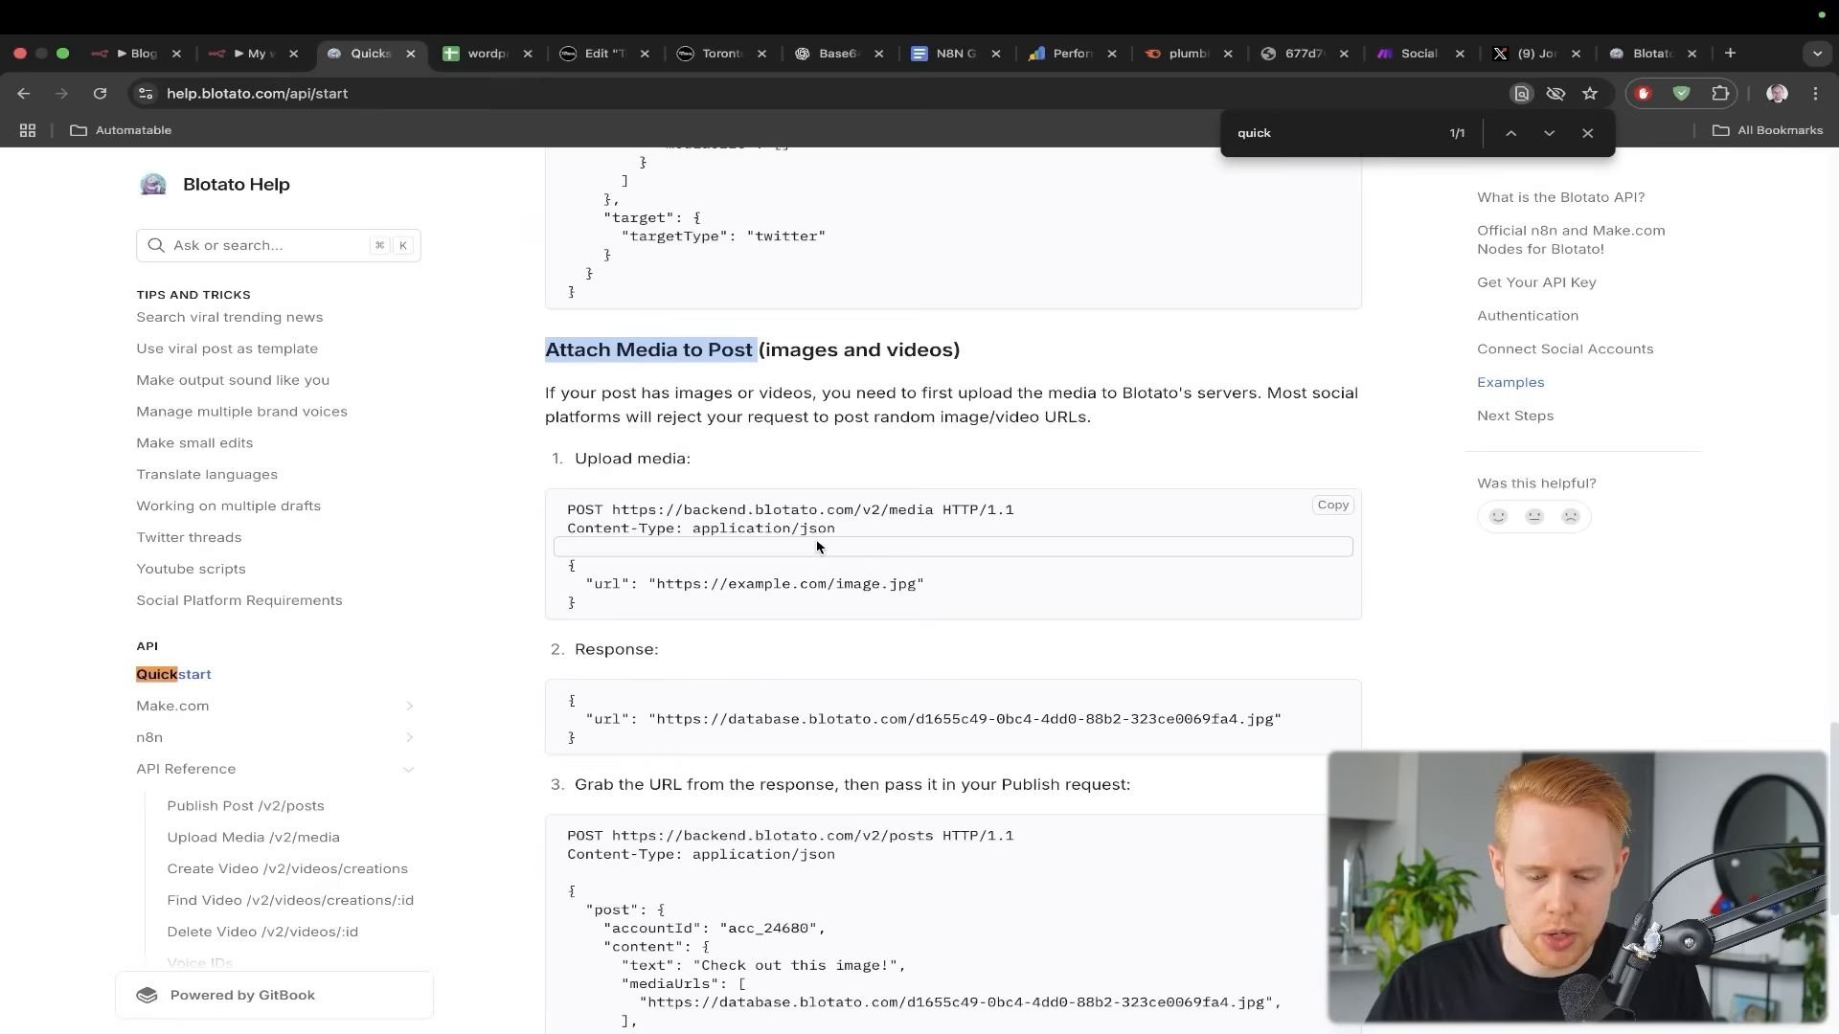
{"action": "left_click_drag", "start_coordinate": [611, 510], "coordinate": [783, 511]}
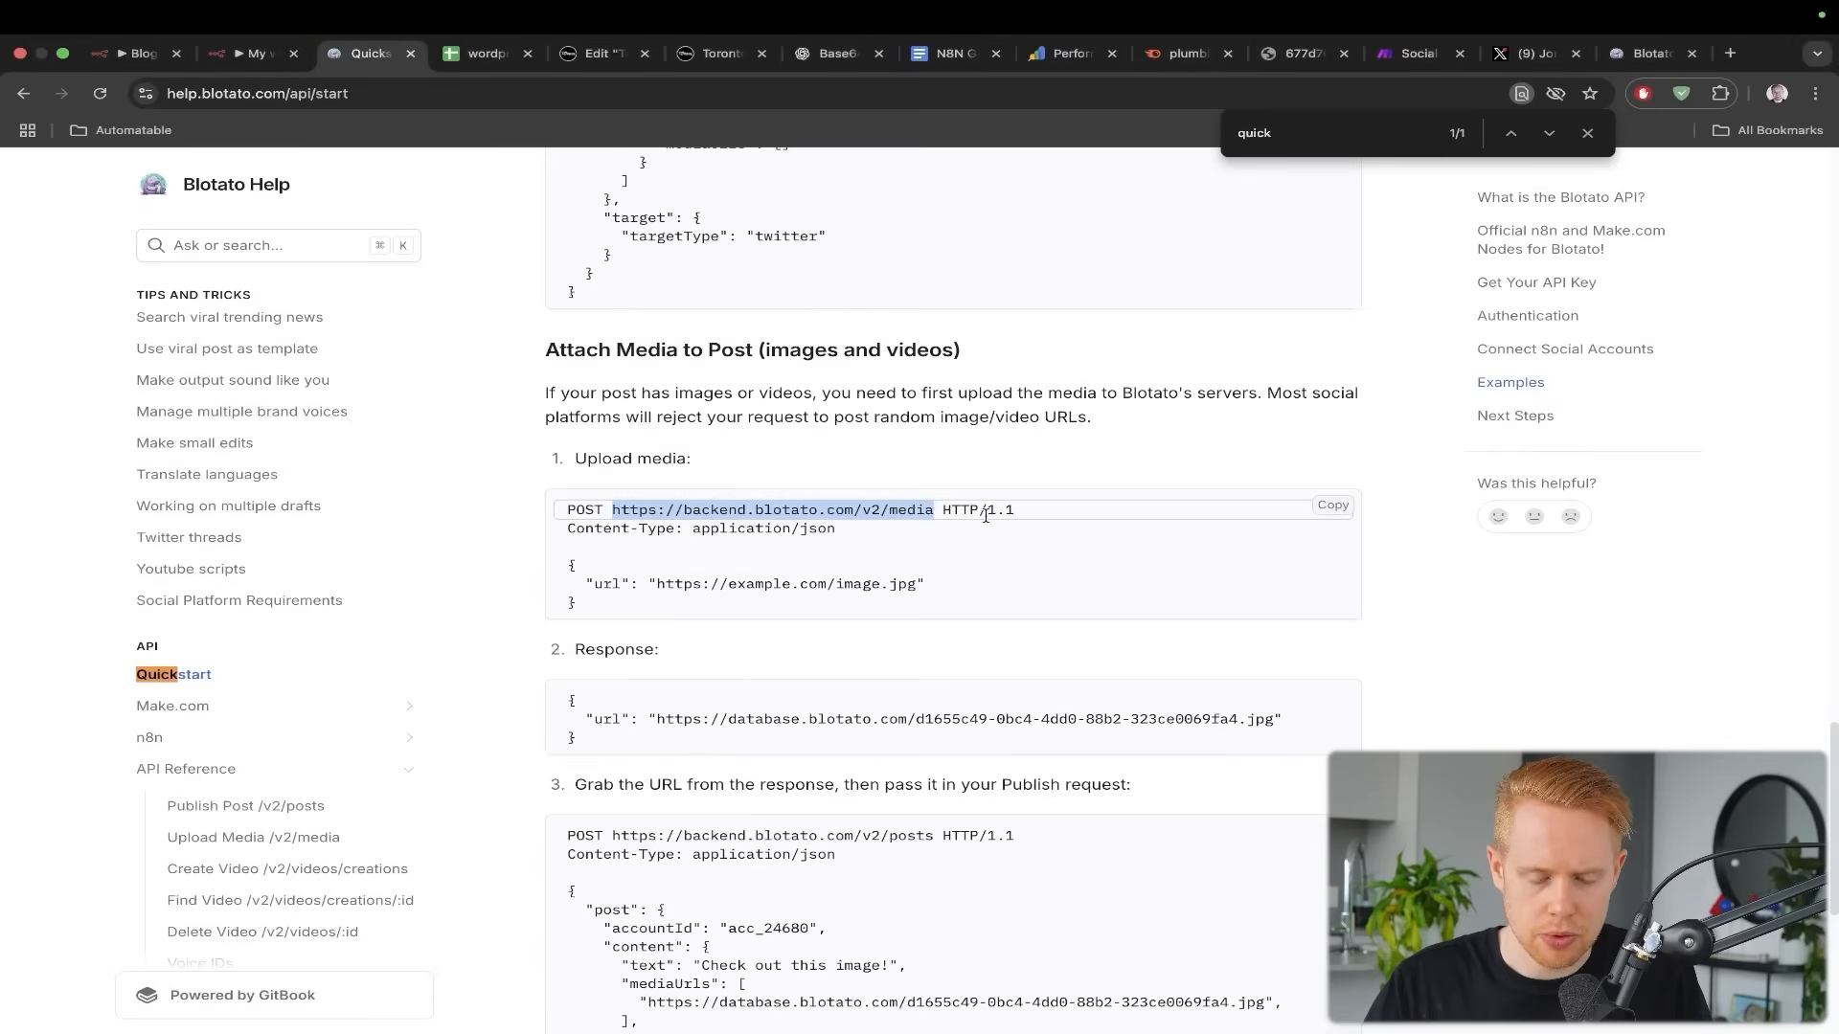
{"action": "key", "text": "ctrl+shift+Tab"}
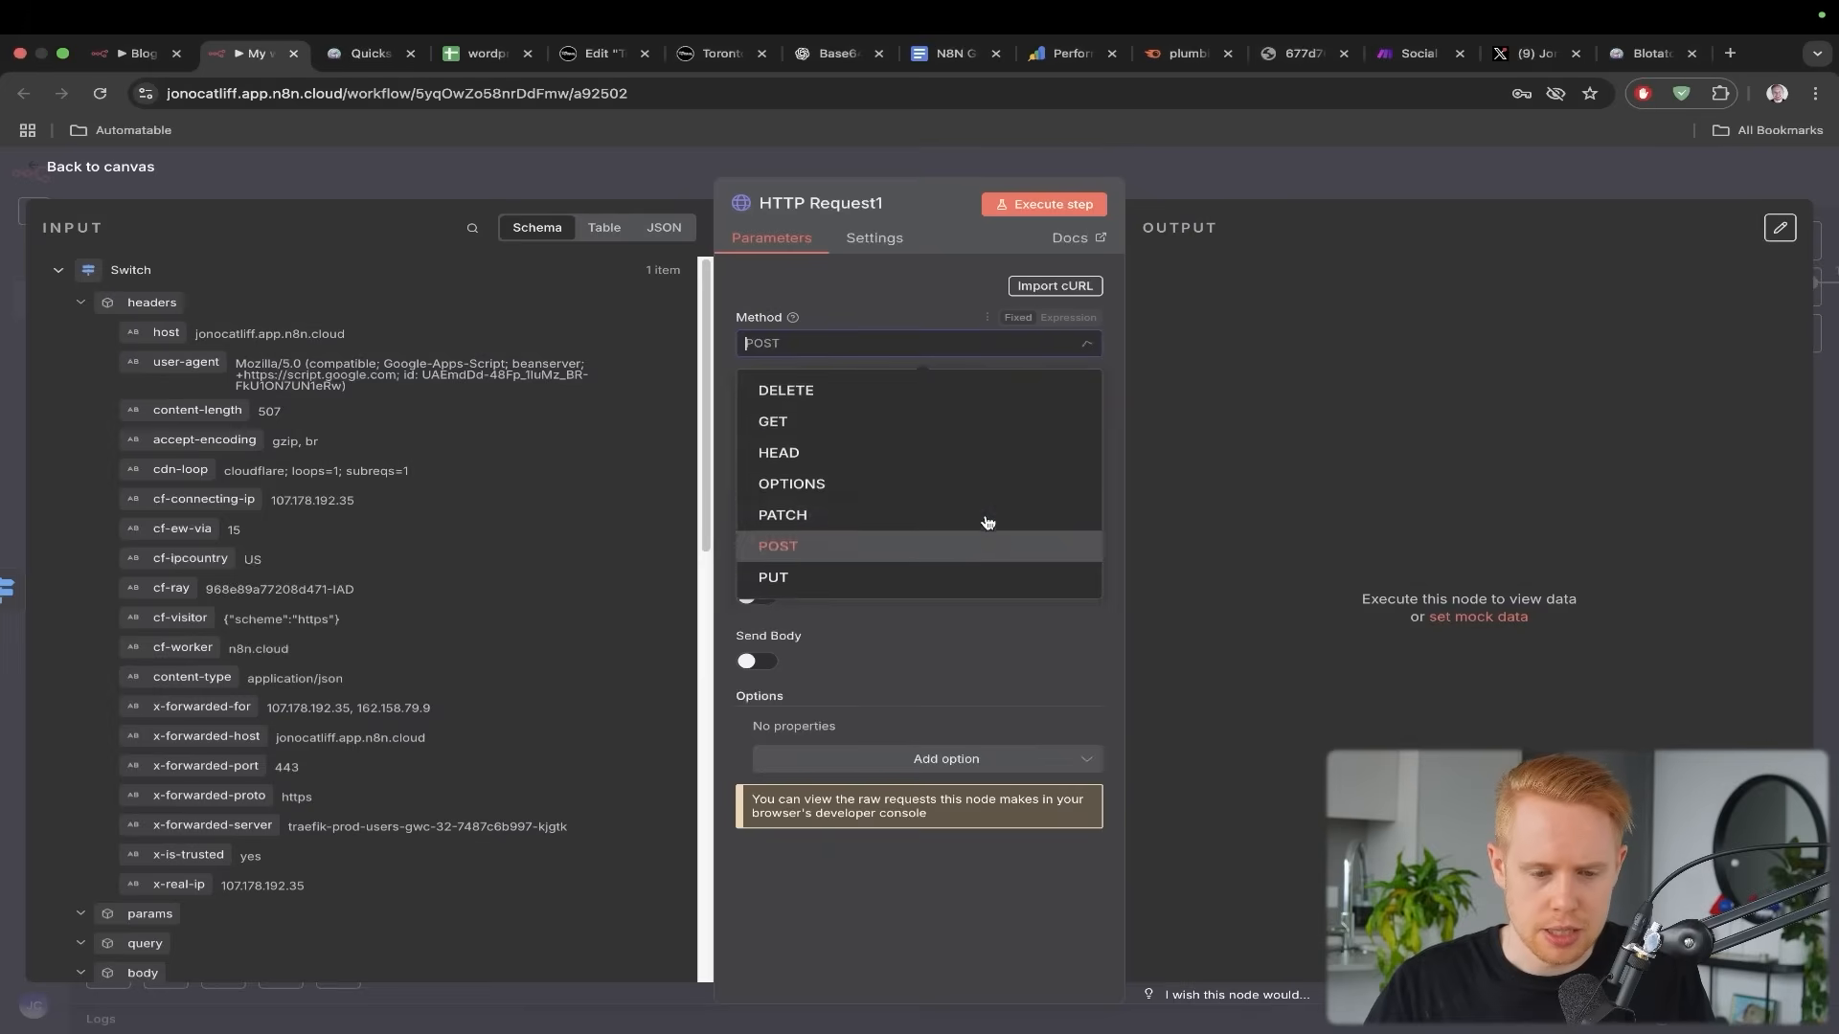
{"action": "left_click", "coordinate": [843, 303]}
{"action": "type", "text": "https://backend.blotato.com/v2/media"}
Enable headers and add a Content-Type header with the value application/json.
{"action": "key", "text": "ctrl+Tab"}
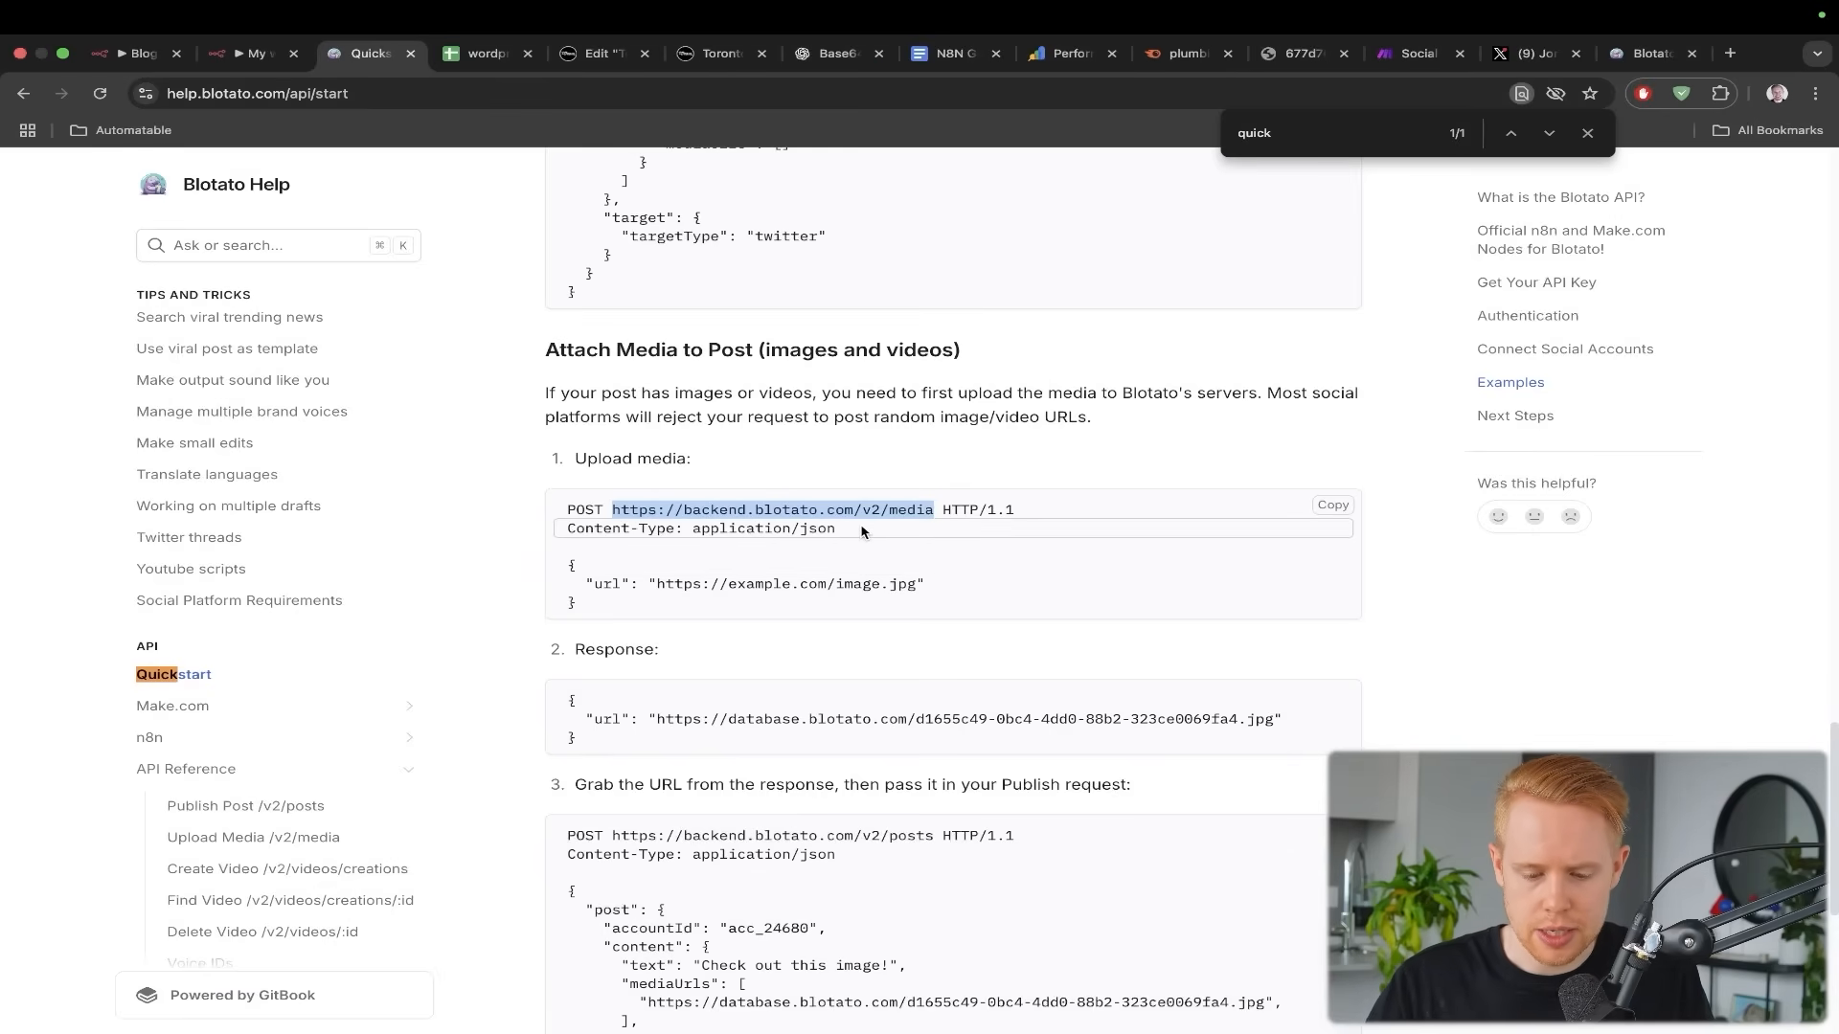
{"action": "left_click_drag", "start_coordinate": [865, 530], "coordinate": [585, 526]}
{"action": "key", "text": "ctrl+shift+Tab"}
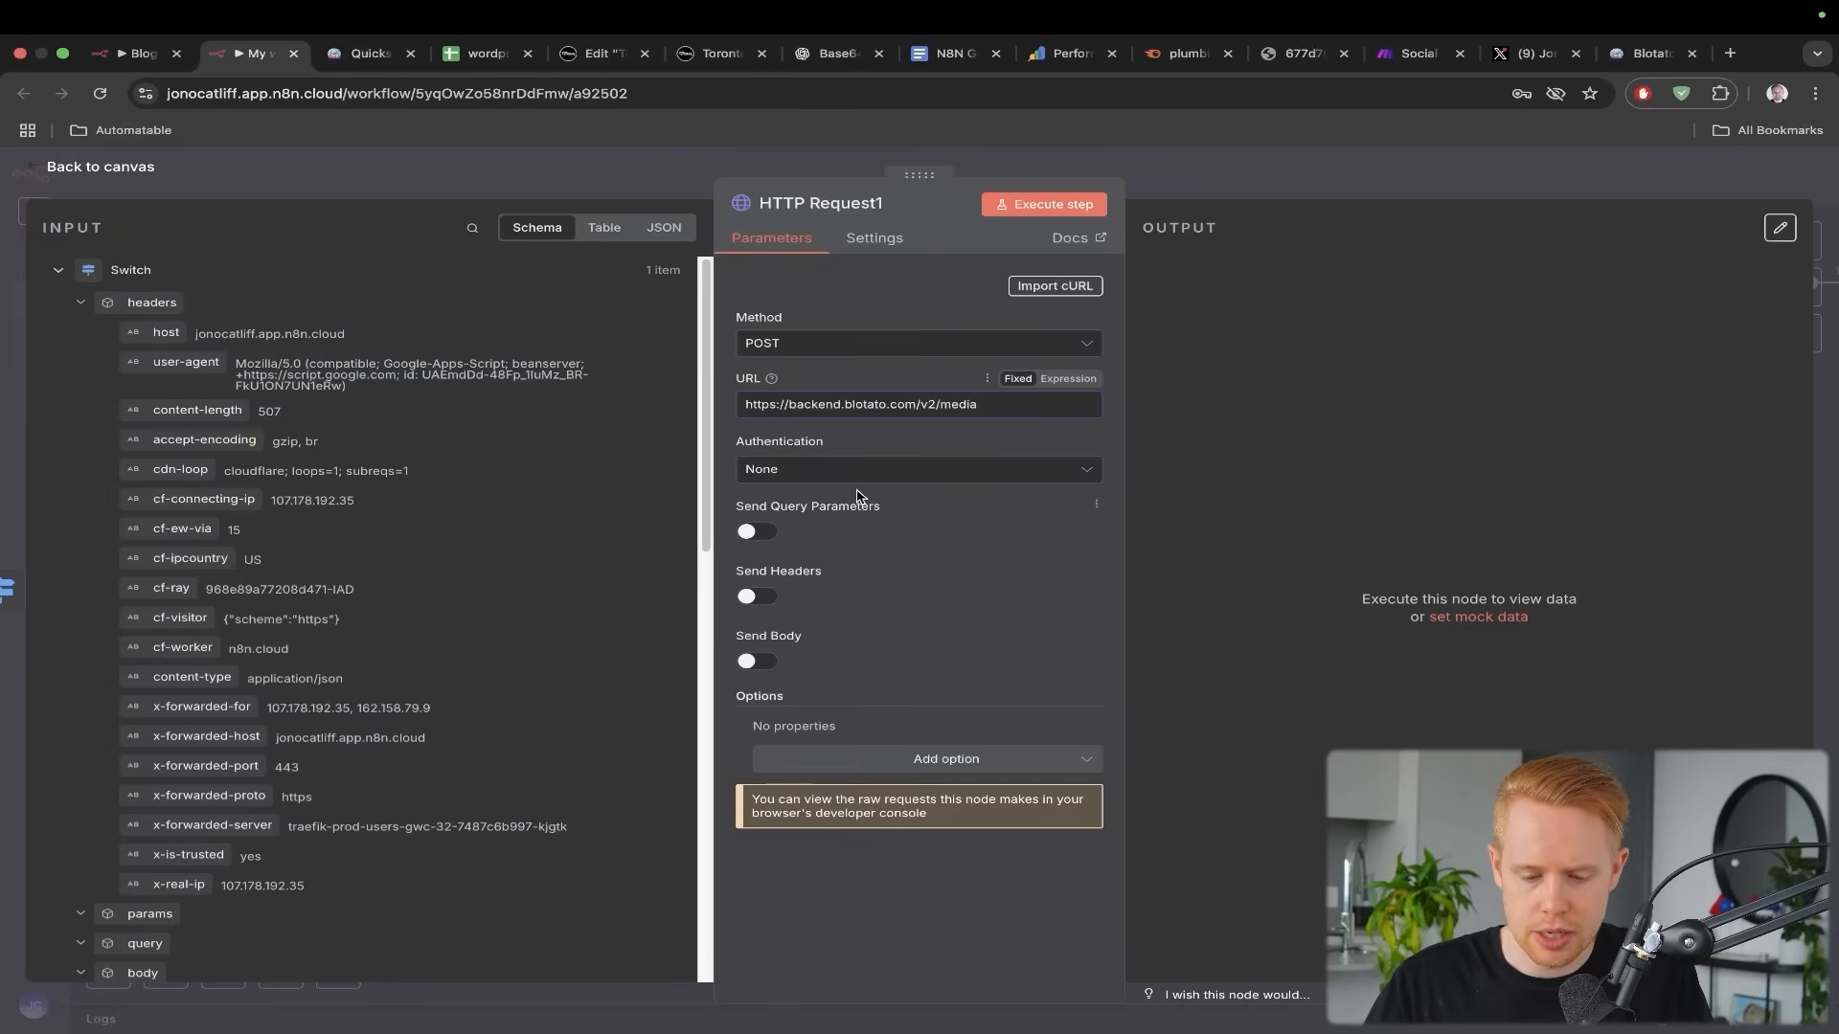
{"action": "left_click", "coordinate": [756, 596]}
{"action": "left_click", "coordinate": [810, 750]}
{"action": "type", "text": "Content-Type: application/json"}
{"action": "scroll", "coordinate": [817, 758], "scroll_direction": "down", "scroll_amount": 2}
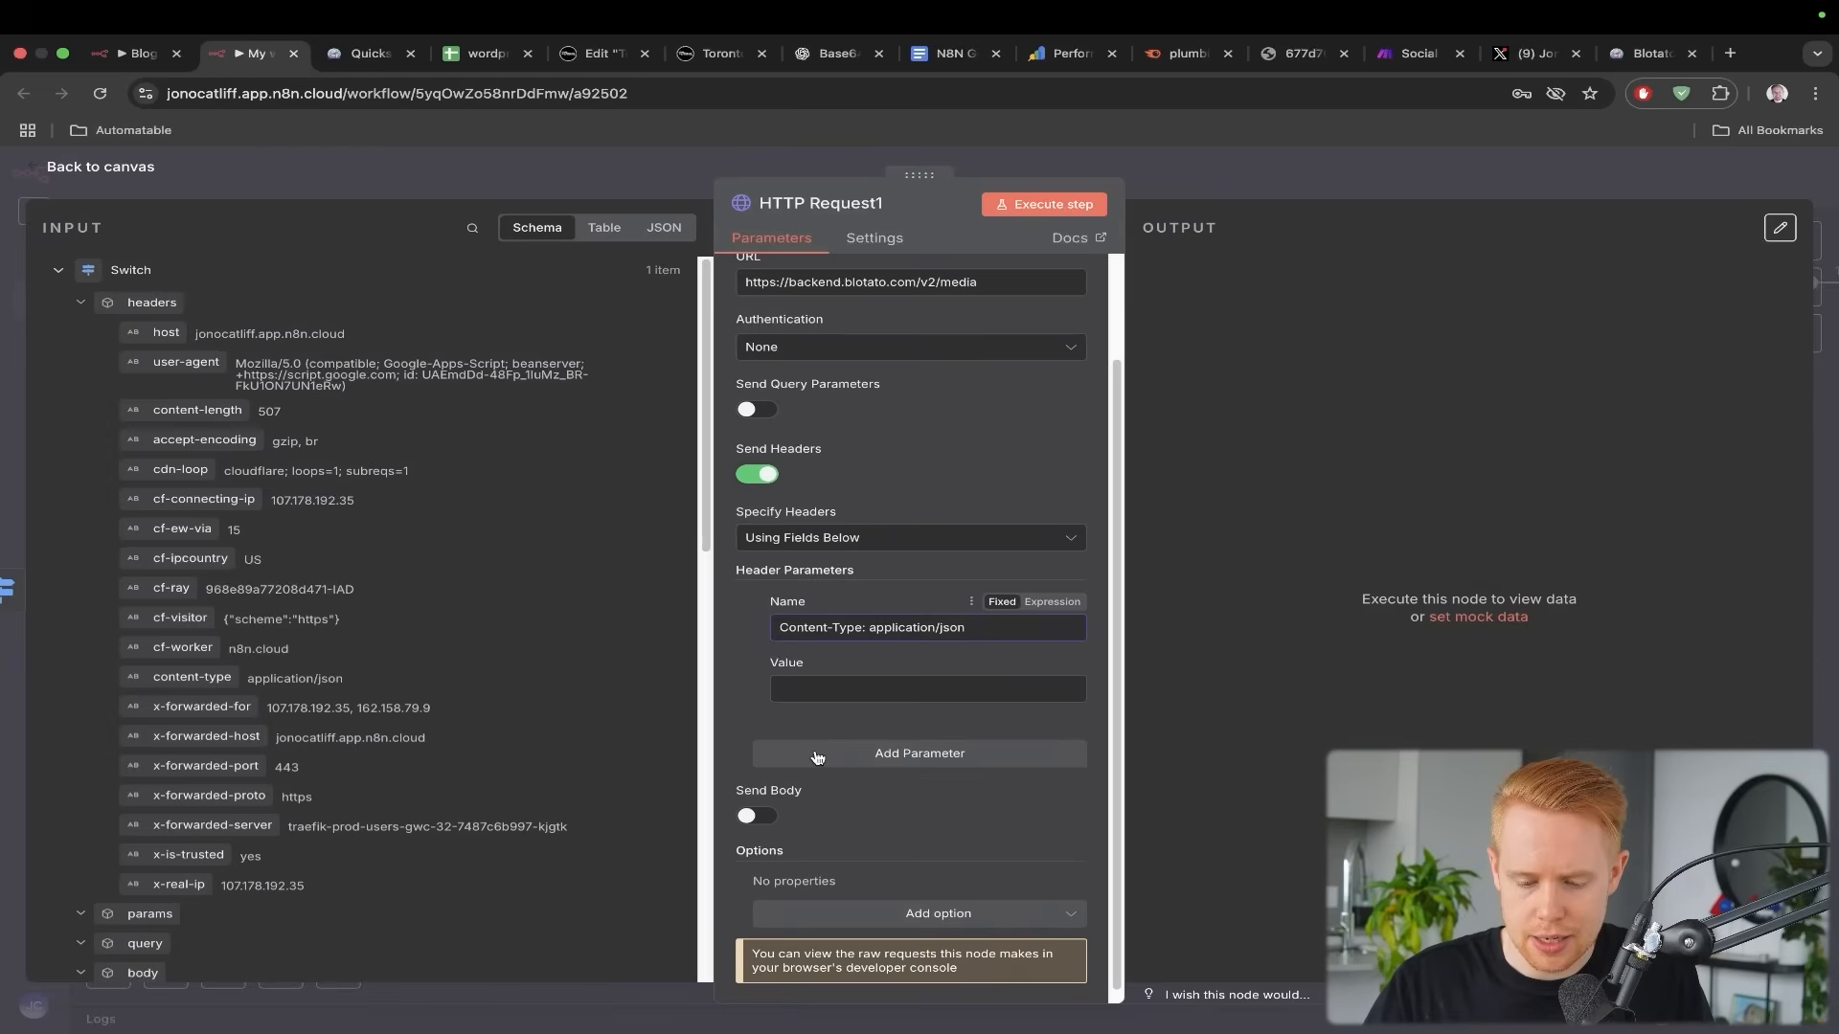
{"action": "key", "text": "BackSpace"}
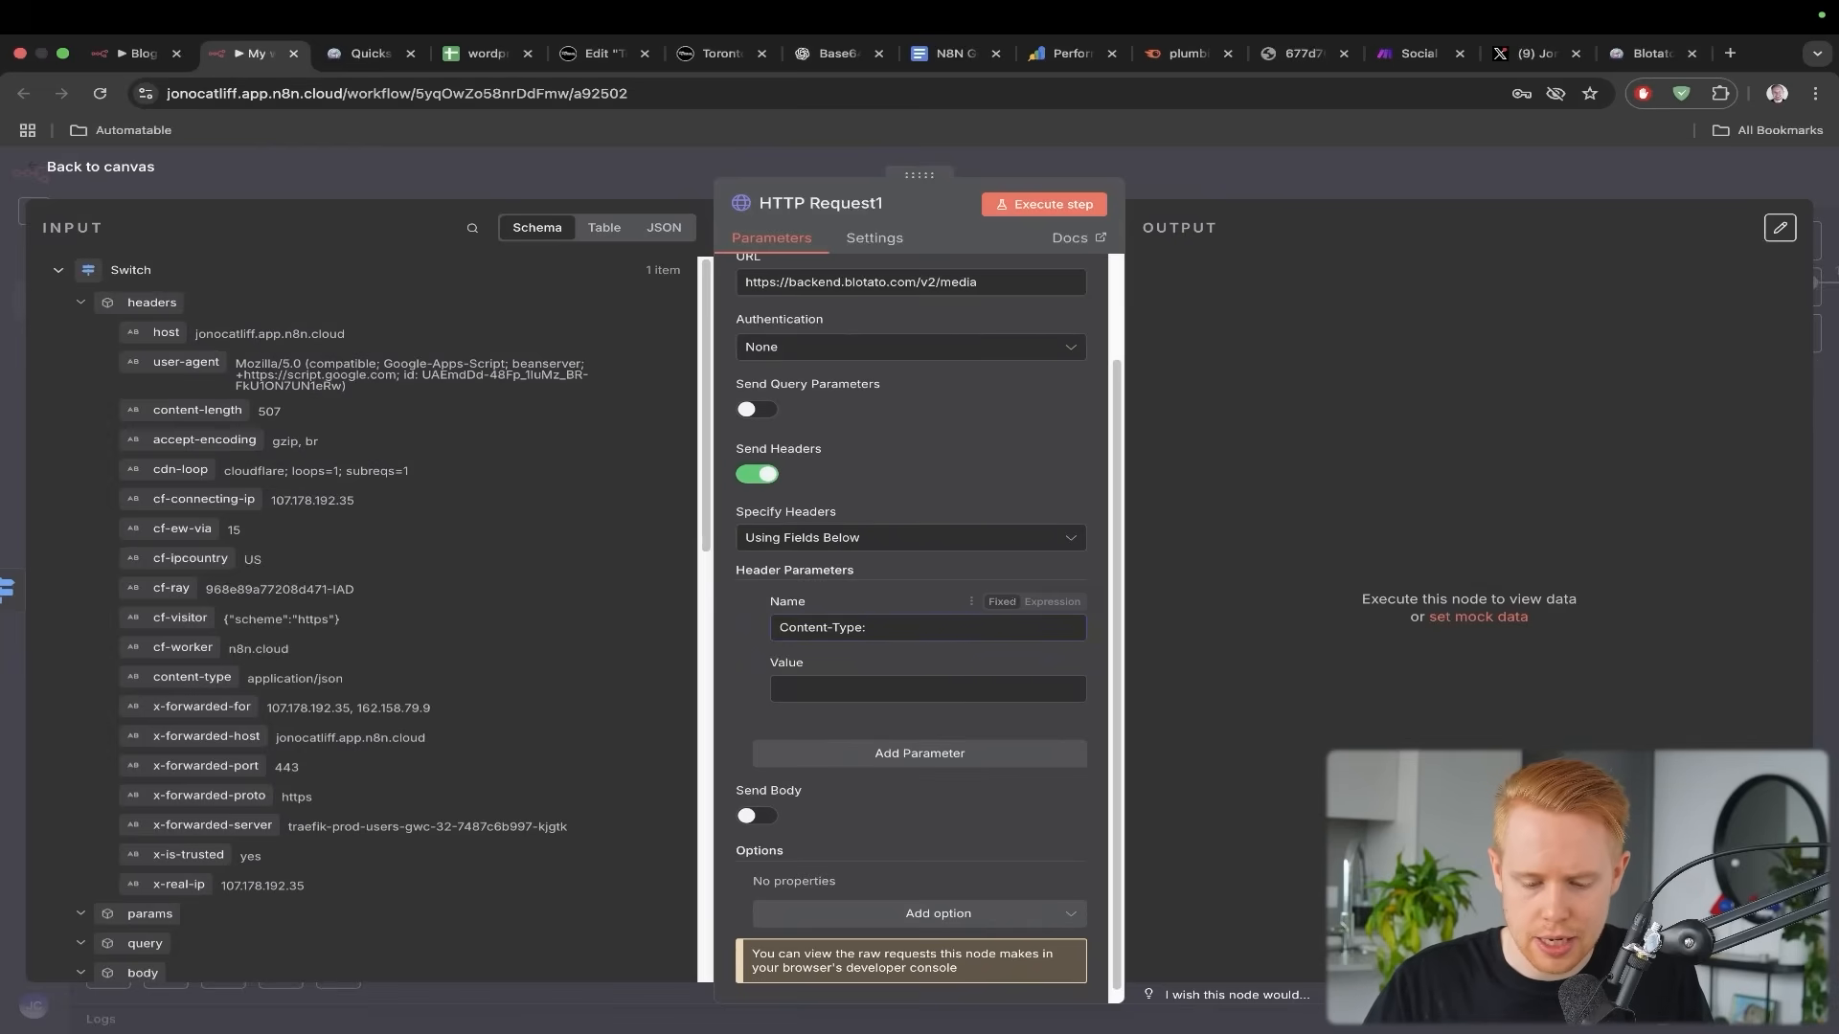
{"action": "left_click", "coordinate": [932, 688]}
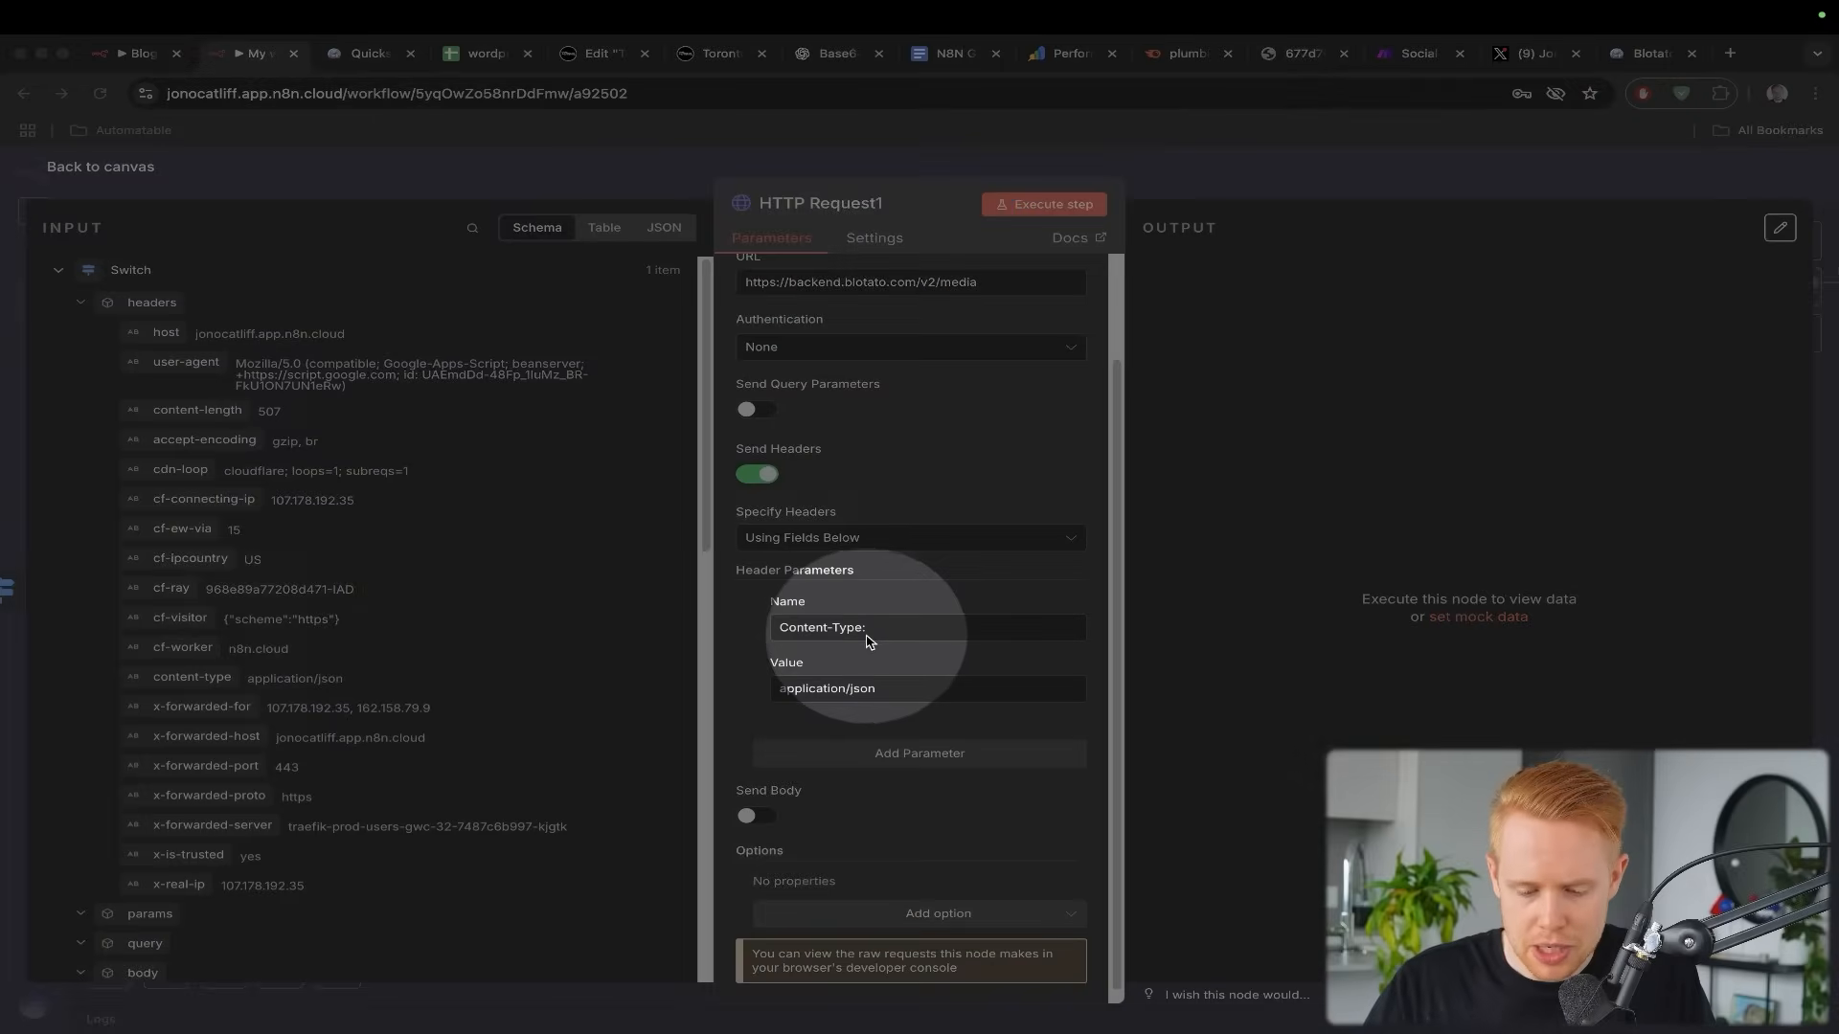
{"action": "left_click", "coordinate": [867, 630]}
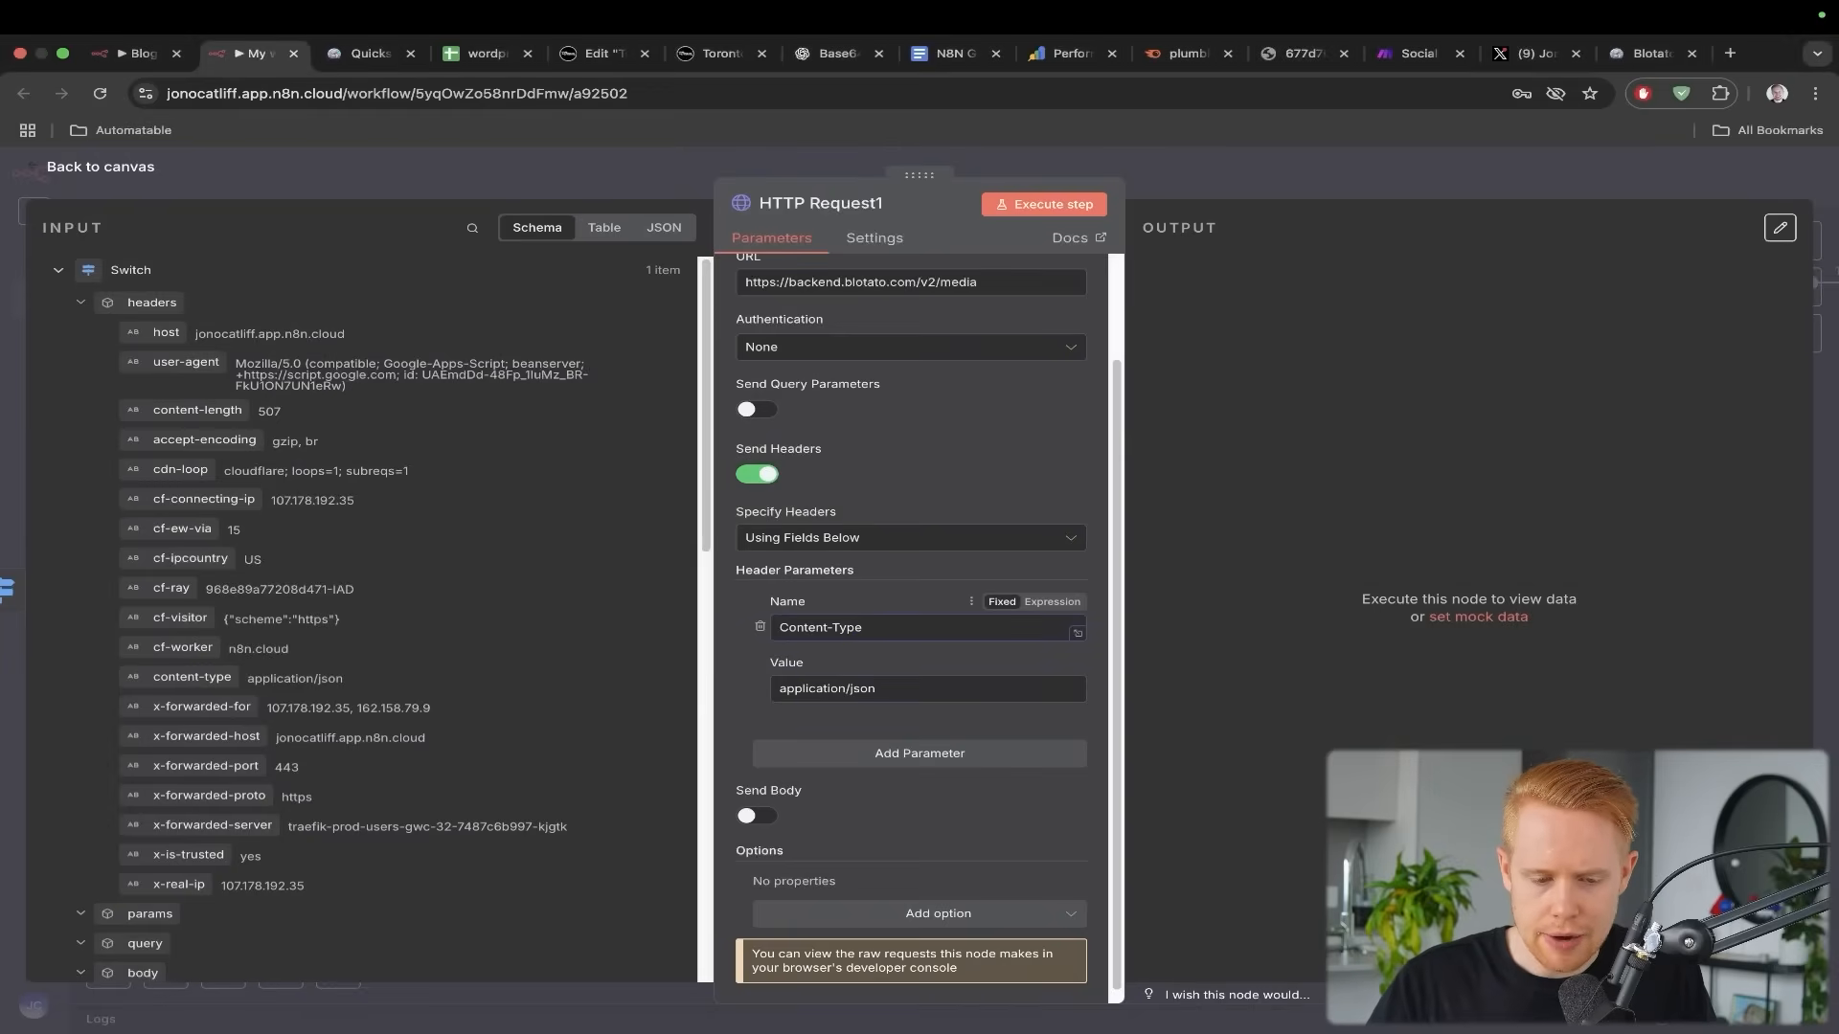
Enable the request body, choose JSON, and paste the docs' example body with the url field.
{"action": "key", "text": "ctrl+Tab"}
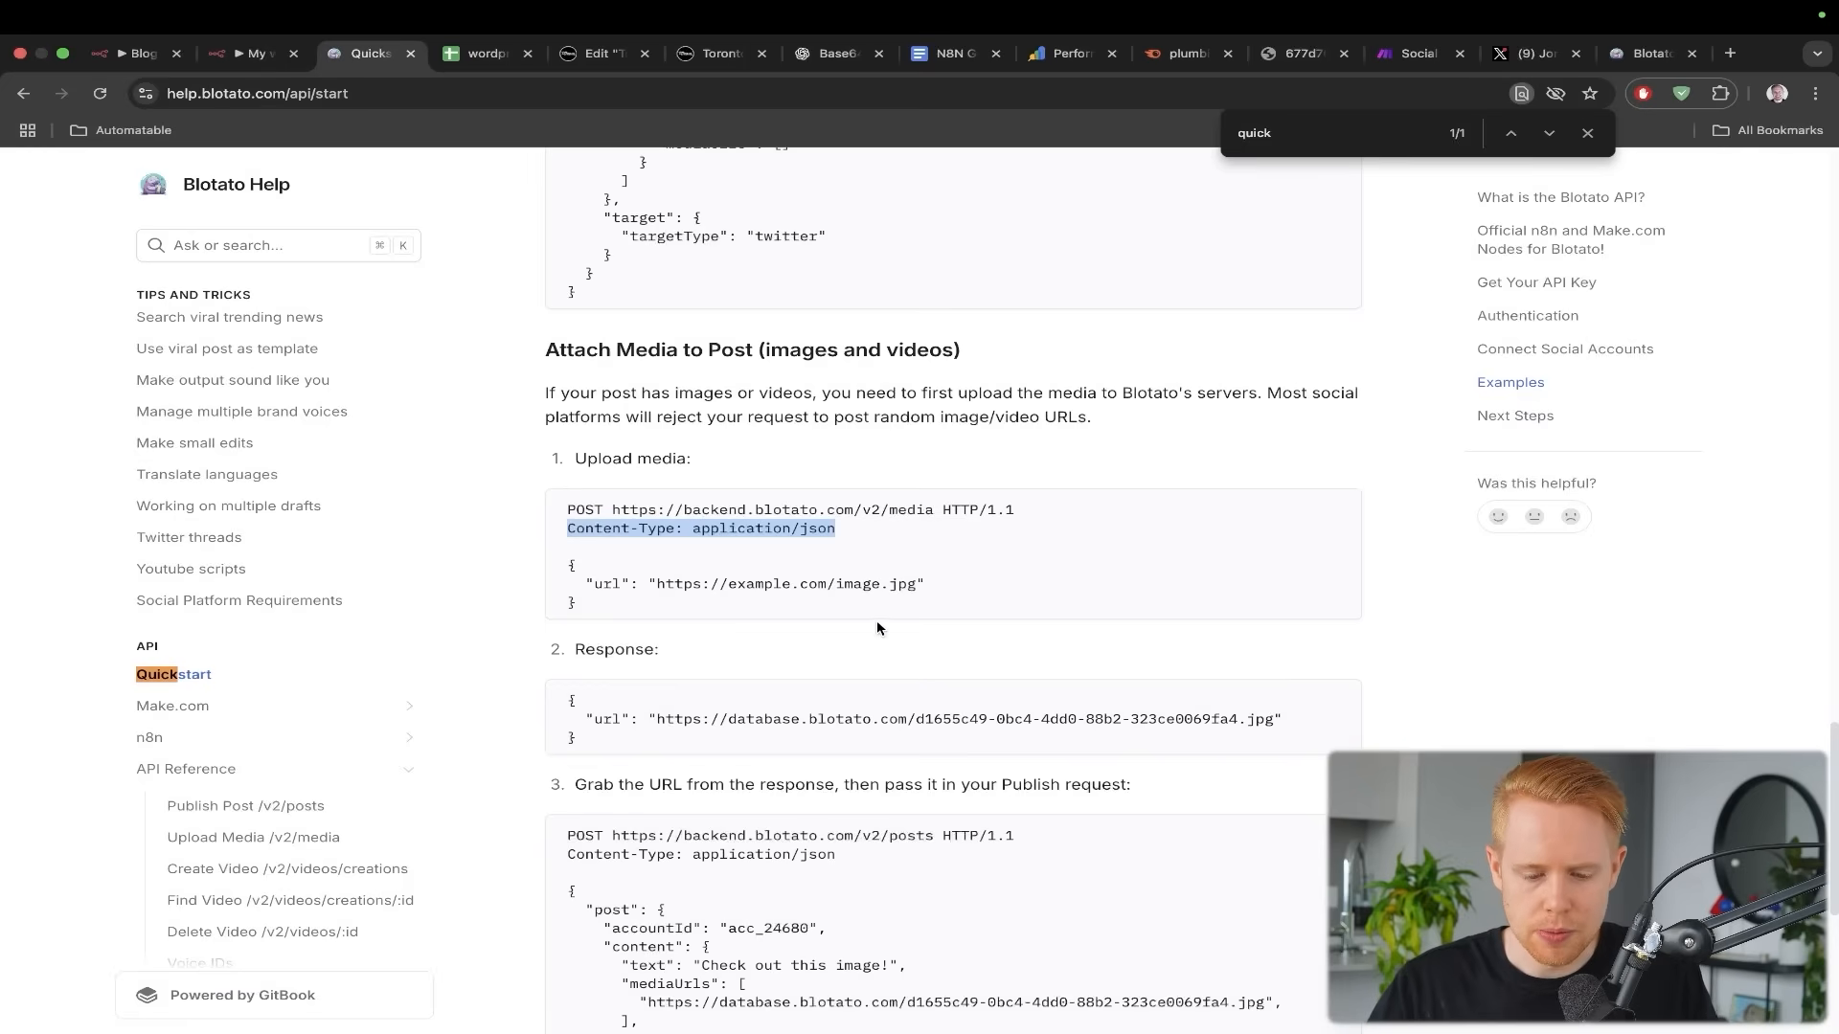
{"action": "left_click_drag", "start_coordinate": [738, 606], "coordinate": [562, 575]}
{"action": "key", "text": "ctrl+c"}
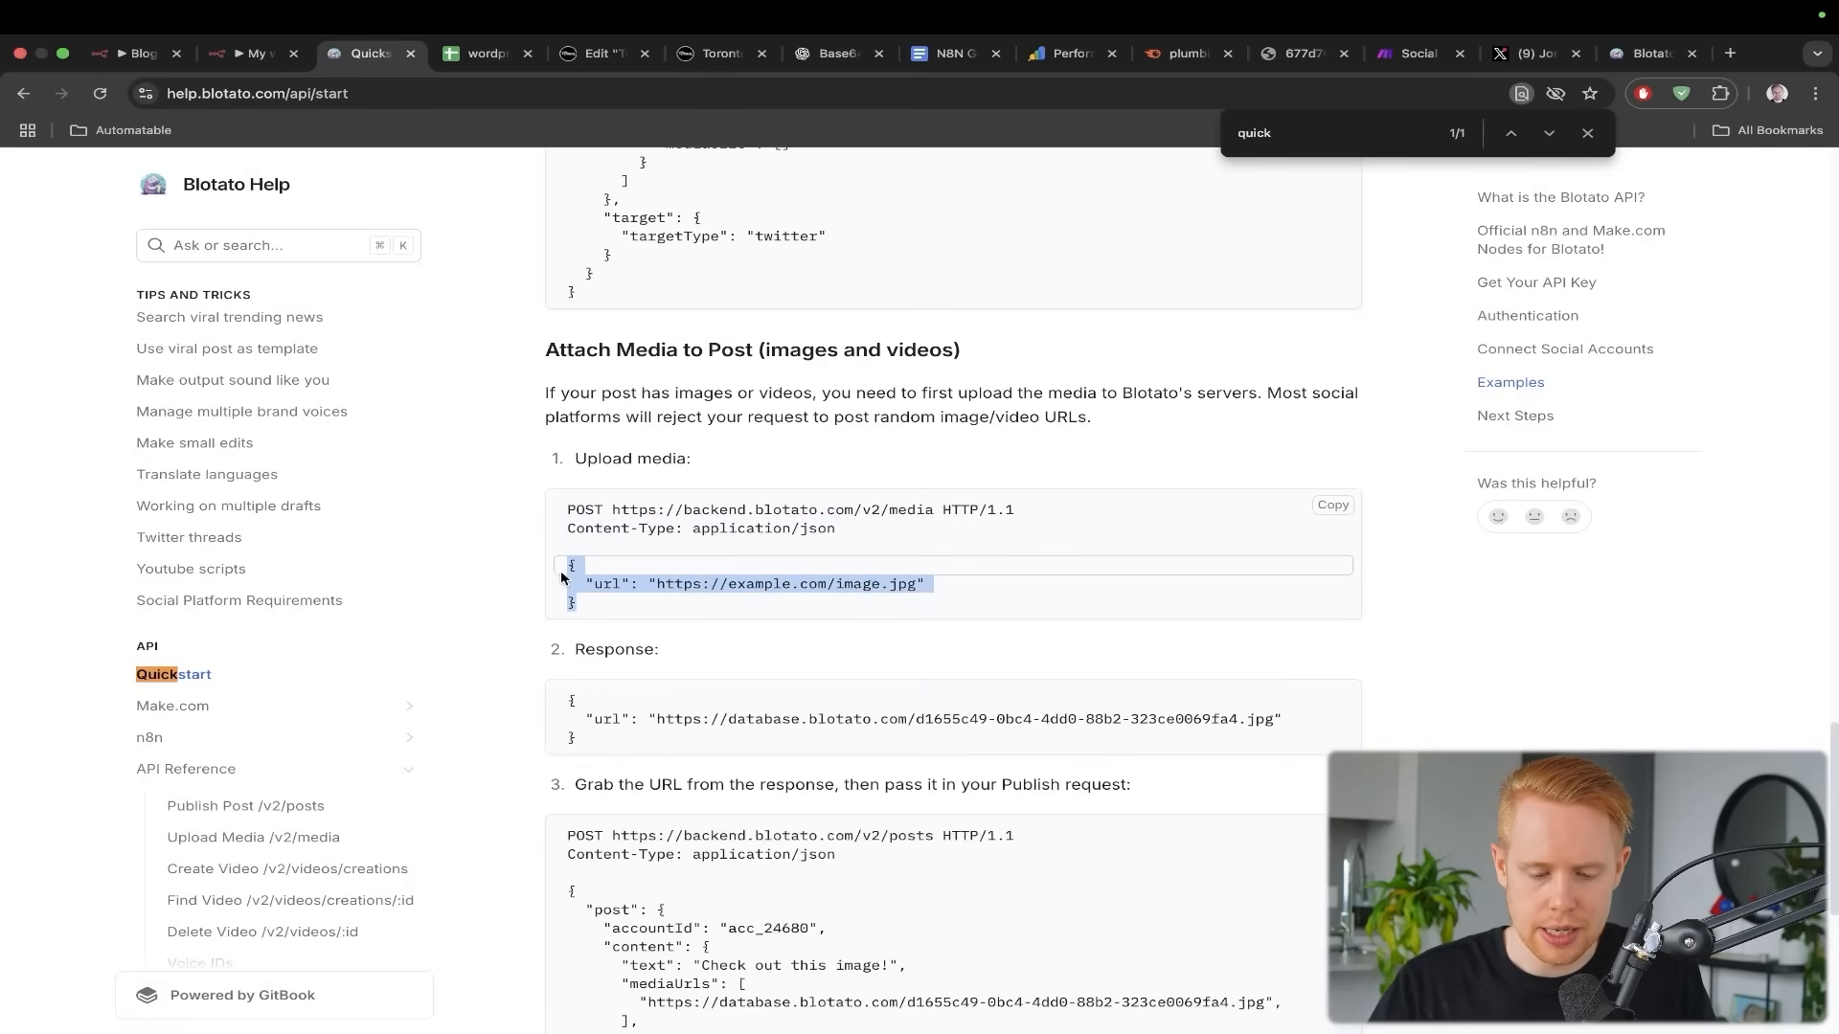
{"action": "key", "text": "ctrl+shift+Tab"}
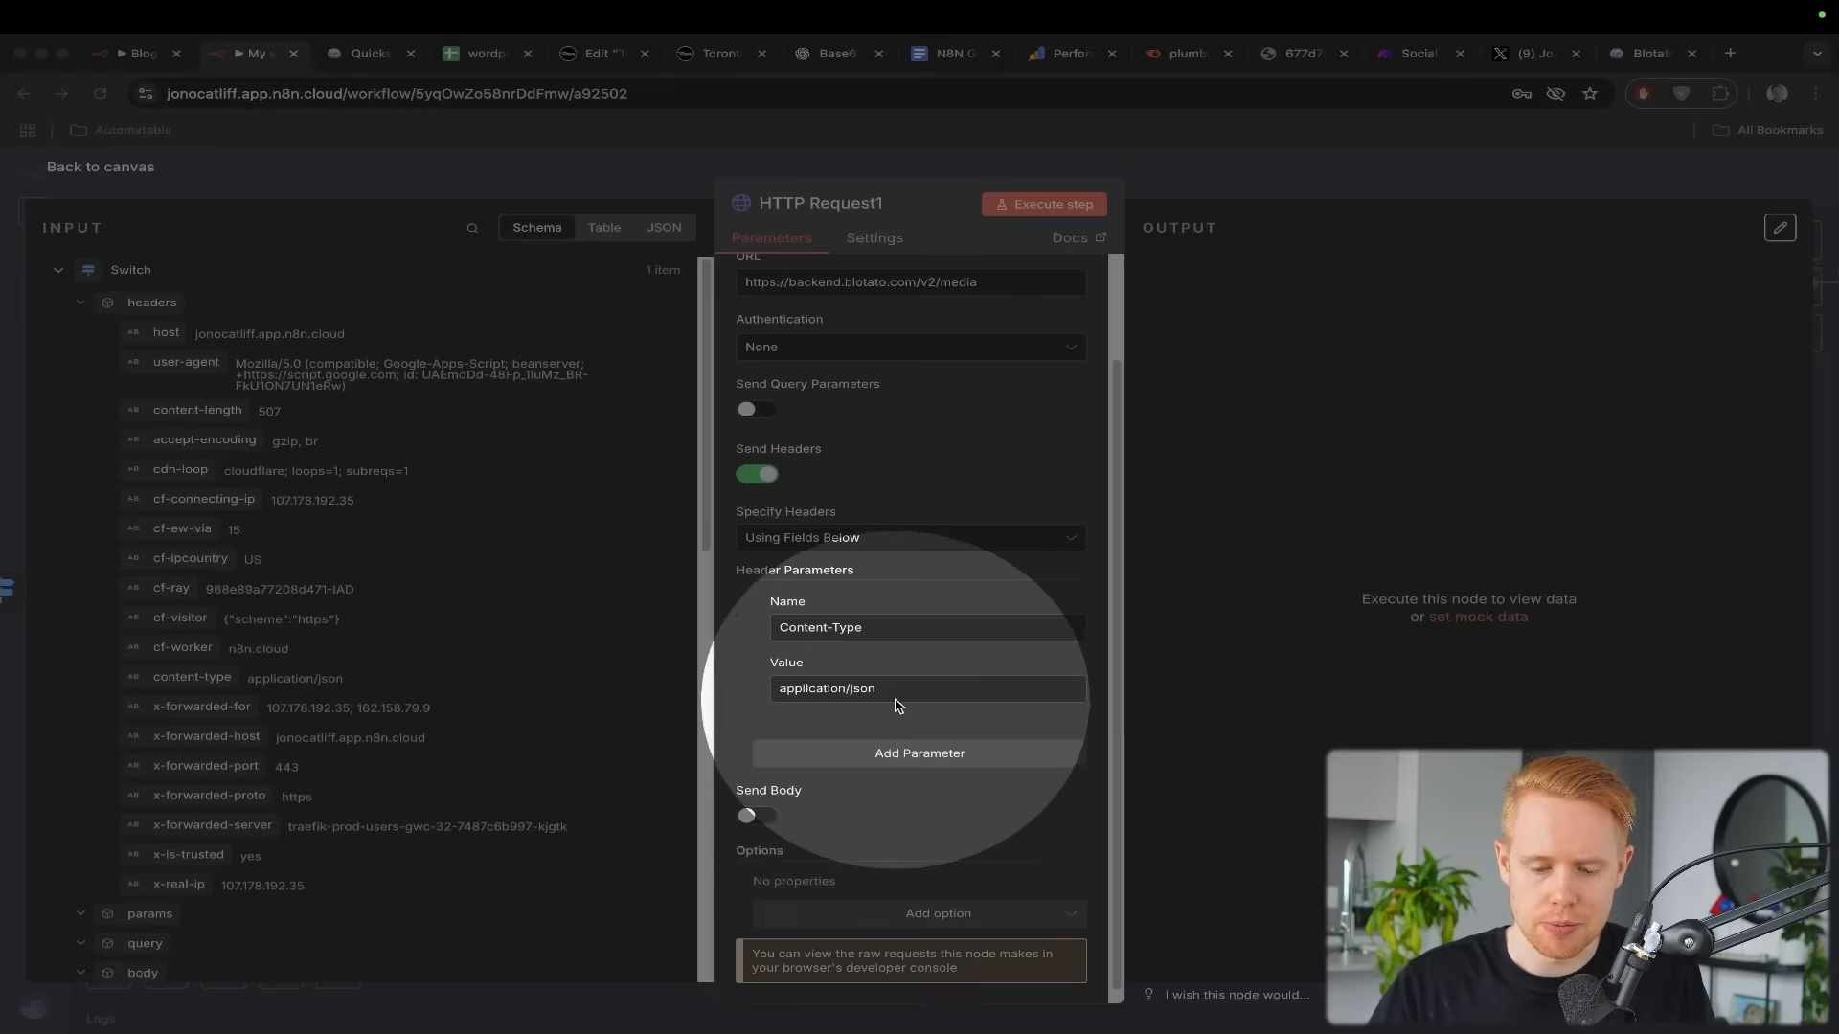
{"action": "left_click", "coordinate": [946, 638]}
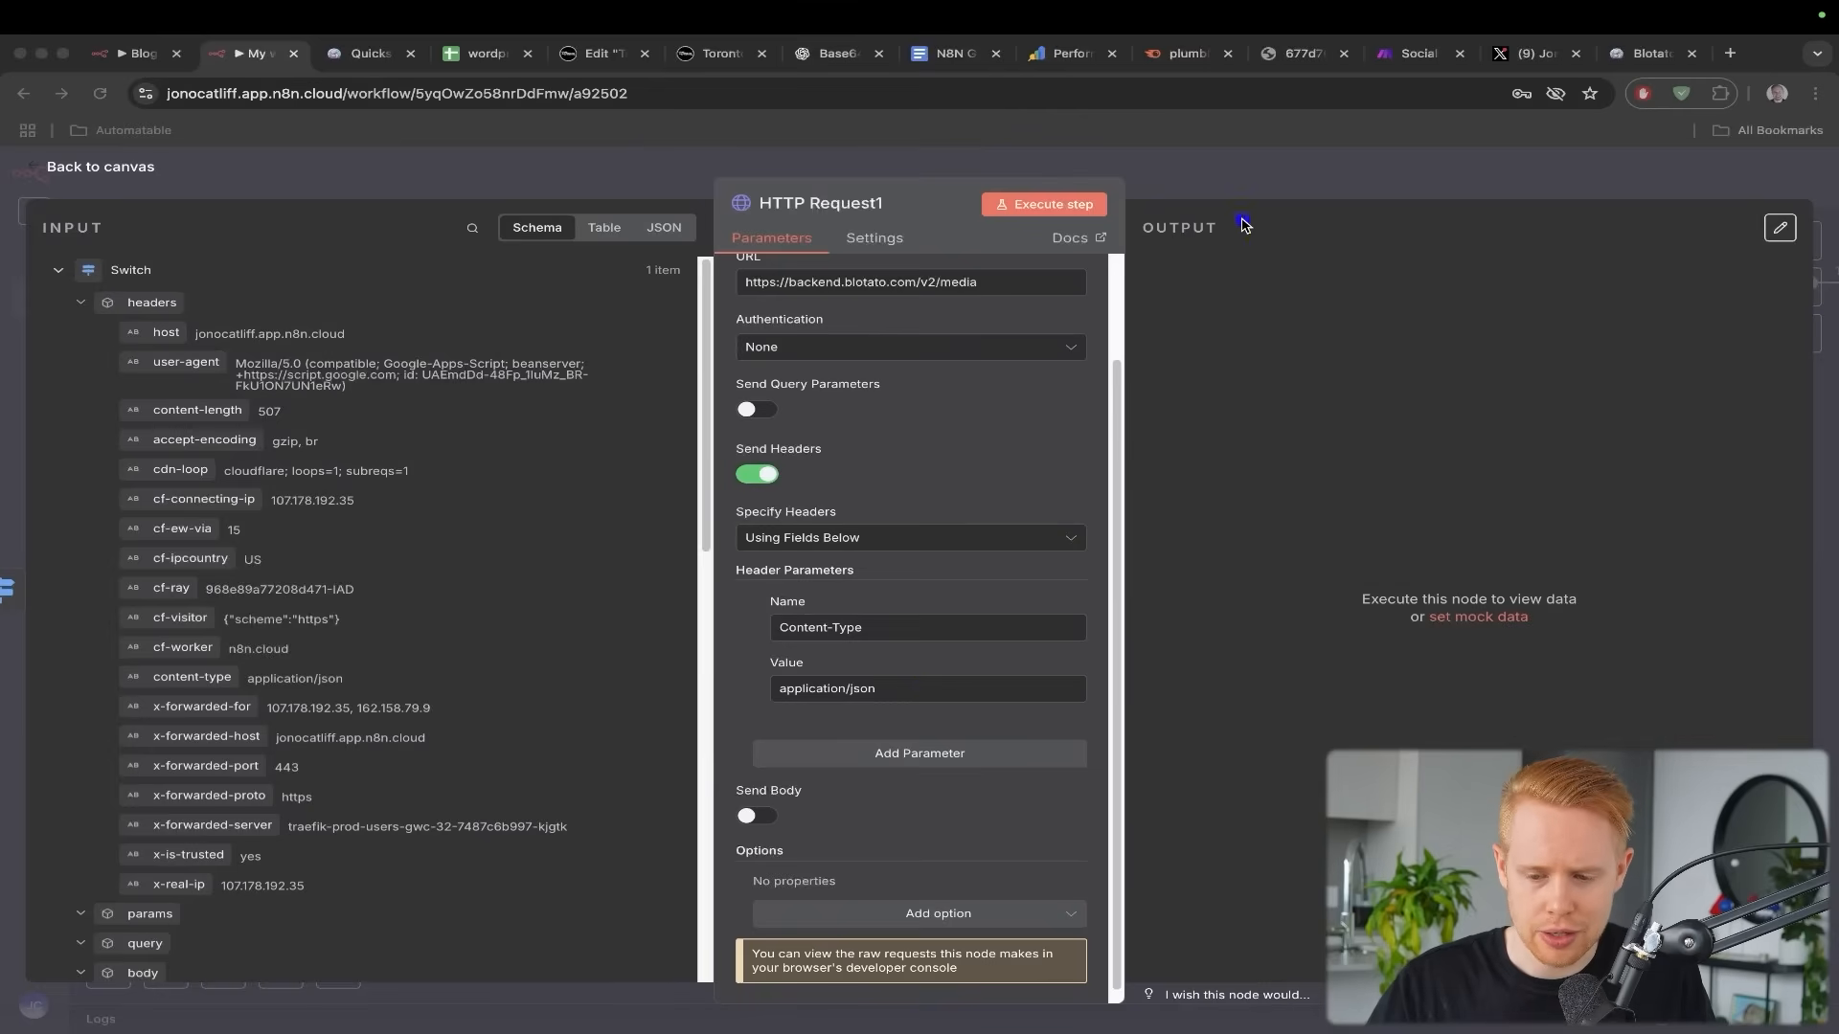
{"action": "left_click", "coordinate": [1239, 185]}
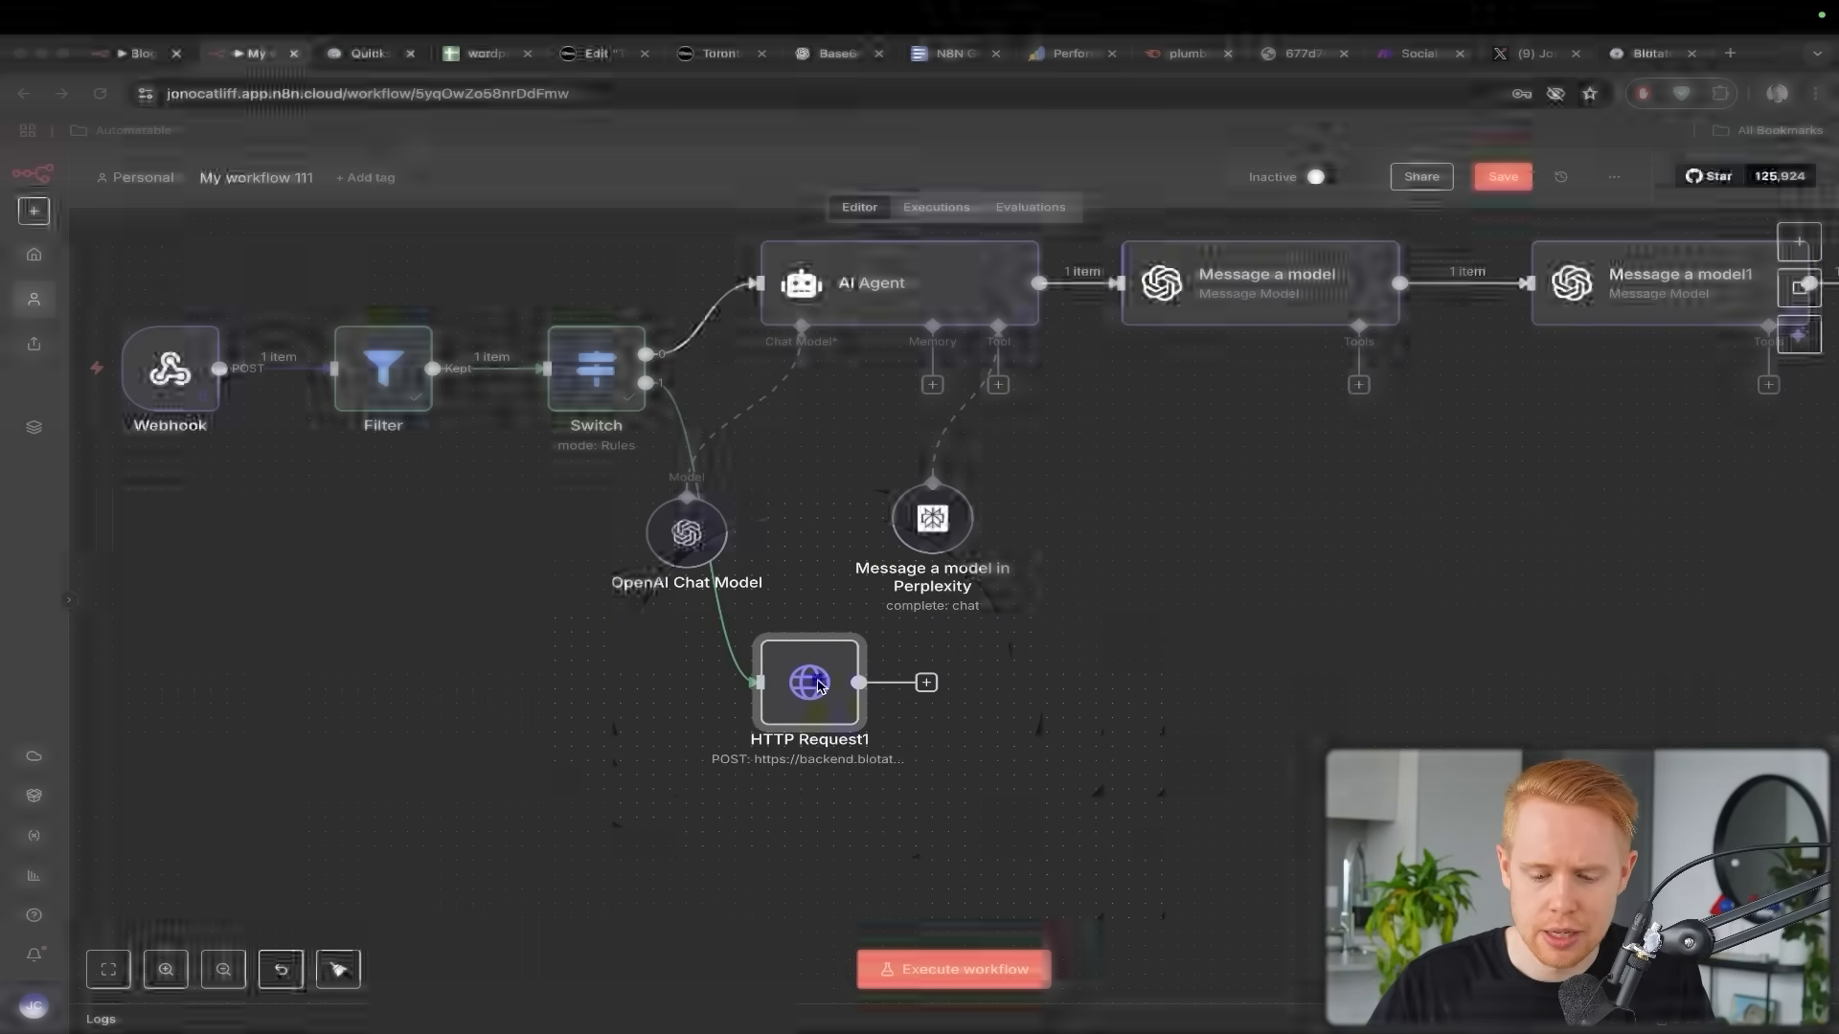
{"action": "double_click", "coordinate": [814, 683]}
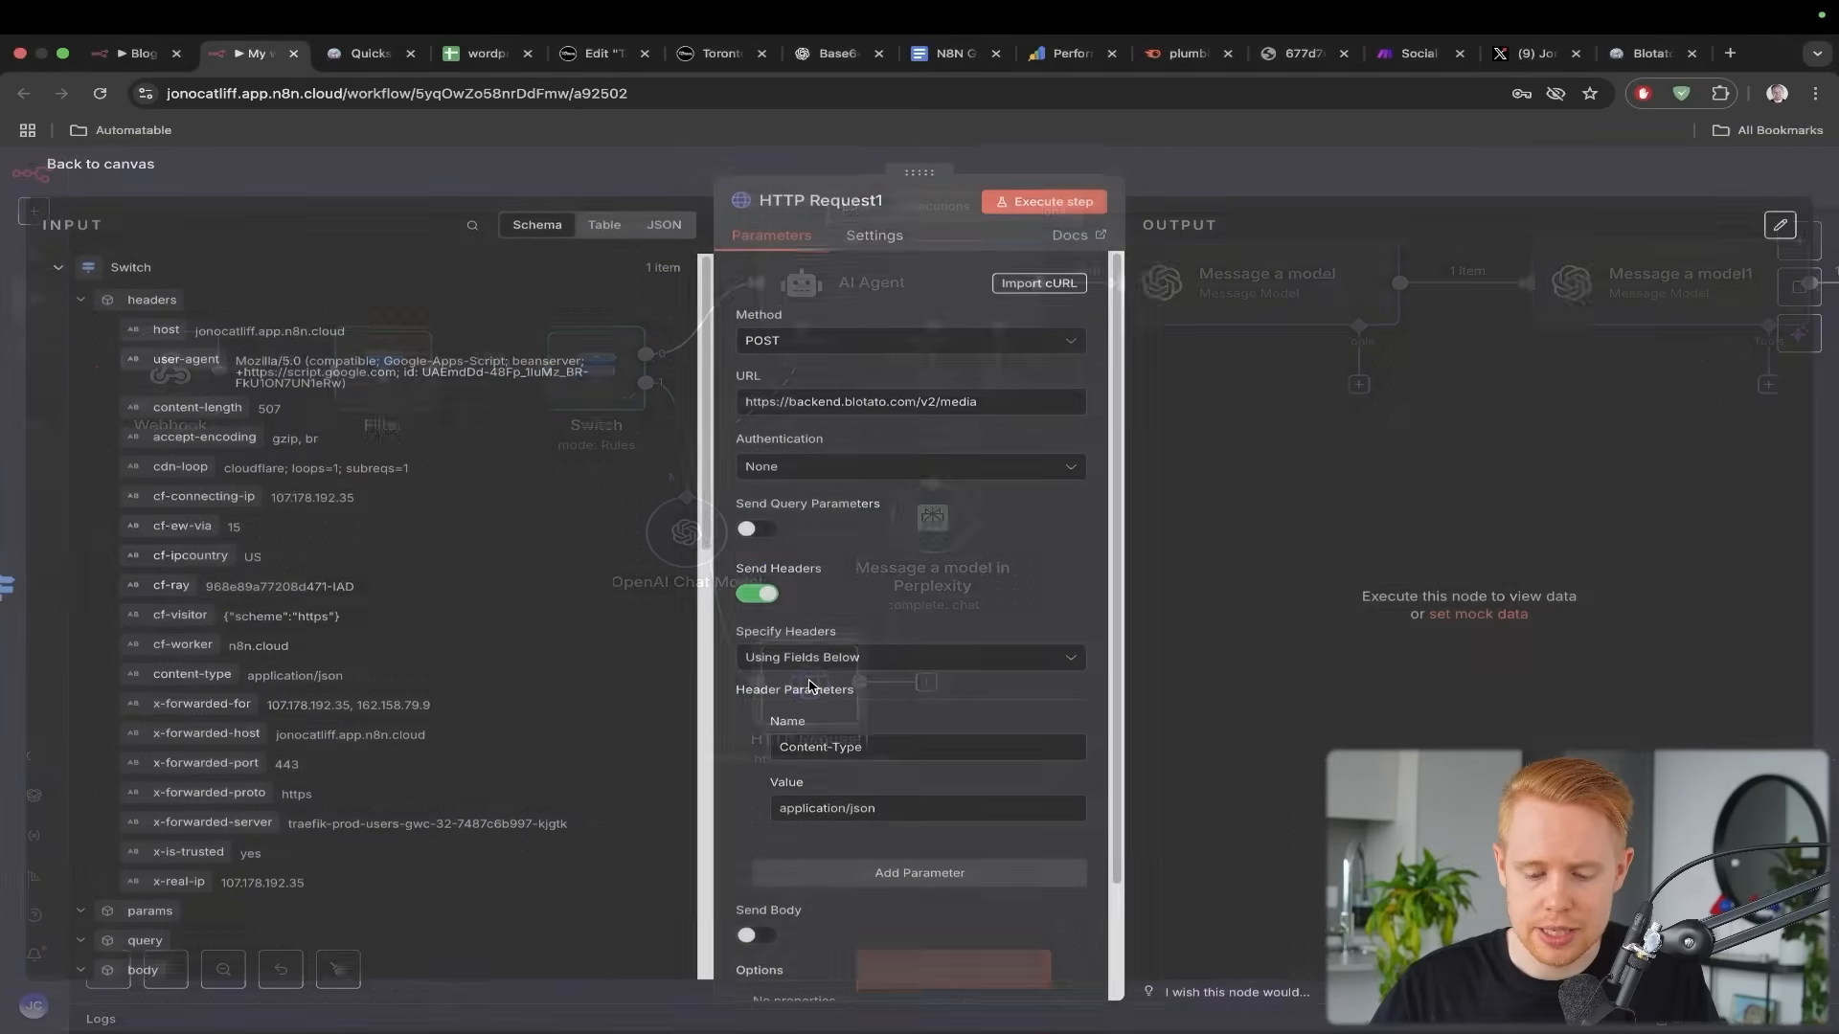
{"action": "scroll", "coordinate": [829, 677], "scroll_direction": "down", "scroll_amount": 3}
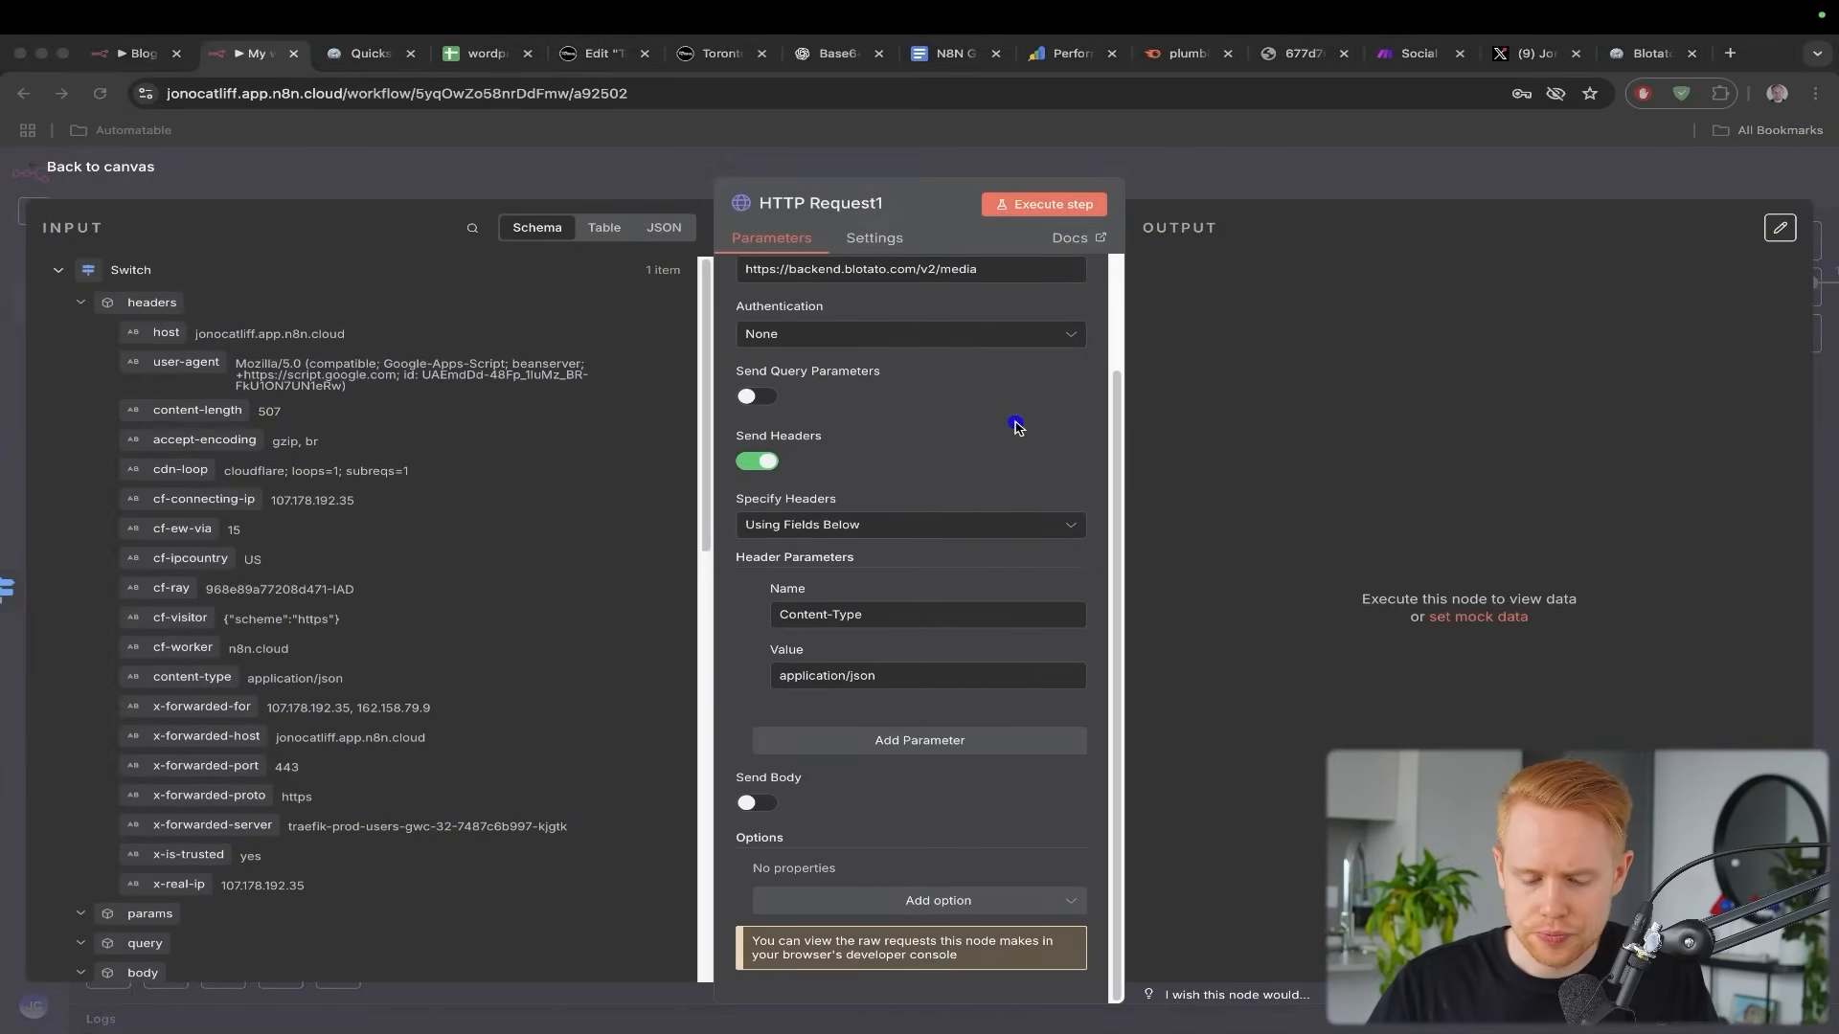
{"action": "left_click", "coordinate": [752, 805]}
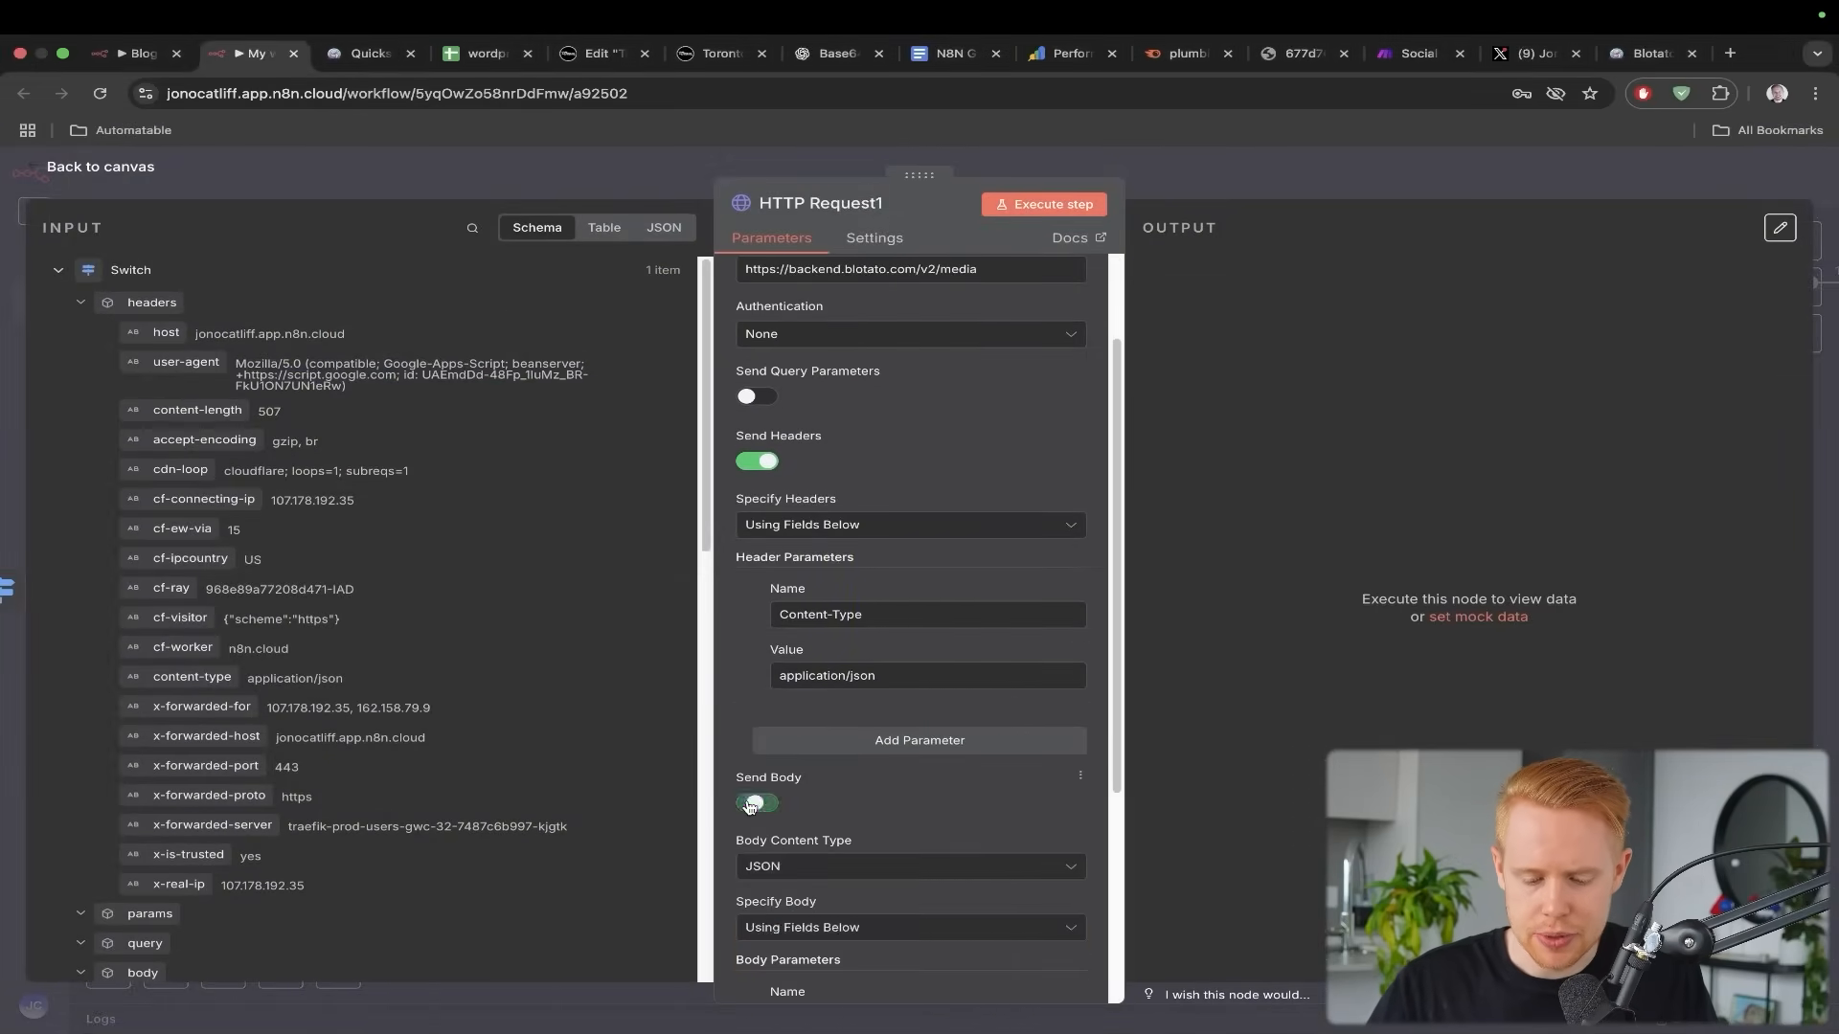
{"action": "scroll", "coordinate": [750, 807], "scroll_direction": "down", "scroll_amount": 4}
{"action": "left_click", "coordinate": [822, 755]}
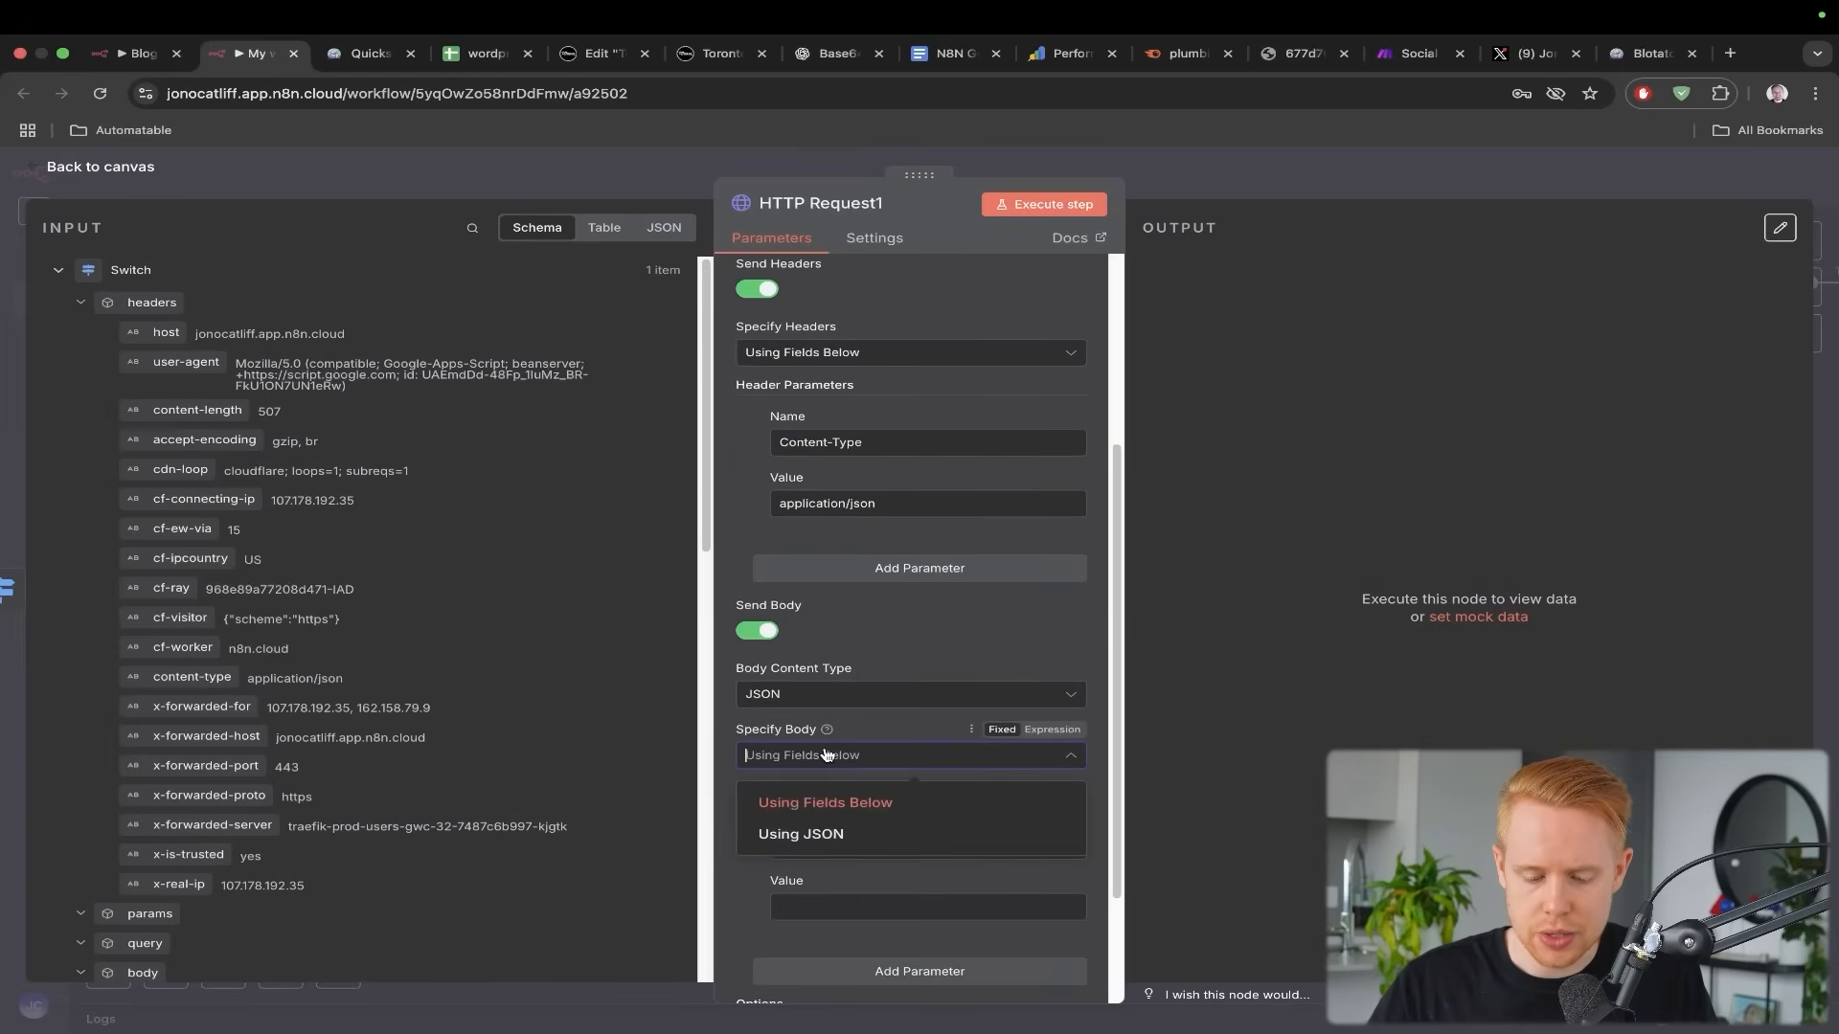
{"action": "left_click", "coordinate": [827, 831]}
{"action": "left_click", "coordinate": [826, 822]}
{"action": "key", "text": "ctrl+v"}
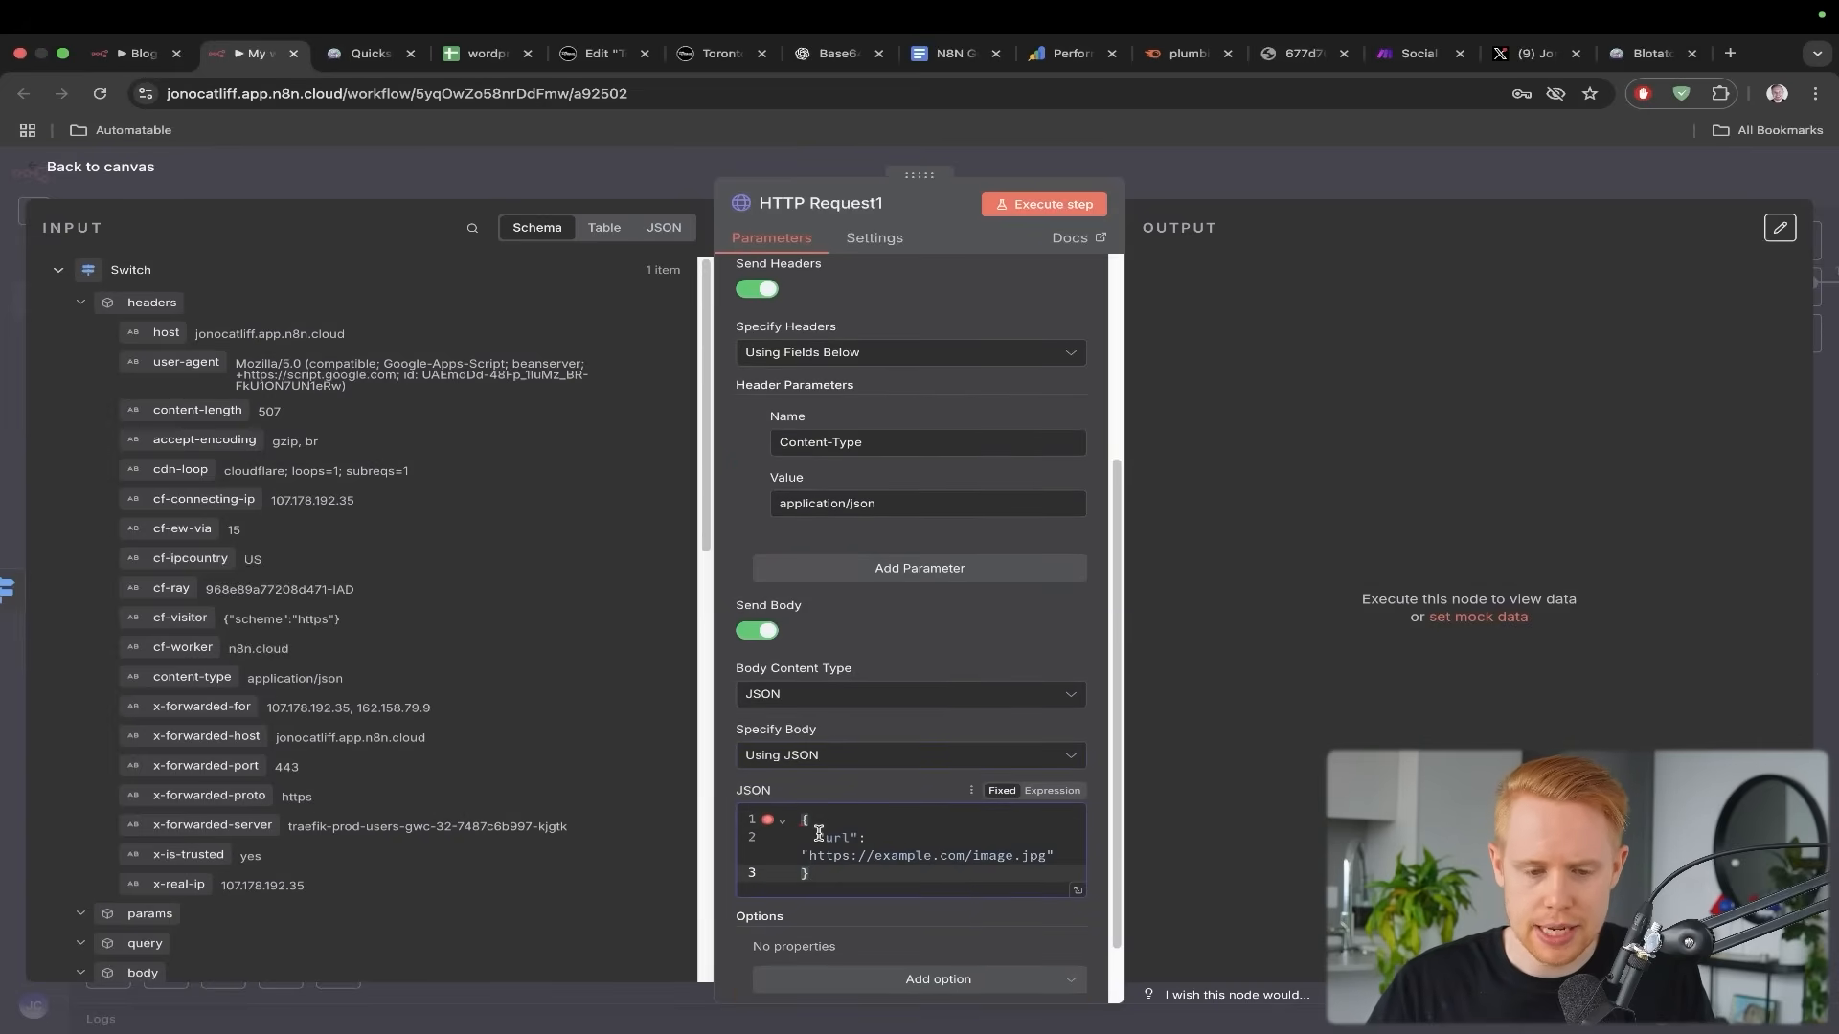
Clear the example image address from the url value in the JSON body.
{"action": "key", "text": "ctrl+Tab"}
{"action": "key", "text": "ctrl+a"}
{"action": "left_click_drag", "start_coordinate": [1037, 385], "coordinate": [868, 567]}
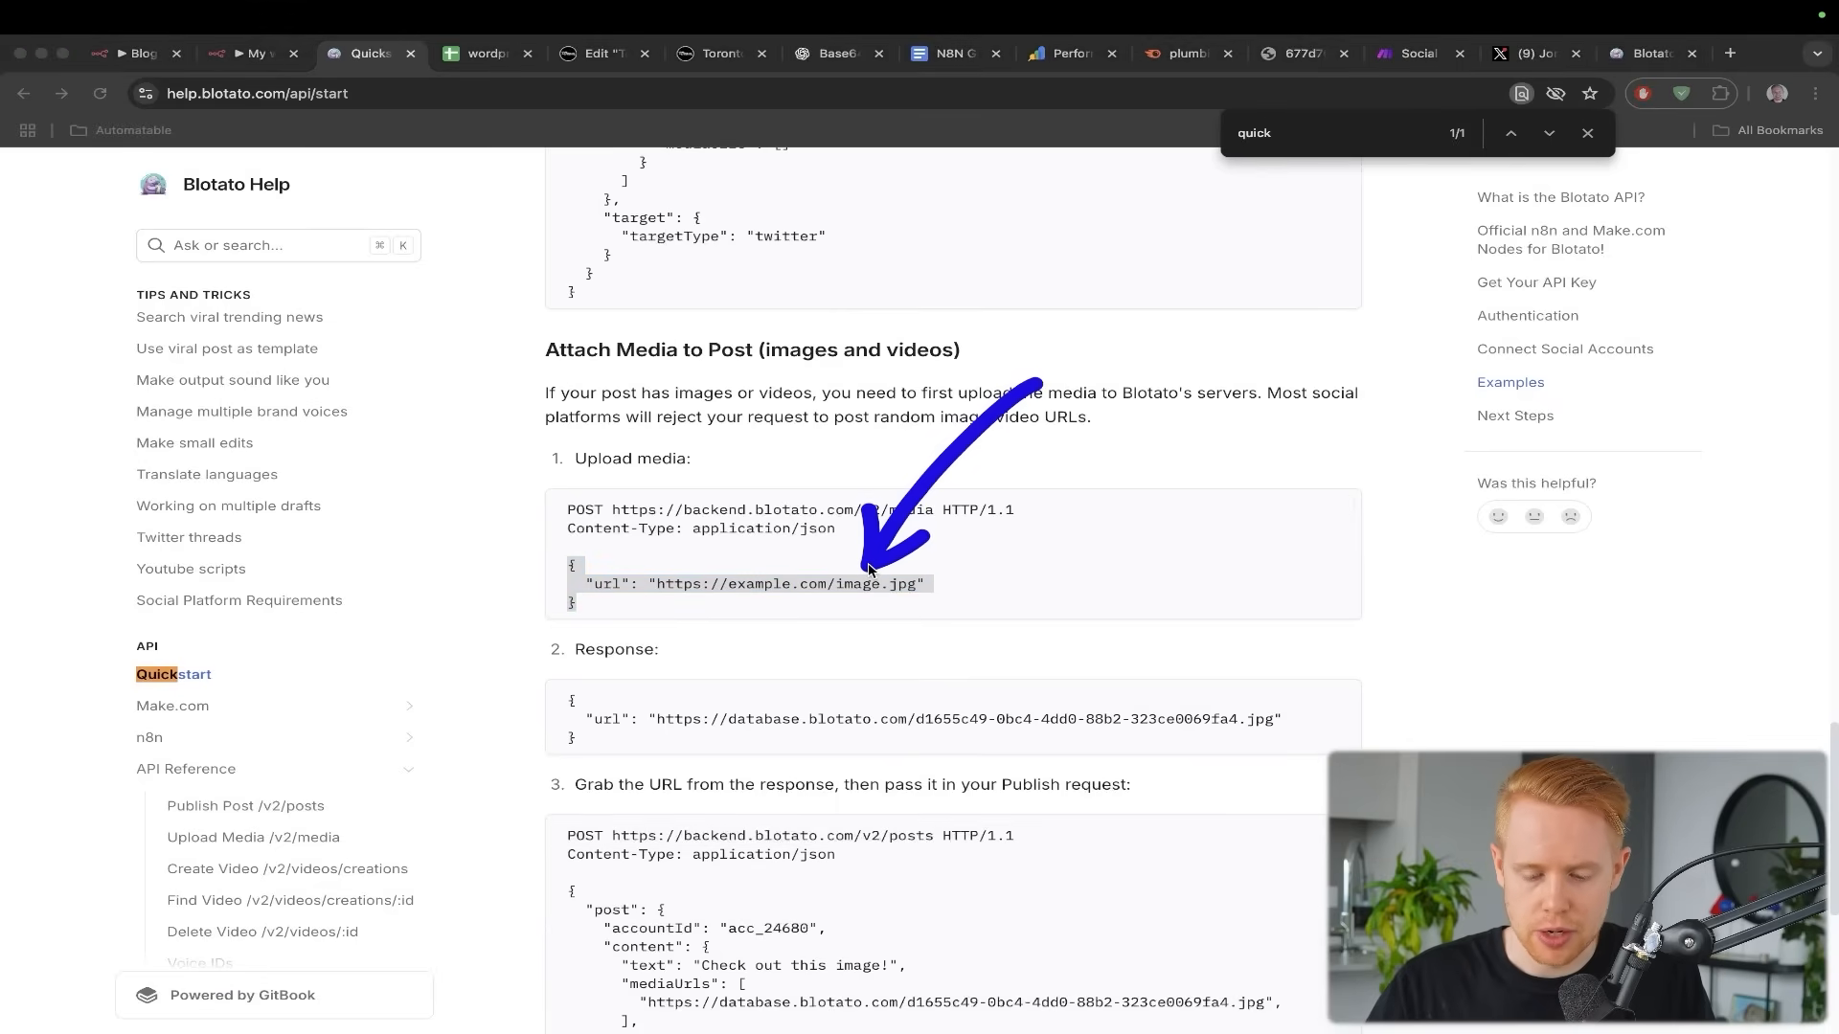
{"action": "key", "text": "ctrl+s"}
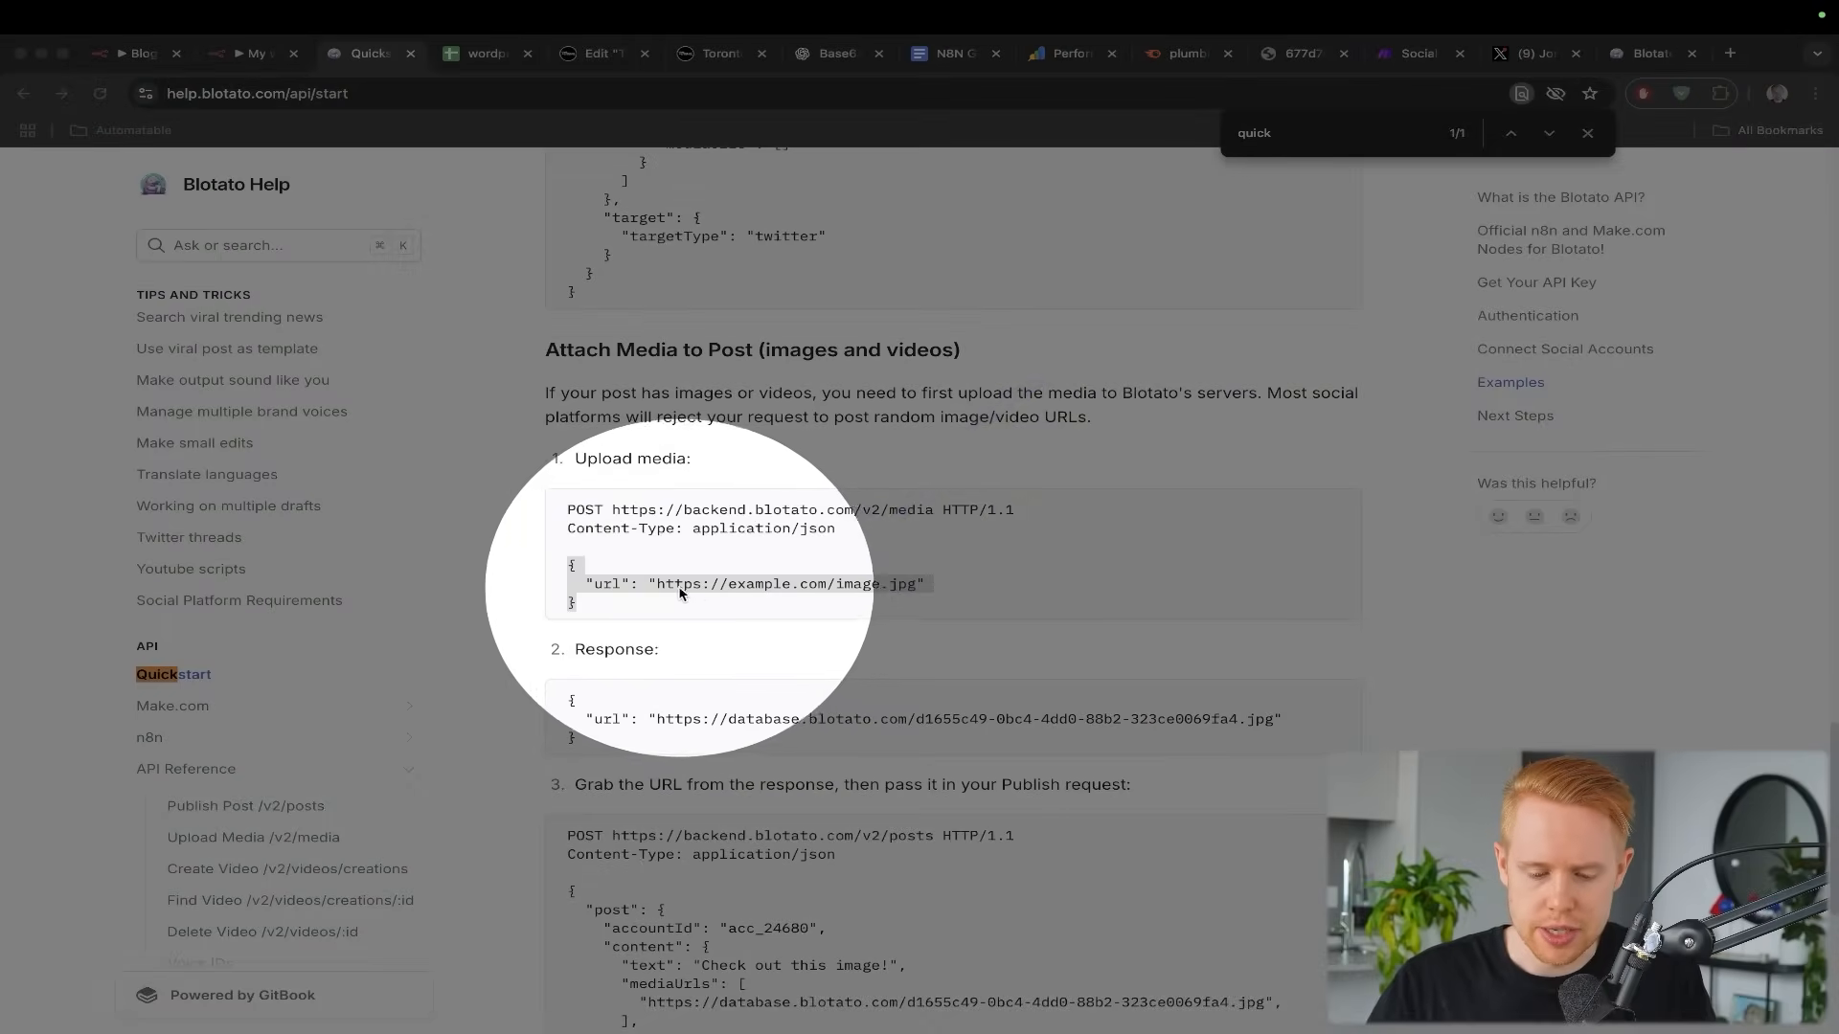
{"action": "key", "text": "Escape"}
{"action": "key", "text": "ctrl+shift+Tab"}
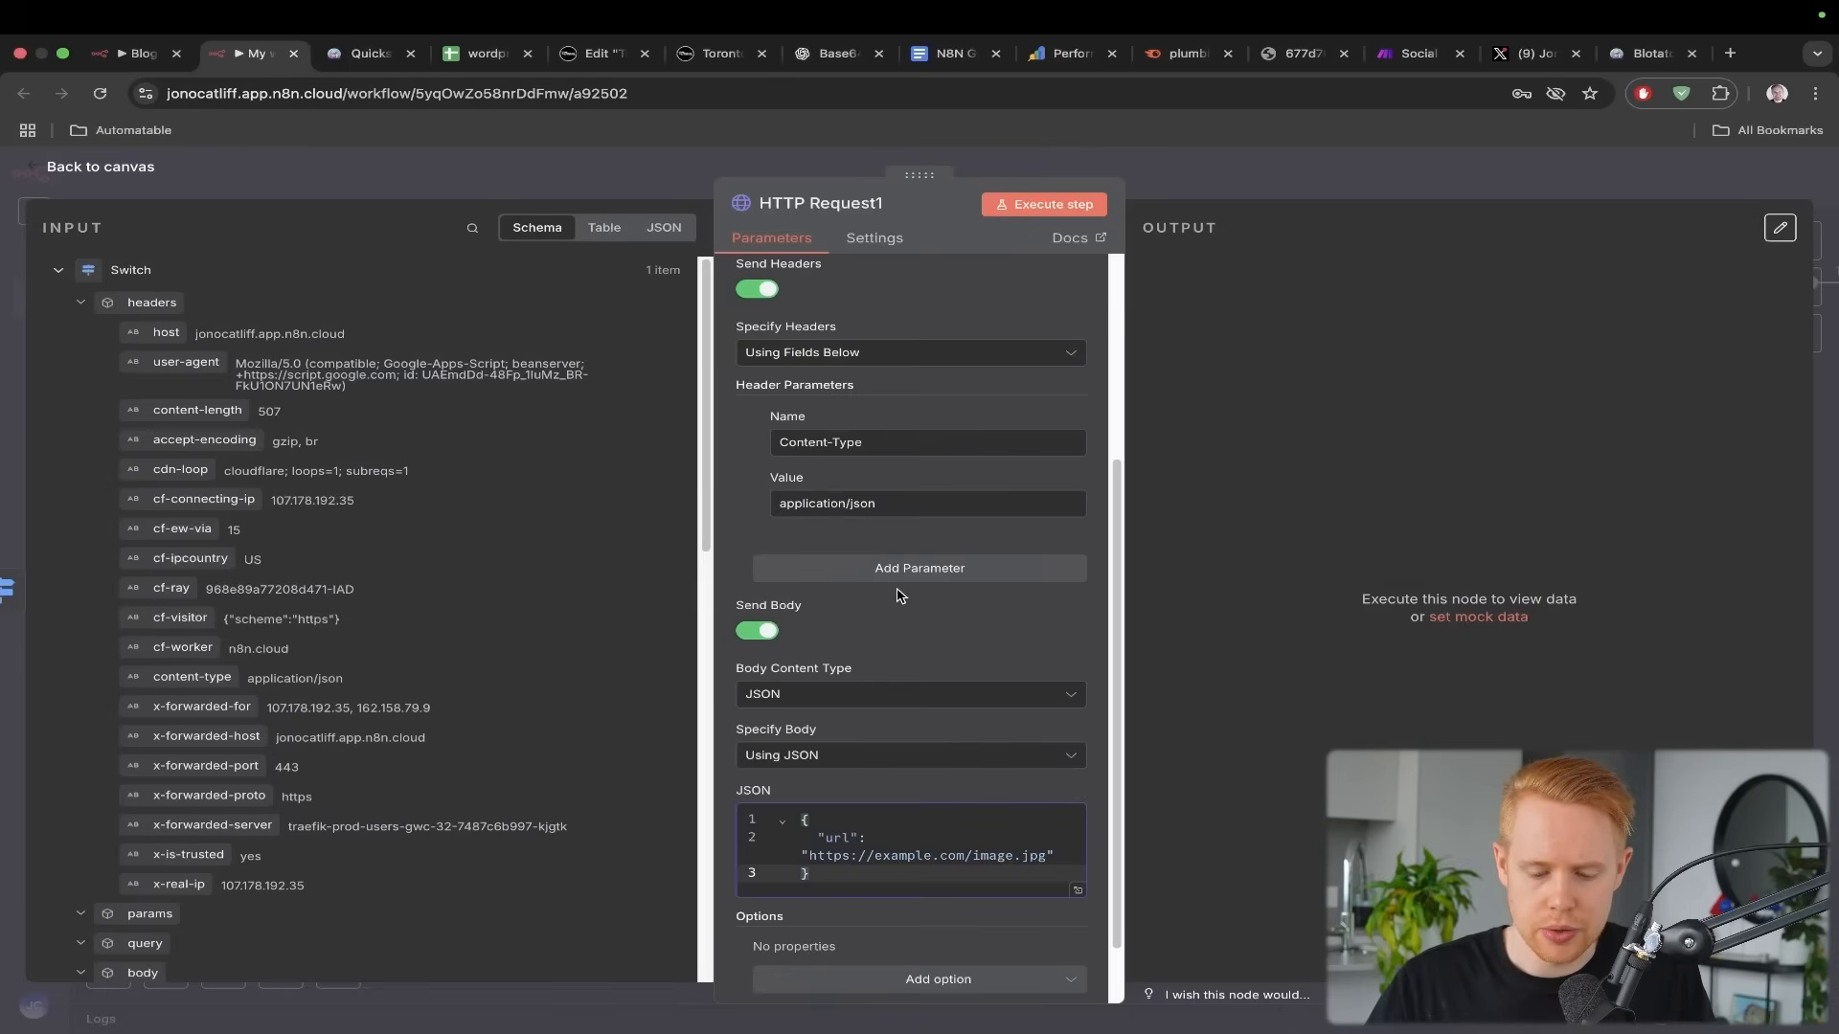
{"action": "left_click_drag", "start_coordinate": [804, 857], "coordinate": [1041, 852]}
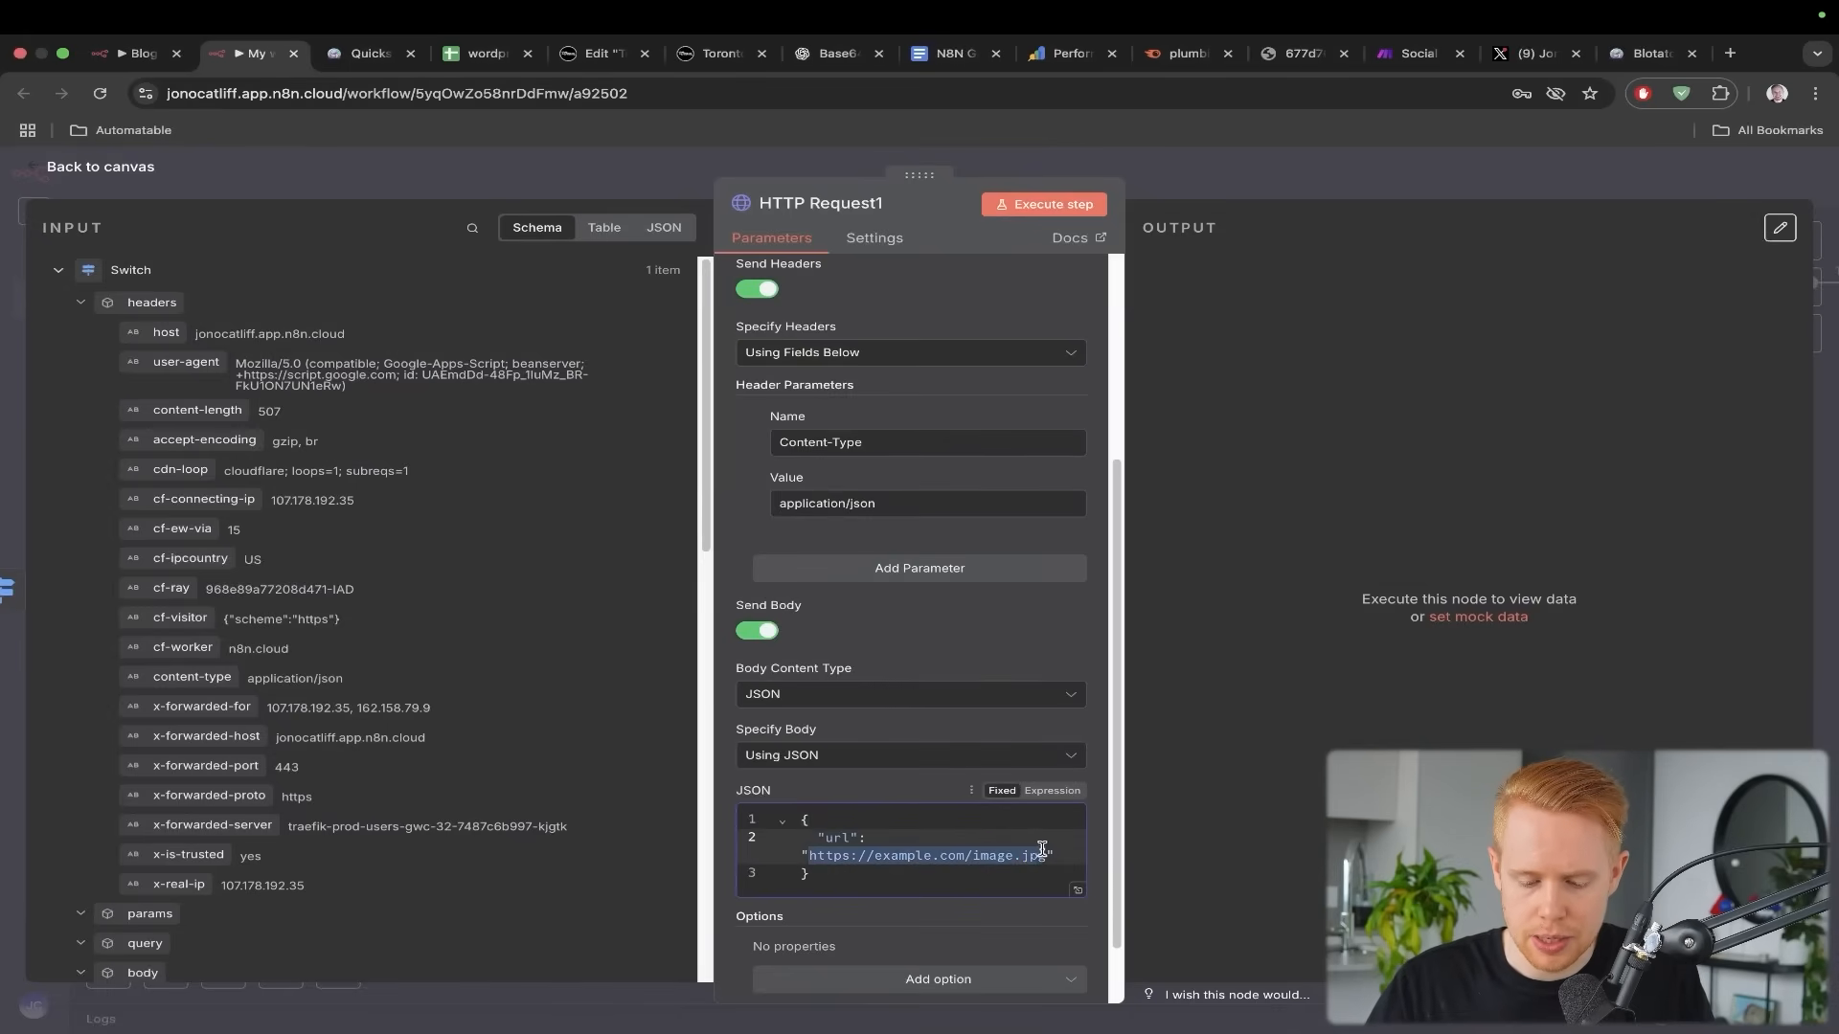
{"action": "key", "text": "BackSpace"}
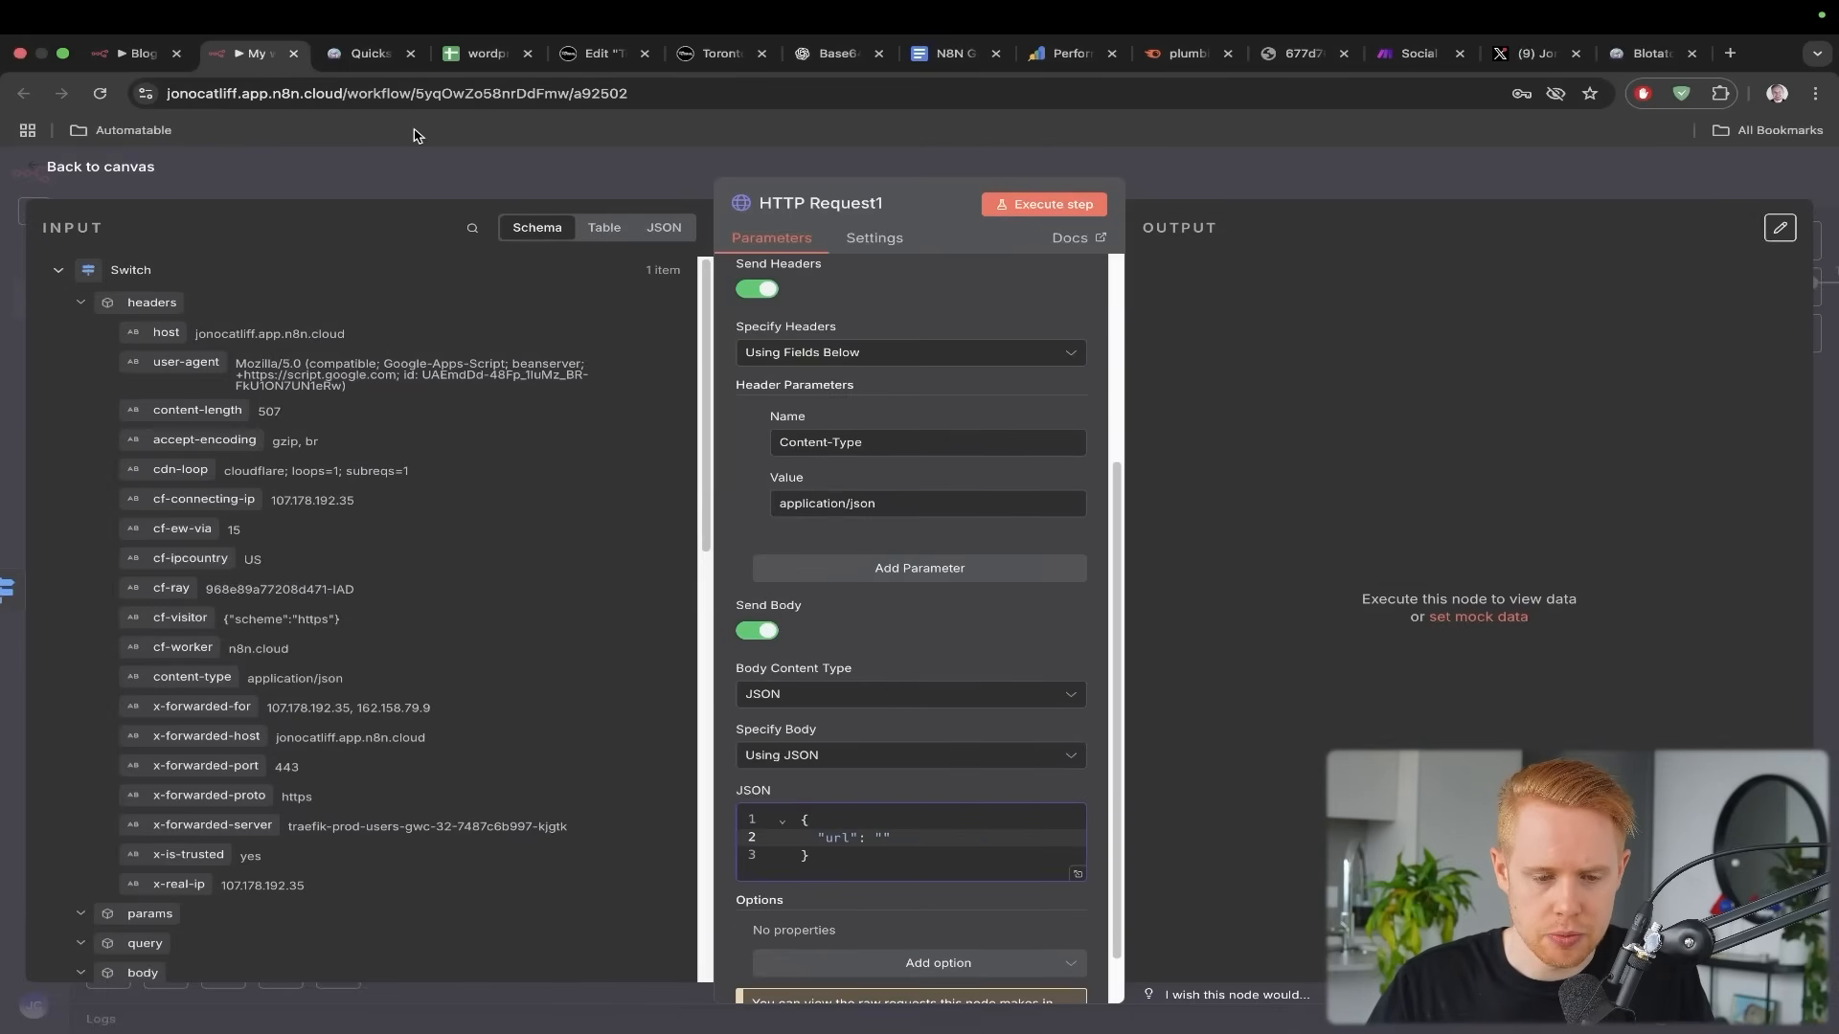
Review the spreadsheet's Image Link cell and the image nodes in the Blog Post + Social Media workflow.
{"action": "left_click", "coordinate": [474, 54]}
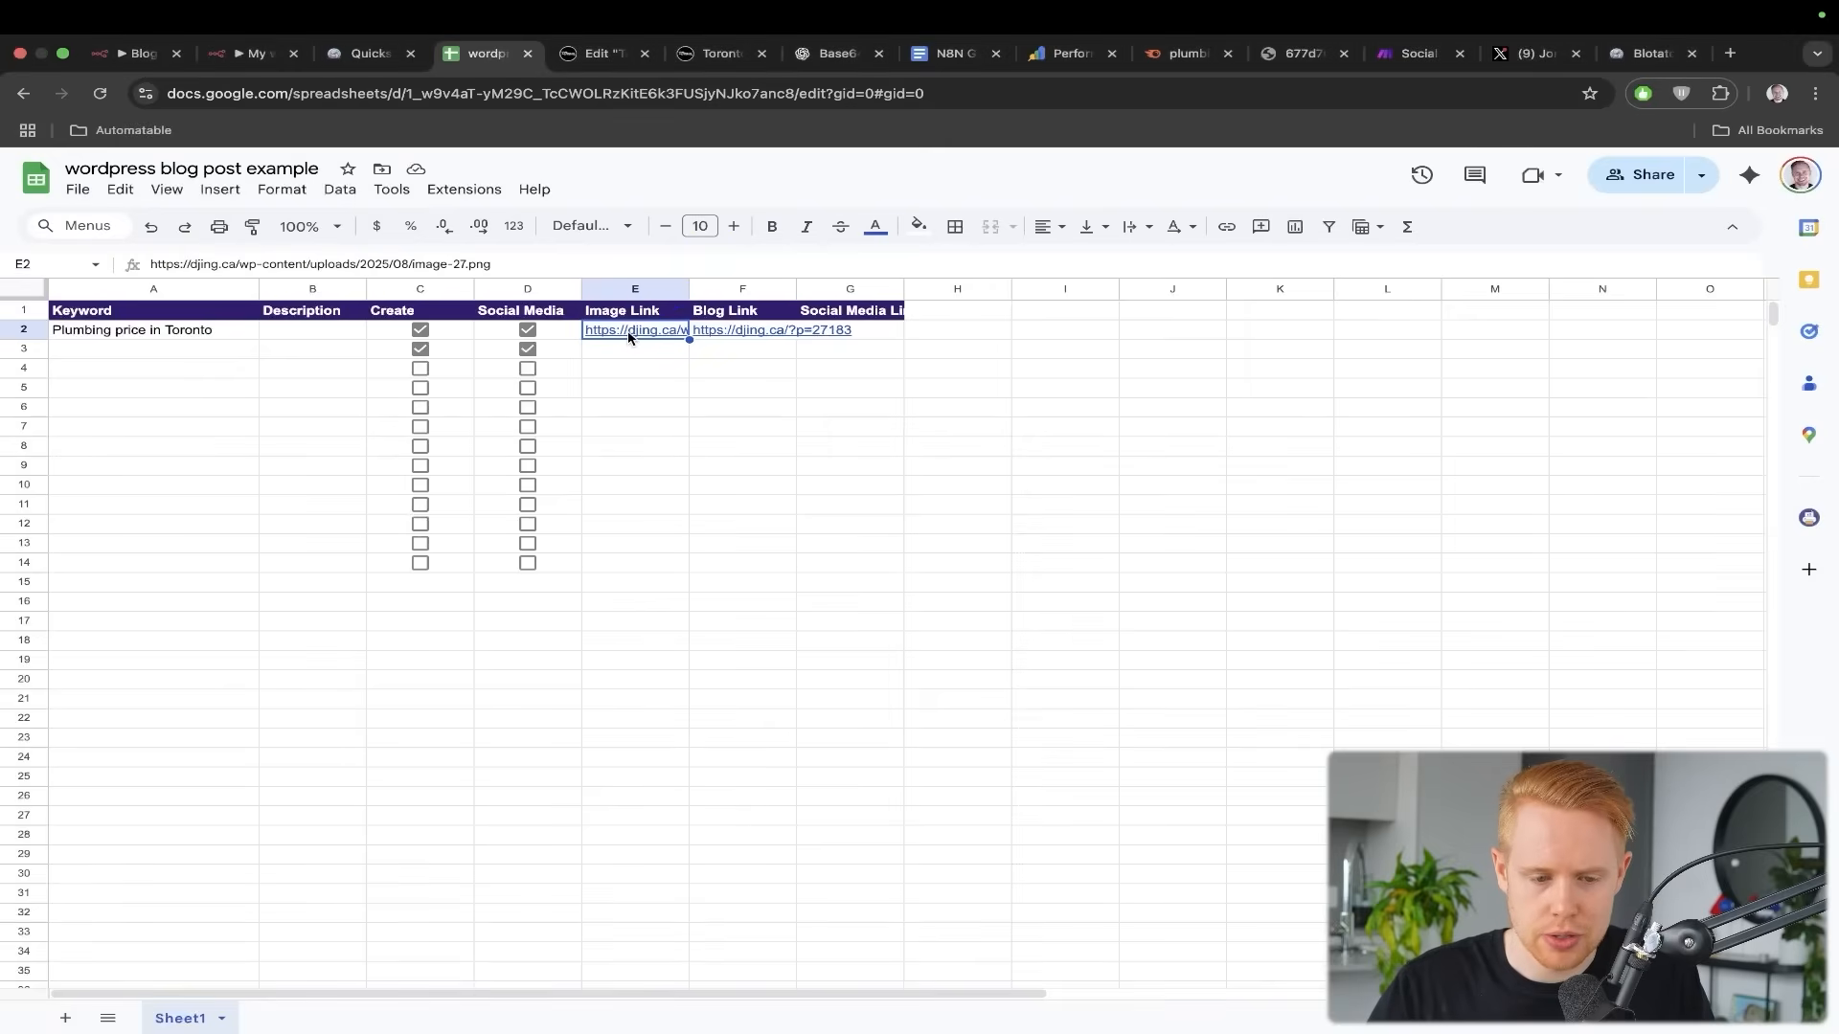
{"action": "key", "text": "super+1"}
{"action": "mouse_move", "coordinate": [259, 560]}
{"action": "left_mouse_down"}
{"action": "mouse_move", "coordinate": [1436, 476]}
{"action": "mouse_move", "coordinate": [1694, 424]}
{"action": "left_mouse_up"}
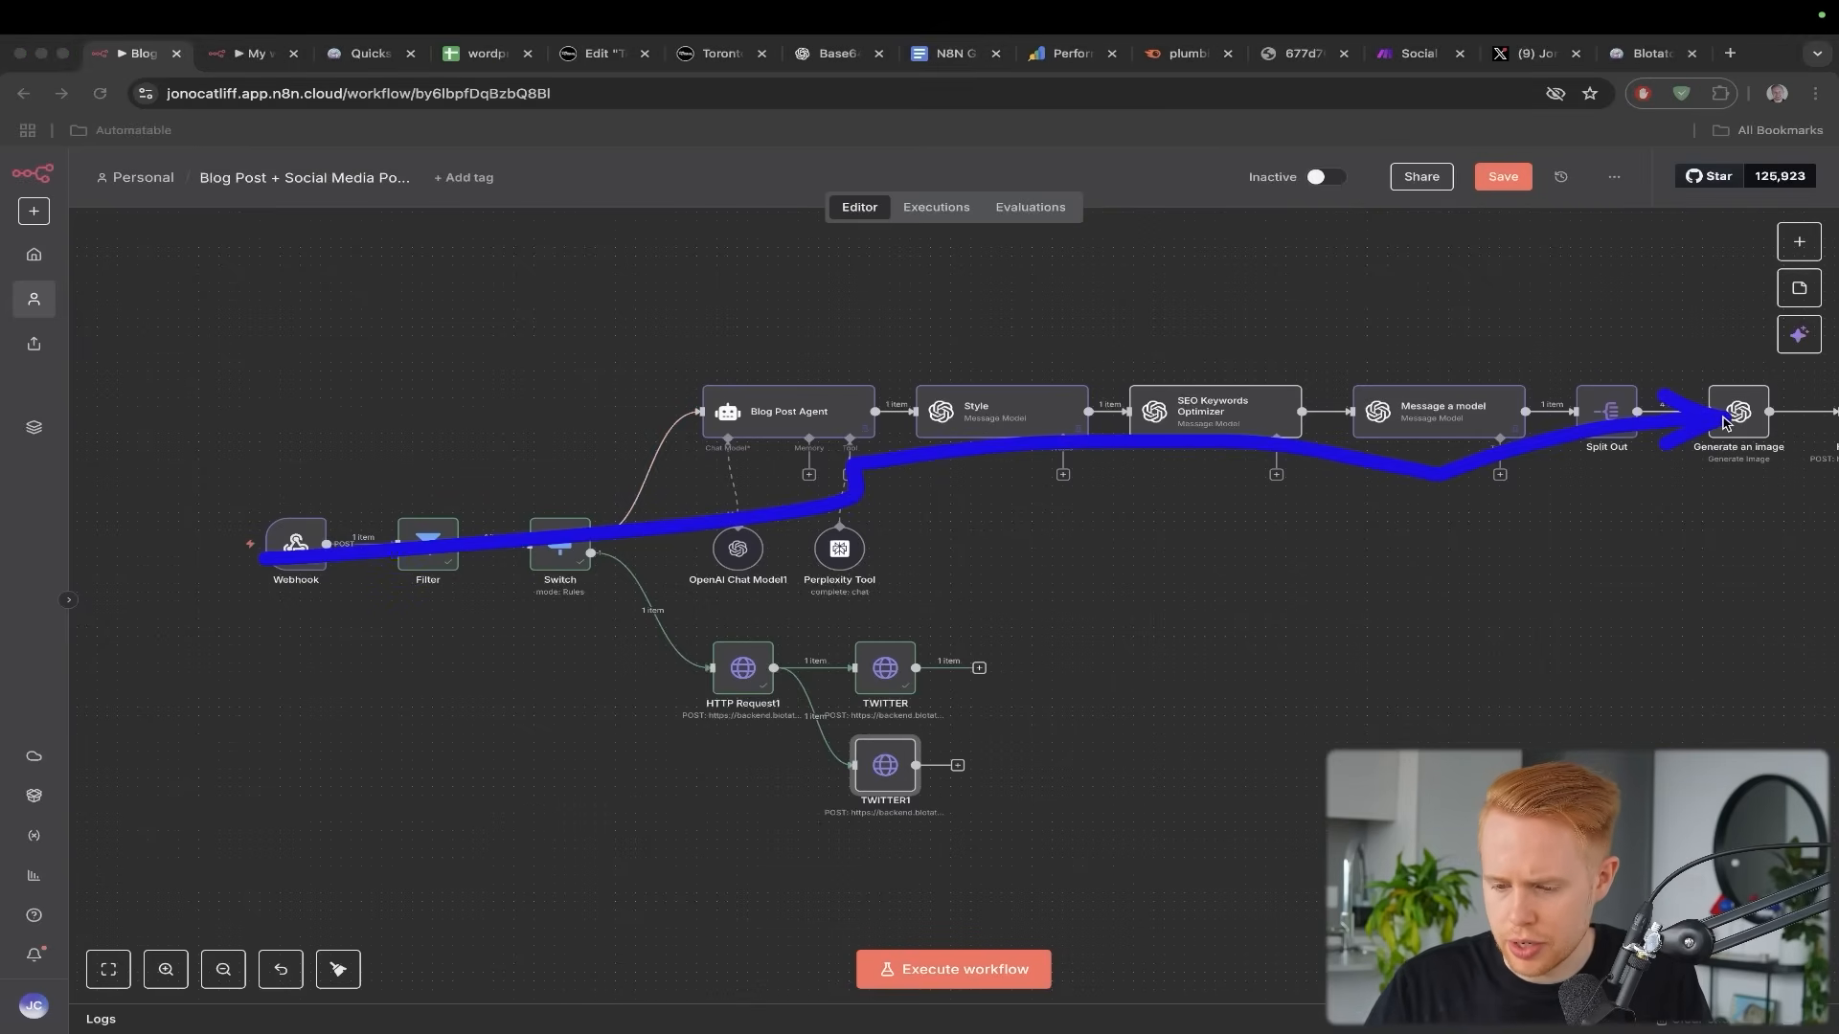
{"action": "scroll", "coordinate": [1574, 572], "scroll_direction": "right", "scroll_amount": 10}
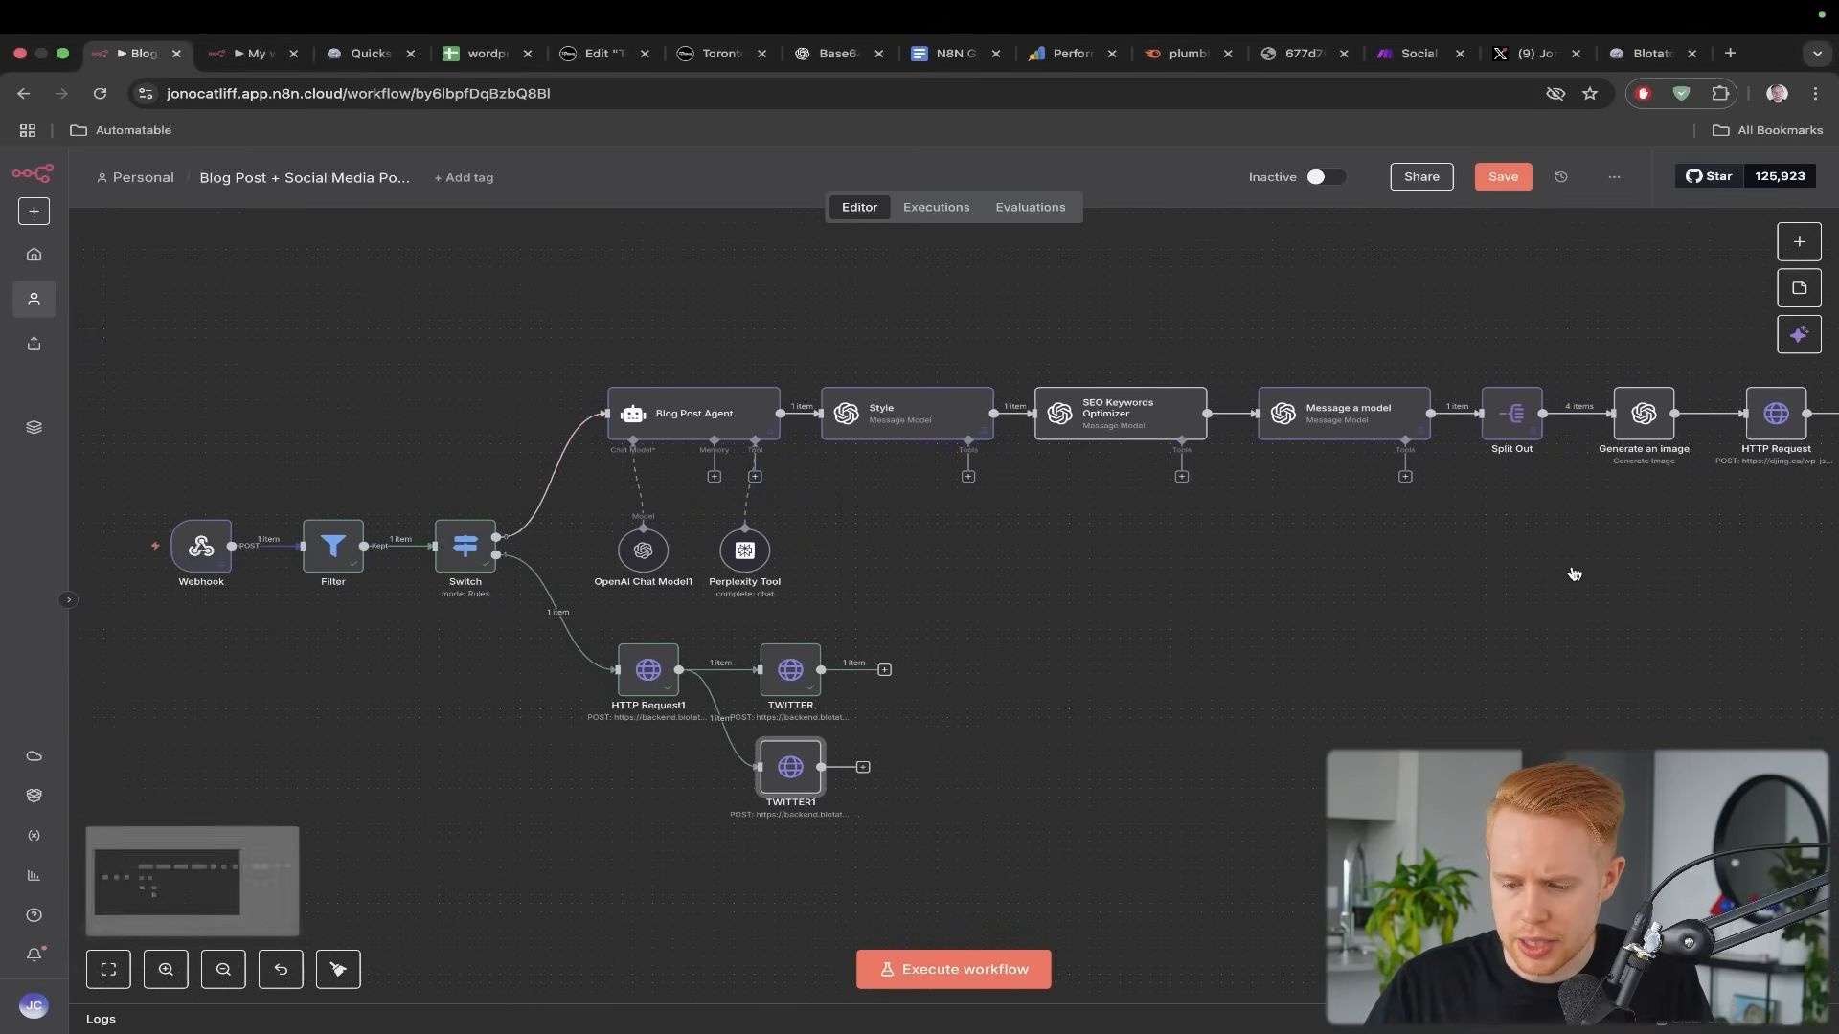
{"action": "mouse_move", "coordinate": [1017, 428]}
{"action": "left_mouse_down"}
{"action": "mouse_move", "coordinate": [1692, 325]}
{"action": "mouse_move", "coordinate": [1738, 362]}
{"action": "left_mouse_up"}
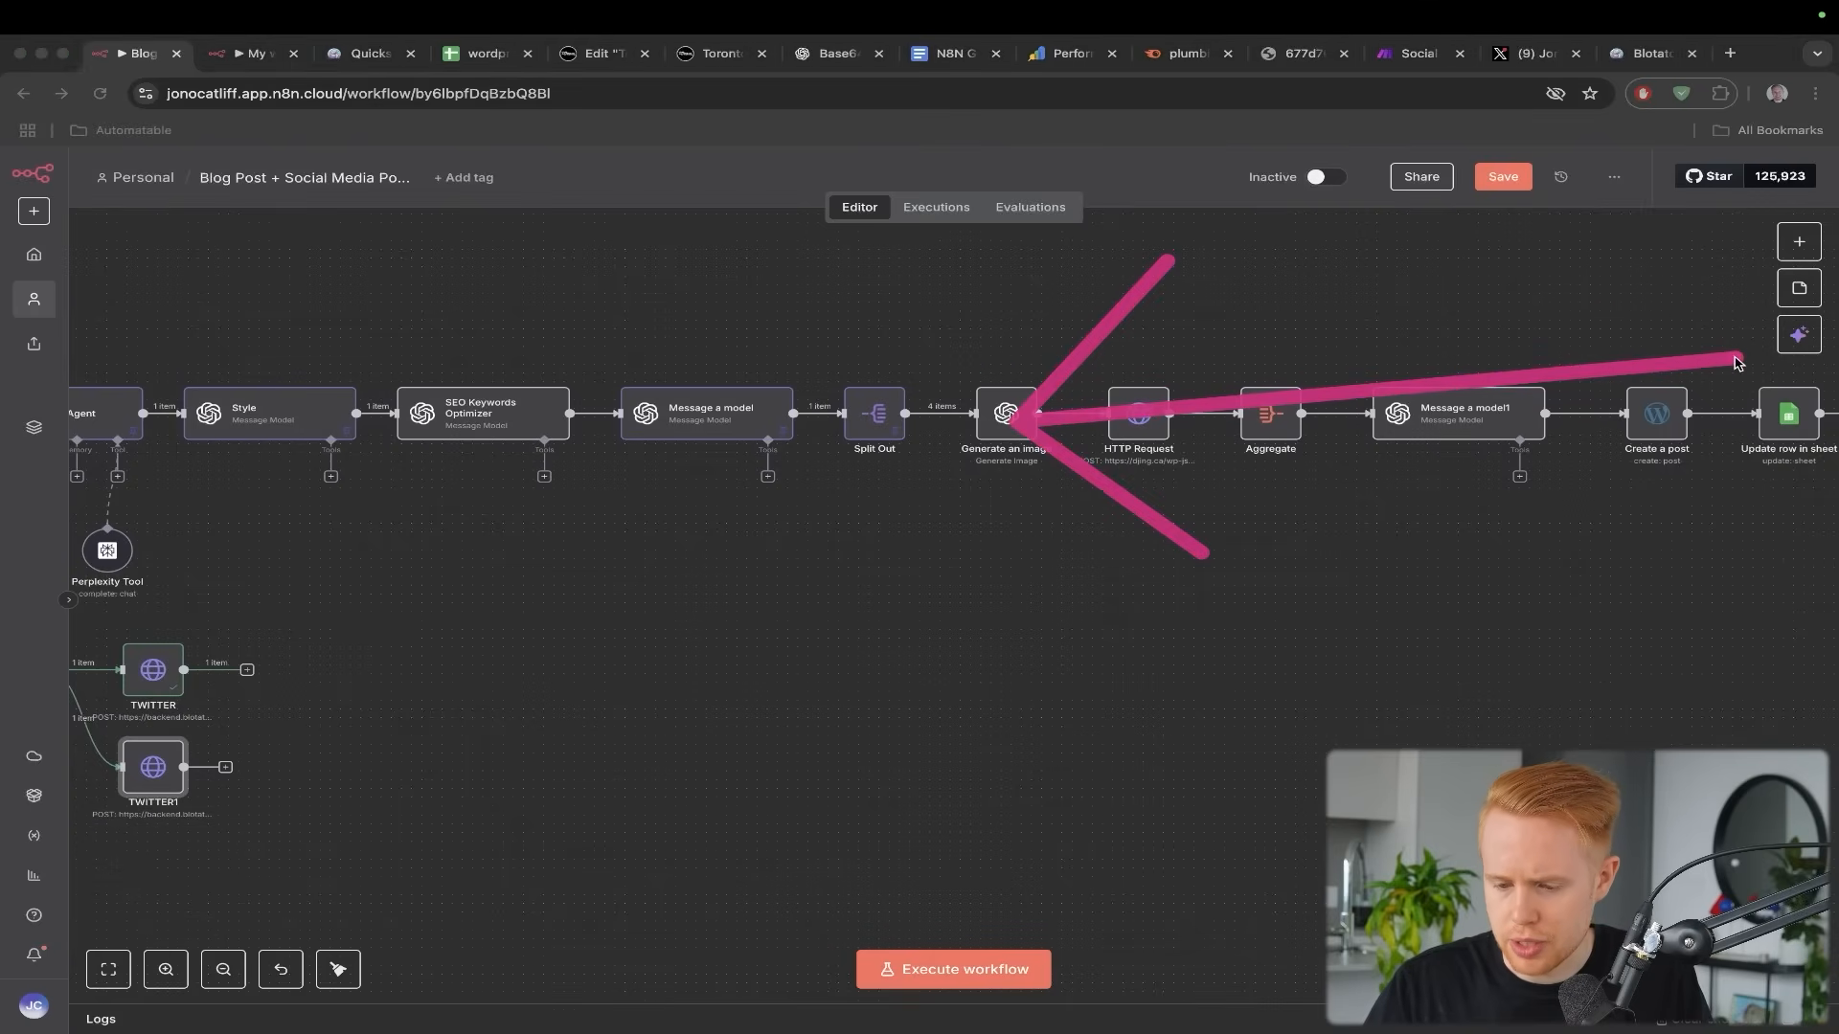
{"action": "left_click_drag", "start_coordinate": [1139, 410], "coordinate": [1765, 398]}
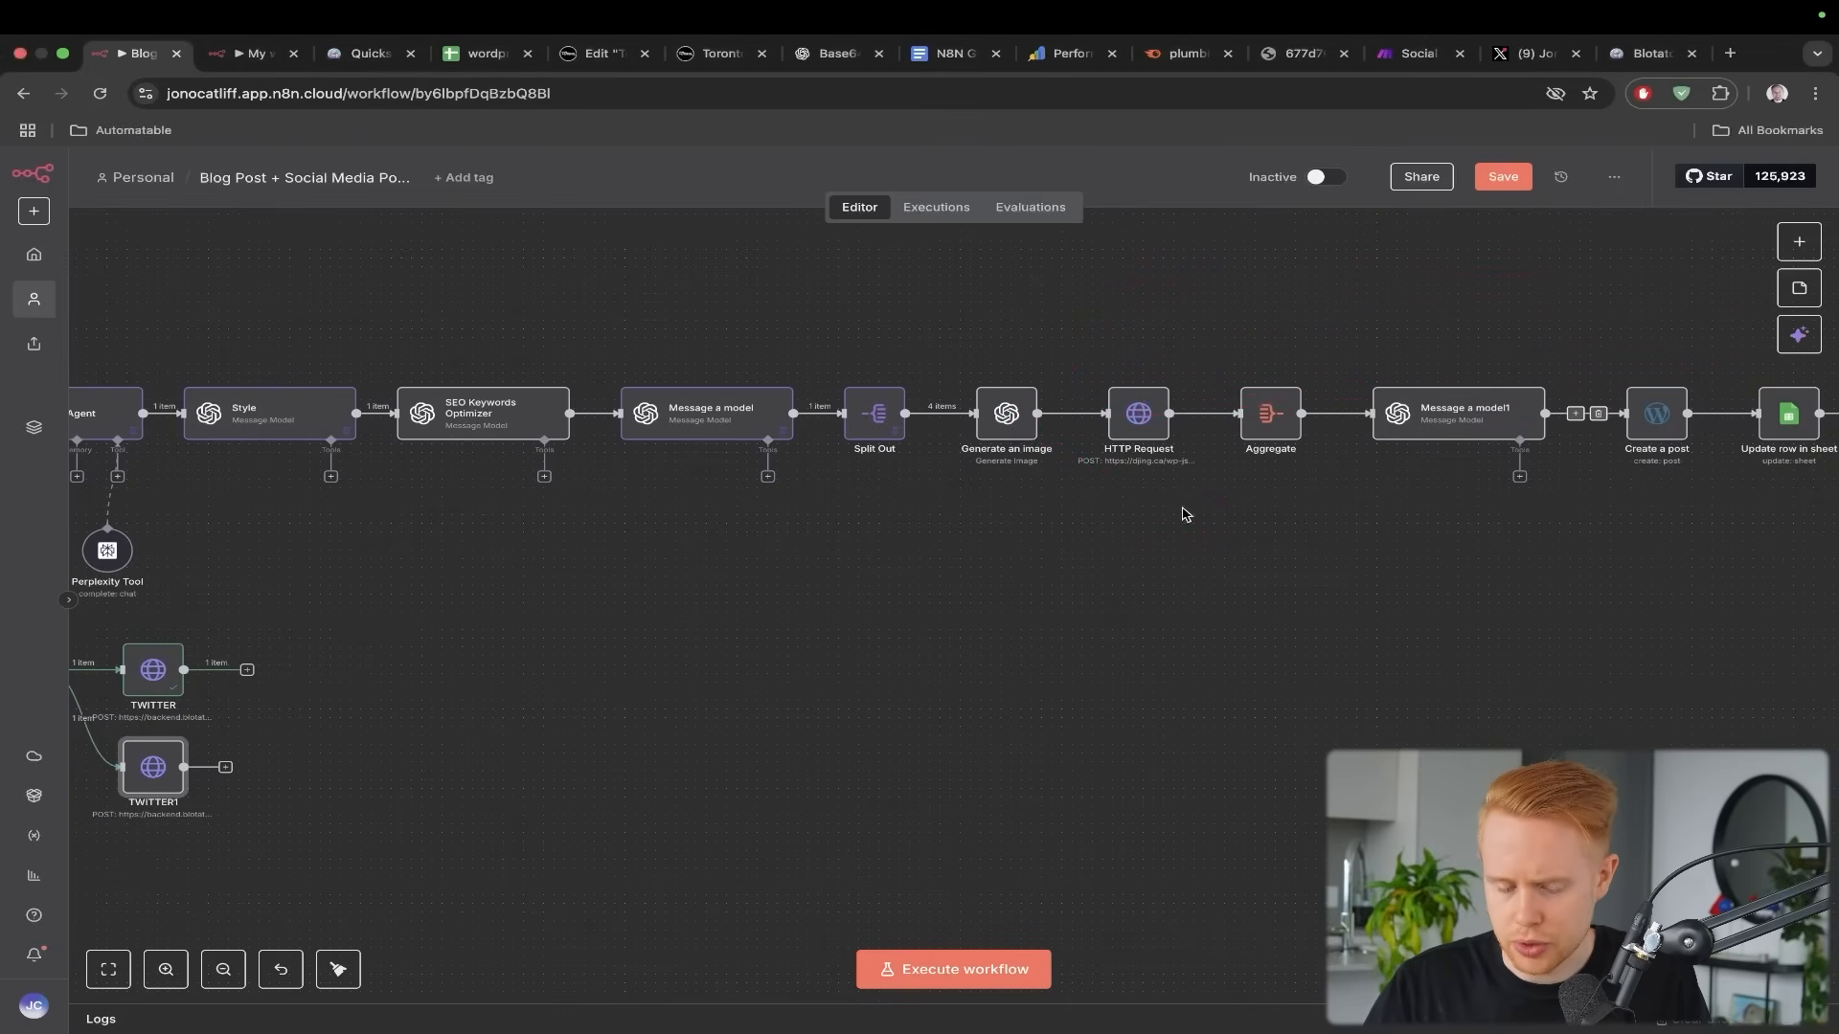
{"action": "scroll", "coordinate": [816, 558], "scroll_direction": "left", "scroll_amount": 4}
{"action": "scroll", "coordinate": [816, 557], "scroll_direction": "left", "scroll_amount": 4}
{"action": "mouse_move", "coordinate": [468, 325]}
{"action": "left_mouse_down"}
{"action": "mouse_move", "coordinate": [283, 429]}
{"action": "mouse_move", "coordinate": [184, 537]}
{"action": "mouse_move", "coordinate": [361, 521]}
{"action": "mouse_move", "coordinate": [657, 699]}
{"action": "mouse_move", "coordinate": [728, 690]}
{"action": "left_mouse_up"}
{"action": "left_click", "coordinate": [410, 603]}
{"action": "key", "text": "Escape"}
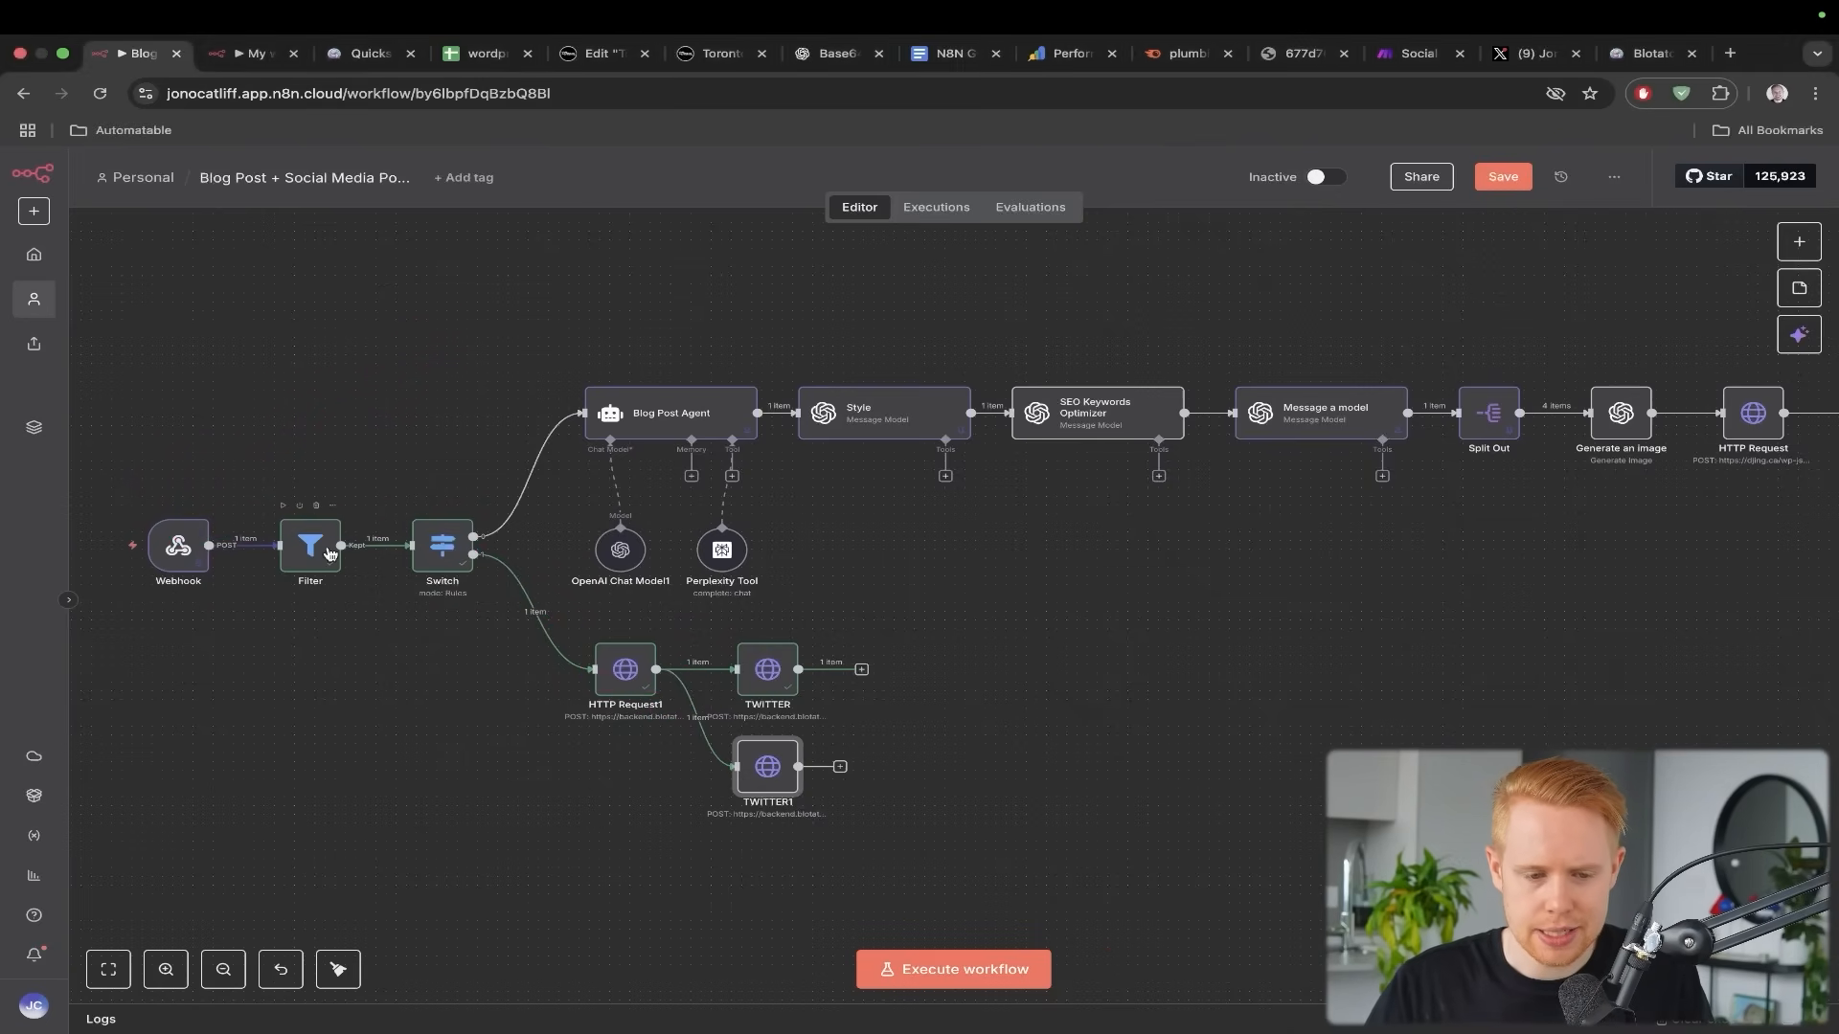
{"action": "key", "text": "super+4"}
{"action": "mouse_move", "coordinate": [861, 76]}
{"action": "left_mouse_down"}
{"action": "mouse_move", "coordinate": [659, 277]}
{"action": "mouse_move", "coordinate": [644, 329]}
{"action": "left_mouse_up"}
{"action": "key", "text": "Escape"}
{"action": "key", "text": "super+2"}
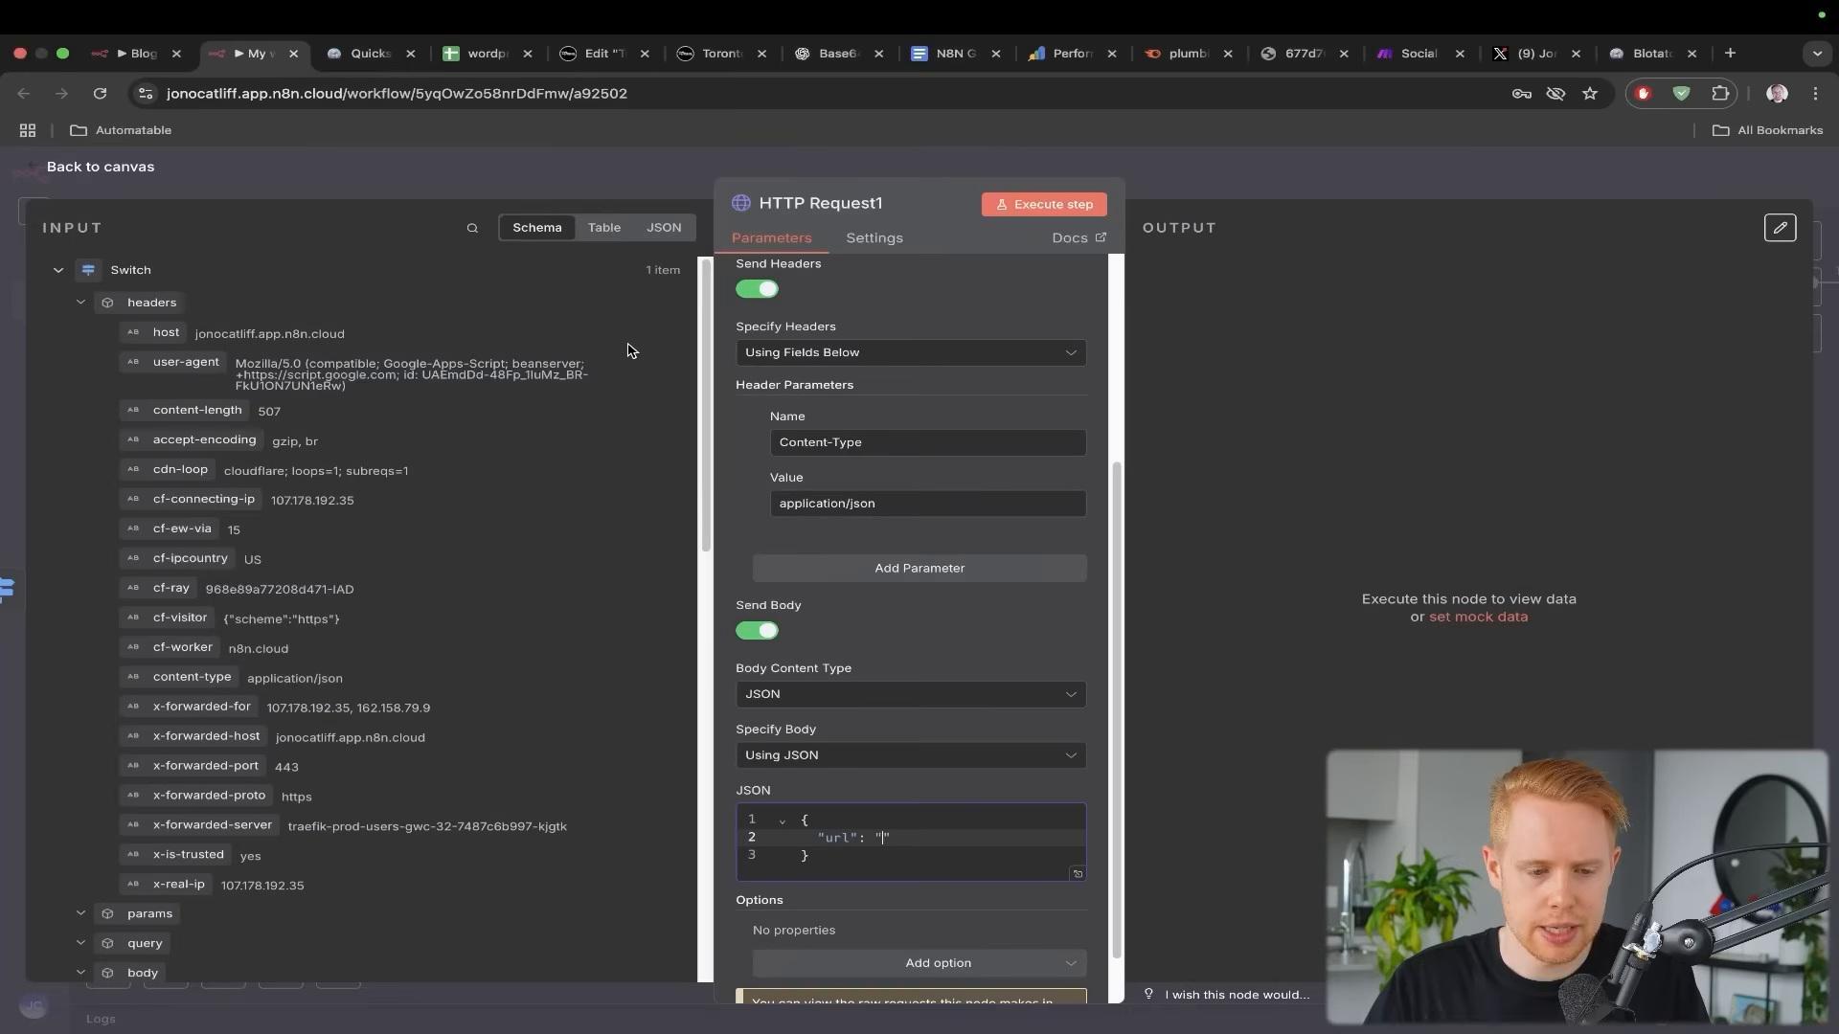
Insert the webhook's image link field (rowValues[0] item 4) as an expression into the JSON body.
{"action": "left_click", "coordinate": [59, 271]}
{"action": "left_click", "coordinate": [58, 342]}
{"action": "scroll", "coordinate": [92, 515], "scroll_direction": "down", "scroll_amount": 5}
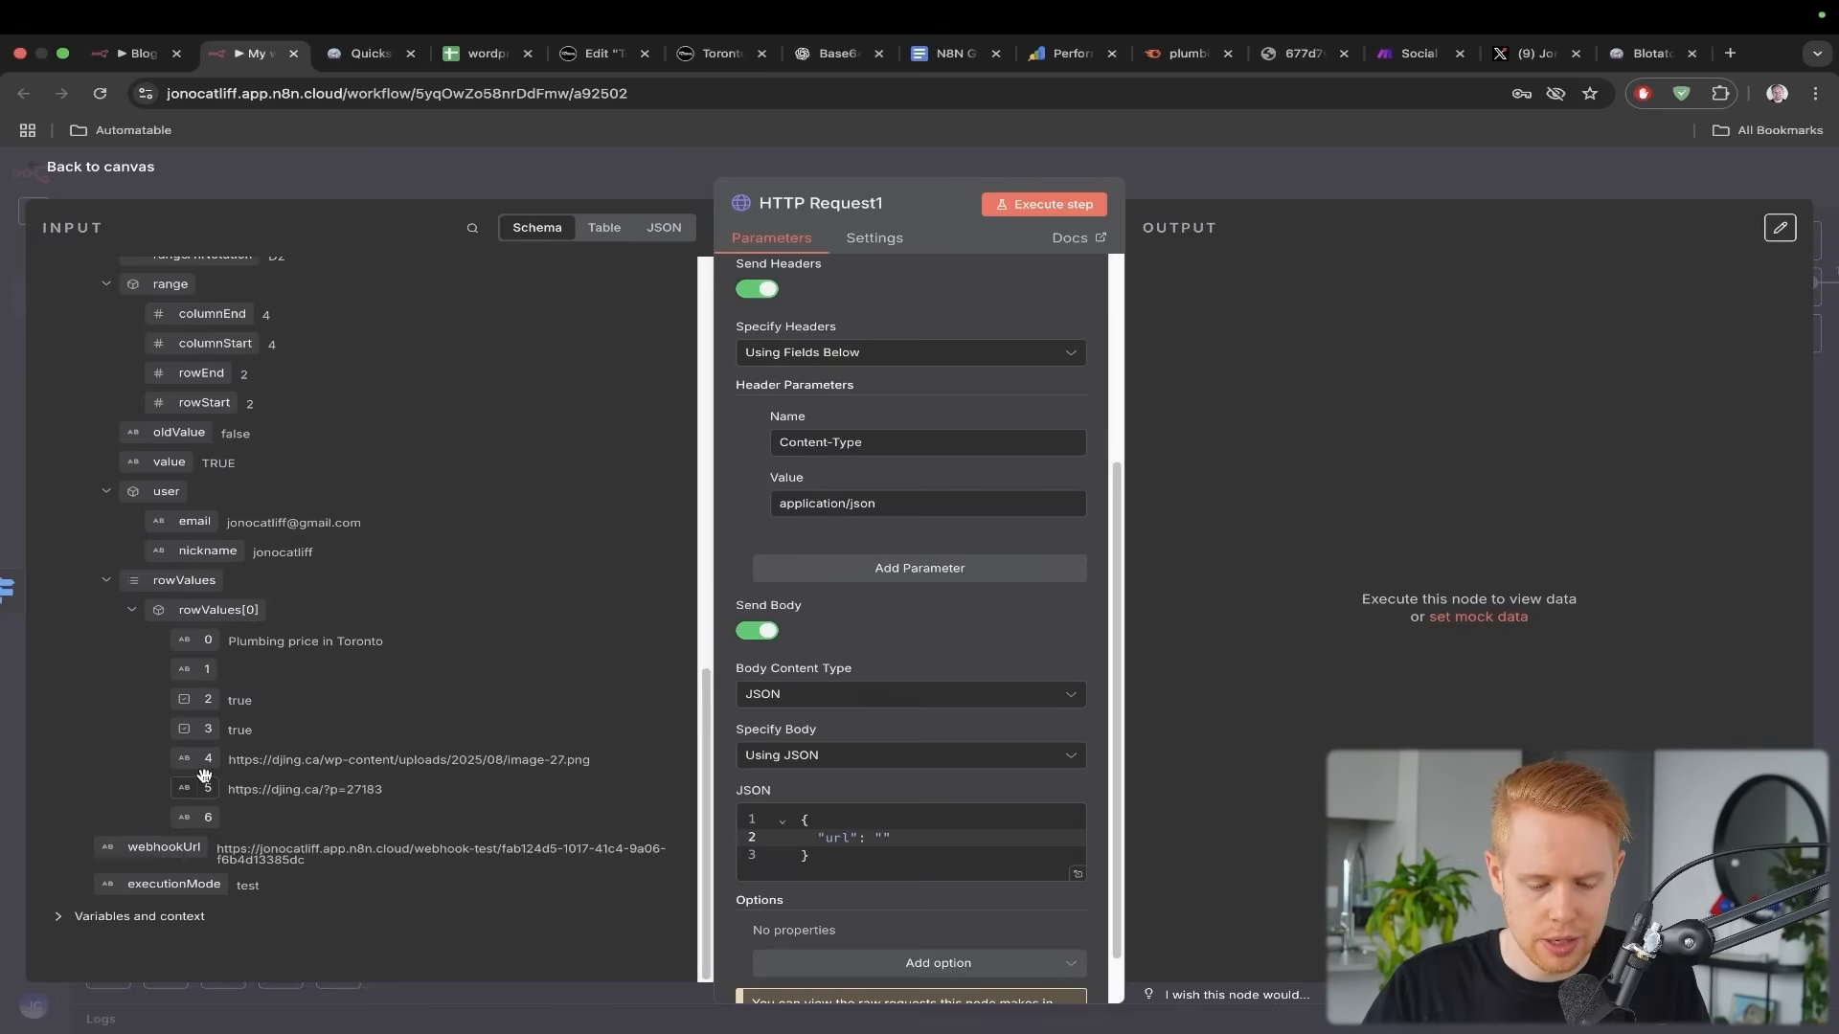
{"action": "left_click_drag", "start_coordinate": [203, 760], "coordinate": [243, 761]}
{"action": "left_click_drag", "start_coordinate": [515, 730], "coordinate": [886, 841]}
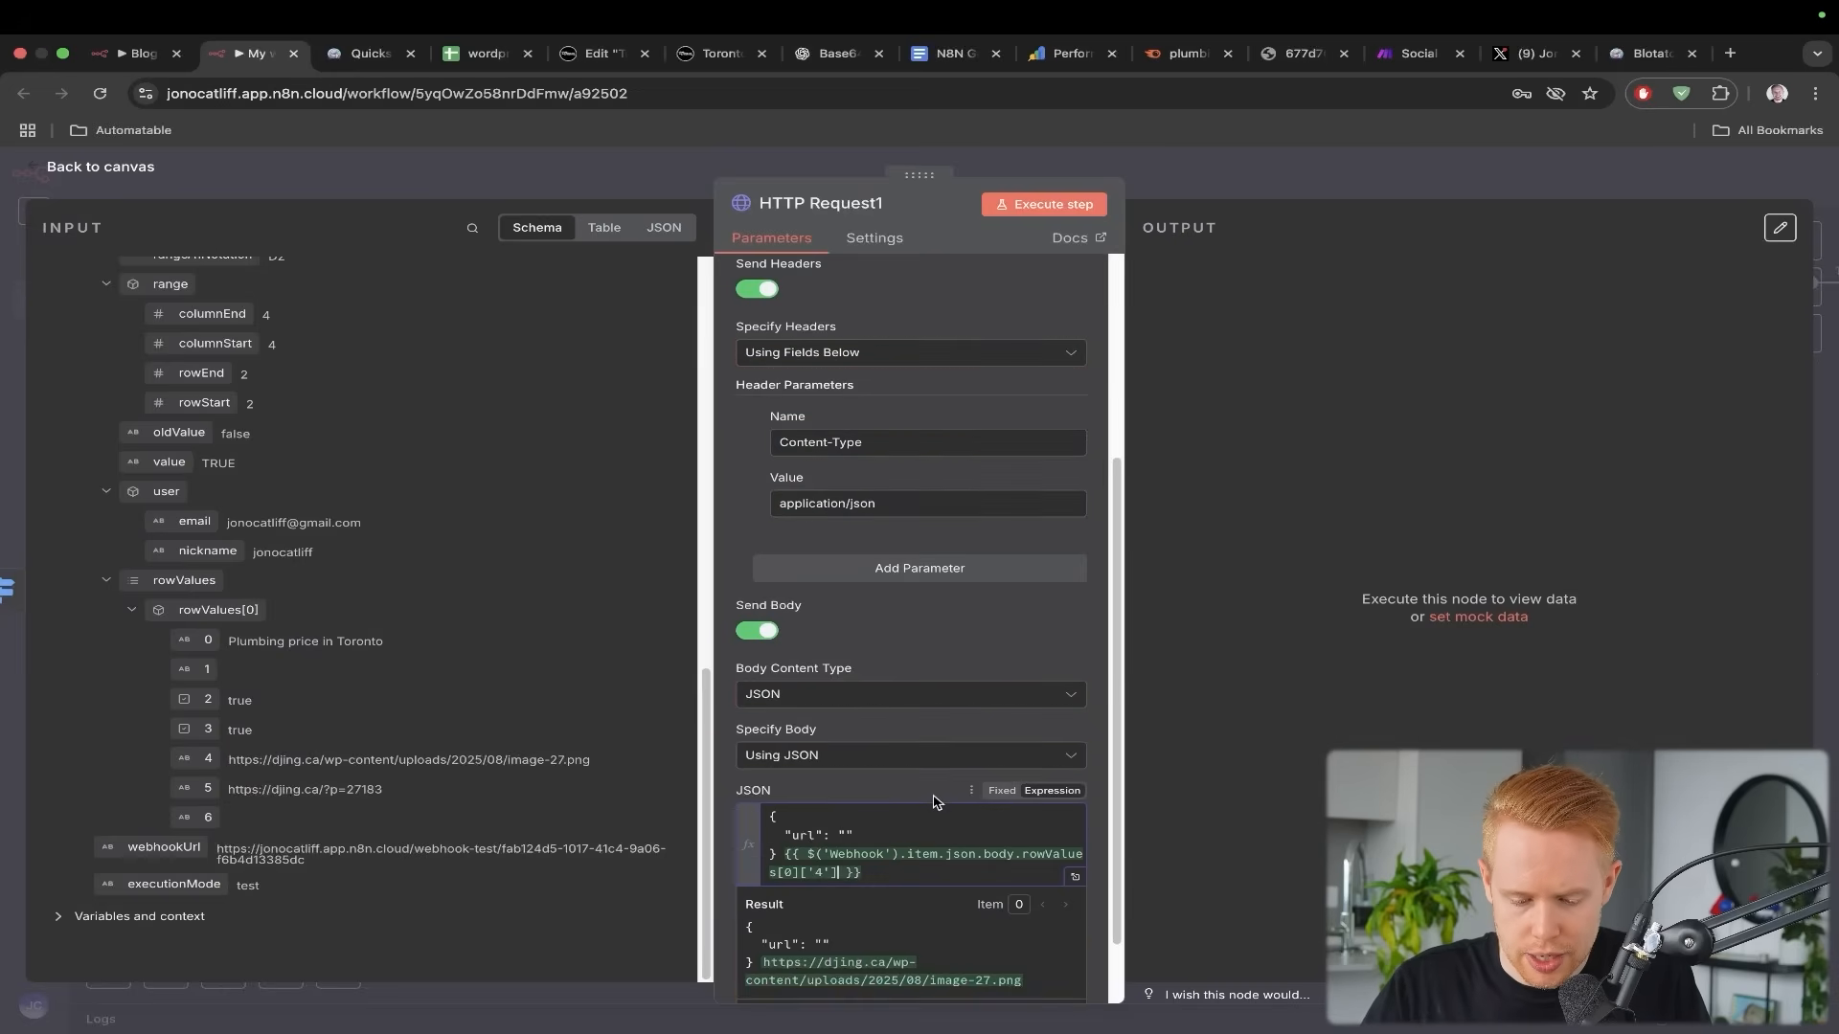
Open the image link in a new browser tab and compare it with the spreadsheet's Image Link cell.
{"action": "scroll", "coordinate": [910, 766], "scroll_direction": "down", "scroll_amount": 1}
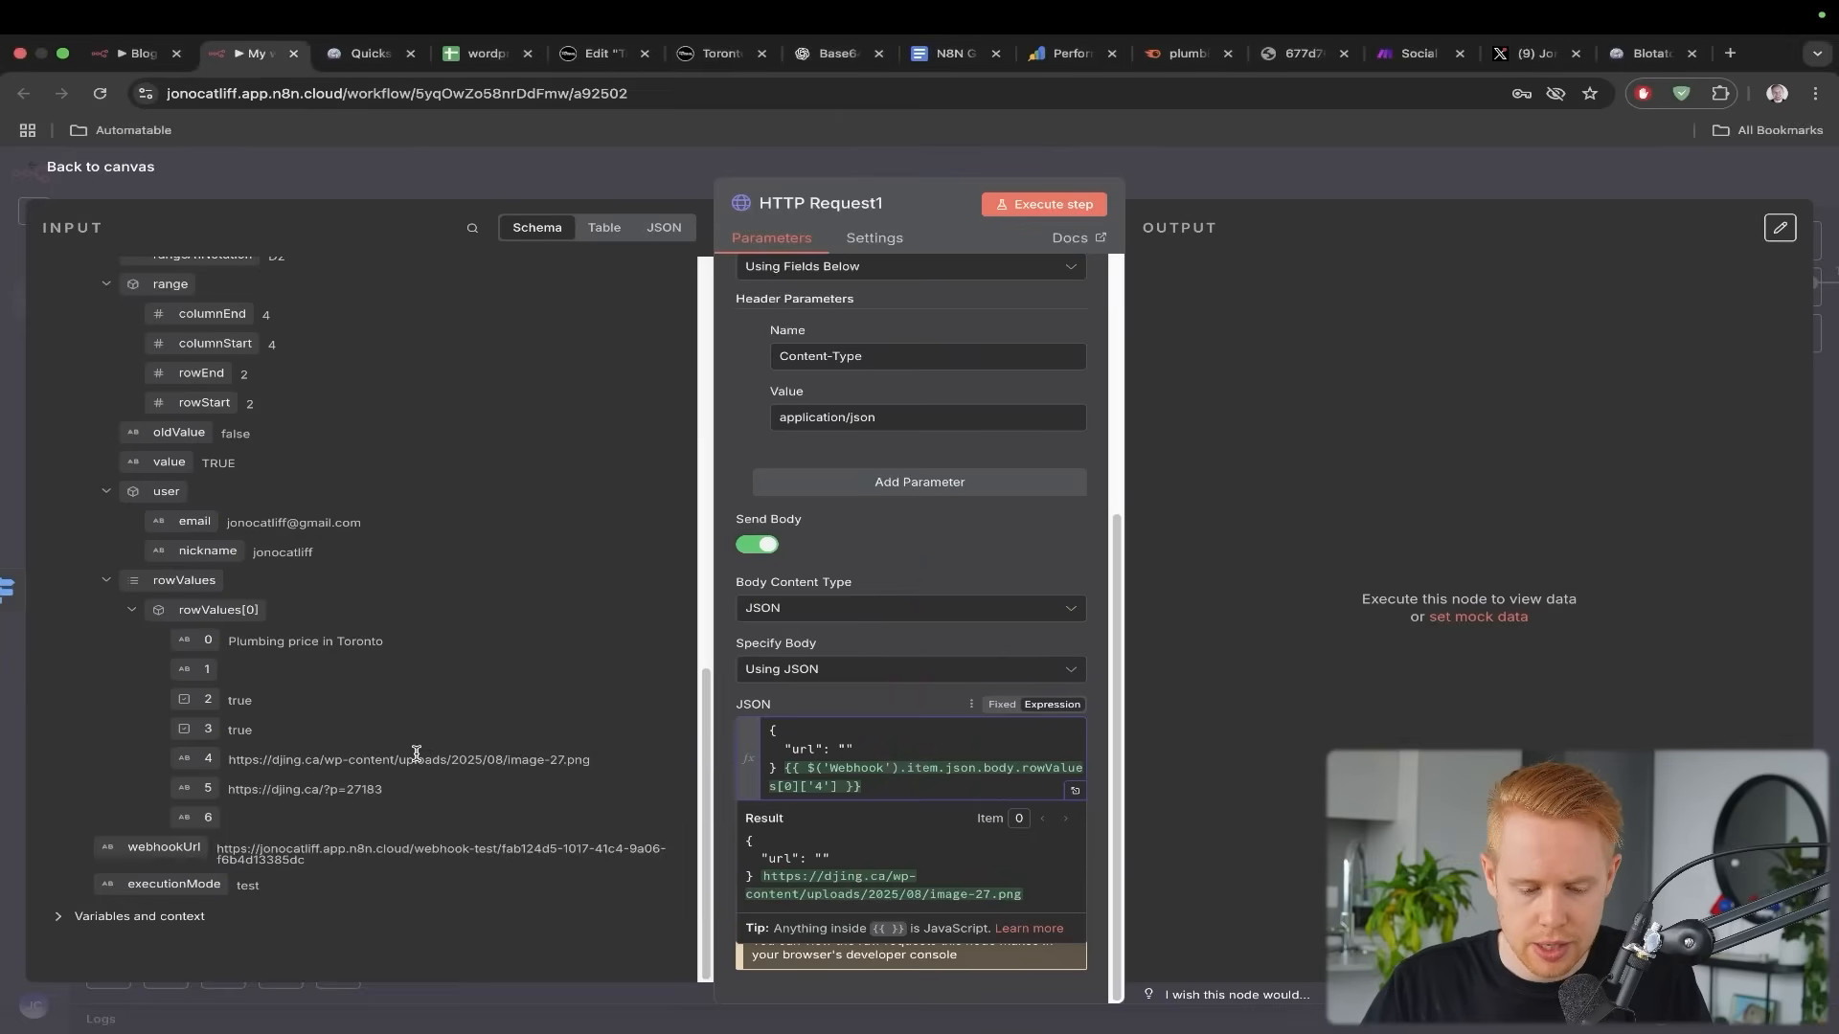
{"action": "triple_click", "coordinate": [416, 754]}
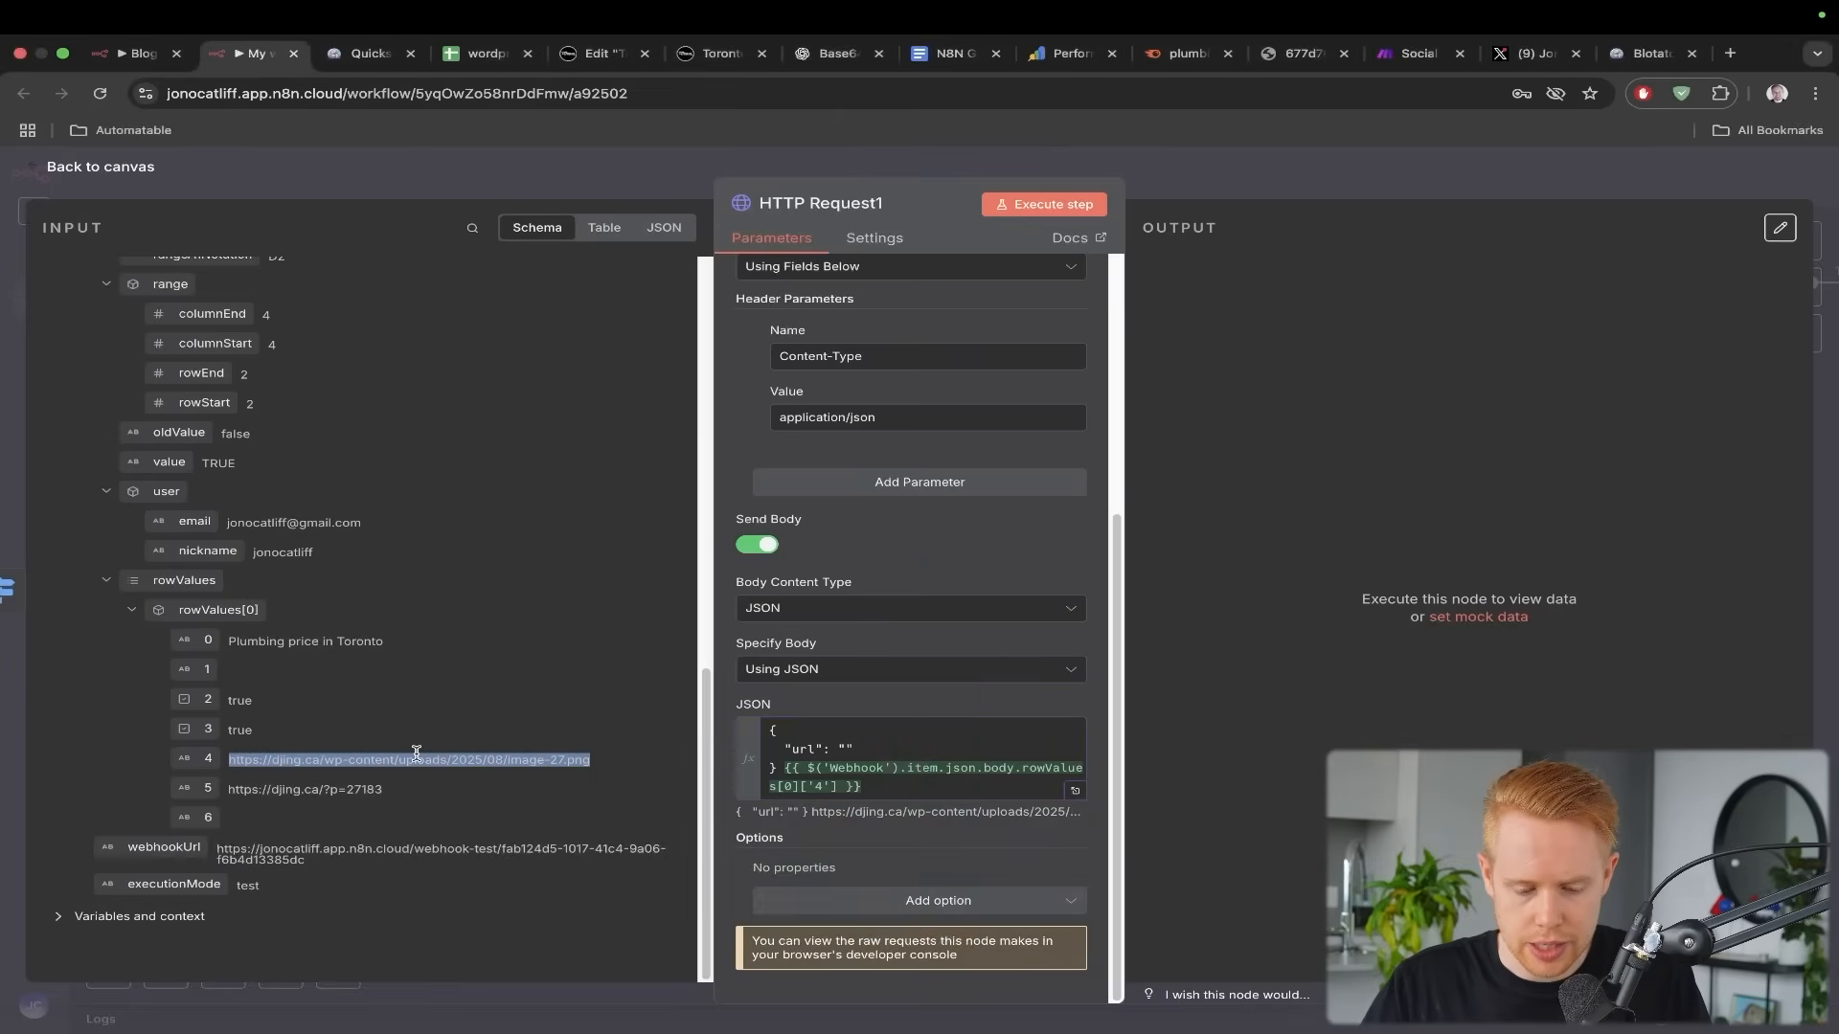
{"action": "key", "text": "super+c"}
{"action": "key", "text": "super+t"}
{"action": "key", "text": "super+v"}
{"action": "key", "text": "Return"}
{"action": "left_click", "coordinate": [251, 54]}
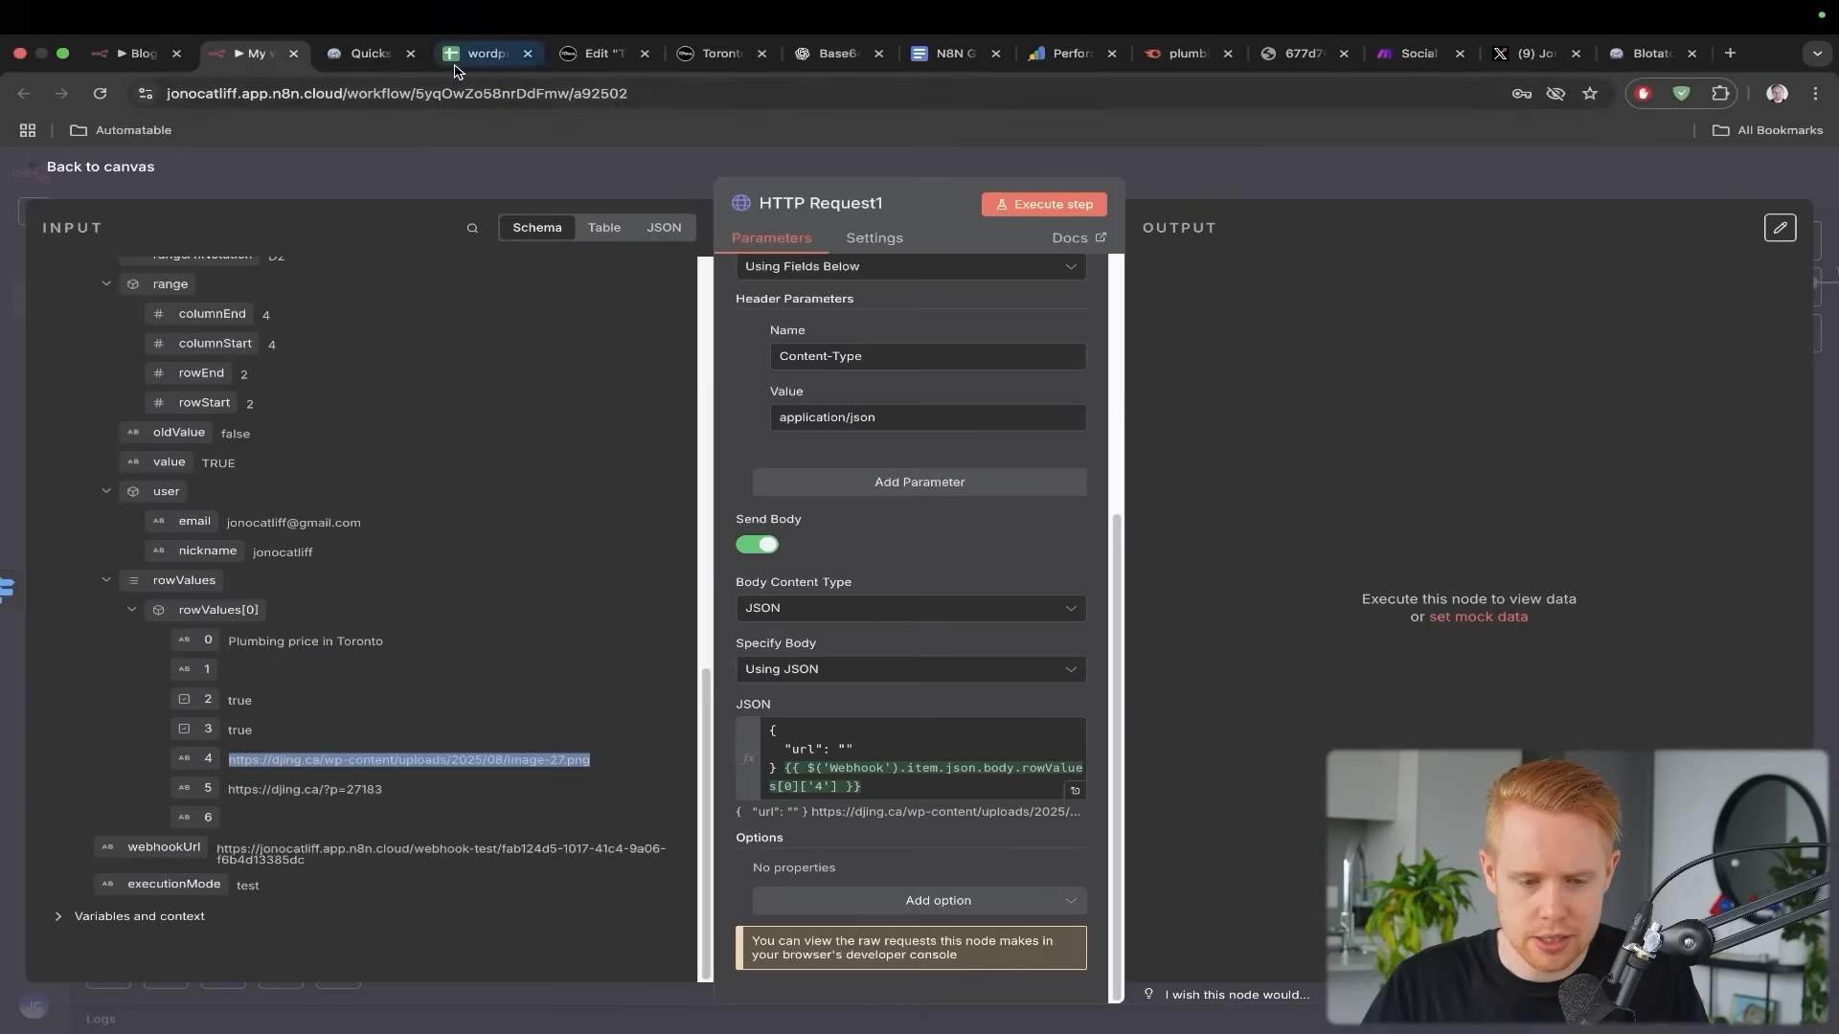
{"action": "left_click", "coordinate": [481, 54]}
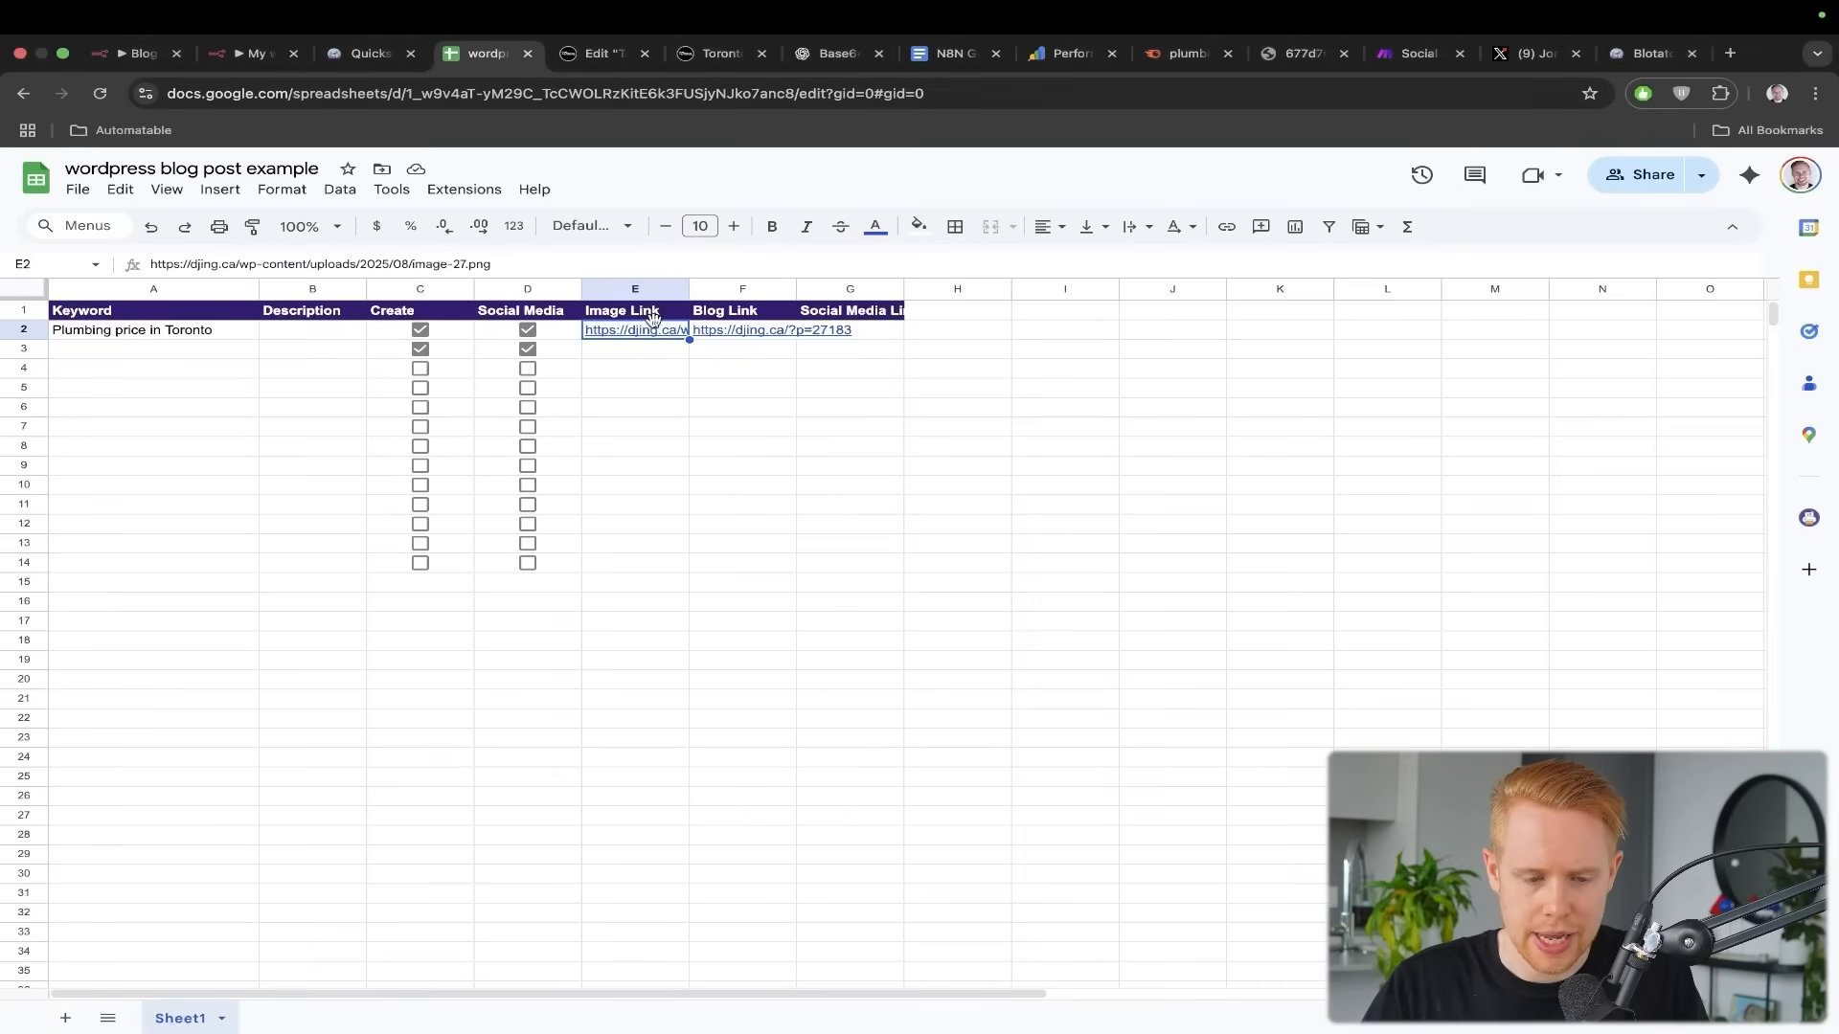
{"action": "key", "text": "super+2"}
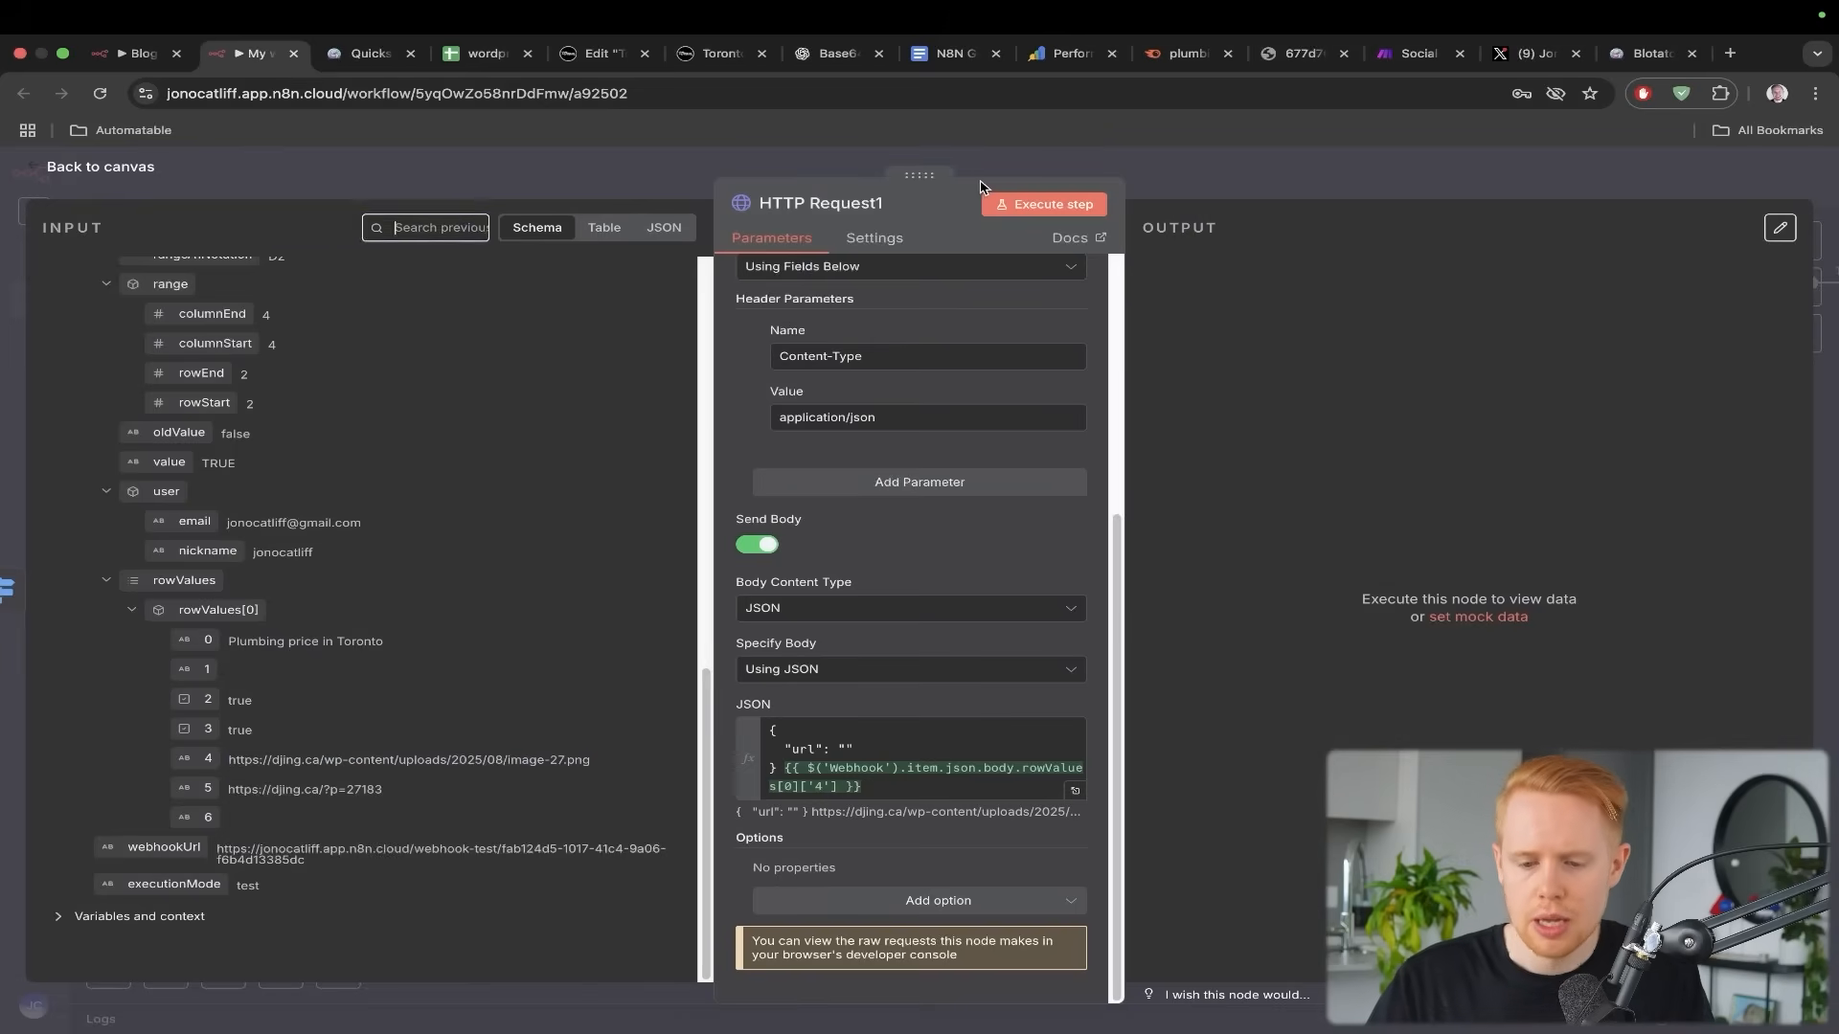
Add a second header named blotato-api-key, copying the name from the docs' Authentication section.
{"action": "scroll", "coordinate": [956, 426], "scroll_direction": "up", "scroll_amount": 5}
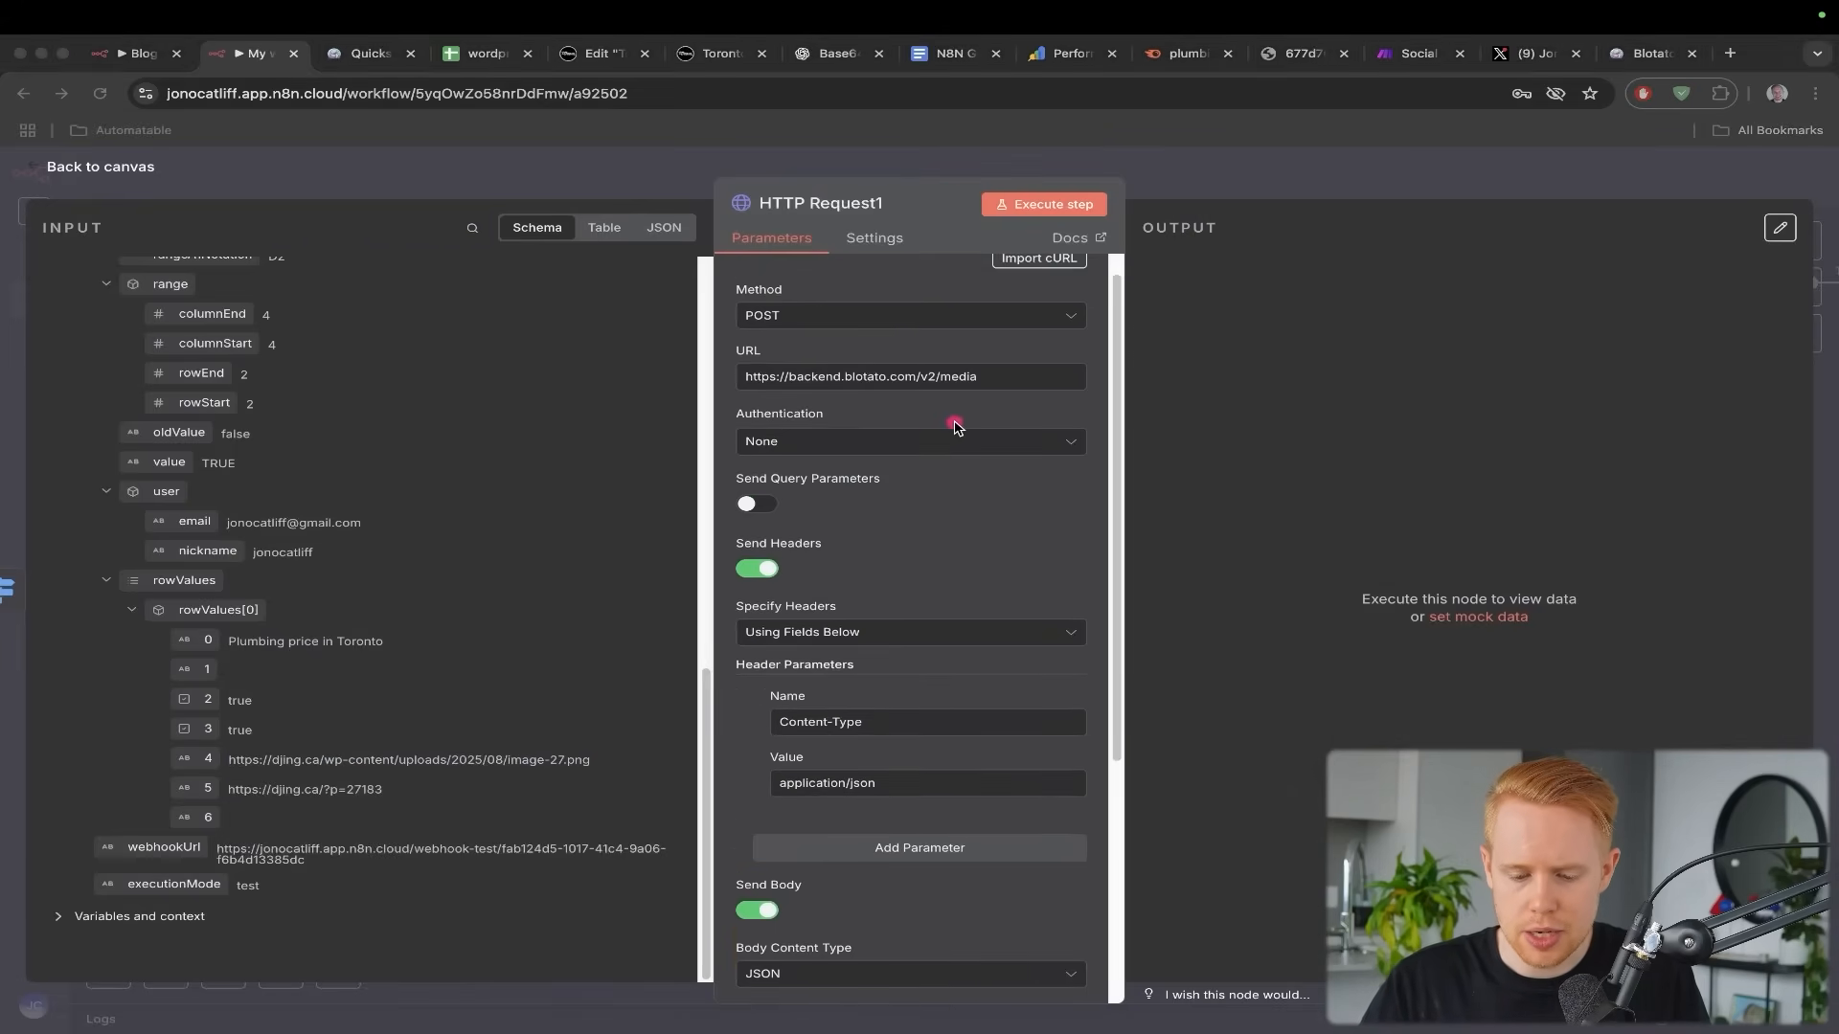
{"action": "key", "text": "super+3"}
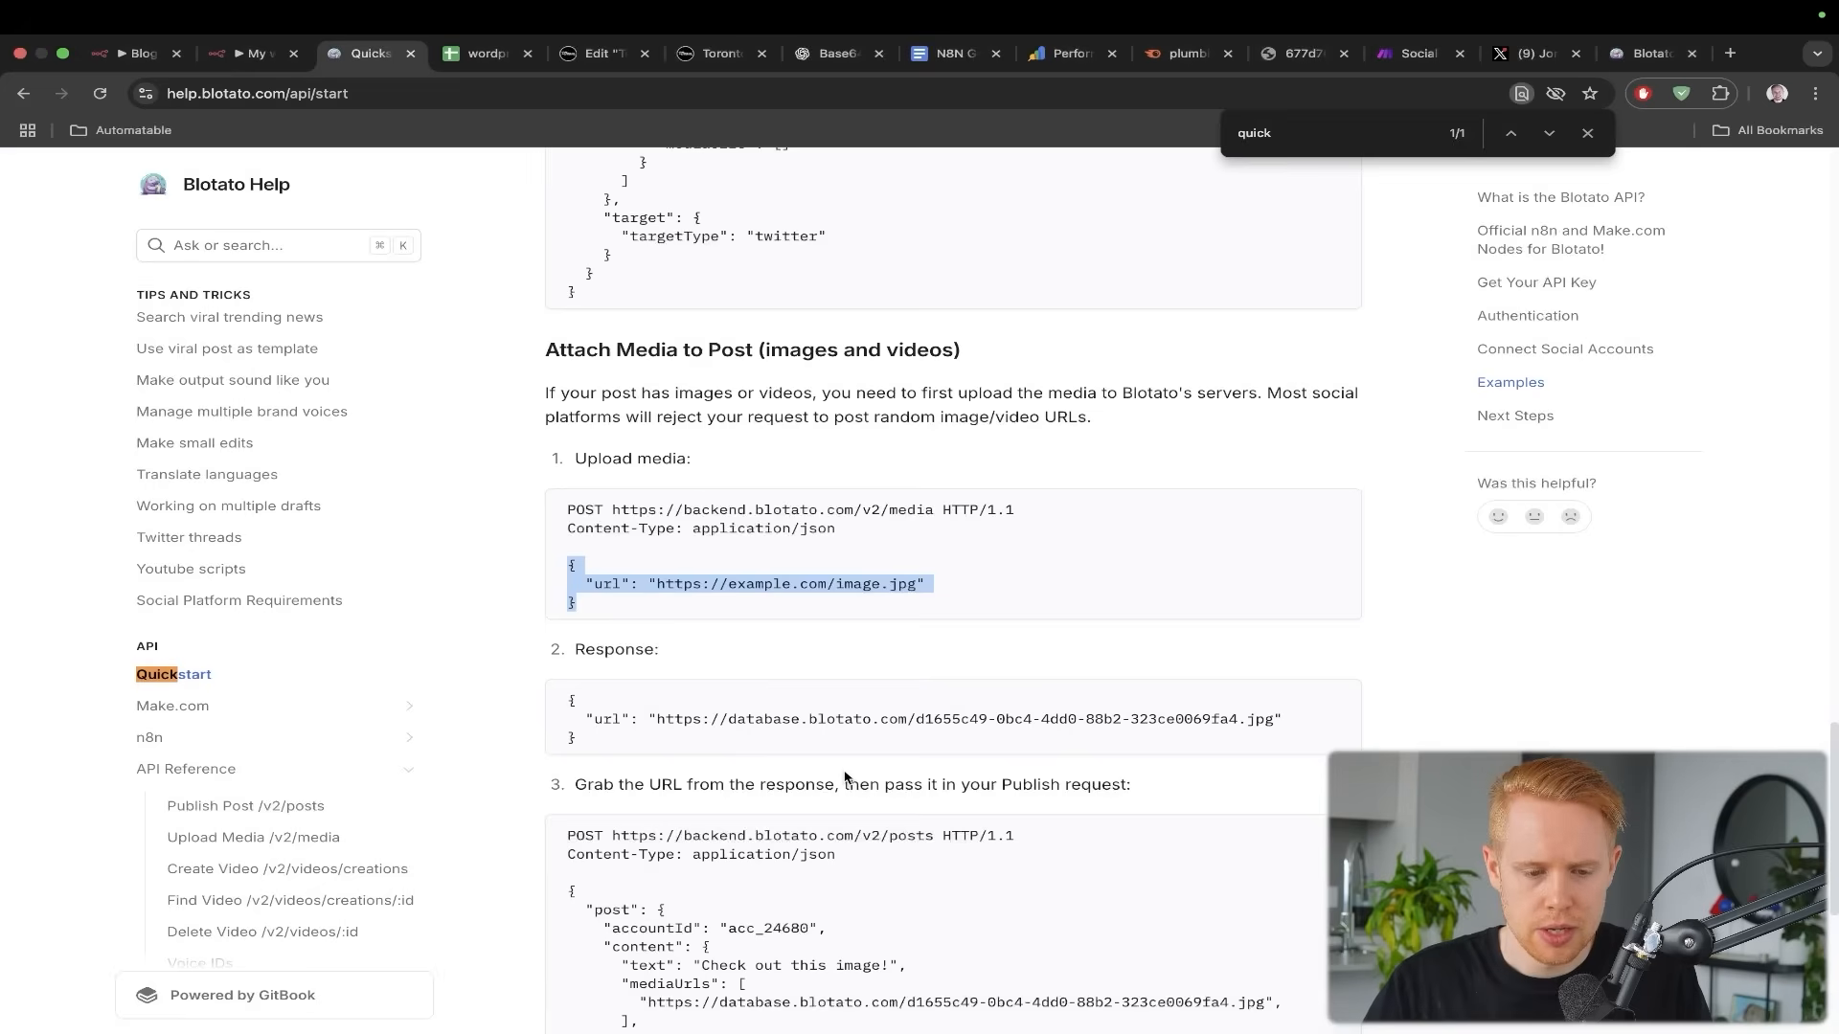
{"action": "scroll", "coordinate": [816, 475], "scroll_direction": "up", "scroll_amount": 15}
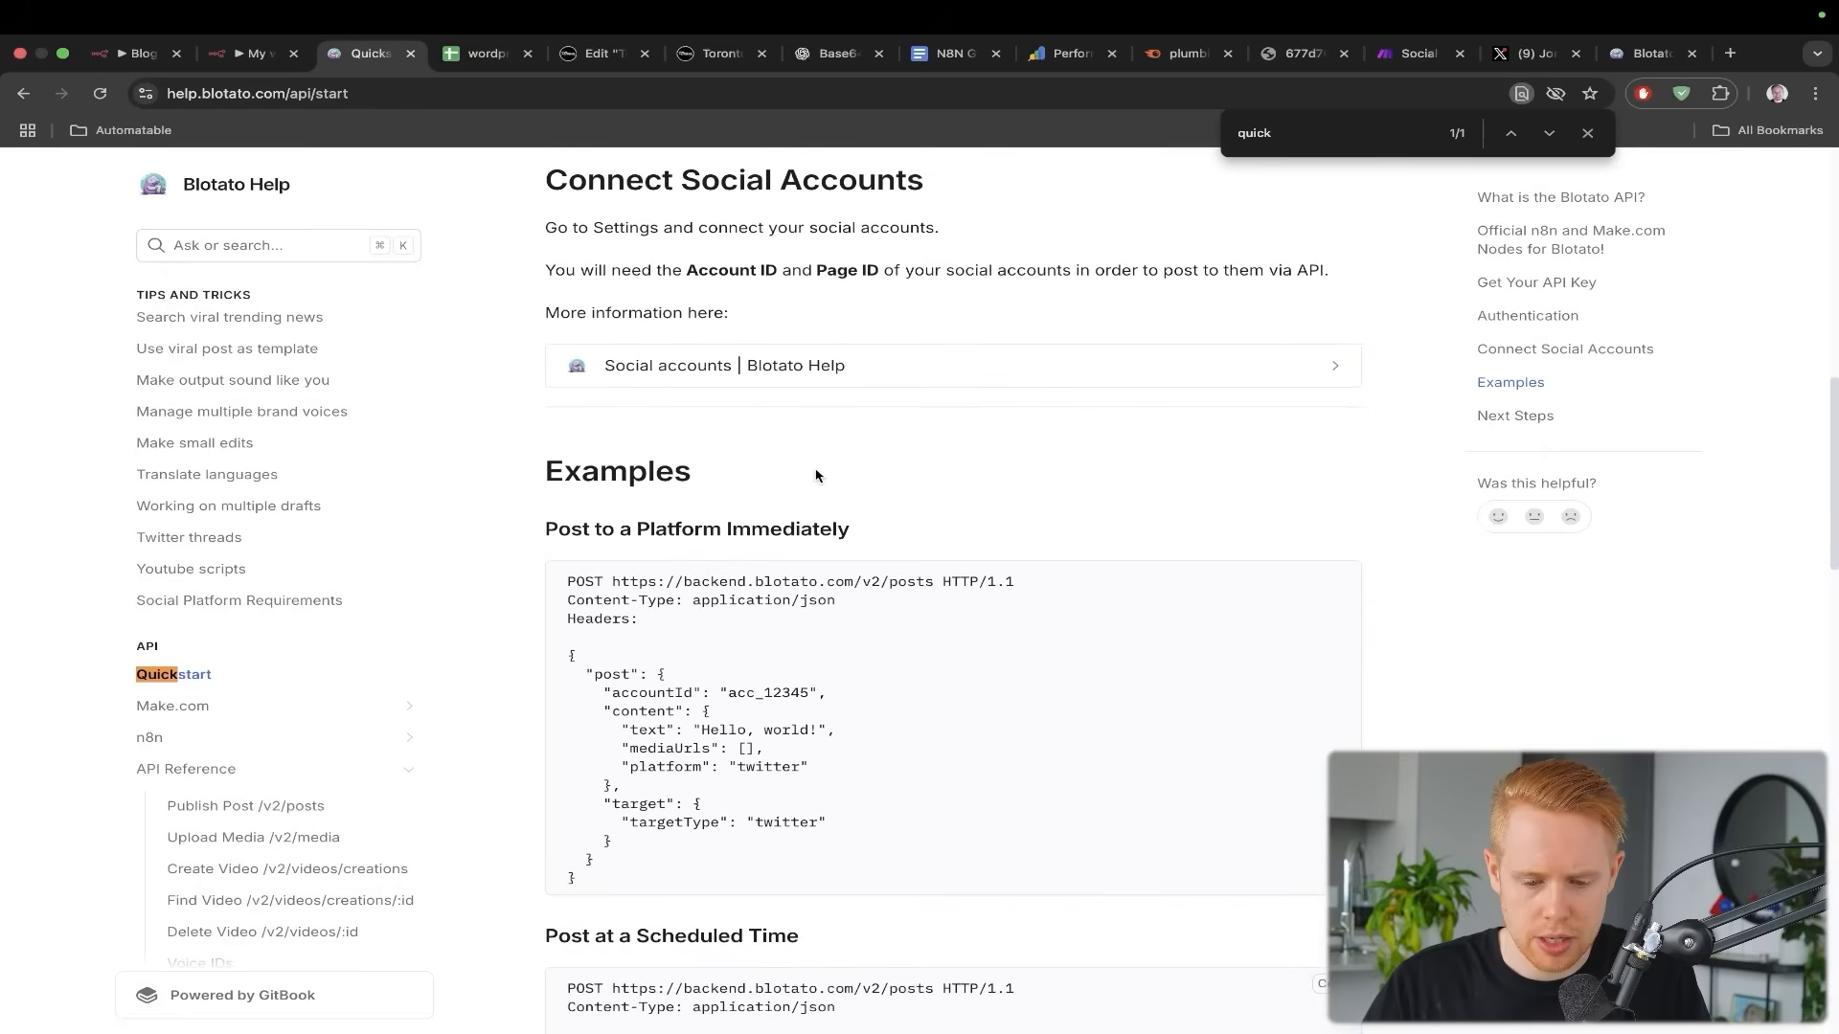
{"action": "scroll", "coordinate": [816, 479], "scroll_direction": "up", "scroll_amount": 8}
{"action": "scroll", "coordinate": [766, 575], "scroll_direction": "down", "scroll_amount": 2}
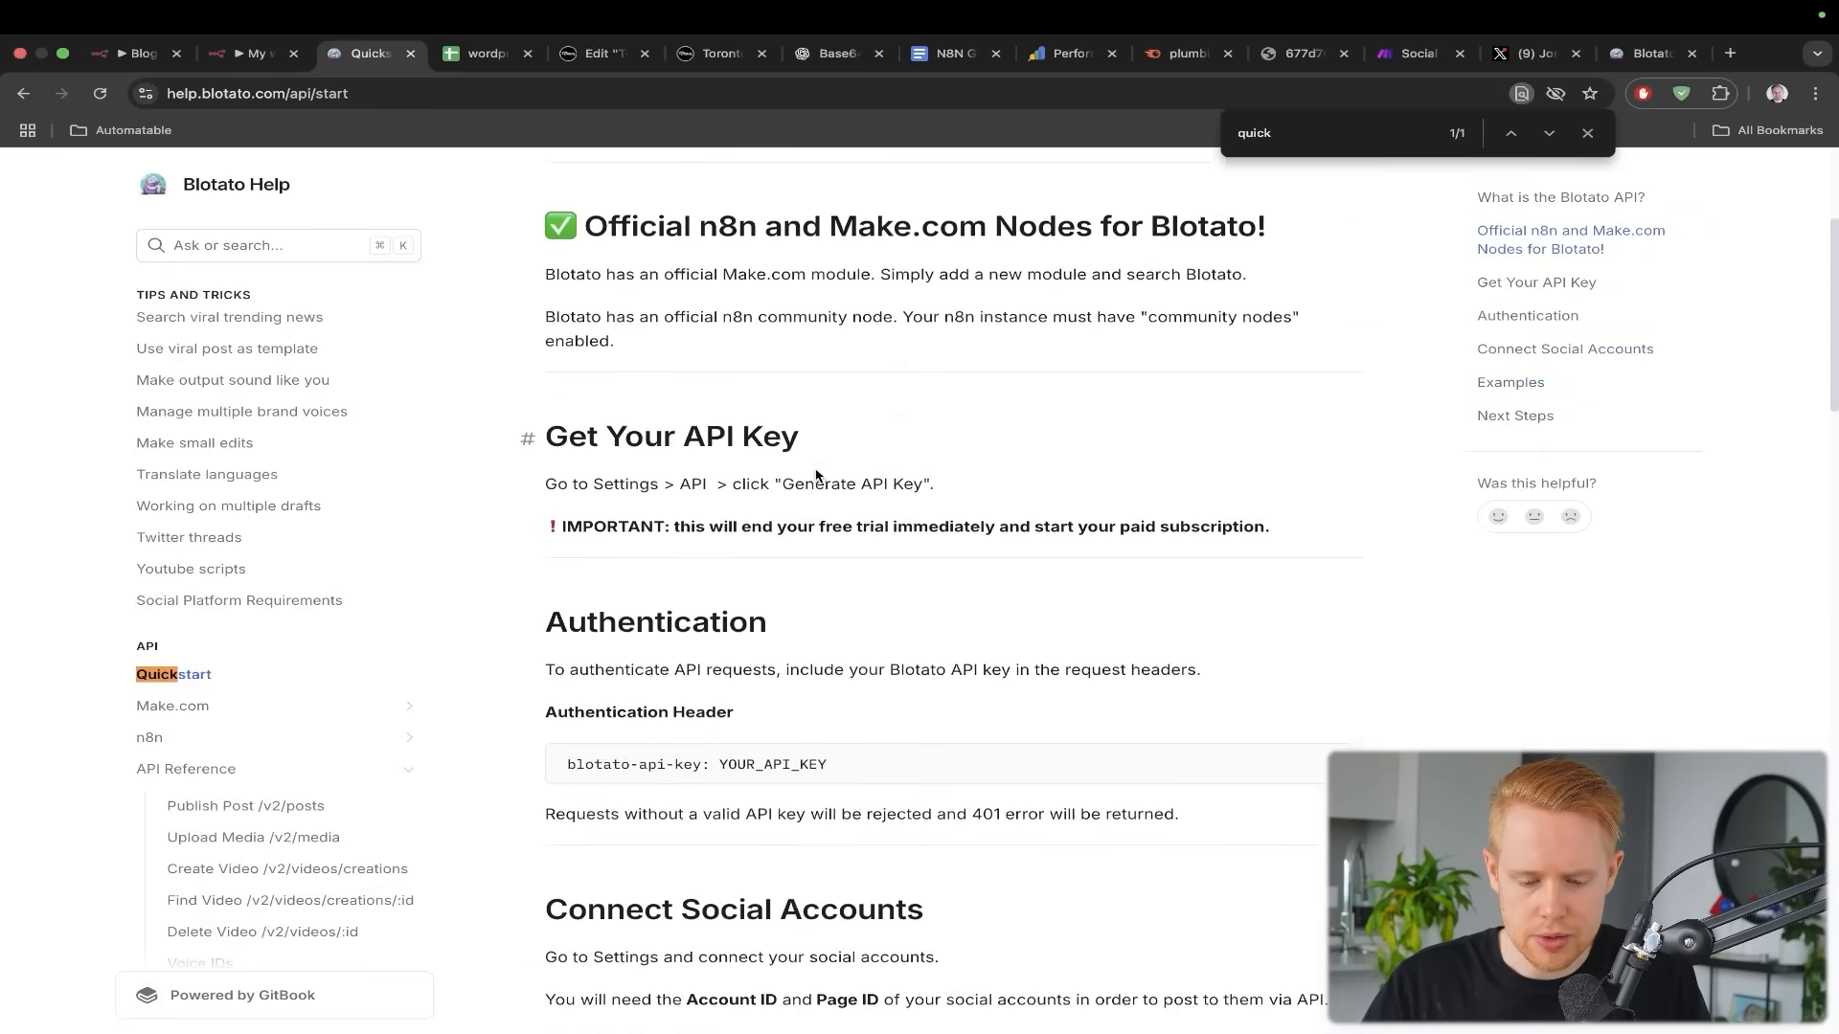
{"action": "left_click_drag", "start_coordinate": [546, 632], "coordinate": [628, 636]}
{"action": "left_click", "coordinate": [661, 637]}
{"action": "key", "text": "ctrl"}
{"action": "key", "text": "ctrl"}
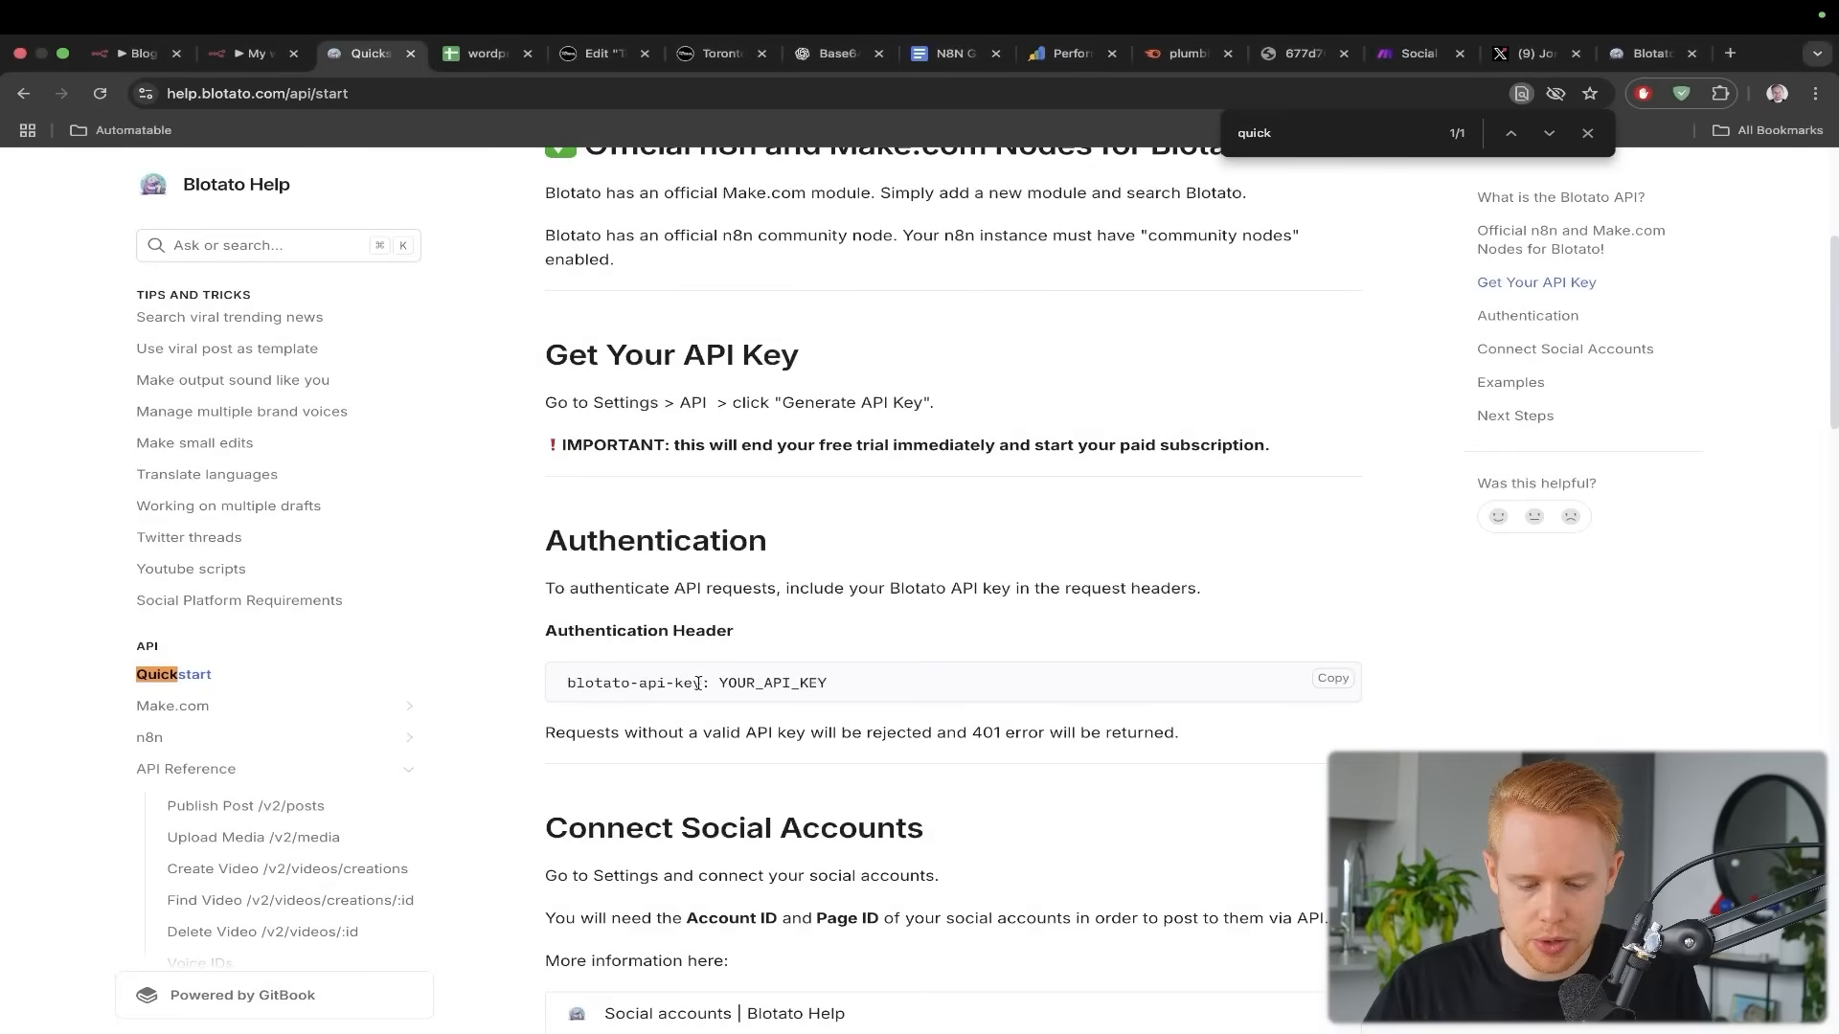
{"action": "left_click_drag", "start_coordinate": [702, 684], "coordinate": [550, 683]}
{"action": "key", "text": "ctrl+shift+Tab"}
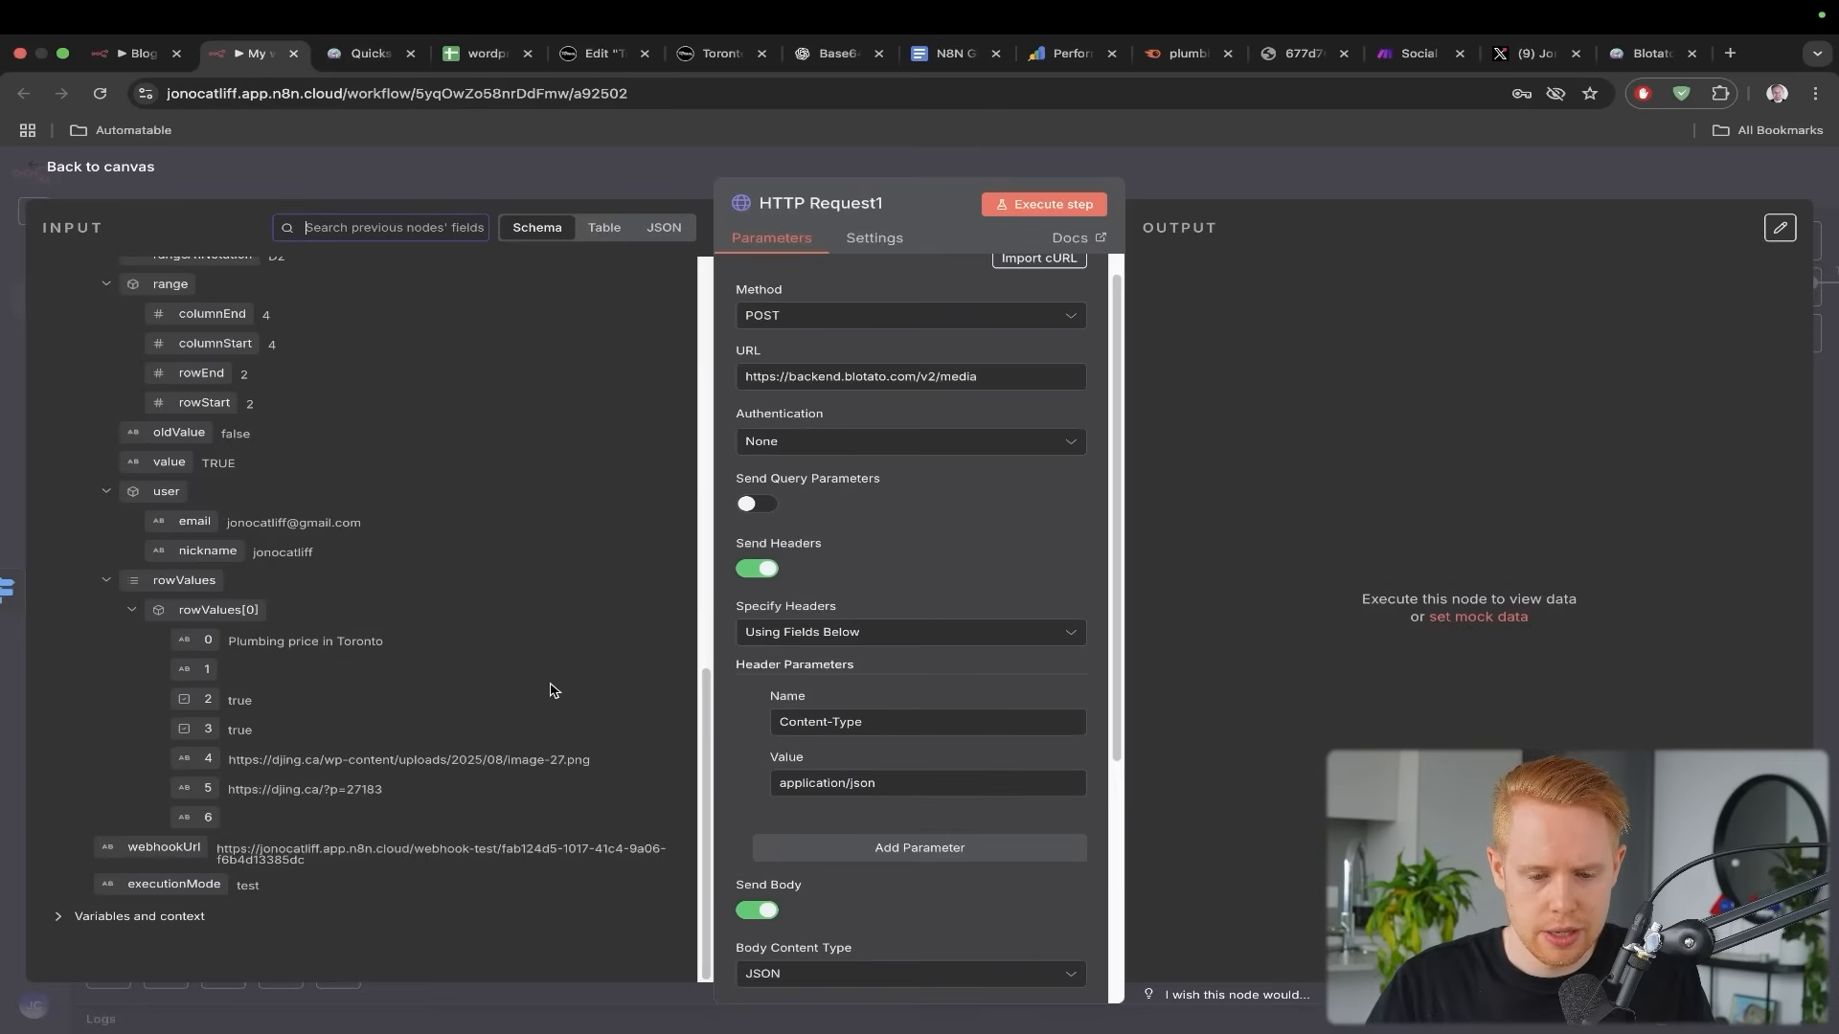
{"action": "left_click", "coordinate": [899, 849]}
{"action": "scroll", "coordinate": [899, 850], "scroll_direction": "down", "scroll_amount": 2}
{"action": "left_click", "coordinate": [843, 703]}
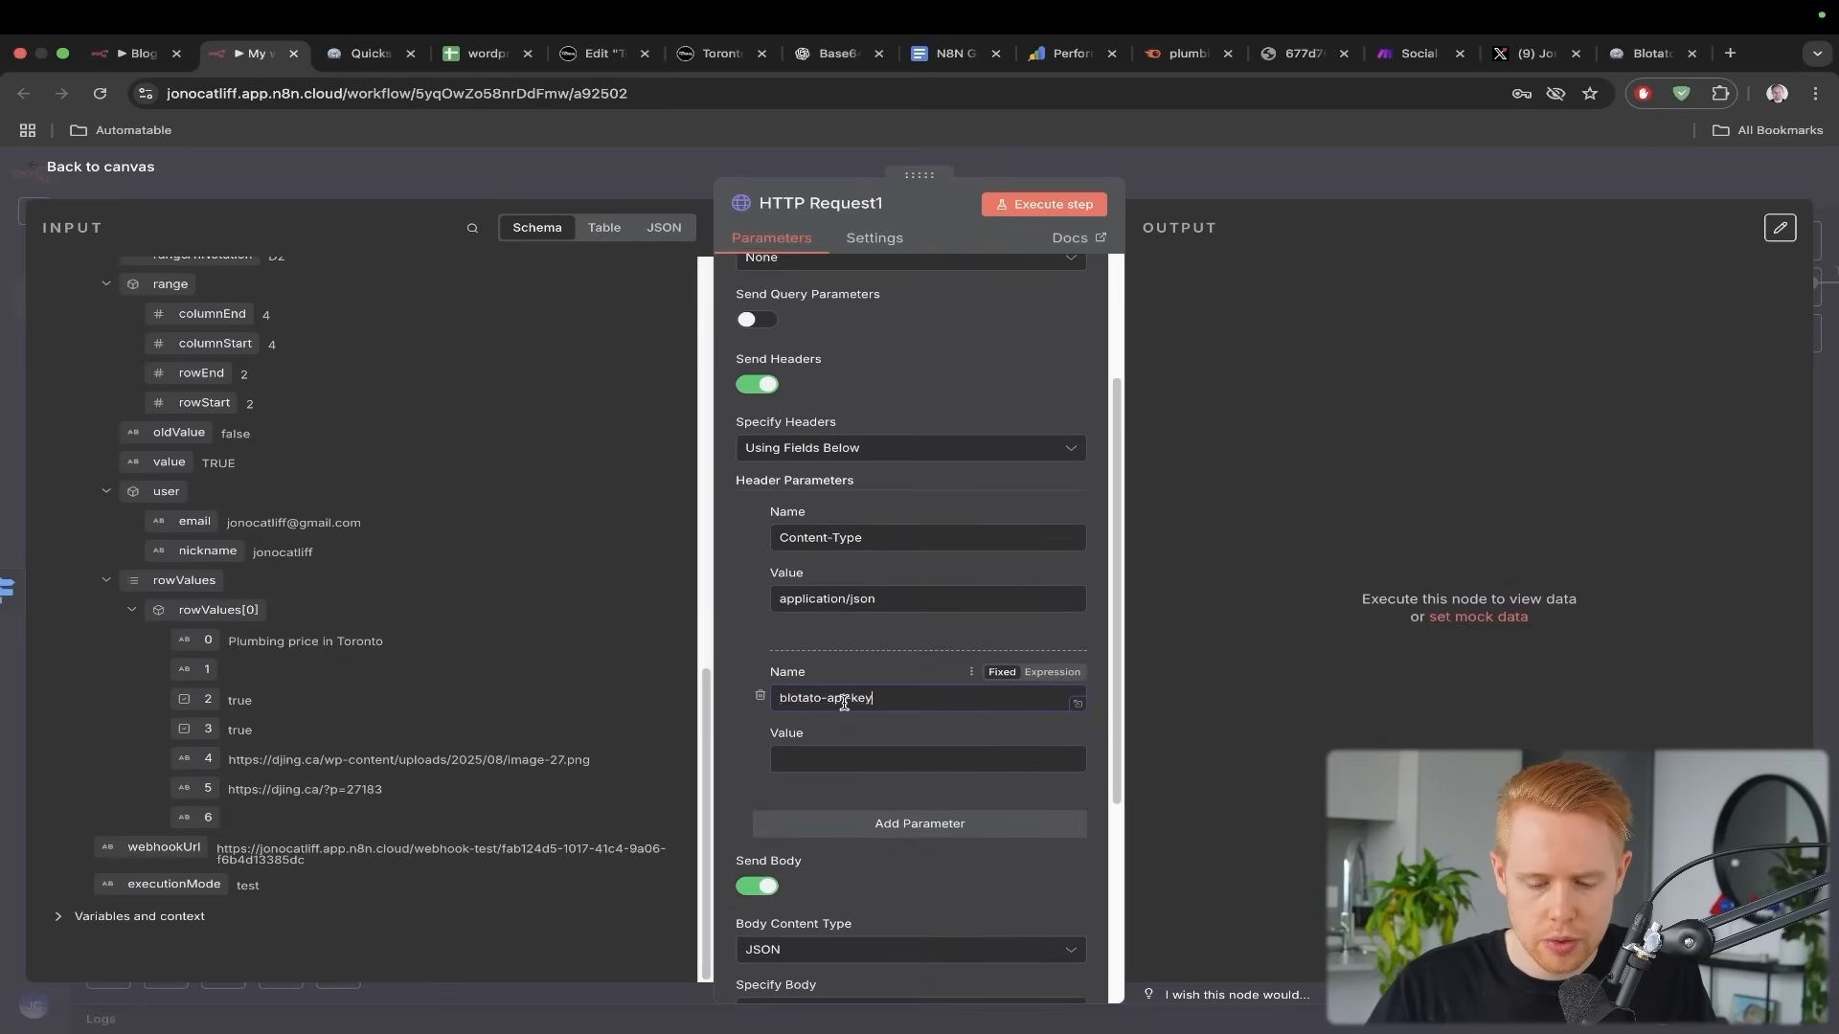
{"action": "key", "text": "ctrl+Tab"}
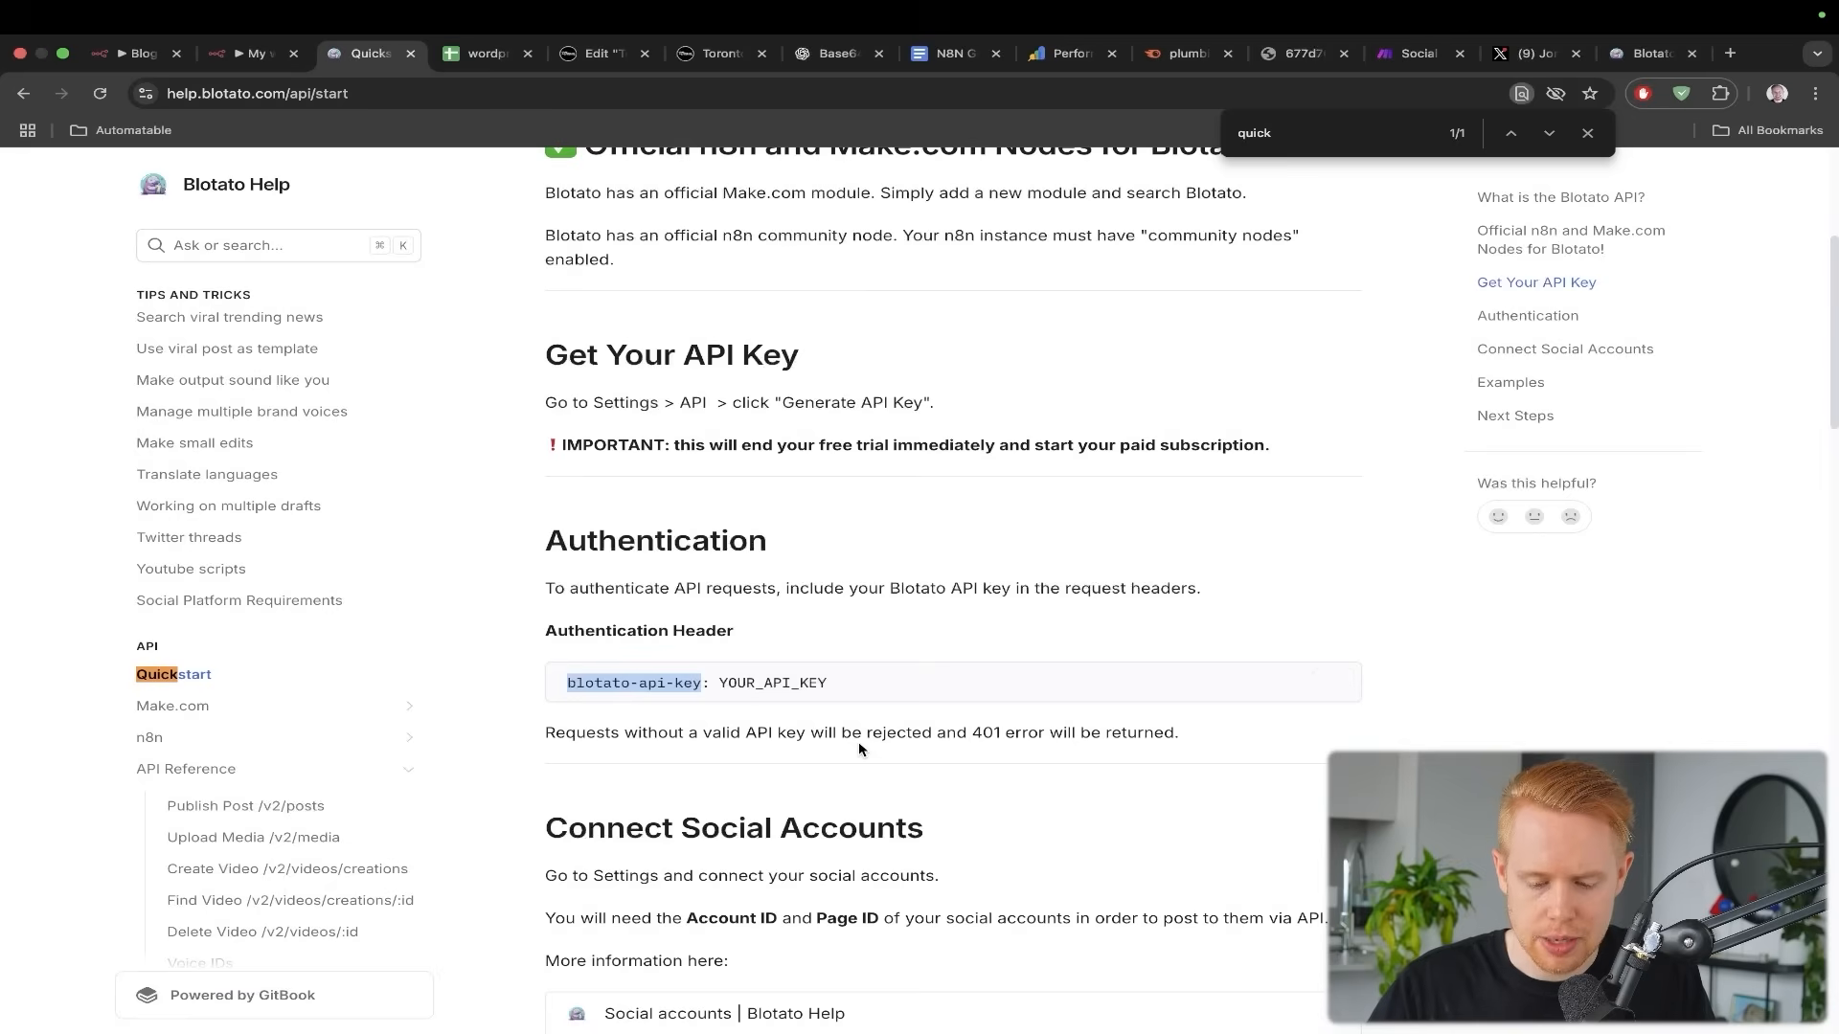
{"action": "double_click", "coordinate": [759, 681]}
{"action": "key", "text": "ctrl+shift+Tab"}
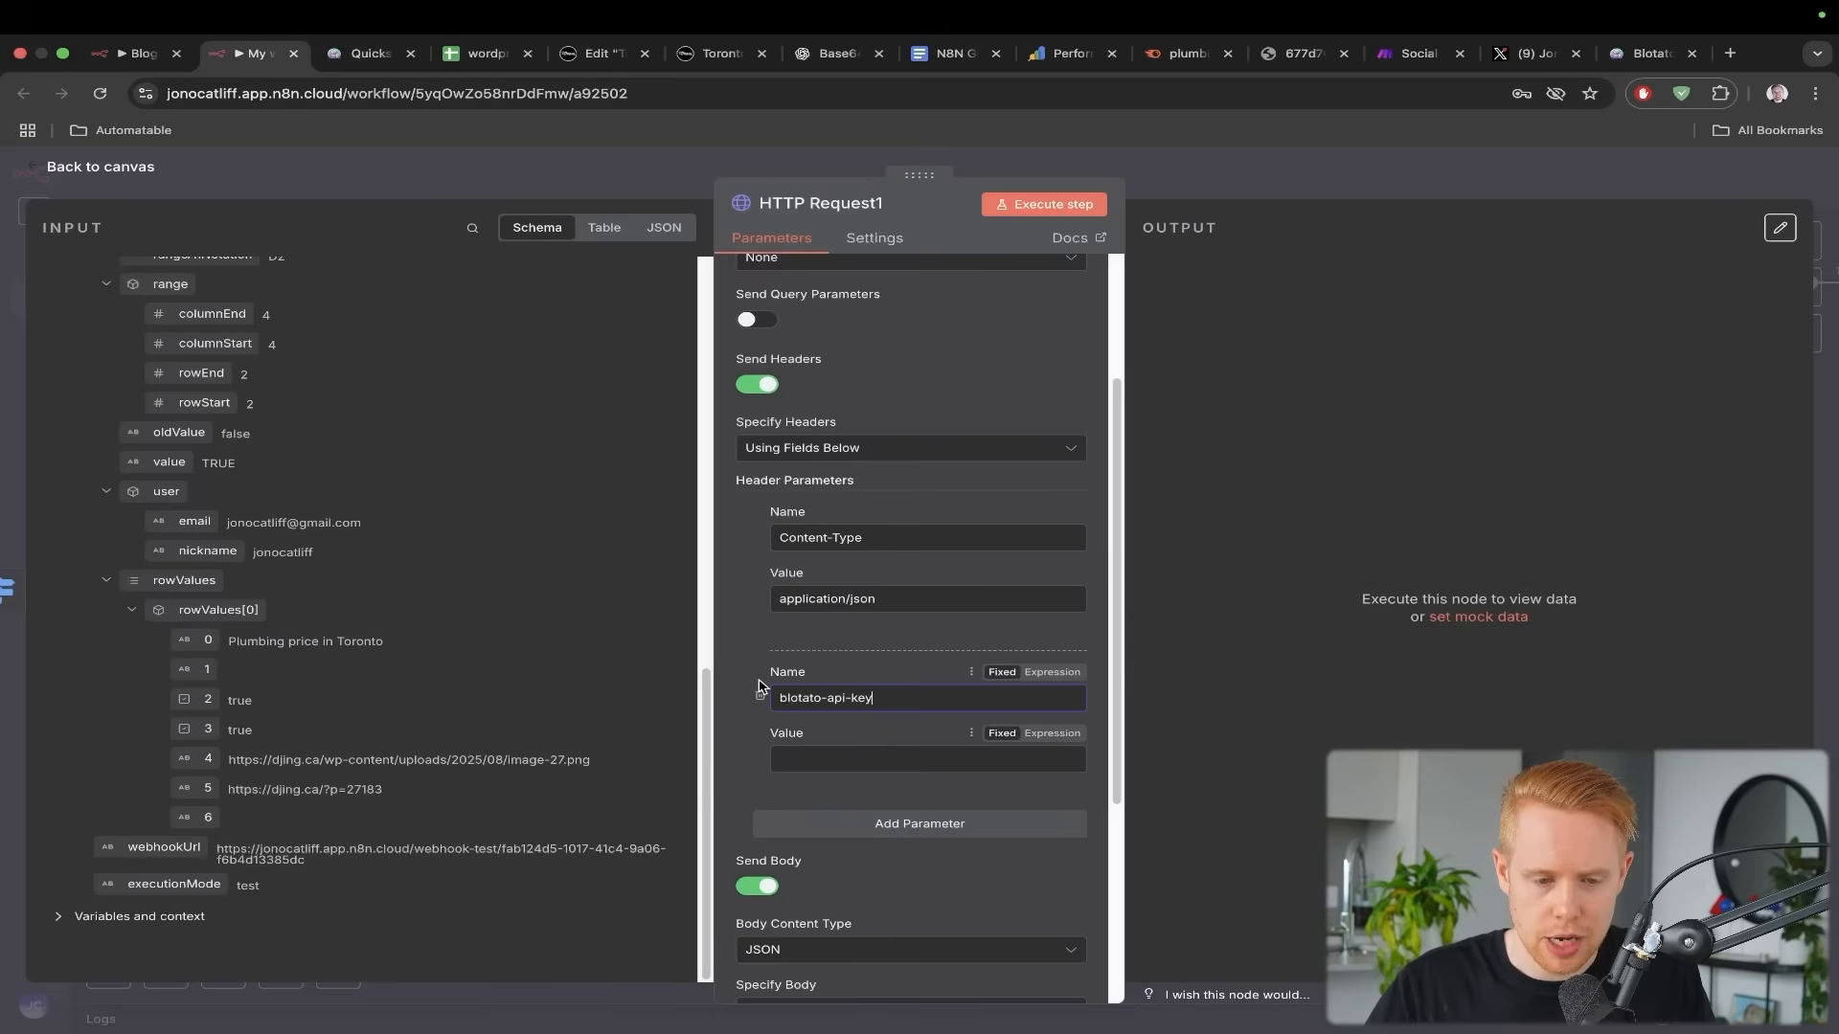
Copy the Blotato API key from settings, paste it as the blotato-api-key header value, and execute the step.
{"action": "left_click_drag", "start_coordinate": [1649, 53], "coordinate": [463, 83]}
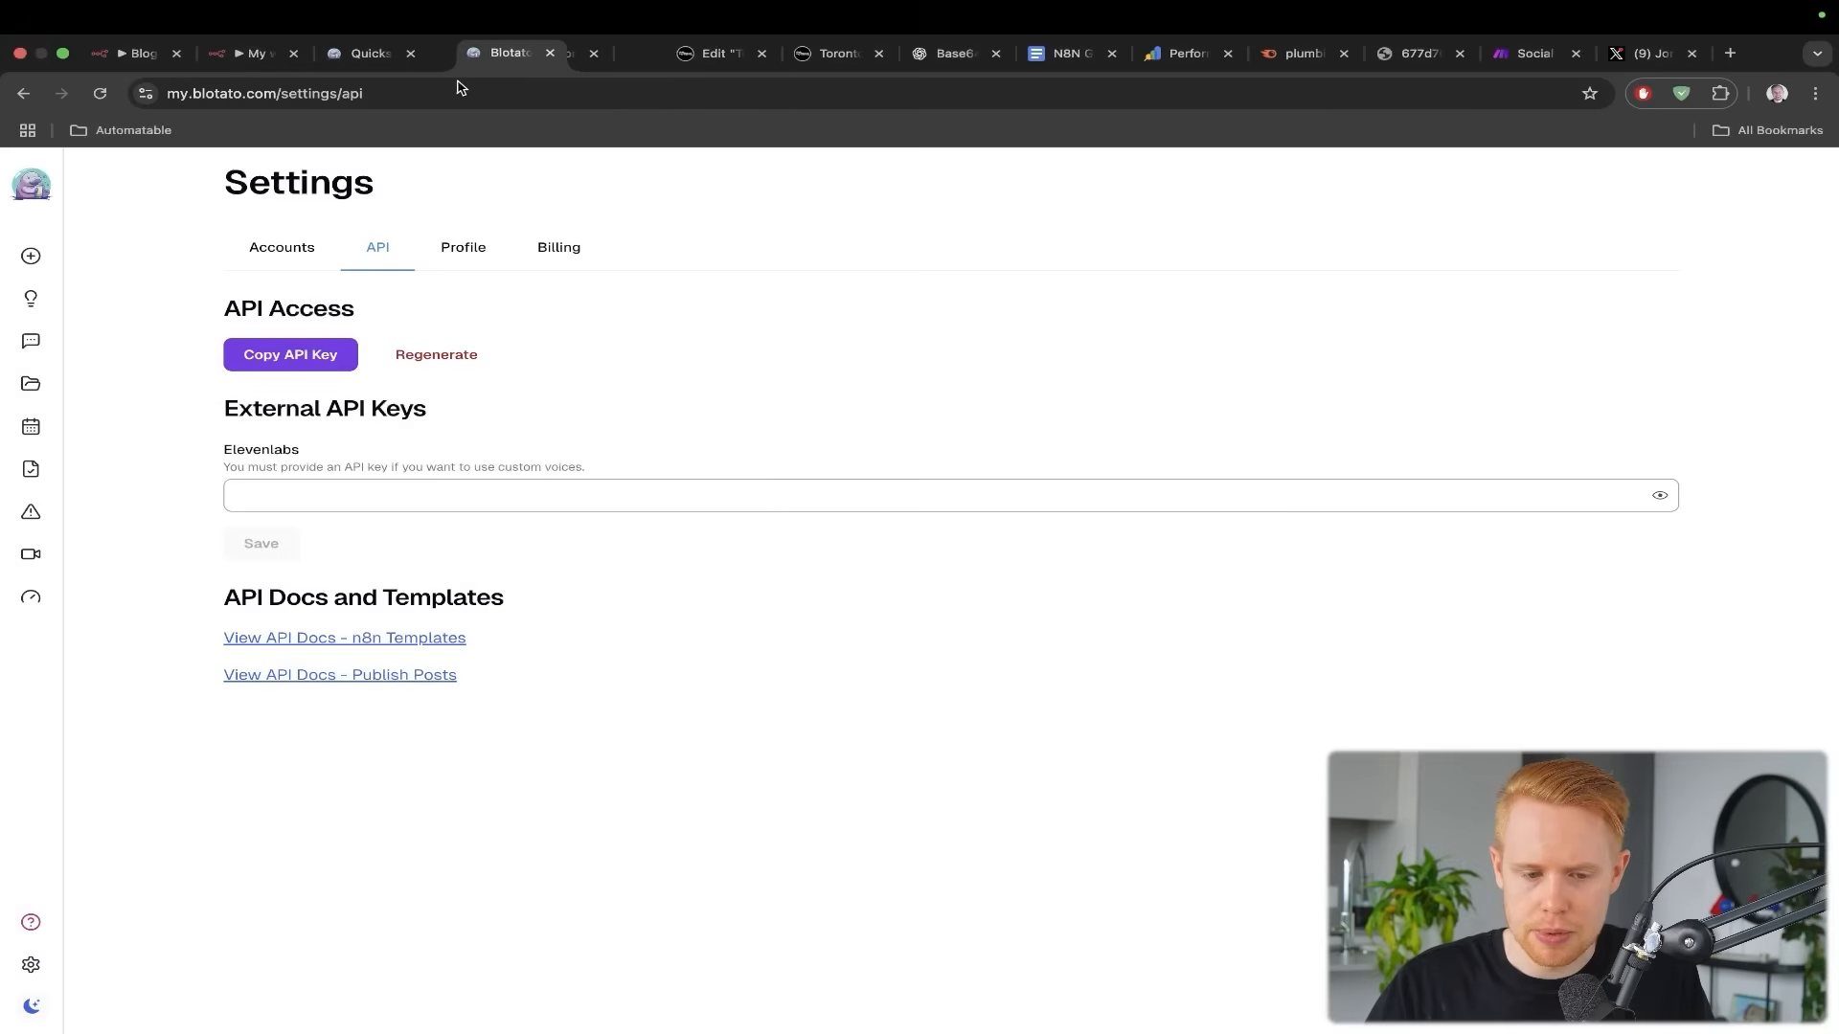
{"action": "left_click", "coordinate": [319, 358]}
{"action": "key", "text": "ctrl+shift+Tab"}
{"action": "key", "text": "ctrl+Tab"}
{"action": "key", "text": "ctrl+a"}
{"action": "left_click_drag", "start_coordinate": [220, 641], "coordinate": [34, 942]}
{"action": "key", "text": "ctrl+s"}
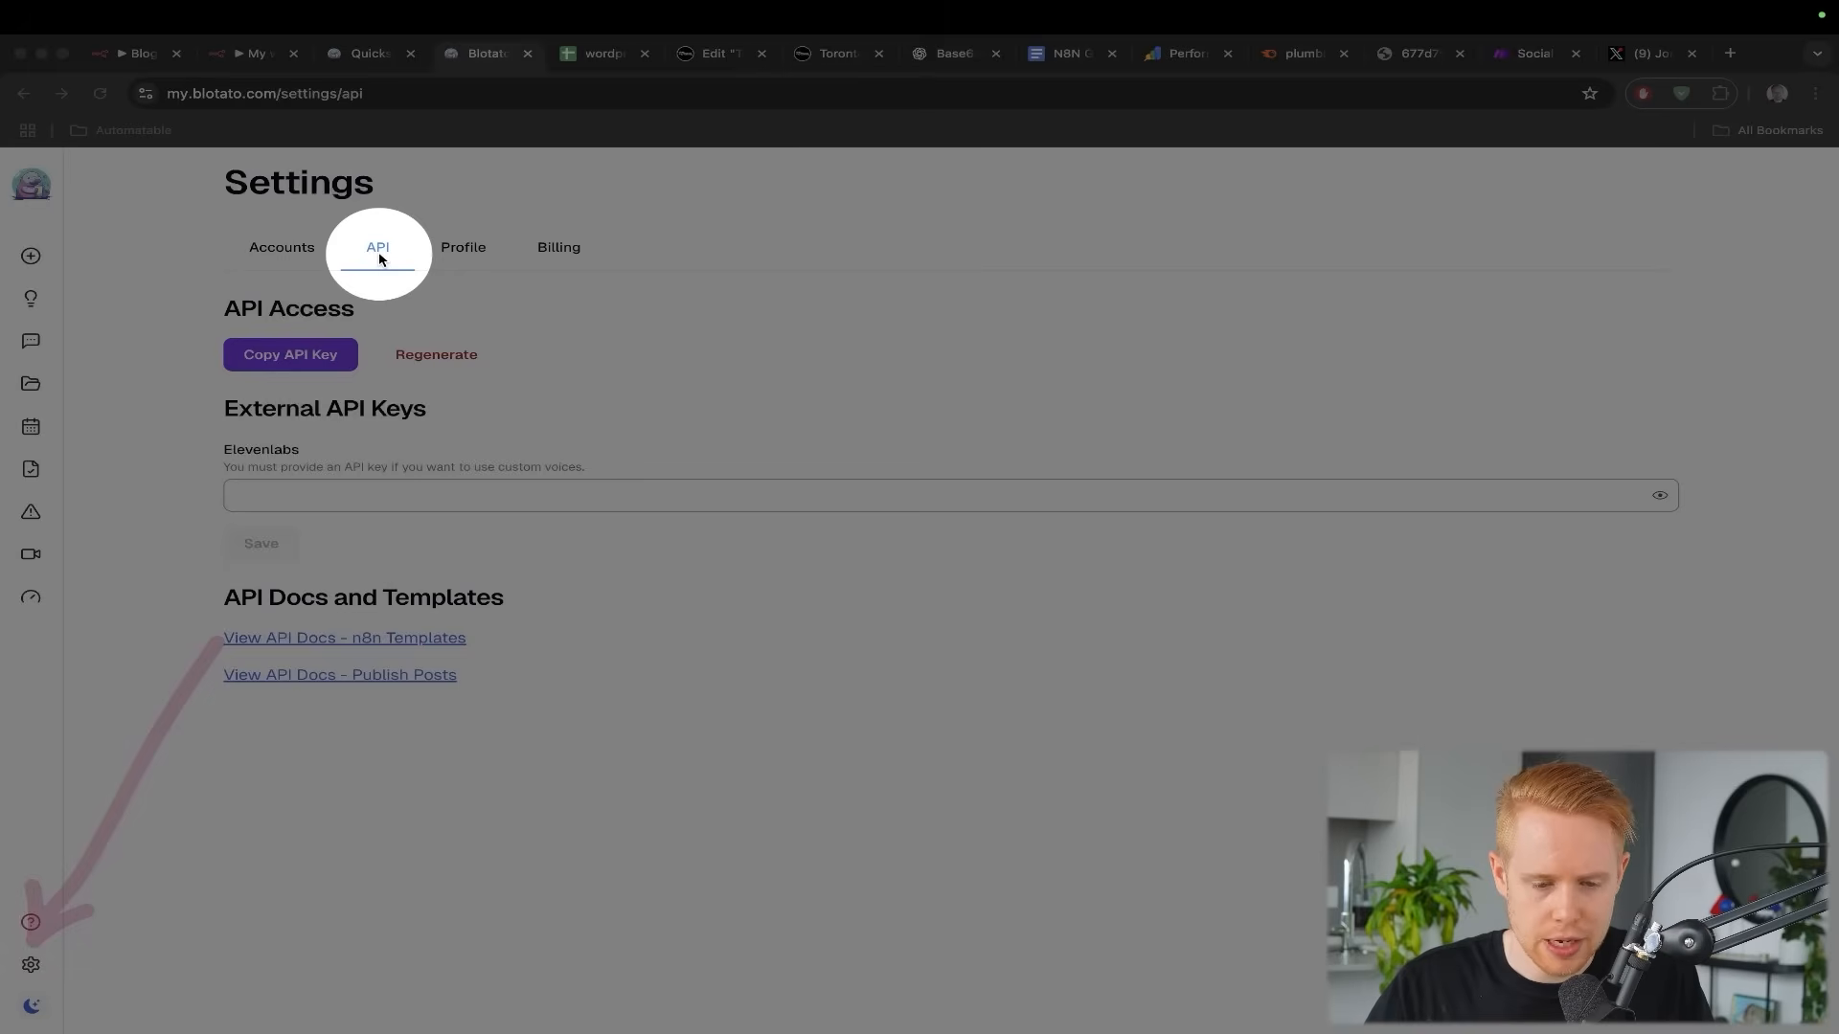
{"action": "key", "text": "Escape"}
{"action": "key", "text": "ctrl+shift+Tab"}
{"action": "key", "text": "ctrl+shift+Tab"}
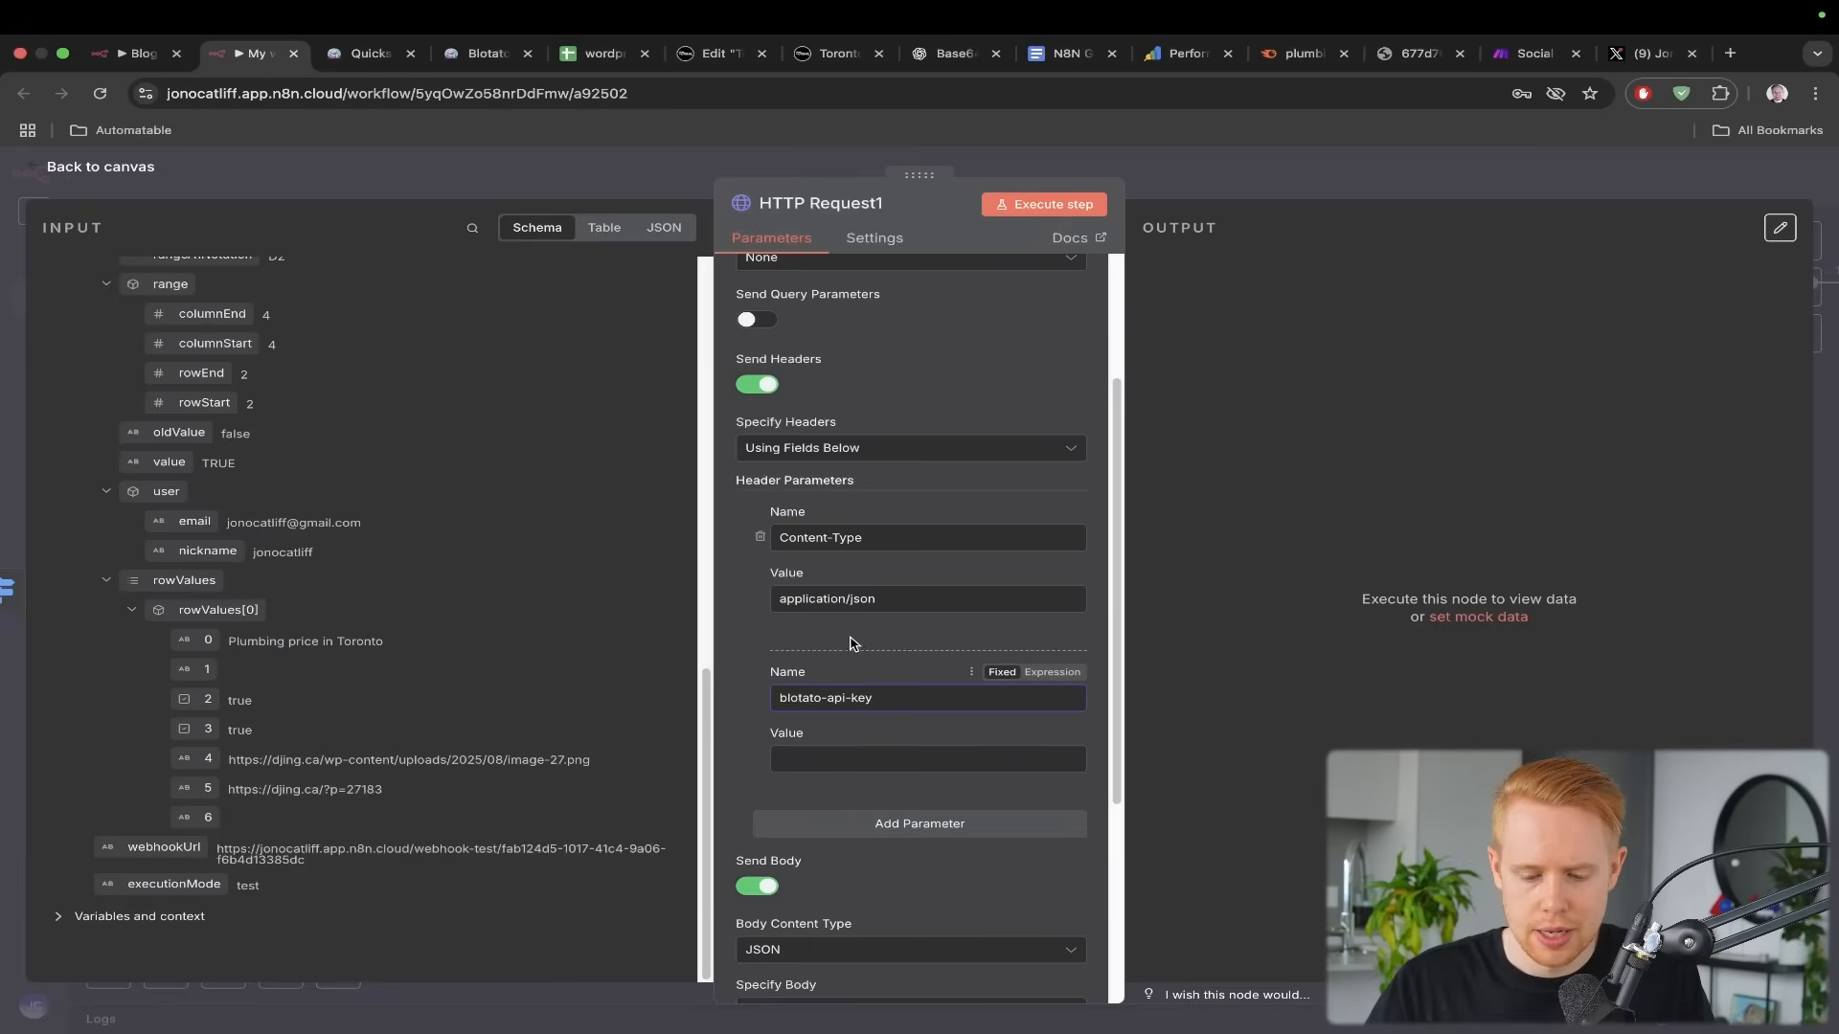
{"action": "left_click", "coordinate": [846, 761]}
{"action": "key", "text": "super+v"}
{"action": "left_click", "coordinate": [1014, 206]}
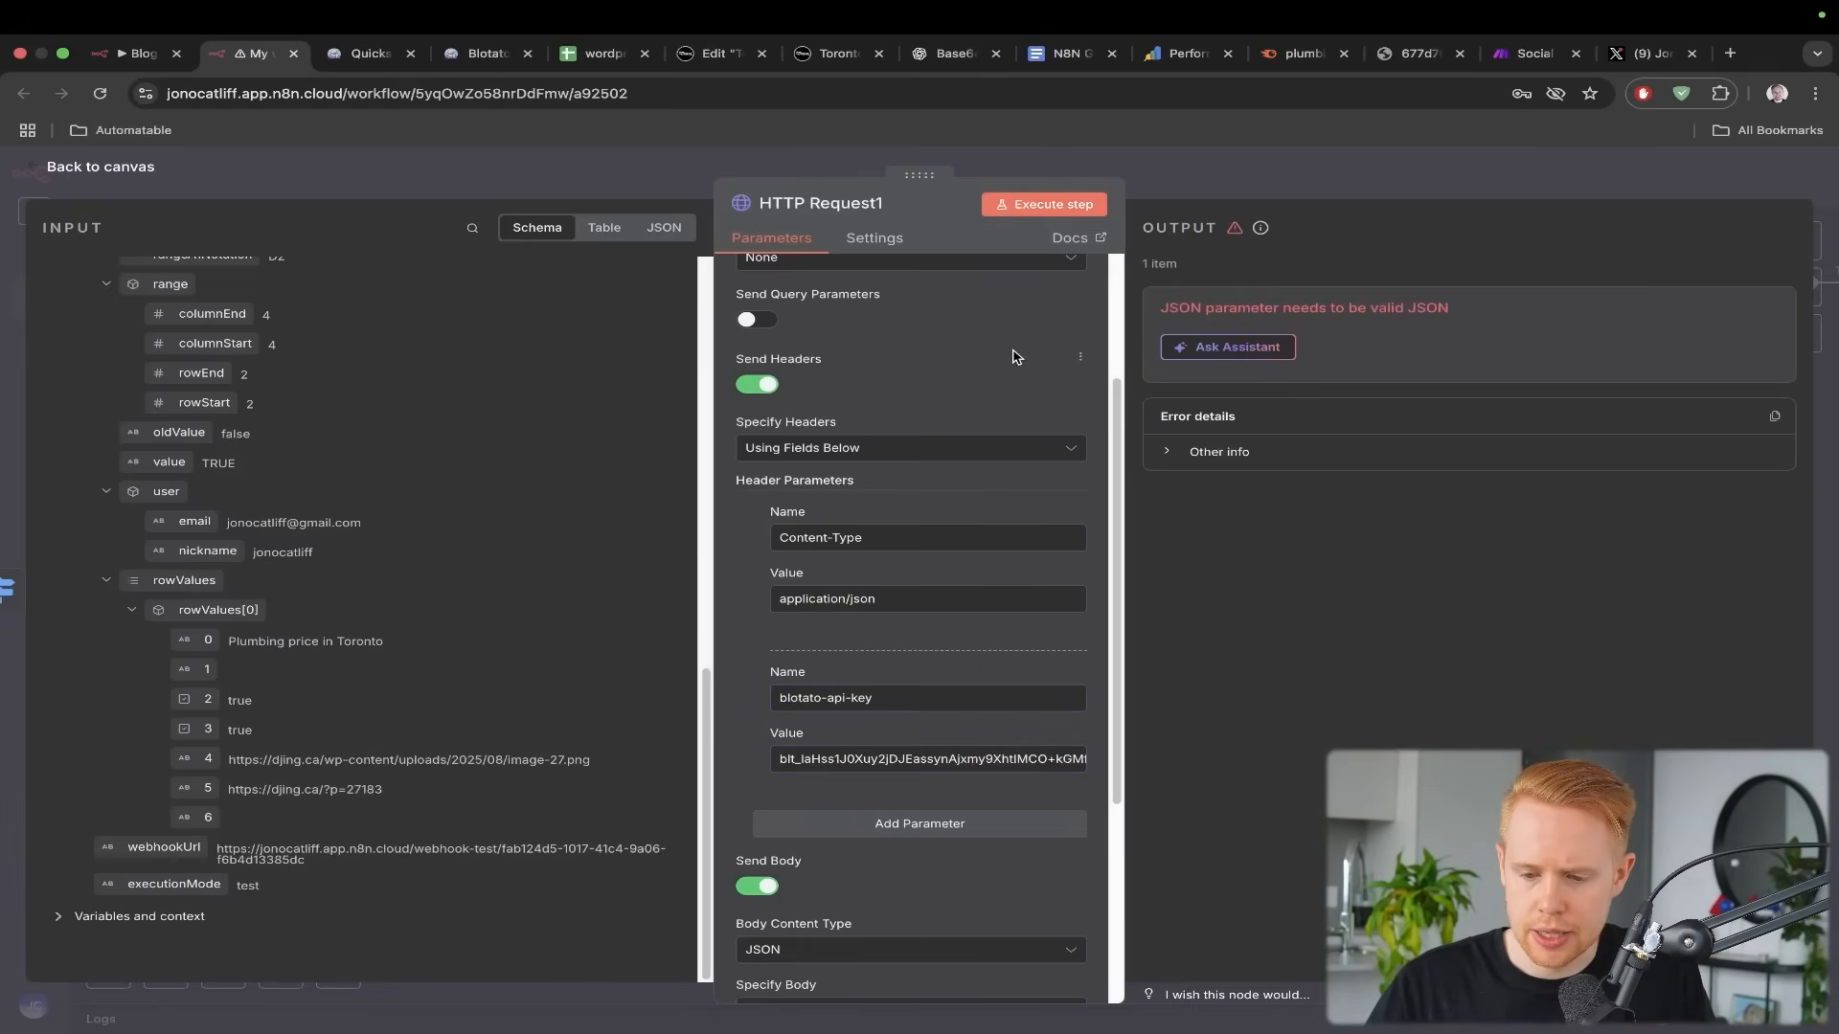
Move the image link expression inside the url value's quotes in the JSON body and execute the step again.
{"action": "scroll", "coordinate": [958, 655], "scroll_direction": "down", "scroll_amount": 1}
{"action": "scroll", "coordinate": [958, 655], "scroll_direction": "down", "scroll_amount": 3}
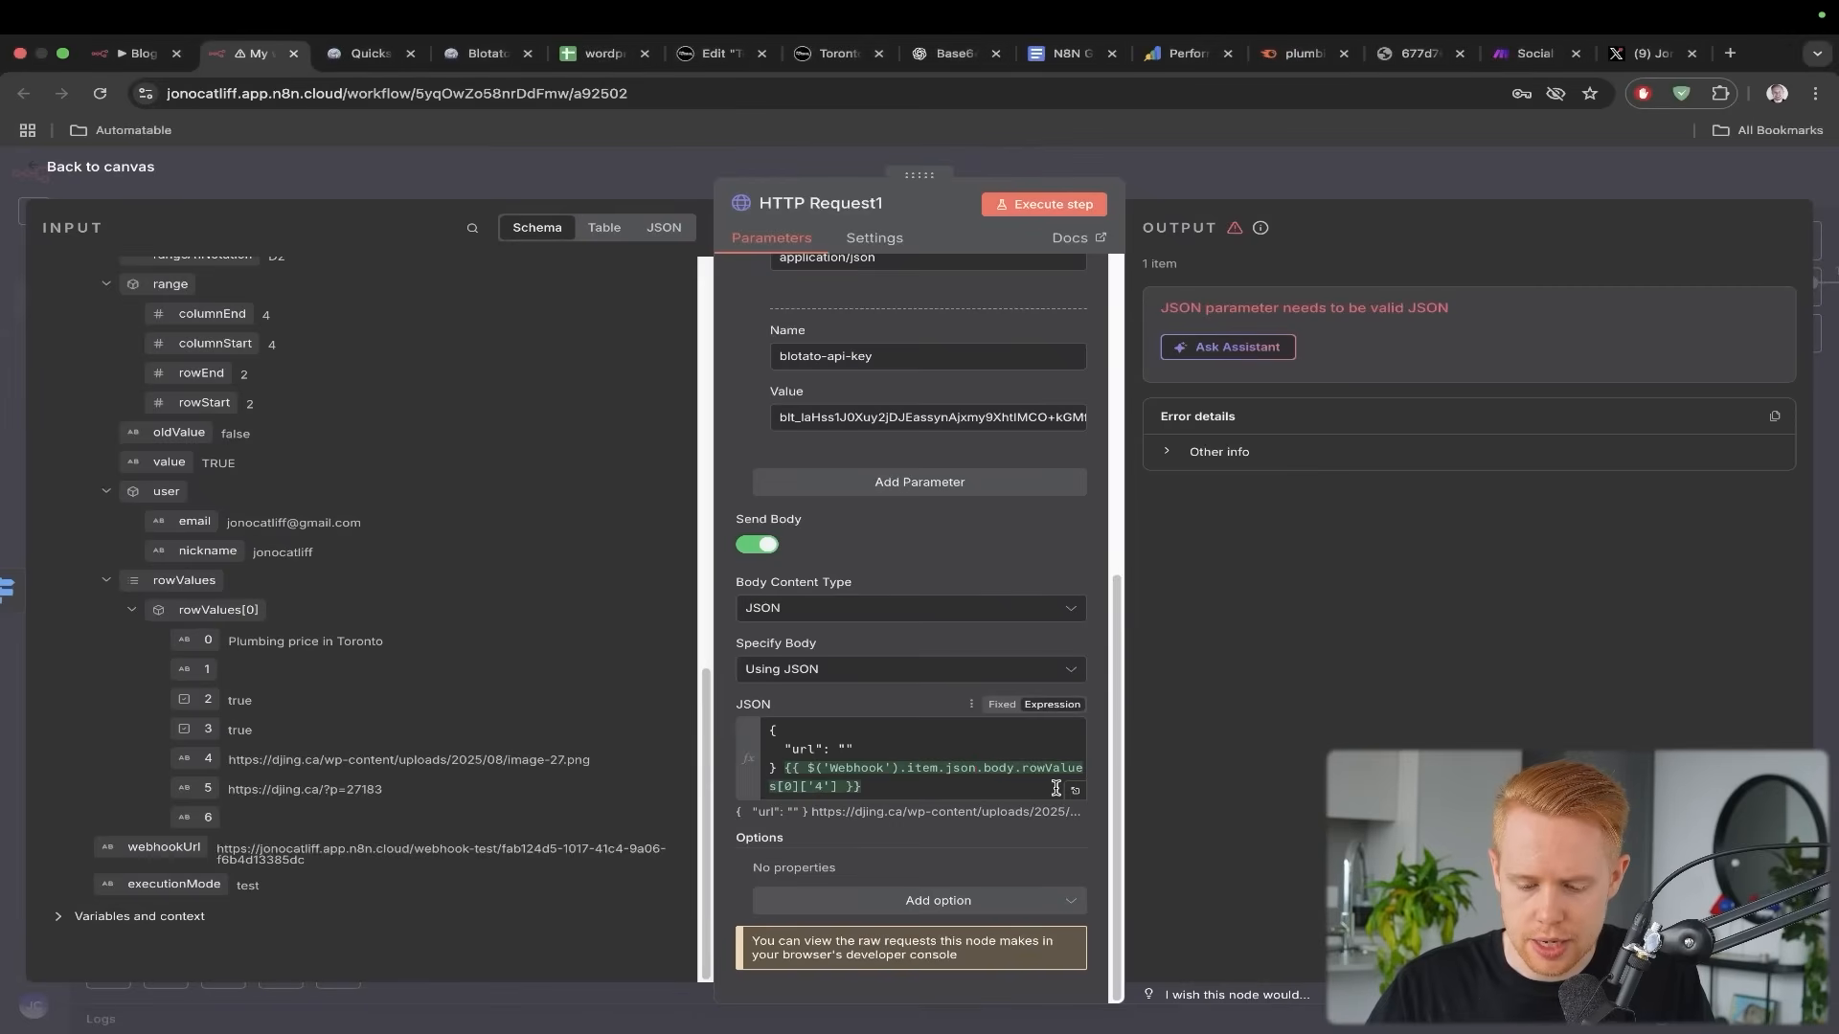
{"action": "left_click", "coordinate": [1070, 791]}
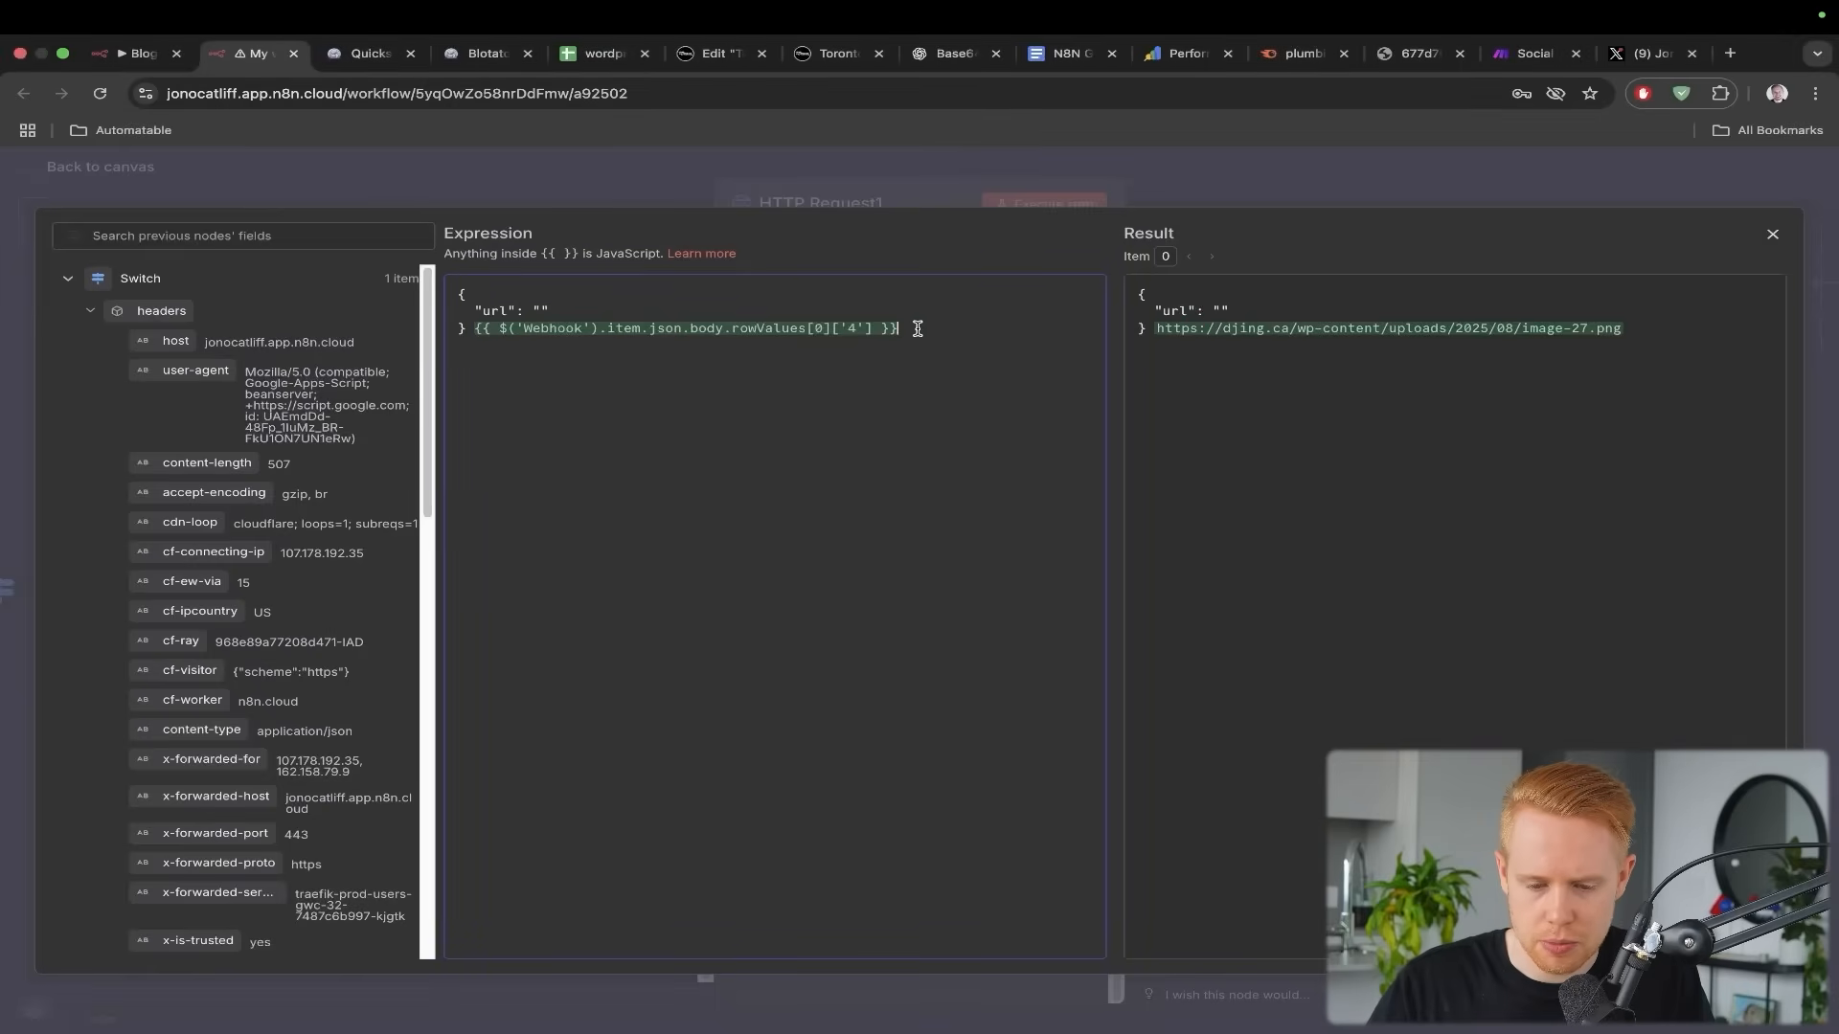
{"action": "left_click_drag", "start_coordinate": [917, 329], "coordinate": [467, 328]}
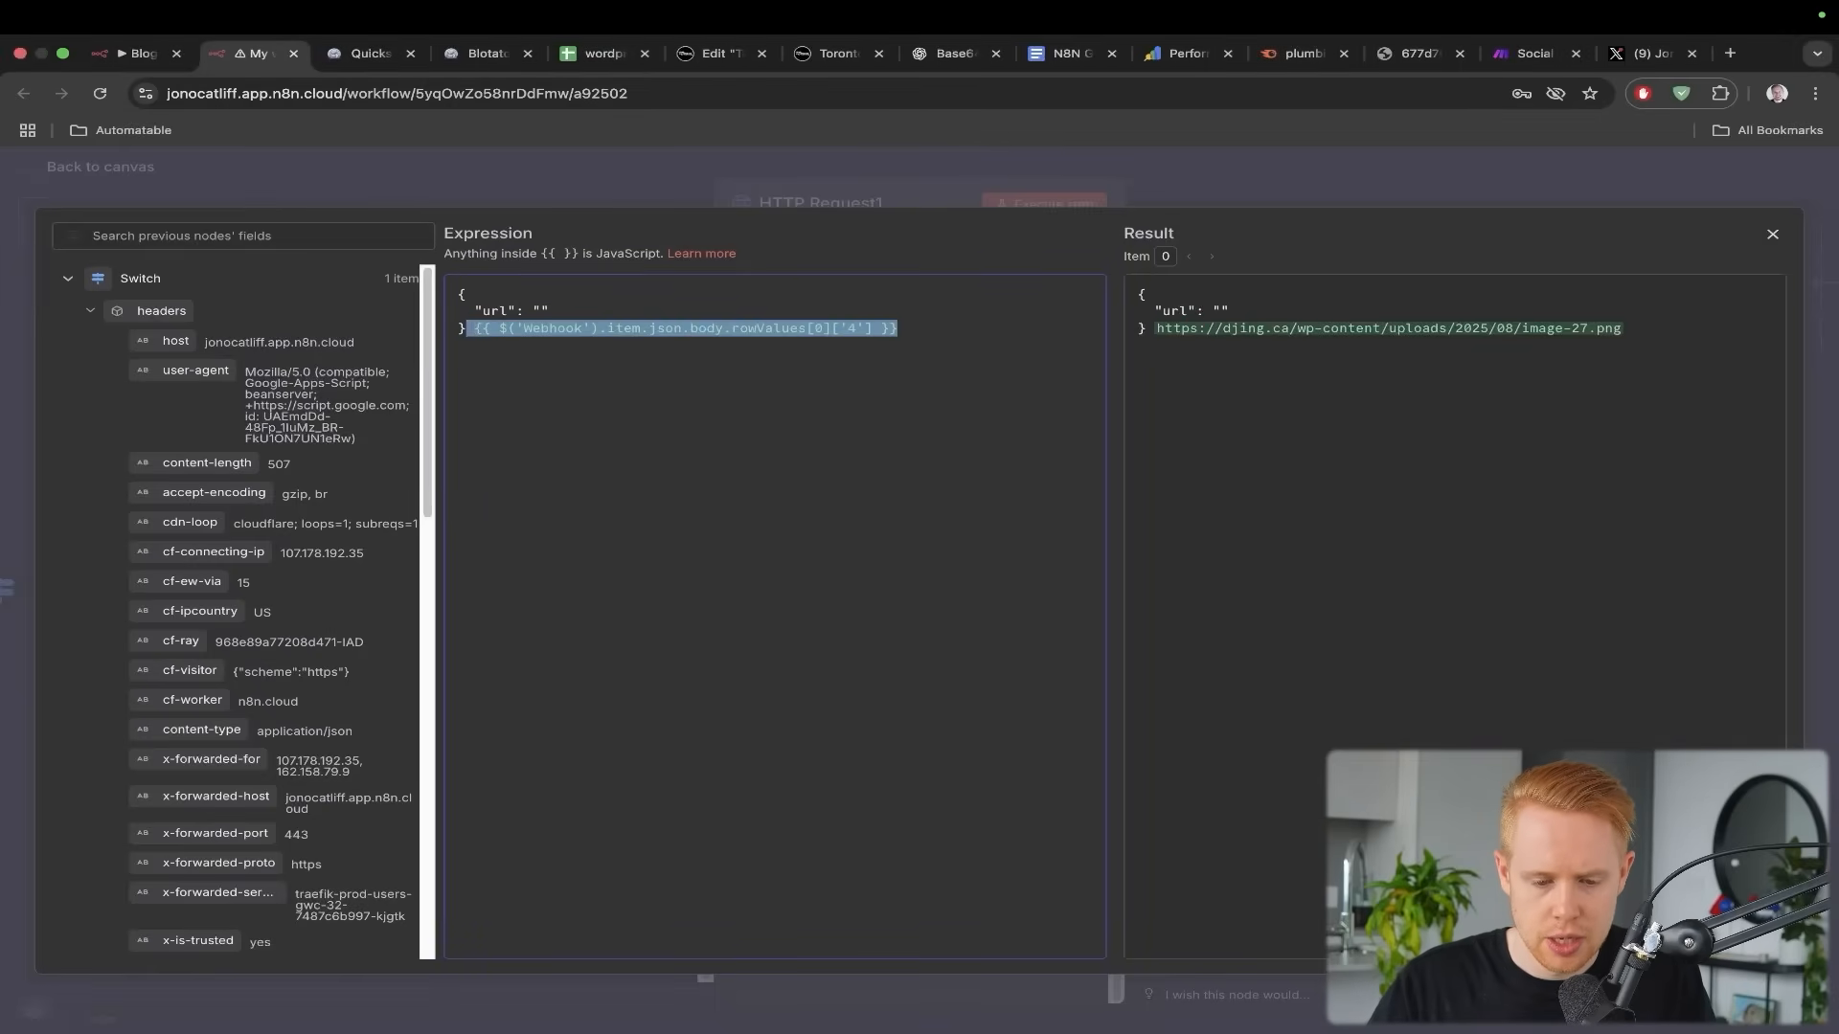
{"action": "key", "text": "BackSpace"}
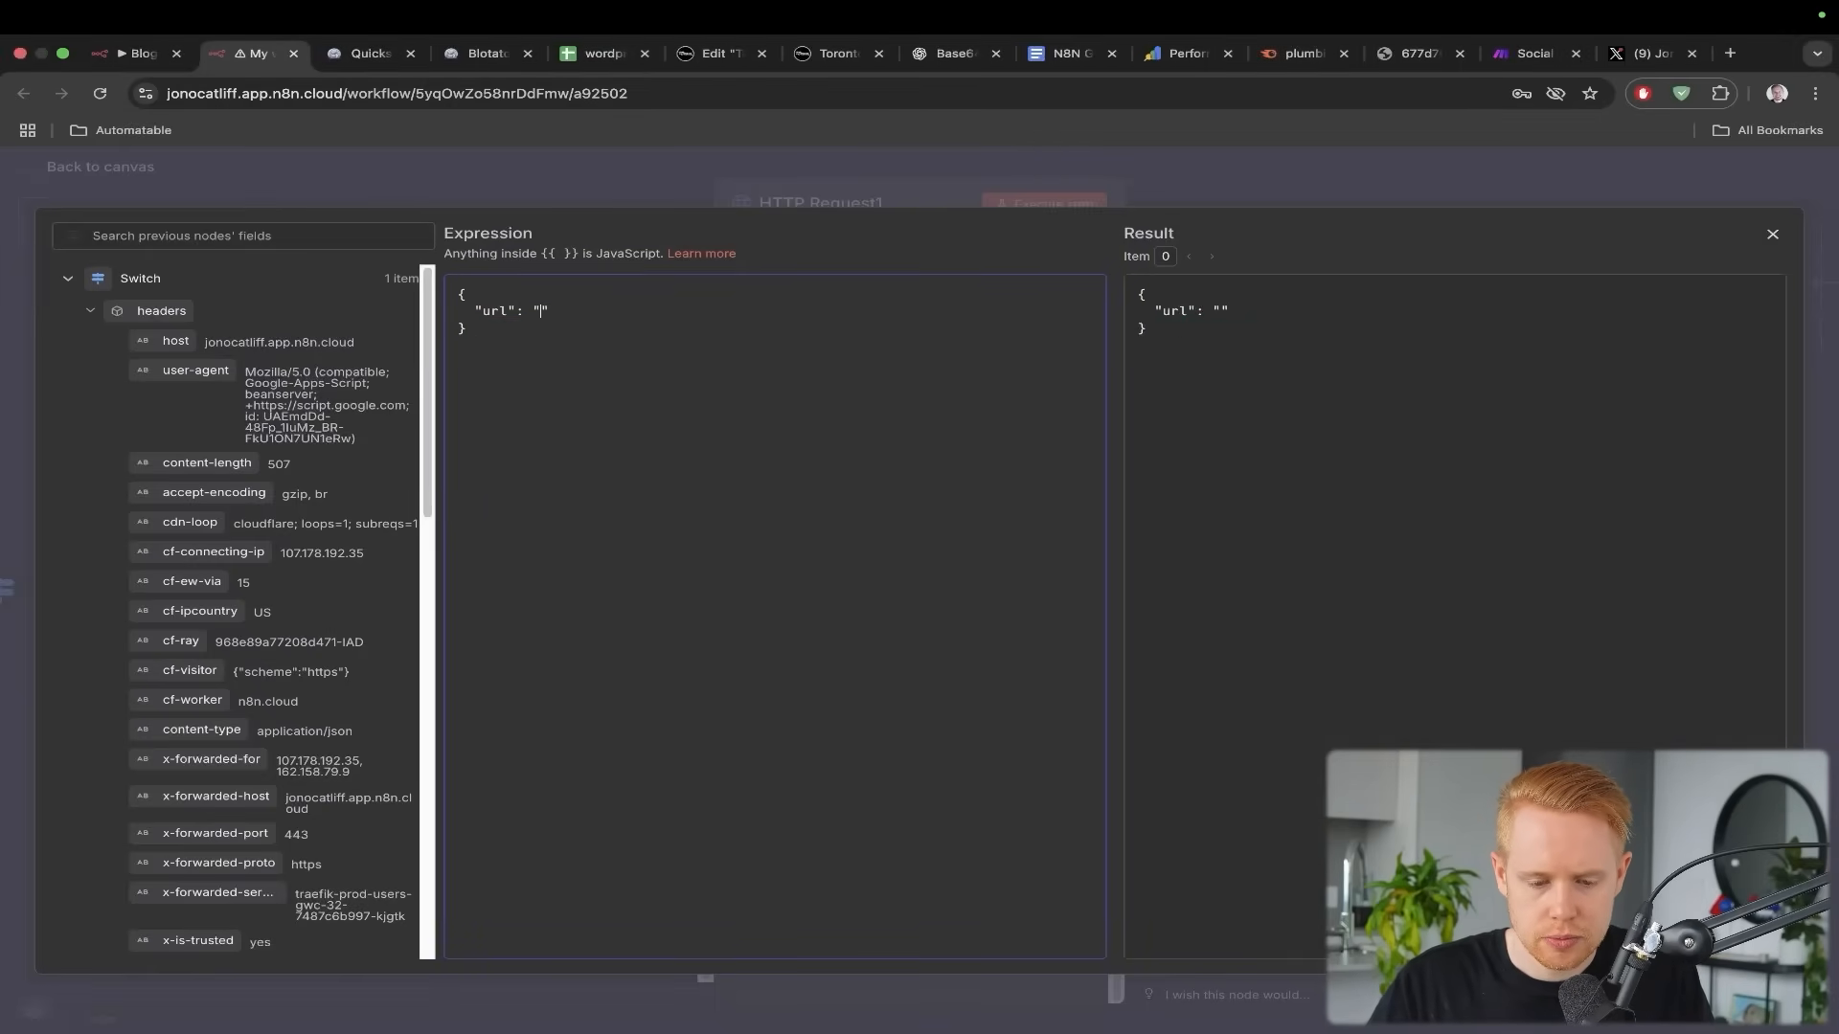
{"action": "key", "text": "ctrl+v"}
{"action": "left_click", "coordinate": [739, 201]}
{"action": "left_click", "coordinate": [1073, 204]}
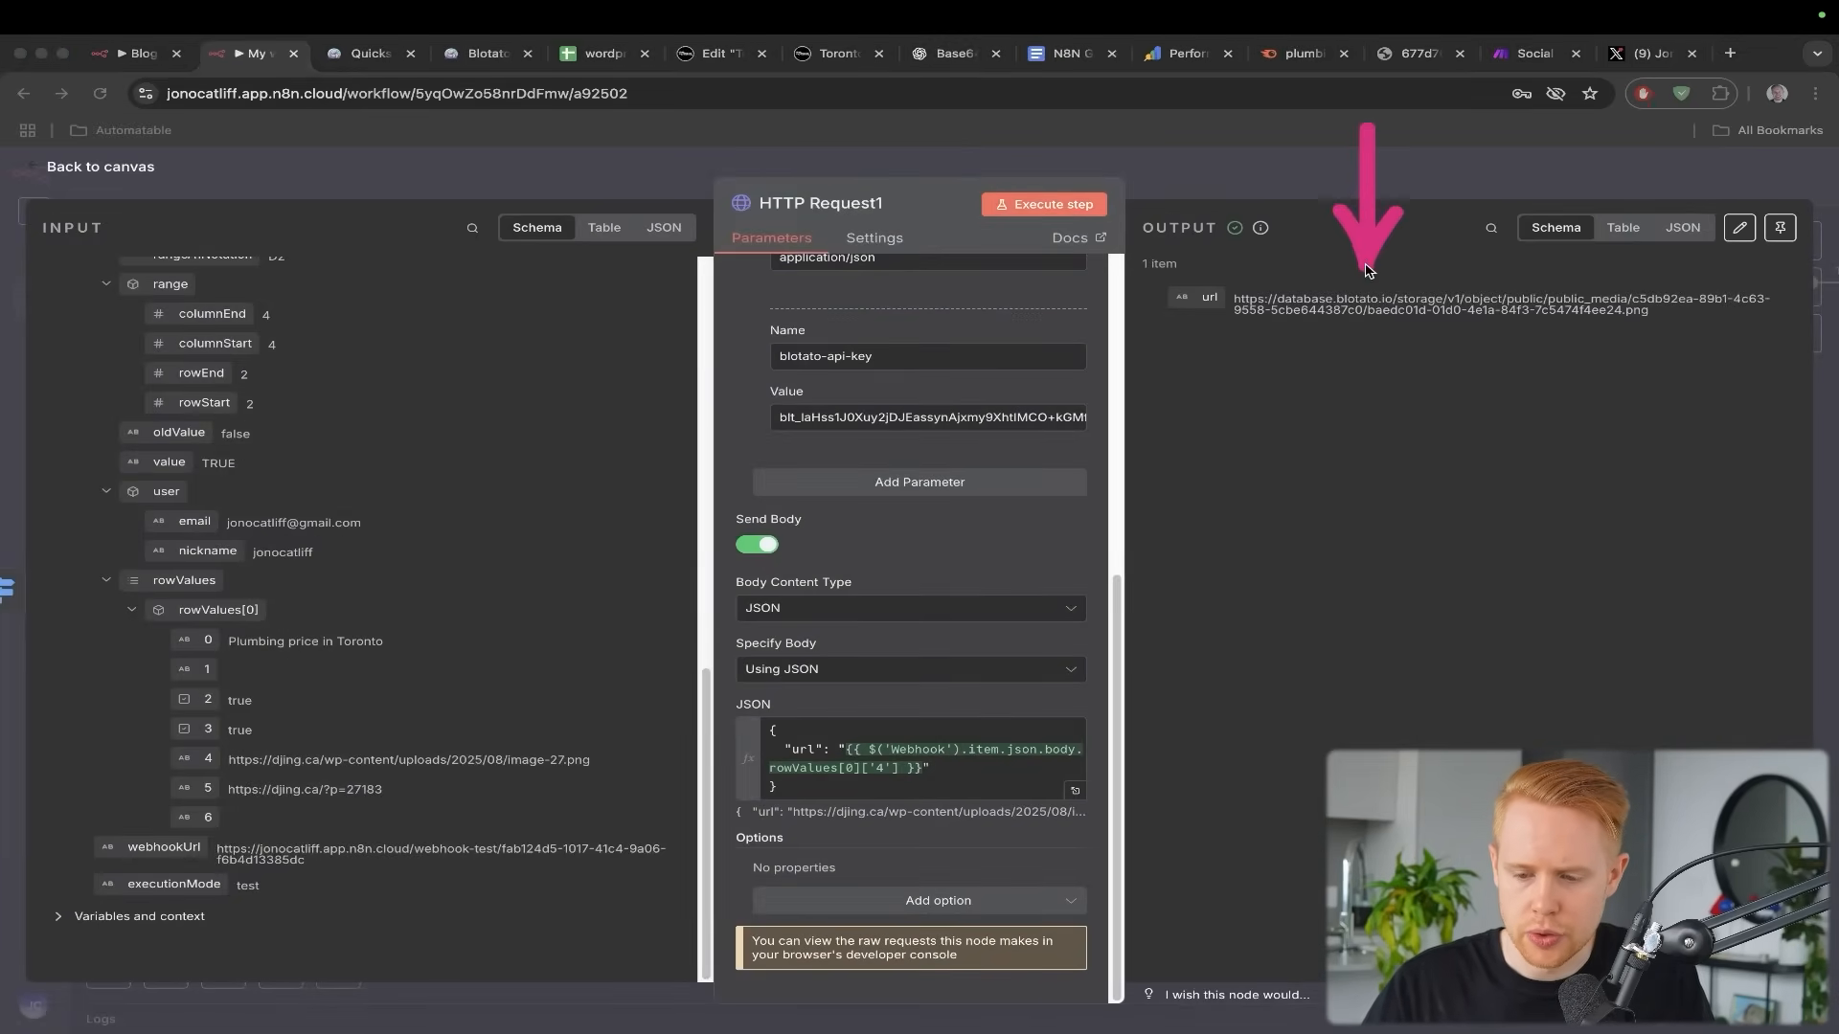
Open the uploaded media URL from the output in a new tab to check the image.
{"action": "triple_click", "coordinate": [1364, 304]}
{"action": "key", "text": "ctrl+c"}
{"action": "key", "text": "ctrl+t"}
{"action": "key", "text": "ctrl+v"}
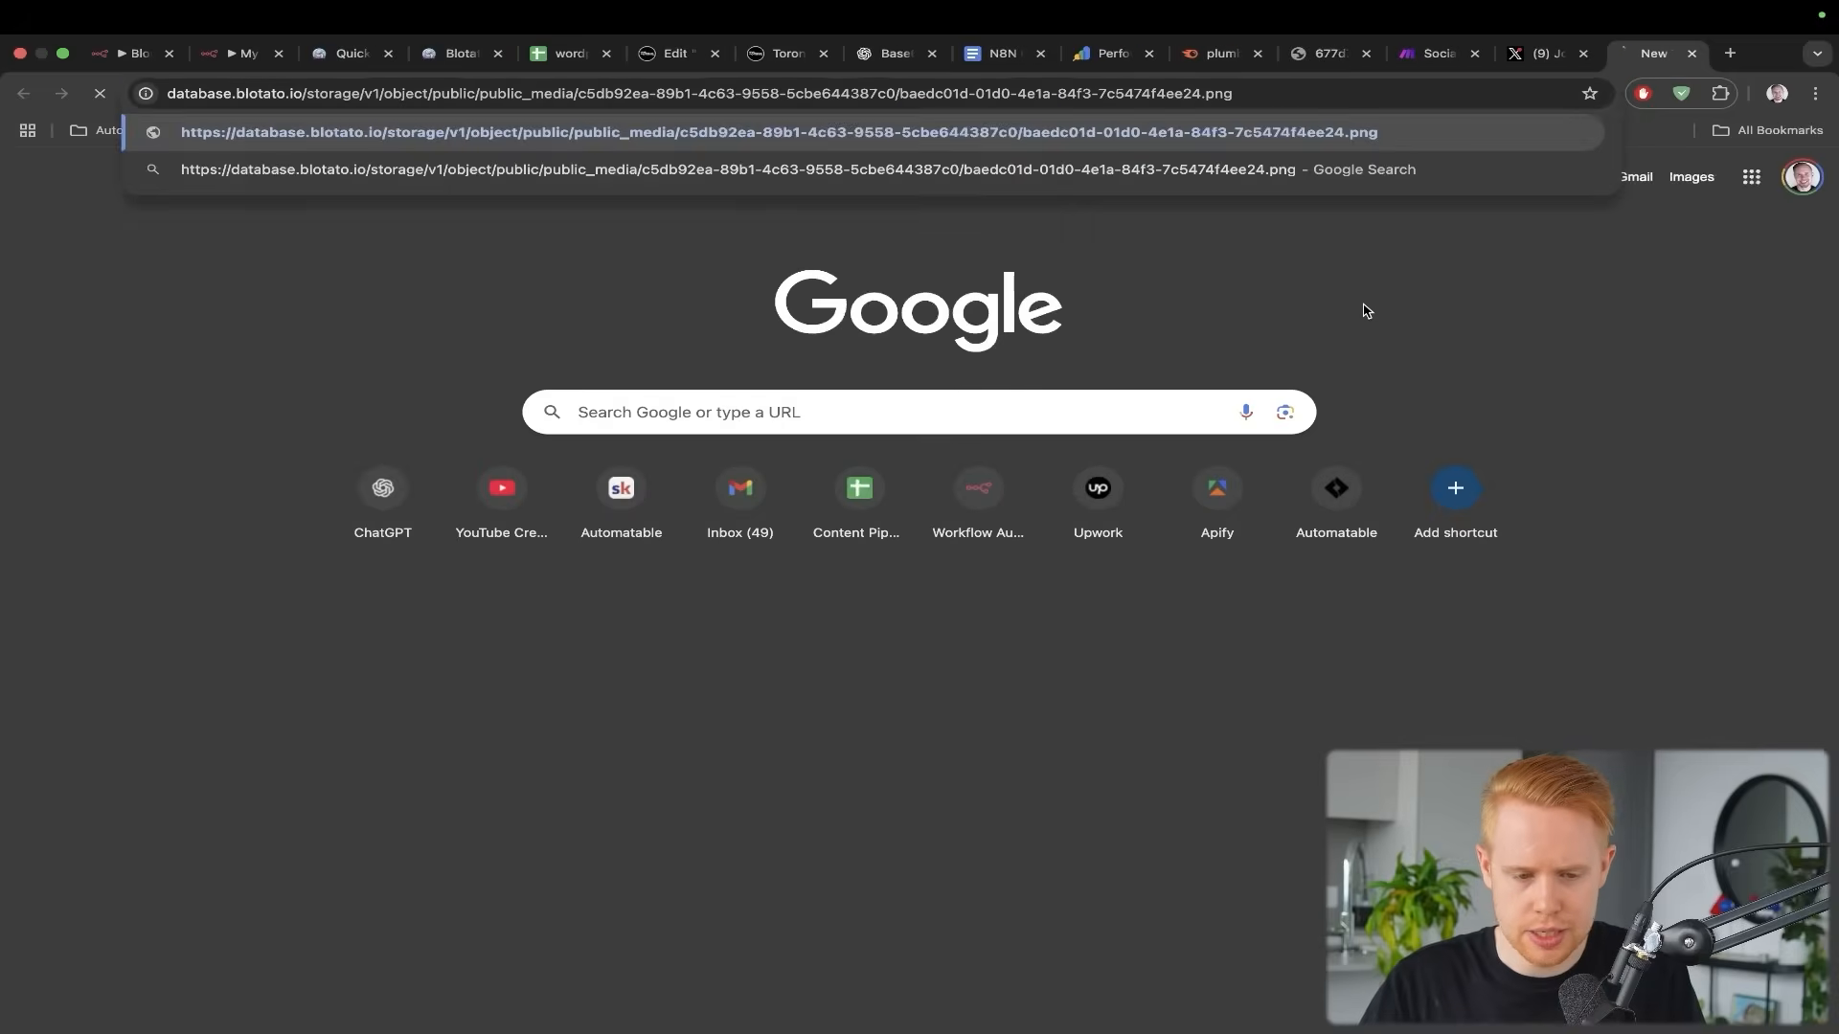
{"action": "key", "text": "Return"}
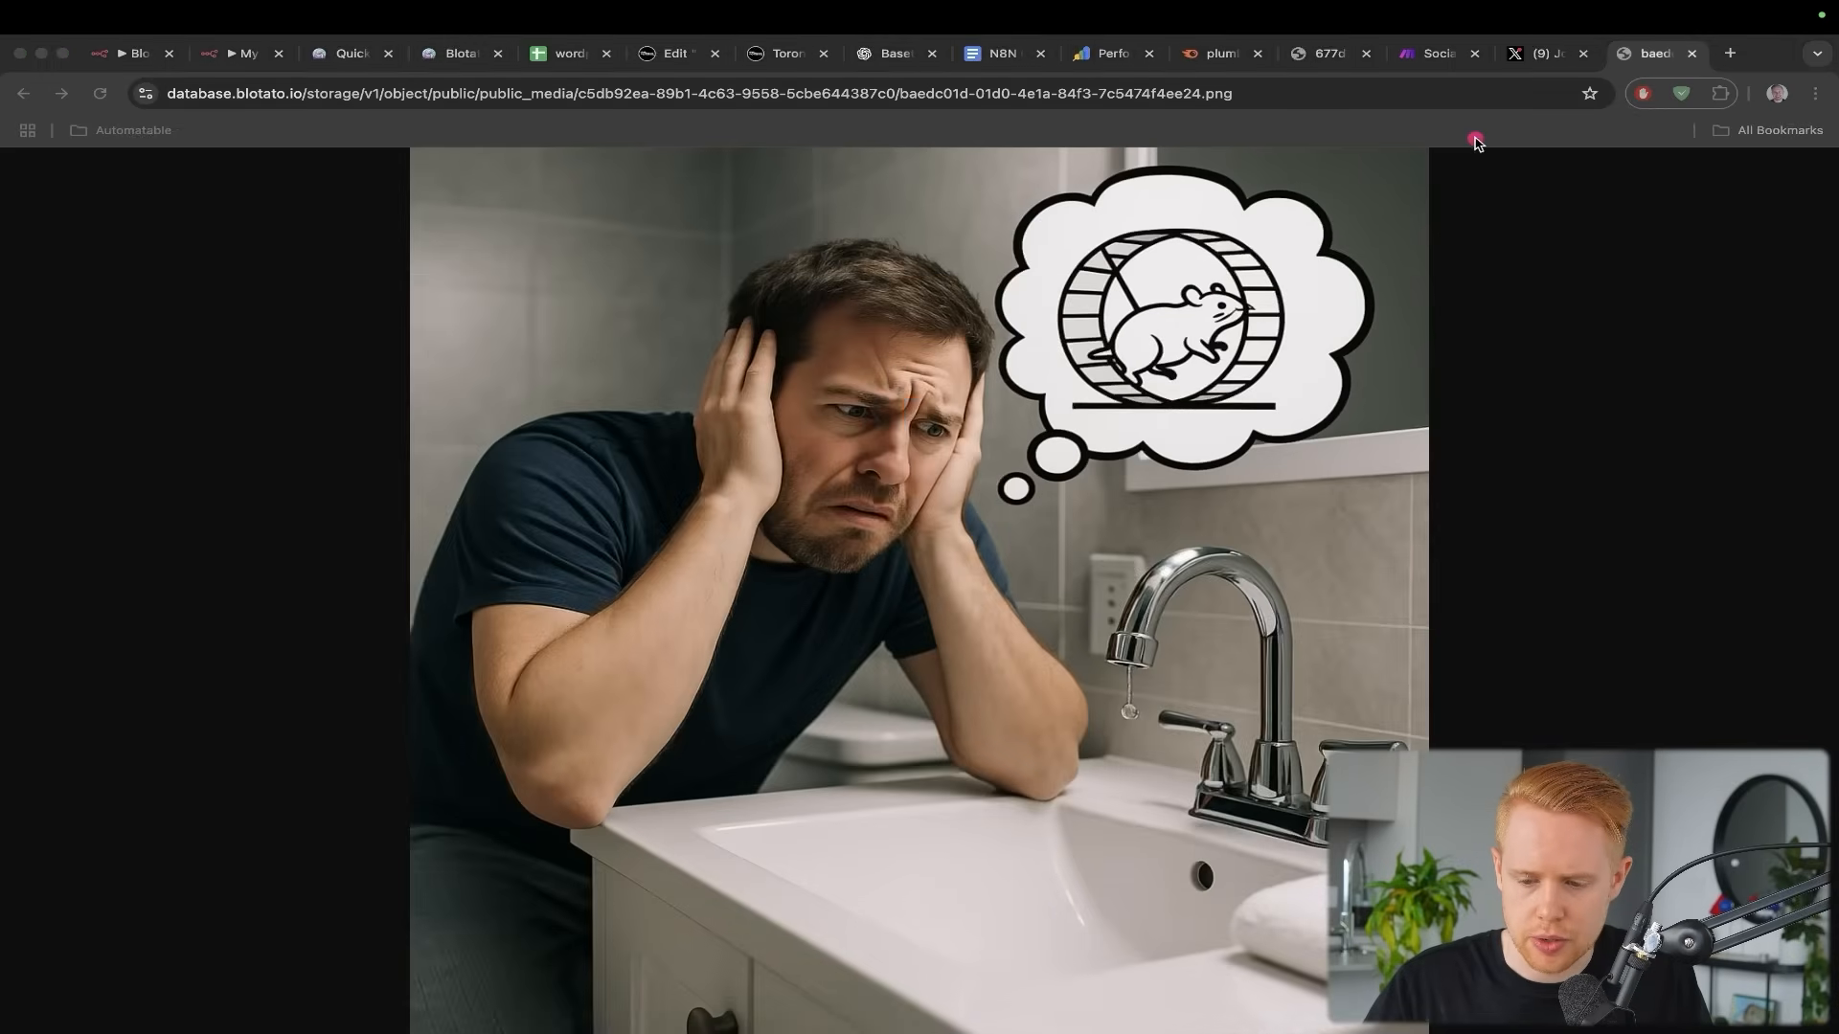
{"action": "key", "text": "ctrl+s"}
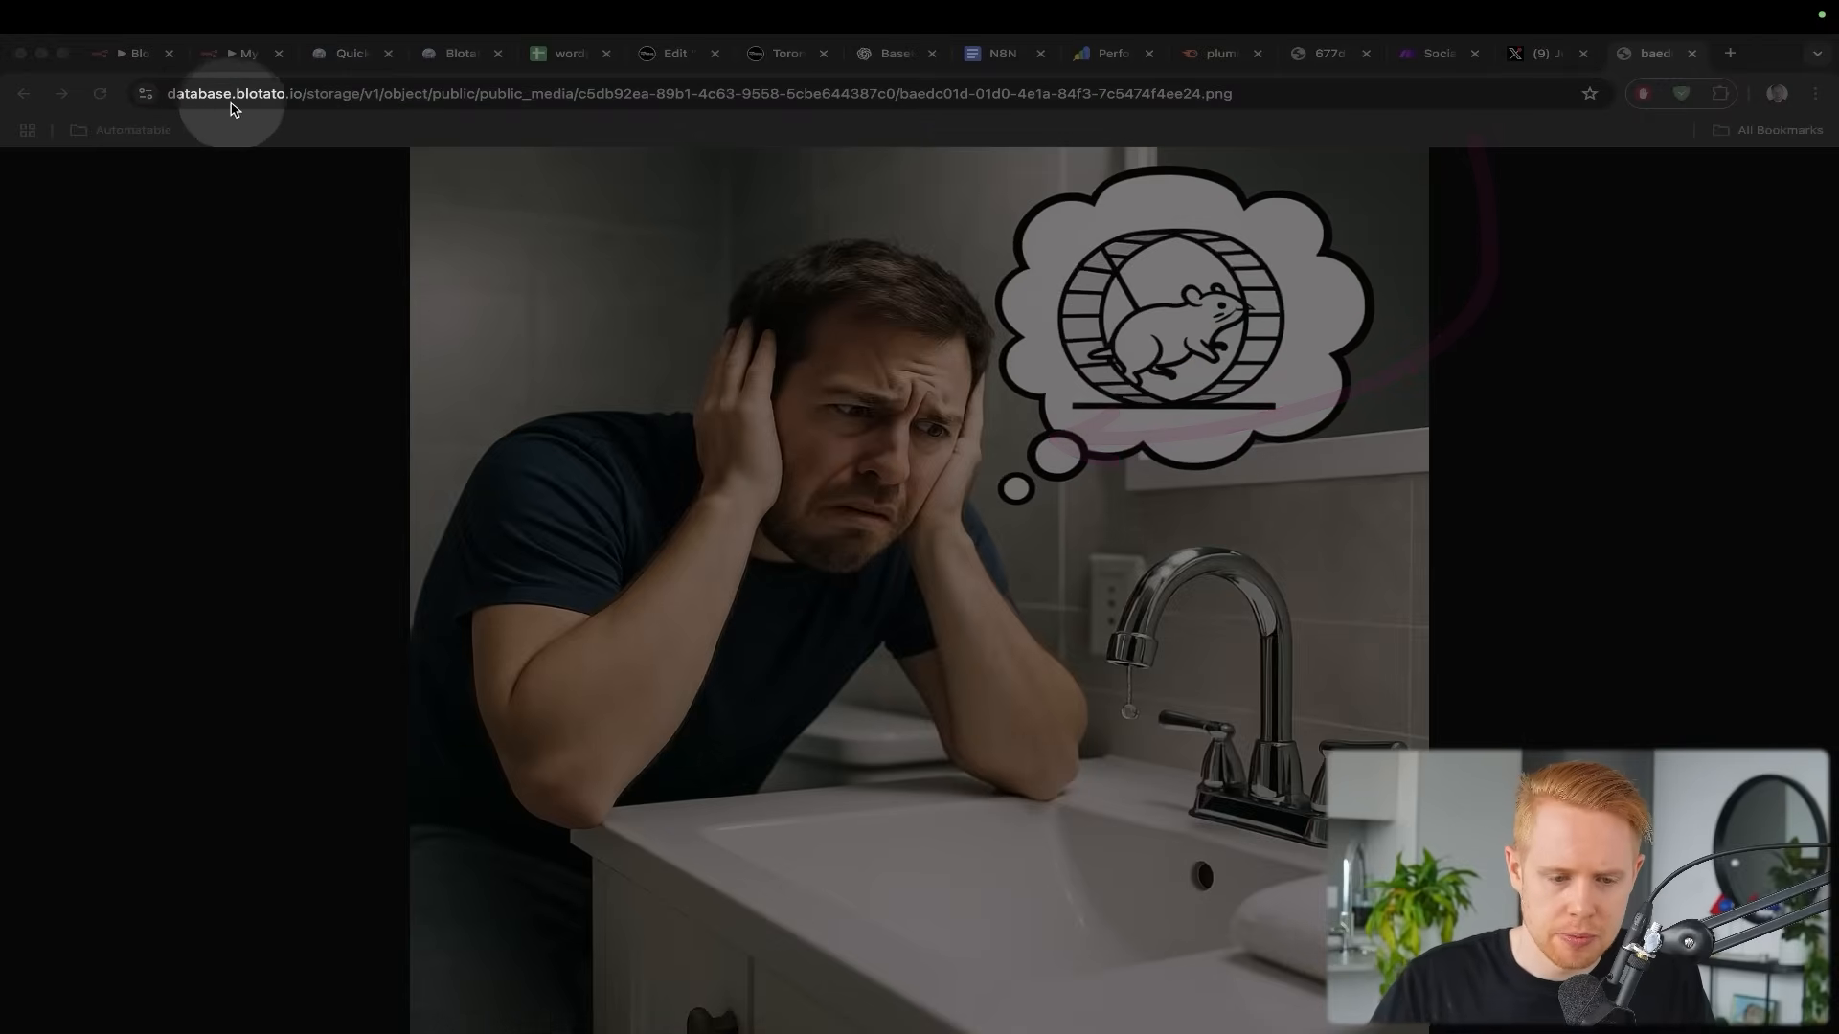
{"action": "key", "text": "super+w"}
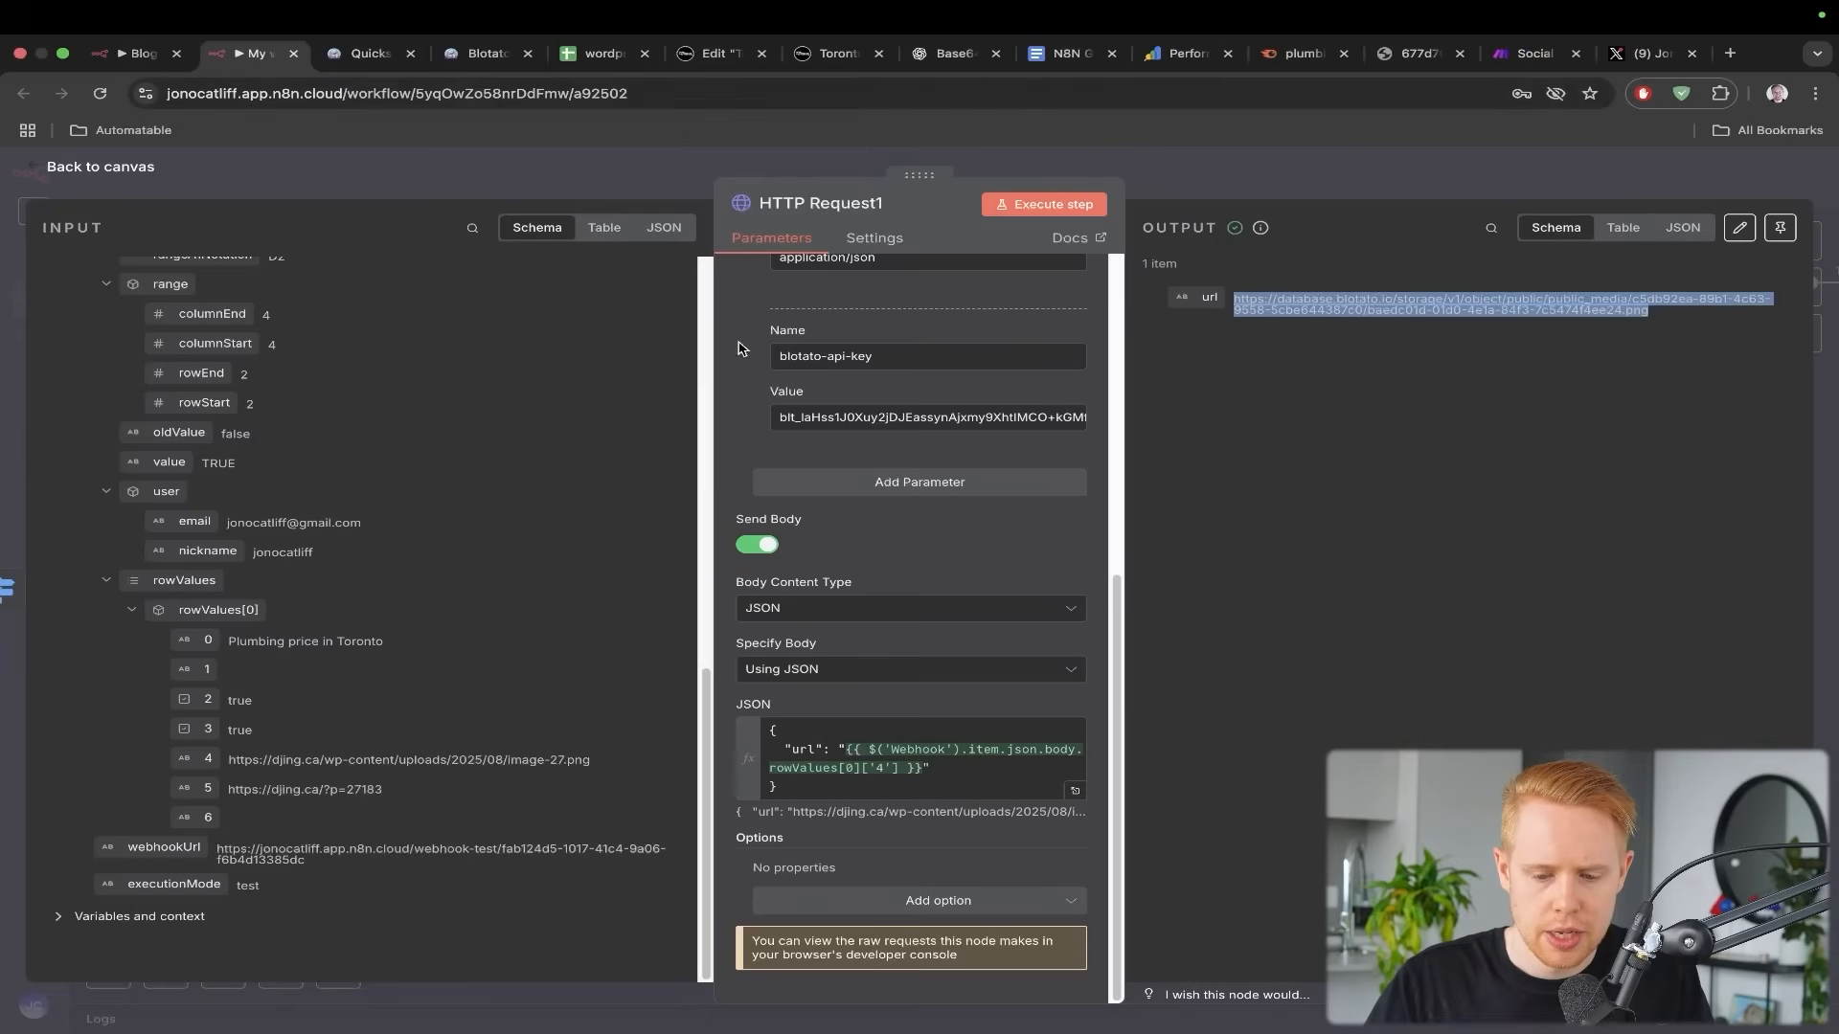
Duplicate the HTTP Request node, place the copy after the original, and open it.
{"action": "key", "text": "Escape"}
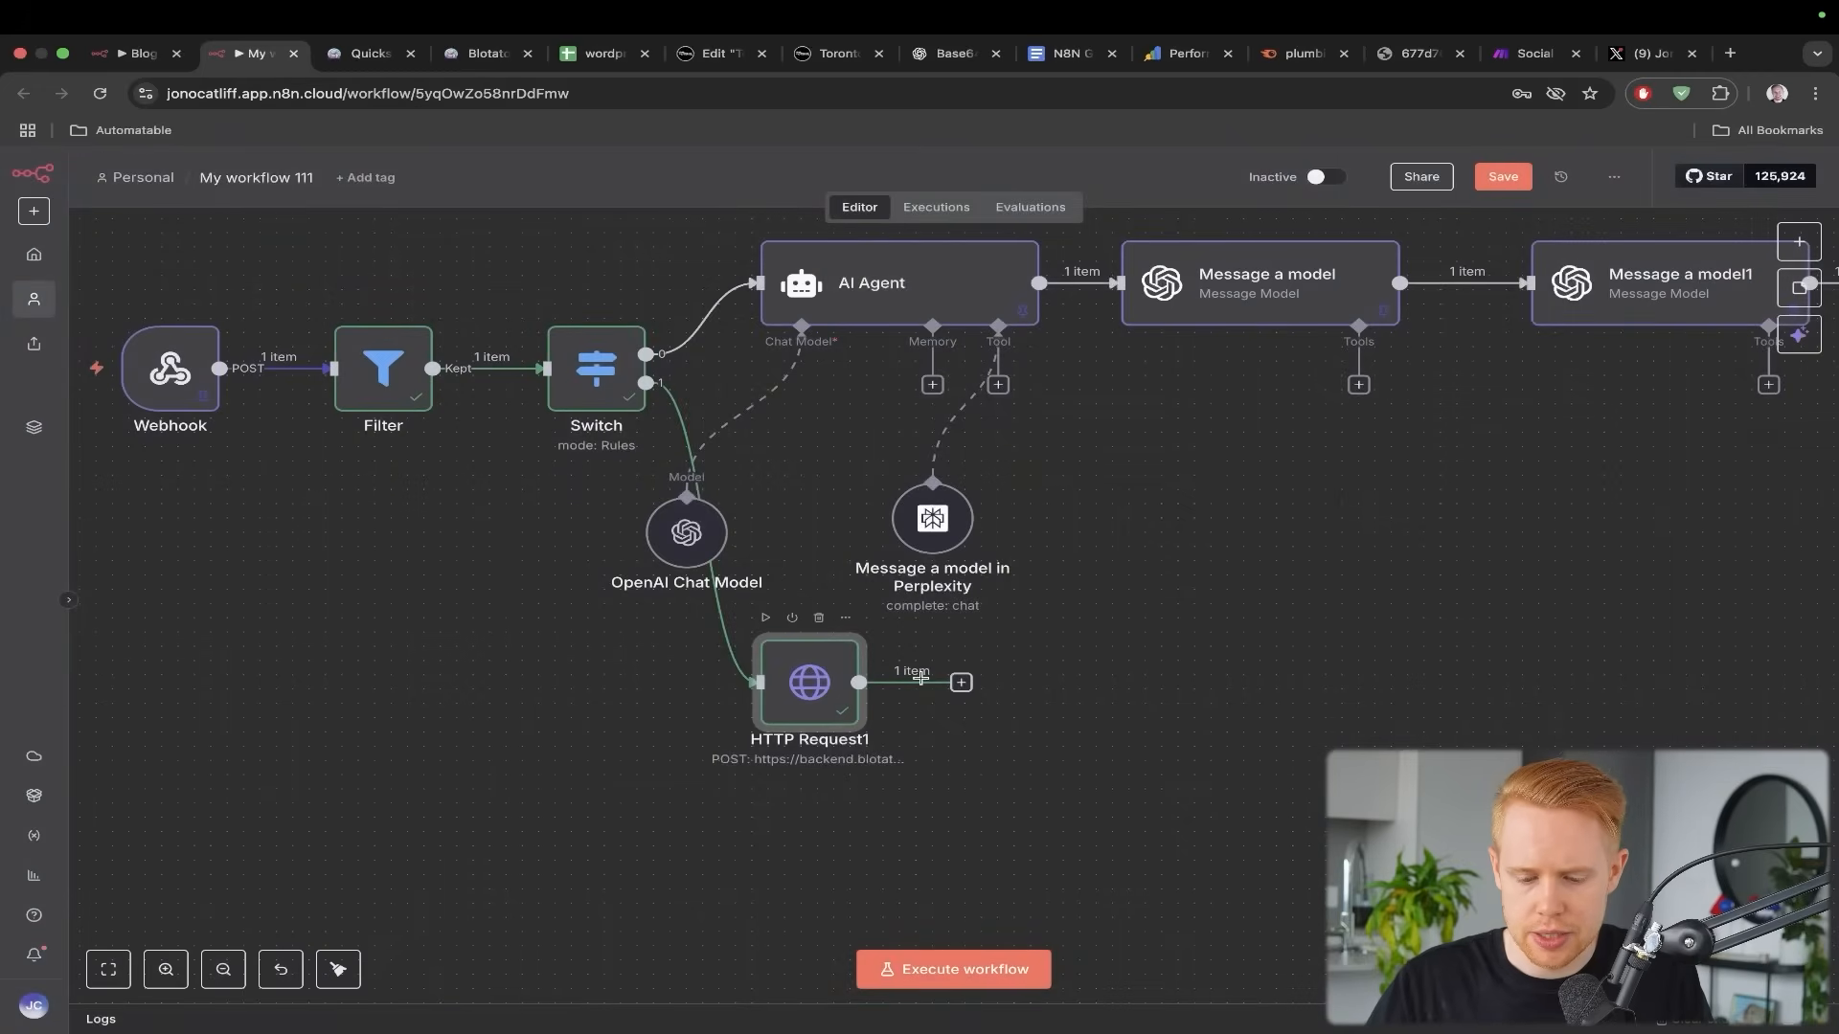
{"action": "key", "text": "super+d"}
{"action": "left_click_drag", "start_coordinate": [953, 771], "coordinate": [1007, 687]}
{"action": "double_click", "coordinate": [1007, 688]}
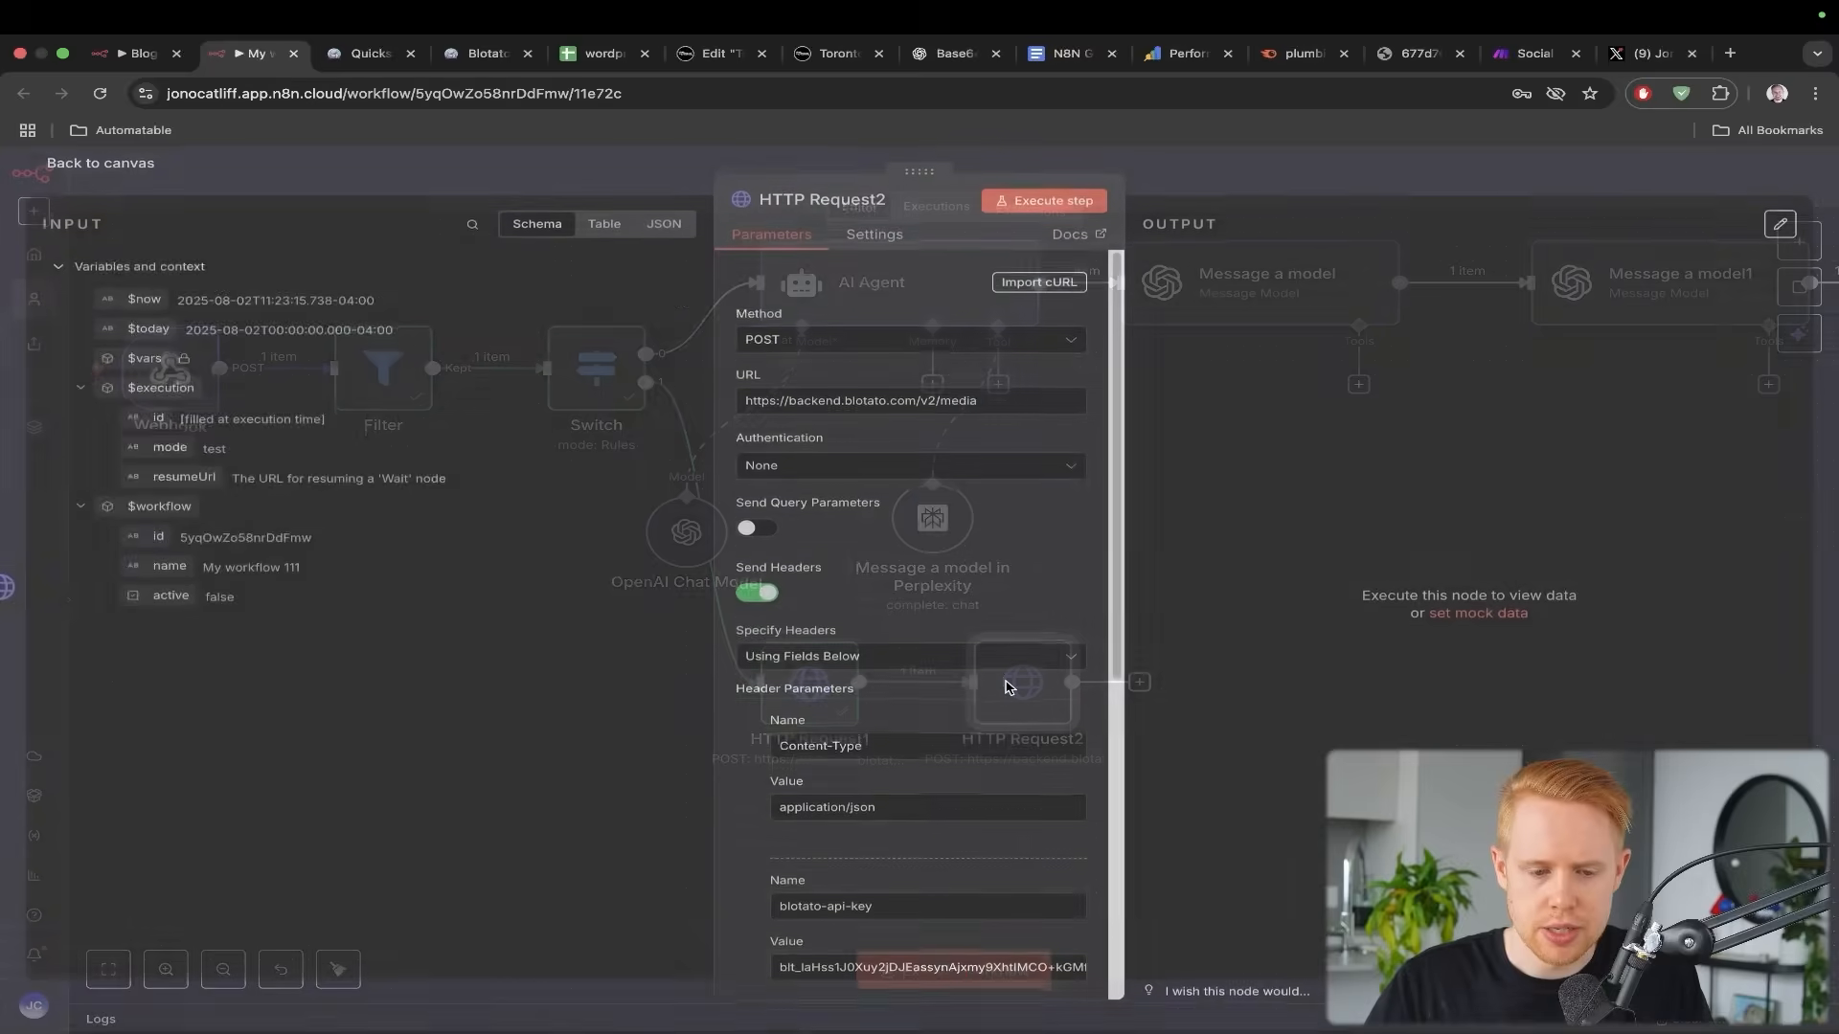
Review the docs' Post to a Platform Immediately example request.
{"action": "key", "text": "super+3"}
{"action": "scroll", "coordinate": [1005, 686], "scroll_direction": "down", "scroll_amount": 8}
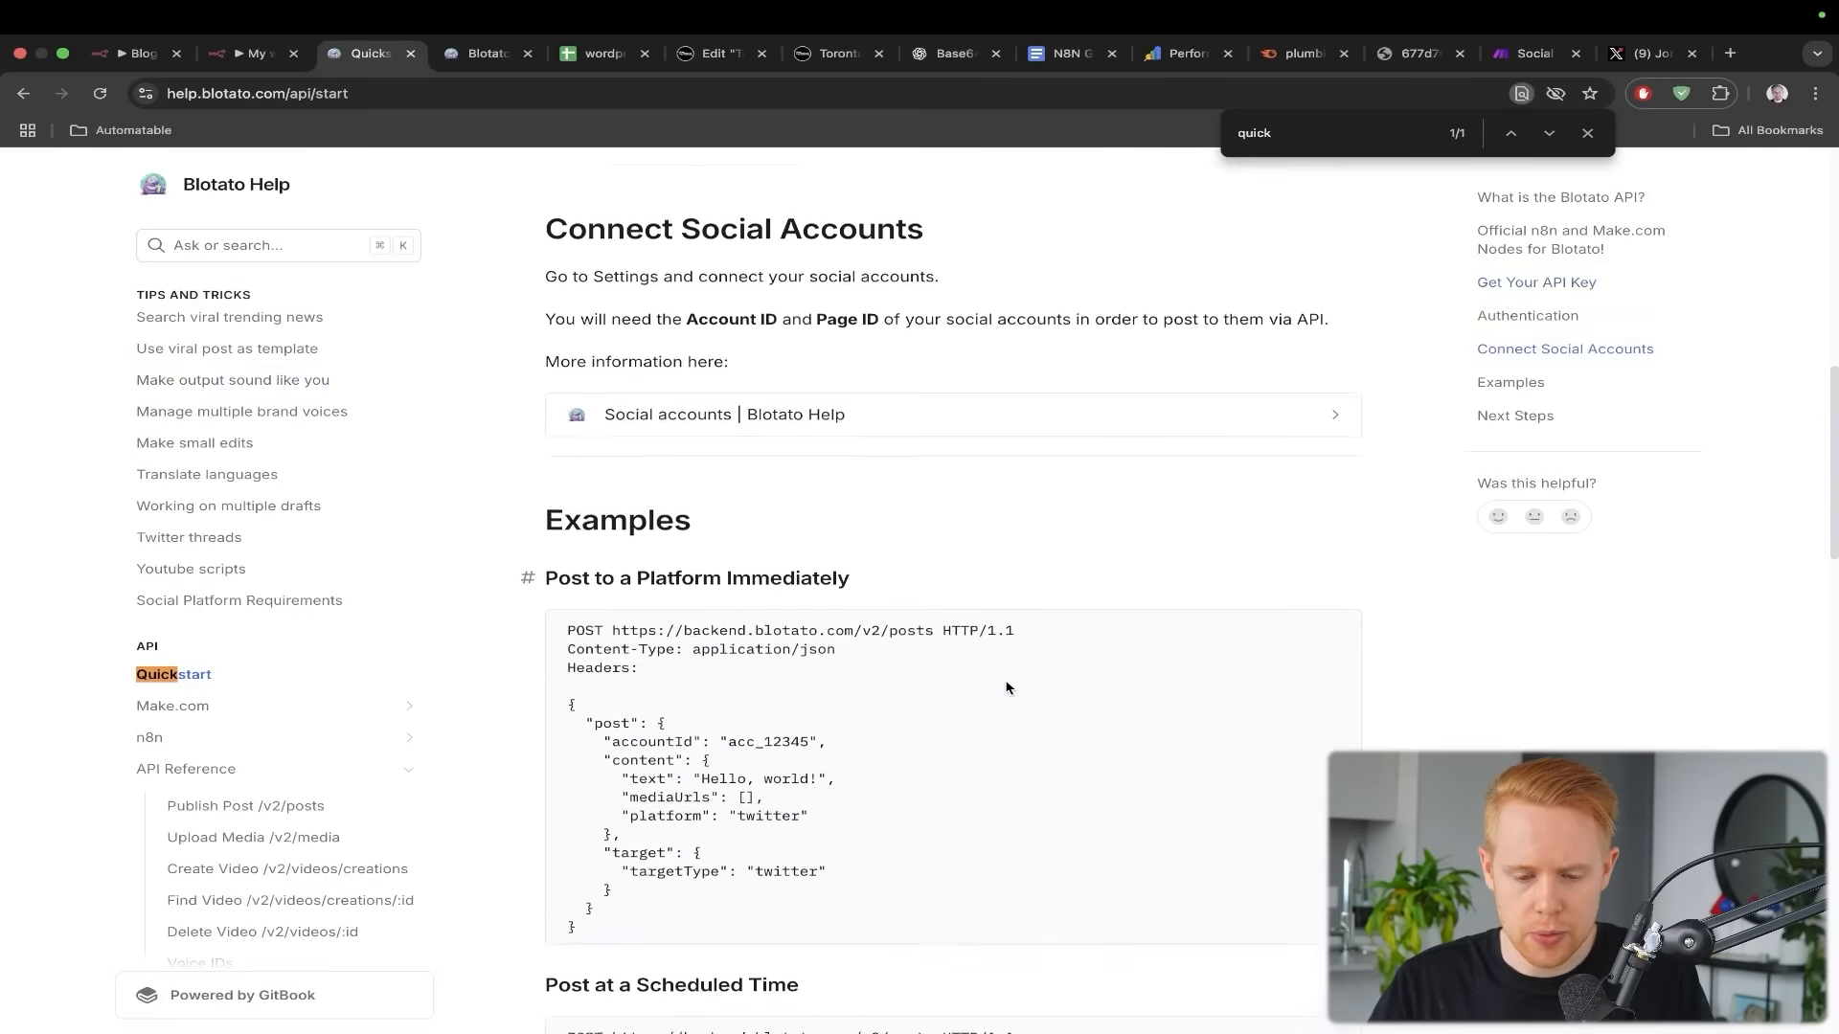
{"action": "scroll", "coordinate": [1006, 686], "scroll_direction": "down", "scroll_amount": 1}
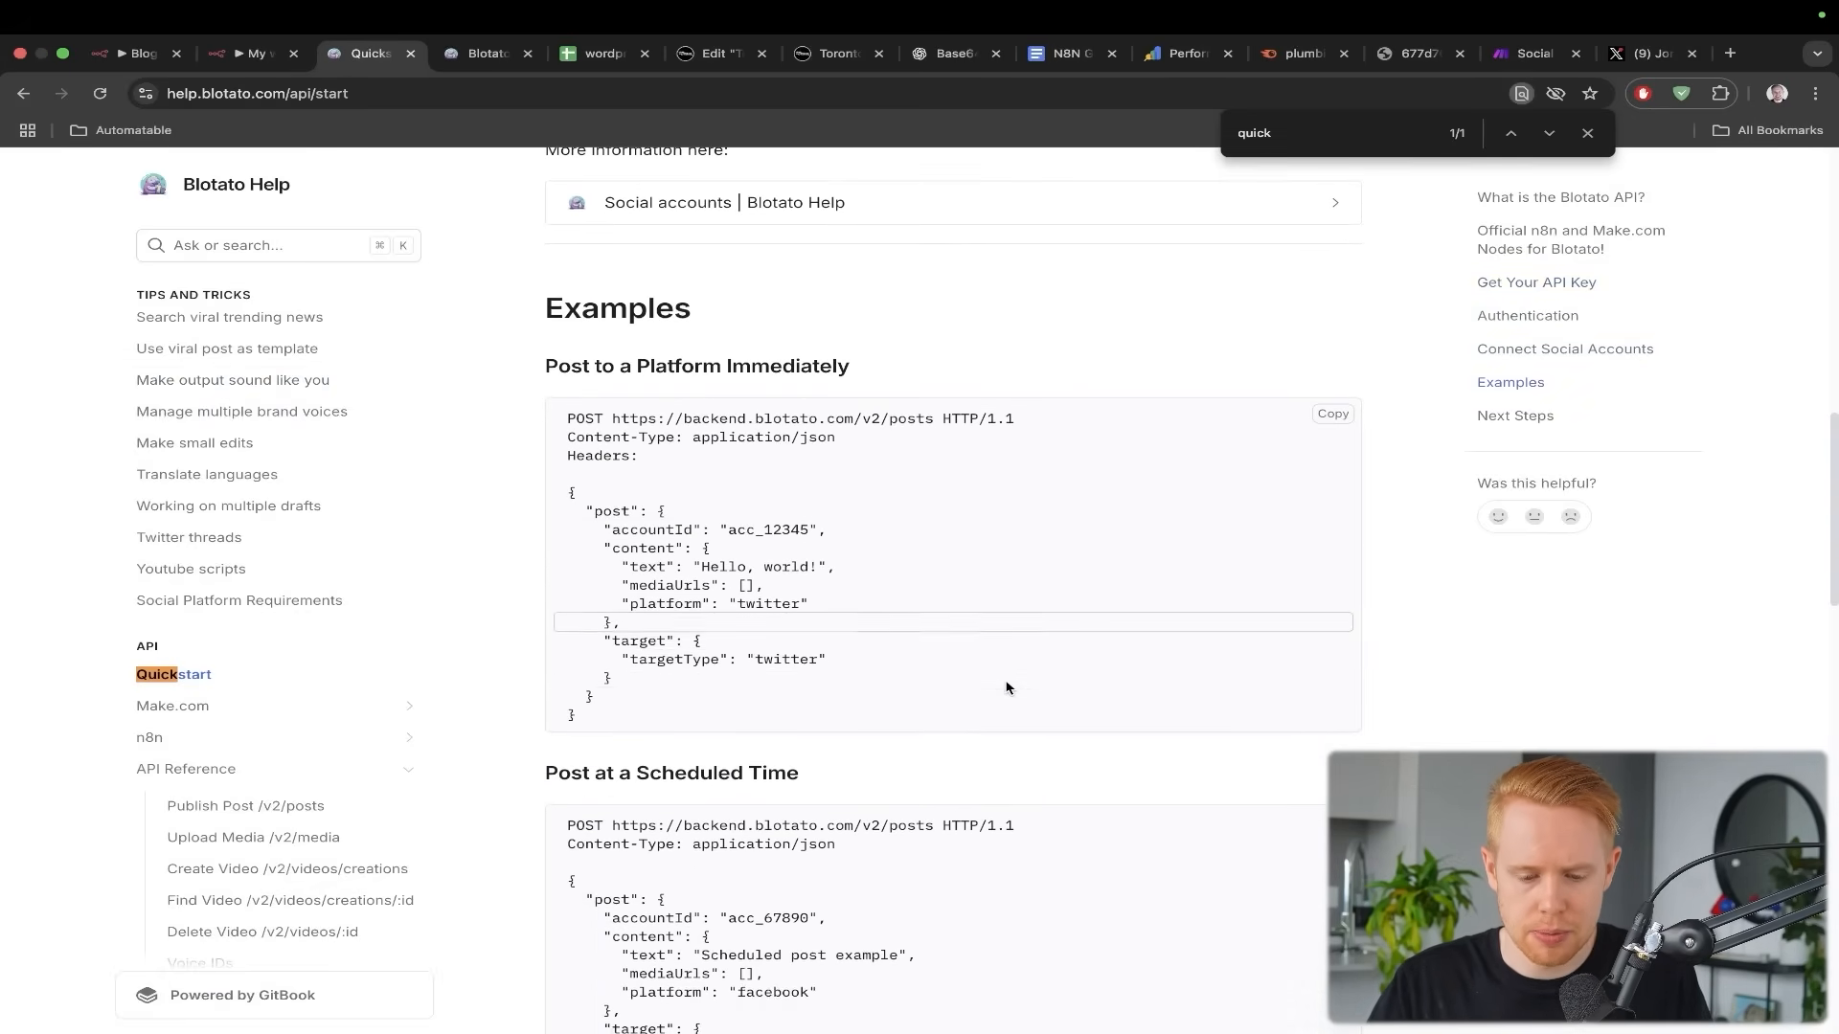
{"action": "left_click_drag", "start_coordinate": [1001, 254], "coordinate": [862, 386]}
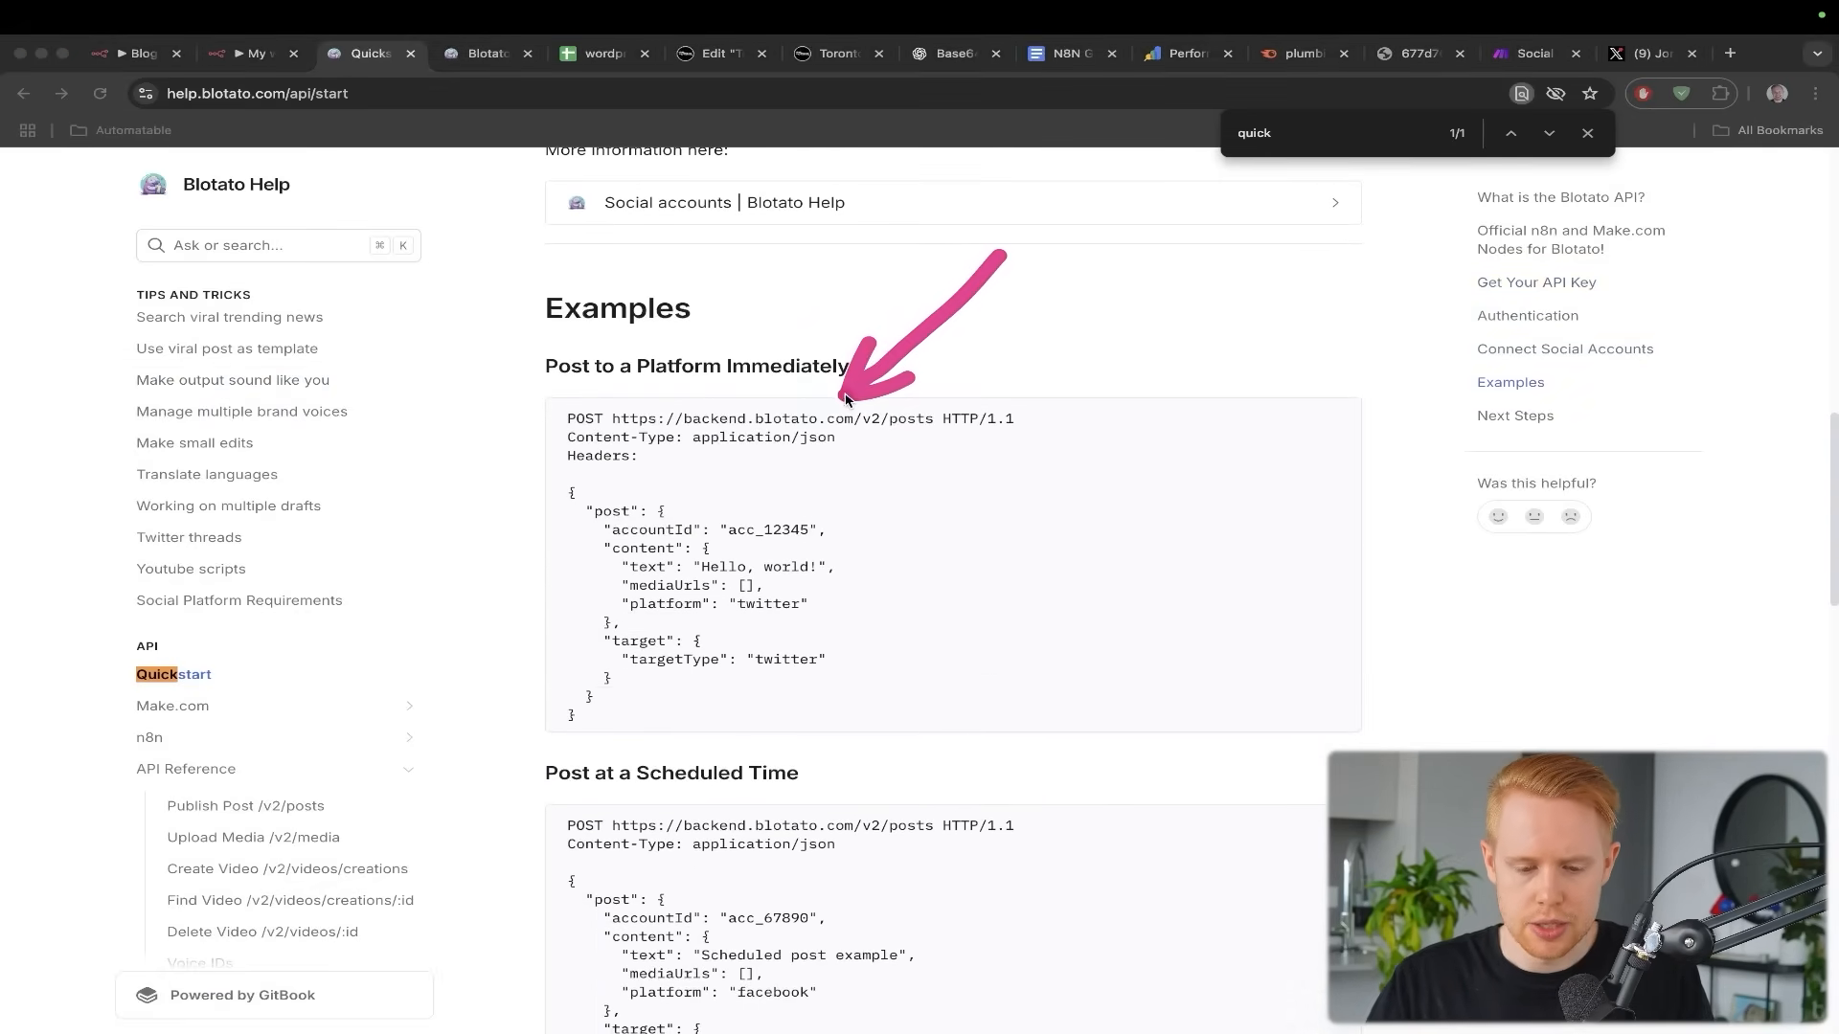
{"action": "key", "text": "ctrl+s"}
{"action": "key", "text": "Escape"}
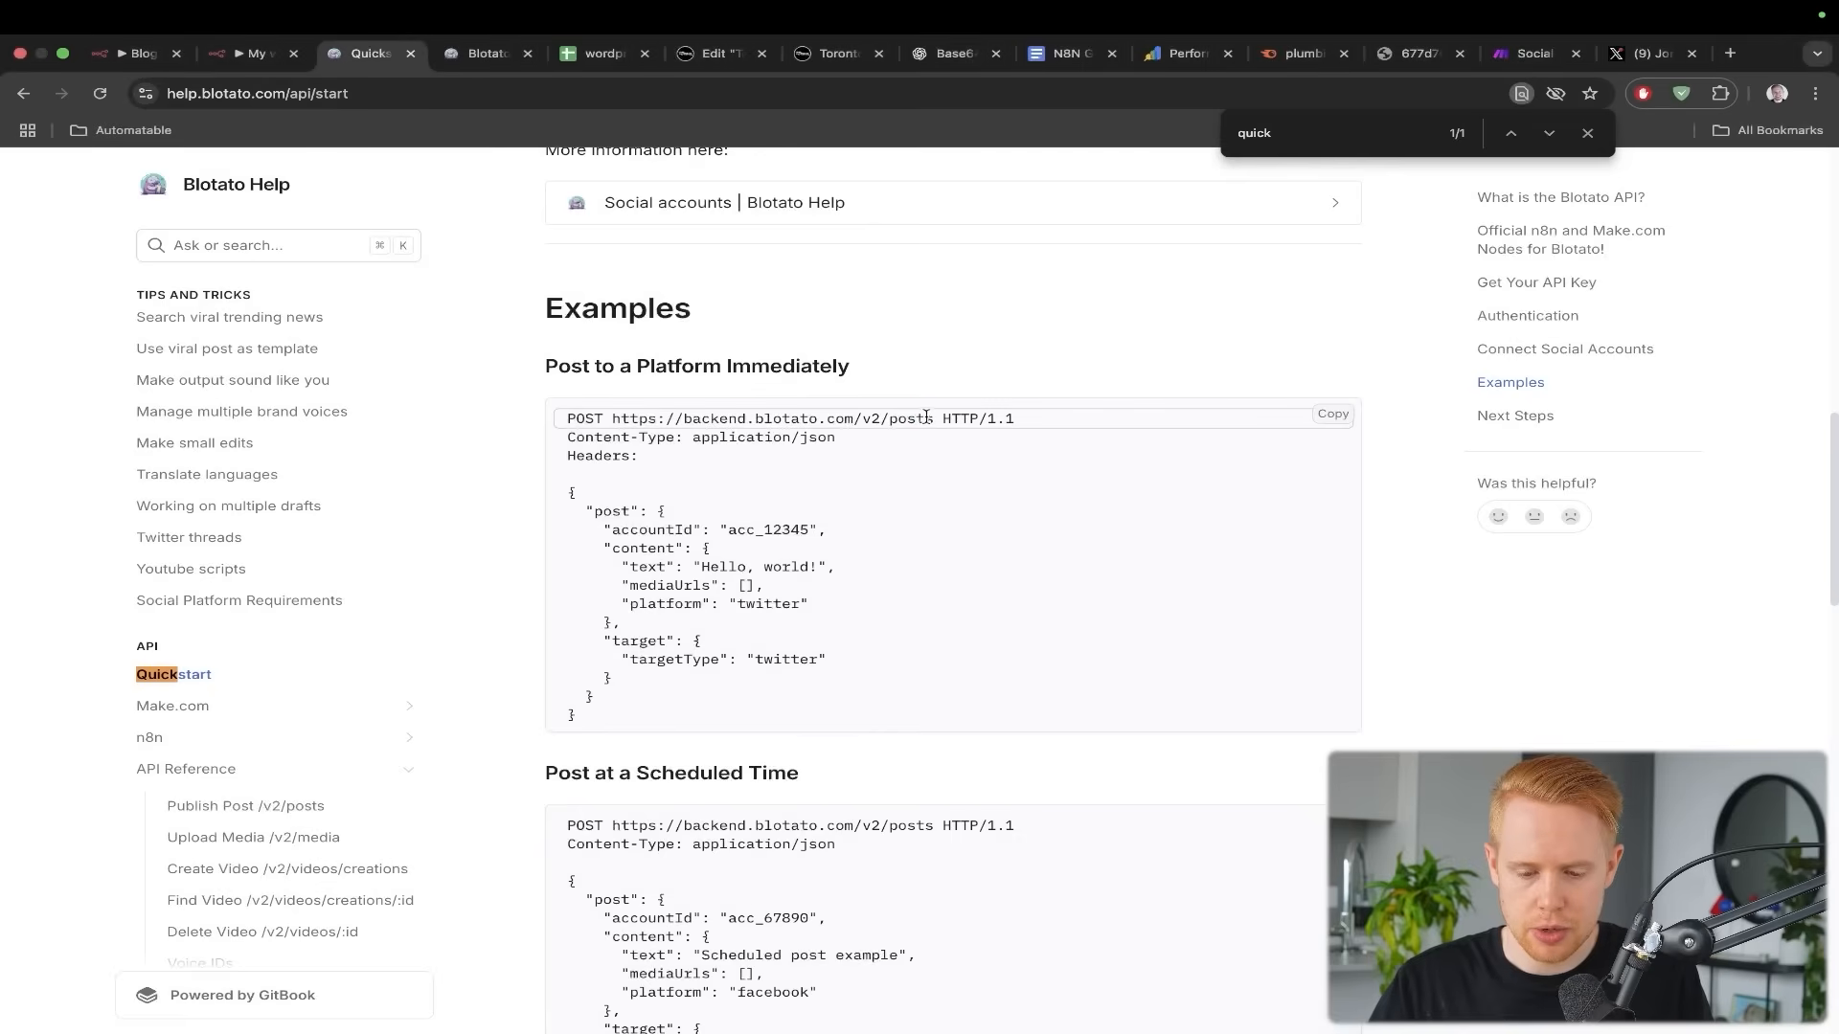
Copy the posts endpoint URL from the docs example and set it as the duplicated HTTP Request node's URL.
{"action": "left_click_drag", "start_coordinate": [932, 419], "coordinate": [620, 419]}
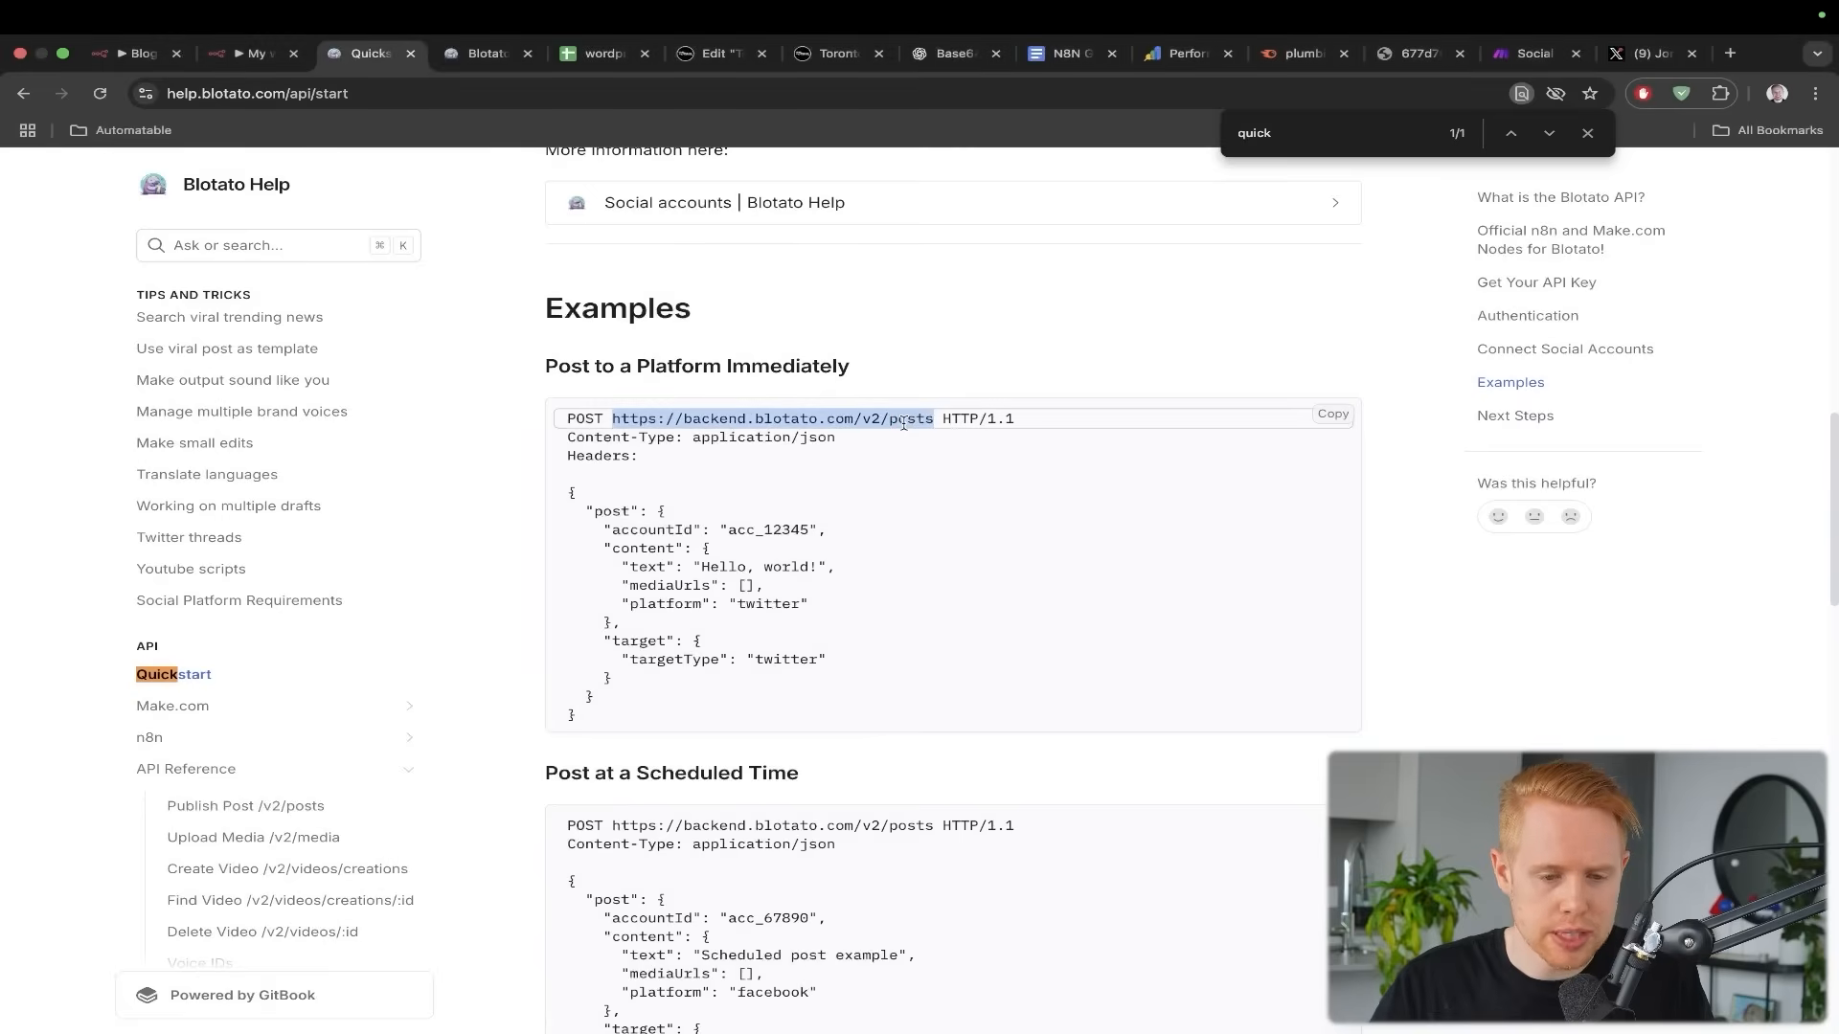
{"action": "key", "text": "ctrl+shift+Tab"}
{"action": "triple_click", "coordinate": [882, 406]}
{"action": "key", "text": "ctrl+v"}
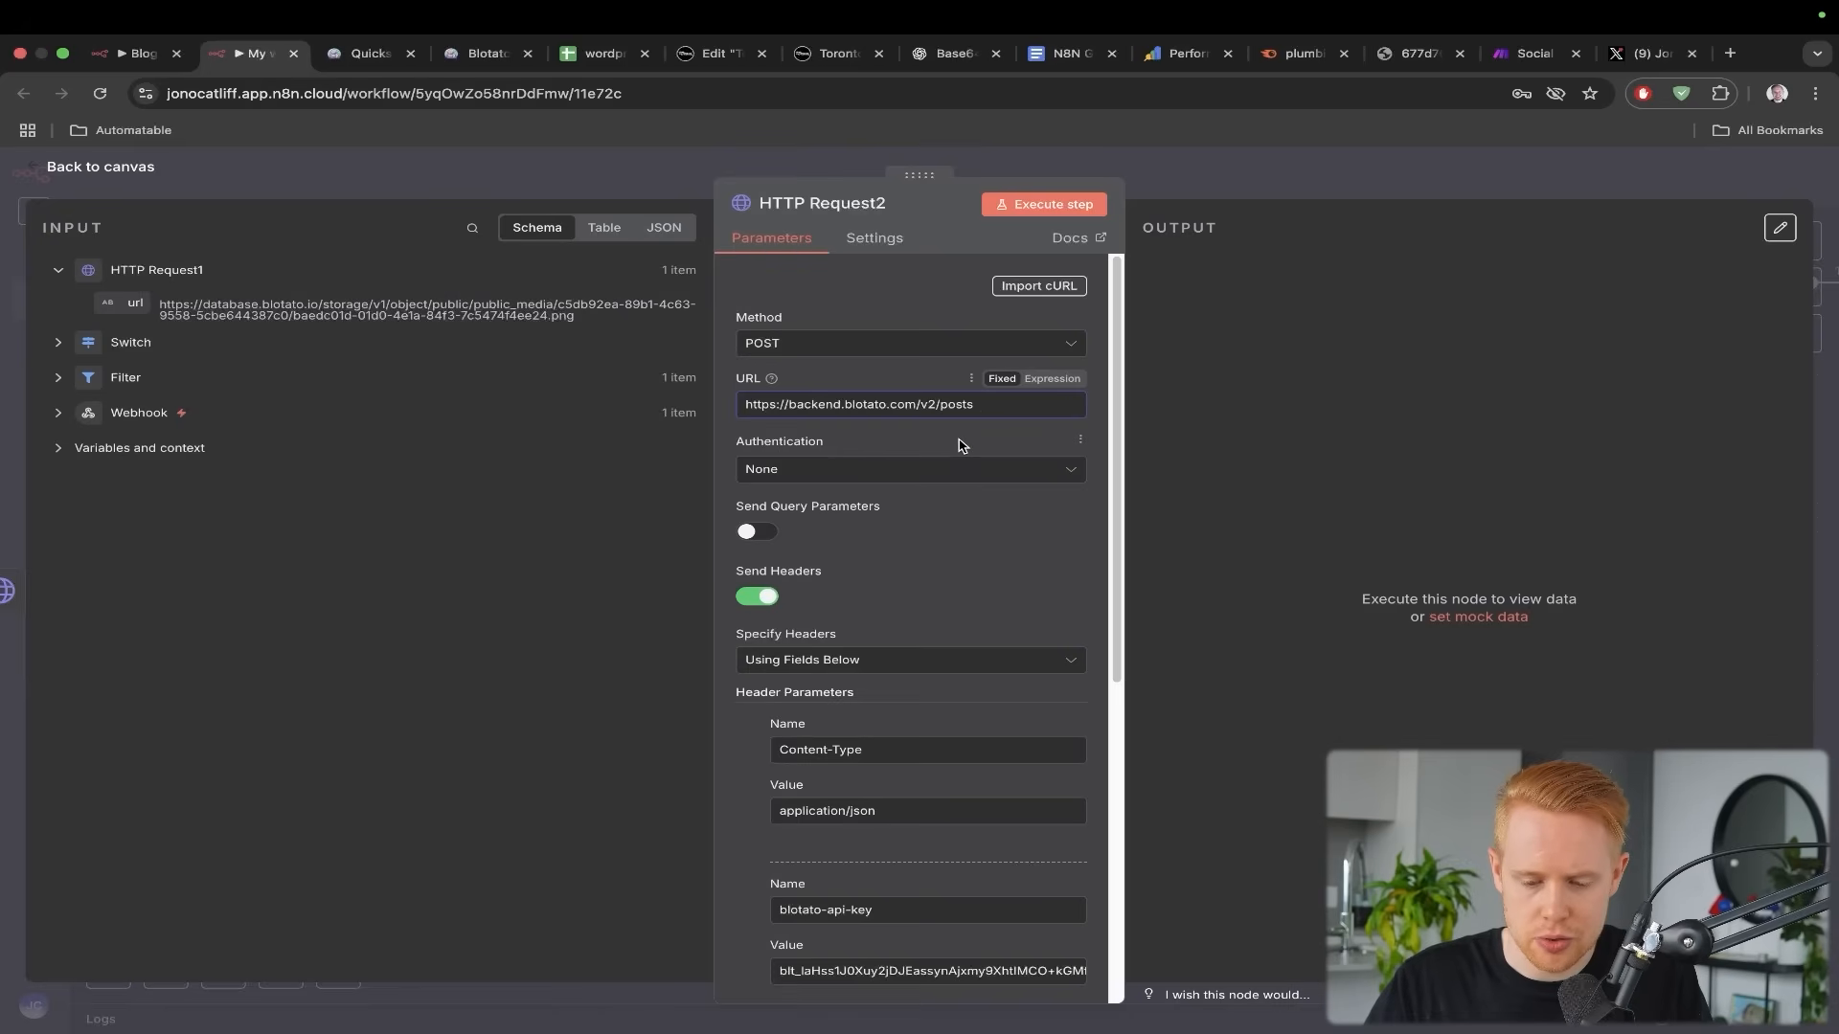
Copy the docs' Post to a Platform Immediately JSON example and replace the node's JSON body with it.
{"action": "scroll", "coordinate": [977, 412], "scroll_direction": "down", "scroll_amount": 4}
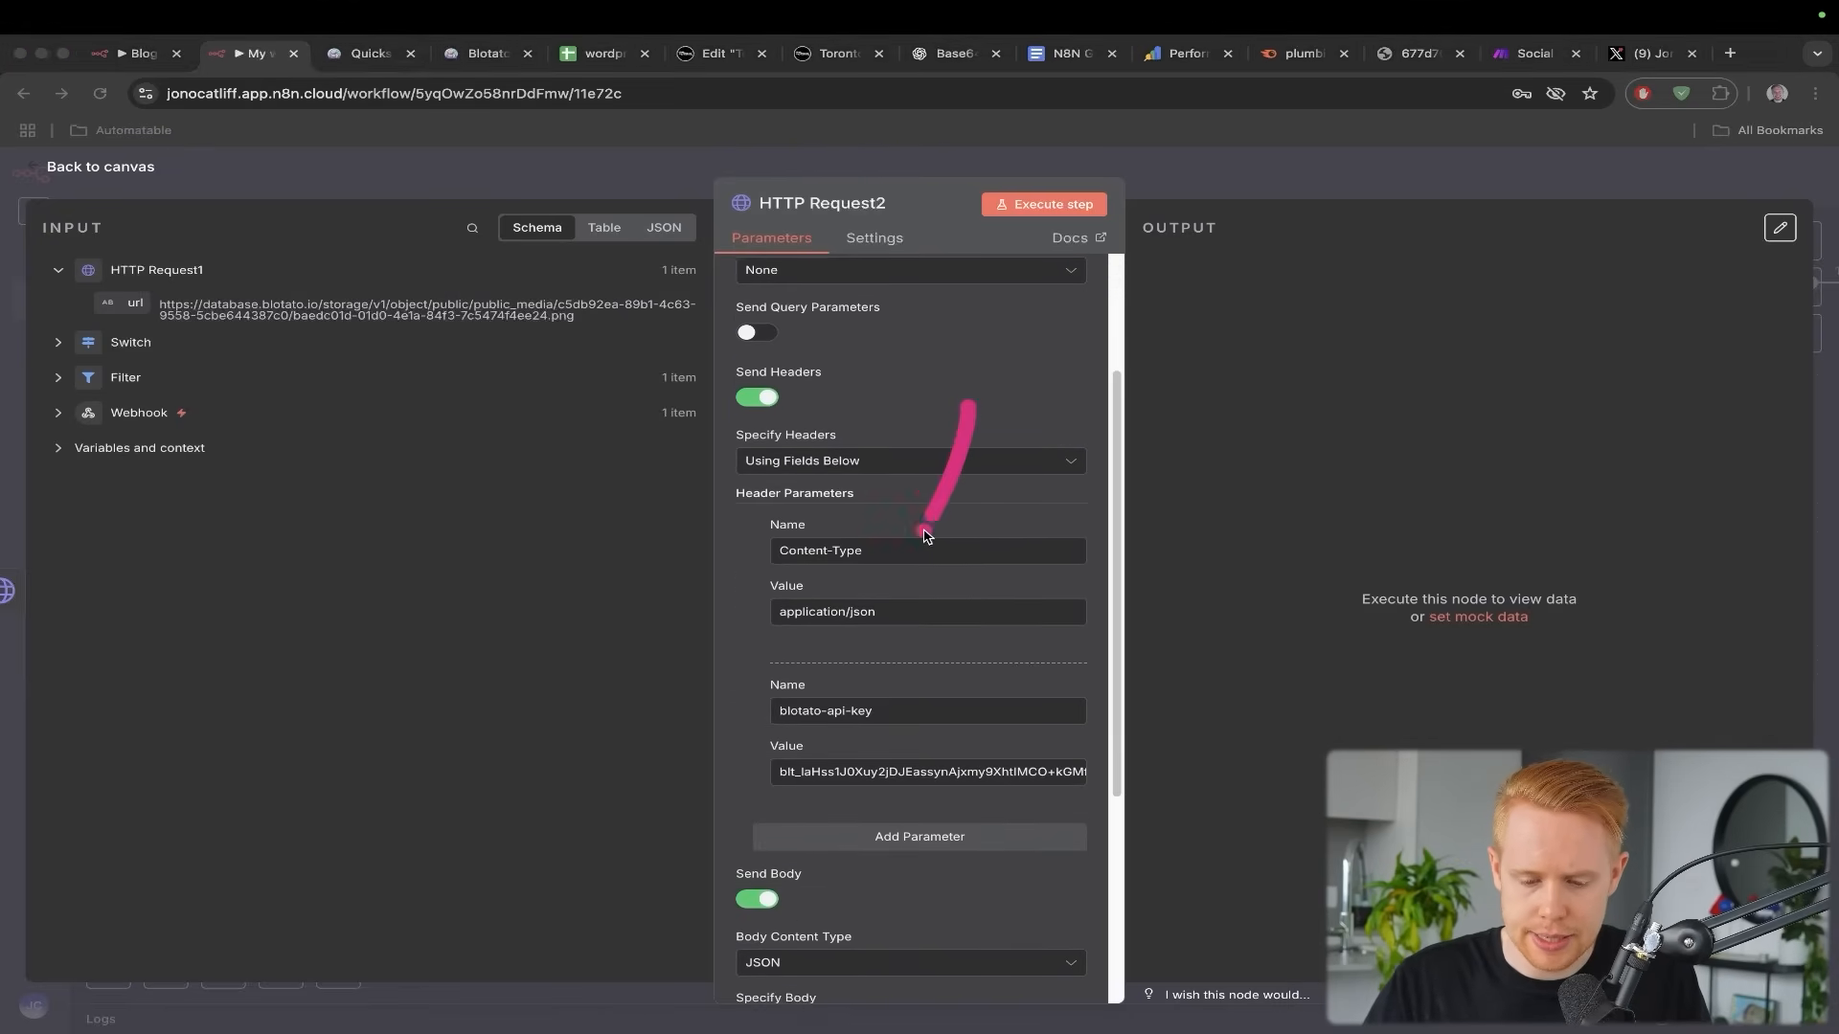
{"action": "key", "text": "ctrl+Tab"}
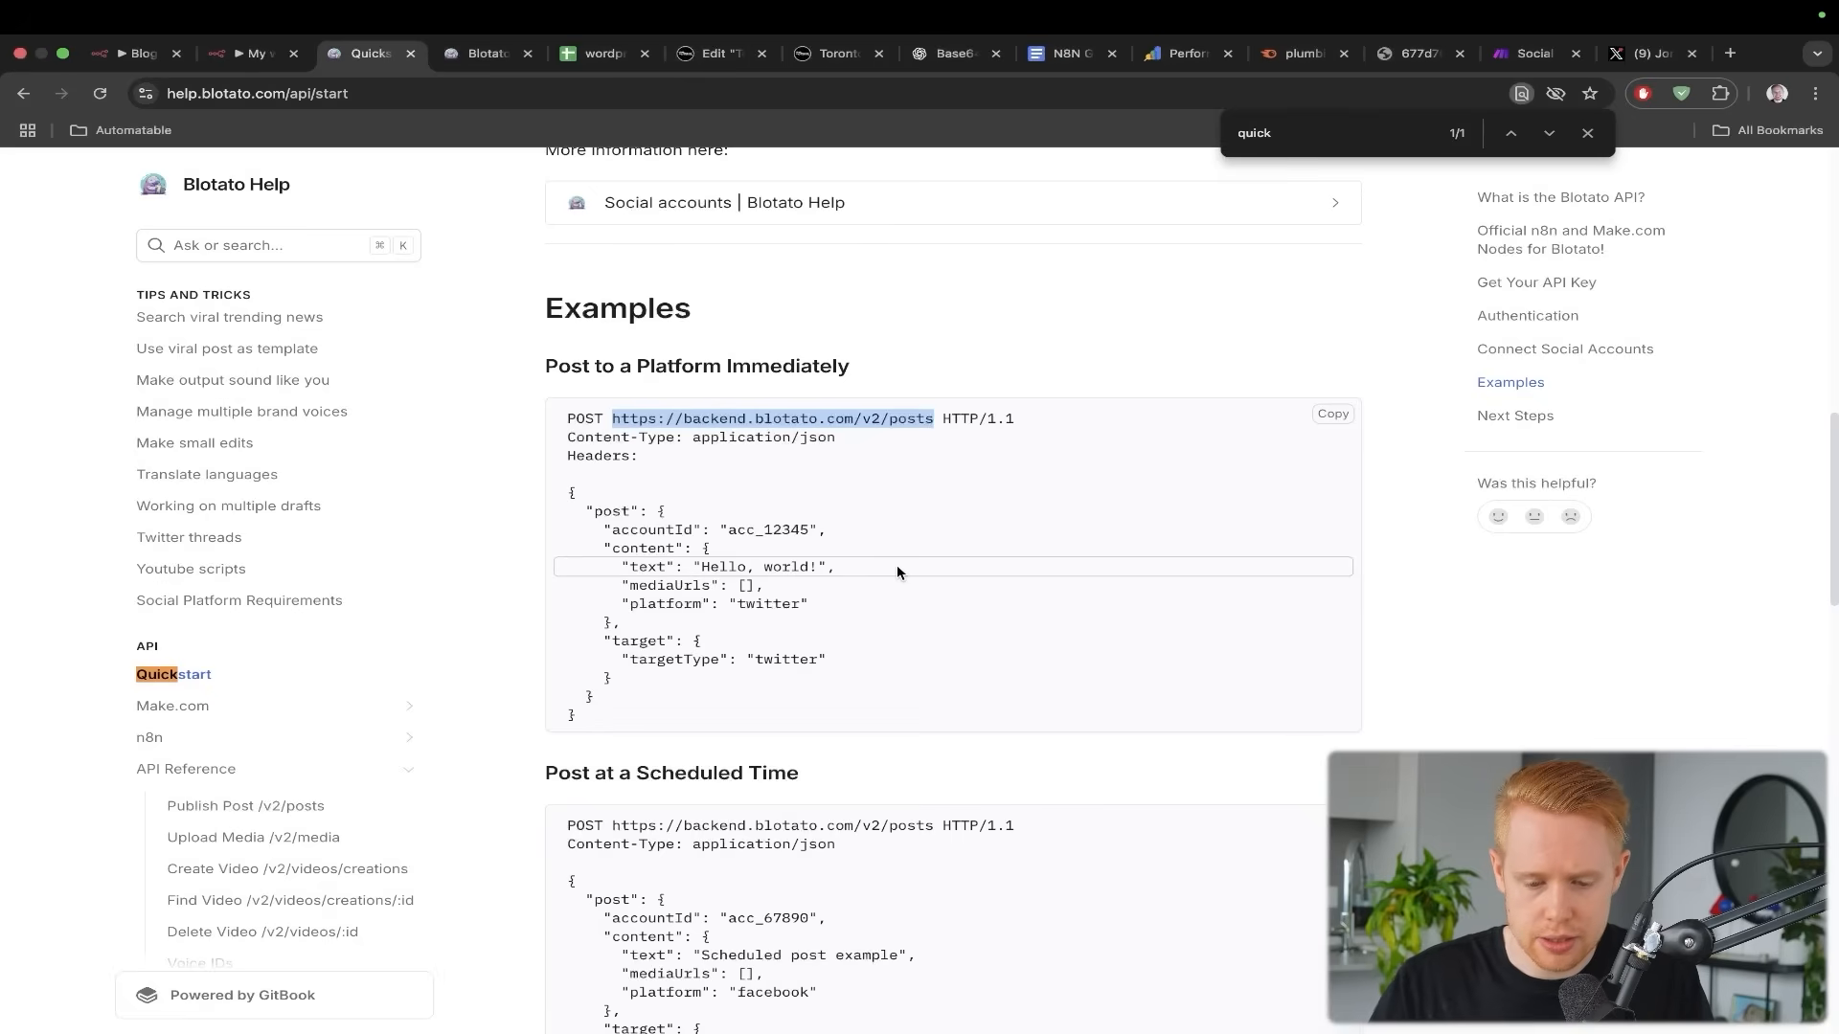
{"action": "key", "text": "ctrl+s"}
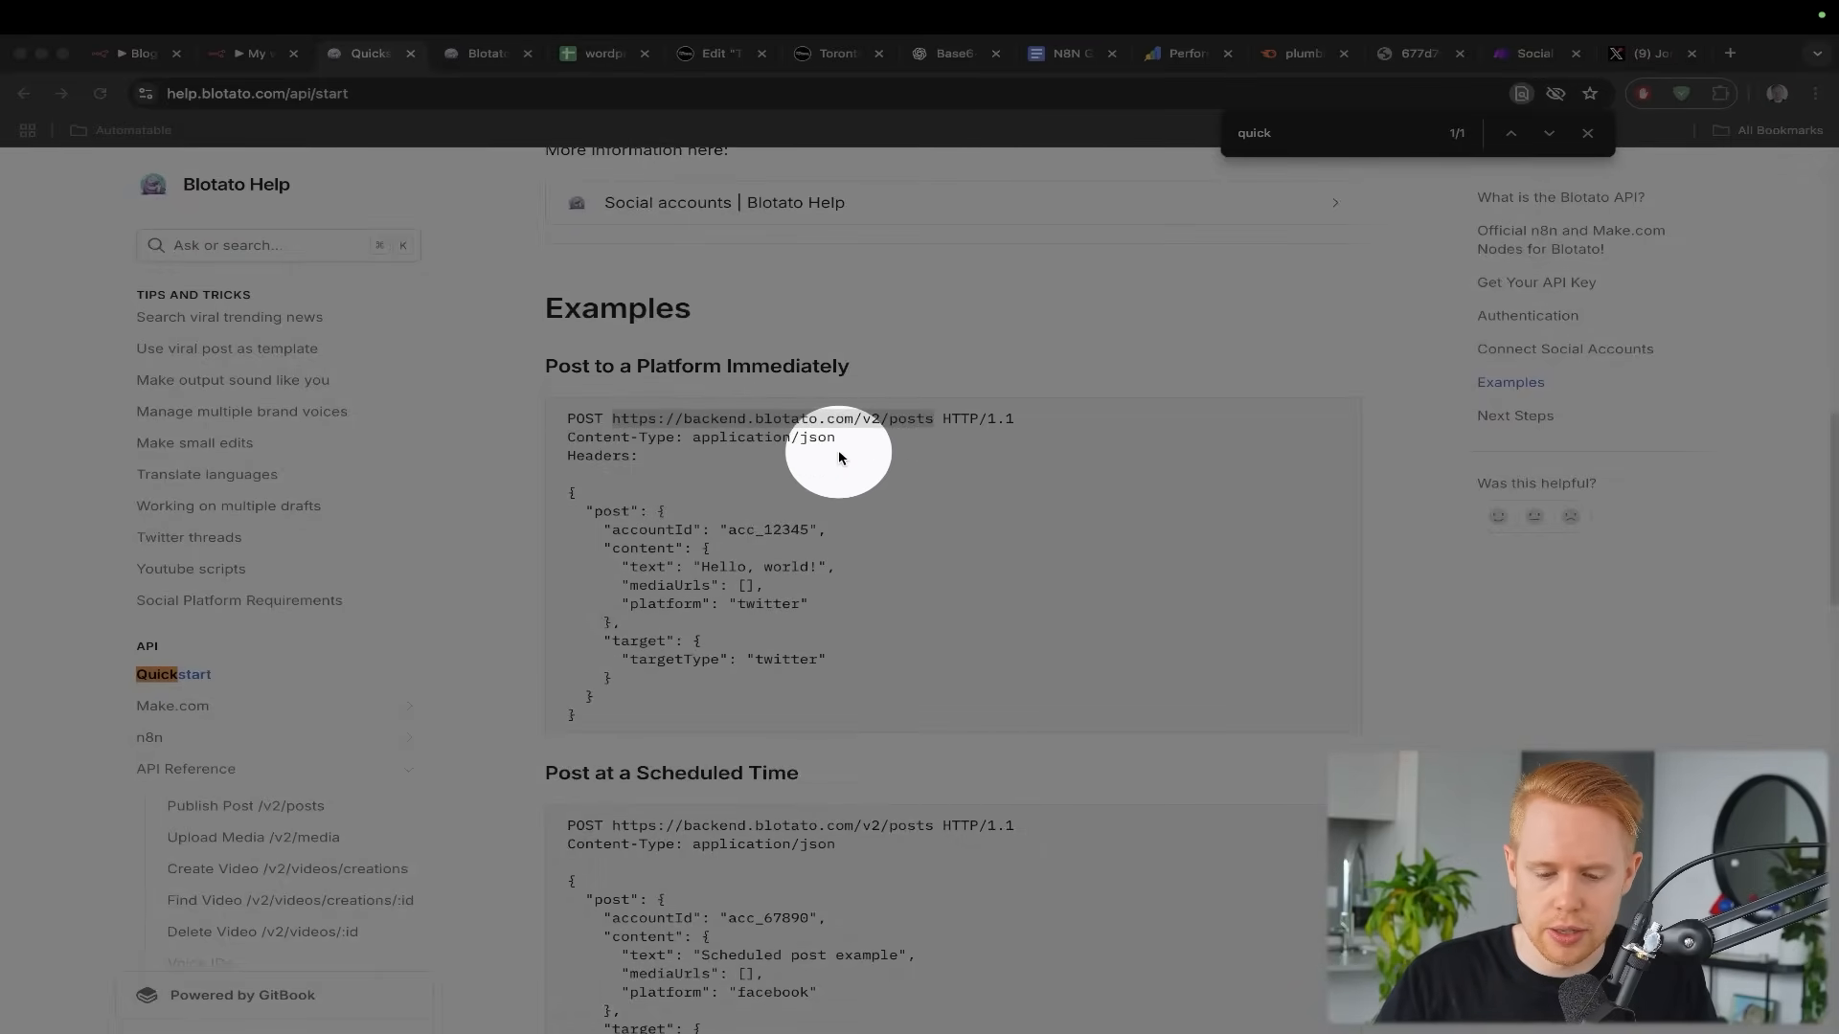
{"action": "key", "text": "Escape"}
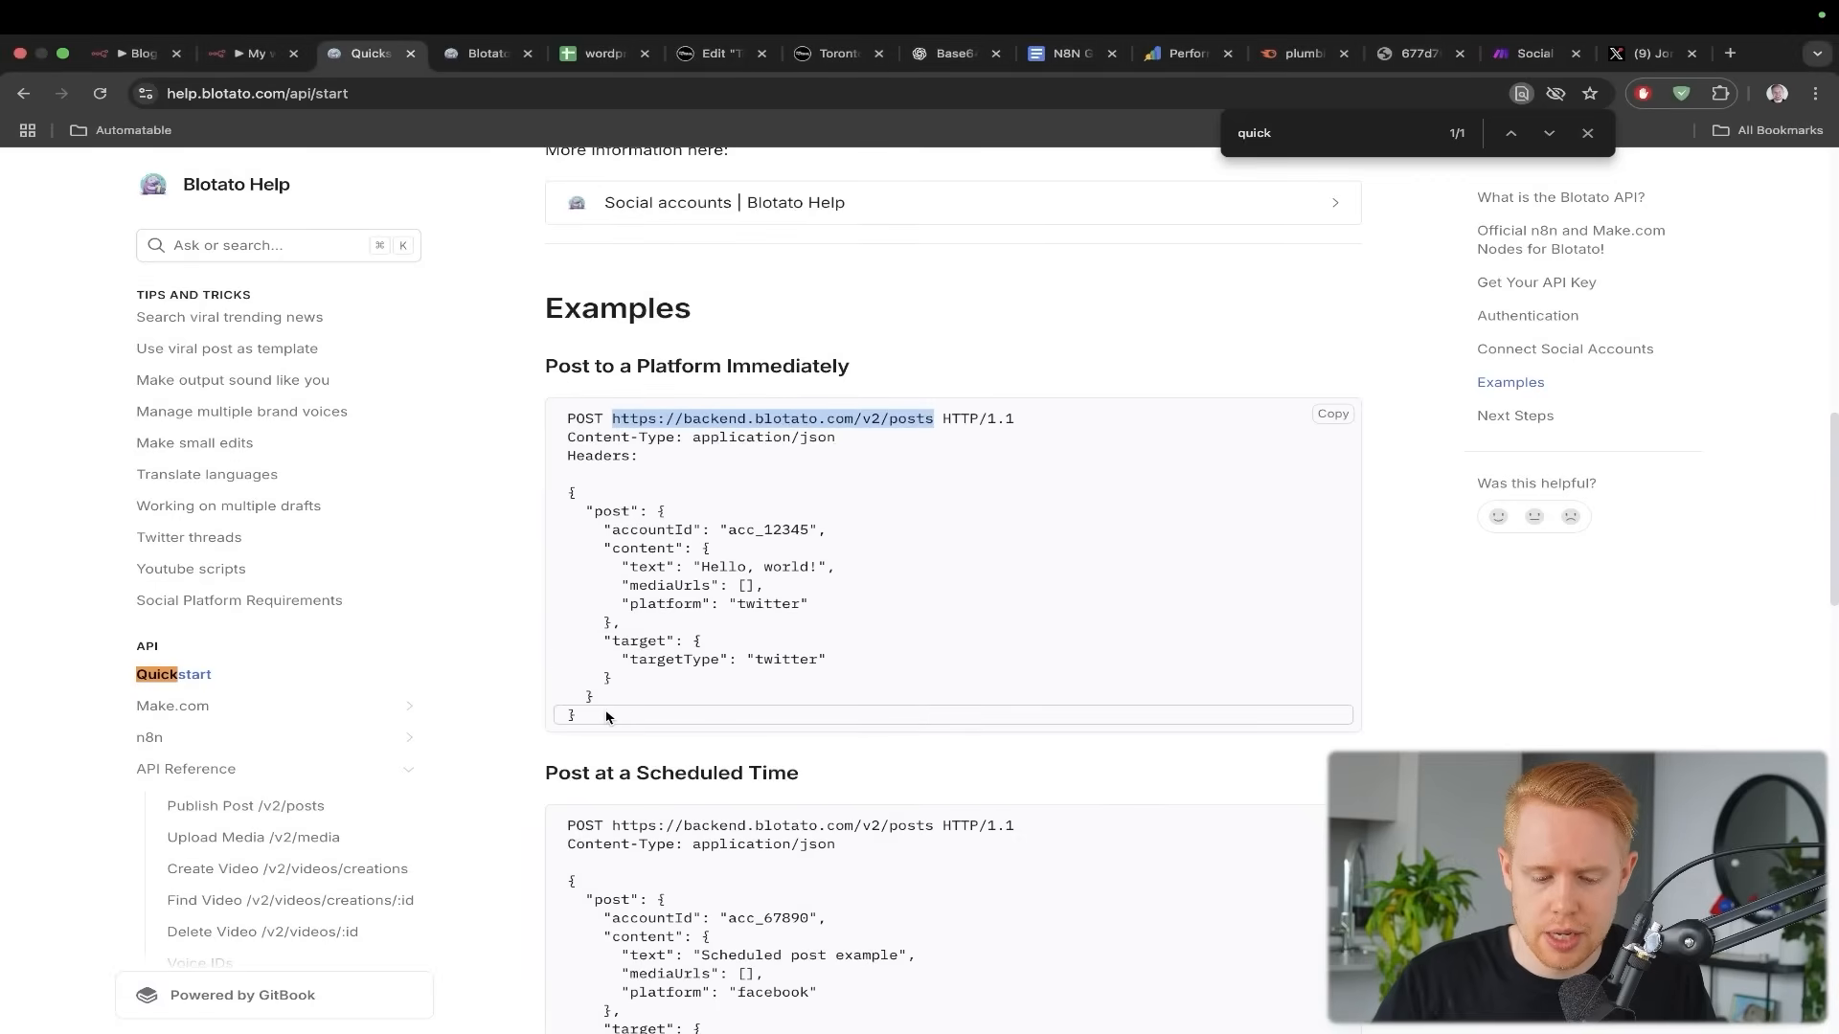
{"action": "left_click_drag", "start_coordinate": [603, 721], "coordinate": [561, 505]}
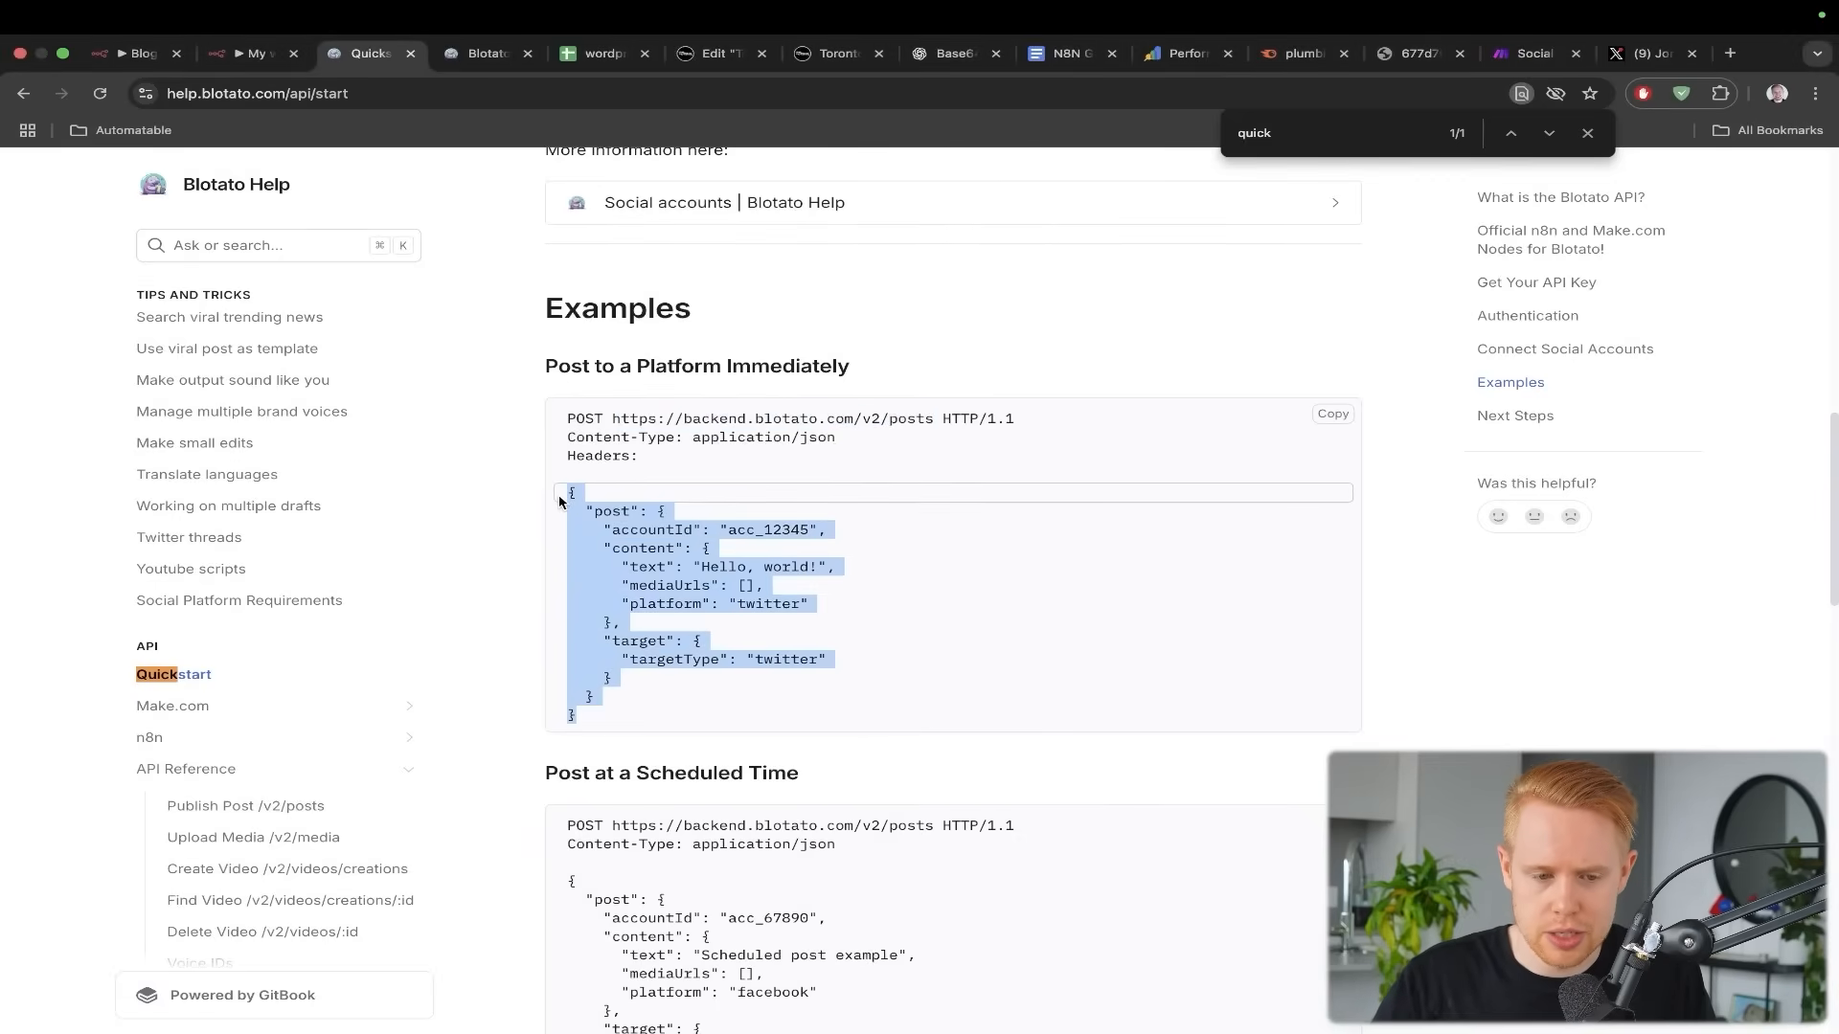
{"action": "key", "text": "ctrl+shift+Tab"}
{"action": "scroll", "coordinate": [806, 609], "scroll_direction": "down", "scroll_amount": 4}
{"action": "left_click", "coordinate": [824, 740]}
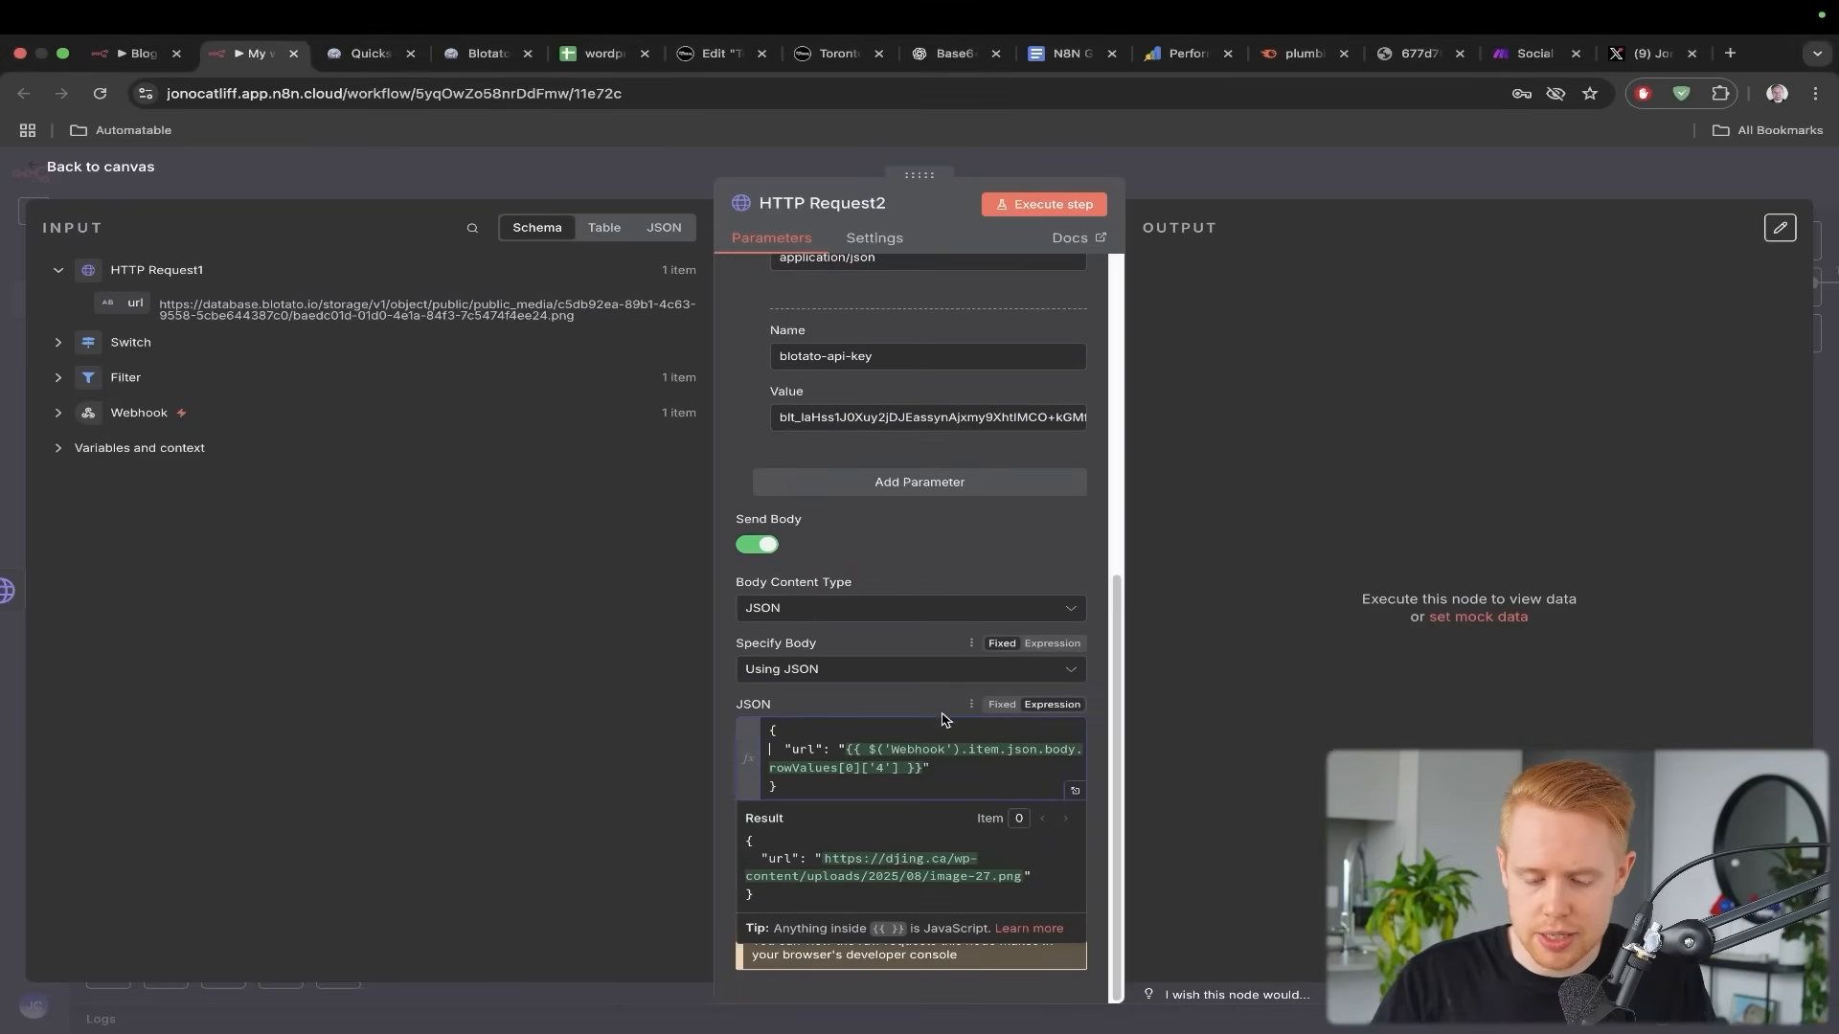
{"action": "key", "text": "super+a"}
{"action": "key", "text": "super+v"}
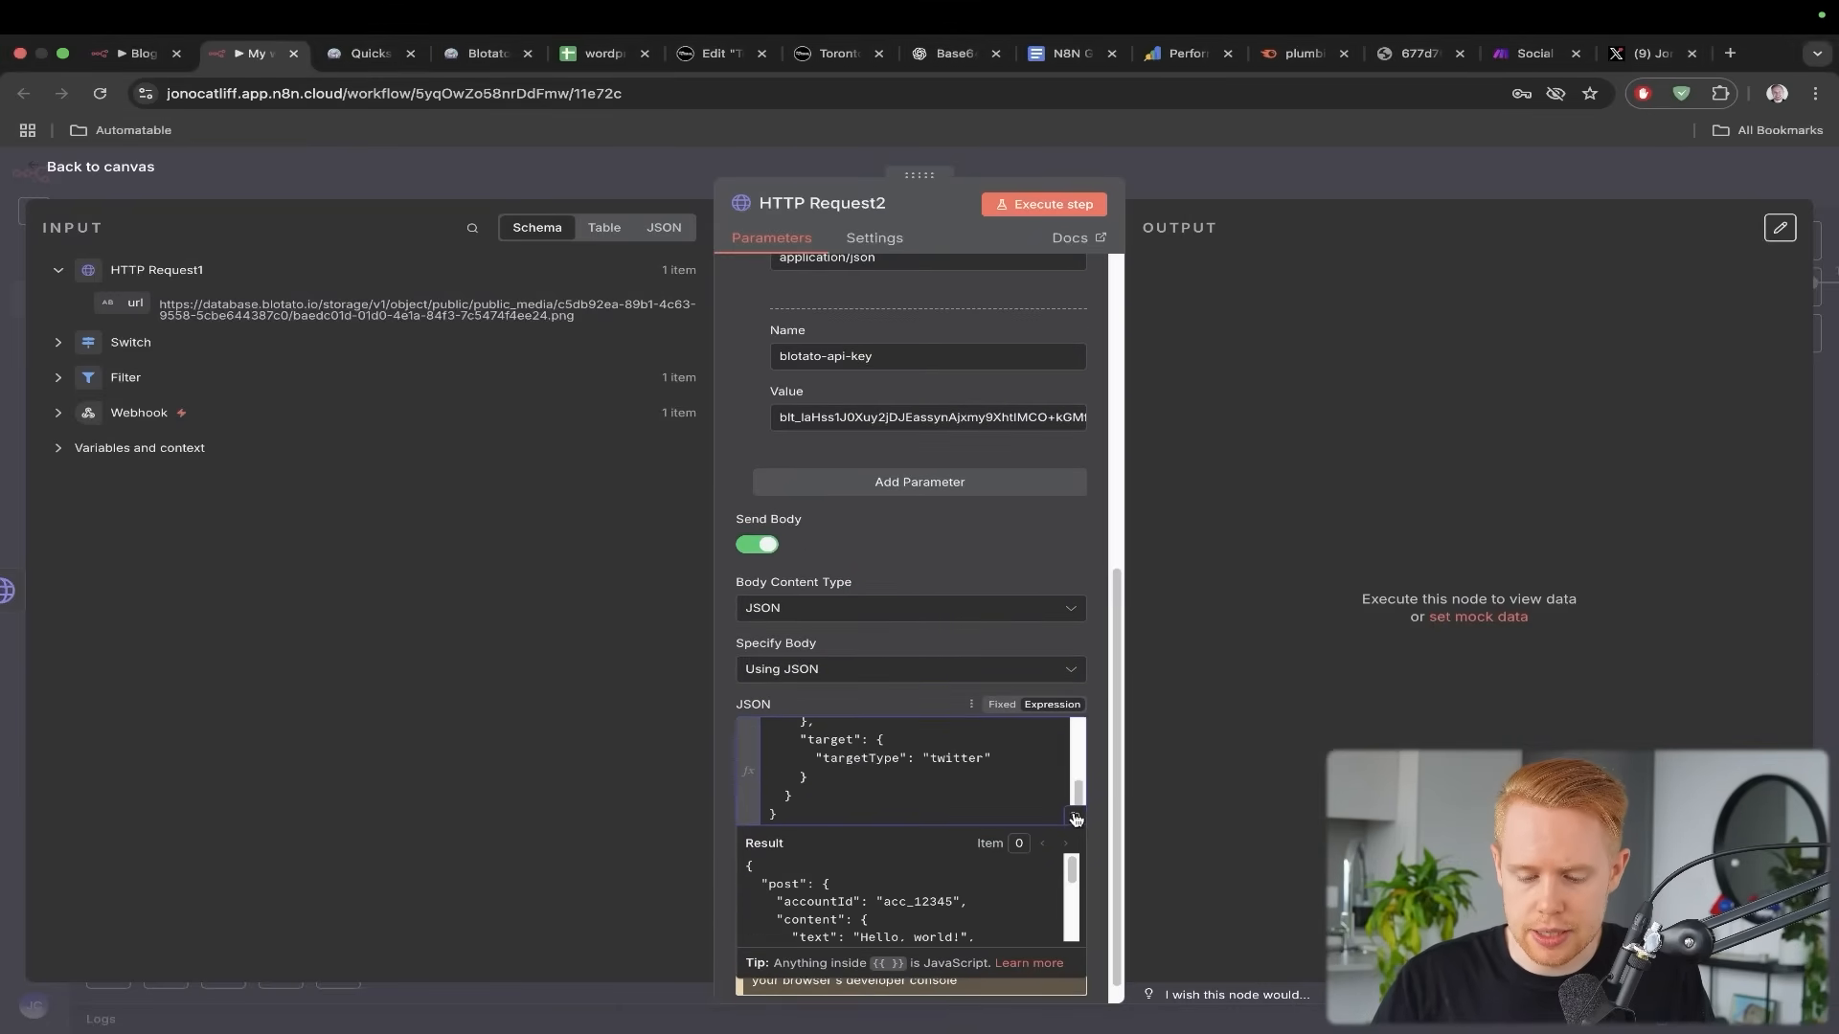
In the expanded expression editor, put the url from HTTP Request1 inside quotes in the mediaUrls array.
{"action": "left_click", "coordinate": [1072, 795]}
{"action": "left_click_drag", "start_coordinate": [905, 303], "coordinate": [702, 394]}
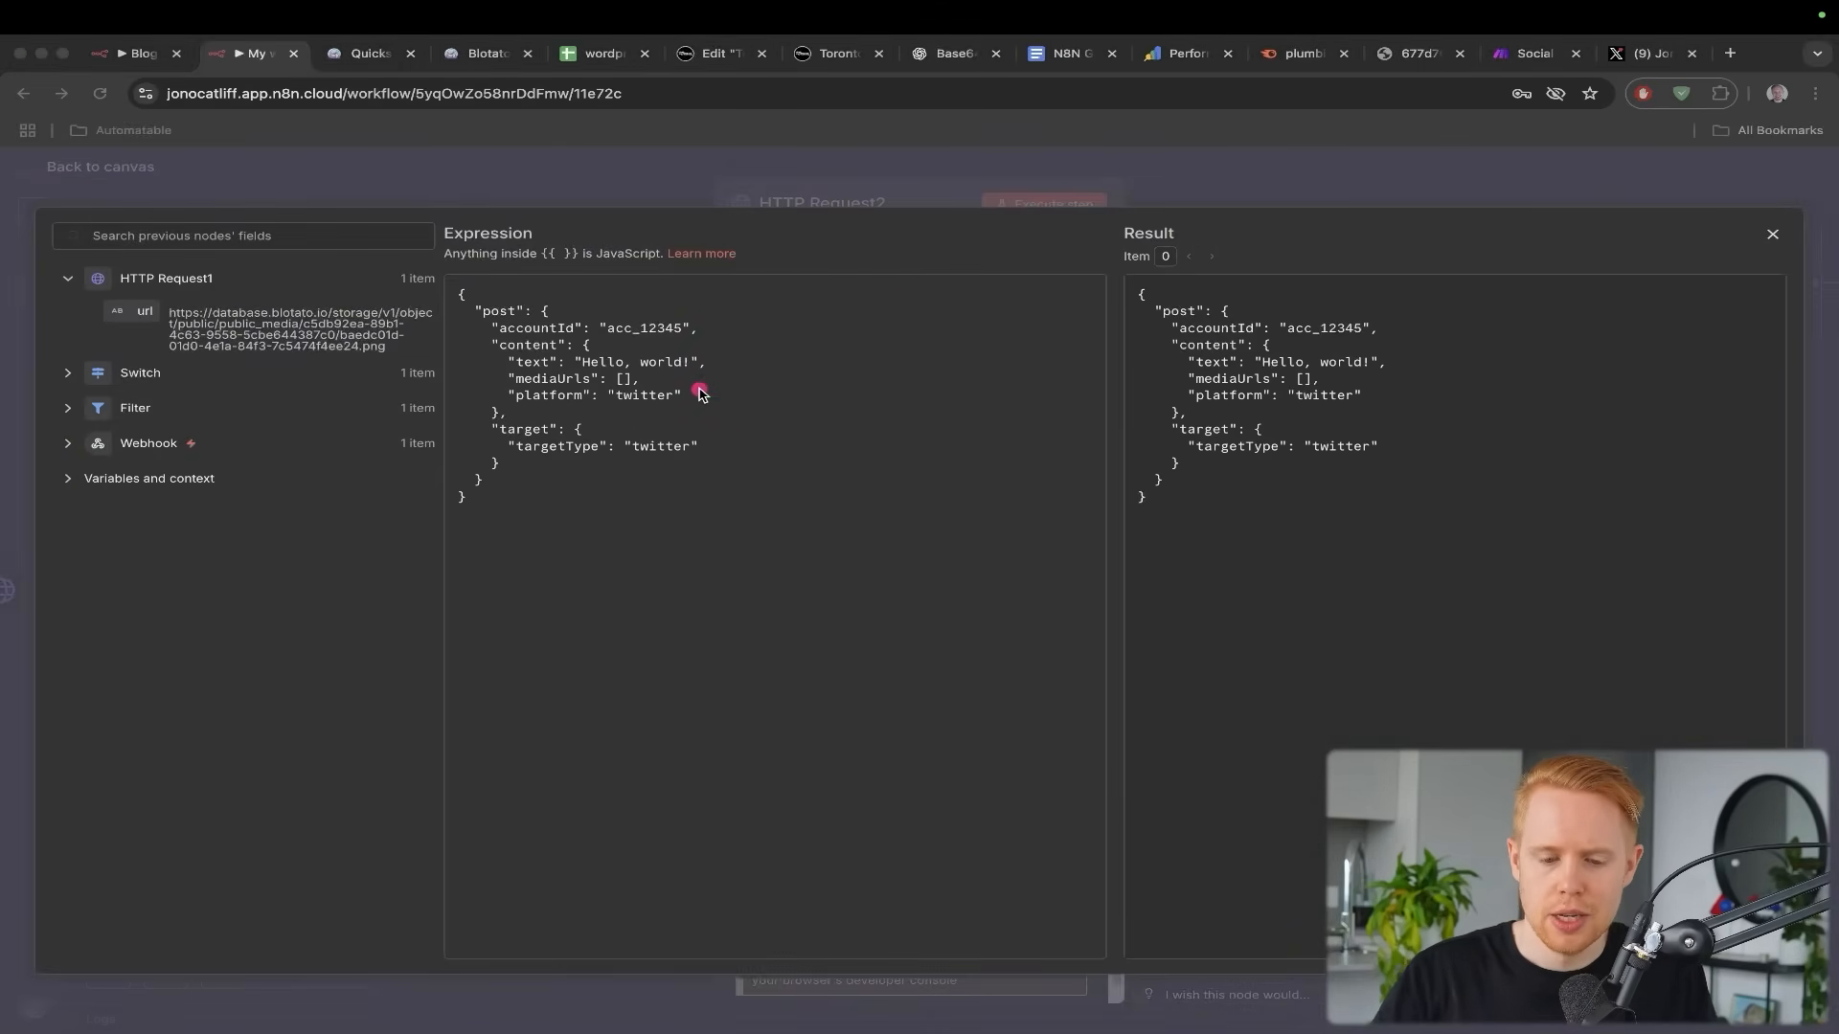
{"action": "key", "text": "s"}
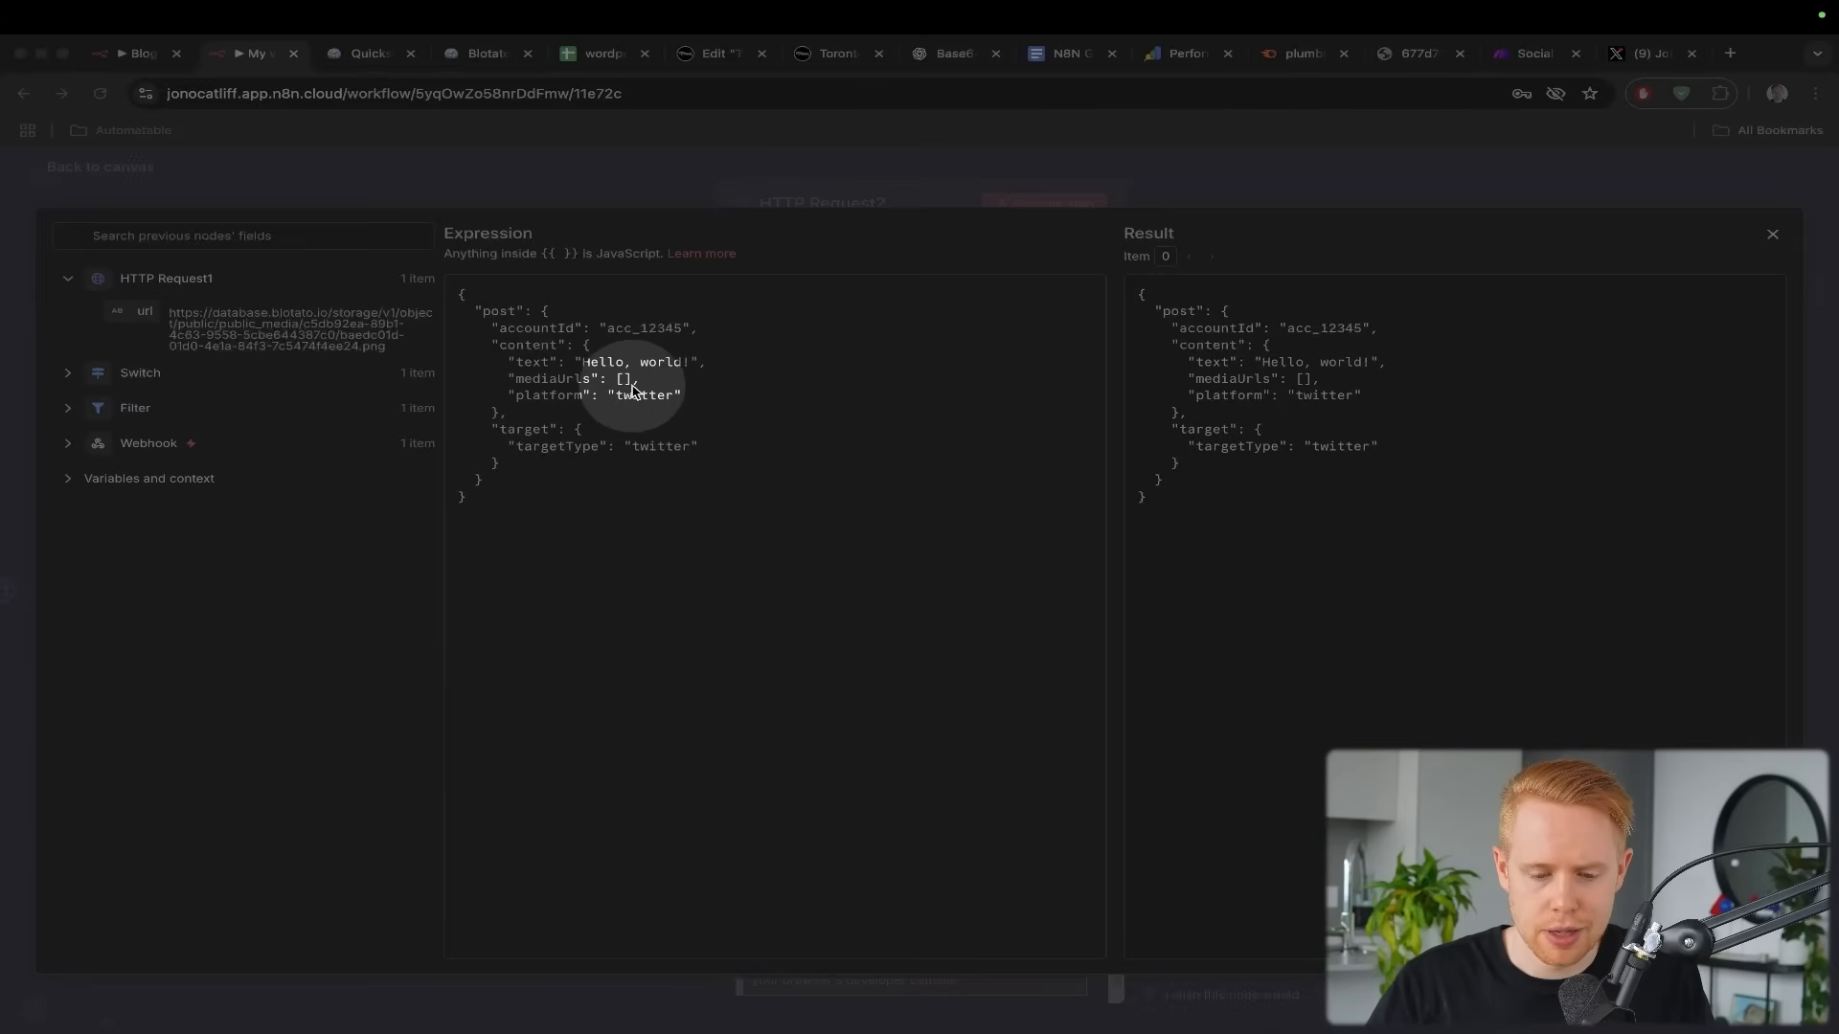
{"action": "key", "text": "Escape"}
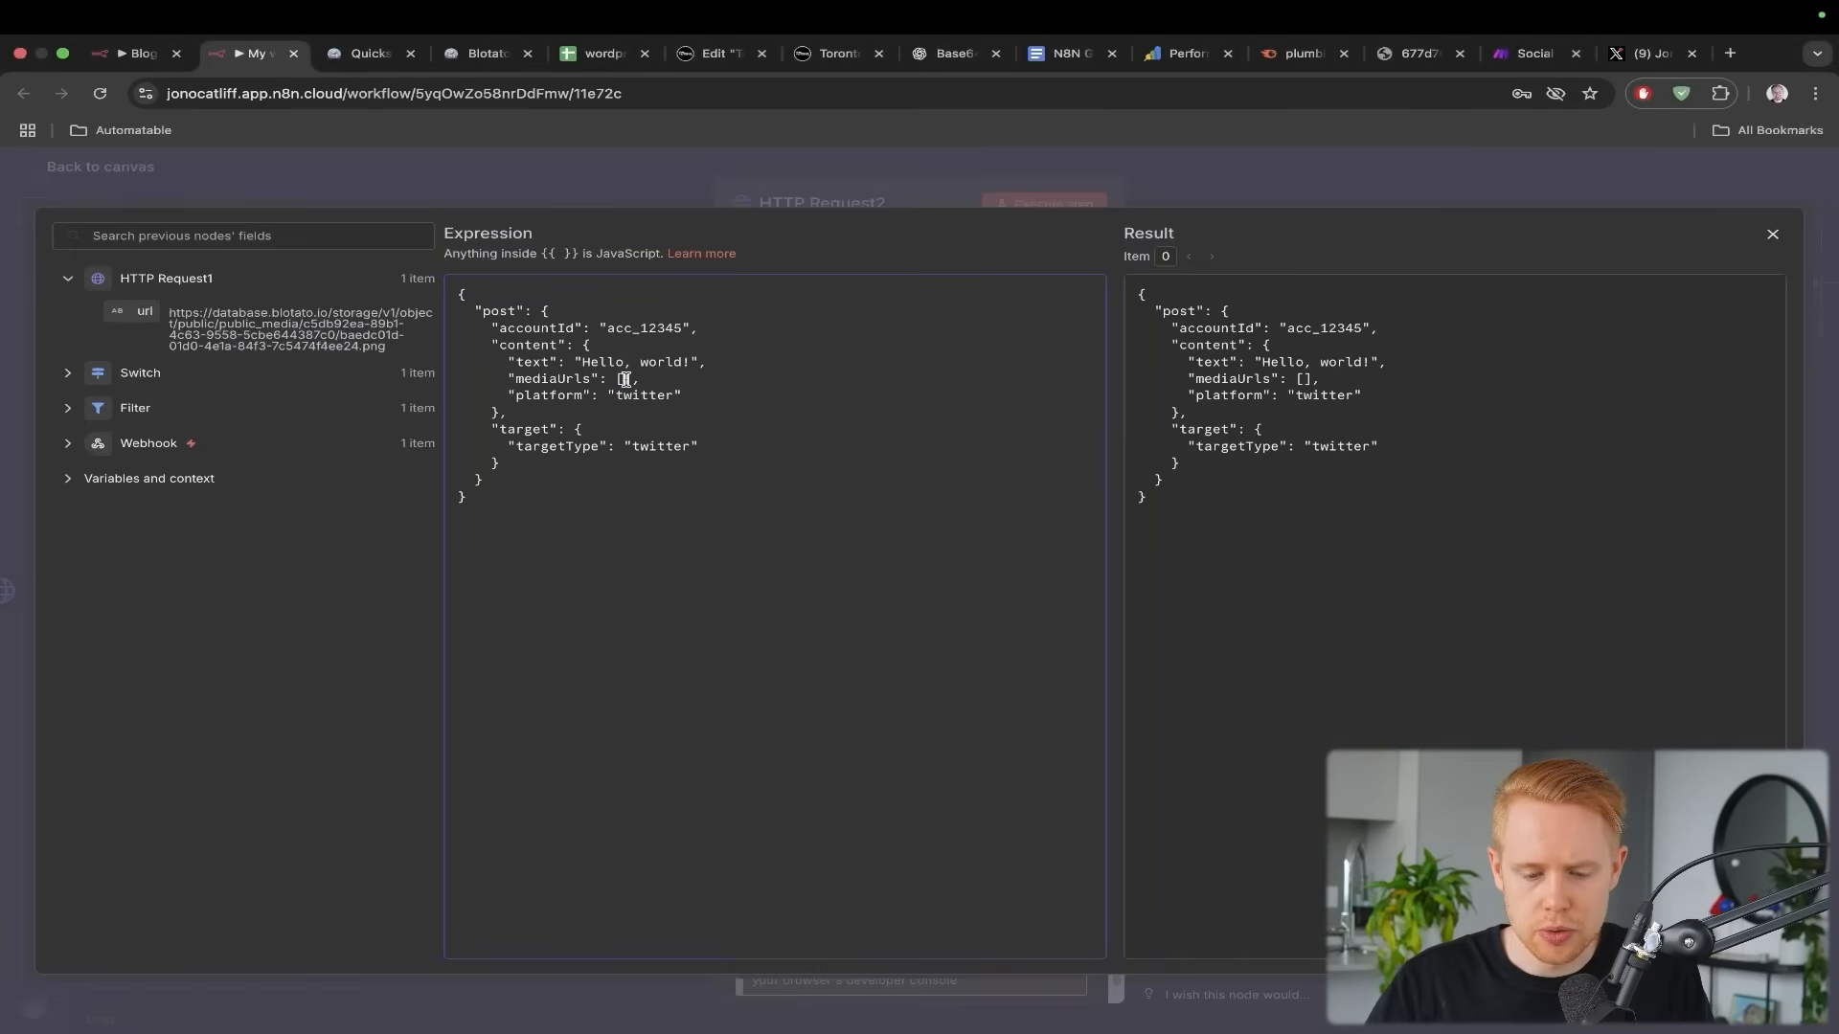
{"action": "key", "text": "ctrl+a"}
{"action": "left_click_drag", "start_coordinate": [804, 258], "coordinate": [633, 382]}
{"action": "left_click_drag", "start_coordinate": [638, 320], "coordinate": [701, 363]}
{"action": "key", "text": "Escape"}
{"action": "left_click", "coordinate": [626, 378]}
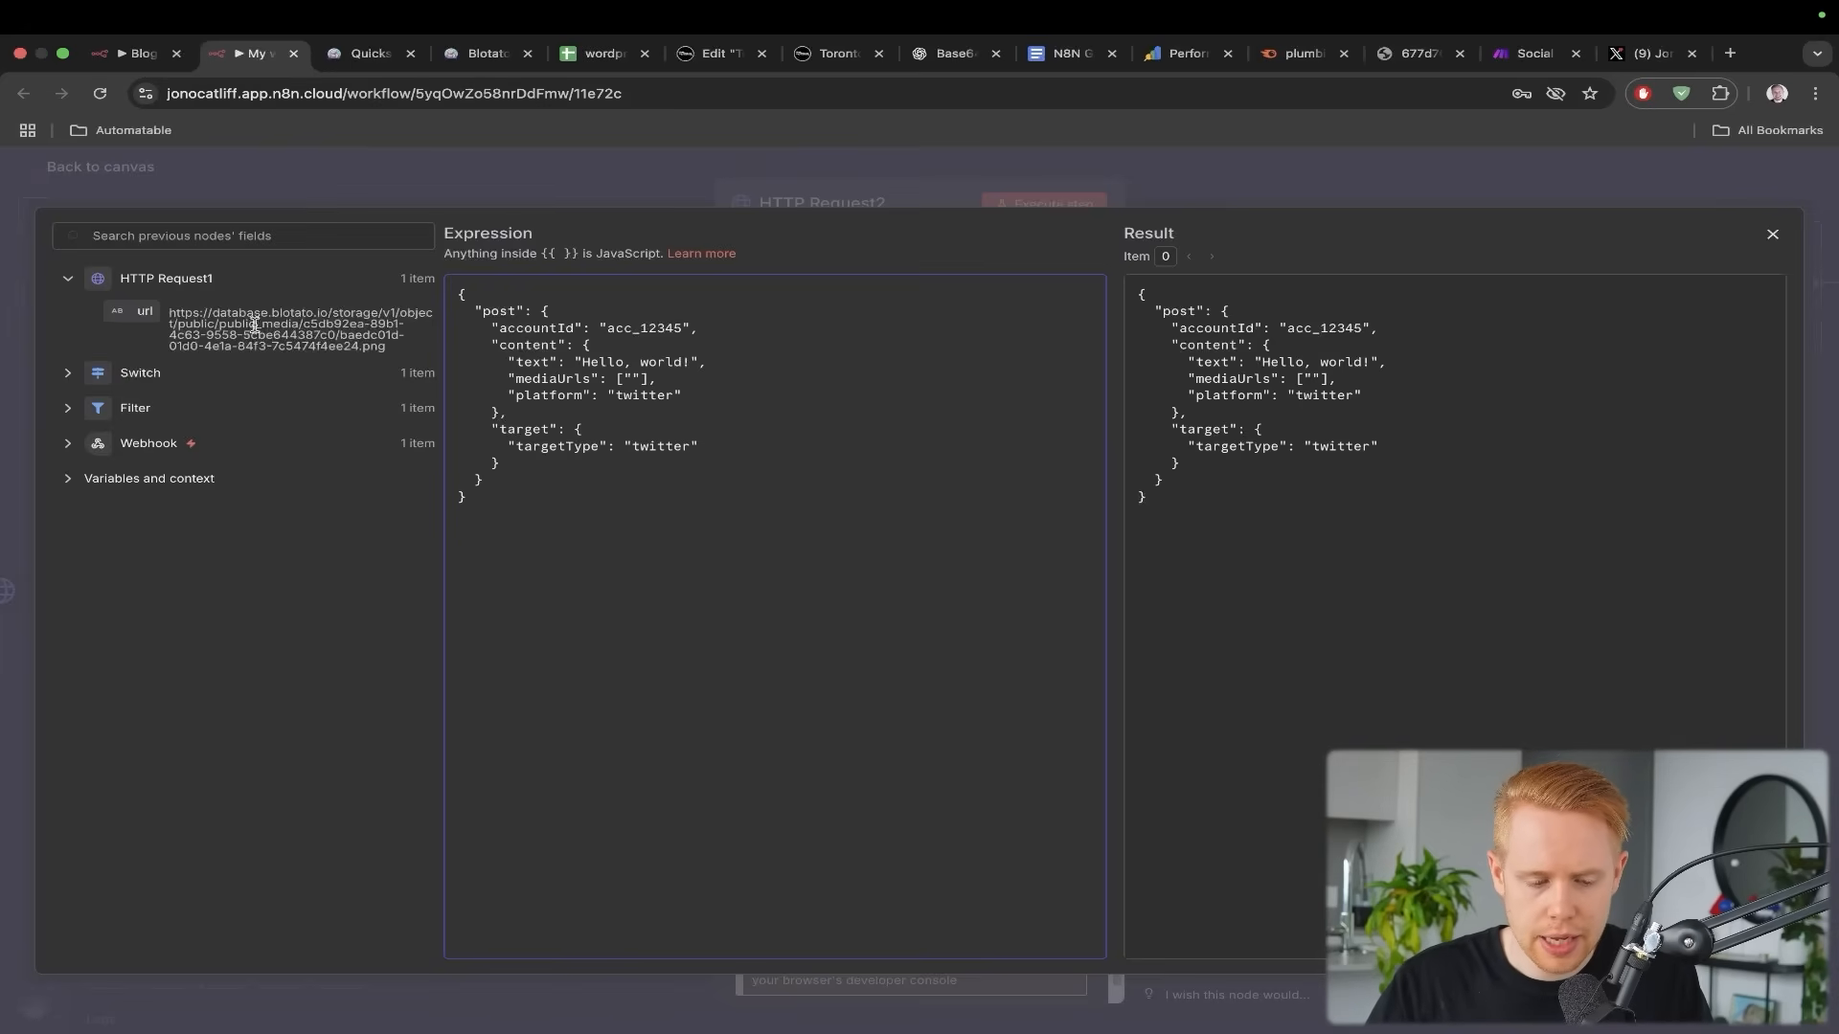
{"action": "left_click", "coordinate": [69, 444]}
{"action": "scroll", "coordinate": [283, 623], "scroll_direction": "down", "scroll_amount": 5}
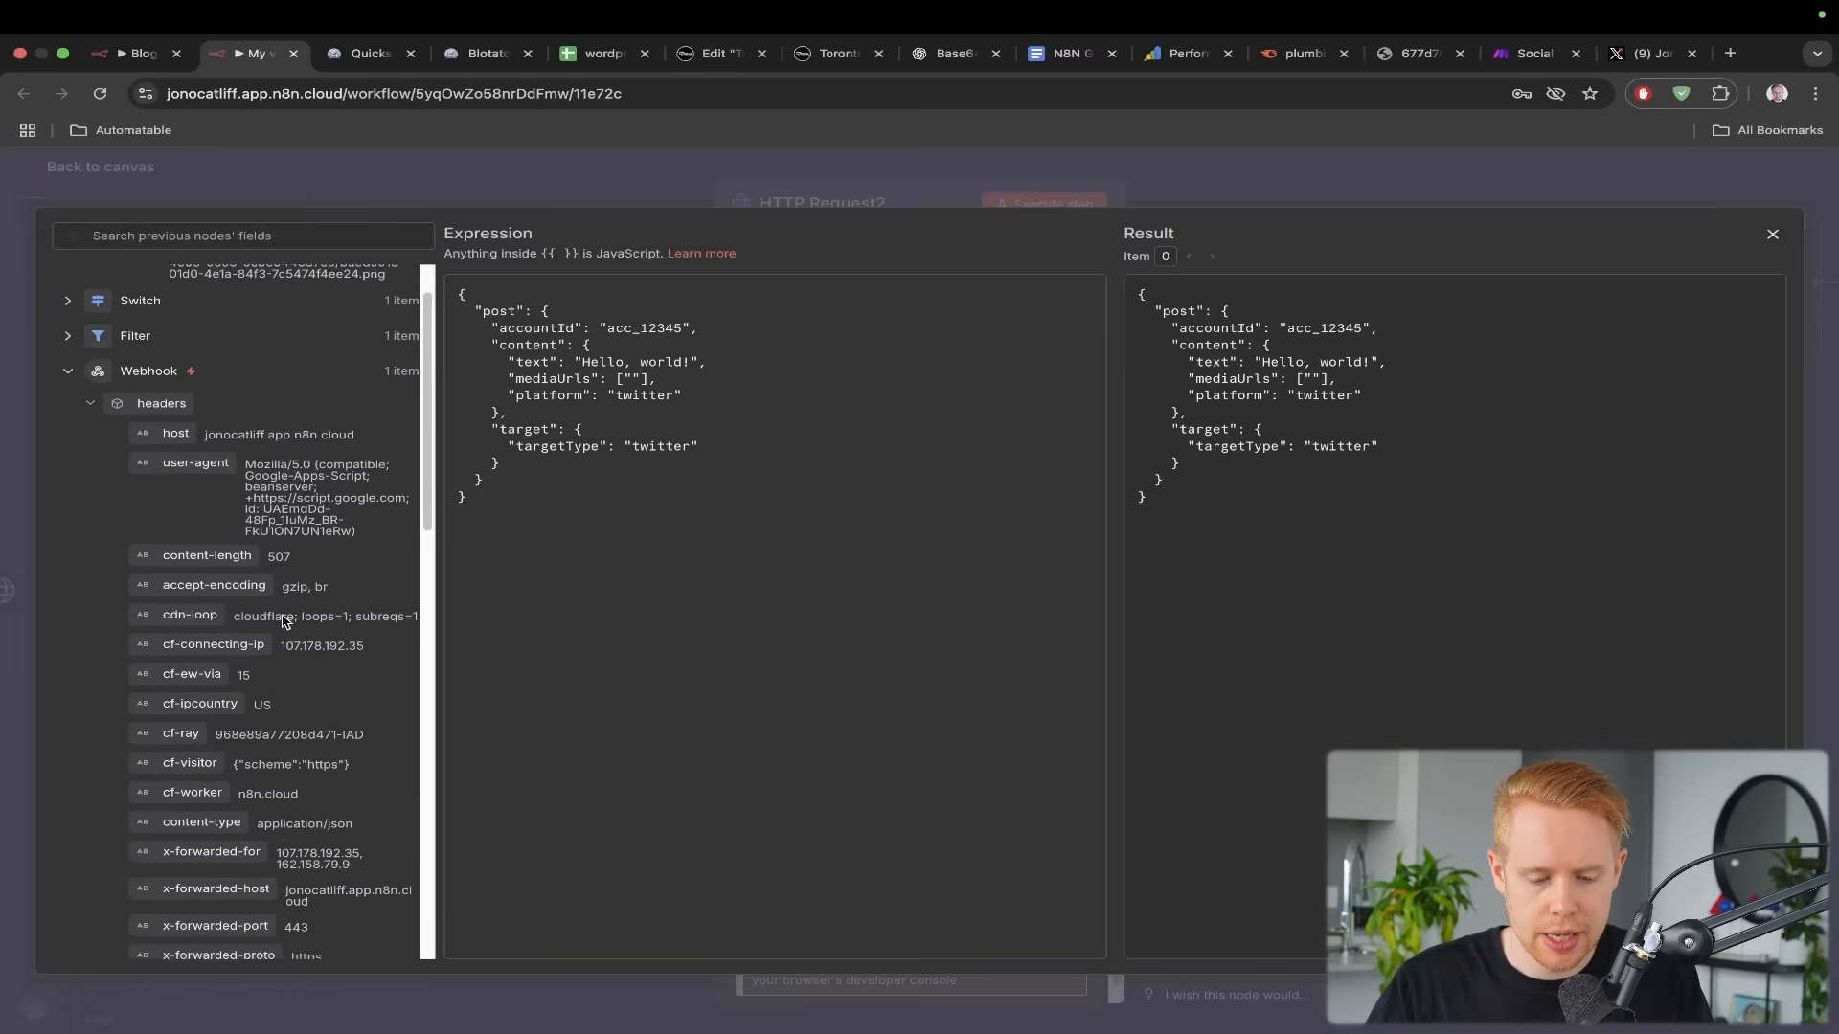
{"action": "scroll", "coordinate": [284, 623], "scroll_direction": "down", "scroll_amount": 8}
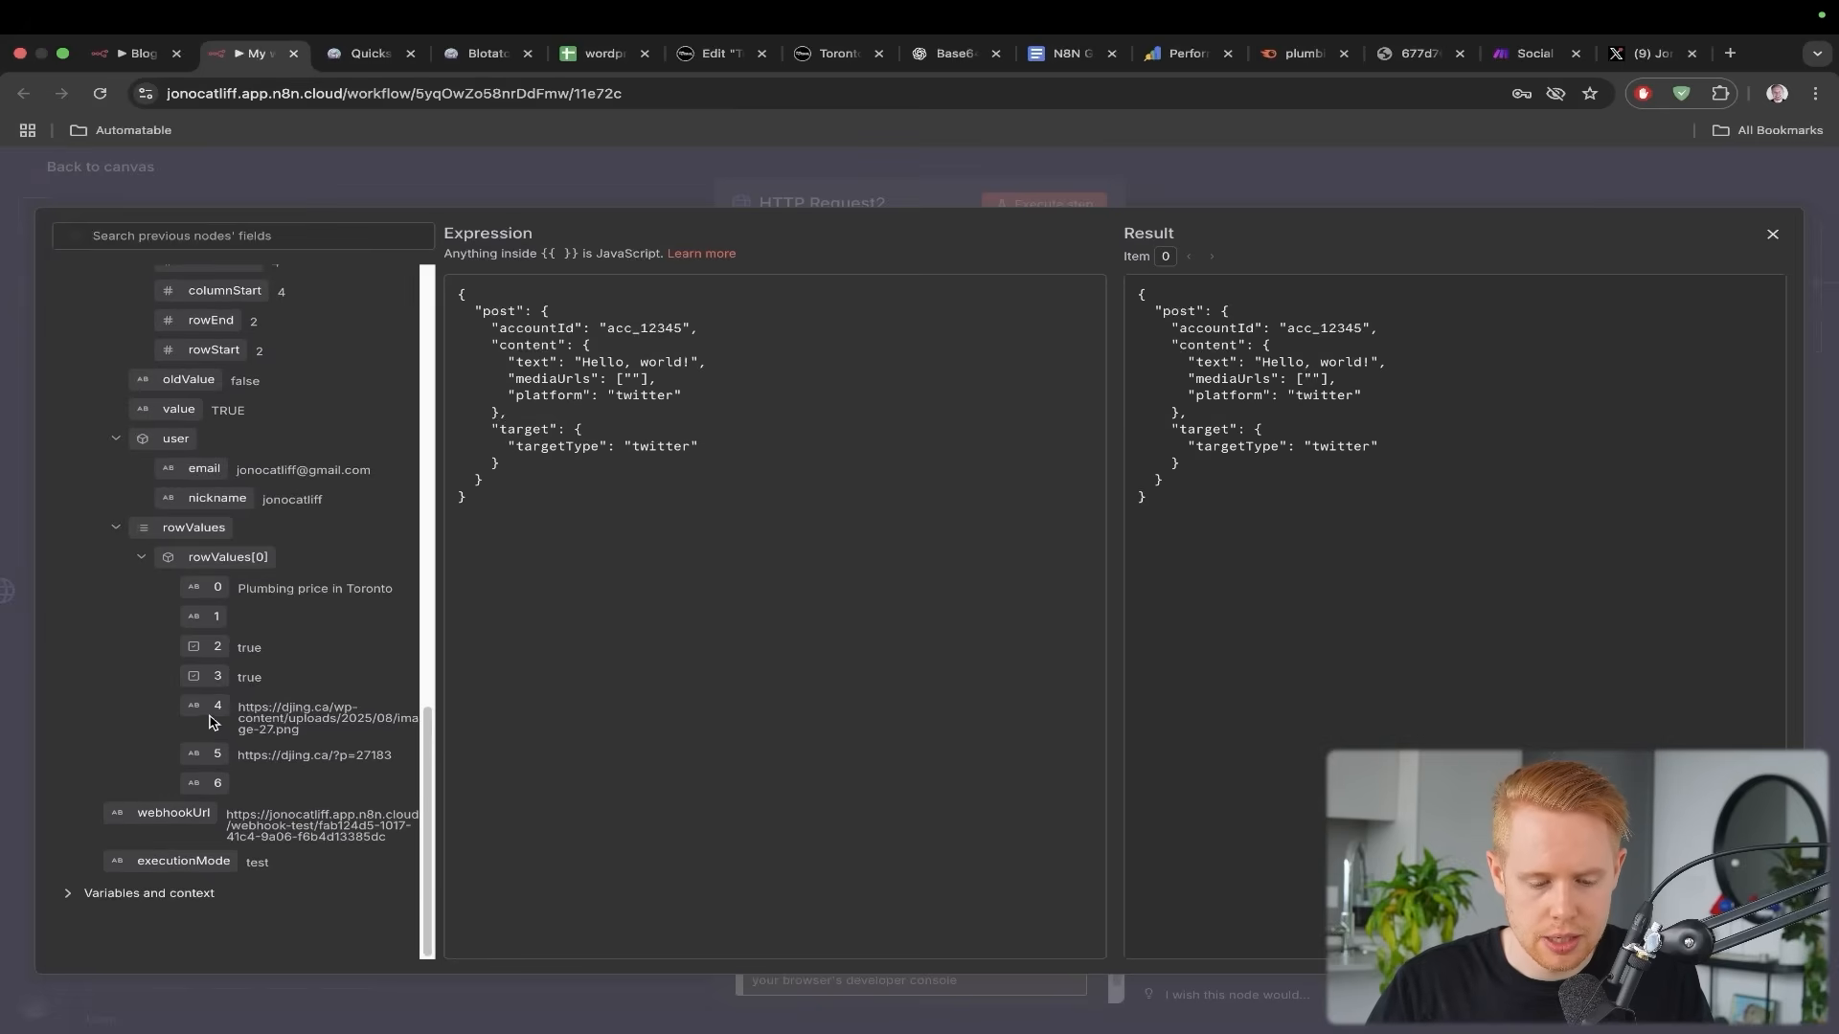
{"action": "scroll", "coordinate": [201, 689], "scroll_direction": "up", "scroll_amount": 15}
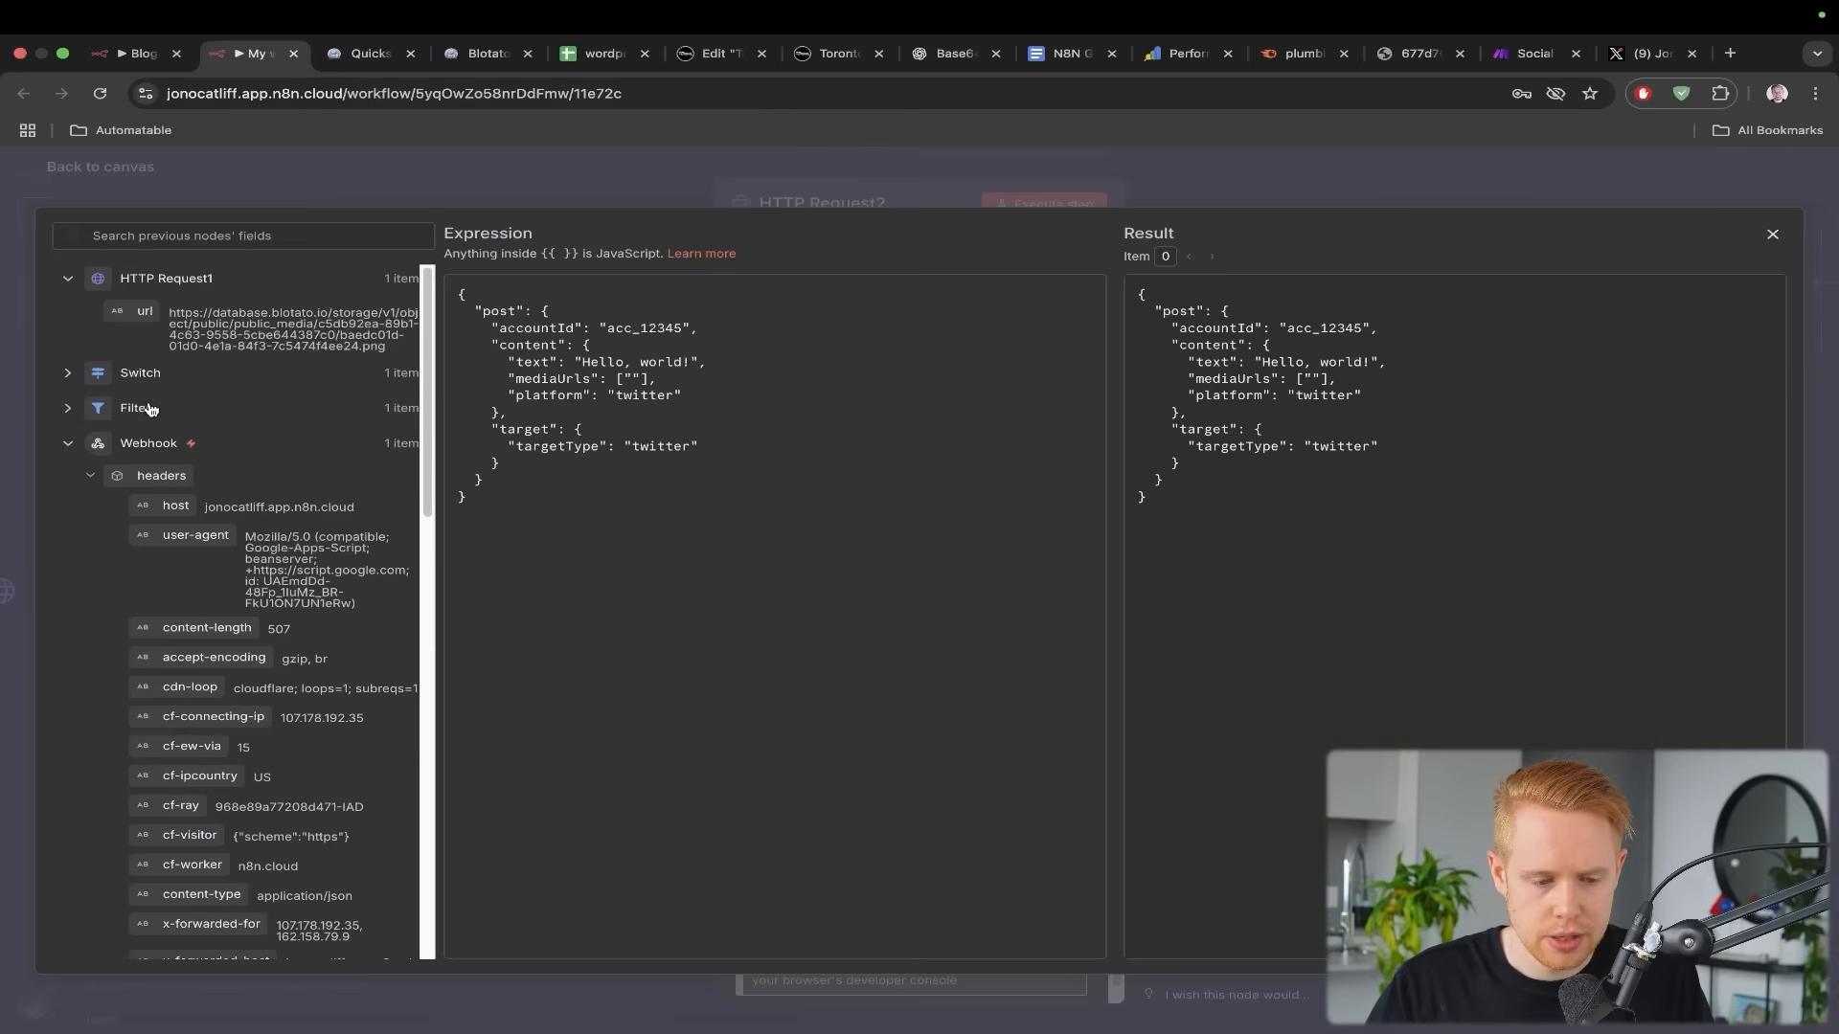
{"action": "left_click_drag", "start_coordinate": [144, 313], "coordinate": [635, 381]}
{"action": "left_click_drag", "start_coordinate": [1322, 273], "coordinate": [1323, 388]}
{"action": "key", "text": "ctrl+s"}
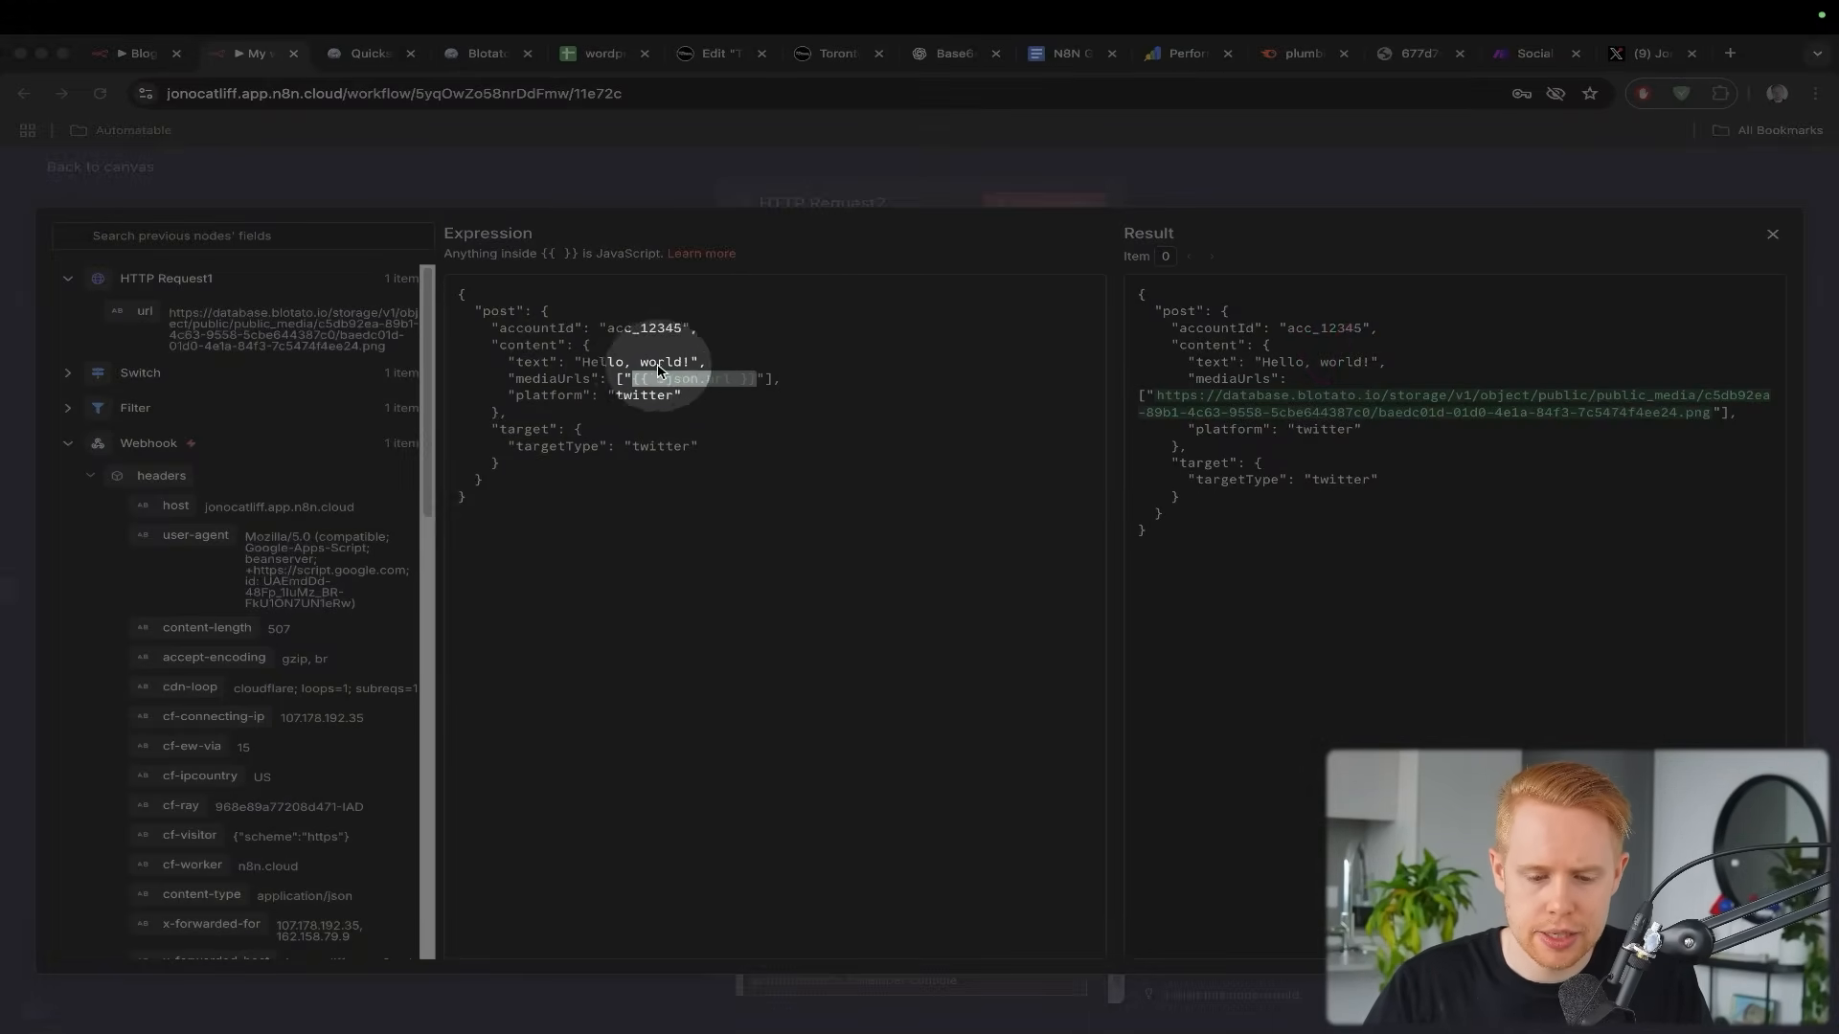
In the blog post sheet, copy the Social Media Link header into the next column and rename it Twitter Caption.
{"action": "mouse_move", "coordinate": [1076, 423]}
{"action": "left_mouse_down"}
{"action": "mouse_move", "coordinate": [689, 326]}
{"action": "mouse_move", "coordinate": [654, 347]}
{"action": "left_mouse_up"}
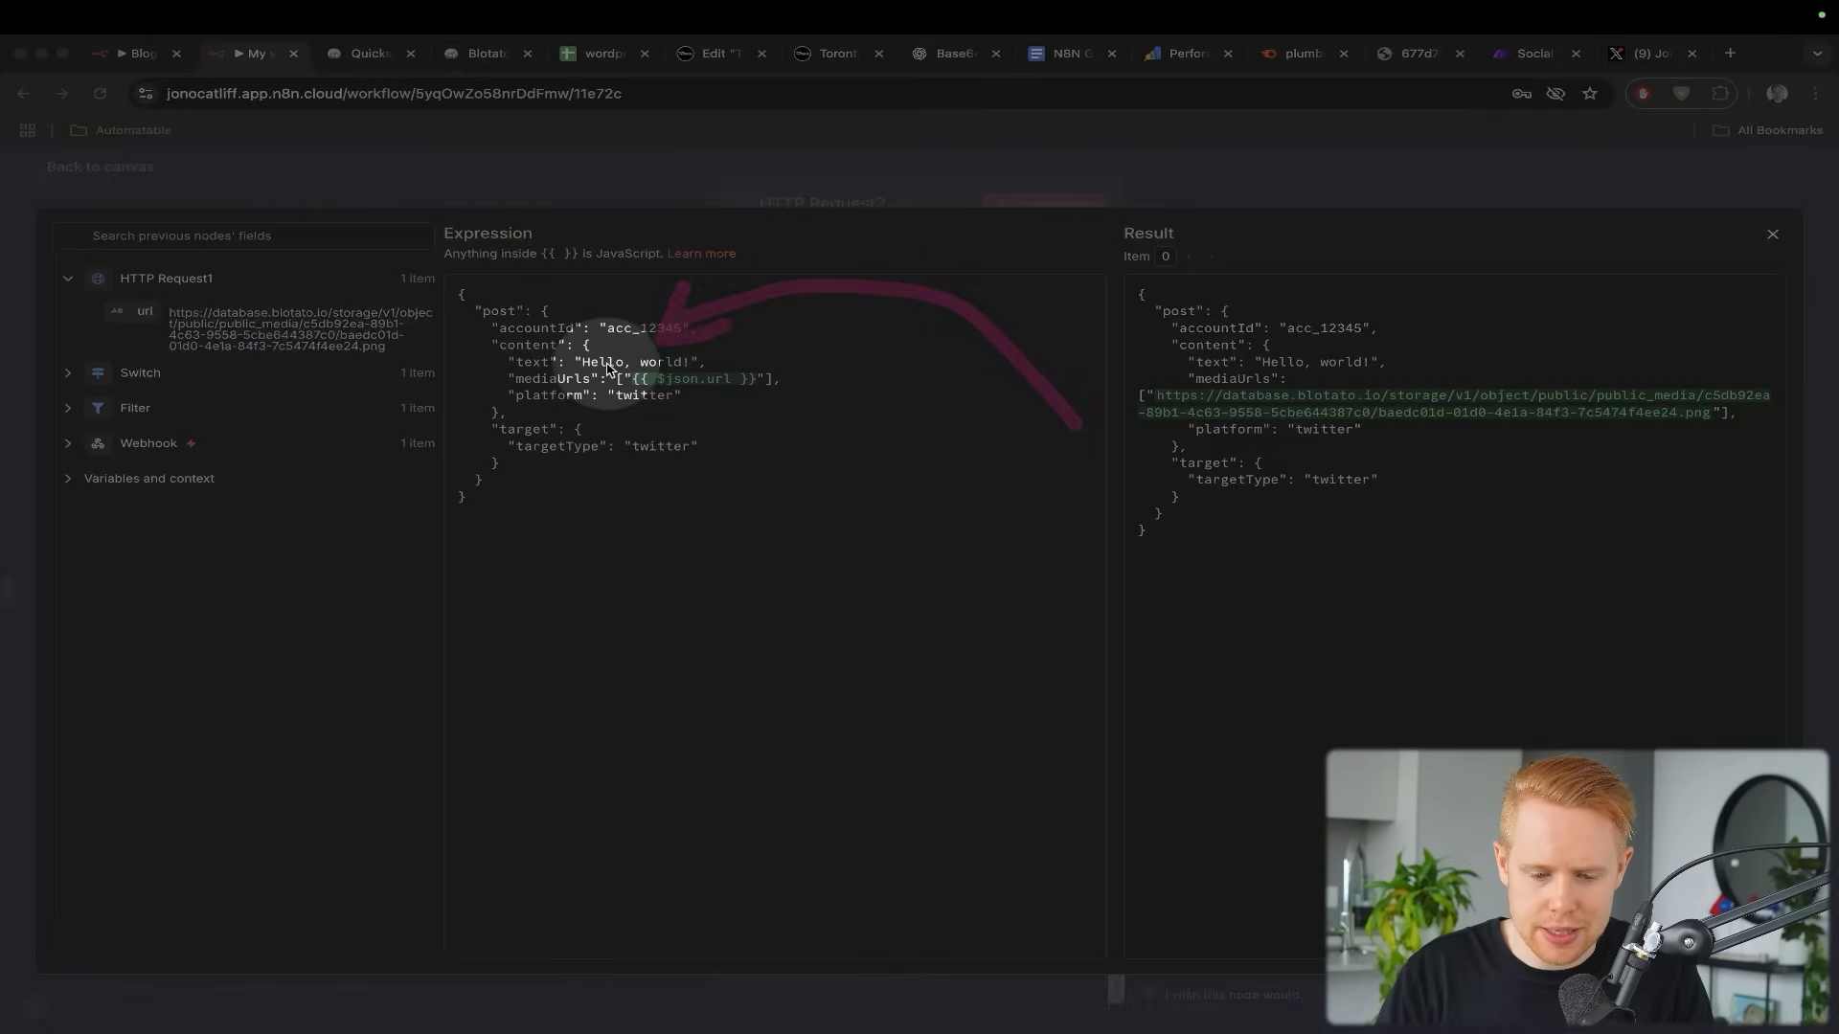
{"action": "key", "text": "ctrl+a"}
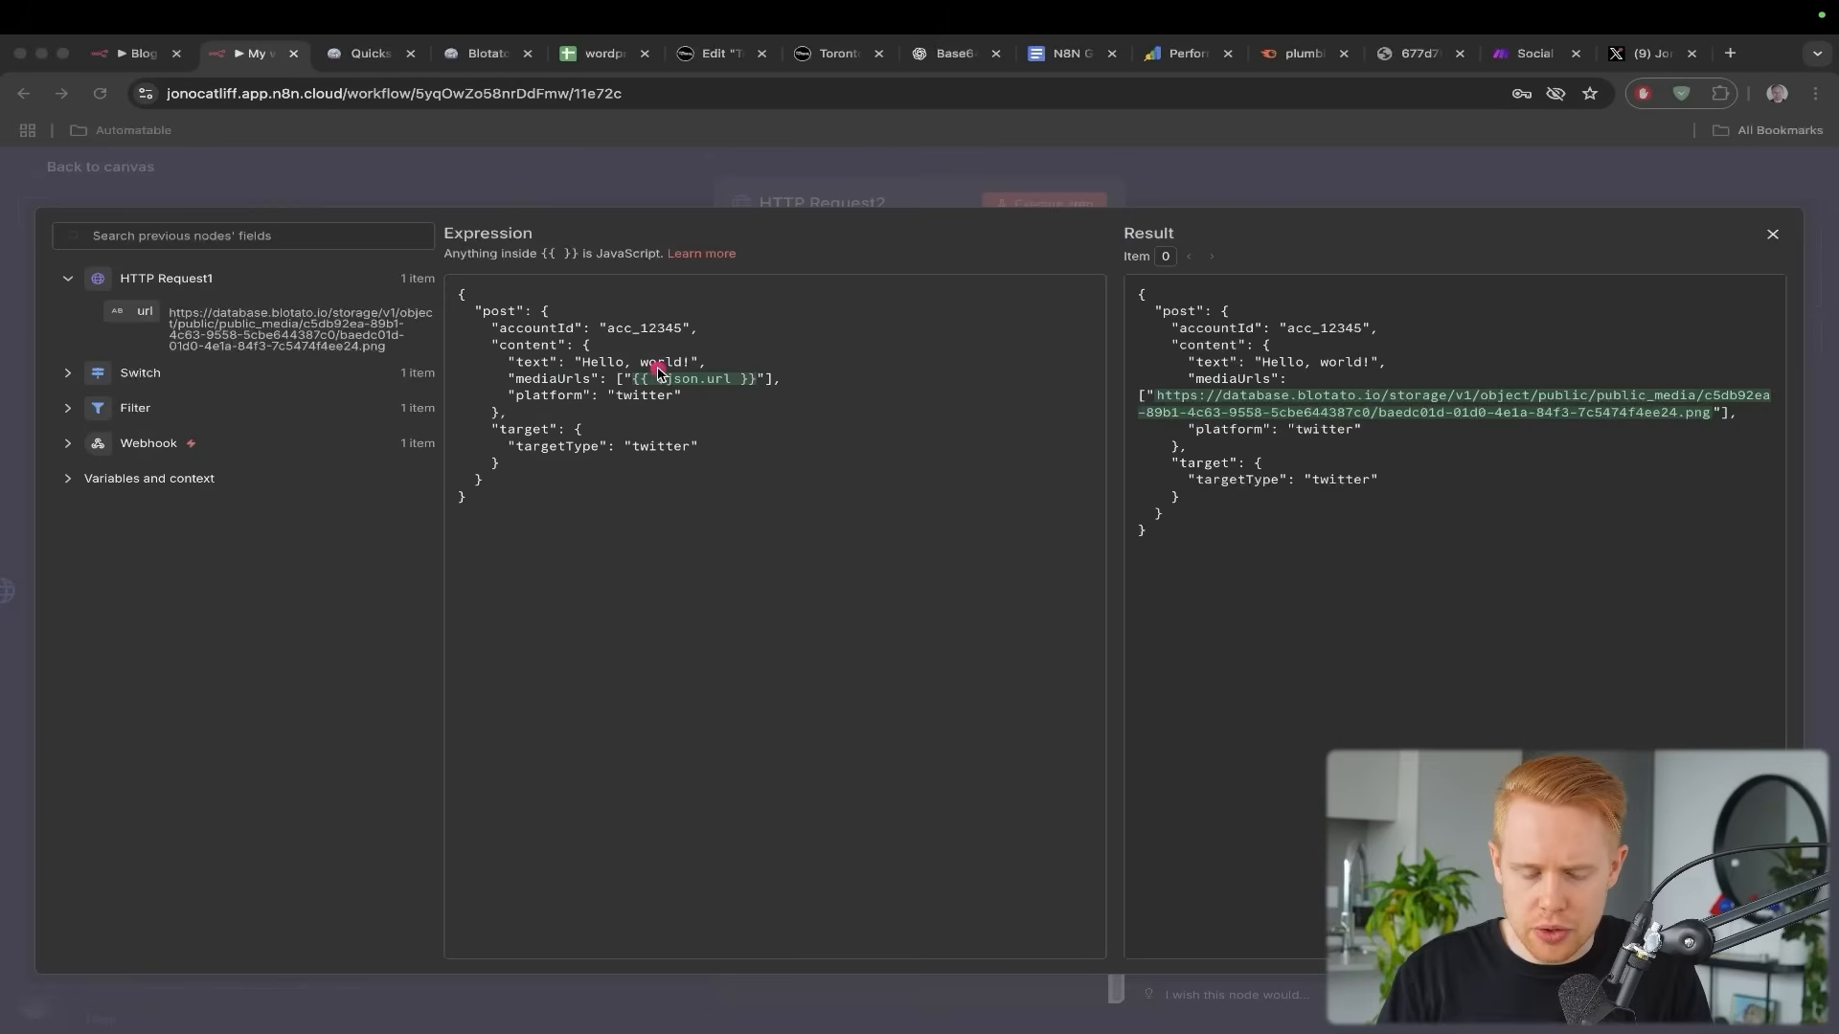
{"action": "key", "text": "Escape"}
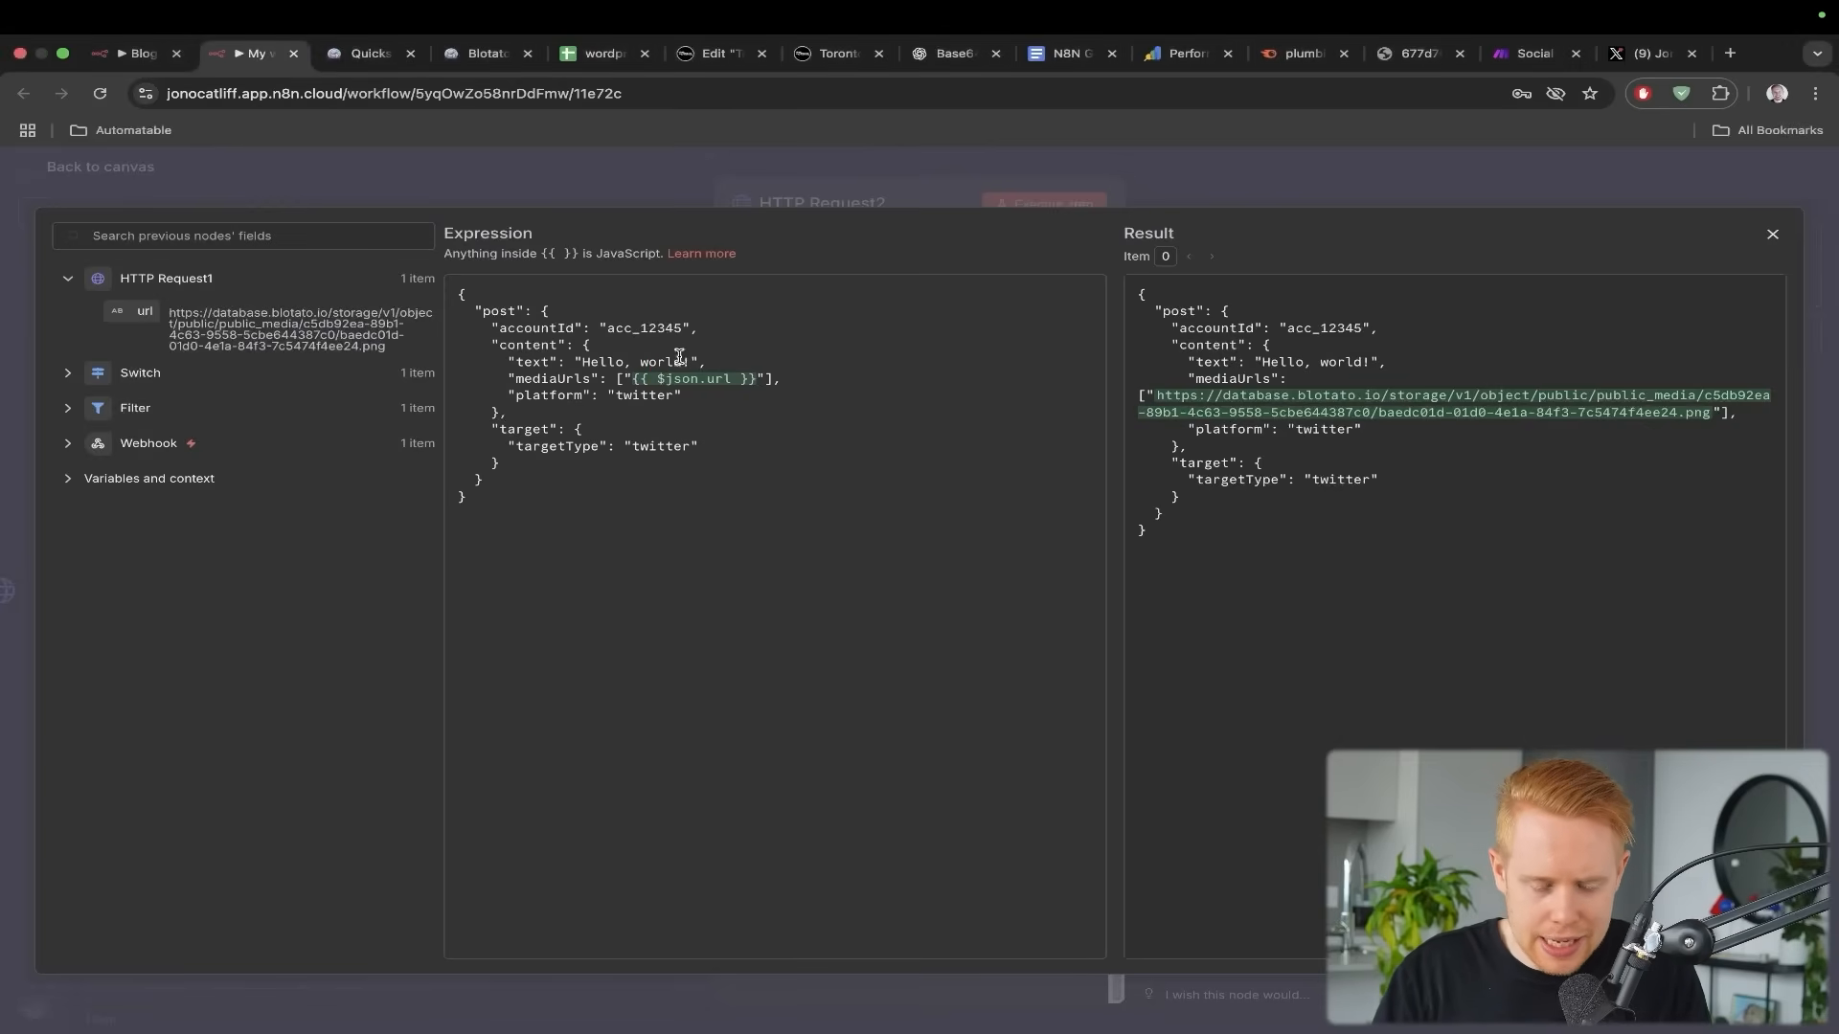
{"action": "key", "text": "ctrl+a"}
{"action": "left_click_drag", "start_coordinate": [777, 283], "coordinate": [621, 351]}
{"action": "key", "text": "Escape"}
{"action": "left_click_drag", "start_coordinate": [603, 53], "coordinate": [370, 56]}
{"action": "key", "text": "ctrl+a"}
{"action": "left_click_drag", "start_coordinate": [963, 186], "coordinate": [967, 299]}
{"action": "left_click_drag", "start_coordinate": [1121, 143], "coordinate": [1061, 283]}
{"action": "key", "text": "Escape"}
{"action": "left_click", "coordinate": [865, 319]}
{"action": "key", "text": "super+c"}
{"action": "key", "text": "Right"}
{"action": "key", "text": "super+v"}
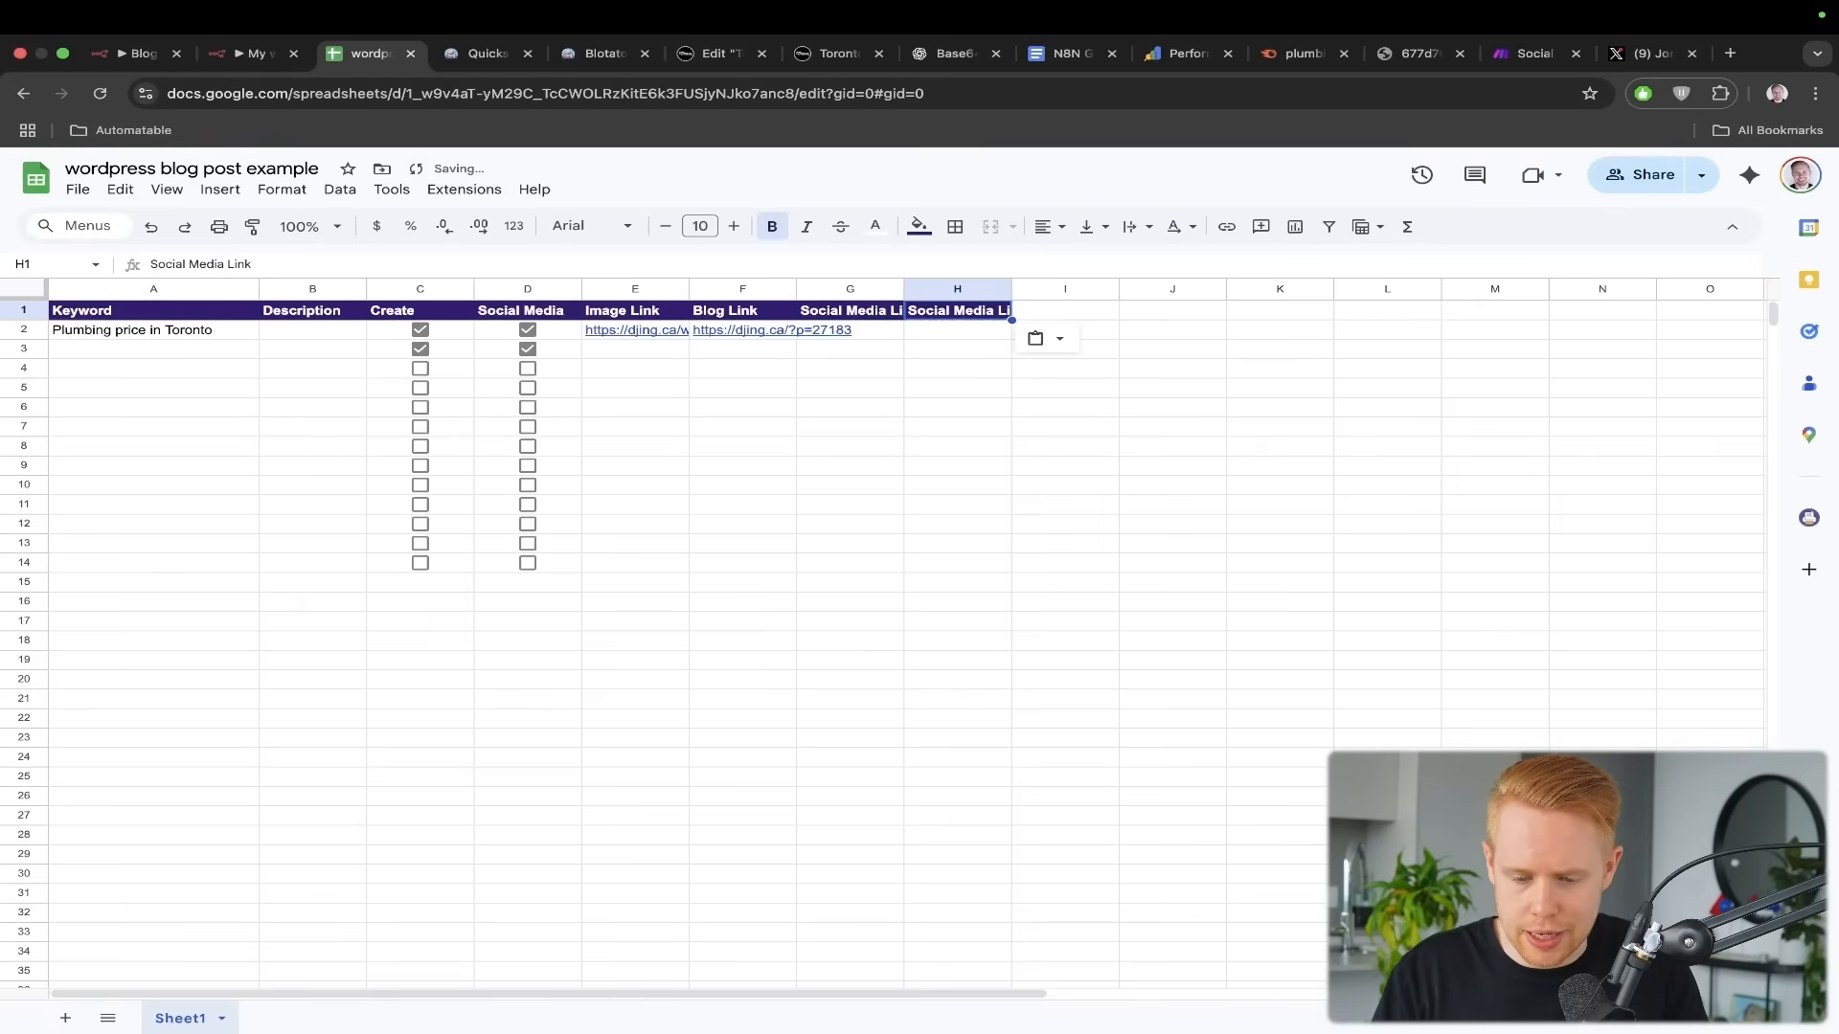
{"action": "type", "text": "Twitter Caption"}
{"action": "key", "text": "Tab"}
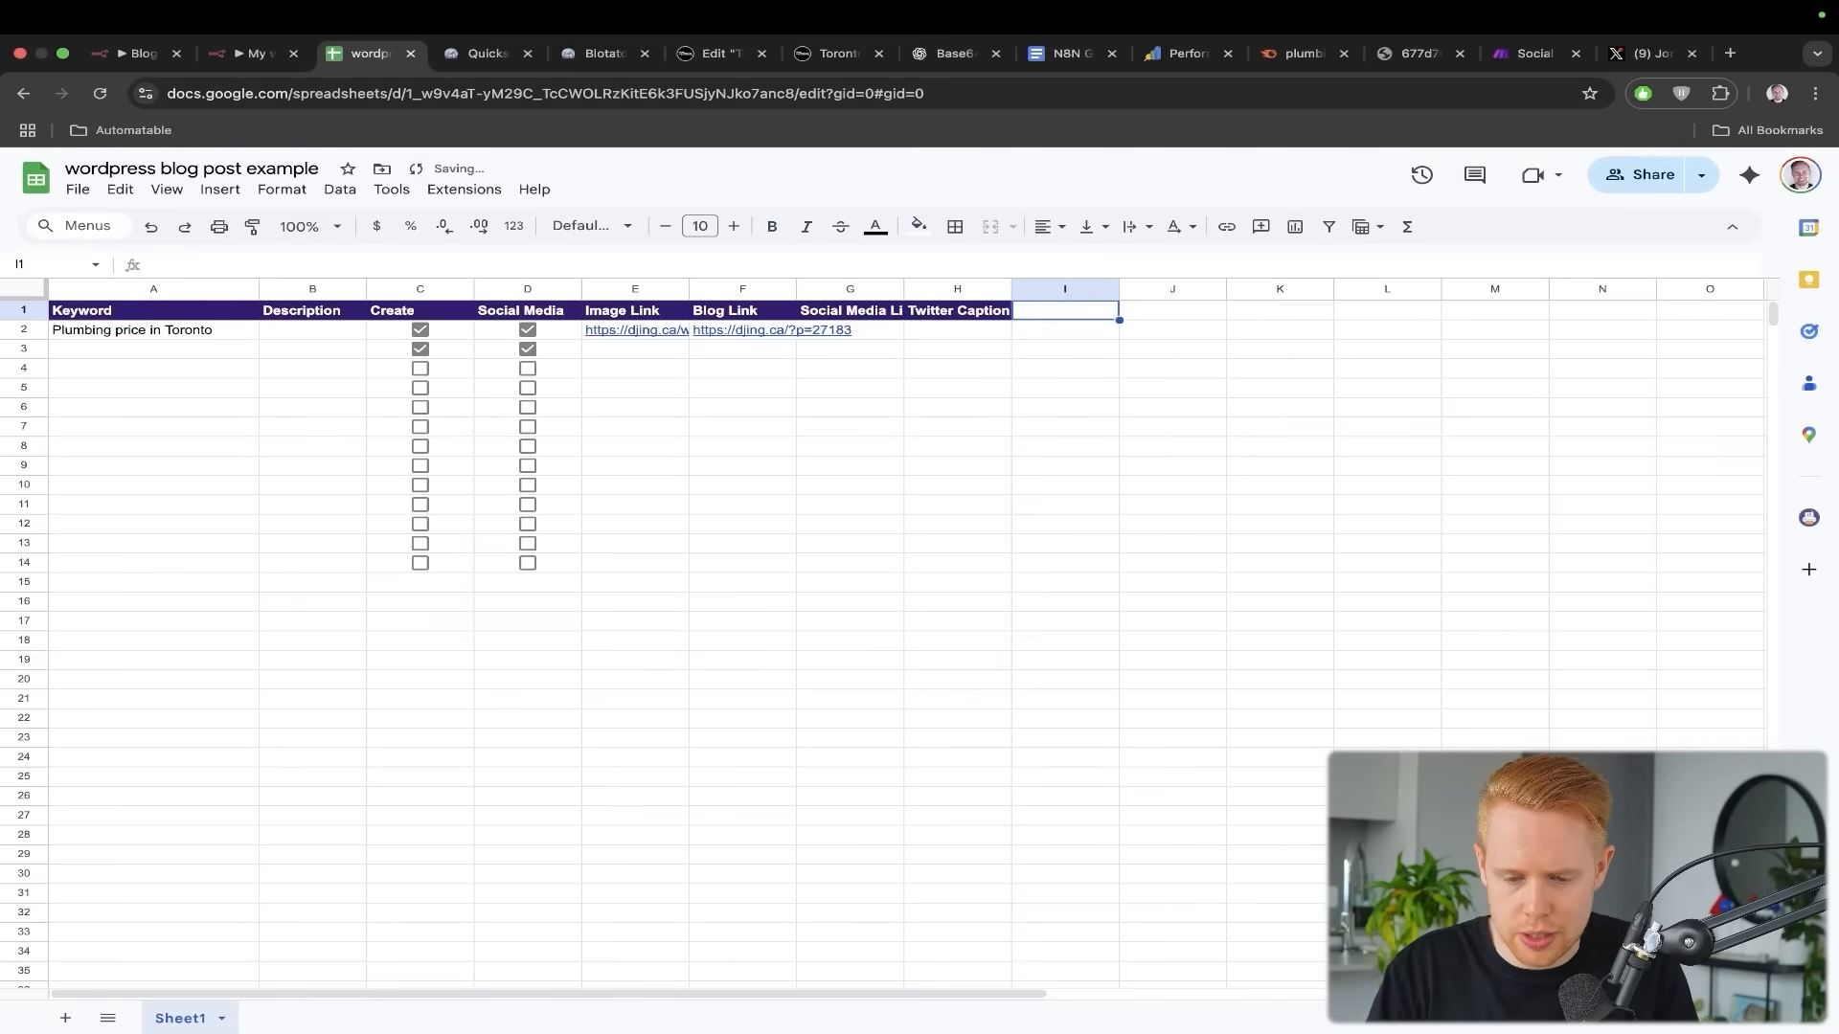
Add an Instagram Caption header in the following column of the sheet.
{"action": "key", "text": "super+v"}
{"action": "type", "text": "Instagram C"}
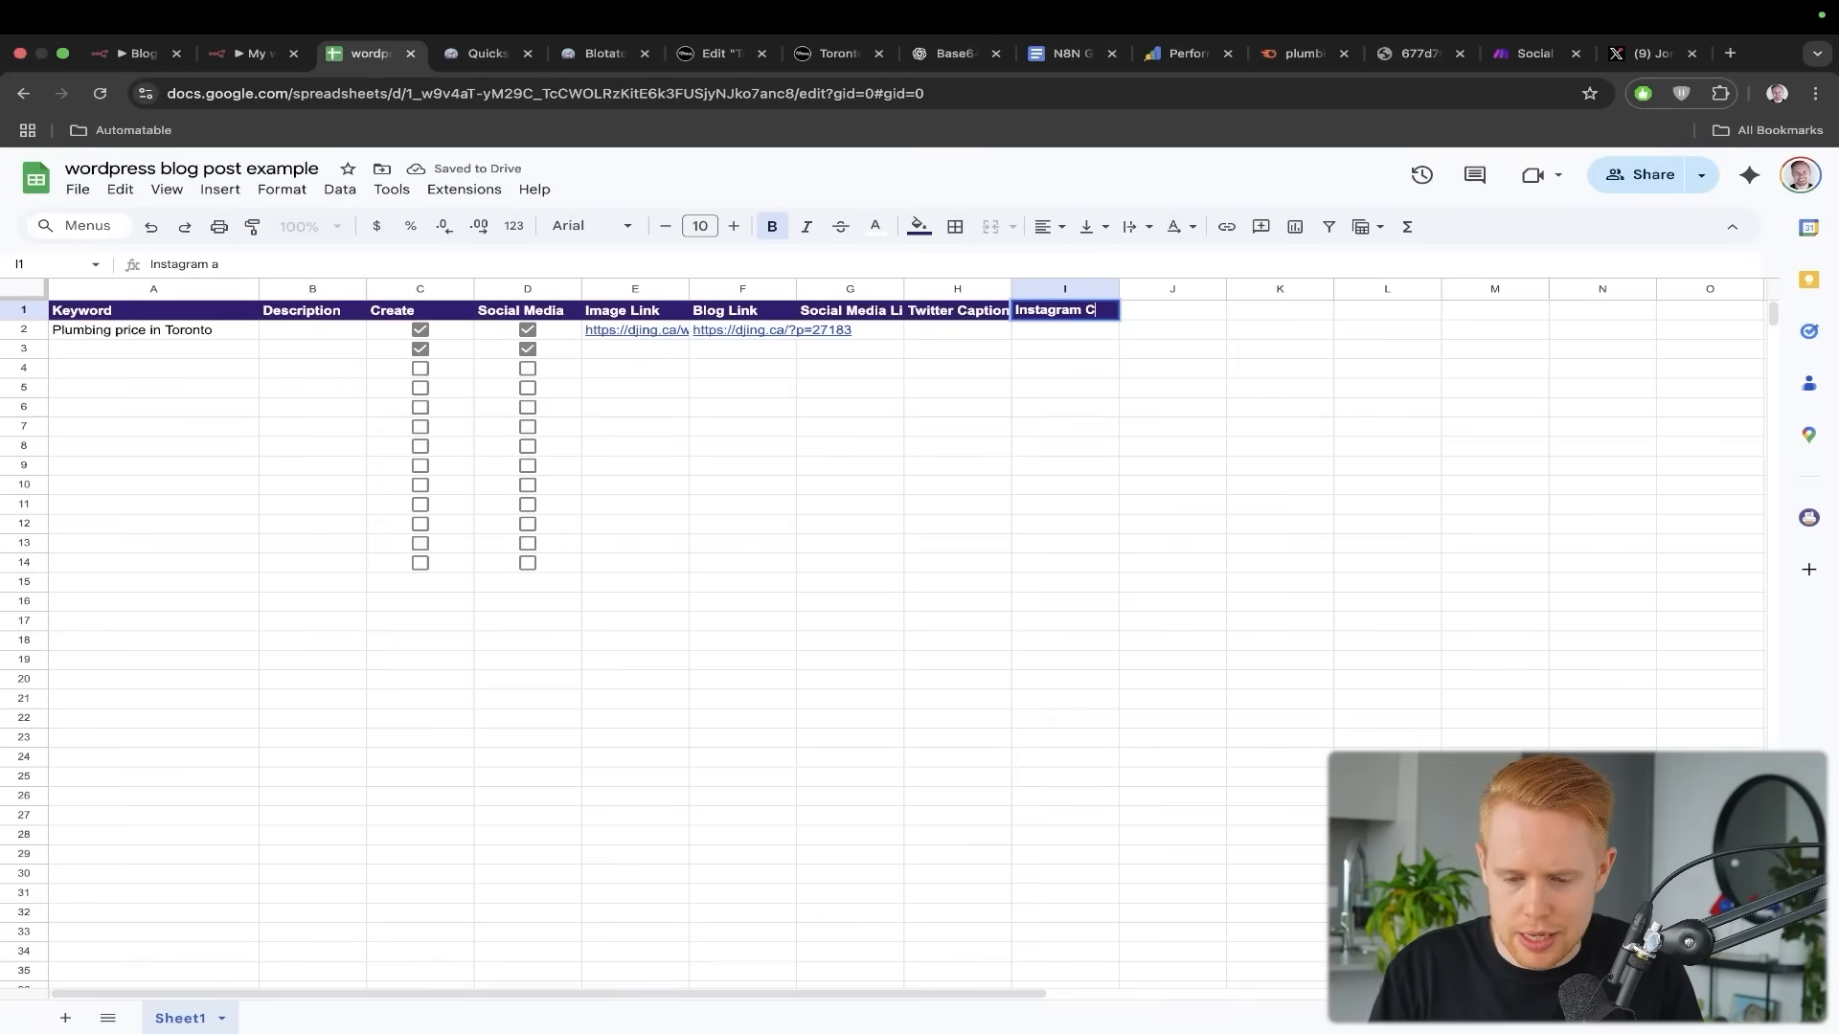
{"action": "type", "text": "aption"}
{"action": "key", "text": "Return"}
Close the expression editor and the HTTP Request2 node to return to the workflow canvas.
{"action": "key", "text": "ctrl+shift+Tab"}
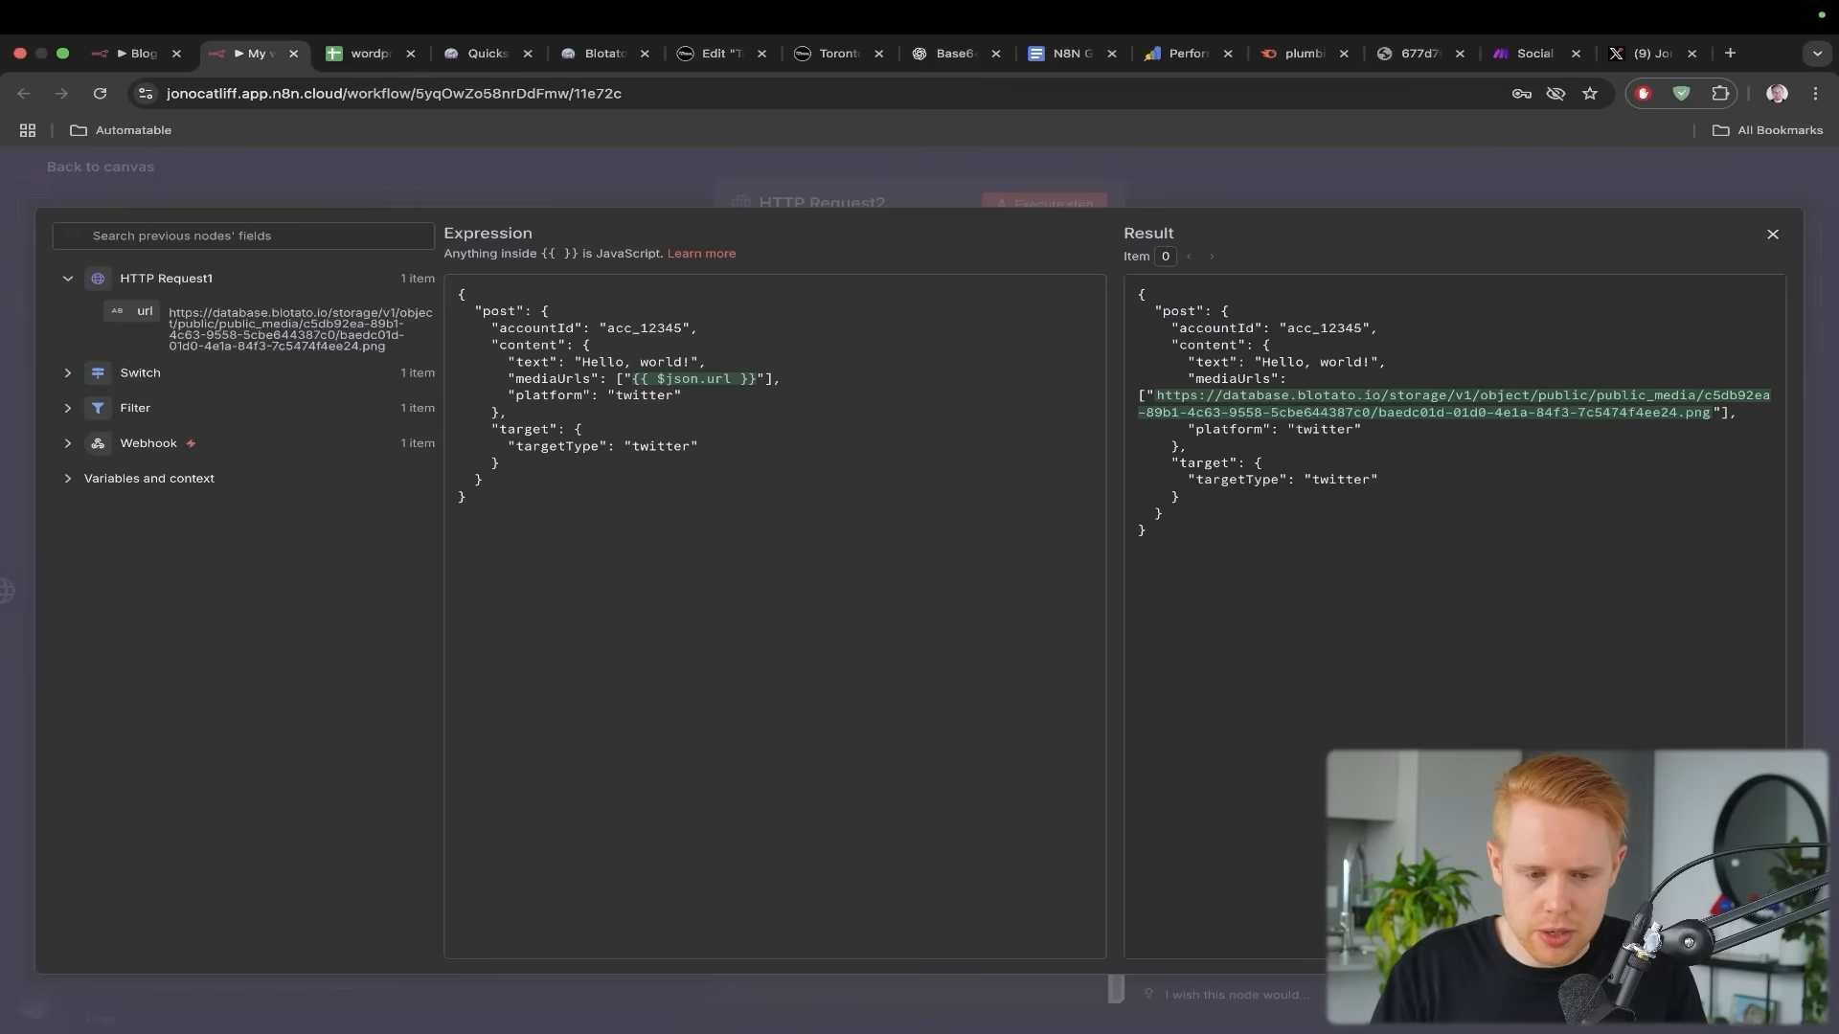
{"action": "left_click", "coordinate": [899, 172]}
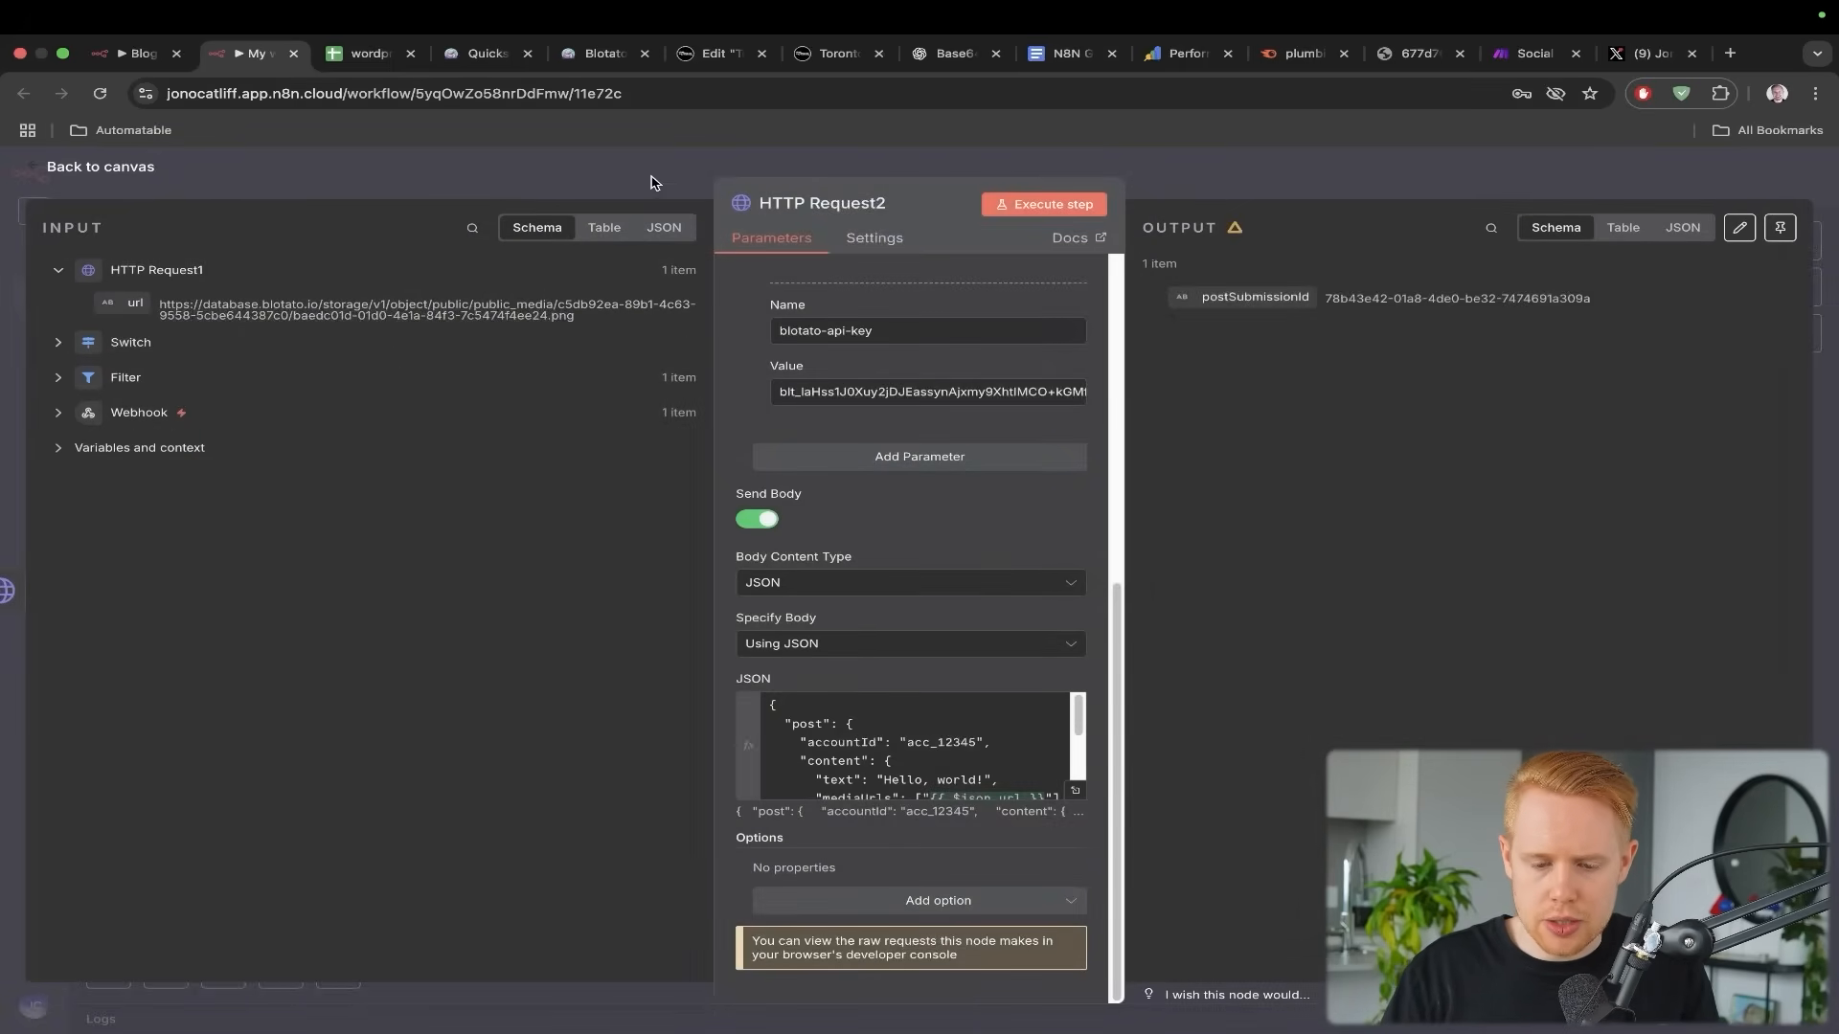
{"action": "key", "text": "ctrl+Tab"}
{"action": "mouse_move", "coordinate": [833, 201]}
{"action": "left_mouse_down"}
{"action": "mouse_move", "coordinate": [686, 256]}
{"action": "mouse_move", "coordinate": [621, 319]}
{"action": "left_mouse_up"}
{"action": "left_click_drag", "start_coordinate": [807, 240], "coordinate": [918, 306]}
{"action": "left_click_drag", "start_coordinate": [1046, 226], "coordinate": [1073, 310]}
{"action": "key", "text": "Escape"}
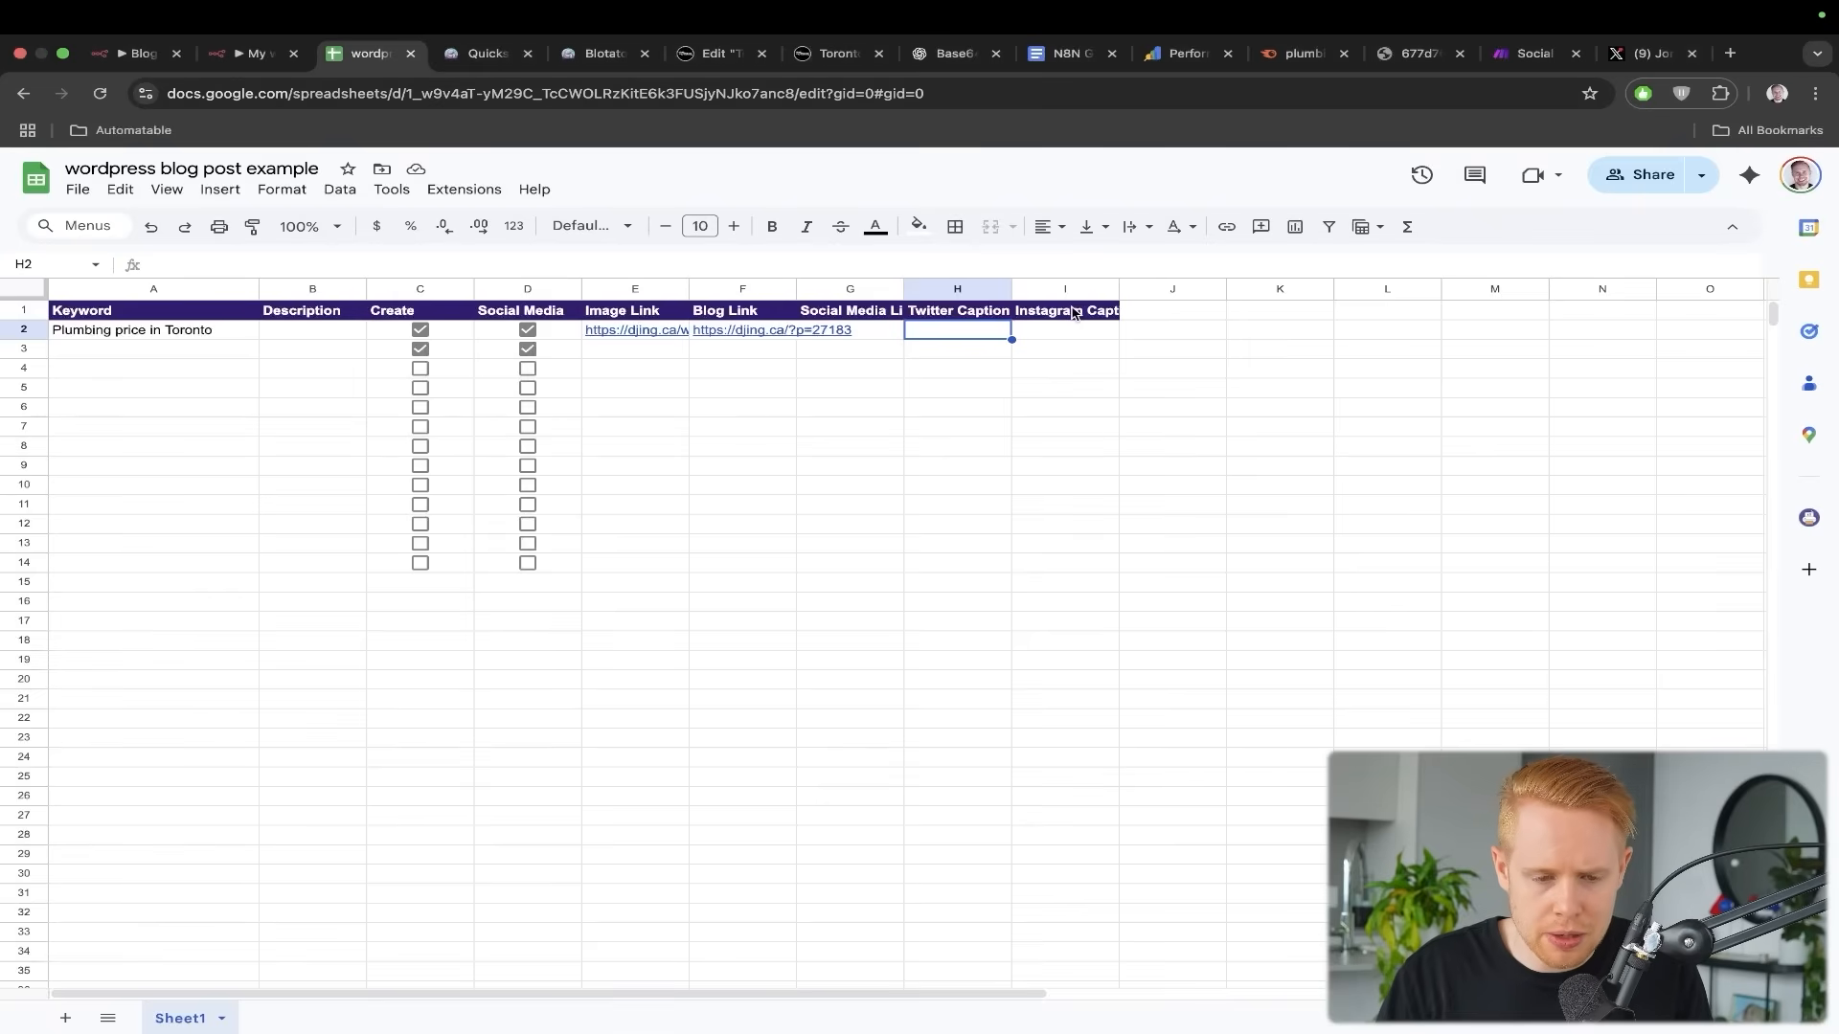
{"action": "key", "text": "ctrl+shift+Tab"}
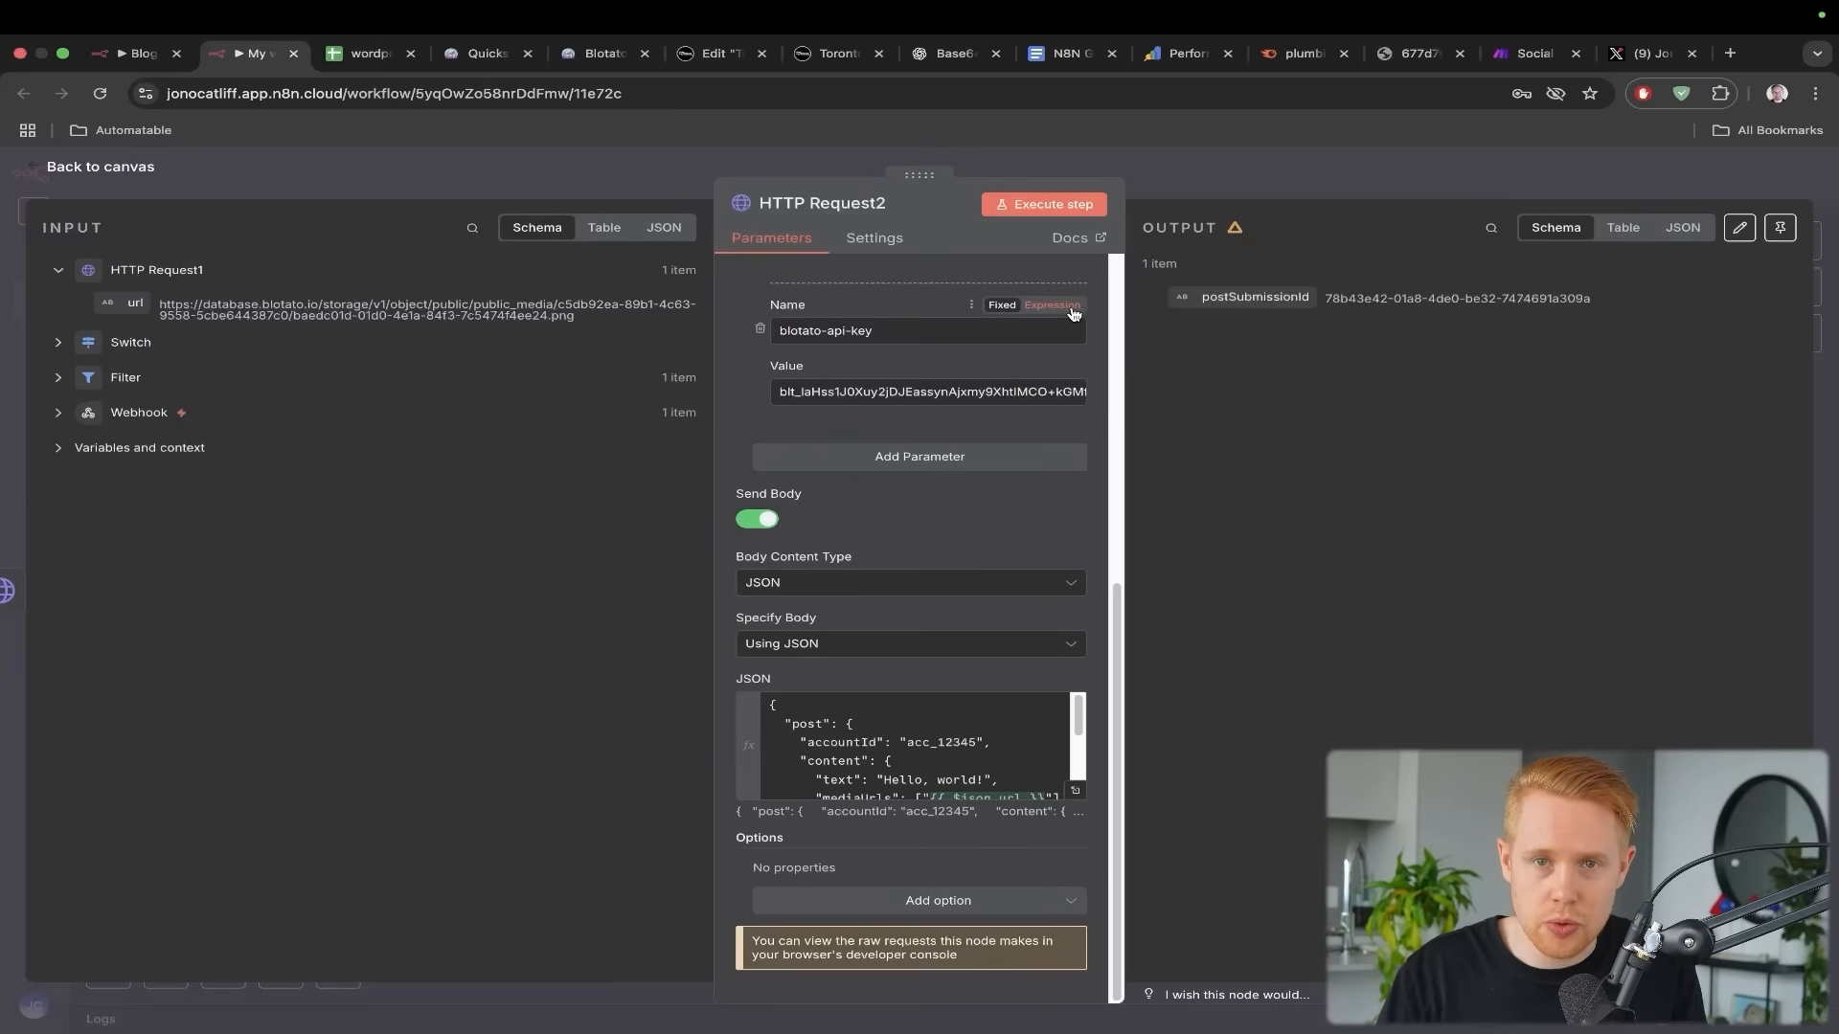
{"action": "left_click", "coordinate": [1162, 181]}
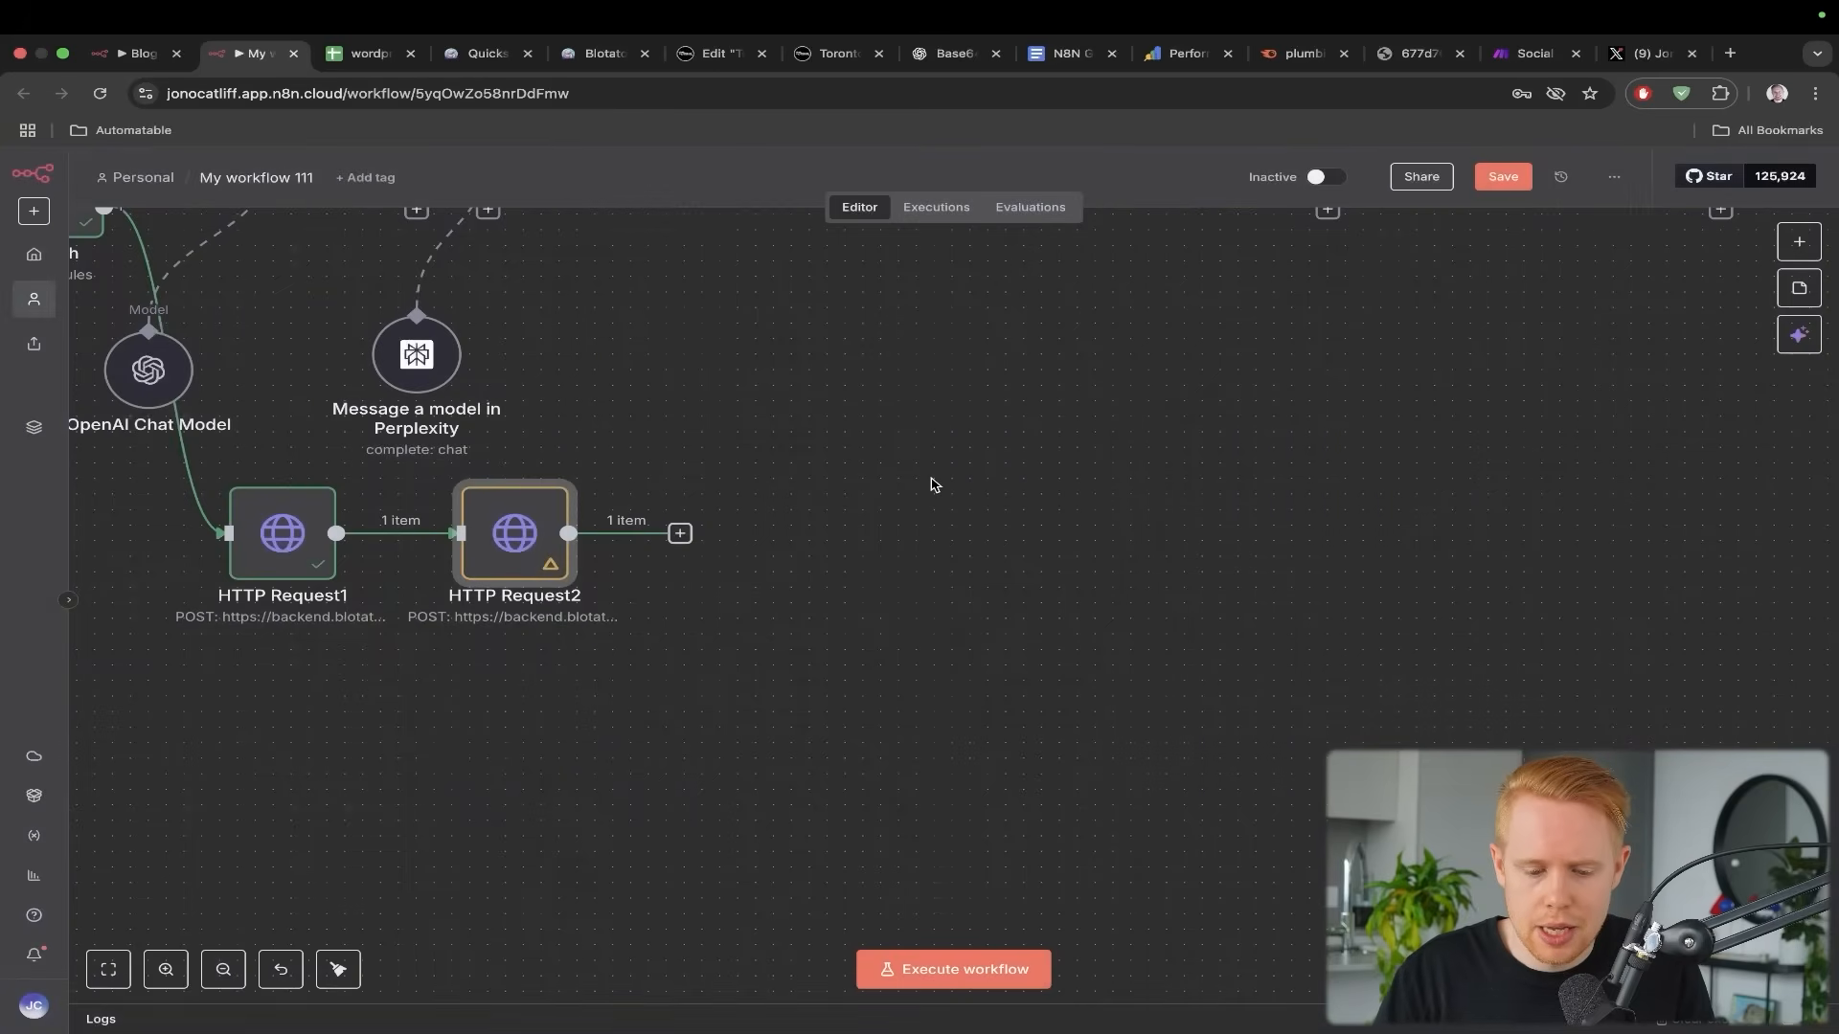
Examine the whole workflow on the canvas and the sheet's new caption columns.
{"action": "scroll", "coordinate": [935, 486], "scroll_direction": "up", "scroll_amount": 2}
{"action": "scroll", "coordinate": [936, 486], "scroll_direction": "left", "scroll_amount": 2}
{"action": "scroll", "coordinate": [936, 485], "scroll_direction": "down", "scroll_amount": 5}
{"action": "scroll", "coordinate": [936, 486], "scroll_direction": "right", "scroll_amount": 5}
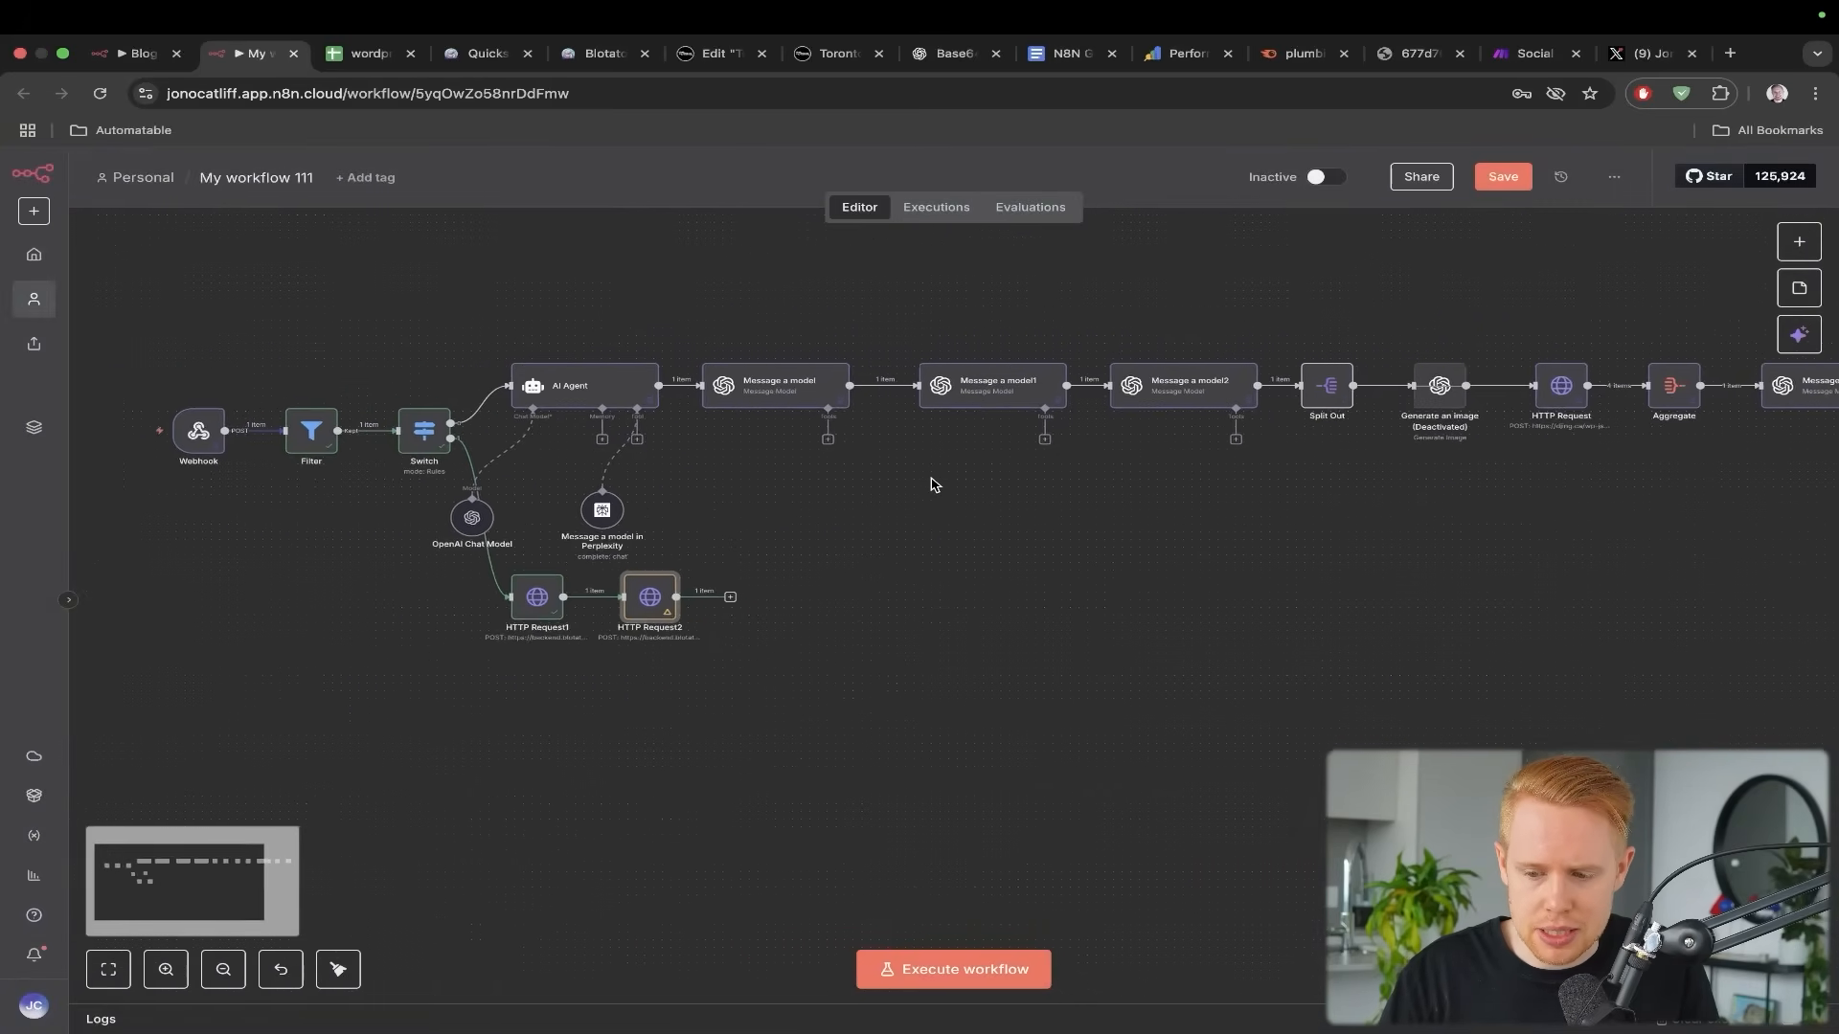
{"action": "scroll", "coordinate": [935, 485], "scroll_direction": "right", "scroll_amount": 10}
{"action": "mouse_move", "coordinate": [855, 397]}
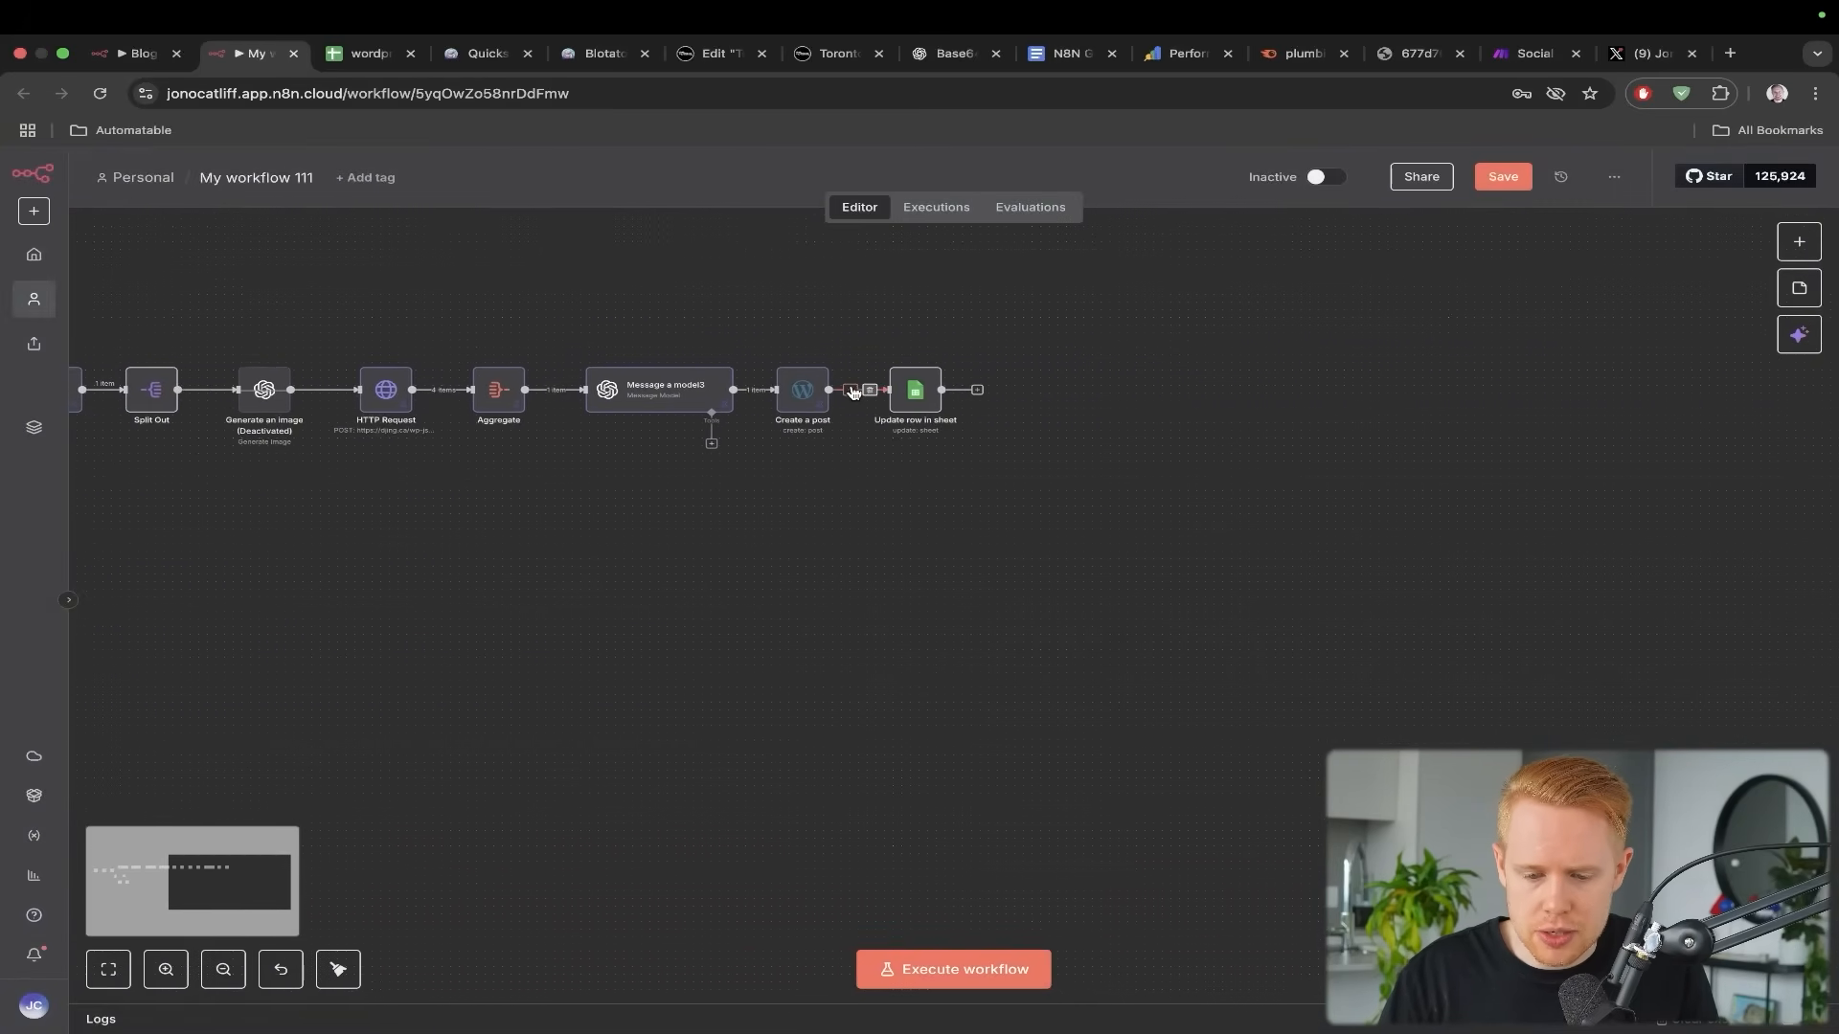
{"action": "scroll", "coordinate": [855, 397], "scroll_direction": "left", "scroll_amount": 7}
{"action": "scroll", "coordinate": [855, 396], "scroll_direction": "up", "scroll_amount": 1}
{"action": "scroll", "coordinate": [856, 396], "scroll_direction": "down", "scroll_amount": 3}
{"action": "key", "text": "ctrl+a"}
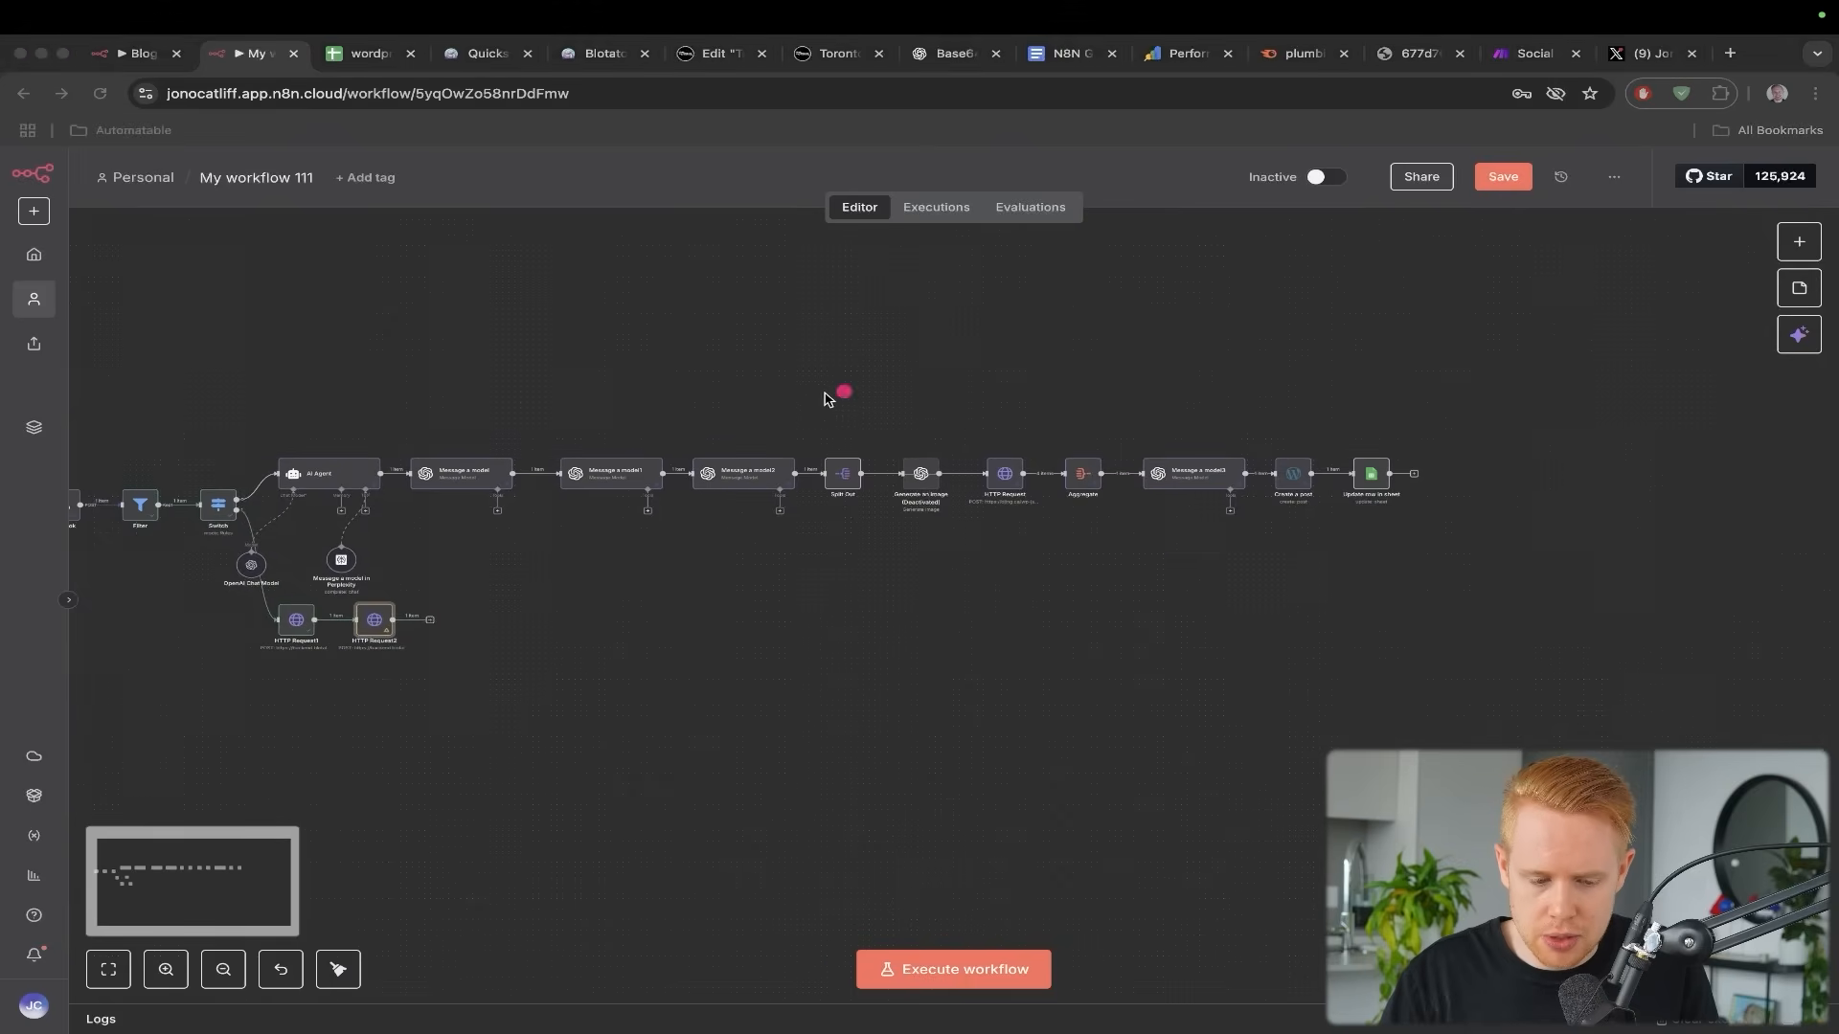
{"action": "mouse_move", "coordinate": [170, 508]}
{"action": "left_mouse_down"}
{"action": "mouse_move", "coordinate": [329, 475]}
{"action": "mouse_move", "coordinate": [1379, 496]}
{"action": "left_mouse_up"}
{"action": "key", "text": "ctrl+s"}
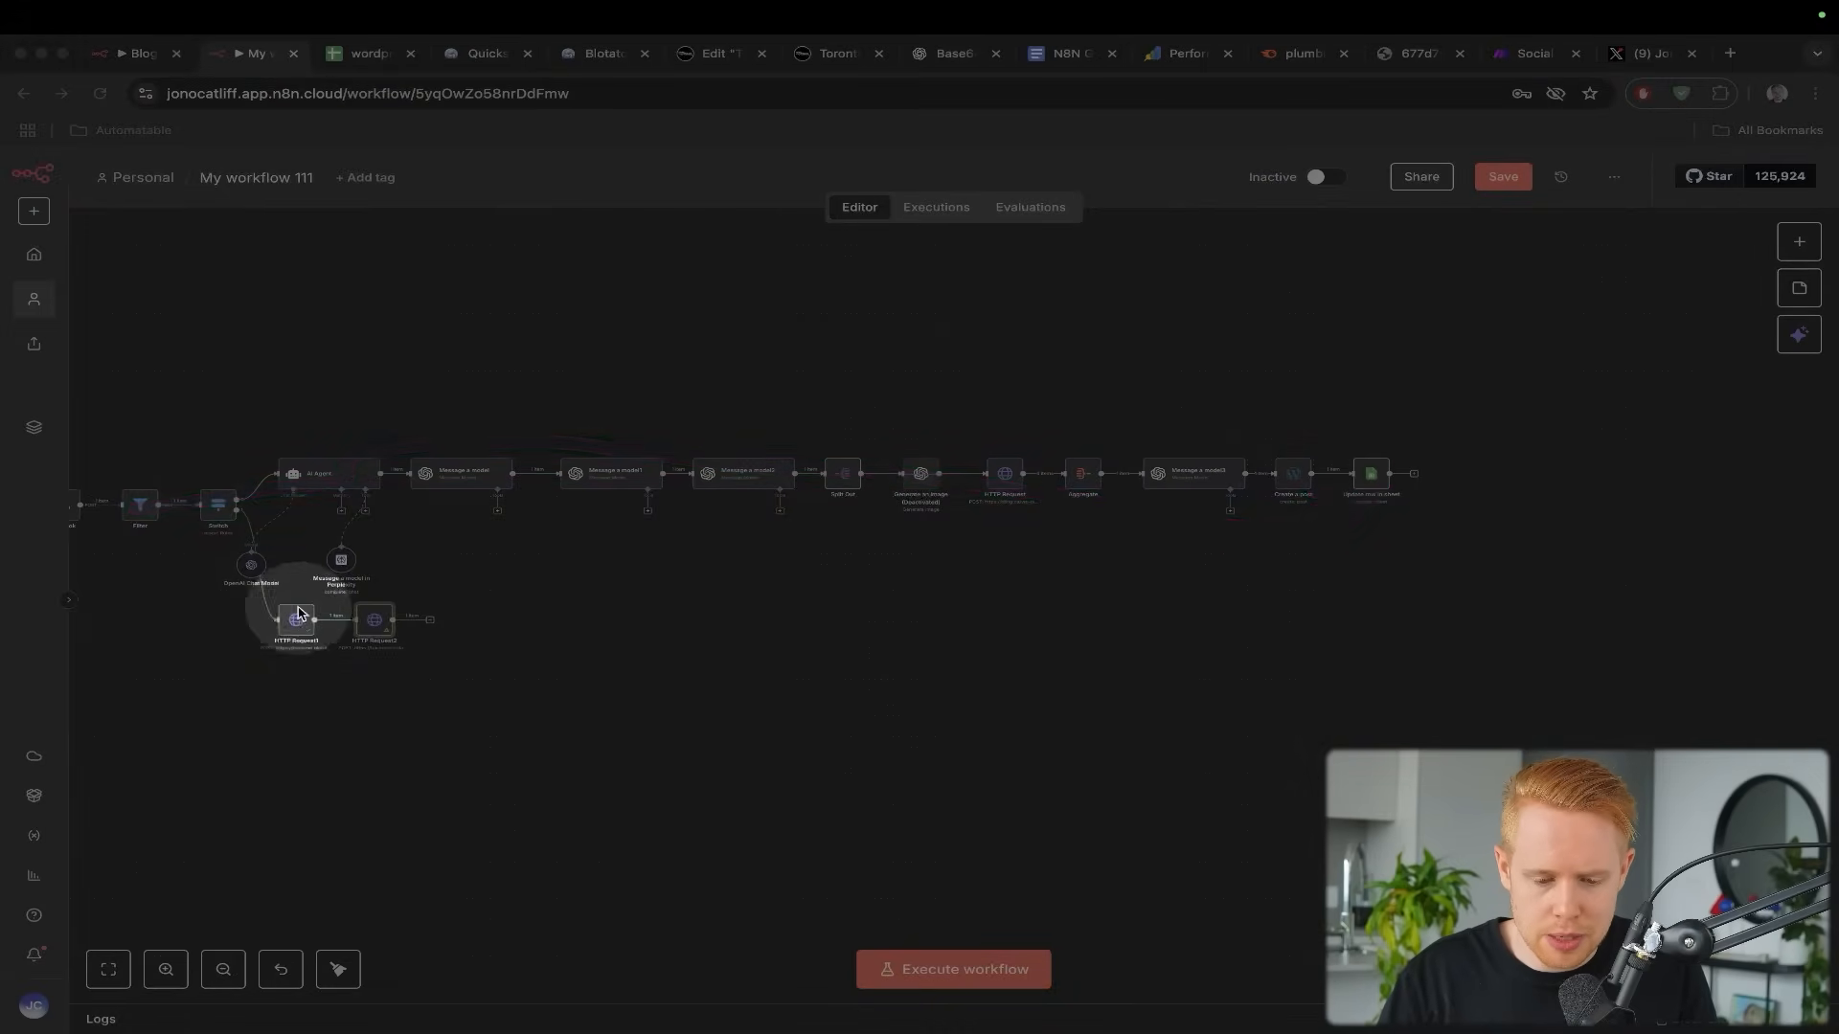
{"action": "key", "text": "ctrl+s"}
{"action": "key", "text": "ctrl+Tab"}
{"action": "left_click_drag", "start_coordinate": [960, 220], "coordinate": [957, 330]}
{"action": "left_click_drag", "start_coordinate": [1099, 227], "coordinate": [1072, 325]}
{"action": "key", "text": "ctrl+s"}
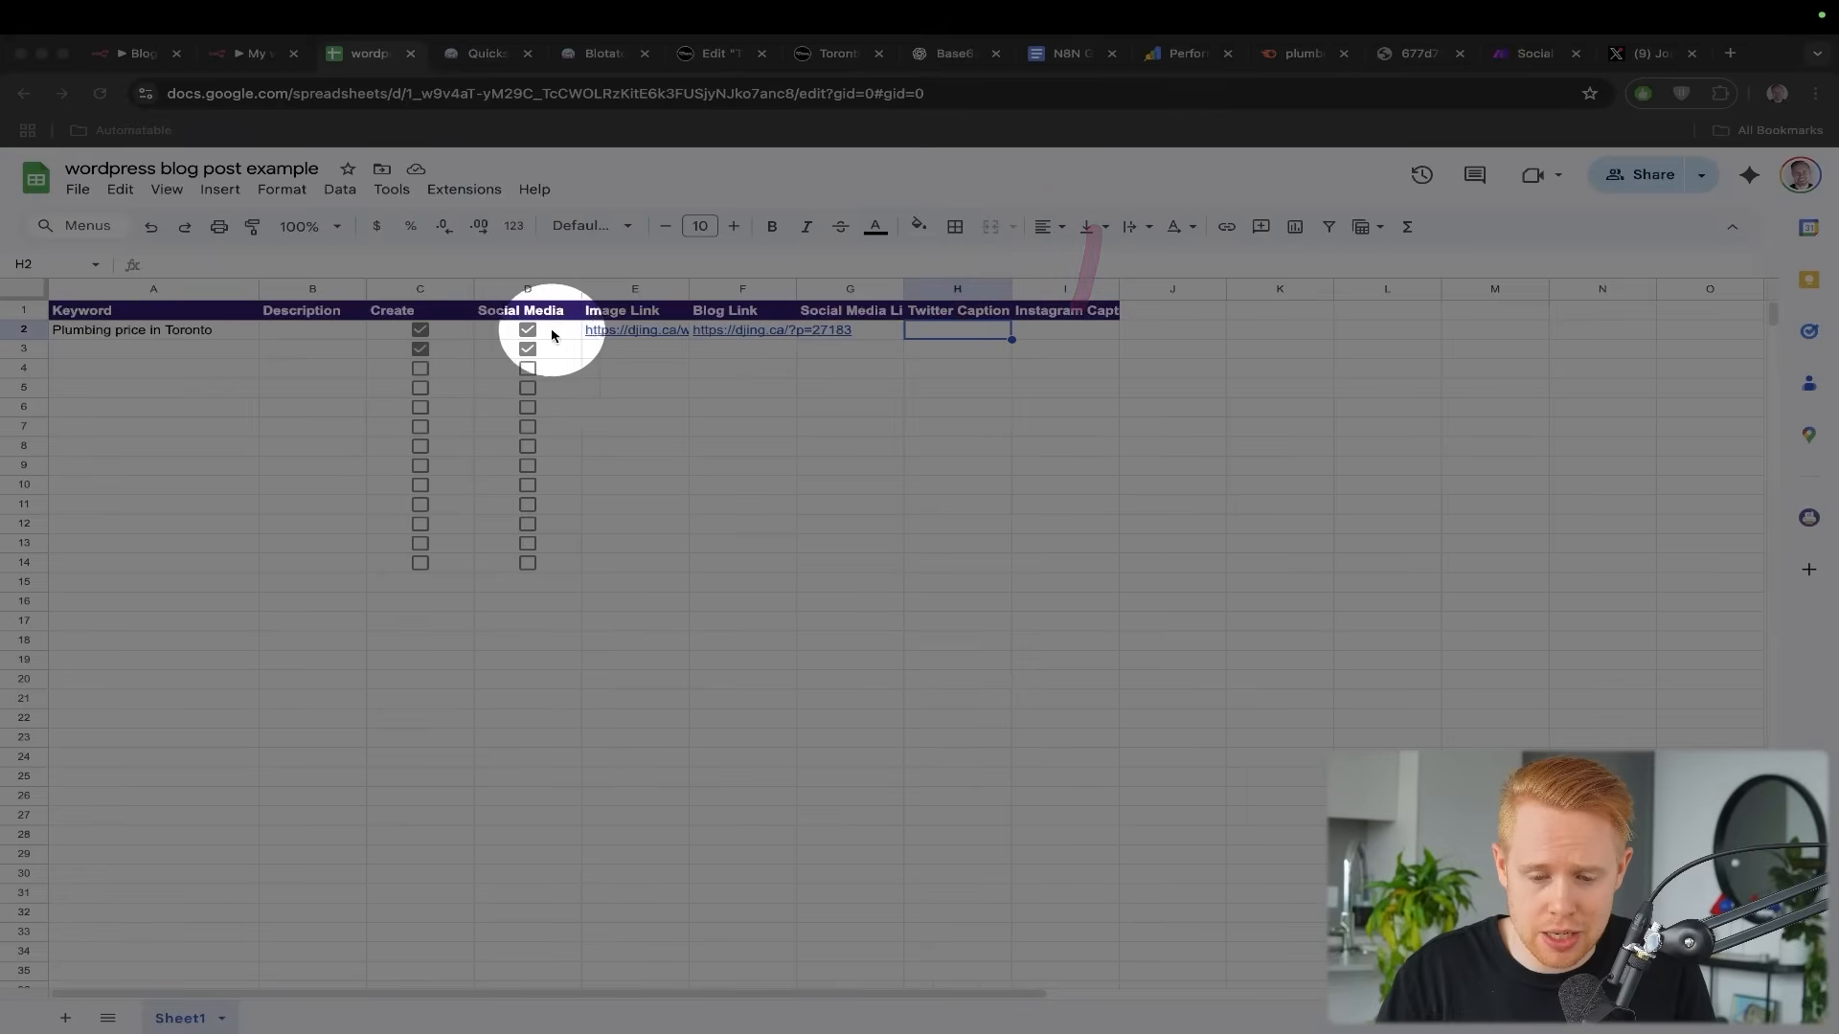
{"action": "key", "text": "ctrl+s"}
{"action": "key", "text": "ctrl+s"}
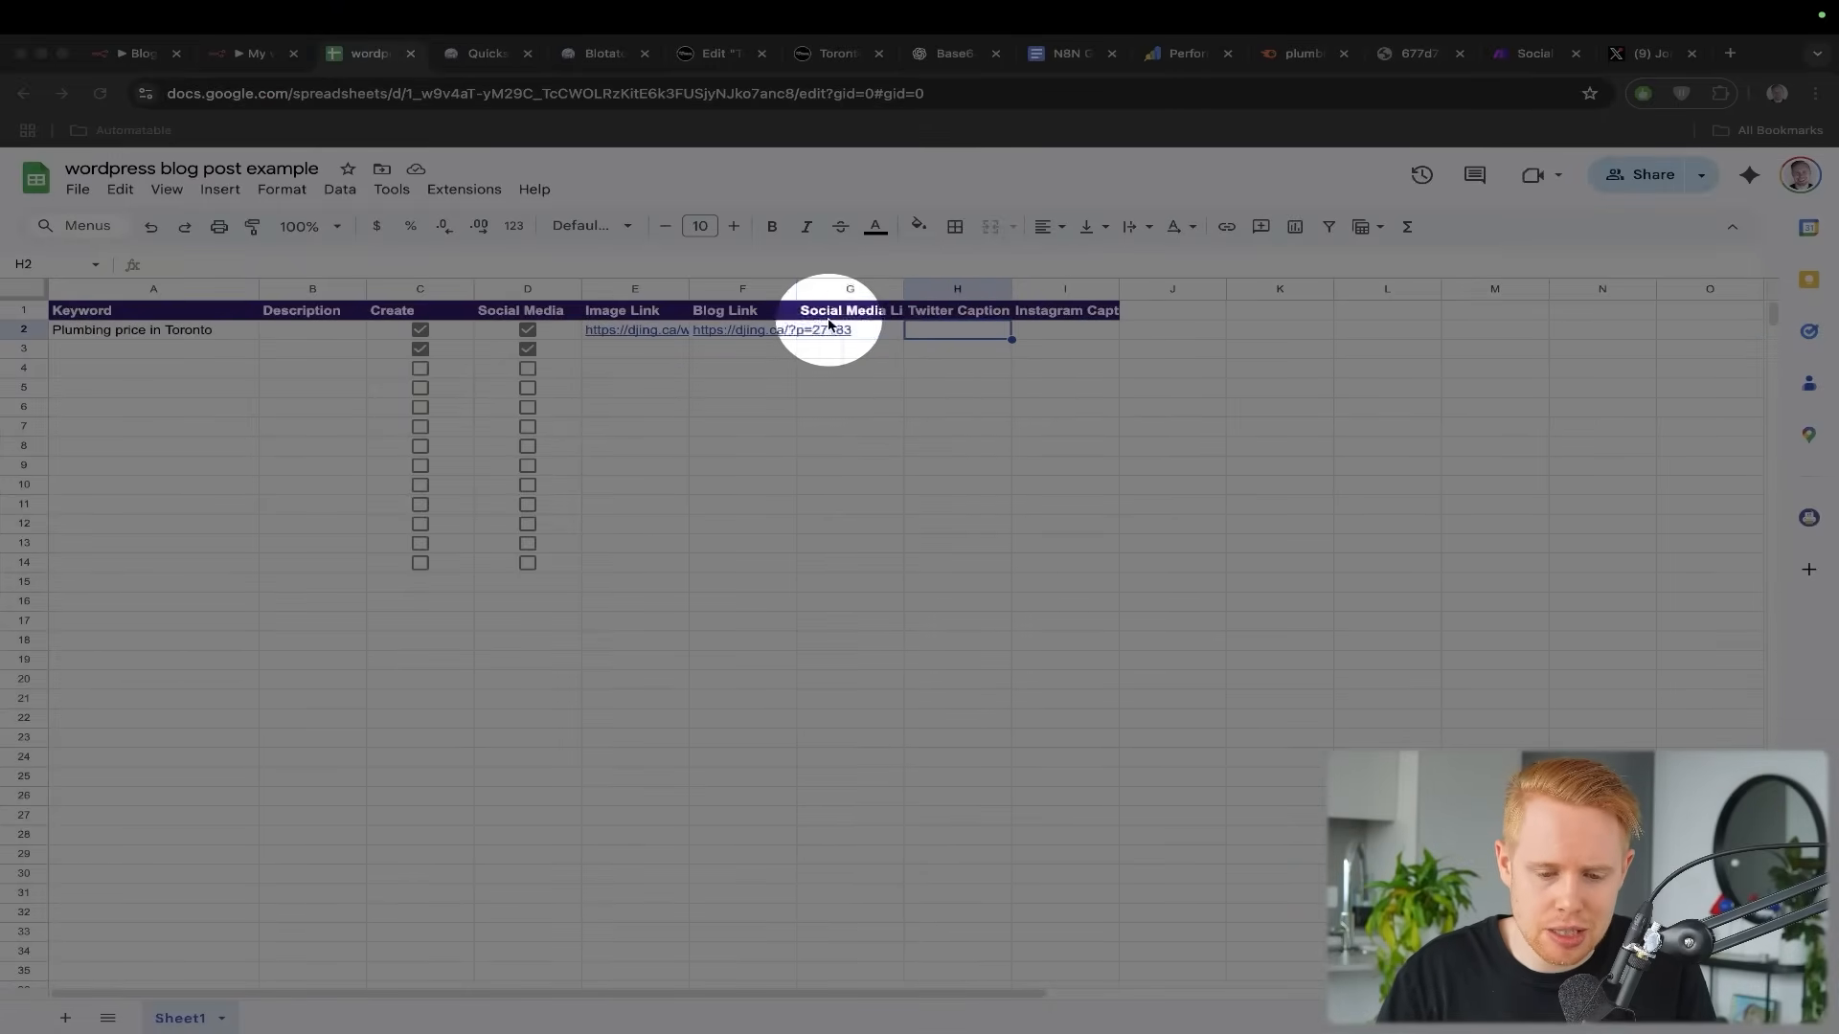
{"action": "key", "text": "ctrl+s"}
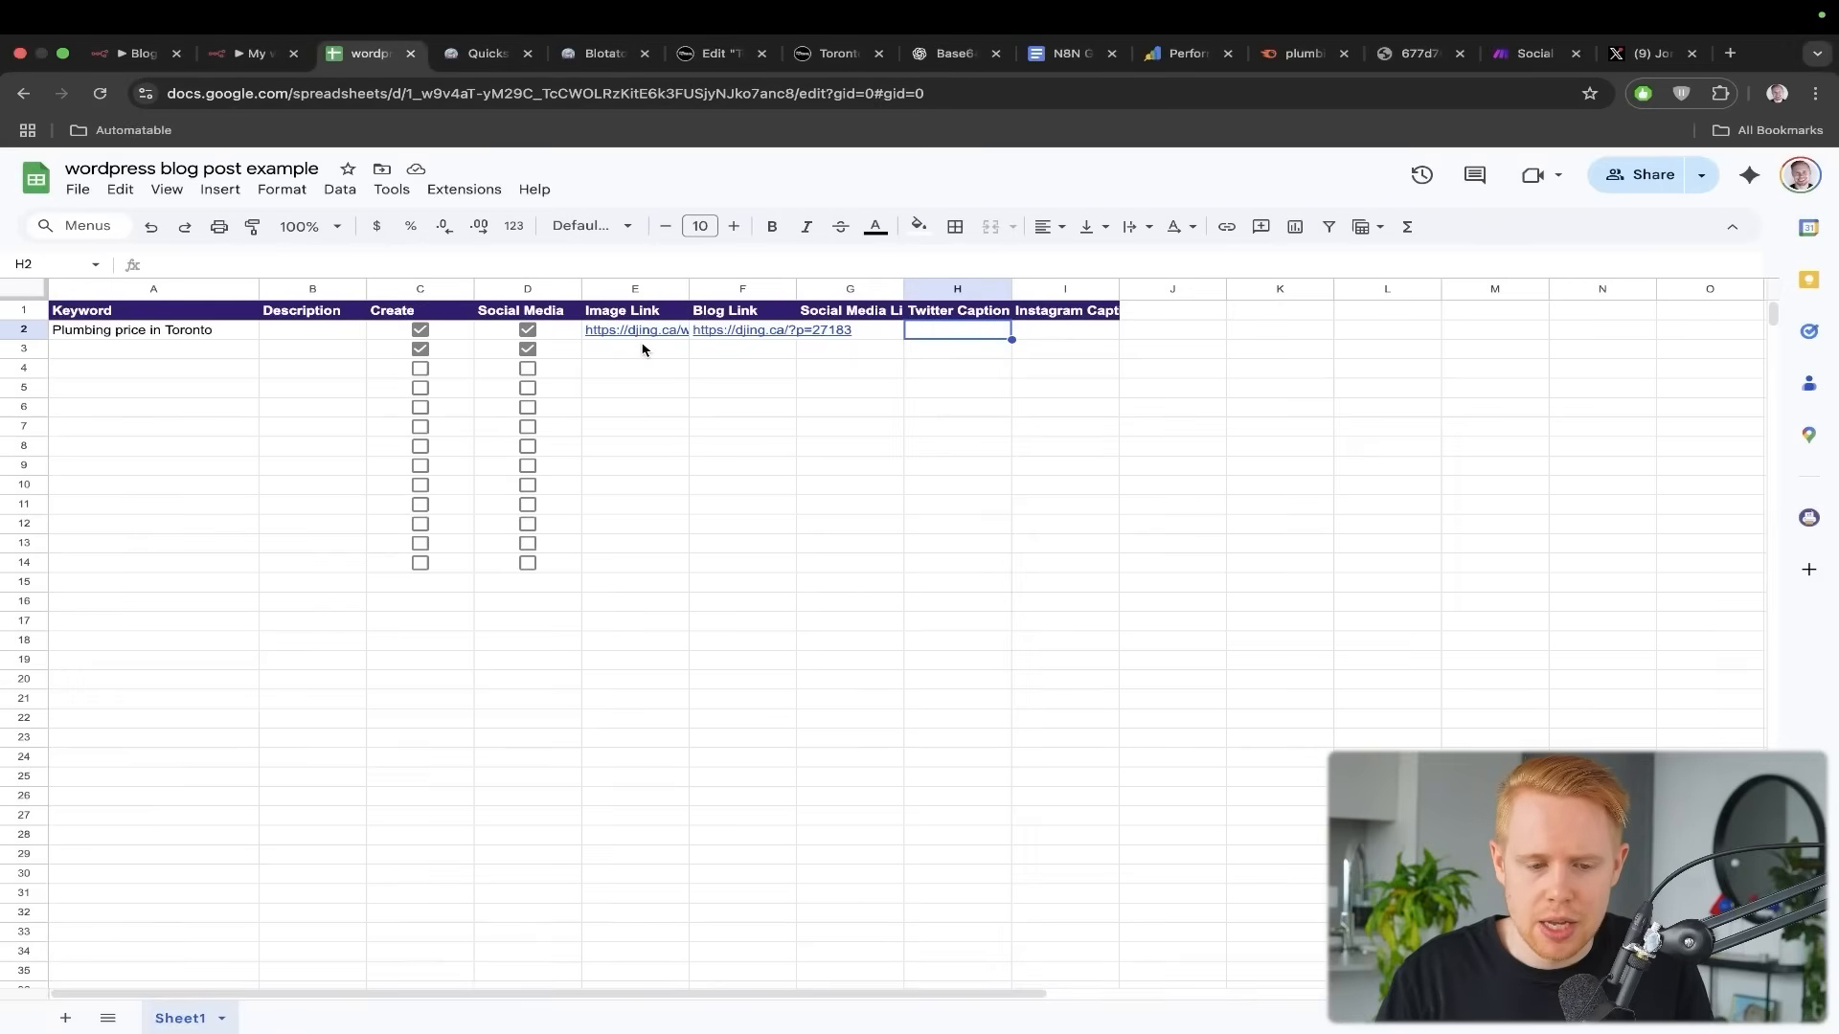
{"action": "key", "text": "ctrl+shift+Tab"}
{"action": "scroll", "coordinate": [1320, 548], "scroll_direction": "up", "scroll_amount": 5}
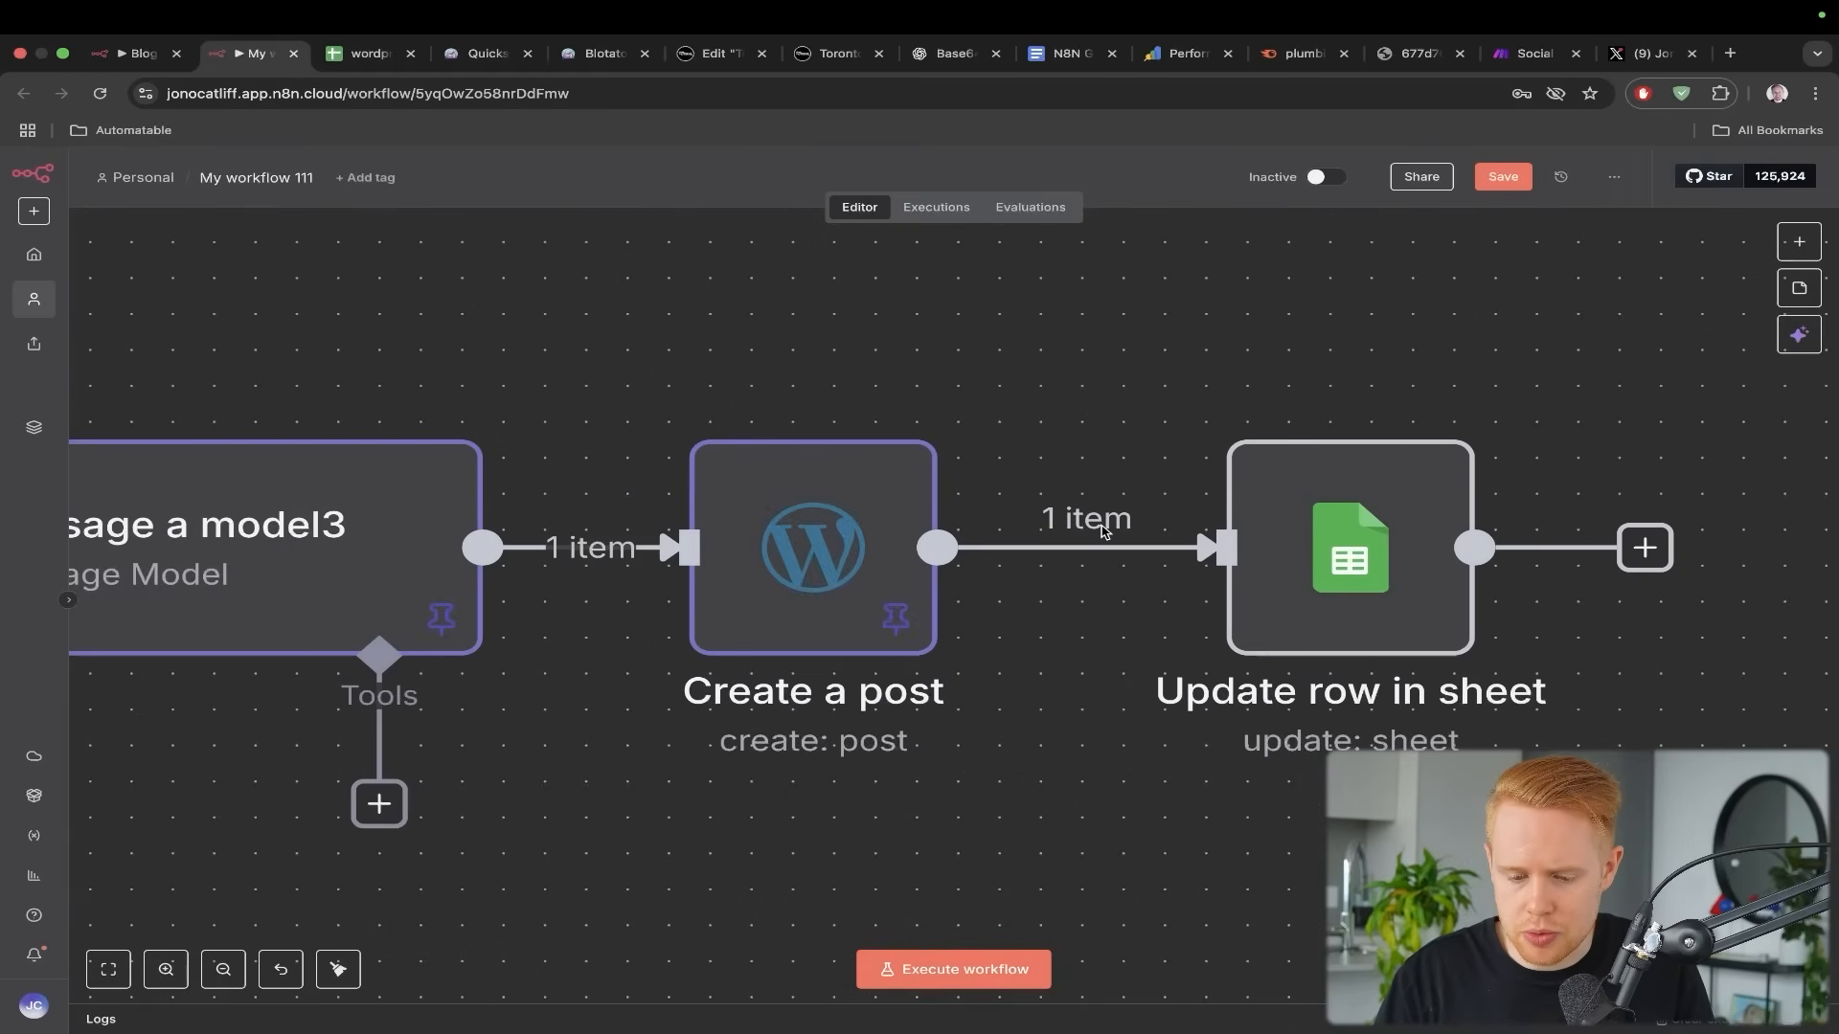
{"action": "left_click", "coordinate": [1044, 554]}
{"action": "type", "text": "chatgpt"}
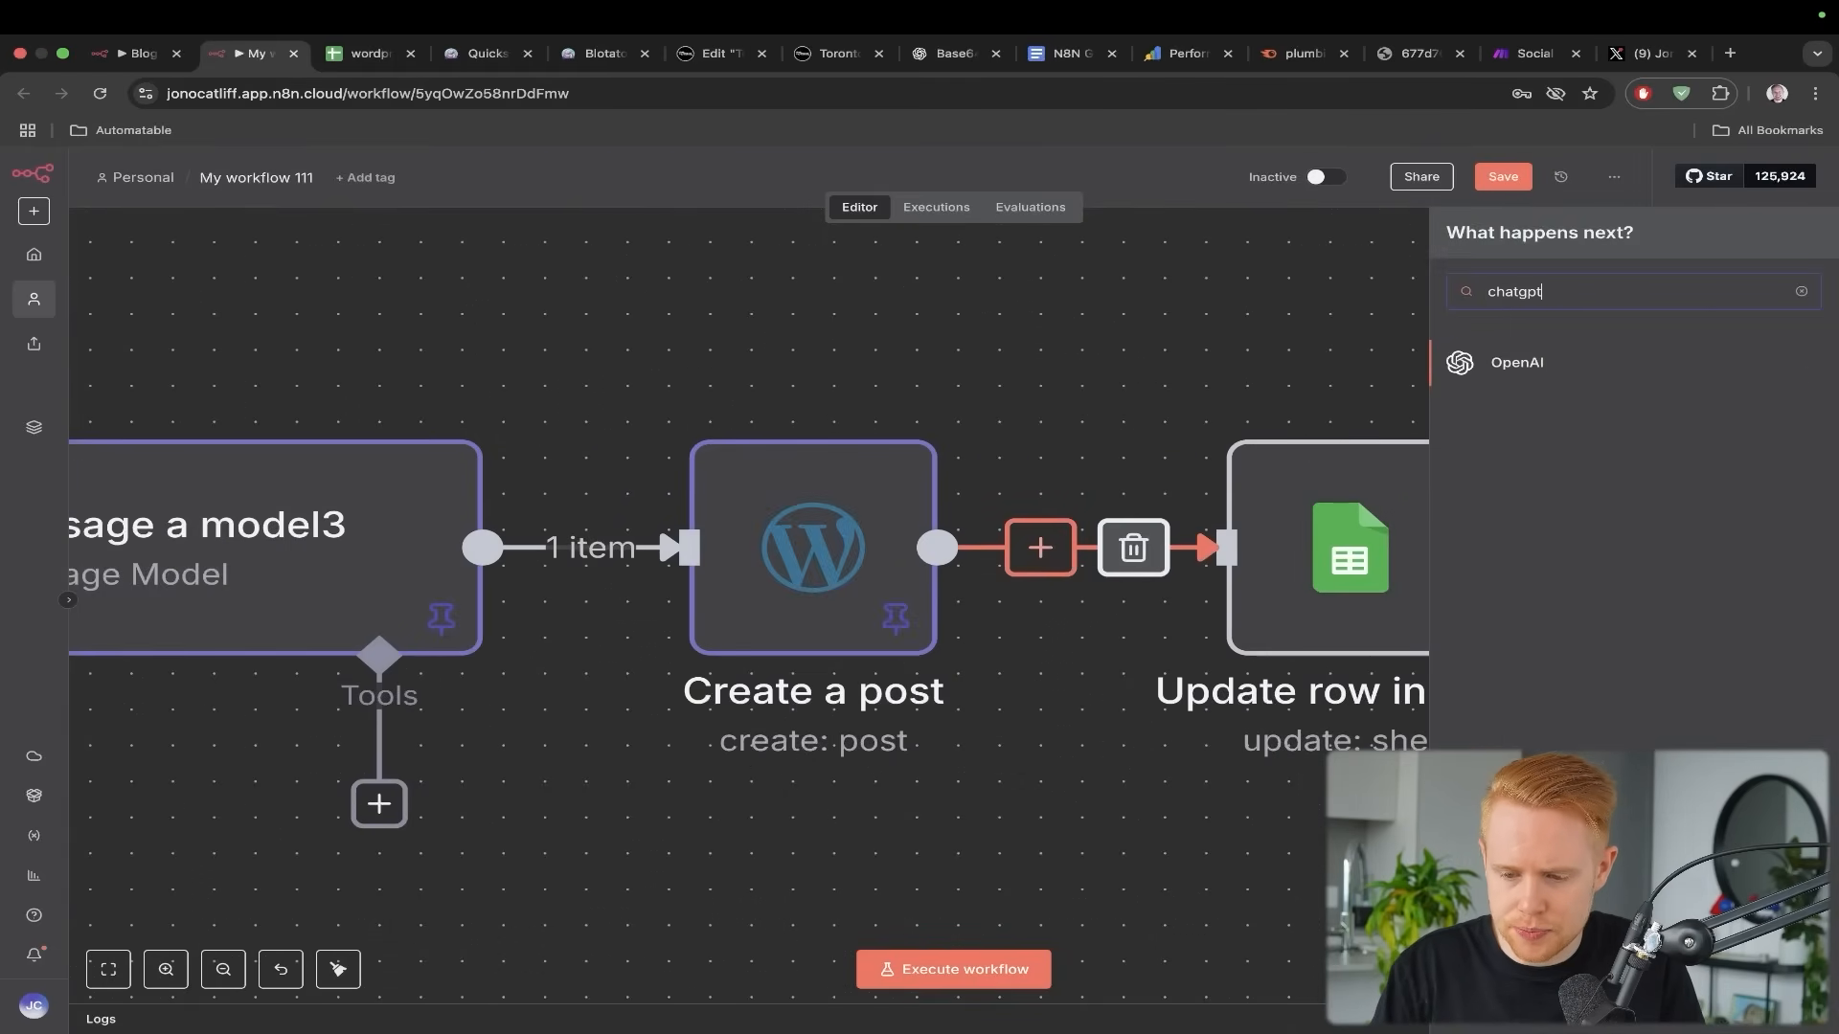
{"action": "left_click", "coordinate": [1067, 336]}
Duplicate the Message a model1 OpenAI node and place the copy near the end of the workflow.
{"action": "scroll", "coordinate": [1069, 337], "scroll_direction": "down", "scroll_amount": 8}
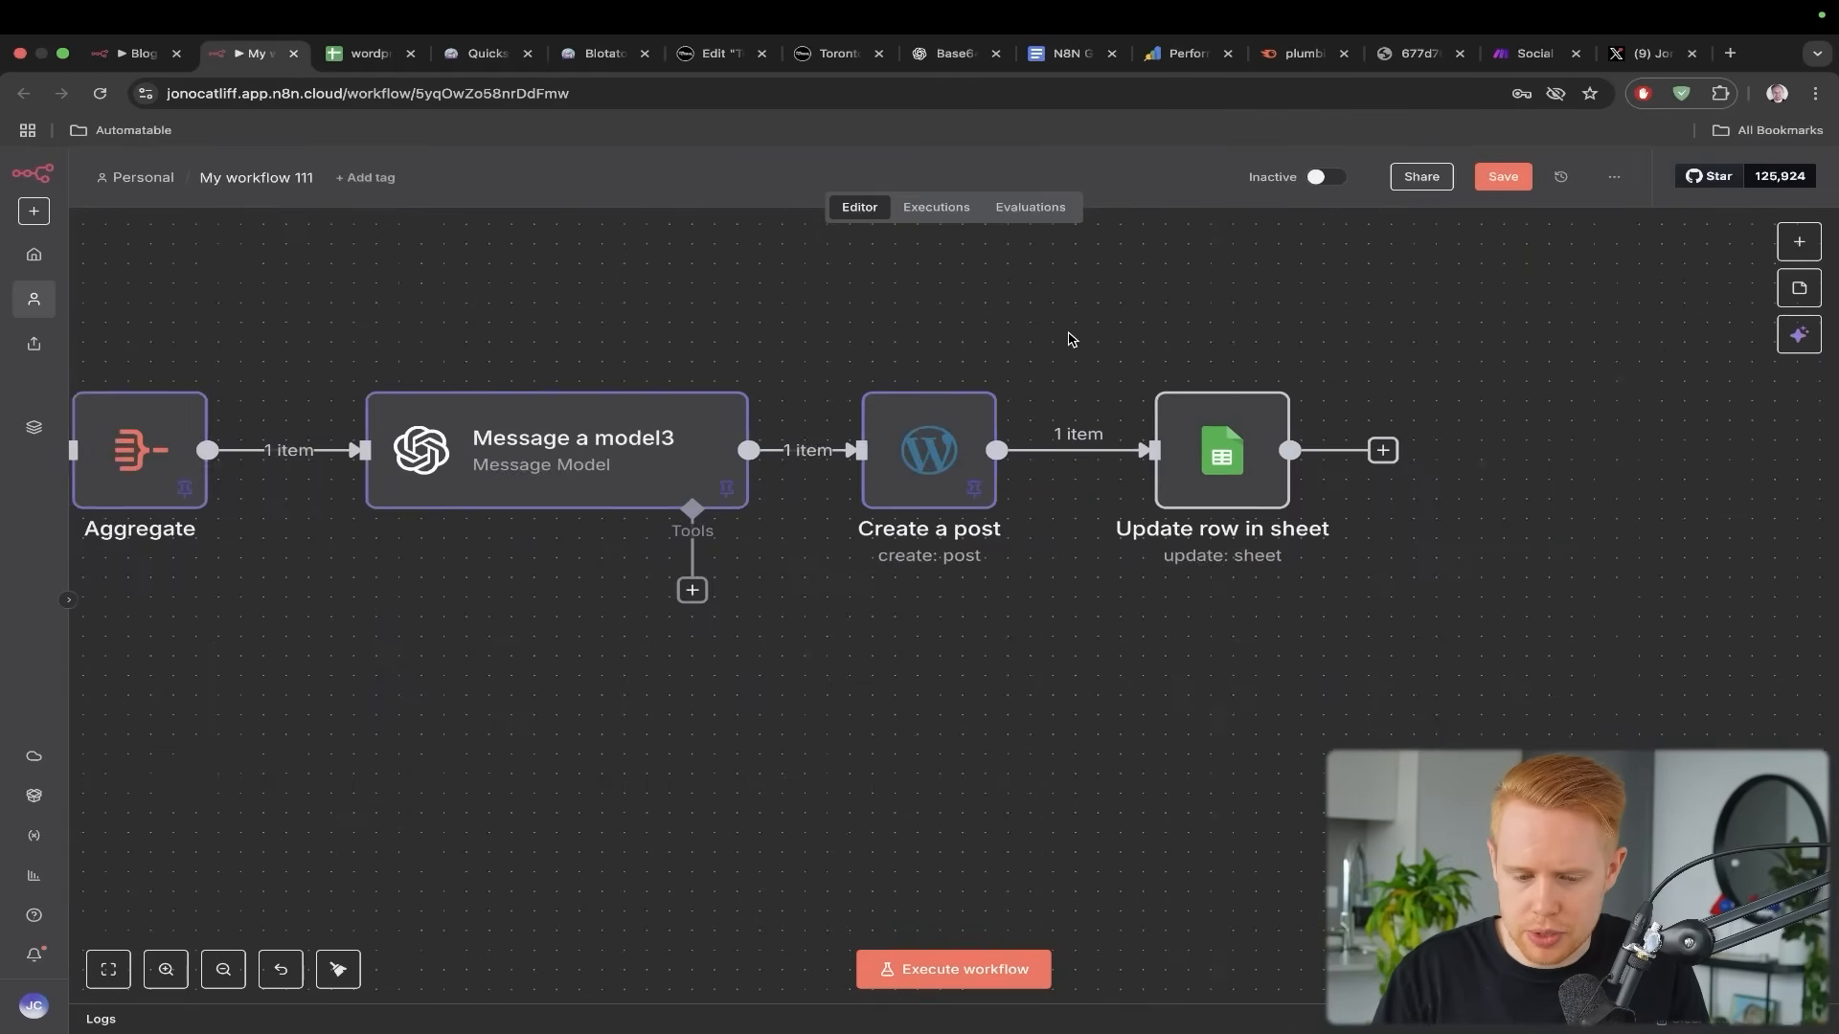
{"action": "scroll", "coordinate": [1071, 339], "scroll_direction": "left", "scroll_amount": 4}
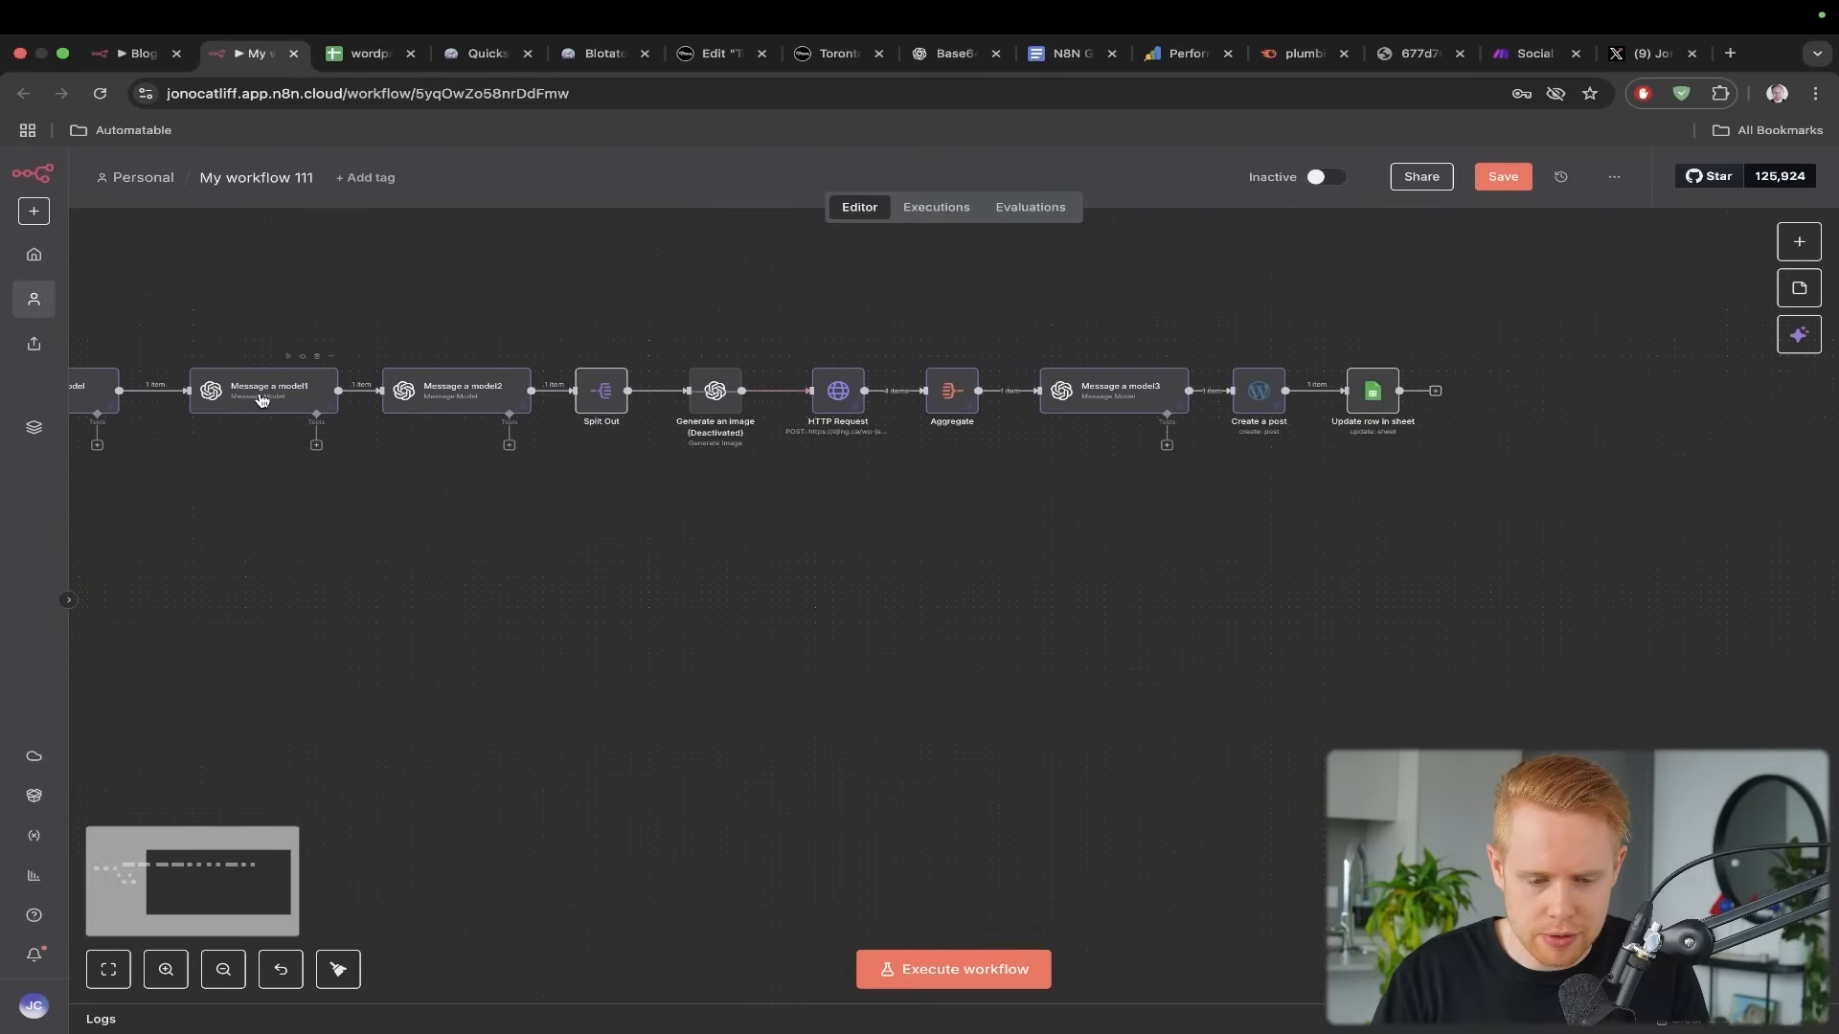
{"action": "scroll", "coordinate": [261, 400], "scroll_direction": "left", "scroll_amount": 4}
{"action": "mouse_move", "coordinate": [383, 402]}
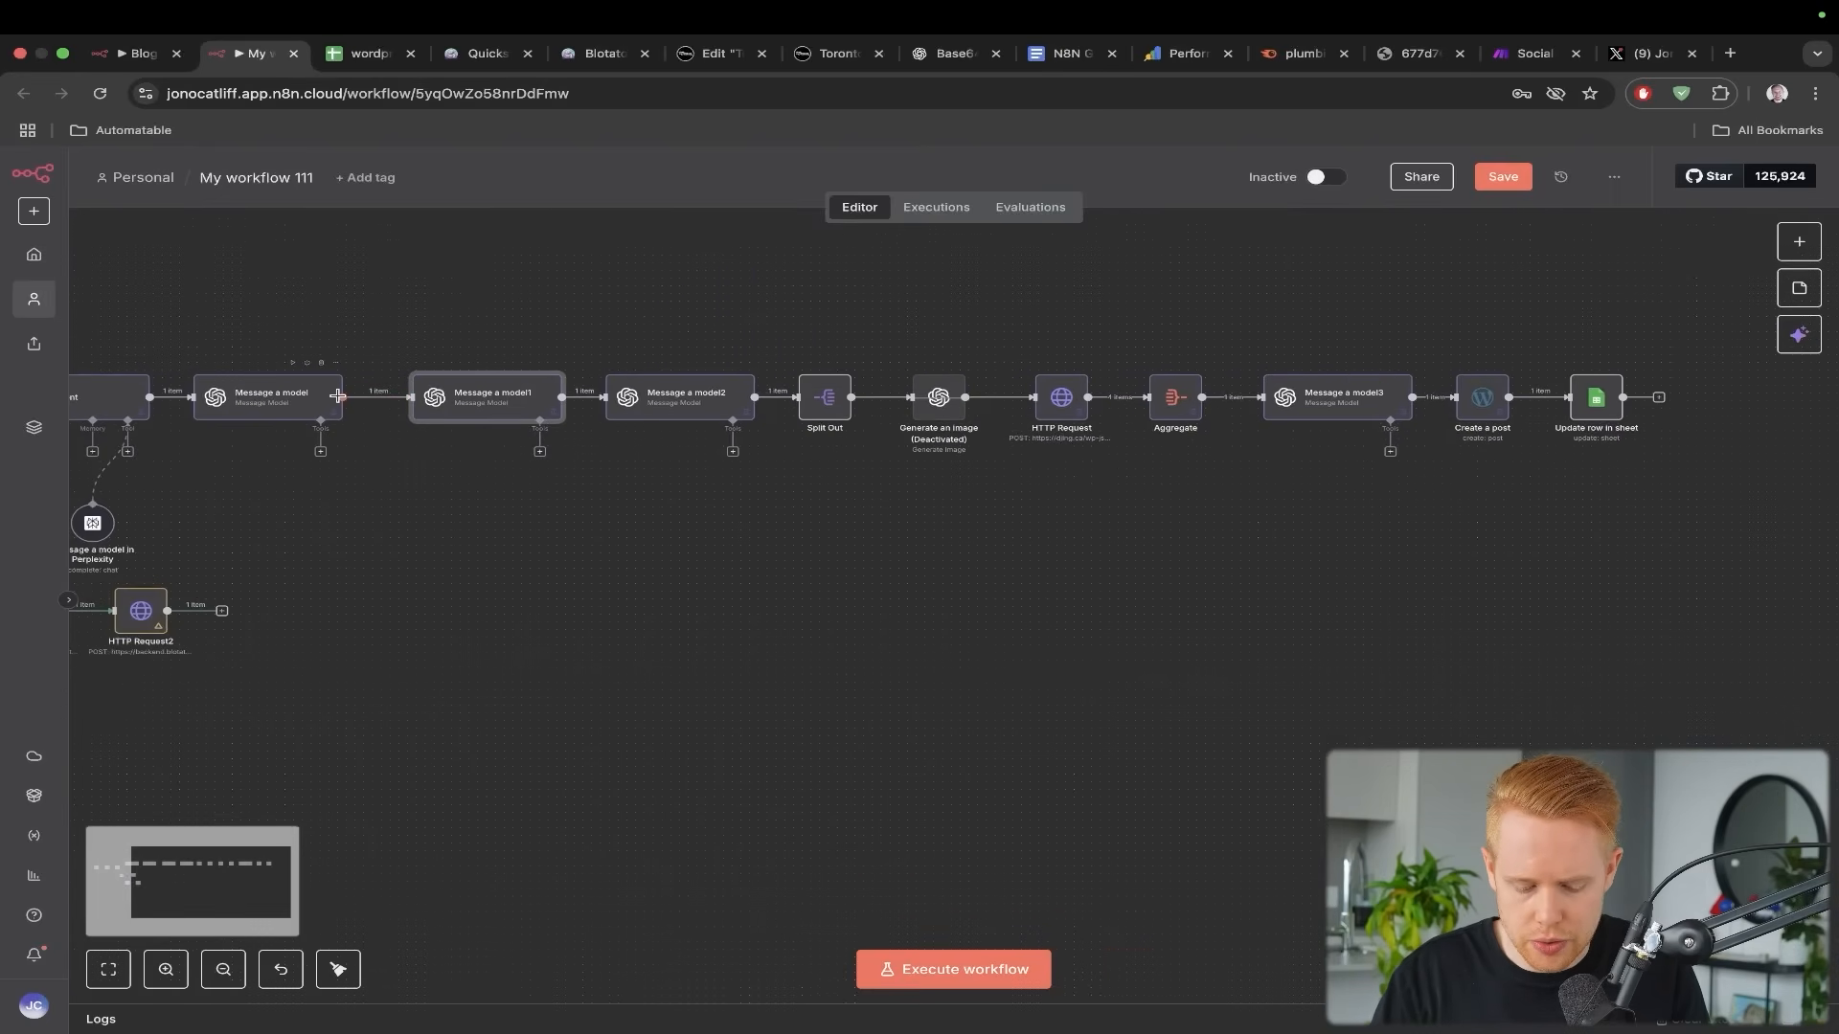
{"action": "key", "text": "super+d"}
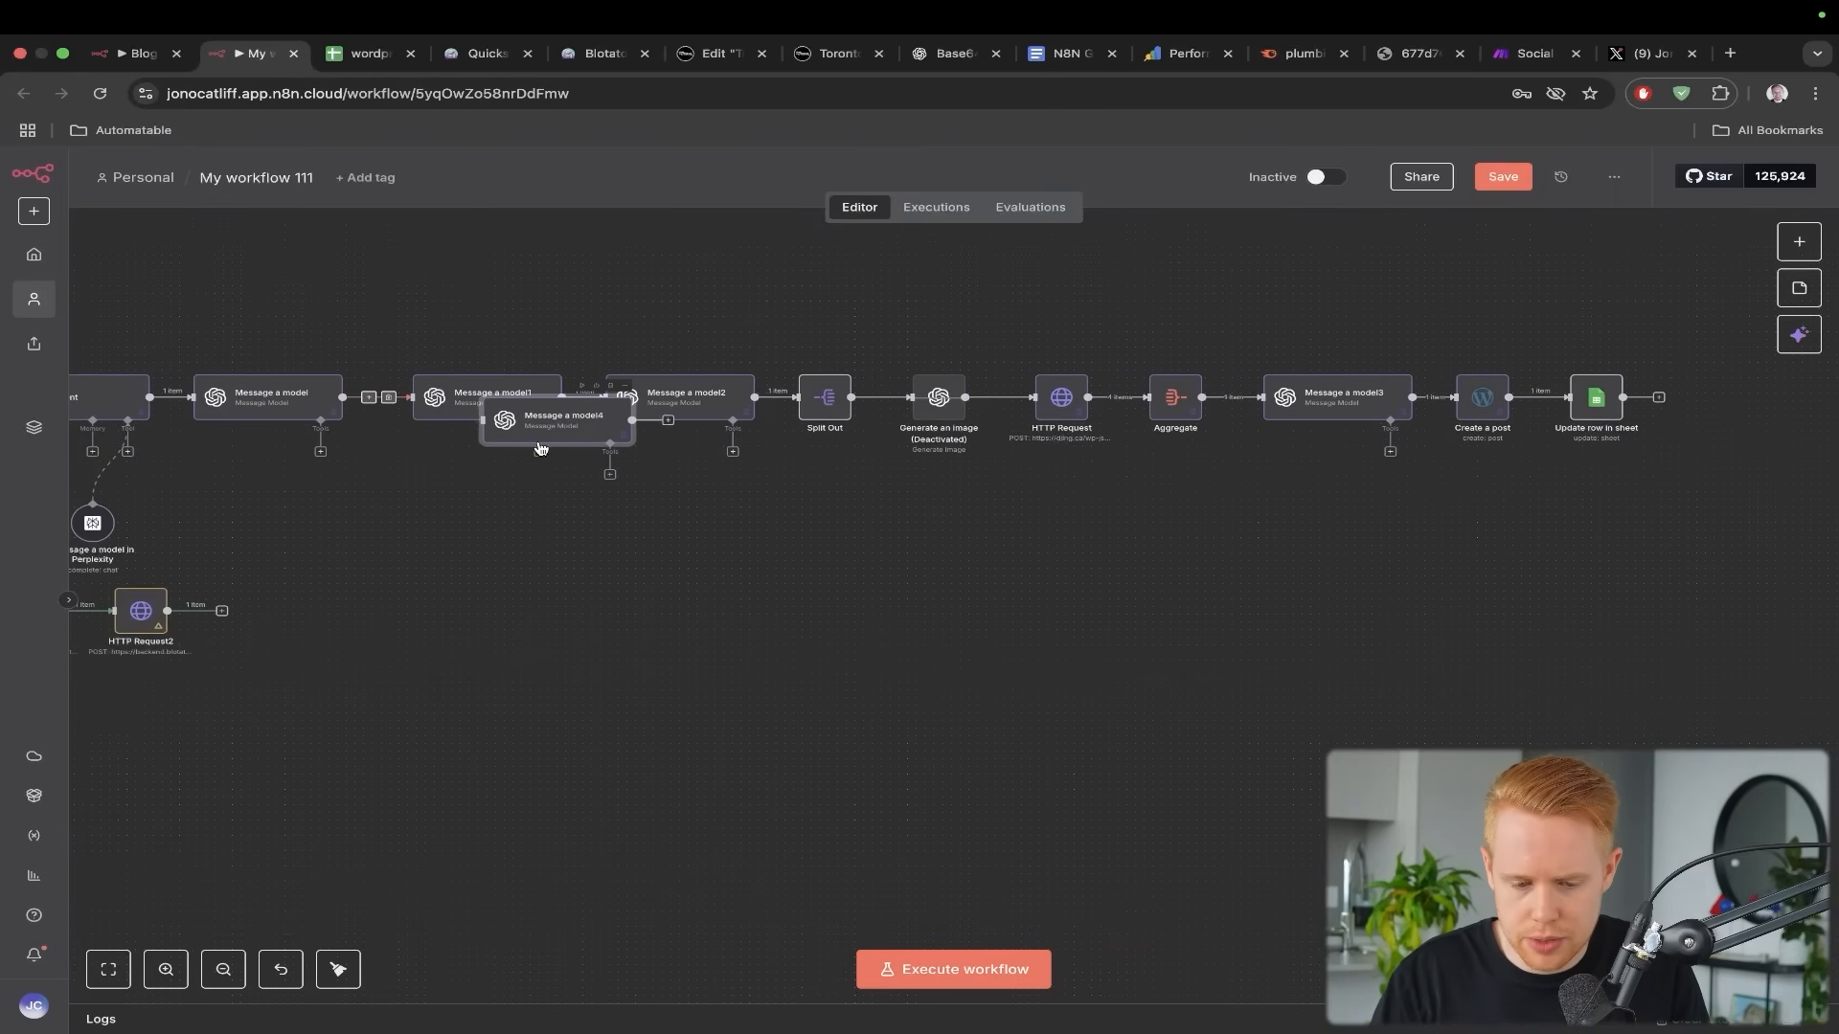
{"action": "left_click_drag", "start_coordinate": [541, 427], "coordinate": [1645, 486]}
Insert the copied node between Create a post and Update row in sheet, then open it.
{"action": "scroll", "coordinate": [1628, 489], "scroll_direction": "right", "scroll_amount": 6}
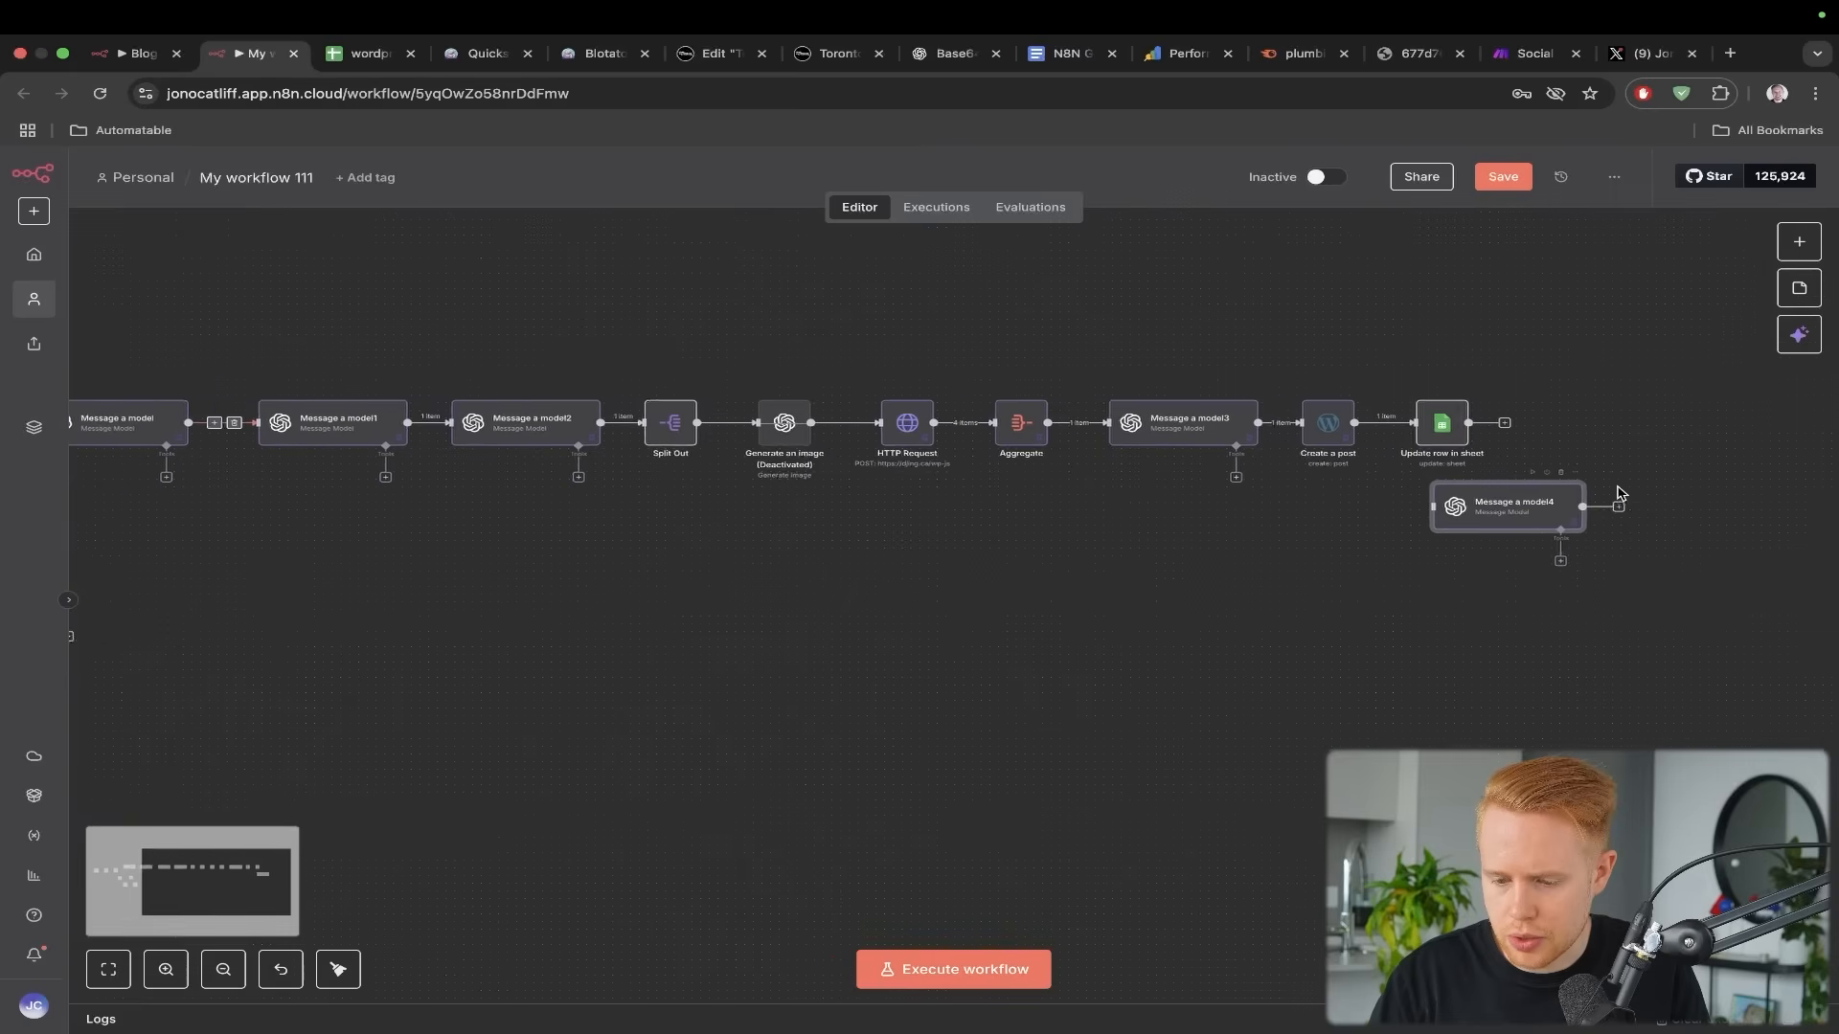
{"action": "left_click", "coordinate": [1265, 423]}
{"action": "left_click_drag", "start_coordinate": [1325, 427], "coordinate": [1517, 414]}
{"action": "left_click_drag", "start_coordinate": [1366, 504], "coordinate": [1330, 420]}
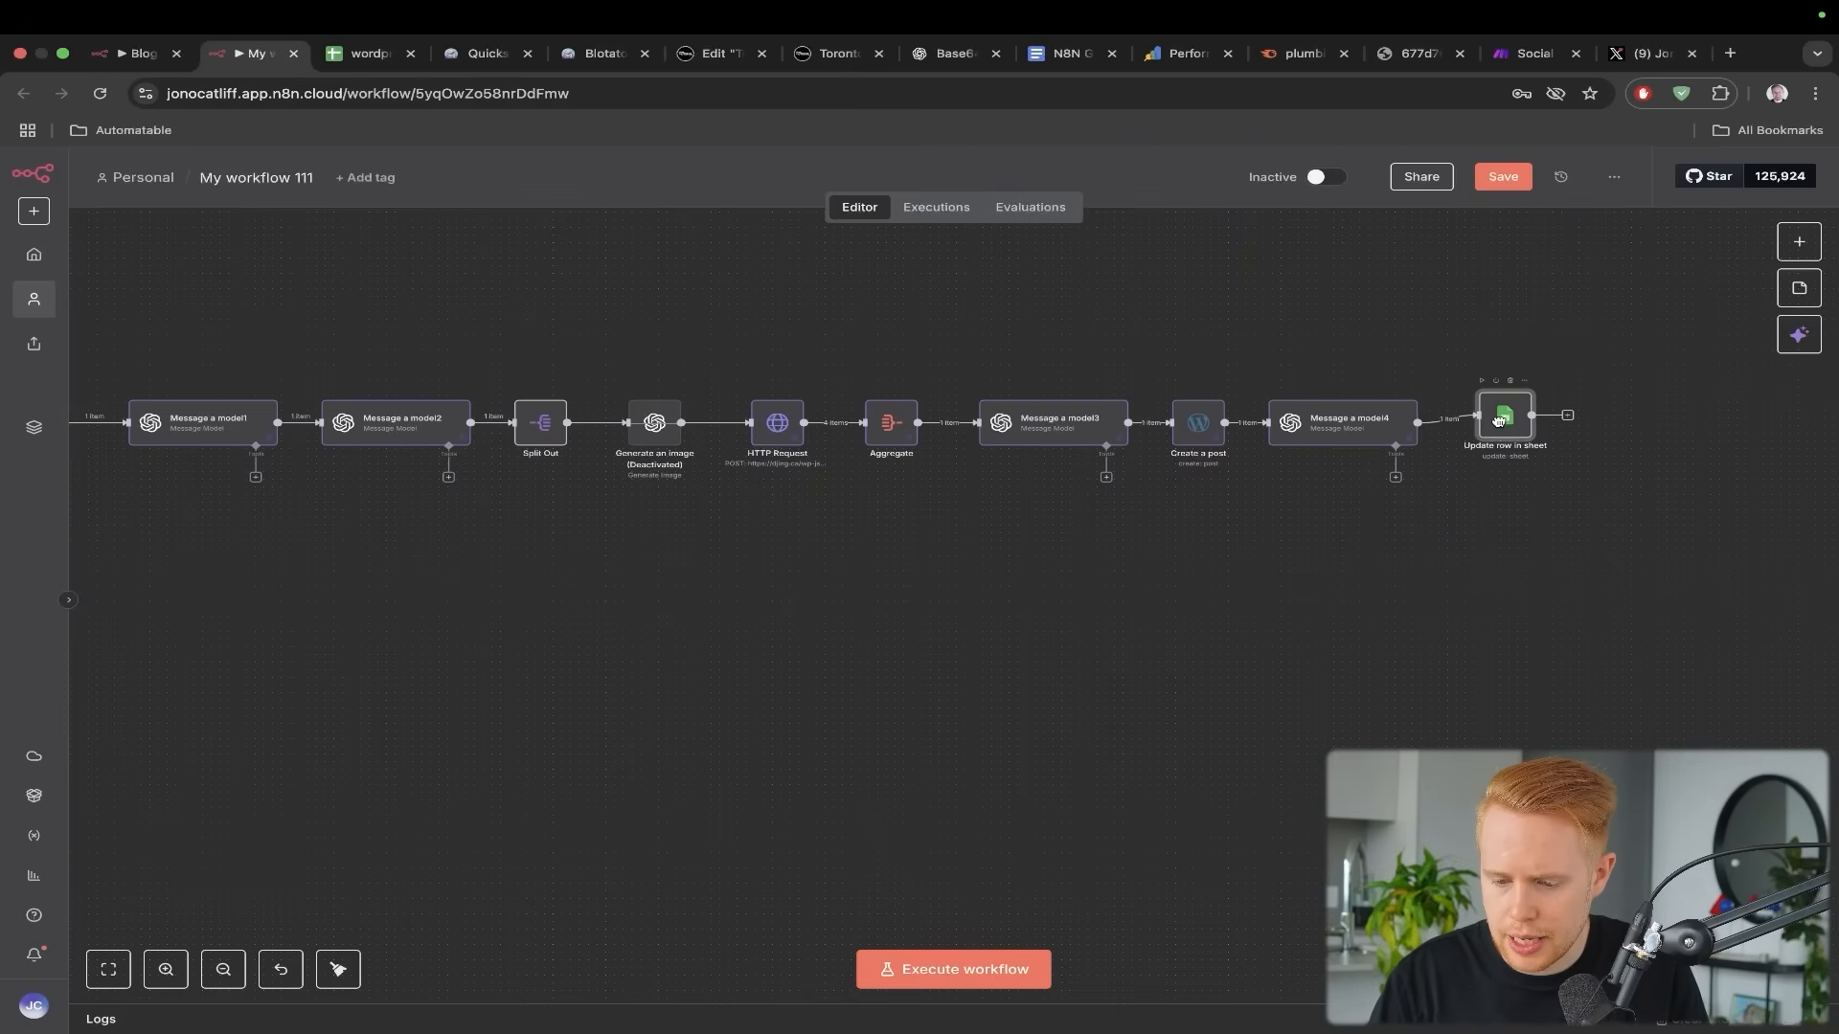
{"action": "key", "text": "Return"}
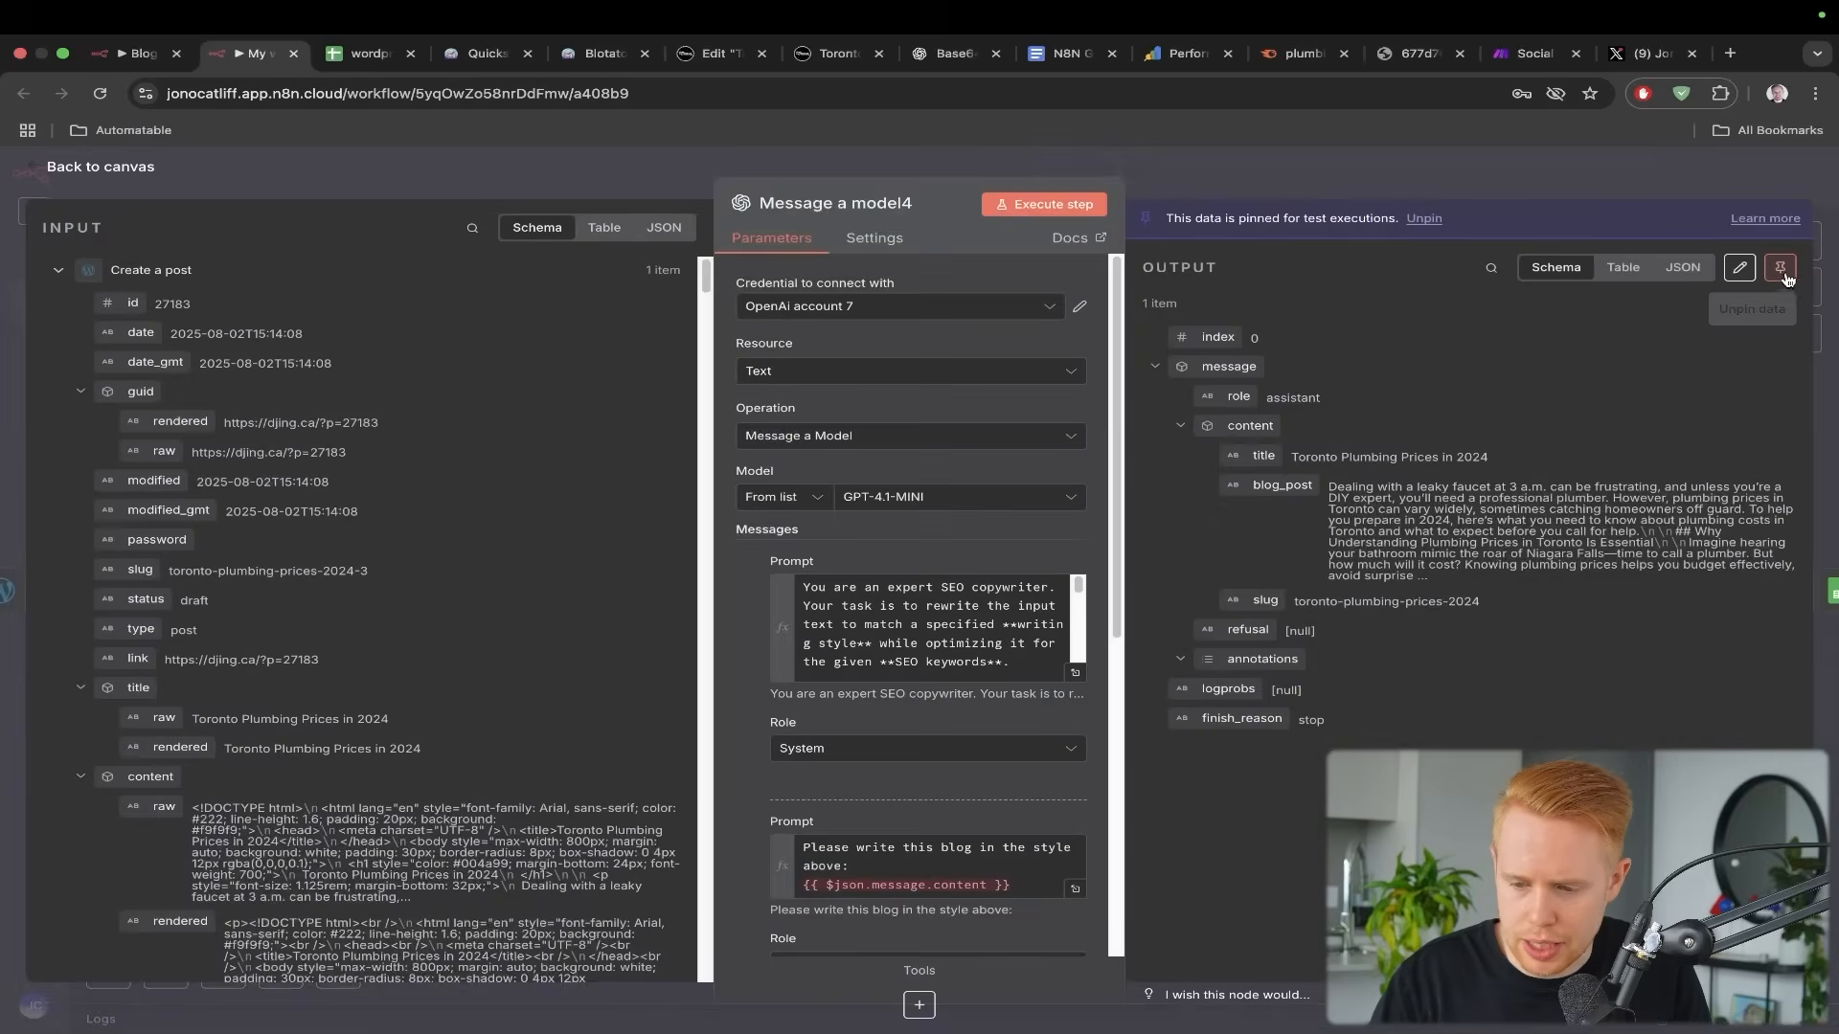
Replace the system prompt with a brief for writing Instagram, X, LinkedIn, Facebook and TikTok captions that increase blog post views.
{"action": "left_click", "coordinate": [937, 643]}
{"action": "key", "text": "ctrl+a"}
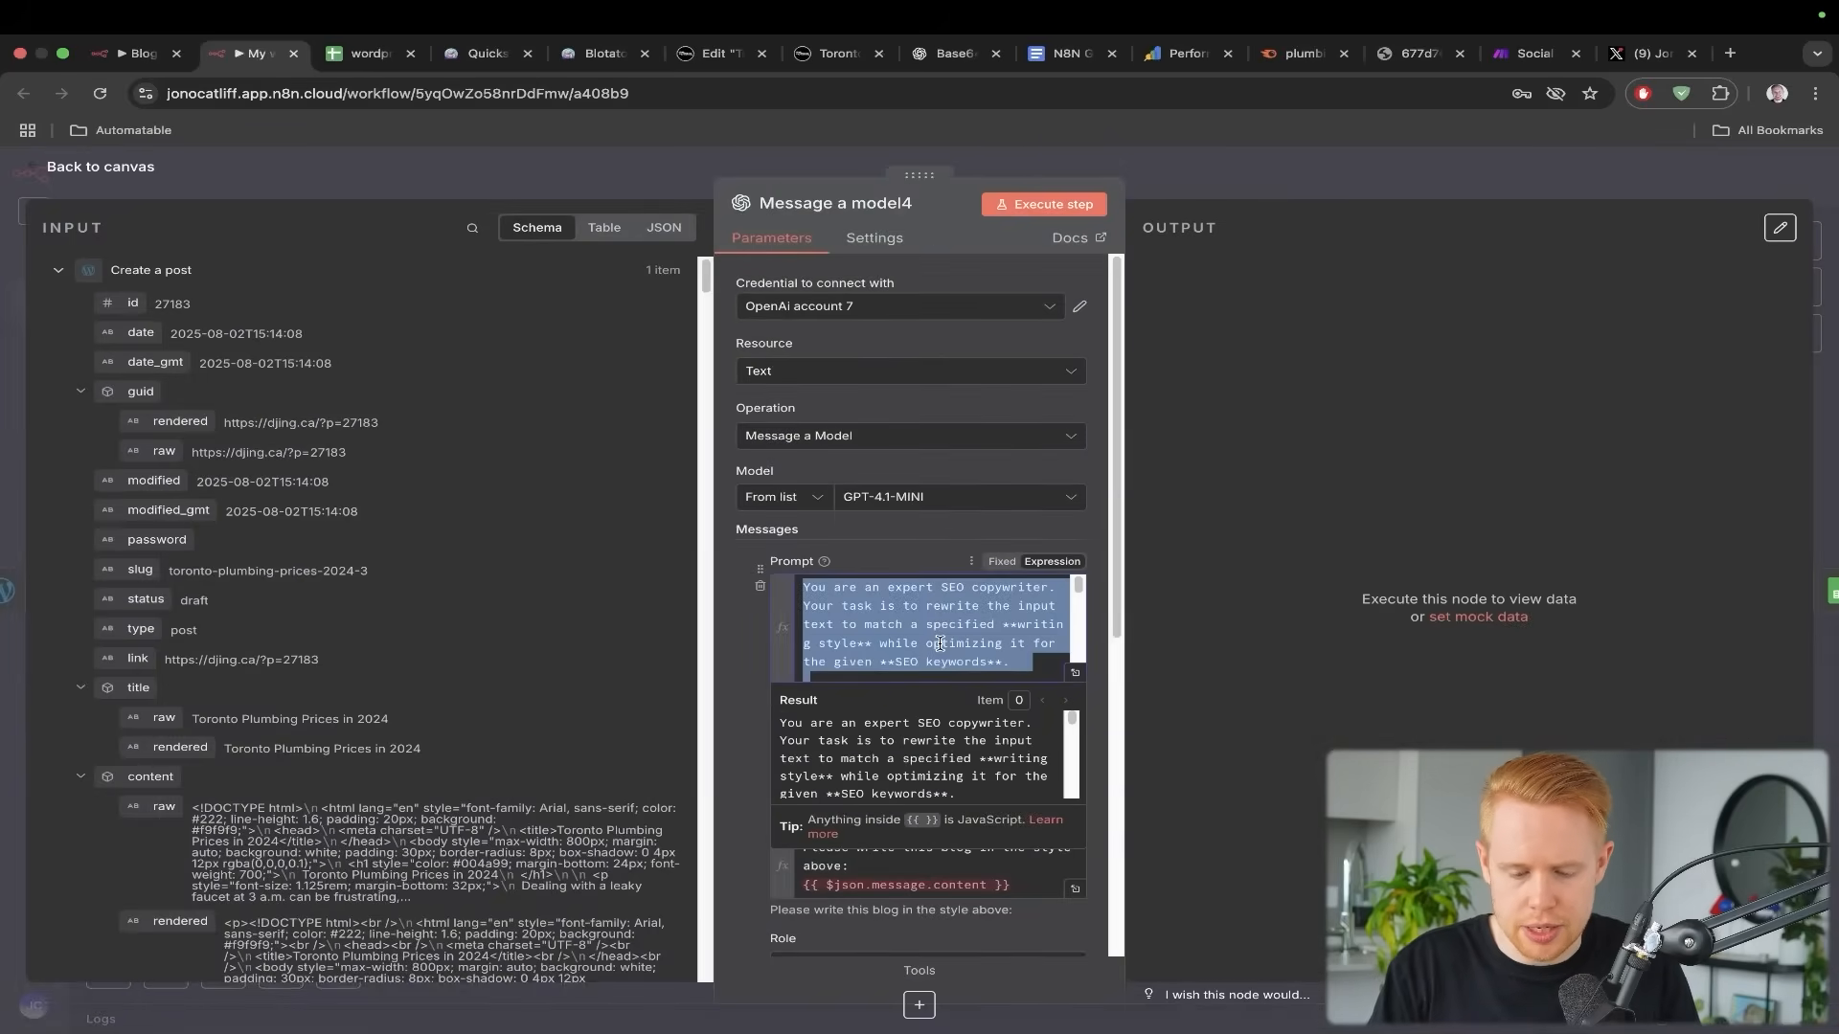
{"action": "type", "text": "You're a"}
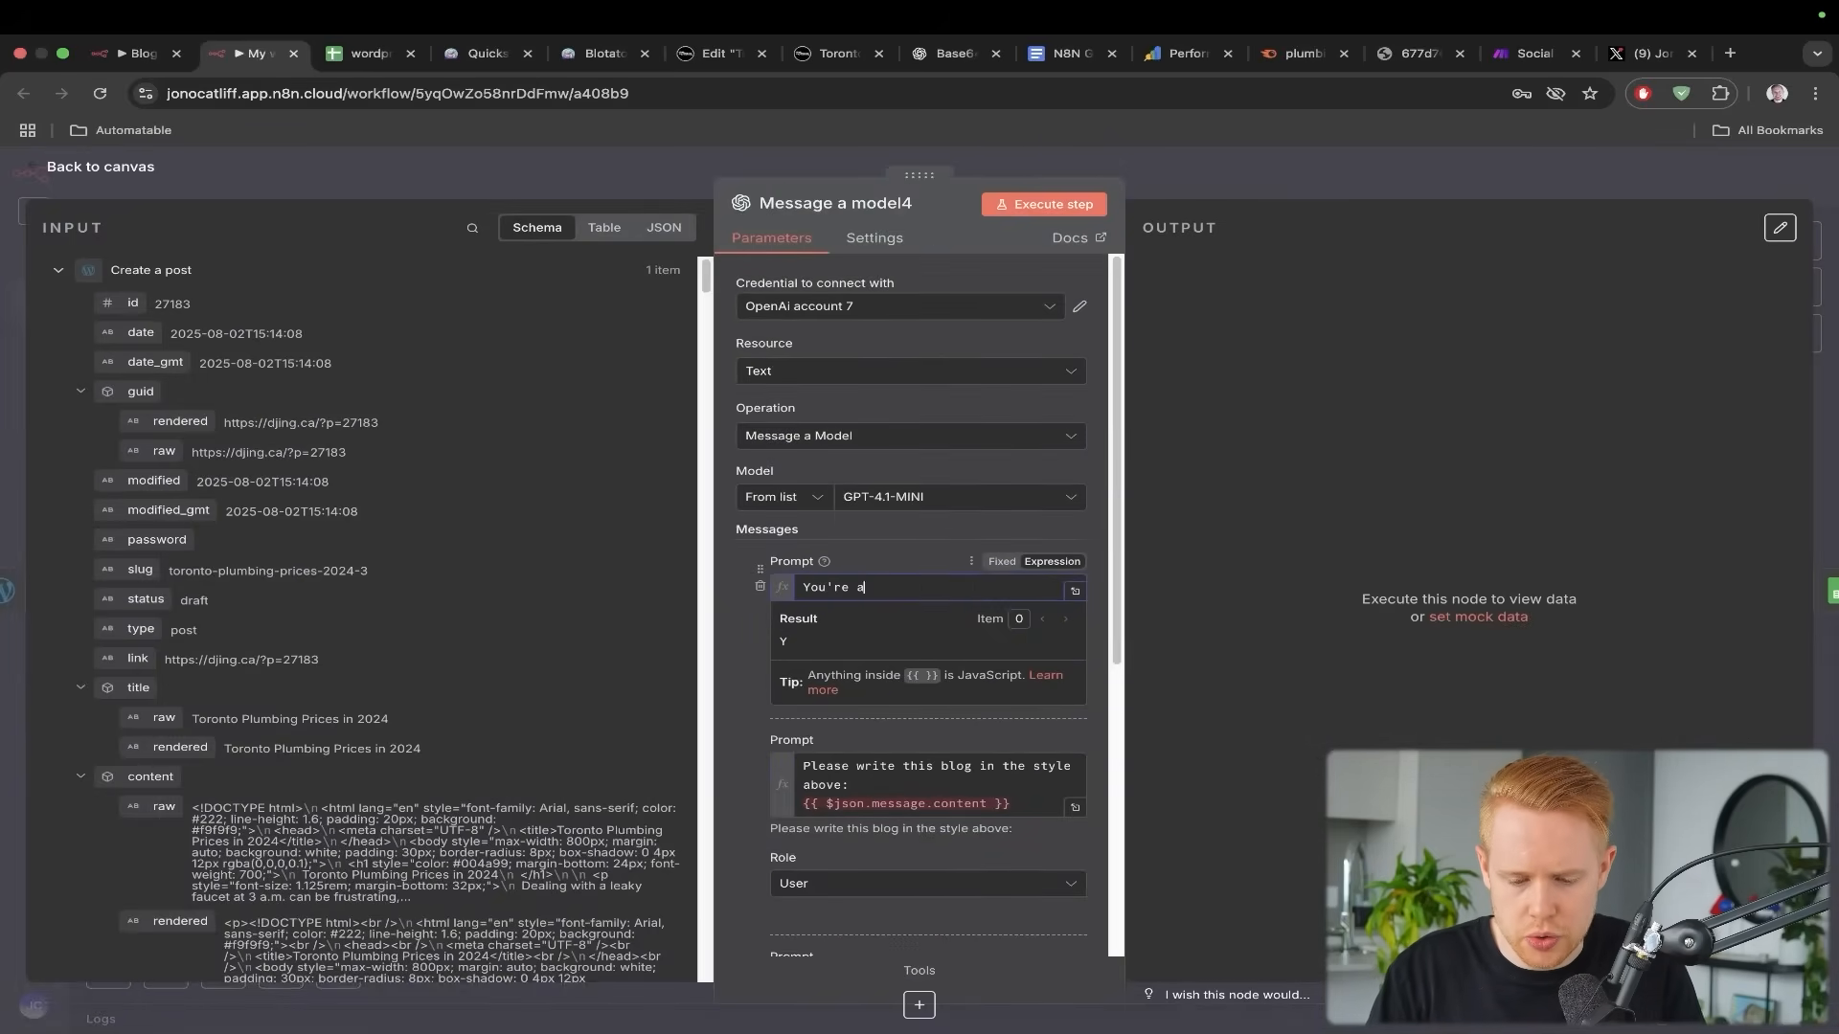
{"action": "type", "text": "n expert at creating capti"}
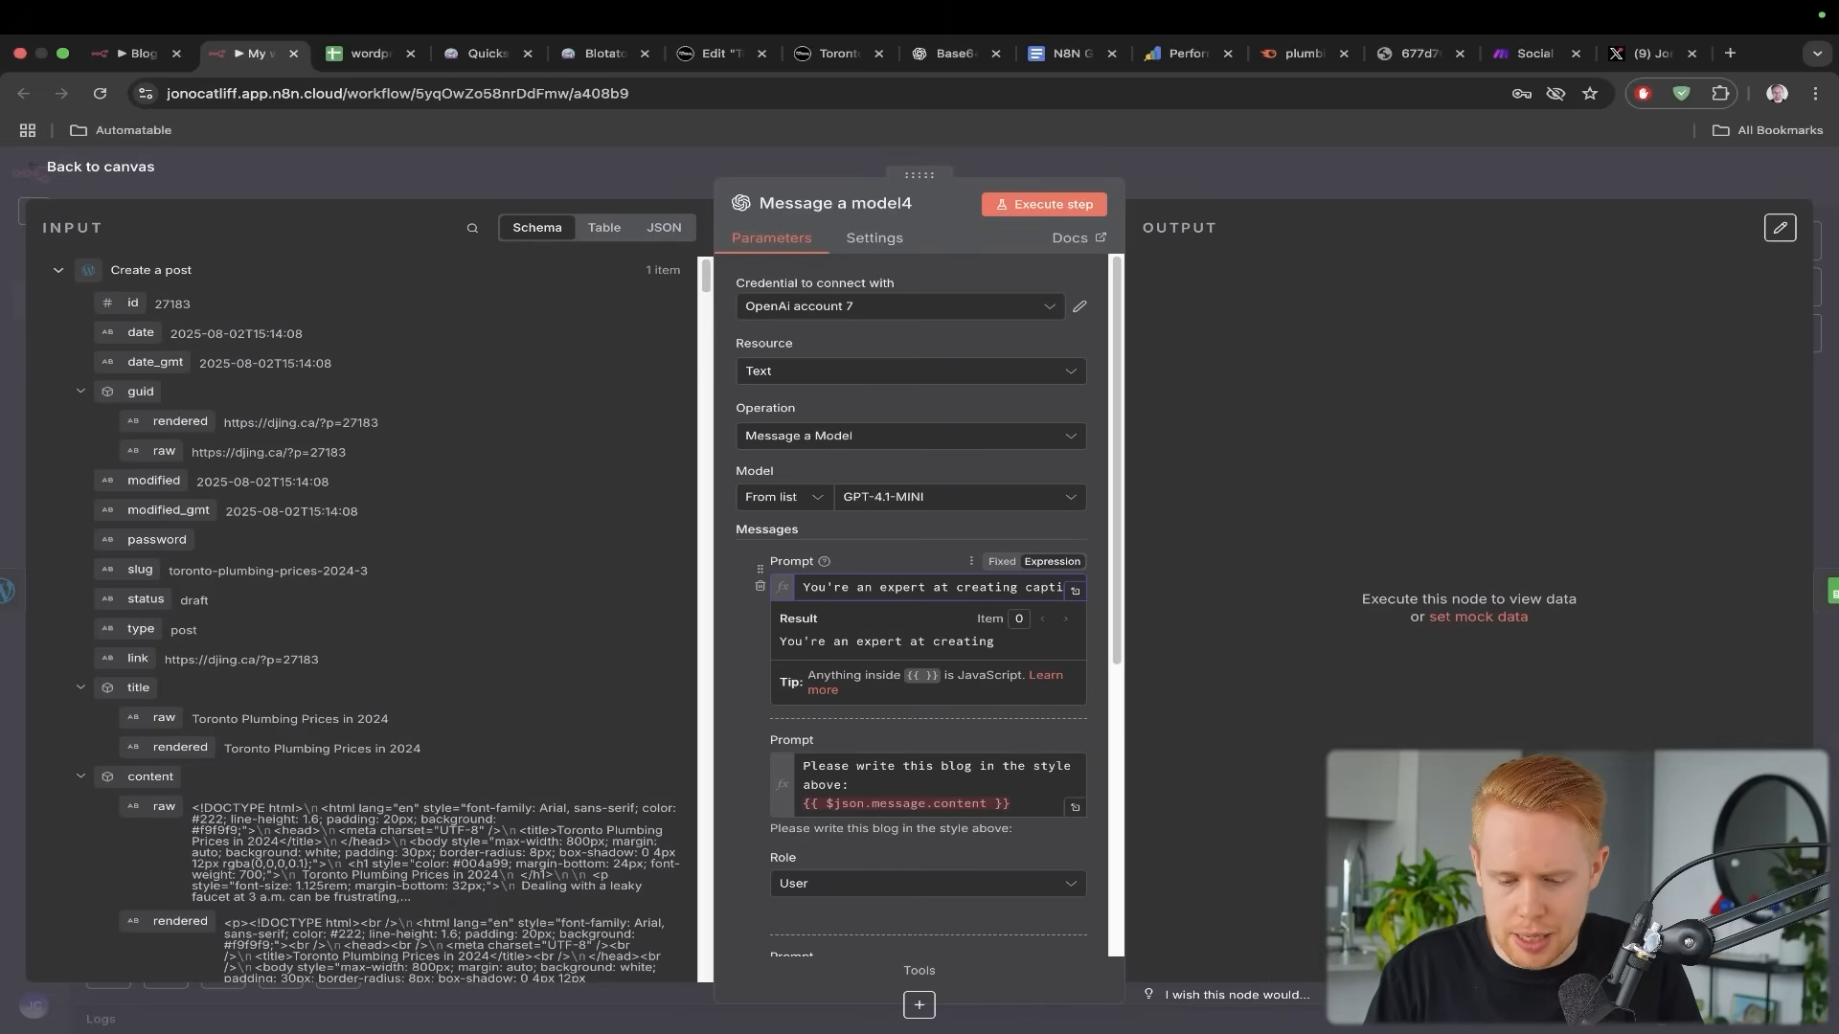
{"action": "type", "text": "ons for s"}
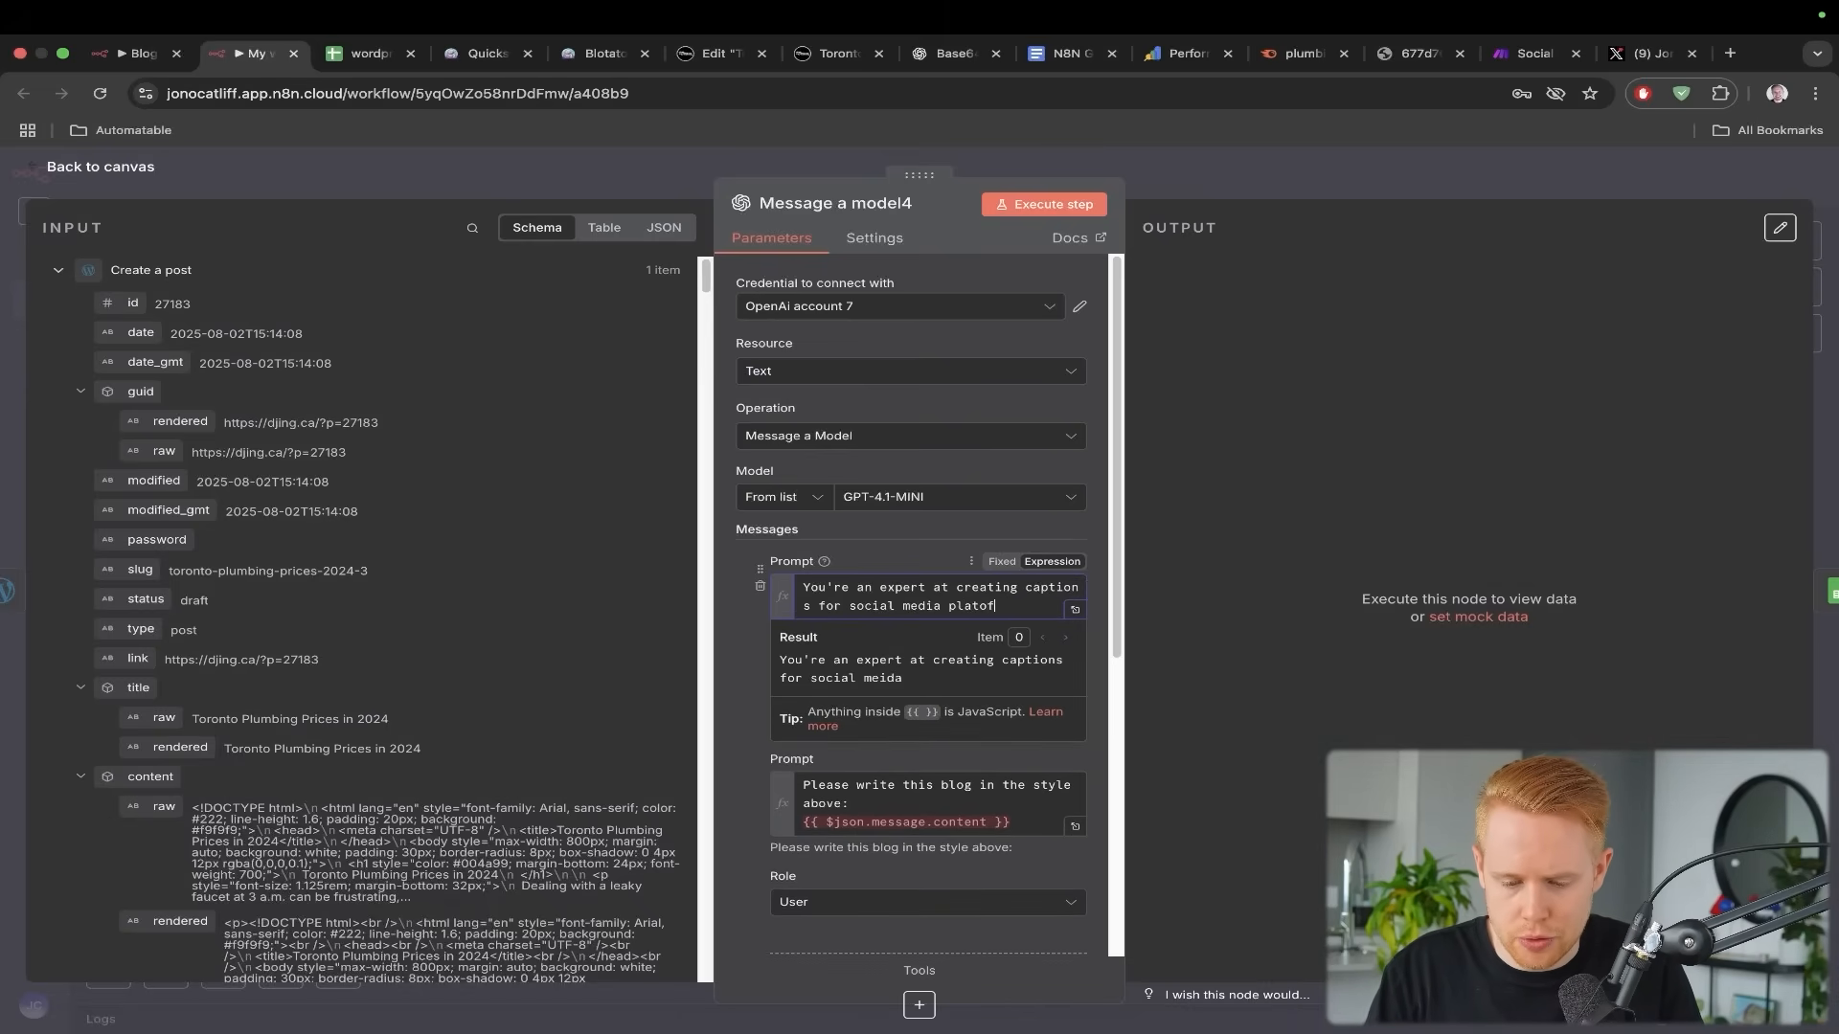
{"action": "type", "text": "ocial media platforms such as :ins"}
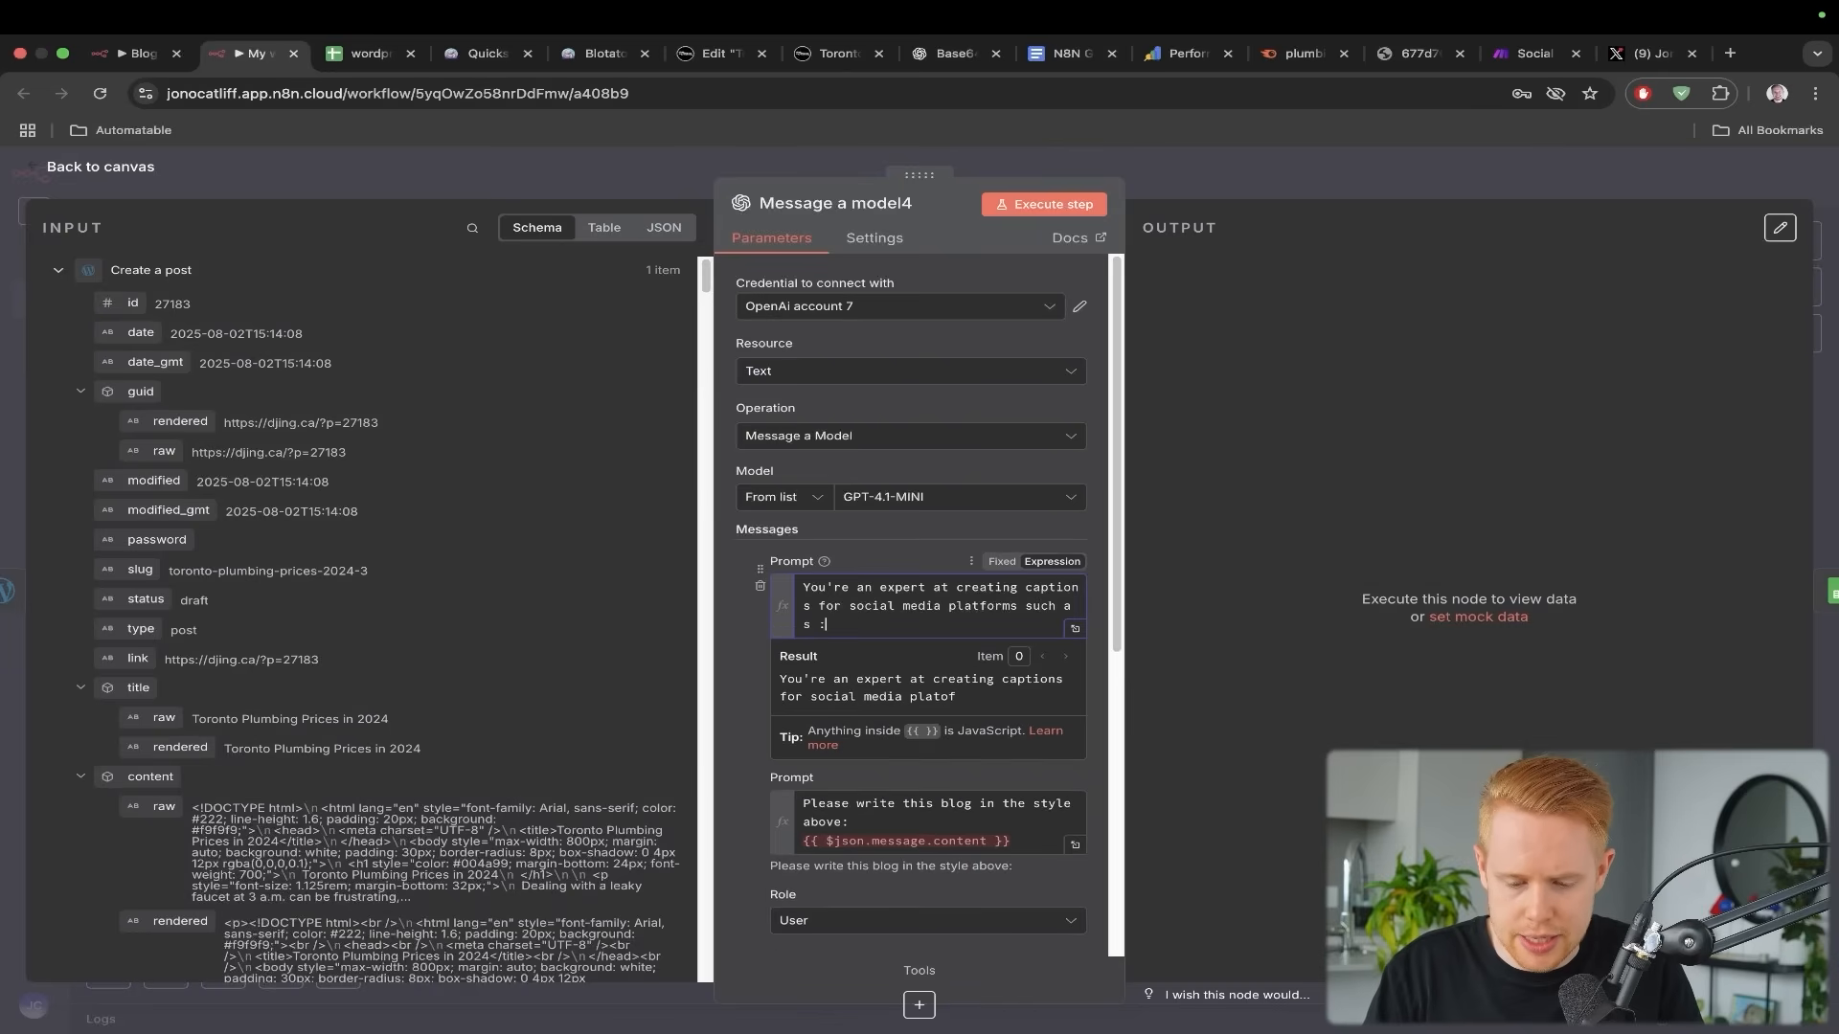
{"action": "key", "text": "BackSpace"}
{"action": "type", "text": ":"}
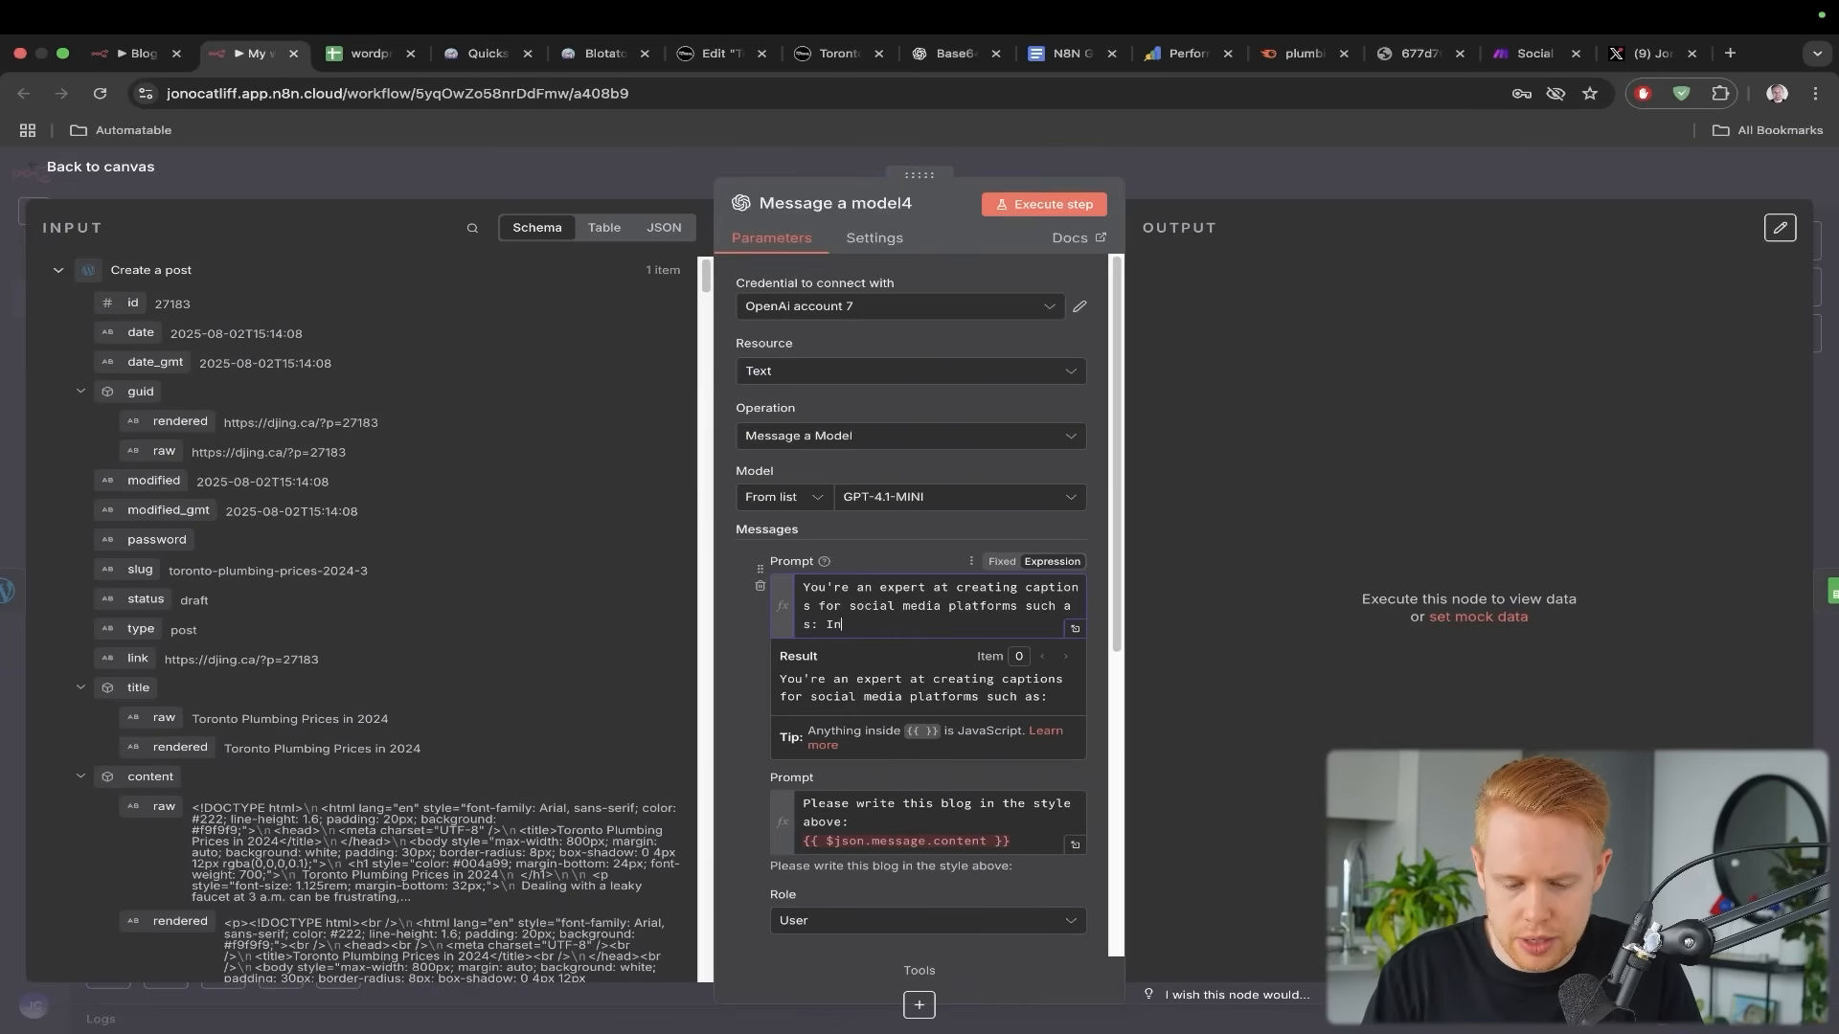
{"action": "type", "text": " Instagram, X, LinkedIn"}
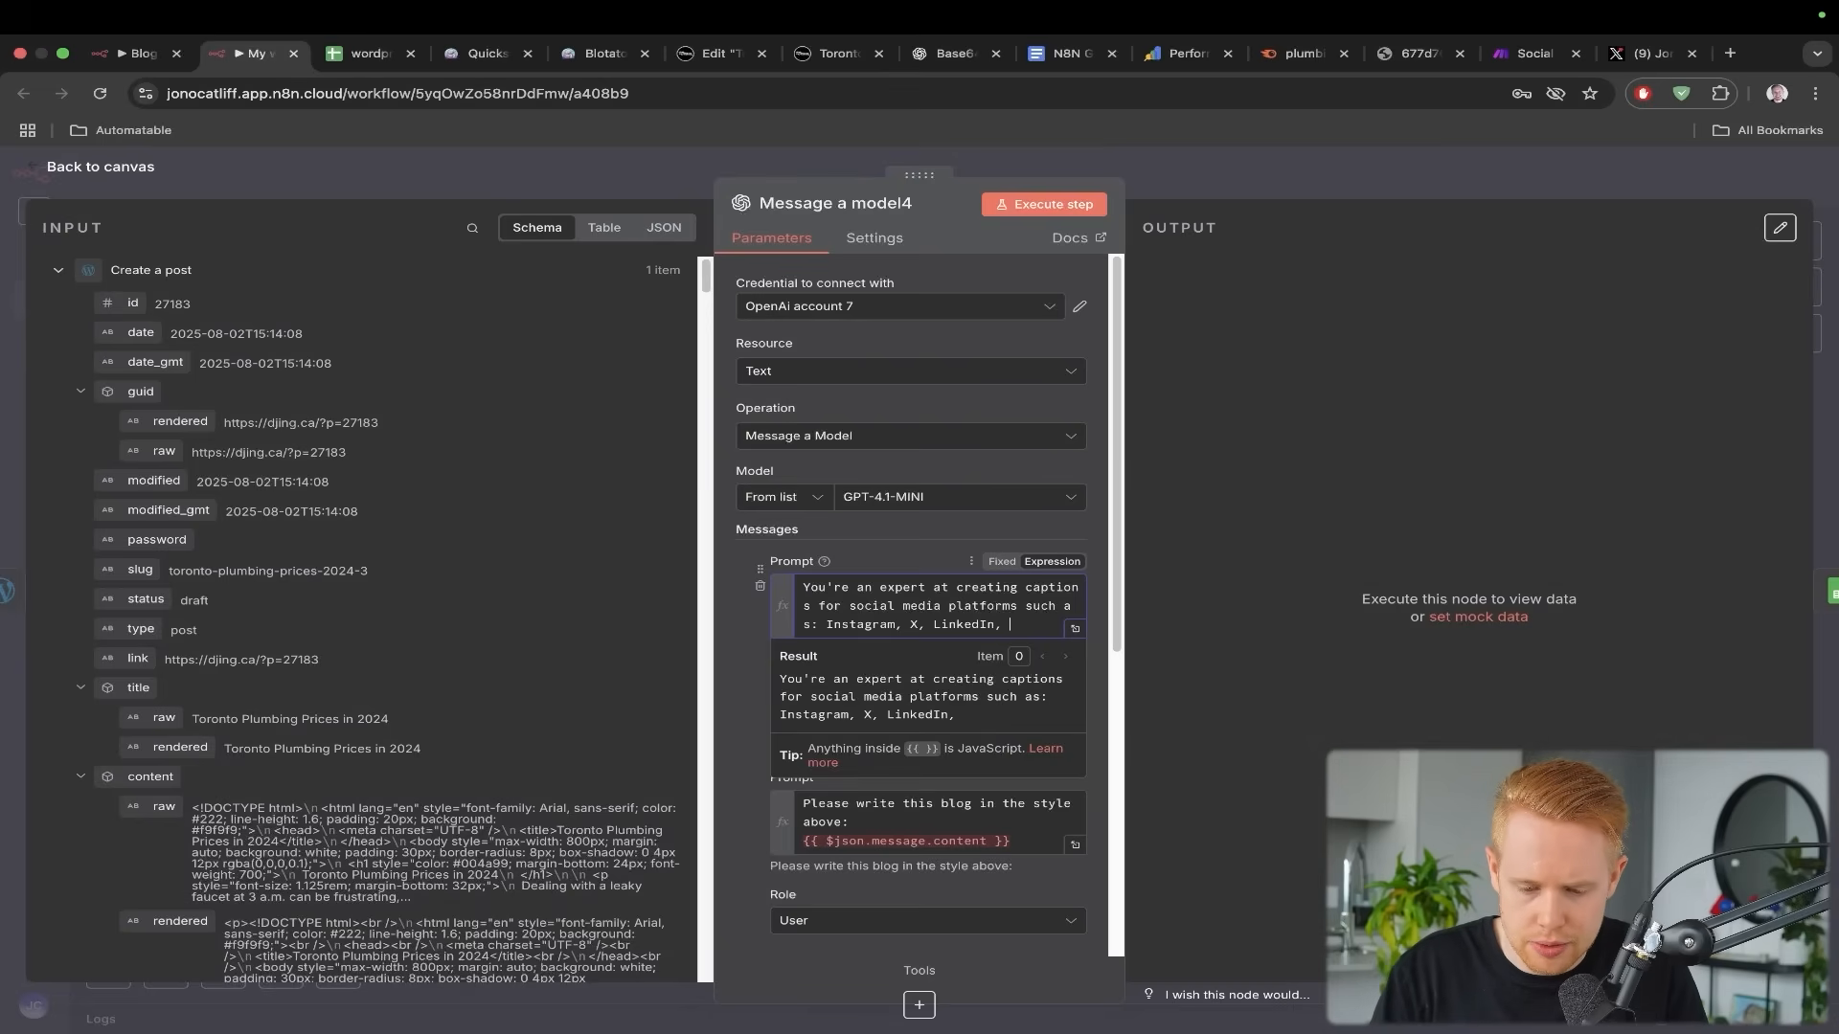
{"action": "type", "text": ", and TikTok"}
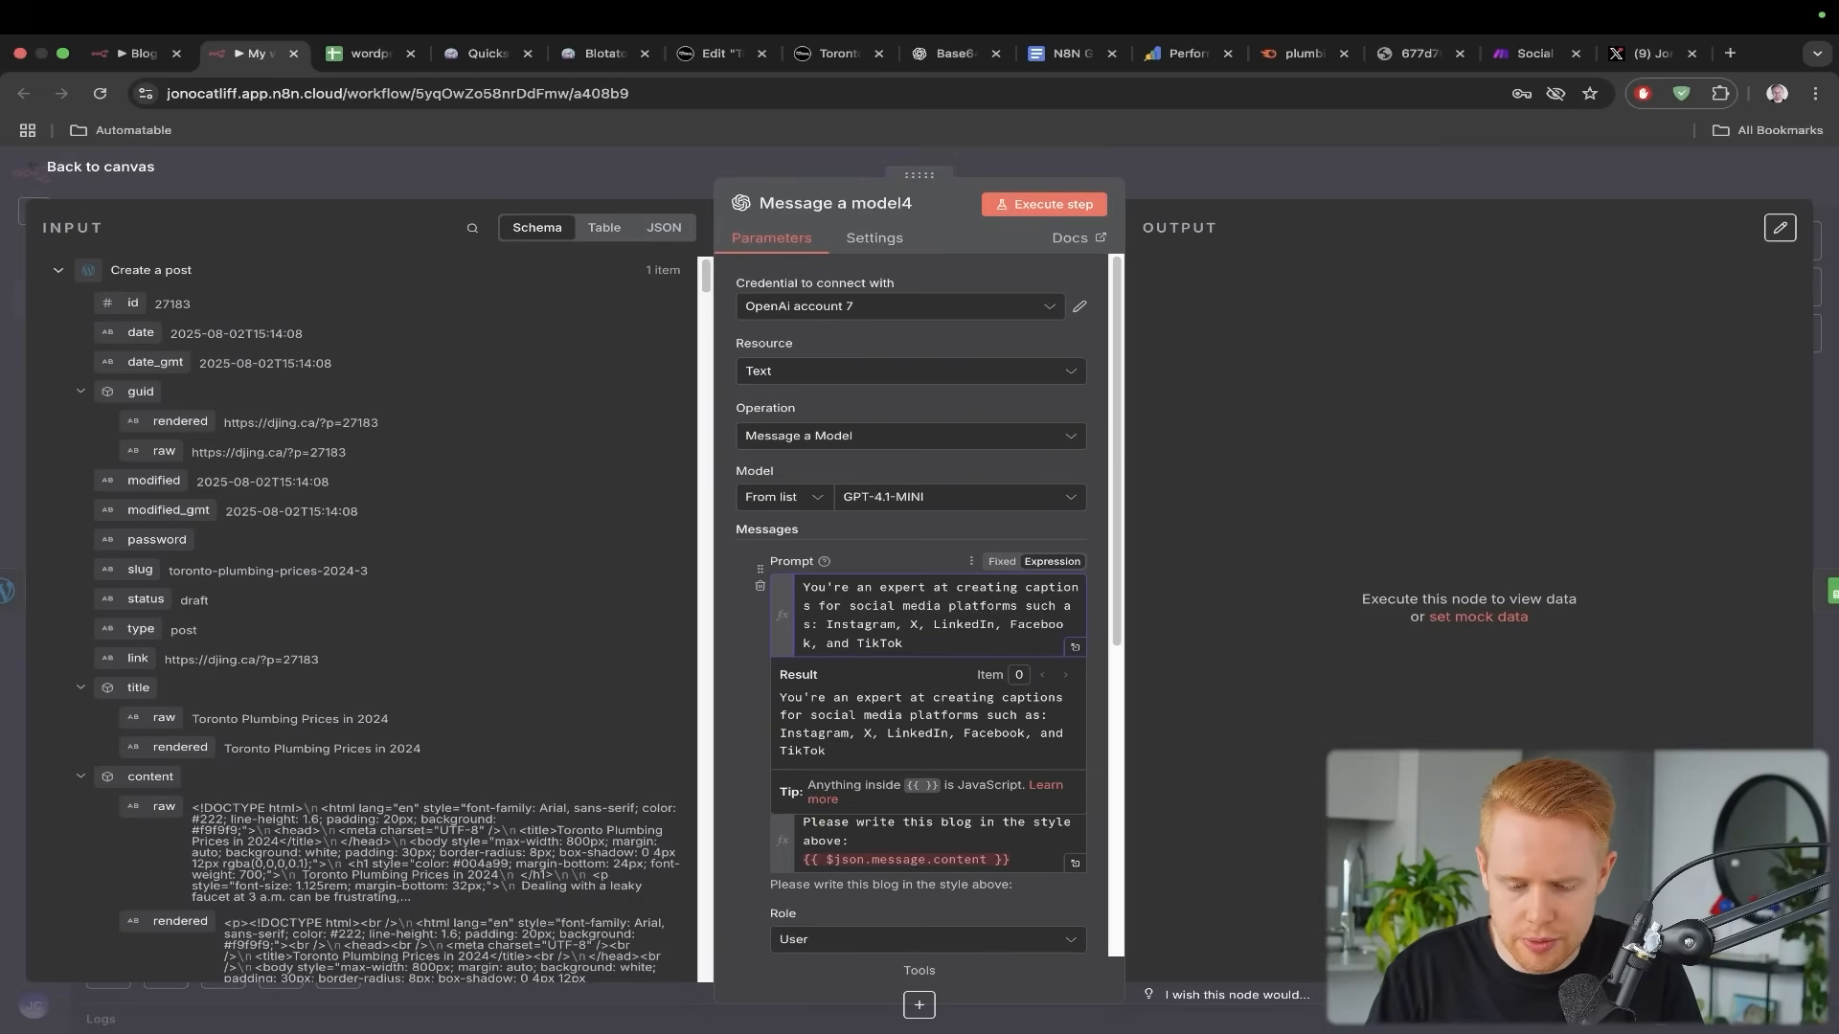
{"action": "type", "text": ", around a blog post "}
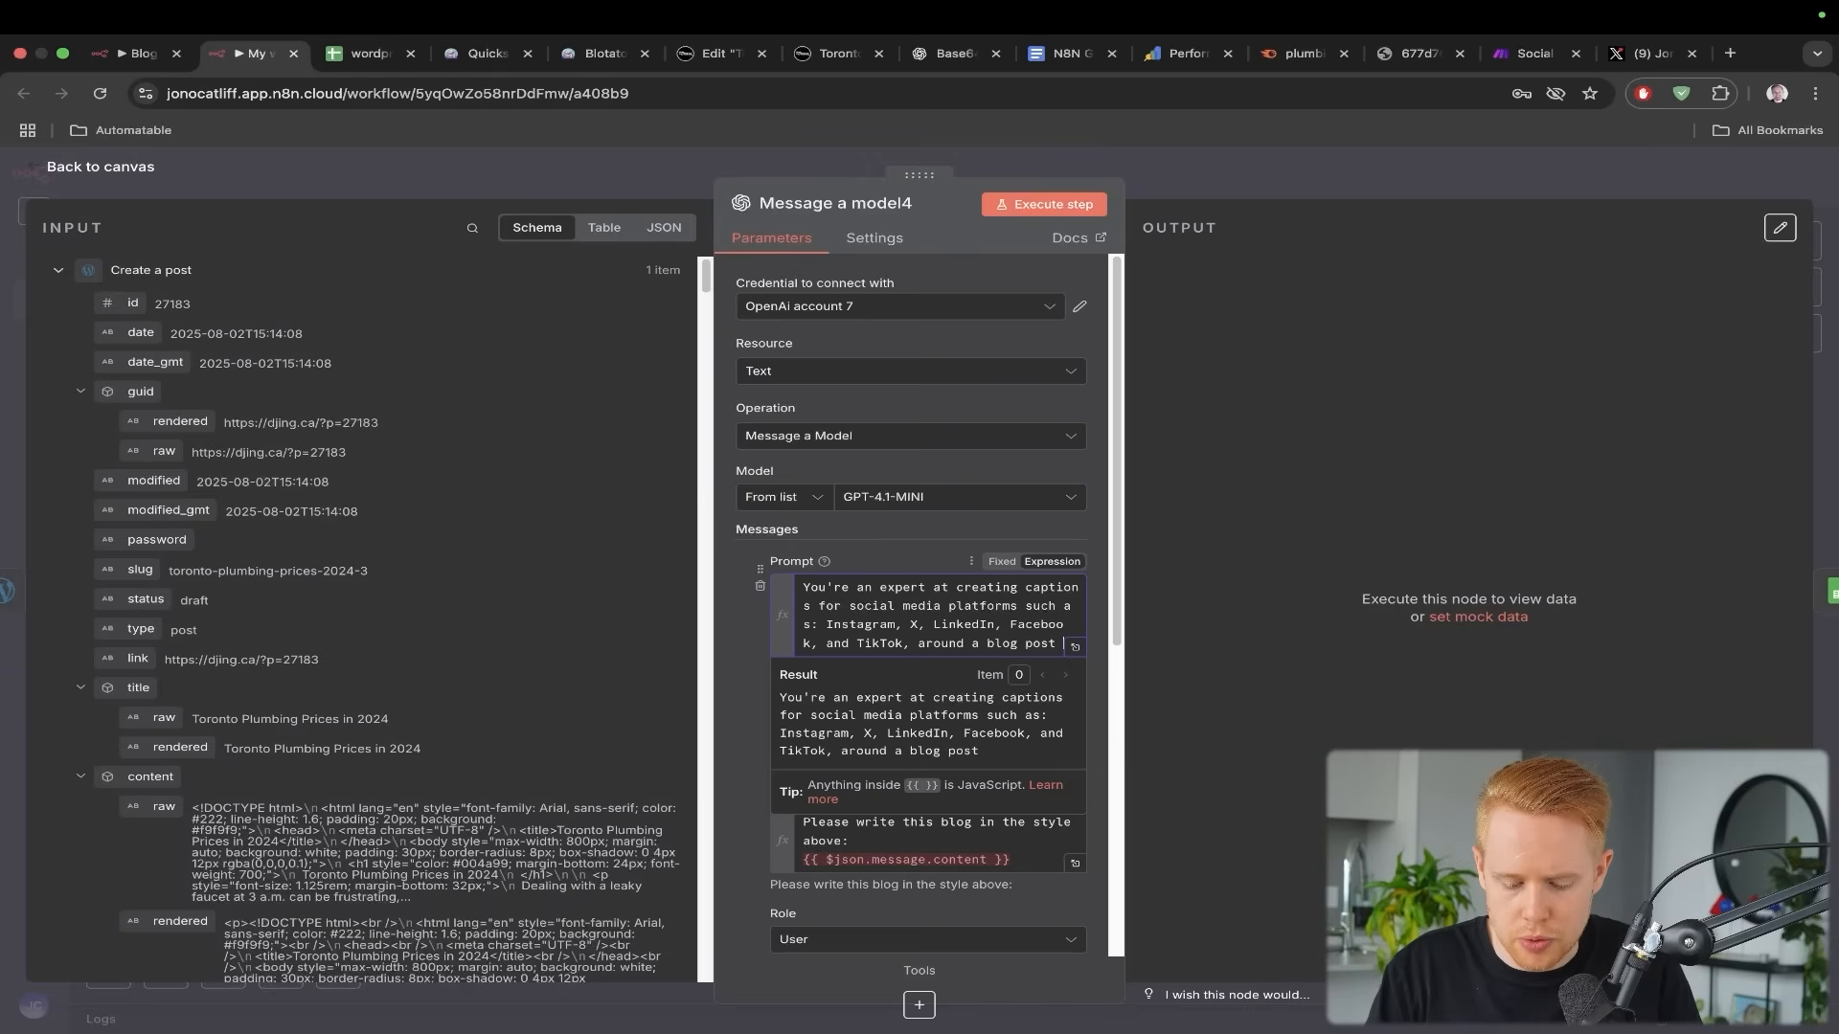
{"action": "type", "text": "that we generated. The goal is to"}
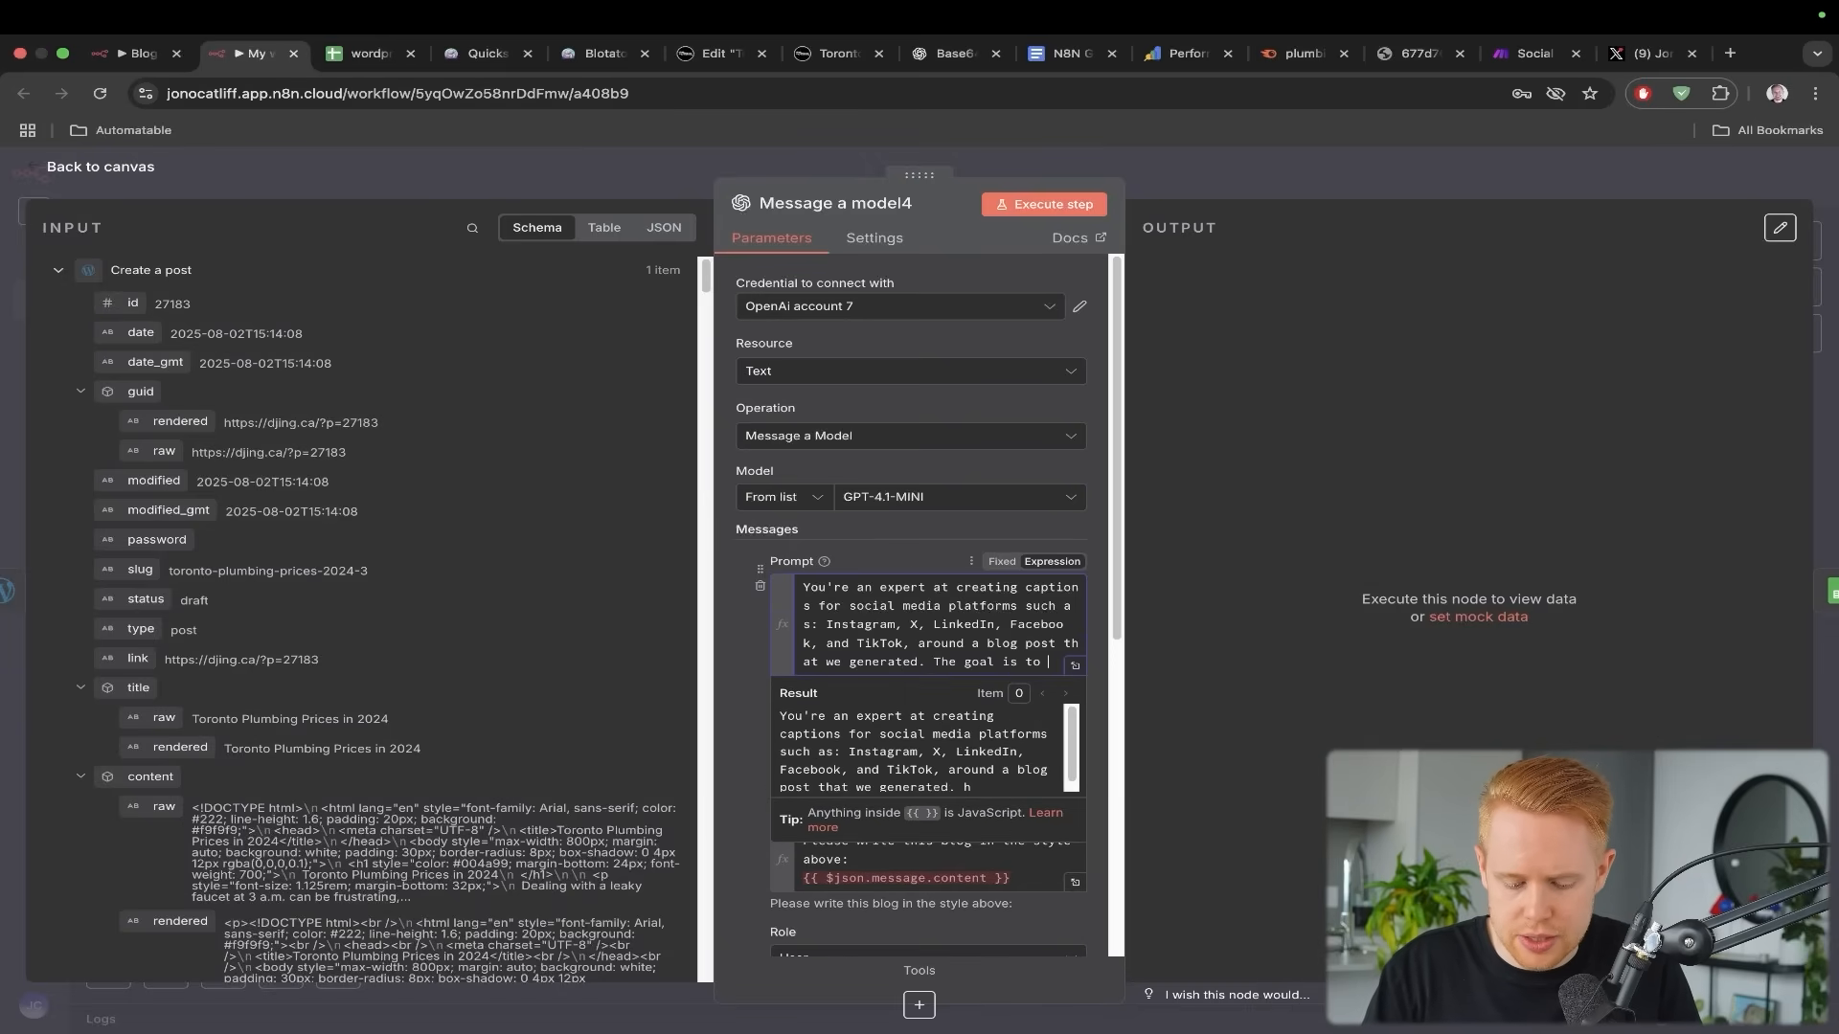
{"action": "type", "text": " increase the a"}
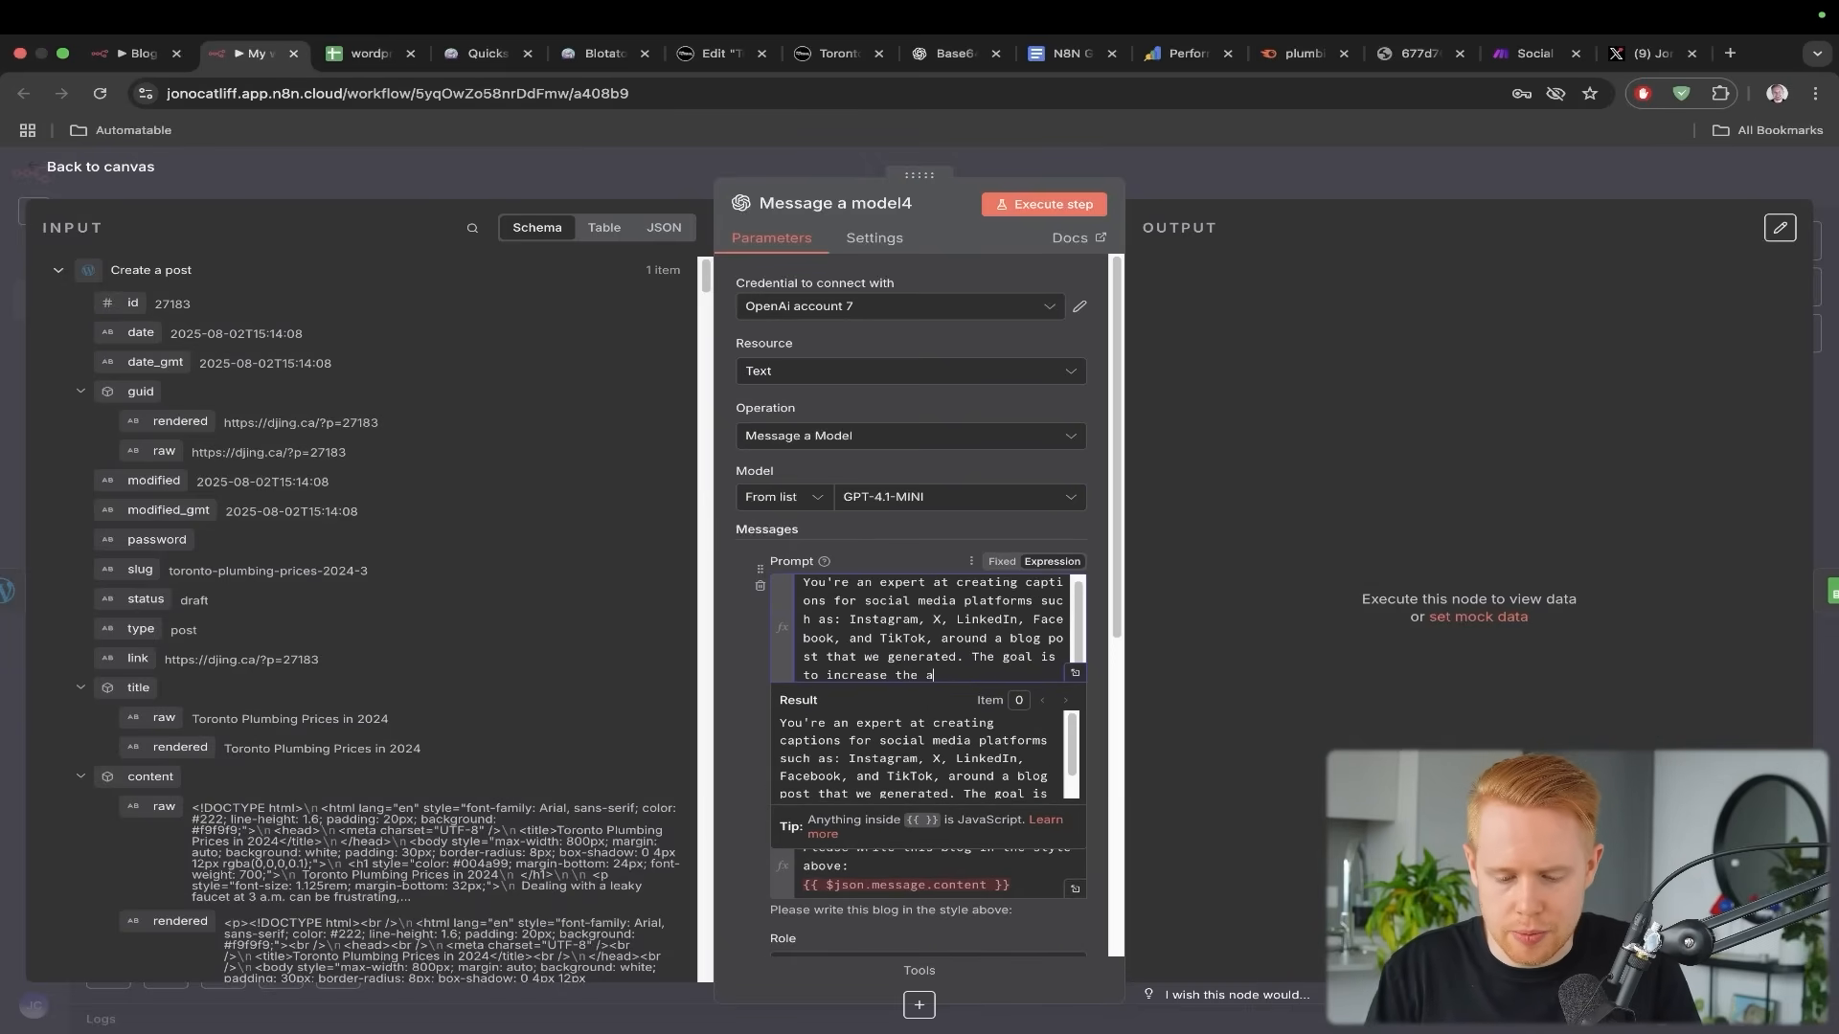
{"action": "type", "text": "iewing h"}
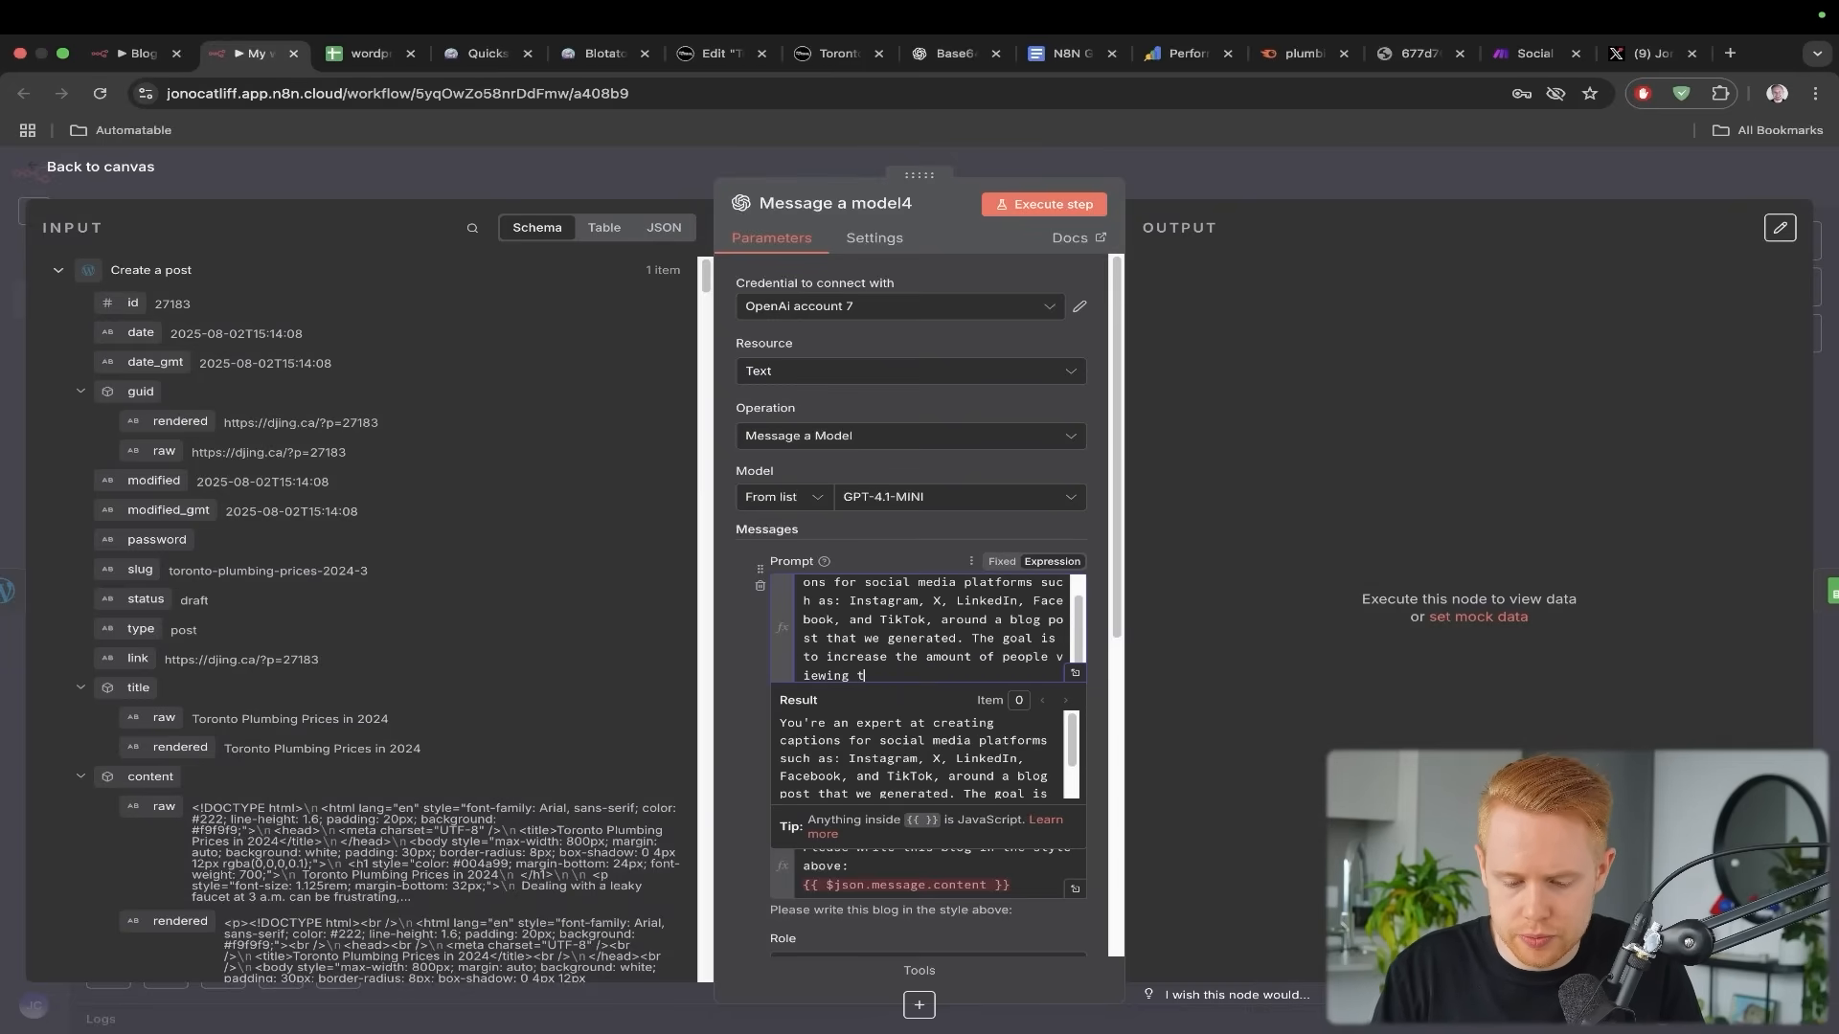
{"action": "type", "text": "he blog post"}
{"action": "left_click", "coordinate": [836, 530]}
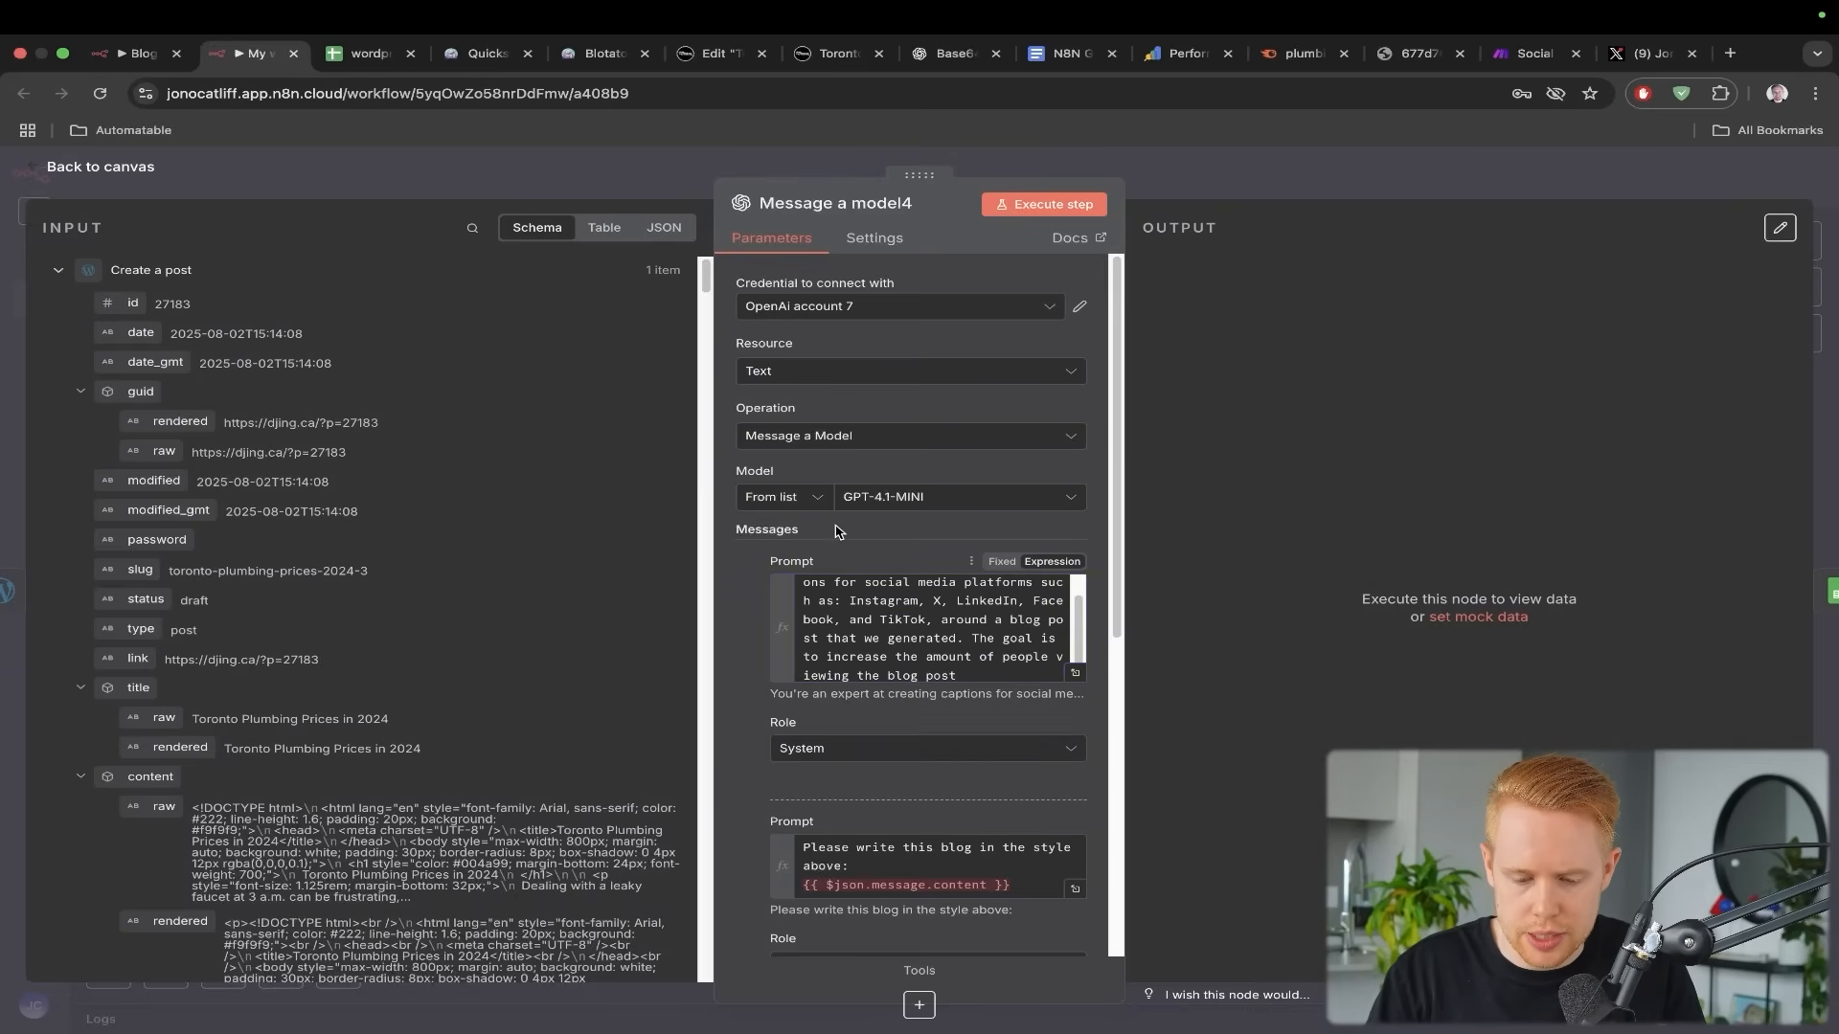
Clear the user prompt and fill it with the blog_post field from the Message a model1 output.
{"action": "scroll", "coordinate": [839, 536], "scroll_direction": "down", "scroll_amount": 2}
{"action": "left_click", "coordinate": [856, 727]}
{"action": "key", "text": "super+a"}
{"action": "key", "text": "BackSpace"}
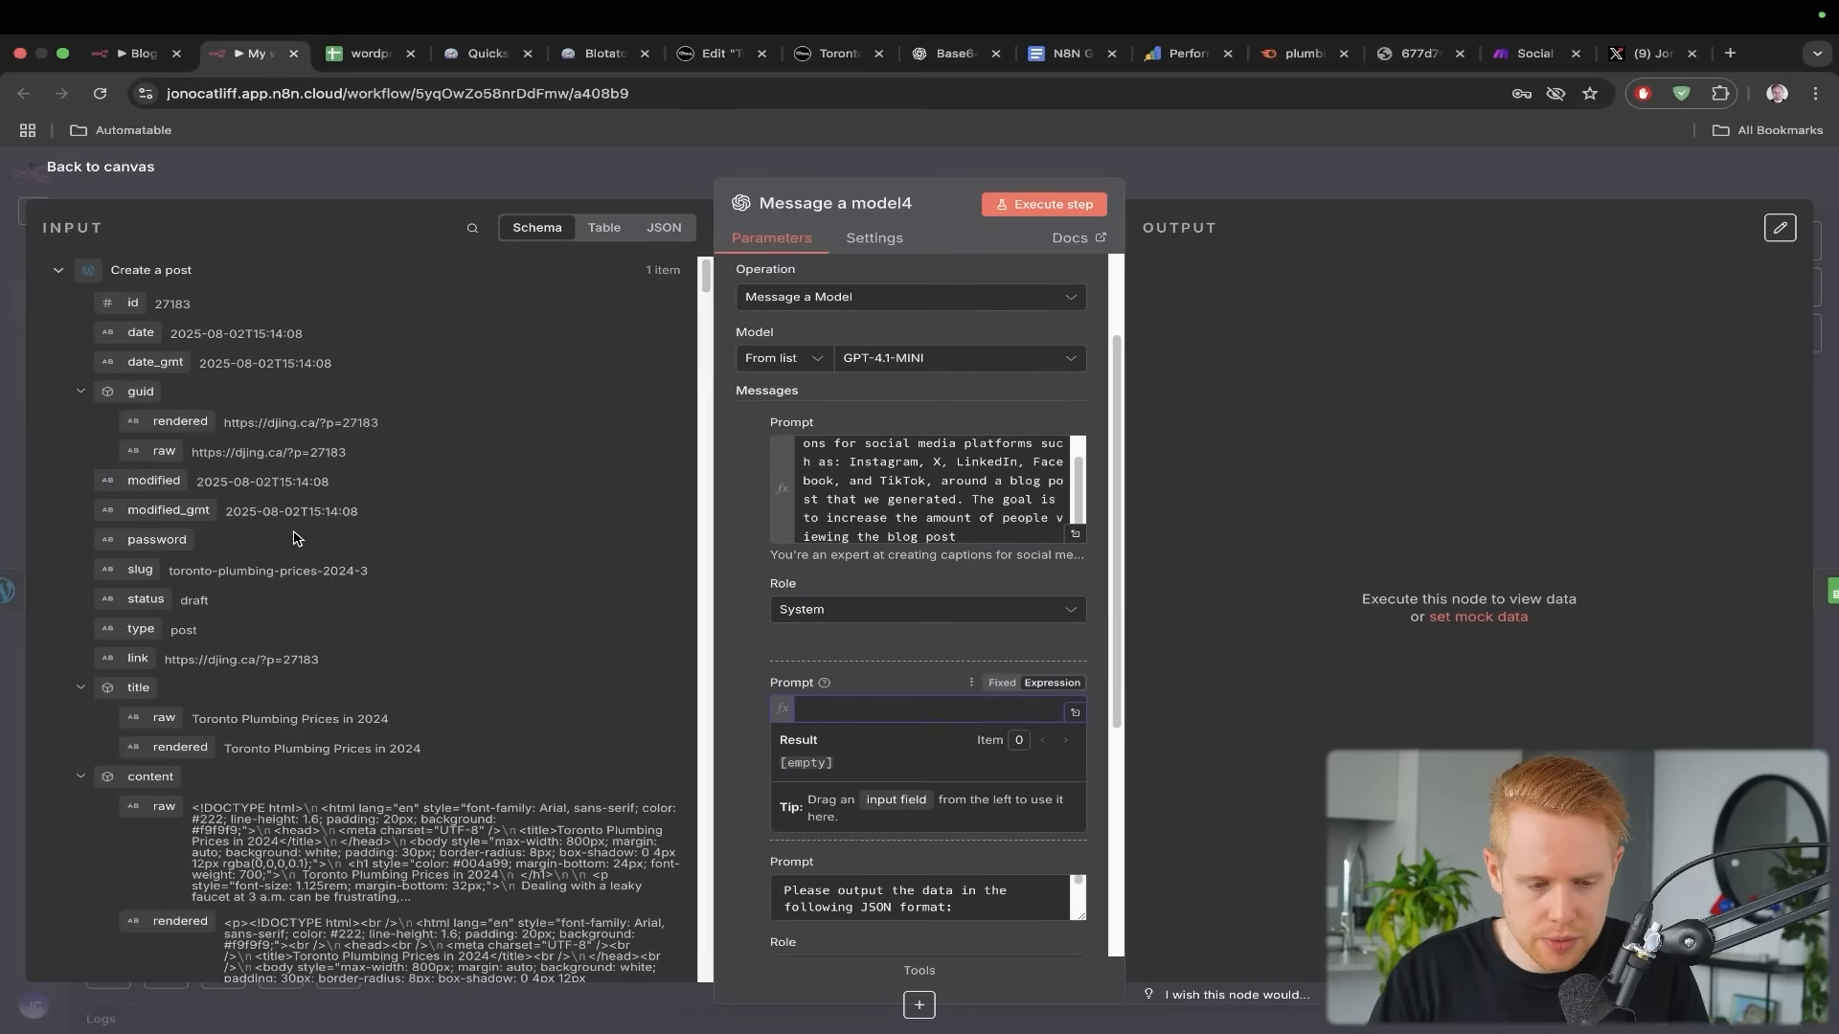
{"action": "scroll", "coordinate": [225, 447], "scroll_direction": "down", "scroll_amount": 2}
{"action": "scroll", "coordinate": [225, 447], "scroll_direction": "up", "scroll_amount": 2}
{"action": "left_click", "coordinate": [59, 272]}
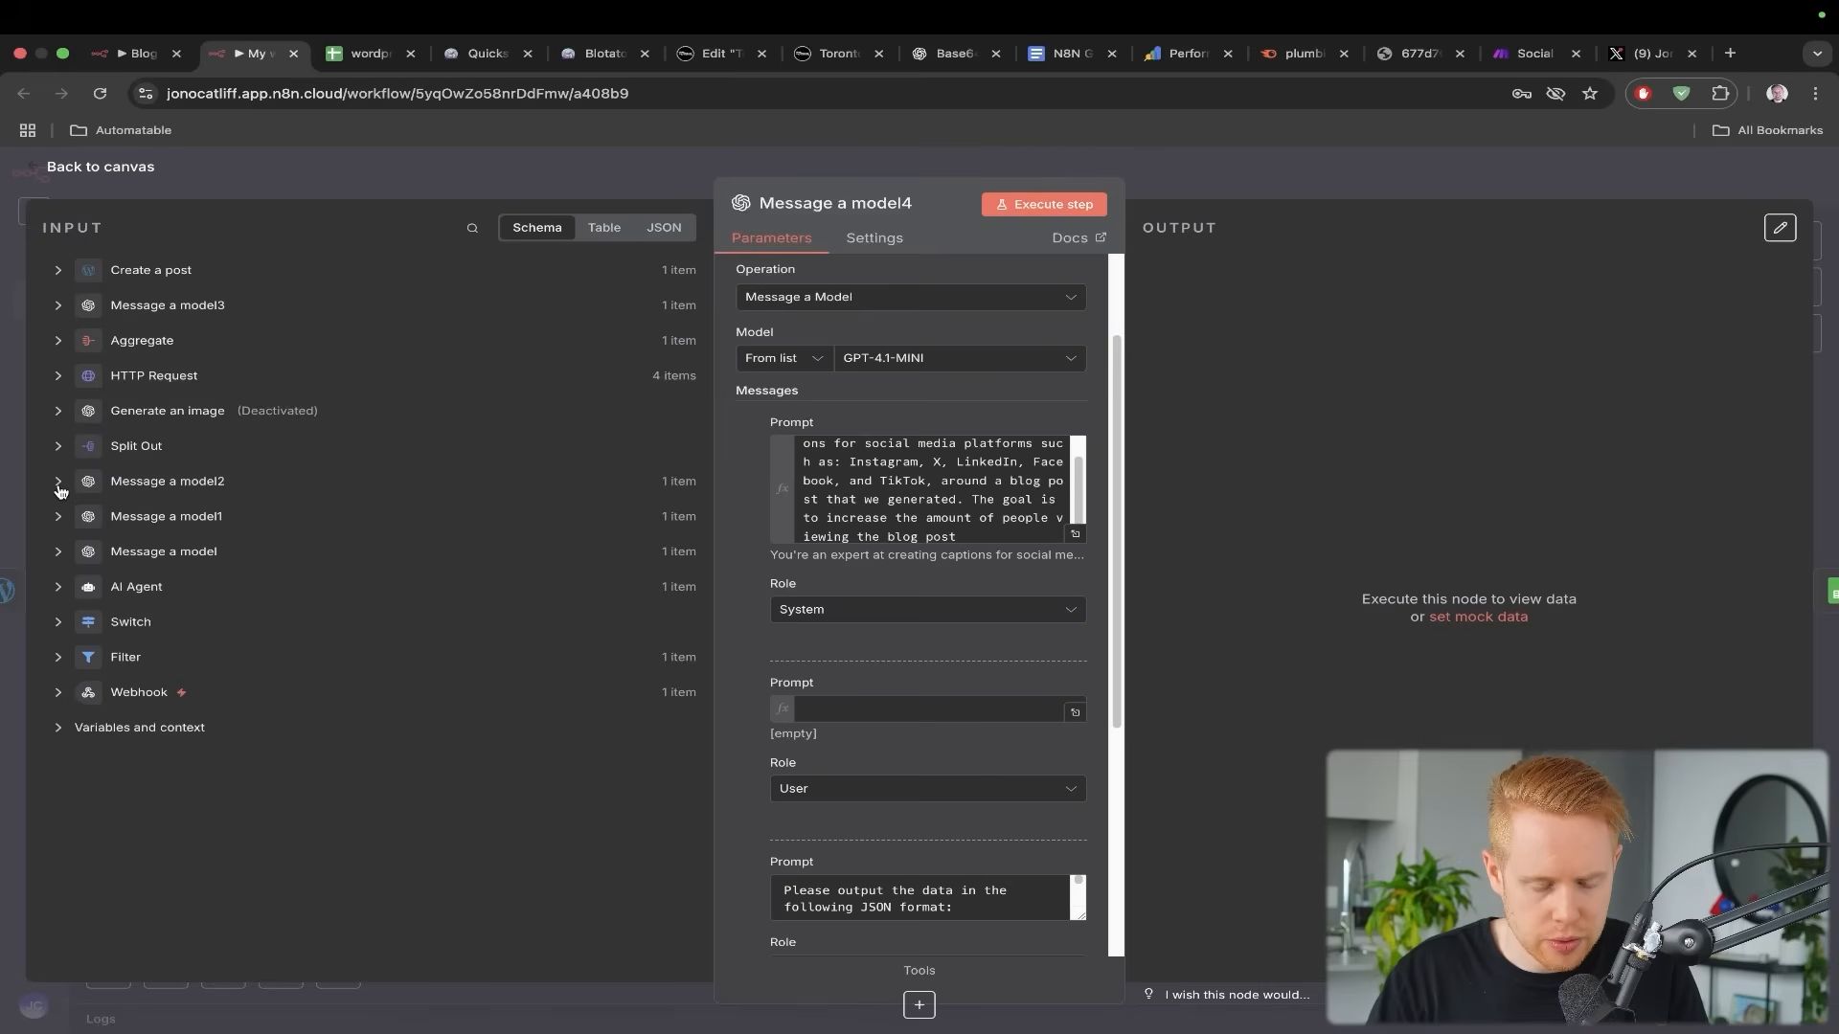
{"action": "left_click", "coordinate": [58, 516]}
{"action": "scroll", "coordinate": [201, 574], "scroll_direction": "down", "scroll_amount": 2}
{"action": "left_click_drag", "start_coordinate": [196, 576], "coordinate": [957, 709]}
Change the user prompt expression to read Message a model1 through first().
{"action": "scroll", "coordinate": [917, 399], "scroll_direction": "down", "scroll_amount": 3}
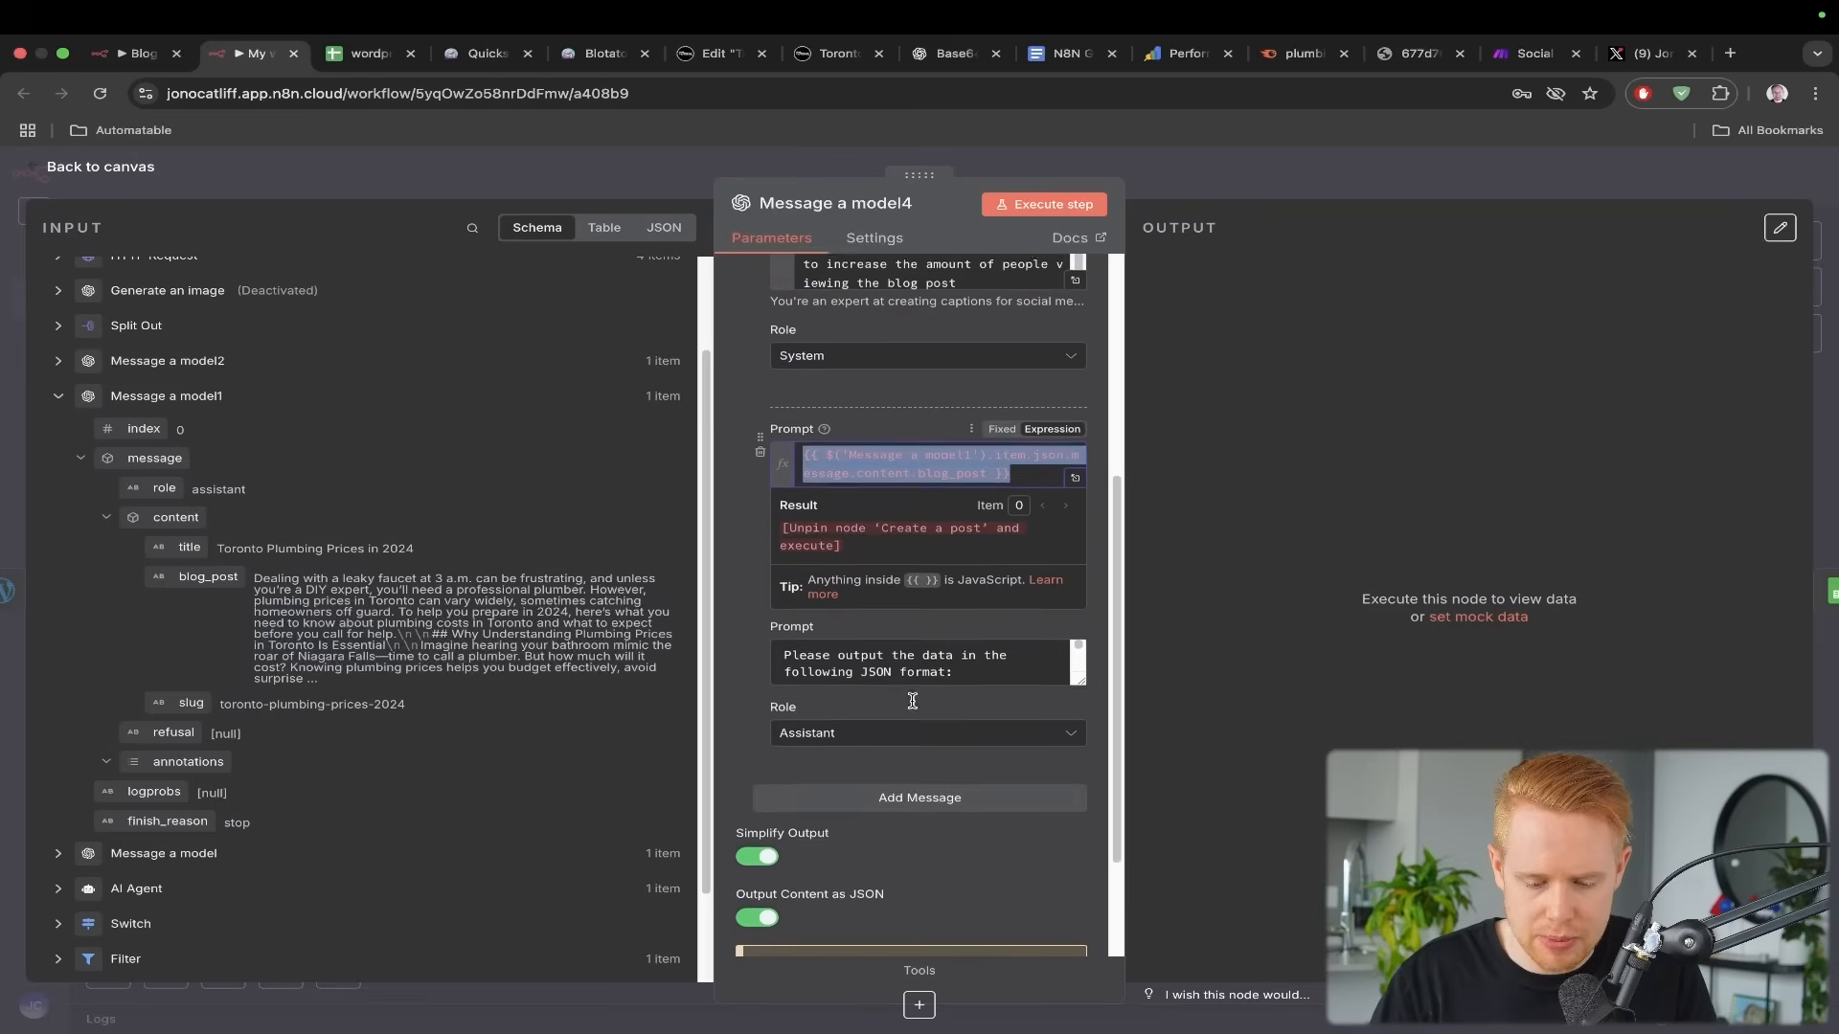
{"action": "double_click", "coordinate": [1027, 431]}
{"action": "type", "text": "fir"}
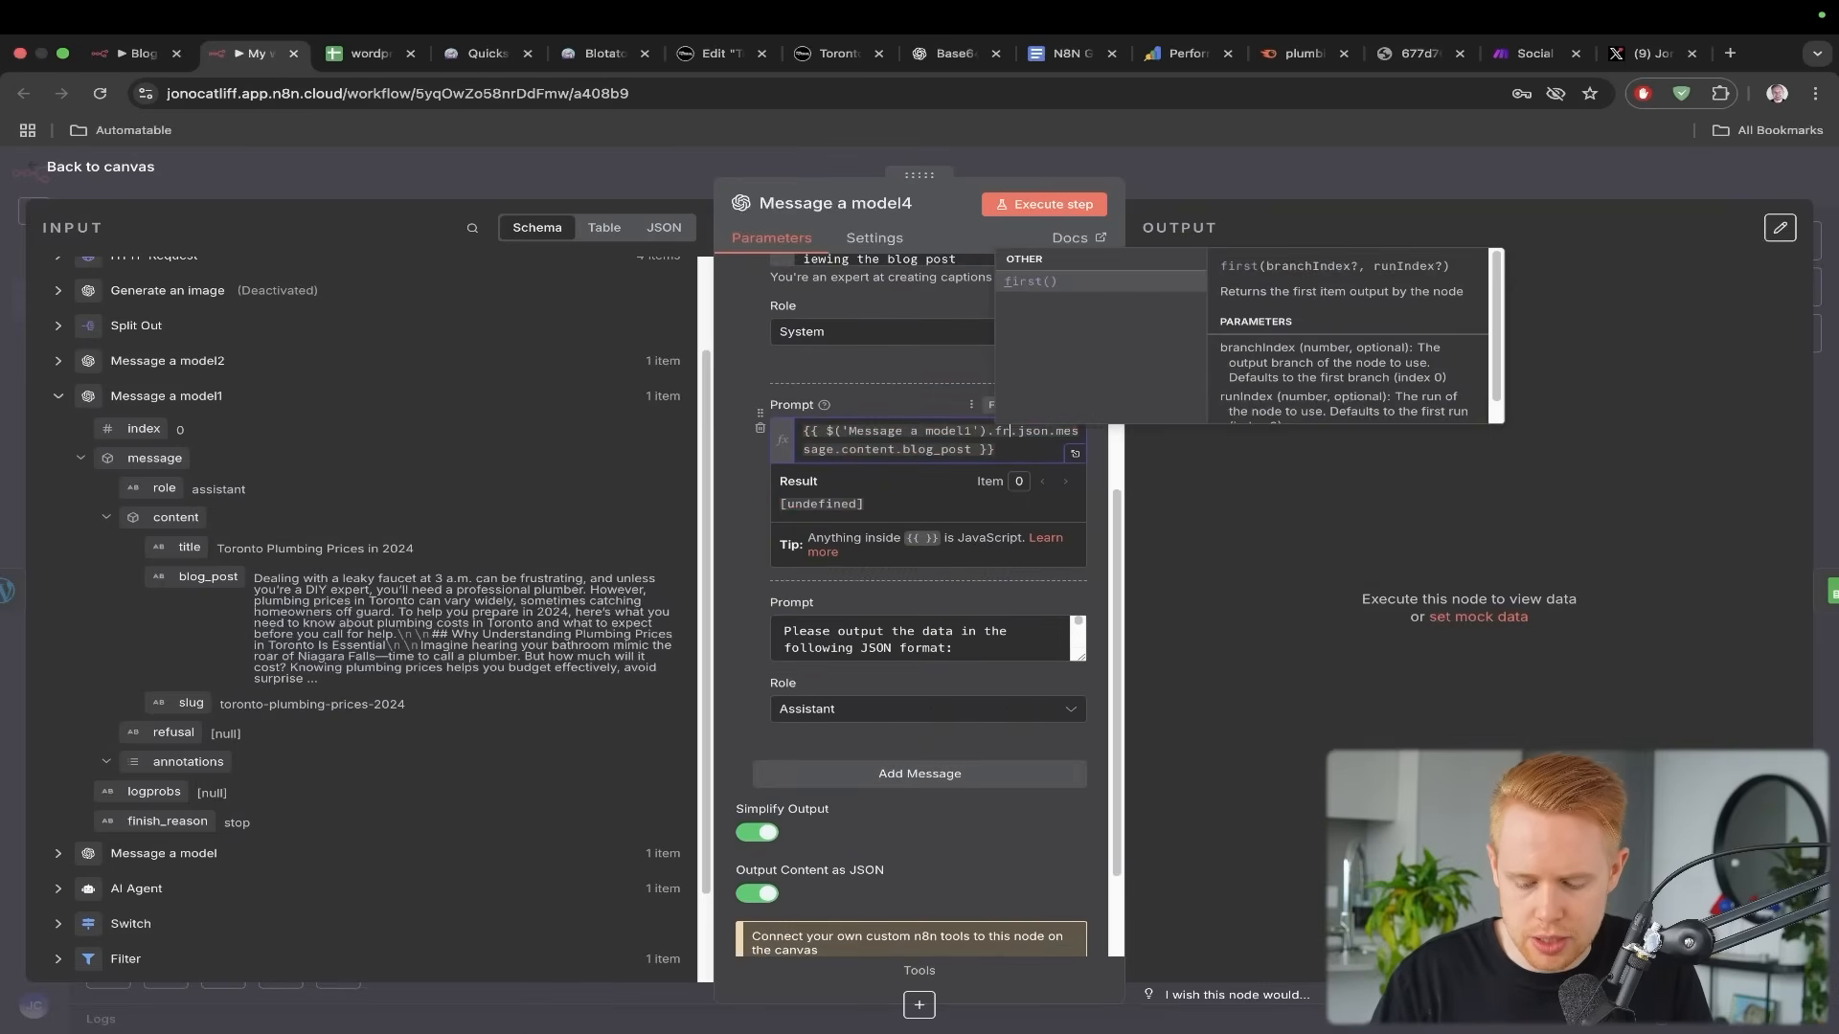
{"action": "type", "text": "st()"}
{"action": "left_click", "coordinate": [918, 635]}
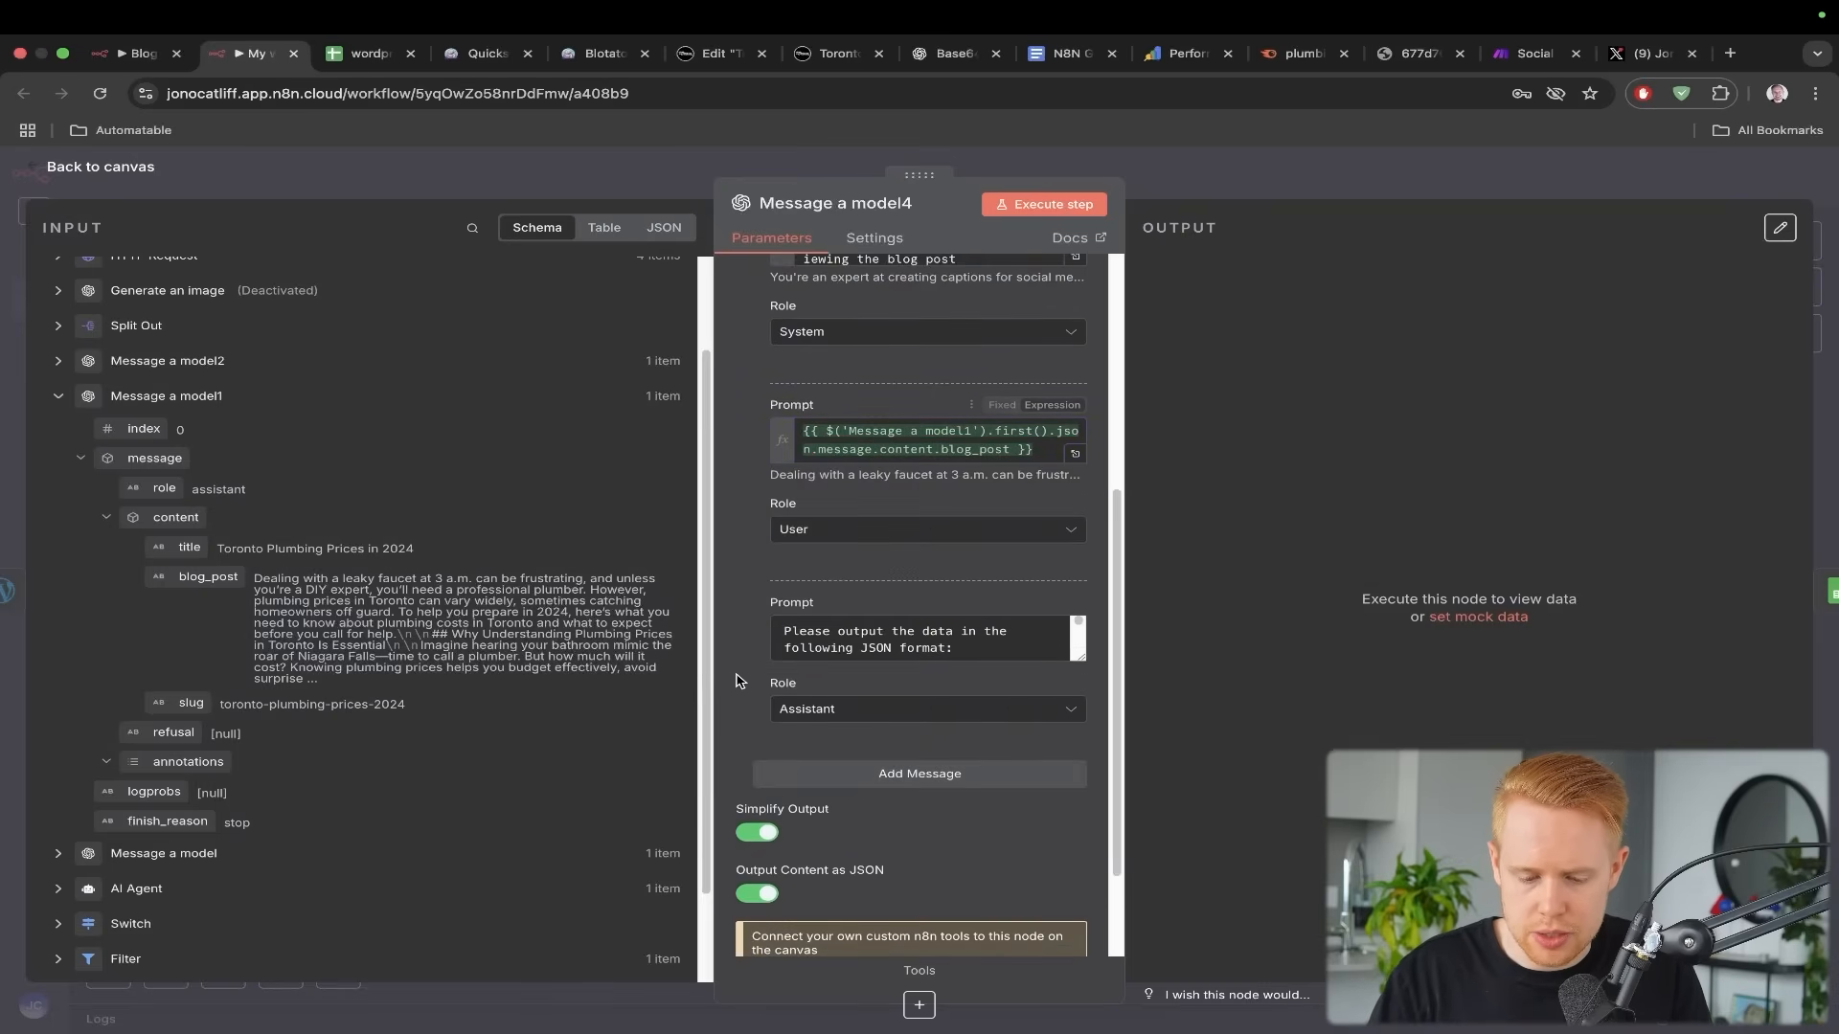
{"action": "key", "text": "super+a"}
{"action": "key", "text": "BackSpace"}
{"action": "key", "text": "super+z"}
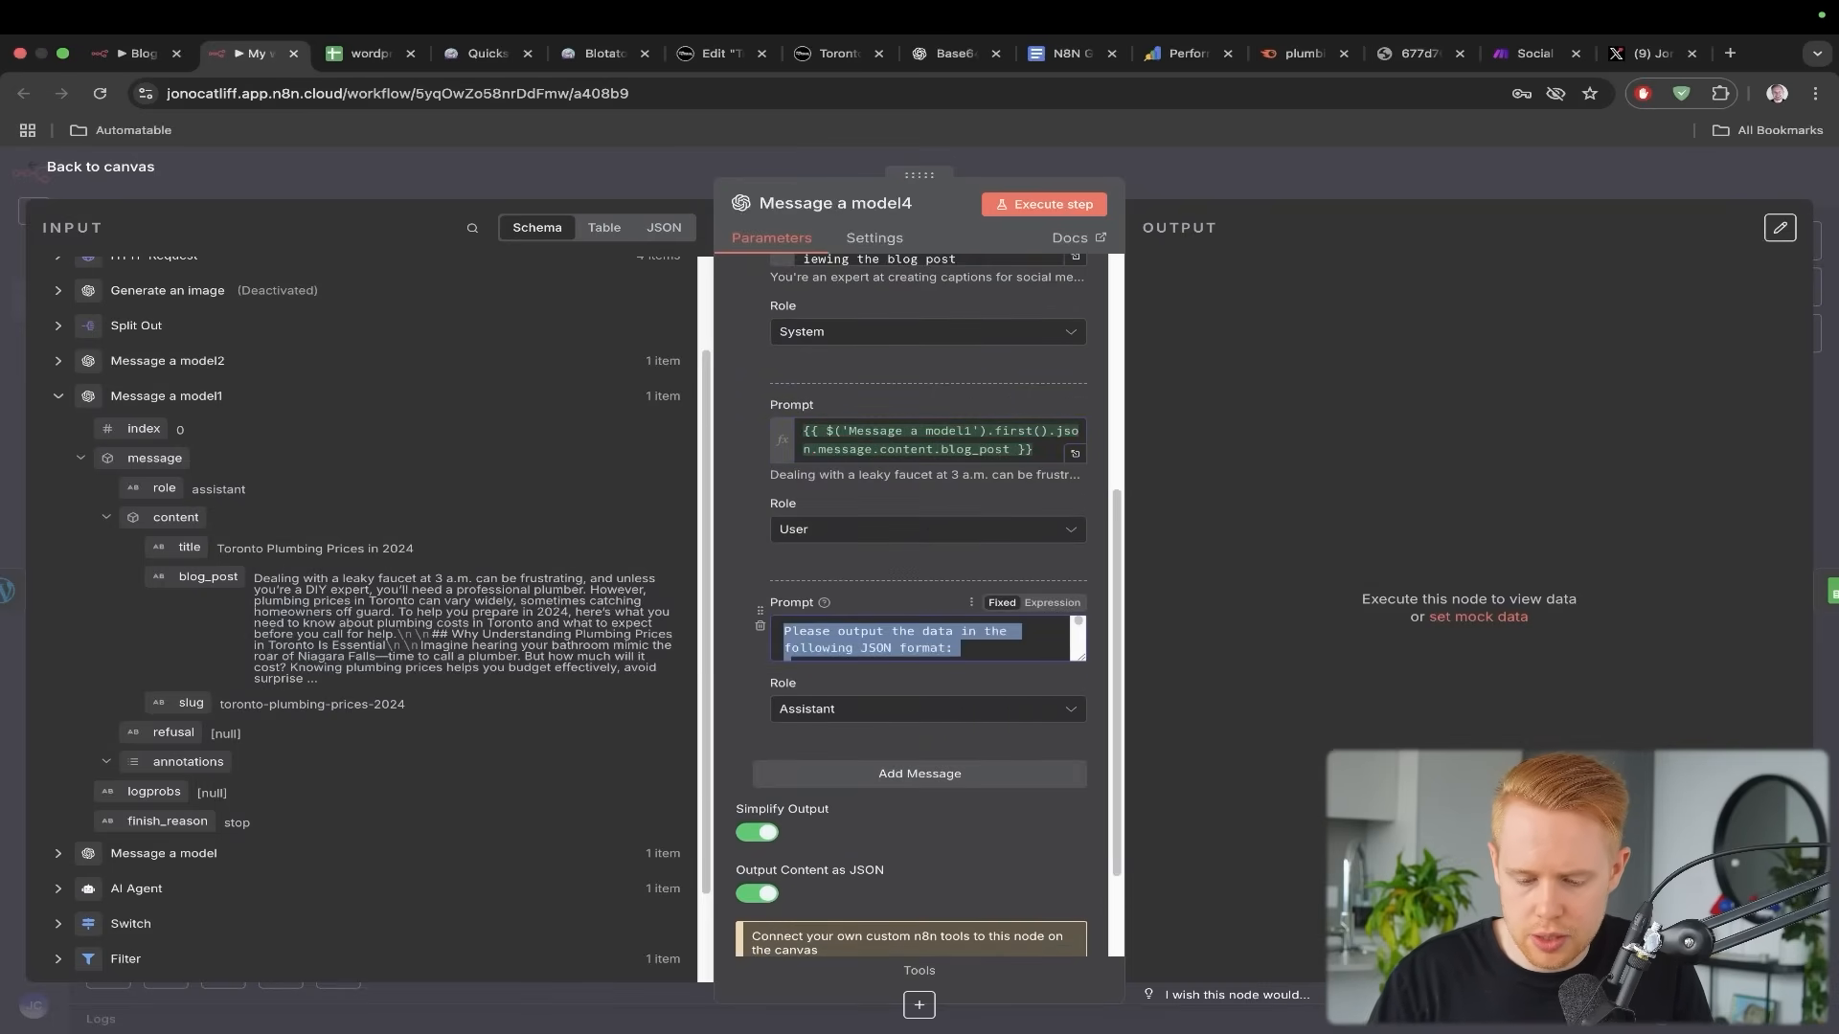
Enlarge the assistant prompt field holding the JSON output instructions.
{"action": "left_click", "coordinate": [1007, 649]}
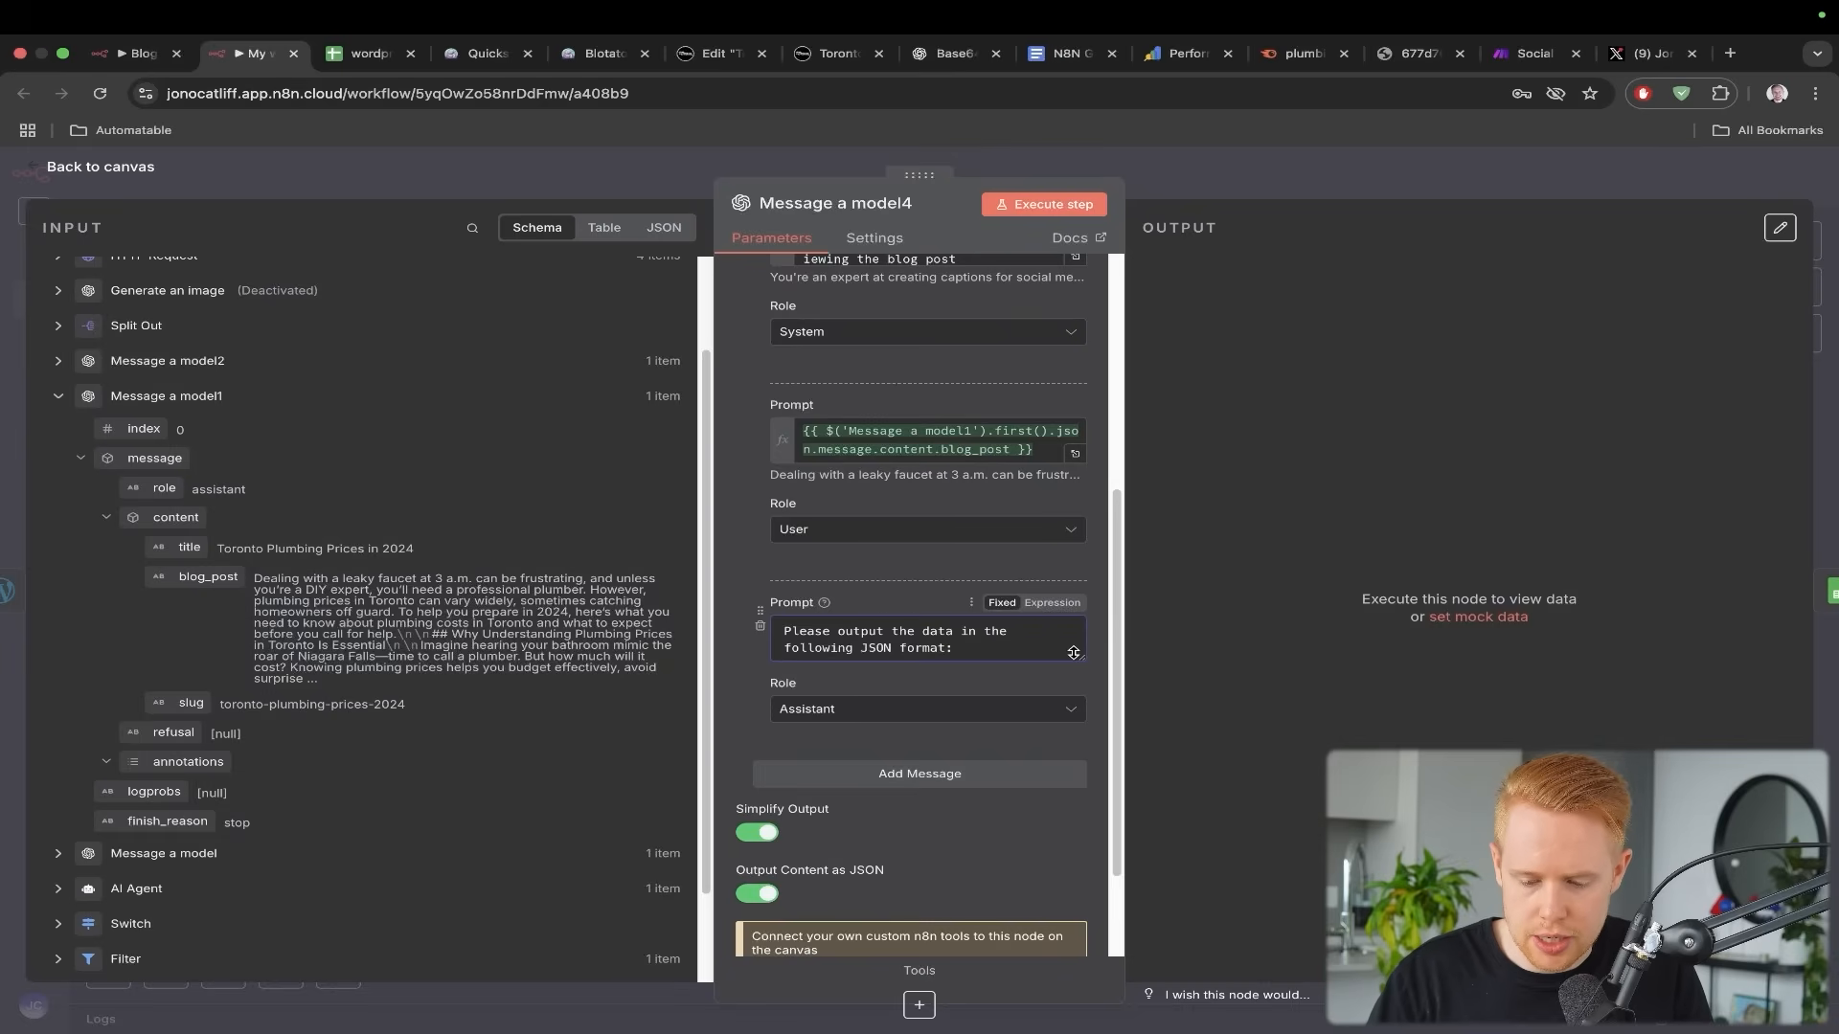
{"action": "left_click_drag", "start_coordinate": [1080, 659], "coordinate": [1080, 919]}
{"action": "scroll", "coordinate": [1053, 766], "scroll_direction": "down", "scroll_amount": 3}
{"action": "left_click_drag", "start_coordinate": [1059, 287], "coordinate": [909, 487]}
{"action": "key", "text": "Escape"}
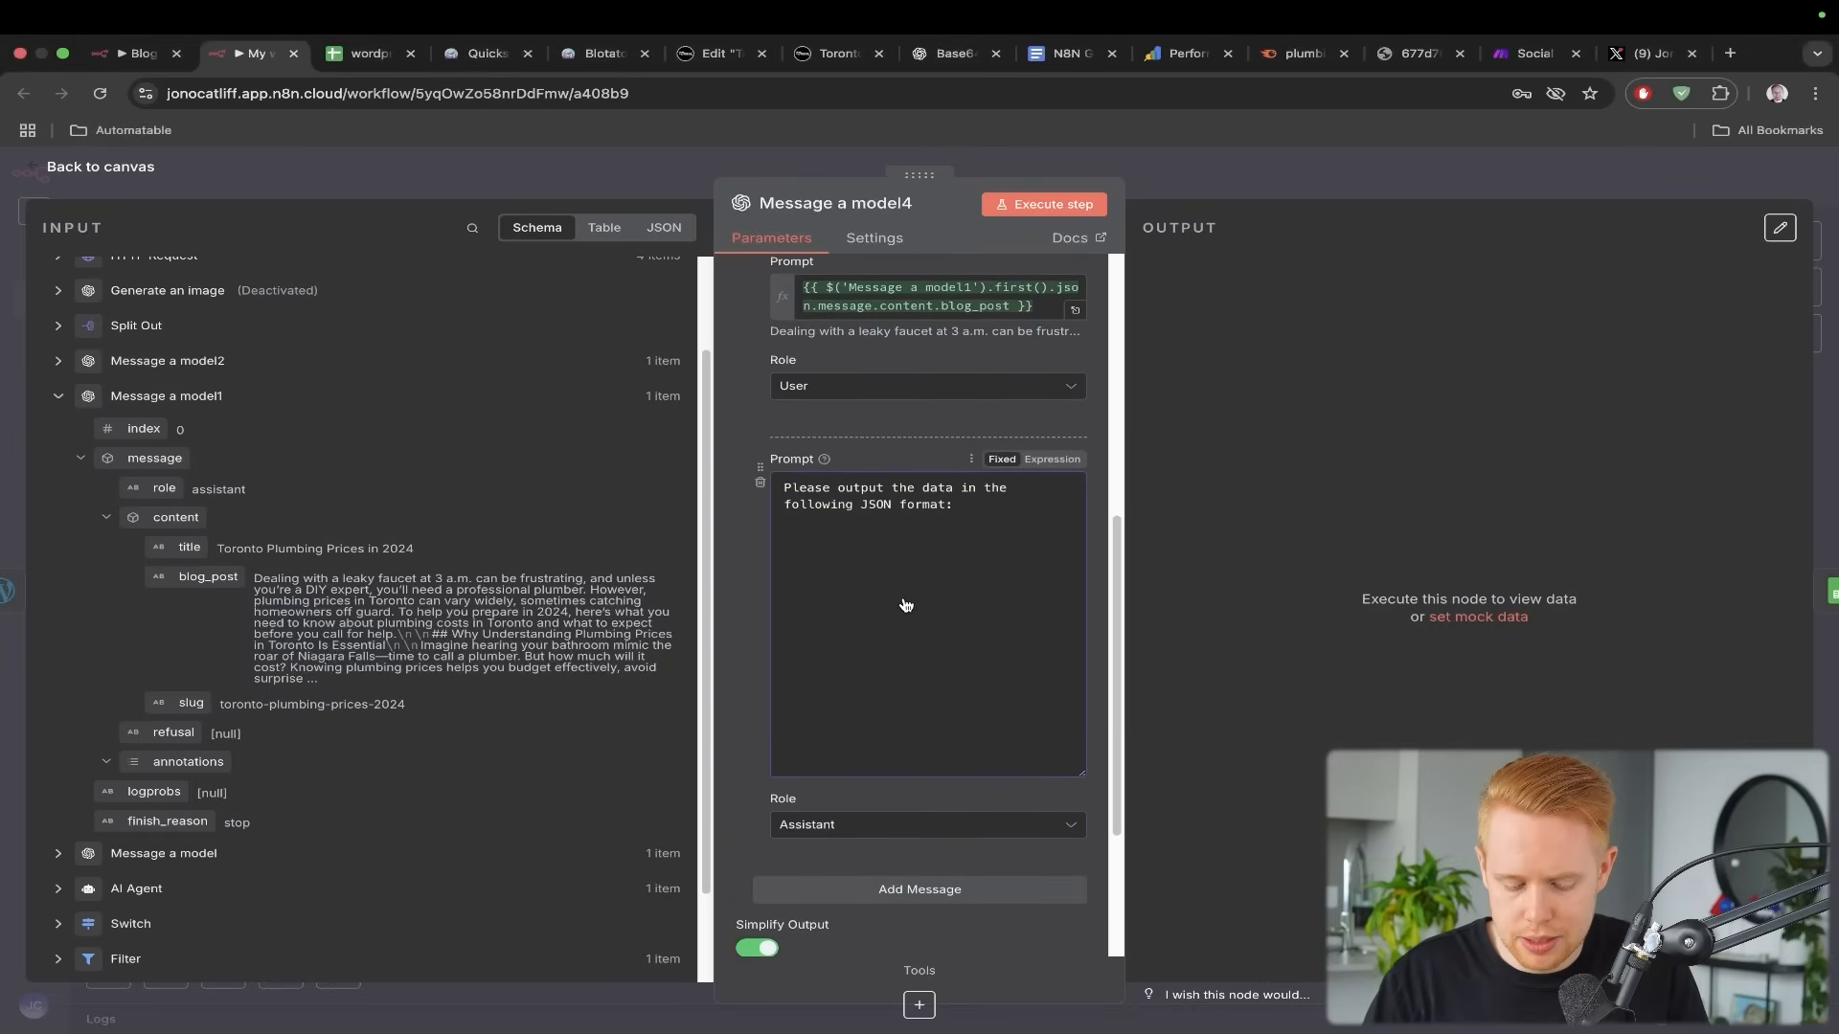
Open ChatGPT in a new tab and ask for empty sample JSON with instagram_post, x_post, facebook_post, linkedin_post and tiktok_post.
{"action": "key", "text": "ctrl+t"}
{"action": "type", "text": "chat"}
{"action": "key", "text": "Return"}
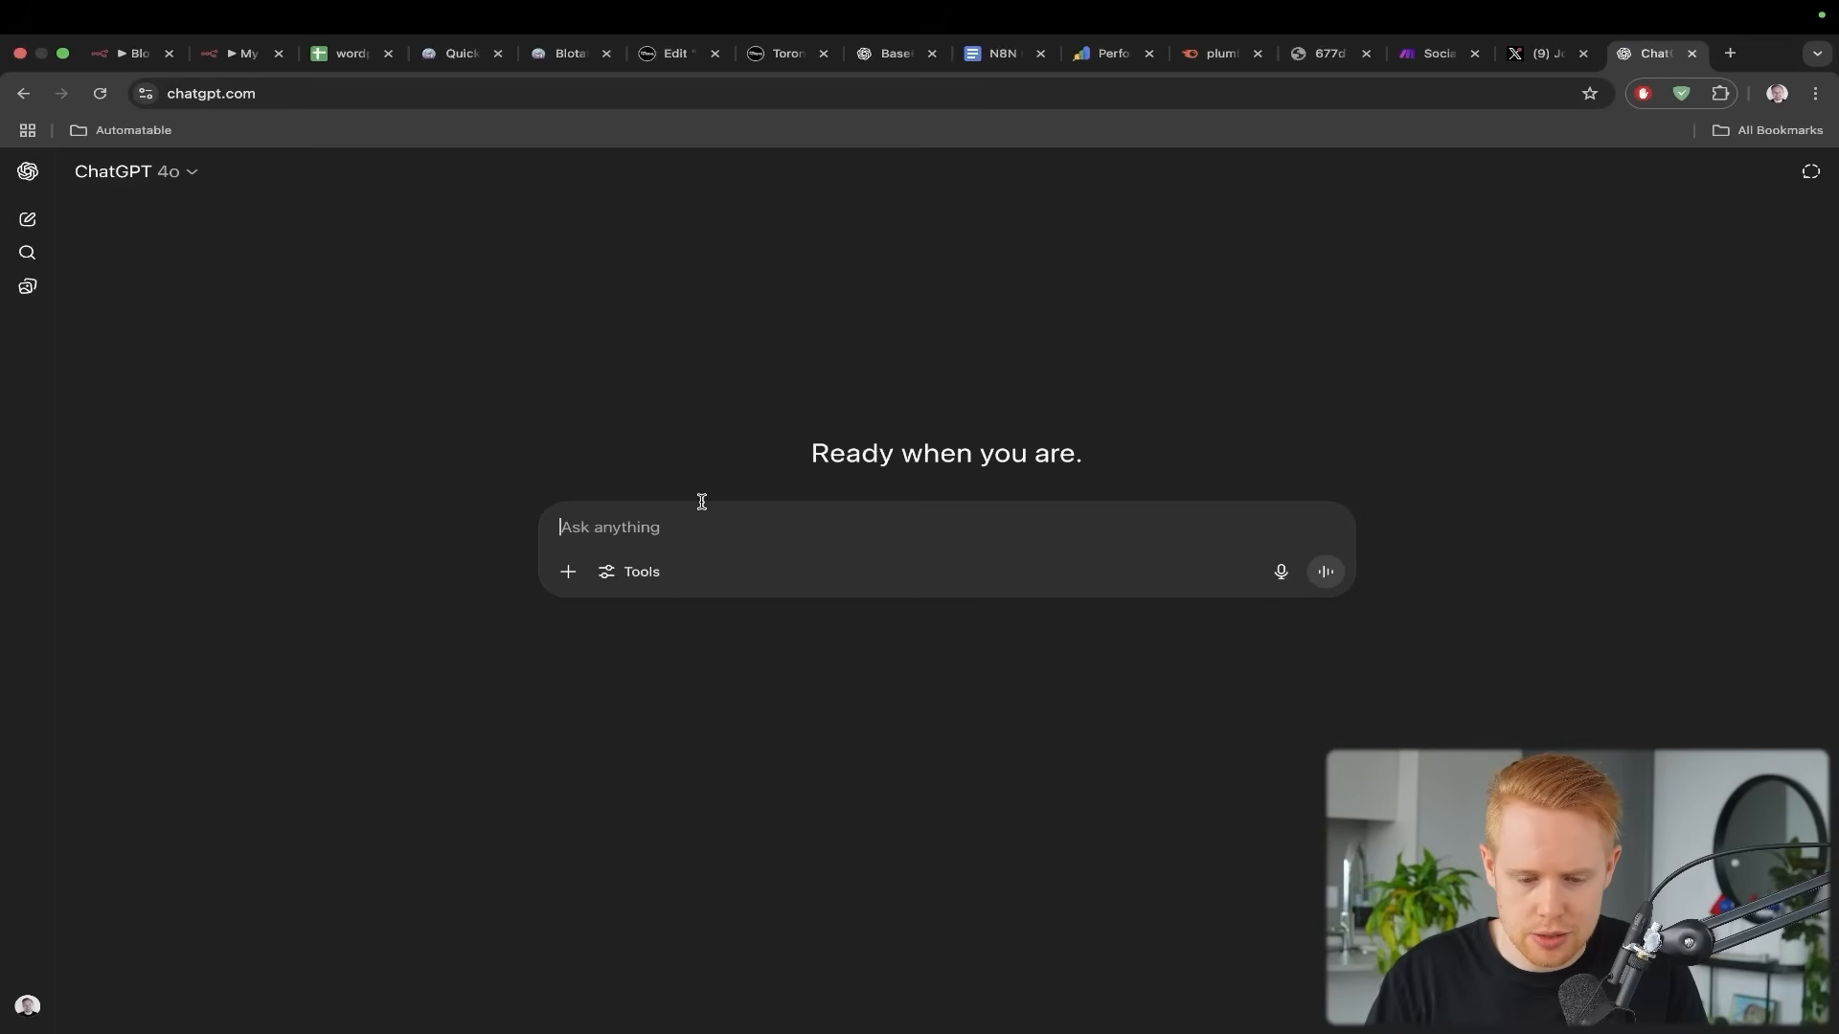
{"action": "type", "text": "P"}
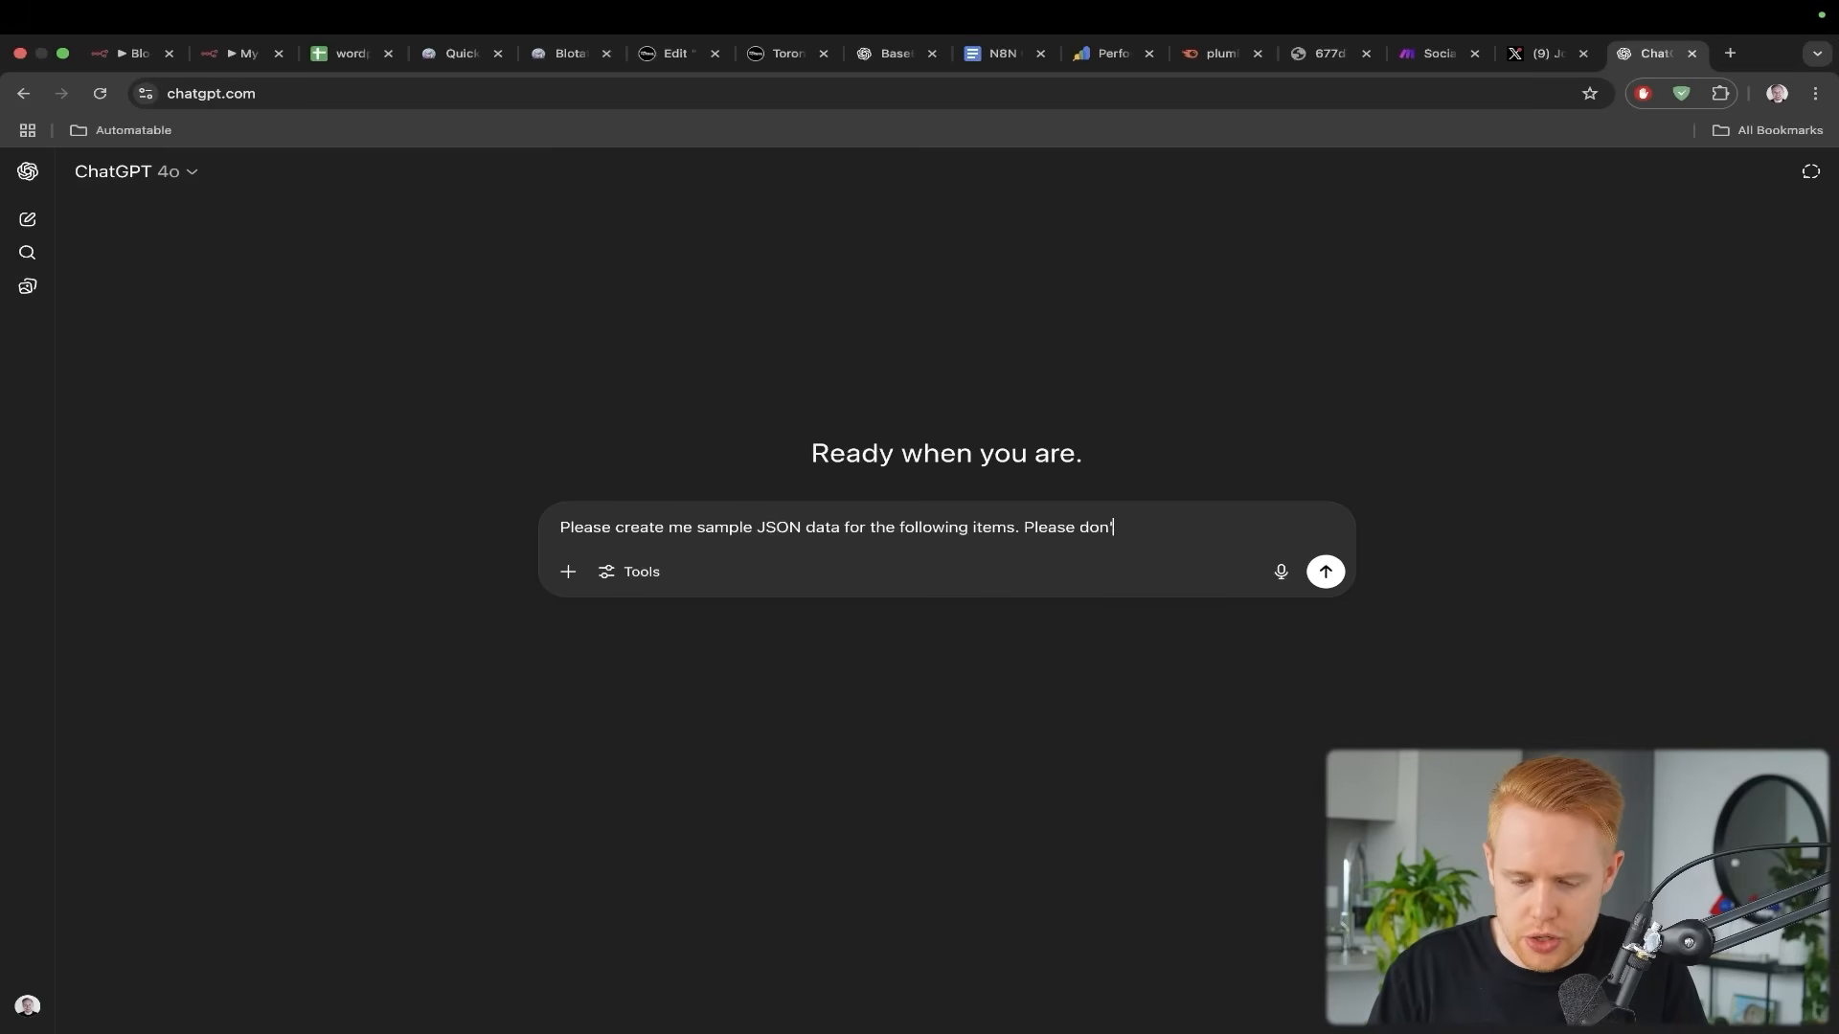
{"action": "type", "text": "es:"}
{"action": "key", "text": "shift+Return"}
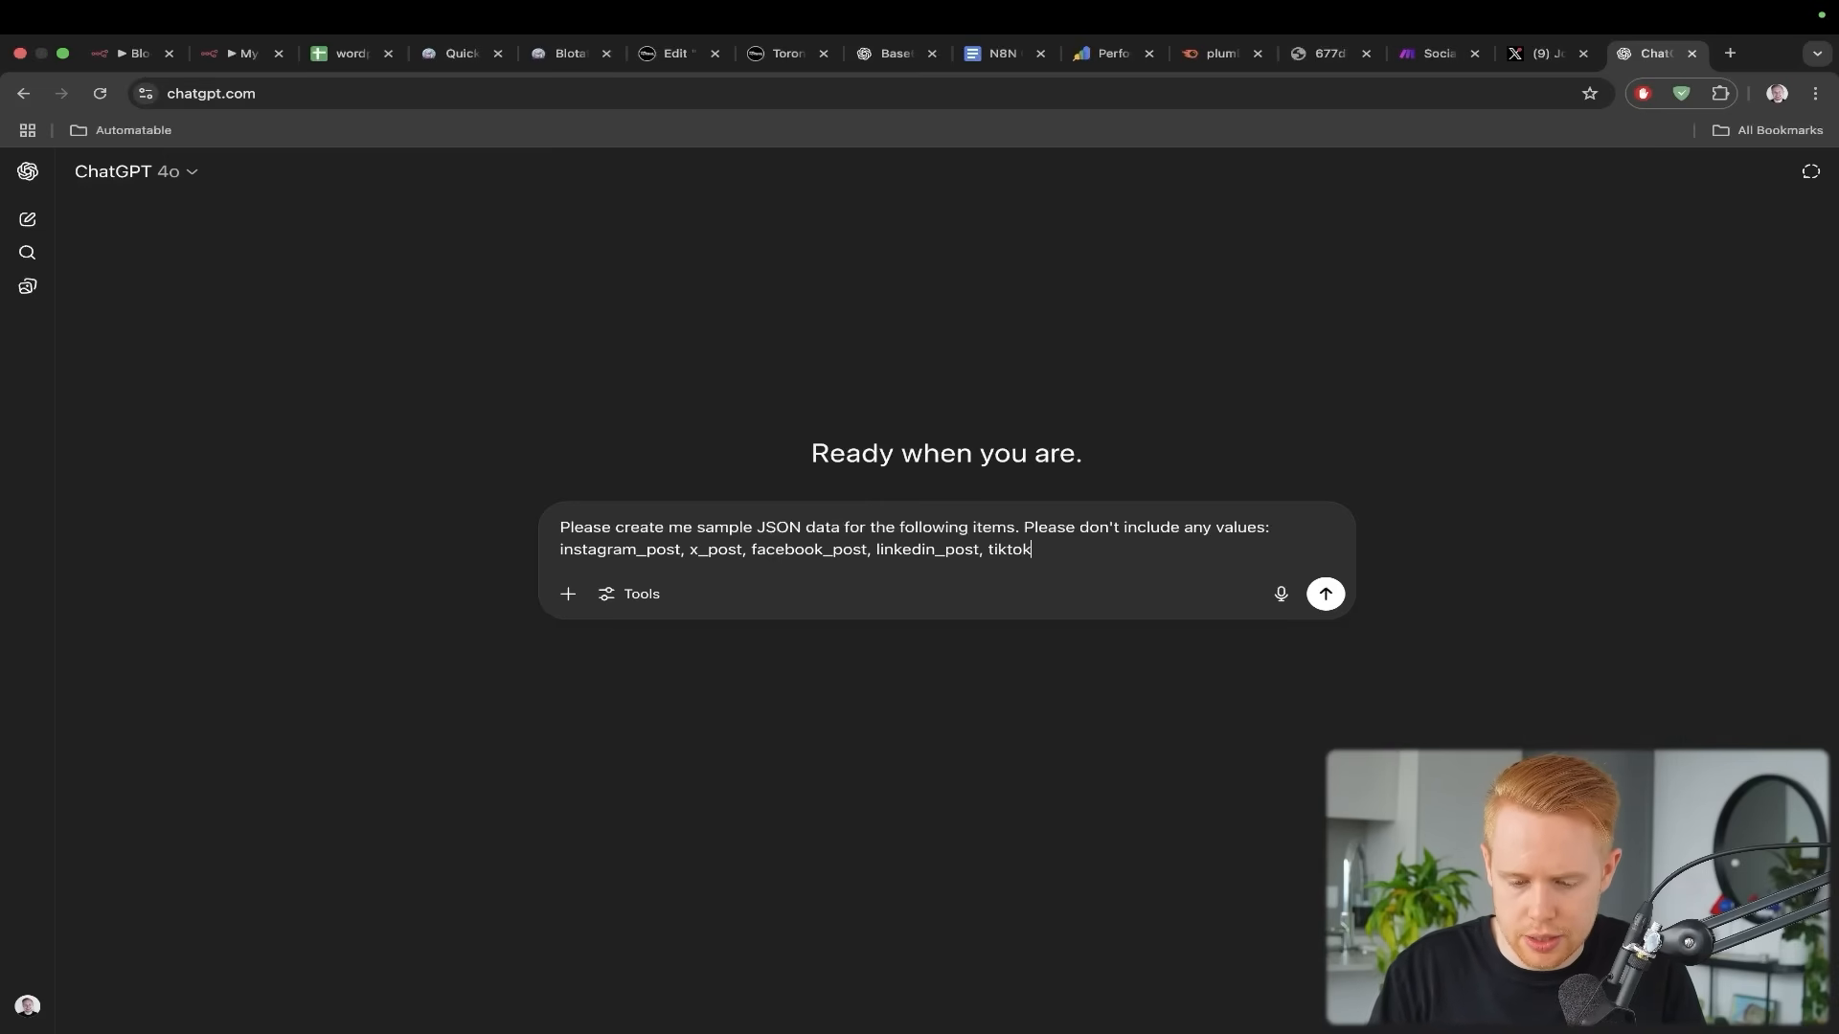
{"action": "key", "text": "Return"}
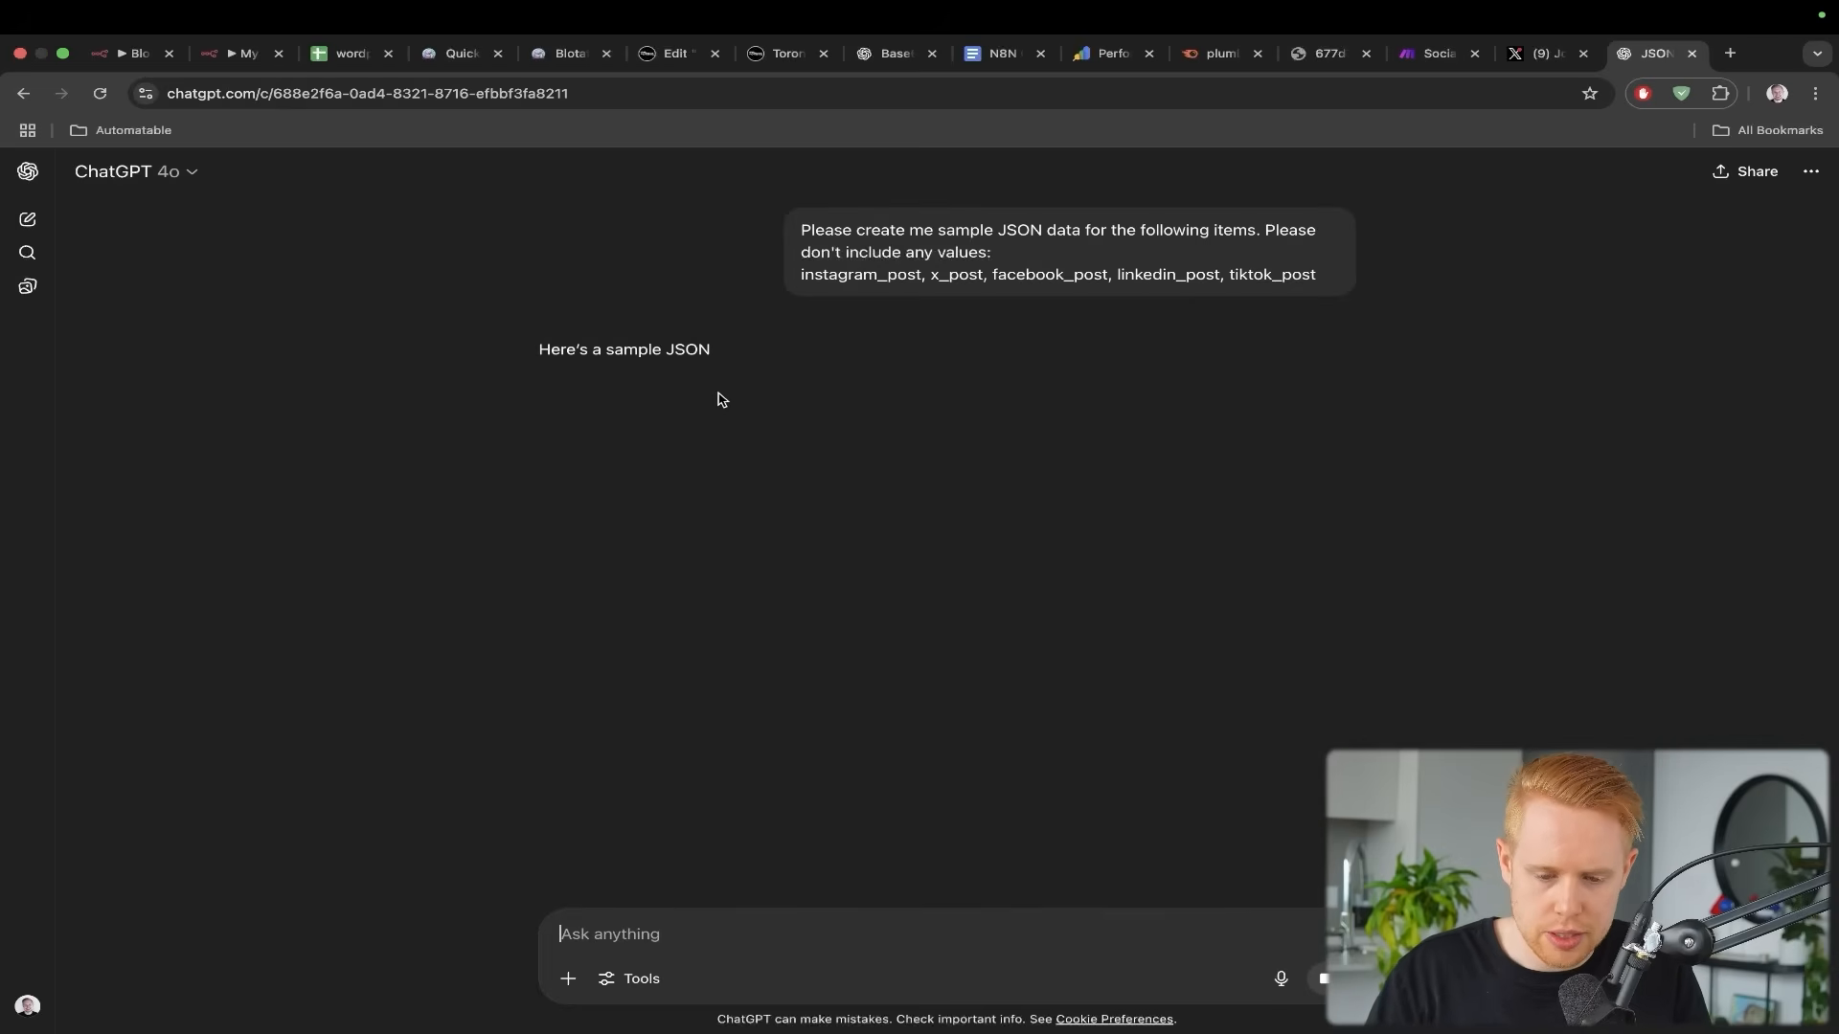
Ask ChatGPT to give just one text field for each item in the sample JSON.
{"action": "mouse_move", "coordinate": [874, 308]}
{"action": "left_mouse_down"}
{"action": "mouse_move", "coordinate": [945, 396]}
{"action": "mouse_move", "coordinate": [671, 586]}
{"action": "left_mouse_up"}
{"action": "type", "text": "I"}
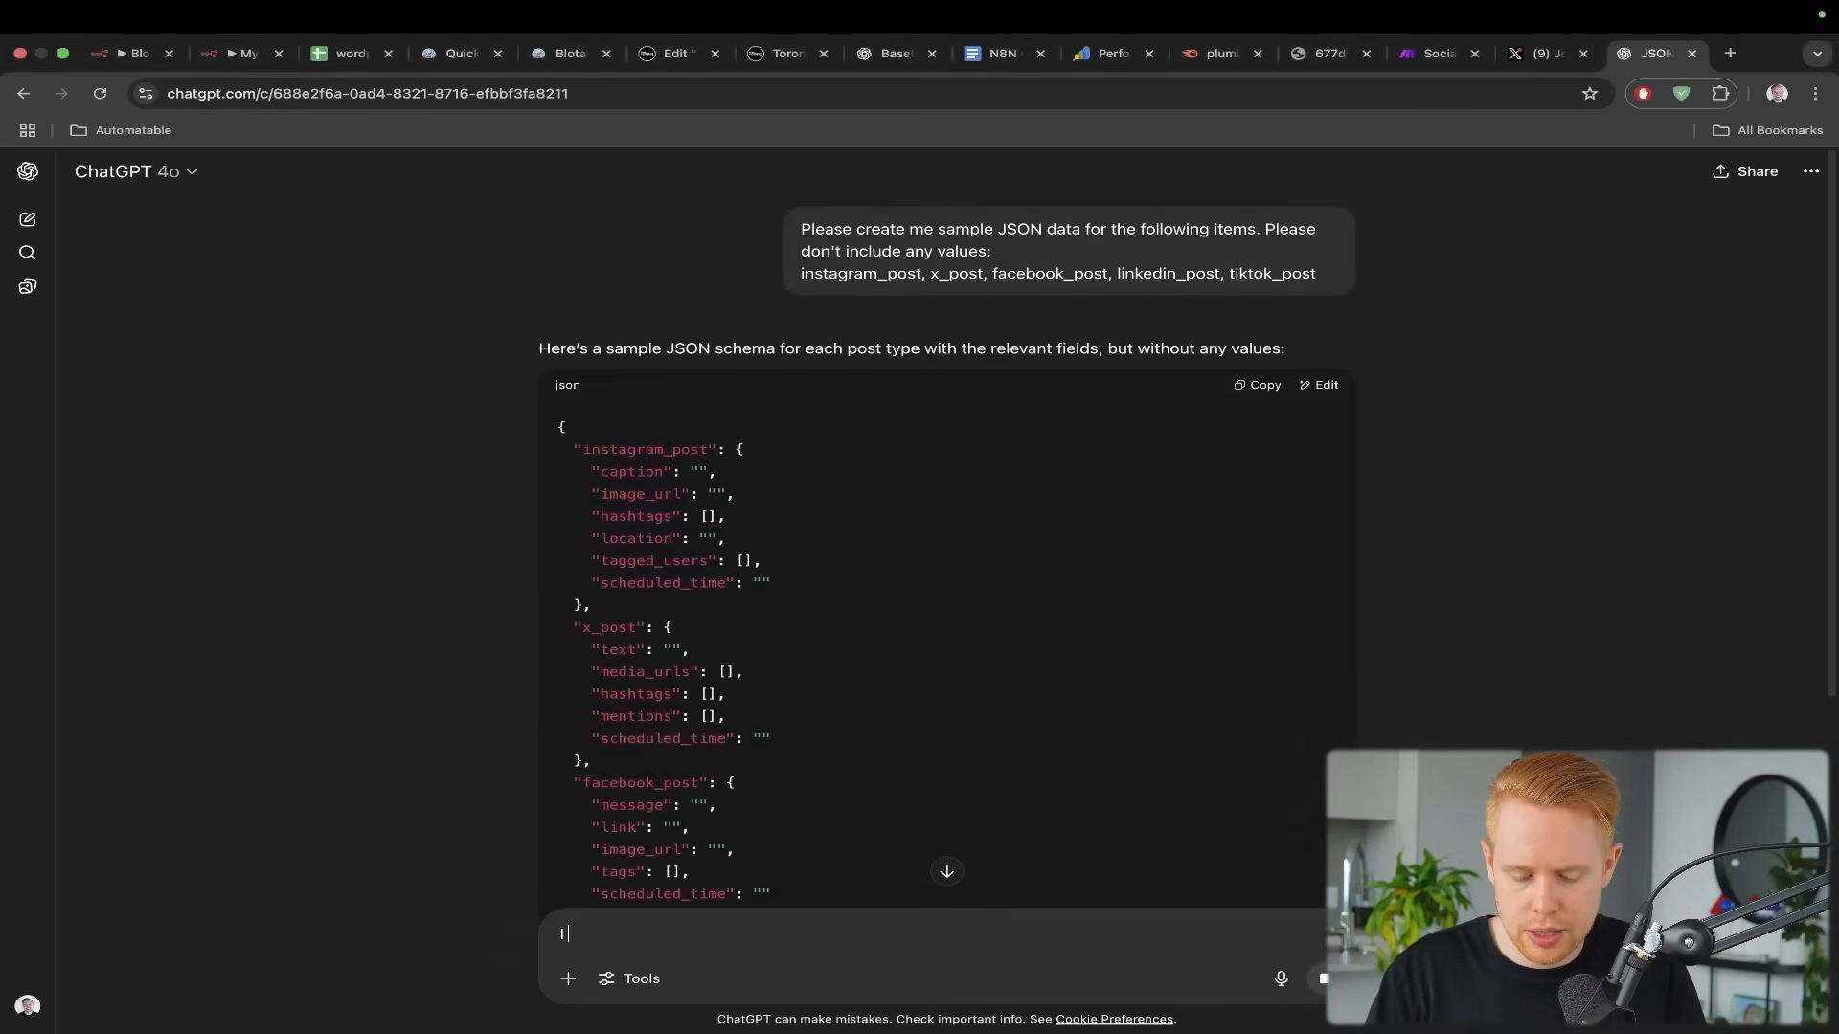
{"action": "type", "text": " just want"}
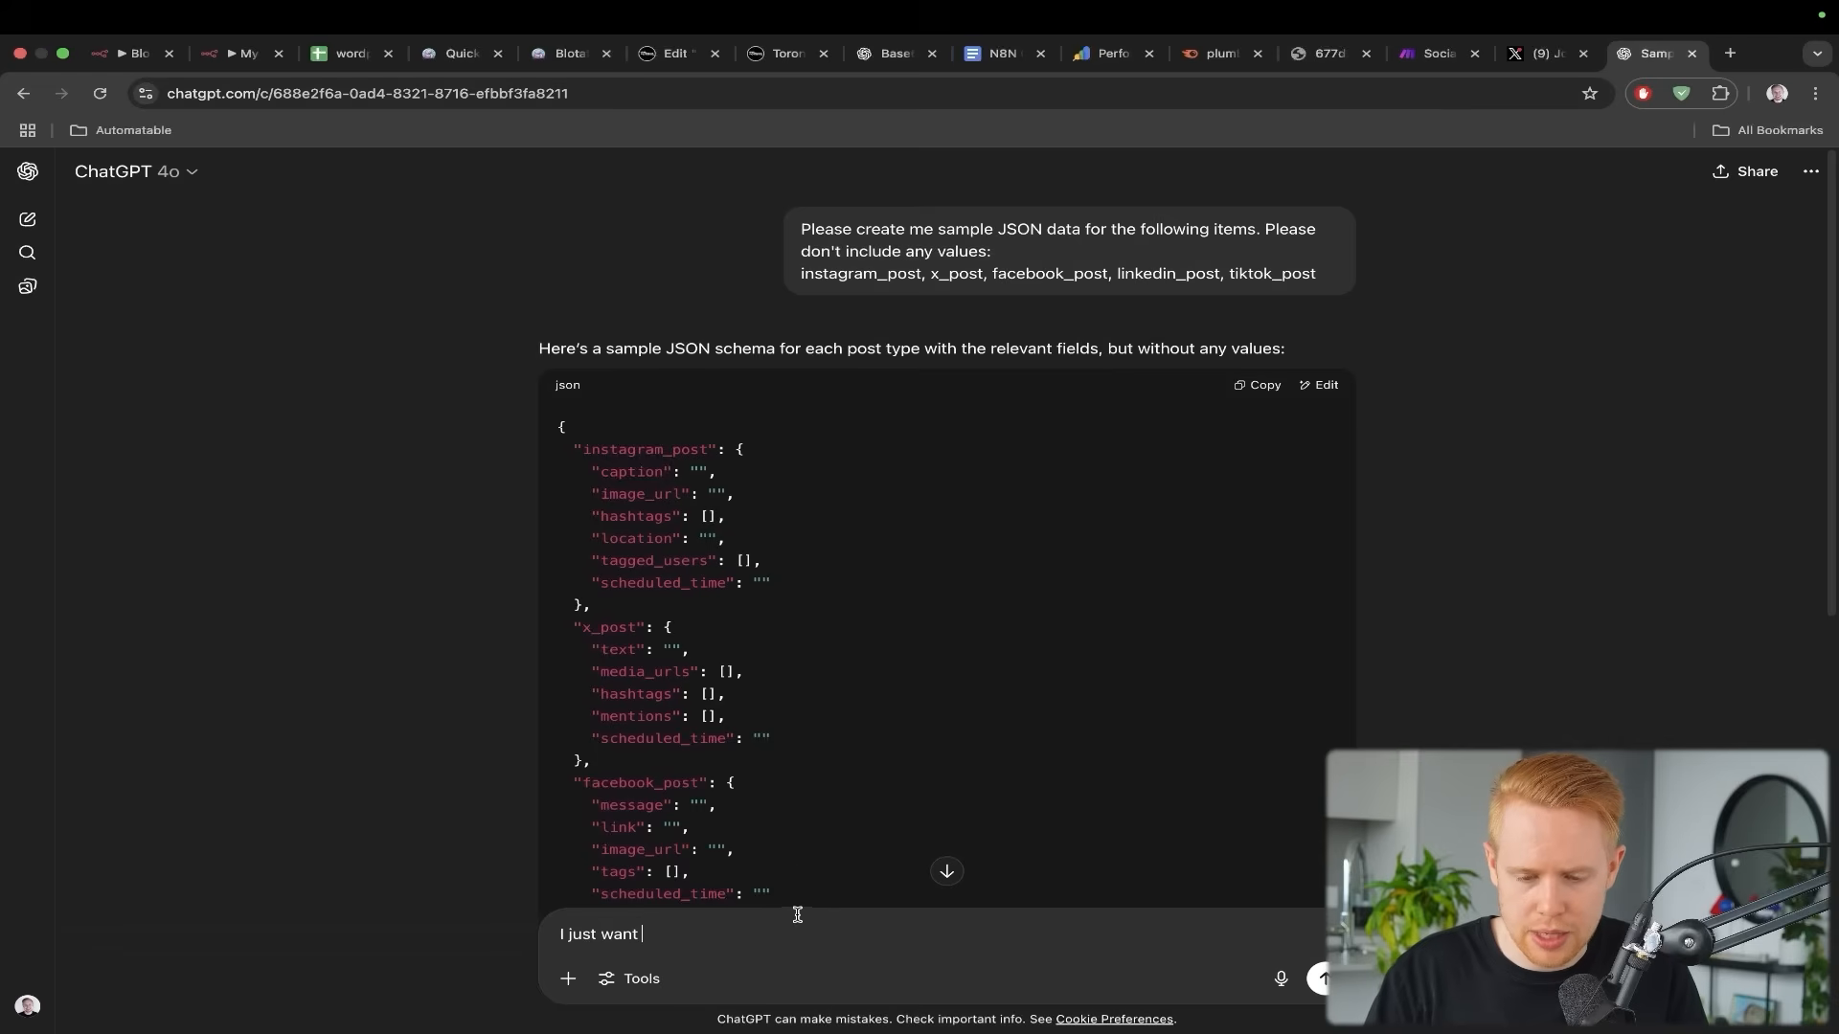
{"action": "mouse_move", "coordinate": [360, 342]}
{"action": "left_mouse_down"}
{"action": "mouse_move", "coordinate": [464, 500]}
{"action": "mouse_move", "coordinate": [587, 526]}
{"action": "left_mouse_up"}
{"action": "scroll", "coordinate": [646, 577], "scroll_direction": "down", "scroll_amount": 3}
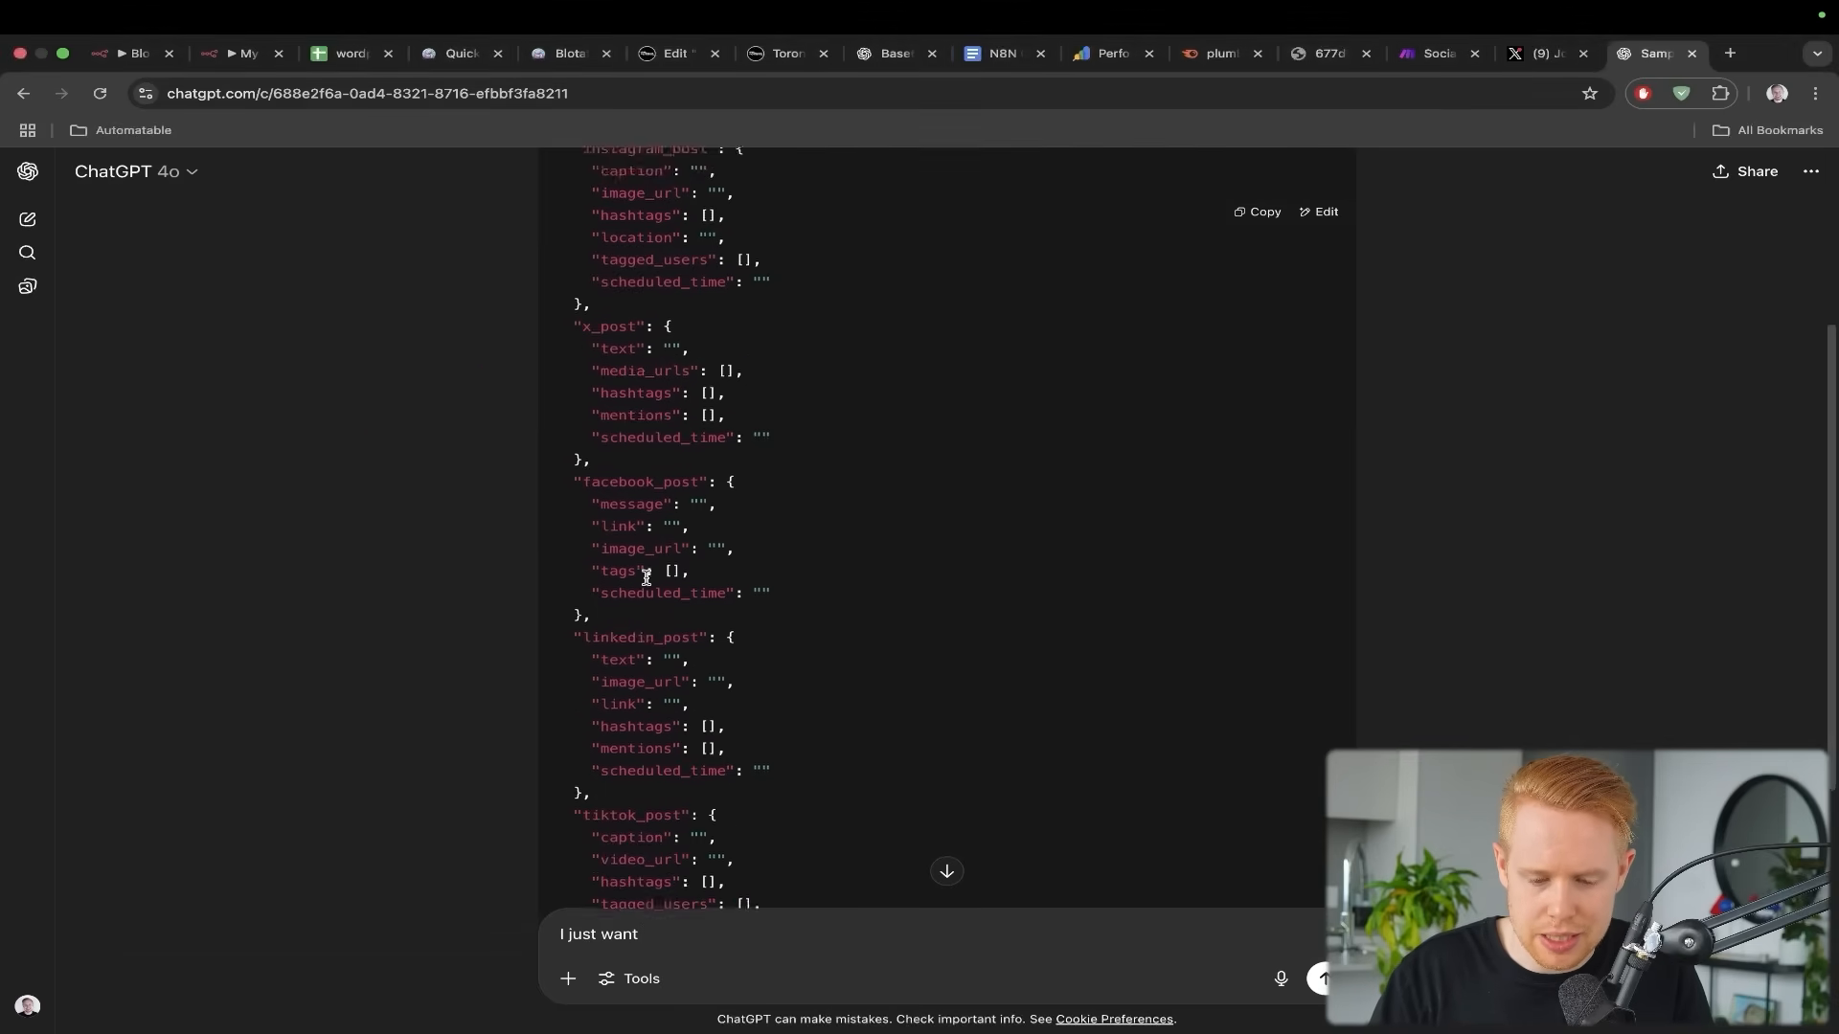
{"action": "scroll", "coordinate": [646, 577], "scroll_direction": "down", "scroll_amount": 2}
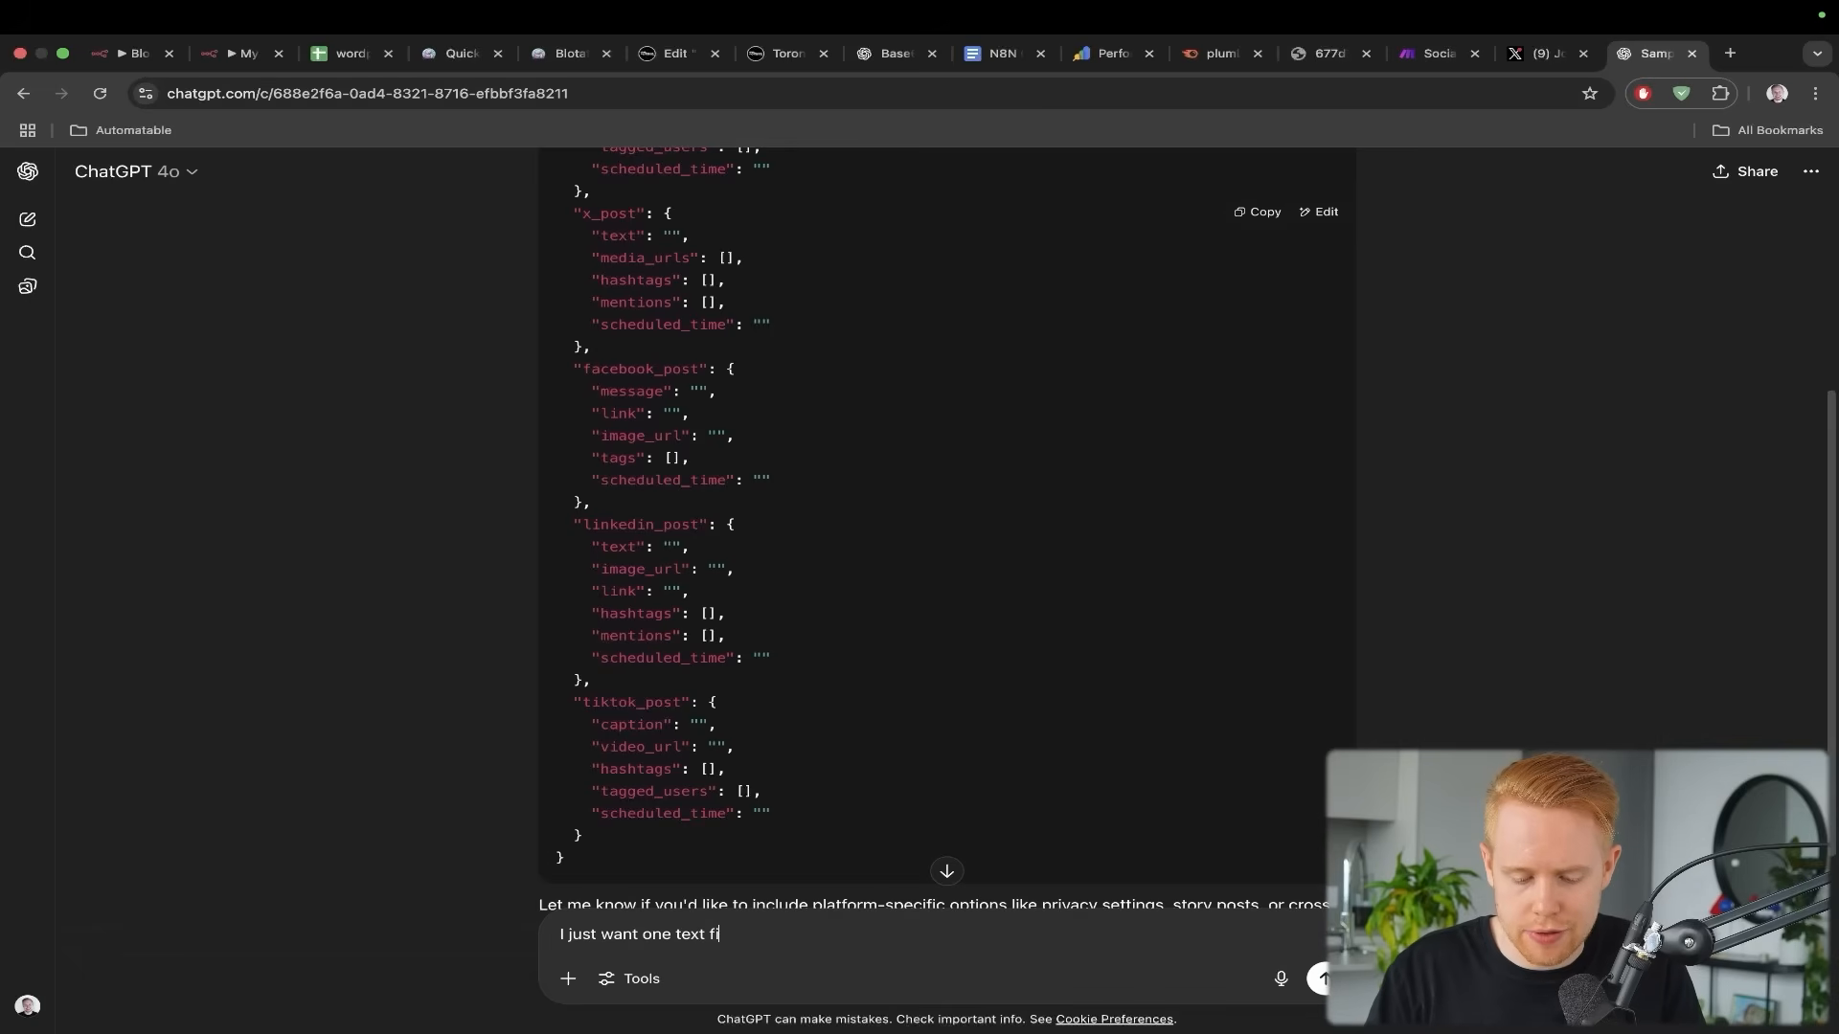
{"action": "key", "text": "Return"}
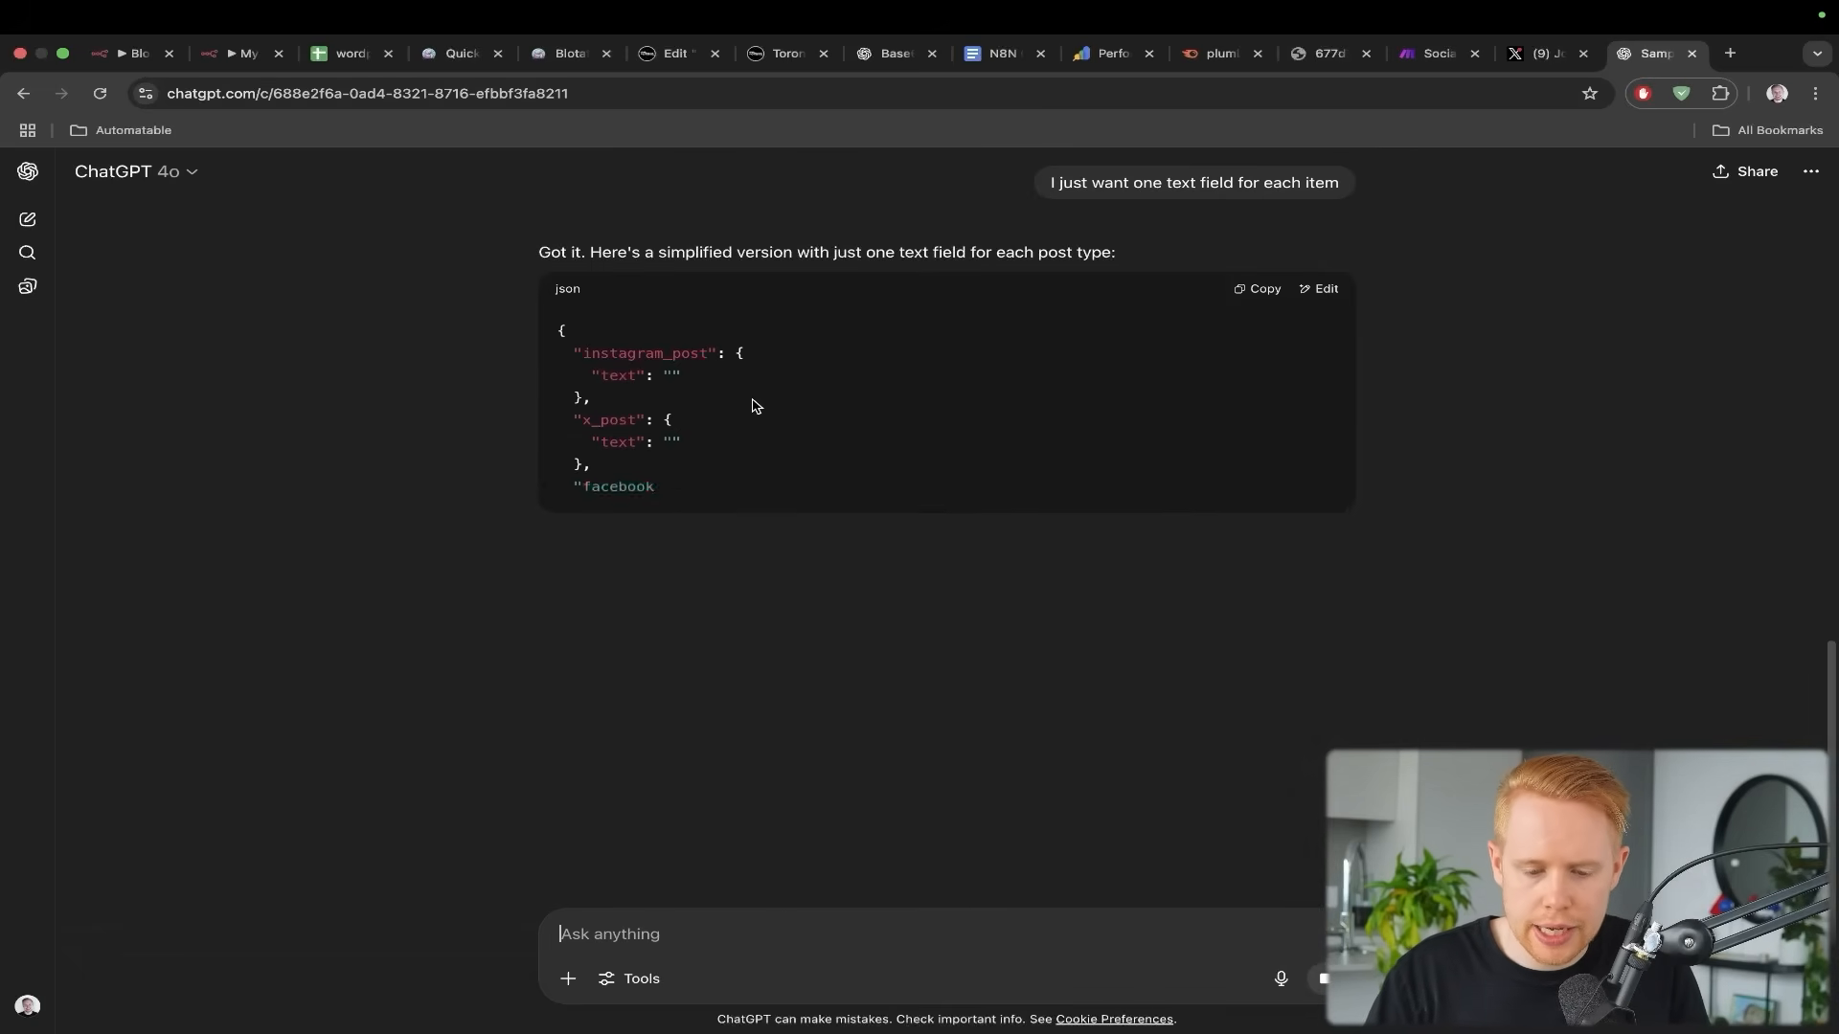
Tell ChatGPT you don't want objects, just one text field per post.
{"action": "key", "text": "ctrl+shift+a"}
{"action": "left_click_drag", "start_coordinate": [728, 244], "coordinate": [726, 383]}
{"action": "key", "text": "Escape"}
{"action": "type", "text": "I don'"}
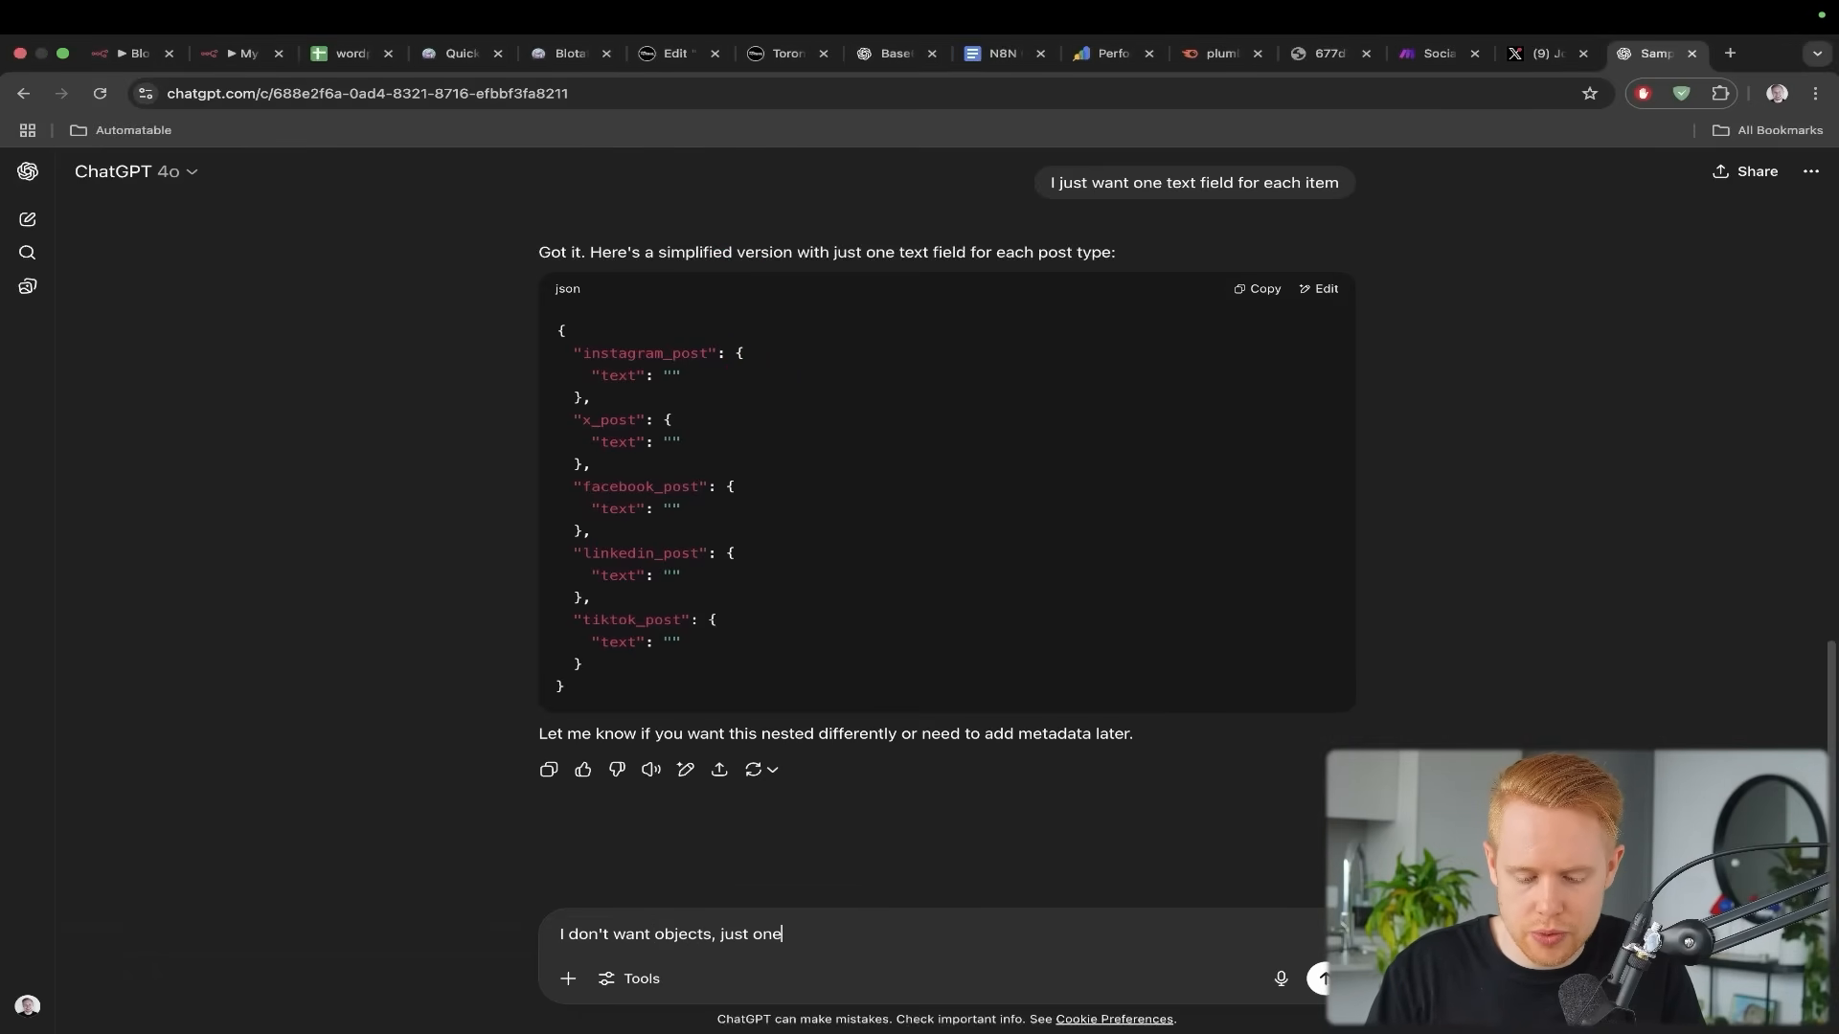
{"action": "type", "text": "t want objects, just one text field"}
{"action": "key", "text": "Return"}
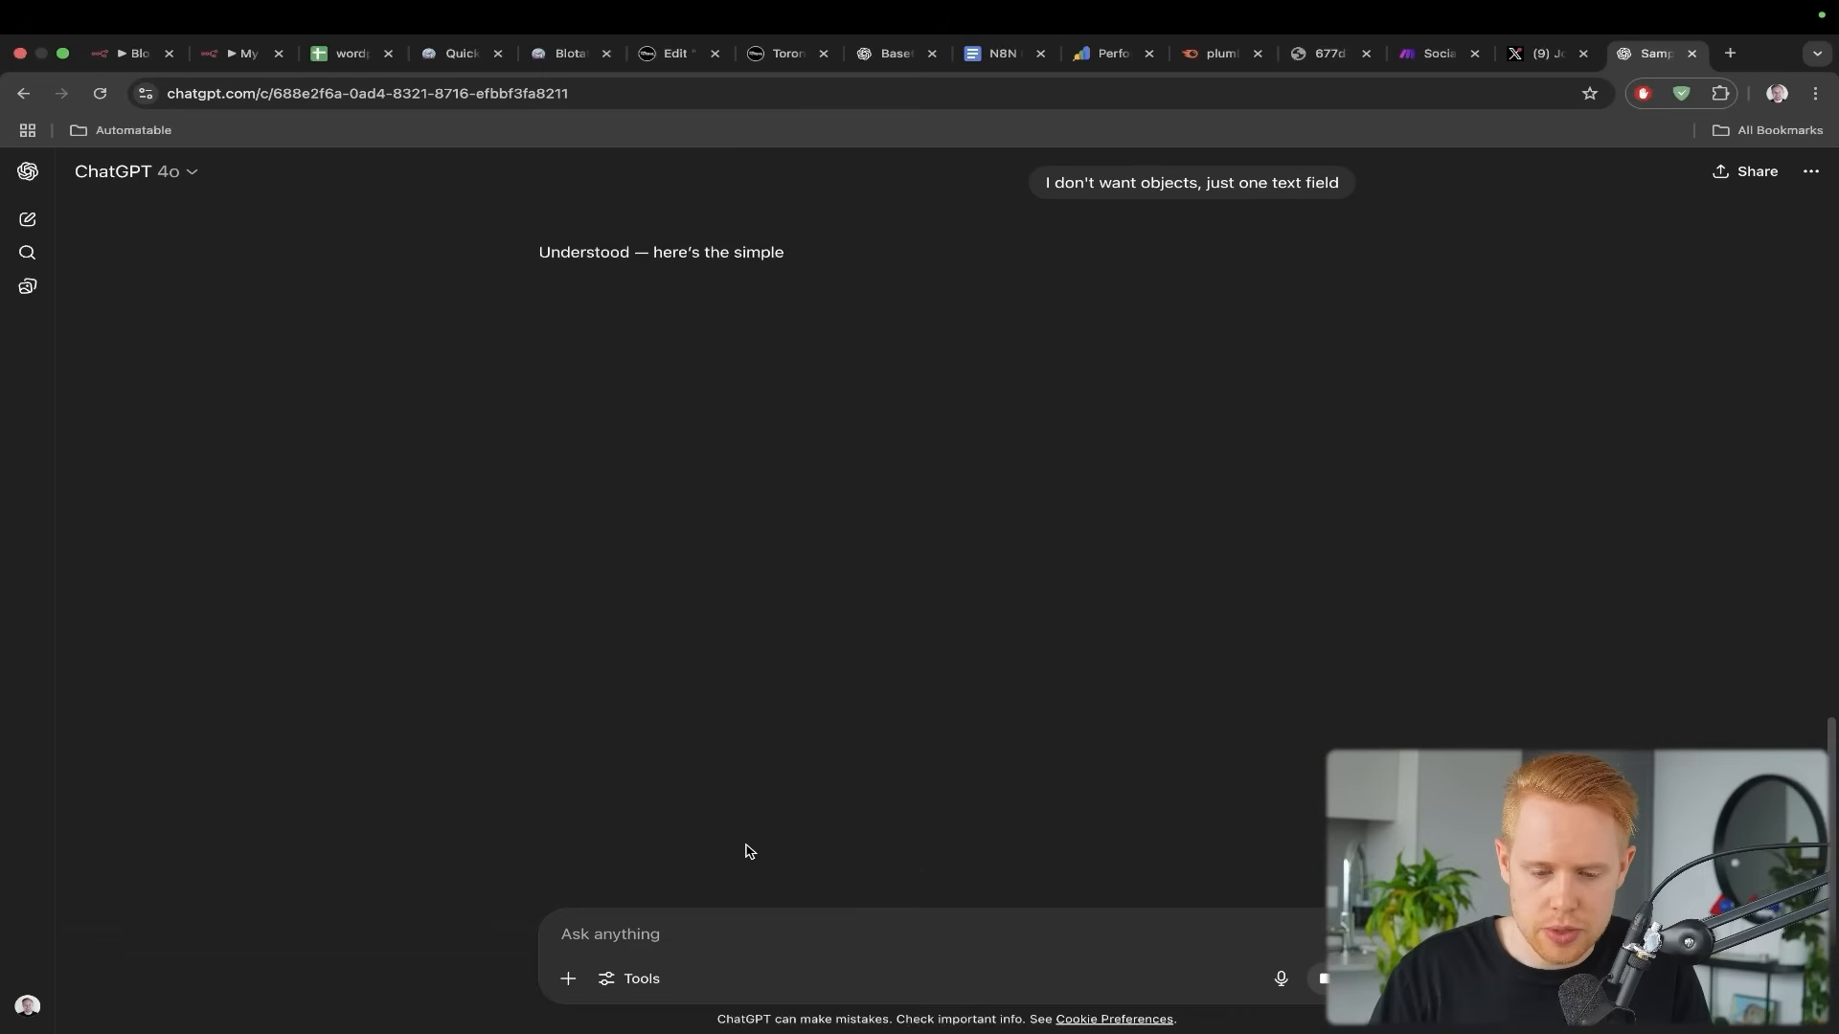
Copy the flat JSON structure with instagram_post, x_post, facebook_post, linkedin_post and tiktok_post.
{"action": "key", "text": "ctrl+a"}
{"action": "left_click_drag", "start_coordinate": [820, 214], "coordinate": [731, 374]}
{"action": "key", "text": "ctrl+s"}
{"action": "key", "text": "Escape"}
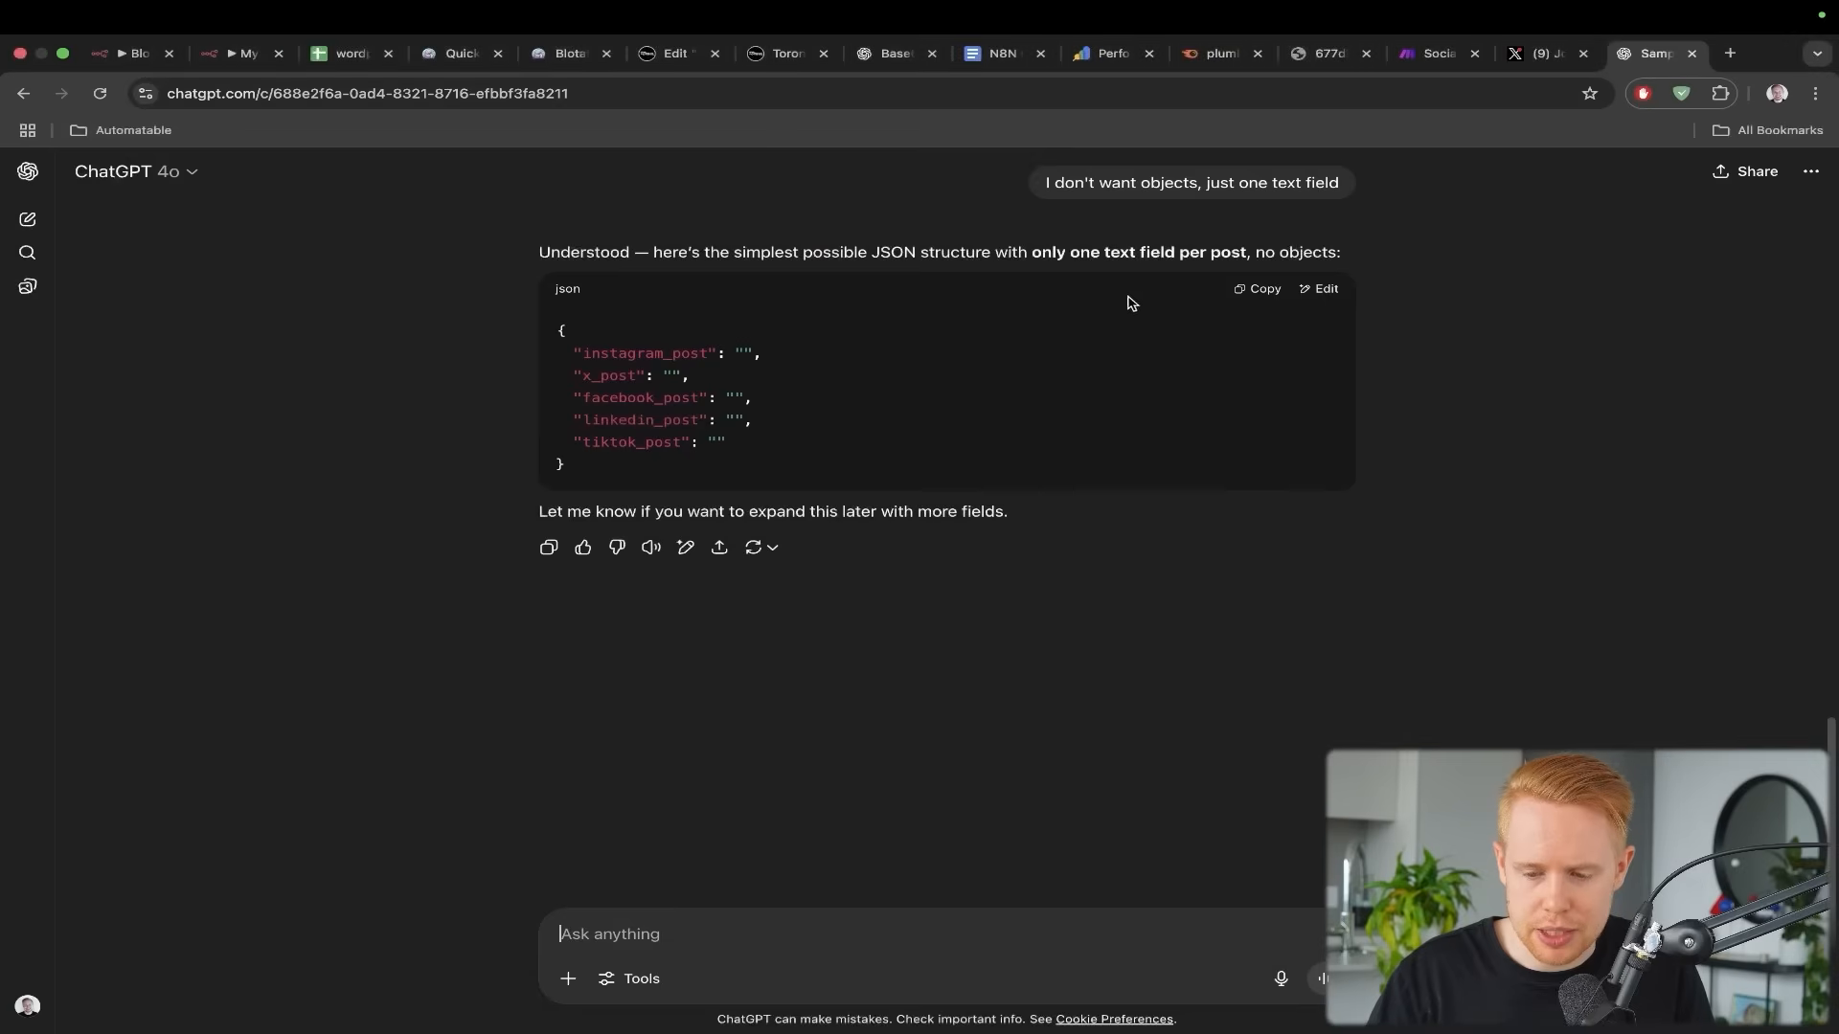
{"action": "left_click", "coordinate": [1252, 290]}
Execute the Message a model4 step to generate the platform captions.
{"action": "key", "text": "super+2"}
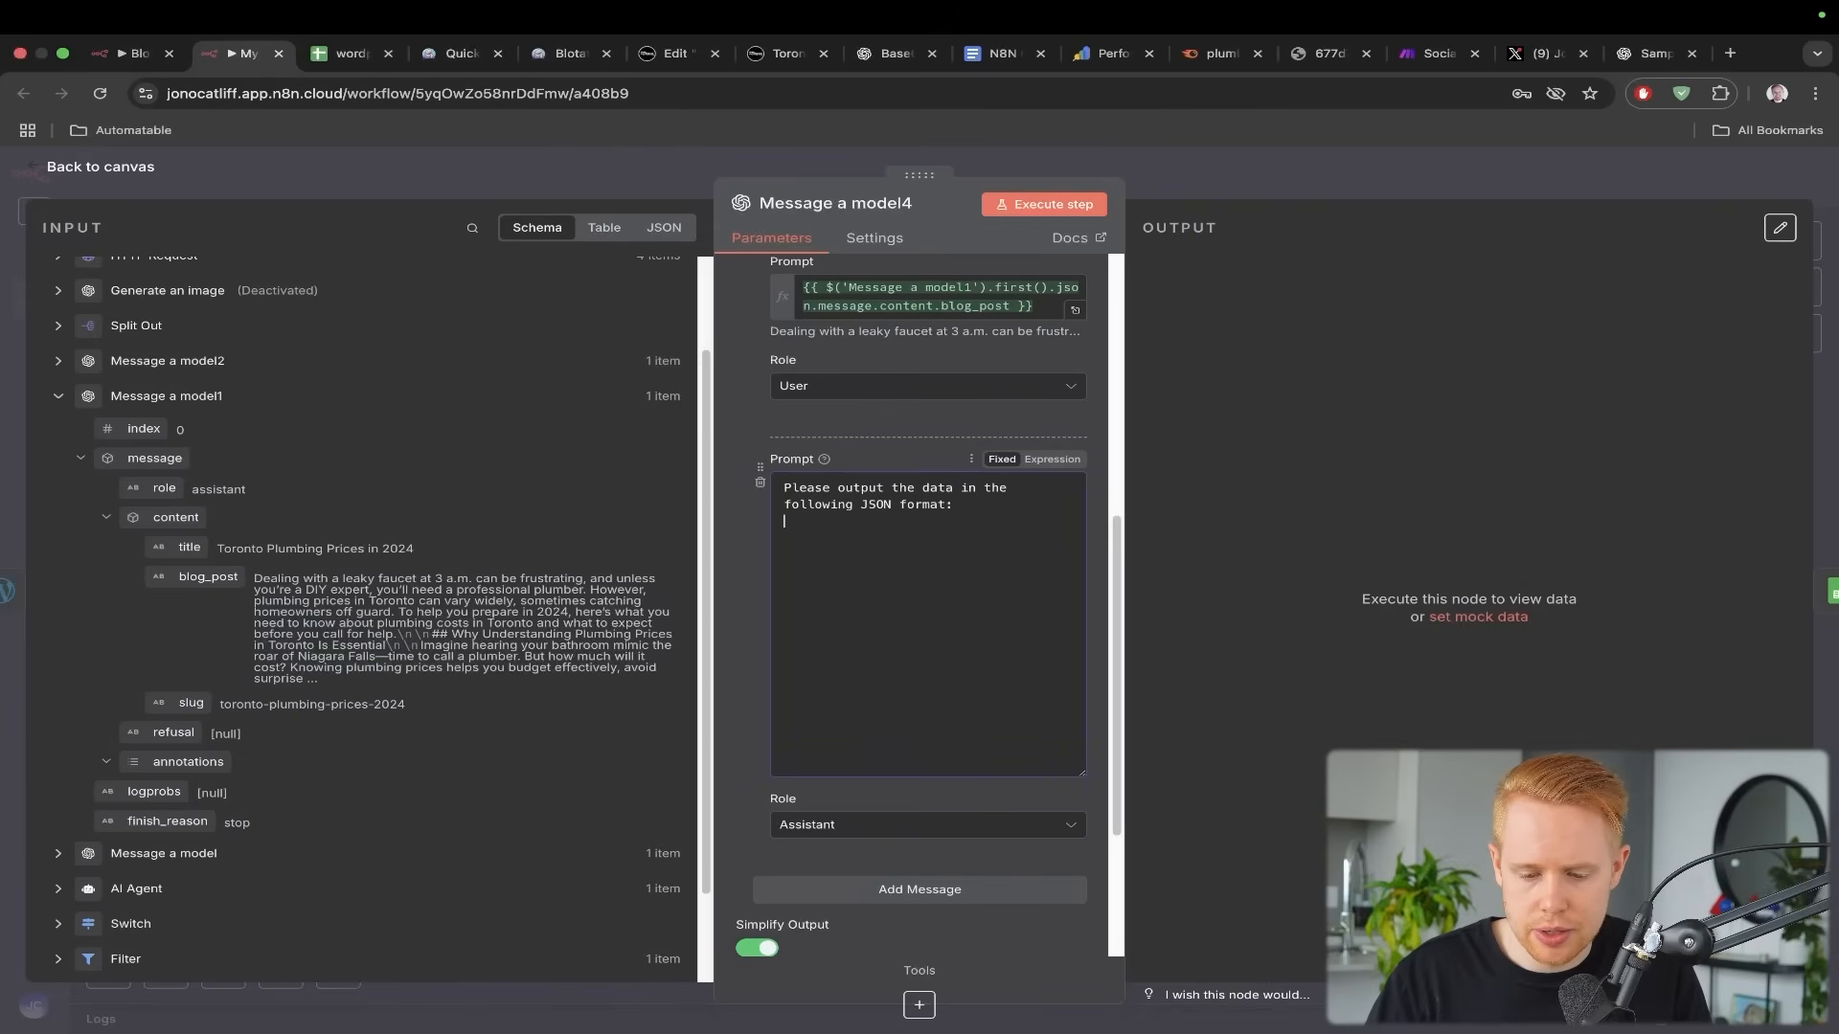
{"action": "left_click", "coordinate": [1027, 209]}
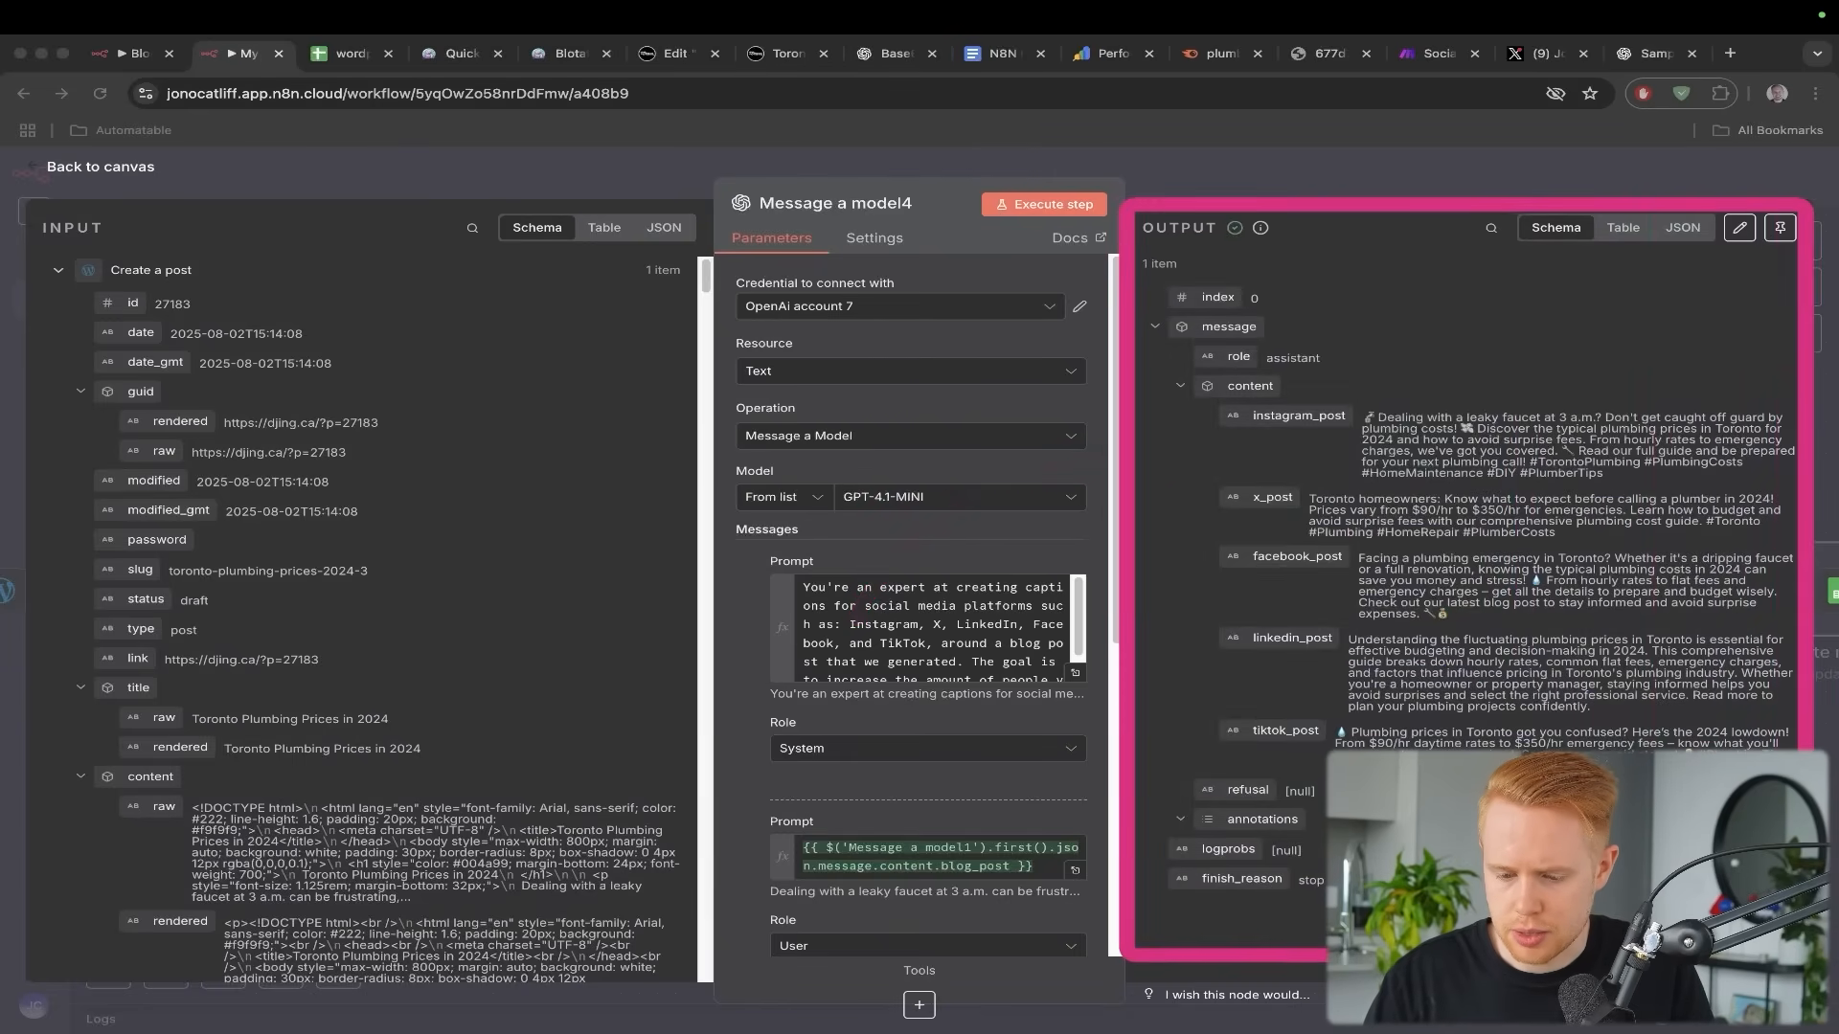
{"action": "left_click_drag", "start_coordinate": [1455, 259], "coordinate": [1323, 410]}
{"action": "key", "text": "Escape"}
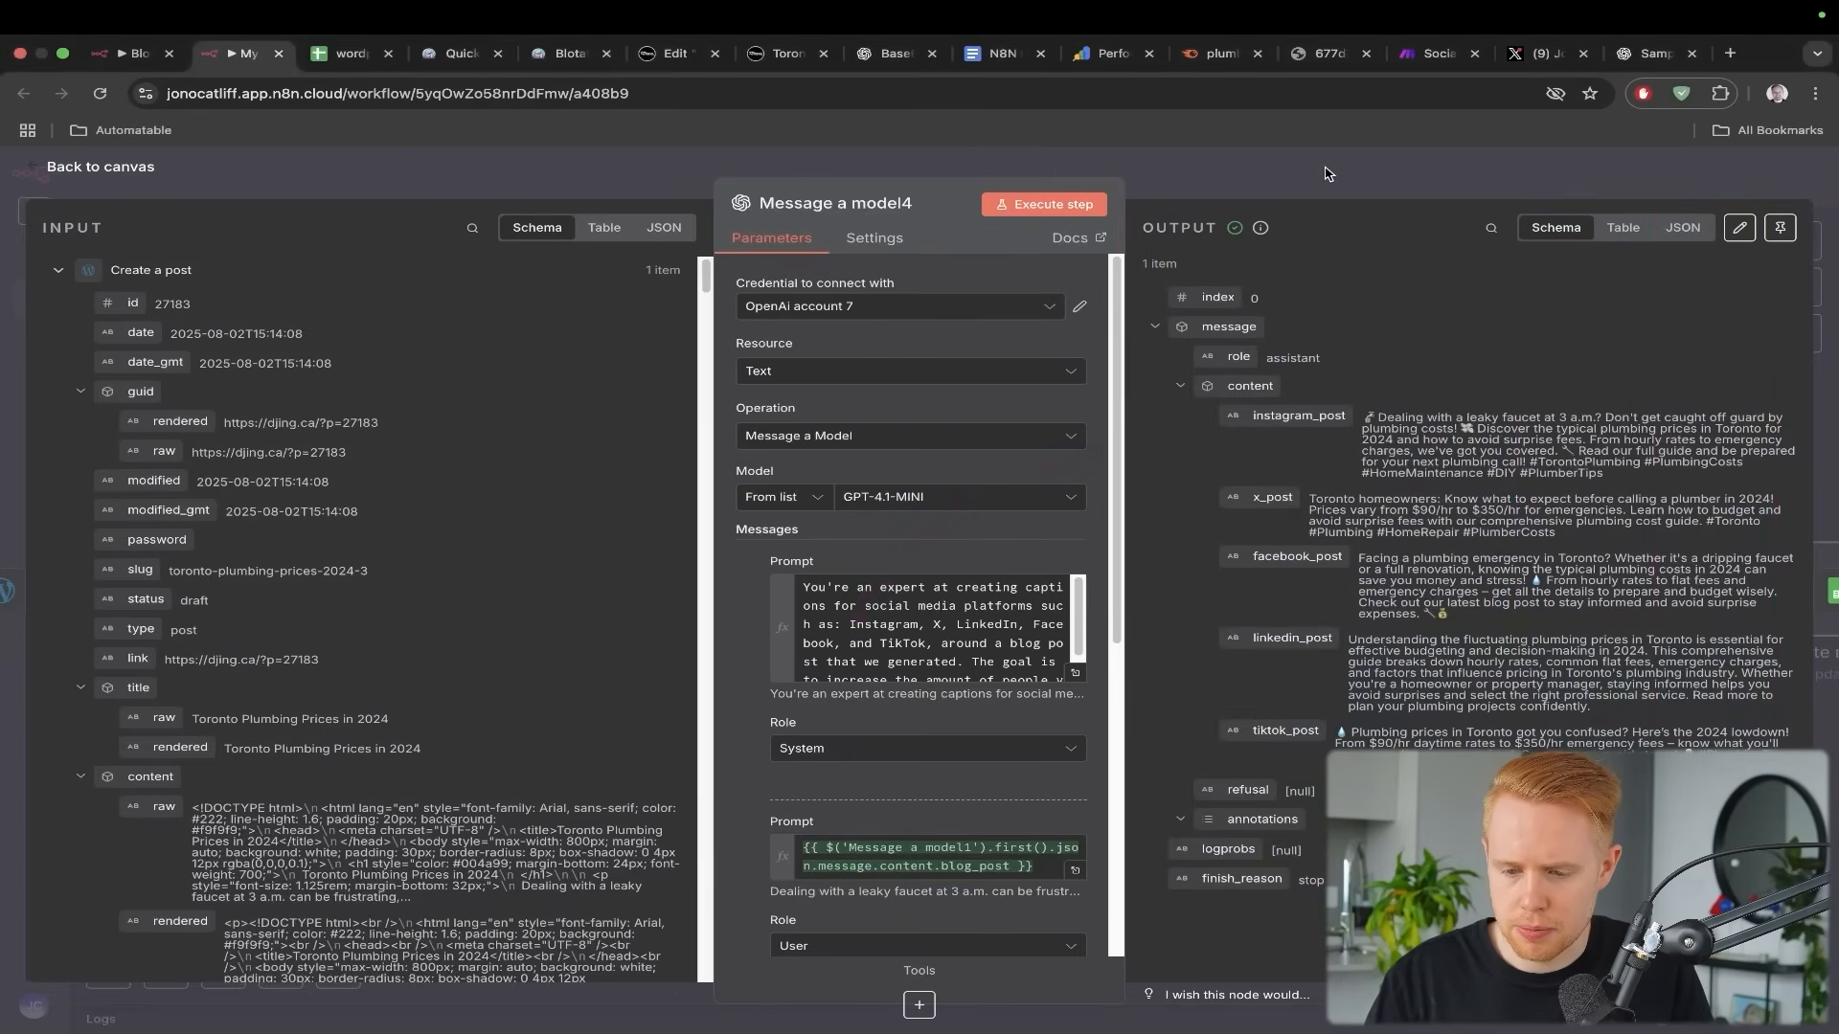
Return to the canvas and open the Update row in sheet node.
{"action": "left_click", "coordinate": [1327, 173]}
{"action": "scroll", "coordinate": [1341, 489], "scroll_direction": "right", "scroll_amount": 7}
{"action": "double_click", "coordinate": [1168, 586]}
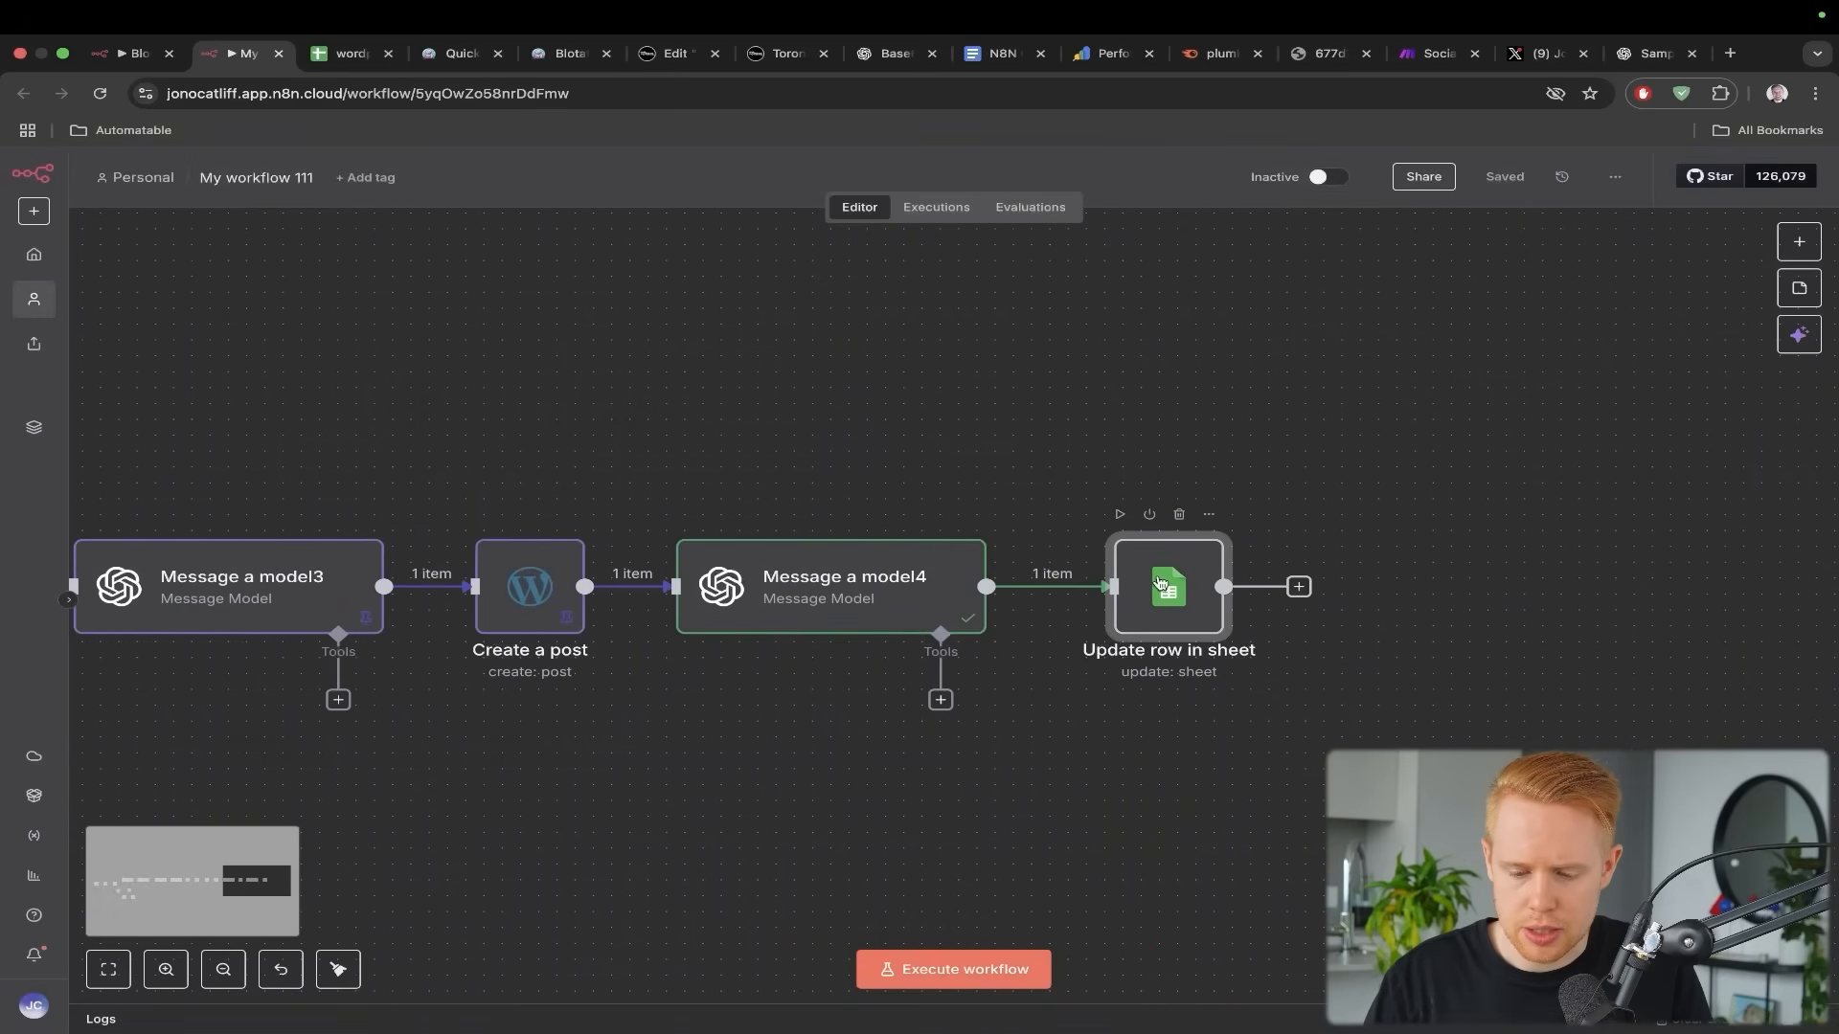
{"action": "scroll", "coordinate": [881, 717], "scroll_direction": "down", "scroll_amount": 3}
Add Facebook, Linkedin and TikTok header columns after Instagram Caption in the blog post spreadsheet.
{"action": "key", "text": "ctrl+Tab"}
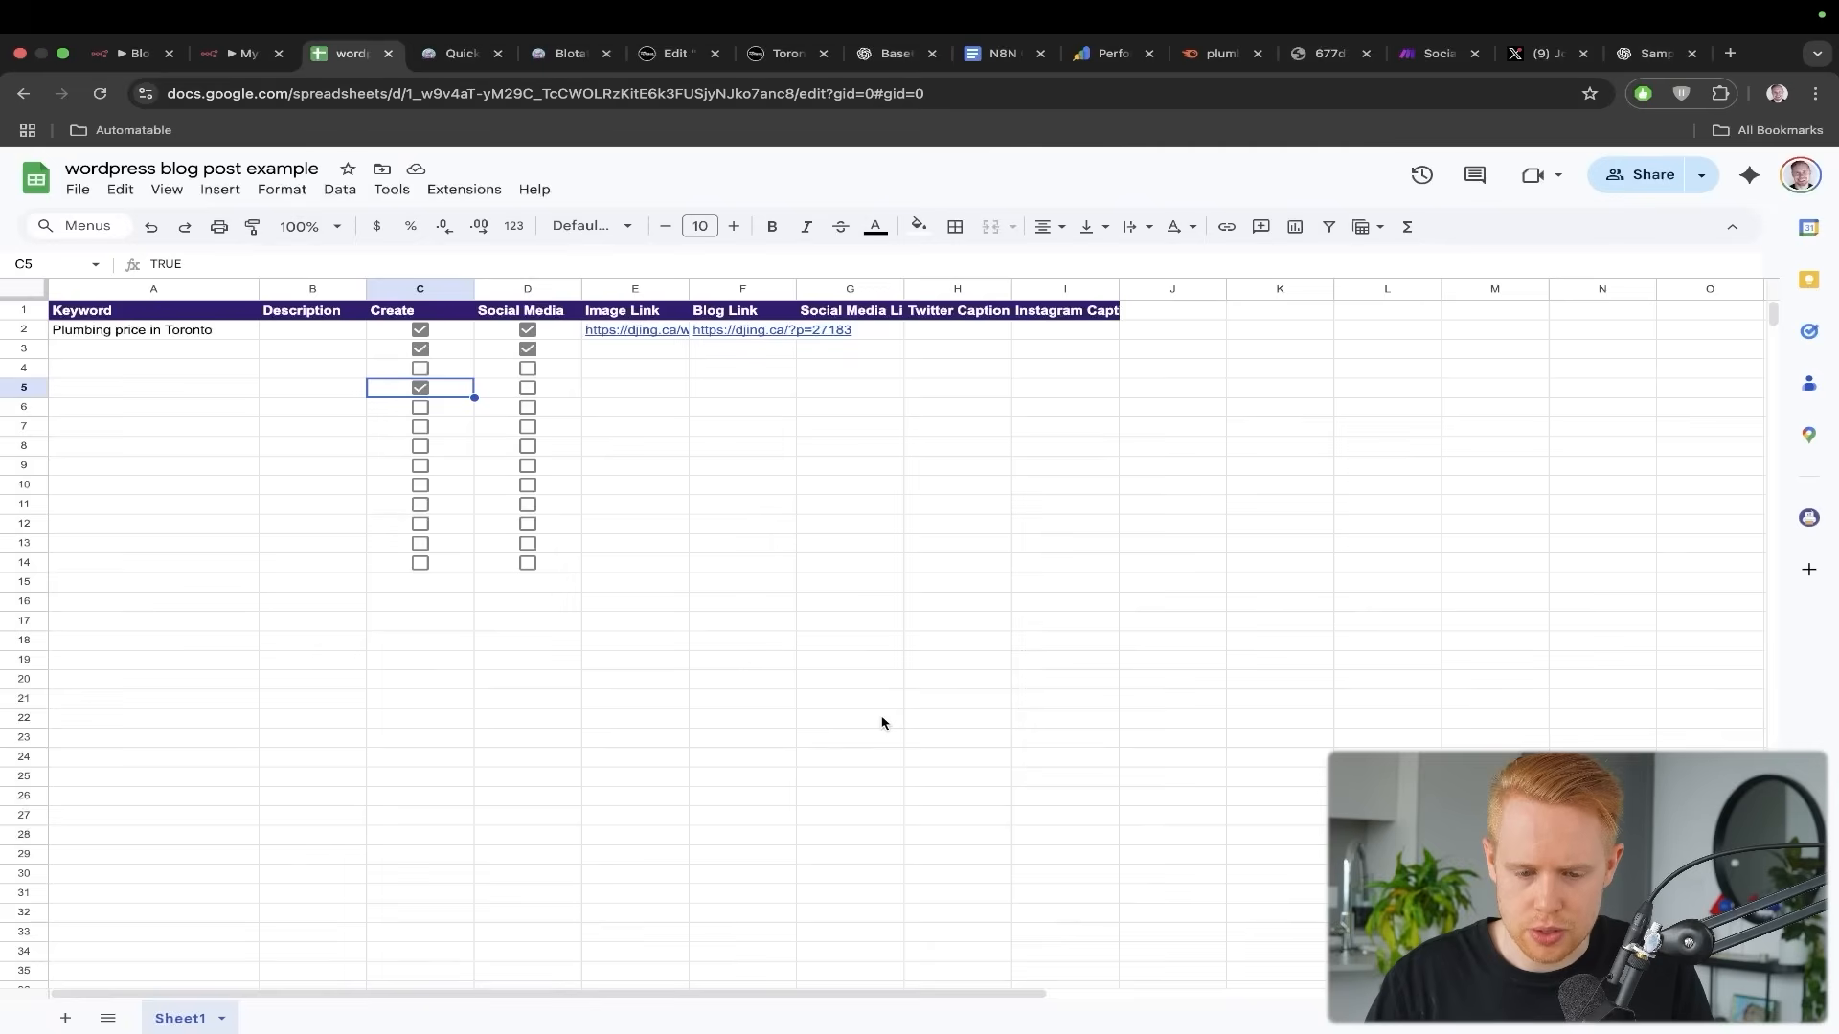
{"action": "left_click", "coordinate": [1069, 316]}
{"action": "key", "text": "ctrl+c"}
{"action": "key", "text": "Right"}
{"action": "key", "text": "ctrl+v"}
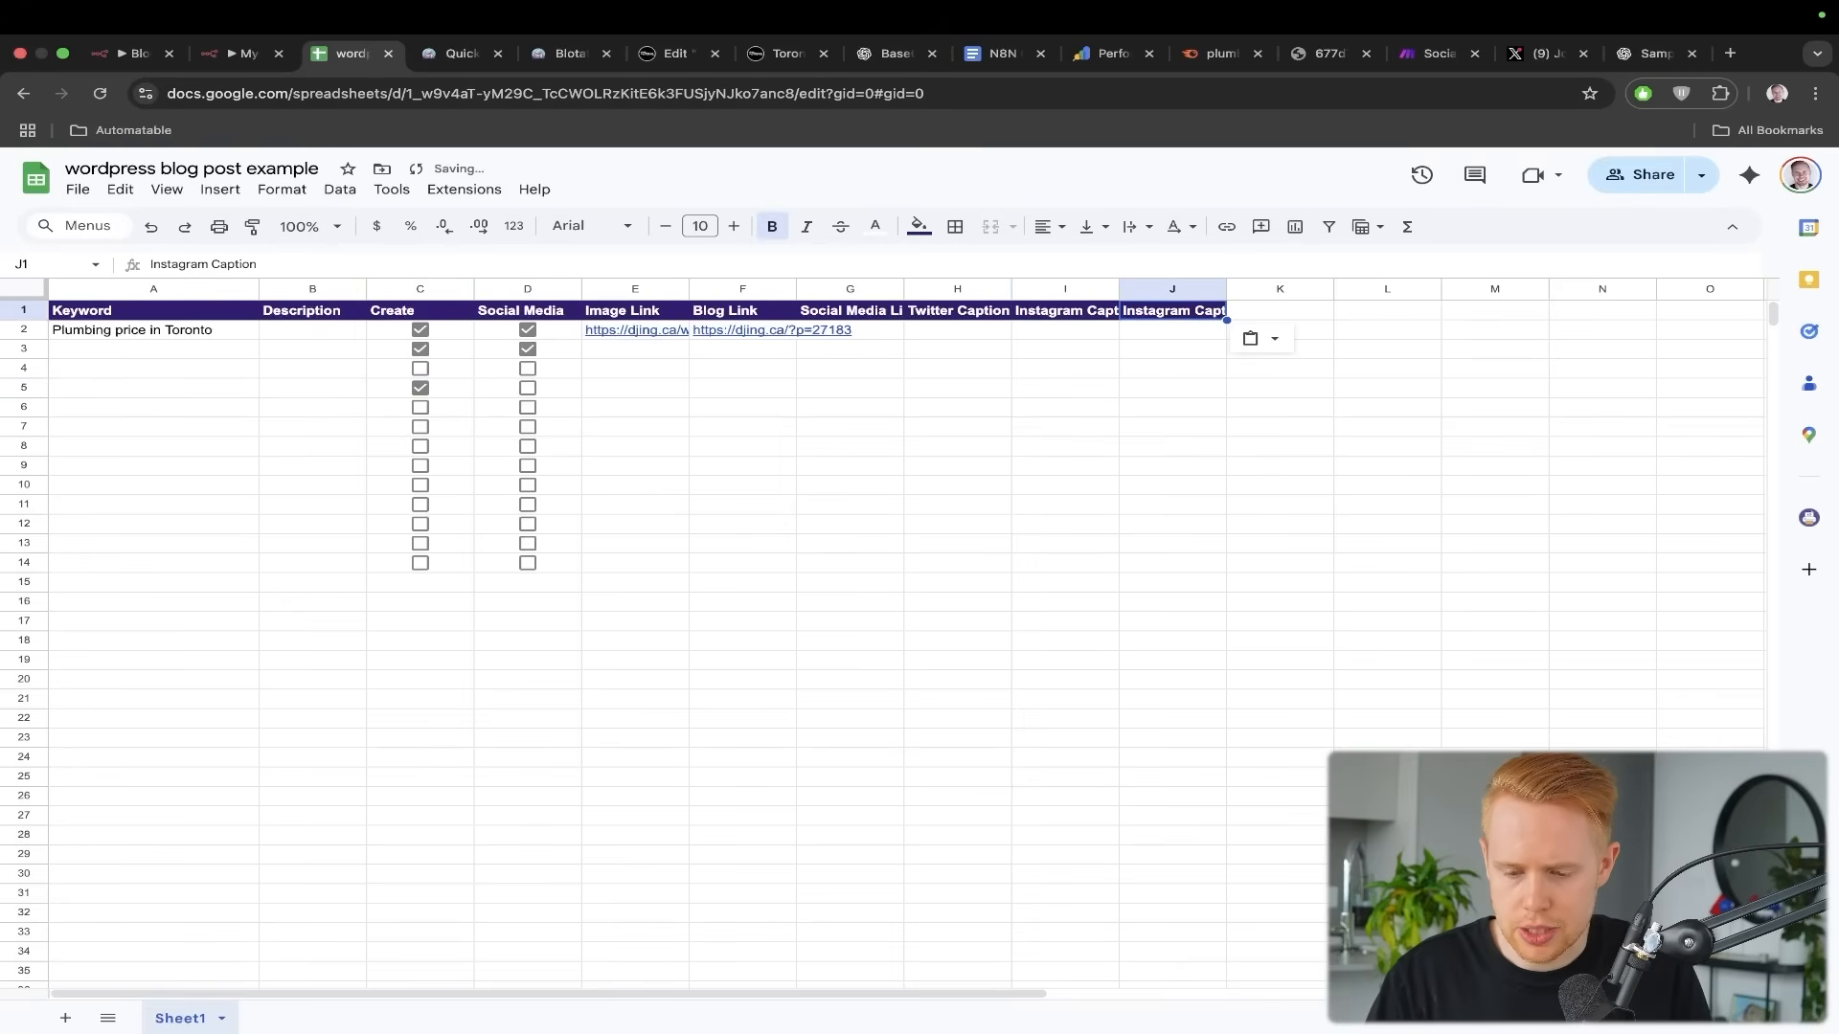
{"action": "type", "text": "Facebook"}
{"action": "key", "text": "Tab"}
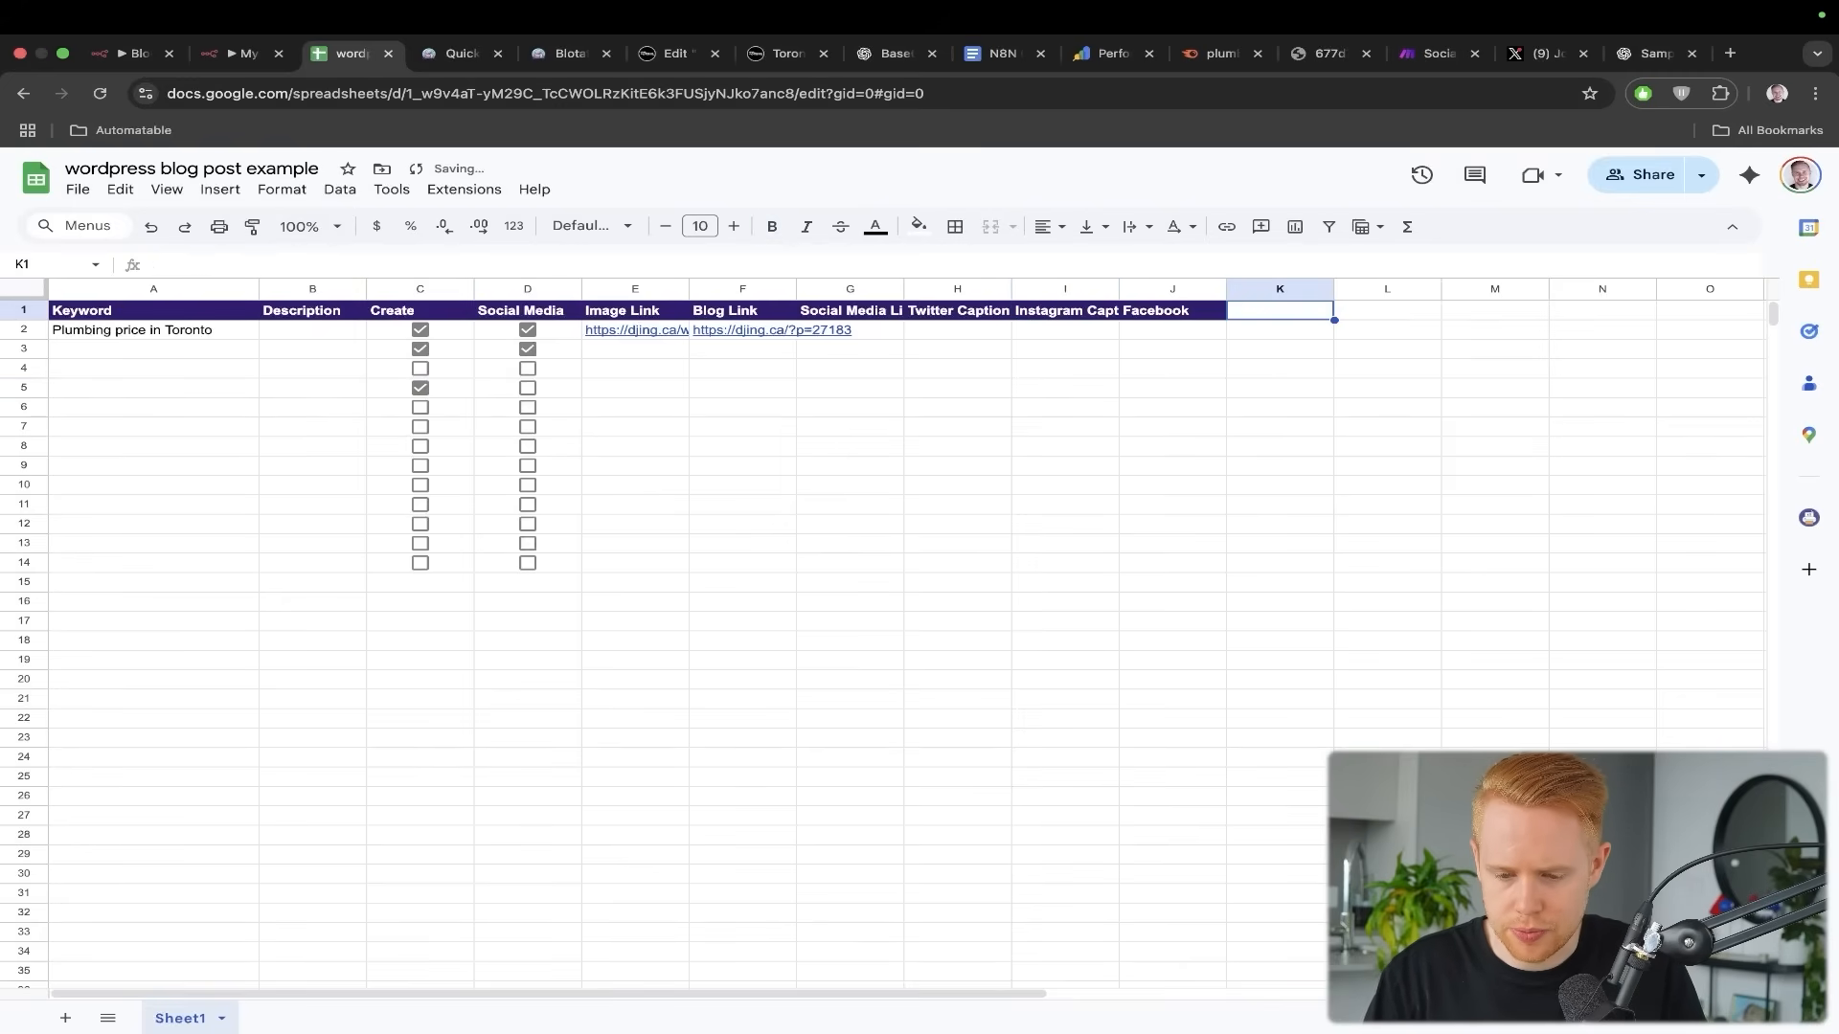
{"action": "type", "text": "Link"}
{"action": "key", "text": "Tab"}
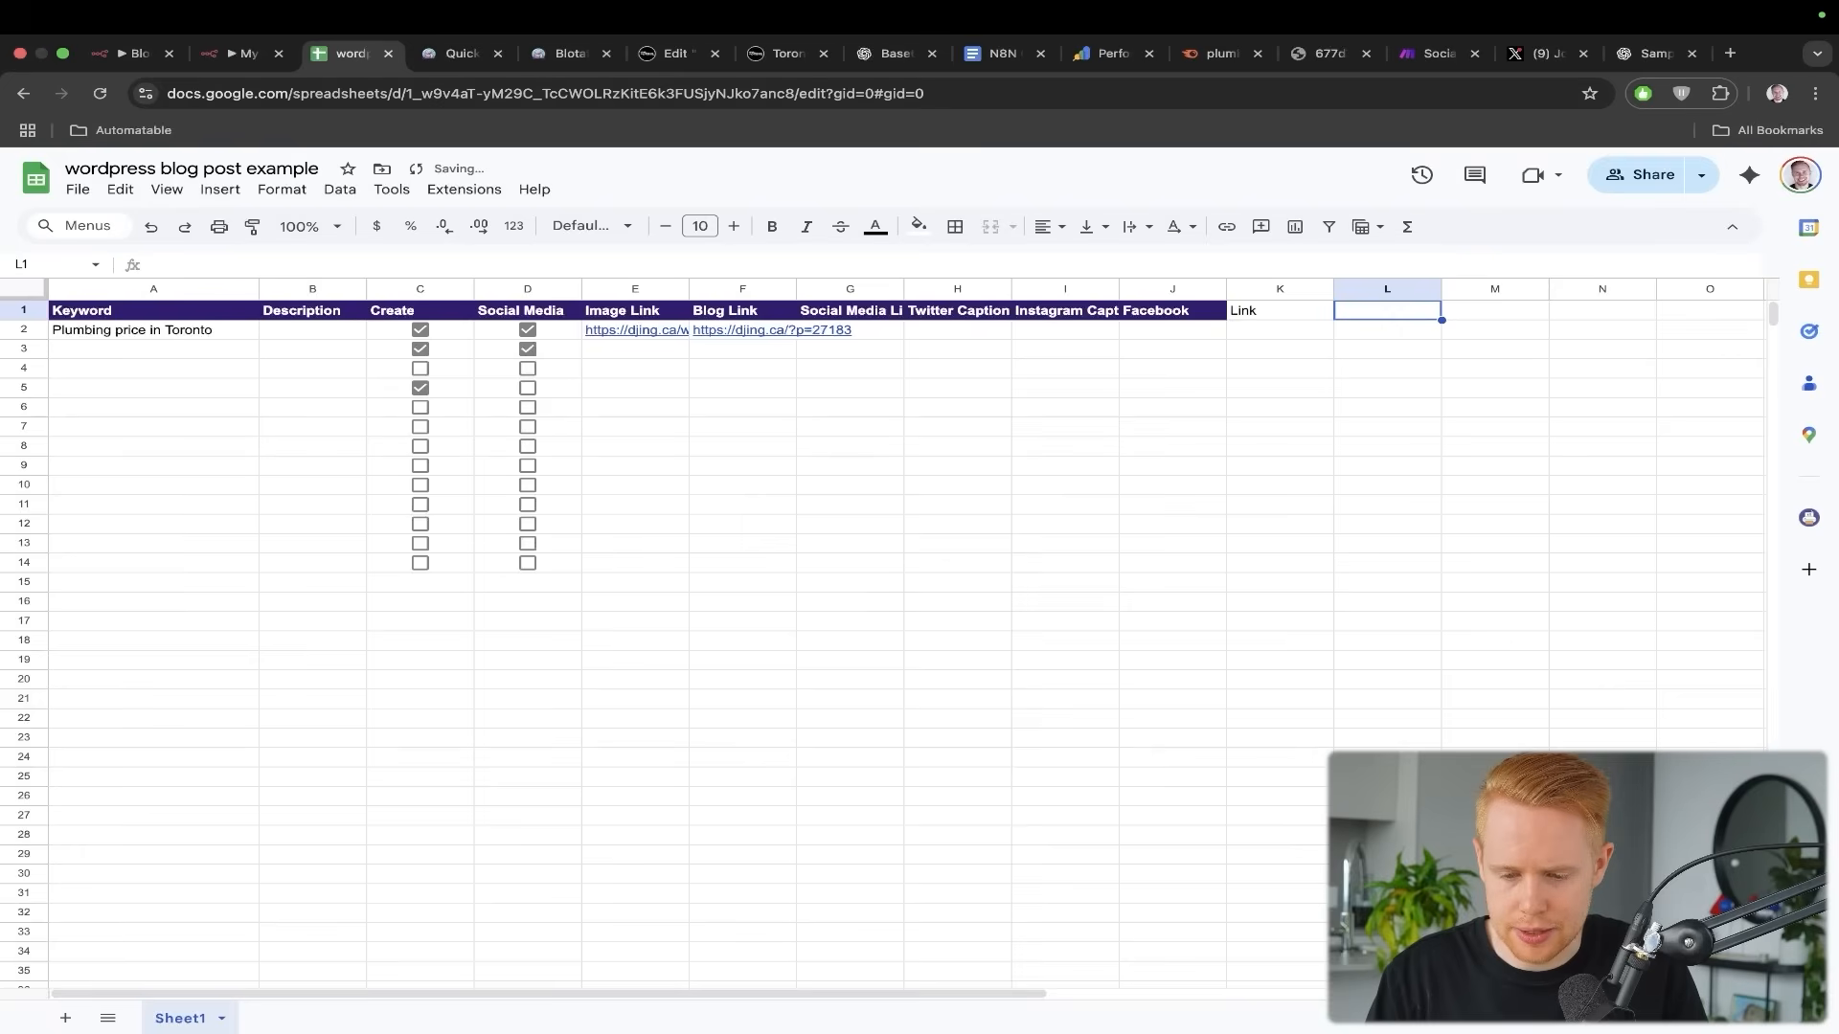
{"action": "key", "text": "Left"}
{"action": "key", "text": "super+v"}
{"action": "type", "text": "Linkedin"}
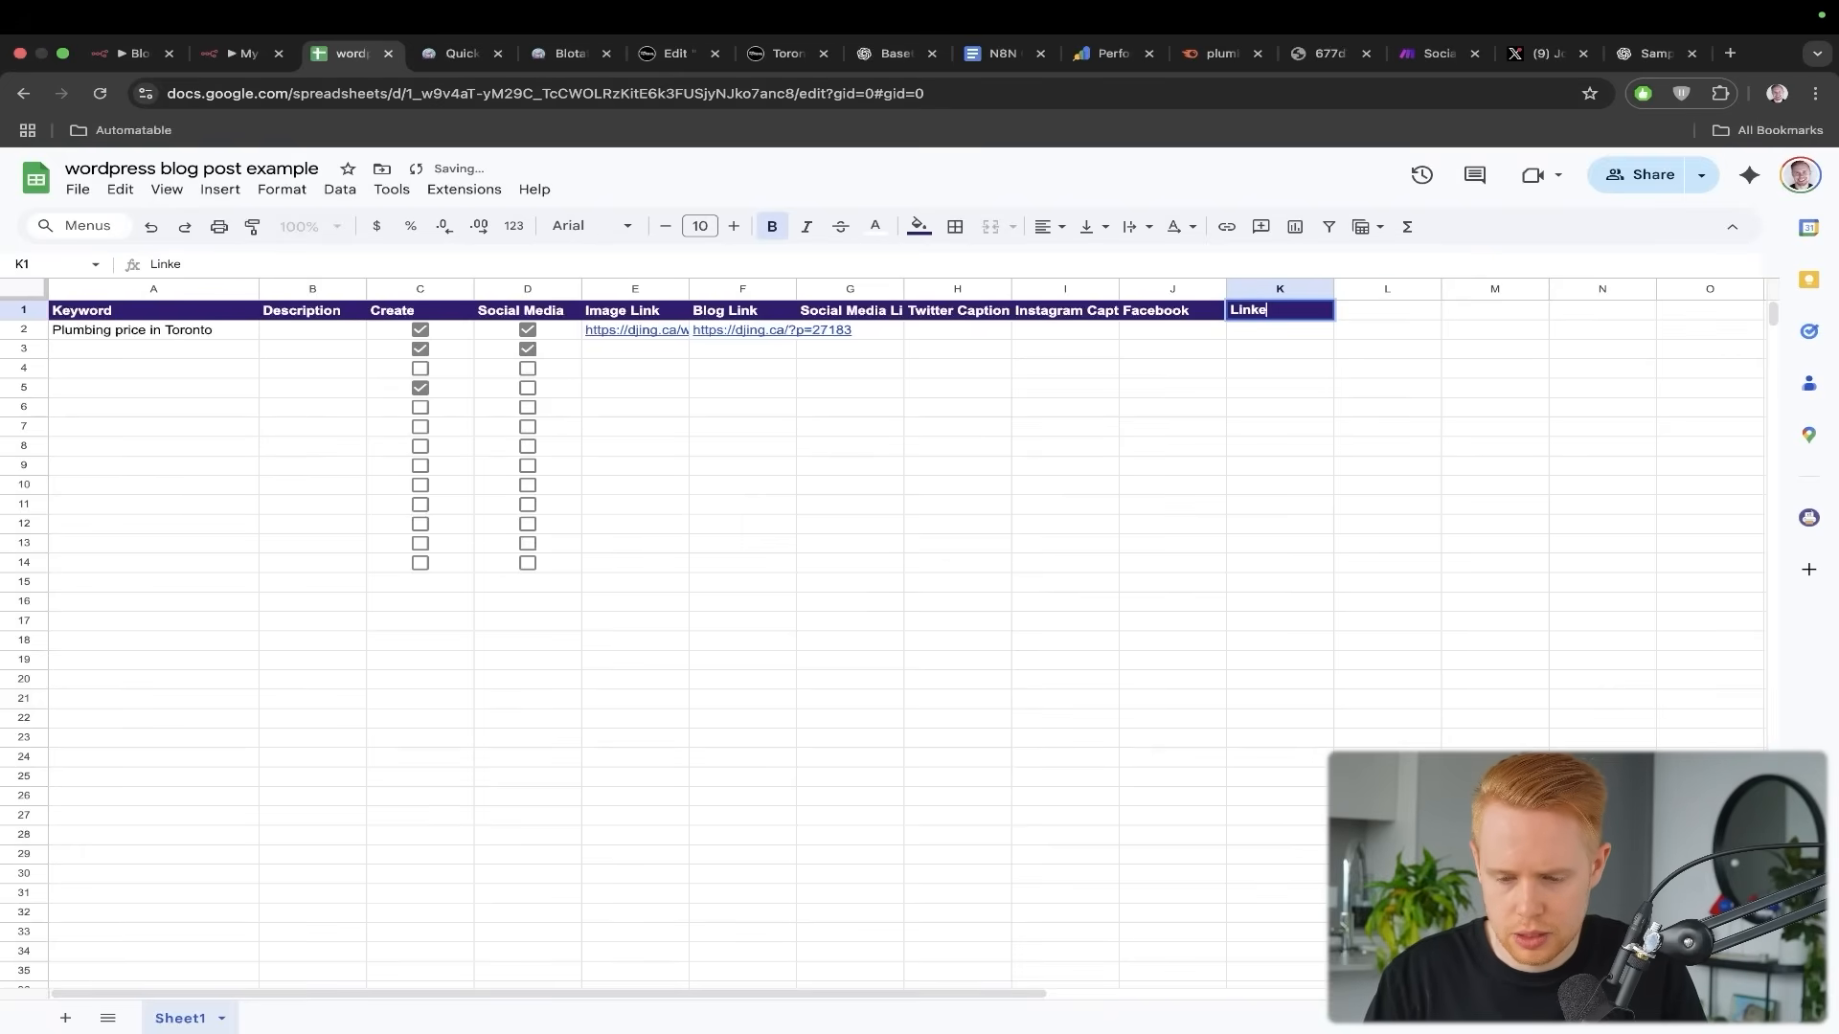
{"action": "key", "text": "Tab"}
{"action": "key", "text": "super+v"}
{"action": "type", "text": "TikTok"}
{"action": "key", "text": "Return"}
Refresh the Update row in sheet node's columns to load the new sheet headers.
{"action": "key", "text": "ctrl+shift+Tab"}
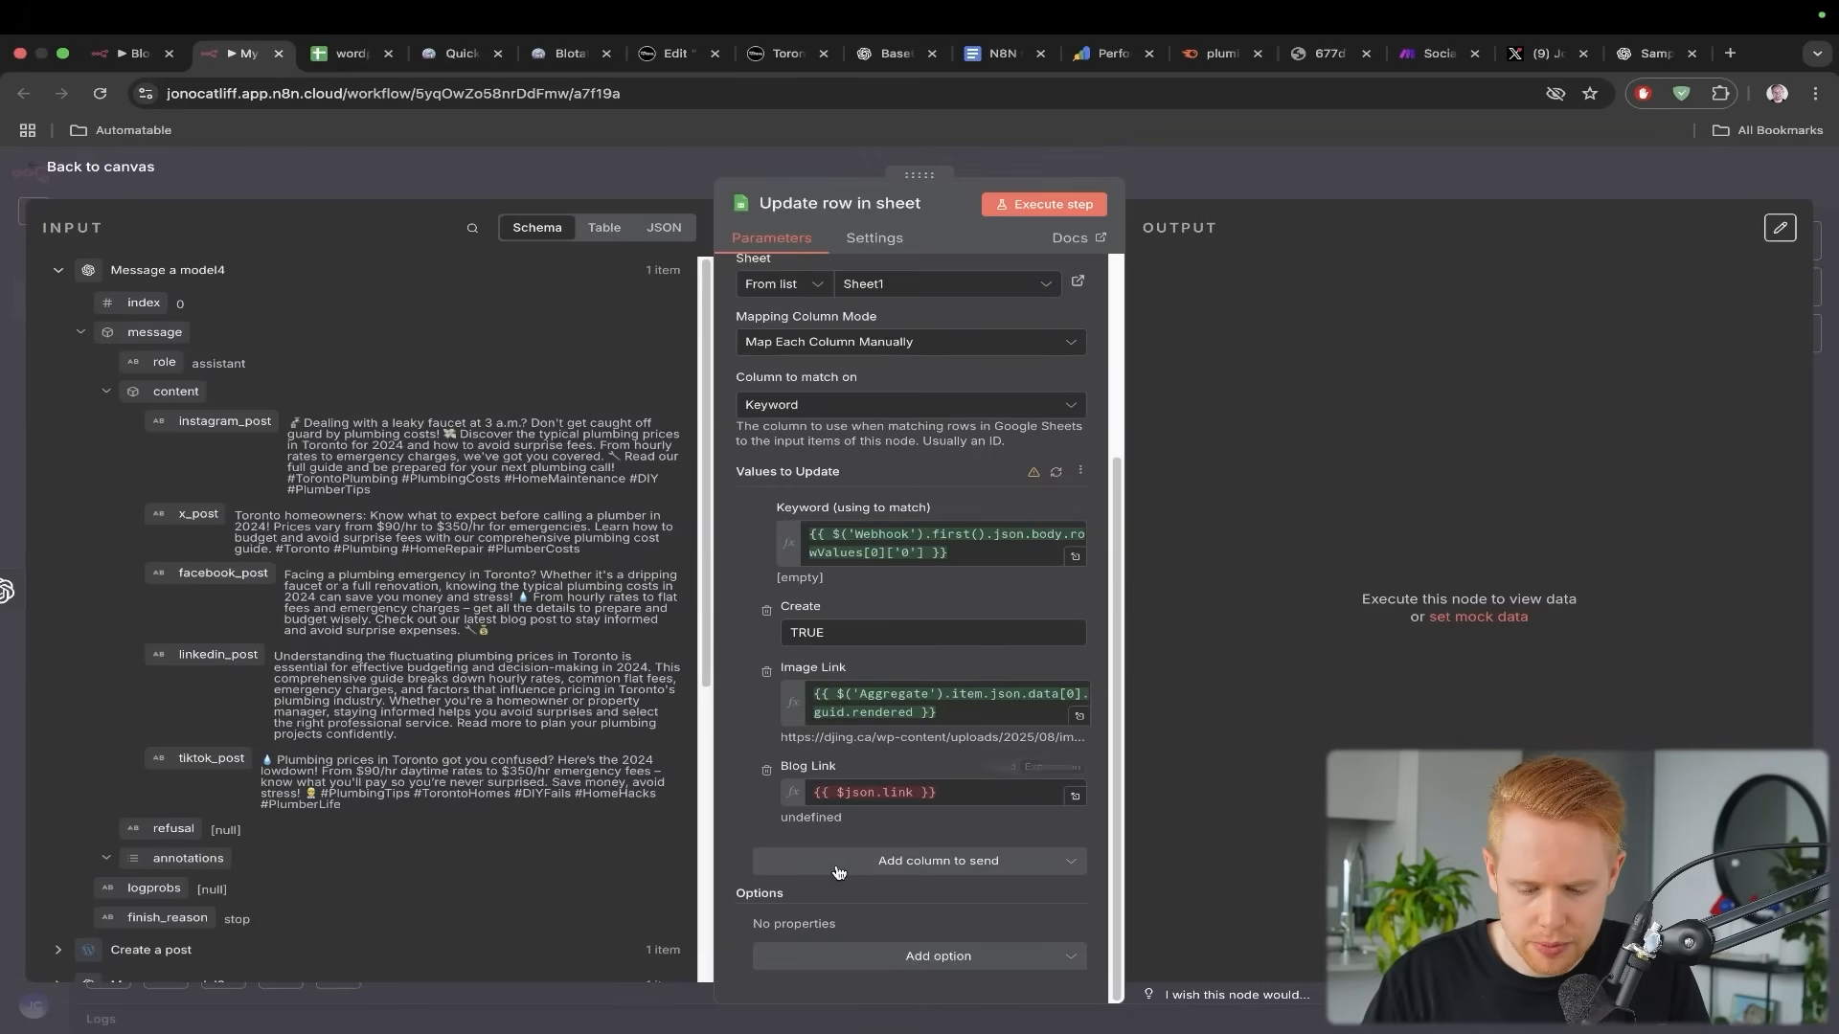
{"action": "left_click", "coordinate": [1055, 471]}
{"action": "left_click_drag", "start_coordinate": [1070, 293], "coordinate": [1052, 463]}
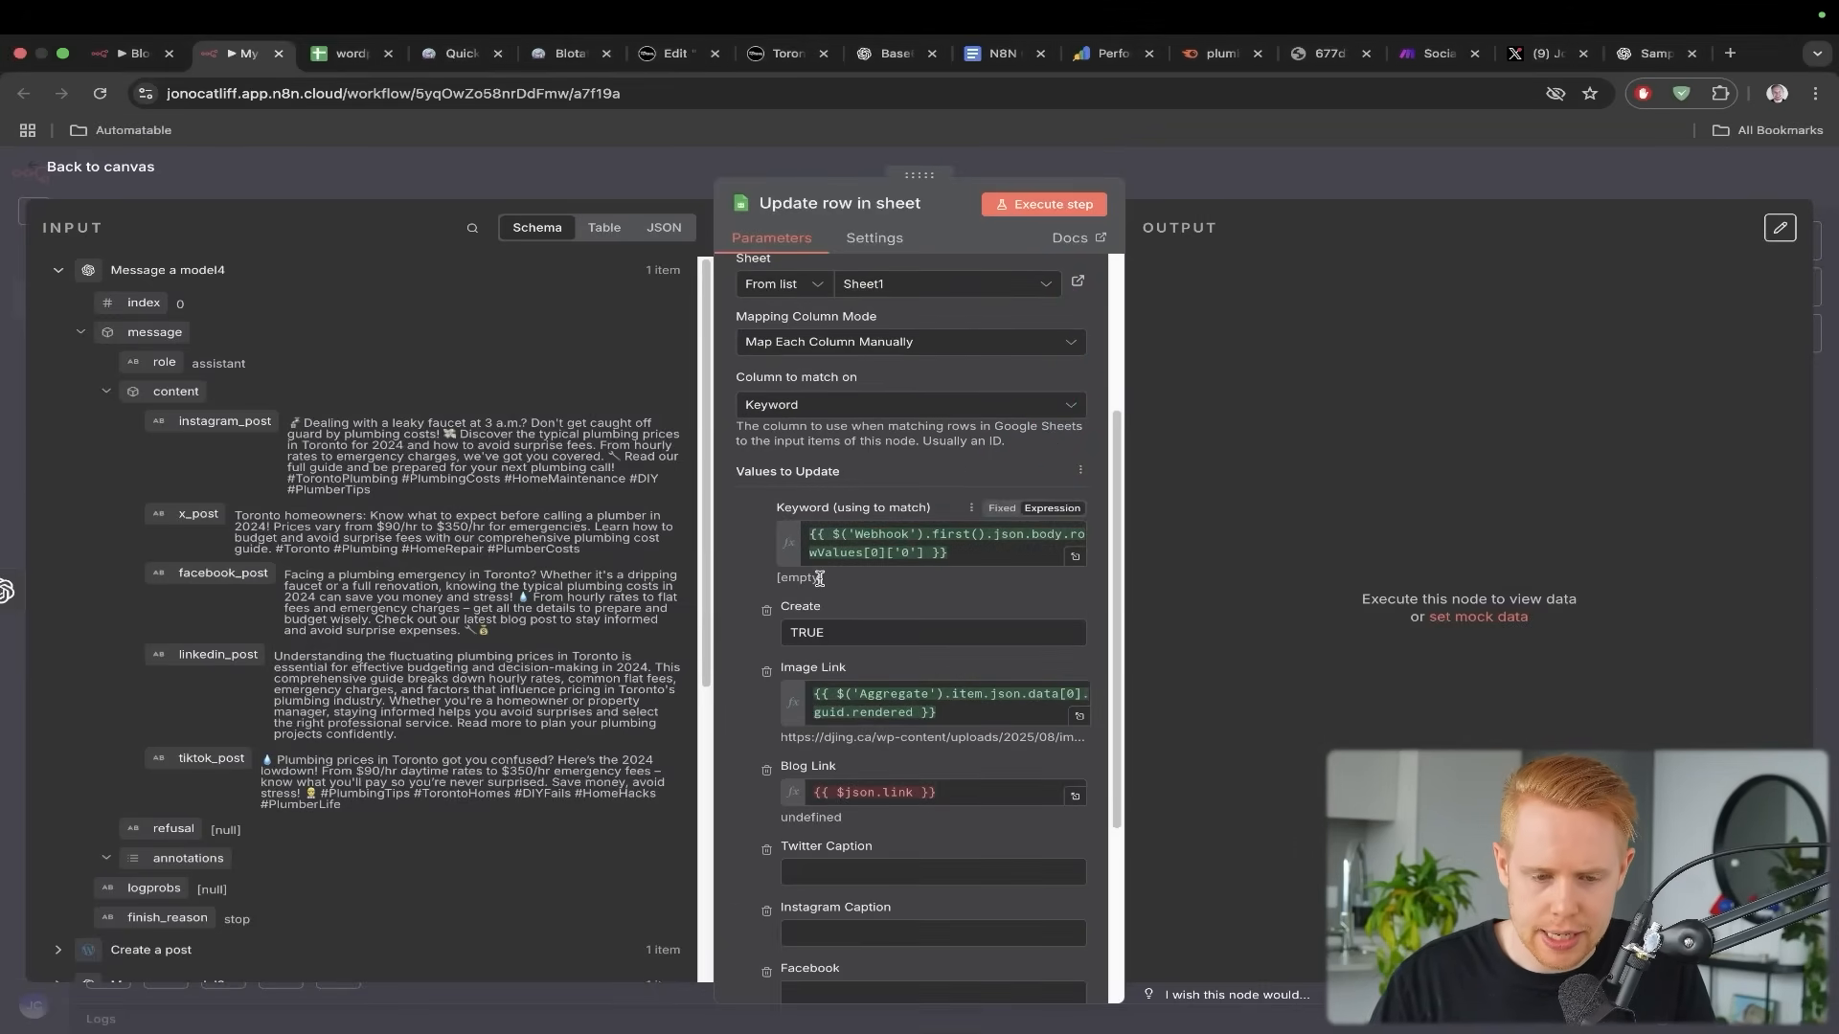
{"action": "key", "text": "ctrl+Tab"}
{"action": "left_click_drag", "start_coordinate": [935, 578], "coordinate": [937, 285]}
{"action": "left_click_drag", "start_coordinate": [1209, 112], "coordinate": [1130, 349]}
{"action": "key", "text": "ctrl+shift+Tab"}
{"action": "scroll", "coordinate": [919, 384], "scroll_direction": "down", "scroll_amount": 3}
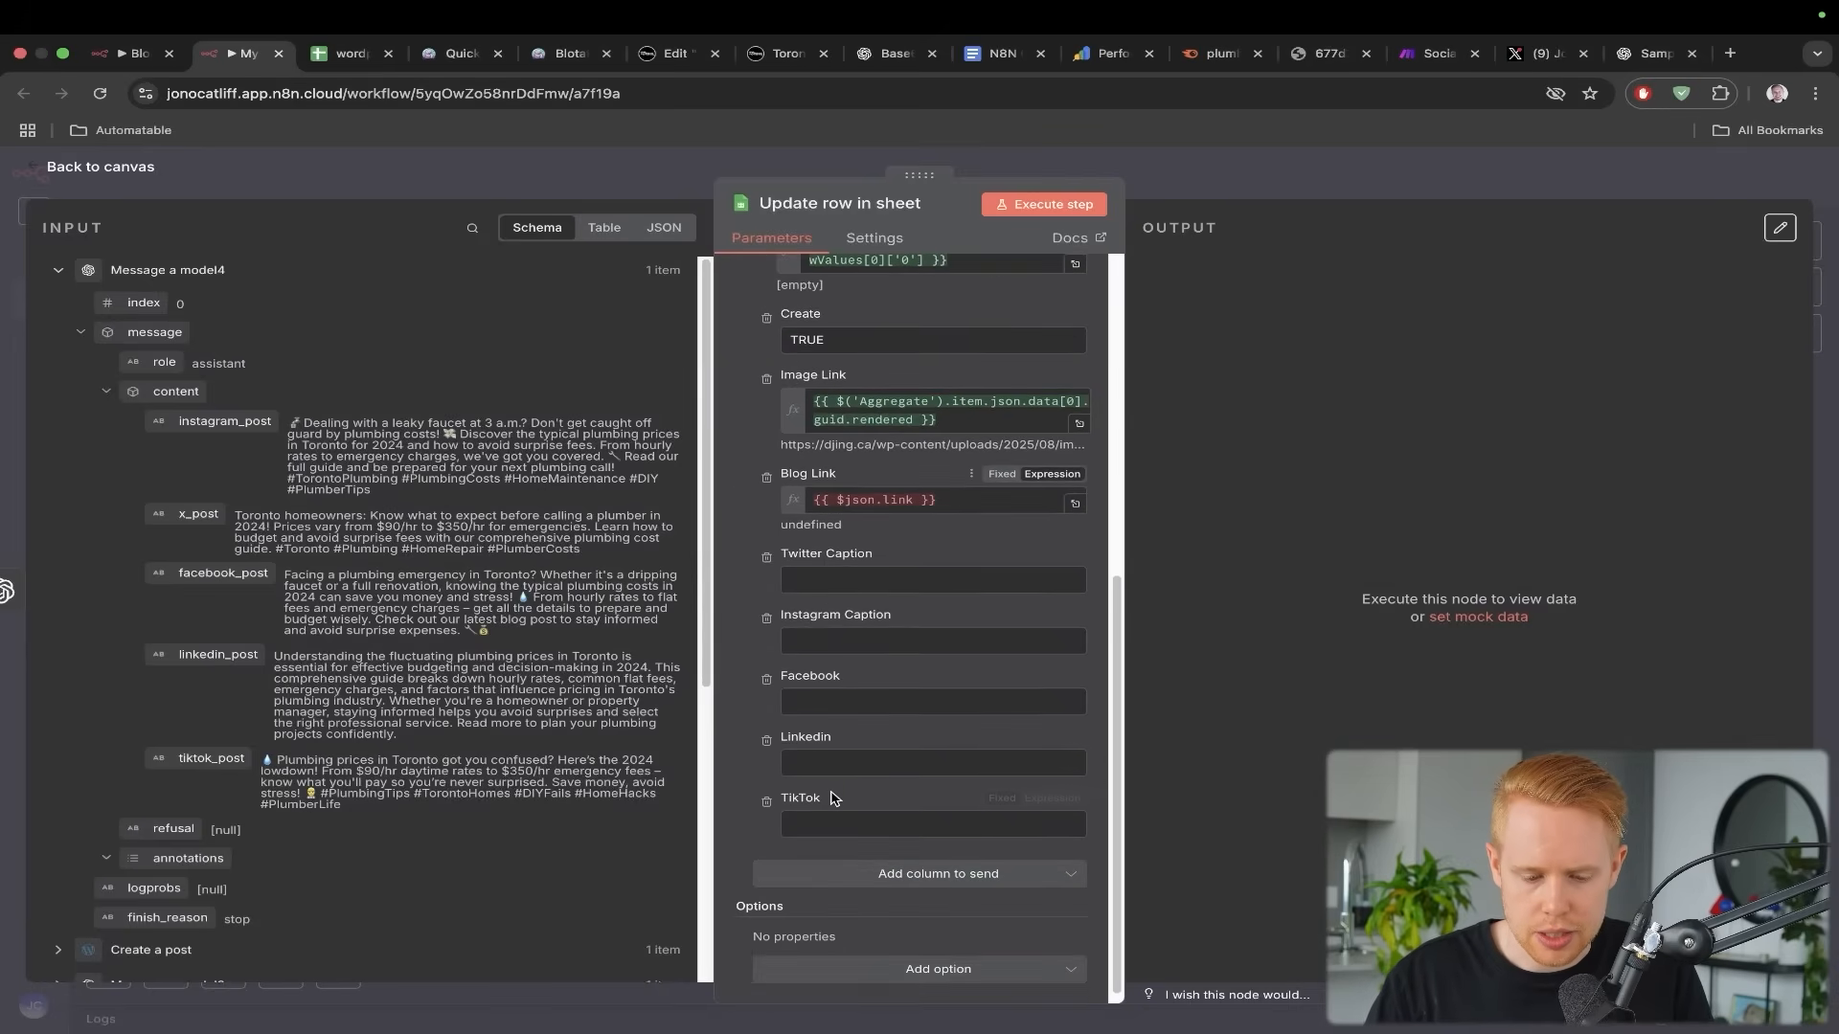
Map x_post, instagram_post, facebook_post, tiktok_post and linkedin_post into the Twitter Caption, Instagram Caption, Facebook, TikTok and Linkedin columns.
{"action": "left_click_drag", "start_coordinate": [246, 424], "coordinate": [843, 642]}
{"action": "left_click_drag", "start_coordinate": [167, 517], "coordinate": [862, 581]}
{"action": "left_click_drag", "start_coordinate": [220, 590], "coordinate": [867, 767]}
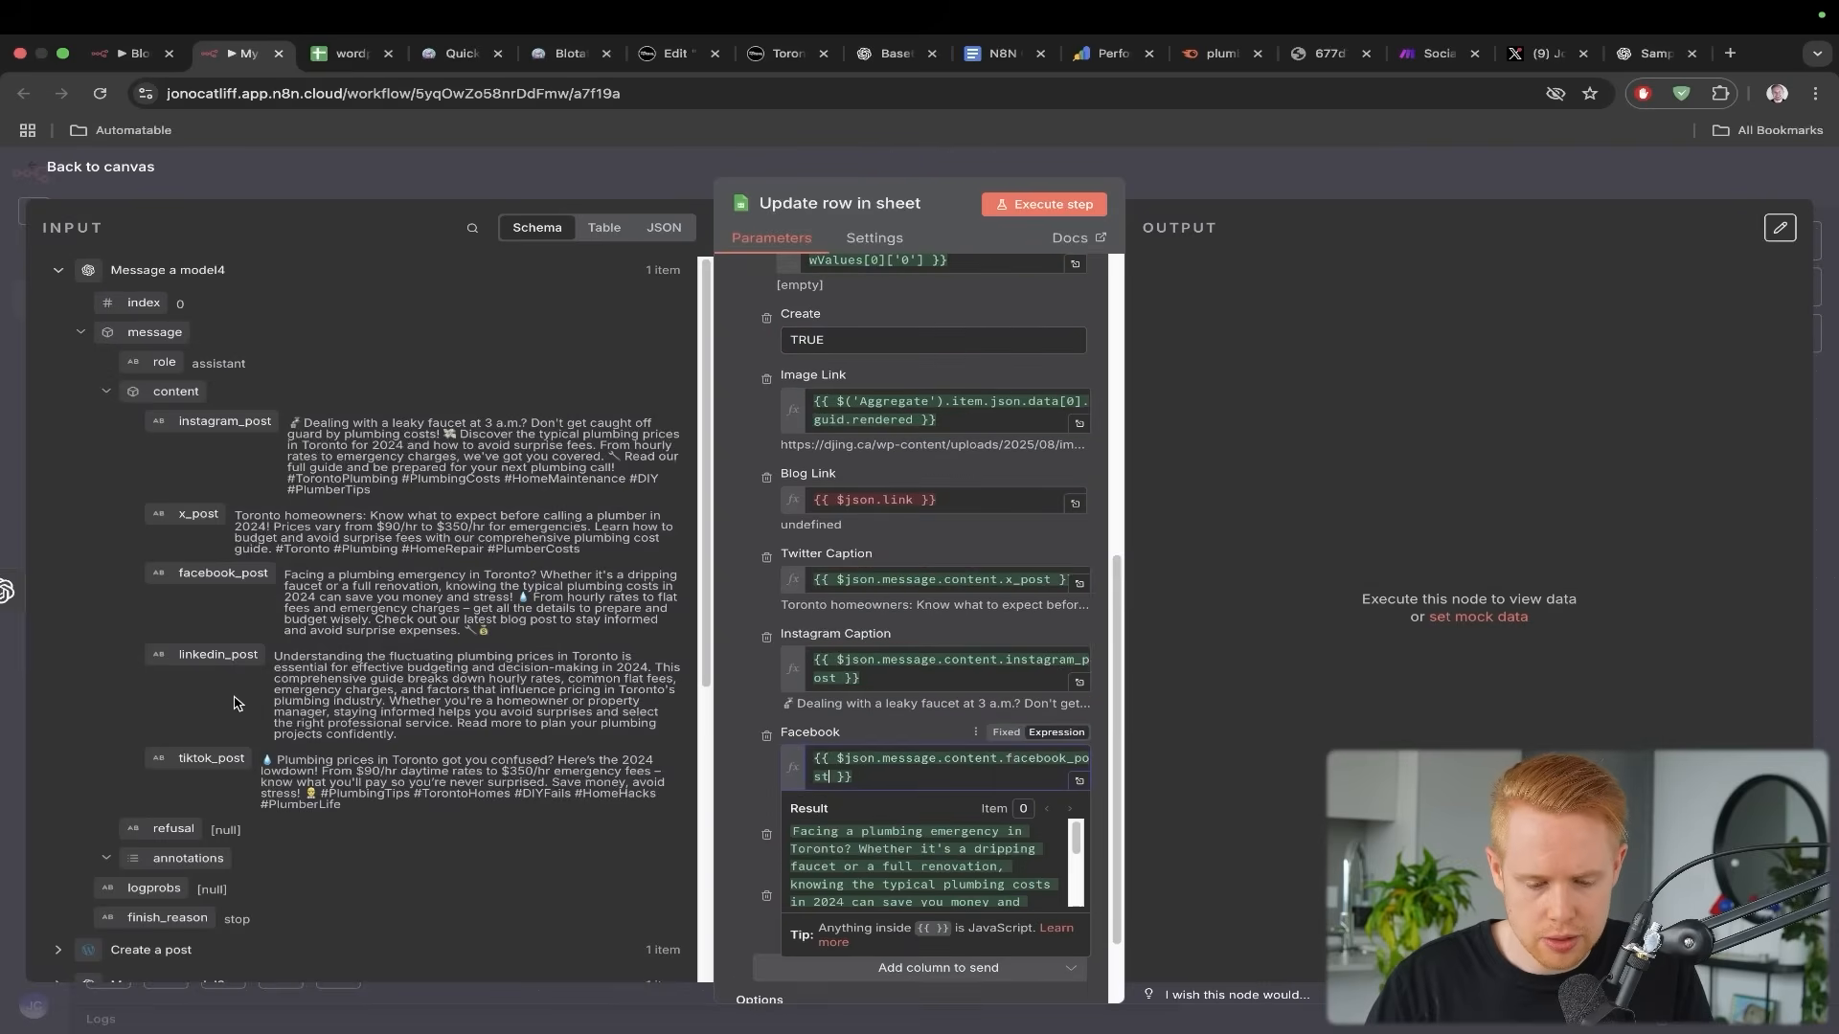
{"action": "left_click_drag", "start_coordinate": [215, 749], "coordinate": [842, 921]}
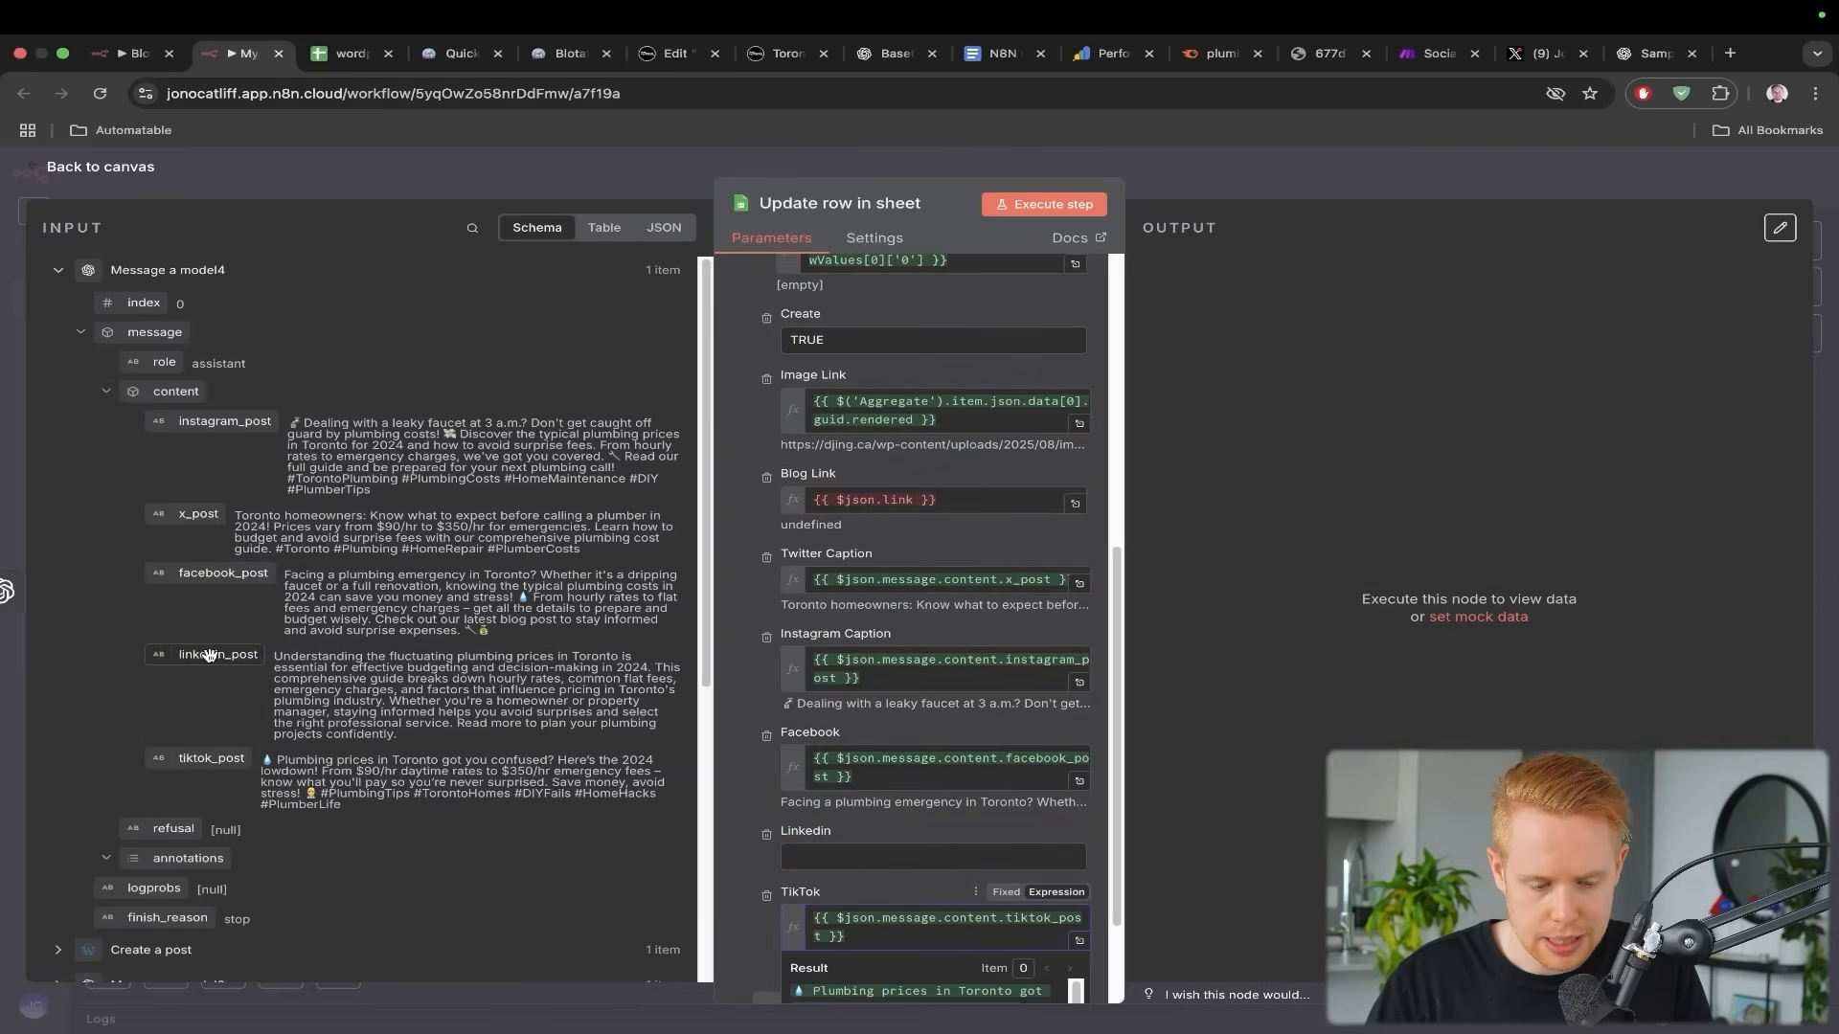
{"action": "left_click_drag", "start_coordinate": [206, 657], "coordinate": [833, 860]}
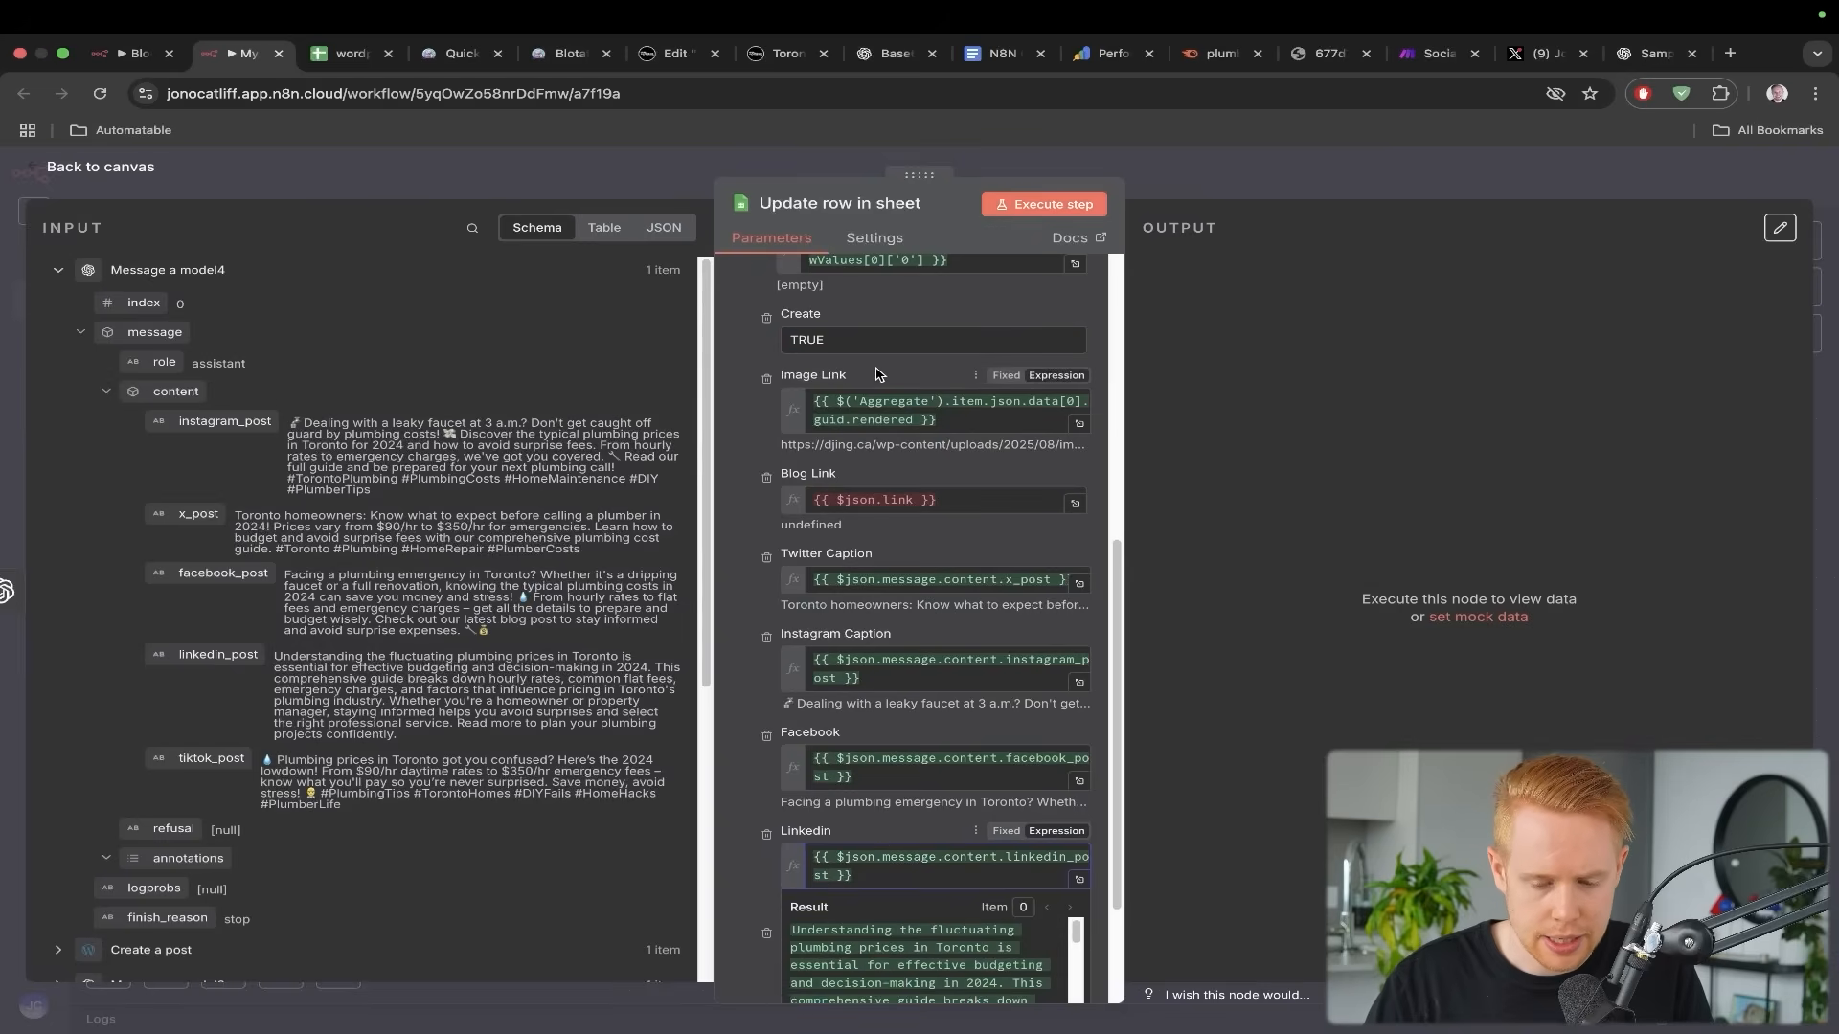
{"action": "left_click_drag", "start_coordinate": [911, 276], "coordinate": [943, 492]}
{"action": "key", "text": "Escape"}
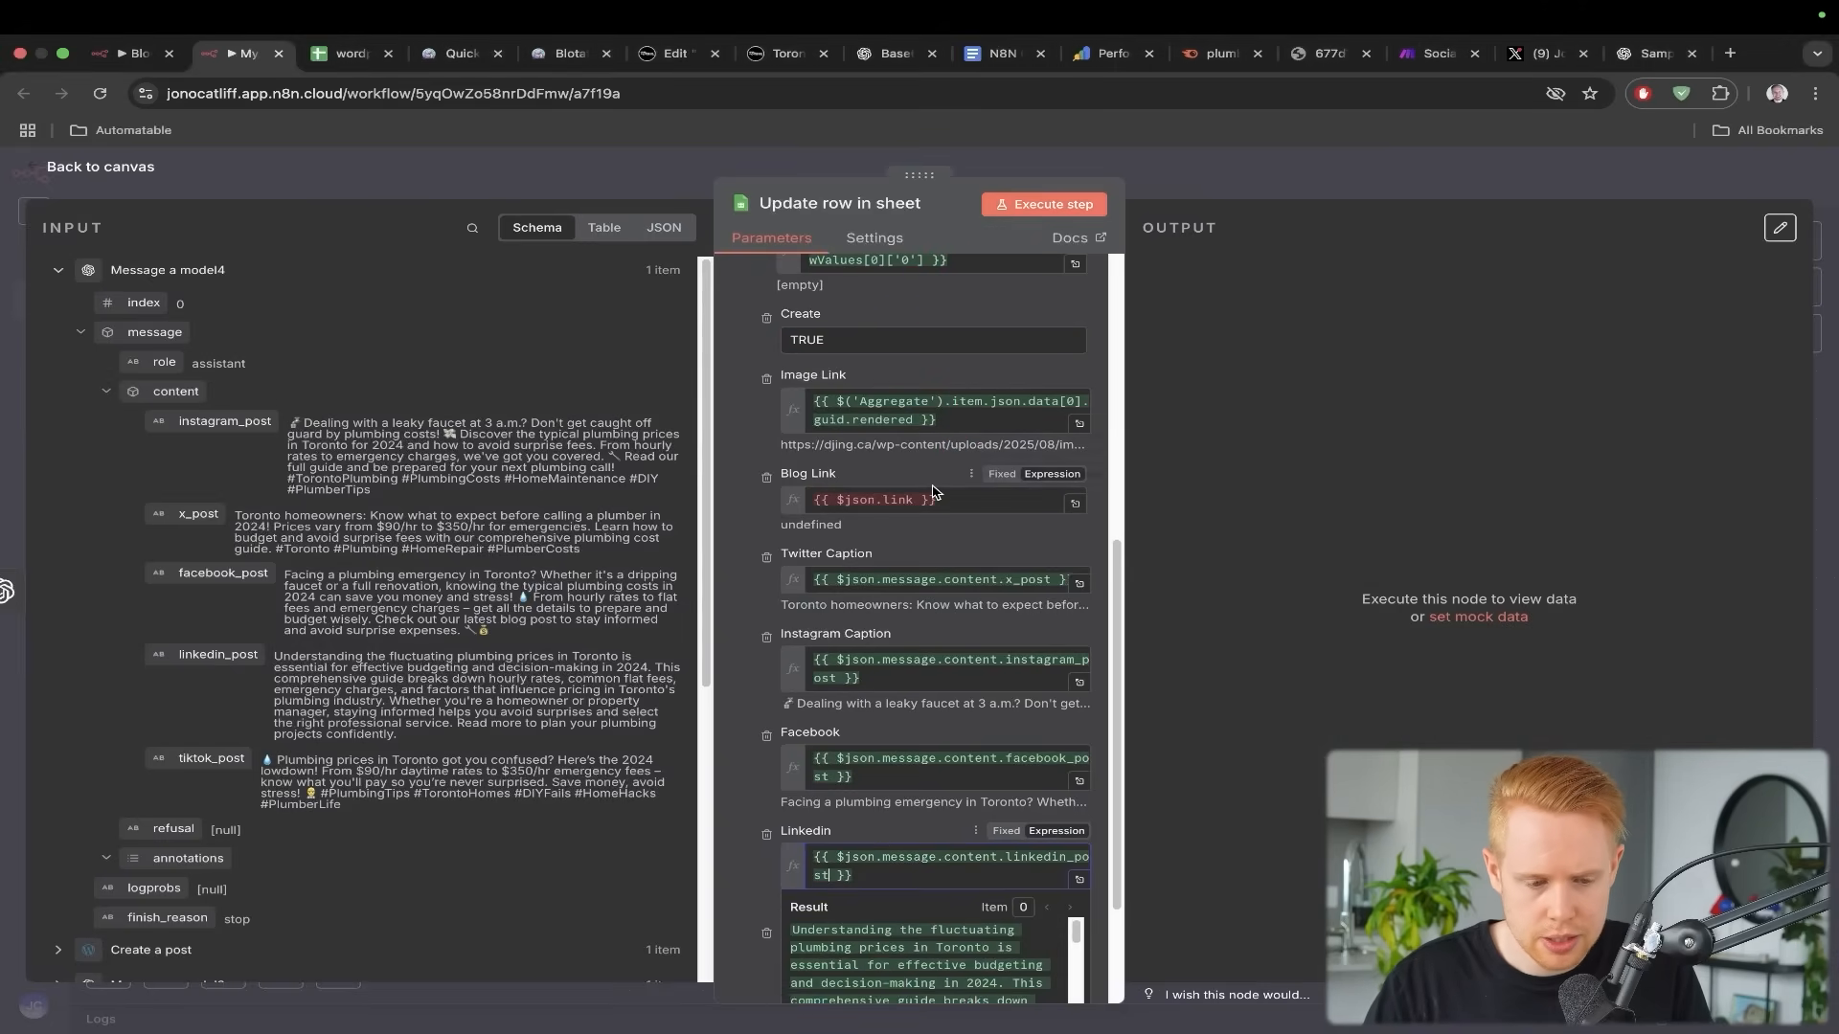
{"action": "left_click_drag", "start_coordinate": [939, 270], "coordinate": [933, 481]}
{"action": "key", "text": "Escape"}
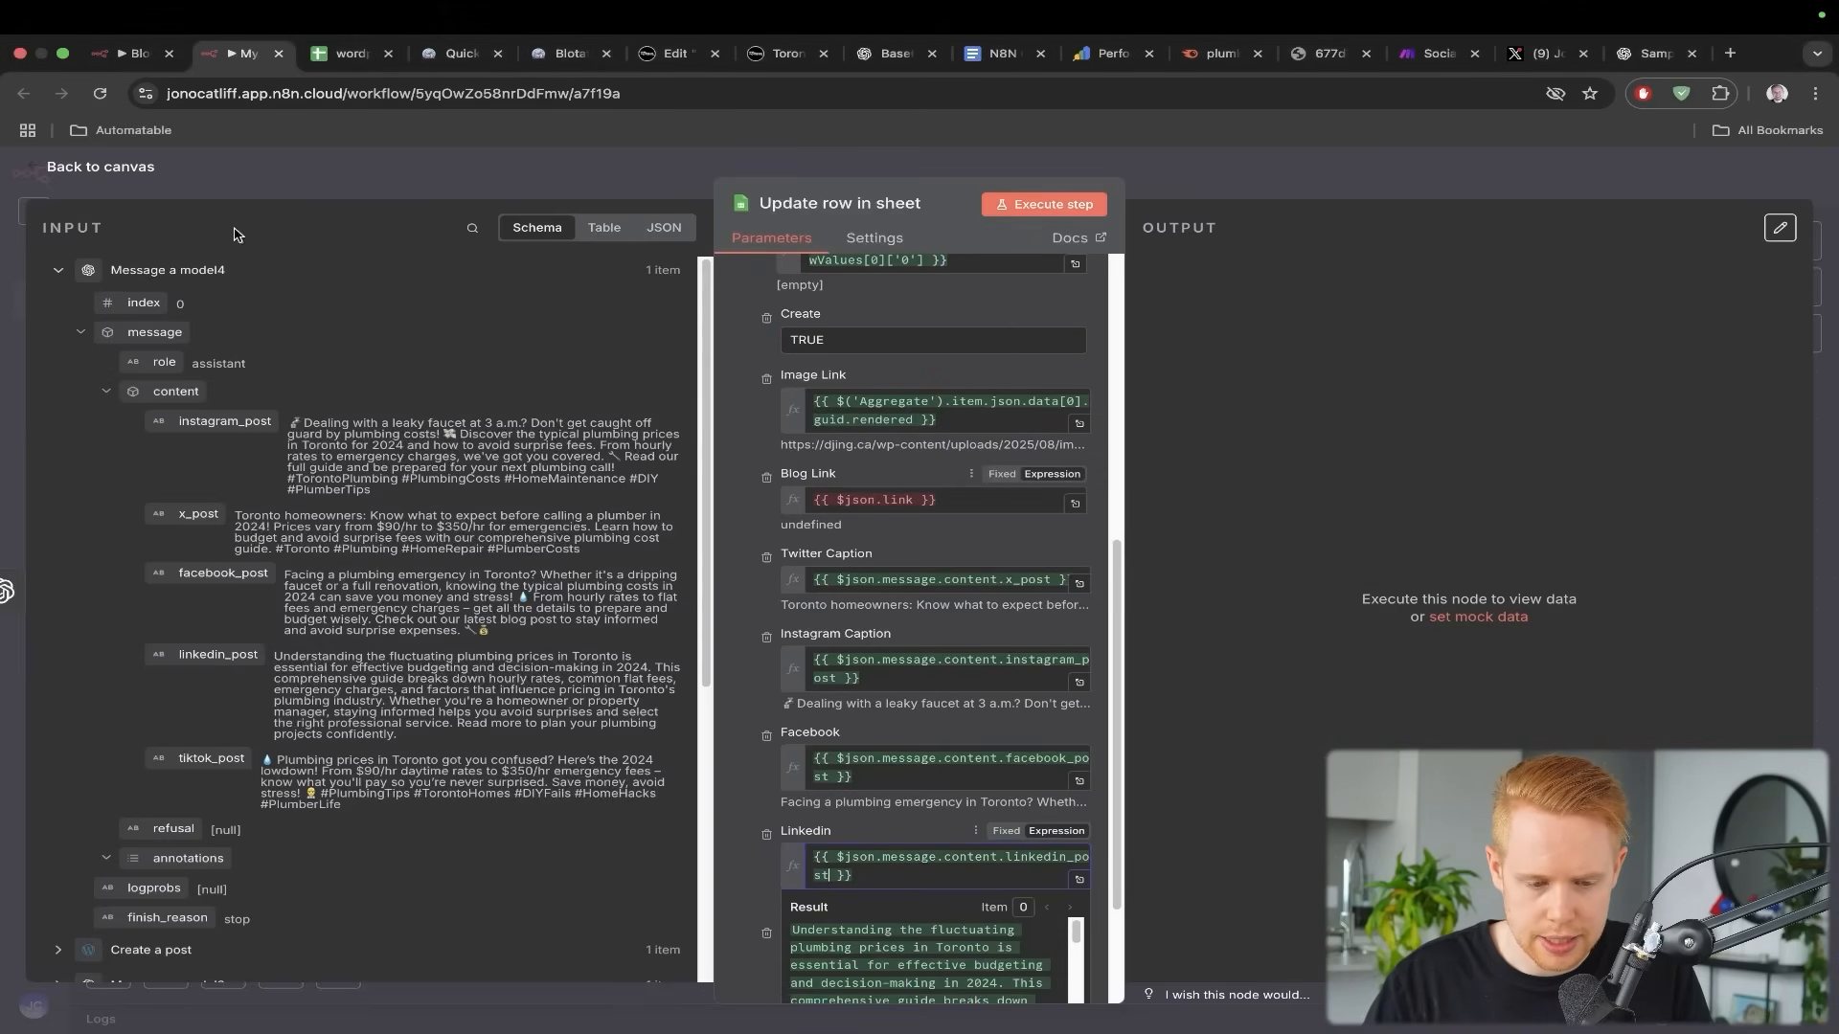
Remap Blog Link to the link field from the Create a post node.
{"action": "left_click", "coordinate": [539, 180]}
{"action": "mouse_move", "coordinate": [1079, 377]}
{"action": "left_mouse_down"}
{"action": "mouse_move", "coordinate": [1197, 525]}
{"action": "mouse_move", "coordinate": [608, 473]}
{"action": "mouse_move", "coordinate": [554, 541]}
{"action": "left_mouse_up"}
{"action": "mouse_move", "coordinate": [1114, 440]}
{"action": "left_mouse_down"}
{"action": "mouse_move", "coordinate": [1053, 448]}
{"action": "mouse_move", "coordinate": [876, 592]}
{"action": "left_mouse_up"}
{"action": "double_click", "coordinate": [1168, 586]}
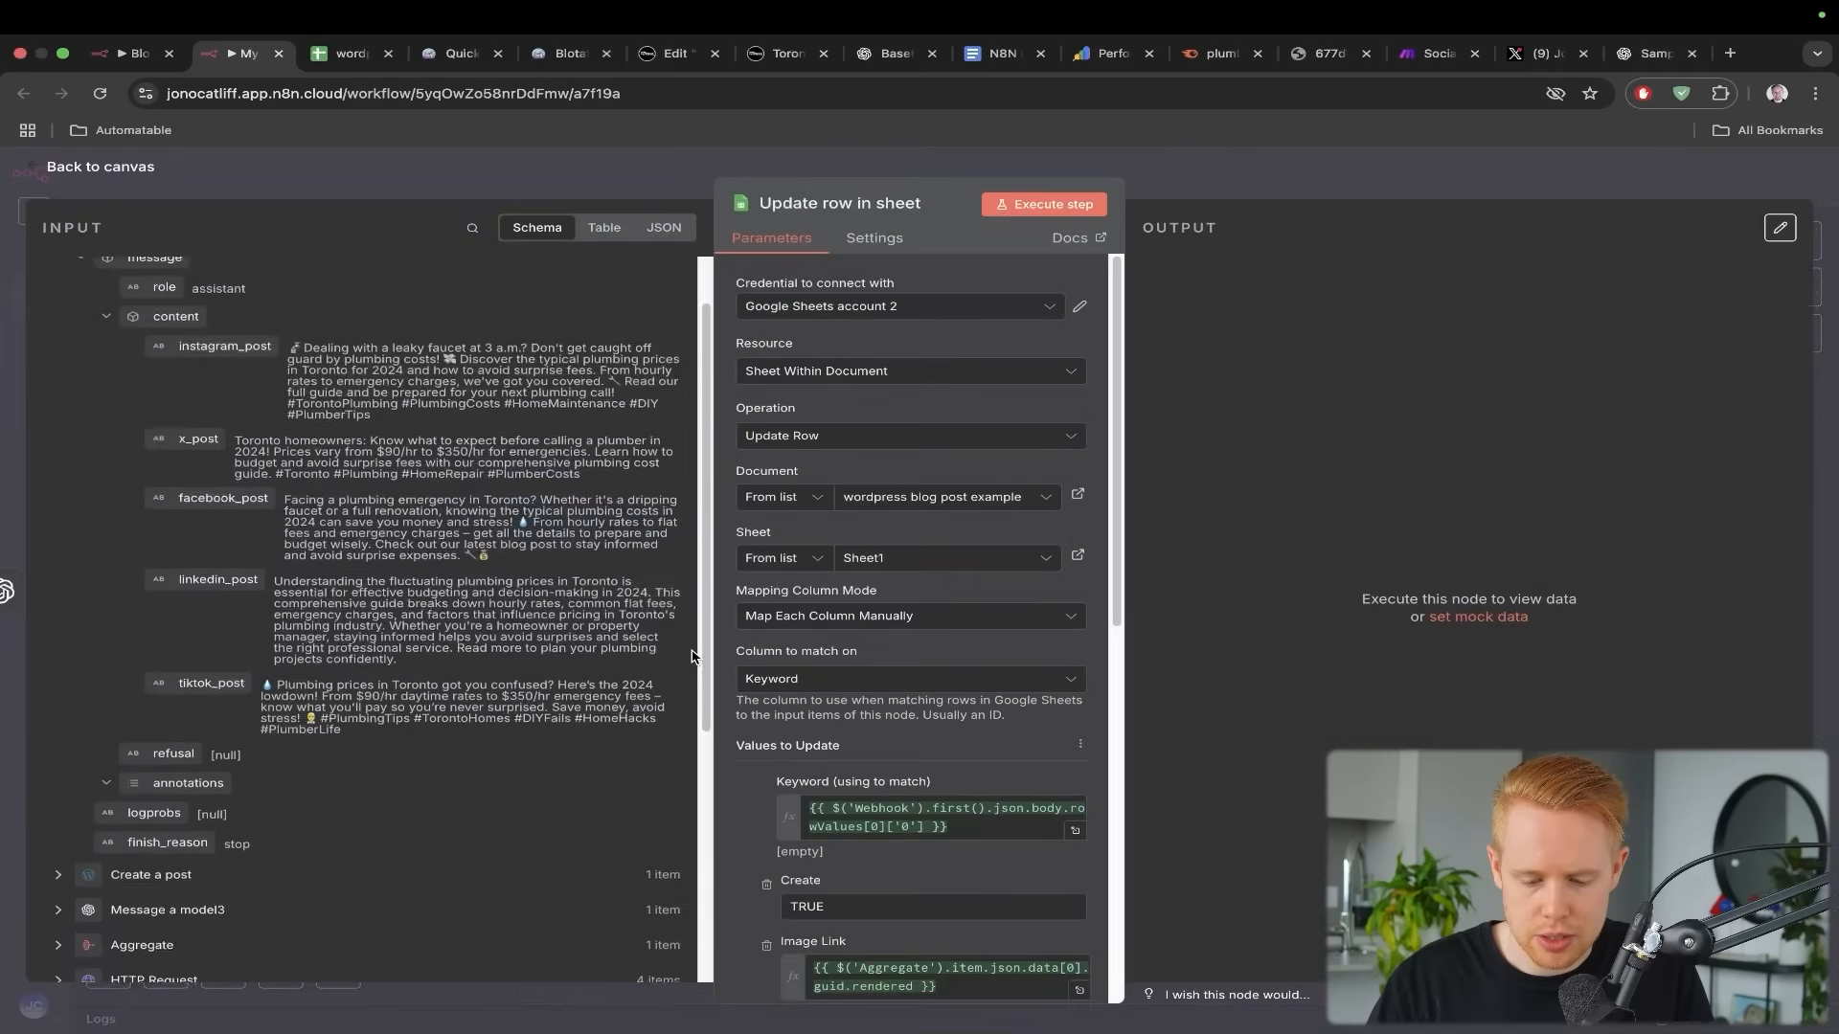
{"action": "scroll", "coordinate": [842, 740], "scroll_direction": "down", "scroll_amount": 5}
{"action": "left_click", "coordinate": [933, 540]}
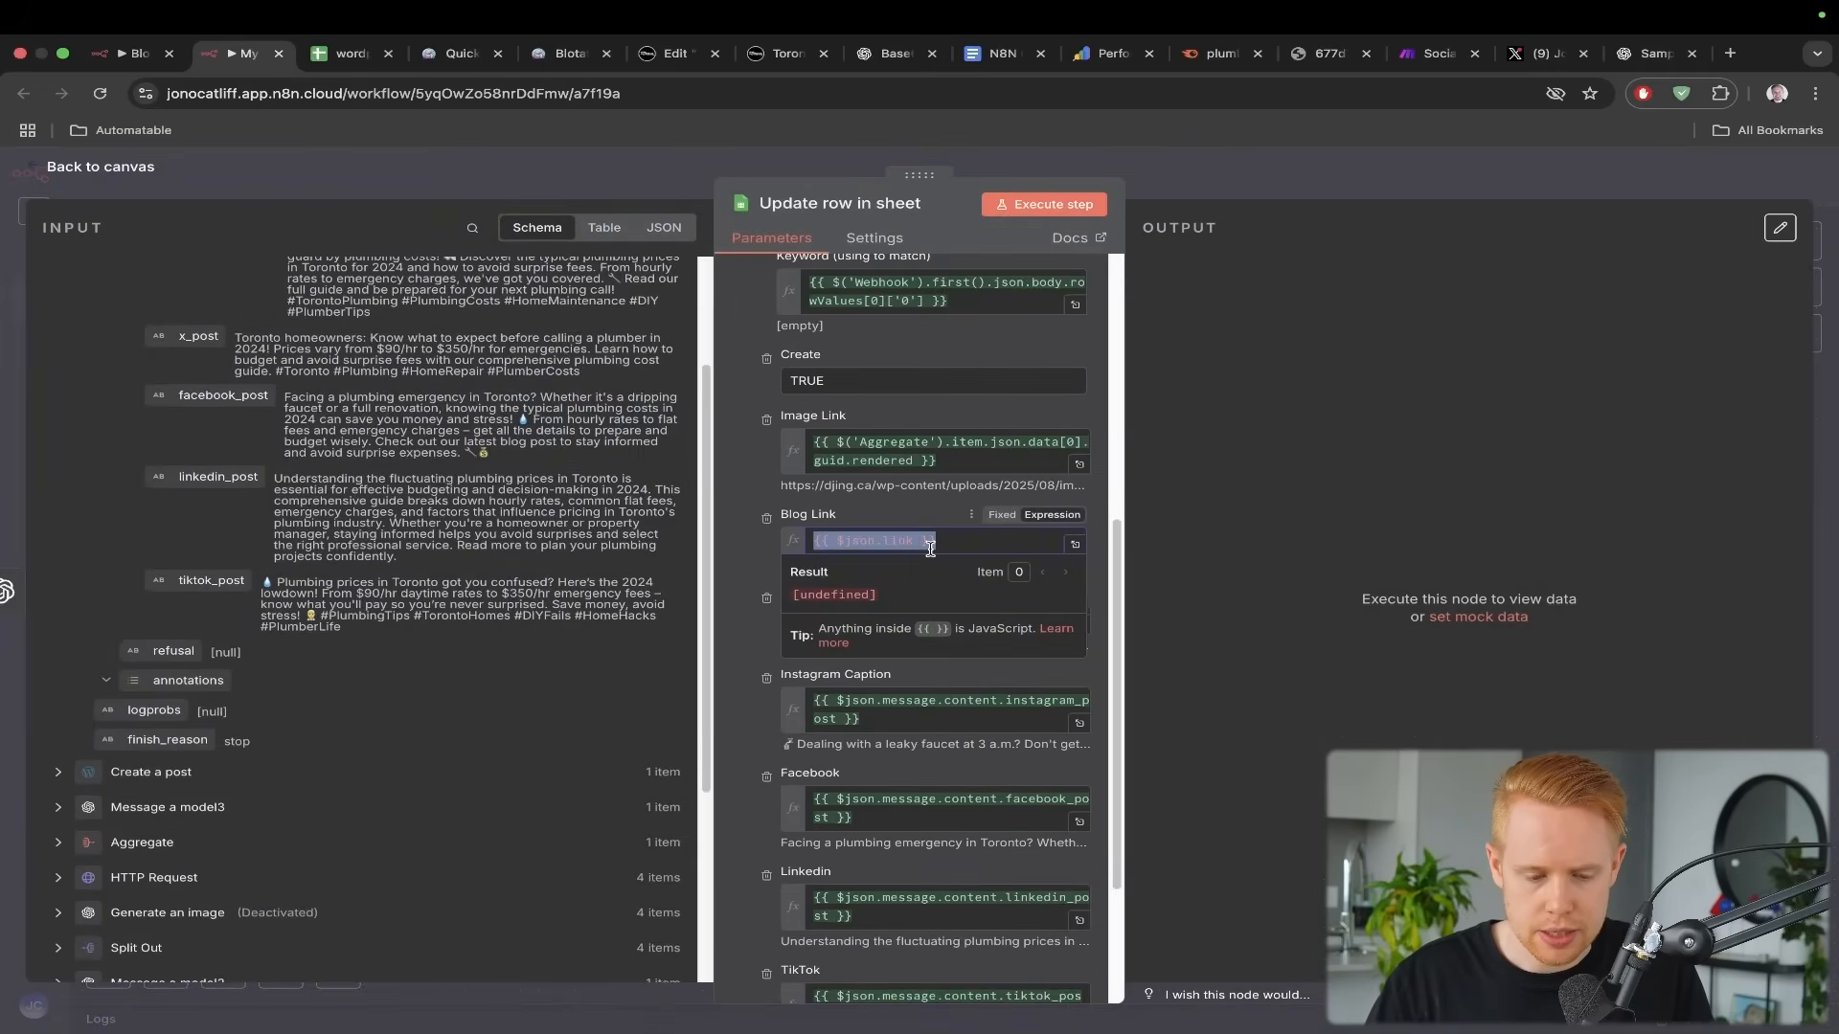
{"action": "left_click", "coordinate": [60, 774]}
{"action": "scroll", "coordinate": [146, 554], "scroll_direction": "down", "scroll_amount": 5}
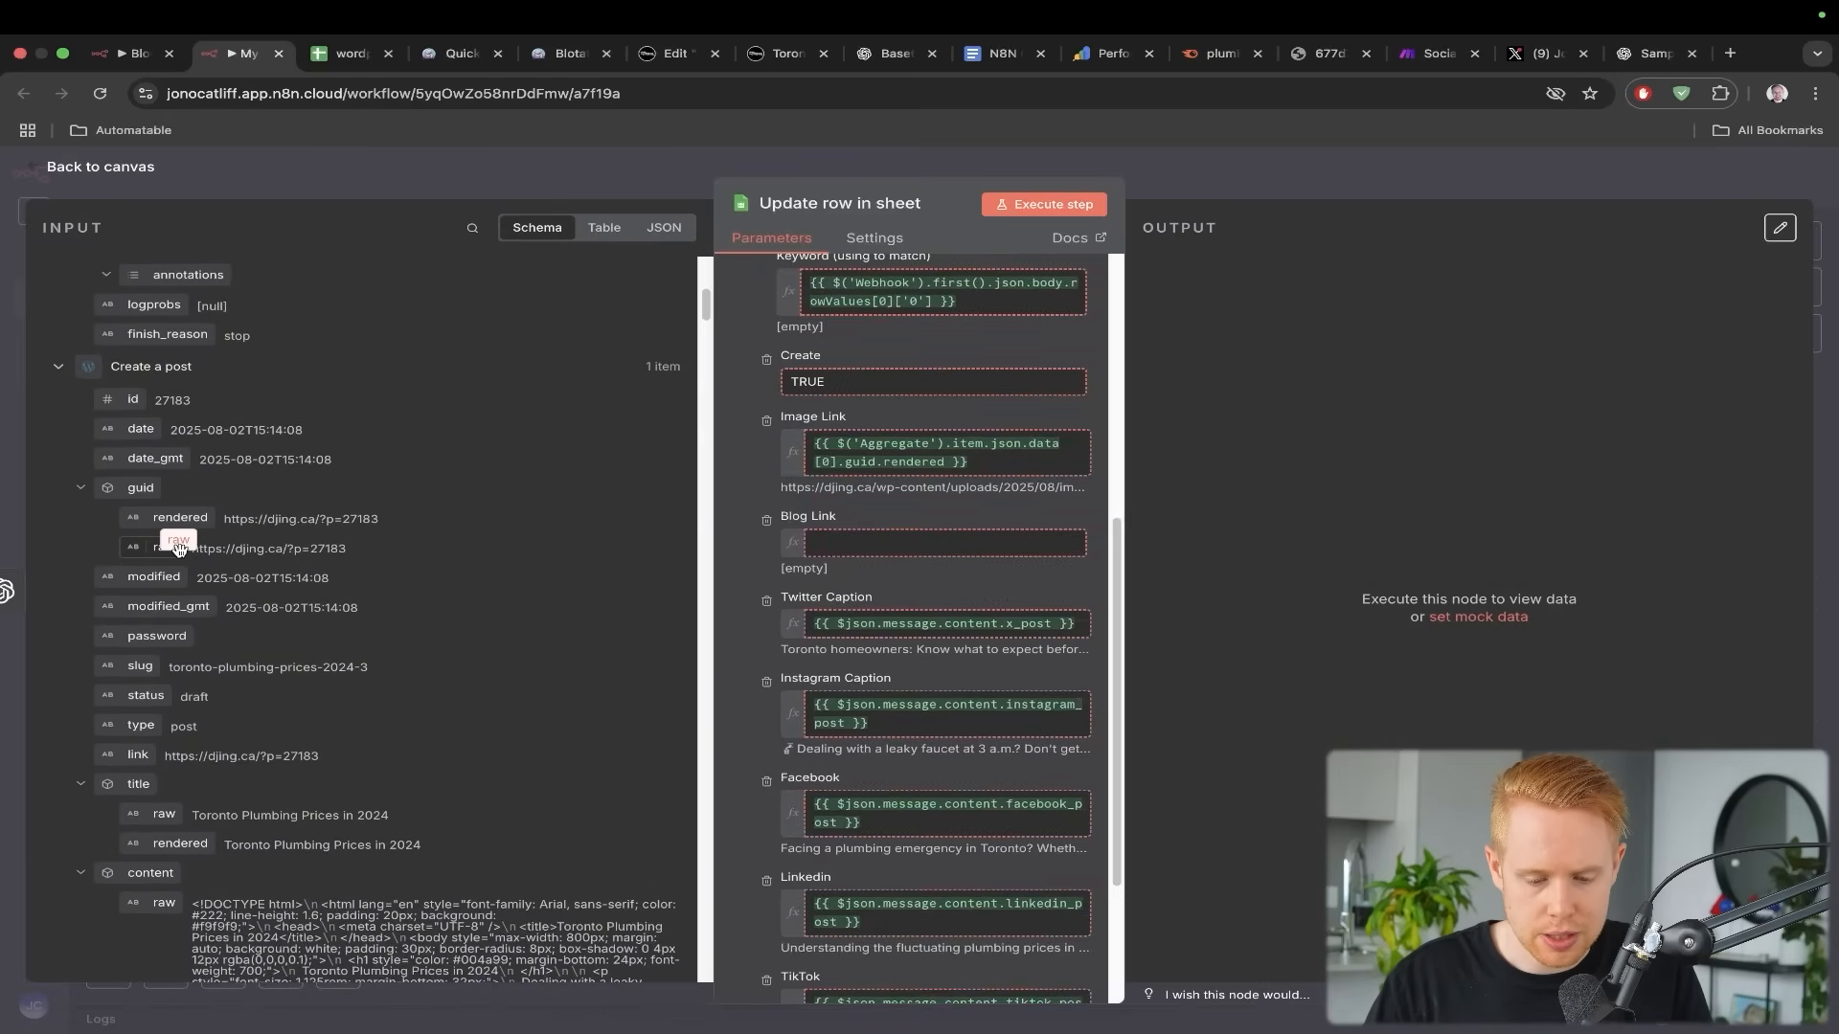
{"action": "left_click_drag", "start_coordinate": [137, 754], "coordinate": [933, 542]}
{"action": "left_click_drag", "start_coordinate": [949, 463], "coordinate": [1007, 536]}
{"action": "key", "text": "Escape"}
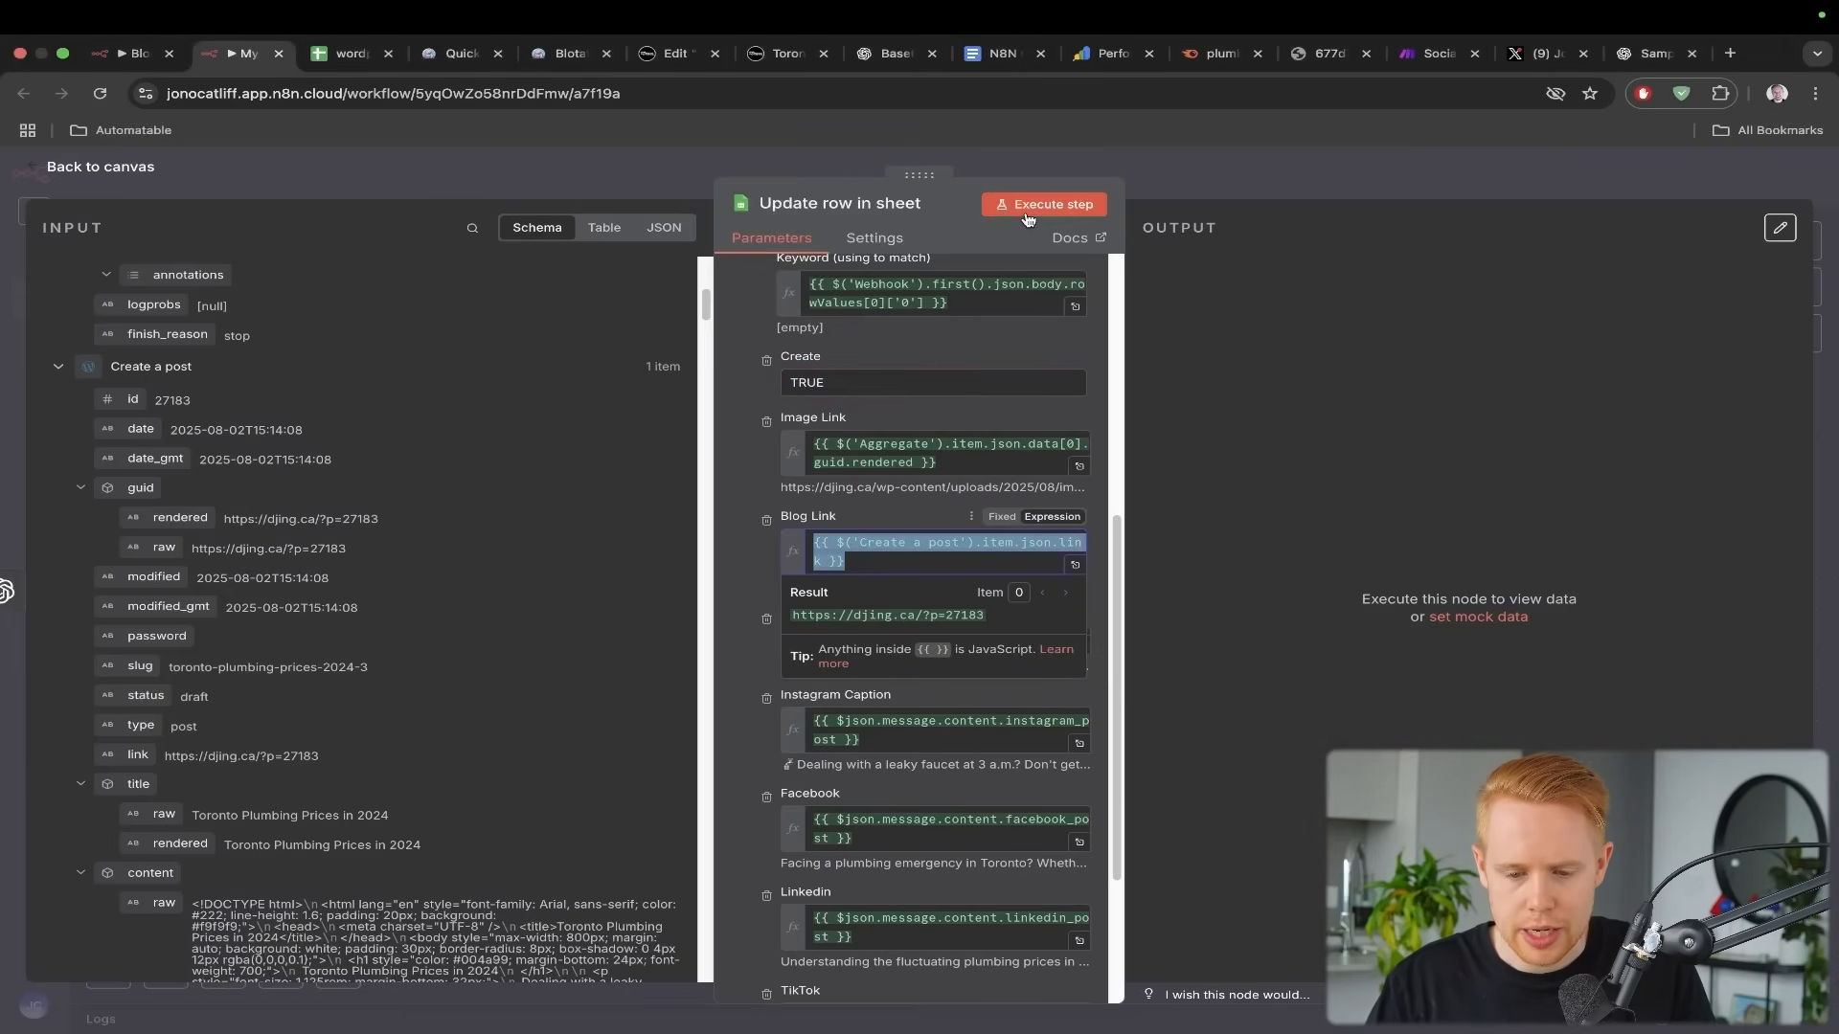
Execute the Update row in sheet step and check the spreadsheet's caption columns.
{"action": "left_click", "coordinate": [1026, 211]}
{"action": "key", "text": "ctrl+Tab"}
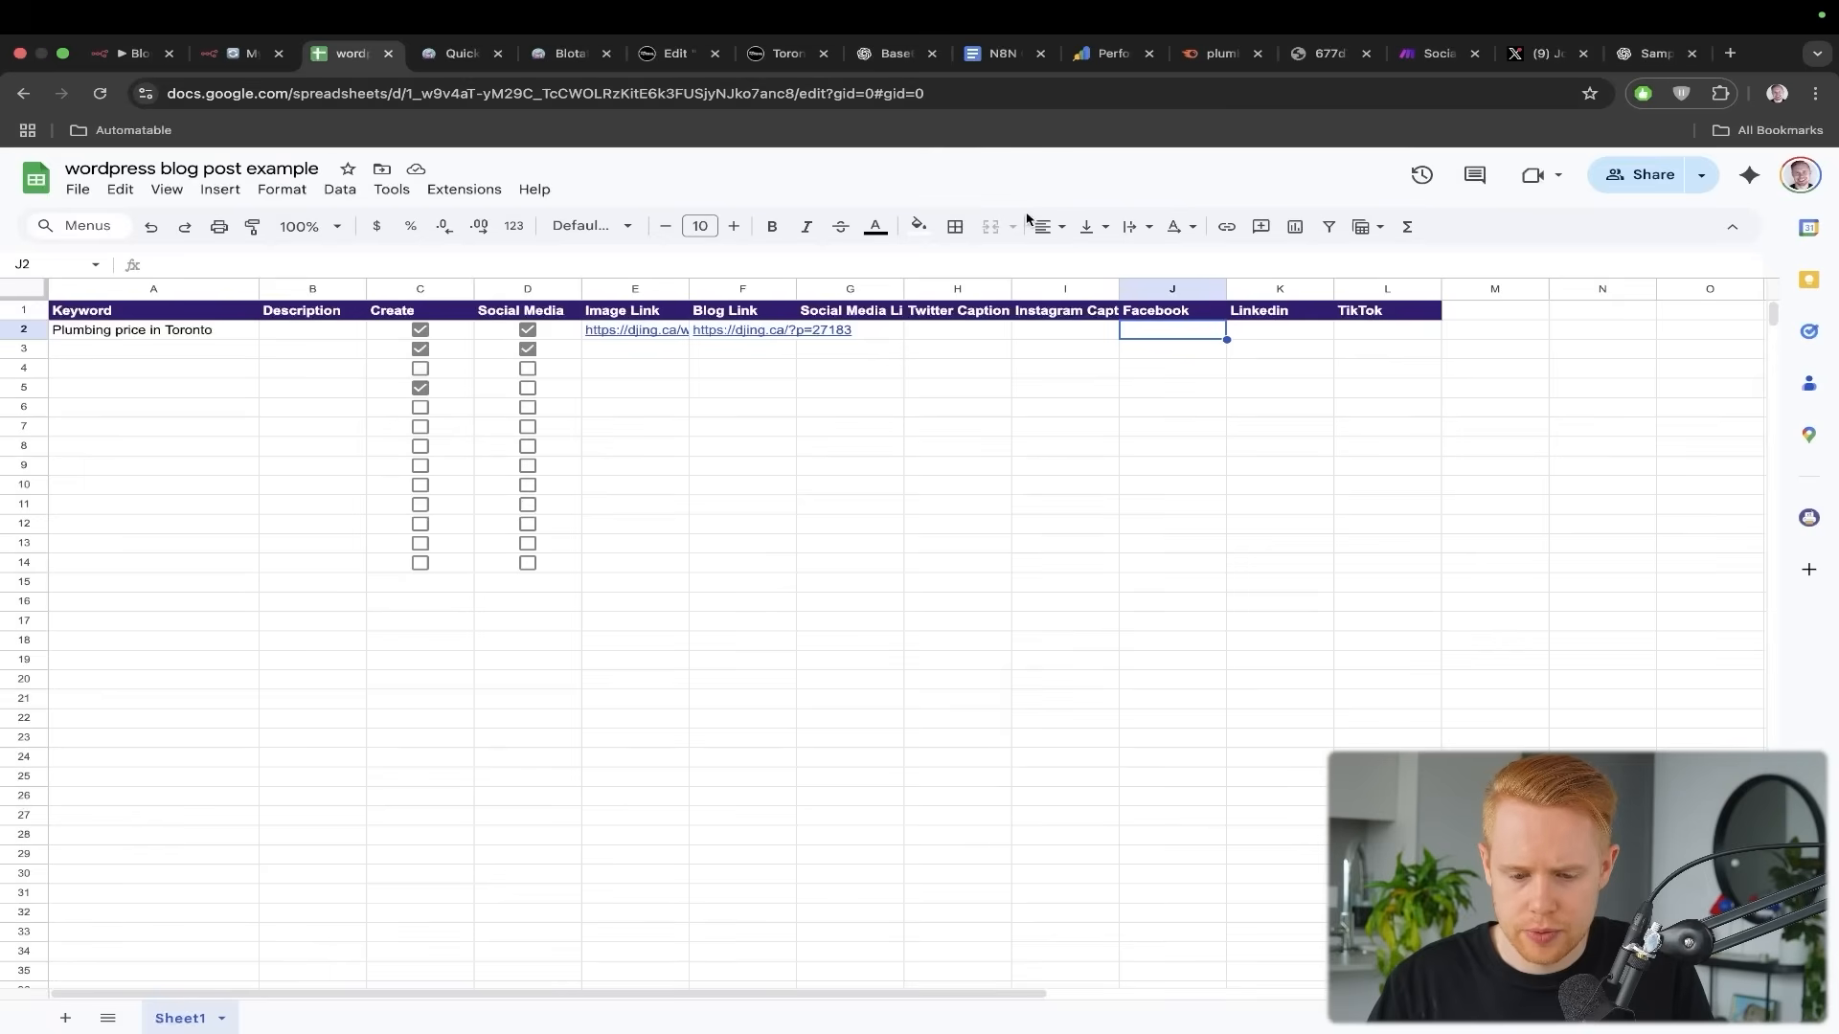
{"action": "mouse_move", "coordinate": [1290, 625]}
{"action": "left_mouse_down"}
{"action": "mouse_move", "coordinate": [1019, 410]}
{"action": "mouse_move", "coordinate": [1011, 357]}
{"action": "left_mouse_up"}
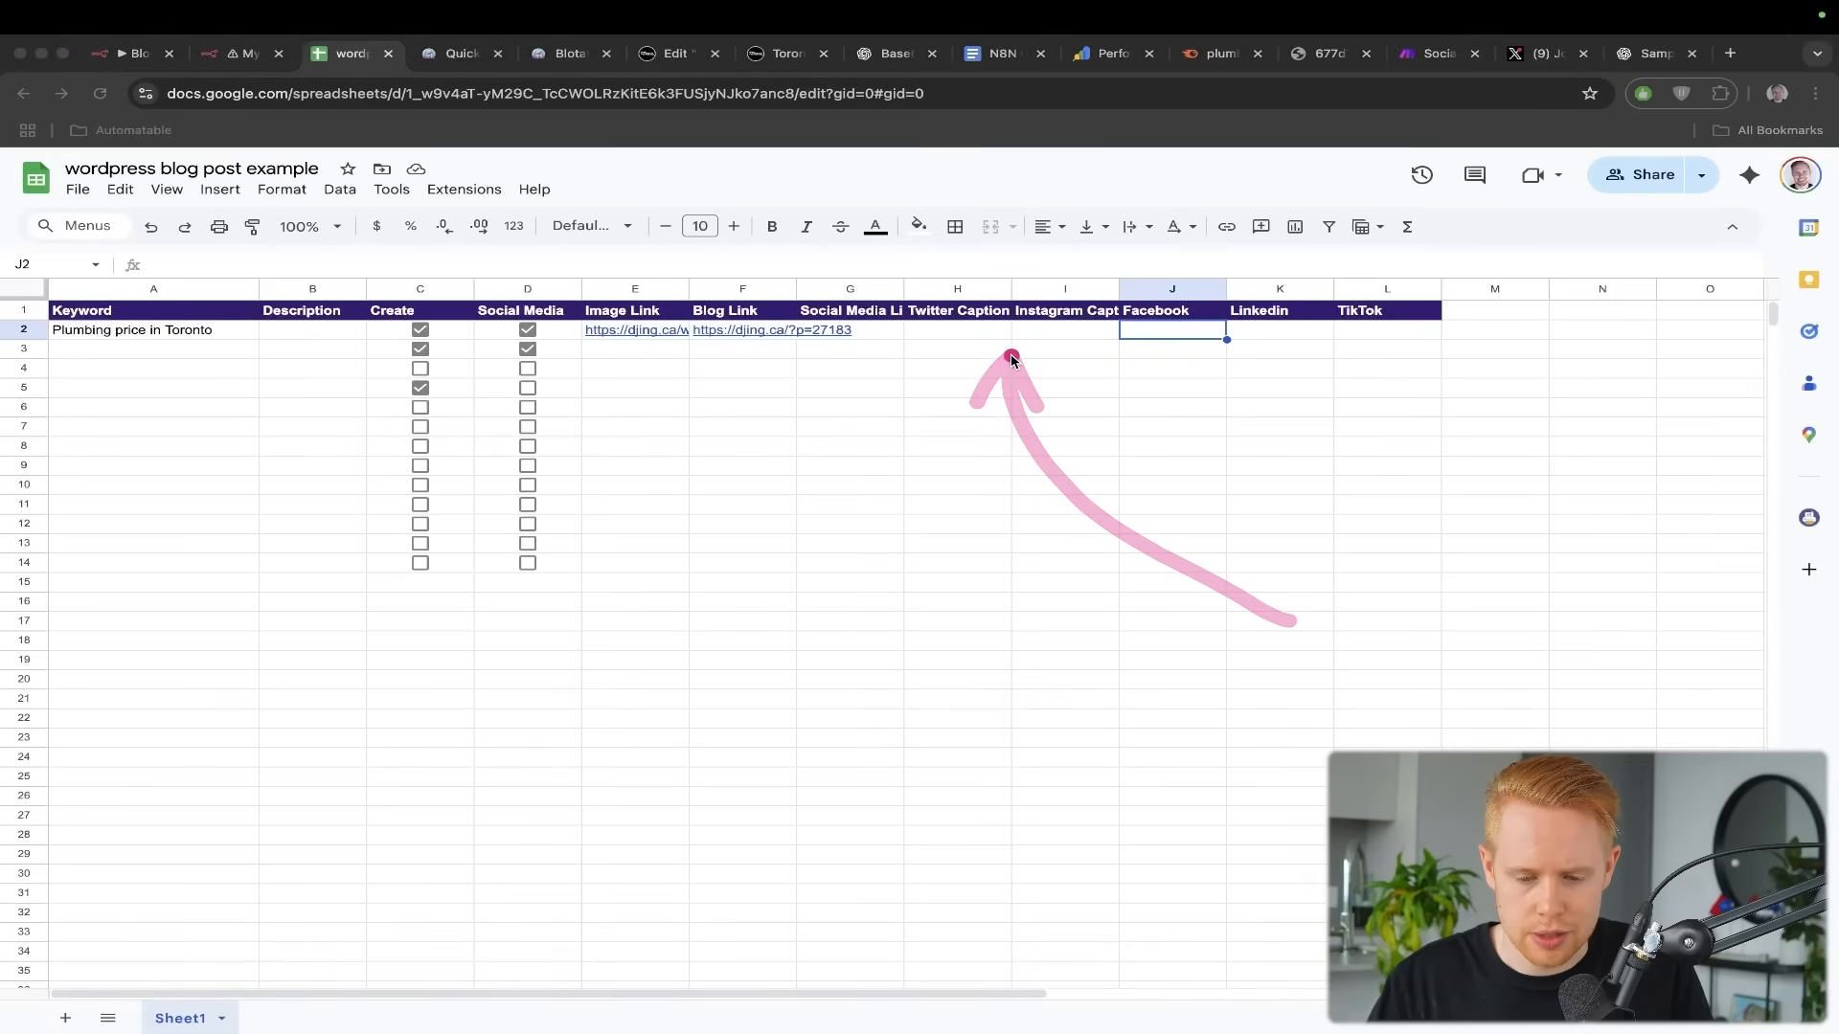
{"action": "key", "text": "ctrl+shift+Tab"}
Examine the Keyword match expression that references the Webhook node.
{"action": "left_click_drag", "start_coordinate": [924, 257], "coordinate": [1247, 347]}
{"action": "scroll", "coordinate": [910, 431], "scroll_direction": "up", "scroll_amount": 5}
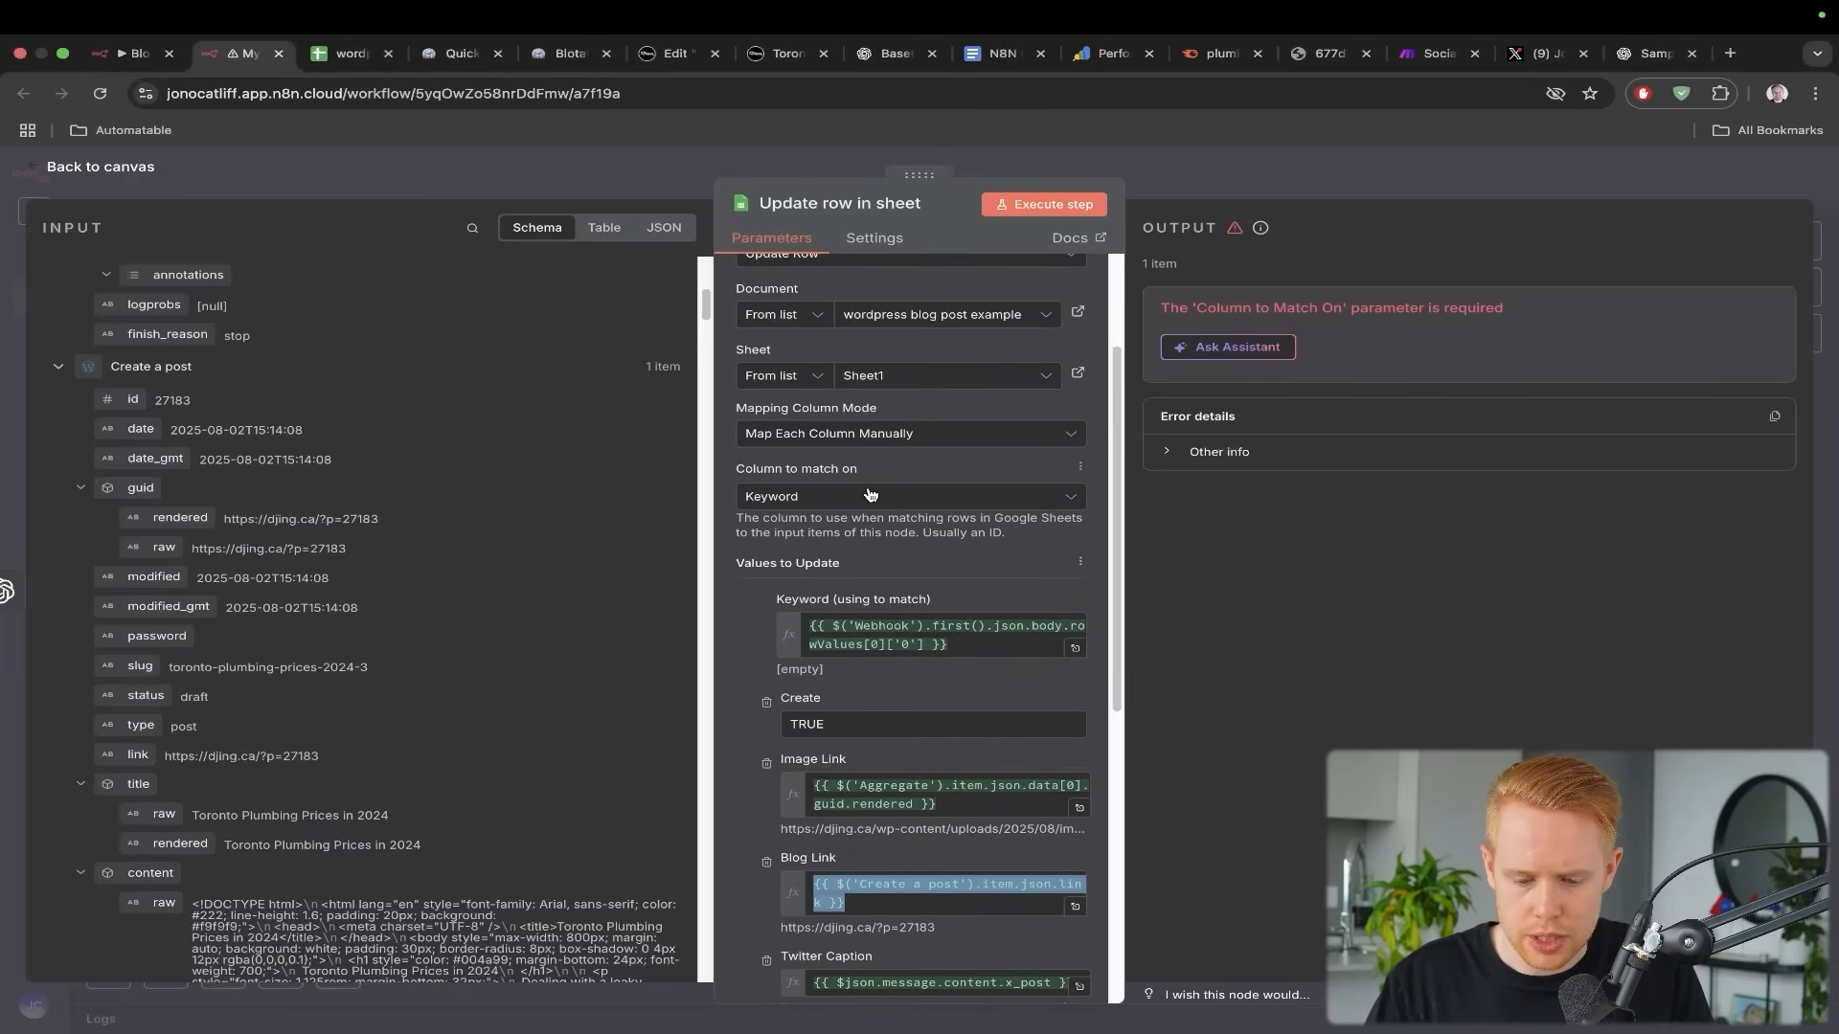
{"action": "left_click", "coordinate": [910, 628]}
{"action": "key", "text": "ctrl+shift+a"}
{"action": "left_click_drag", "start_coordinate": [983, 501], "coordinate": [908, 623]}
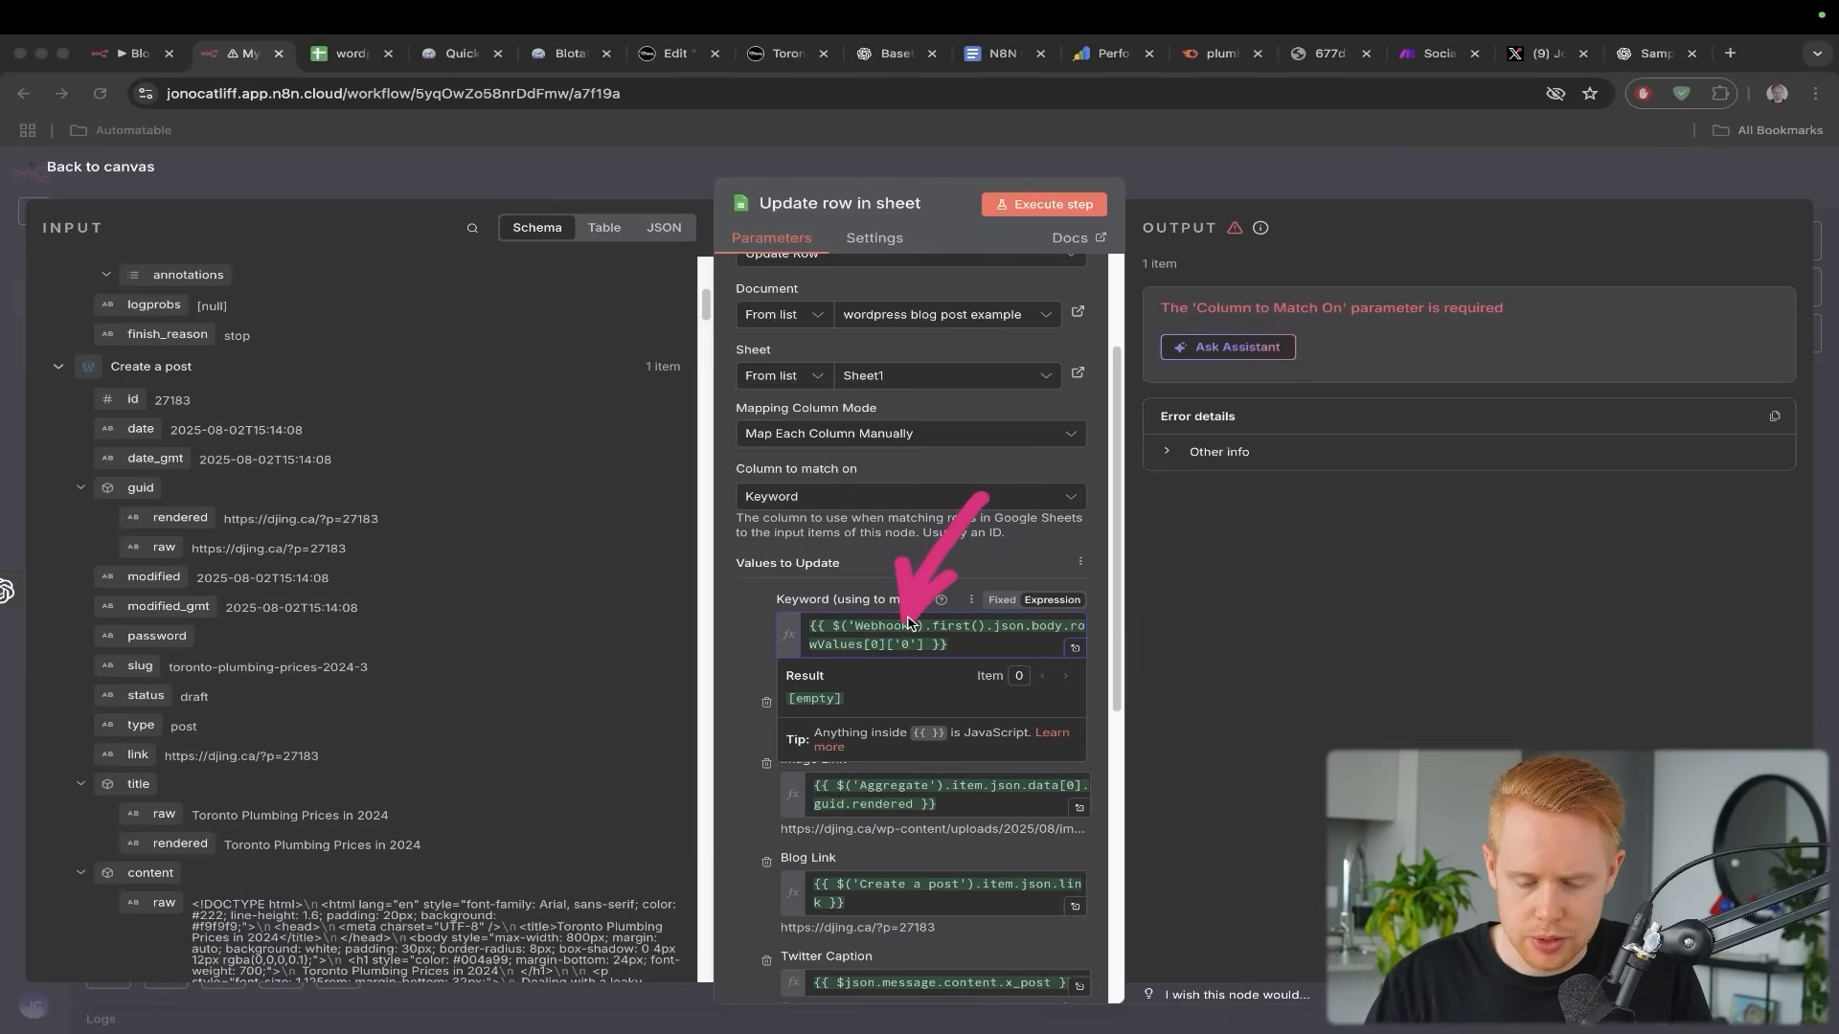
{"action": "key", "text": "Escape"}
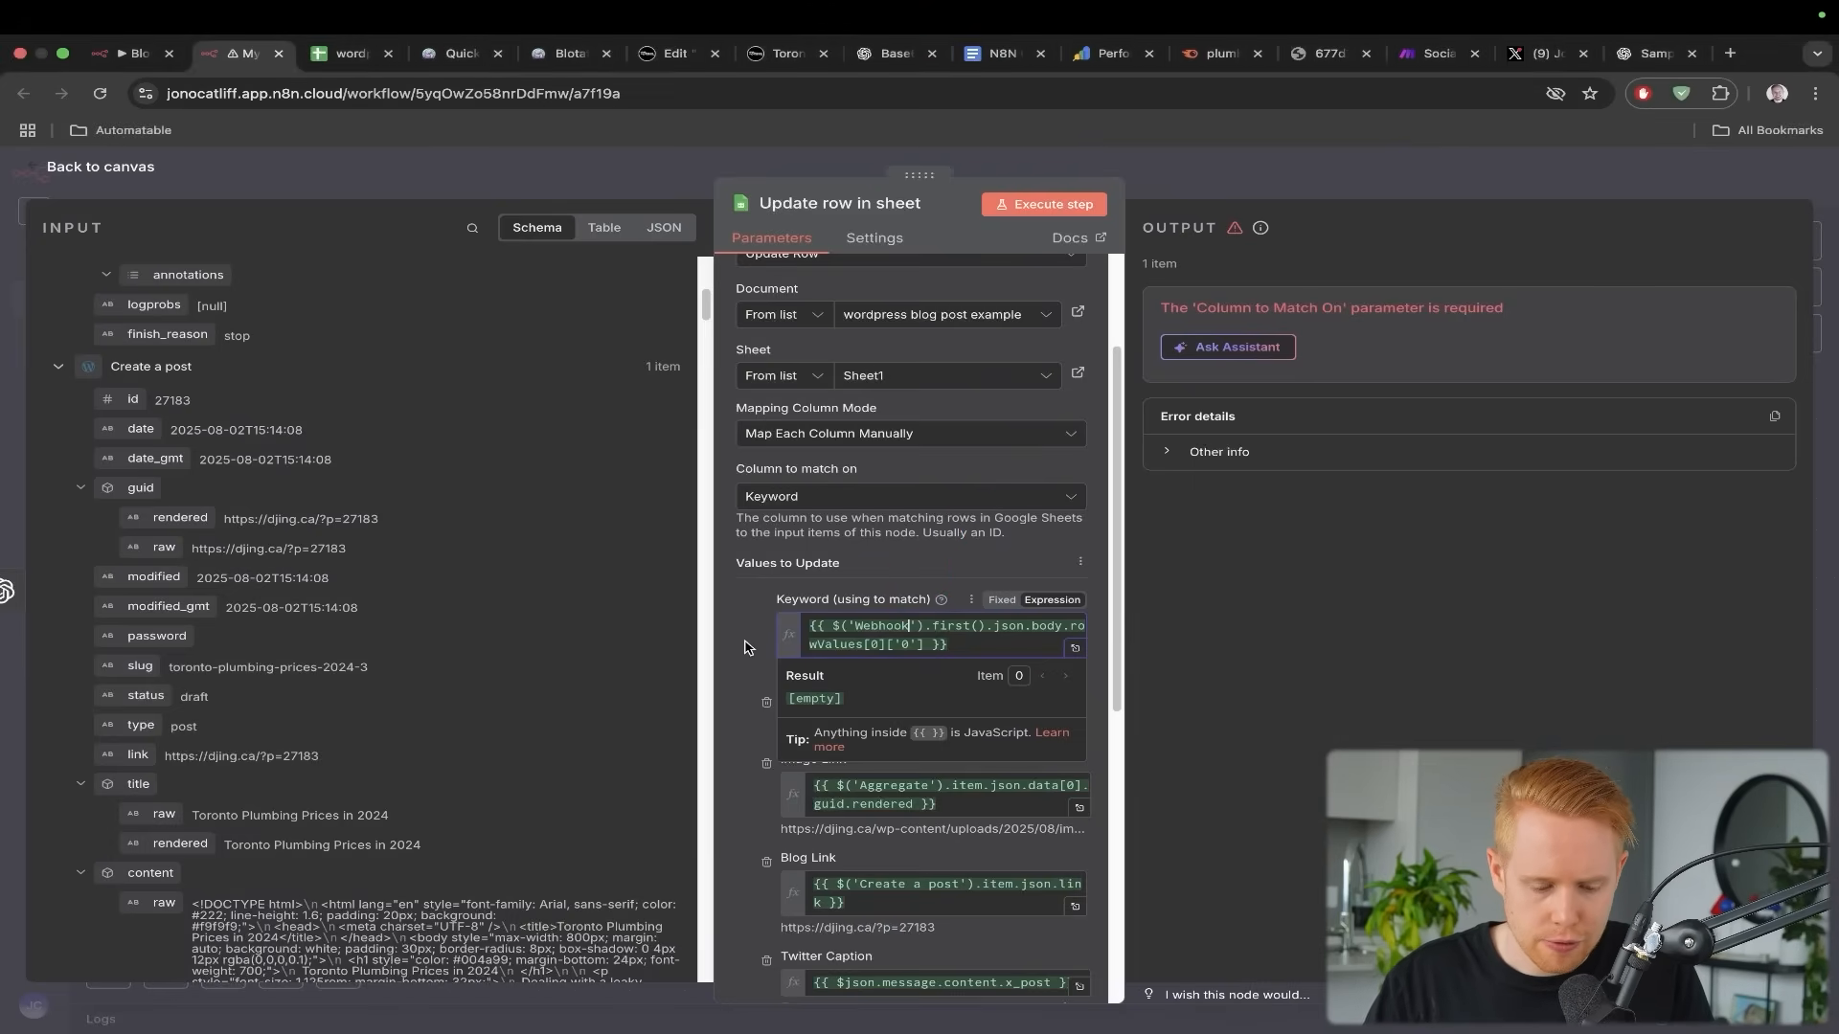
{"action": "key", "text": "ctrl+Tab"}
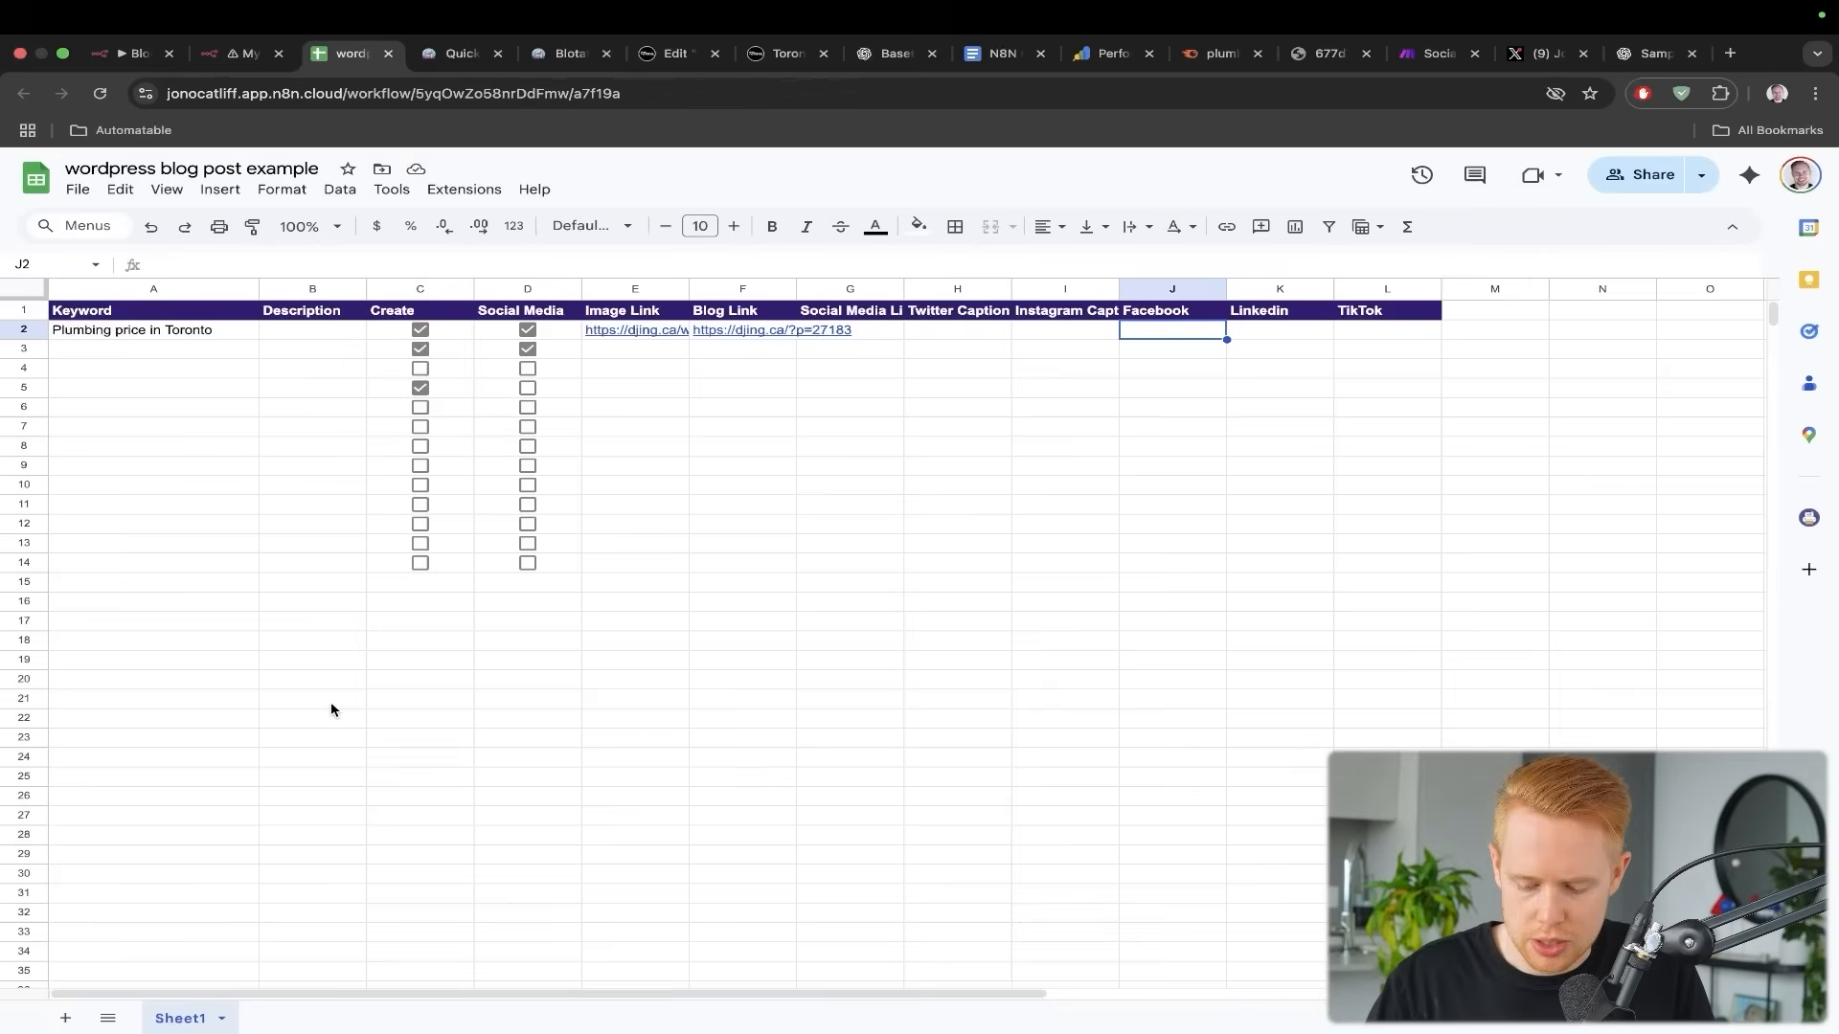
Replace the keyword-to-match expression with the fixed text "Plumbing price in Toronto" and execute the Update row in sheet step.
{"action": "left_click", "coordinate": [180, 336]}
{"action": "key", "text": "ctrl+shift+Tab"}
{"action": "key", "text": "ctrl+a"}
{"action": "type", "text": "Plumbing price in Toronto"}
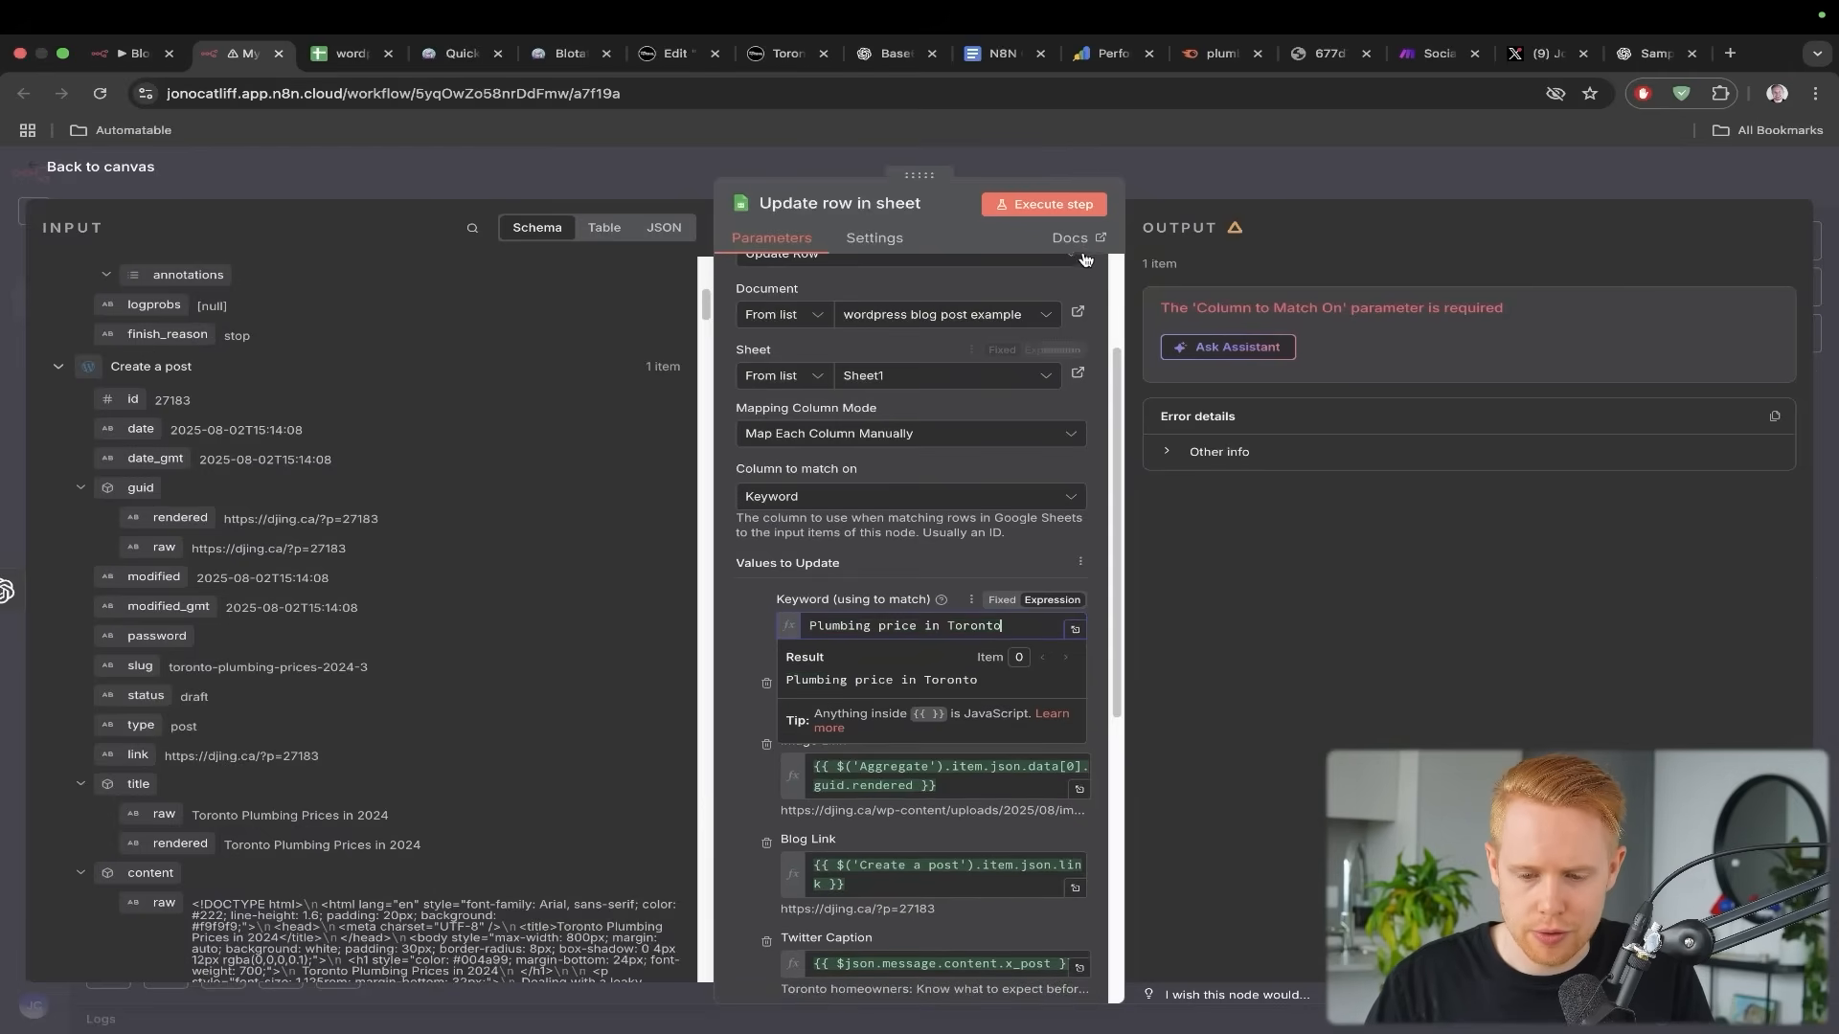
{"action": "left_click", "coordinate": [1051, 206]}
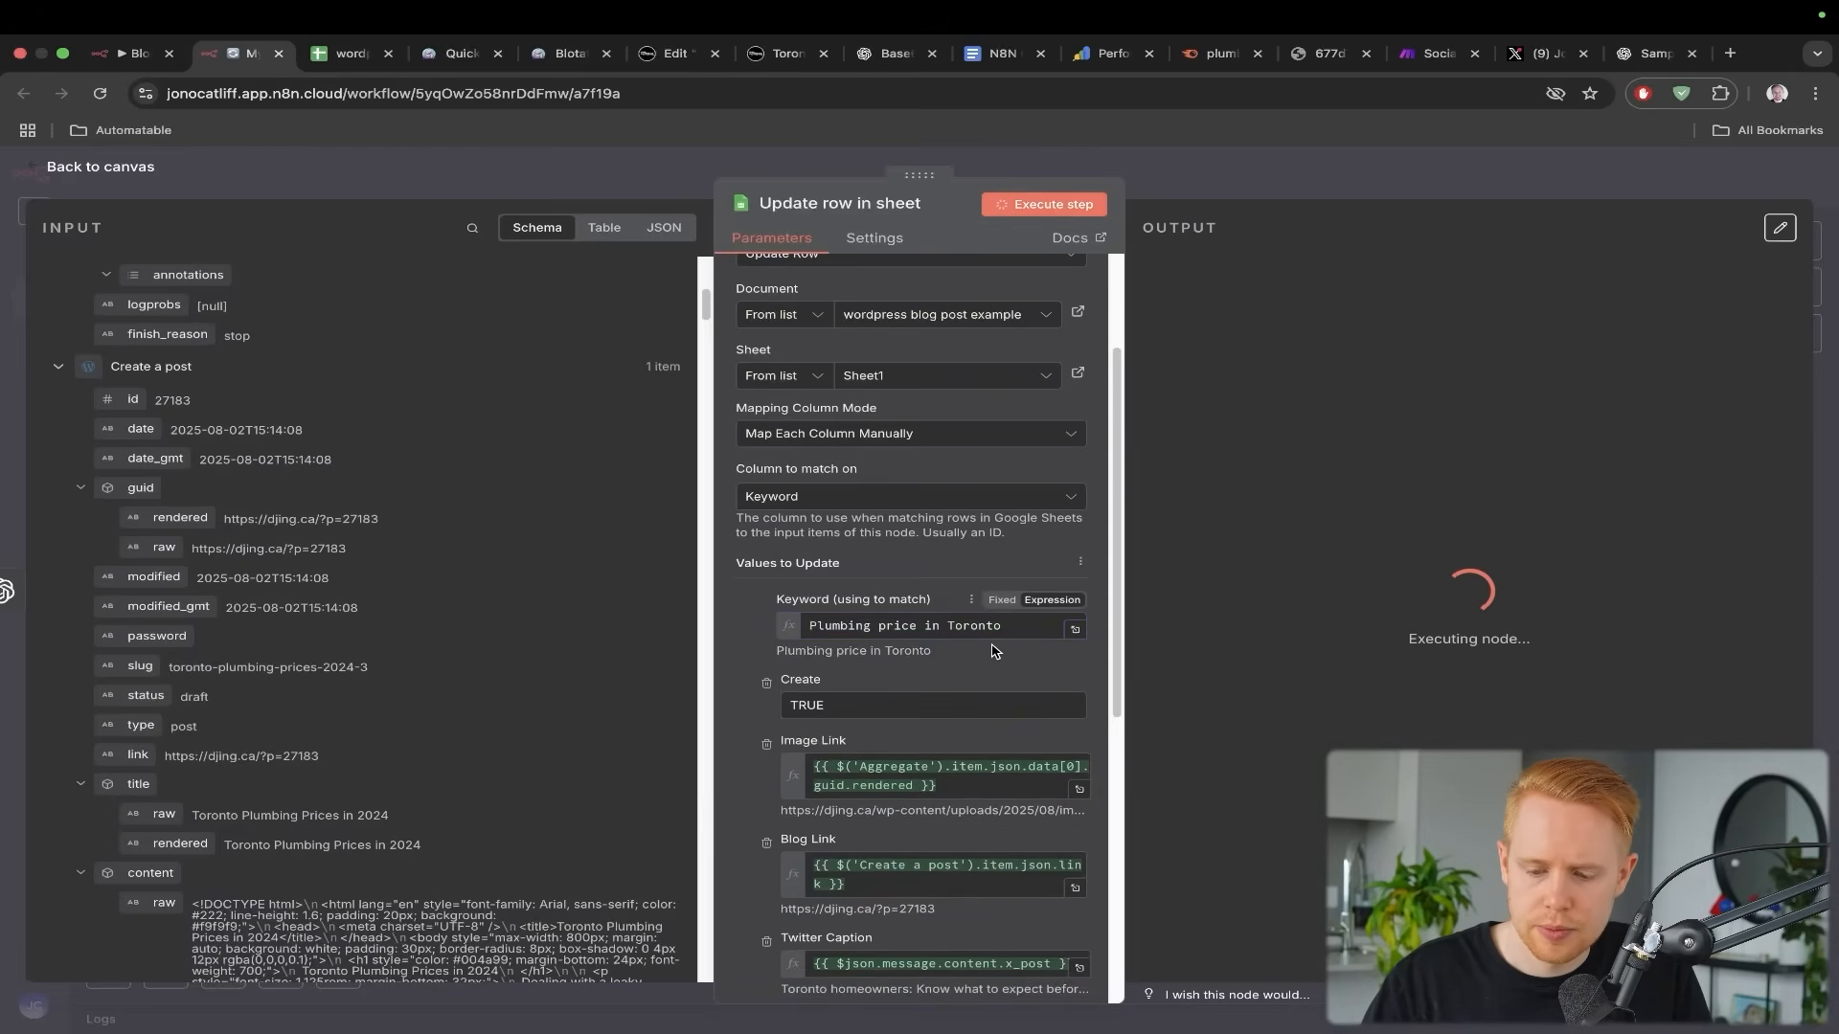
{"action": "left_click", "coordinate": [958, 627]}
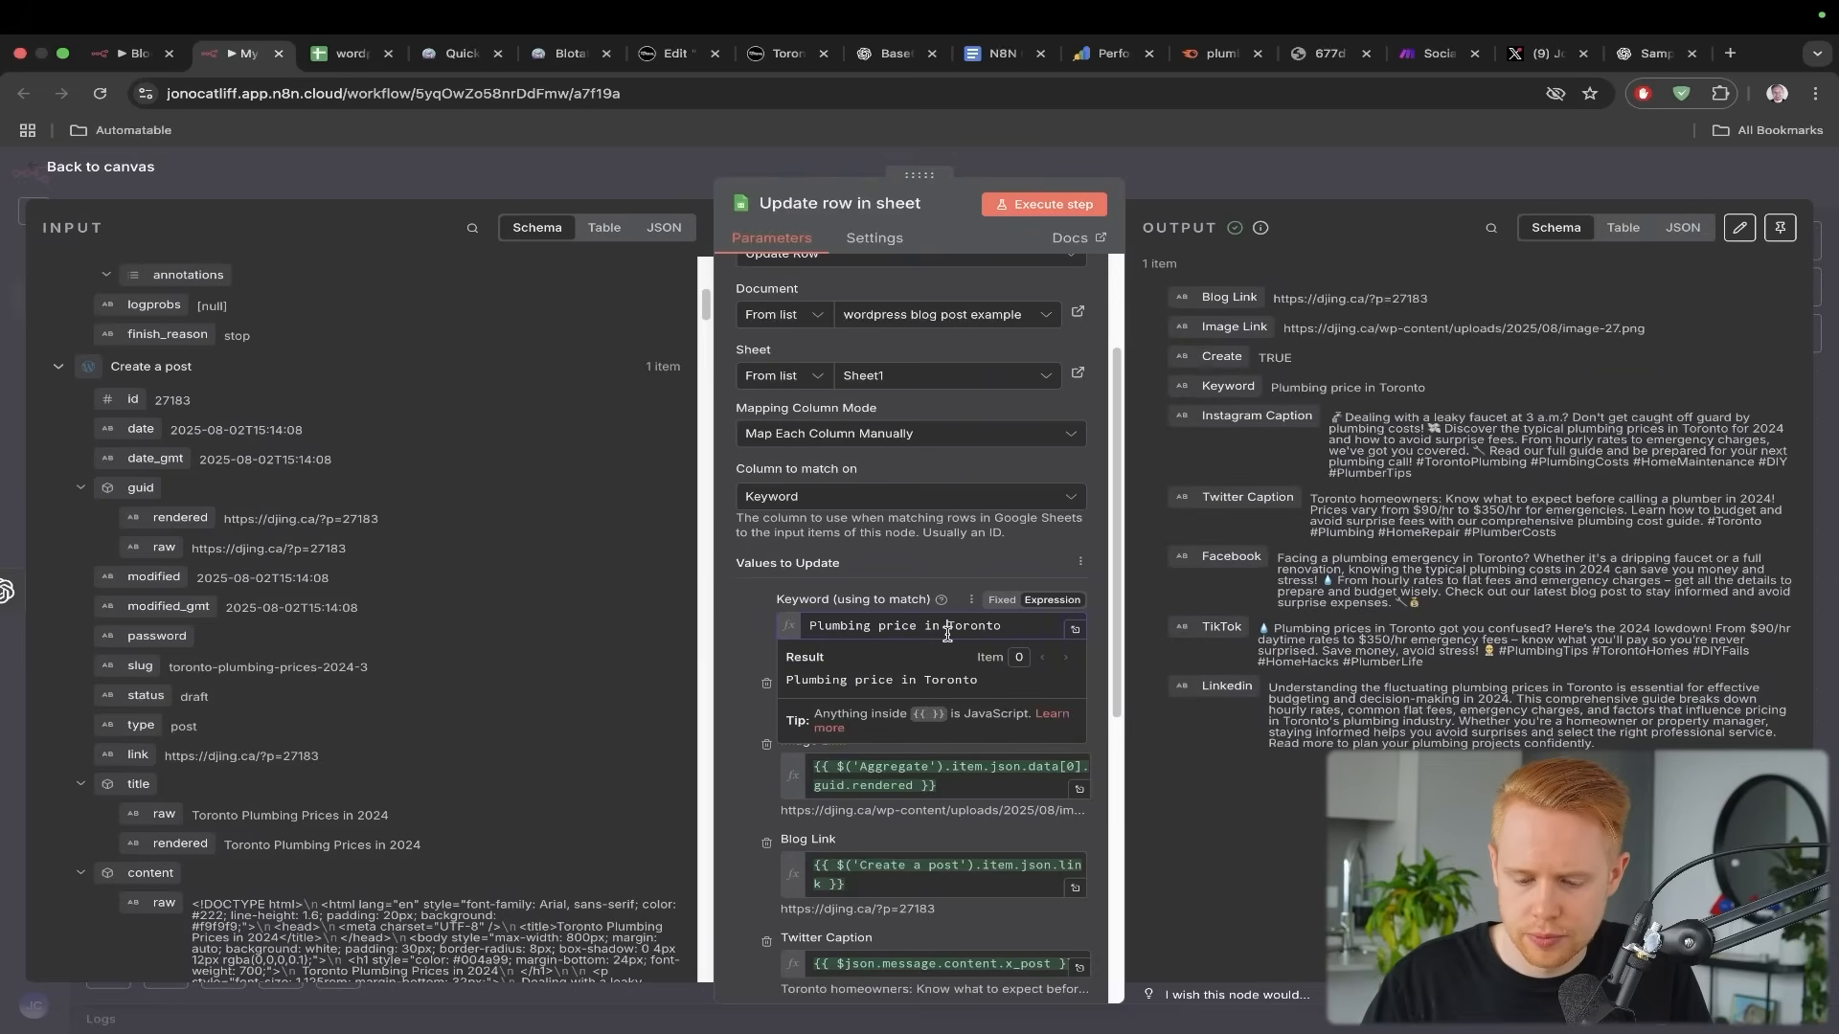
Return to the canvas, open the Webhook trigger node and unpin its test data.
{"action": "key", "text": "ctrl+z"}
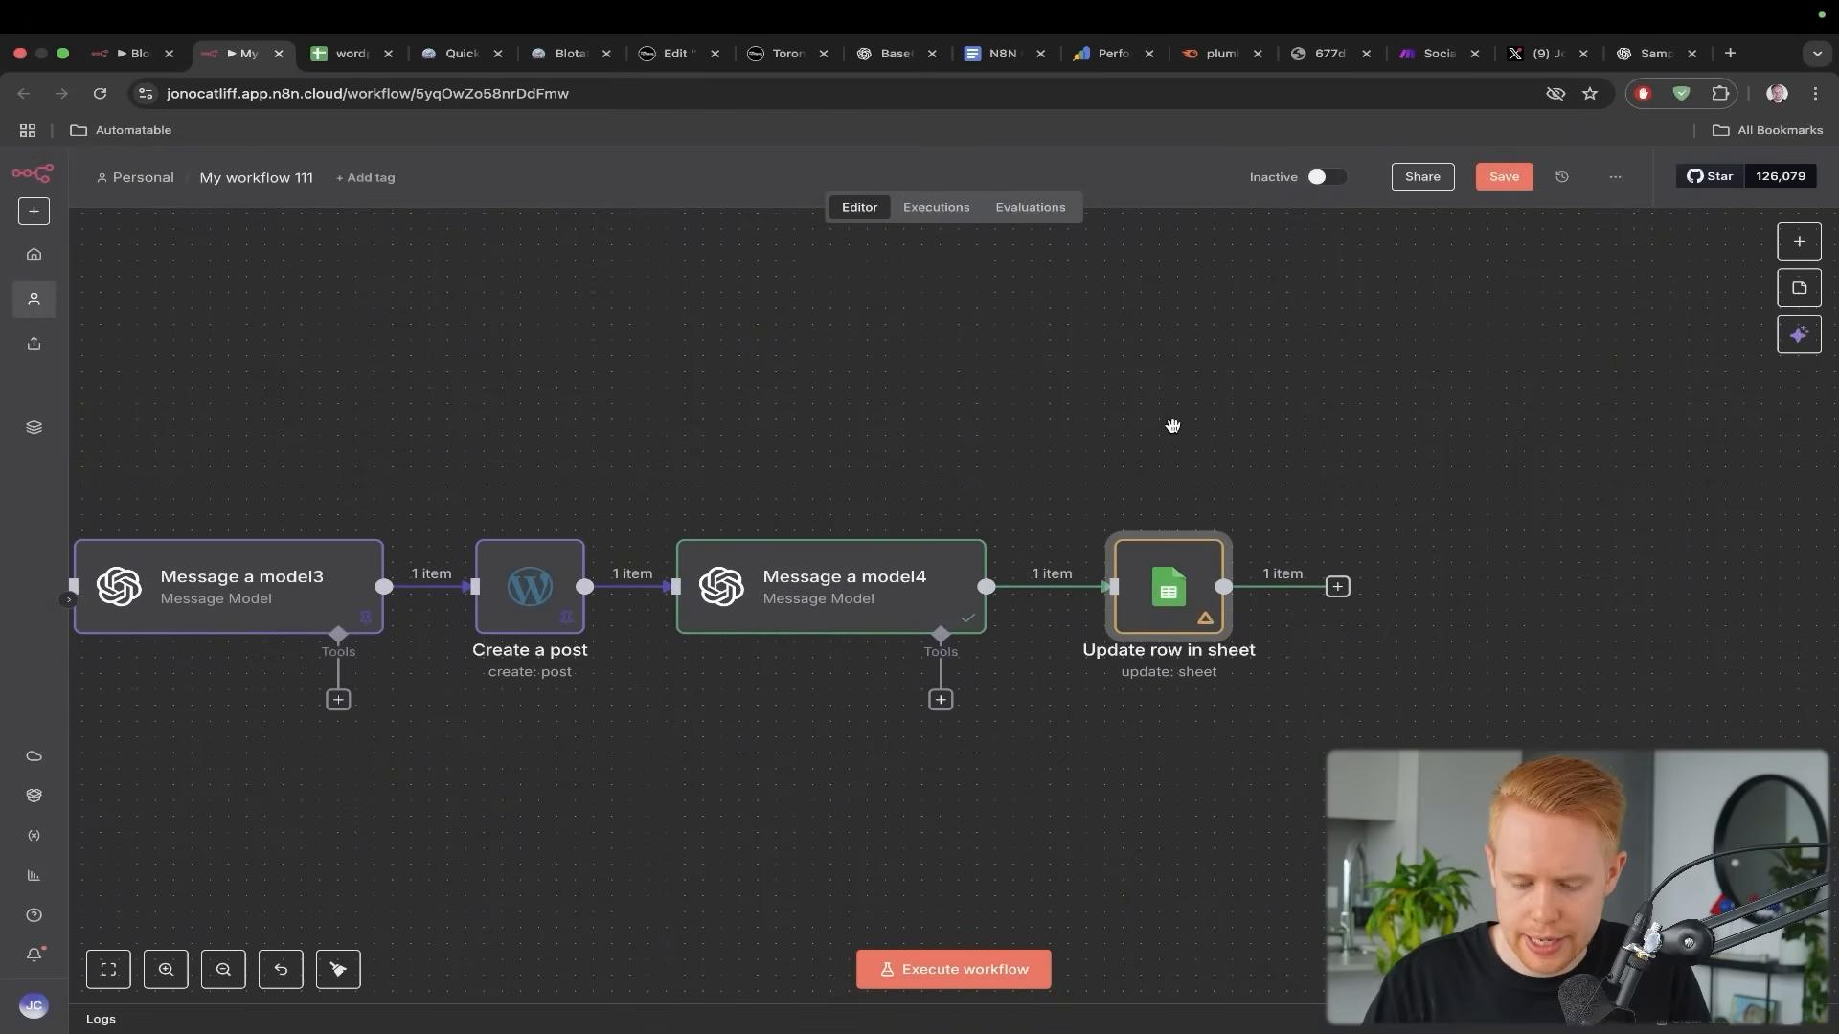
{"action": "scroll", "coordinate": [1159, 468], "scroll_direction": "left", "scroll_amount": 15}
{"action": "scroll", "coordinate": [1159, 468], "scroll_direction": "left", "scroll_amount": 15}
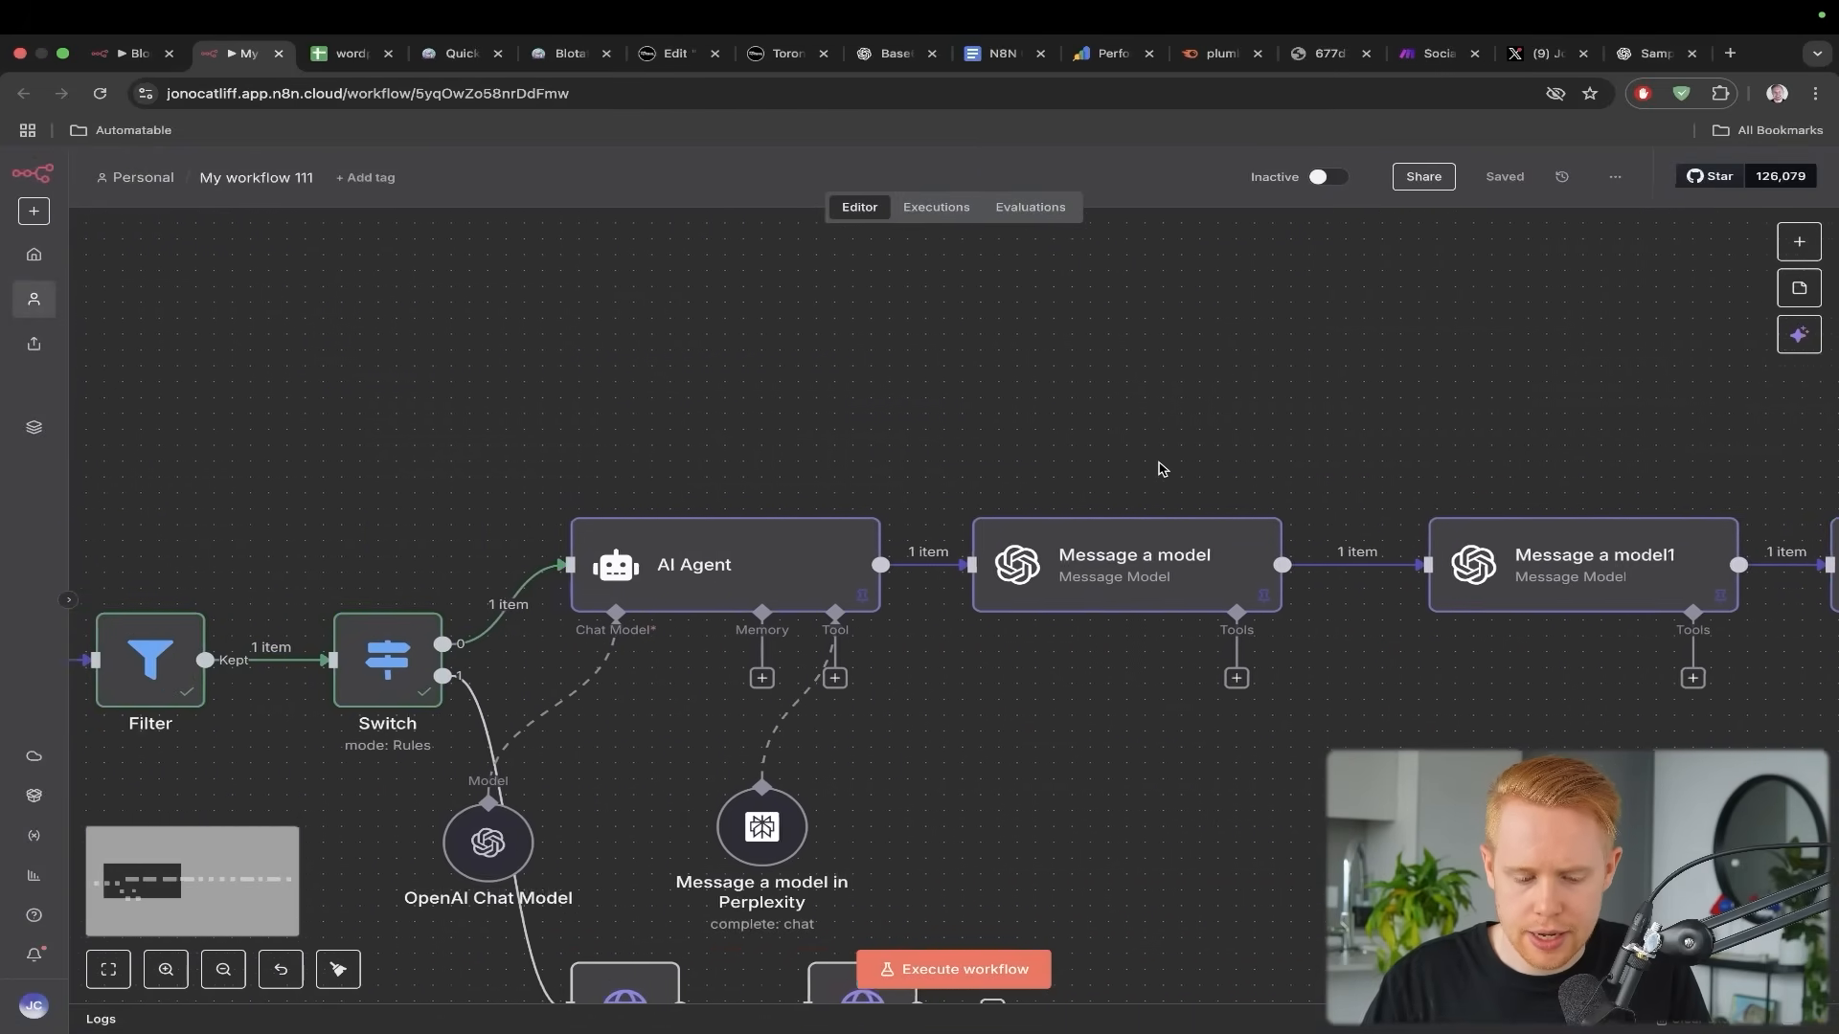
{"action": "scroll", "coordinate": [1159, 468], "scroll_direction": "down", "scroll_amount": 5}
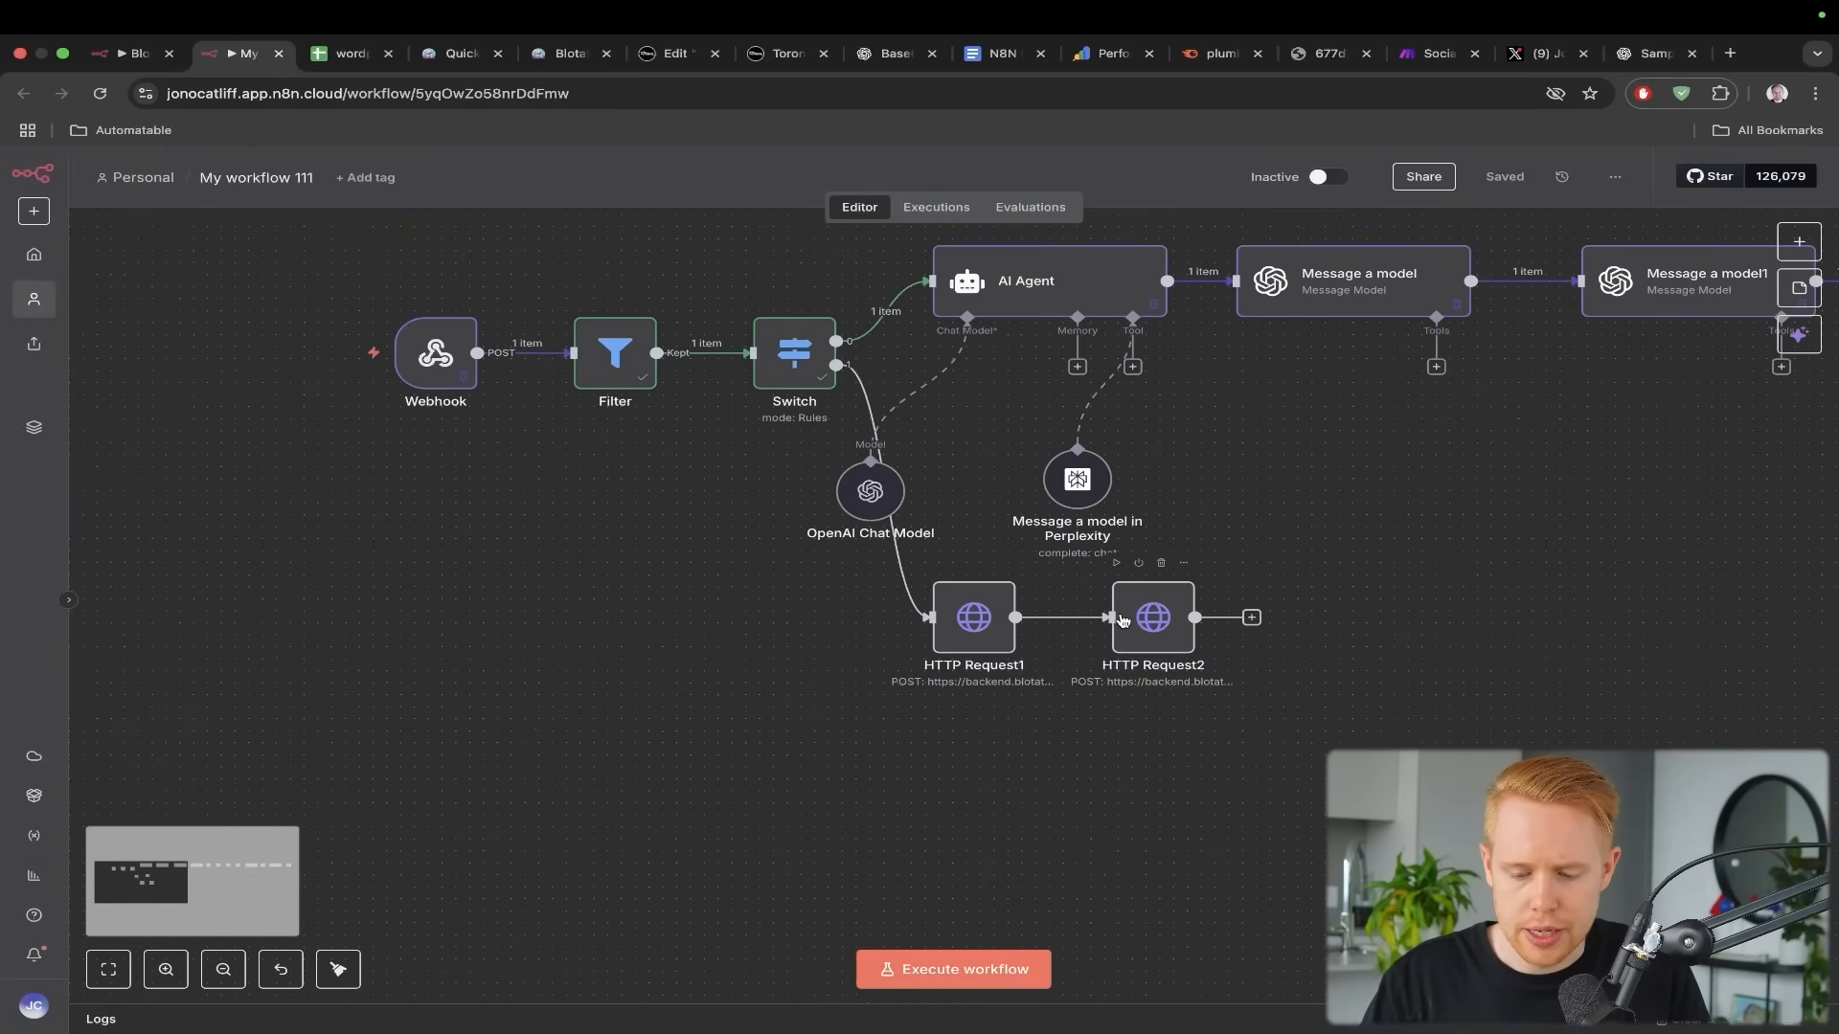
{"action": "double_click", "coordinate": [438, 356]}
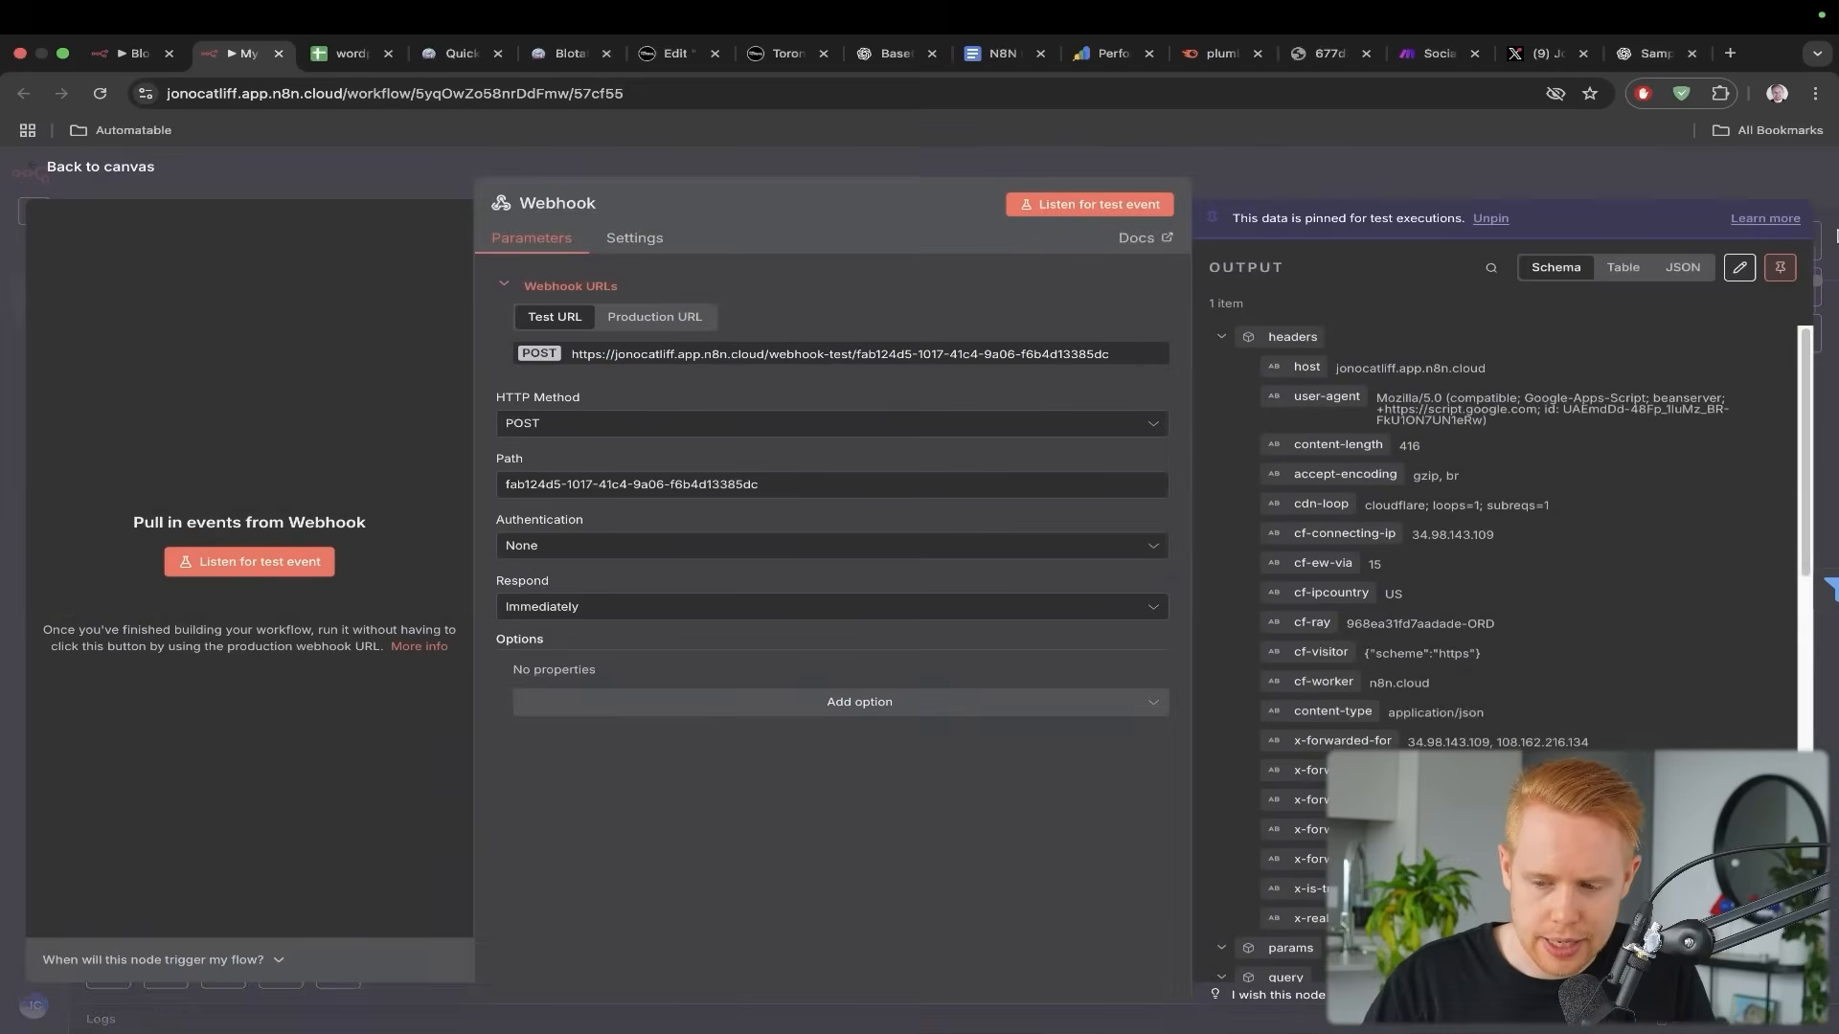
{"action": "left_click", "coordinate": [1780, 267]}
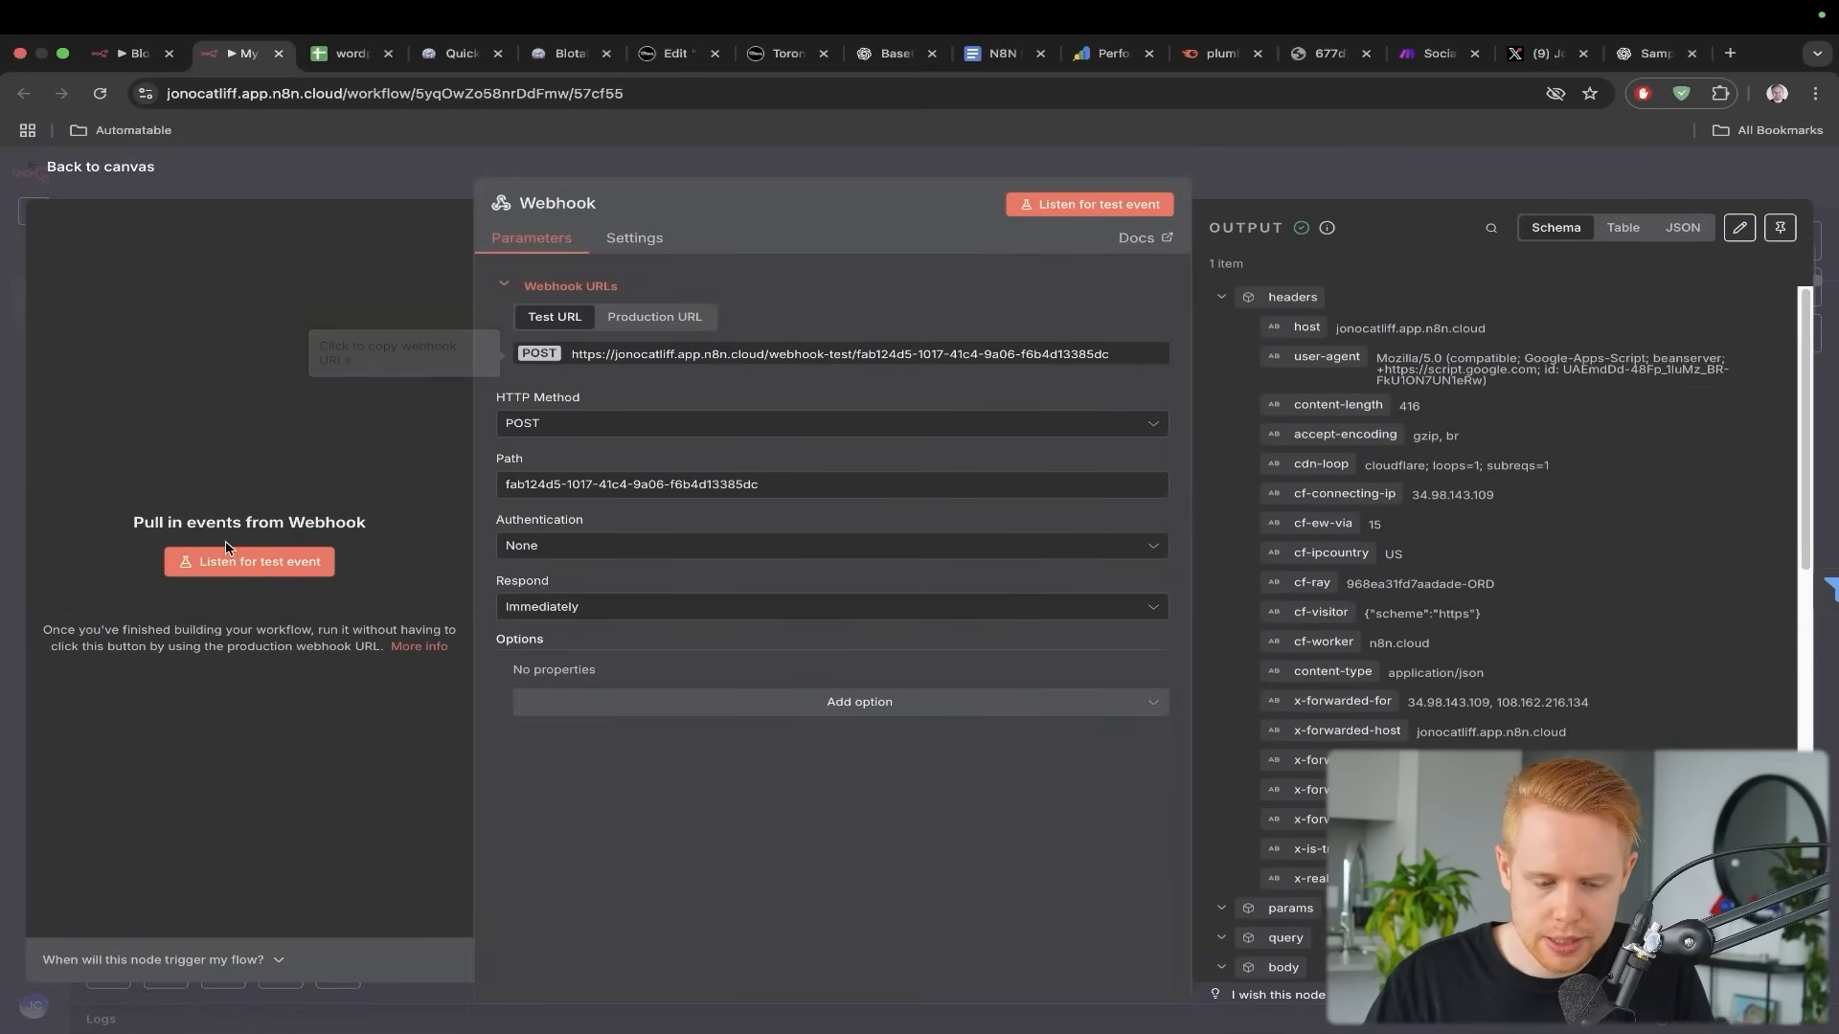
Listen for a Webhook test event and untick row 2's Social Media checkbox in the spreadsheet to trigger it.
{"action": "left_click", "coordinate": [268, 562]}
{"action": "key", "text": "ctrl+Tab"}
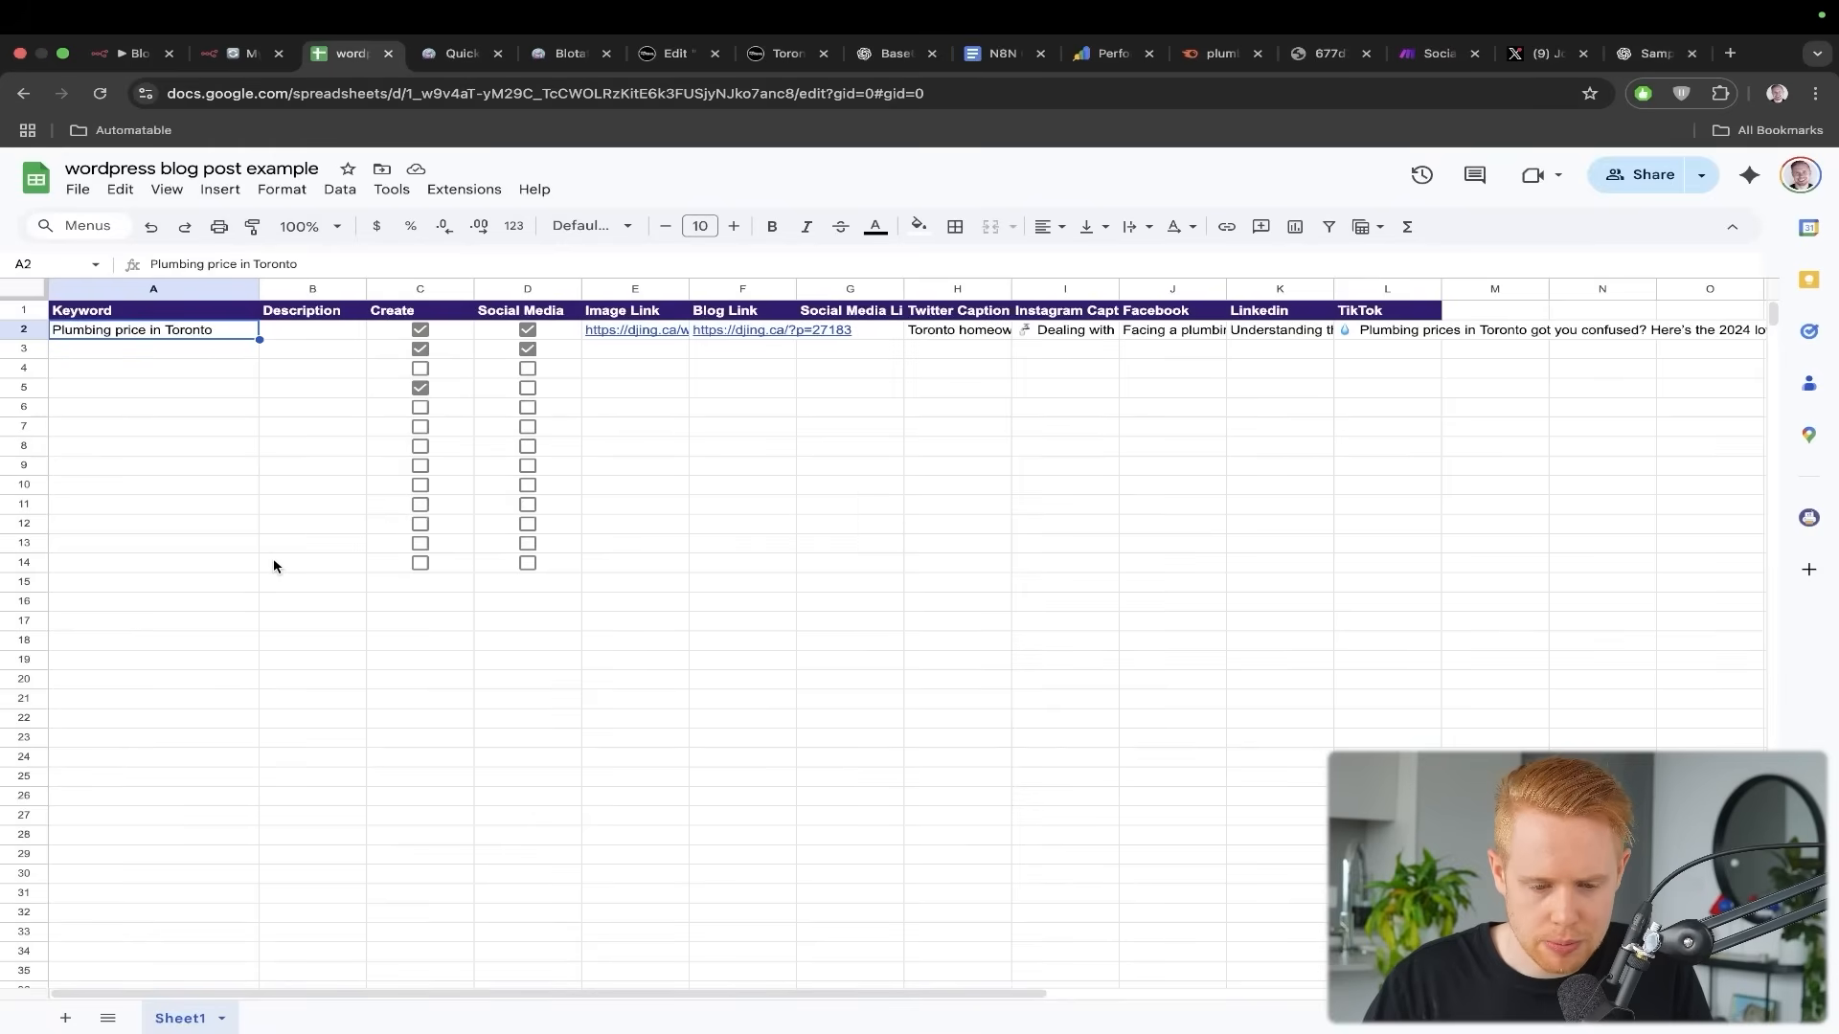
{"action": "left_click", "coordinate": [527, 331]}
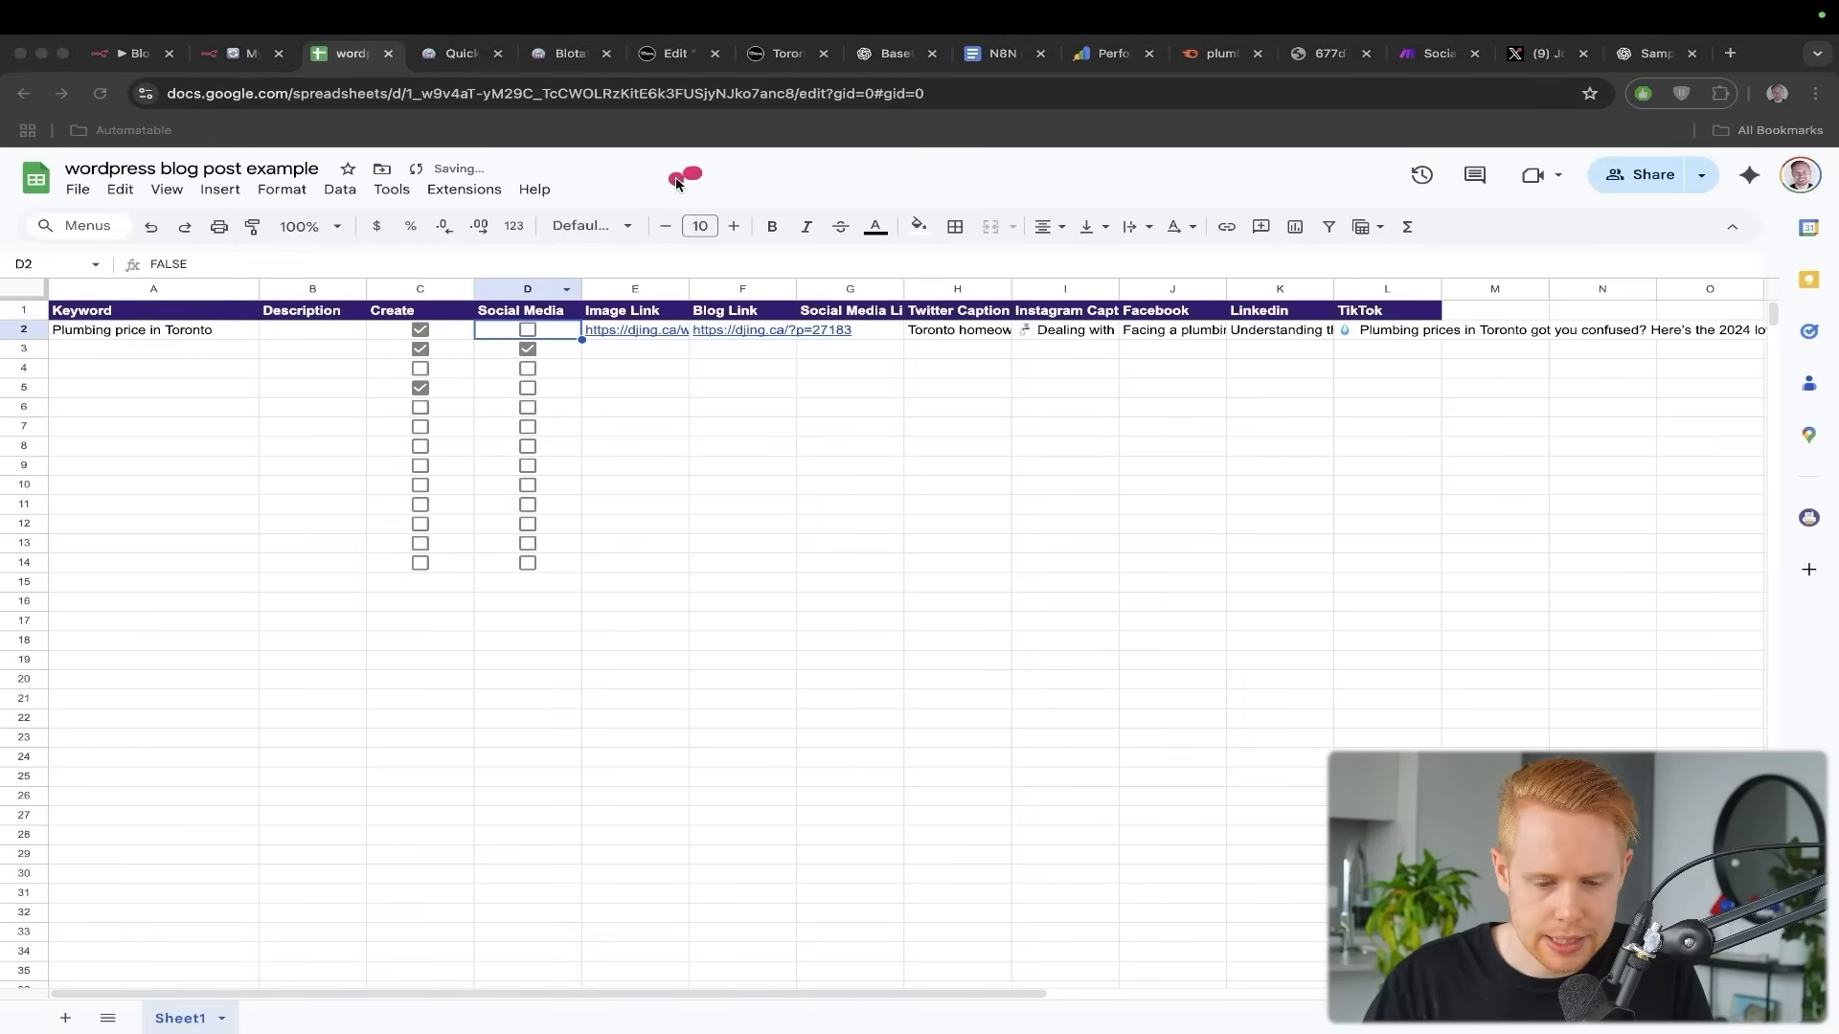
{"action": "key", "text": "ctrl+shift+Tab"}
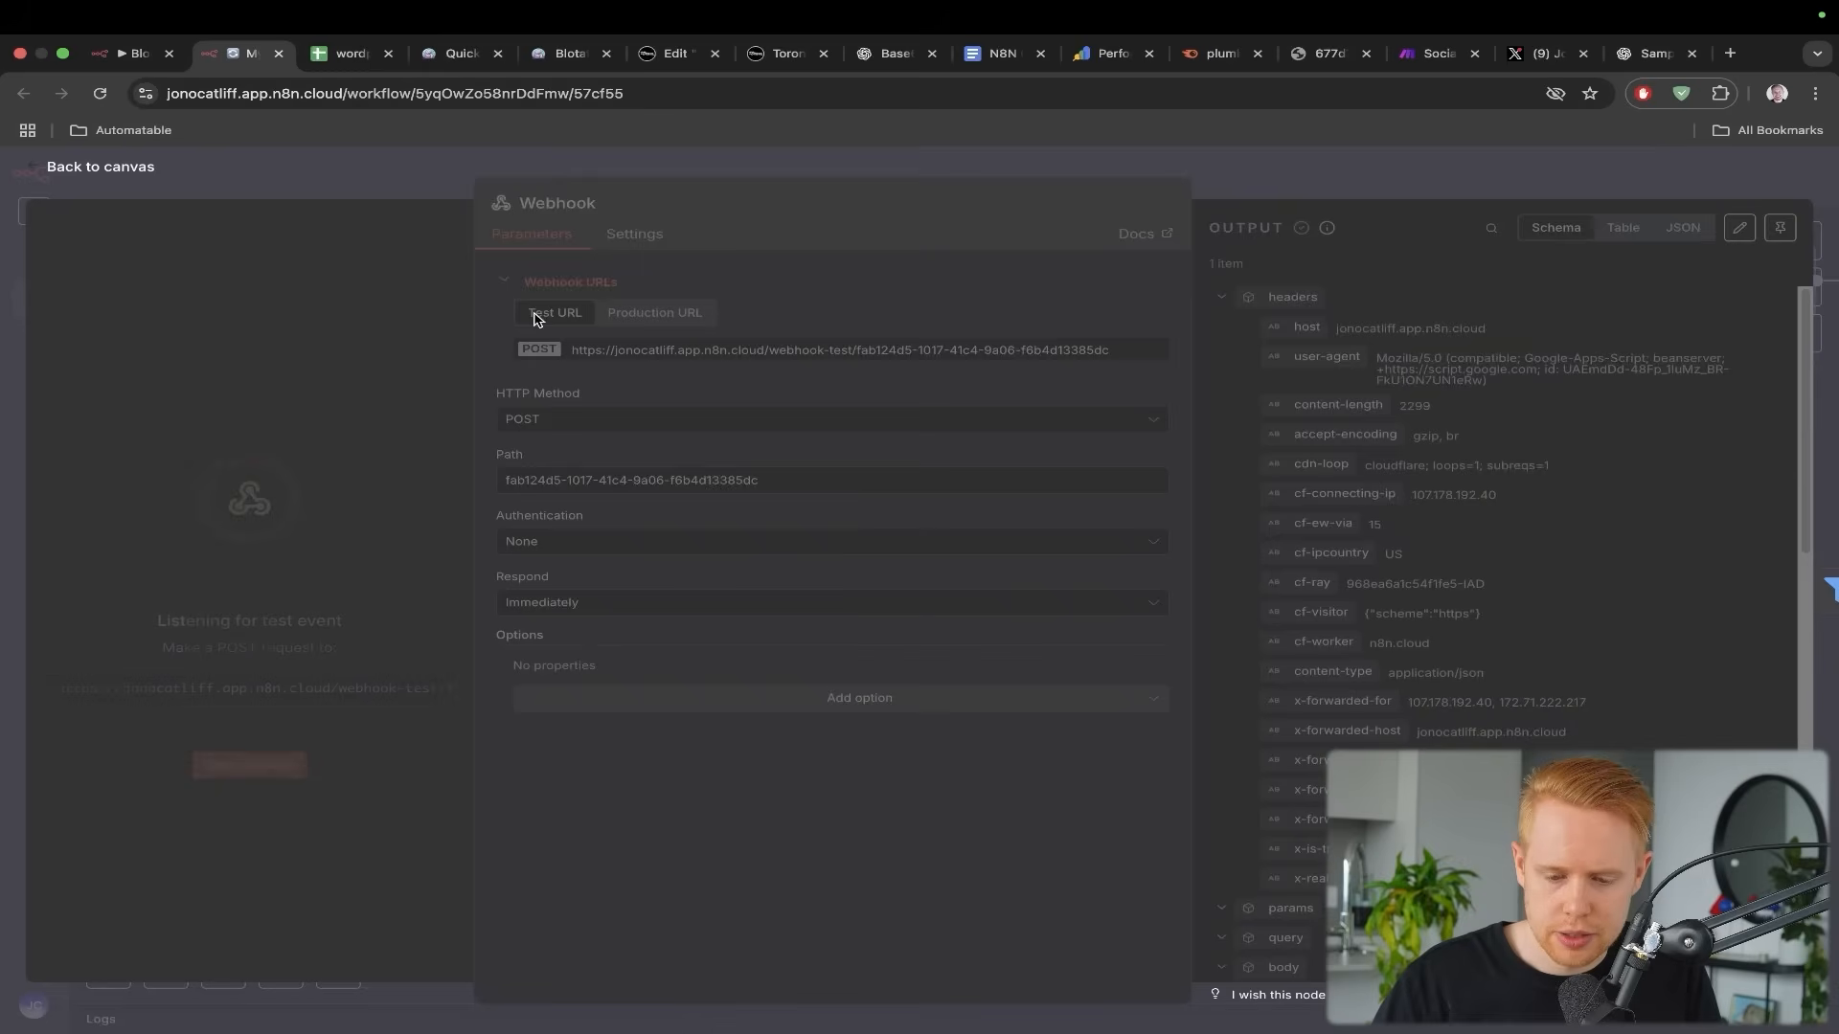
Start listening again for a Webhook test event sent from the spreadsheet.
{"action": "left_click", "coordinate": [258, 565]}
{"action": "key", "text": "ctrl+Tab"}
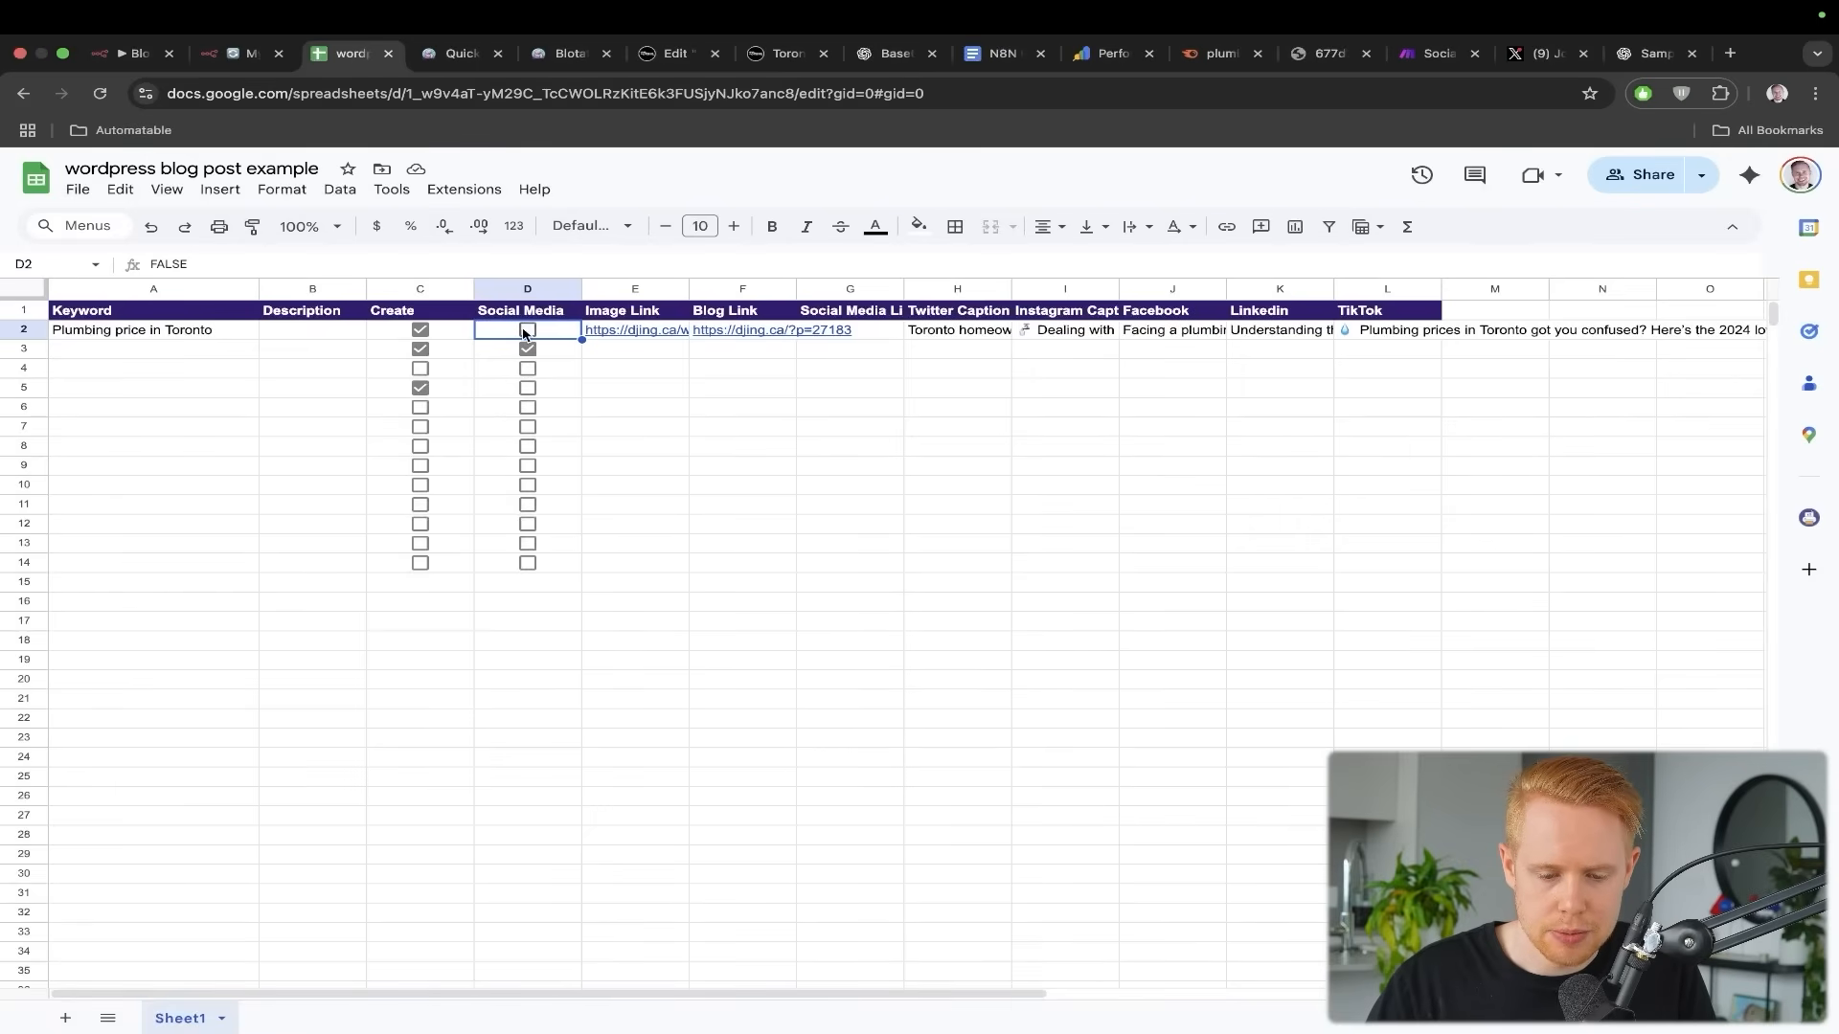
{"action": "key", "text": "ctrl+shift+Tab"}
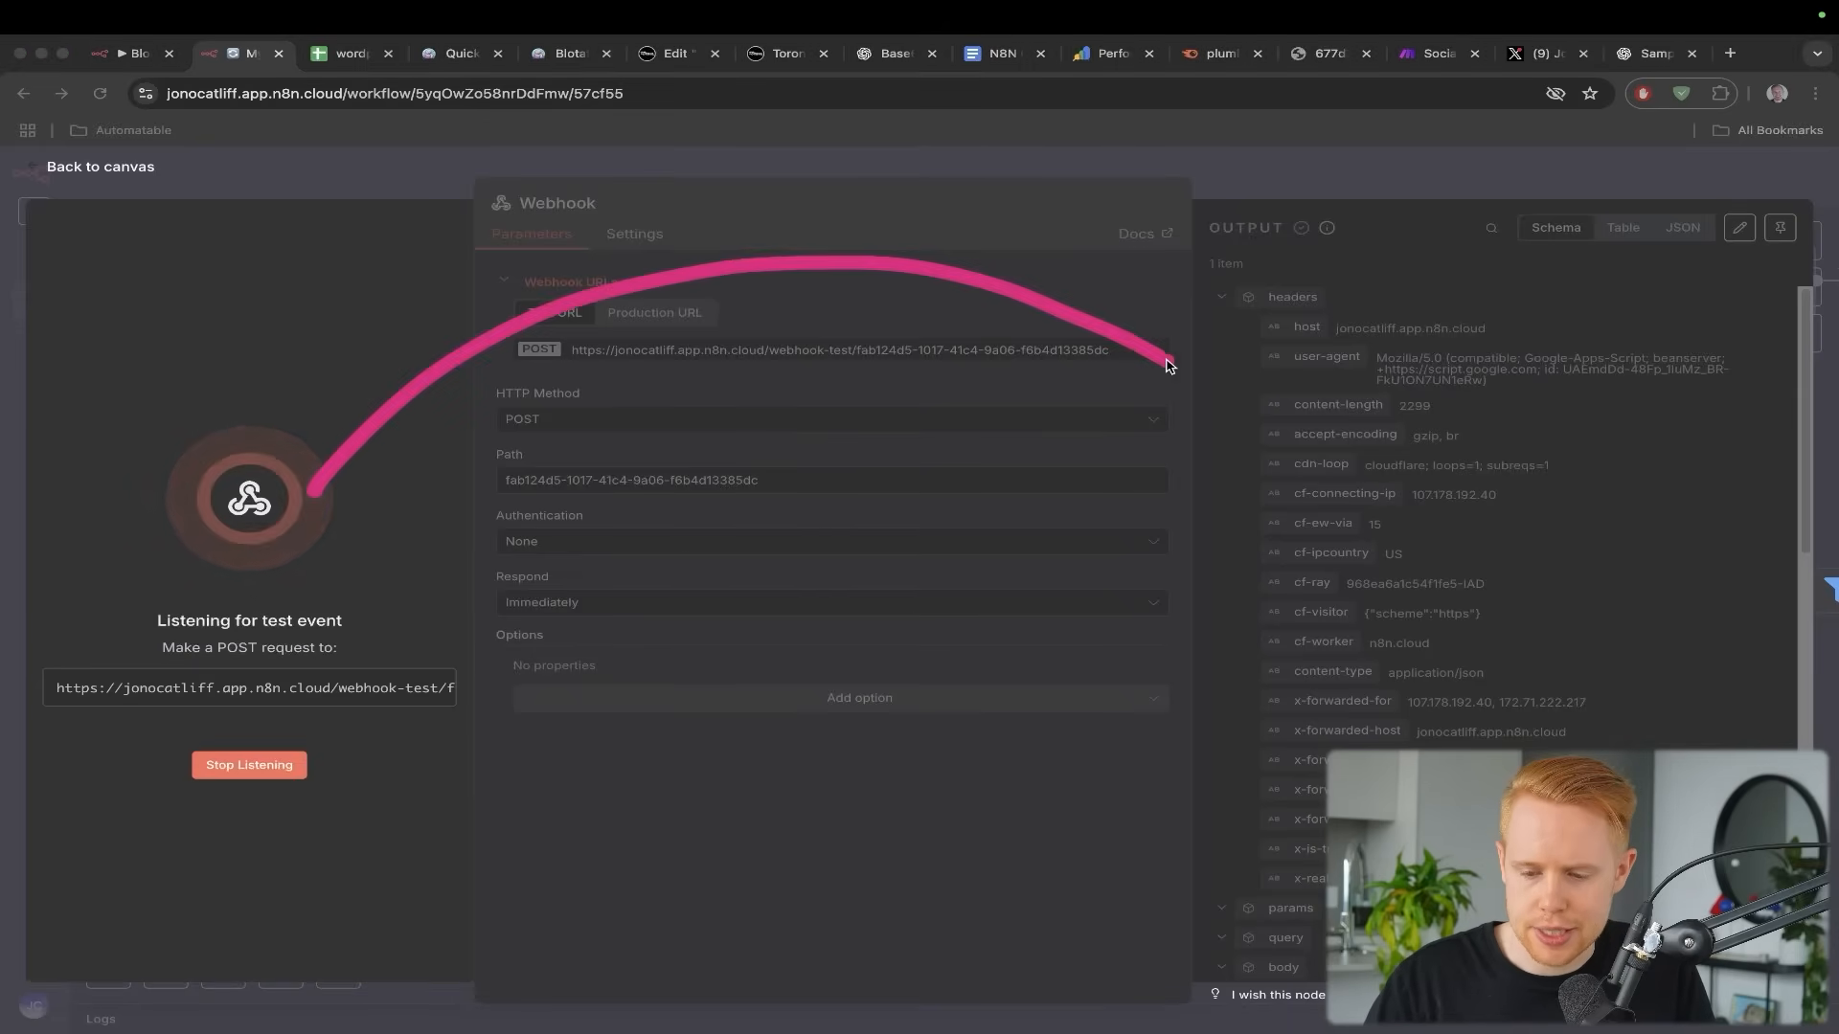
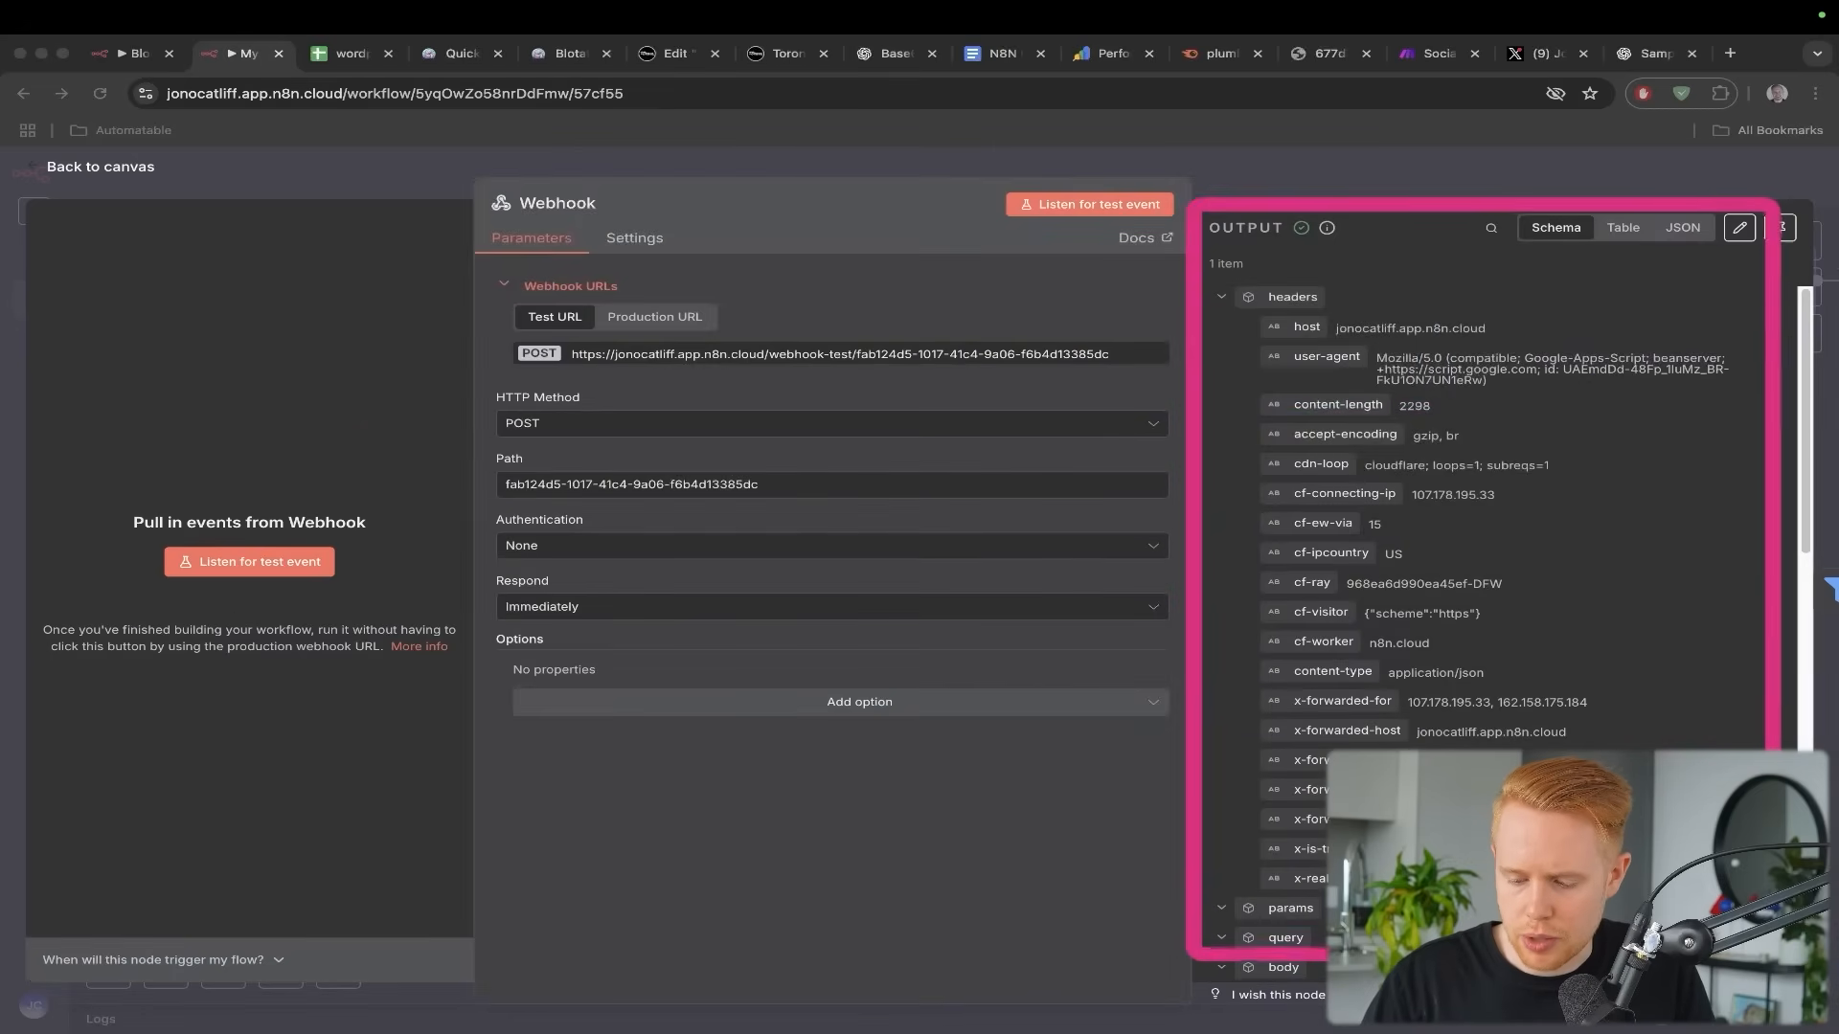
Review the Filter node's condition on the incoming webhook value and the Social Media checkbox in the spreadsheet.
{"action": "left_click", "coordinate": [1780, 227]}
{"action": "key", "text": "Escape"}
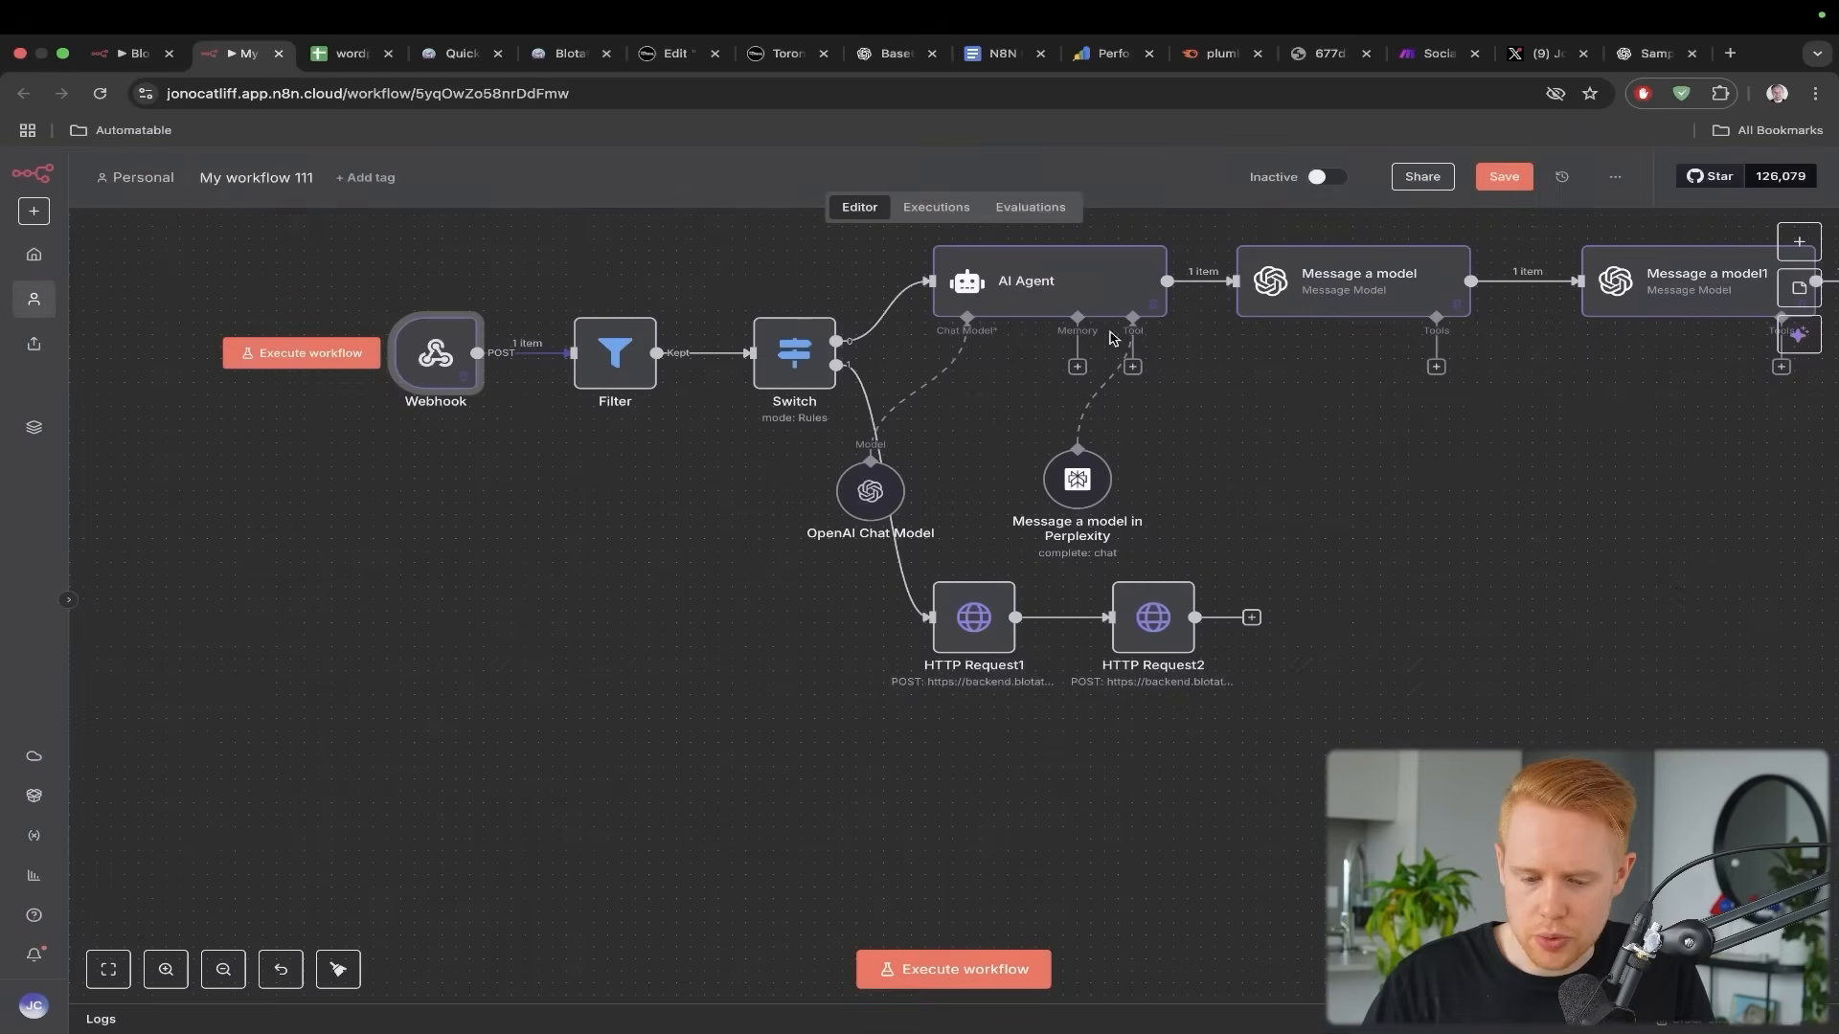
{"action": "left_click_drag", "start_coordinate": [402, 351], "coordinate": [772, 354]}
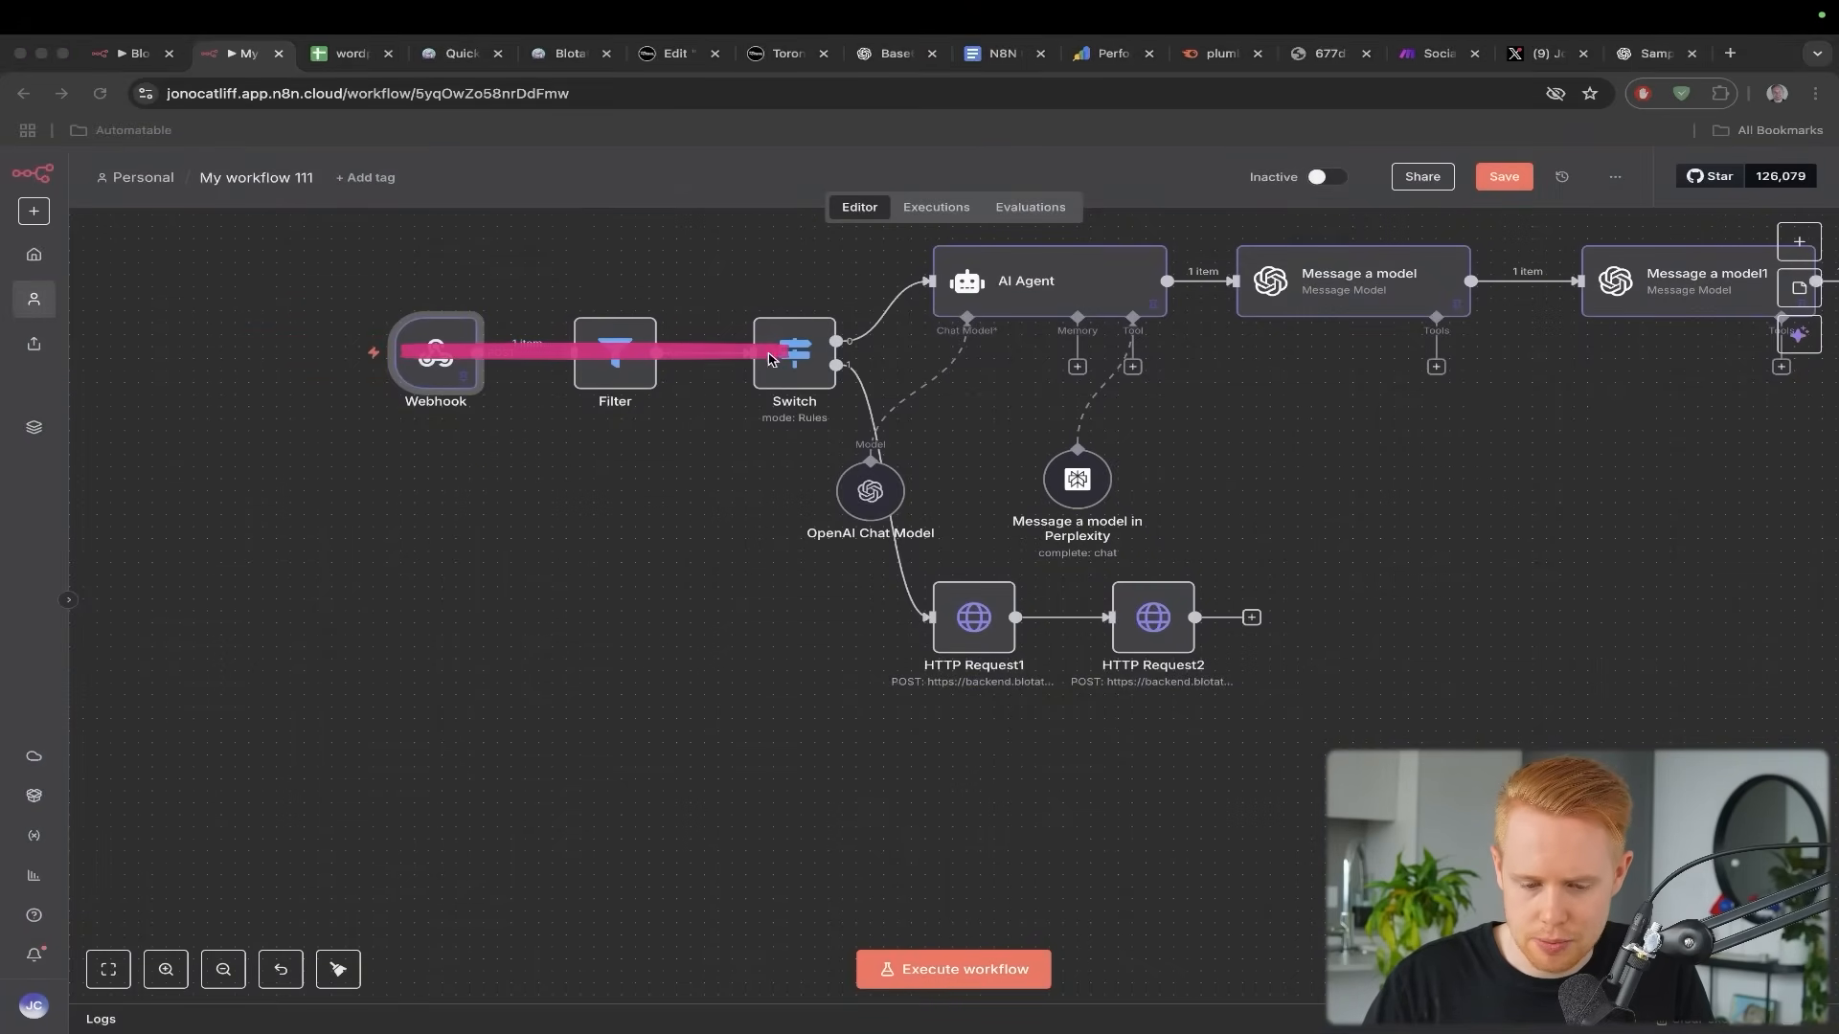
{"action": "left_click_drag", "start_coordinate": [433, 371], "coordinate": [613, 345]}
{"action": "double_click", "coordinate": [615, 352]}
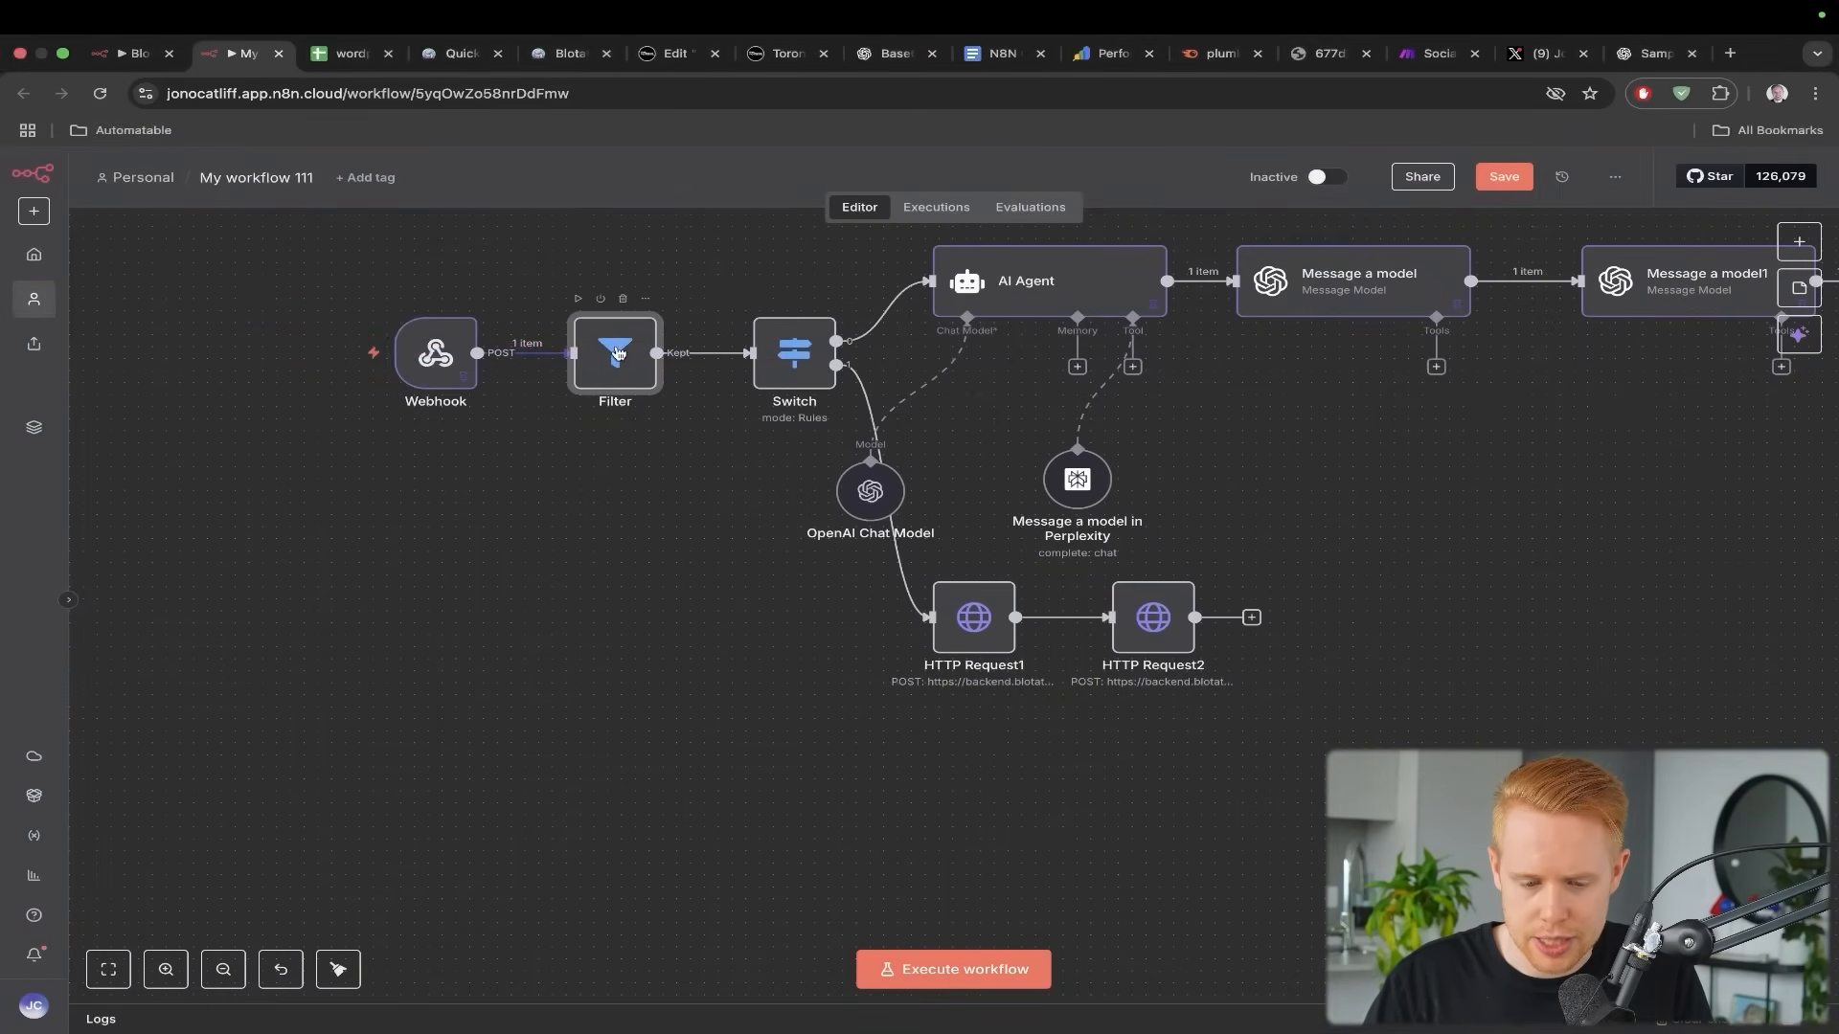
{"action": "left_click_drag", "start_coordinate": [594, 469], "coordinate": [709, 383]}
{"action": "key", "text": "ctrl+Tab"}
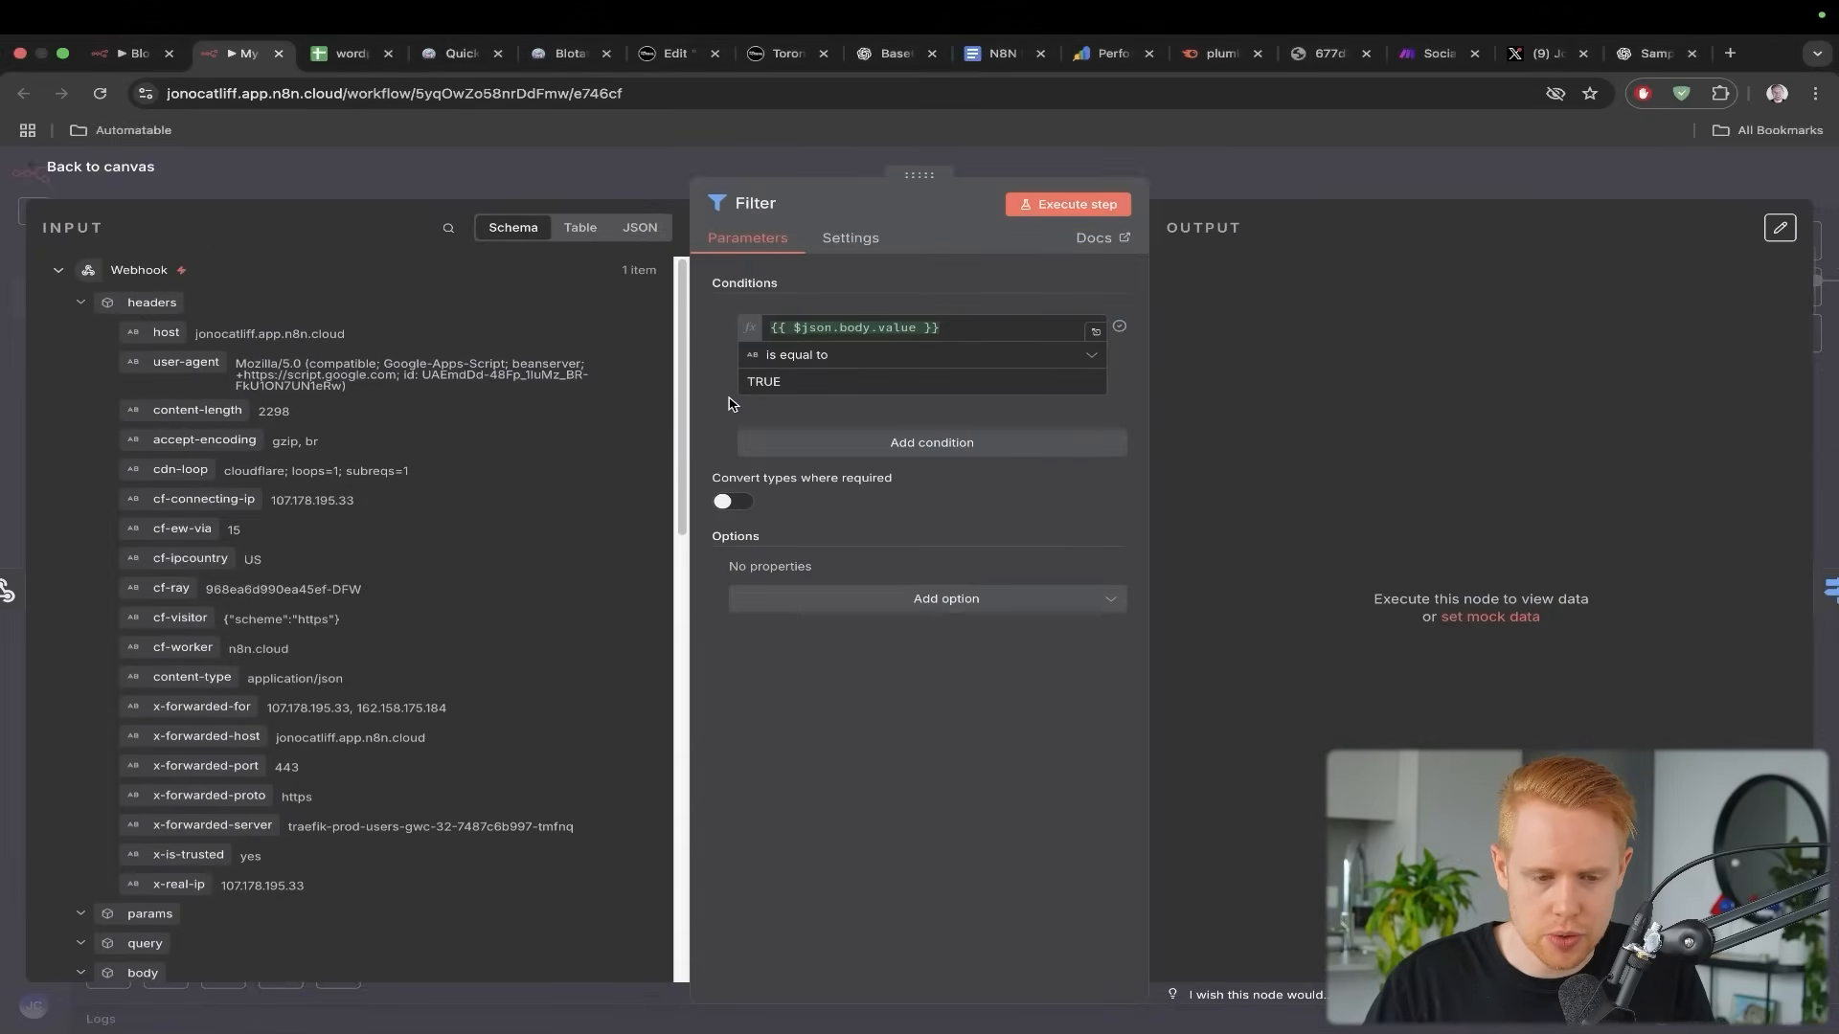
{"action": "left_click_drag", "start_coordinate": [748, 461], "coordinate": [561, 357]}
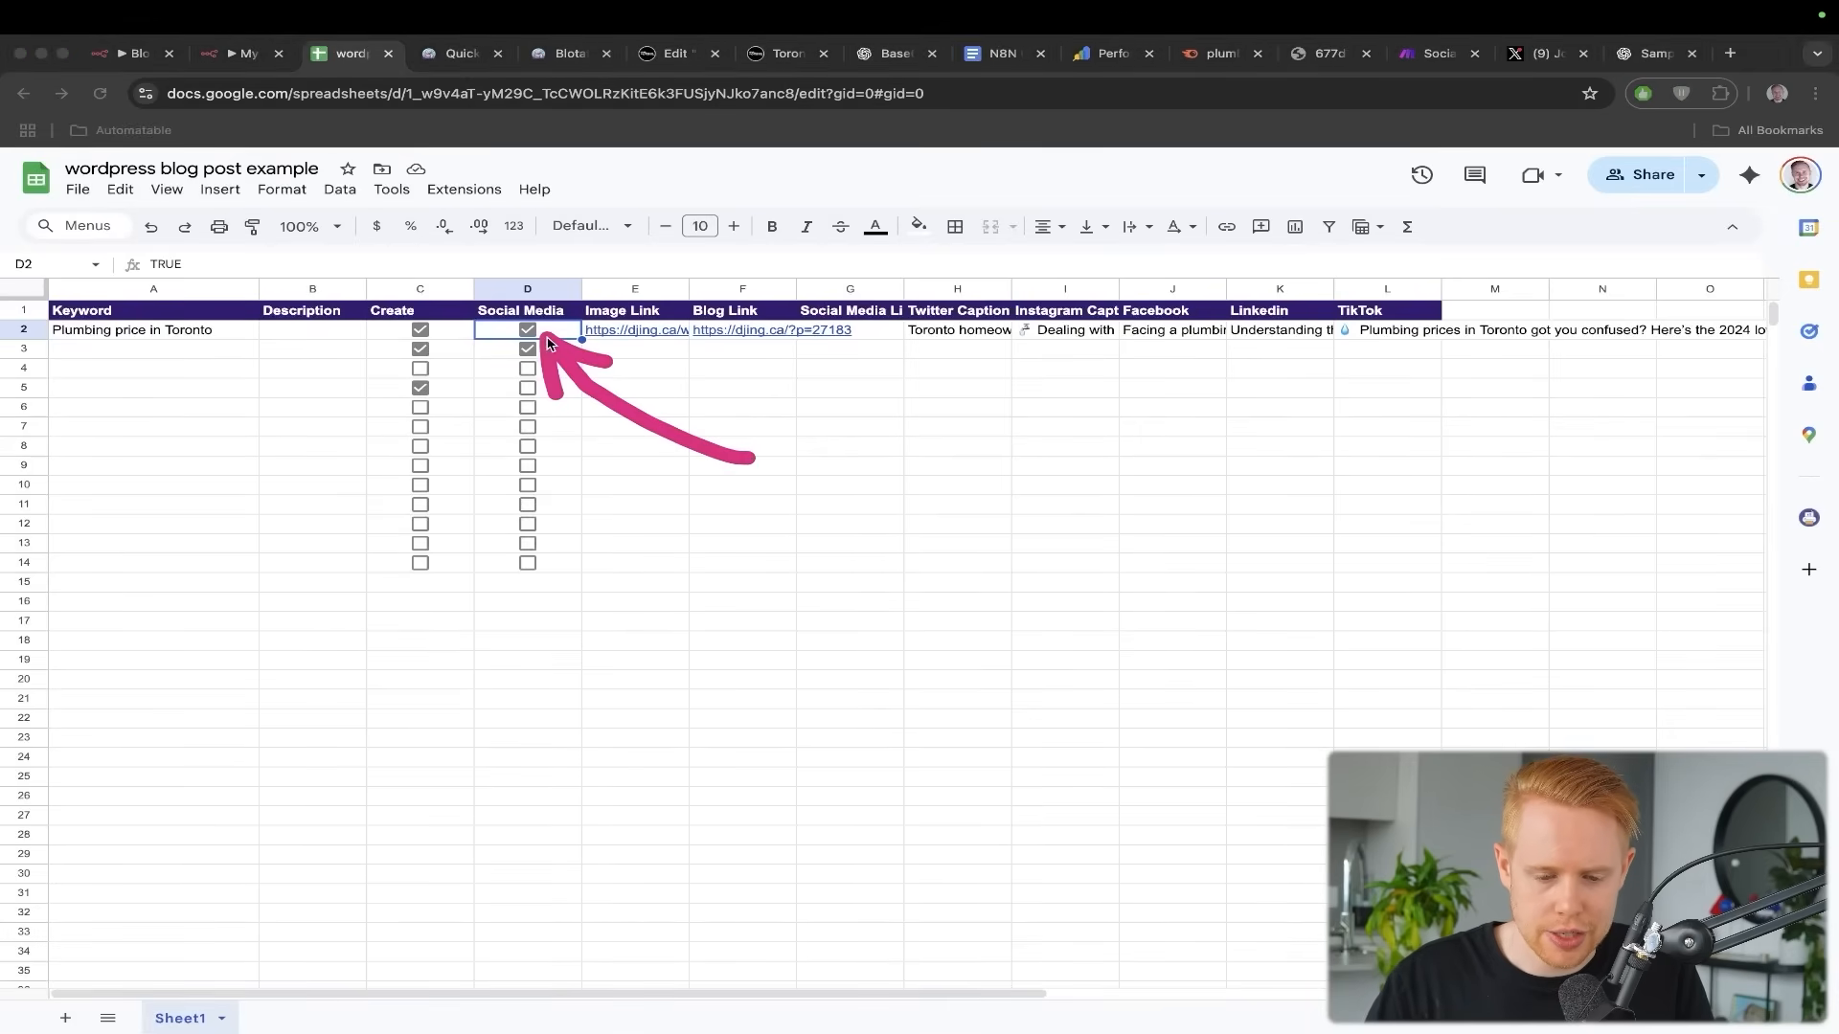
{"action": "key", "text": "ctrl+shift+Tab"}
{"action": "left_click", "coordinate": [575, 192]}
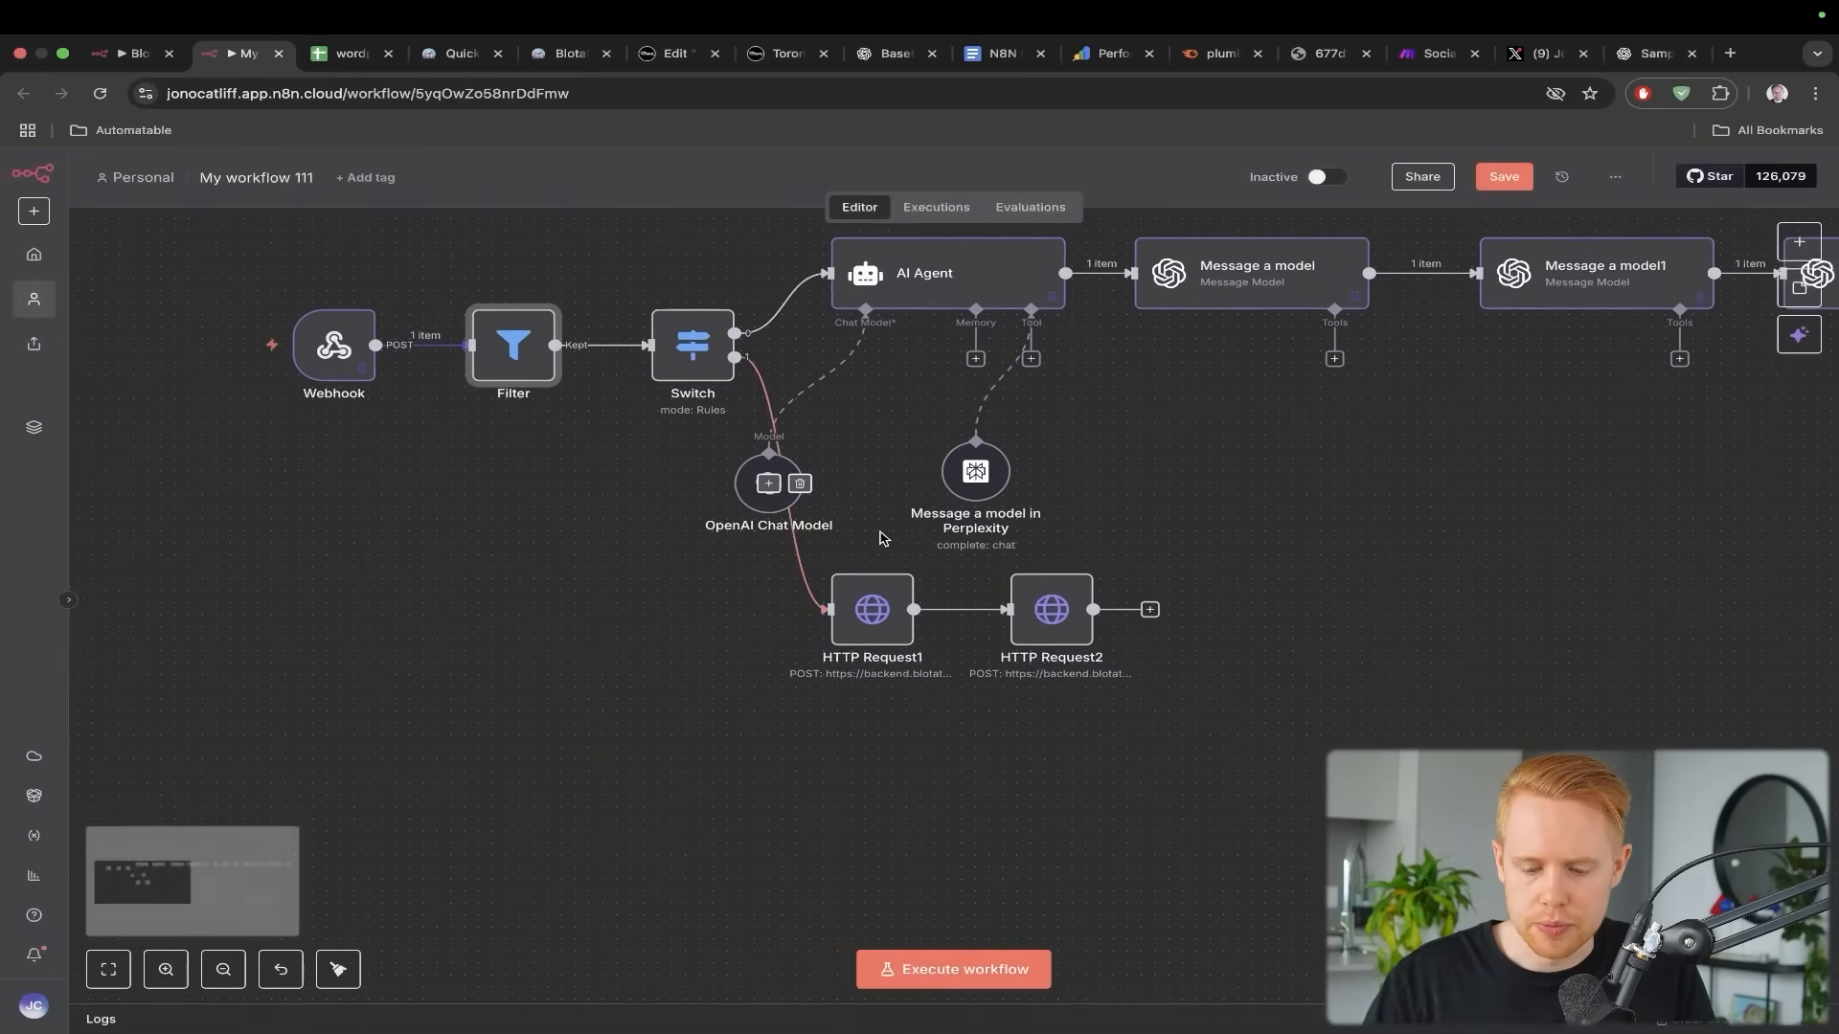
Execute the whole workflow from the canvas.
{"action": "left_click", "coordinate": [891, 594]}
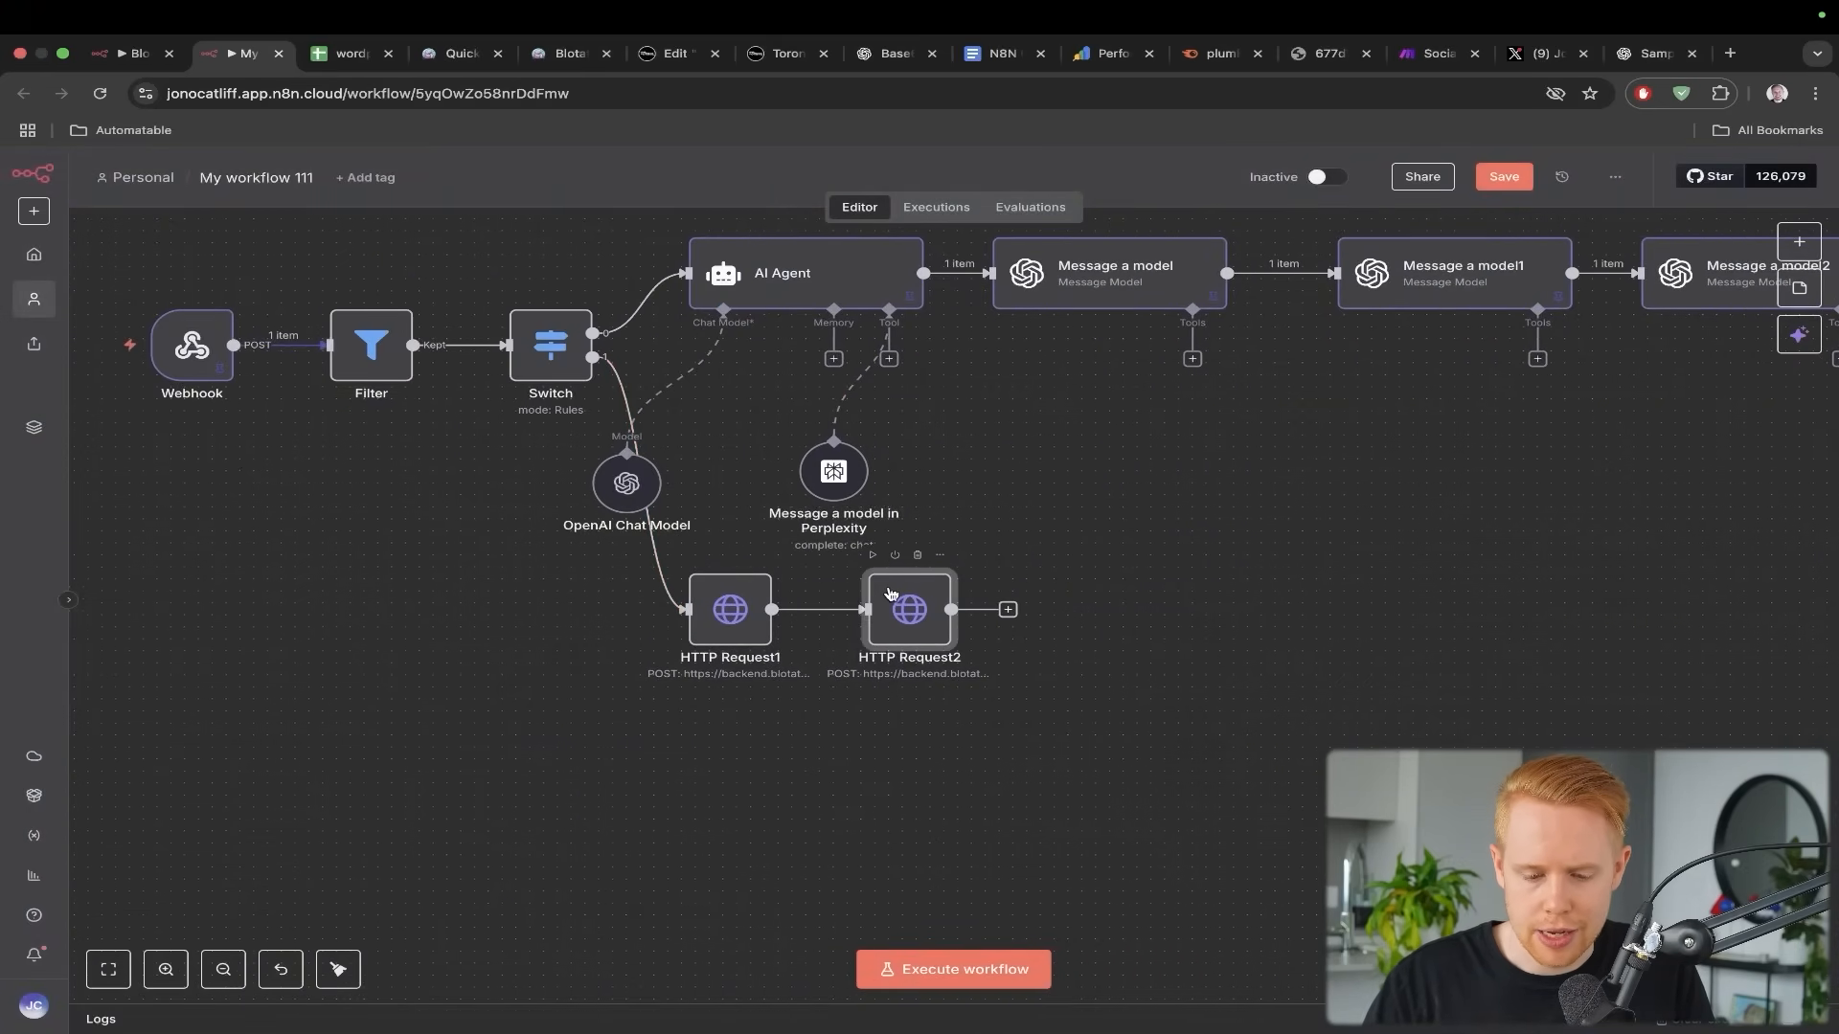
{"action": "double_click", "coordinate": [891, 618]}
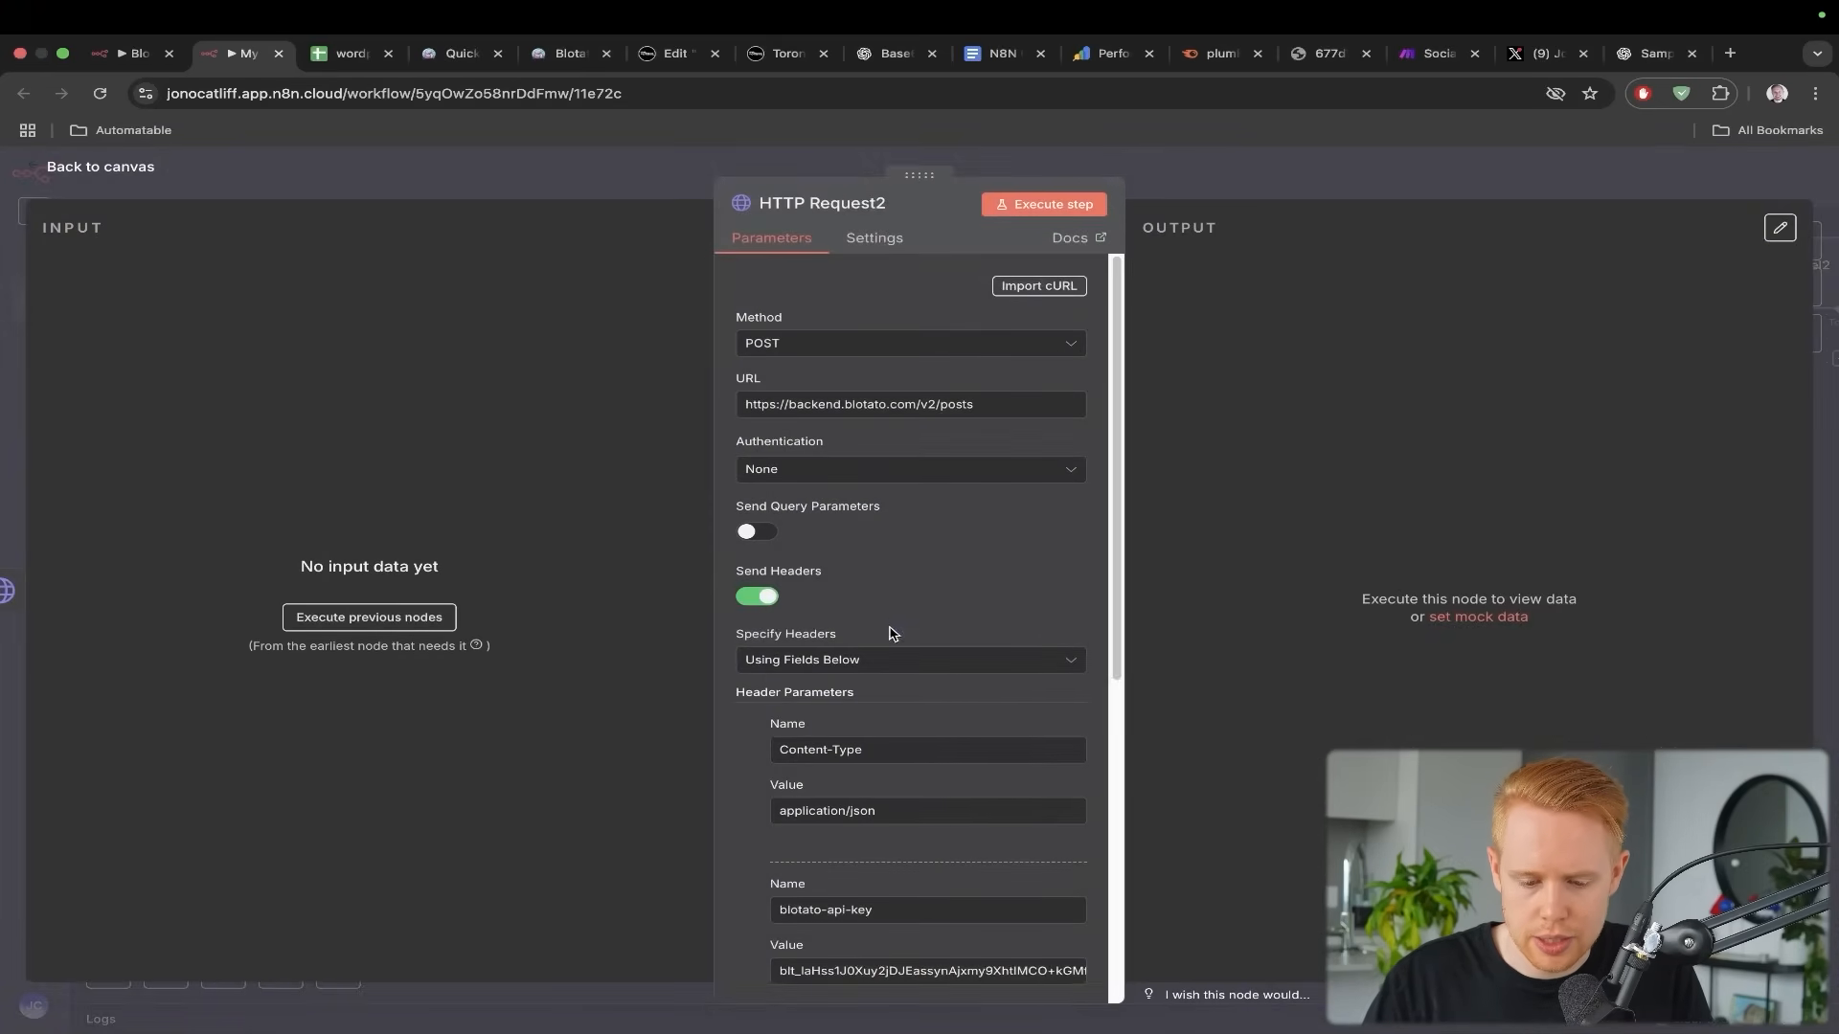
{"action": "key", "text": "Escape"}
{"action": "left_click", "coordinate": [927, 965]}
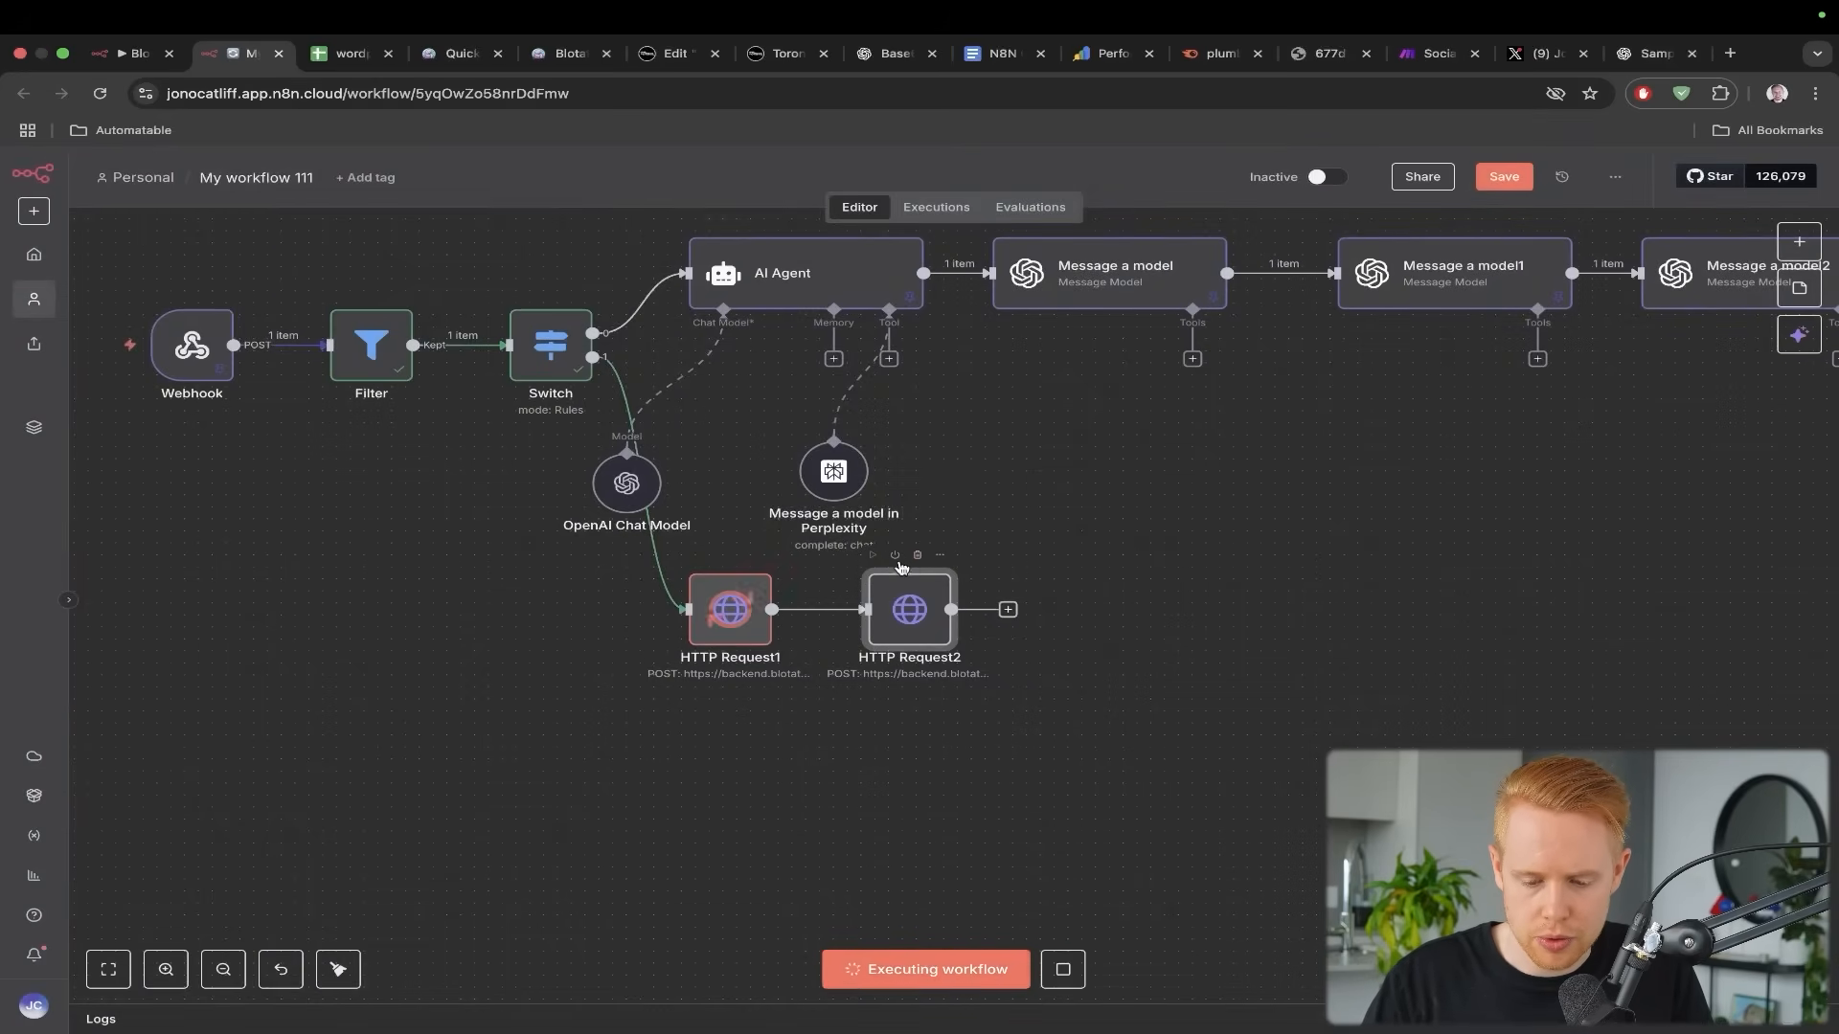
Replace the post text in HTTP Request2's JSON body with the Webhook row's column 7 Twitter caption and execute the step.
{"action": "left_click", "coordinate": [895, 557]}
{"action": "left_click", "coordinate": [893, 557]}
{"action": "double_click", "coordinate": [889, 620]}
{"action": "scroll", "coordinate": [824, 613], "scroll_direction": "down", "scroll_amount": 8}
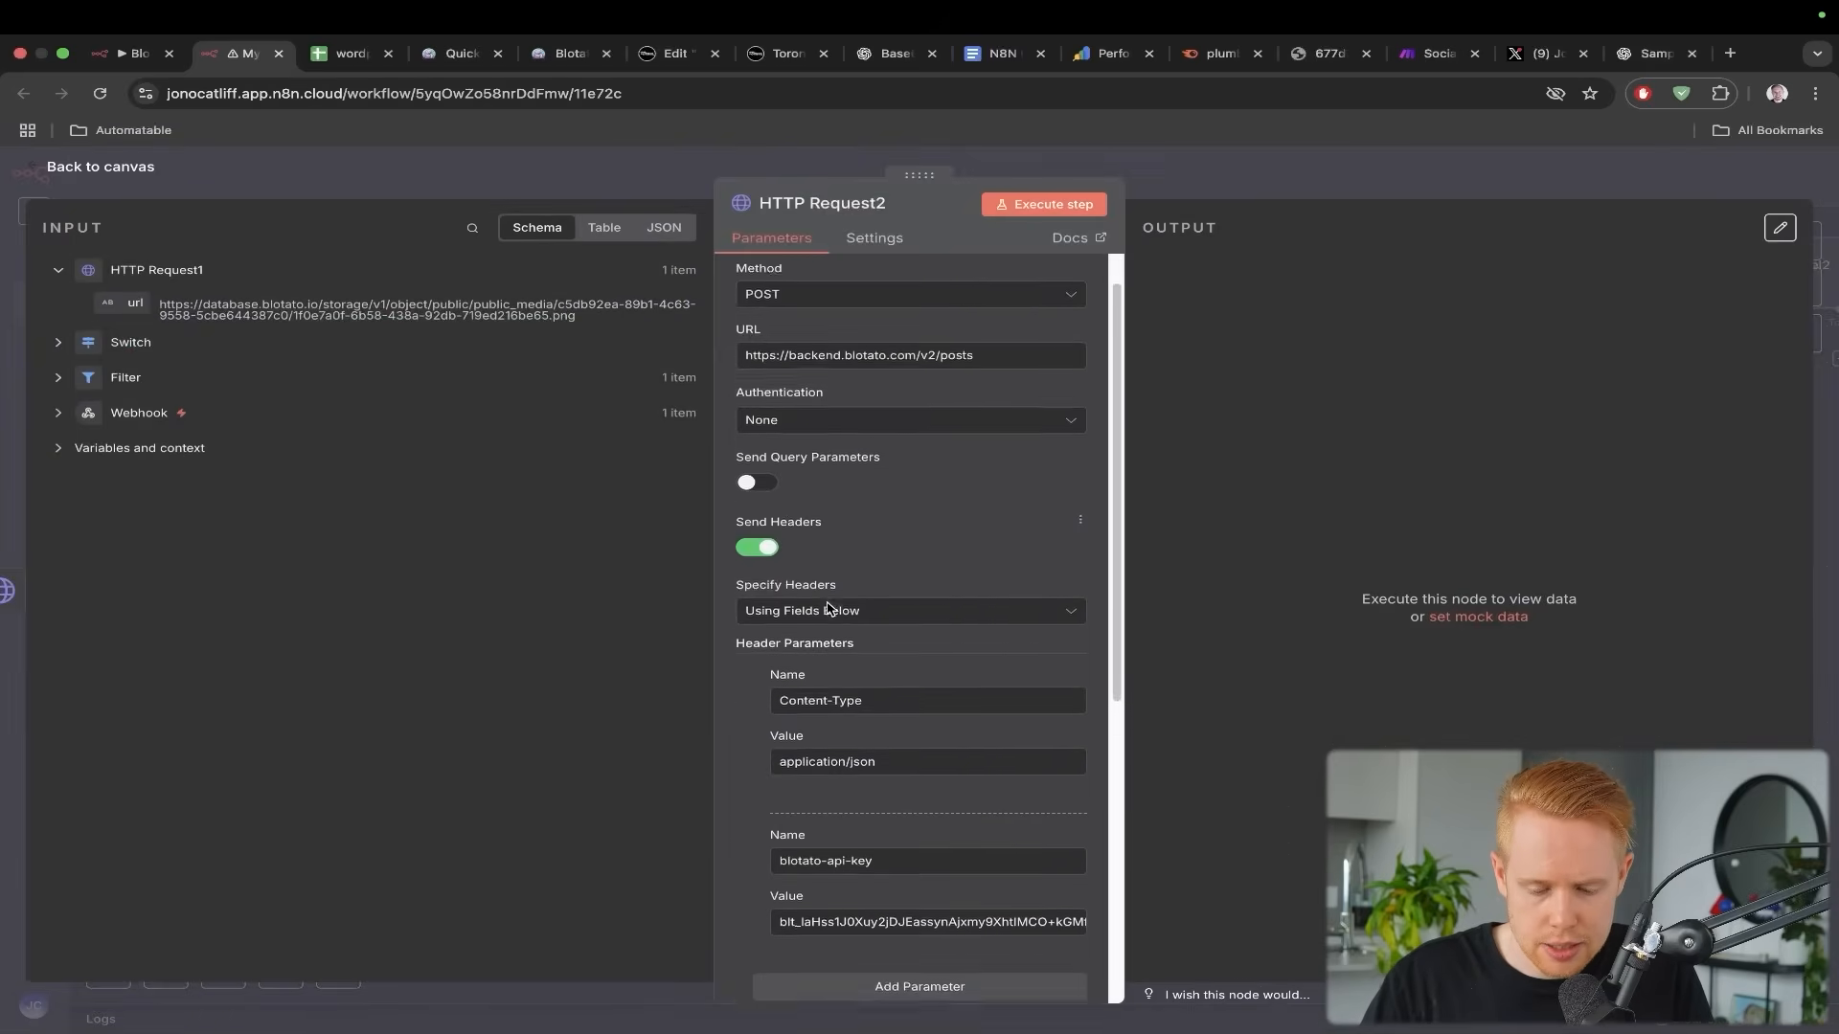
{"action": "scroll", "coordinate": [944, 747], "scroll_direction": "down", "scroll_amount": 2}
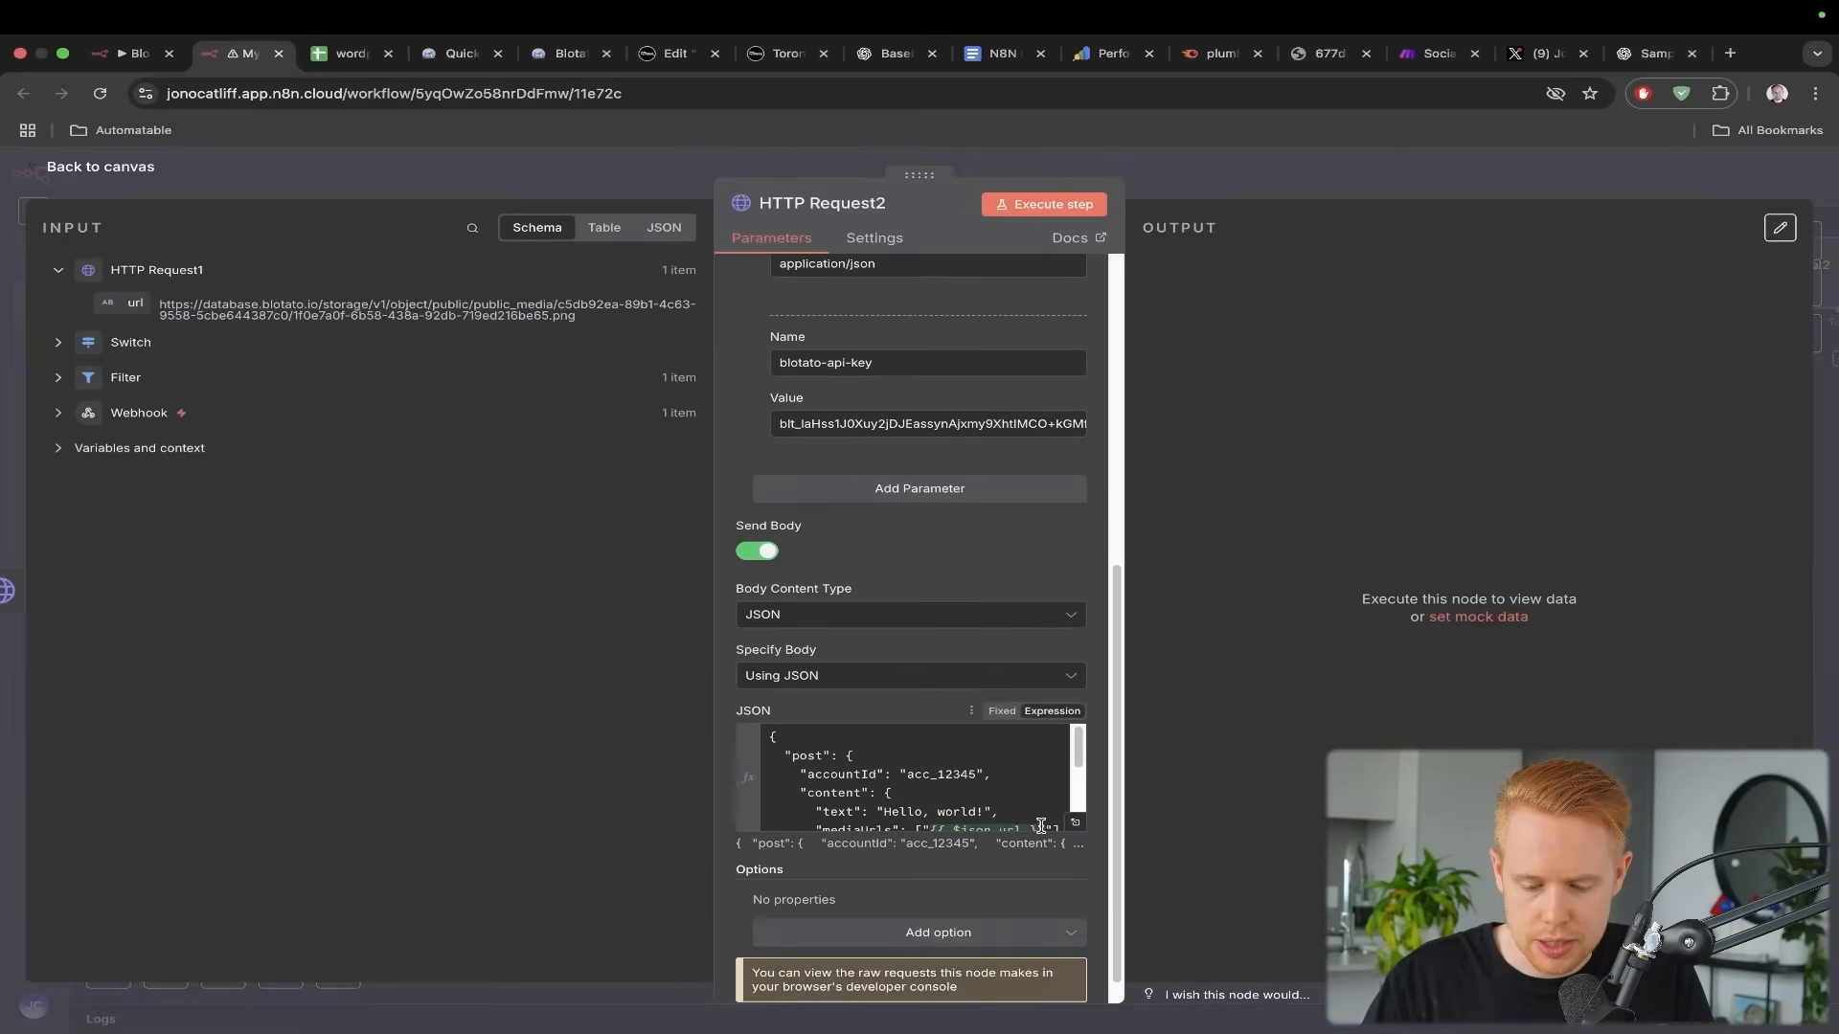
{"action": "left_click", "coordinate": [1071, 829]}
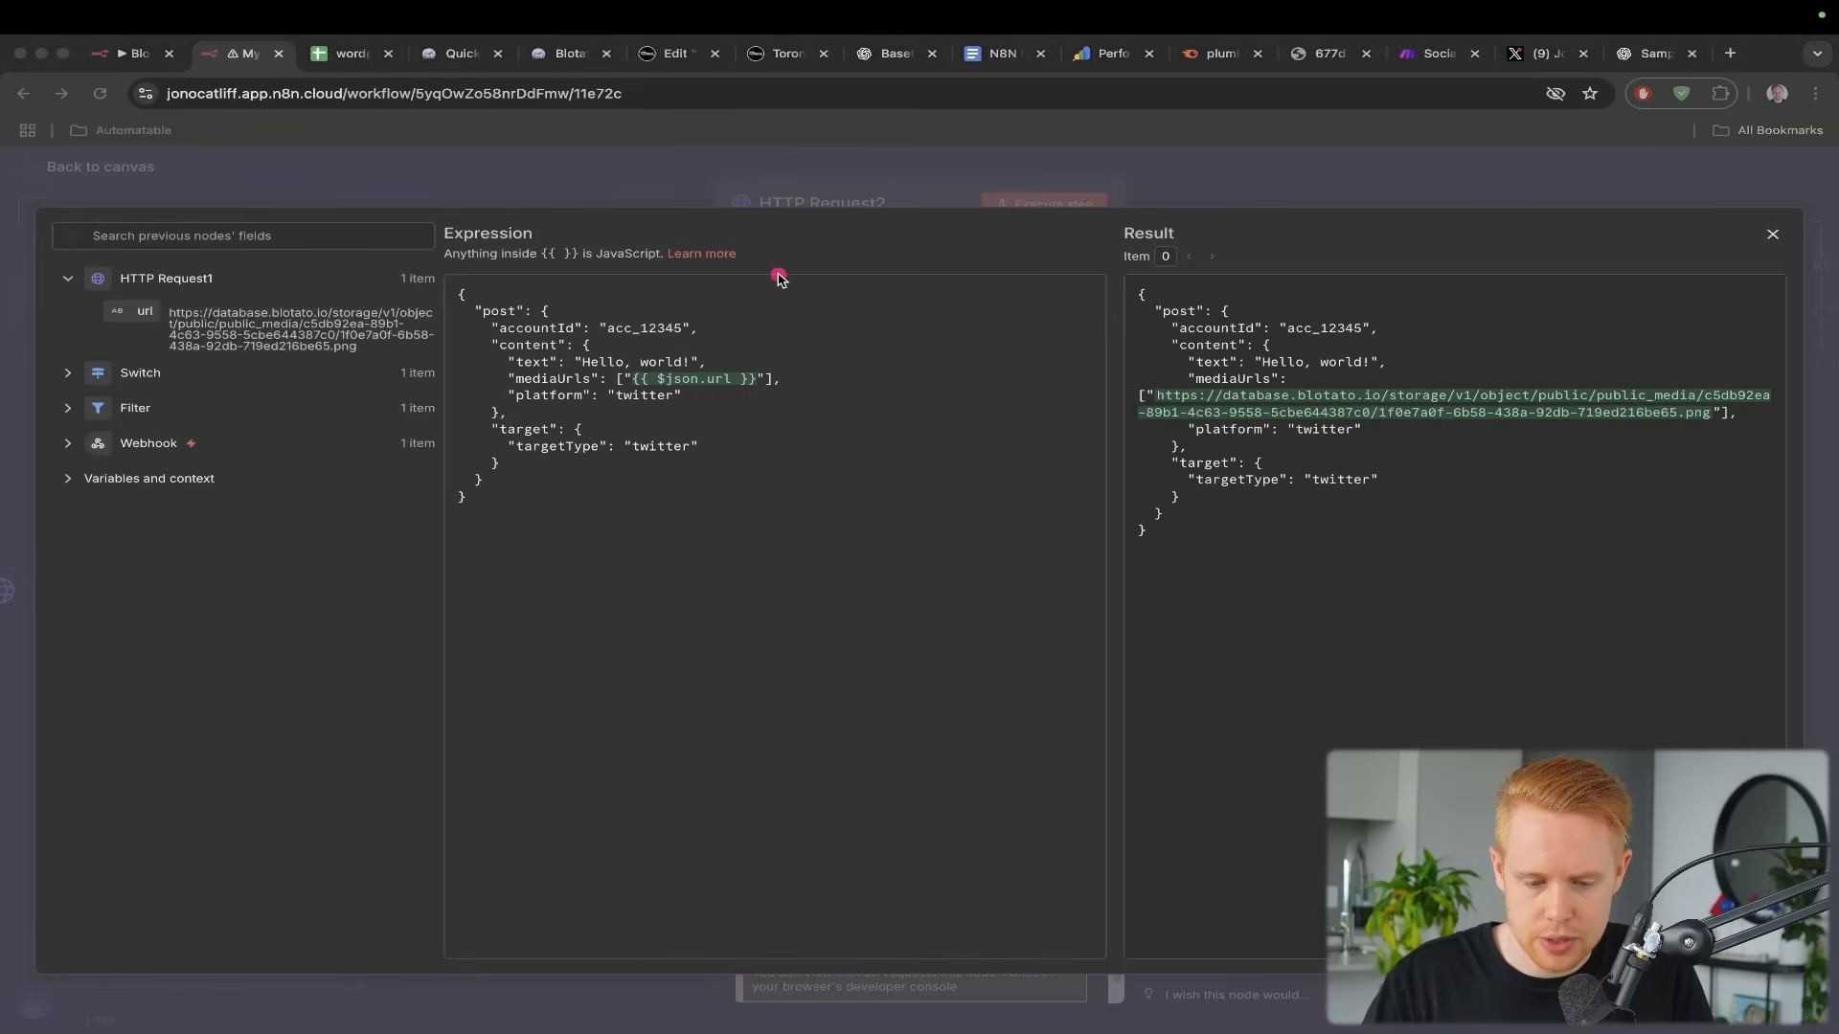
{"action": "left_click", "coordinate": [70, 446]}
{"action": "scroll", "coordinate": [385, 660], "scroll_direction": "down", "scroll_amount": 10}
{"action": "scroll", "coordinate": [386, 660], "scroll_direction": "up", "scroll_amount": 8}
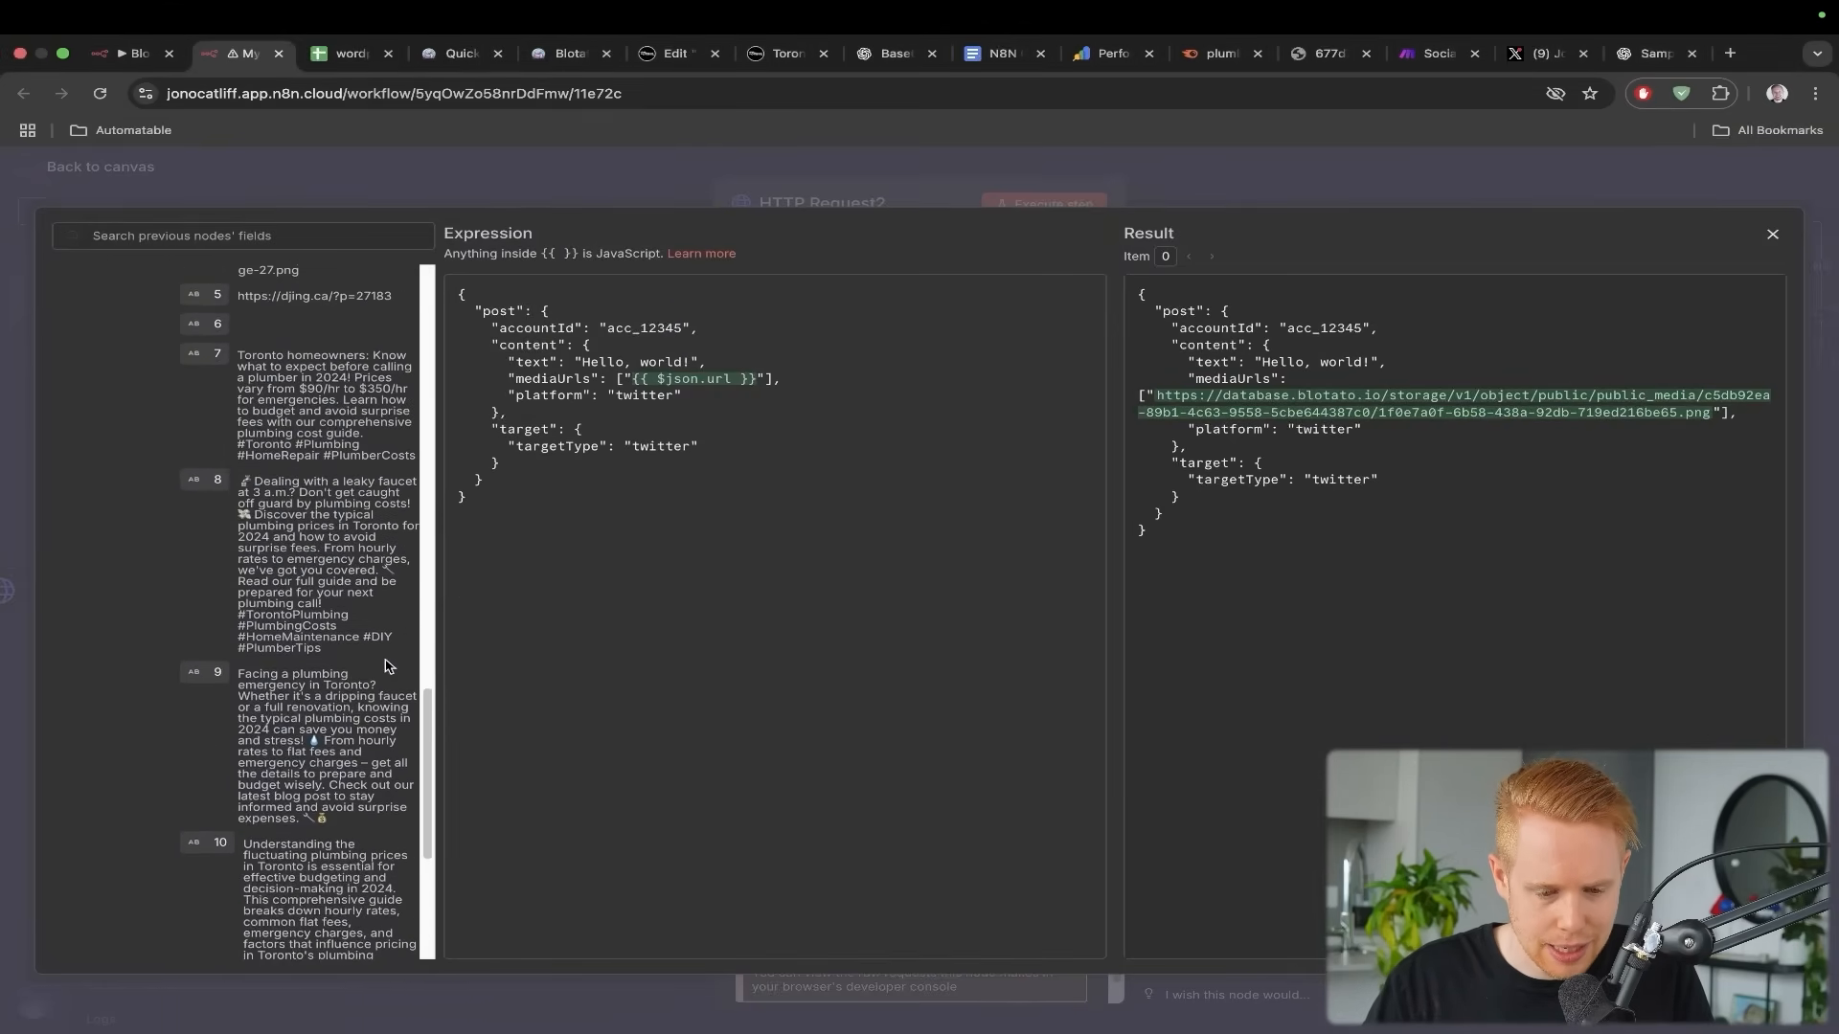
{"action": "key", "text": "ctrl+Tab"}
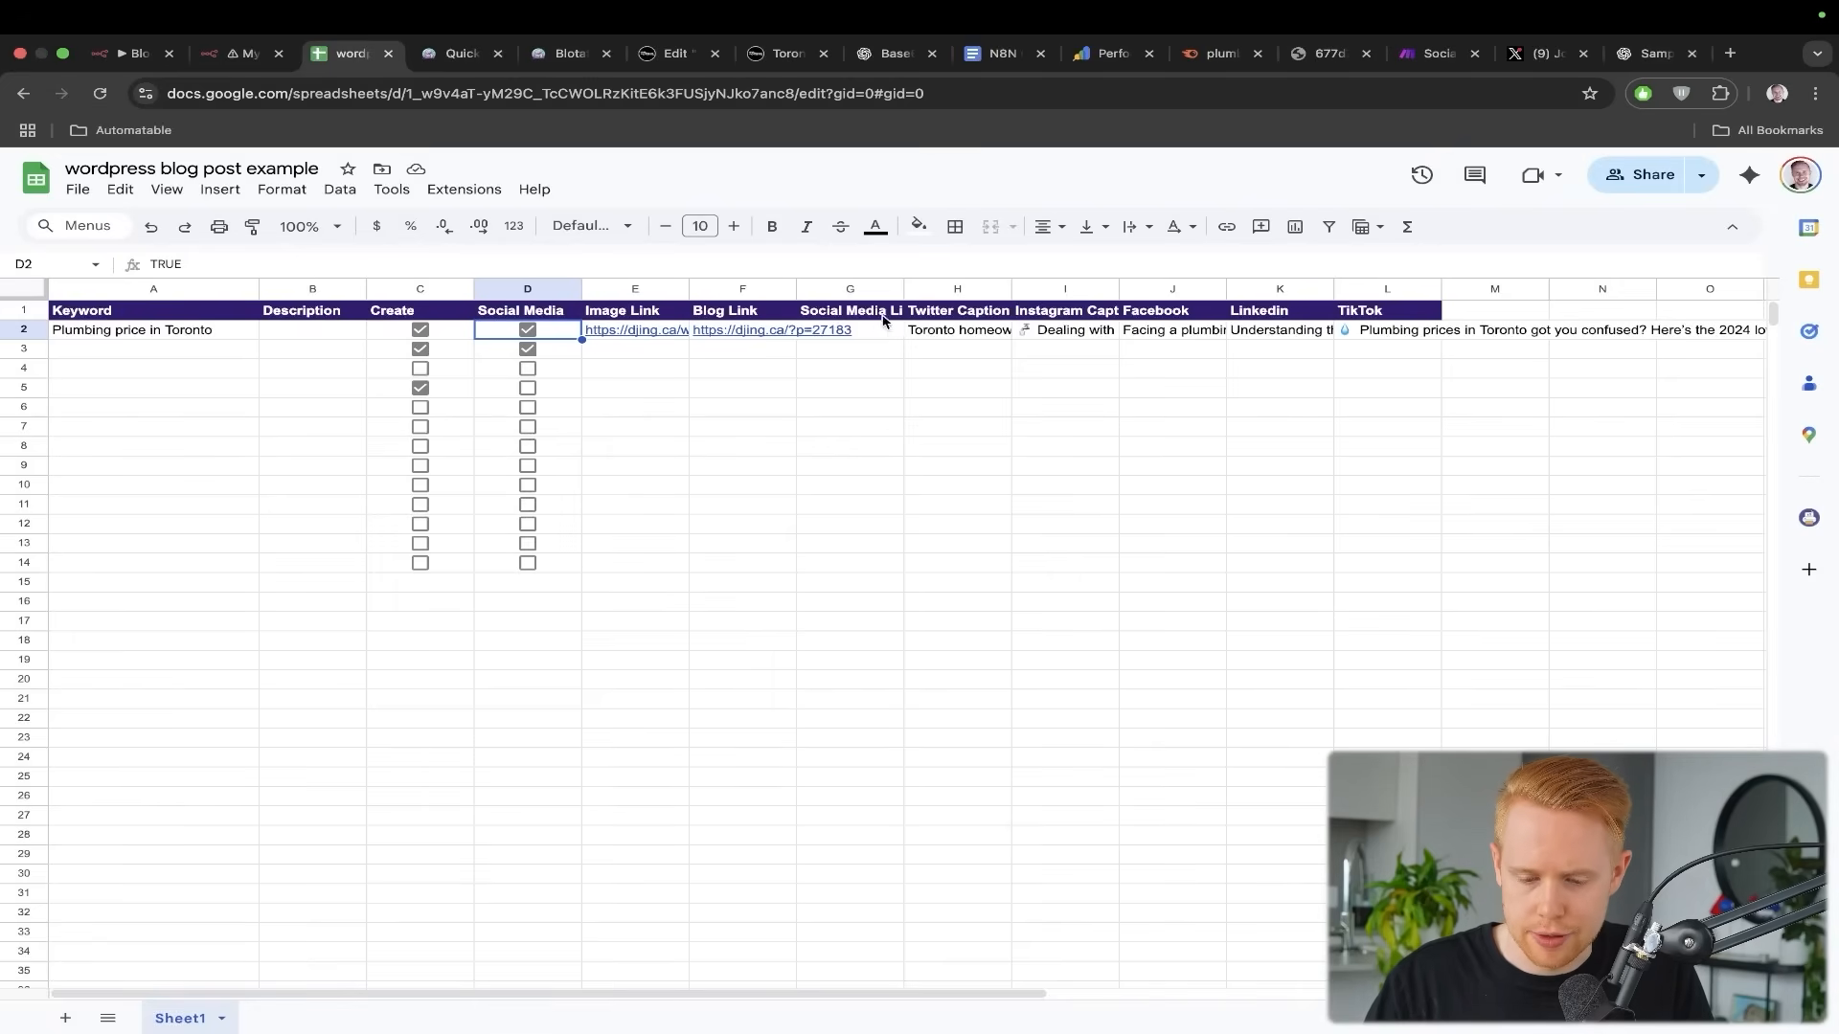
{"action": "key", "text": "ctrl+shift+Tab"}
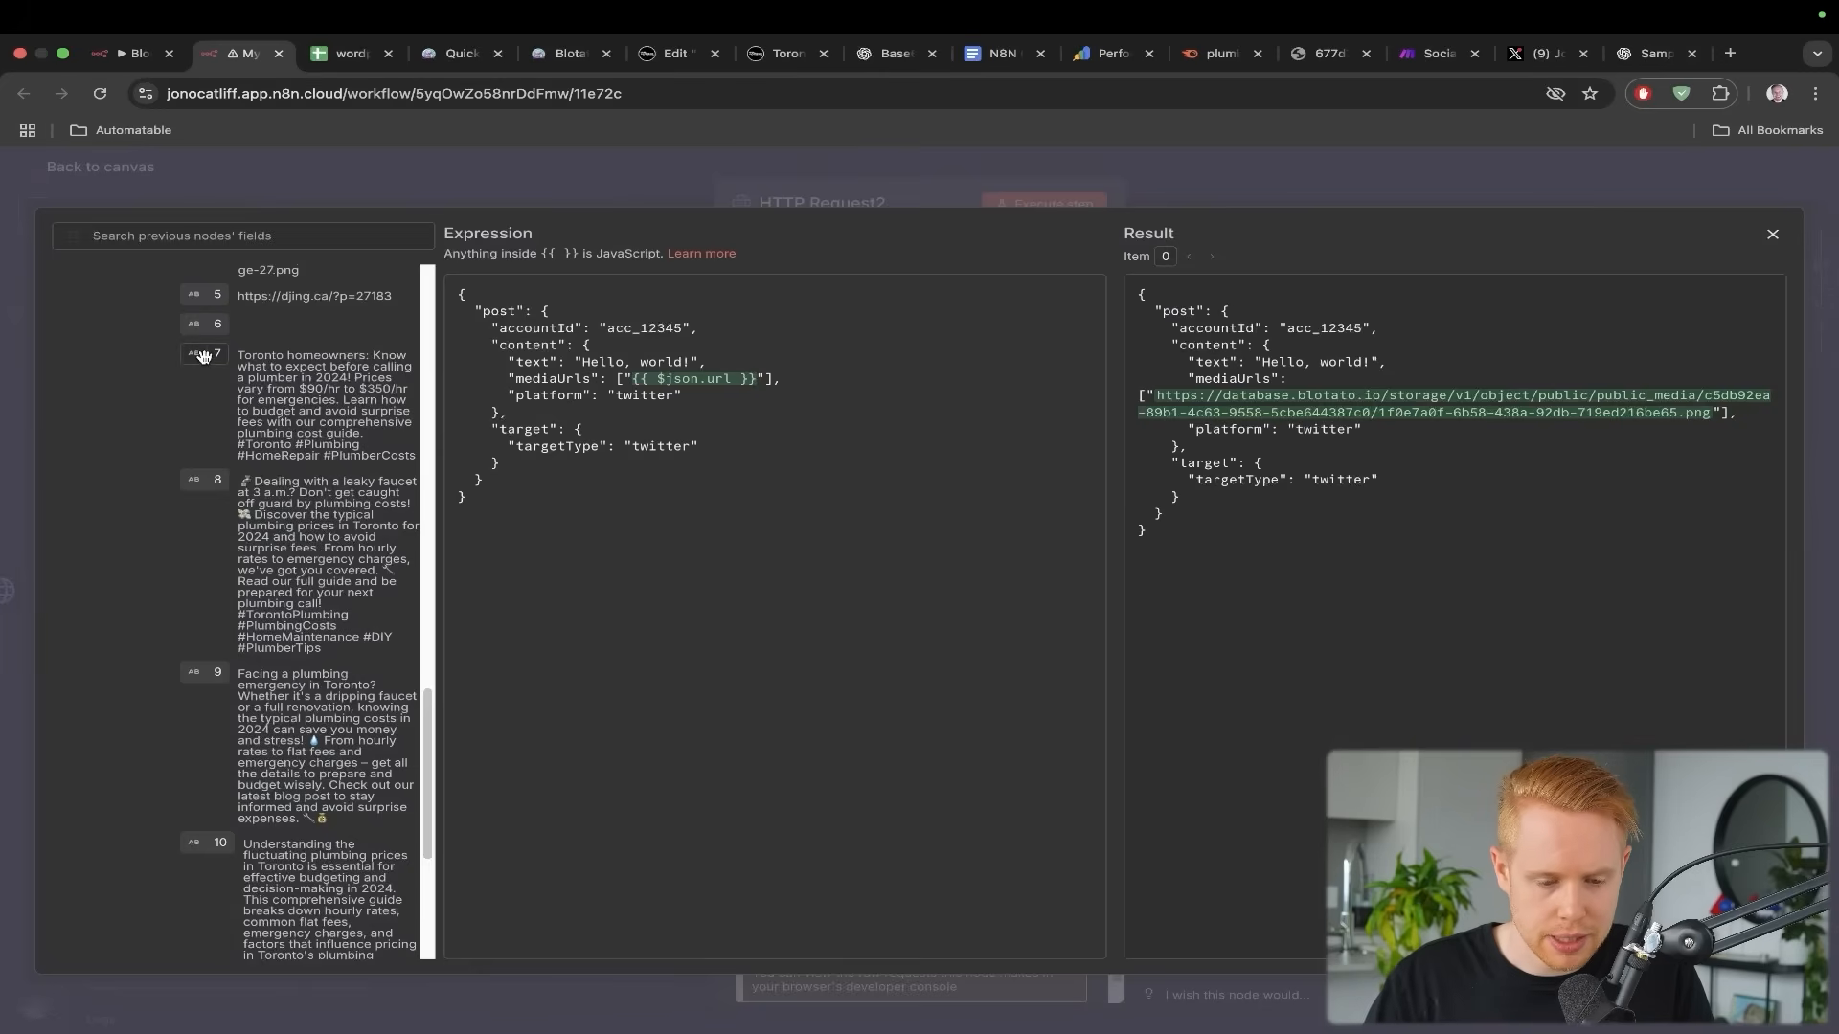
{"action": "left_click_drag", "start_coordinate": [692, 362], "coordinate": [691, 363]}
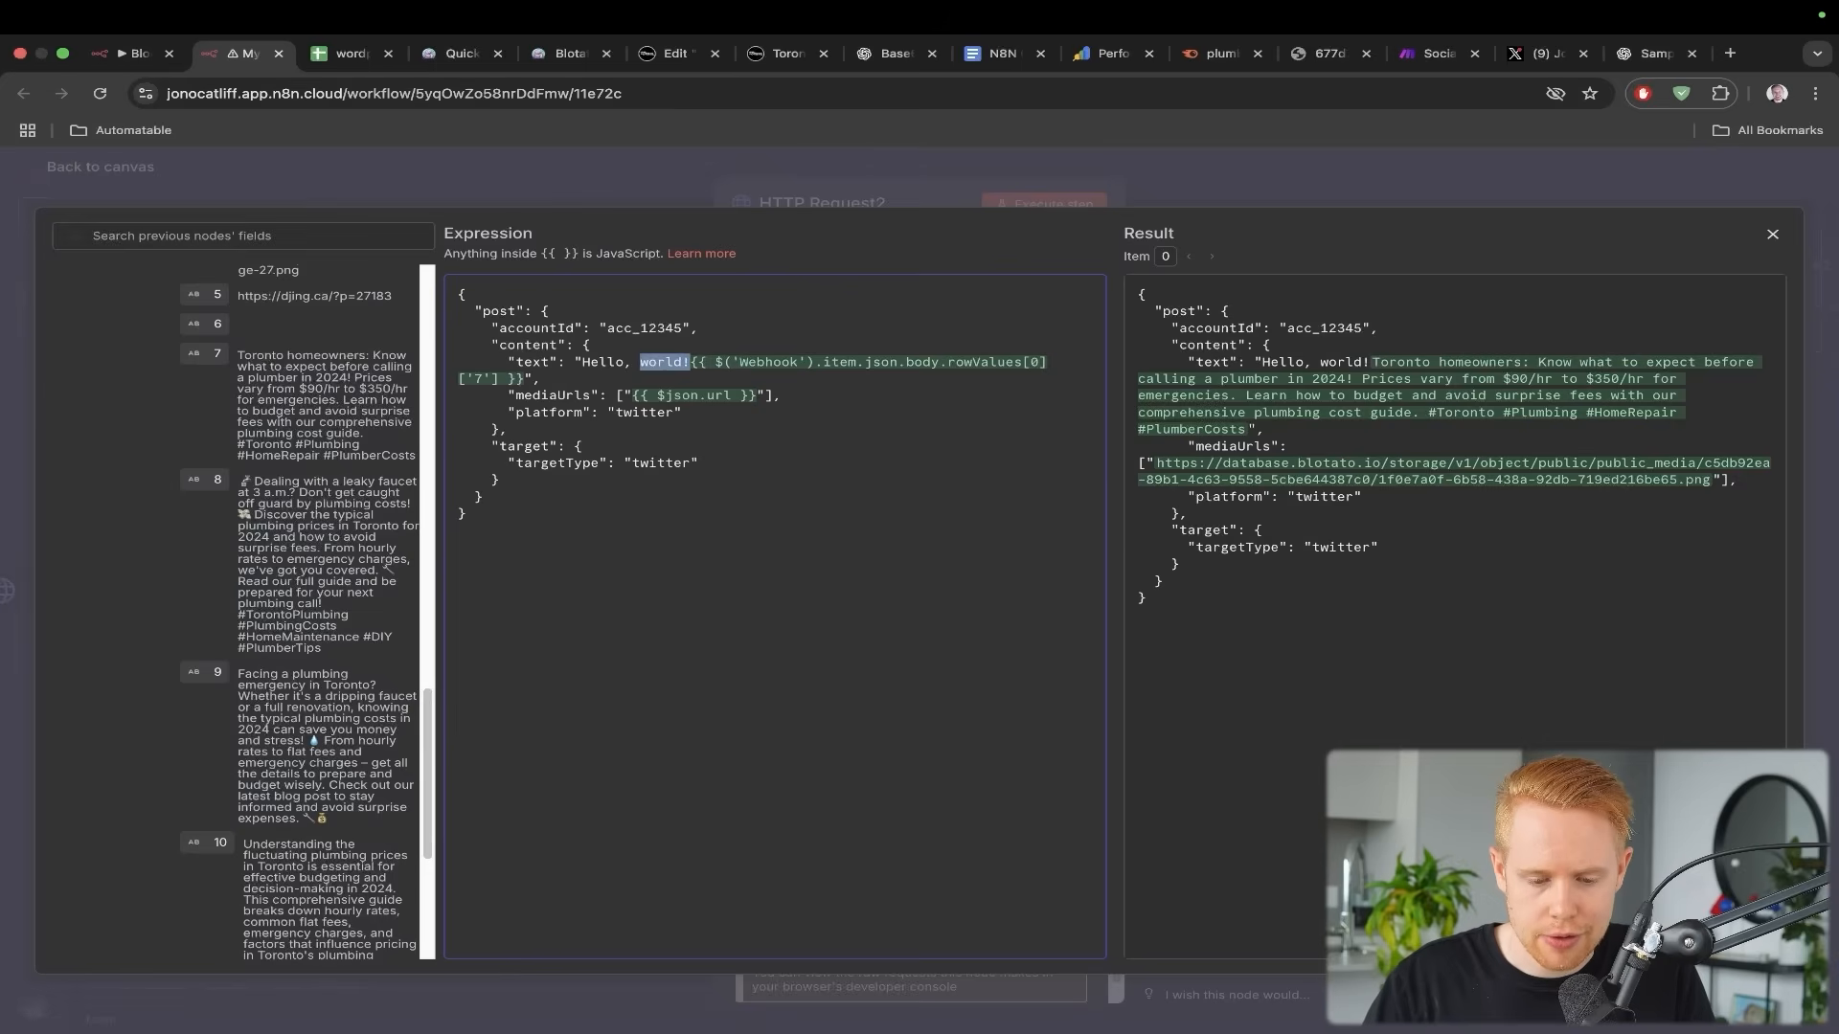
{"action": "key", "text": "BackSpace"}
{"action": "left_click", "coordinate": [862, 207]}
{"action": "left_click", "coordinate": [1043, 204]}
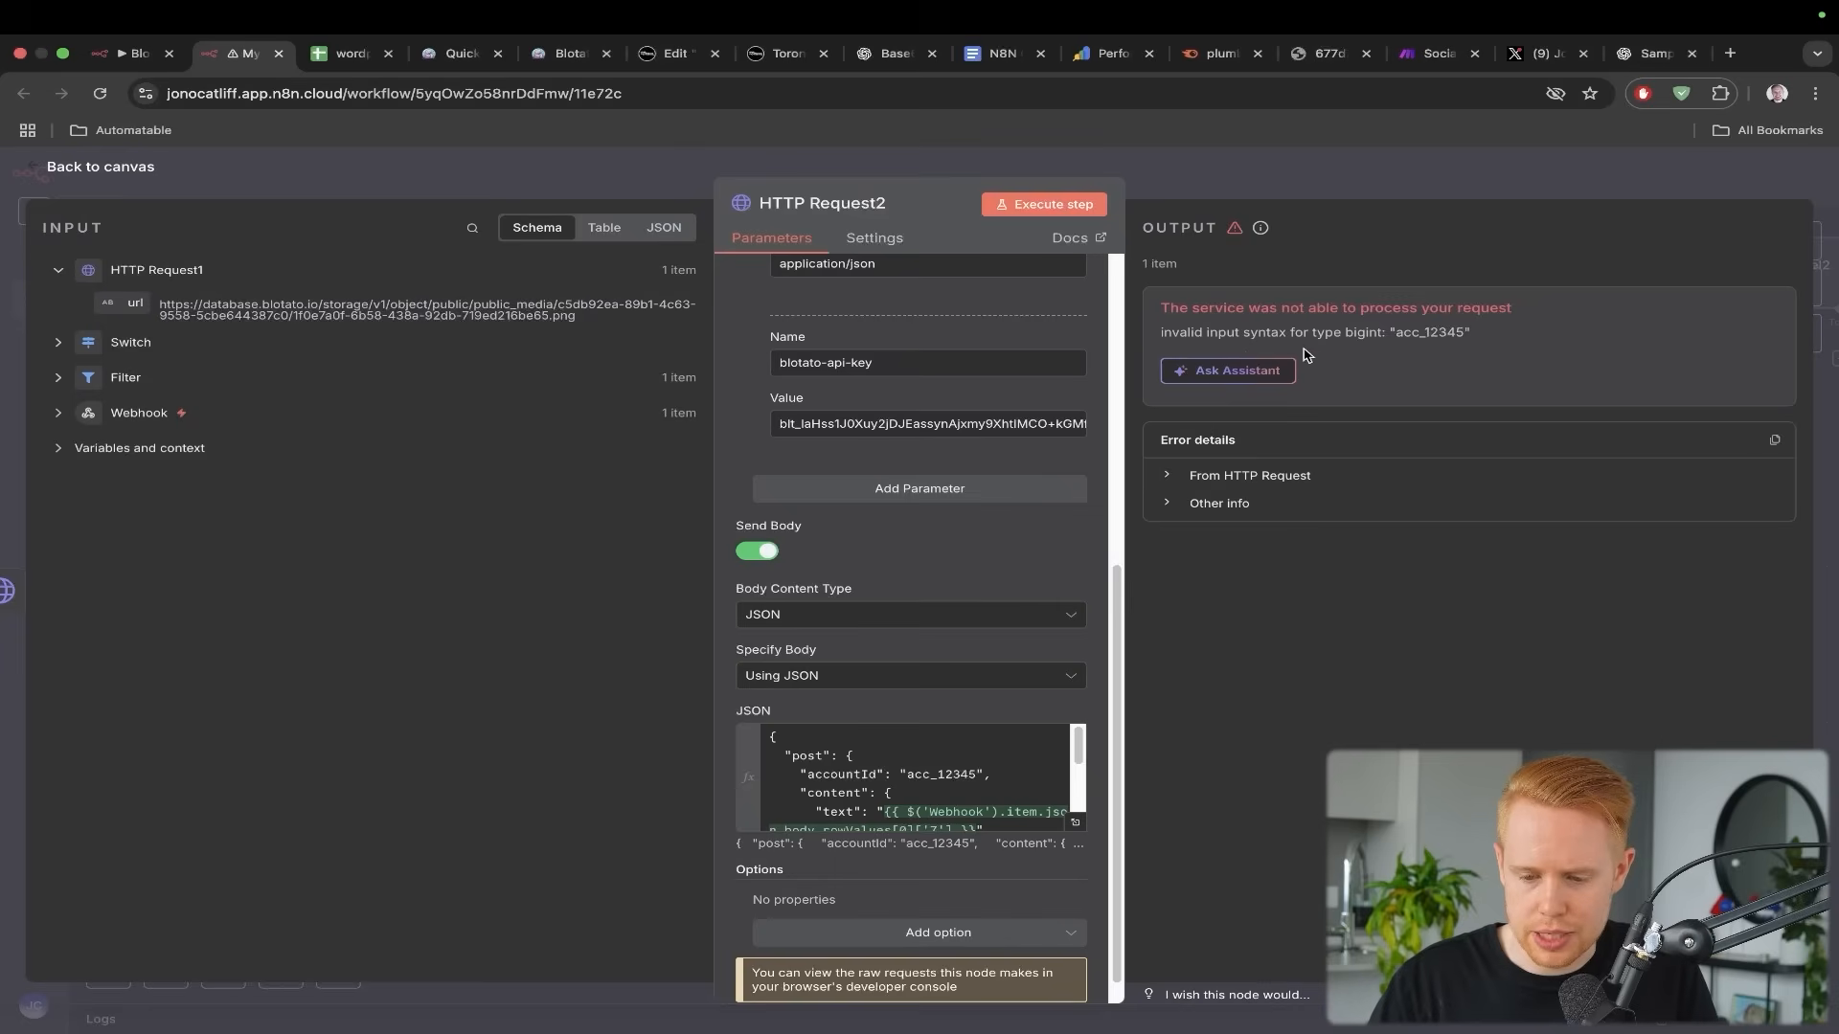
Set the JSON body's accountId to the X account ID copied from Blotato's settings and execute the step again.
{"action": "double_click", "coordinate": [948, 772]}
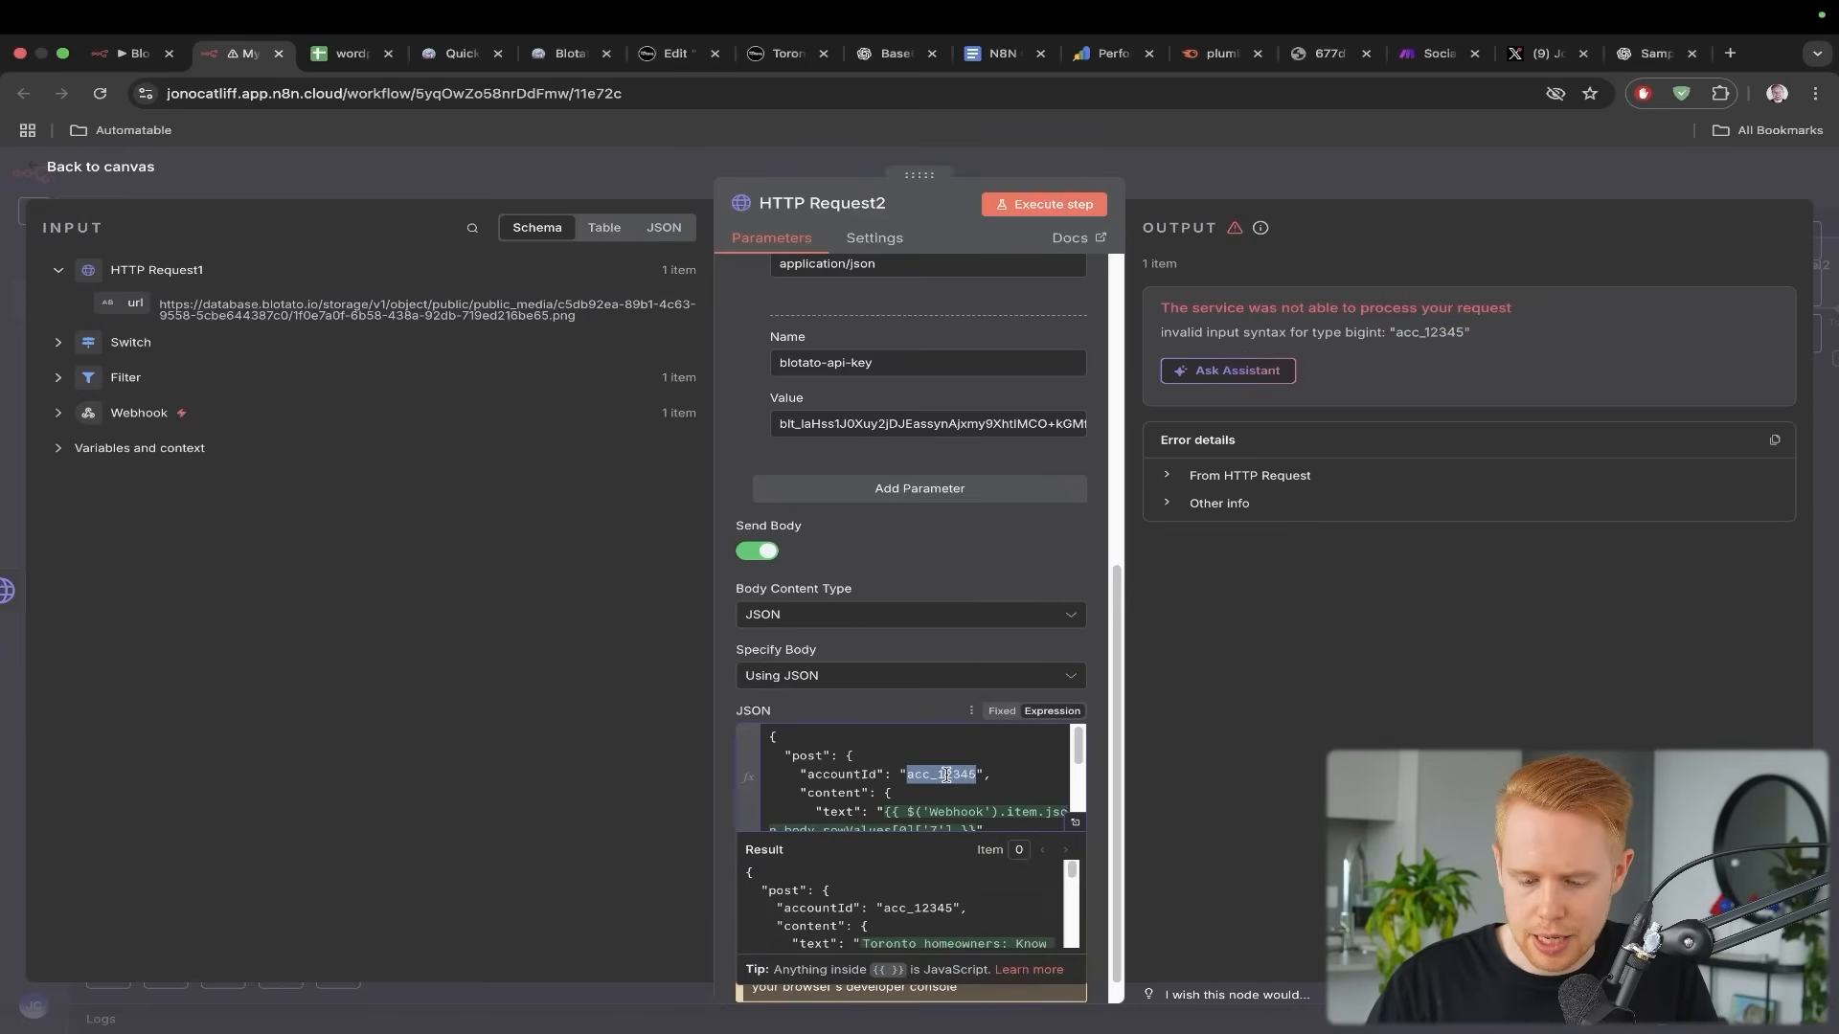
{"action": "left_click", "coordinate": [1072, 823]}
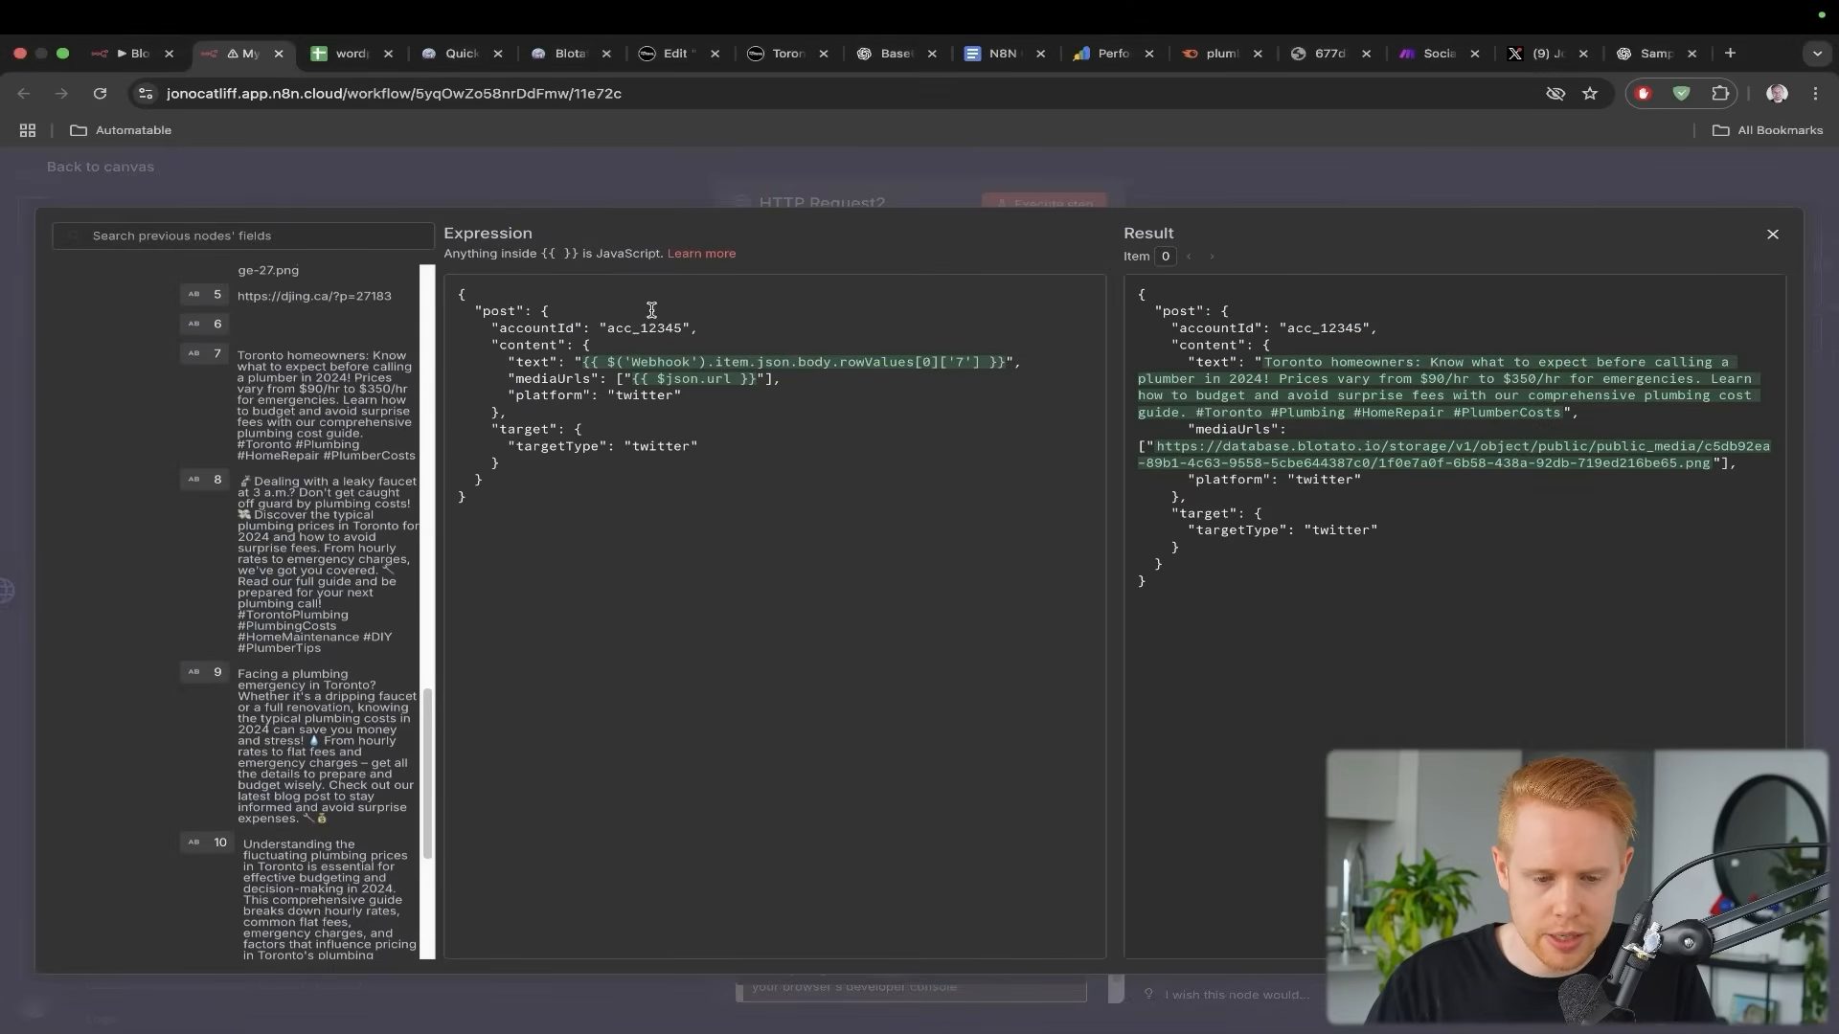
{"action": "key", "text": "super+4"}
{"action": "left_click_drag", "start_coordinate": [958, 352], "coordinate": [826, 497]}
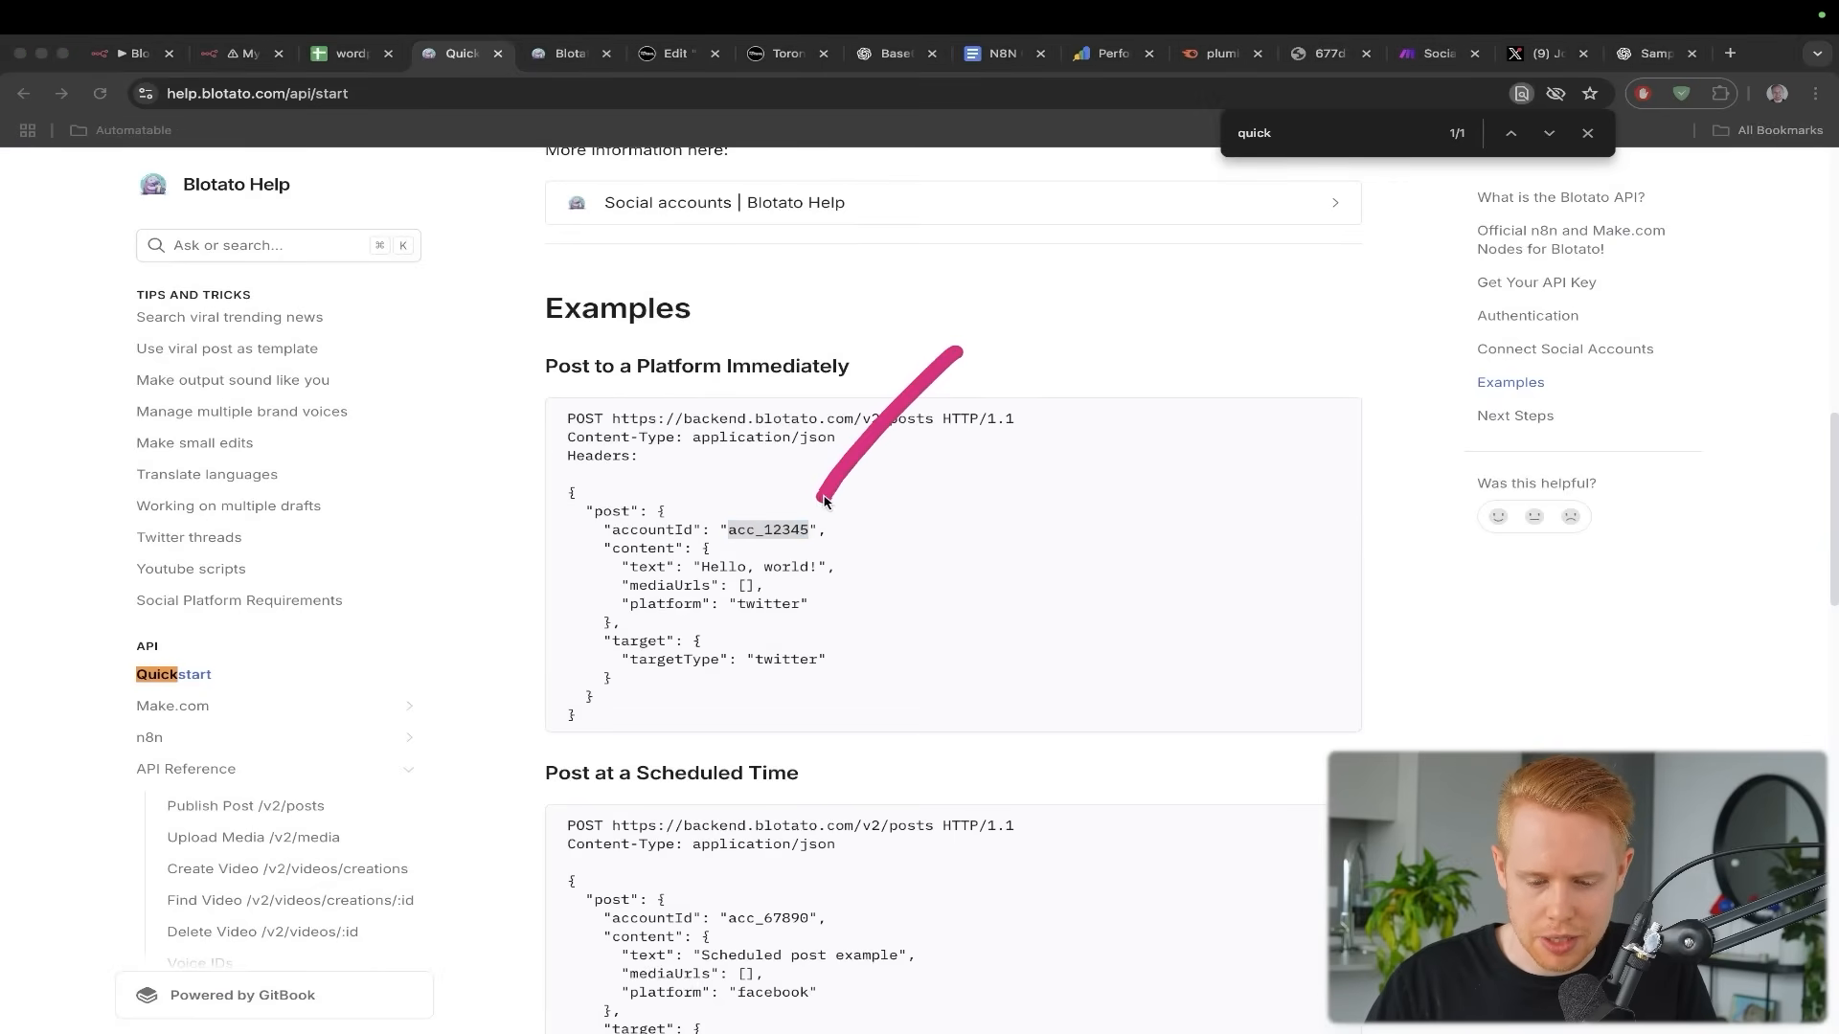
{"action": "key", "text": "super+5"}
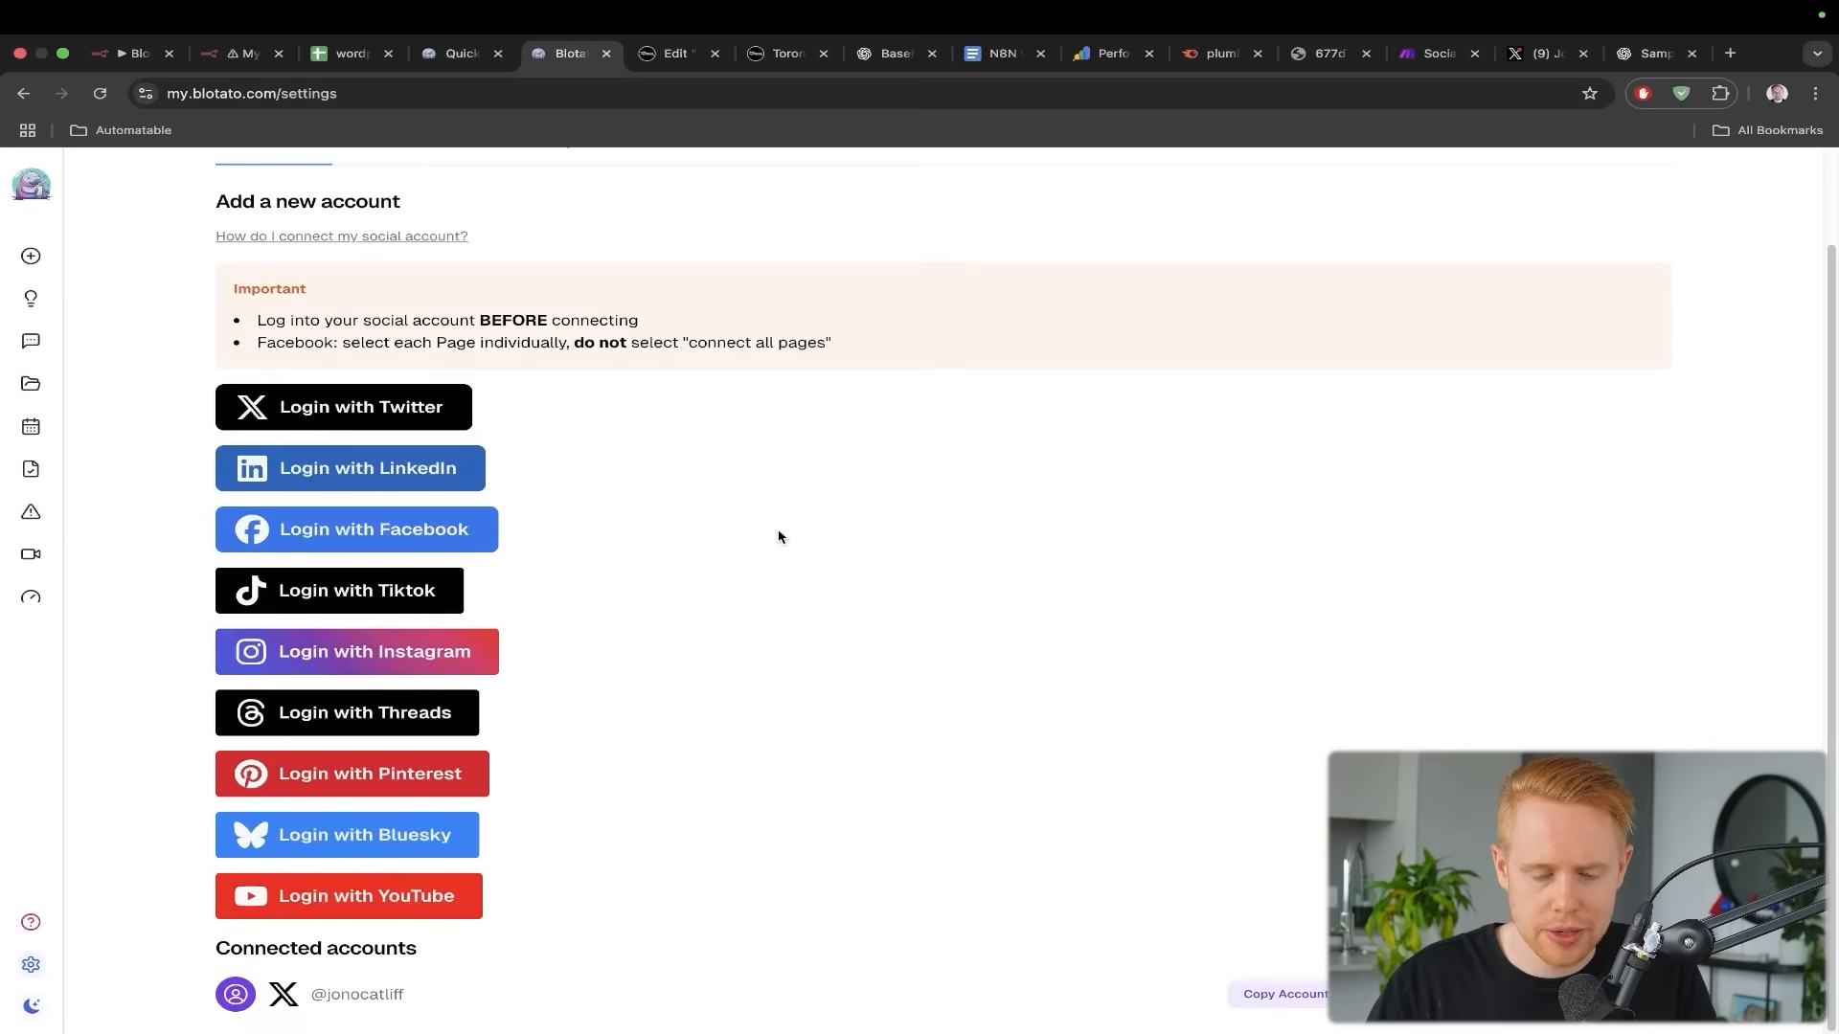
{"action": "mouse_move", "coordinate": [406, 204]}
{"action": "left_mouse_down"}
{"action": "mouse_move", "coordinate": [104, 572]}
{"action": "mouse_move", "coordinate": [49, 948]}
{"action": "left_mouse_up"}
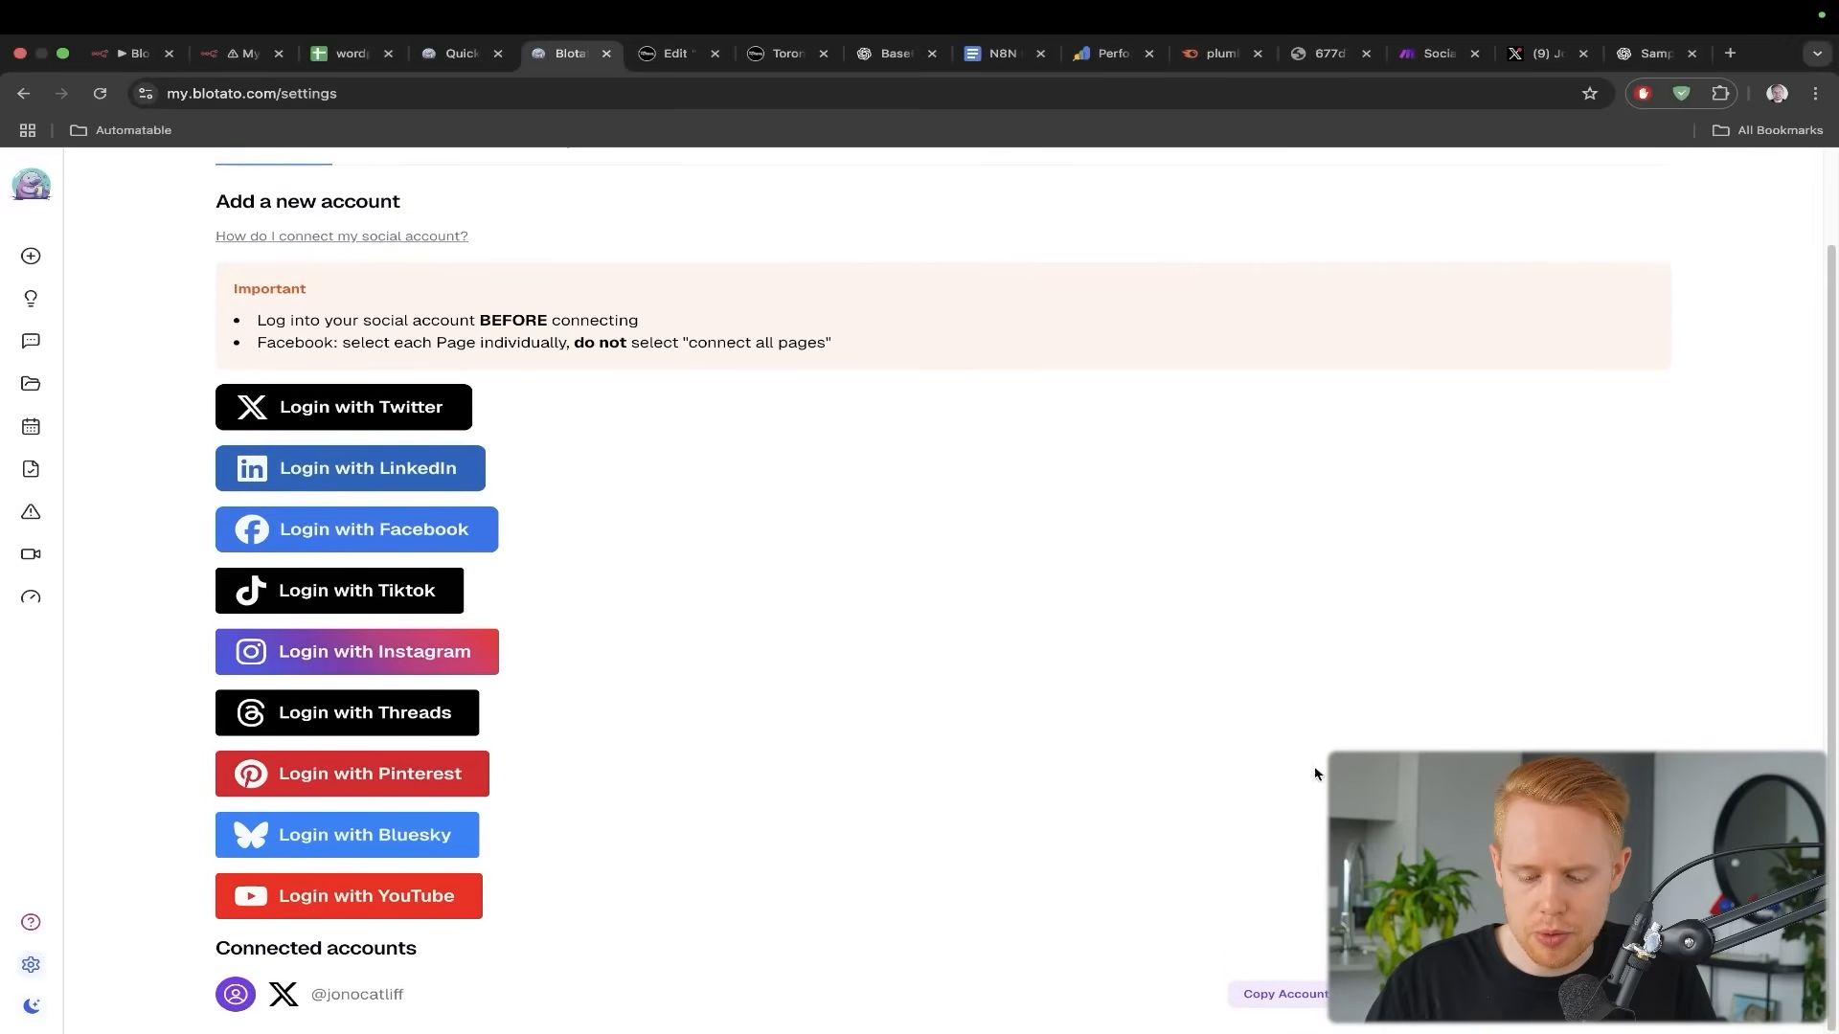
{"action": "left_click_drag", "start_coordinate": [1365, 690], "coordinate": [1281, 935]}
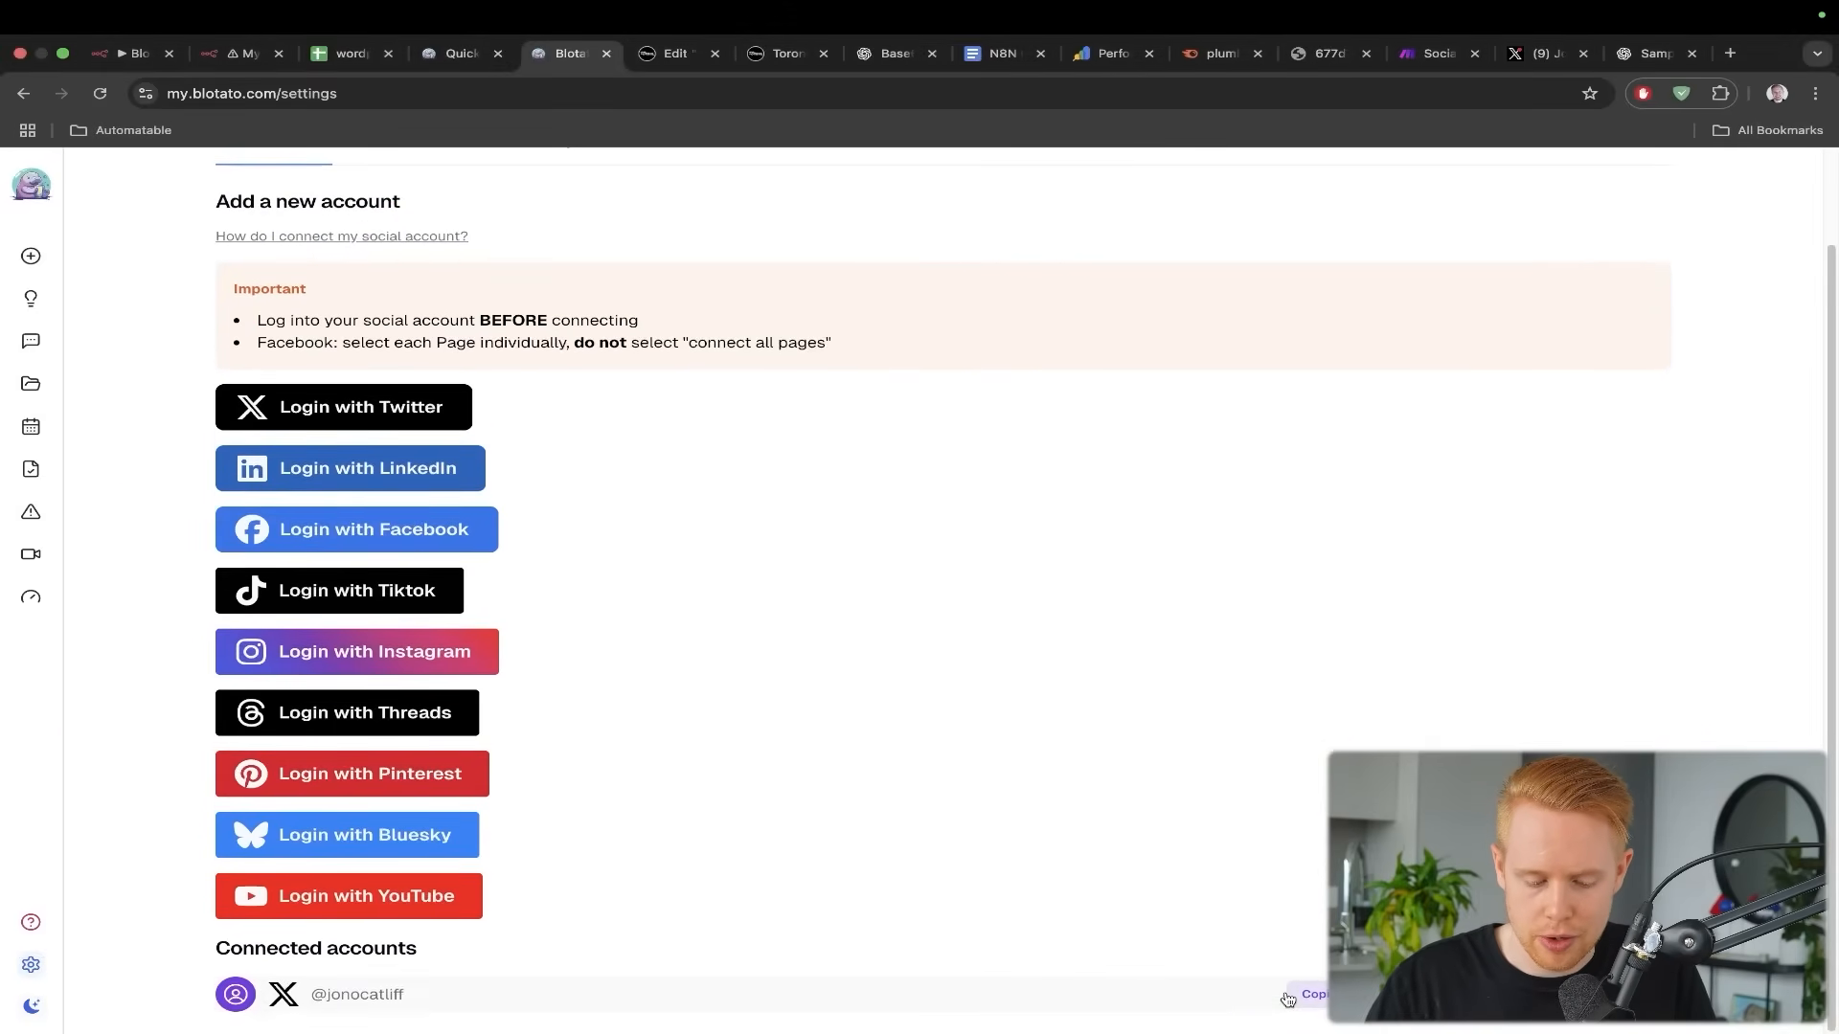
{"action": "left_click_drag", "start_coordinate": [1001, 800], "coordinate": [438, 994]}
{"action": "left_click_drag", "start_coordinate": [847, 544], "coordinate": [494, 410]}
{"action": "left_click_drag", "start_coordinate": [993, 525], "coordinate": [1289, 990]}
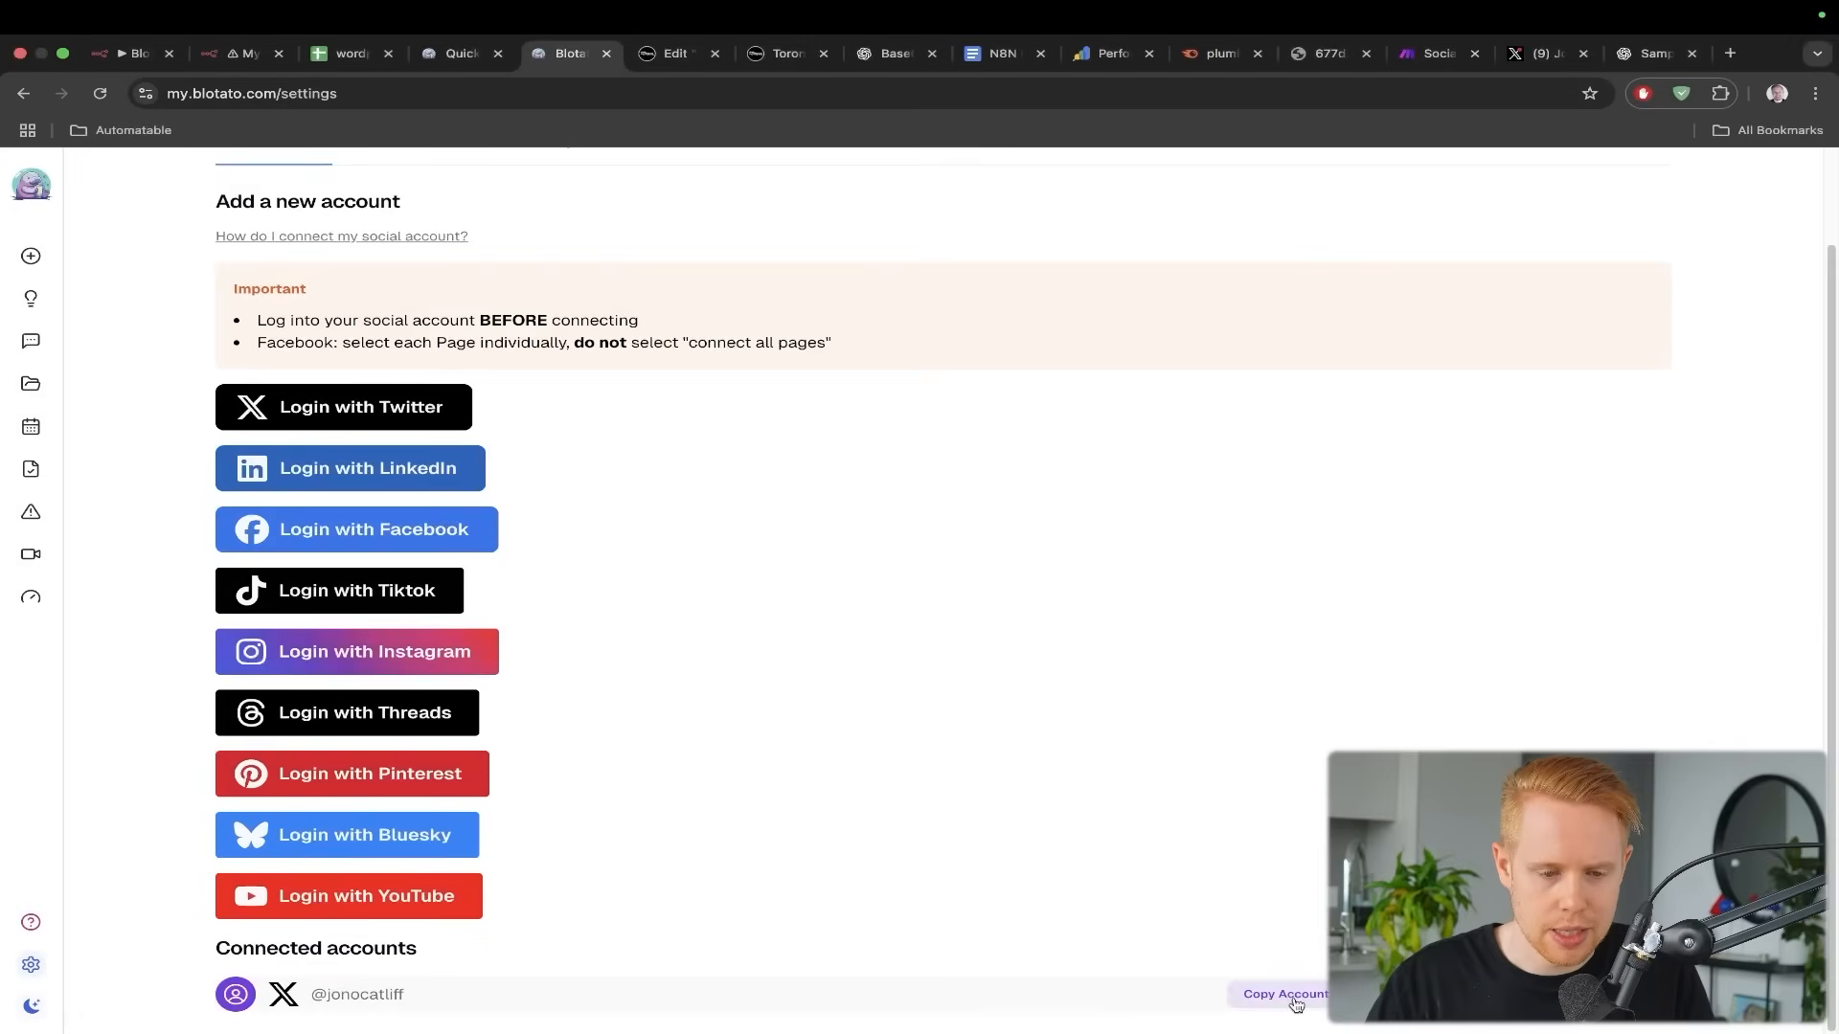
{"action": "key", "text": "super+2"}
{"action": "left_click", "coordinate": [617, 318]}
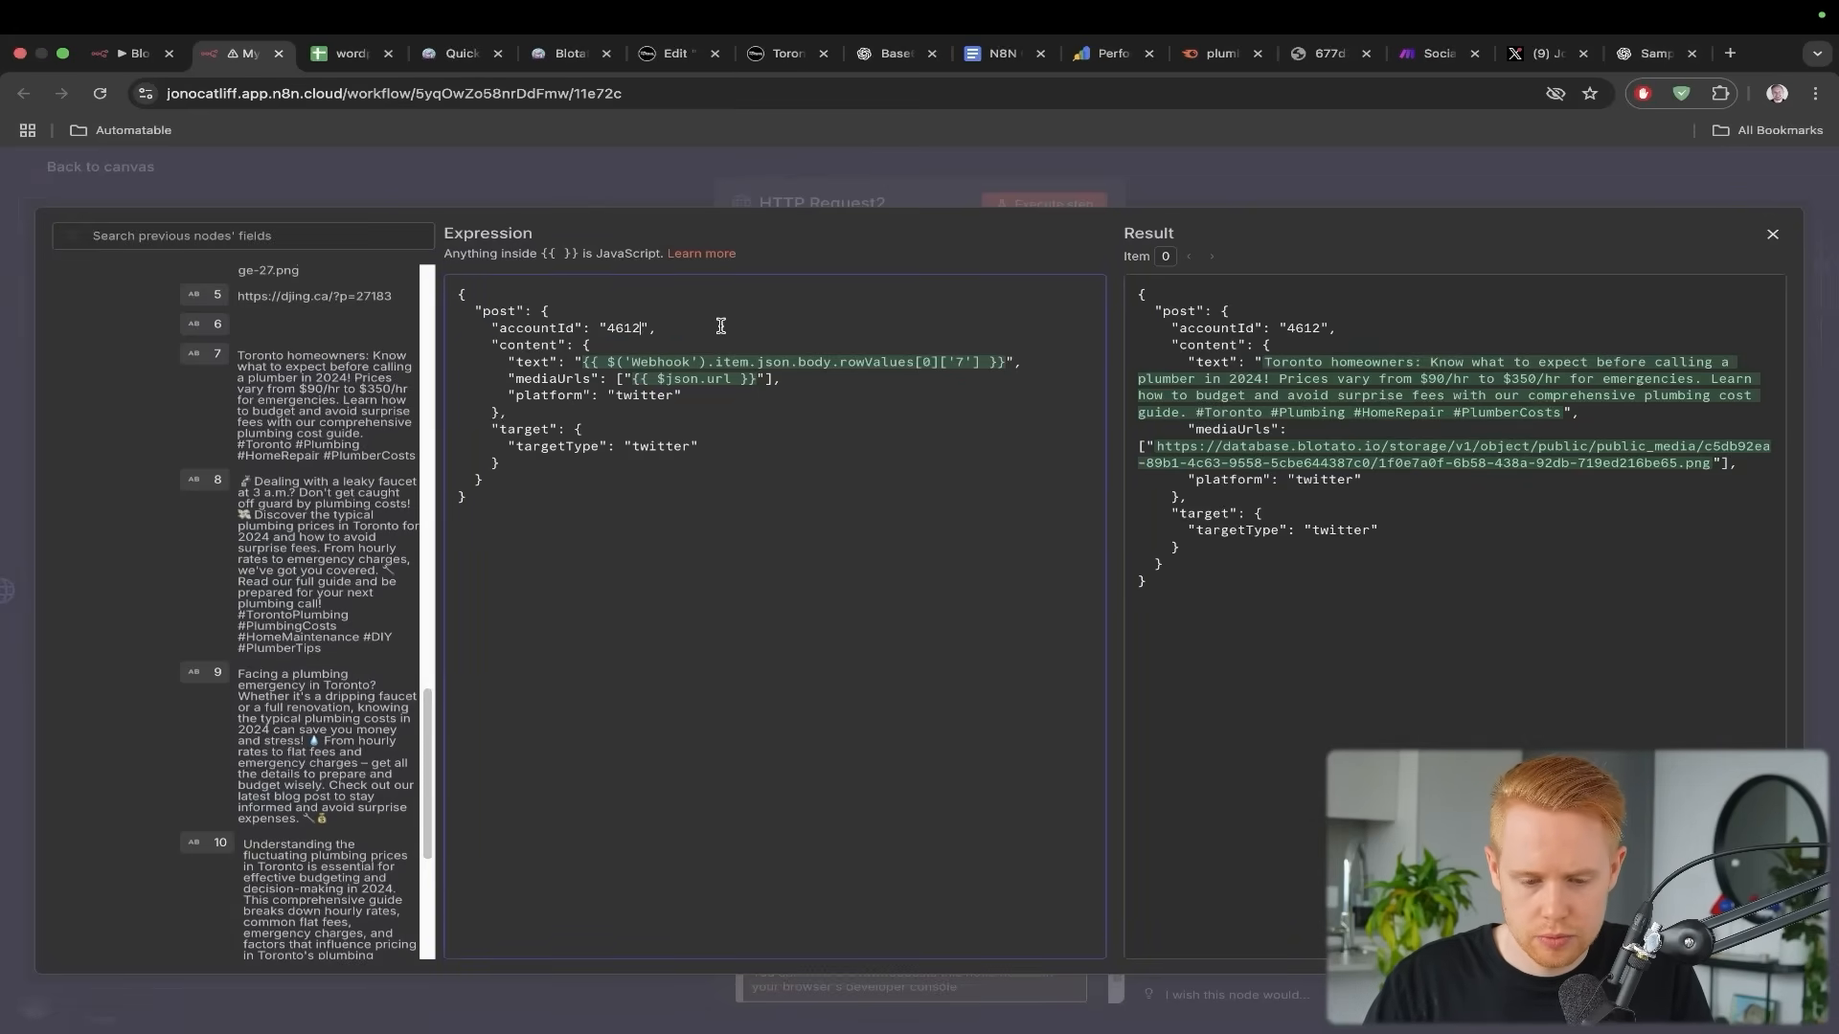
{"action": "key", "text": "ctrl+a"}
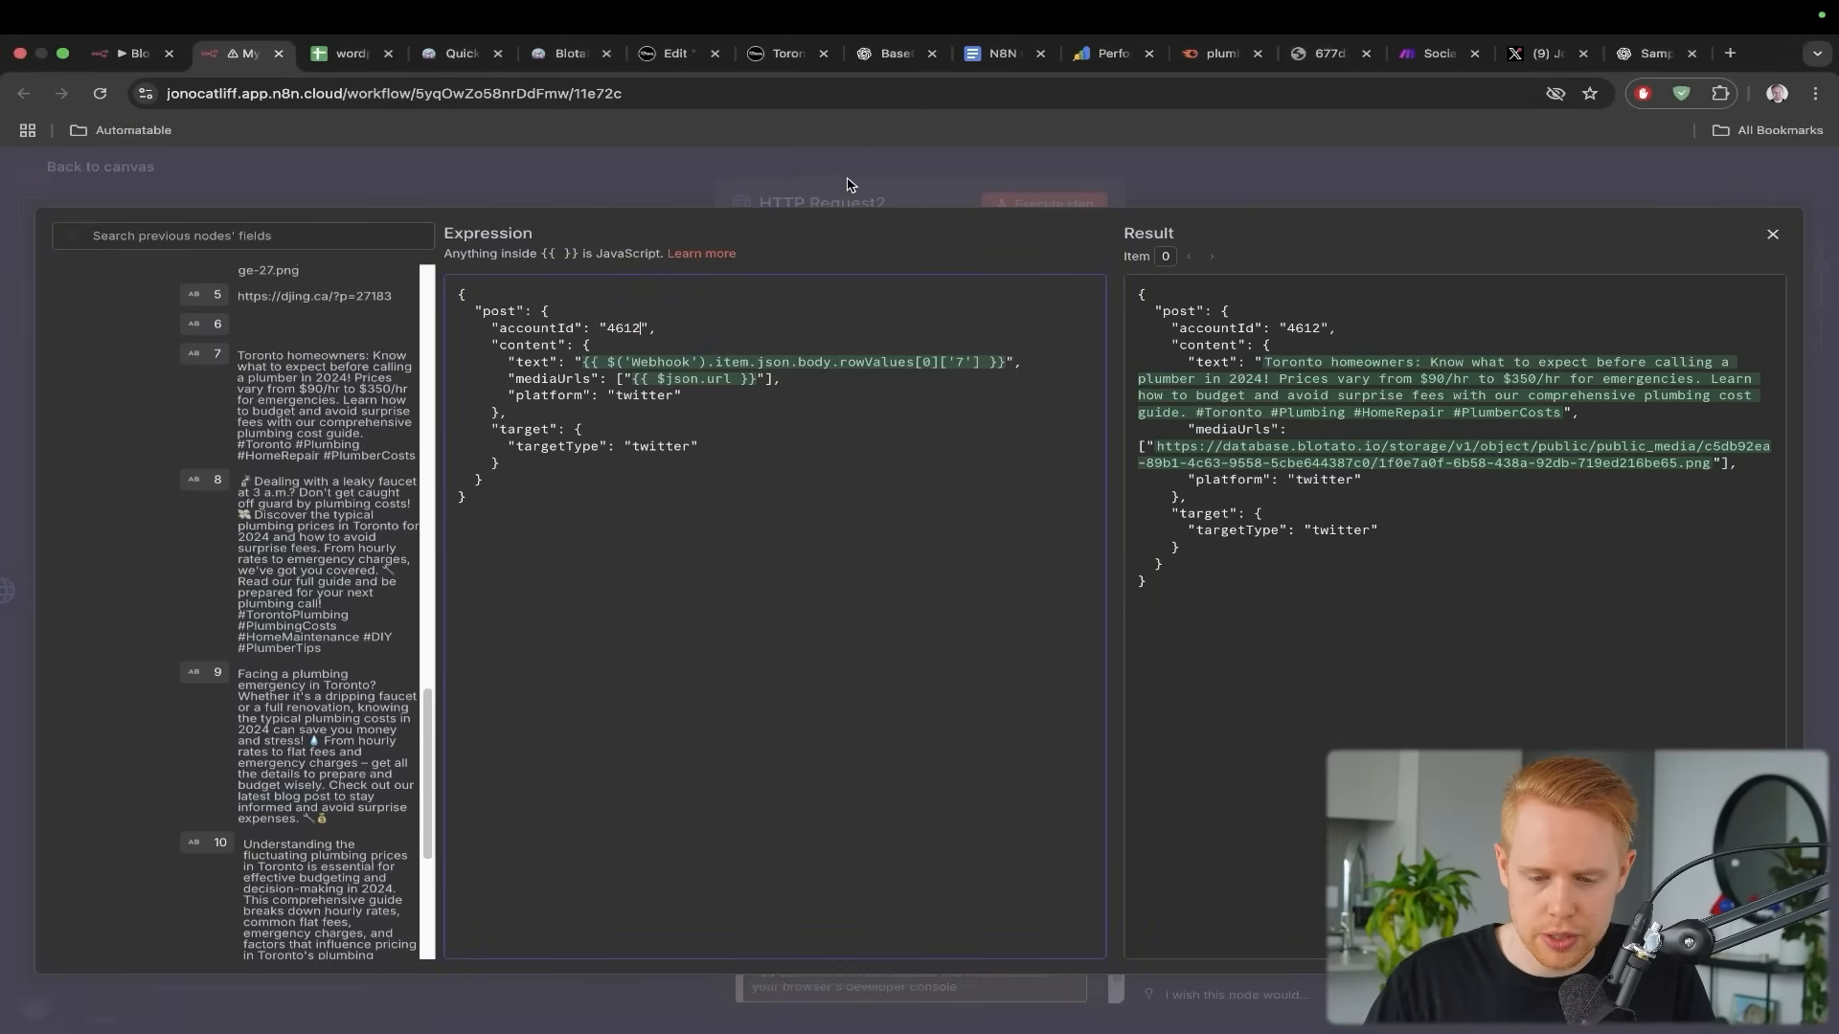
{"action": "key", "text": "Escape"}
{"action": "left_click", "coordinate": [1021, 204]}
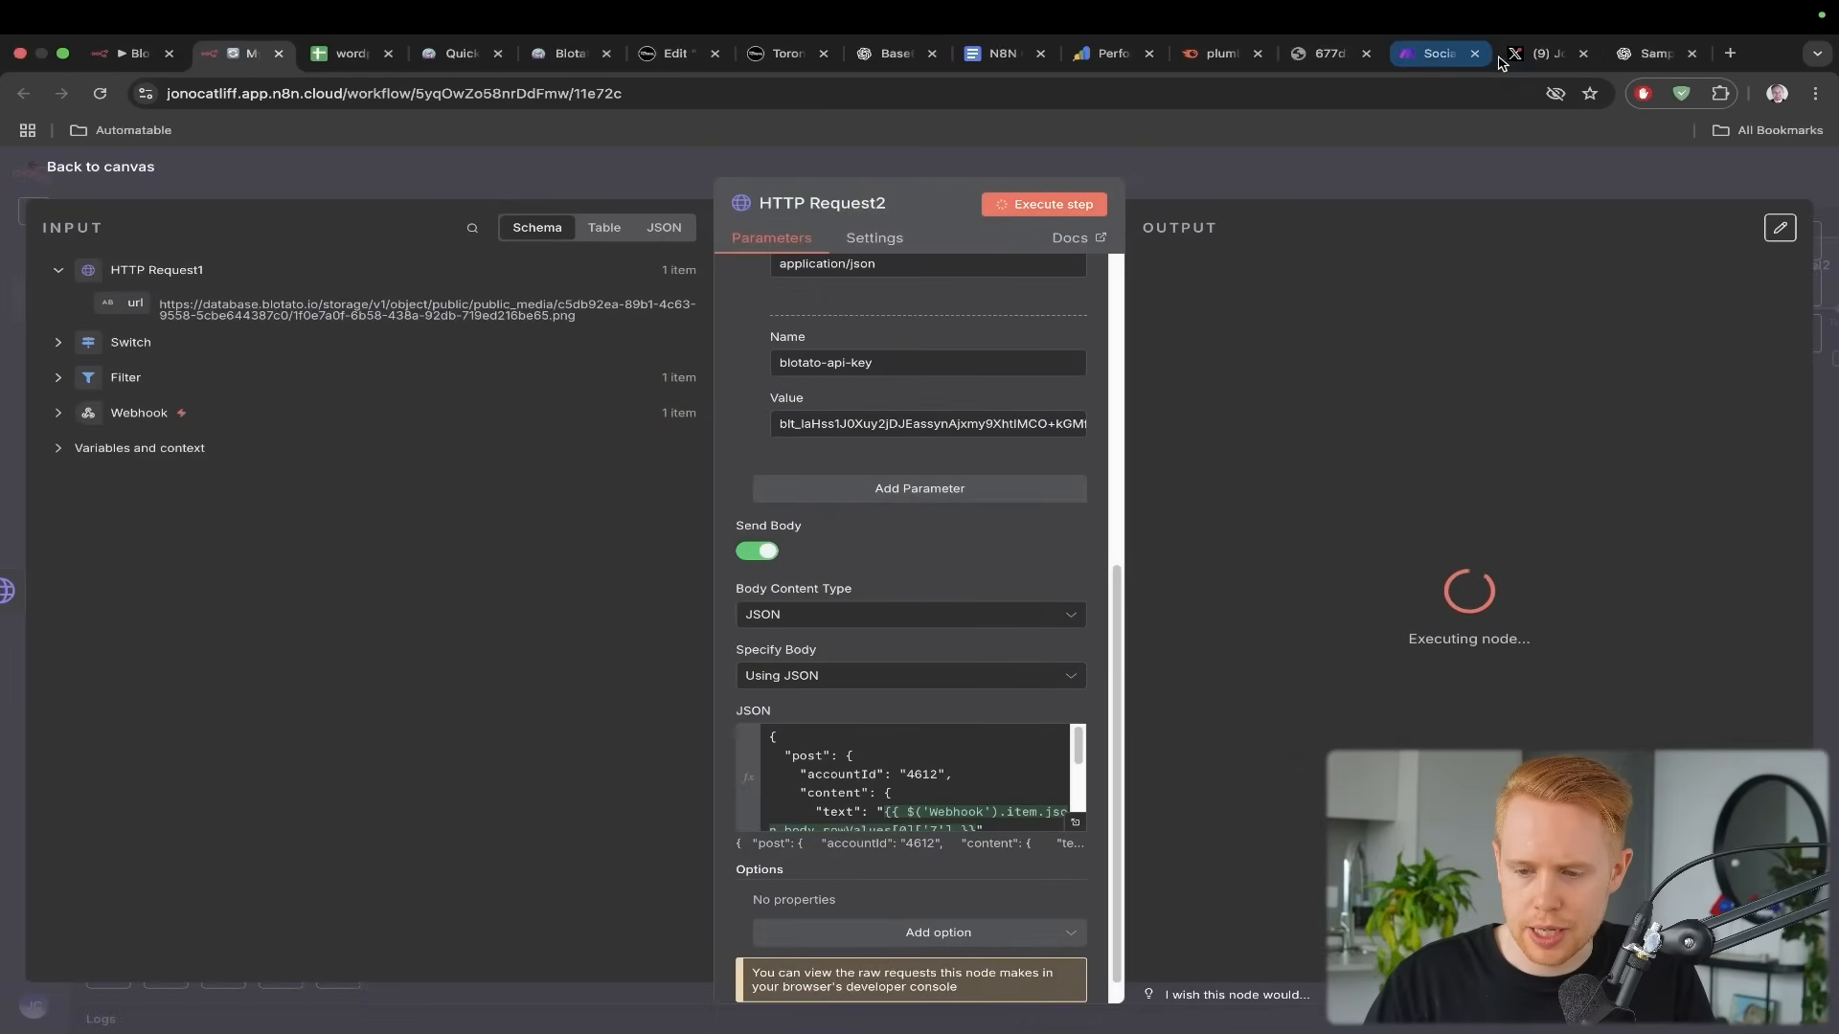
Reload the X profile to check the published test post, then delete that post.
{"action": "left_click_drag", "start_coordinate": [1533, 53], "coordinate": [388, 62]}
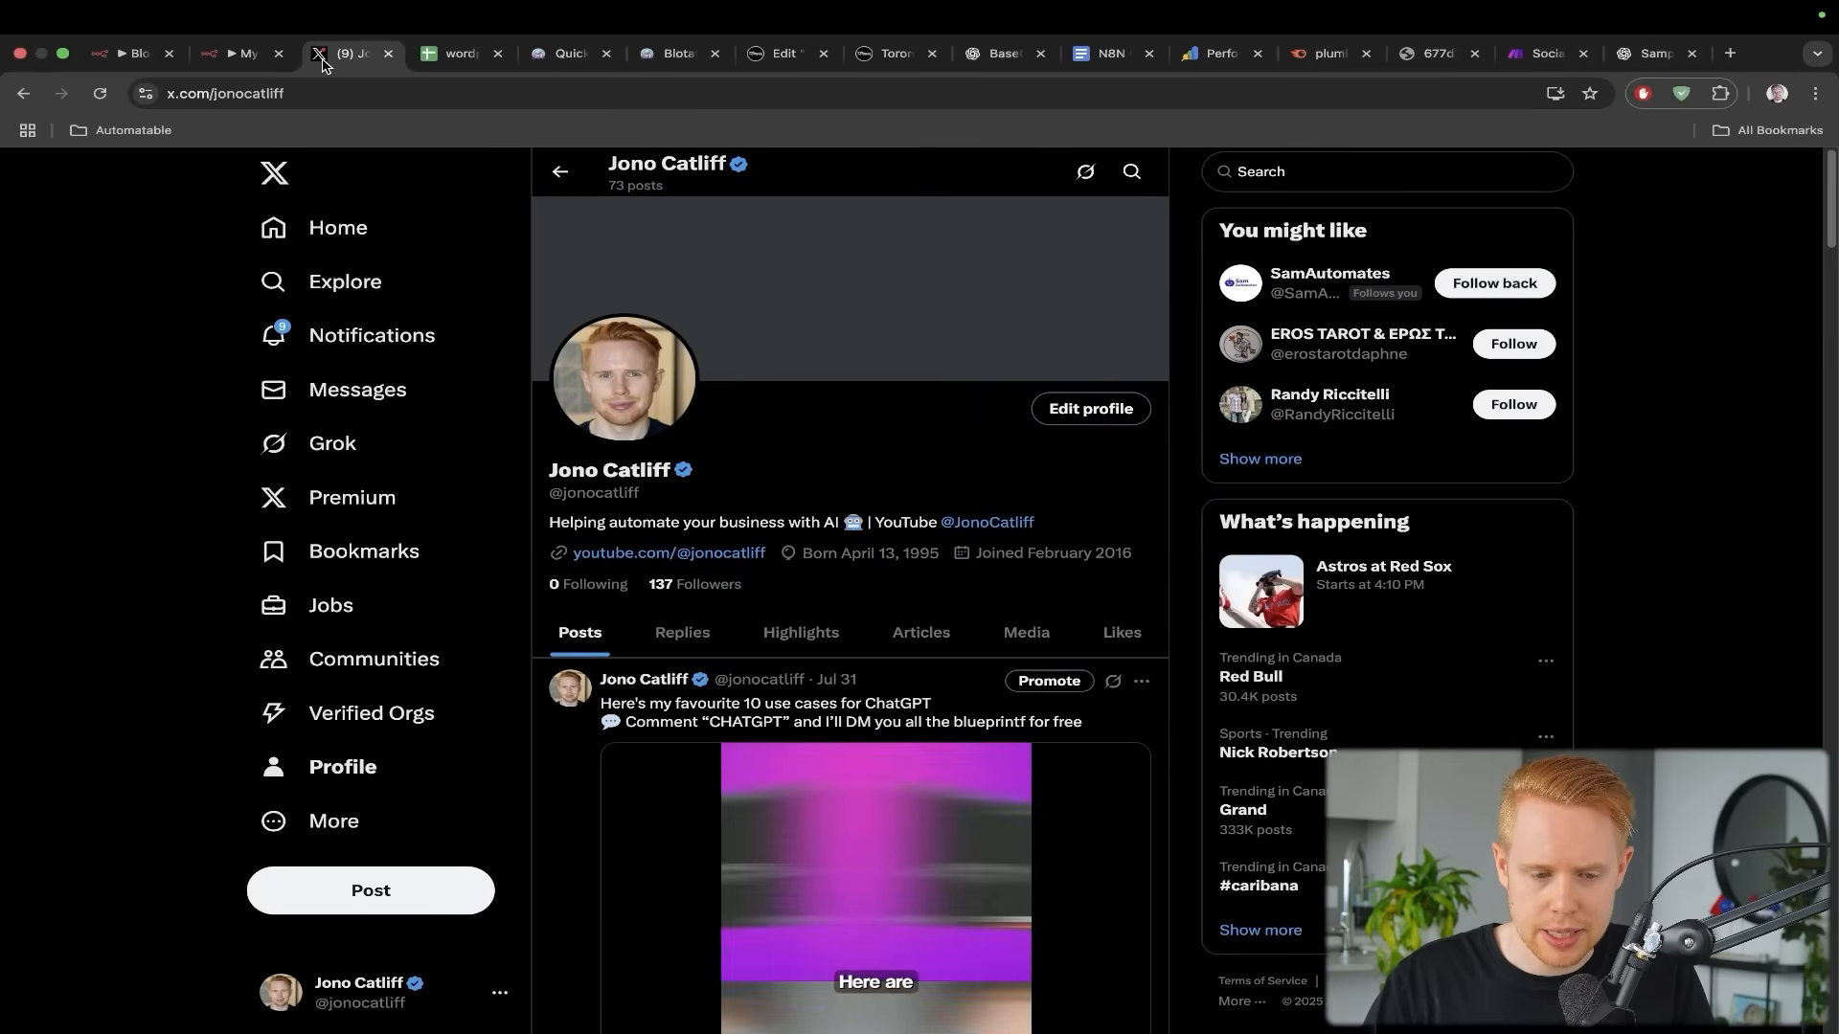
{"action": "key", "text": "super+r"}
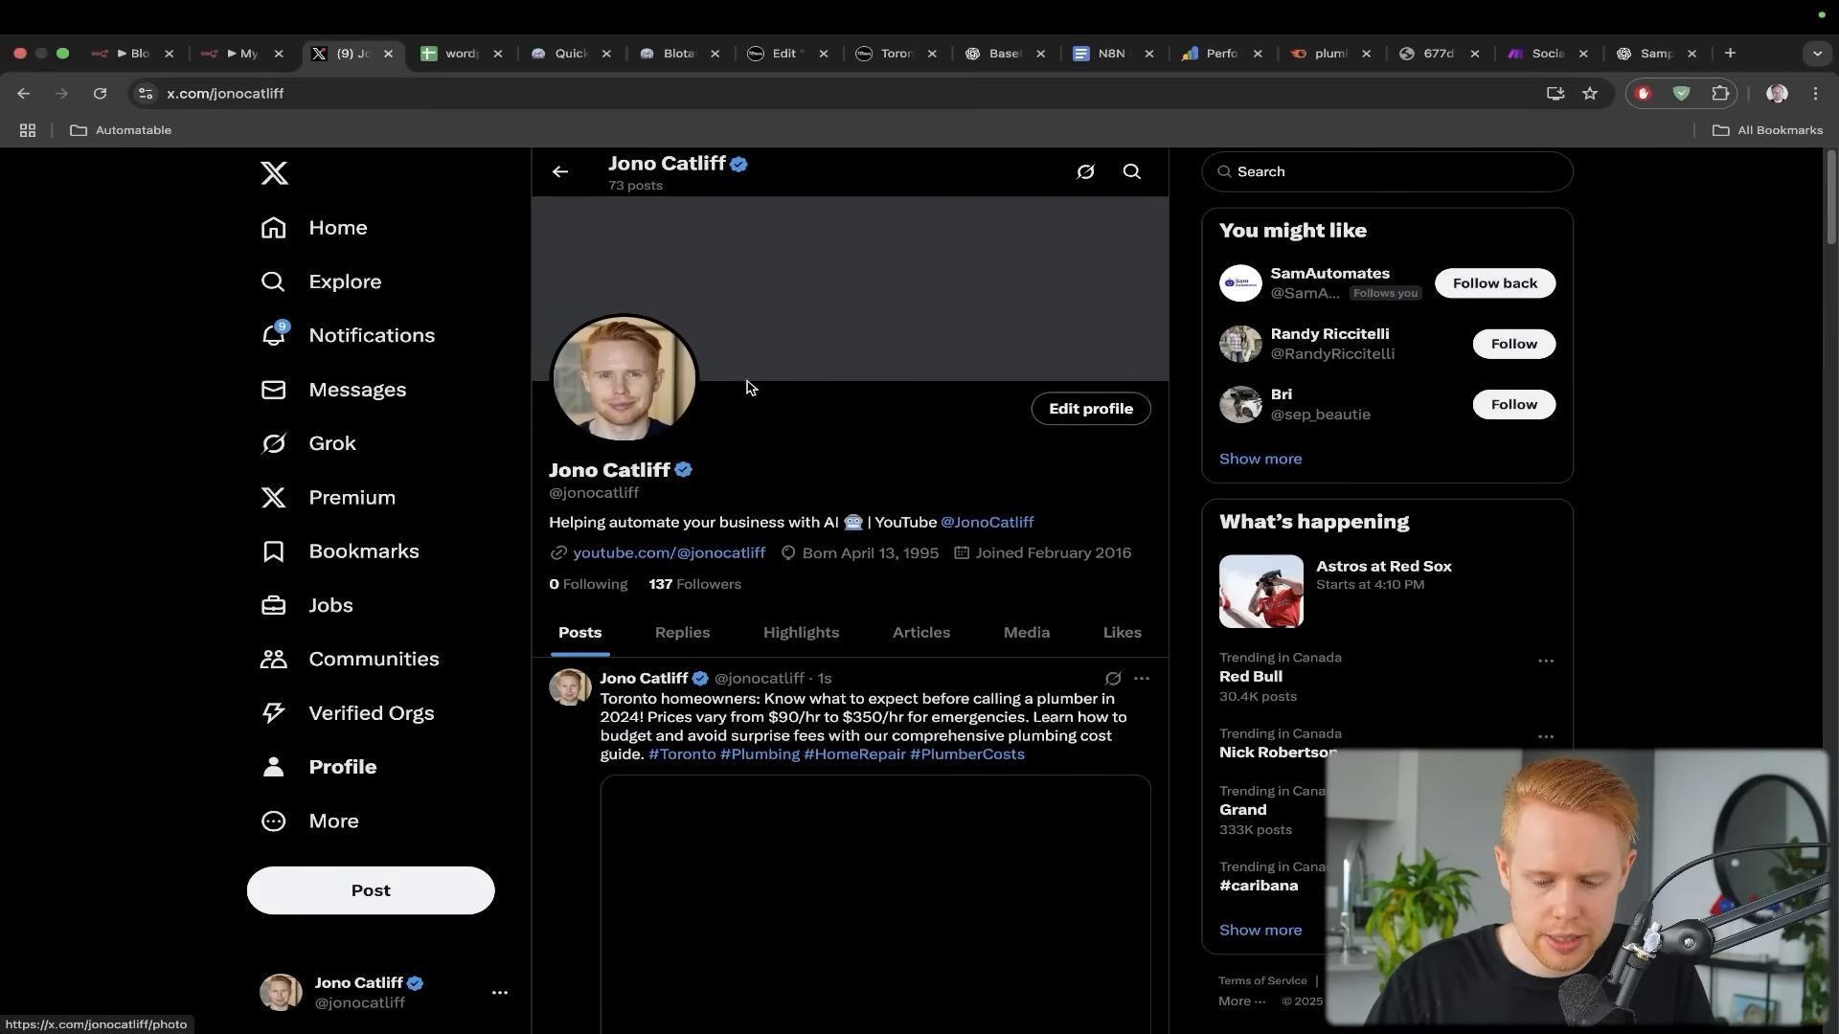
{"action": "scroll", "coordinate": [933, 697], "scroll_direction": "down", "scroll_amount": 4}
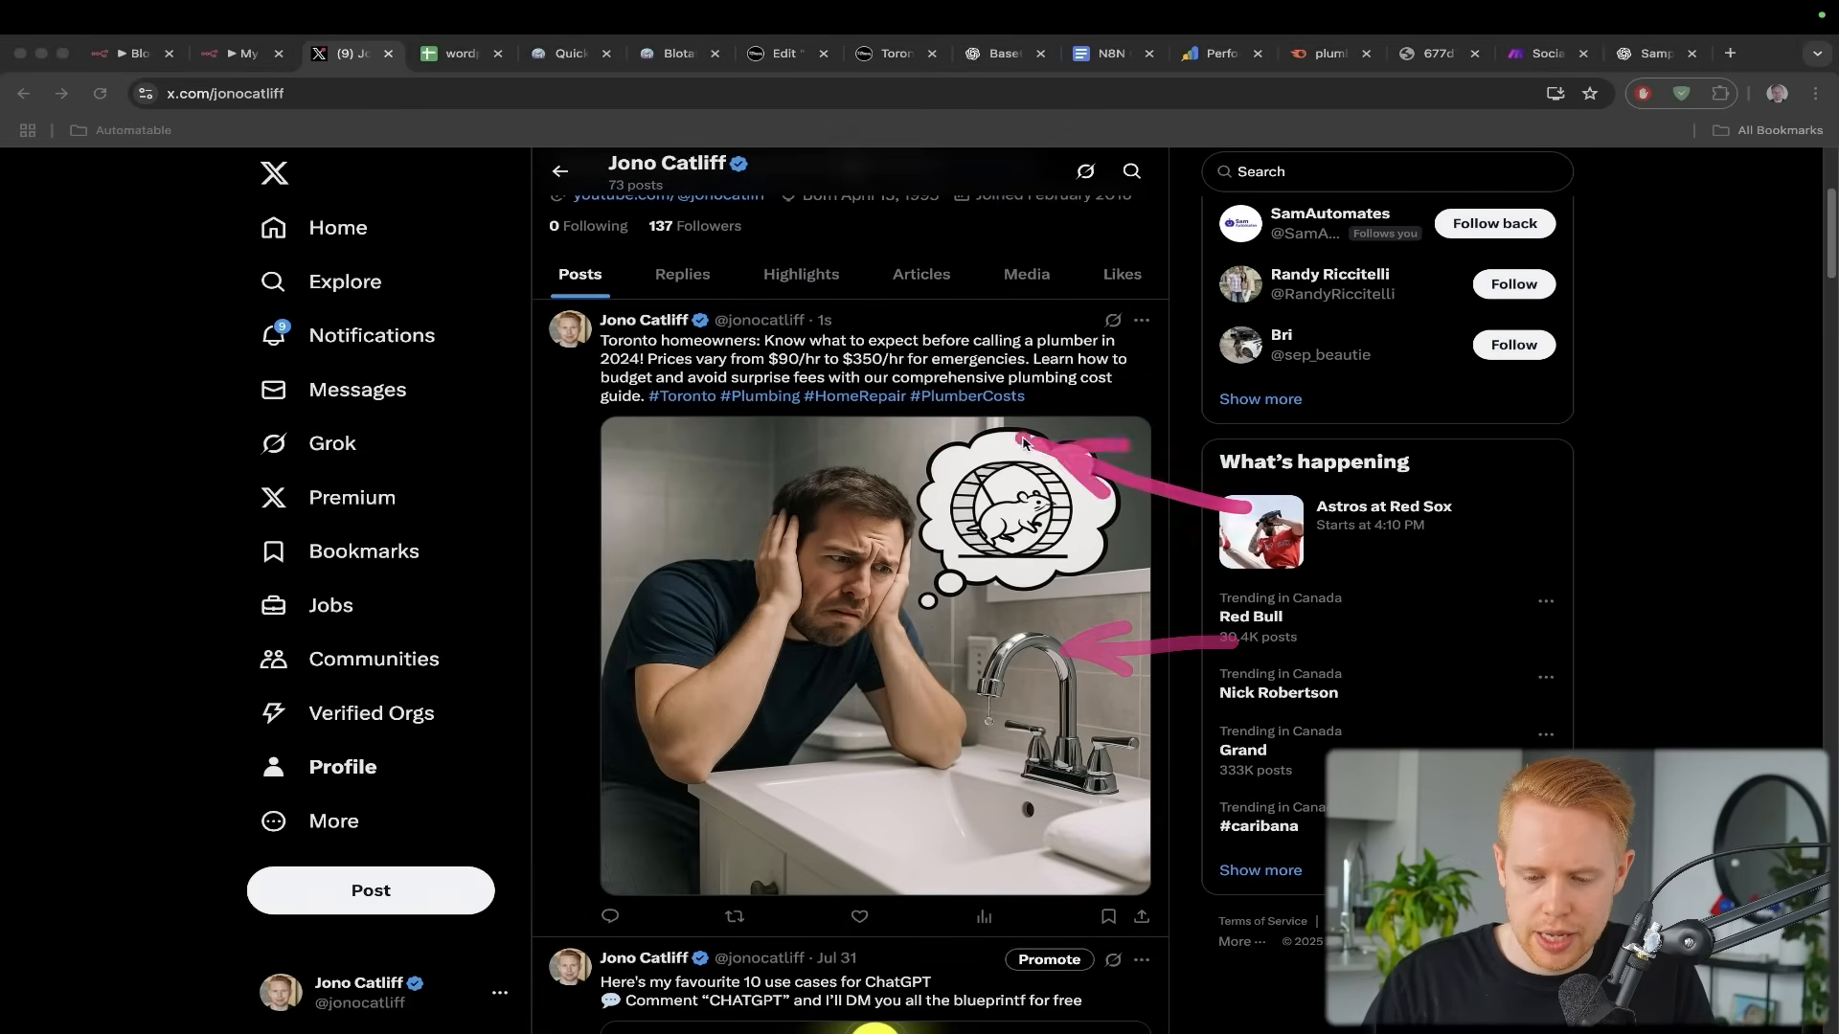
{"action": "scroll", "coordinate": [1123, 563], "scroll_direction": "up", "scroll_amount": 2}
{"action": "left_click", "coordinate": [1141, 527]}
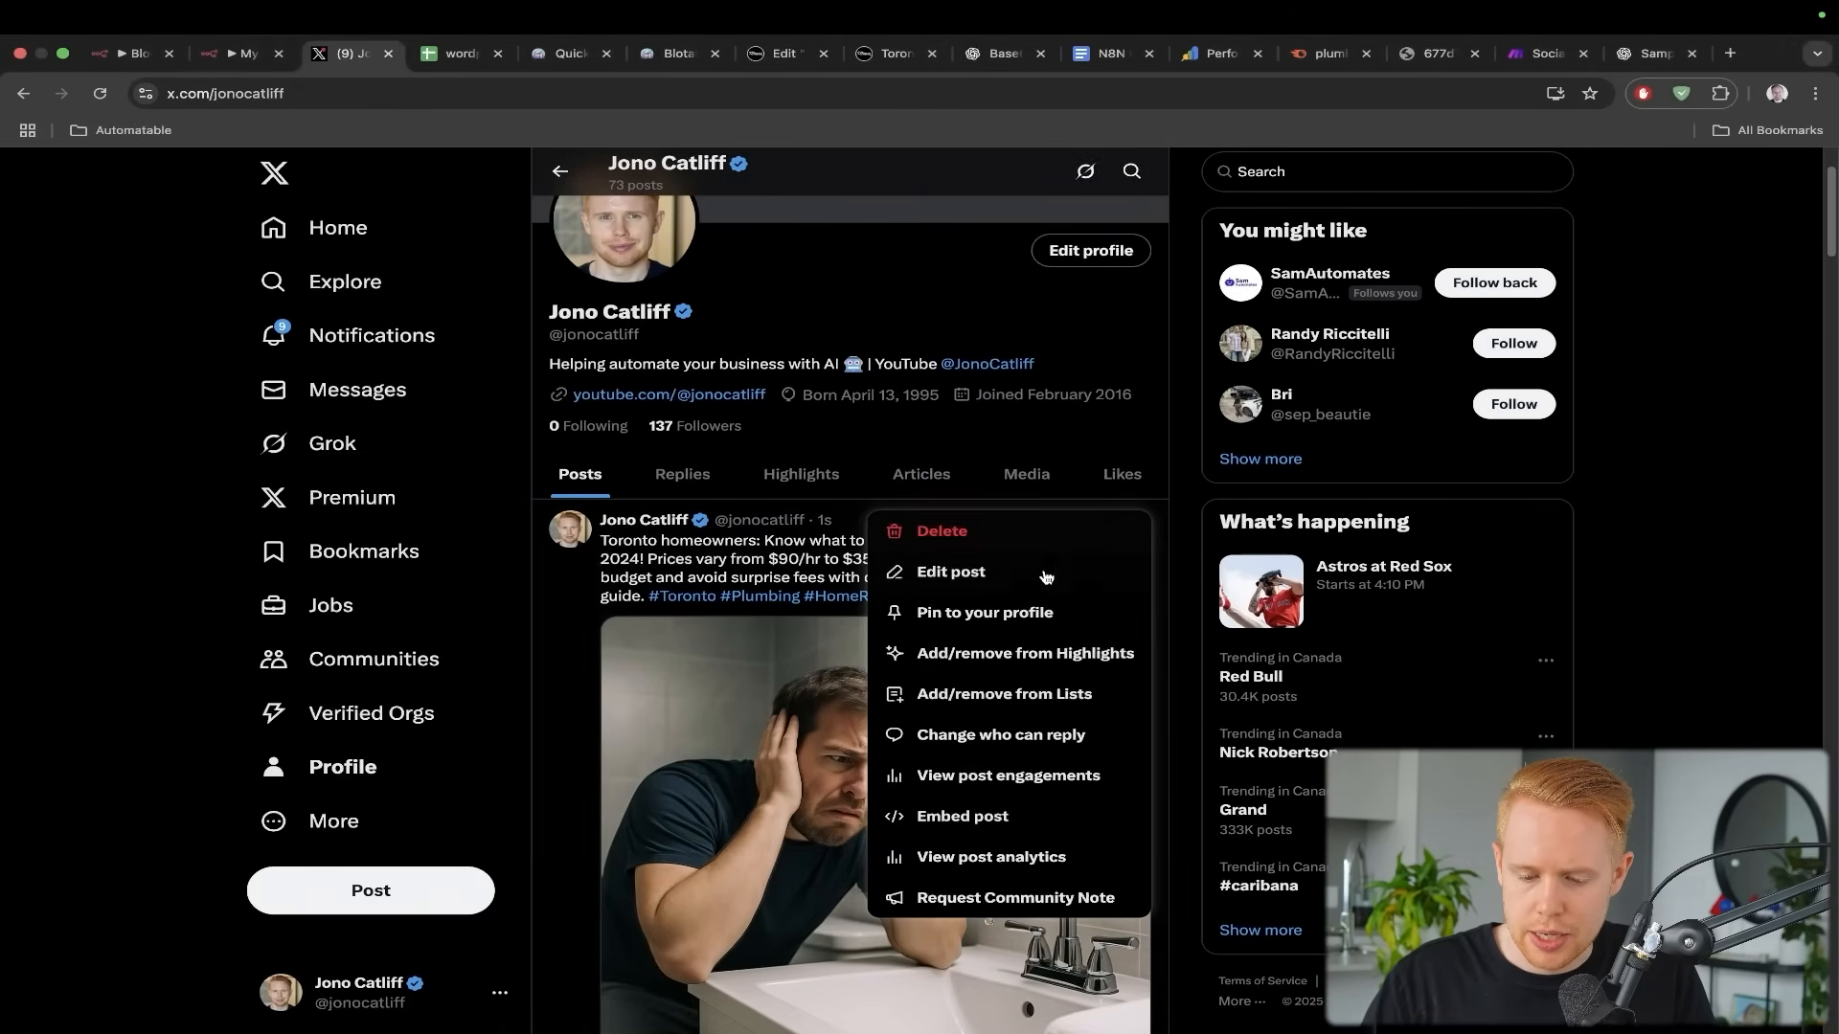
{"action": "left_click", "coordinate": [1020, 536]}
{"action": "left_click", "coordinate": [977, 623]}
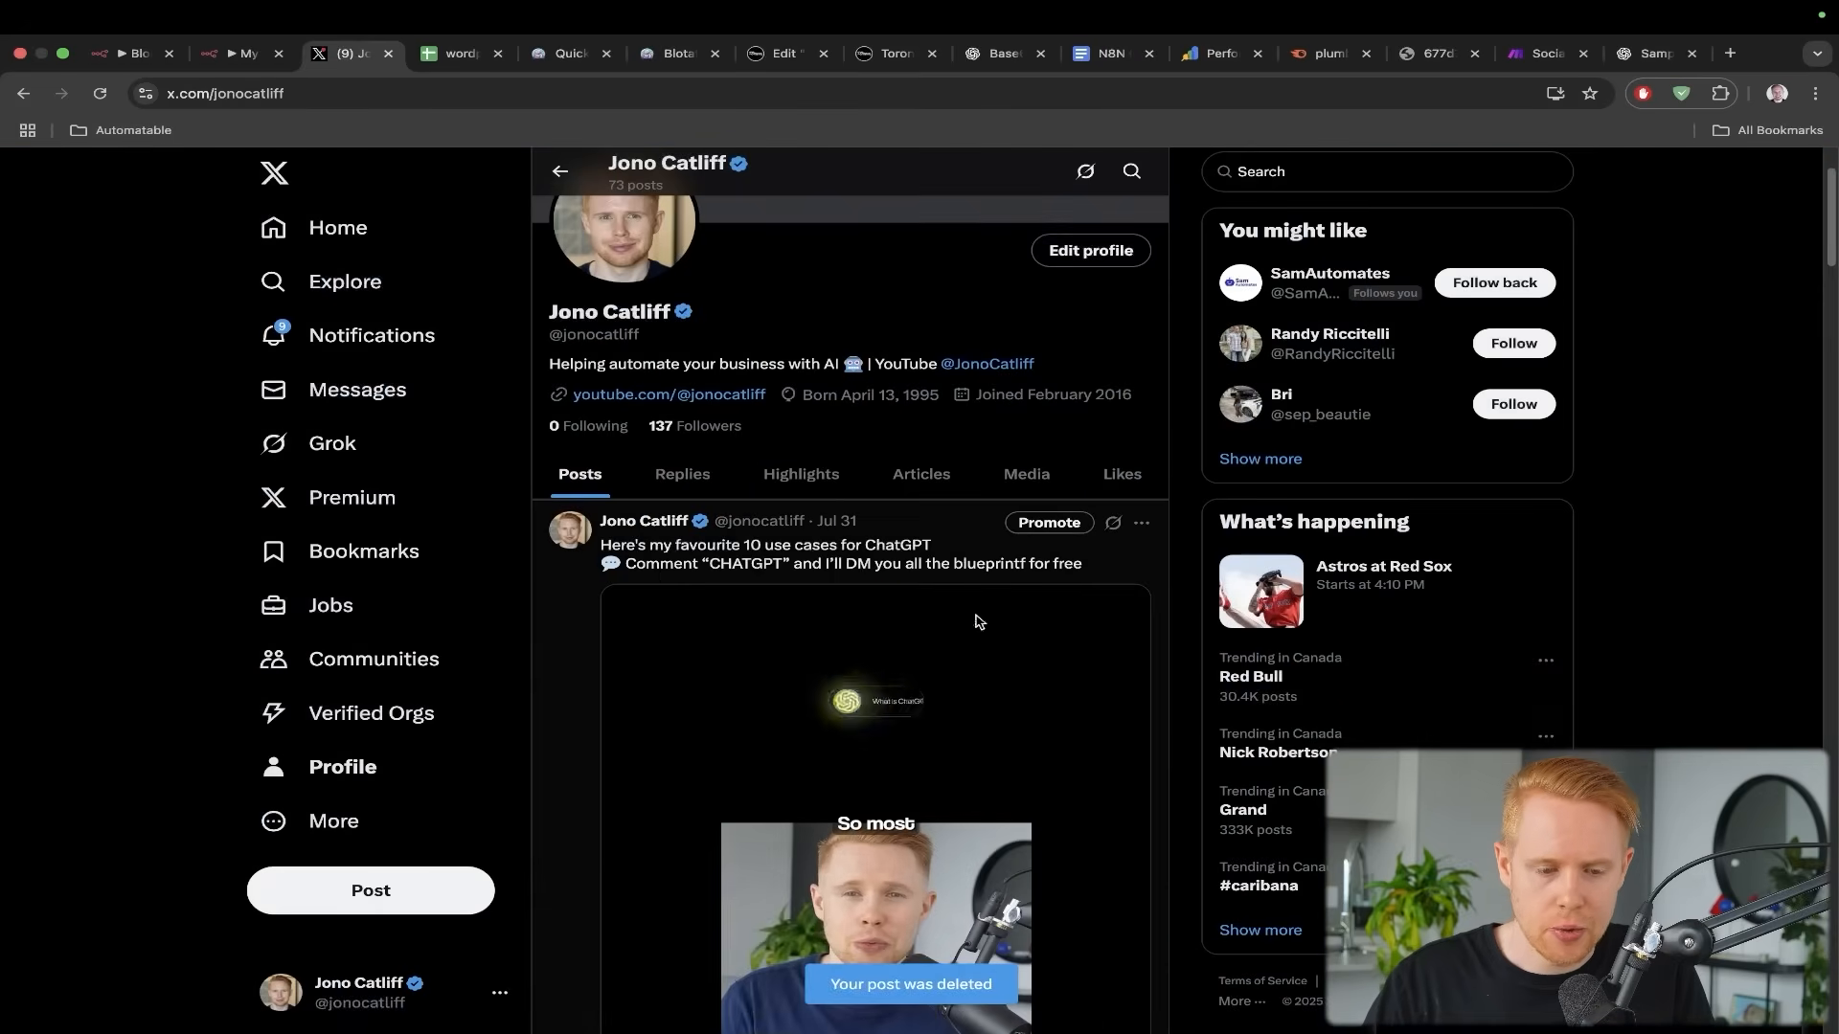
Return to the canvas, duplicate the HTTP Request2 node and place the copy below it.
{"action": "key", "text": "ctrl+shift+Tab"}
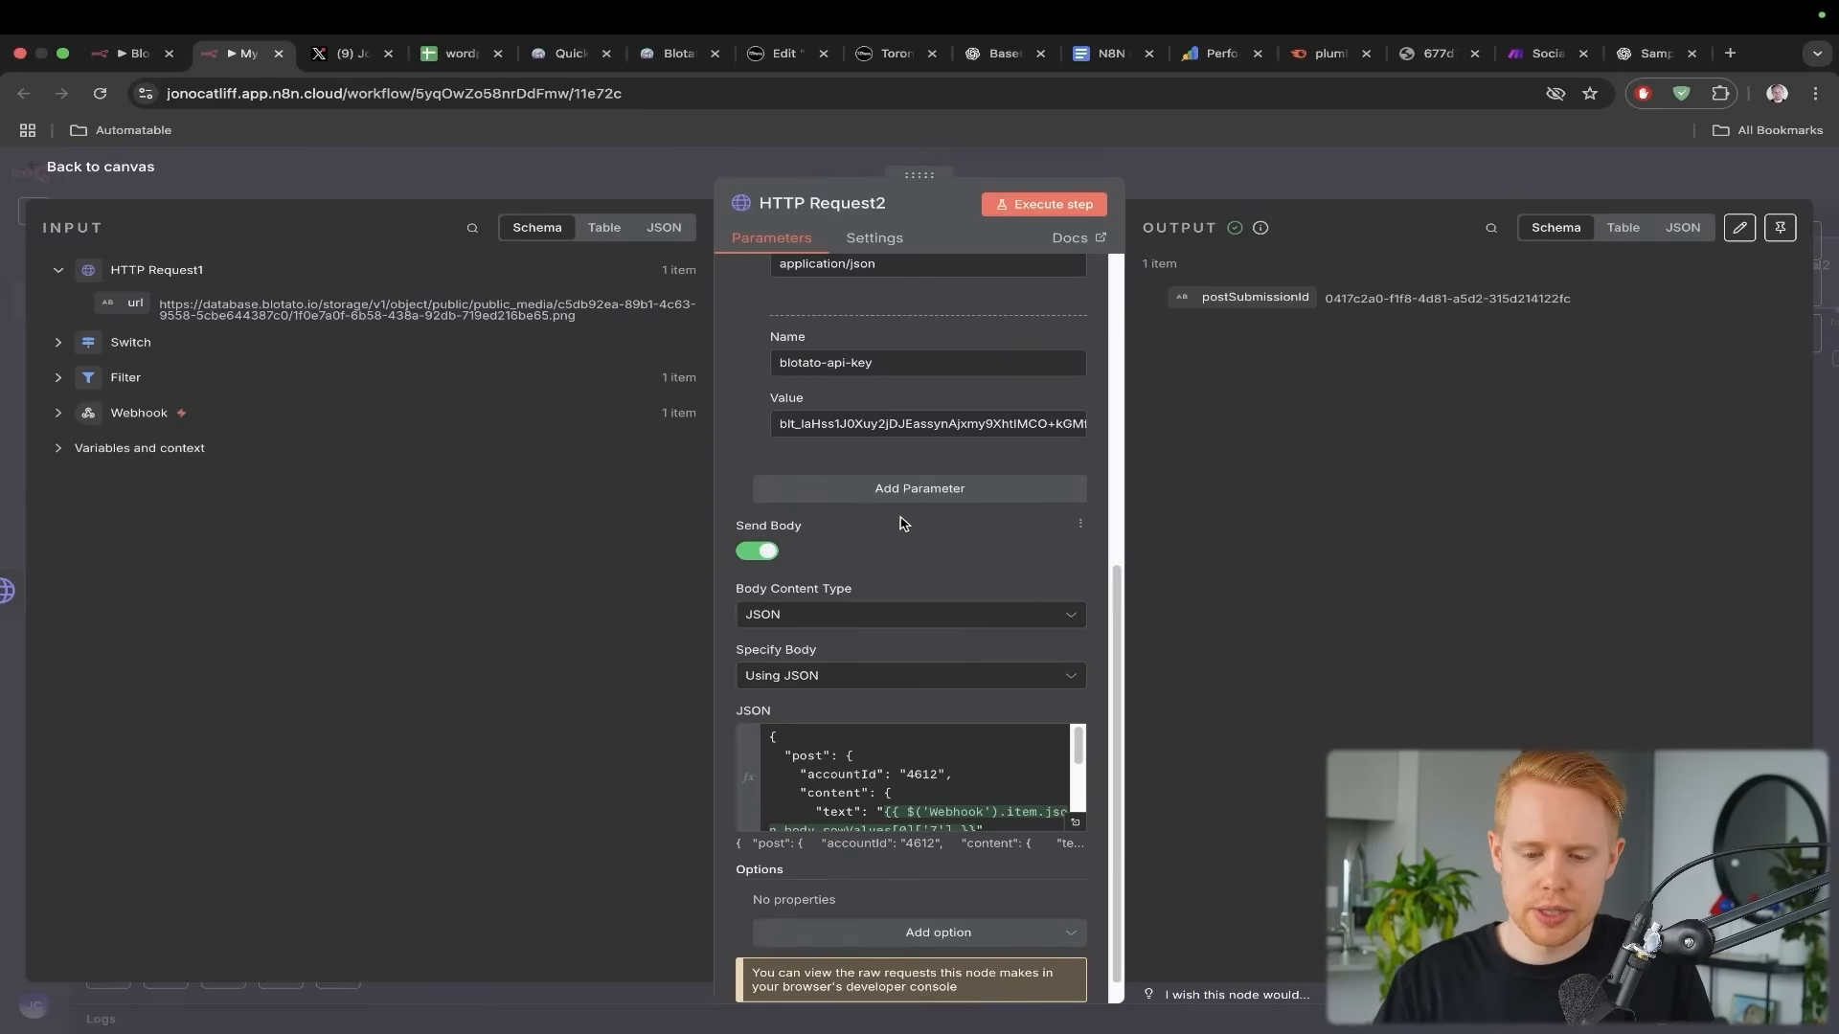
{"action": "left_click", "coordinate": [1231, 186]}
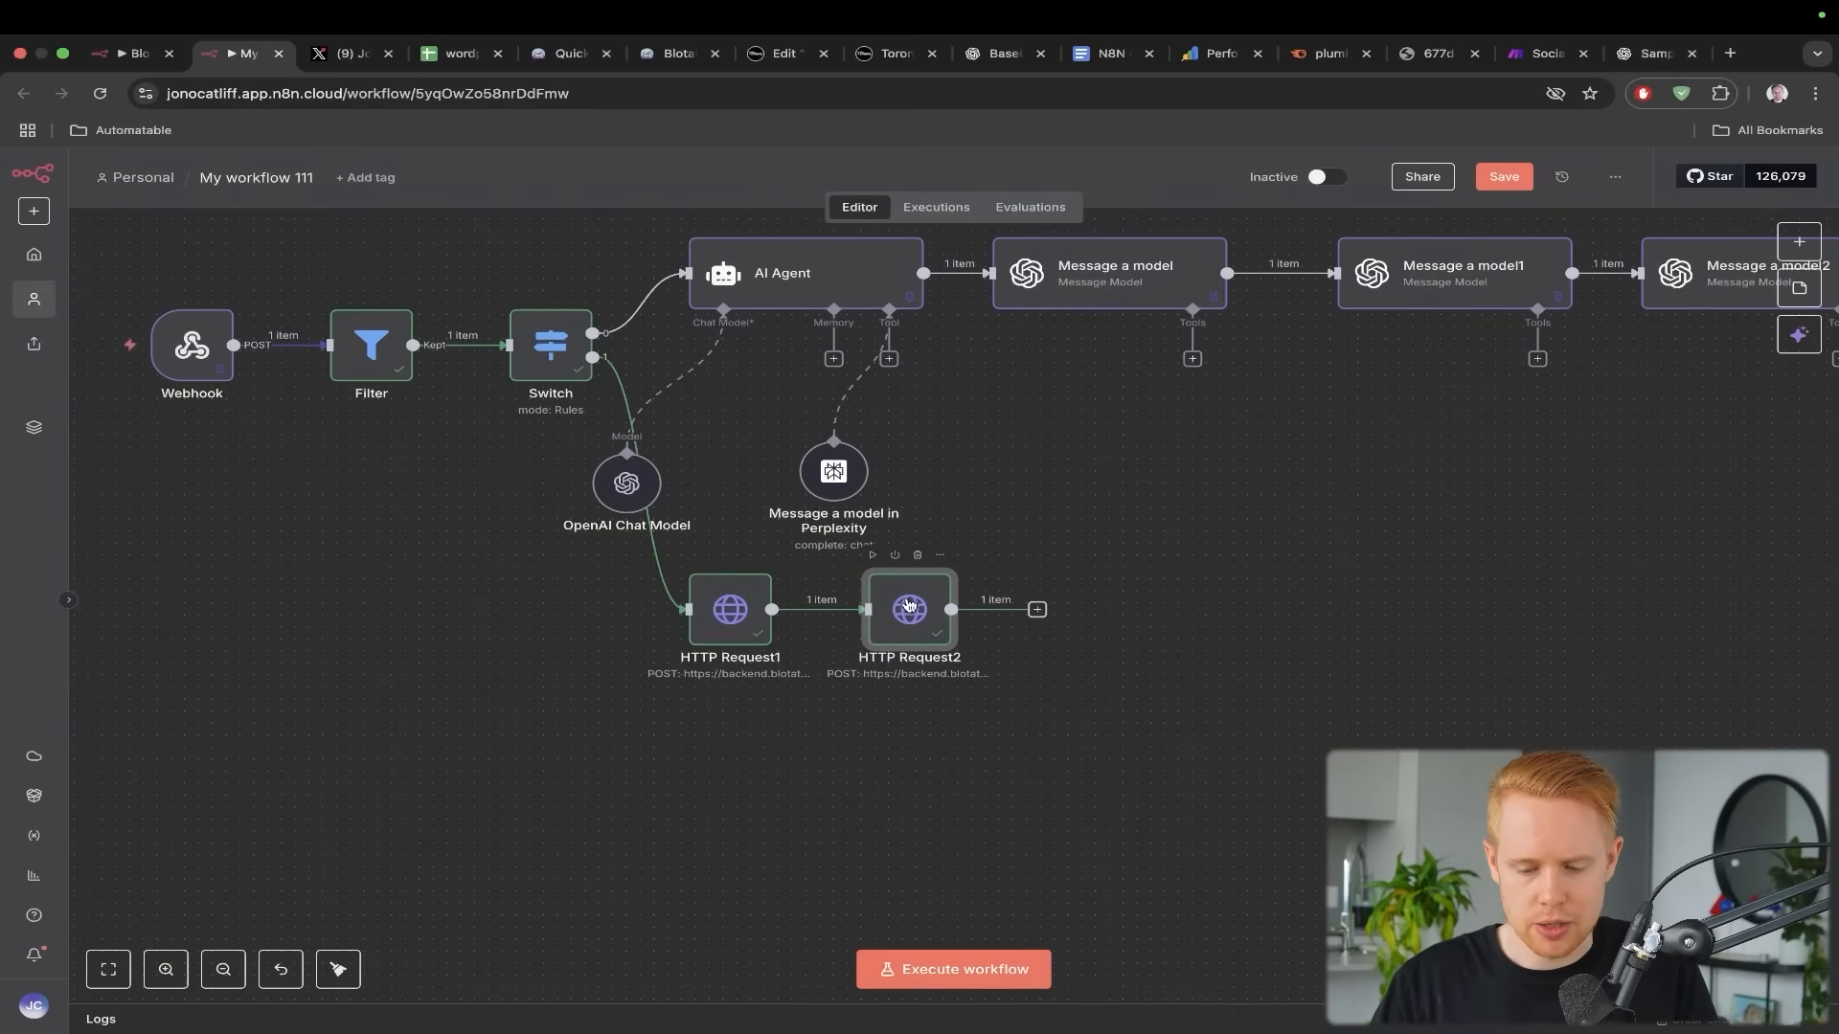
{"action": "key", "text": "ctrl+d"}
{"action": "left_click_drag", "start_coordinate": [1055, 723], "coordinate": [932, 778]}
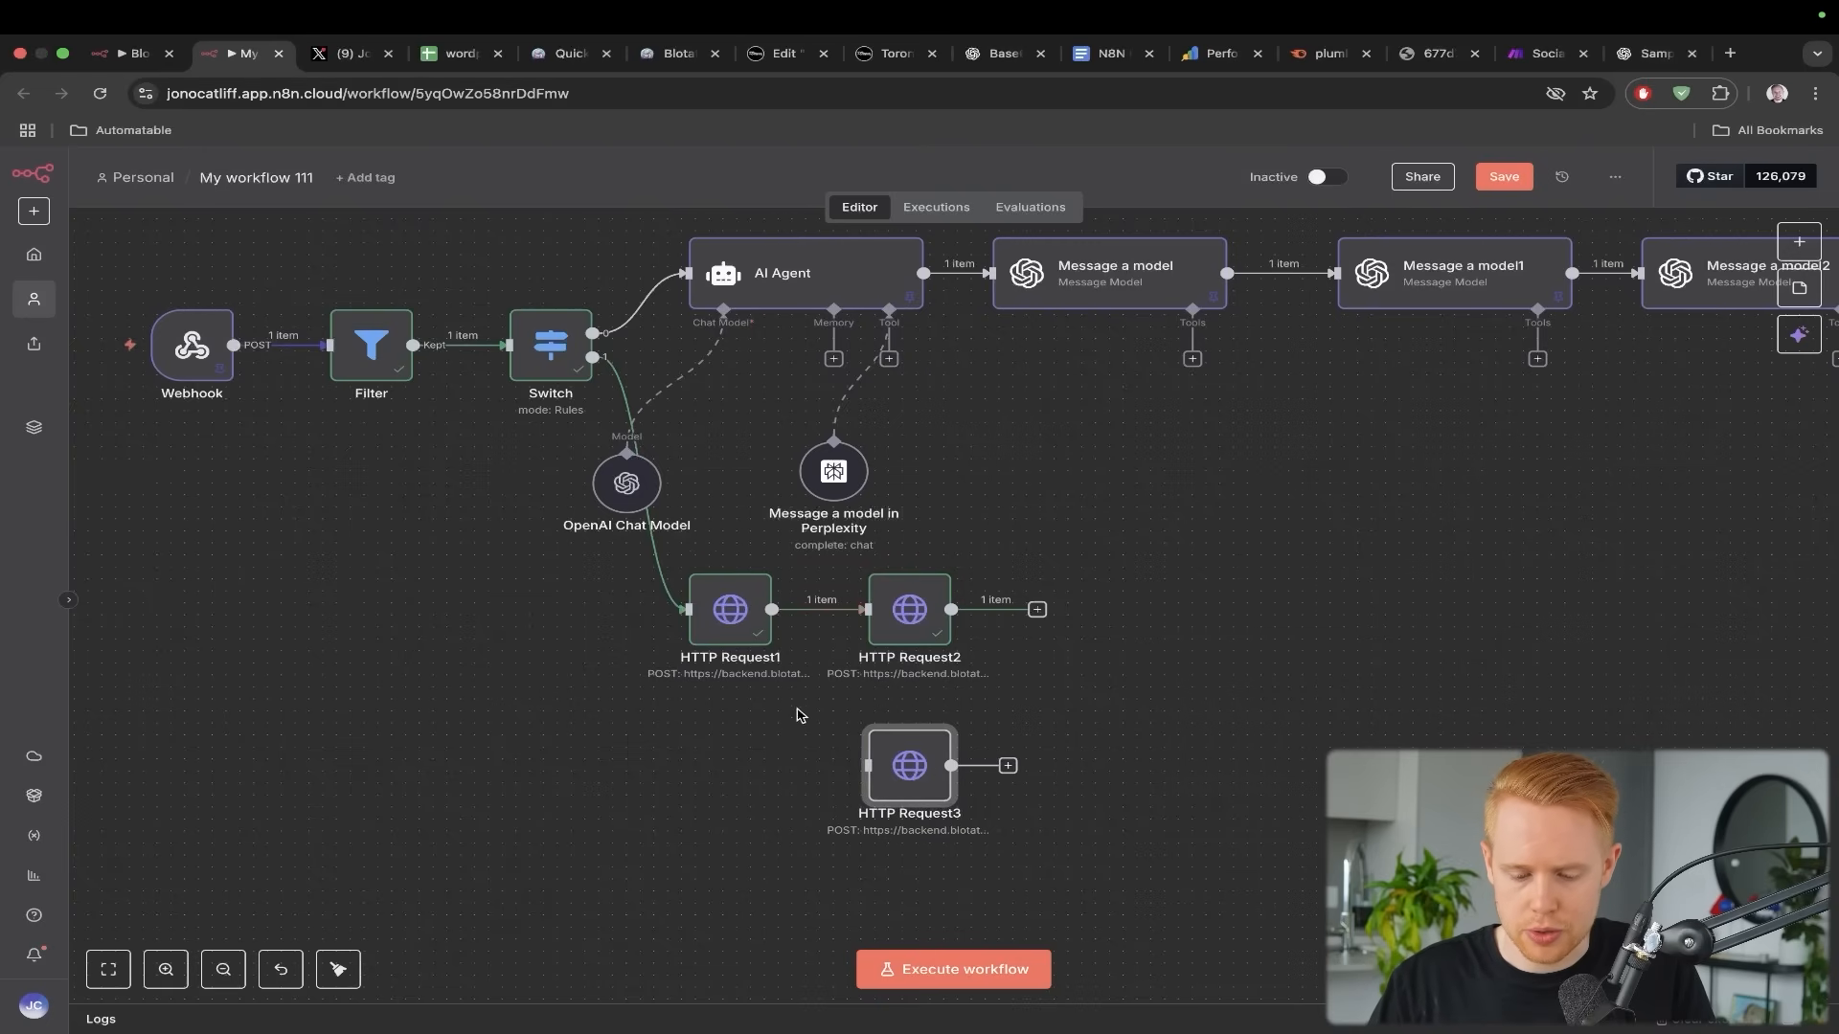
Review the whole workflow layout, including the new social media branch.
{"action": "scroll", "coordinate": [1089, 637], "scroll_direction": "down", "scroll_amount": 5}
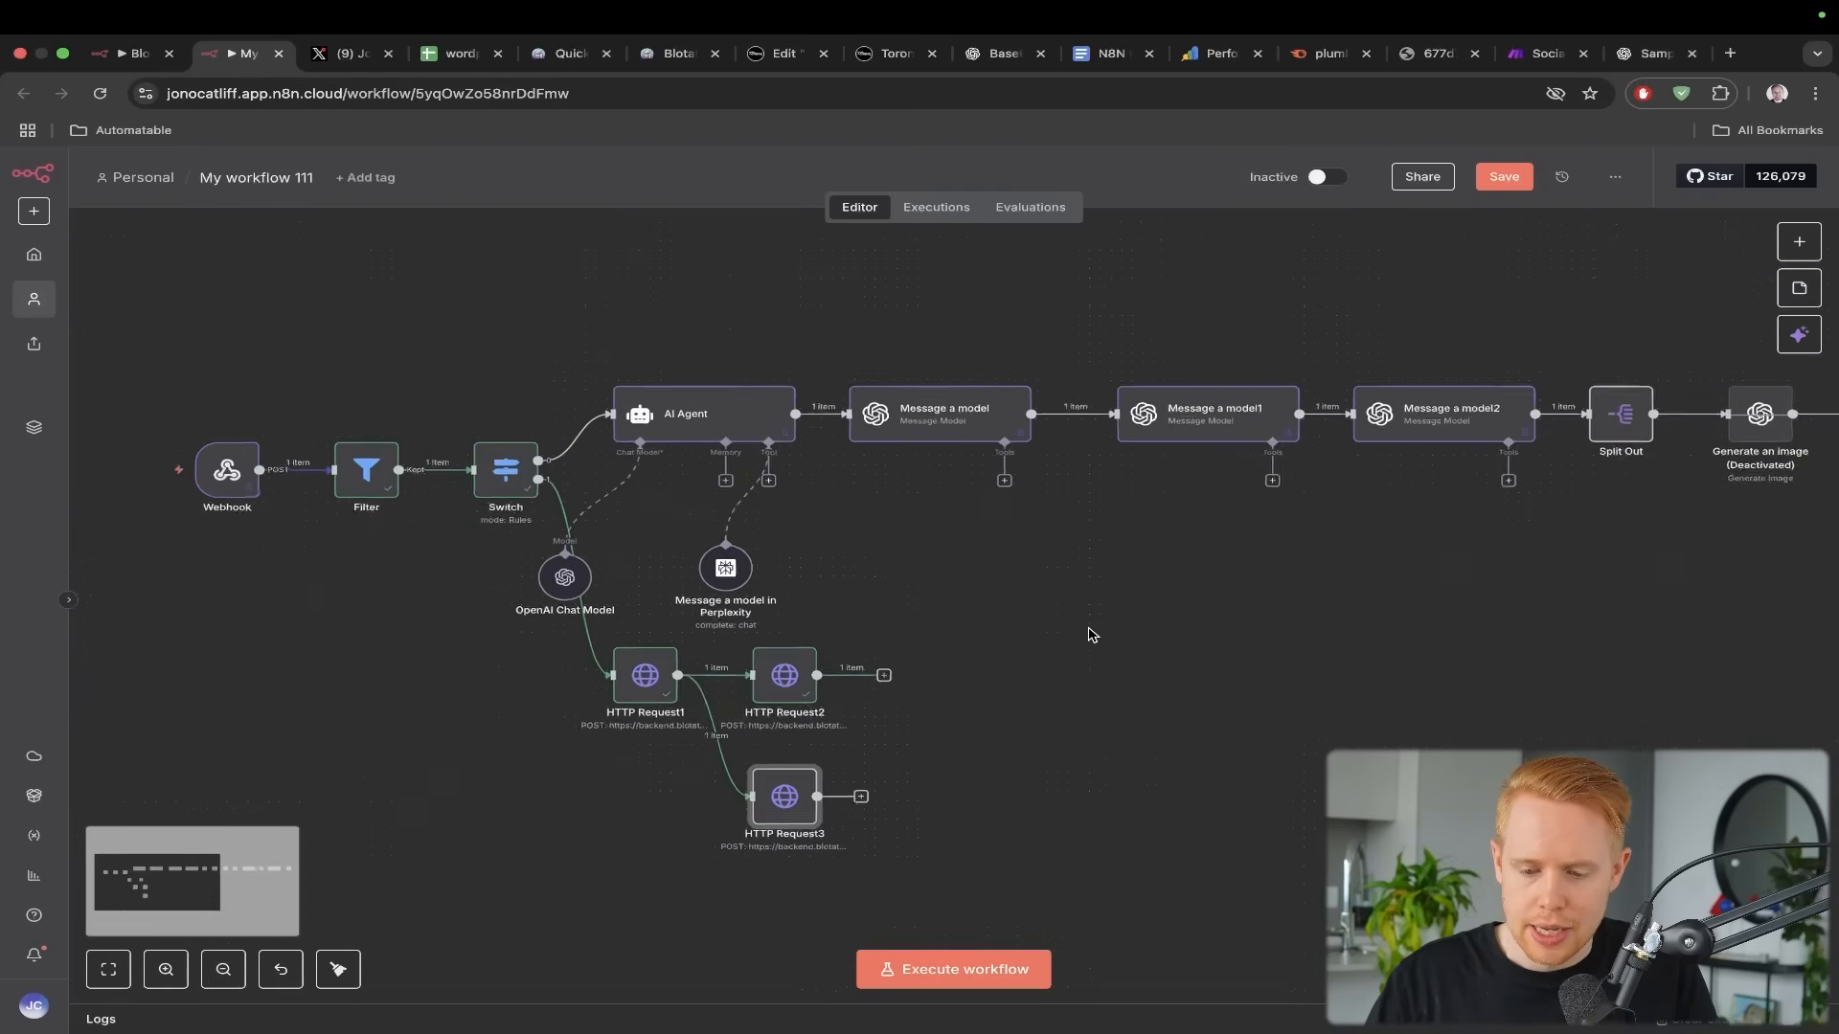
{"action": "scroll", "coordinate": [1089, 634], "scroll_direction": "down", "scroll_amount": 3}
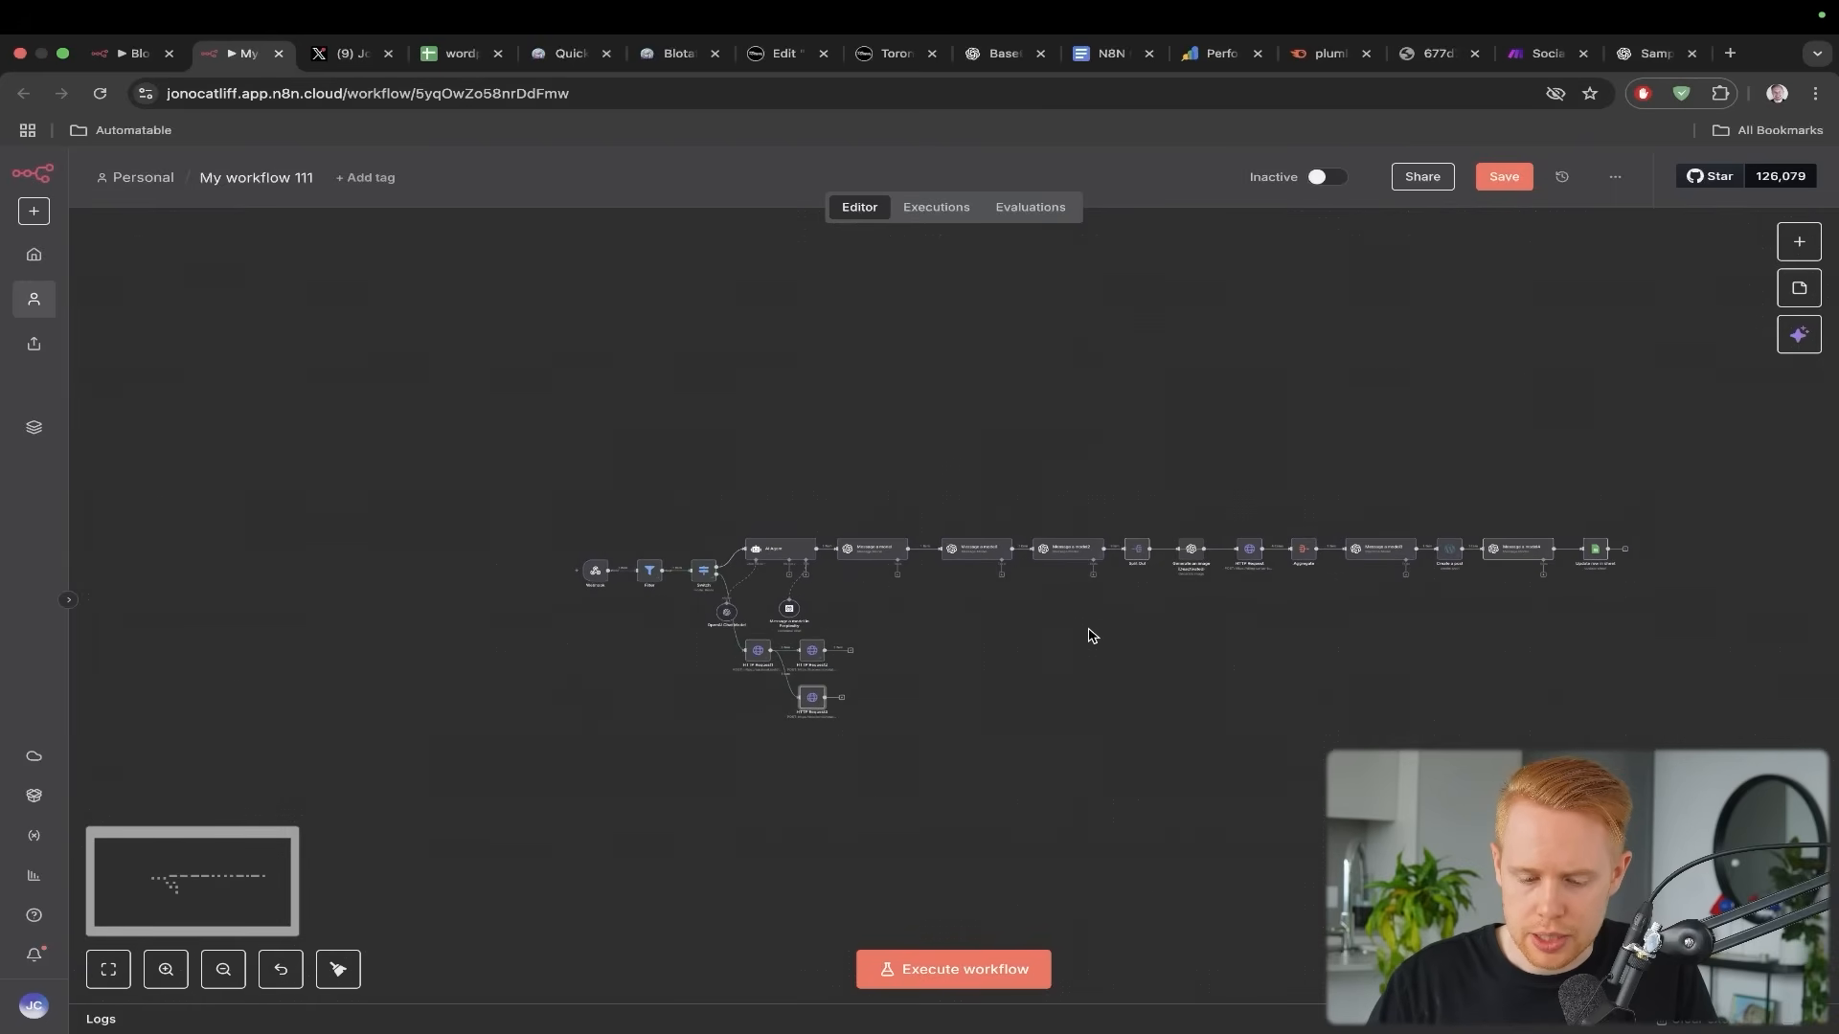
{"action": "scroll", "coordinate": [1090, 636], "scroll_direction": "up", "scroll_amount": 4}
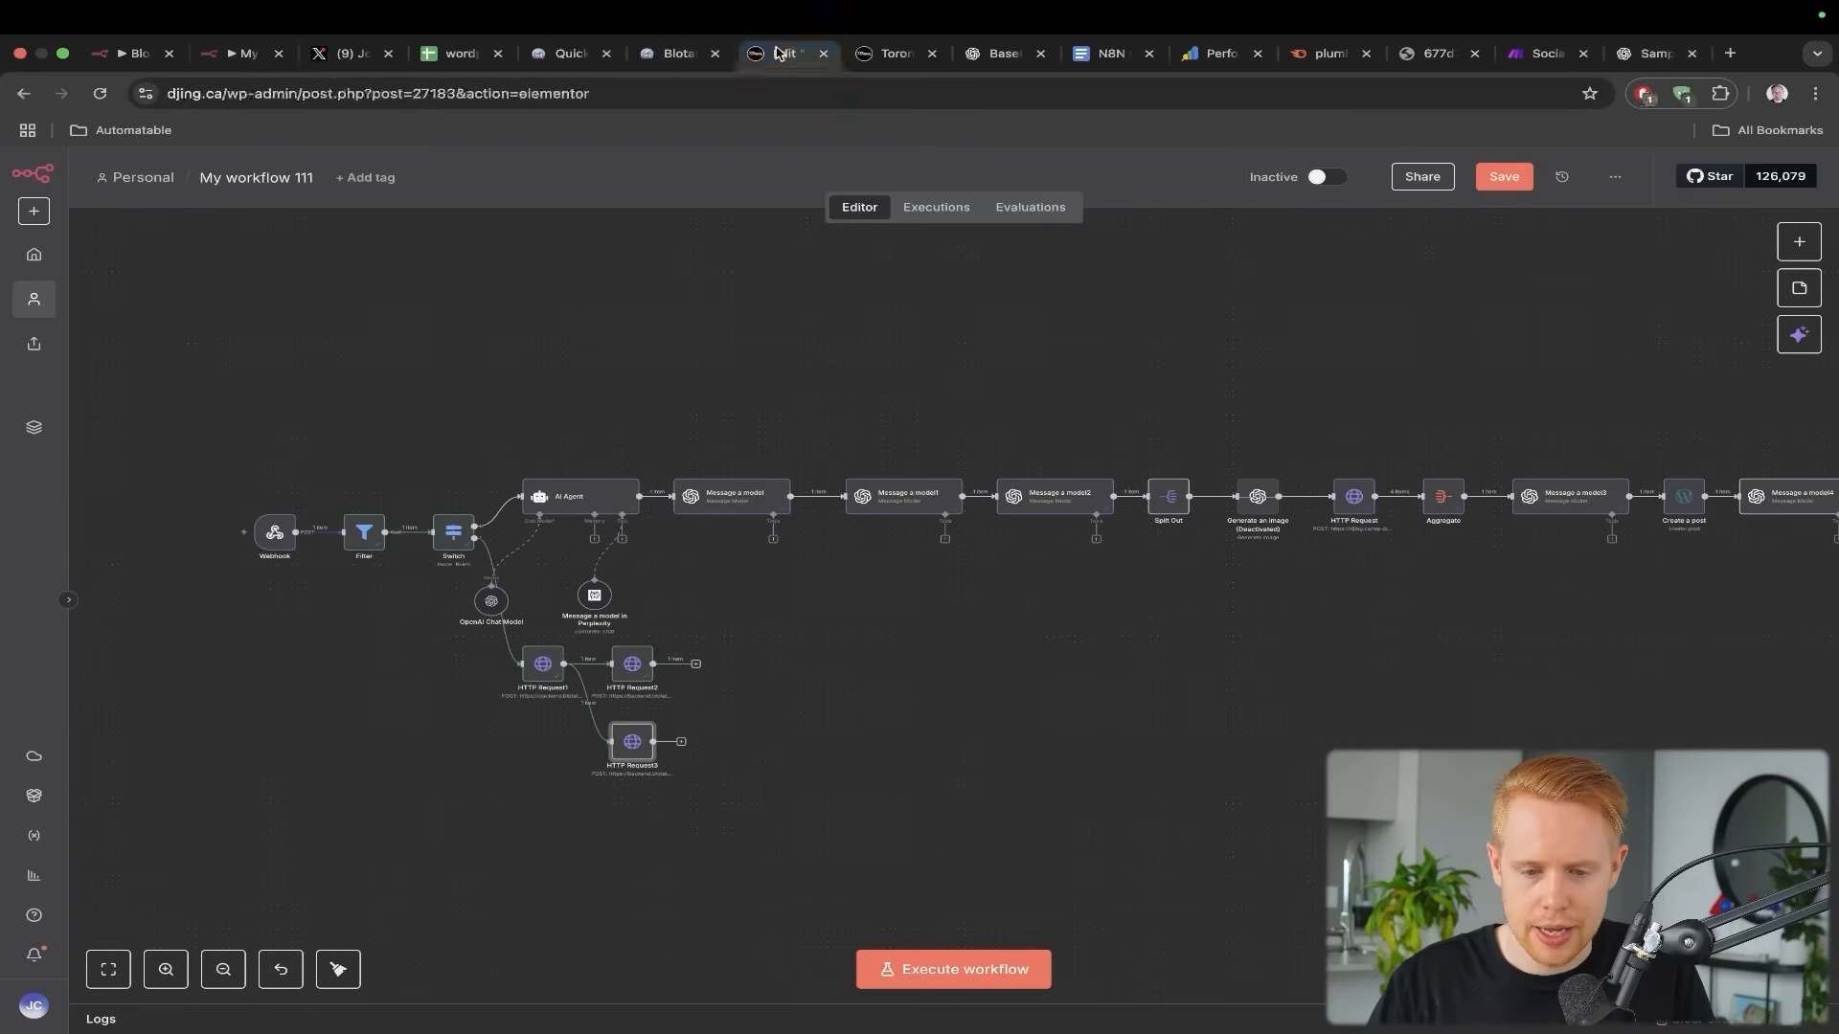
Switch to the blog post editor tab and scroll through the Toronto Plumbing Prices in 2024 draft.
{"action": "left_click", "coordinate": [784, 53]}
{"action": "scroll", "coordinate": [884, 542], "scroll_direction": "up", "scroll_amount": 5}
{"action": "scroll", "coordinate": [885, 546], "scroll_direction": "up", "scroll_amount": 8}
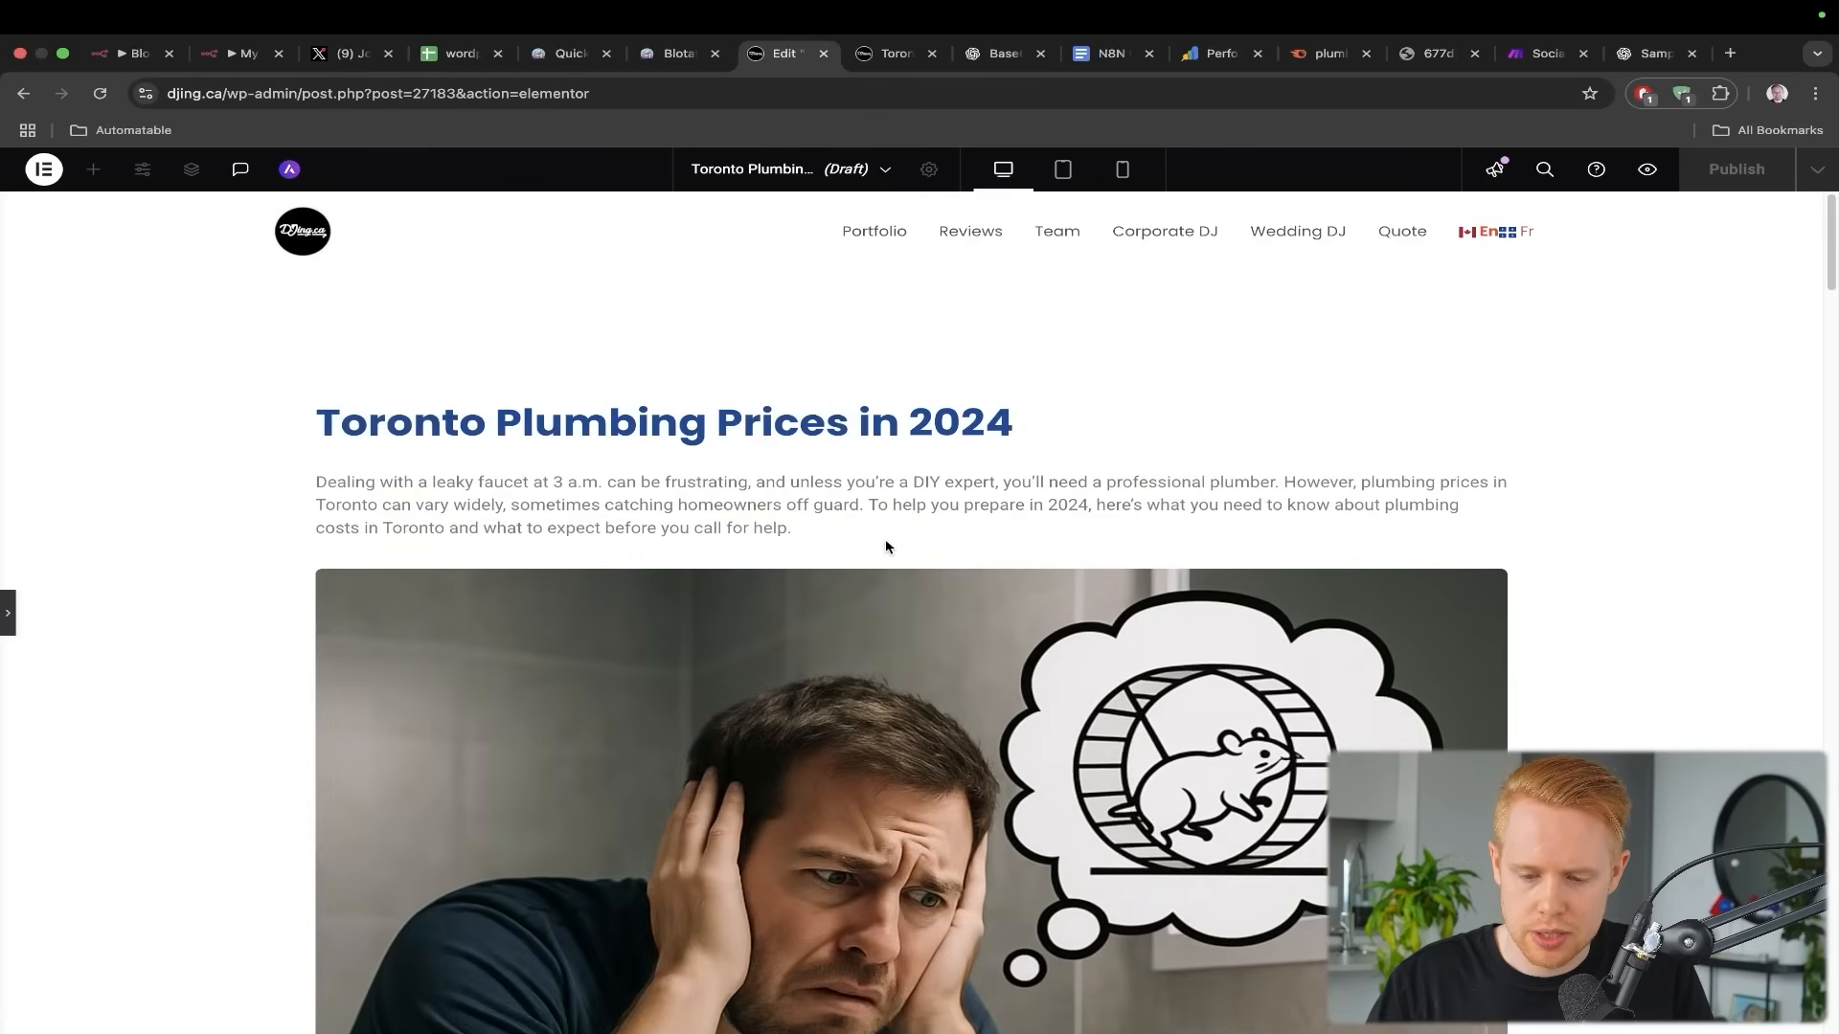
{"action": "scroll", "coordinate": [885, 546], "scroll_direction": "down", "scroll_amount": 12}
{"action": "scroll", "coordinate": [885, 546], "scroll_direction": "down", "scroll_amount": 15}
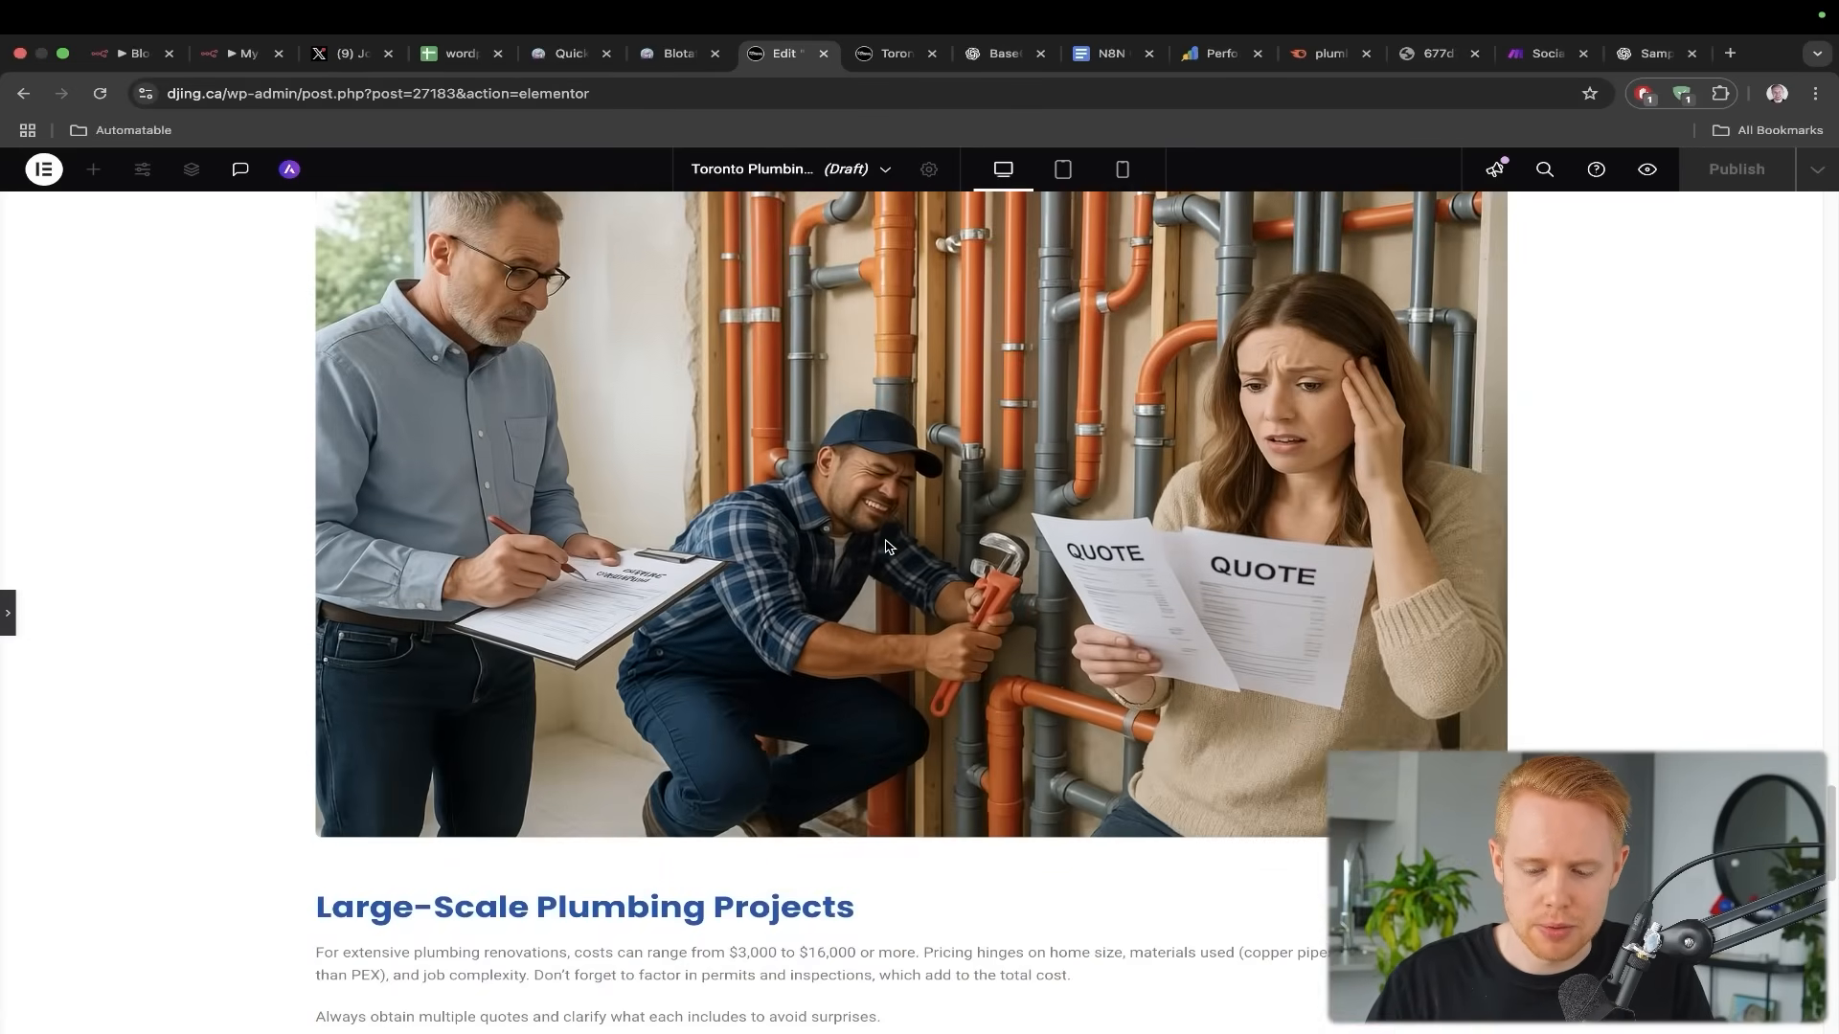
Switch to the wordpress blog post example spreadsheet and review the generated caption columns for the keyword row.
{"action": "key", "text": "super+2"}
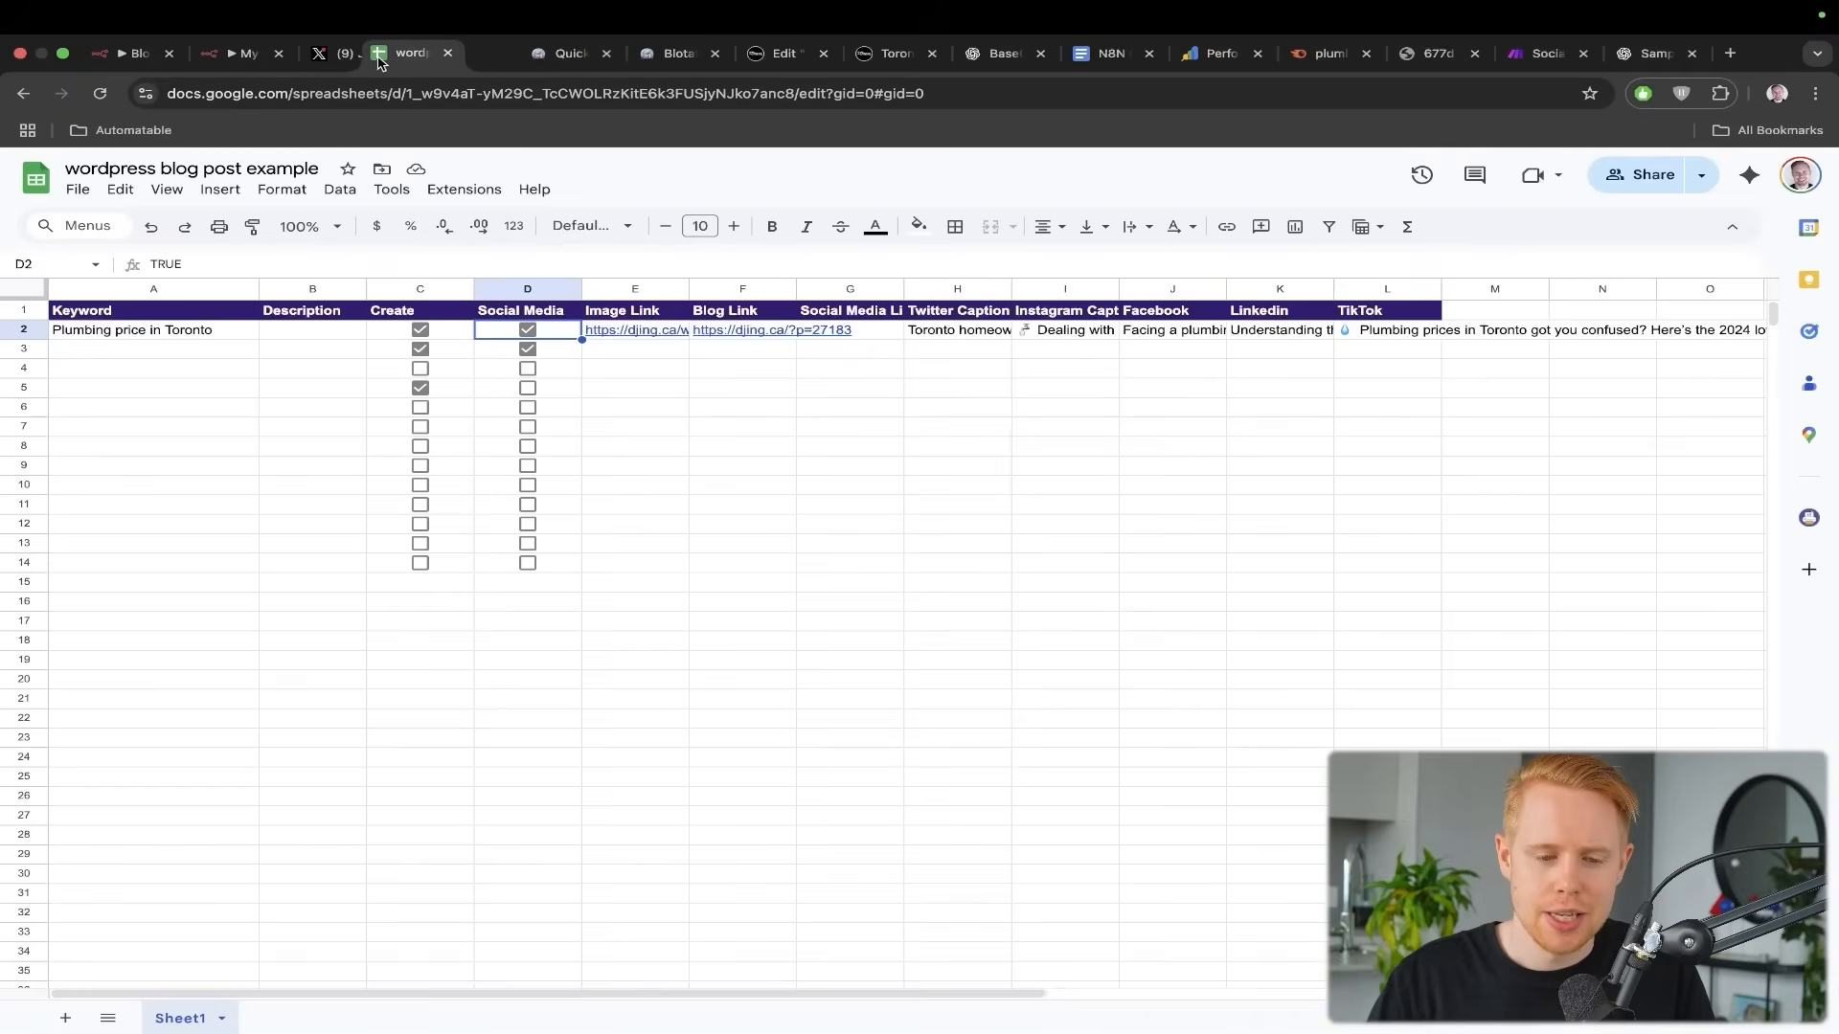
{"action": "left_click_drag", "start_coordinate": [435, 56], "coordinate": [347, 61]}
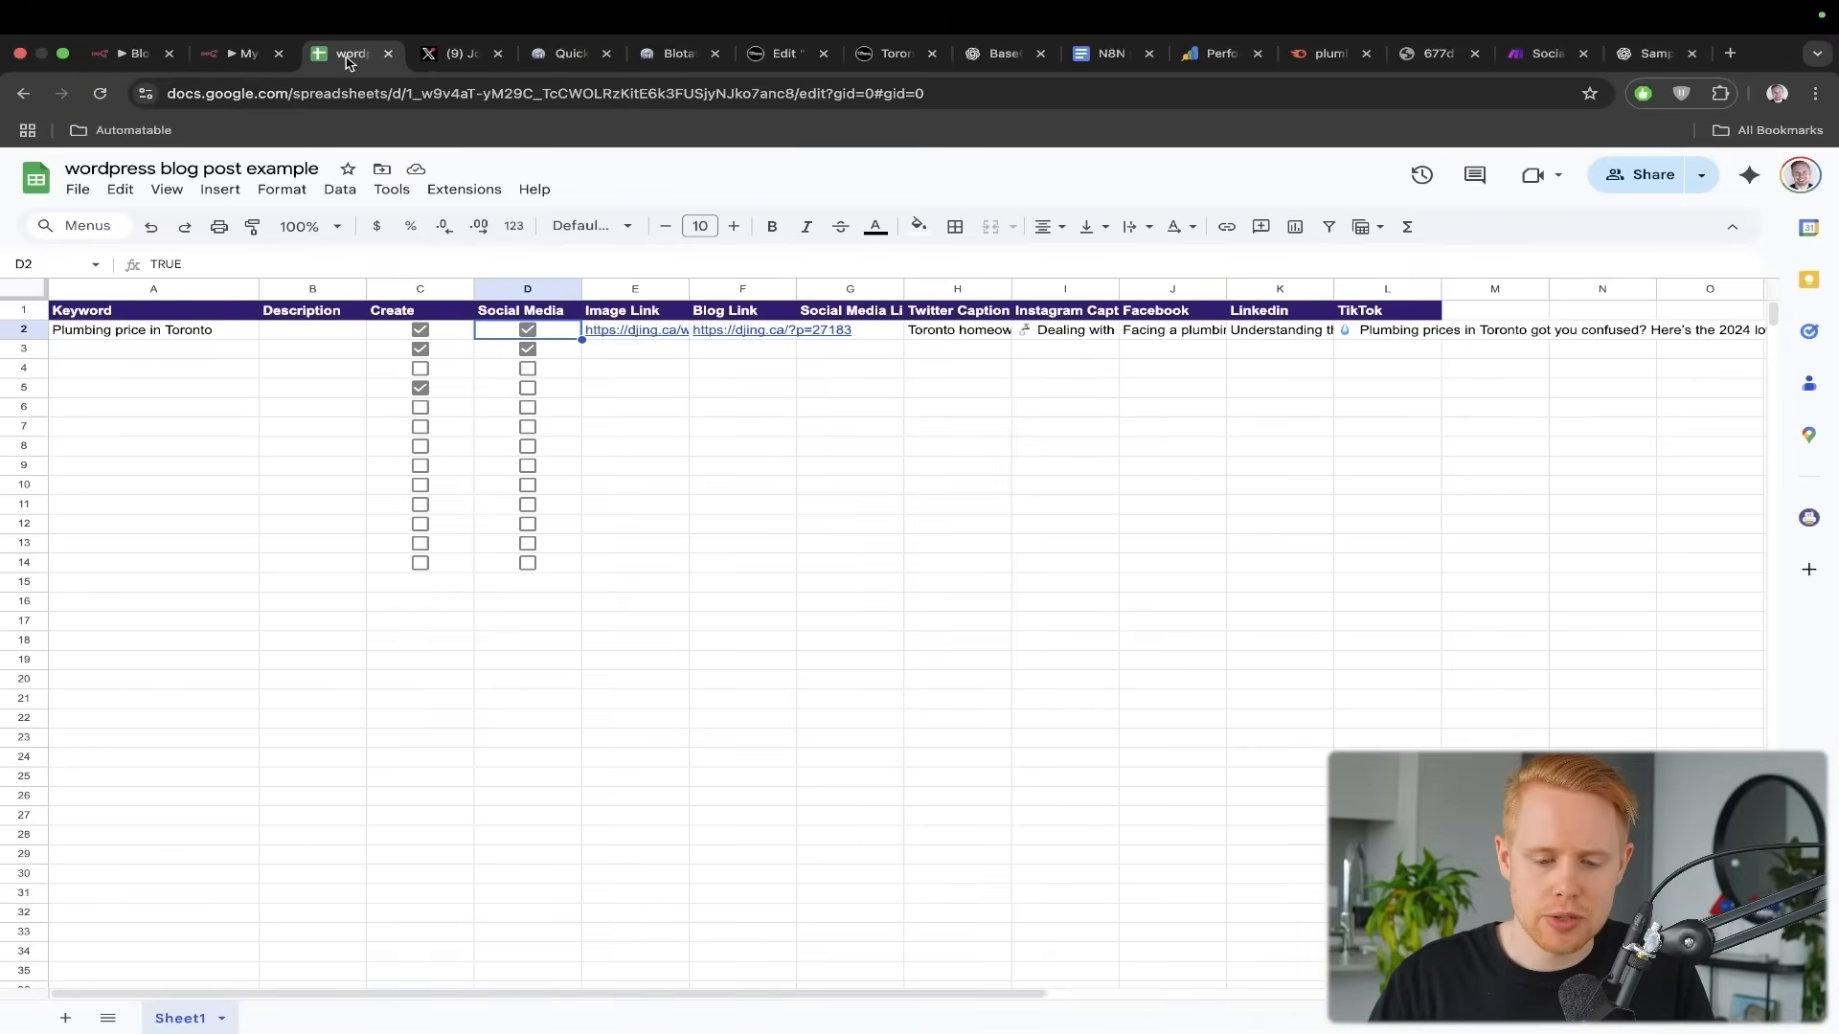
{"action": "left_click", "coordinate": [601, 230]}
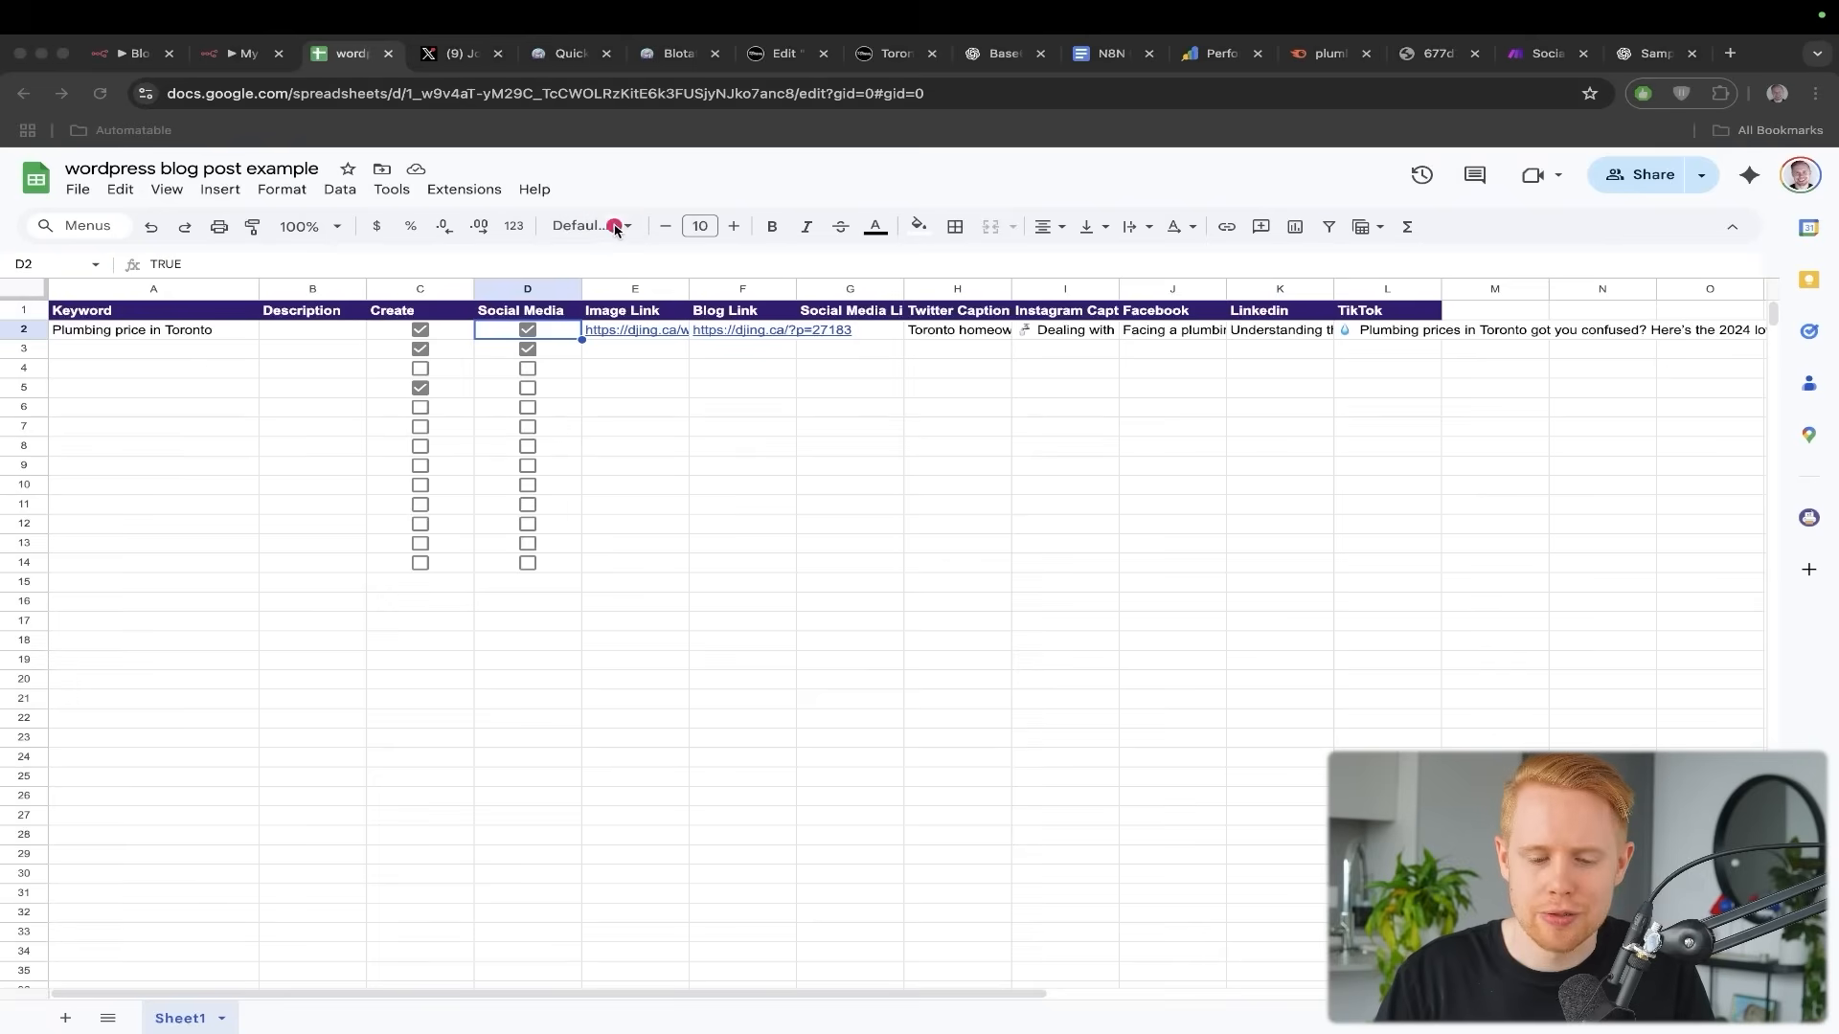
{"action": "left_click_drag", "start_coordinate": [829, 201], "coordinate": [927, 279]}
{"action": "left_click_drag", "start_coordinate": [1158, 192], "coordinate": [1074, 282]}
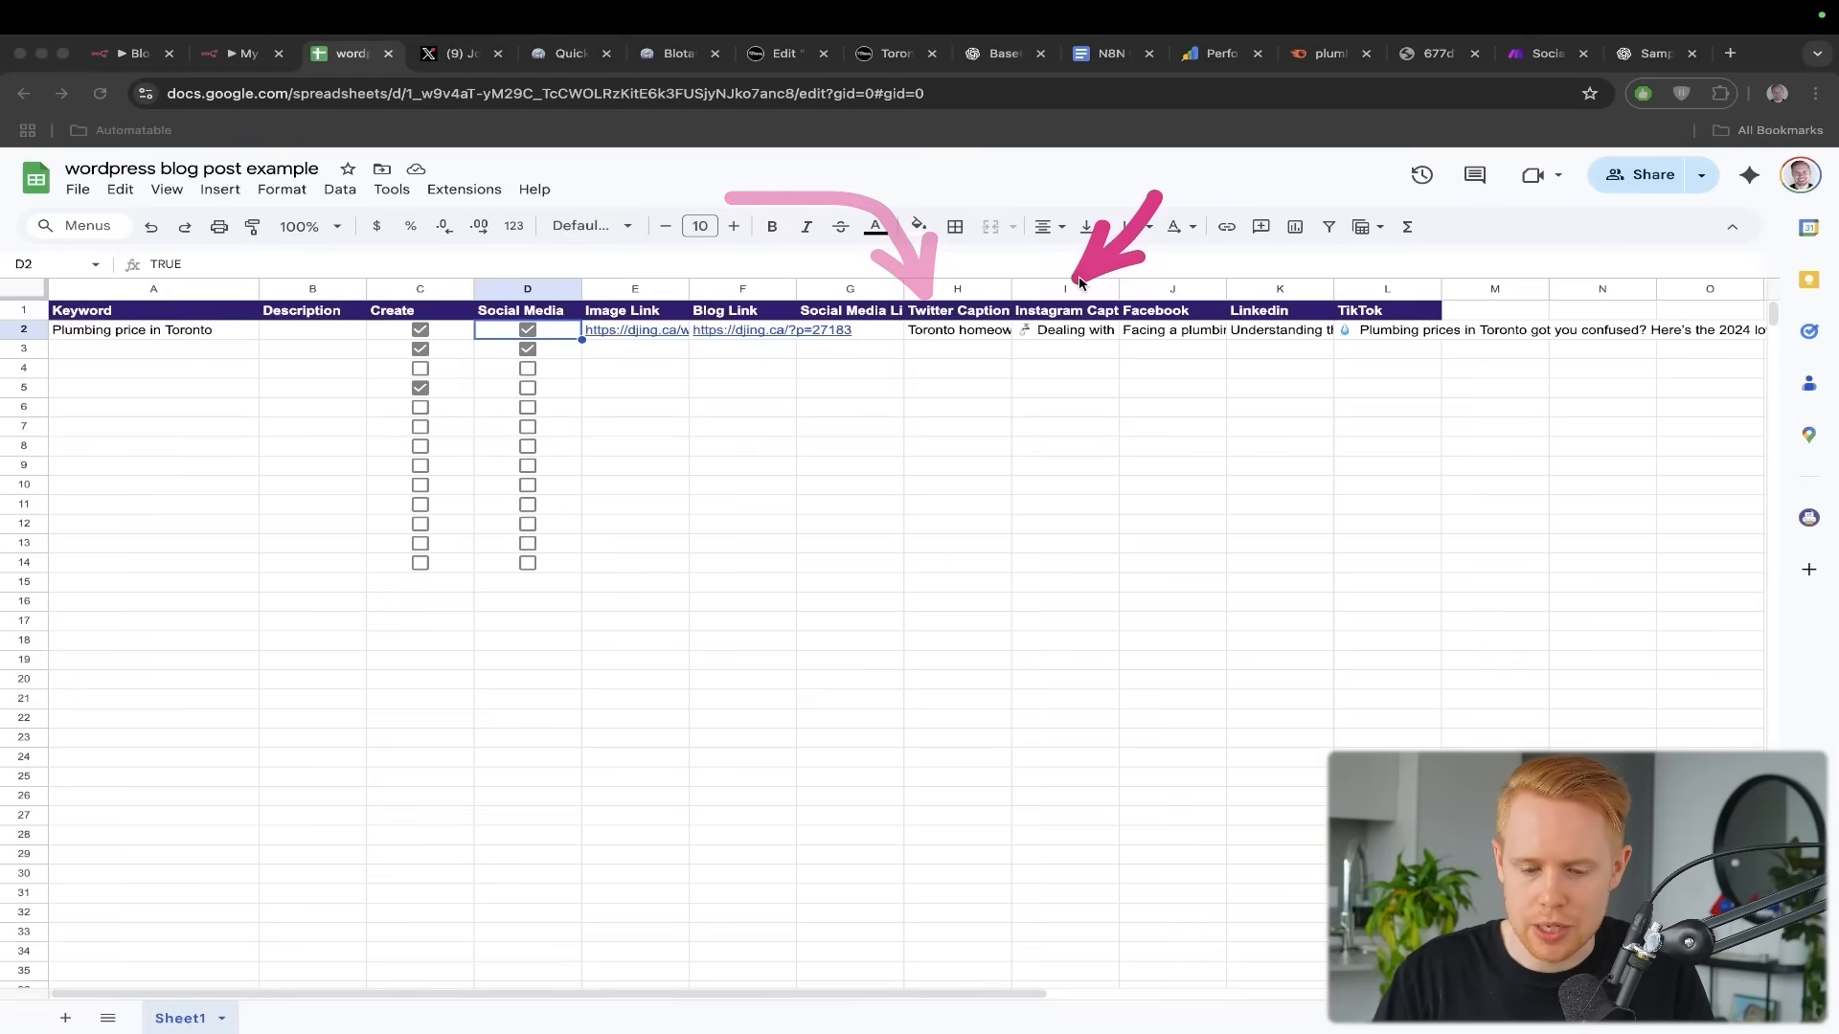
{"action": "left_click_drag", "start_coordinate": [778, 251], "coordinate": [628, 335]}
{"action": "left_click_drag", "start_coordinate": [943, 214], "coordinate": [1000, 294]}
{"action": "left_click_drag", "start_coordinate": [1238, 215], "coordinate": [1253, 312]}
{"action": "key", "text": "ctrl+s"}
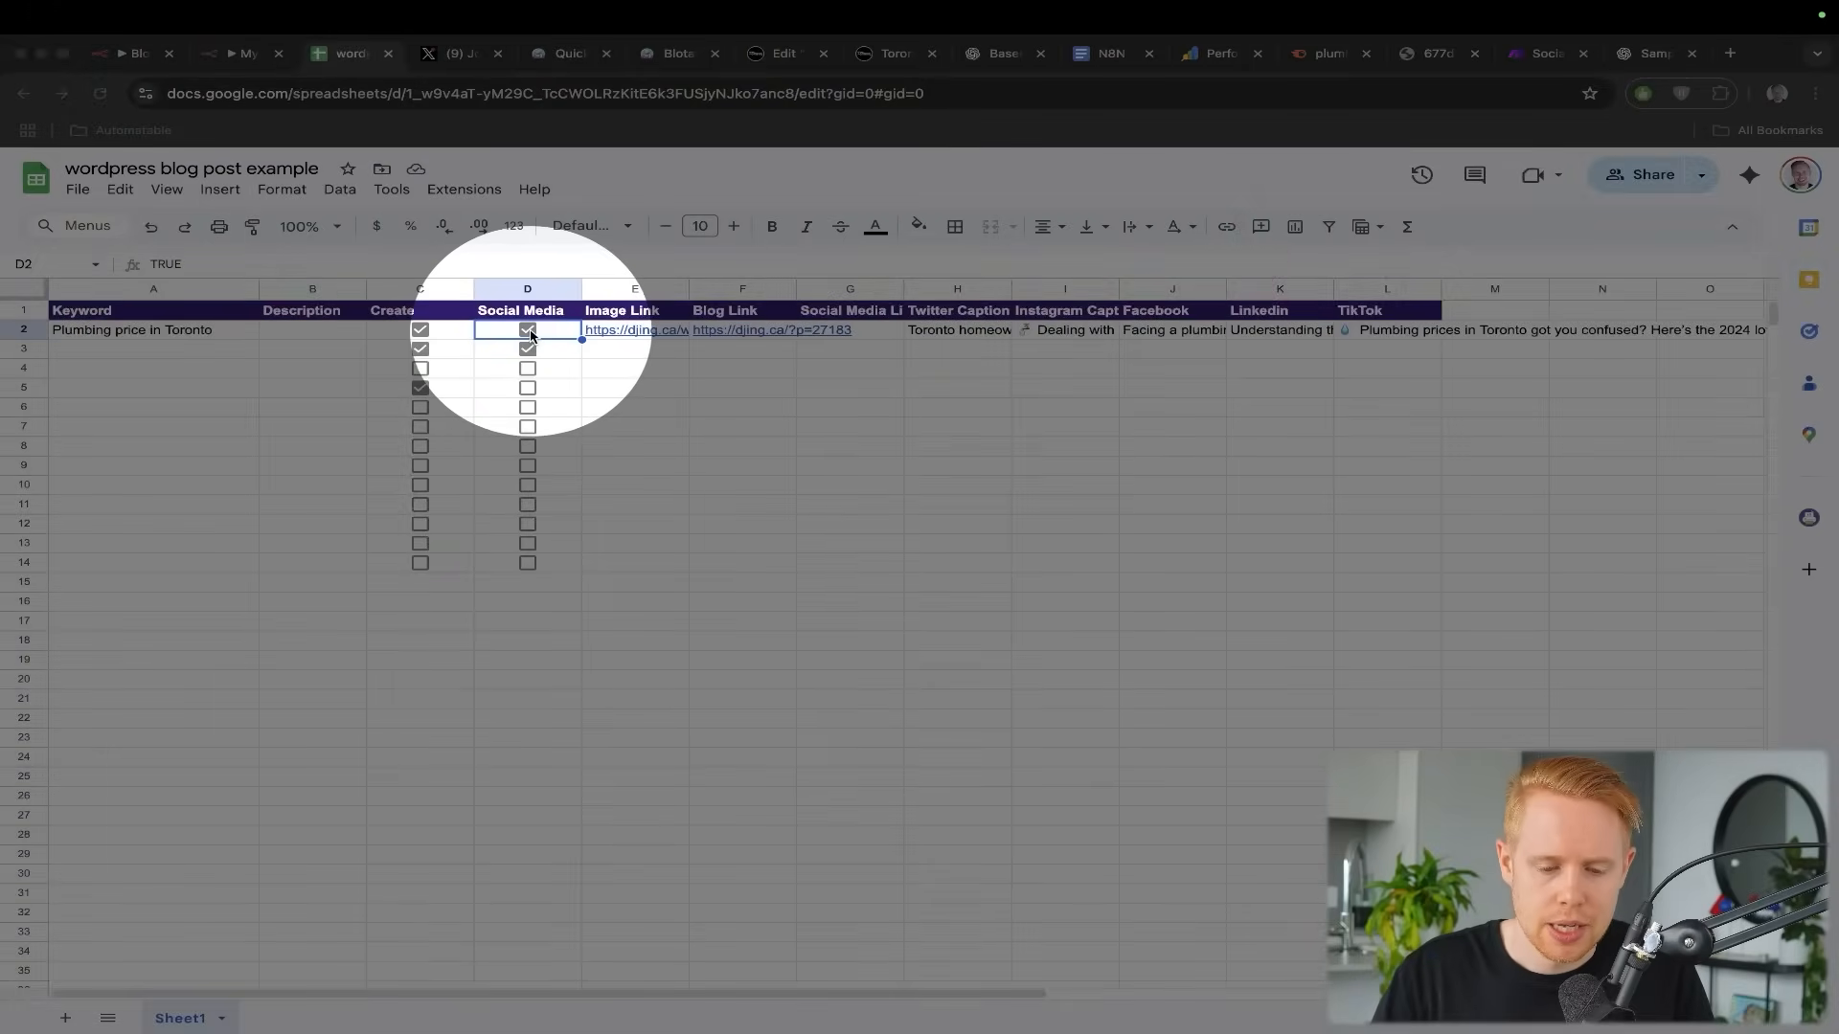
{"action": "key", "text": "ctrl+s"}
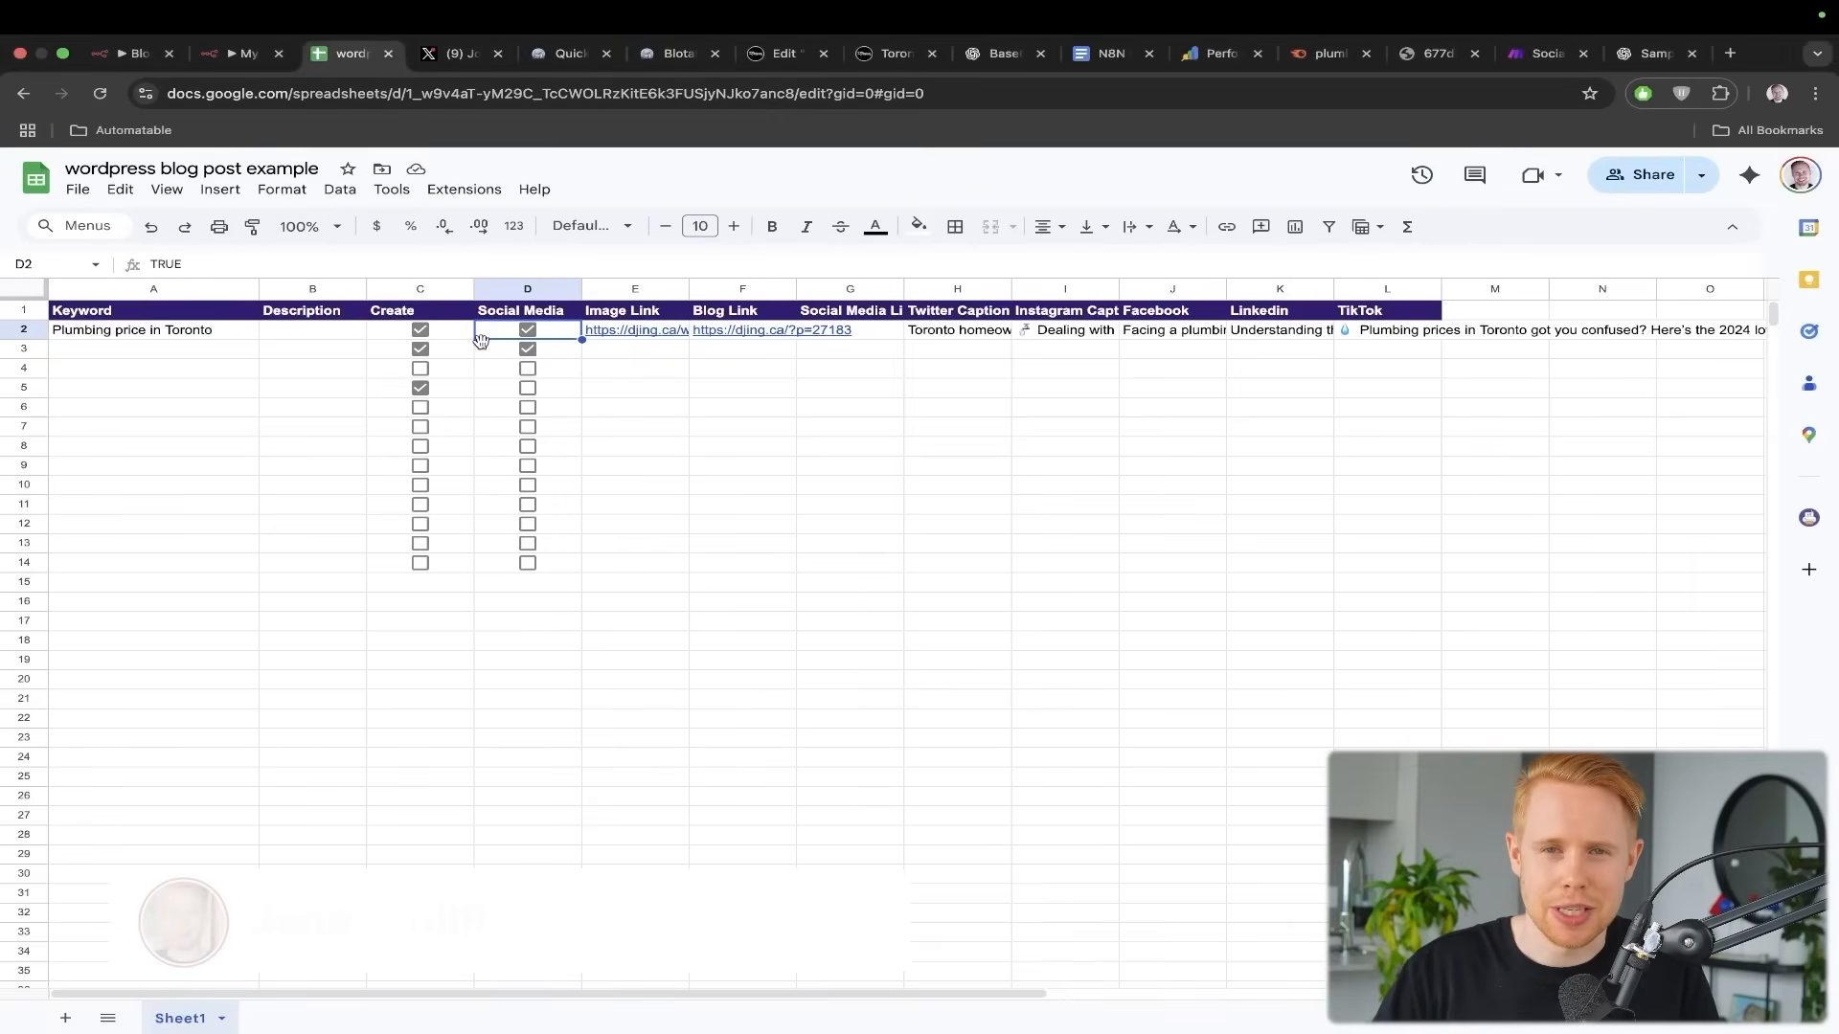
Open the Automatable community page on Skool in a new tab and read its description.
{"action": "key", "text": "ctrl+t"}
{"action": "type", "text": "skool"}
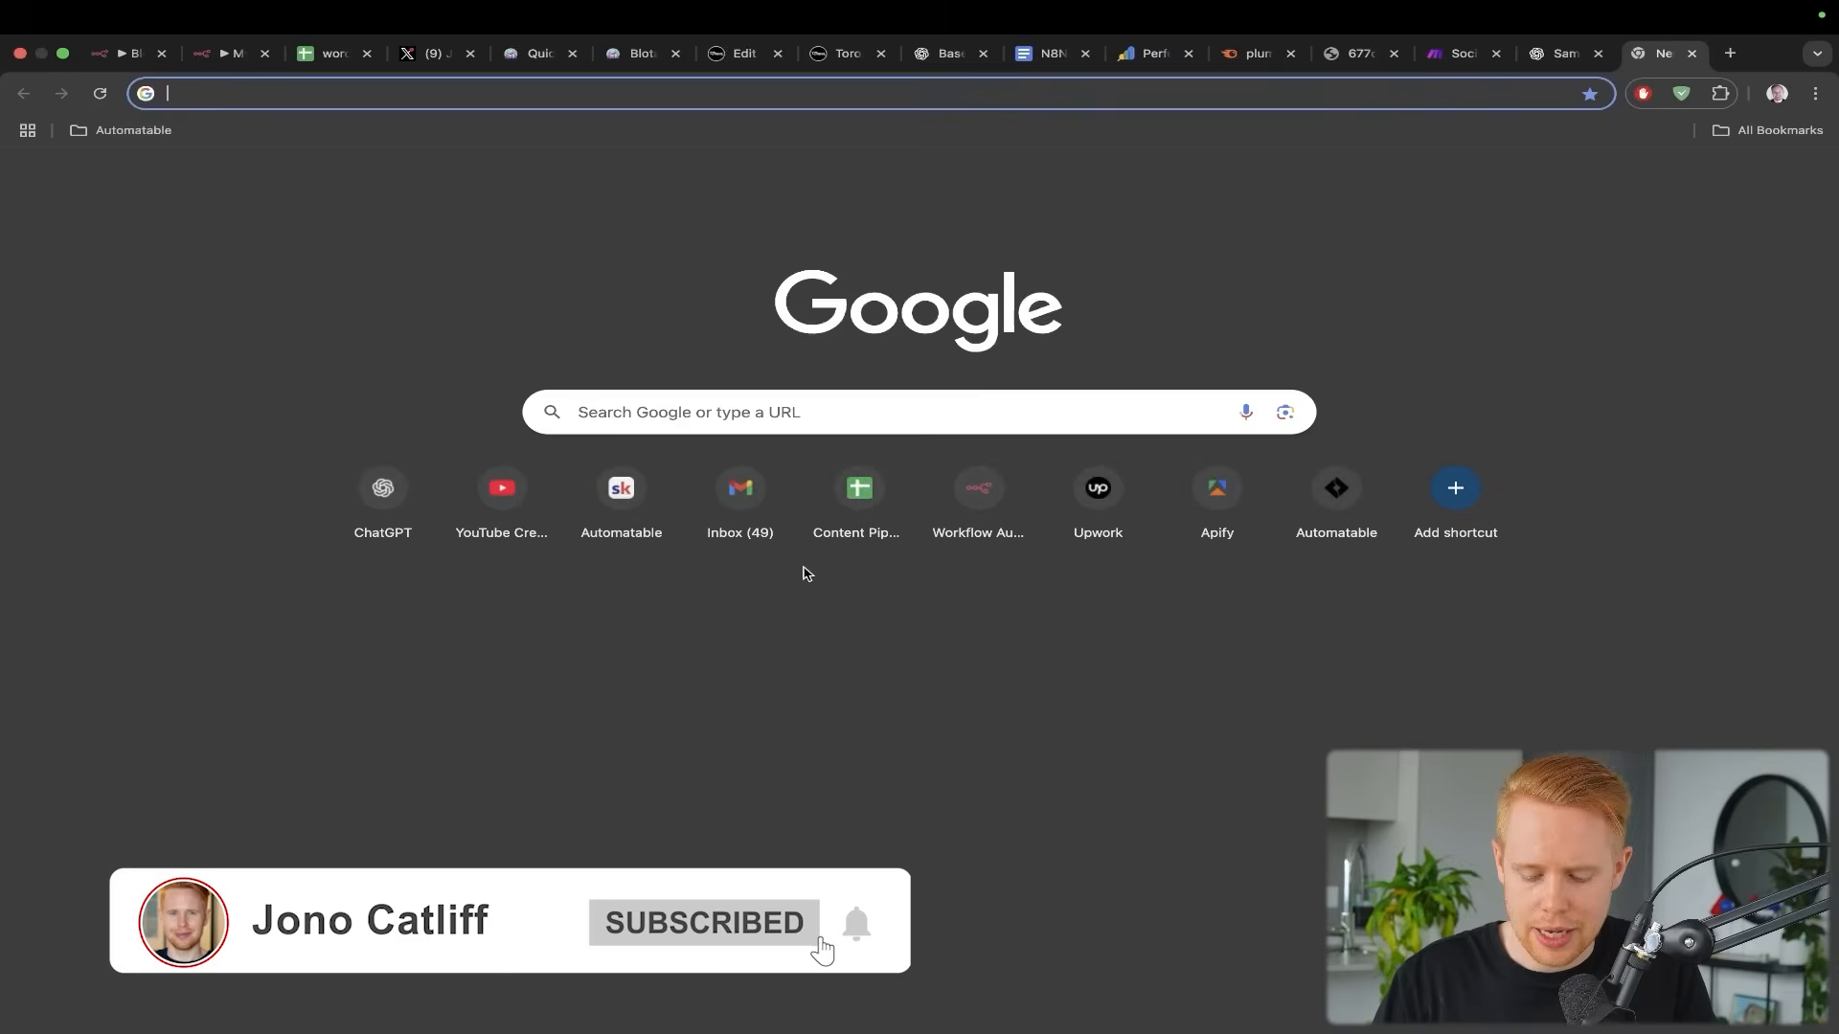
{"action": "key", "text": "Return"}
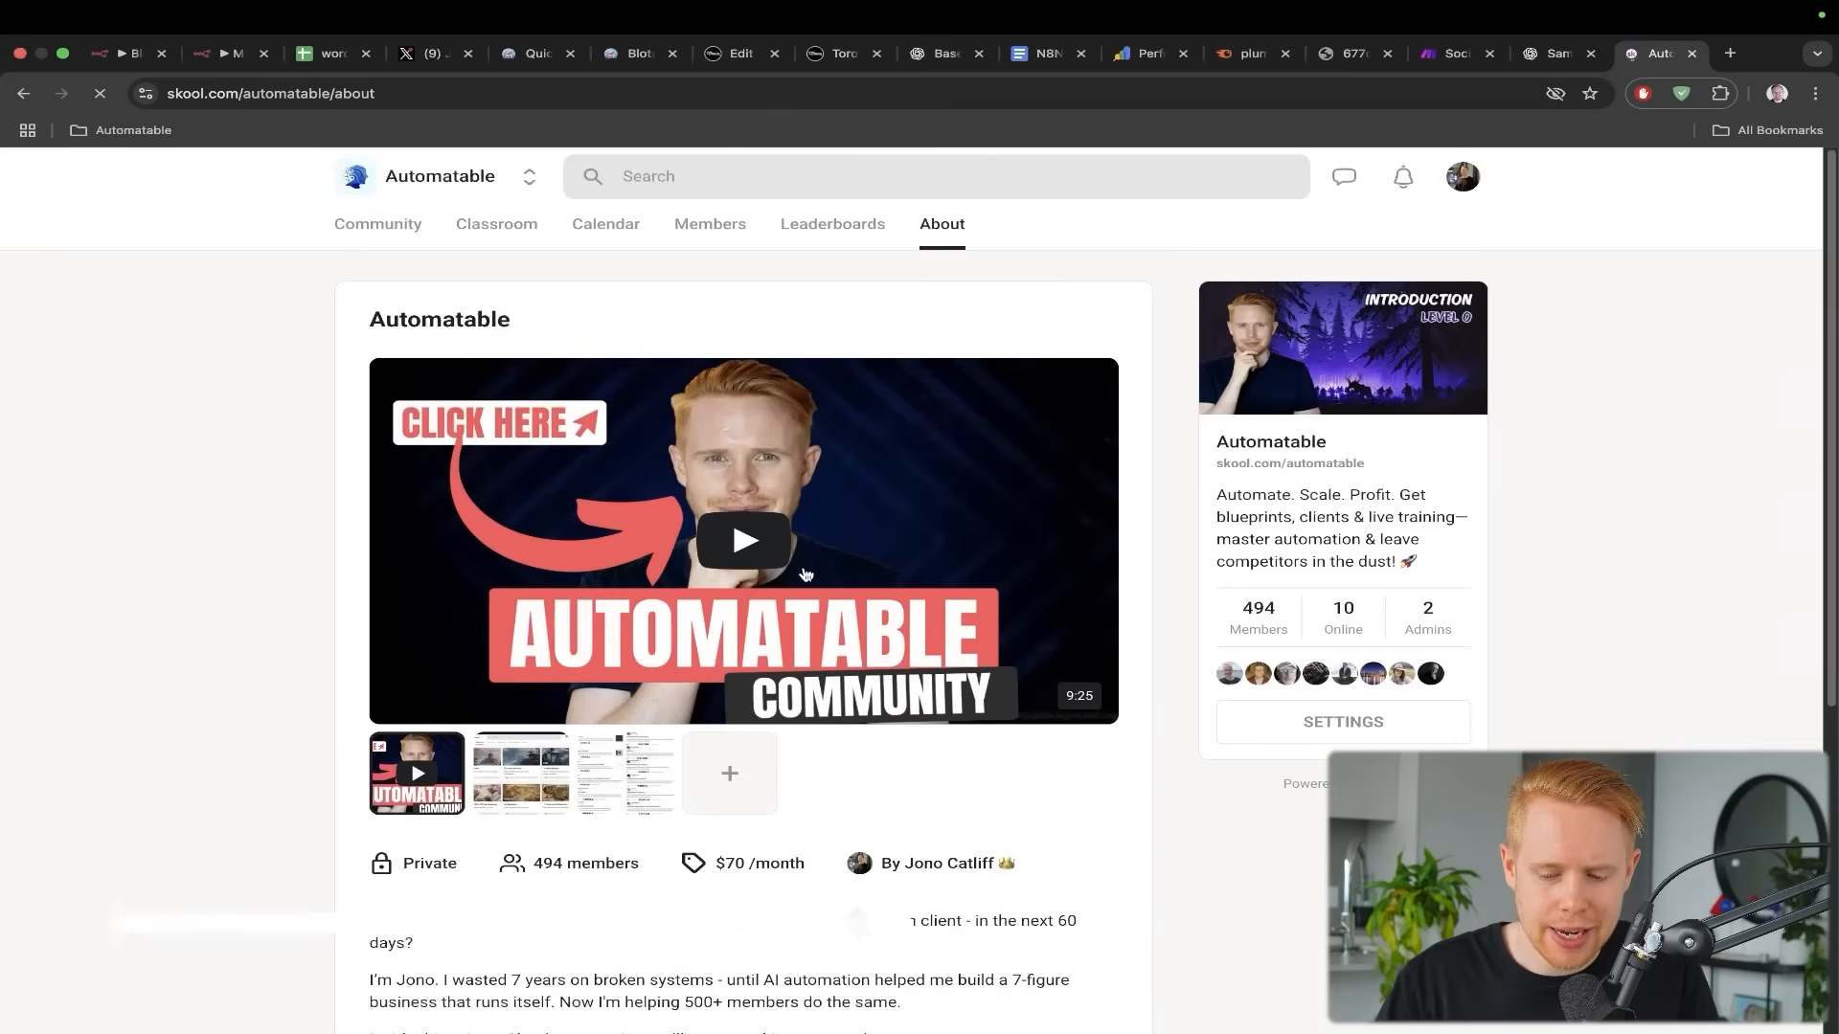
{"action": "scroll", "coordinate": [805, 573], "scroll_direction": "down", "scroll_amount": 5}
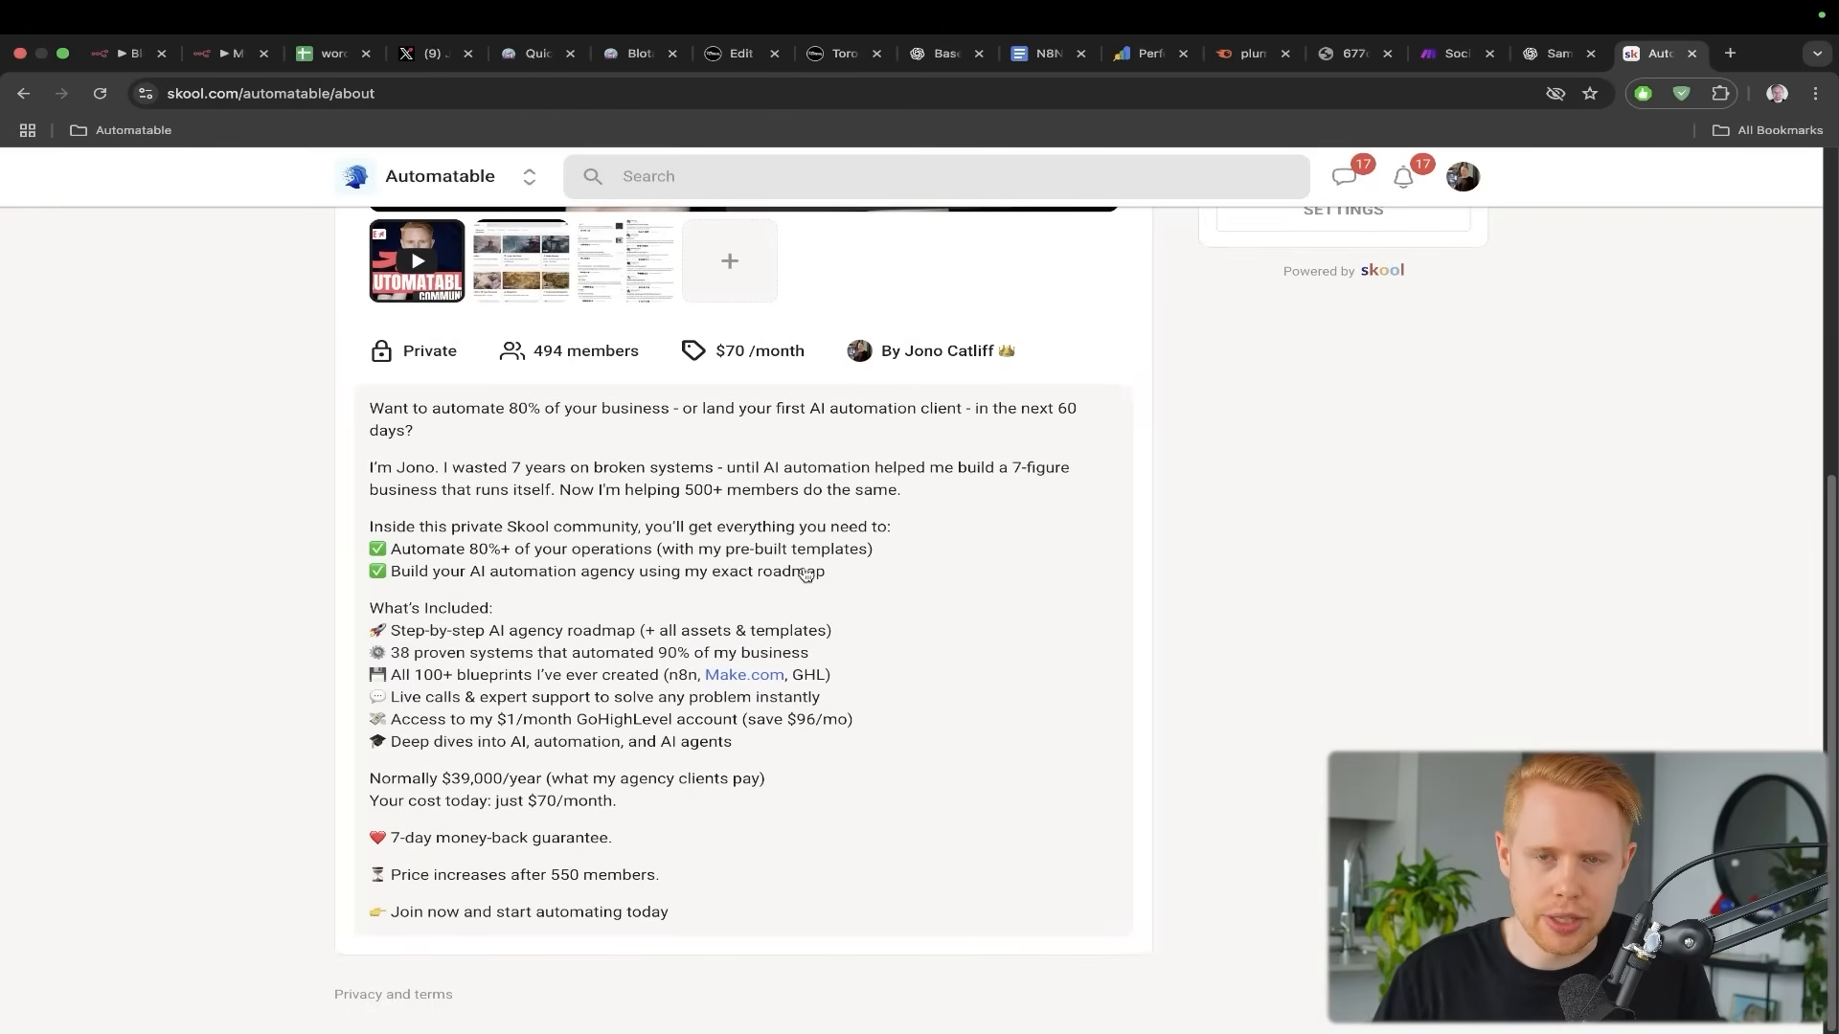
{"action": "left_click", "coordinate": [239, 324]}
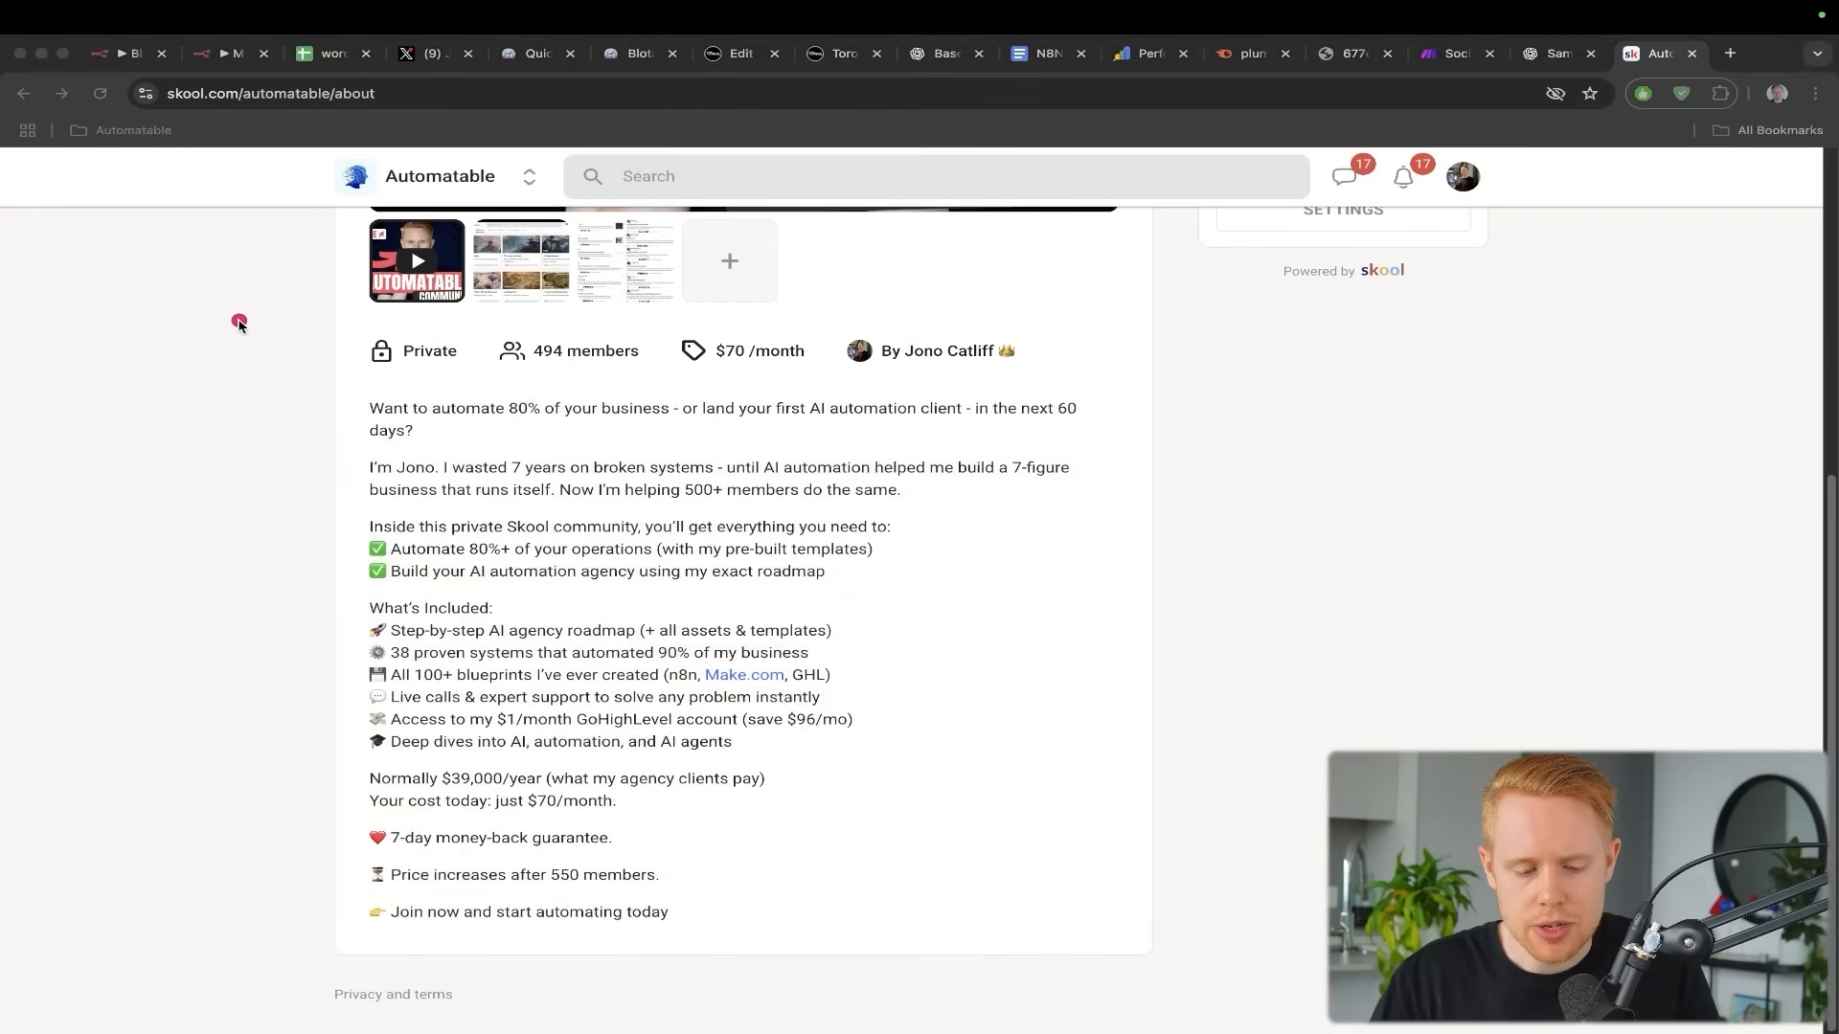
{"action": "left_click_drag", "start_coordinate": [245, 402], "coordinate": [359, 546]}
{"action": "key", "text": "ctrl+s"}
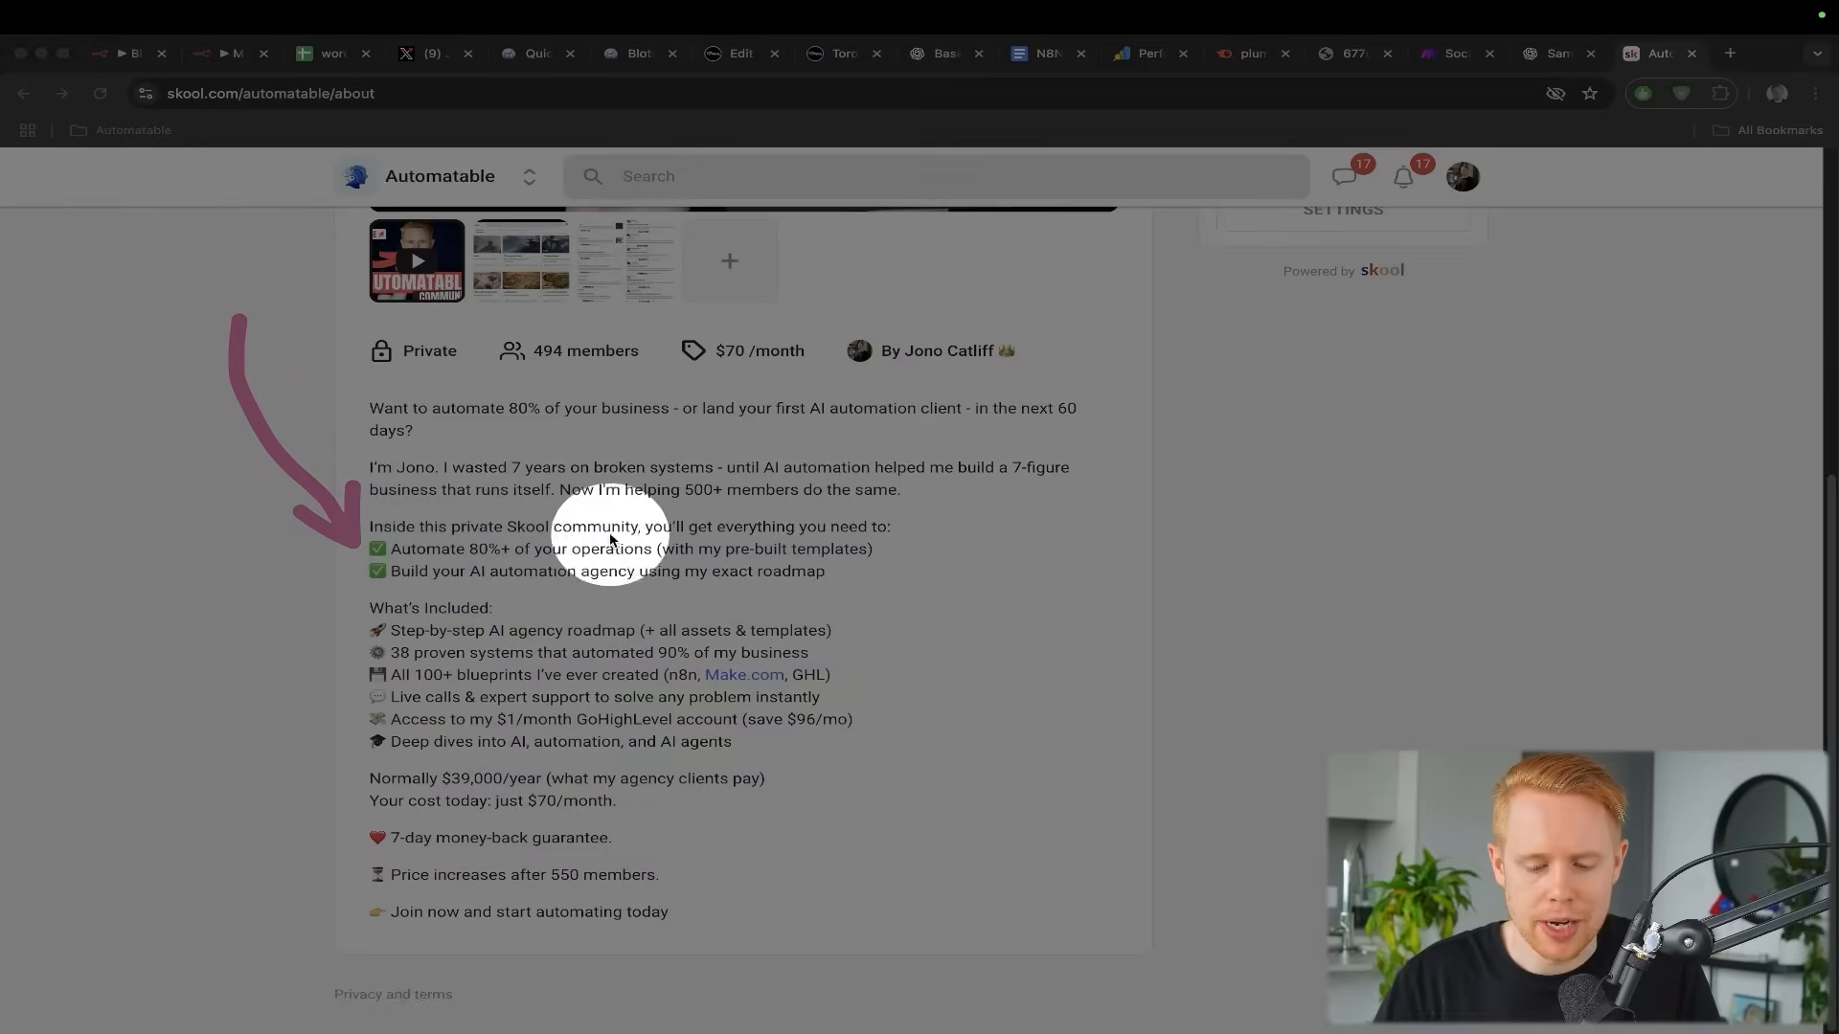